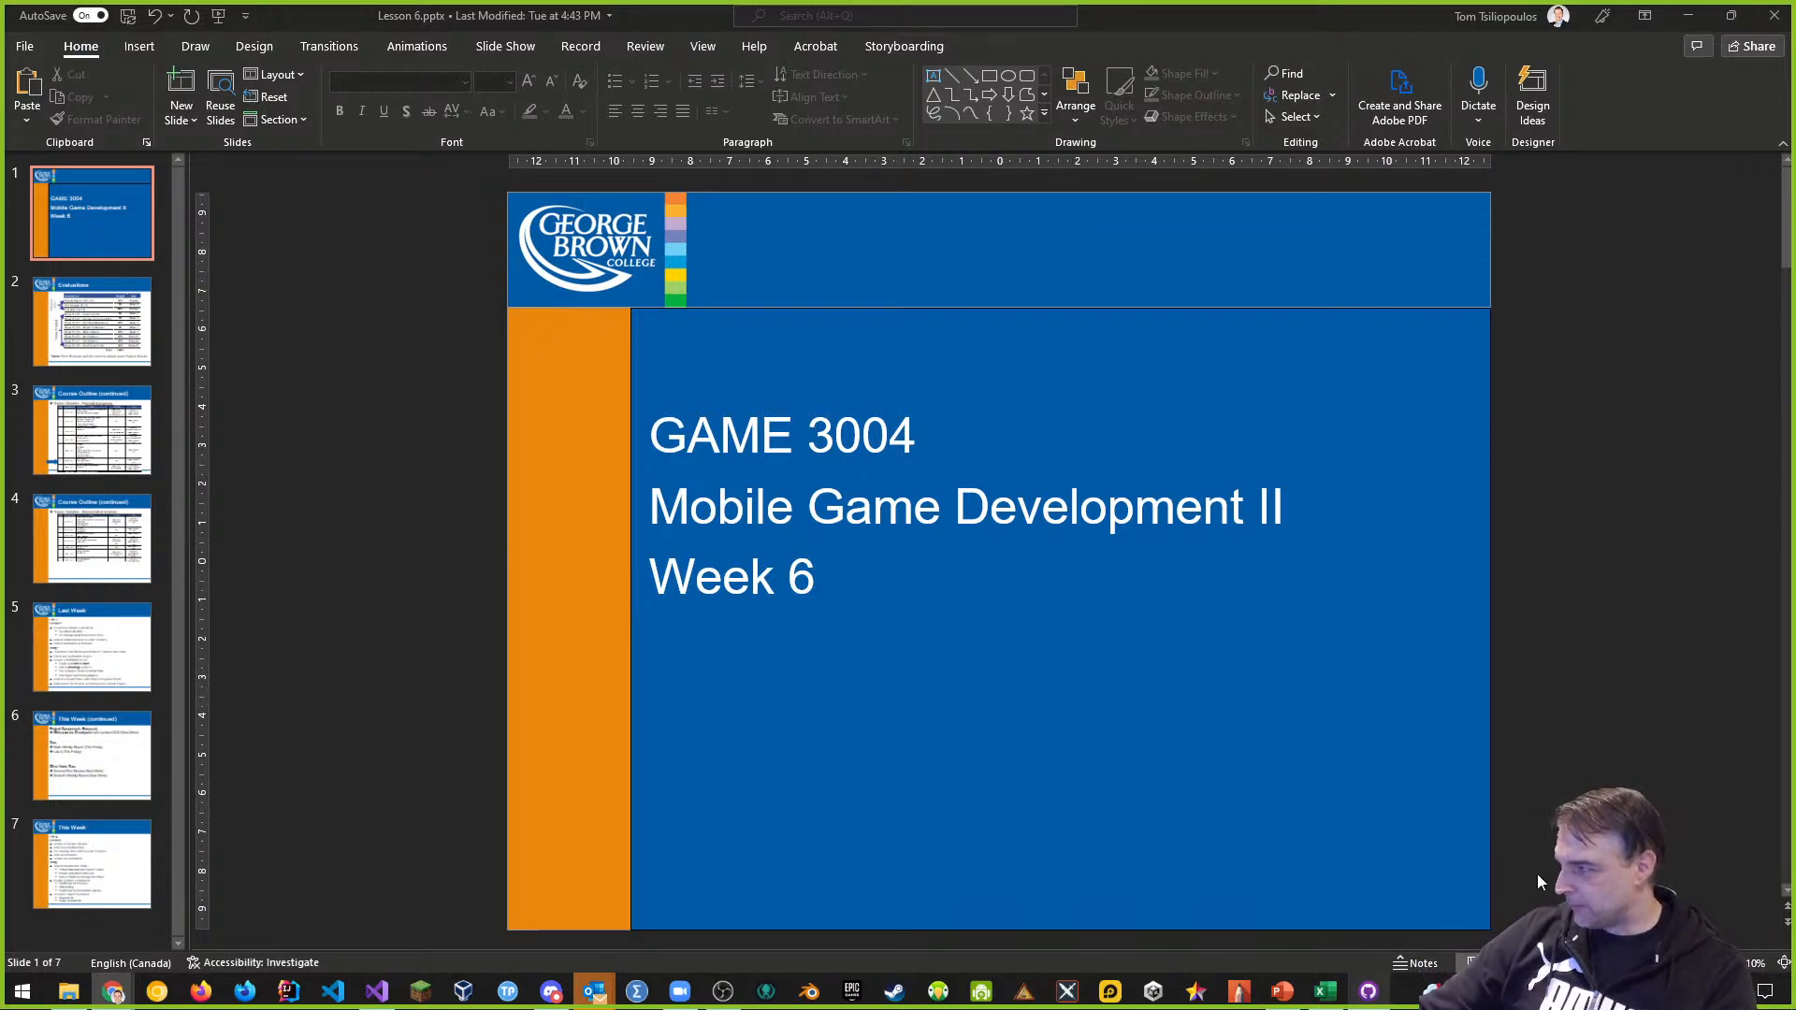
Show the final "This Week" slide and highlight the "Create an Animation" bullet under Blender
left_click(85, 859)
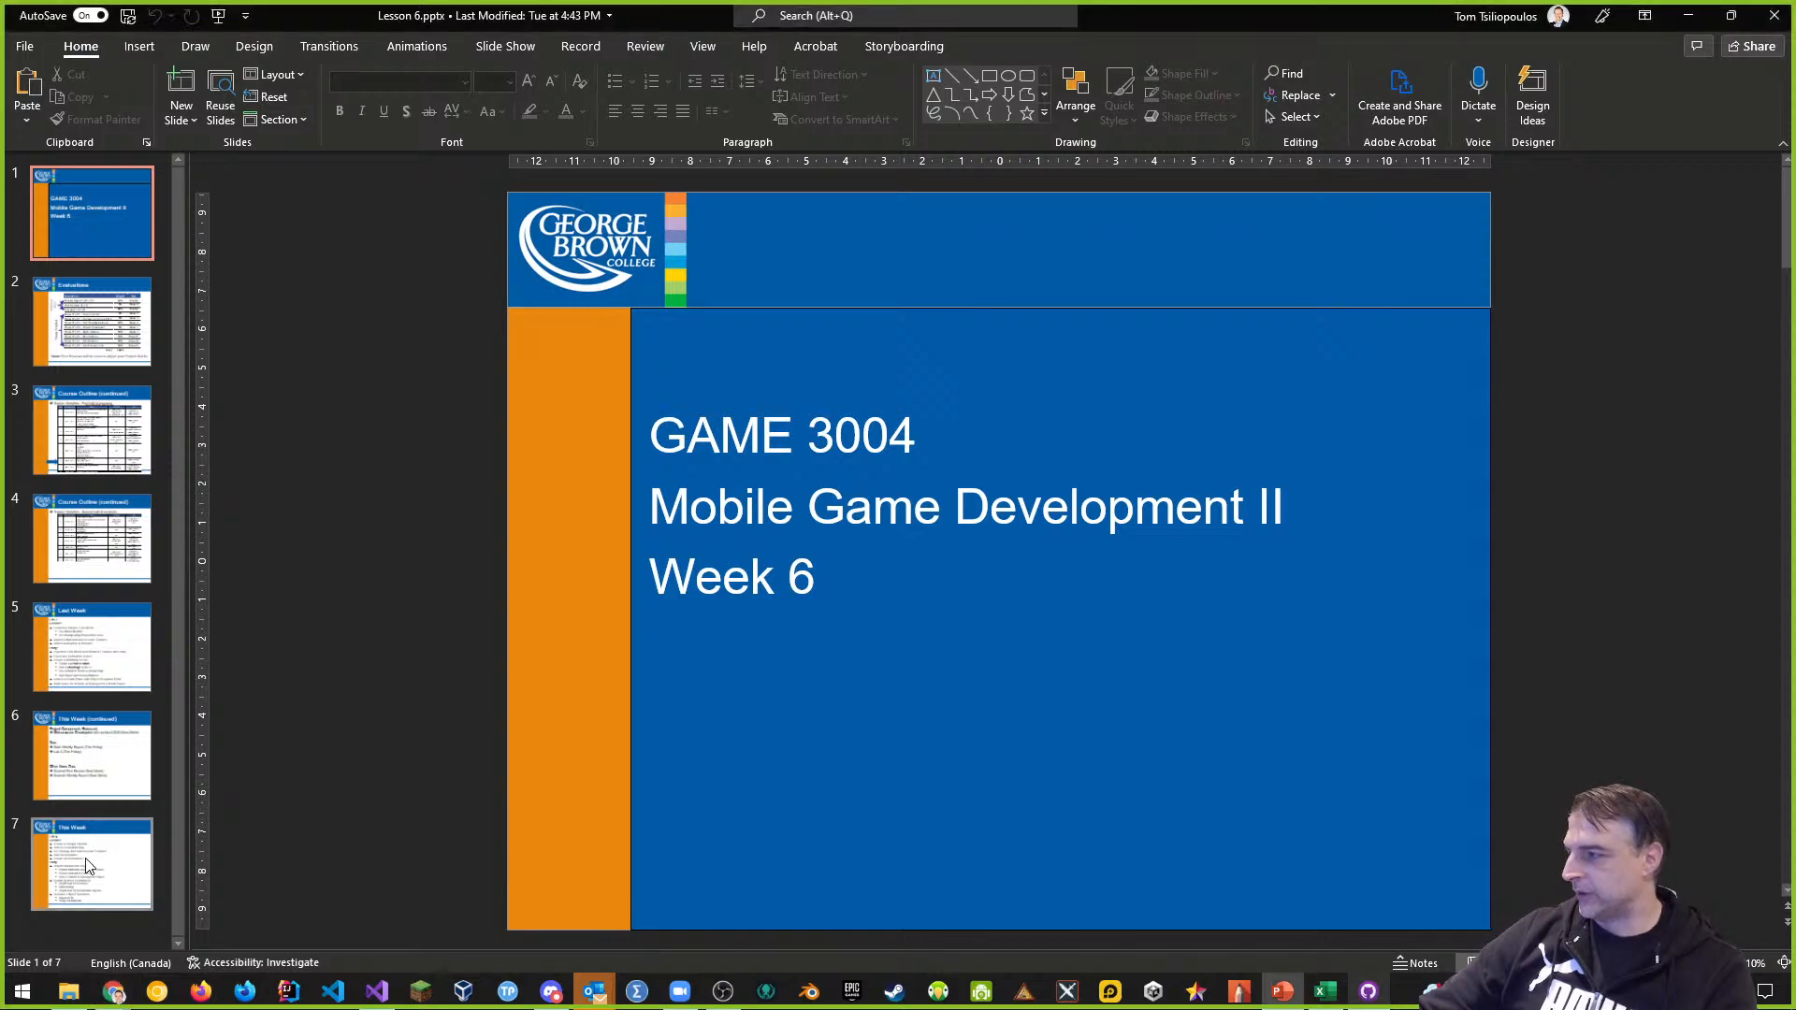
left_click(84, 866)
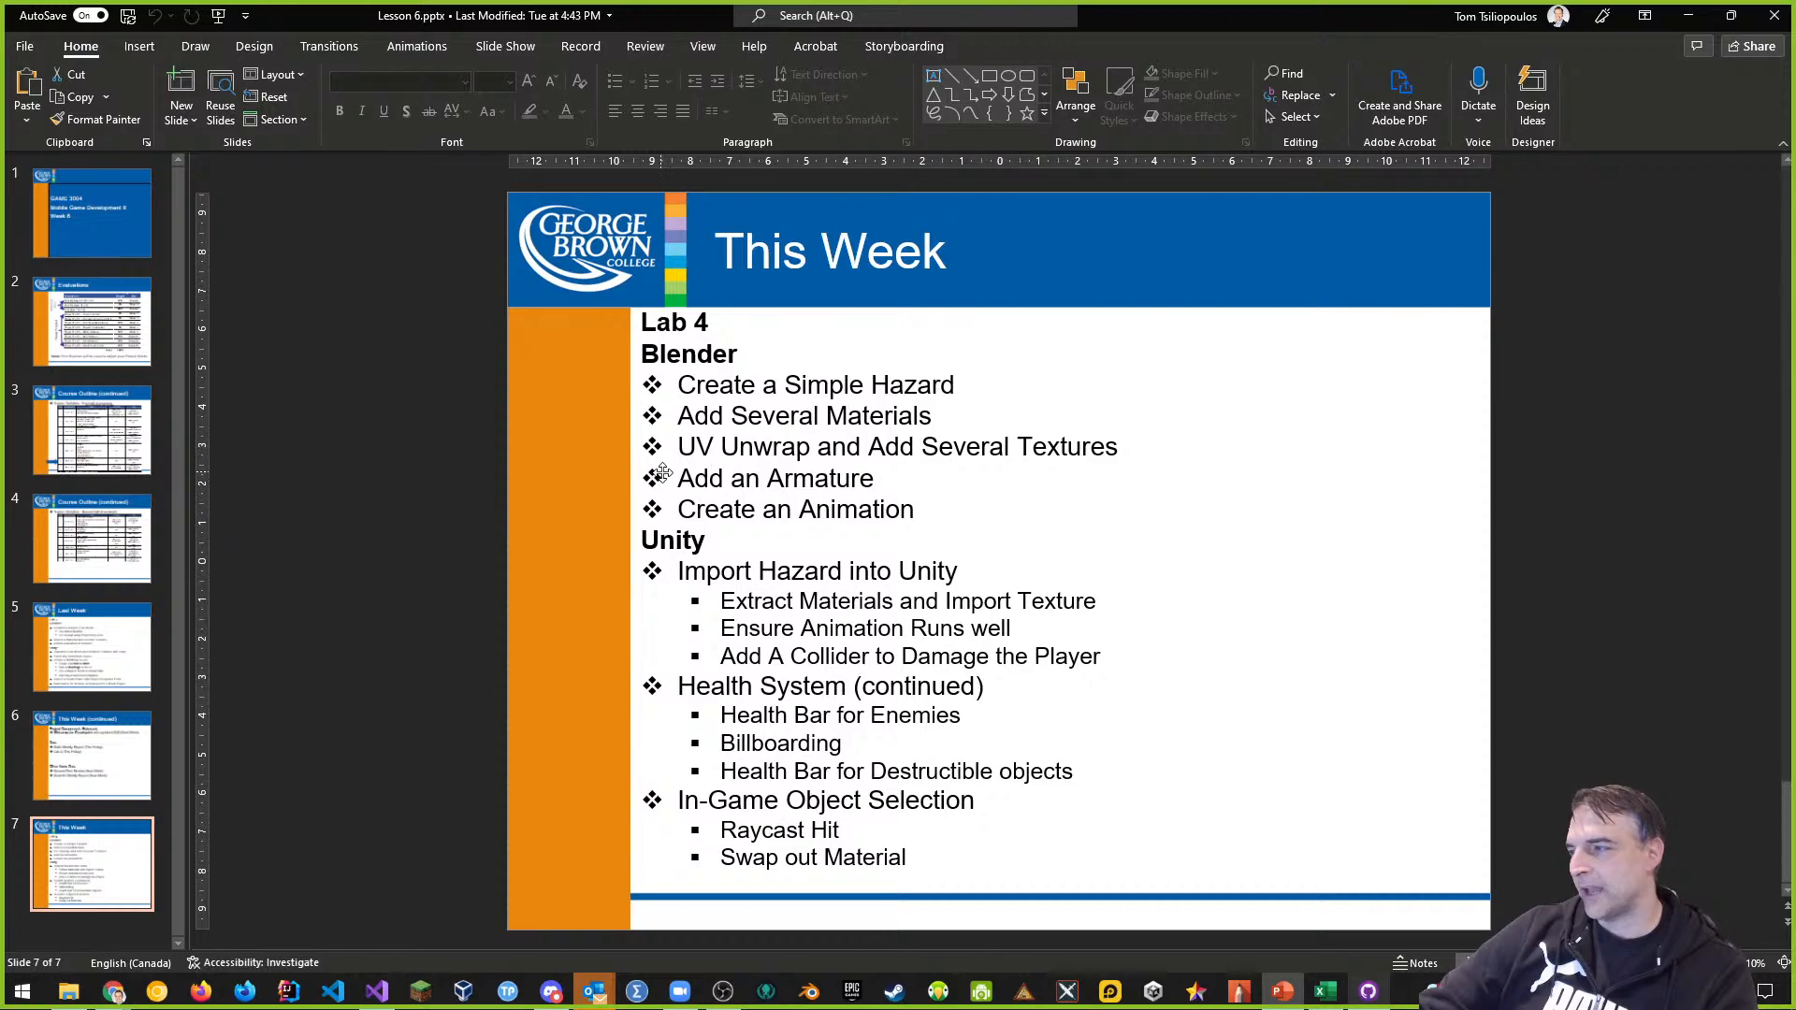
left_click_drag(924, 510, 677, 511)
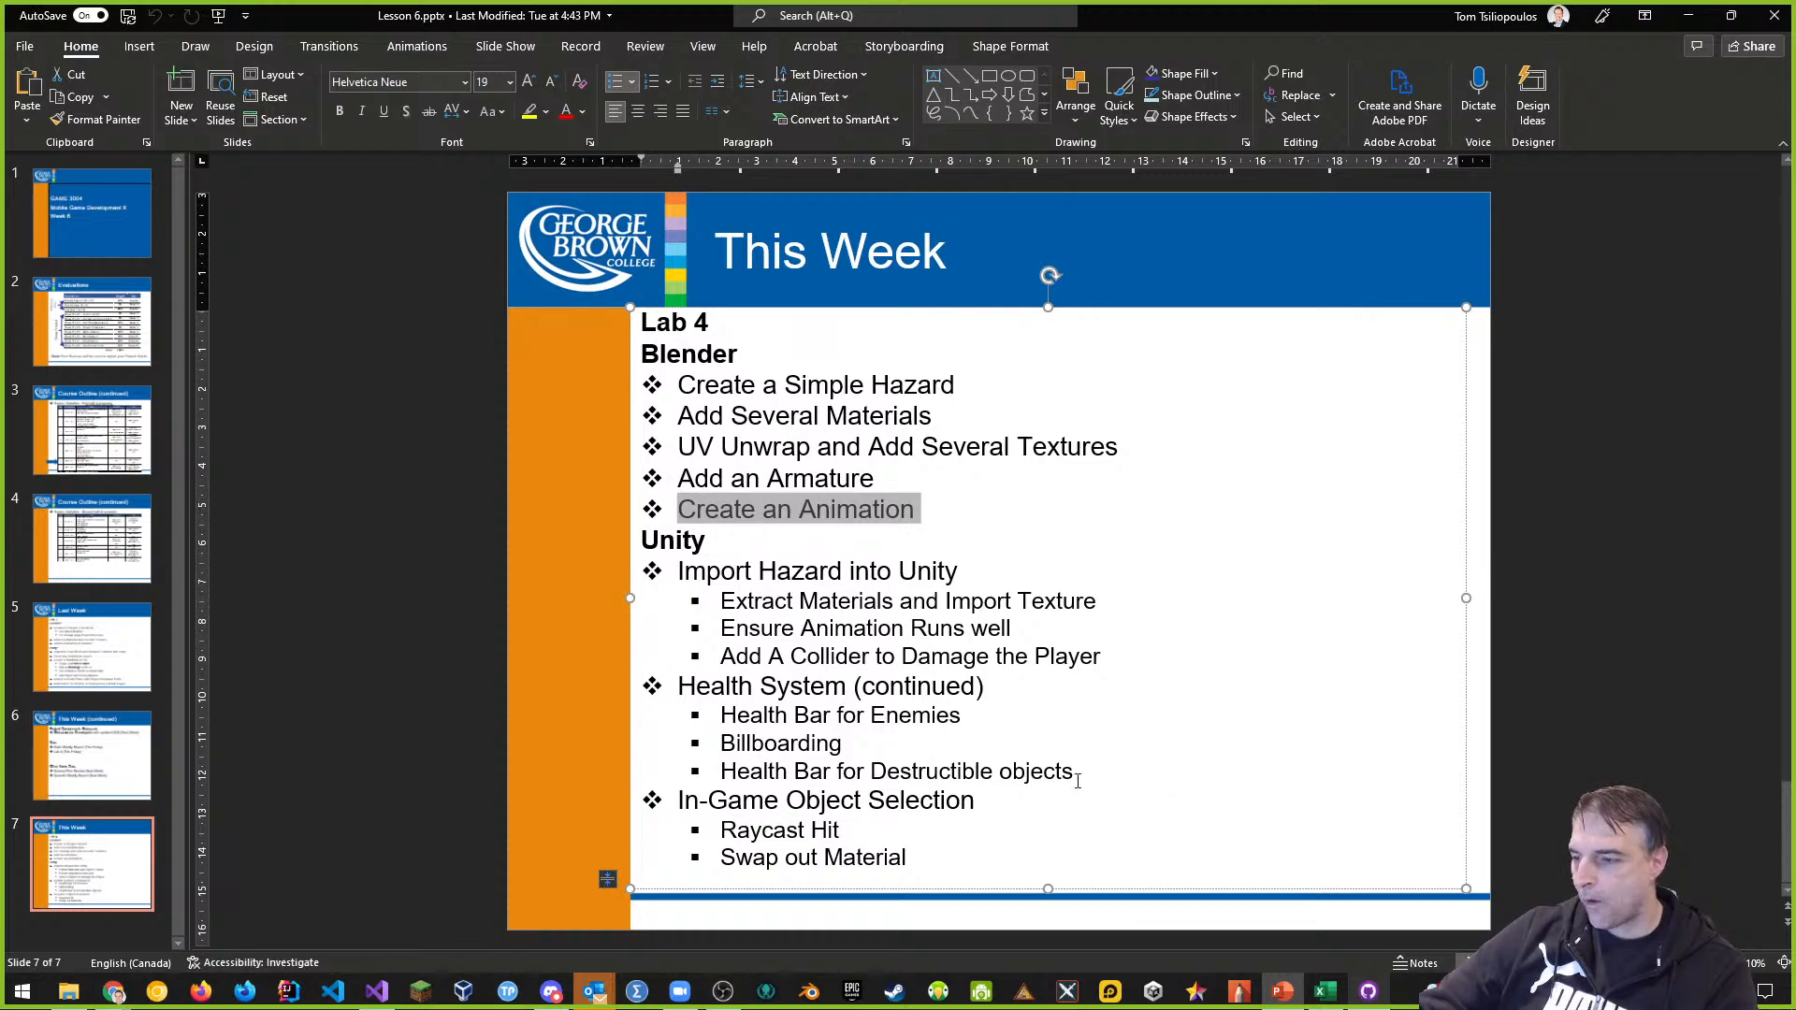
Launch Blender and dismiss its splash screen to reach the default scene
right_click(810, 991)
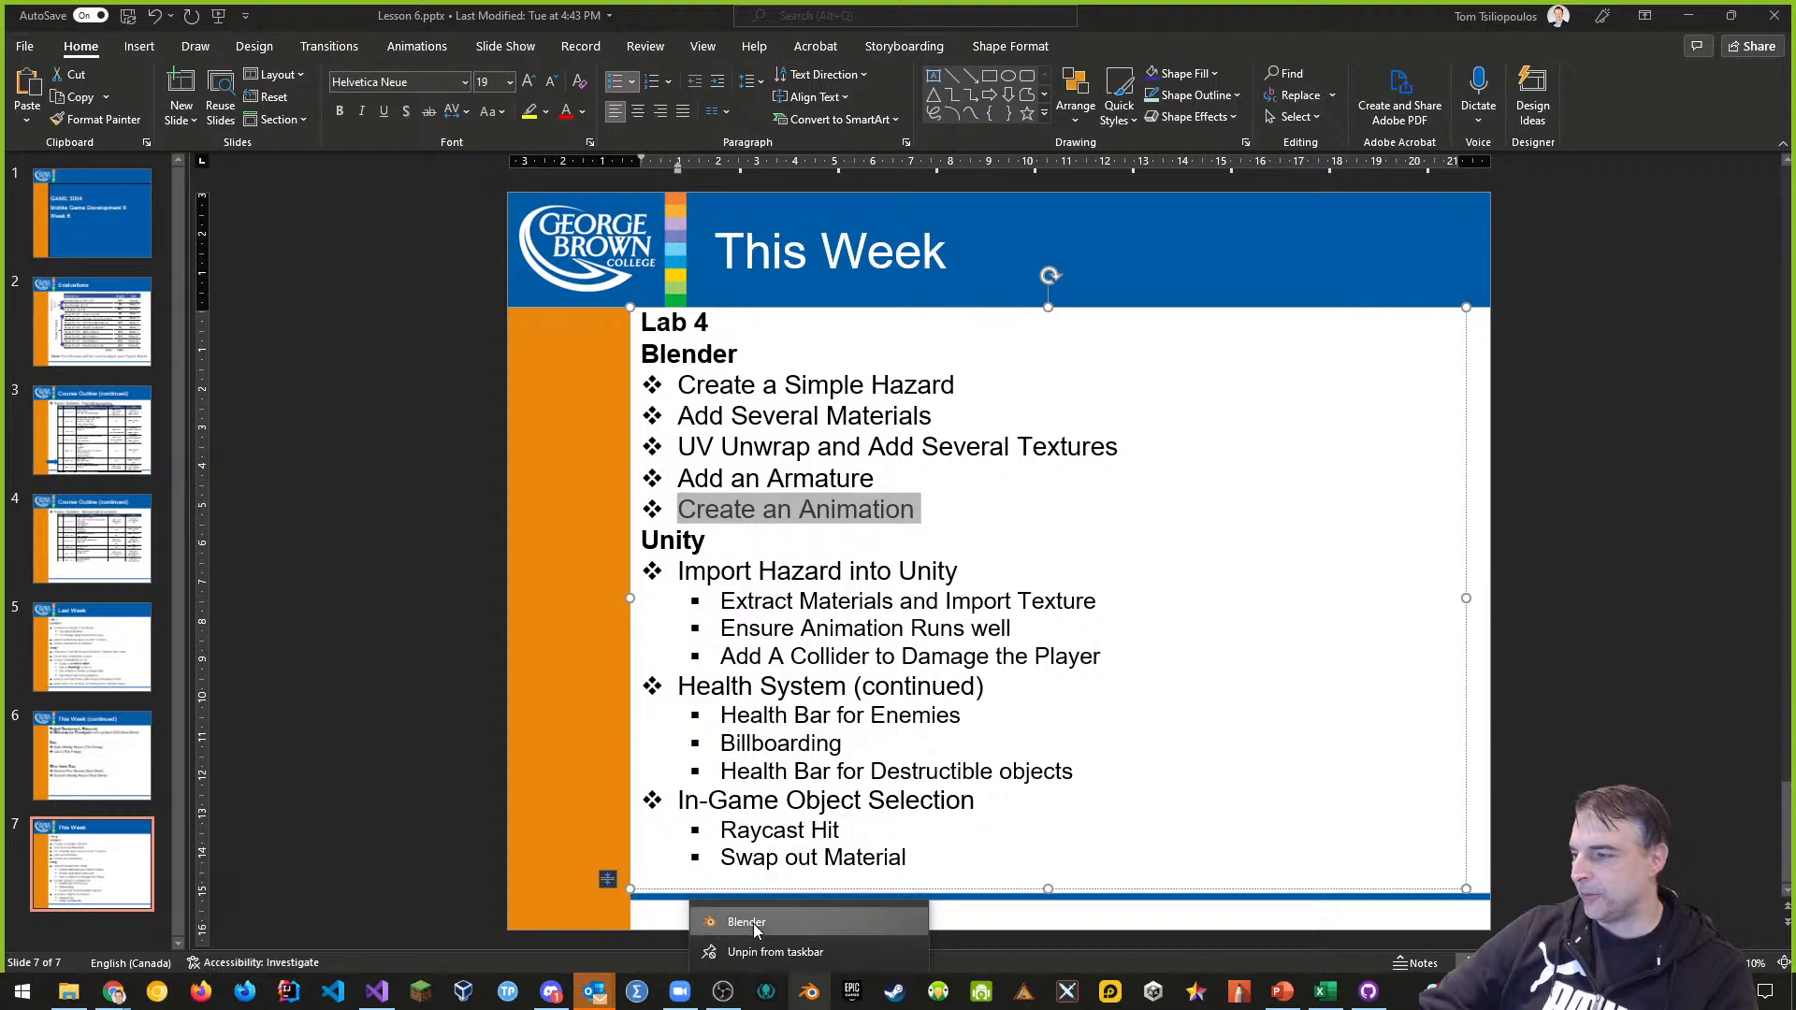
right_click(756, 924)
left_click(814, 807)
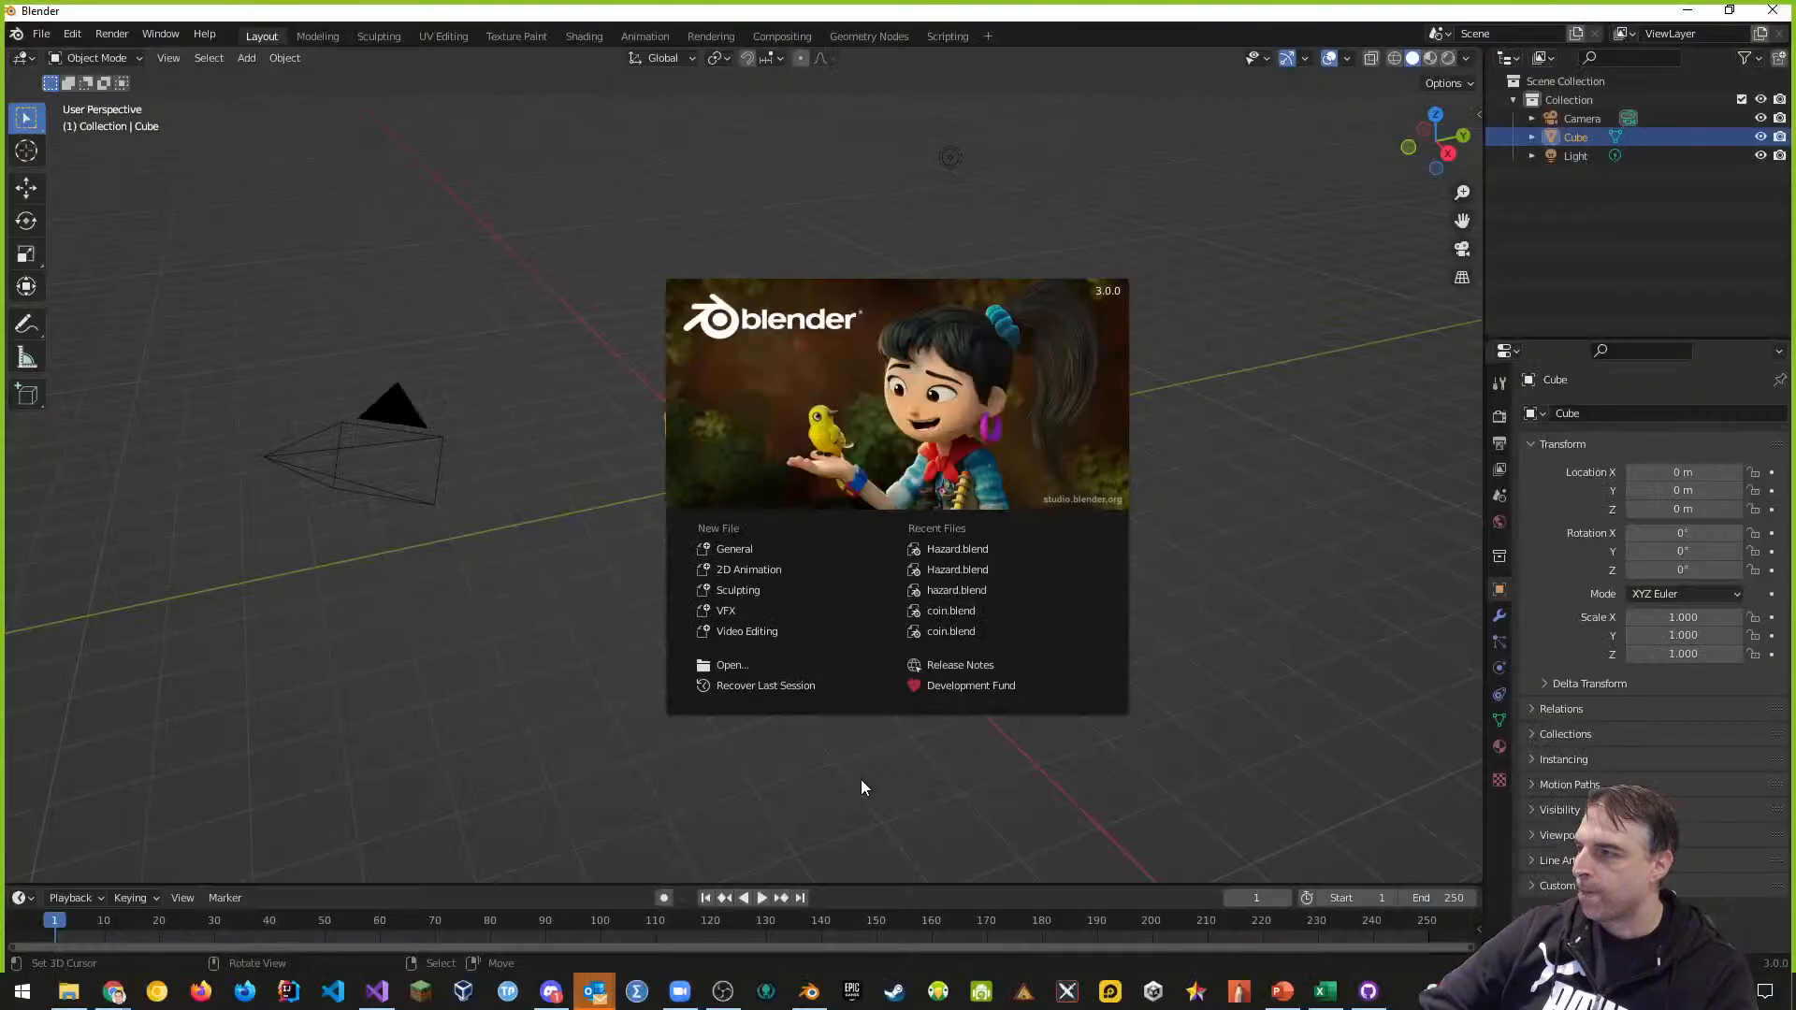
left_click(1199, 554)
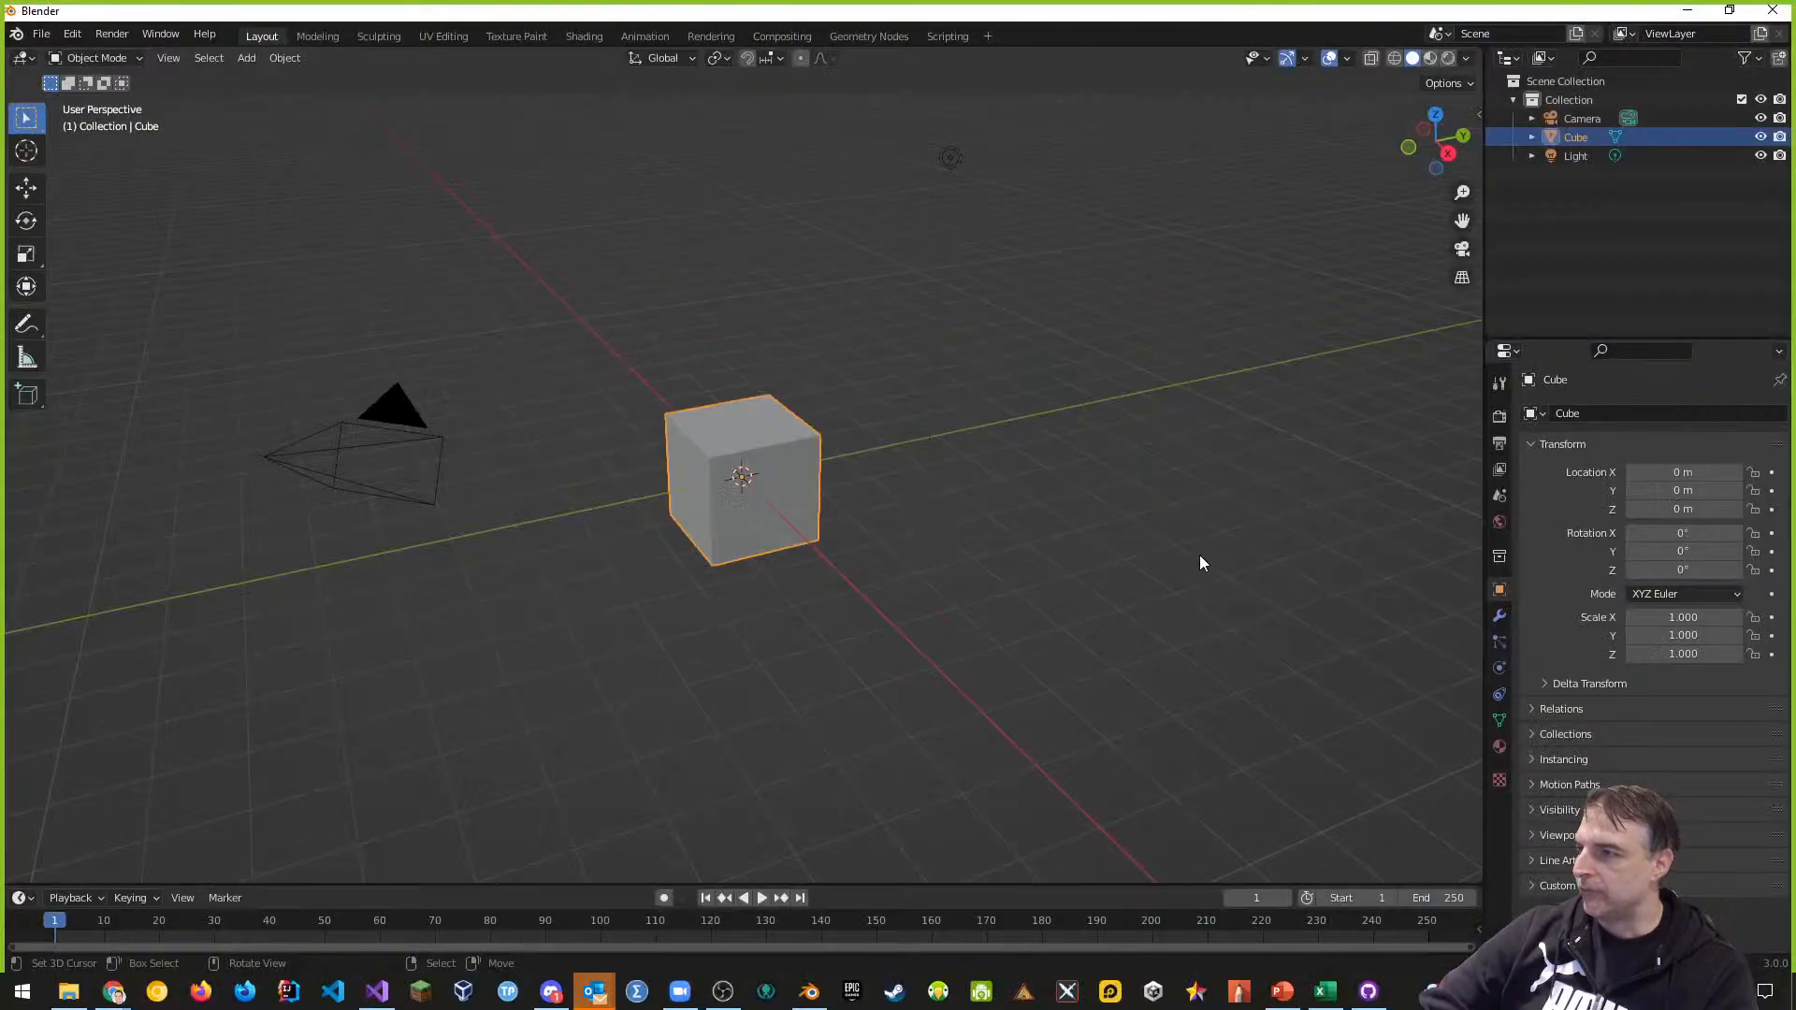
Browse in File Explorer to the Section401 folder inside Downloads\GAME3004-W2022-Week6-Sandbox and bring its file list fully into view
left_click(68, 994)
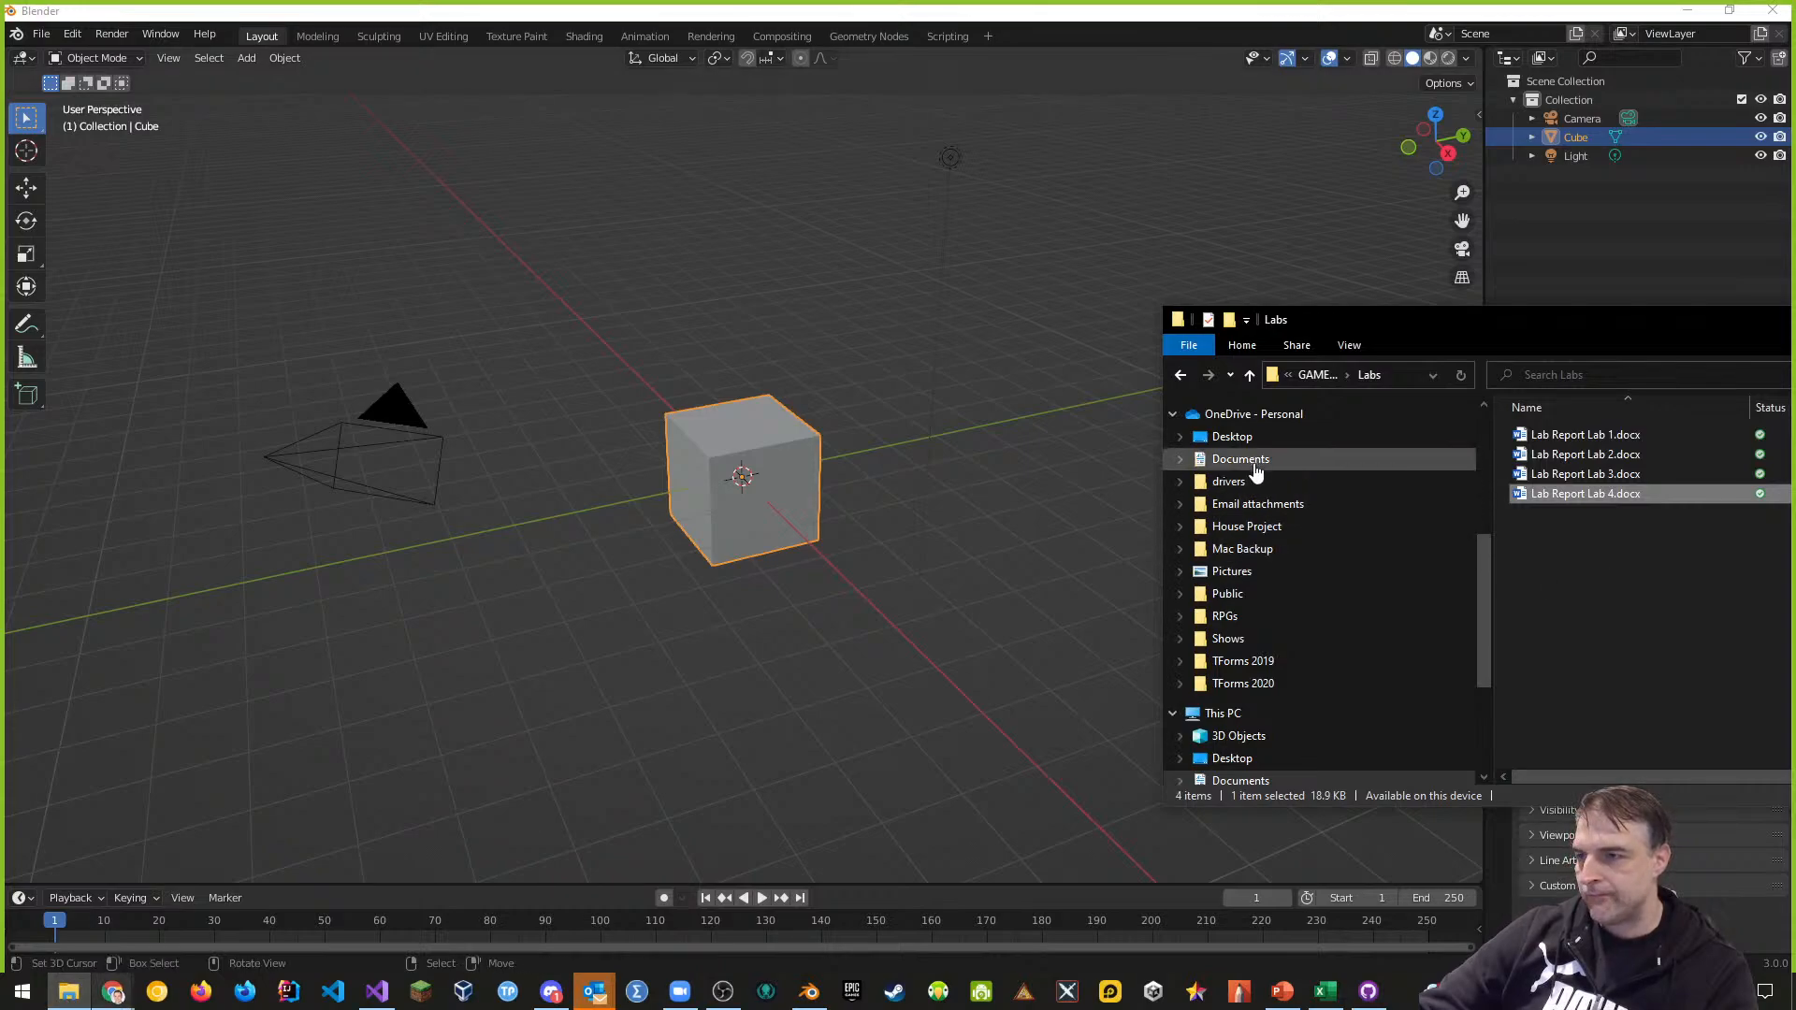
scroll(1258, 472, "down", 1)
left_click(1240, 729)
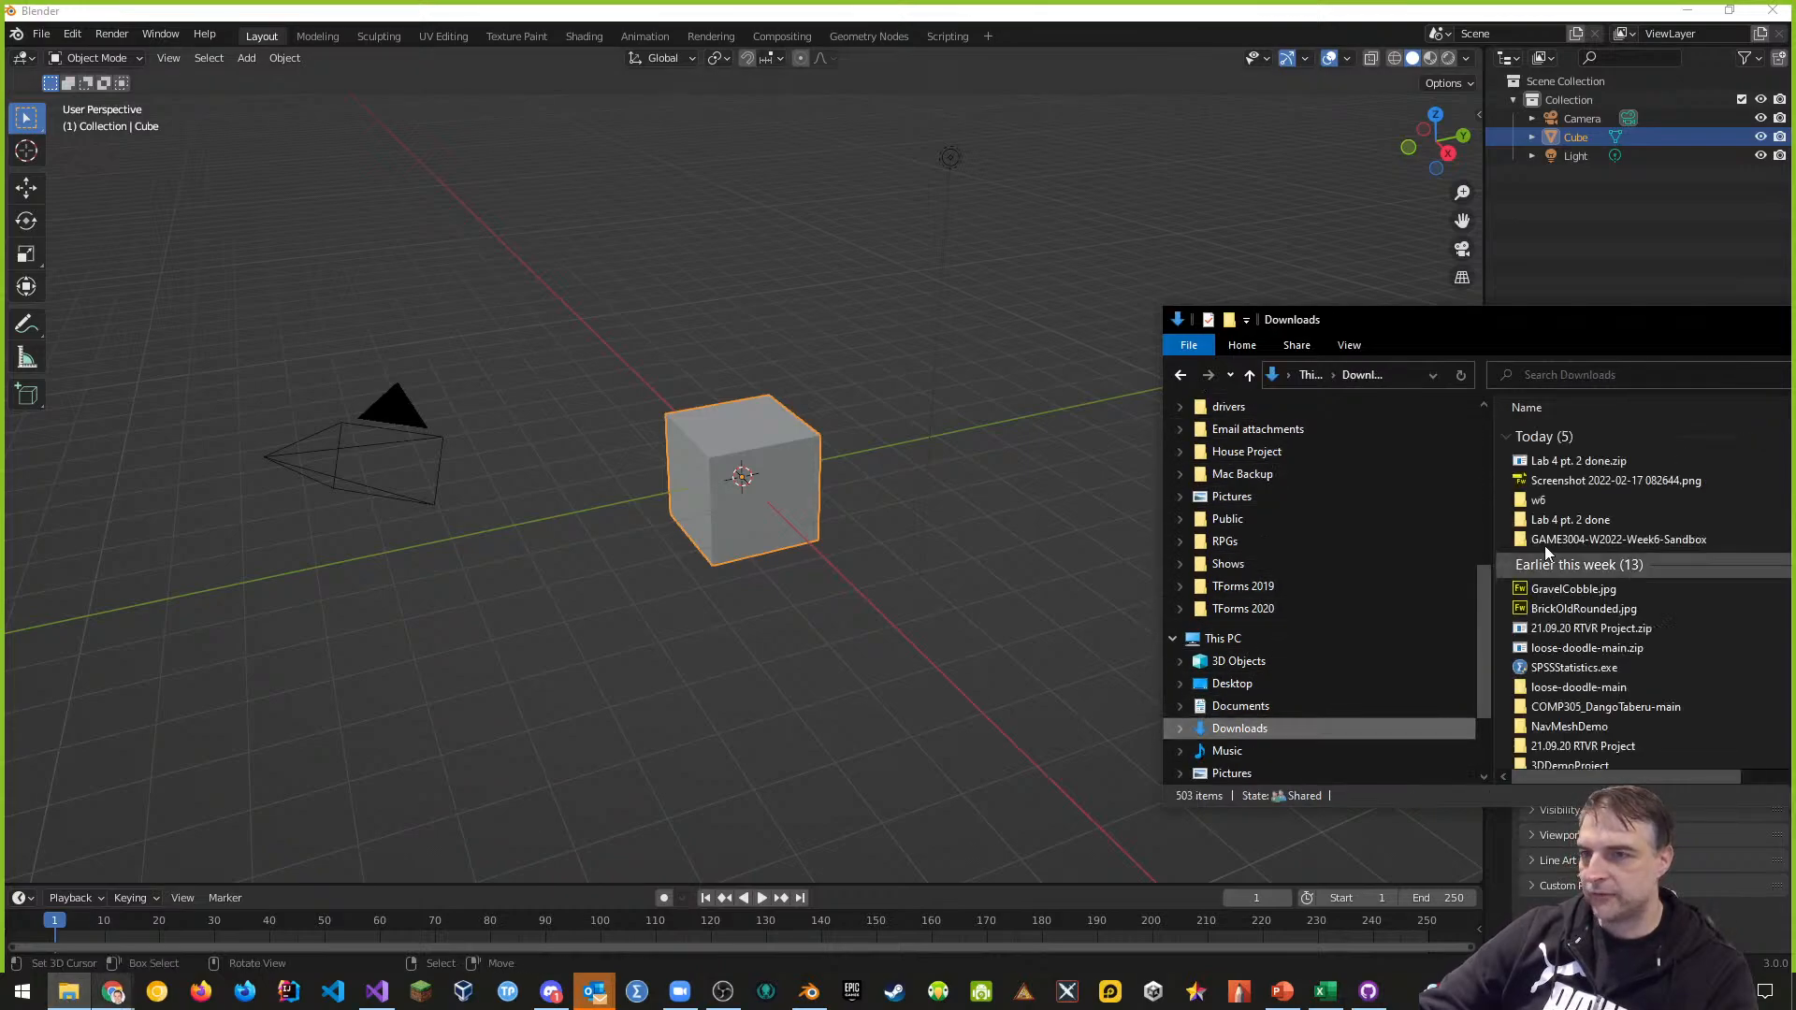
double_click(1587, 541)
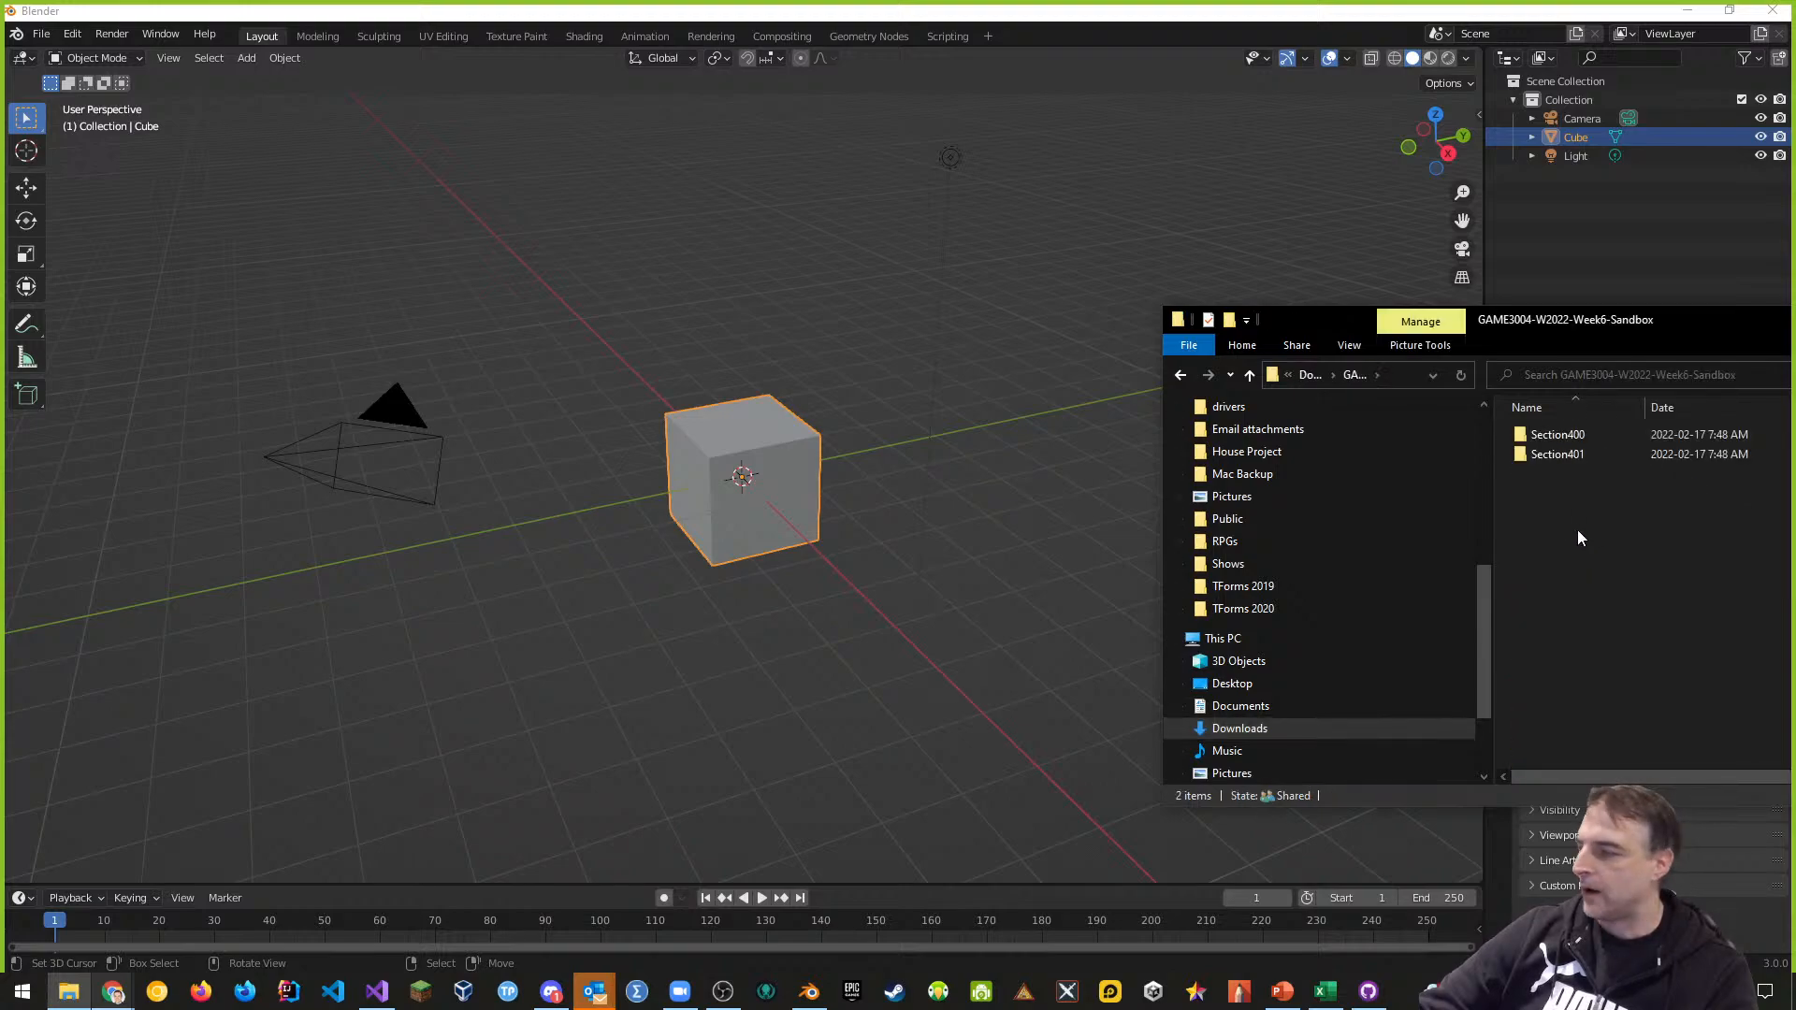
double_click(1553, 454)
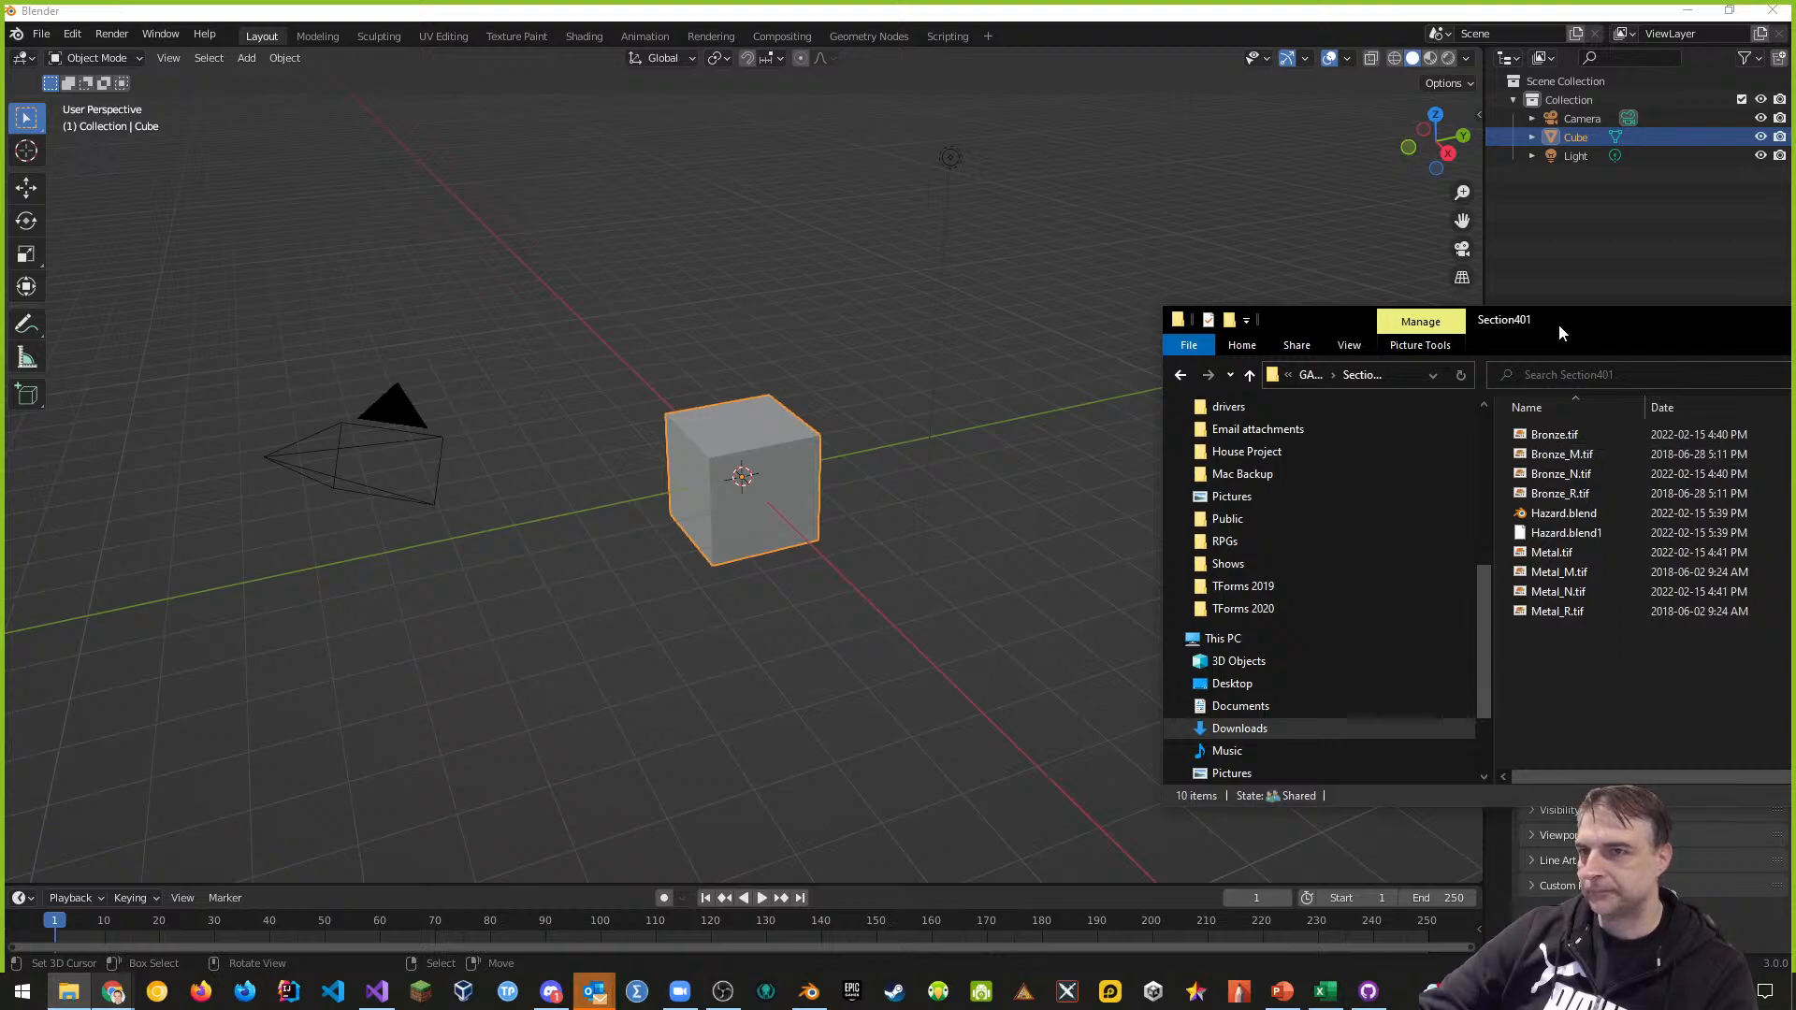
left_click_drag(1559, 323, 1246, 369)
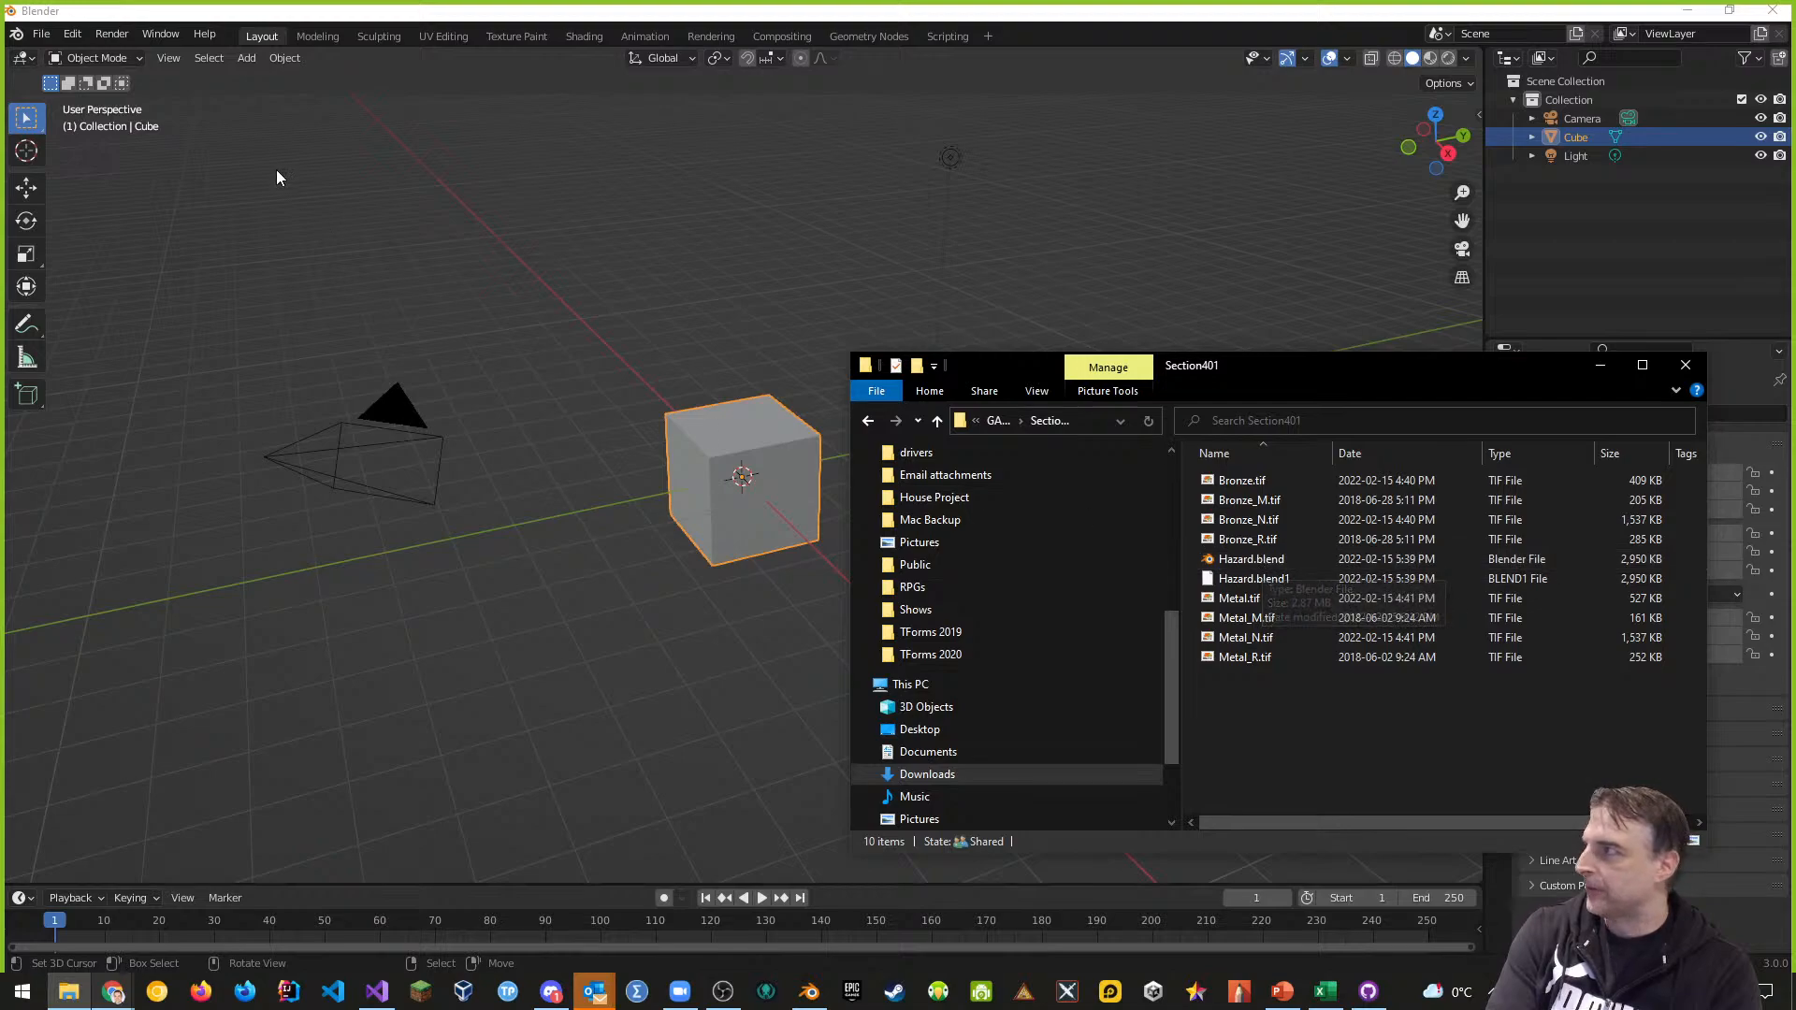
Switch back to Blender and open Hazard.blend from the Section401 folder of GAME3004-W2022-Week6-Sandbox
left_click(42, 33)
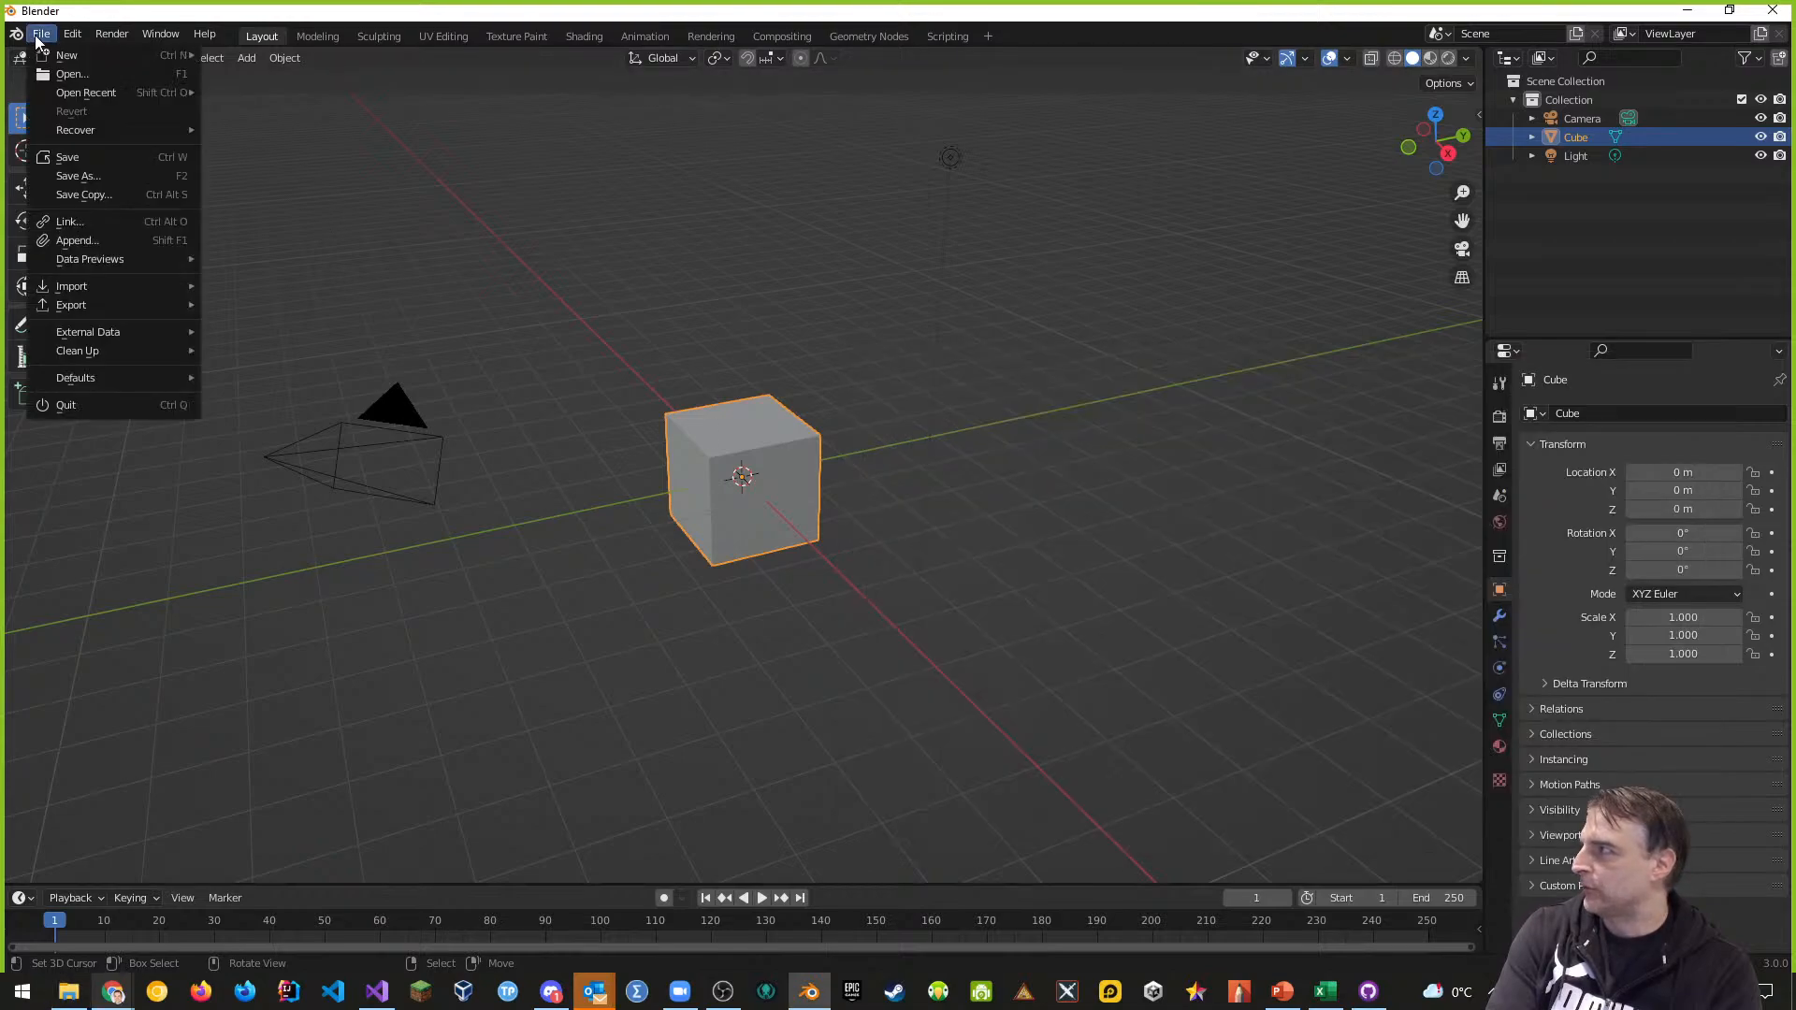
left_click(71, 74)
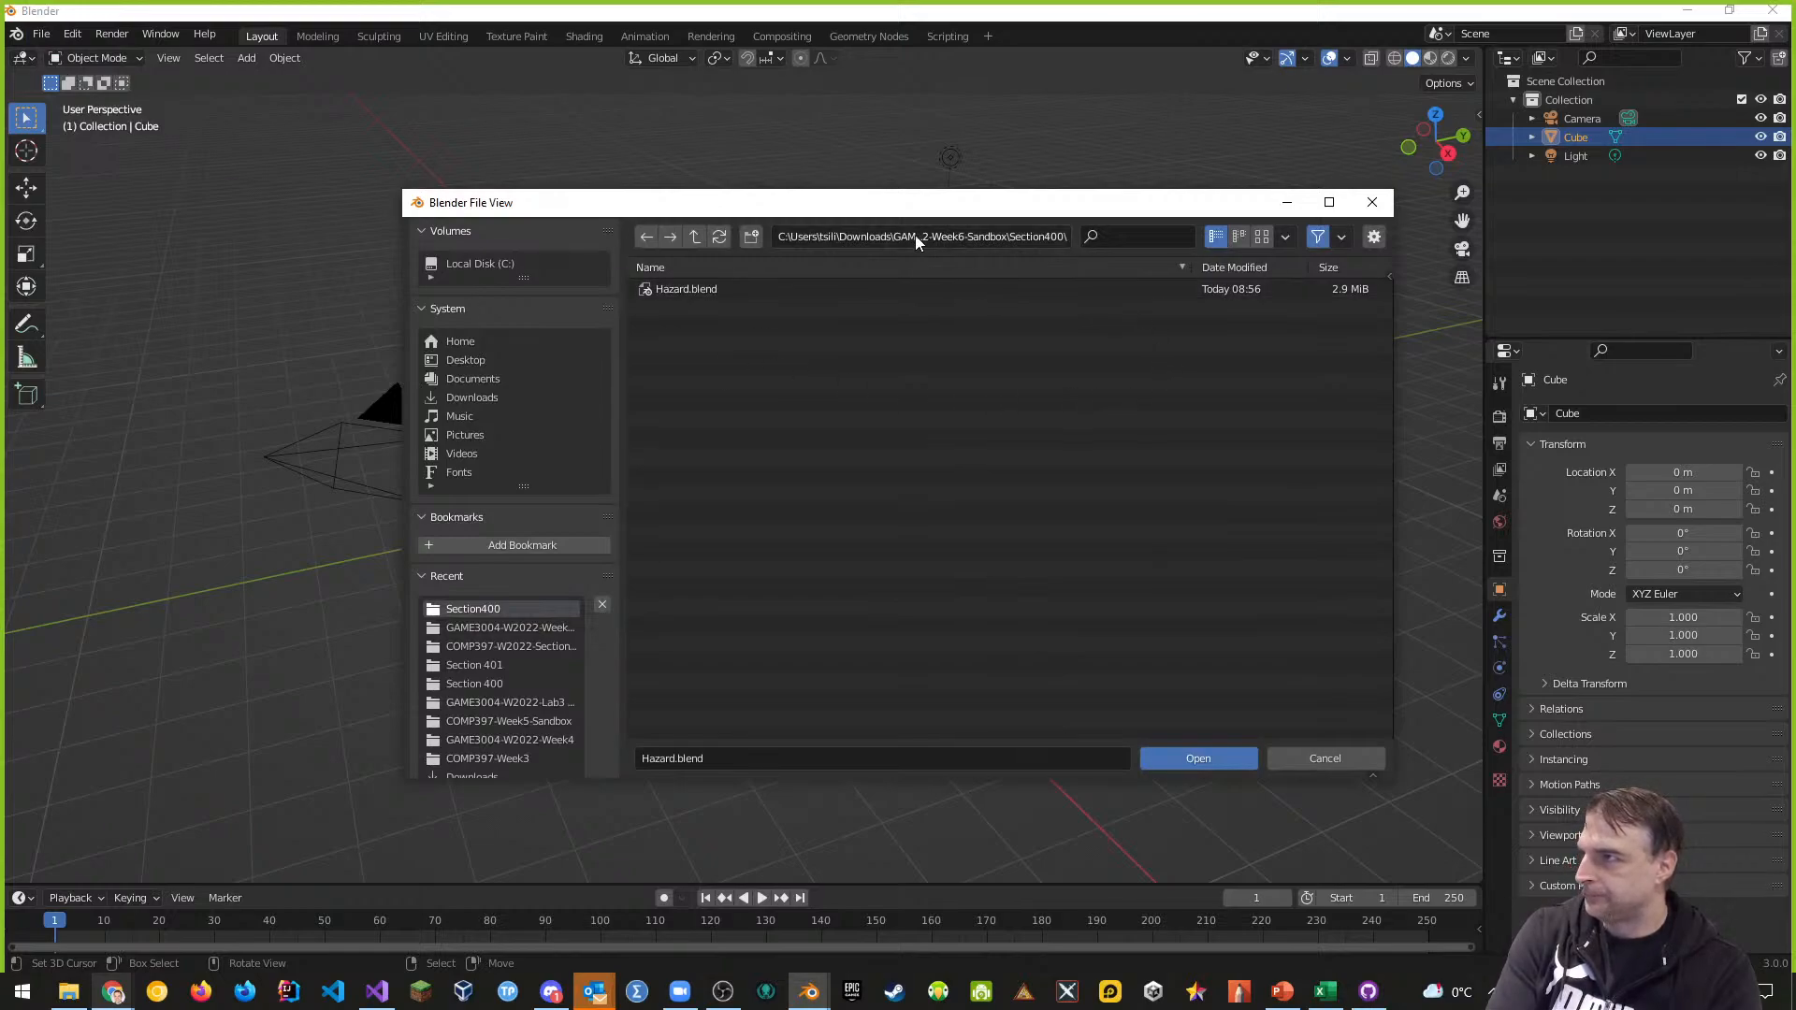
left_click(694, 236)
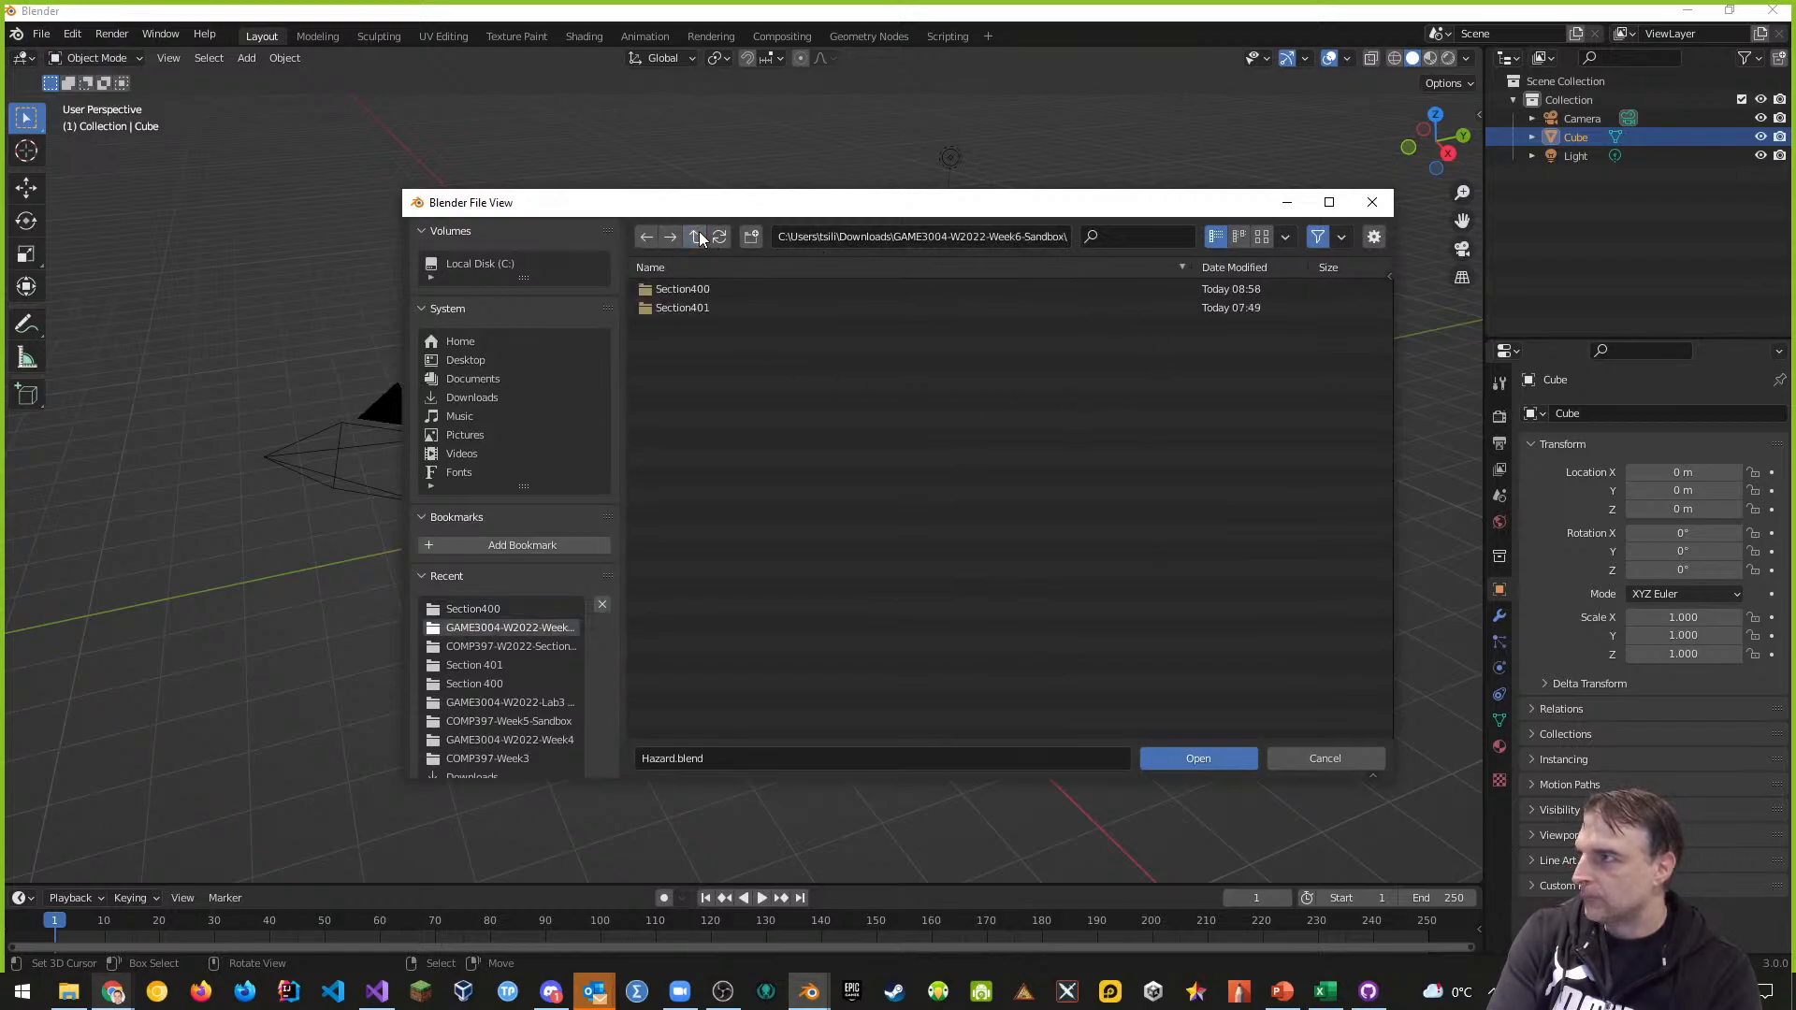
double_click(682, 309)
left_click(676, 290)
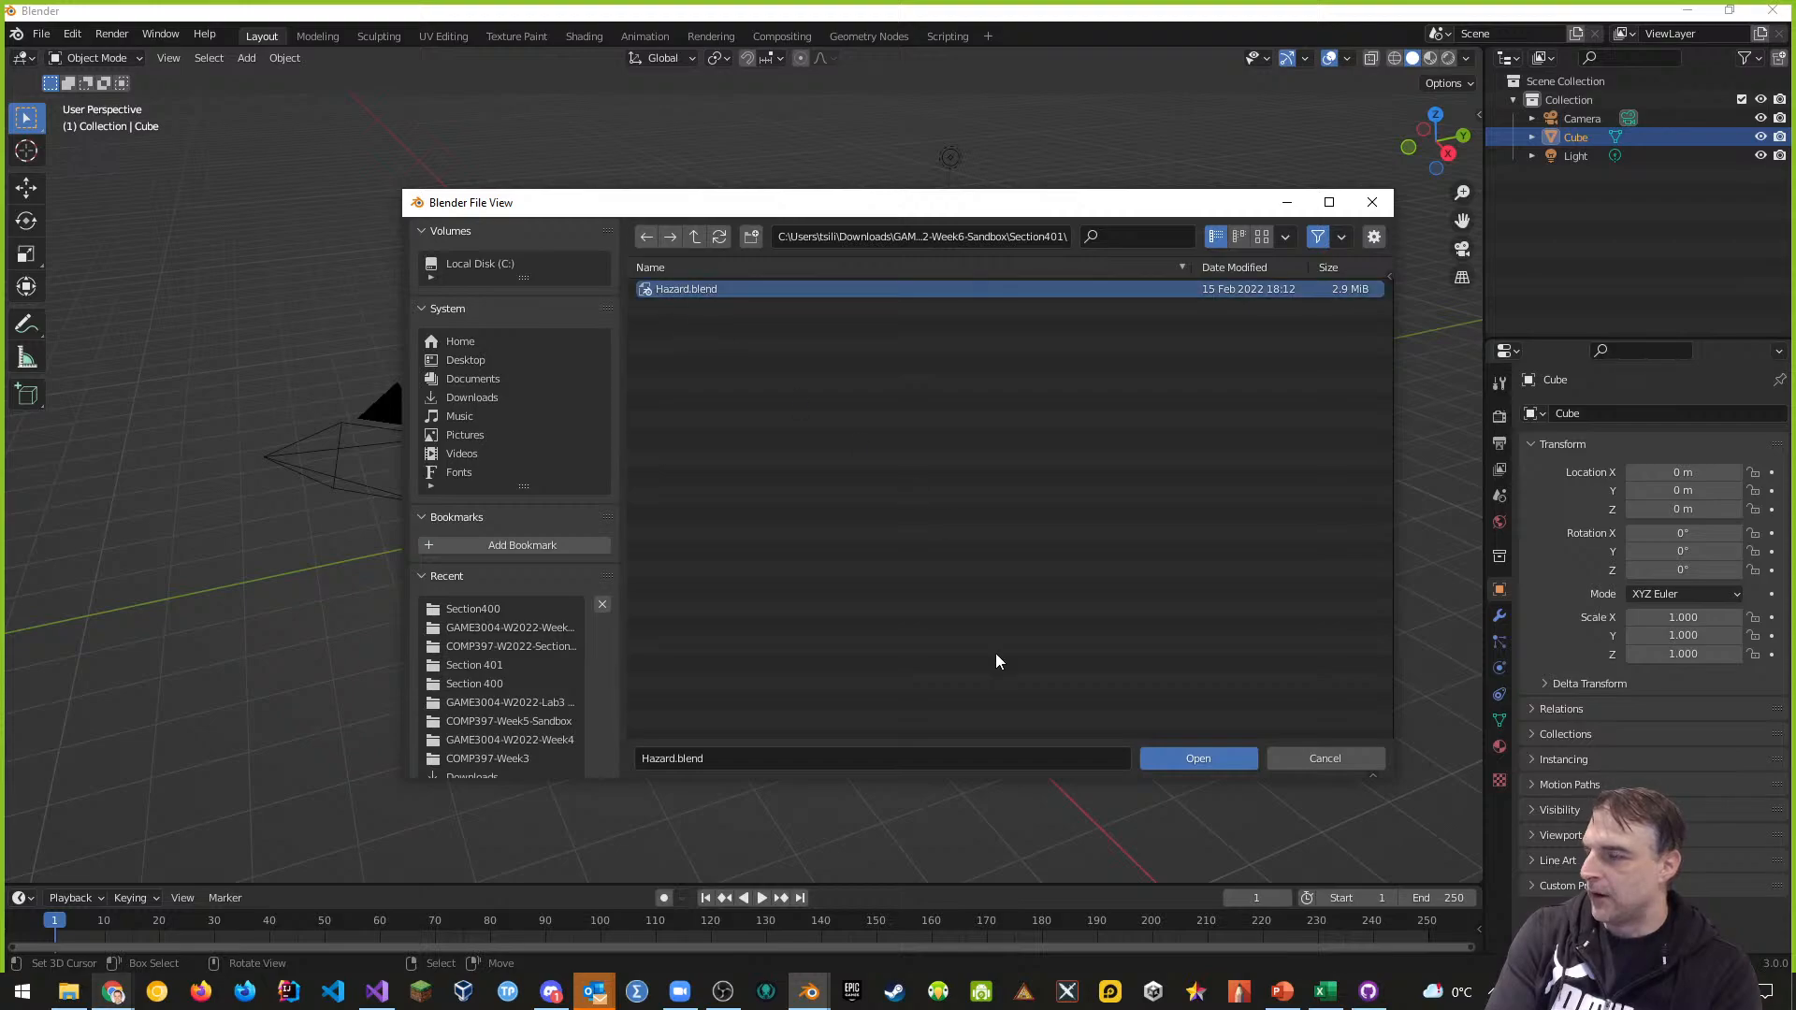
left_click(1198, 757)
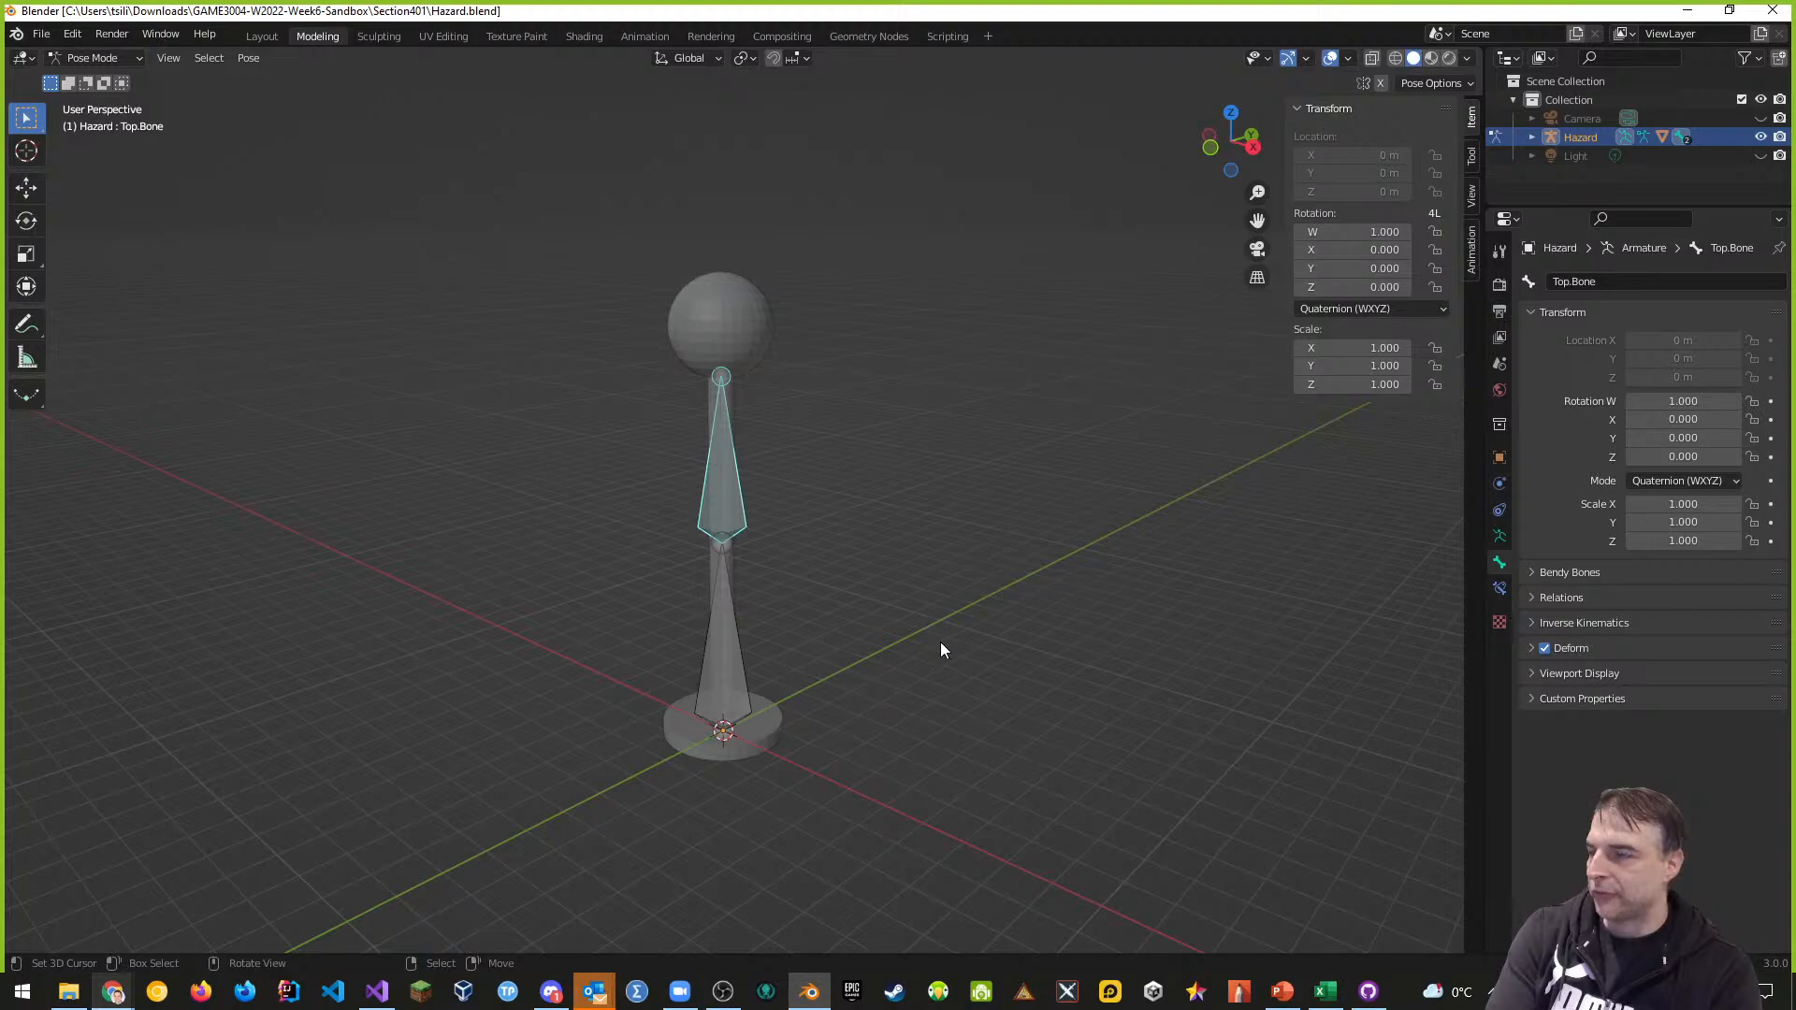
Examine the hazard model up close and expand the Hazard and Hazard Body hierarchies in a taller outliner
mouse_move(940, 641)
middle_mouse_down()
mouse_move(743, 643)
mouse_move(969, 649)
middle_mouse_up()
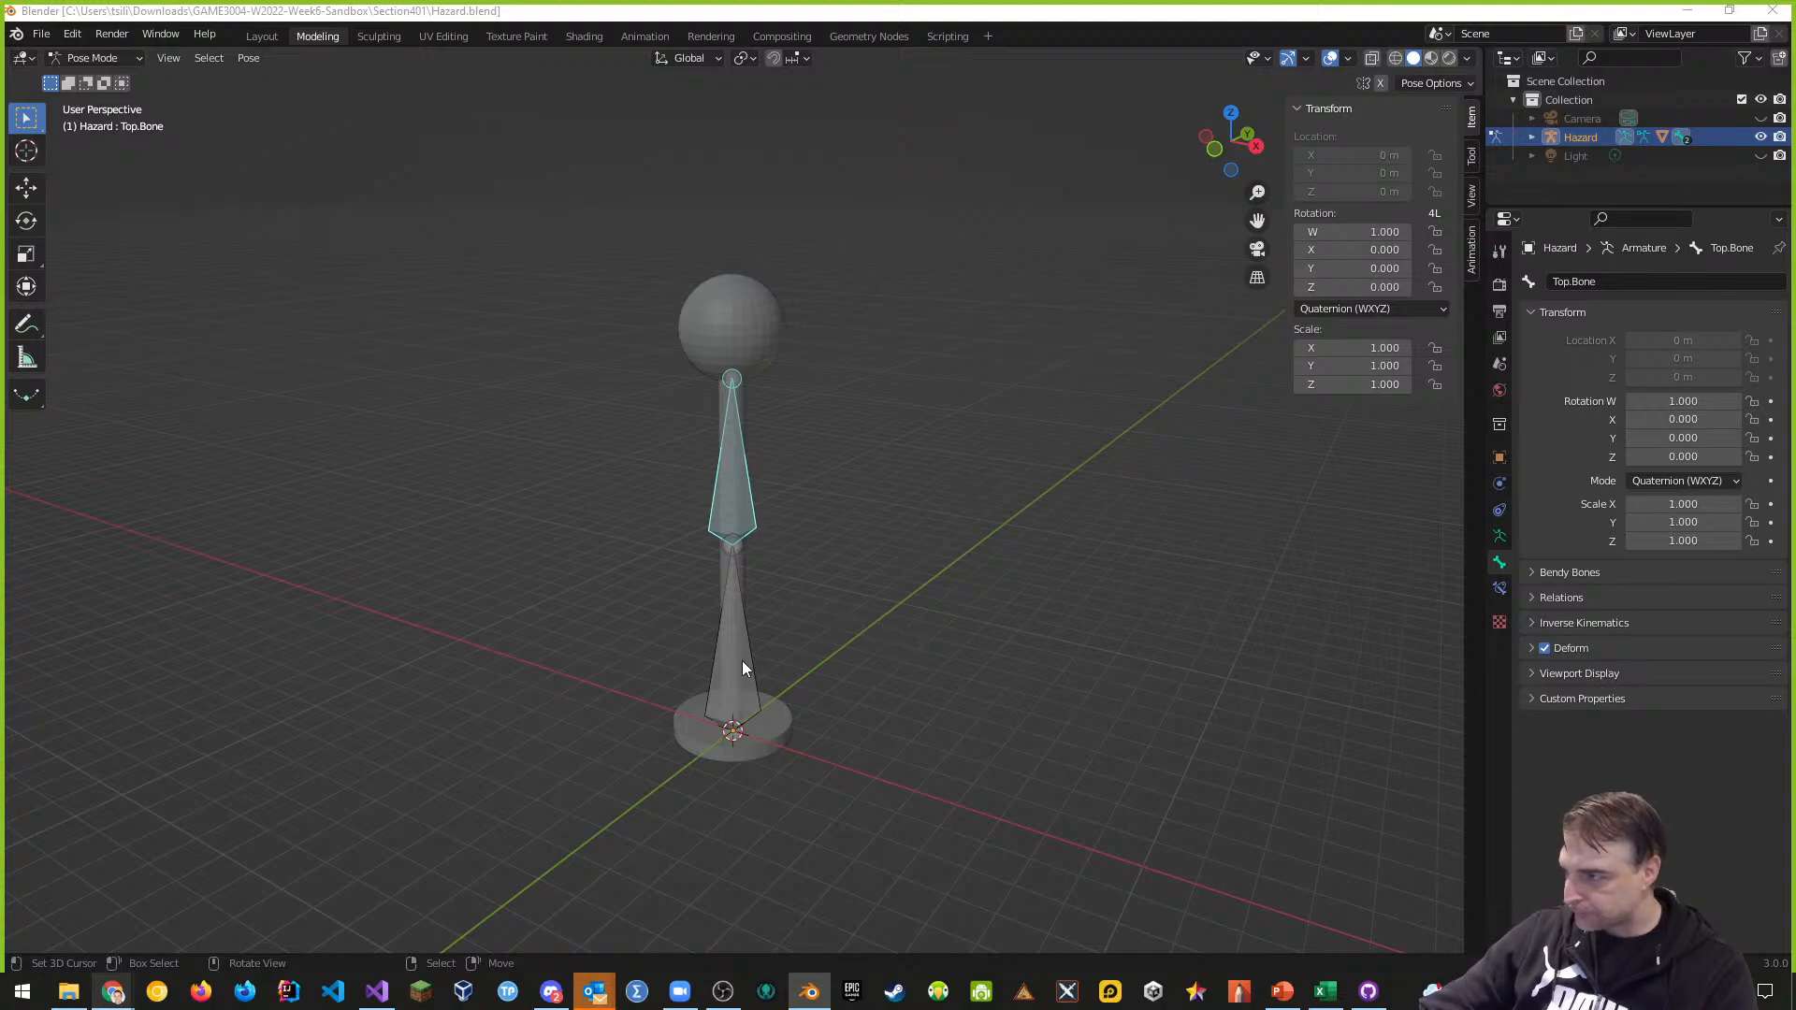
middle_click_drag(771, 649, 907, 621)
scroll(849, 645, "up", 1)
scroll(850, 643, "up", 1)
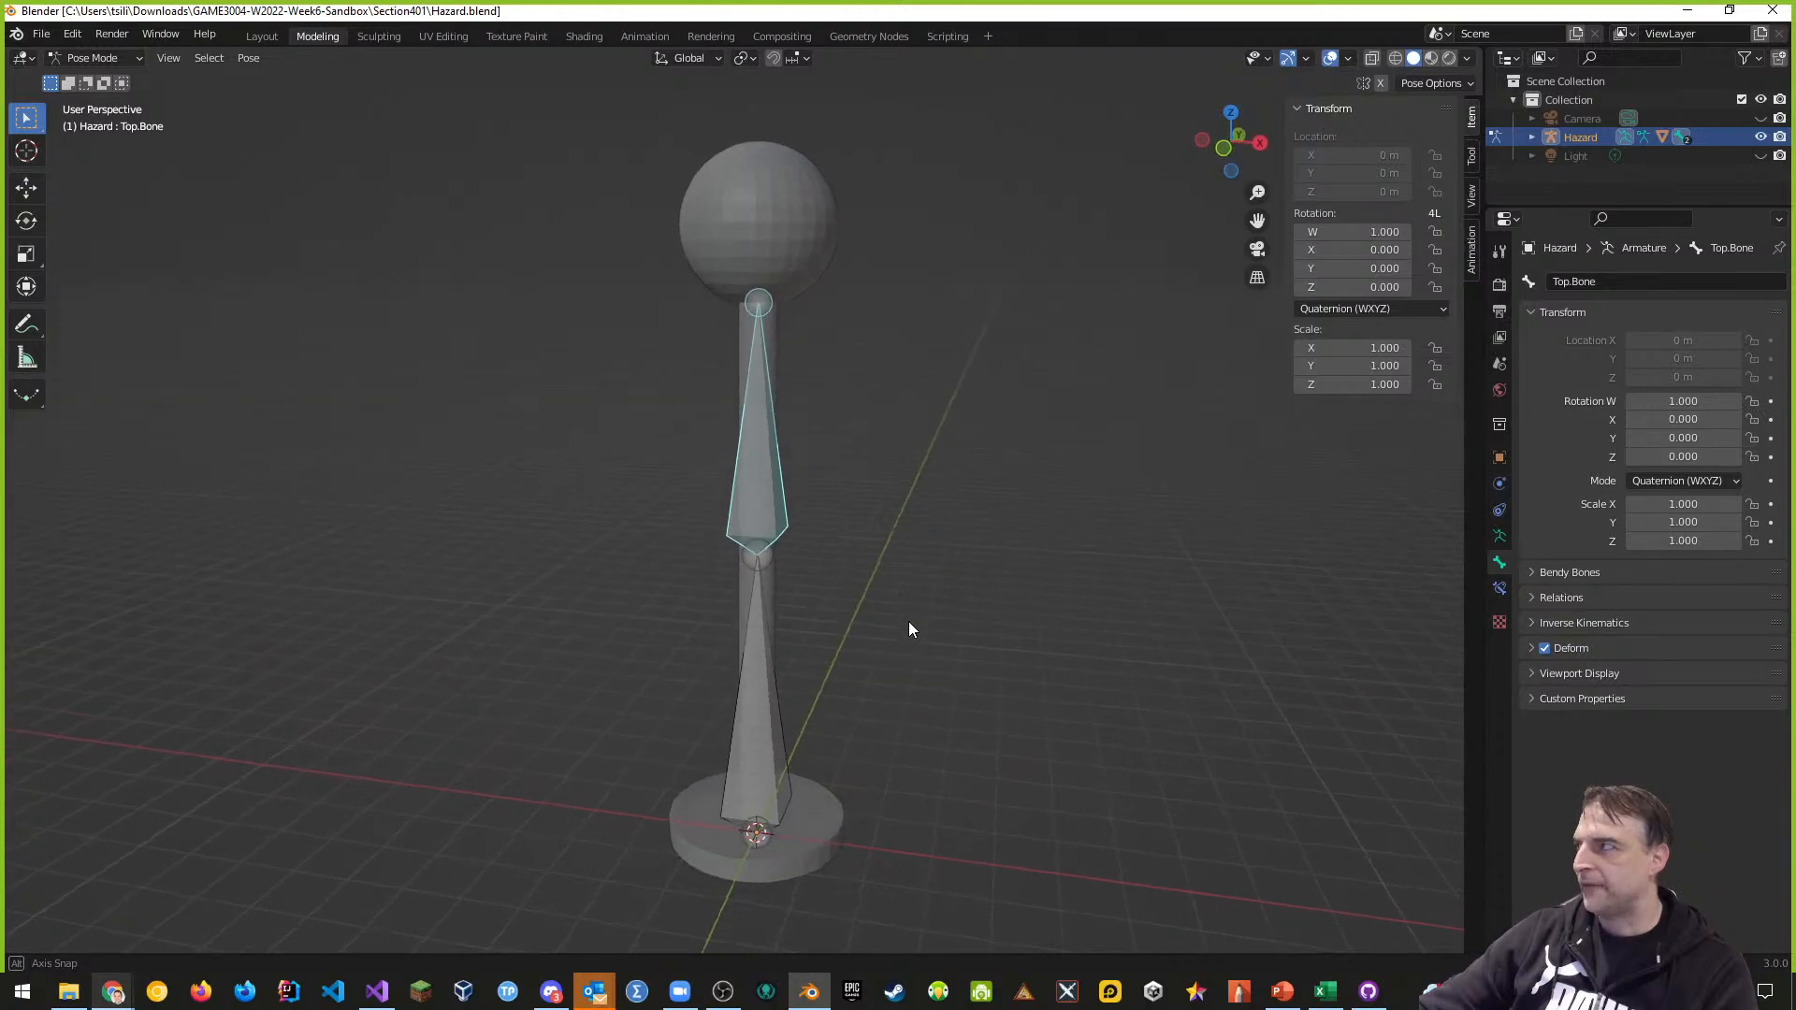
left_click(1532, 136)
left_click_drag(1553, 206, 1555, 321)
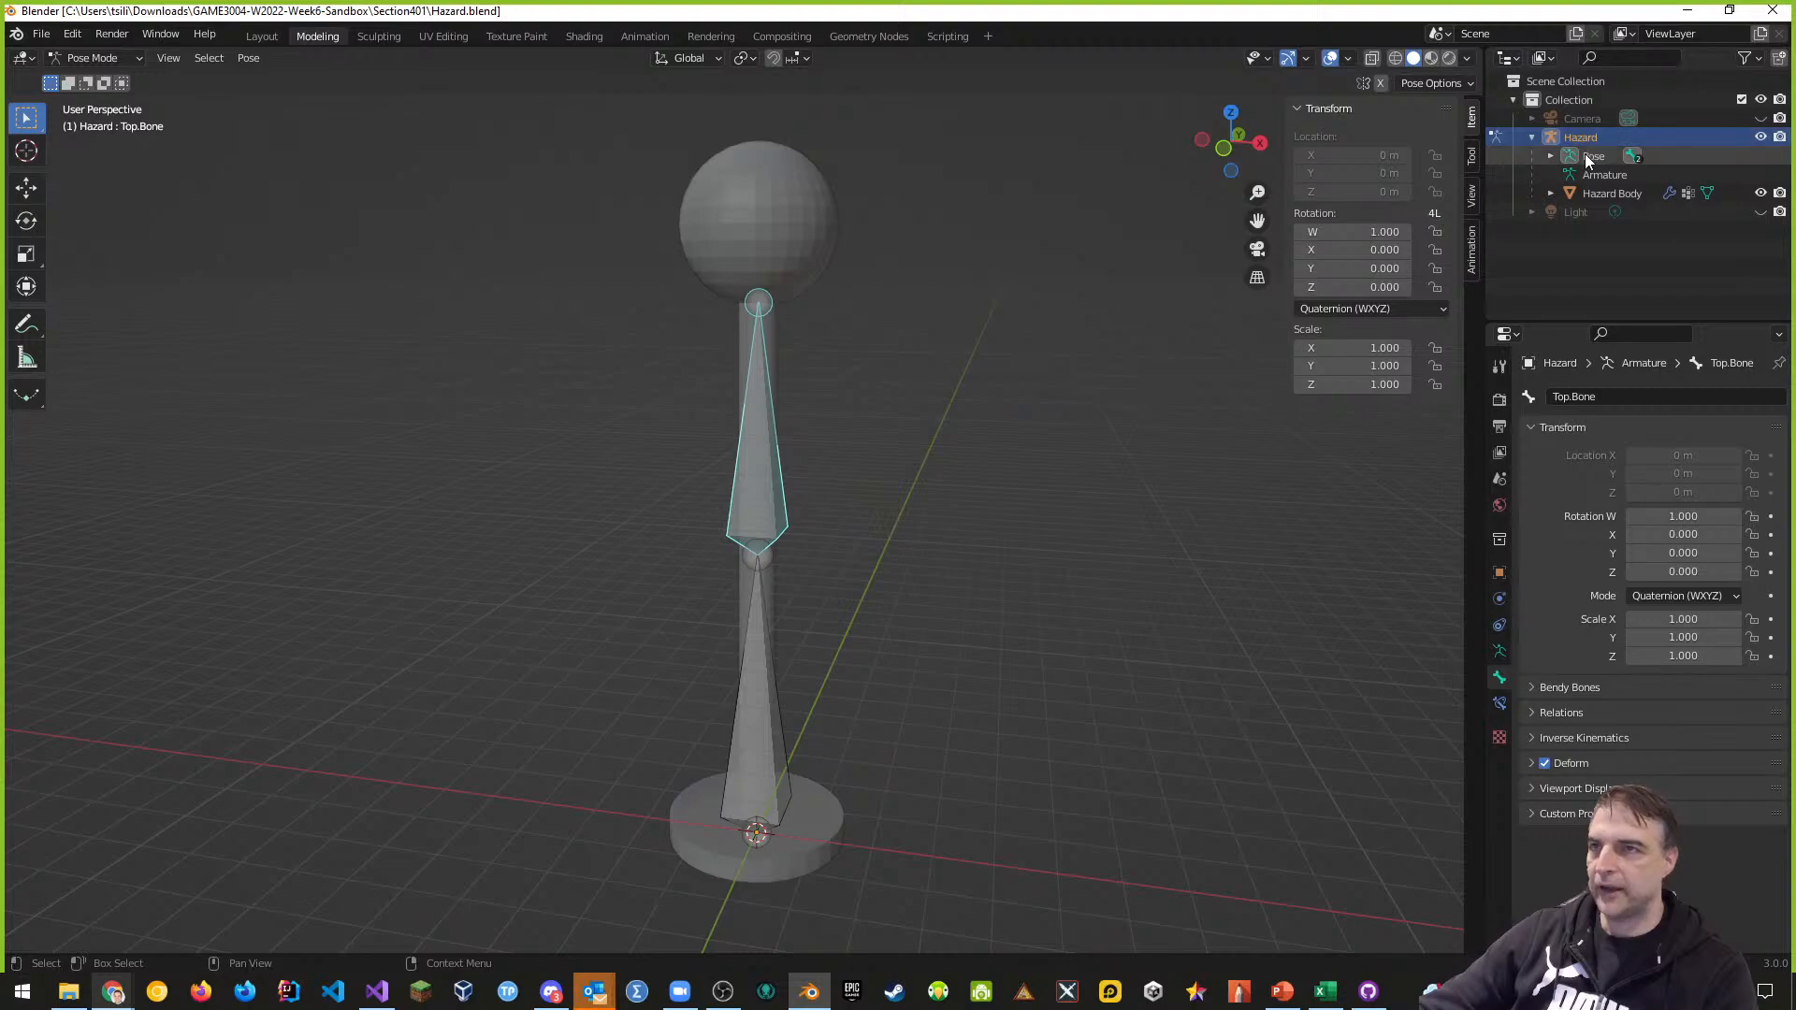
left_click(1550, 193)
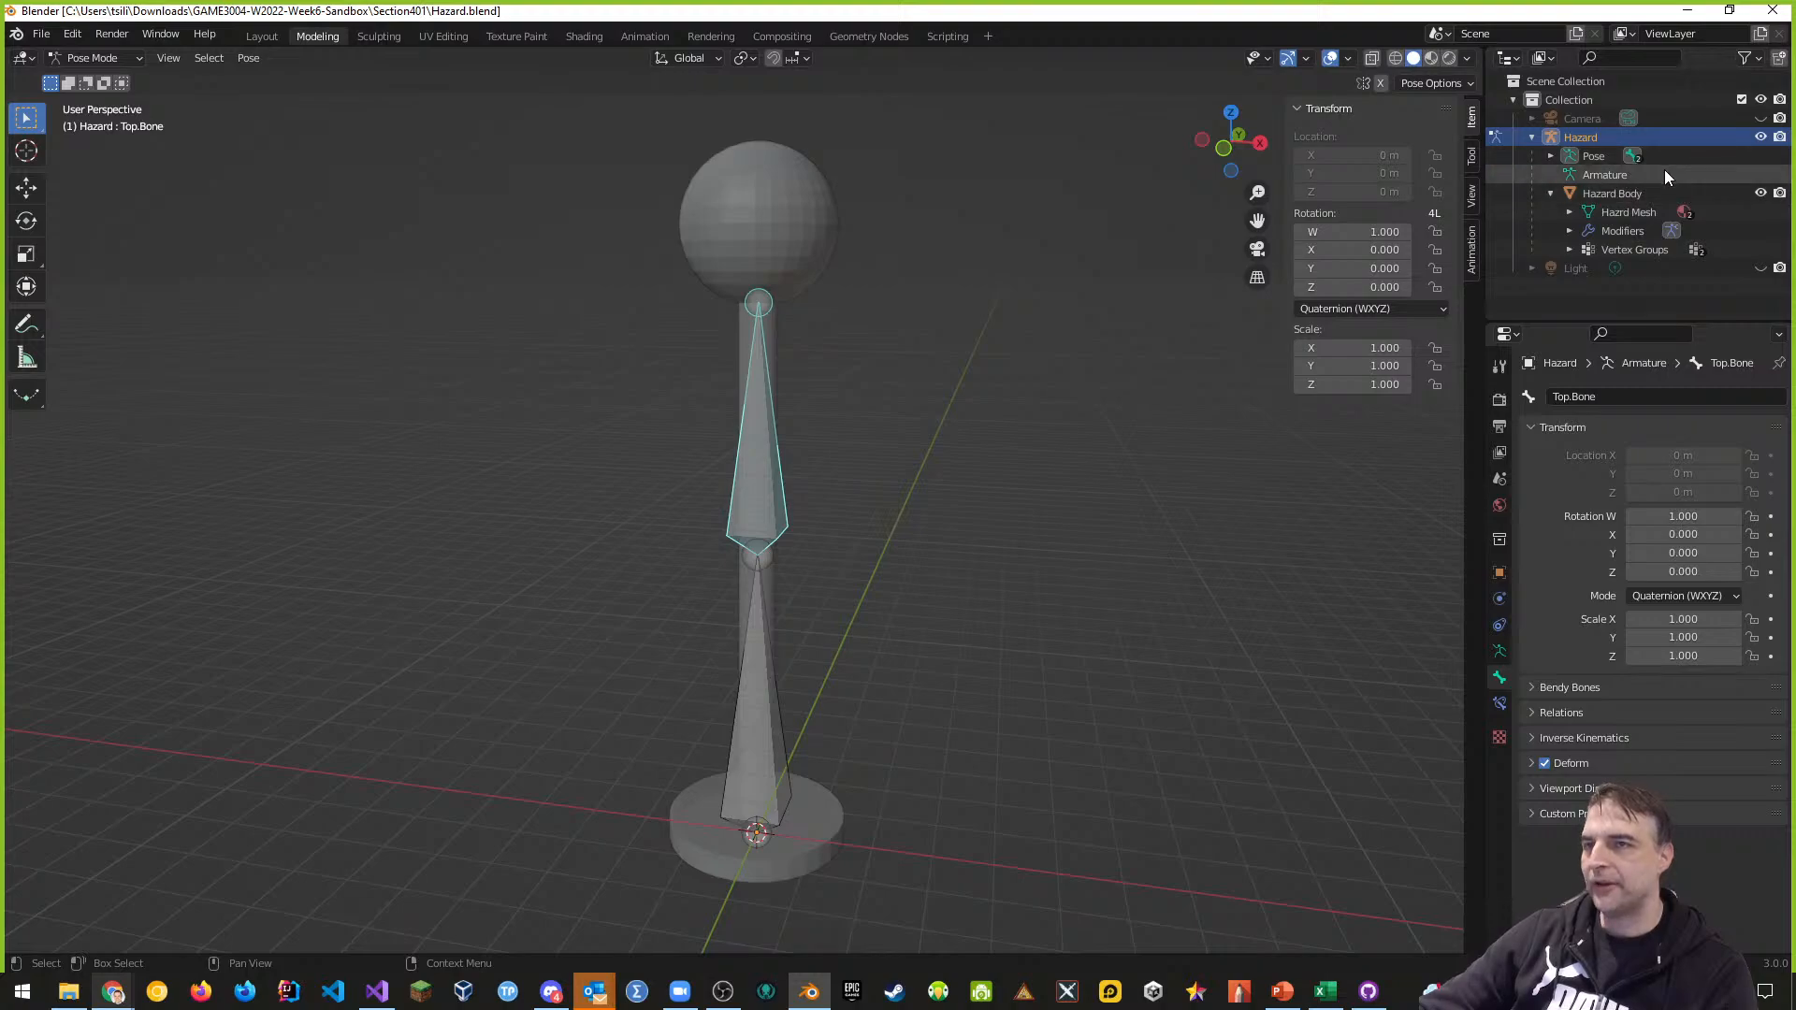
Inspect the armature by selecting the lower root bone and the upper top bone in turn
left_click(1602, 172)
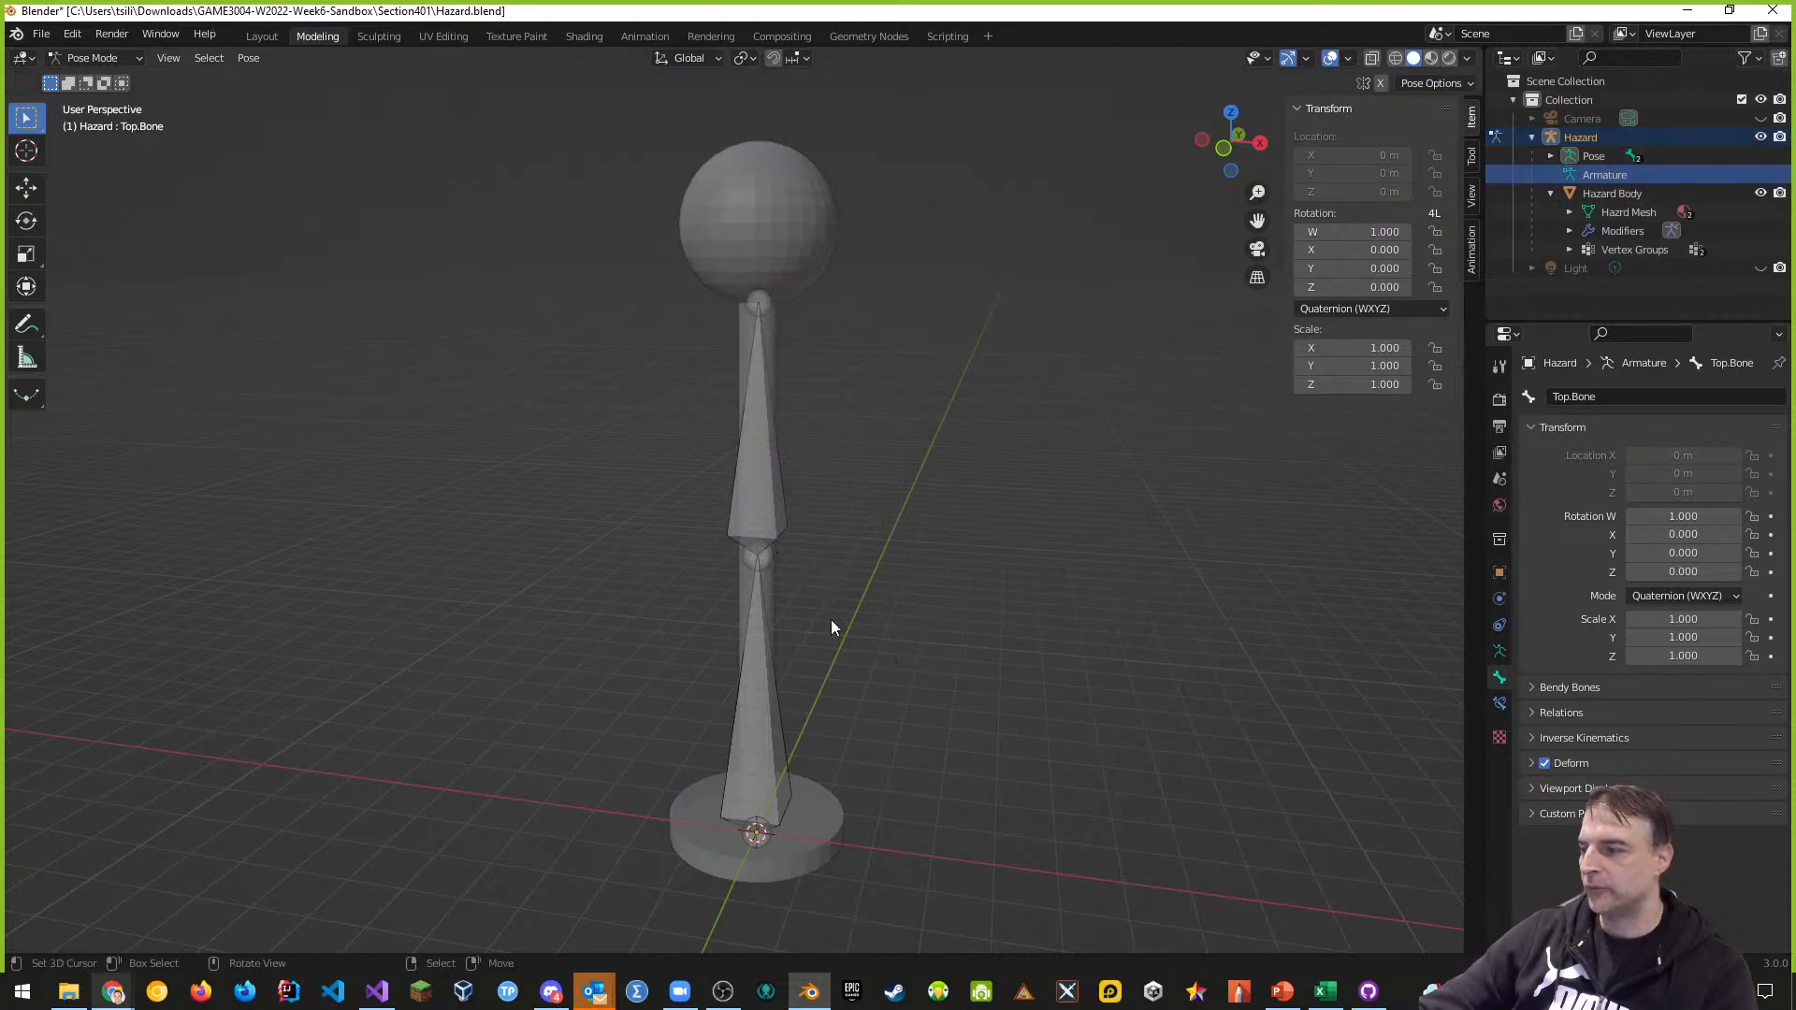
middle_click_drag(851, 669, 862, 593)
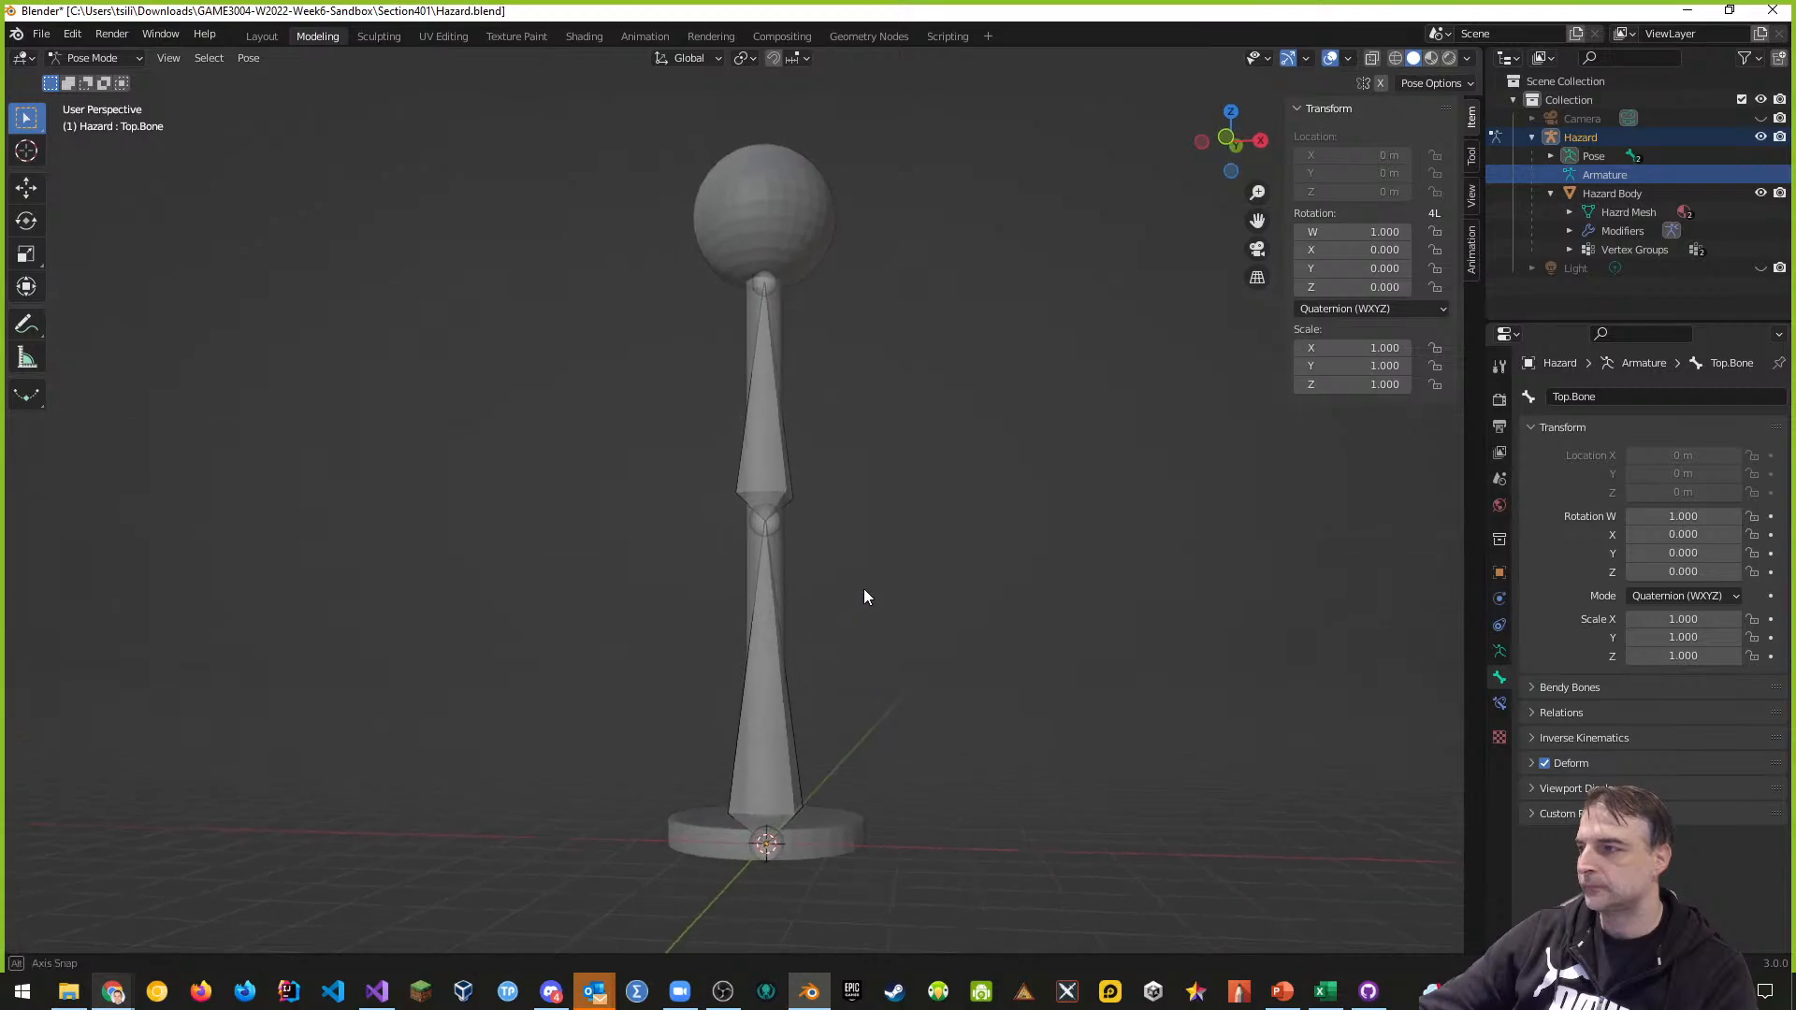
left_click(759, 739)
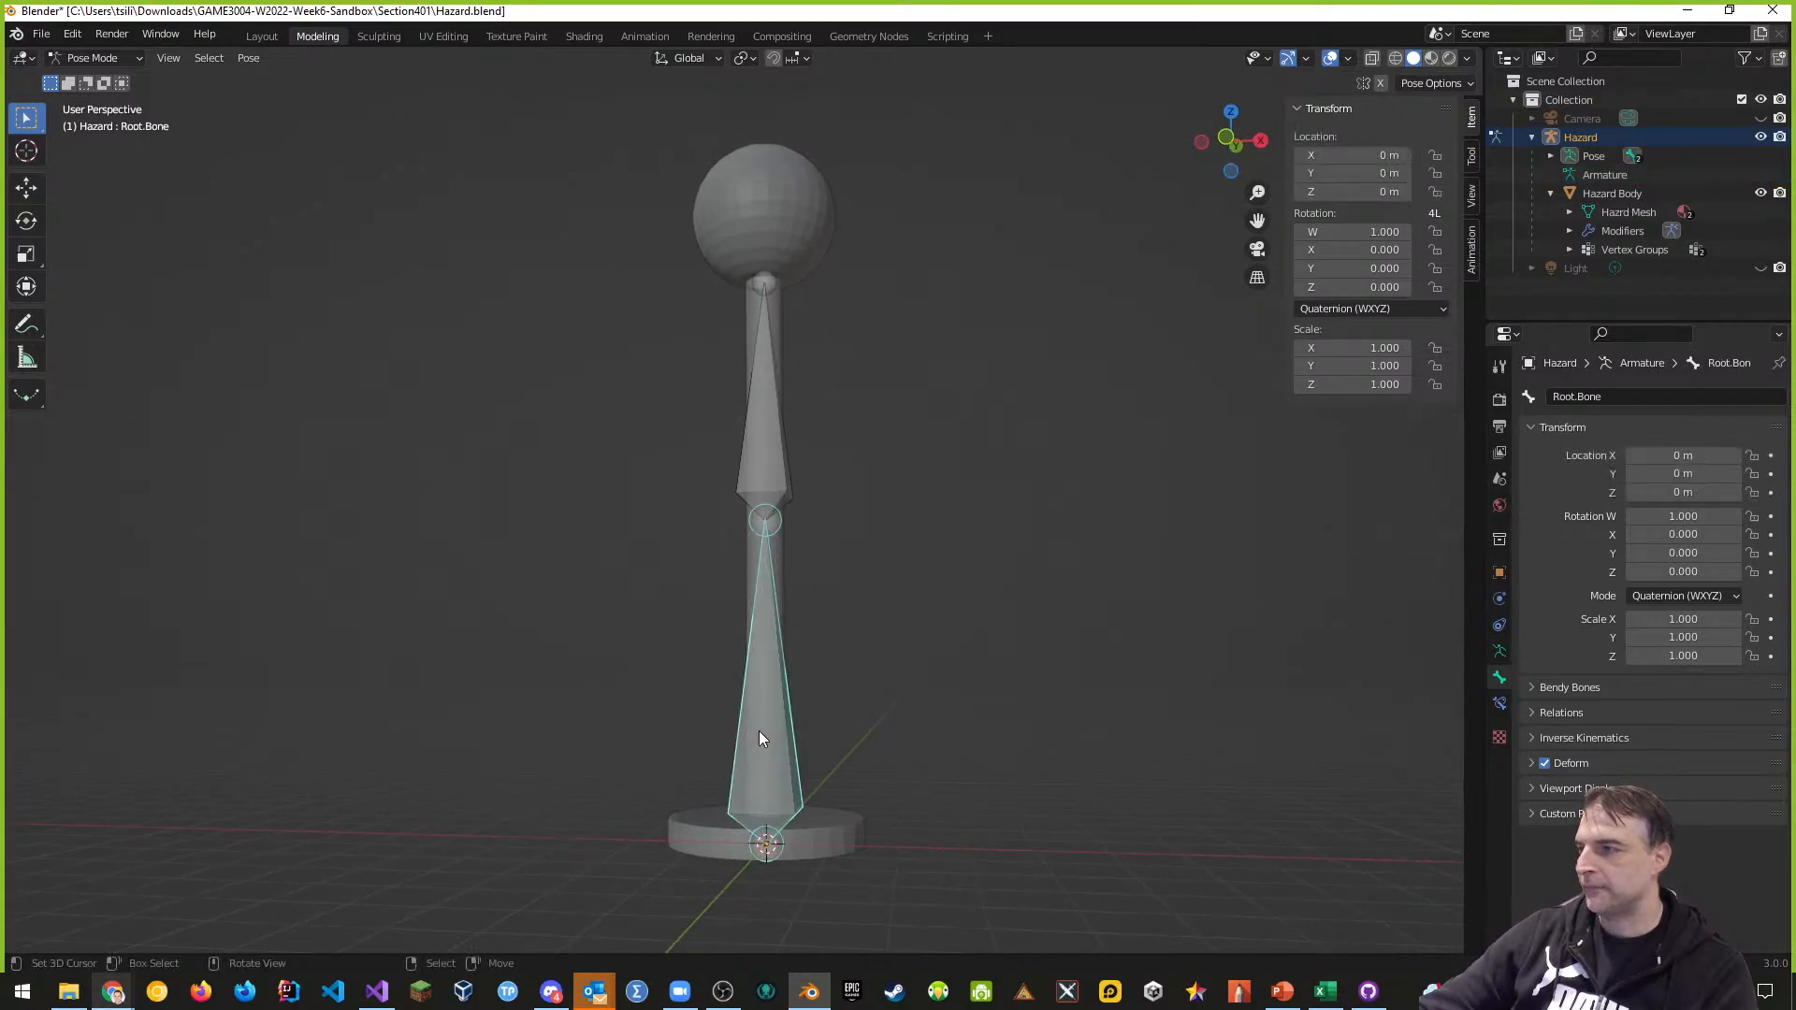
left_click(754, 416)
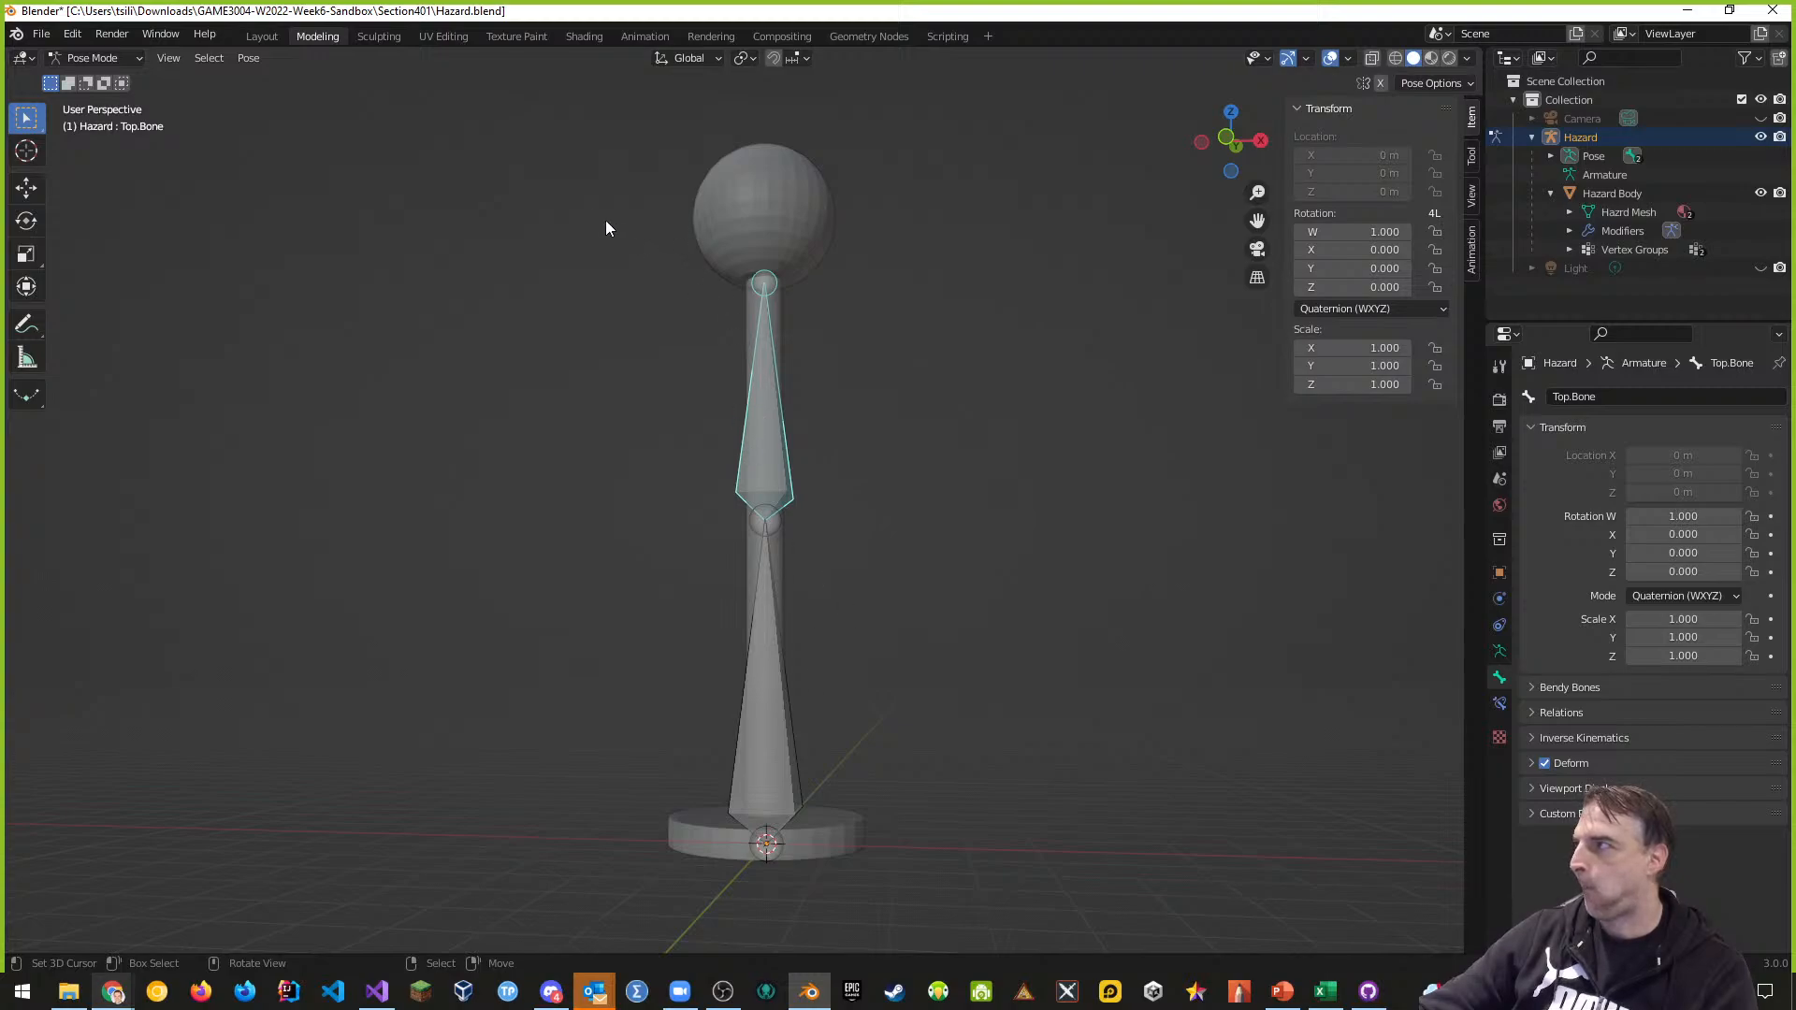
Switch to the Layout workspace and enlarge the timeline and outliner areas
left_click(262, 37)
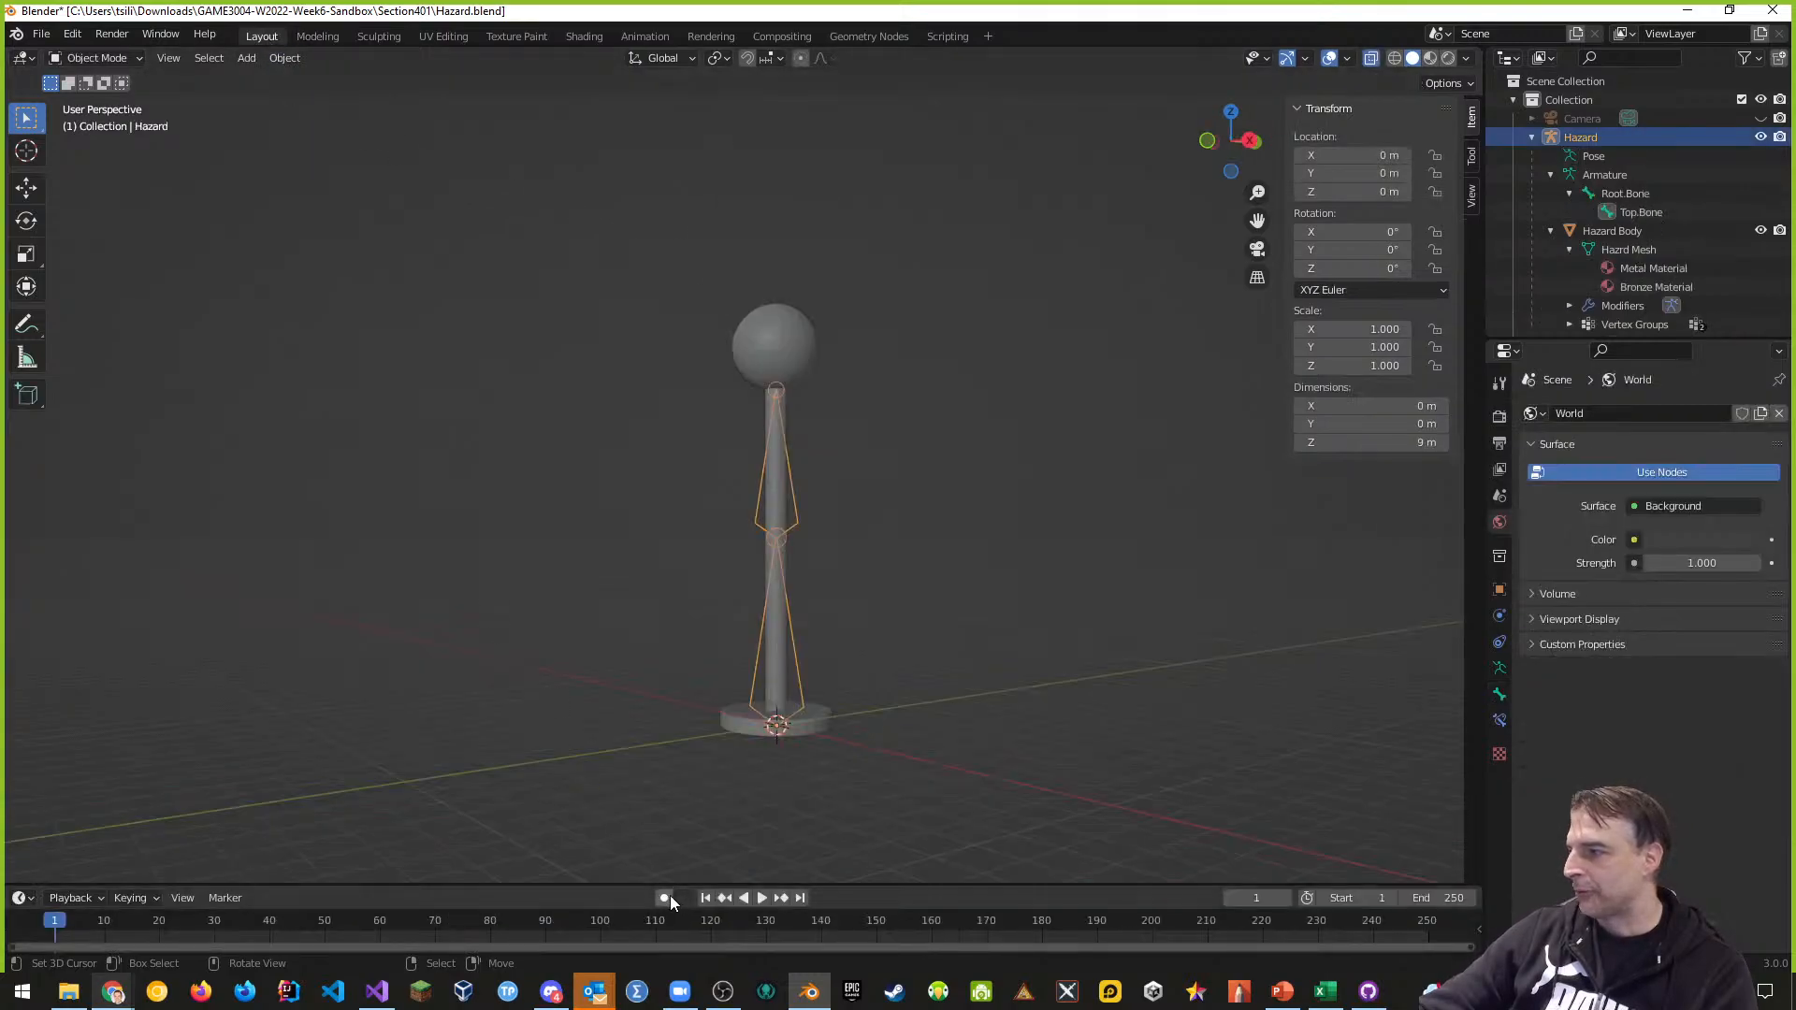
left_click_drag(641, 886, 645, 795)
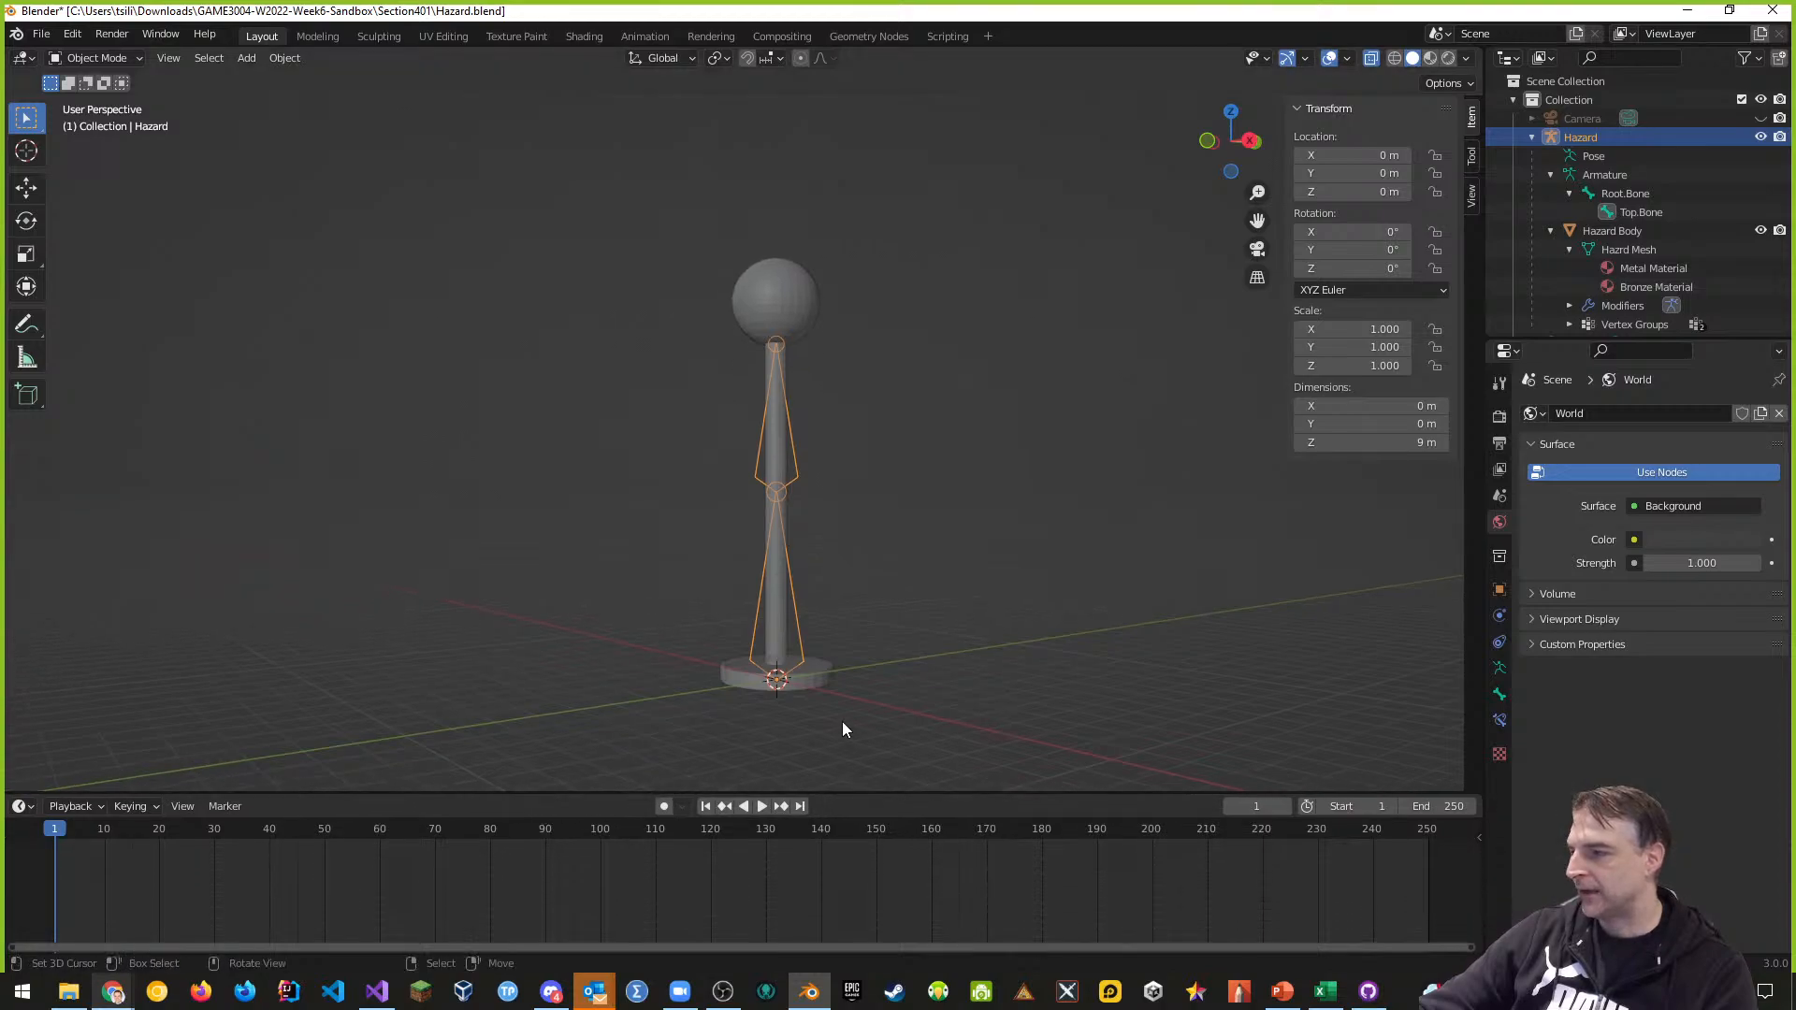
middle_click_drag(841, 729, 830, 754)
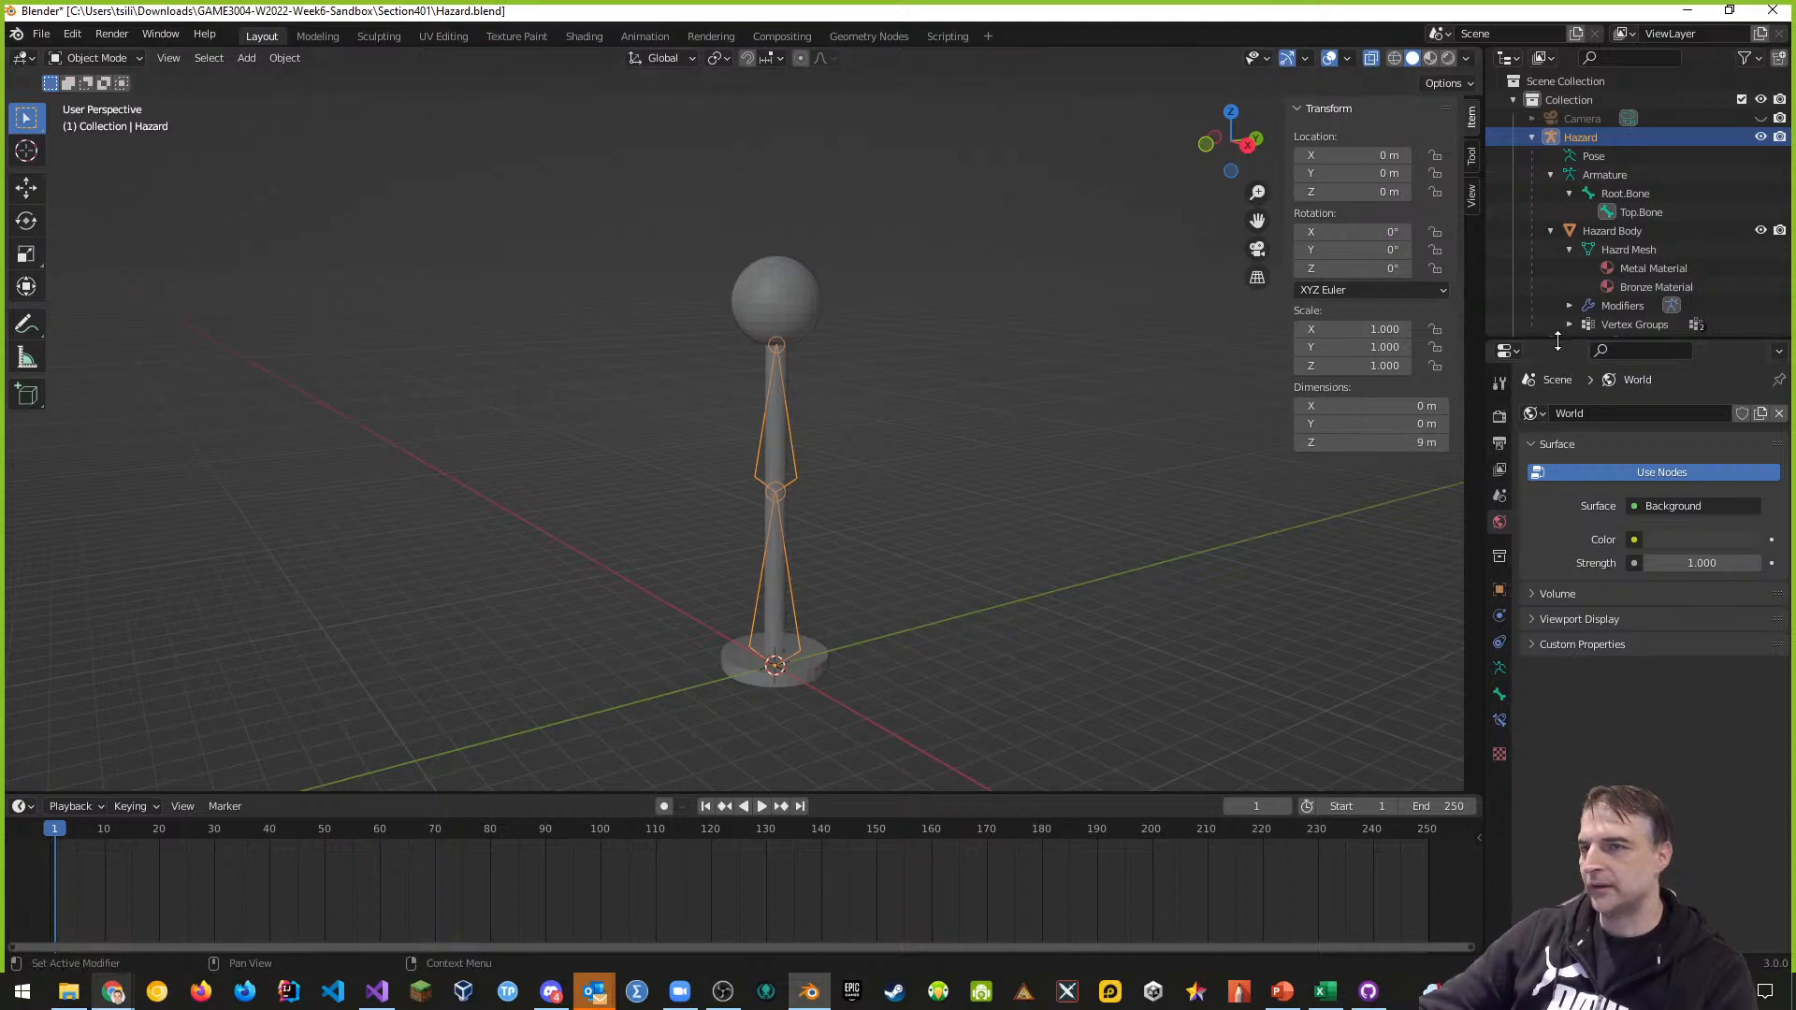
left_click_drag(1557, 342, 1559, 400)
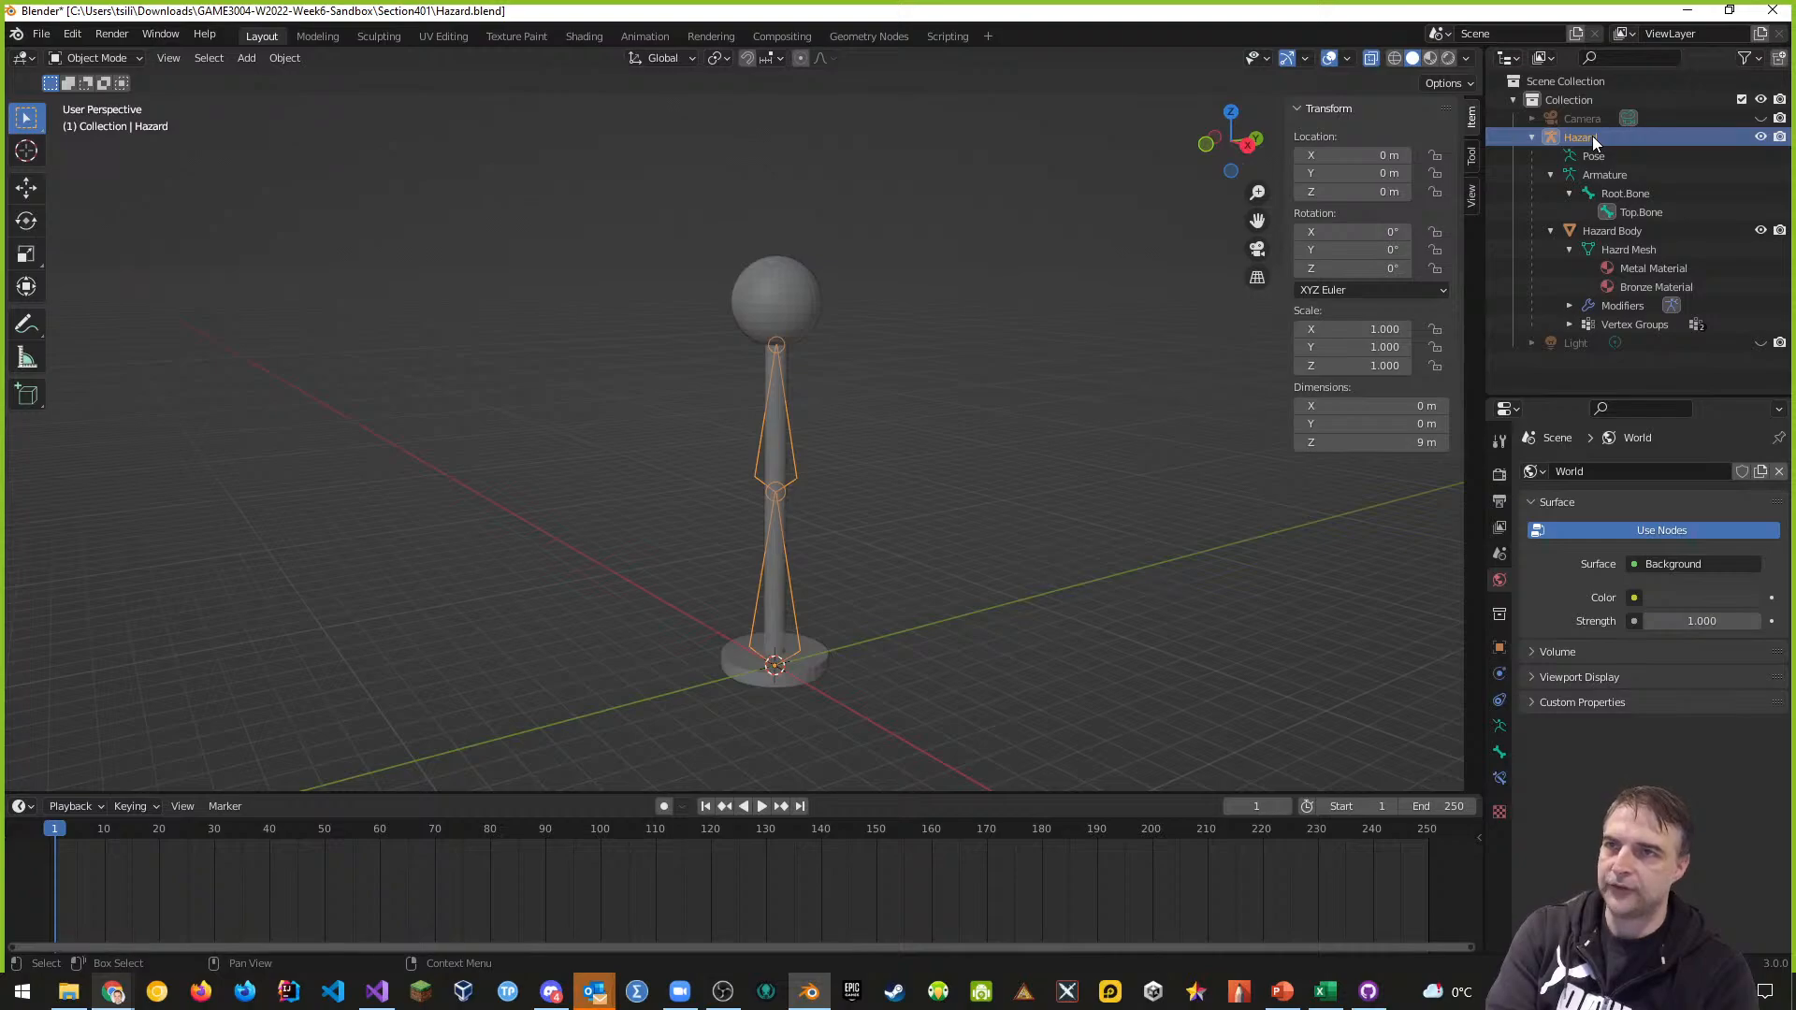
Expand Hazard Body's vertex groups, check Root.Bone, and leave the Top.Bone group selected
left_click(1570, 324)
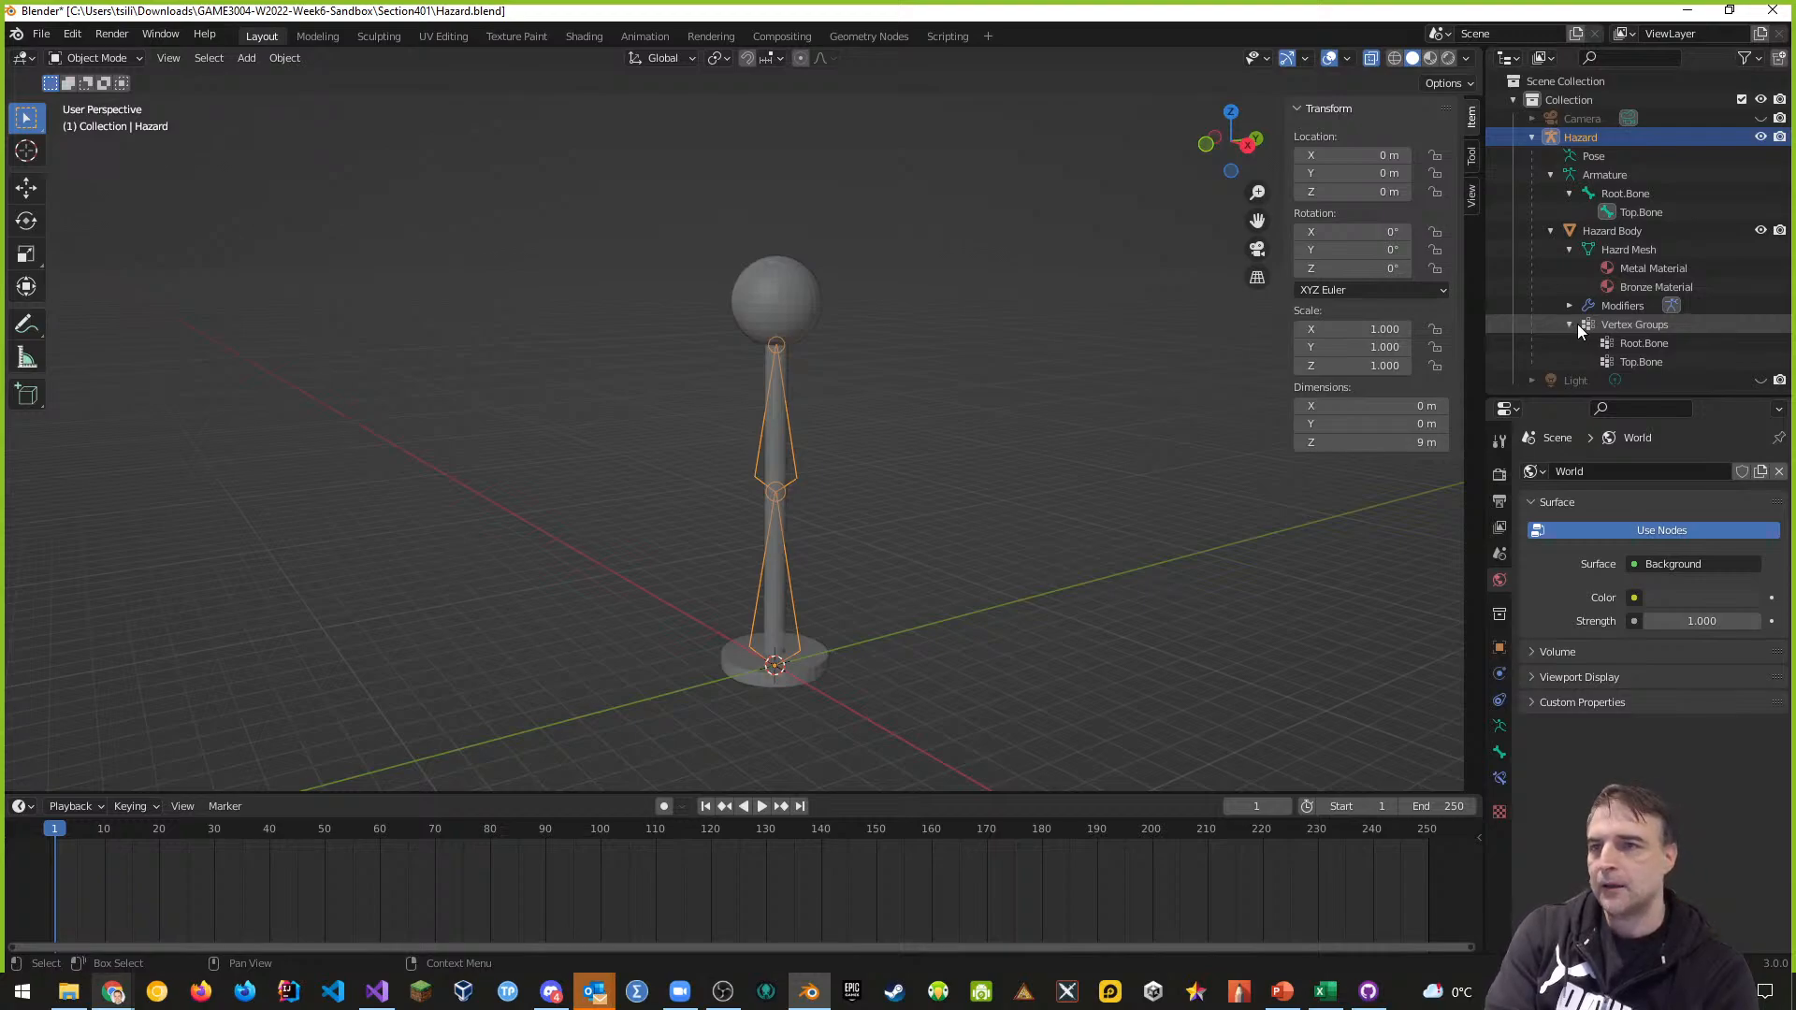
left_click(1629, 363)
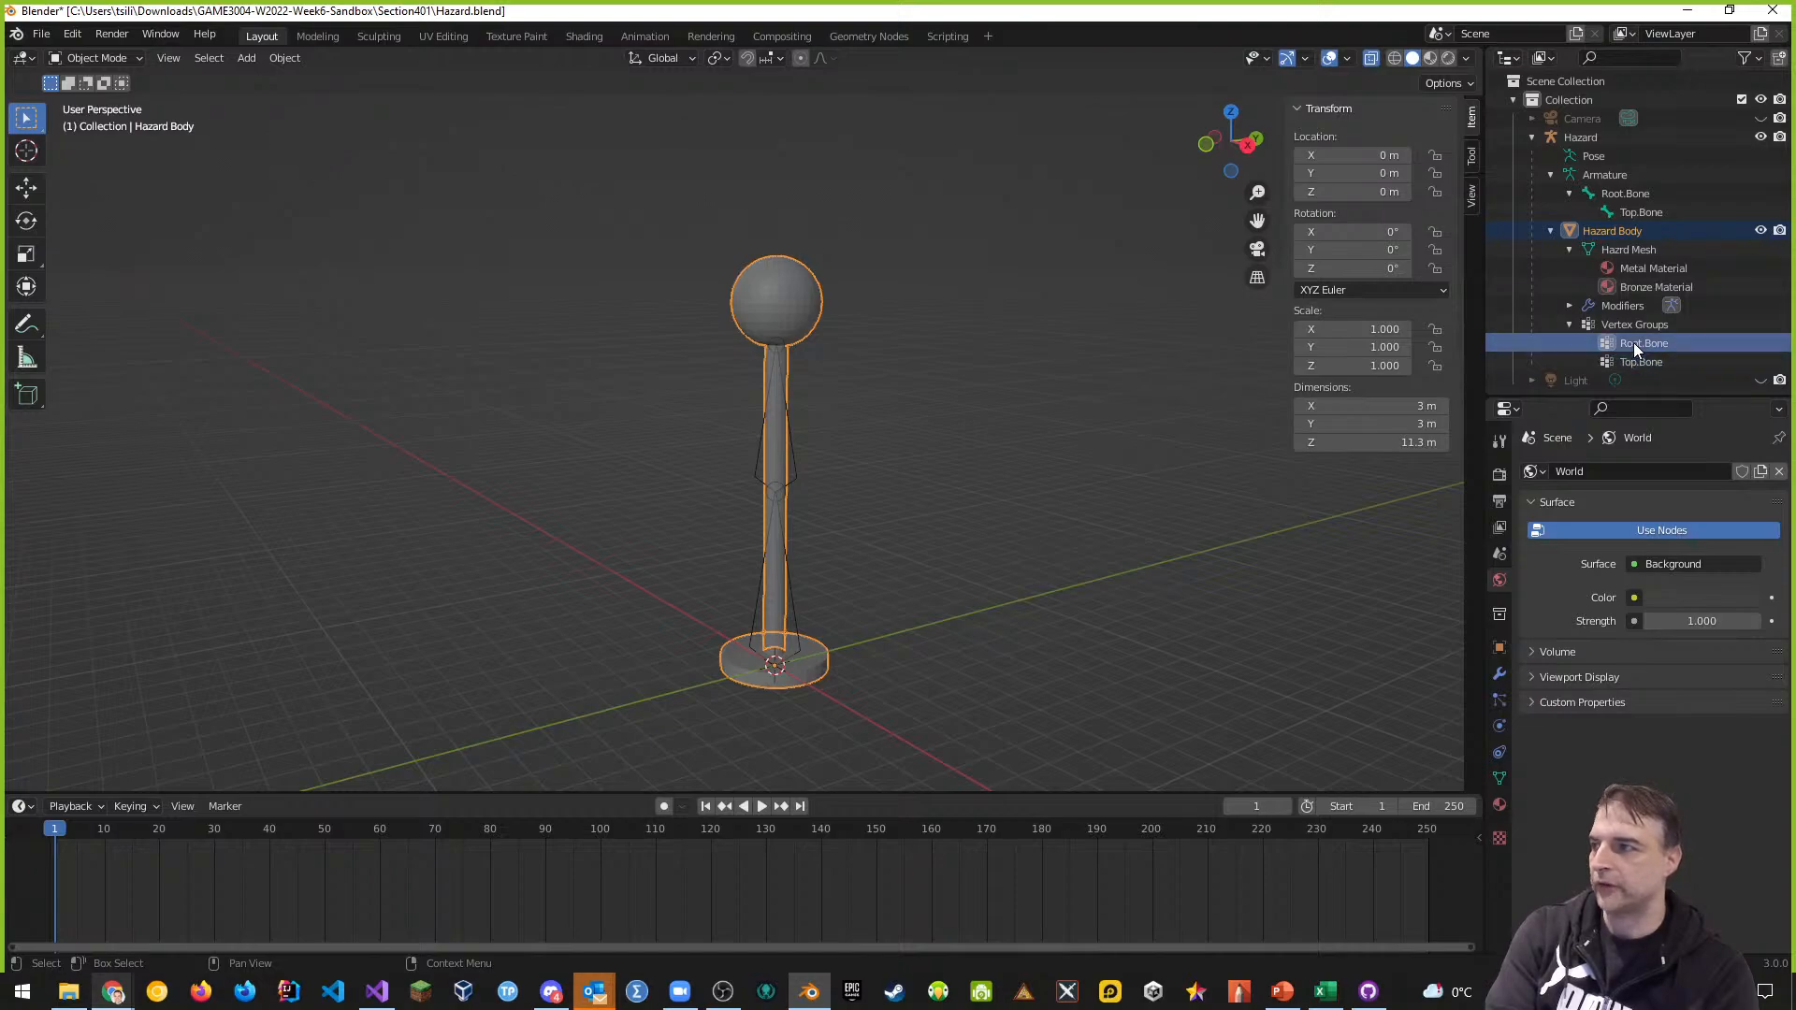
left_click(1629, 344)
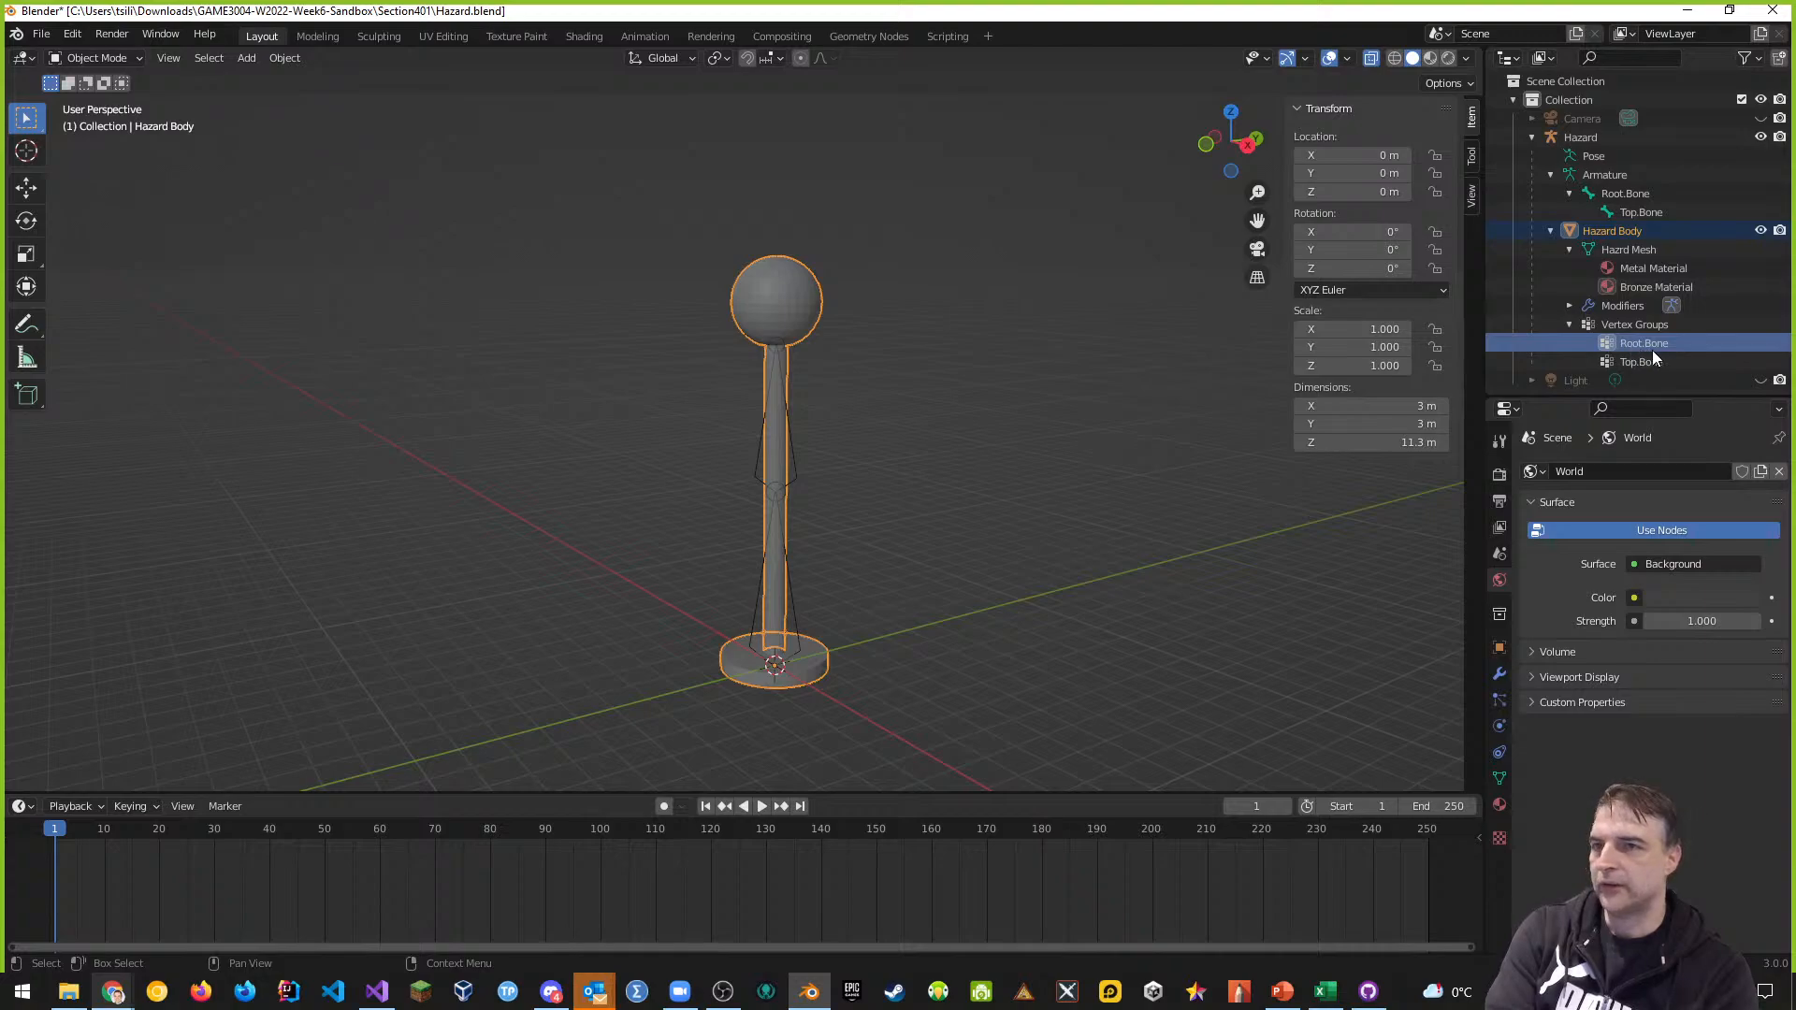
left_click(1639, 359)
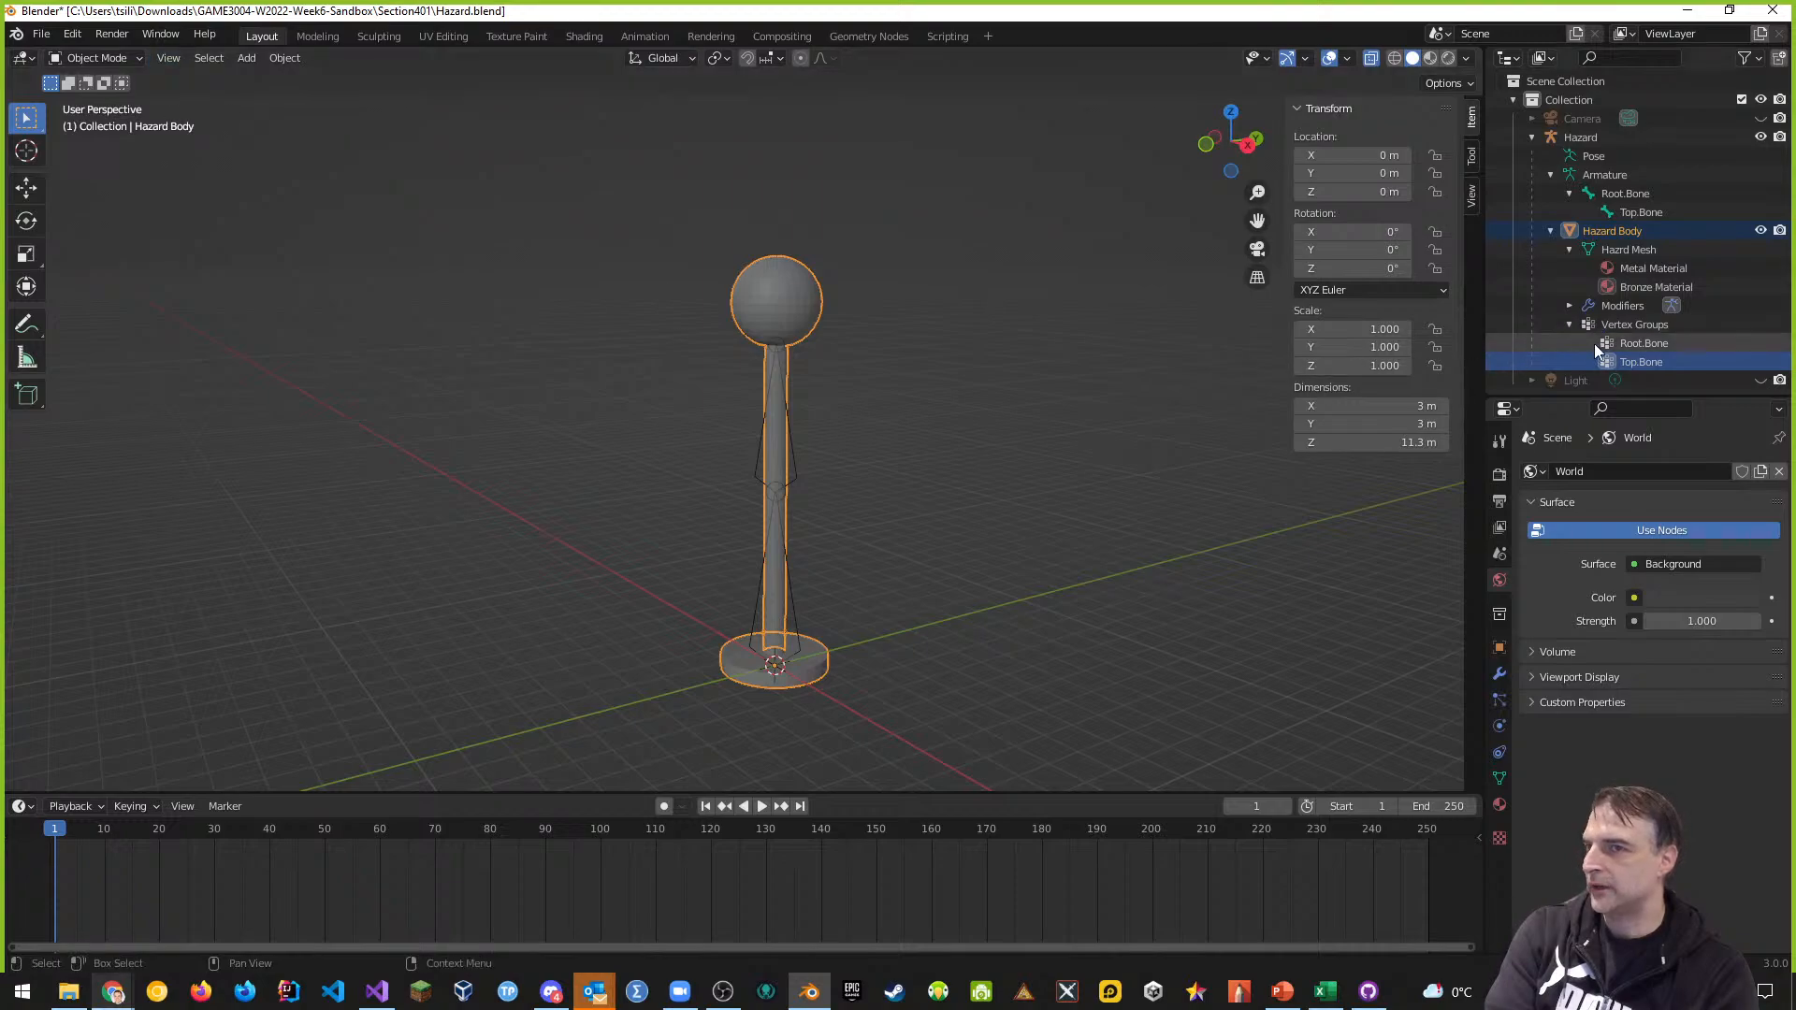
Switch Hazard Body from Object Mode to Weight Paint mode to display the Top.Bone weights
left_click(138, 59)
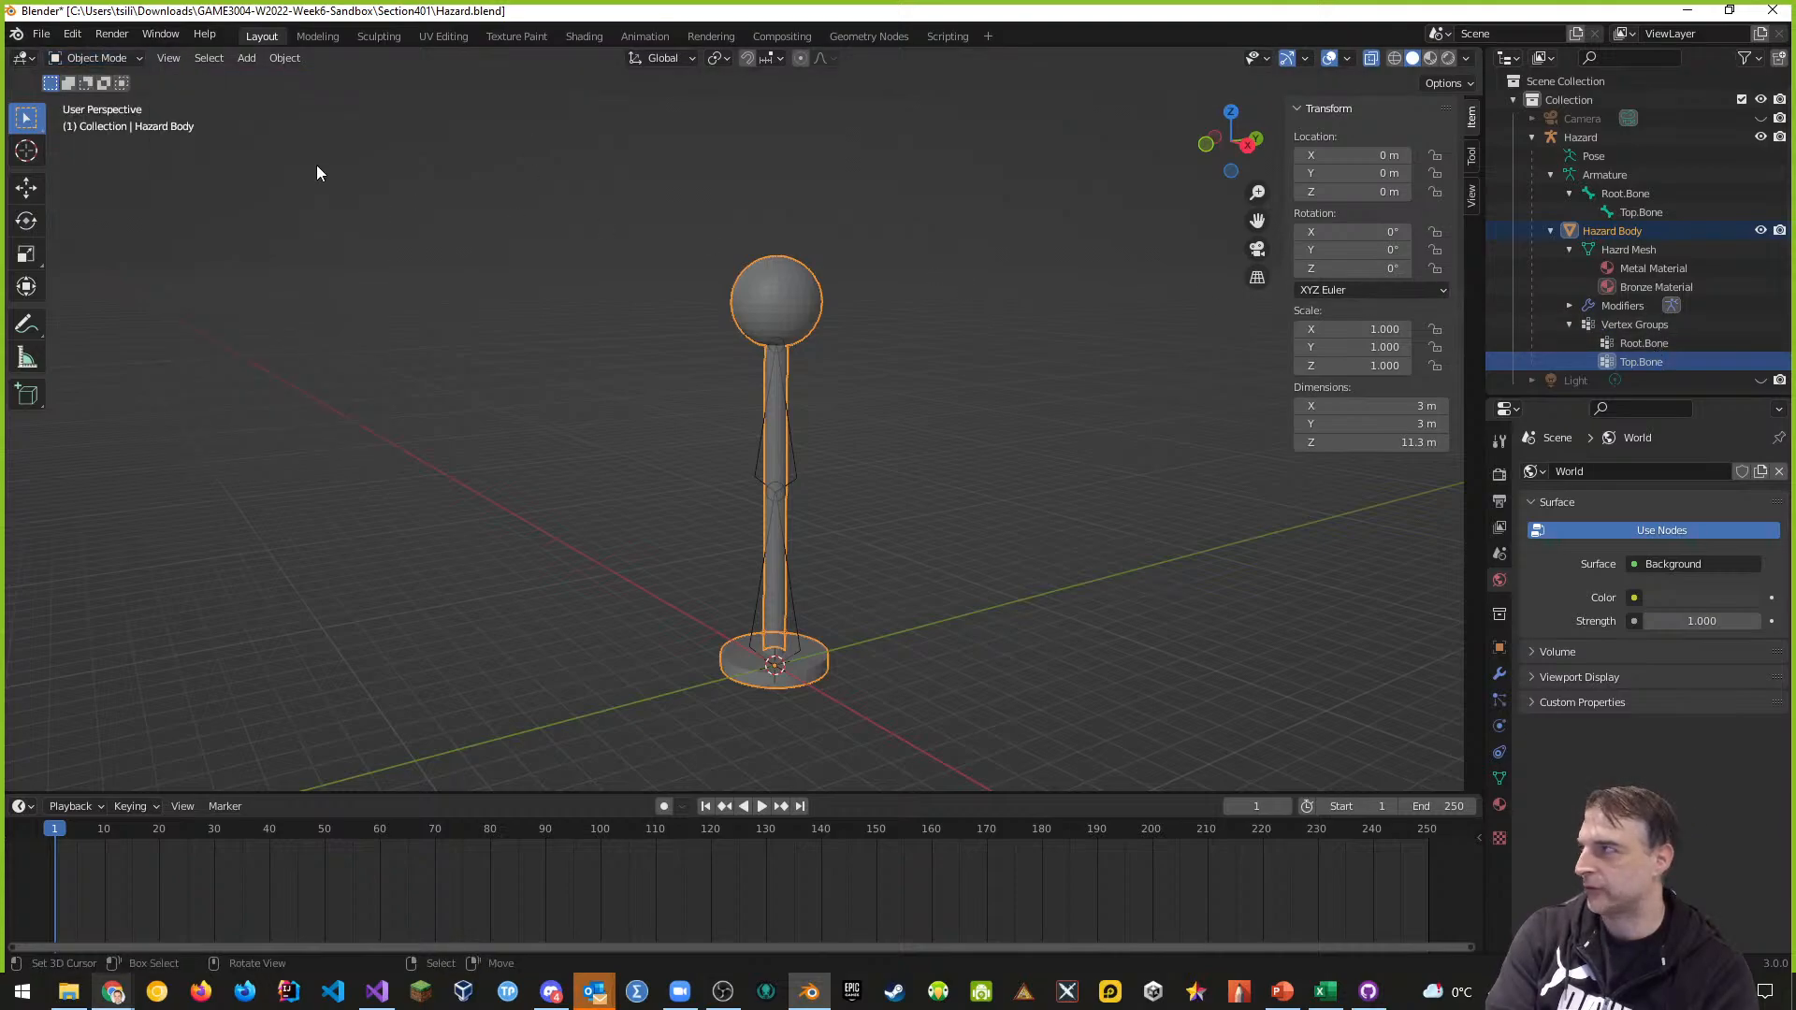
left_click(139, 58)
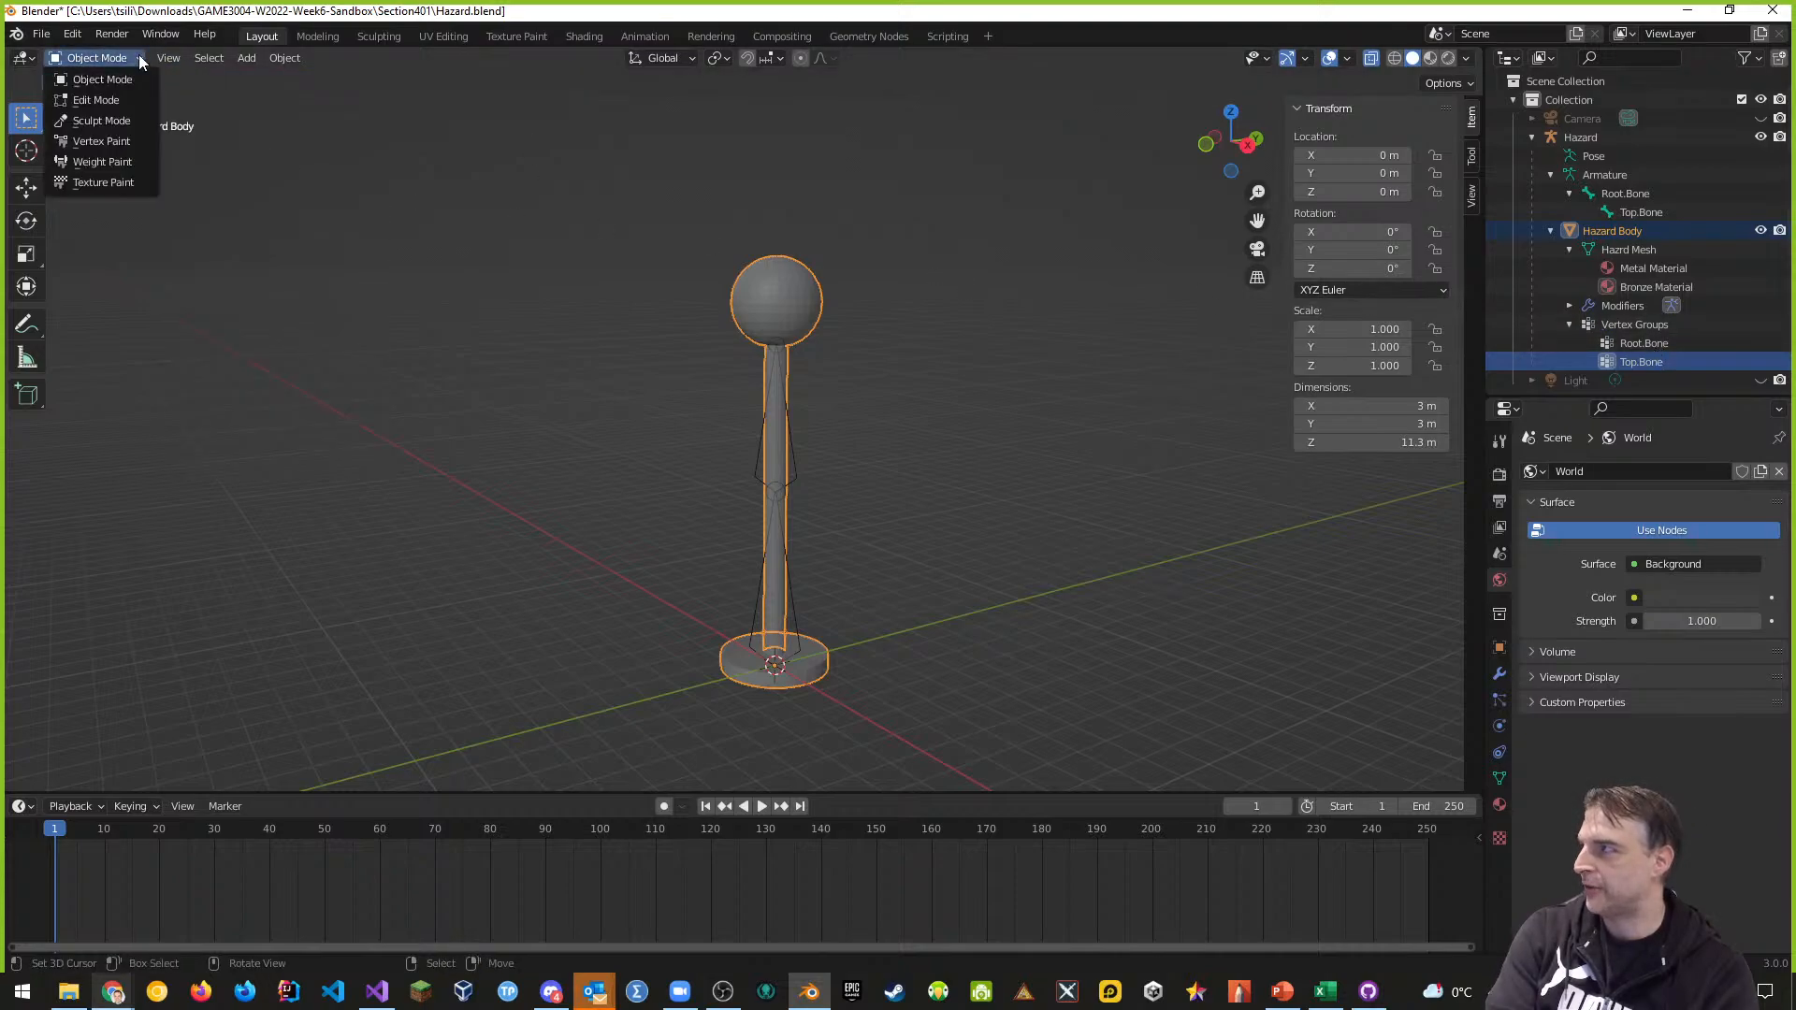
left_click(110, 161)
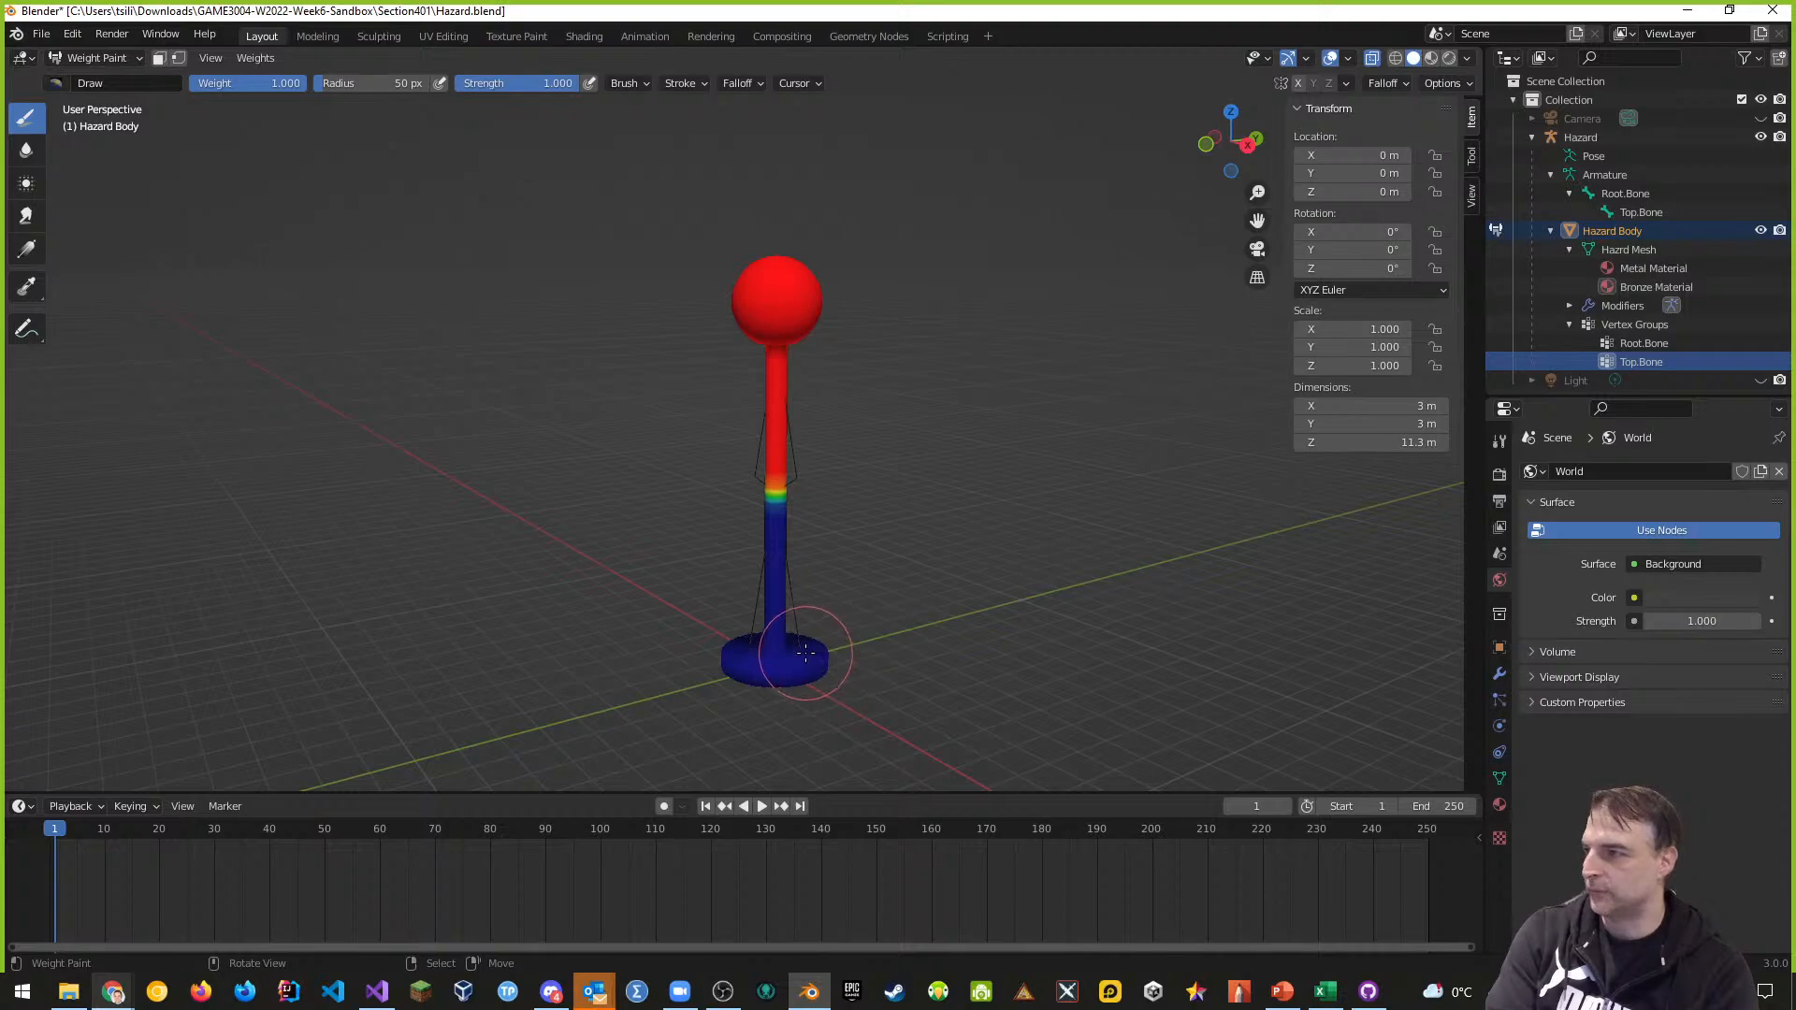
Examine the Top.Bone weights on Hazard Body from several angles, focusing on the blend zone midway along the pole
middle_click_drag(970, 621, 866, 619)
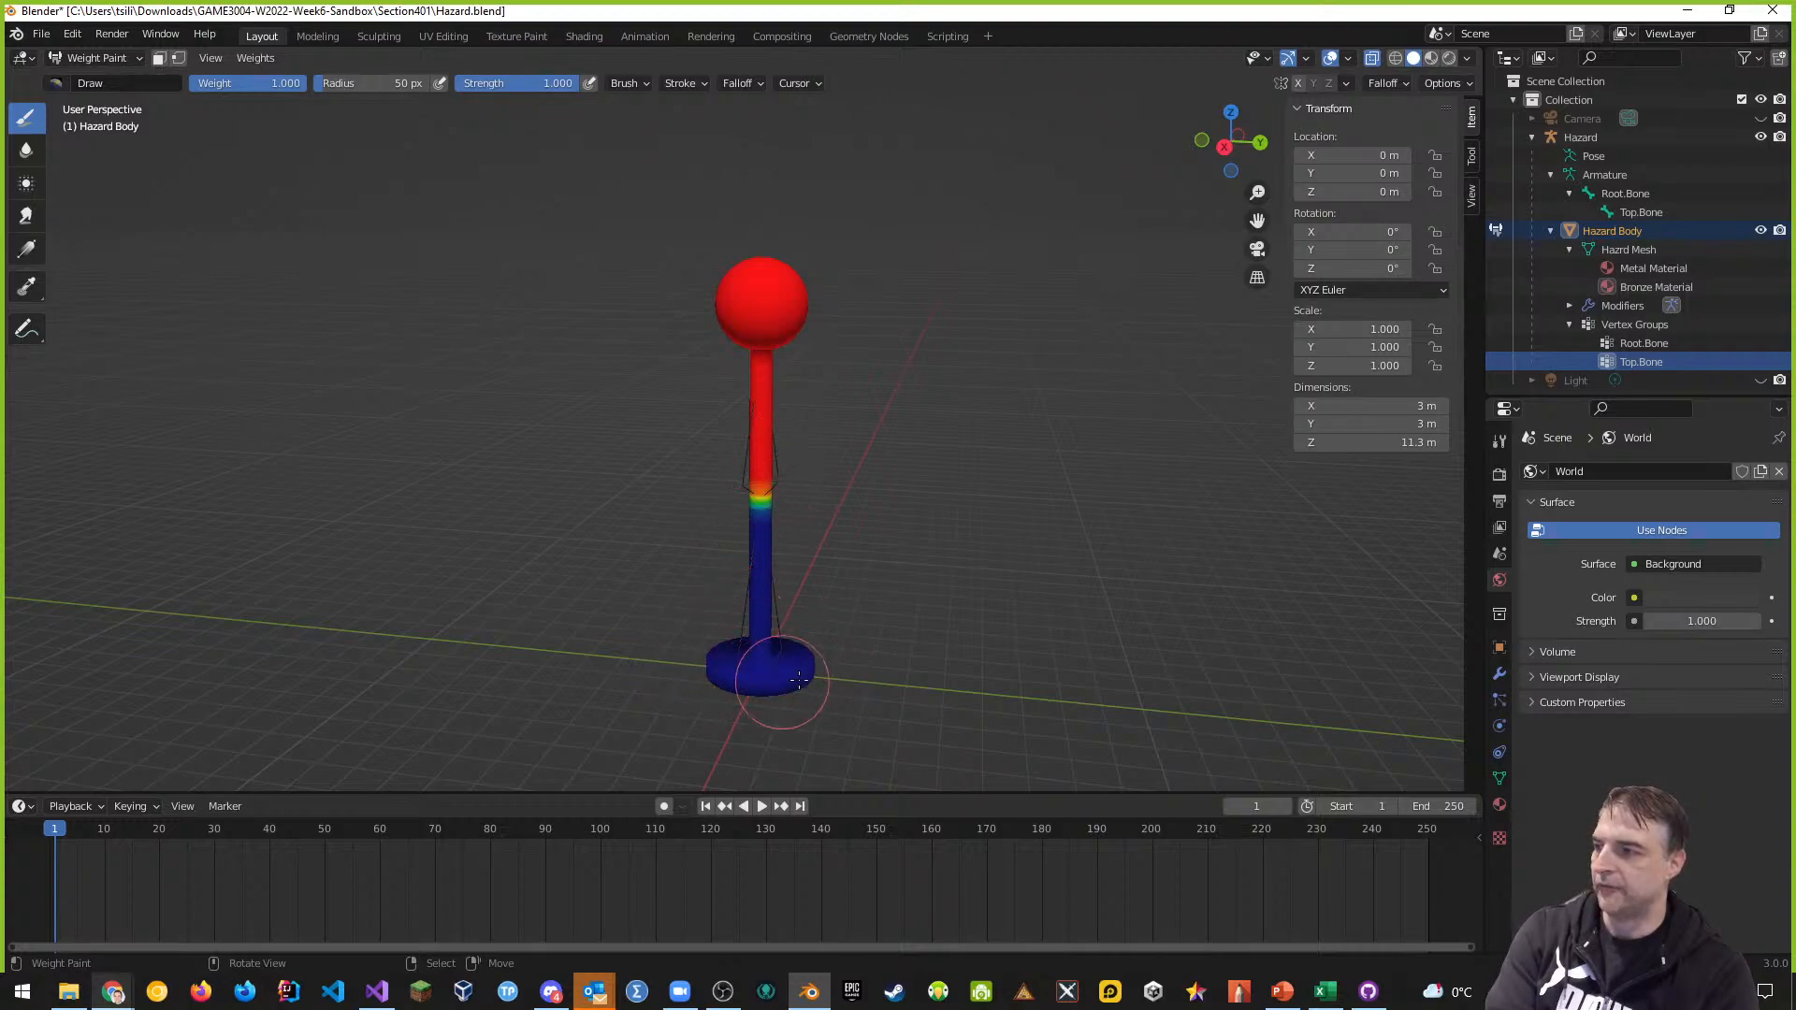
scroll(837, 487, "up", 1)
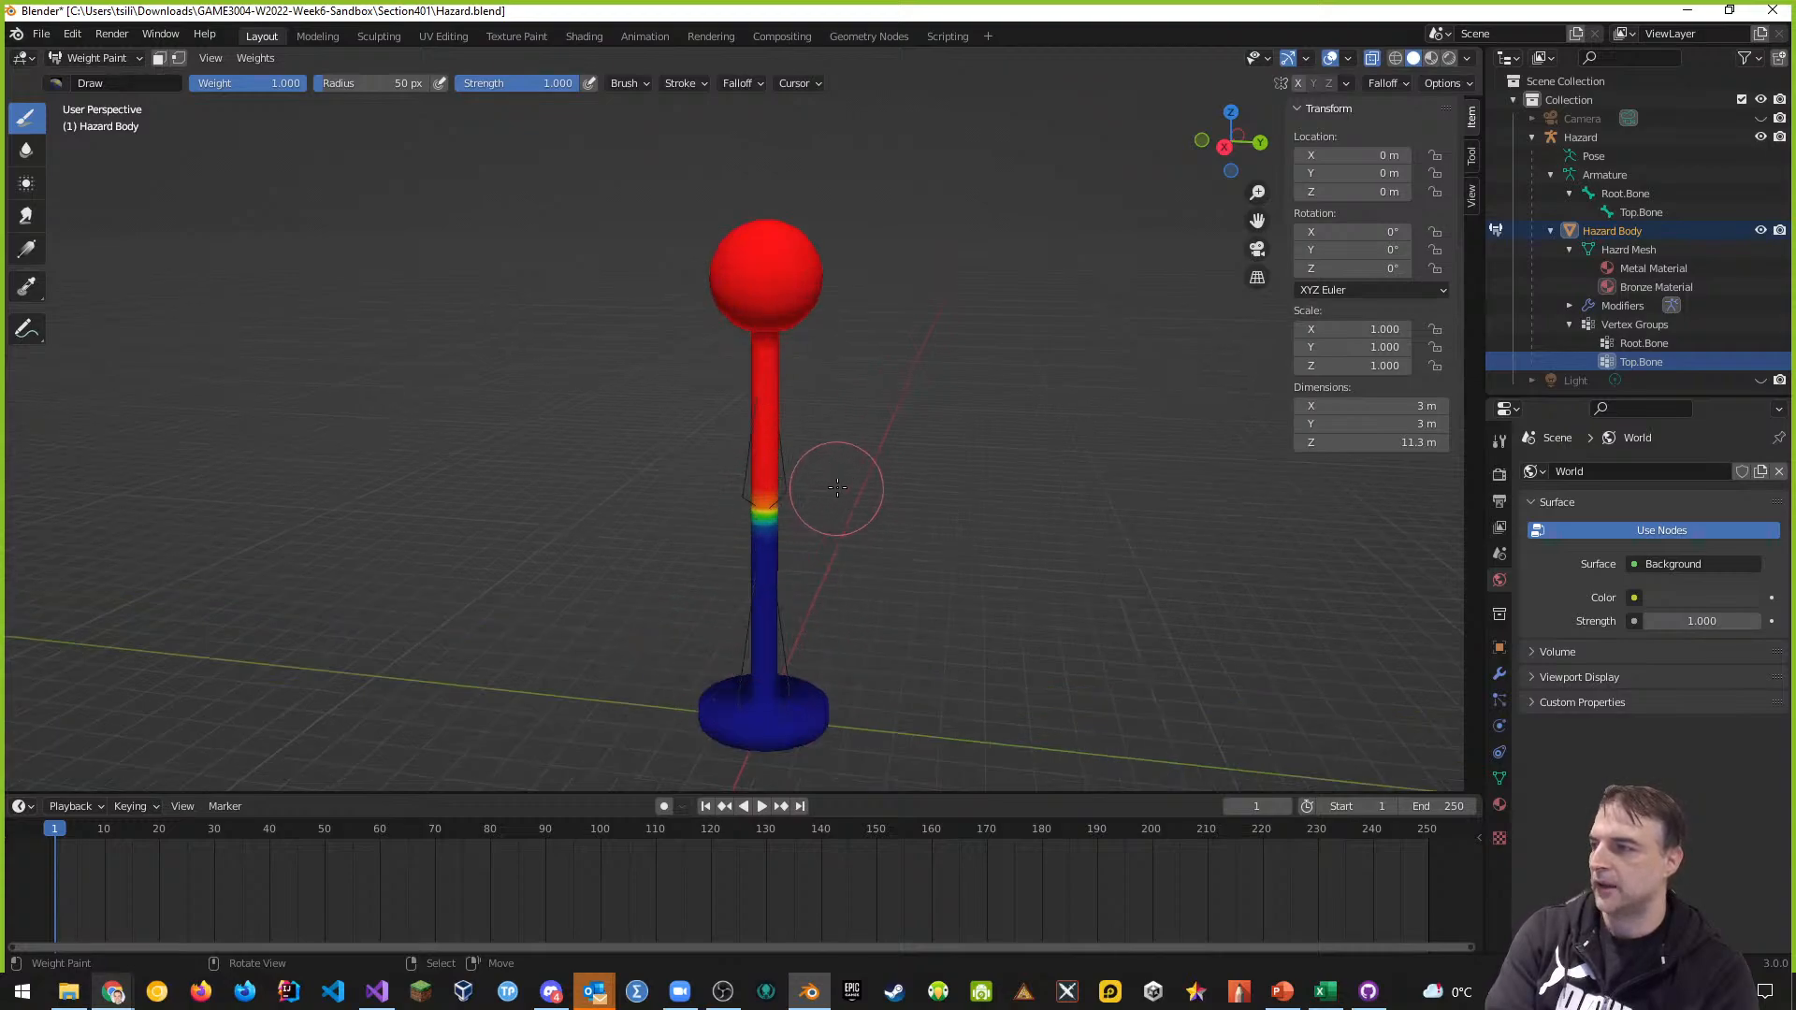
scroll(837, 487, "up", 1)
middle_click_drag(940, 505, 933, 531)
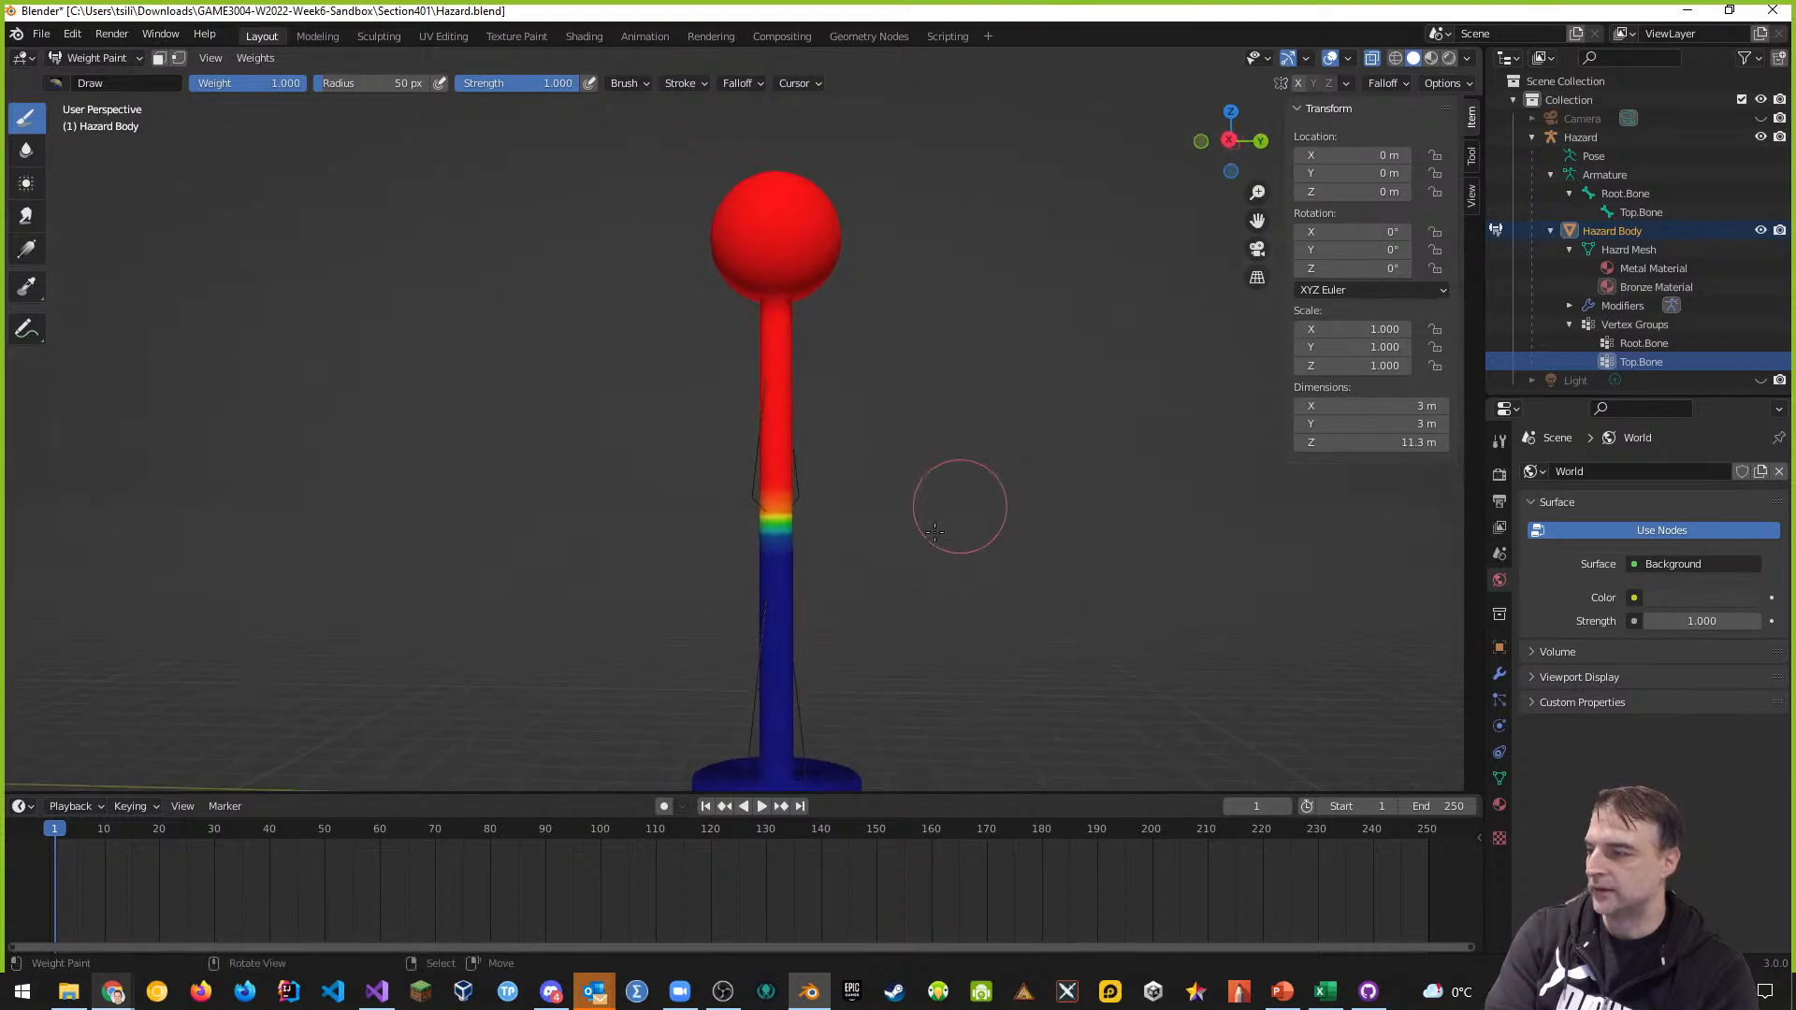
scroll(934, 531, "up", 1)
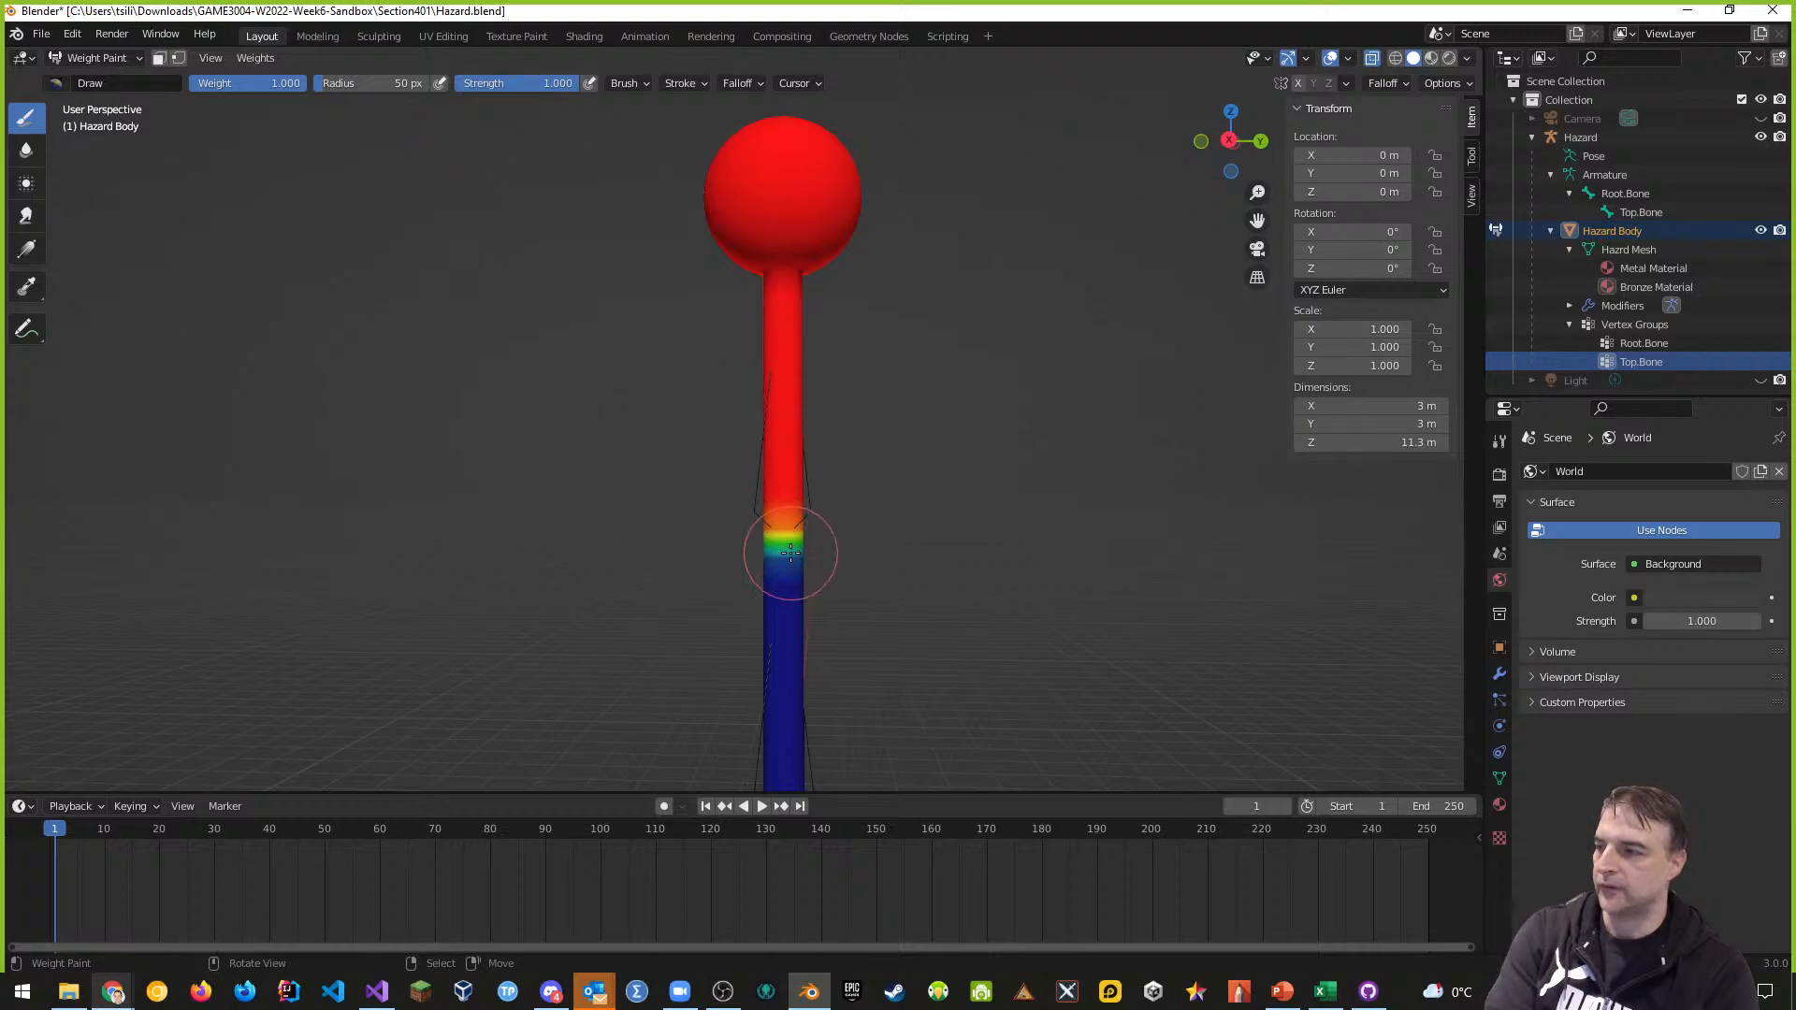
mouse_move(1002, 590)
middle_mouse_down()
mouse_move(1002, 629)
mouse_move(1016, 505)
middle_mouse_up()
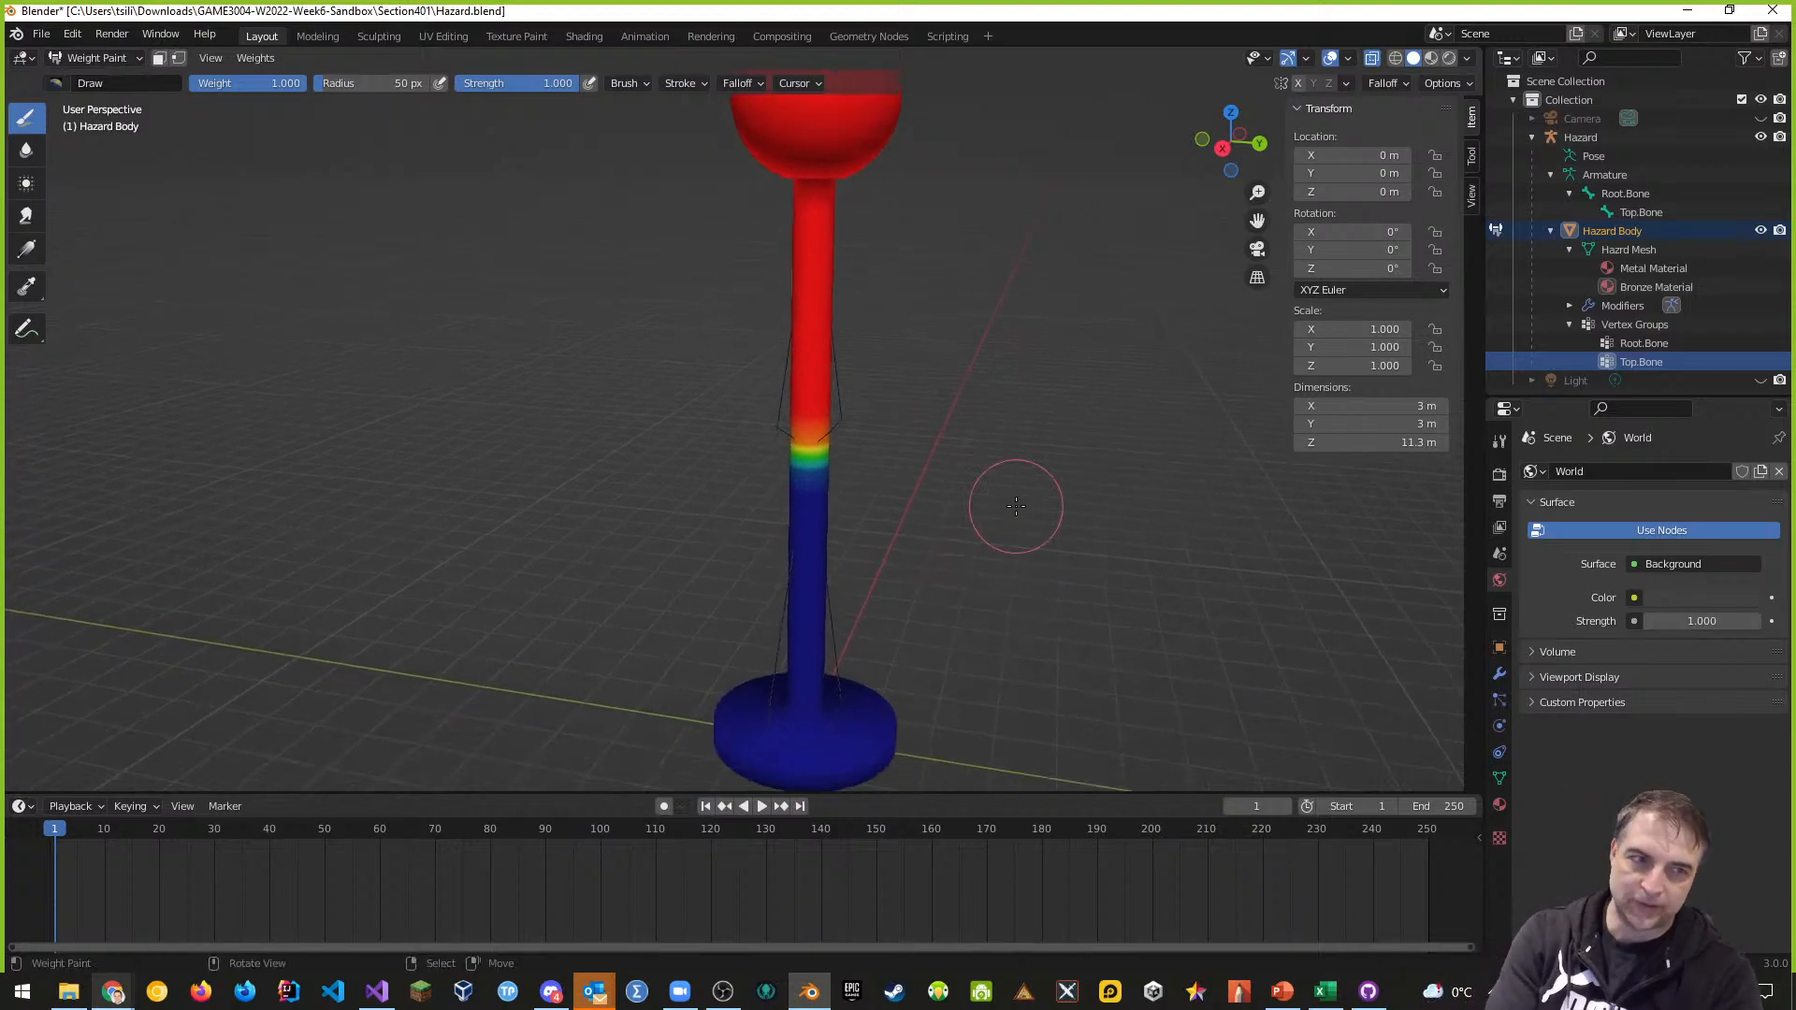
middle_click_drag(964, 508, 1019, 489)
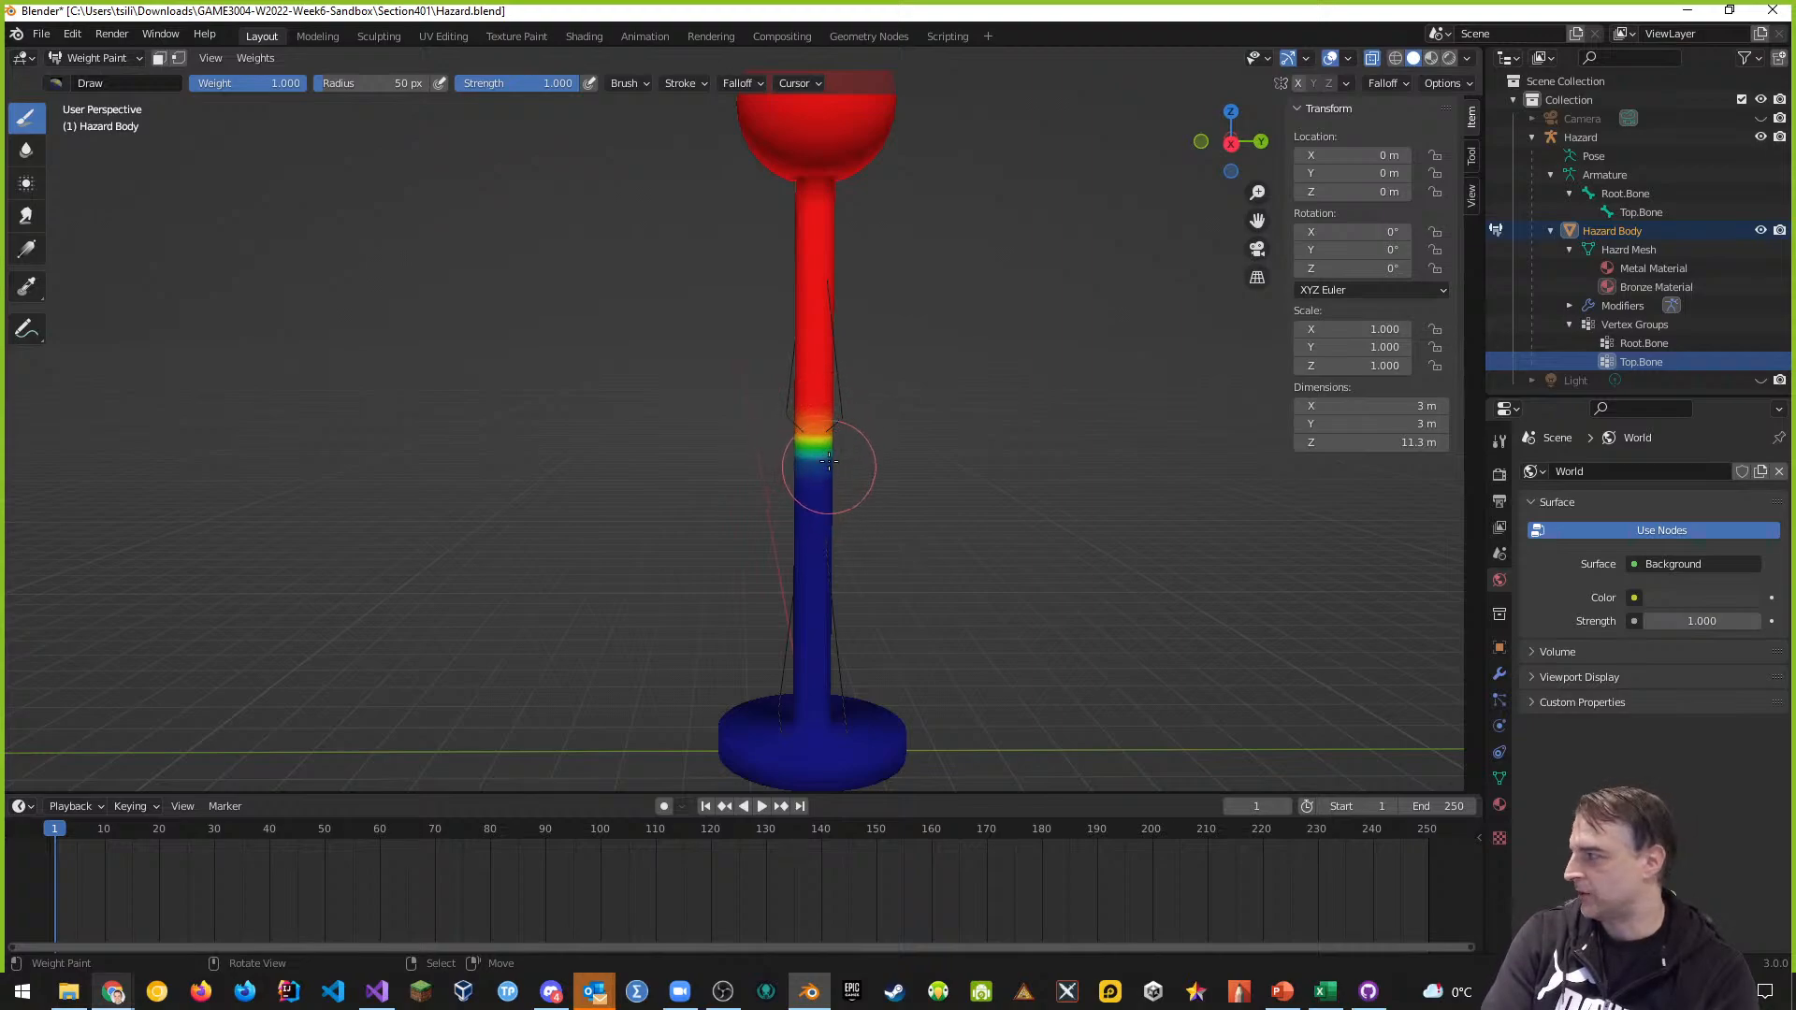
Compare the bone weights by displaying the Root.Bone vertex group from several sides and switching back to Top.Bone
left_click(1648, 346)
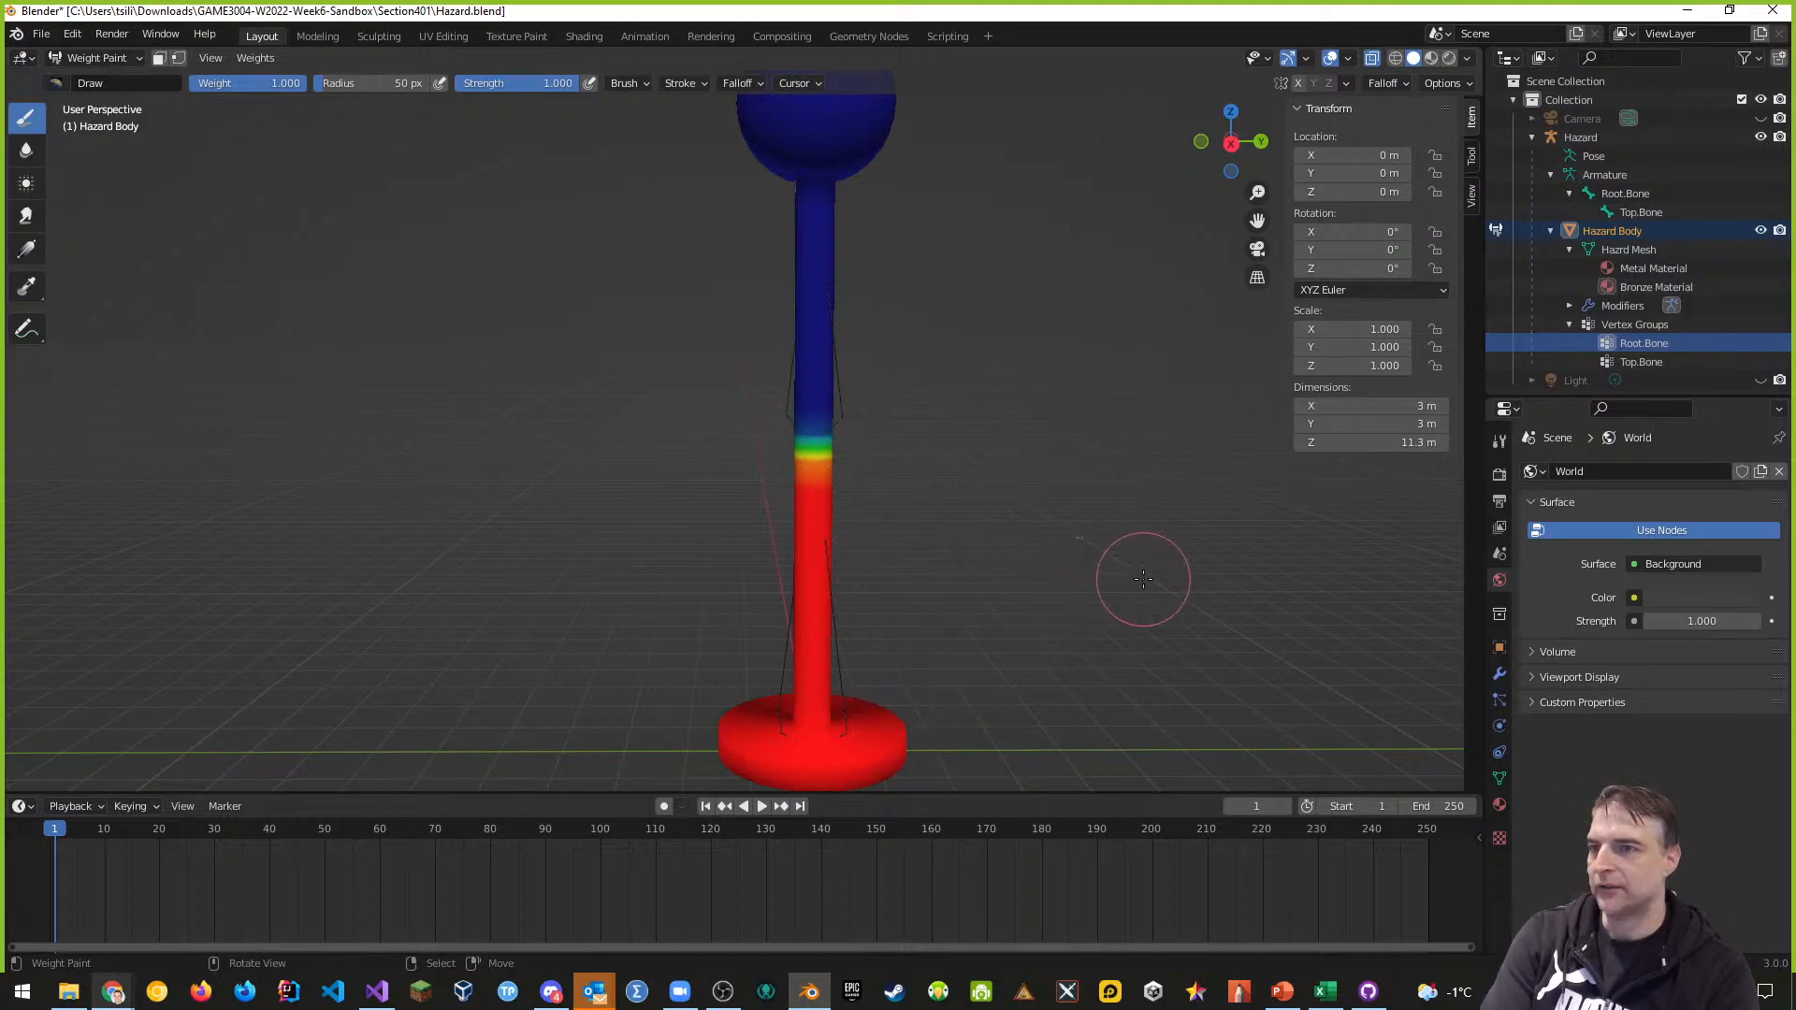
middle_click_drag(1236, 530, 997, 518)
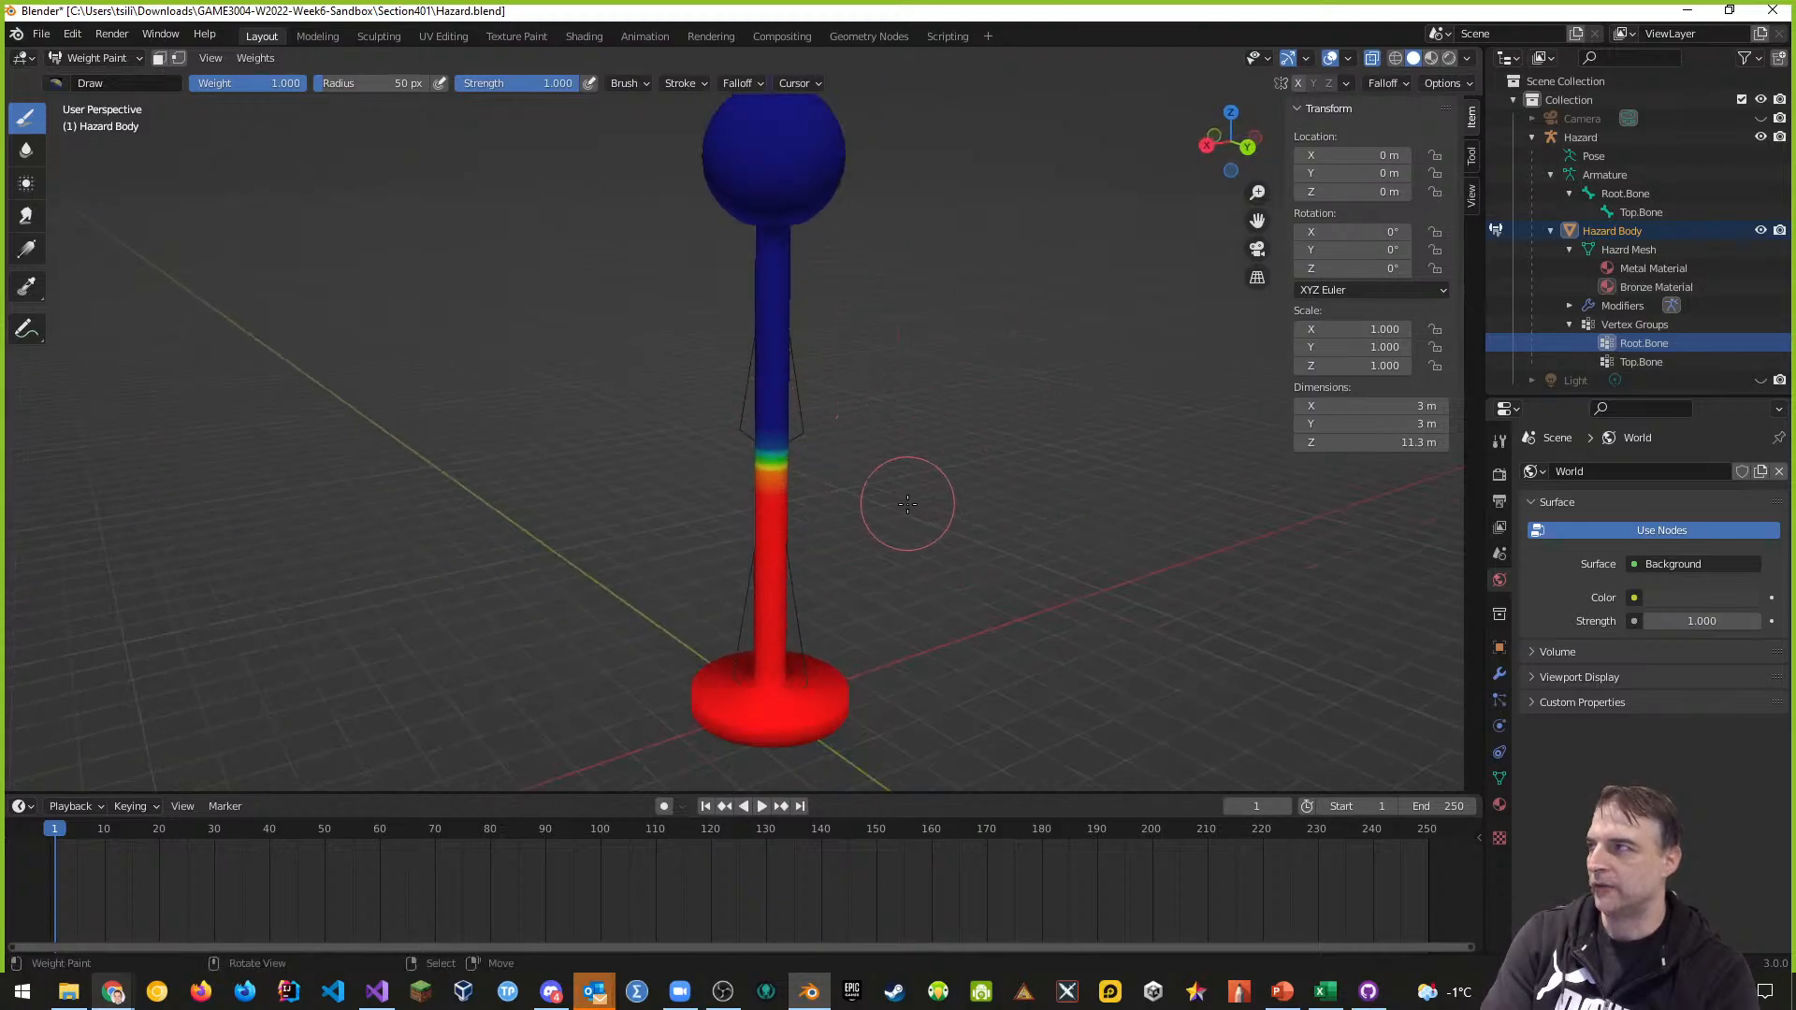
middle_click_drag(941, 508, 905, 501)
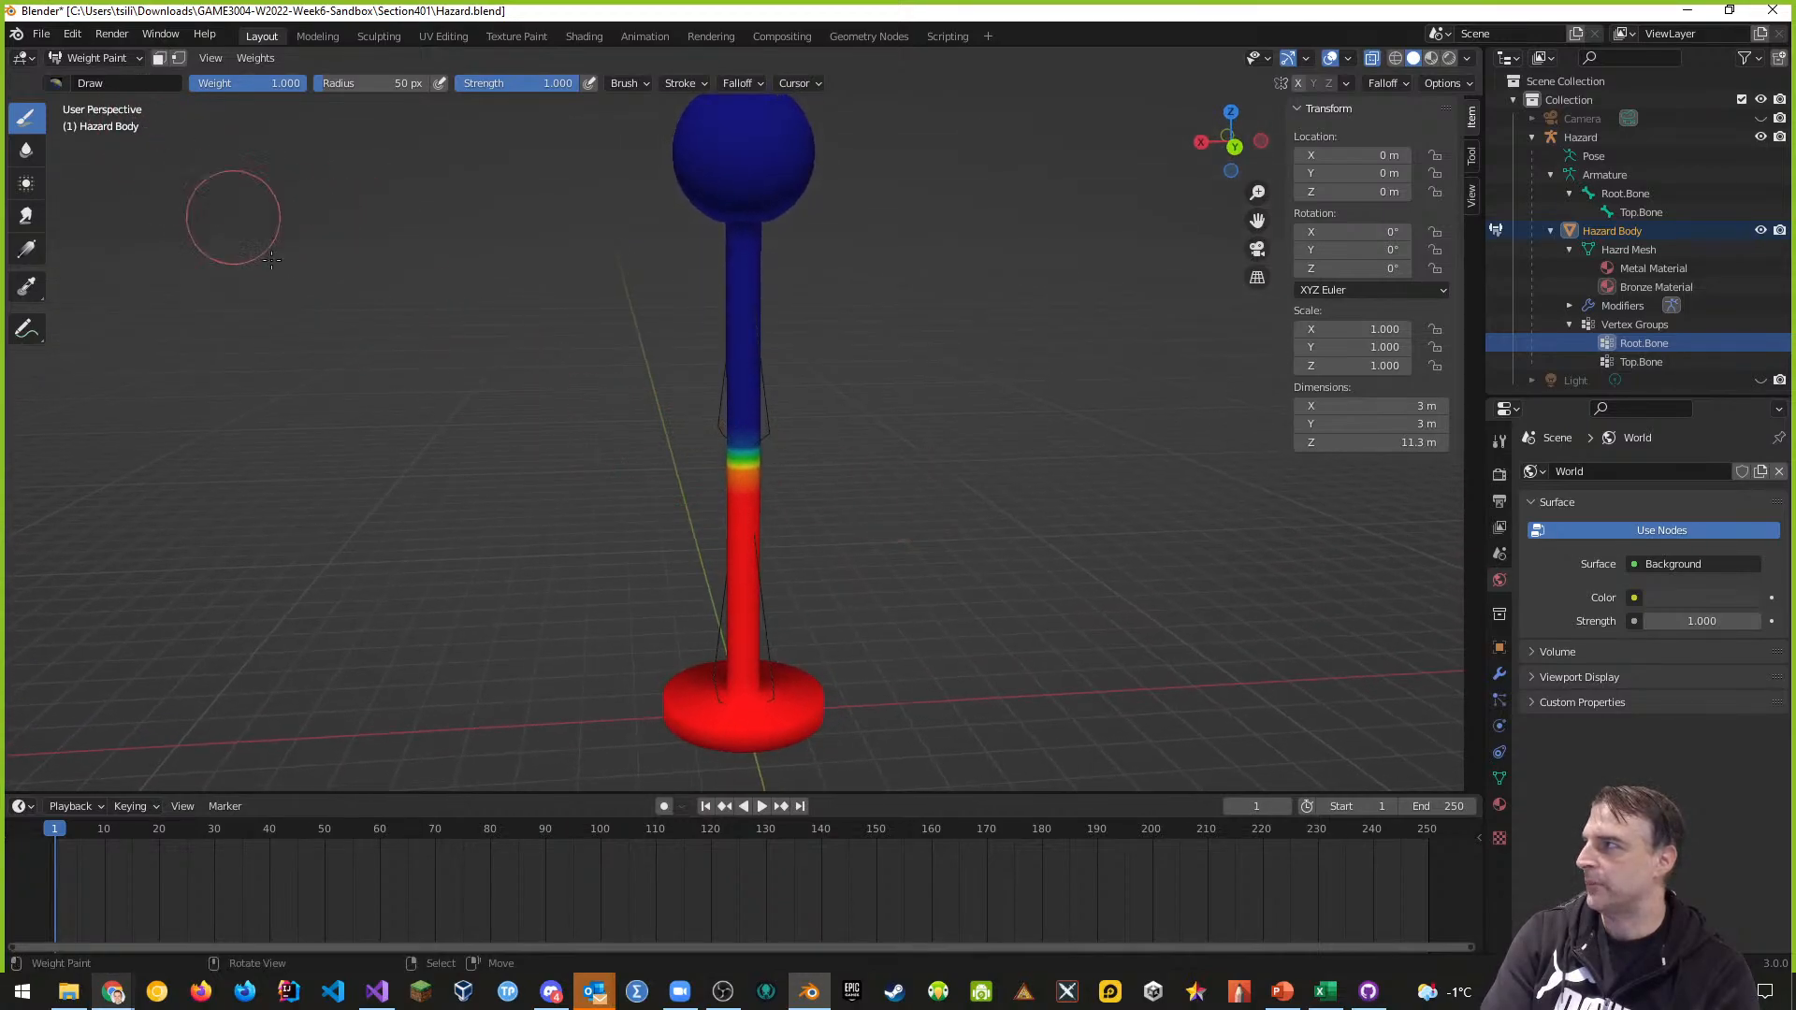
left_click(1634, 363)
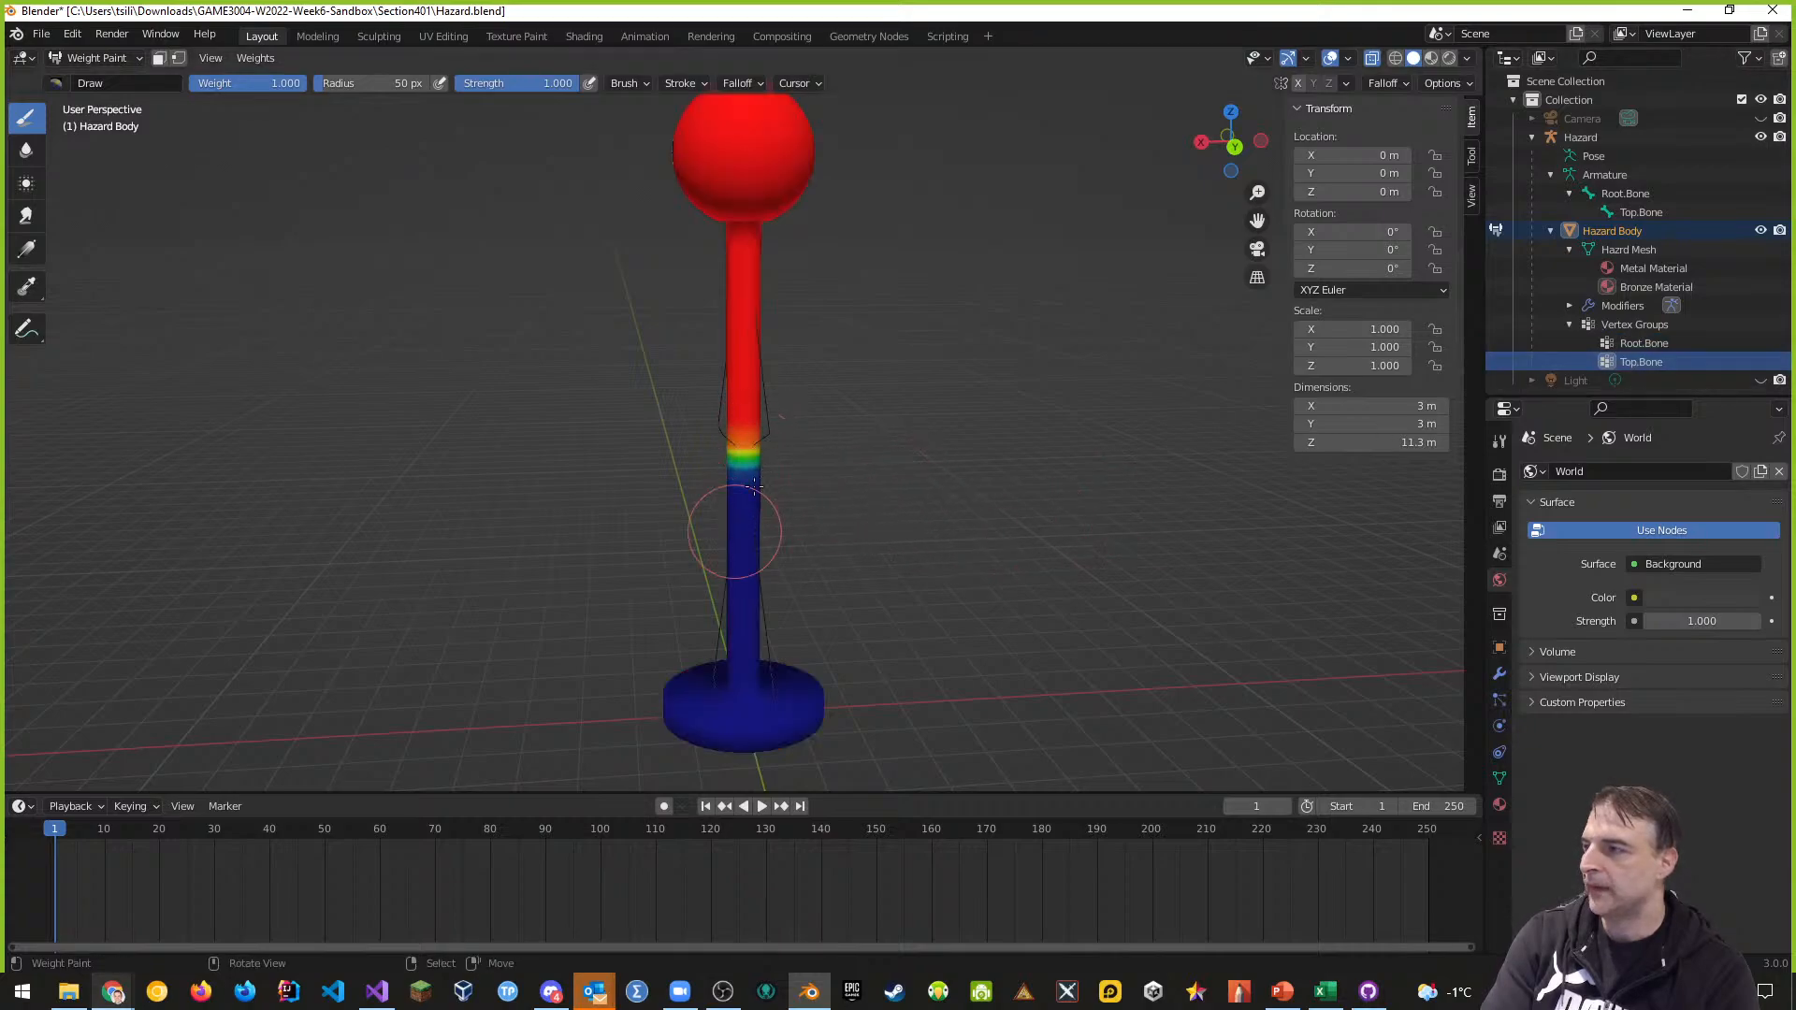
Paint Top.Bone weight 1.000 around the middle of the pole, extending its influence below the joint on all sides
middle_click_drag(973, 590, 941, 601)
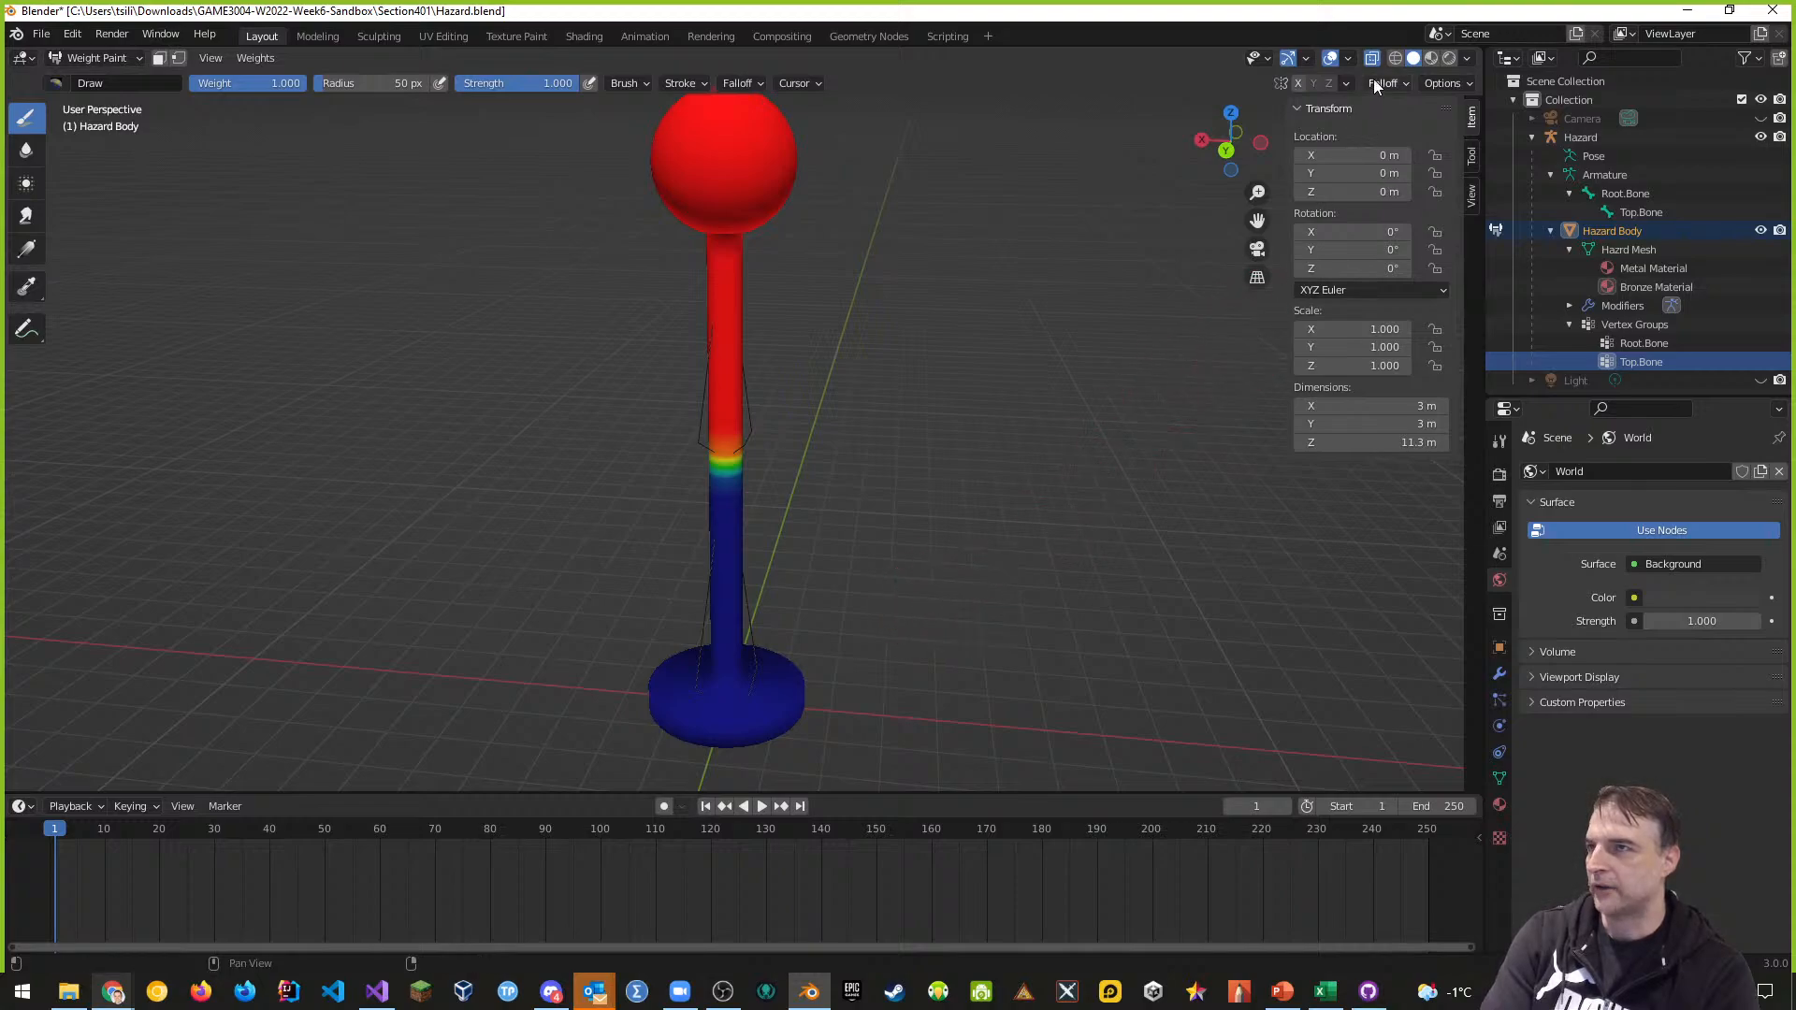
mouse_move(738, 465)
left_mouse_down()
mouse_move(726, 421)
mouse_move(727, 509)
mouse_move(729, 491)
left_mouse_up()
middle_click_drag(982, 503, 790, 502)
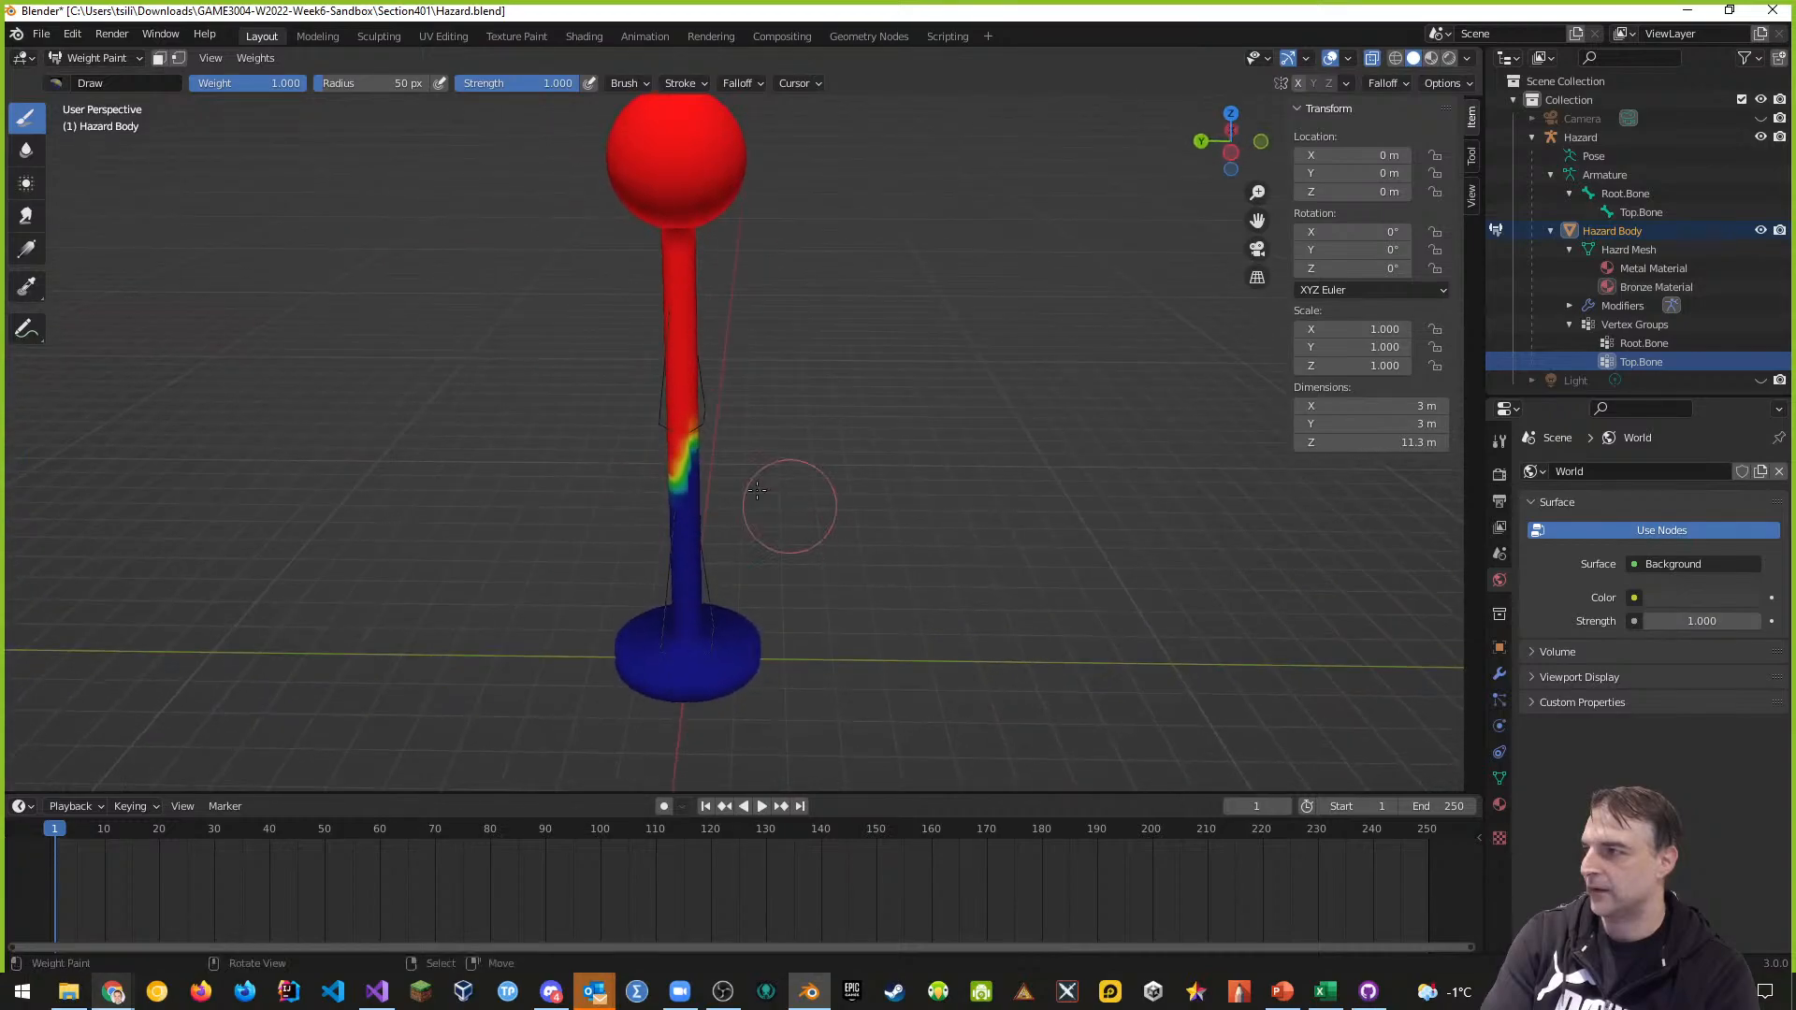
mouse_move(789, 502)
left_mouse_down()
mouse_move(669, 421)
mouse_move(697, 489)
mouse_move(674, 489)
left_mouse_up()
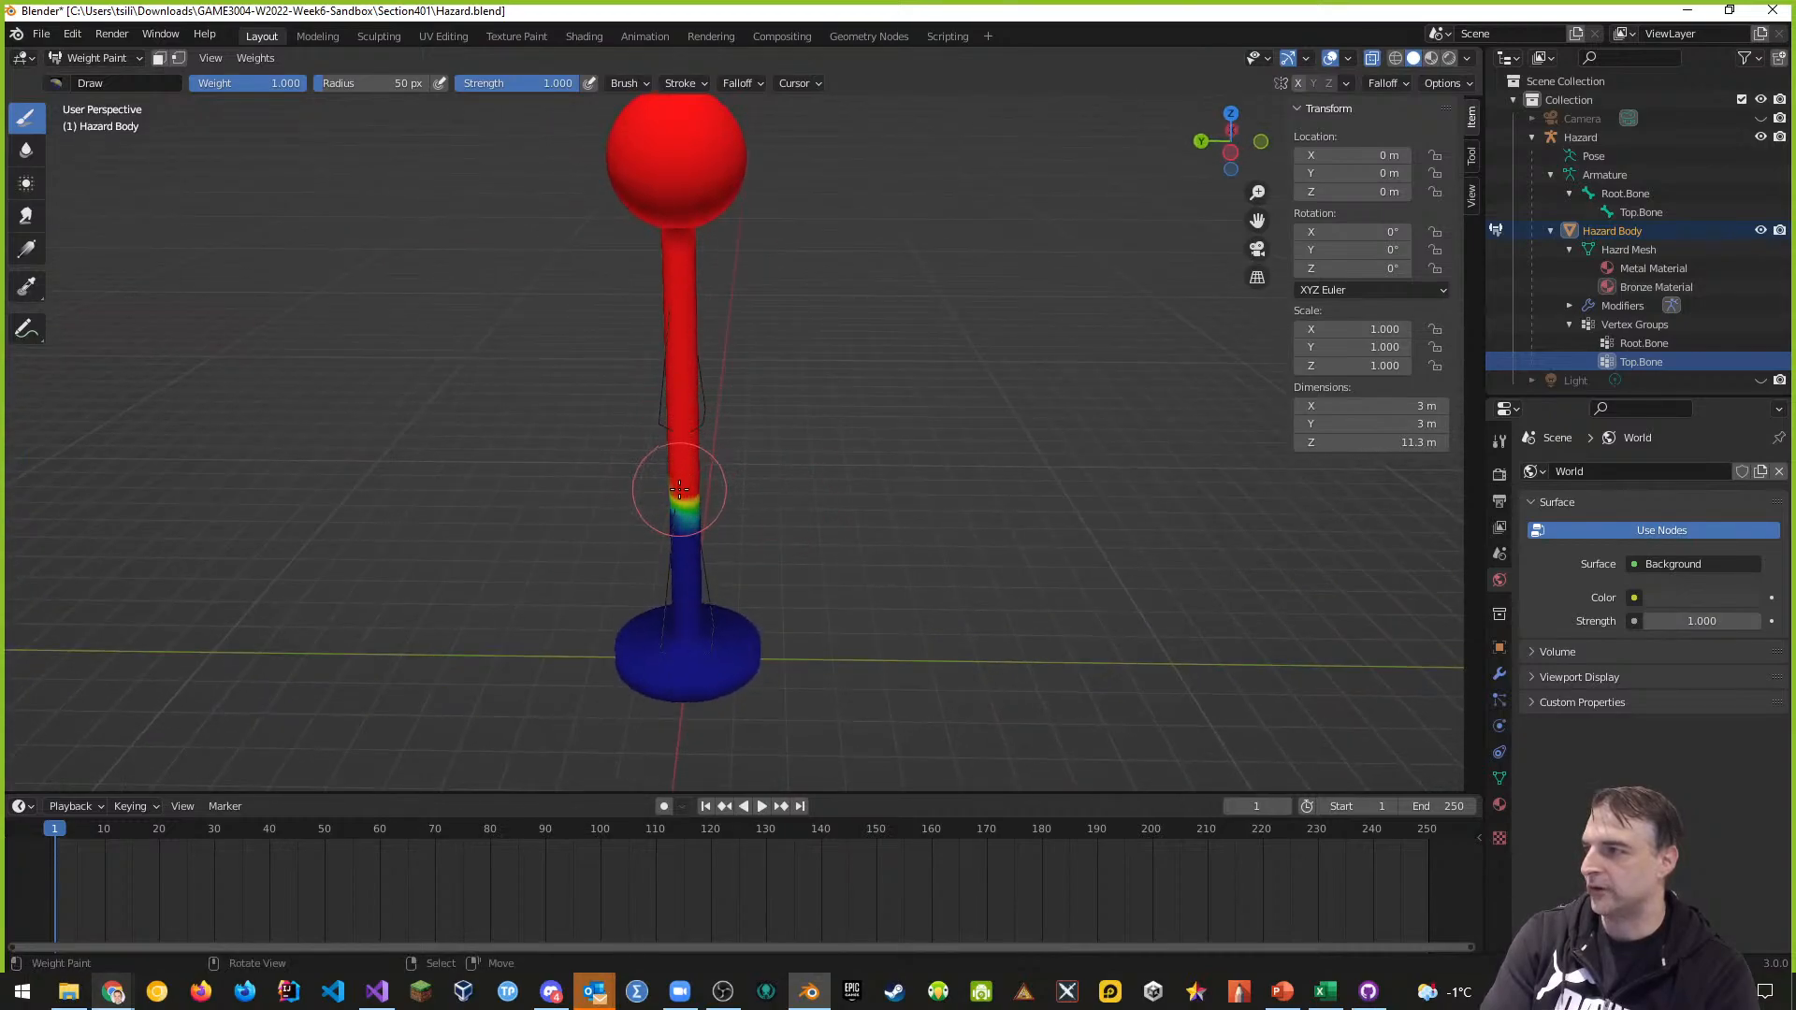
mouse_move(870, 509)
middle_mouse_down()
mouse_move(1151, 505)
mouse_move(938, 514)
middle_mouse_up()
mouse_move(781, 481)
left_mouse_down()
mouse_move(770, 496)
mouse_move(784, 492)
left_mouse_up()
middle_click_drag(1018, 525, 746, 501)
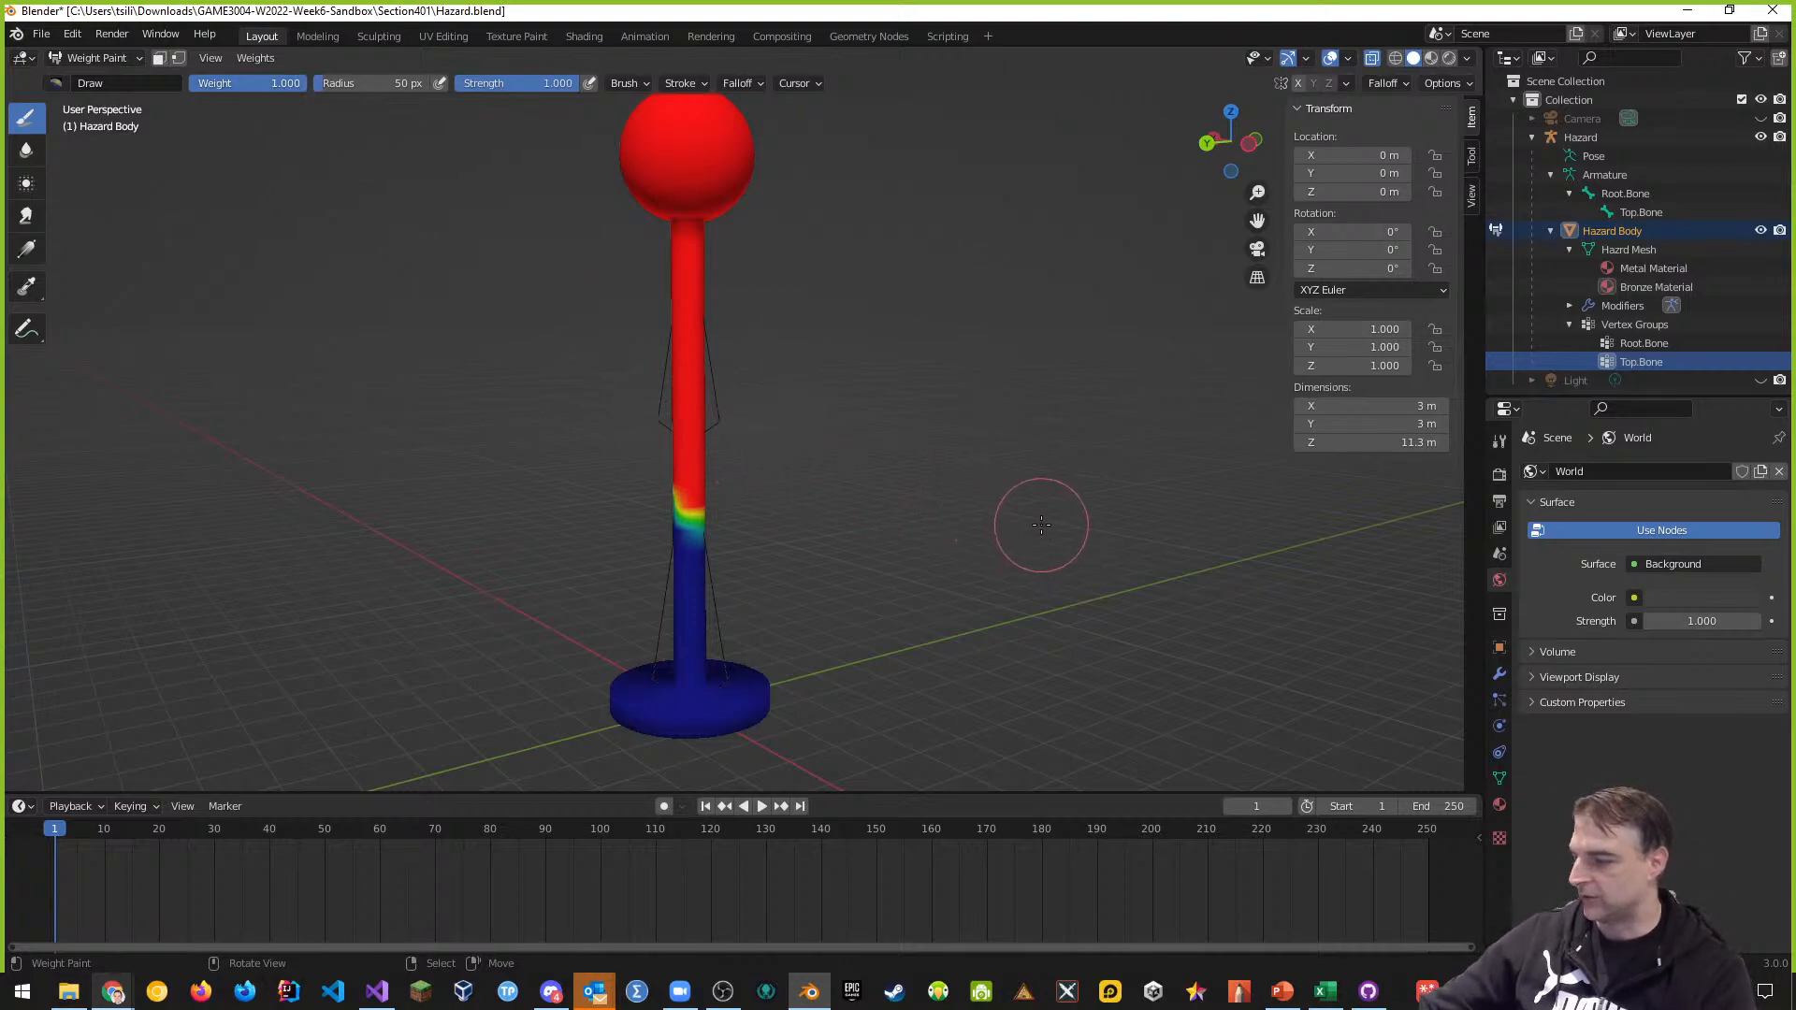
Undo the weight 1.000 brush strokes around the middle of the pole
key("ctrl+z")
key("ctrl+z")
key("ctrl+z")
key("ctrl+z")
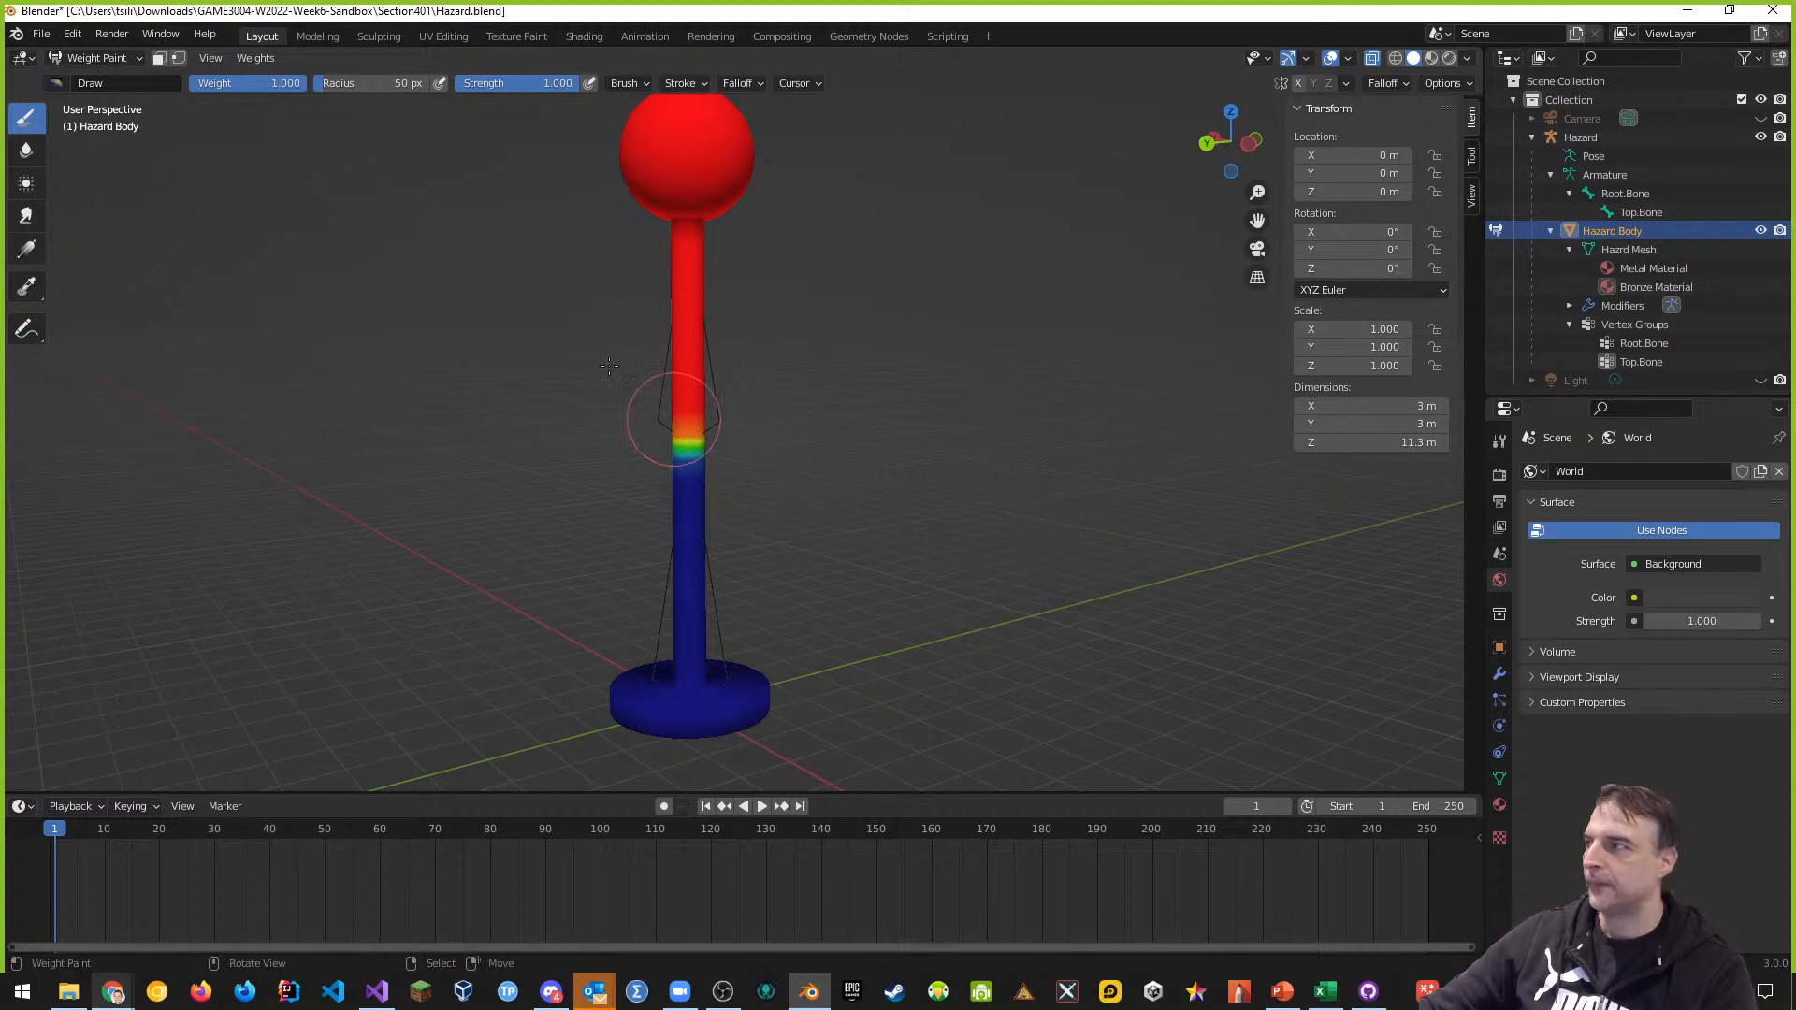
Set the weight to 0.500, try a linear weight gradient down the pole's middle, and undo it
left_click(277, 84)
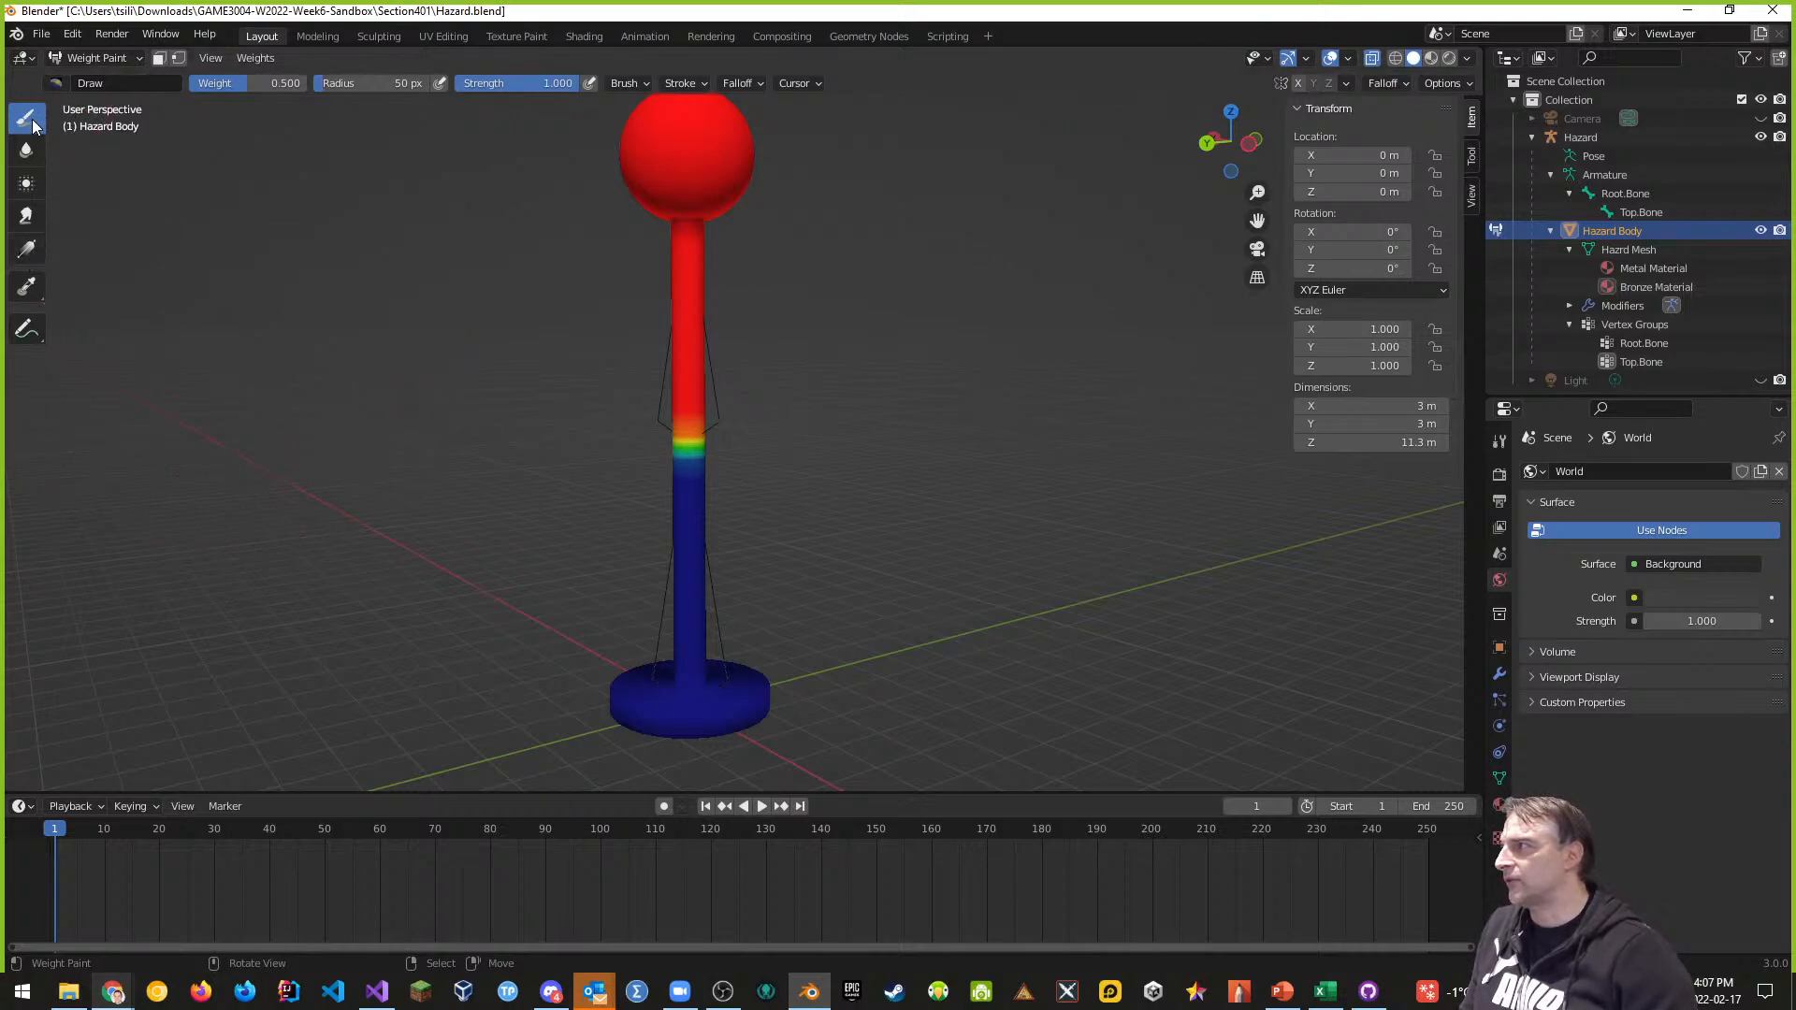
left_click(27, 251)
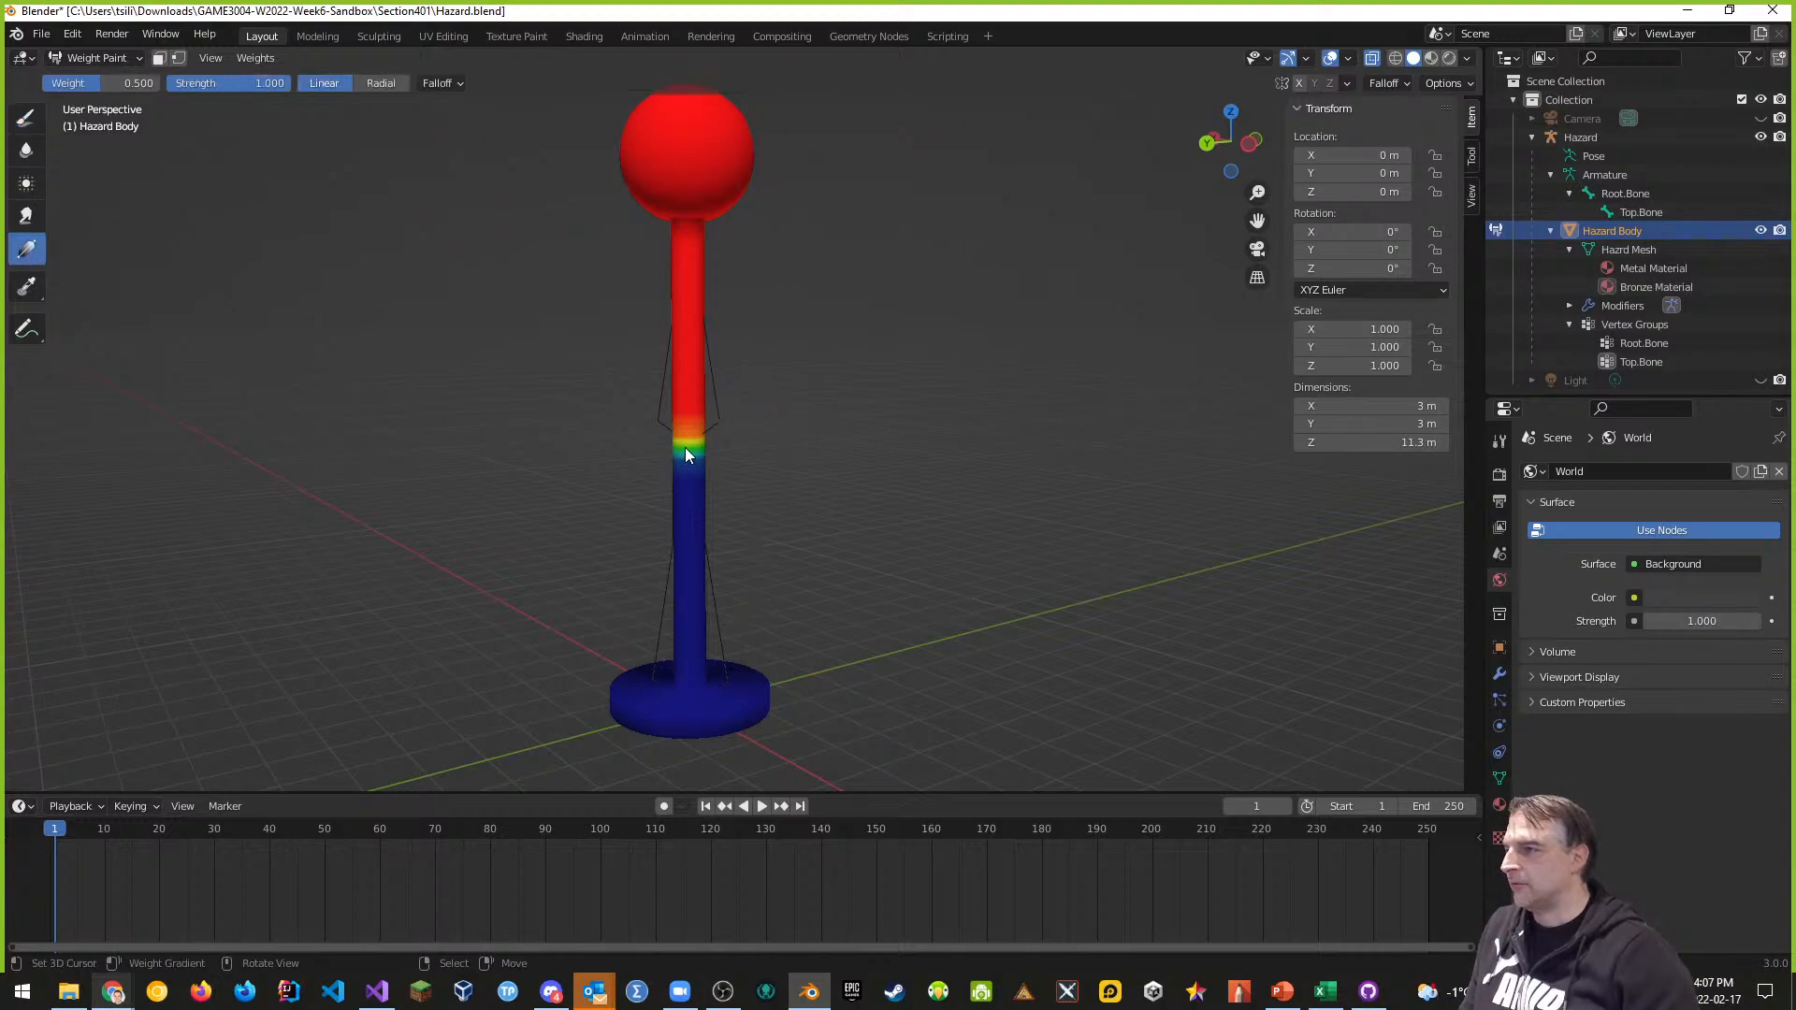
left_click_drag(686, 436, 687, 565)
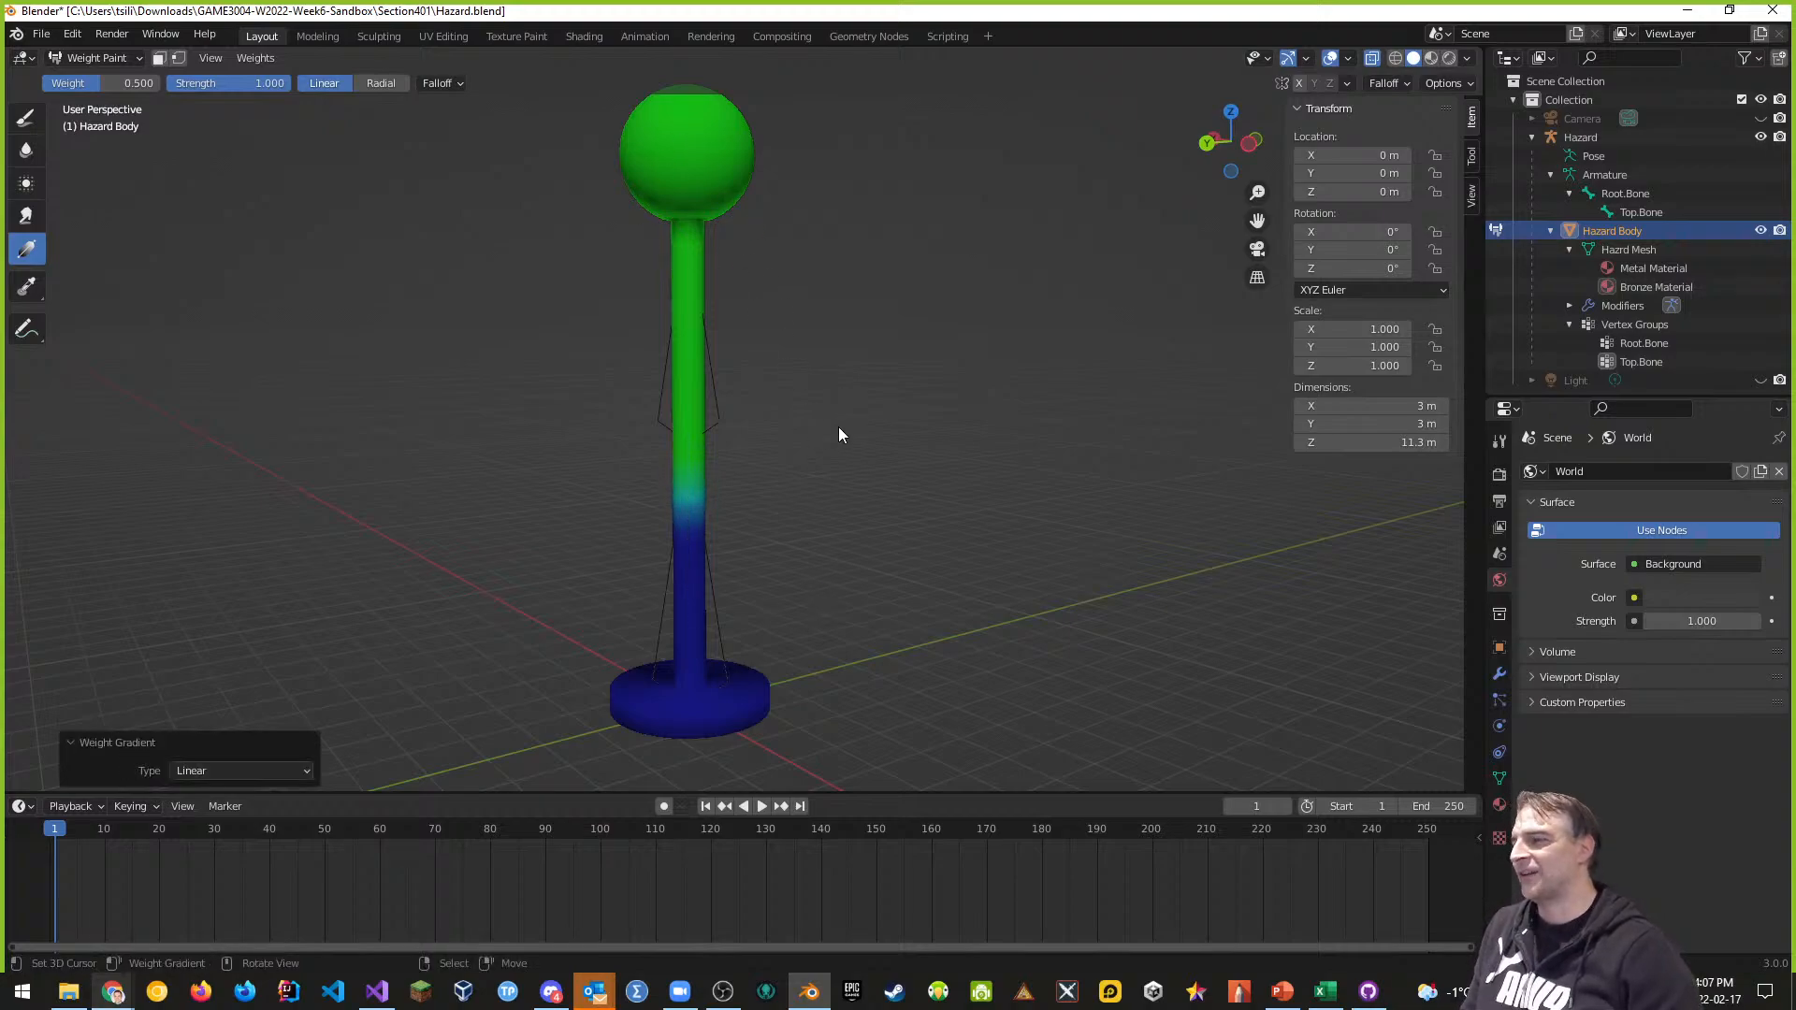
key("ctrl+z")
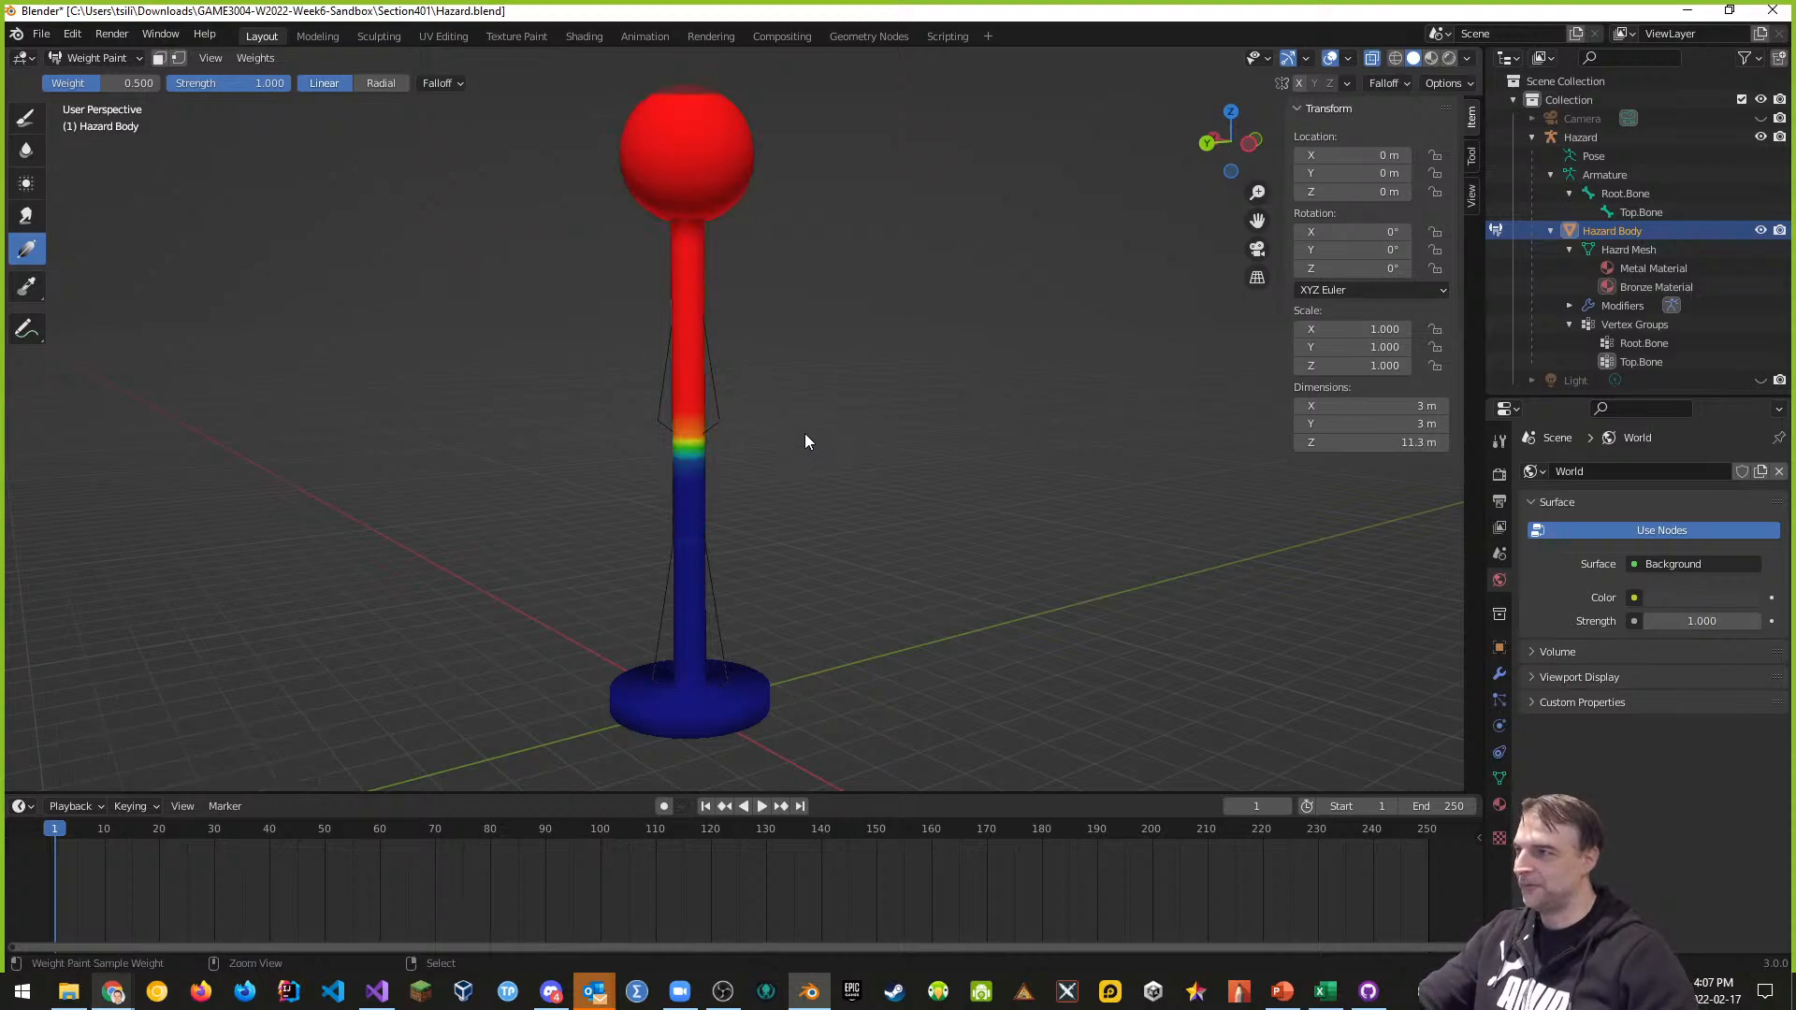
Paint a band of 0.500 weight around the pole's joint area with the Draw brush, covering all sides
left_click(29, 116)
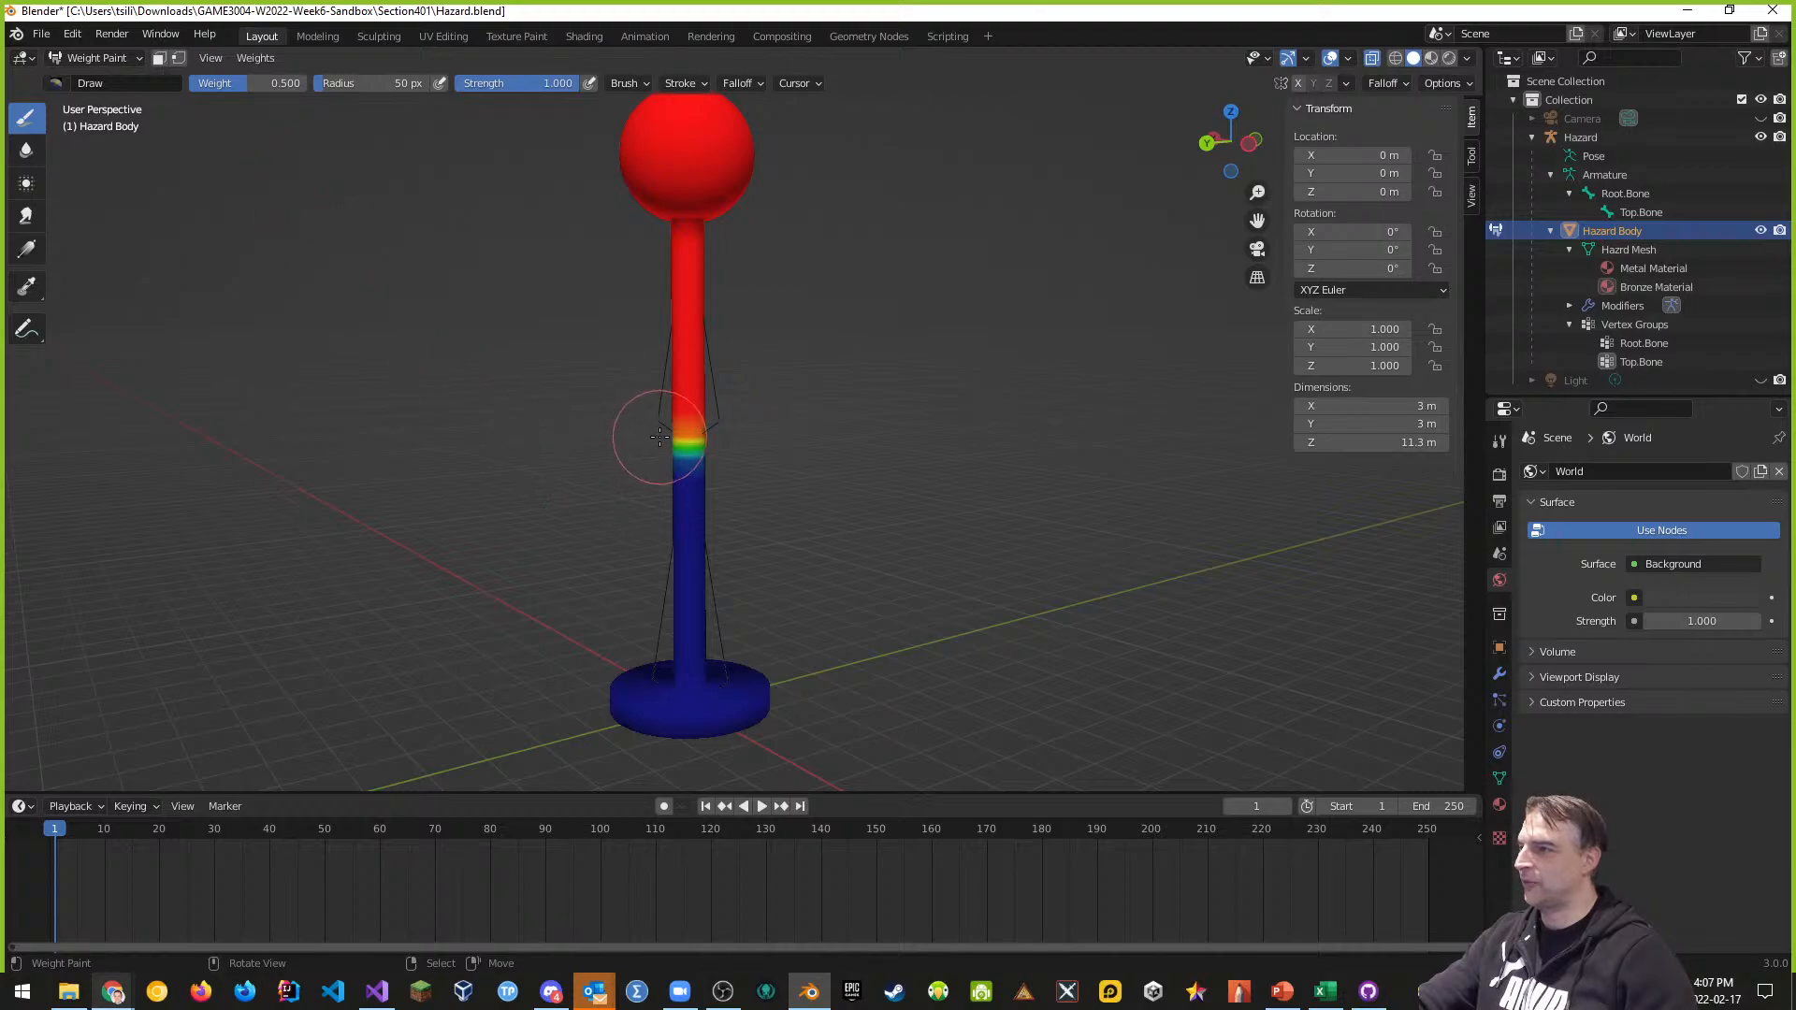
left_click_drag(659, 436, 689, 453)
mouse_move(948, 564)
middle_mouse_down()
mouse_move(882, 561)
mouse_move(785, 515)
middle_mouse_up()
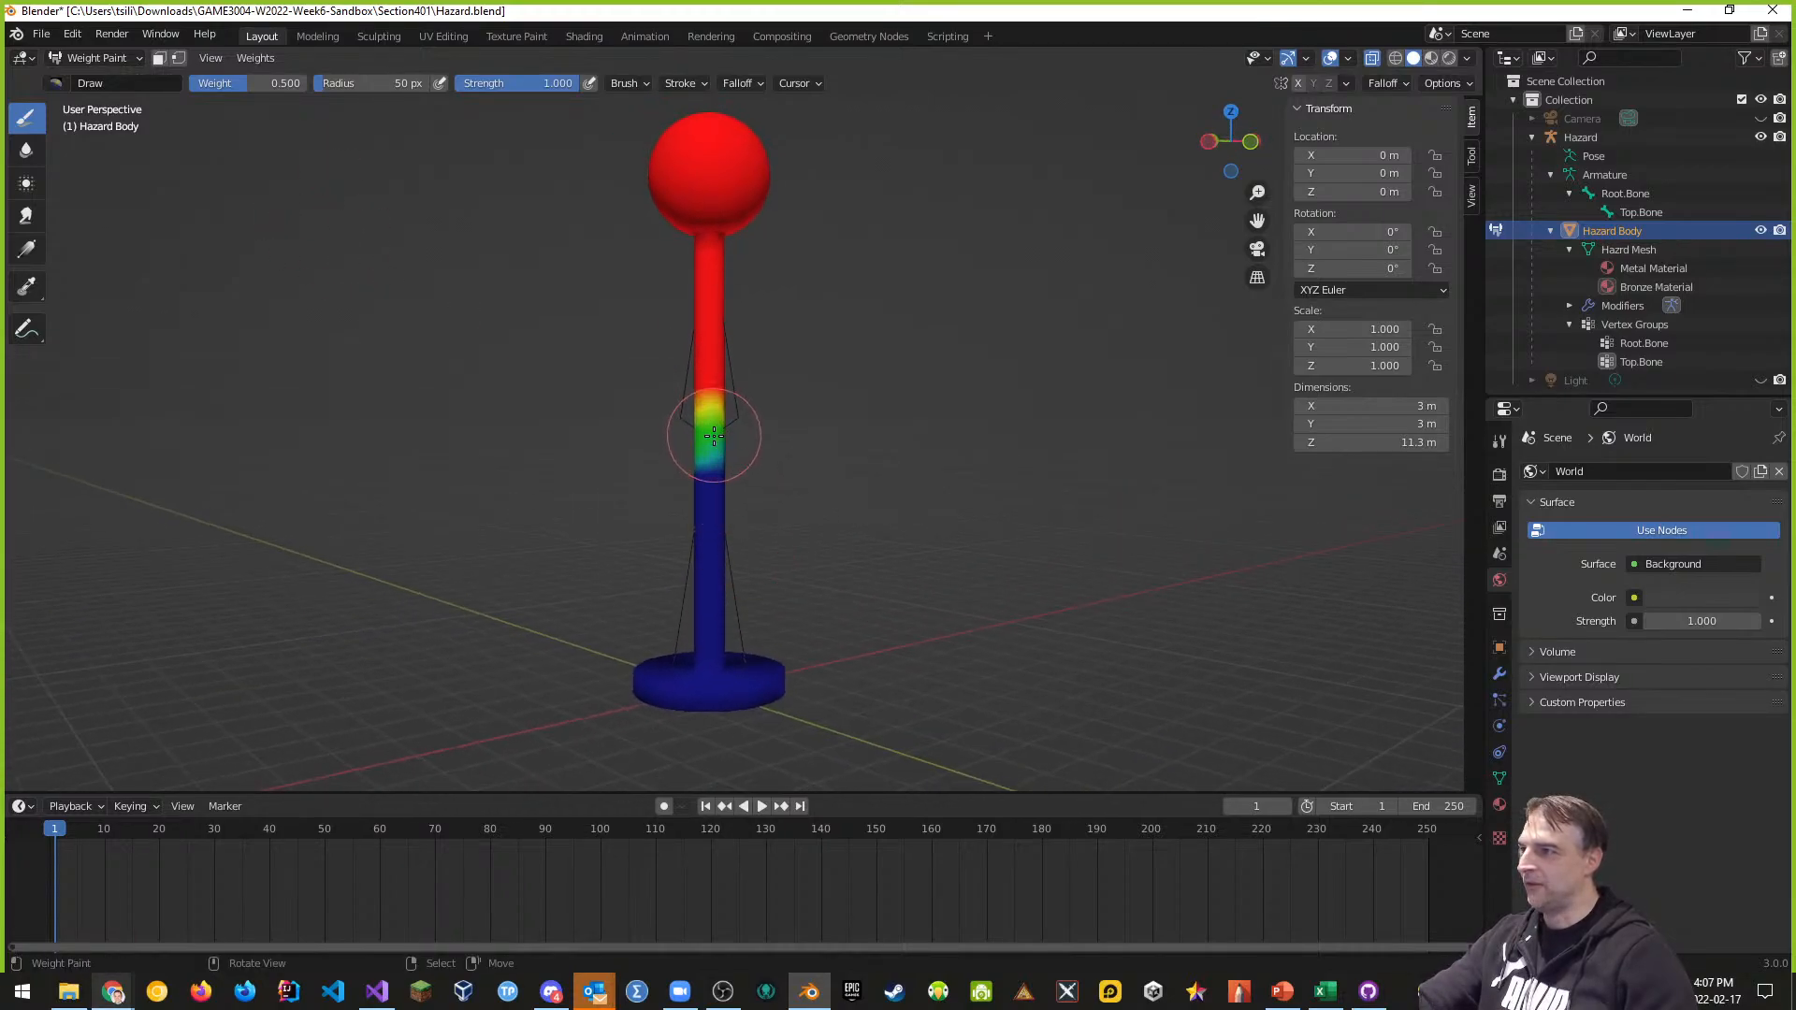
middle_click_drag(902, 541, 763, 489)
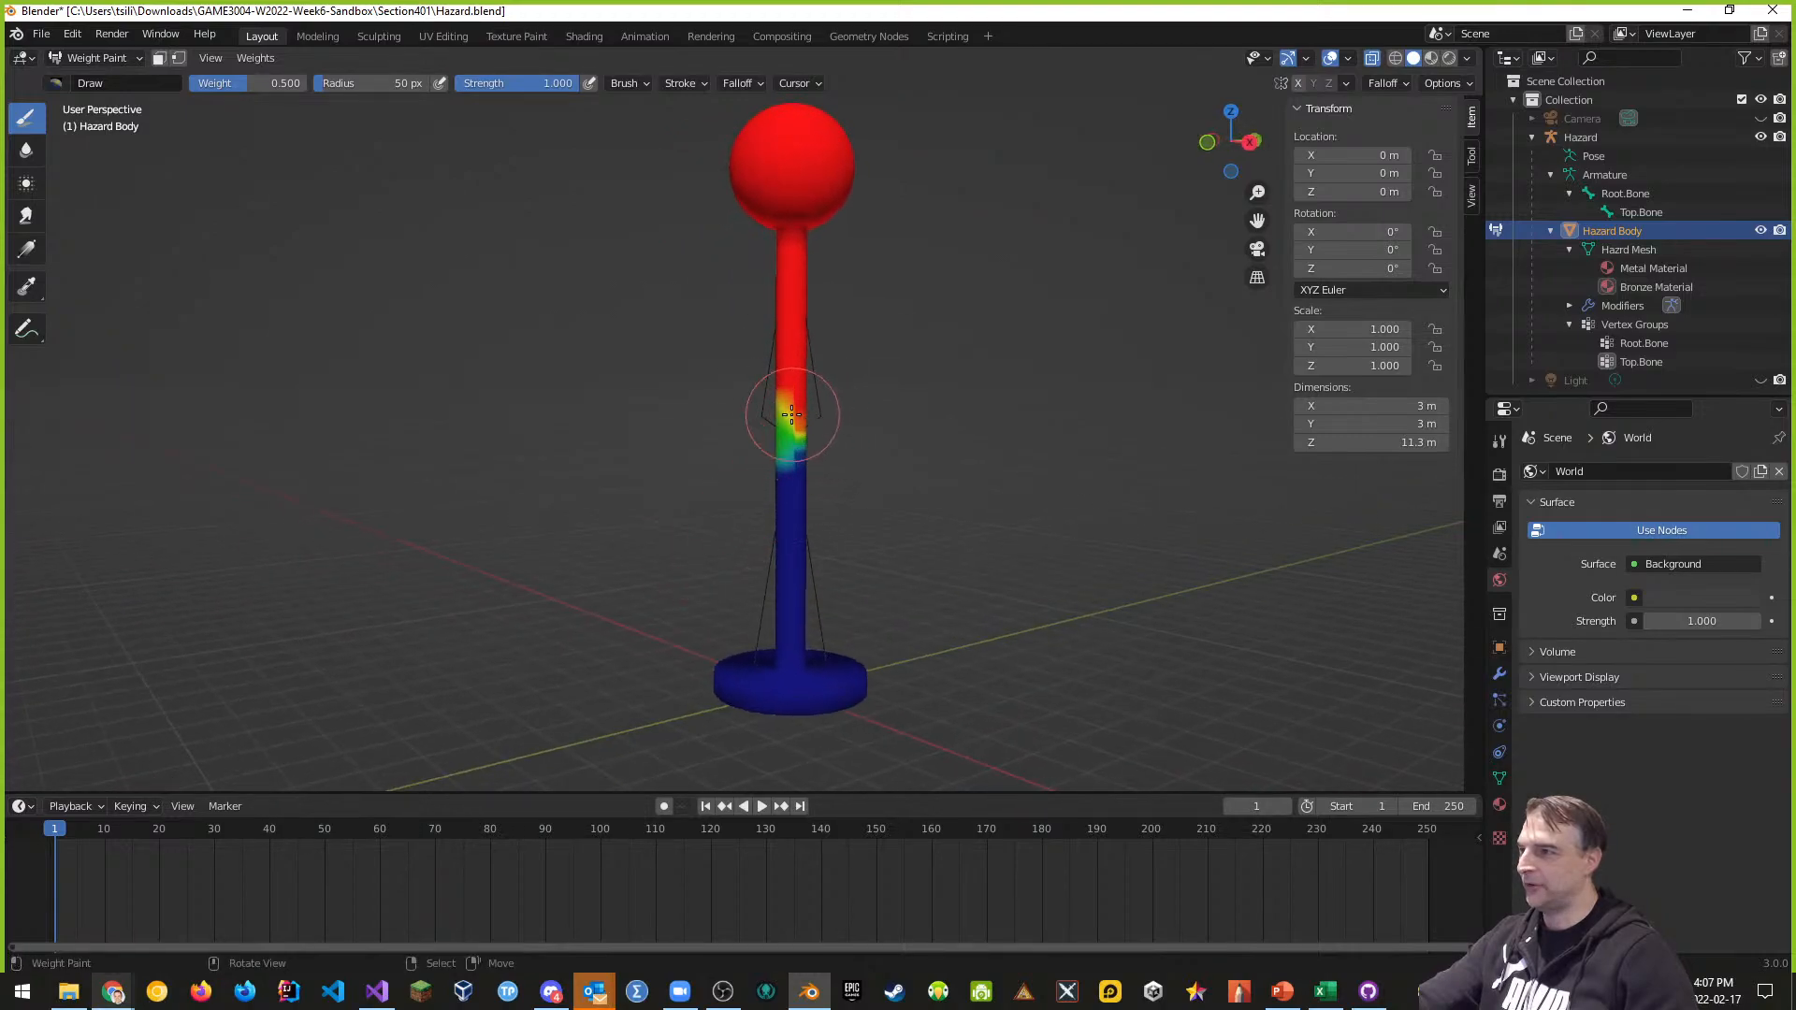
left_click_drag(791, 414, 789, 433)
middle_click_drag(951, 513, 690, 520)
mouse_move(775, 432)
left_mouse_down()
mouse_move(758, 425)
mouse_move(766, 470)
left_mouse_up()
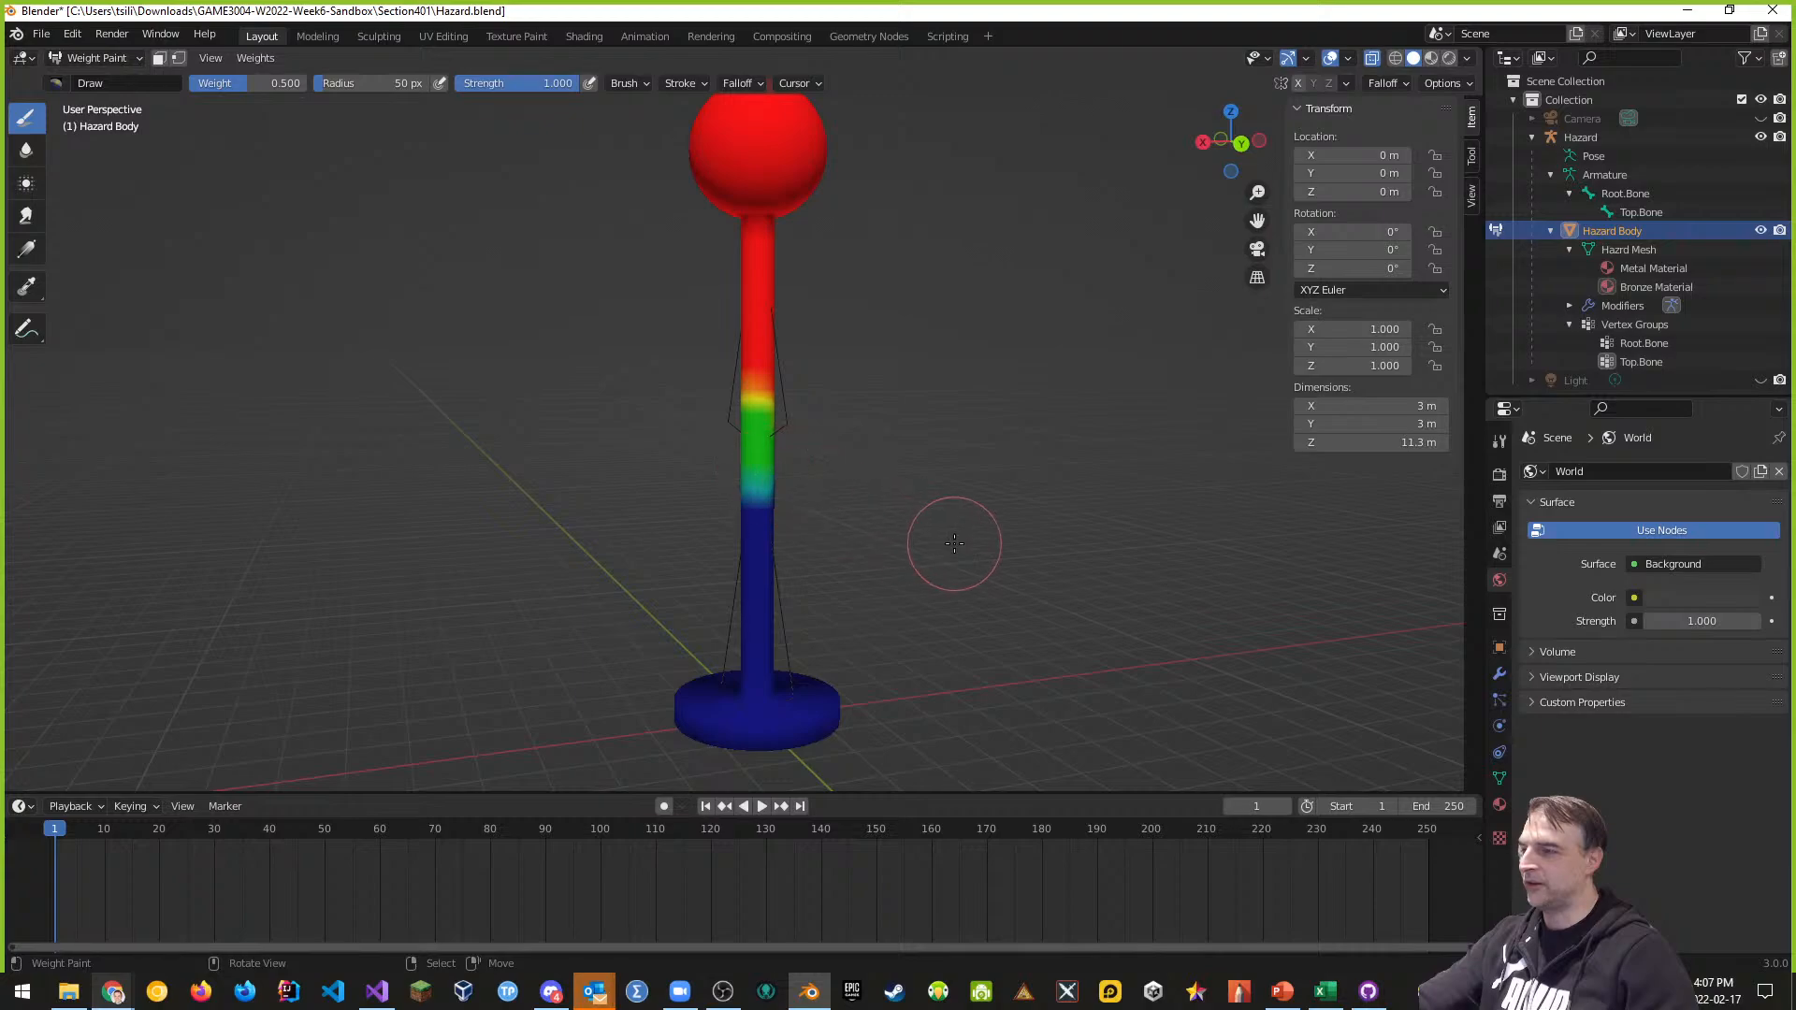
middle_click_drag(954, 543, 696, 553)
mouse_move(688, 445)
left_mouse_down()
mouse_move(685, 414)
mouse_move(686, 463)
left_mouse_up()
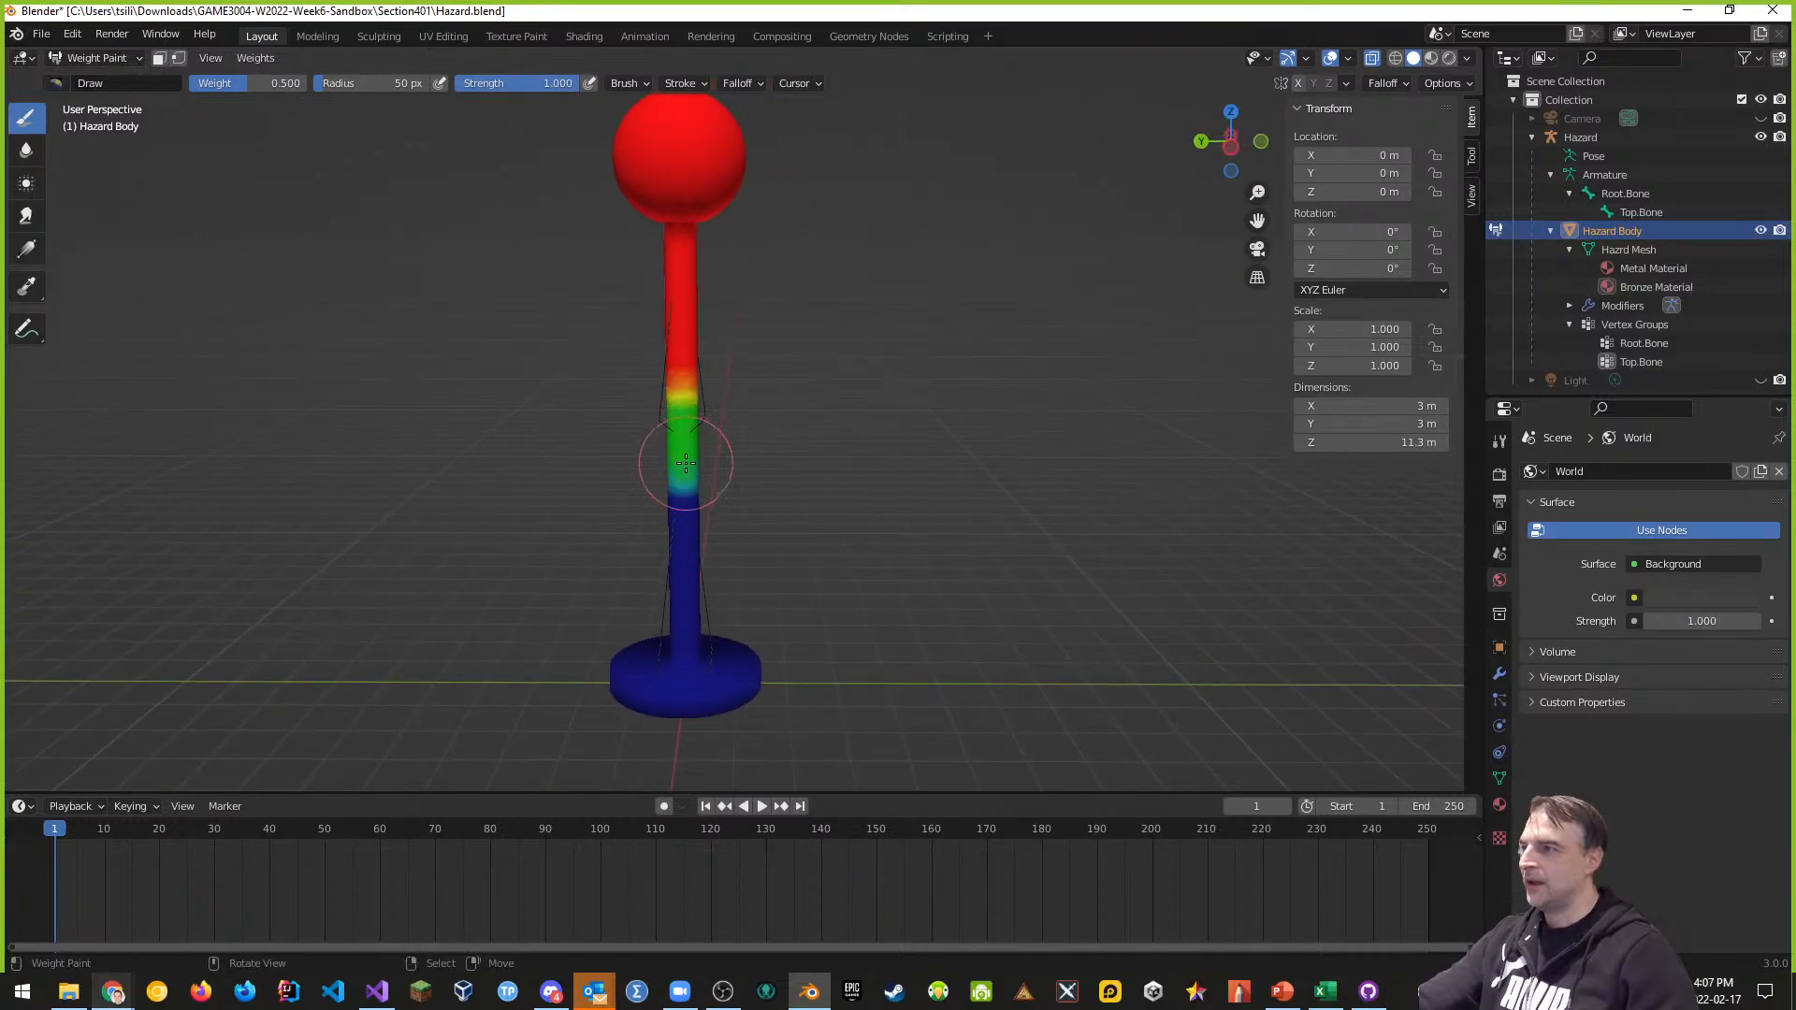
middle_click_drag(878, 513, 681, 521)
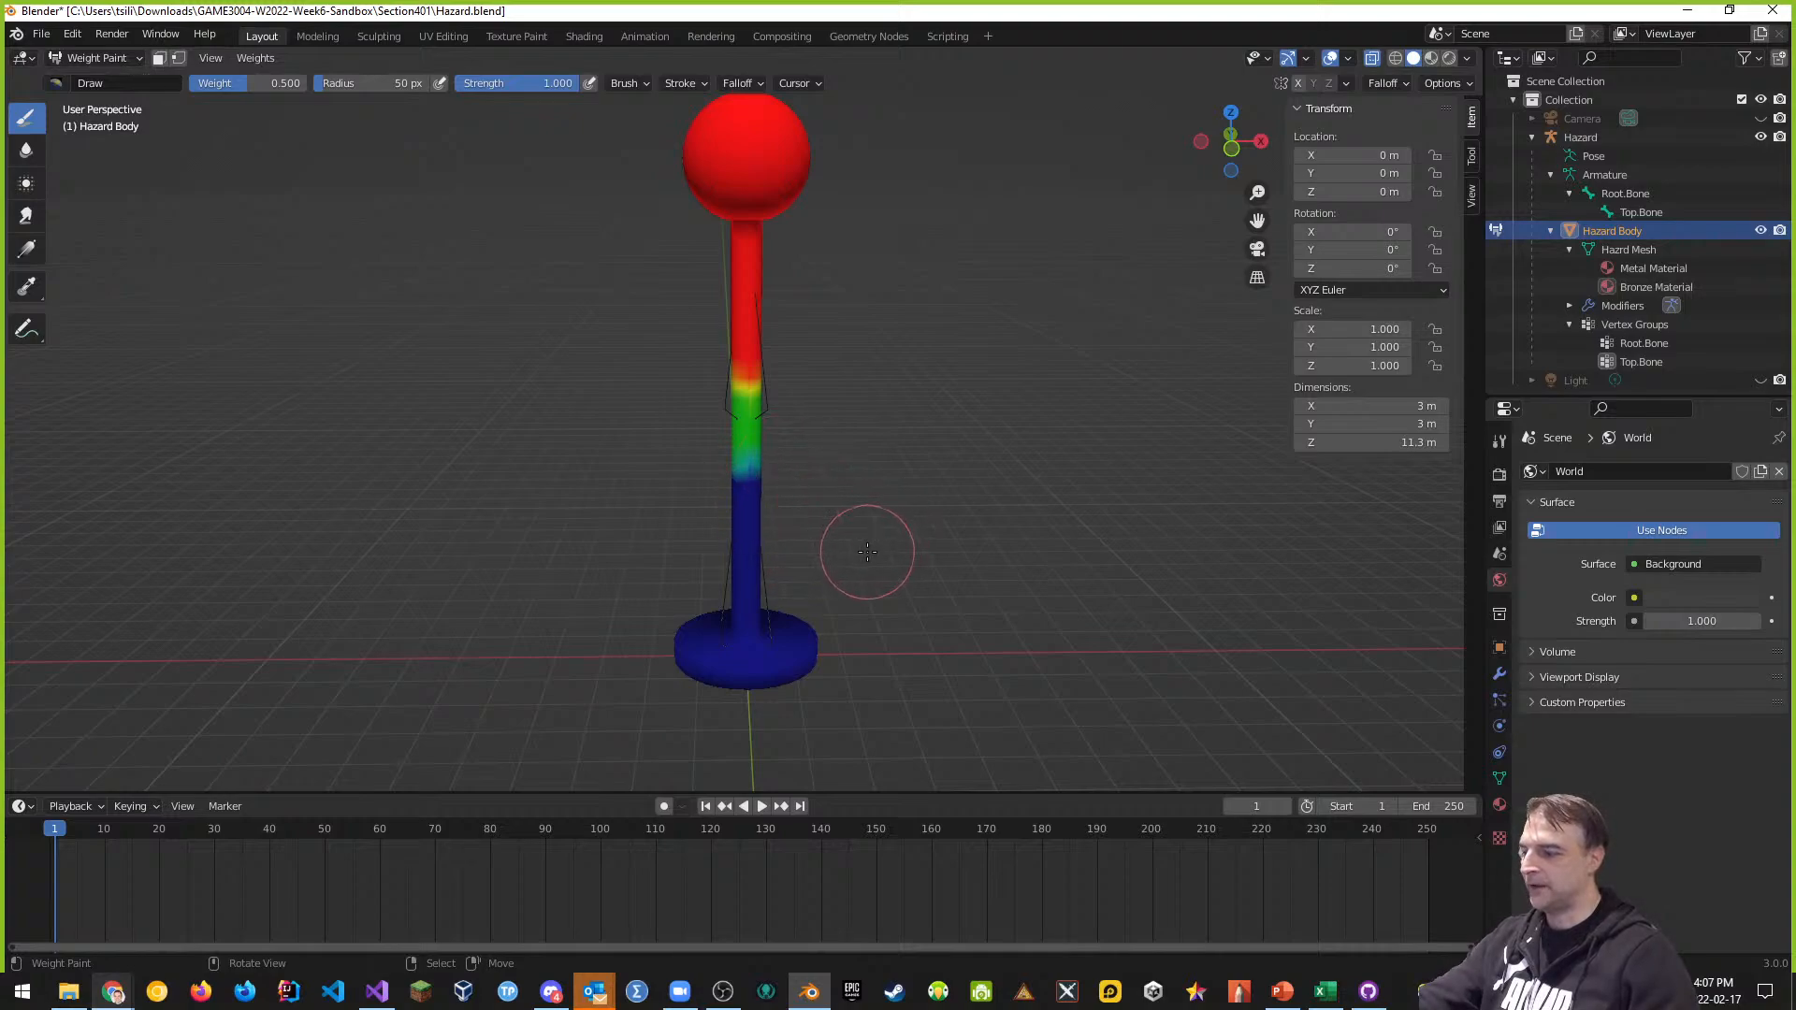
Undo the 0.500 weight strokes around the pole's joint and check the pole from another side
key("ctrl+z")
key("ctrl+z")
key("ctrl+z")
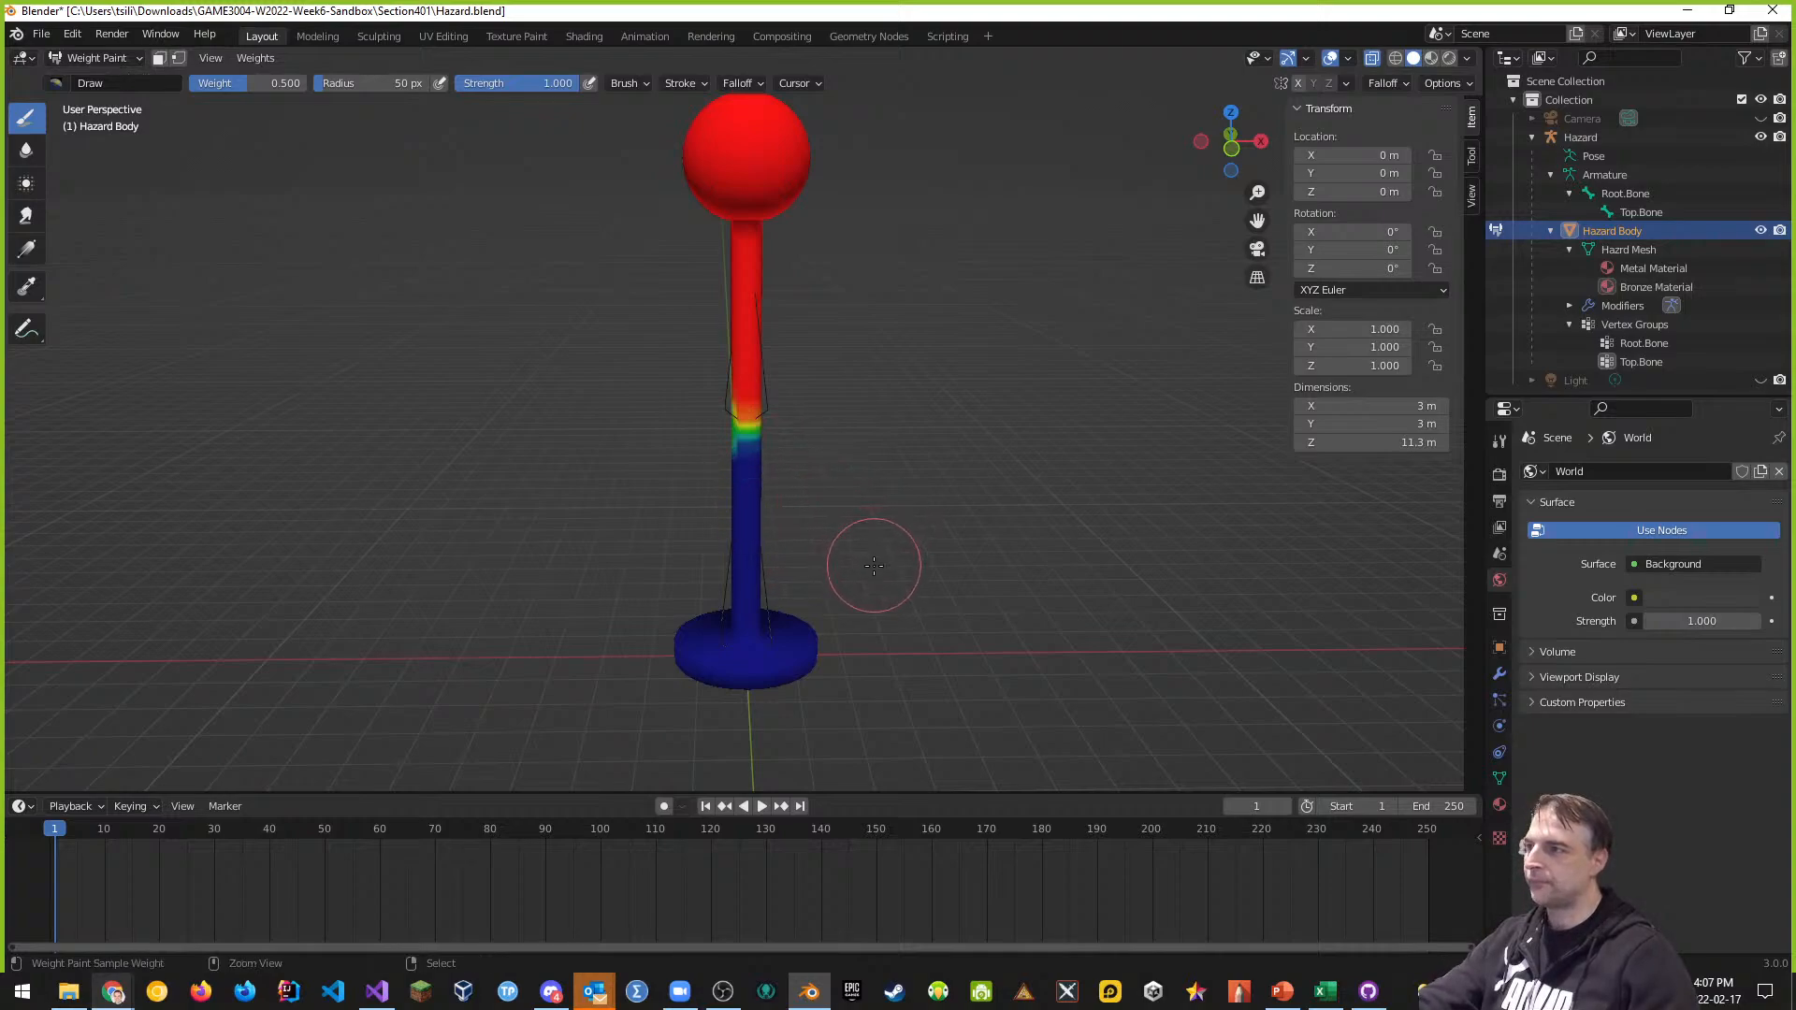
middle_click_drag(846, 557, 674, 547)
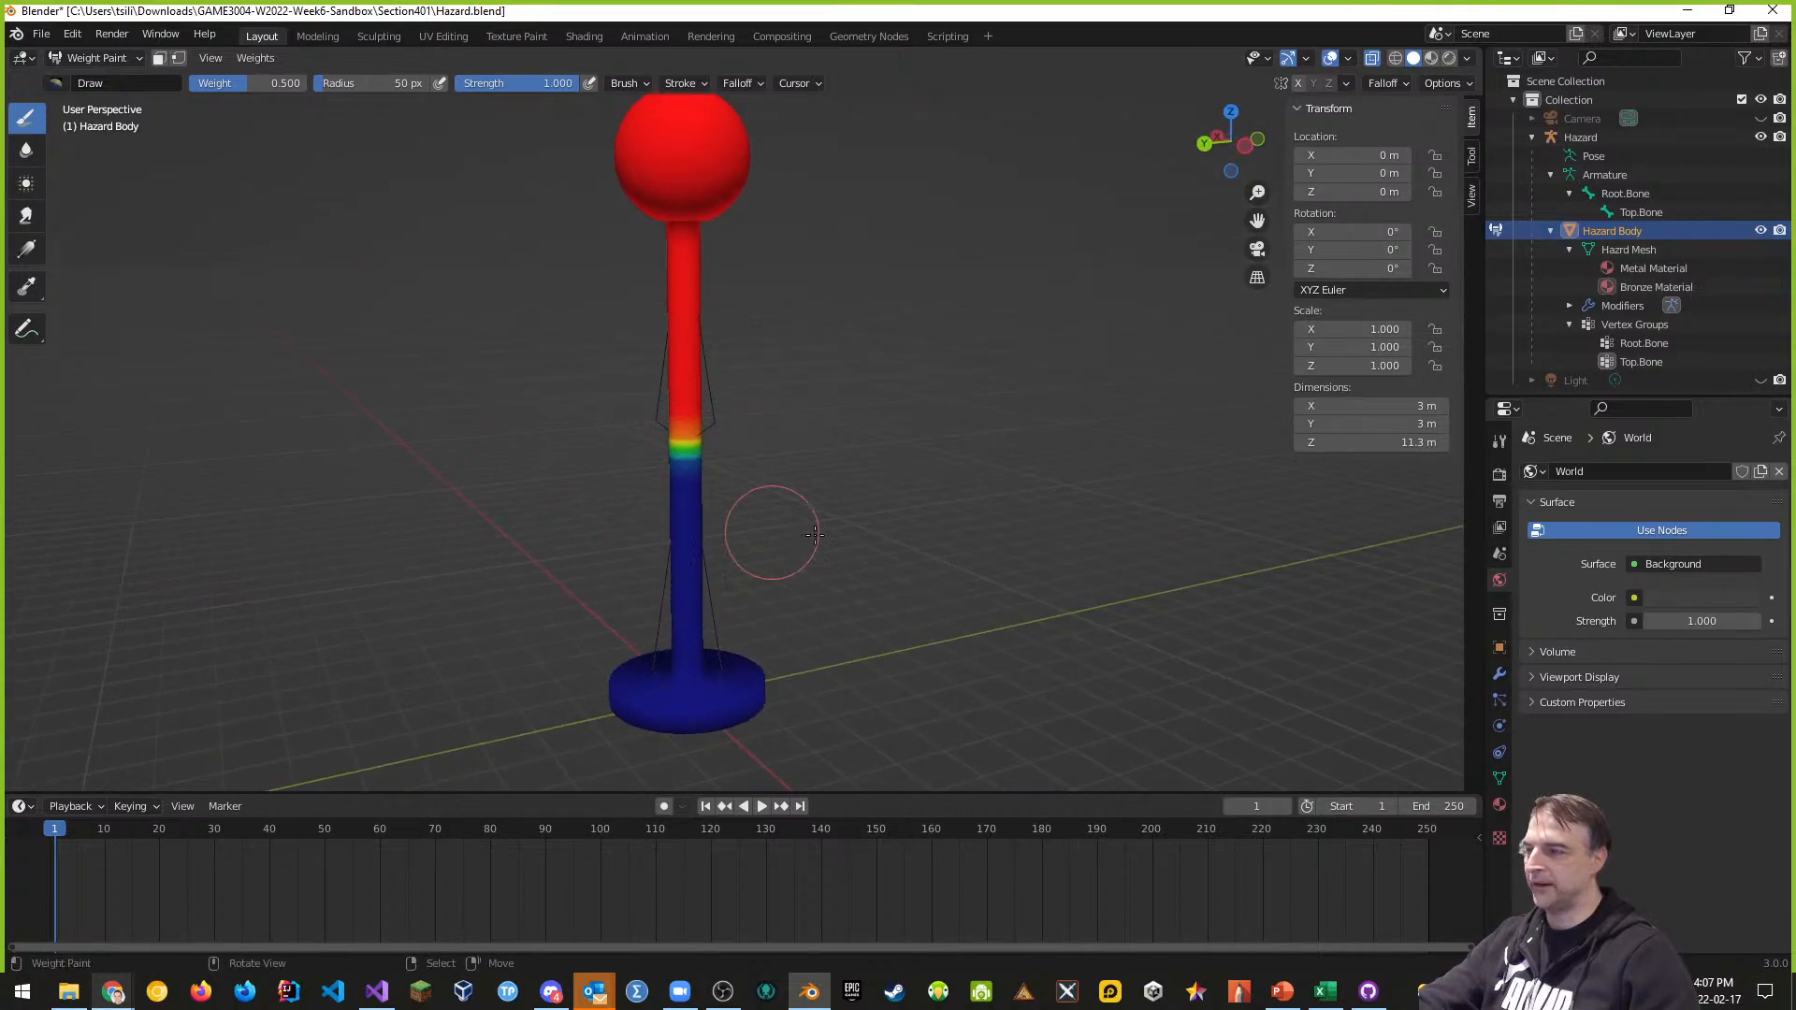
Return Hazard Body from Weight Paint mode to Object Mode
scroll(898, 574, "up", 2)
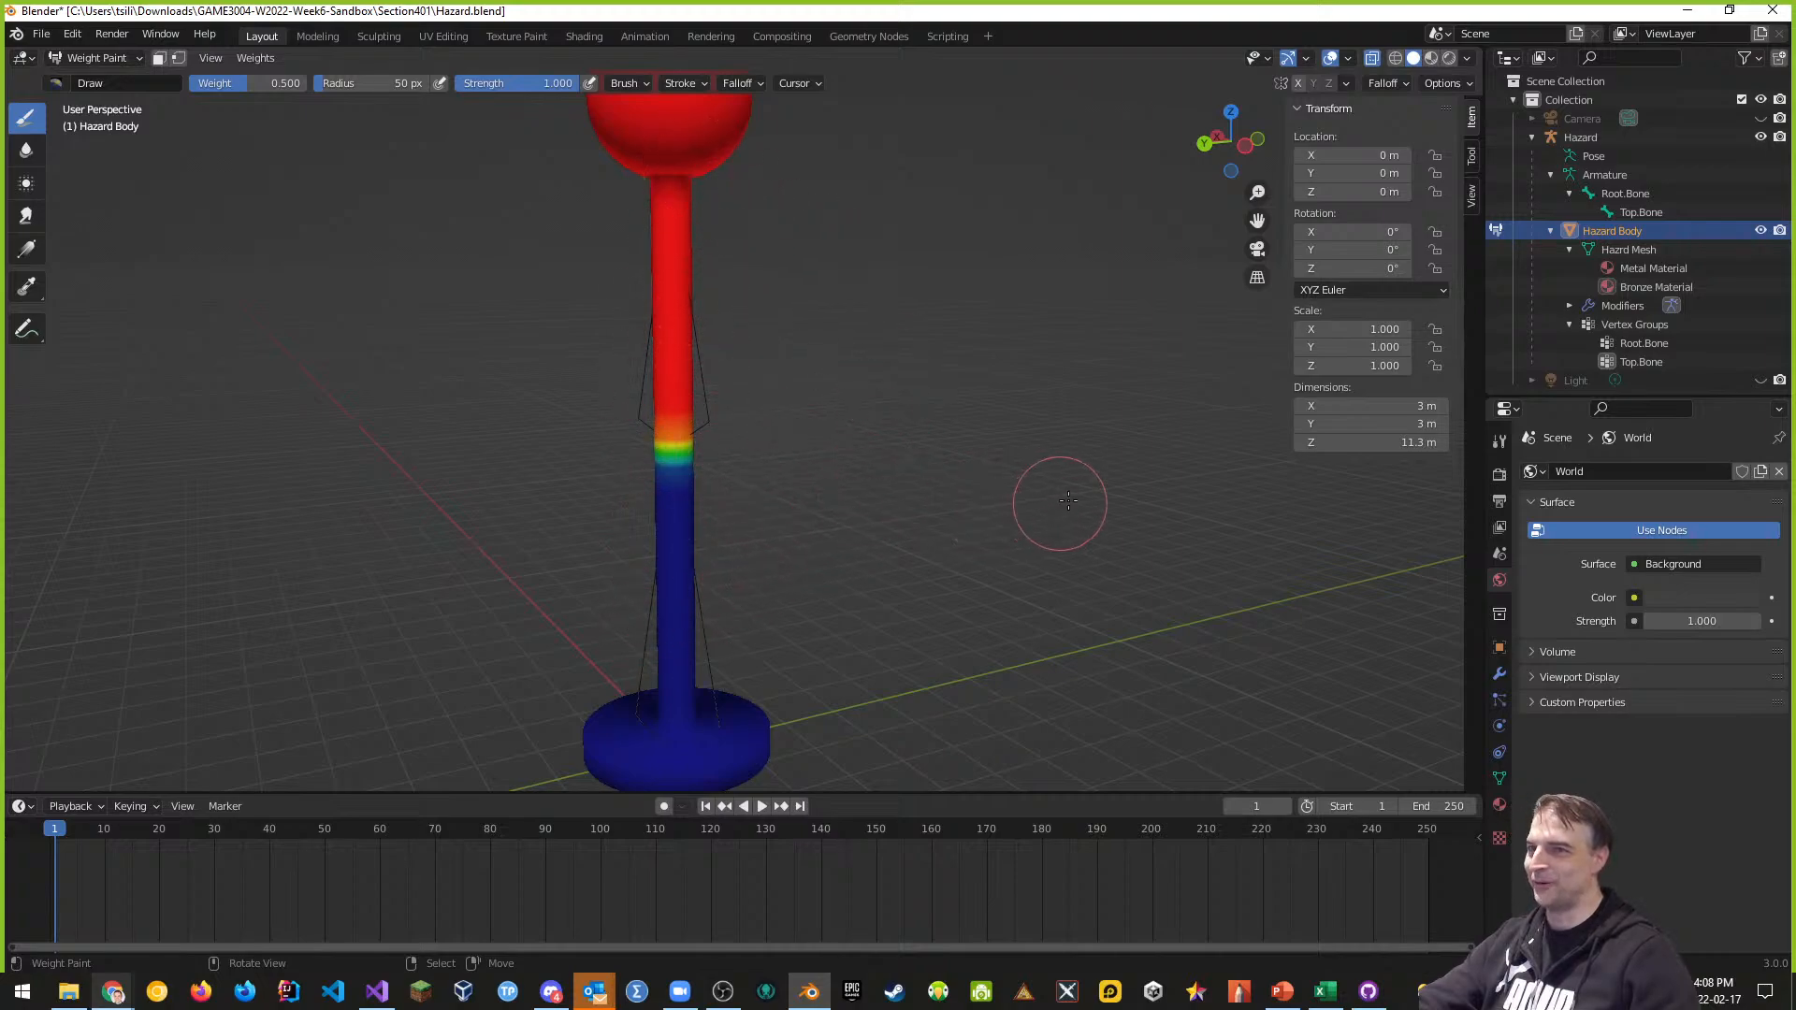
left_click(143, 57)
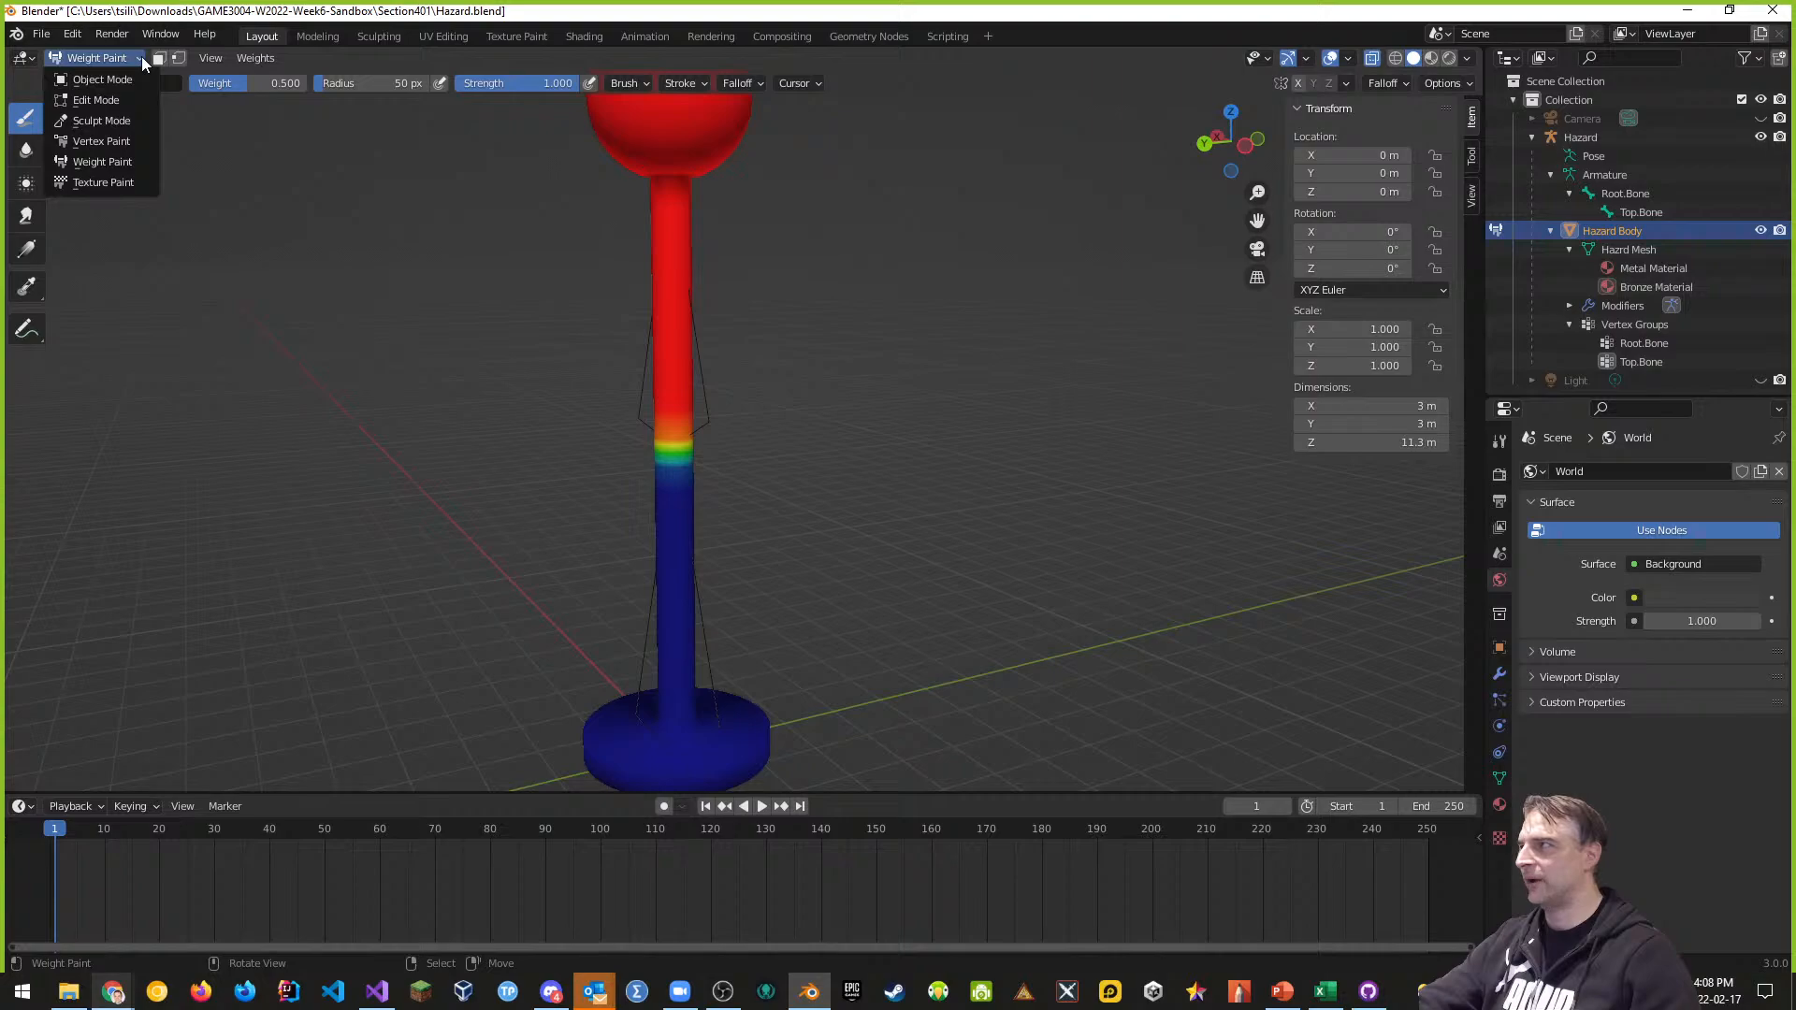
left_click(93, 79)
scroll(765, 408, "down", 4)
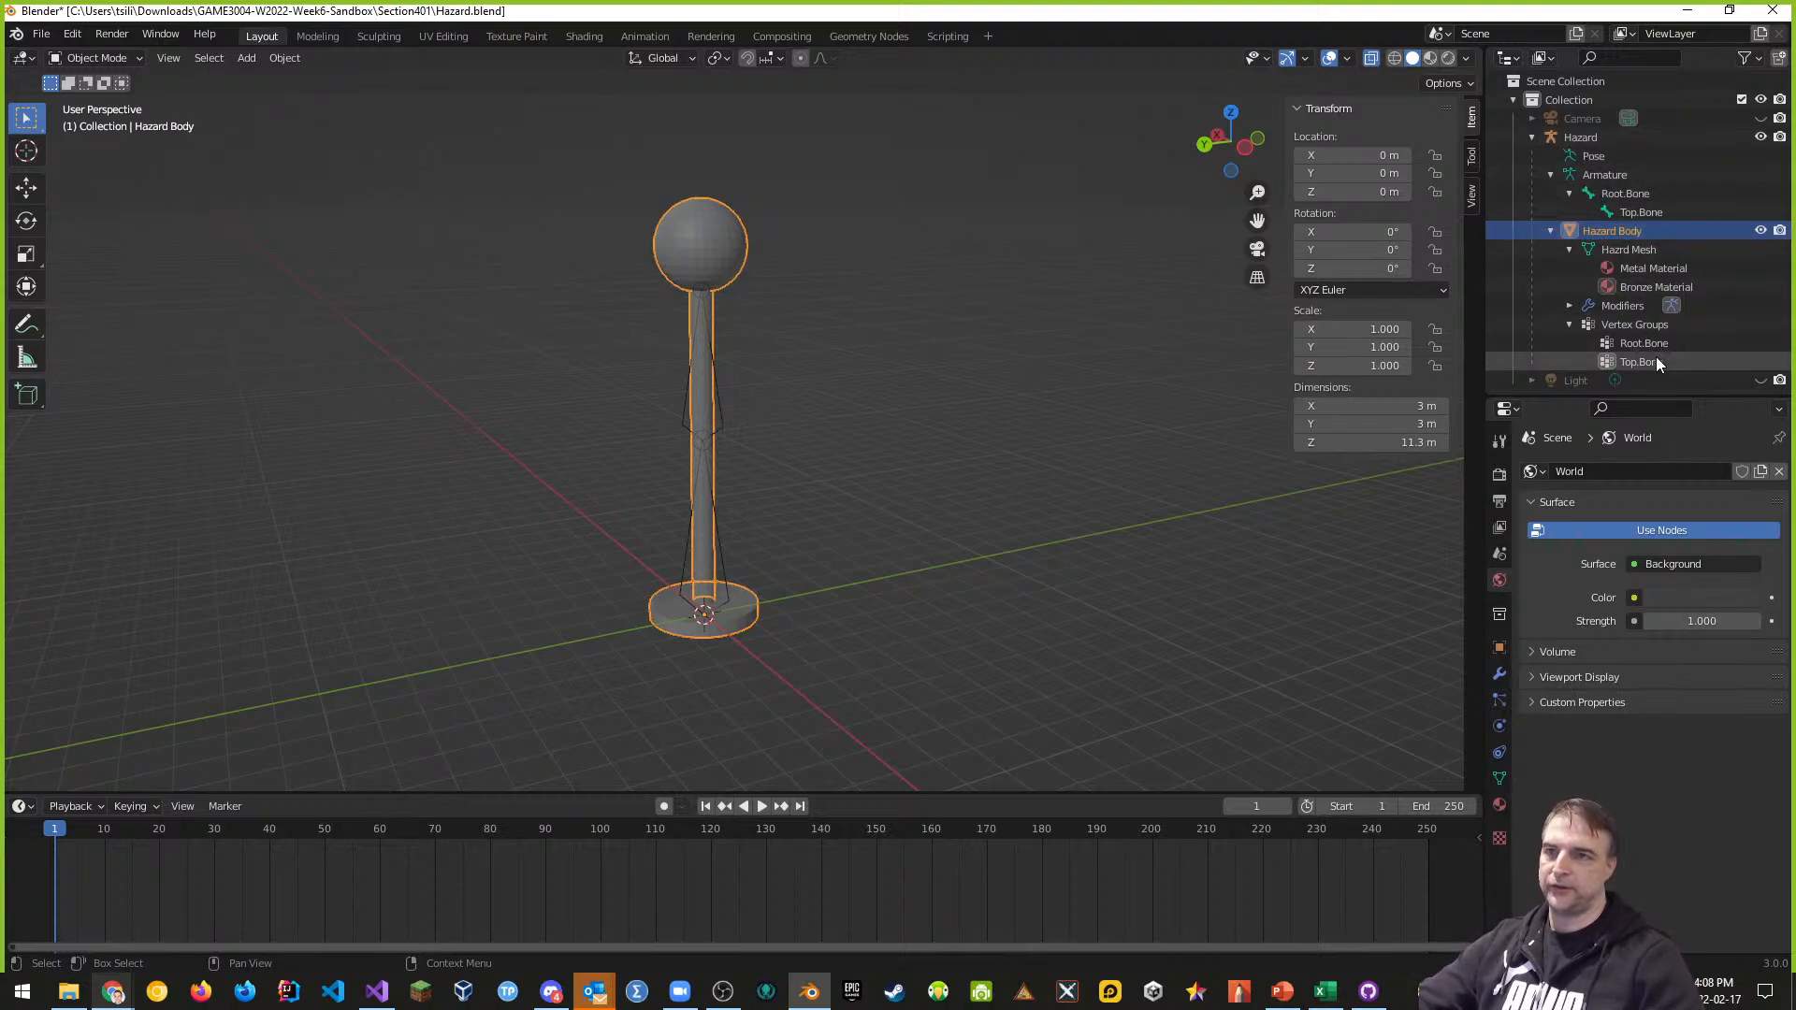
Collapse Hazard Body's vertex groups and check its modifiers in the outliner
left_click(1569, 323)
left_click(1570, 306)
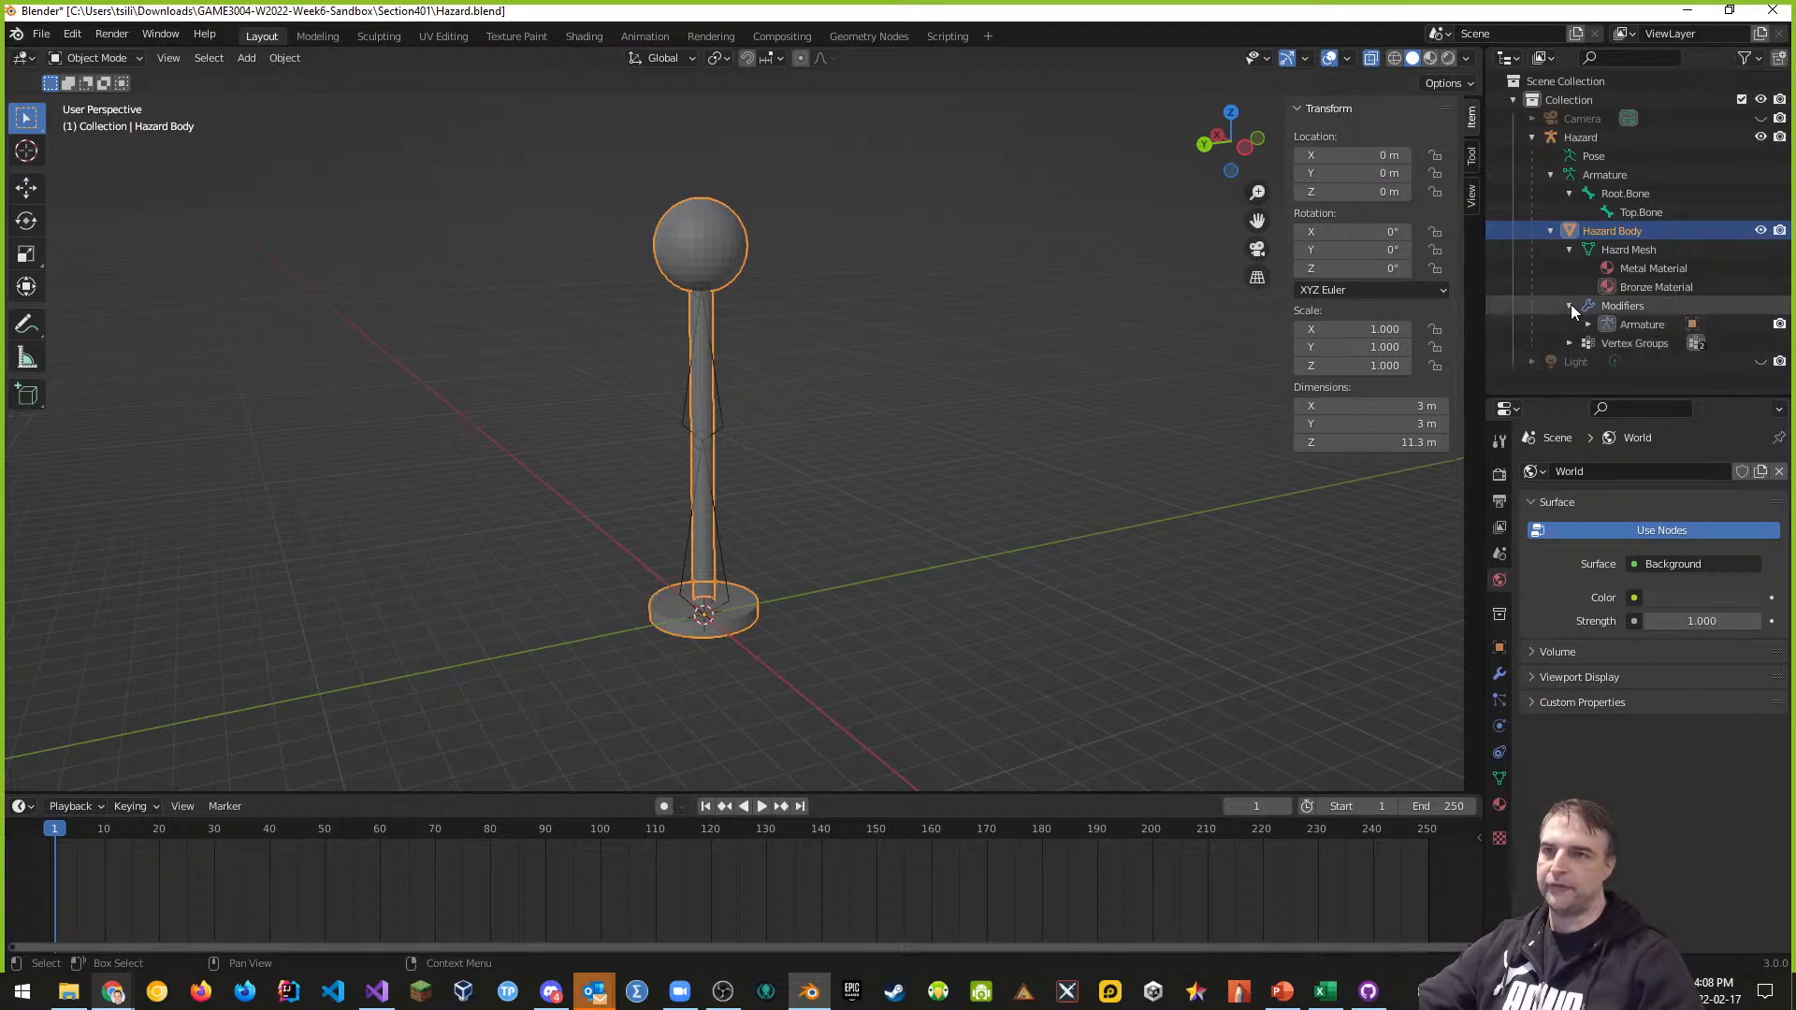
left_click(1571, 306)
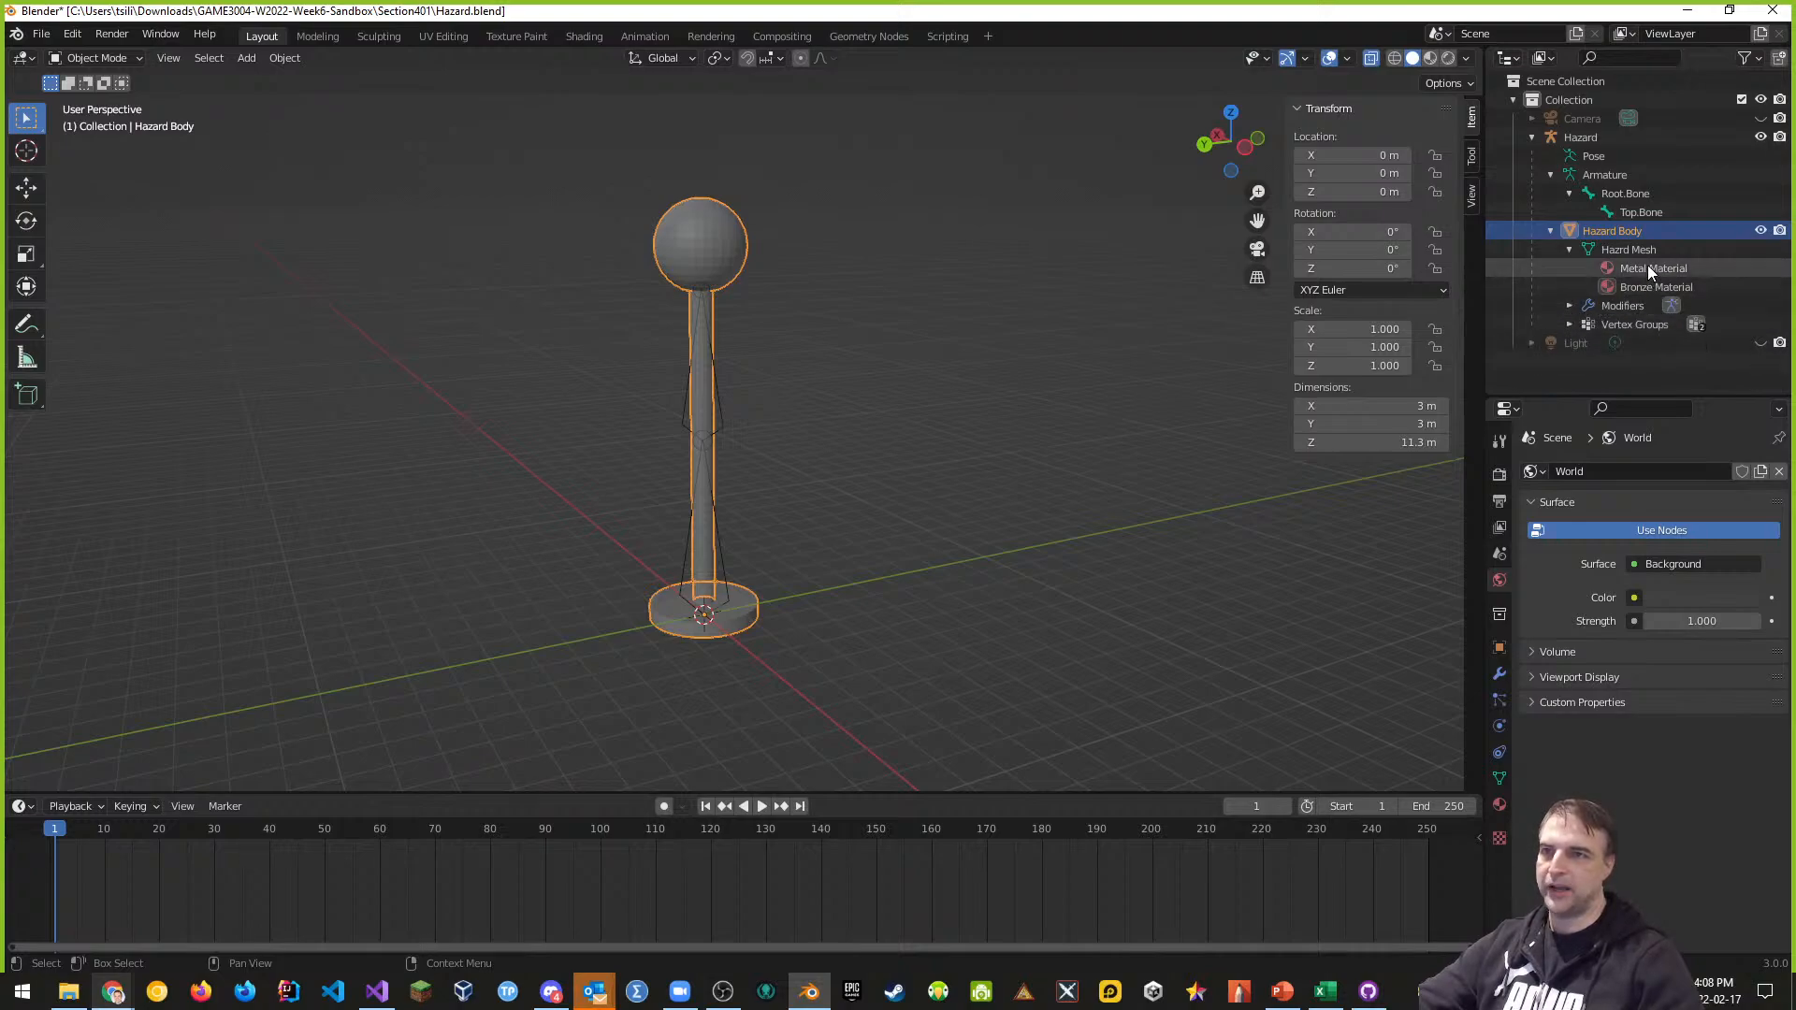
Switch the viewport to Material Preview shading and inspect the materials on the sphere and pole
left_click(1429, 59)
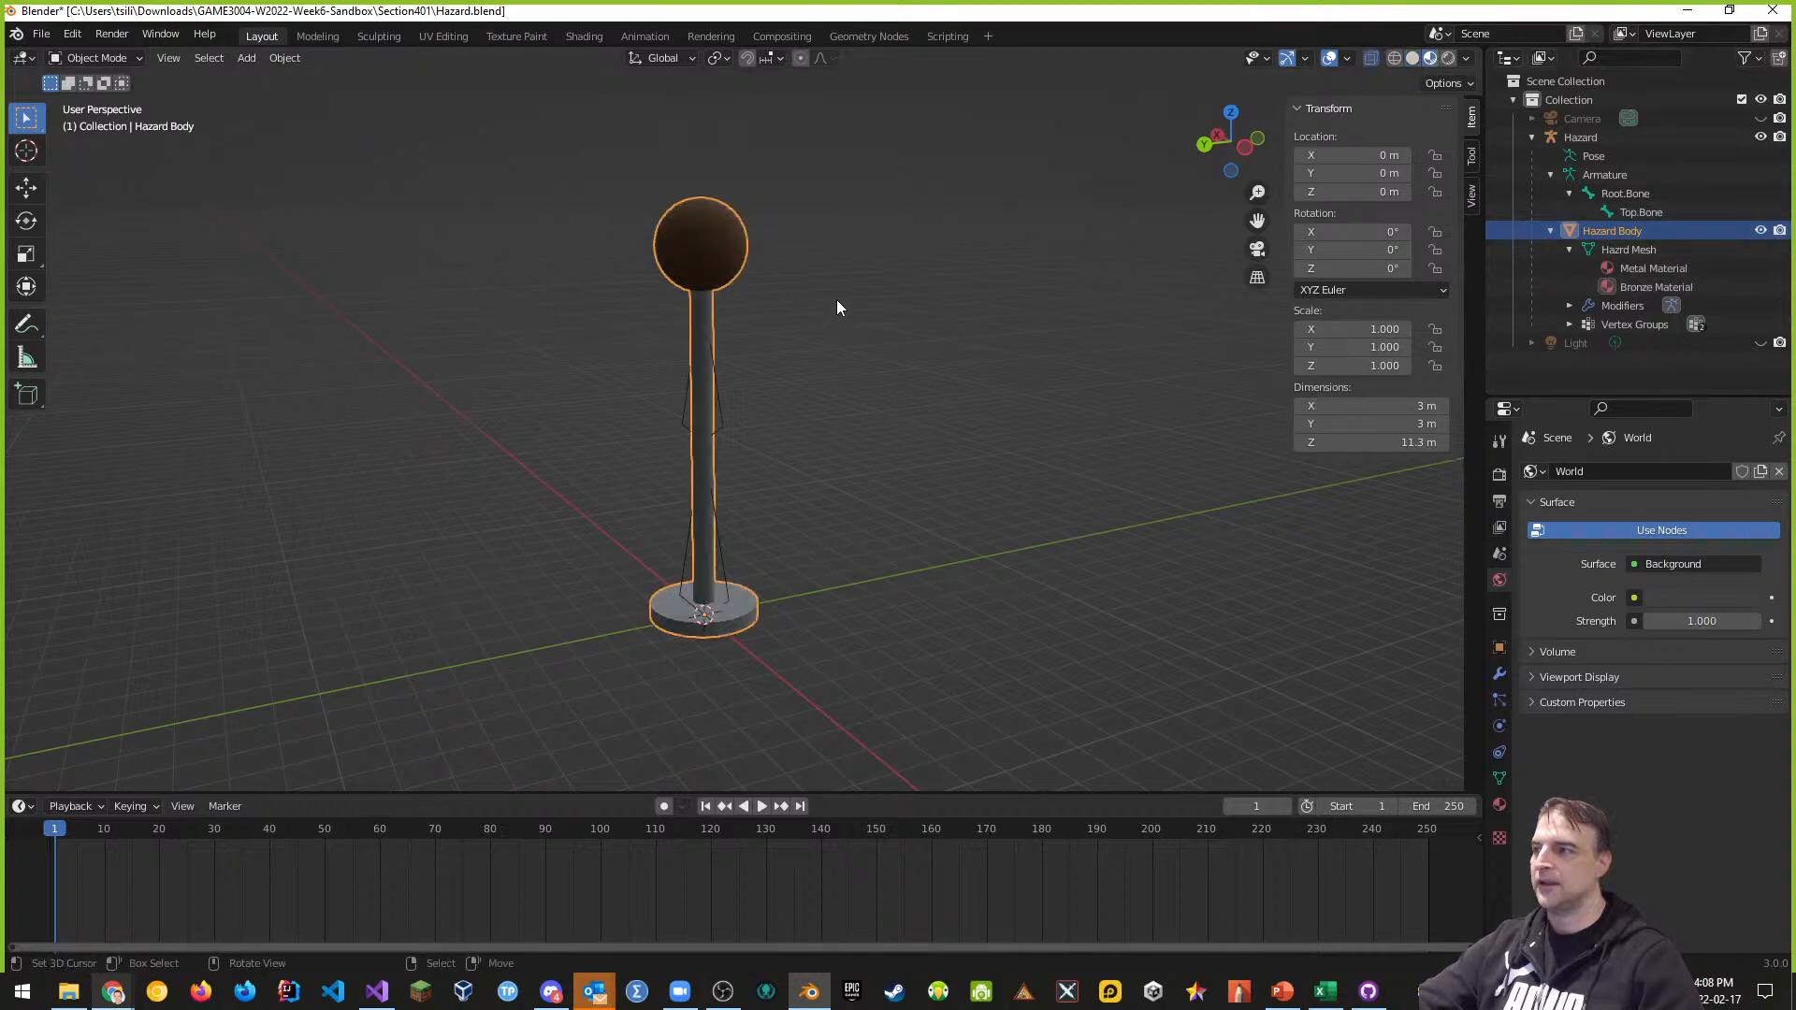
scroll(838, 299, "up", 3)
middle_click_drag(861, 309, 948, 437)
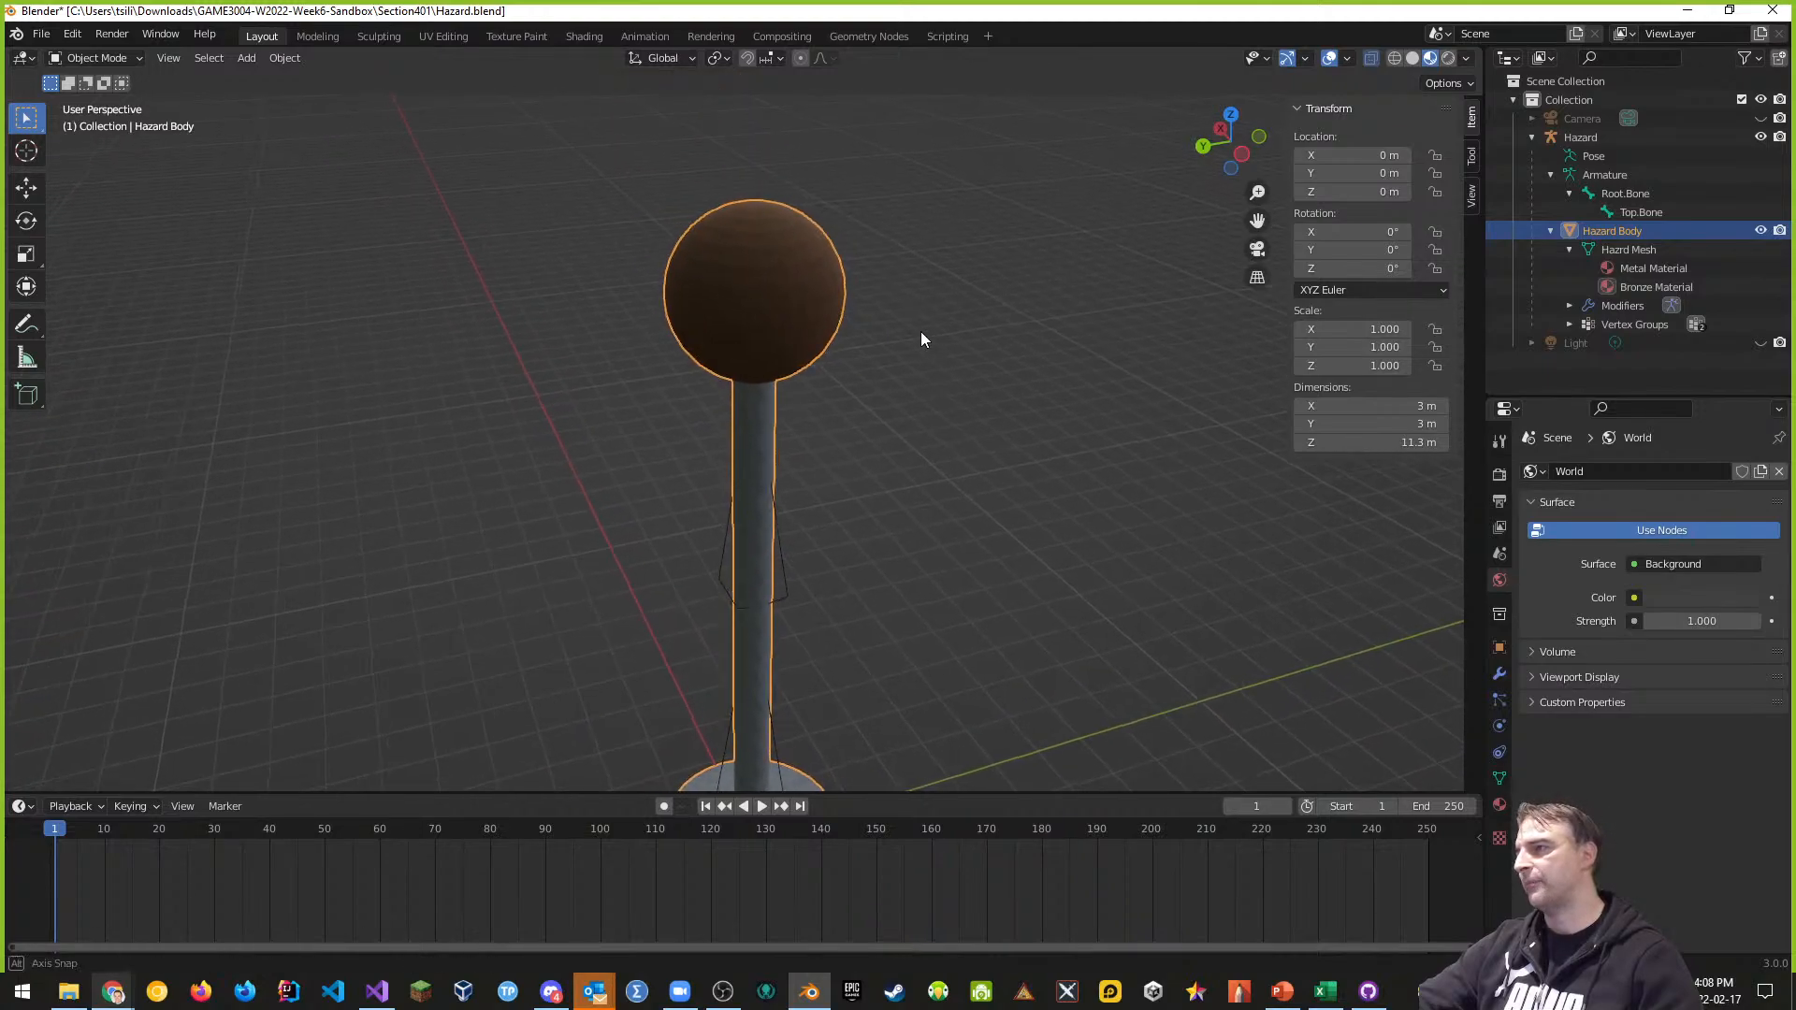
middle_click_drag(921, 331, 744, 240)
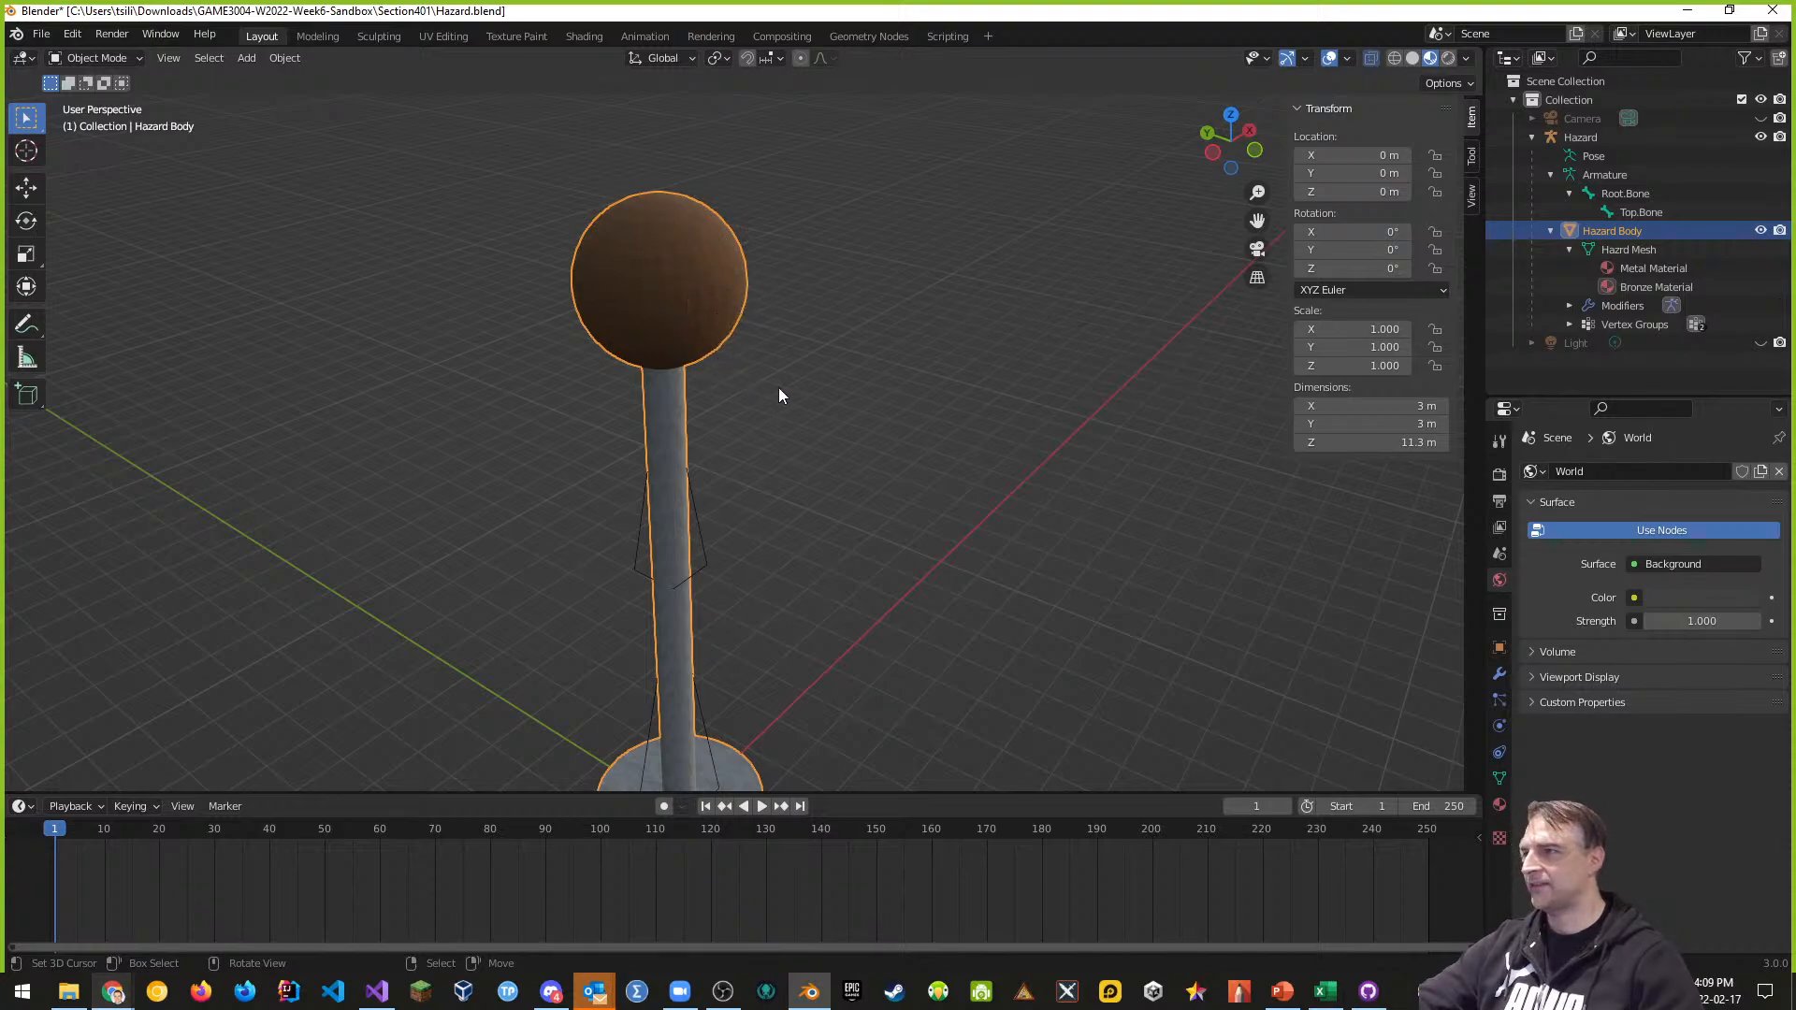
Apply Shade Smooth to the Hazard Body mesh to remove the faceted look of its sphere
middle_click_drag(778, 387, 717, 272)
scroll(718, 269, "up", 3)
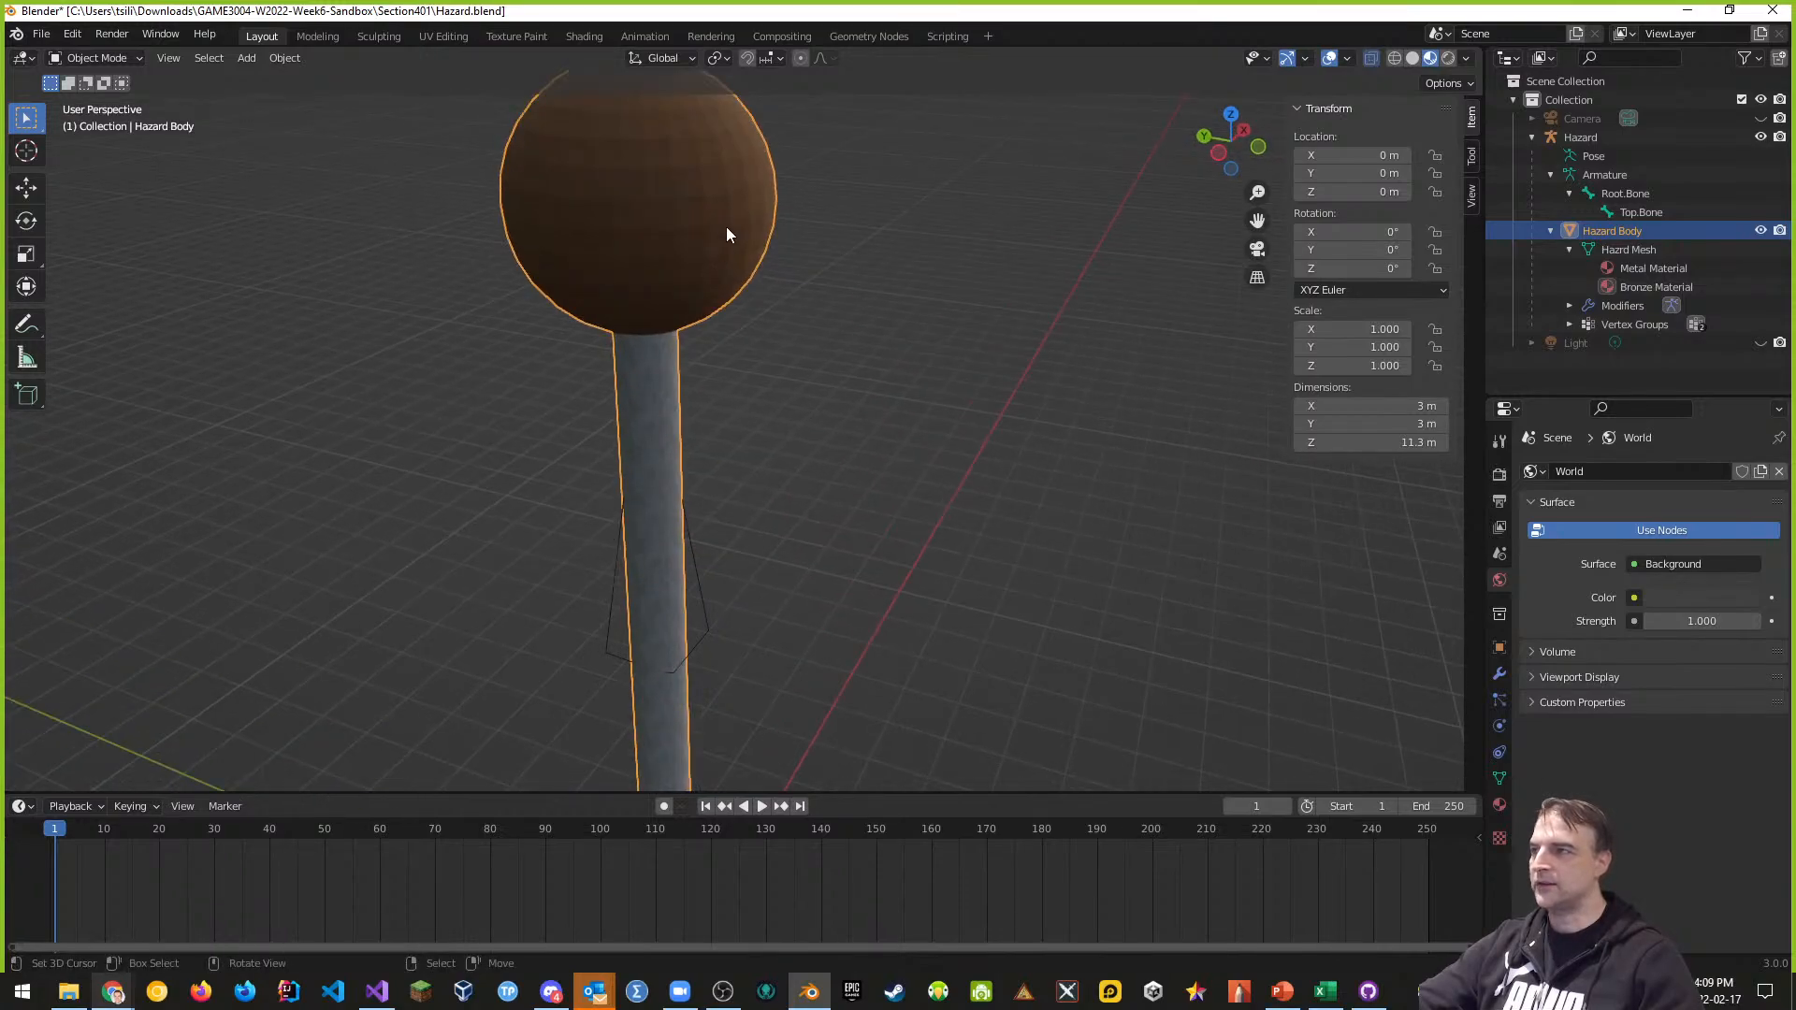
middle_click_drag(771, 200, 813, 361, "shift")
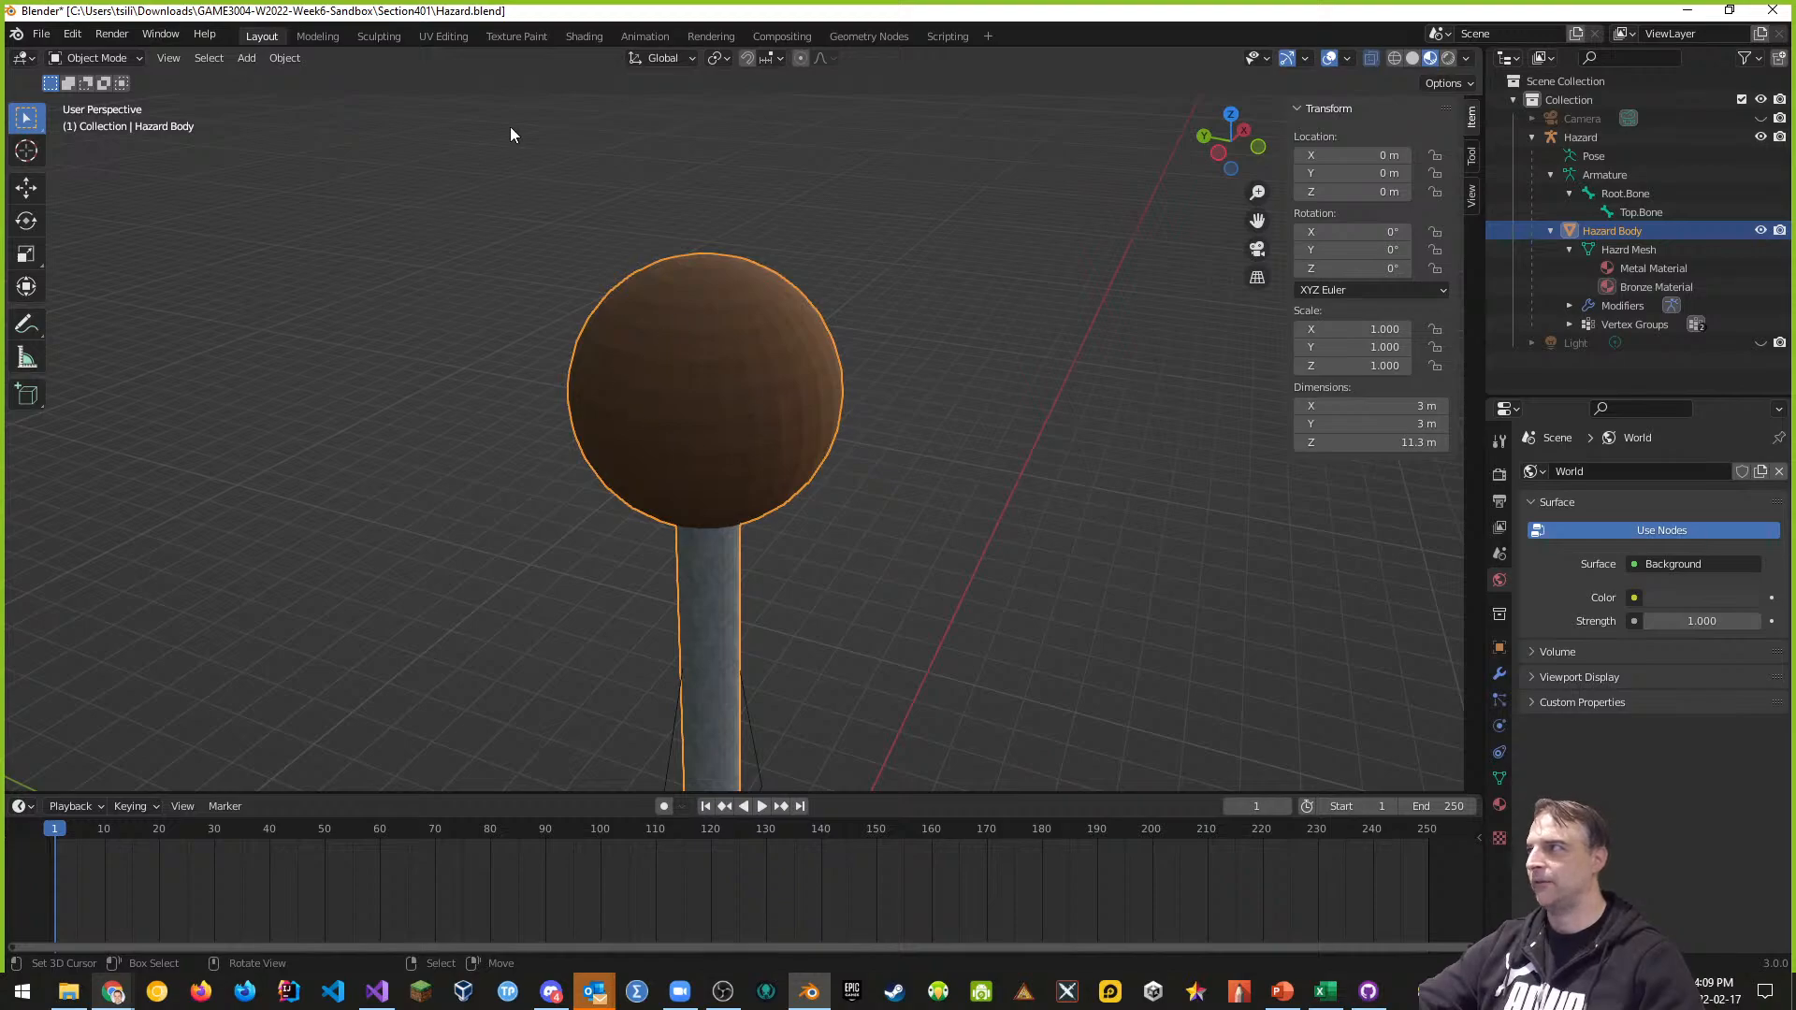
left_click(281, 59)
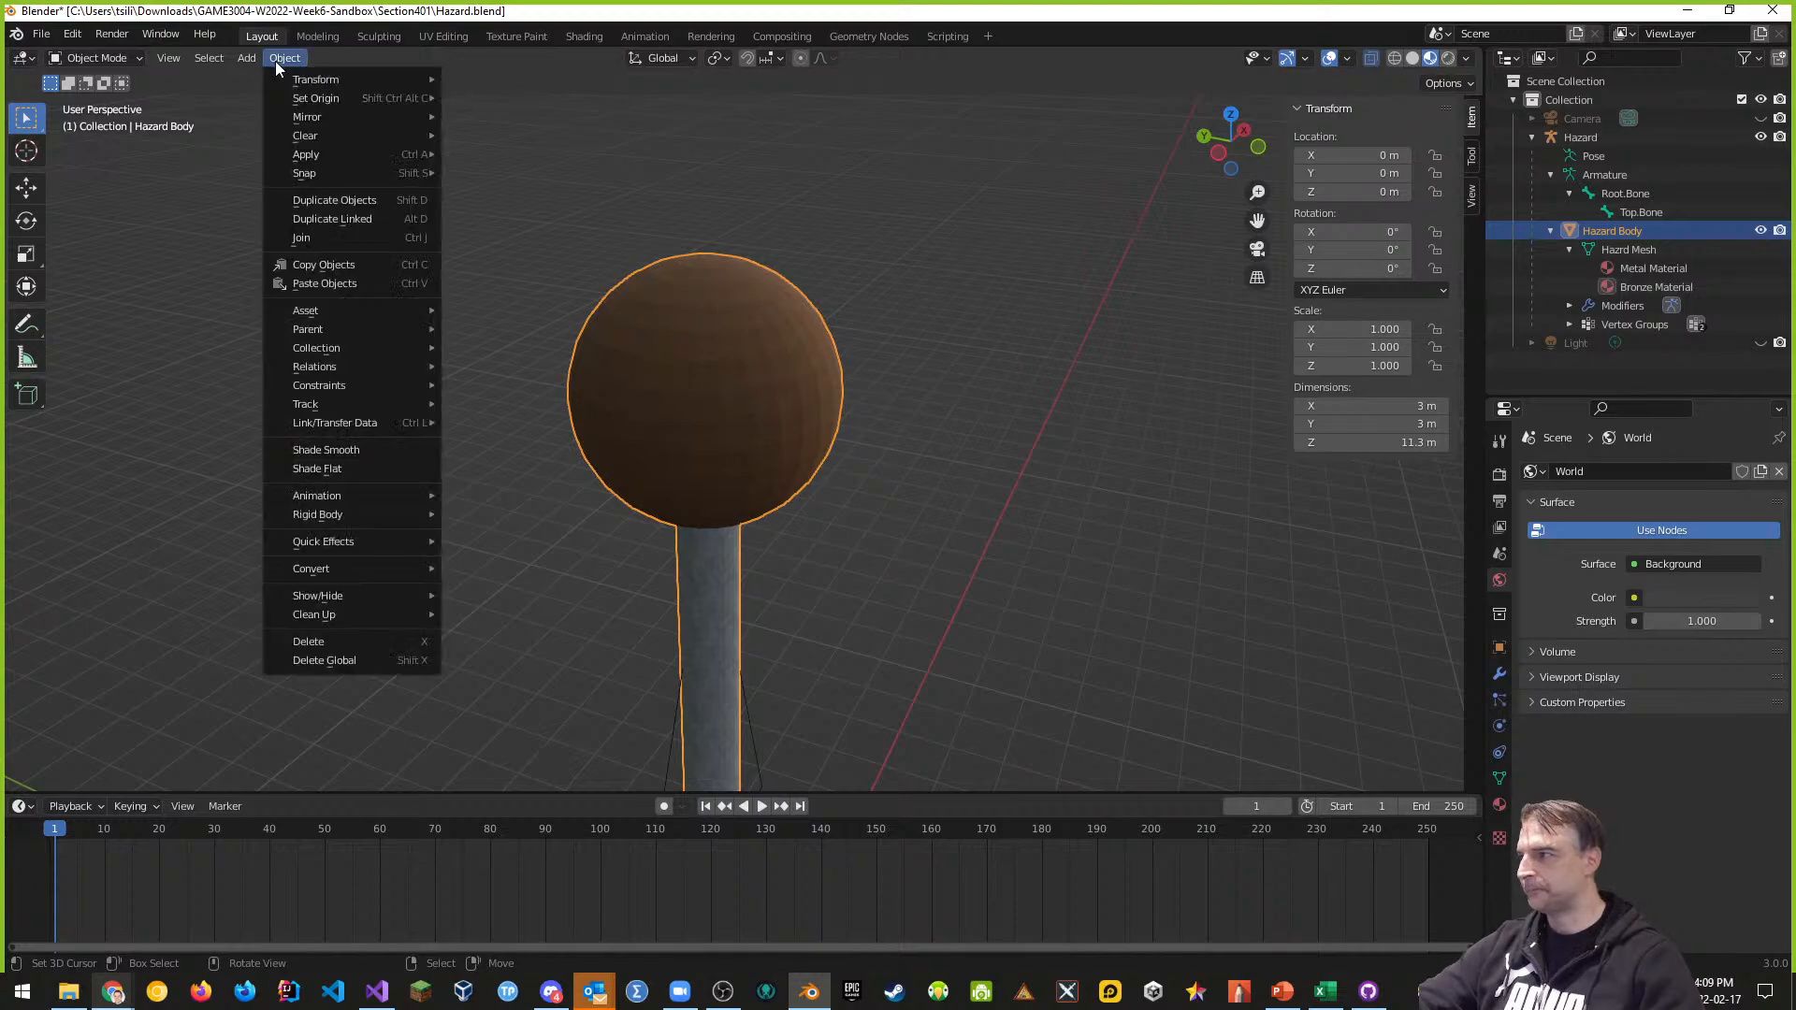
left_click(334, 465)
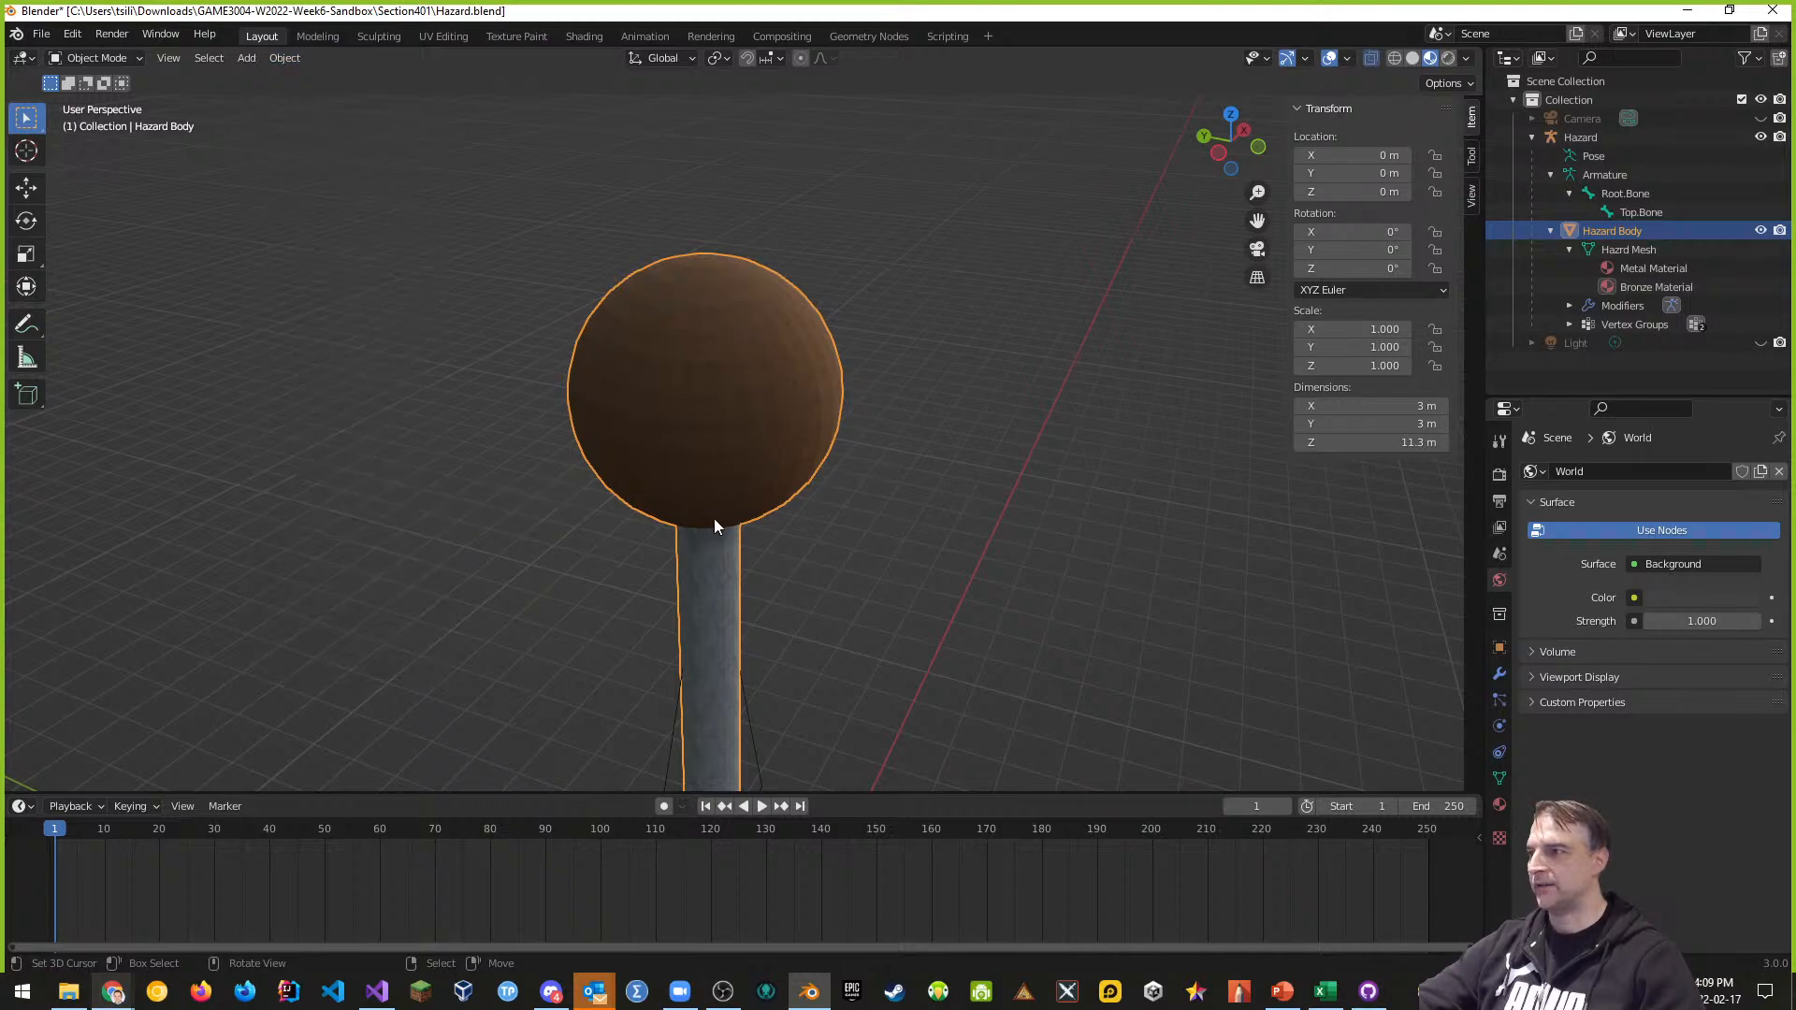
Inspect the sphere and pole shading from several sides, and save the Hazard.blend file
middle_click_drag(810, 338, 786, 477)
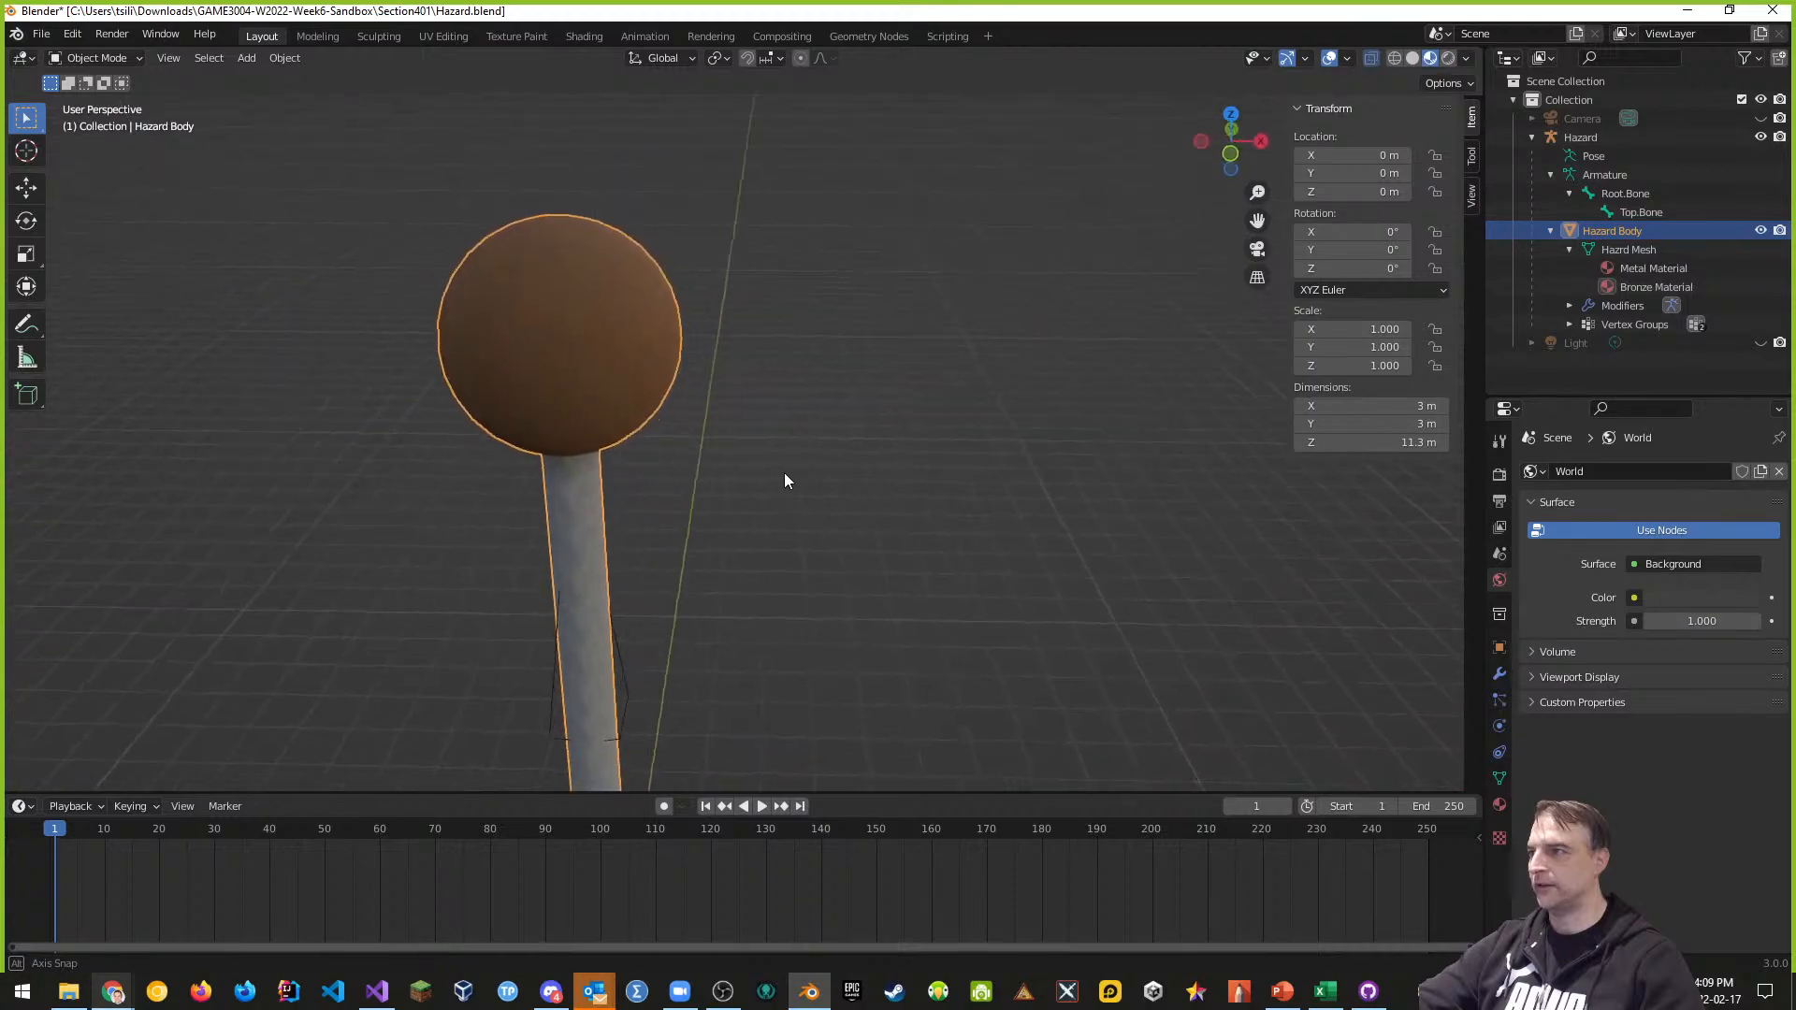
middle_click_drag(814, 608, 966, 482, "shift")
middle_click_drag(861, 395, 1082, 477)
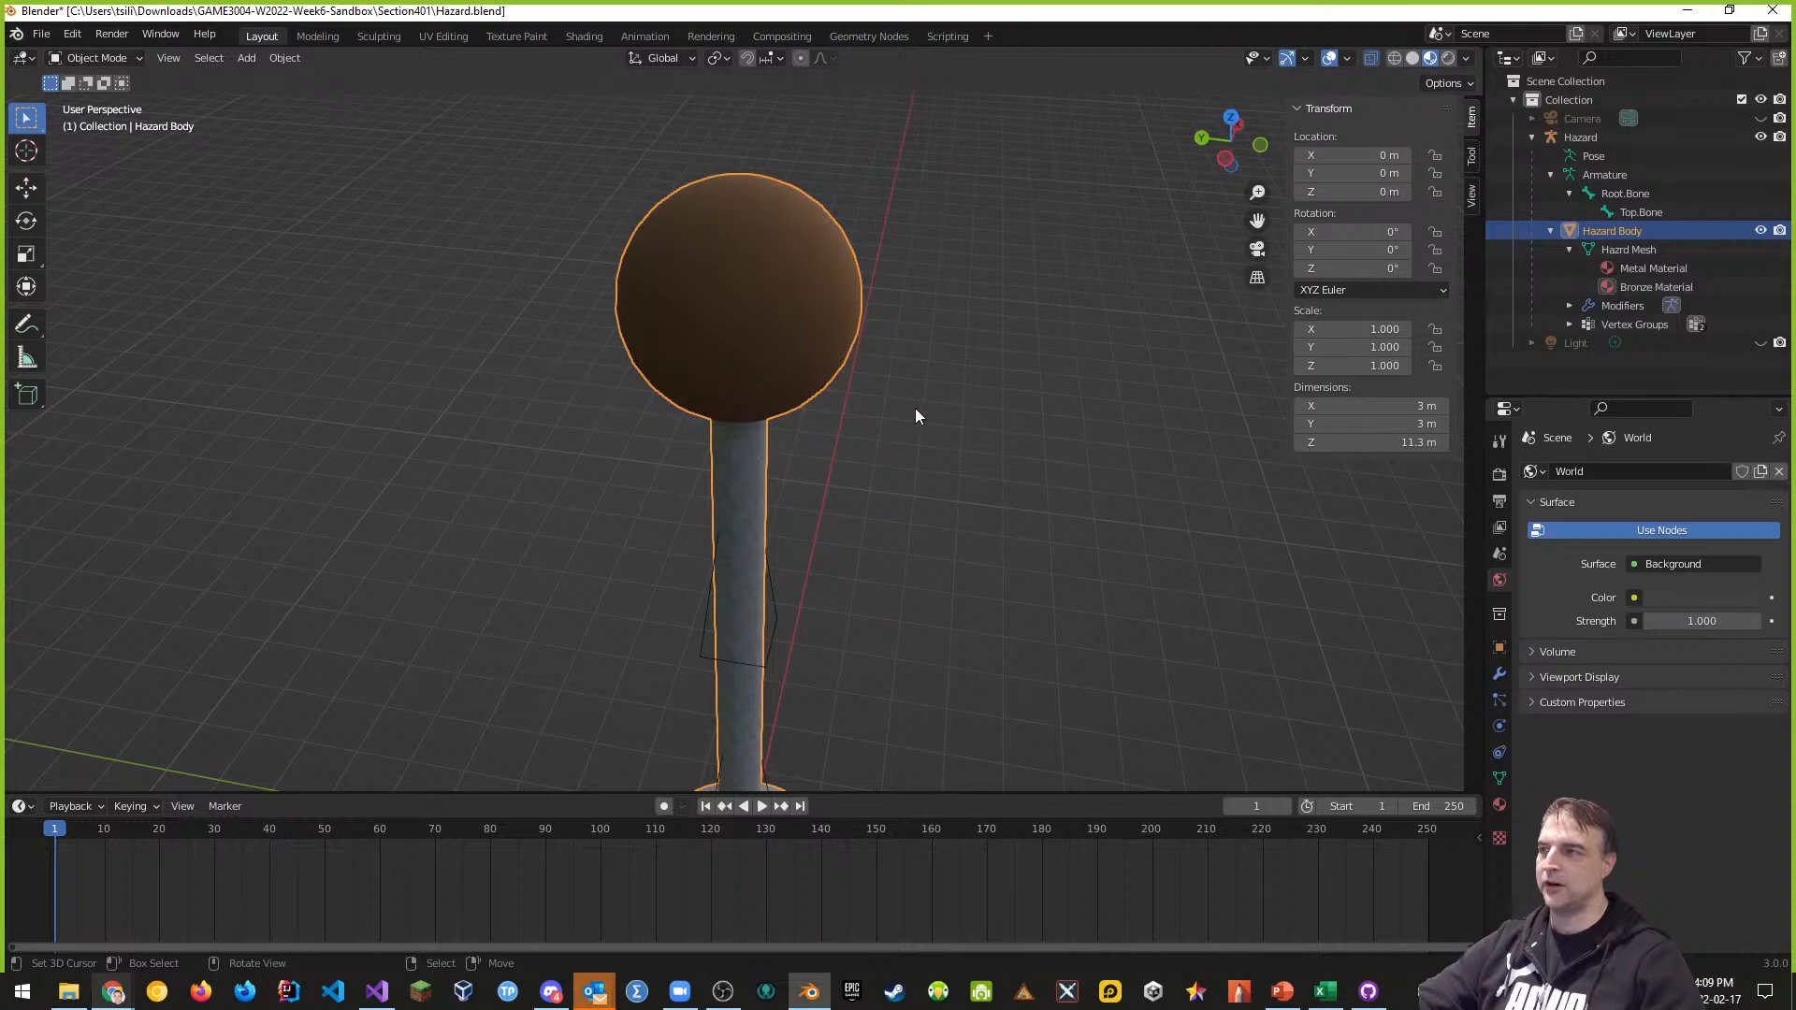
middle_click_drag(933, 514, 860, 318)
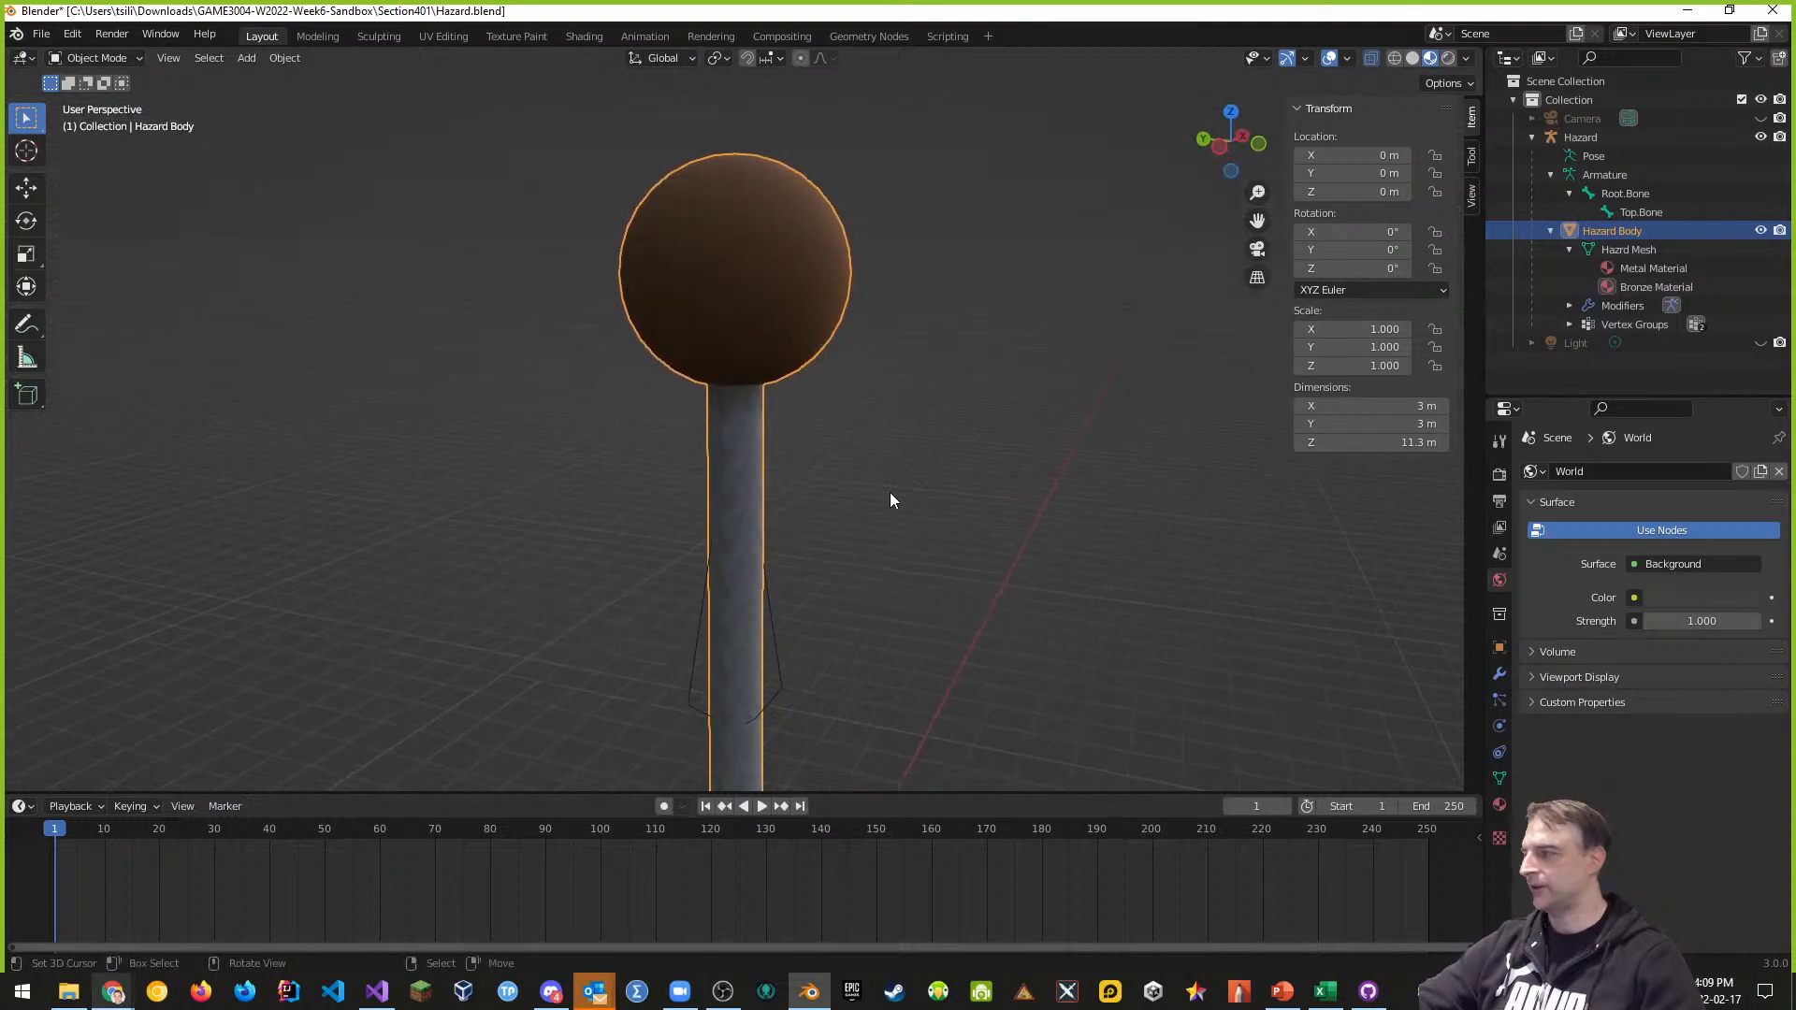
middle_click_drag(889, 582, 903, 412, "shift")
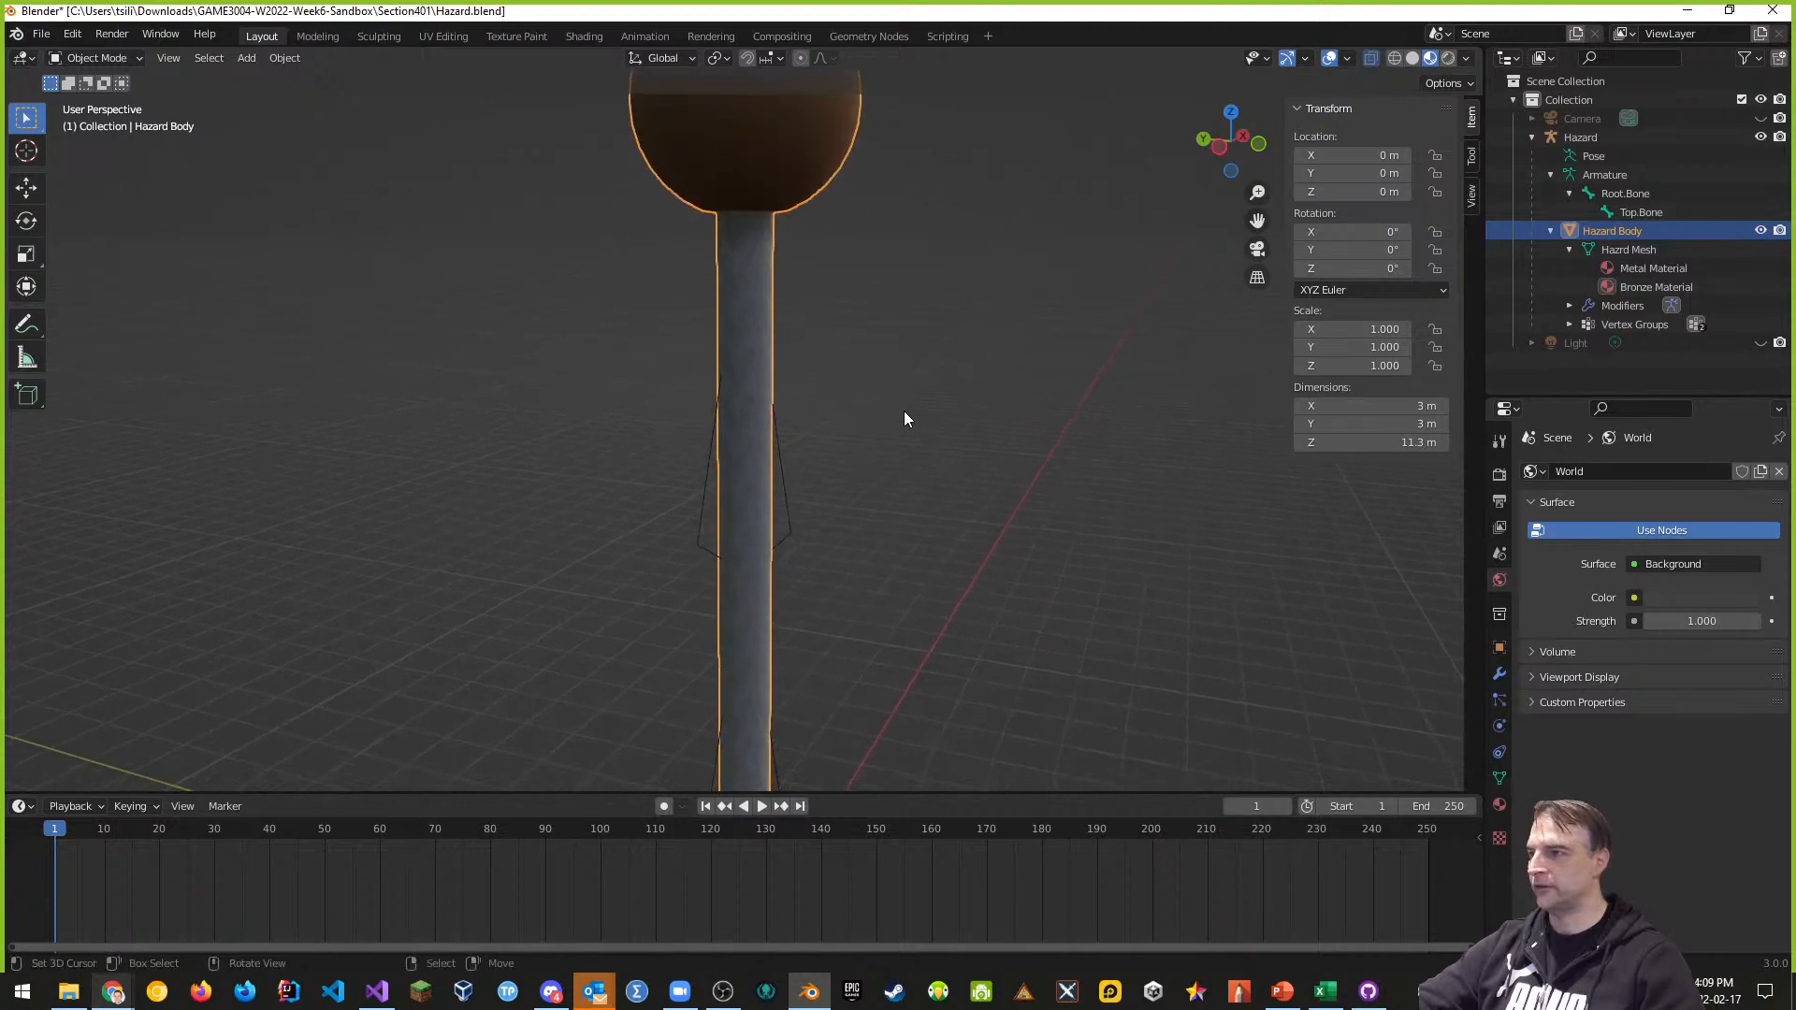
scroll(898, 416, "down", 2)
scroll(898, 420, "down", 1)
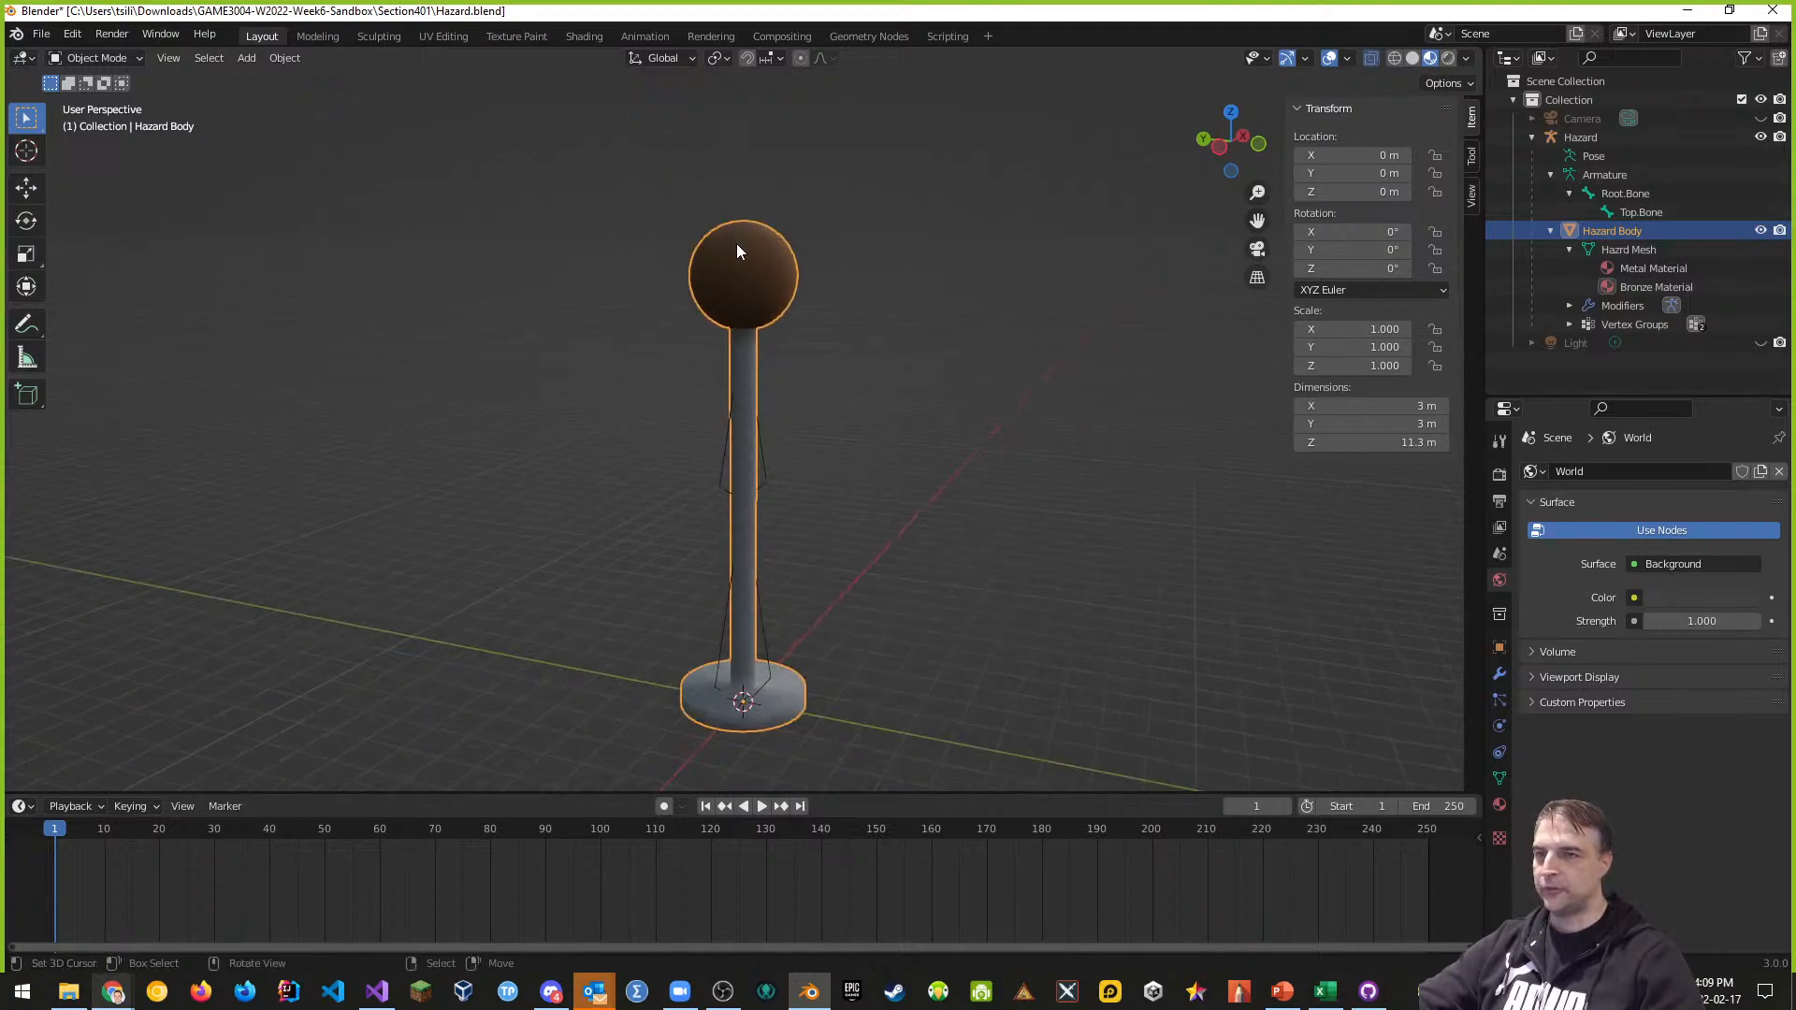
key("ctrl+s")
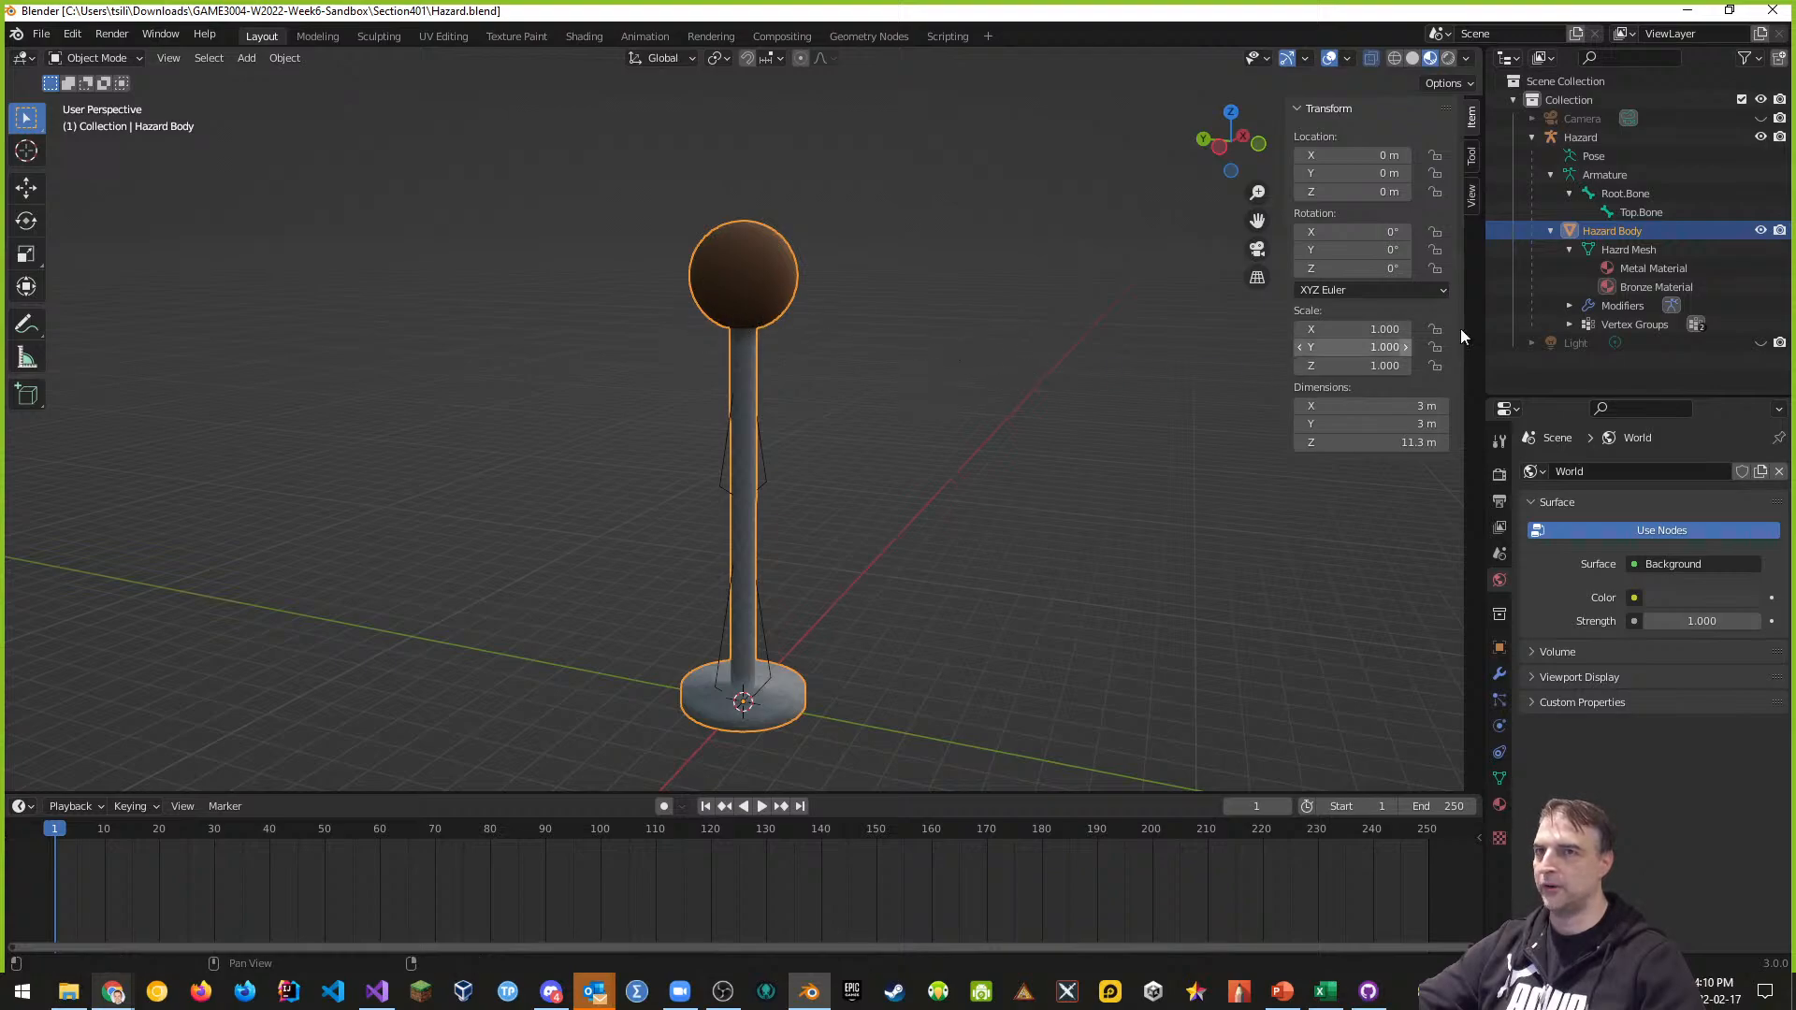
Select the Hazard armature and switch it from Object Mode to Pose Mode
left_click(1579, 141)
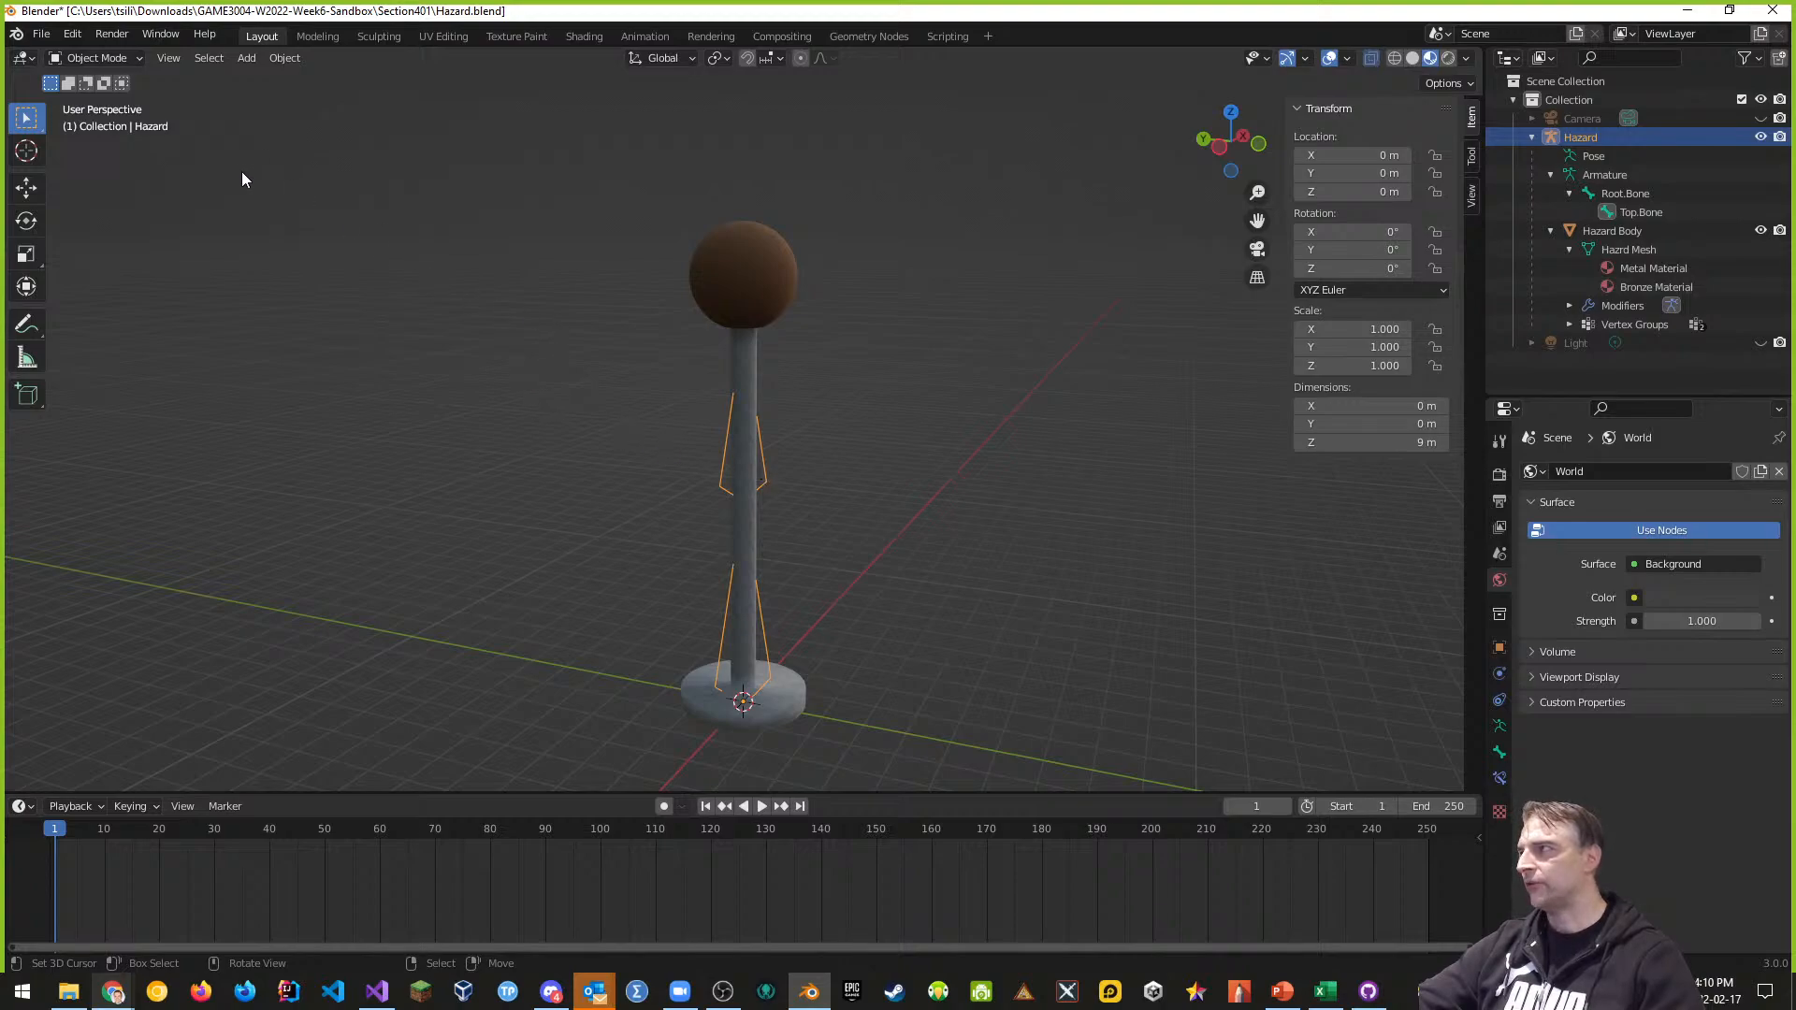
left_click(138, 57)
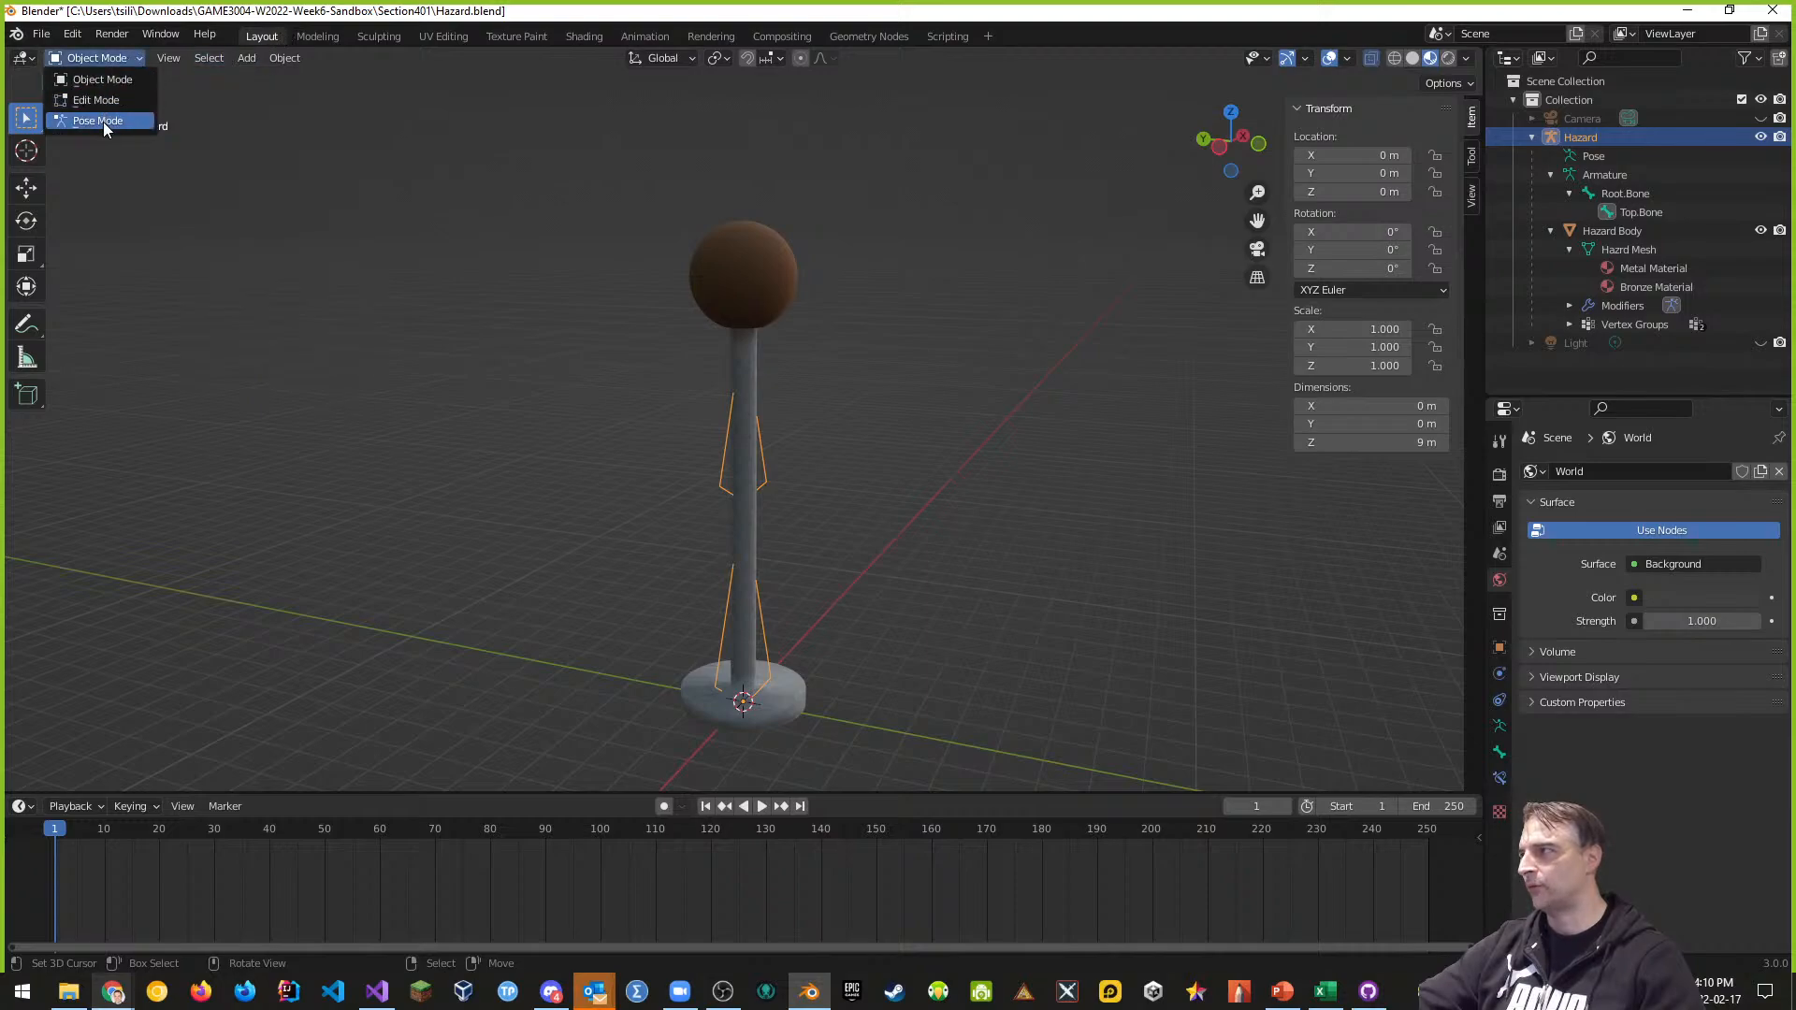
left_click(103, 119)
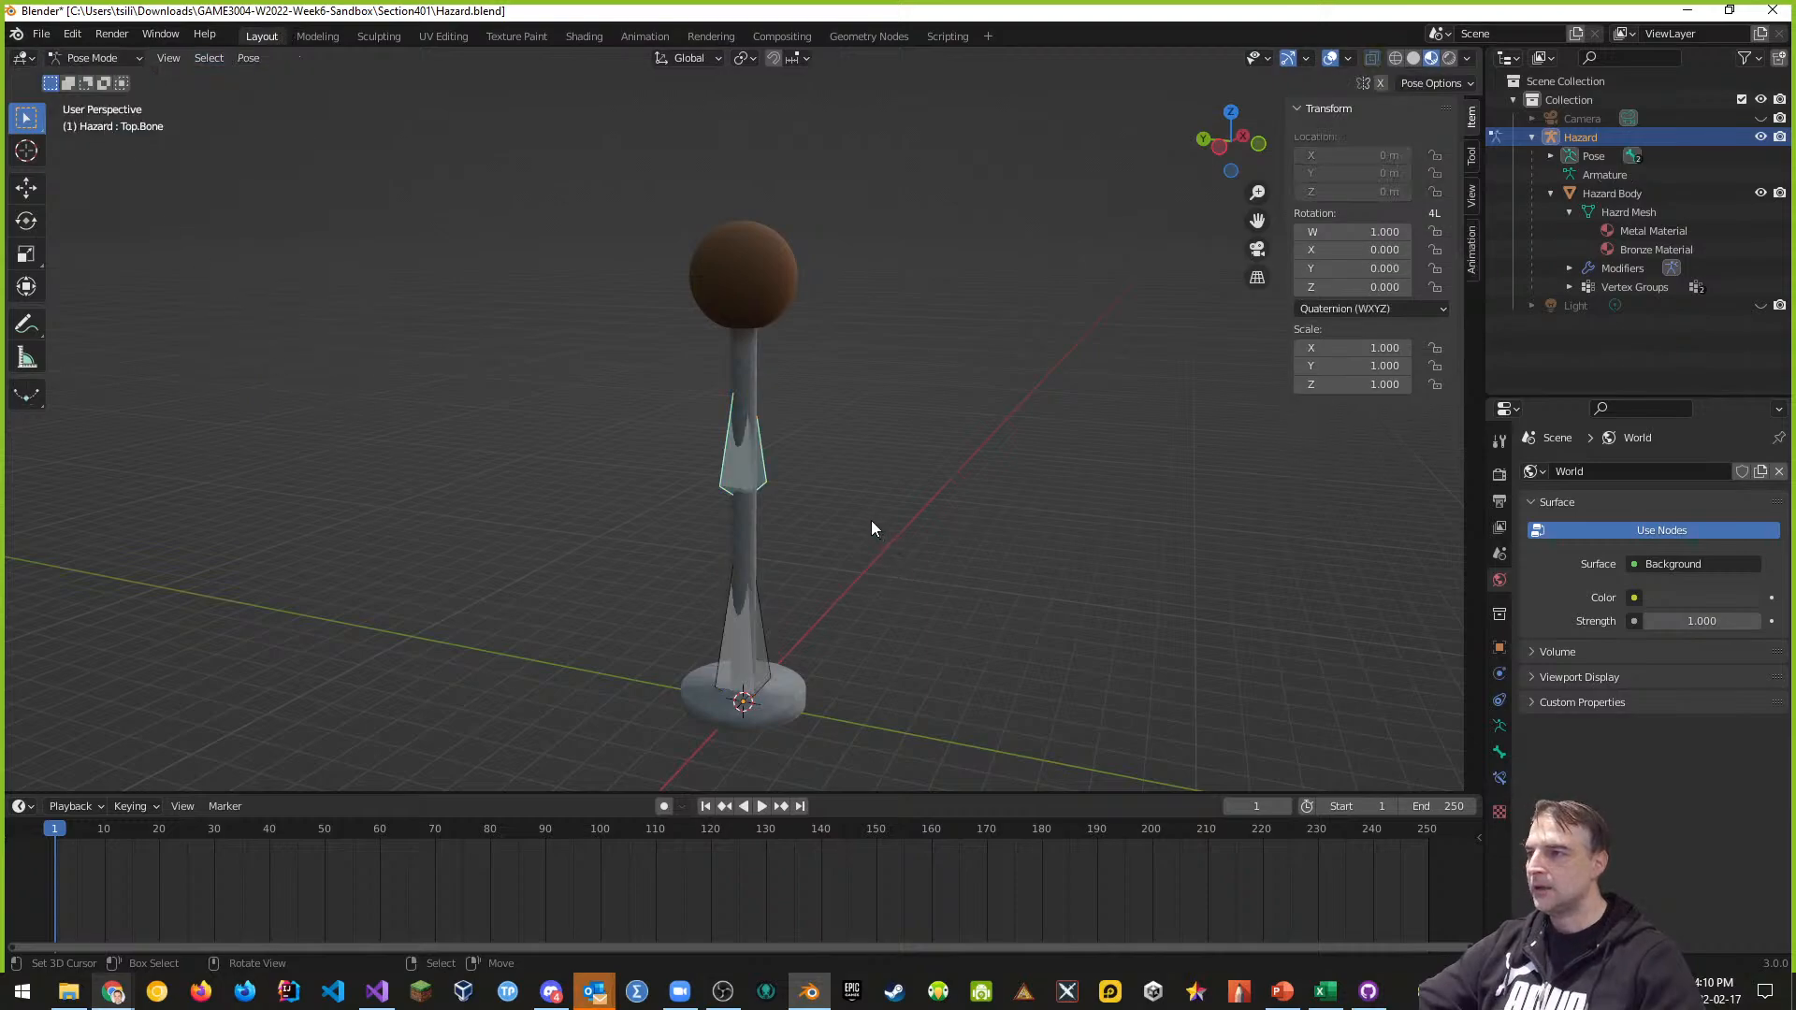
middle_click_drag(872, 520, 777, 514)
scroll(778, 514, "up", 3)
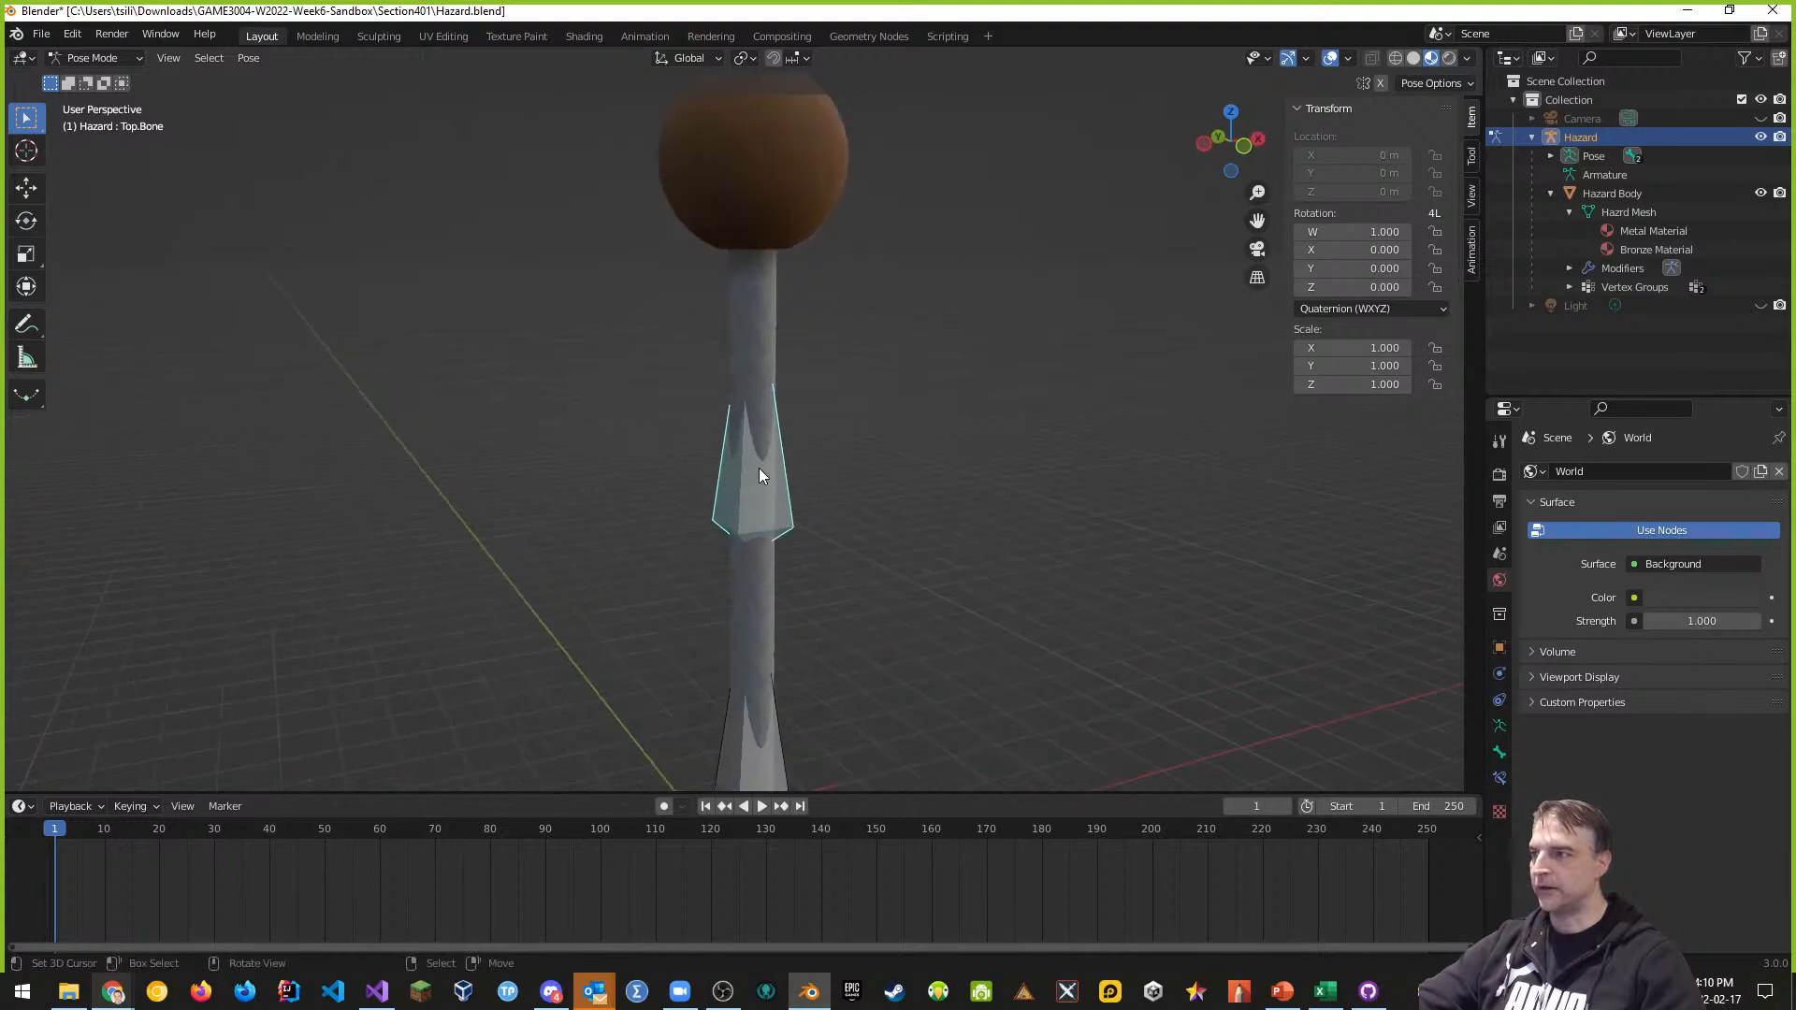
scroll(755, 458, "down", 3)
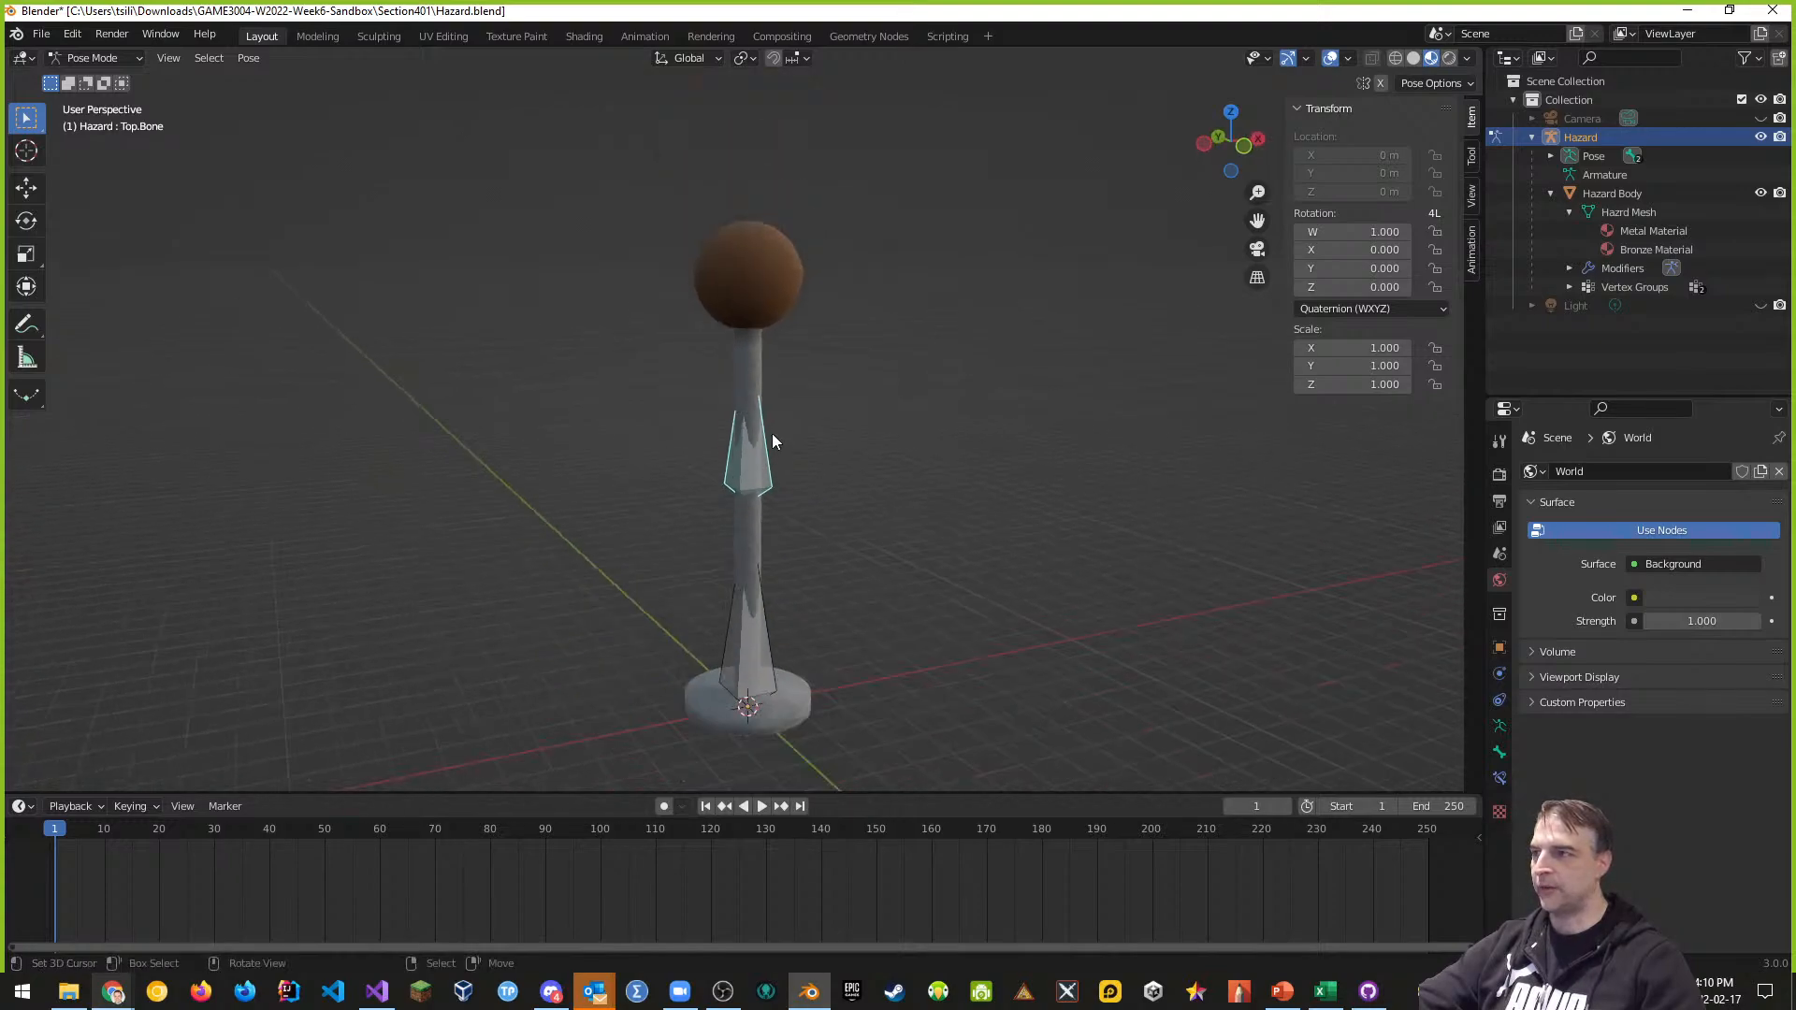
Turn on X-ray display for the bones inside the pole, try selecting both bones, and leave Top.Bone selected
left_click(755, 650)
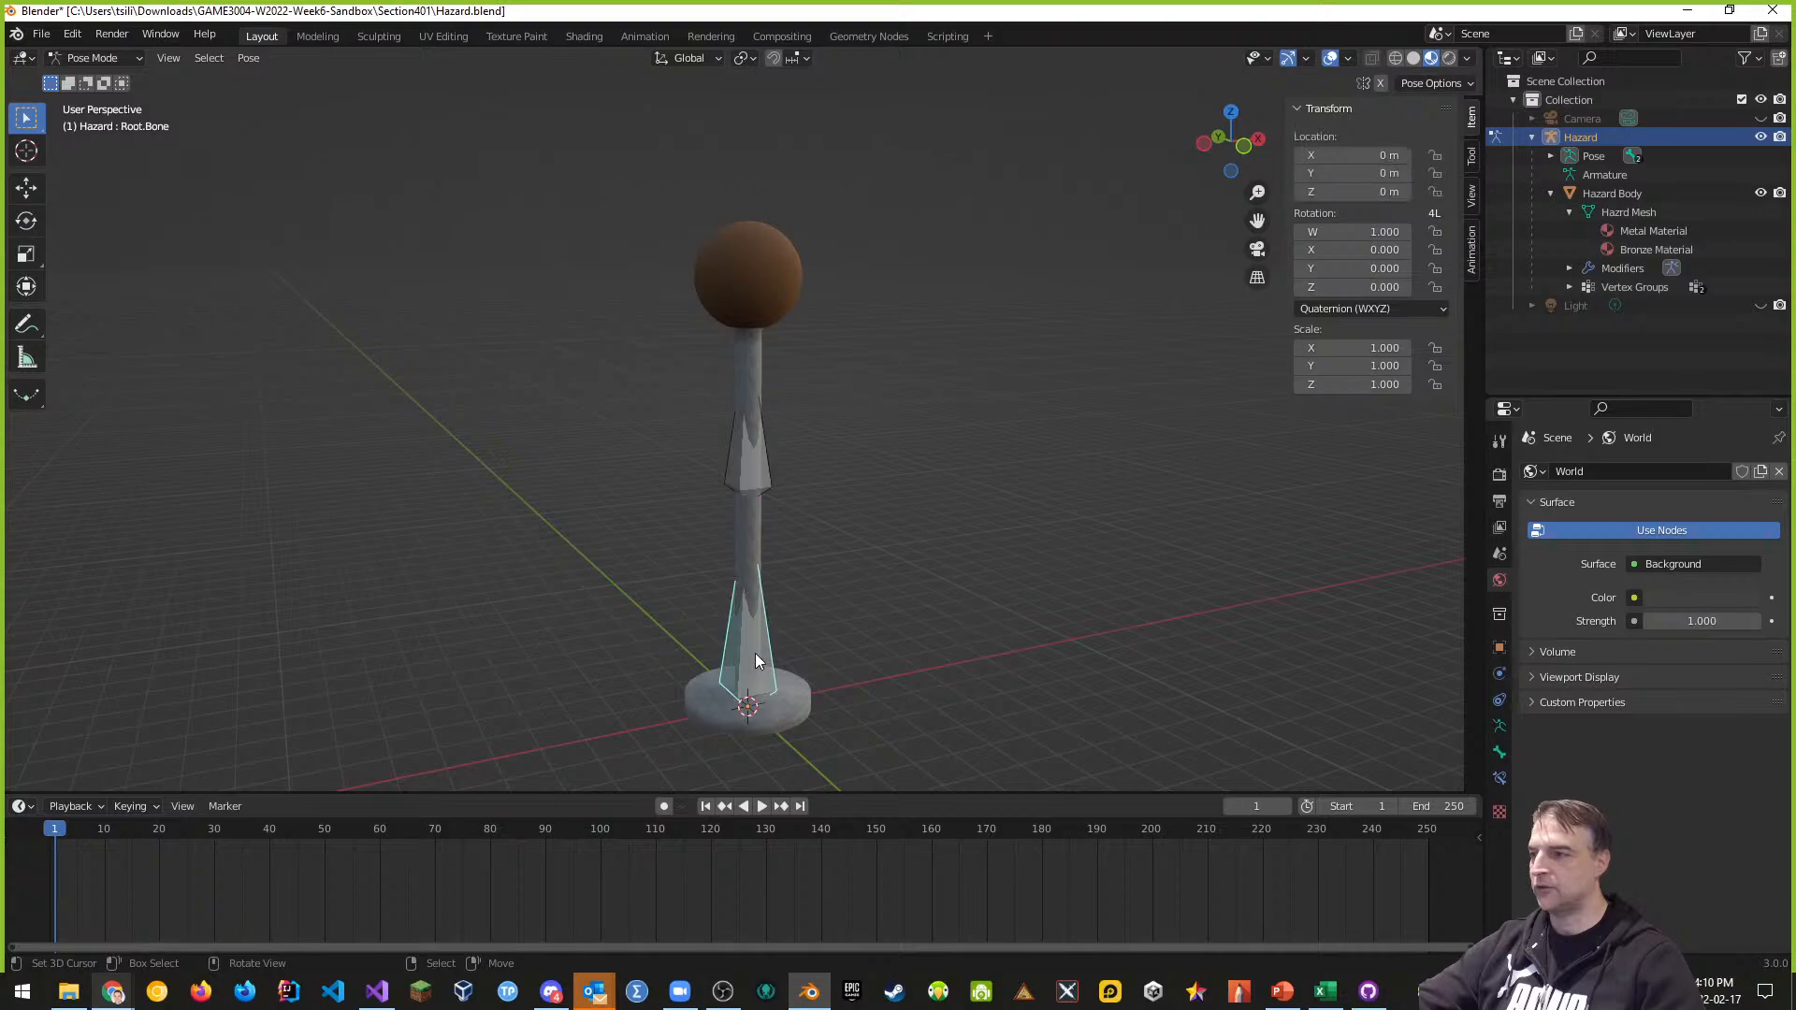
left_click(758, 480)
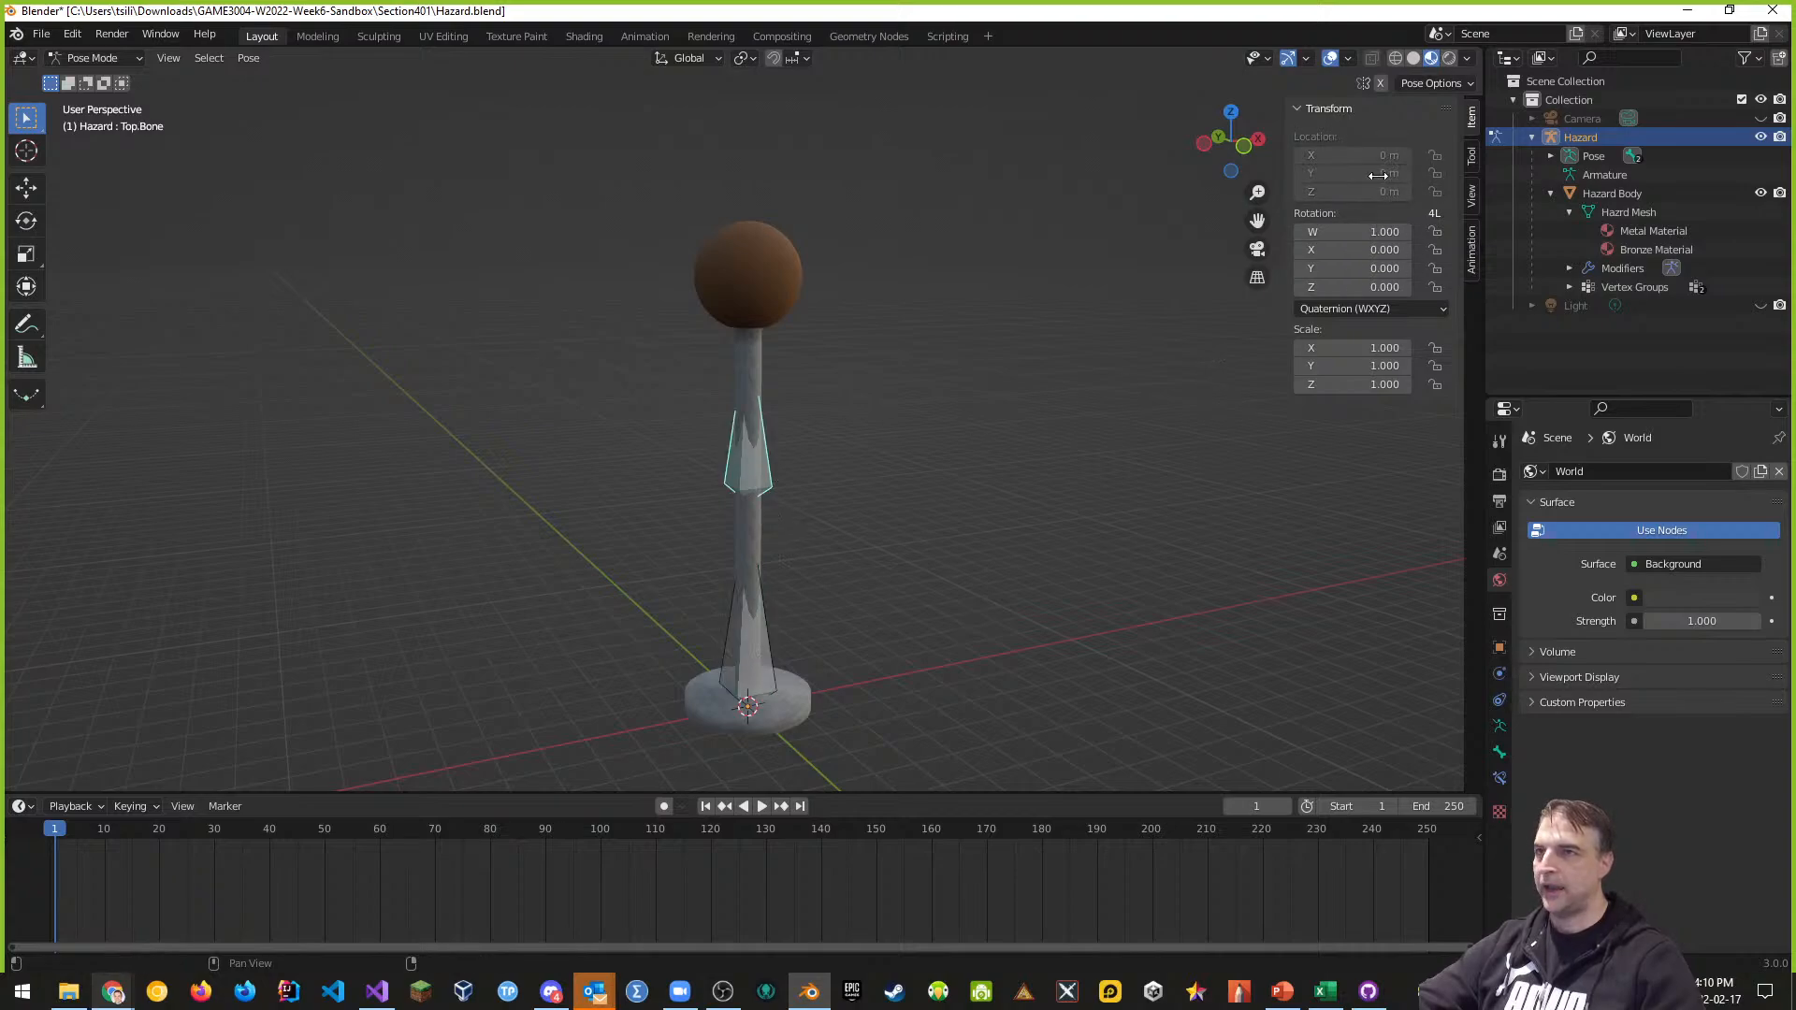
left_click(1372, 58)
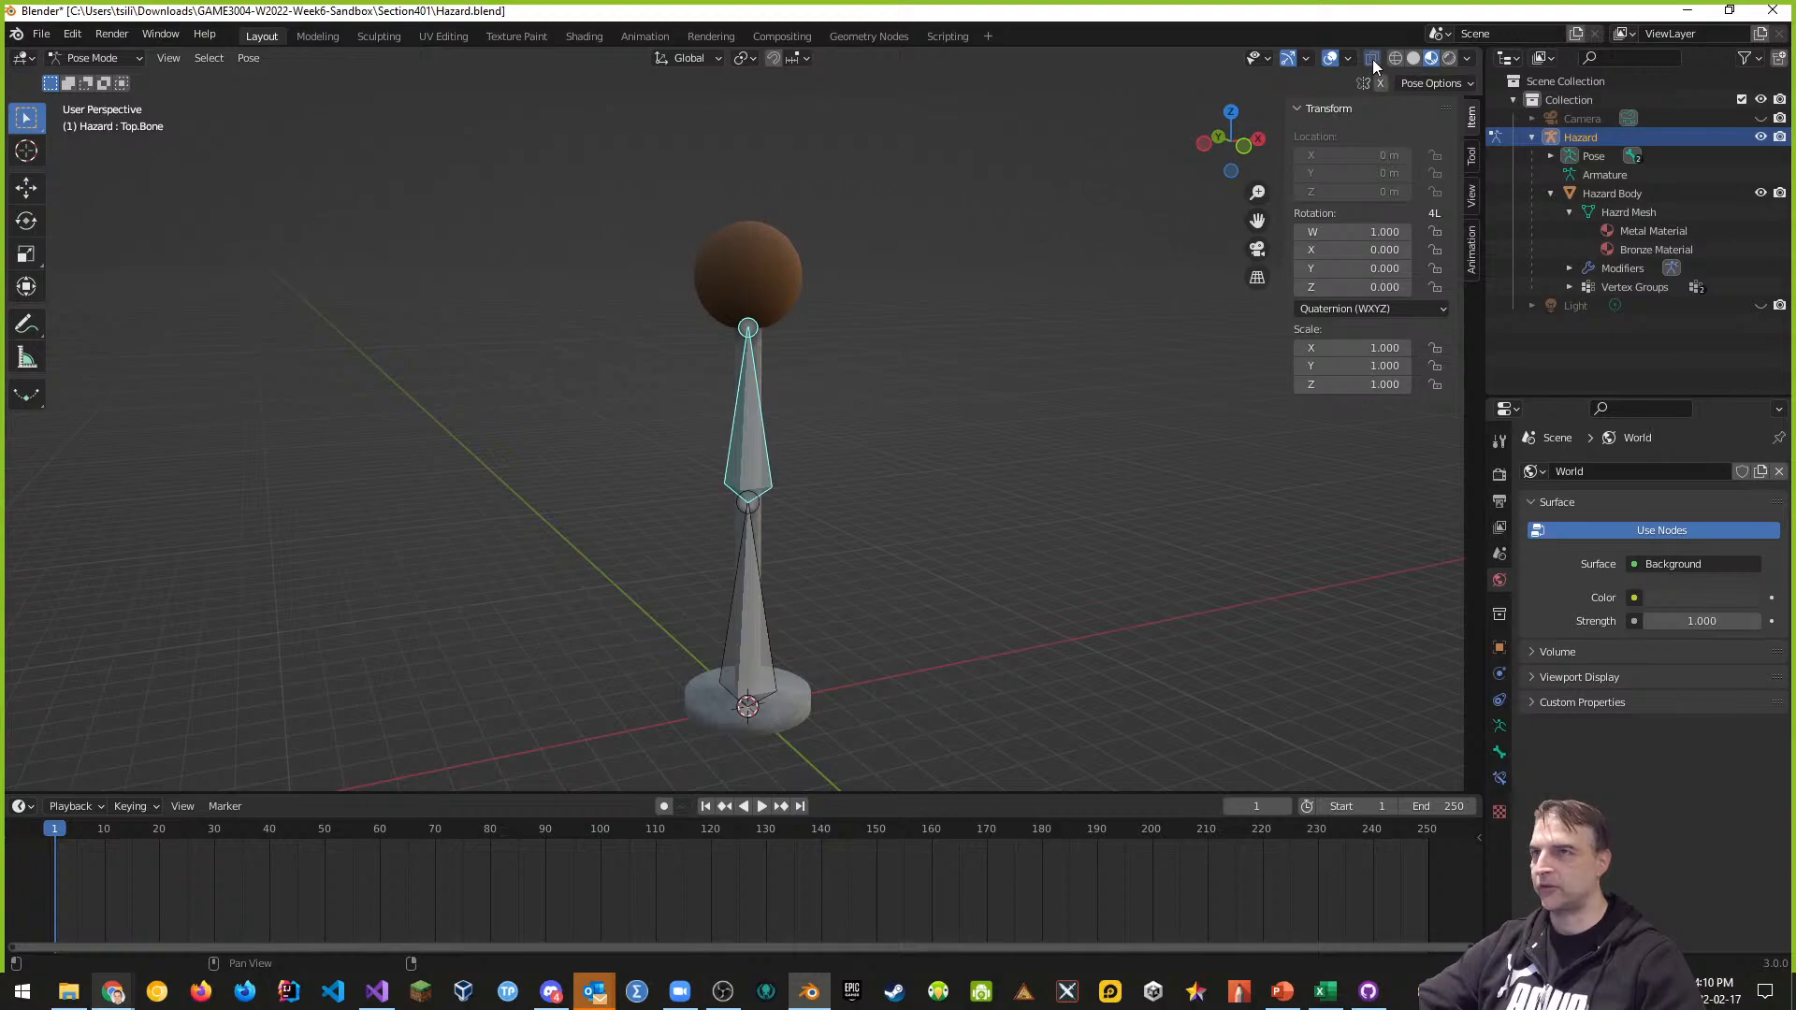
left_click(759, 632)
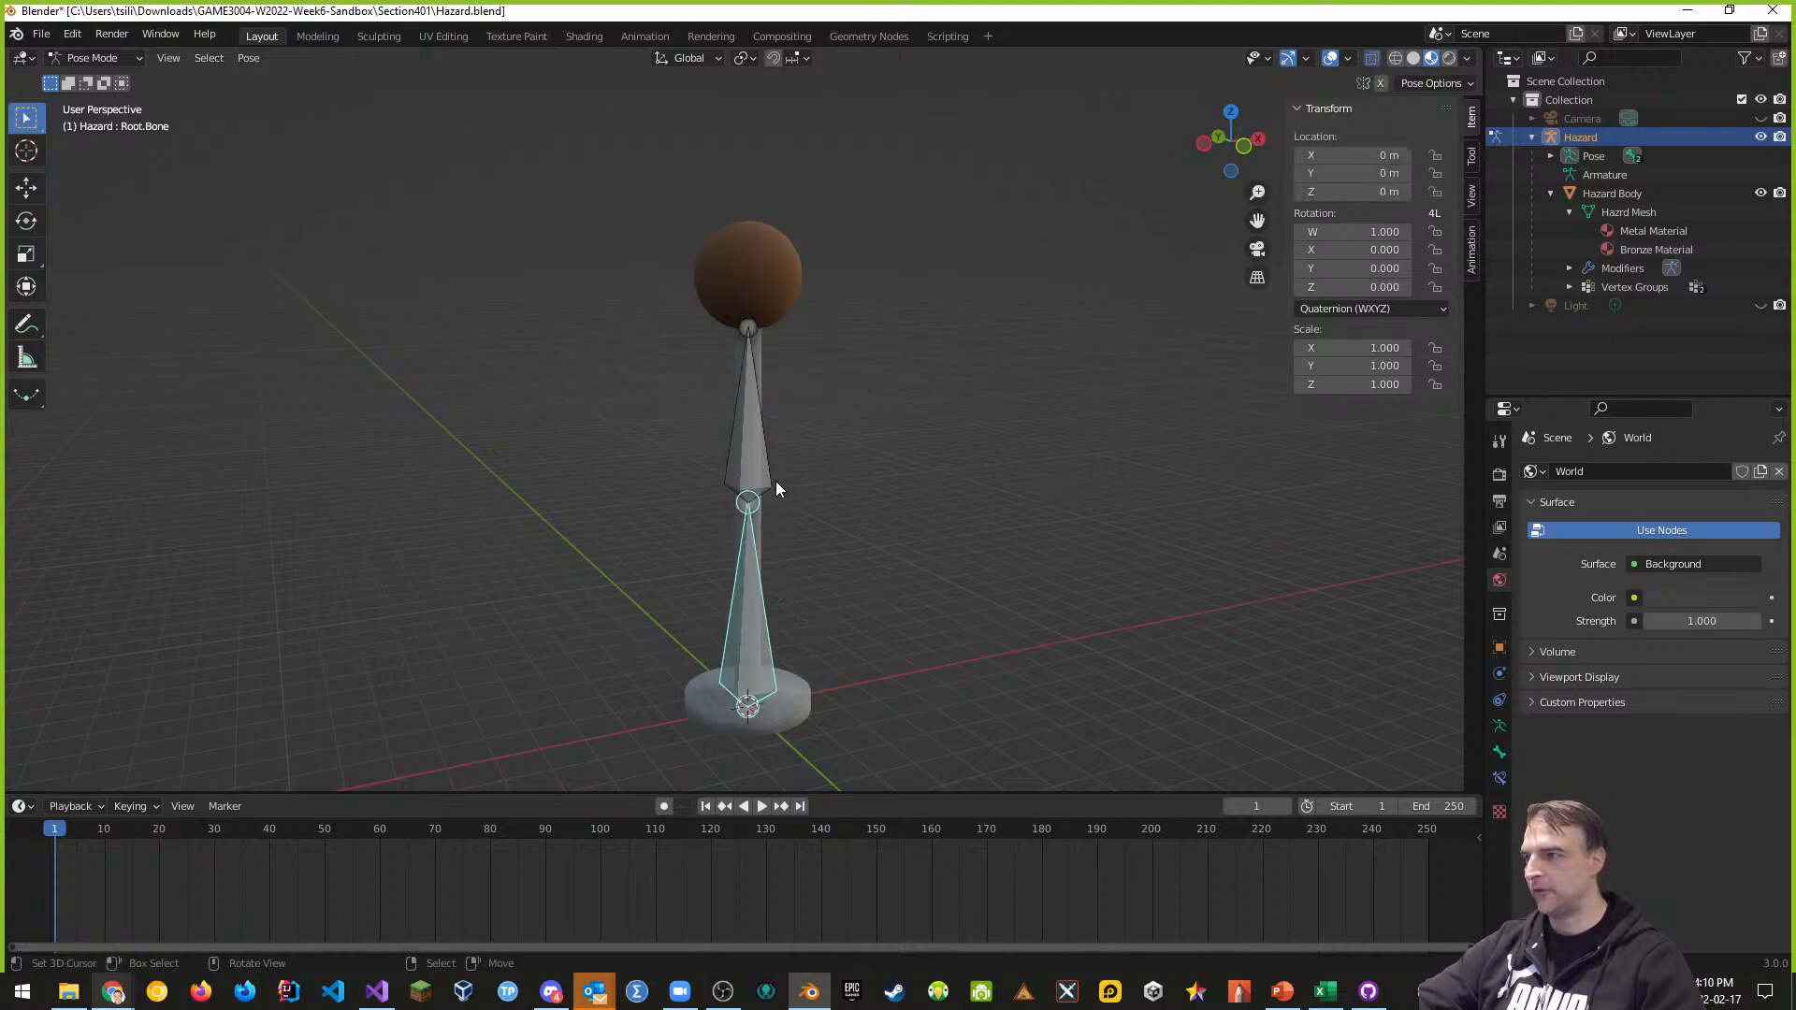
left_click(760, 453)
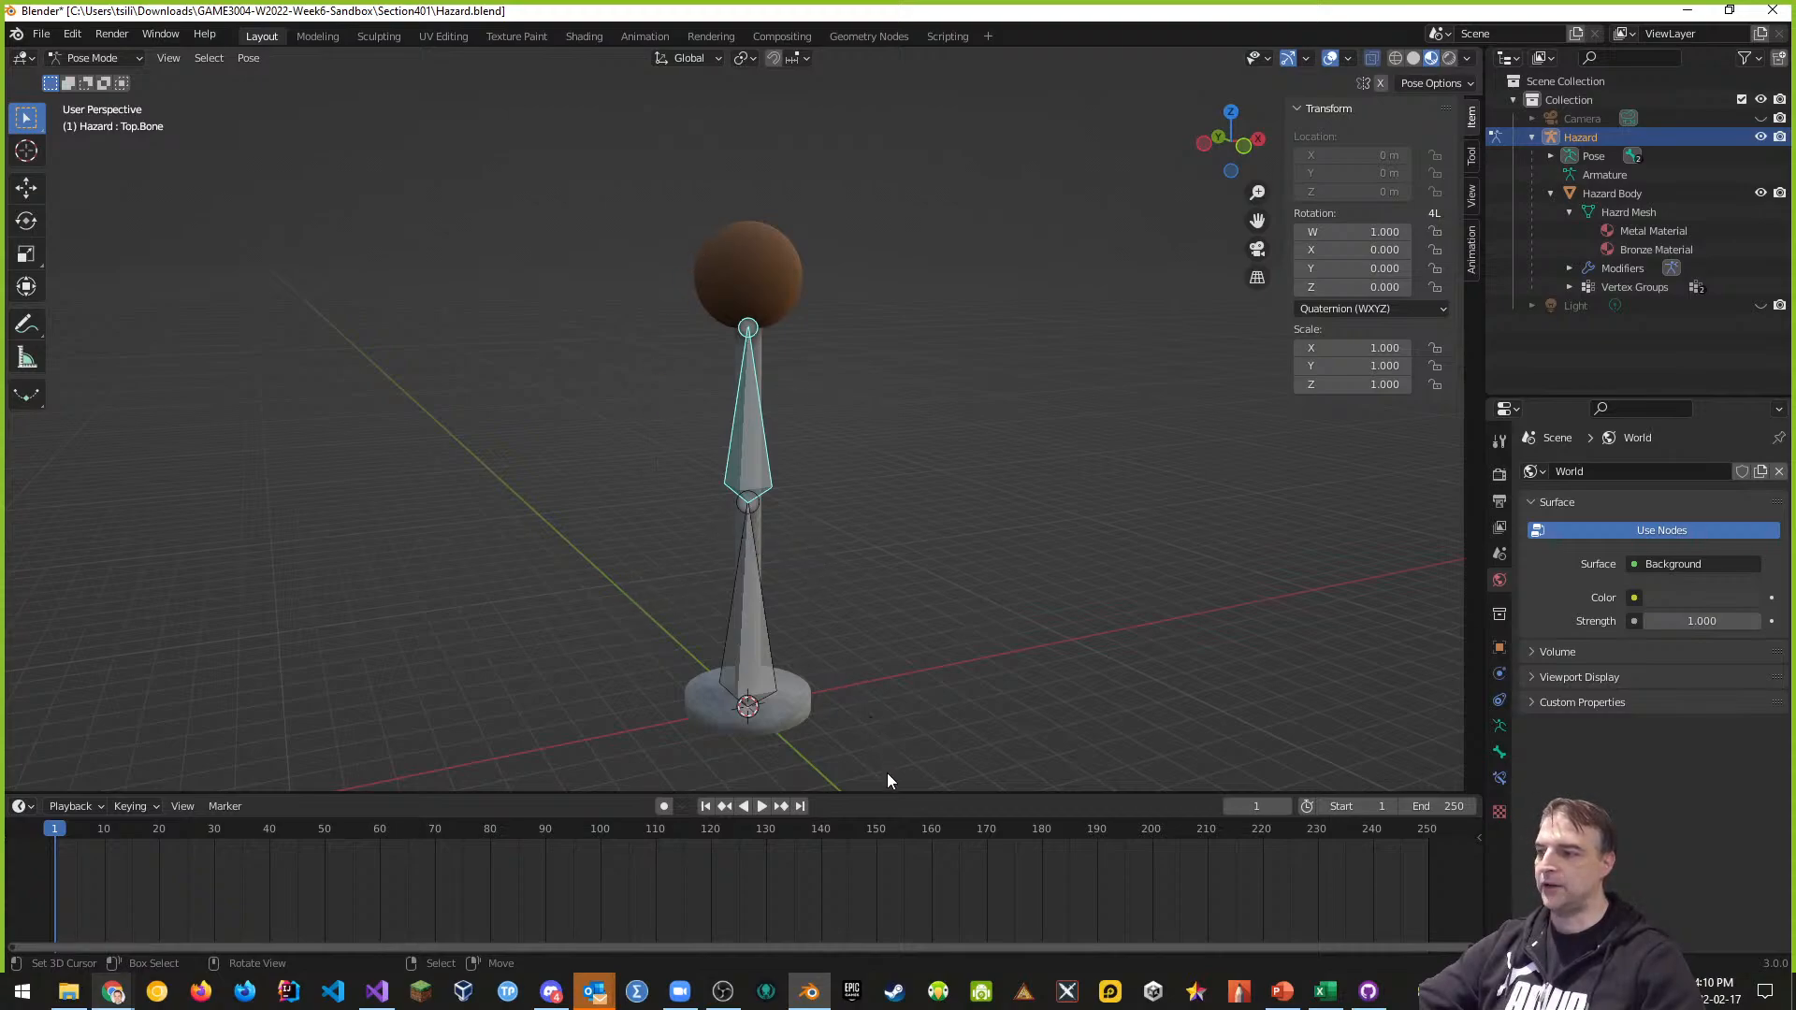
Enlarge the timeline area and set the animation's end frame to 50, with the frame range centred in the timeline
middle_click_drag(850, 714, 866, 591)
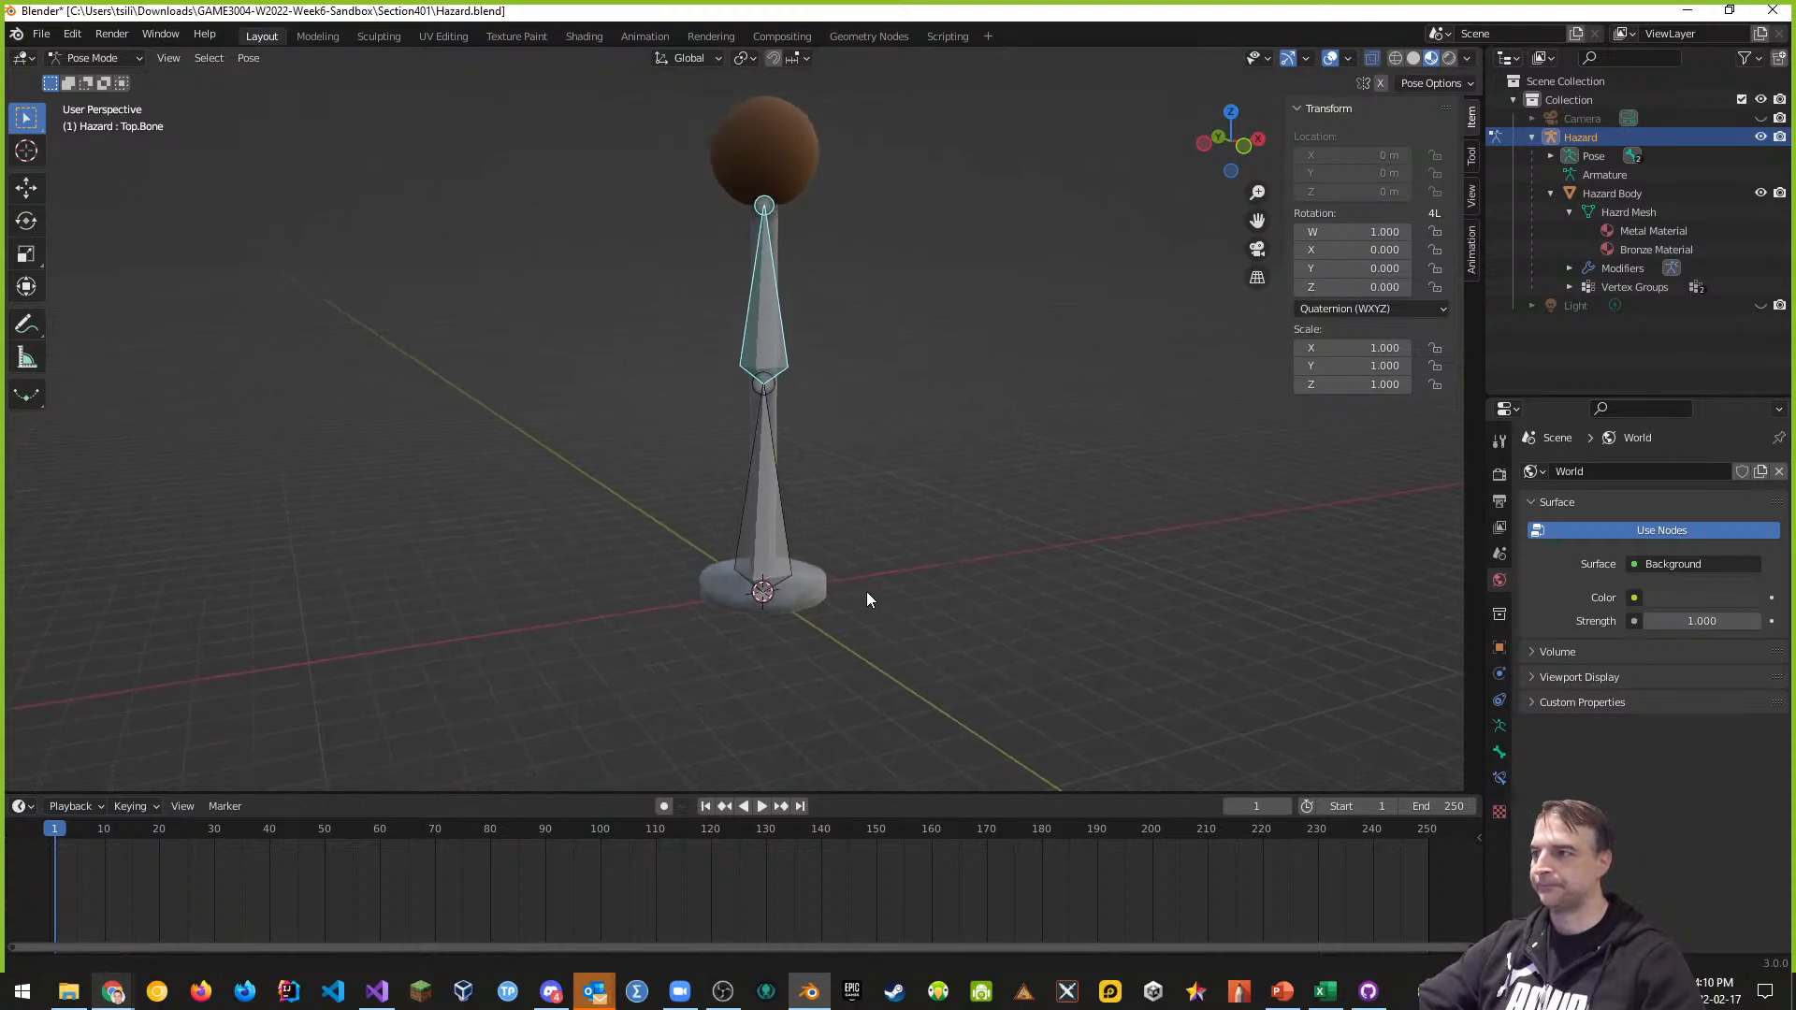
left_click_drag(850, 793, 839, 679)
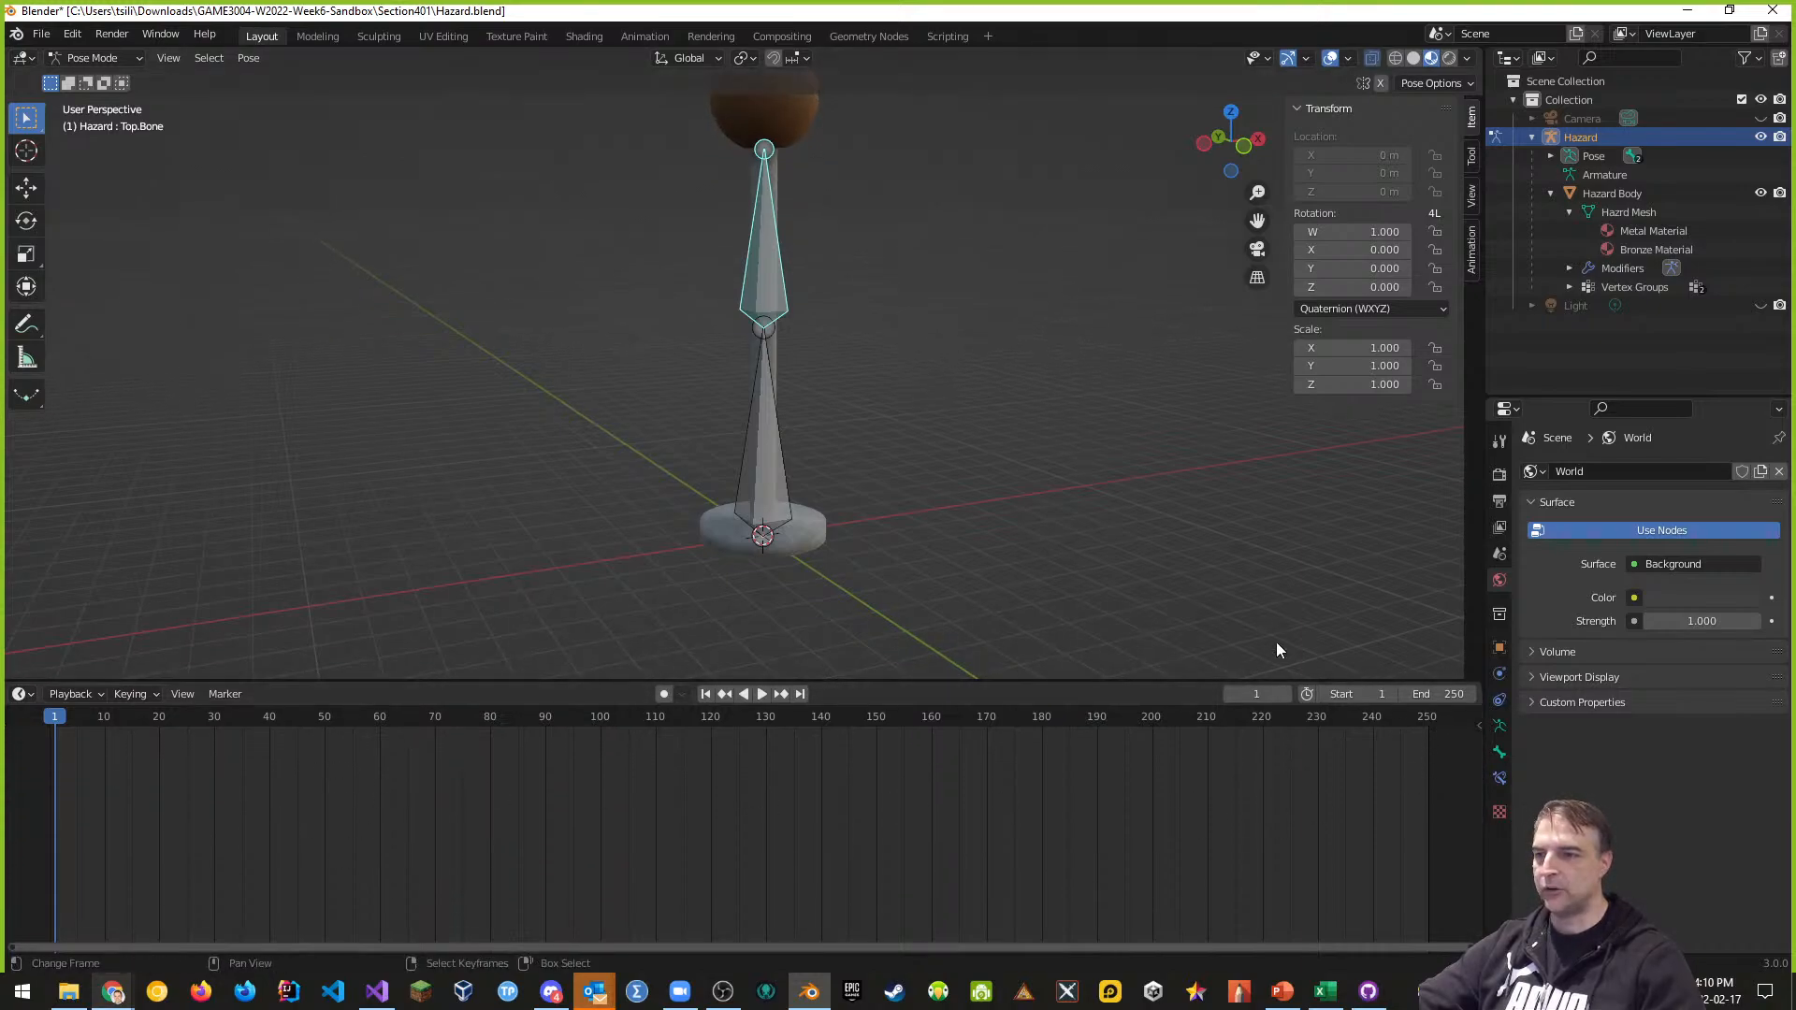
left_click(1459, 694)
type("5")
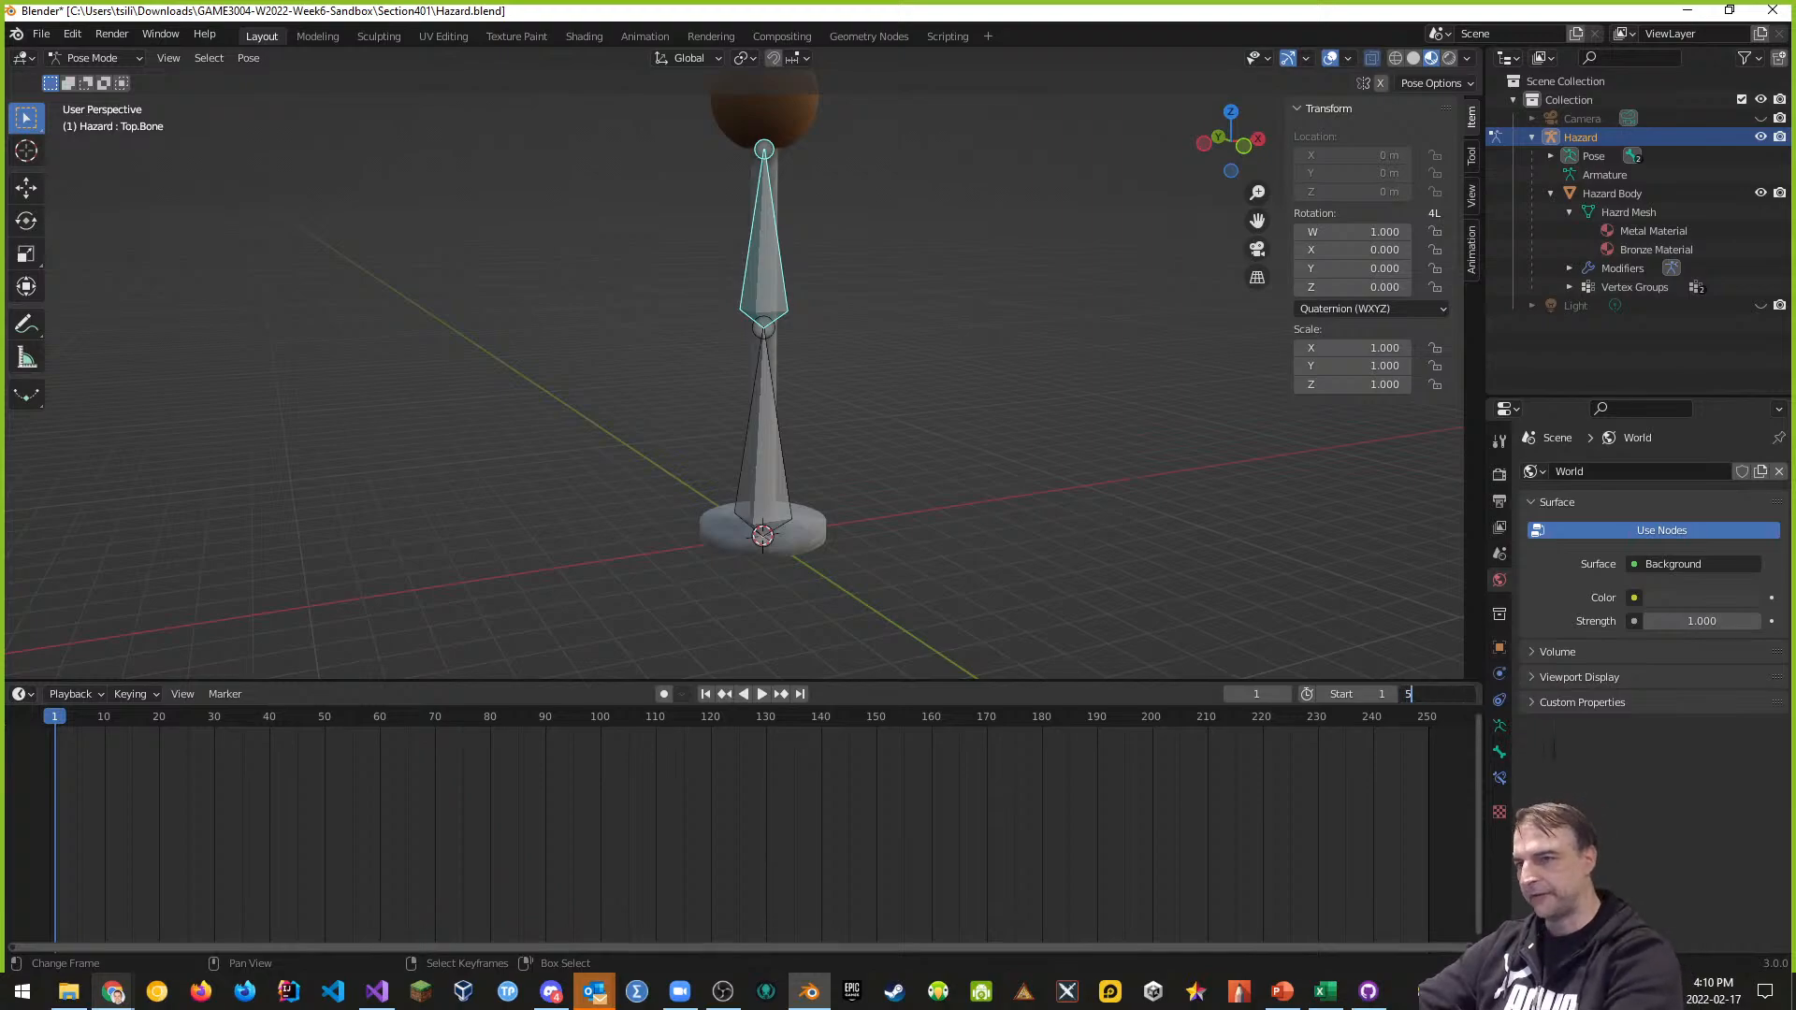
type("0")
key("Return")
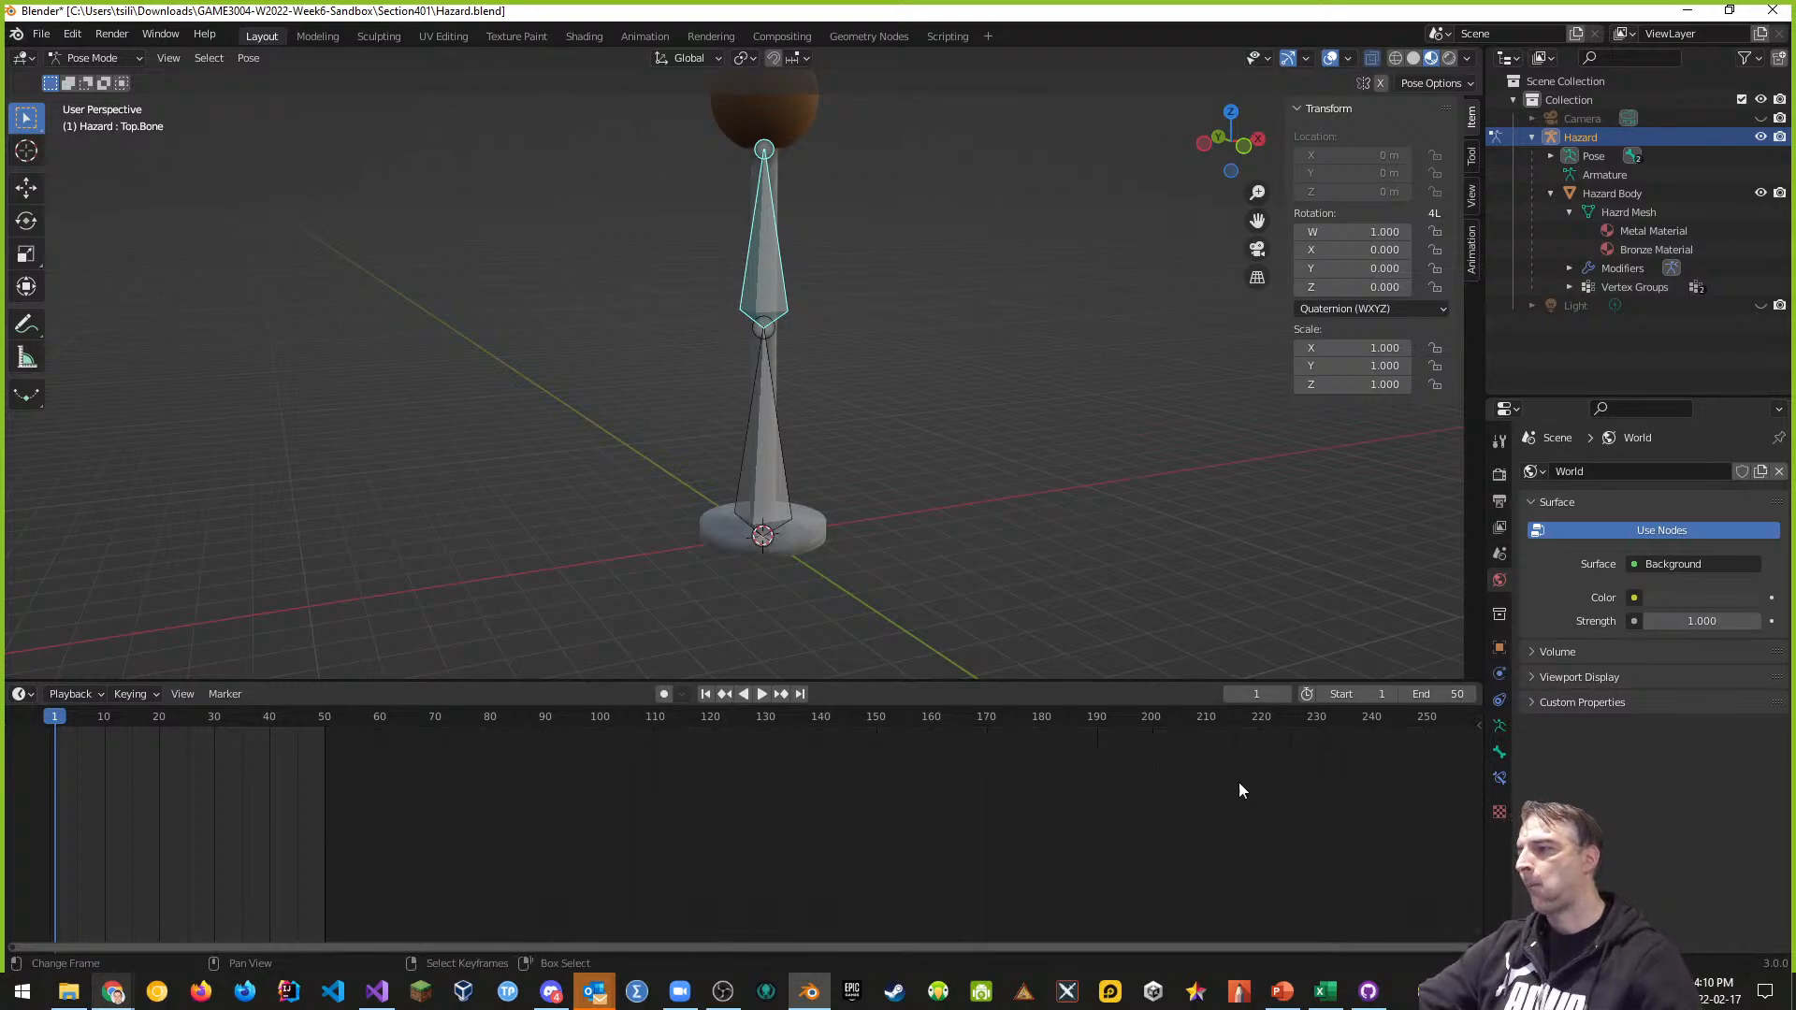
middle_click_drag(312, 789, 905, 784)
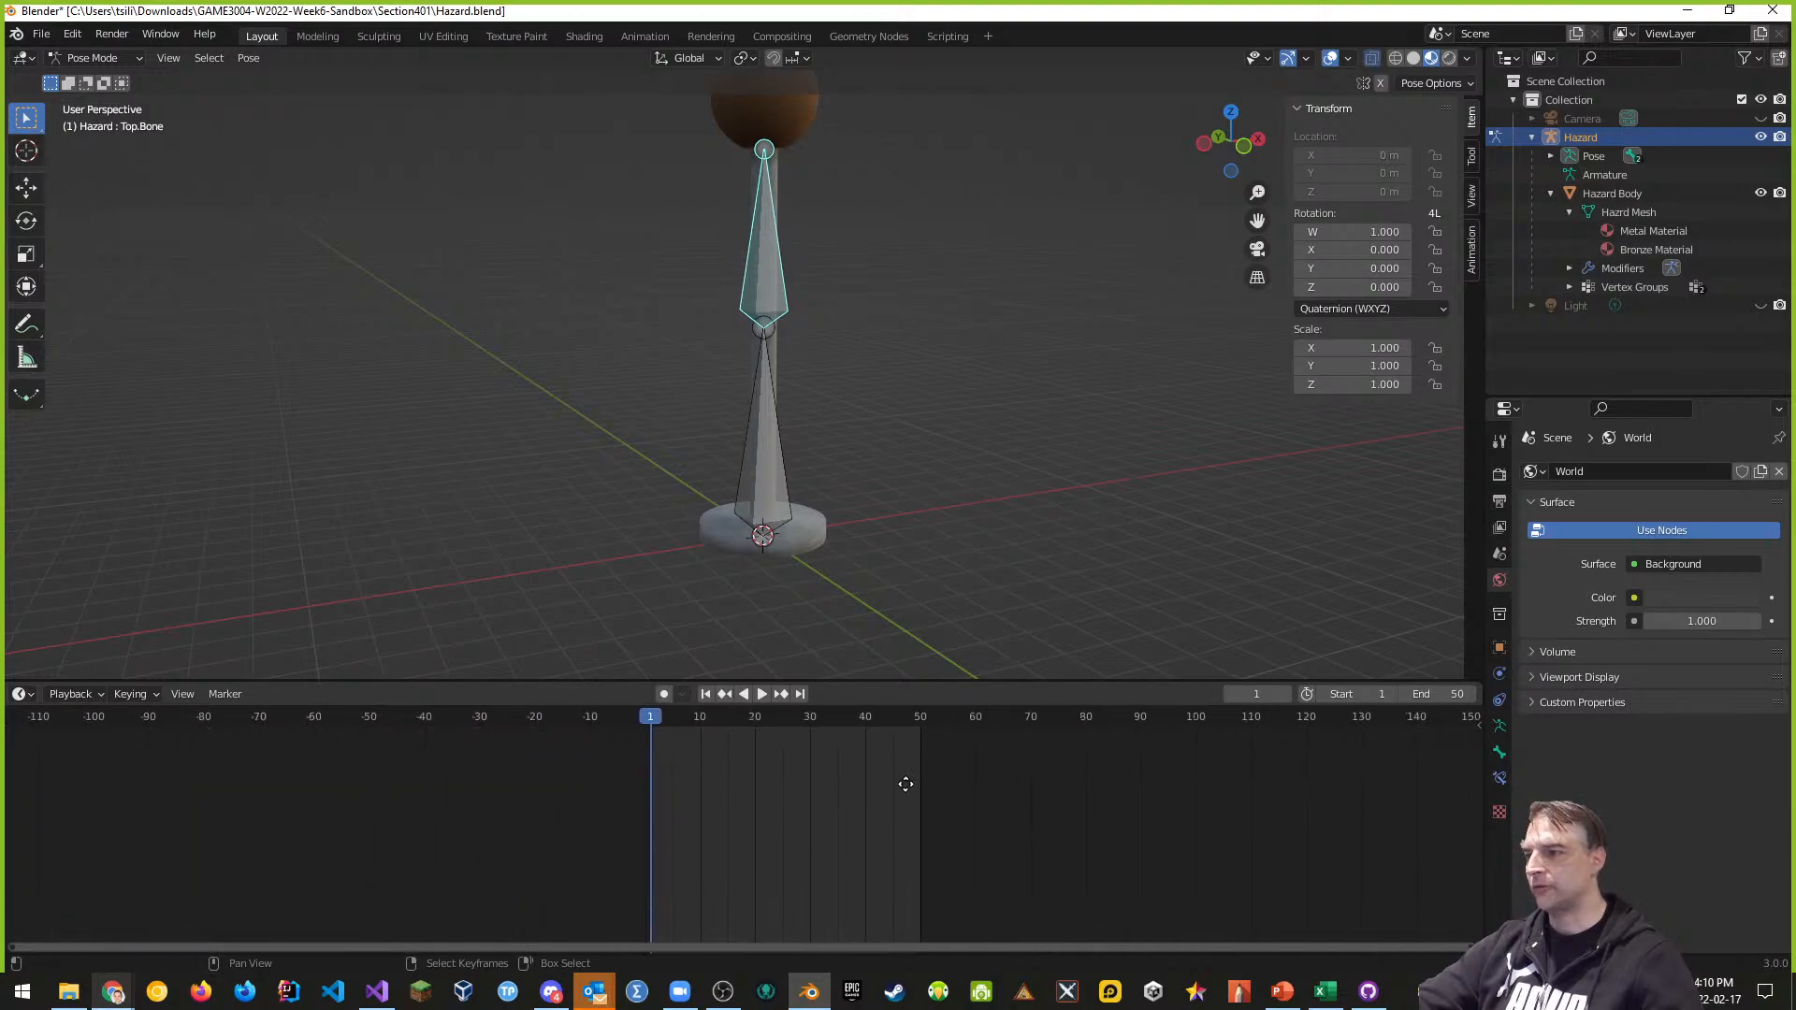
scroll(890, 786, "up", 5)
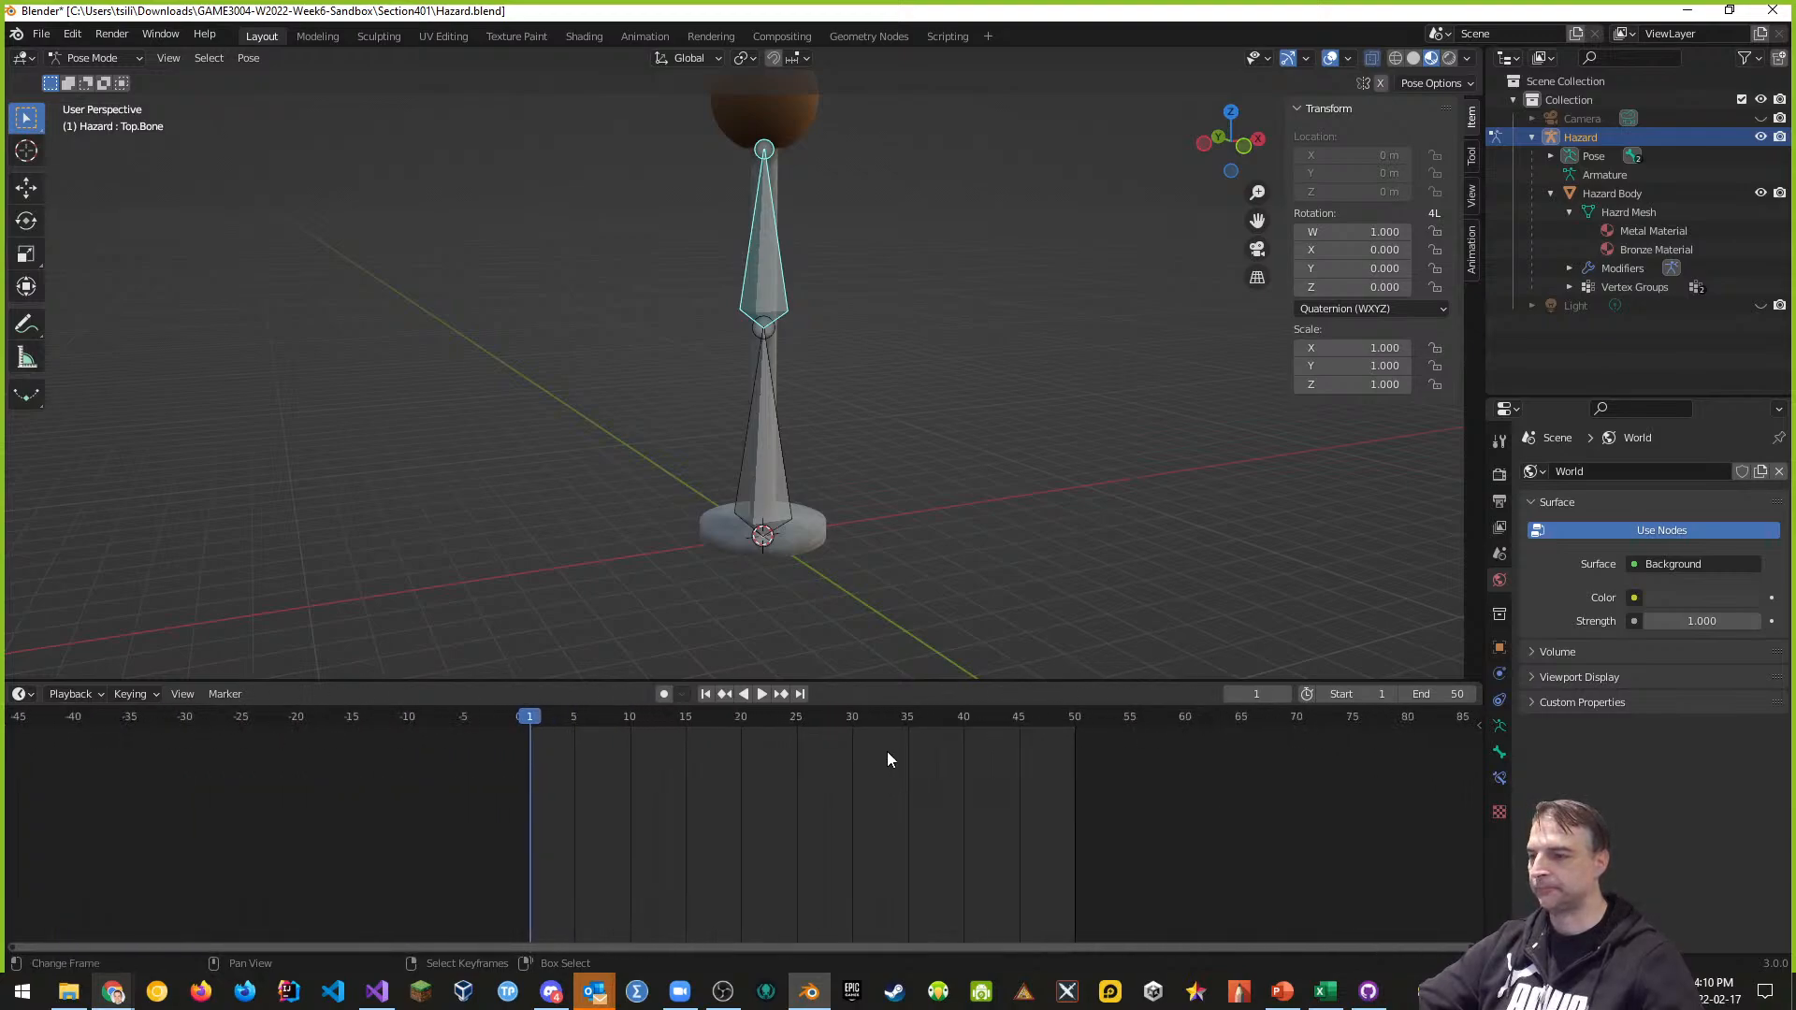
Insert a Location, Rotation & Scale keyframe for Top.Bone at frame 1 in the front orthographic view
middle_click_drag(894, 387, 902, 350)
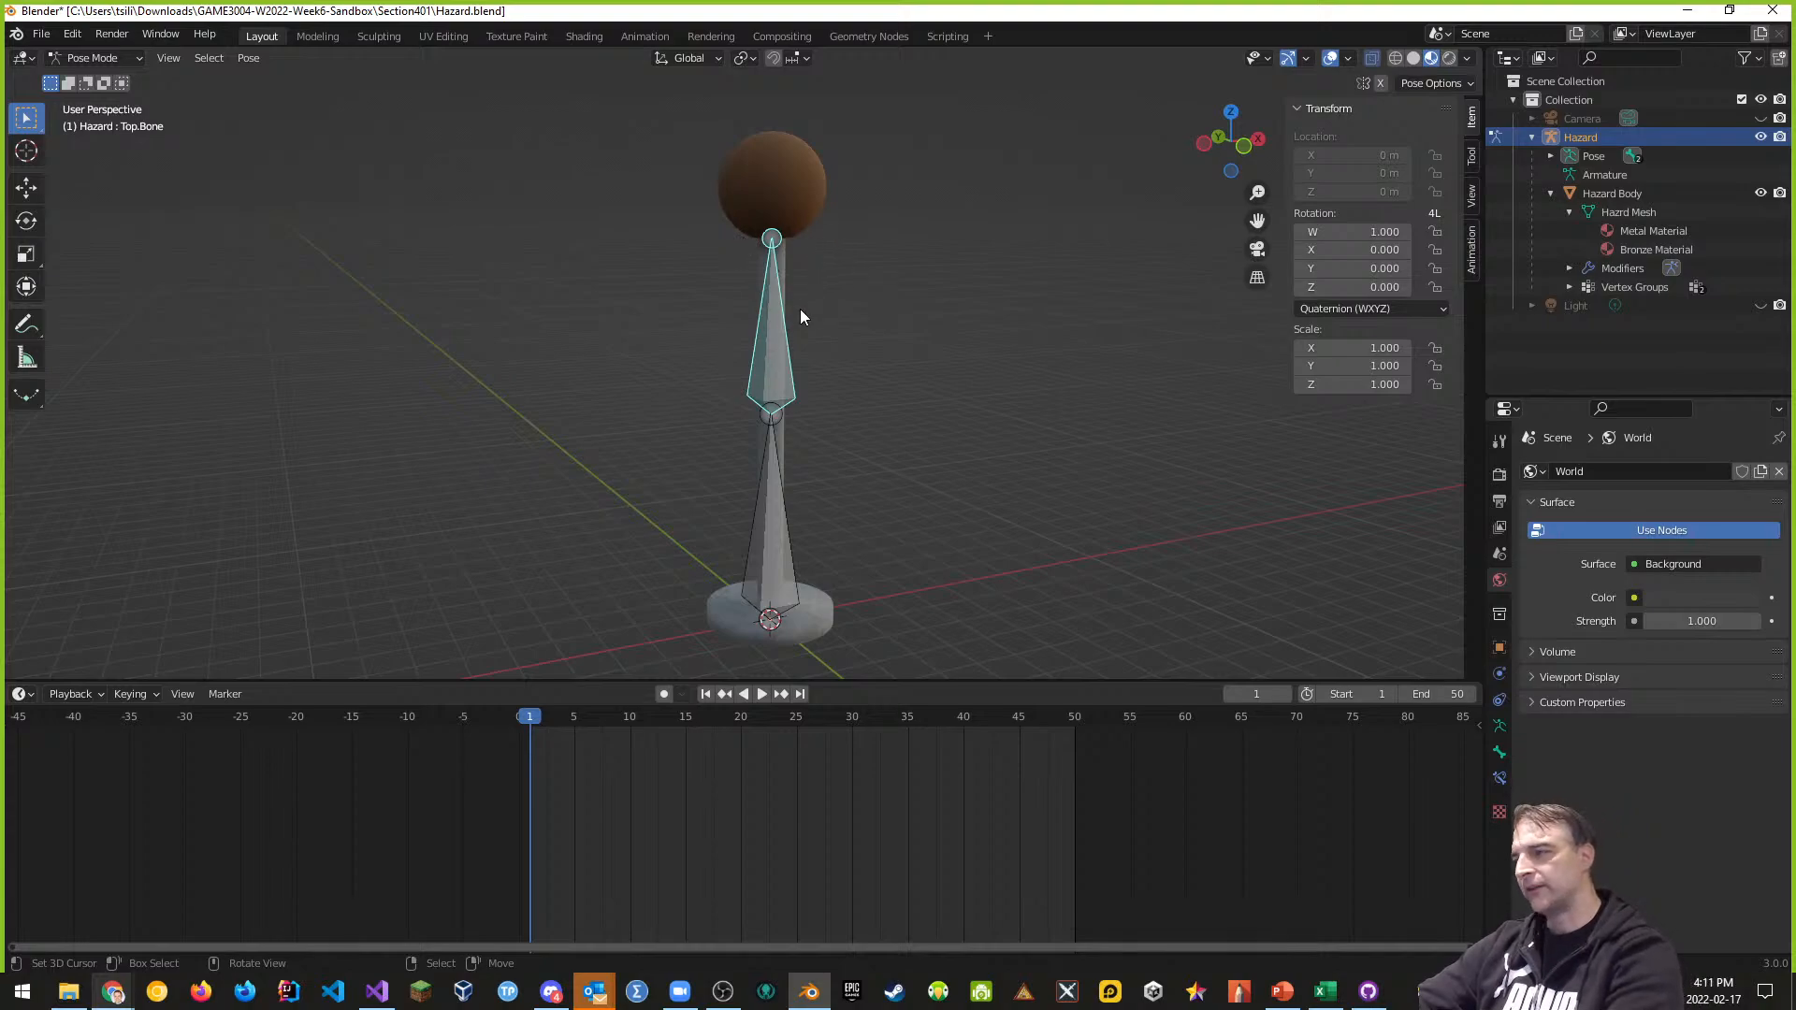
key("KP_1")
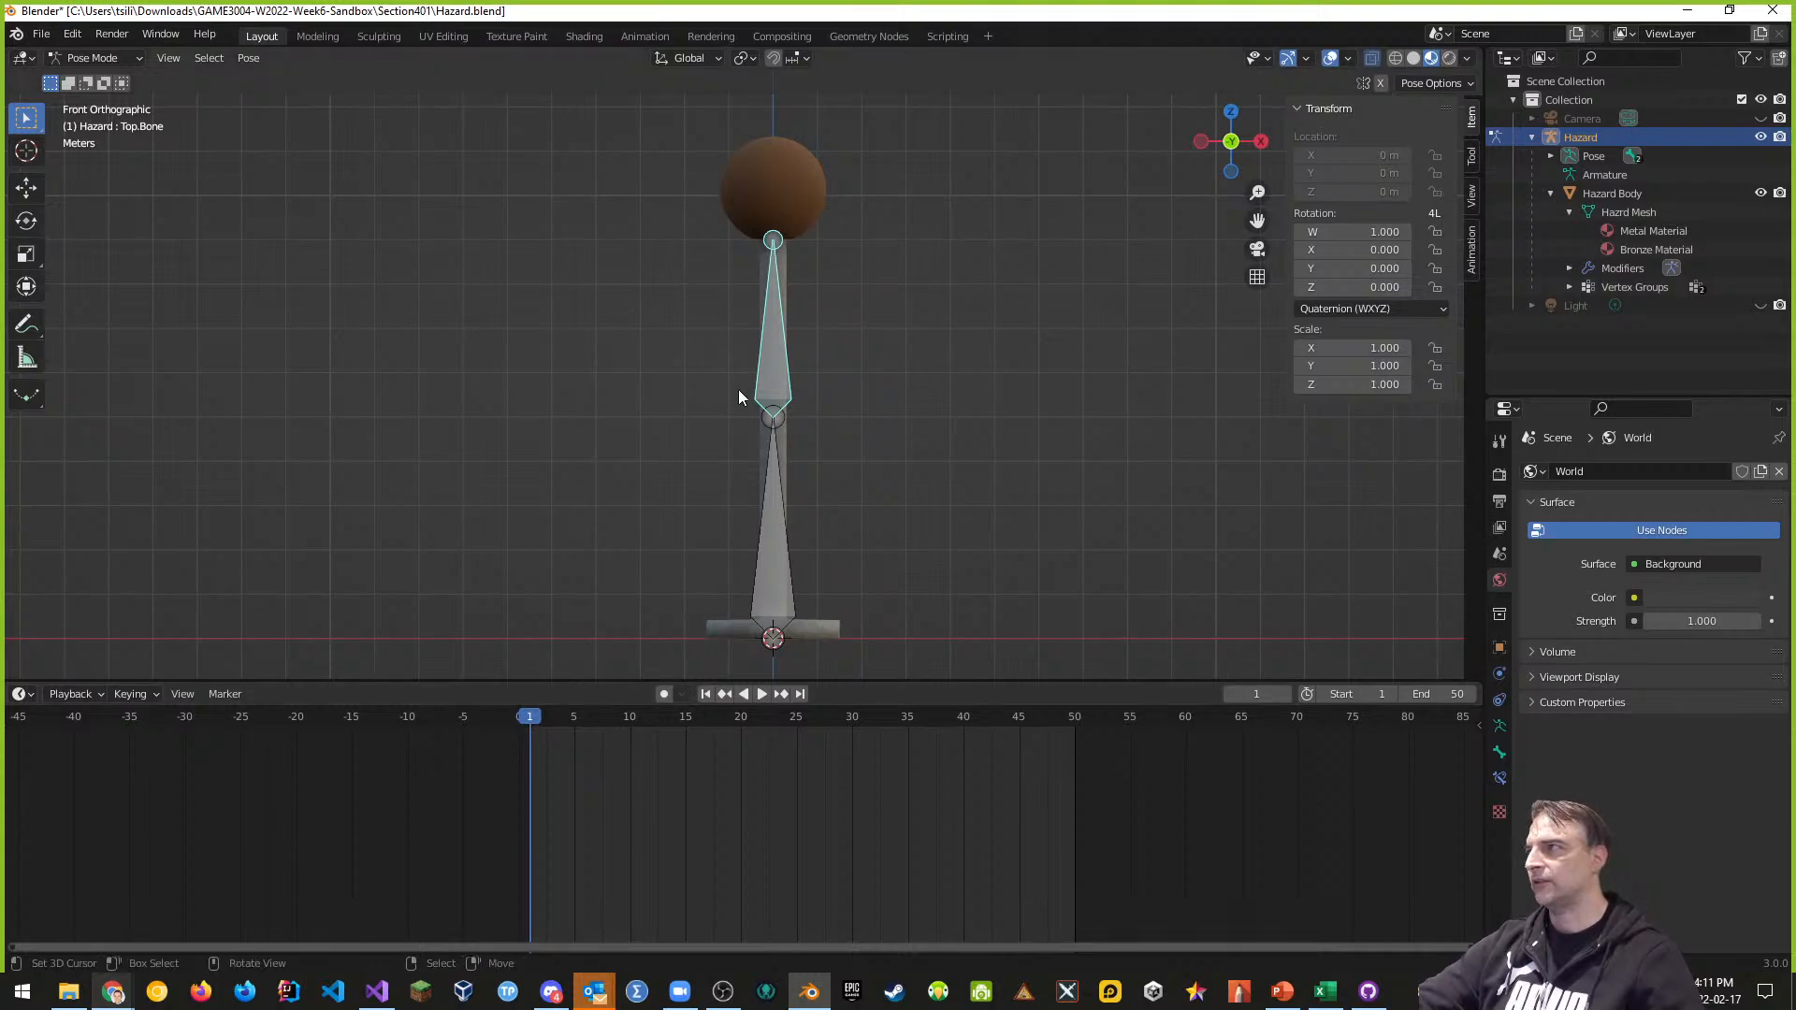
left_click(248, 58)
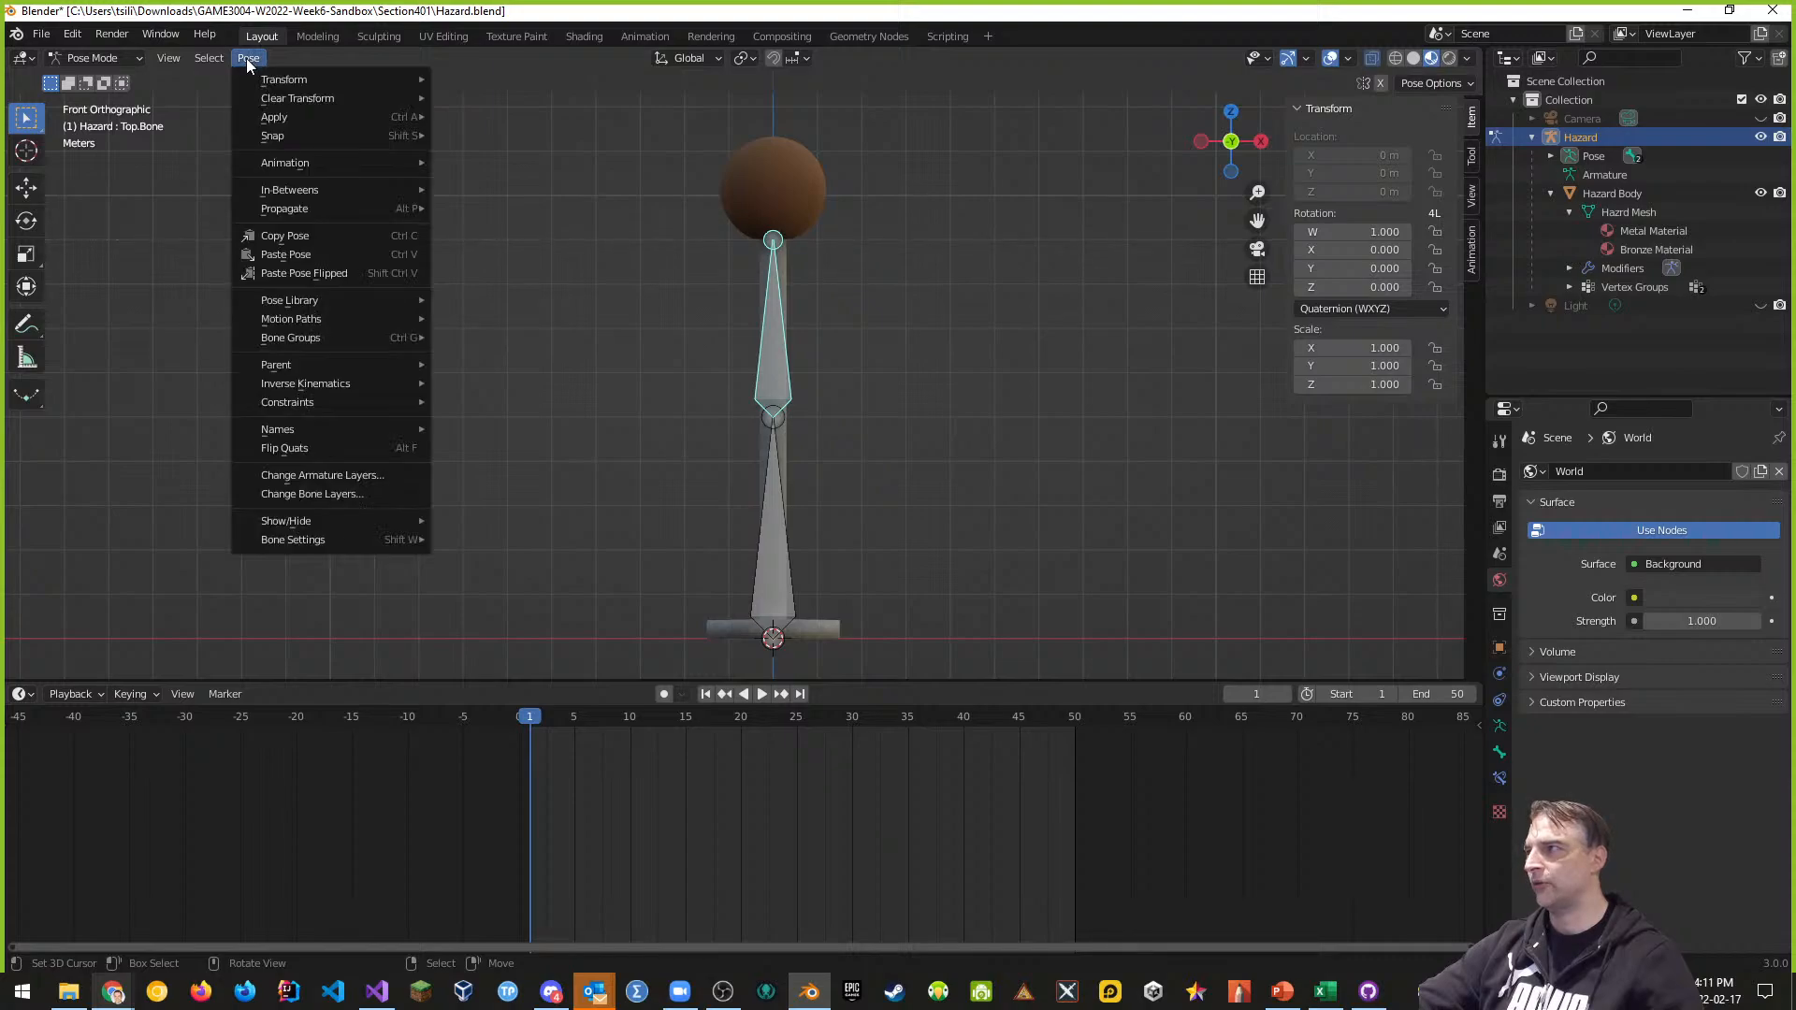
mouse_move(286, 164)
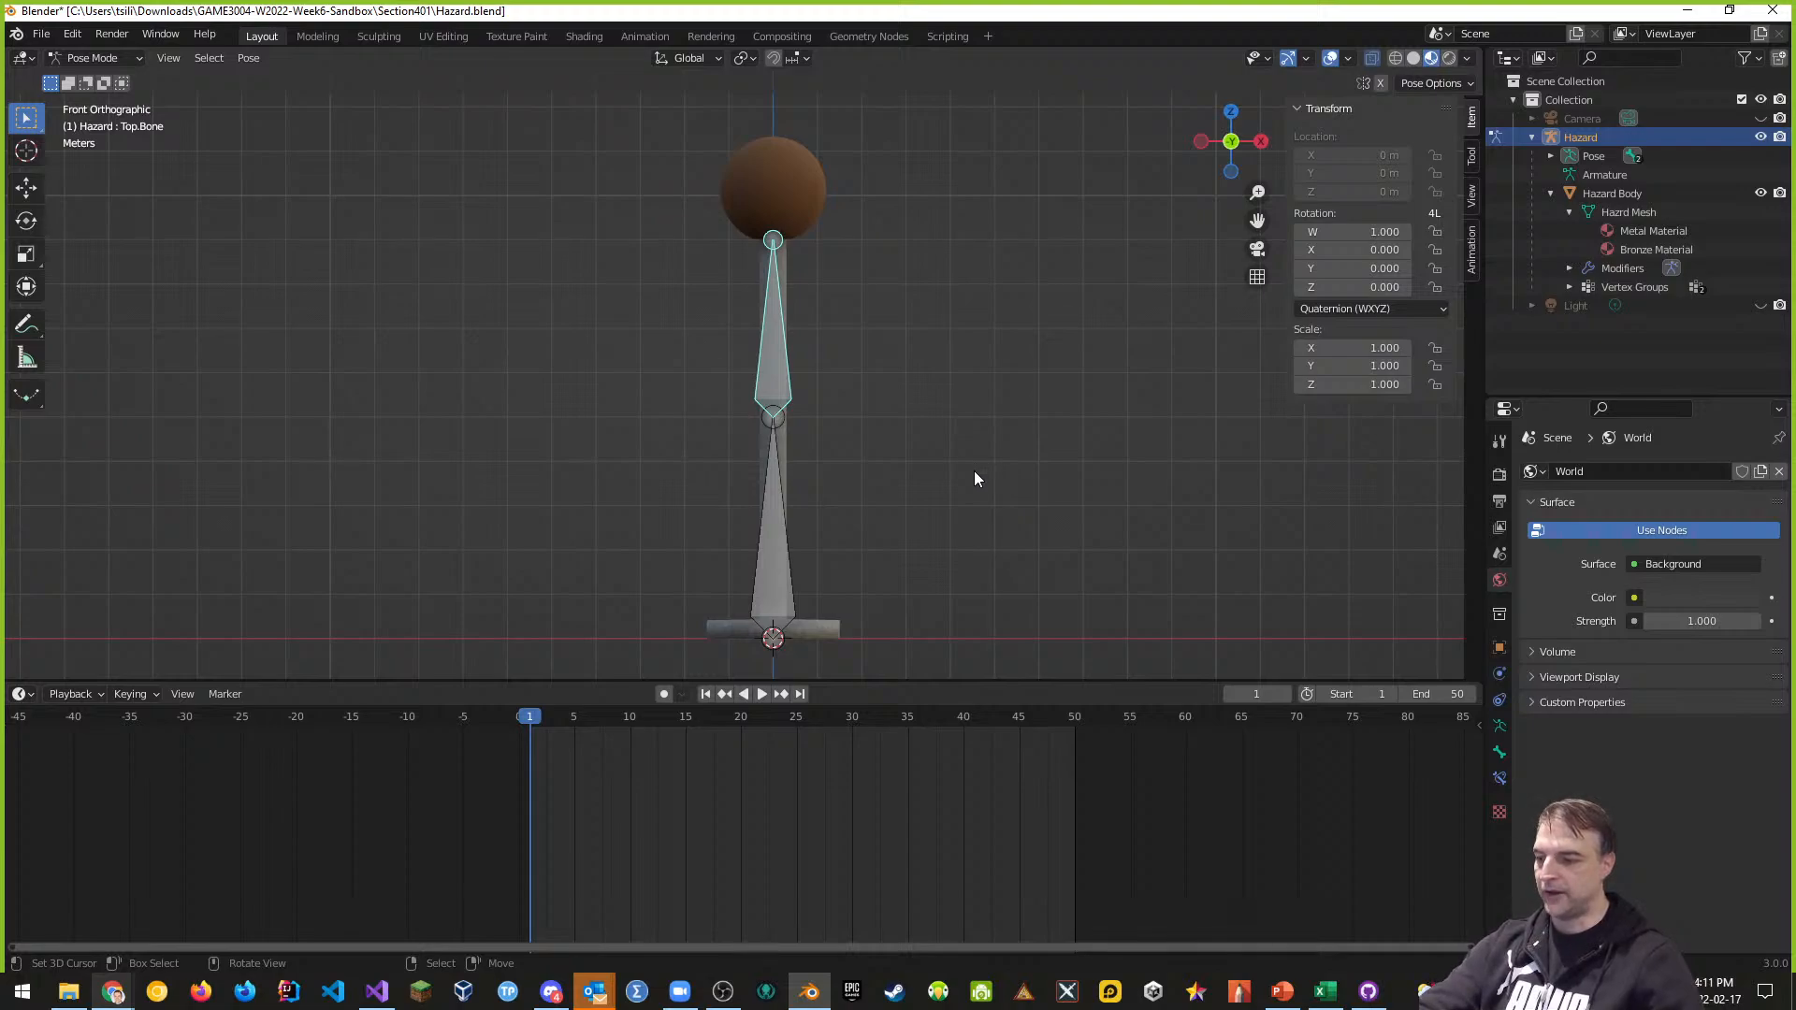
key("i")
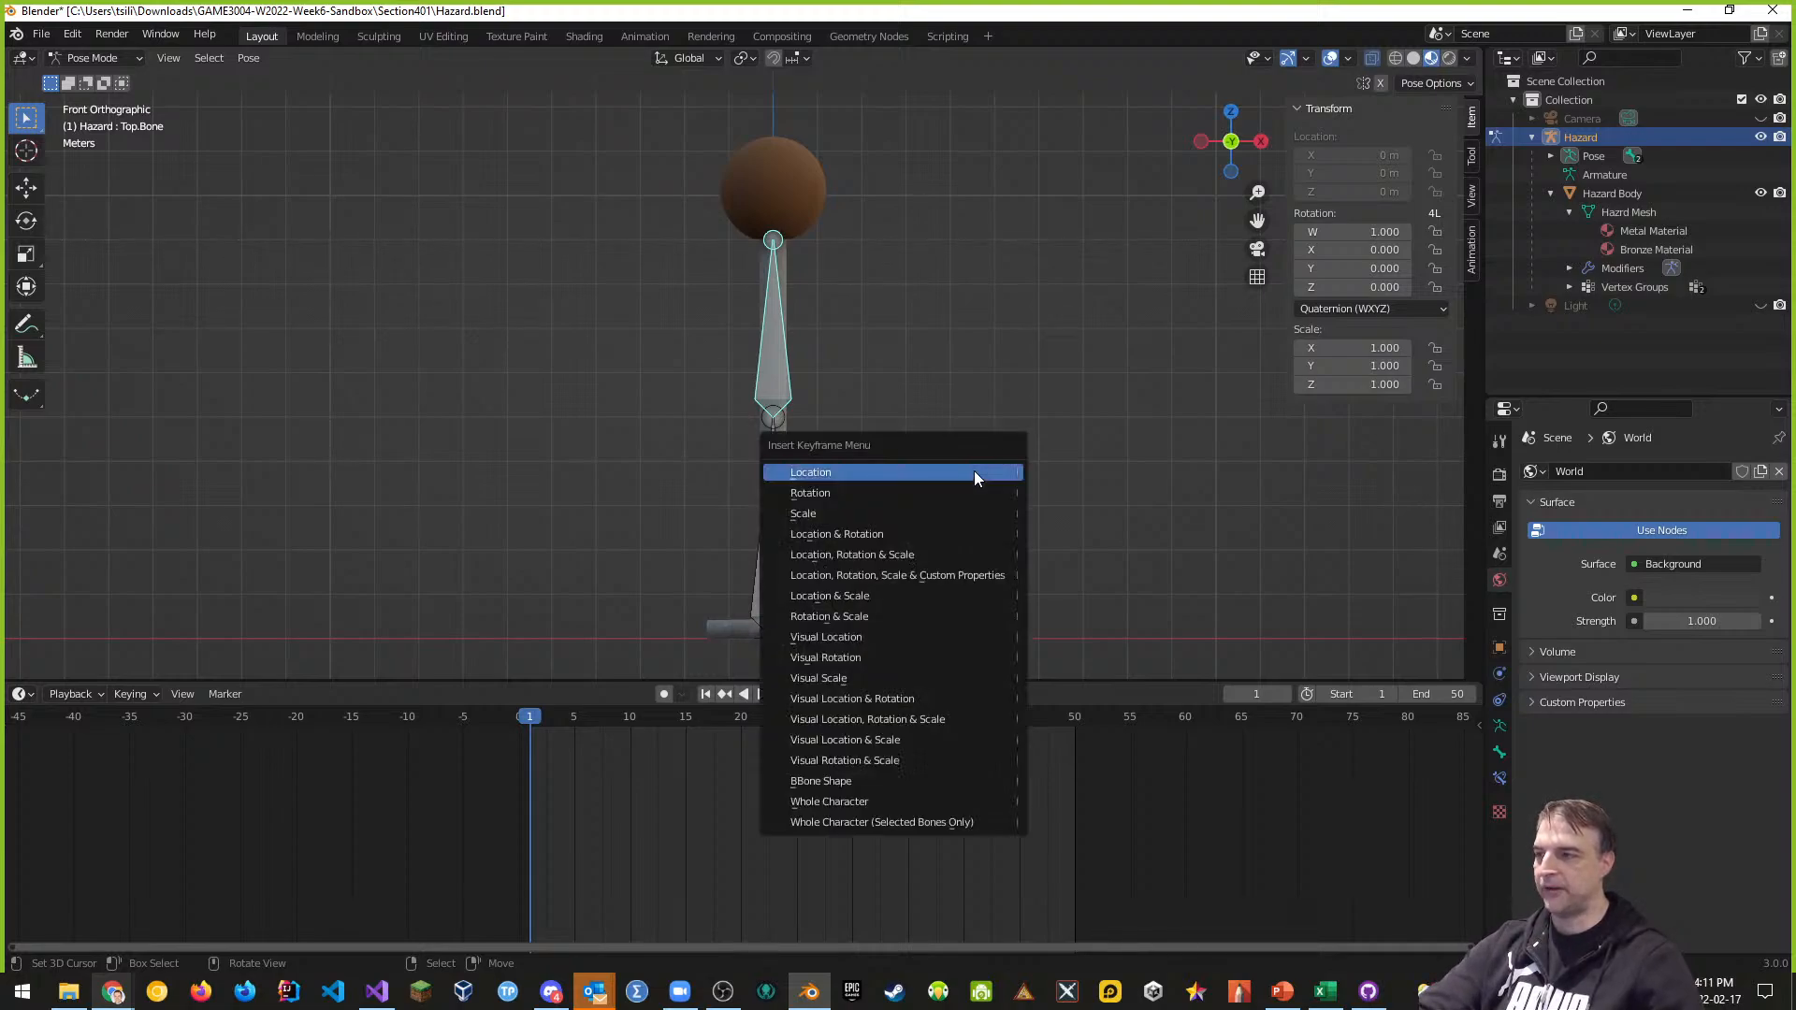
left_click(887, 555)
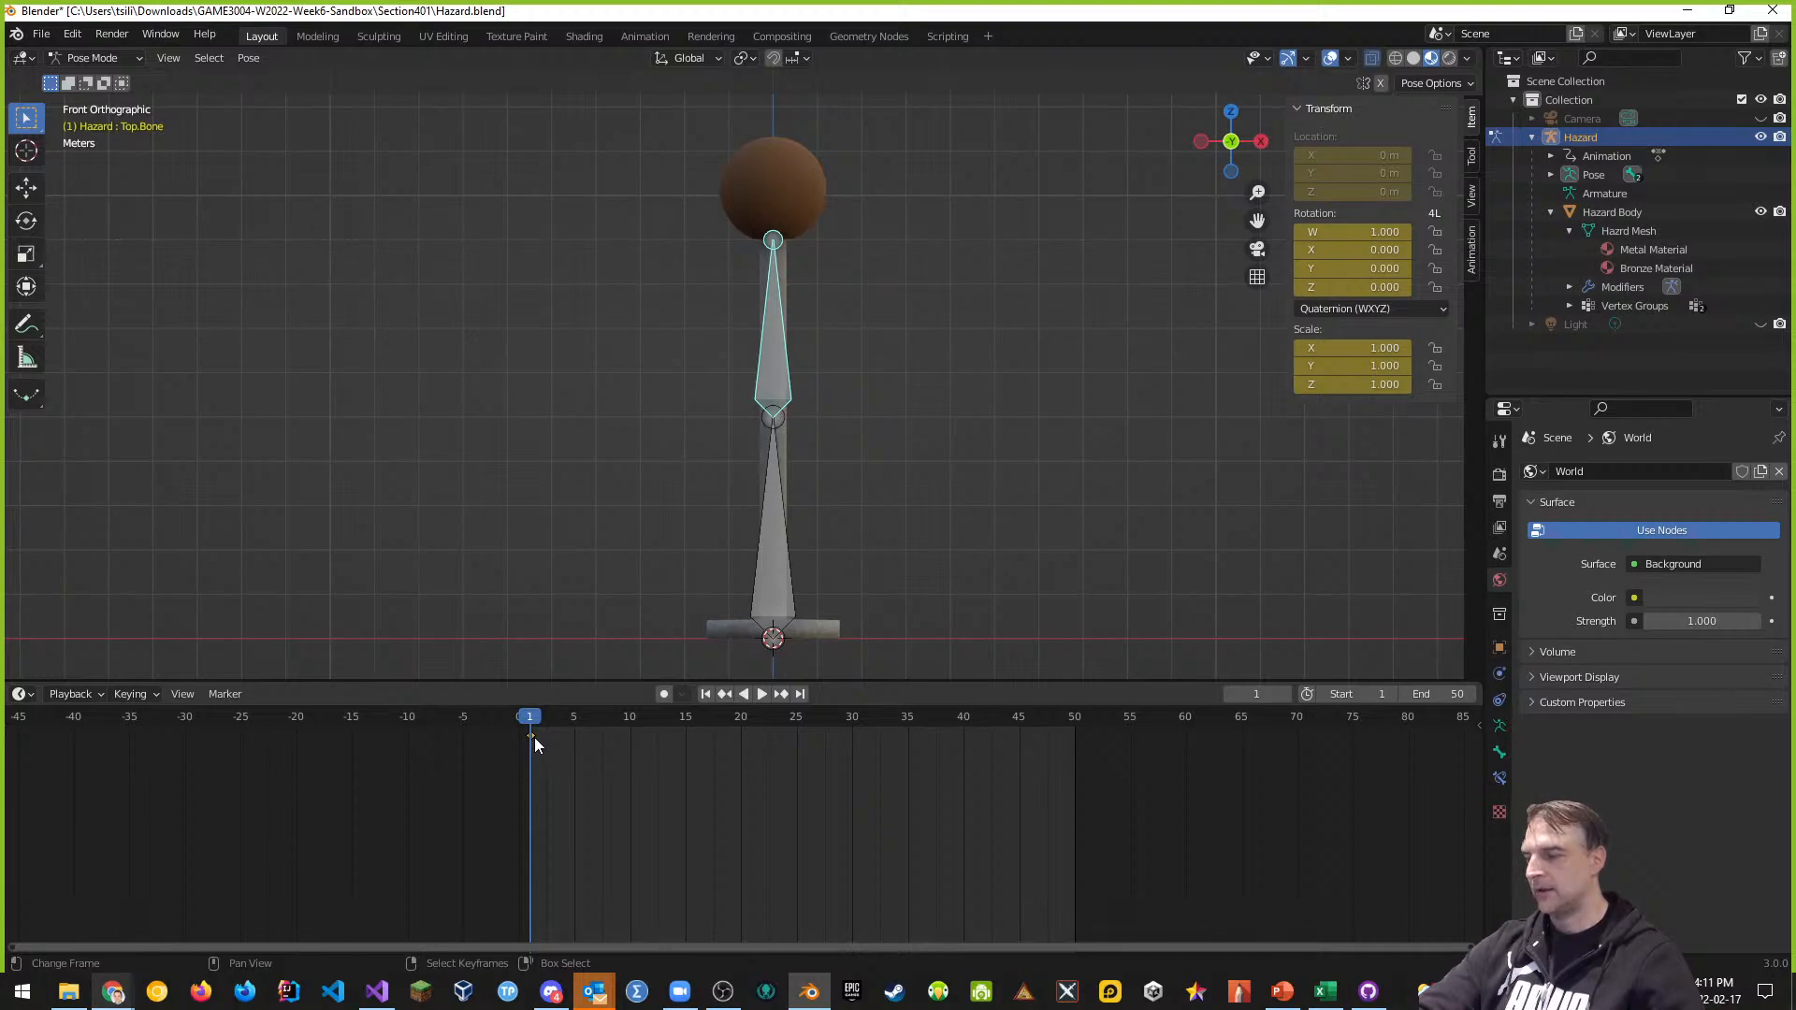
At frame 5, rotate Top.Bone about 45° clockwise in the front view
scroll(626, 783, "up", 2)
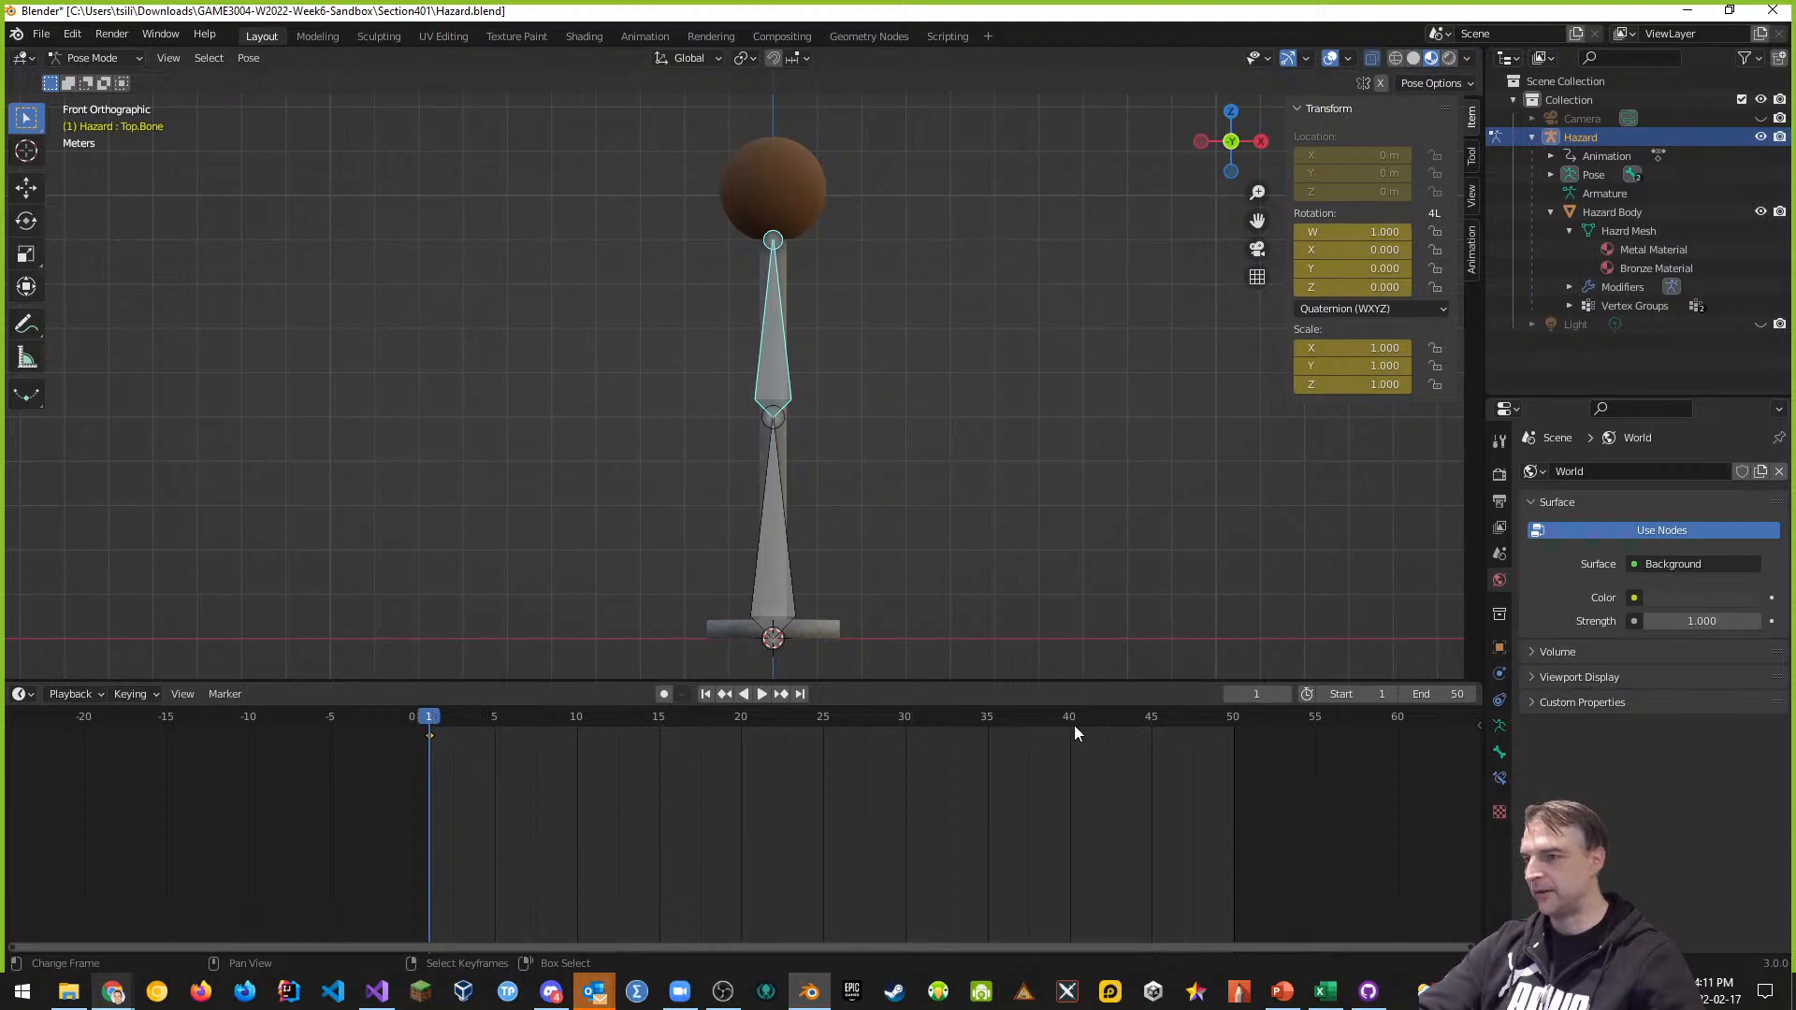
left_click_drag(429, 723, 493, 717)
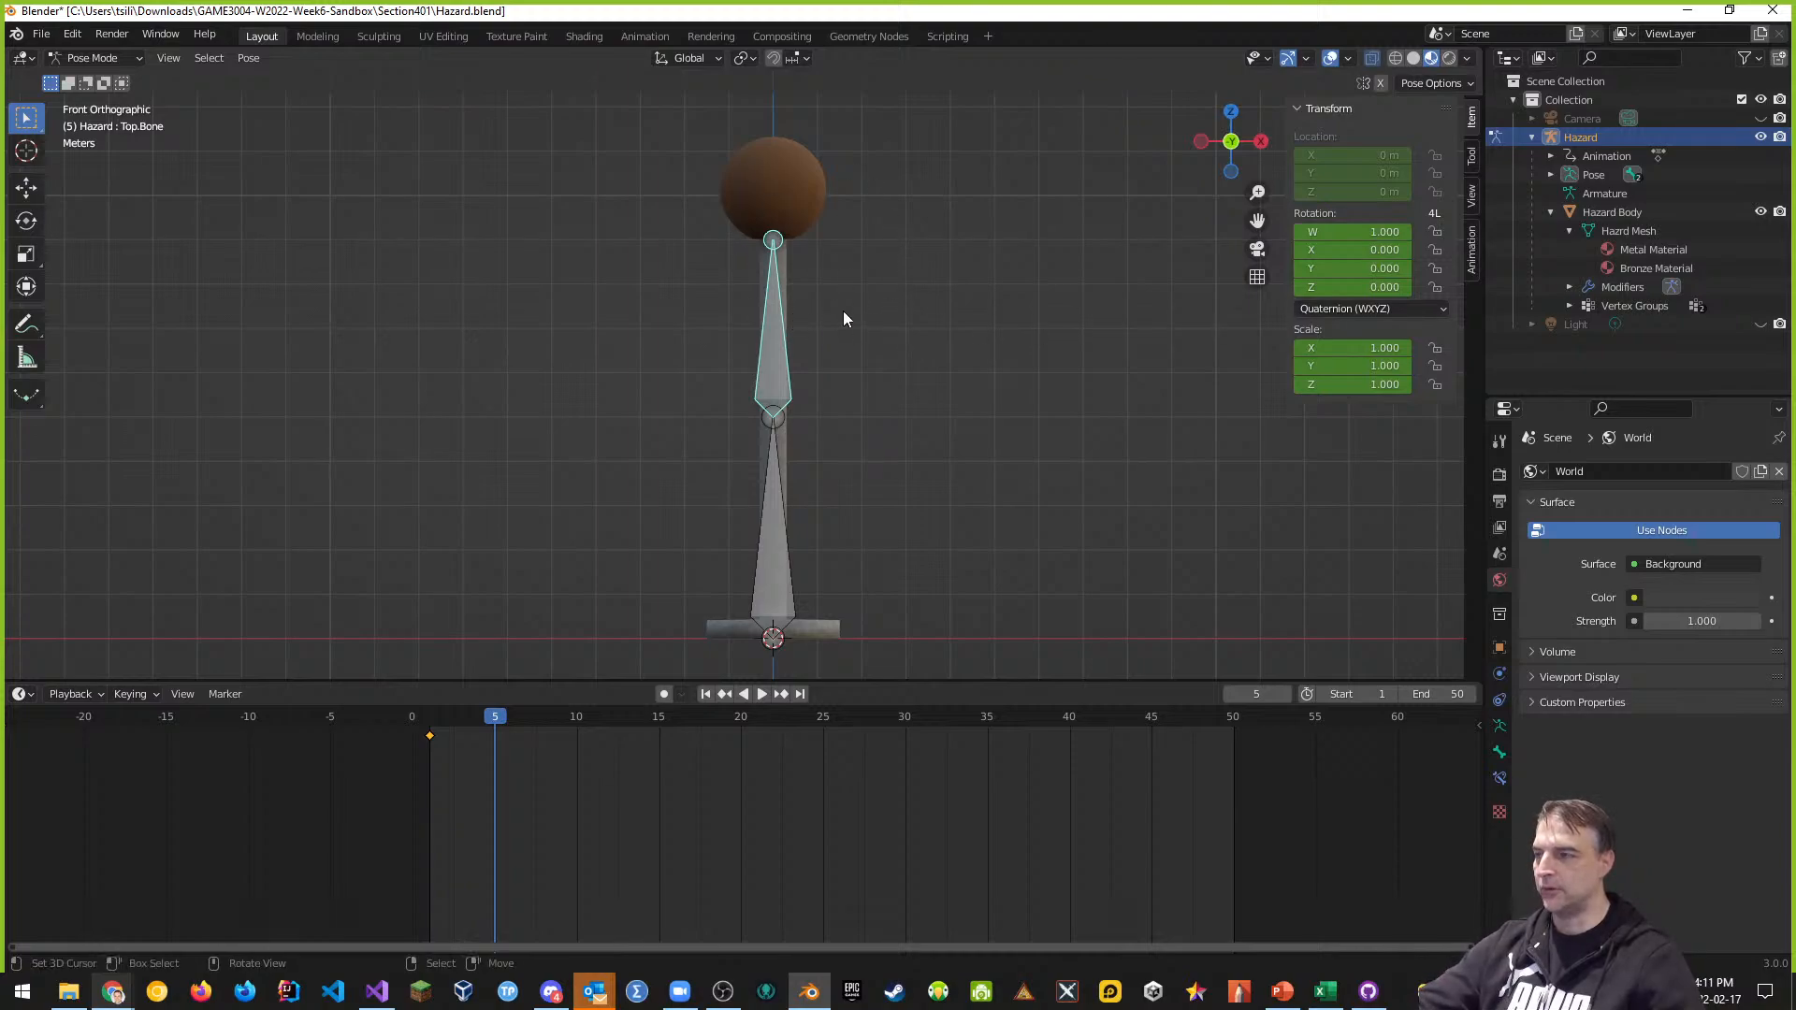
key("r")
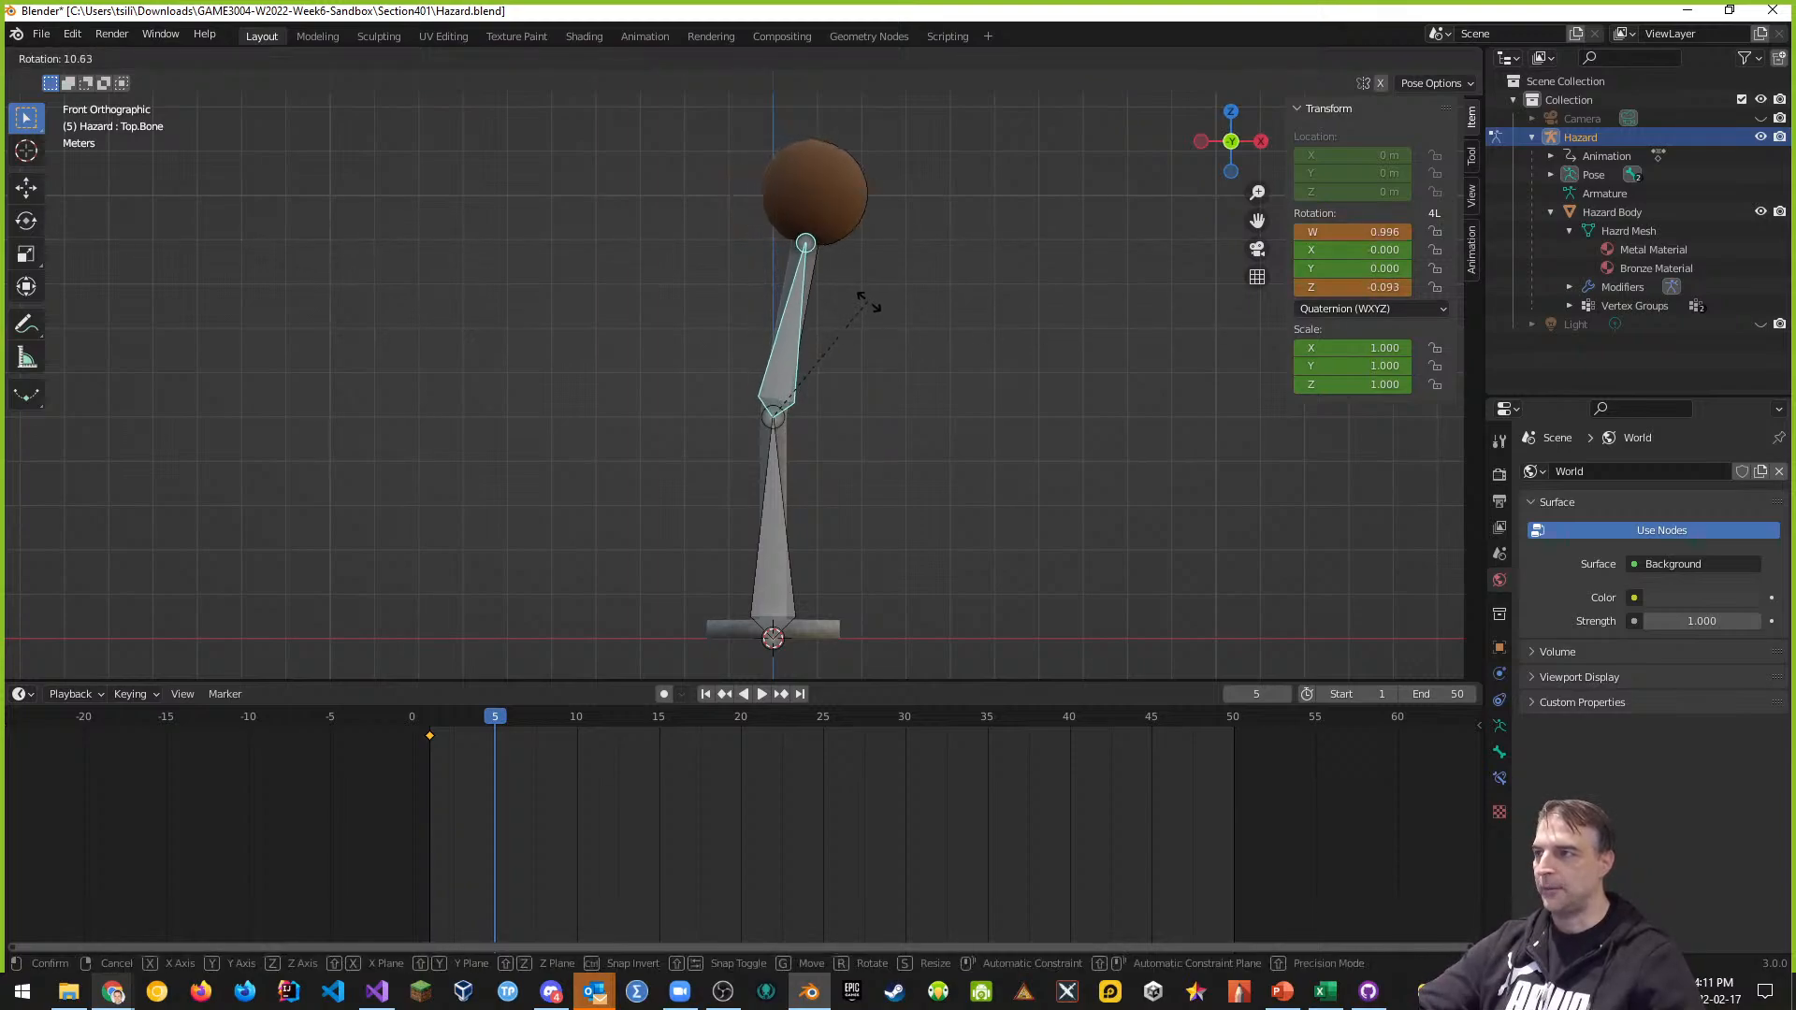
left_click(945, 366)
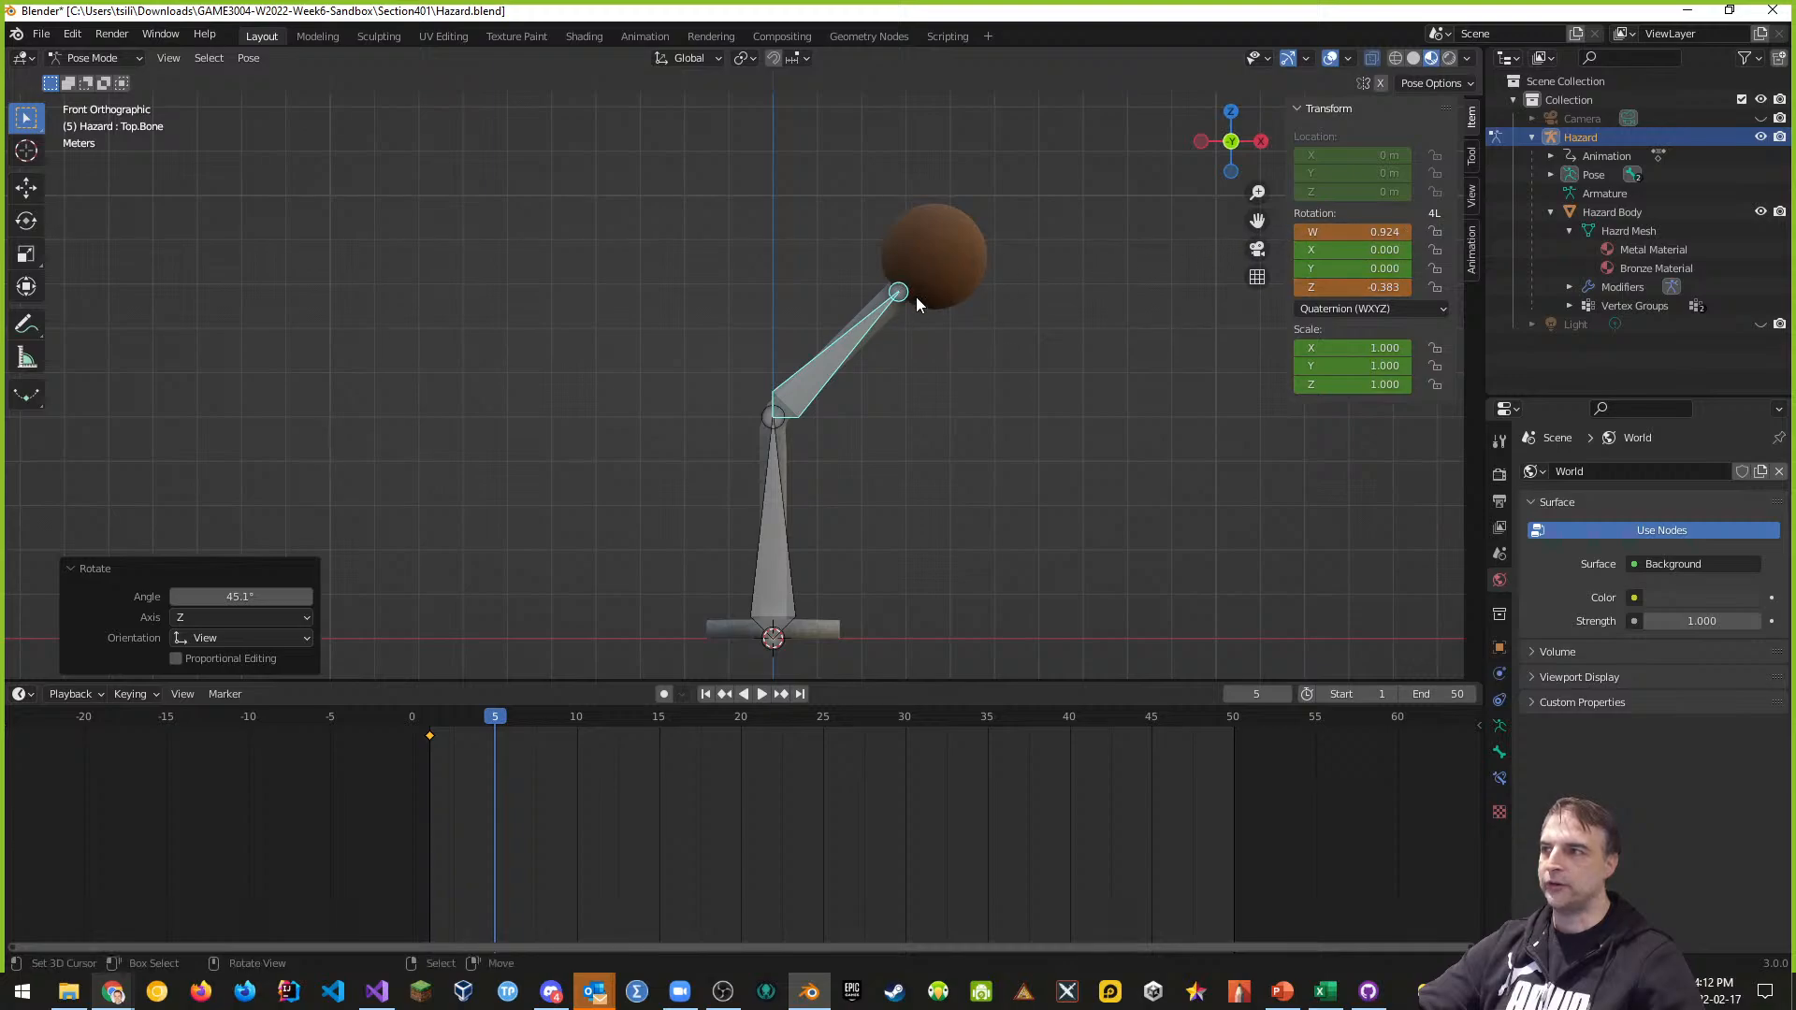
Switch Top.Bone's rotation mode to Axis Angle and set its W rotation to 45°
left_click(1361, 311)
left_click(1340, 474)
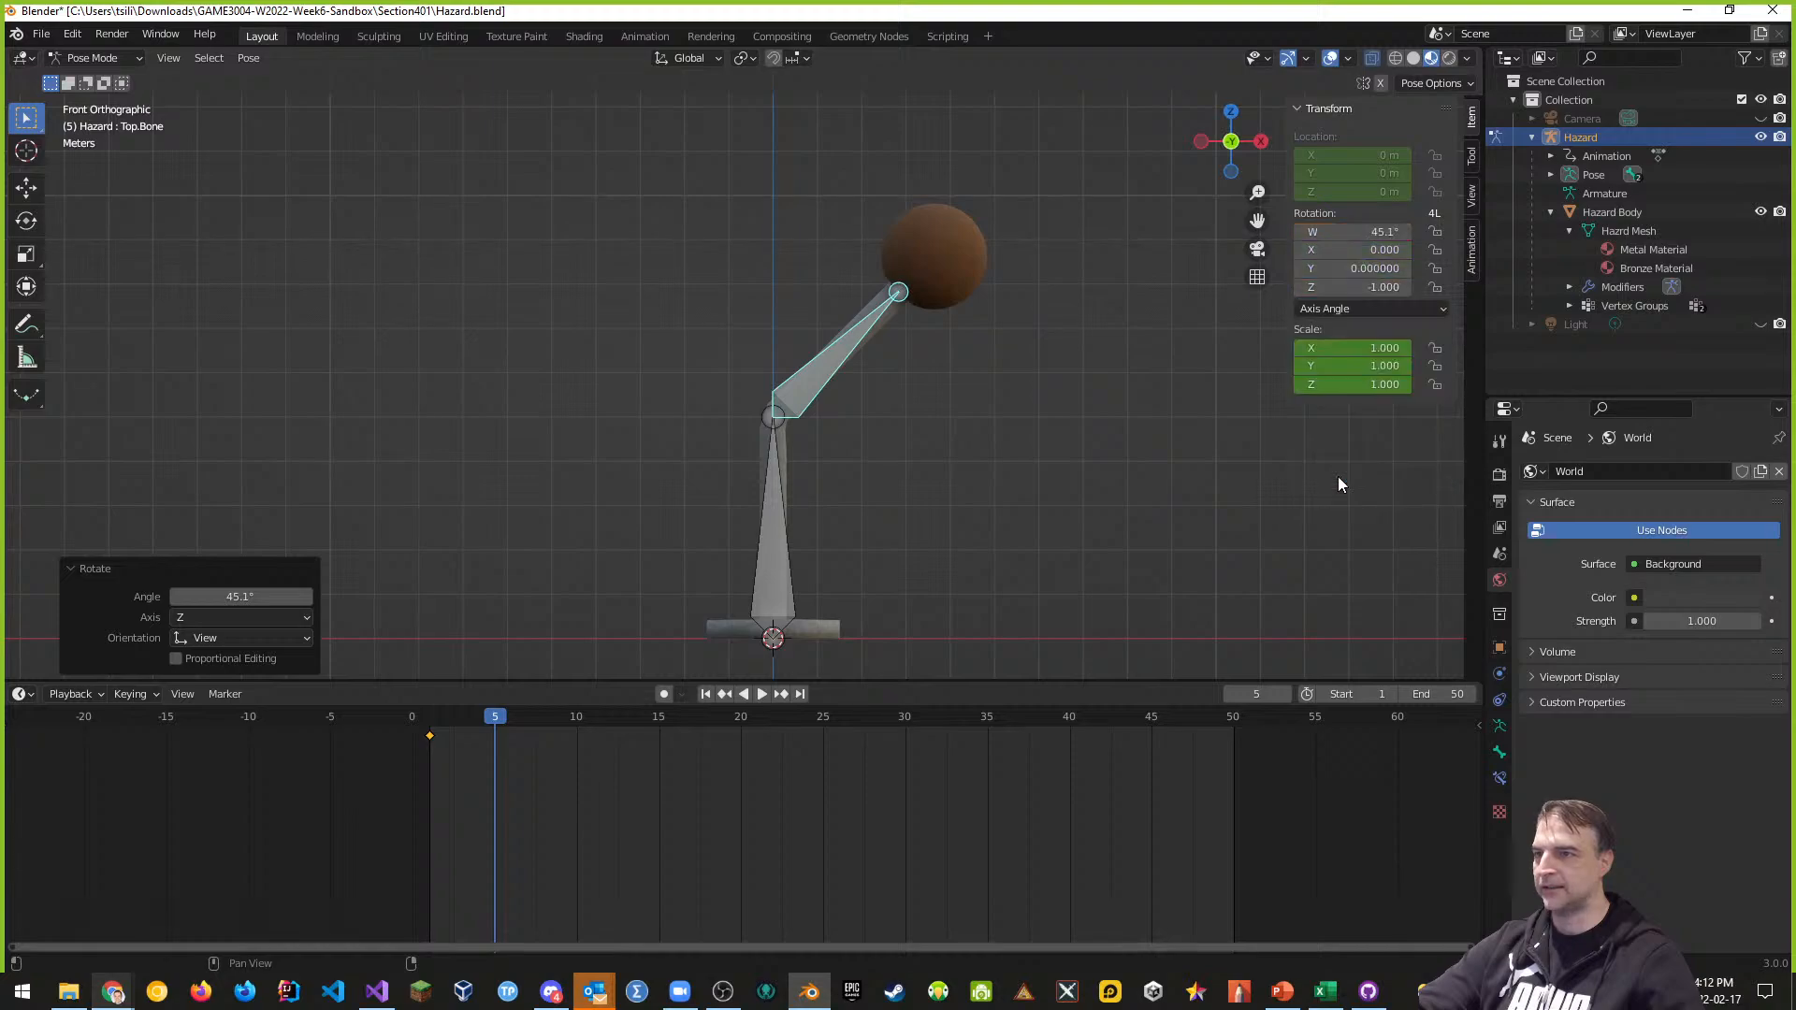
left_click(1391, 231)
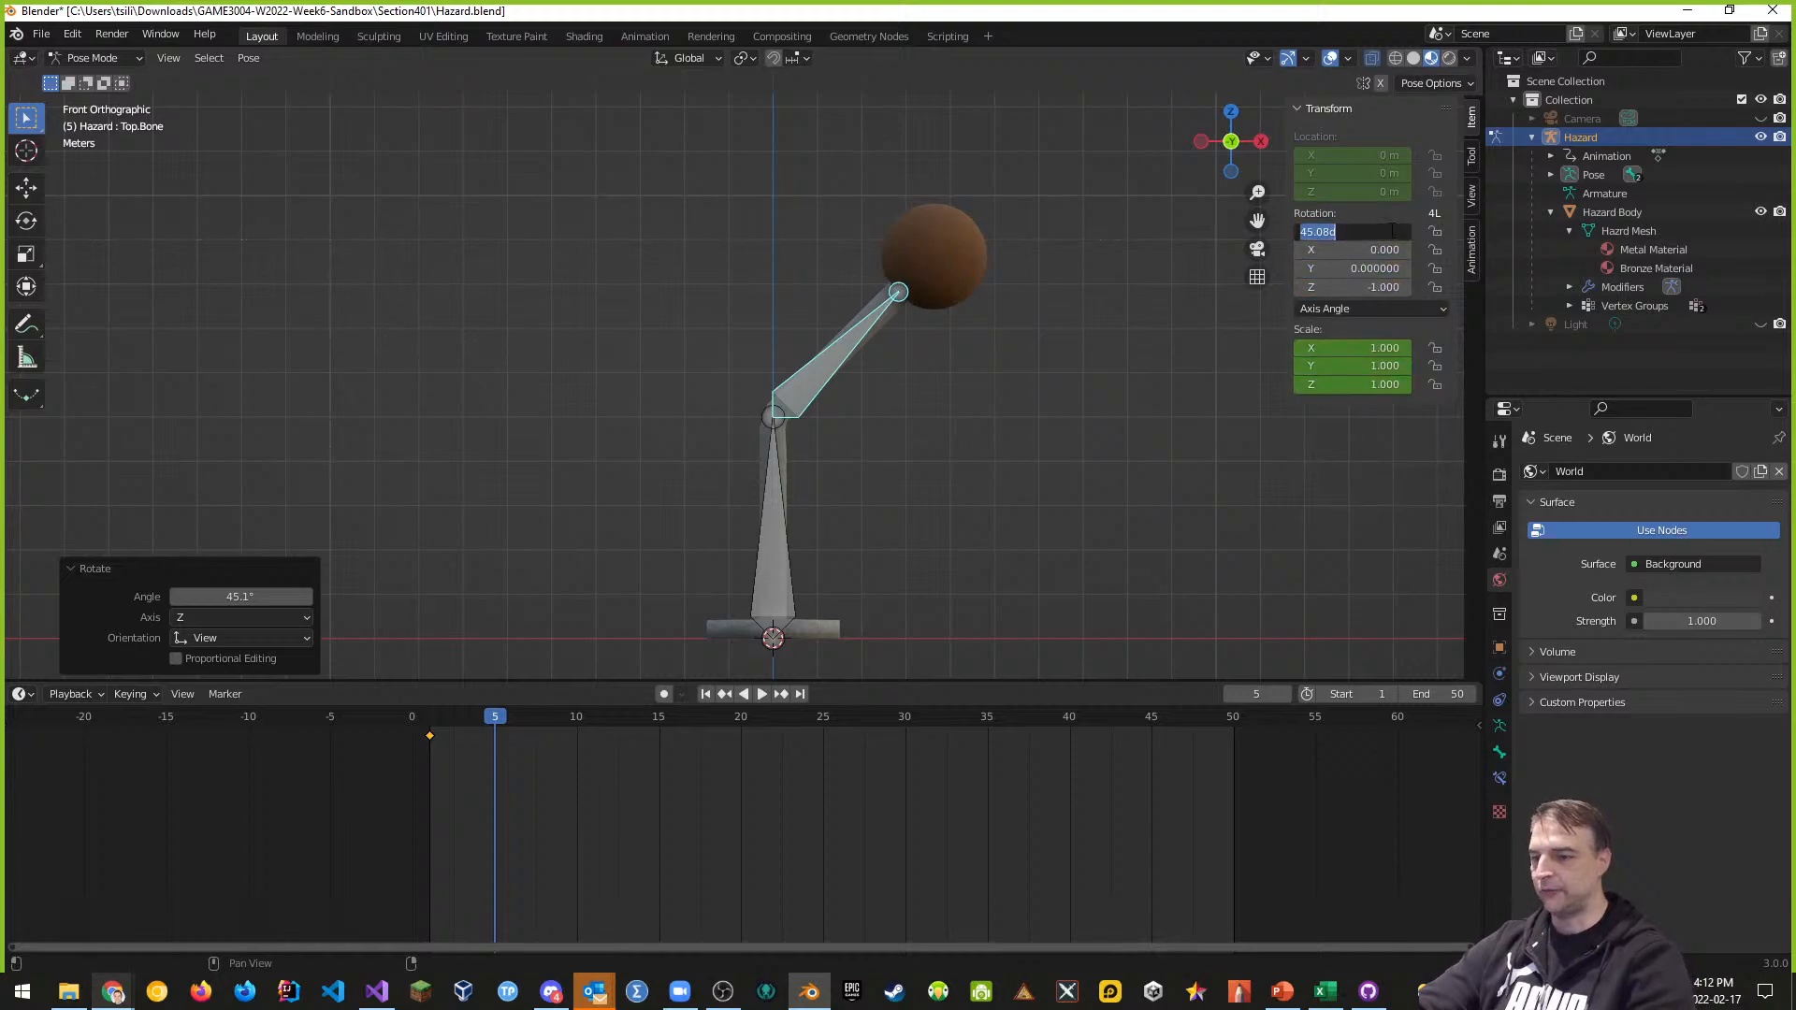
type("45")
key("Return")
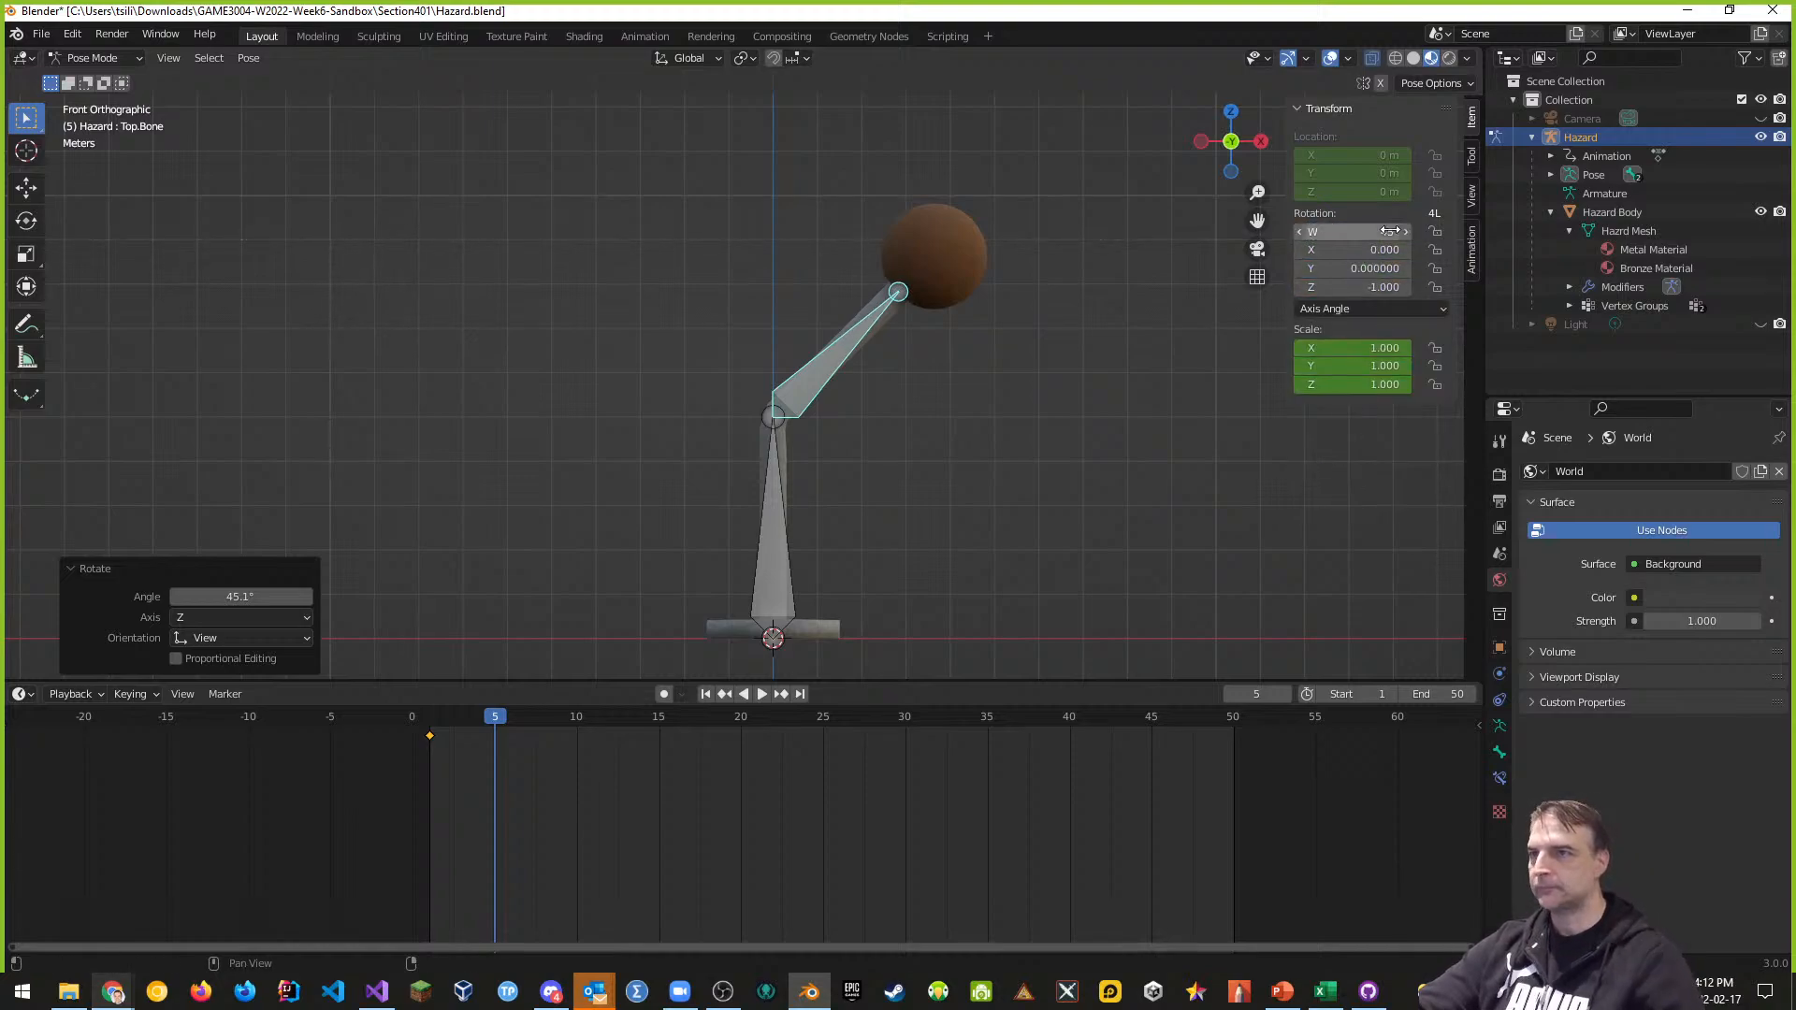
Return Top.Bone's rotation mode to Quaternion (WXYZ) and insert a Location, Rotation & Scale keyframe at frame 5
left_click(1372, 307)
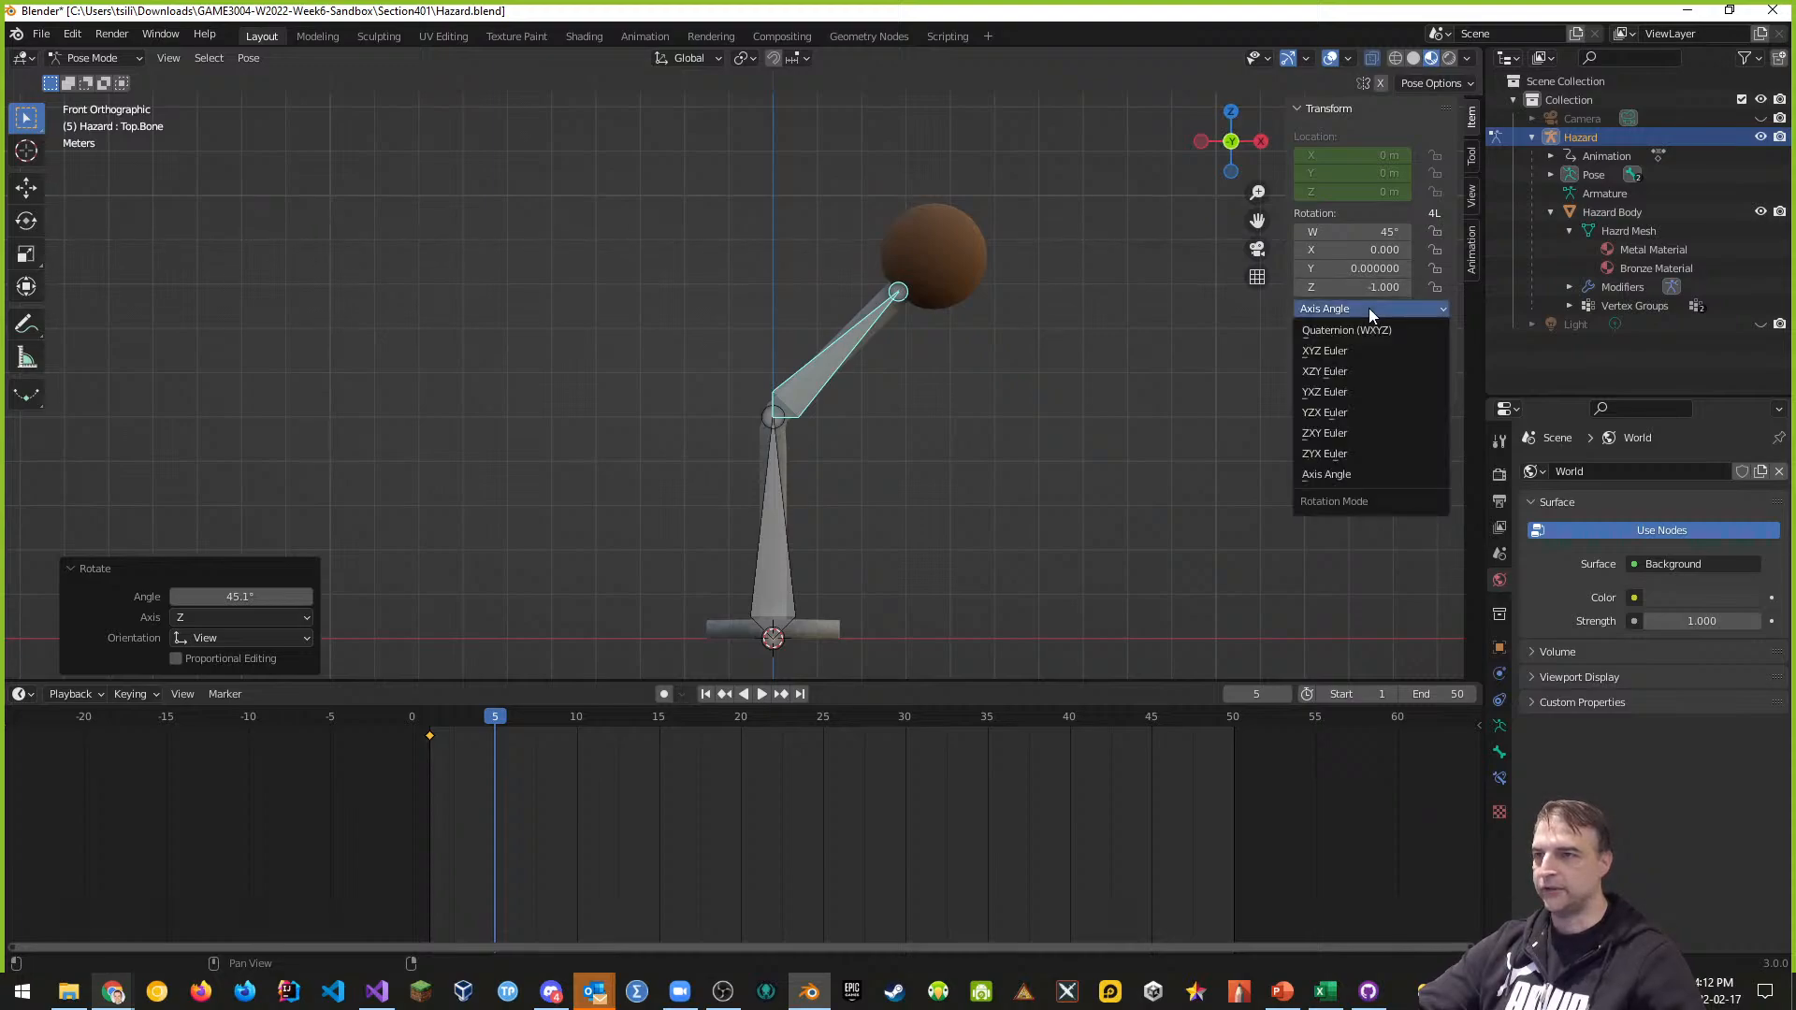
left_click(1350, 330)
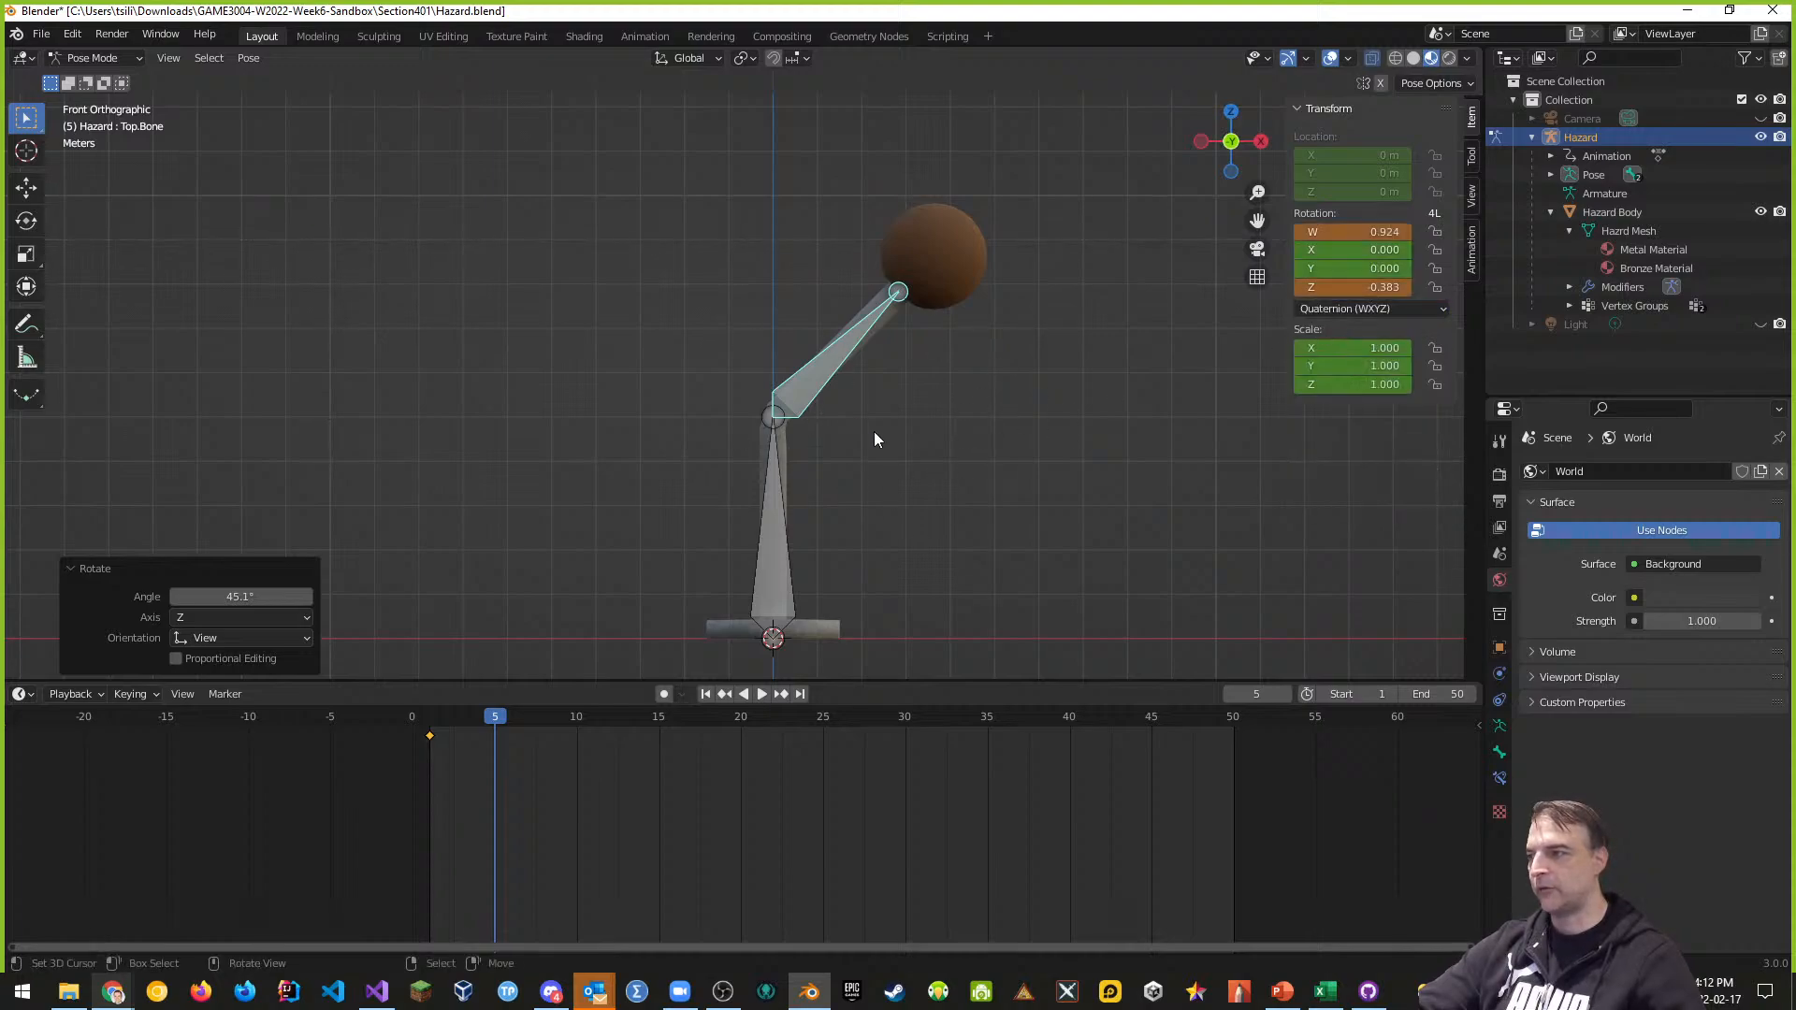
key("i")
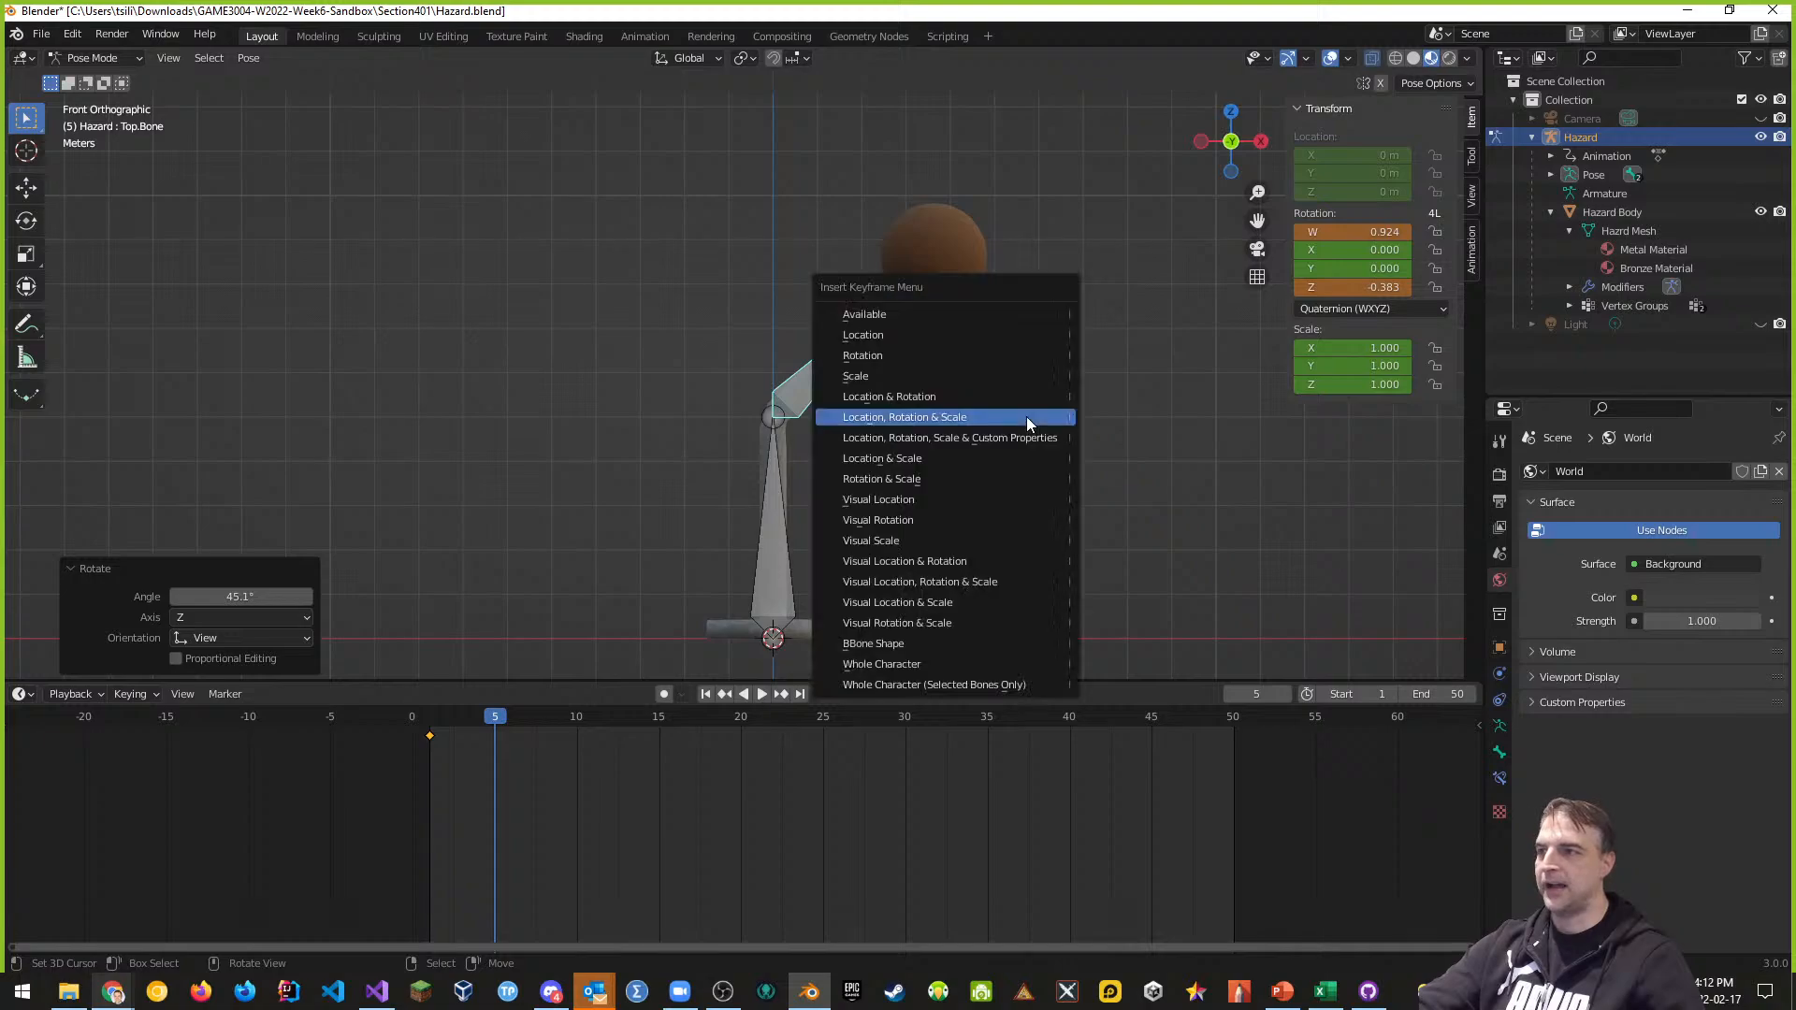
left_click(972, 419)
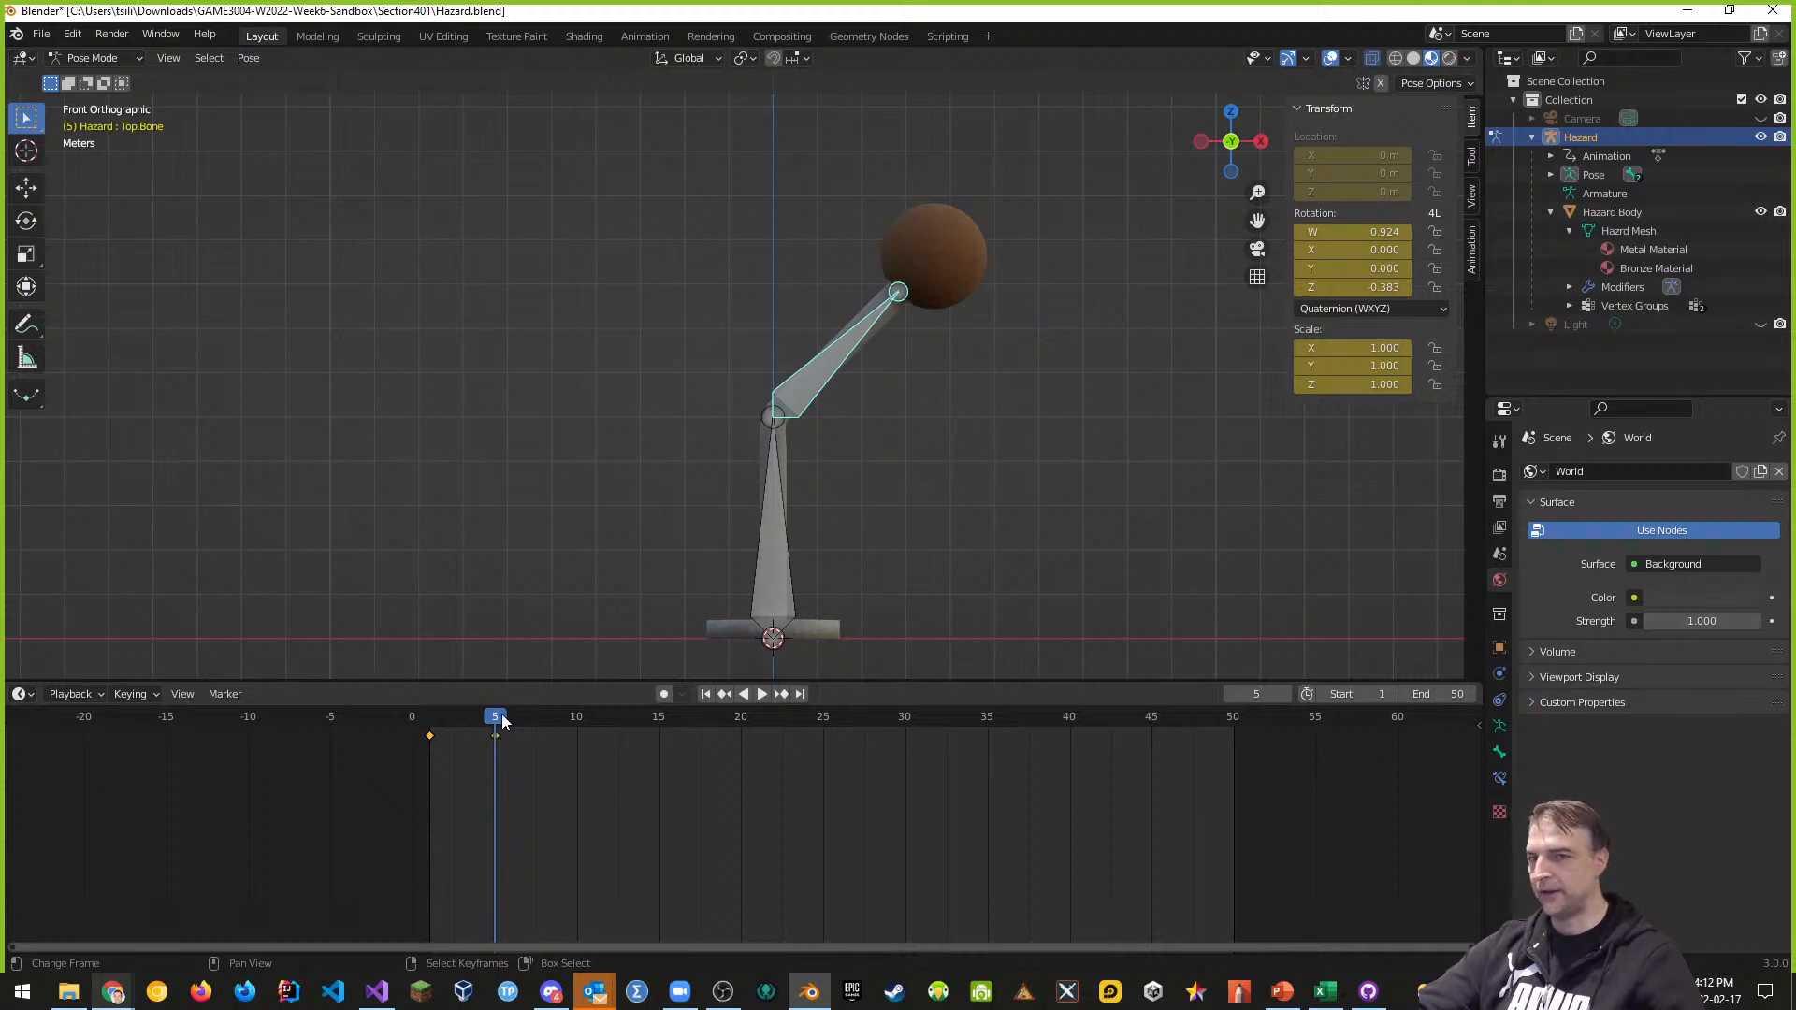
key("space")
mouse_move(502, 720)
left_mouse_down()
mouse_move(429, 722)
mouse_move(494, 729)
left_mouse_up()
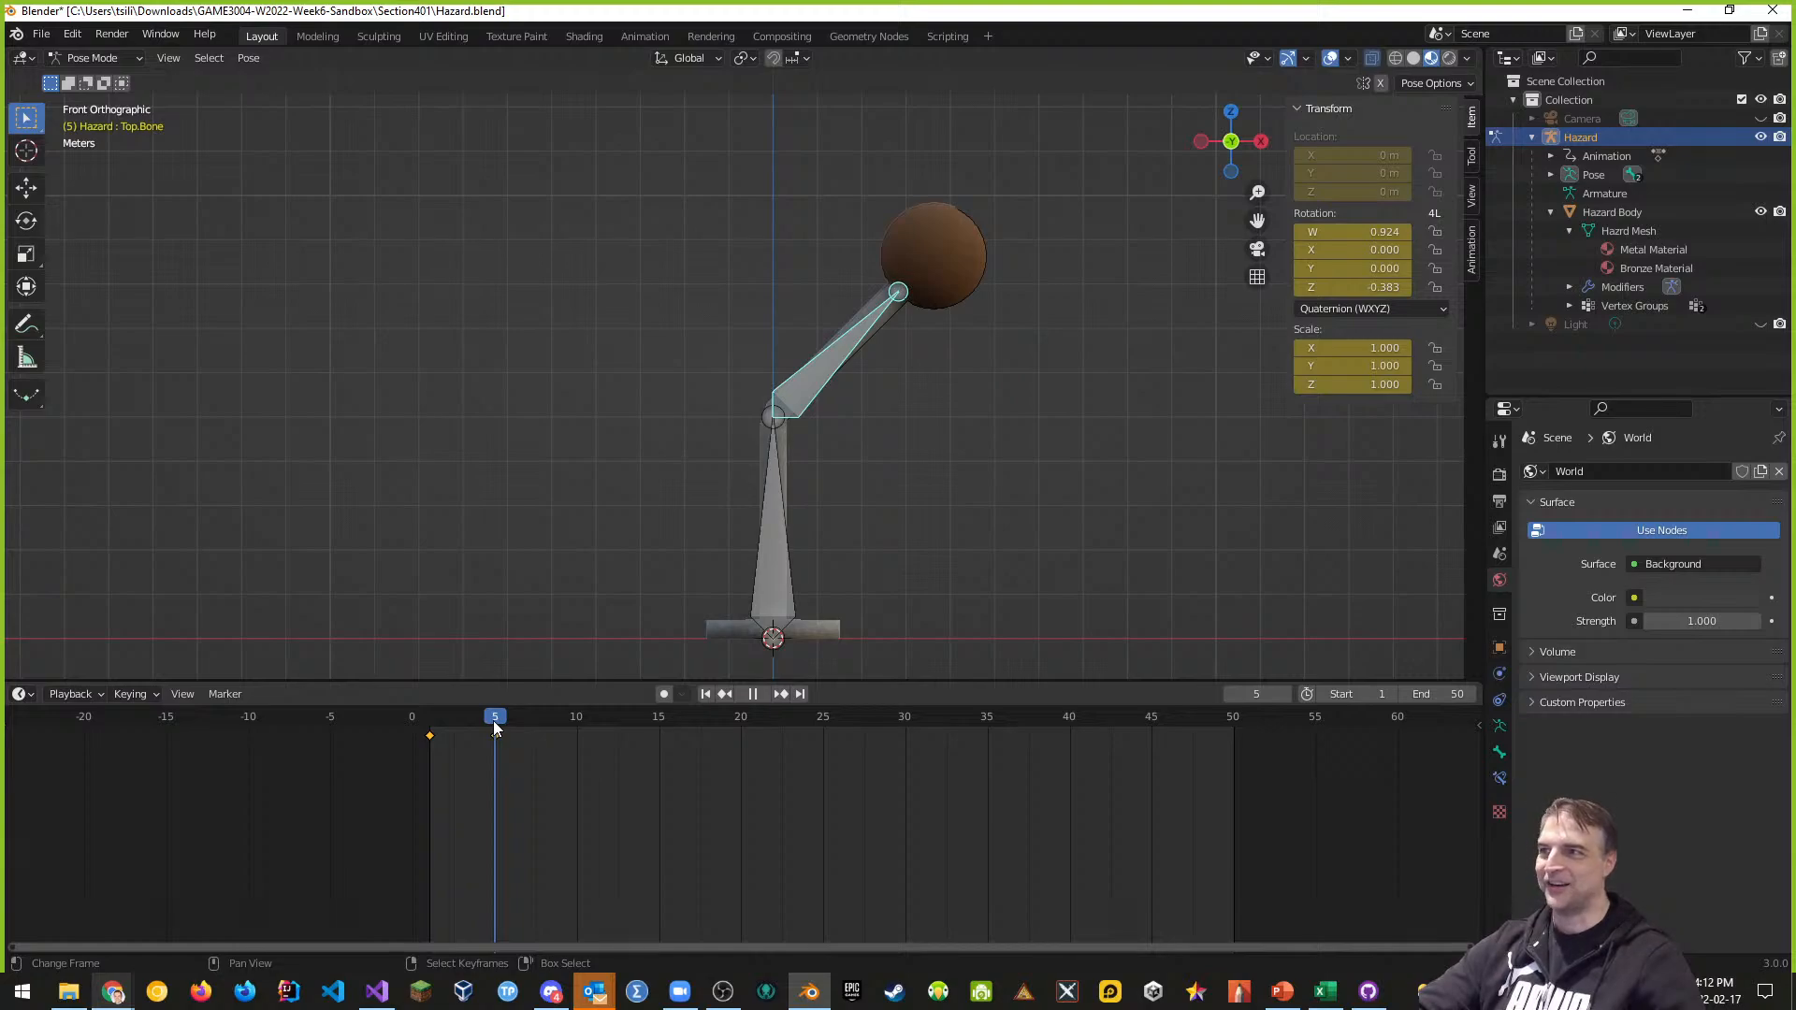
key("i")
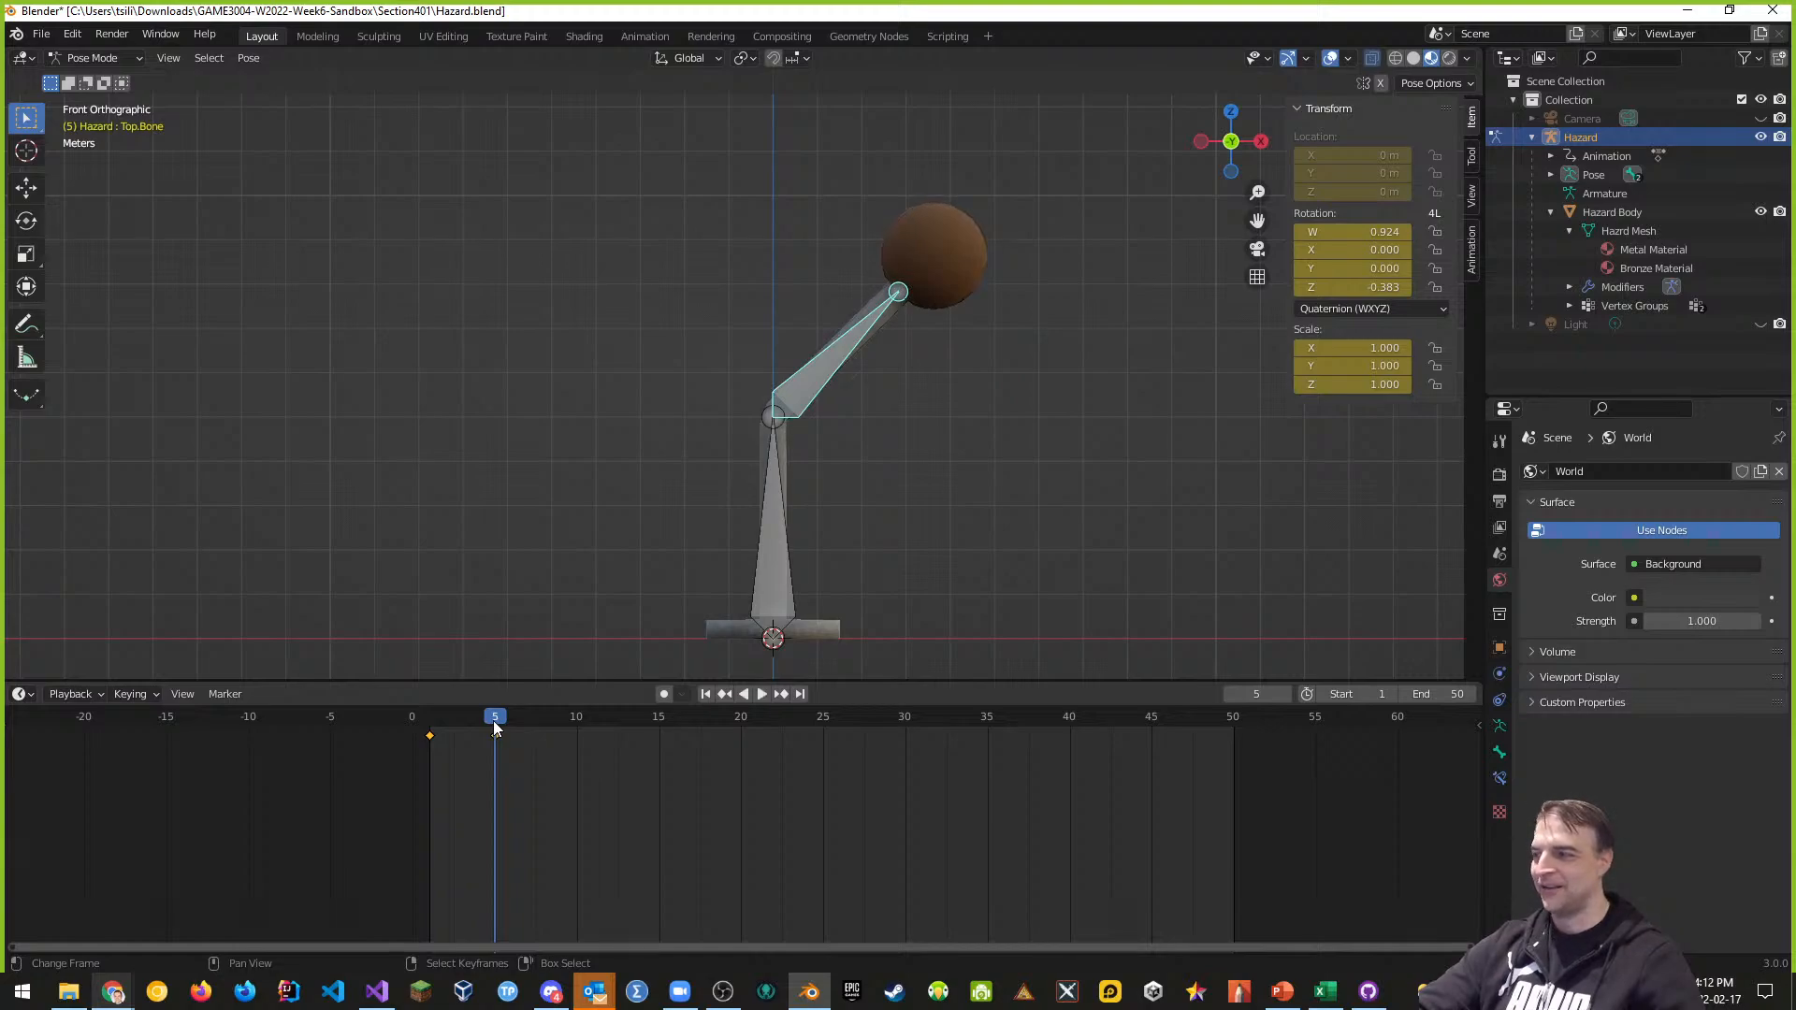
At frame 10, rotate Top.Bone about 43° further clockwise so it lies nearly horizontal
left_click_drag(492, 720, 578, 715)
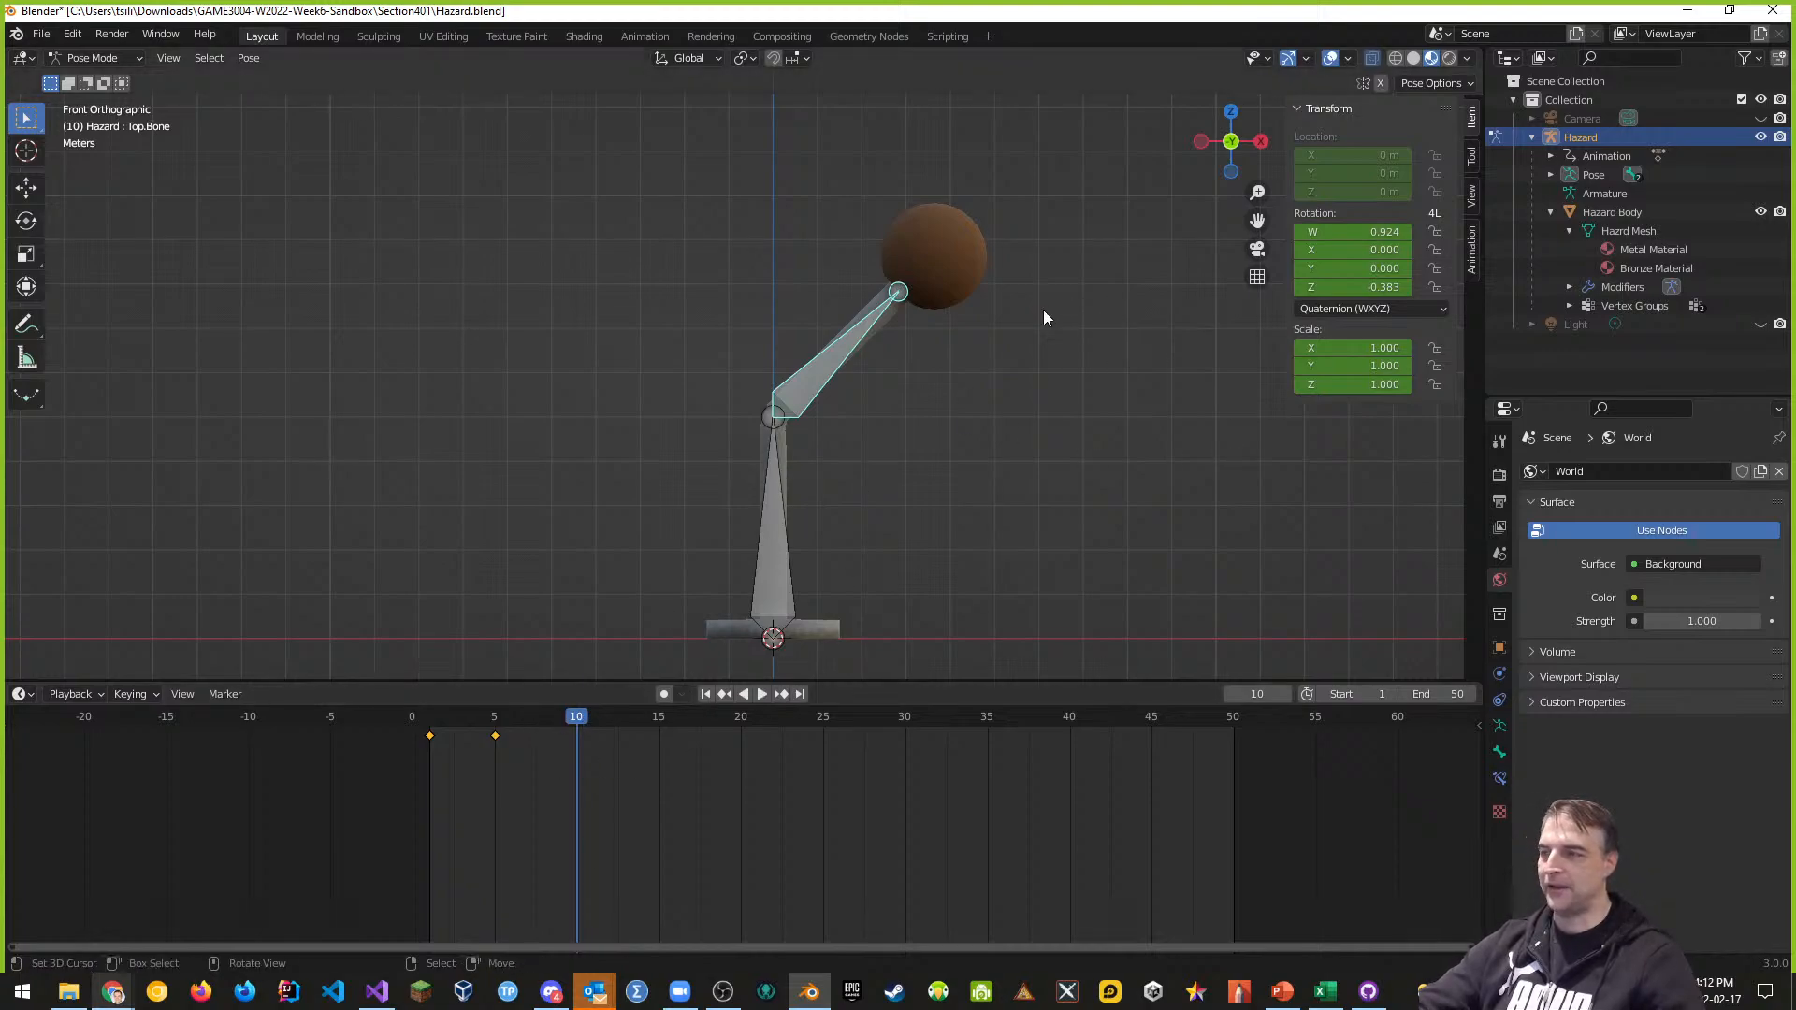
key("r")
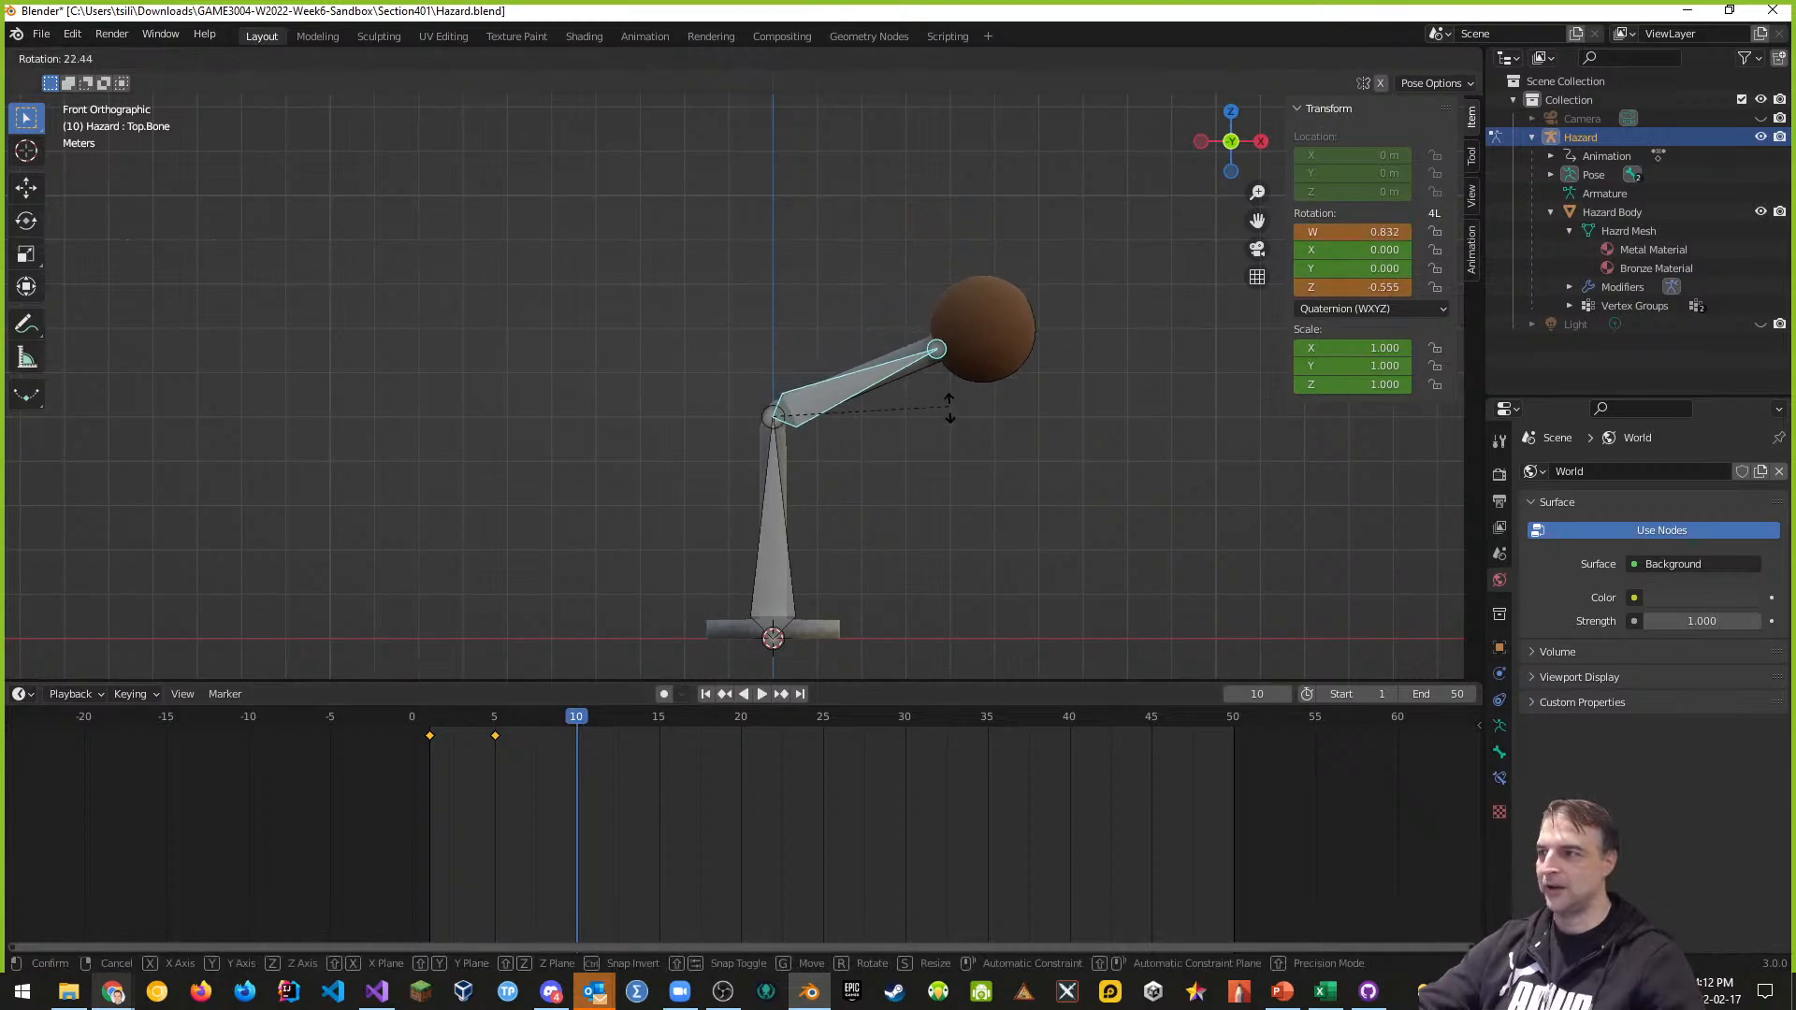
left_click(938, 467)
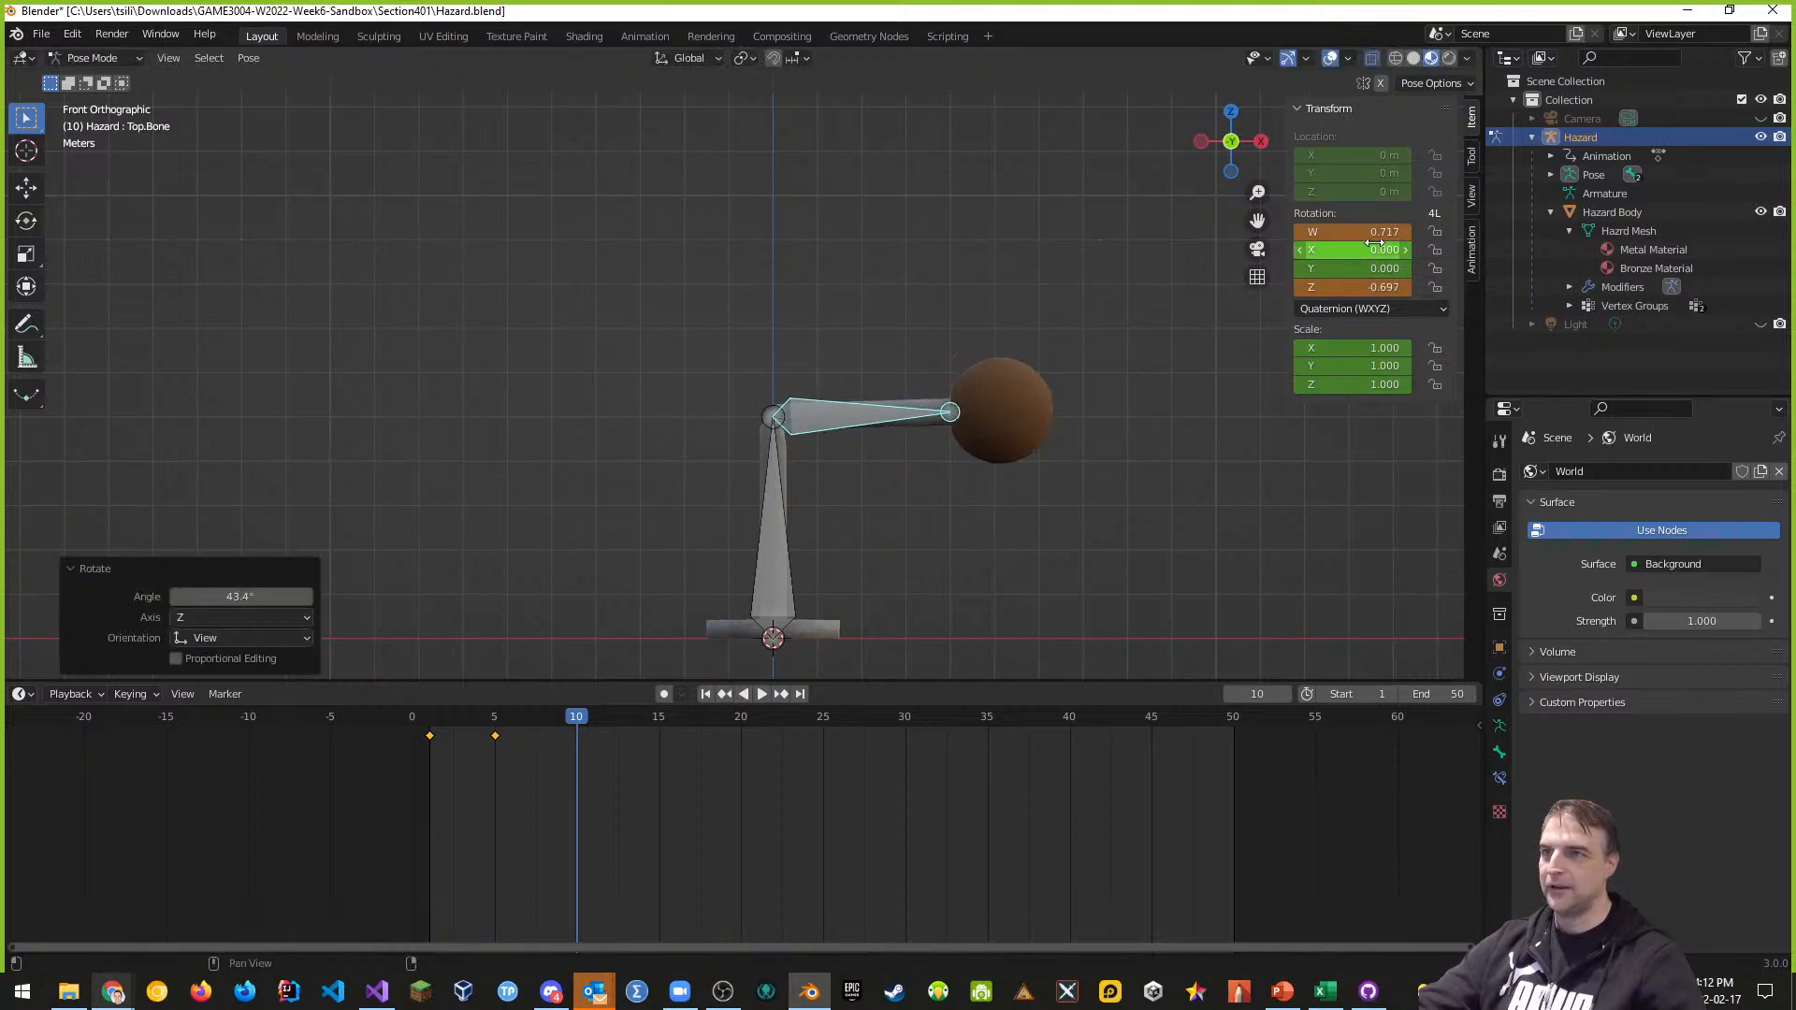
Switch Top.Bone's rotation mode to Axis Angle and set its W rotation to 90°
left_click(1350, 309)
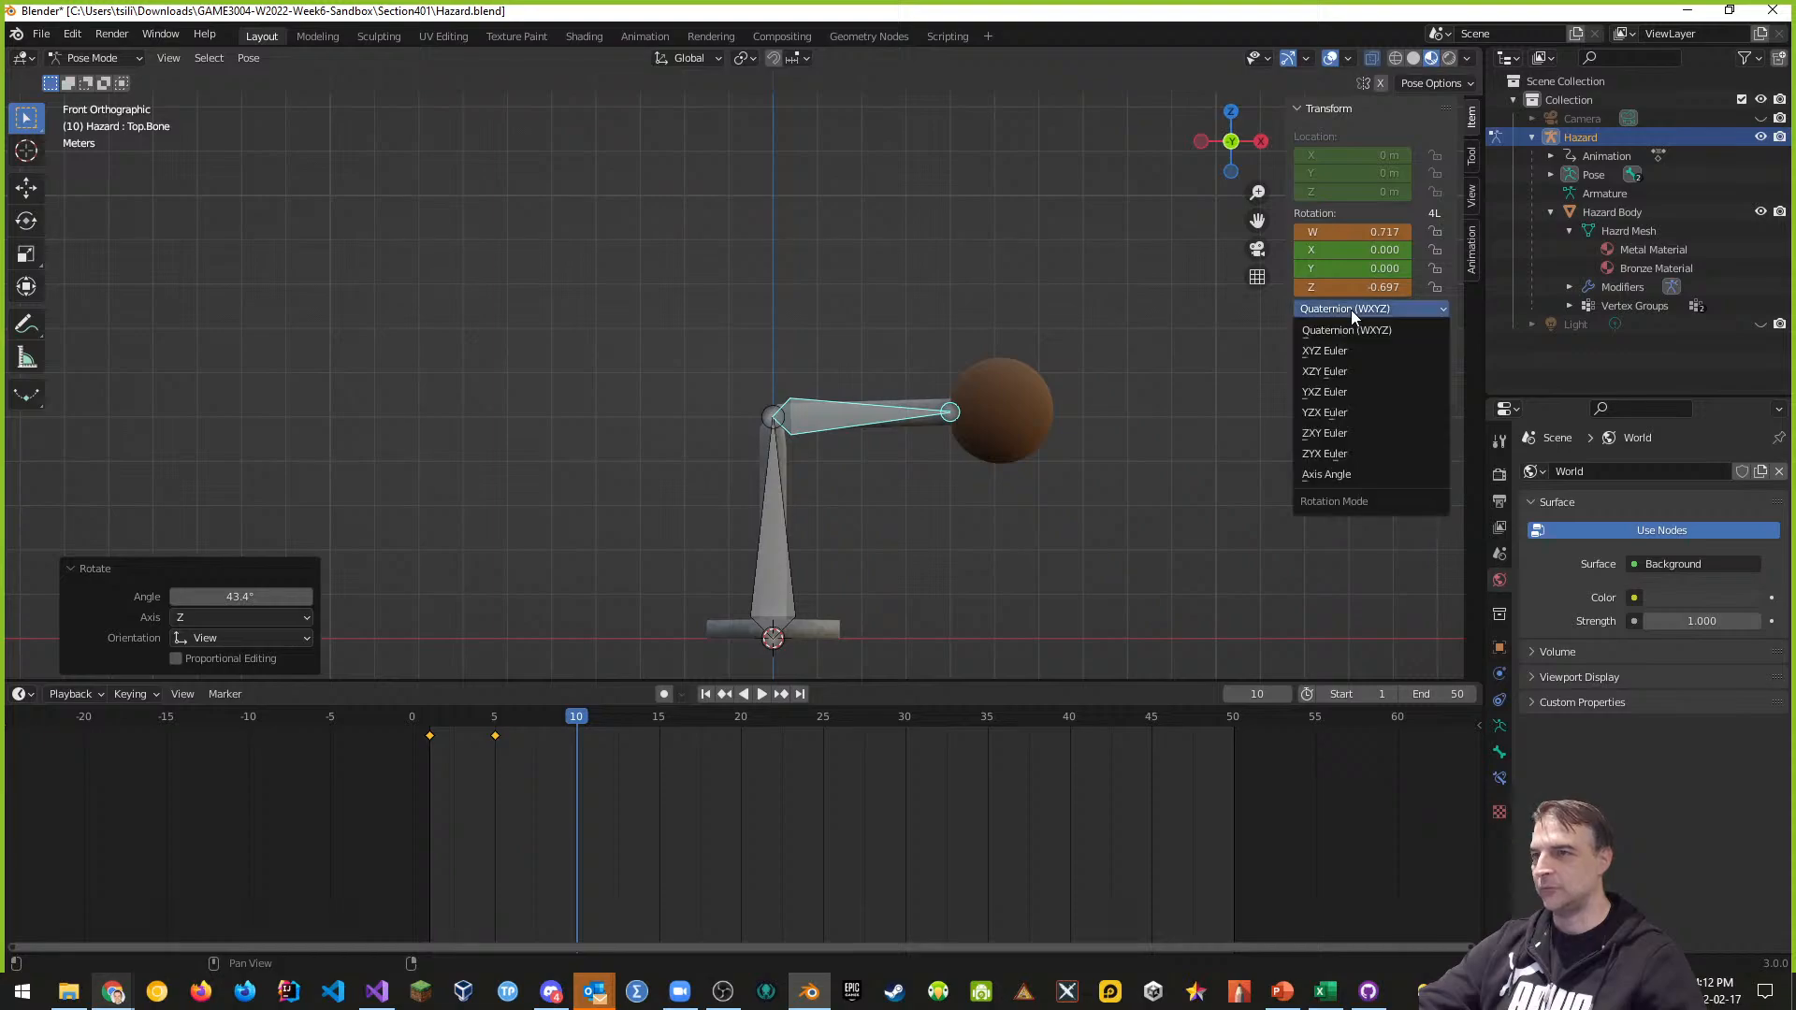
left_click(1332, 474)
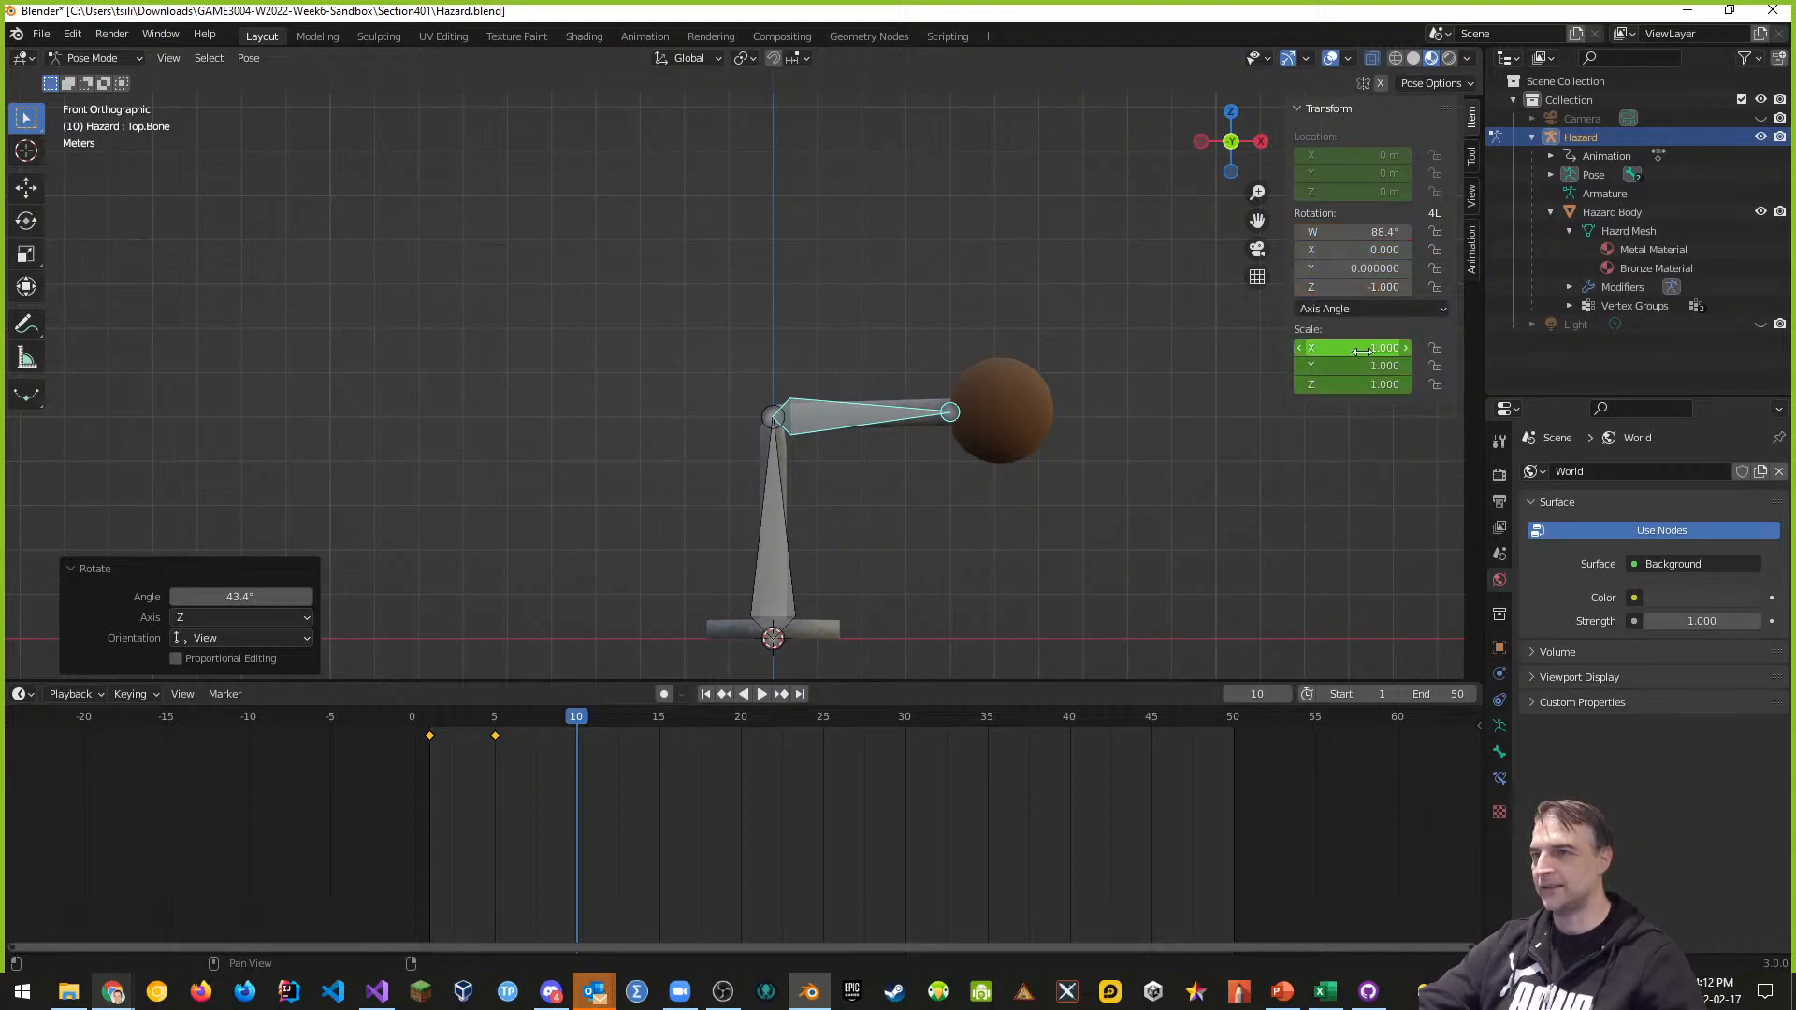
left_click(1377, 231)
type("90")
key("Return")
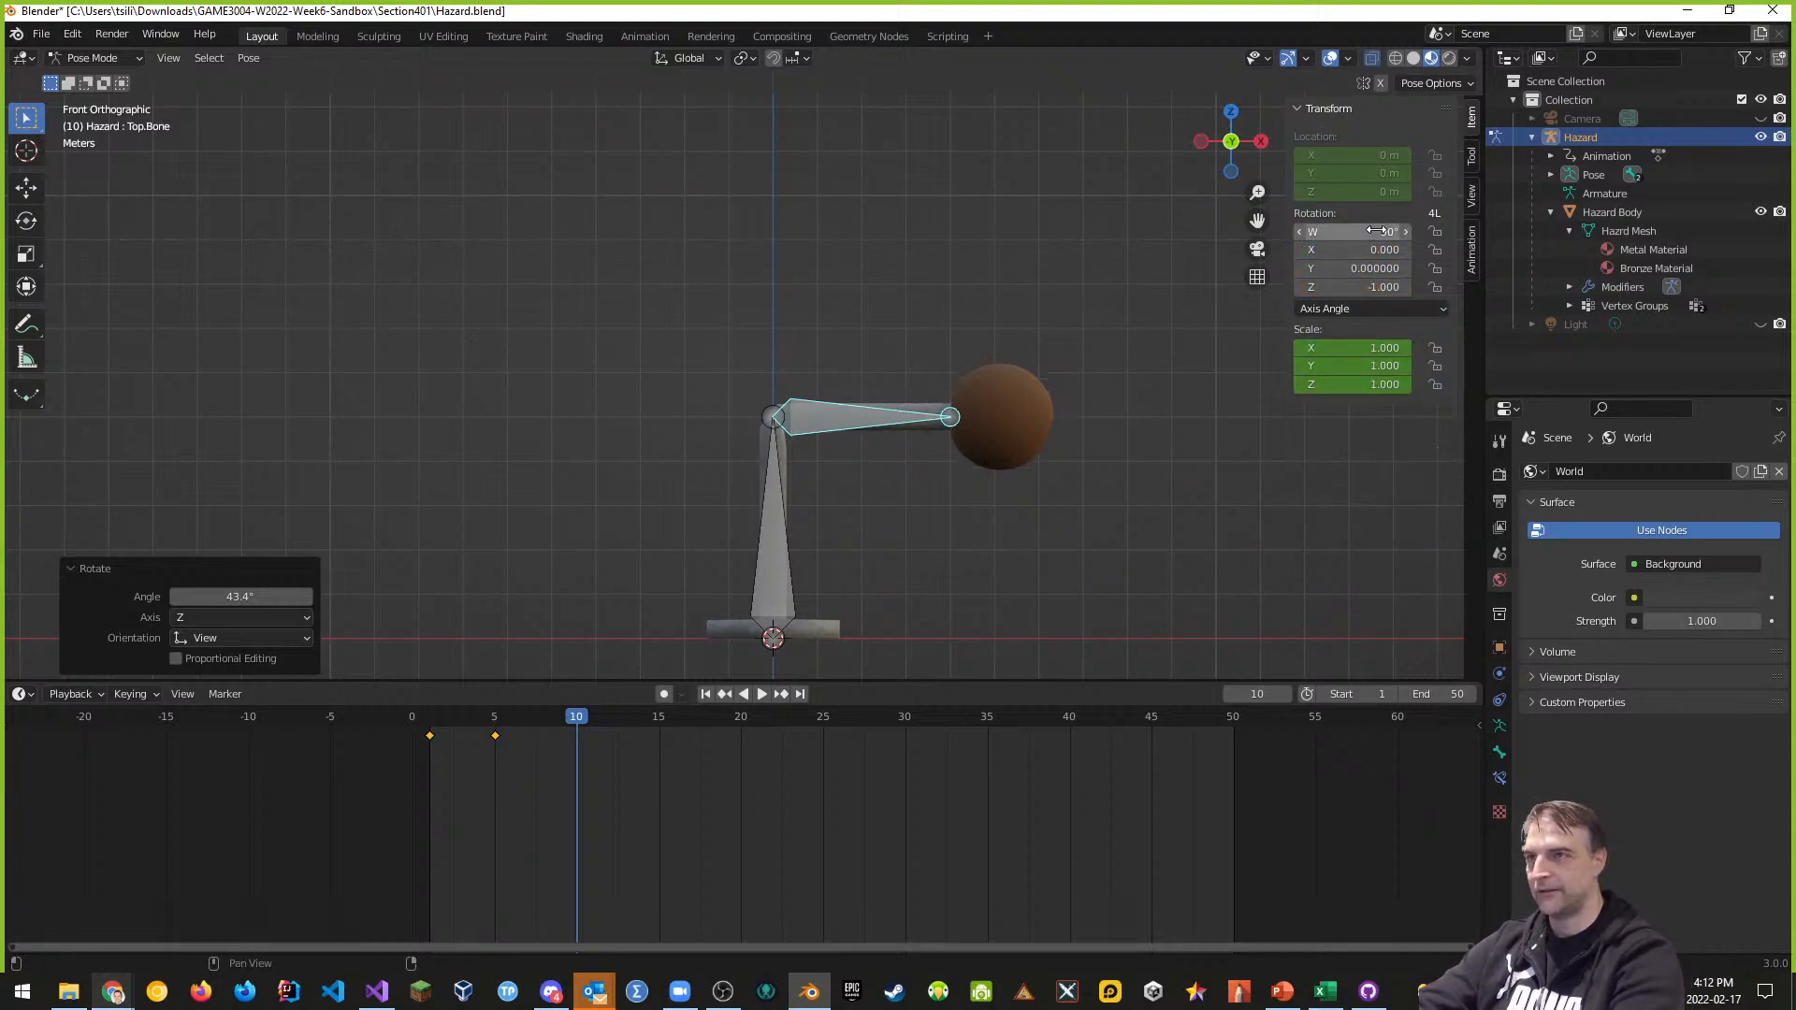
Return Top.Bone's rotation mode to Quaternion (WXYZ) and insert a Location, Rotation & Scale keyframe at frame 10
left_click(1349, 308)
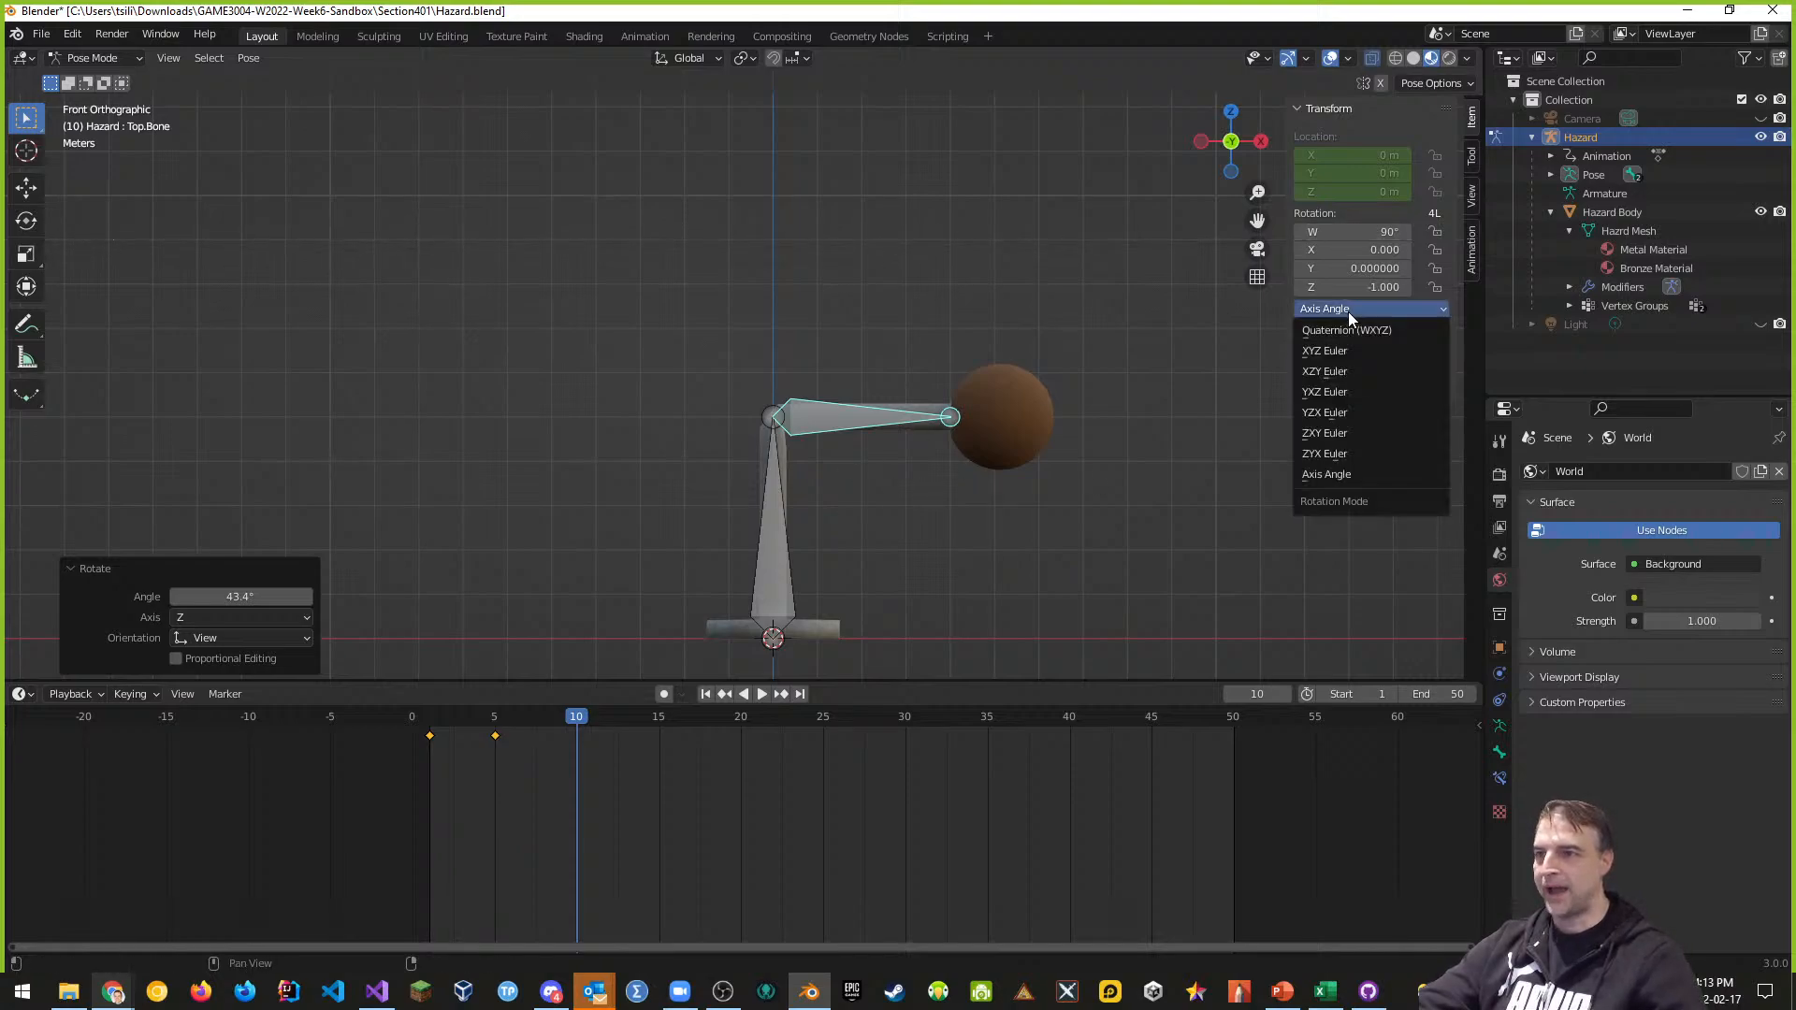
left_click(1339, 333)
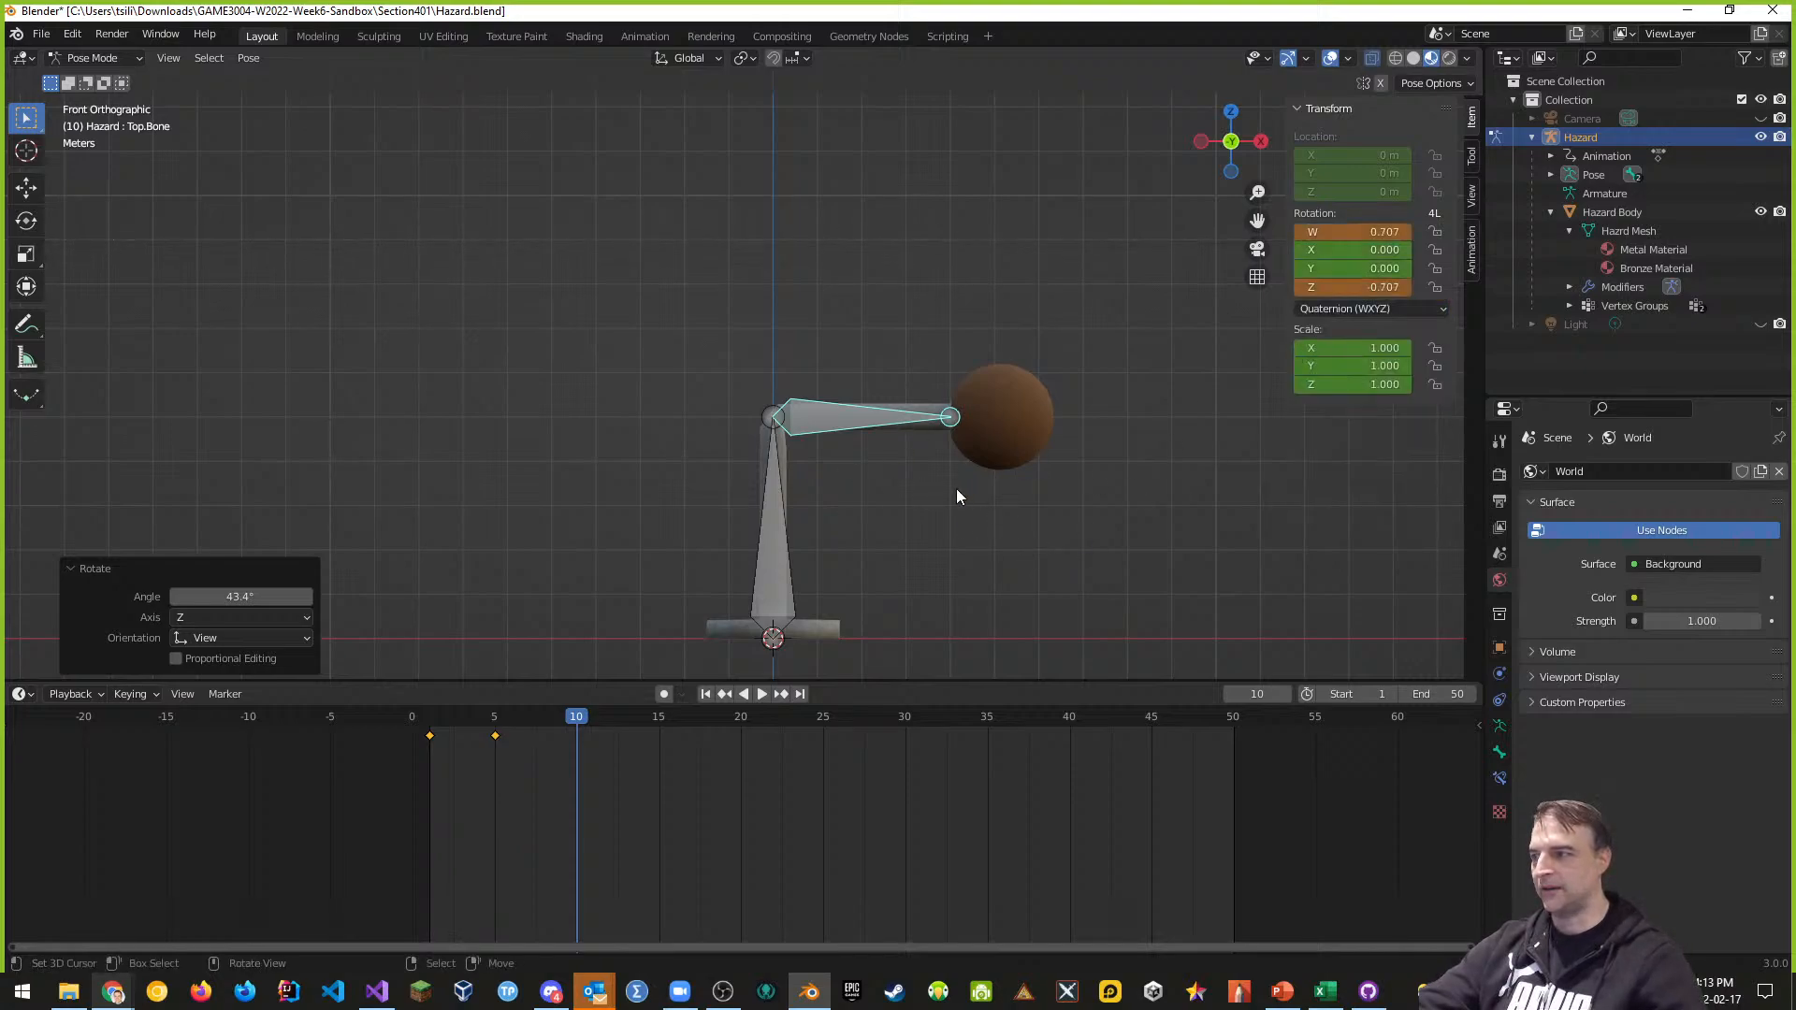
key("i")
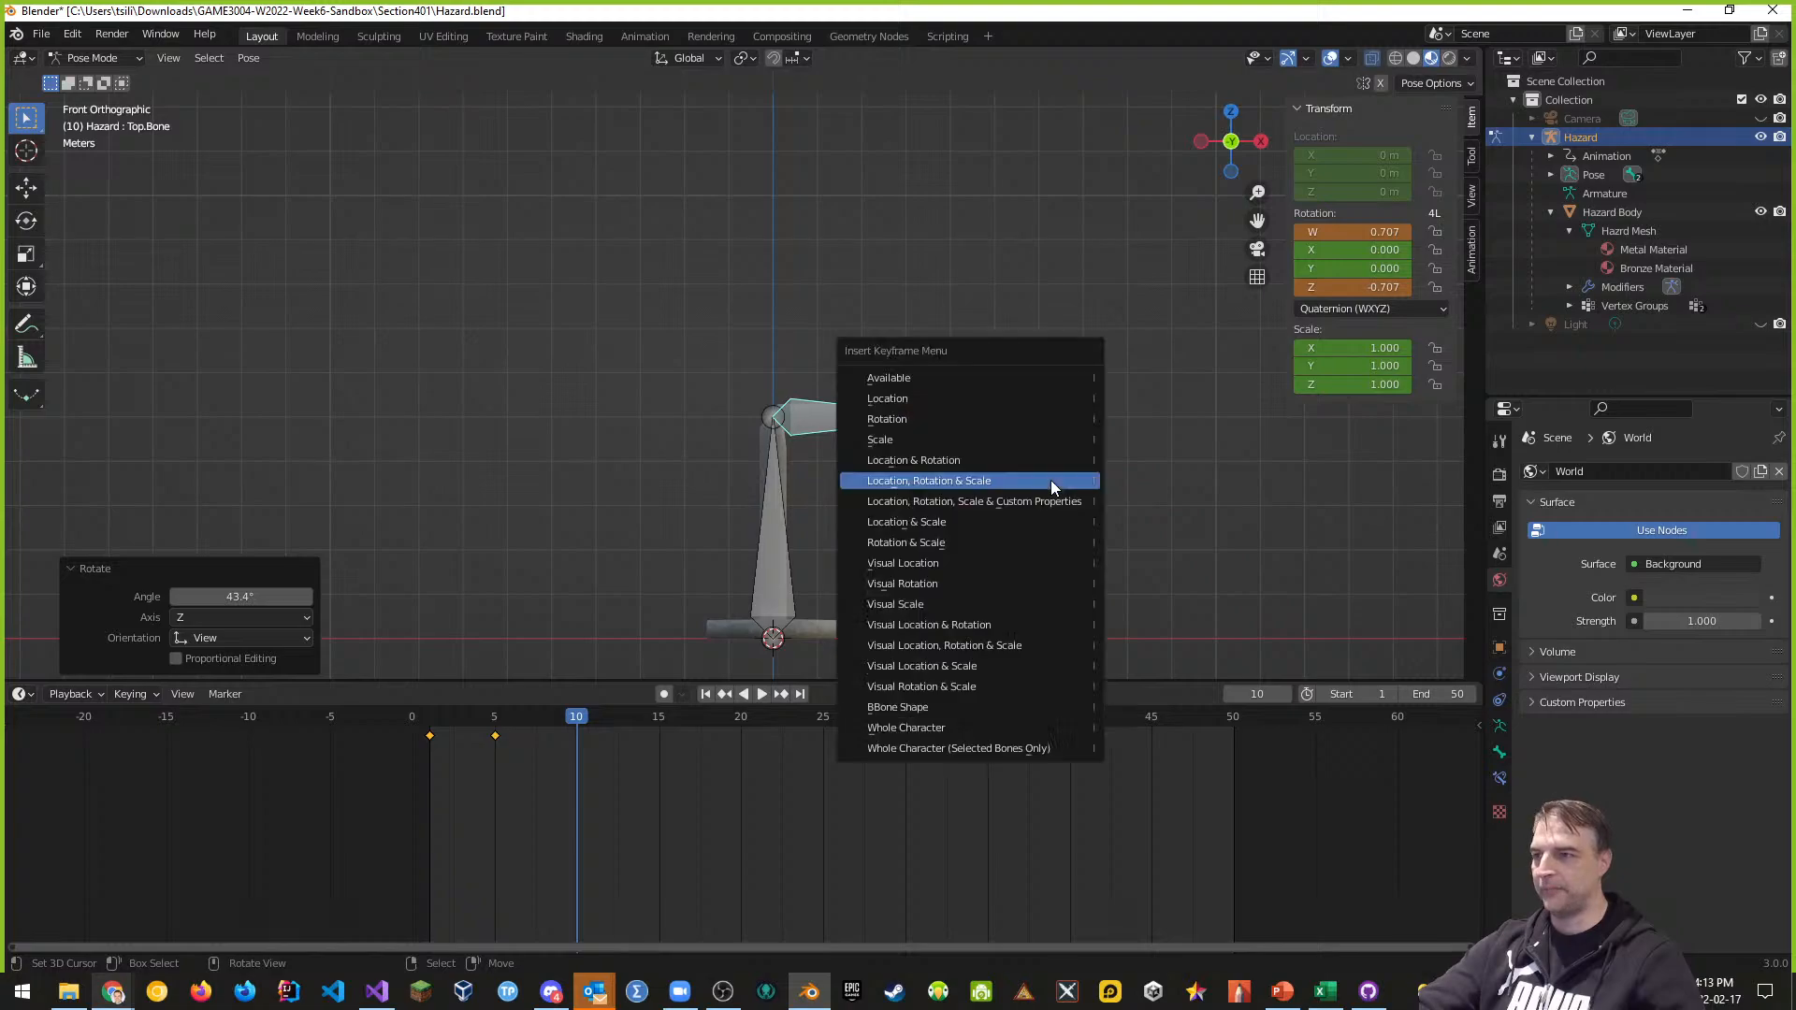
left_click(991, 479)
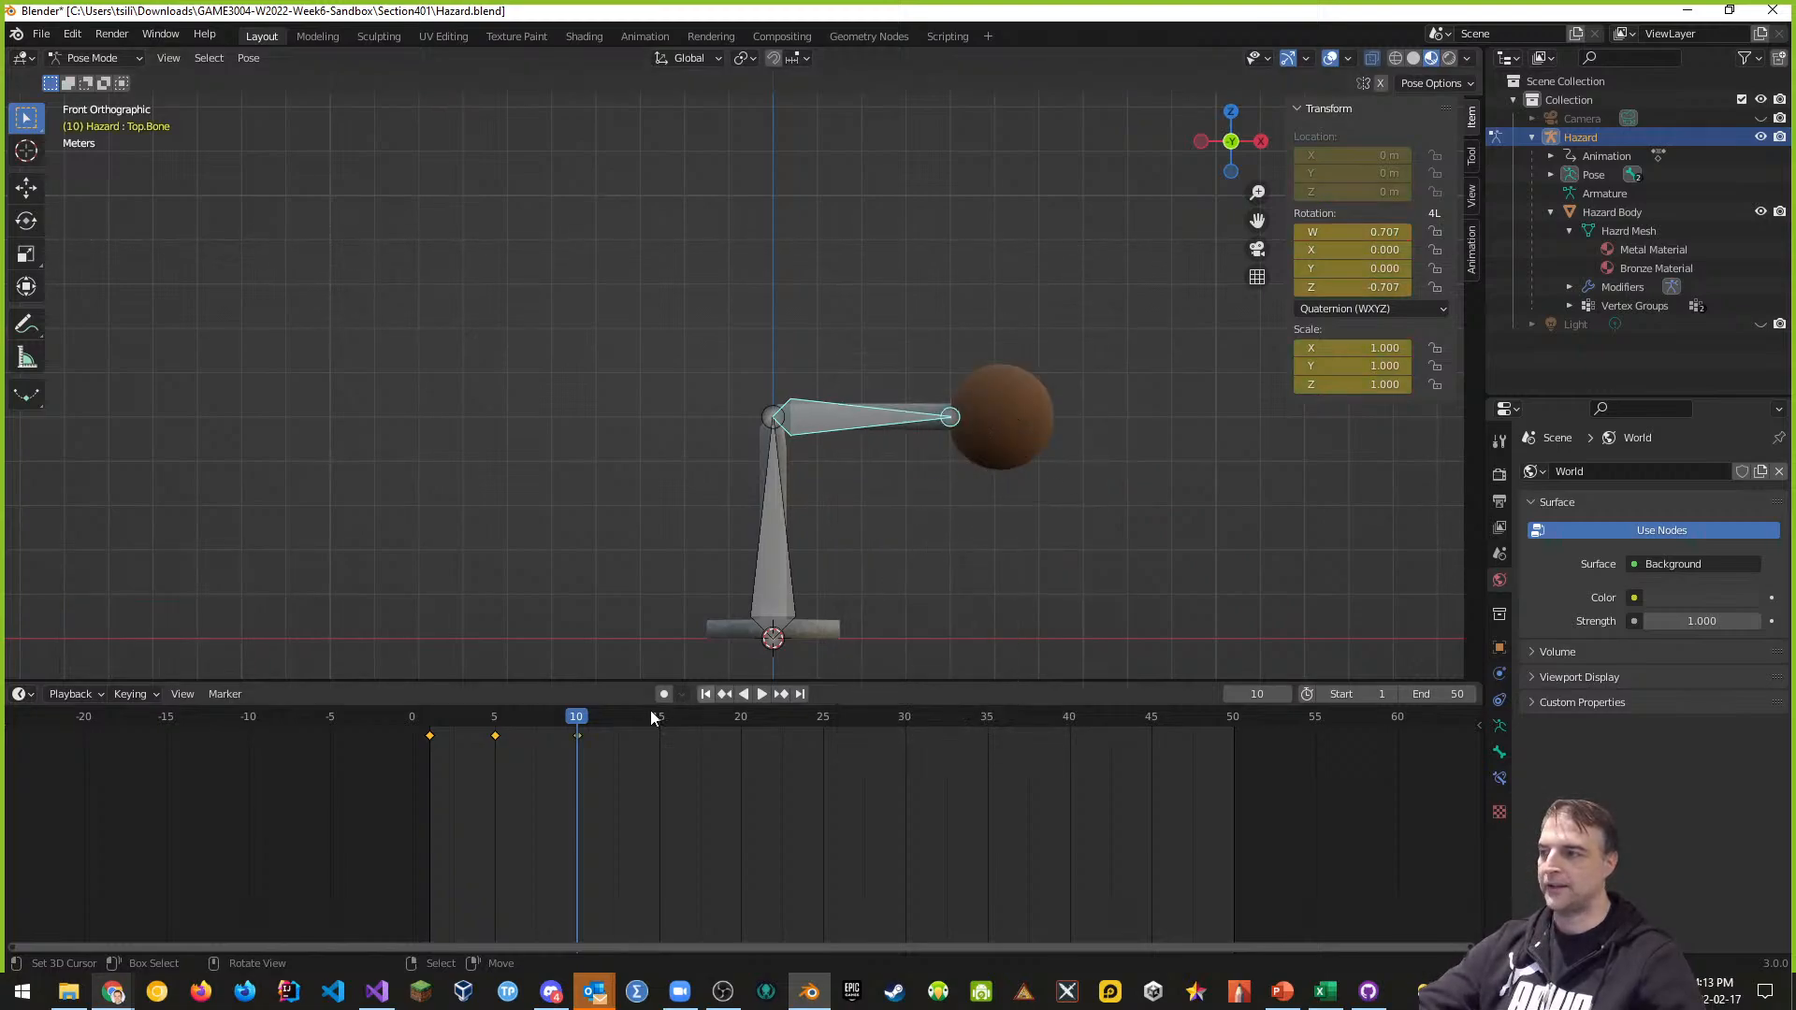
mouse_move(576, 717)
left_mouse_down()
mouse_move(426, 721)
mouse_move(580, 722)
left_mouse_up()
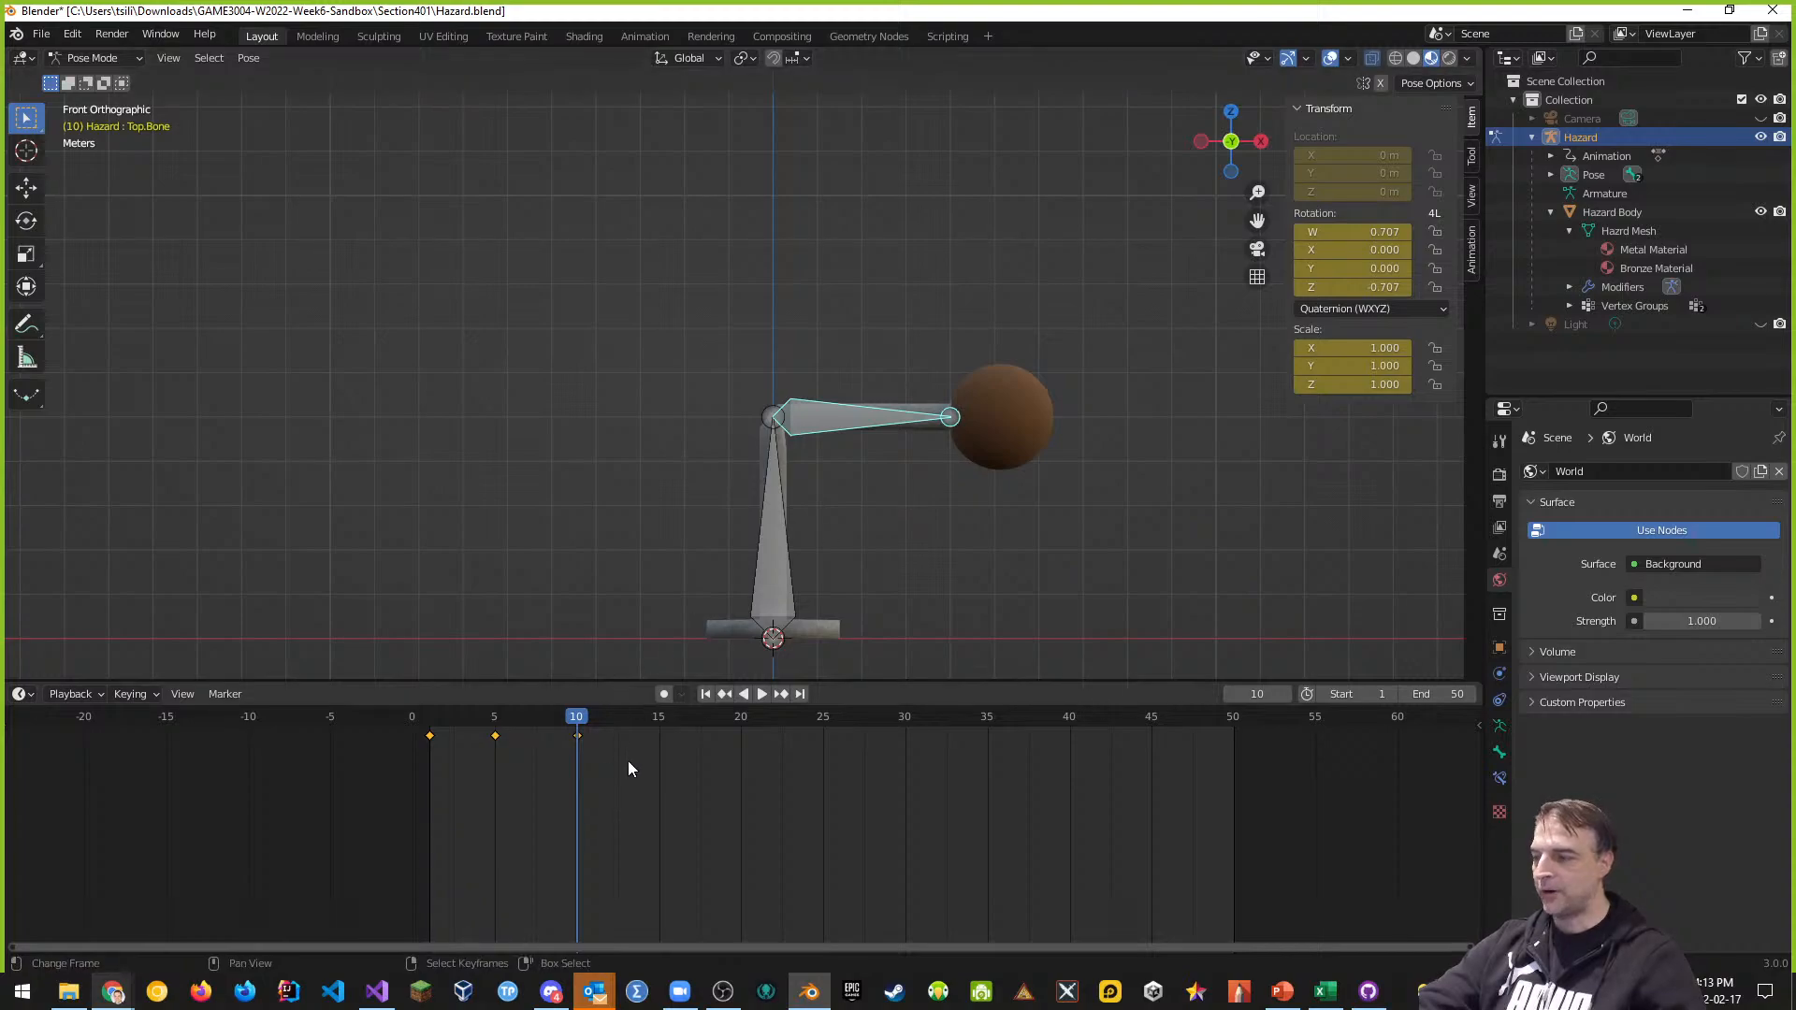
key("i")
At frame 15, rotate Top.Bone about 33° counterclockwise, back up from the horizontal pose
left_click_drag(576, 720, 657, 721)
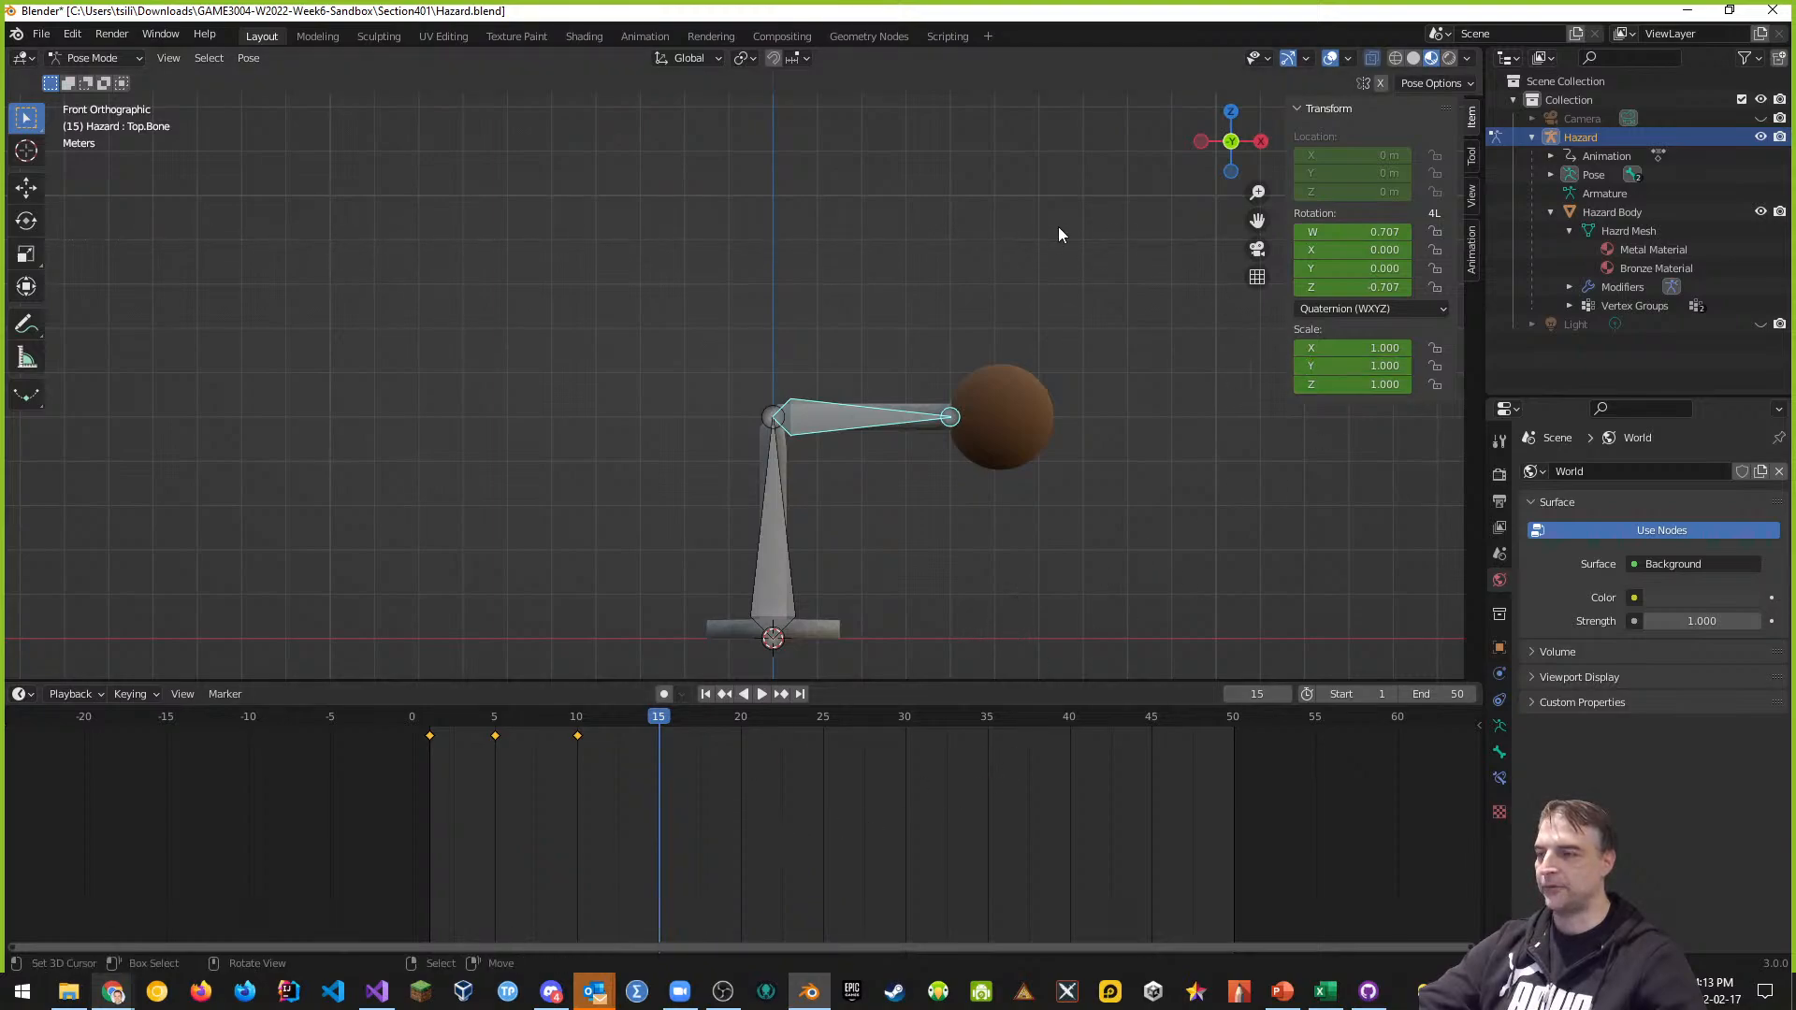
key("r")
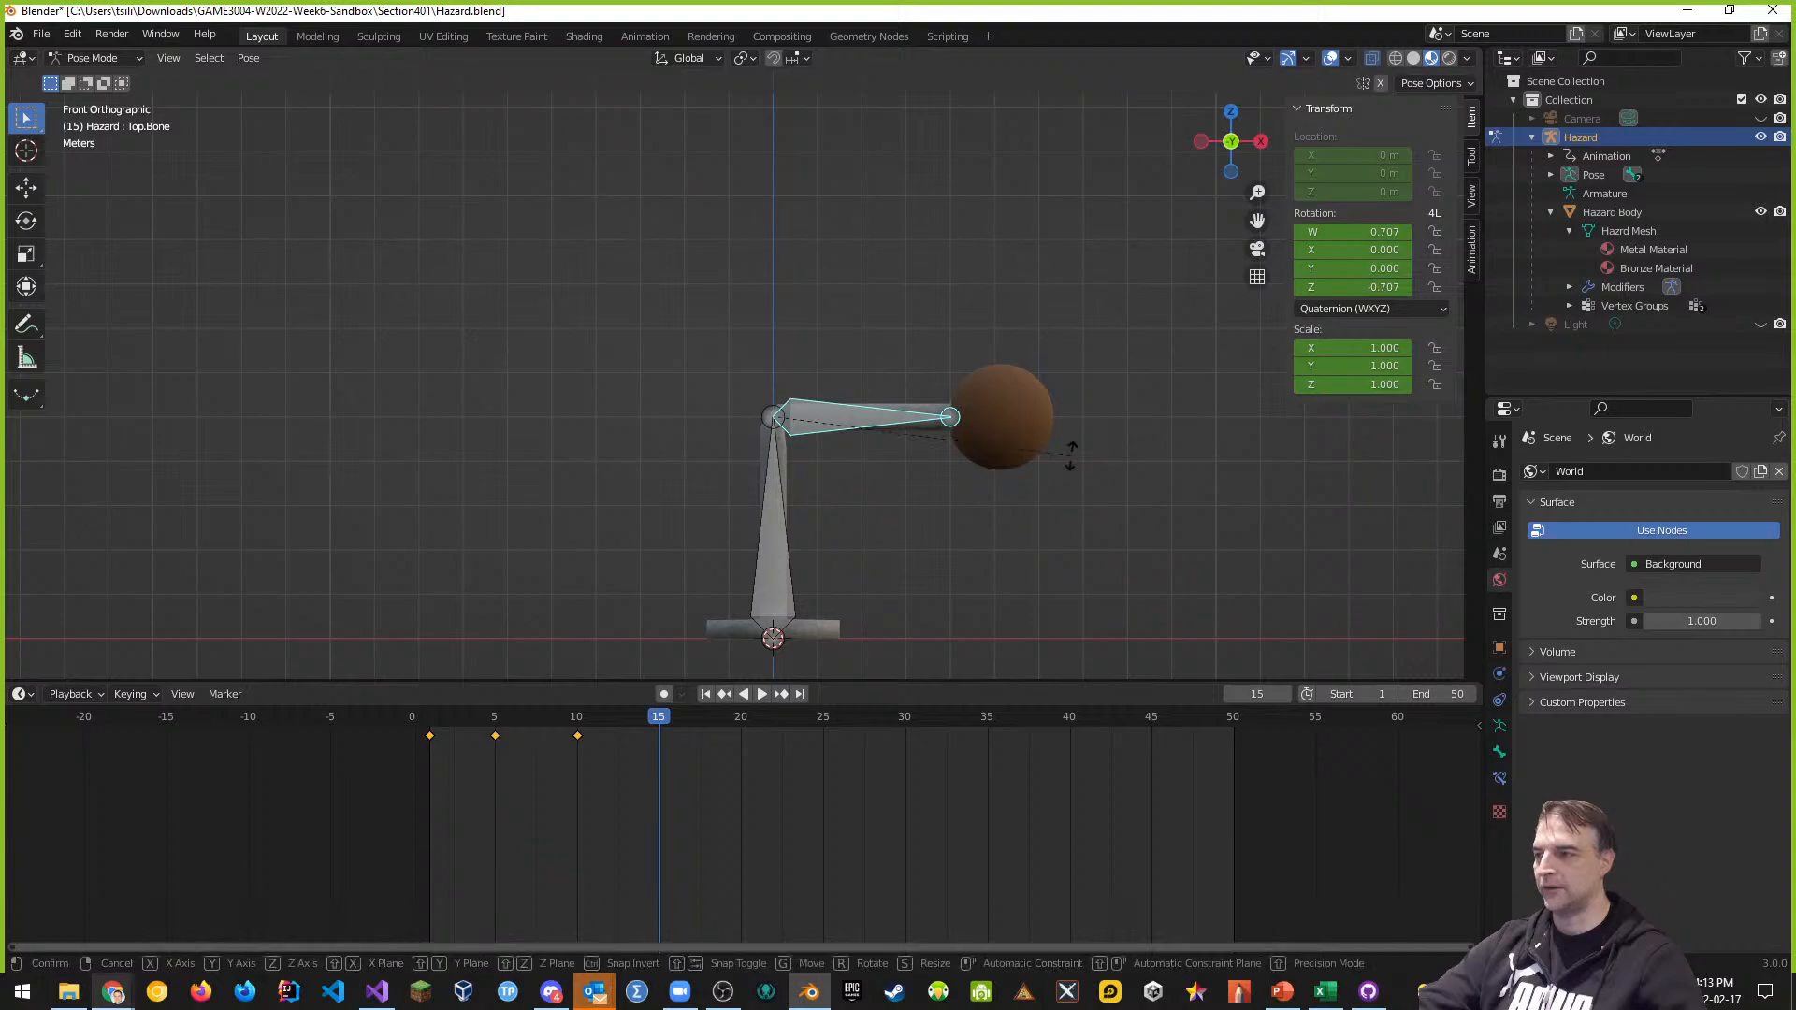
left_click(1046, 281)
With Top.Bone in Axis Angle rotation mode at frame 15, set its W rotation to 45°
left_click(1391, 303)
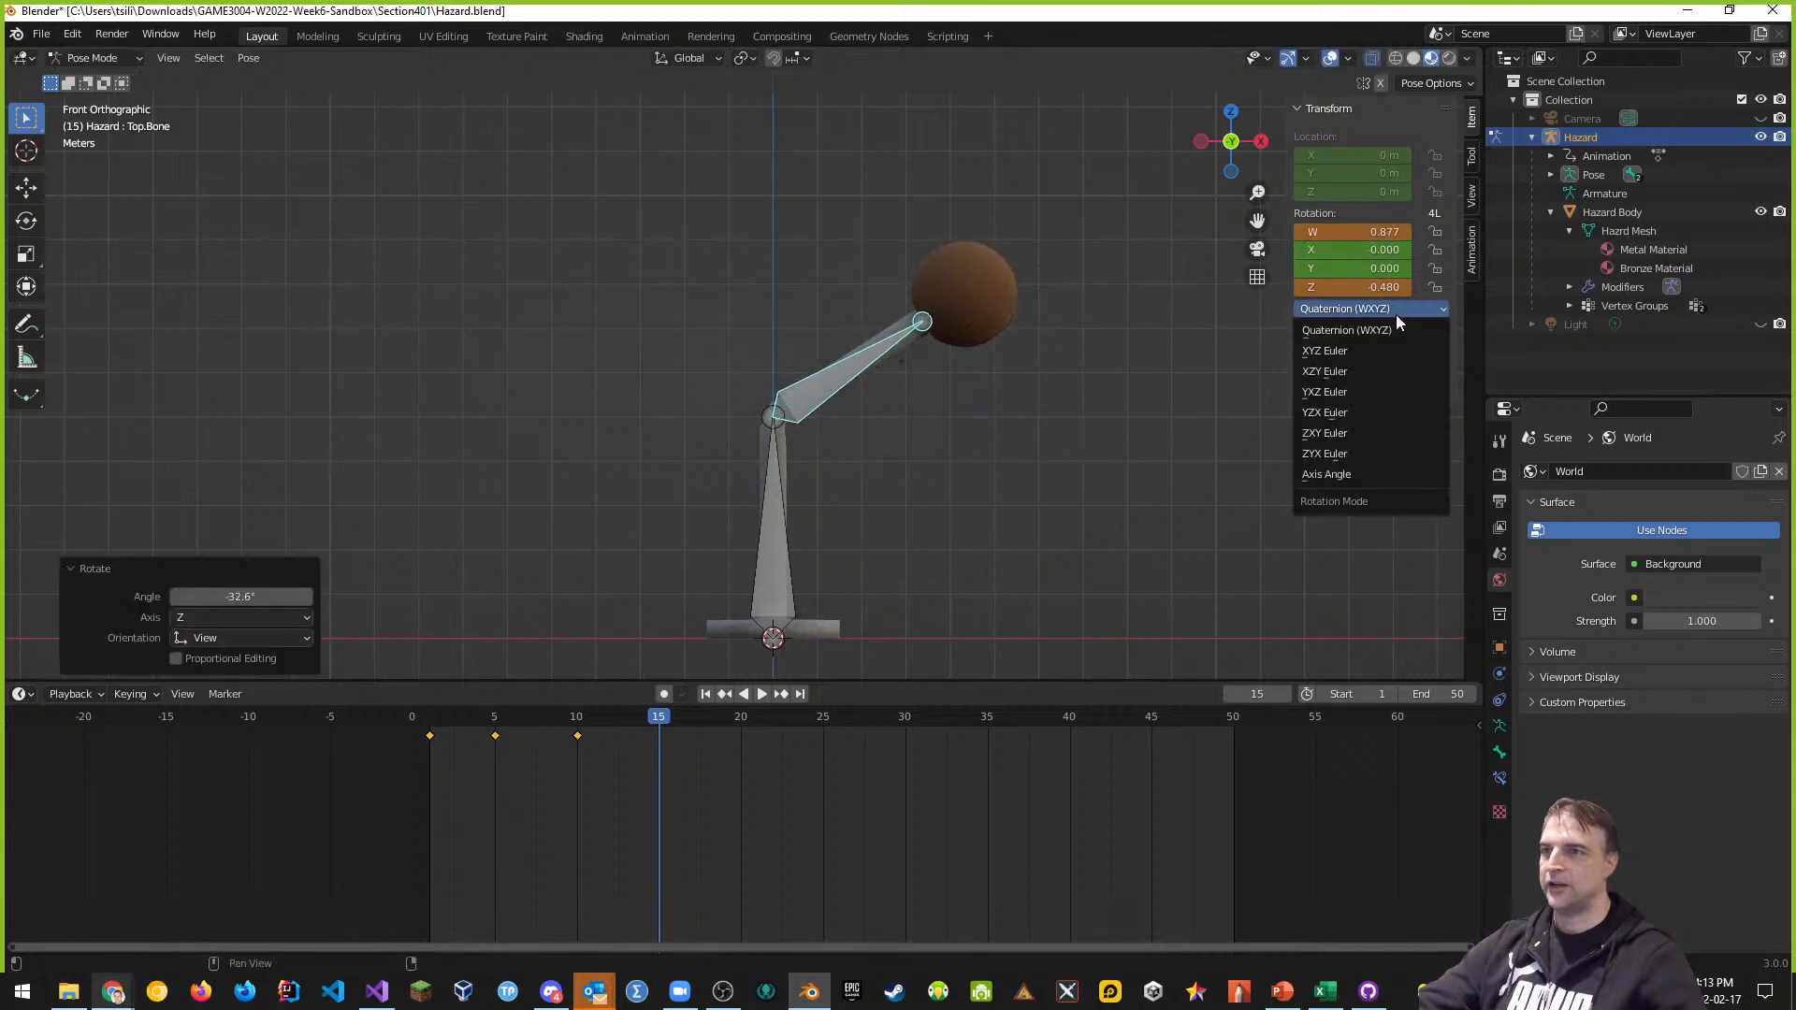
left_click(1343, 477)
left_click(1375, 231)
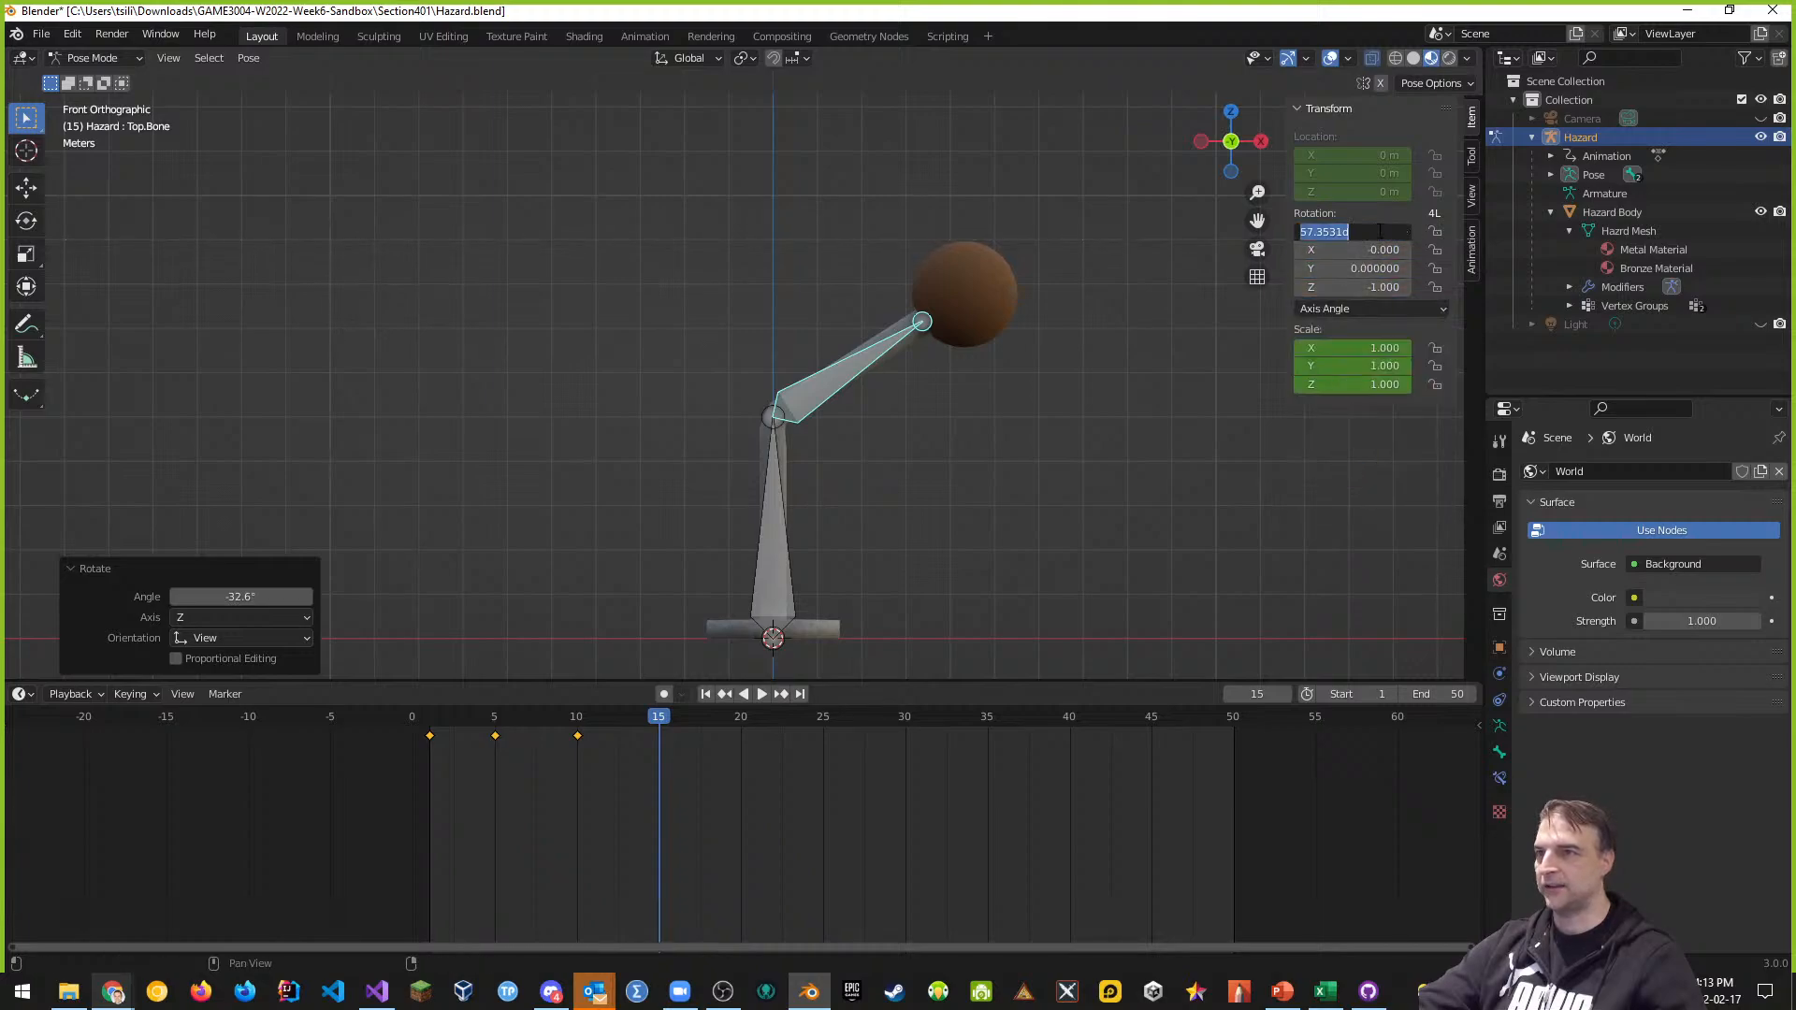
type("45")
key("Return")
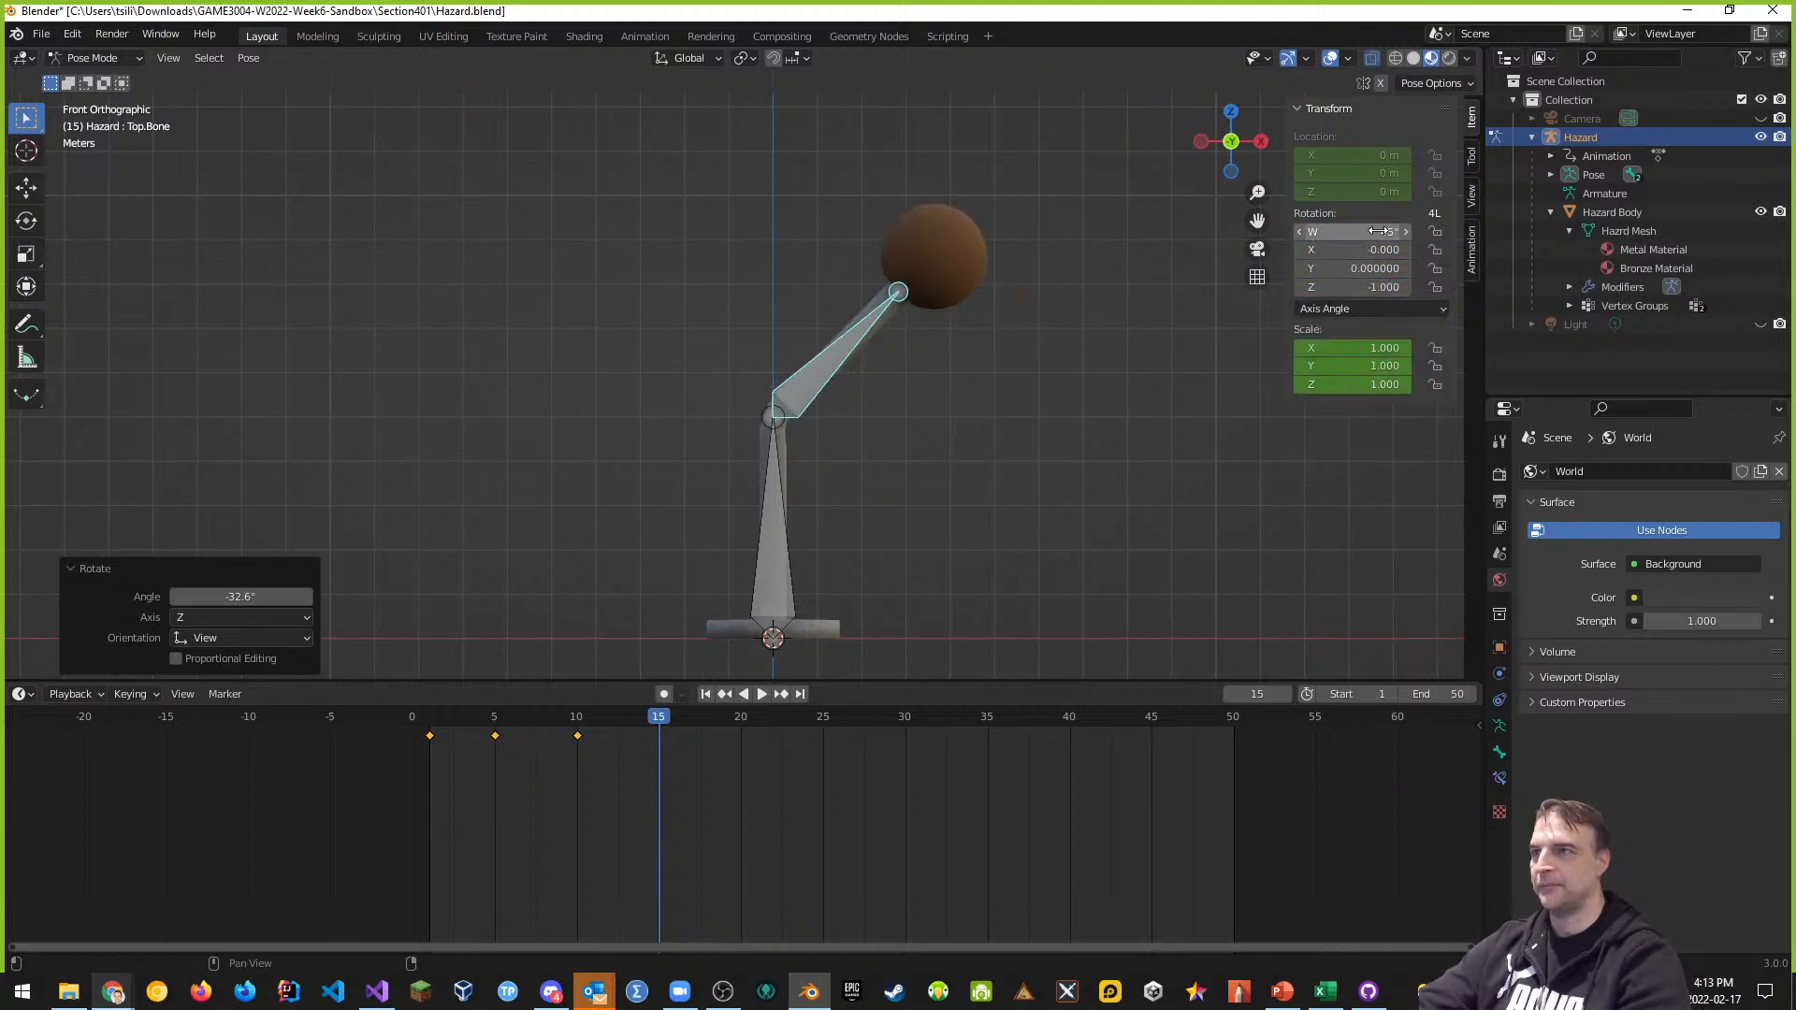
Return Top.Bone's rotation mode to Quaternion (WXYZ) and insert a Location, Rotation & Scale keyframe at frame 15
left_click(1371, 309)
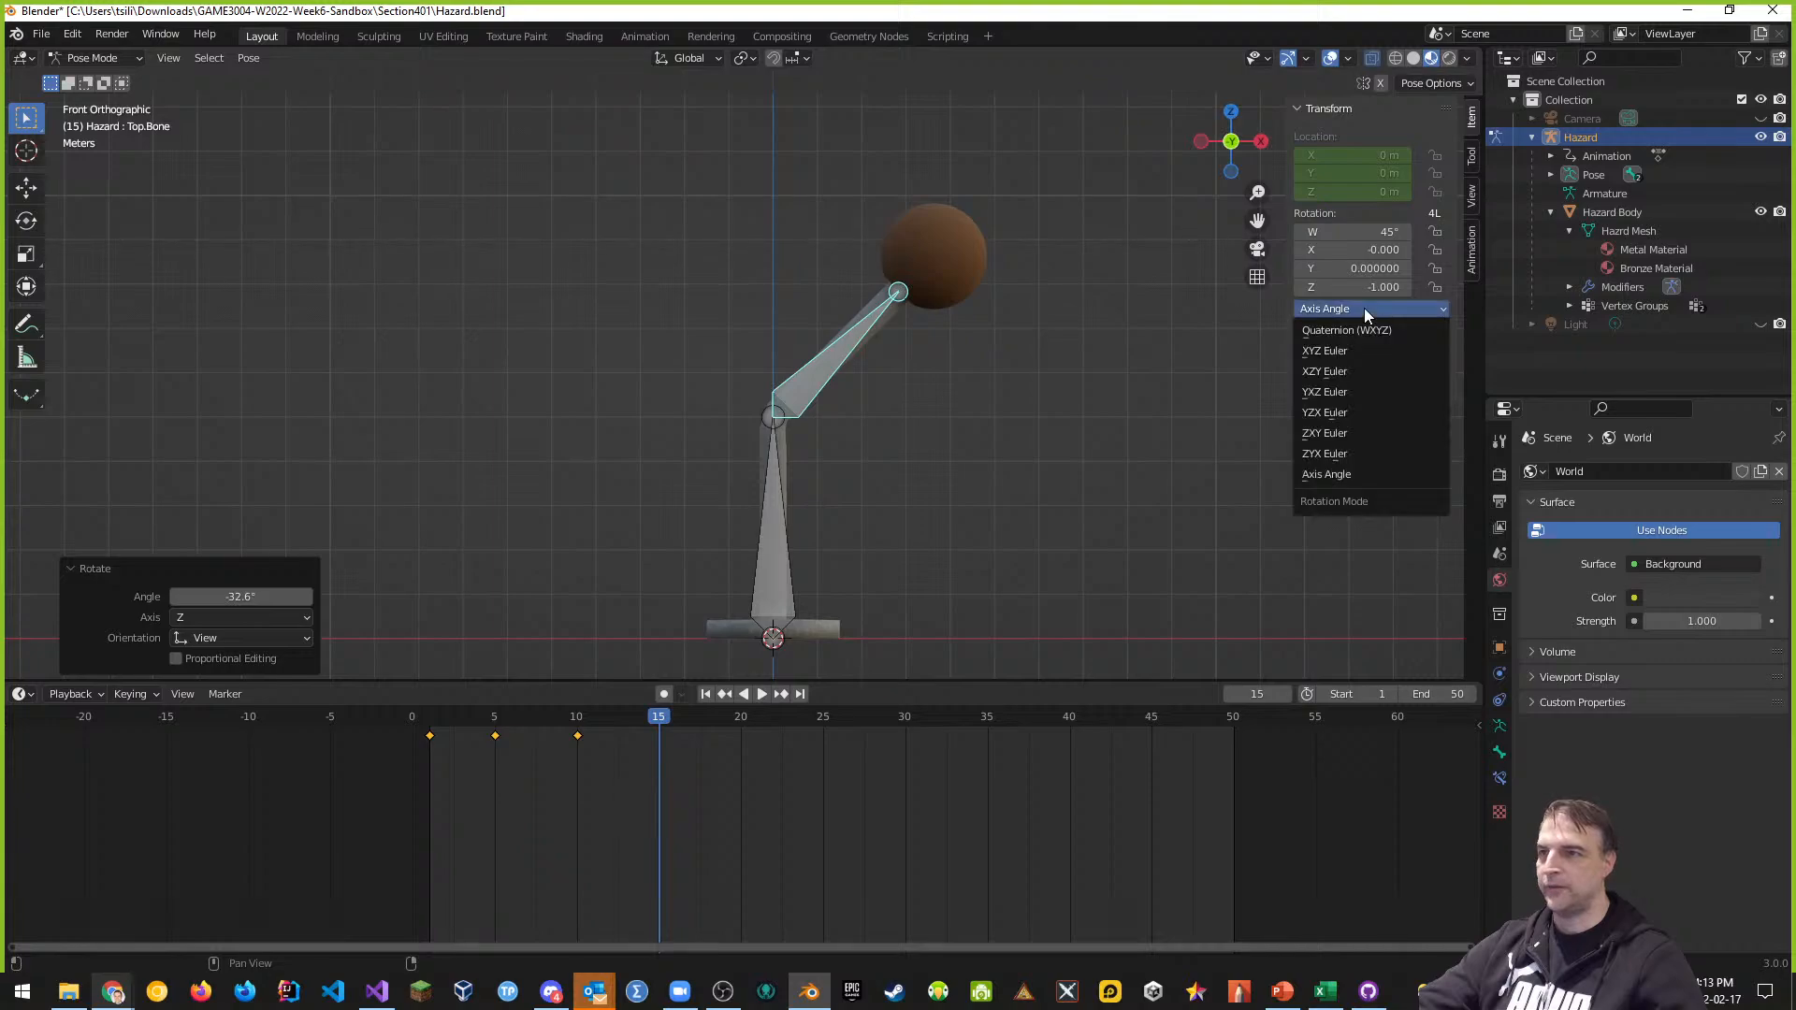
left_click(1364, 330)
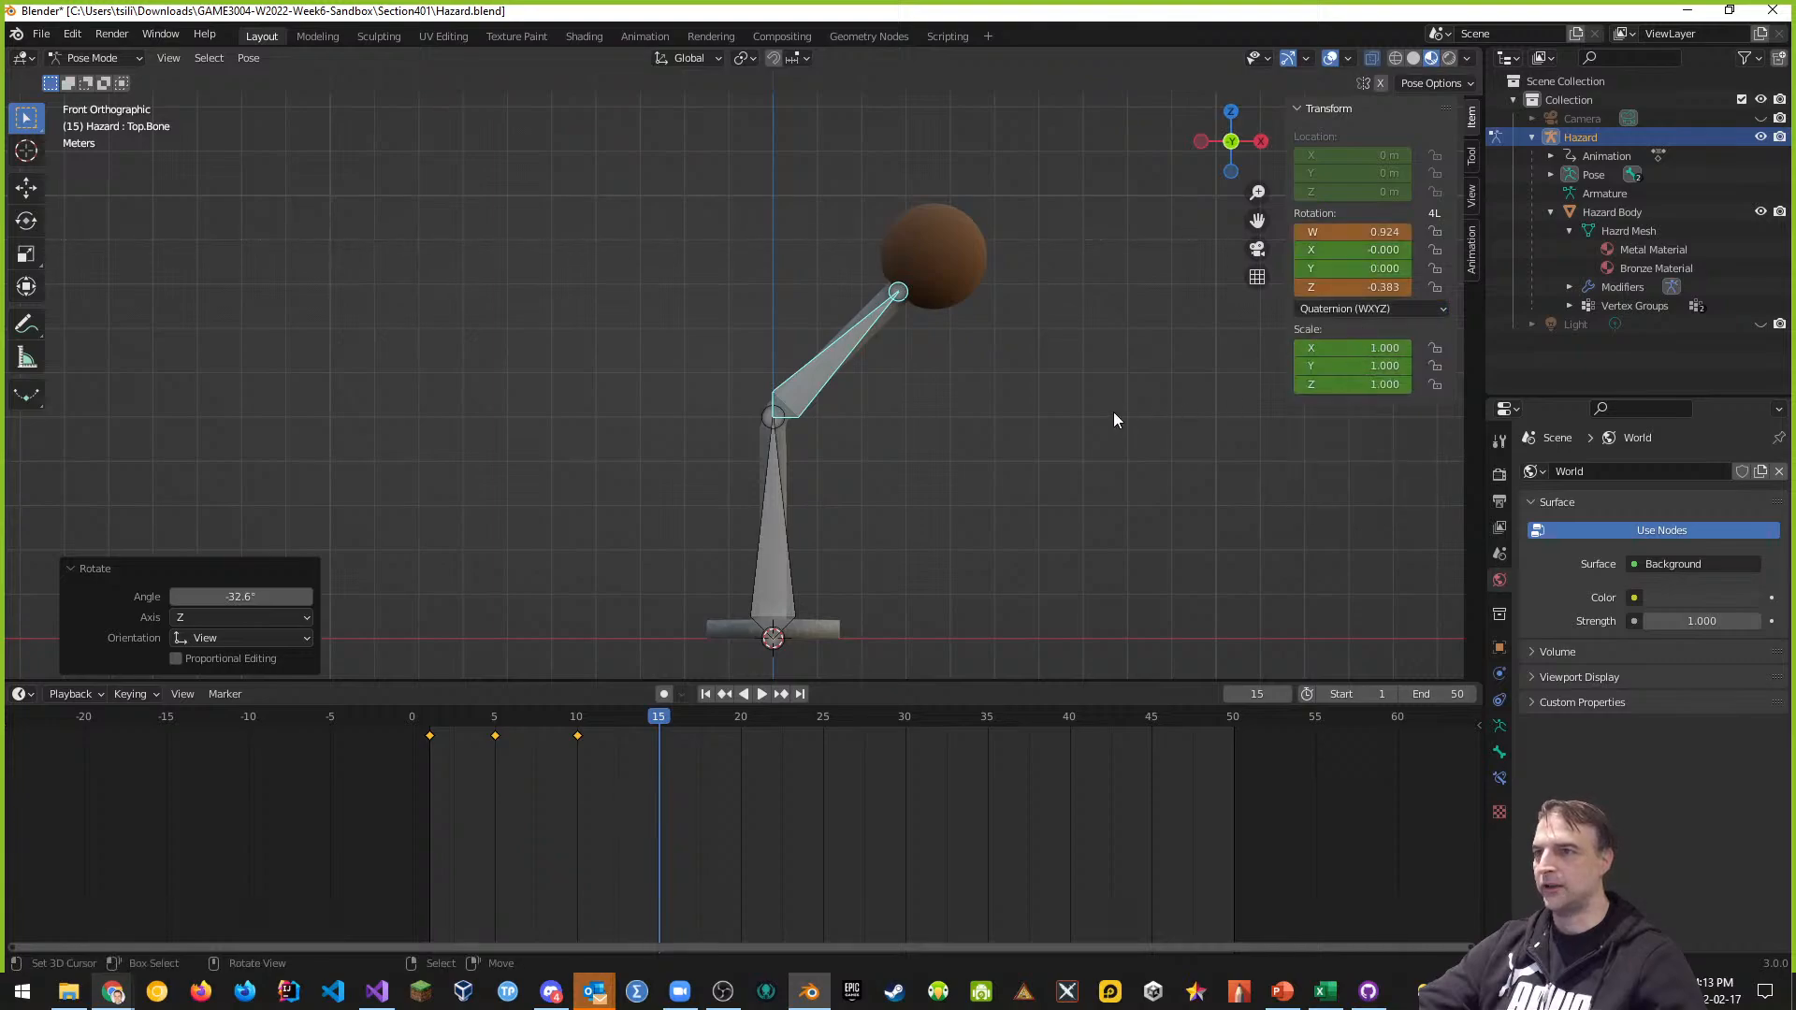
key("i")
left_click(1035, 391)
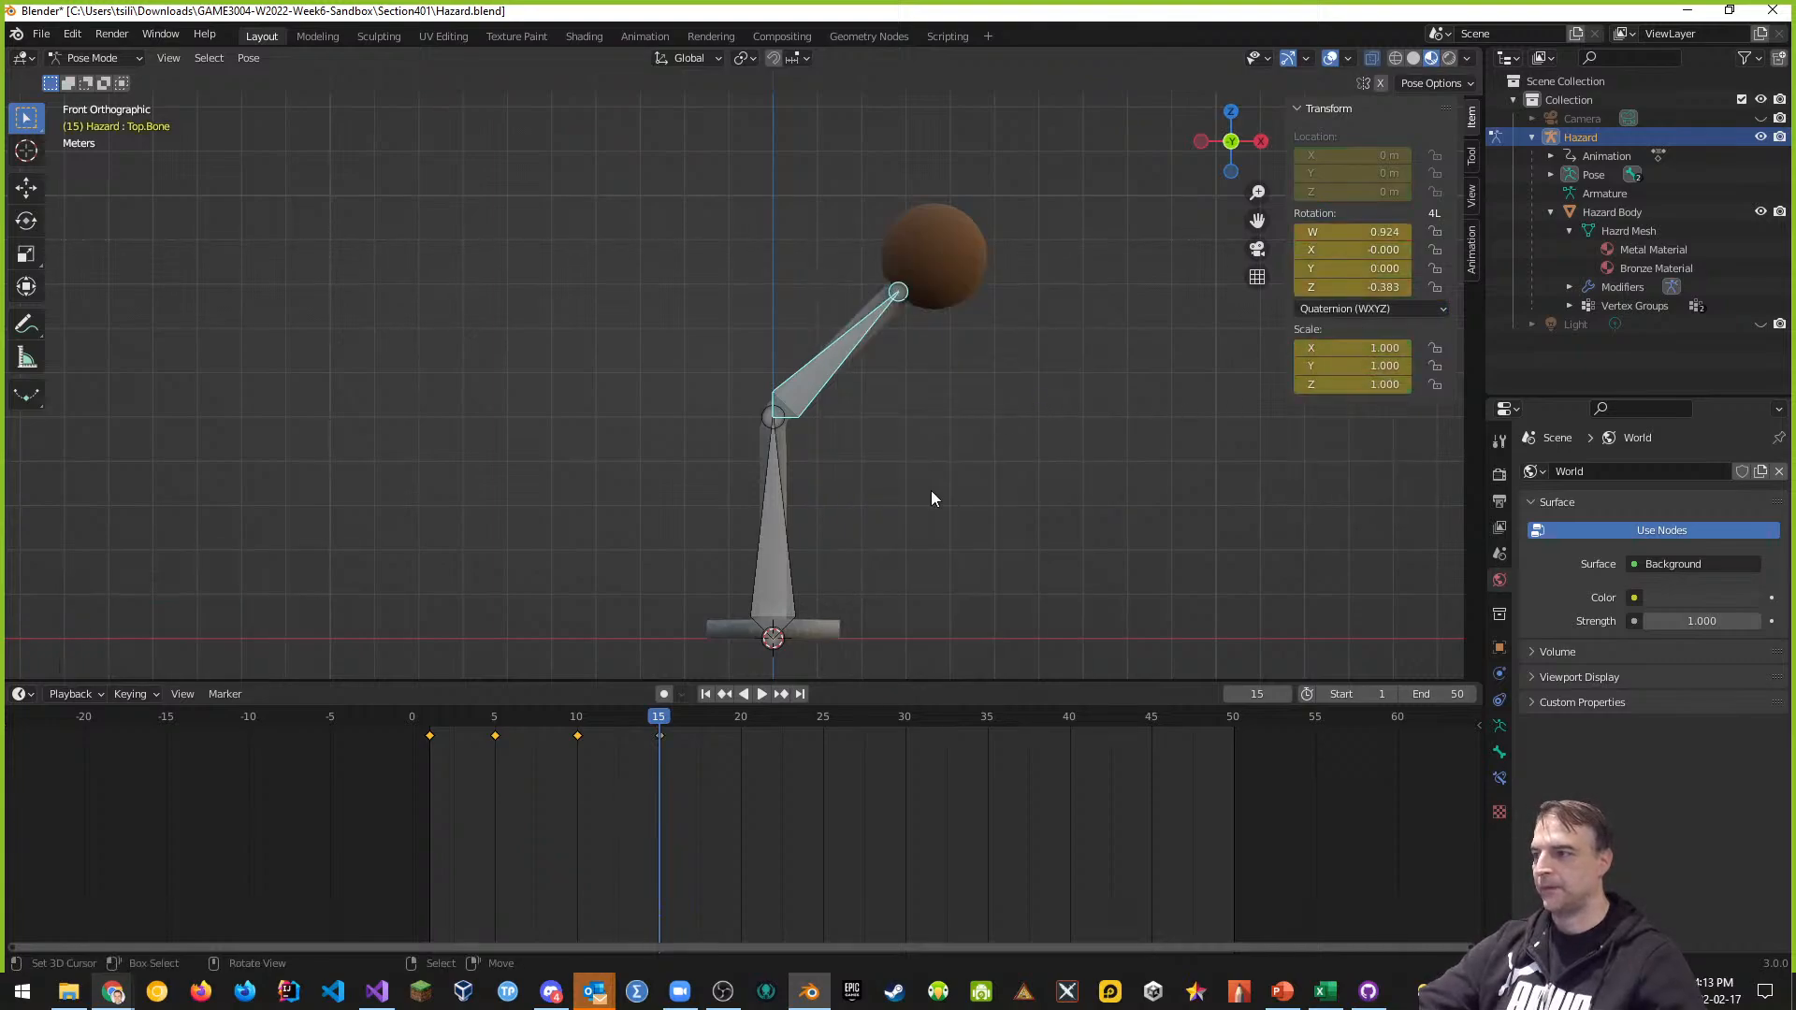
At frame 20, rotate Top.Bone about 45° counterclockwise to bring it back upright
left_click_drag(660, 722, 742, 725)
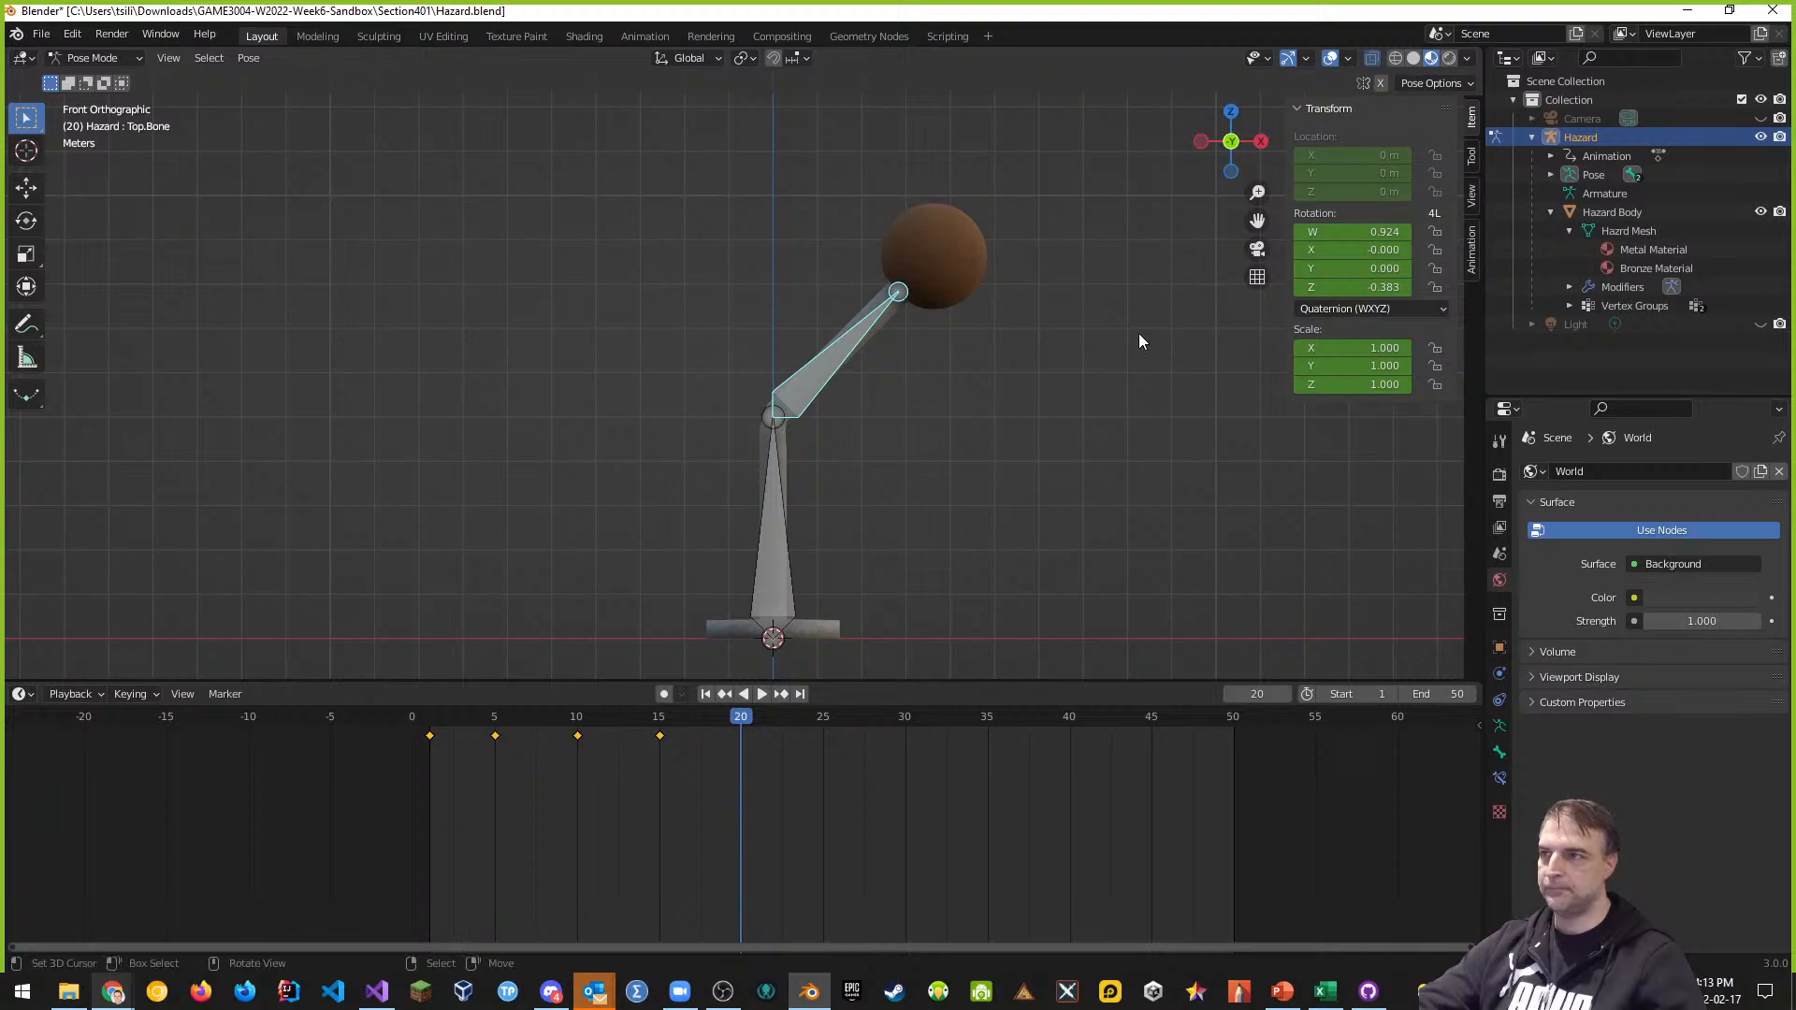
key("r")
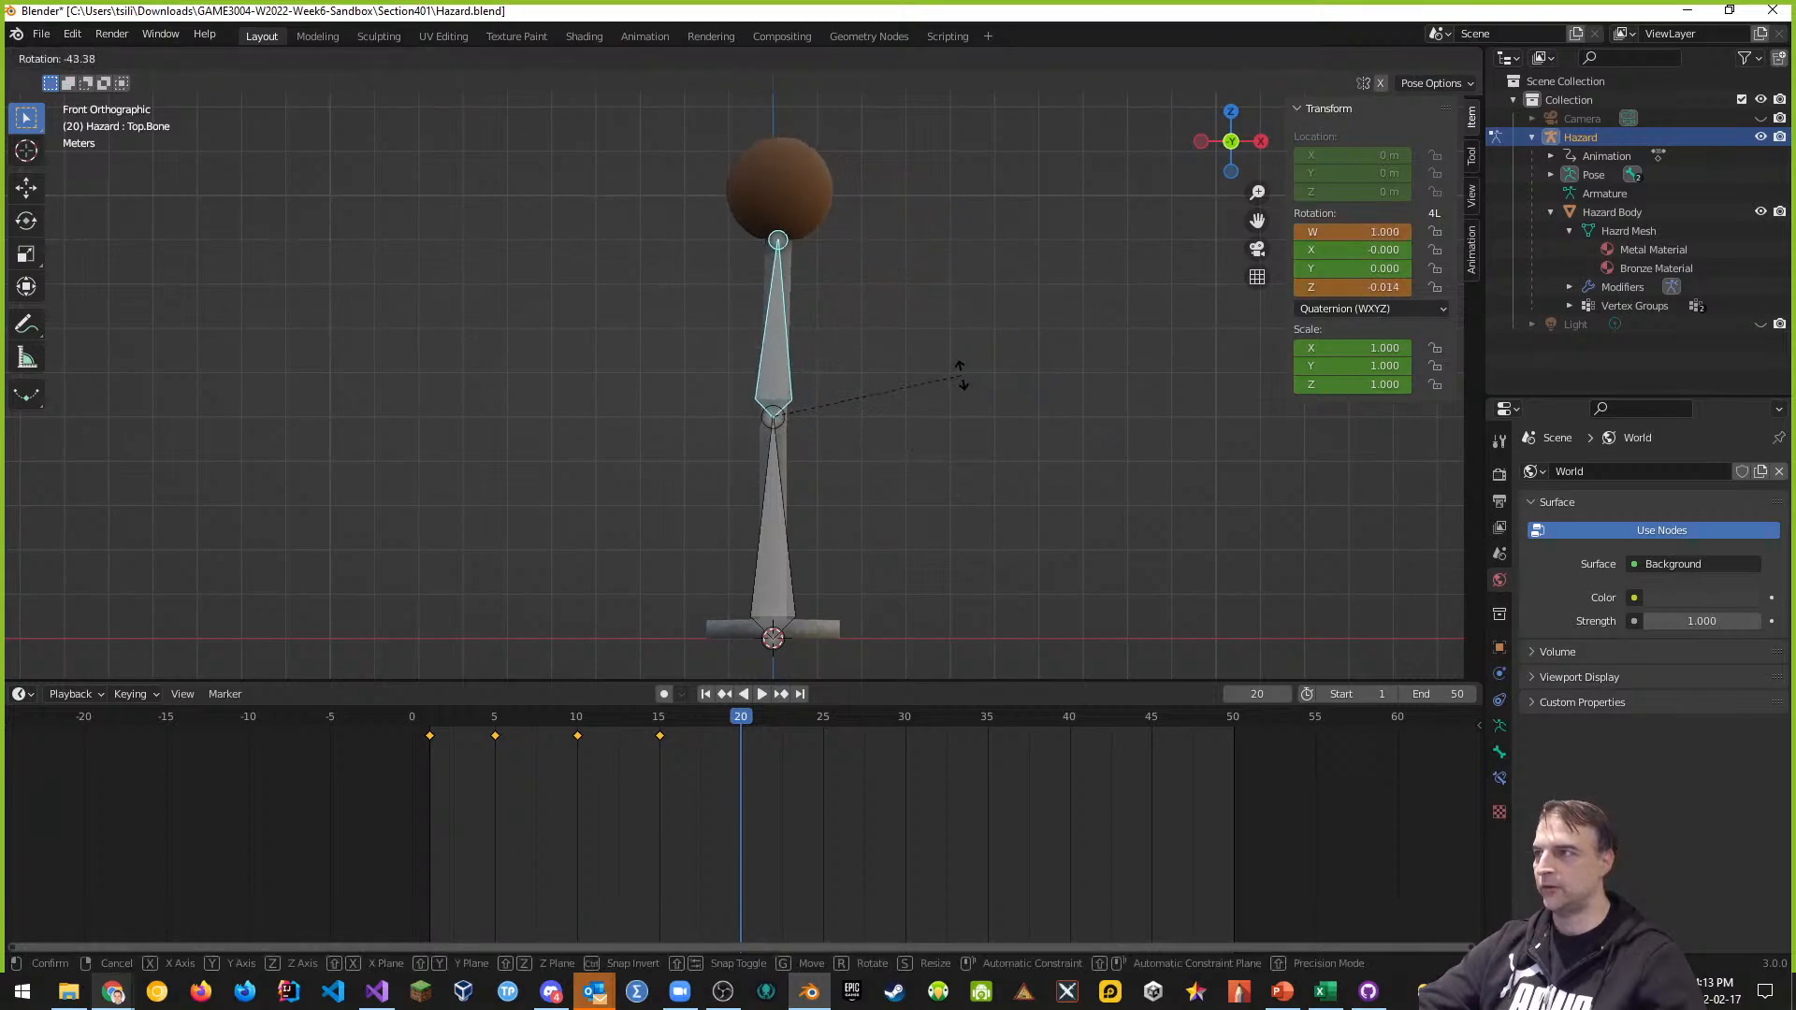
left_click(954, 368)
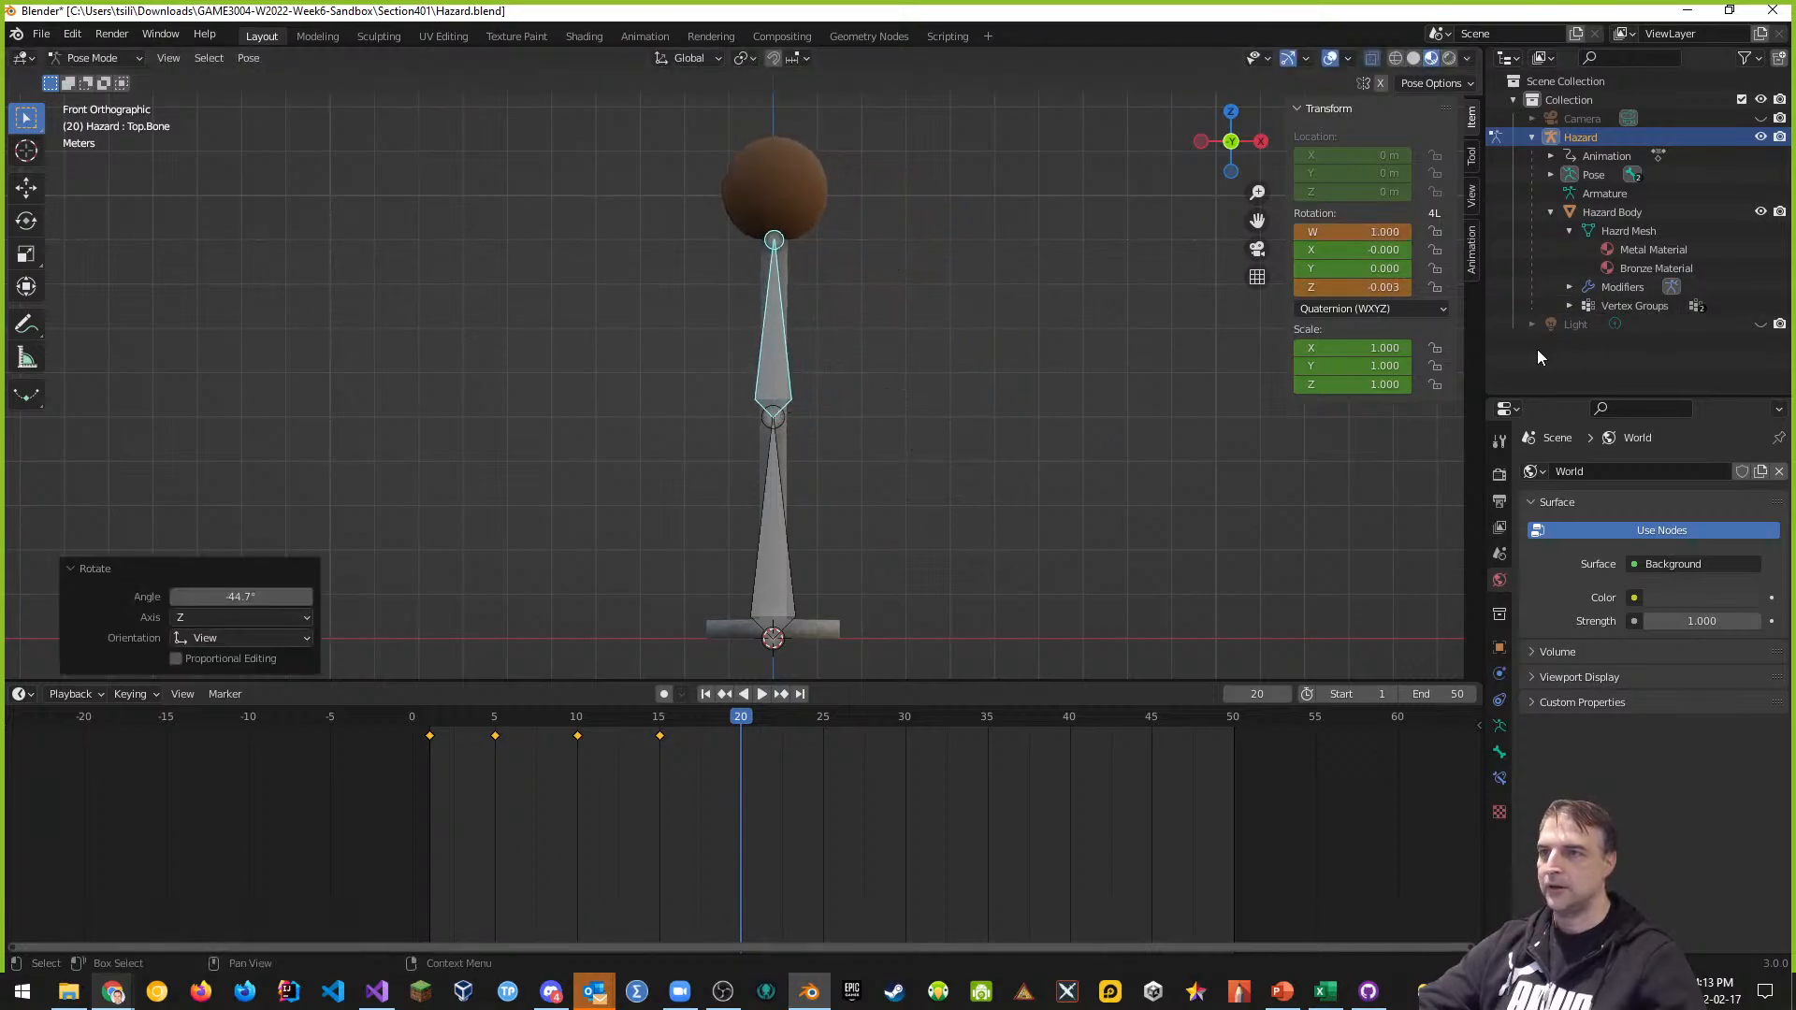
Switch Top.Bone to Axis Angle rotation mode at frame 20 and set its W rotation to 0°
left_click(1393, 308)
left_click(1351, 468)
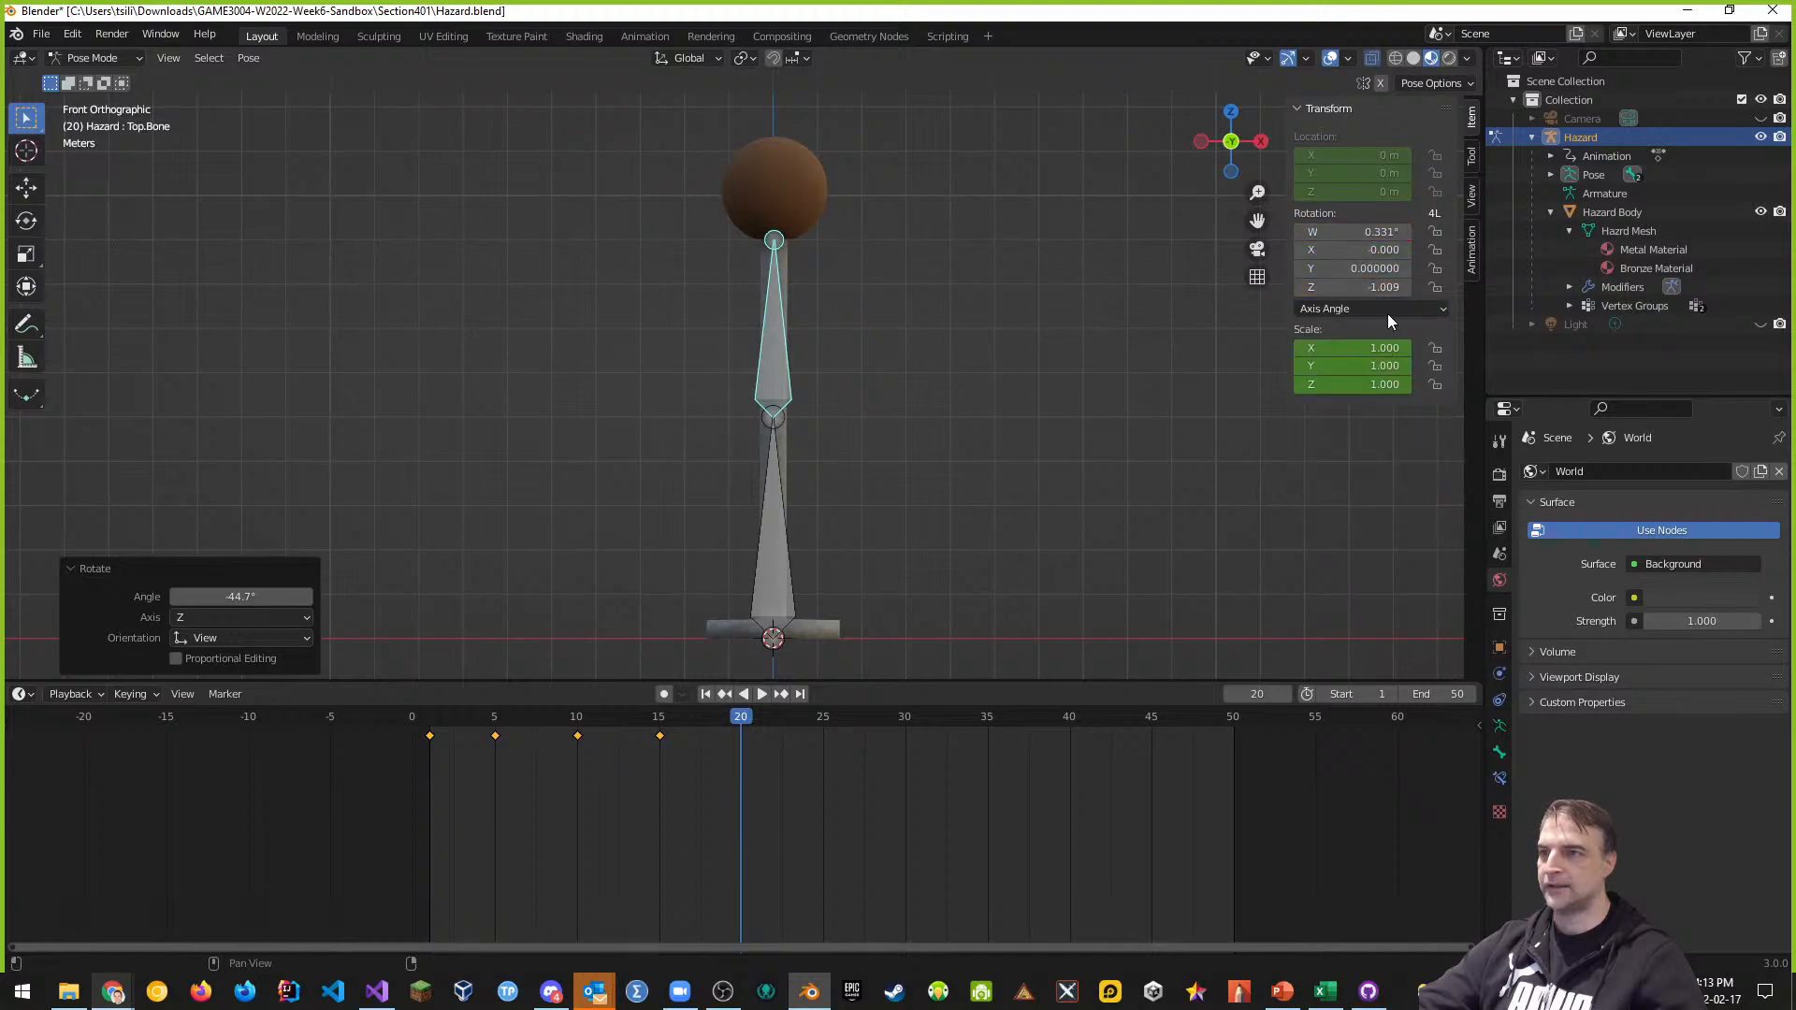
left_click(1379, 232)
type("0")
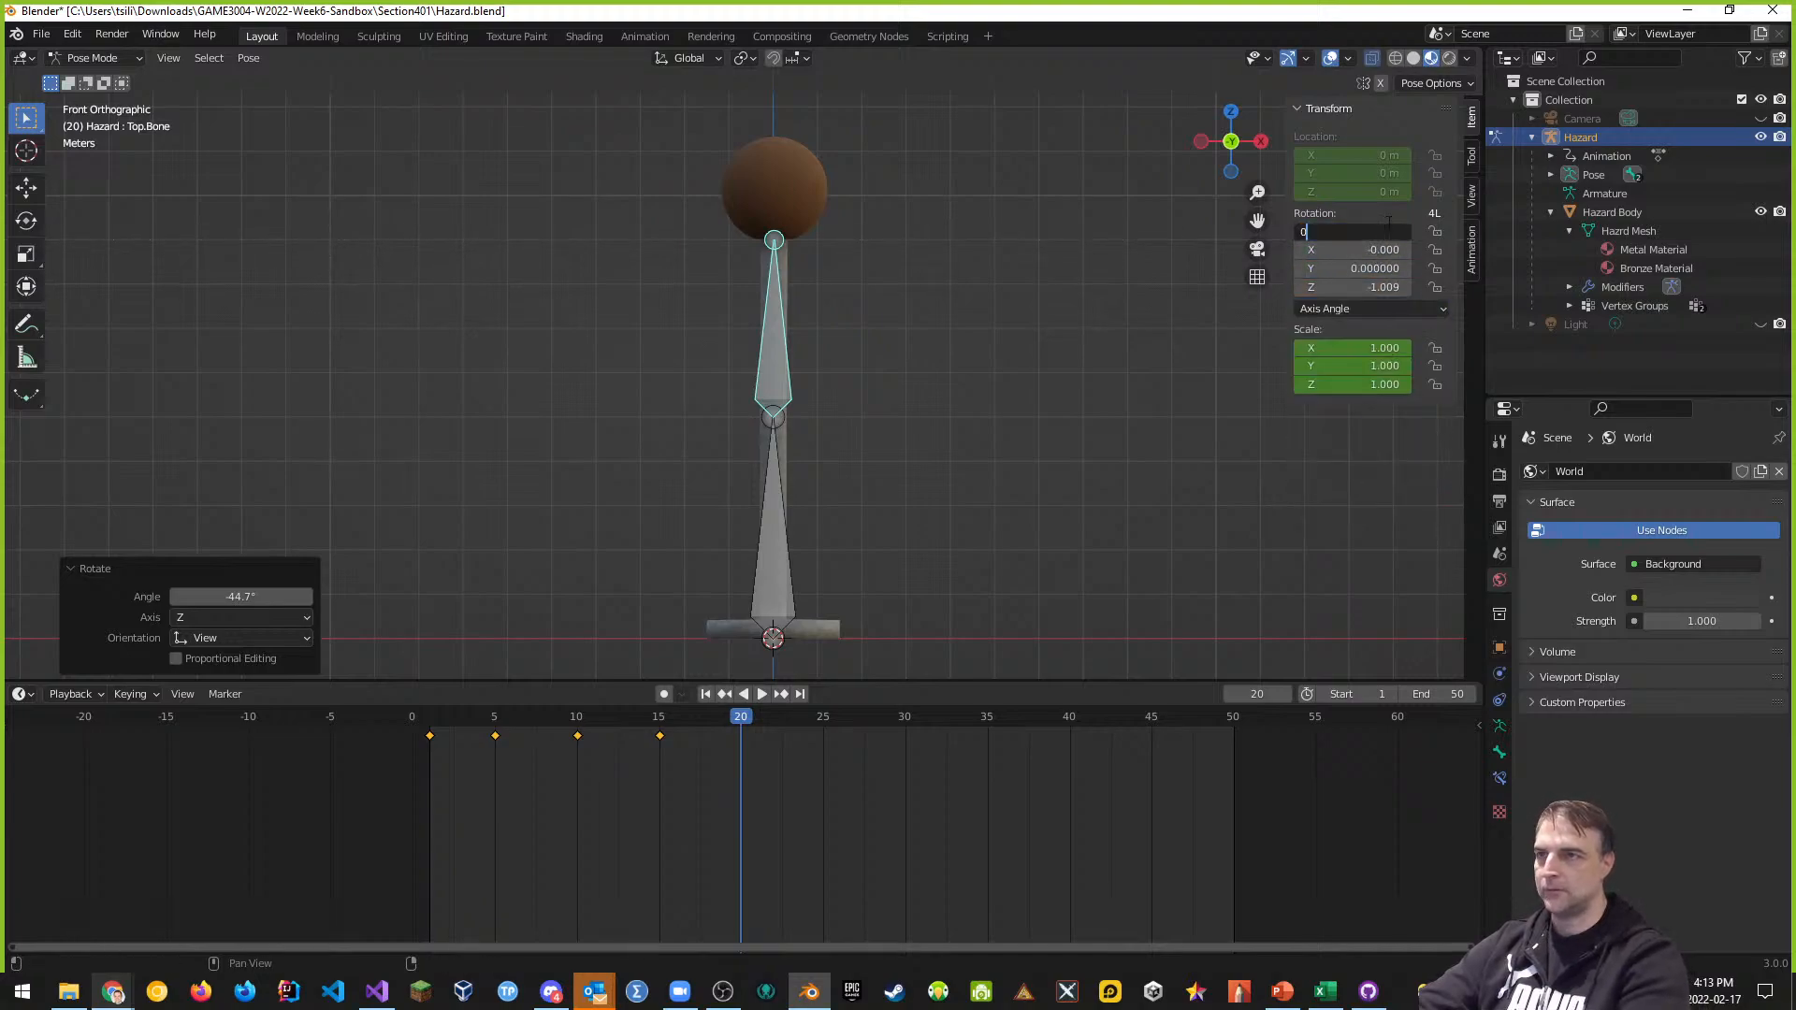
key("Return")
Return Top.Bone's rotation mode to Quaternion (WXYZ) and insert a Location, Rotation & Scale keyframe at frame 20
left_click(1329, 310)
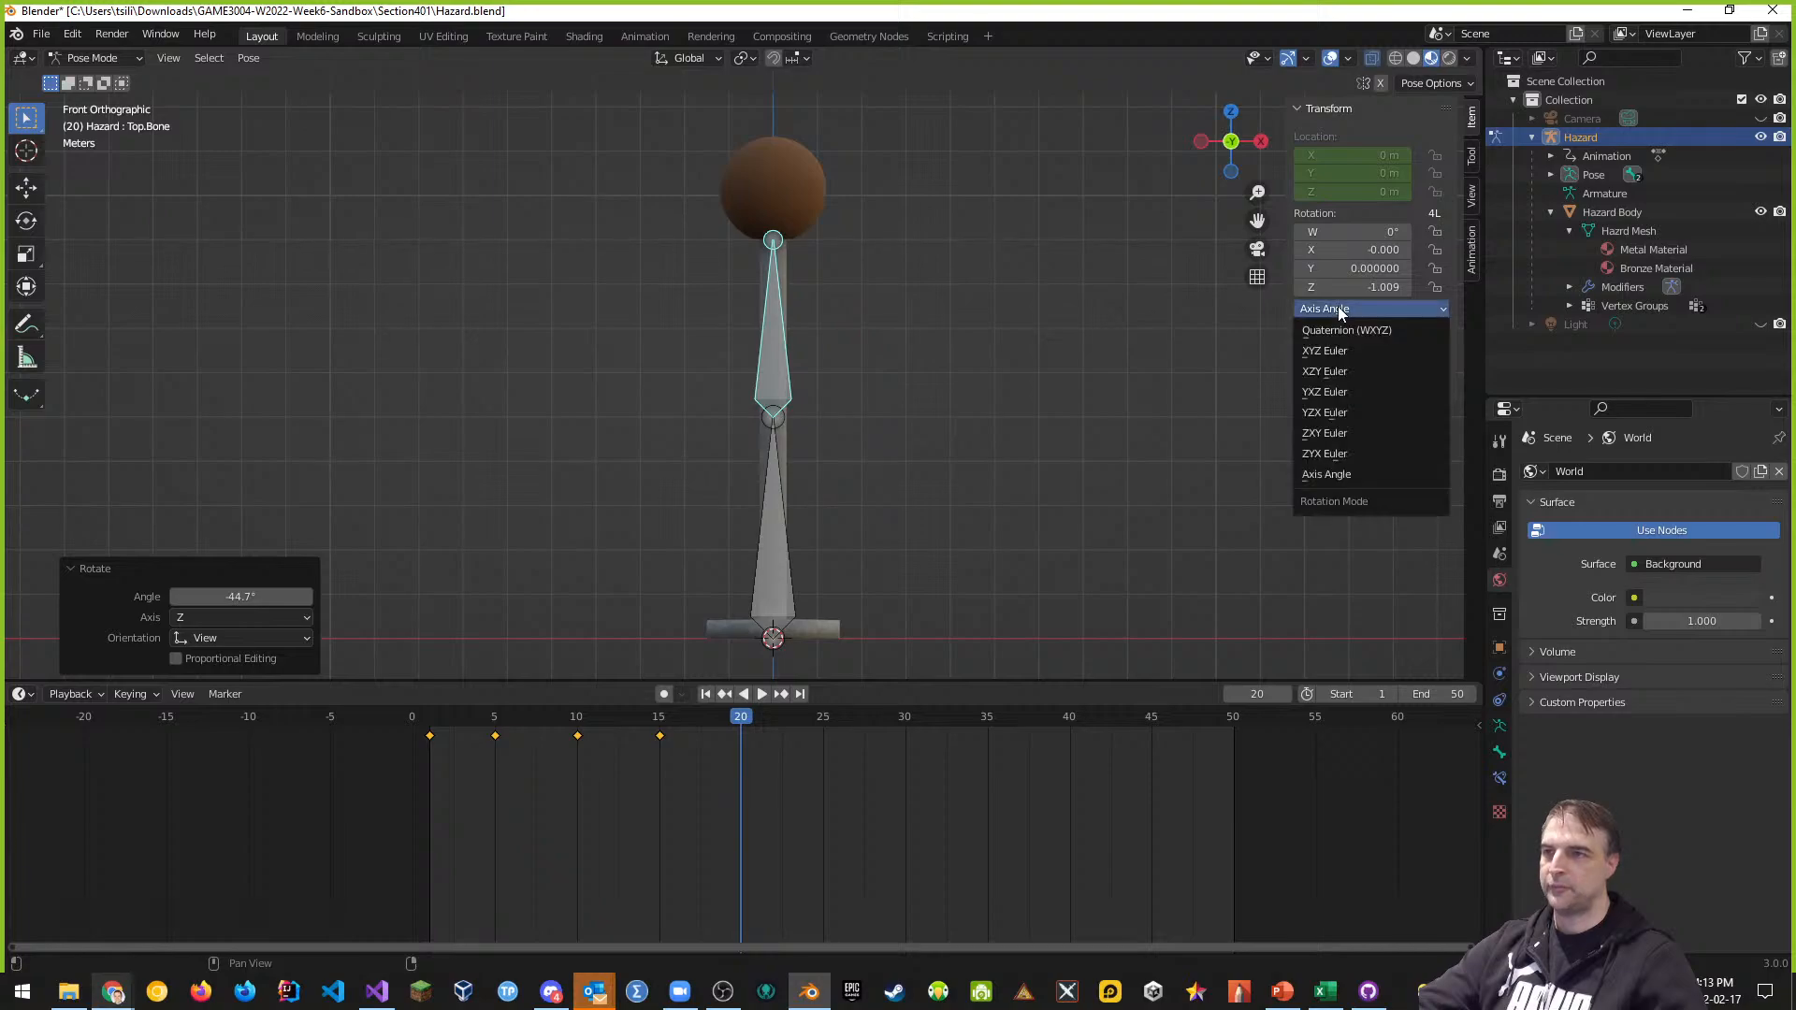
left_click(1340, 330)
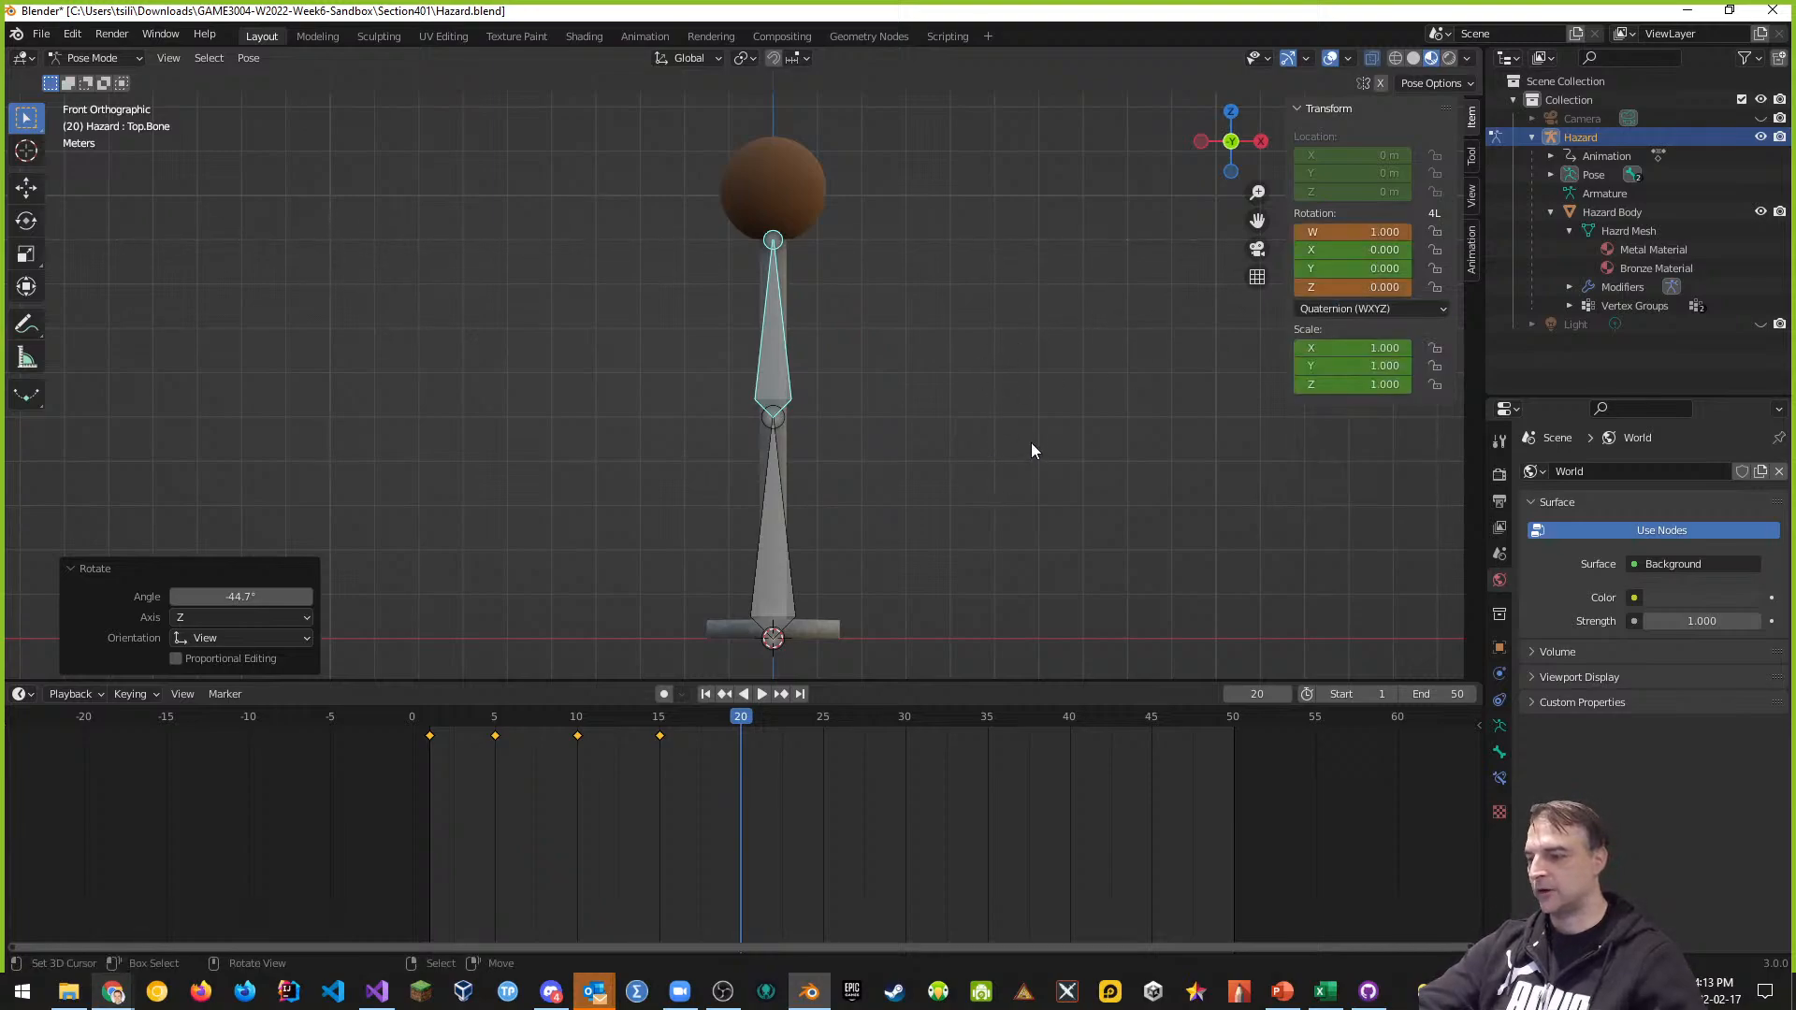
key("i")
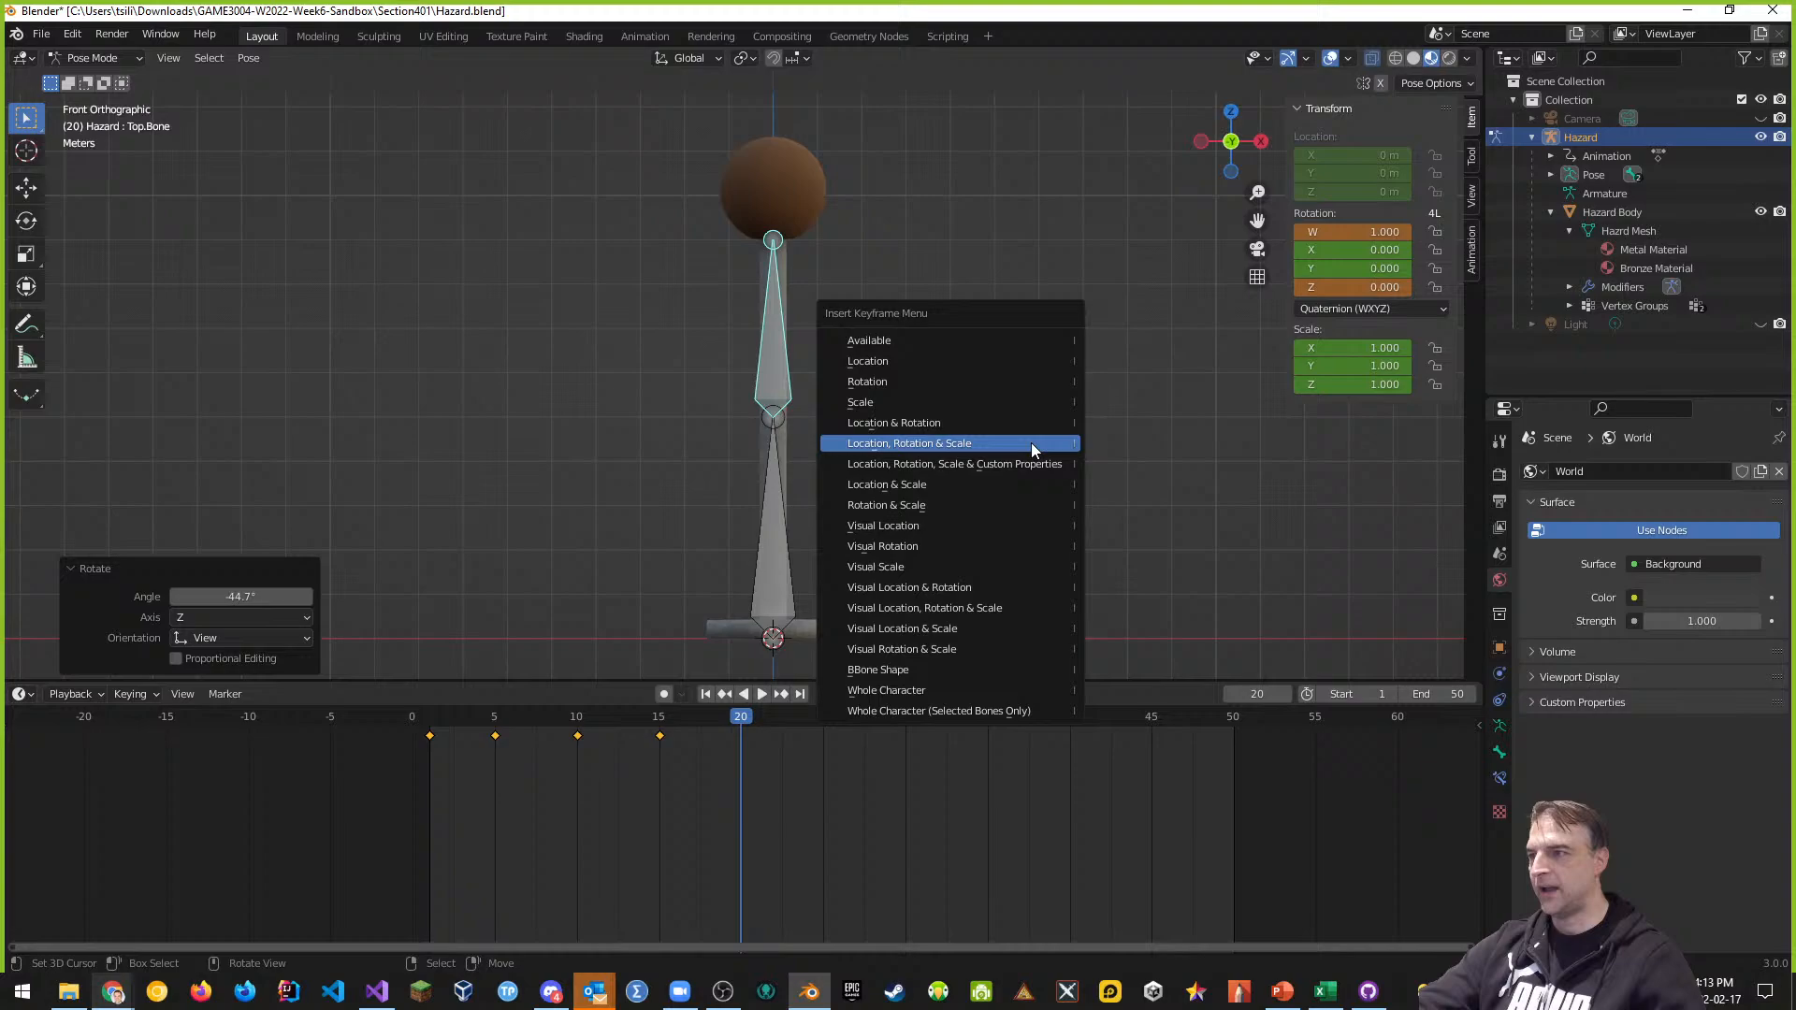
left_click(970, 446)
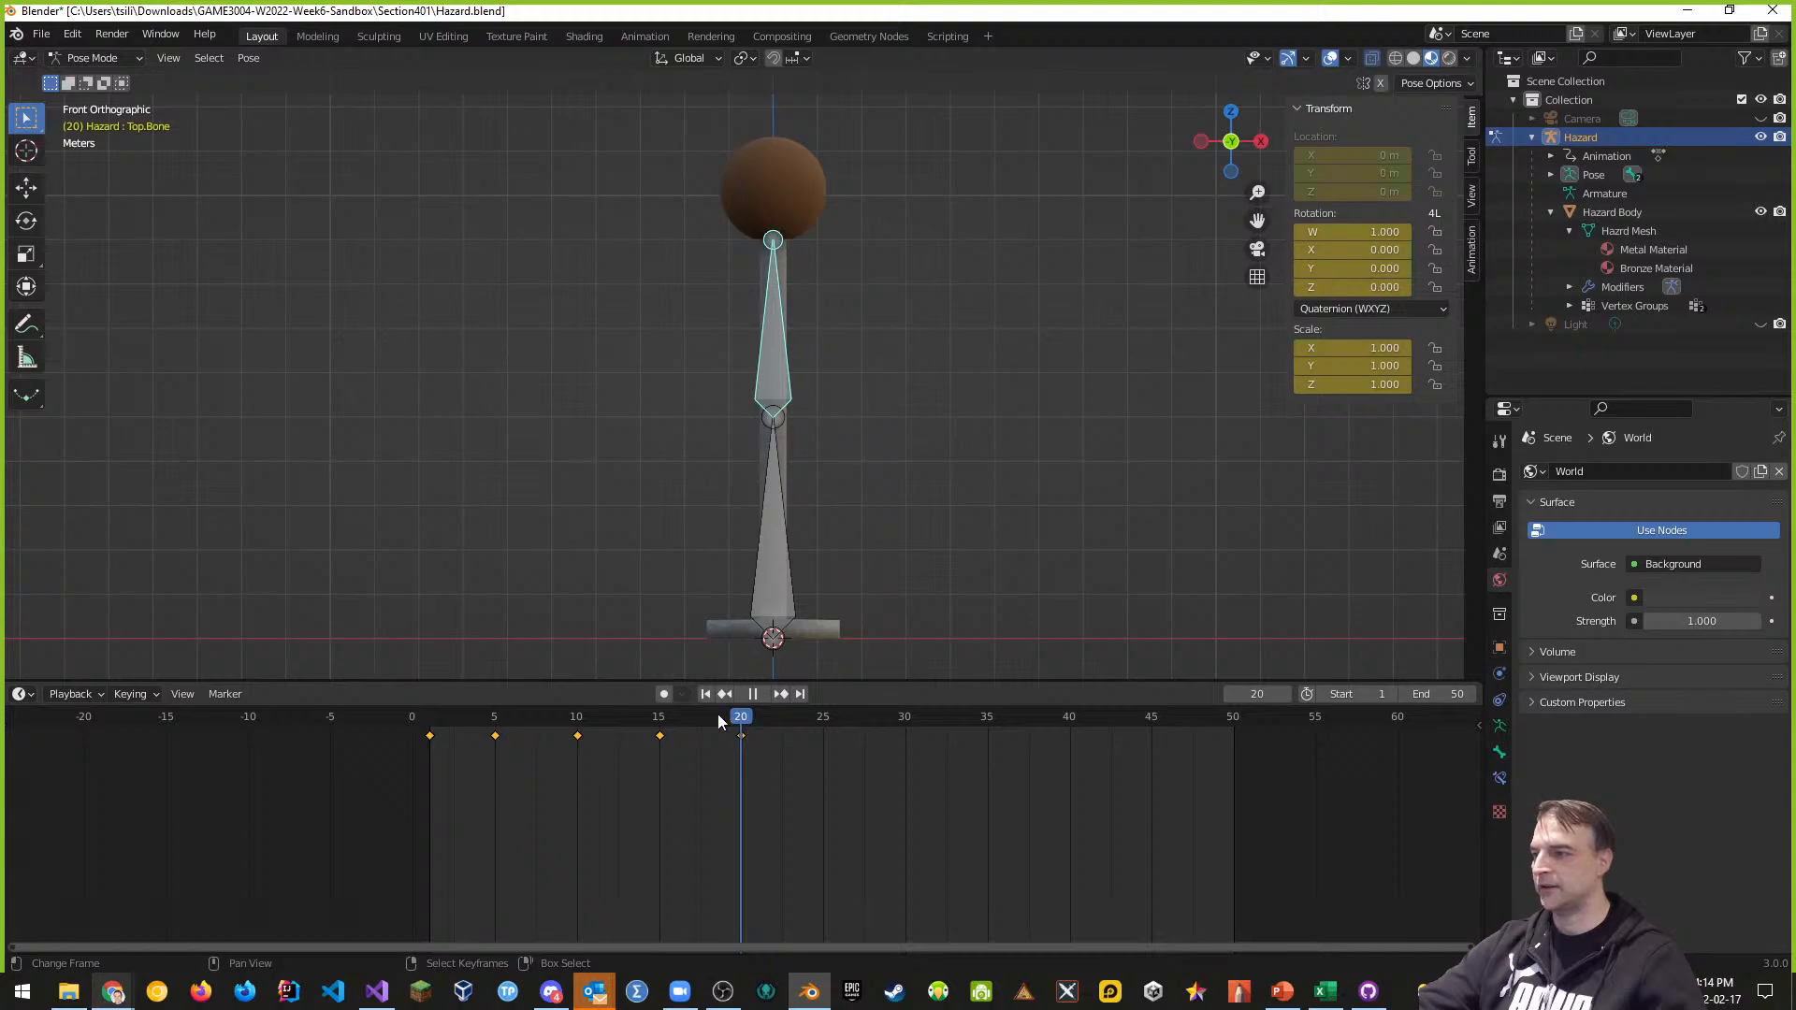
At frame 25, rotate Top.Bone about 47° counterclockwise from its upright pose
mouse_move(718, 718)
left_mouse_down()
mouse_move(431, 720)
mouse_move(747, 732)
left_mouse_up()
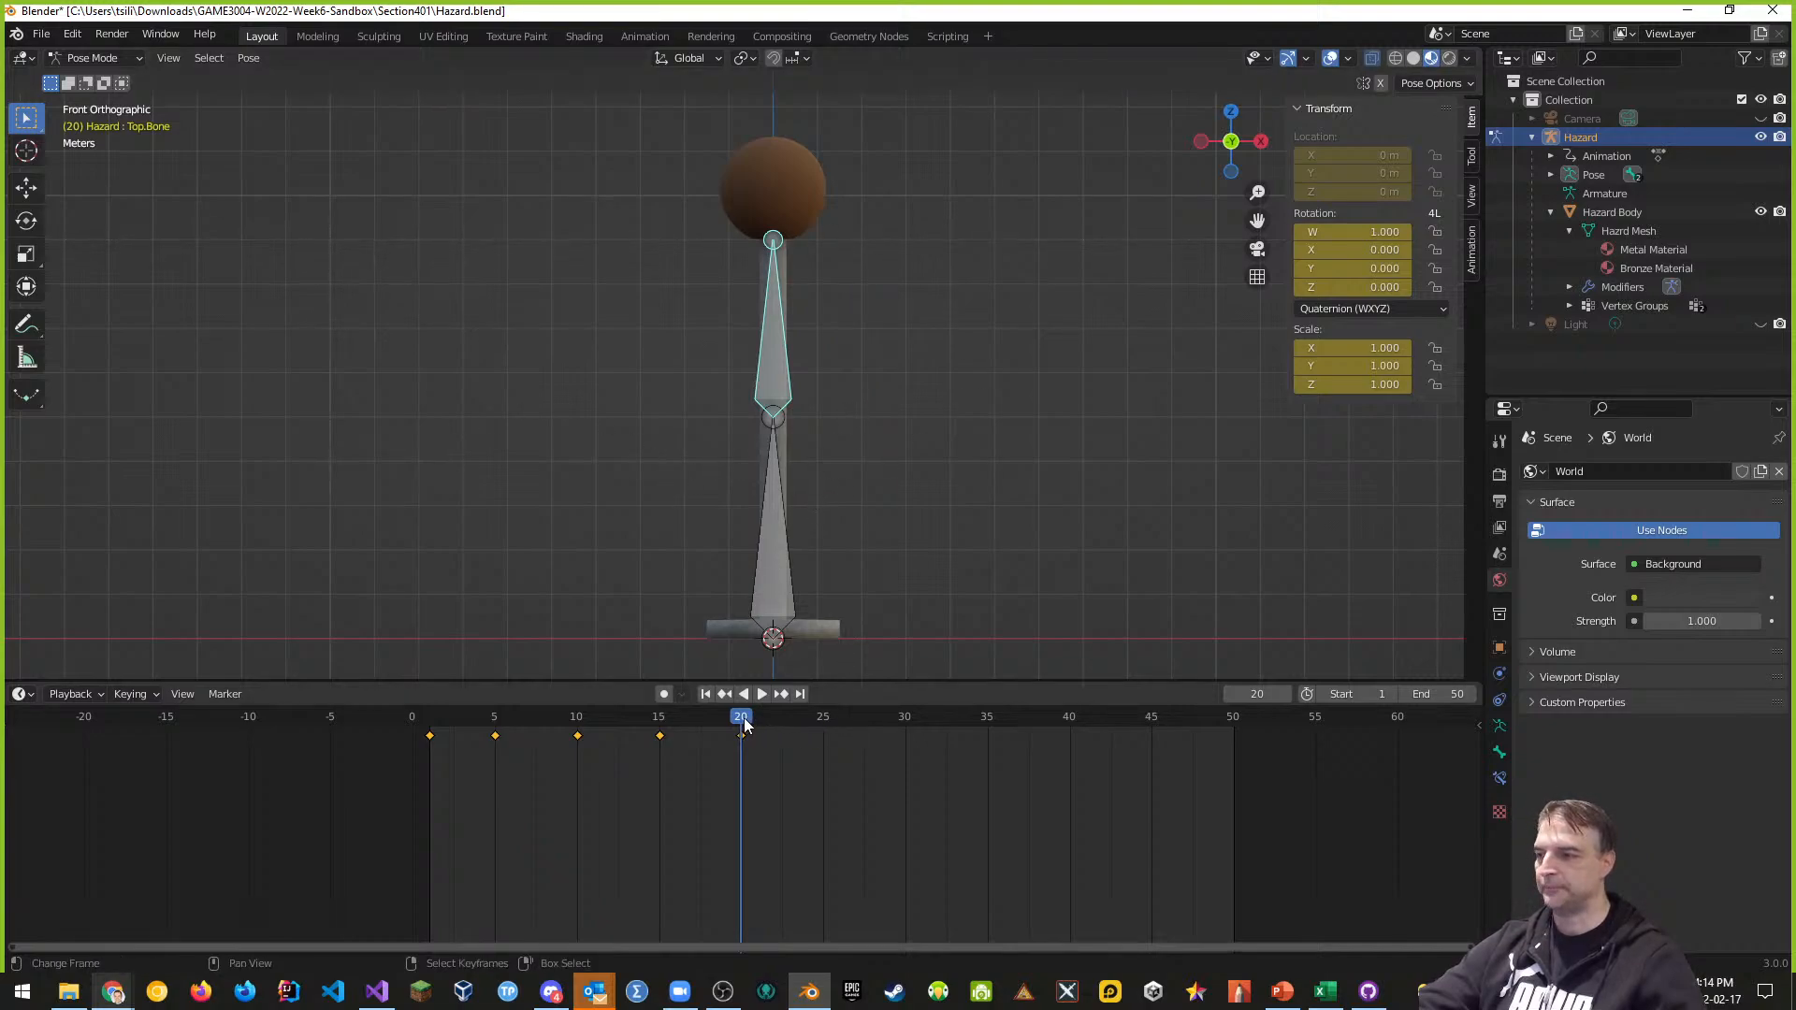
left_click_drag(751, 727, 831, 726)
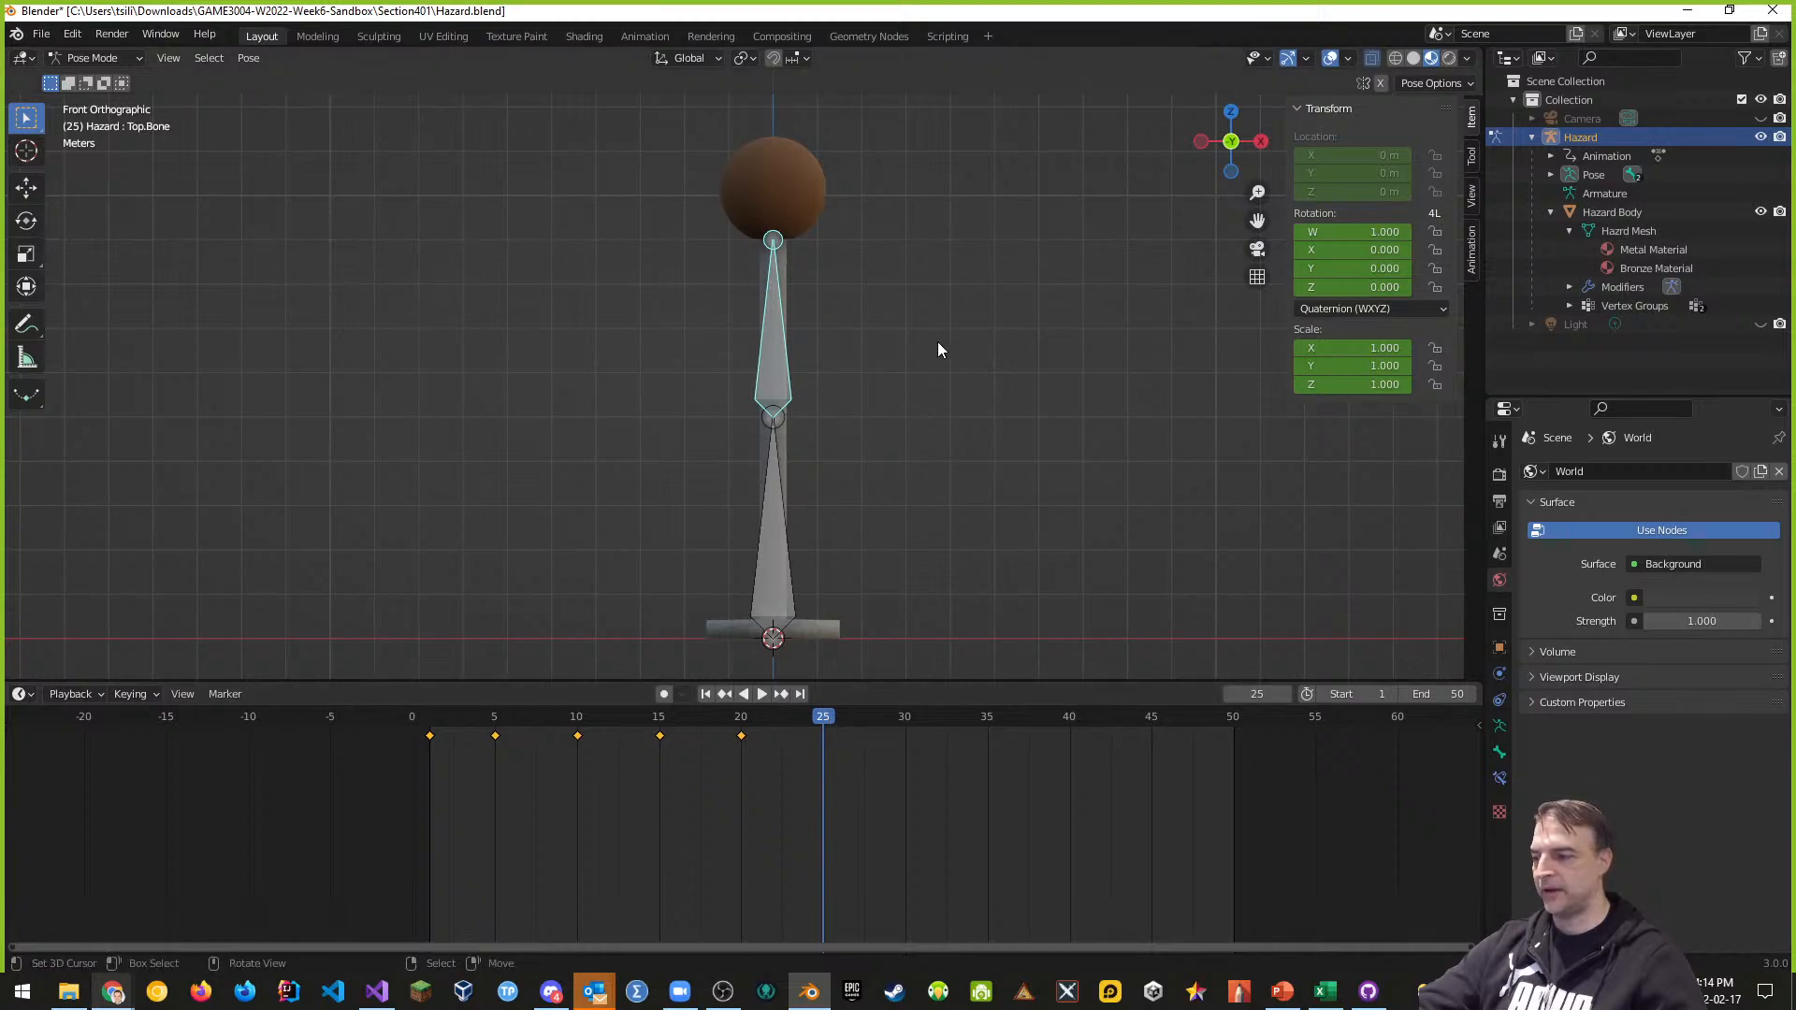
key("r")
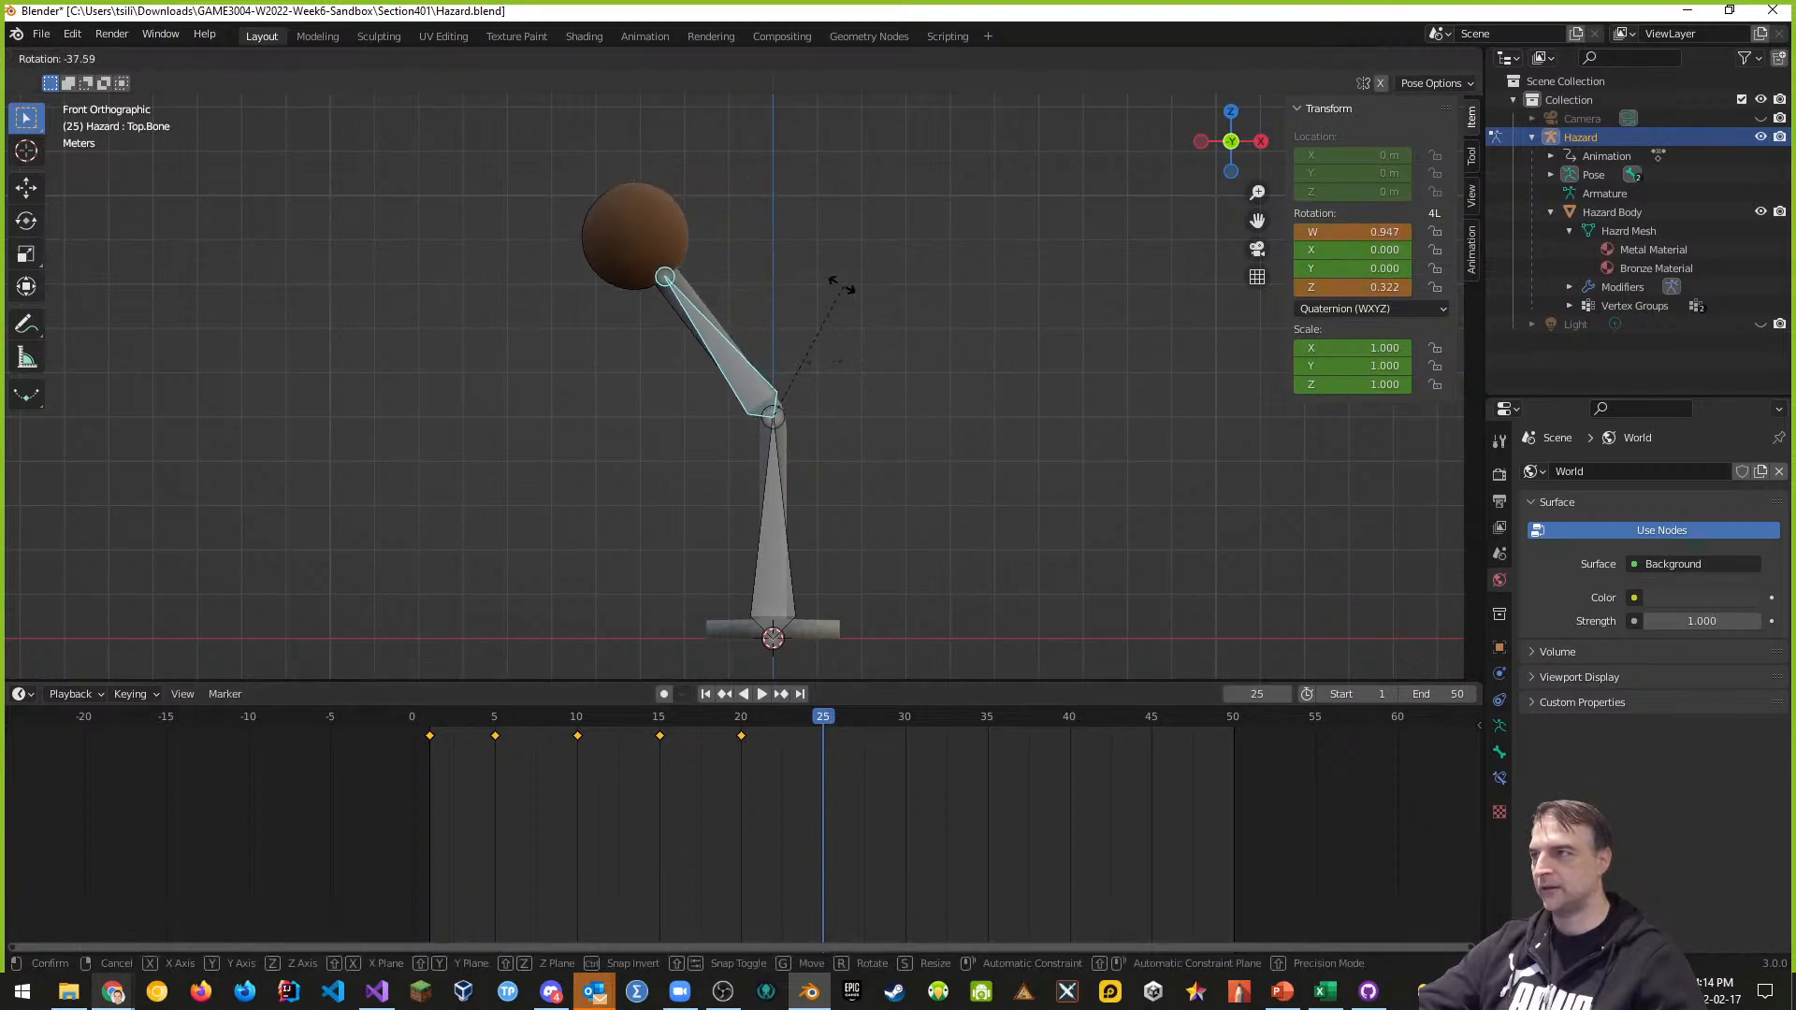
left_click(820, 278)
Switch Top.Bone to Axis Angle rotation mode at frame 25 and set its W rotation to 45°
left_click(1337, 309)
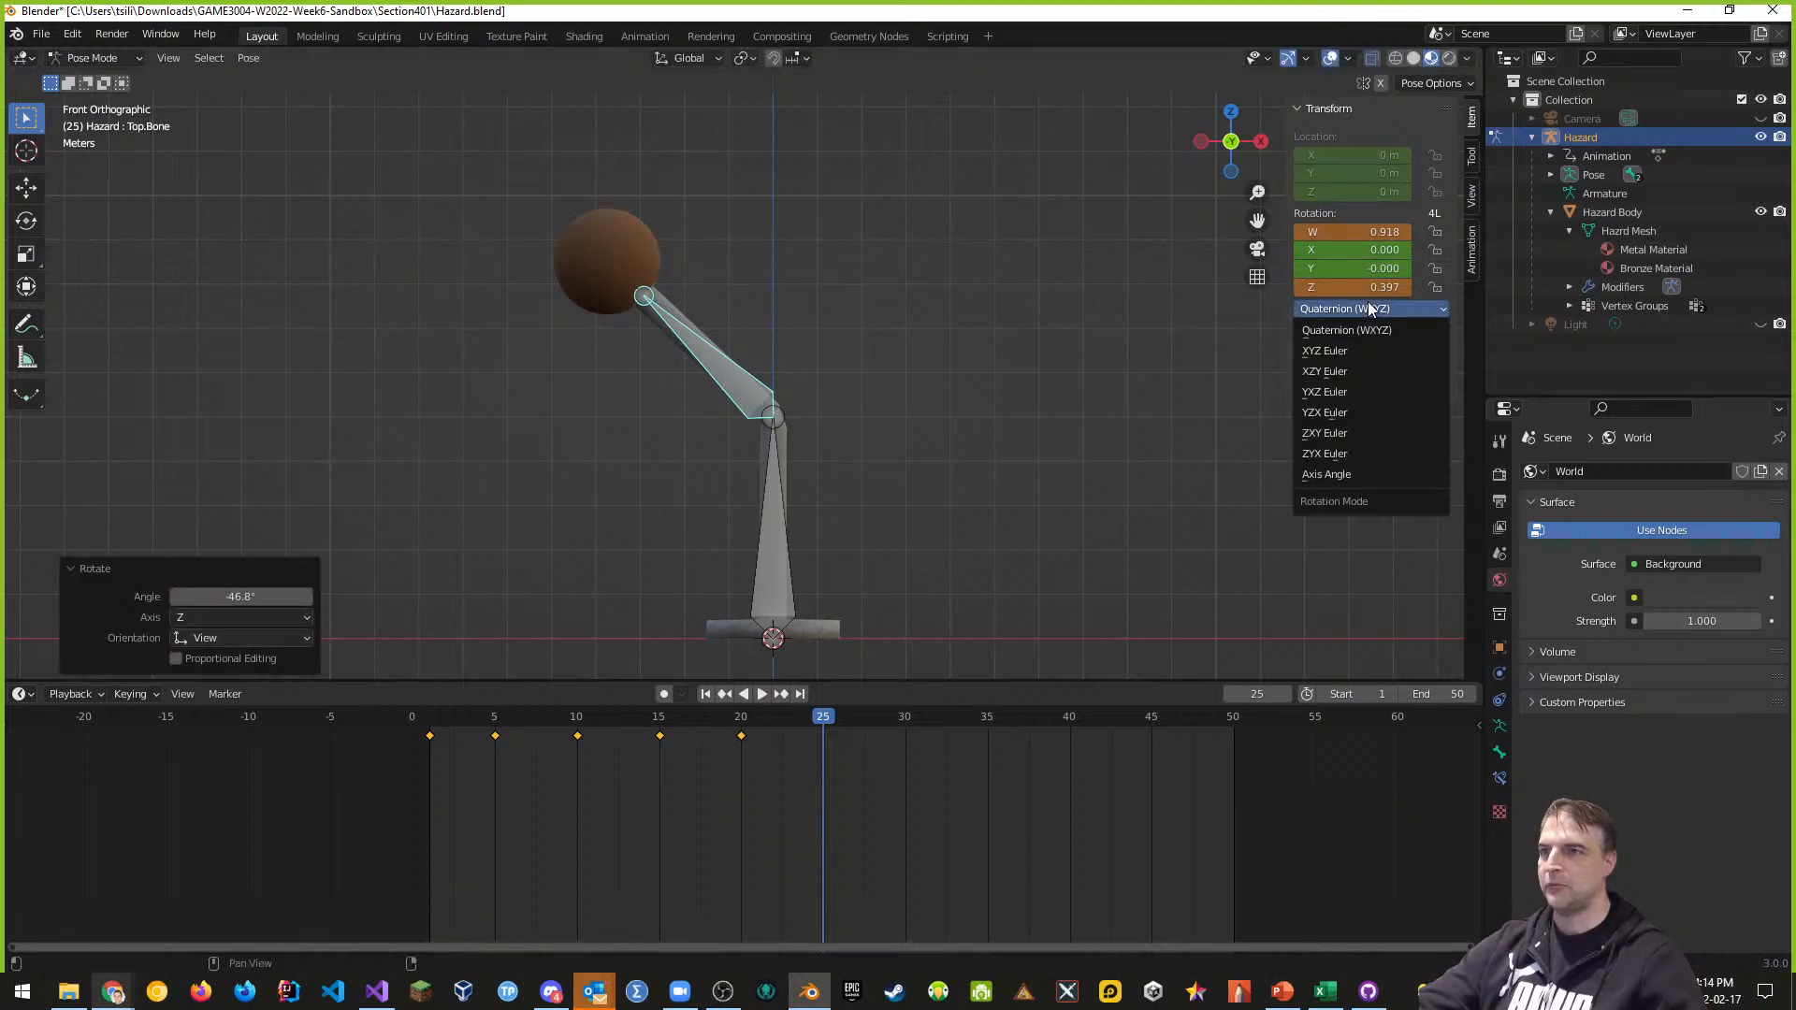
left_click(1362, 474)
left_click(1375, 231)
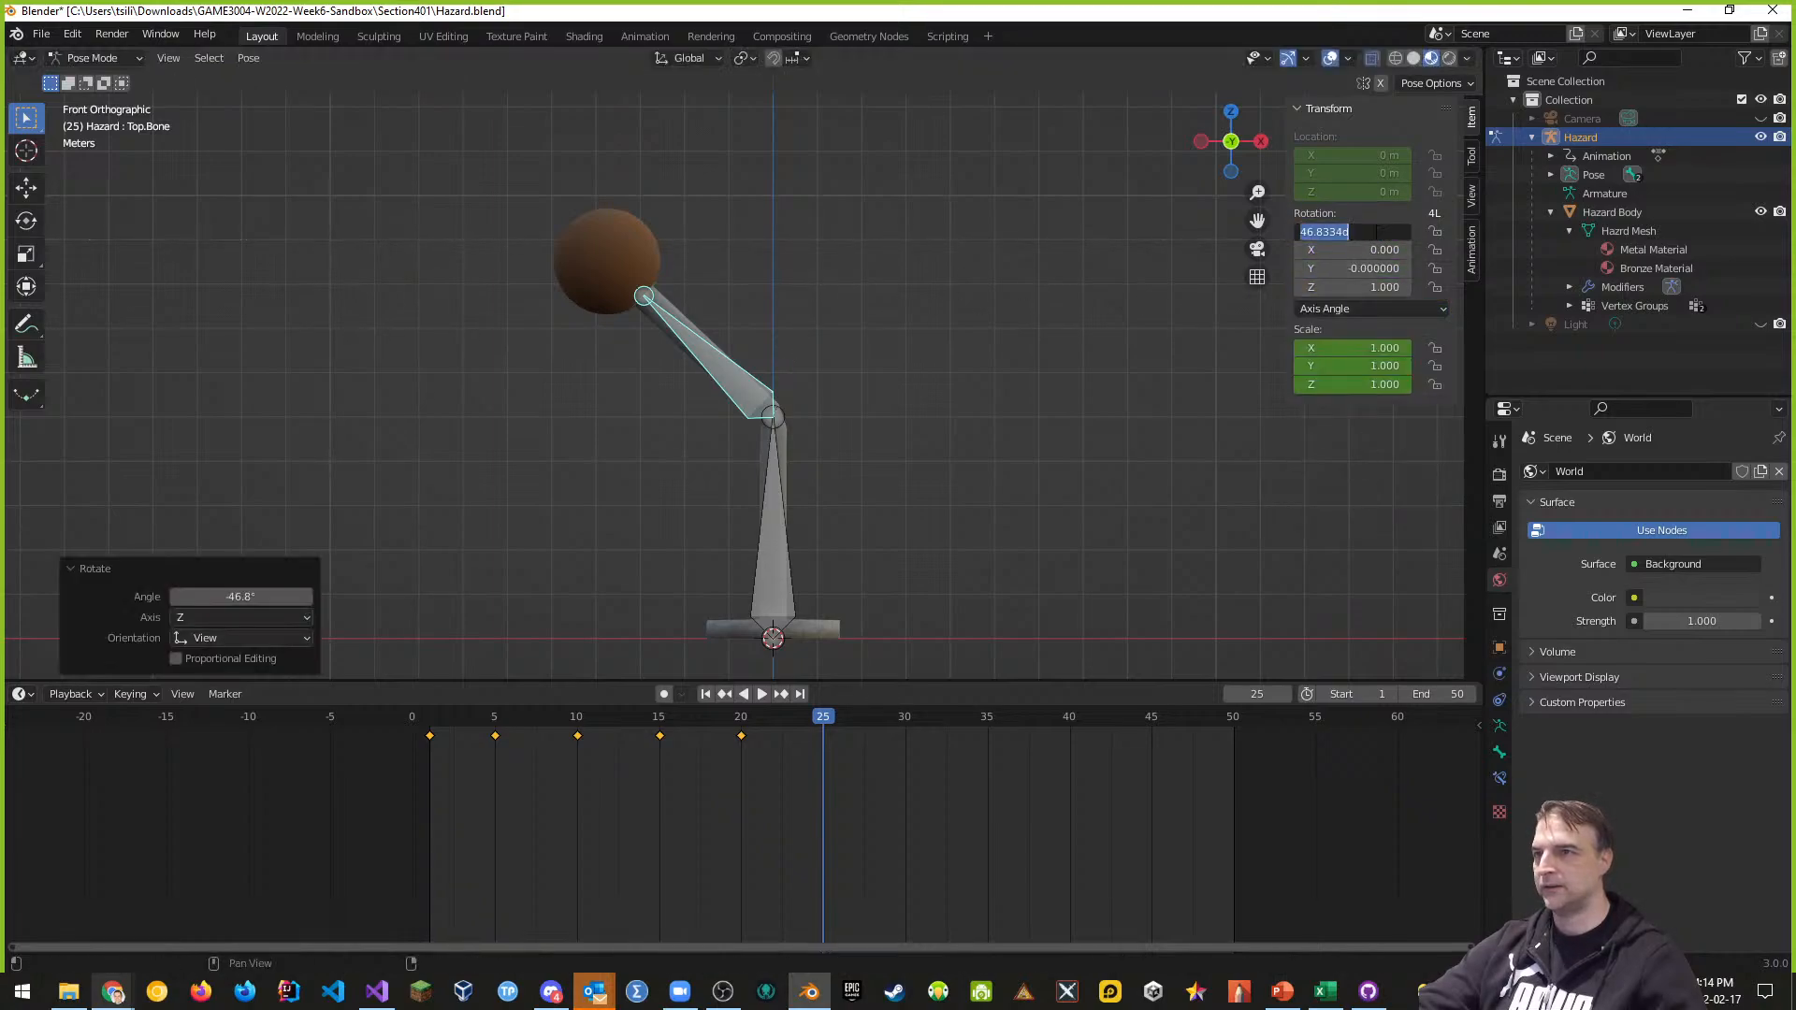
type("45")
key("Return")
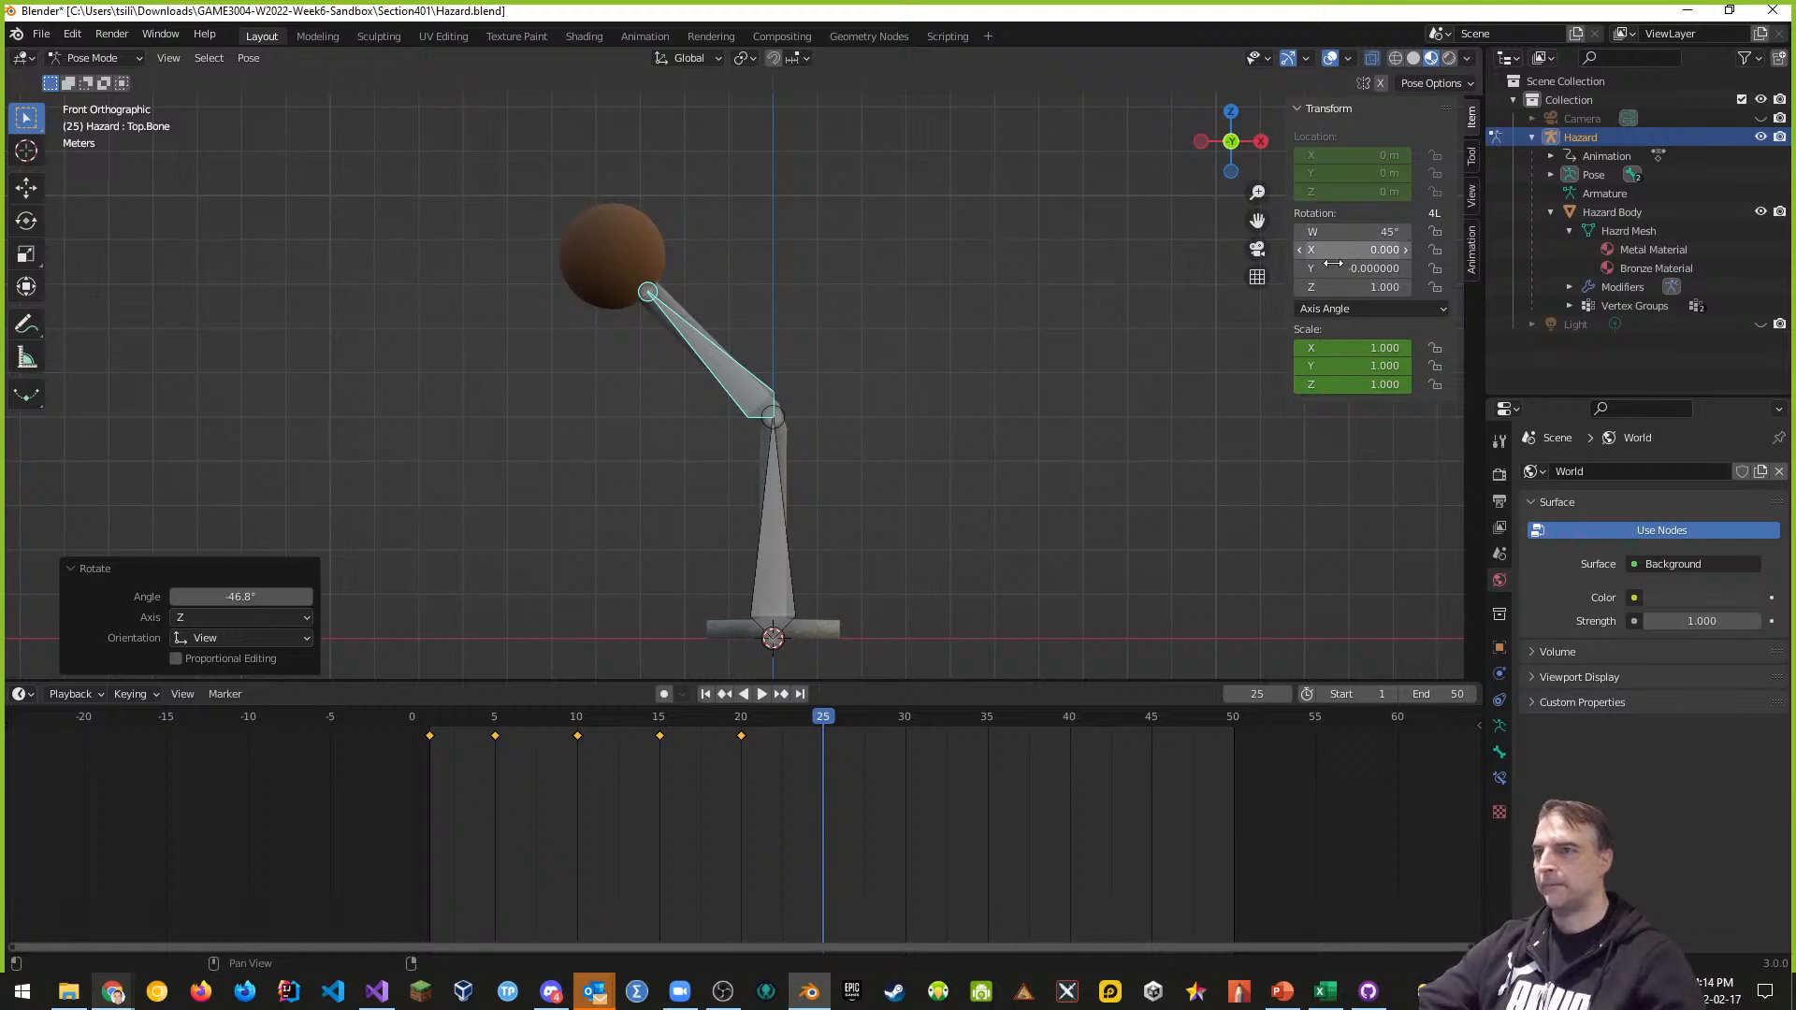
Return Top.Bone's rotation mode to Quaternion (WXYZ) and insert a Location, Rotation & Scale keyframe at frame 25
left_click(1366, 308)
left_click(1358, 327)
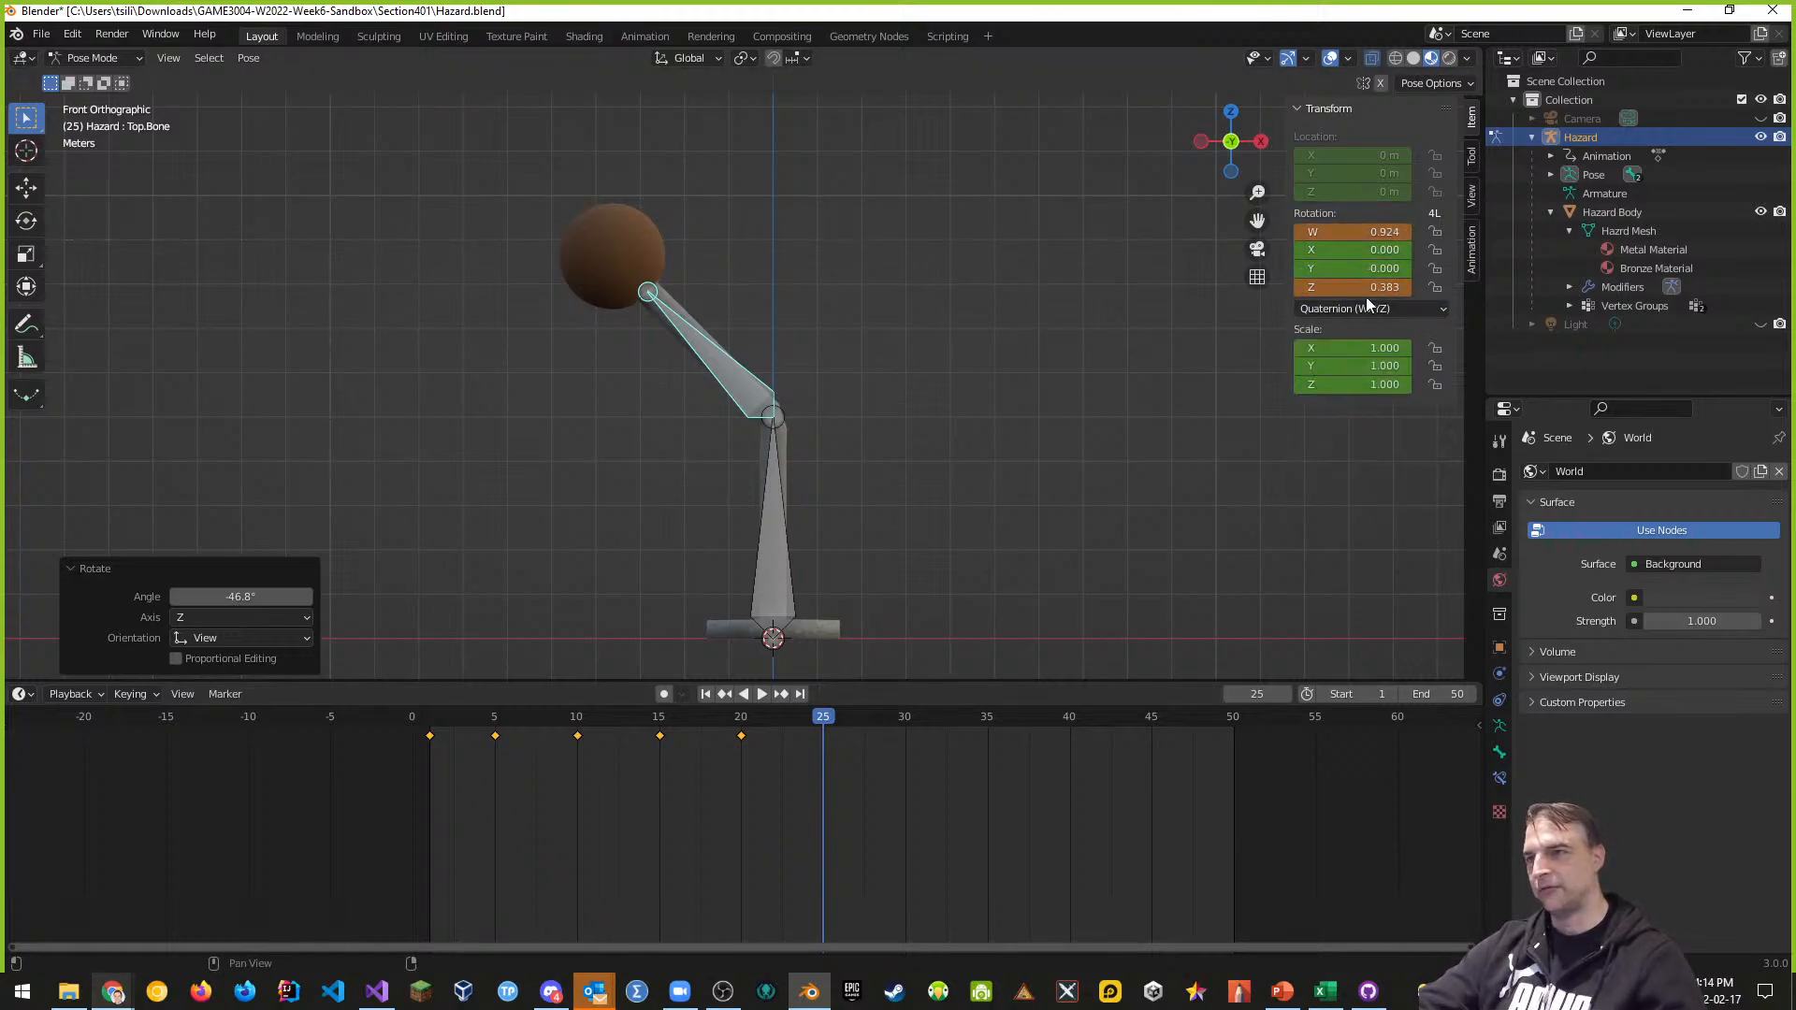
key("i")
left_click(1012, 443)
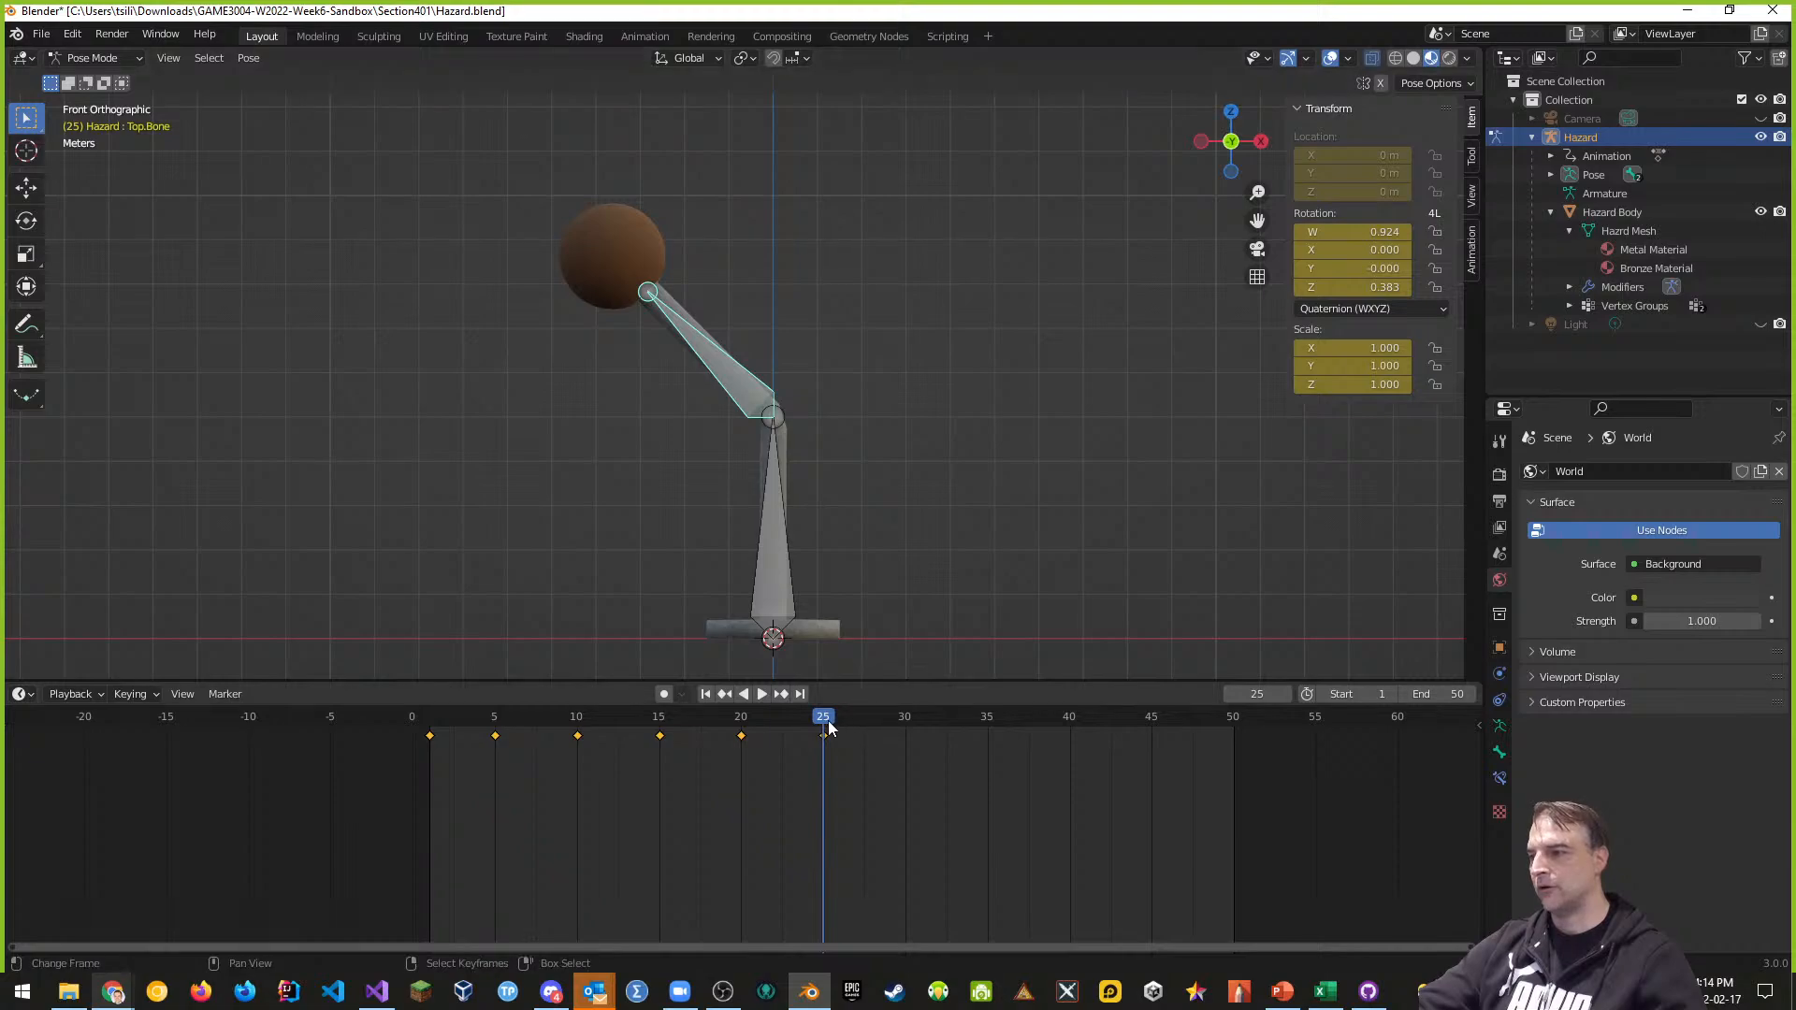
At frame 30, rotate Top.Bone about 42° further counterclockwise to a nearly horizontal pose
left_click_drag(825, 720, 905, 720)
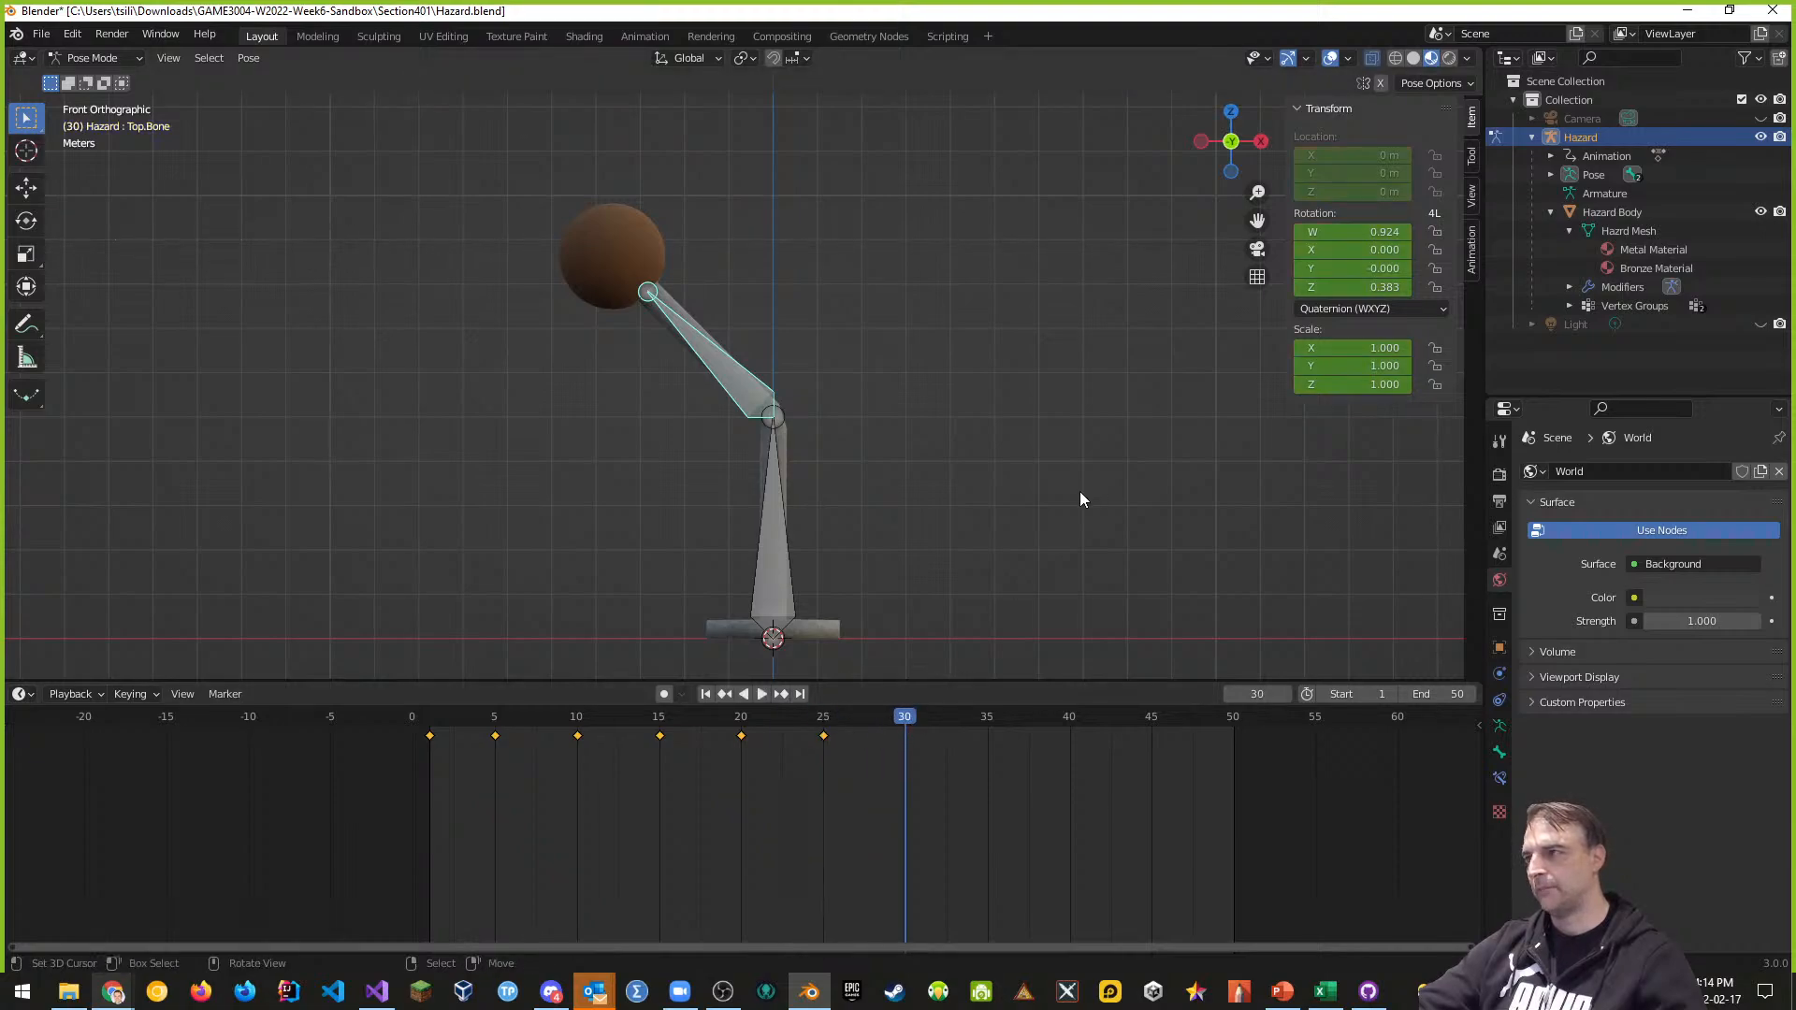
key("r")
left_click(960, 316)
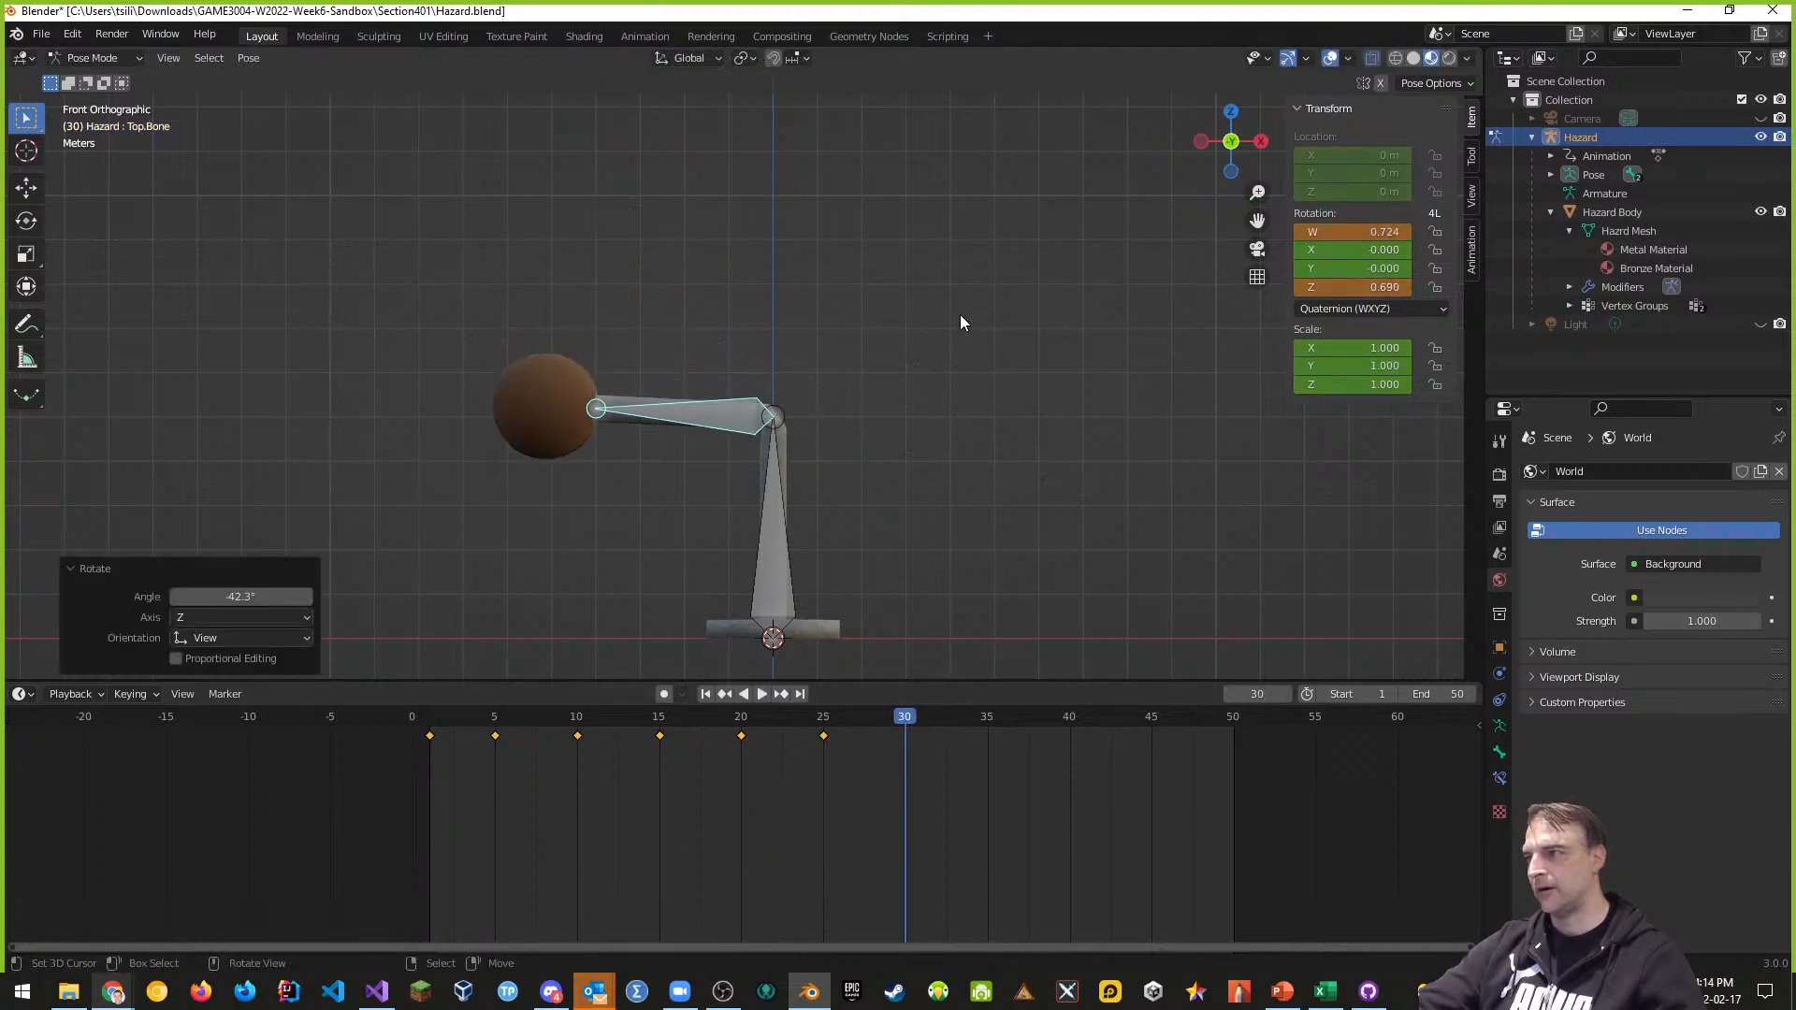
Switch Top.Bone to Axis Angle rotation mode at frame 30 and set its W rotation to 90°
left_click(1364, 311)
left_click(1360, 484)
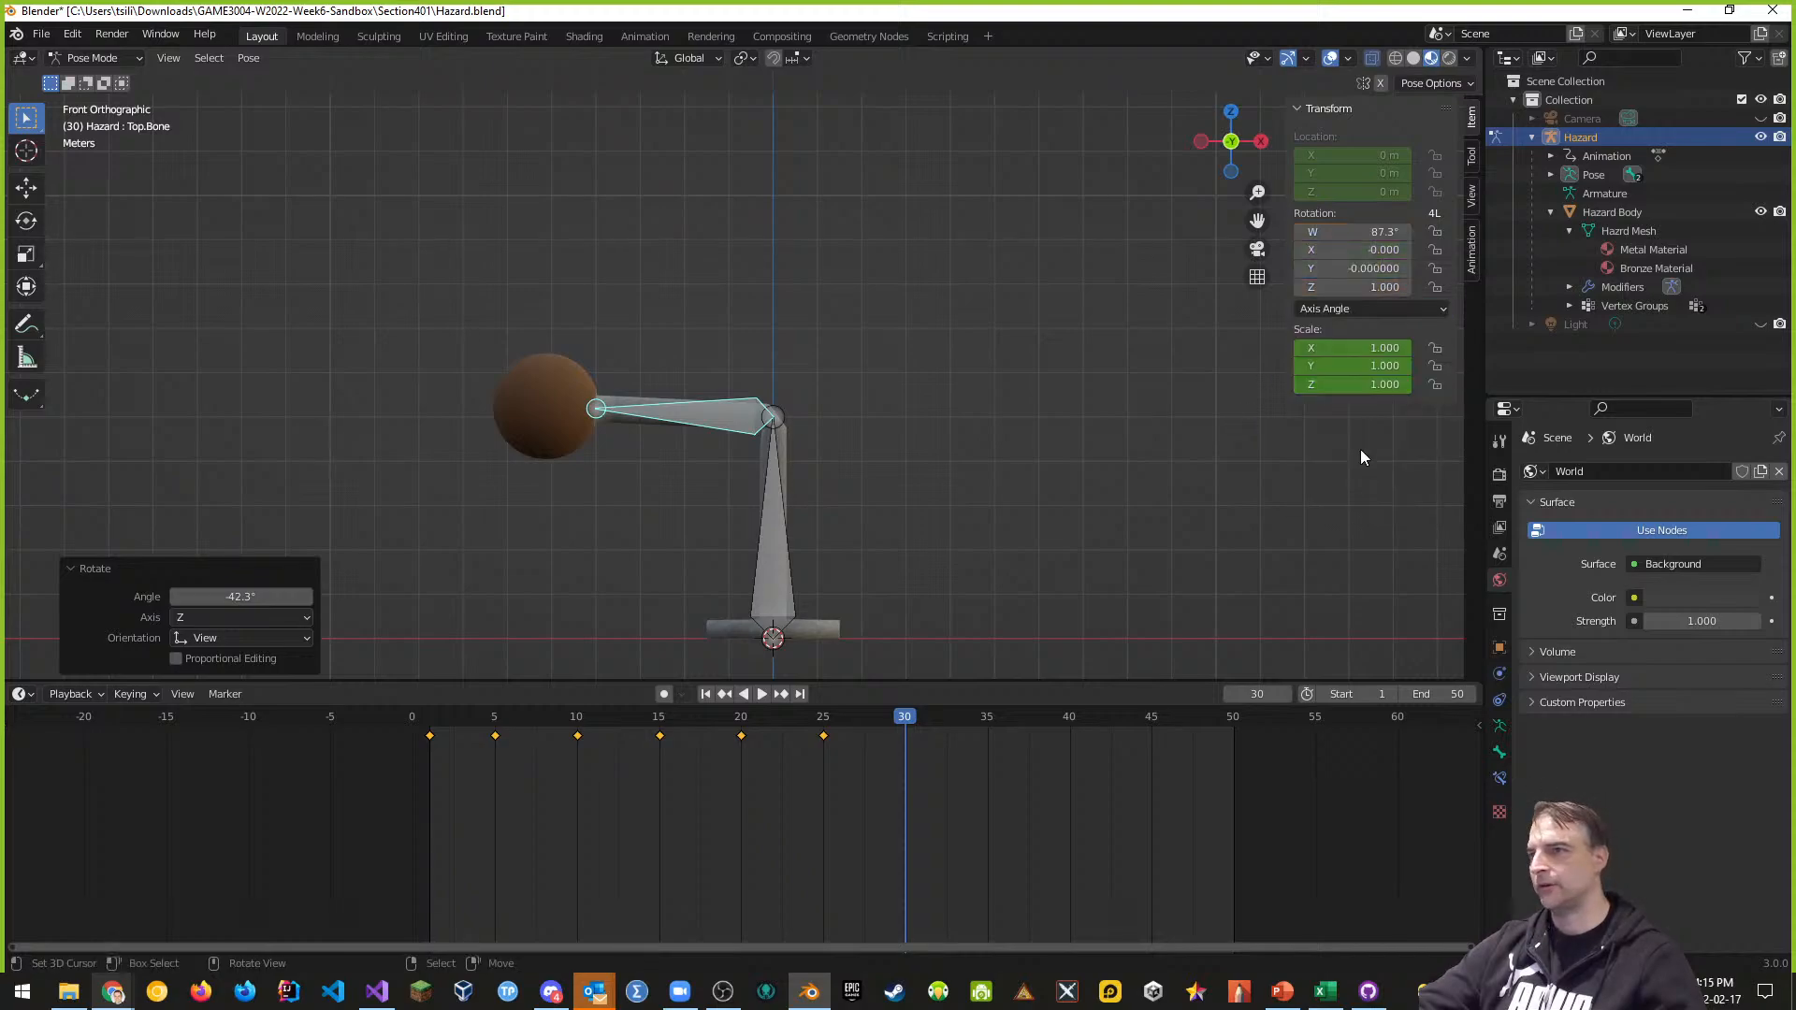
left_click(1381, 234)
type("90")
key("Return")
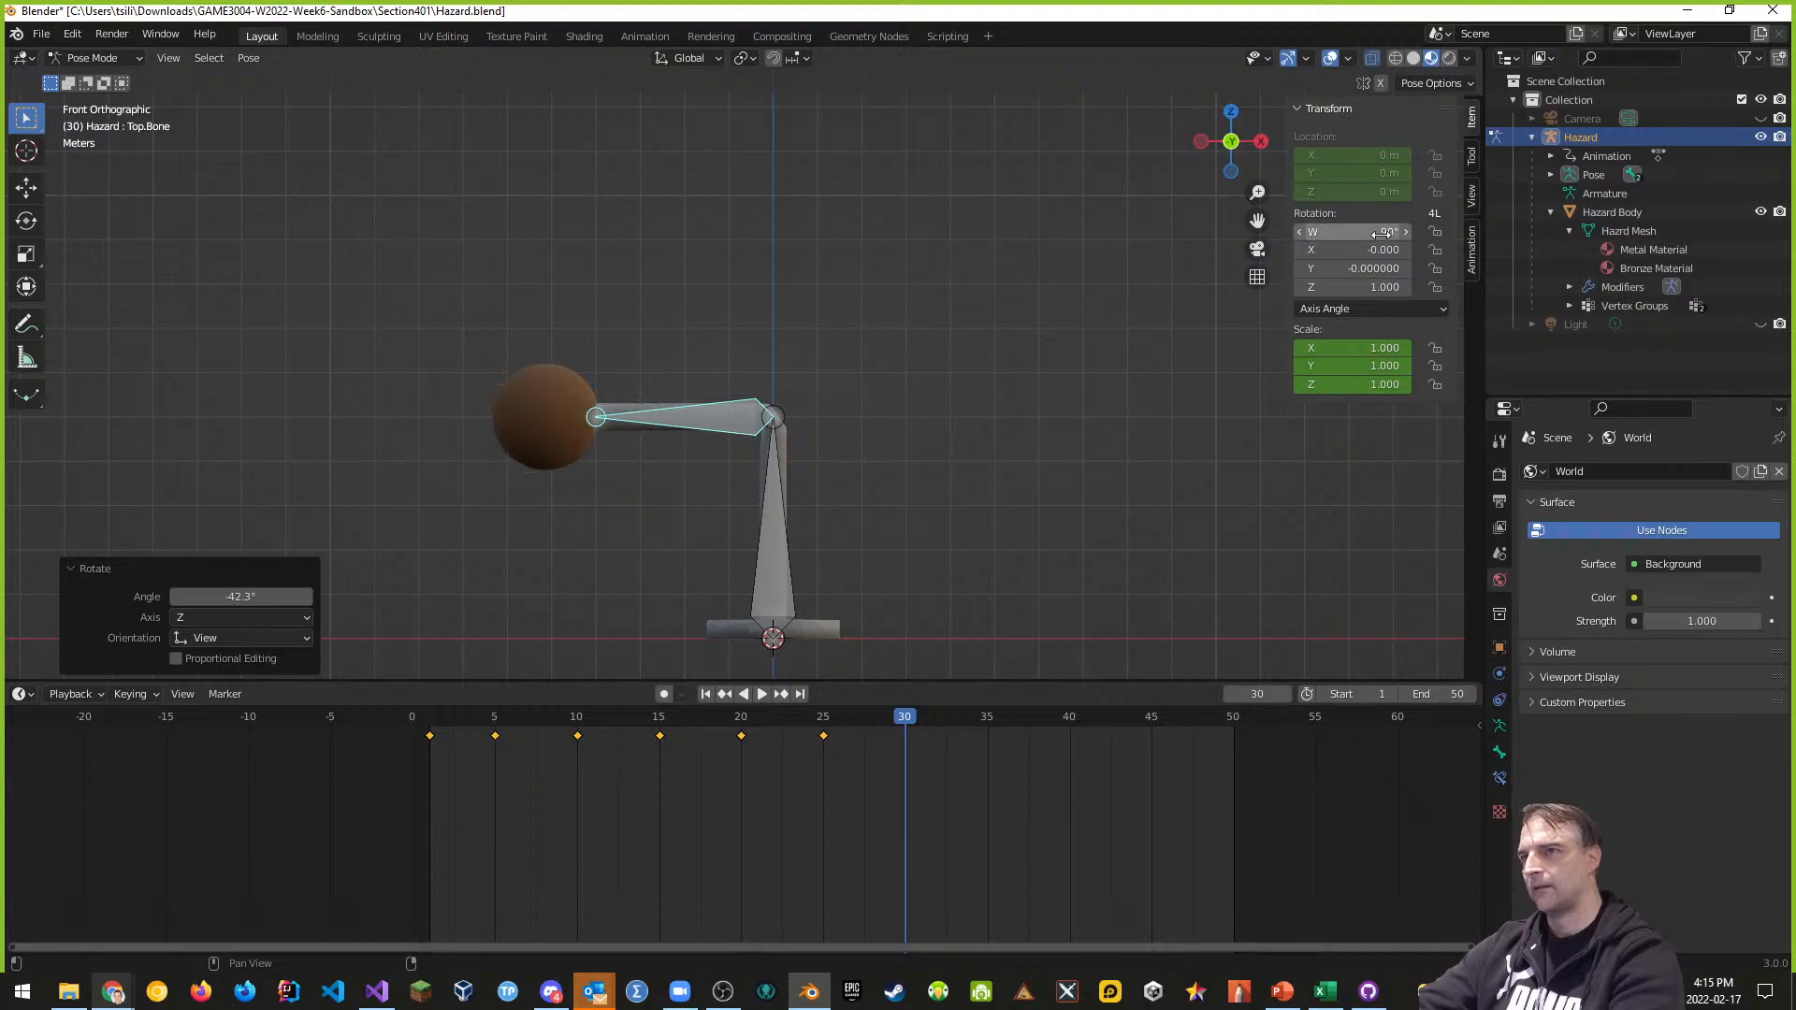
Return Top.Bone's rotation mode to Quaternion (WXYZ) and insert a Location, Rotation & Scale keyframe at frame 30
left_click(1355, 307)
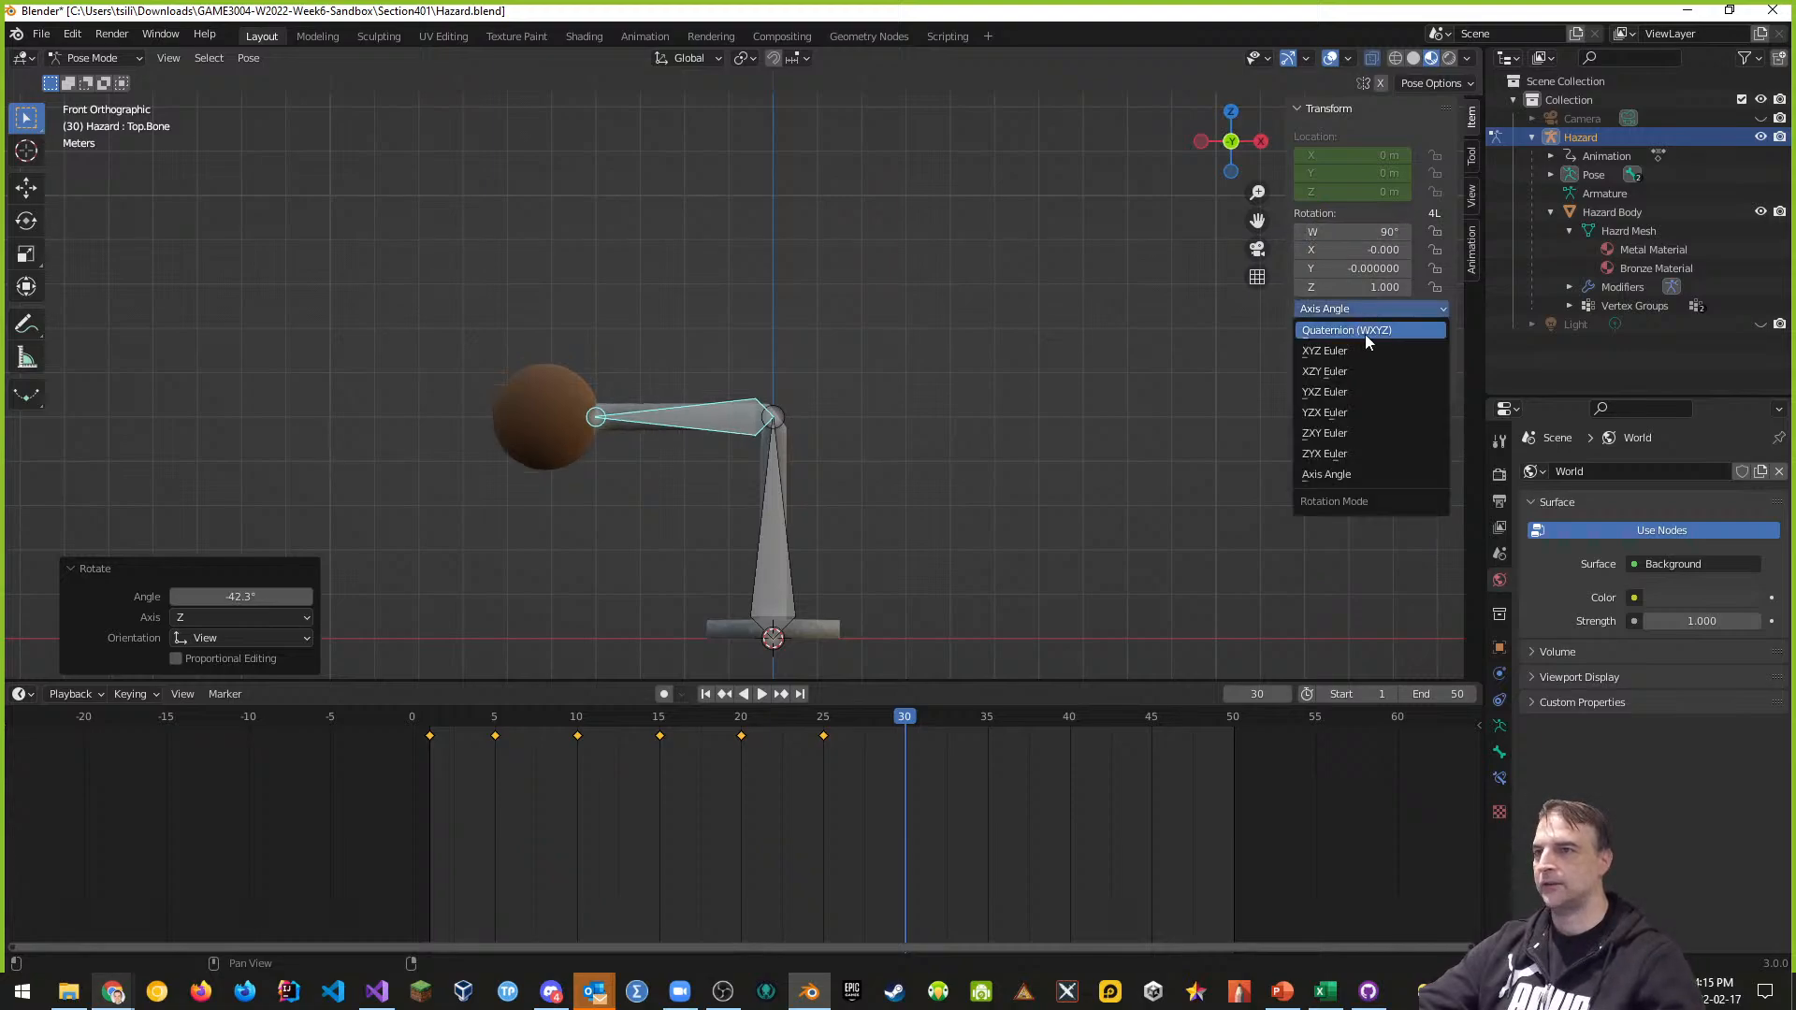
left_click(1366, 334)
key("i")
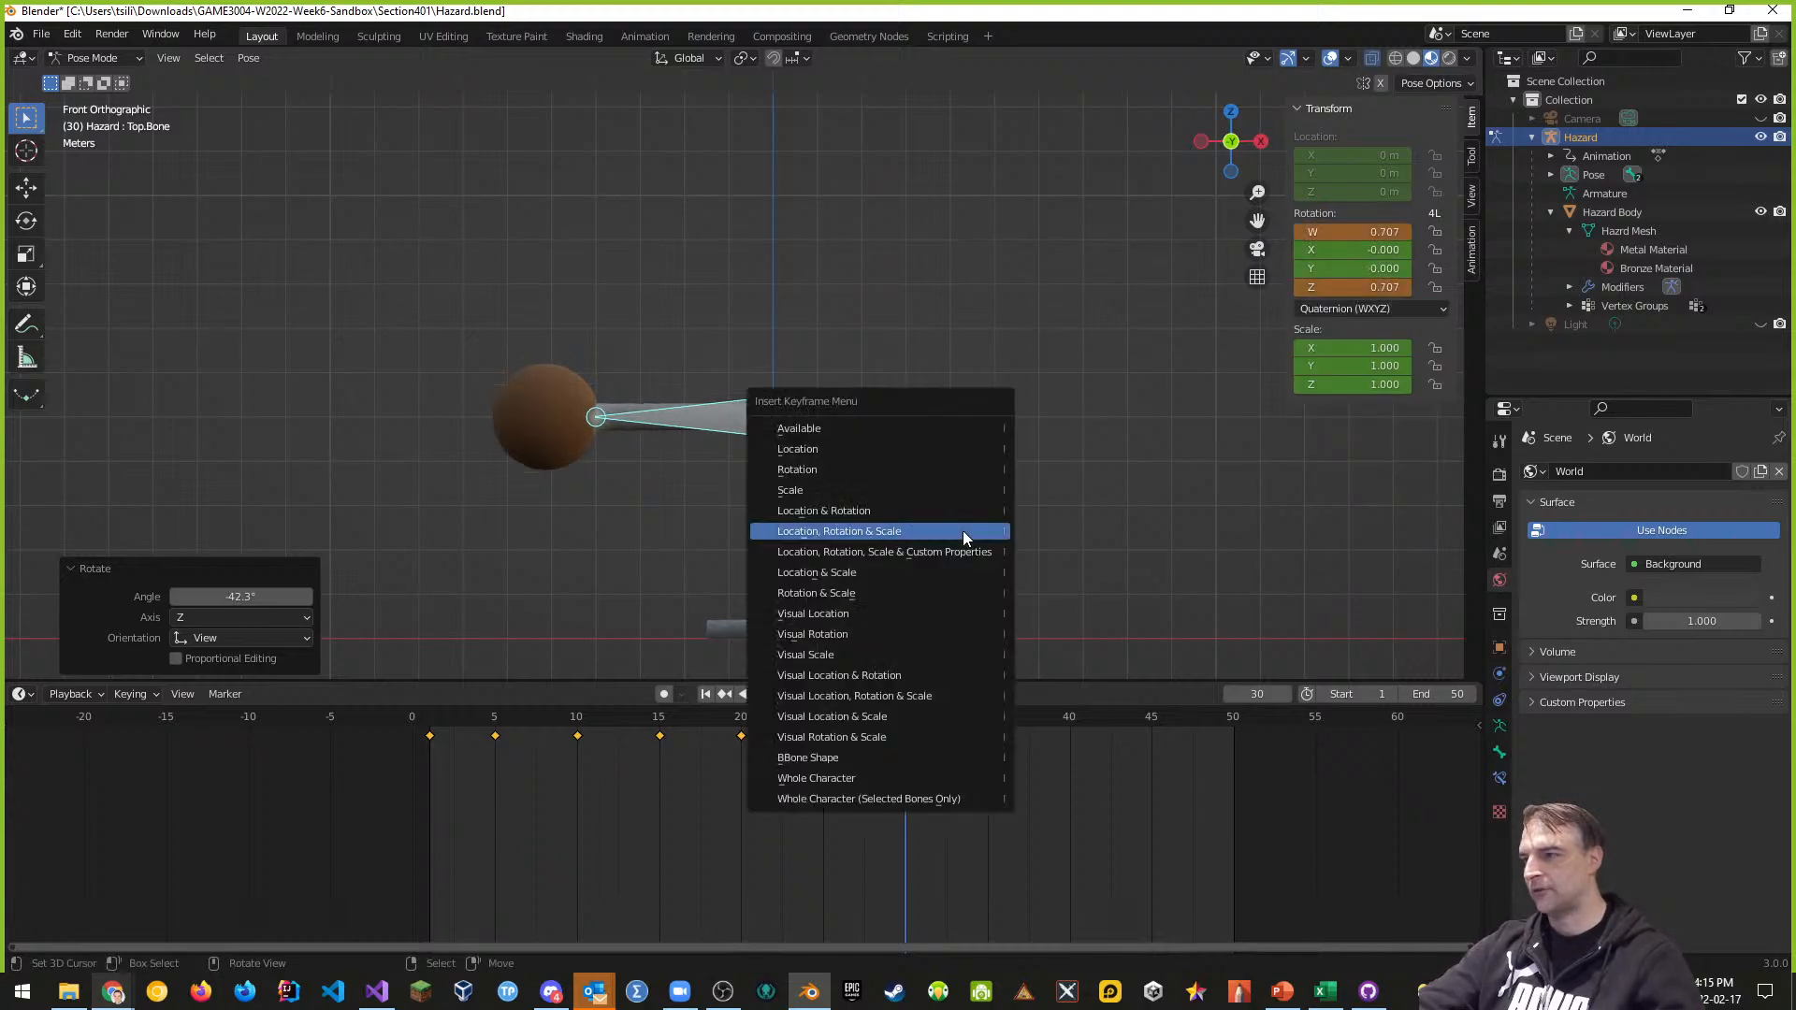
left_click(964, 538)
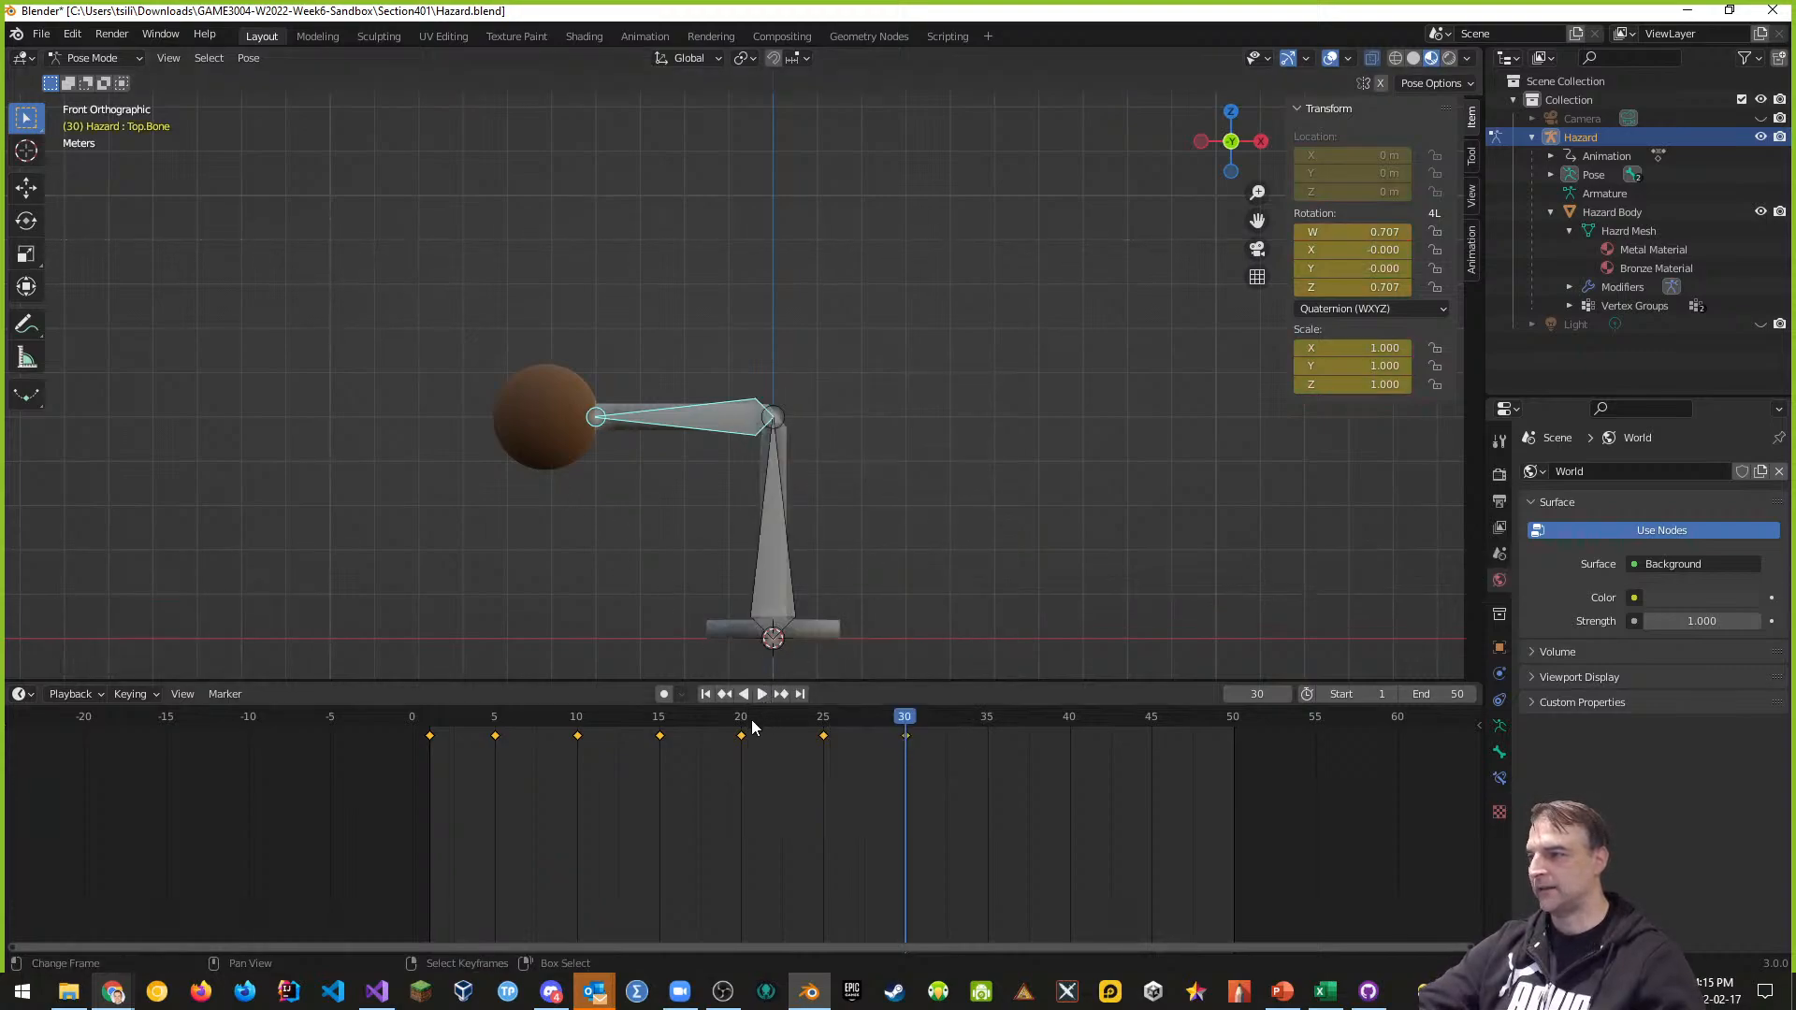
At frame 35, rotate Top.Bone about 41° clockwise, back up from the horizontal pose
left_click_drag(903, 720, 990, 726)
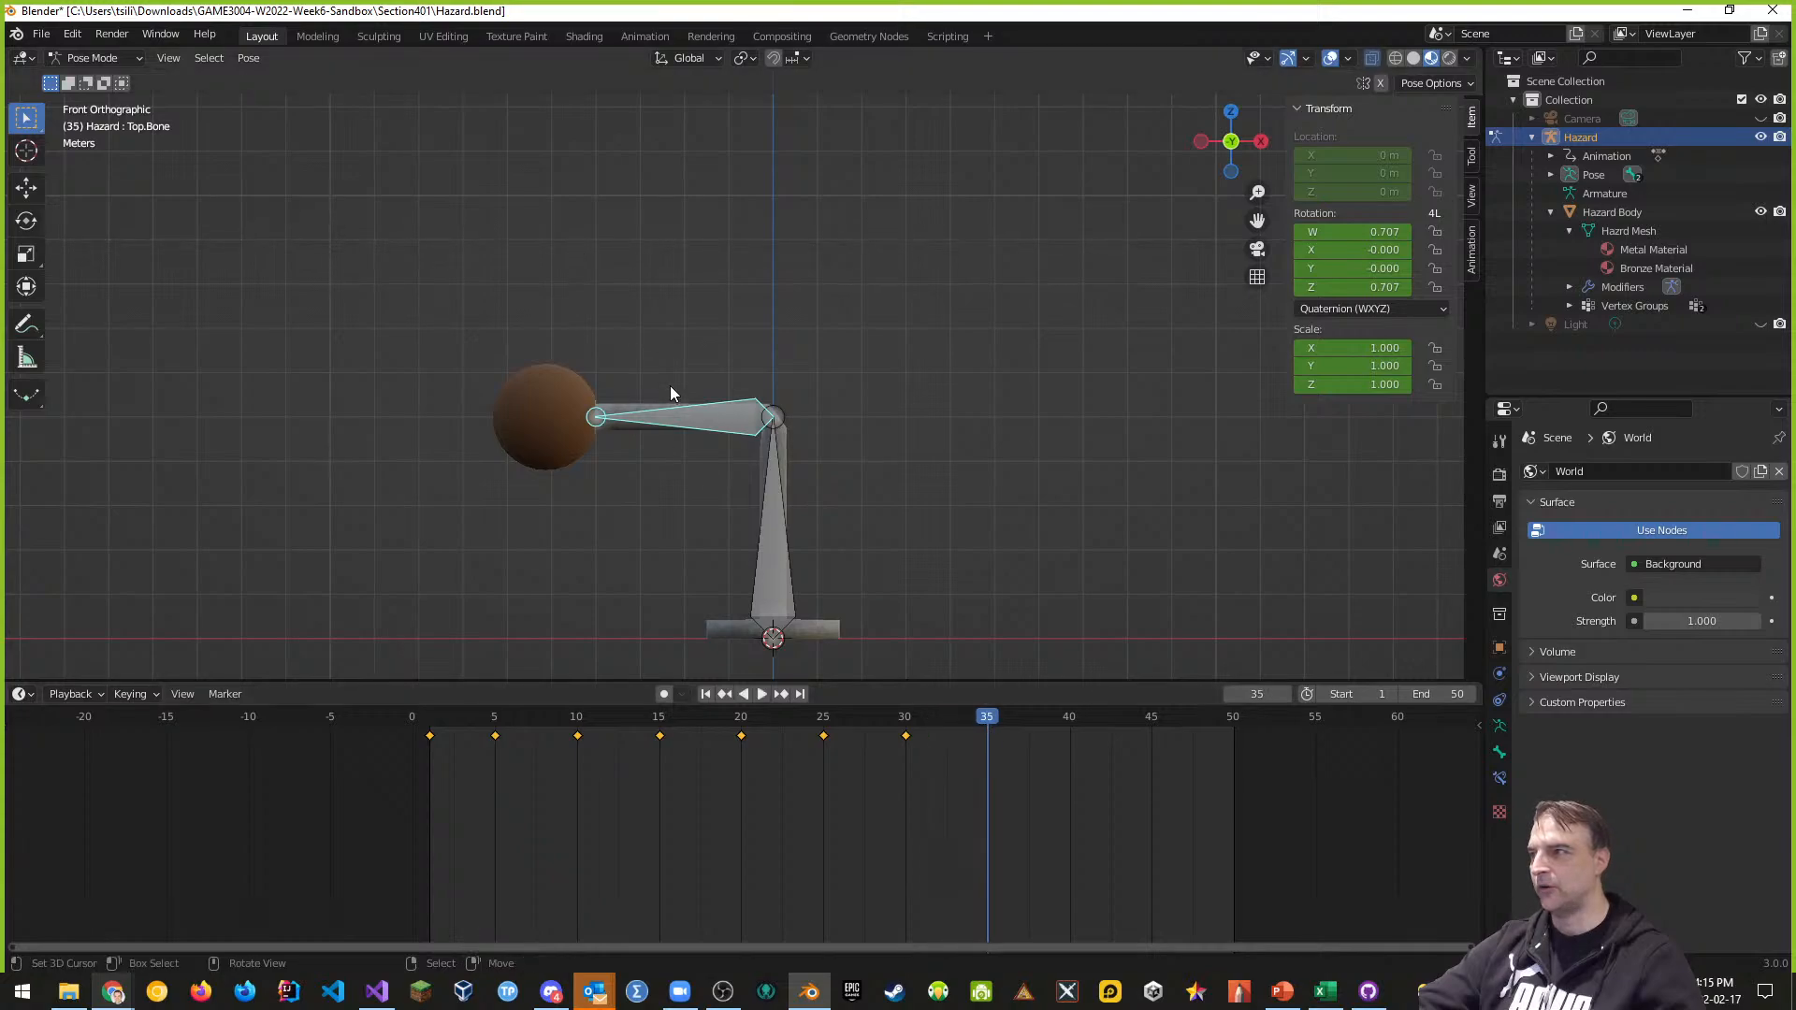
key("r")
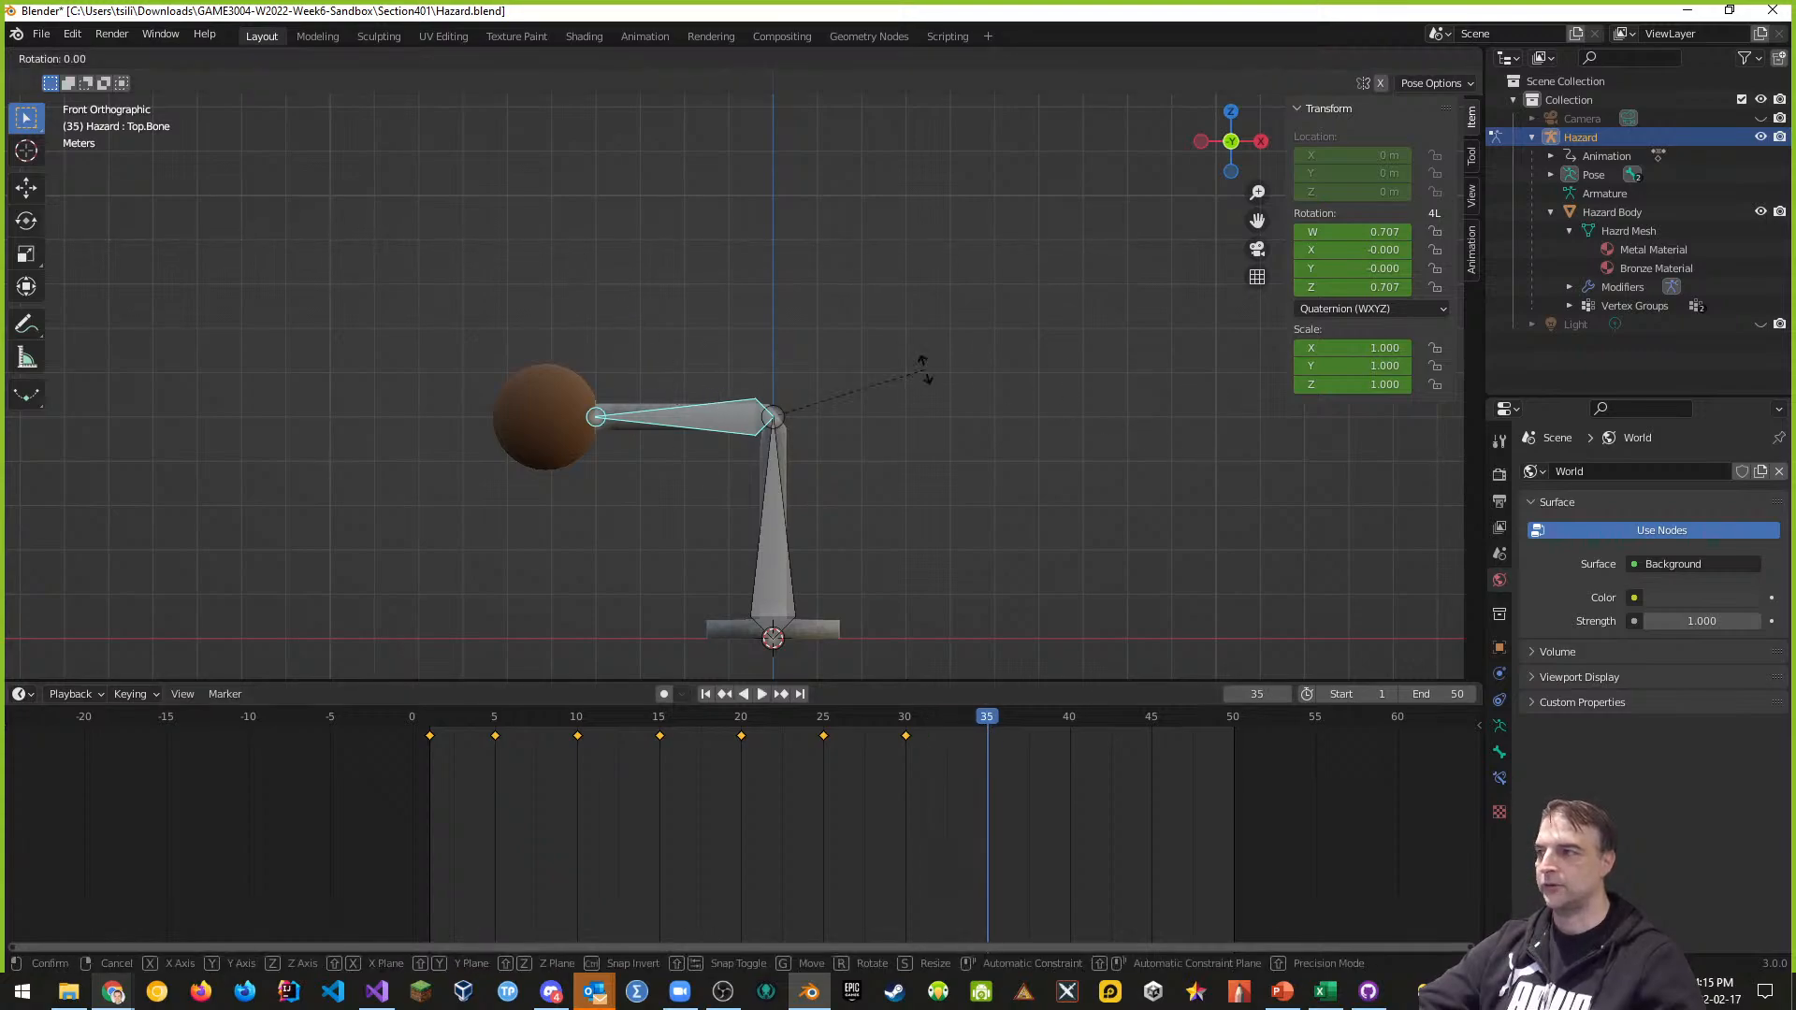
left_click(1315, 661)
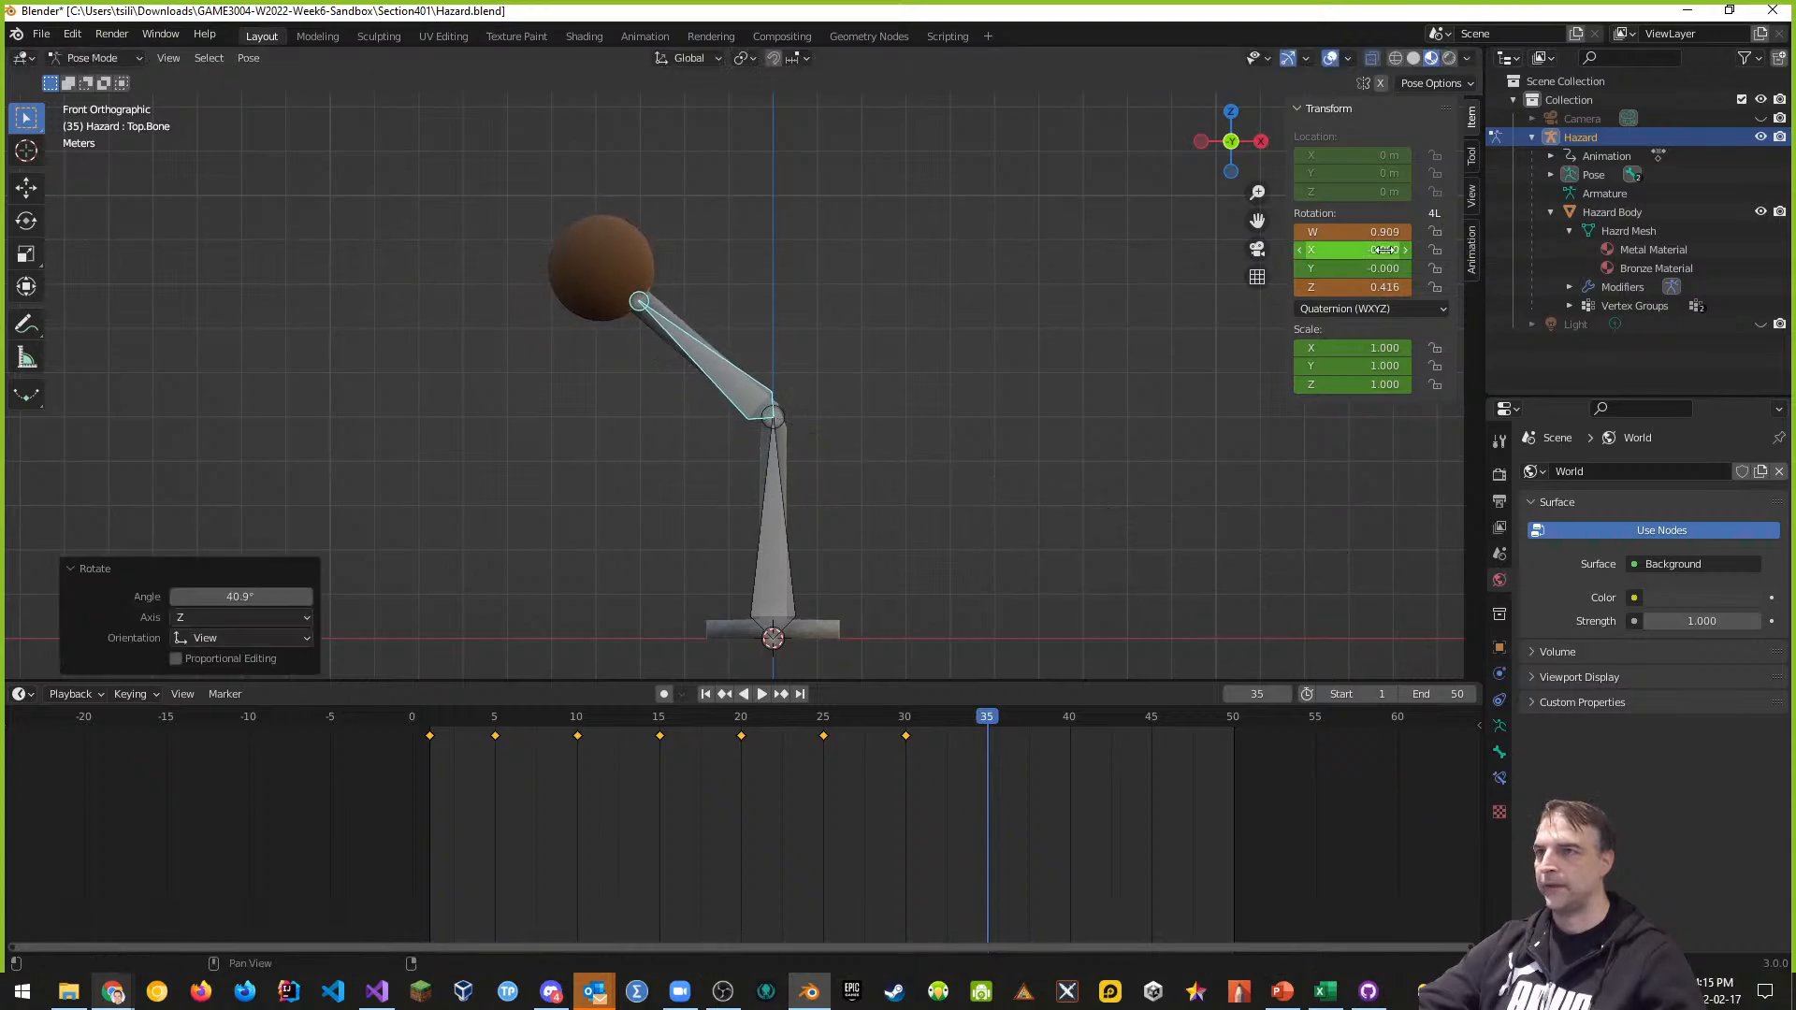
Switch Top.Bone to Axis Angle rotation mode at frame 35 and set its W rotation to 45°
left_click(1365, 310)
left_click(1360, 473)
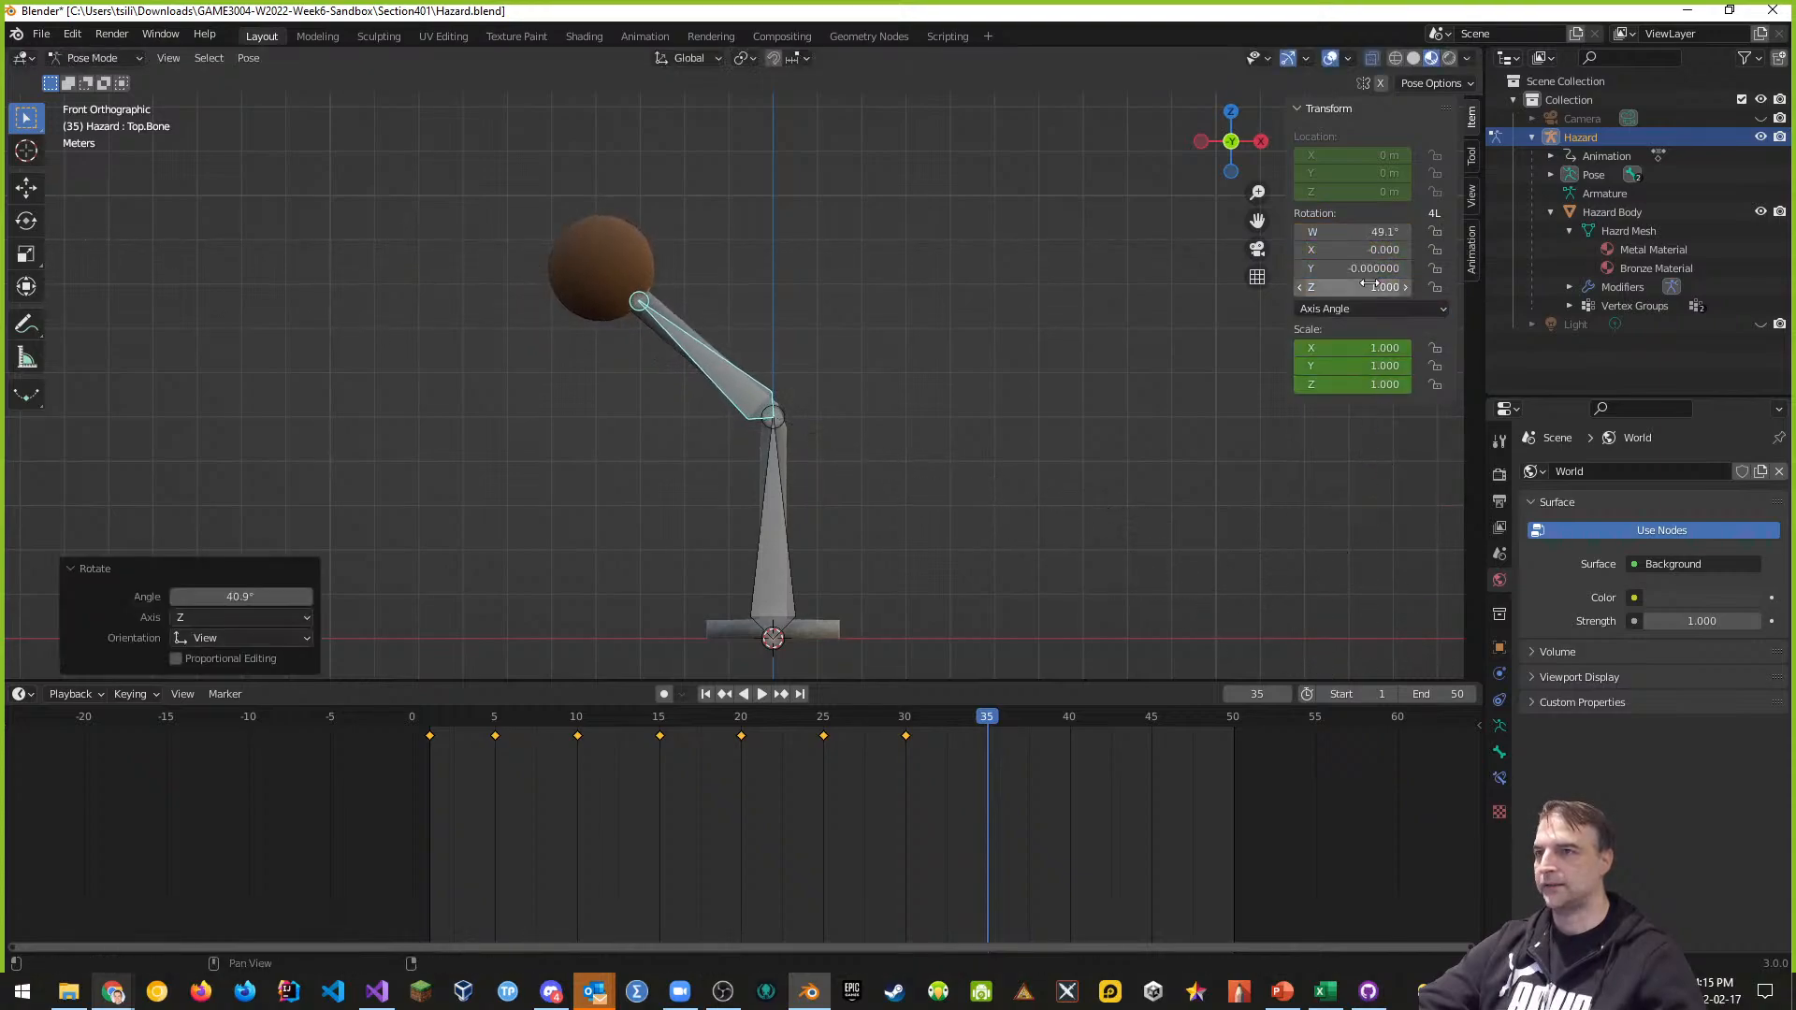
double_click(1380, 232)
type("45")
key("Return")
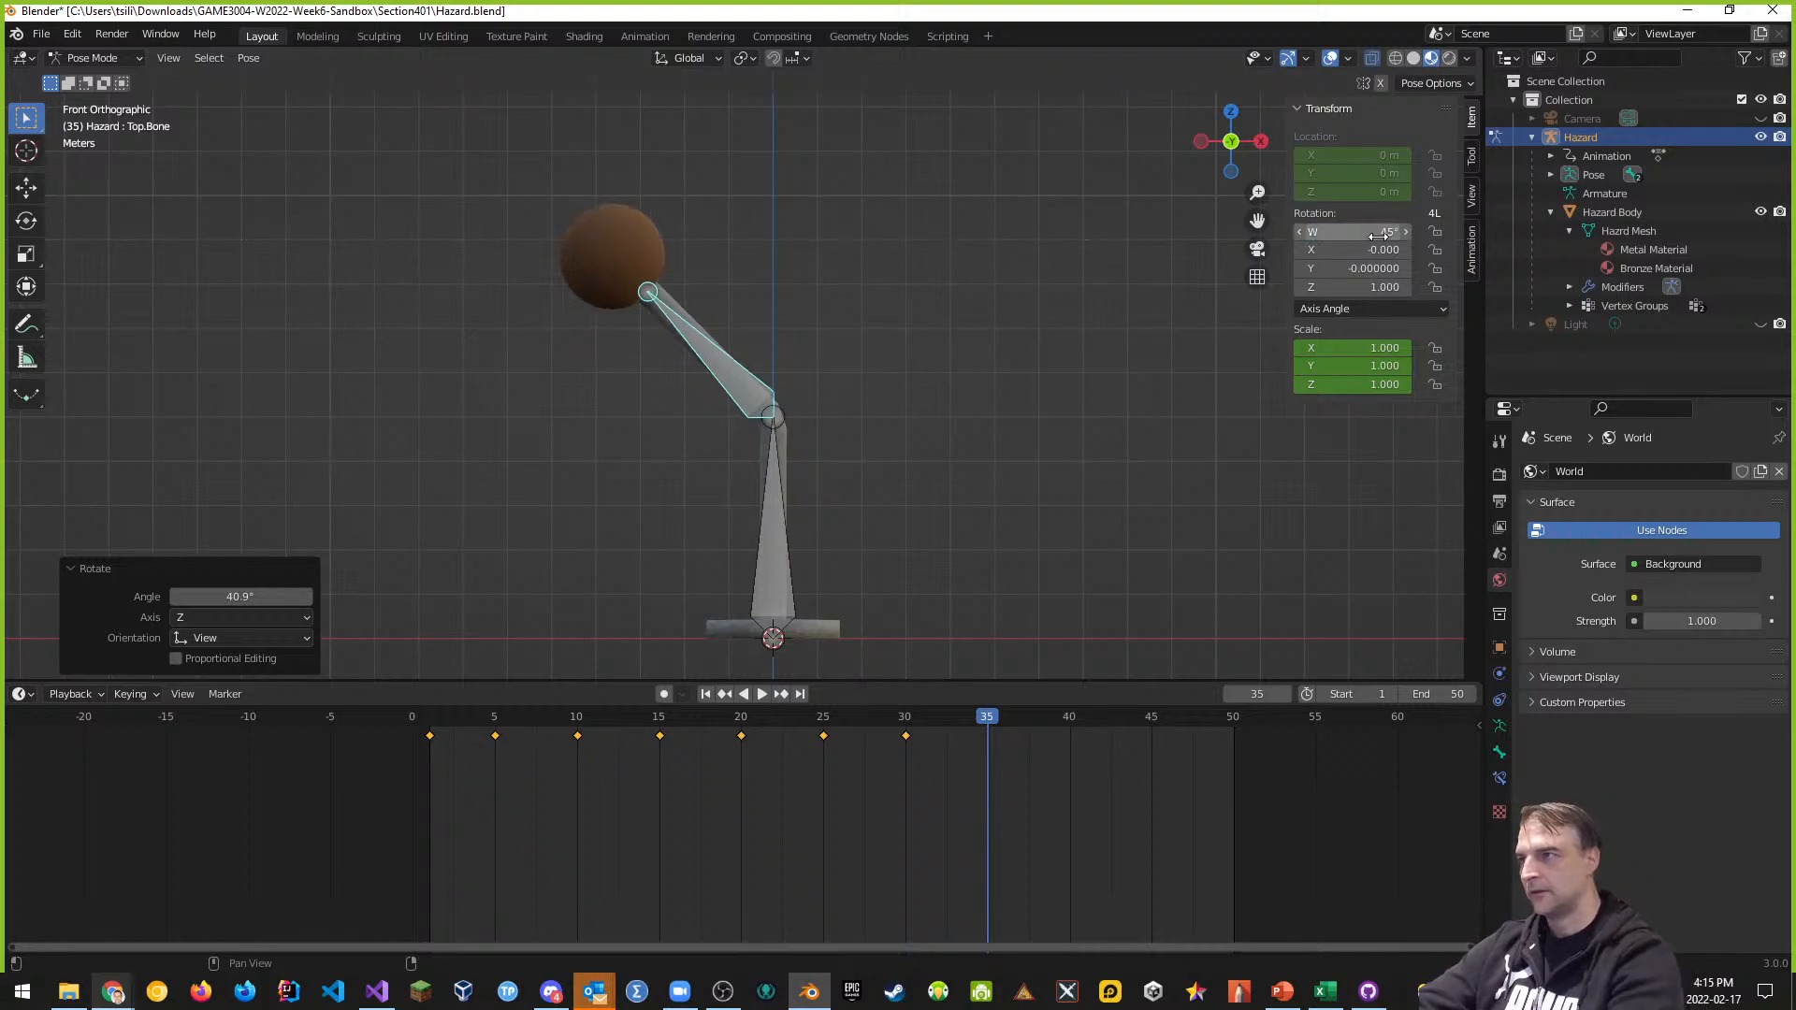
Return Top.Bone's rotation mode to Quaternion (WXYZ) and insert a Location, Rotation & Scale keyframe at frame 35
left_click(1360, 308)
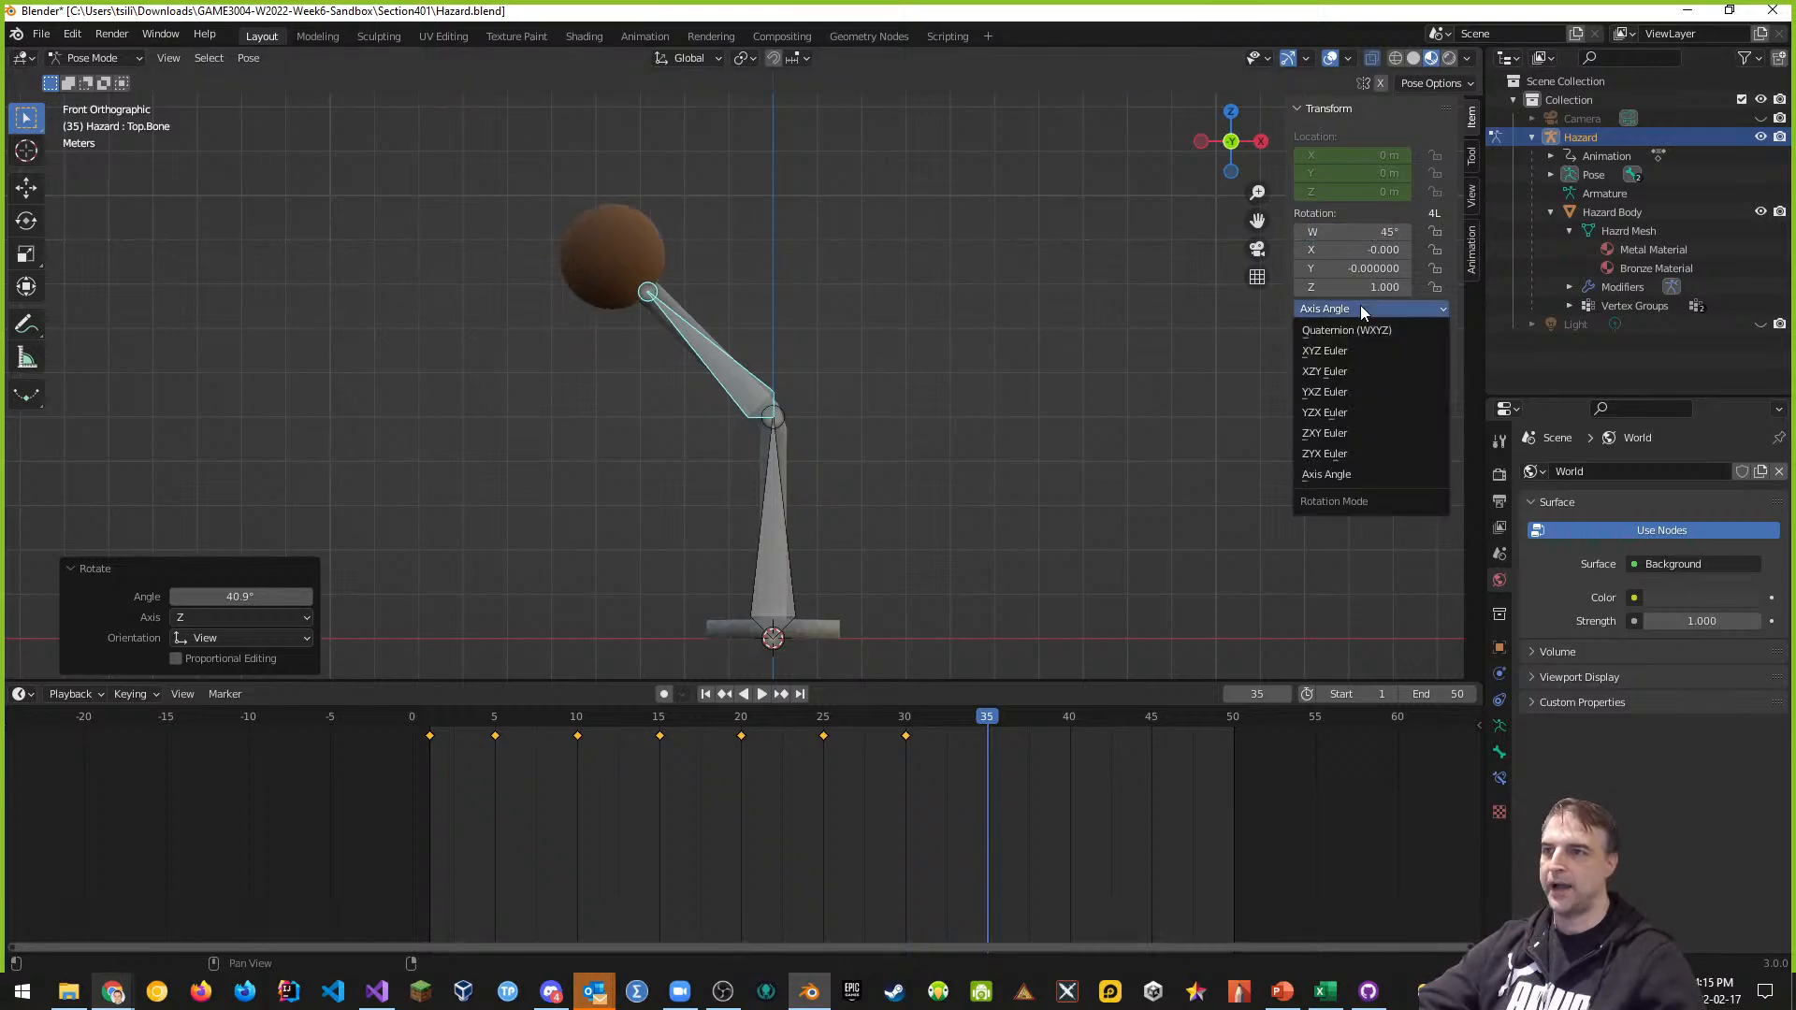
left_click(1361, 326)
key("i")
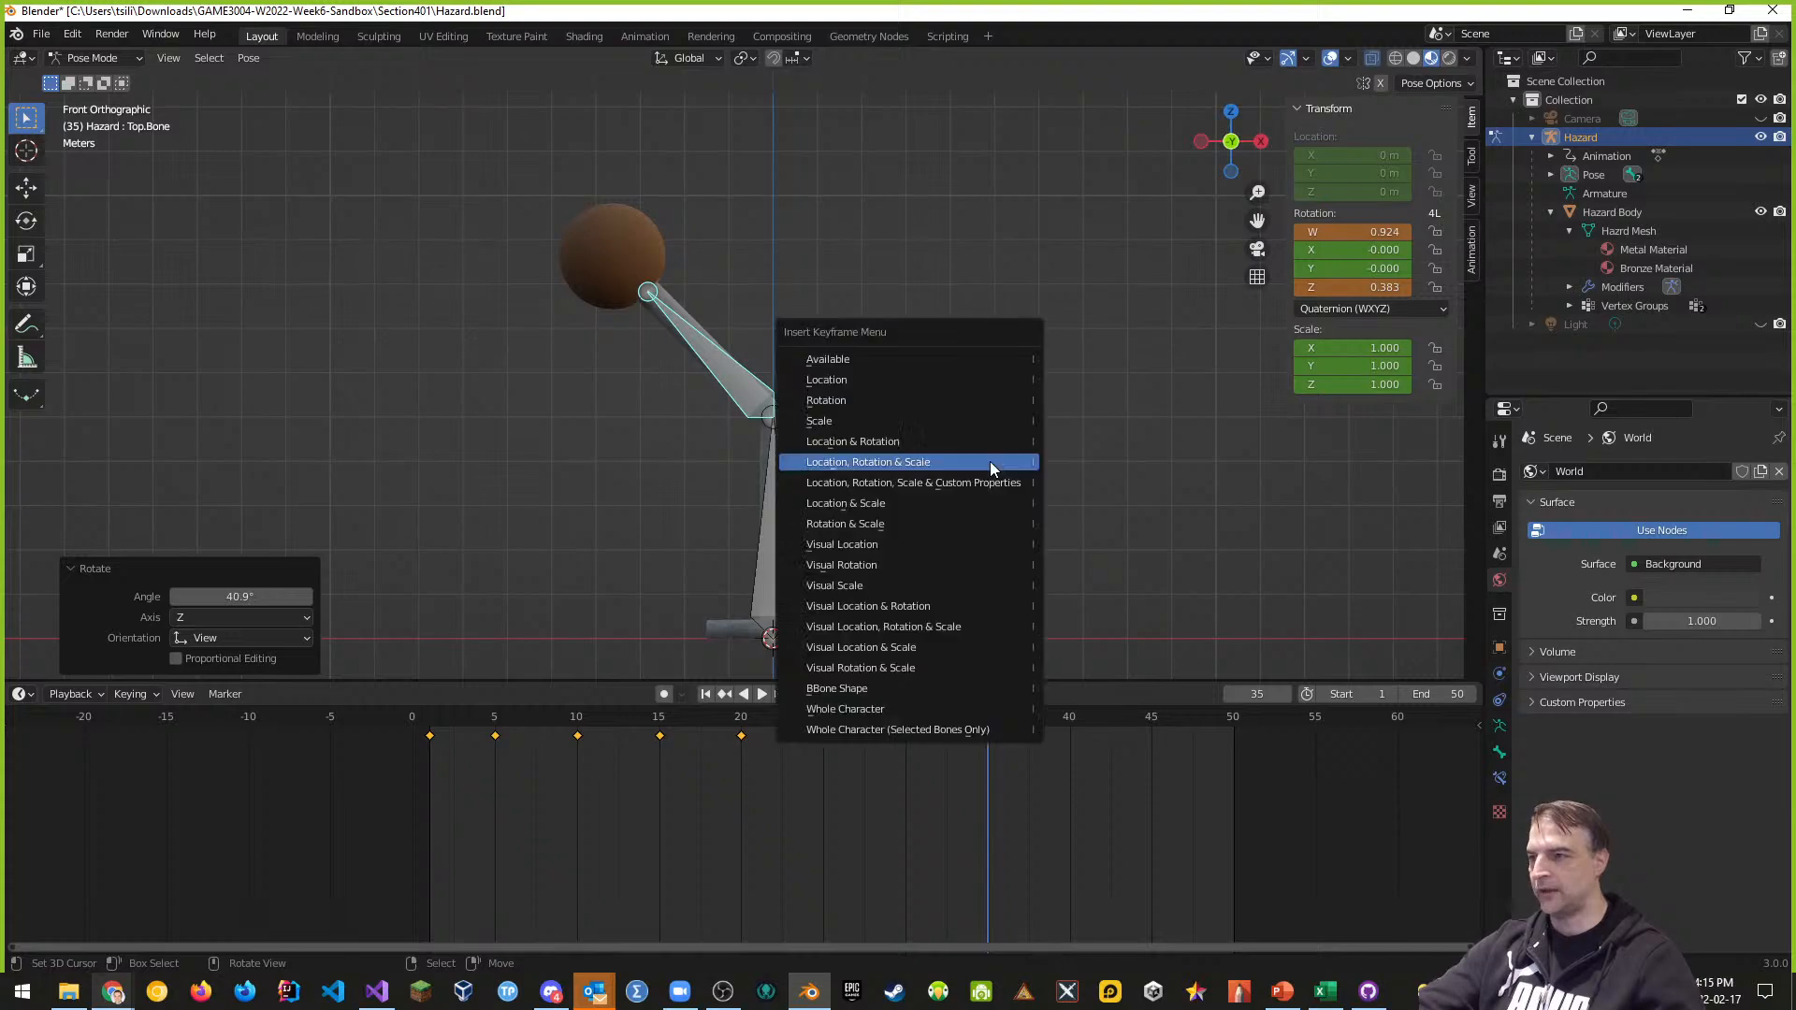
left_click(989, 462)
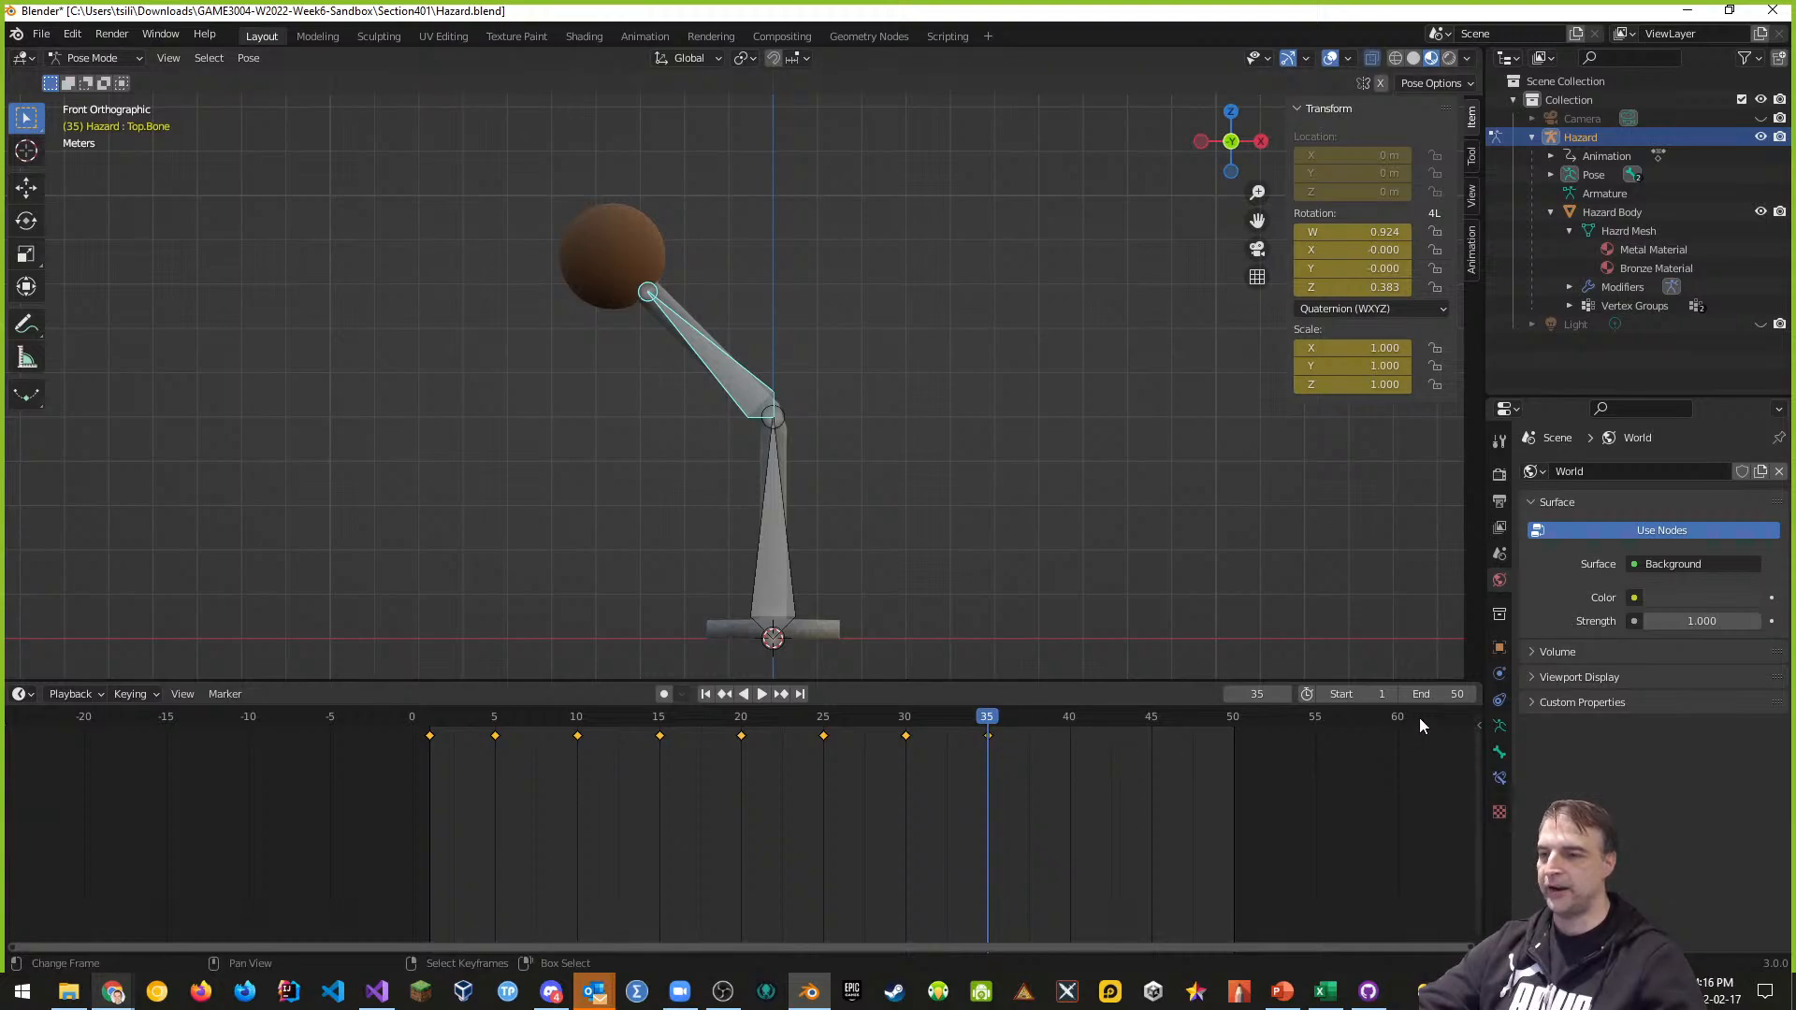
Set the animation's end frame to 35
double_click(1431, 693)
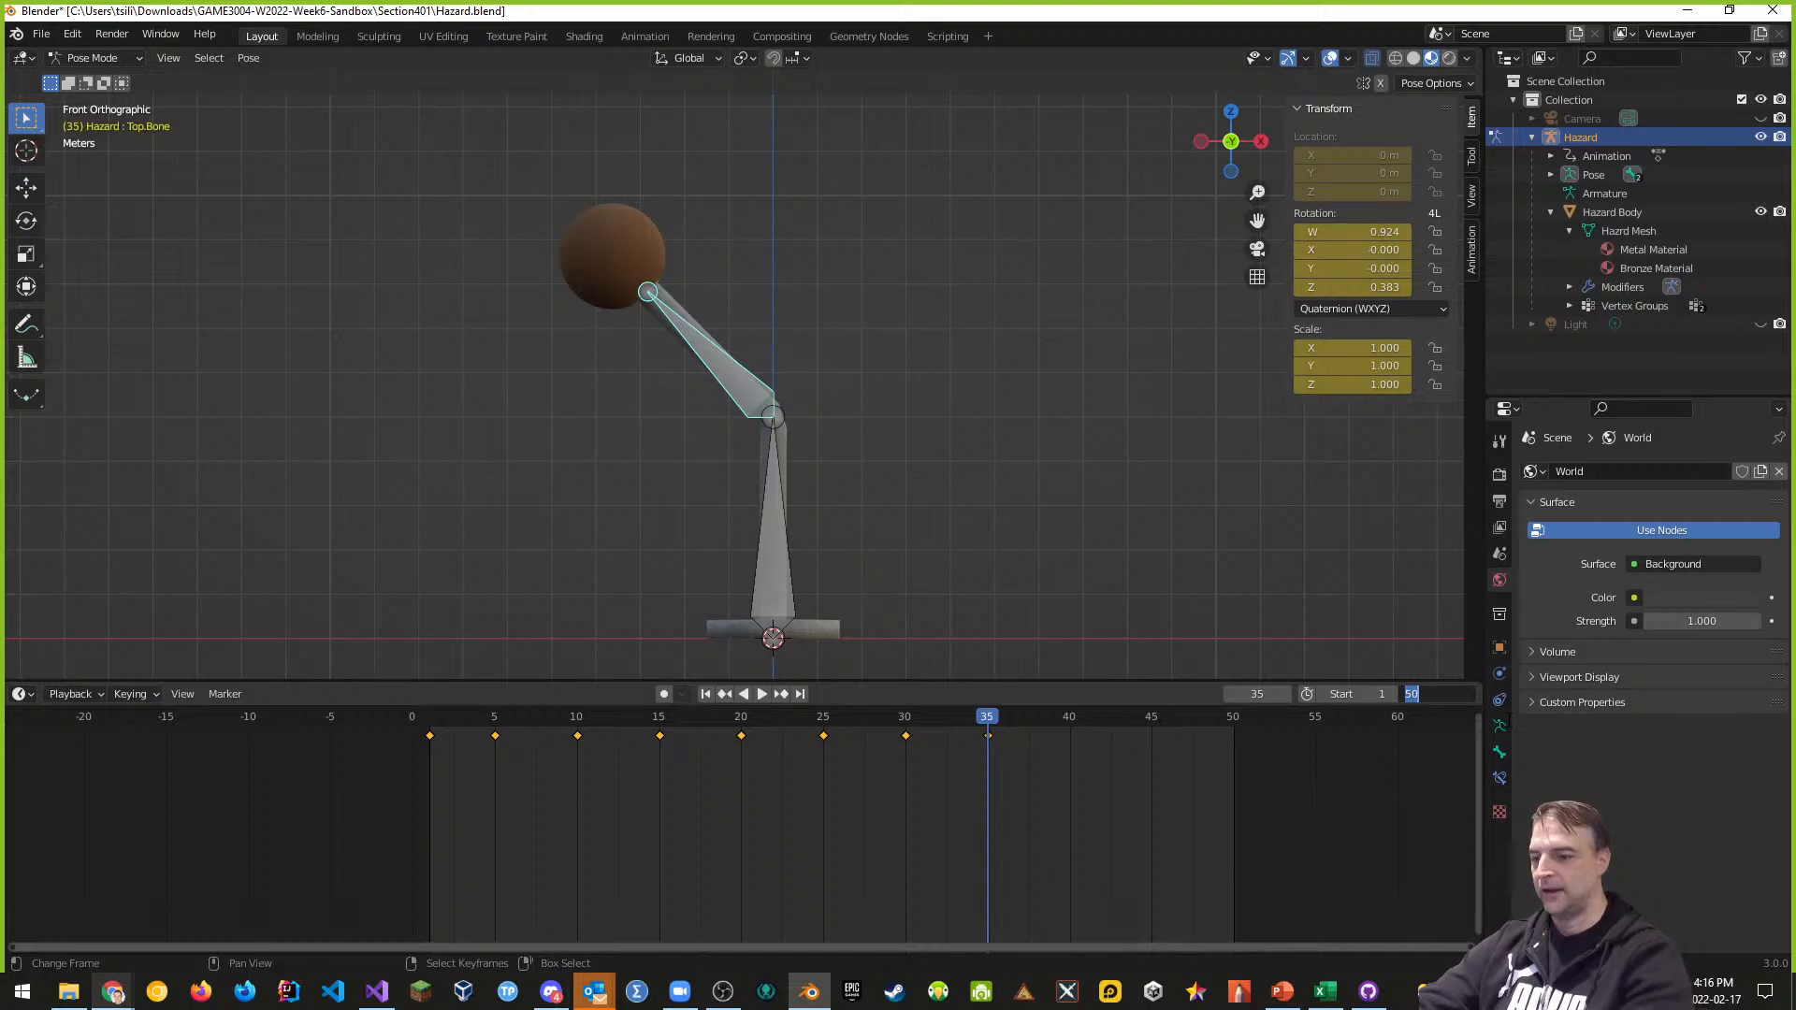
type("35")
key("Return")
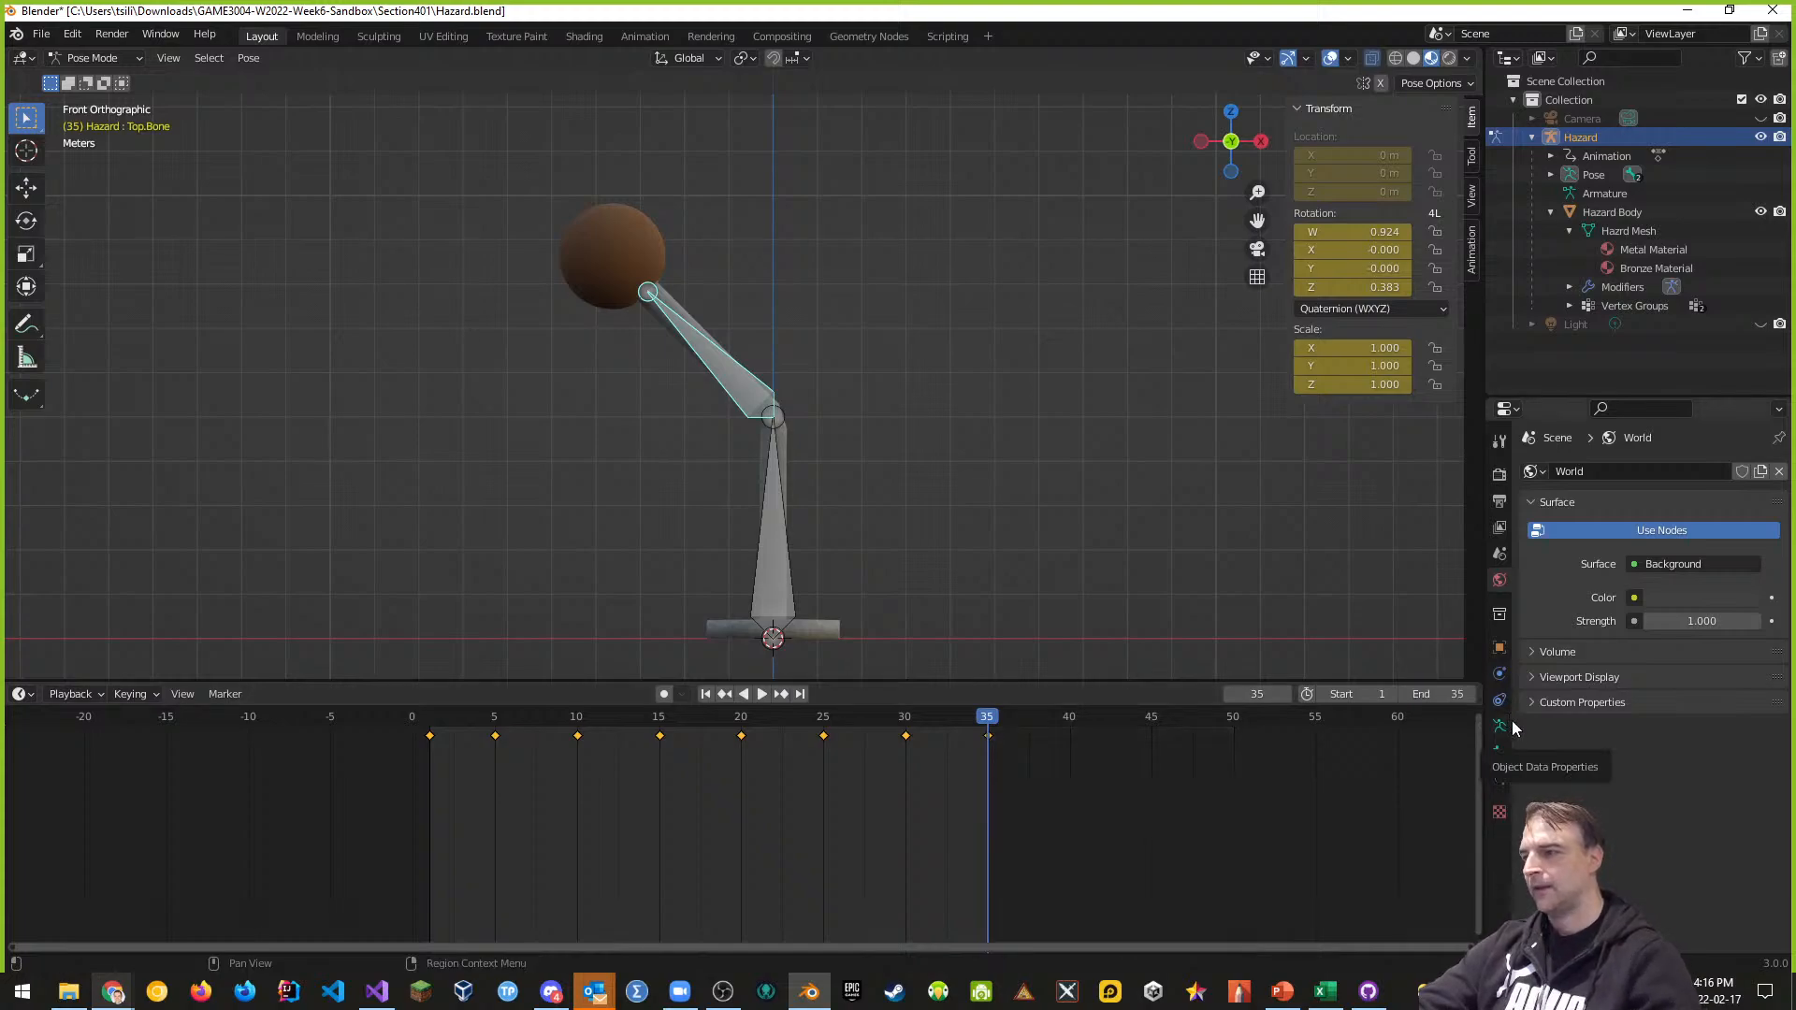
Play back the swinging animation to check its looping, stop it, and return the playhead to frame 1
left_click(762, 694)
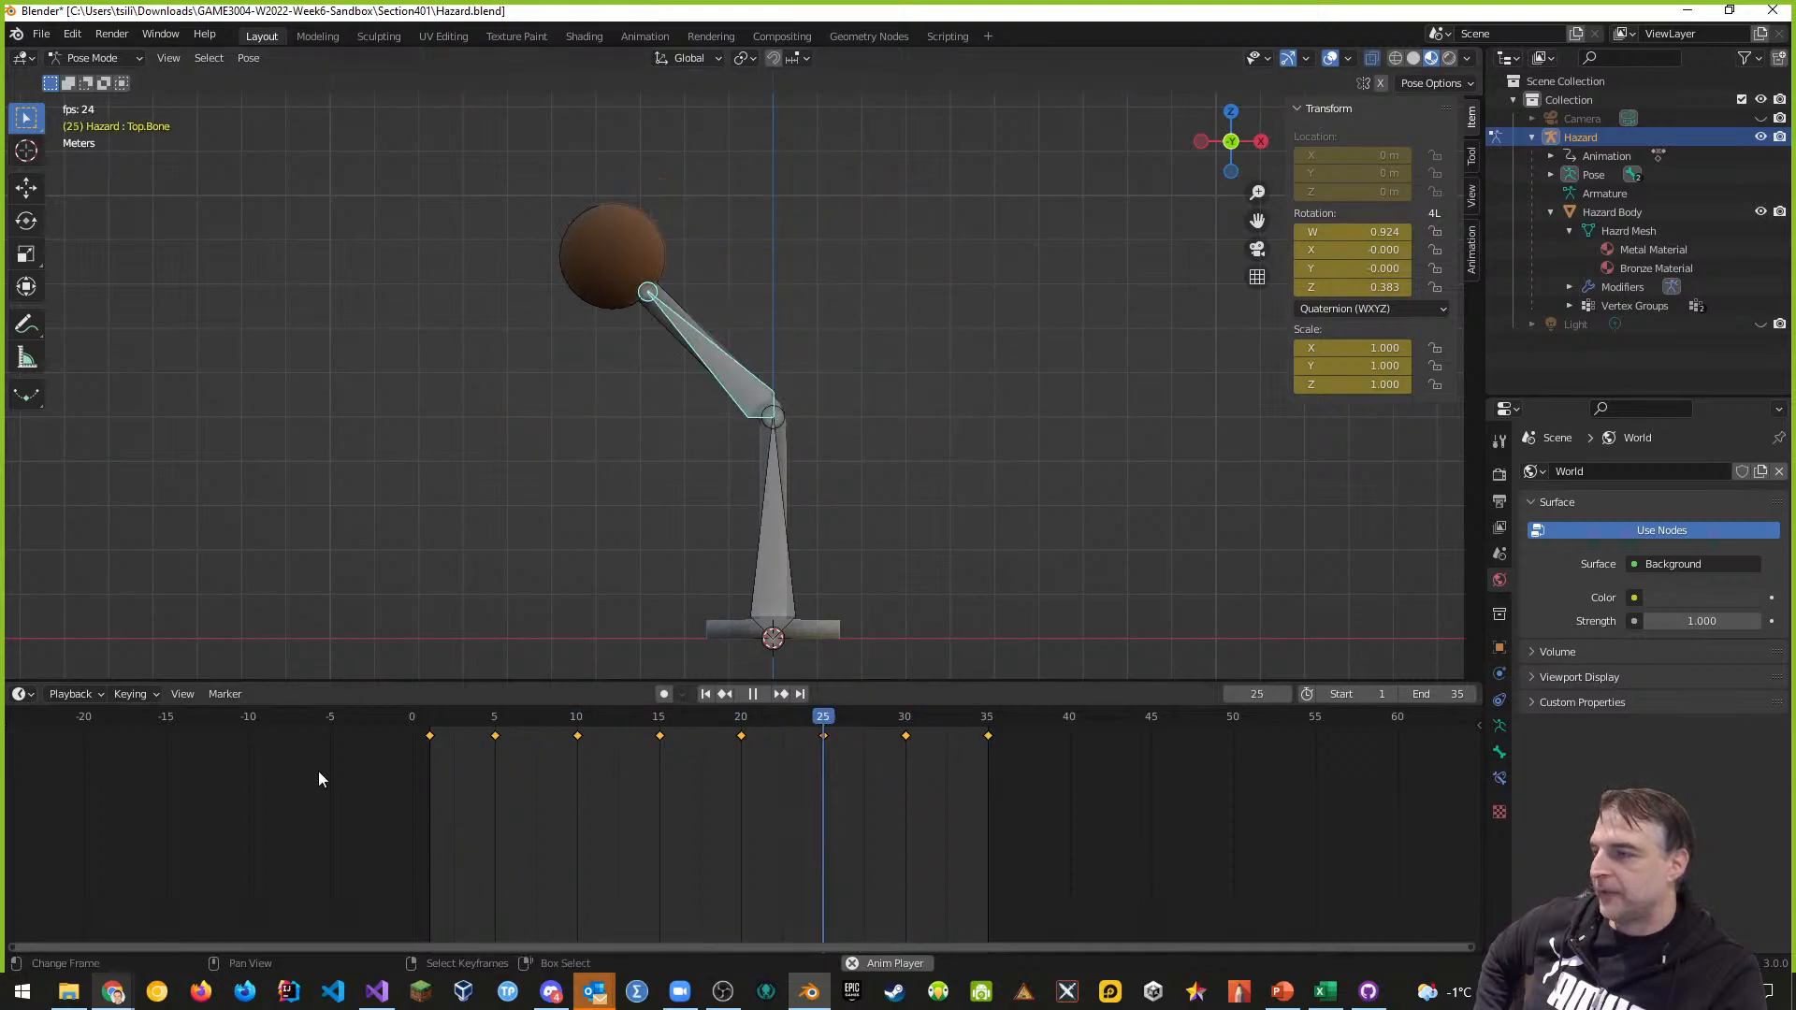
left_click(751, 697)
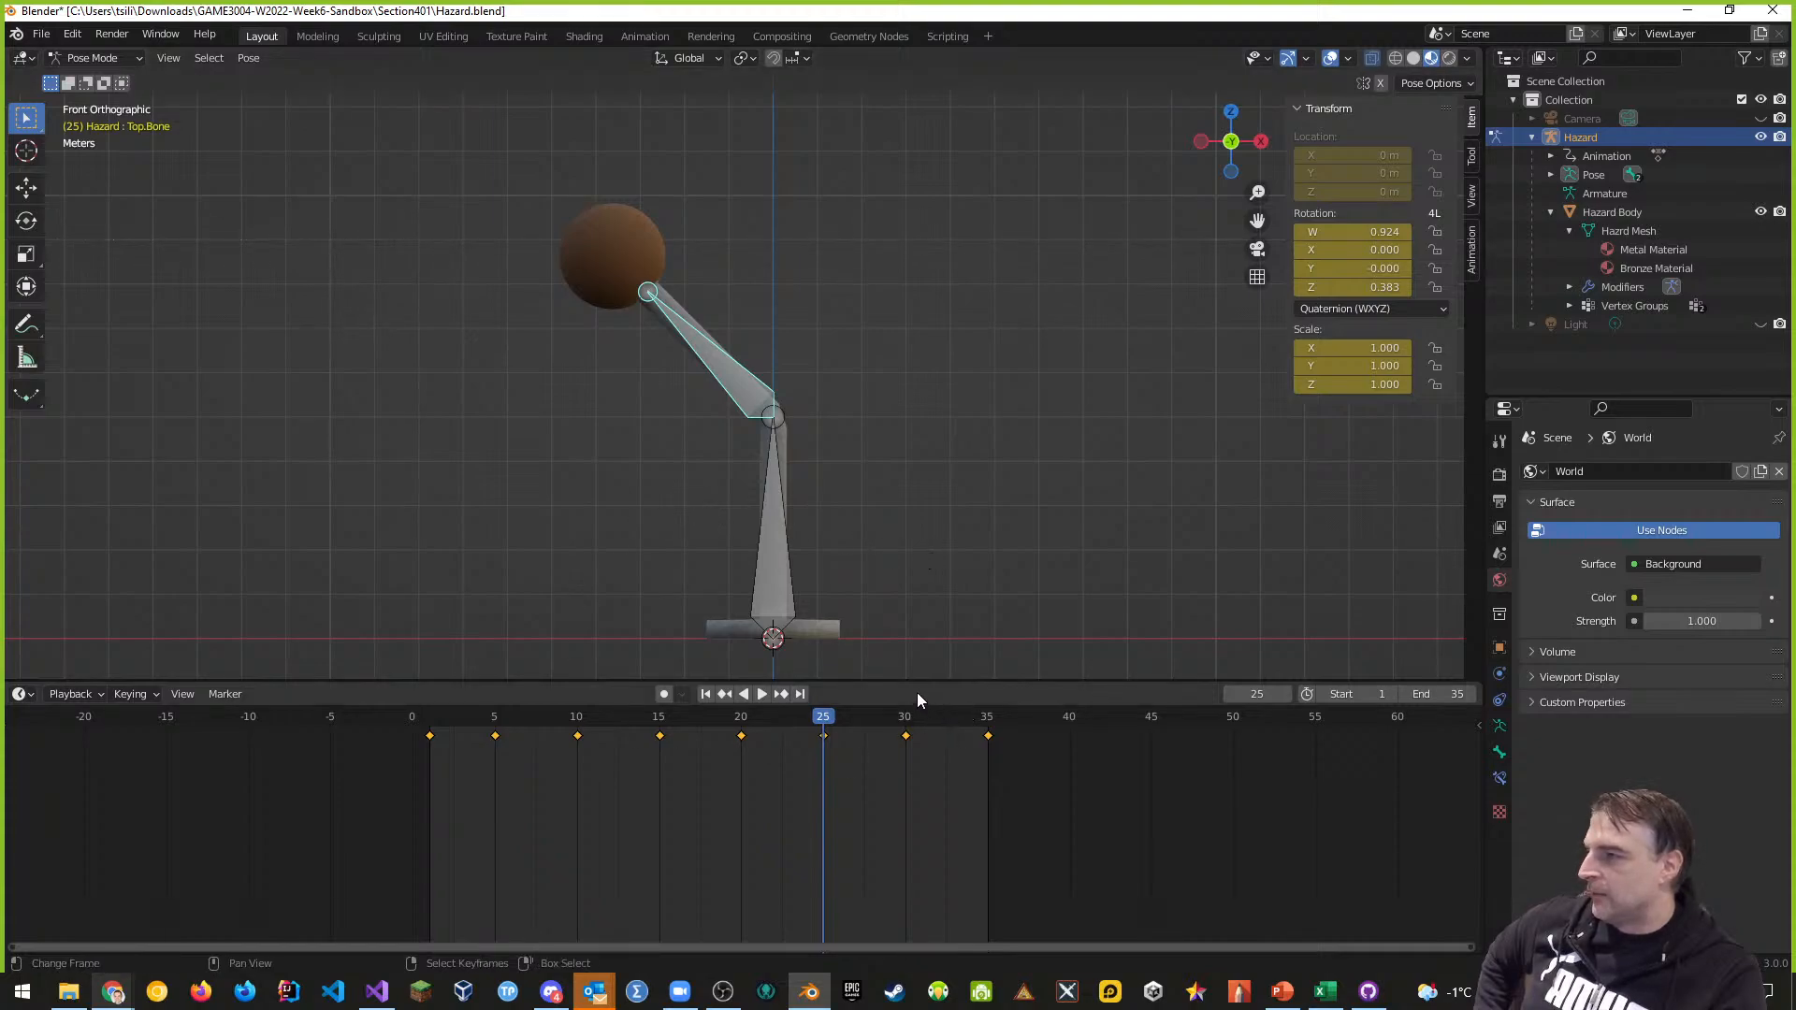
key("space")
left_click(511, 720)
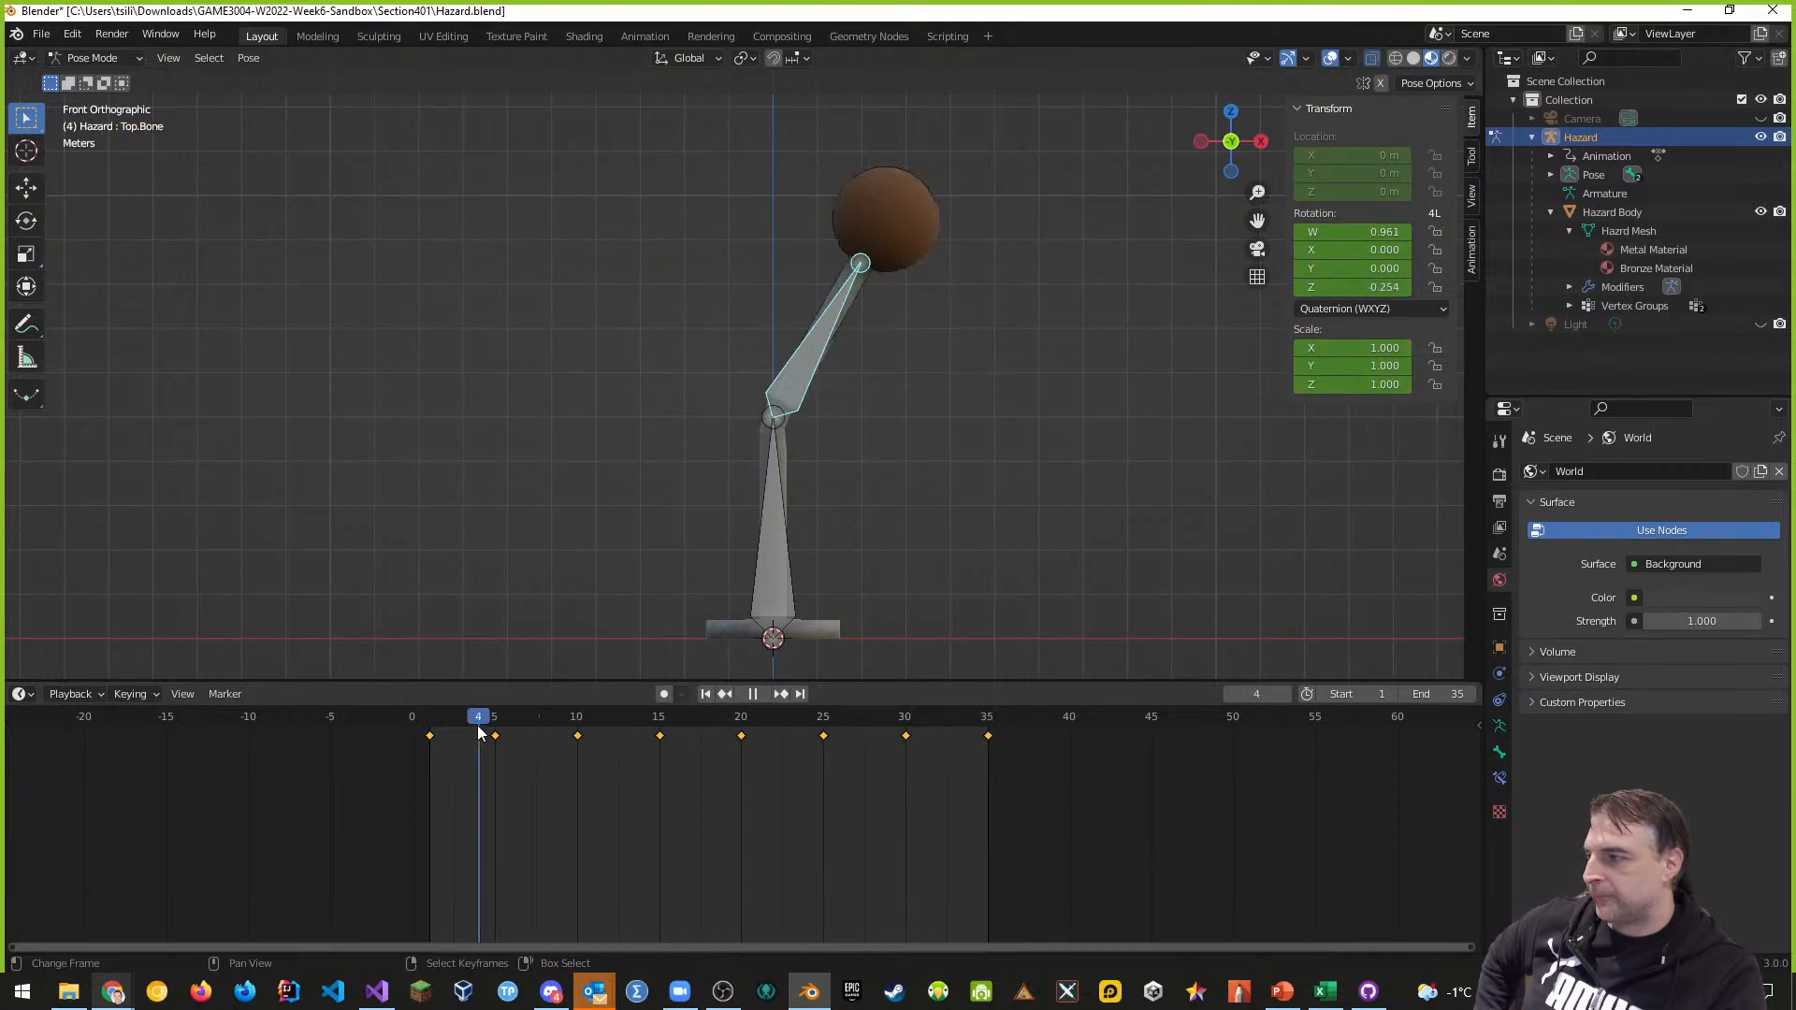
key("Escape")
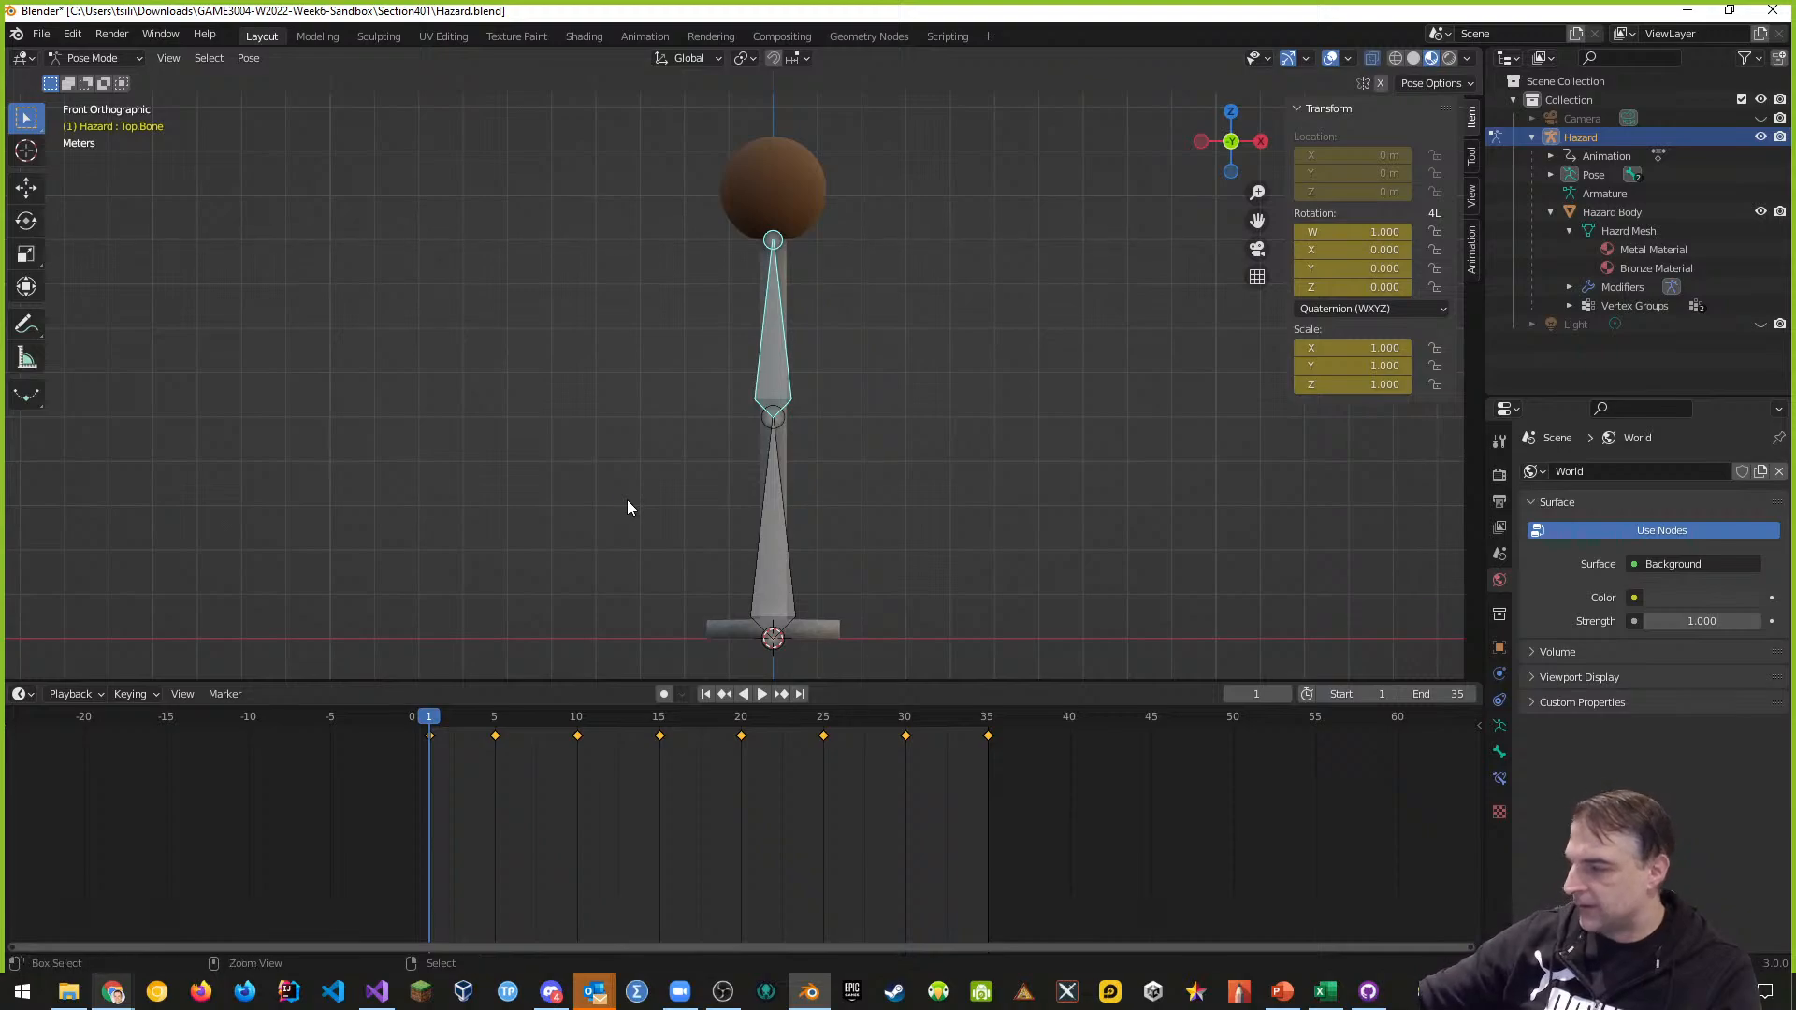
Rename the Hazard armature's action to Attack-Clip and save Hazard.blend
key("ctrl+s")
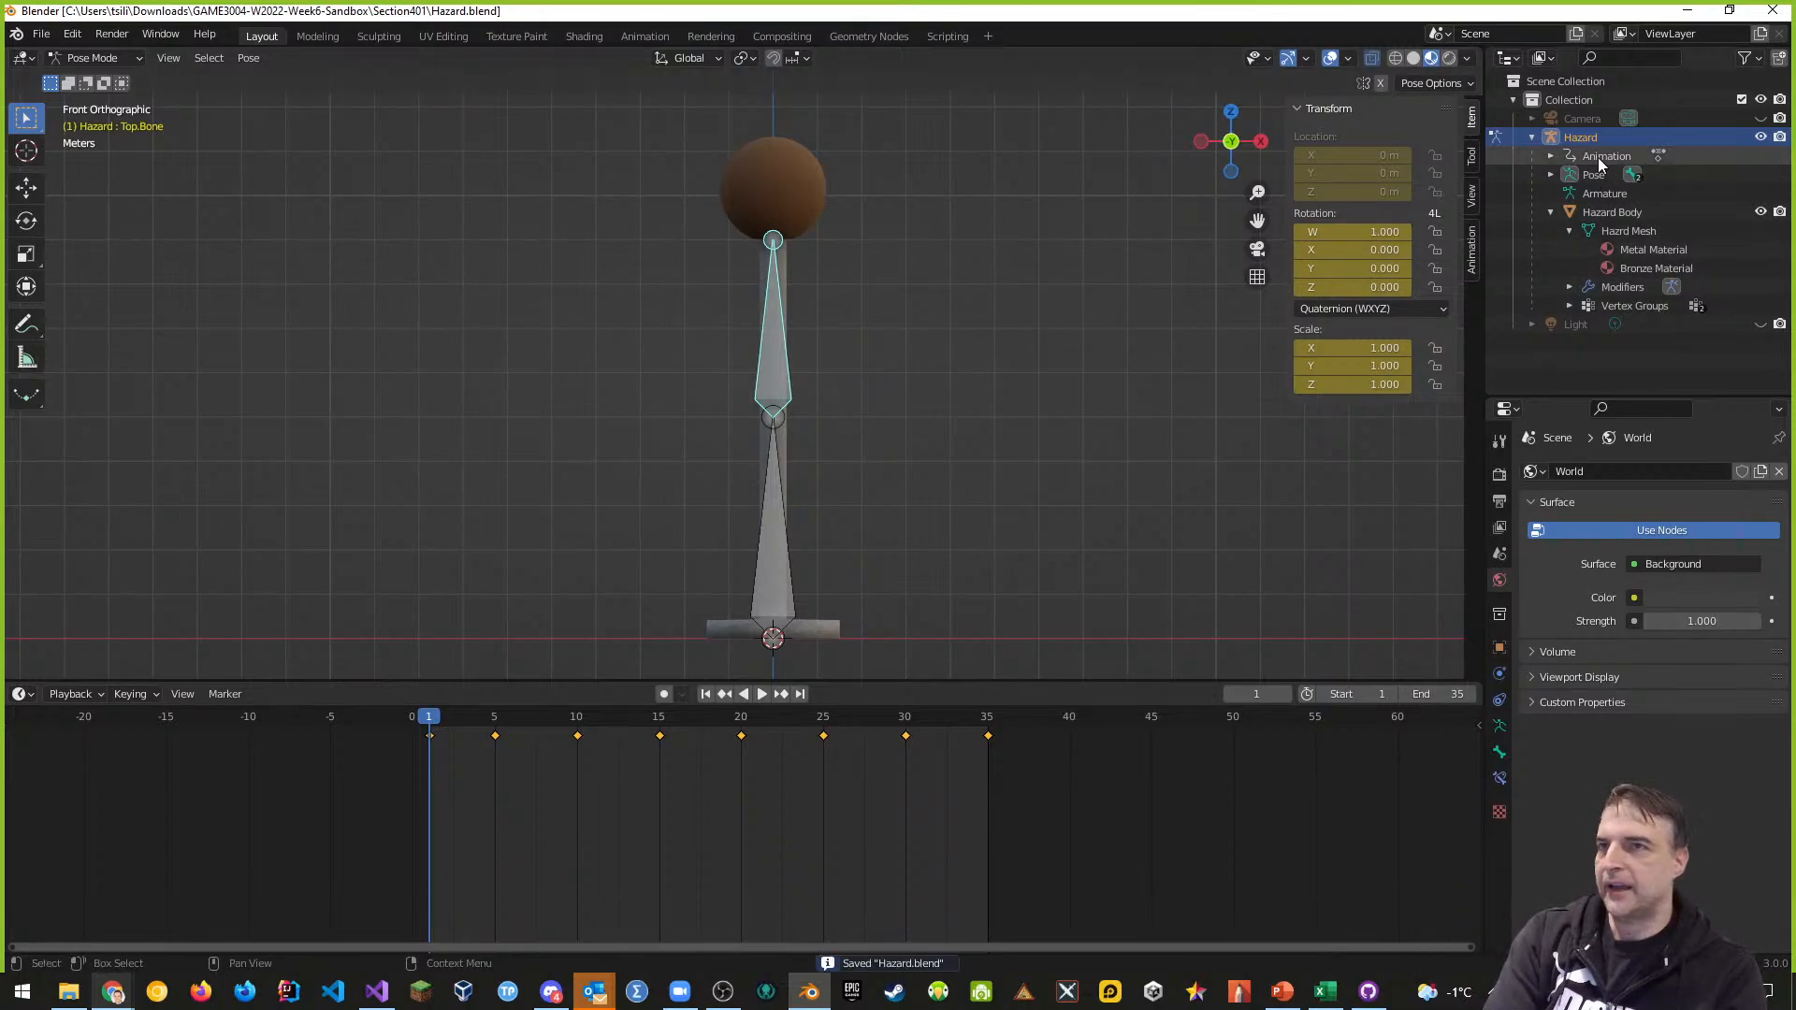
left_click(1551, 156)
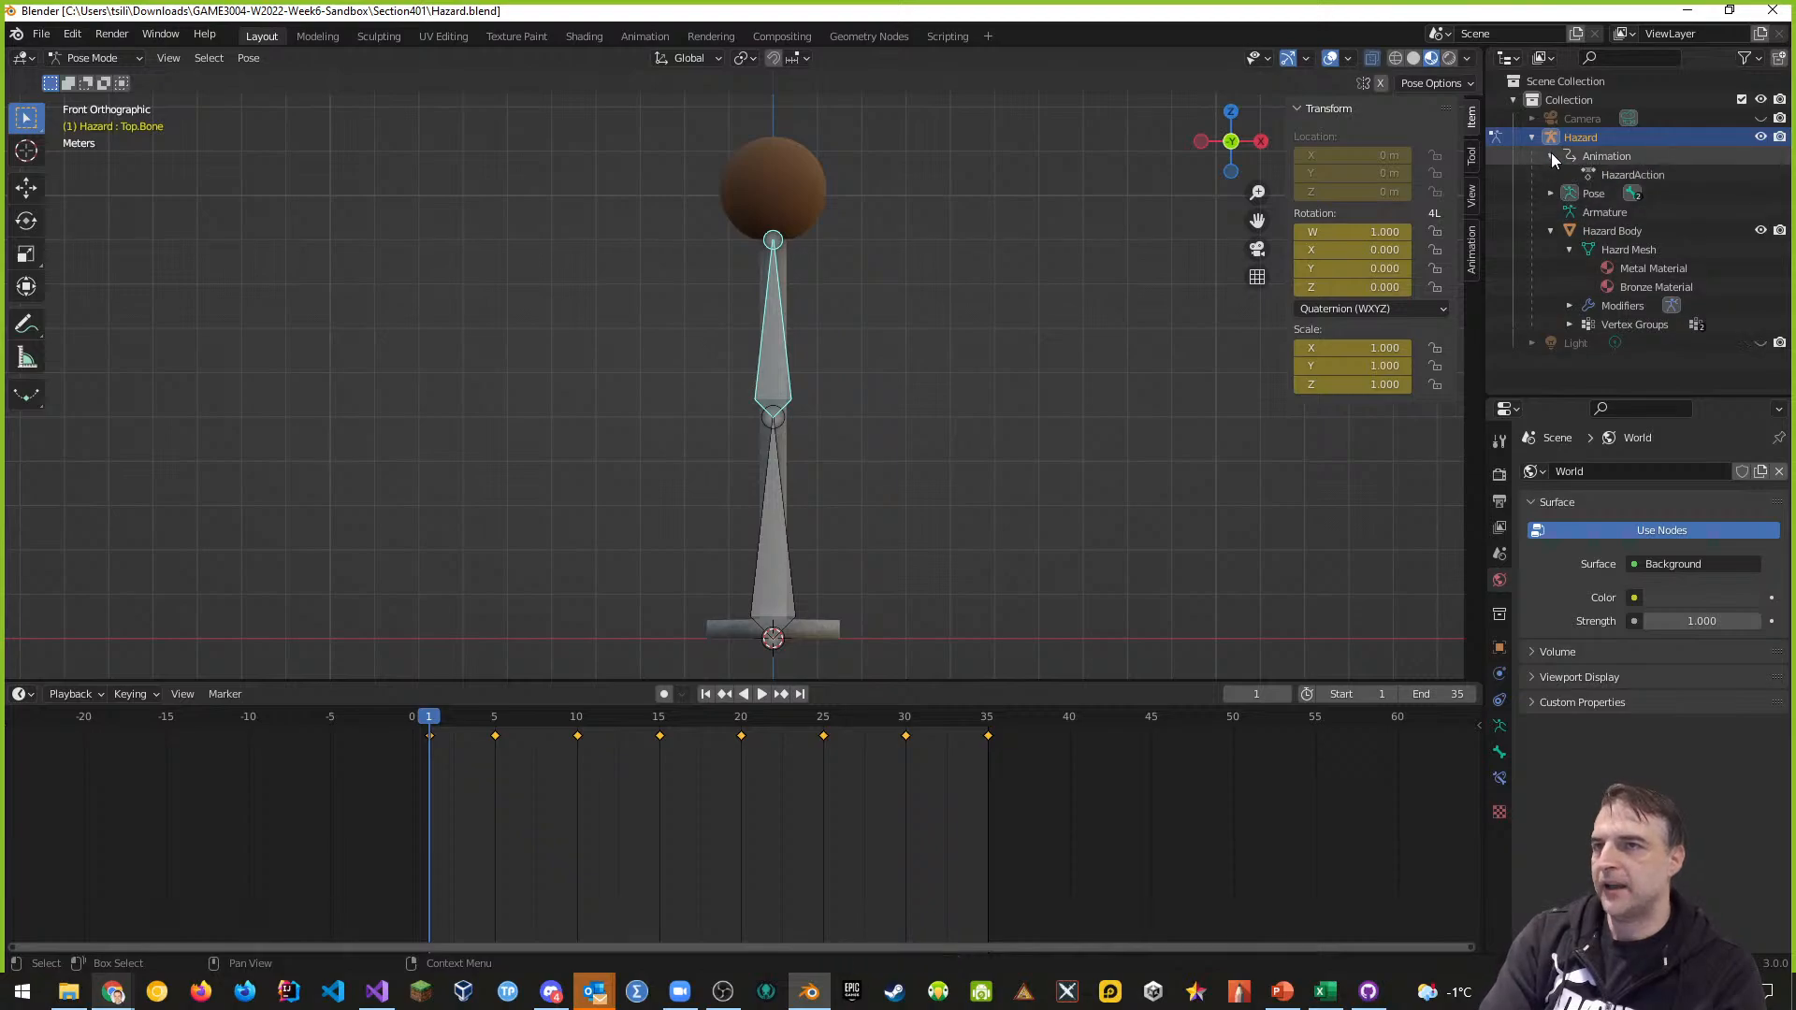
double_click(1616, 176)
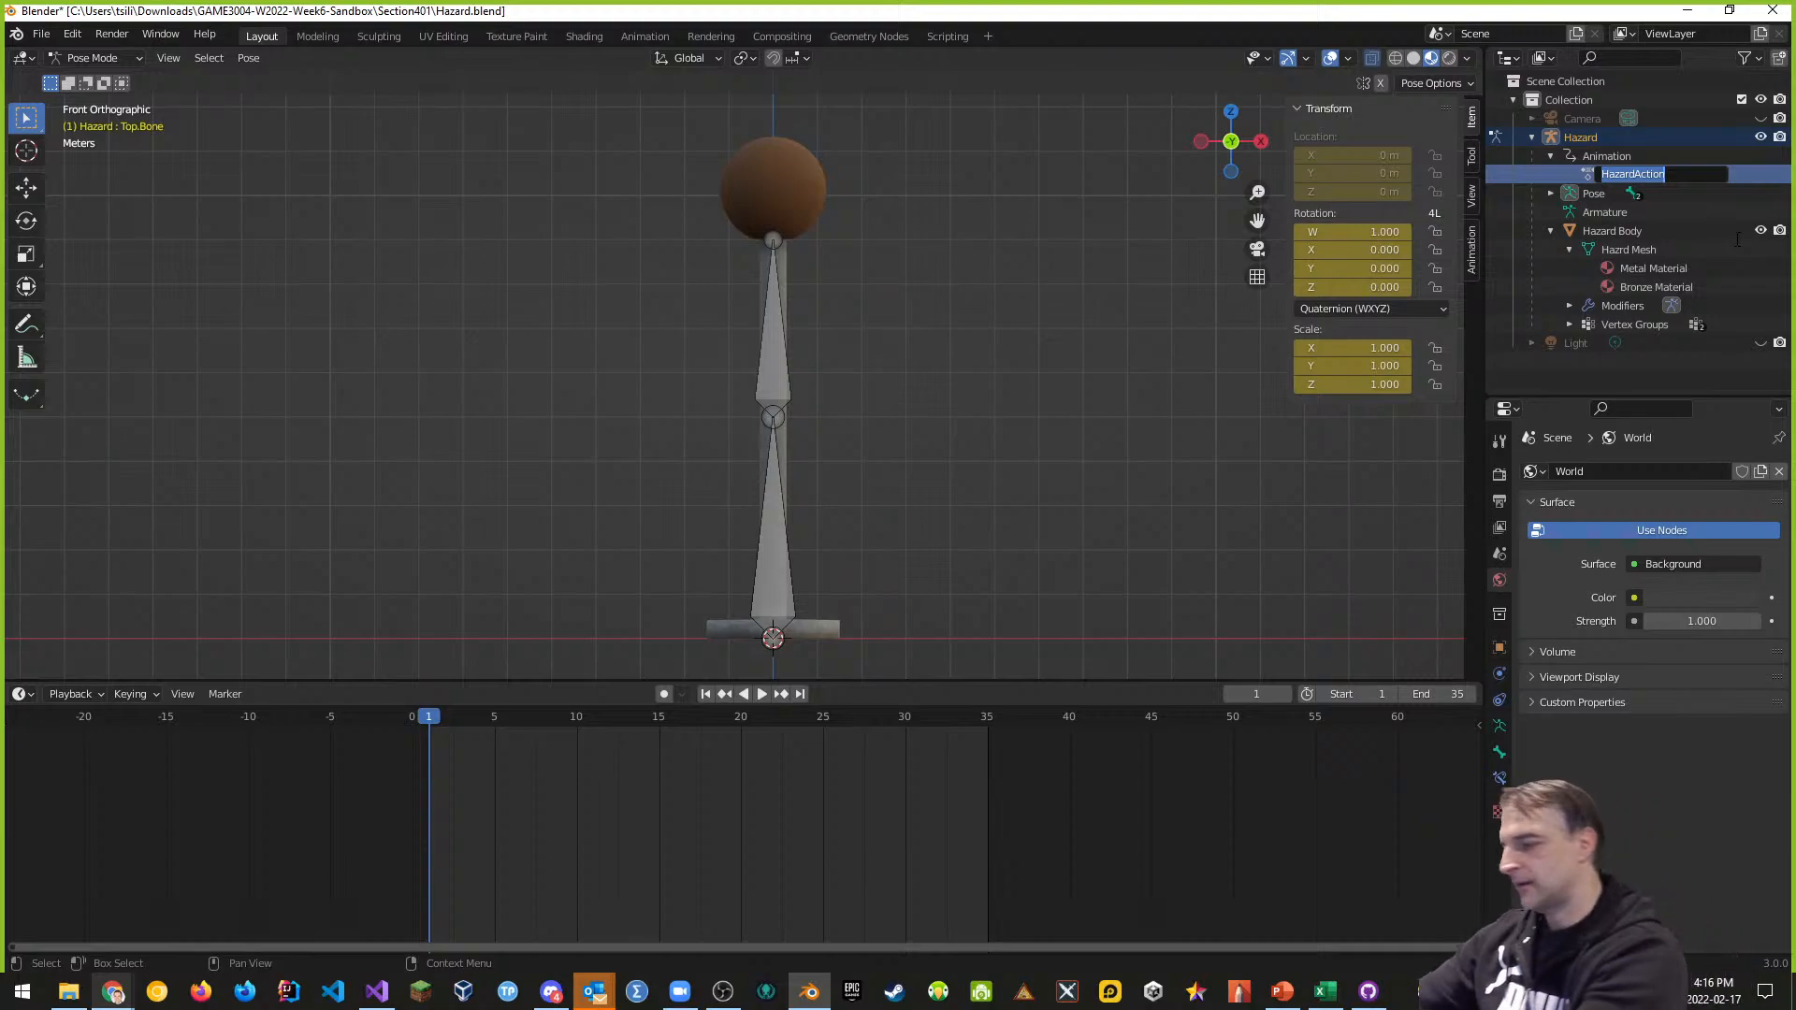
type("Attack-Clip")
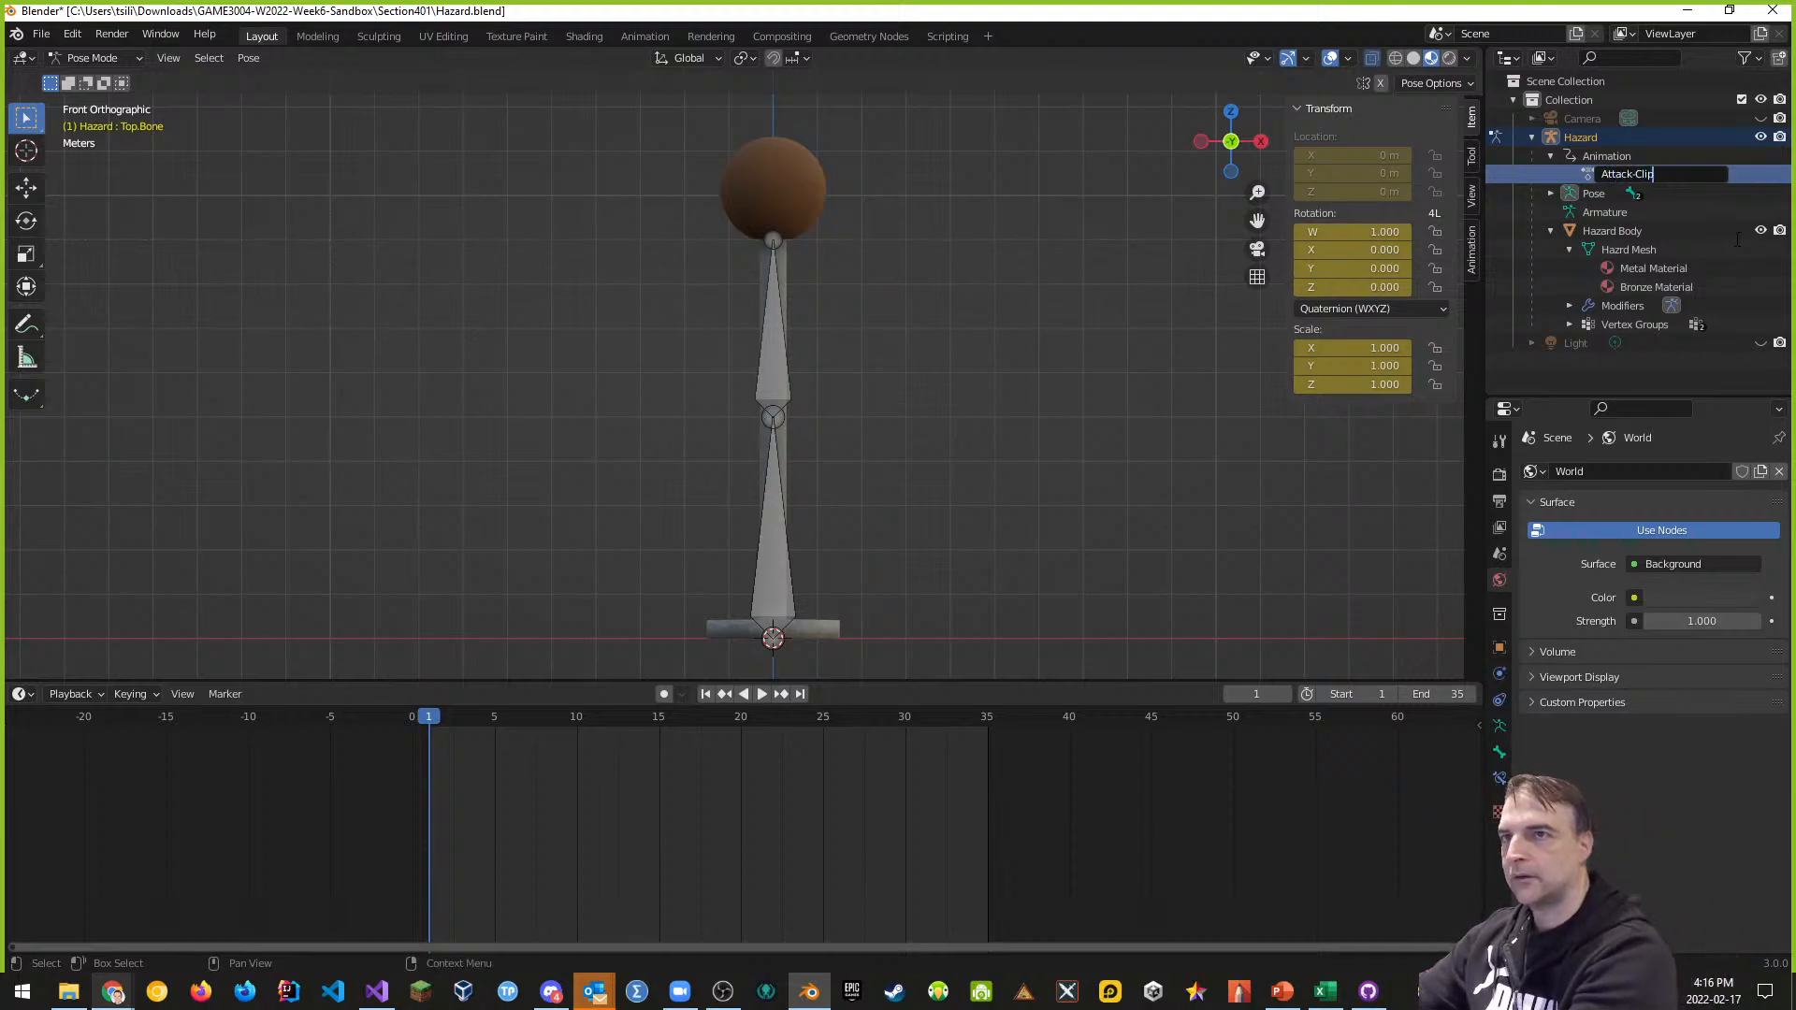
key("Return")
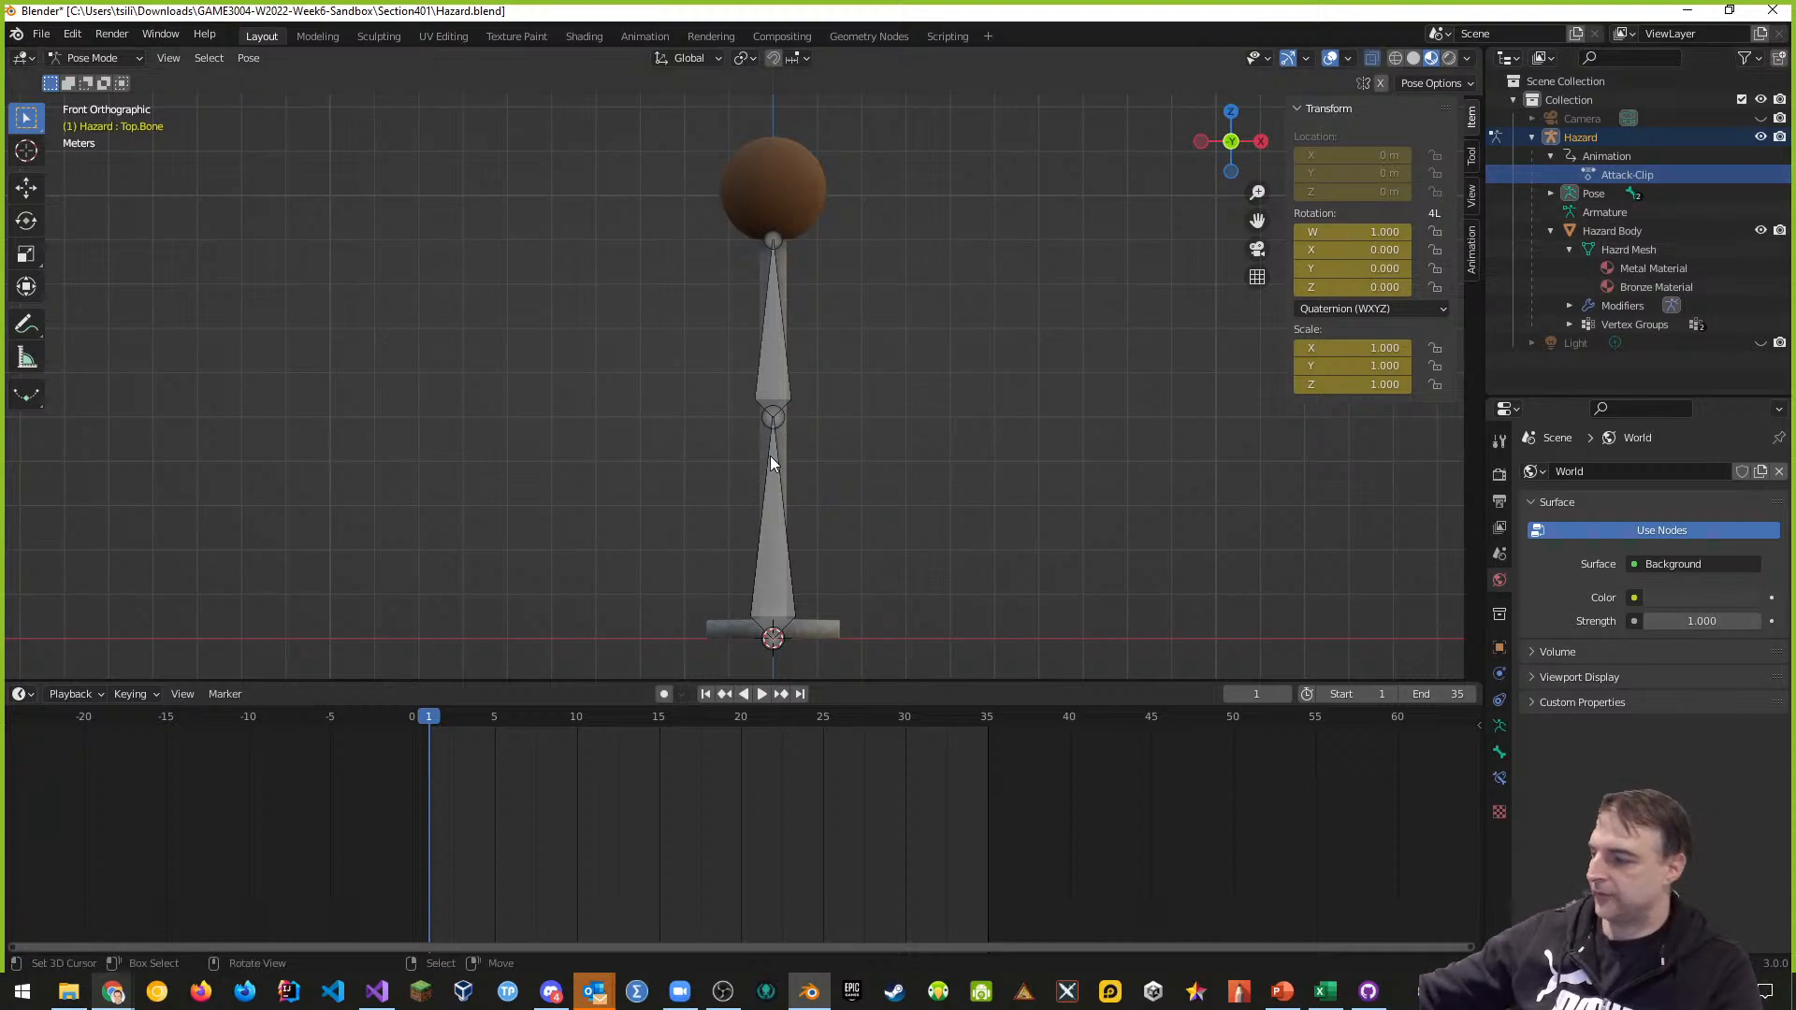
key("ctrl+s")
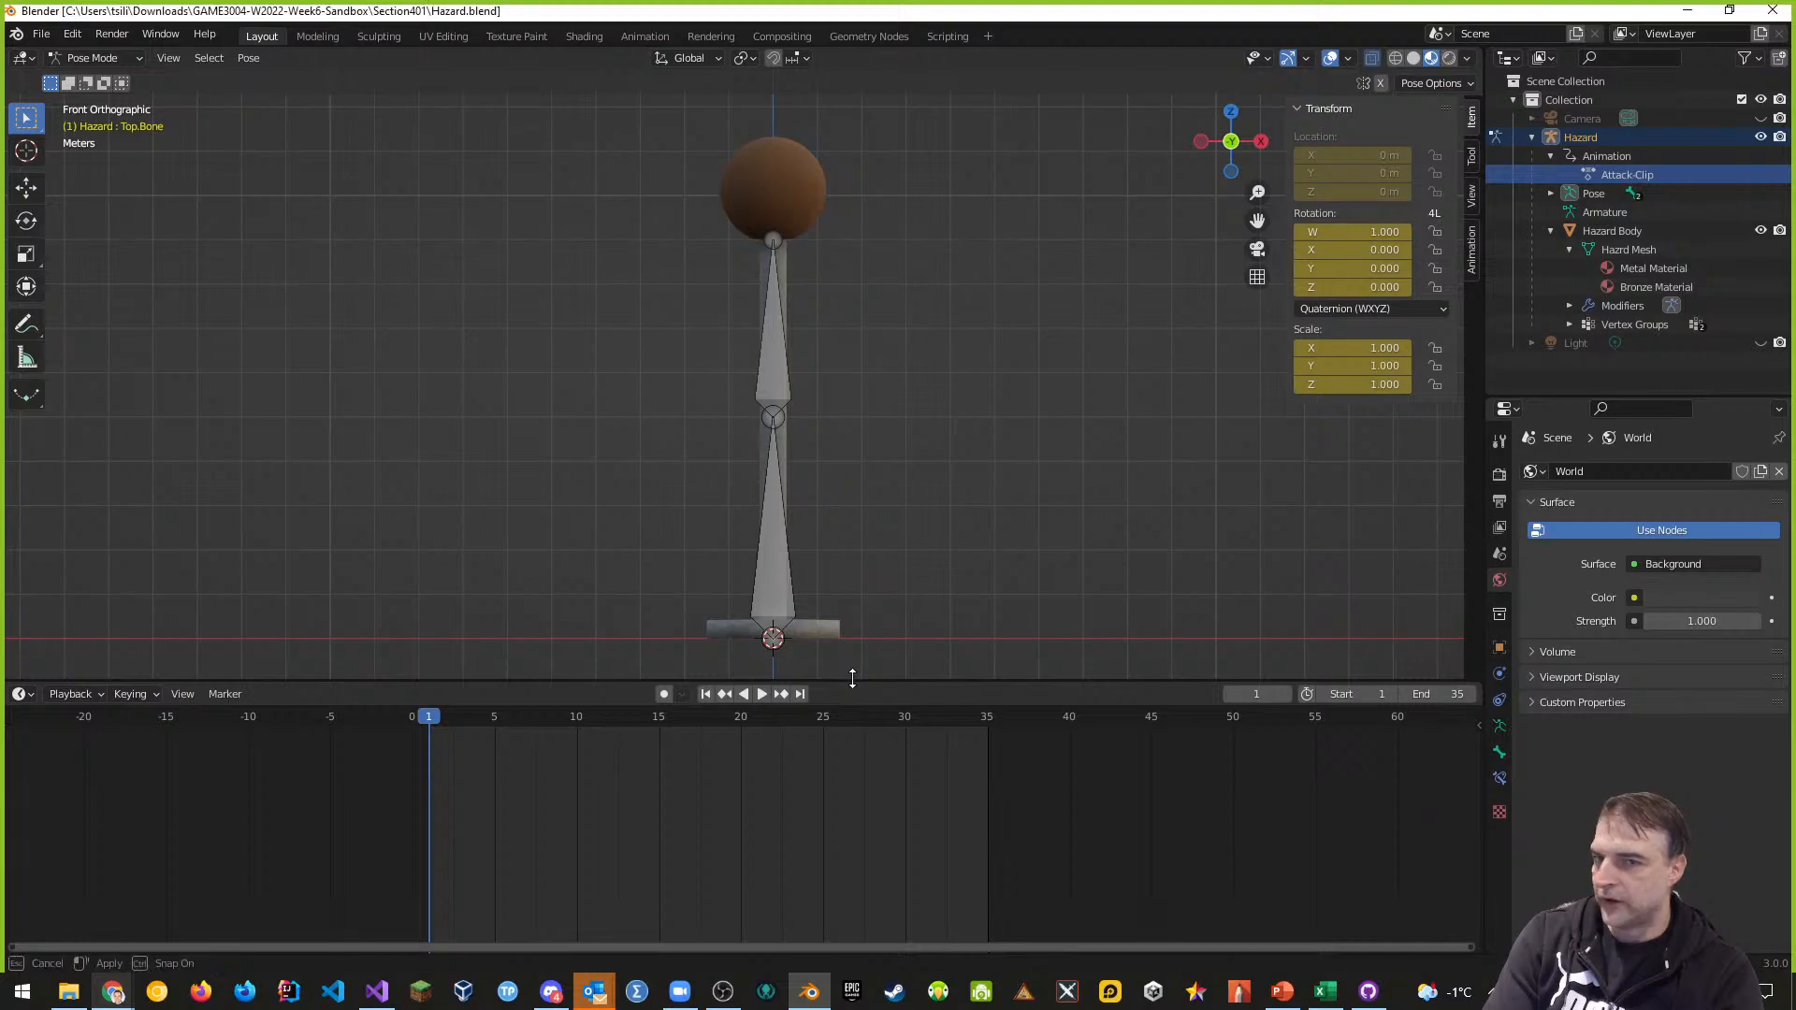
Enlarge the 3D viewport by shrinking the timeline, and collapse the Hazard Body hierarchy in the outliner
left_click_drag(853, 676, 847, 768)
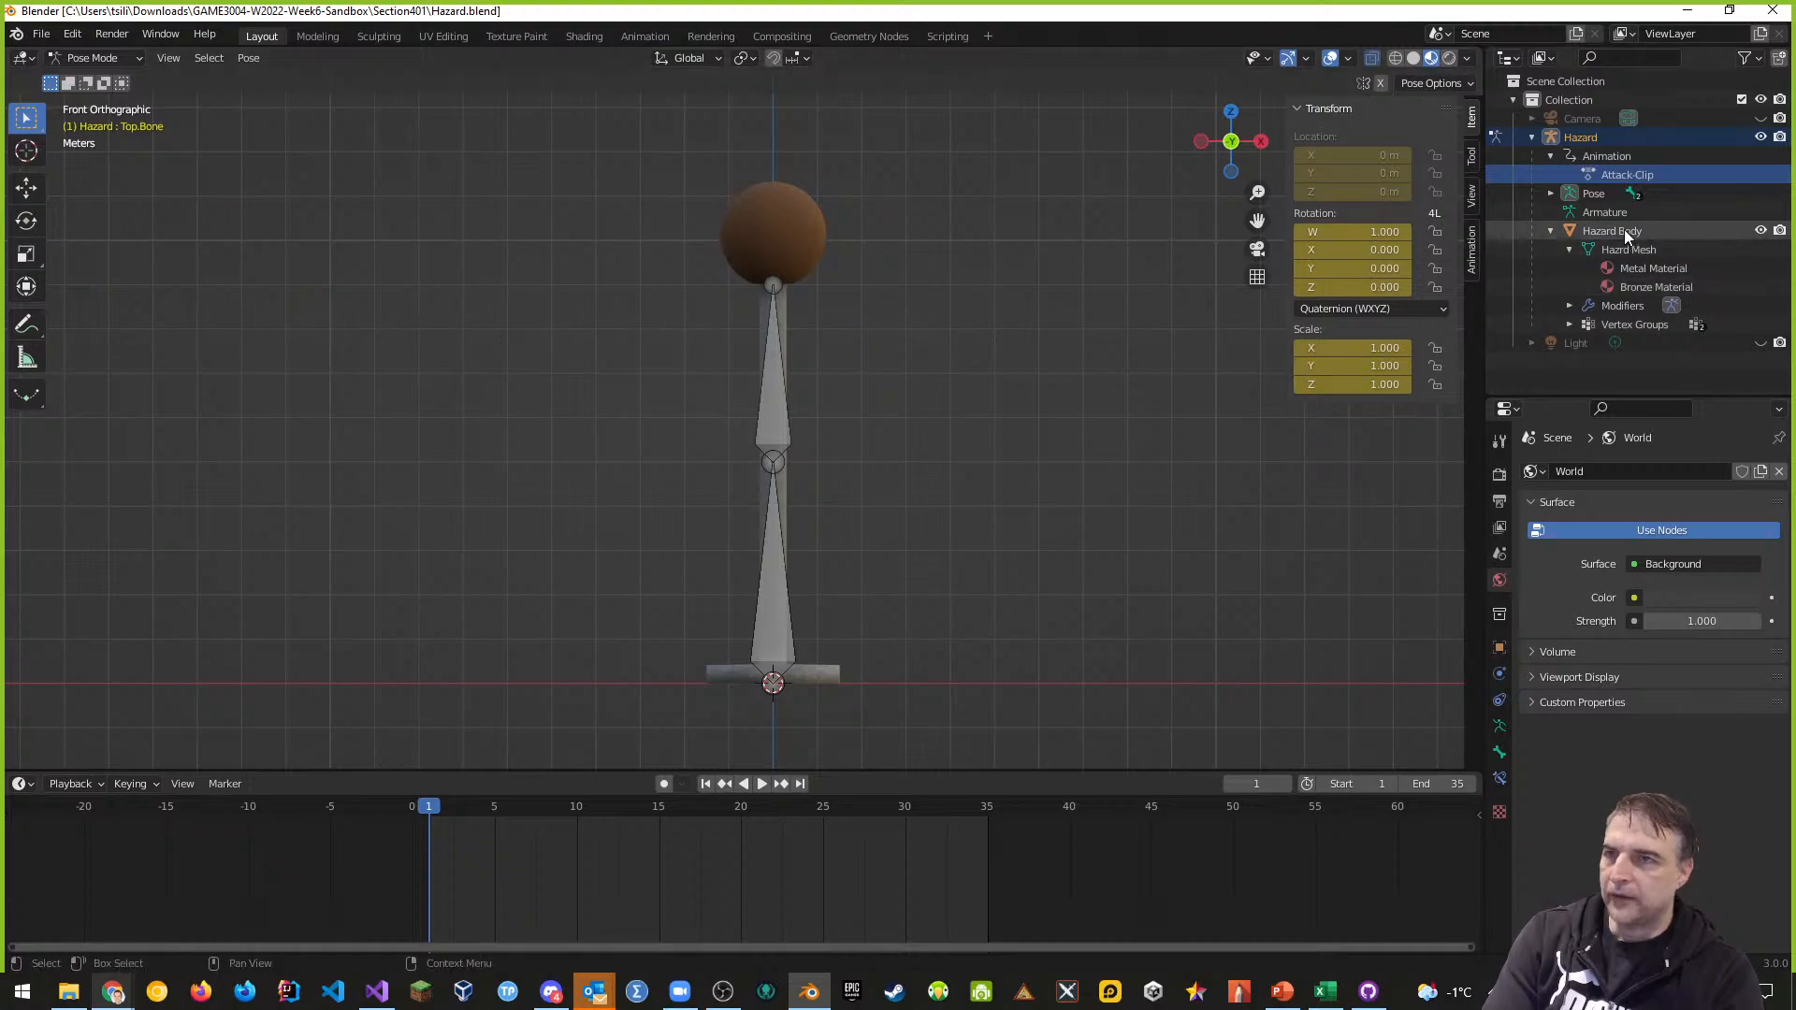
left_click(1550, 231)
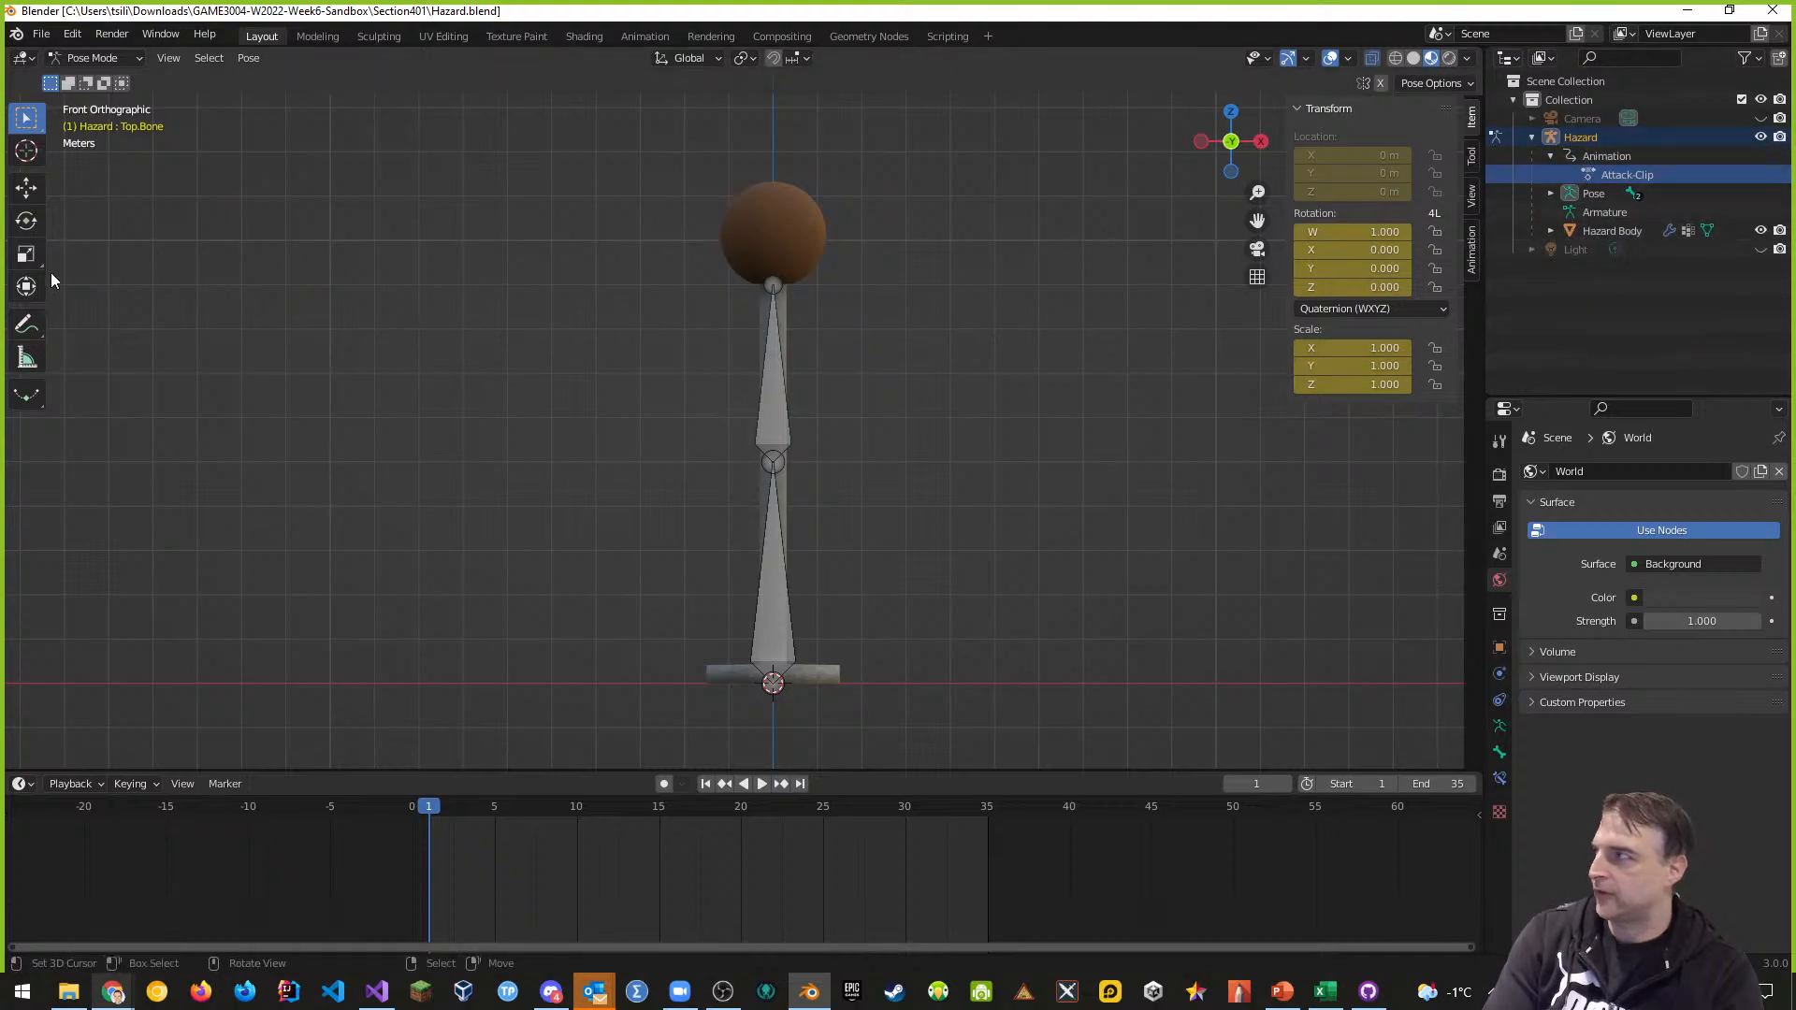
left_click(45, 39)
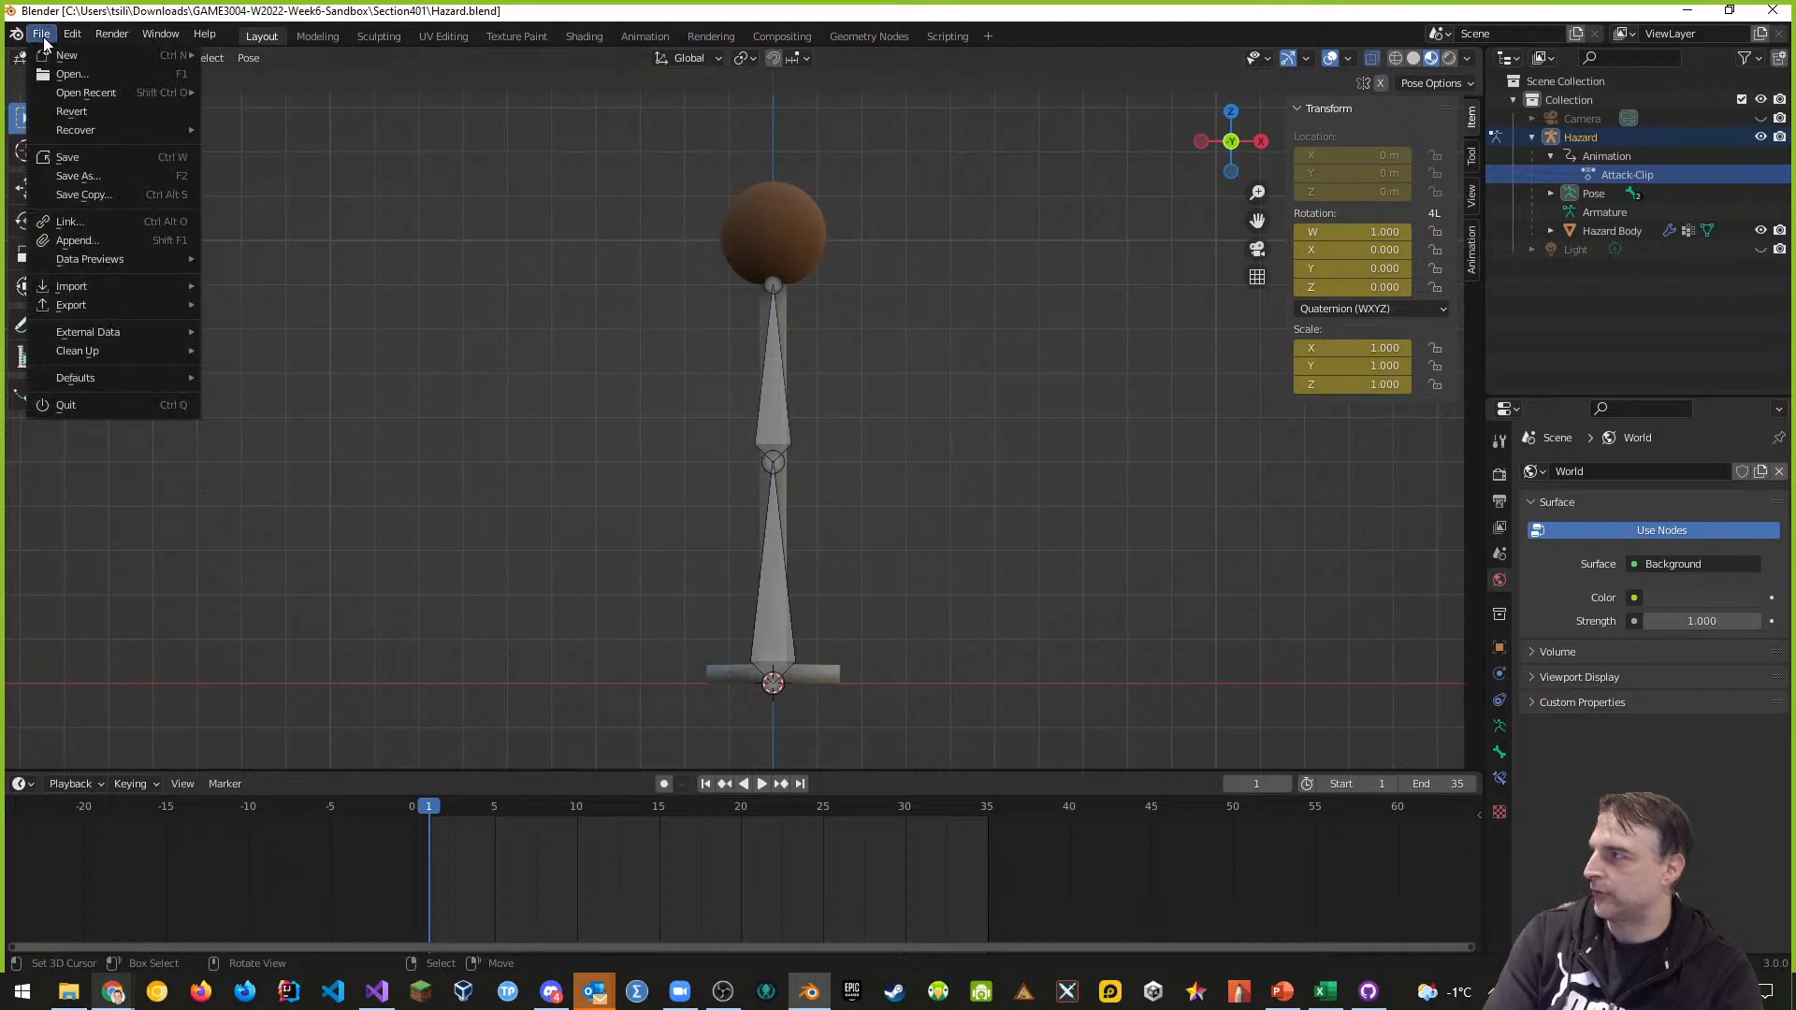
mouse_move(92, 307)
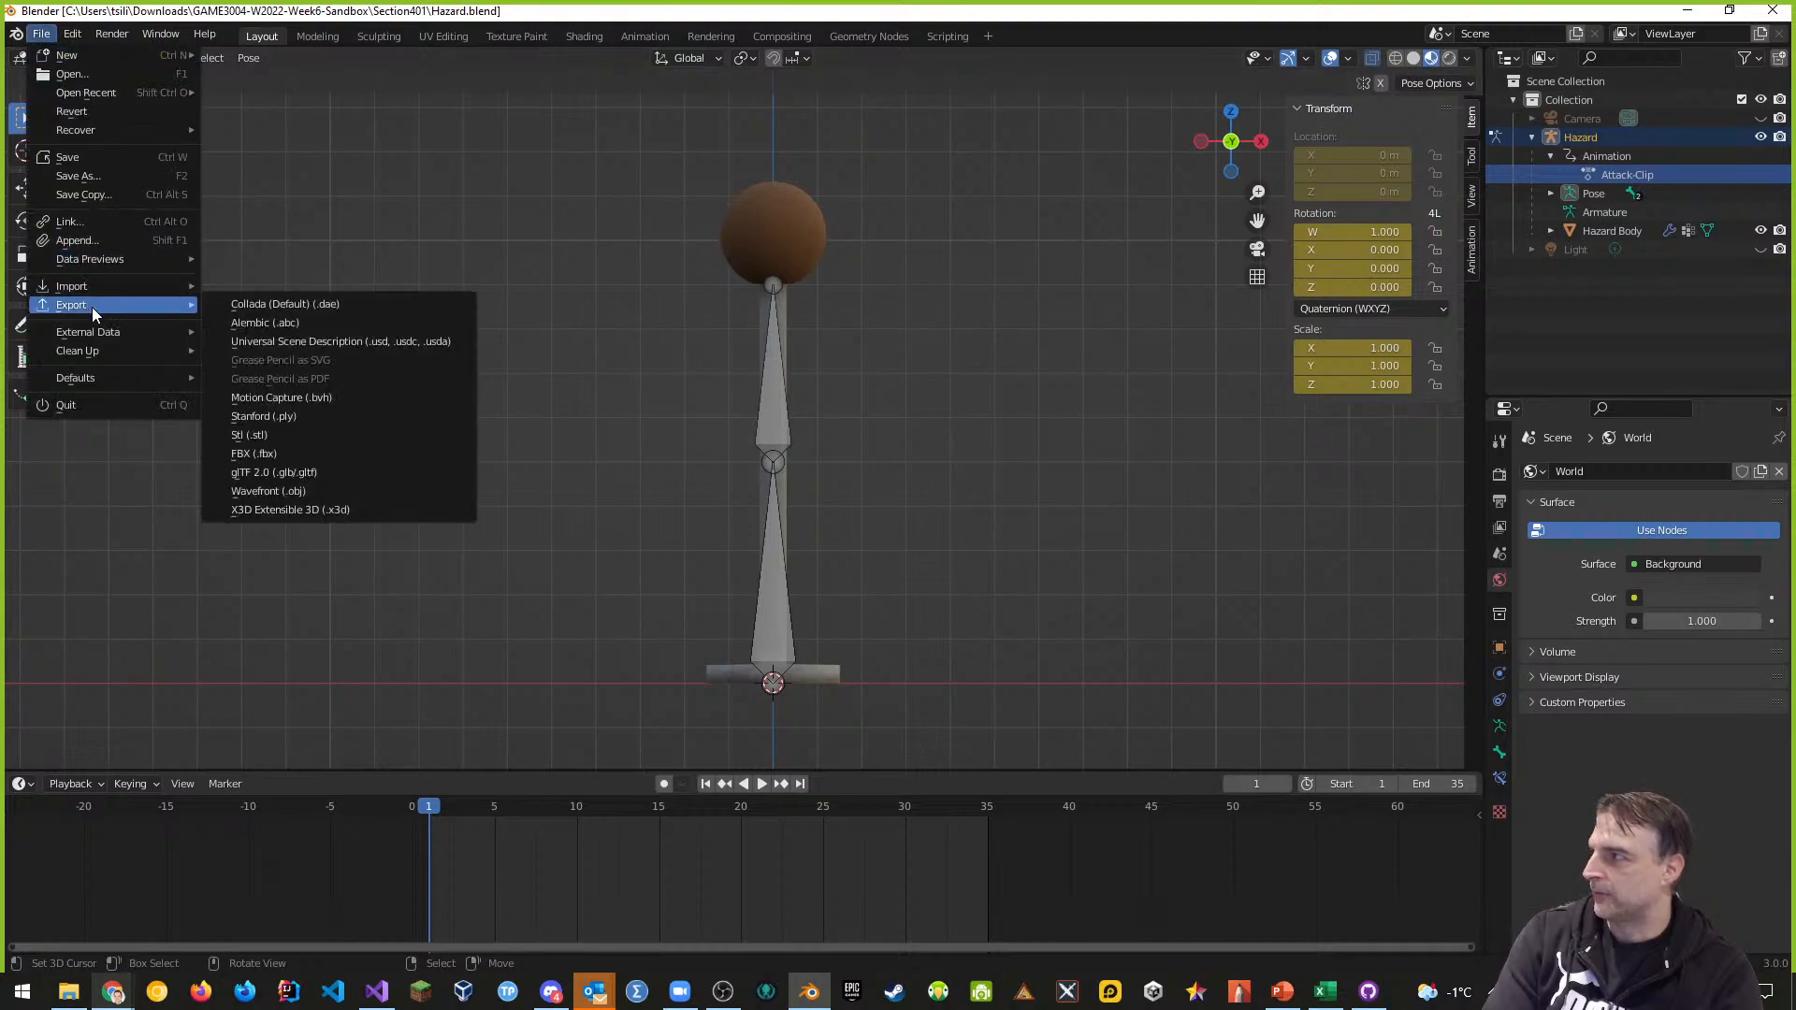
left_click(278, 454)
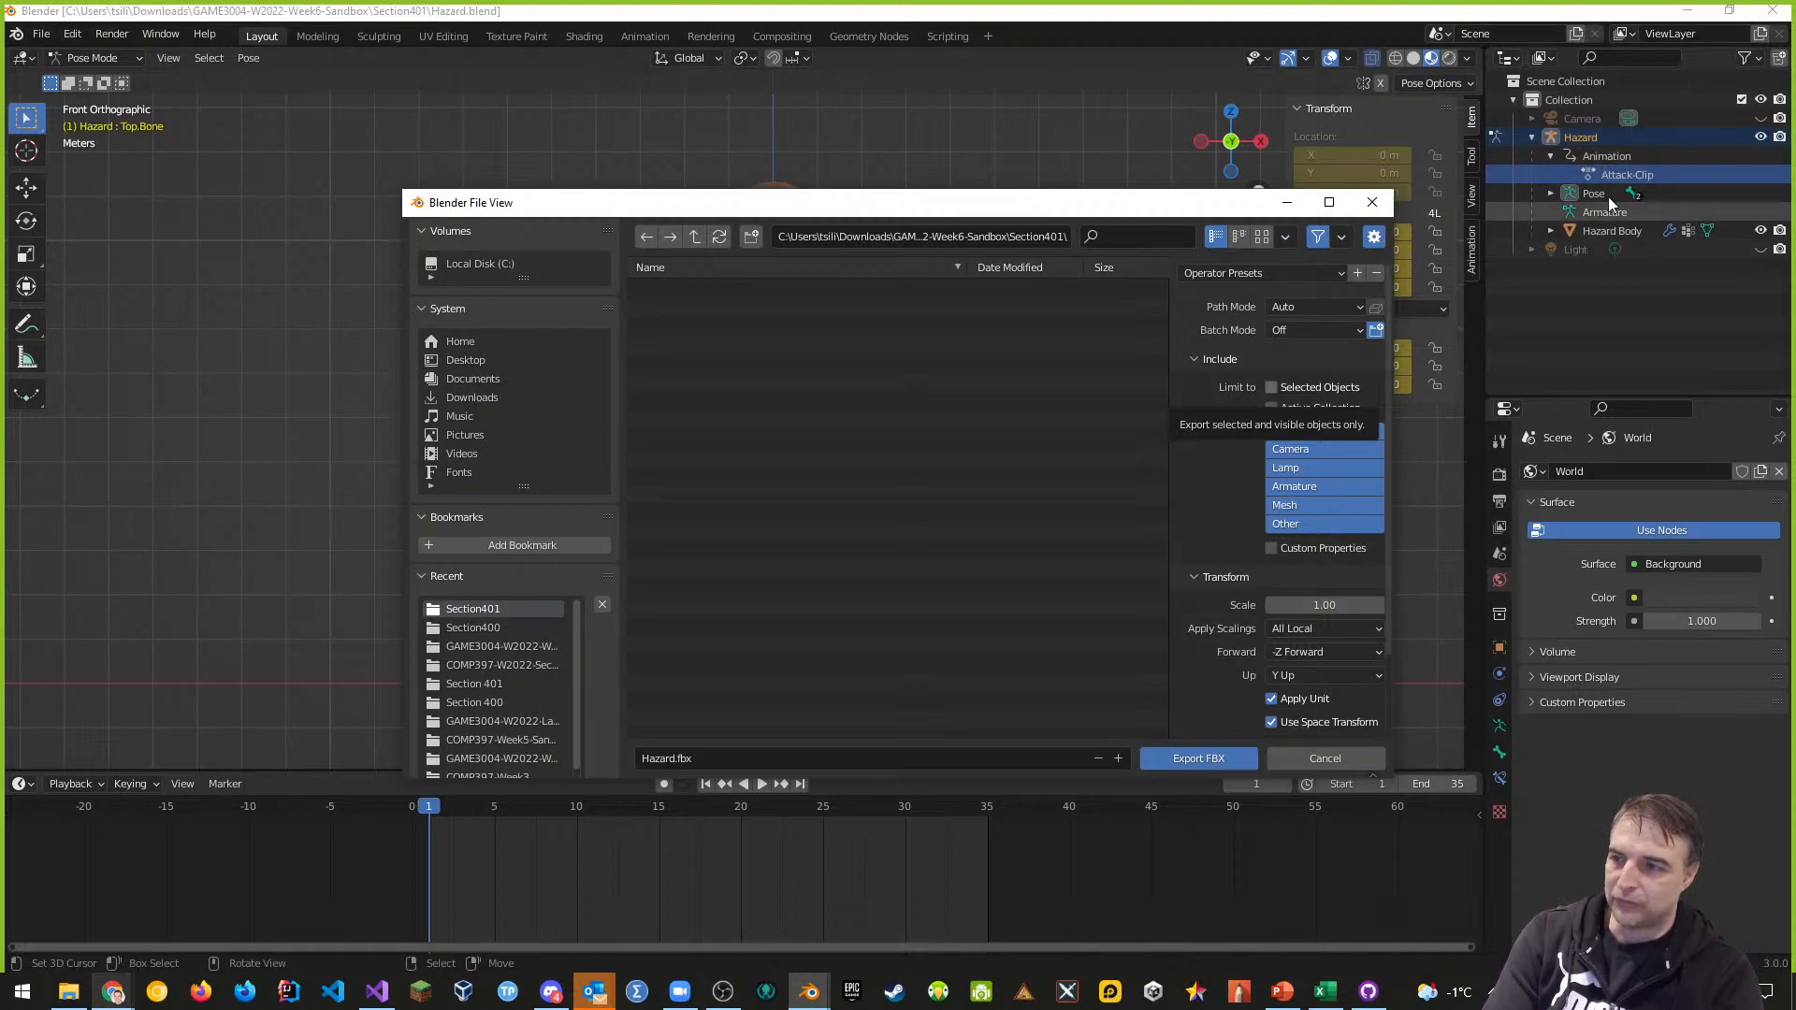
left_click(1371, 204)
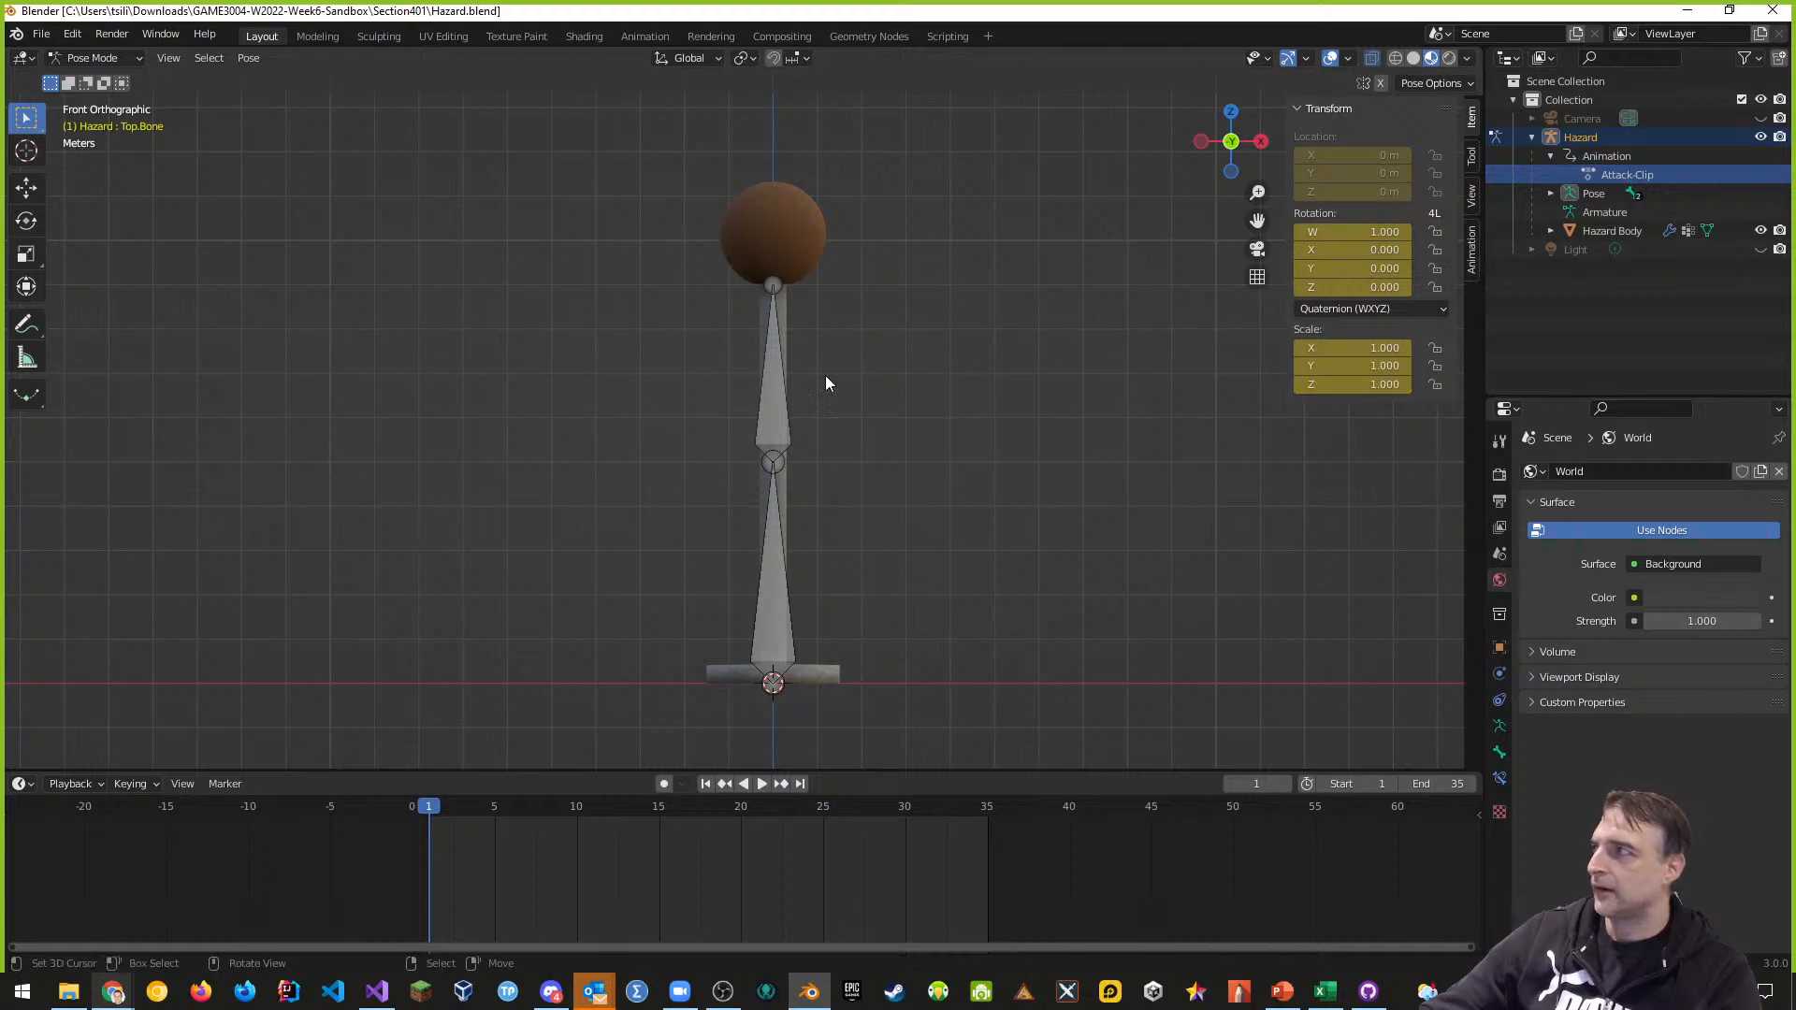
Switch the Hazard armature from Pose Mode to Object Mode
left_click(139, 58)
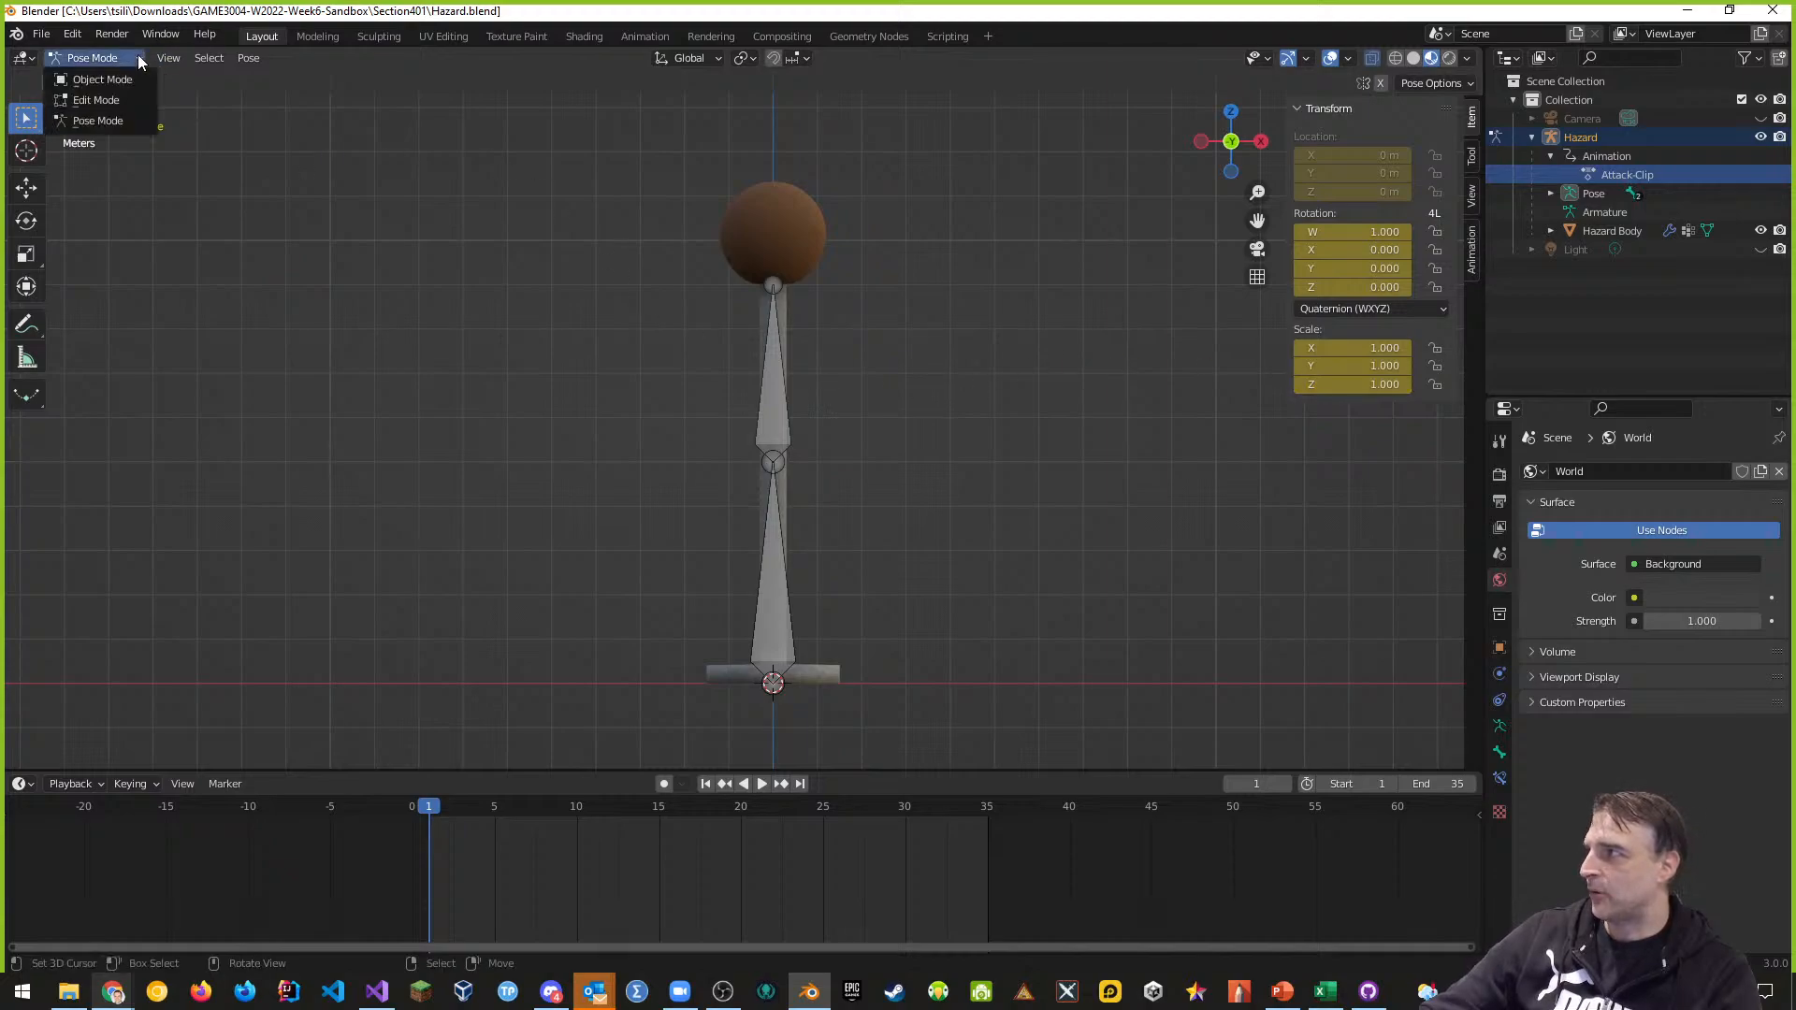
left_click(84, 80)
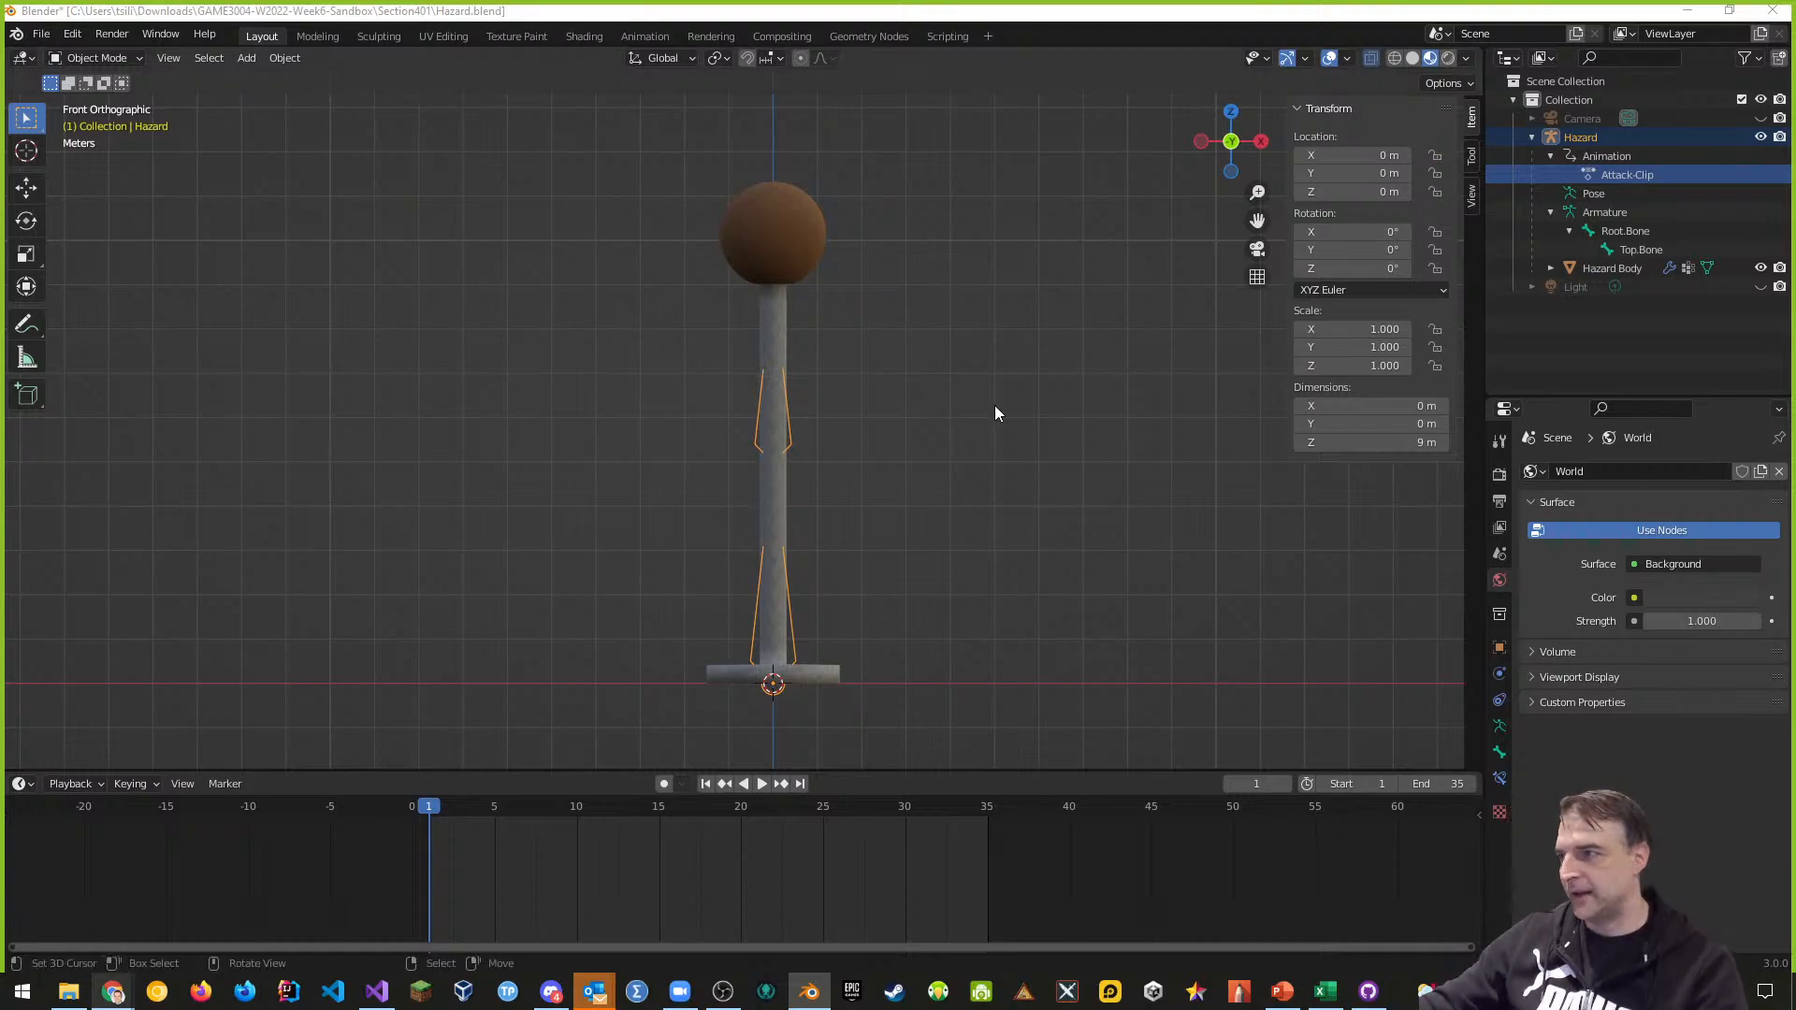
middle_click_drag(954, 378, 940, 378)
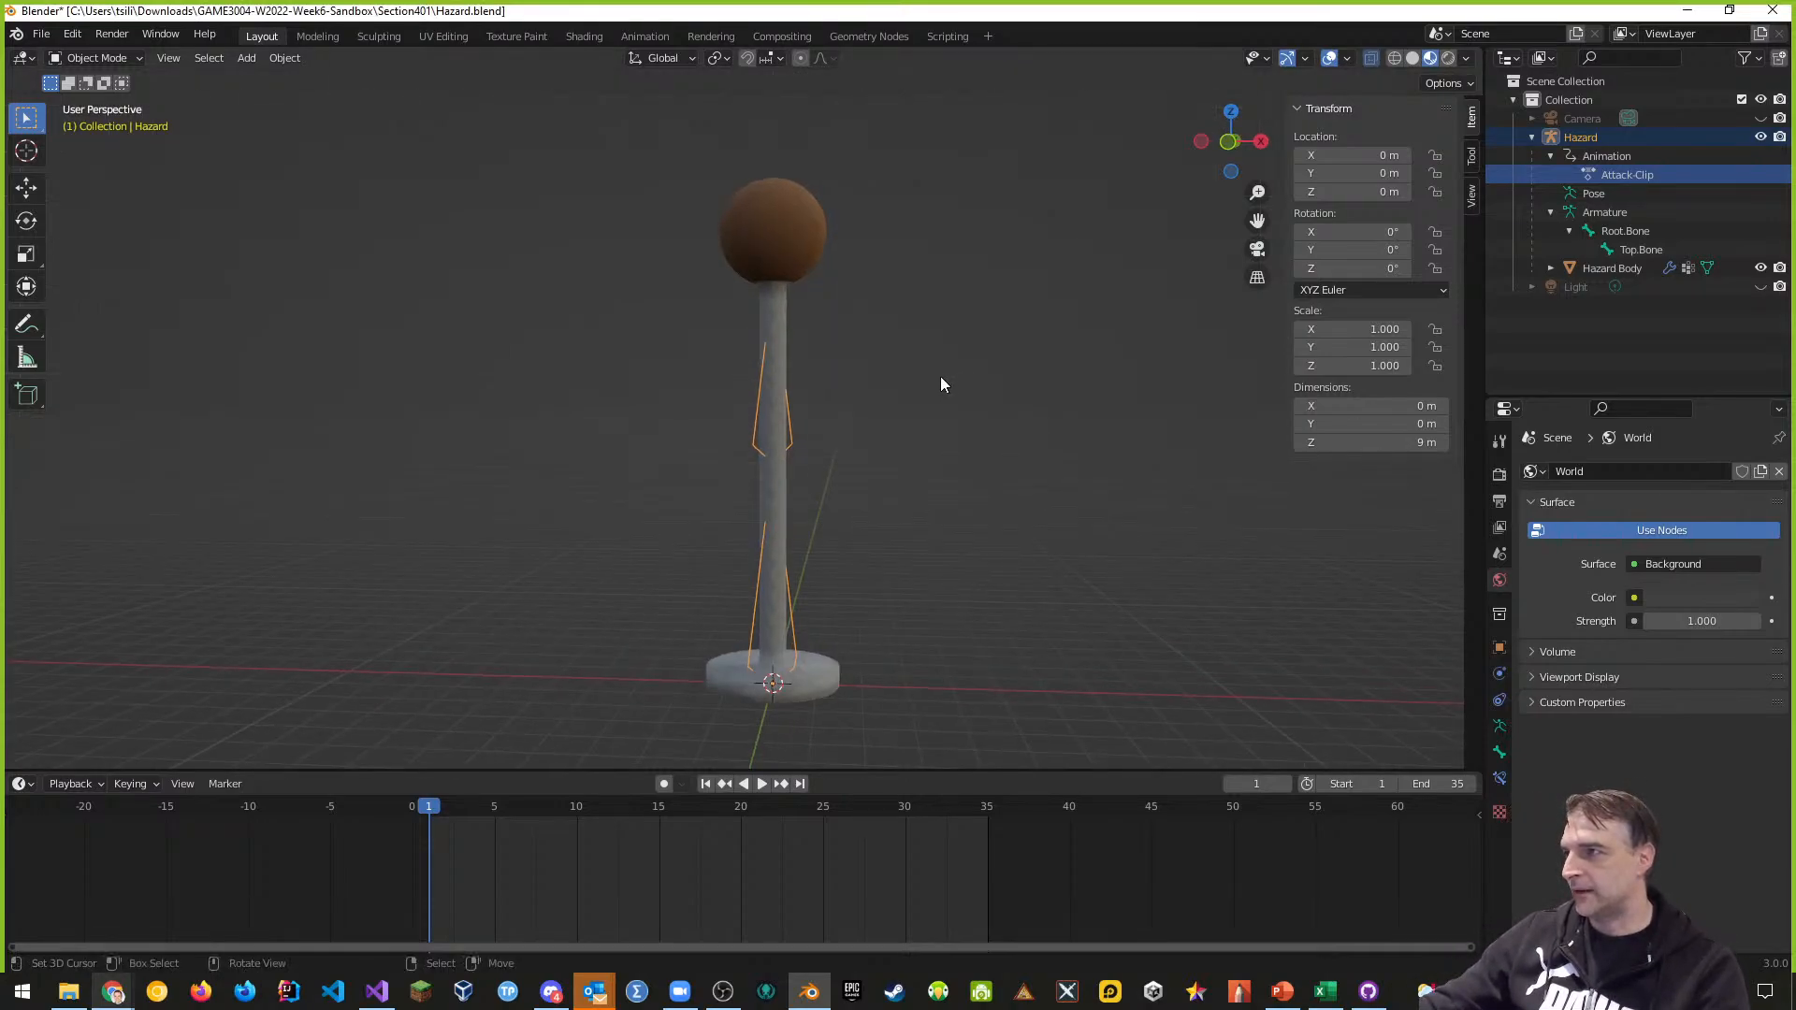
key("ctrl+a")
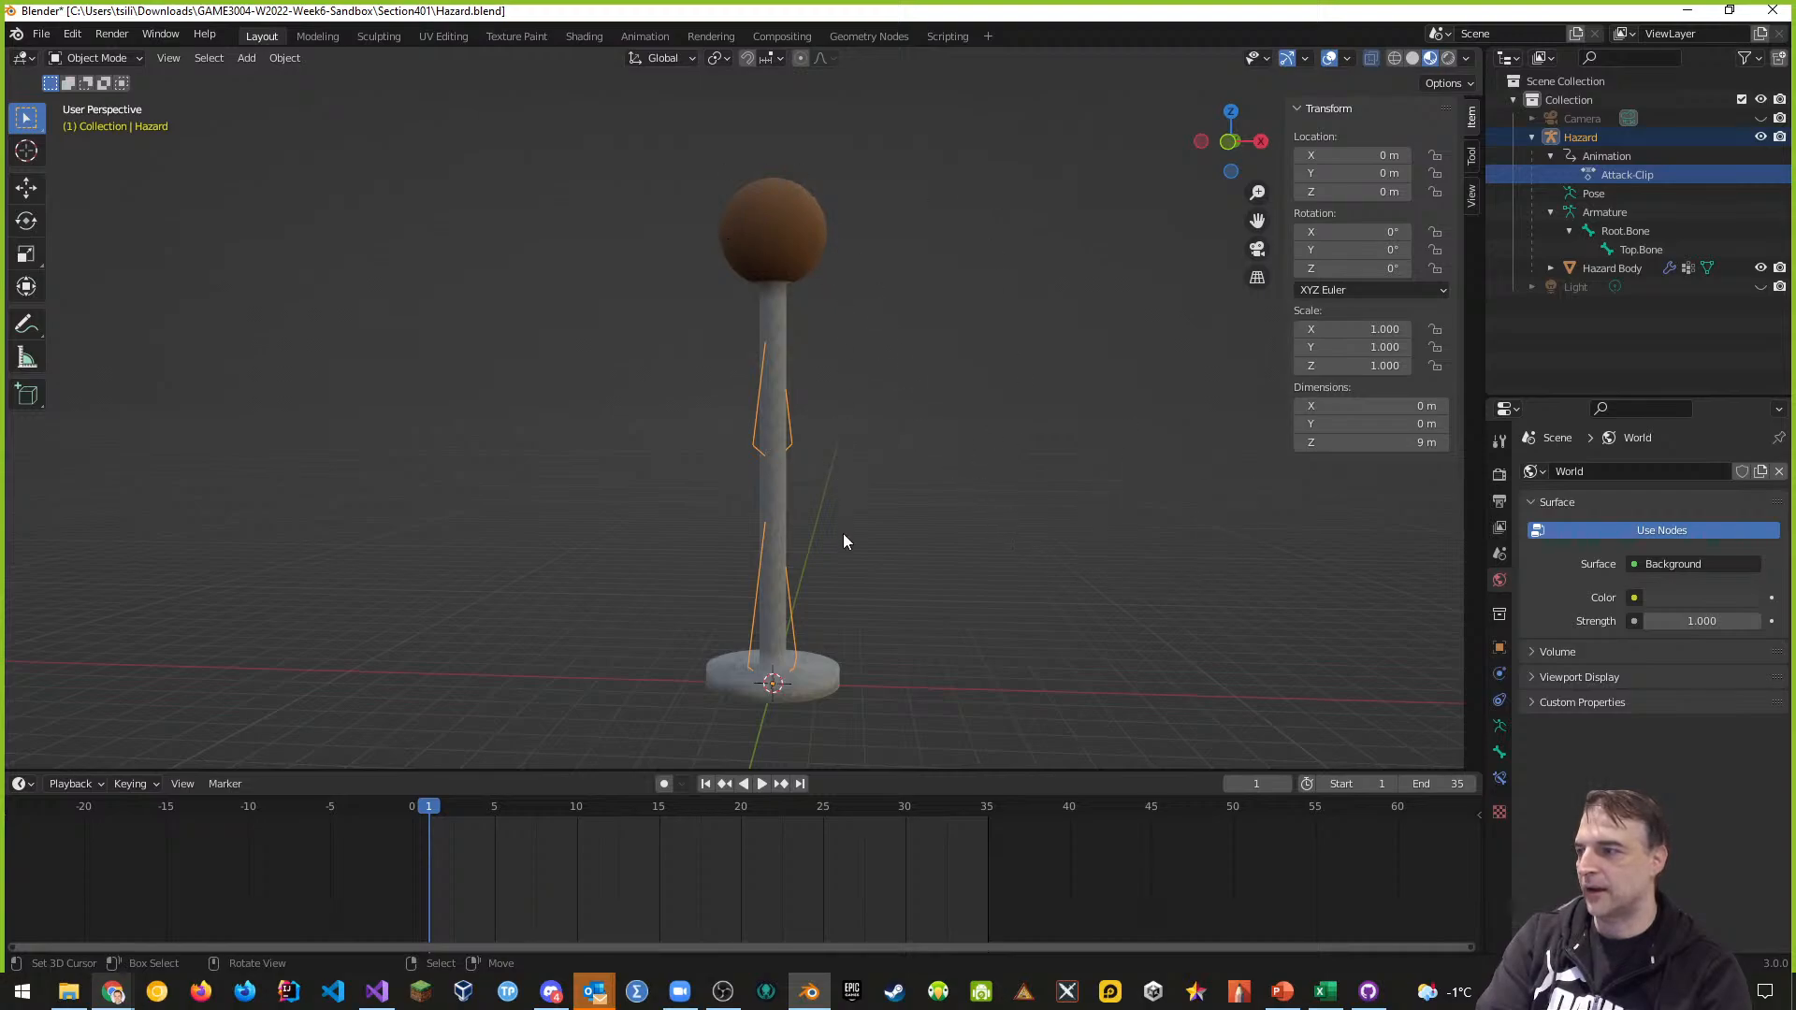
Play the swinging animation, examine how the stalk bends at the bone joint up close, and stop playback
mouse_move(843, 541)
middle_mouse_down()
mouse_move(922, 573)
mouse_move(983, 561)
mouse_move(858, 547)
middle_mouse_up()
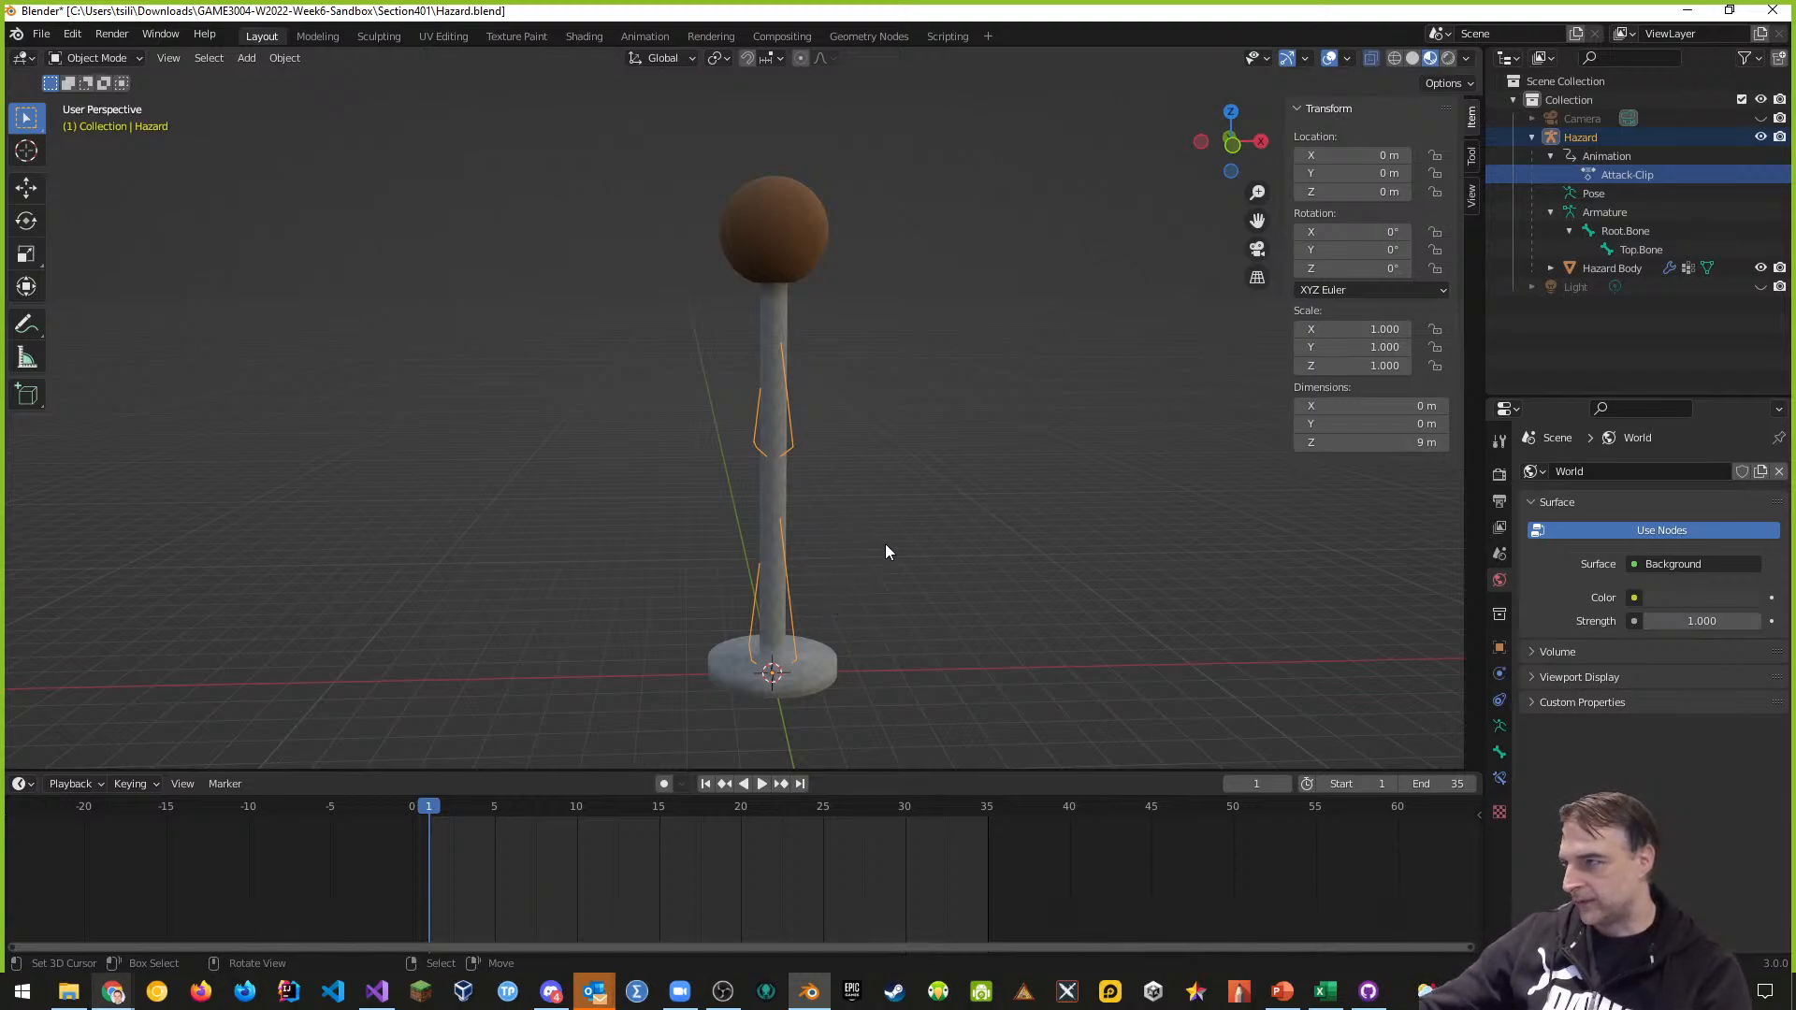
middle_click_drag(887, 552, 877, 278)
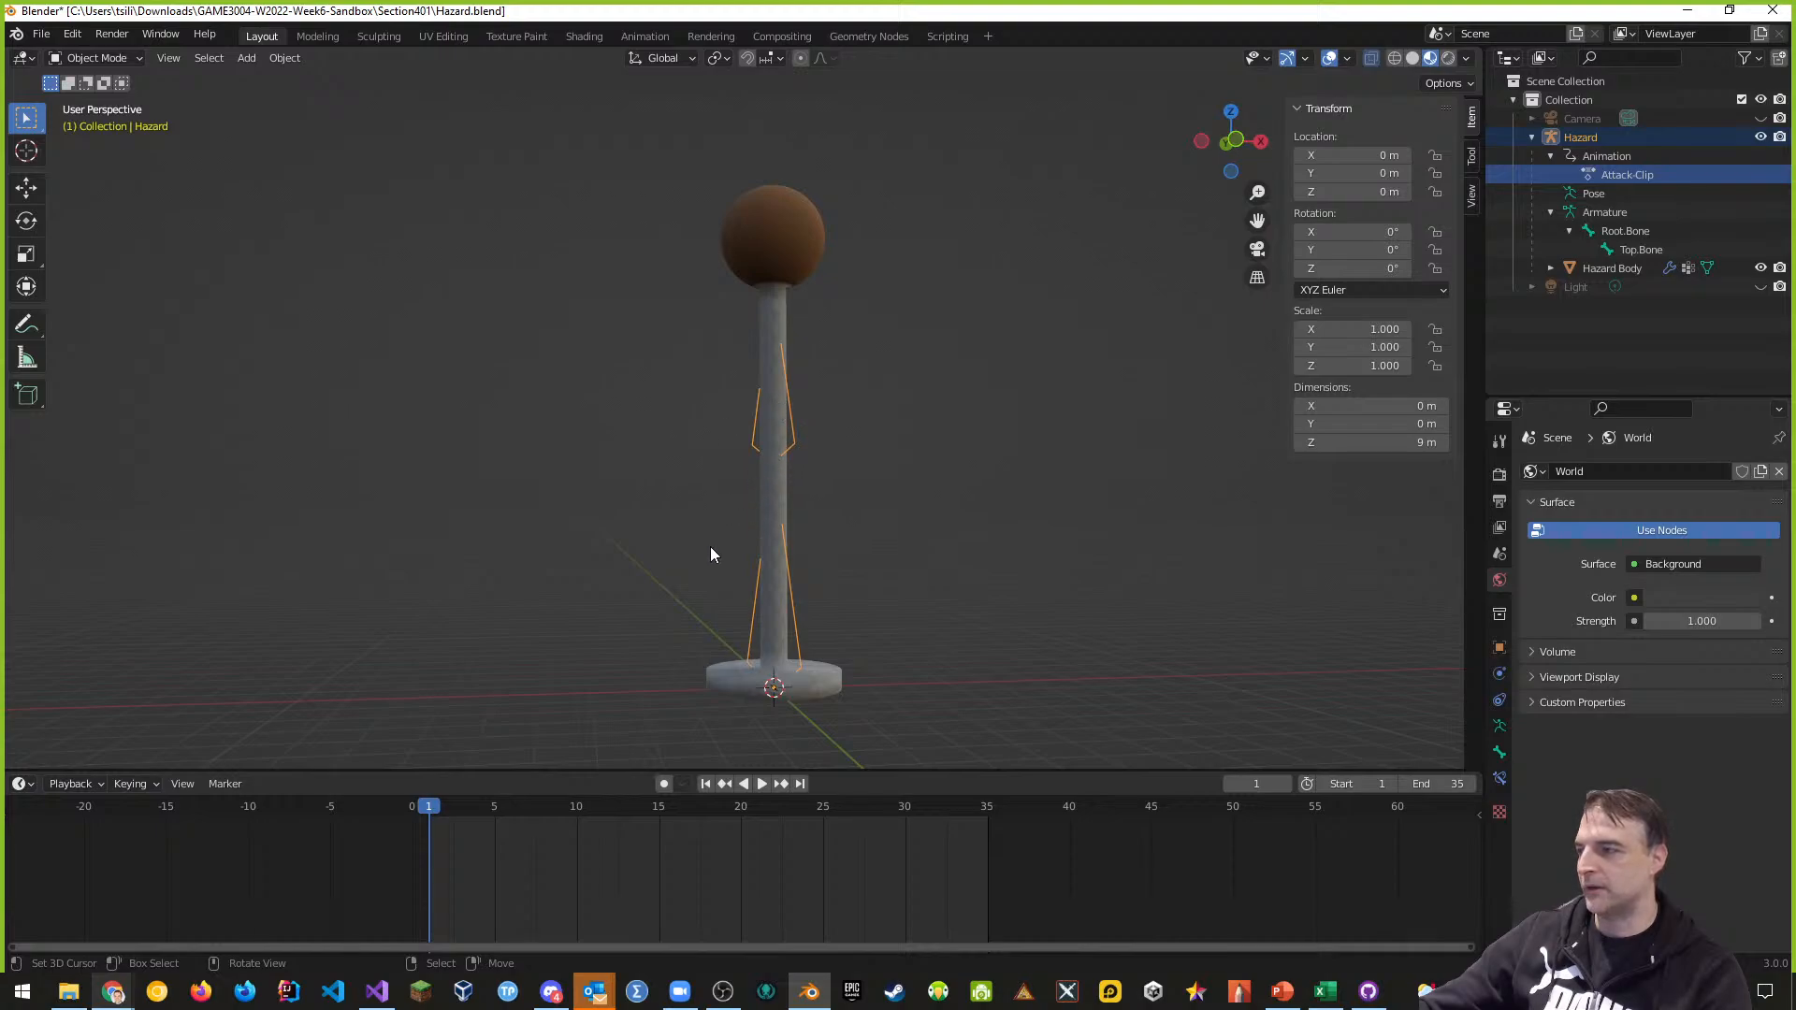
left_click(760, 784)
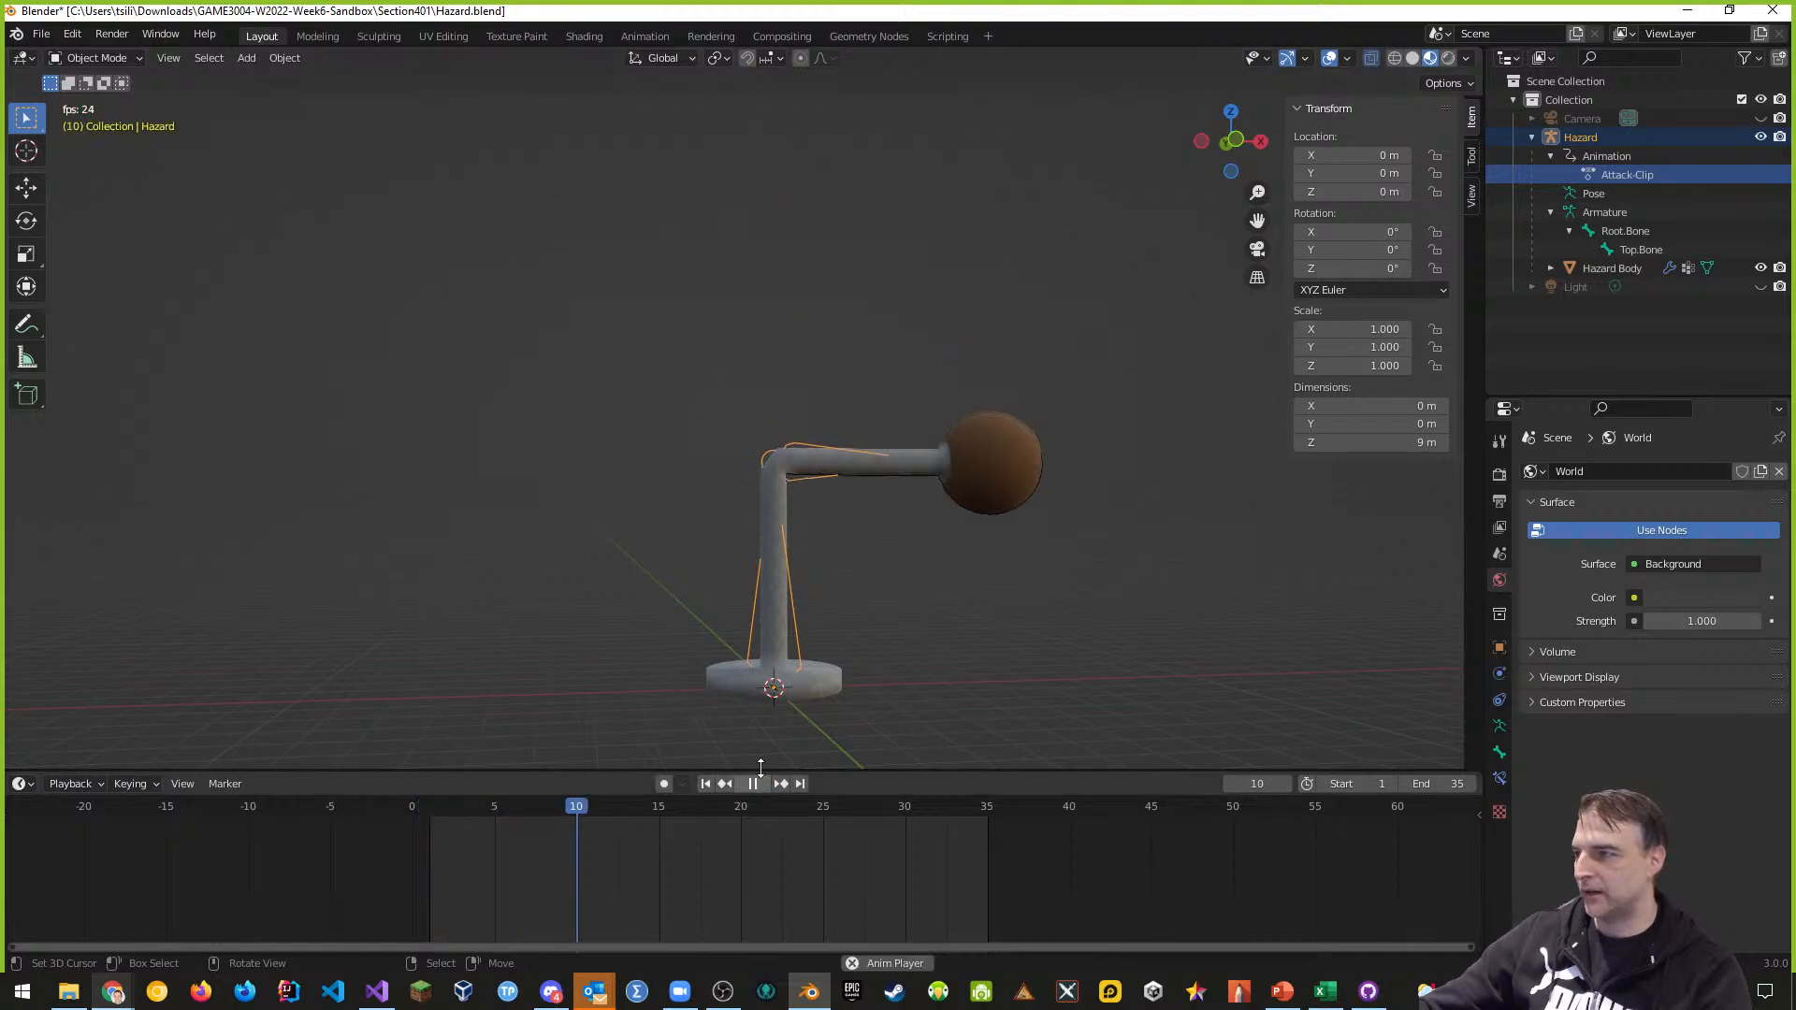
scroll(784, 472, "up", 2)
scroll(825, 536, "up", 4)
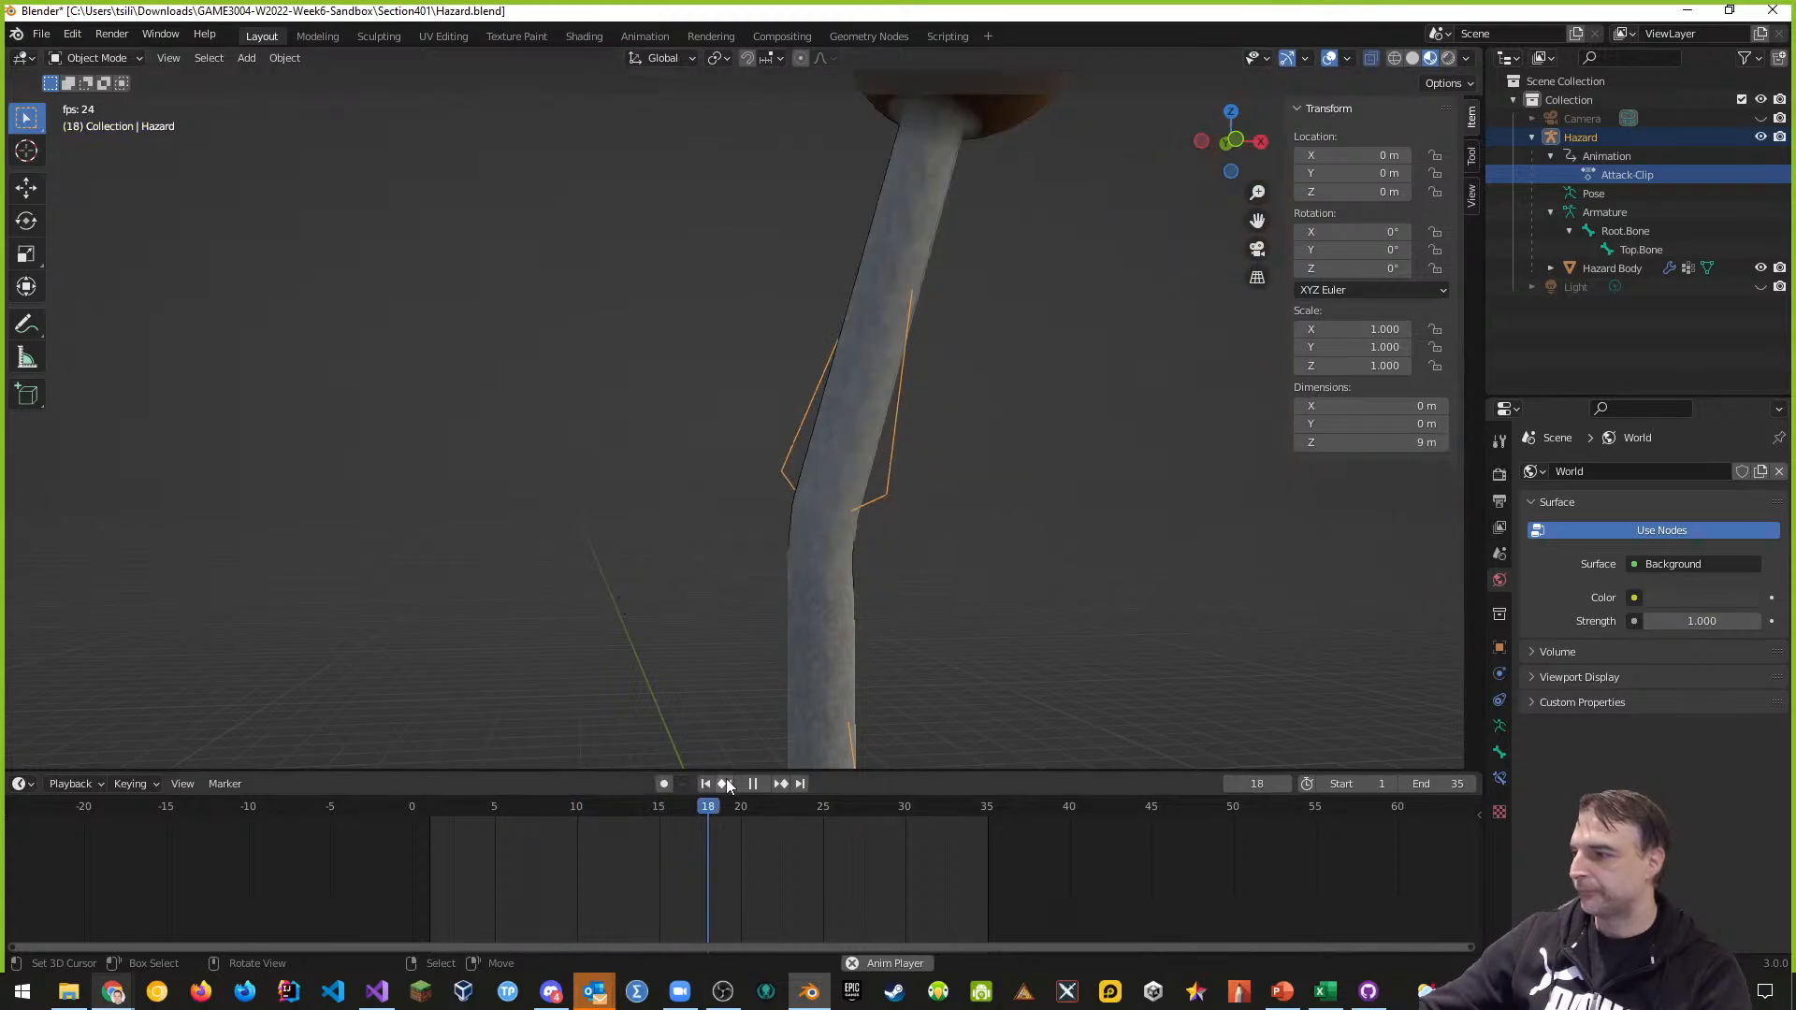
key("Escape")
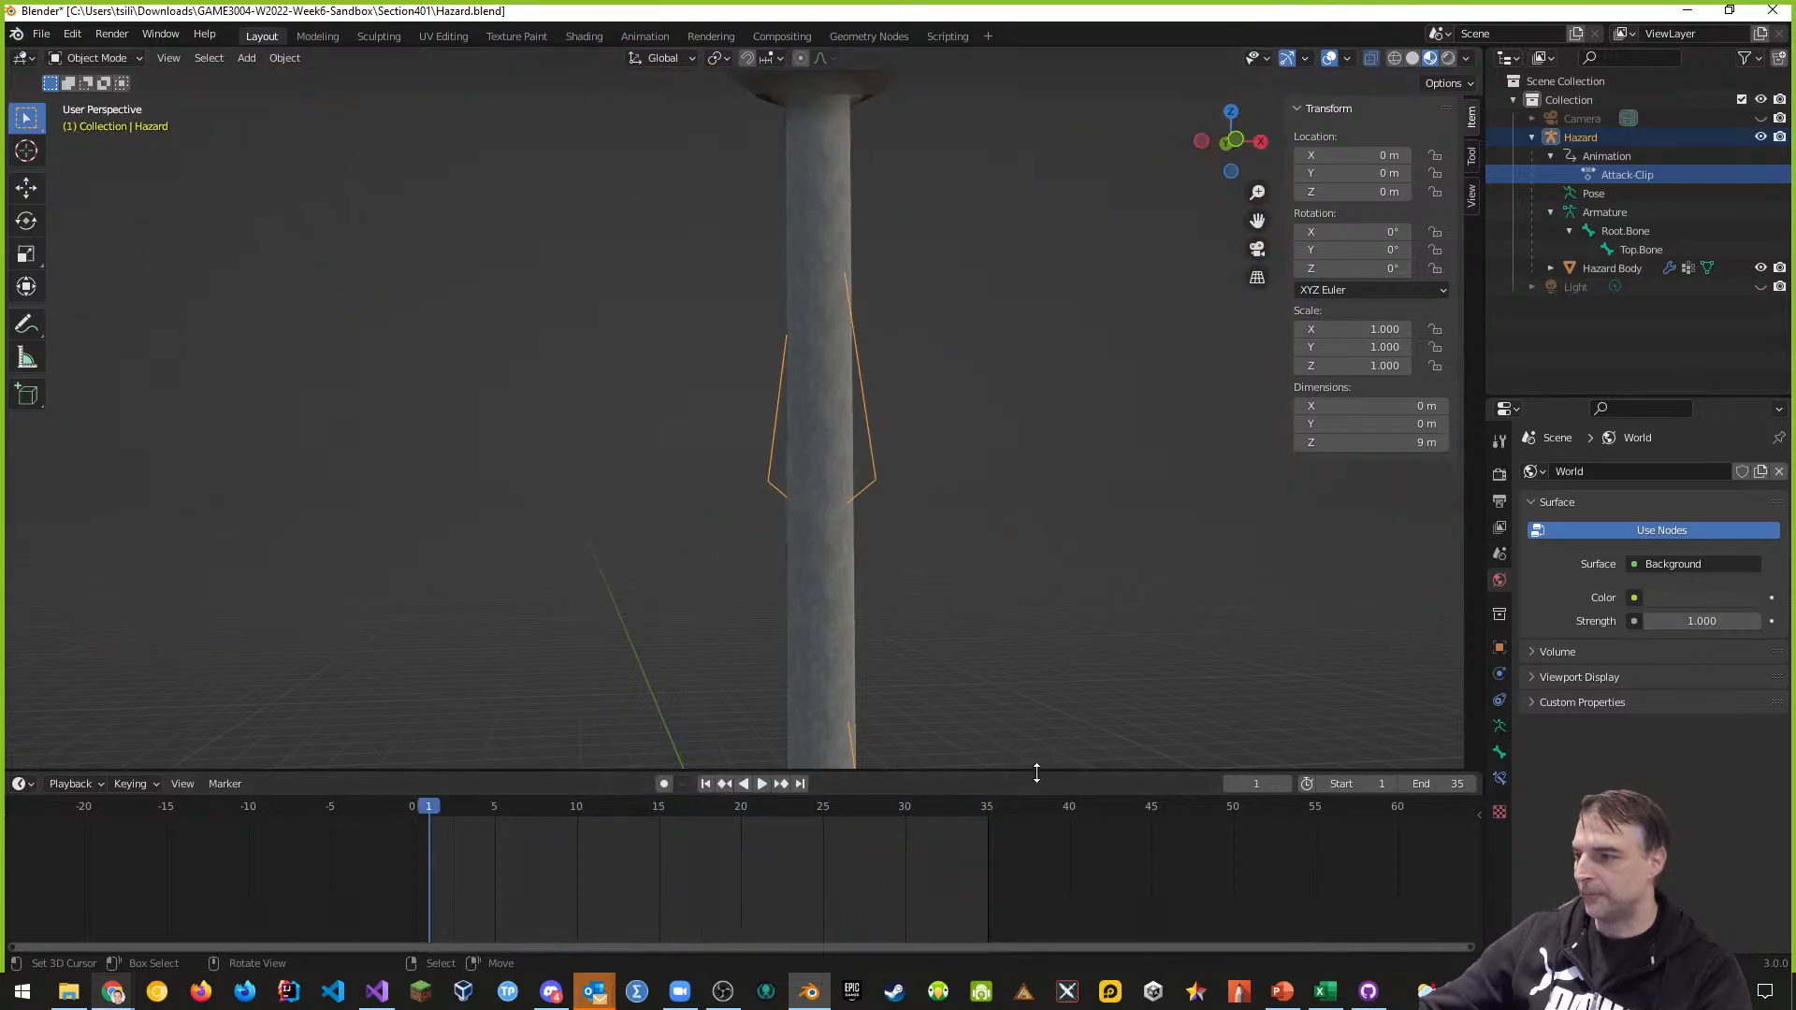
Enlarge the 3D viewport further and open Hazard Body for mesh editing in the Modeling workspace
left_click_drag(1035, 772, 1021, 854)
scroll(963, 566, "down", 4)
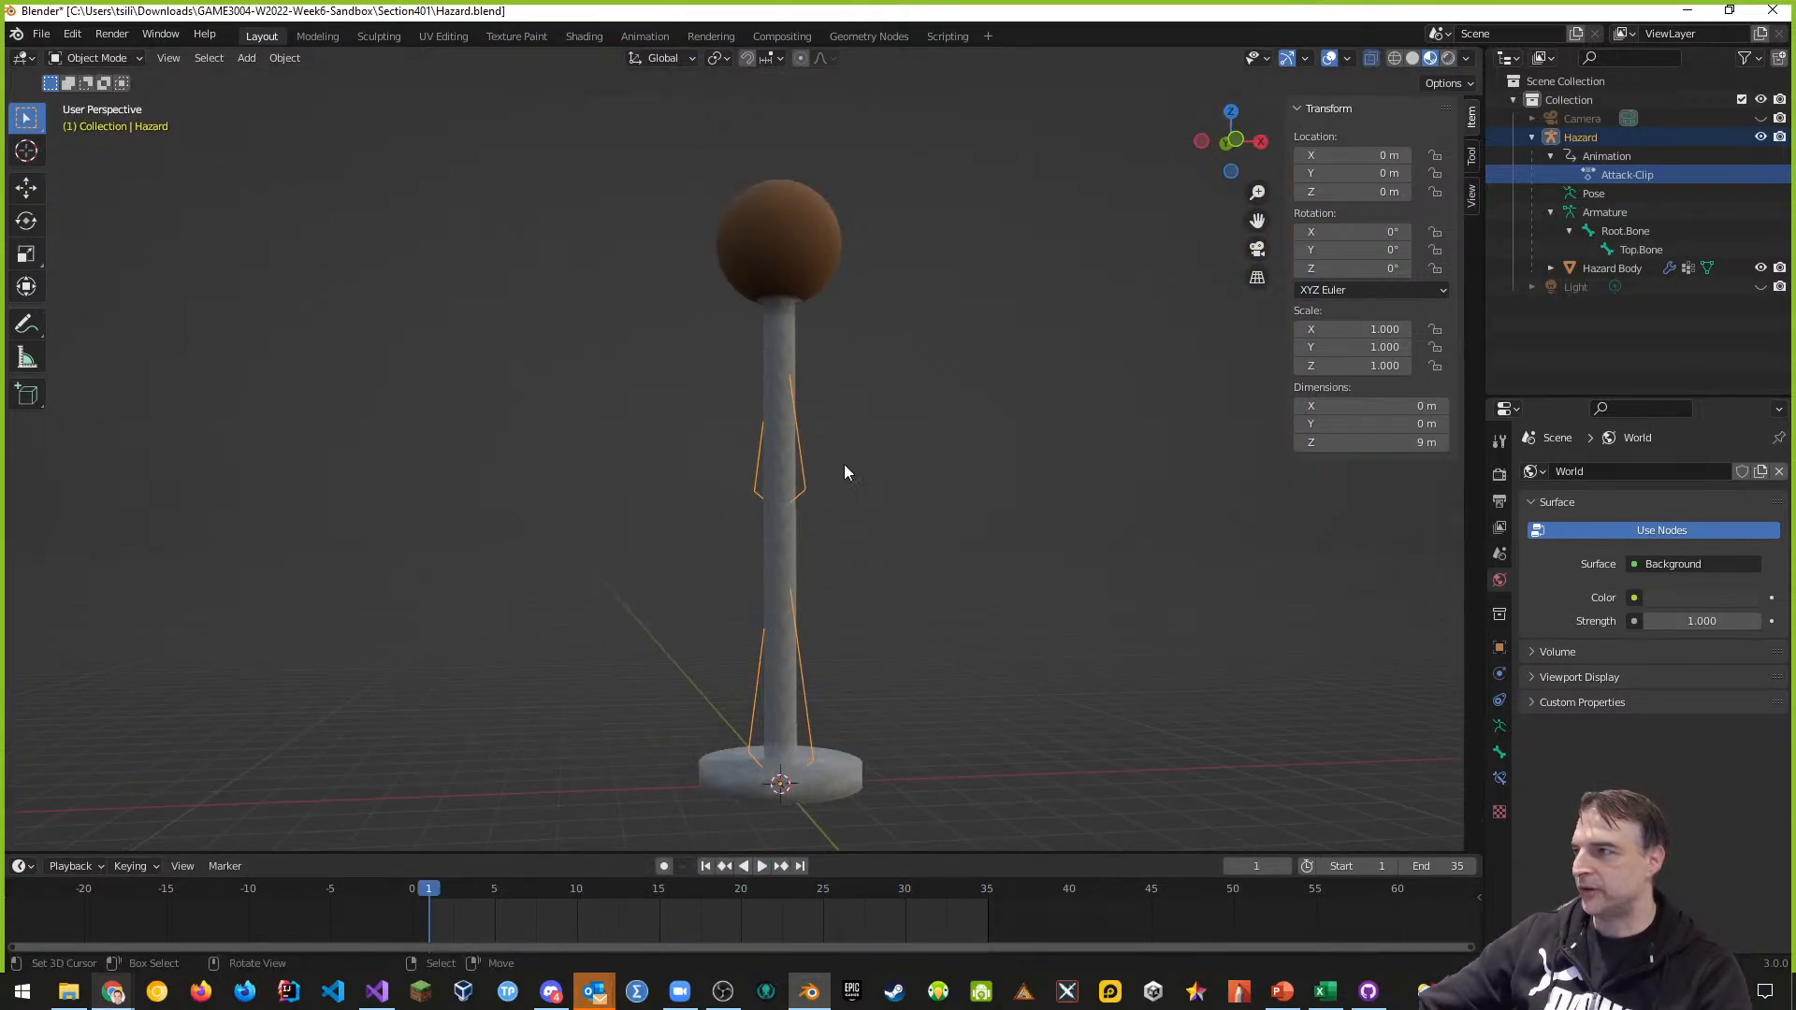
left_click(1605, 267)
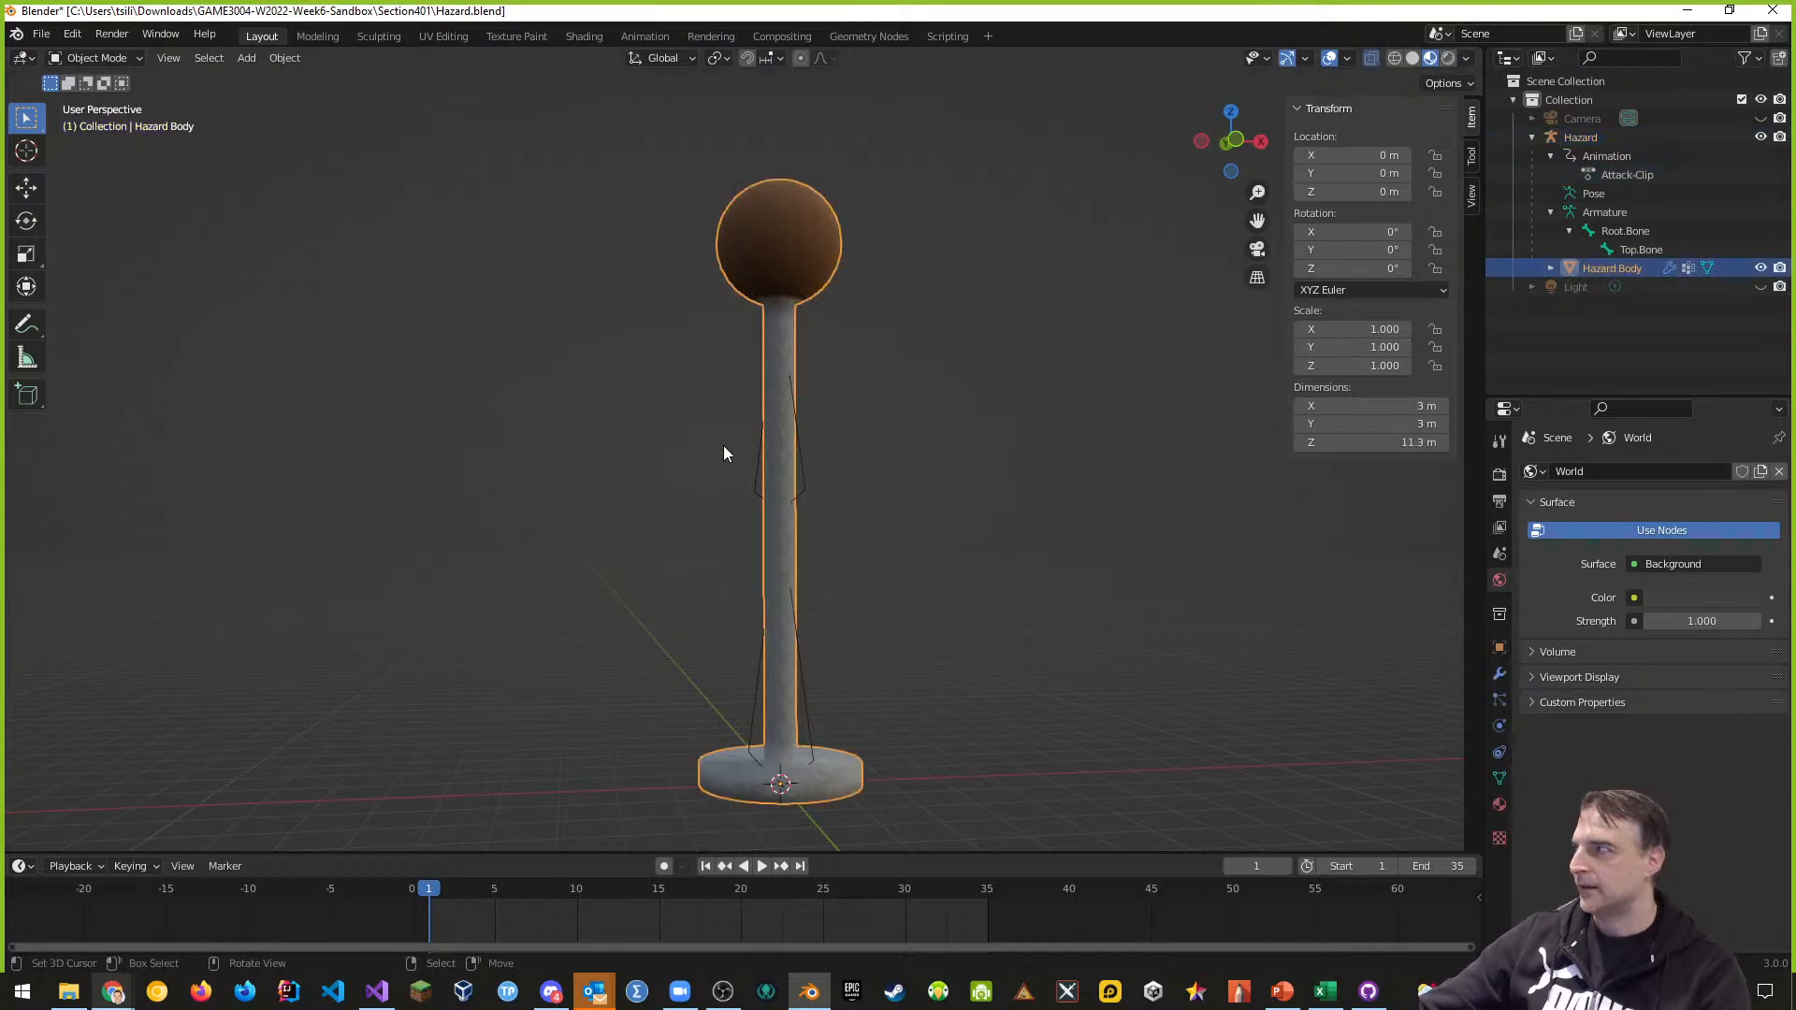
left_click(321, 37)
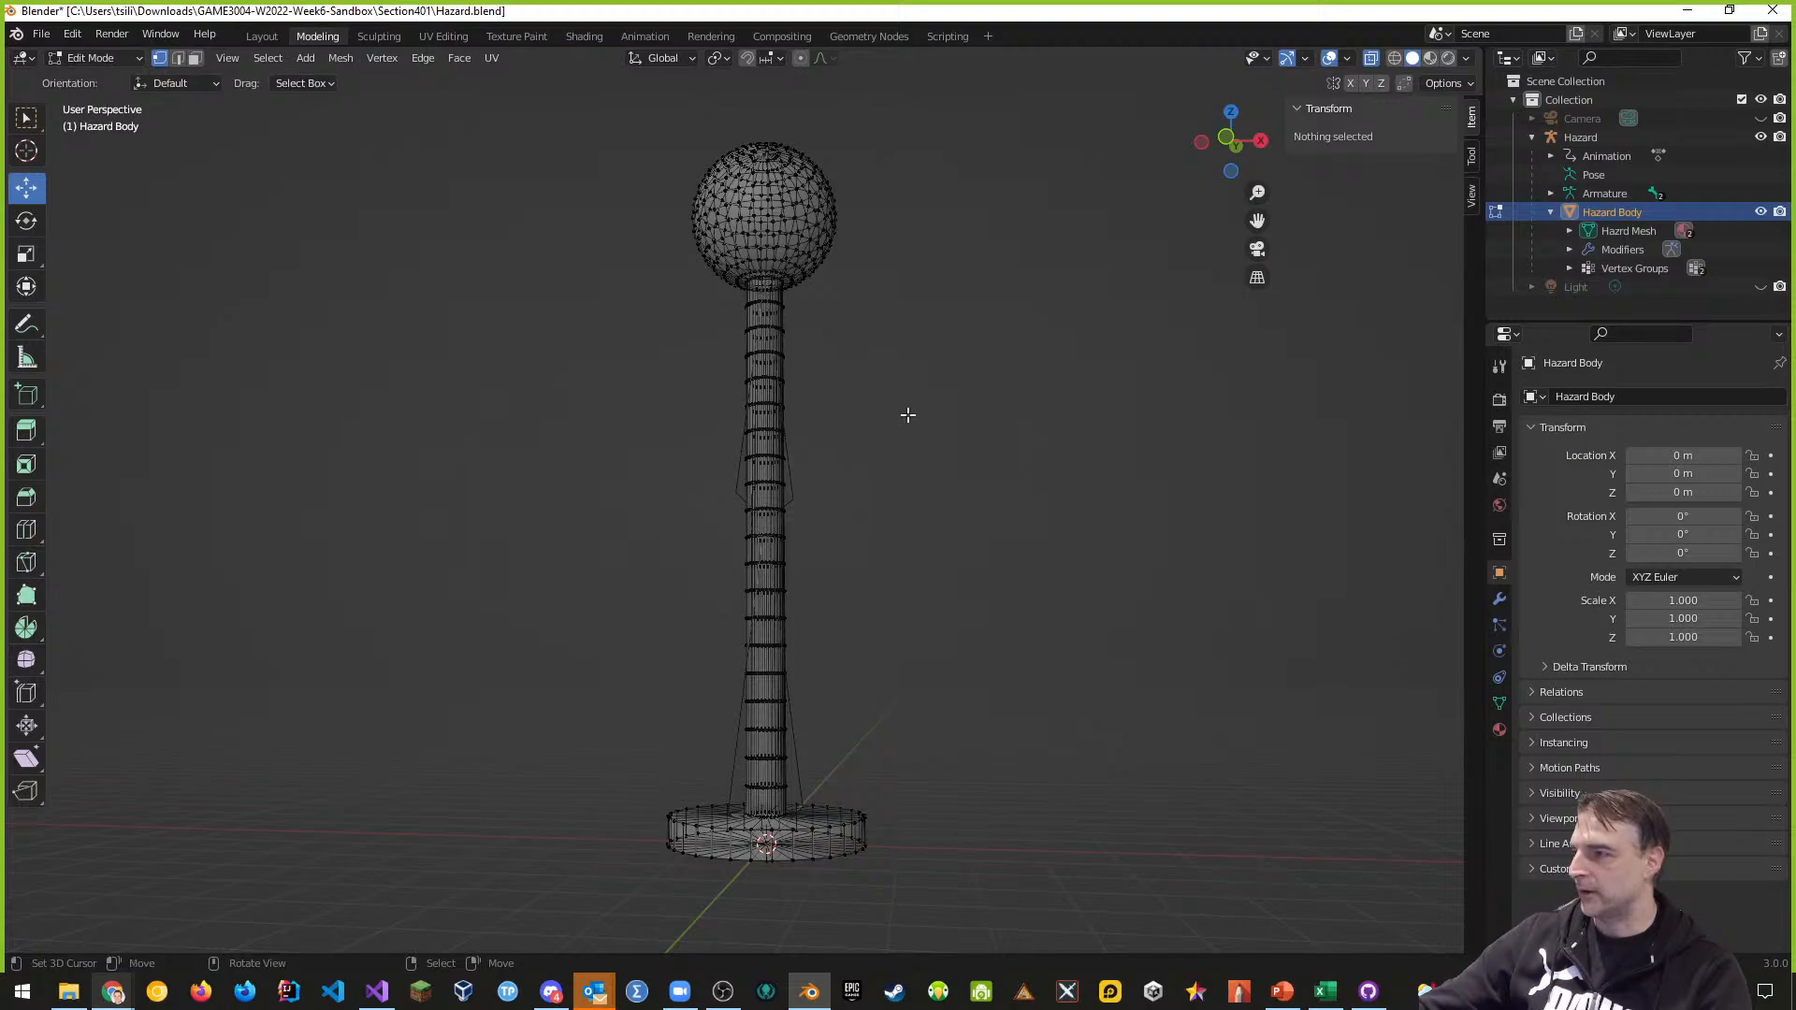
Display the Hazard Body mesh as wireframe in front view and examine the stalk's edge loops around the bone joint
scroll(829, 558, "up", 4)
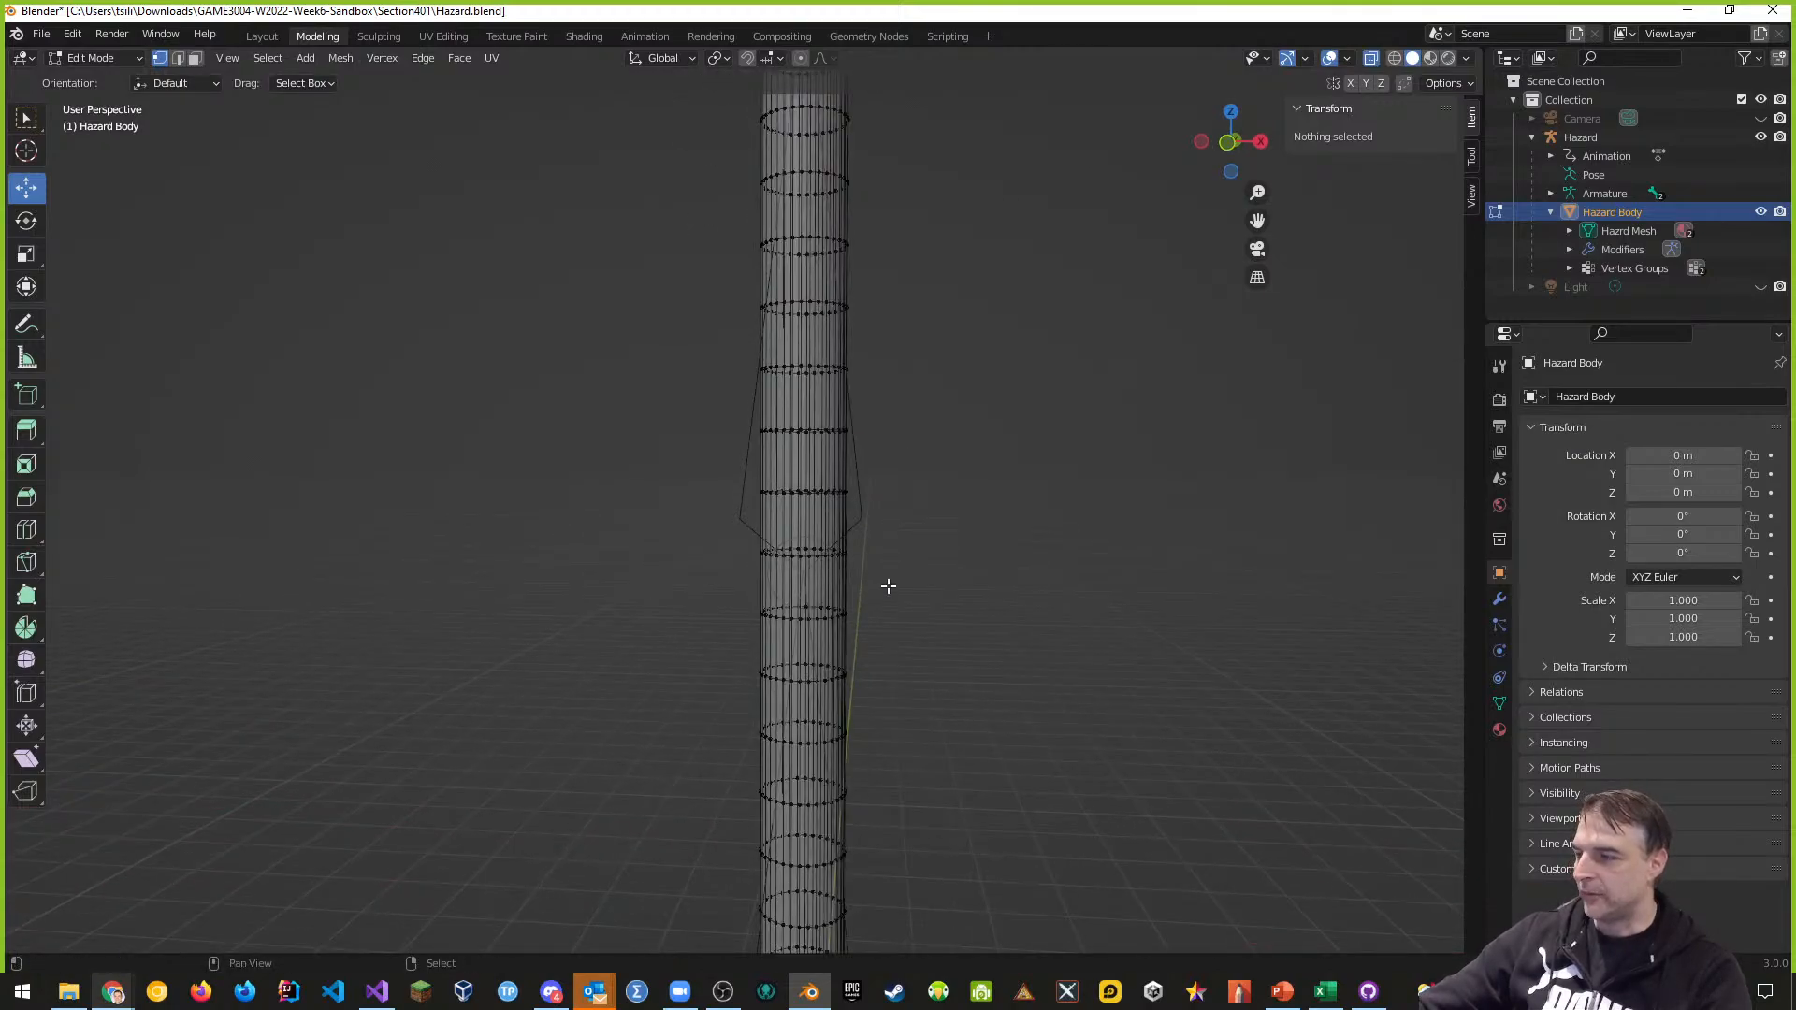
middle_click_drag(886, 587, 894, 519, "shift")
scroll(890, 505, "up", 2)
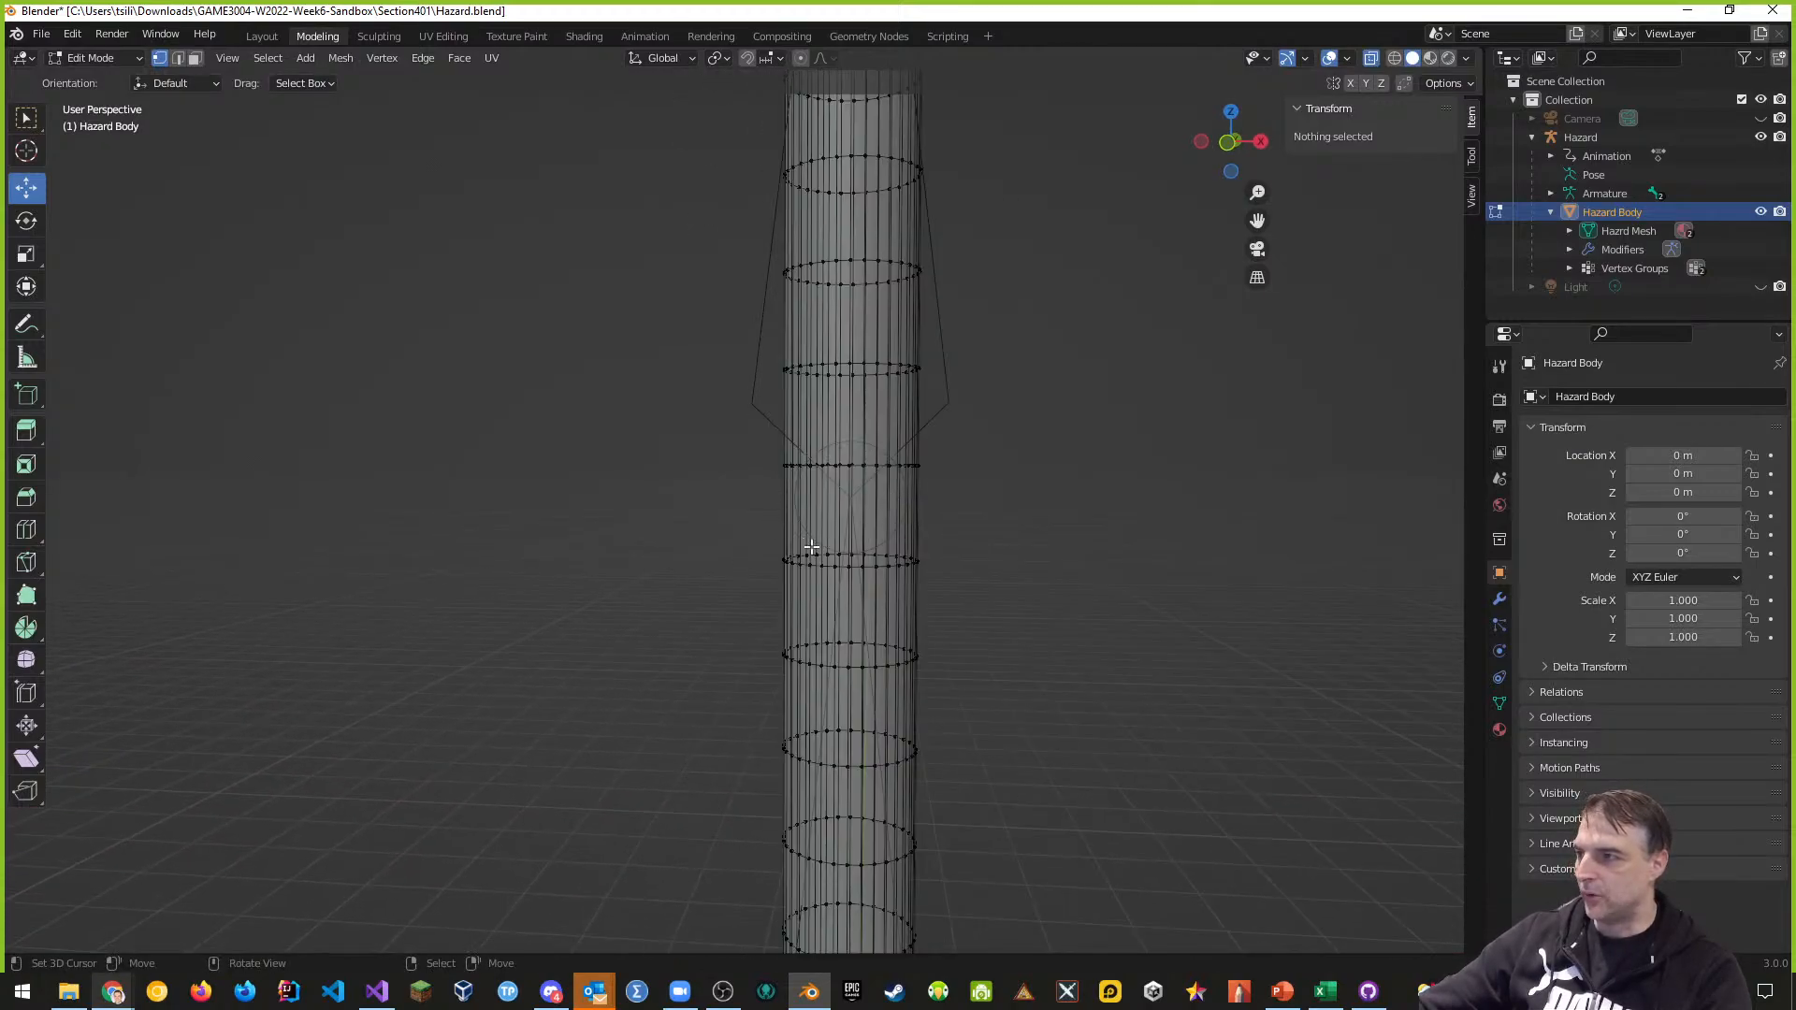
scroll(938, 505, "up", 3)
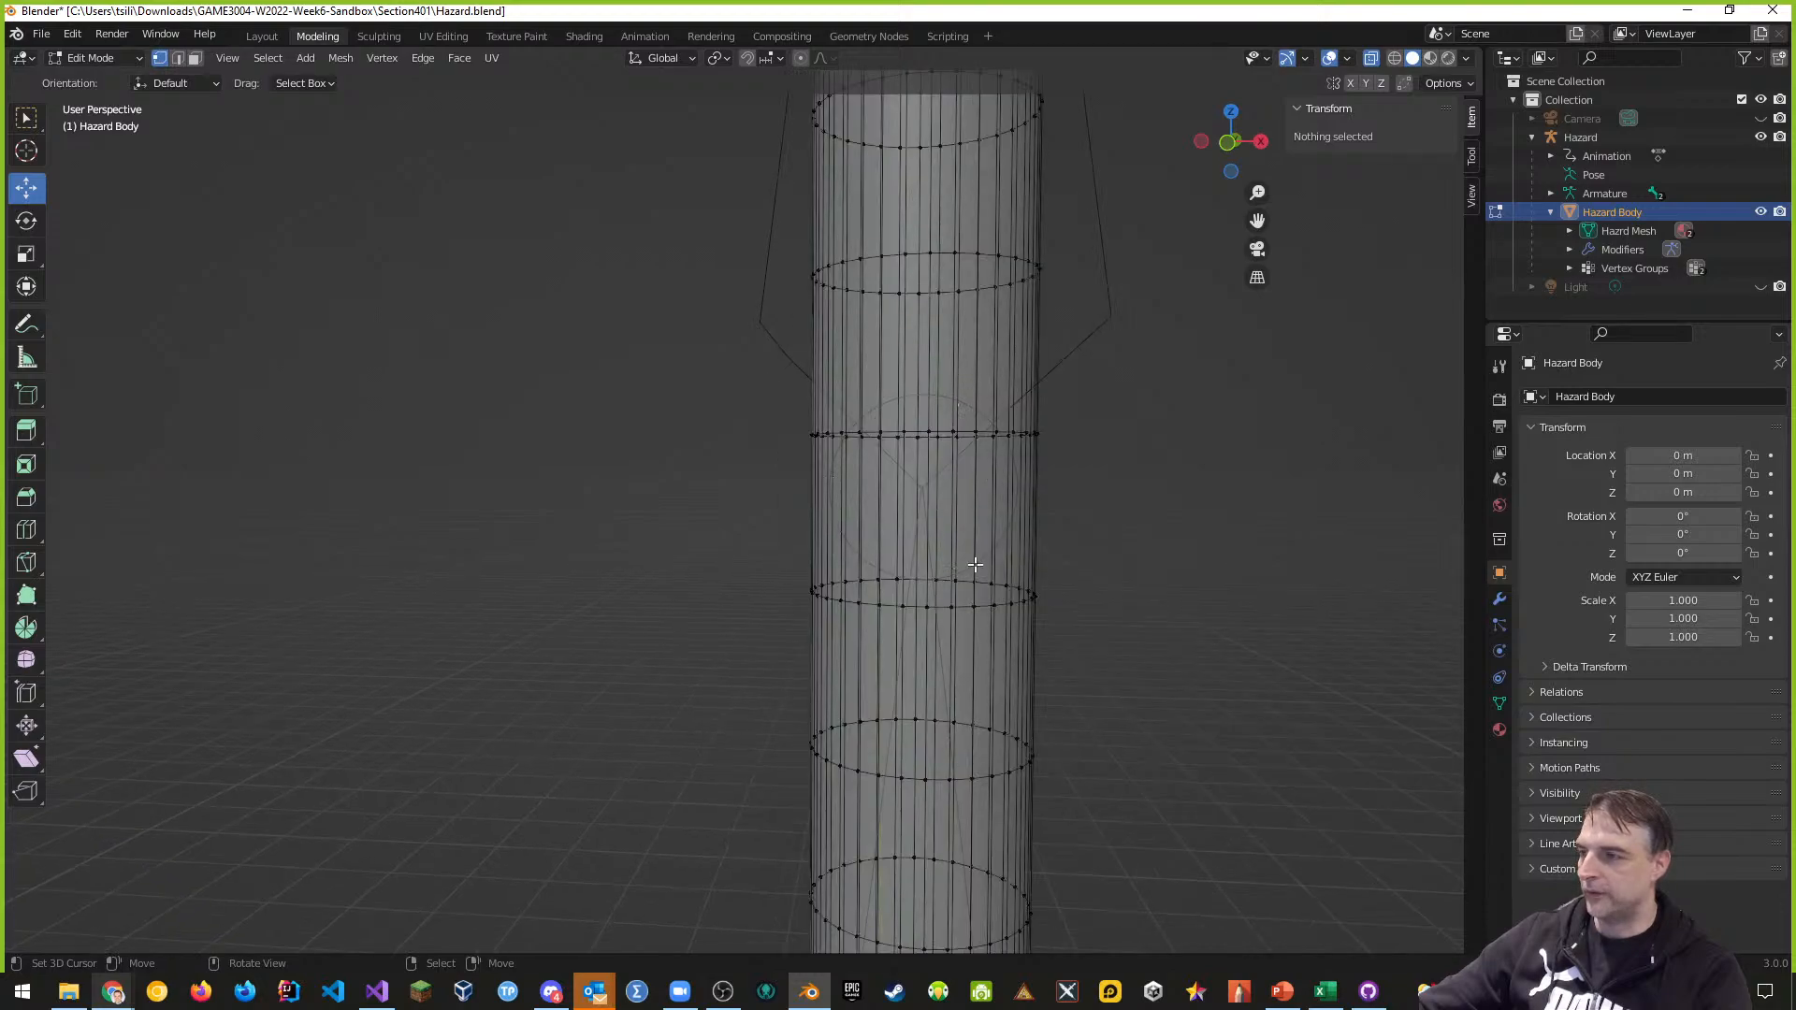
scroll(987, 472, "down", 3)
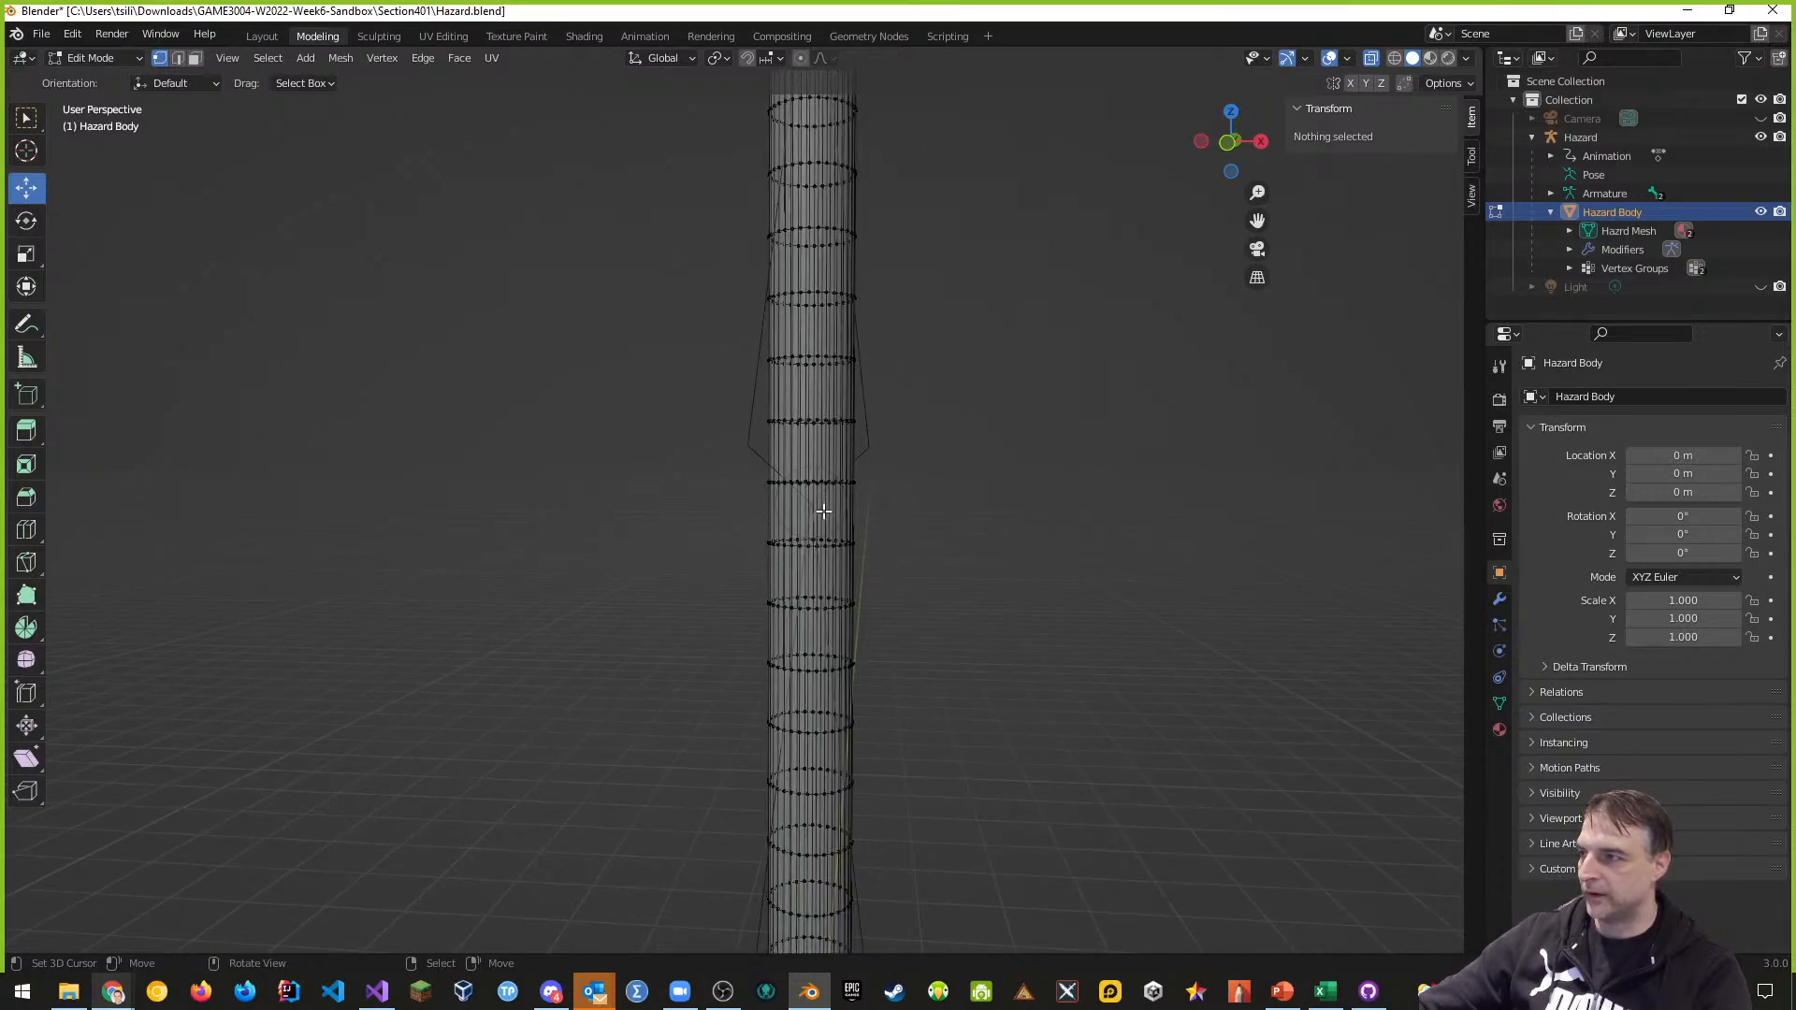
scroll(841, 514, "down", 1)
key("KP_1")
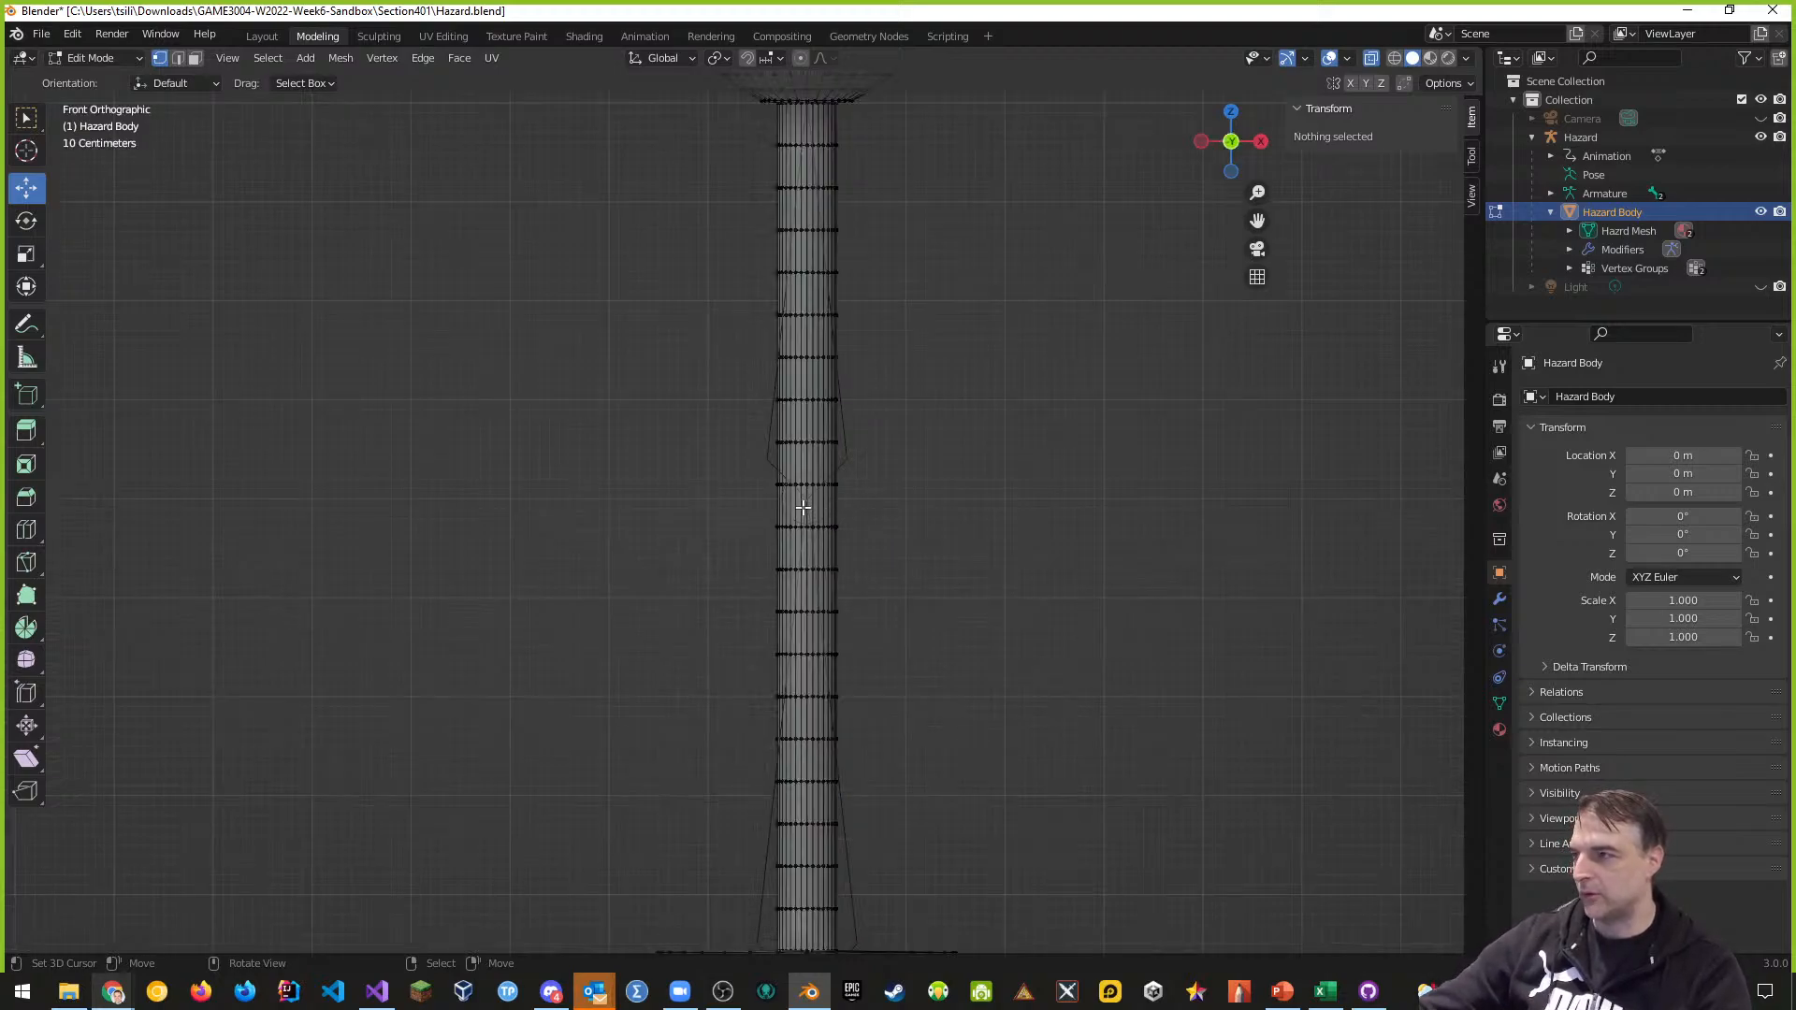
key("shift+z")
scroll(861, 525, "up", 3)
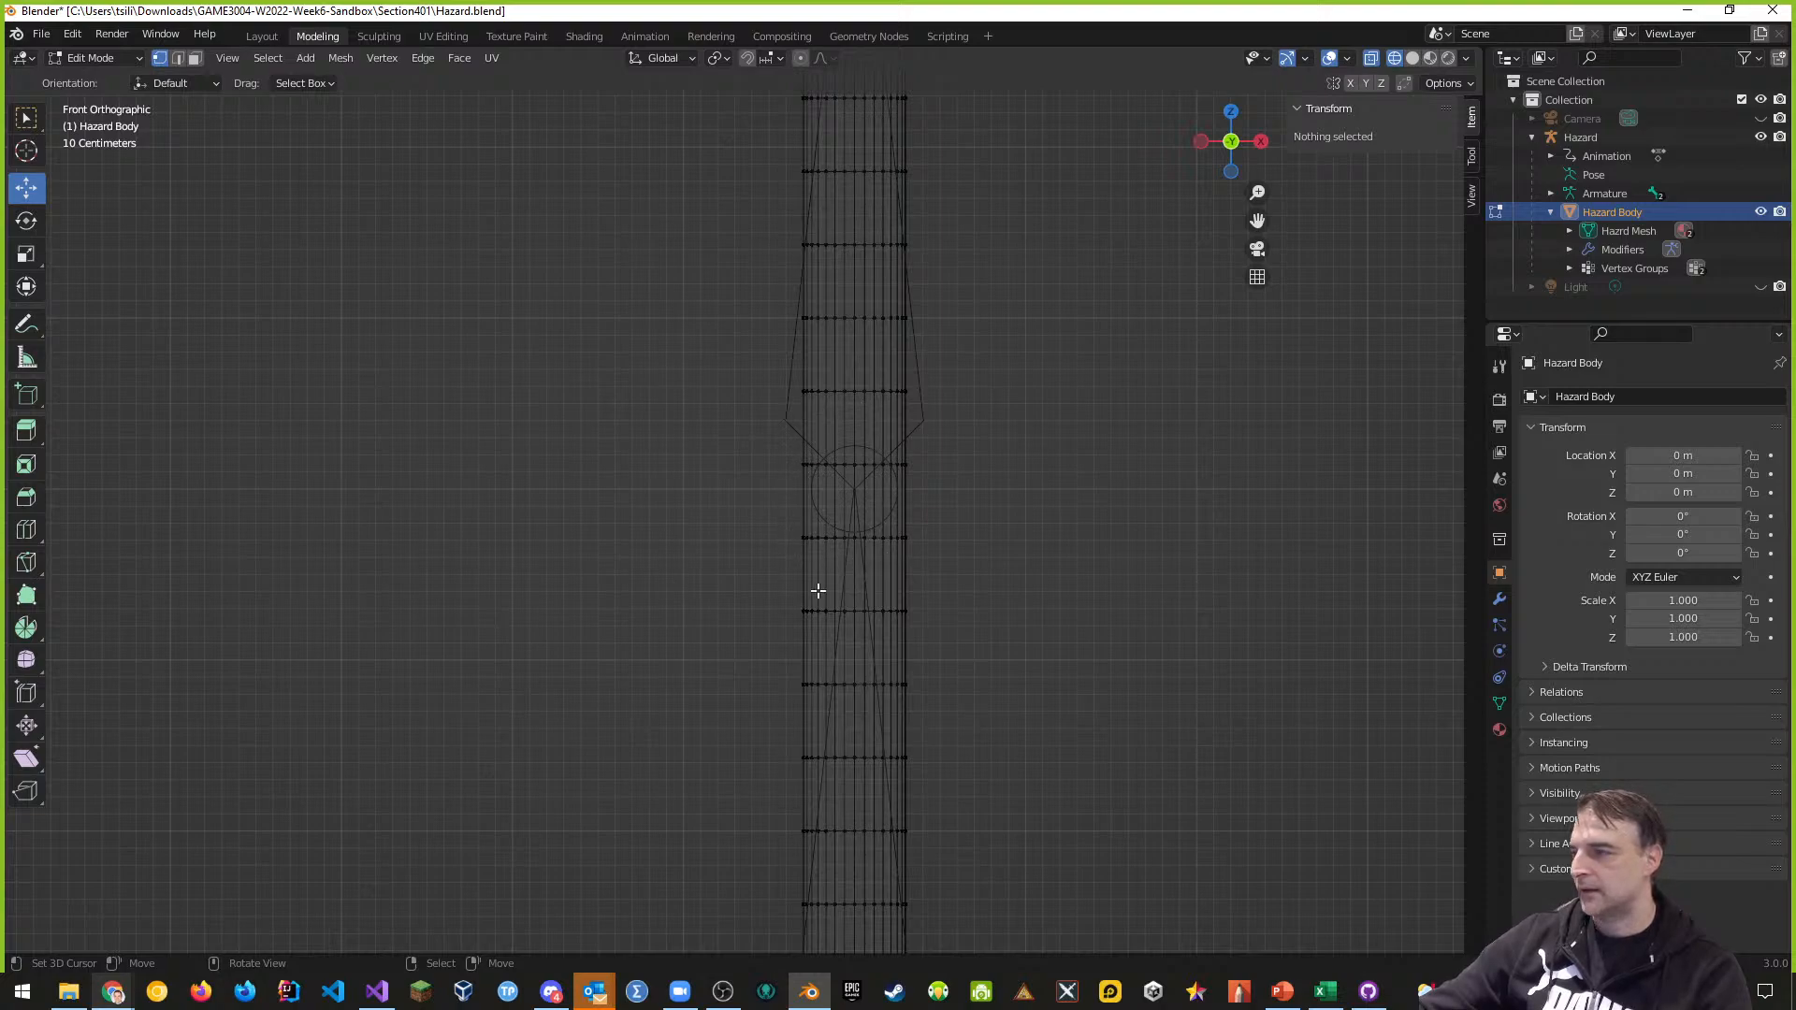
Try deleting the edges of the stalk's topmost loop just below the sphere, inspect the mesh and undo the deletion
scroll(853, 508, "down", 3)
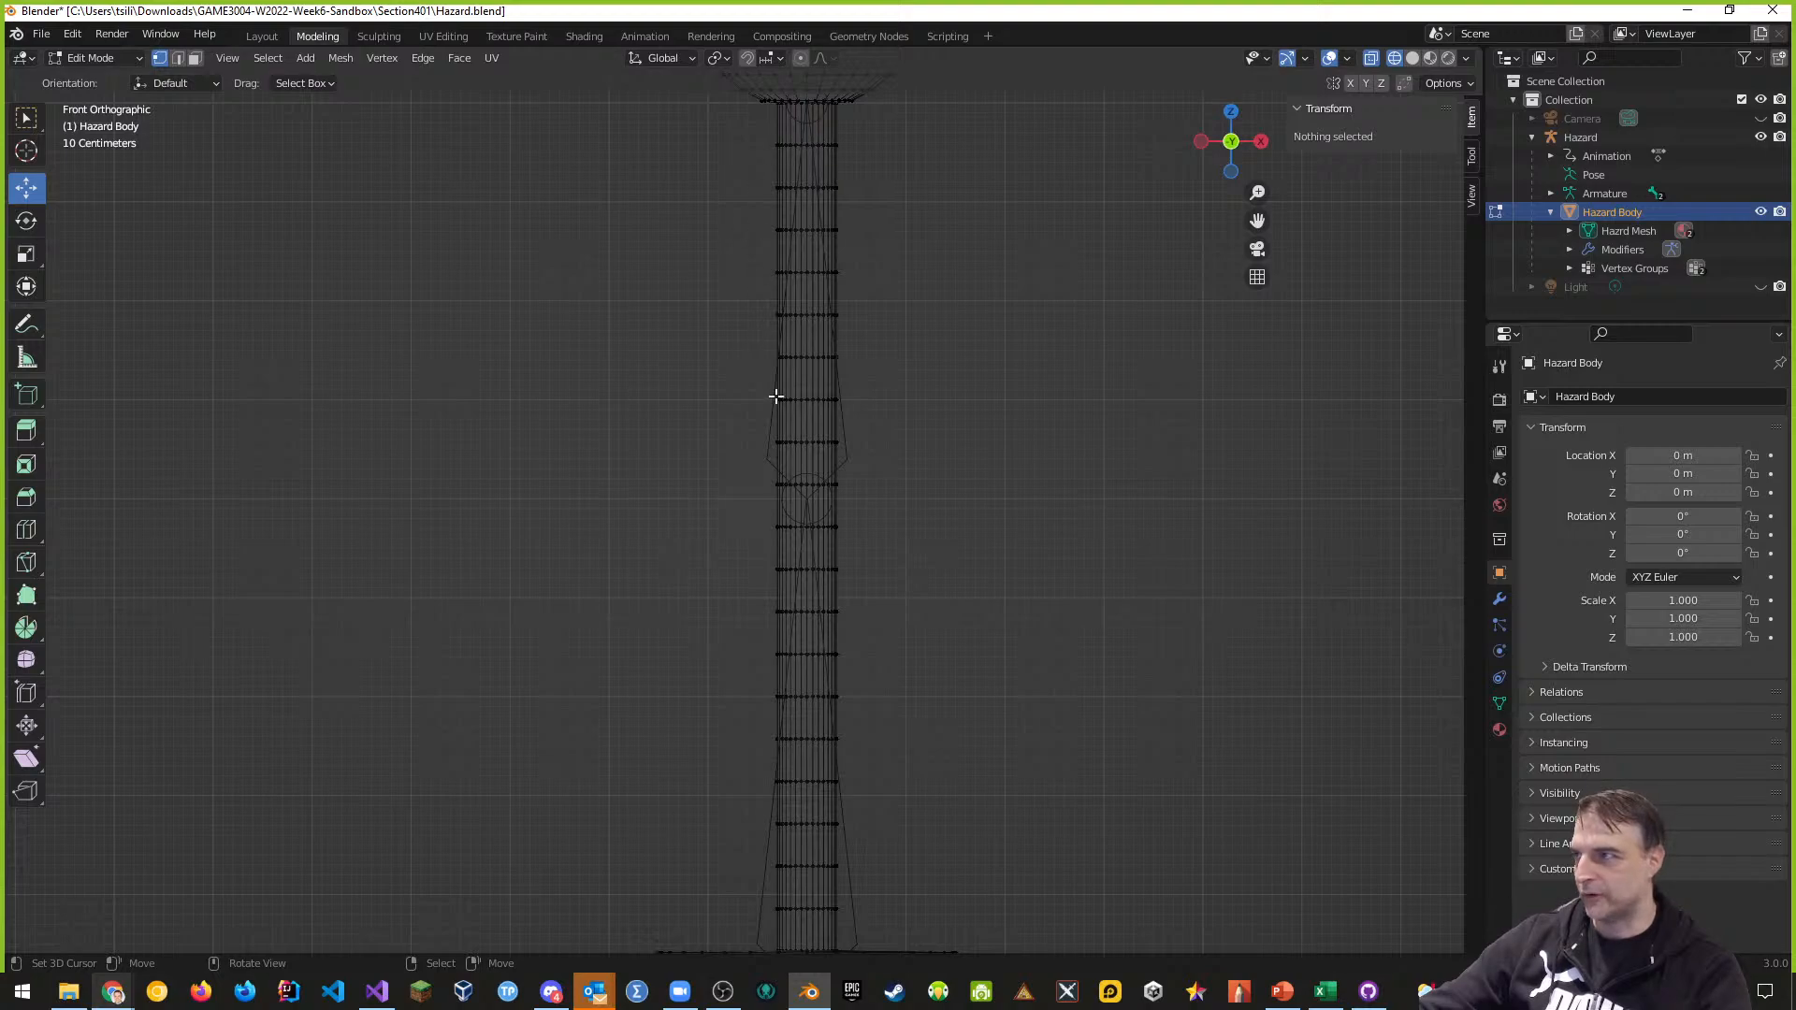
scroll(783, 521, "down", 2)
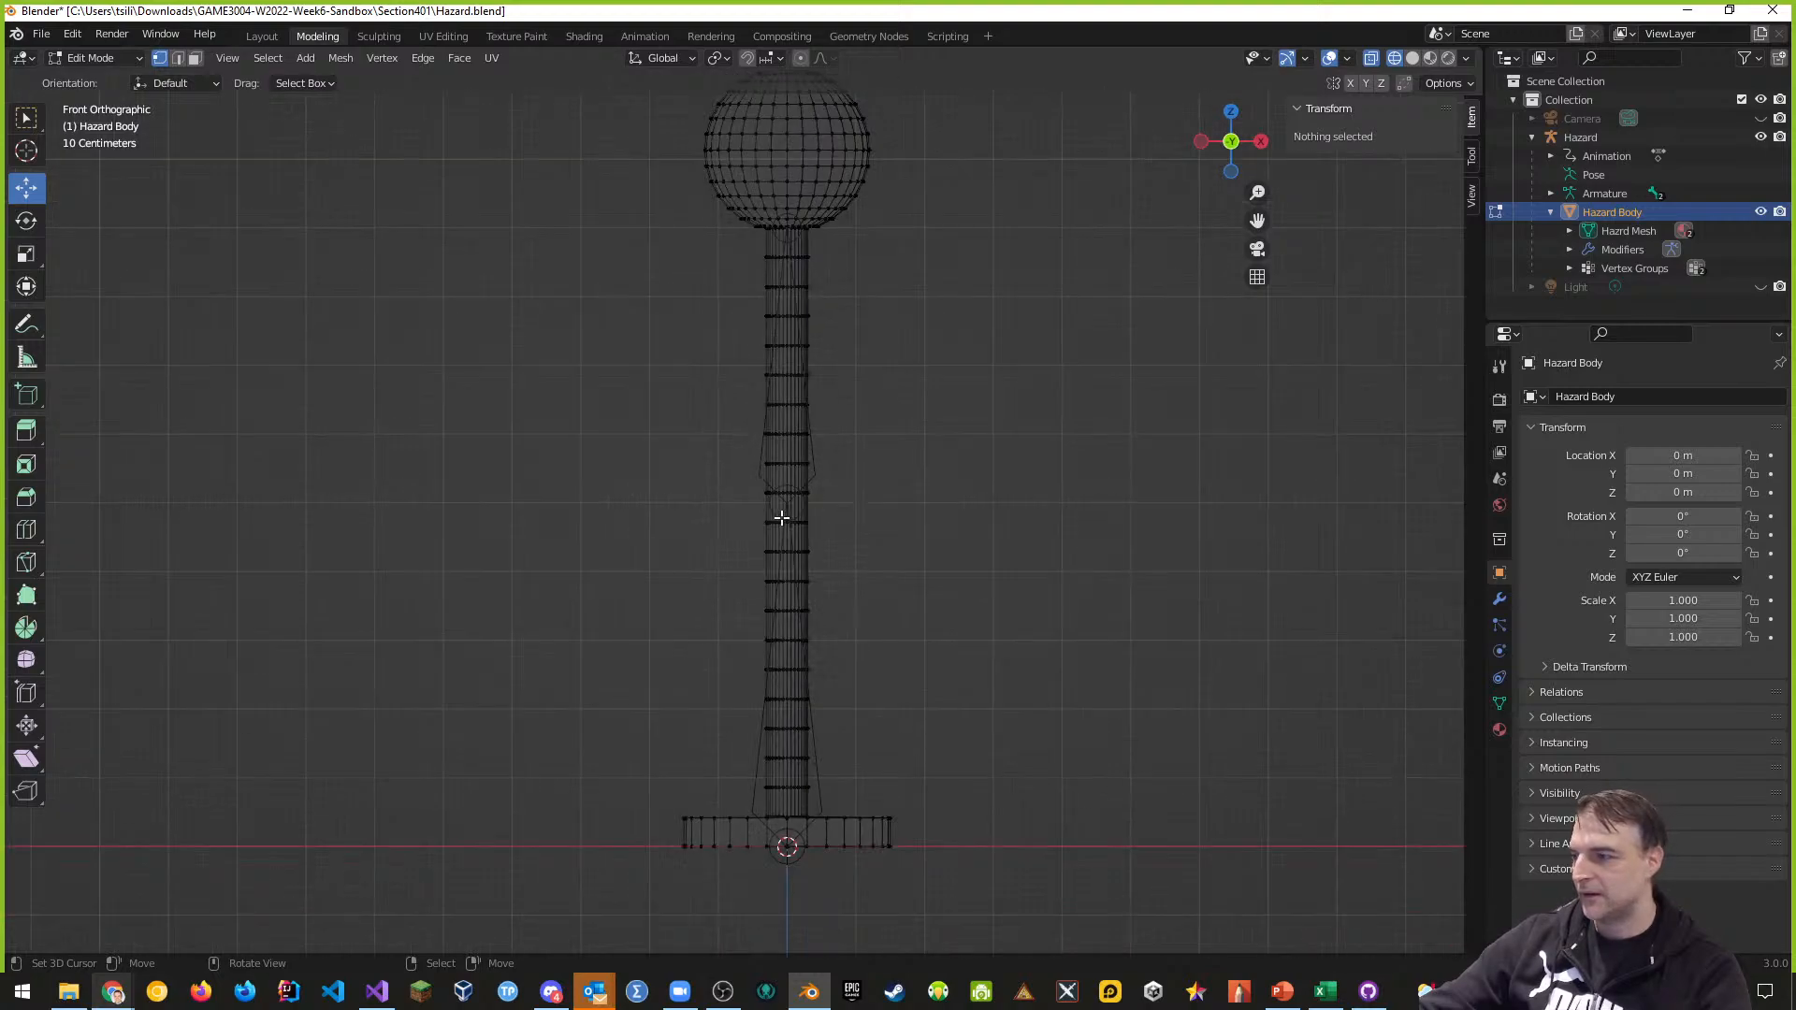
scroll(837, 622, "up", 4)
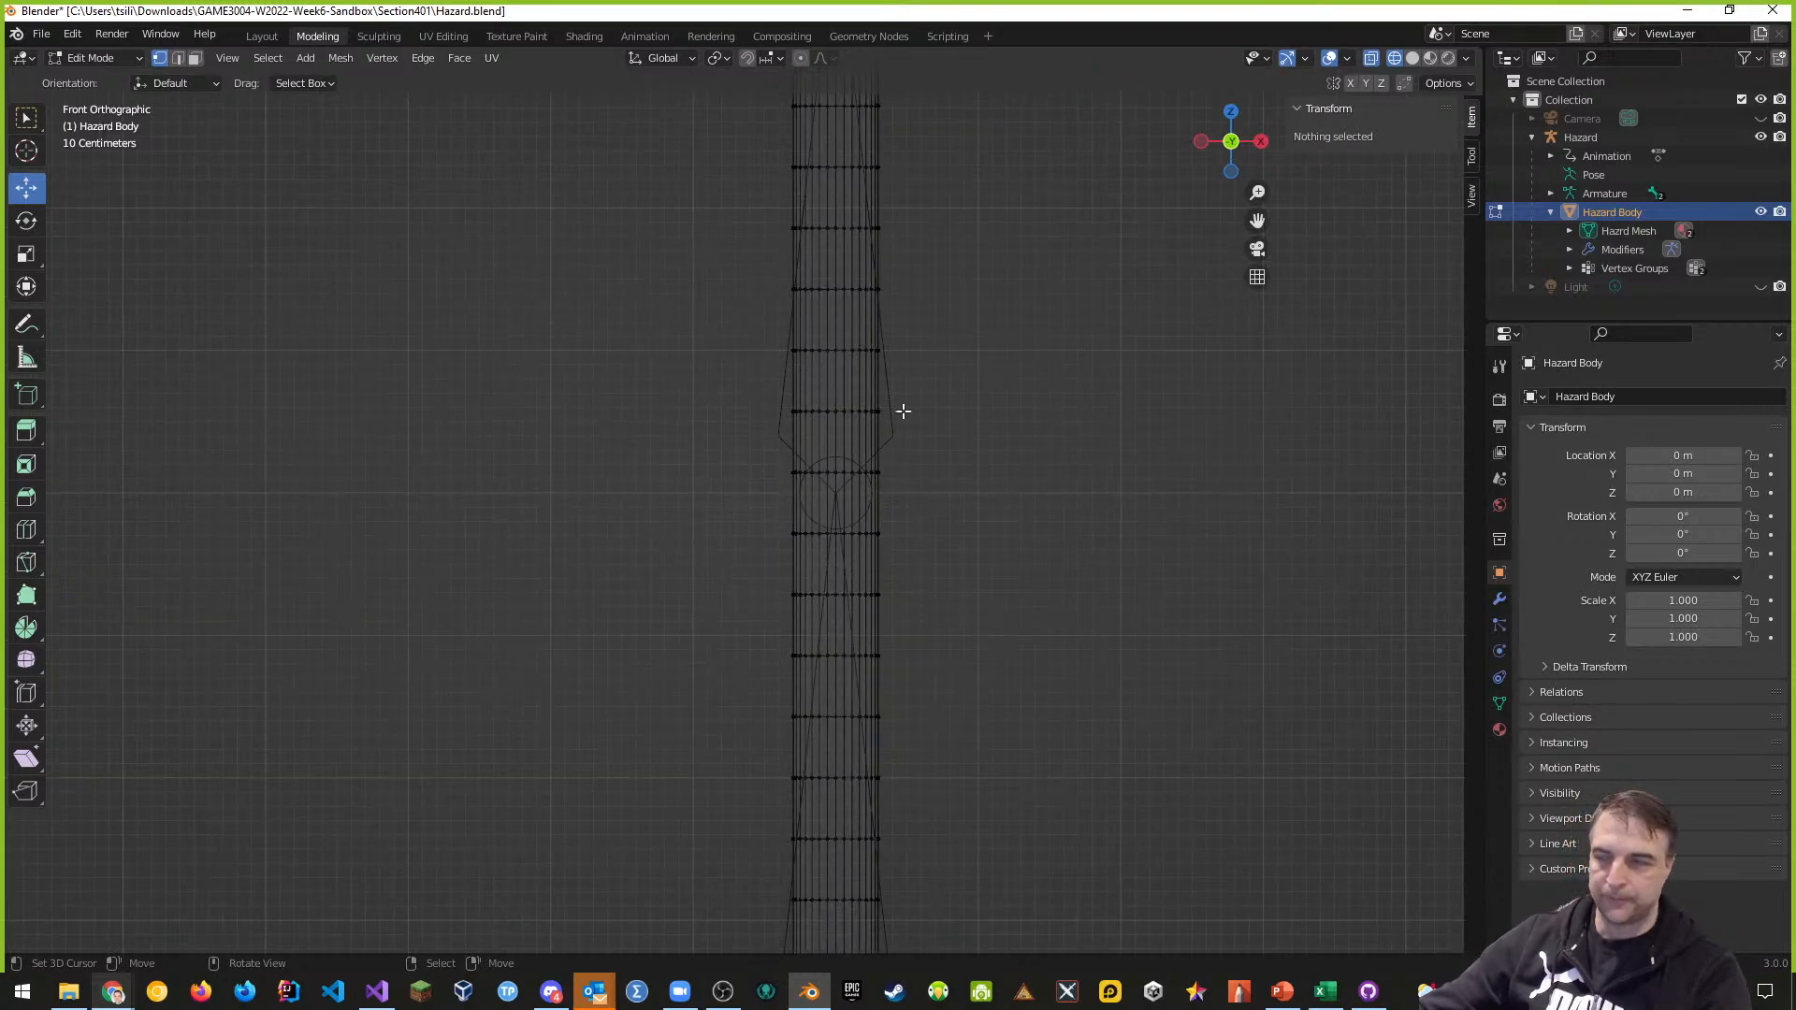
middle_click_drag(957, 277, 889, 493, "shift")
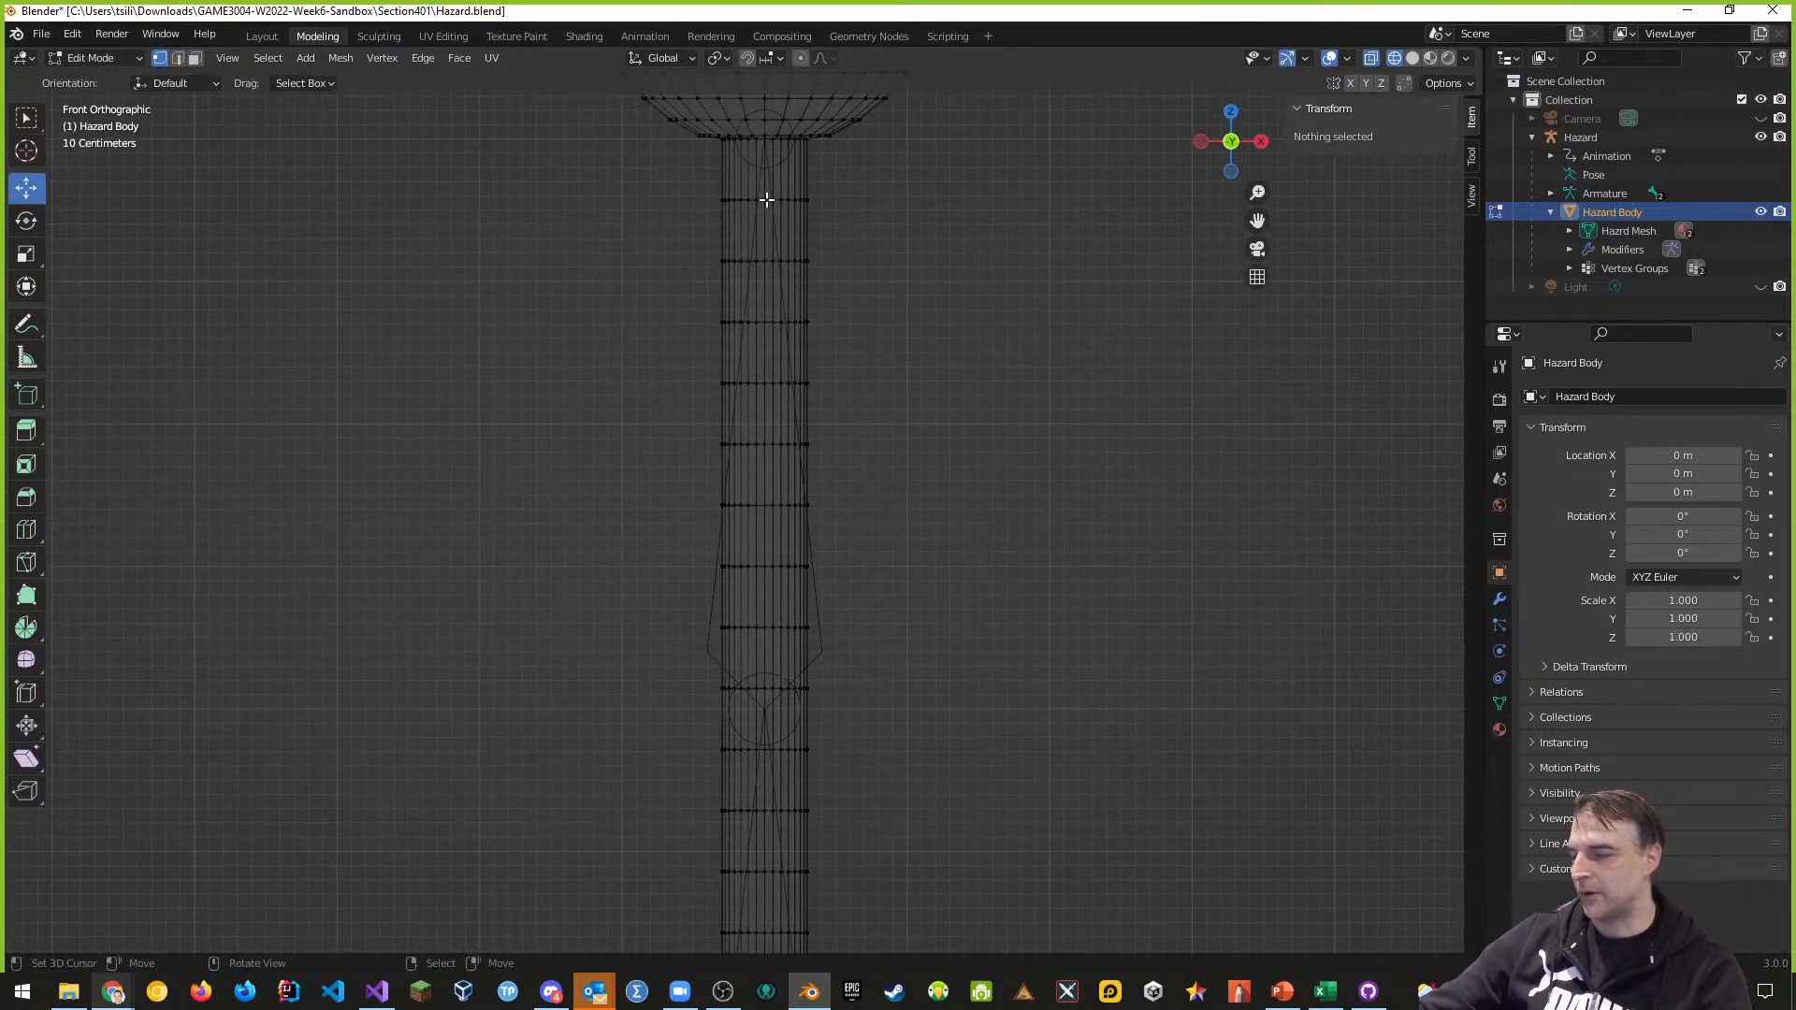
key("b")
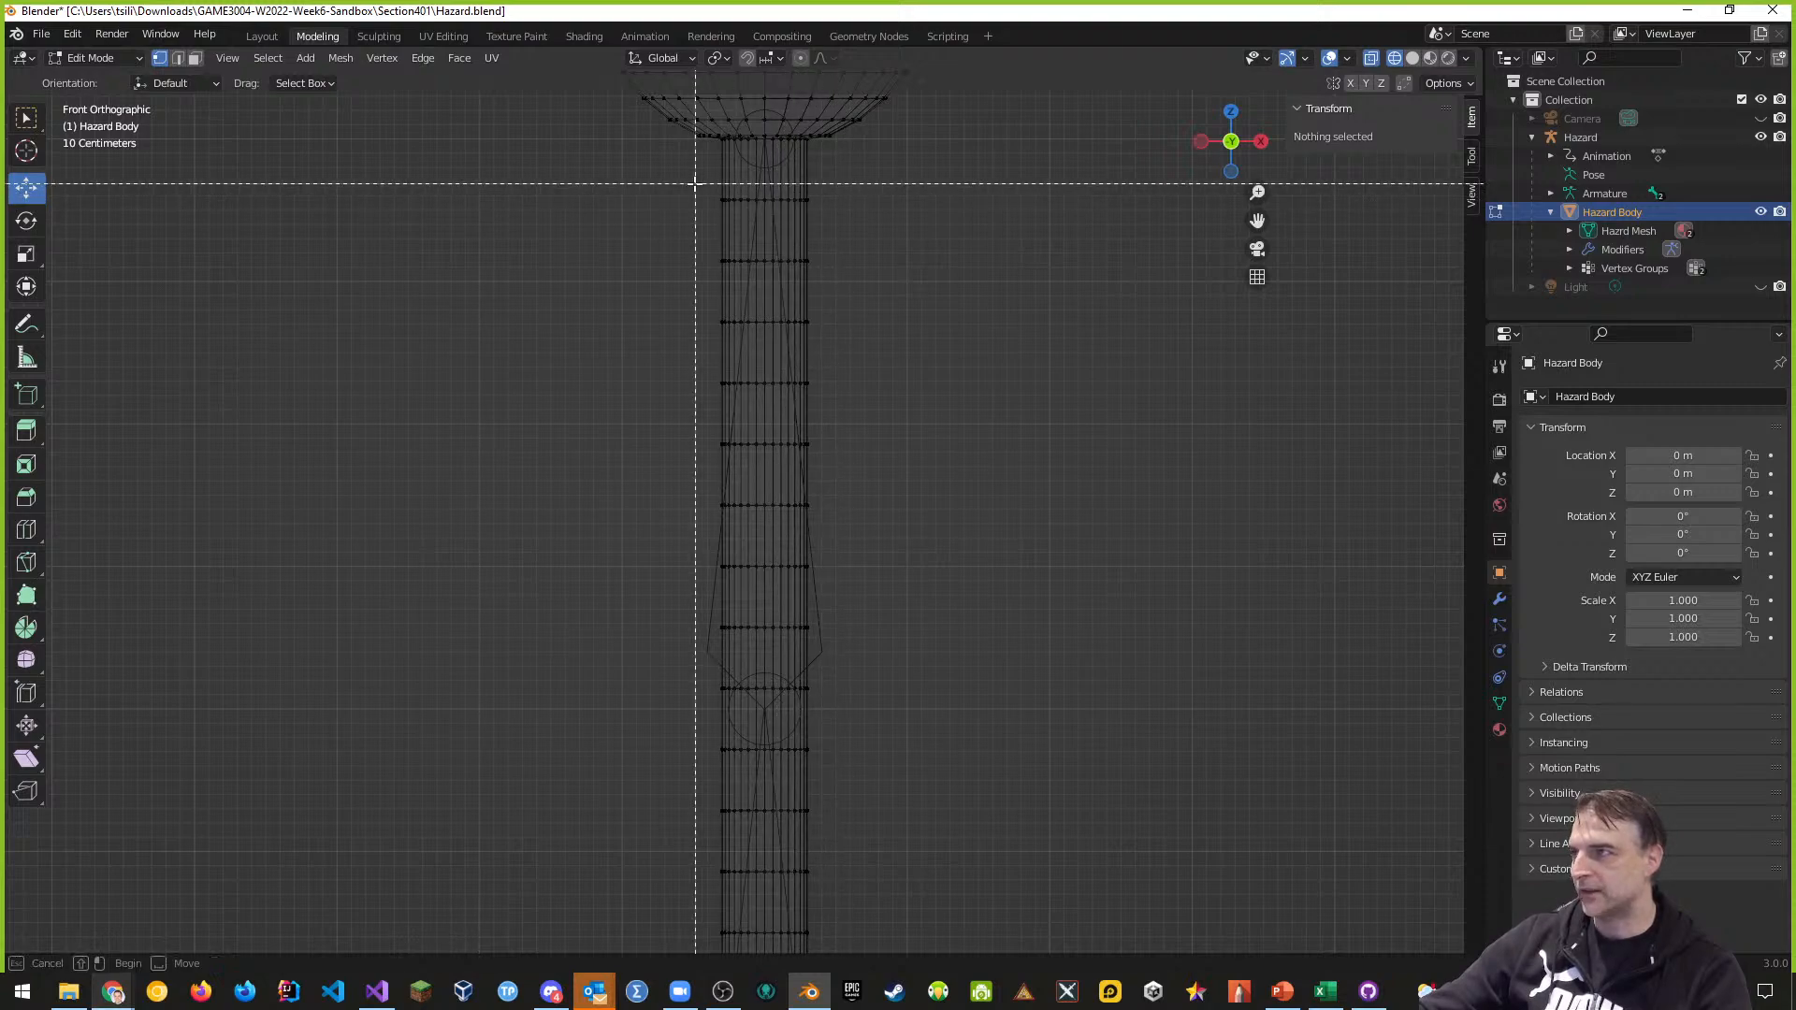
left_click_drag(689, 175, 838, 217)
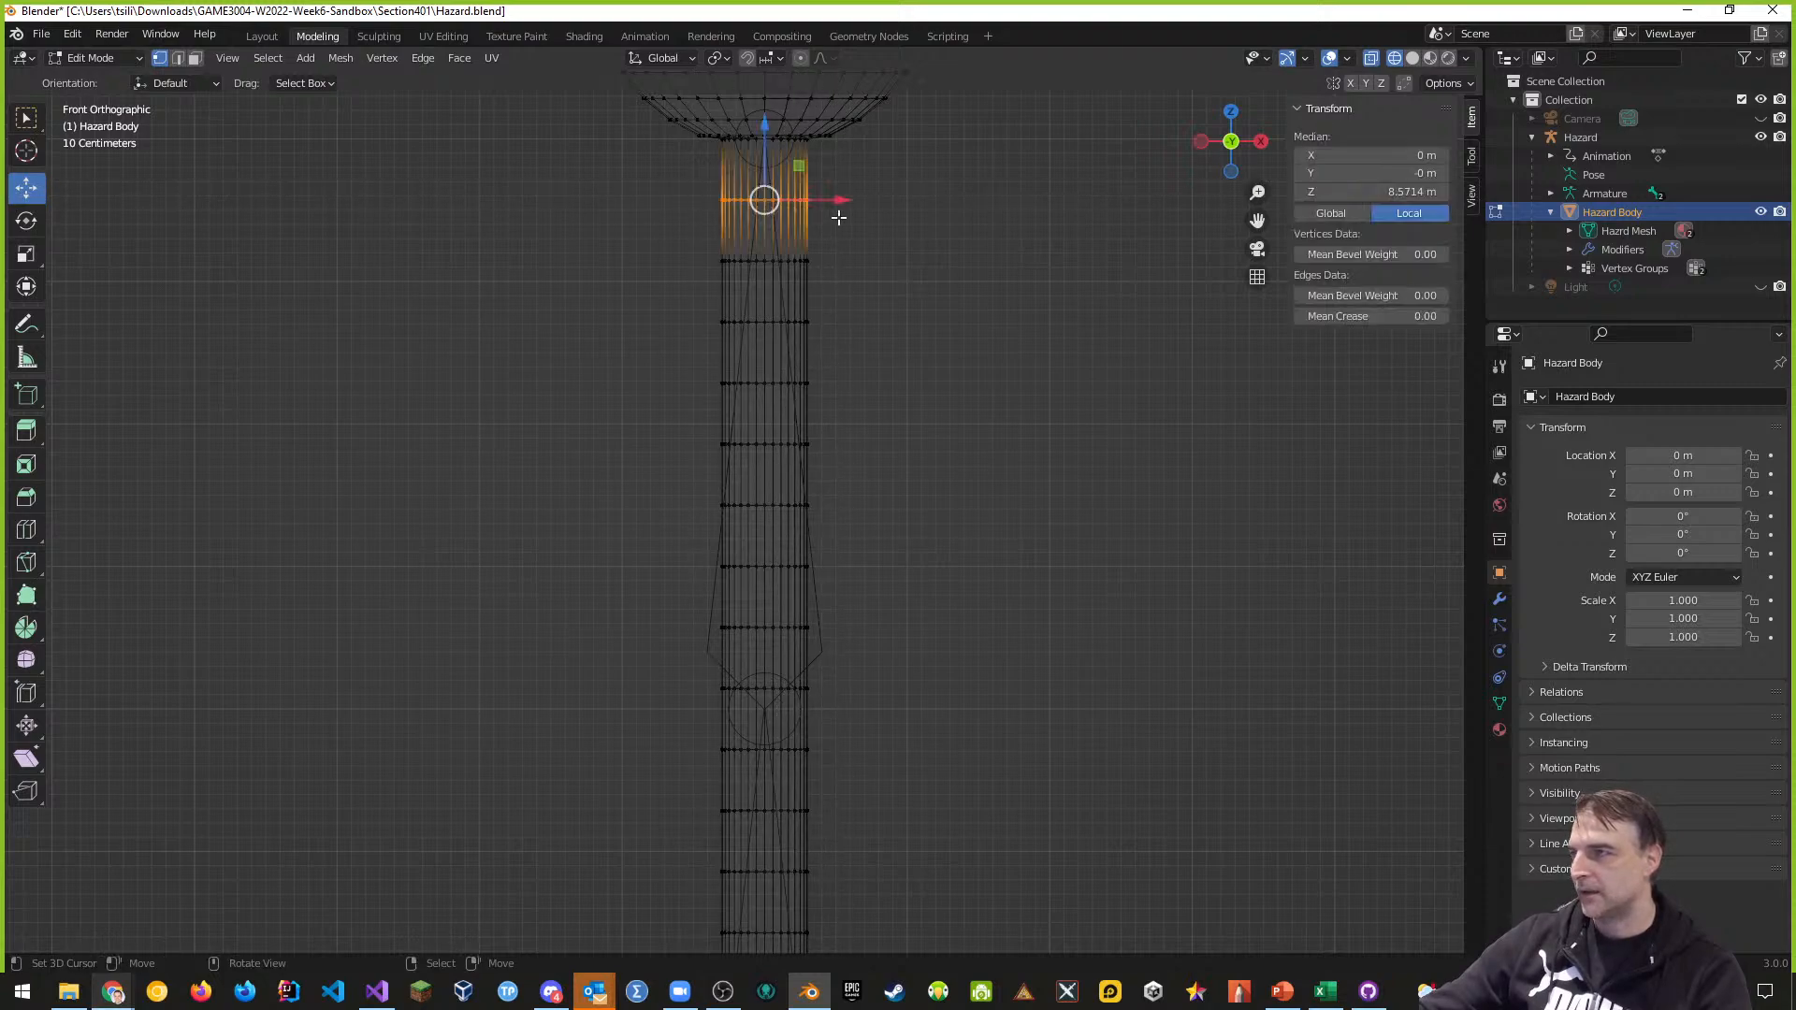
key("x")
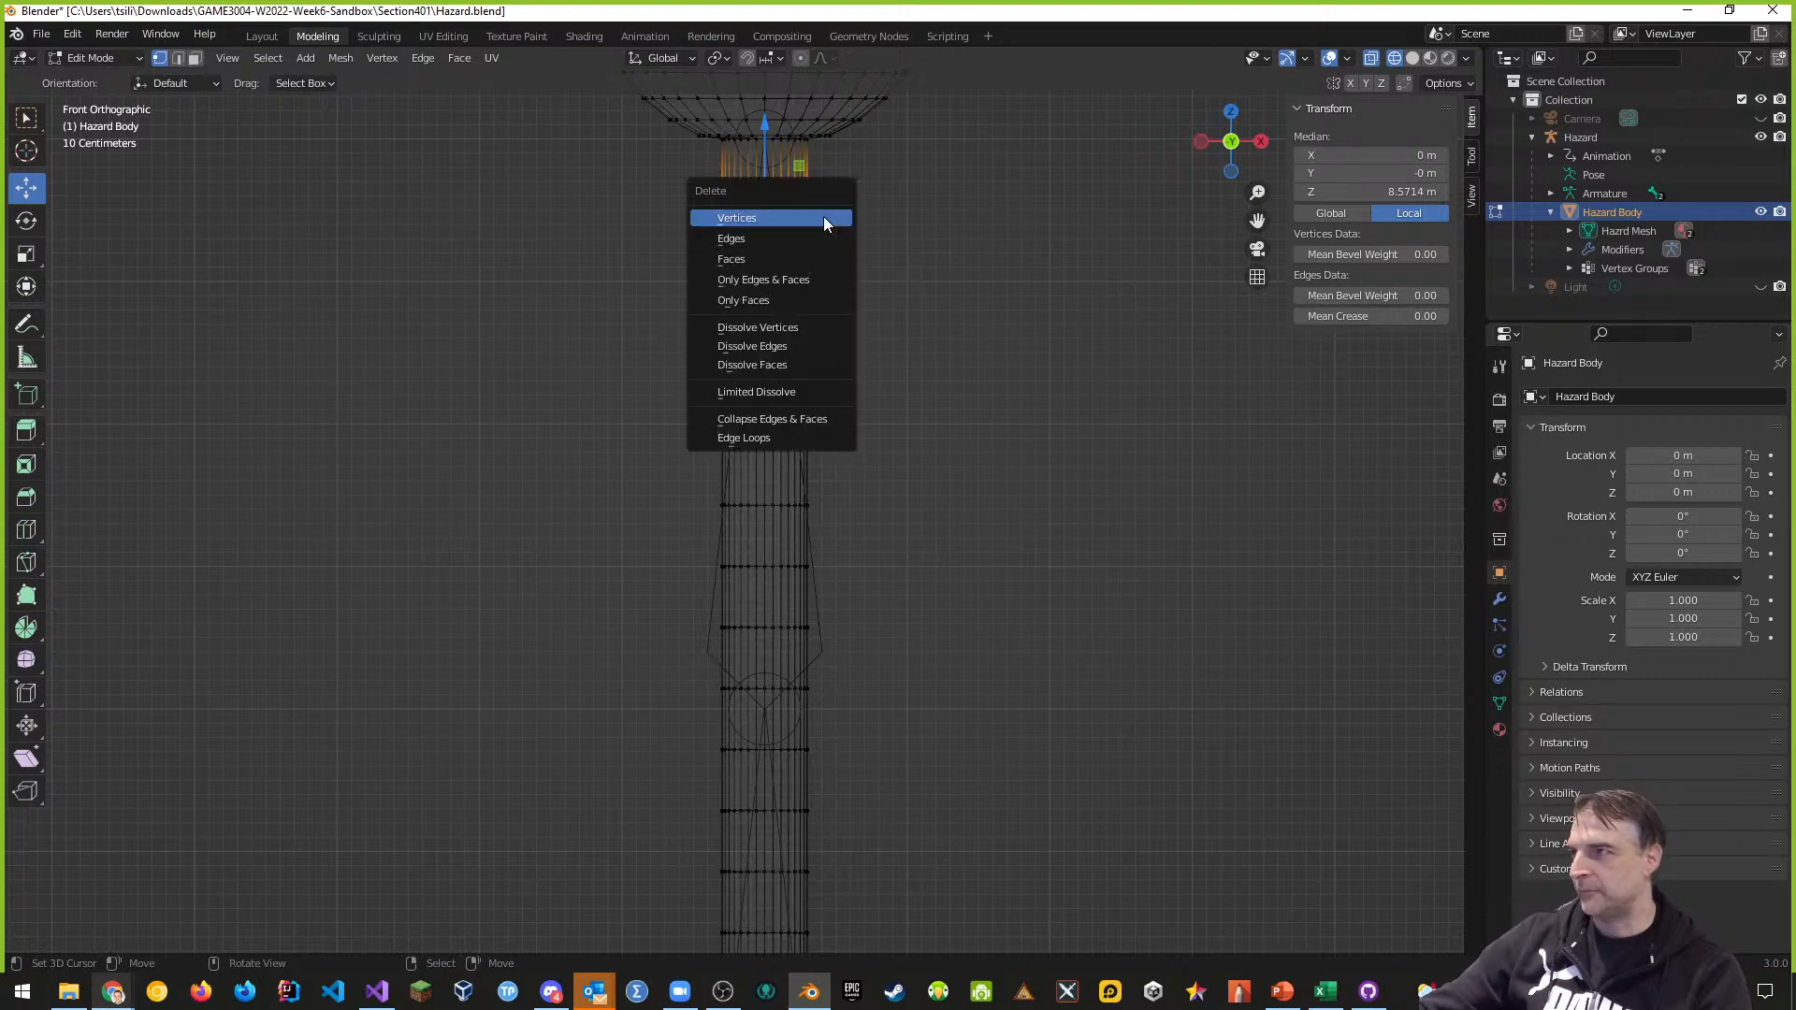
left_click(739, 236)
middle_click_drag(913, 256, 895, 305)
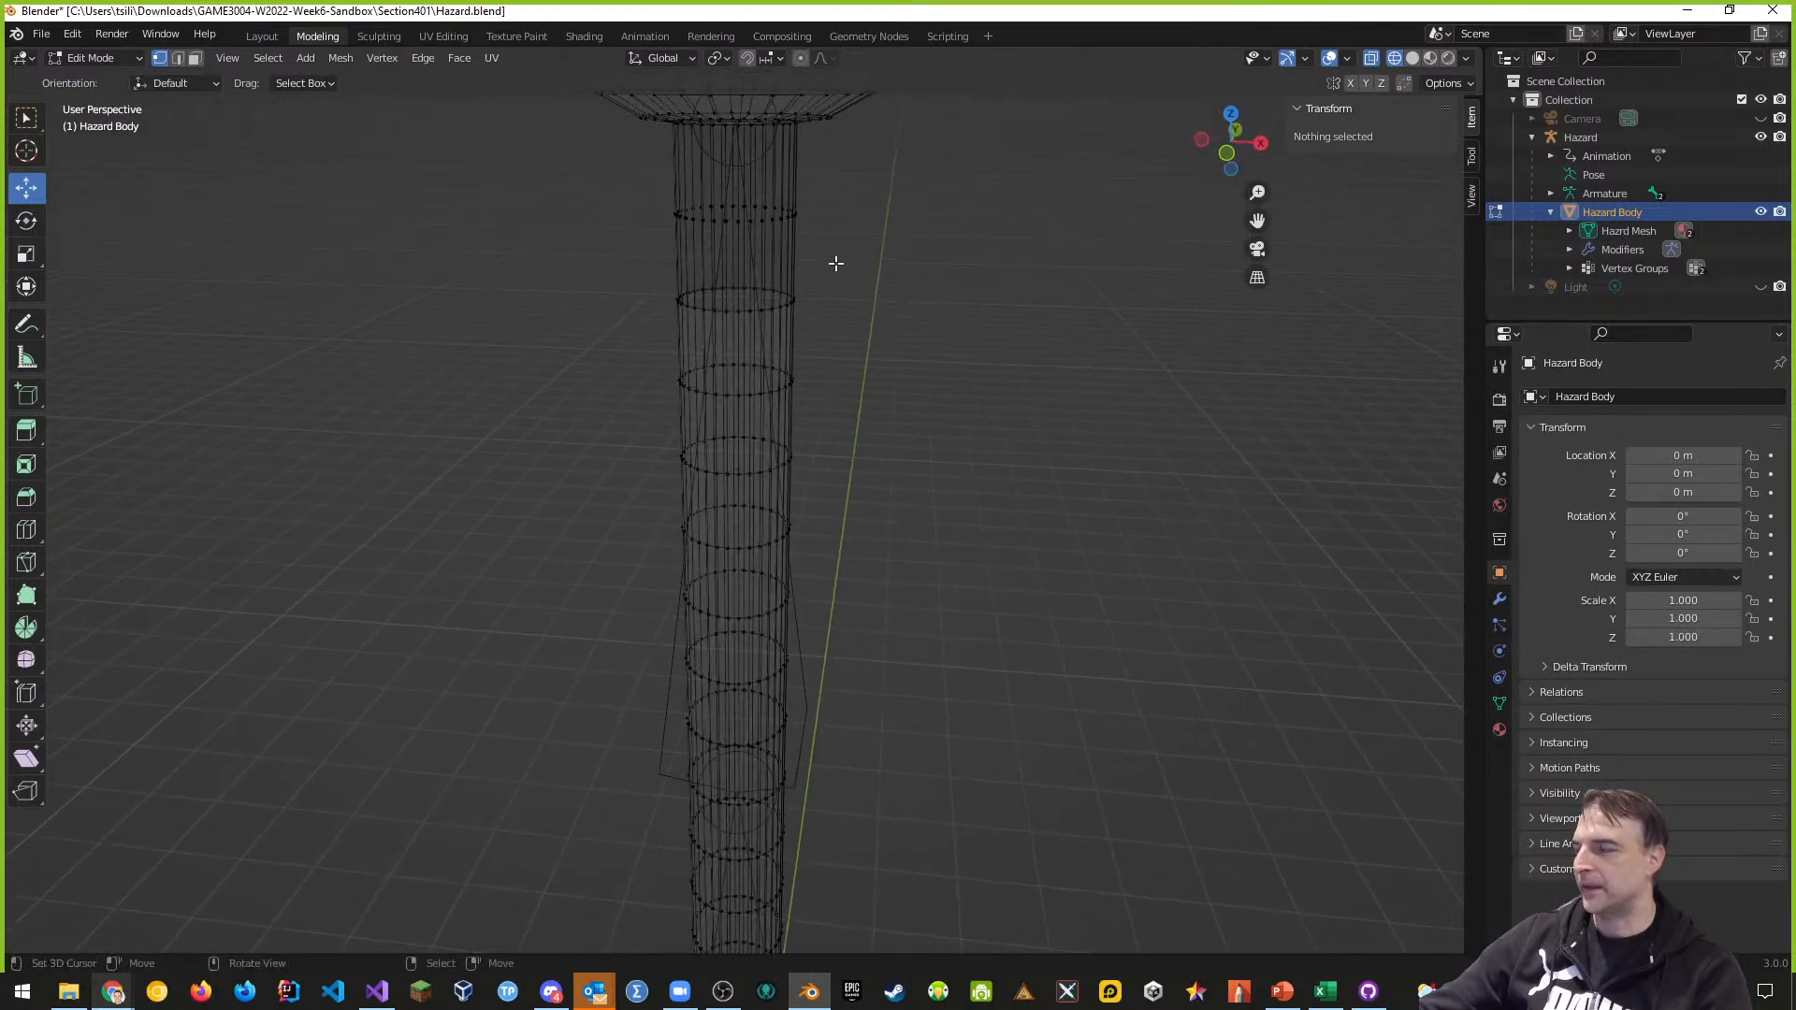
scroll(841, 253, "up", 3)
scroll(847, 251, "down", 1)
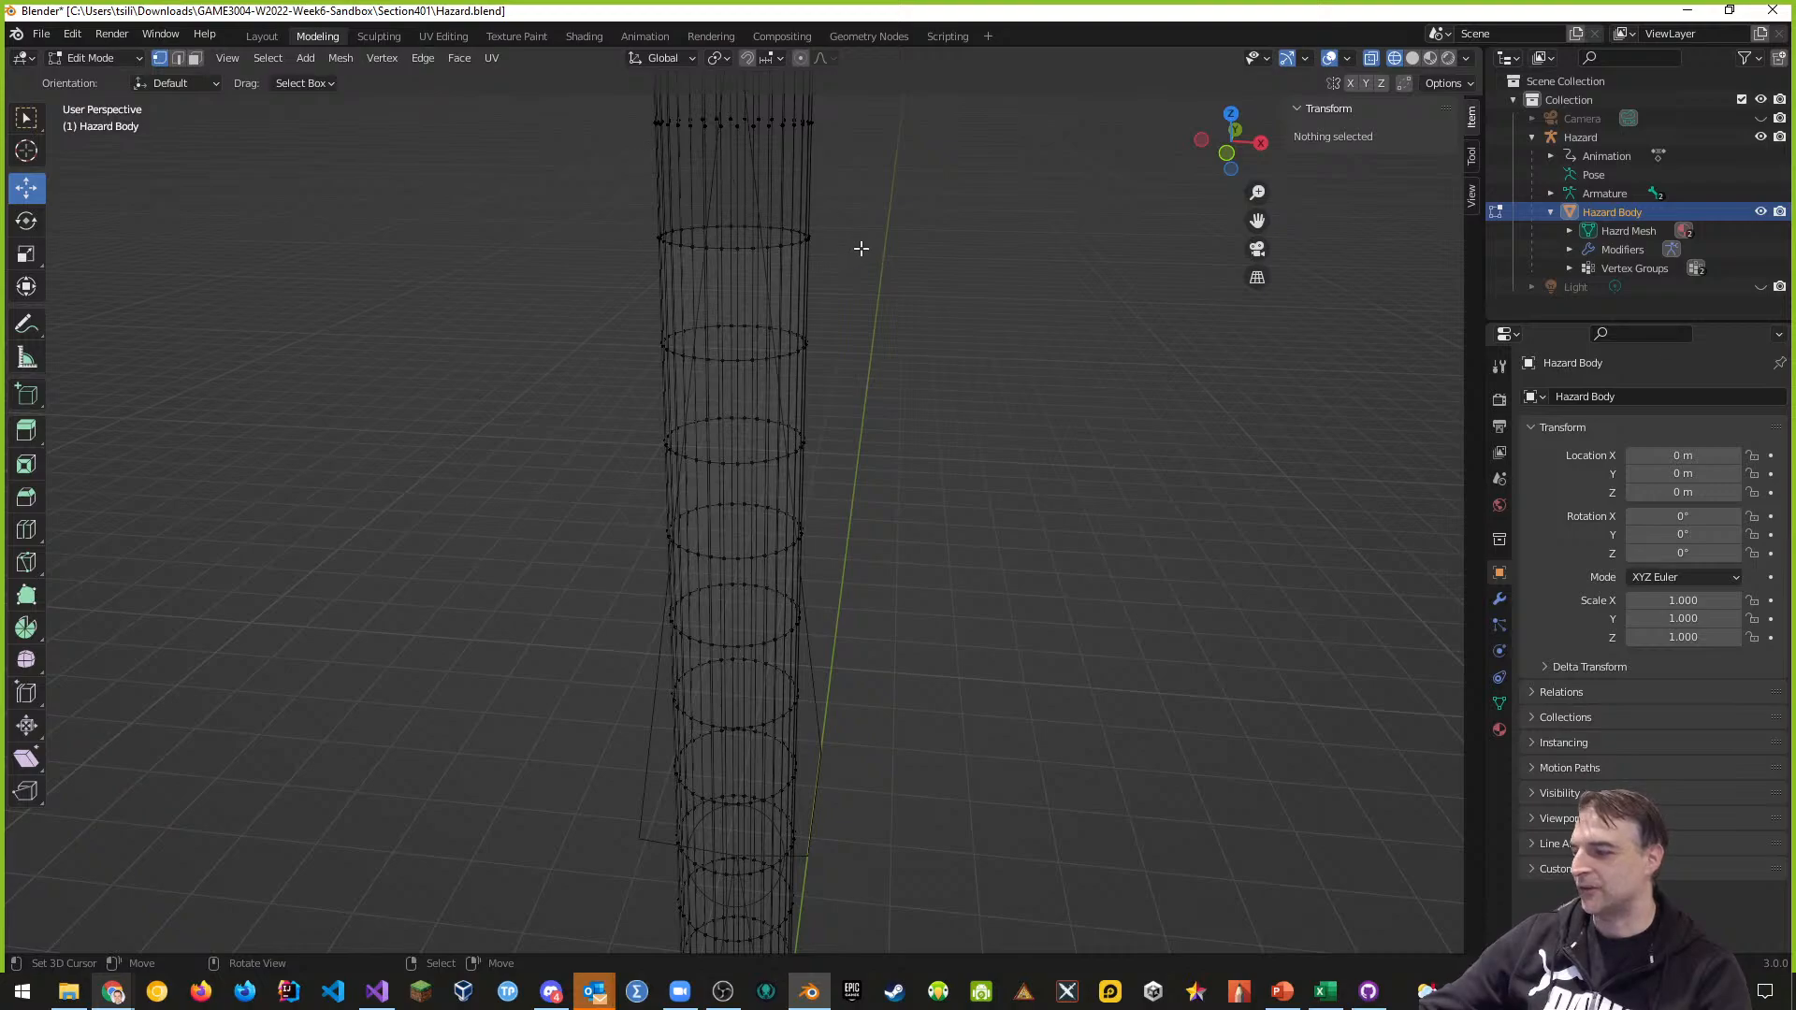
key("ctrl+z")
In edge selection mode, dissolve the edges of the stalk's topmost loop just below the sphere
middle_click_drag(912, 250, 899, 231)
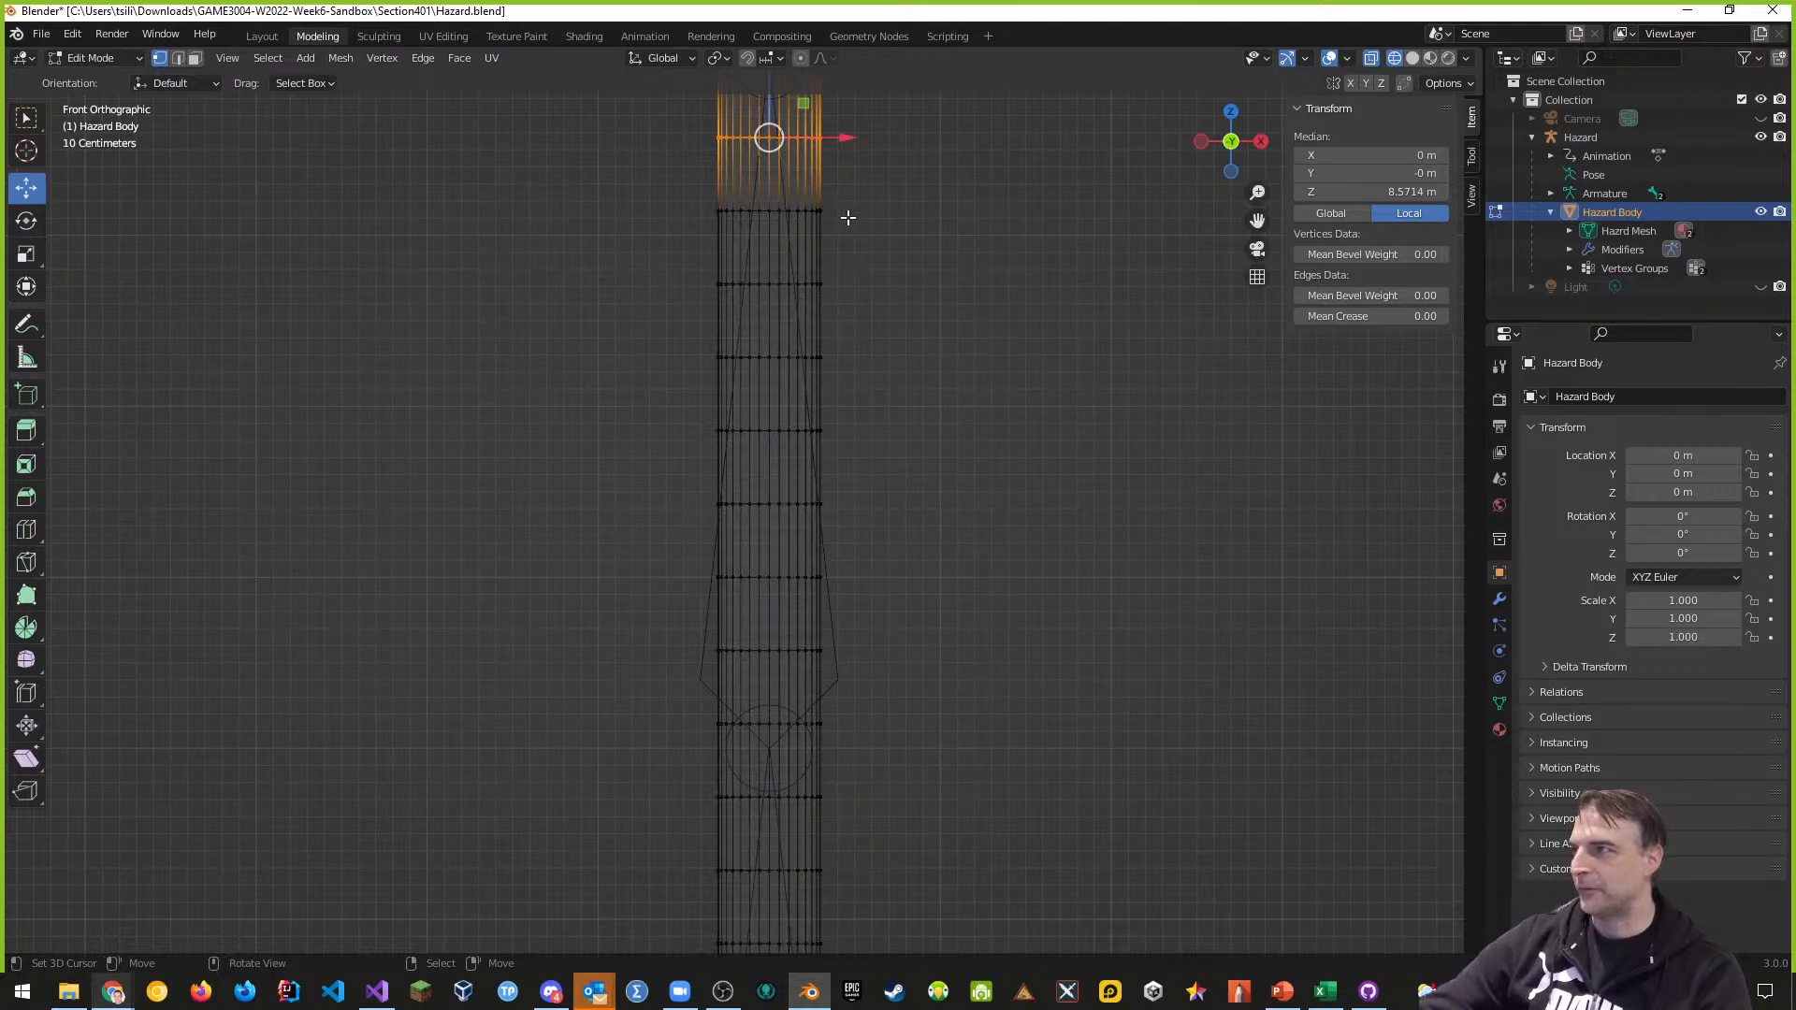
middle_click_drag(856, 212, 867, 275, "shift")
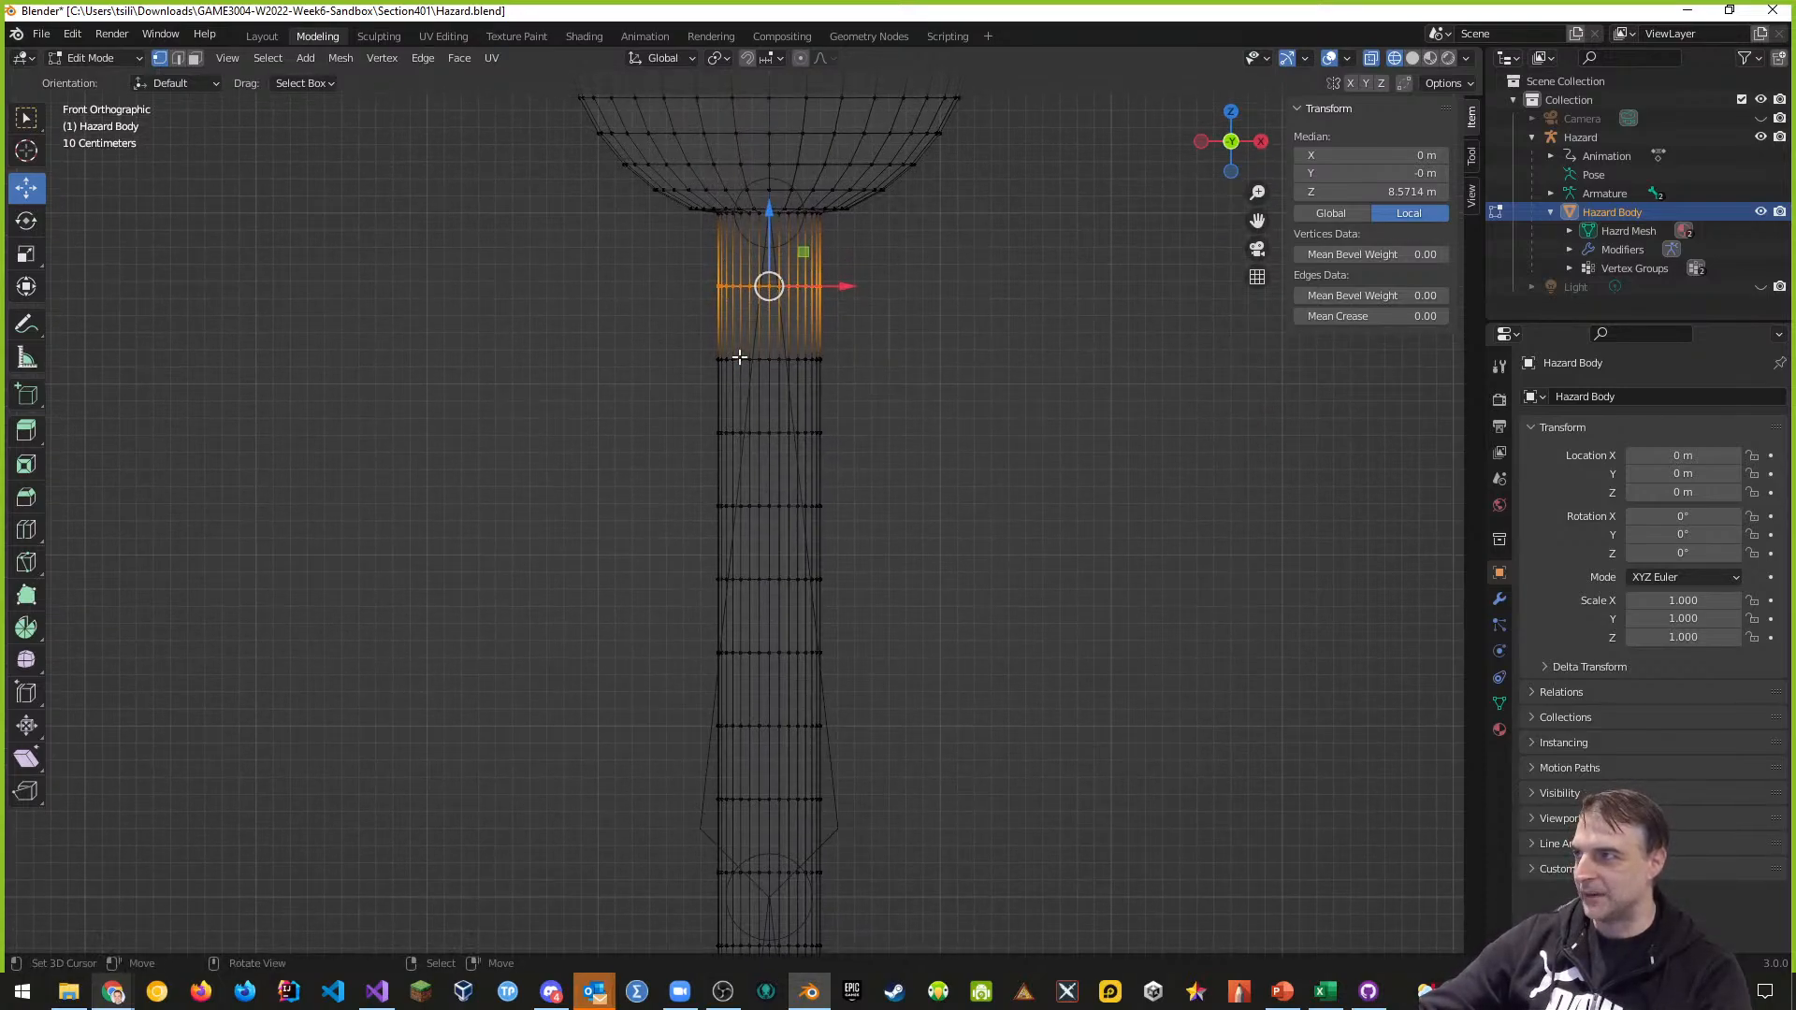
left_click(177, 58)
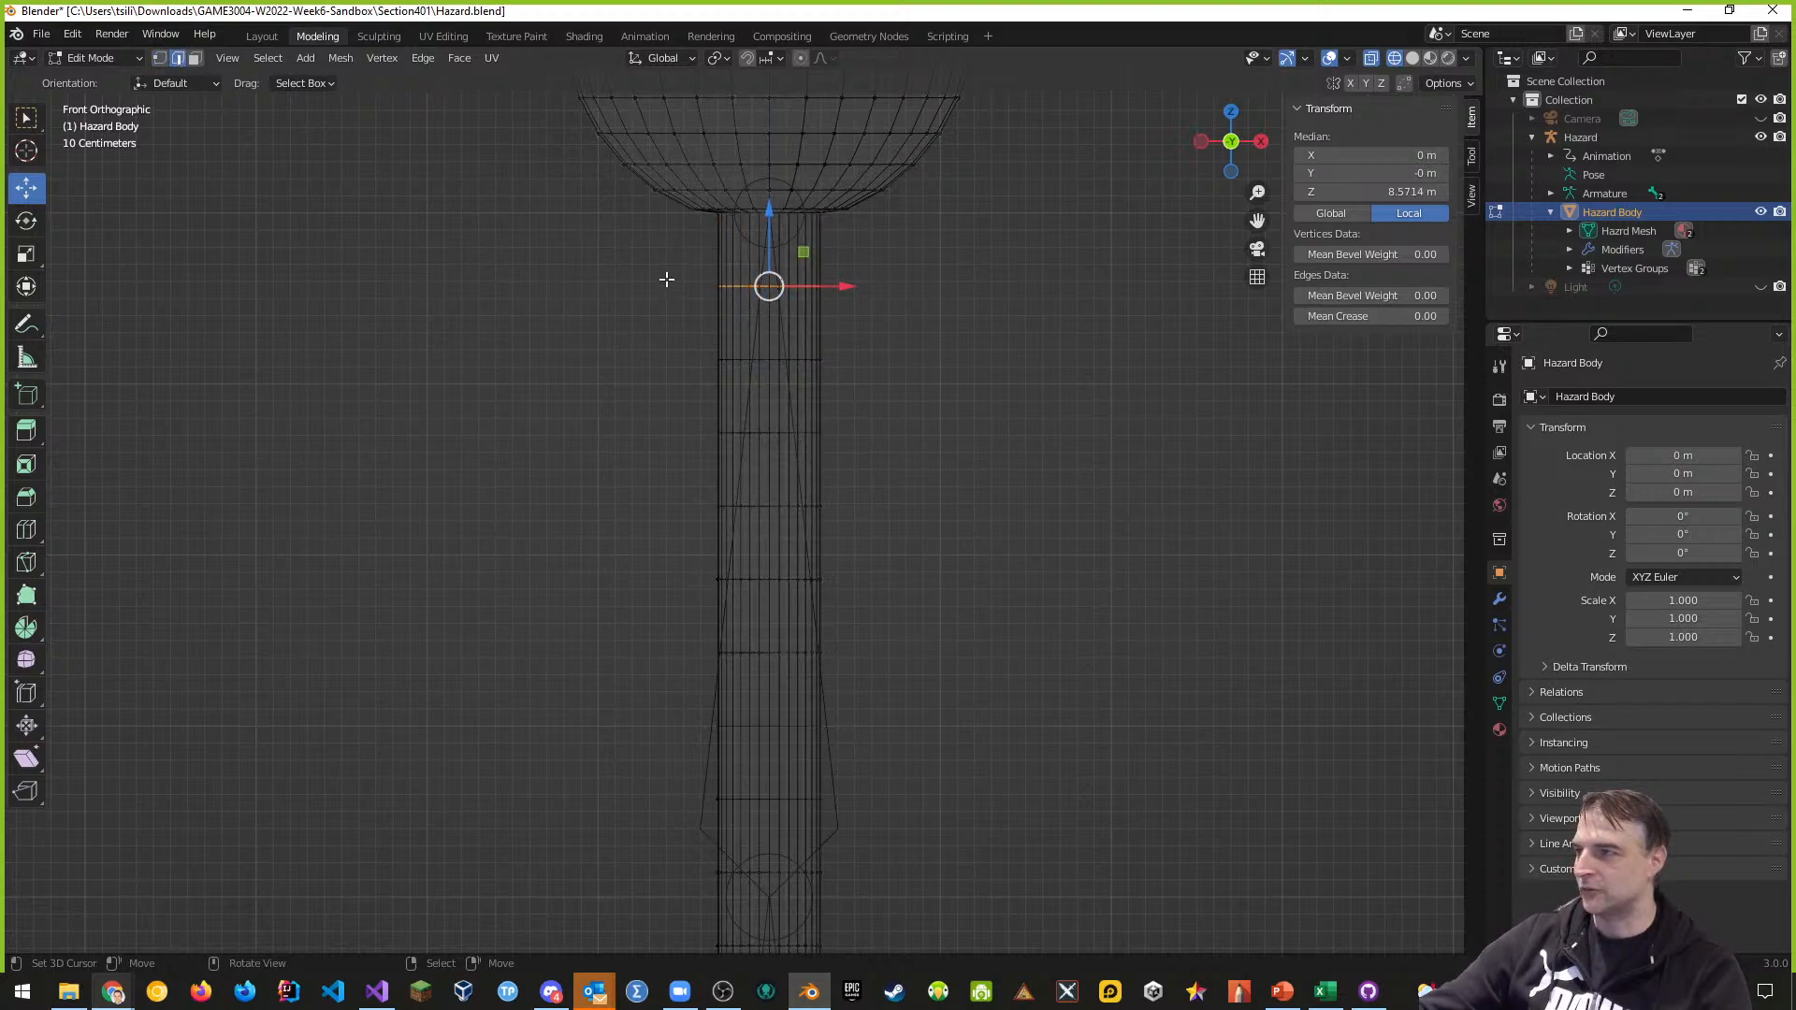
key("alt+a")
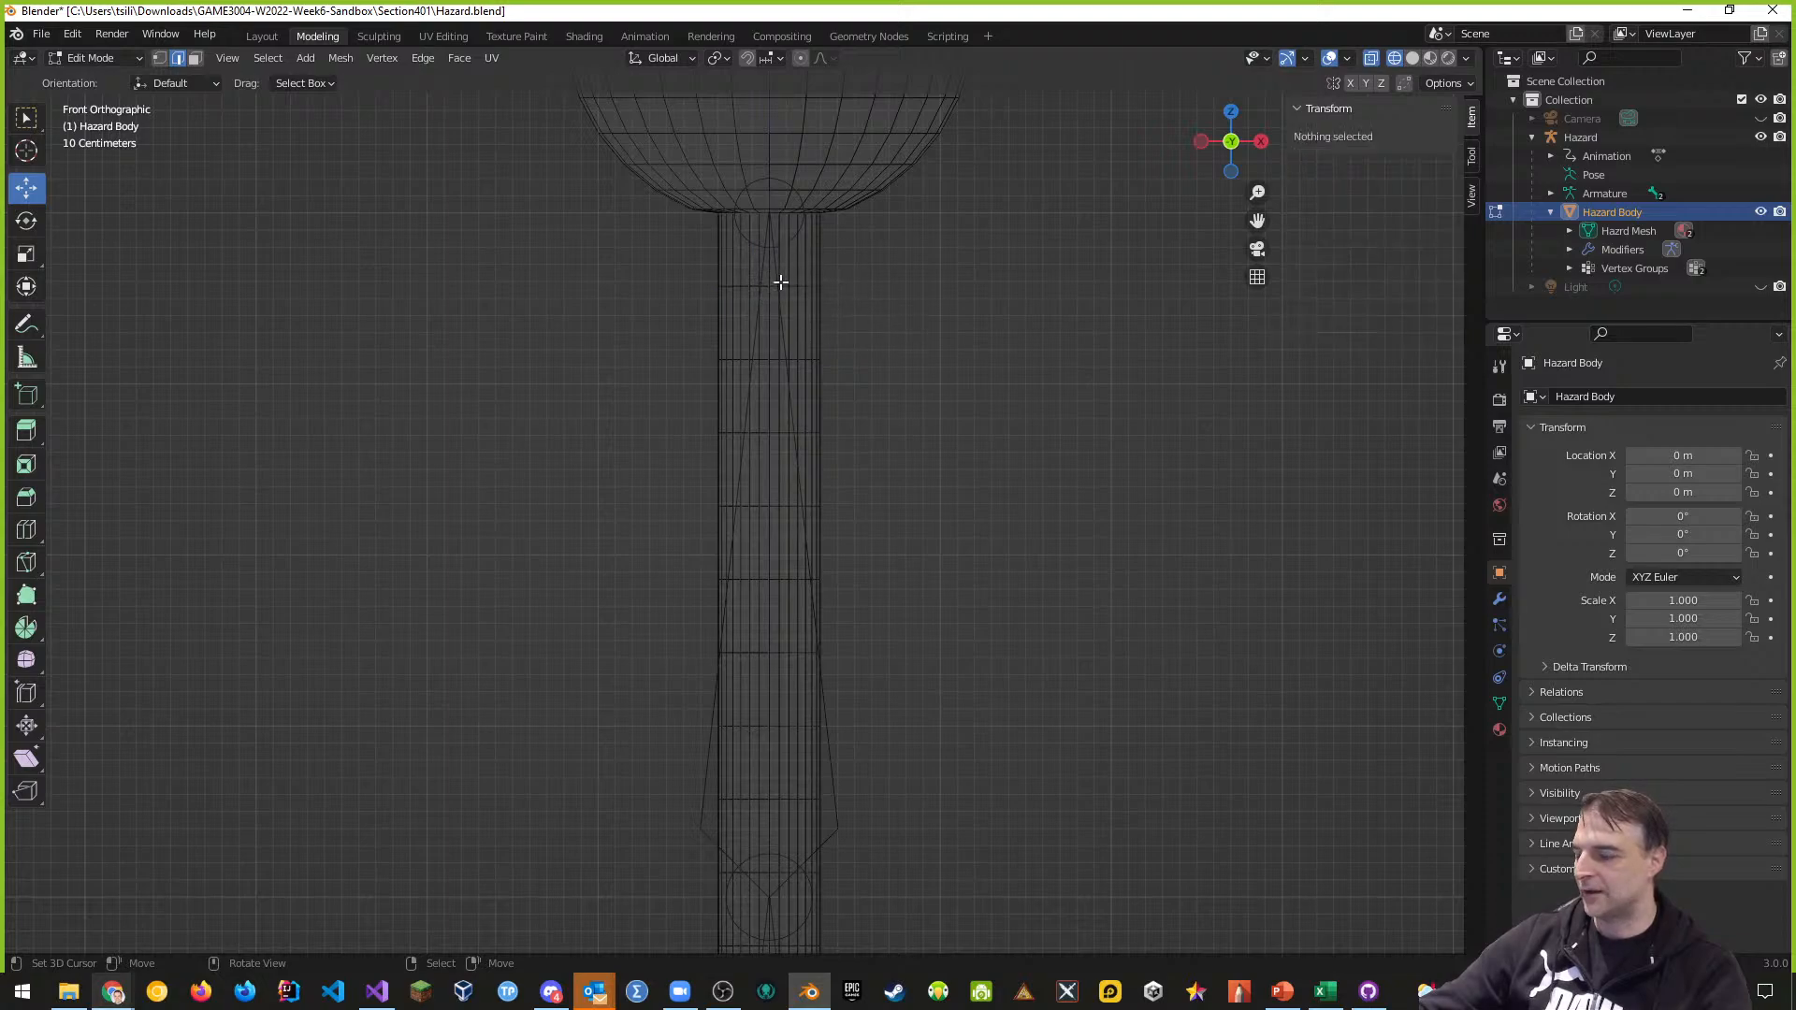
key("b")
left_click_drag(688, 268, 840, 305)
key("x")
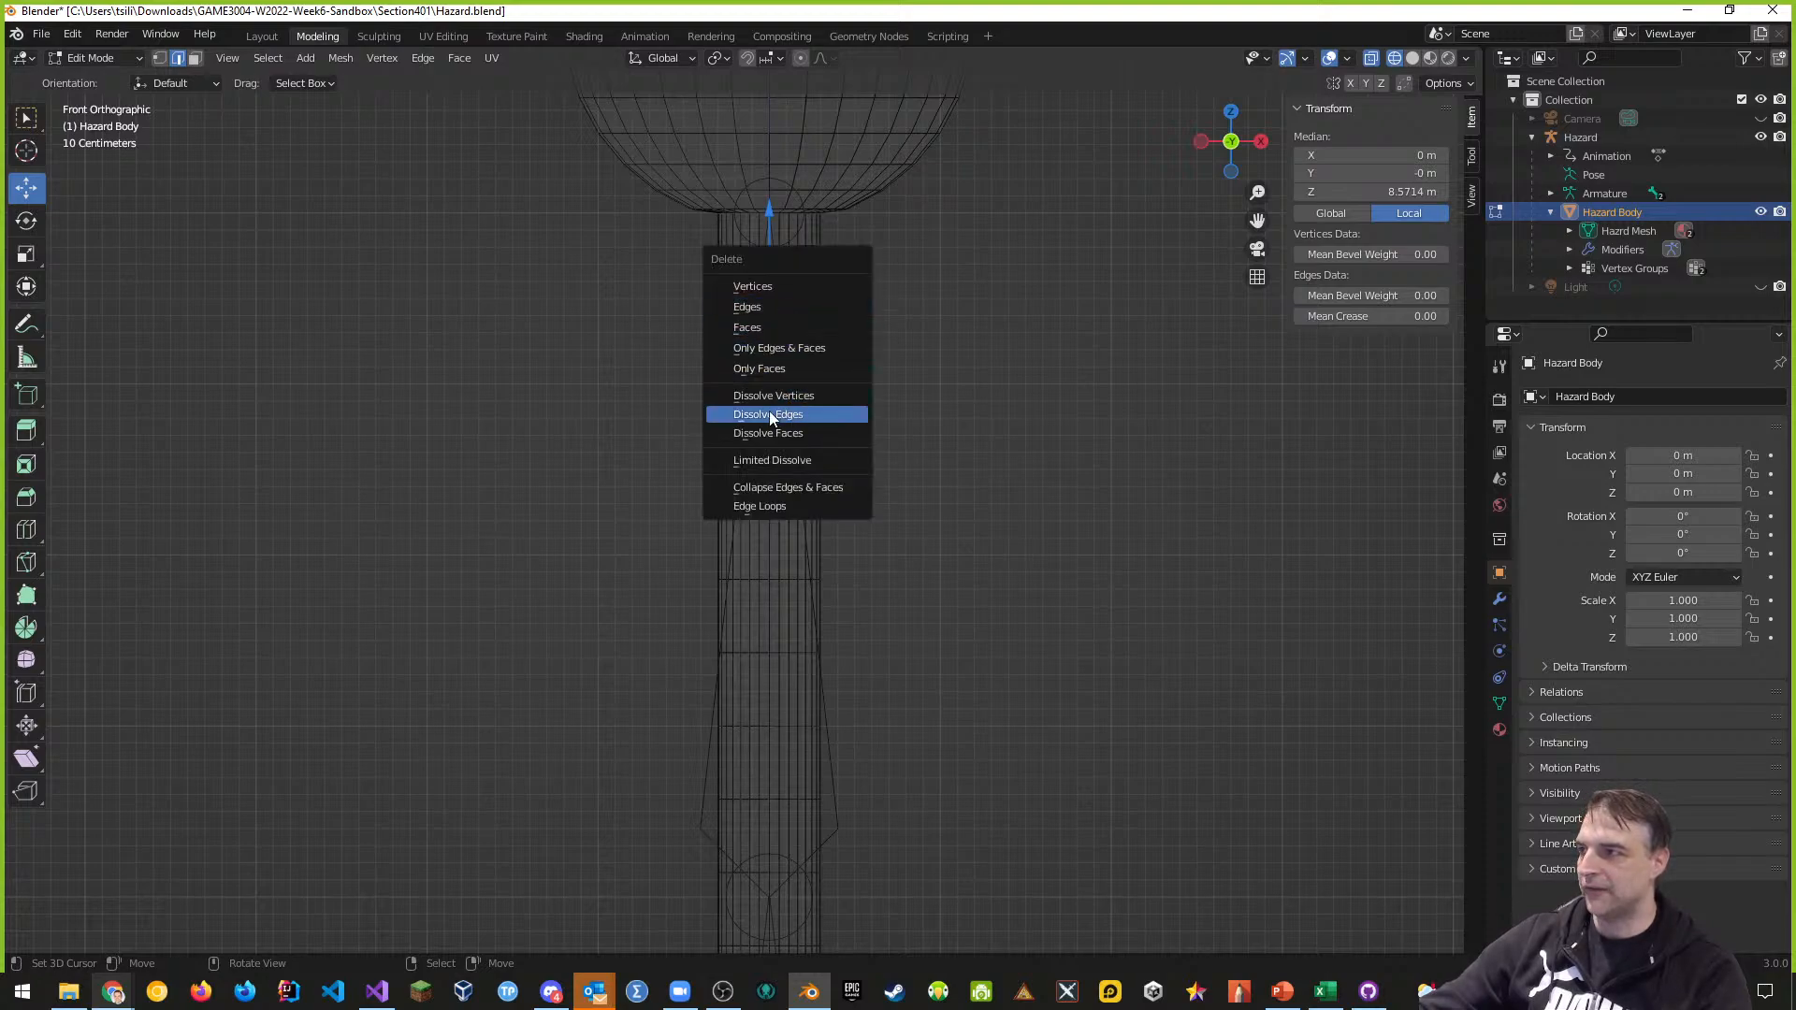
left_click(796, 414)
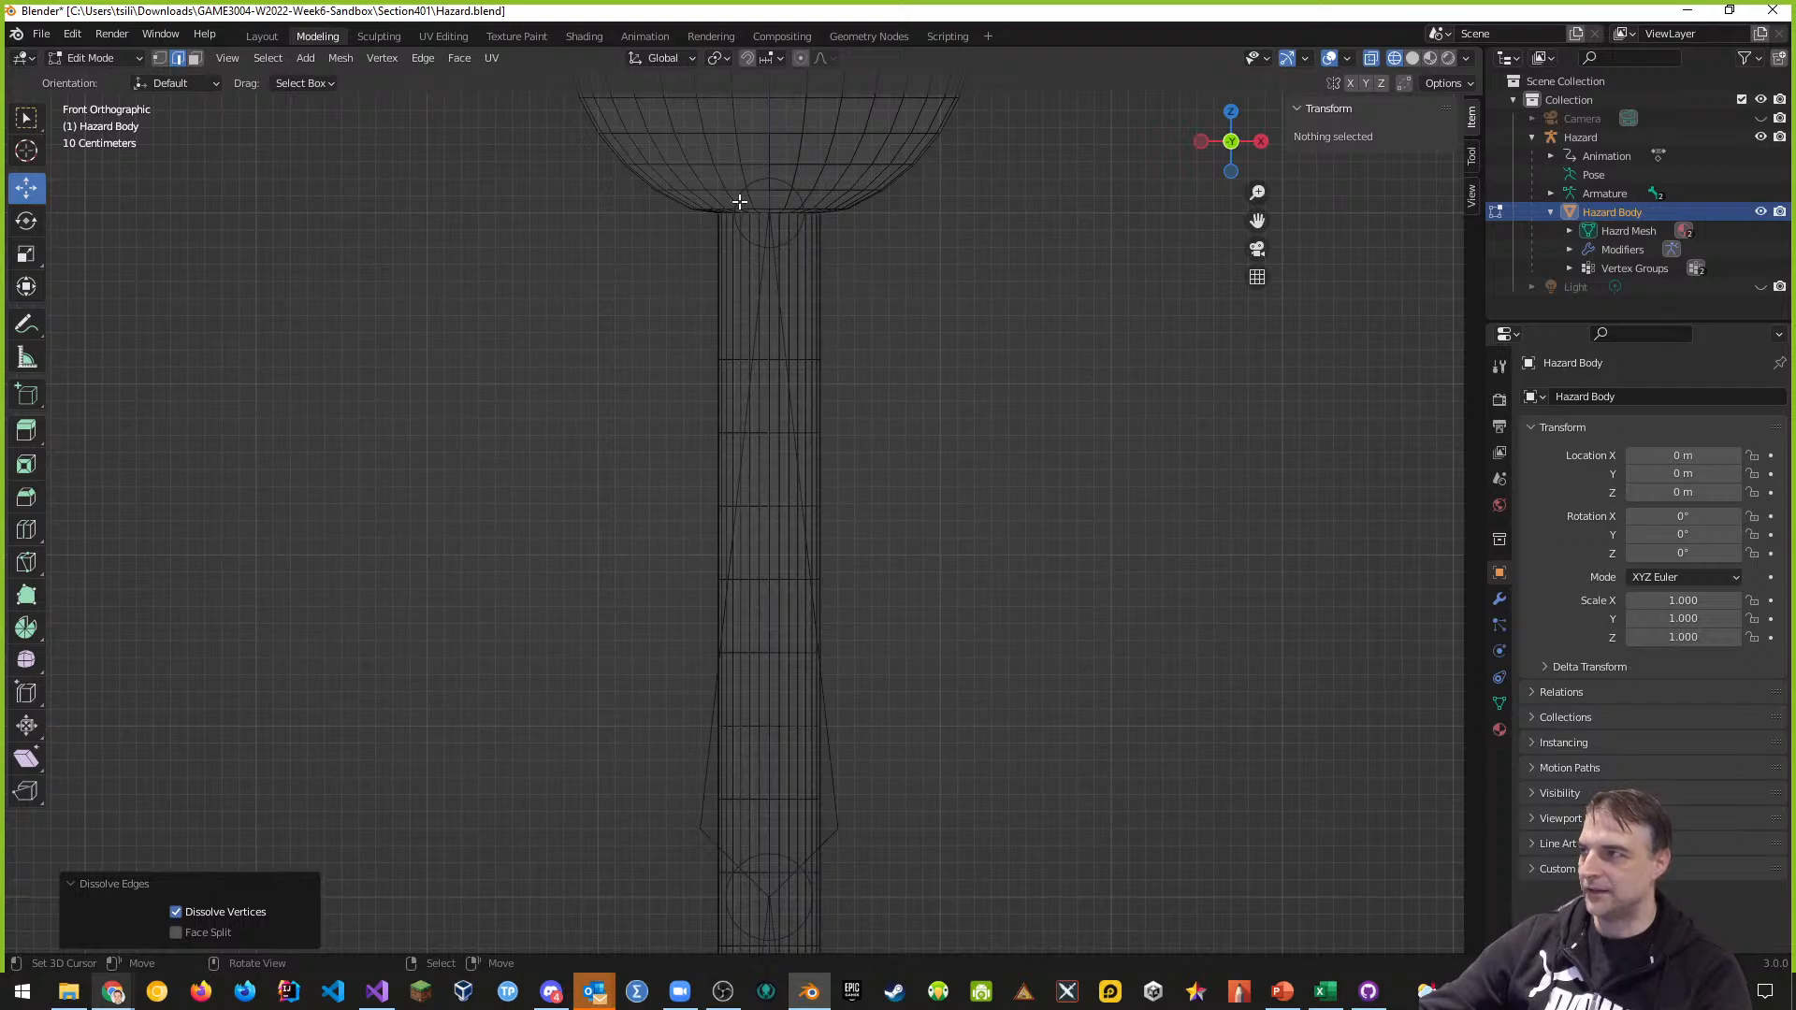
Dissolve the next two edge loops of the upper stalk, working downward from the sphere
key("b")
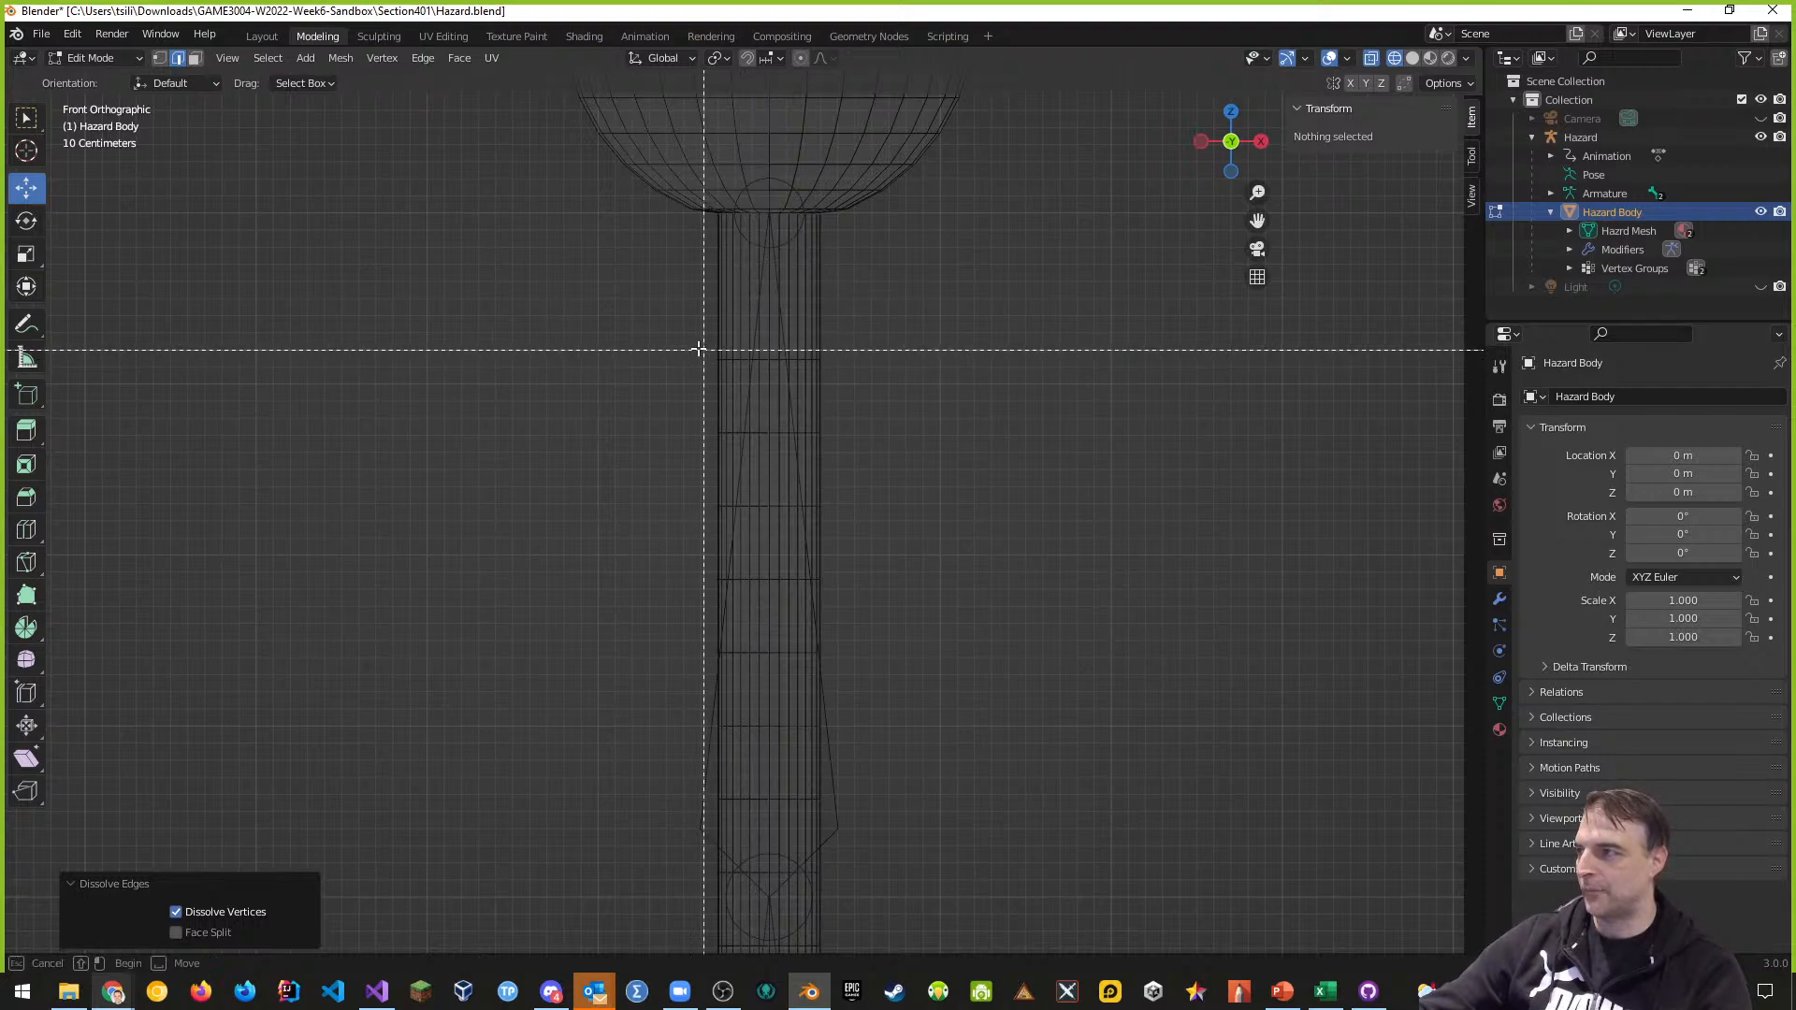
left_click_drag(692, 354, 842, 372)
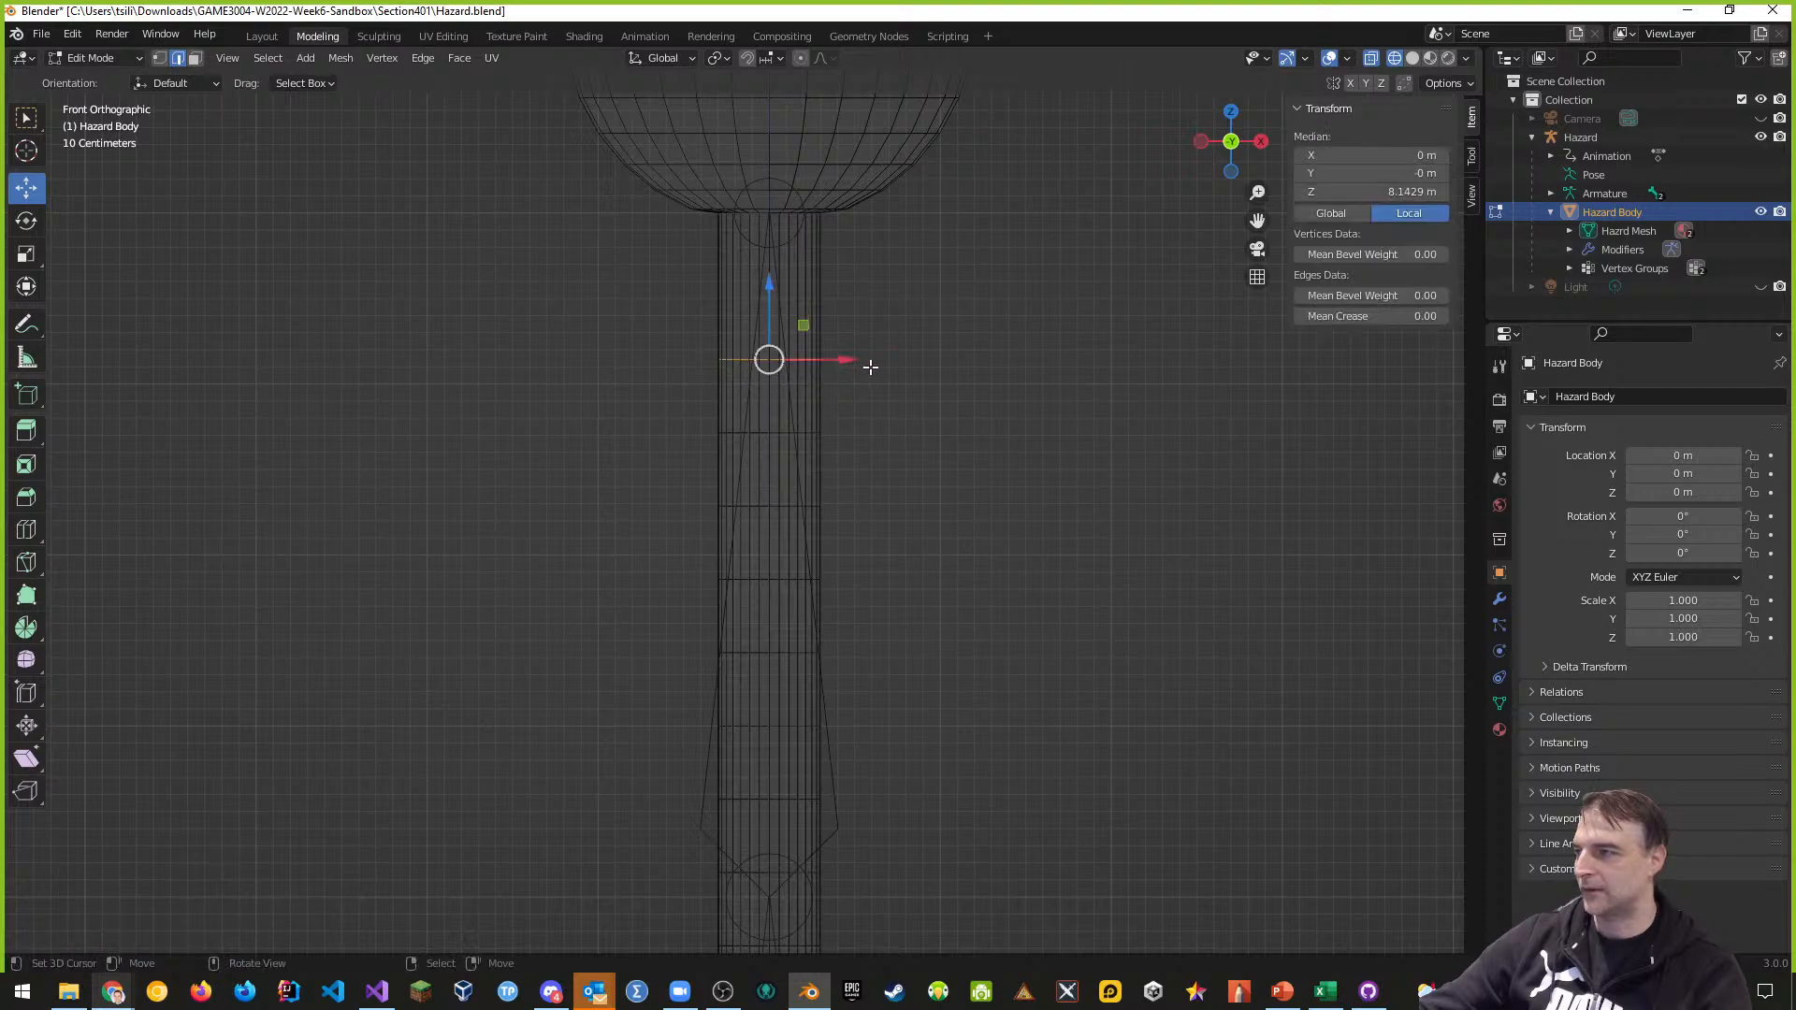
key("x")
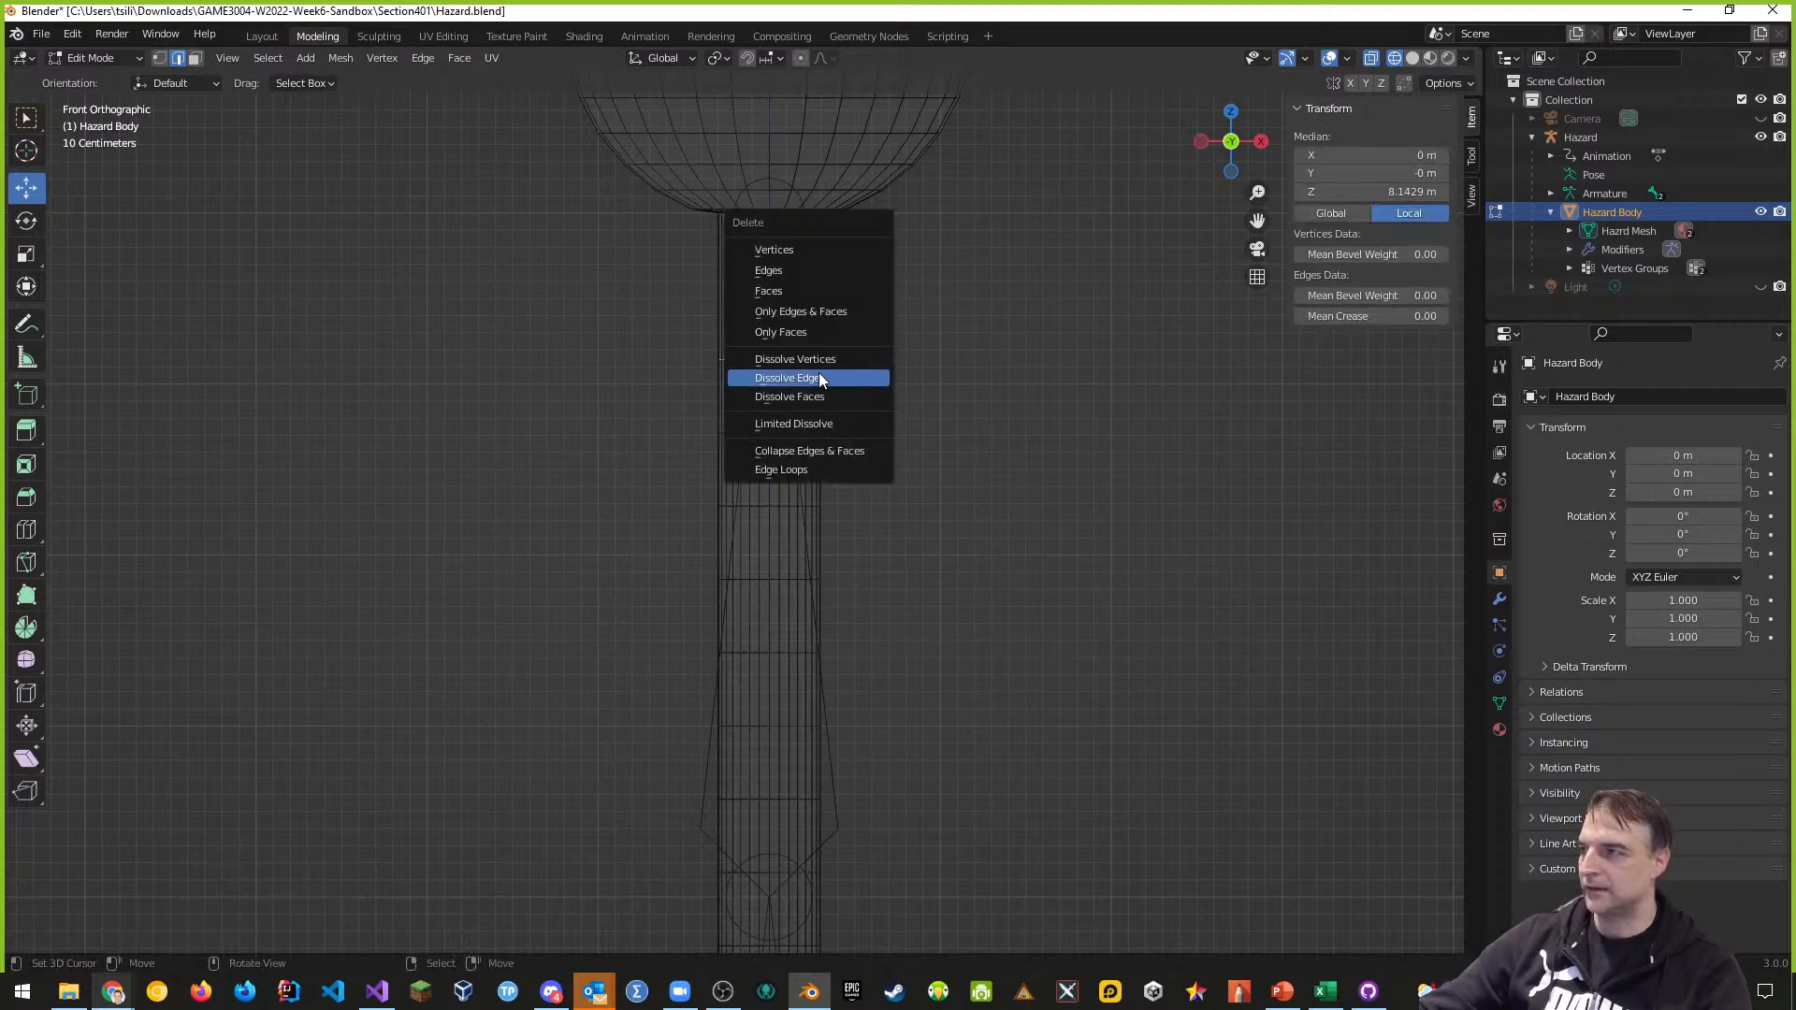
left_click(819, 377)
key("b")
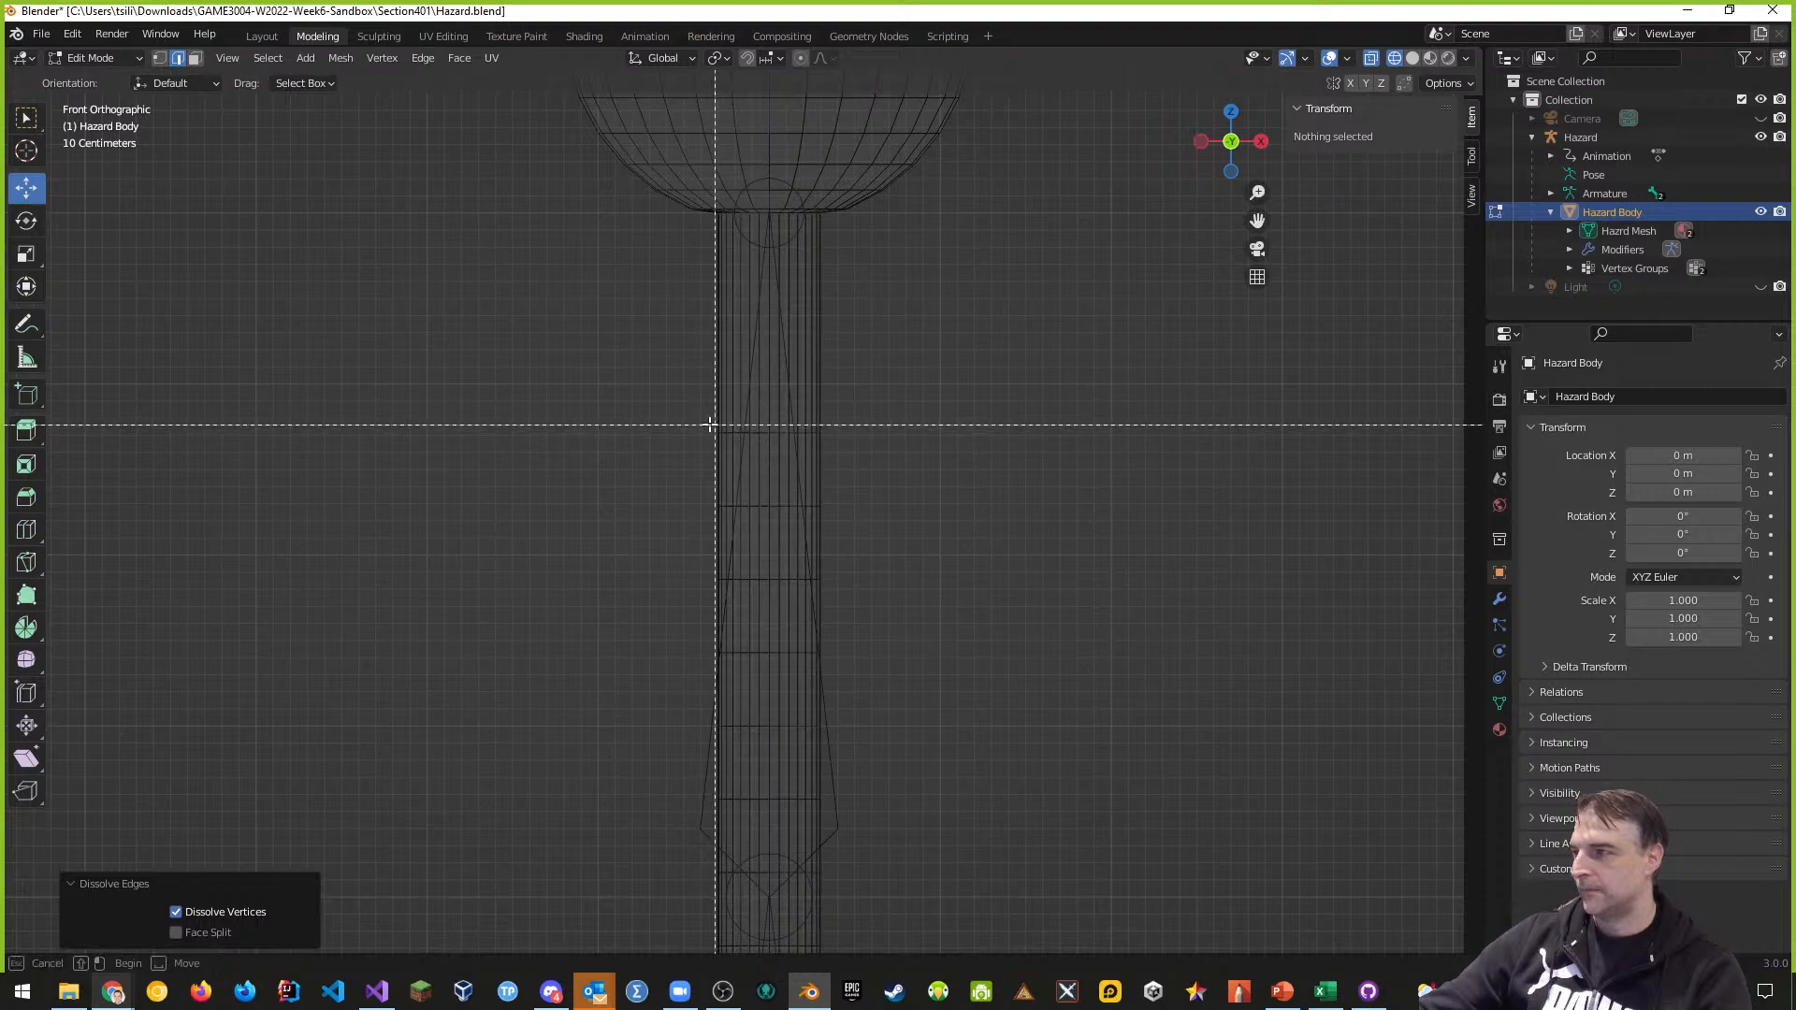
left_click_drag(665, 409, 882, 445)
key("x")
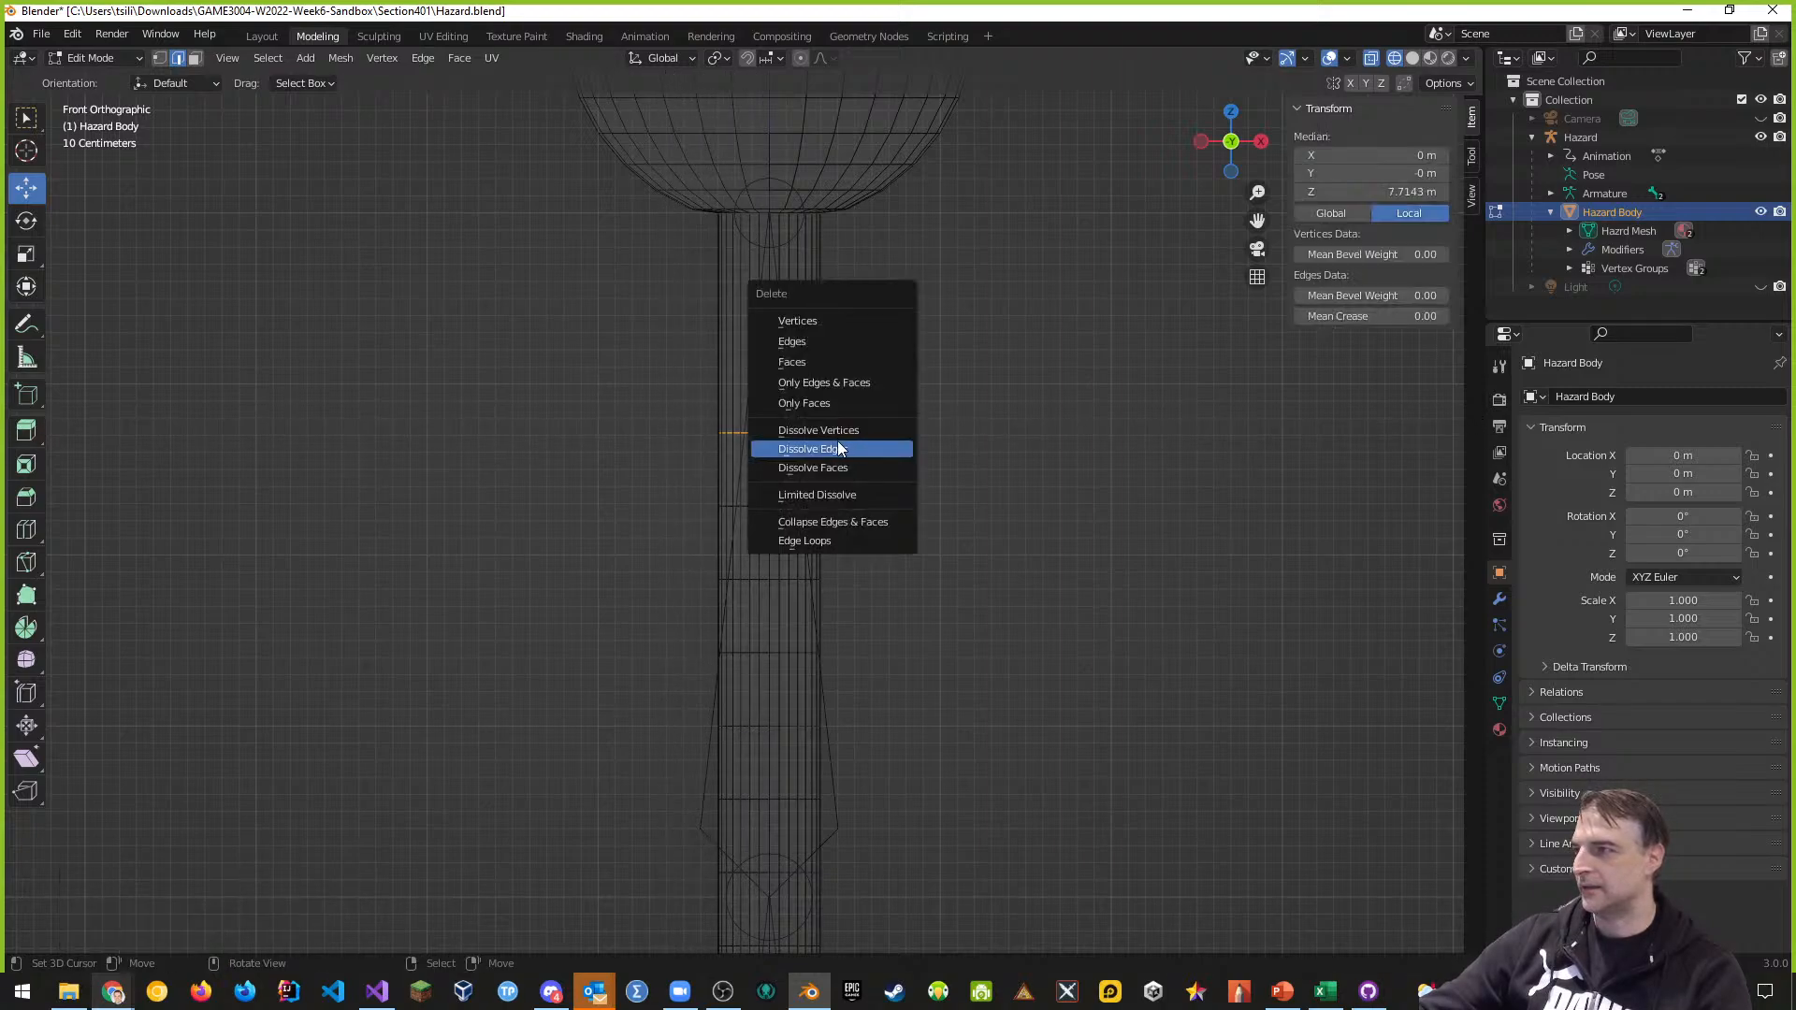
left_click(840, 448)
Dissolve the two highest remaining edge loops of the stalk between the sphere and the middle bone joint
key("b")
left_click_drag(701, 484, 848, 529)
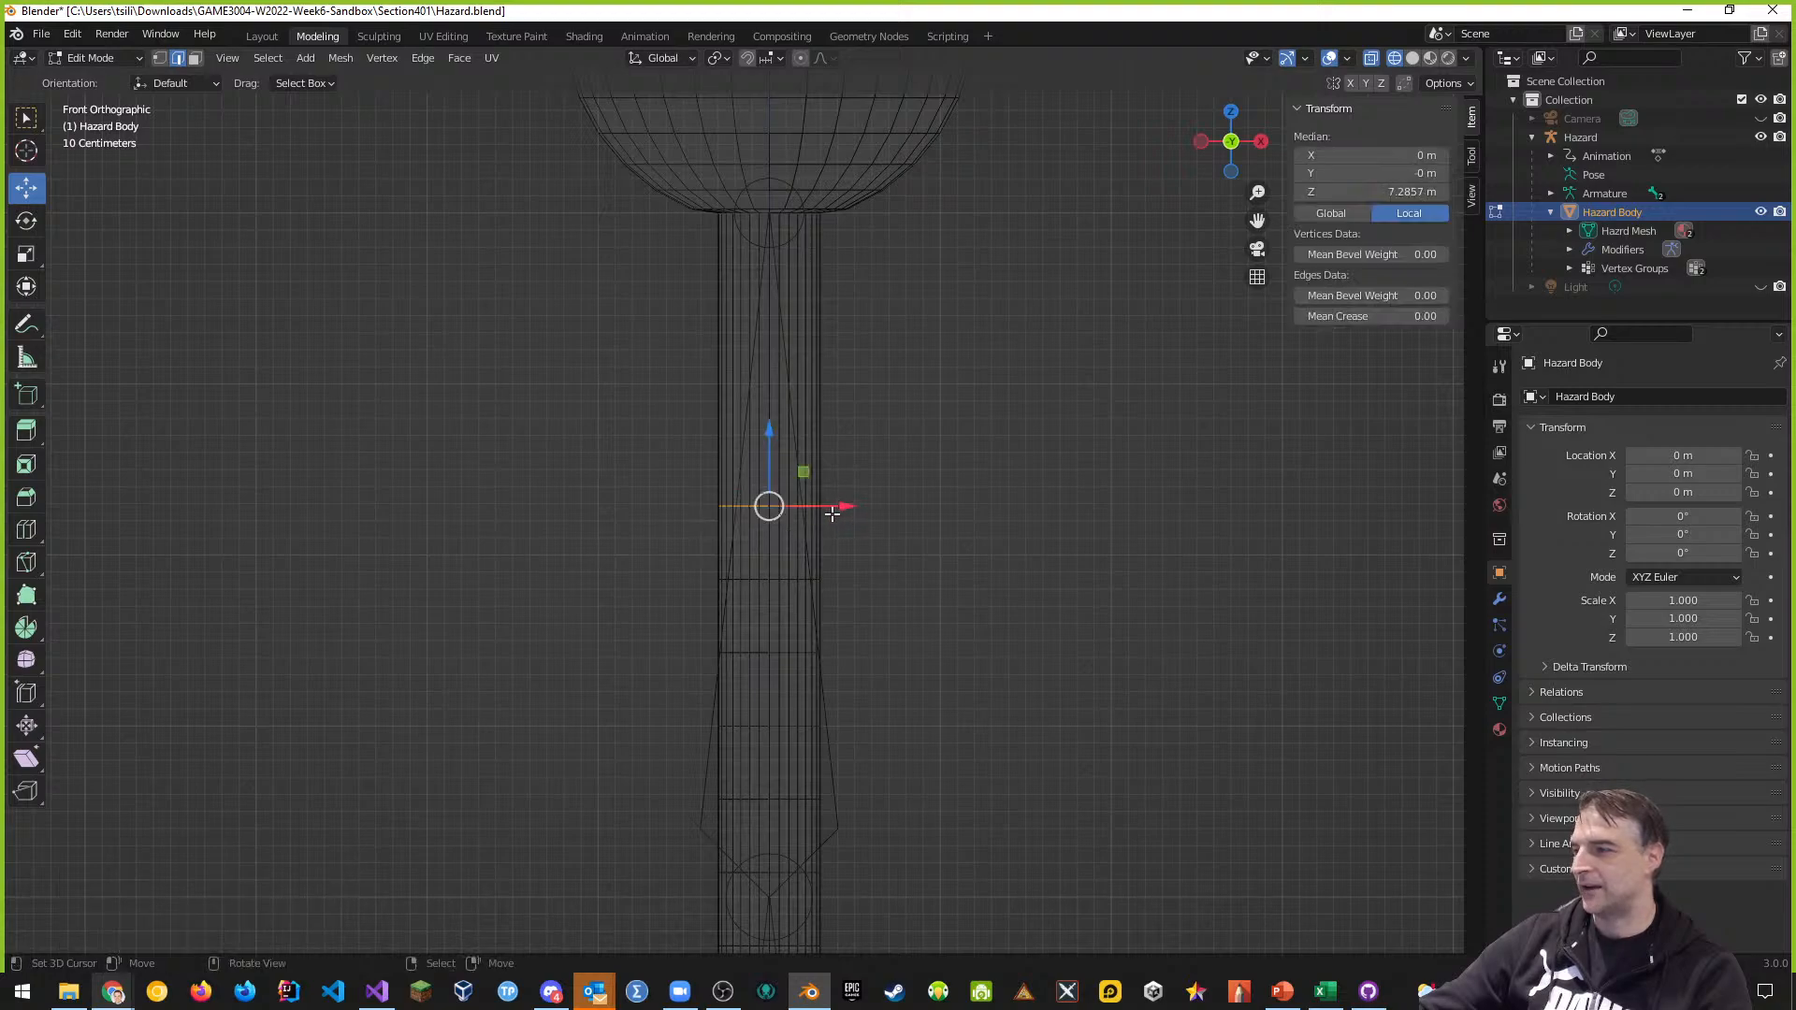
key("x")
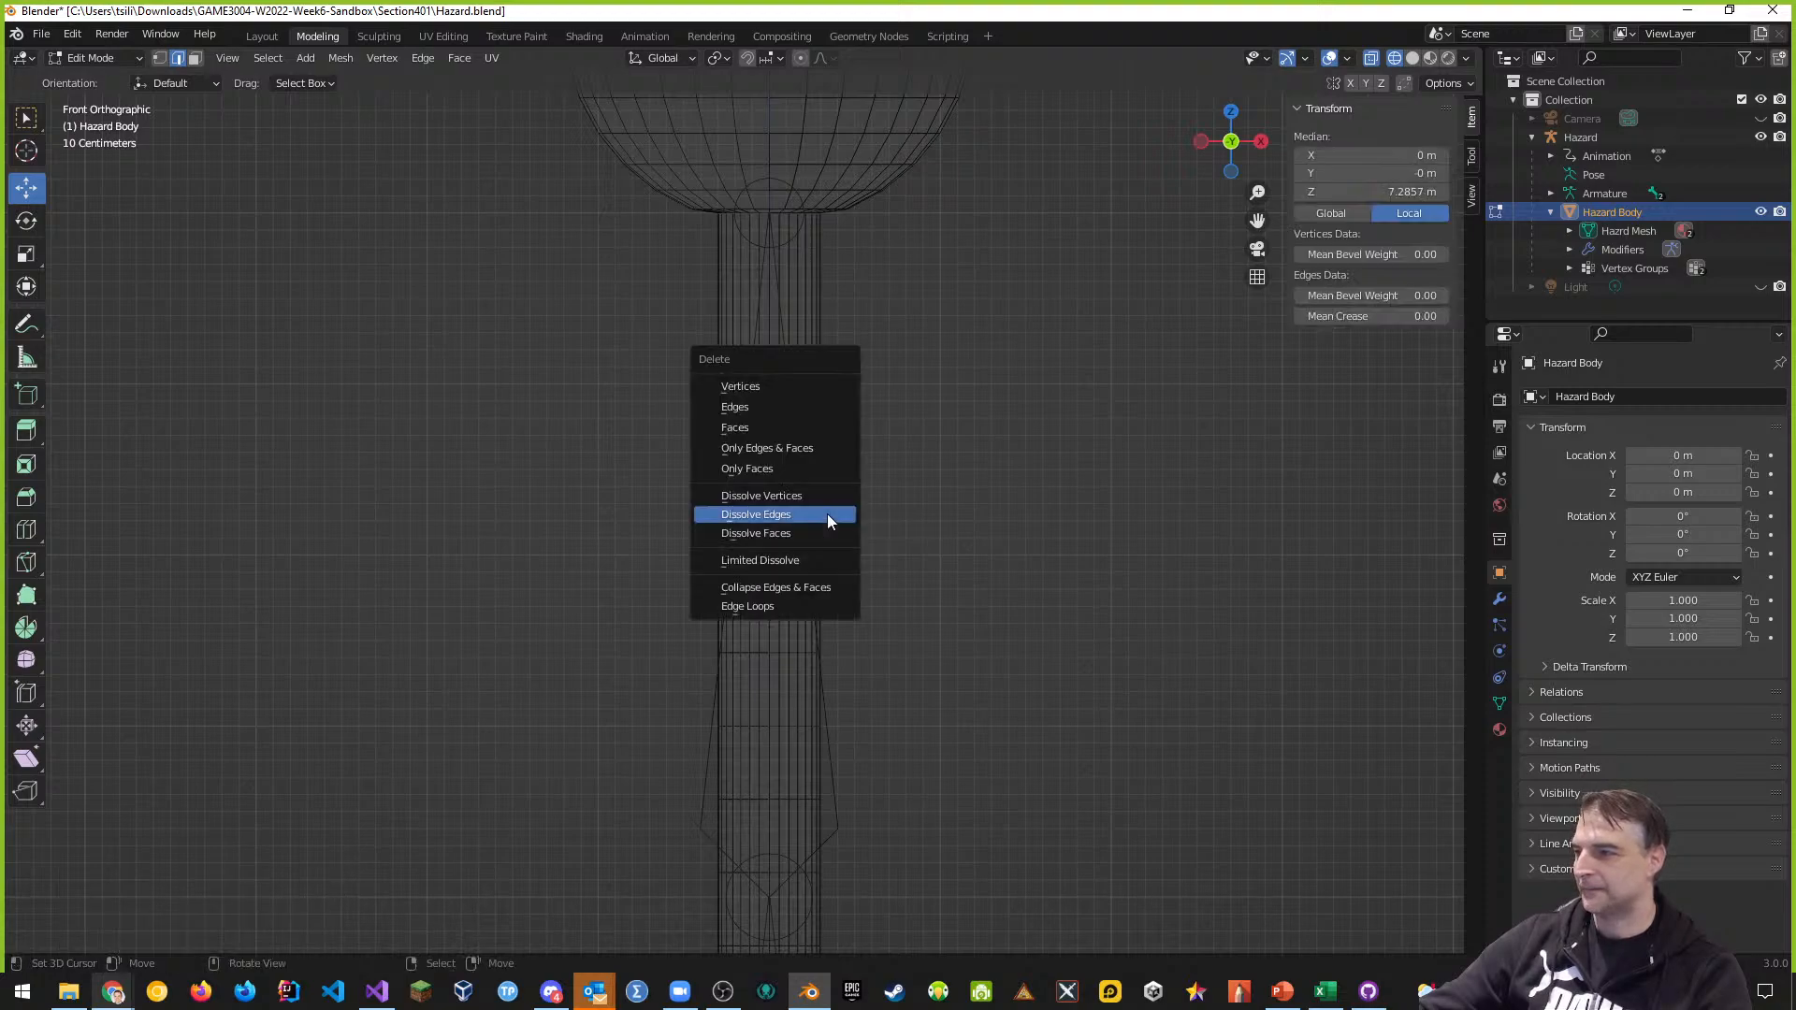
left_click(784, 516)
middle_click_drag(854, 563, 982, 340, "shift")
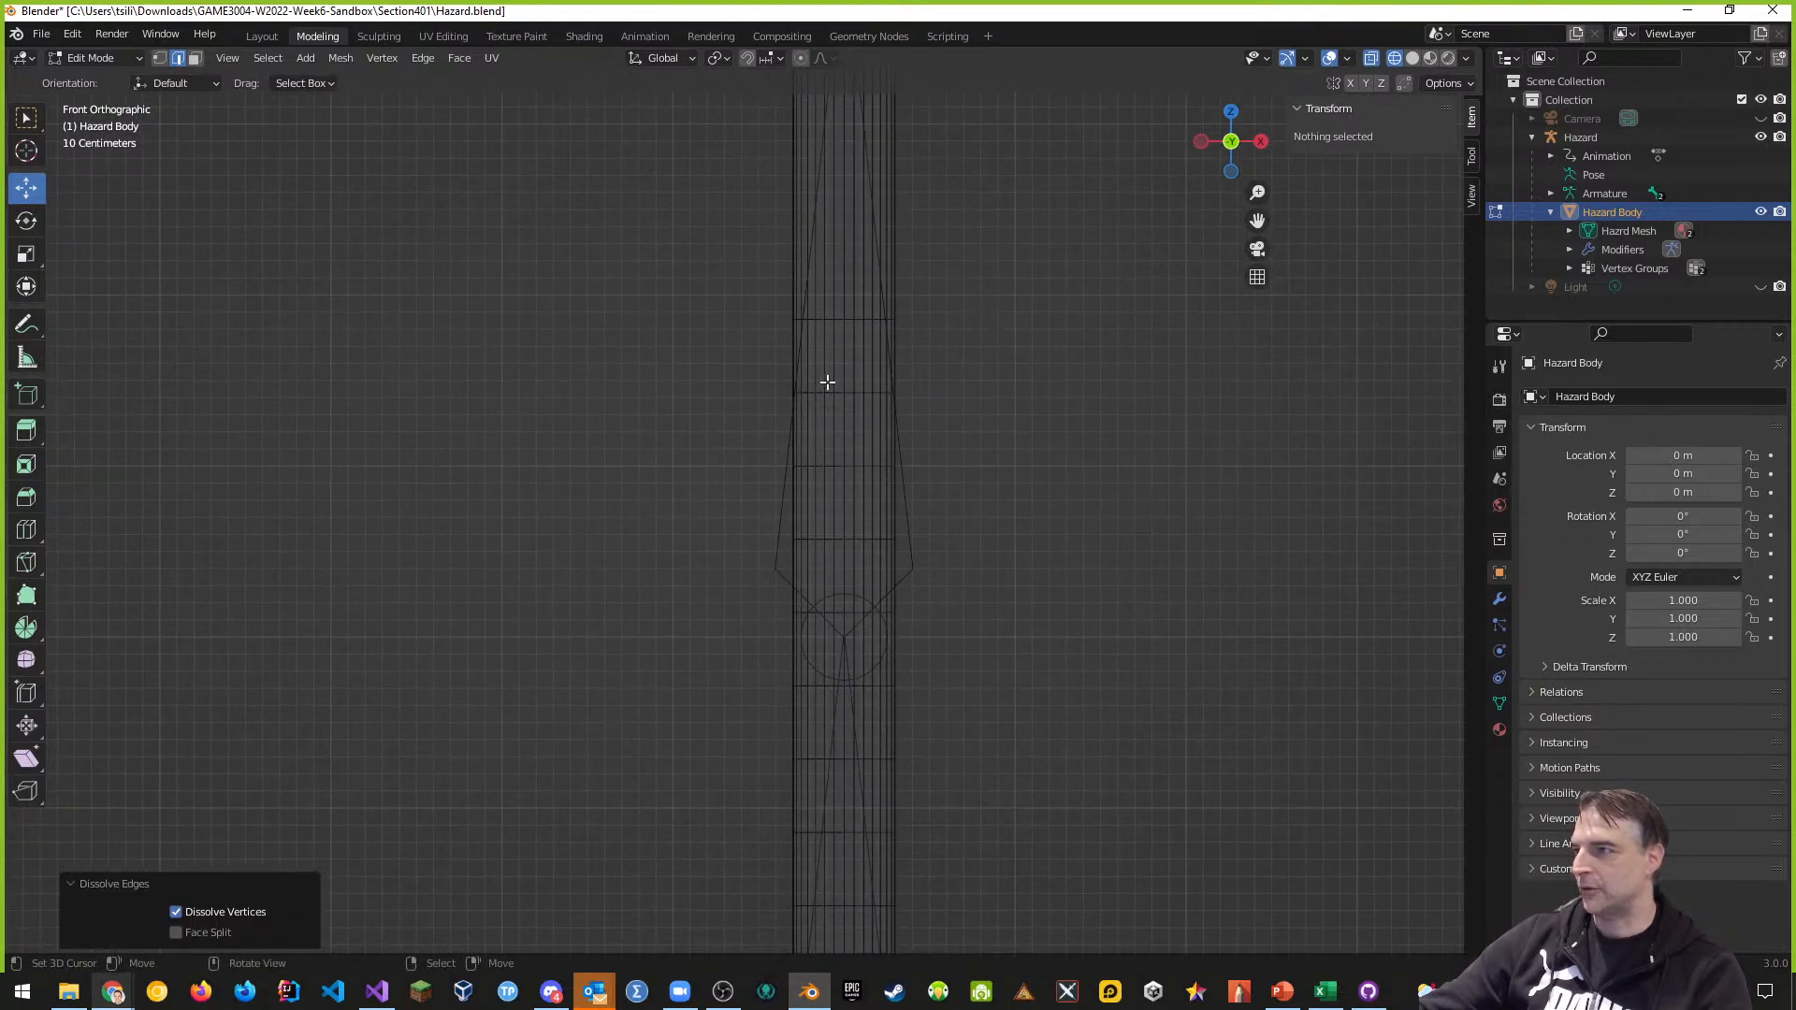
key("b")
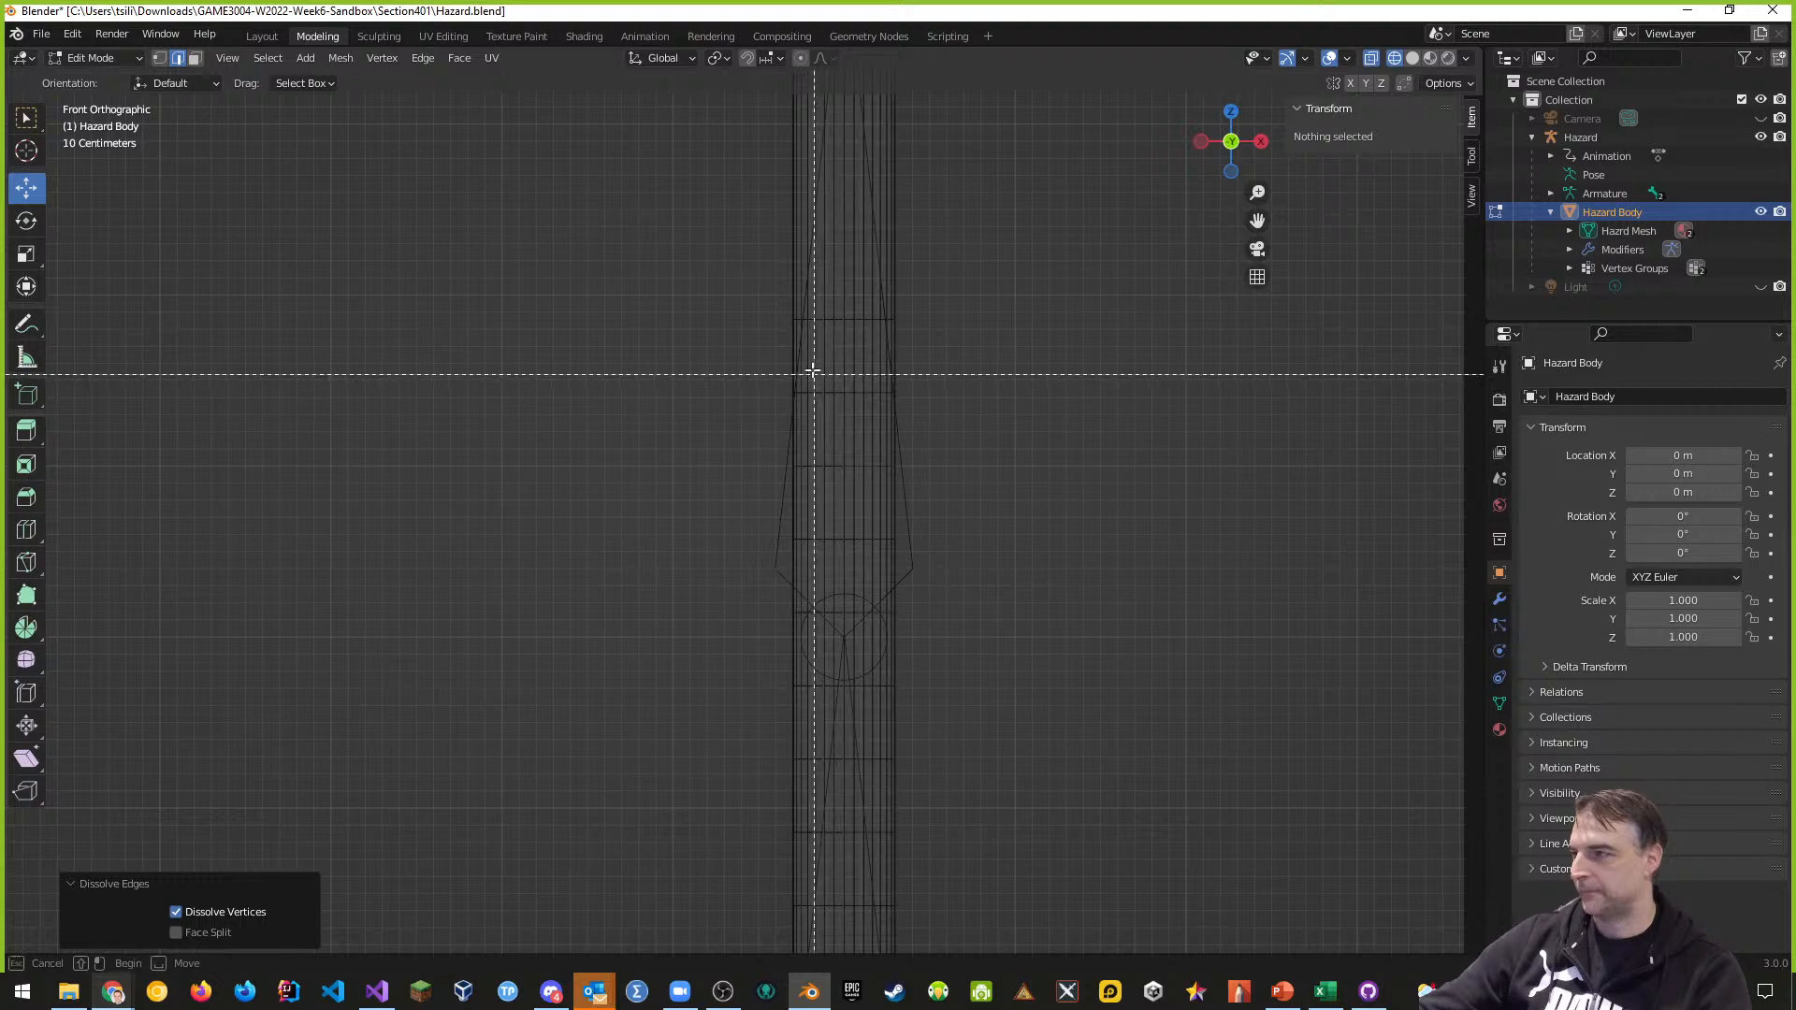
left_click_drag(763, 284, 955, 342)
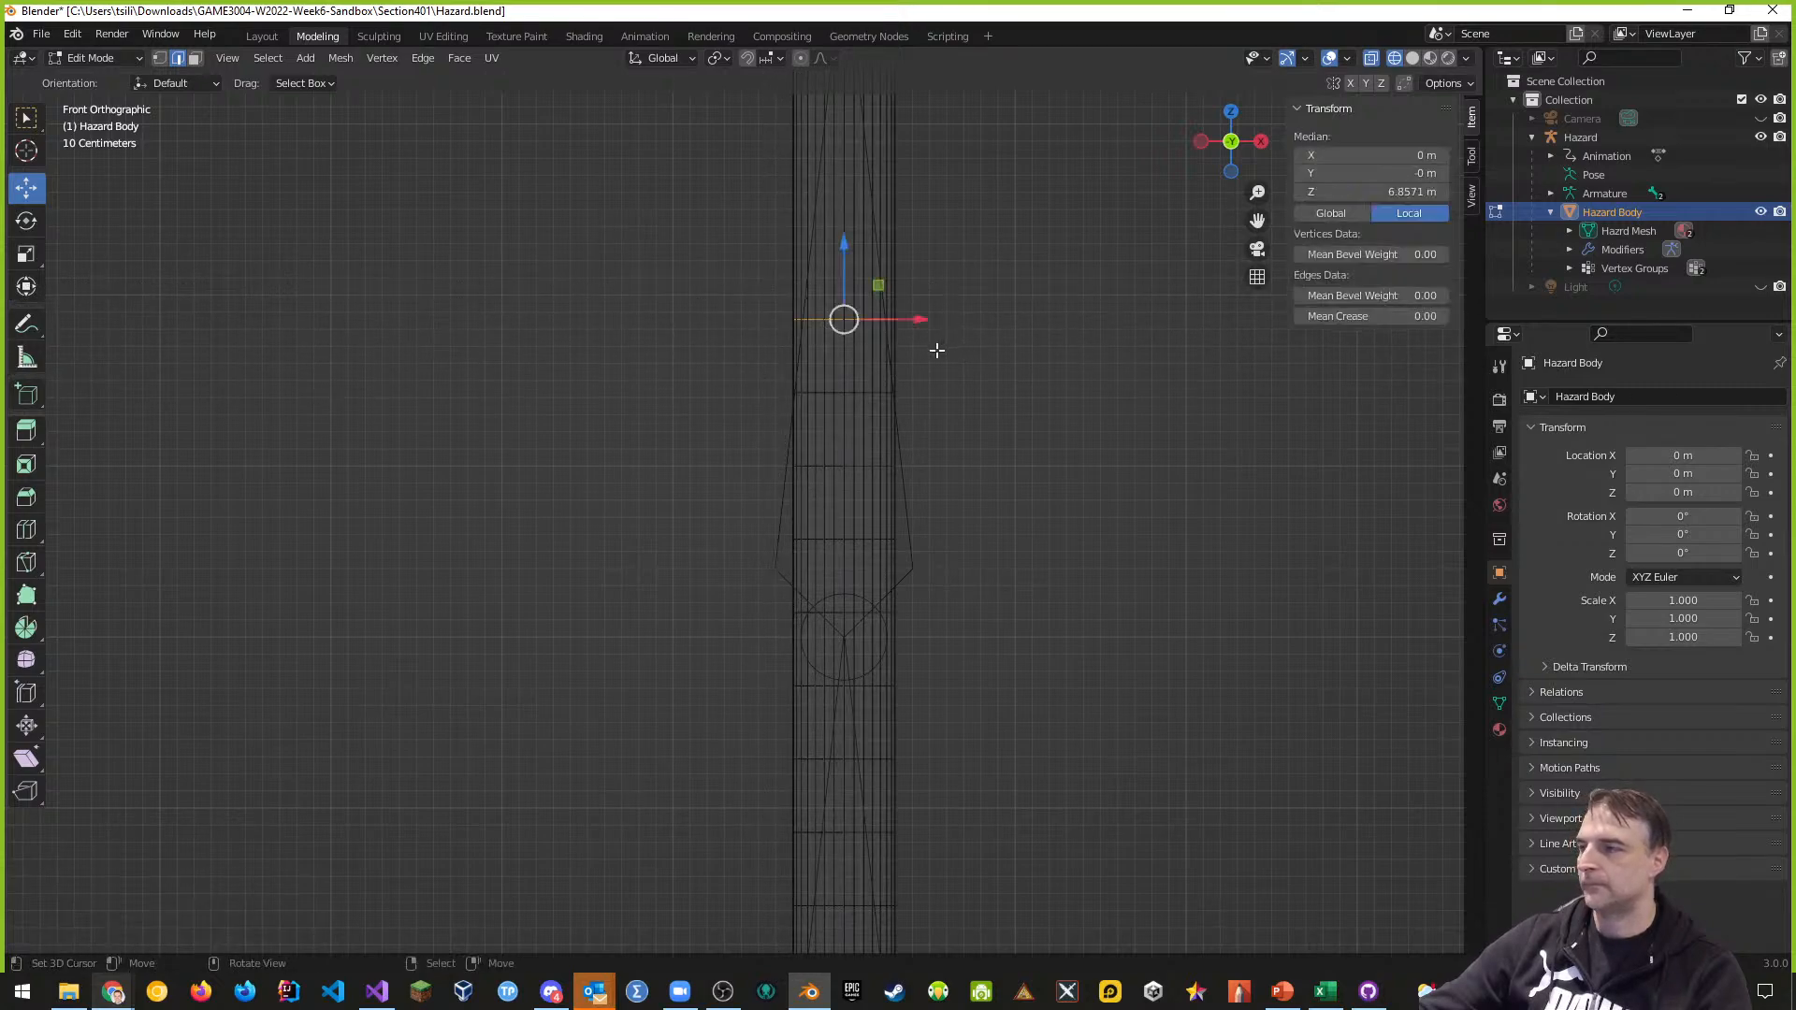
key("x")
left_click(902, 350)
Dissolve one more edge loop at the top of the remaining group above the middle bone joint
middle_click_drag(959, 523, 890, 389, "shift")
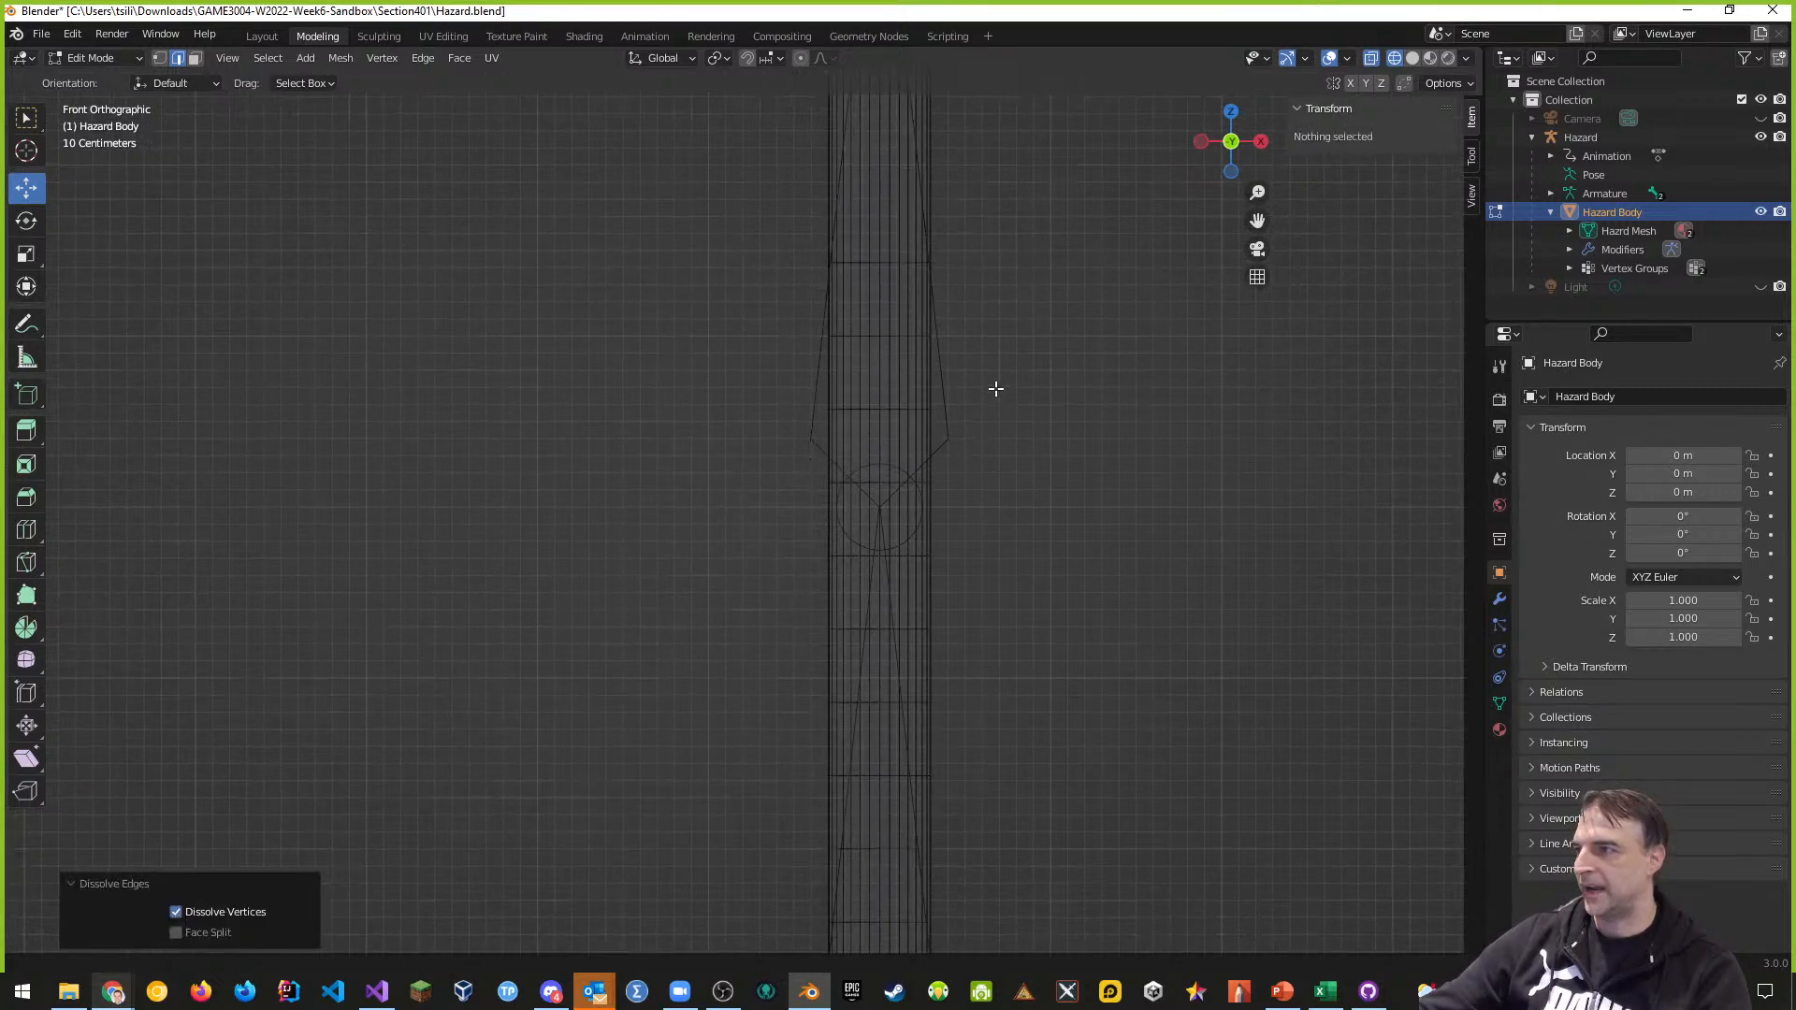
key("b")
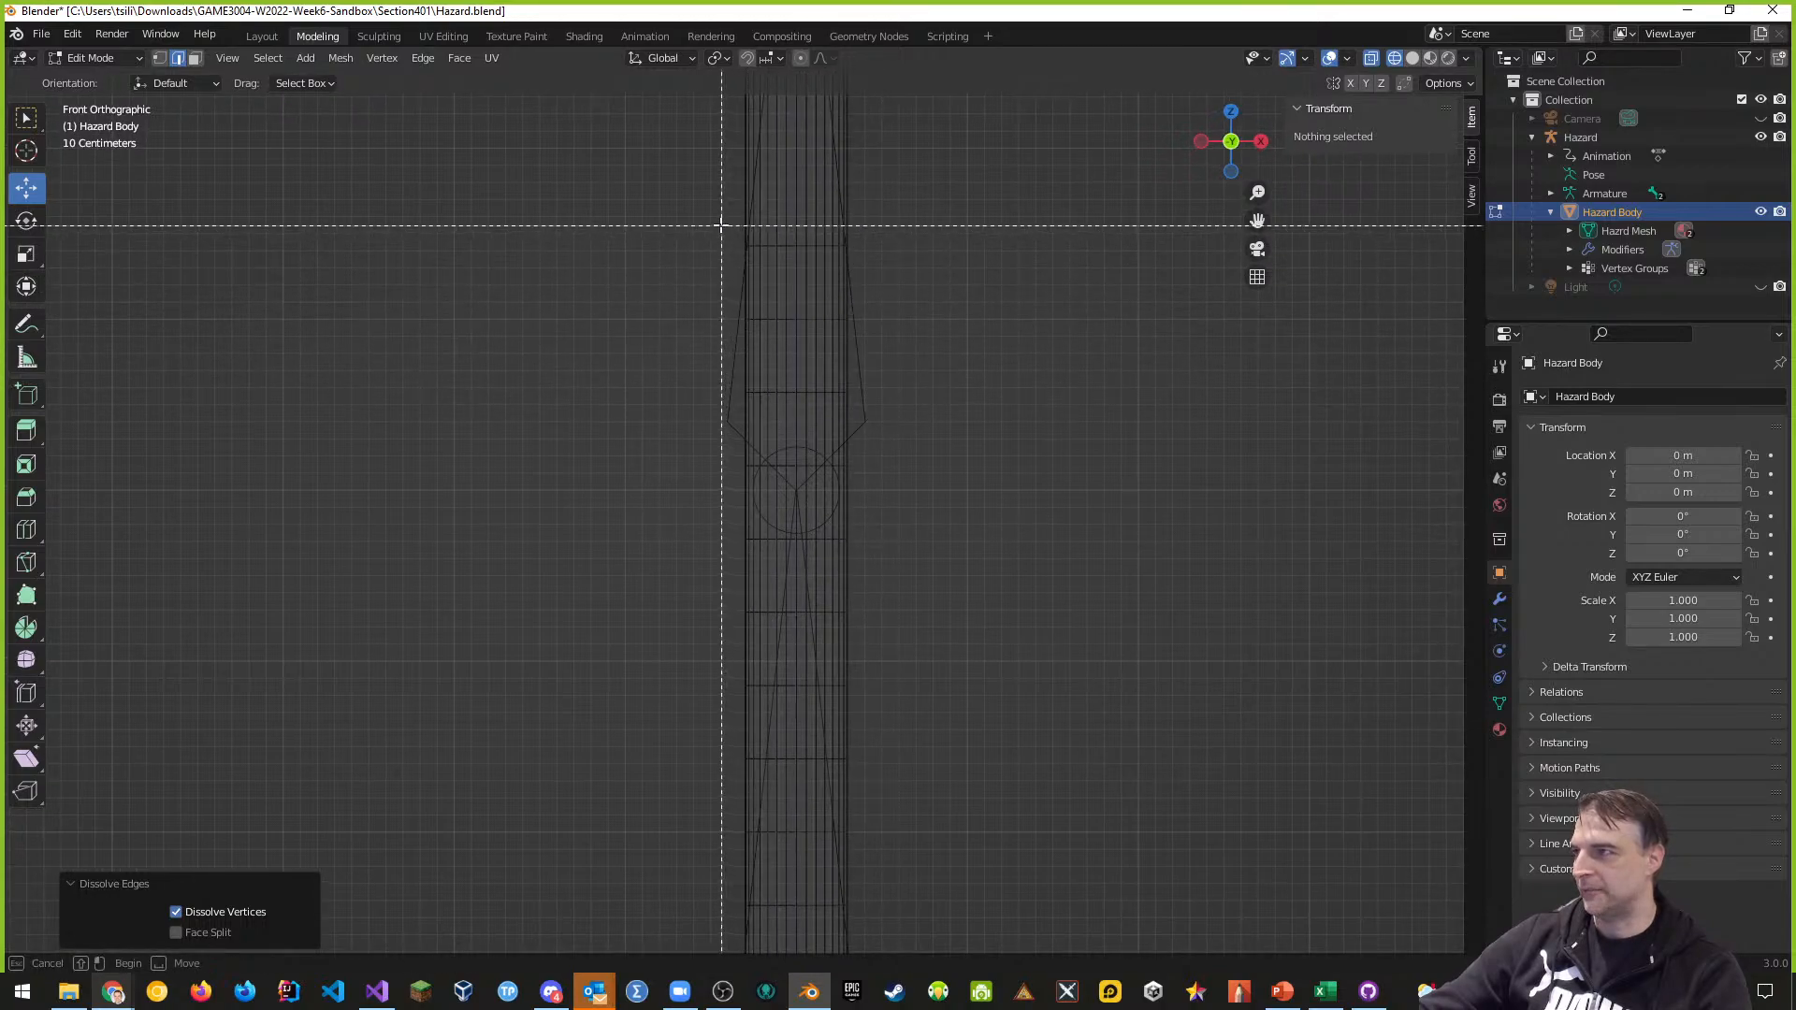
left_click_drag(721, 224, 935, 274)
key("x")
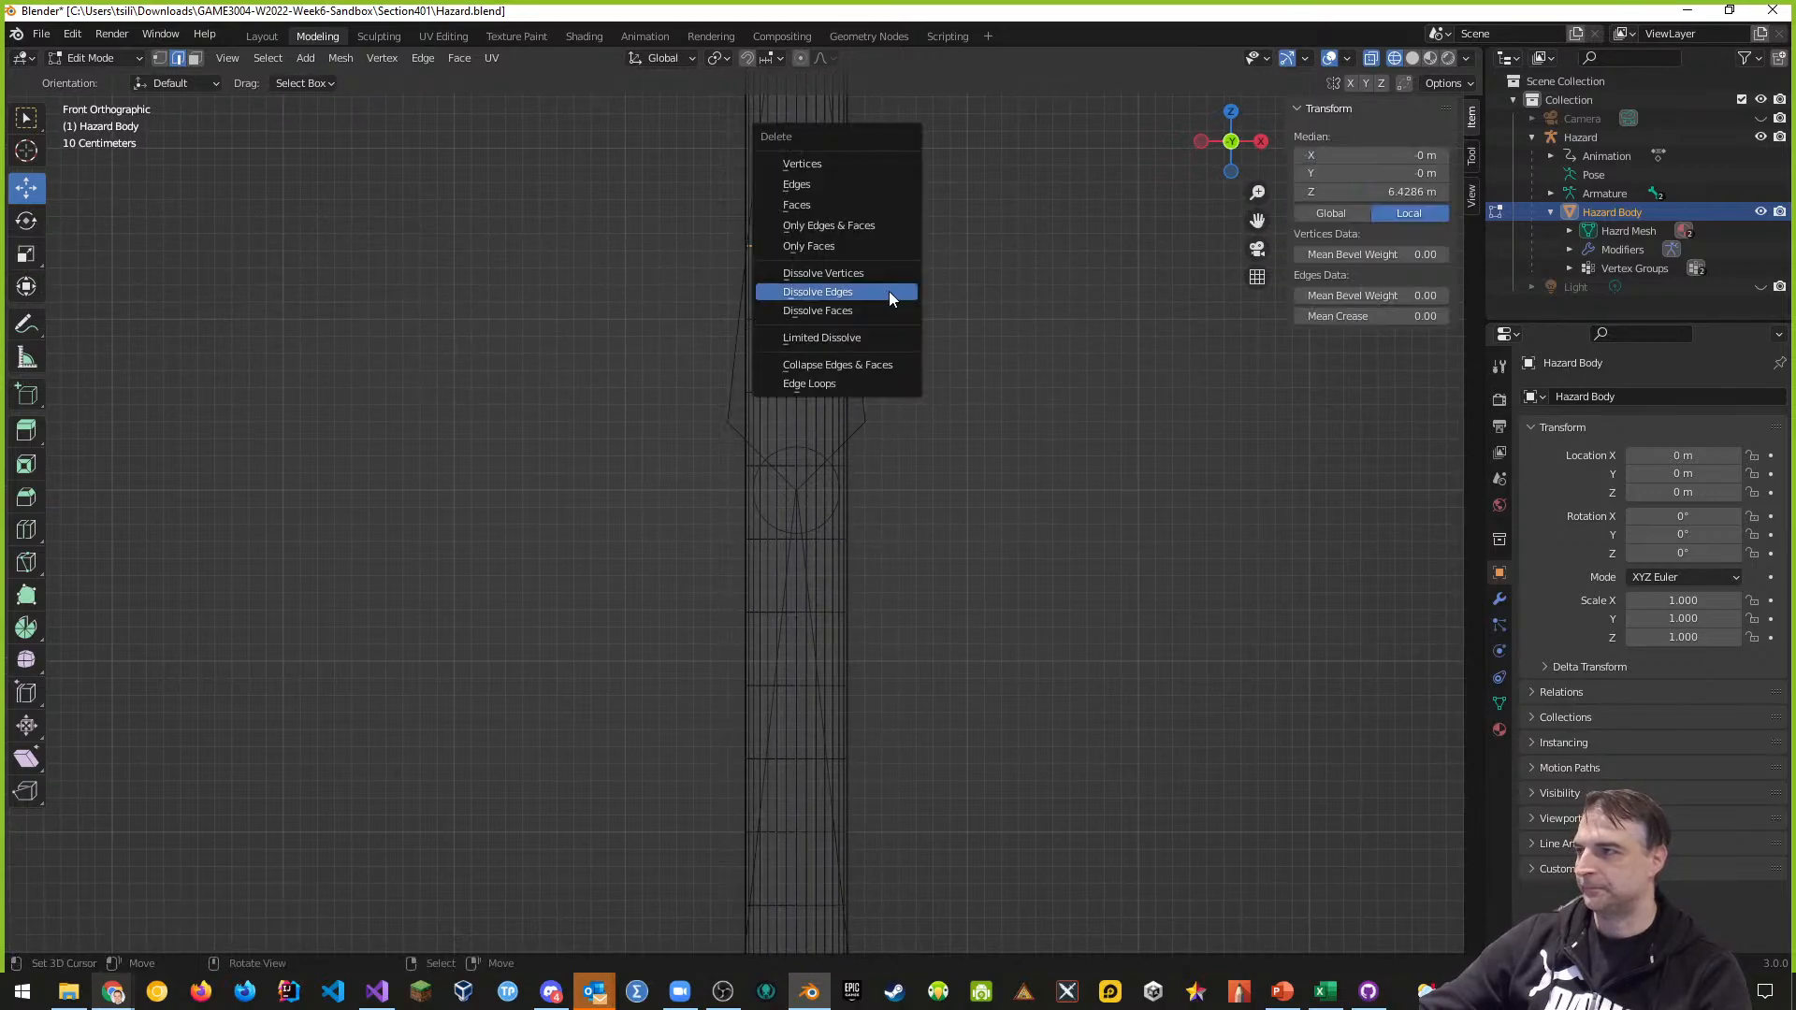
left_click(872, 294)
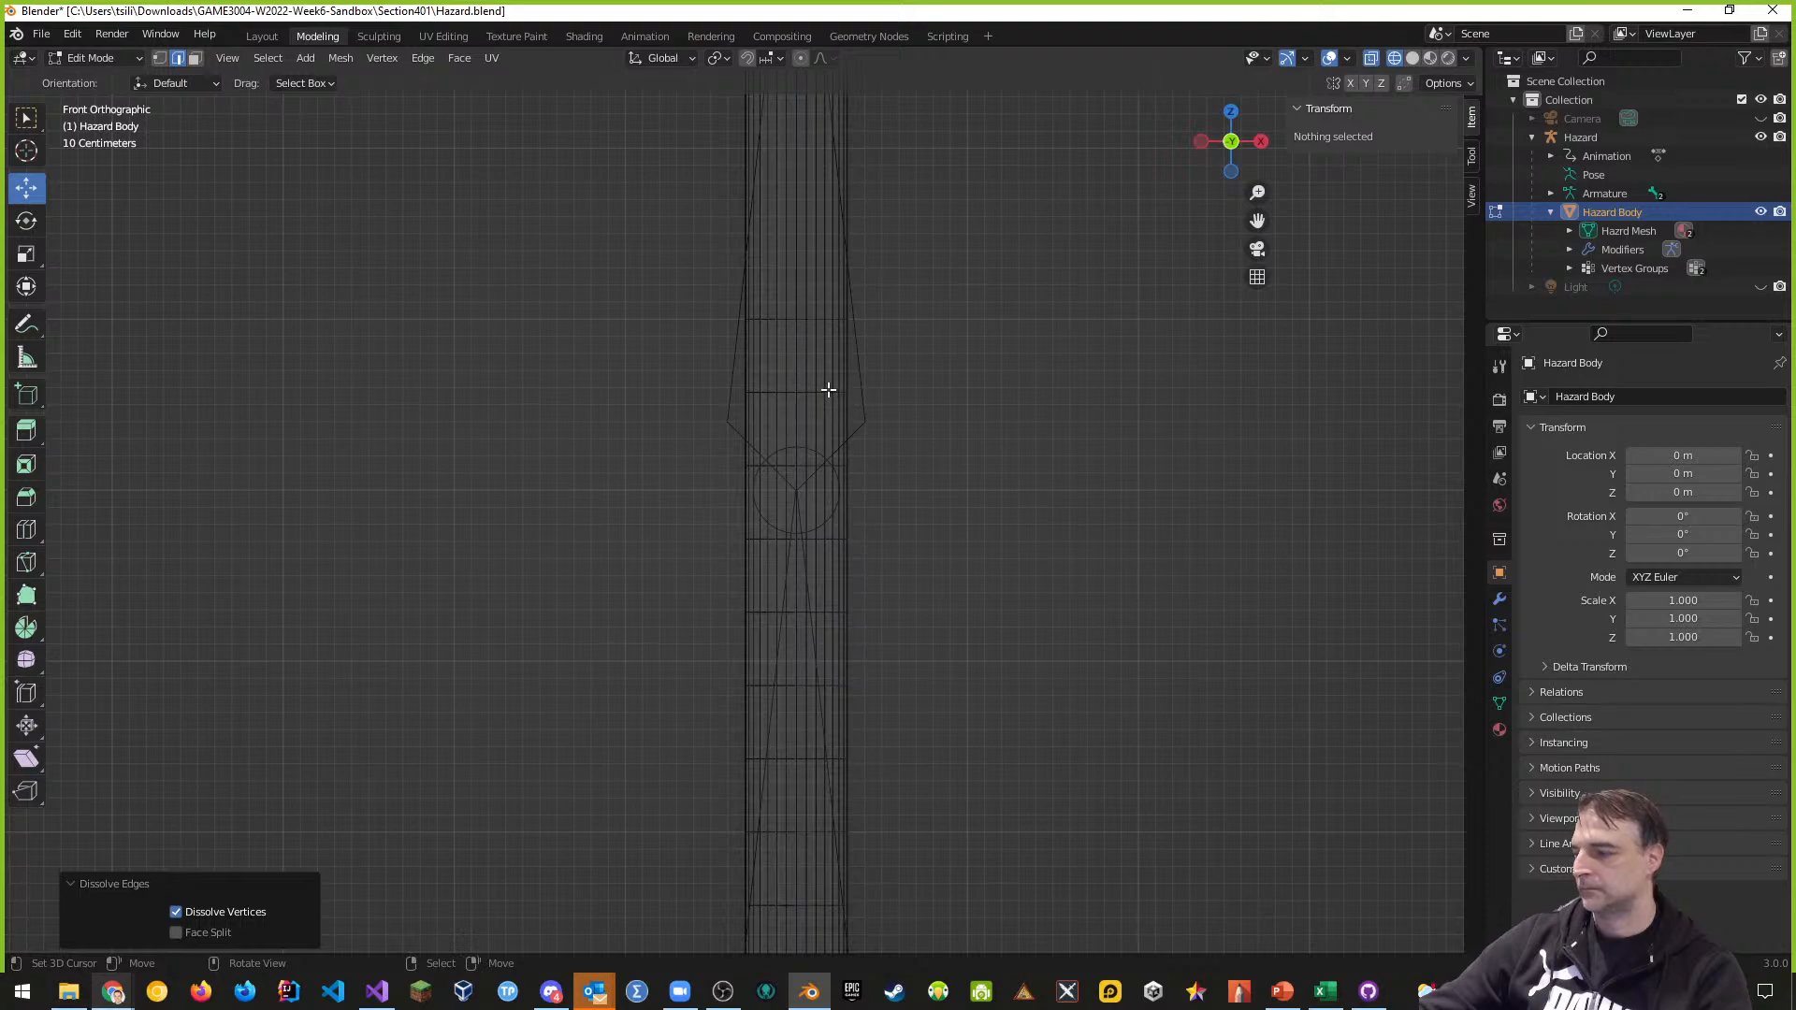
key("b")
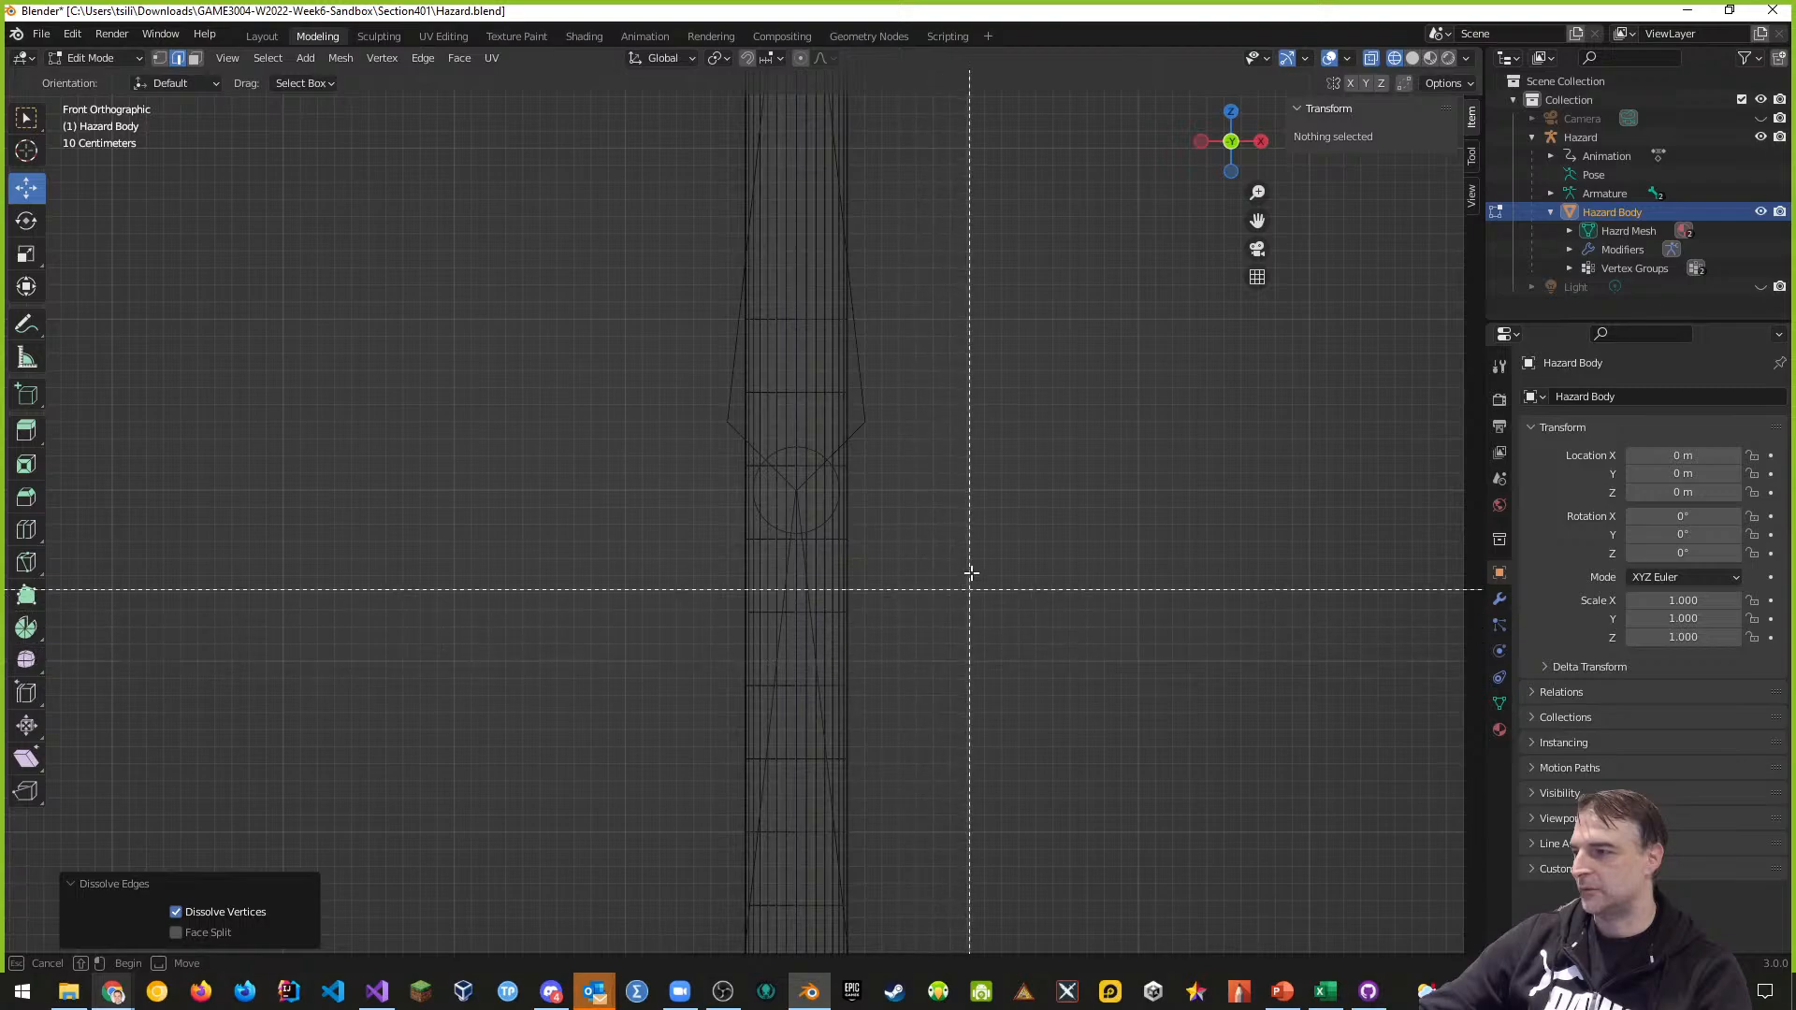
key("Escape")
Dissolve the two lowest edge loops of the stalk directly above the base, one after the other
middle_click_drag(963, 653, 994, 229, "shift")
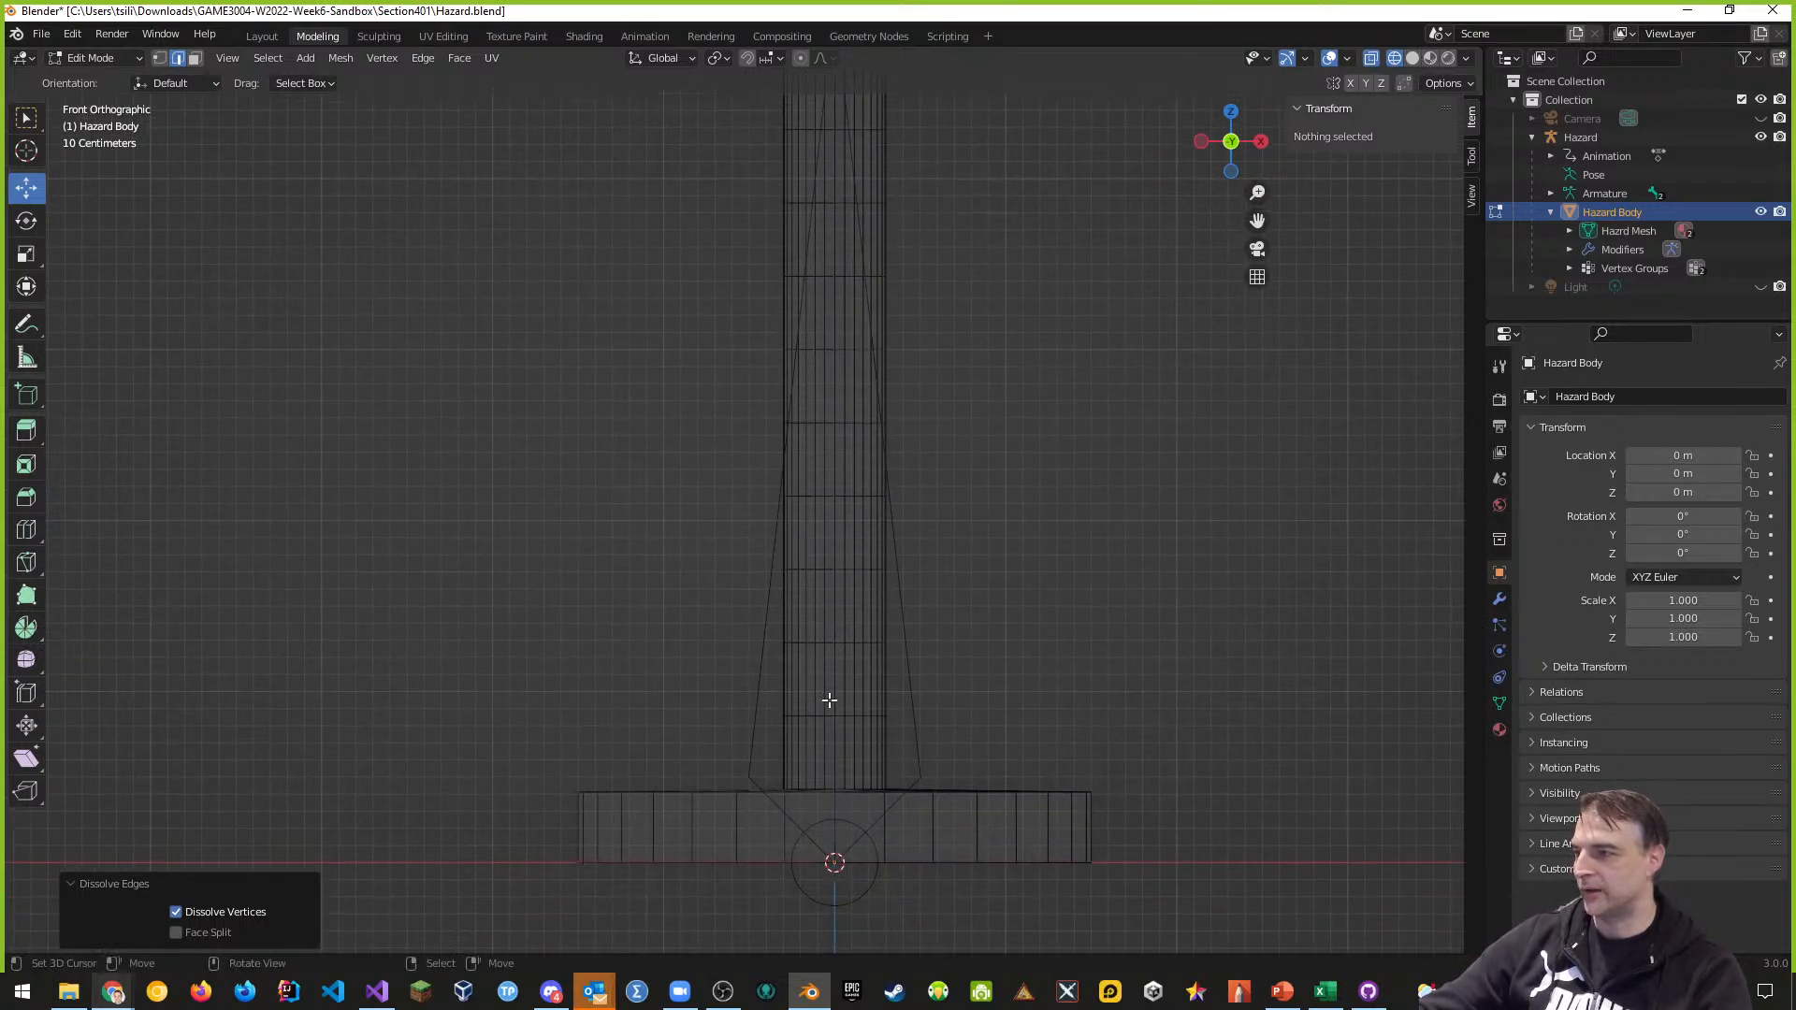
left_click_drag(743, 698, 954, 733)
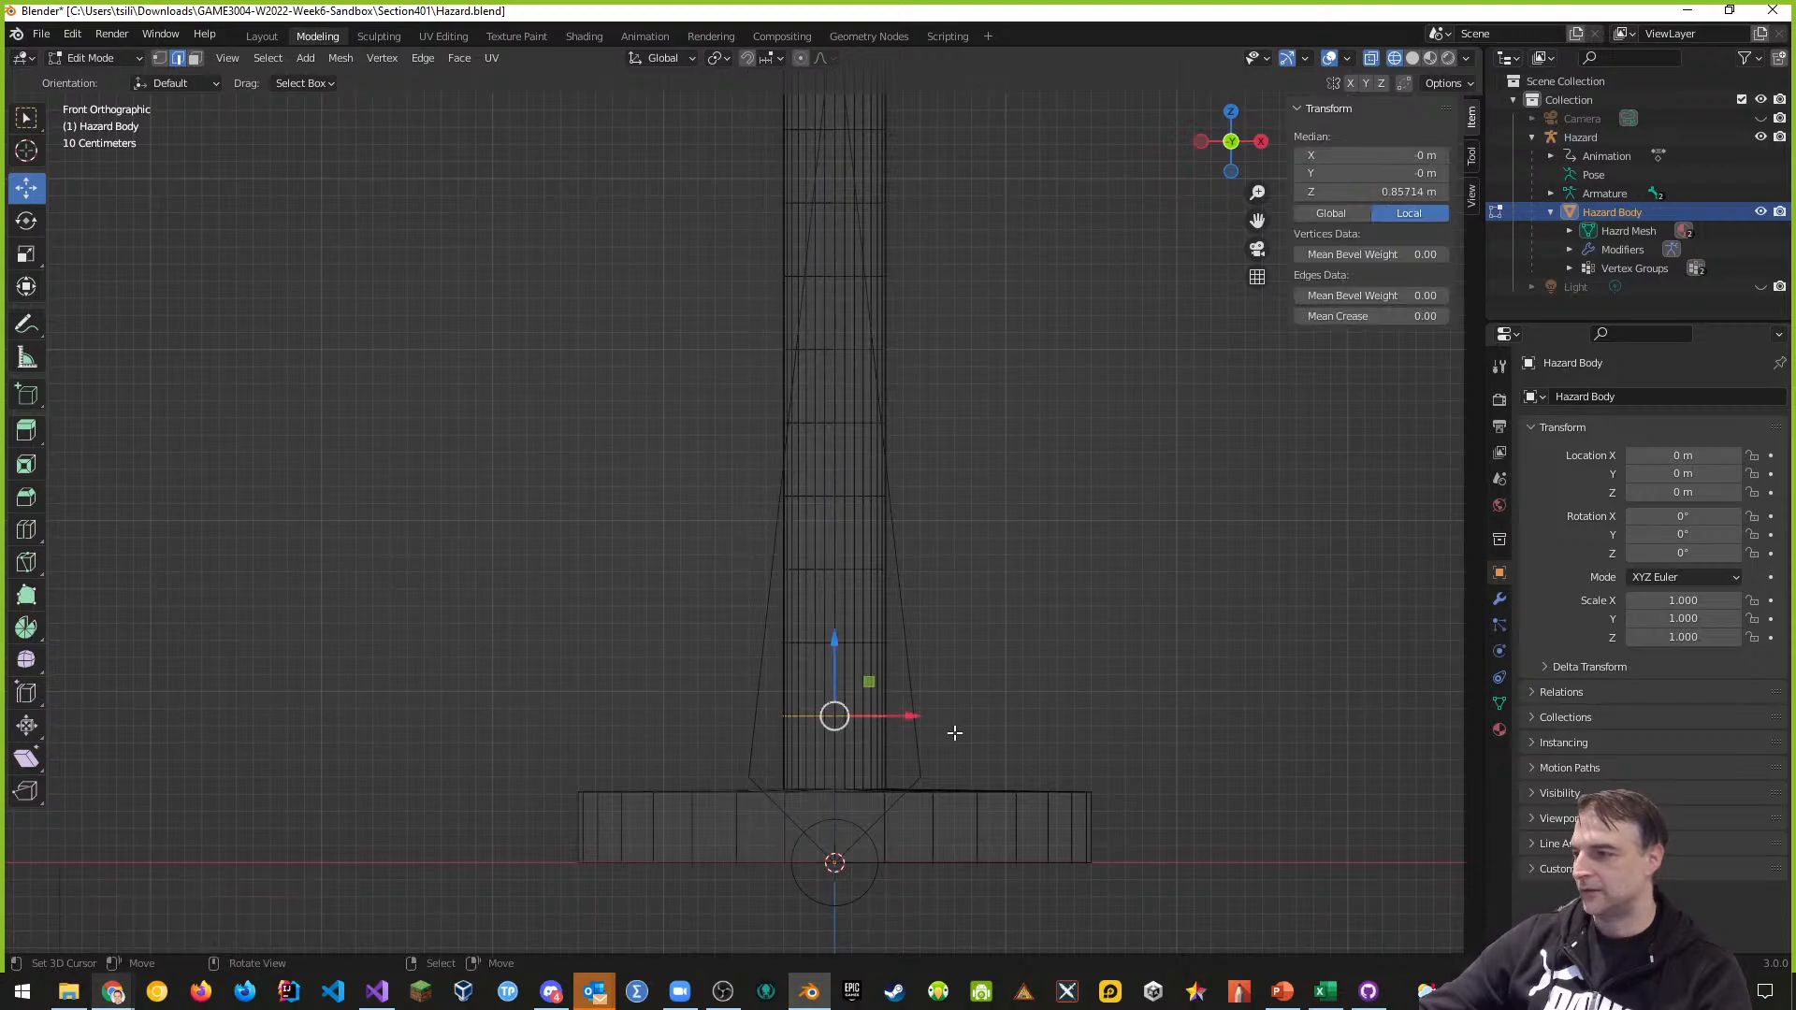
key("x")
left_click(949, 734)
key("b")
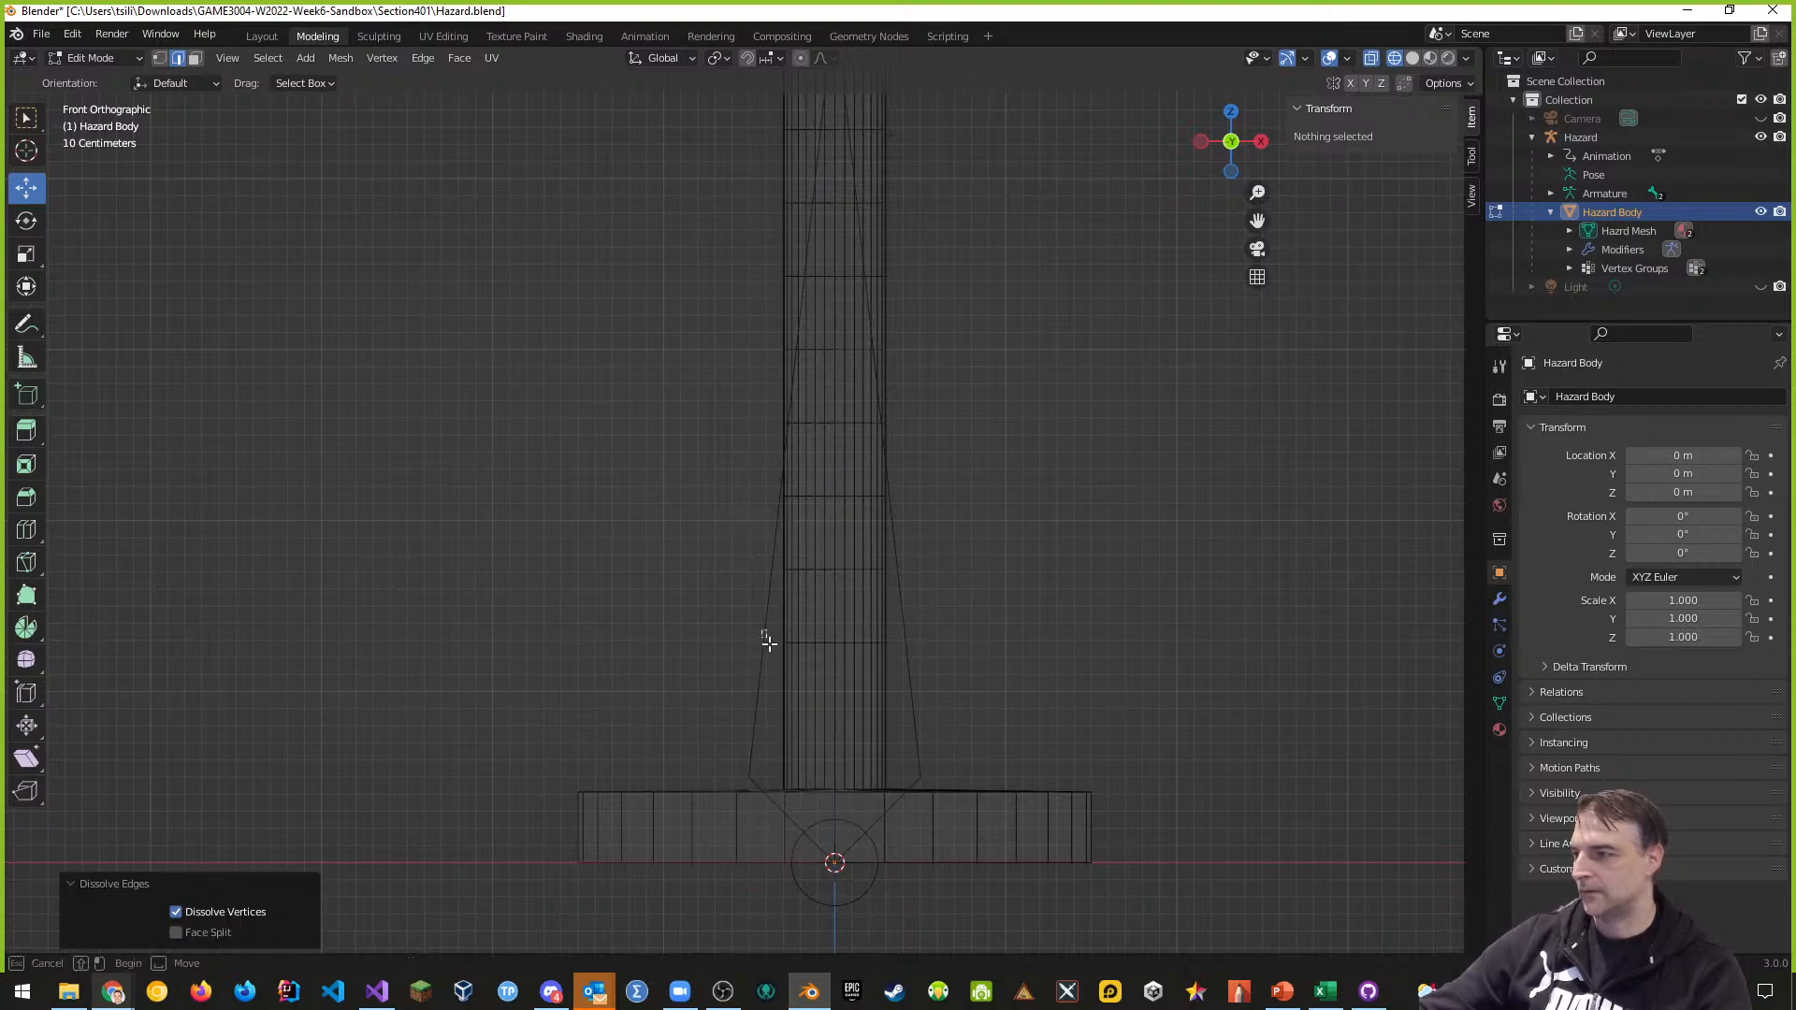
left_click_drag(762, 630, 945, 671)
key("x")
left_click(945, 670)
Dissolve the next two lowest remaining edge loops of the lower stalk, working upward from the base
key("b")
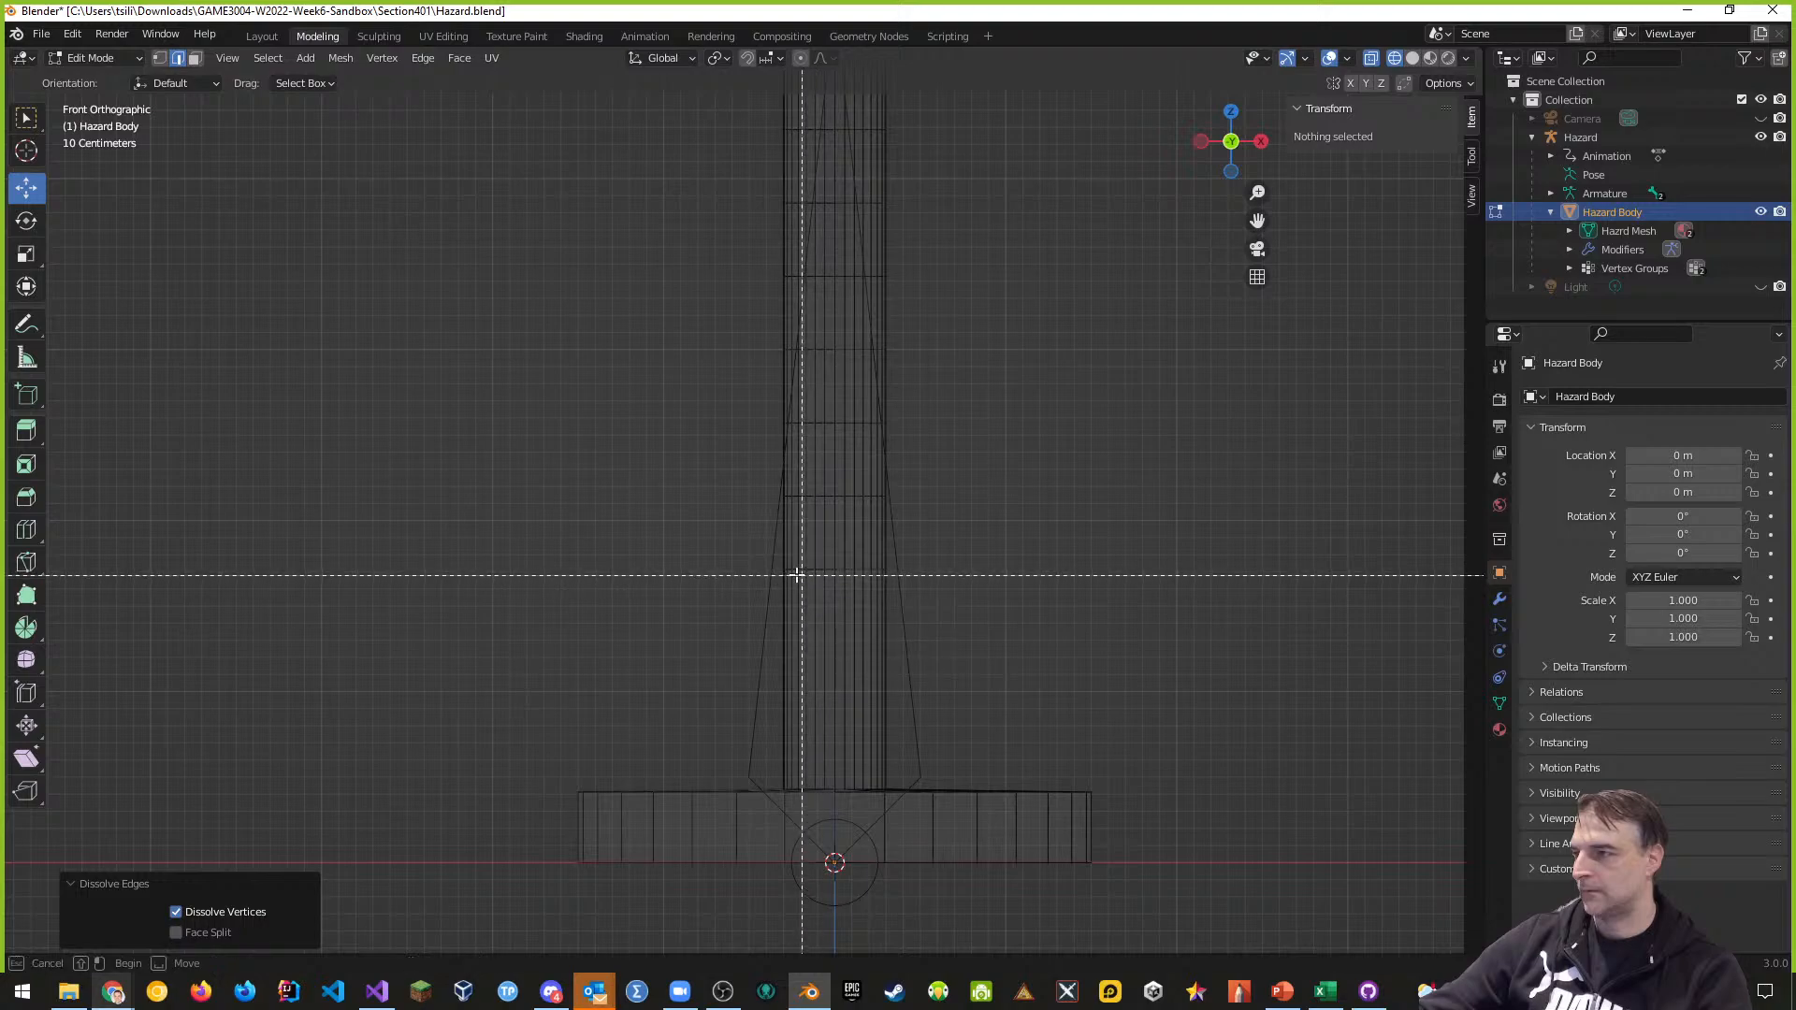
left_click_drag(758, 554, 929, 592)
key("x")
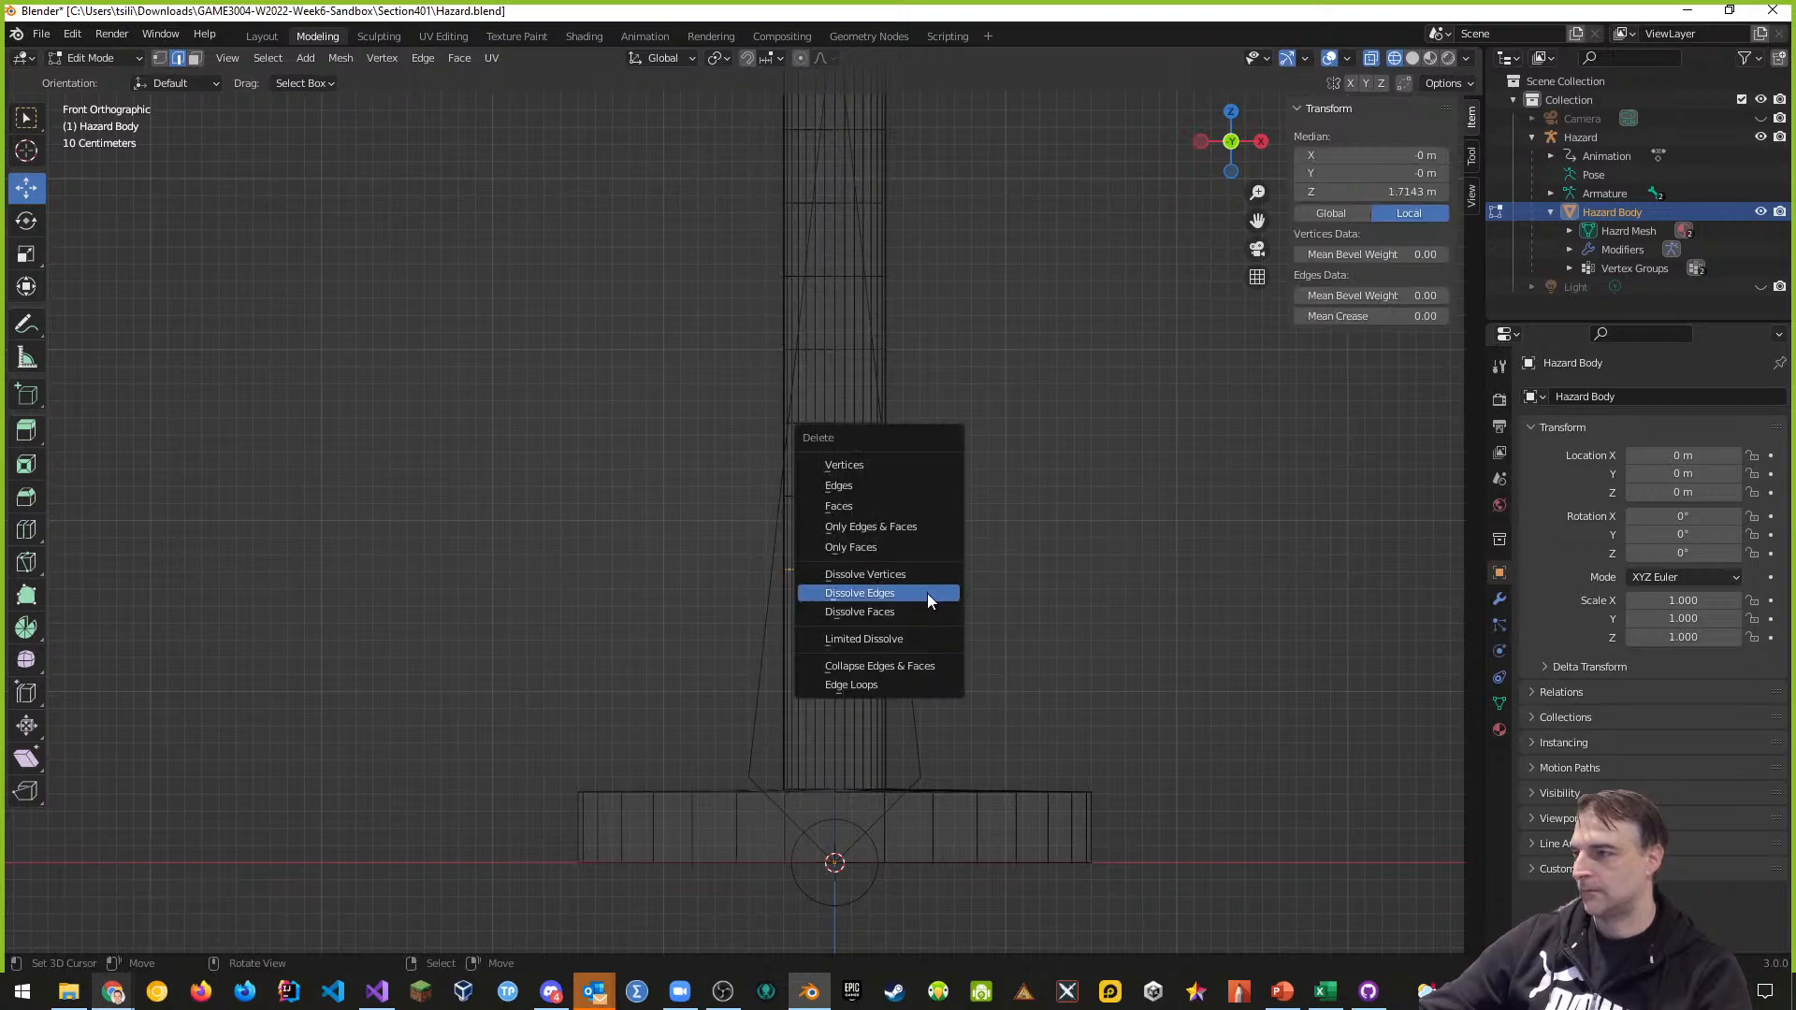
left_click(928, 593)
key("b")
left_click_drag(749, 469, 938, 538)
key("x")
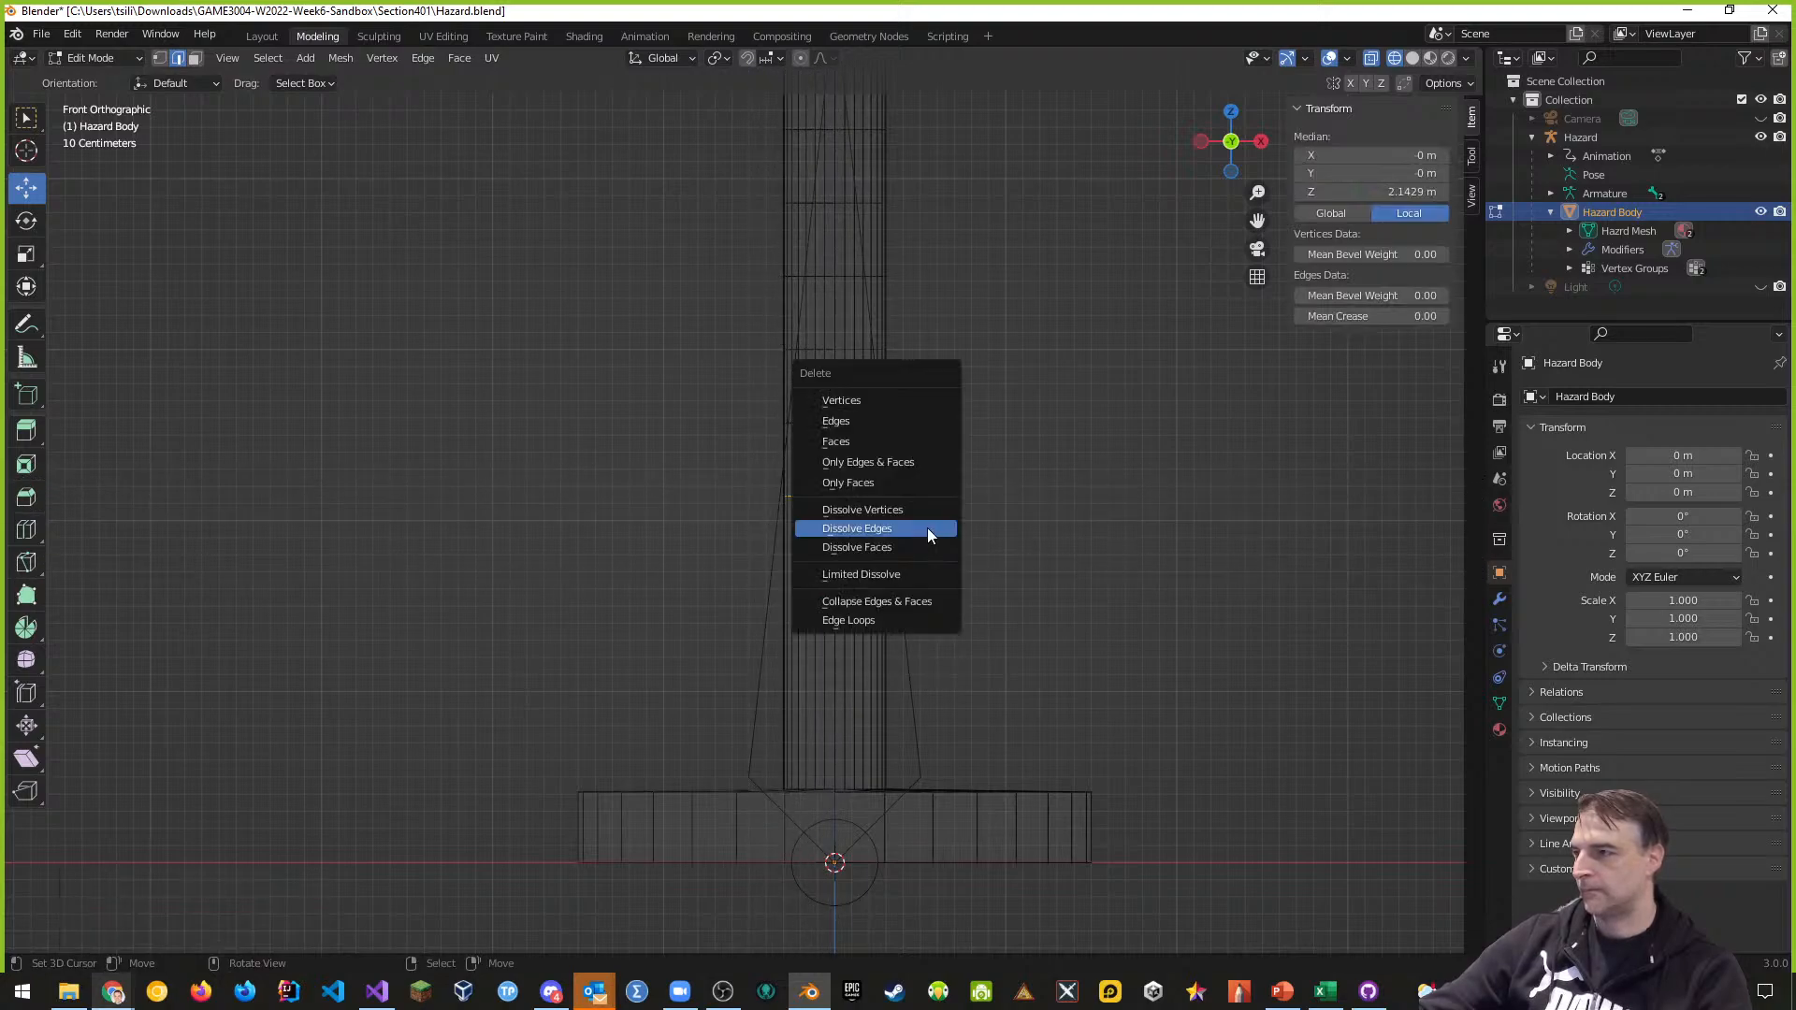
left_click(928, 527)
Dissolve the next three edge loops of the lower stalk, continuing upward toward the middle bone joint
middle_click_drag(960, 469, 951, 715, "shift")
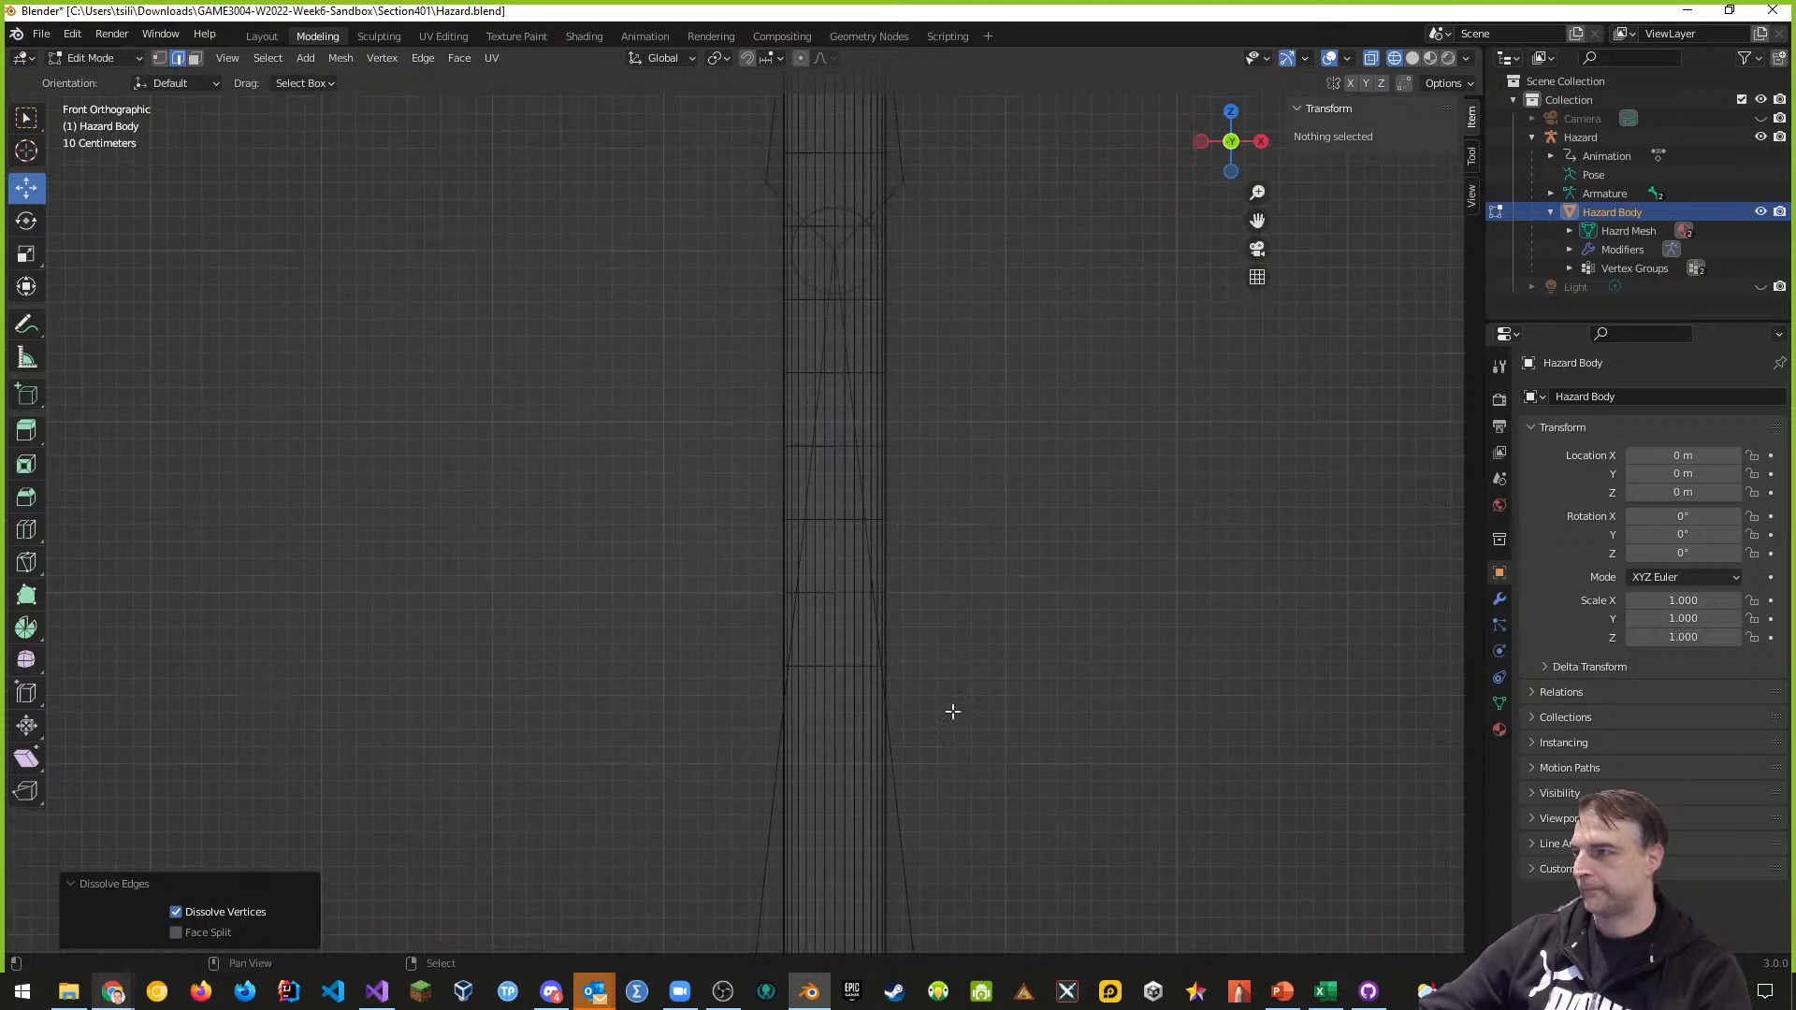
key("b")
left_click_drag(789, 692, 963, 652)
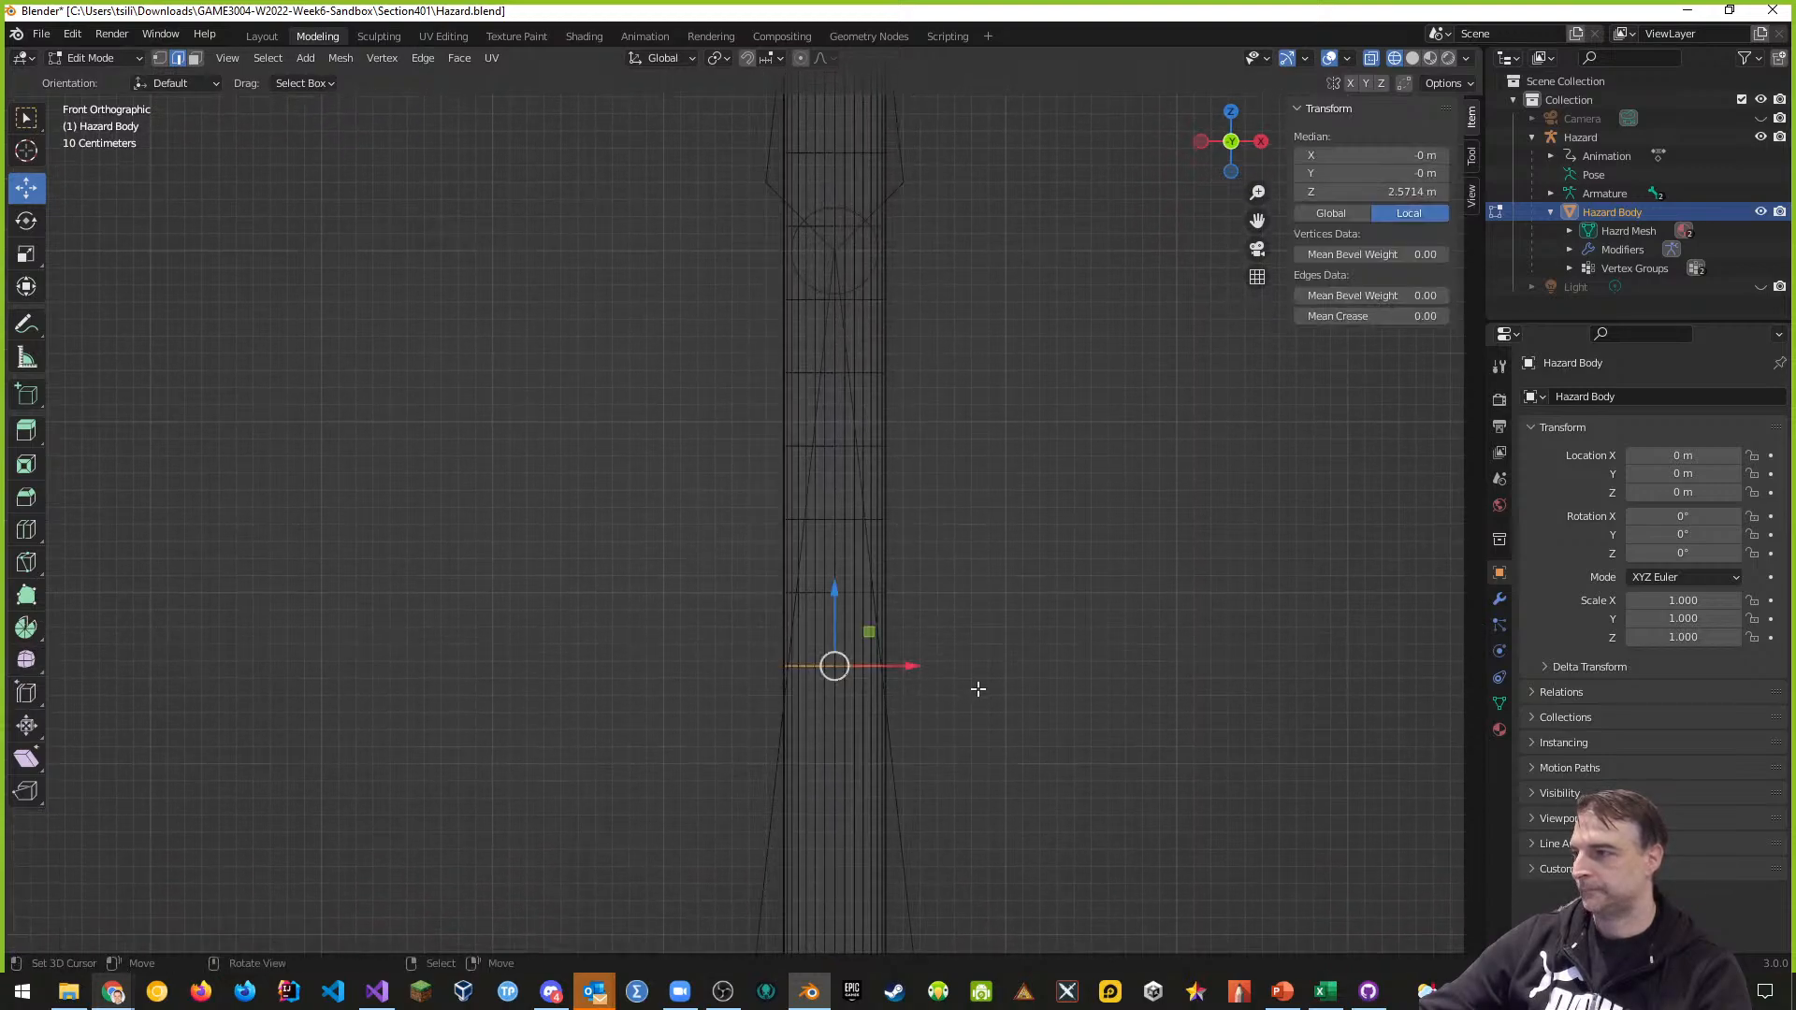
key("x")
left_click(968, 689)
key("b")
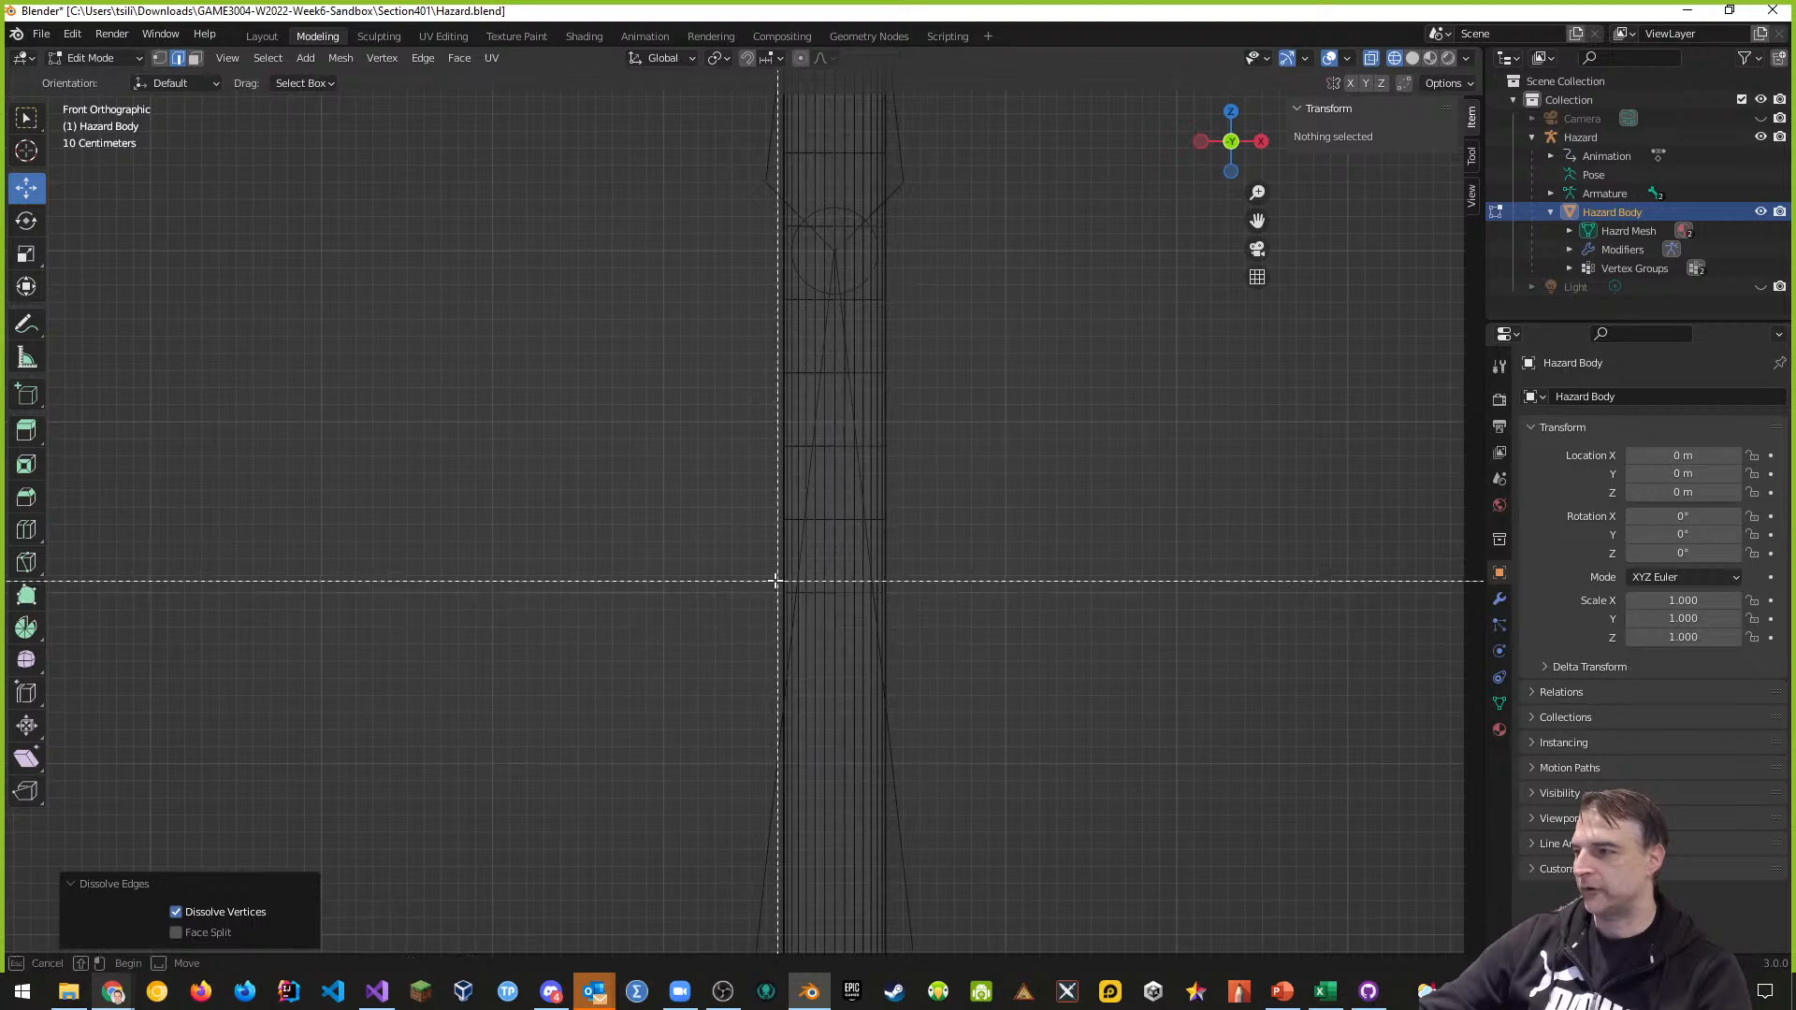
left_click_drag(765, 578, 929, 616)
key("x")
left_click(929, 616)
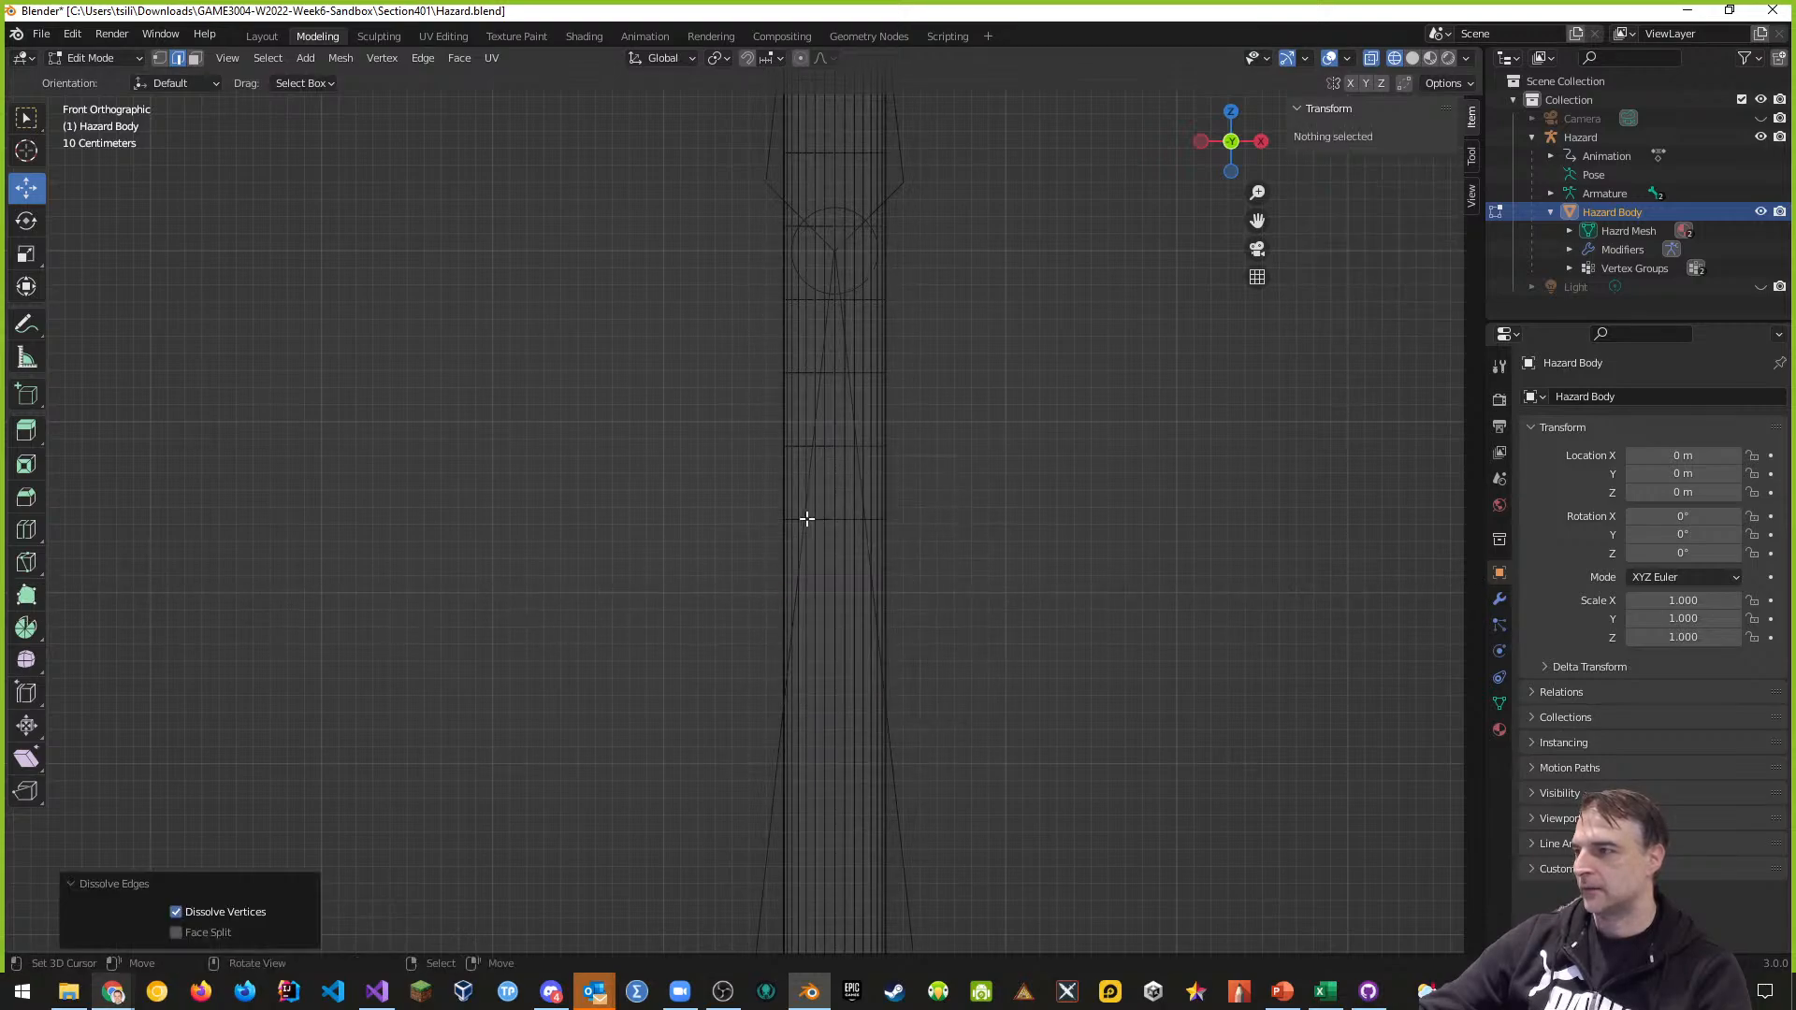
left_click_drag(762, 513, 926, 561)
key("x")
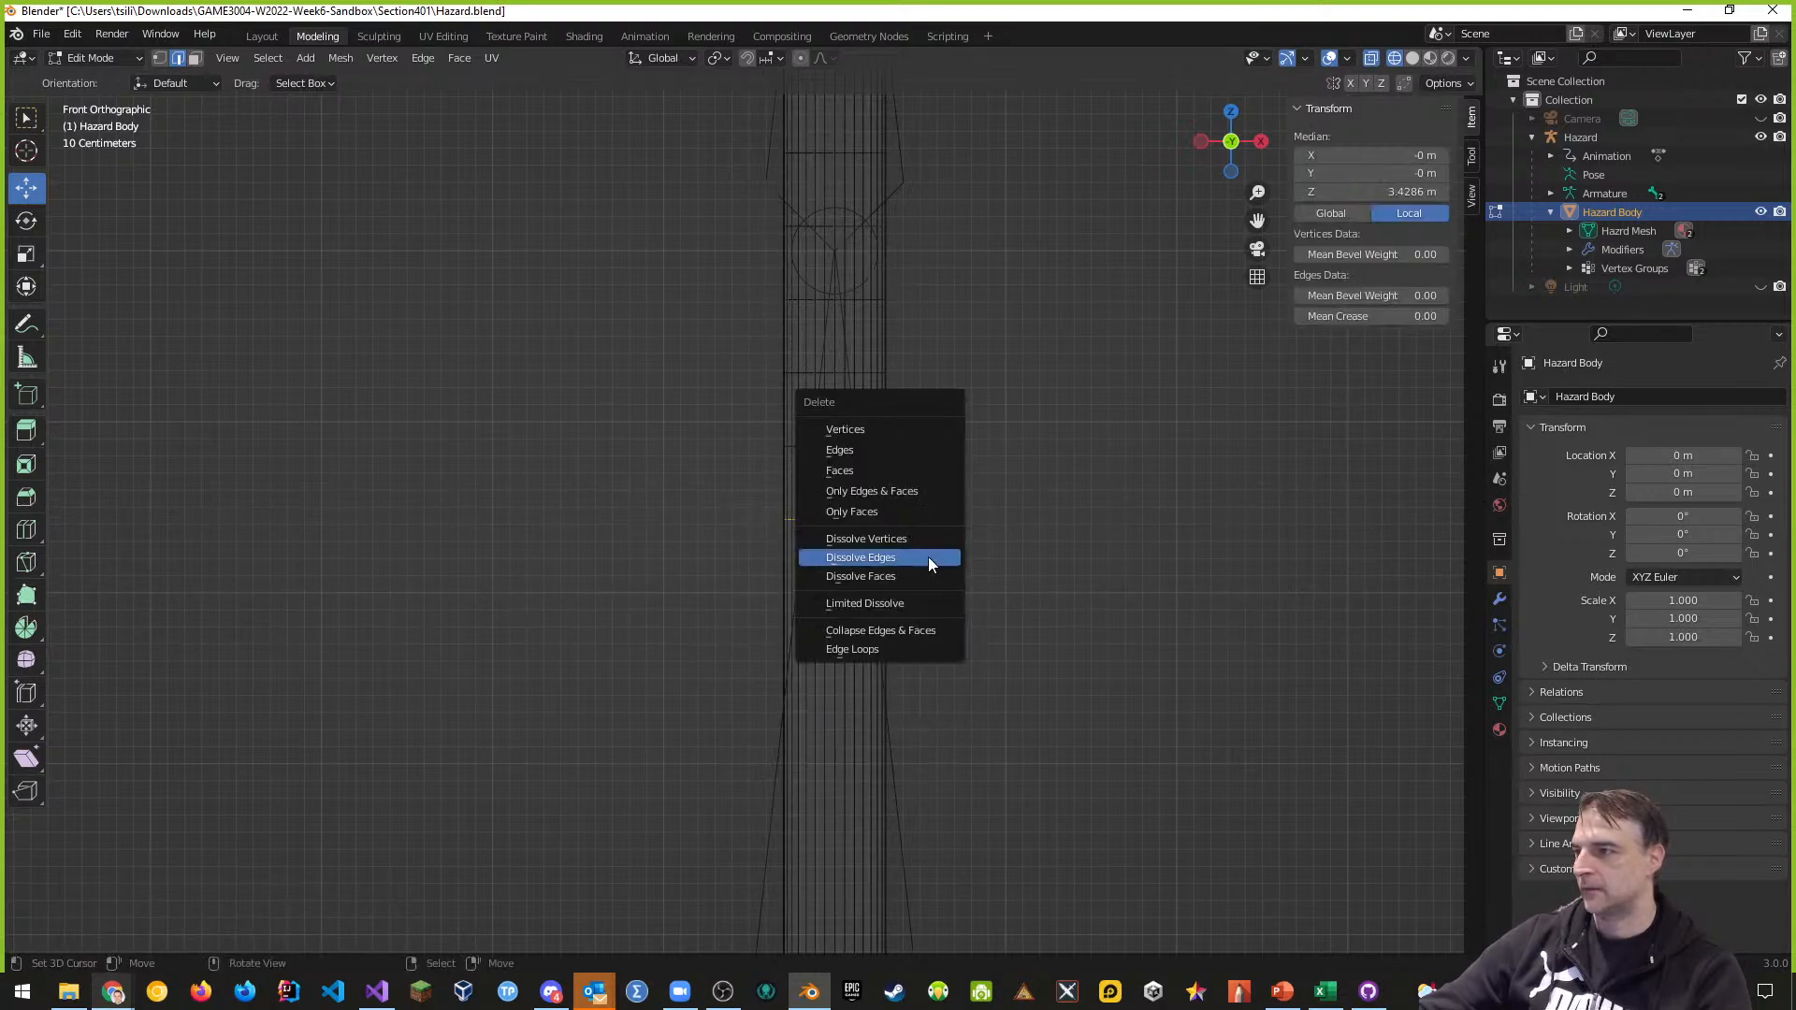
left_click(924, 556)
Move the remaining group of edge loops around the middle bone joint up about 0.071 m along Z to centre it on the joint
middle_click_drag(938, 496, 974, 665, "shift")
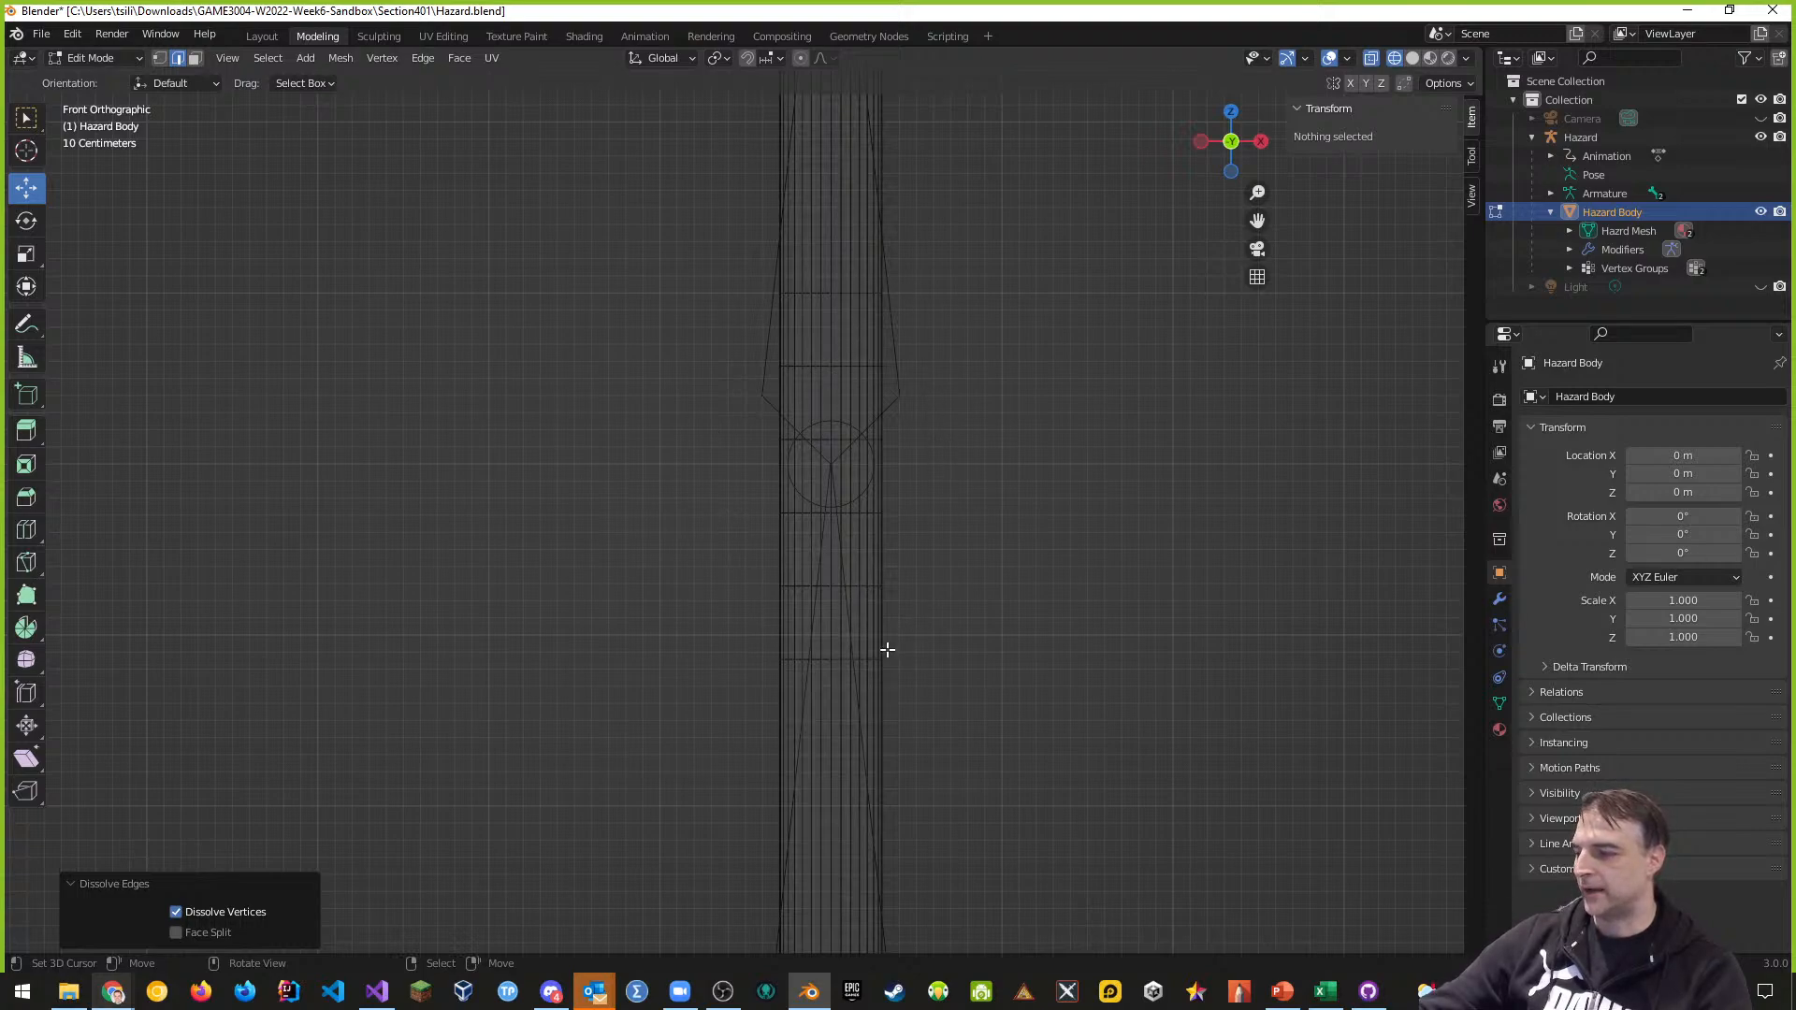
key("b")
left_click_drag(730, 260, 918, 707)
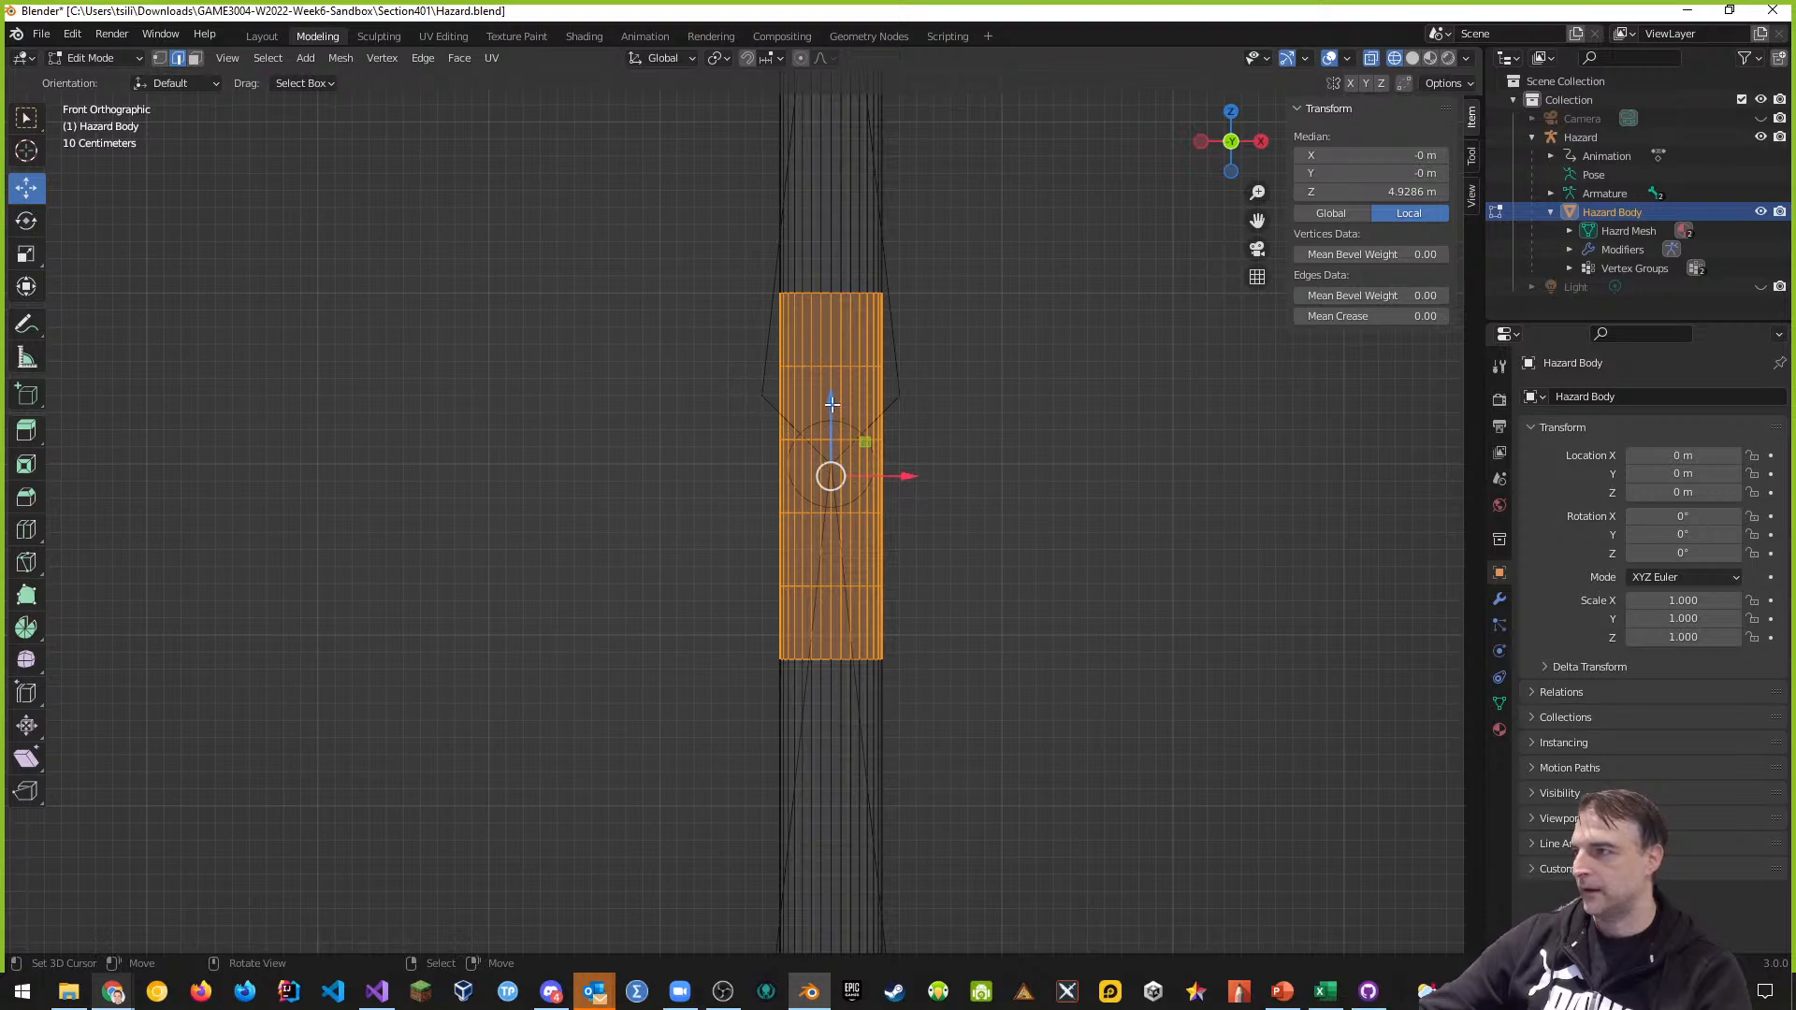
left_click_drag(832, 404, 830, 389)
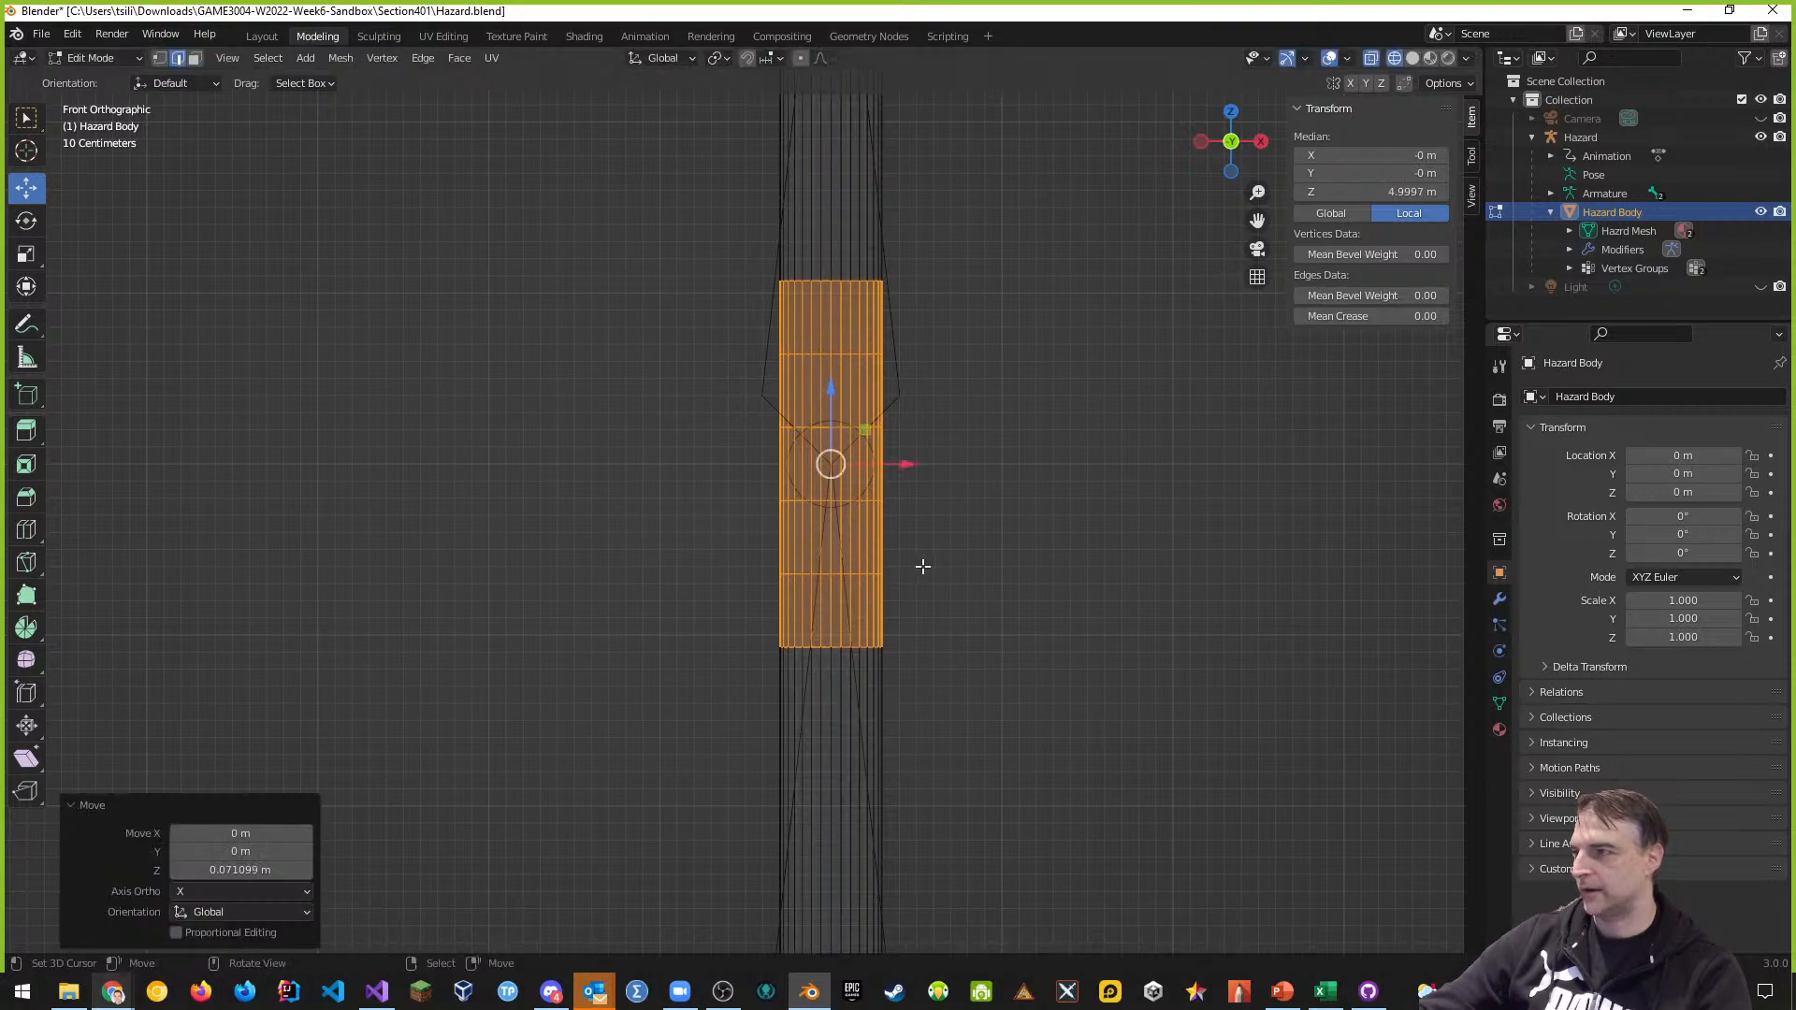
Add three unslid loop cuts in the stalk segment centred on the middle bone joint
scroll(922, 567, "up", 3)
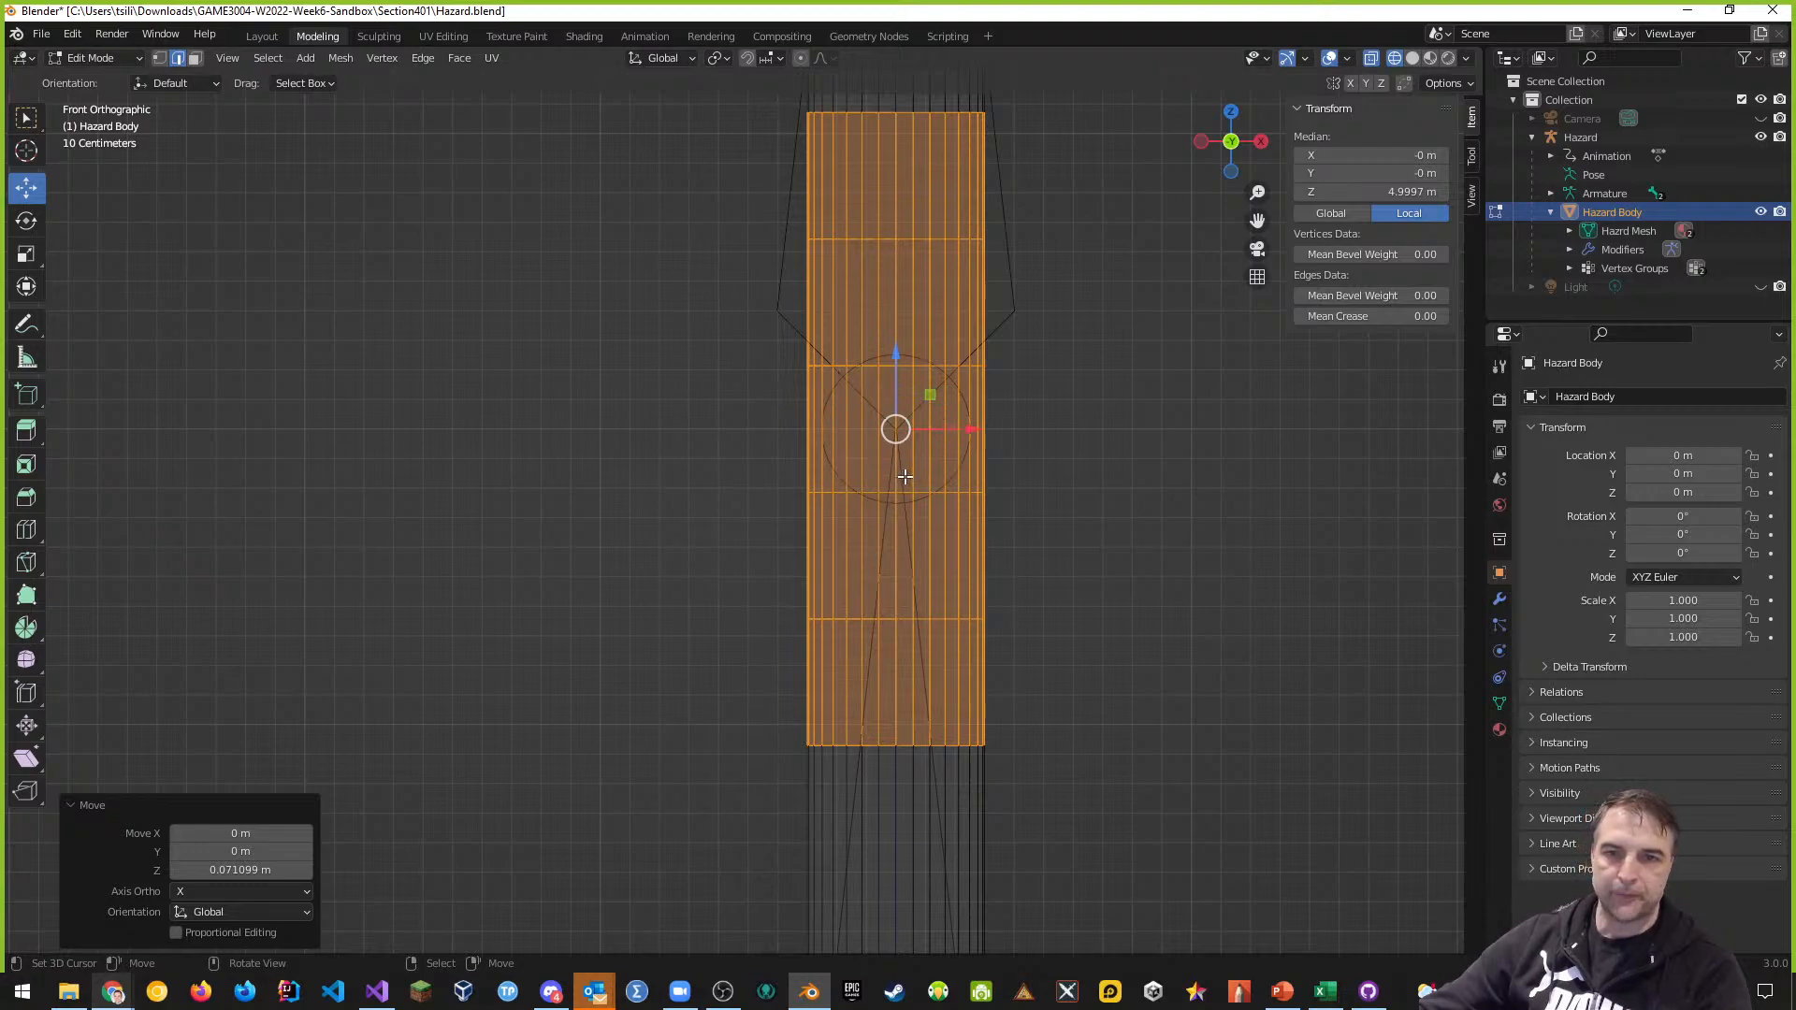
middle_click_drag(1054, 513, 923, 586, "shift")
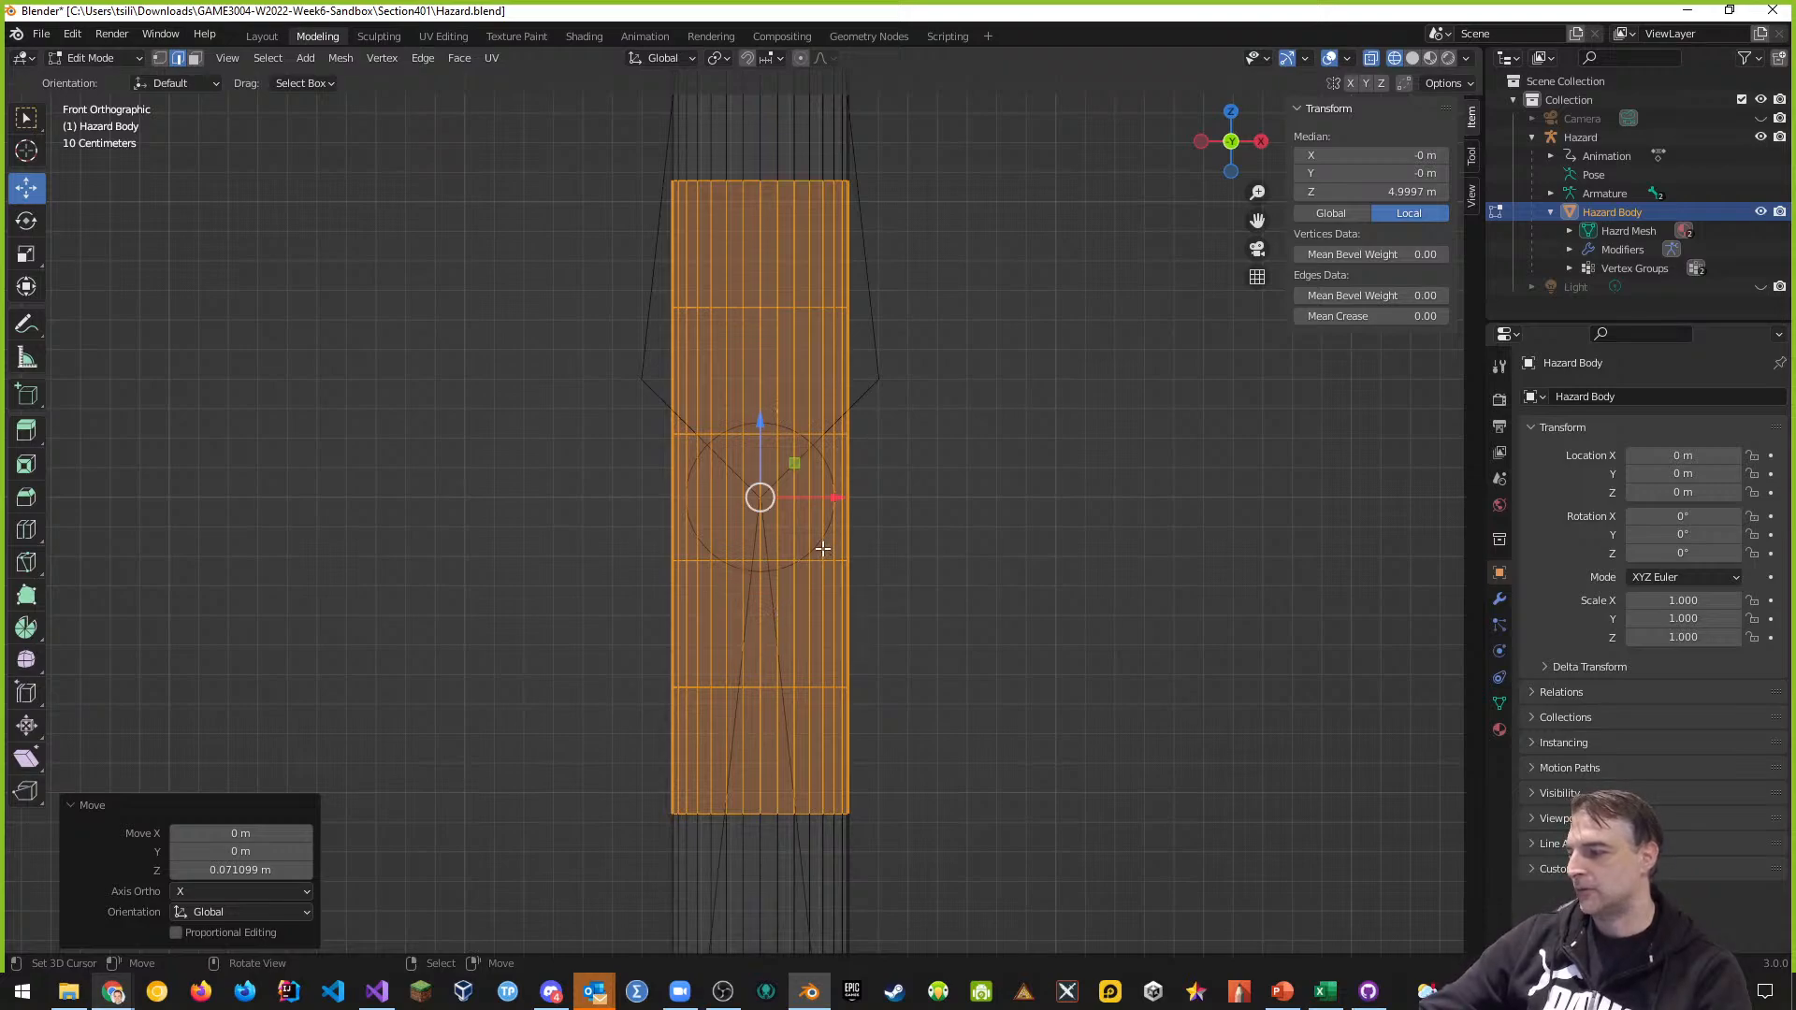
key("alt+a")
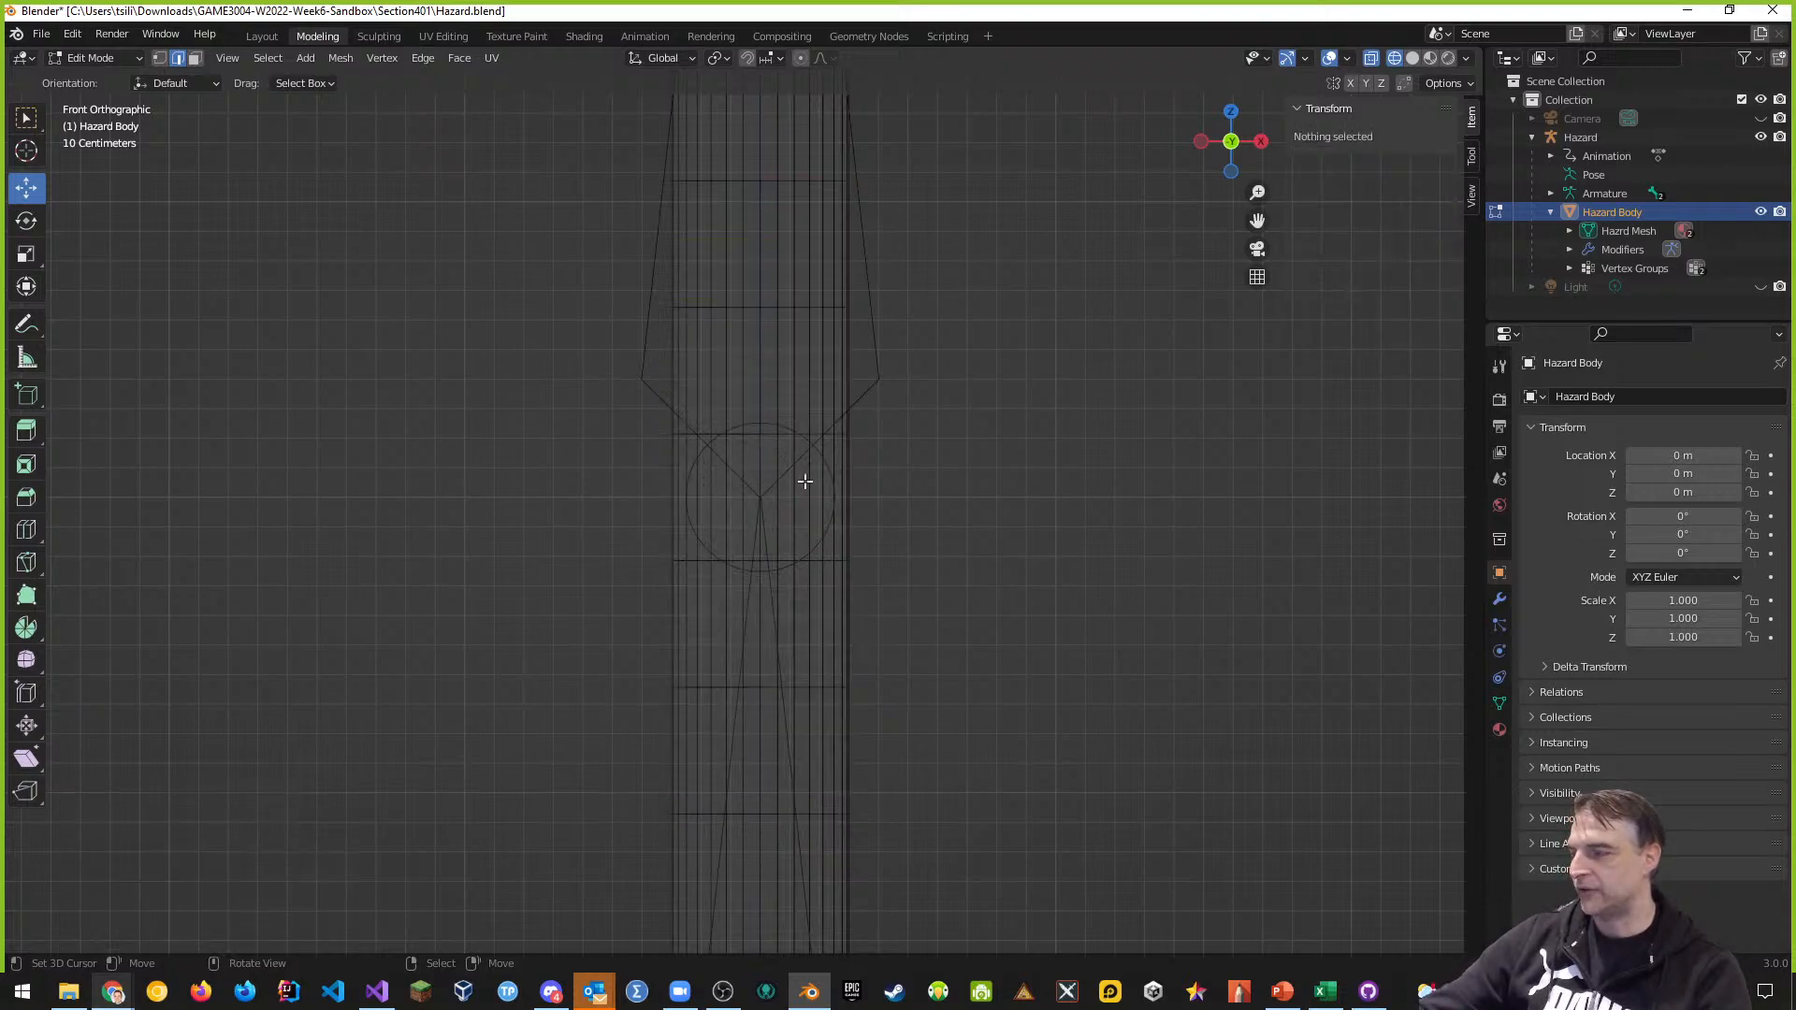
key("ctrl+r")
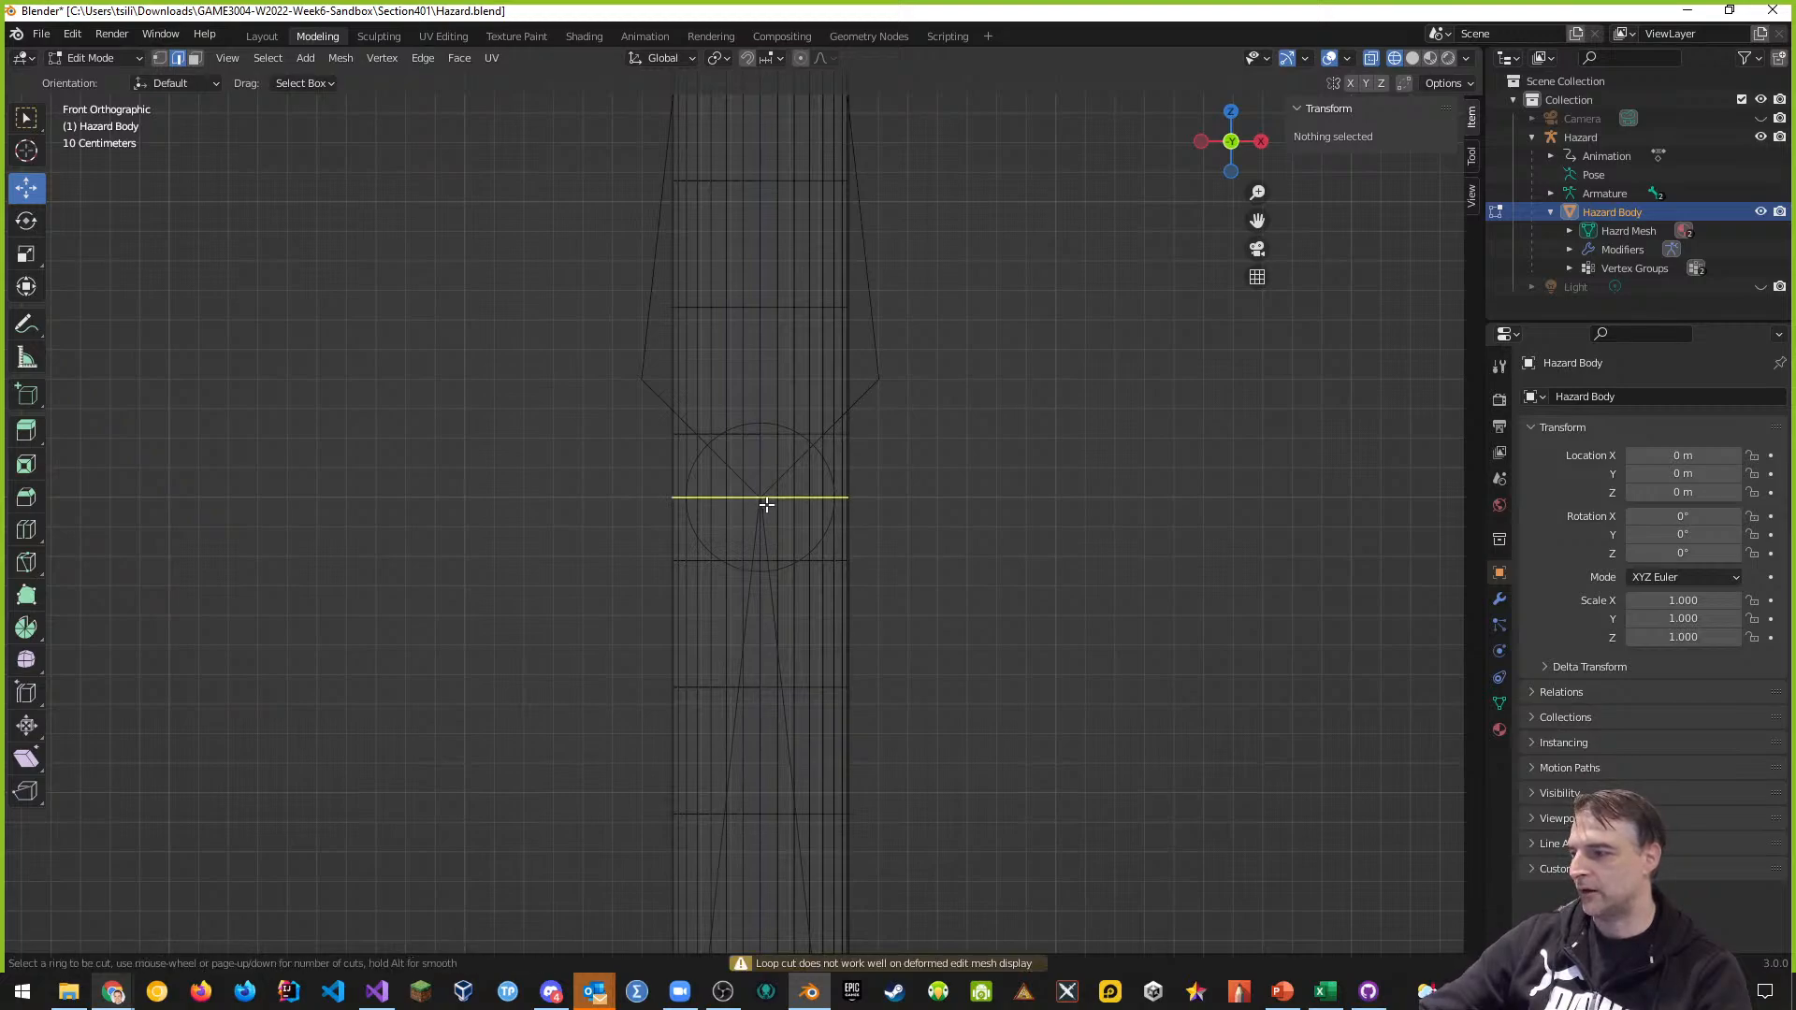
left_click(766, 504)
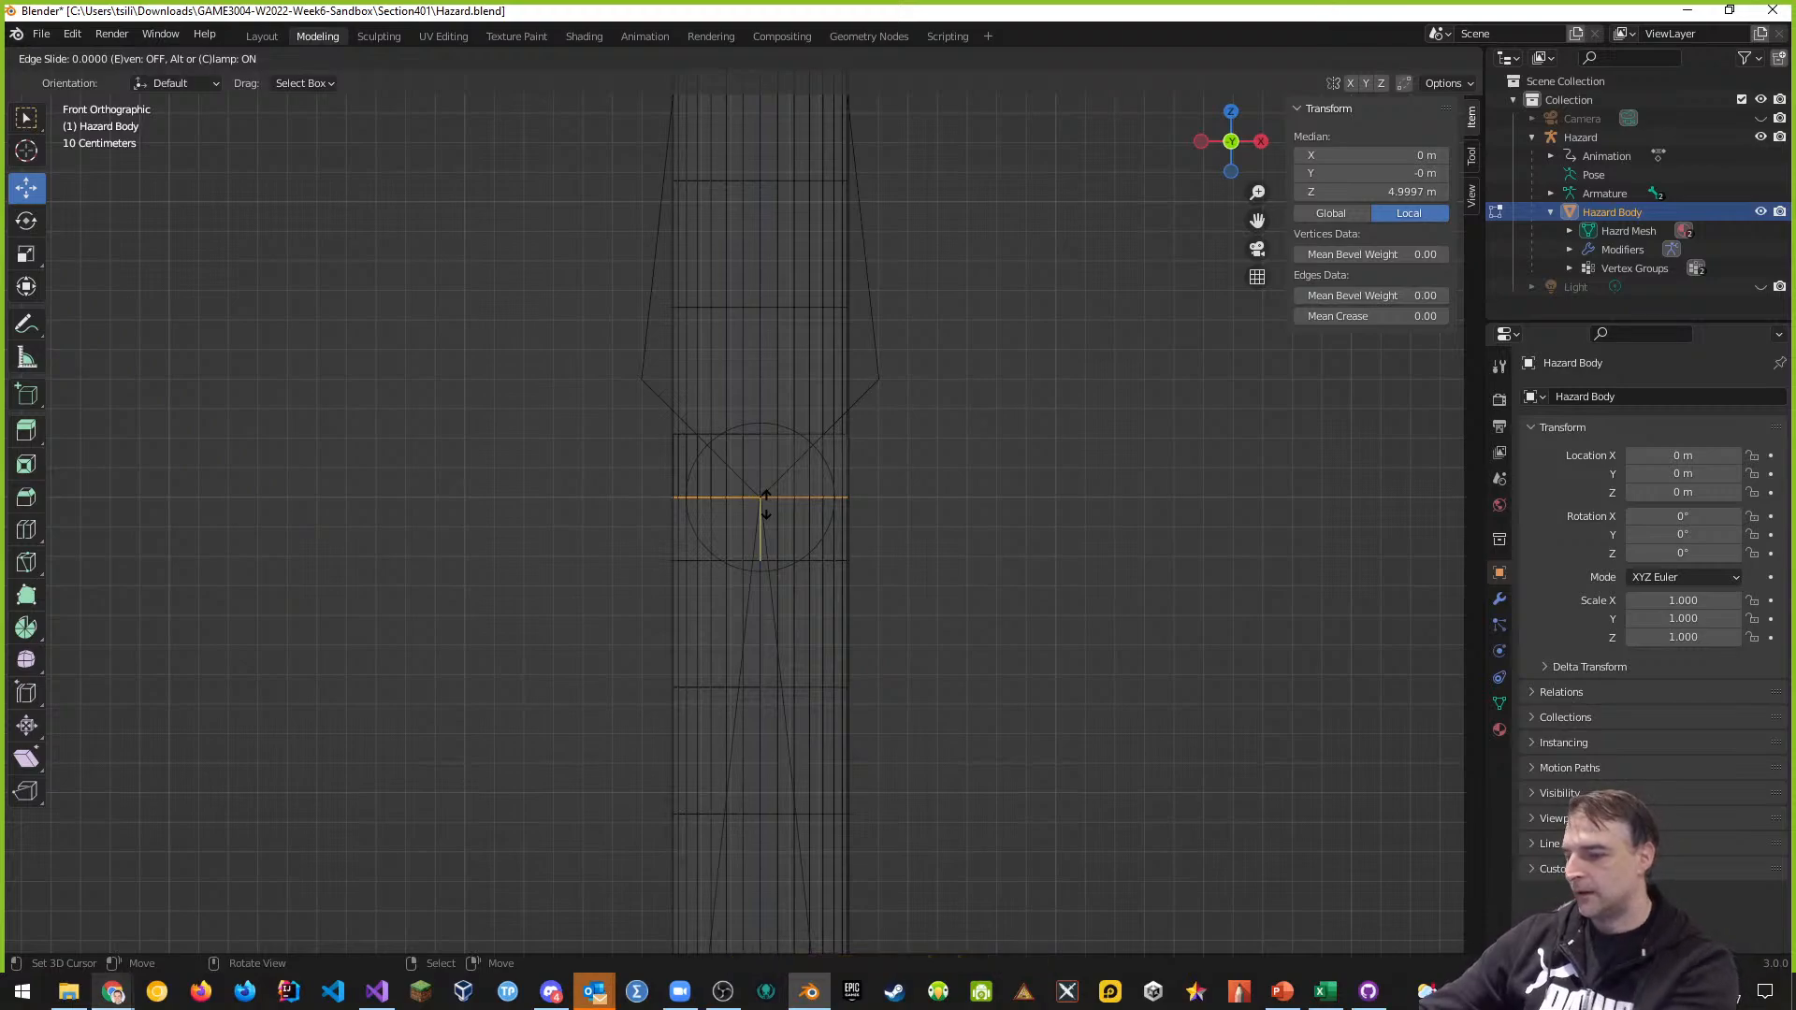
left_click(766, 504)
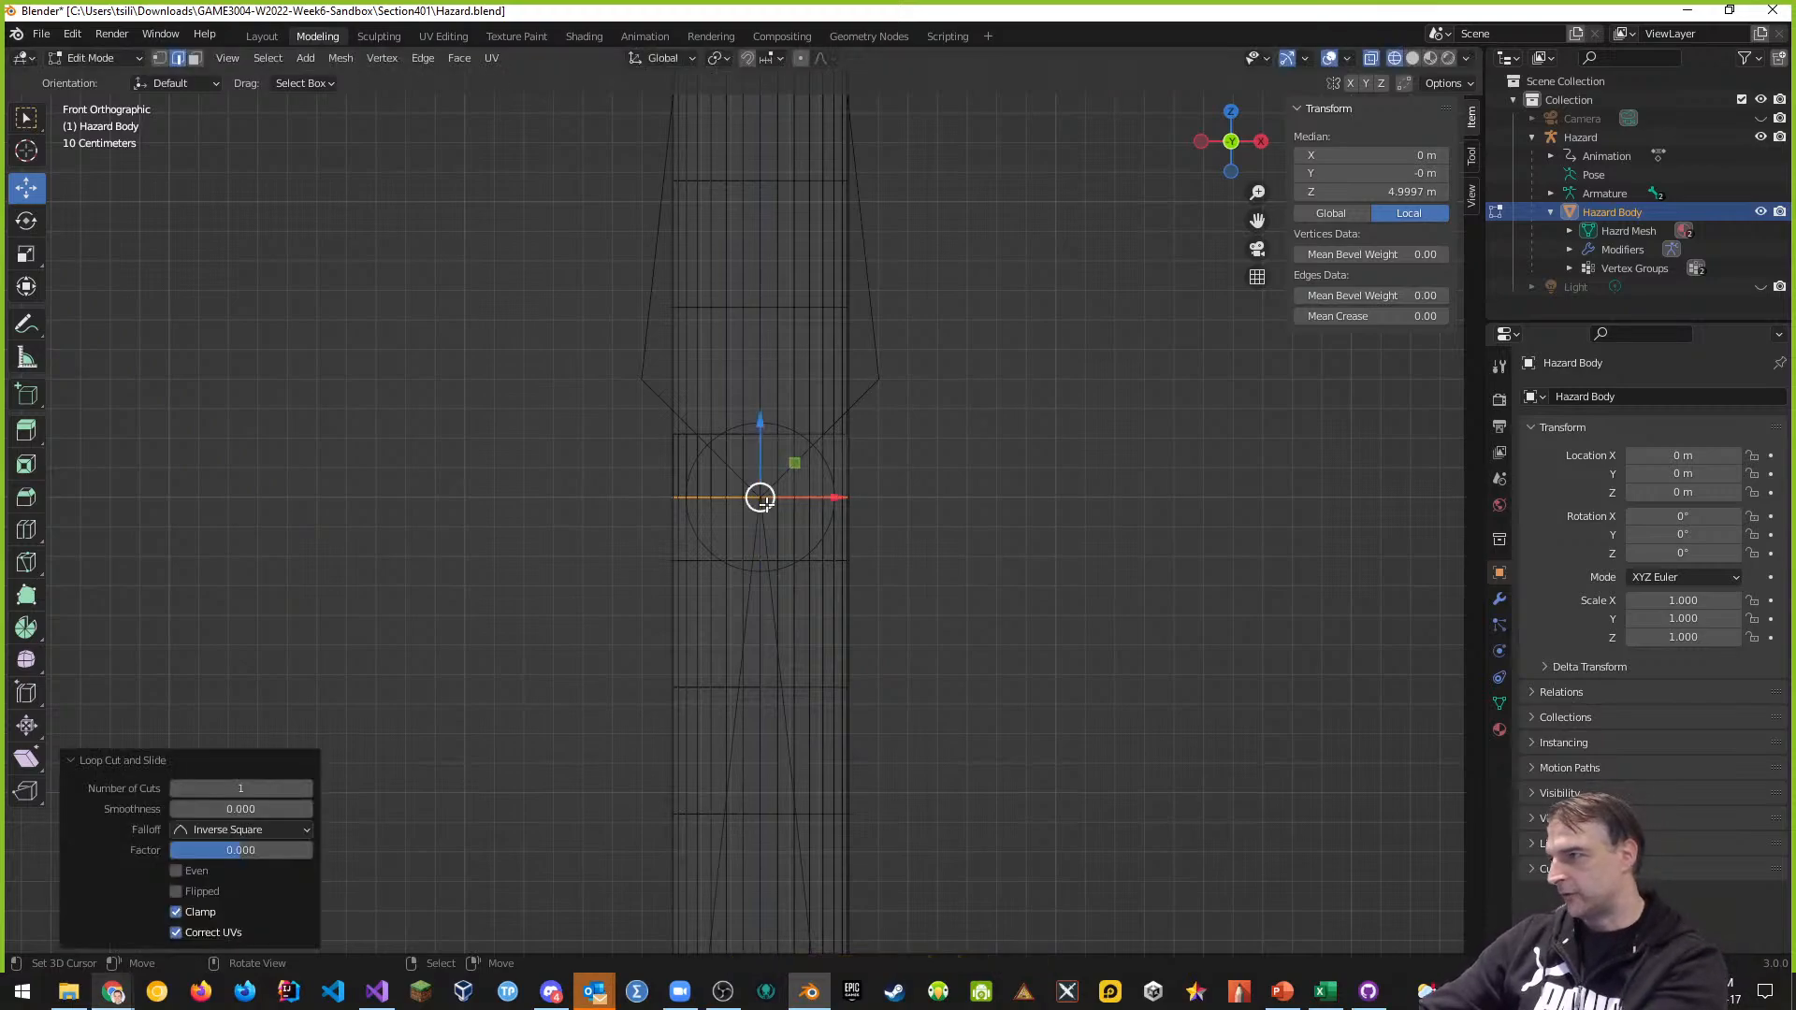
left_click(306, 789)
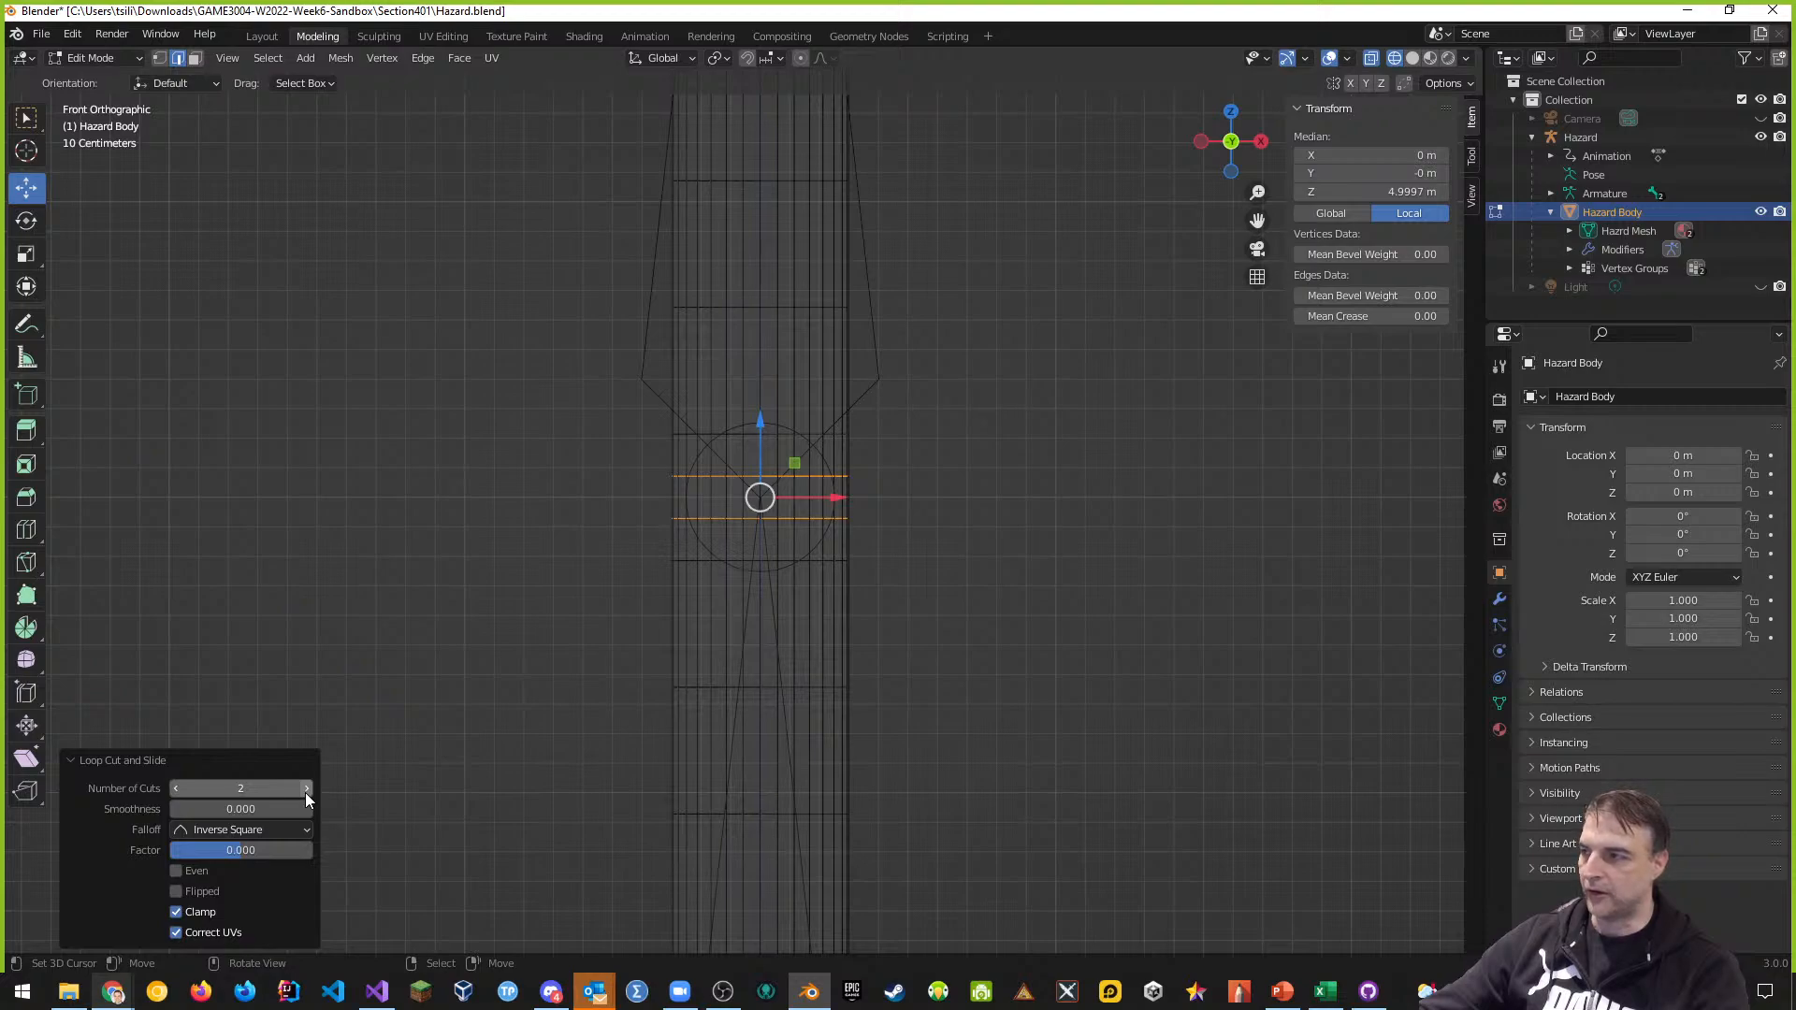
left_click(306, 791)
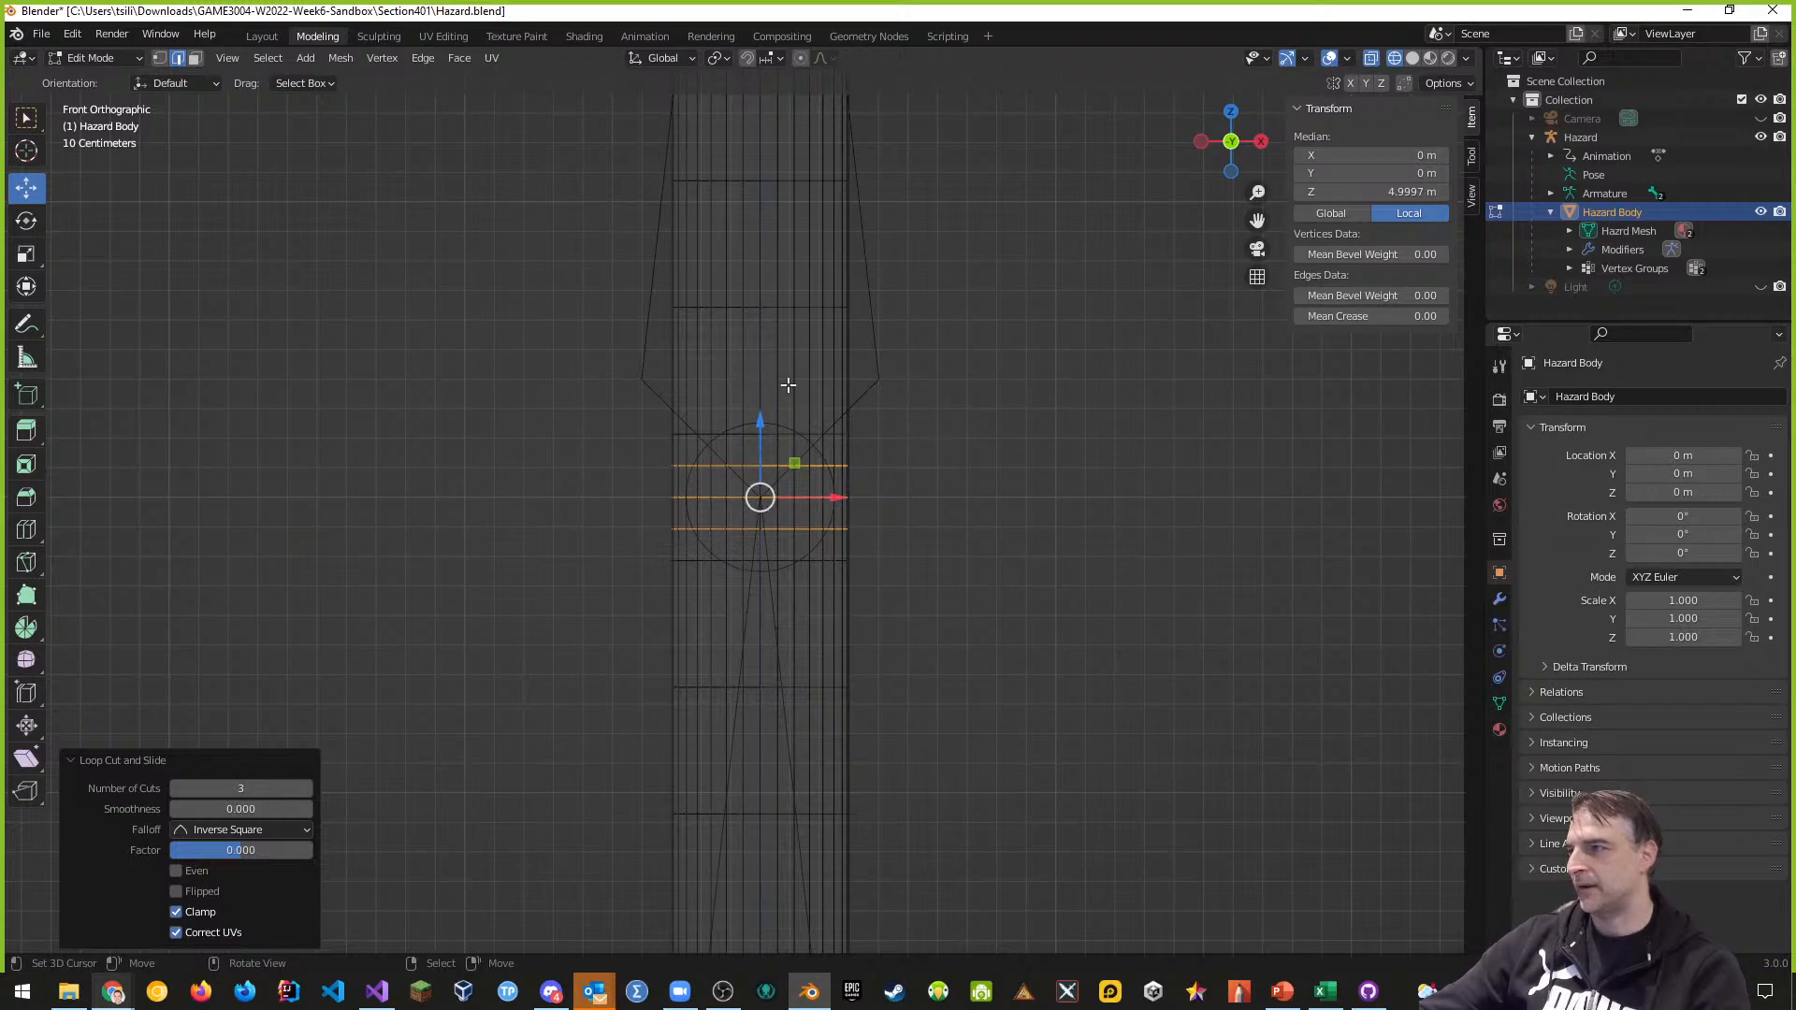
Add two evenly spaced loop cuts in the stalk segment directly above the one centred on the joint
key("ctrl+r")
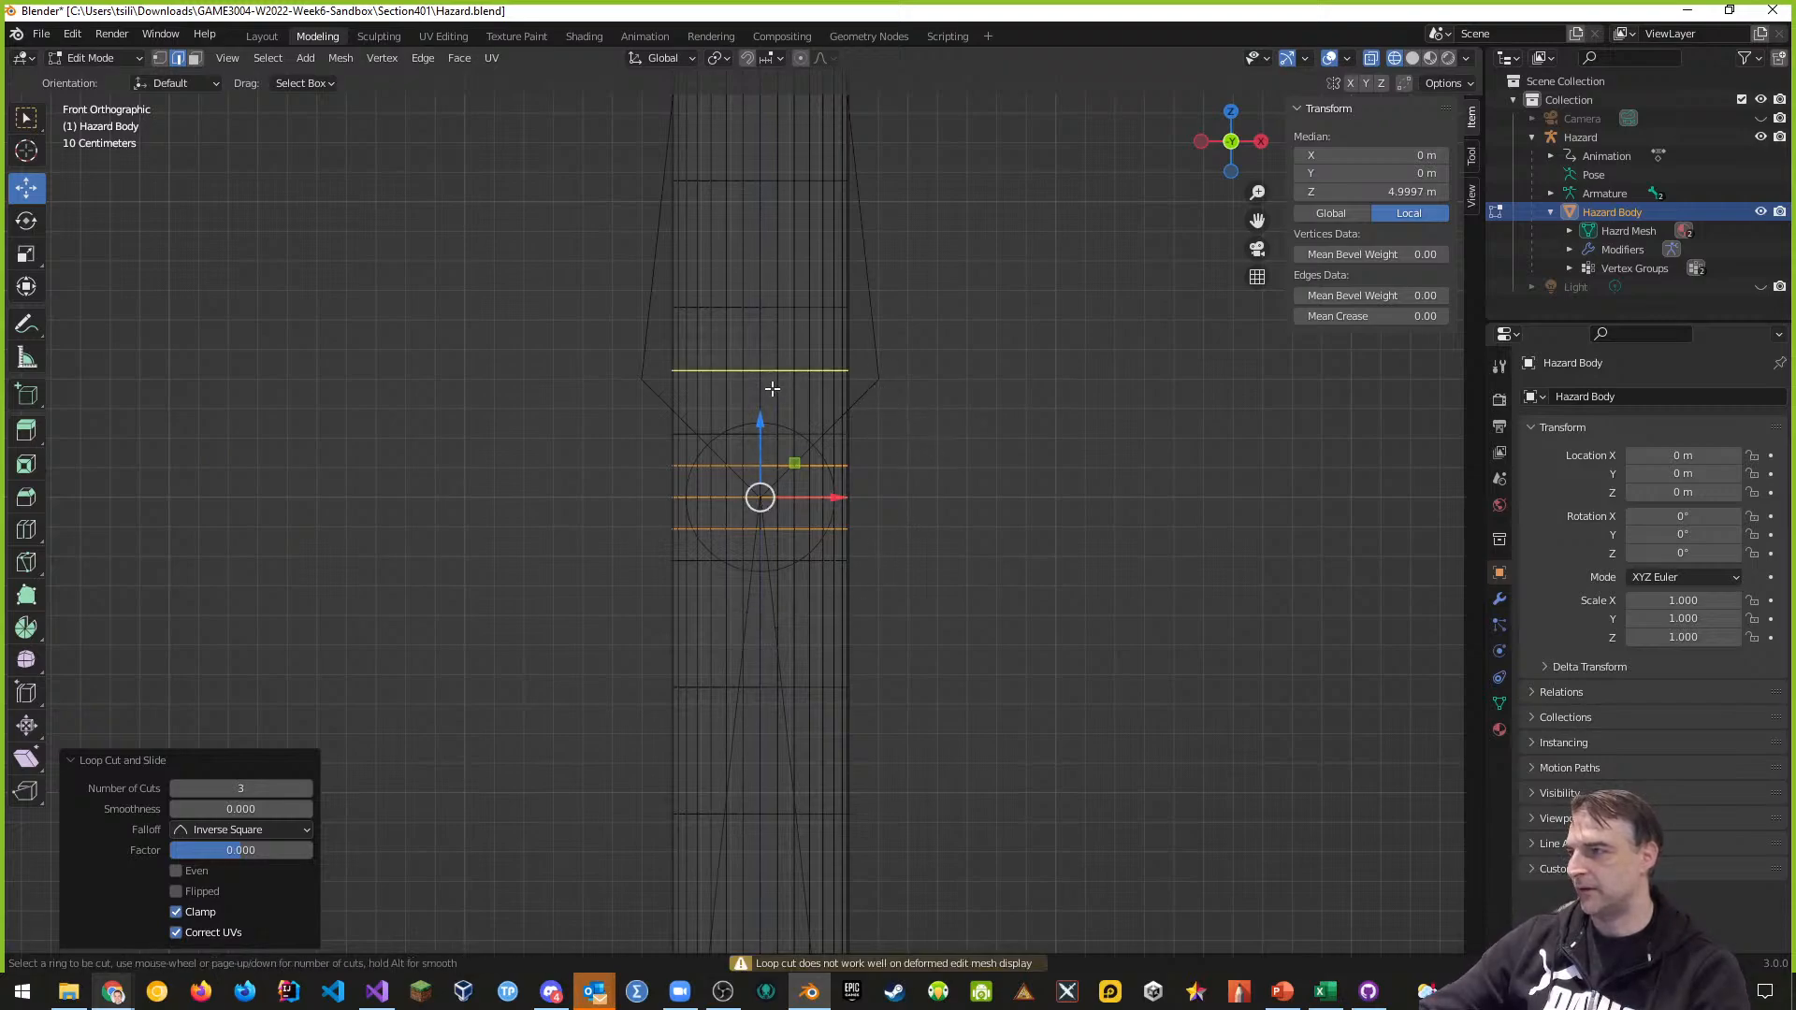
left_click(771, 382)
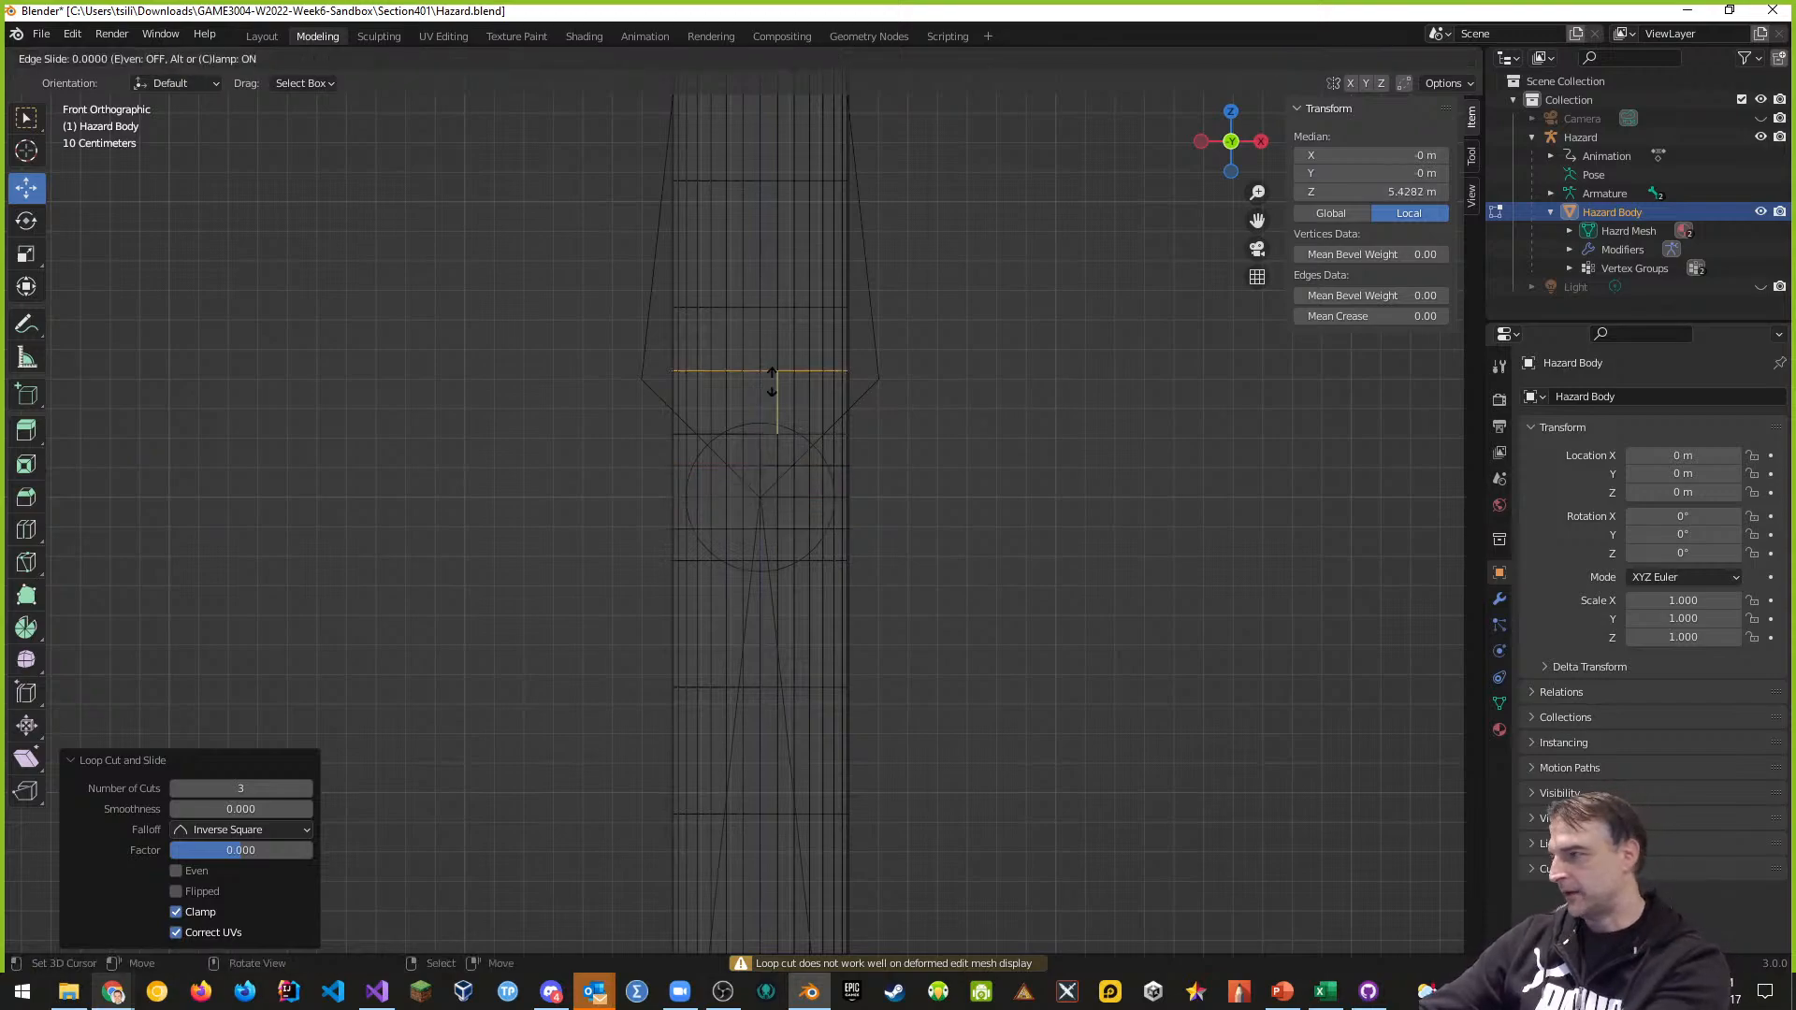
left_click(772, 383)
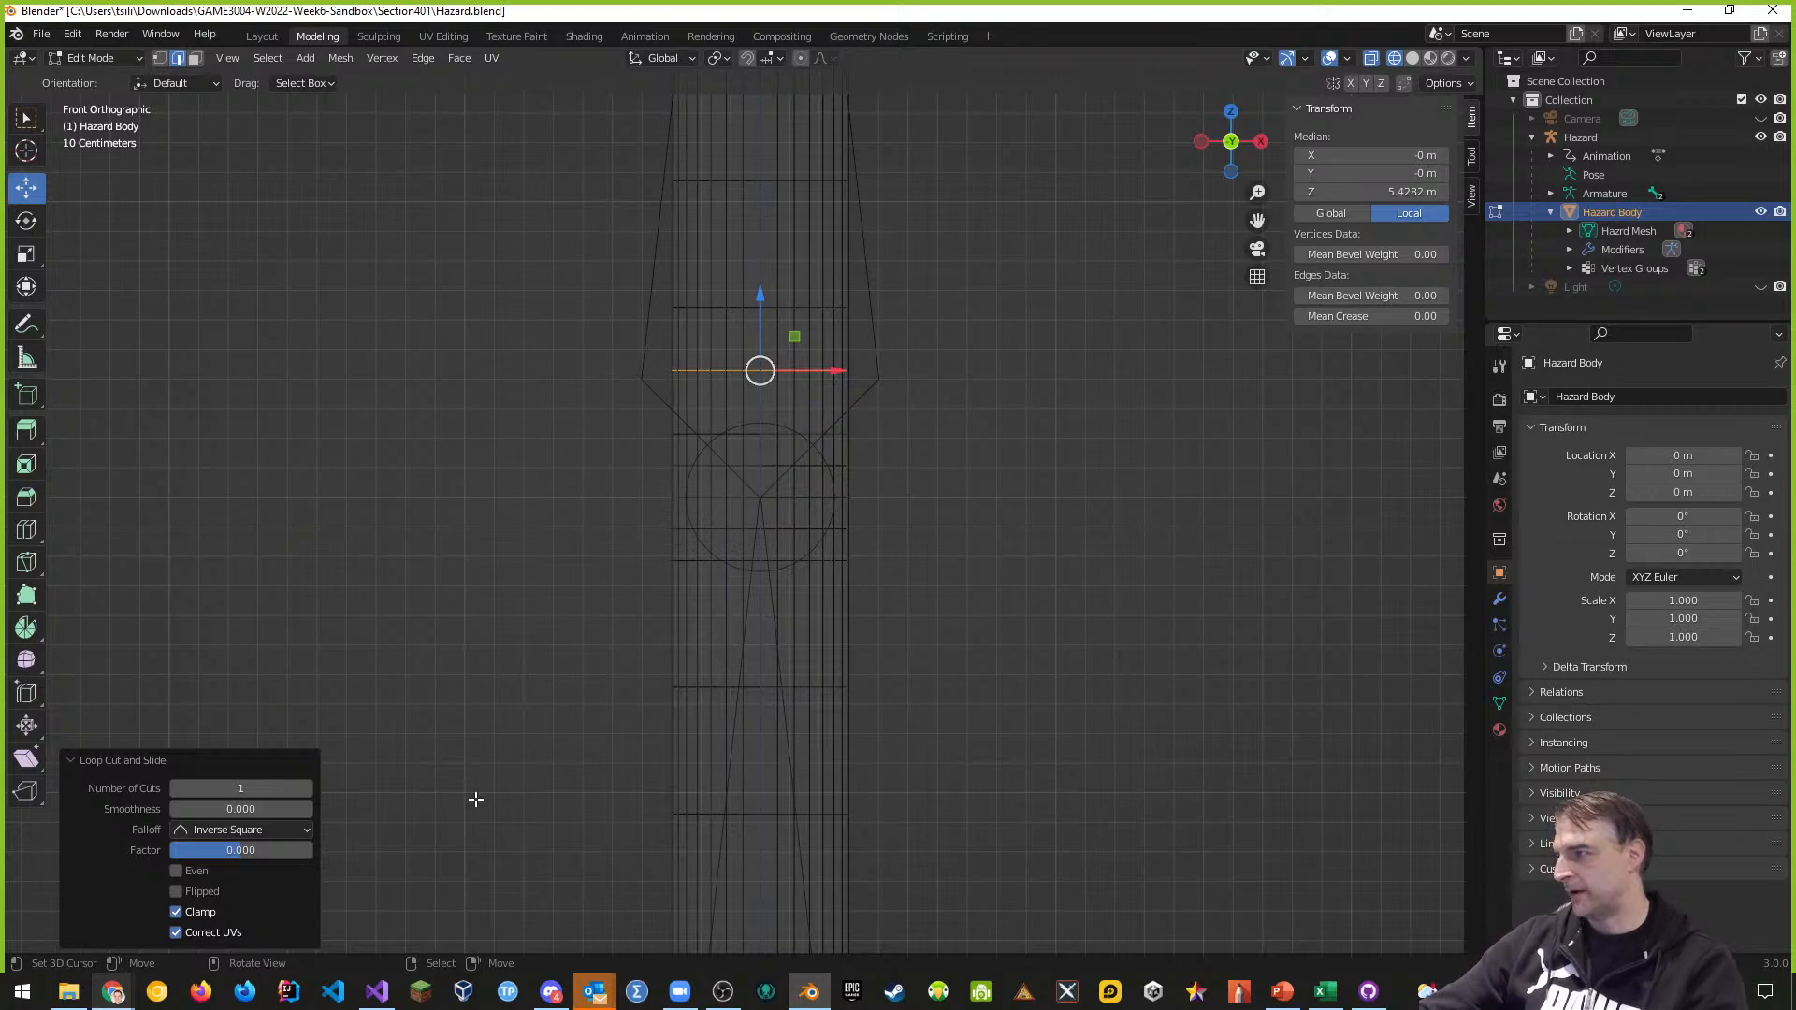
left_click(305, 791)
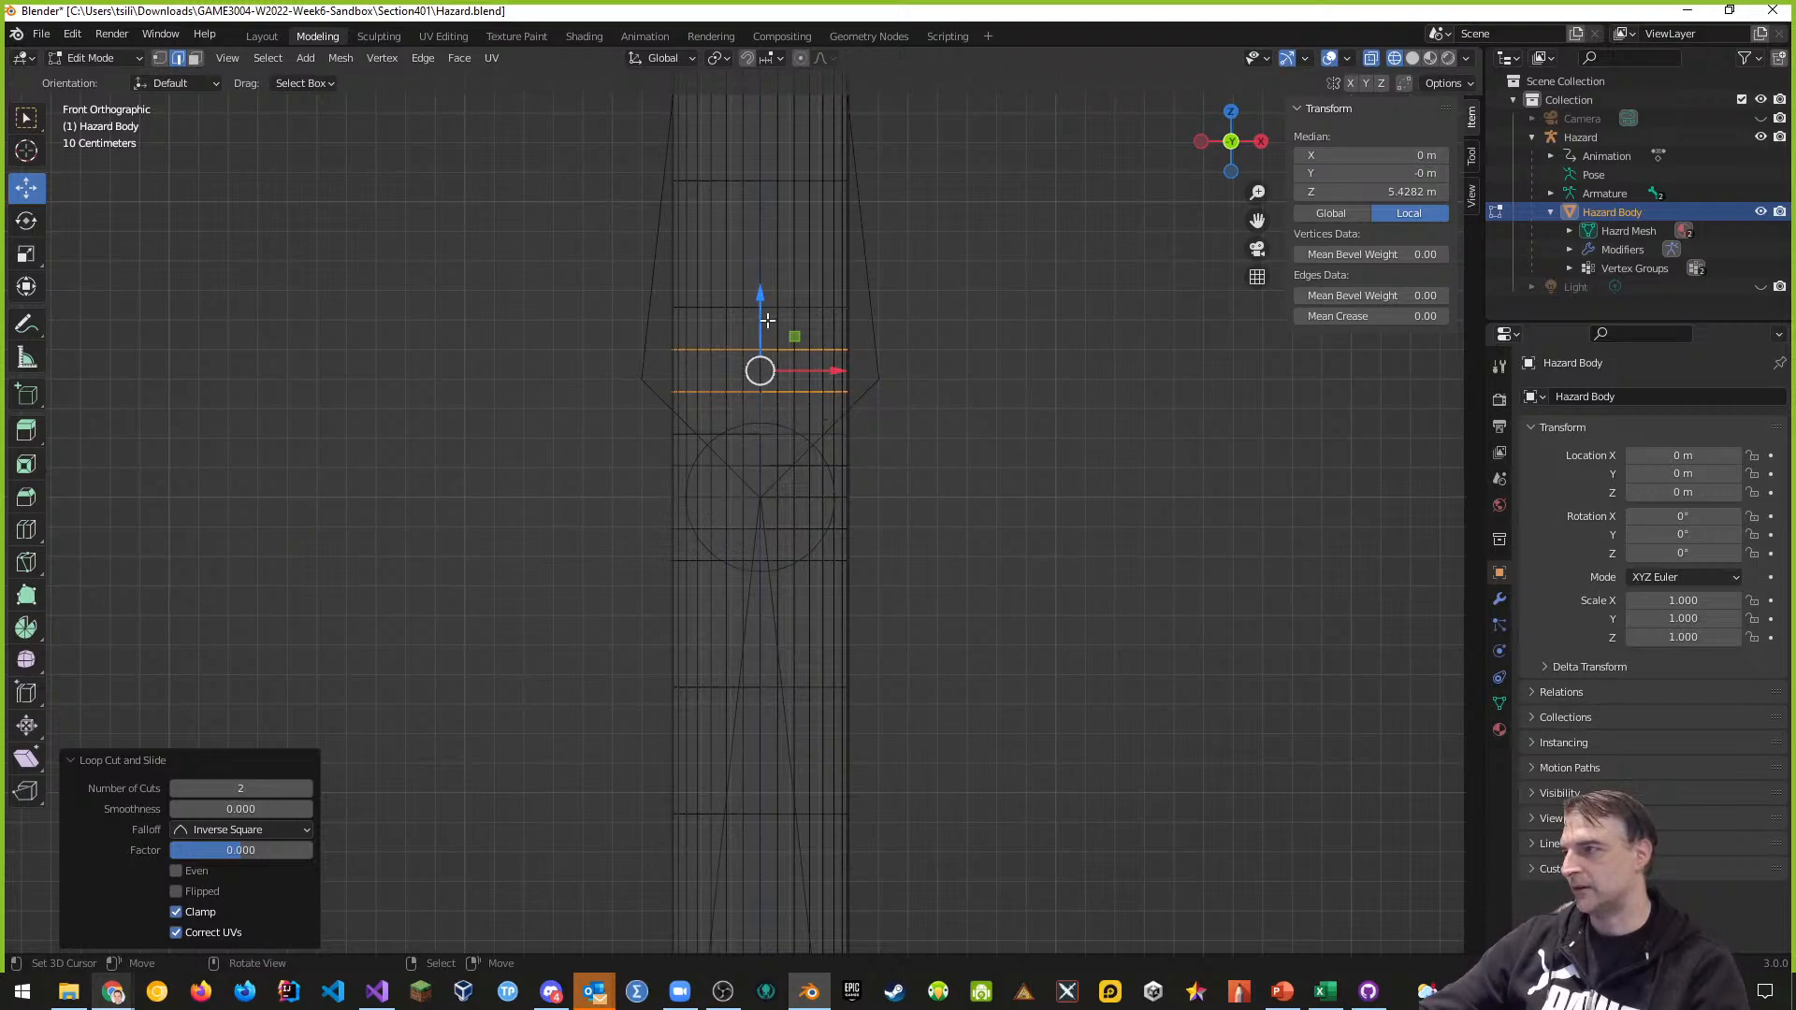
left_click_drag(762, 294, 764, 311)
key("ctrl+z")
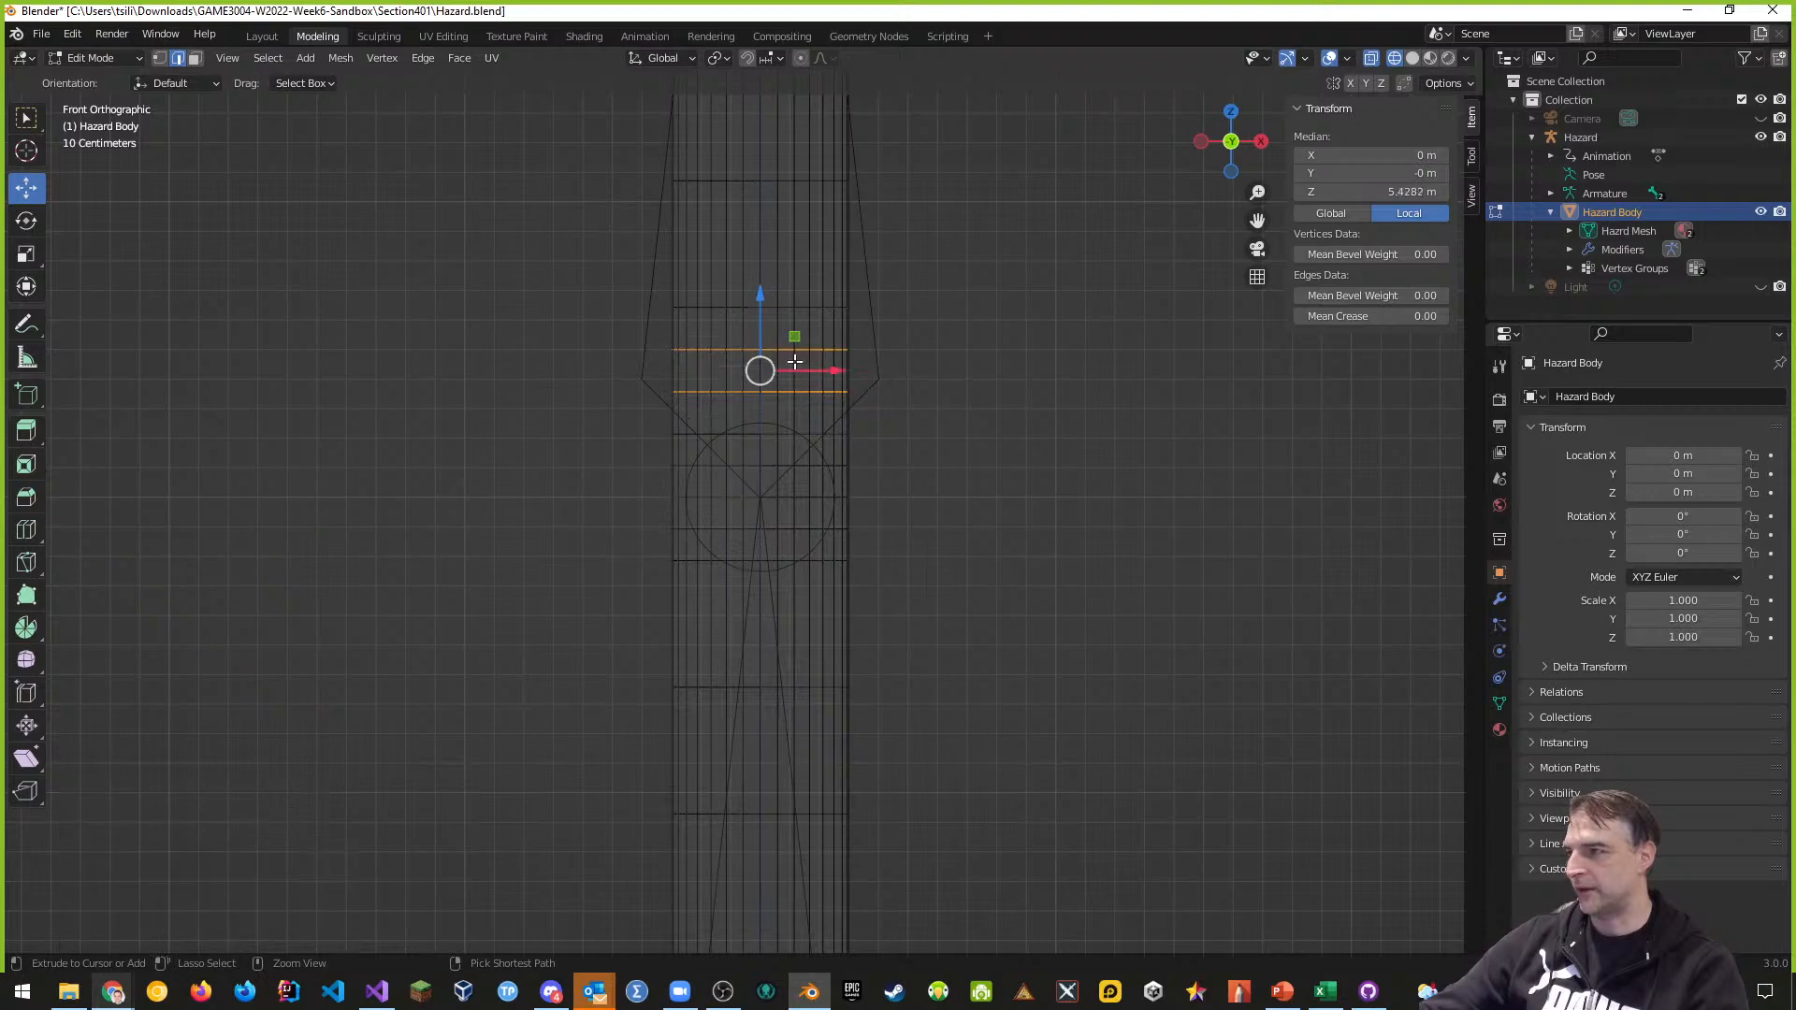
Add two evenly spaced loop cuts in the stalk segment directly below the one centred on the joint
key("ctrl+r")
left_click(760, 653)
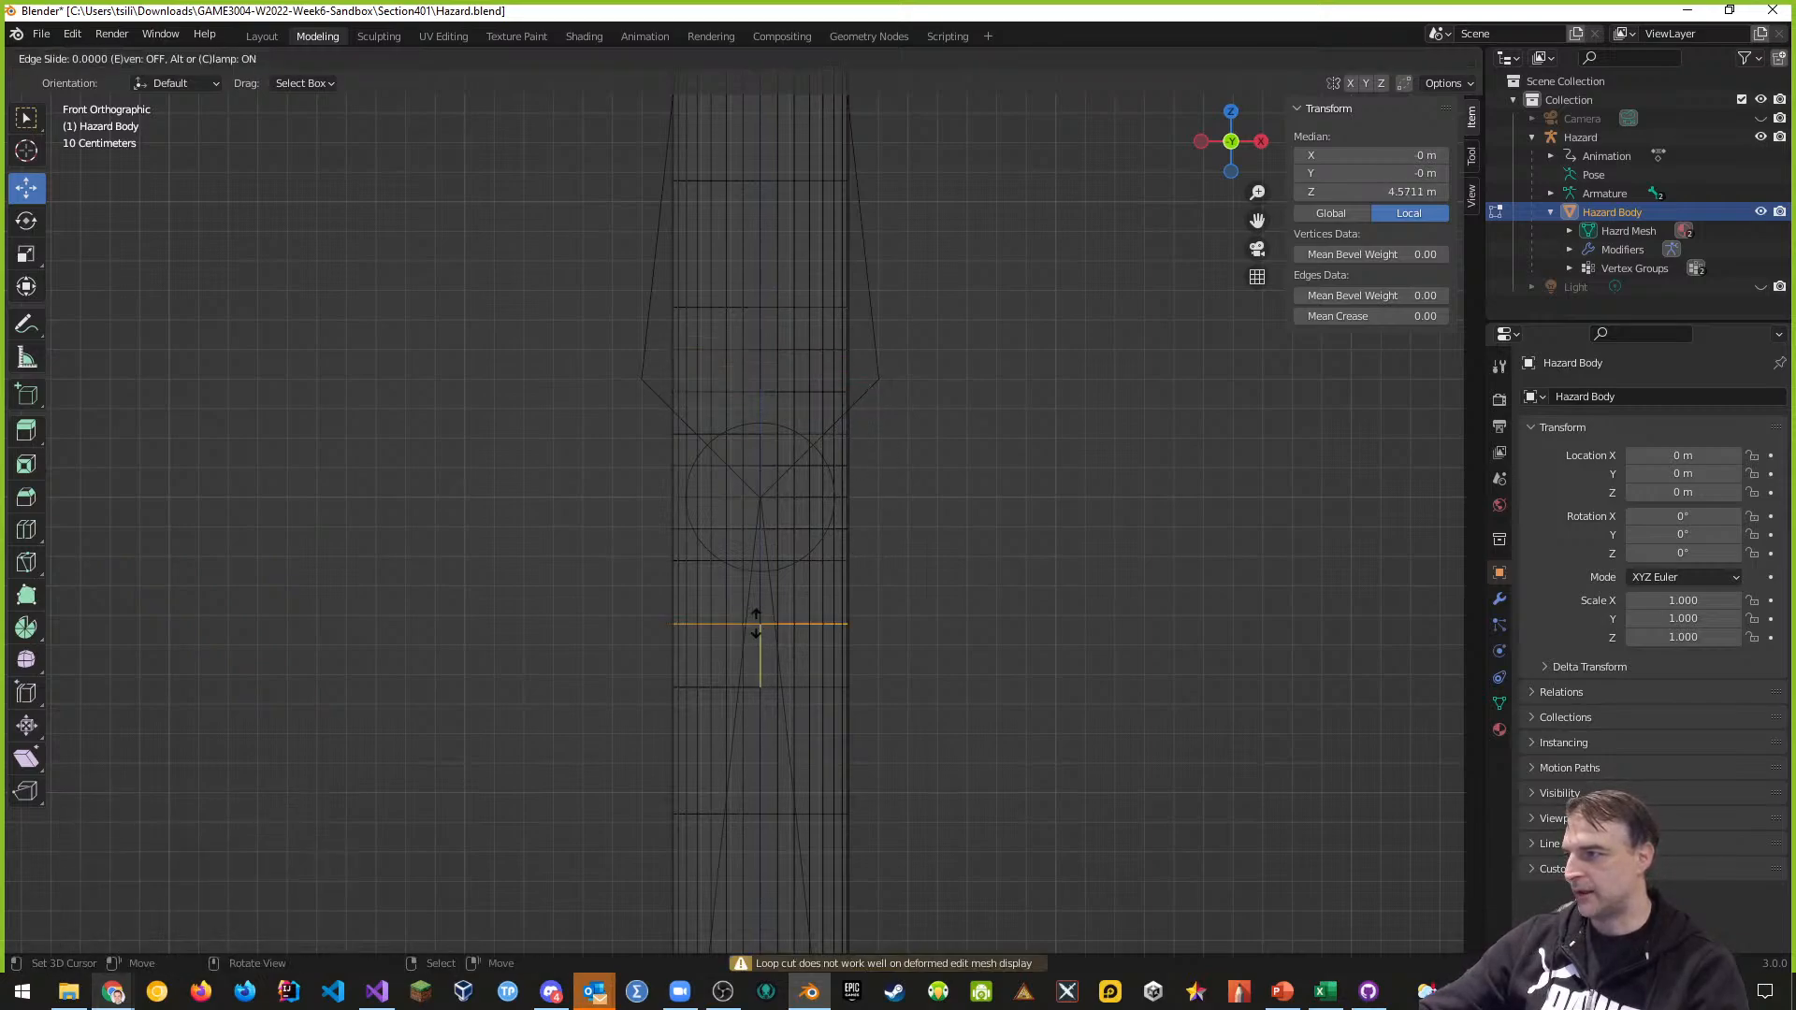
right_click(755, 624)
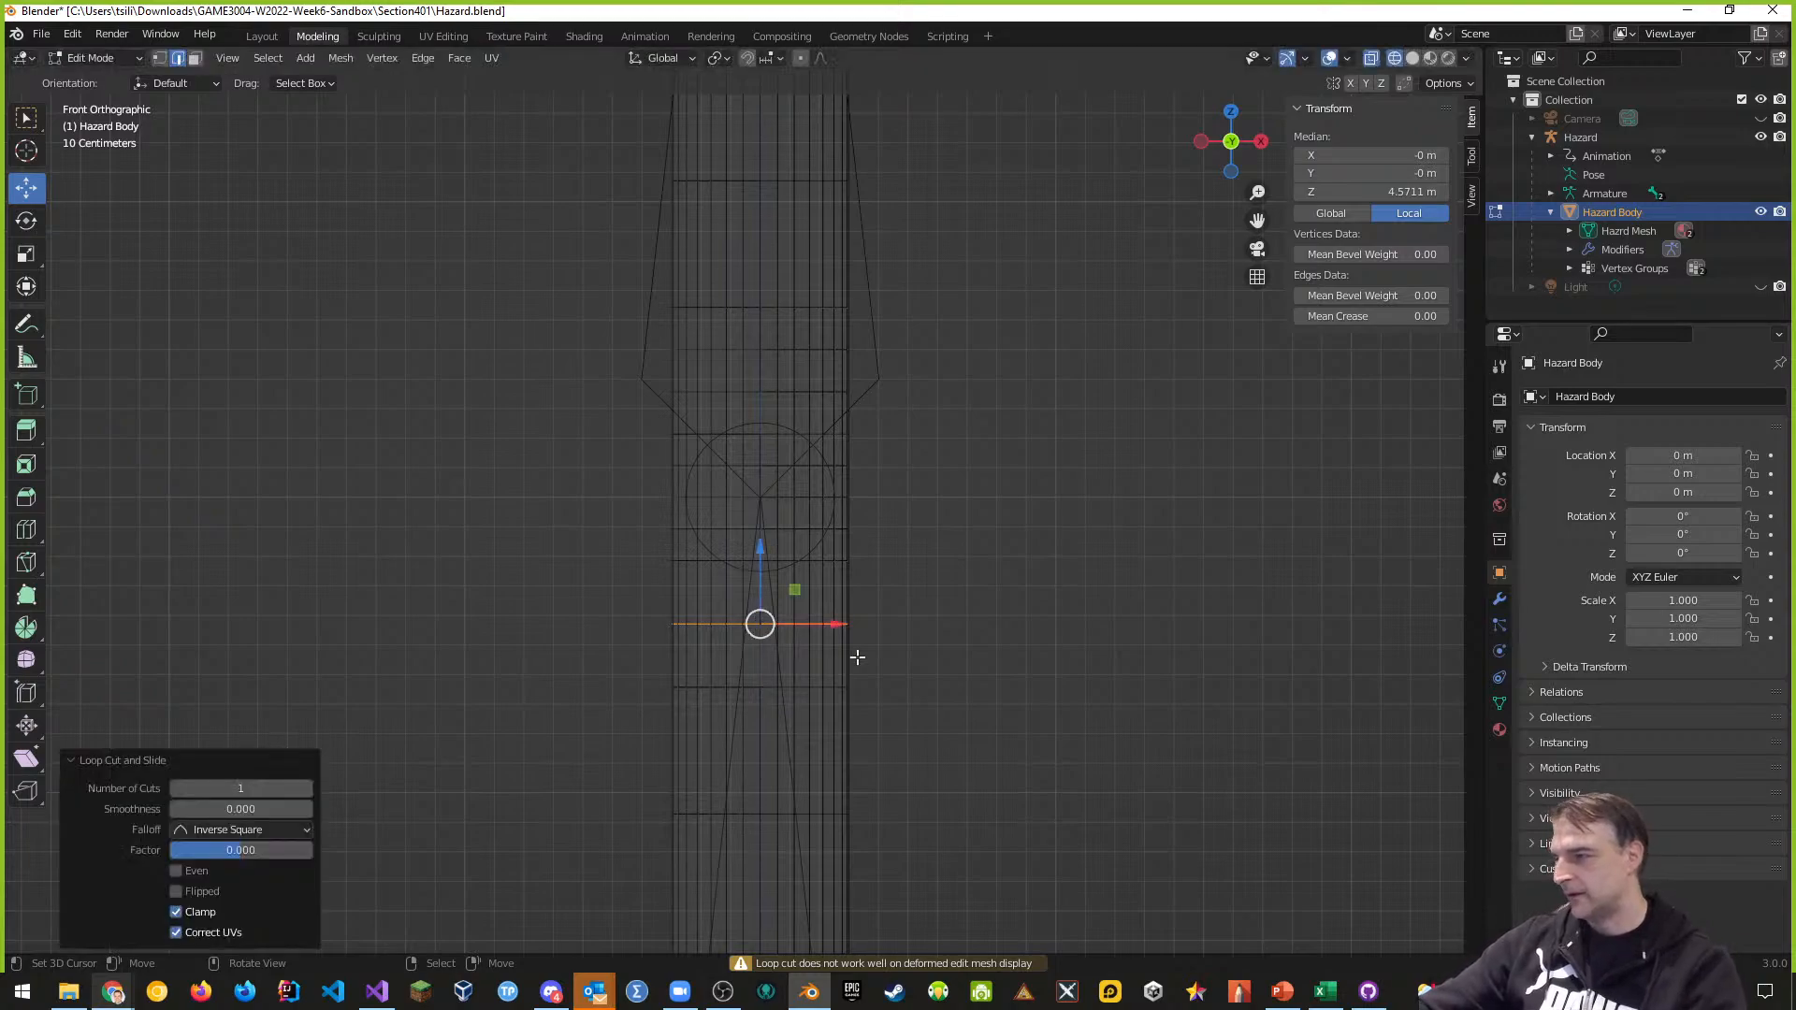
left_click(307, 789)
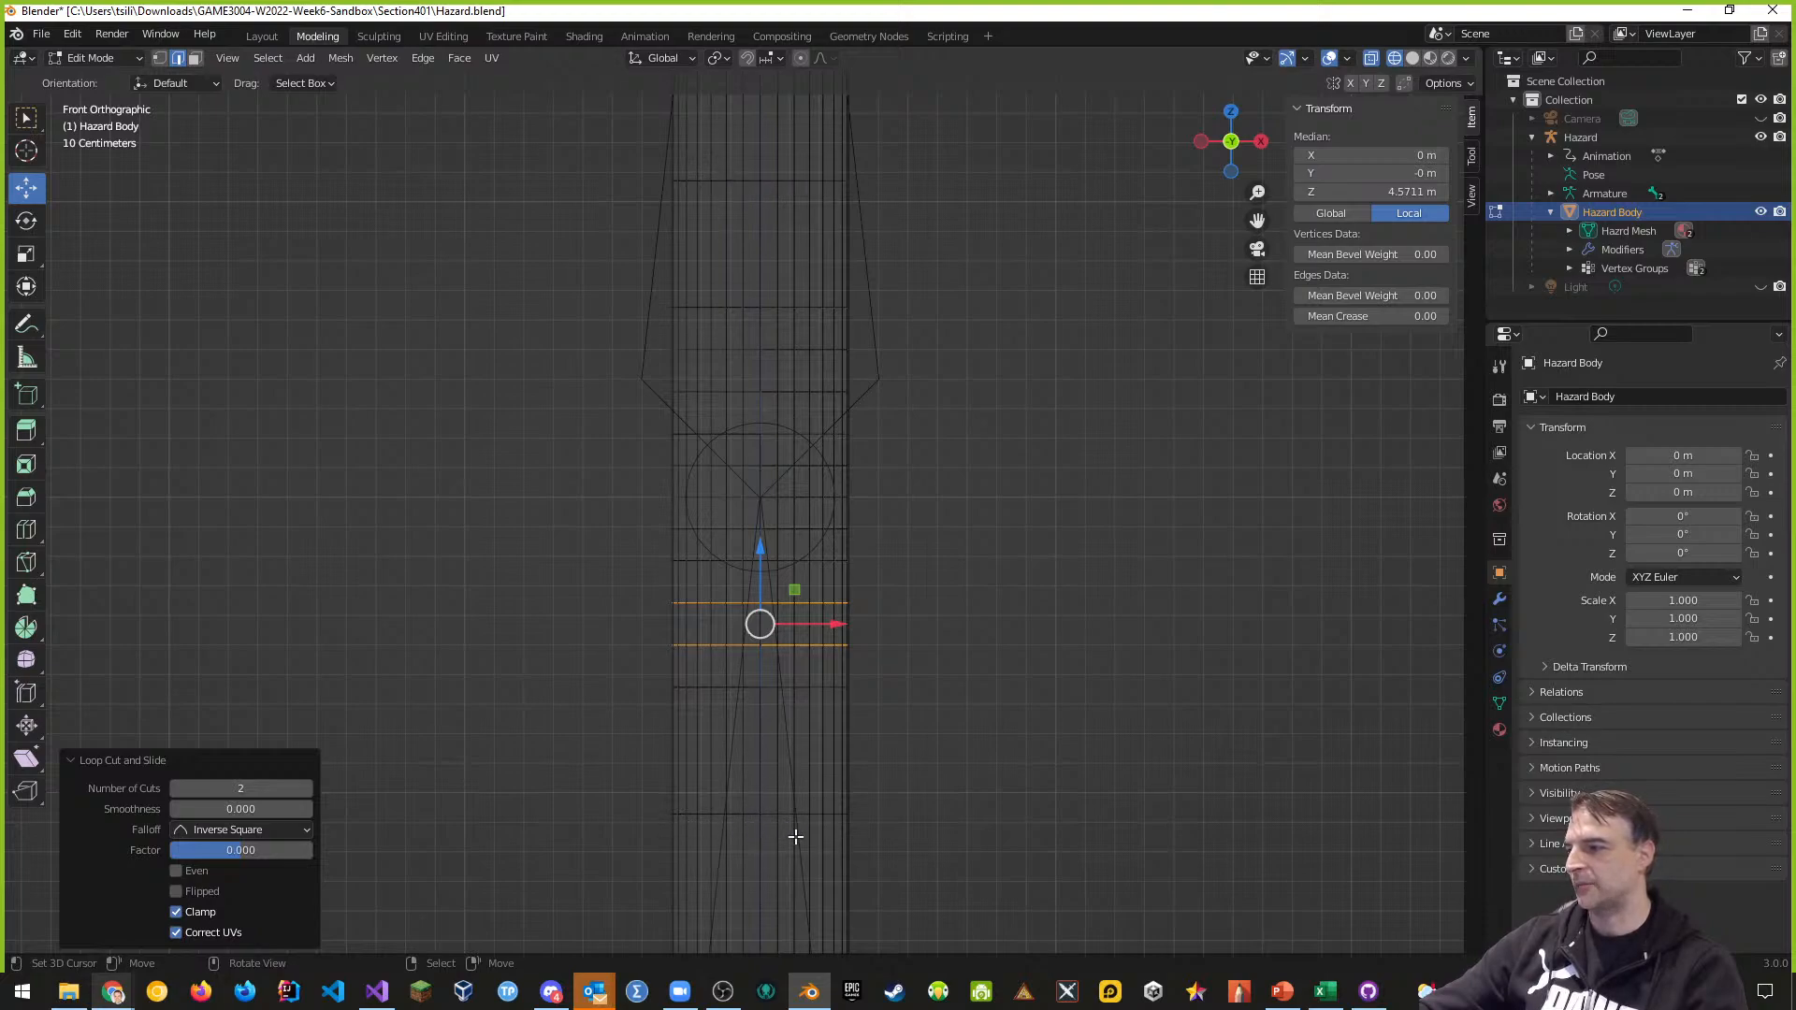
Dissolve the lowest and the highest edge loops of the group around the middle bone joint
key("alt+a")
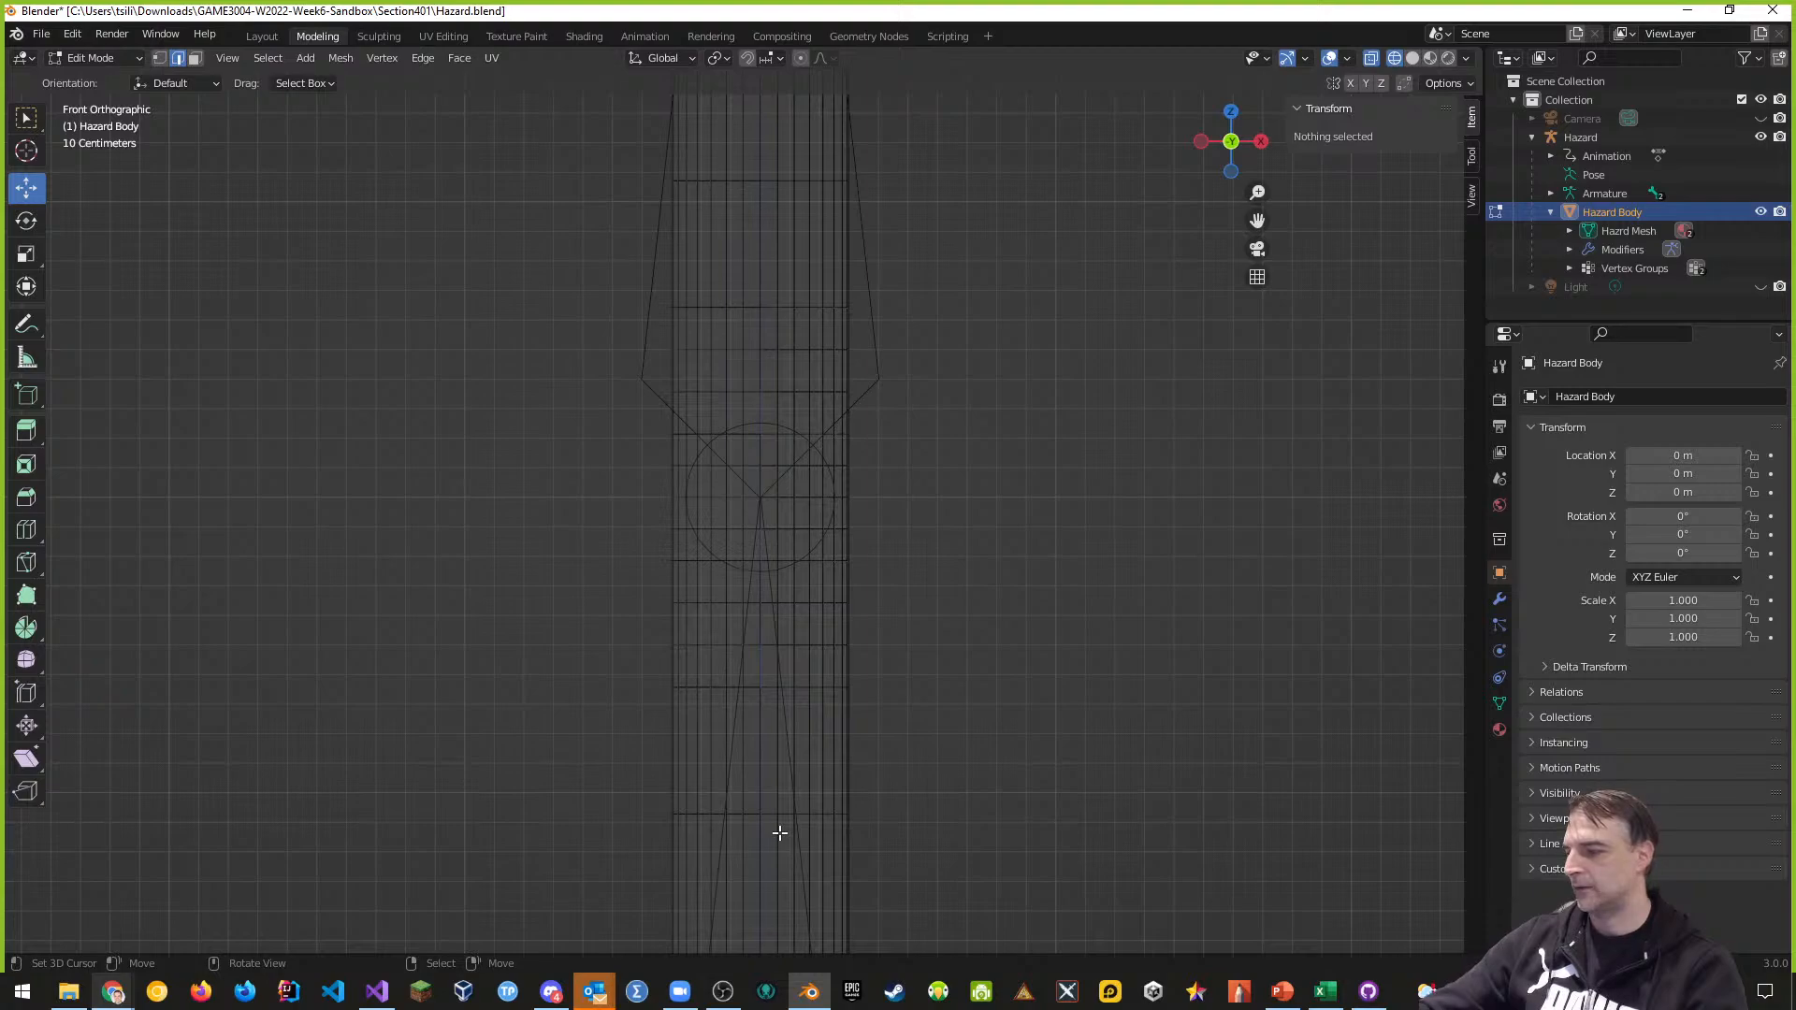
left_click_drag(649, 794, 908, 849)
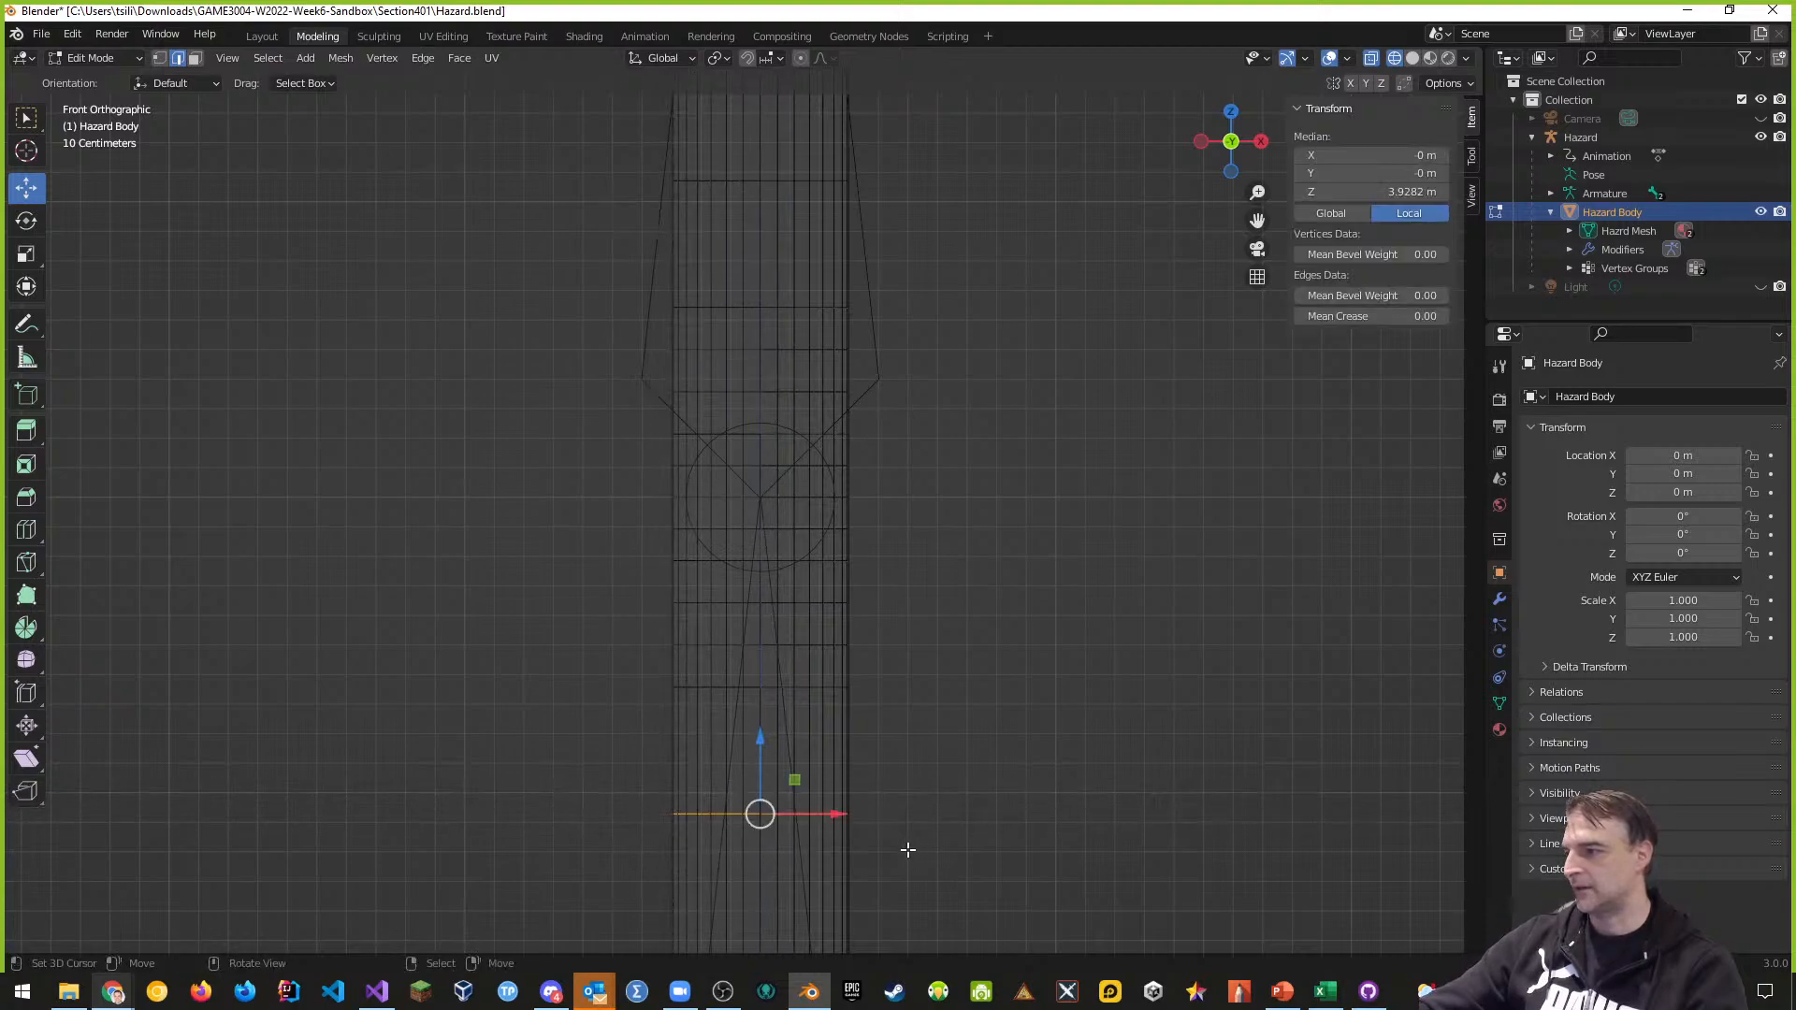
key("x")
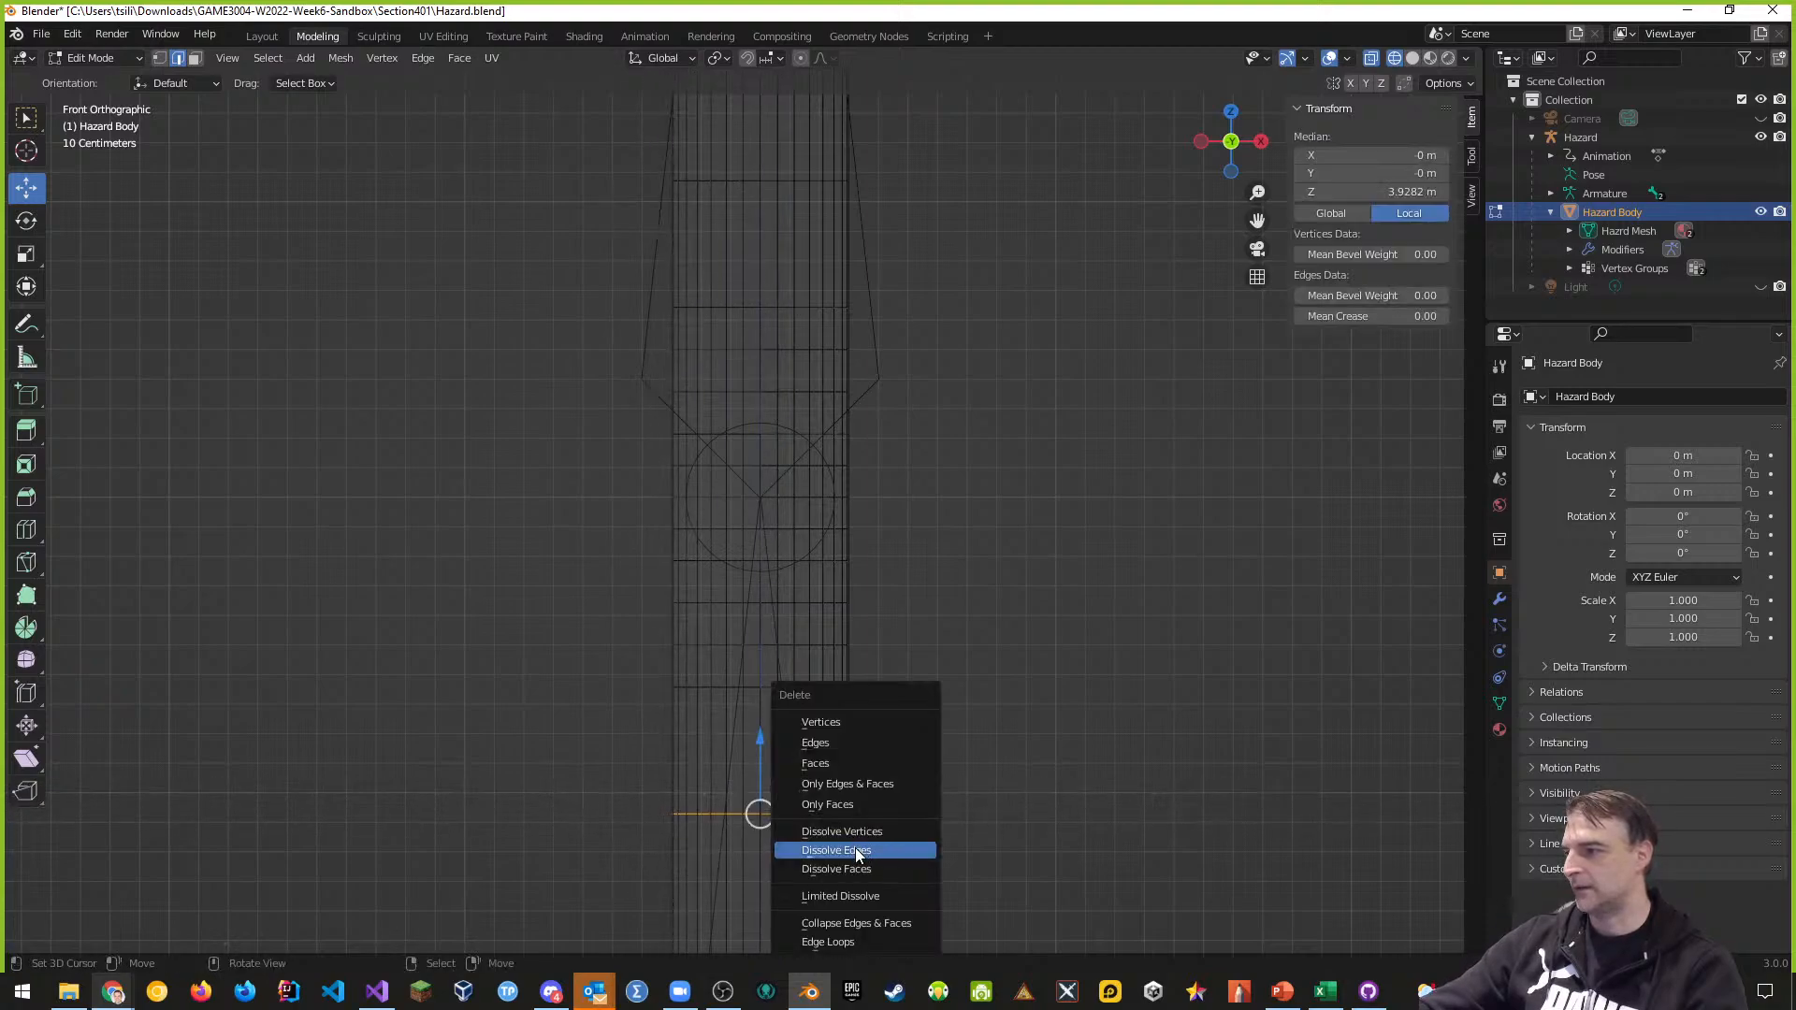
left_click(857, 851)
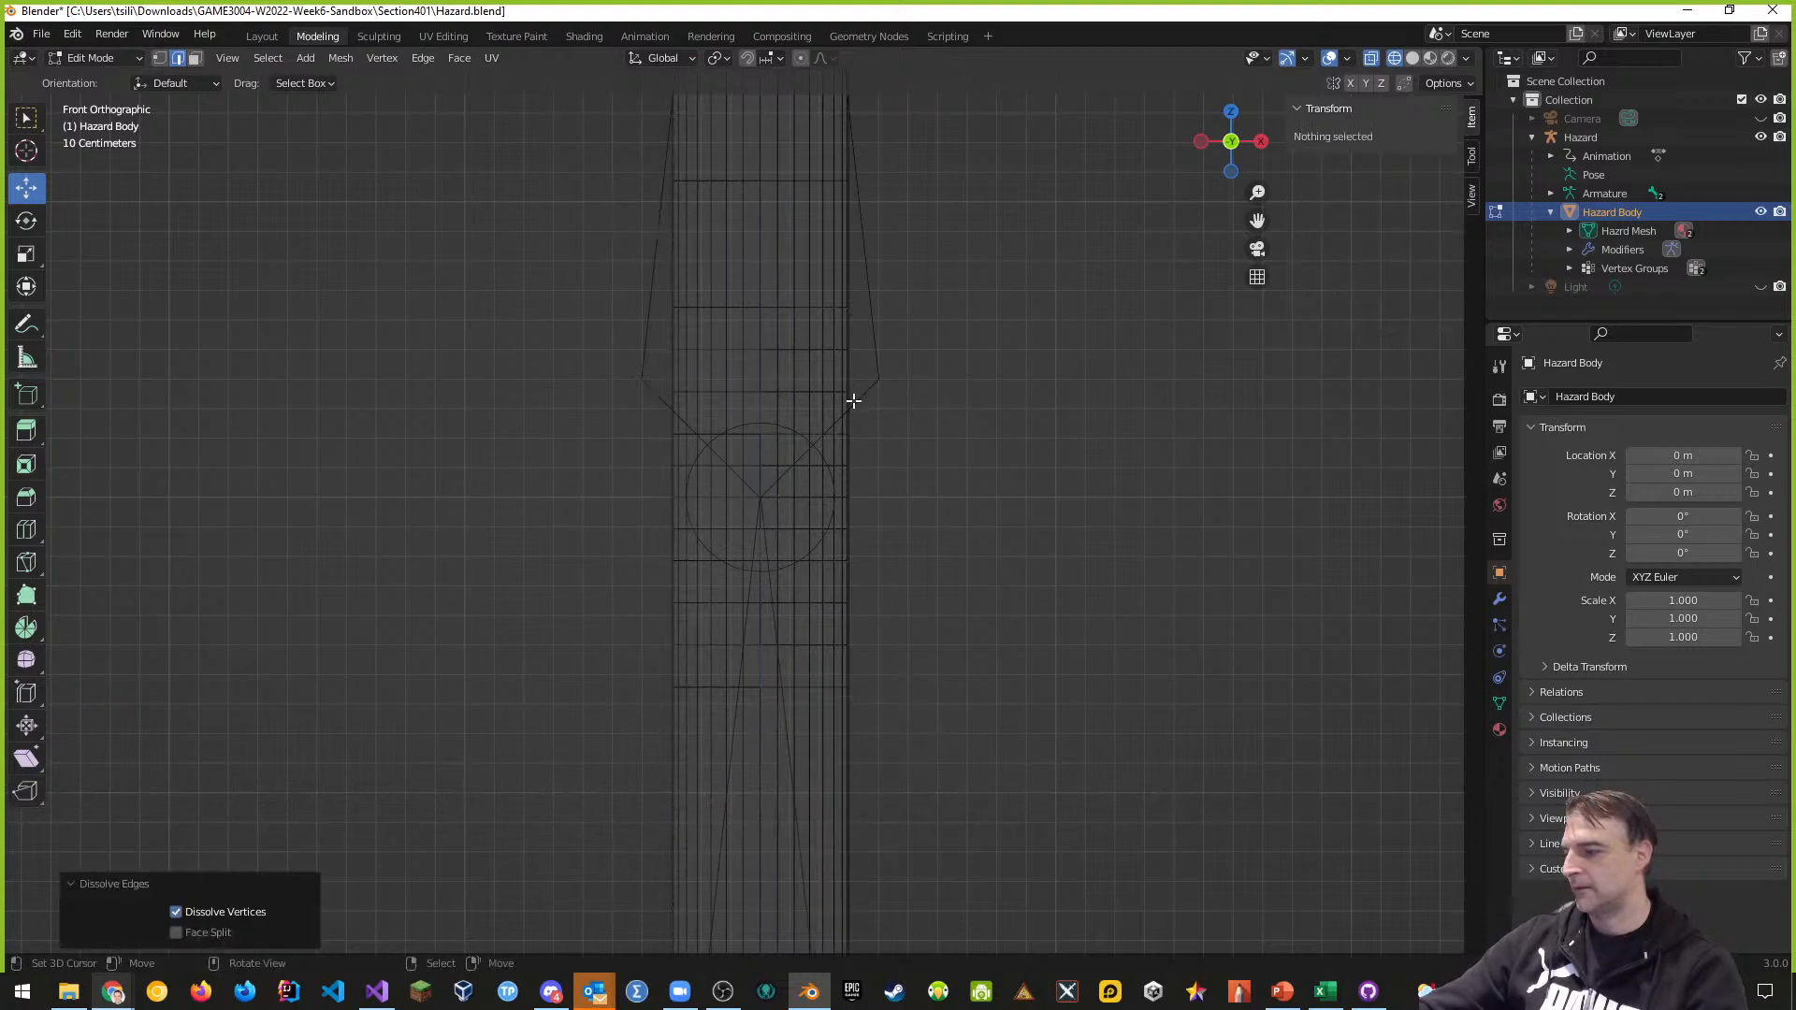
left_click_drag(643, 161, 874, 209)
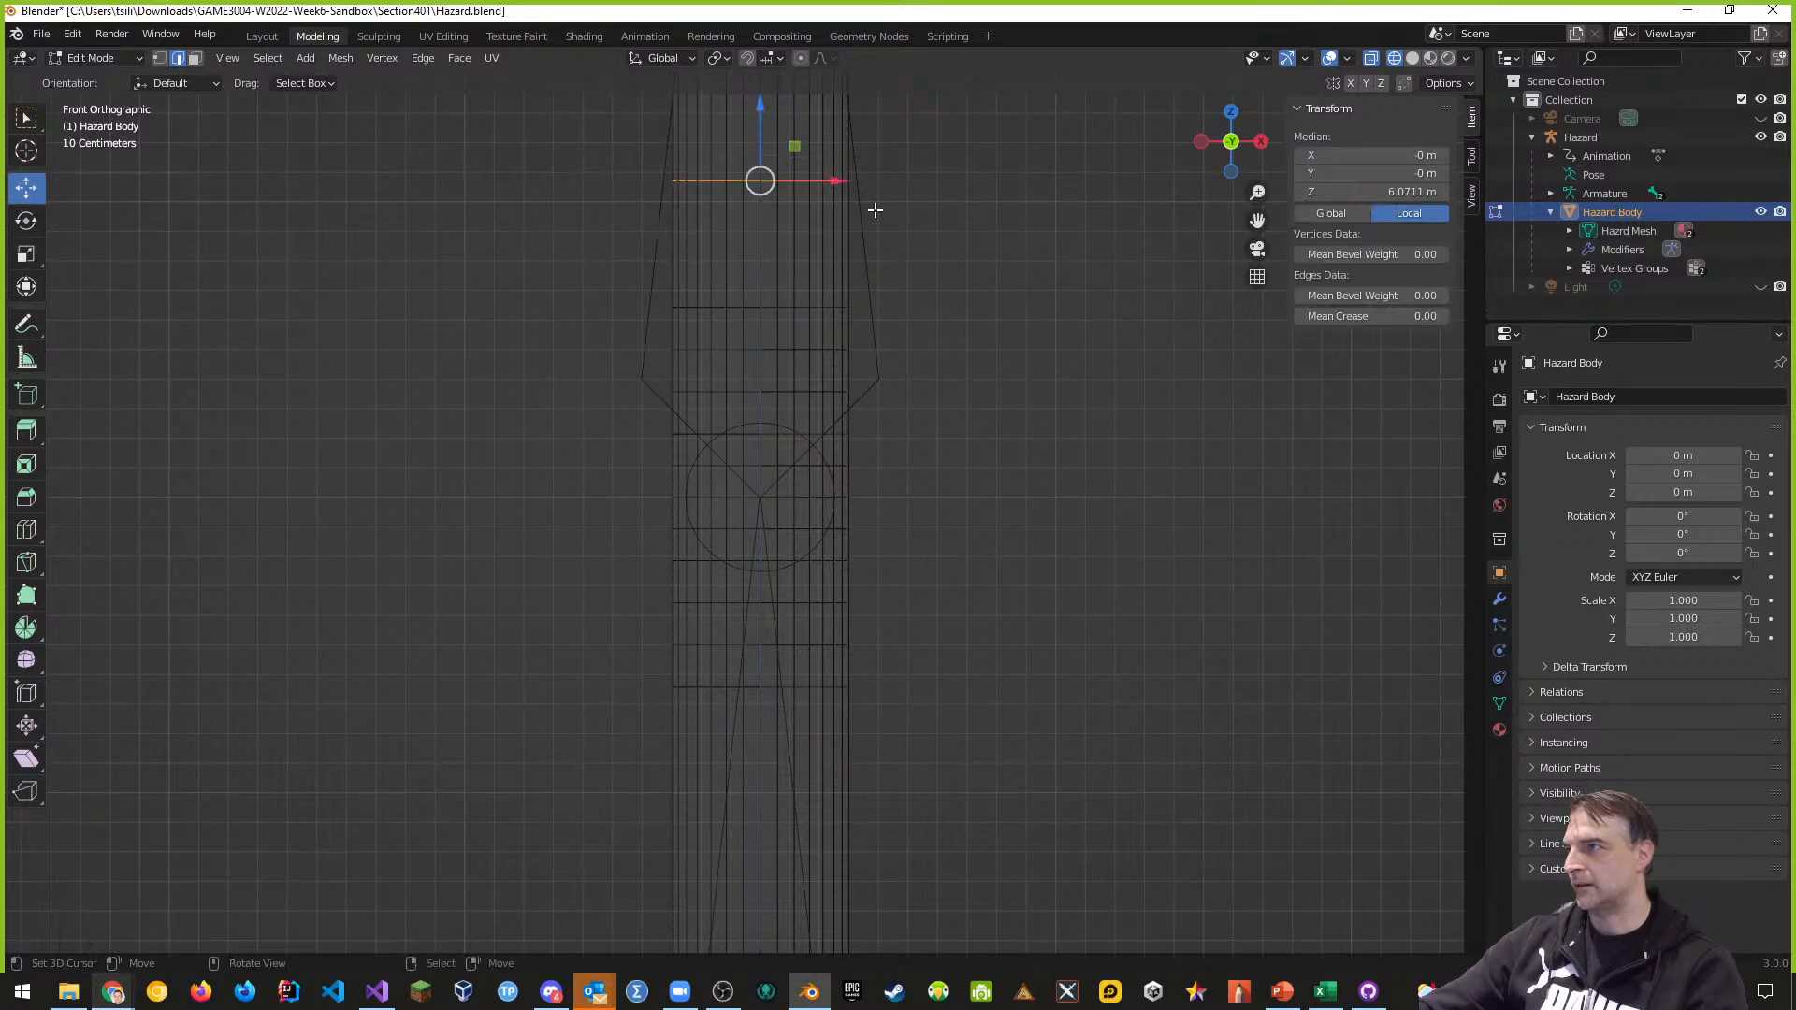
key("x")
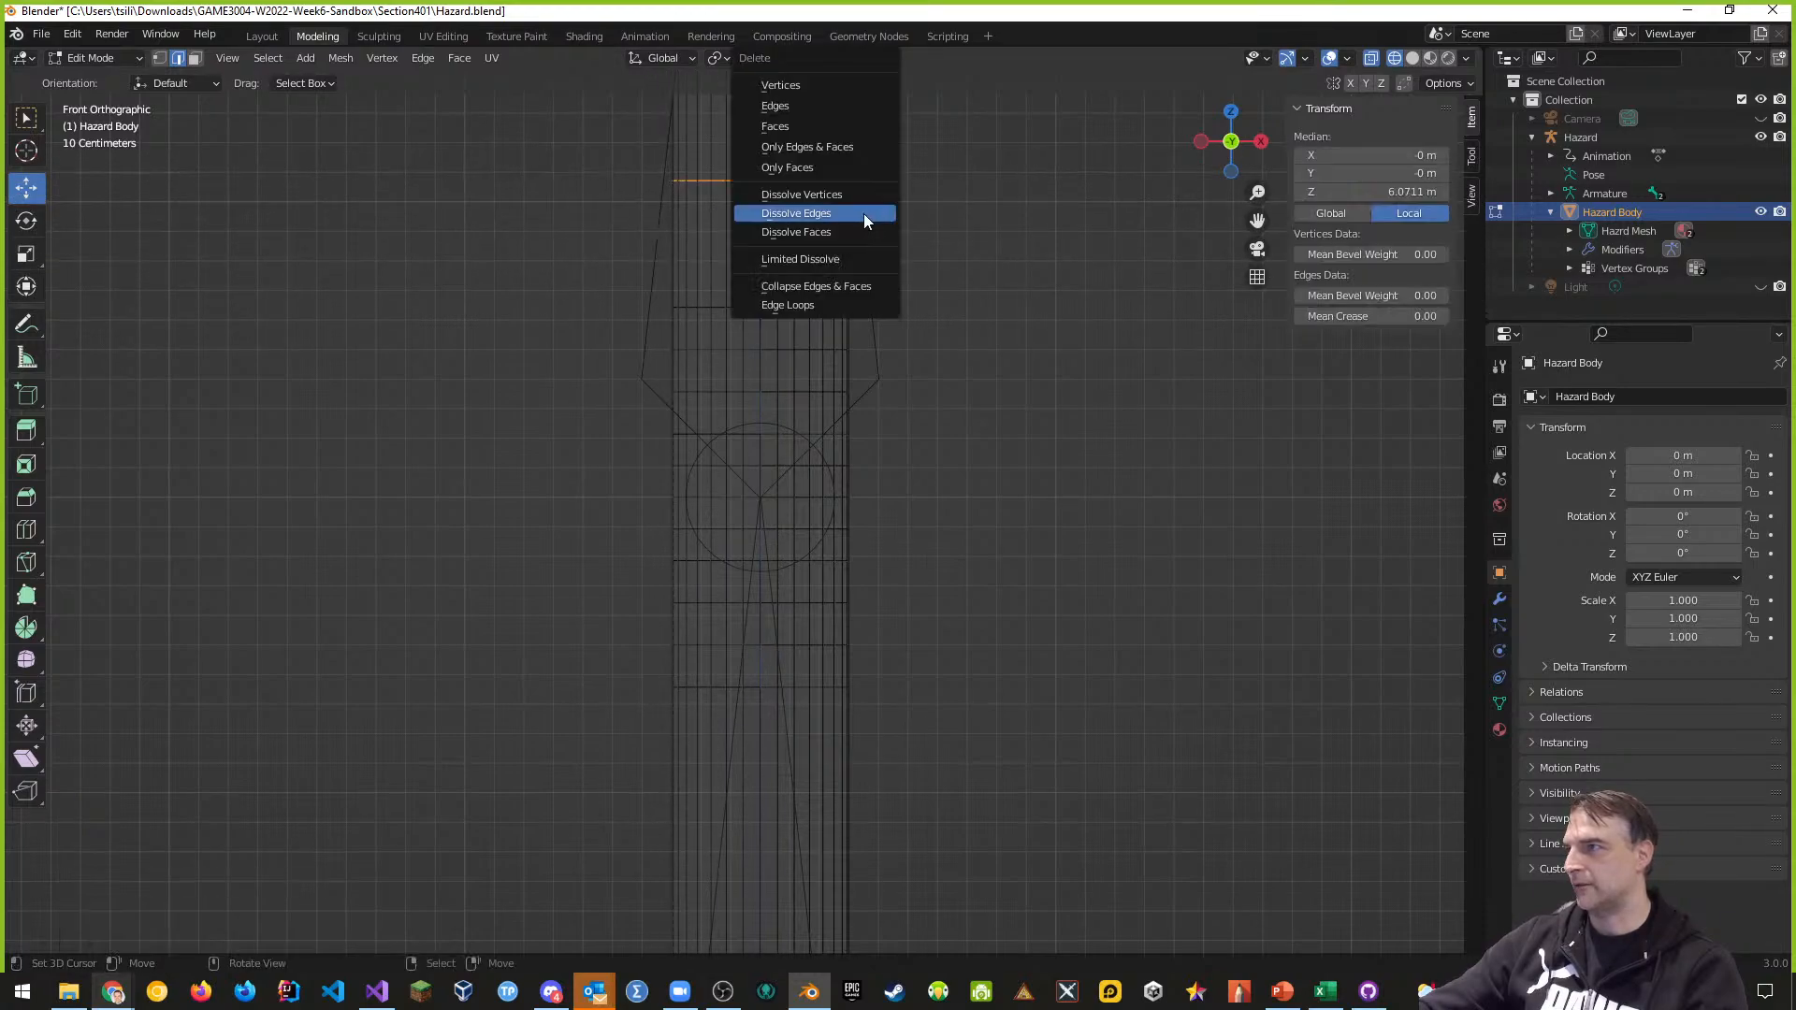
left_click(862, 214)
scroll(862, 573, "down", 4)
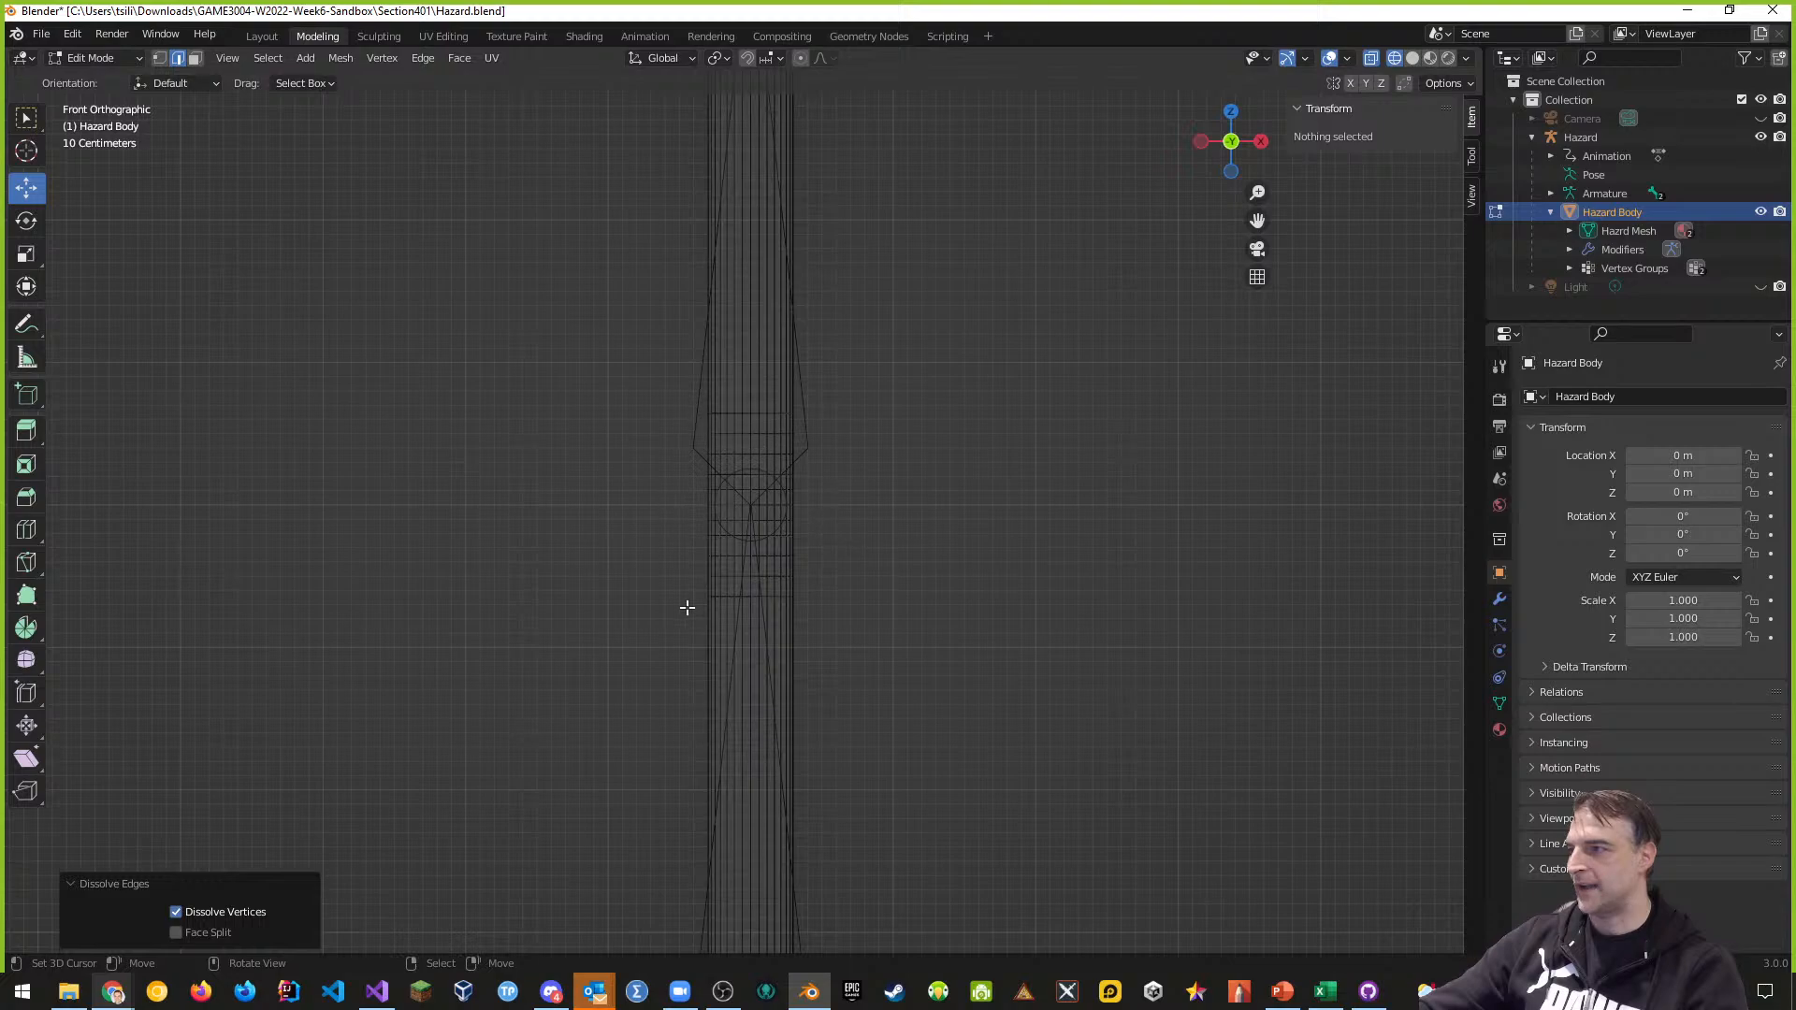
scroll(806, 561, "up", 2)
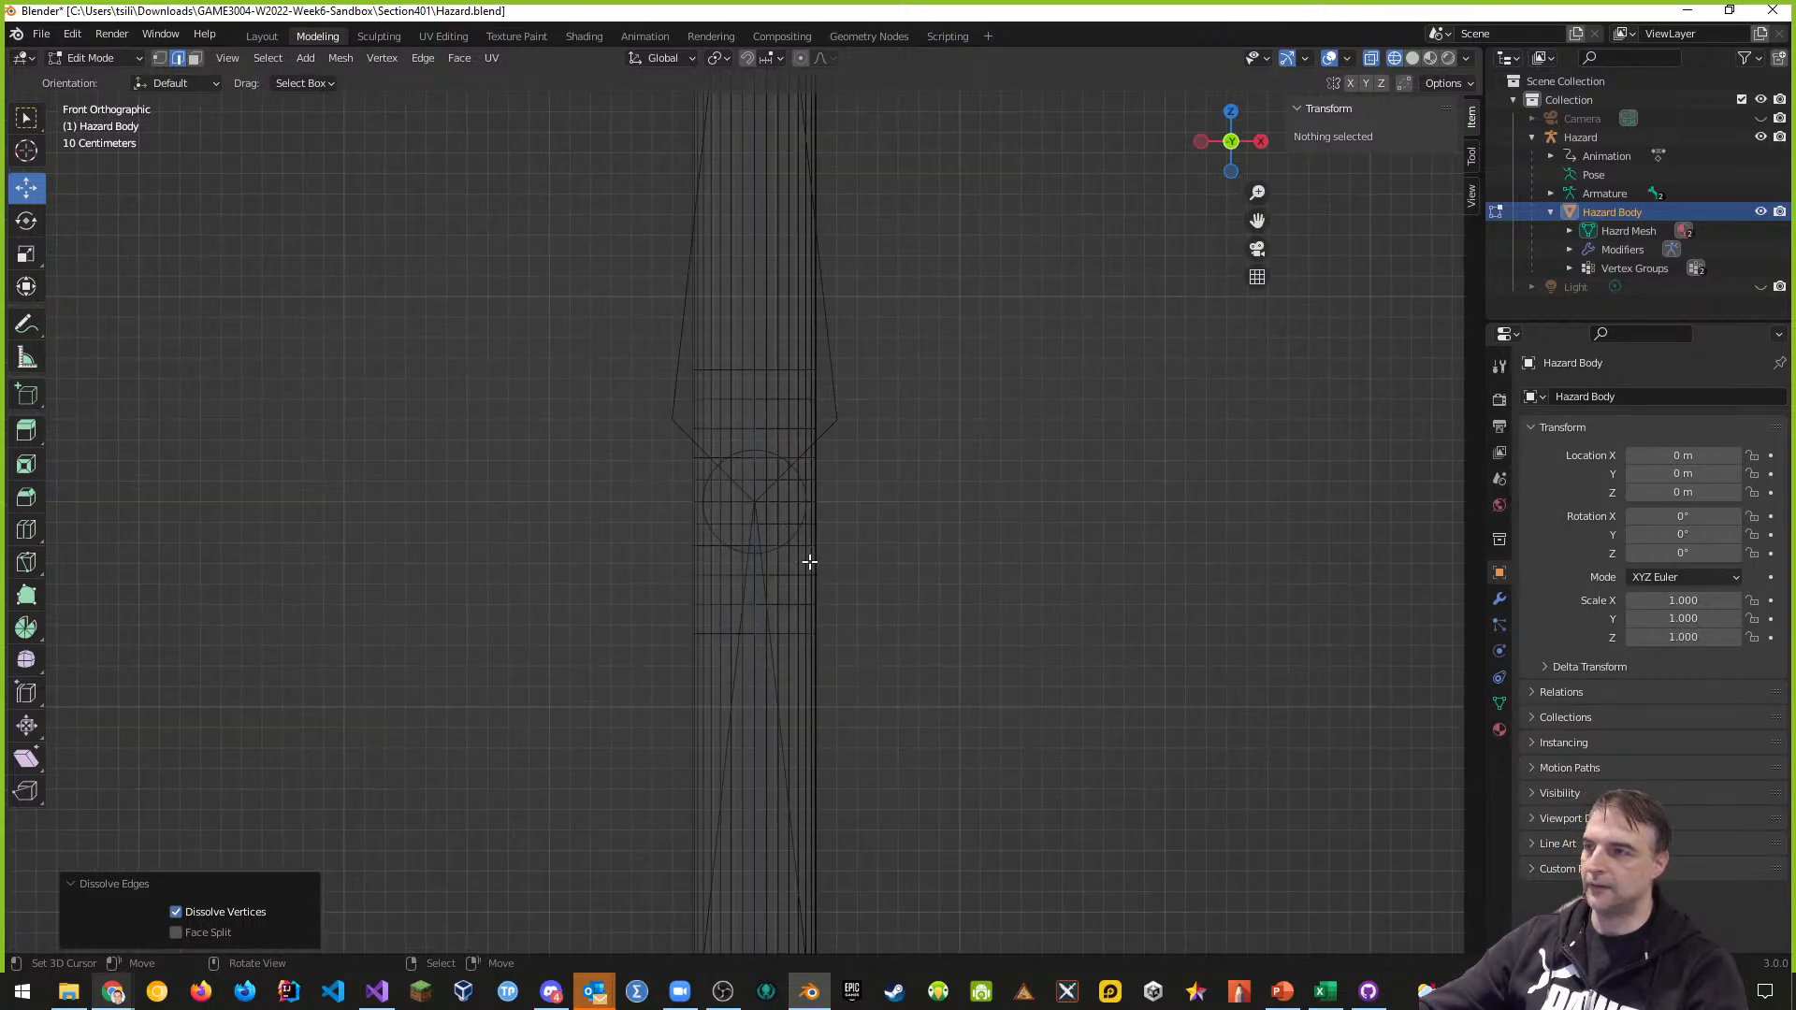
Turn off the wireframe display and inspect the edge loops around the stalk's middle bone joint
key("shift+z")
middle_click_drag(822, 612, 730, 560)
scroll(604, 615, "down", 3)
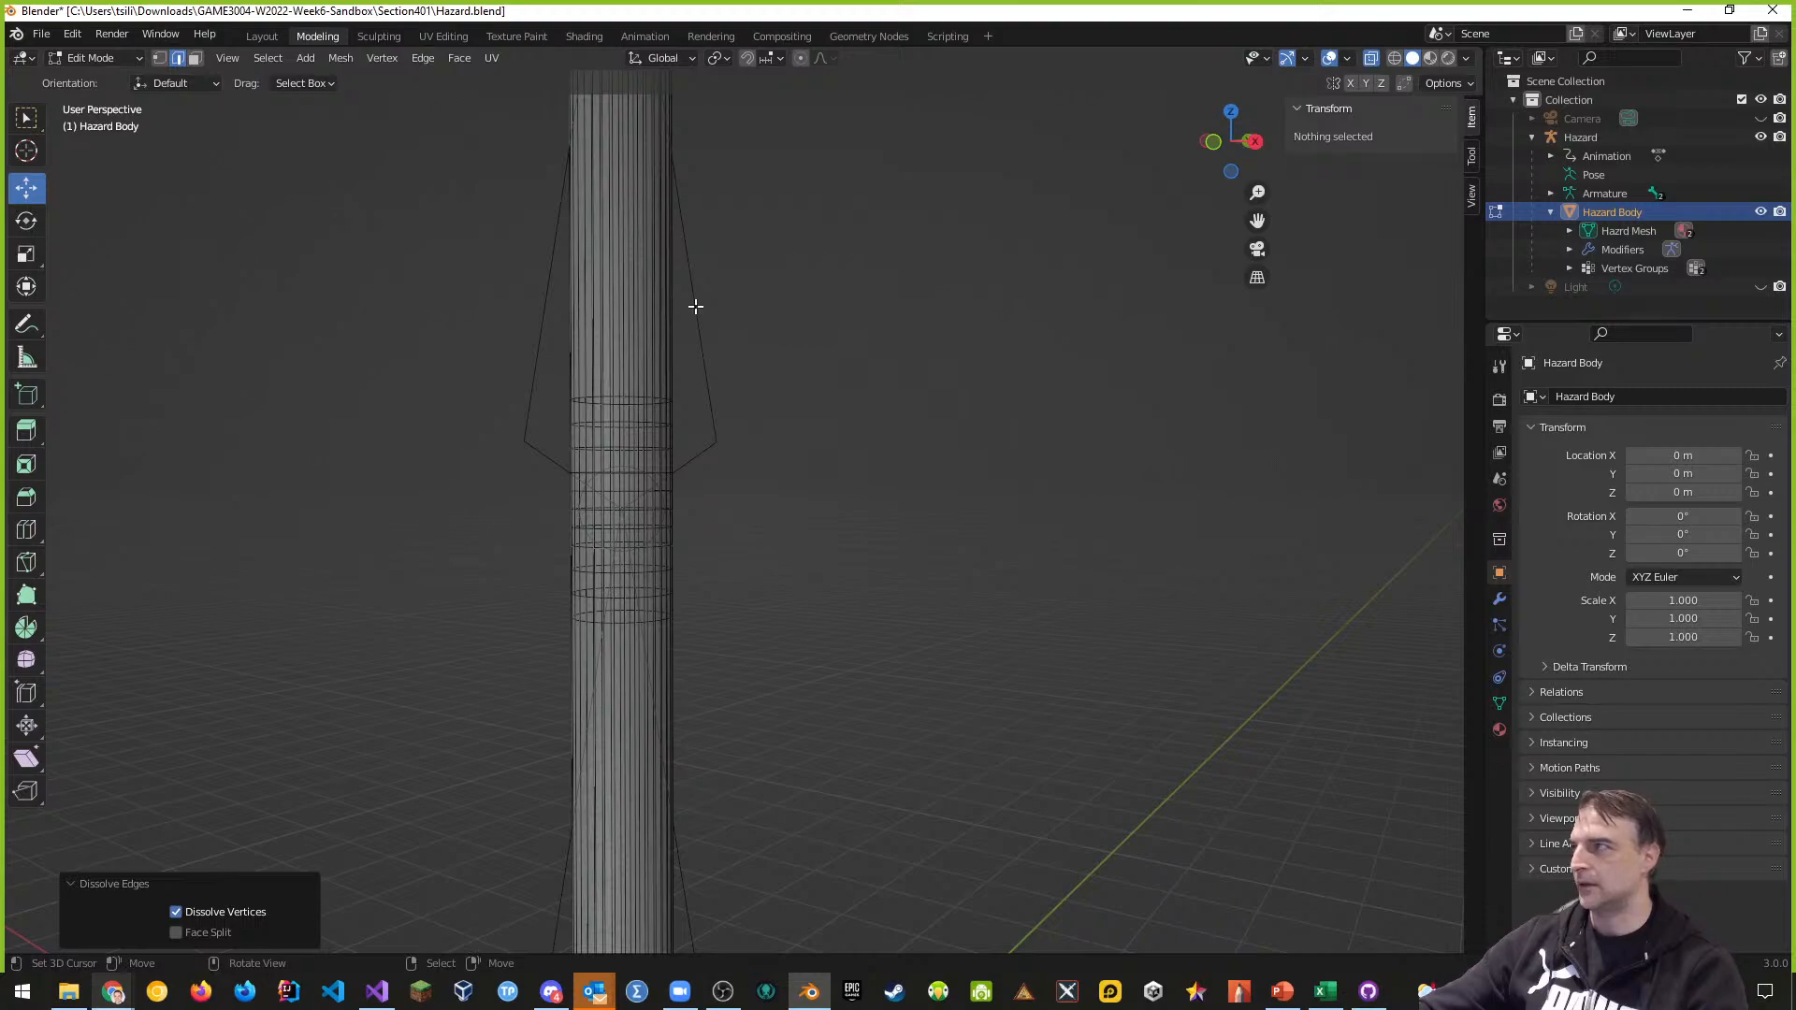
Play the attack animation in the Layout workspace to check the stalk's bend, and return the timeline to frame 1
left_click(266, 36)
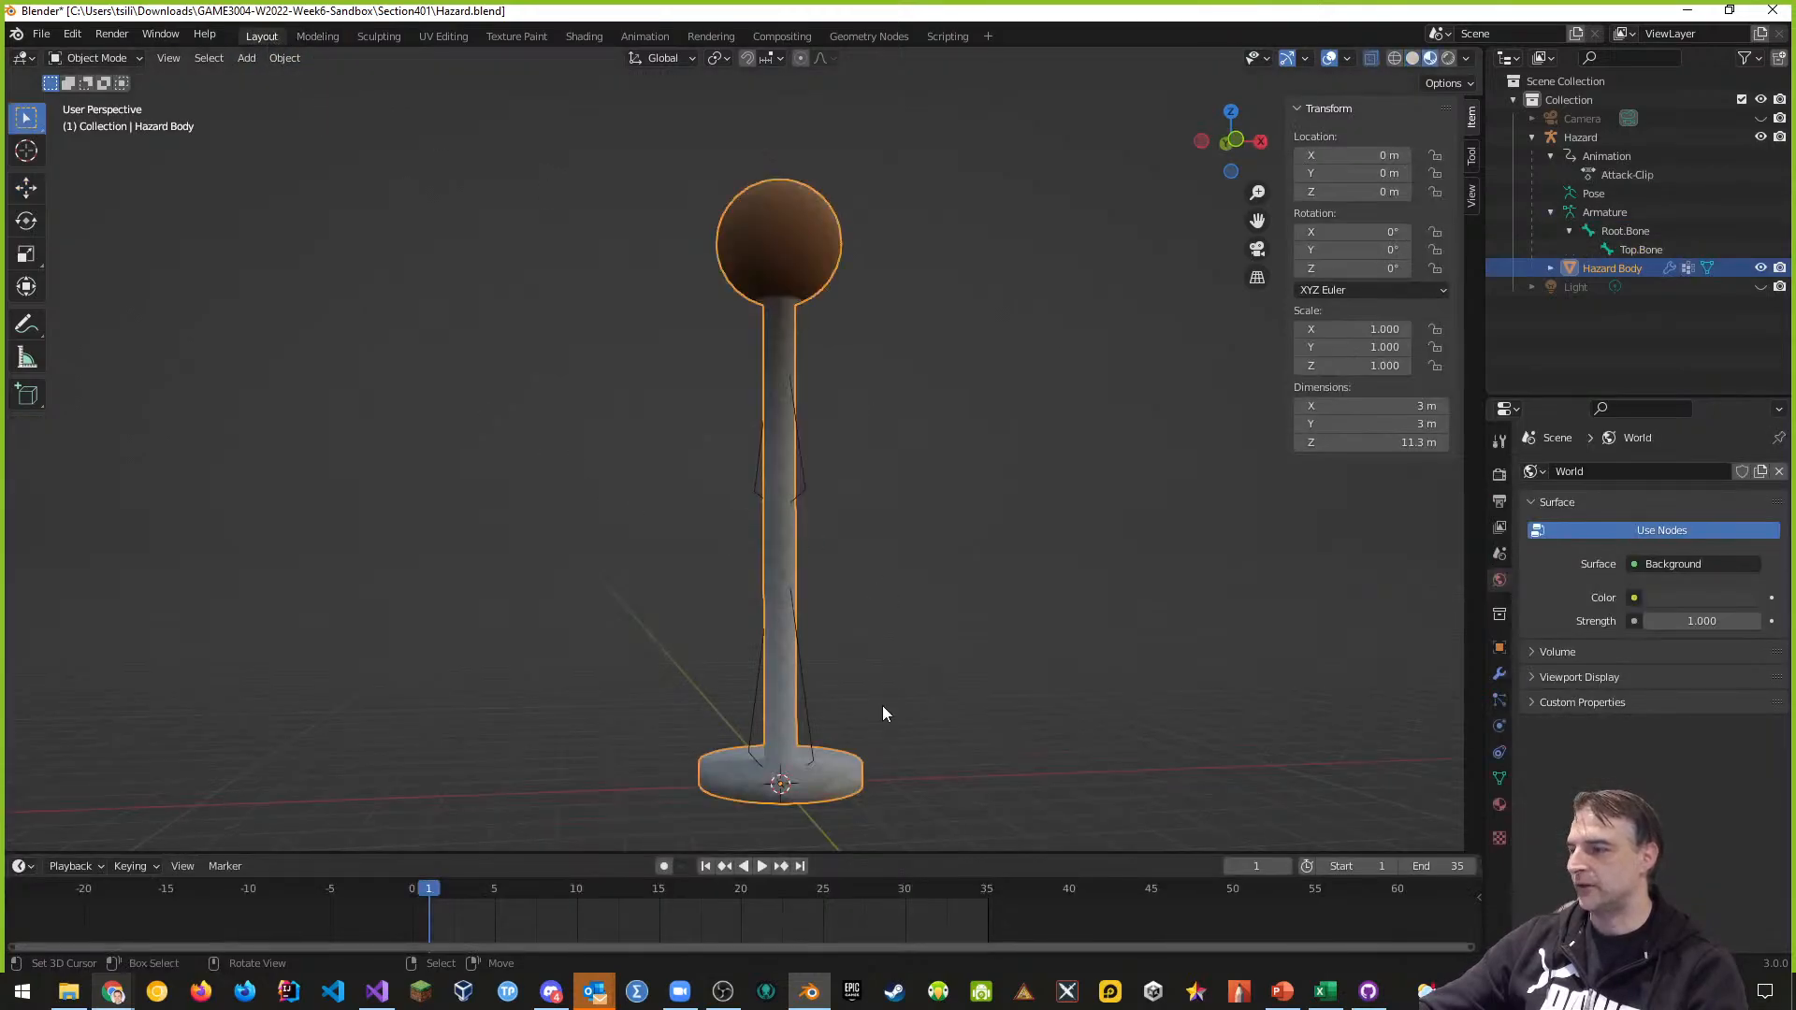
left_click(761, 867)
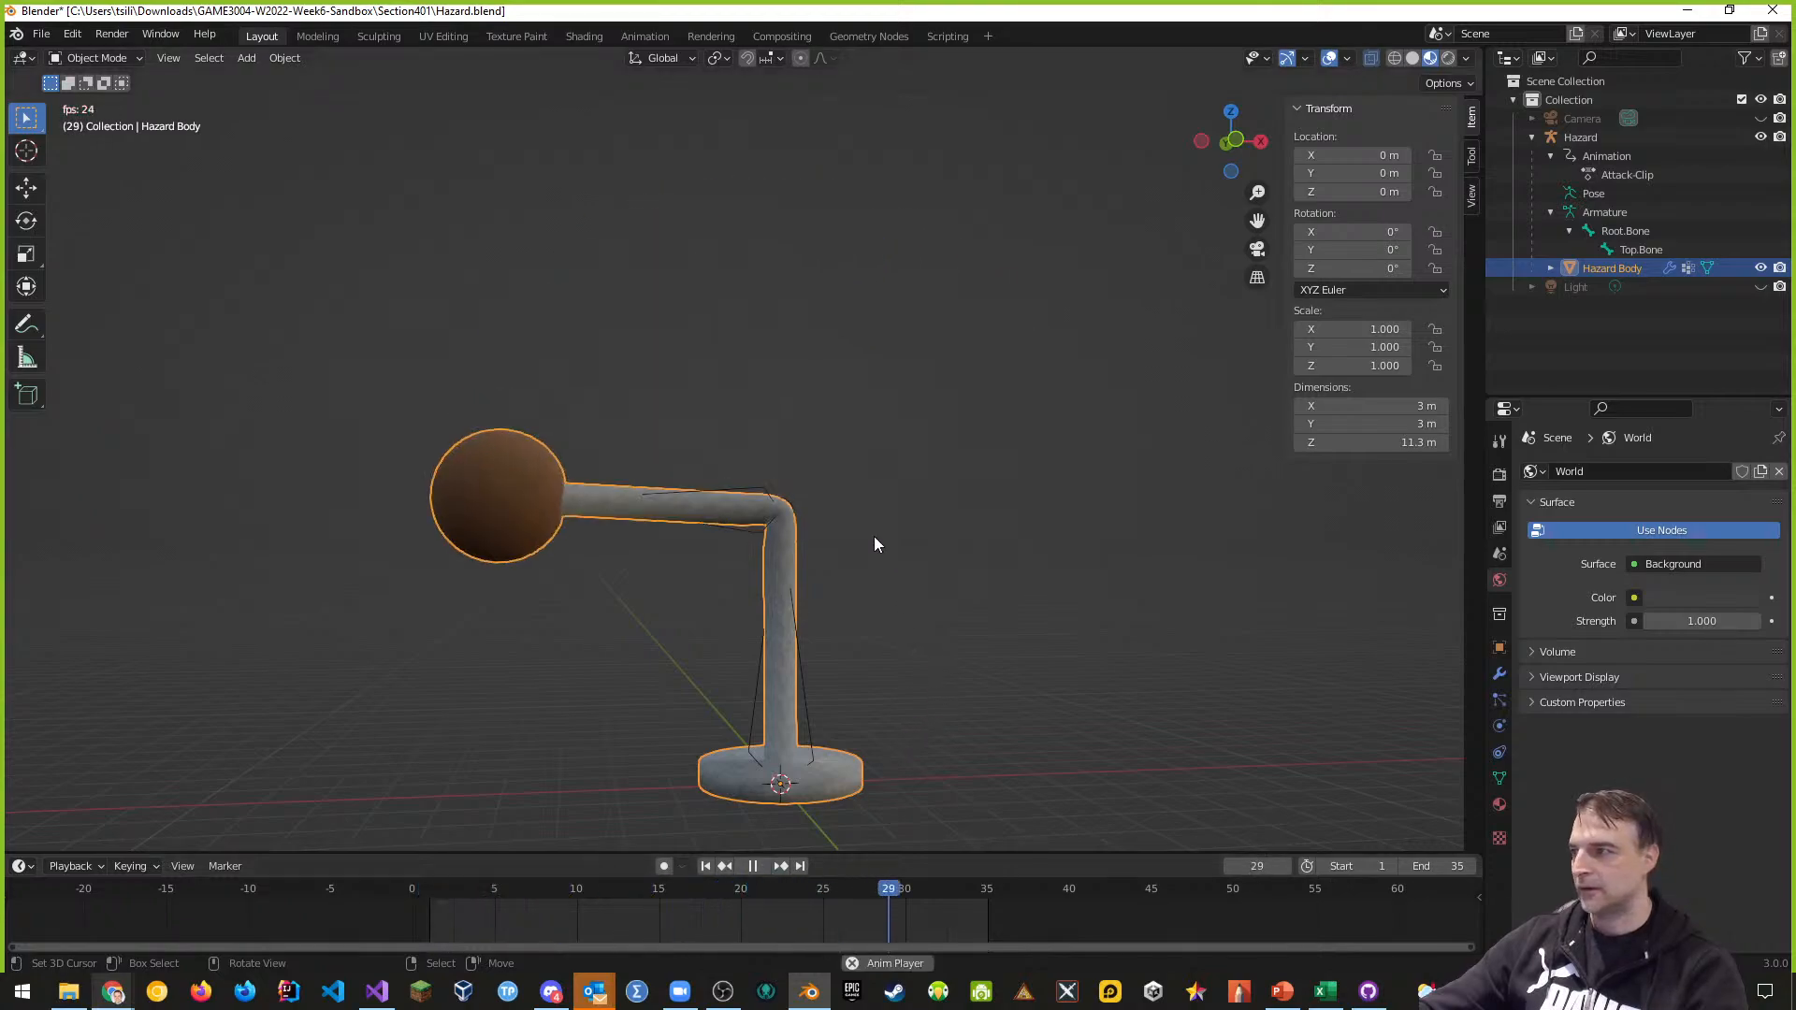
scroll(875, 535, "up", 3)
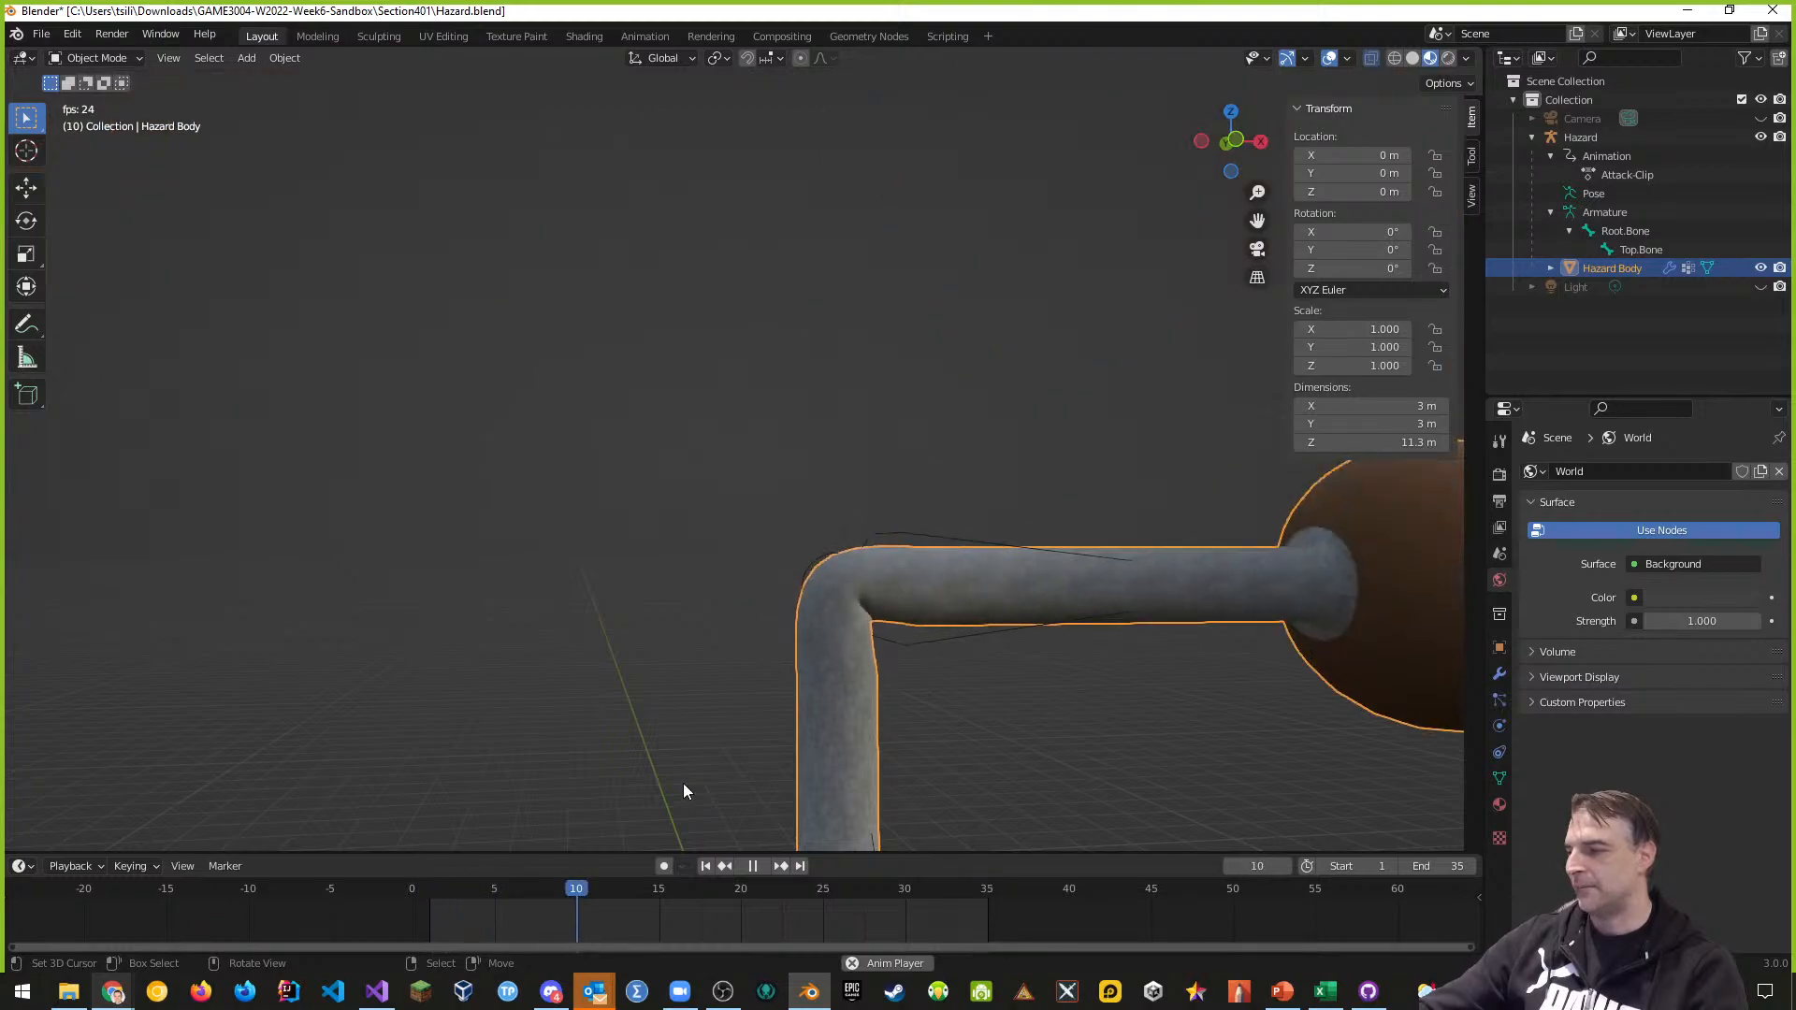
left_click(750, 865)
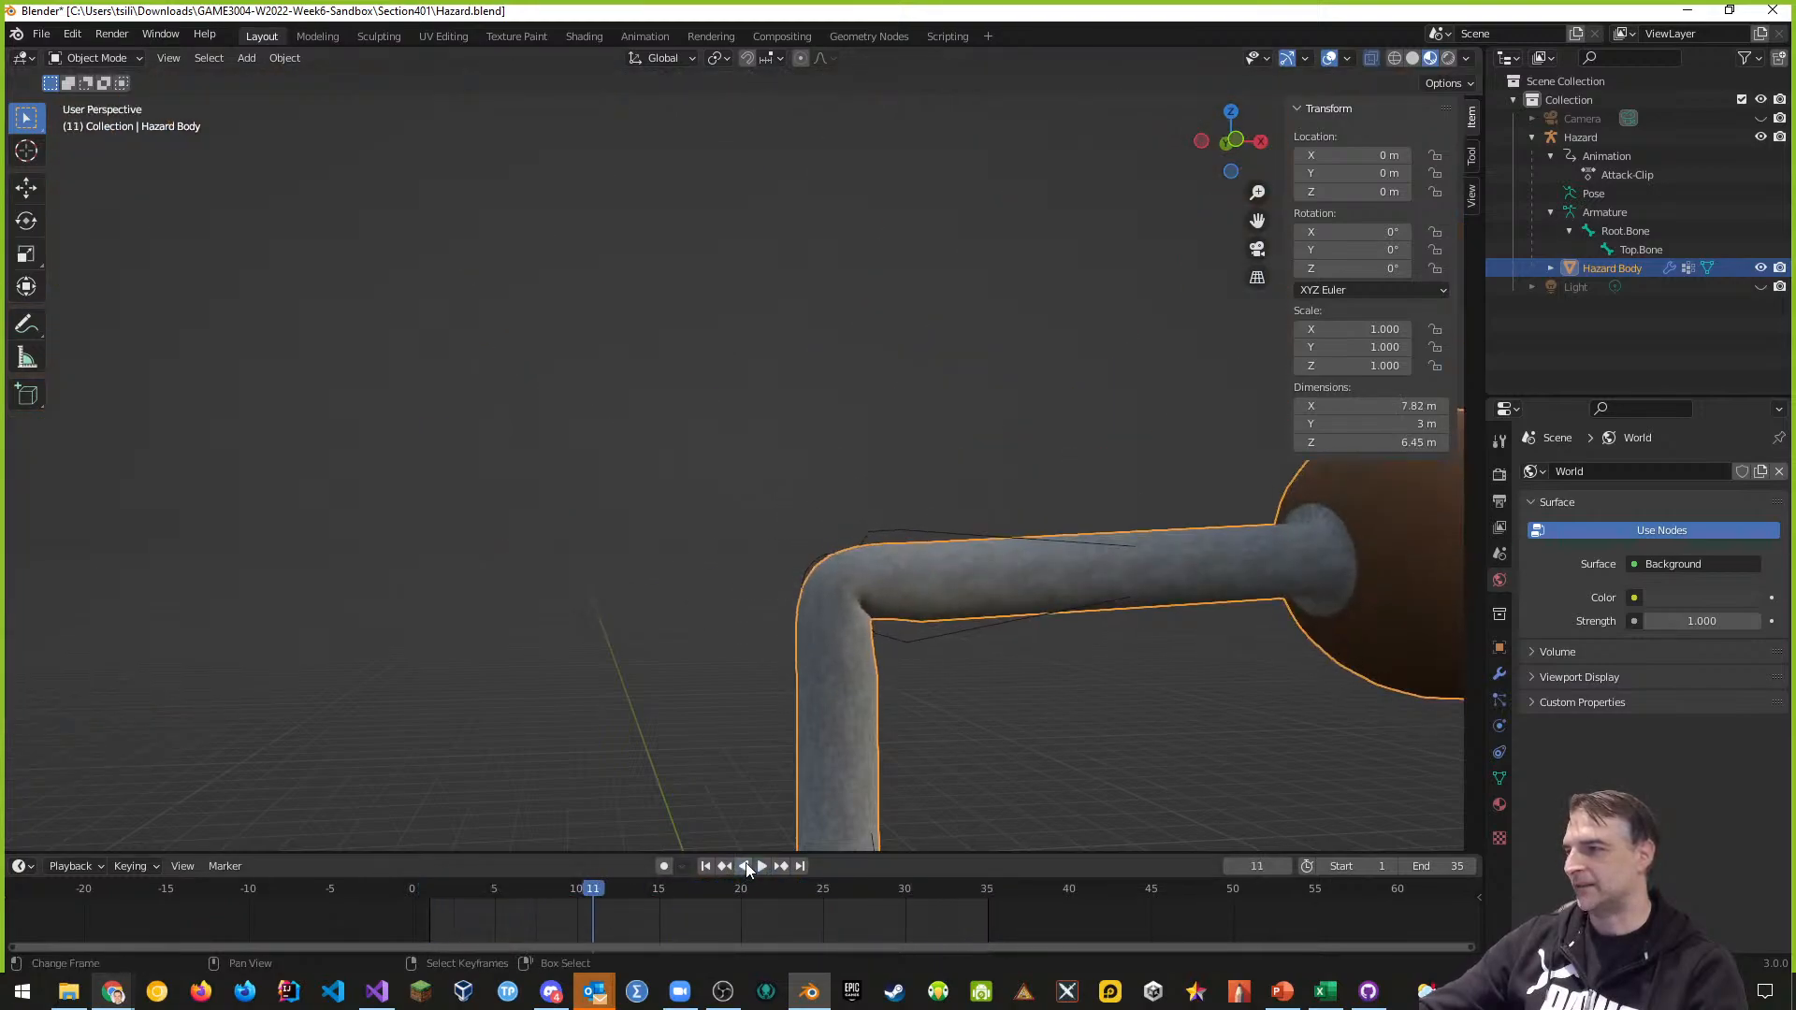
left_click_drag(596, 888, 432, 886)
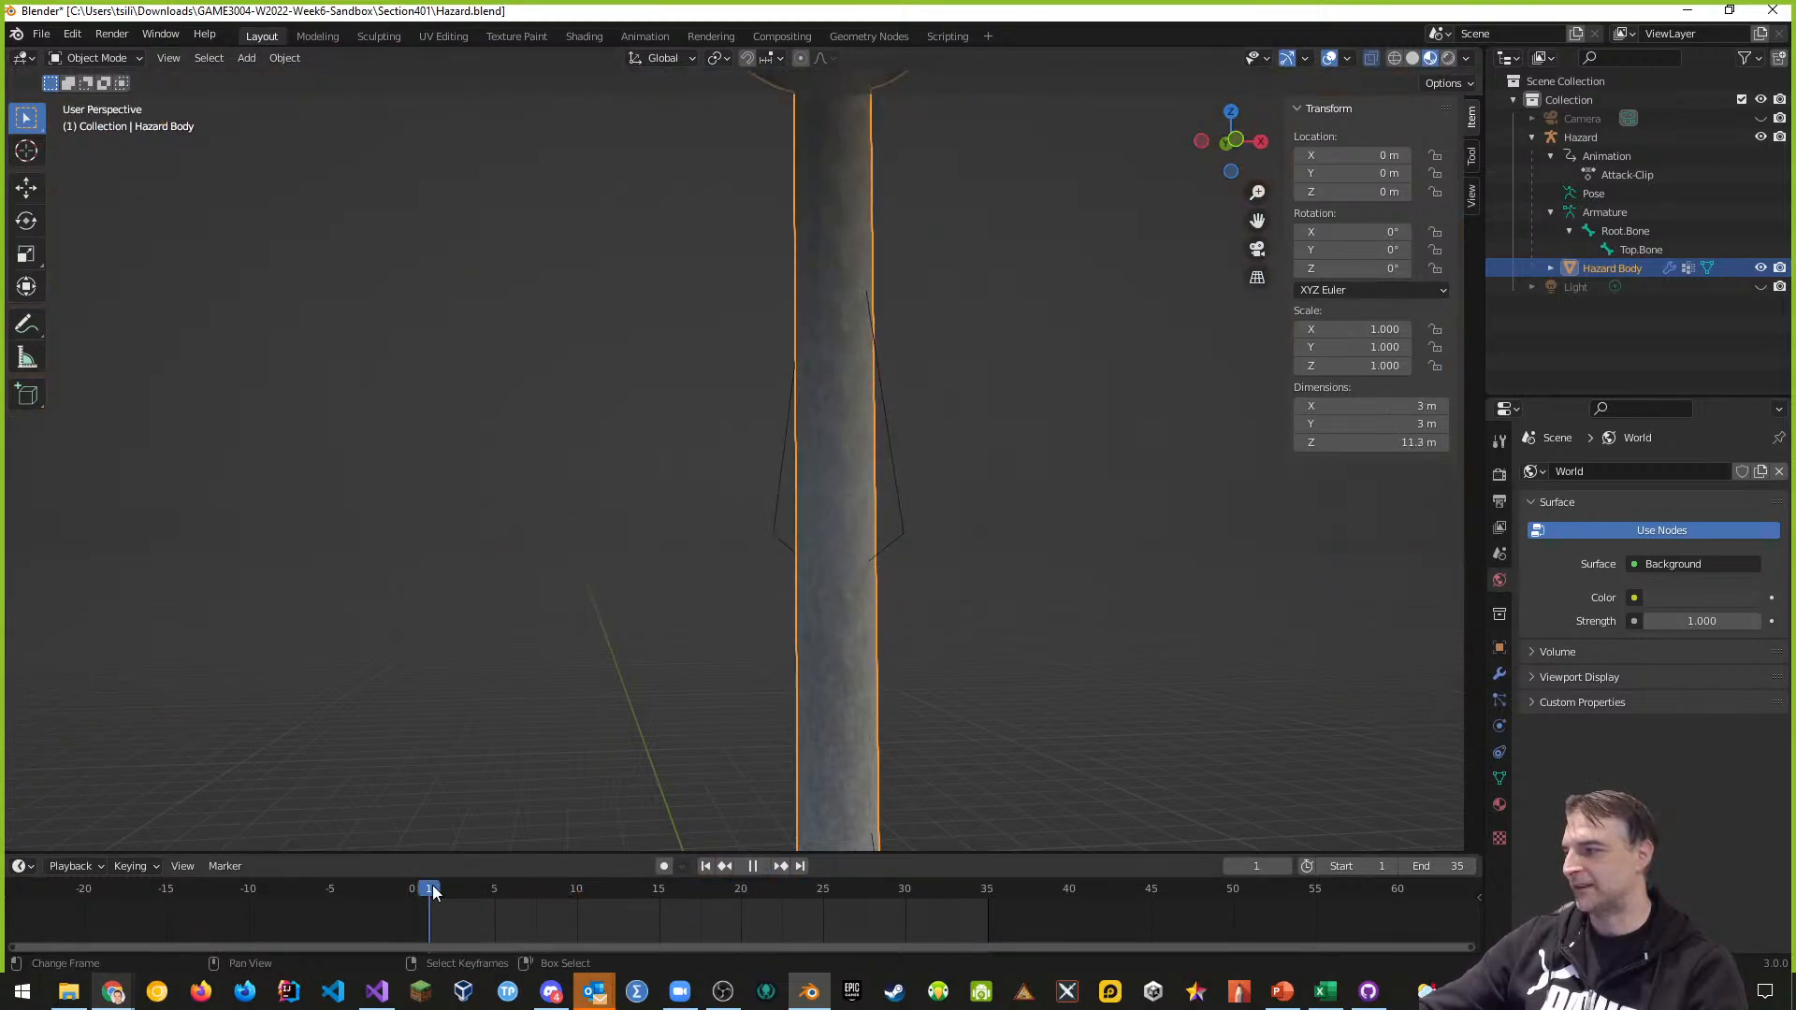
Inspect Hazard Body's bone weights around the middle joint in Weight Paint mode, and return to Object Mode
left_click(1550, 268)
left_click(1621, 363)
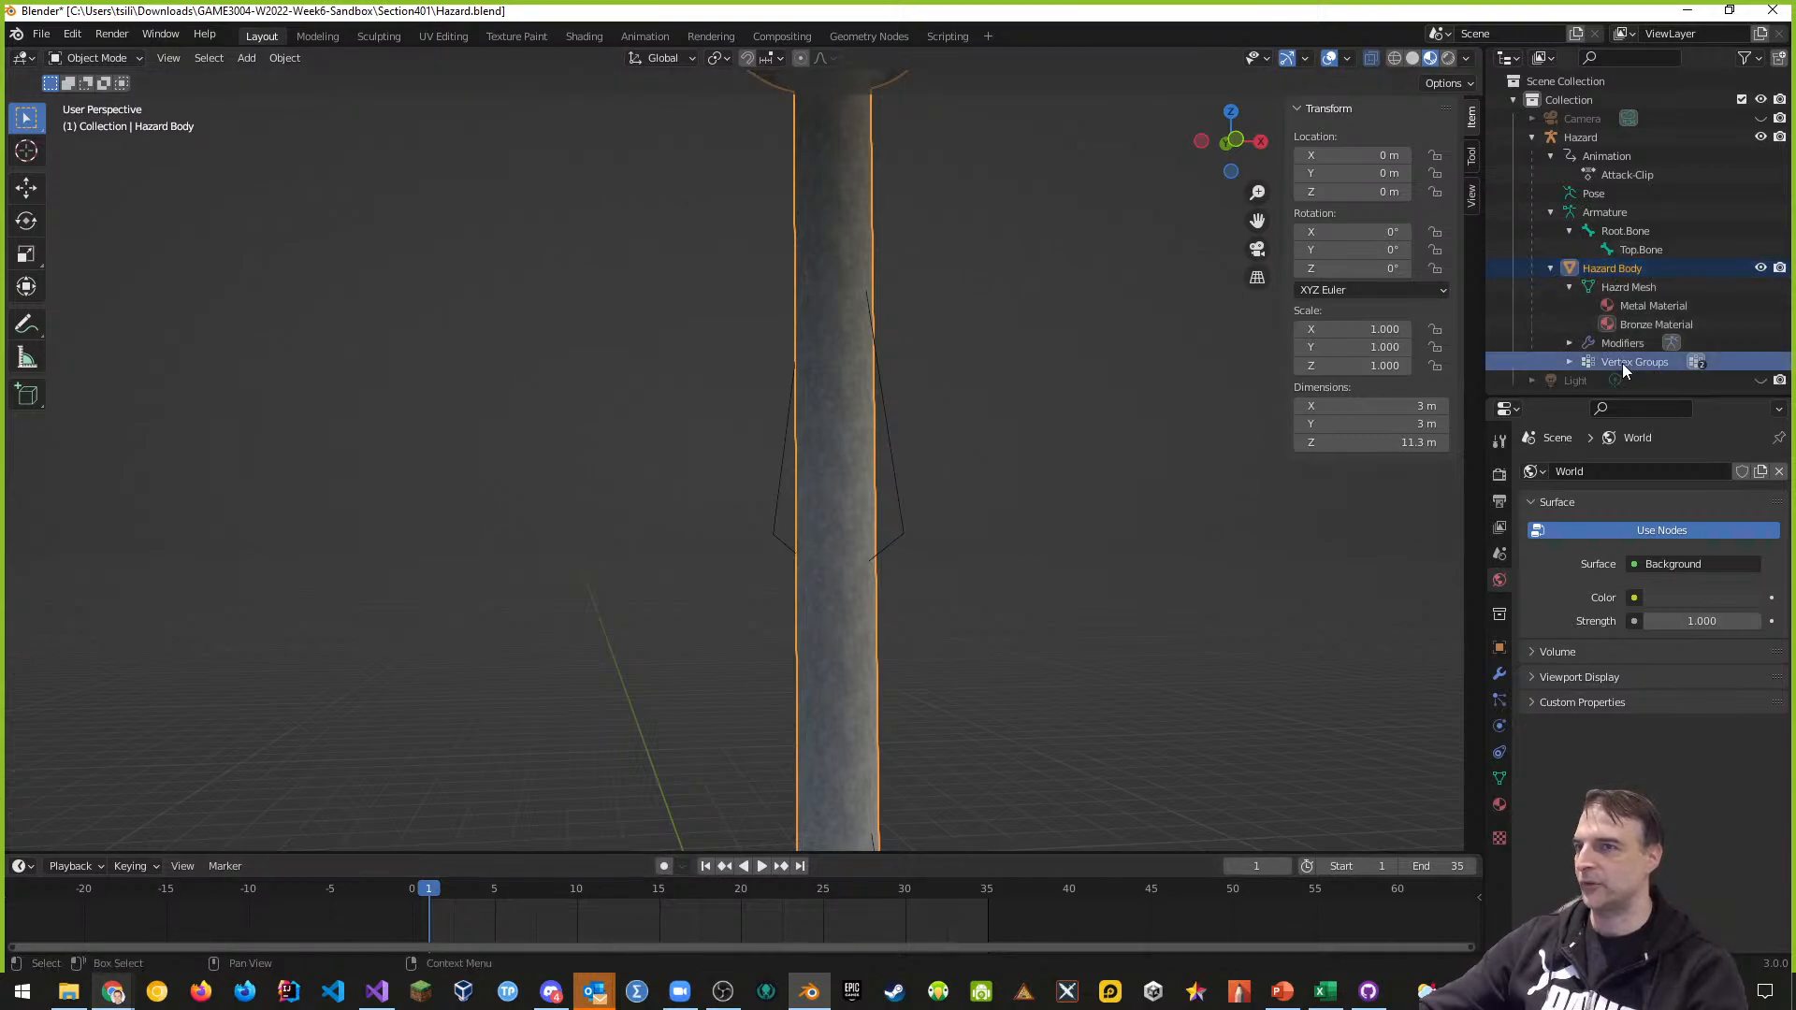
left_click(136, 58)
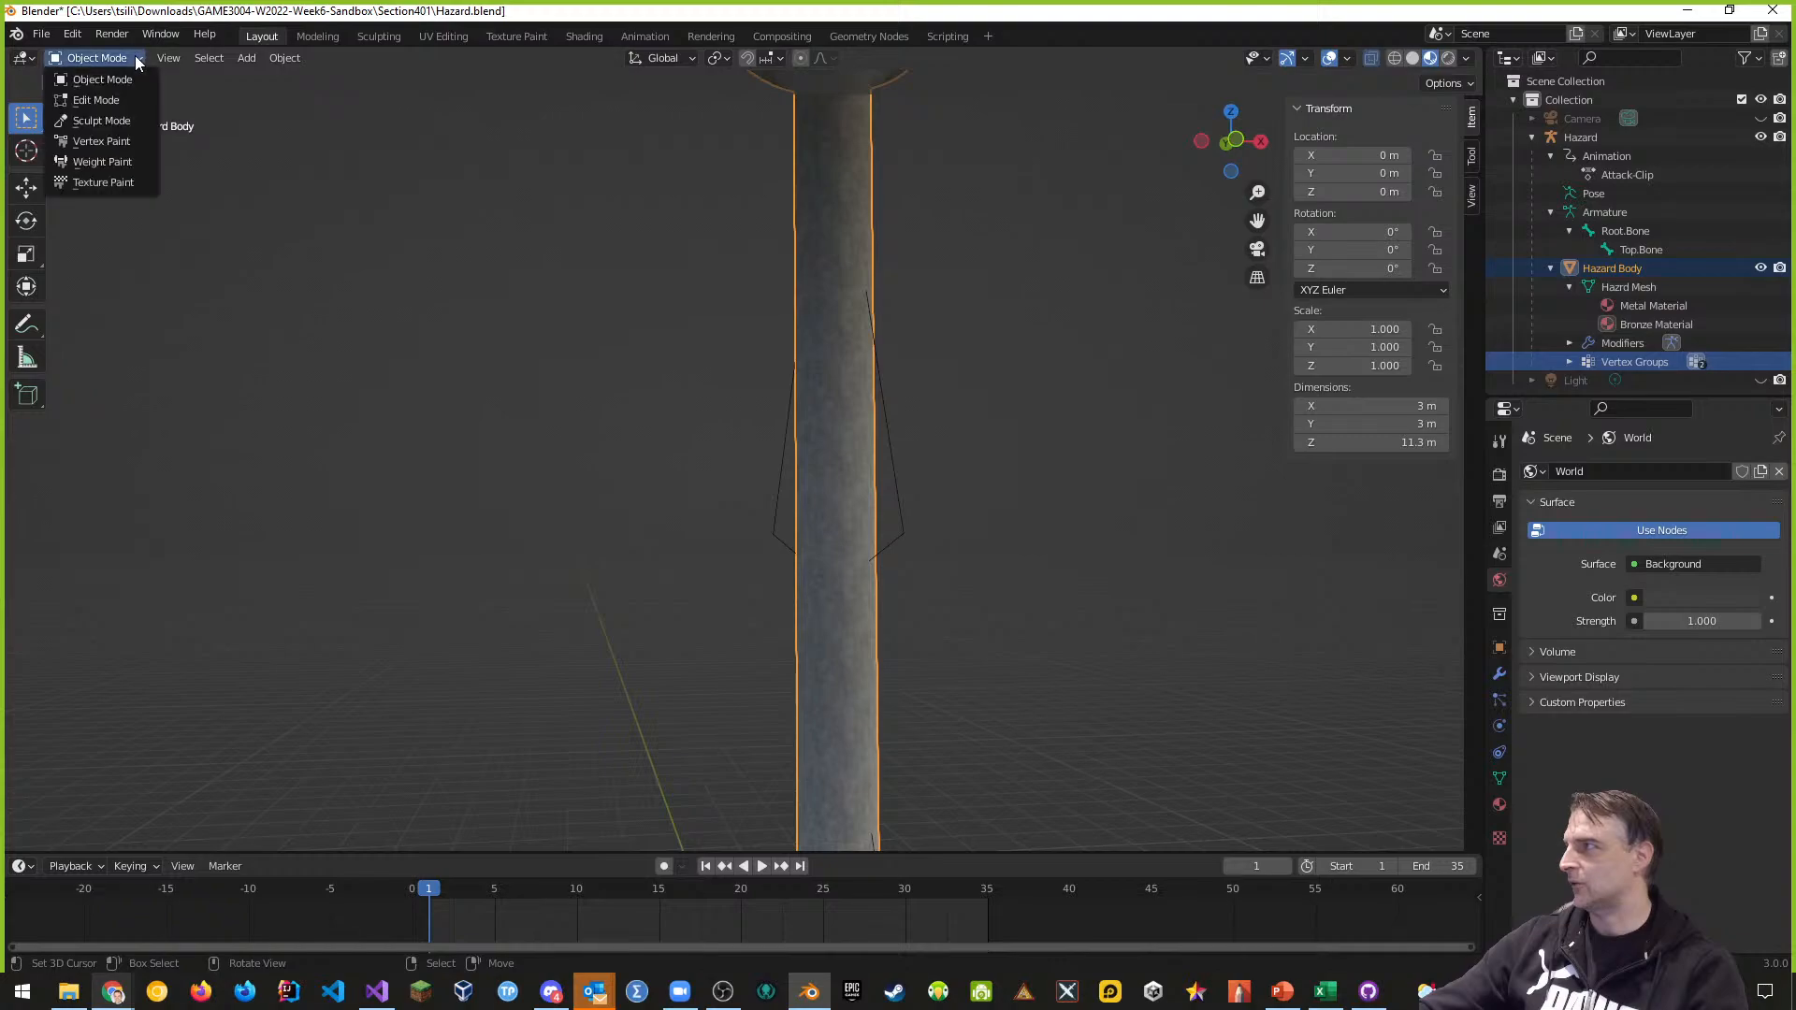
left_click(116, 160)
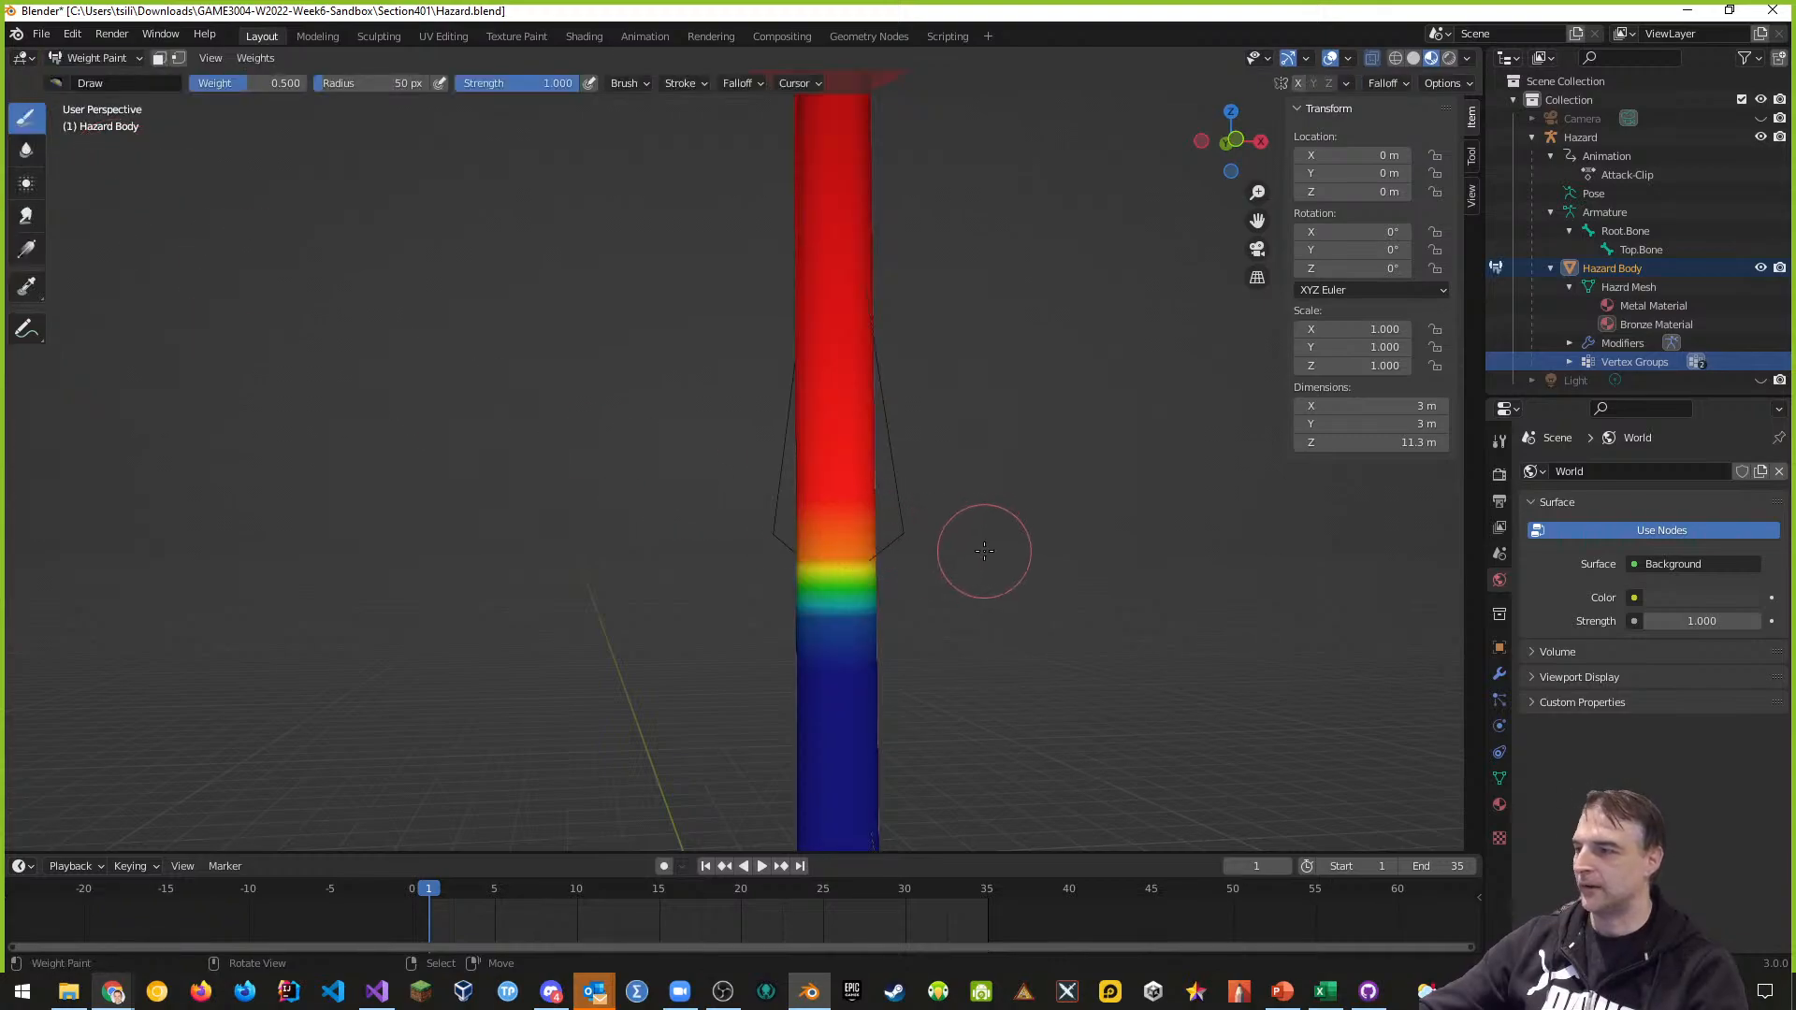
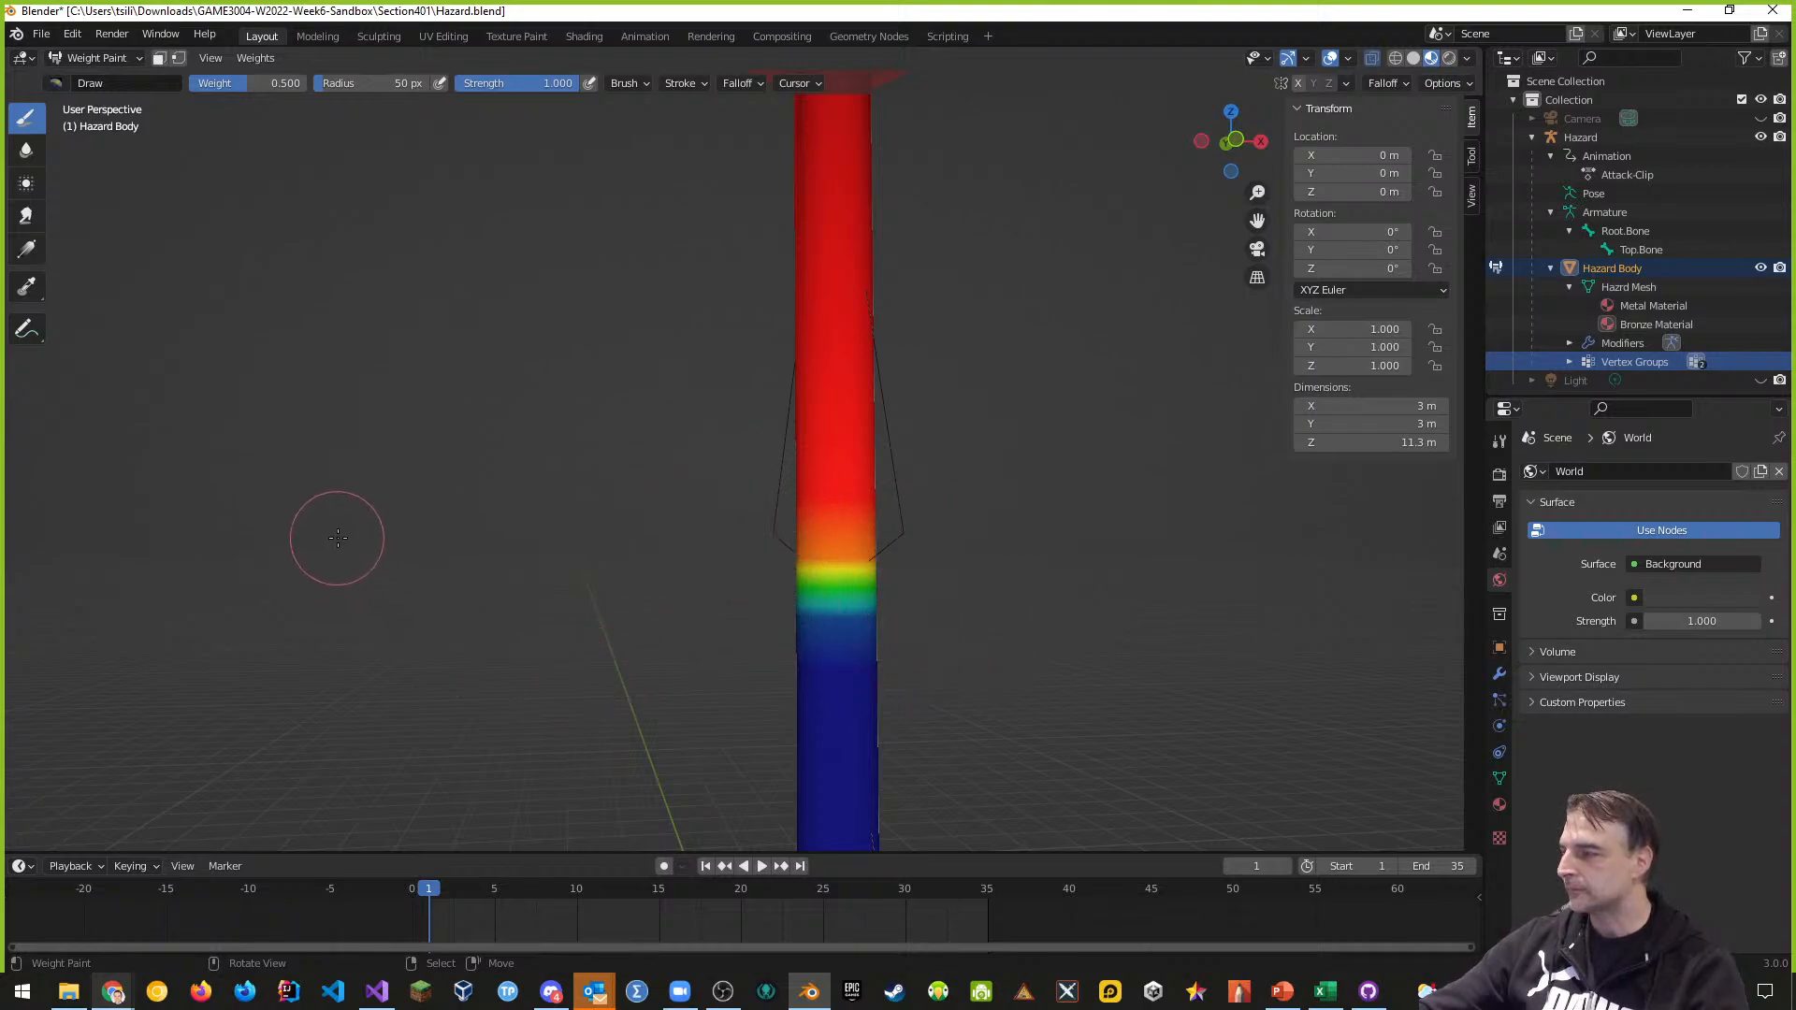
left_click(142, 57)
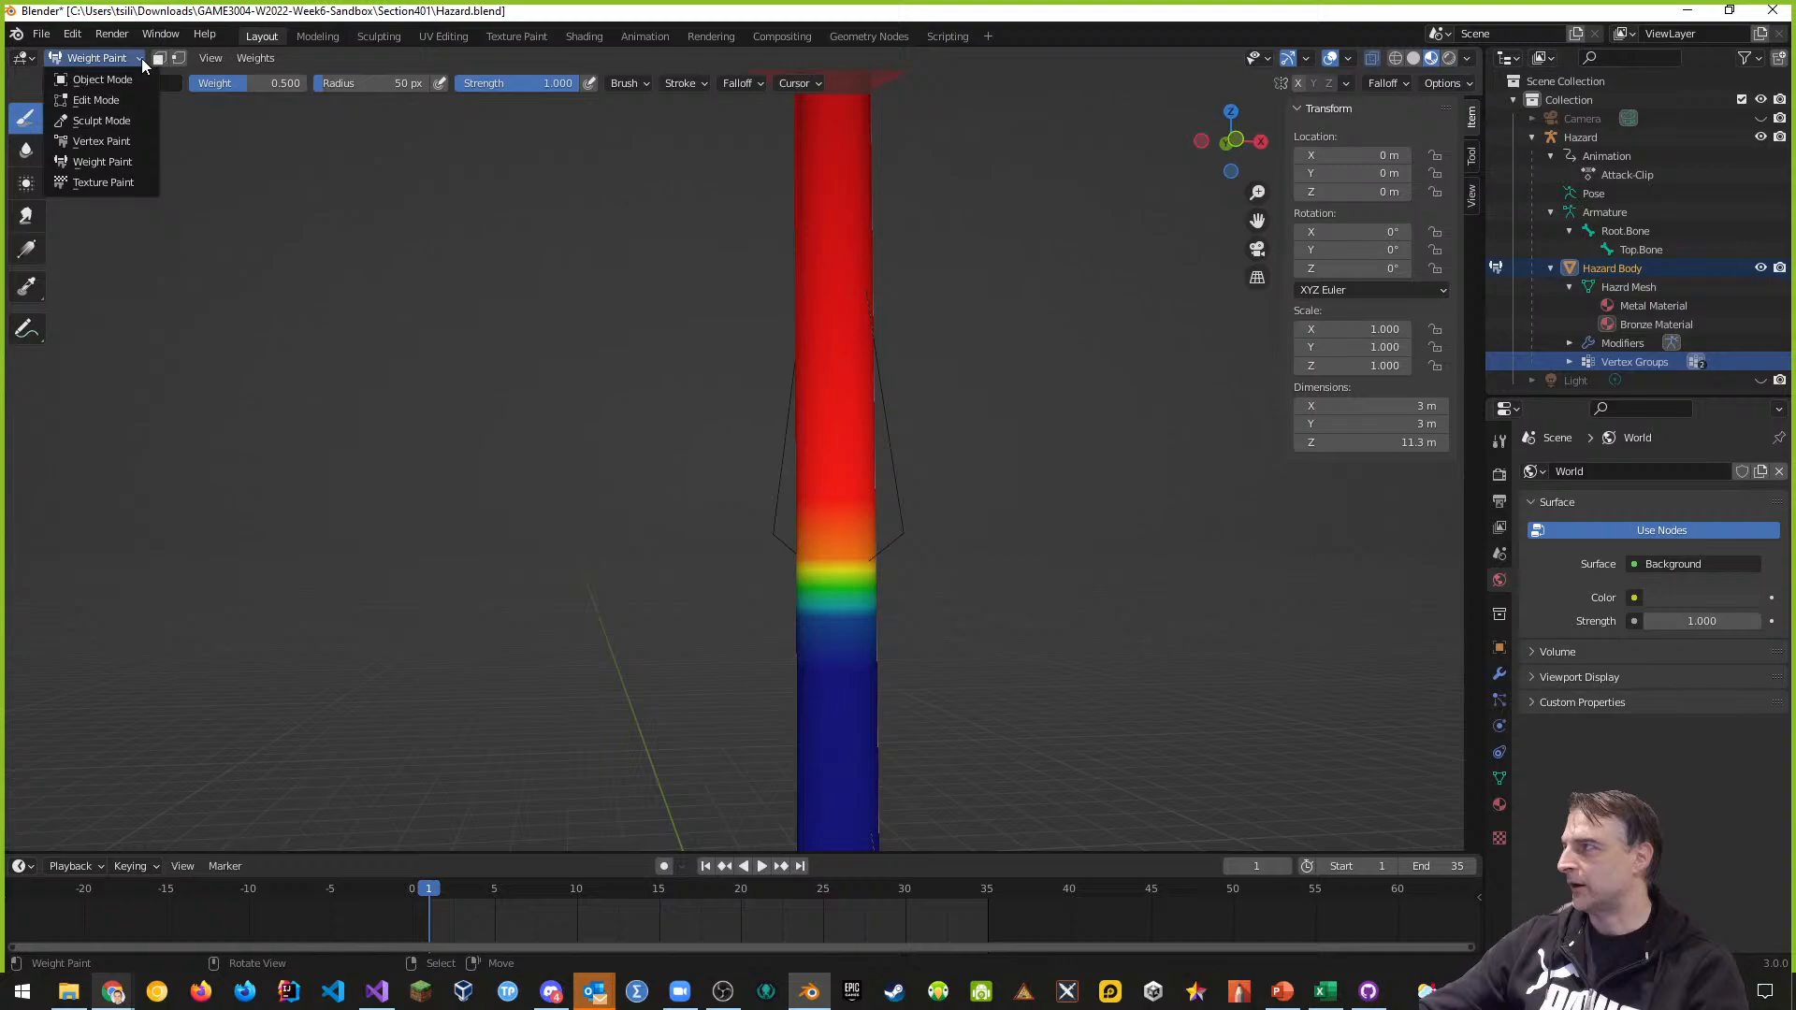
left_click(103, 85)
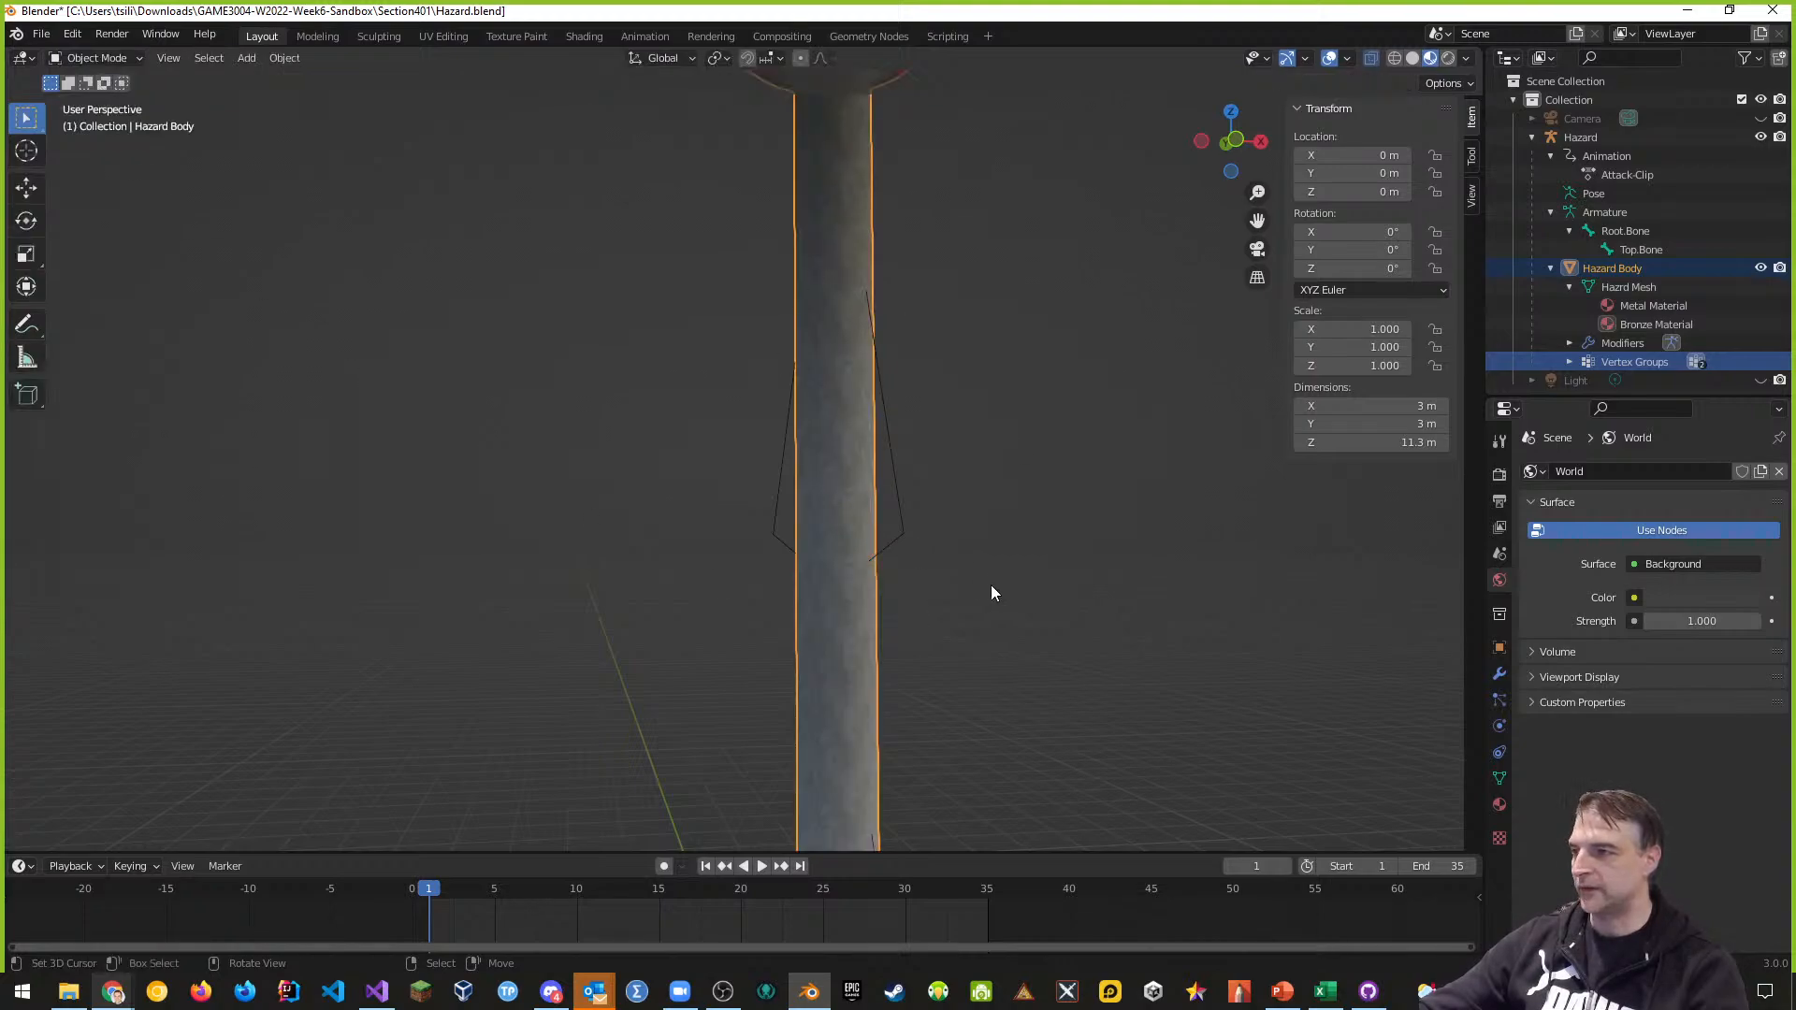
Examine the stalk from several sides and save the Hazard.blend file
scroll(990, 585, "up", 2)
middle_click_drag(1148, 597, 971, 544)
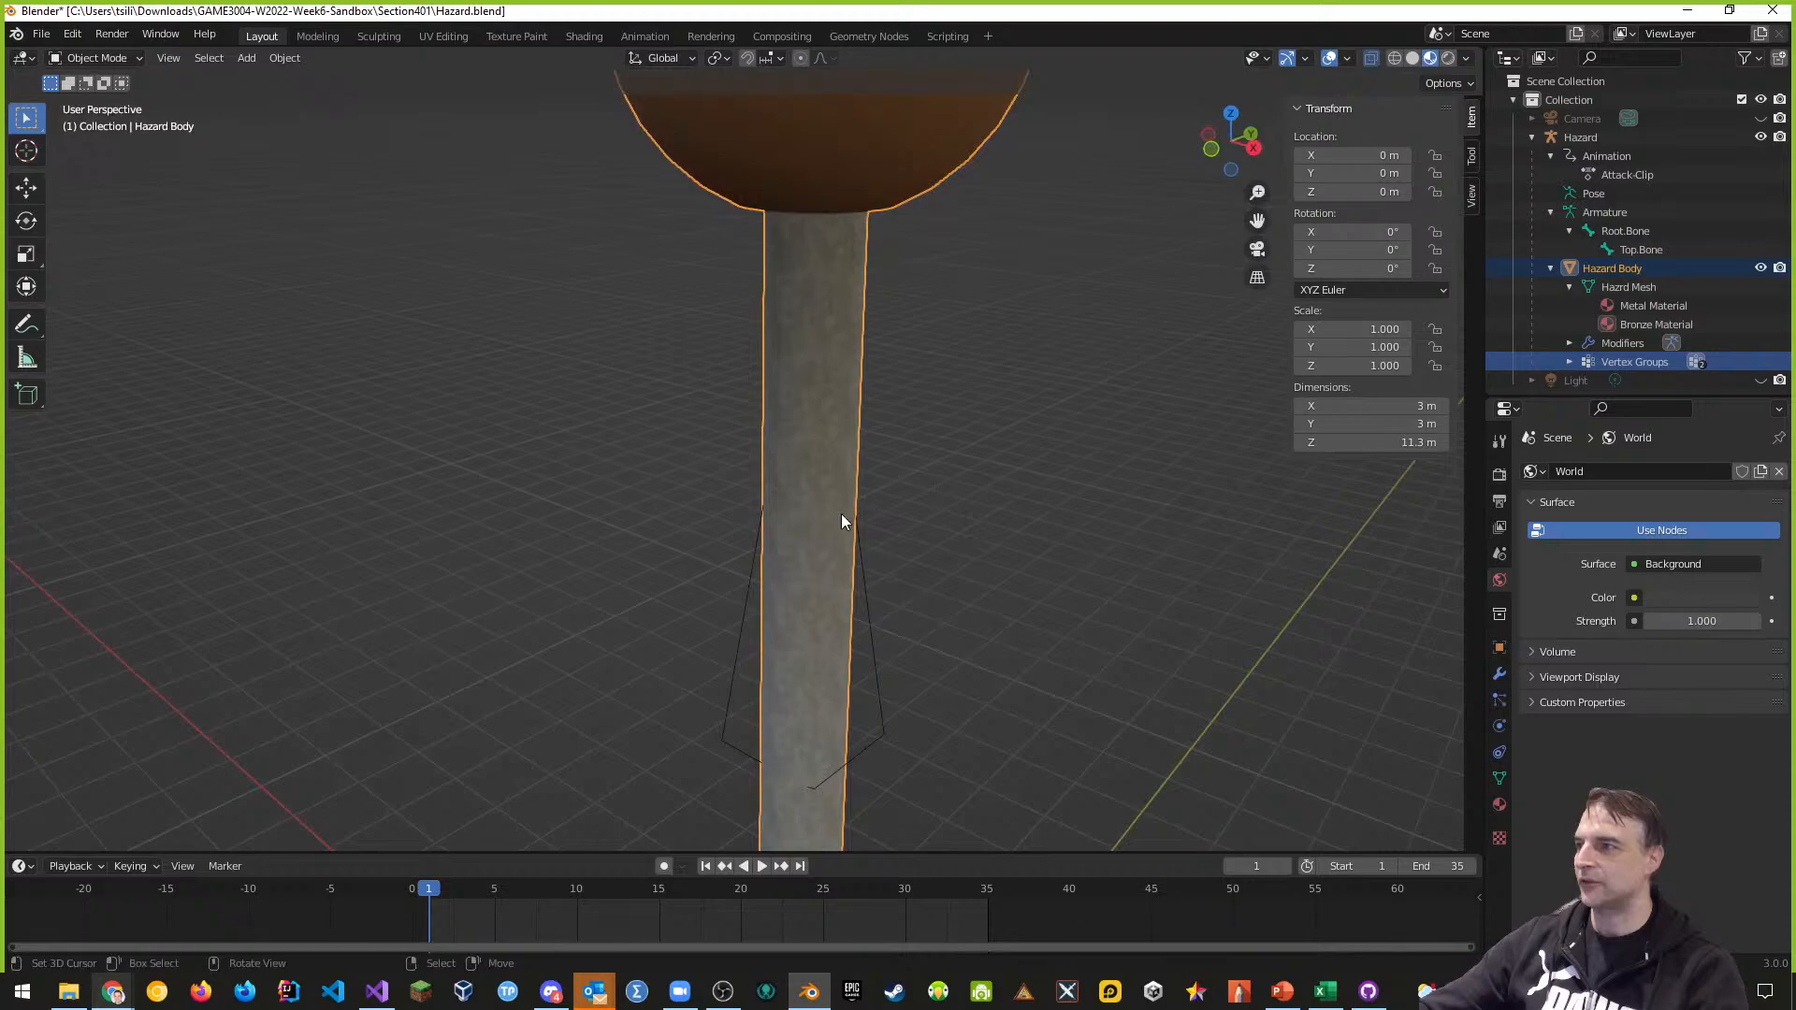
middle_click_drag(842, 521, 1032, 386)
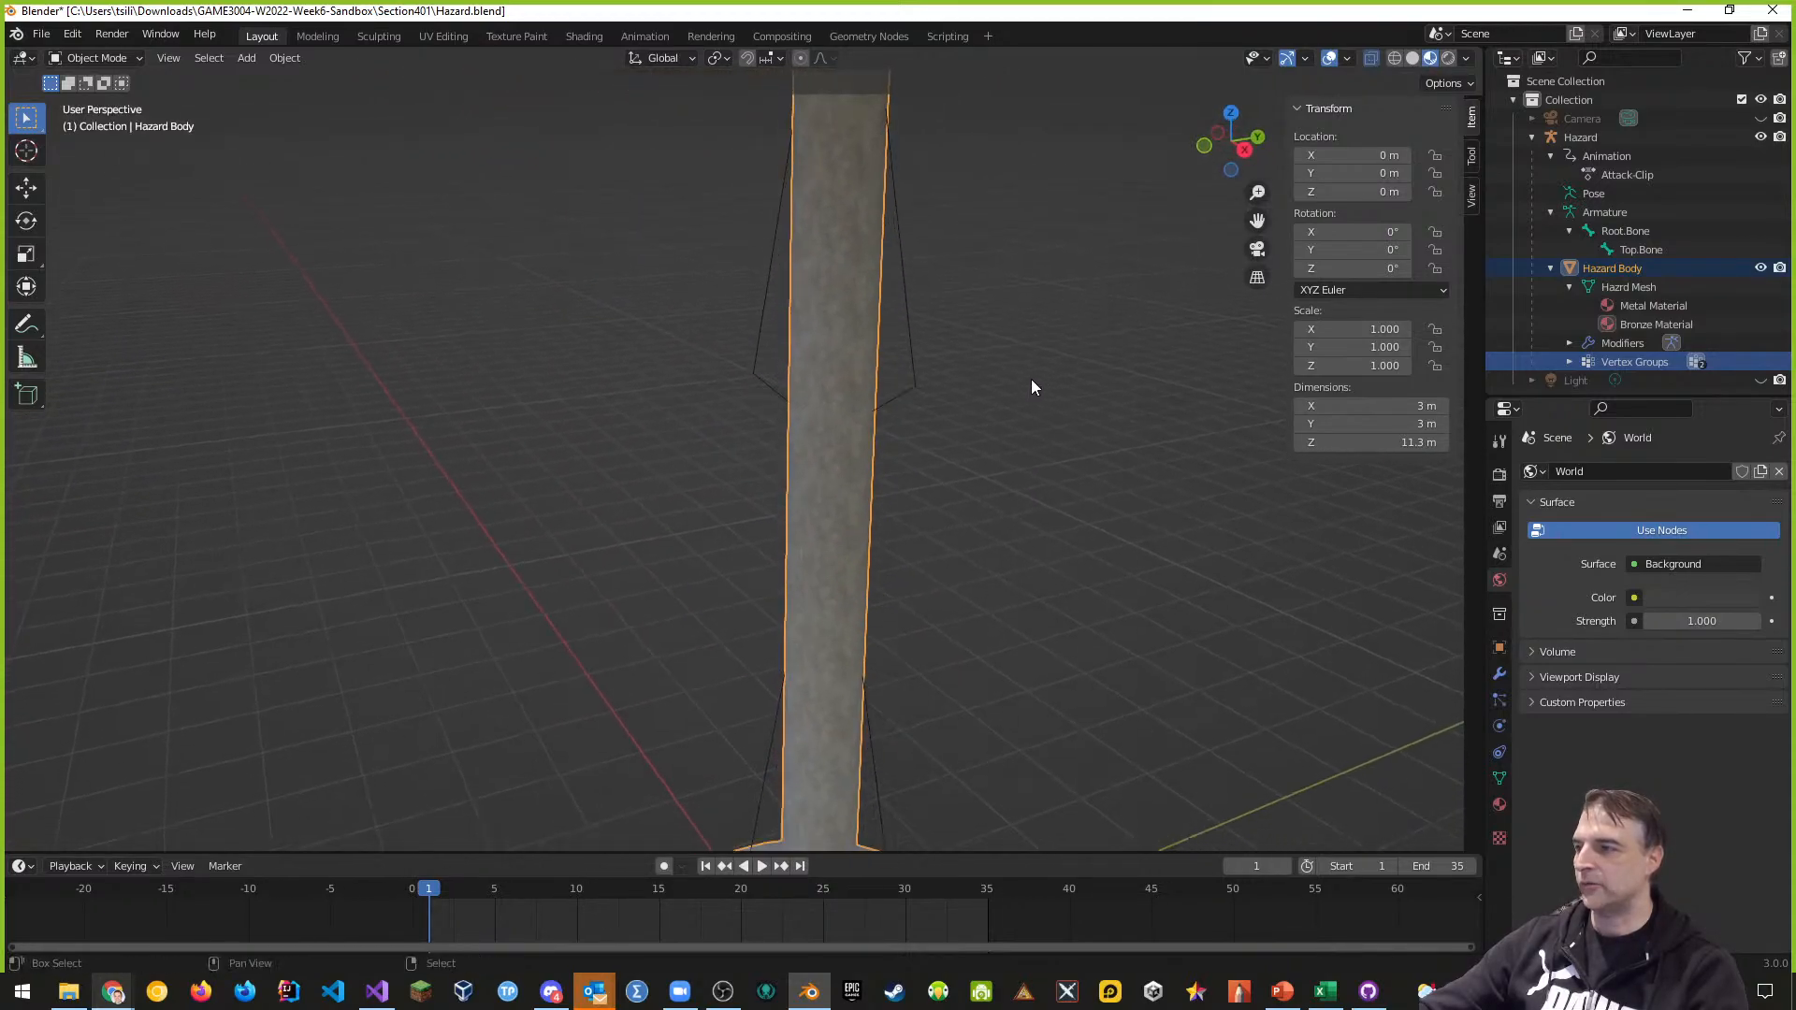
middle_click_drag(947, 711, 923, 558)
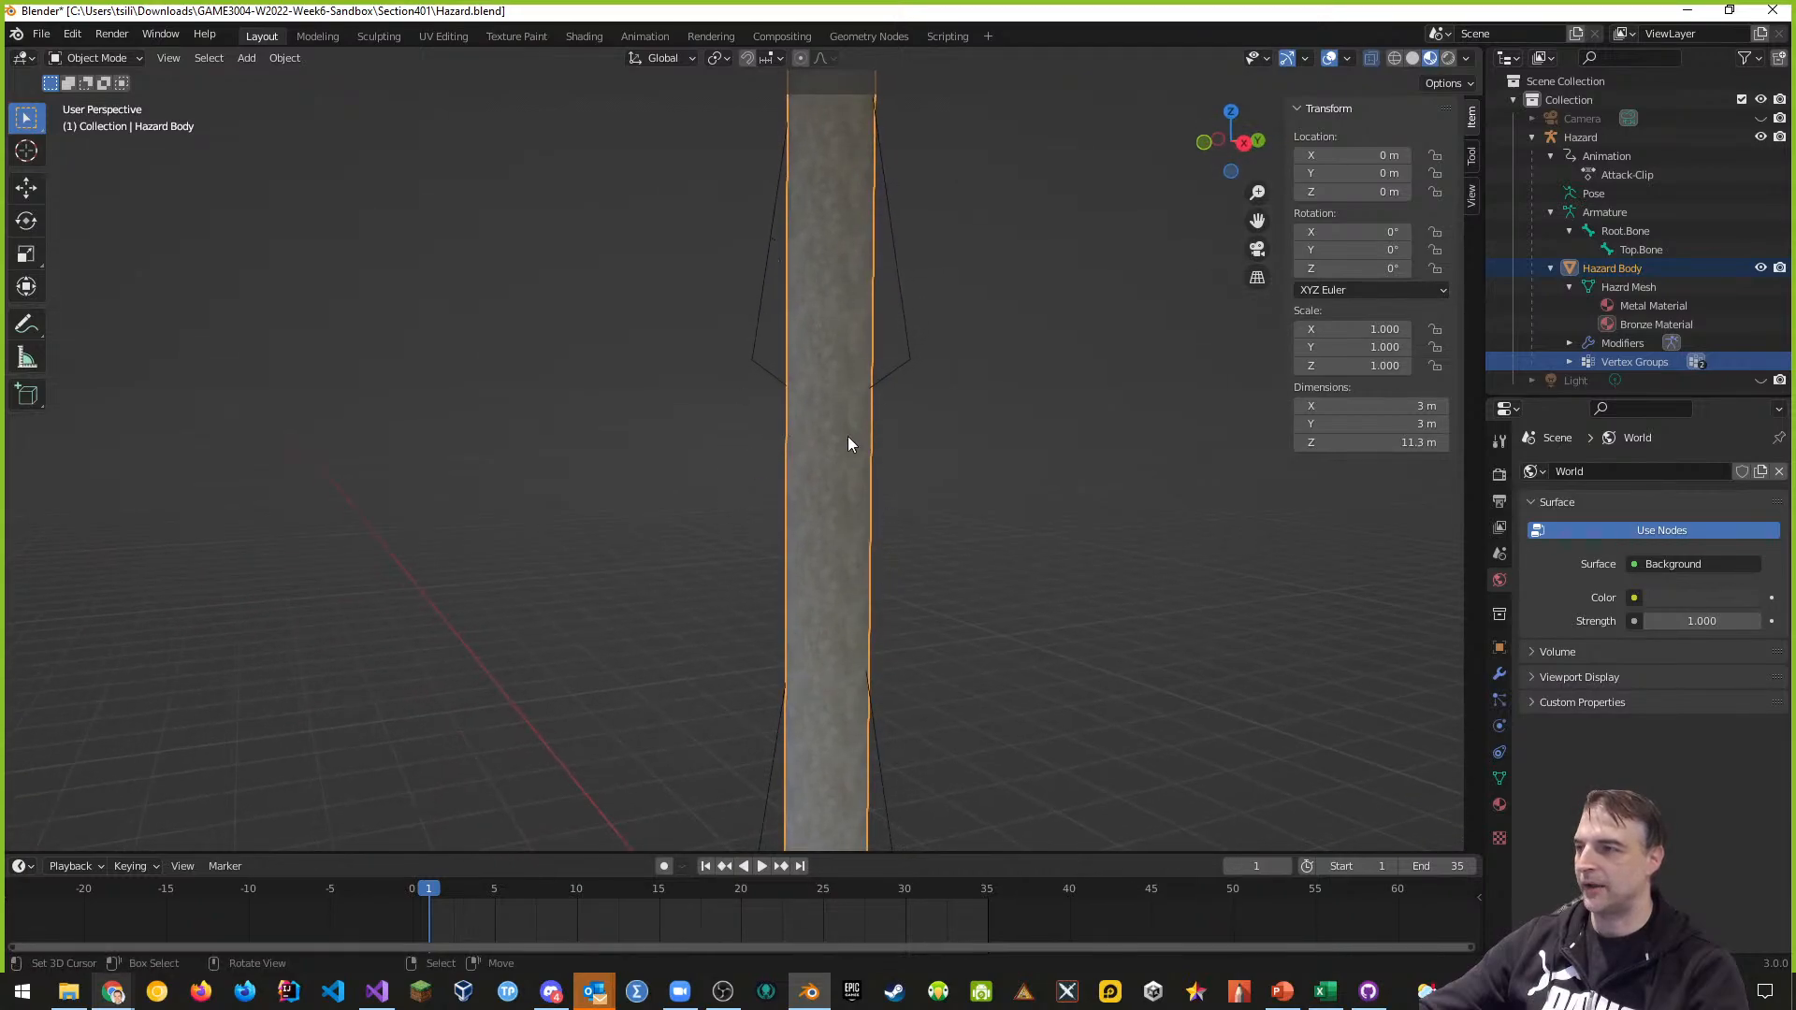
middle_click_drag(886, 461, 930, 445)
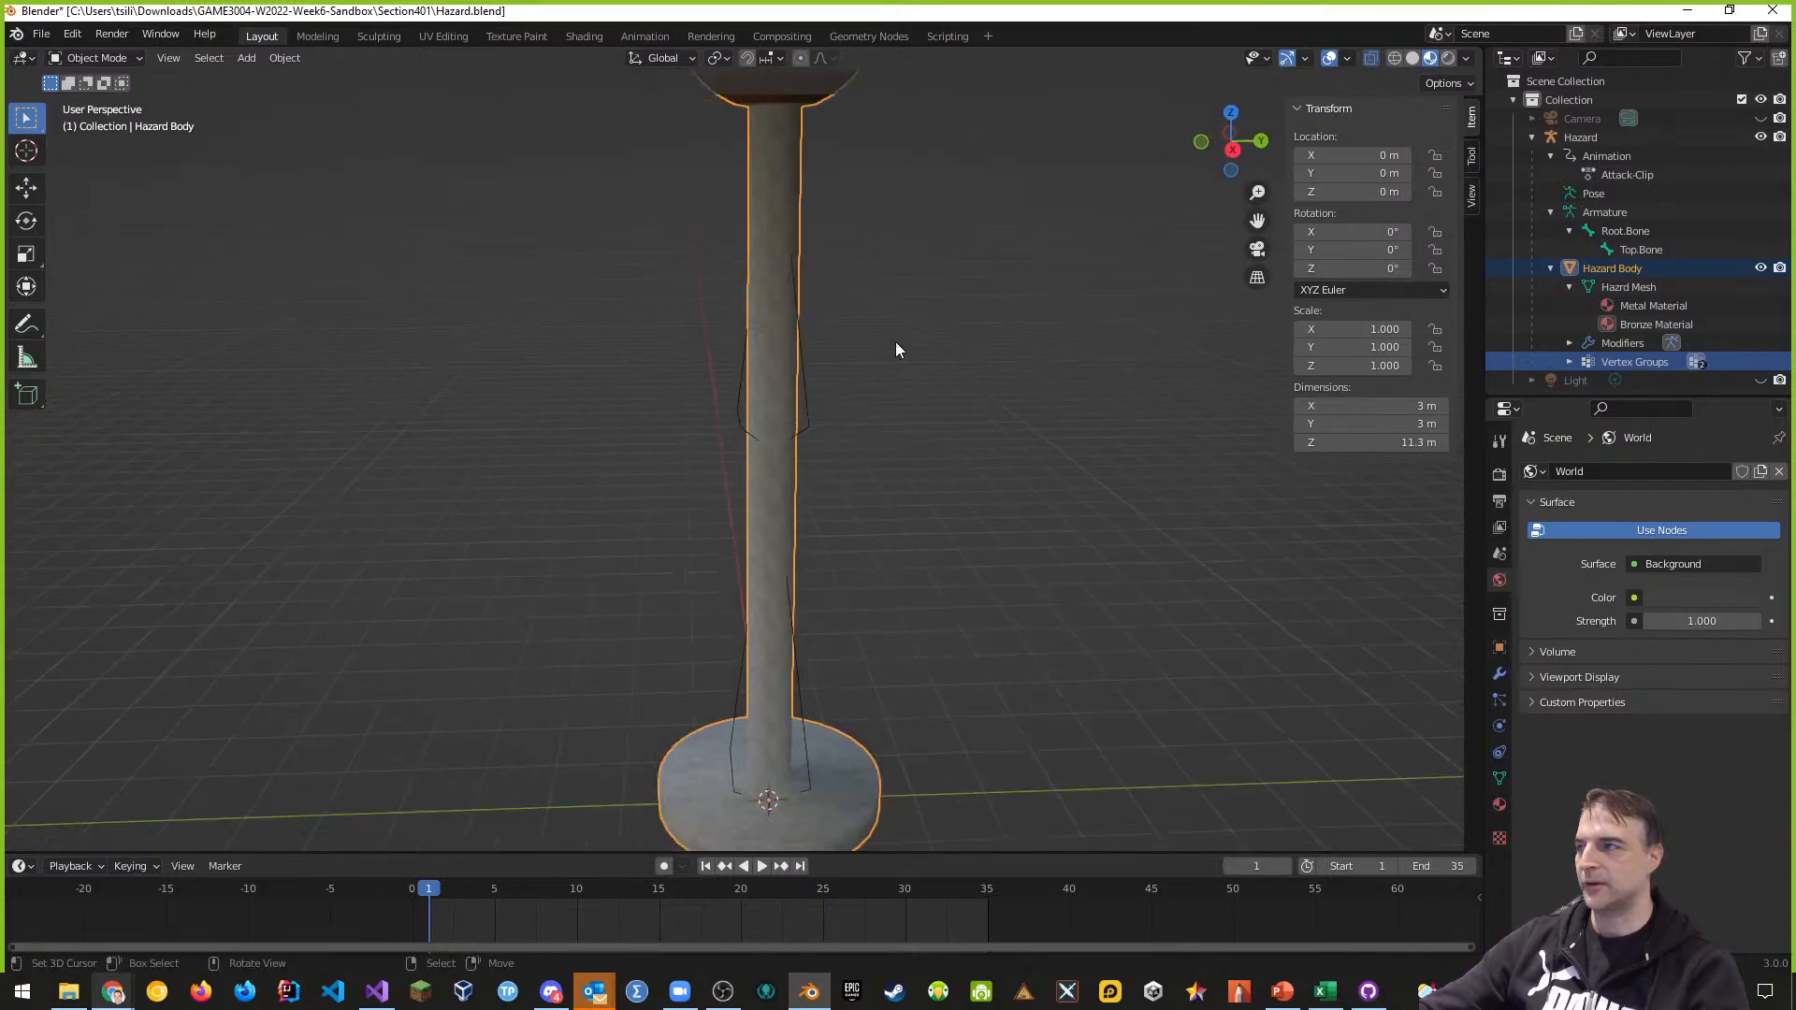
middle_click_drag(898, 349, 765, 273)
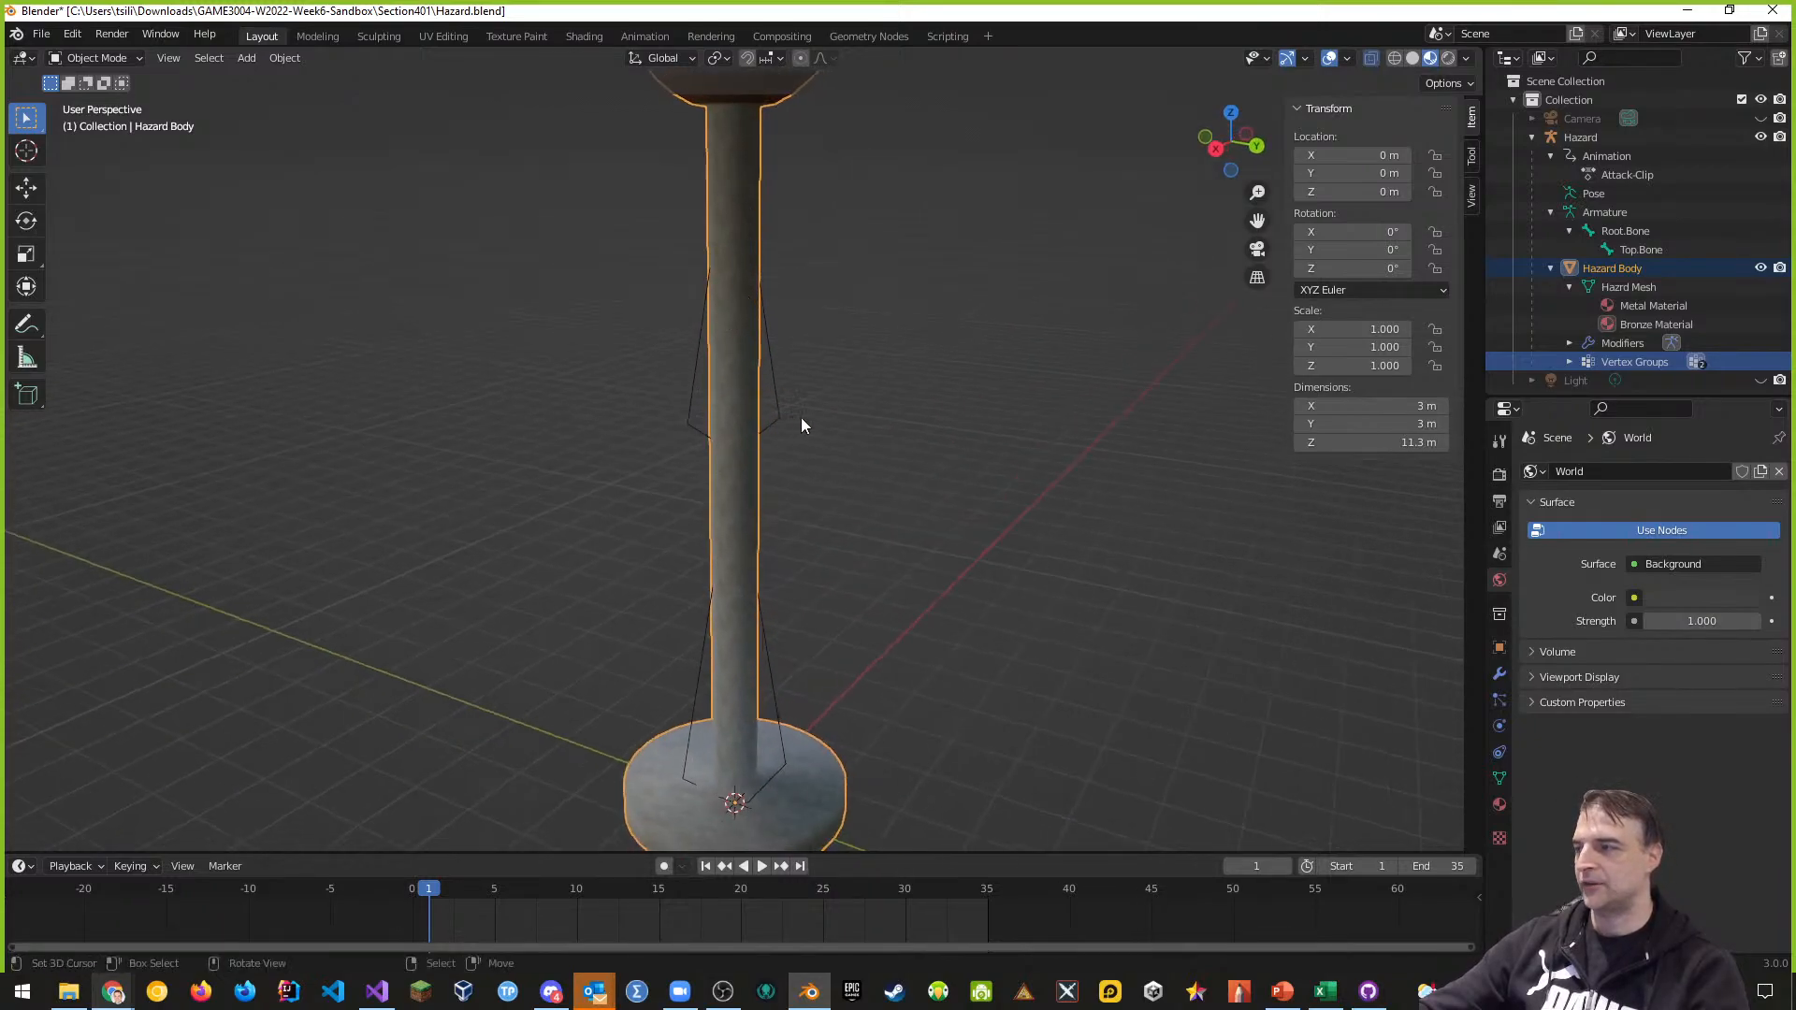
middle_click_drag(802, 426, 786, 241)
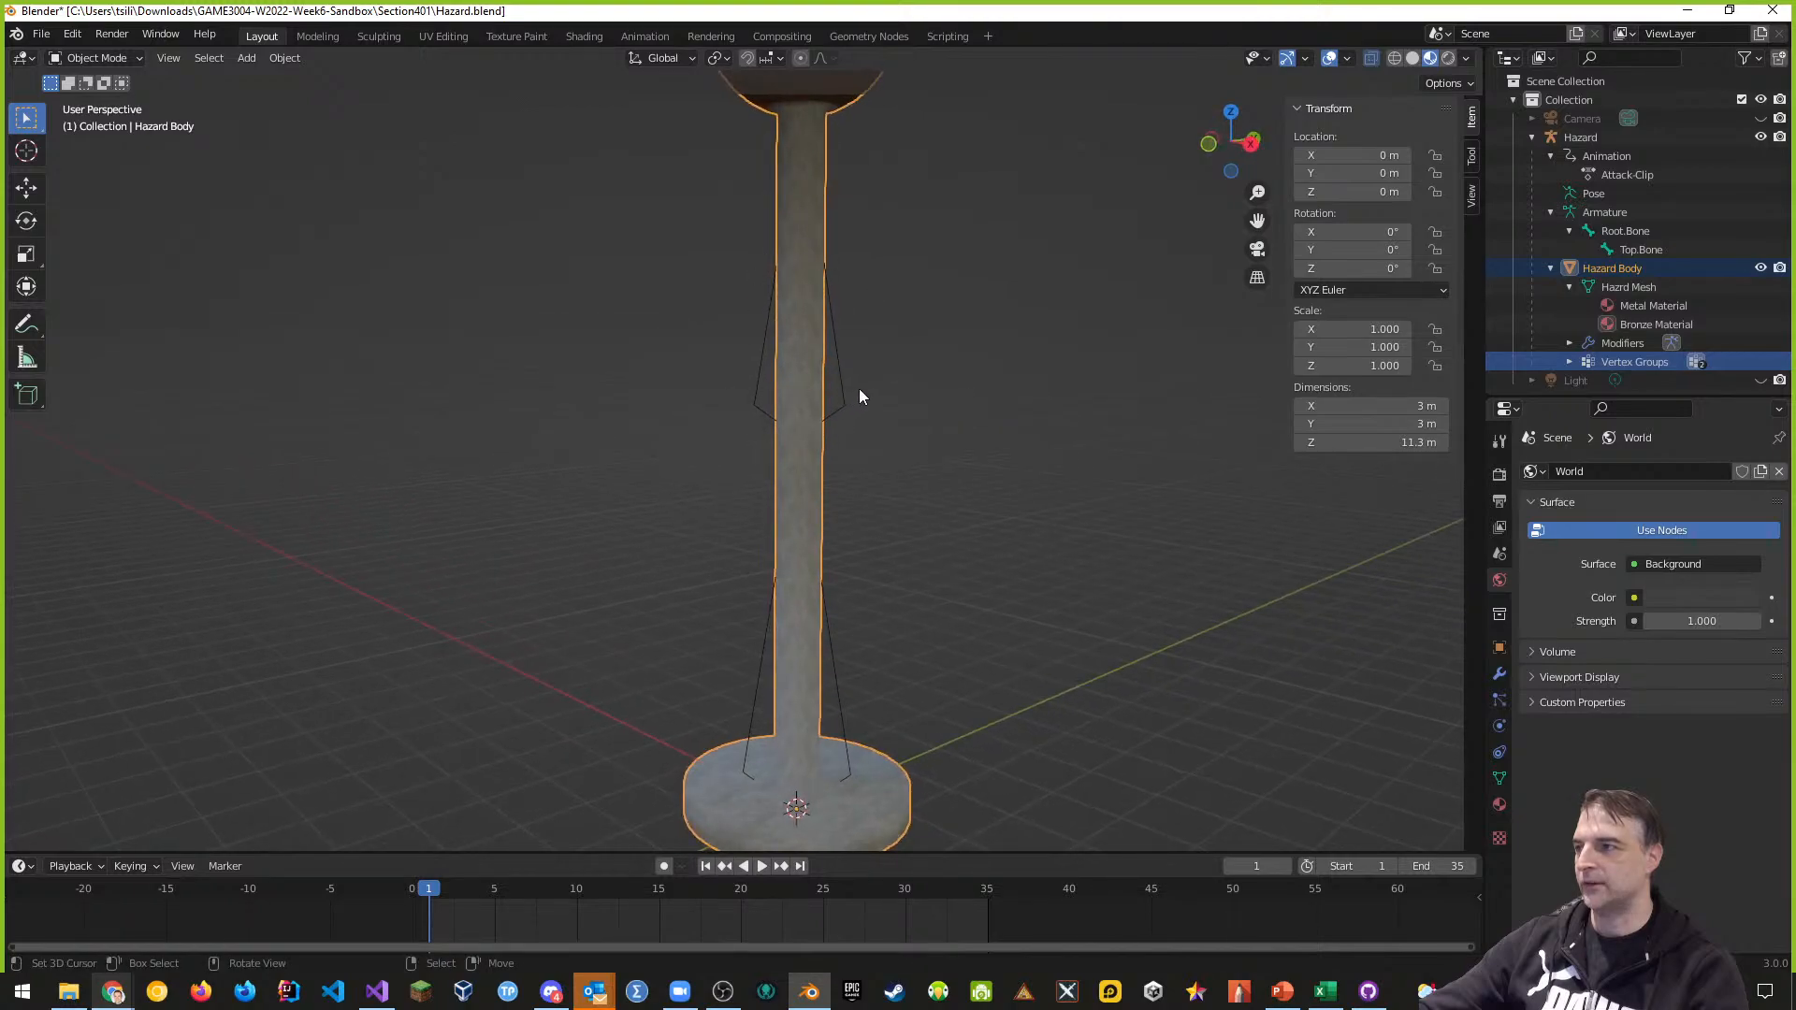
scroll(858, 389, "up", 2)
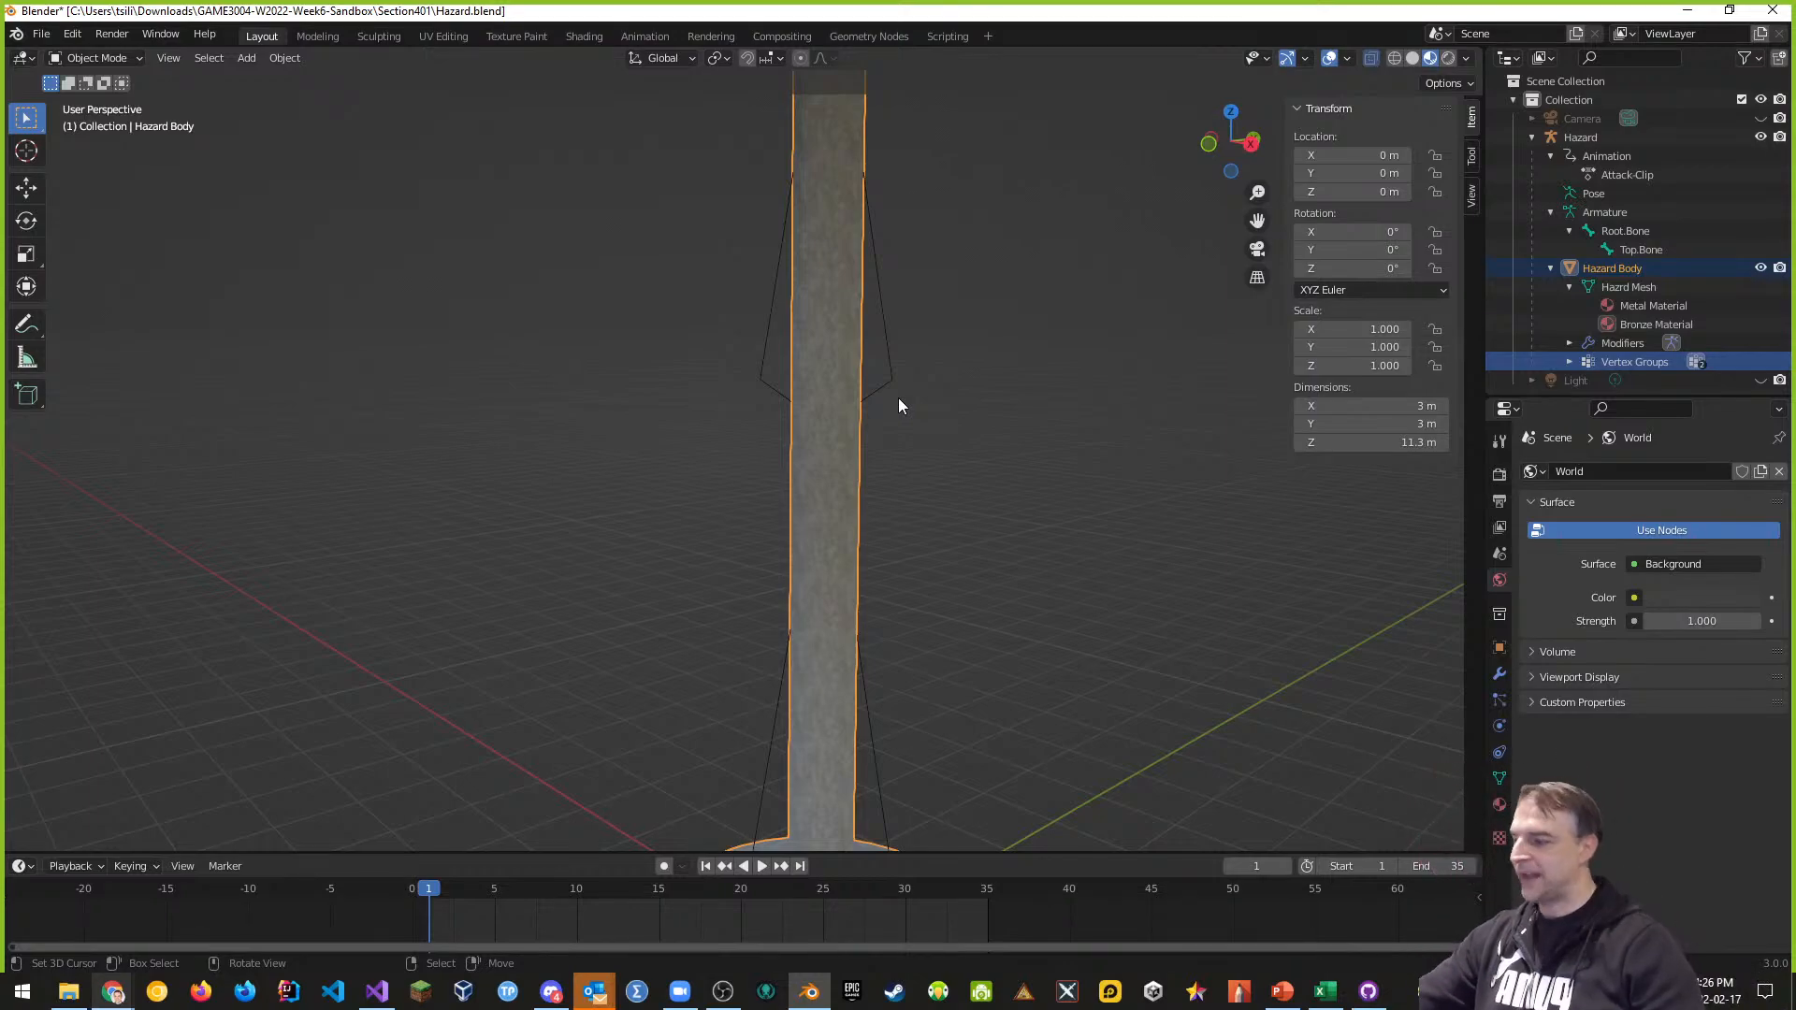
key("ctrl+s")
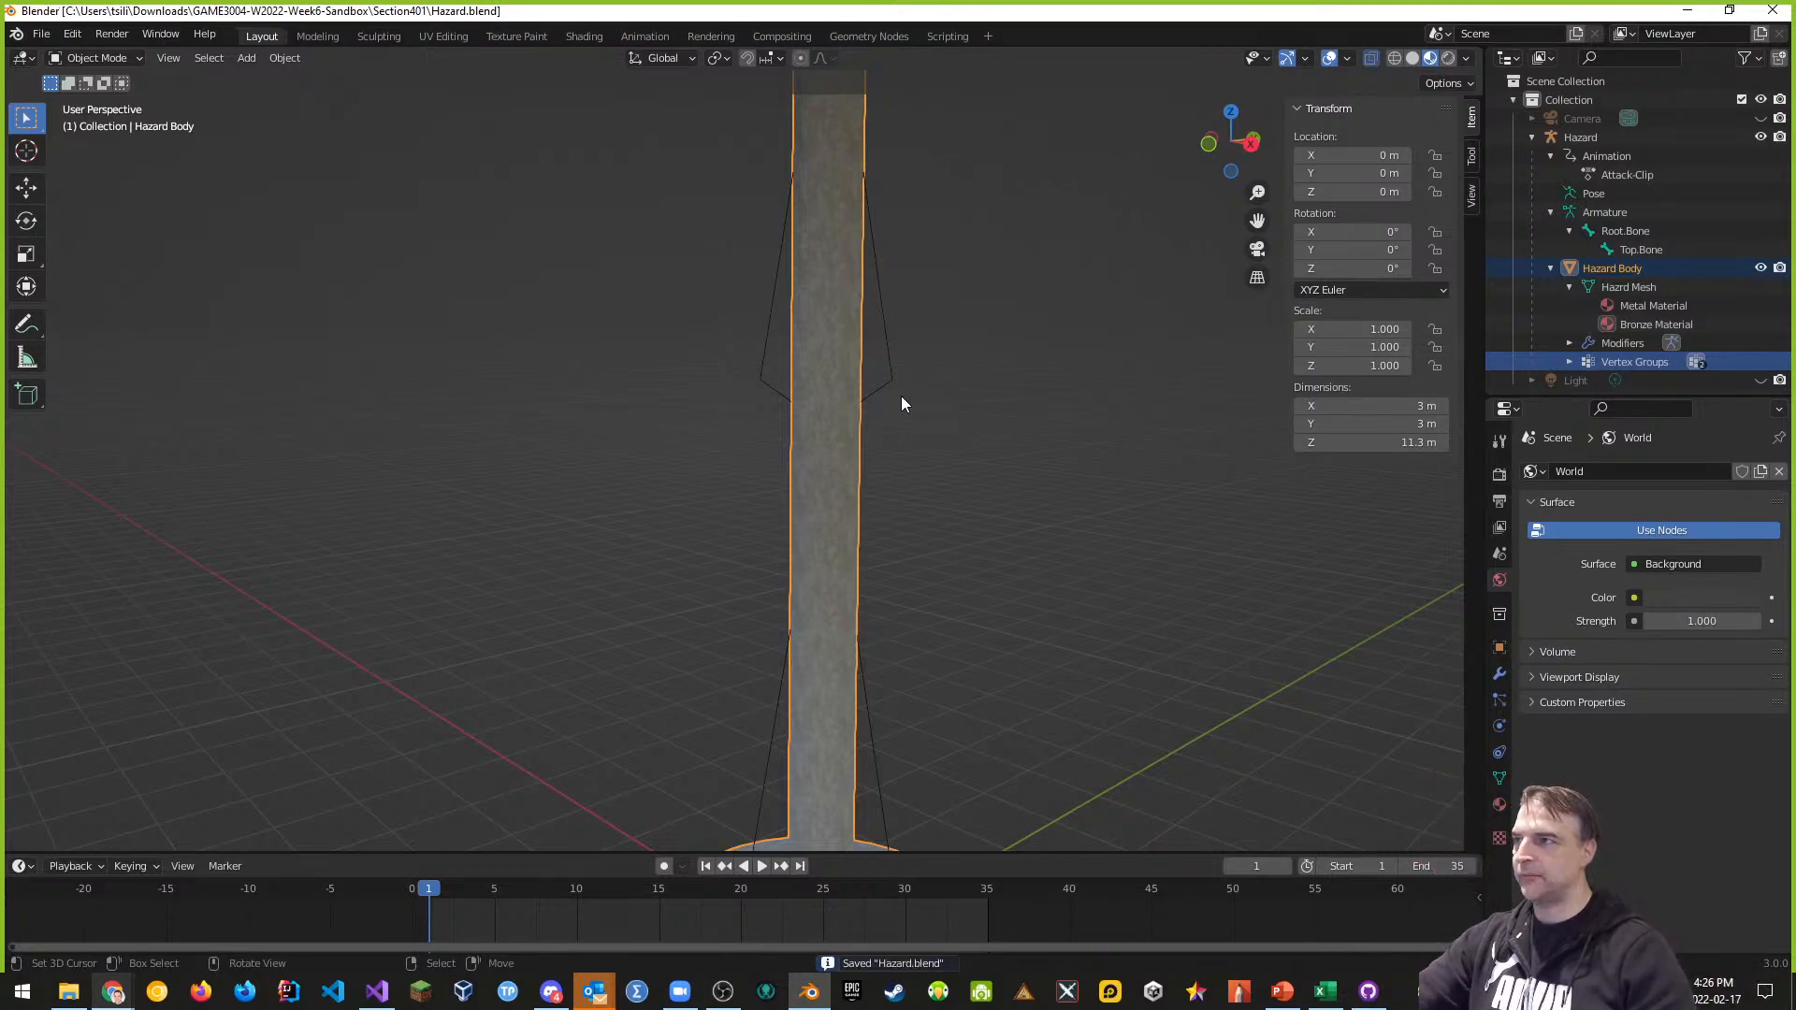
Select the Hazard armature together with everything down to Hazard Body, with the Armature and Hazard Body branches collapsed
scroll(963, 407, "up", 2)
scroll(878, 337, "down", 4)
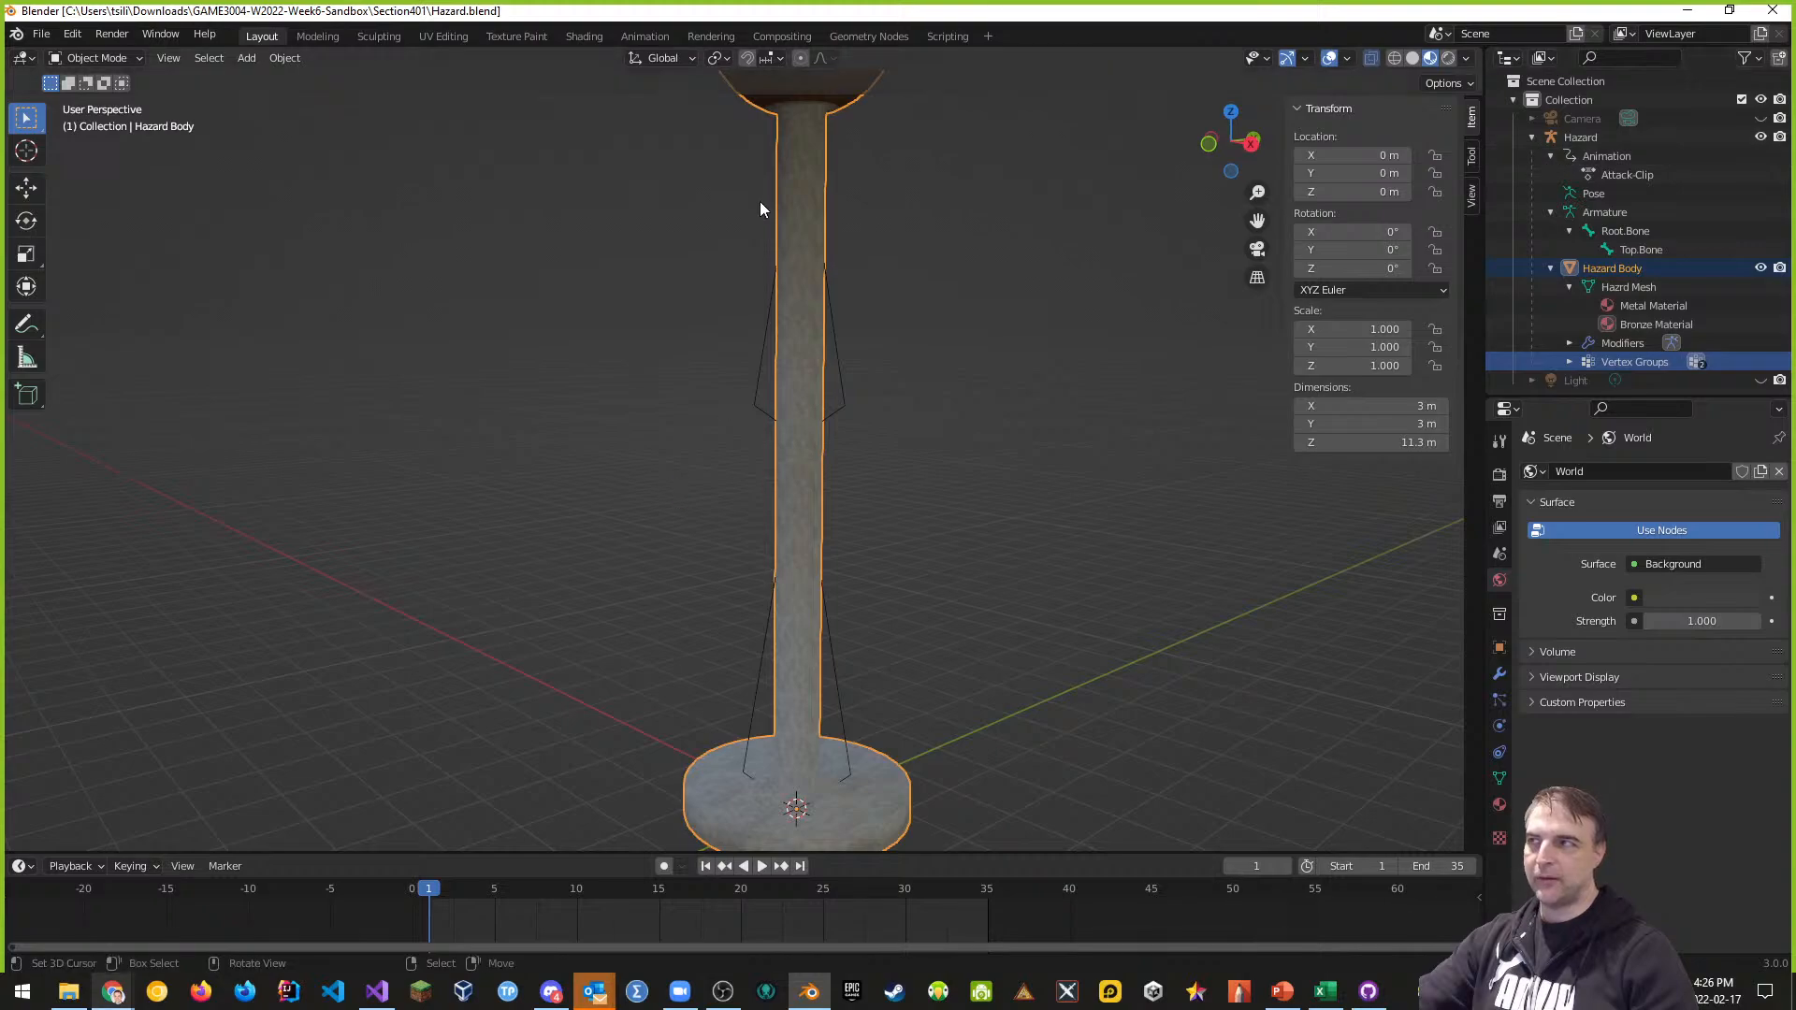
left_click(1583, 137)
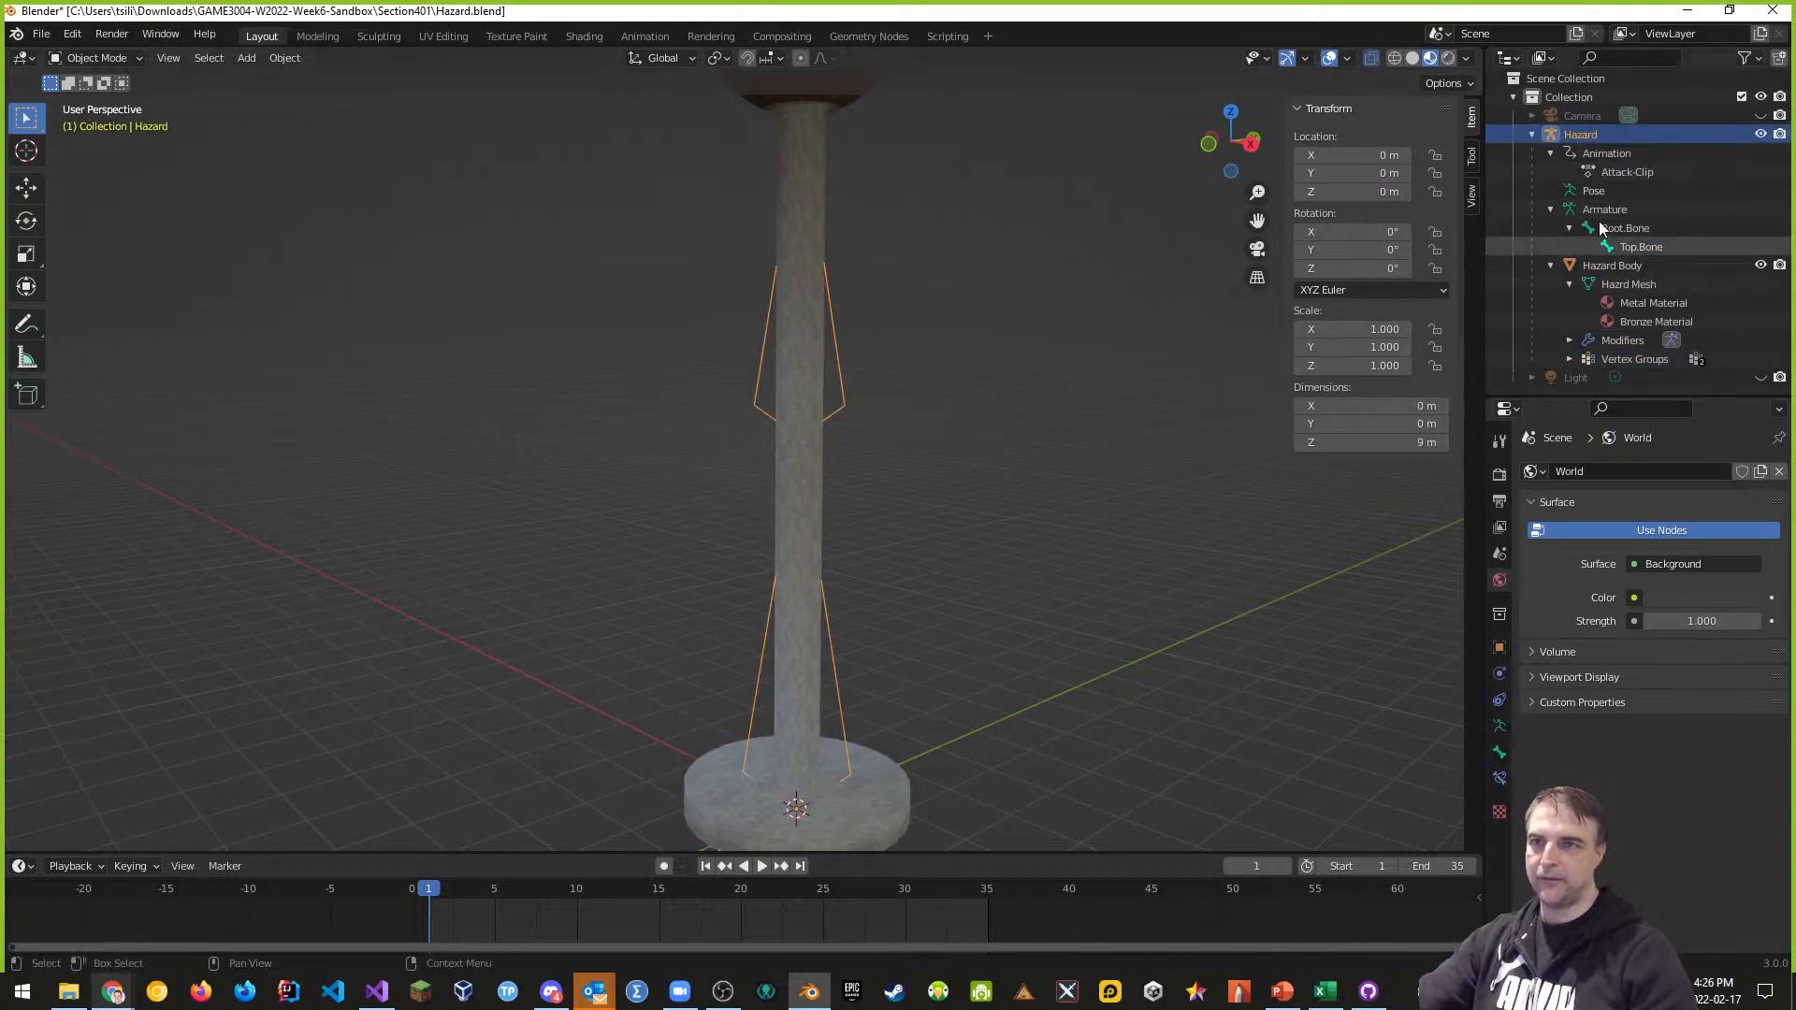
left_click(1550, 265)
left_click(1551, 212)
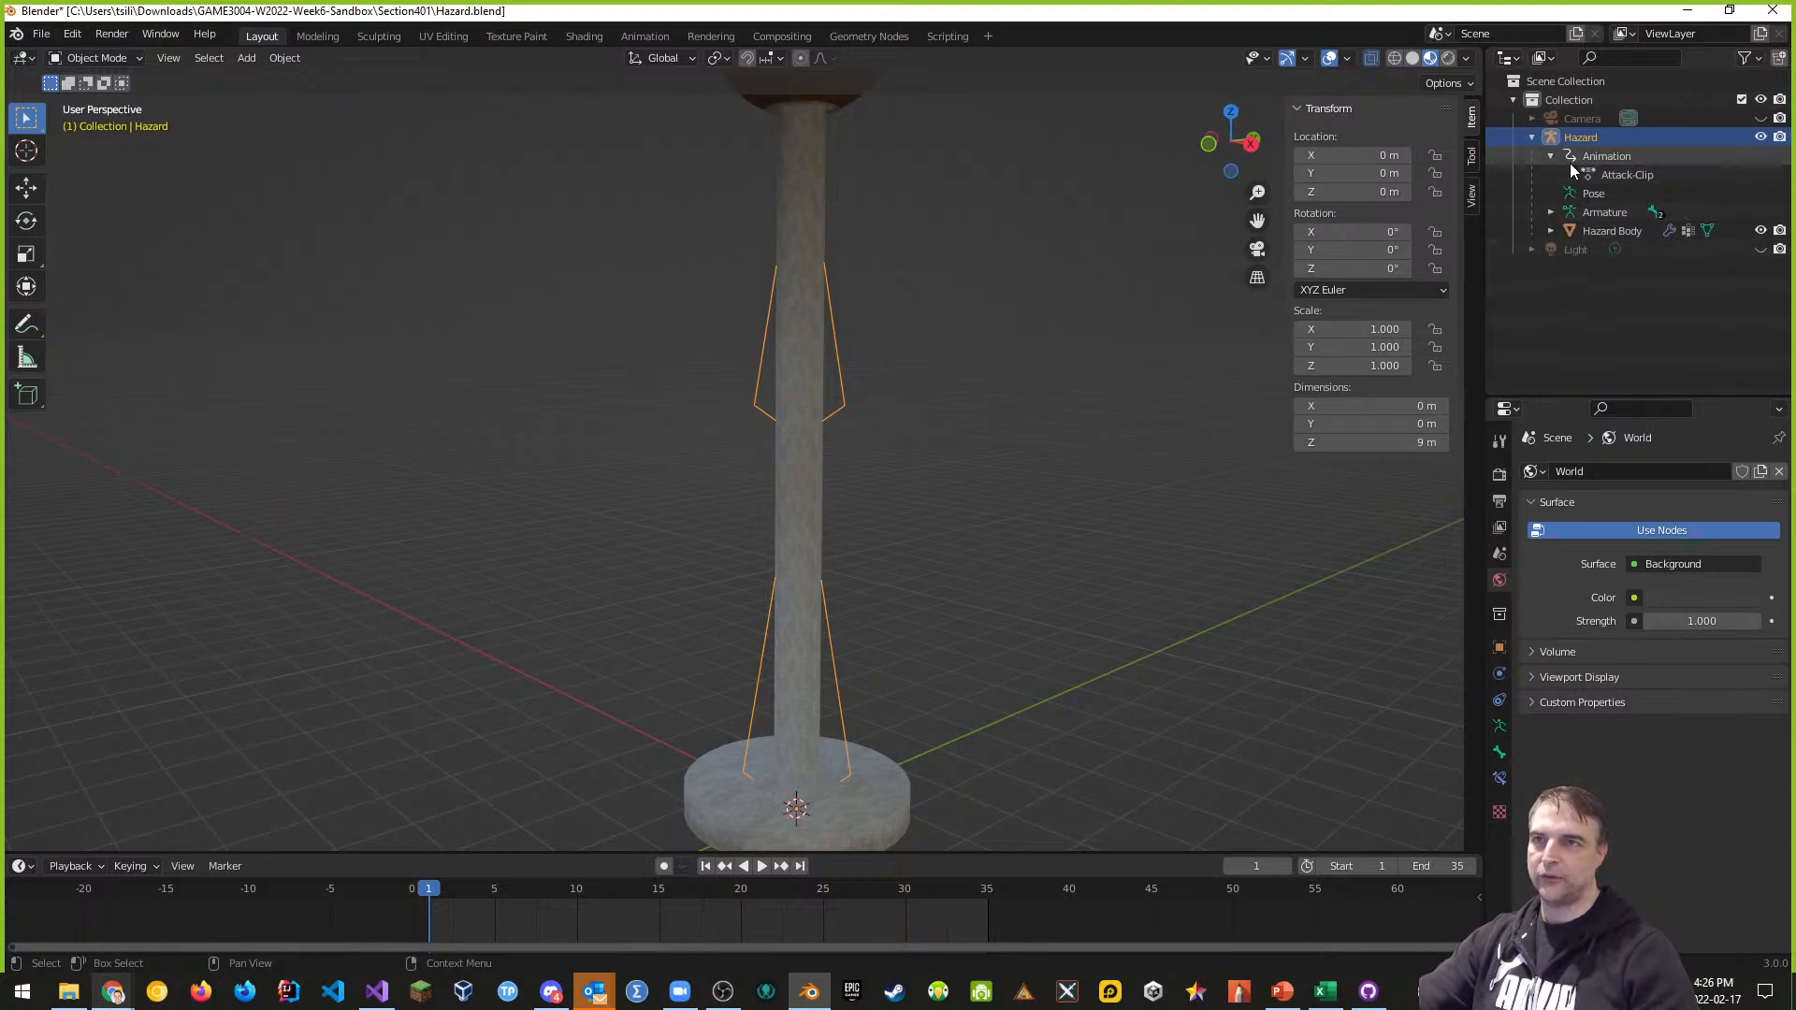
left_click(1598, 230, "shift")
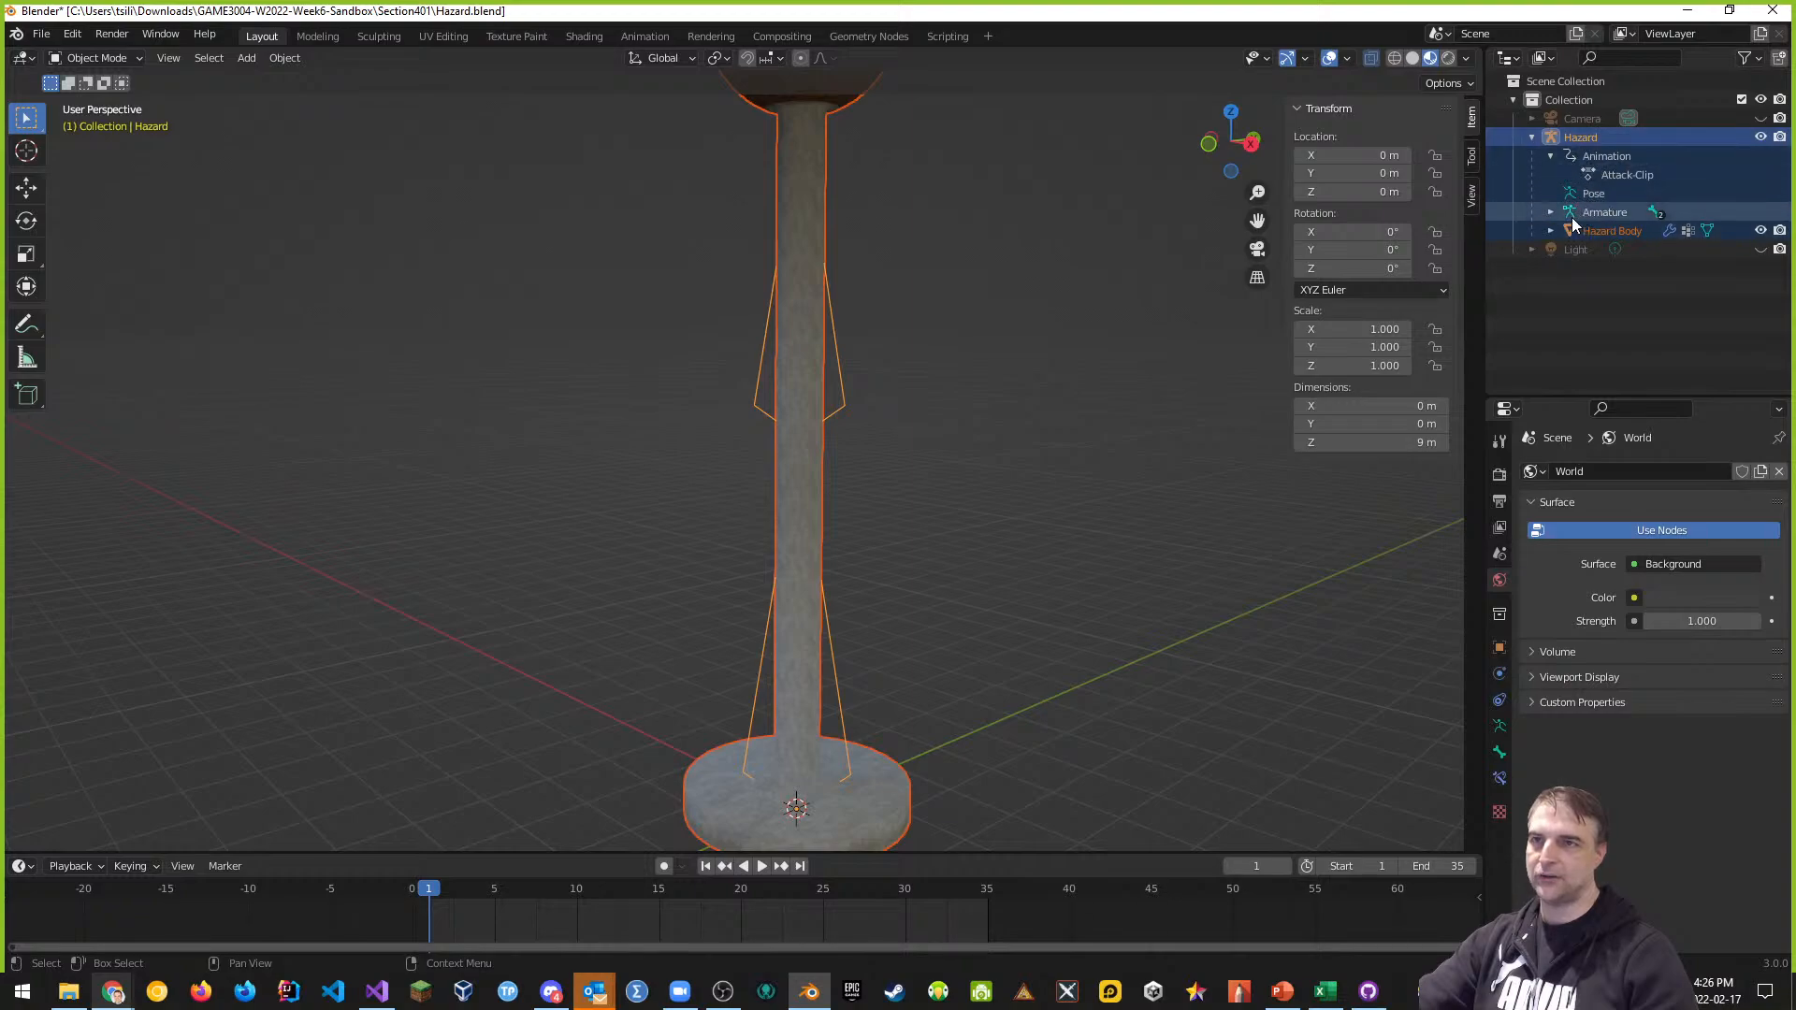
Review the Hazard hierarchy by expanding the Armature bones and Hazard Body's mesh, materials, modifiers and vertex groups
left_click(1550, 230)
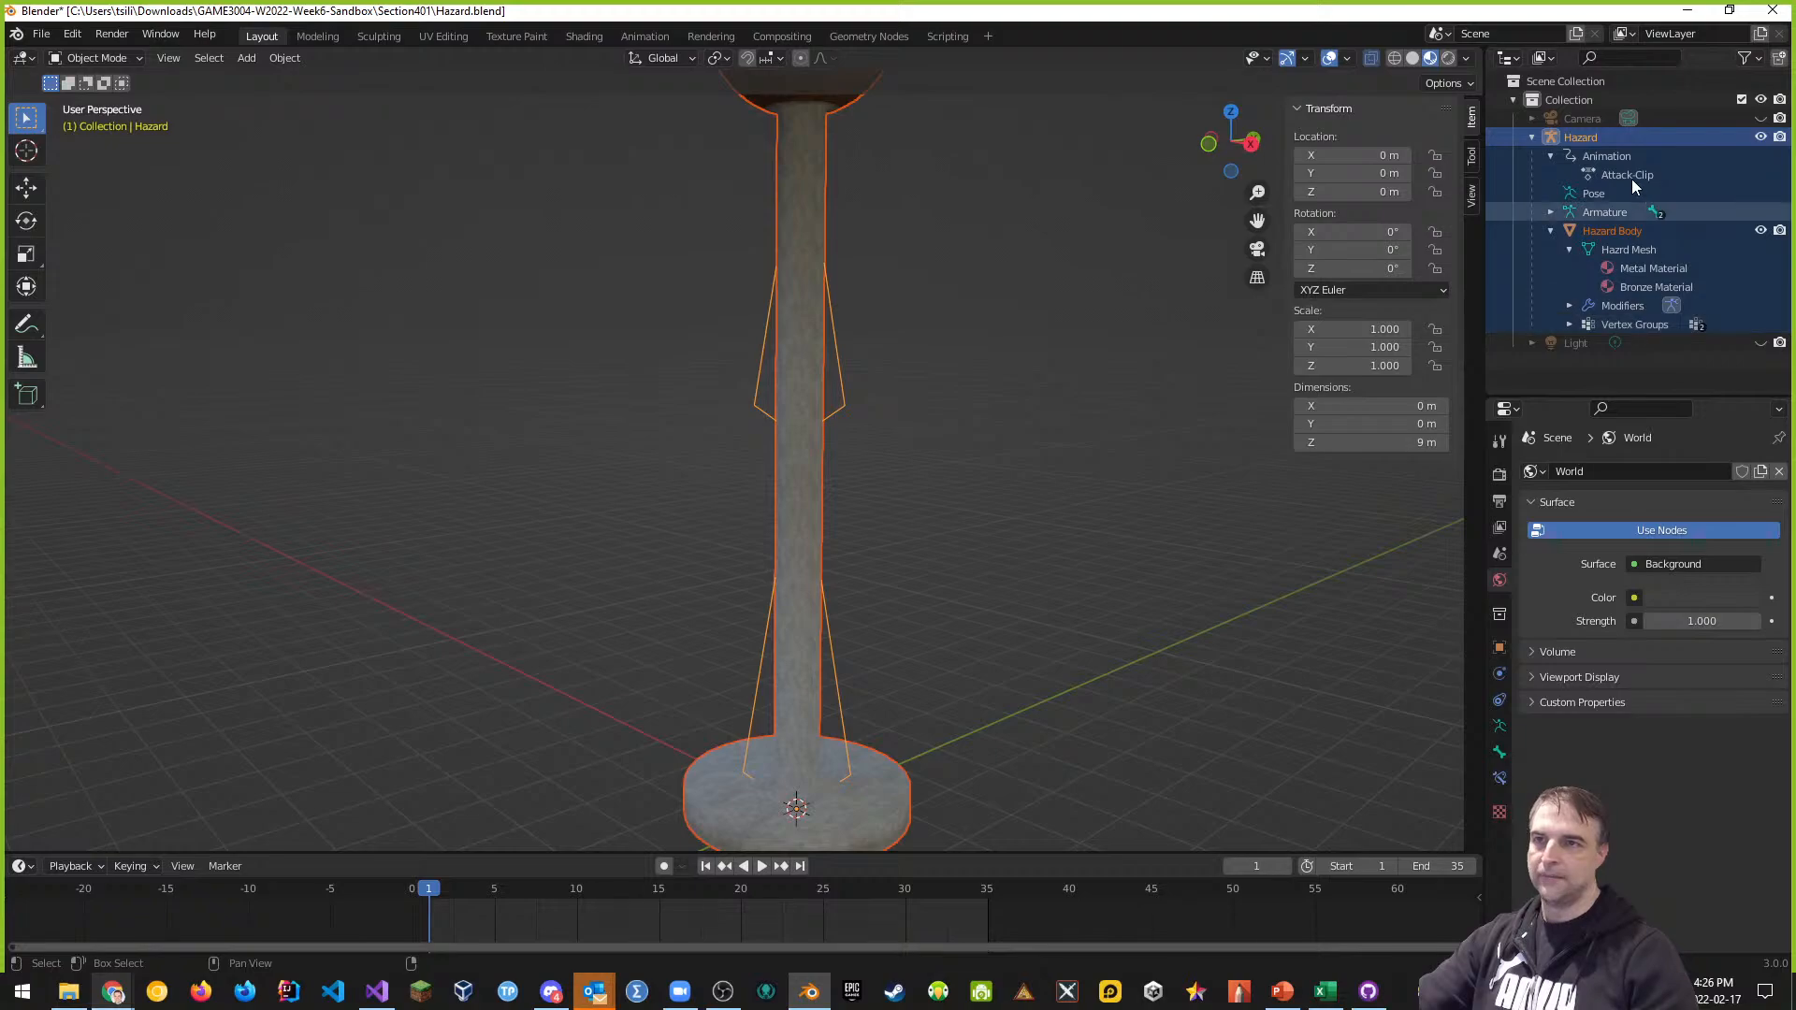
left_click(1551, 231)
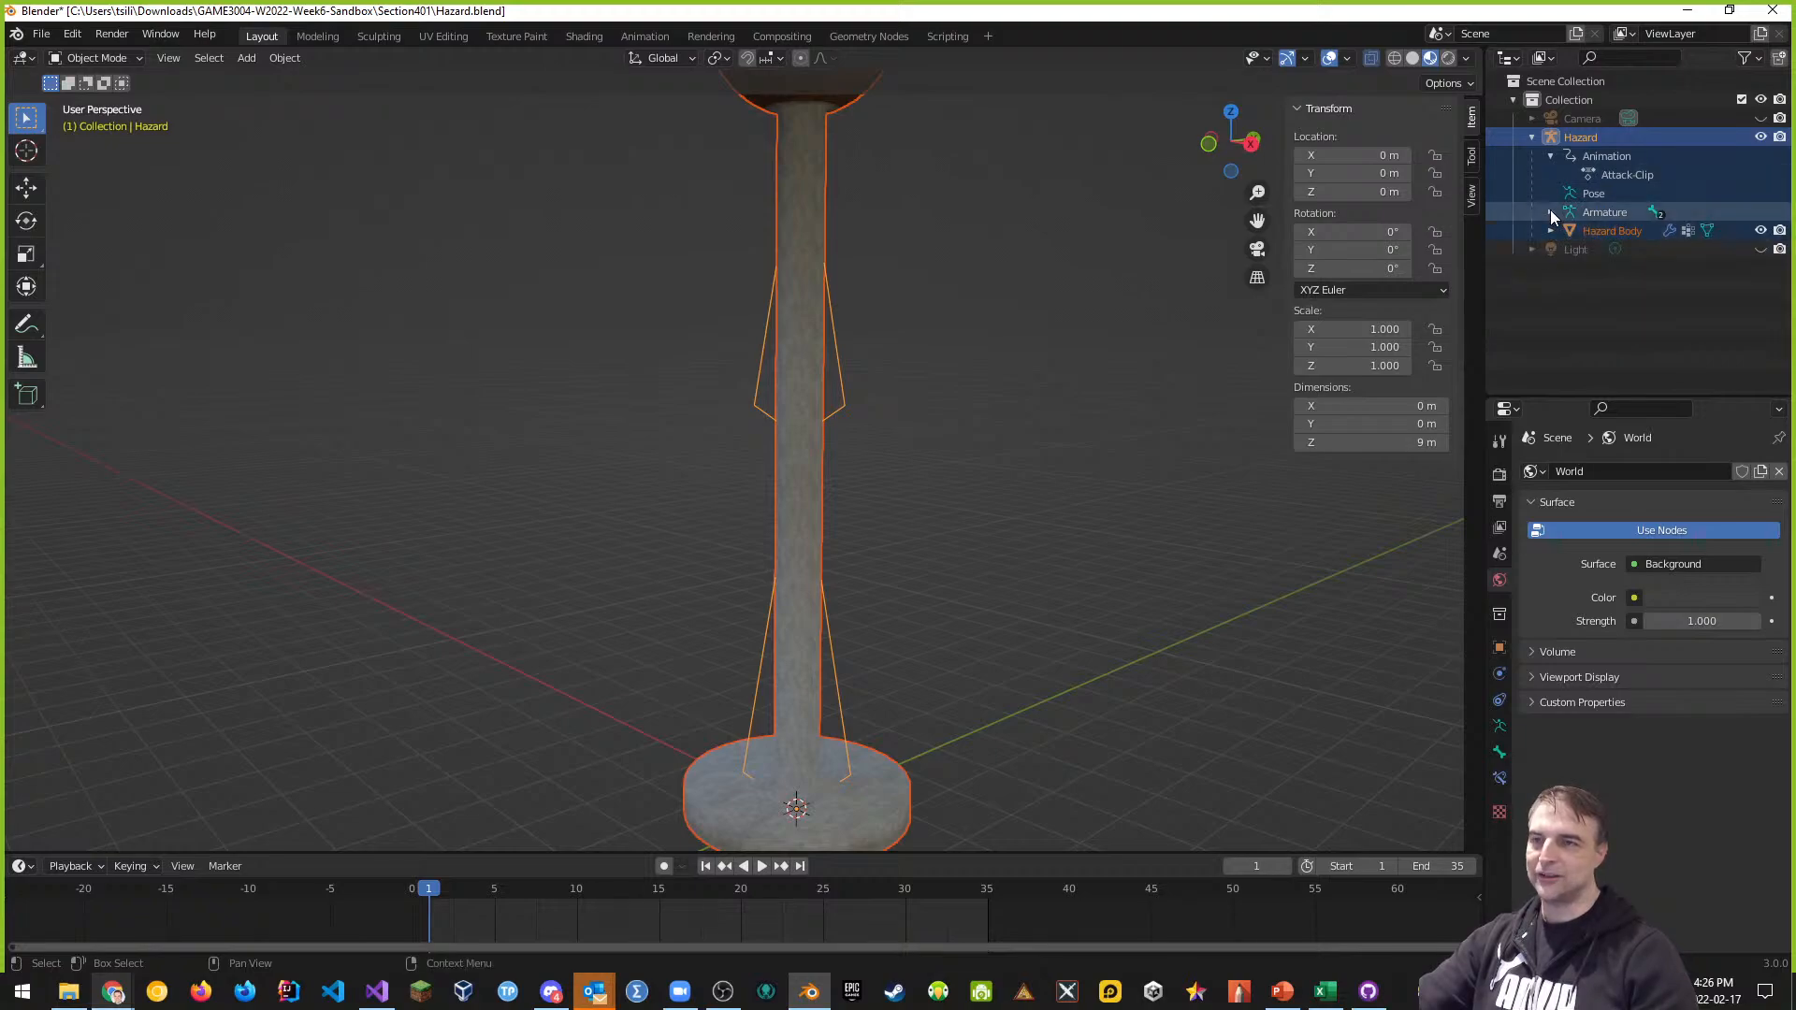
left_click(1551, 212)
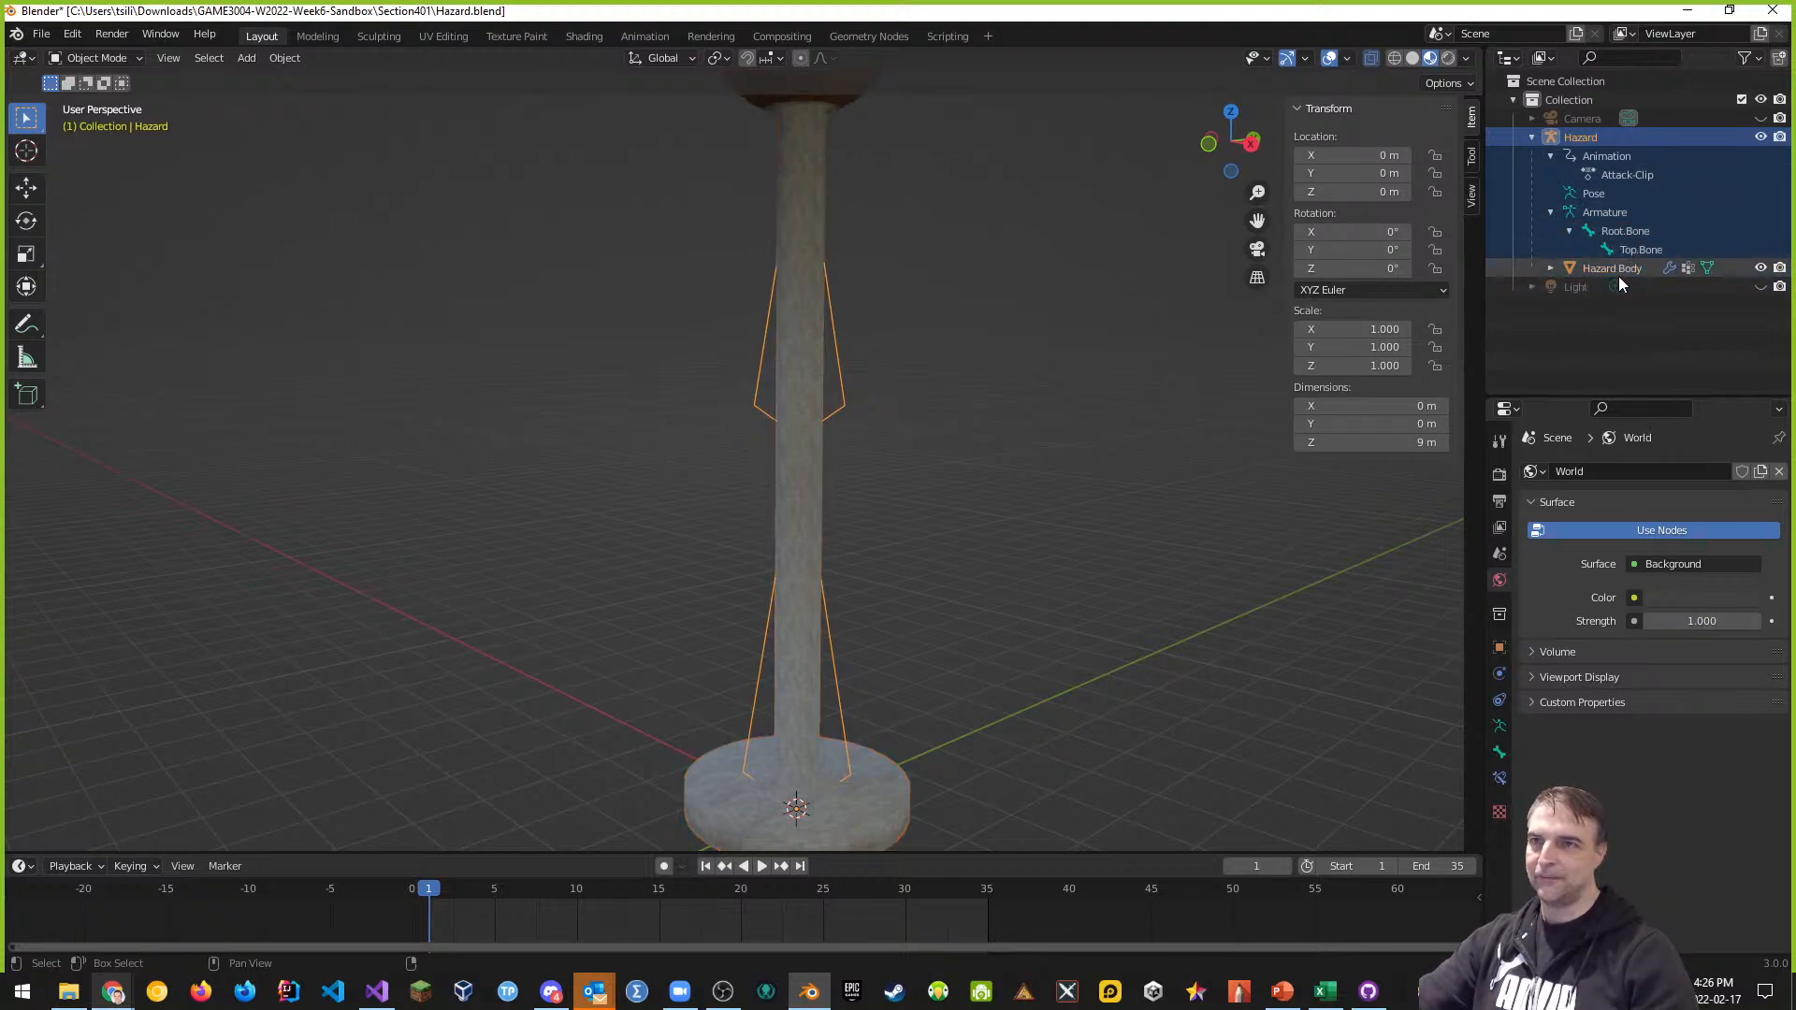
left_click(1551, 268)
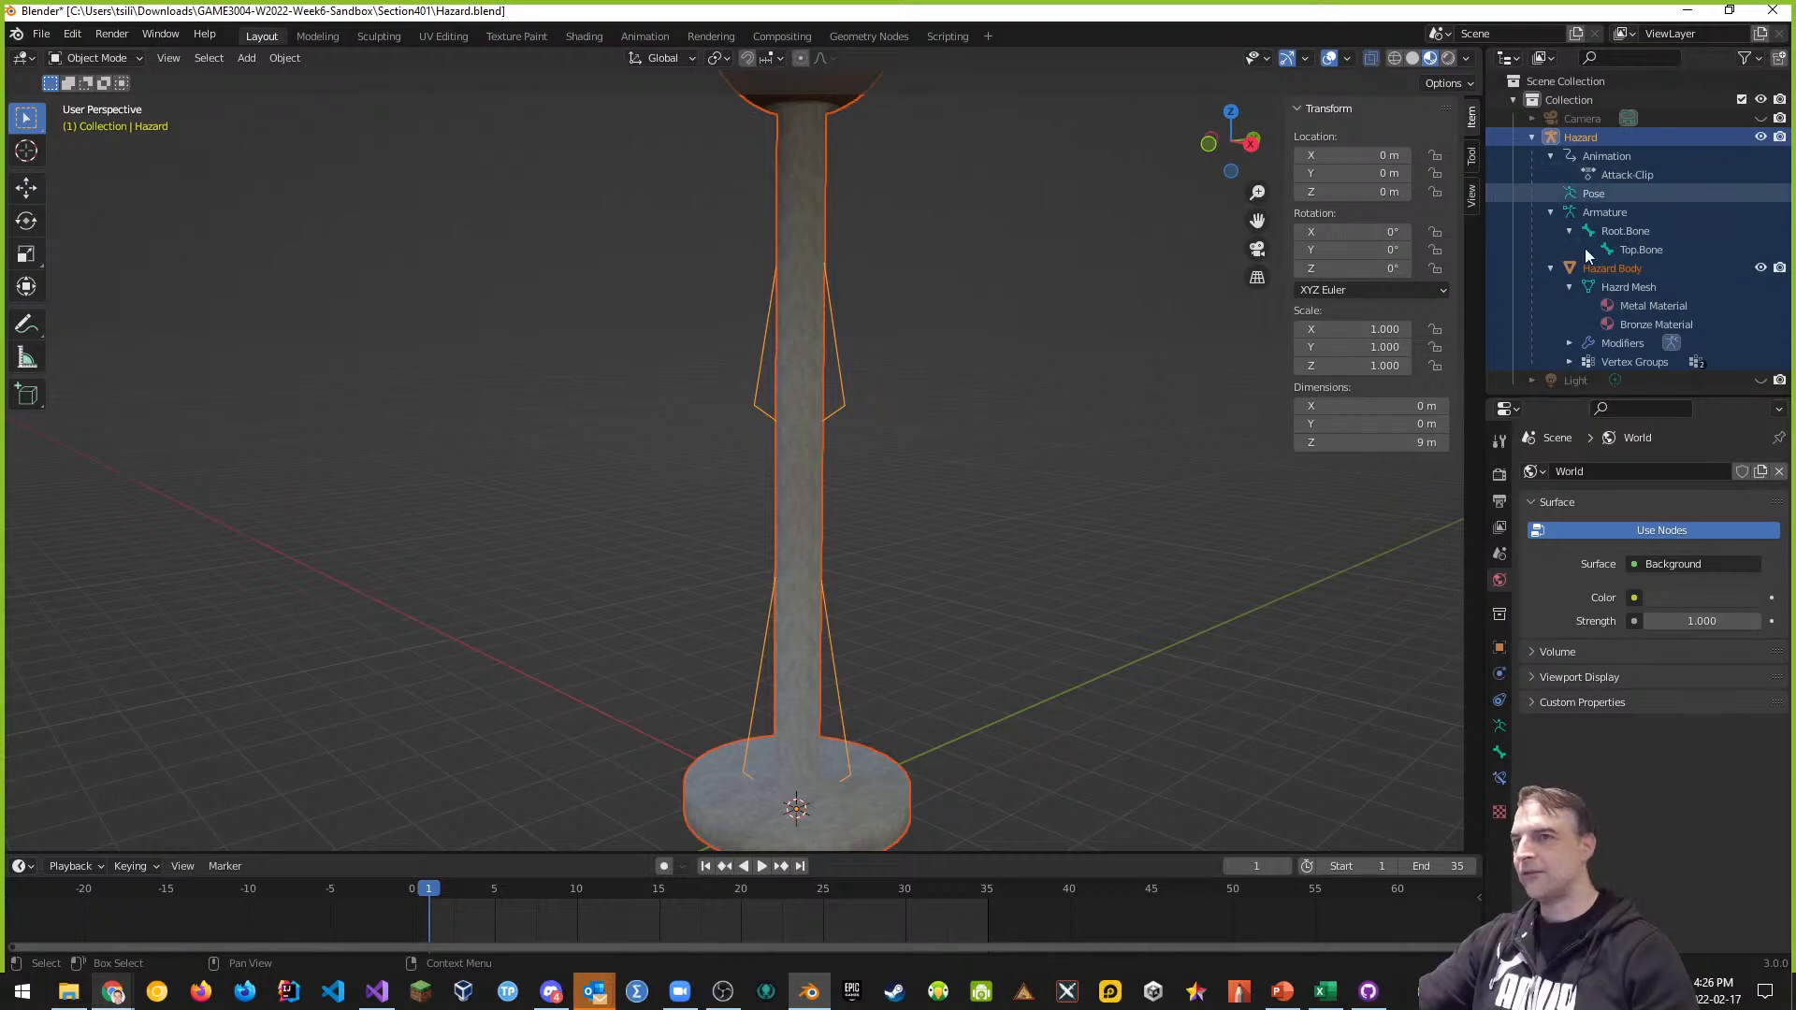
scroll(1646, 241, "down", 1)
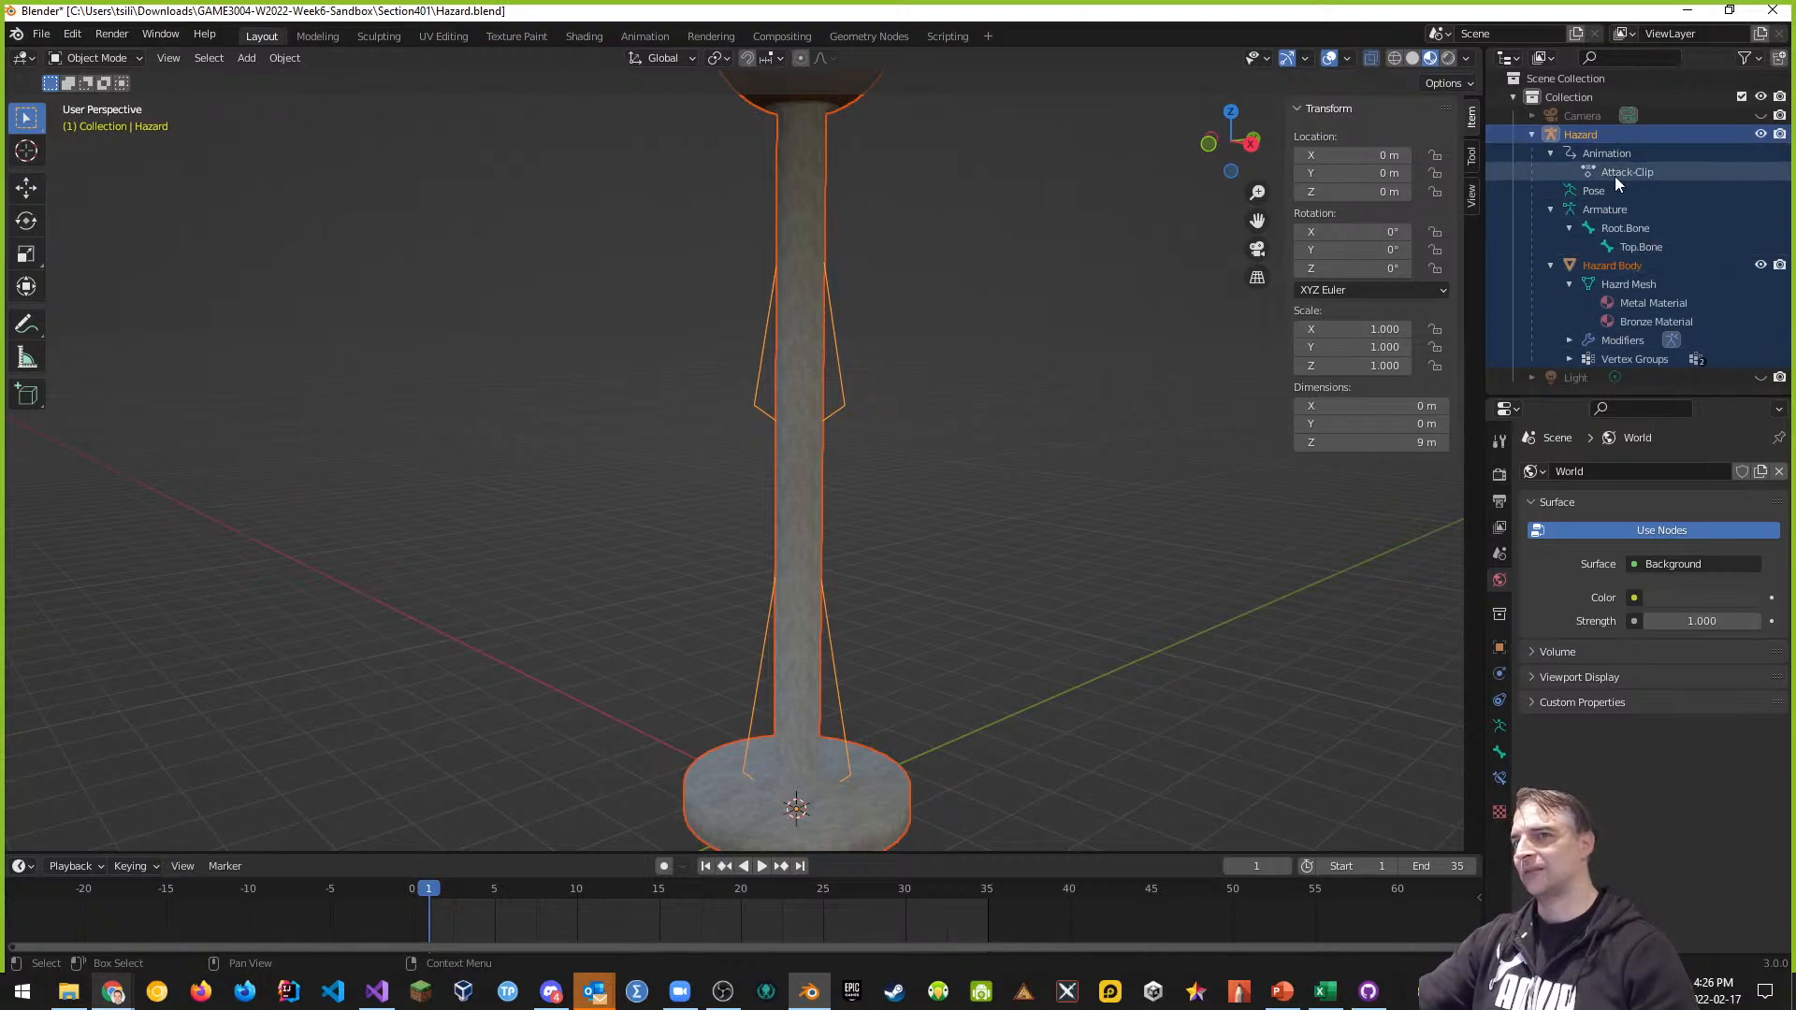
left_click(1570, 359)
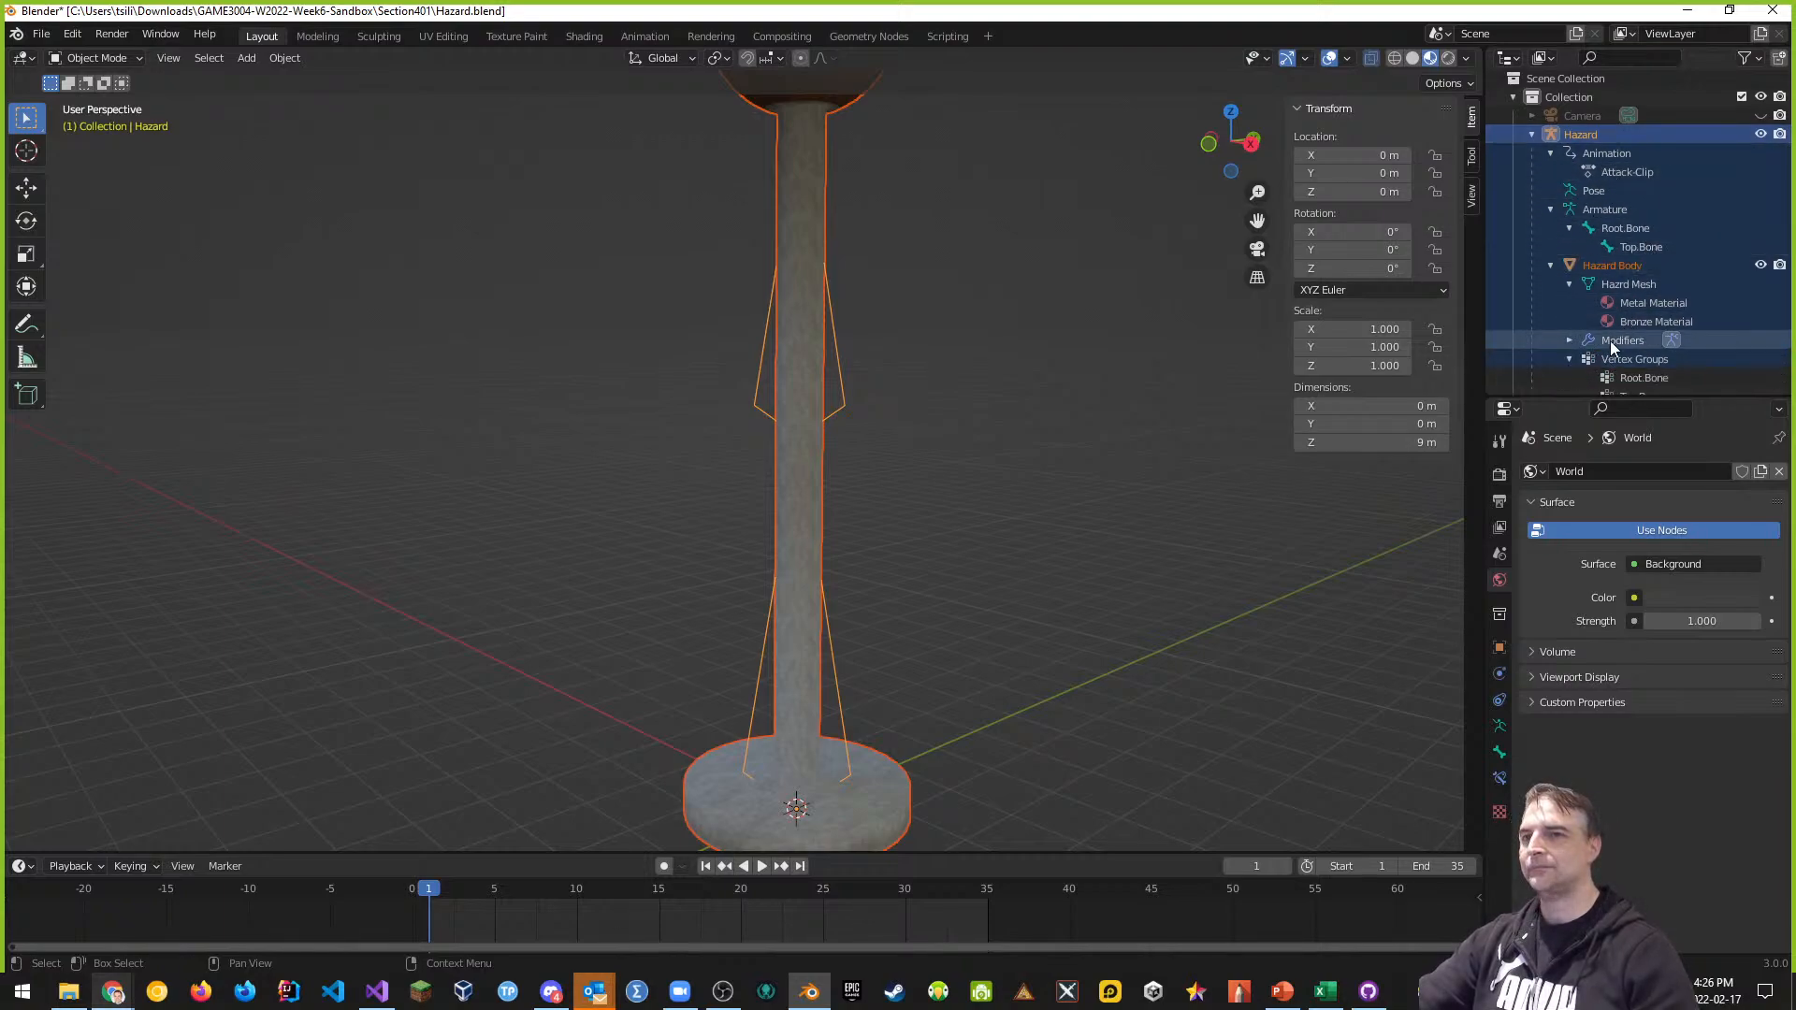
scroll(1609, 341, "down", 2)
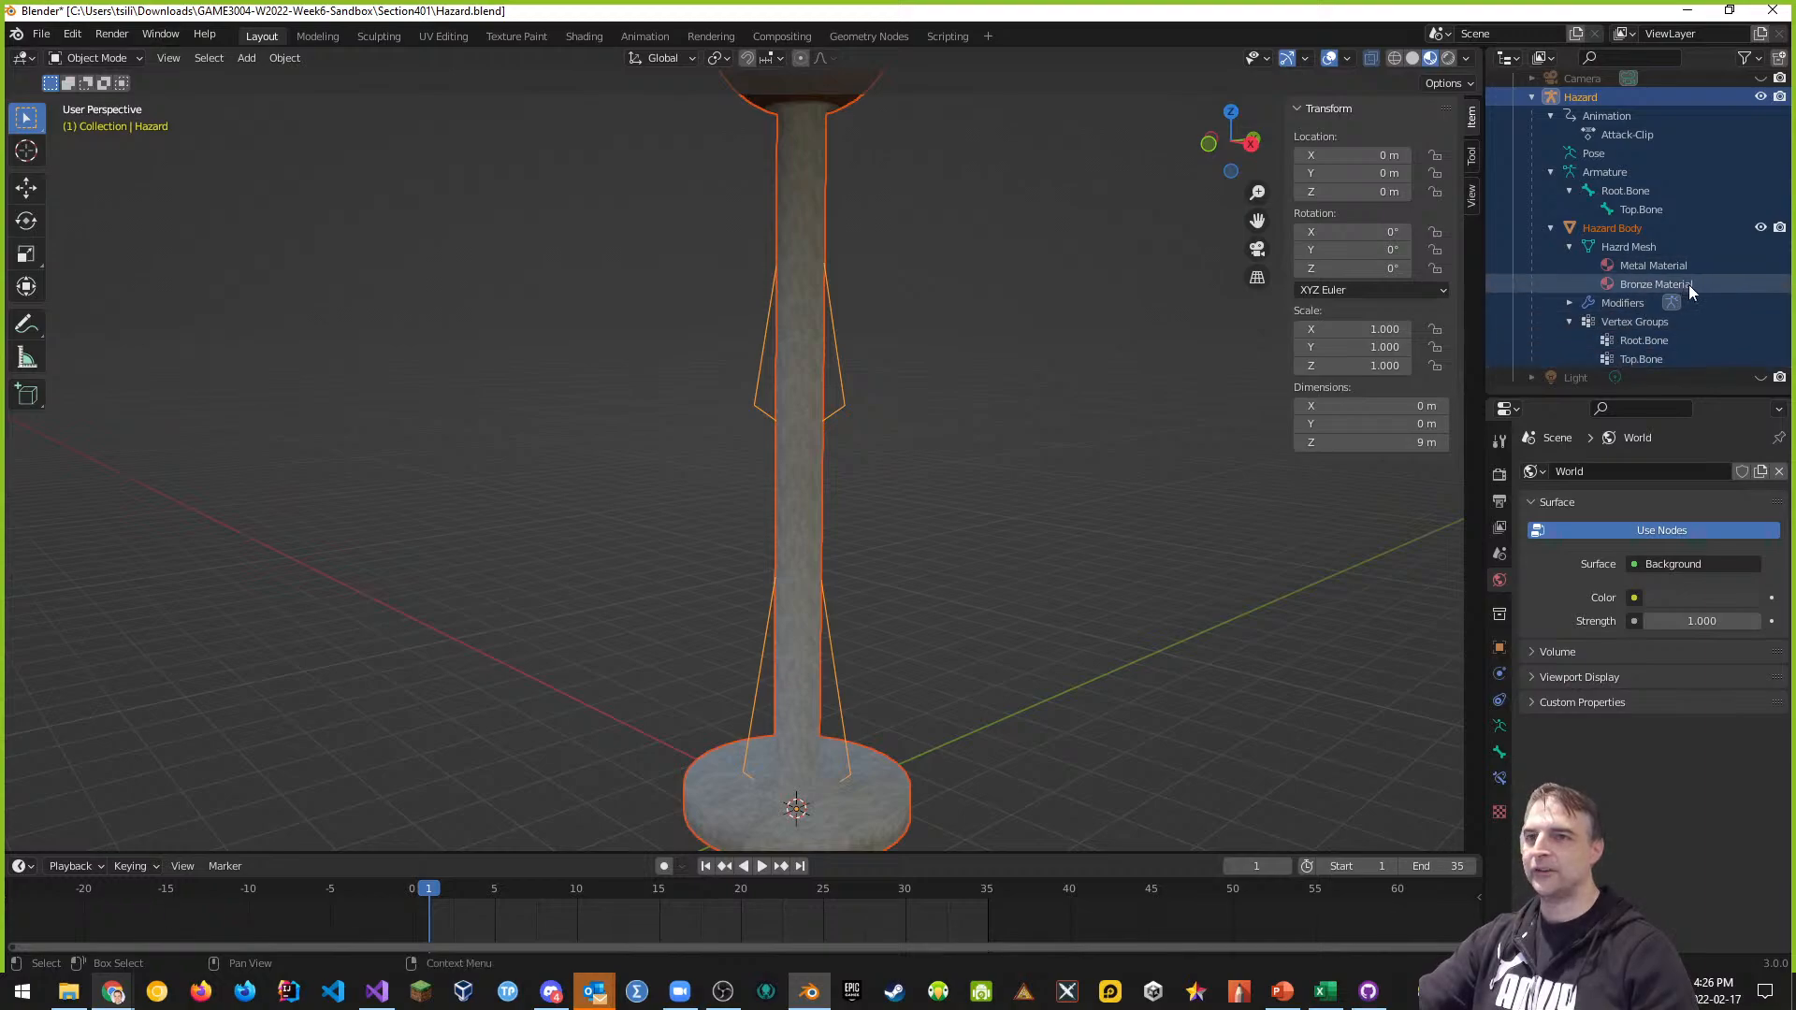
scroll(1691, 283, "up", 2)
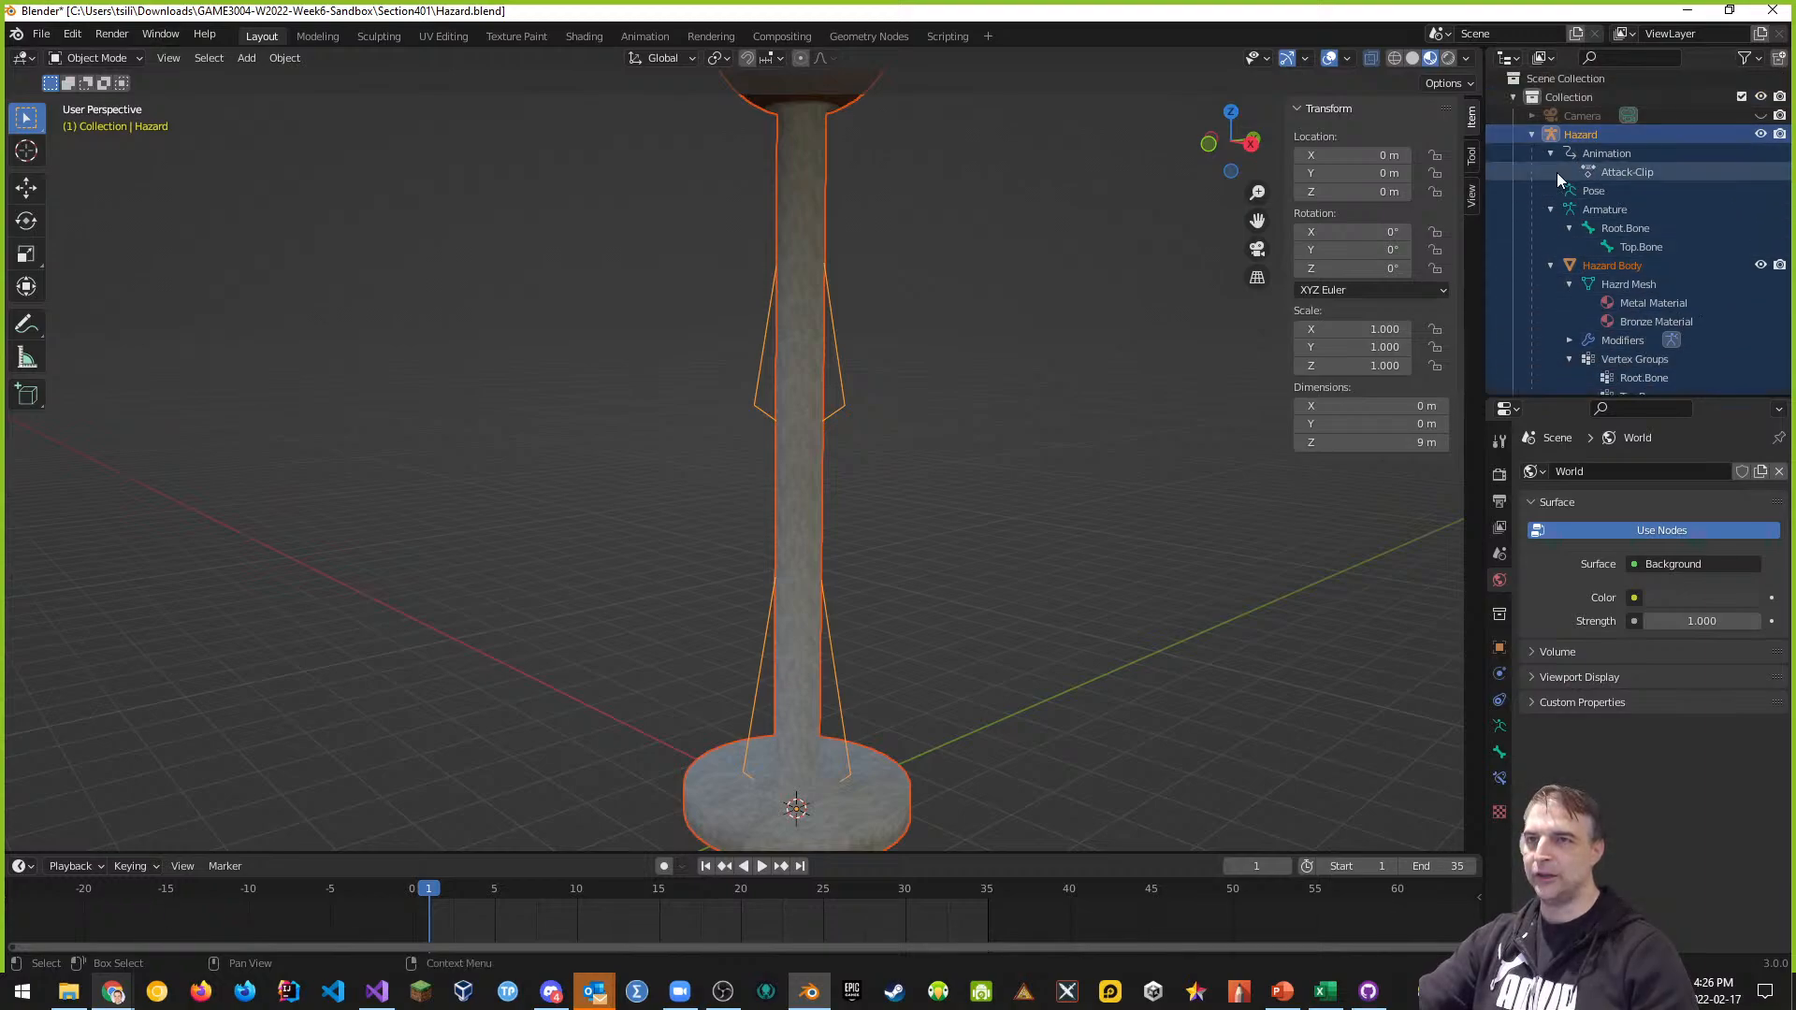
scroll(1609, 288, "down", 2)
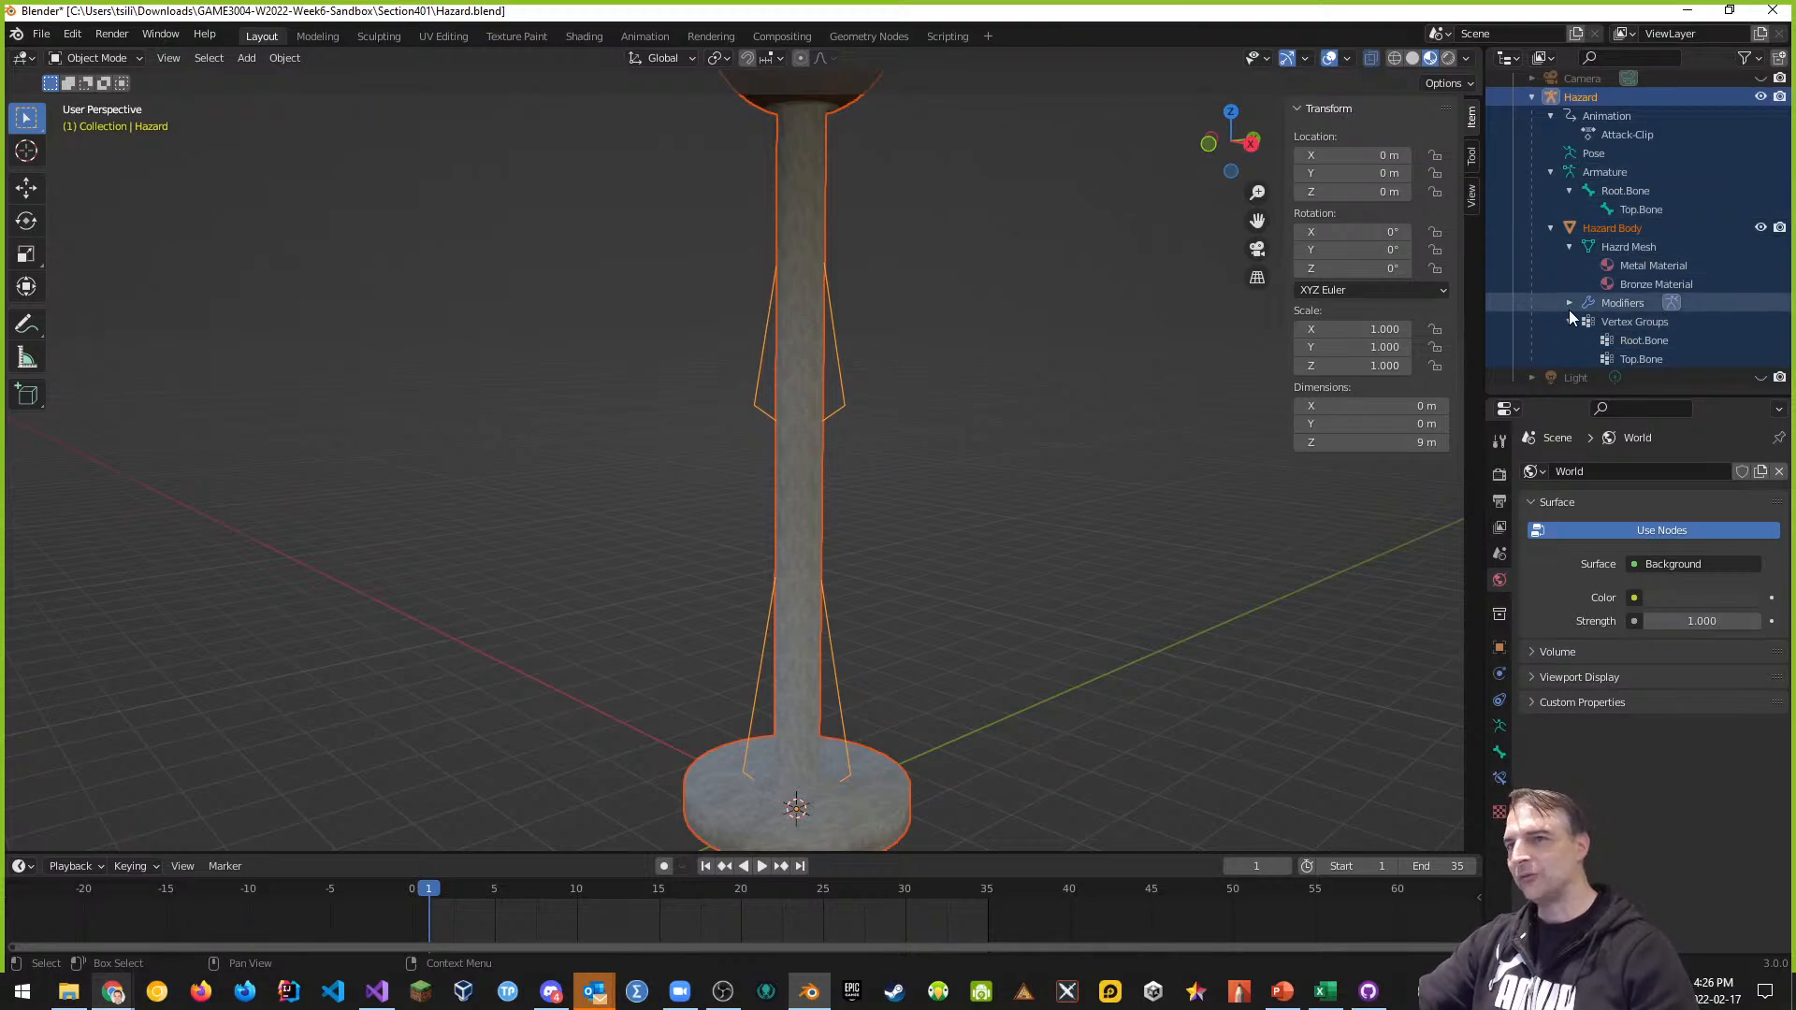
left_click(1569, 303)
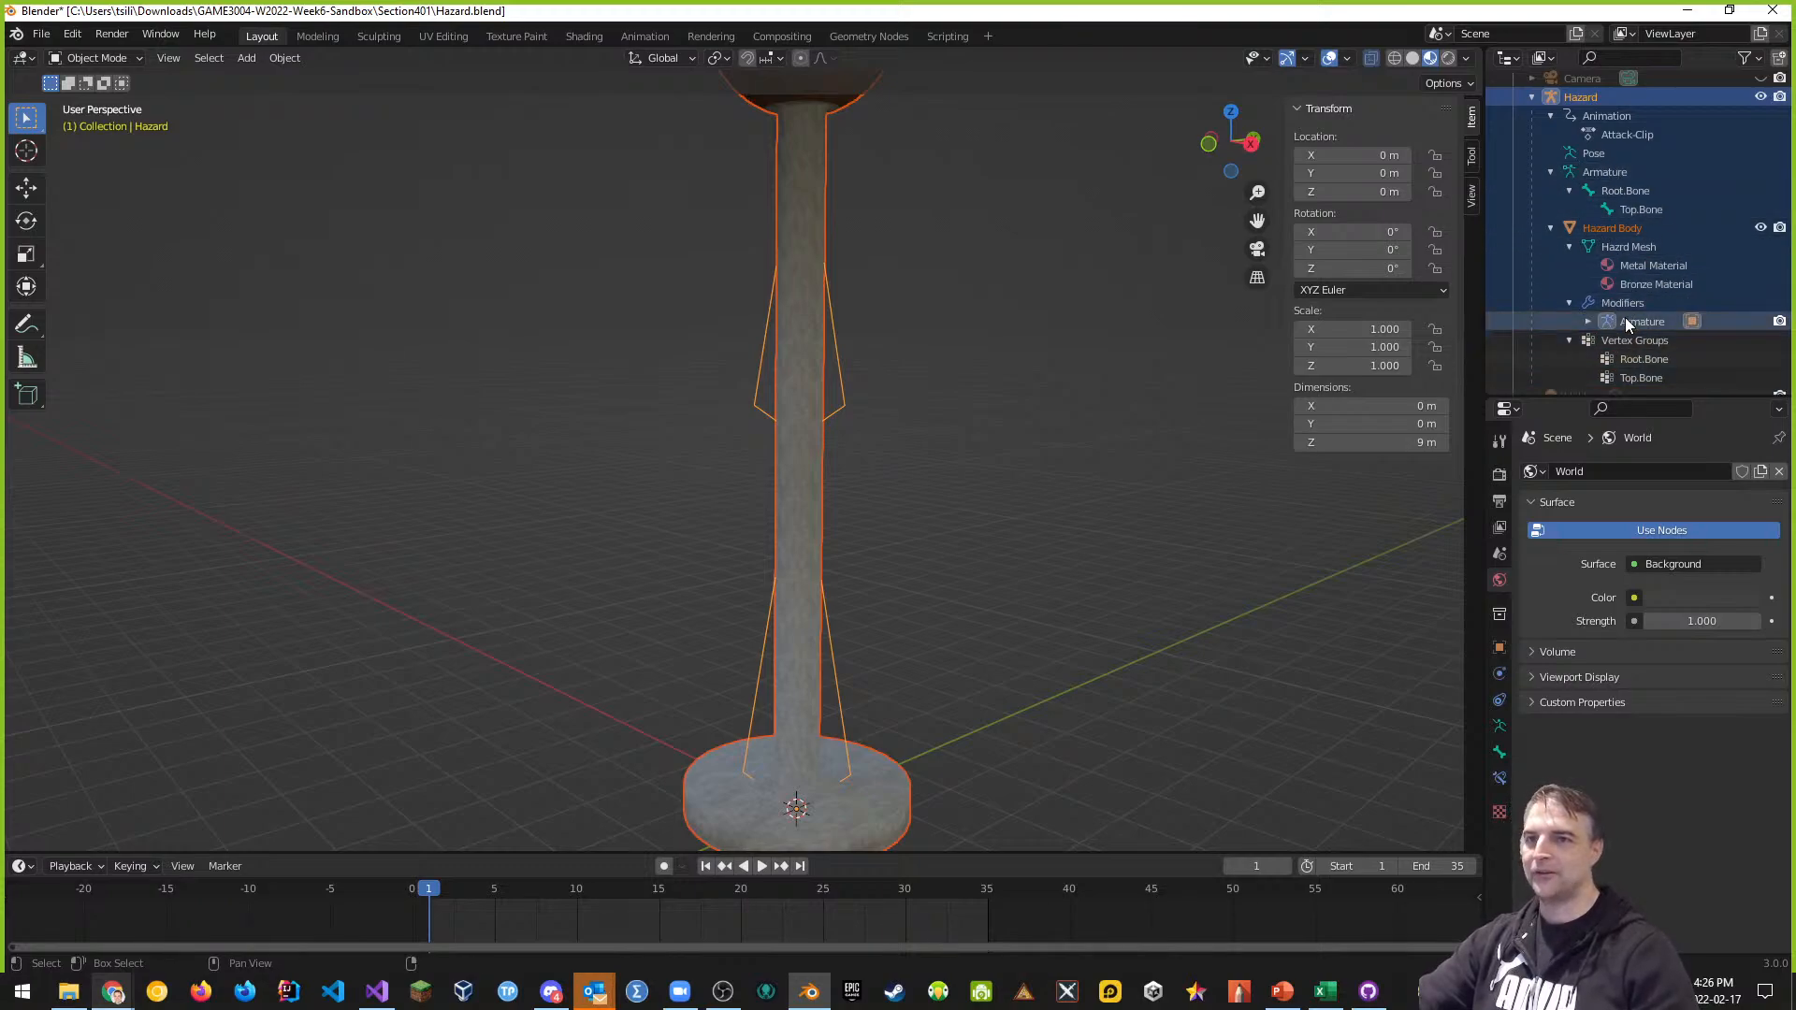
scroll(1622, 273, "down", 1)
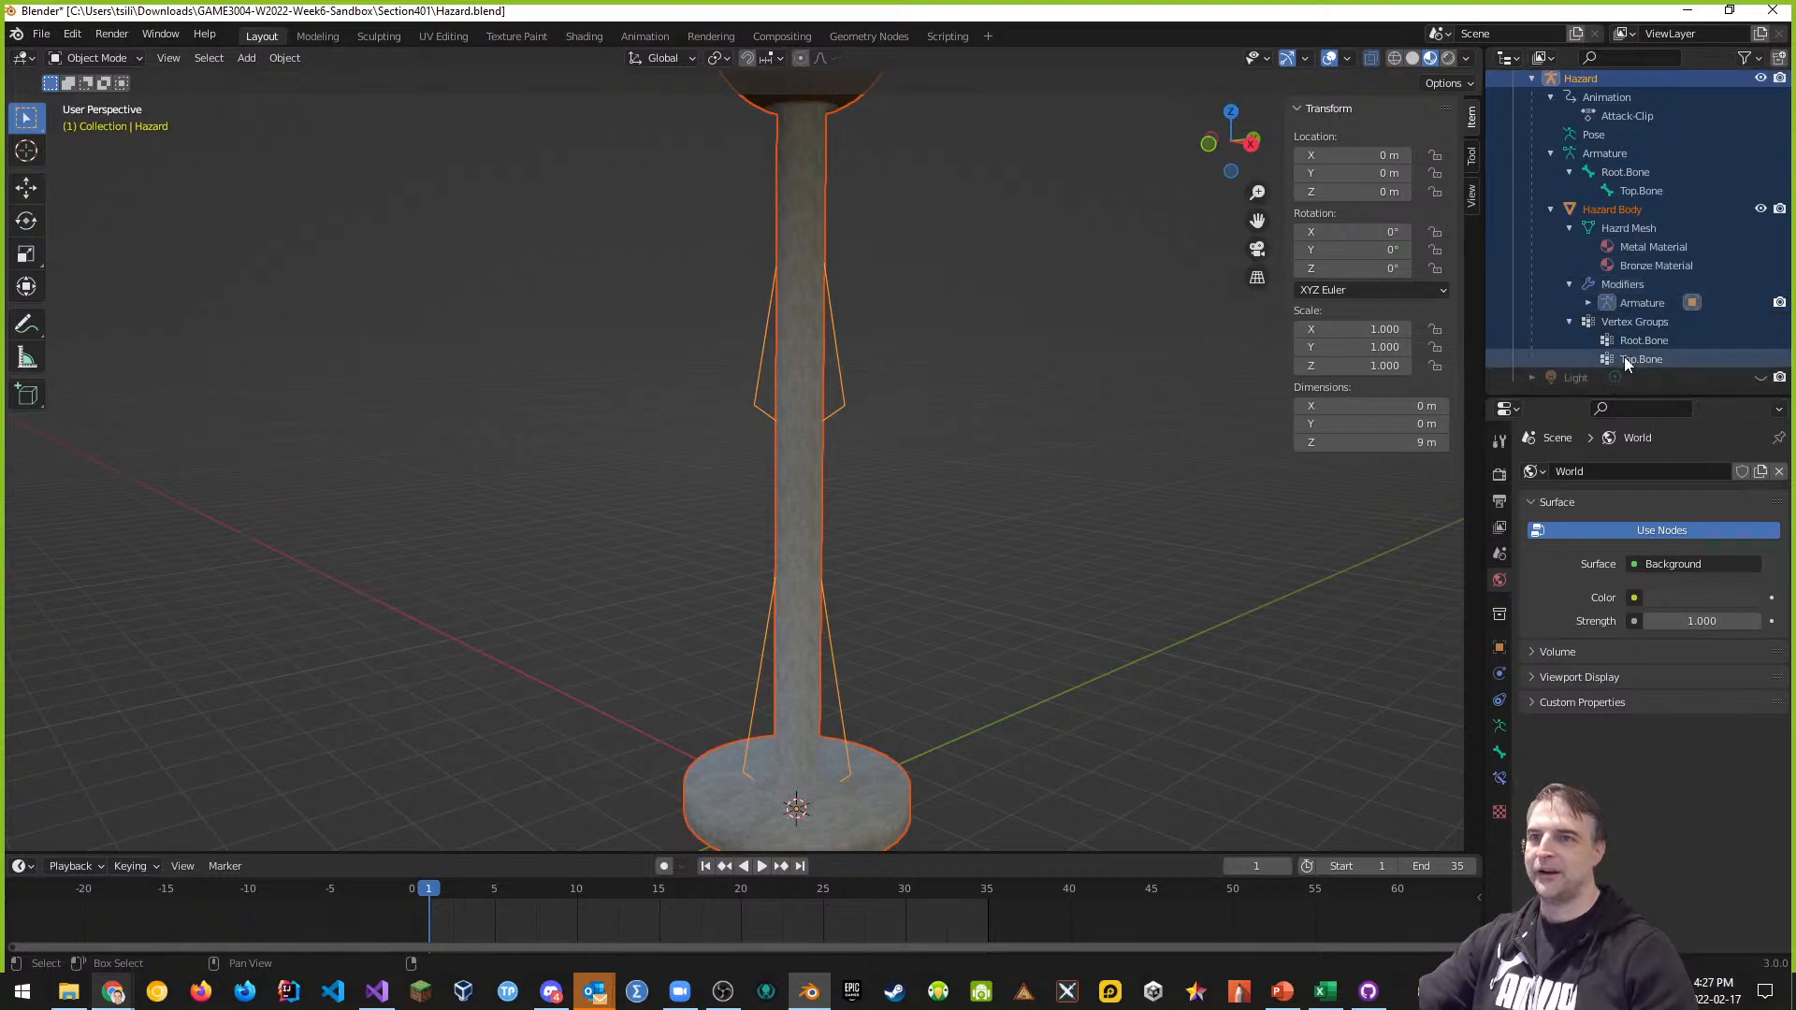
Expand Hazard Body's Armature modifier in the hierarchy to check its linked object
left_click(1590, 302)
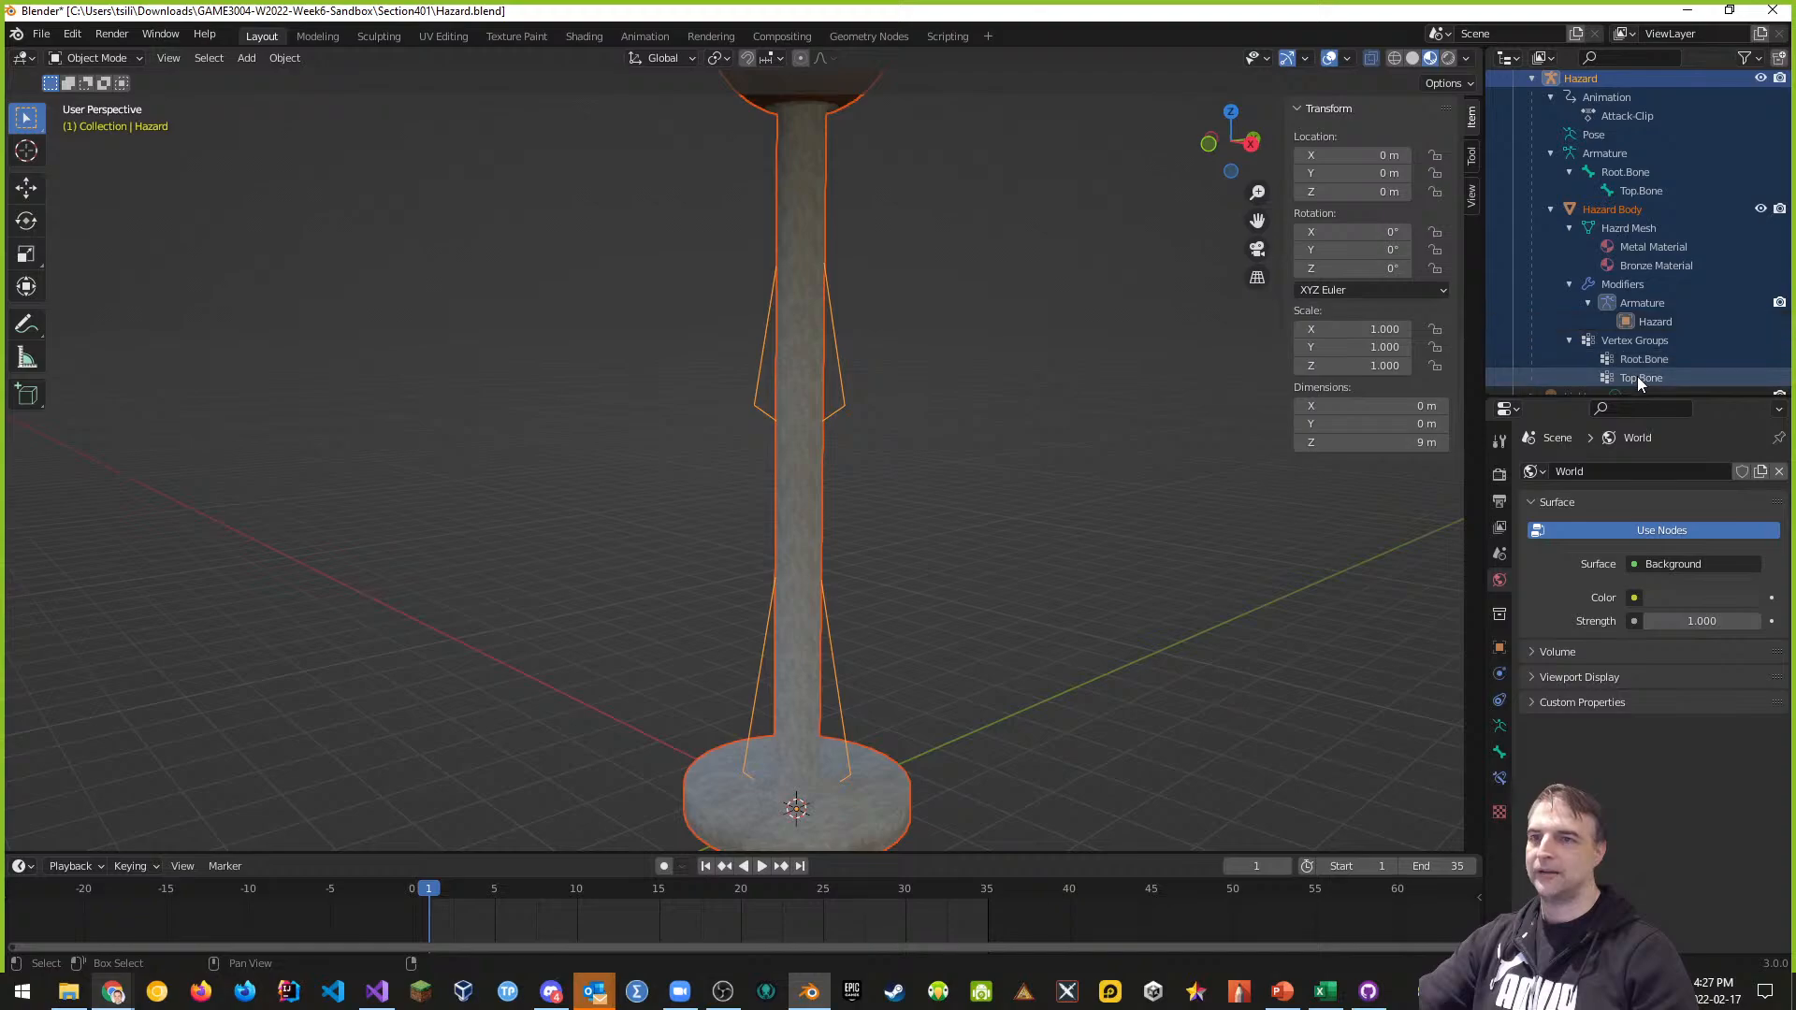
scroll(1590, 150, "up", 2)
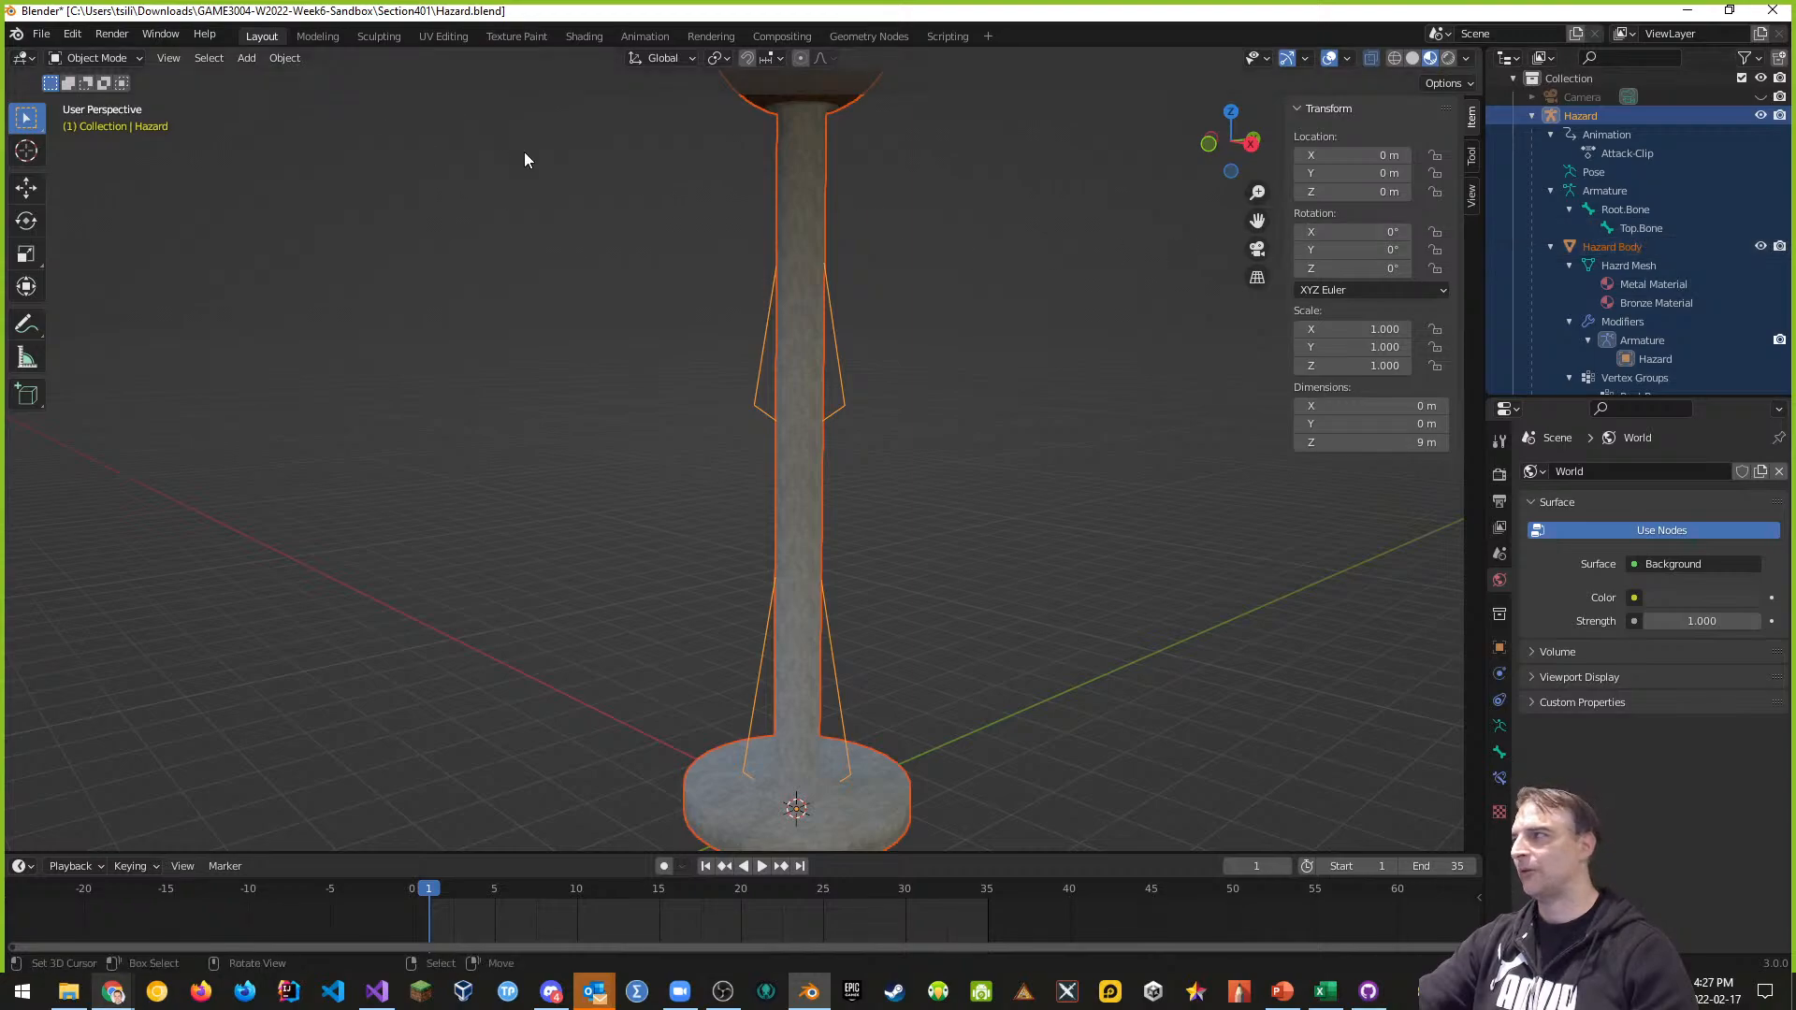
Export the selection to the Section401 folder as Hazard.fbx, limited to selected objects and only the Armature and Mesh object types
left_click(41, 34)
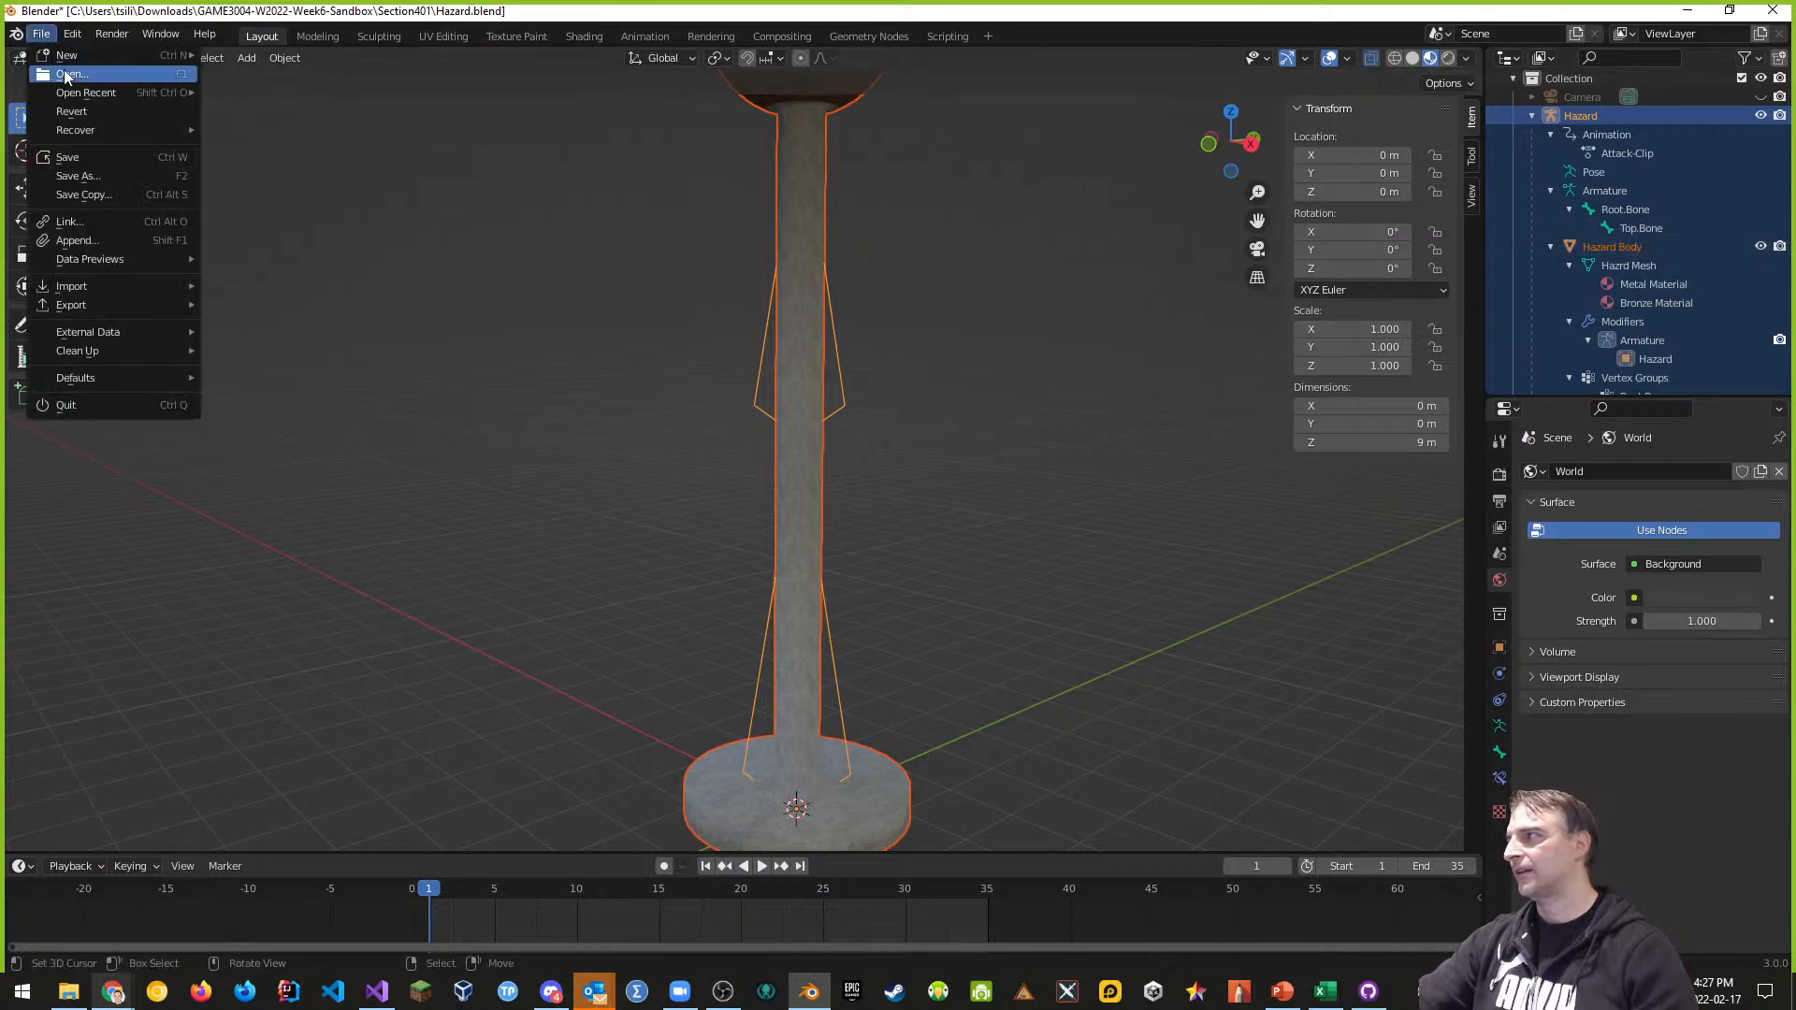
mouse_move(85, 306)
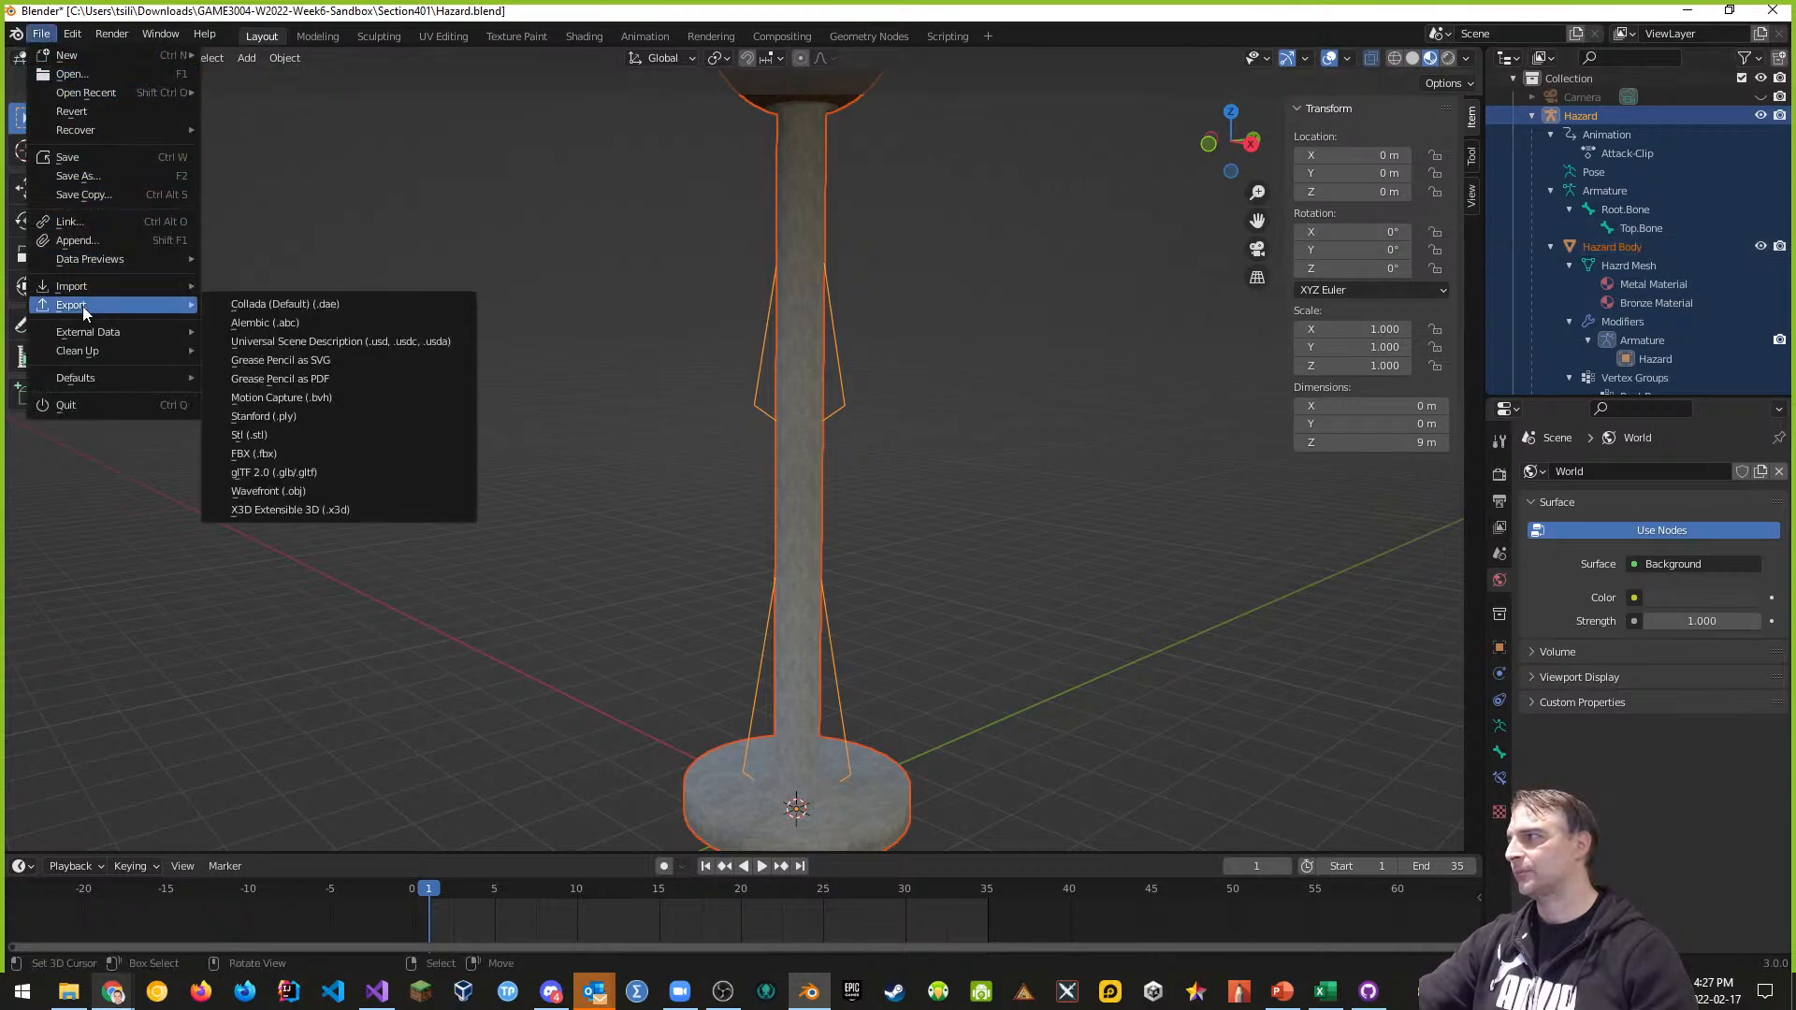
left_click(282, 456)
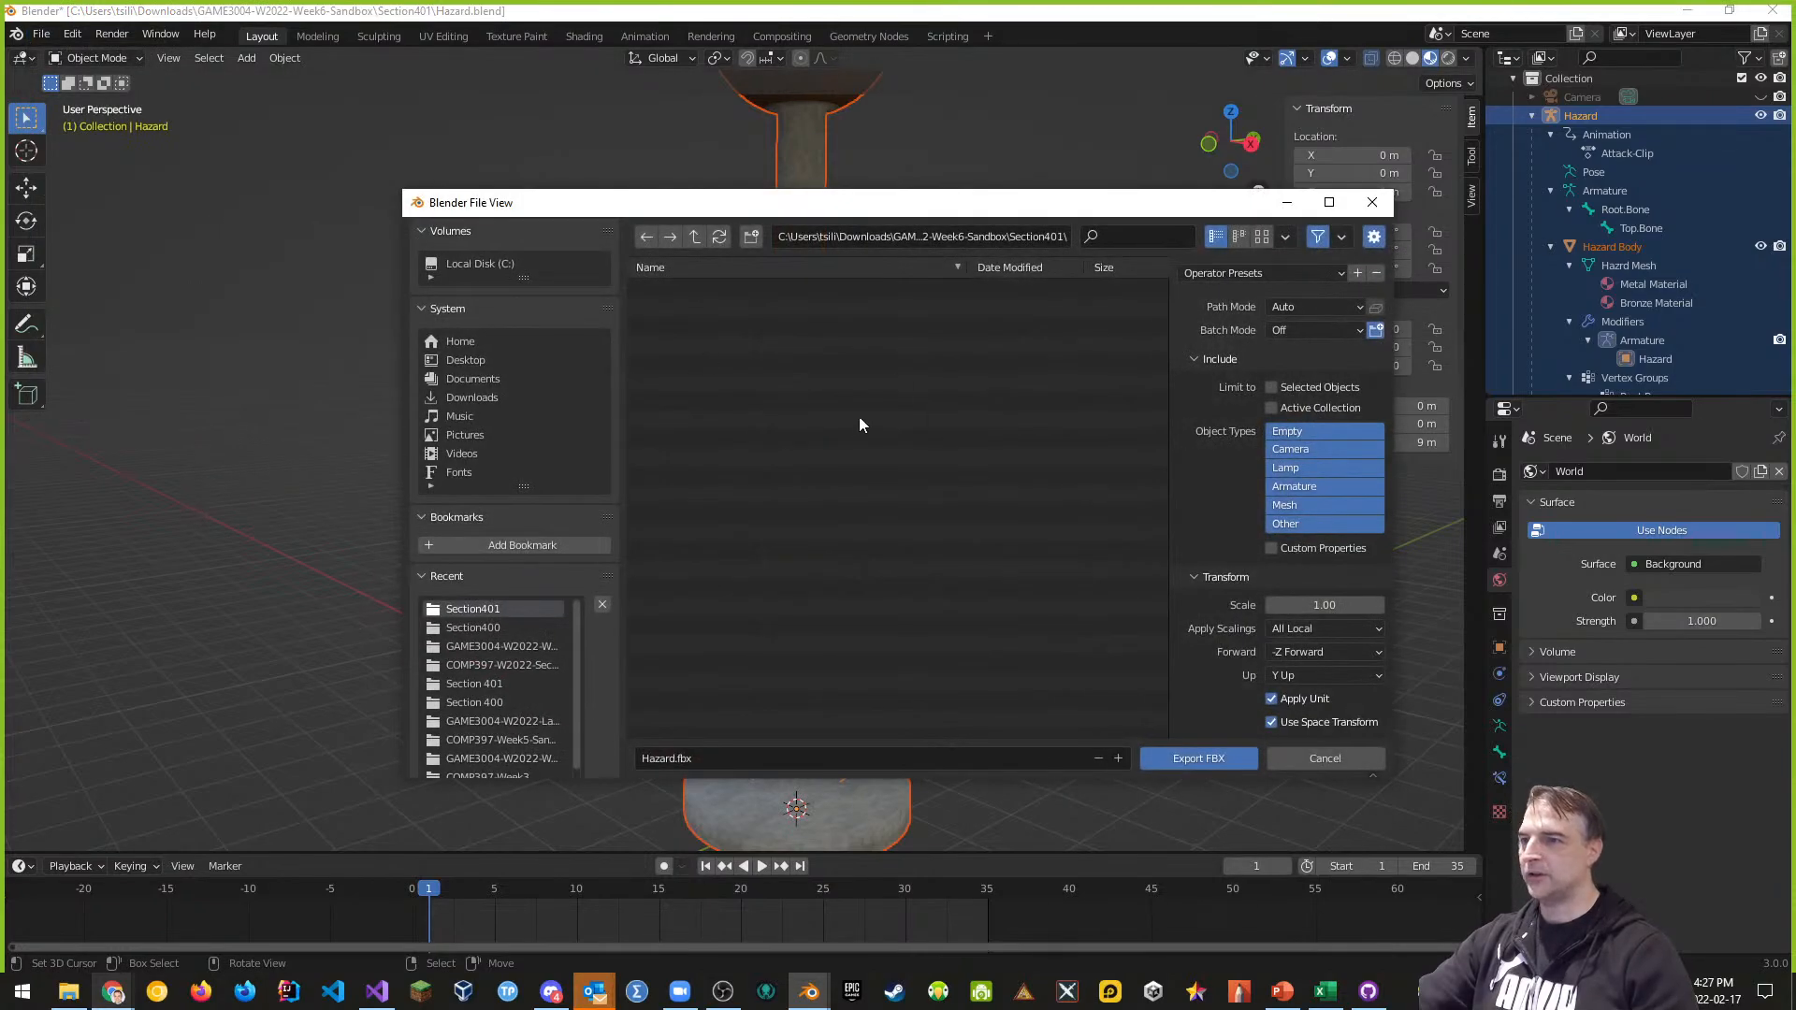
left_click(1272, 388)
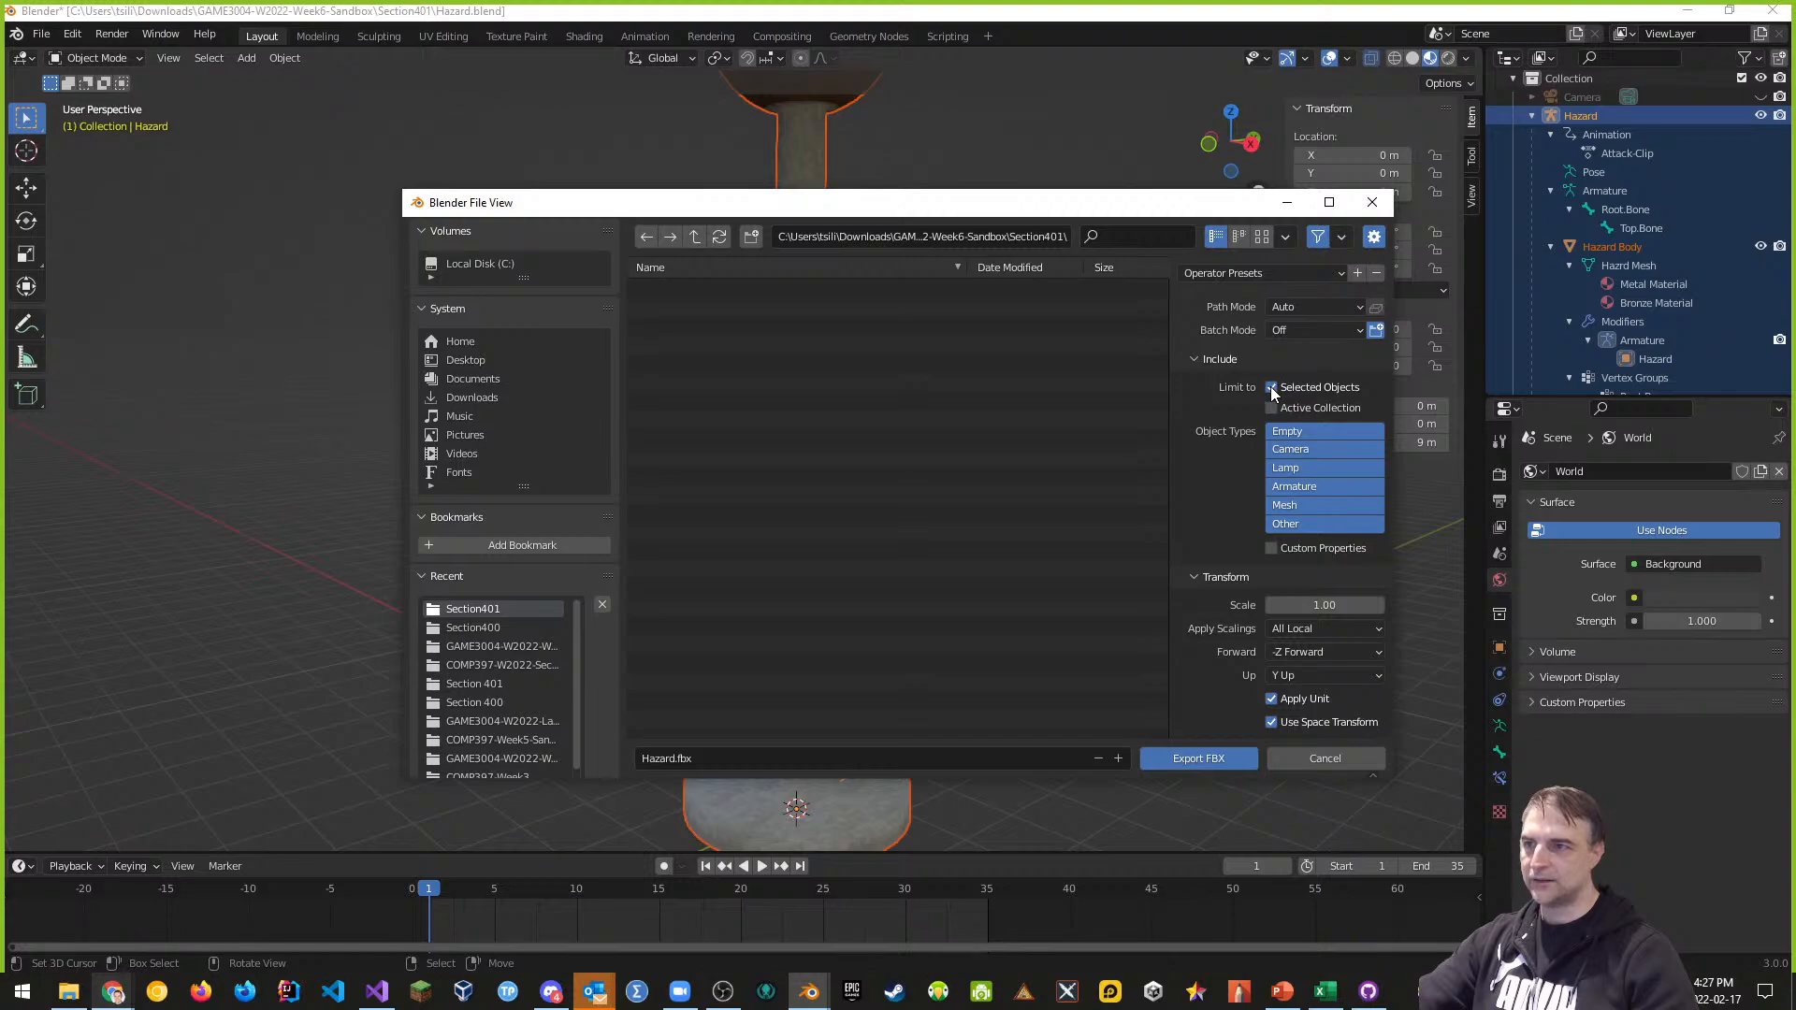
left_click(1303, 488)
left_click(1305, 504, "shift")
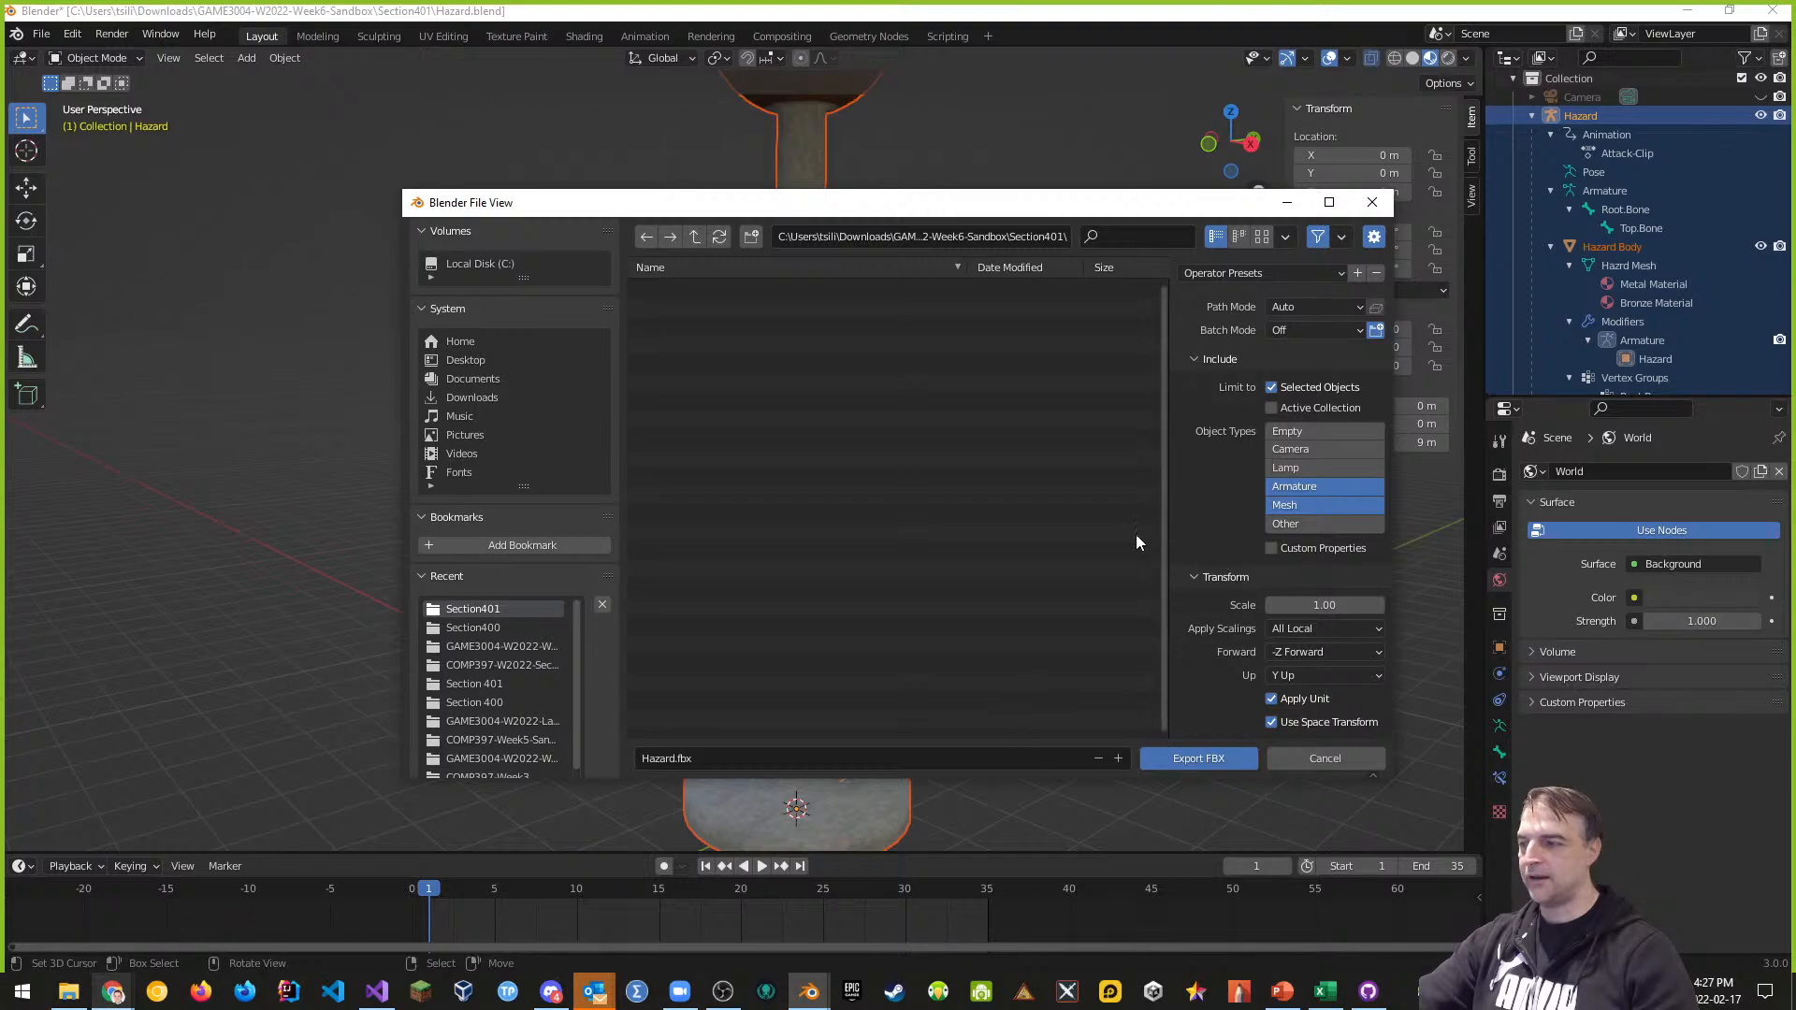
left_click(1191, 759)
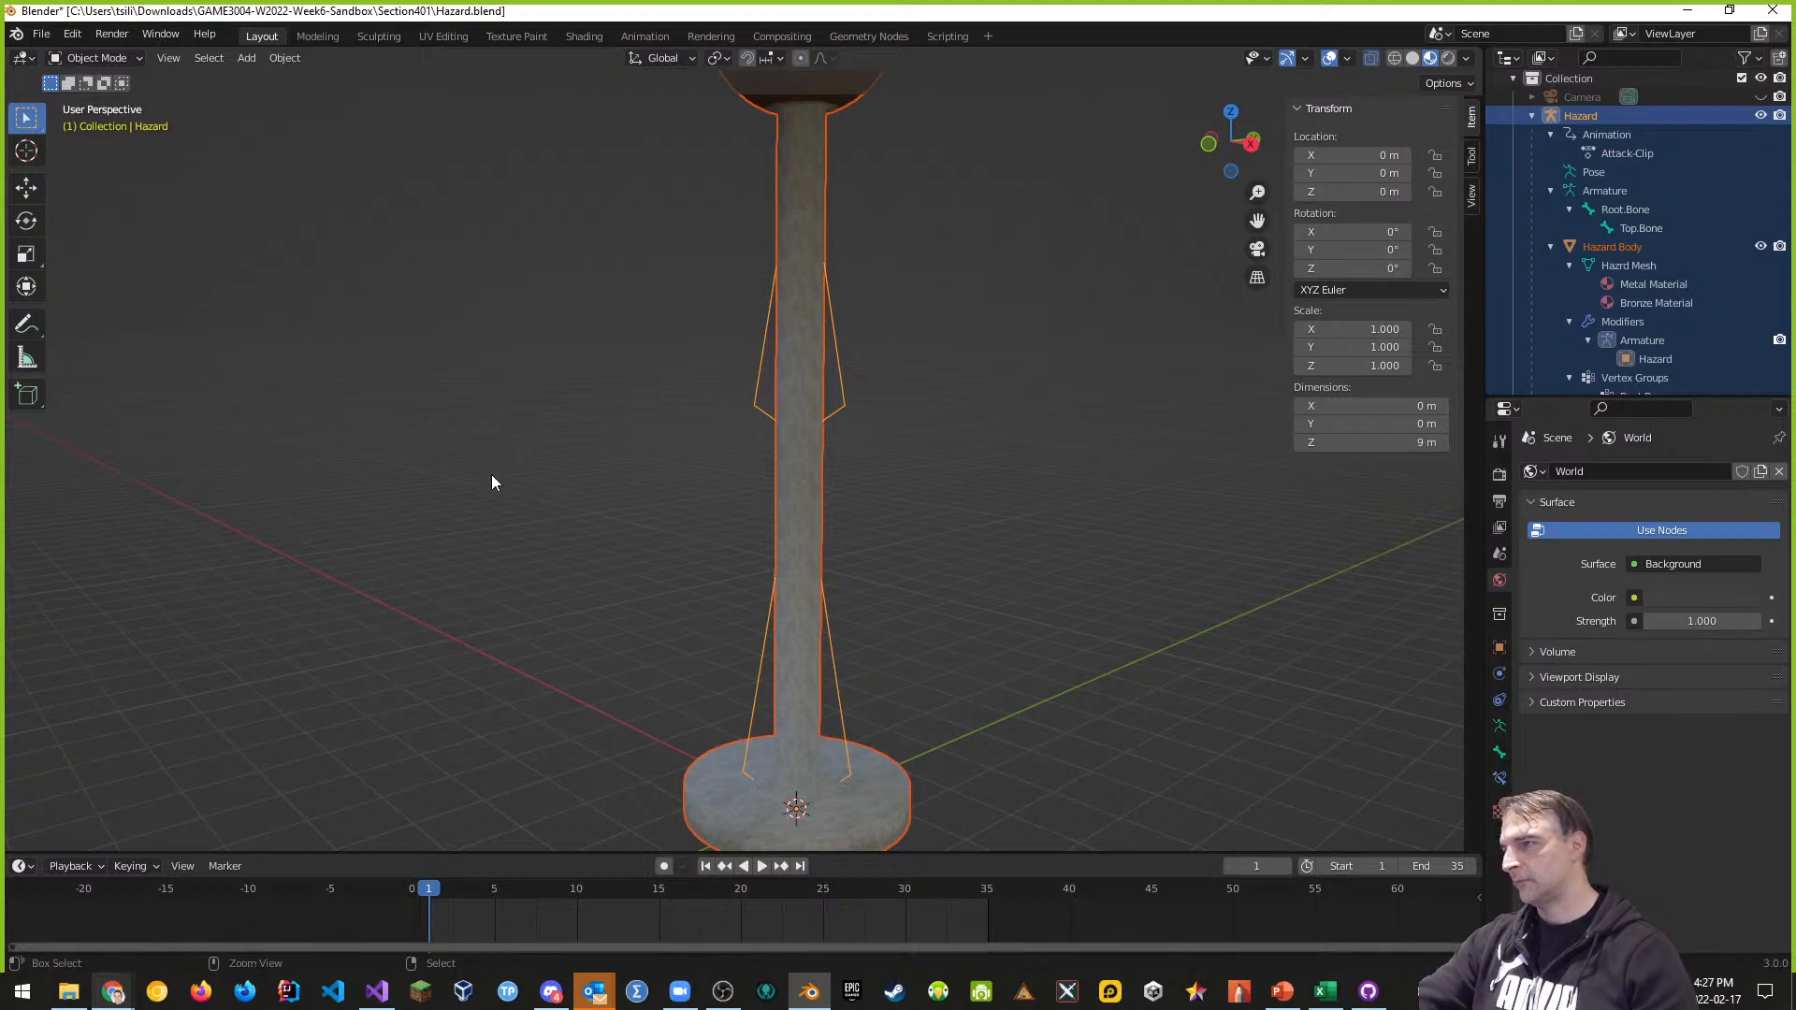
Save the Hazard.blend file and look over the whole hazard model from its base to the sphere
key("ctrl+s")
middle_click_drag(962, 598, 869, 616)
scroll(911, 559, "down", 2)
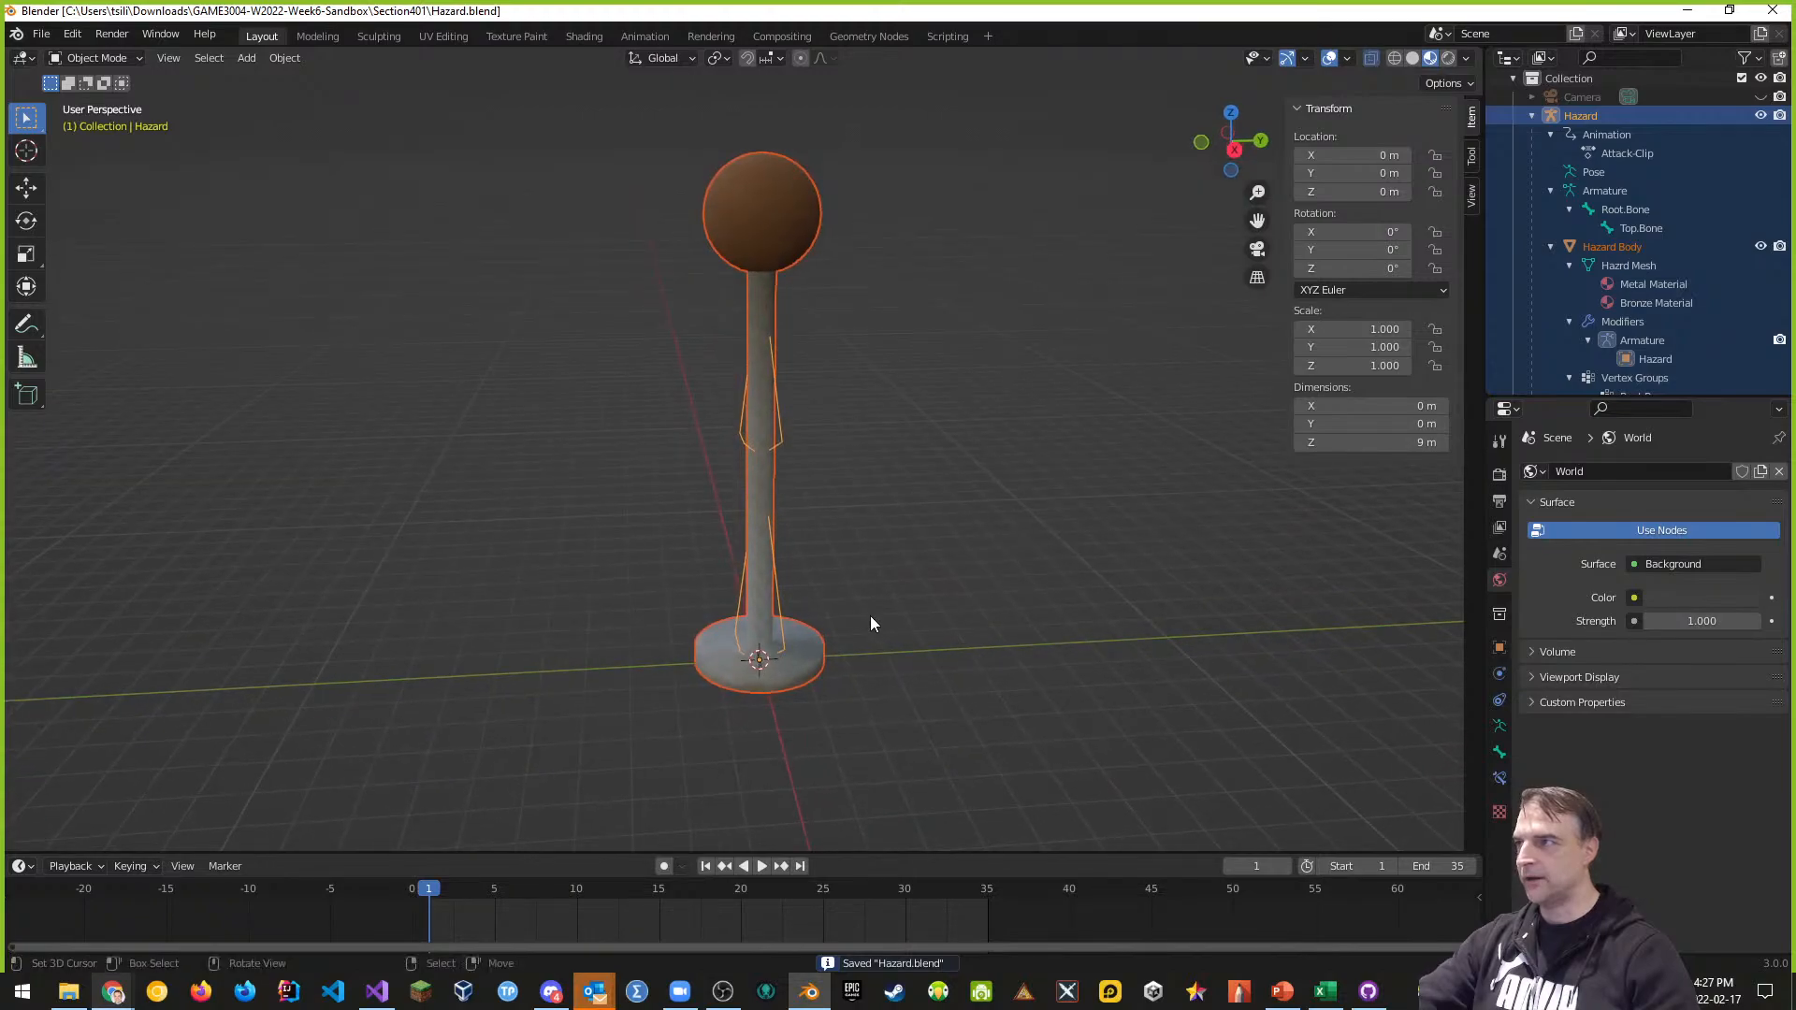
scroll(875, 546, "up", 4)
middle_click_drag(937, 485, 910, 635, "shift")
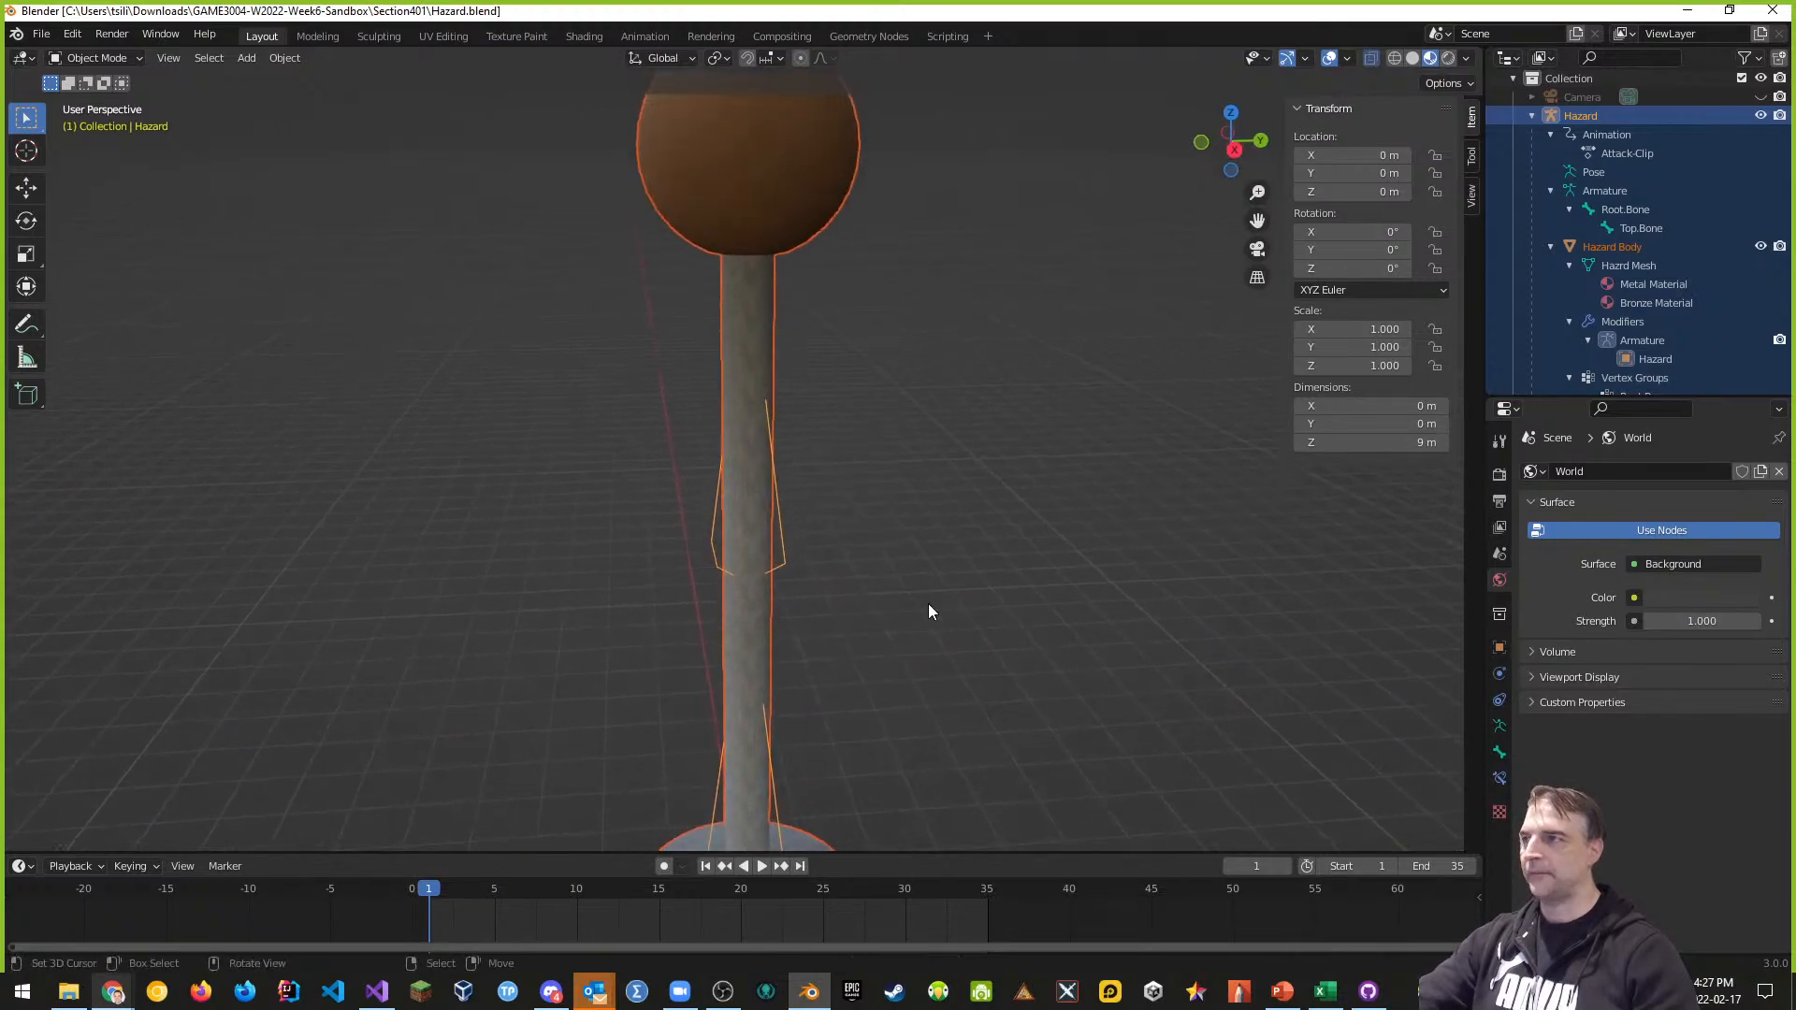
scroll(869, 493, "down", 1)
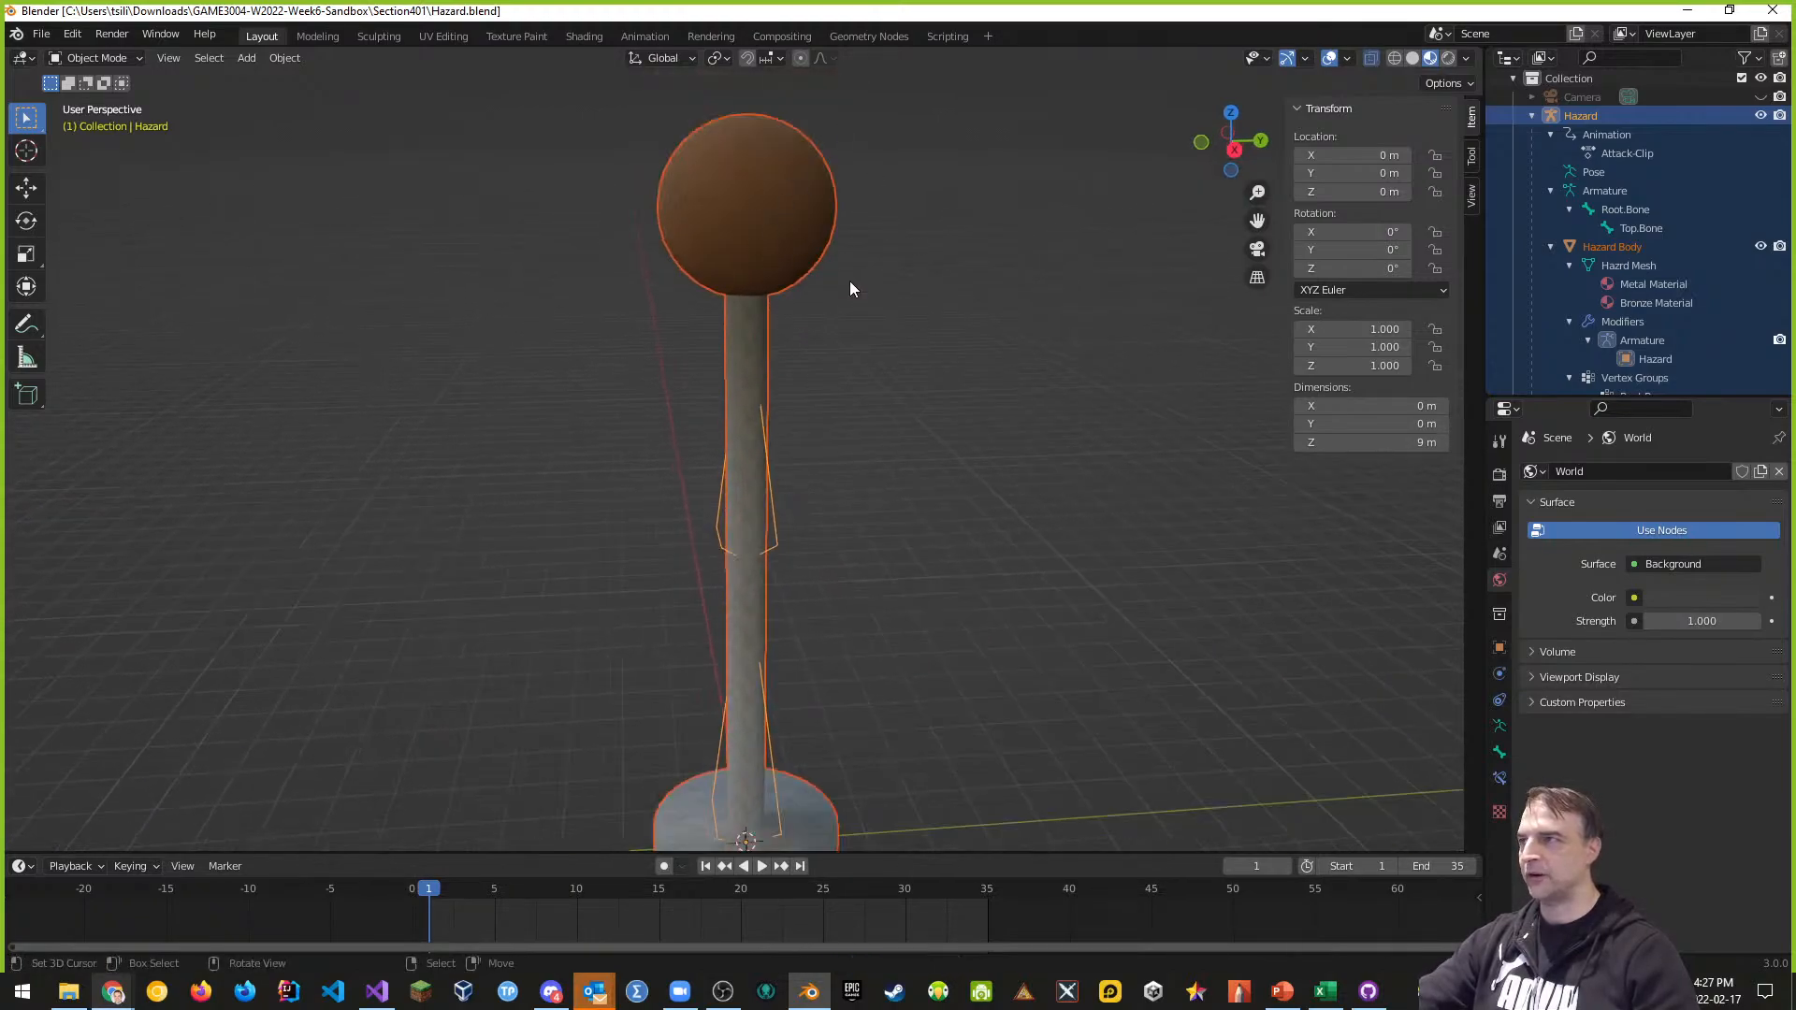
Minimize Blender, open Unity Hub's project list, and bring the Section401 File Explorer window forward with its quick access locations shown
left_click(1686, 10)
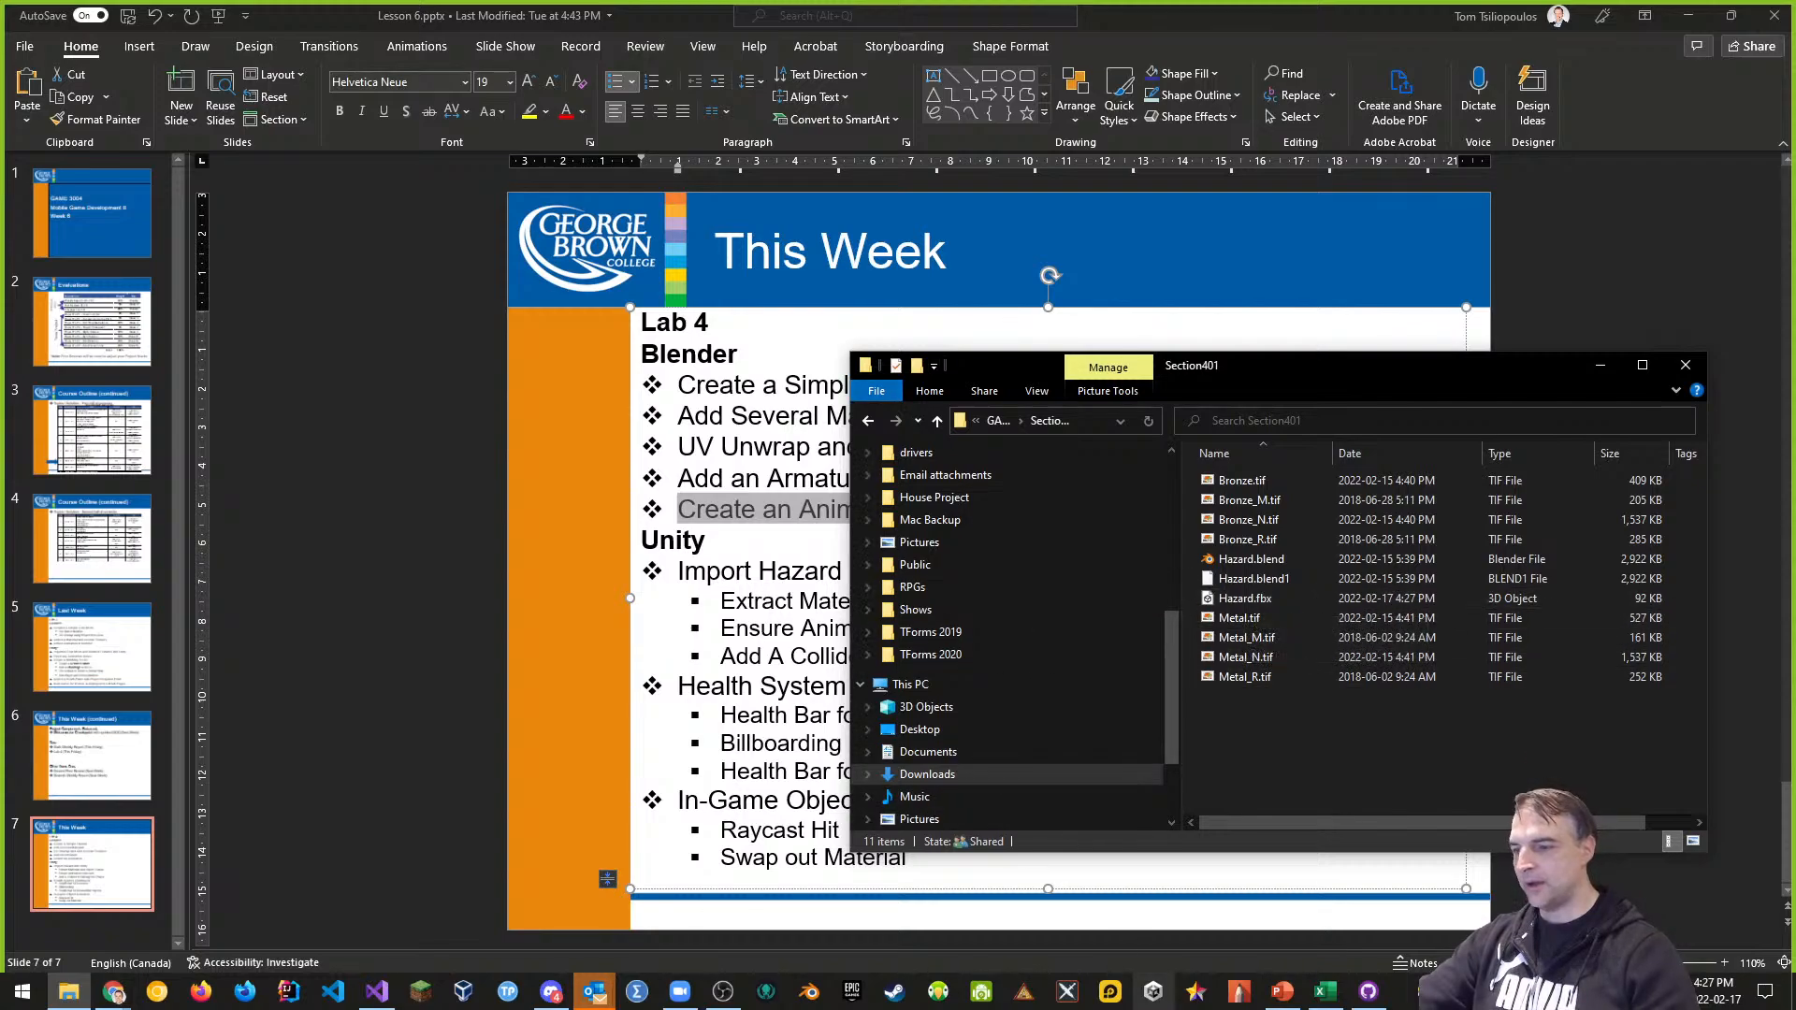
left_click(1154, 995)
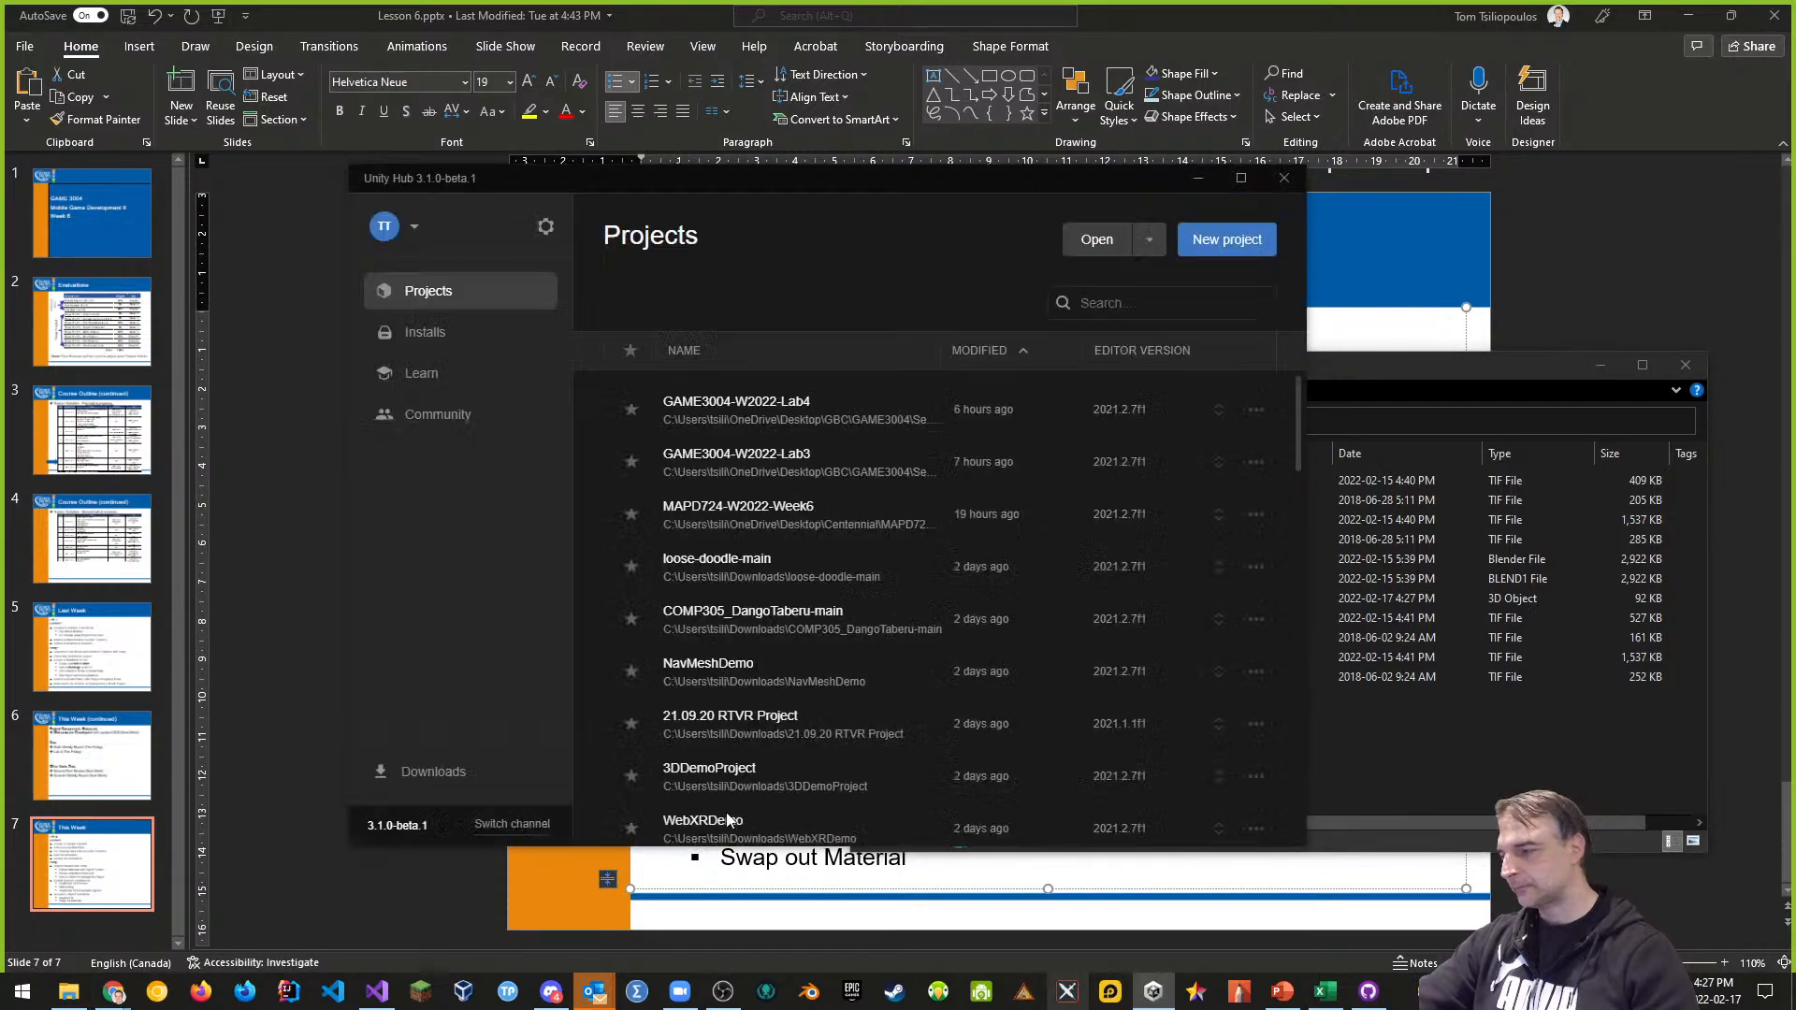
left_click(69, 995)
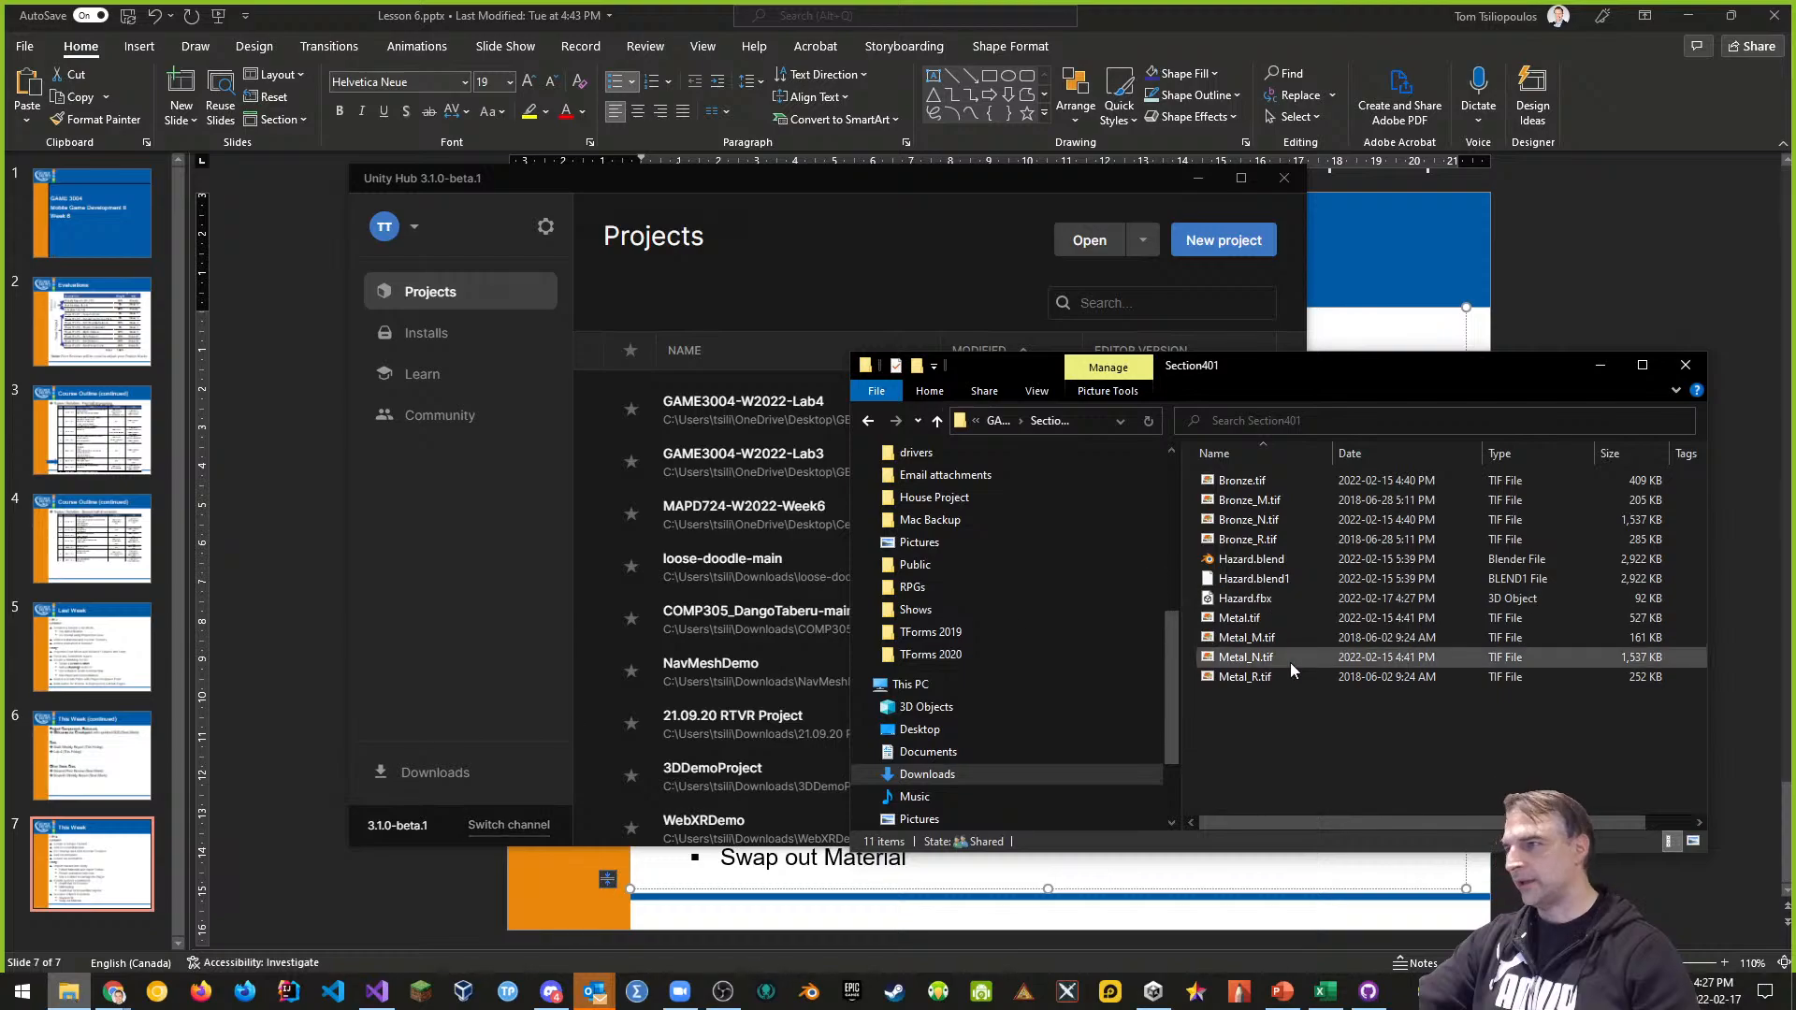
scroll(980, 519, "up", 10)
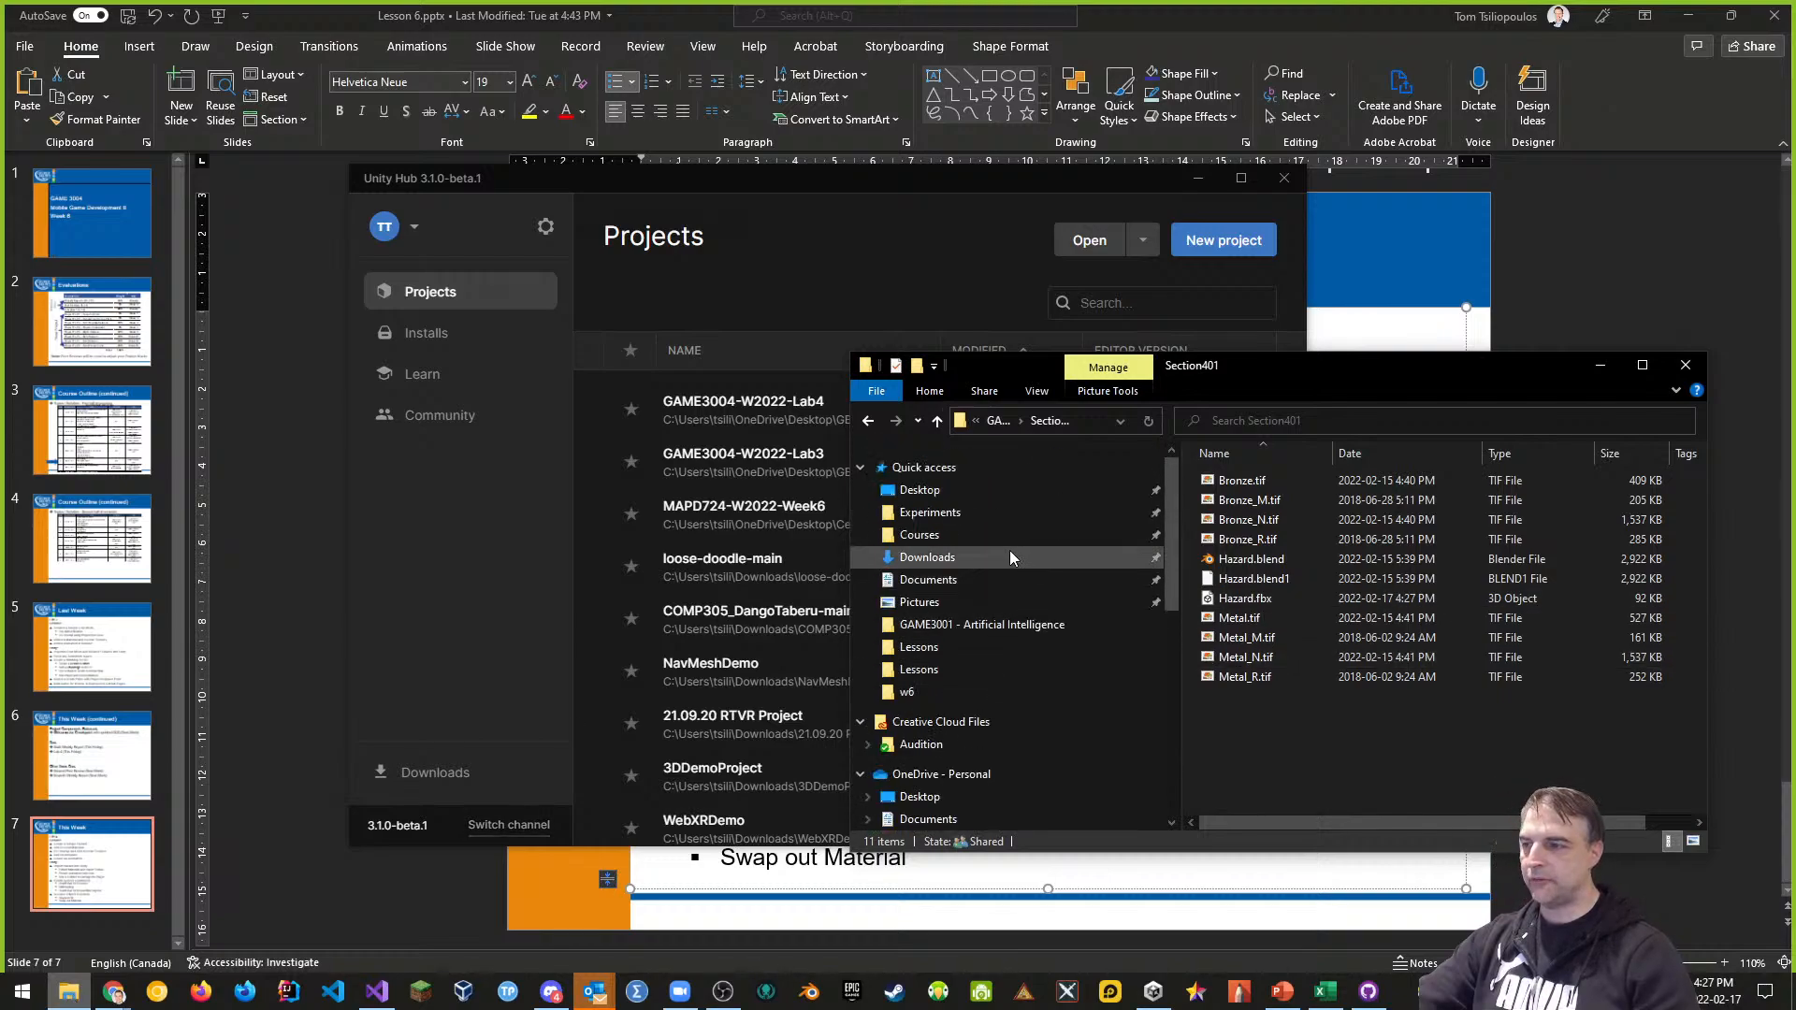
Browse to the Section401 folder inside GBC > GAME3004 on the Desktop
left_click(911, 494)
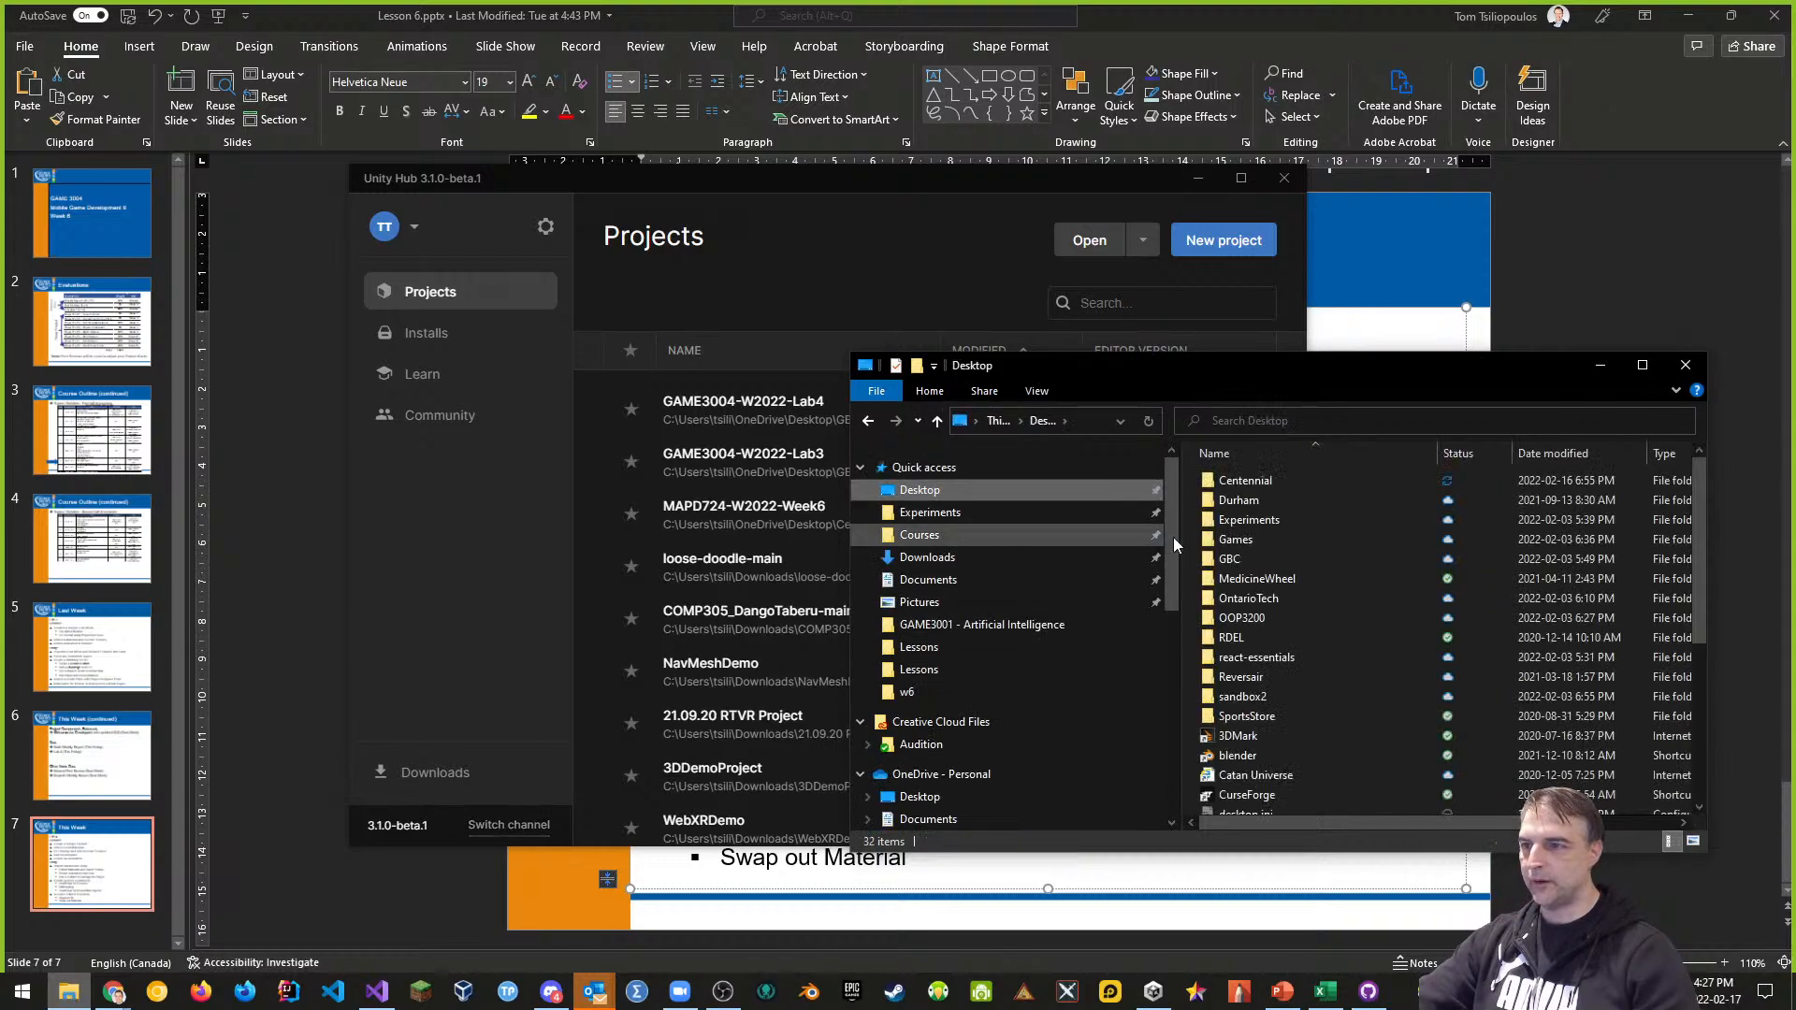
double_click(1239, 559)
double_click(1238, 559)
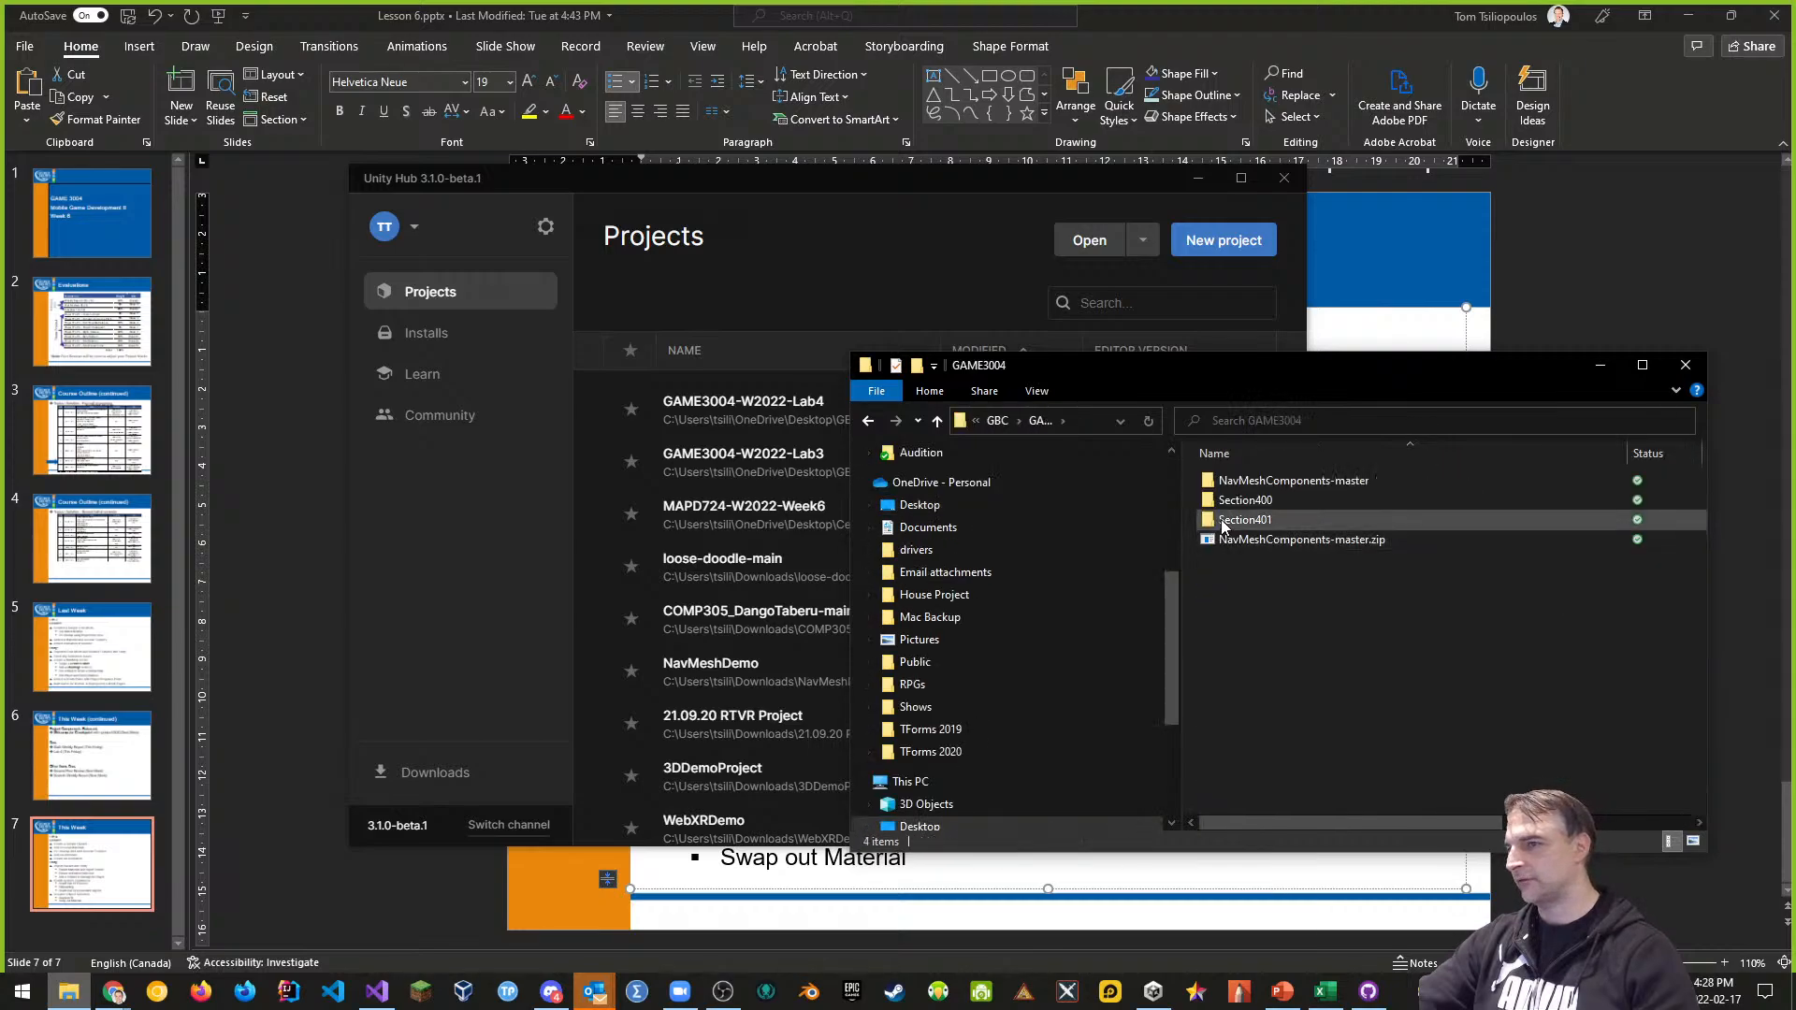
double_click(1221, 521)
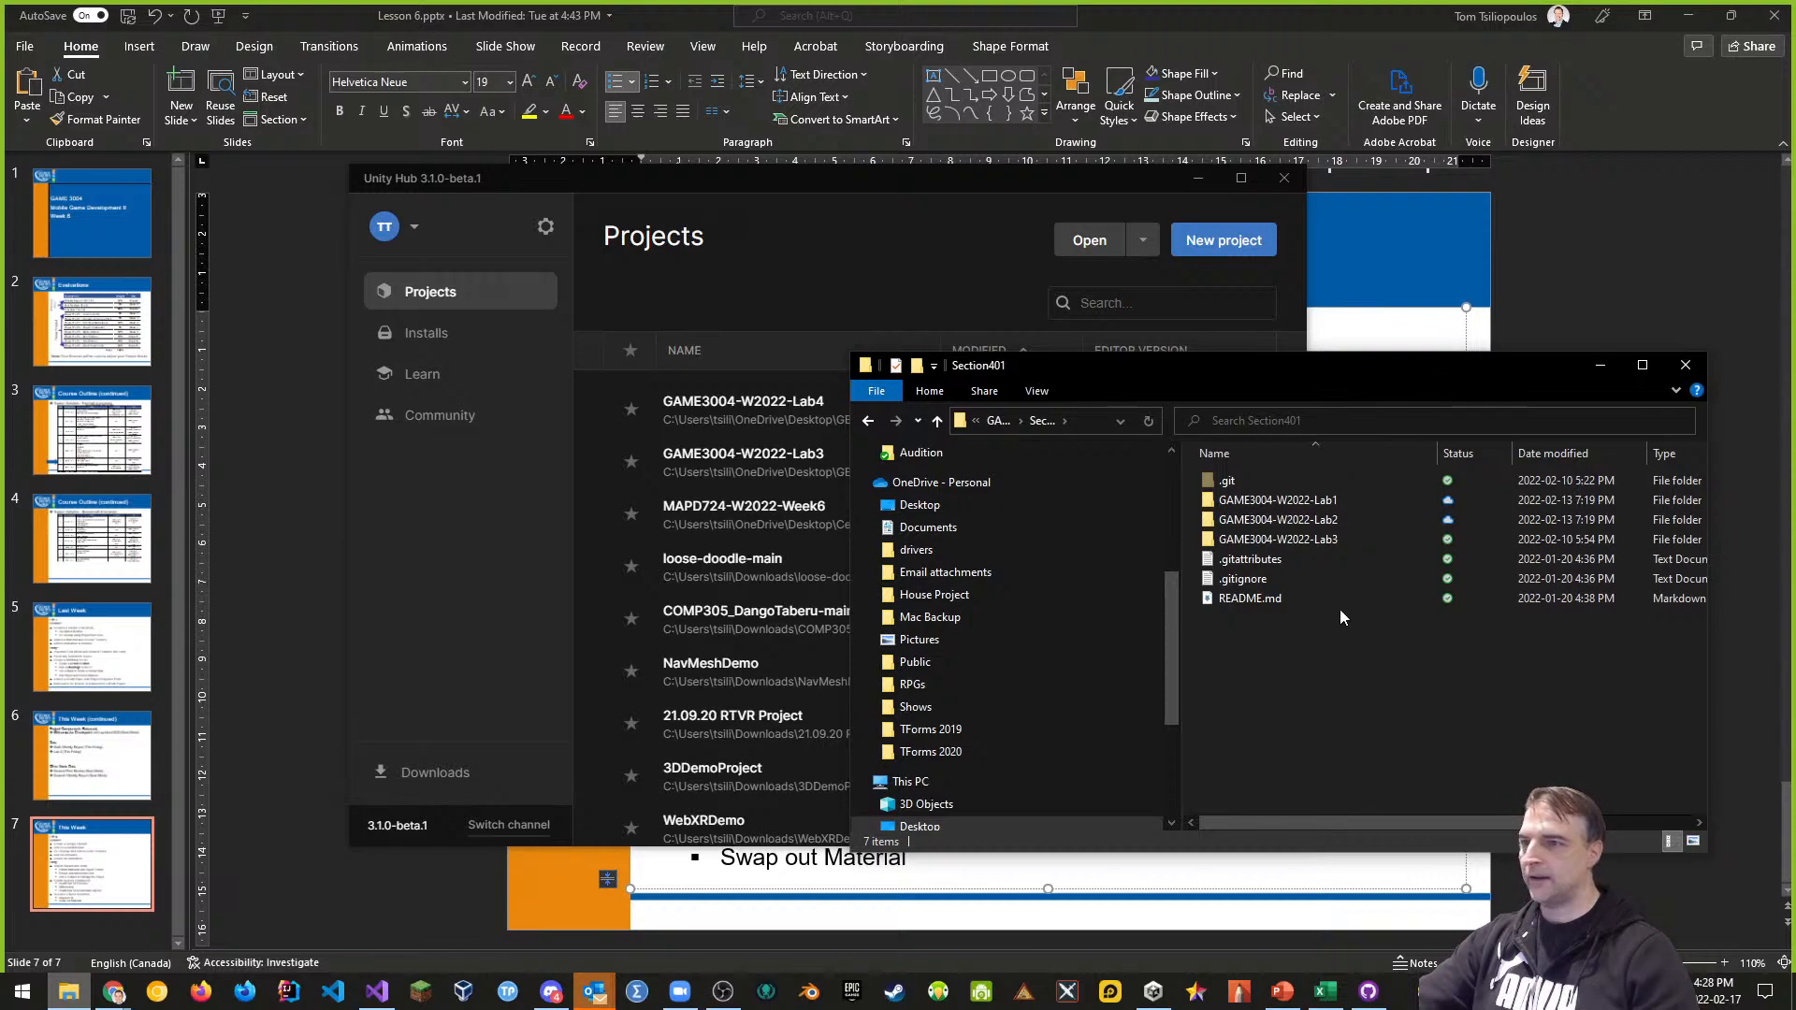
Create a folder named GAME3004-W2022-Lab4 inside Section401
right_click(1261, 681)
mouse_move(1310, 638)
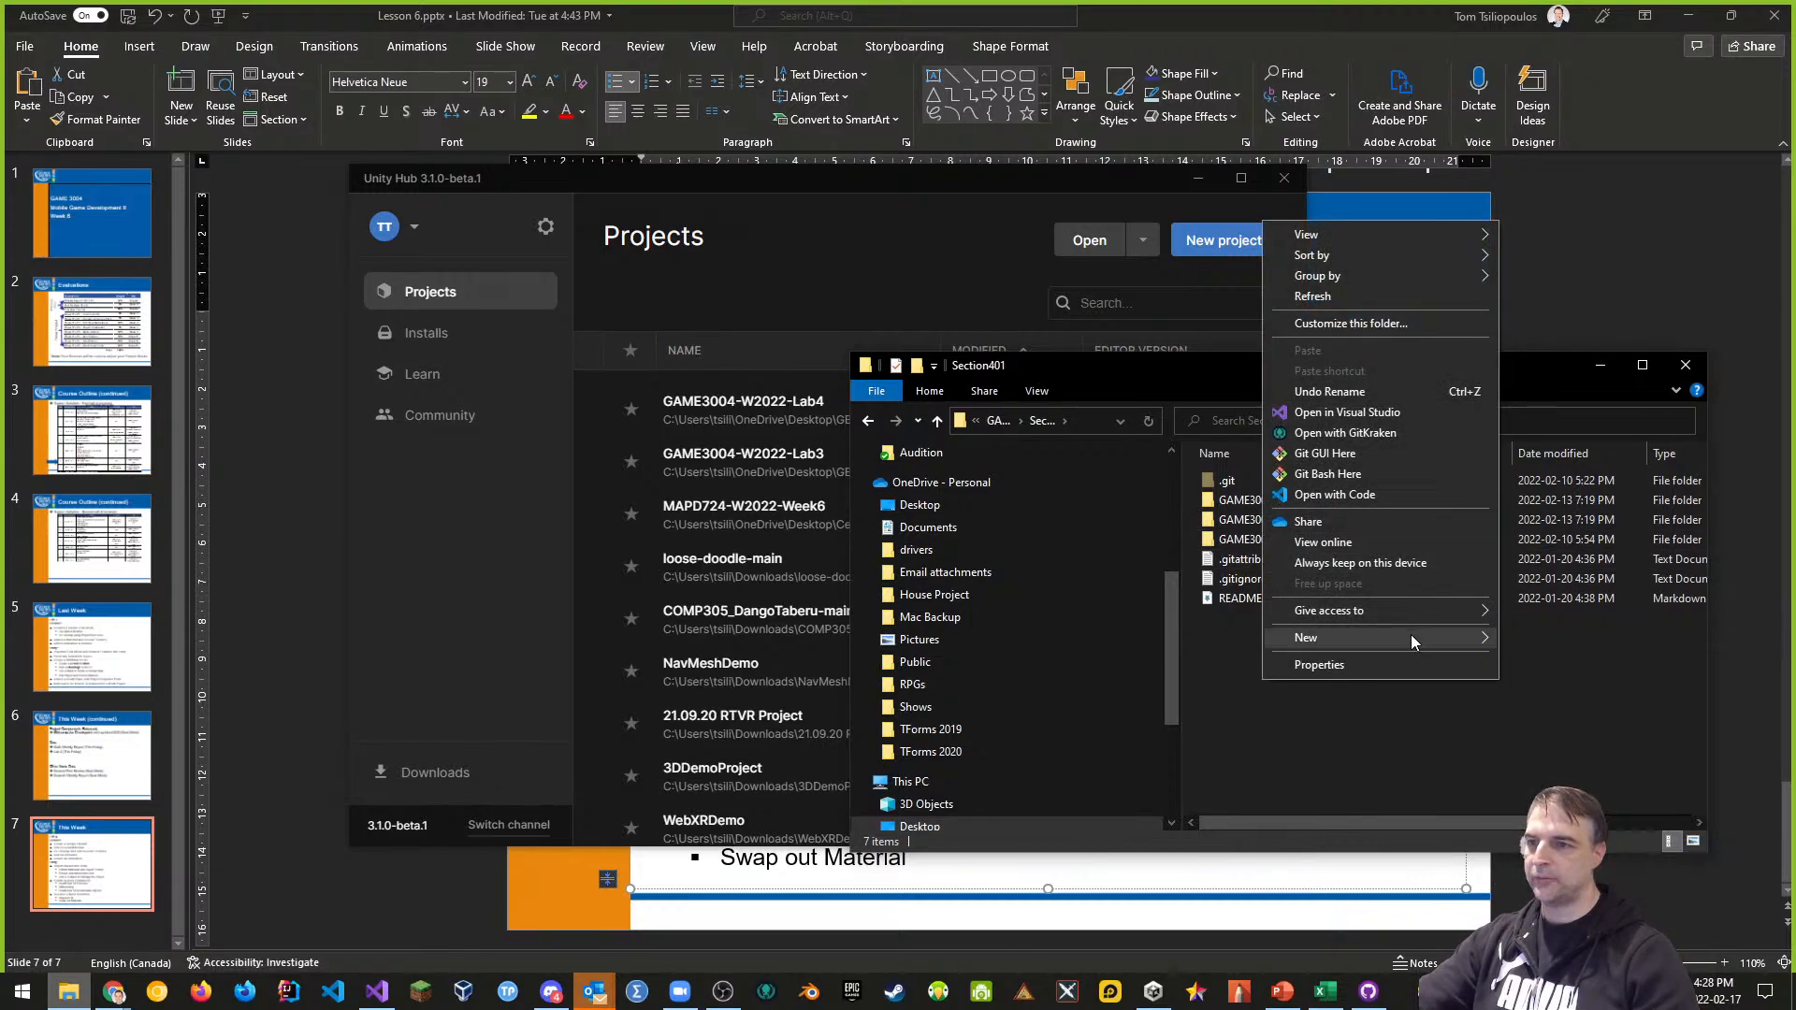
mouse_move(1410, 637)
left_click(1571, 638)
type("GA")
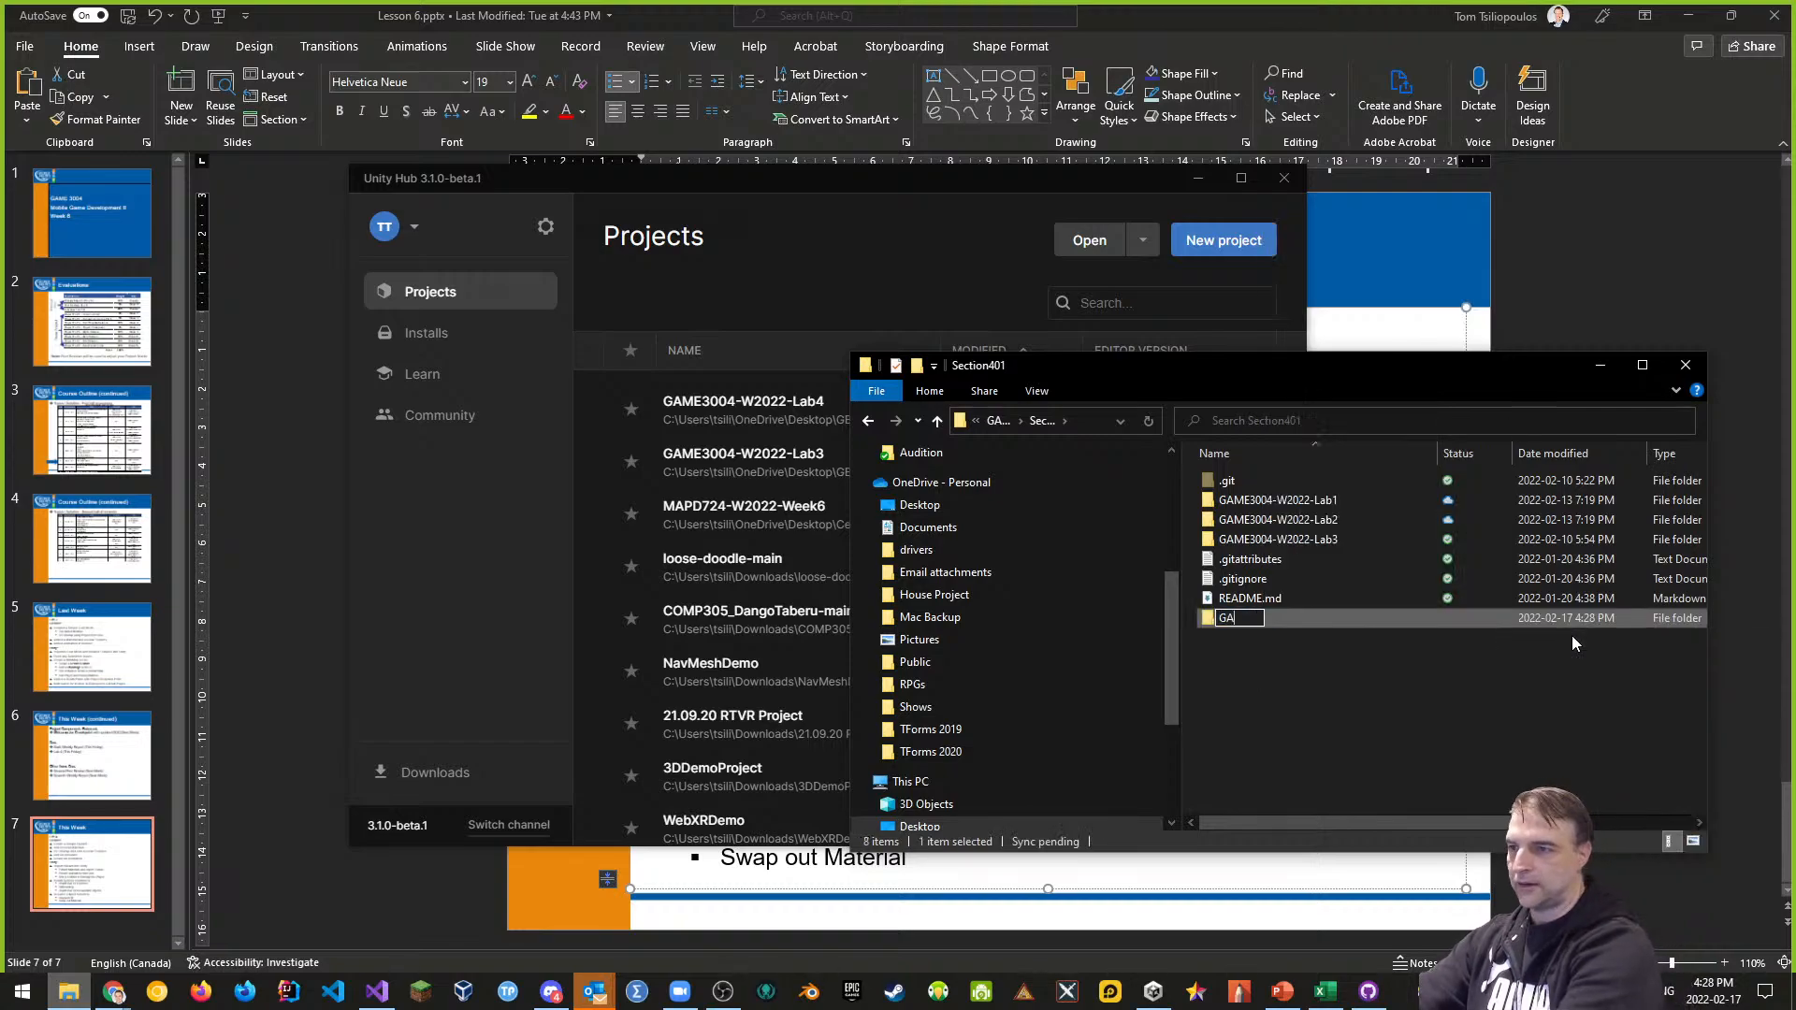
type("ME3004-")
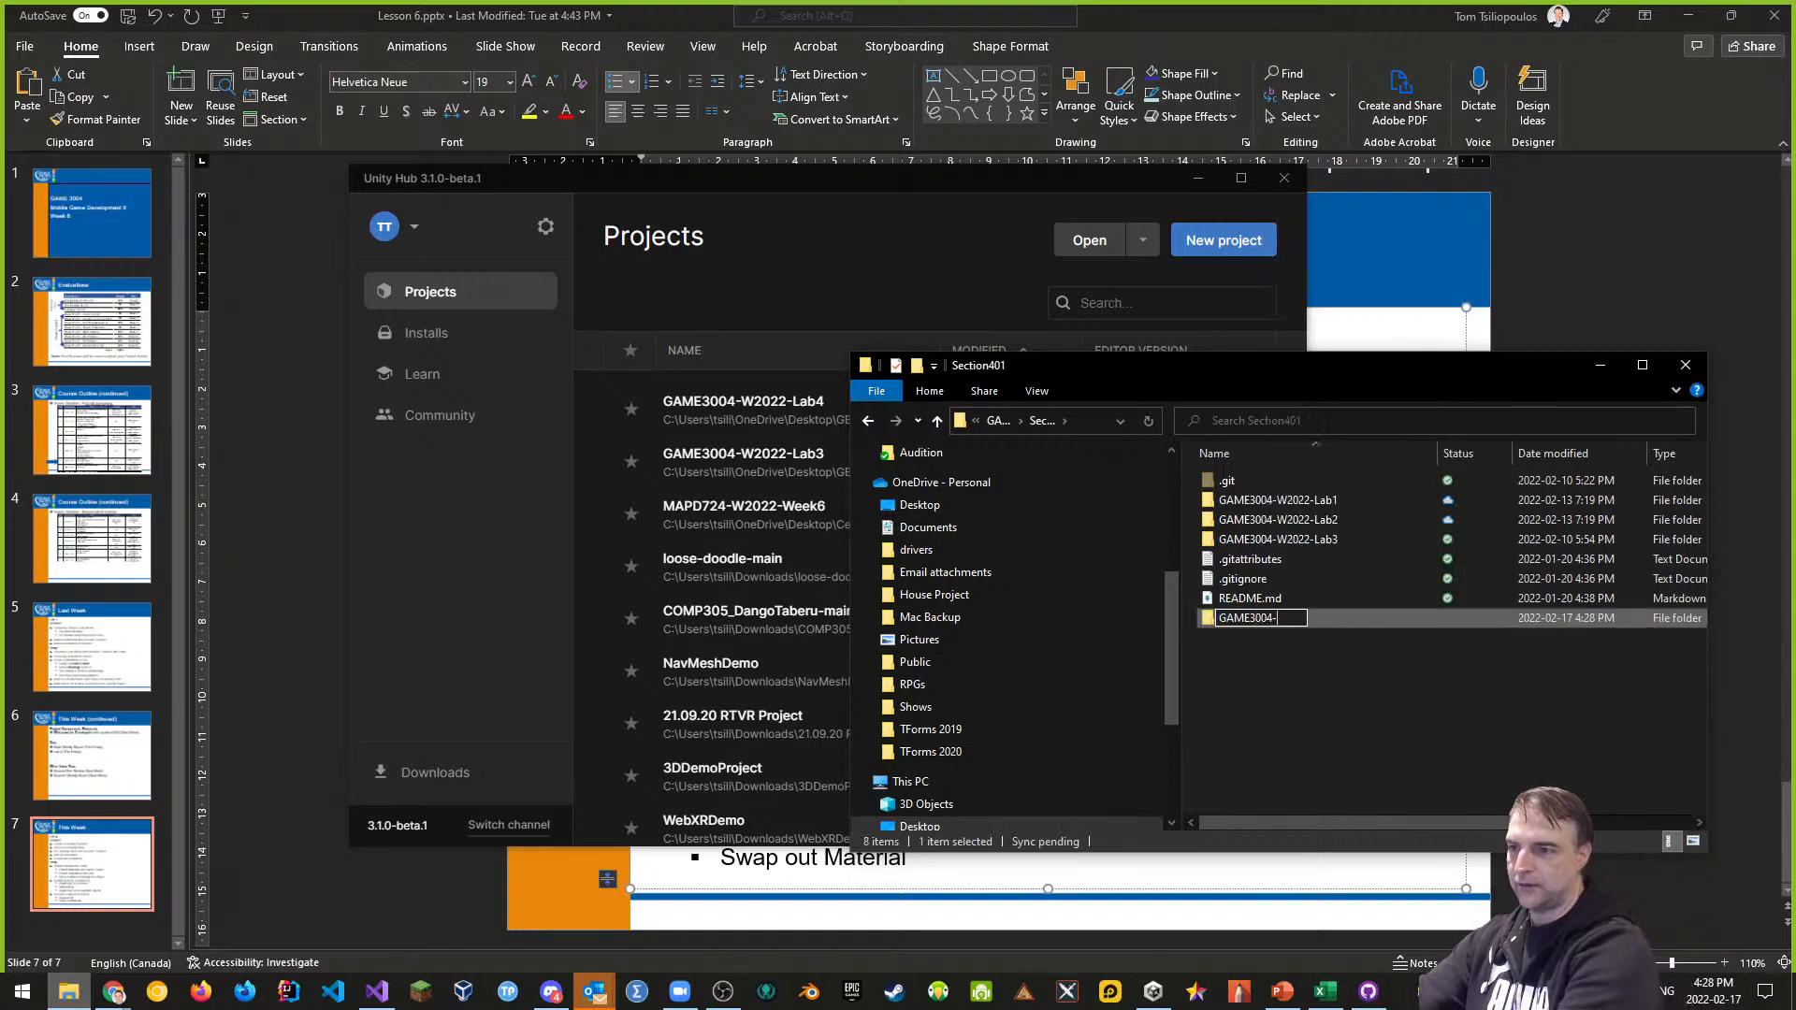
type("W2022-La")
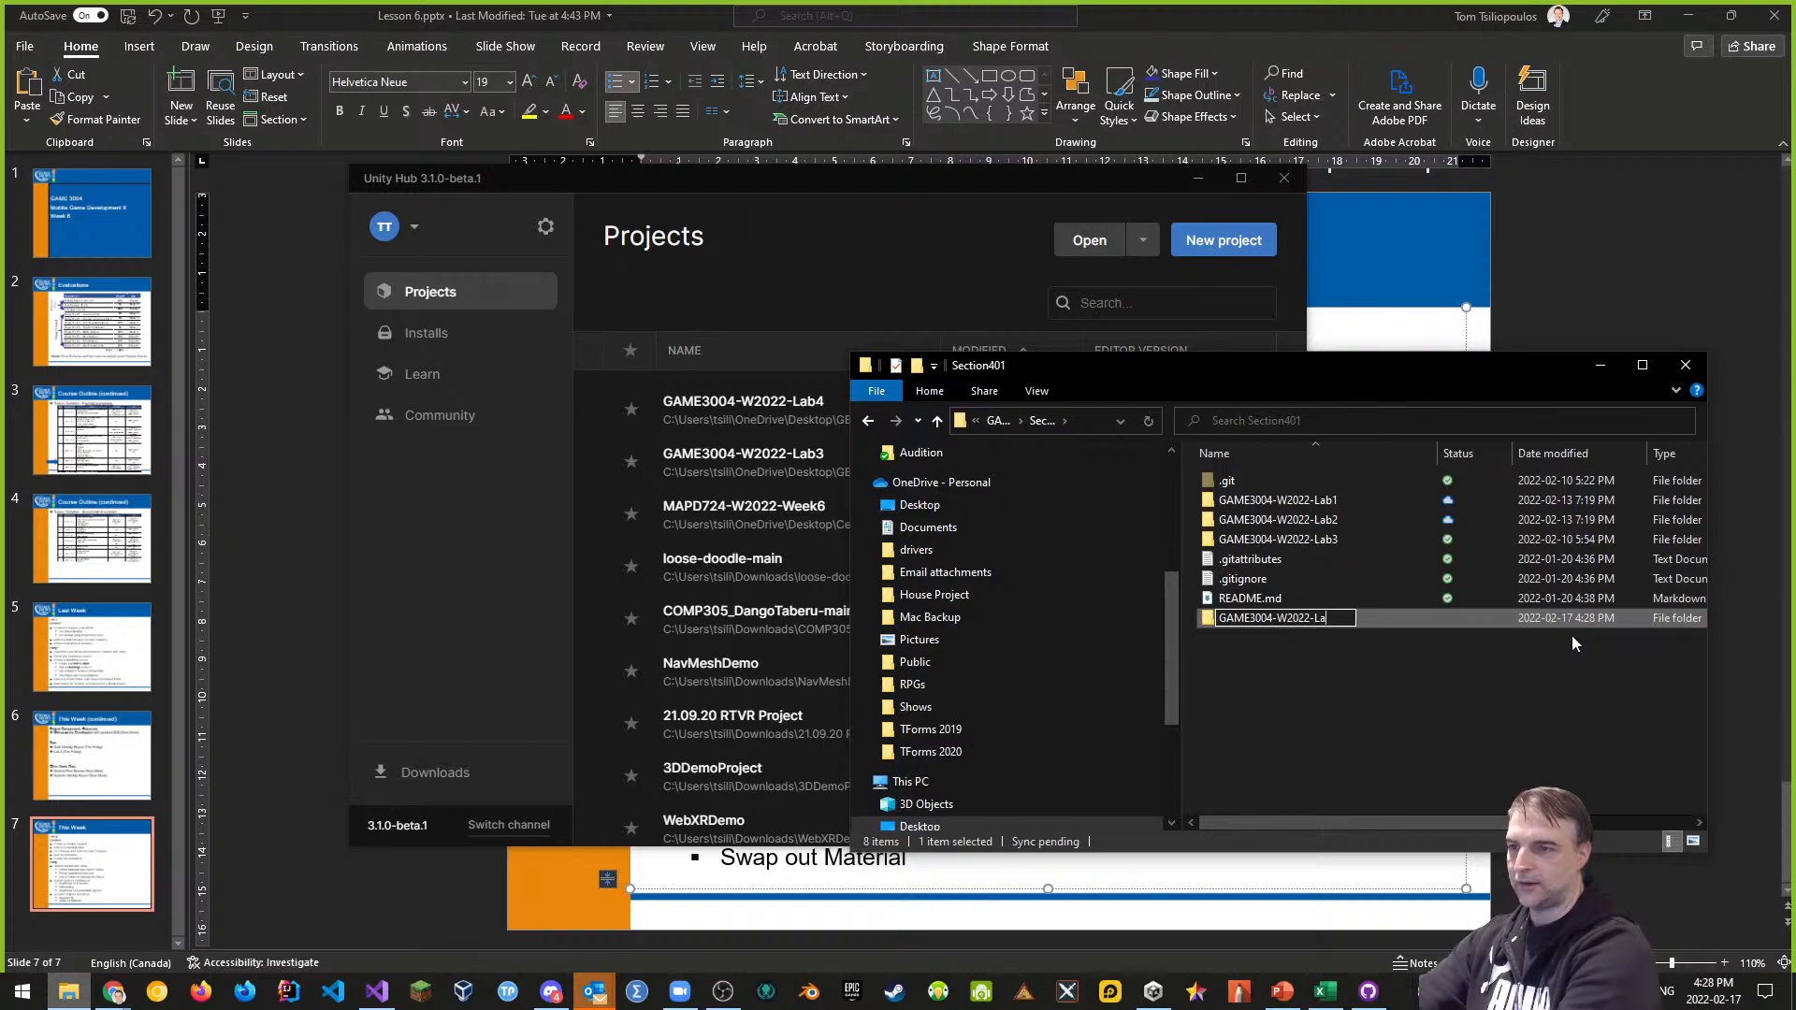
type("b4")
key("Return")
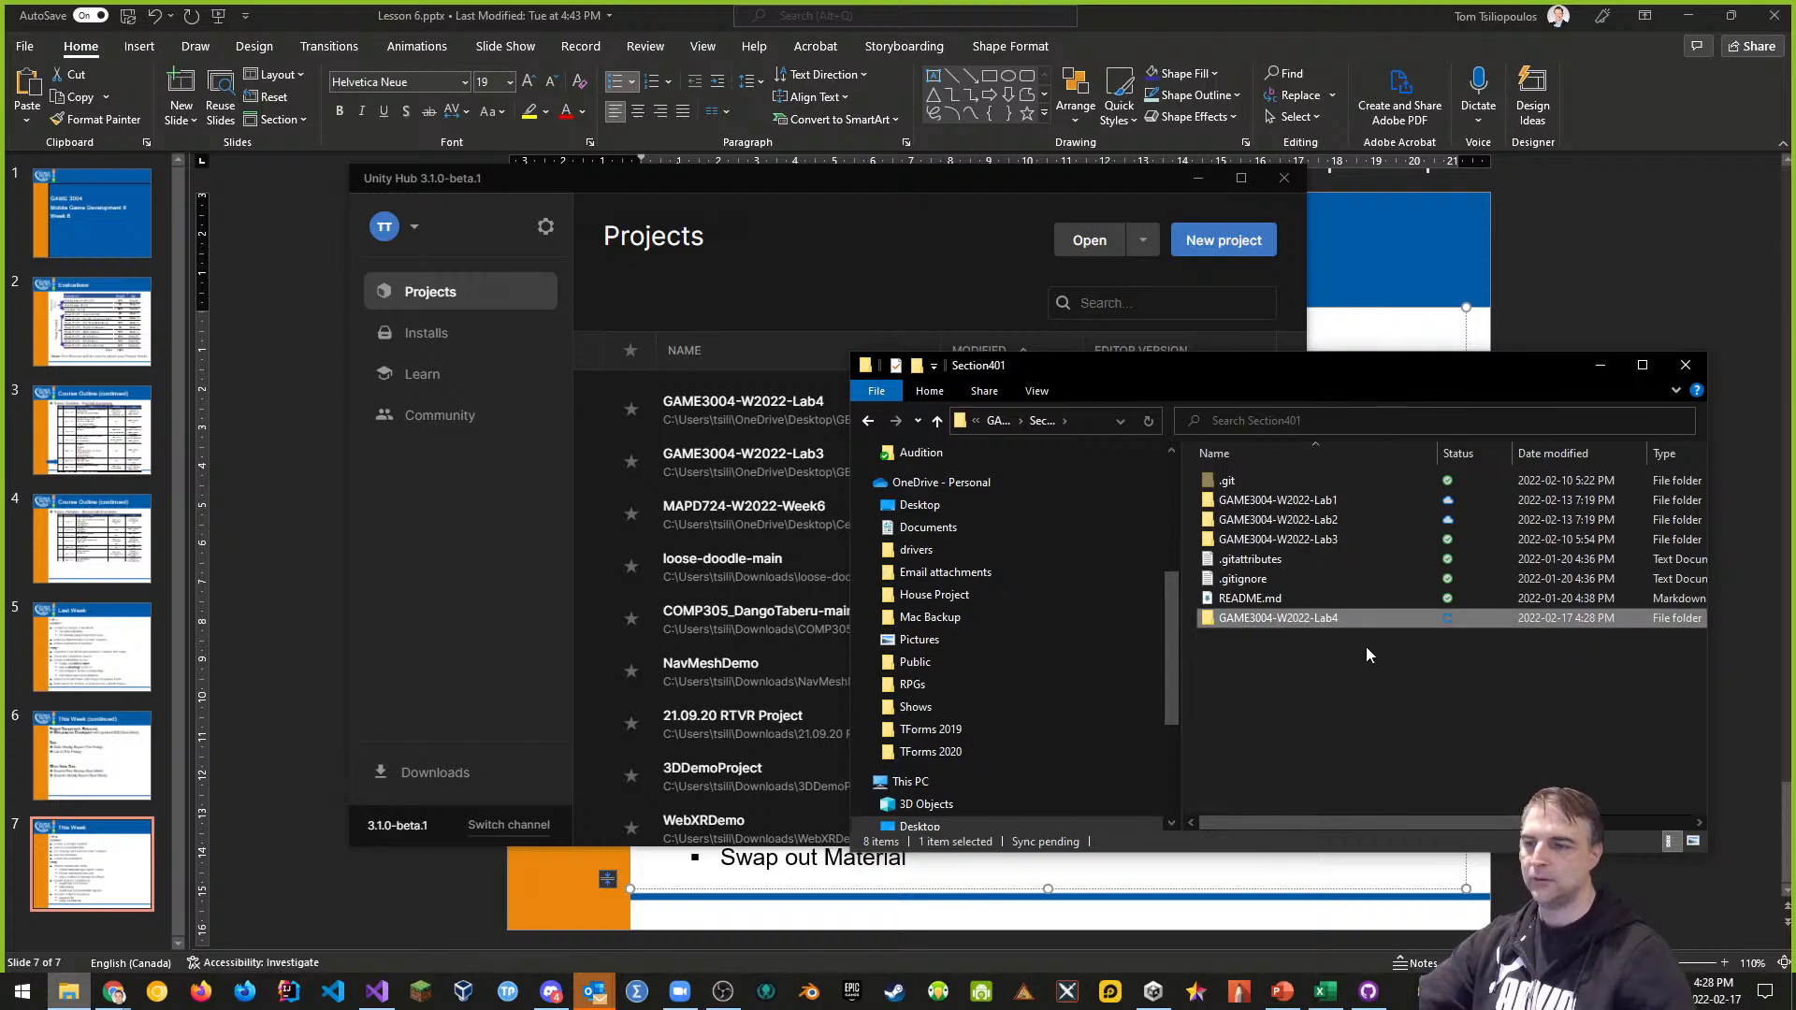
Copy everything in GAME3004-W2022-Lab3 except the Builds and Library folders into the GAME3004-W2022-Lab4 folder
left_click(1286, 541)
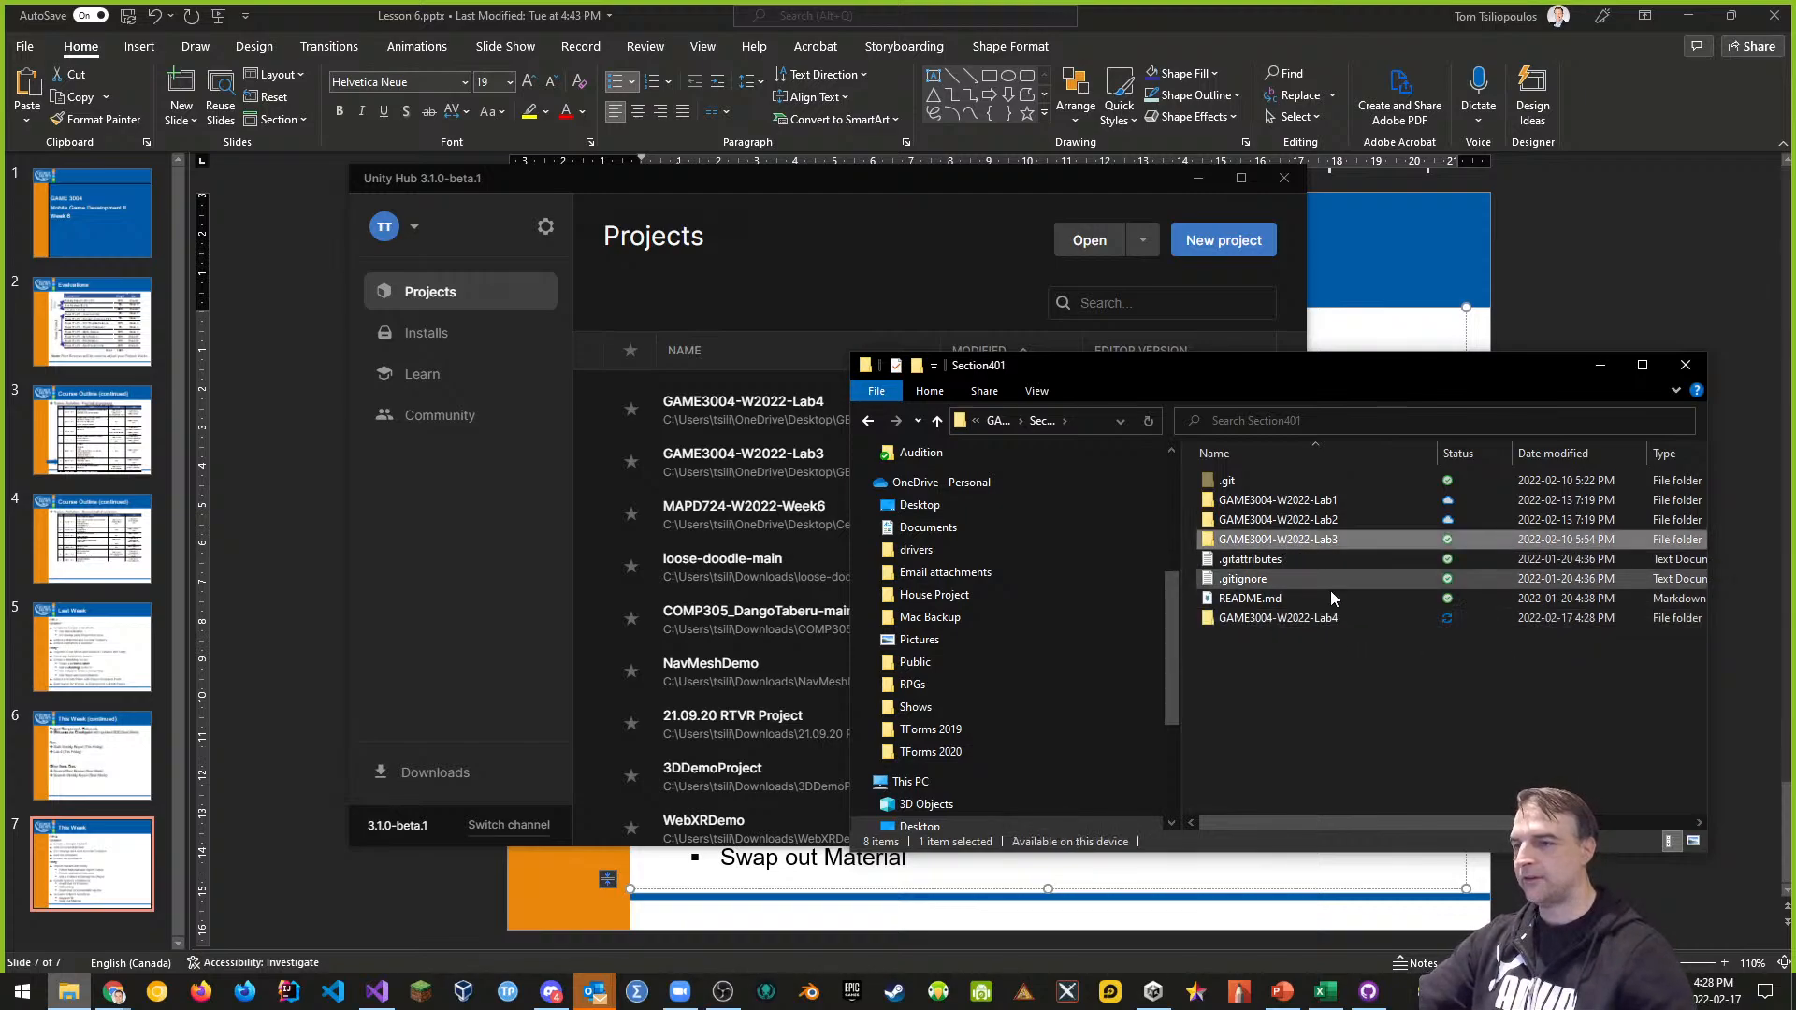
left_click(1335, 678)
double_click(1292, 544)
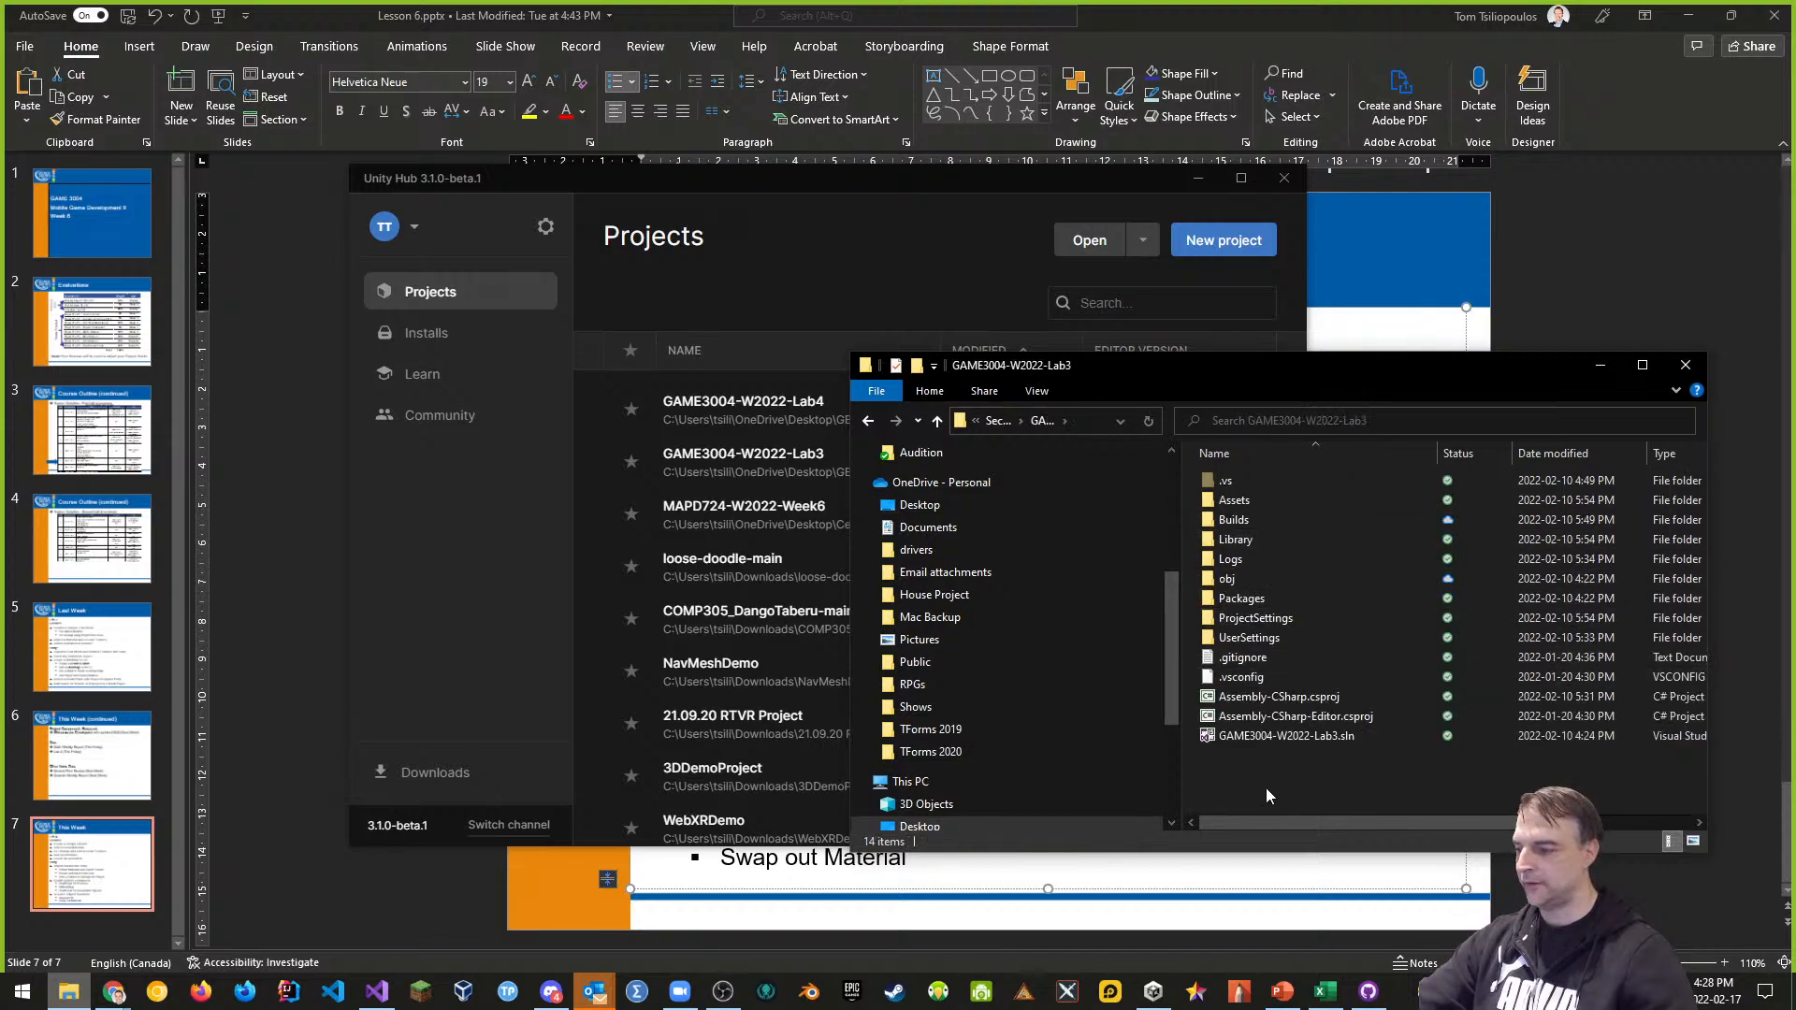
key("ctrl+a")
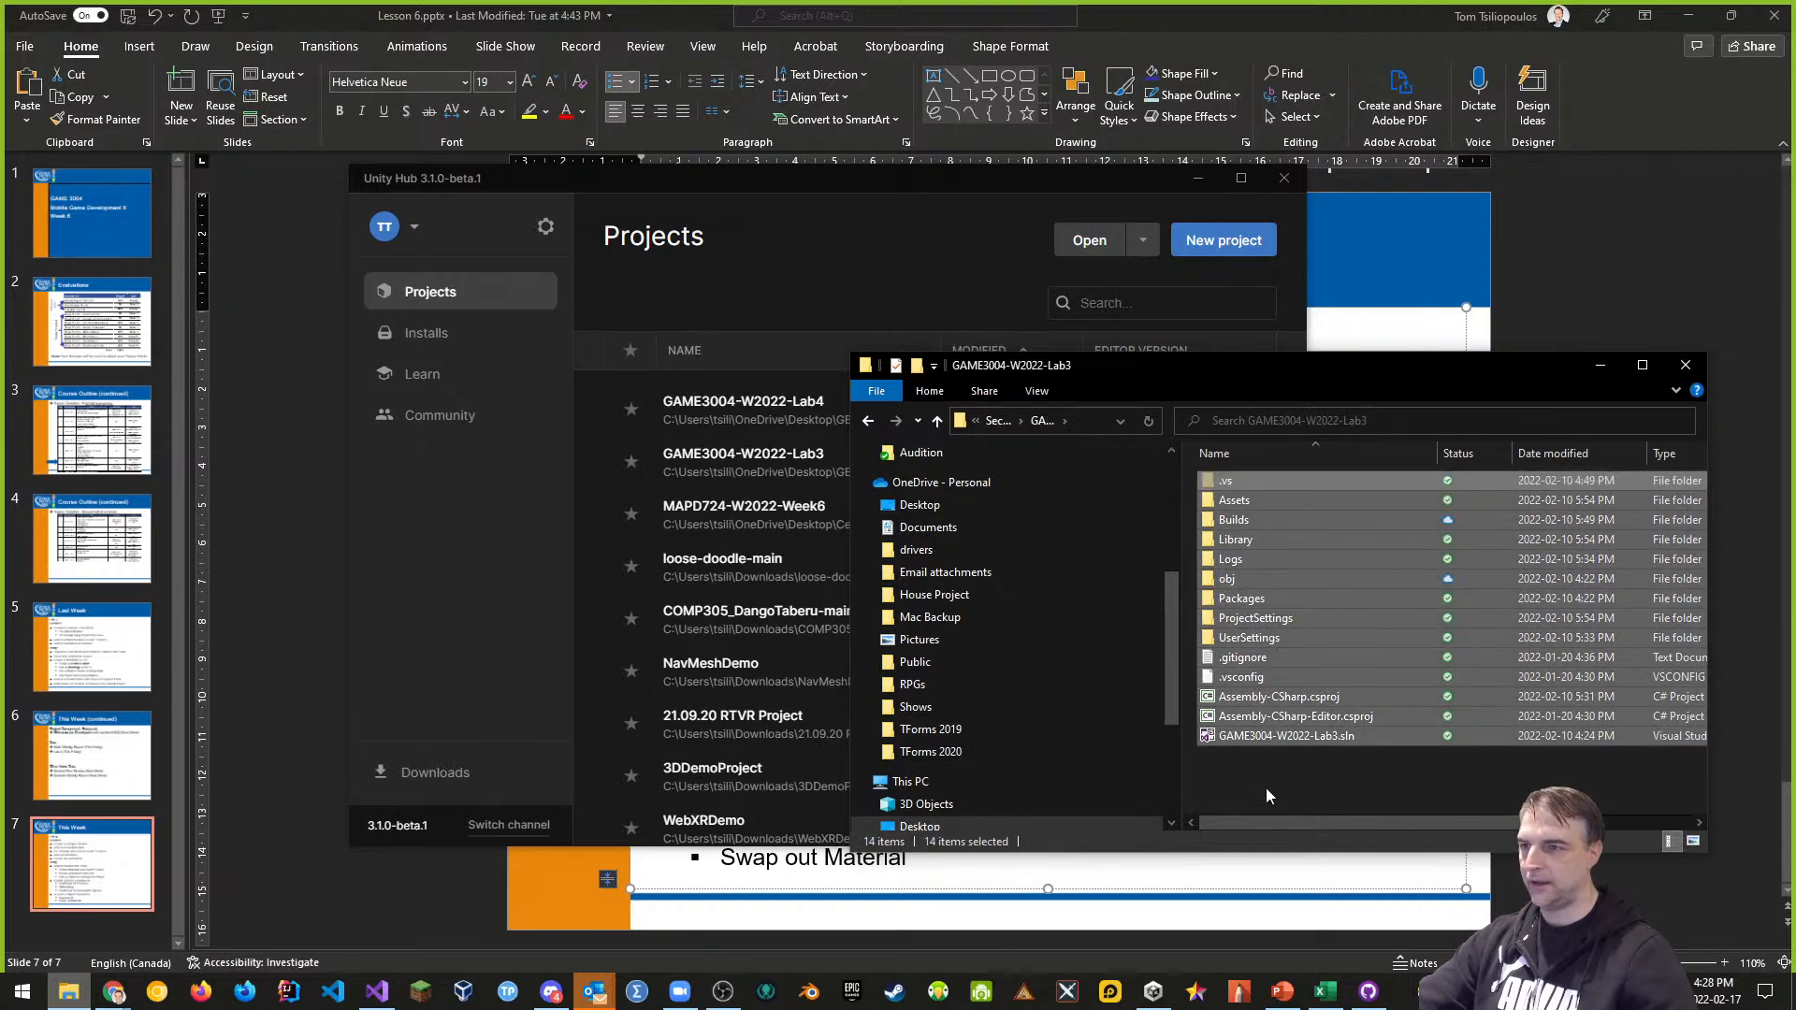
left_click(1244, 520, "ctrl")
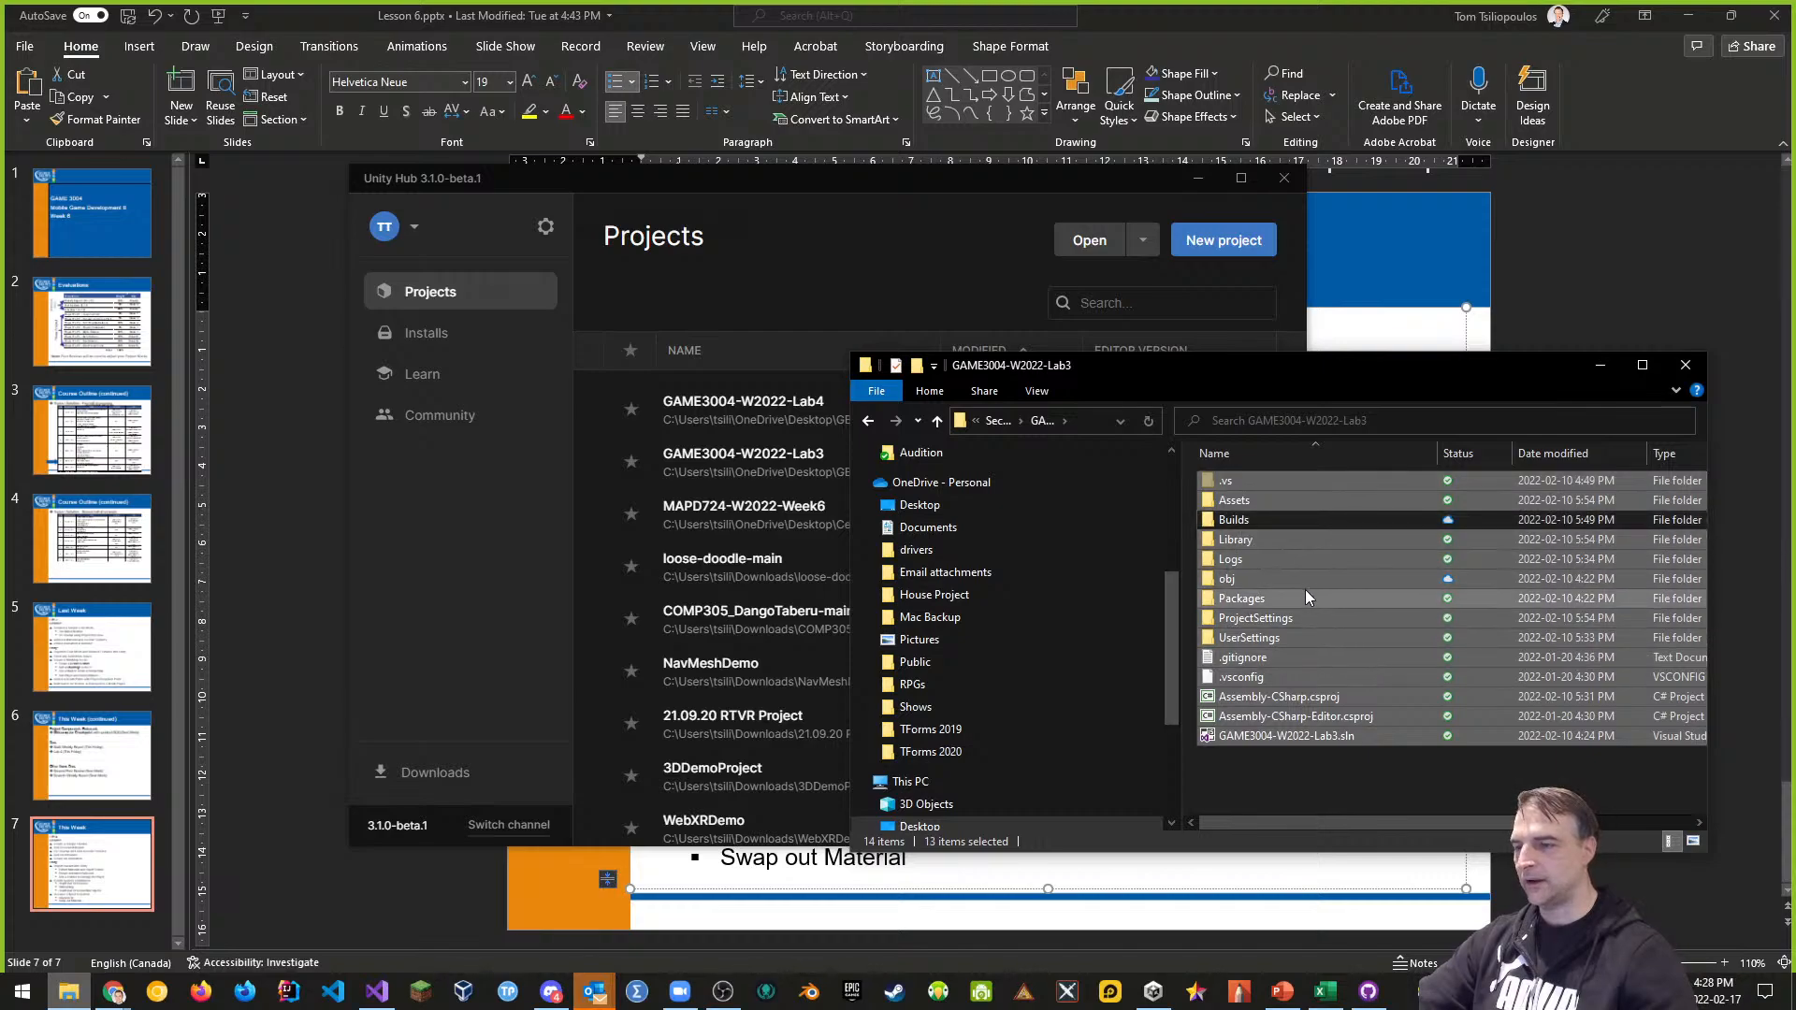
left_click(1249, 540, "ctrl")
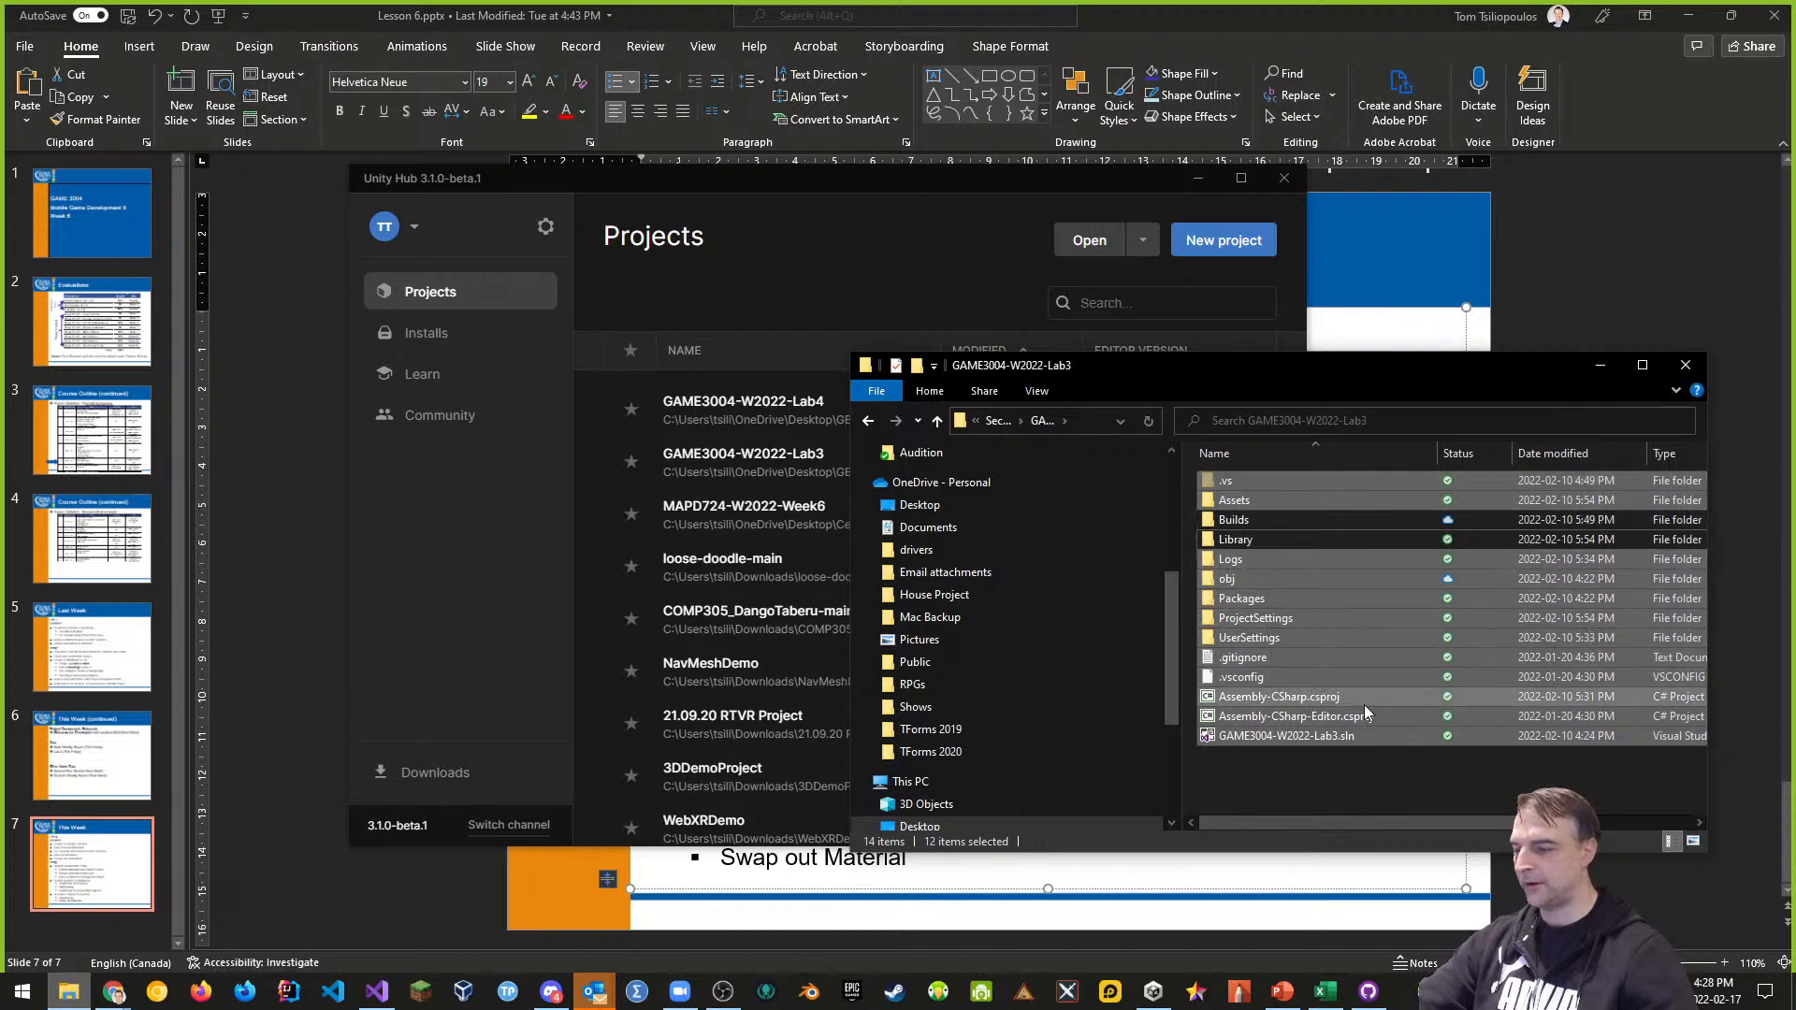
left_click(868, 420)
double_click(1257, 559)
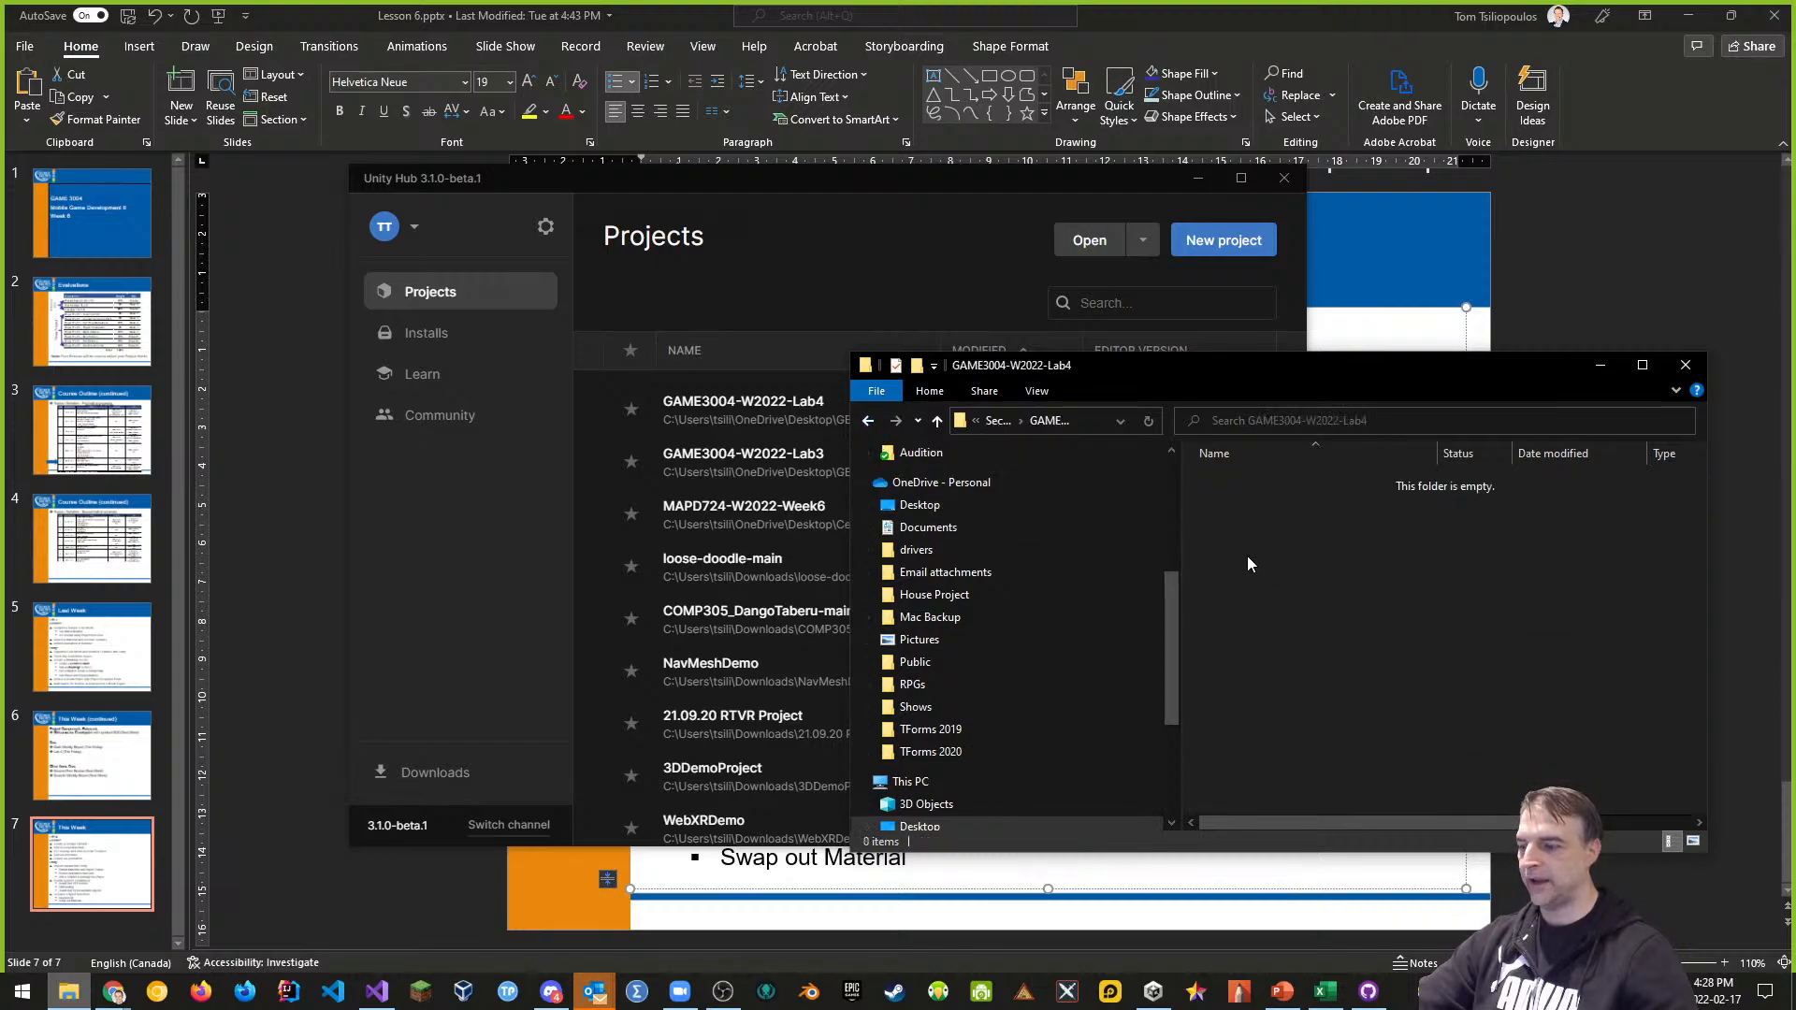
key("ctrl+v")
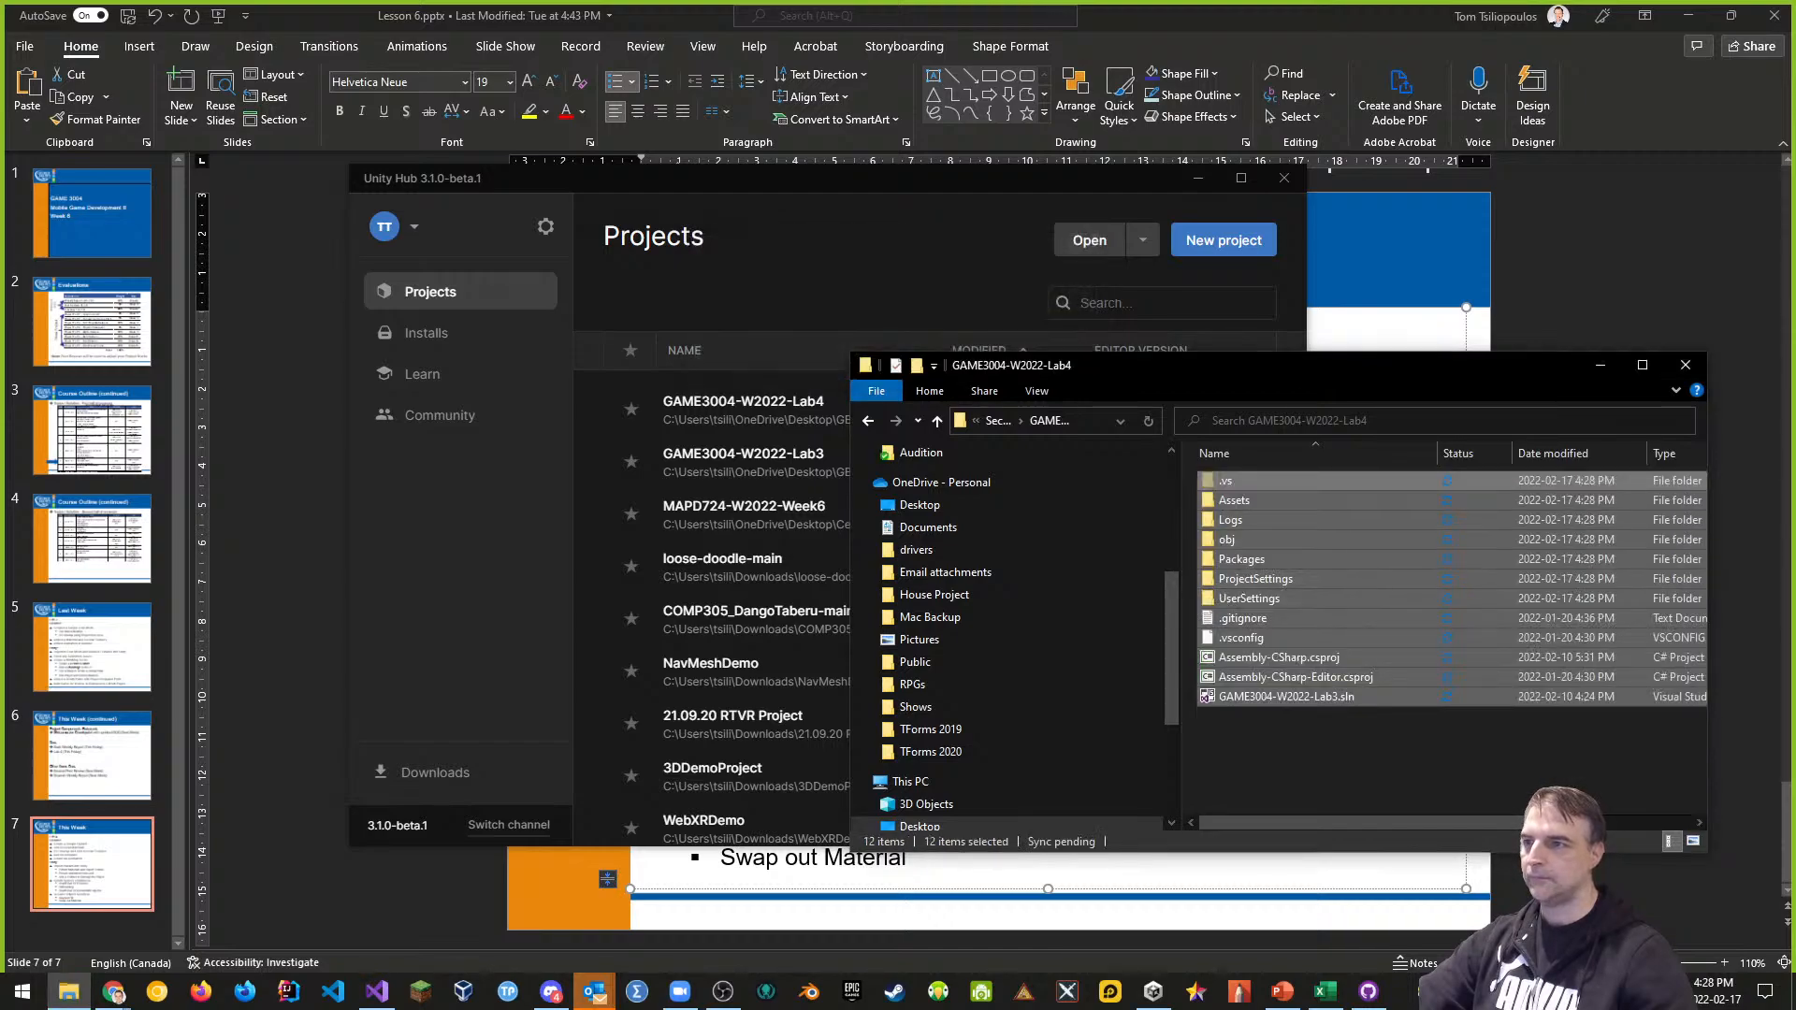
Switch to Unity Hub and open the GAME3004-W2022-Lab4 project from Desktop > GBC > GAME3004 > Section401
left_click_drag(1235, 365, 745, 304)
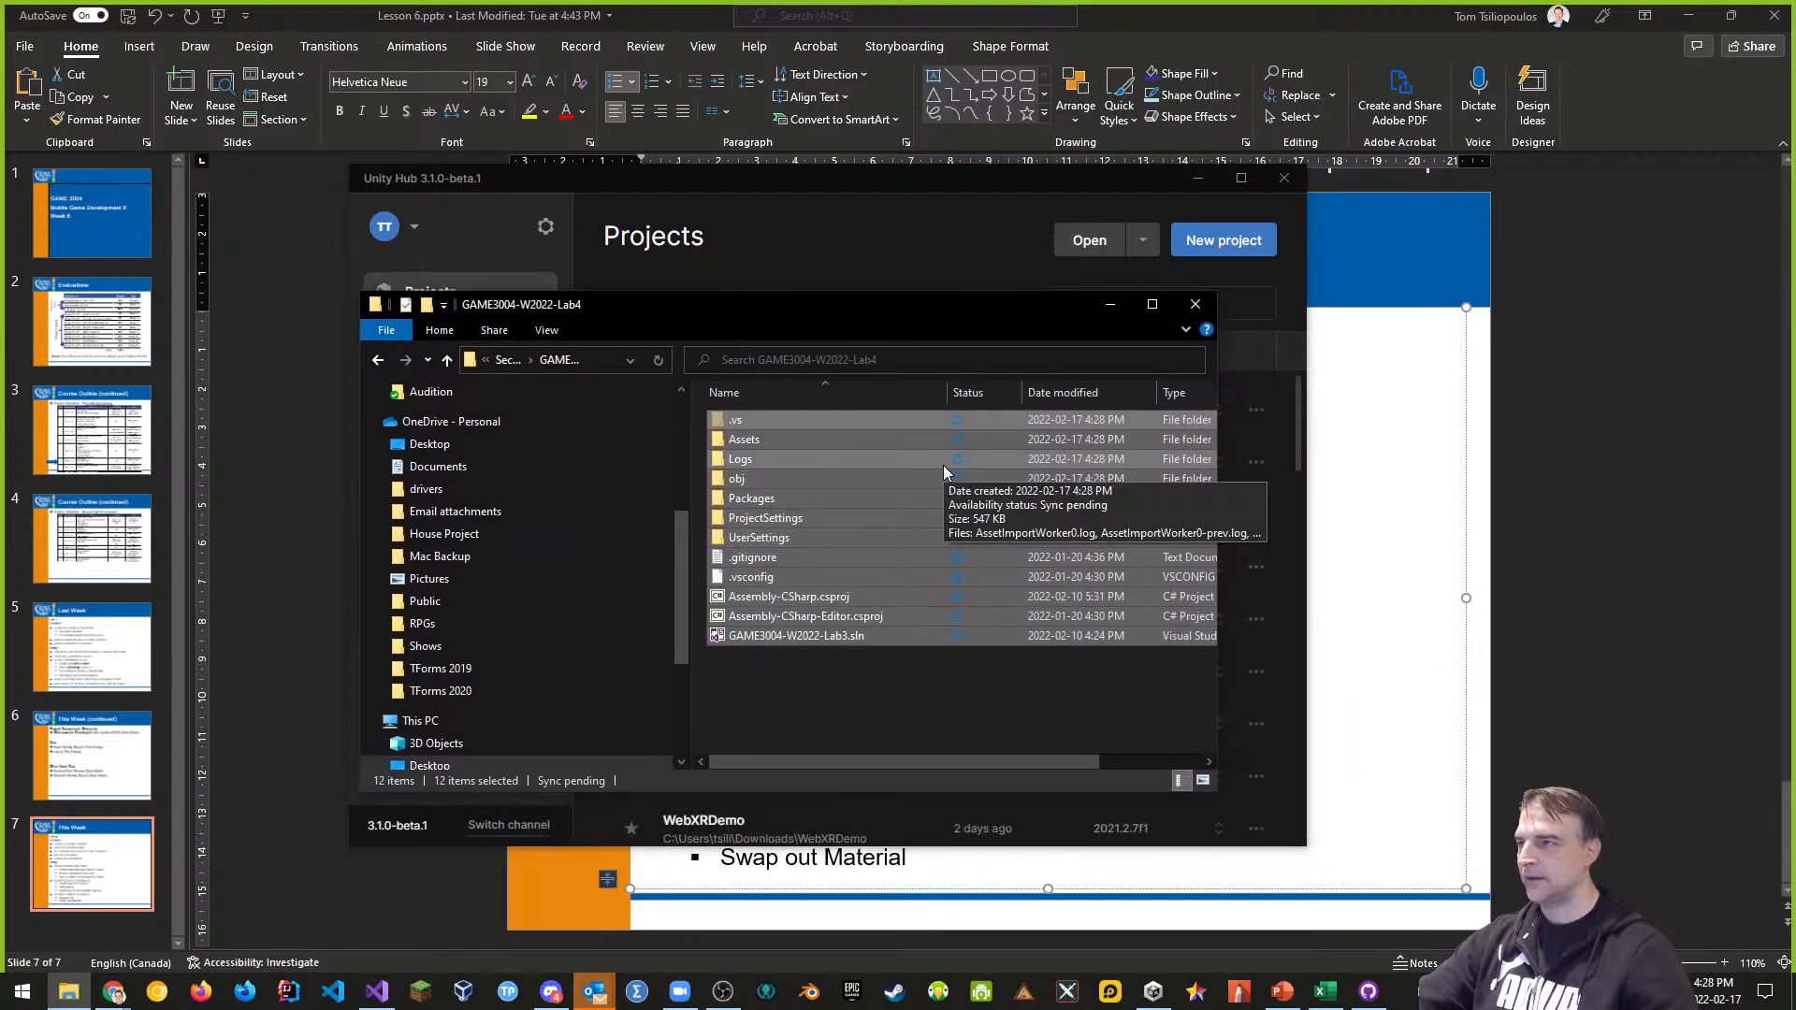
left_click(863, 186)
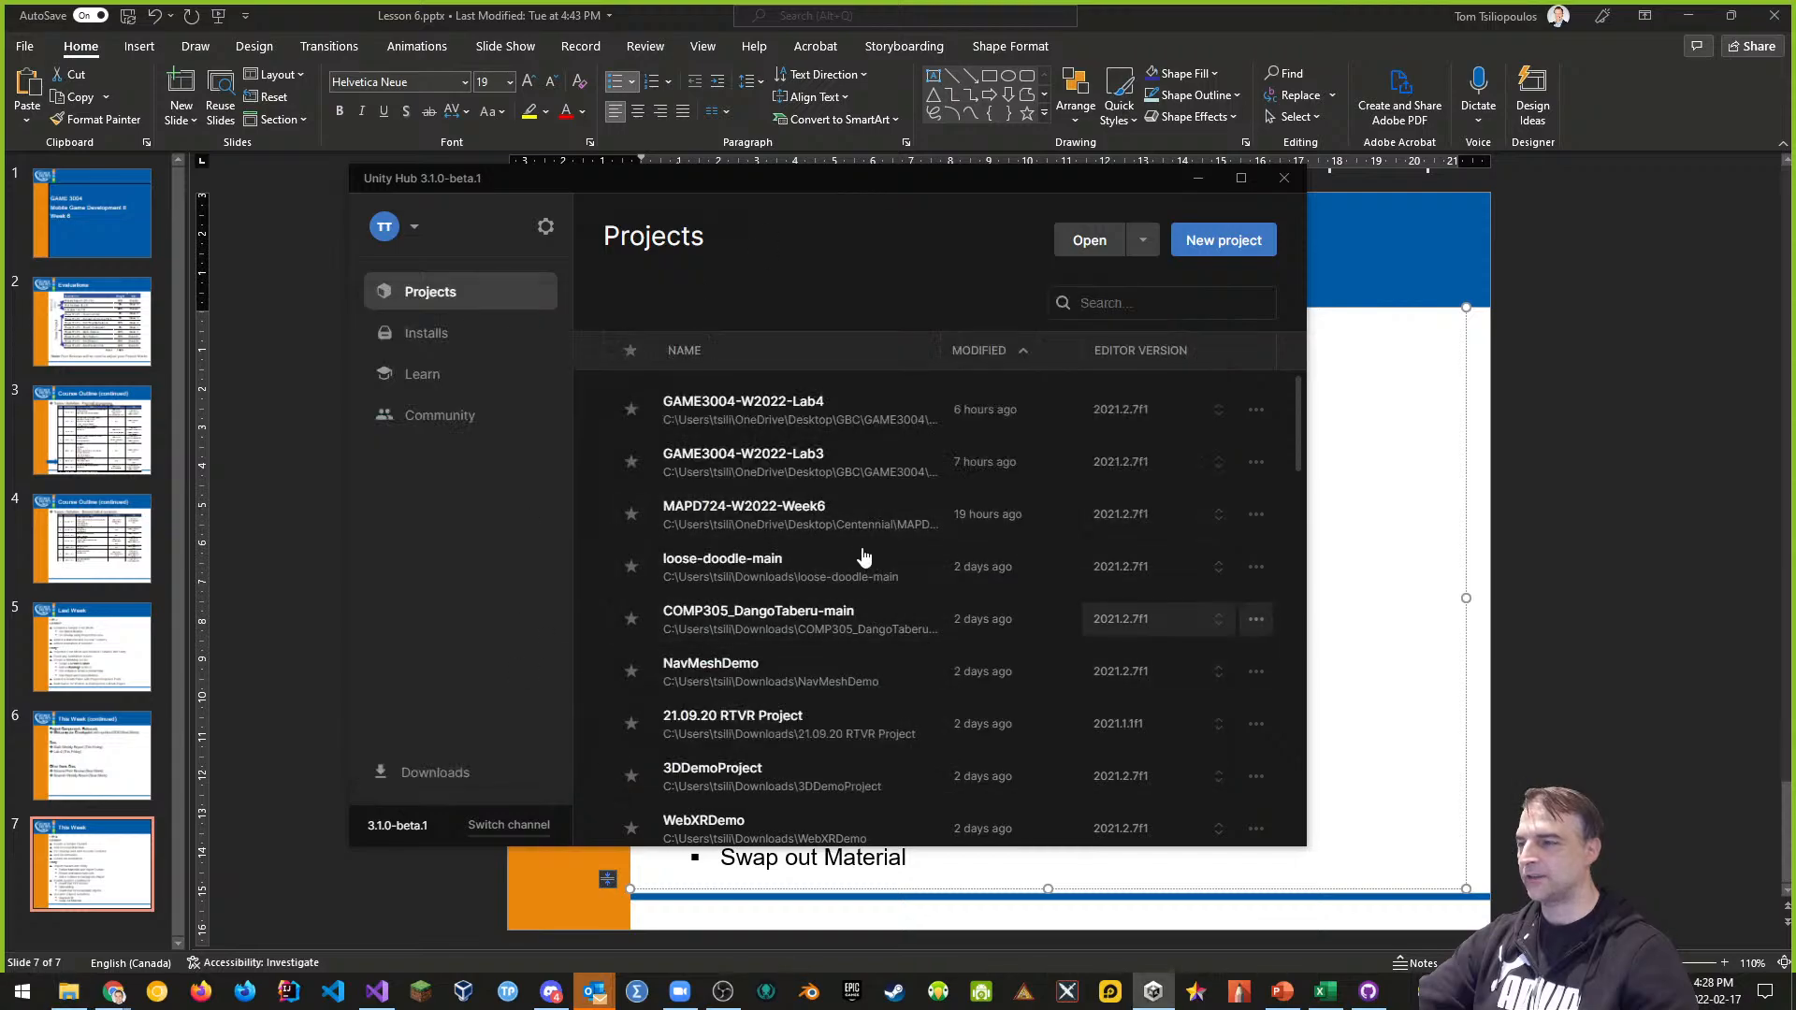
left_click(1088, 240)
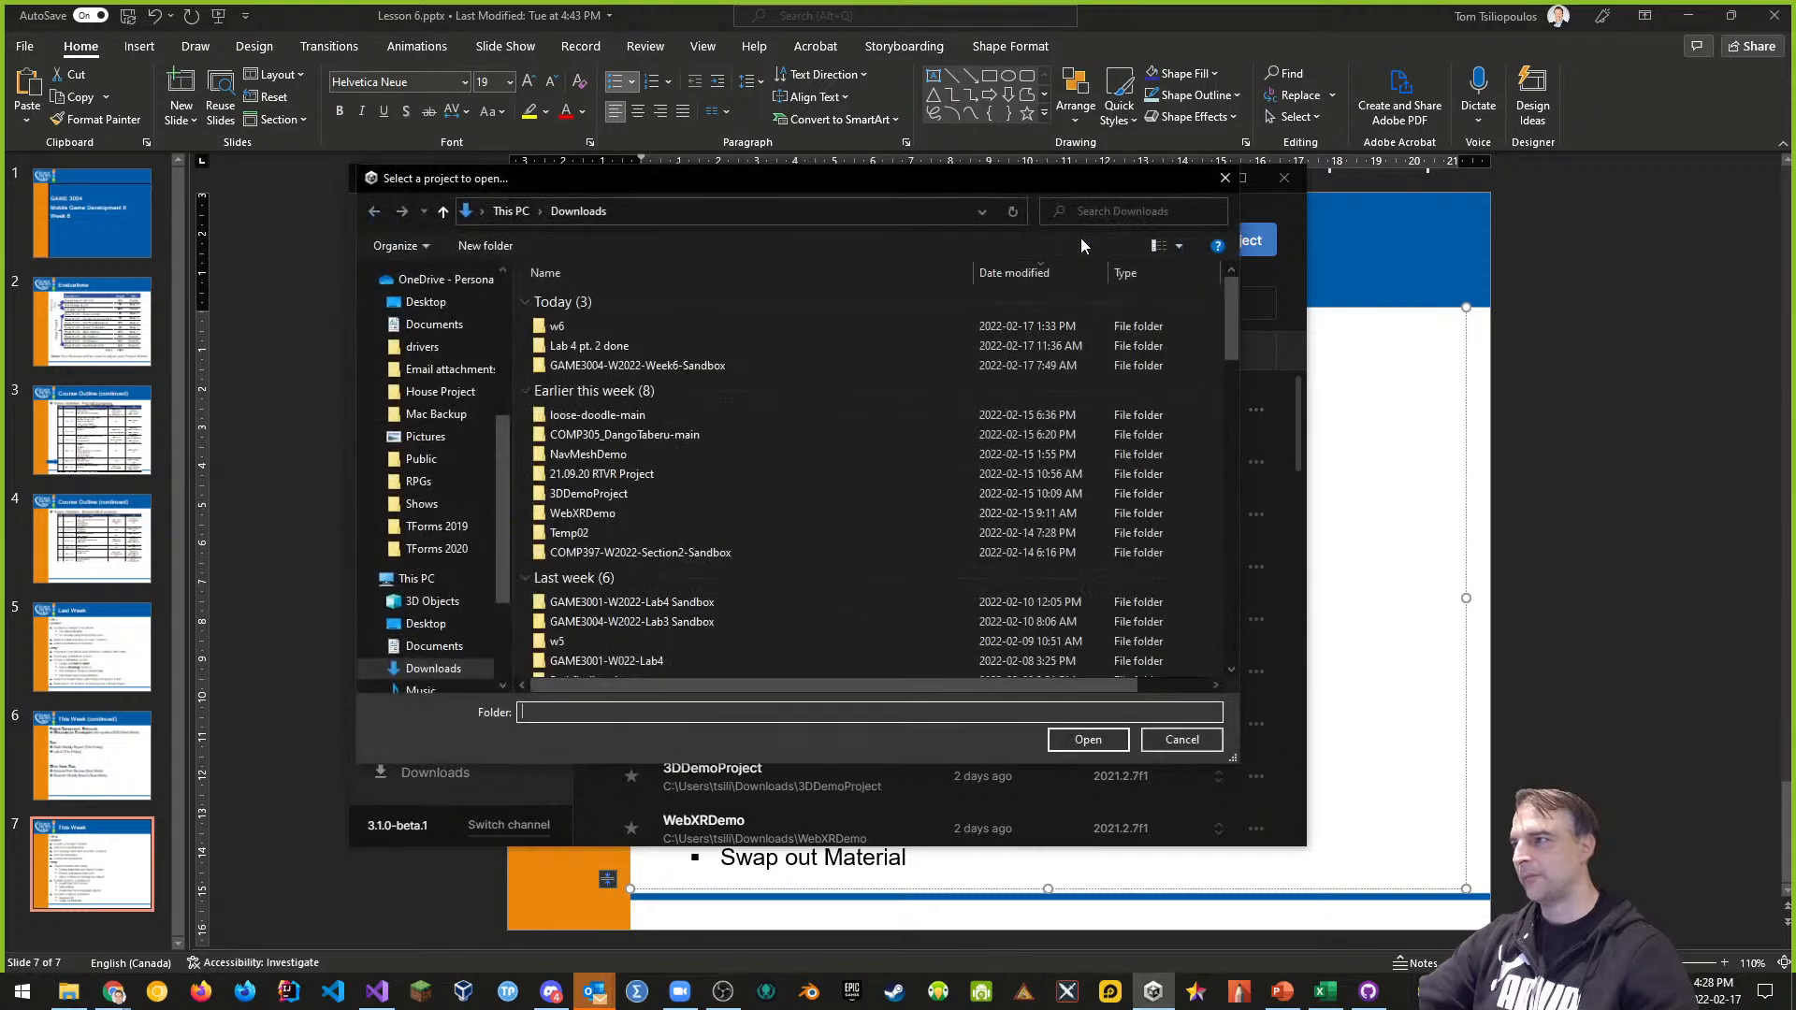
left_click(426, 302)
double_click(562, 378)
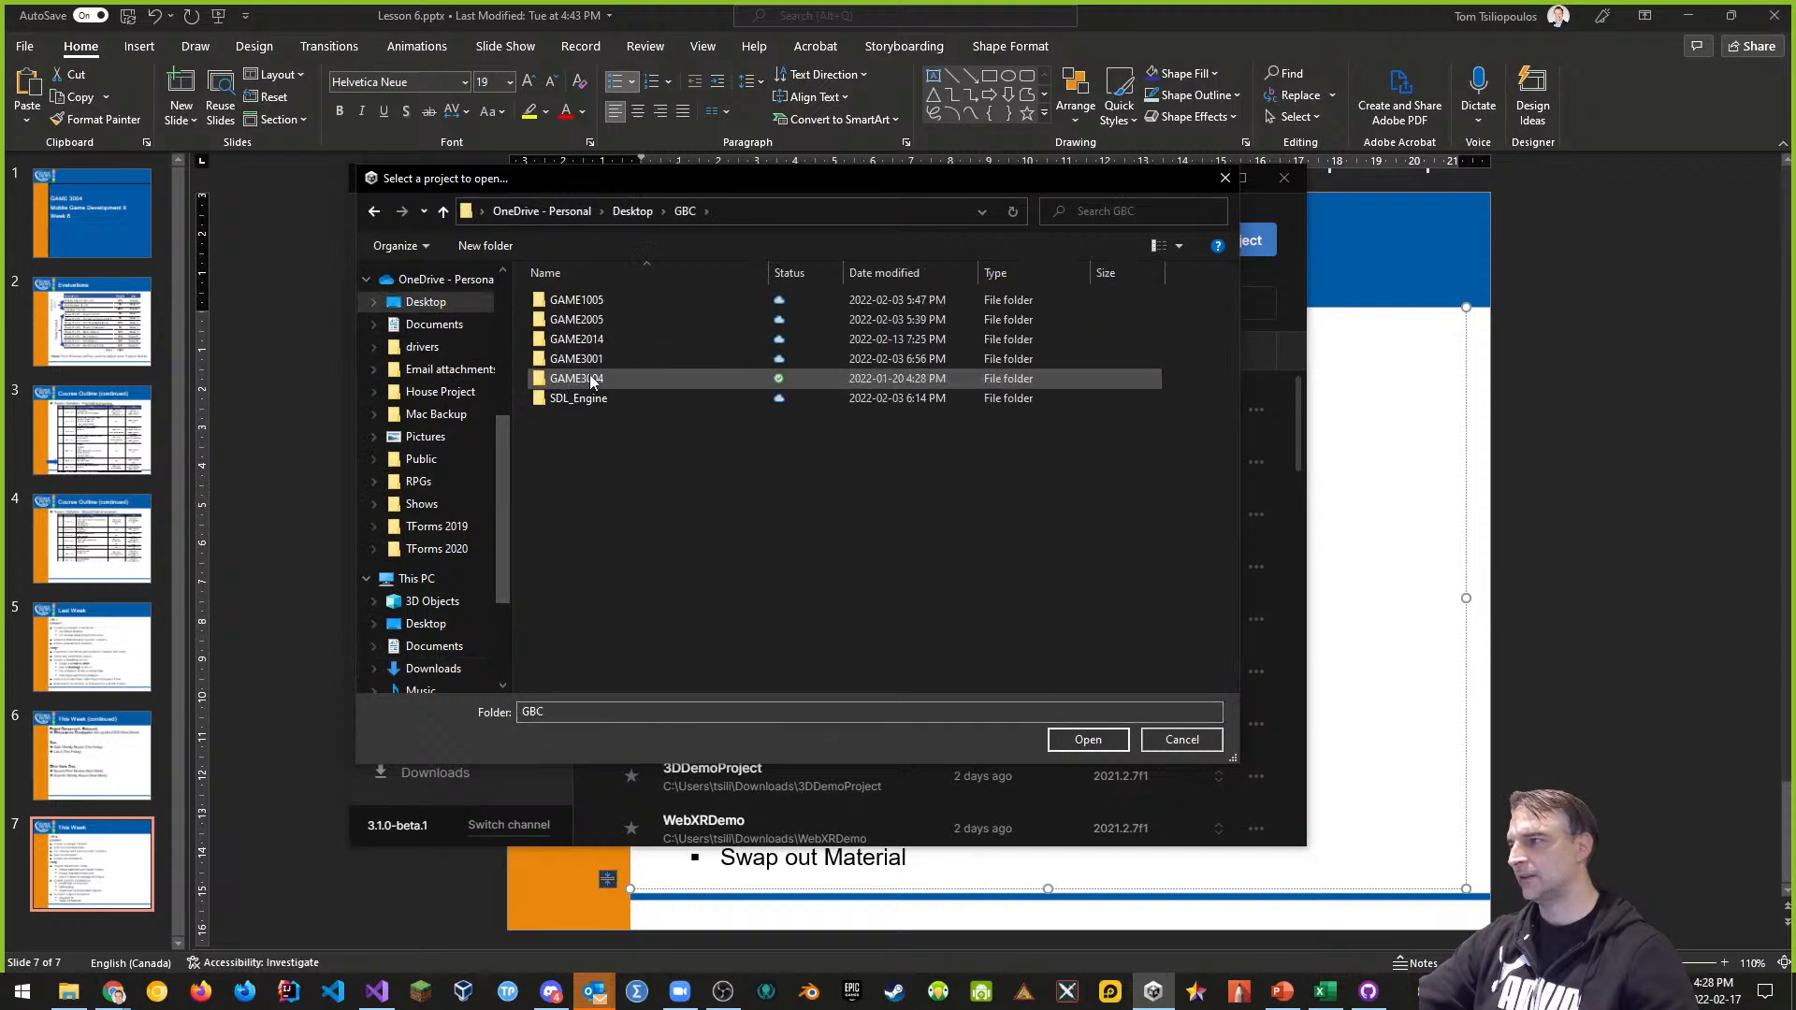
double_click(603, 378)
double_click(600, 339)
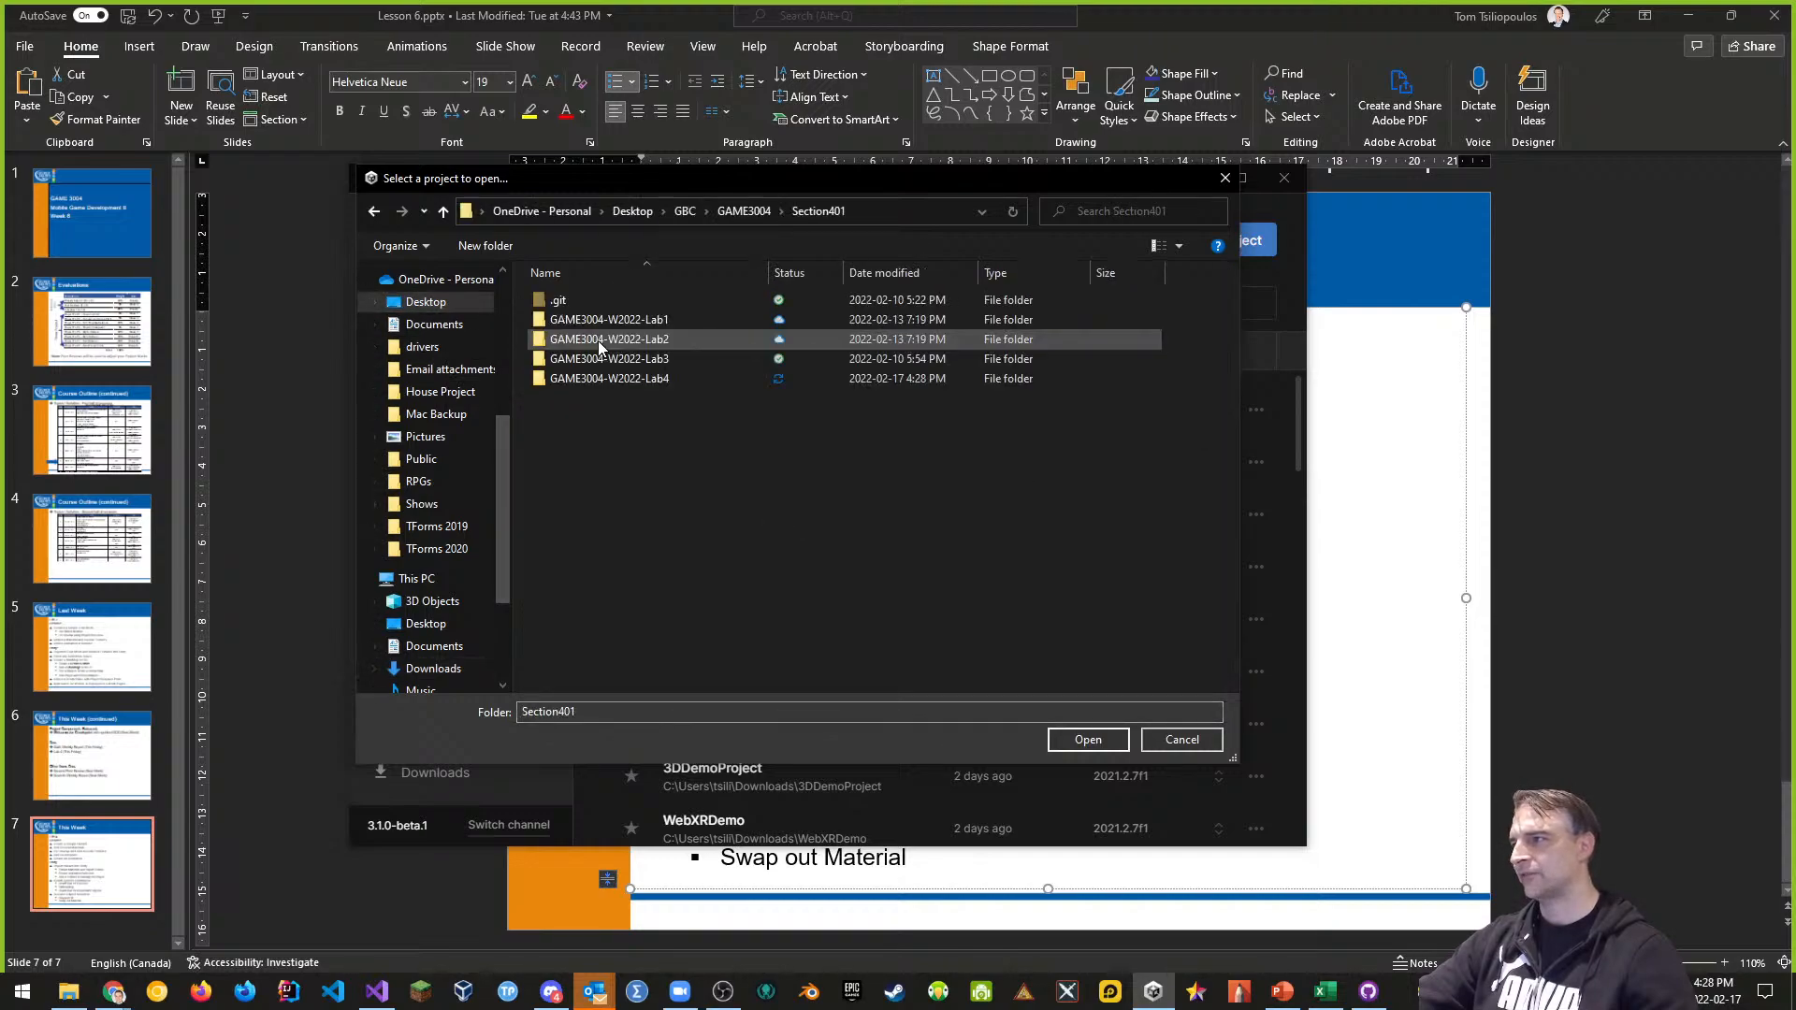
left_click(636, 378)
double_click(636, 379)
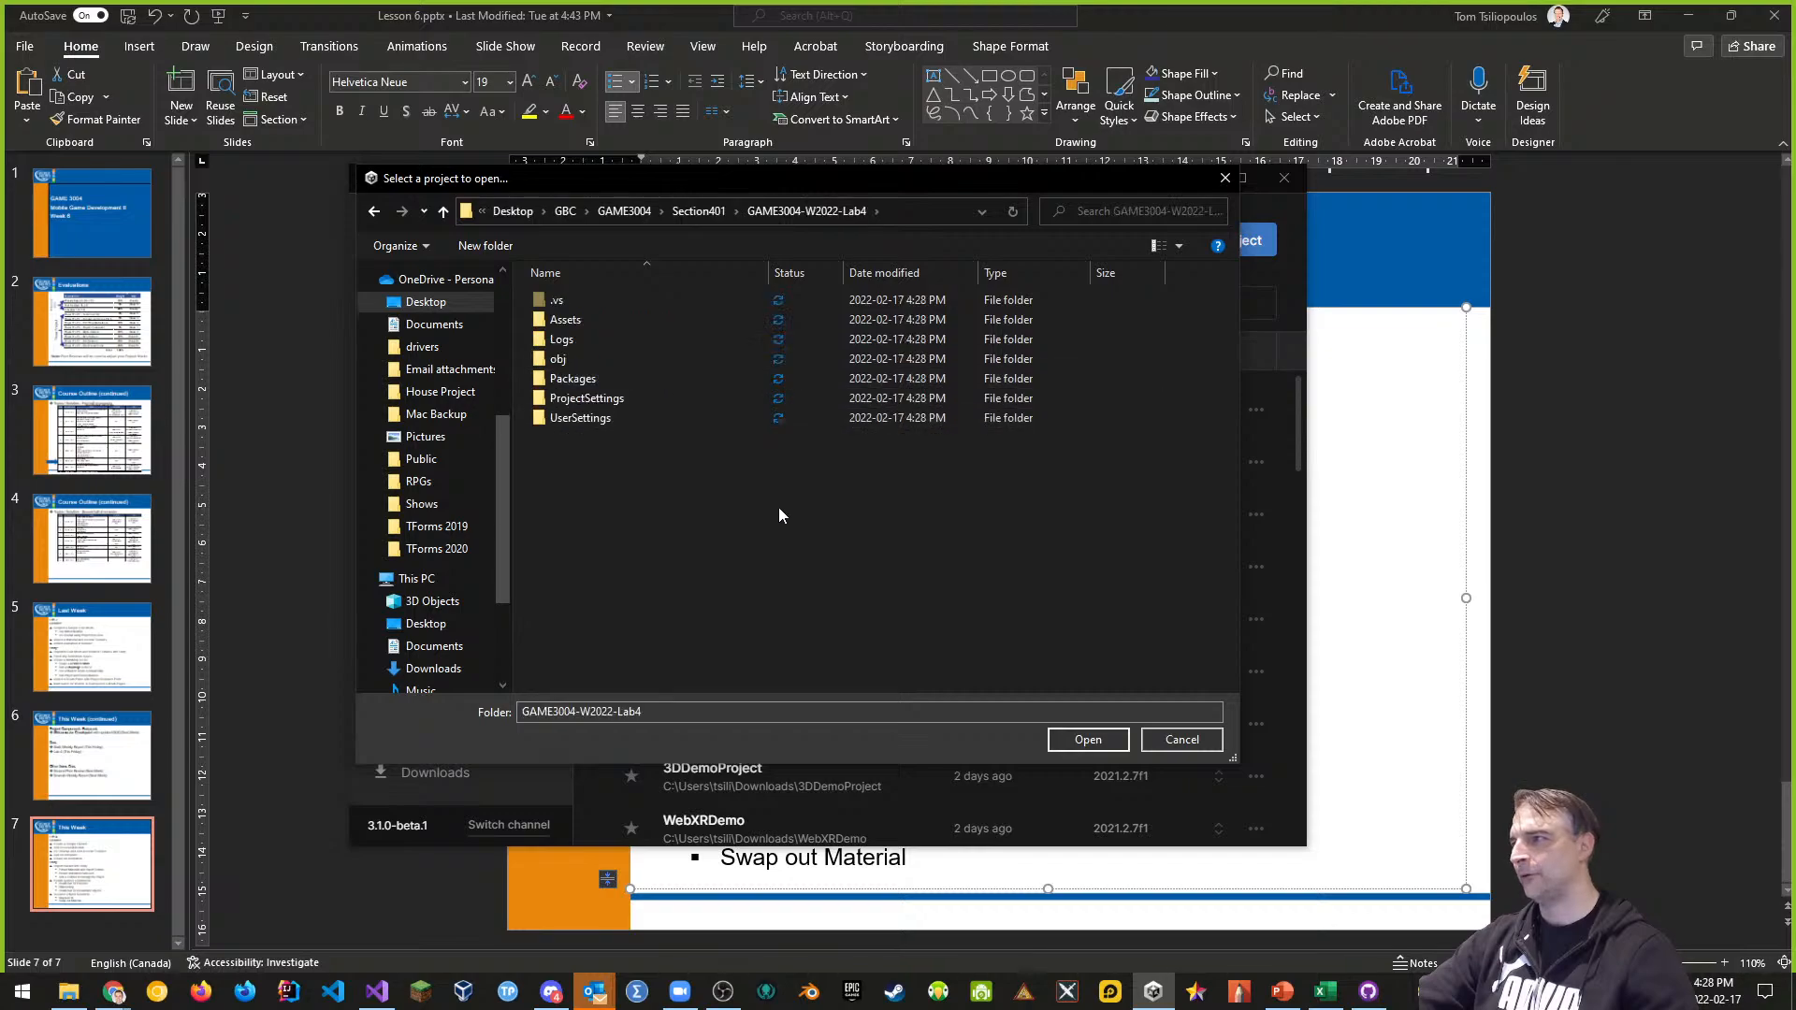
left_click(1088, 739)
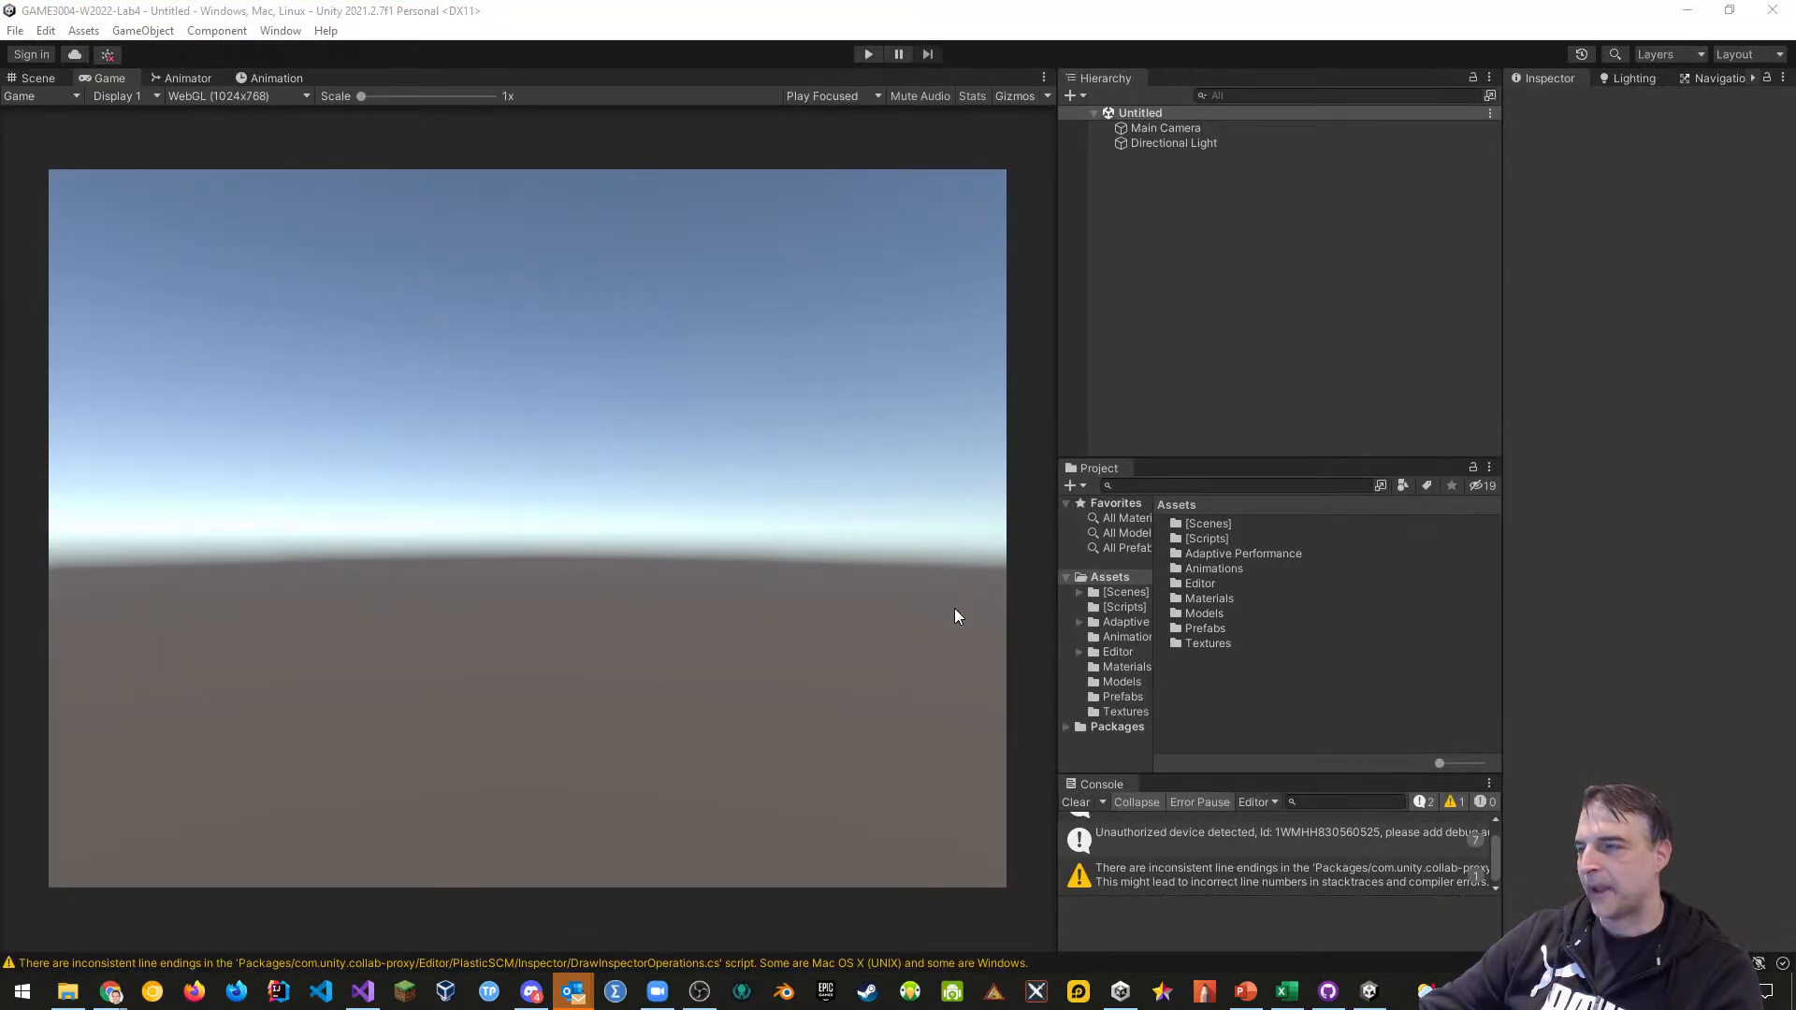
Open the Main scene from the [Scenes] folder in Scene view and widen the project's folder tree
double_click(1206, 529)
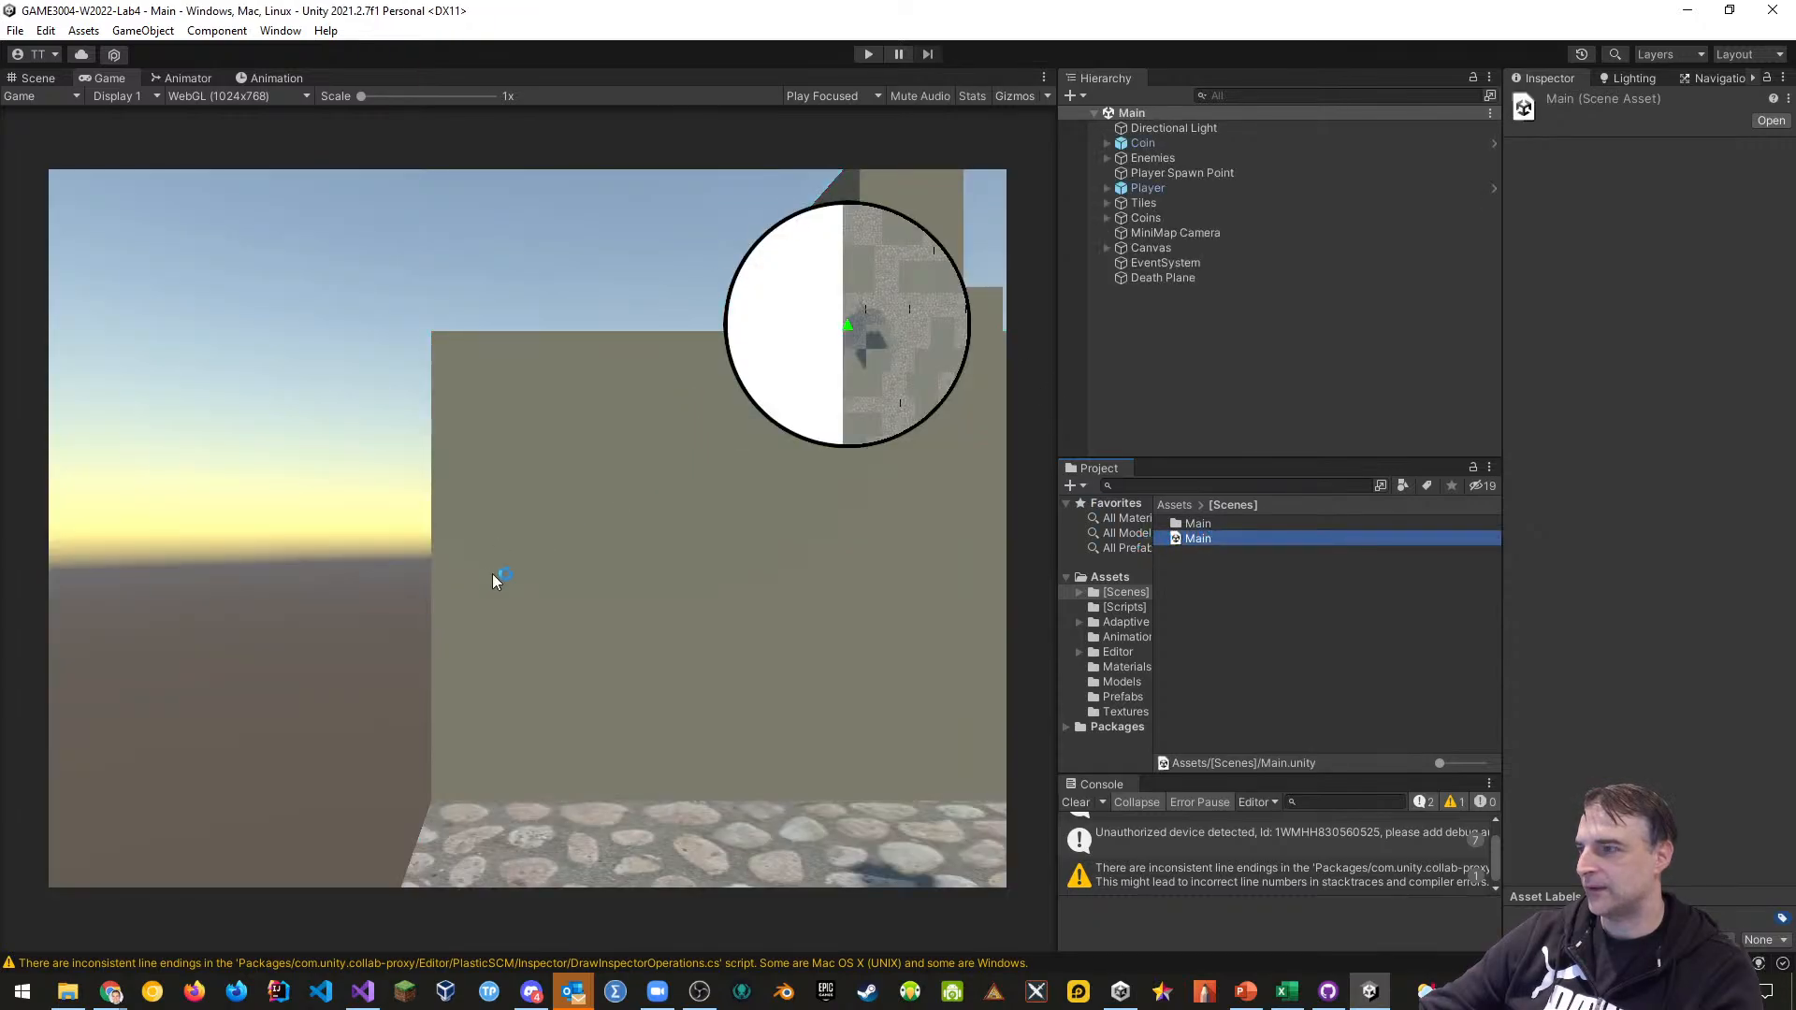
left_click(35, 77)
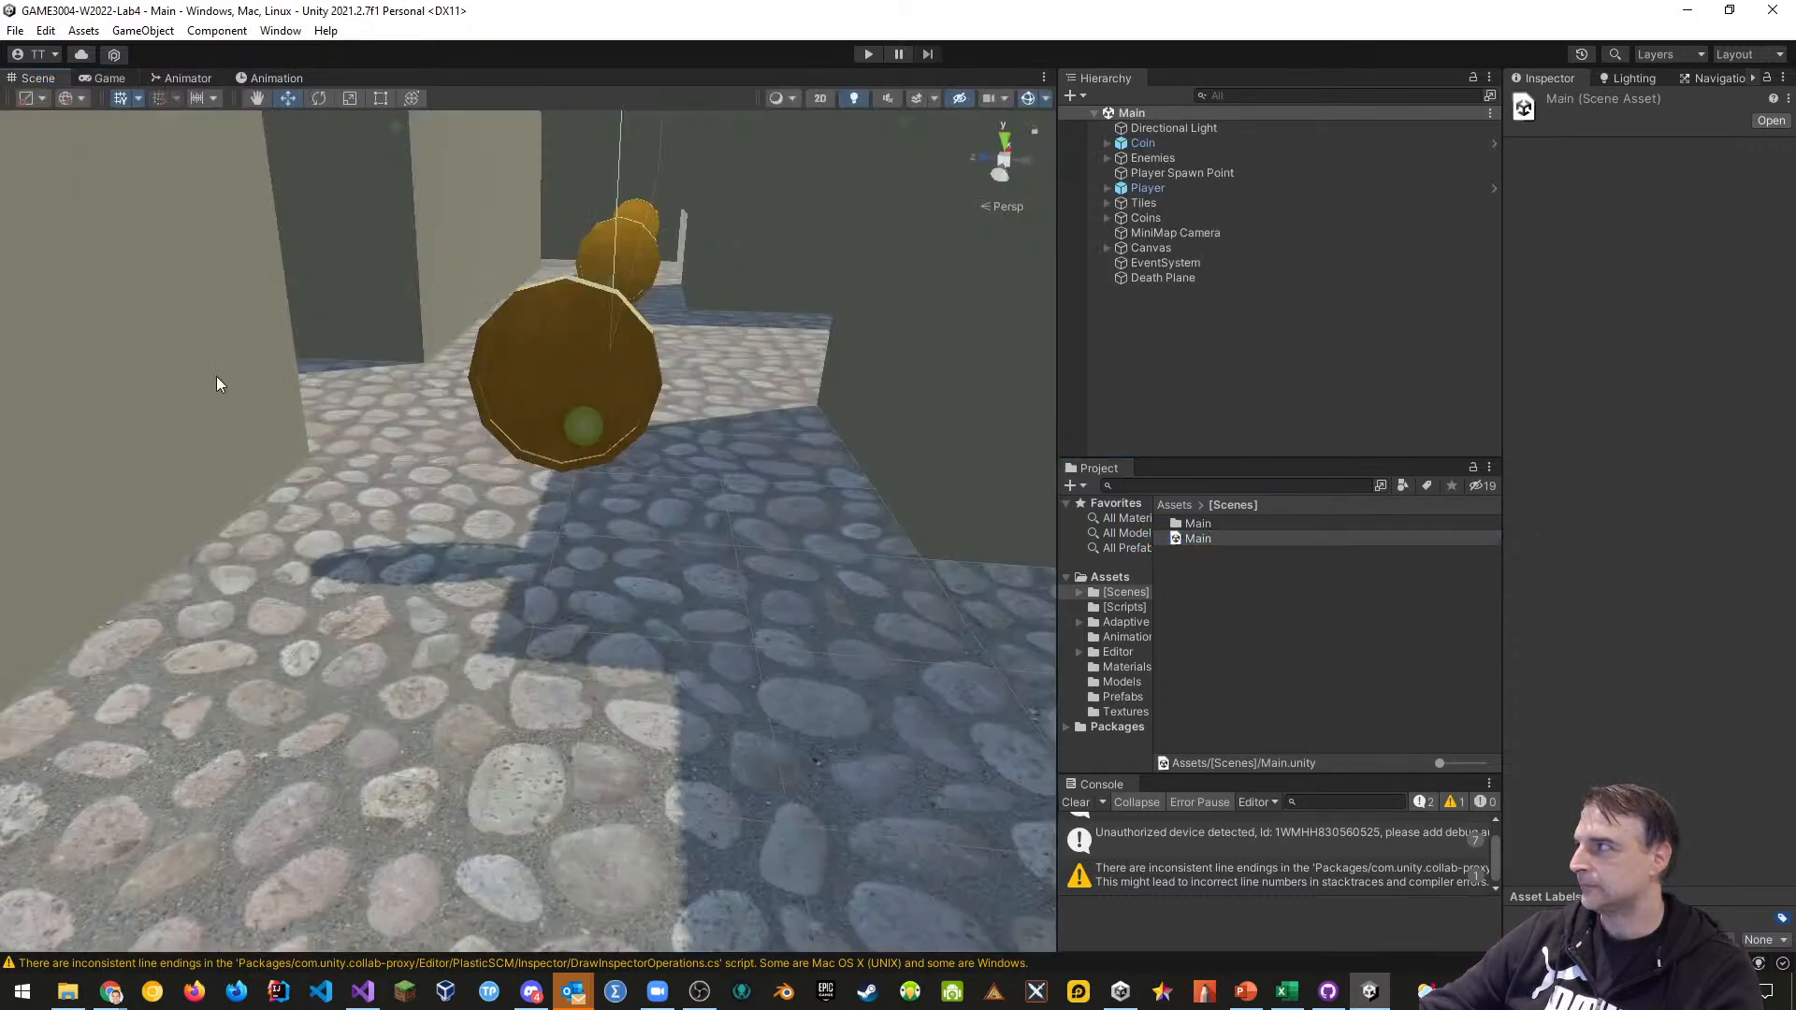
right_click_drag(217, 376, 561, 608)
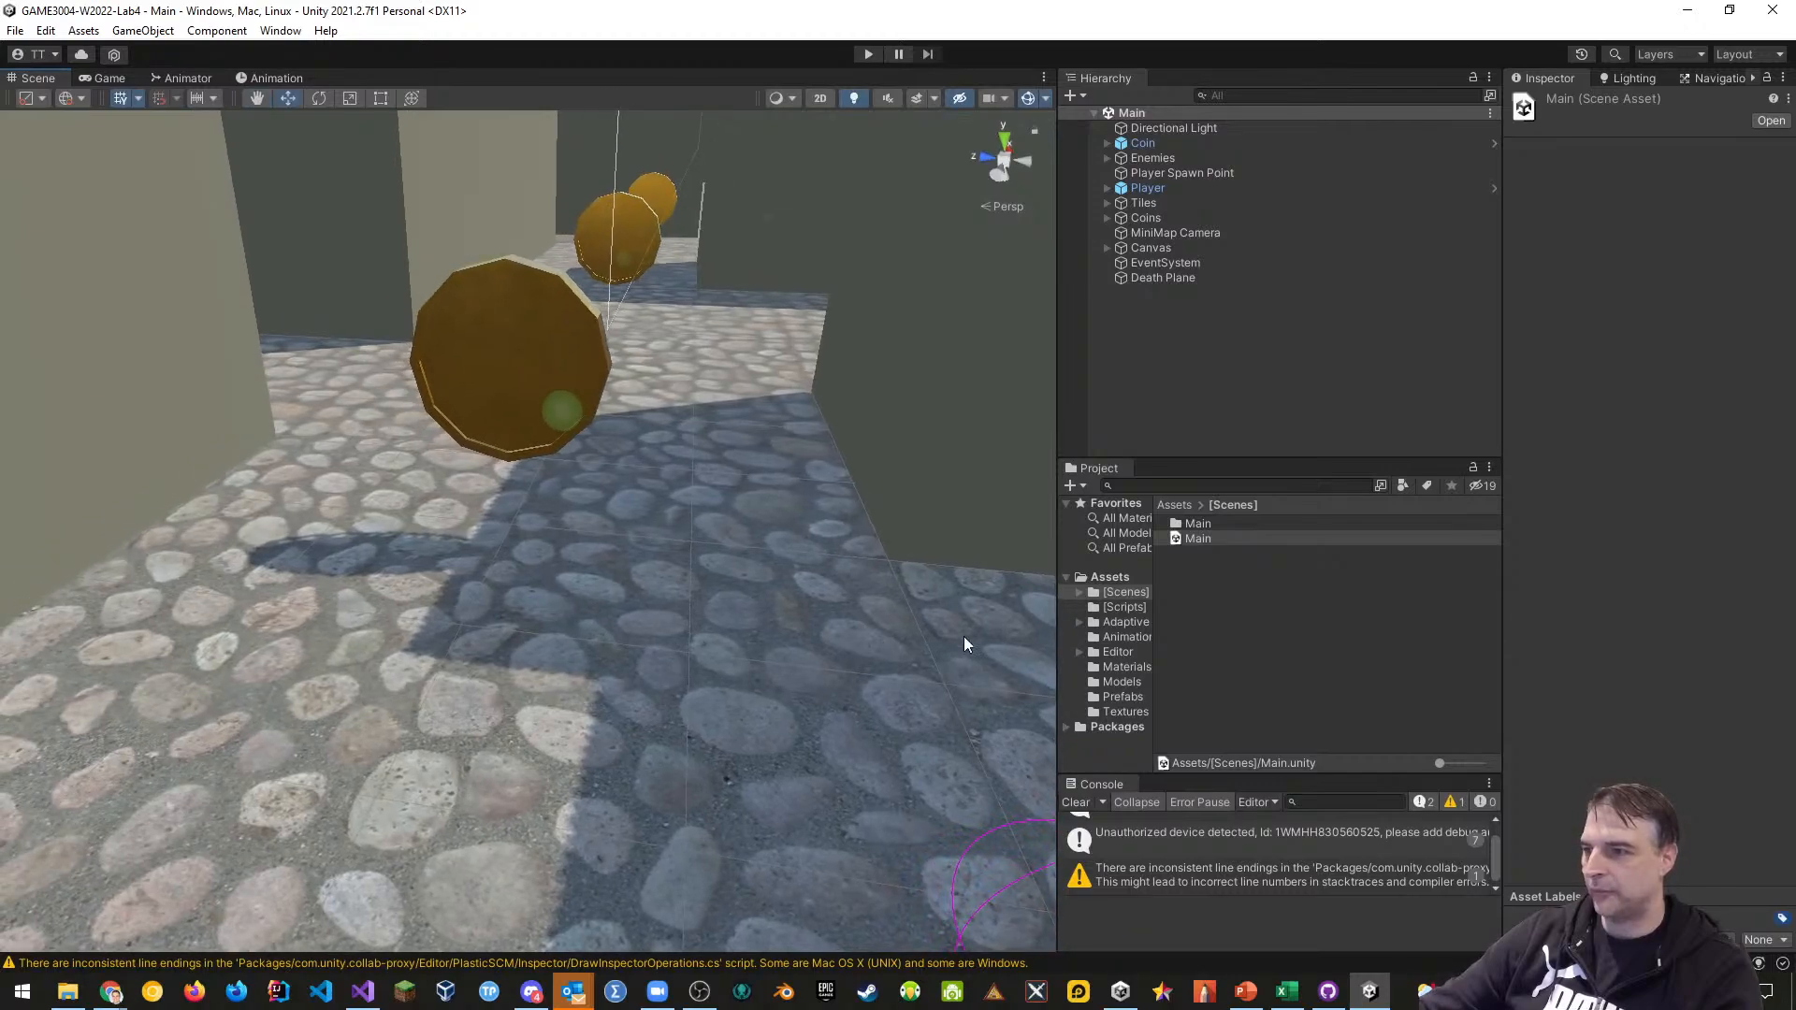
left_click_drag(1156, 633, 1193, 633)
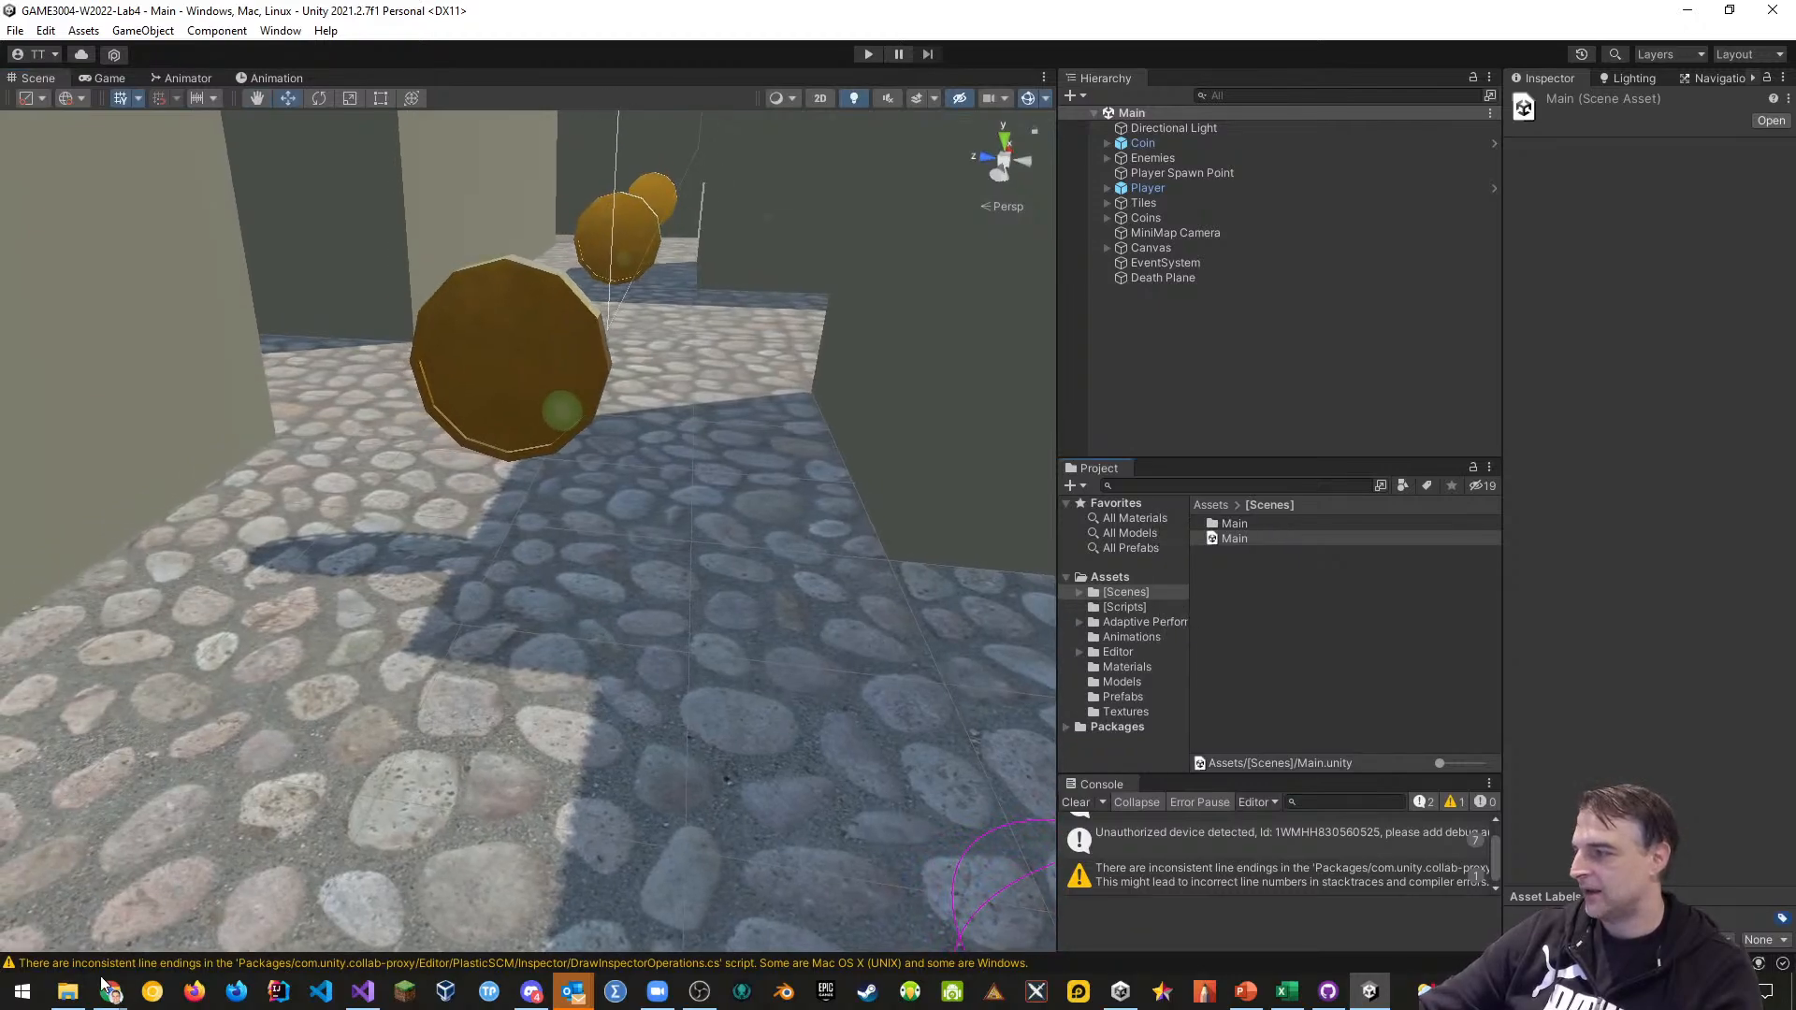
Switch to File Explorer, browse to Downloads > GAME3004-W2022-Week6-Sandbox > Section401, and move its window clear of Unity's asset list
left_click(67, 992)
key("ctrl+a")
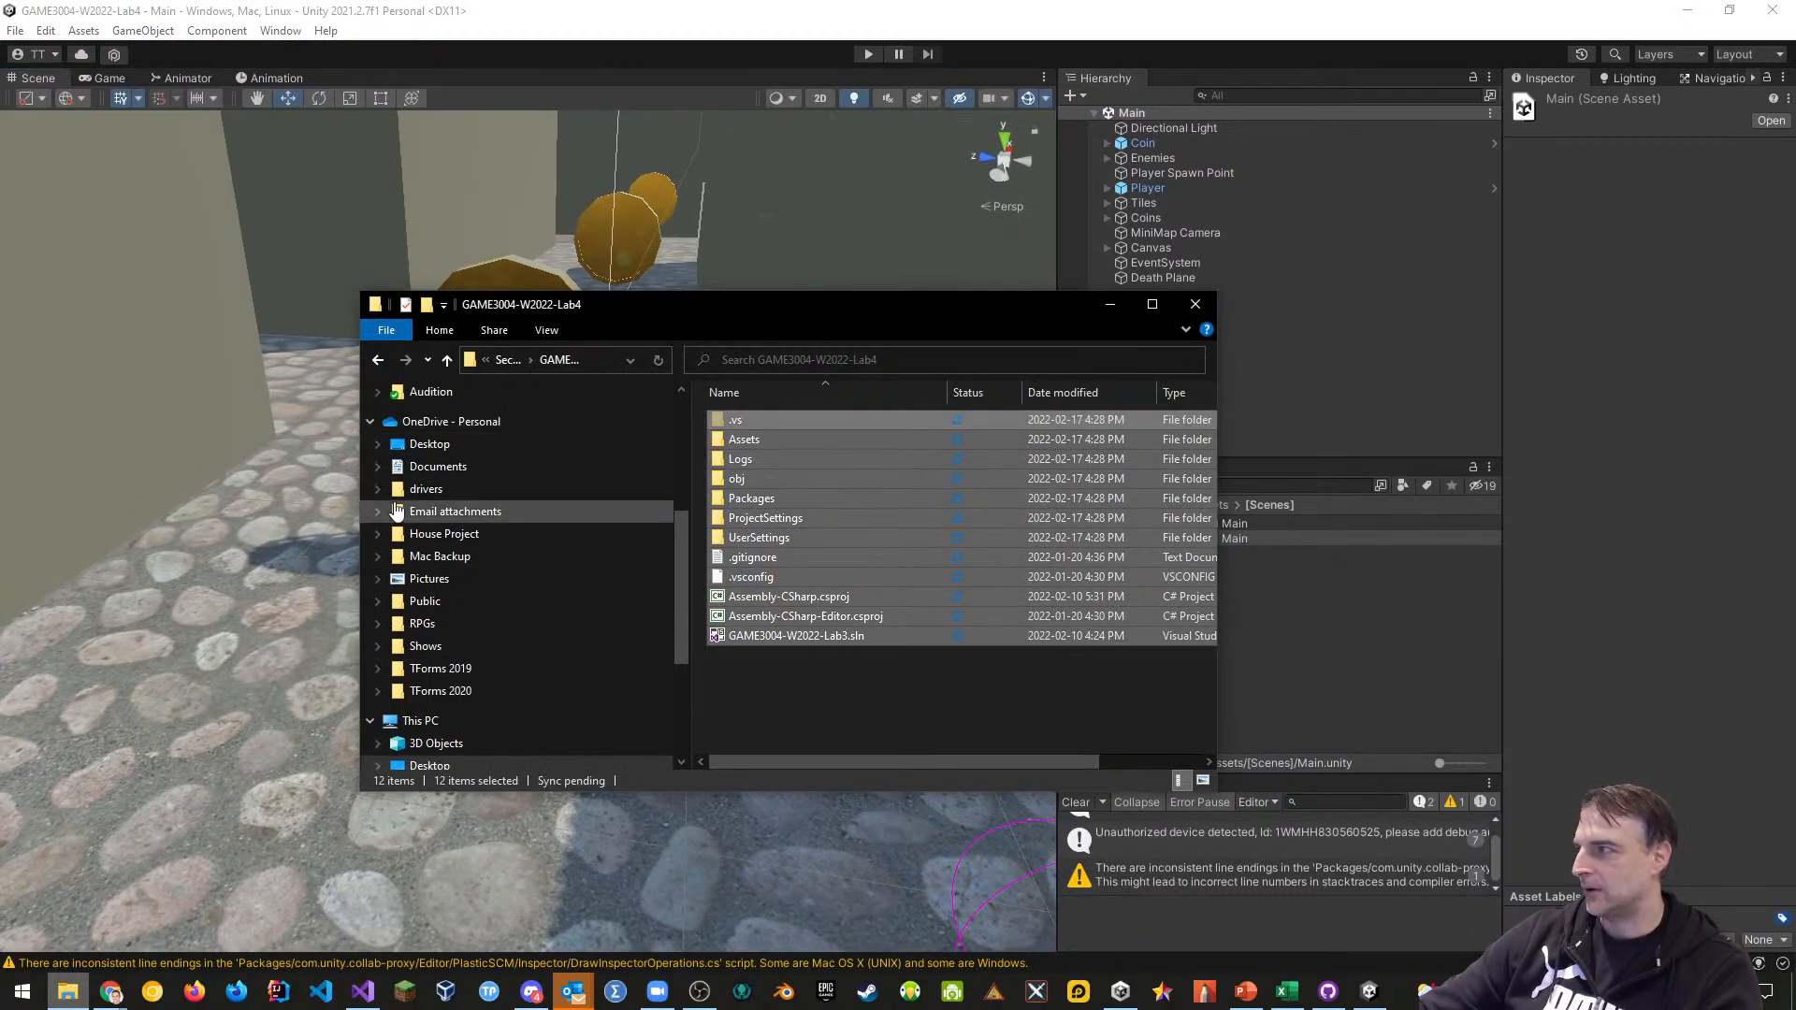
scroll(394, 511, "up", 5)
left_click(447, 496)
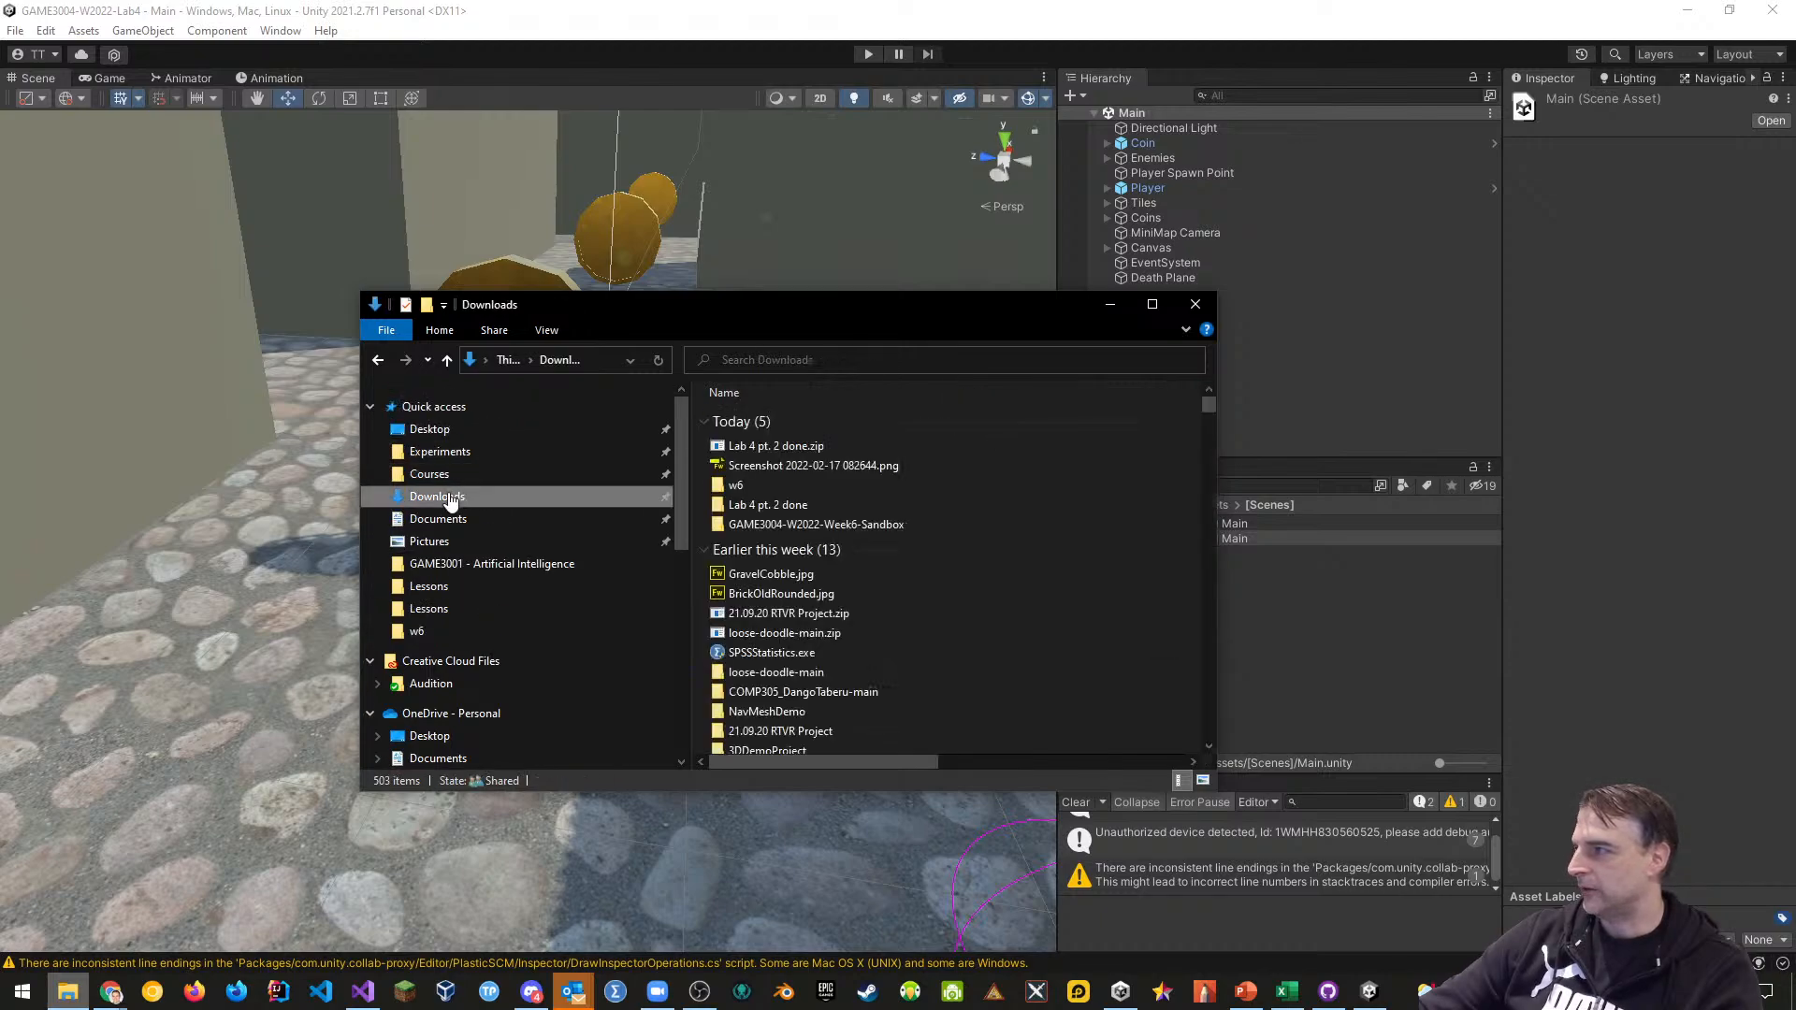
double_click(793, 527)
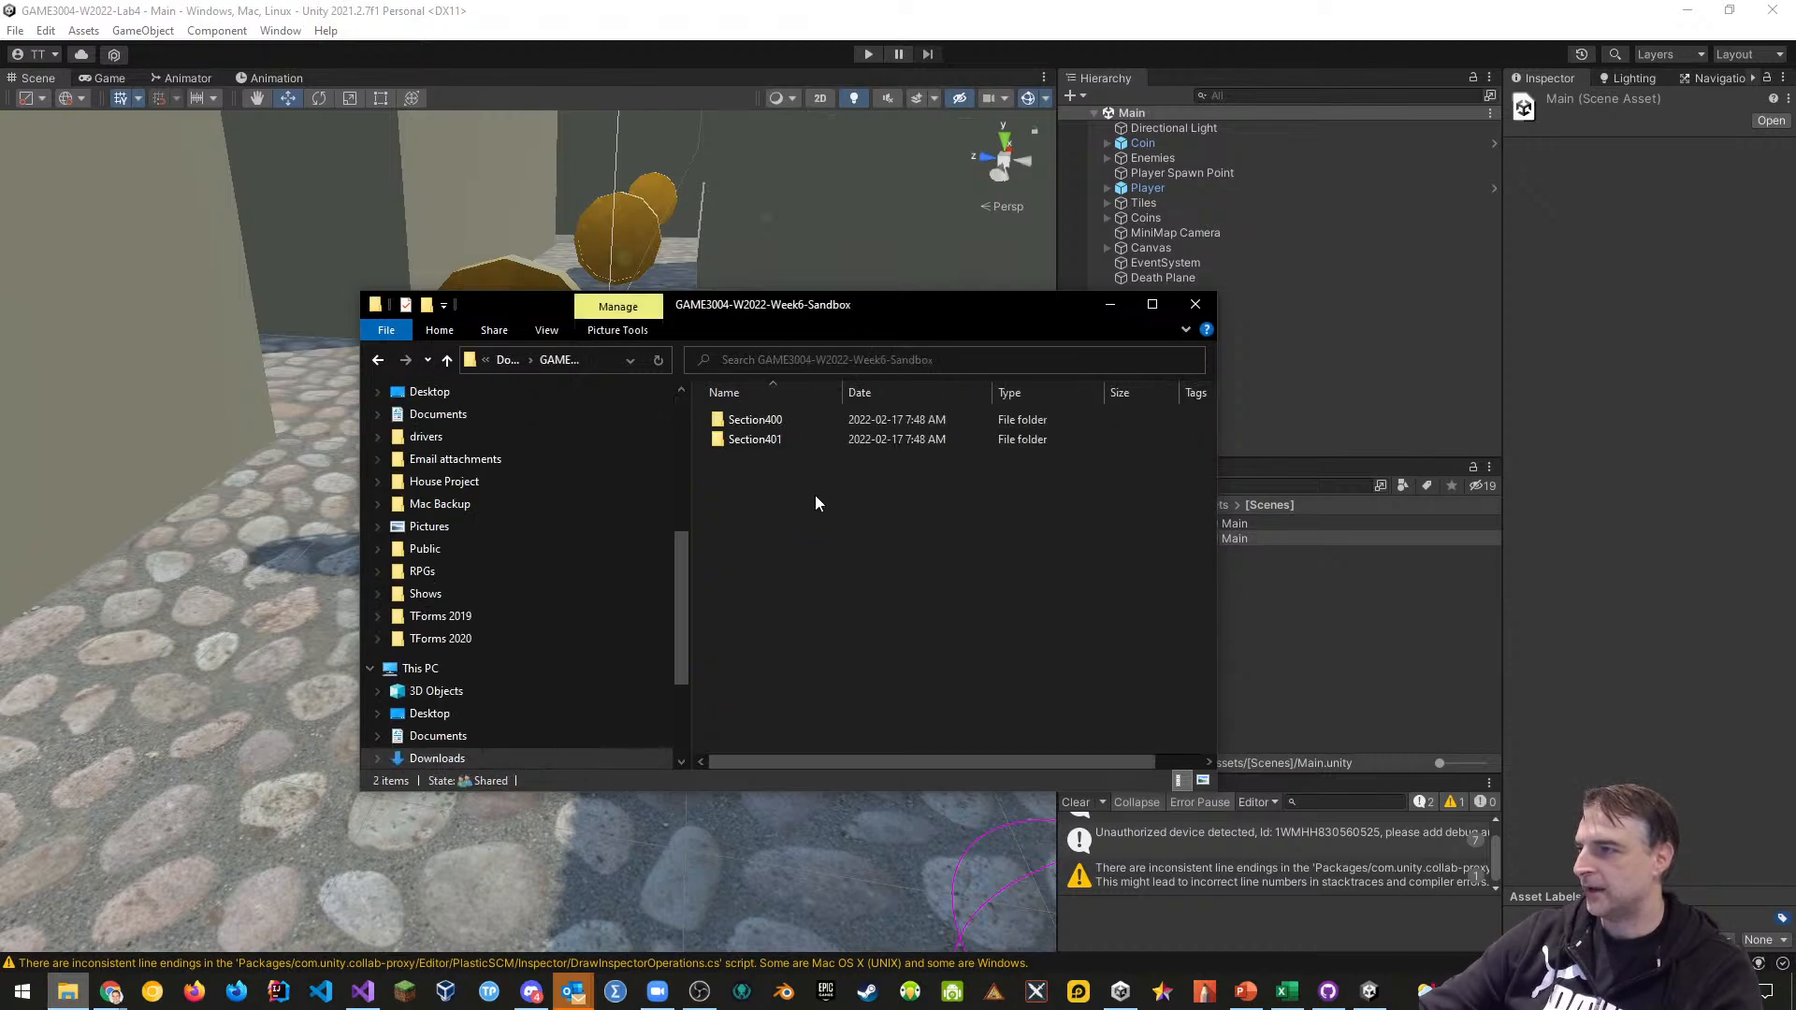
double_click(750, 441)
left_click_drag(883, 316, 576, 293)
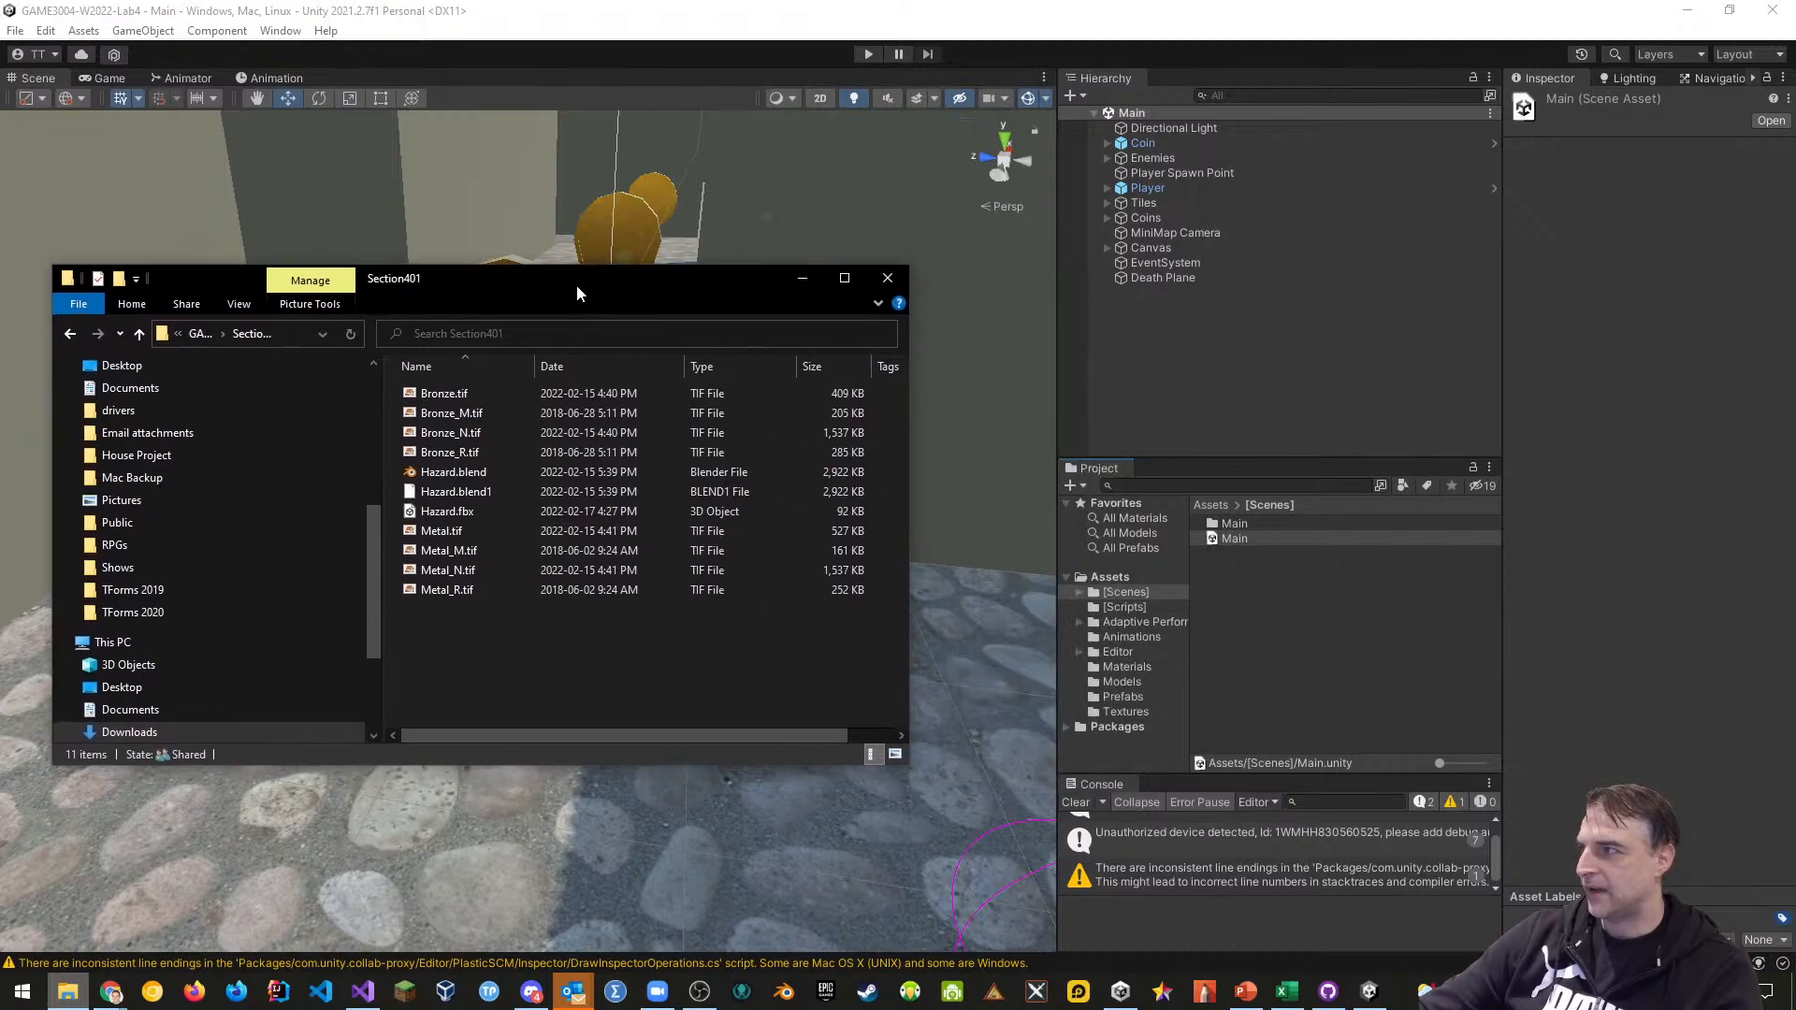
Import the four Bronze and four Metal TIF textures from the Section401 folder into the project's Textures folder
left_click(1121, 712)
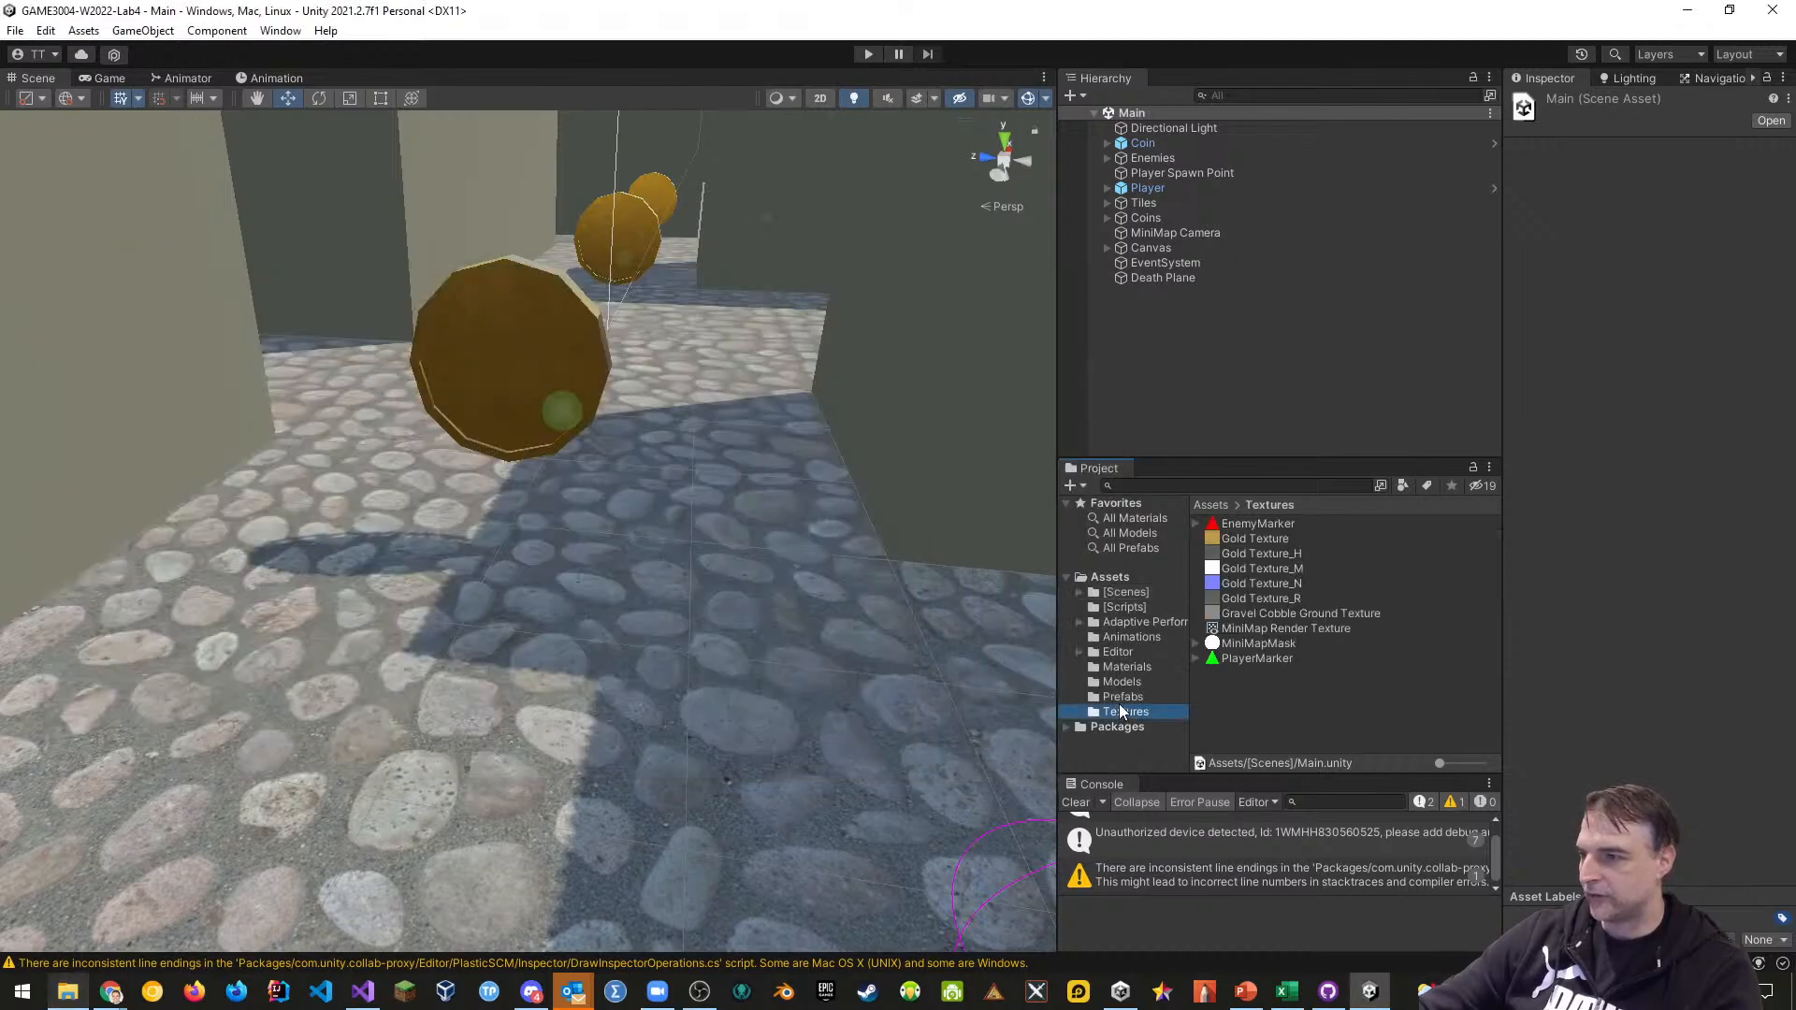
key("alt+Tab")
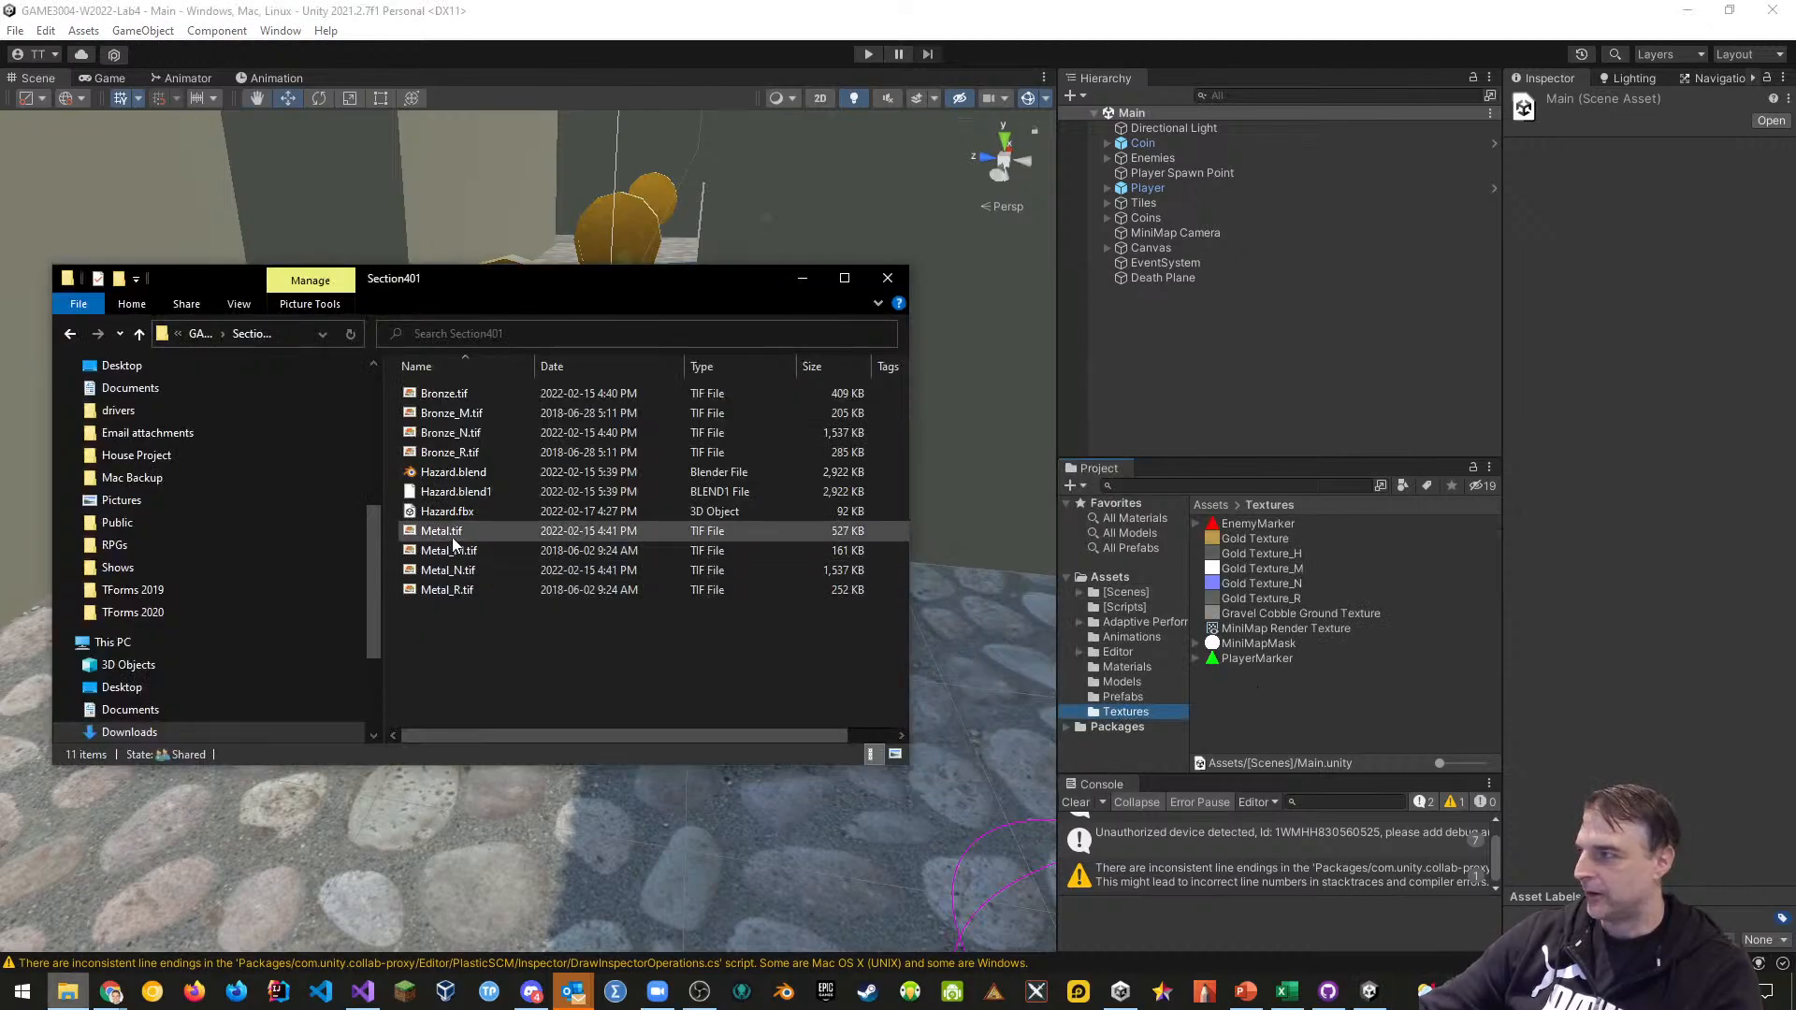
left_click(455, 395)
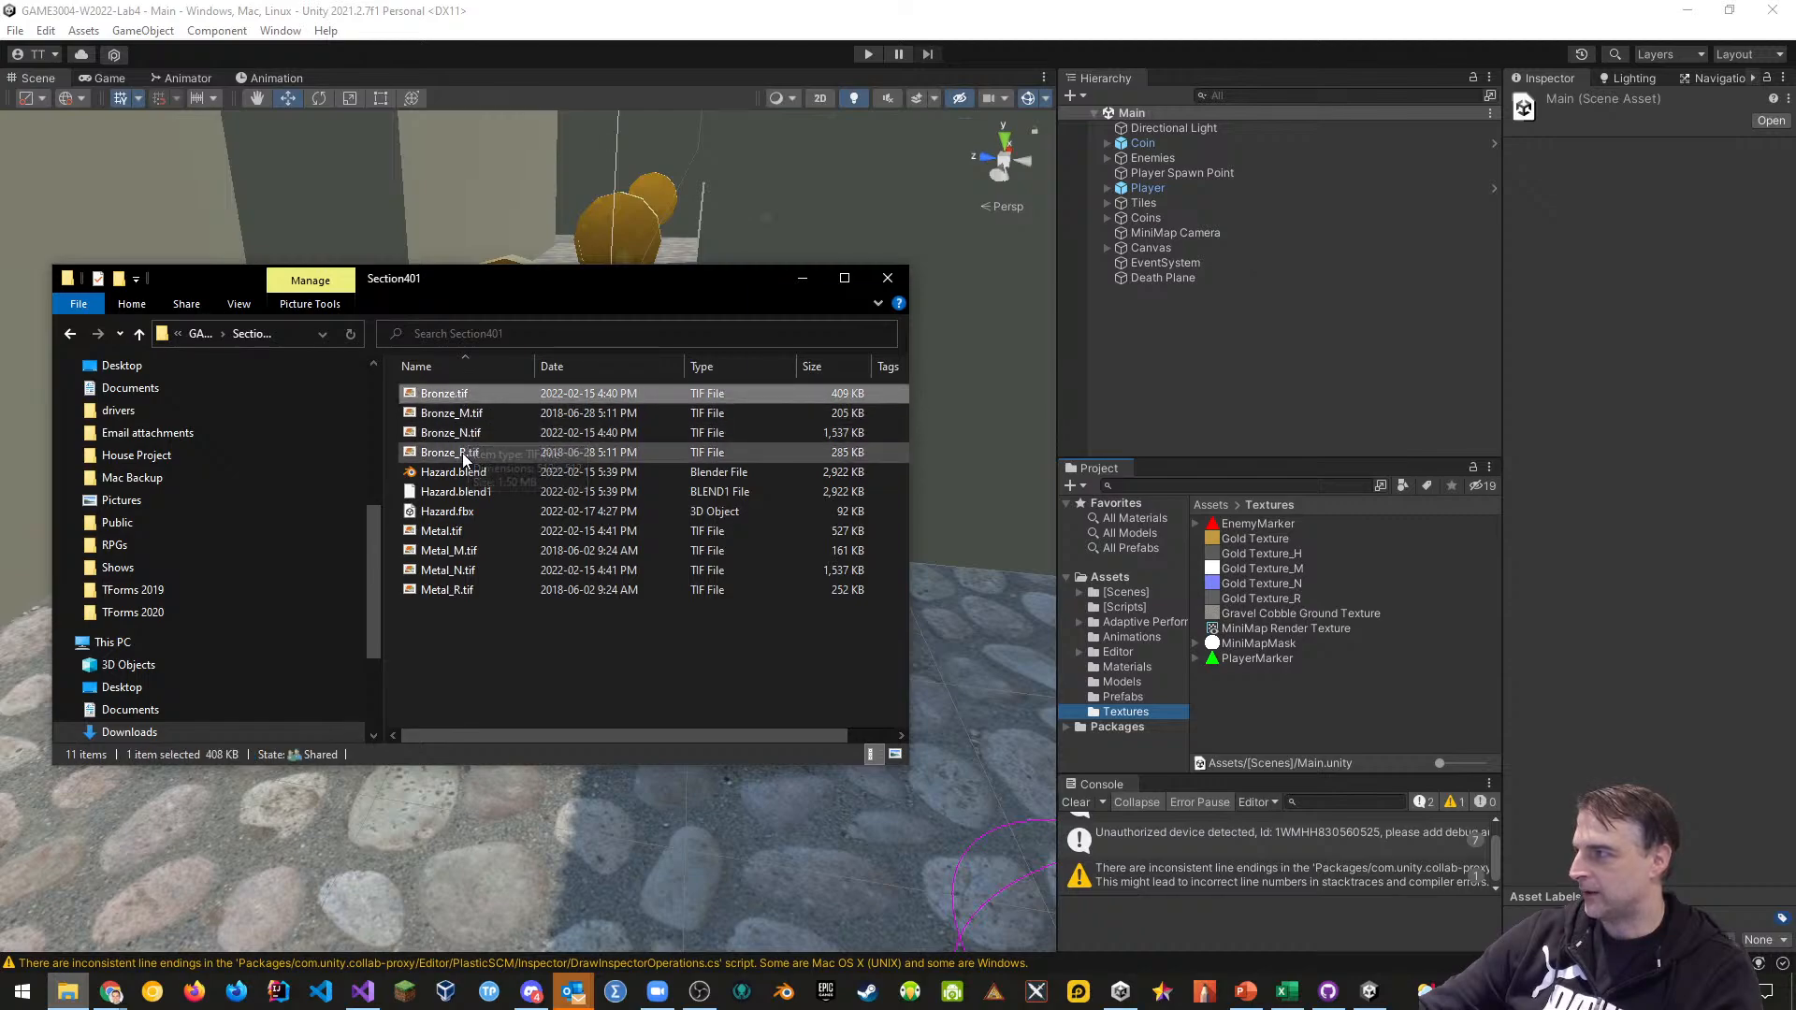
left_click(463, 457, "shift")
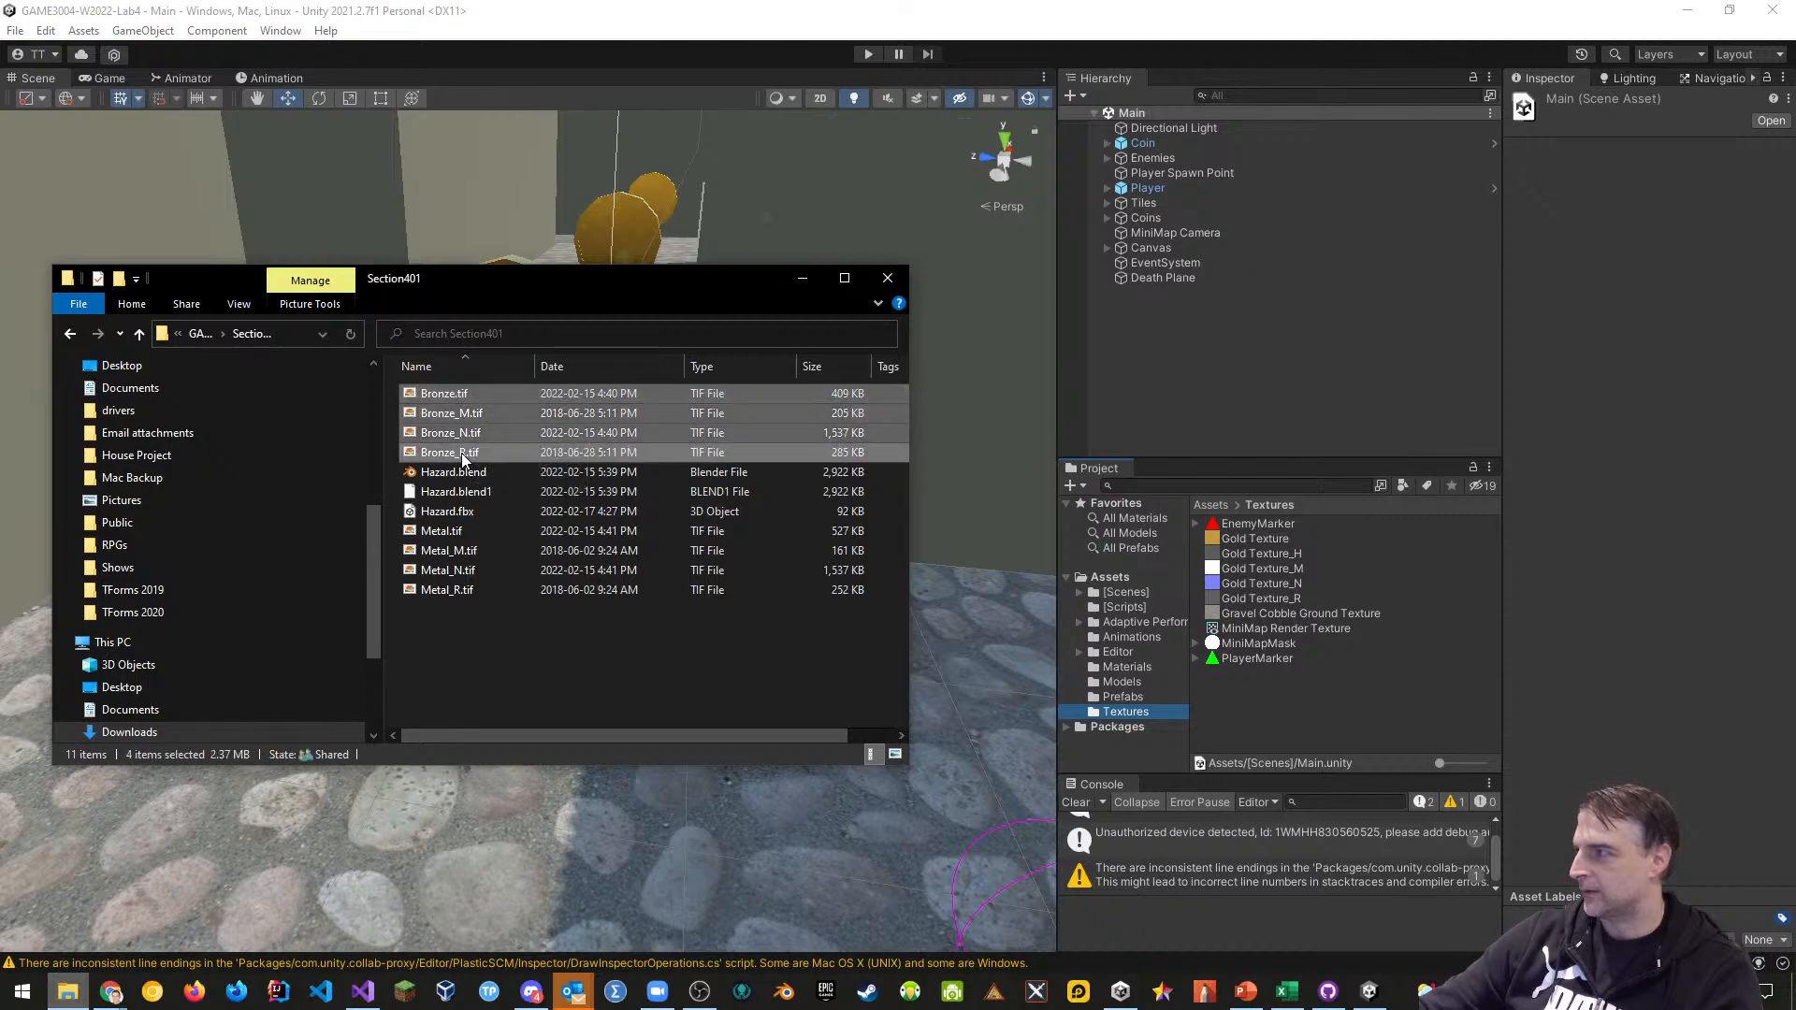
left_click(453, 532, "ctrl")
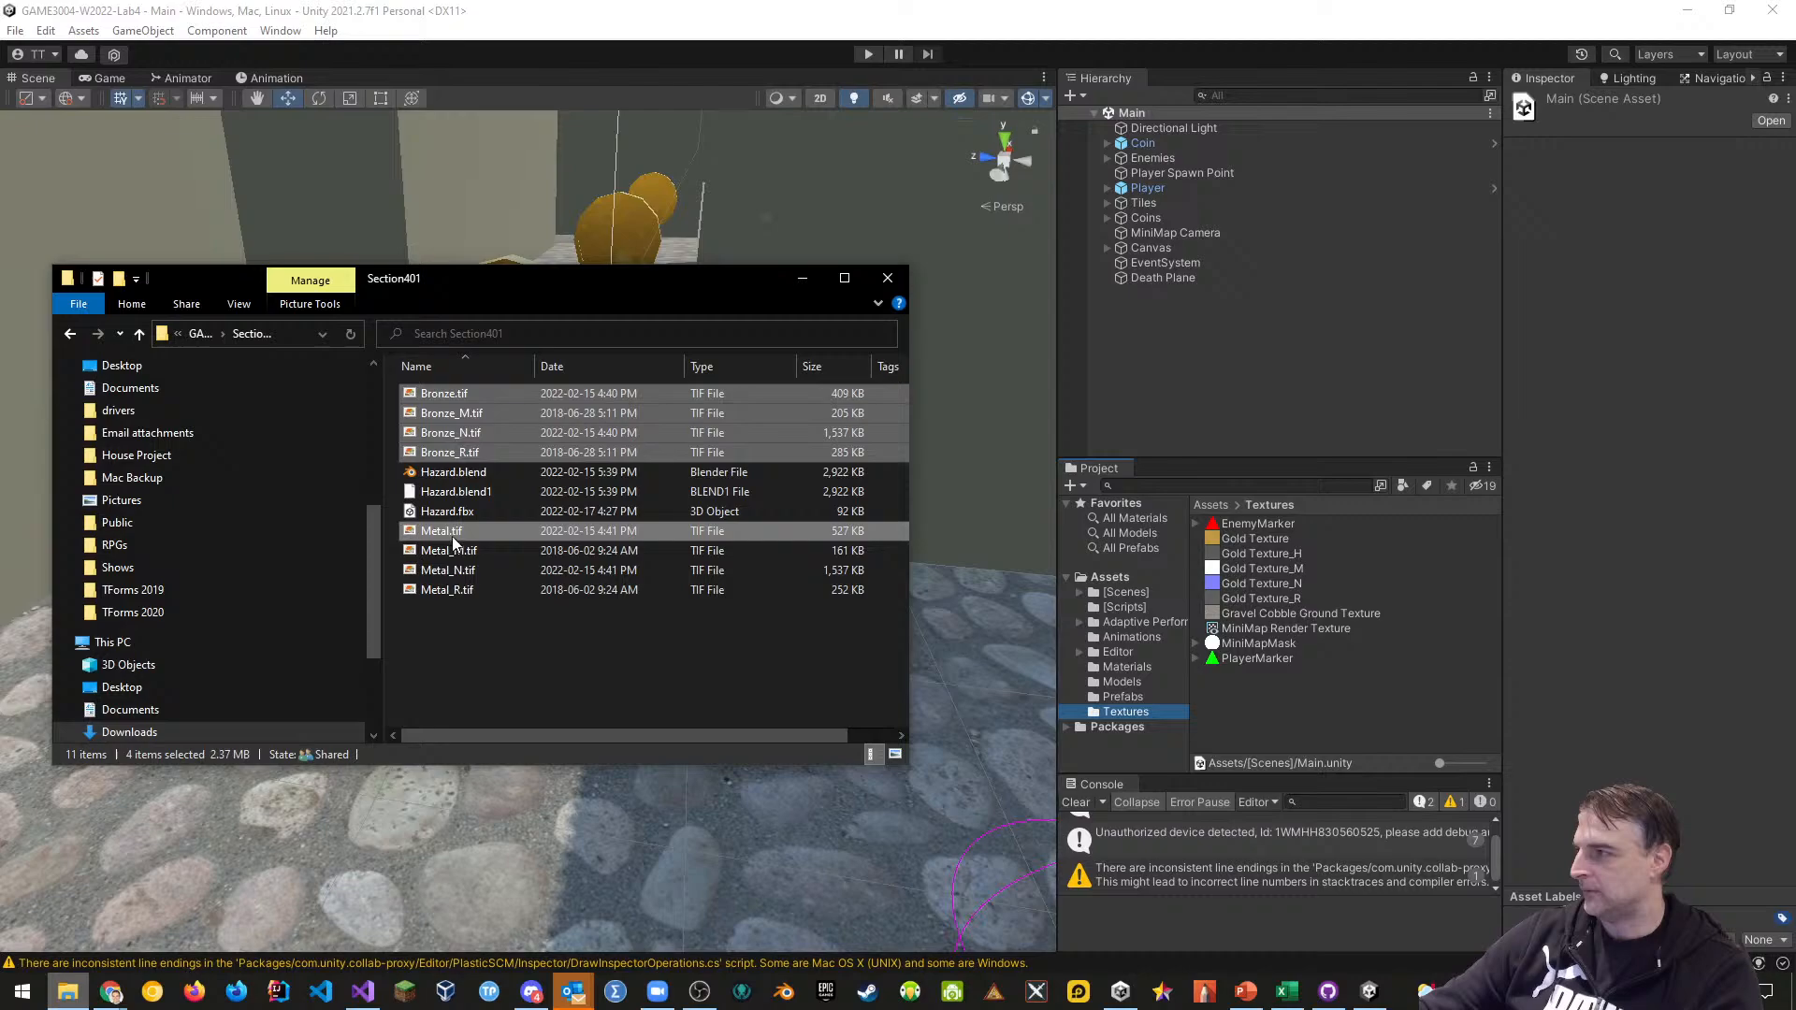
left_click(455, 591, "ctrl+shift")
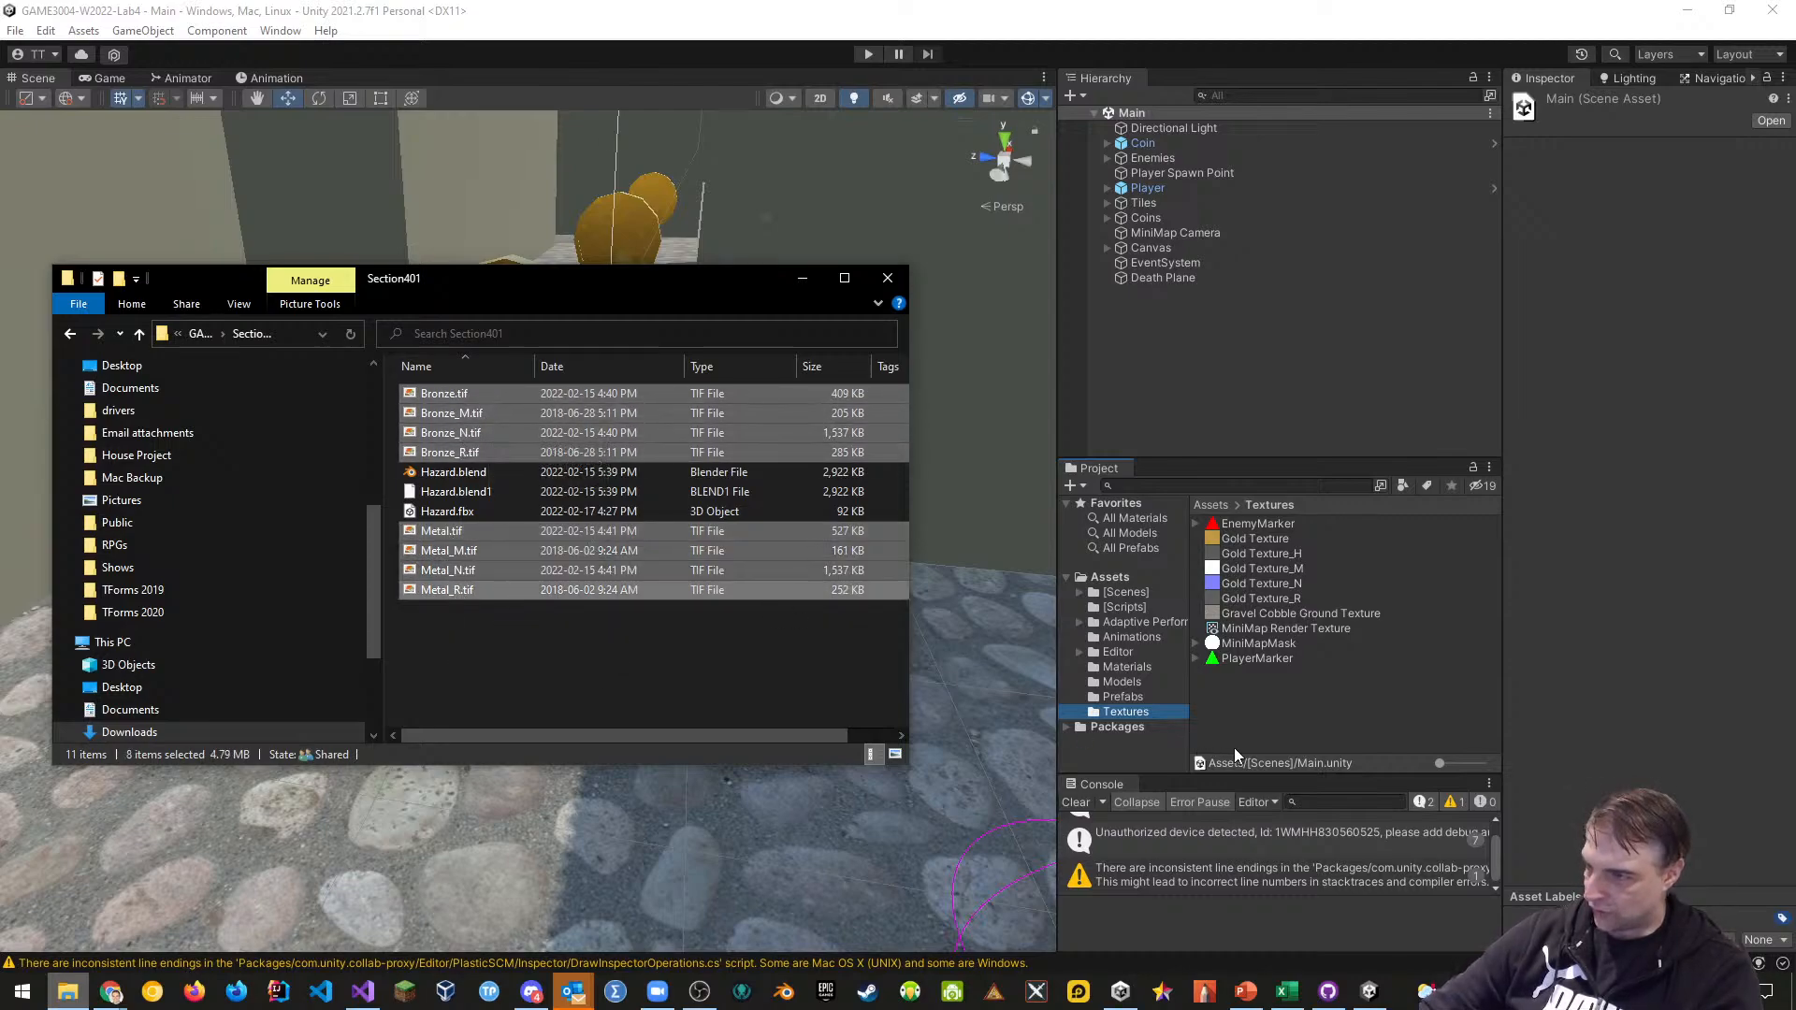
left_click_drag(697, 413, 1274, 700)
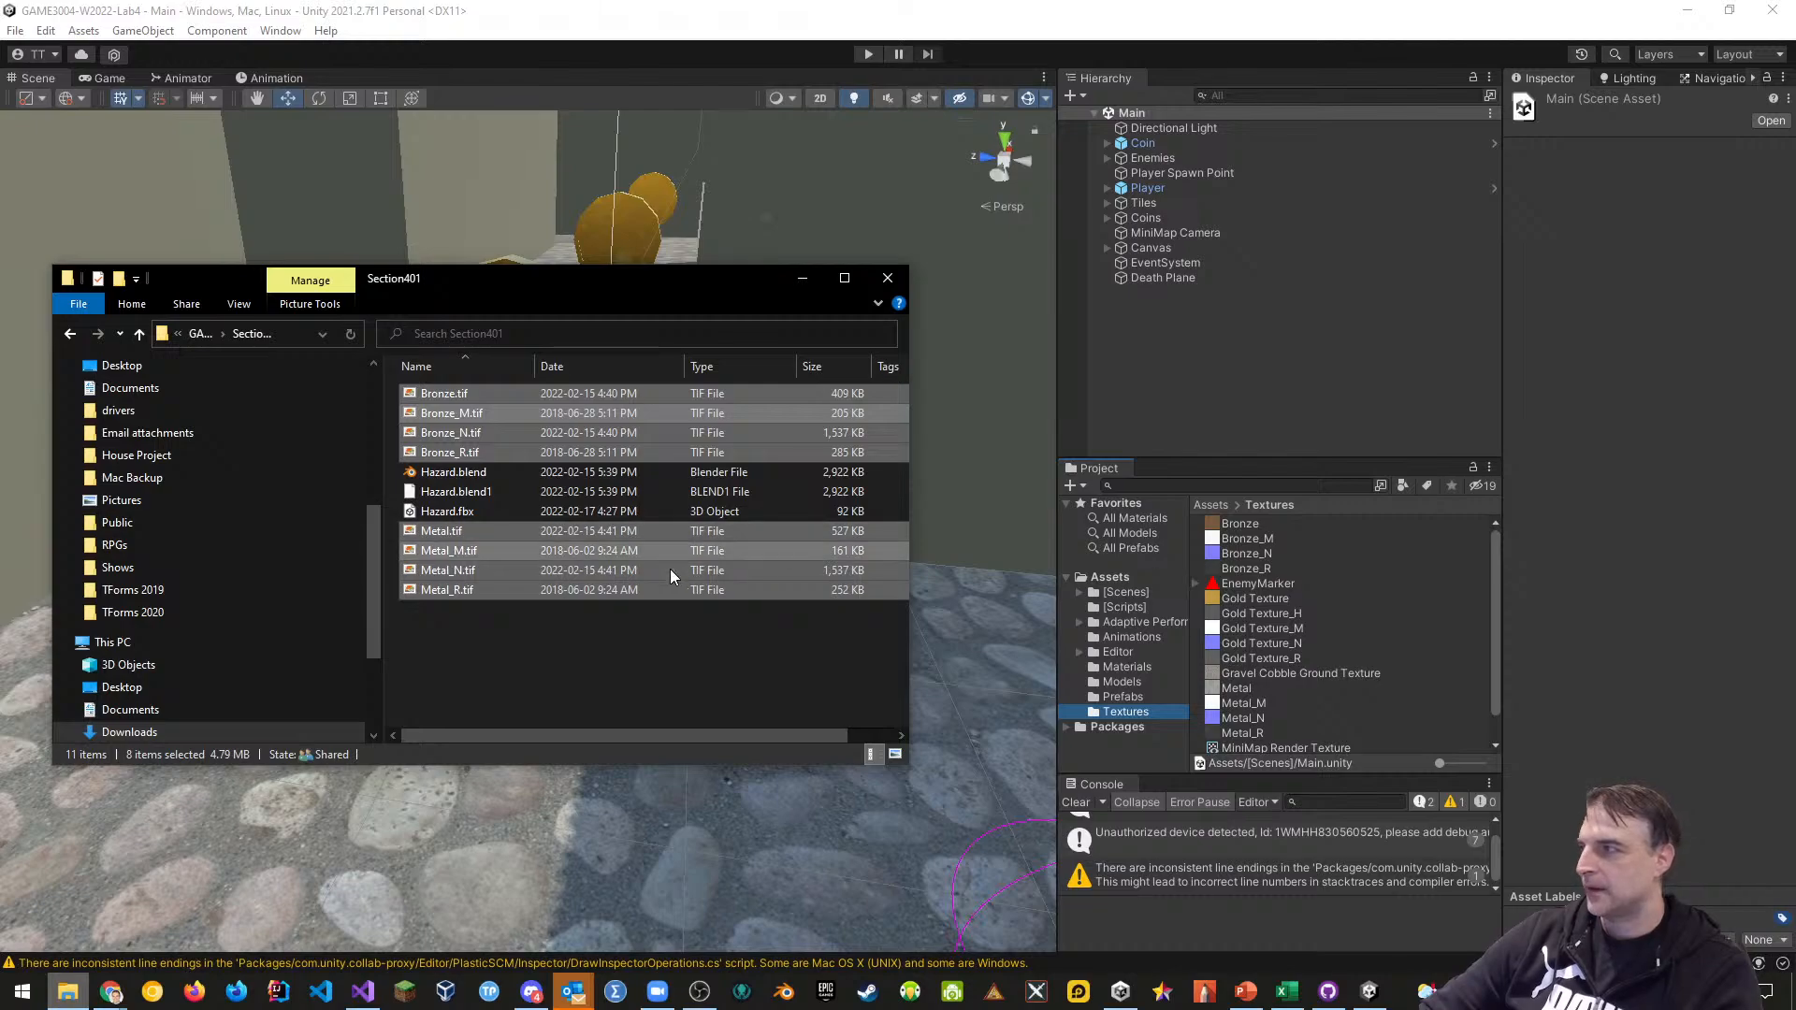
Import Hazard.fbx from the Section401 folder into the project's Models folder and close File Explorer
left_click(1119, 682)
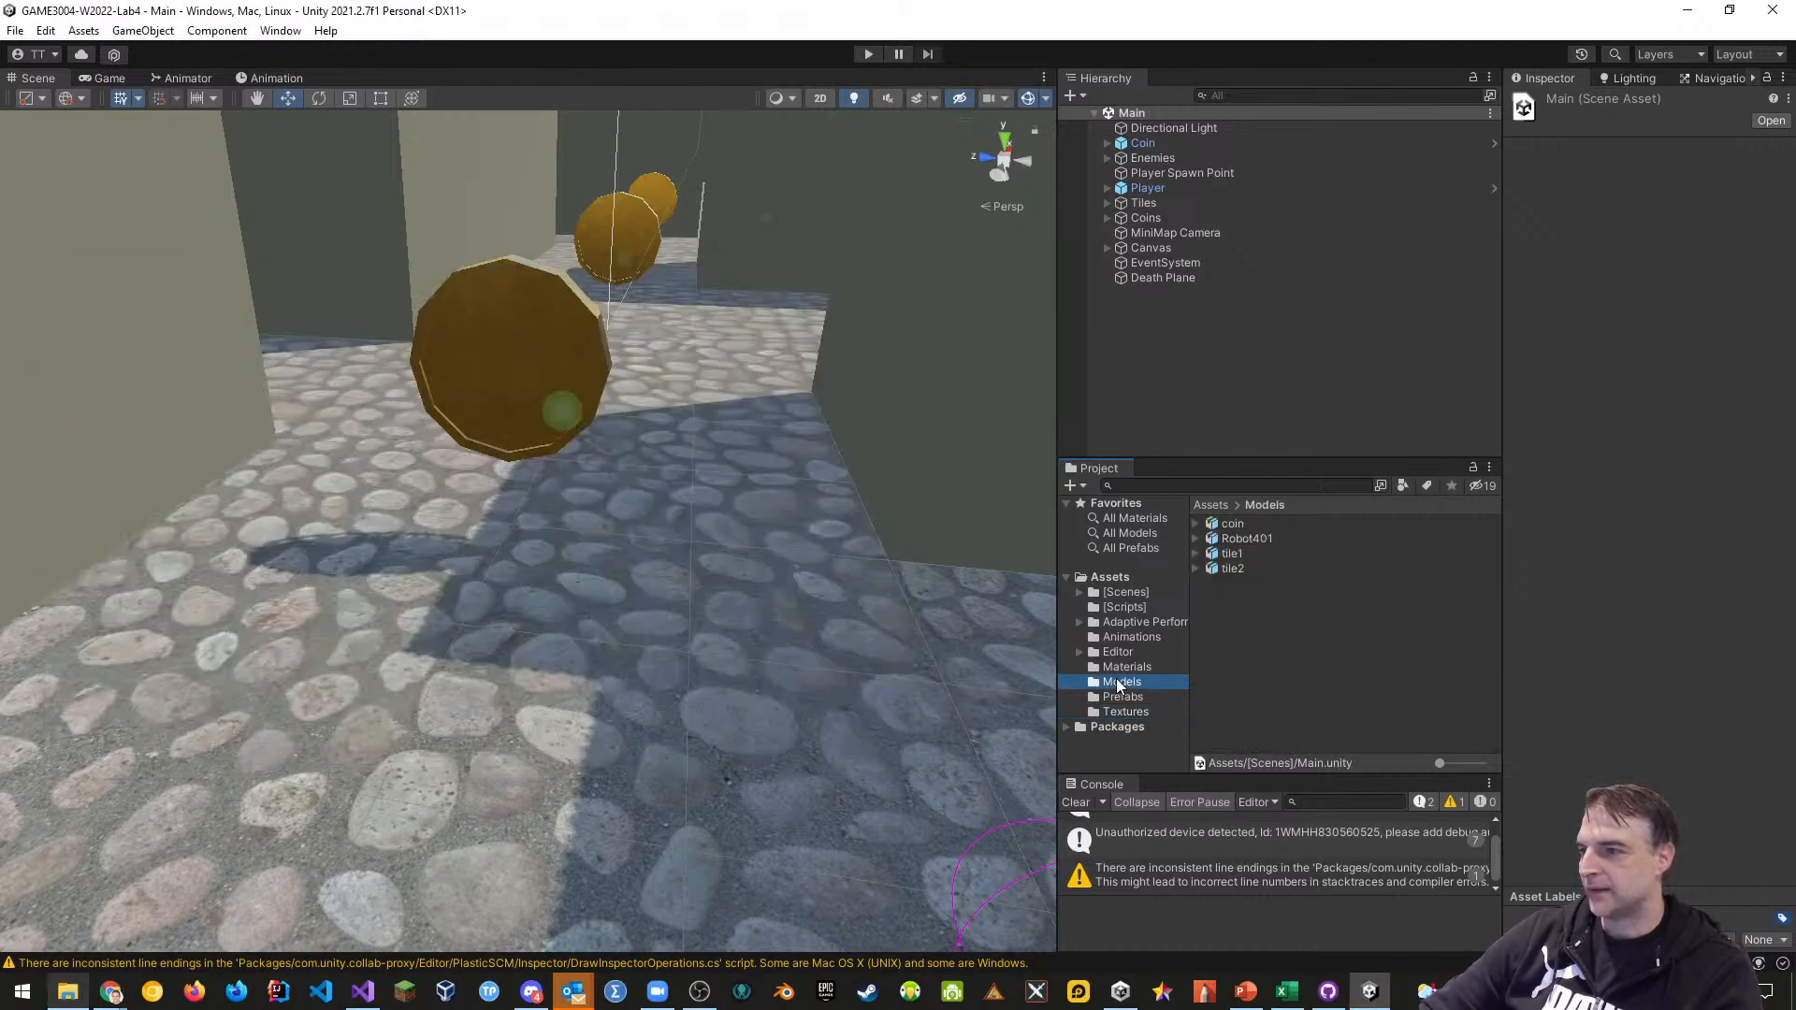
key("alt+Tab")
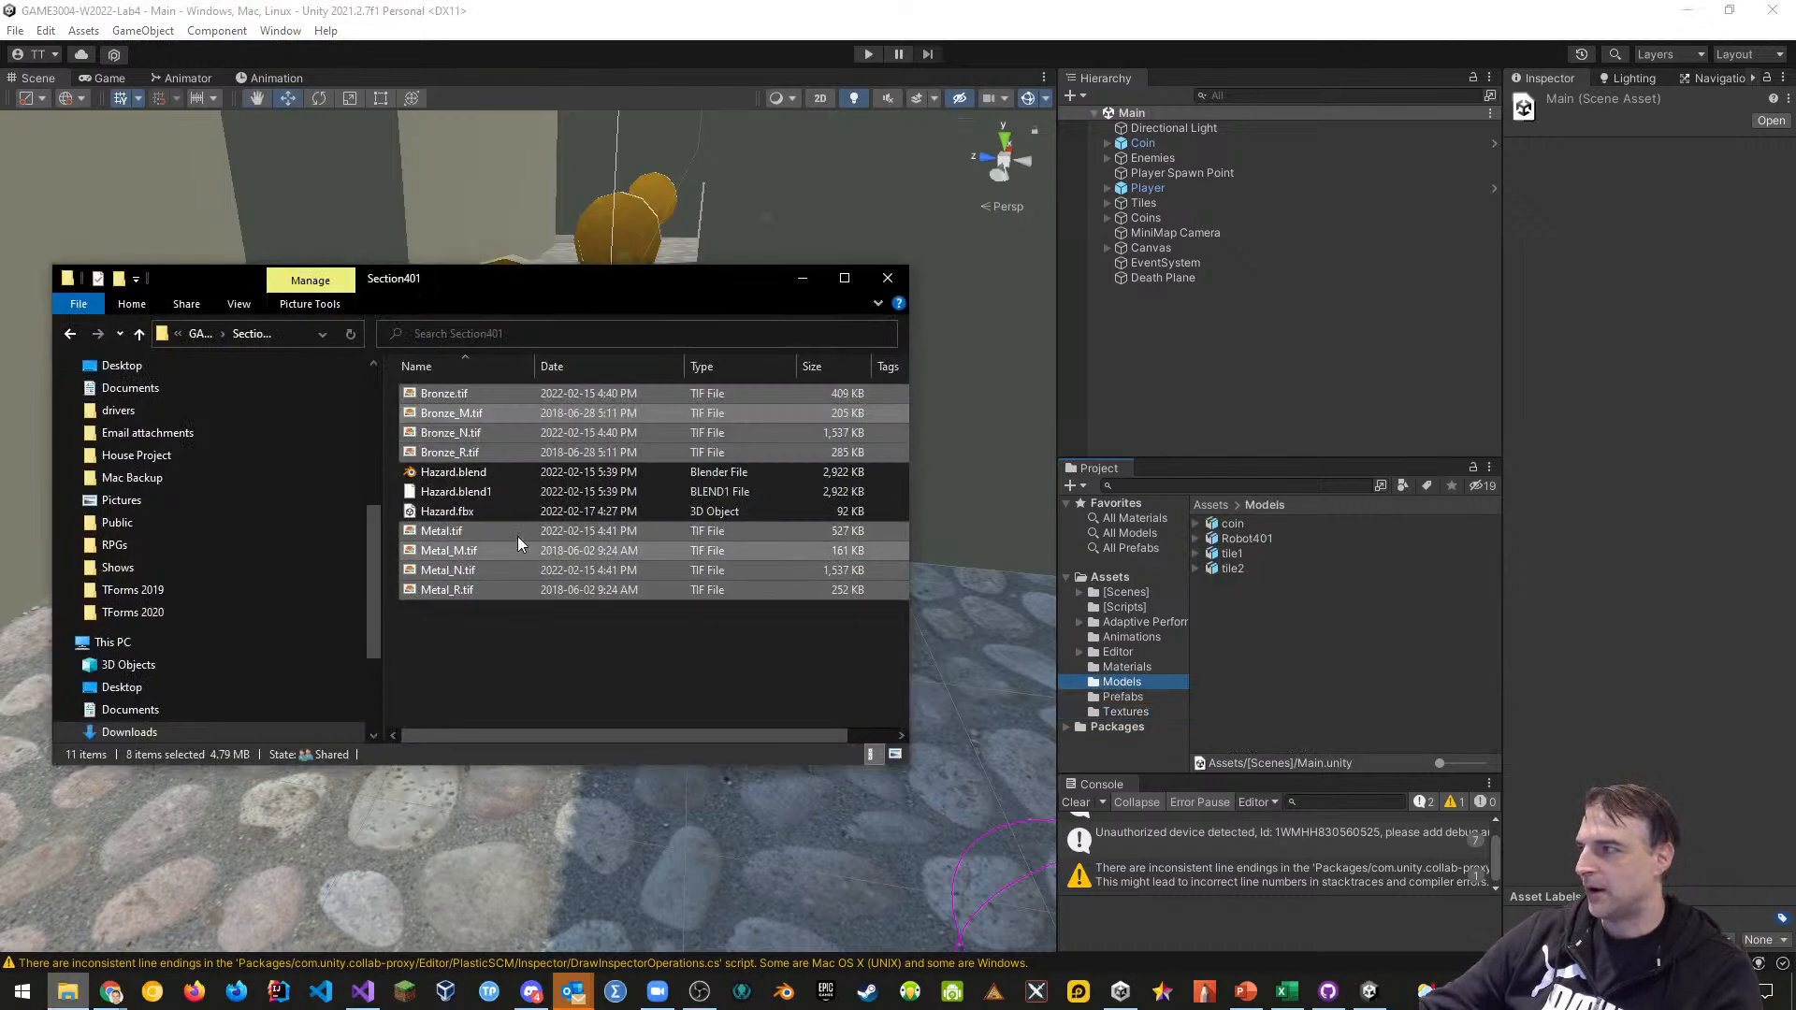
left_click(464, 515)
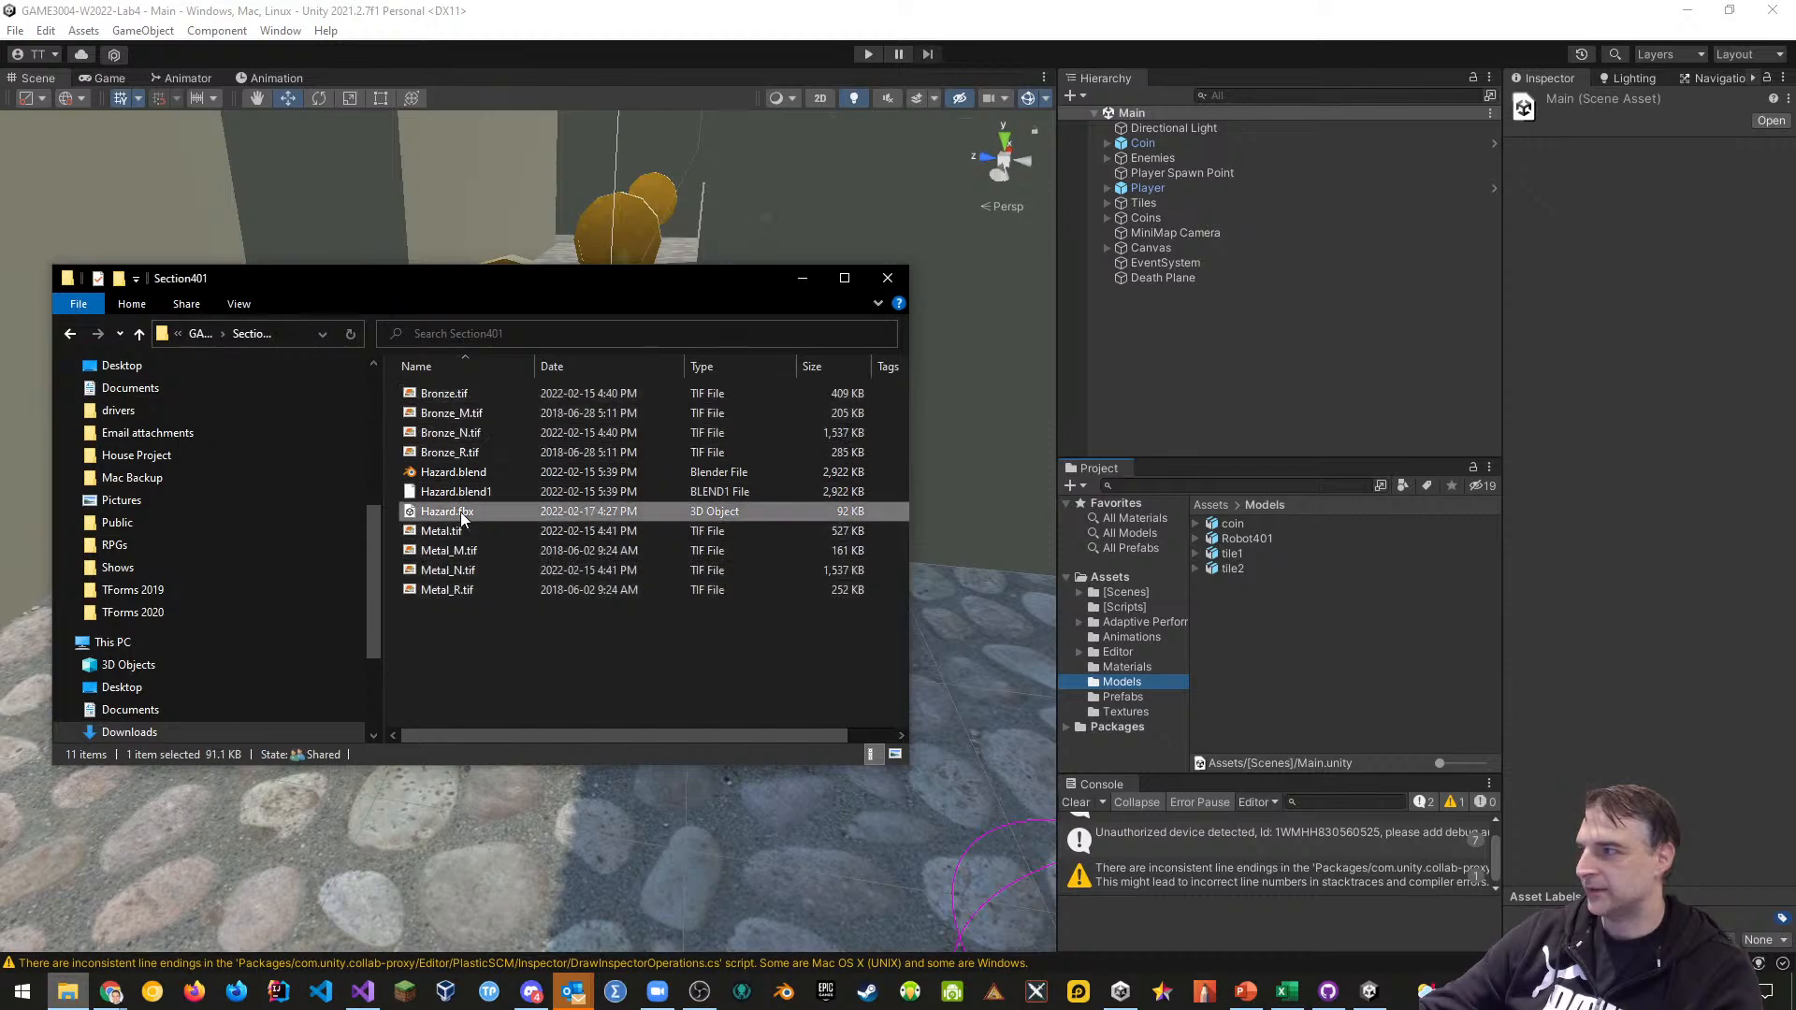
left_click_drag(447, 510, 1293, 676)
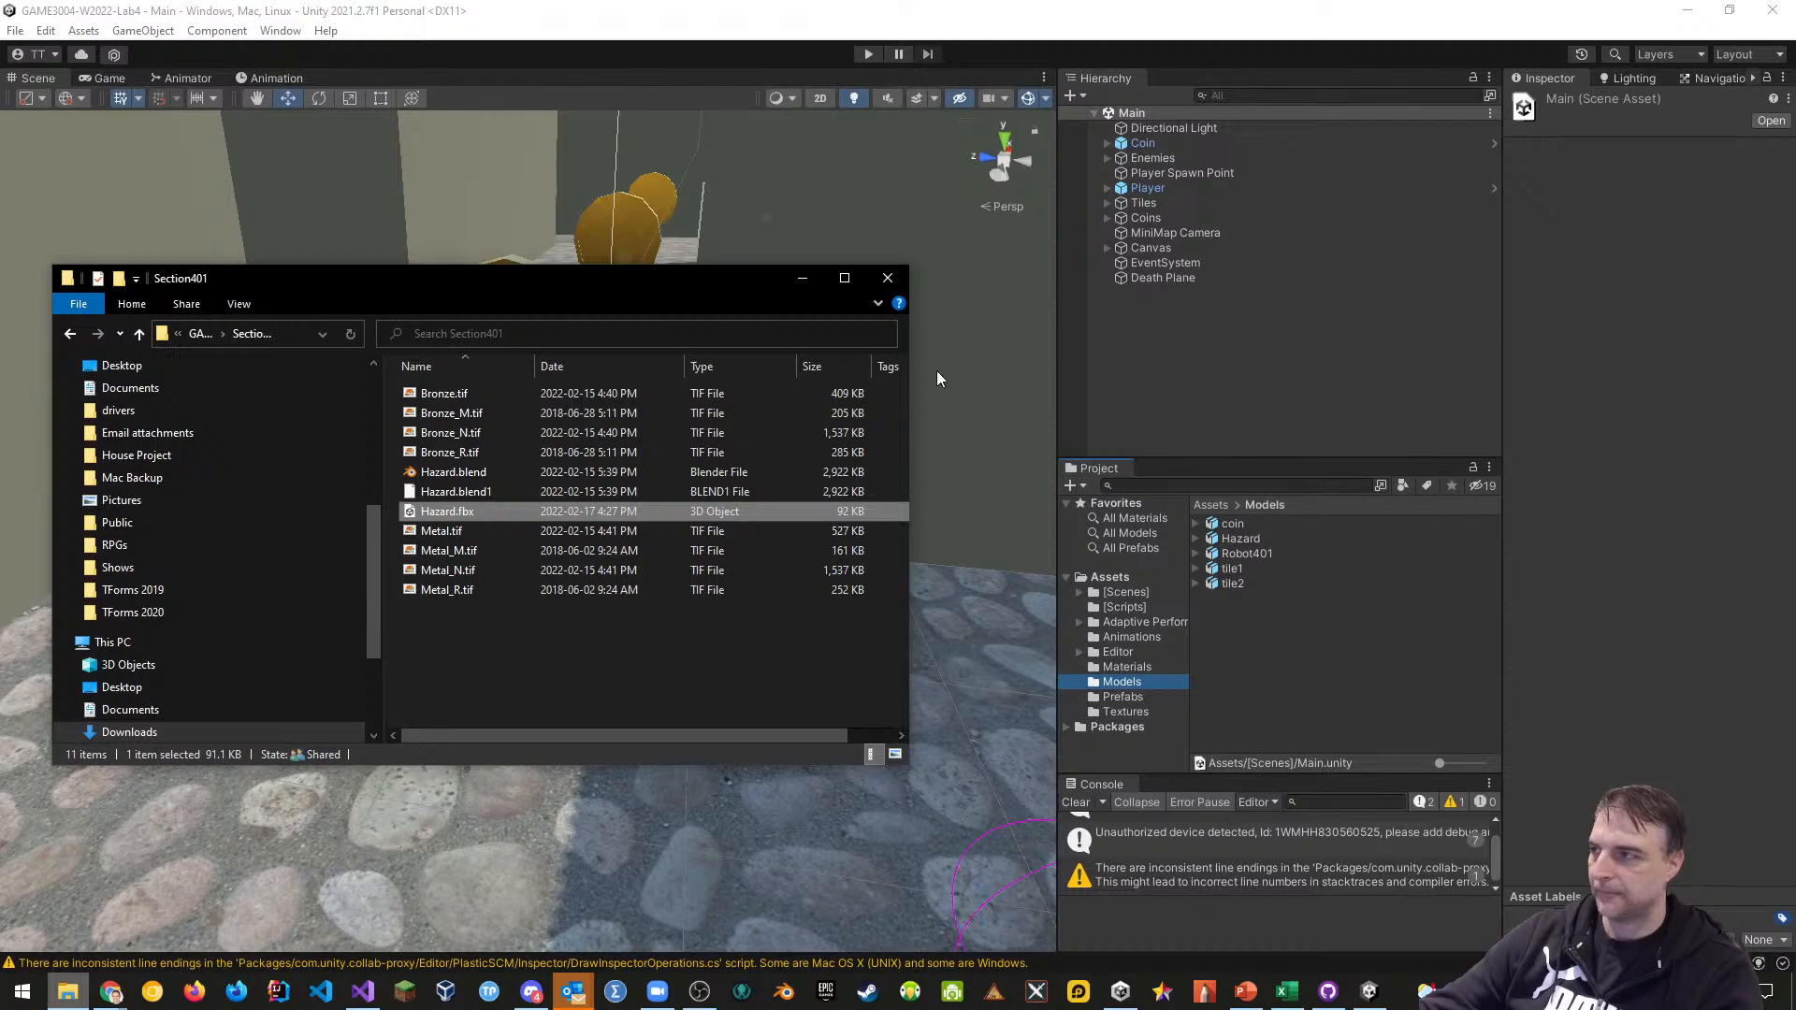
left_click(885, 281)
Enable Read/Write and Generate Lightmap UVs in the Hazard model's import settings and apply them
left_click(1196, 539)
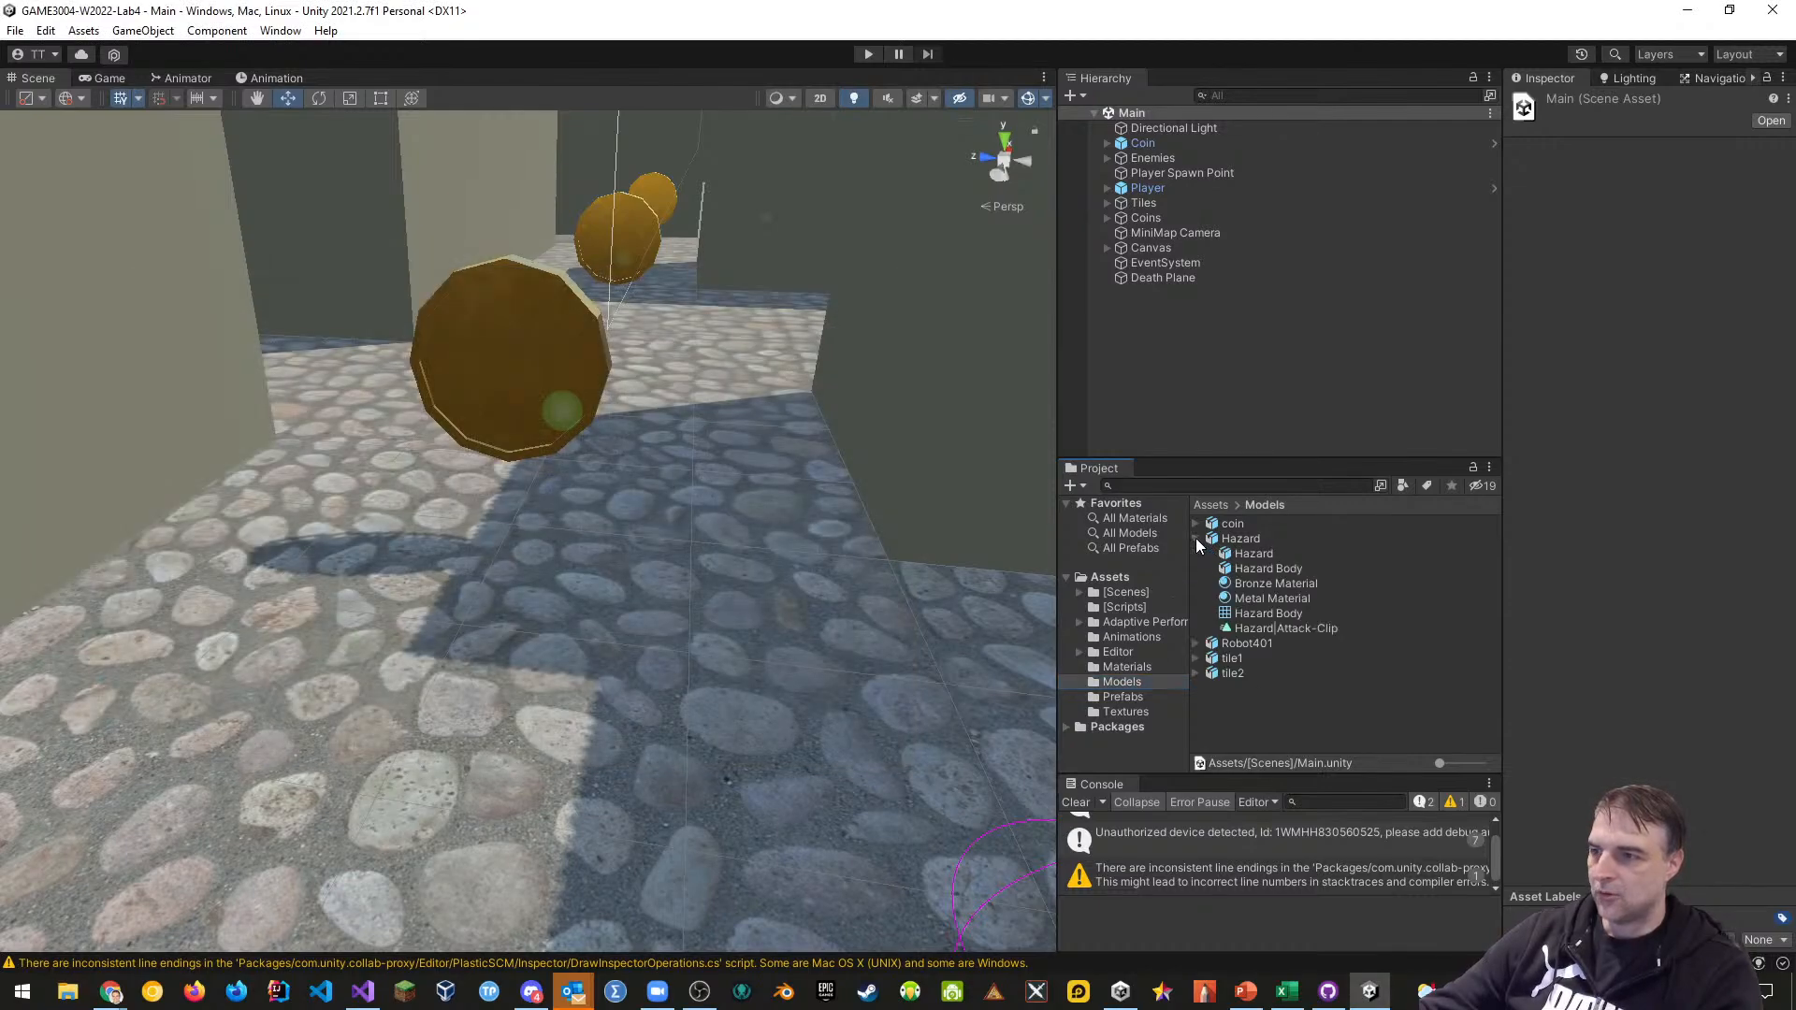
left_click(1255, 553)
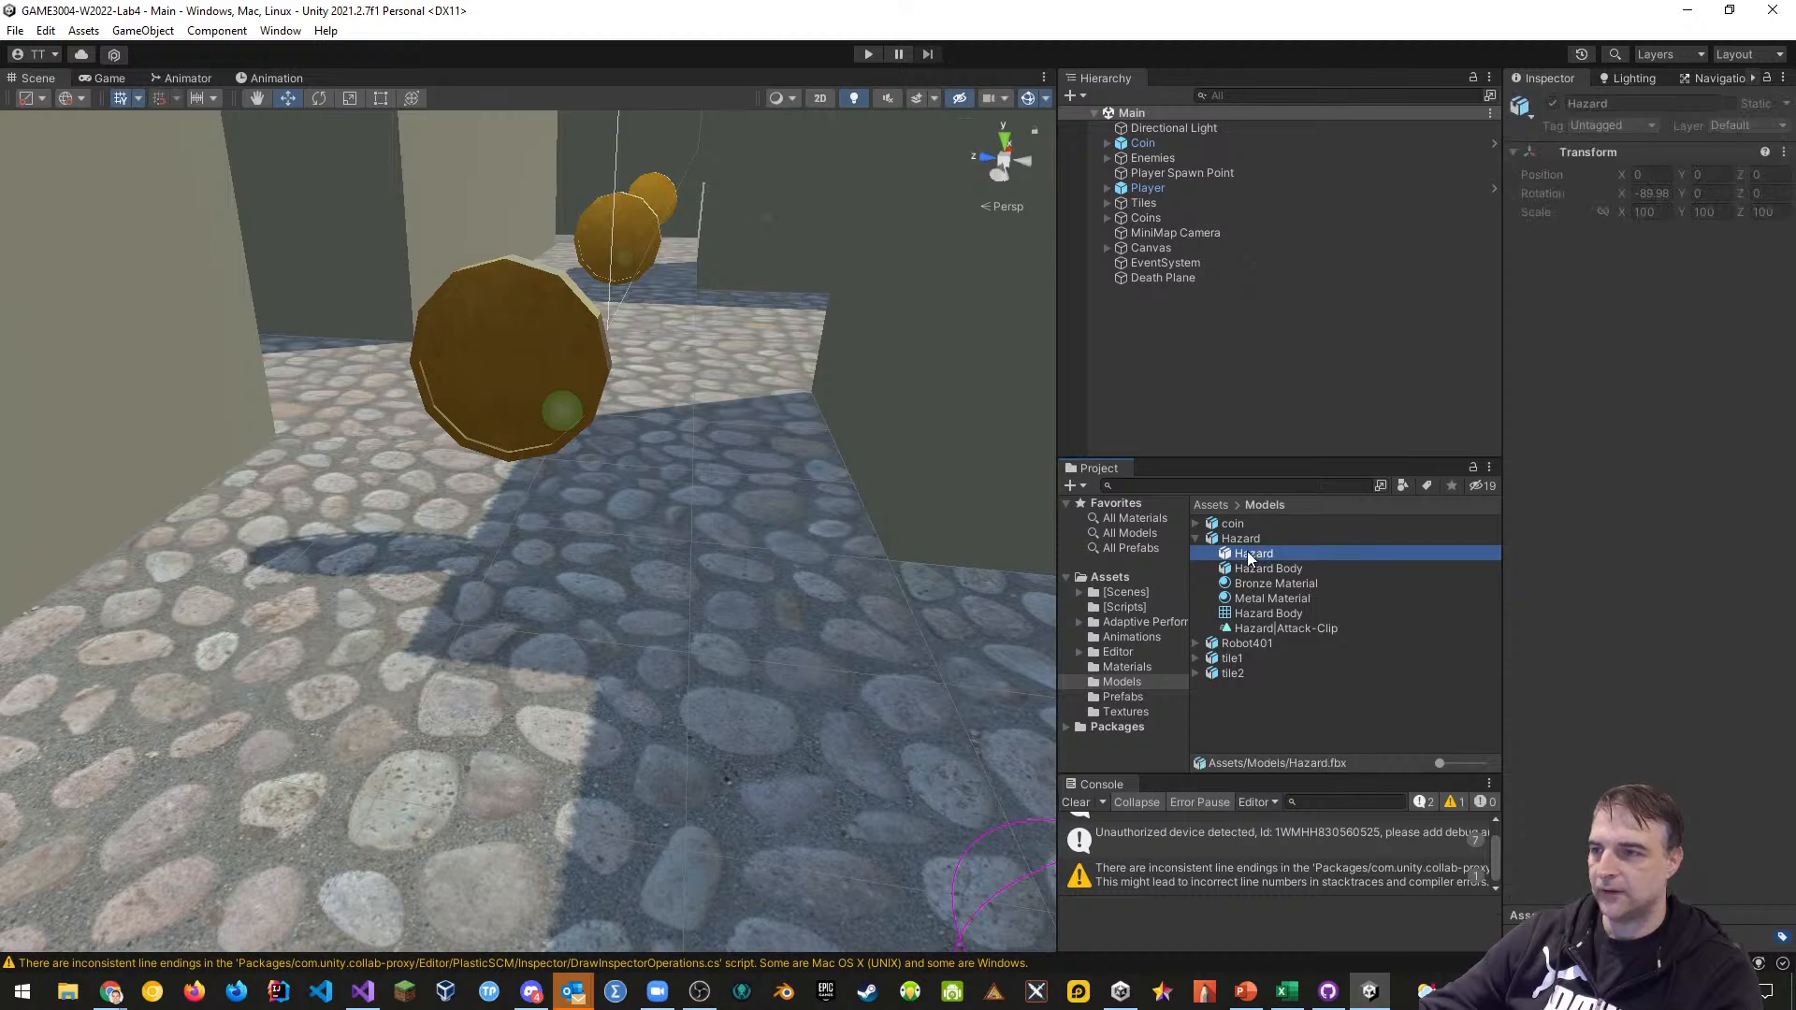
left_click(1242, 538)
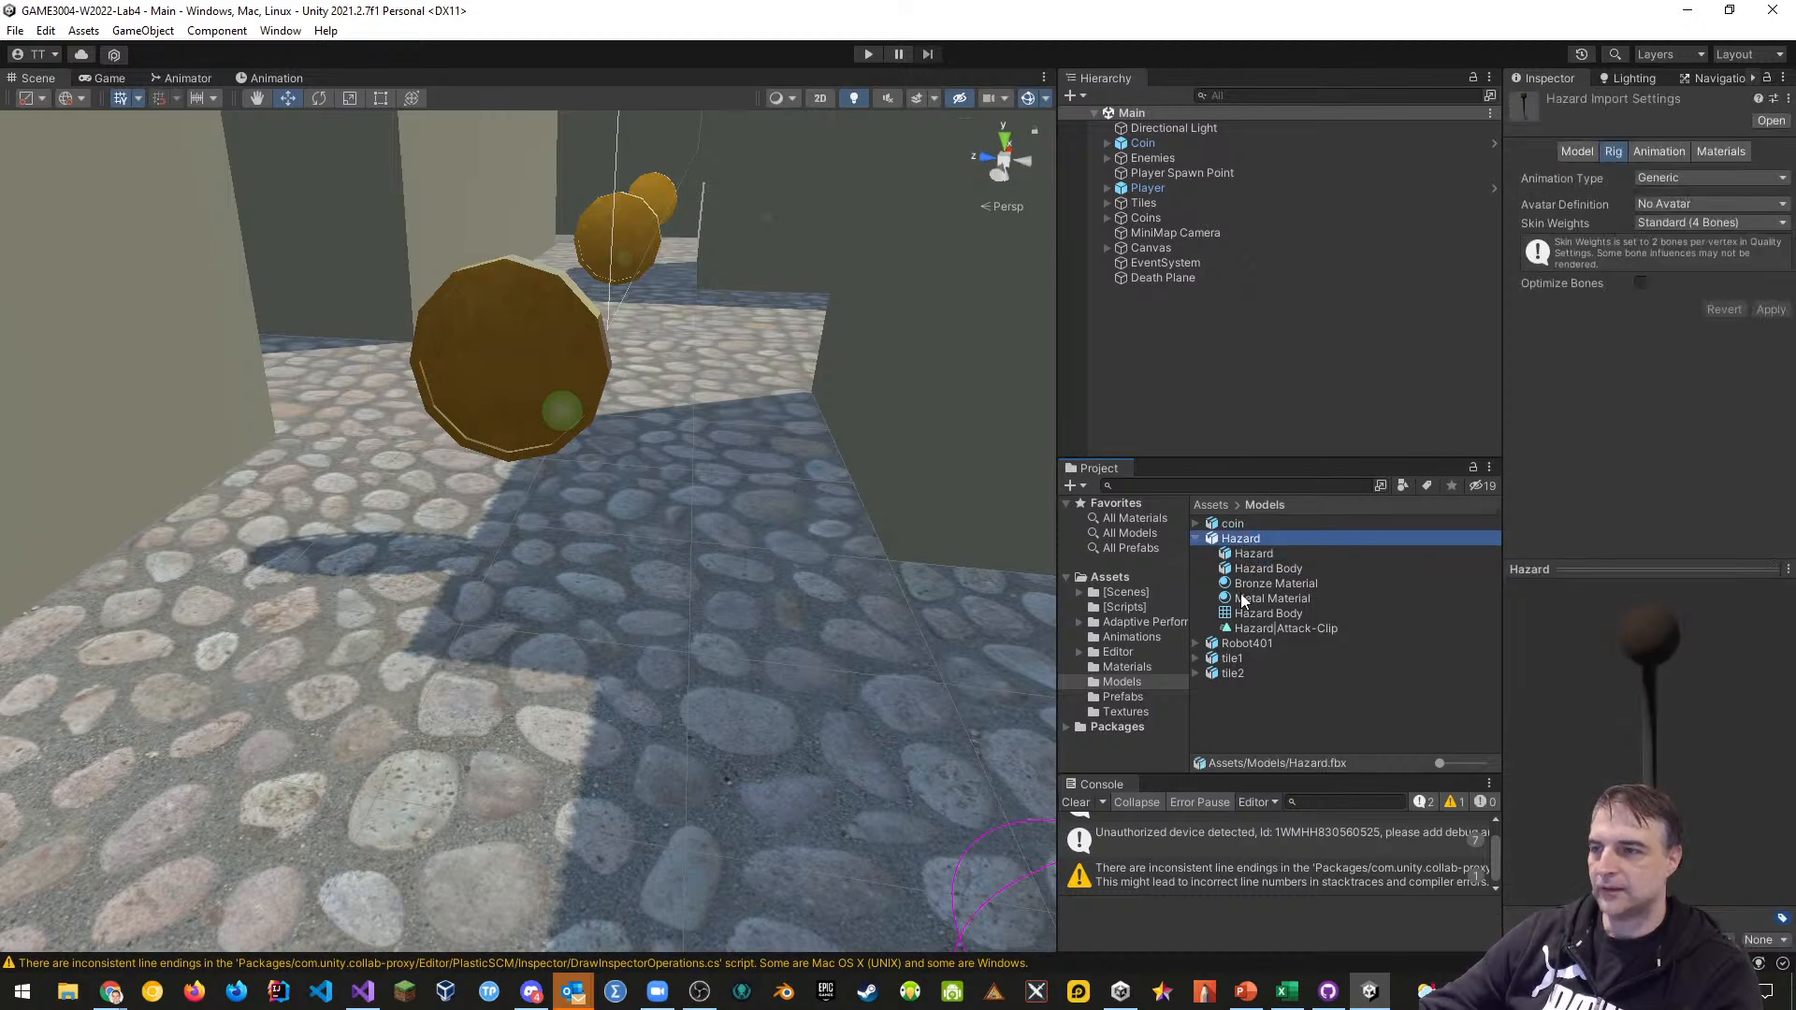
left_click(1571, 151)
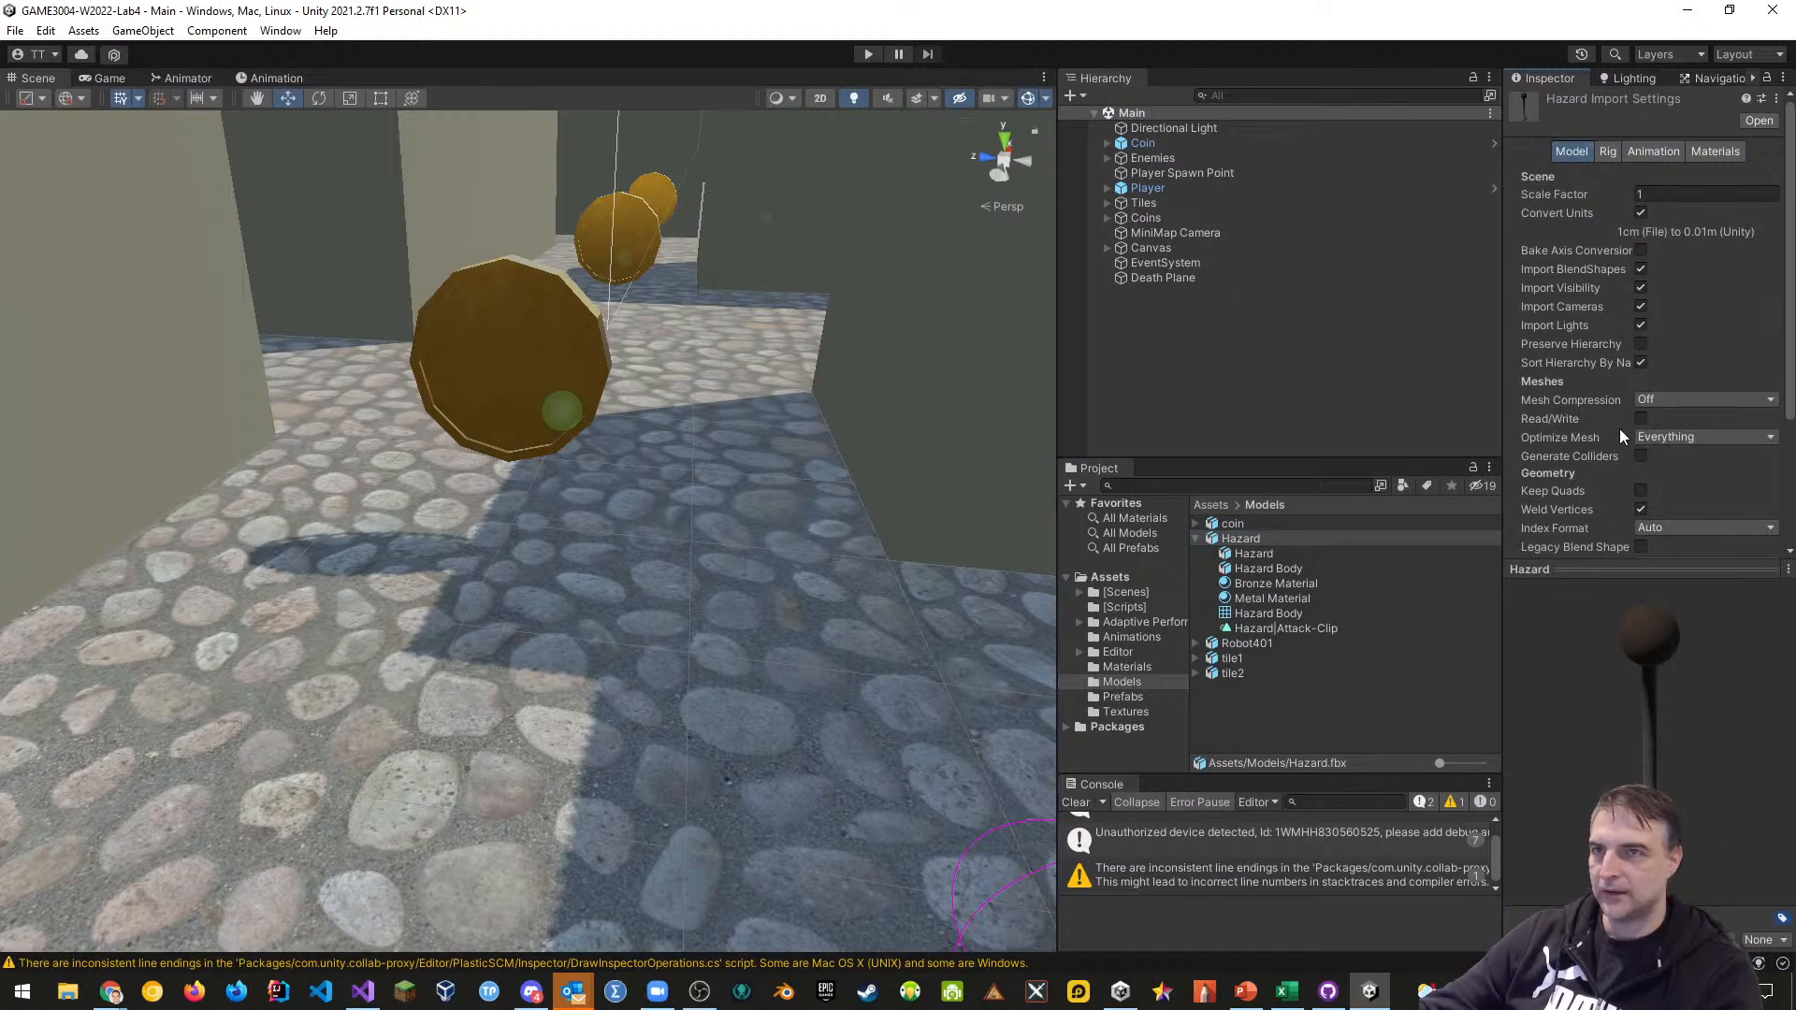
scroll(1563, 277, "down", 3)
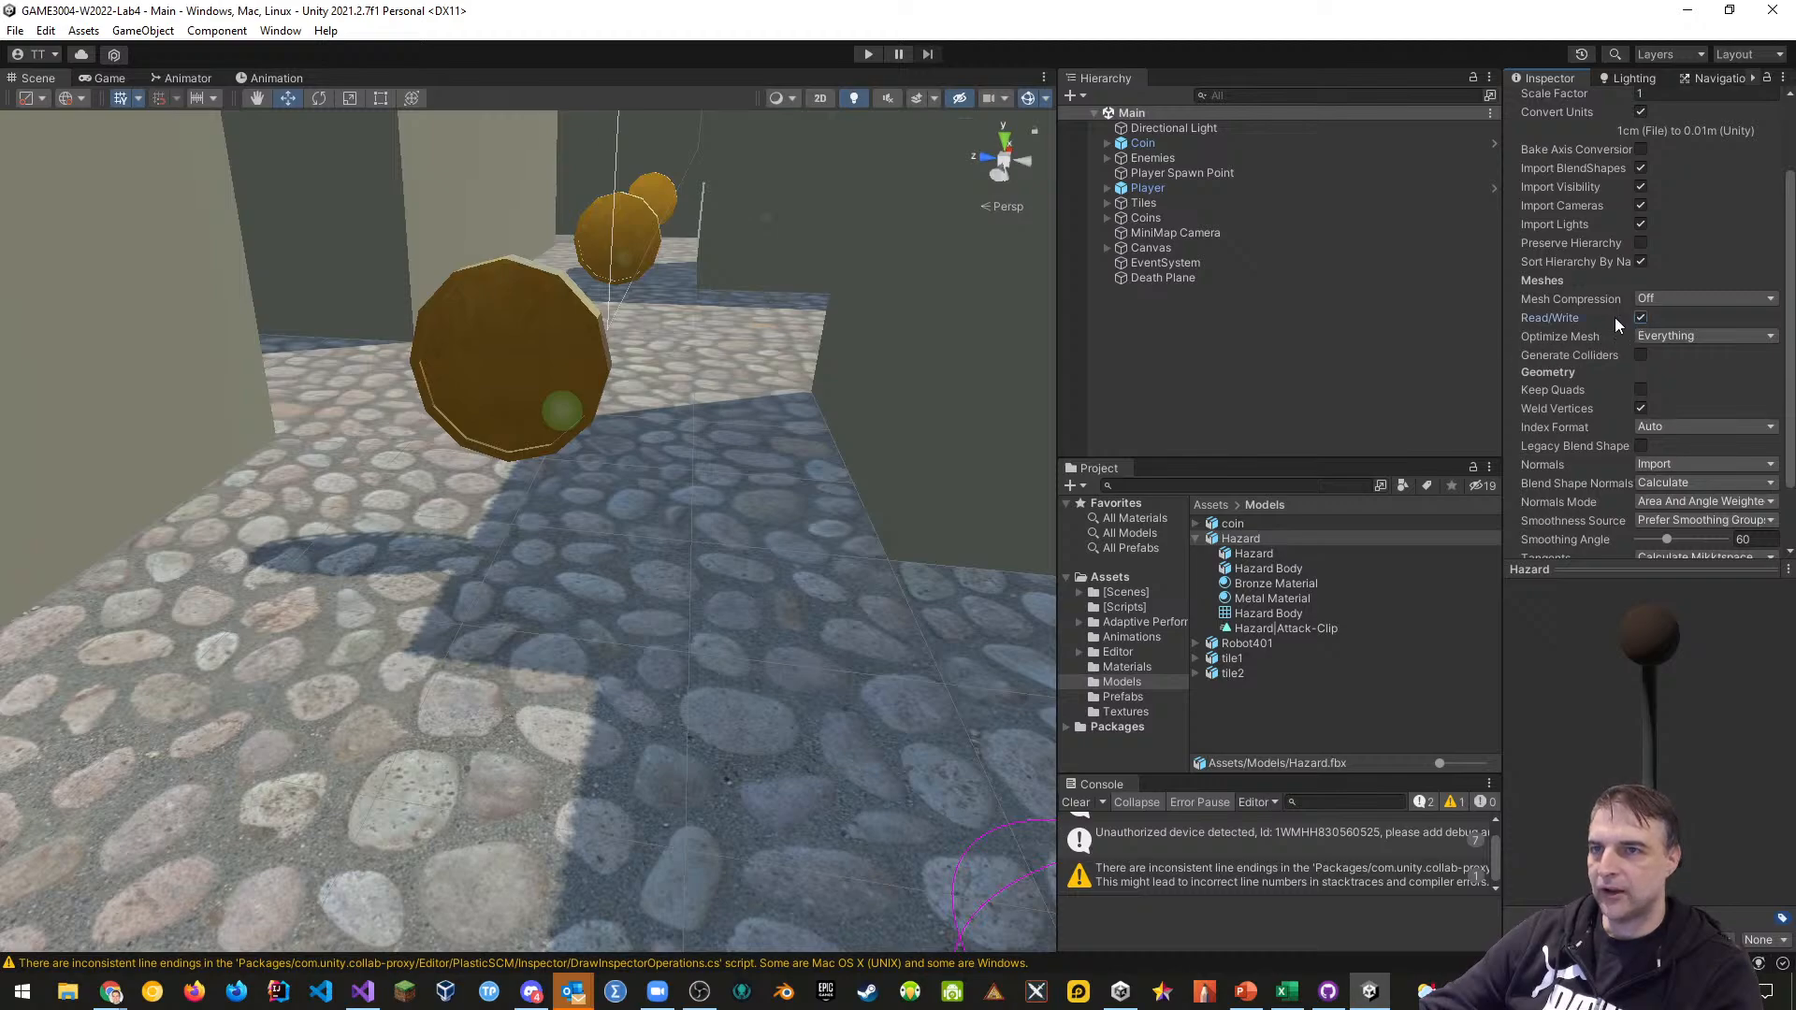
scroll(1578, 318, "down", 3)
left_click(1639, 515)
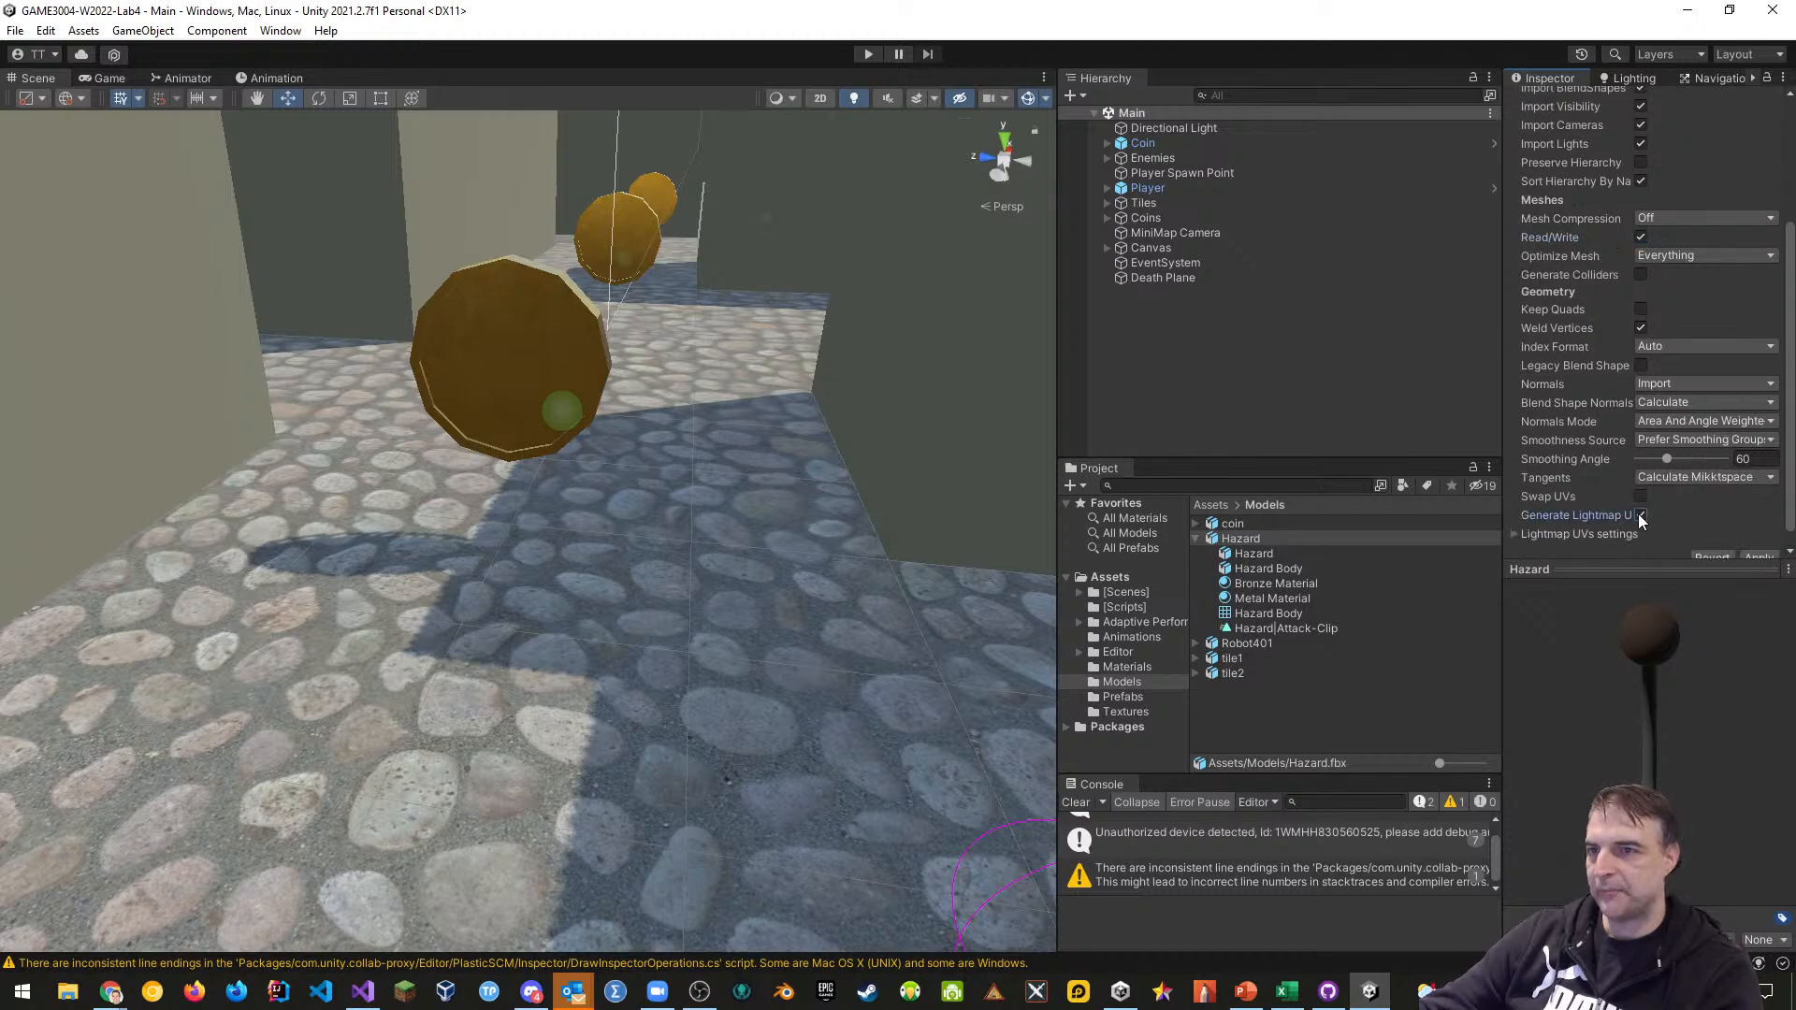
scroll(1630, 505, "down", 1)
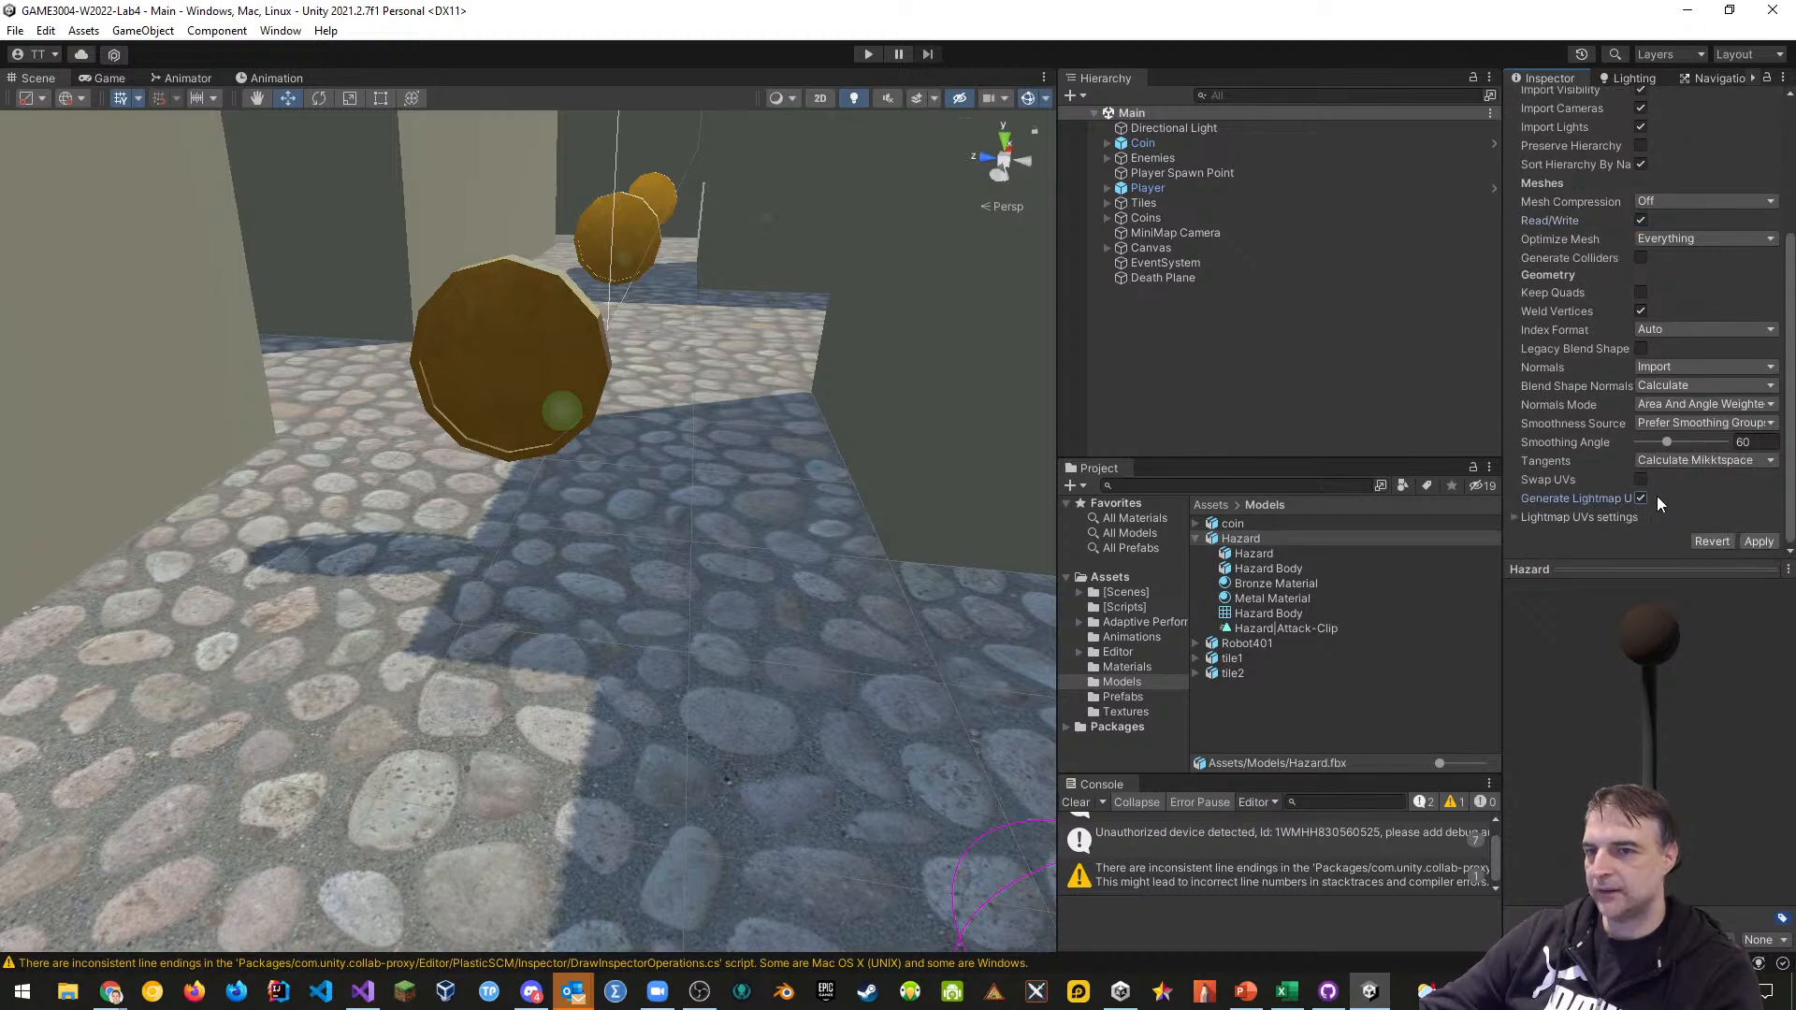
left_click(1757, 542)
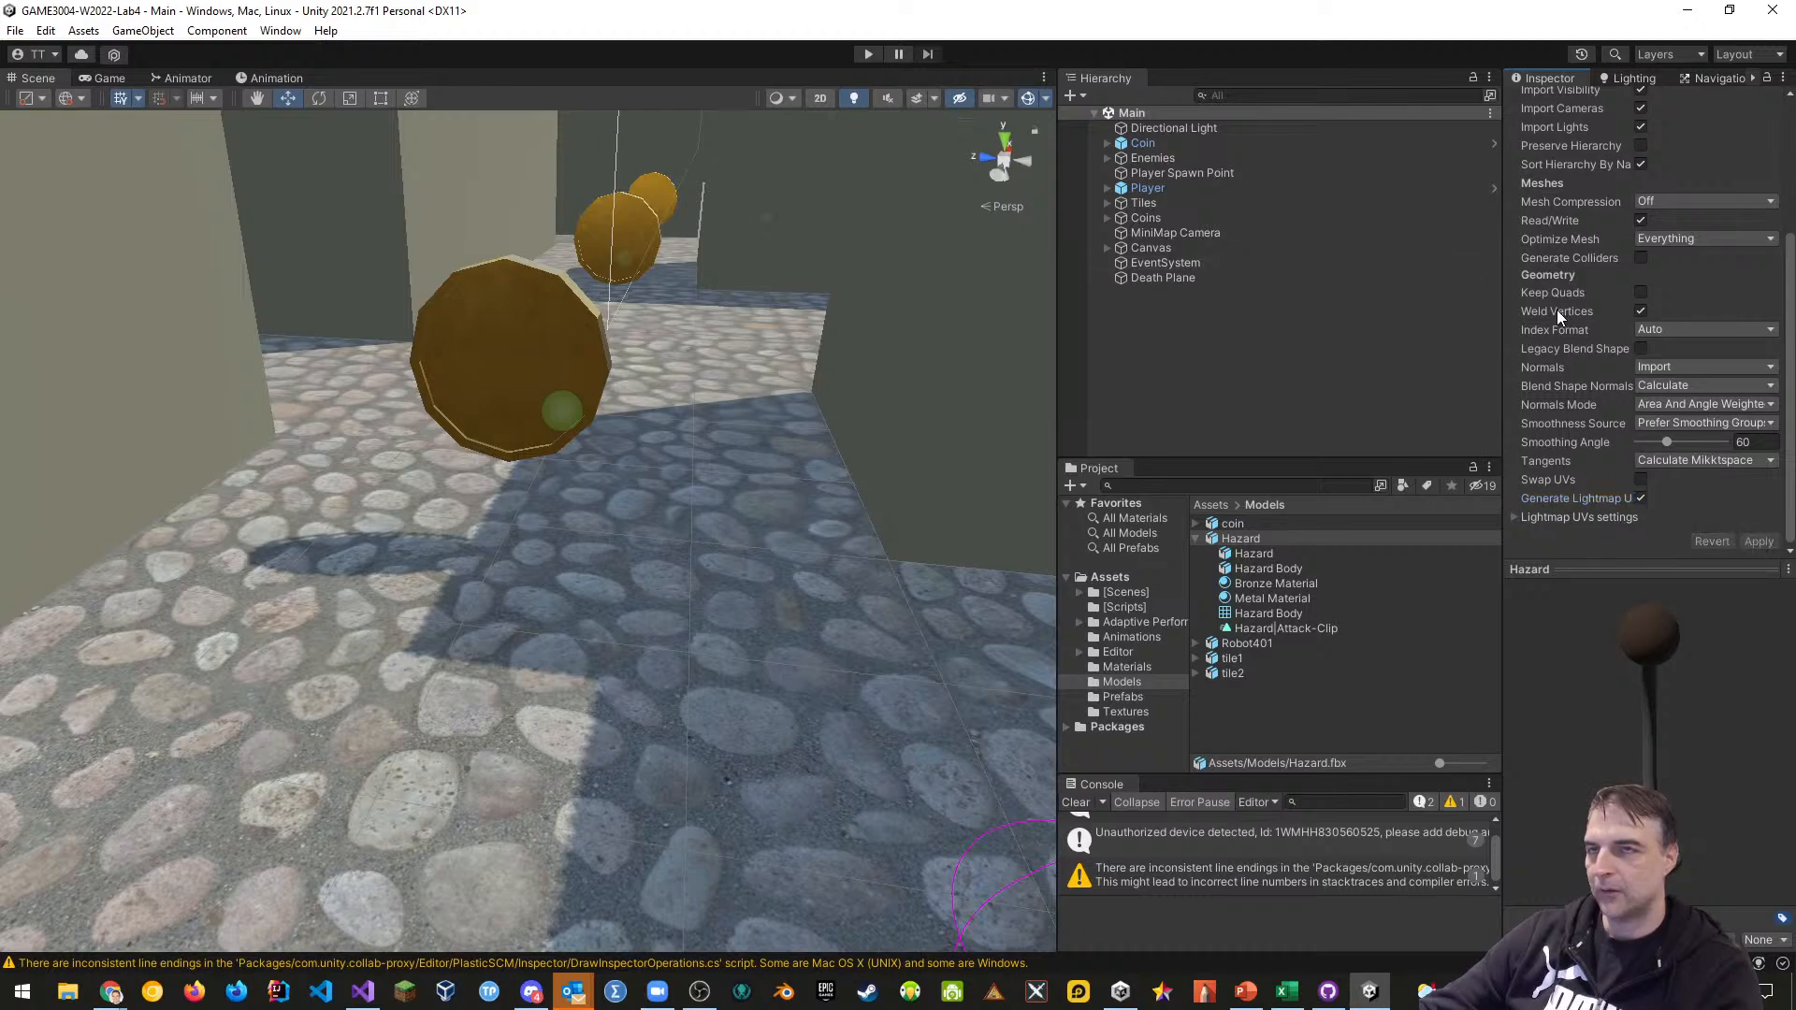
Extract the Hazard model's embedded materials into the project's Assets > Materials folder
scroll(1566, 303, "up", 5)
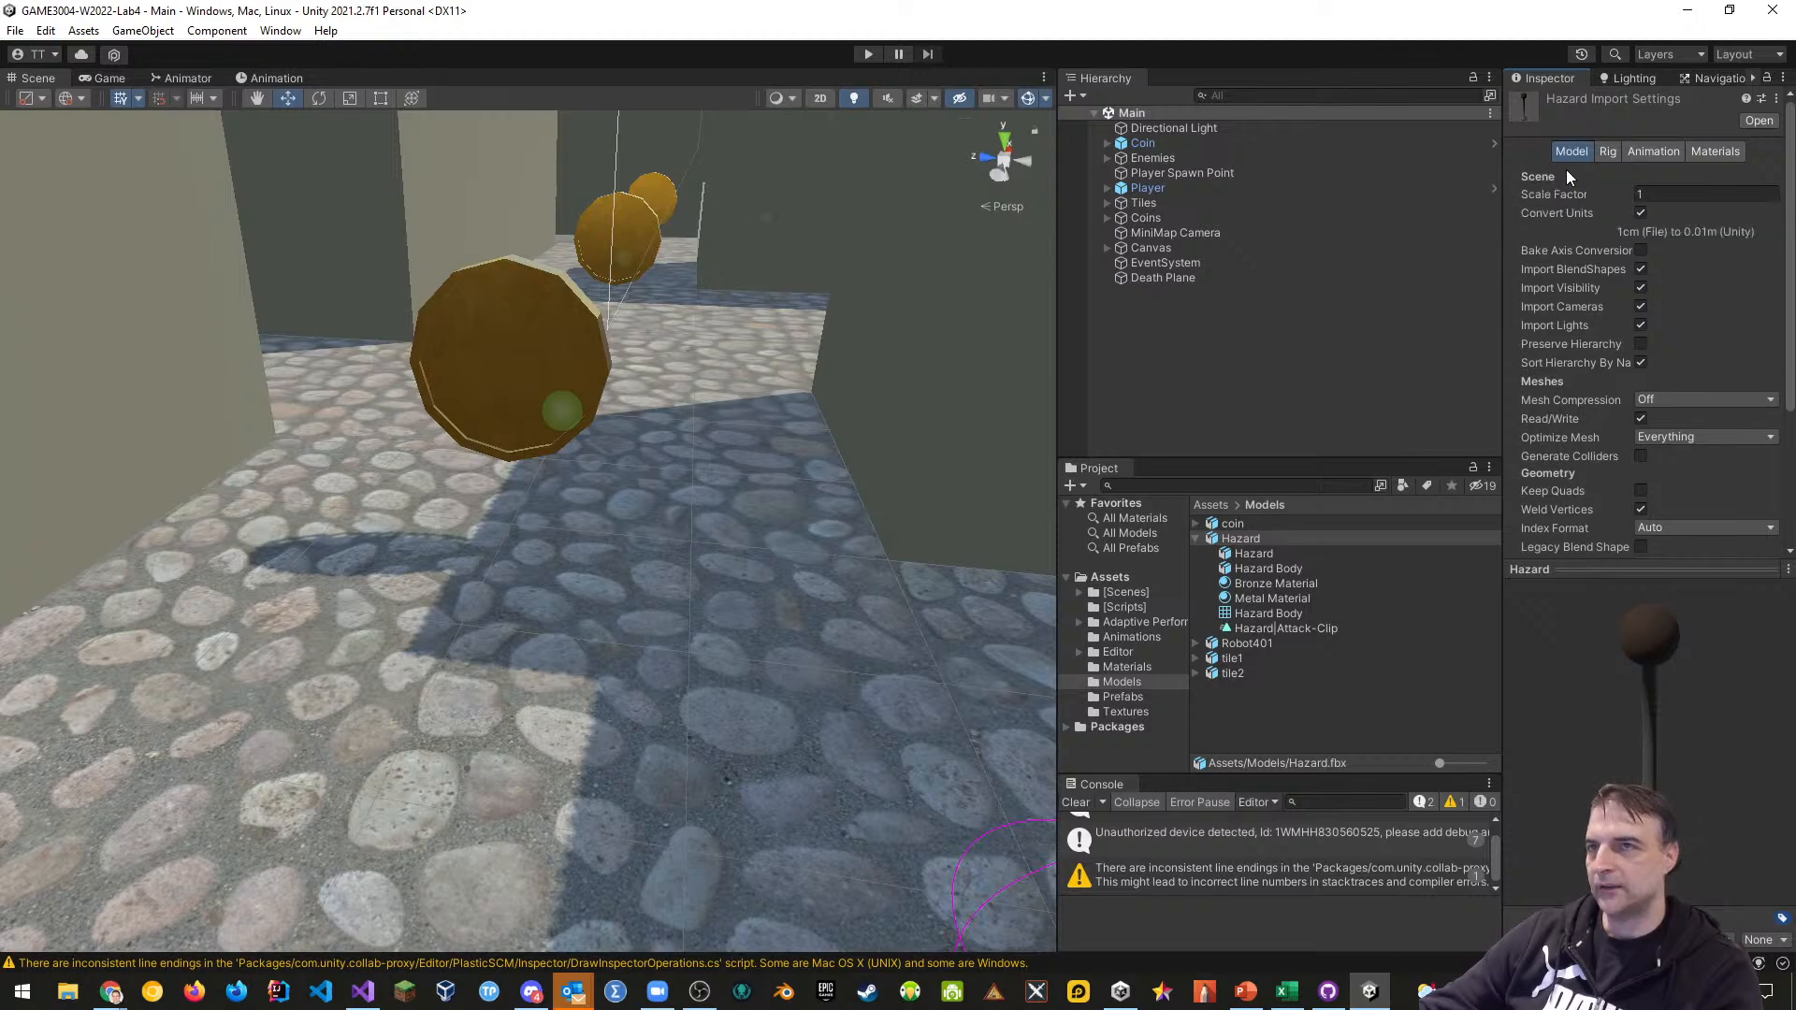
left_click(1714, 153)
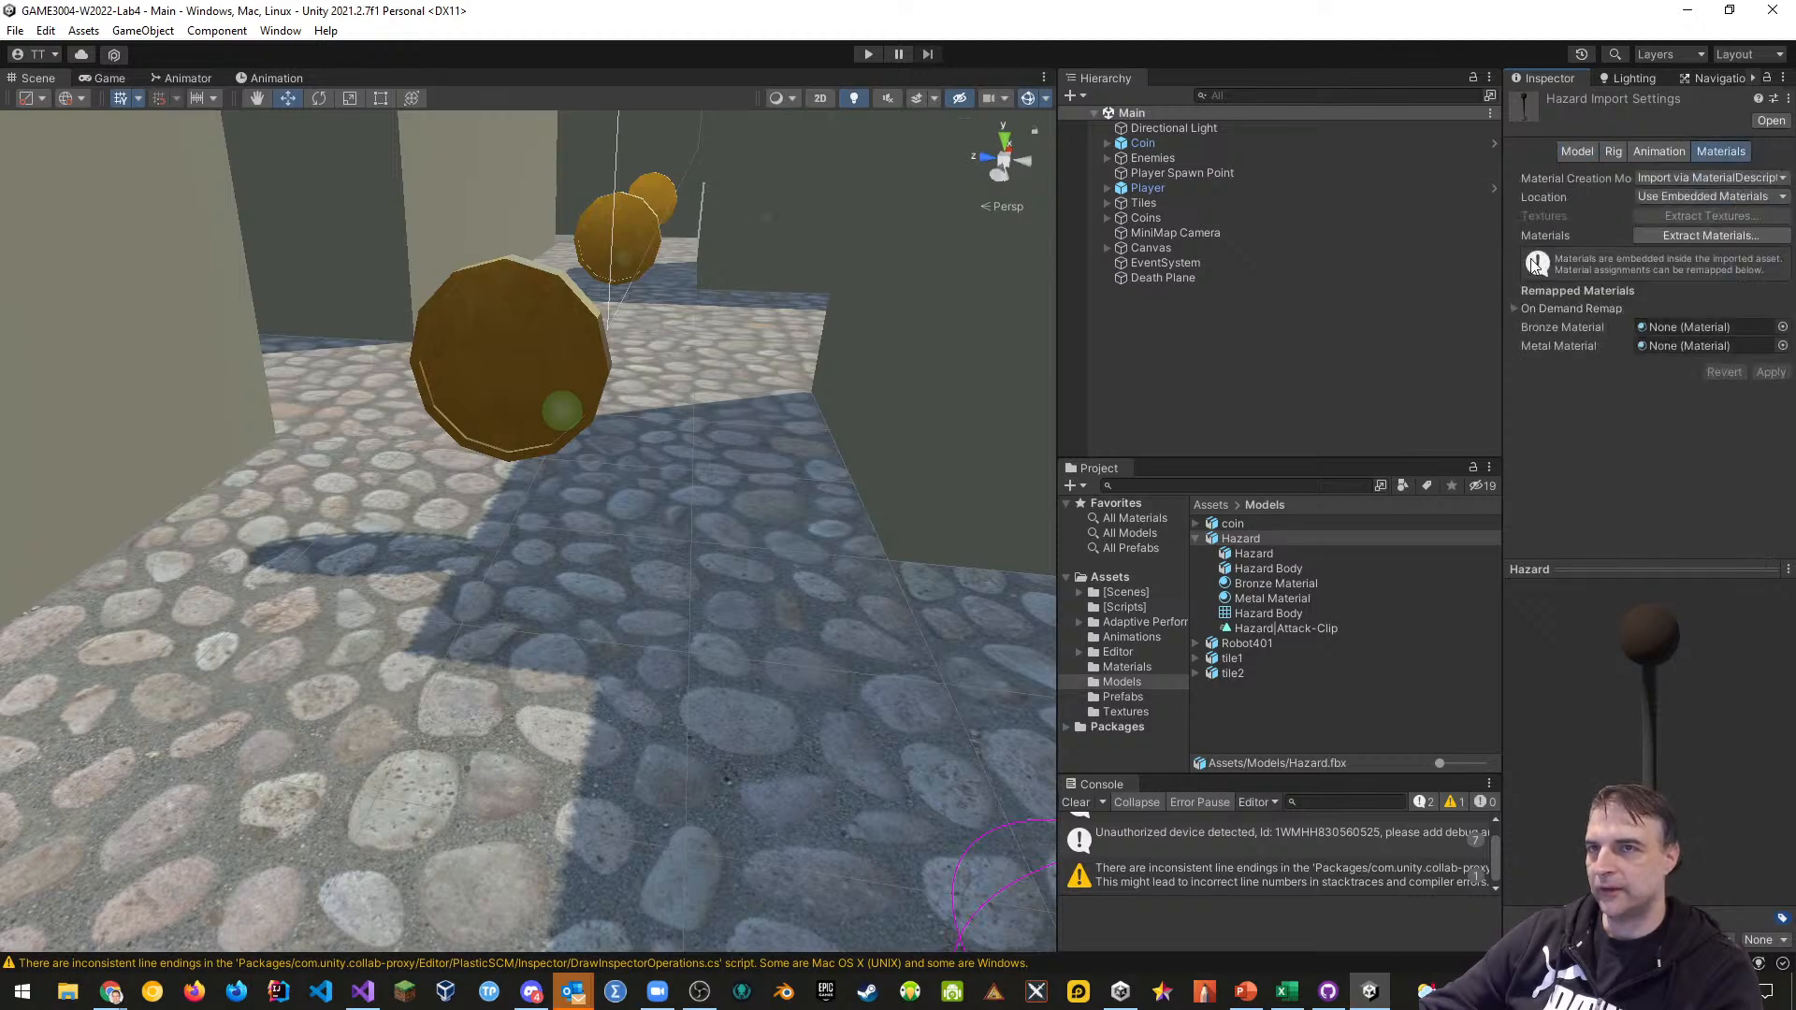
left_click(1683, 235)
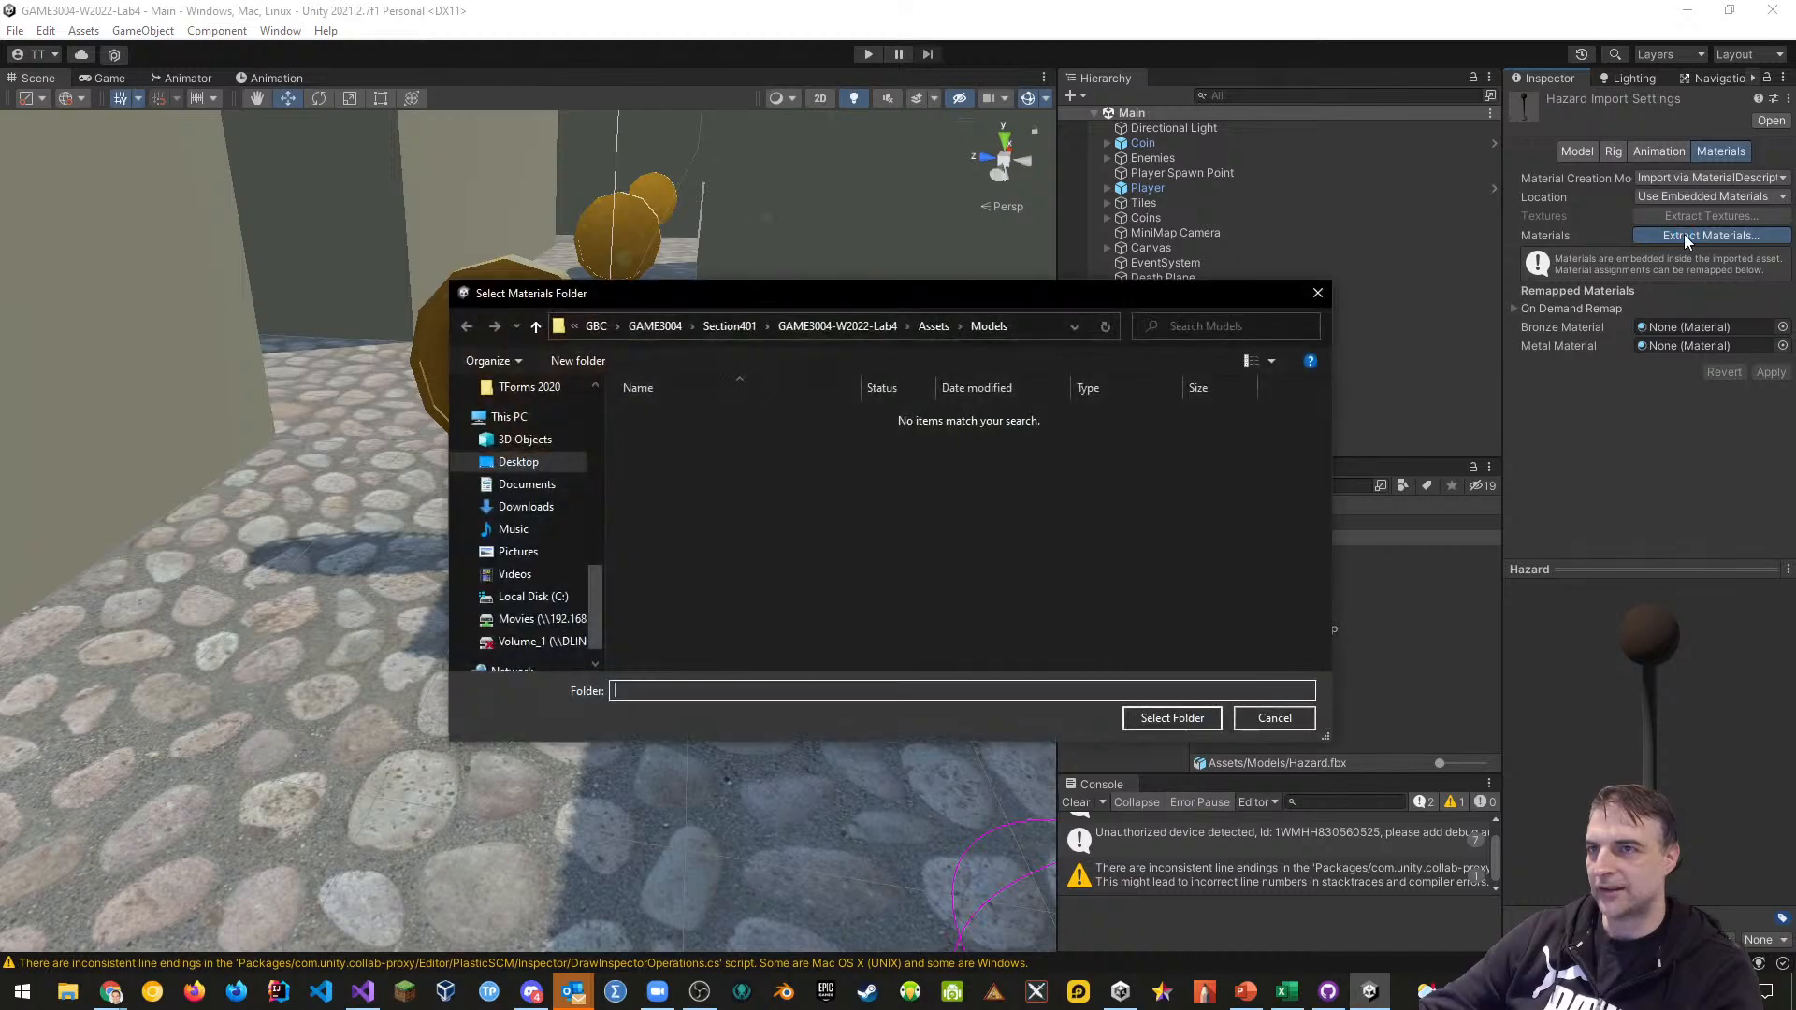
left_click(935, 324)
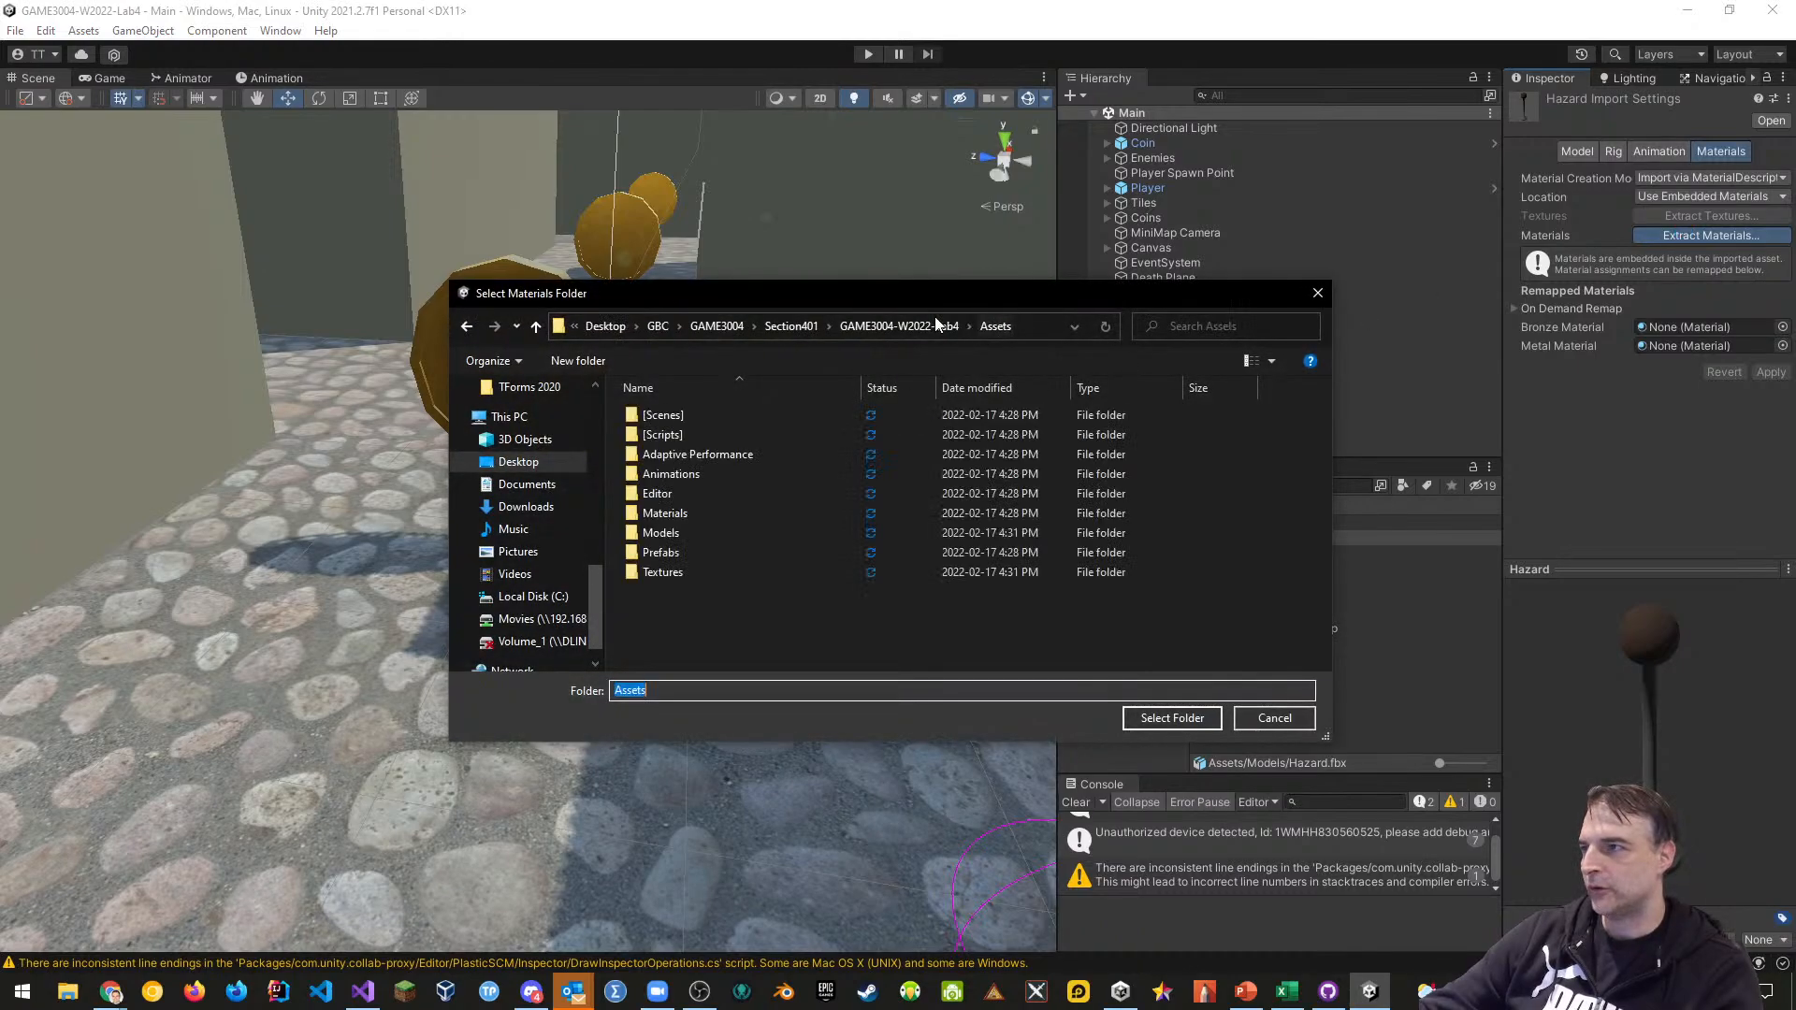
double_click(671, 514)
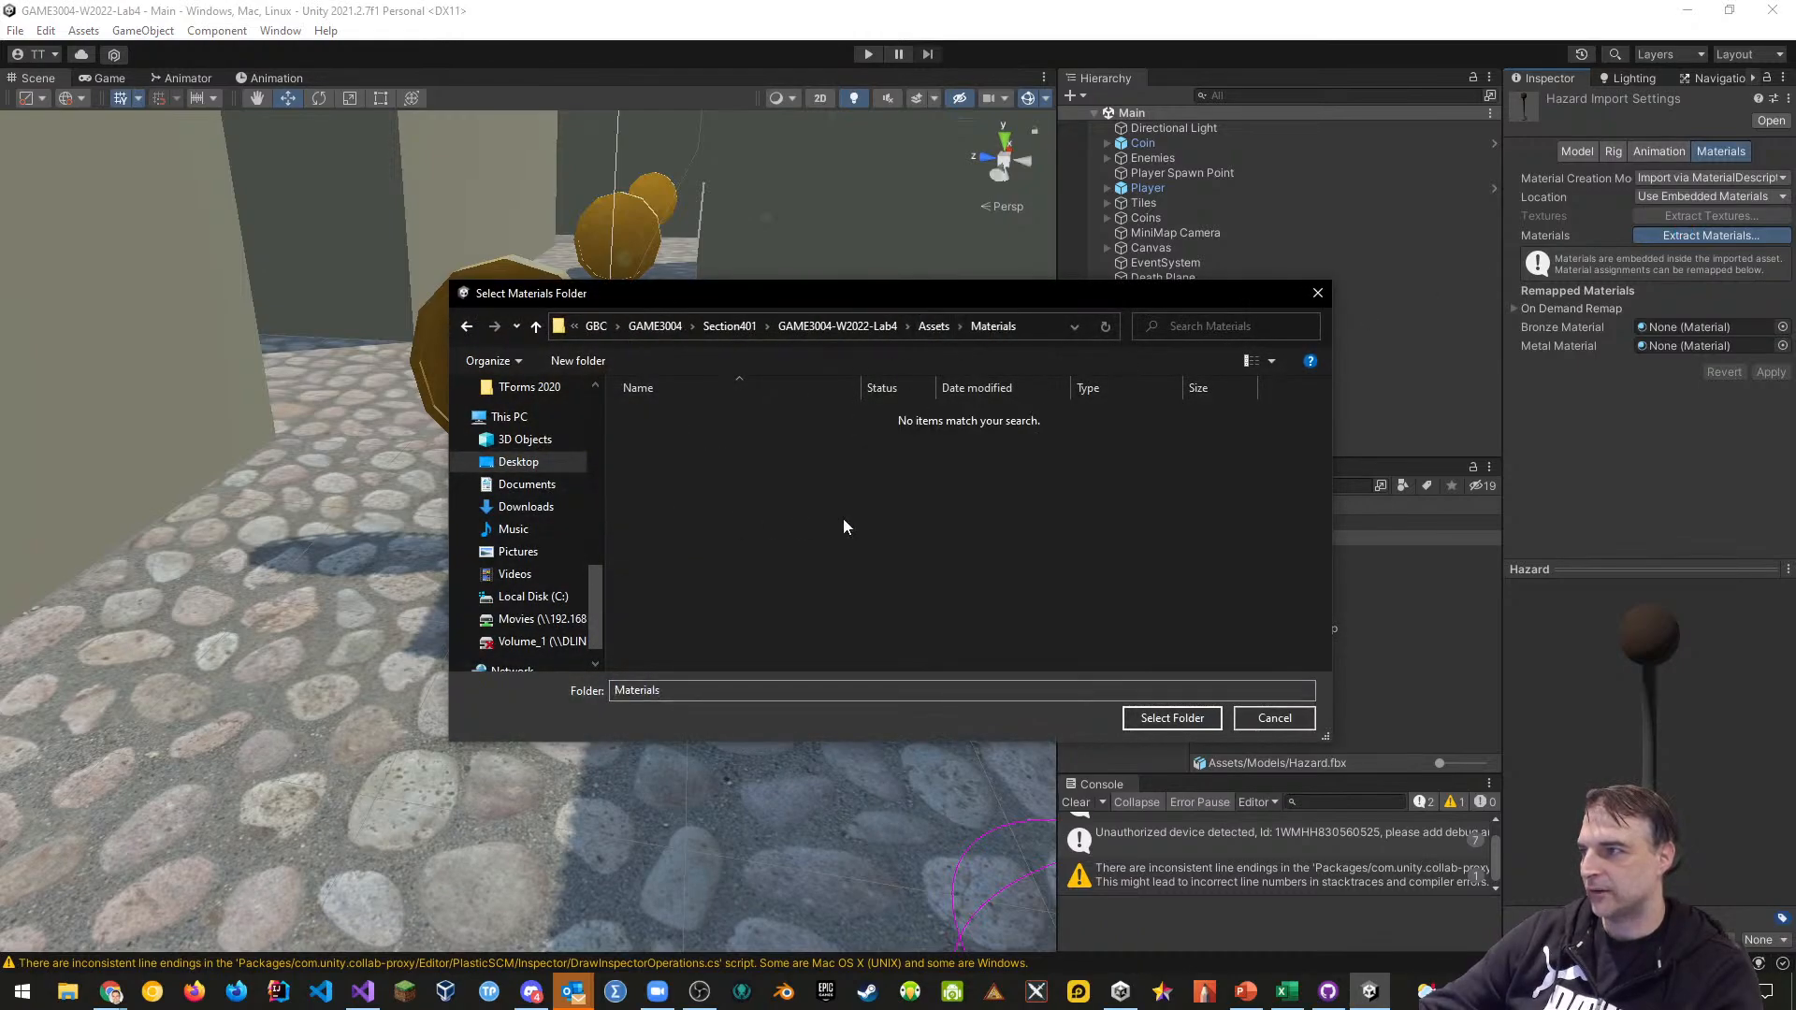
left_click(1190, 719)
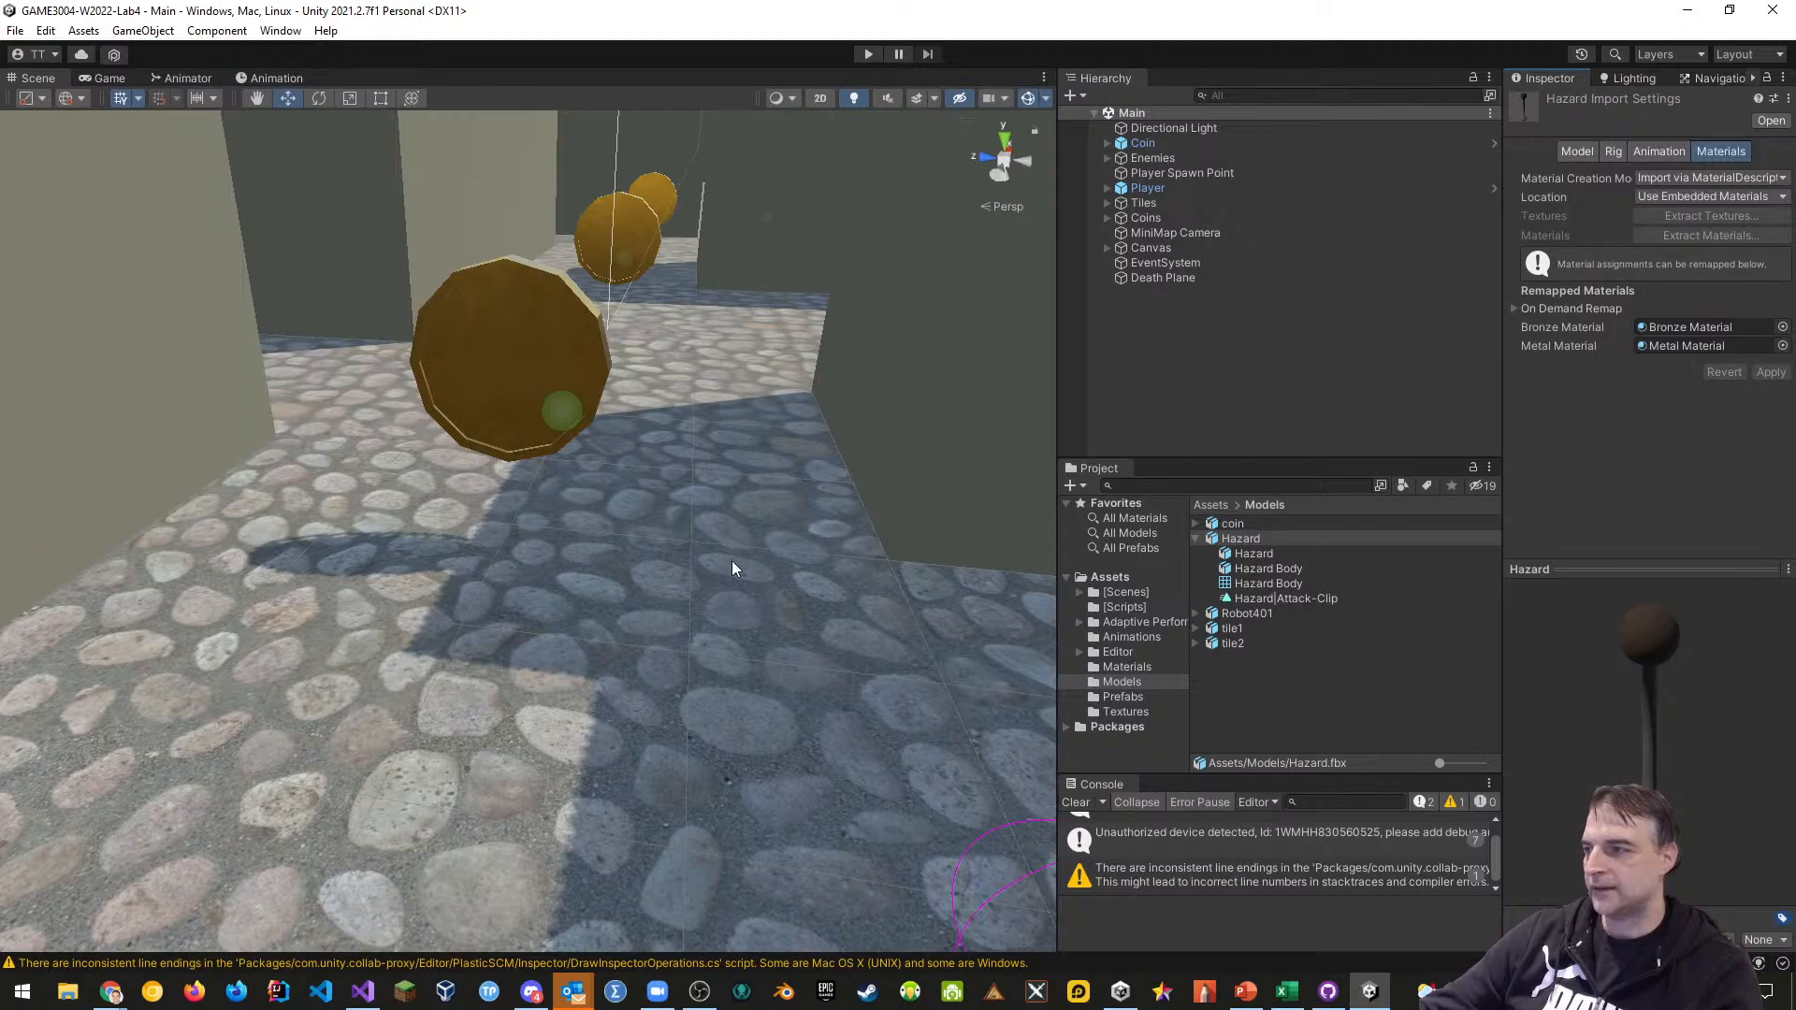
Place the Hazard model in the Main scene above the maze tiles and frame it in the Scene view
right_click_drag(733, 568, 762, 715)
key("s")
right_click_drag(1074, 693, 523, 585)
key("w")
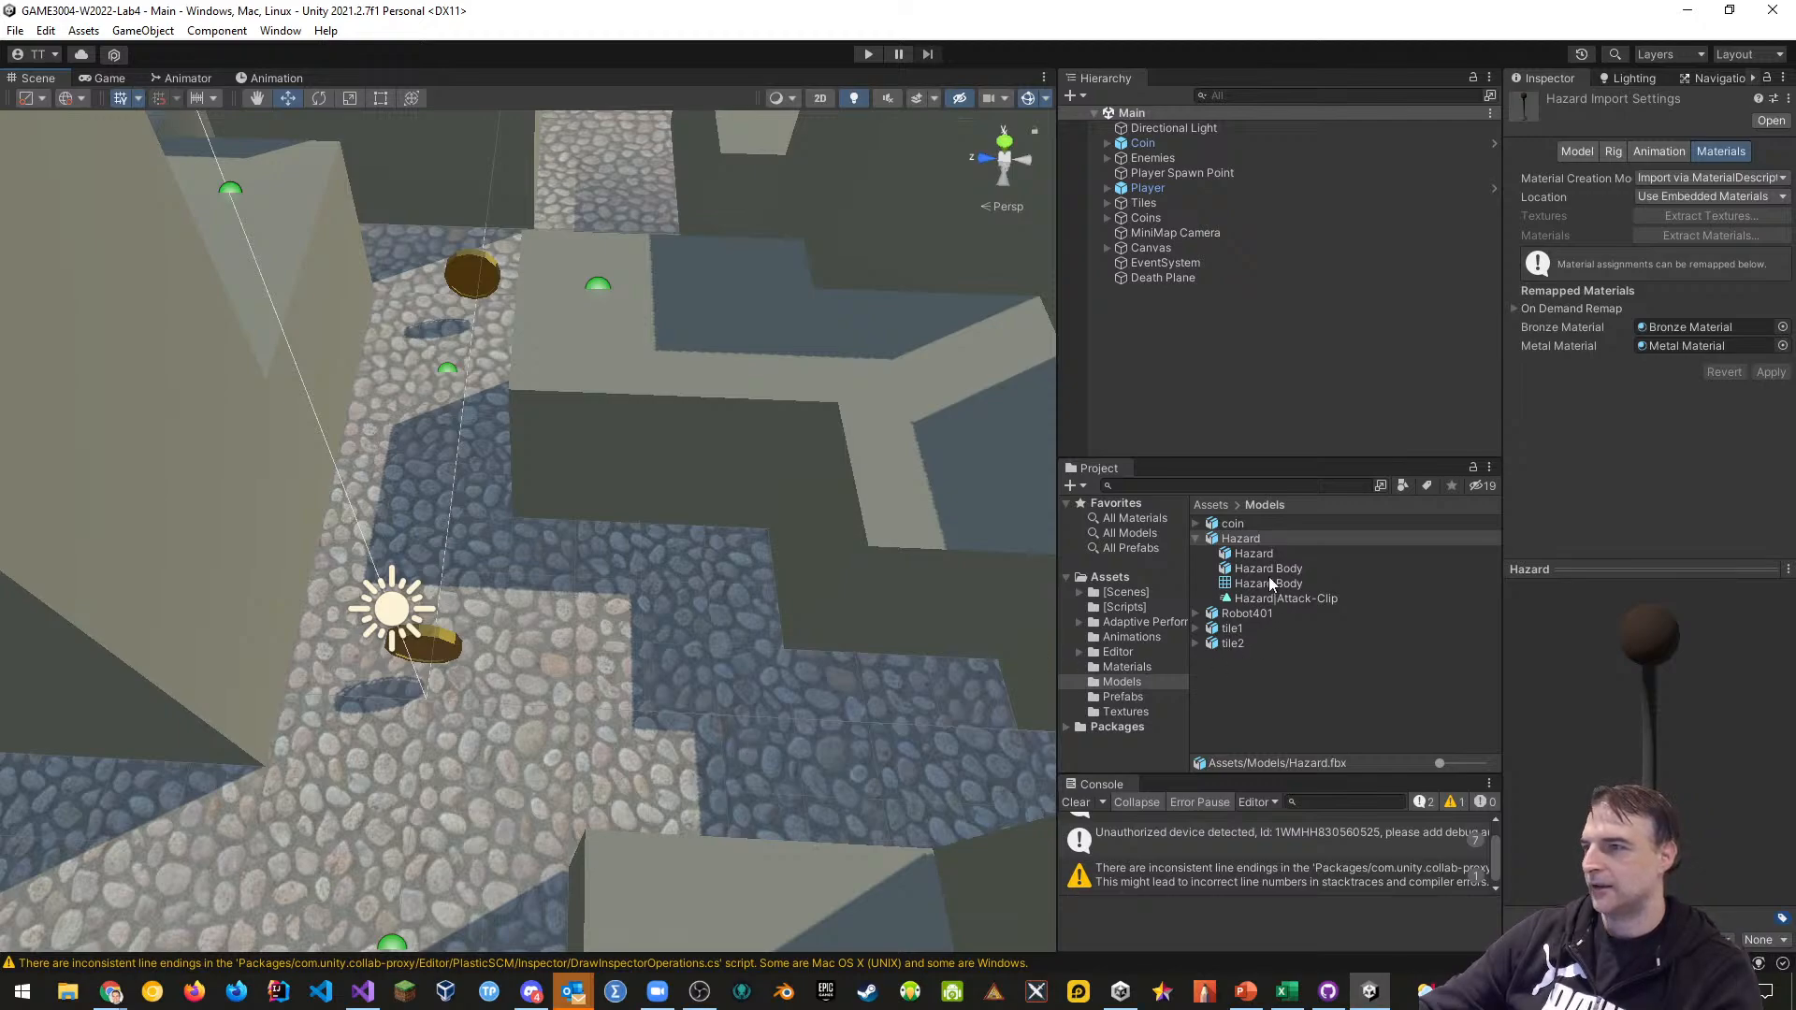
left_click_drag(1241, 538, 638, 692)
right_click_drag(704, 681, 638, 374)
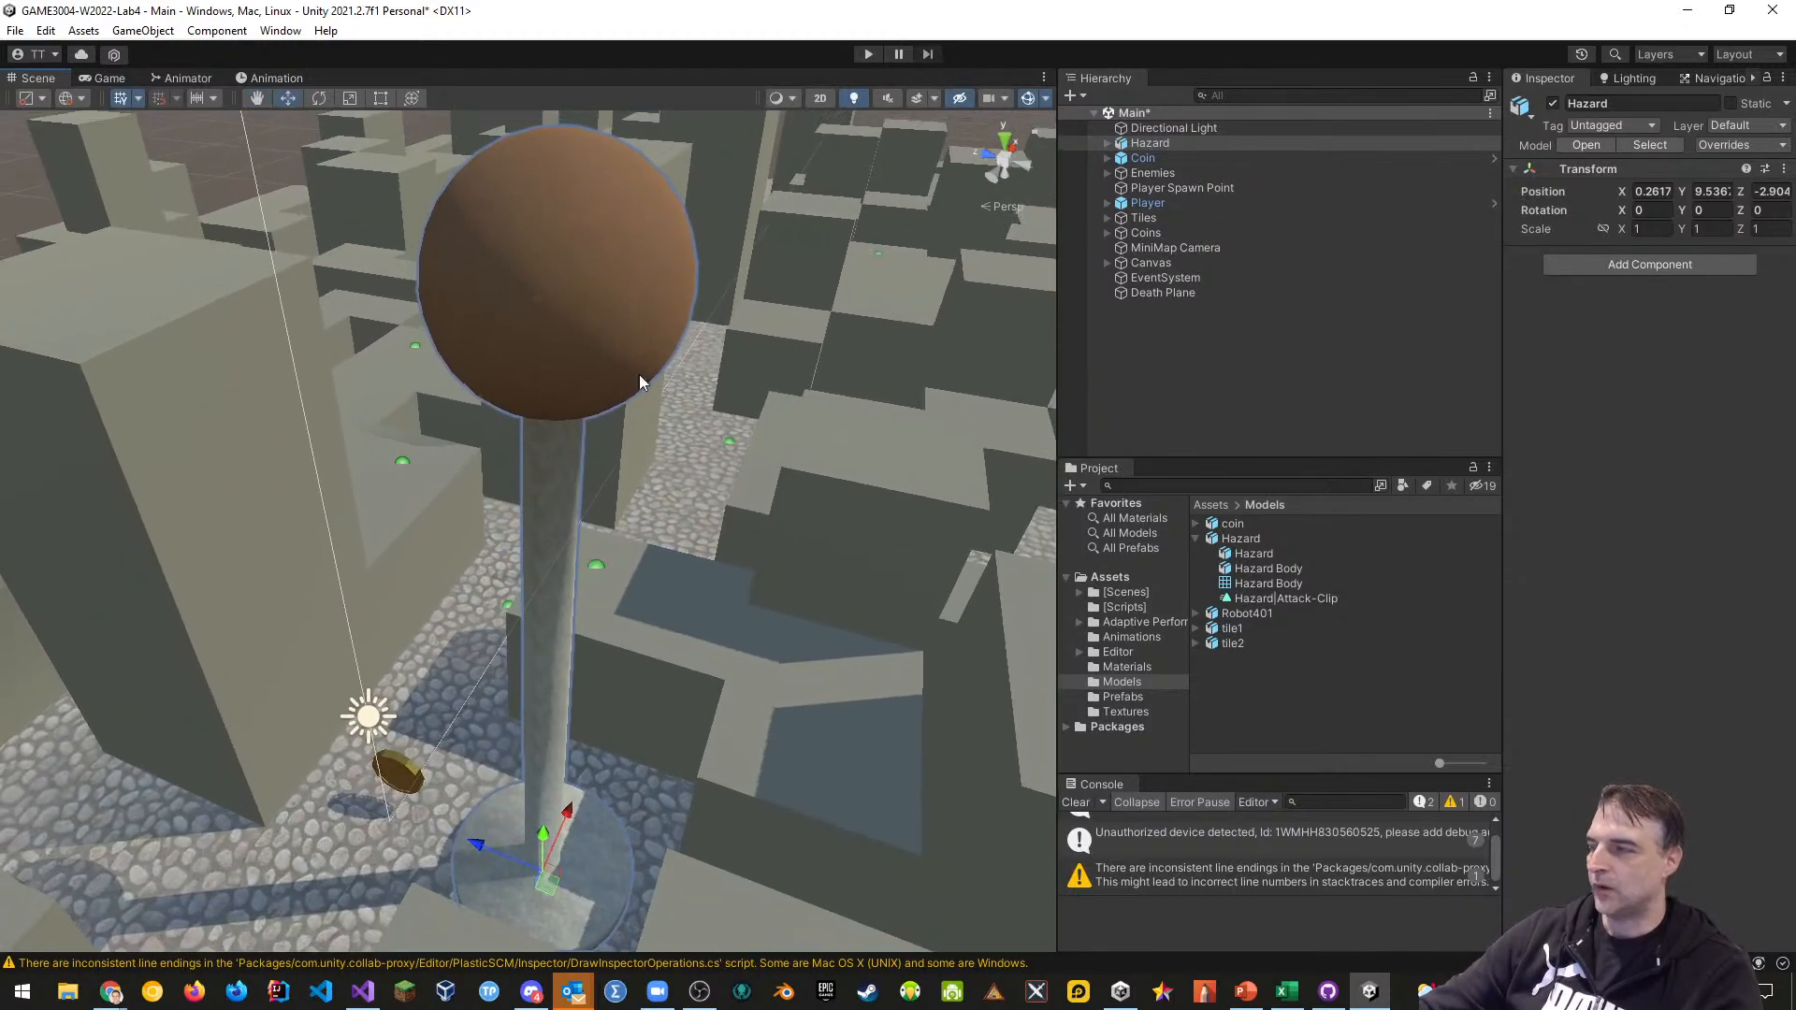
Assign Bronze_M as the Metallic map and Bronze_N as the Normal Map of the Bronze Material
left_click(1146, 667)
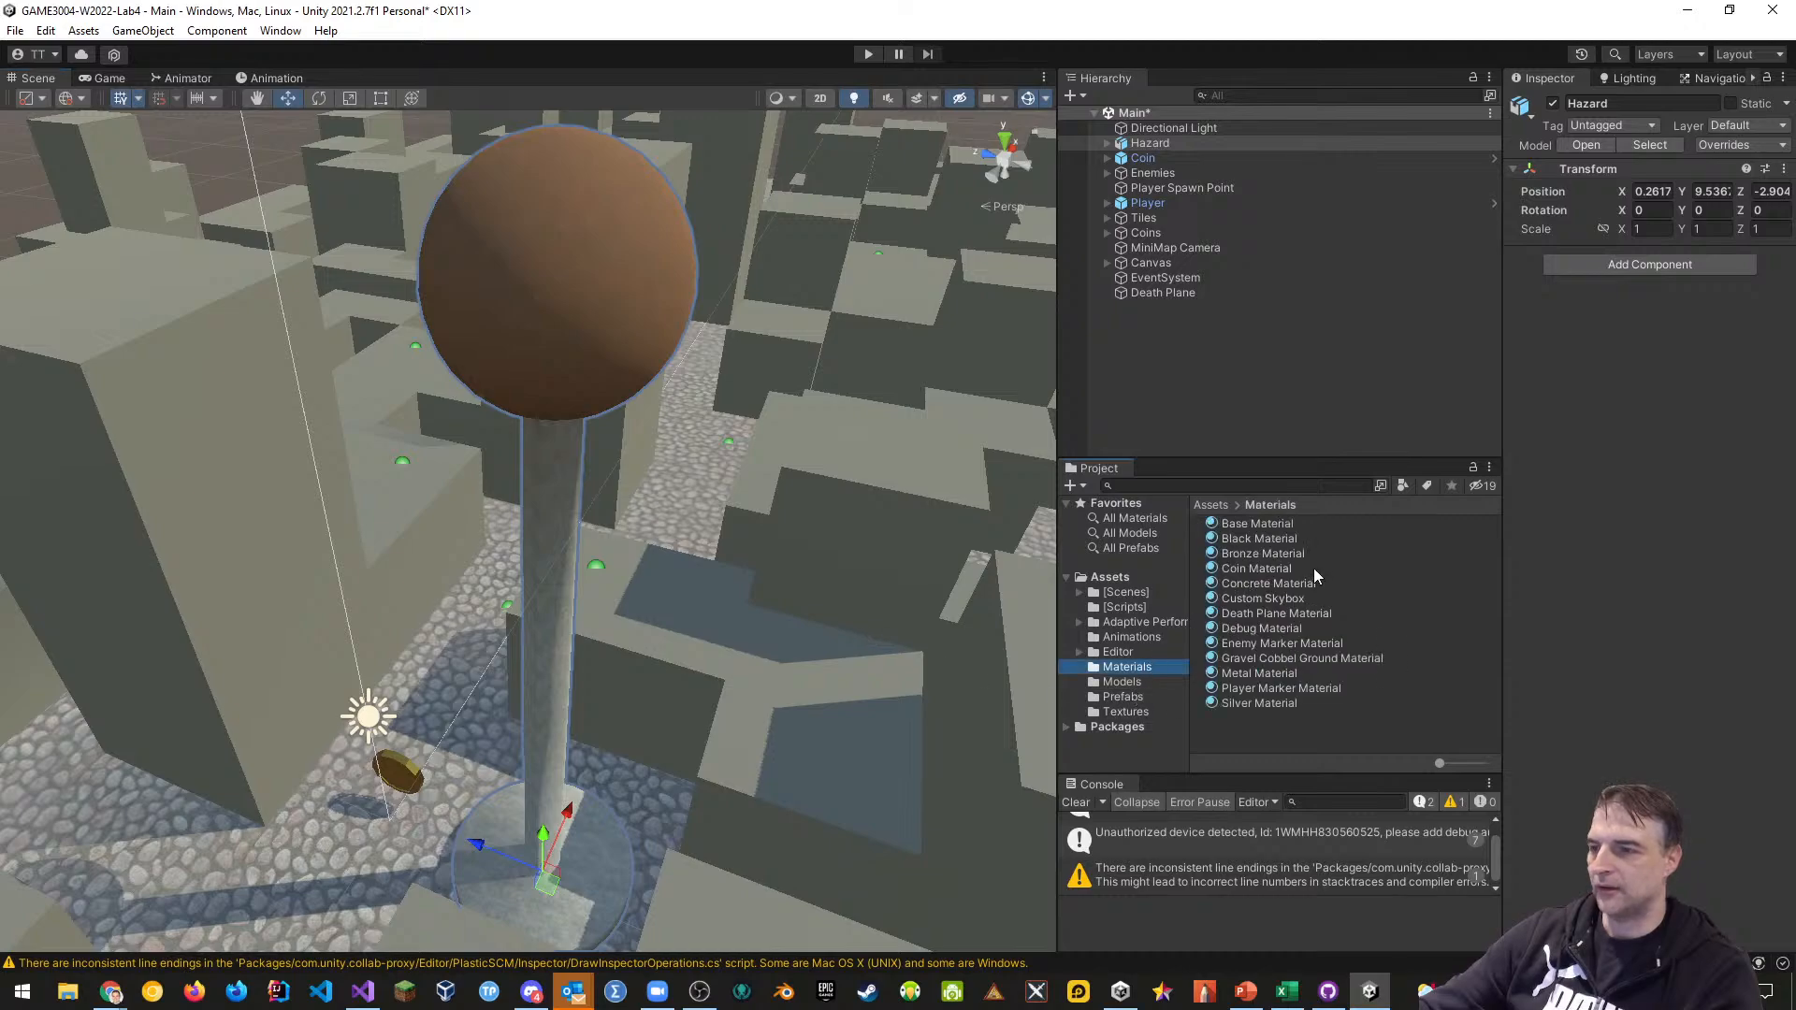
left_click(1264, 552)
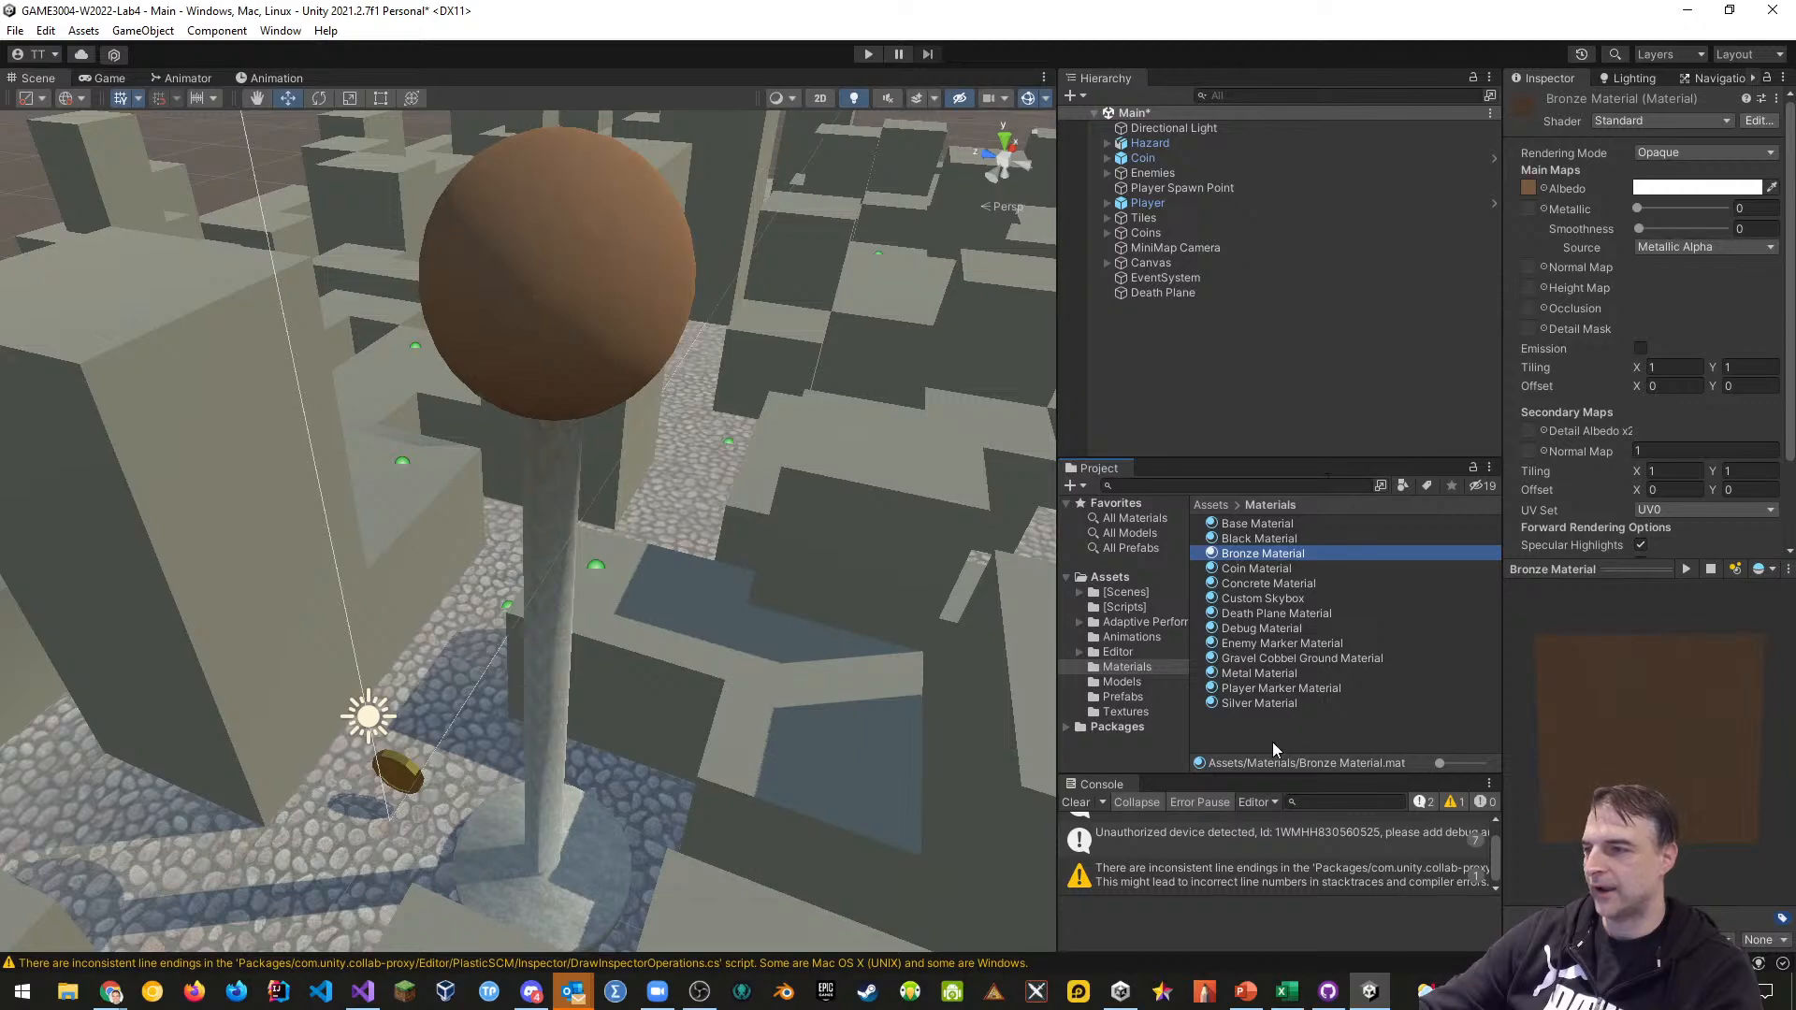
left_click(1142, 715)
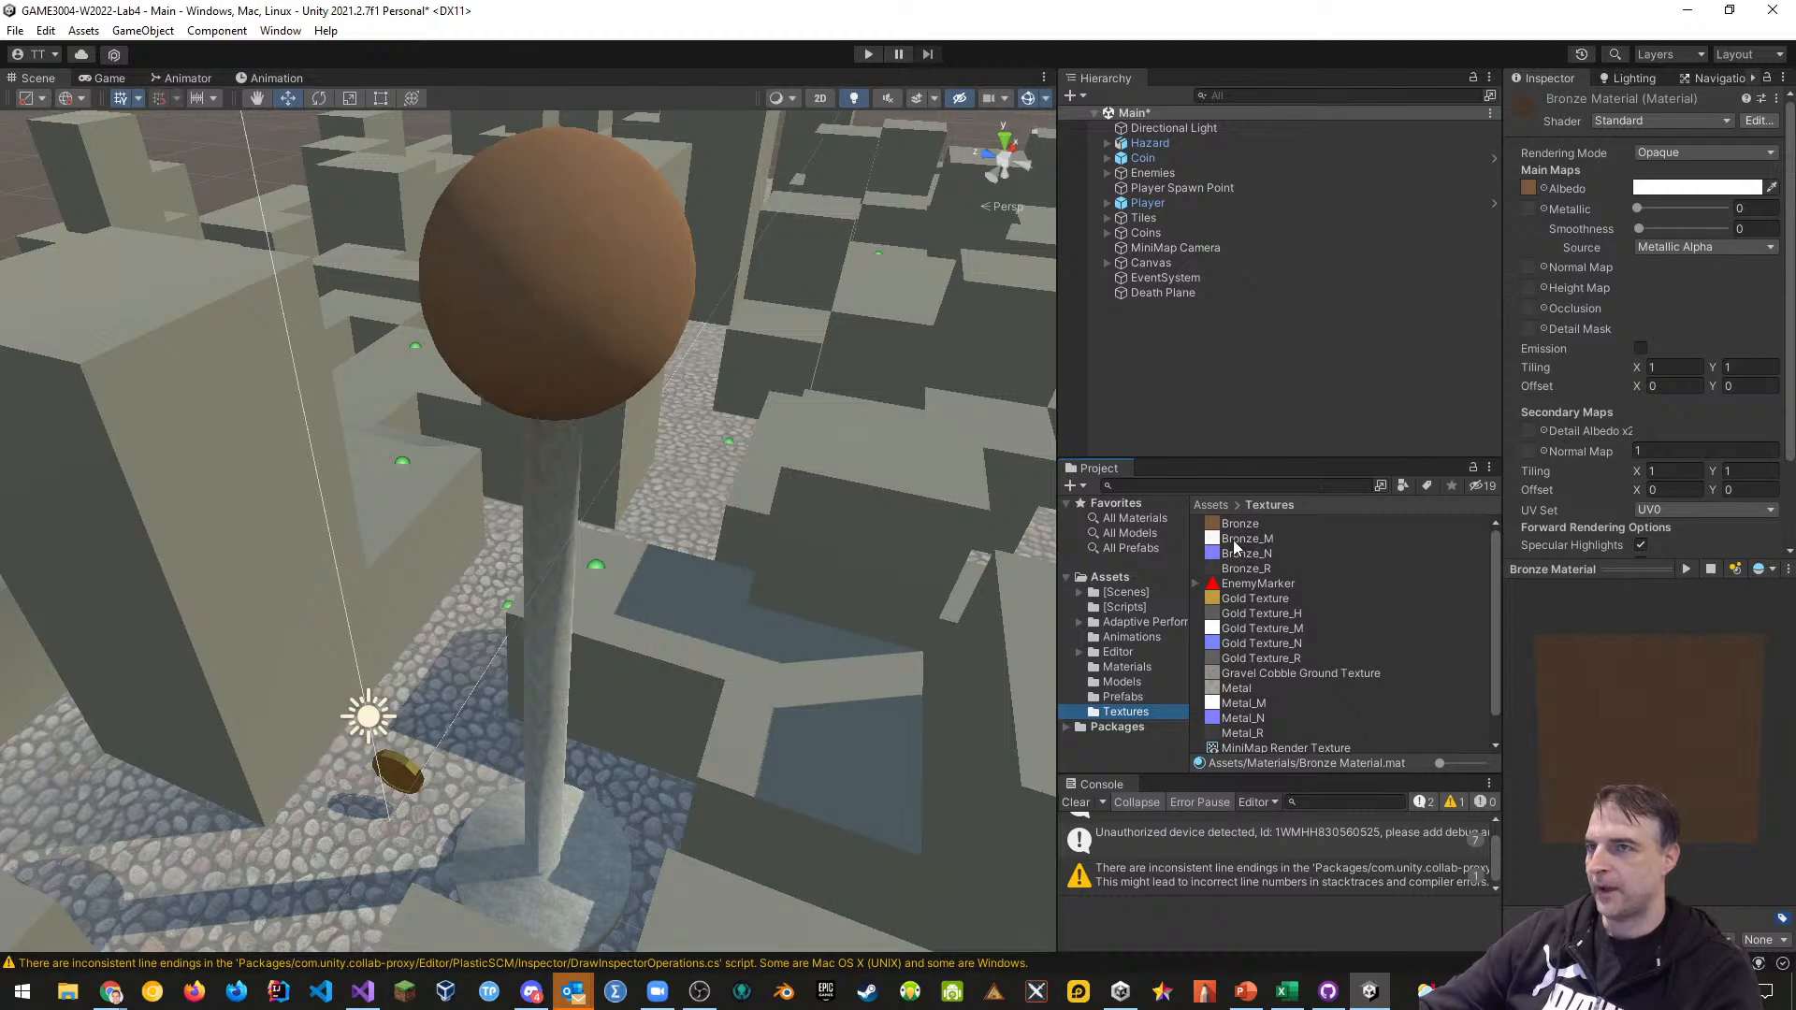
left_click_drag(1235, 548, 1527, 209)
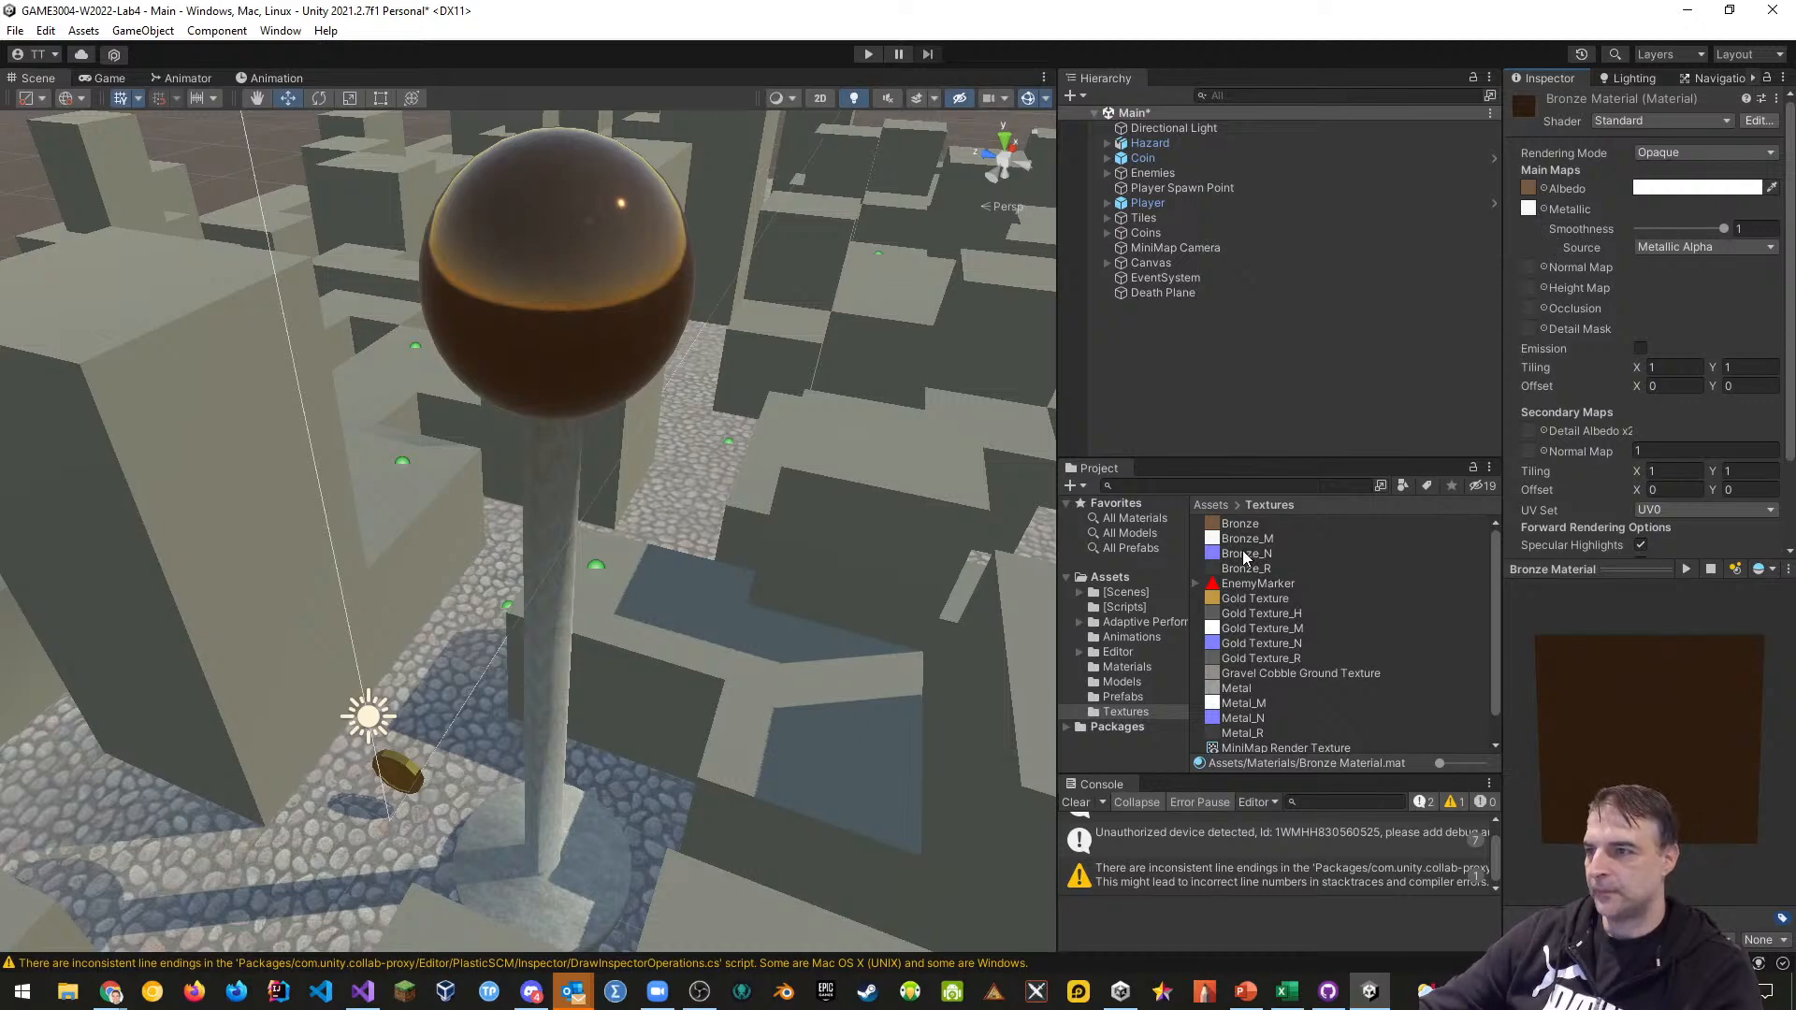
left_click_drag(1242, 551, 1531, 270)
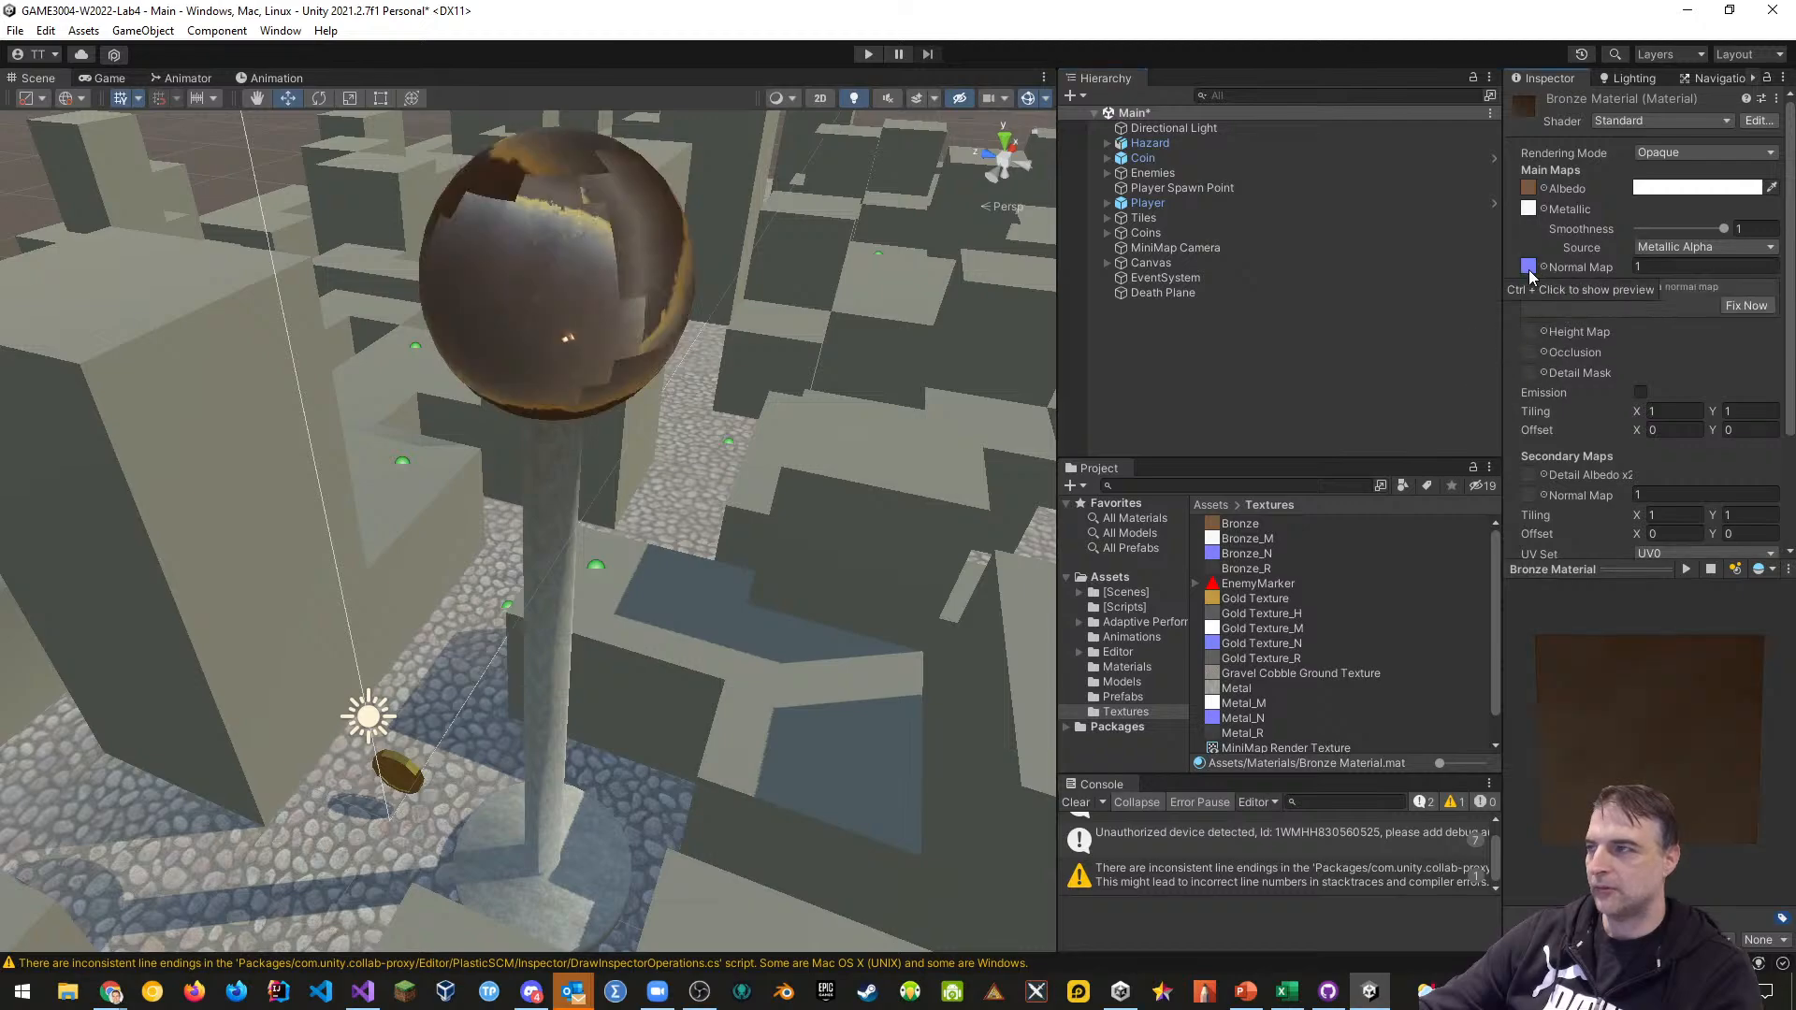
Set the Bronze Material's Normal Map strength to 0.25 and fix its texture so it is marked as a normal map
left_click(1648, 266)
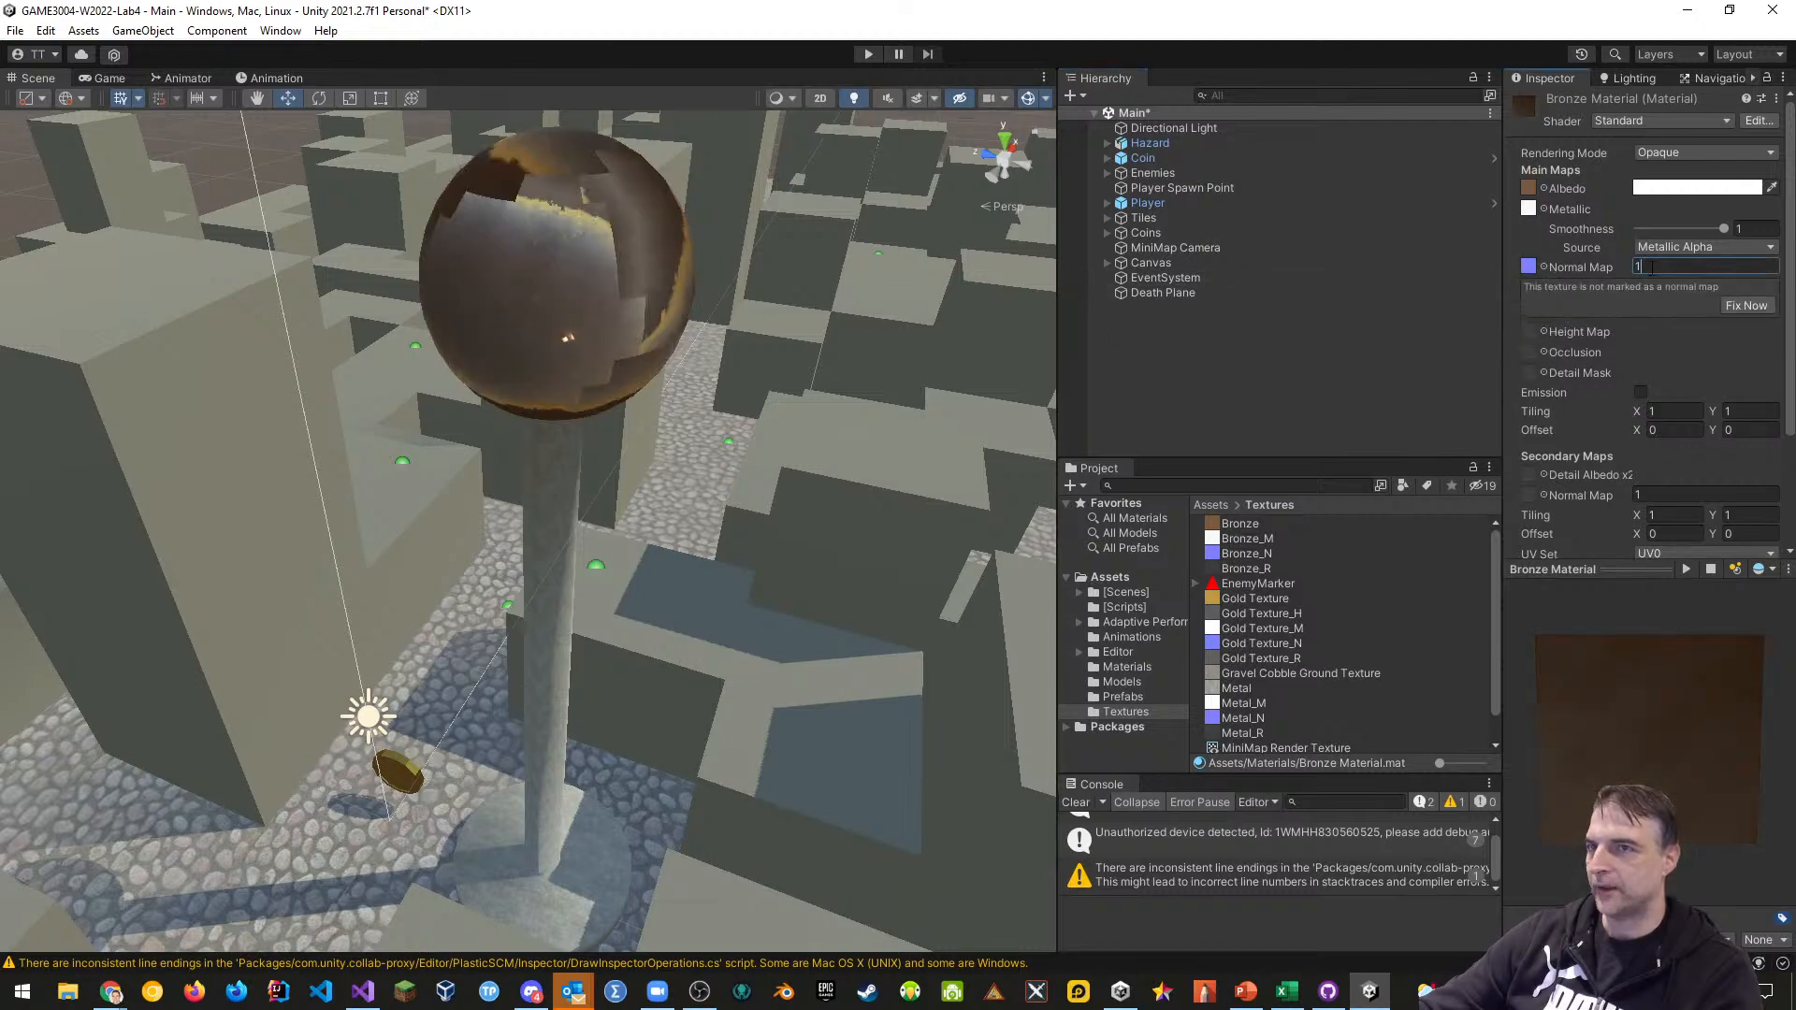
key("BackSpace")
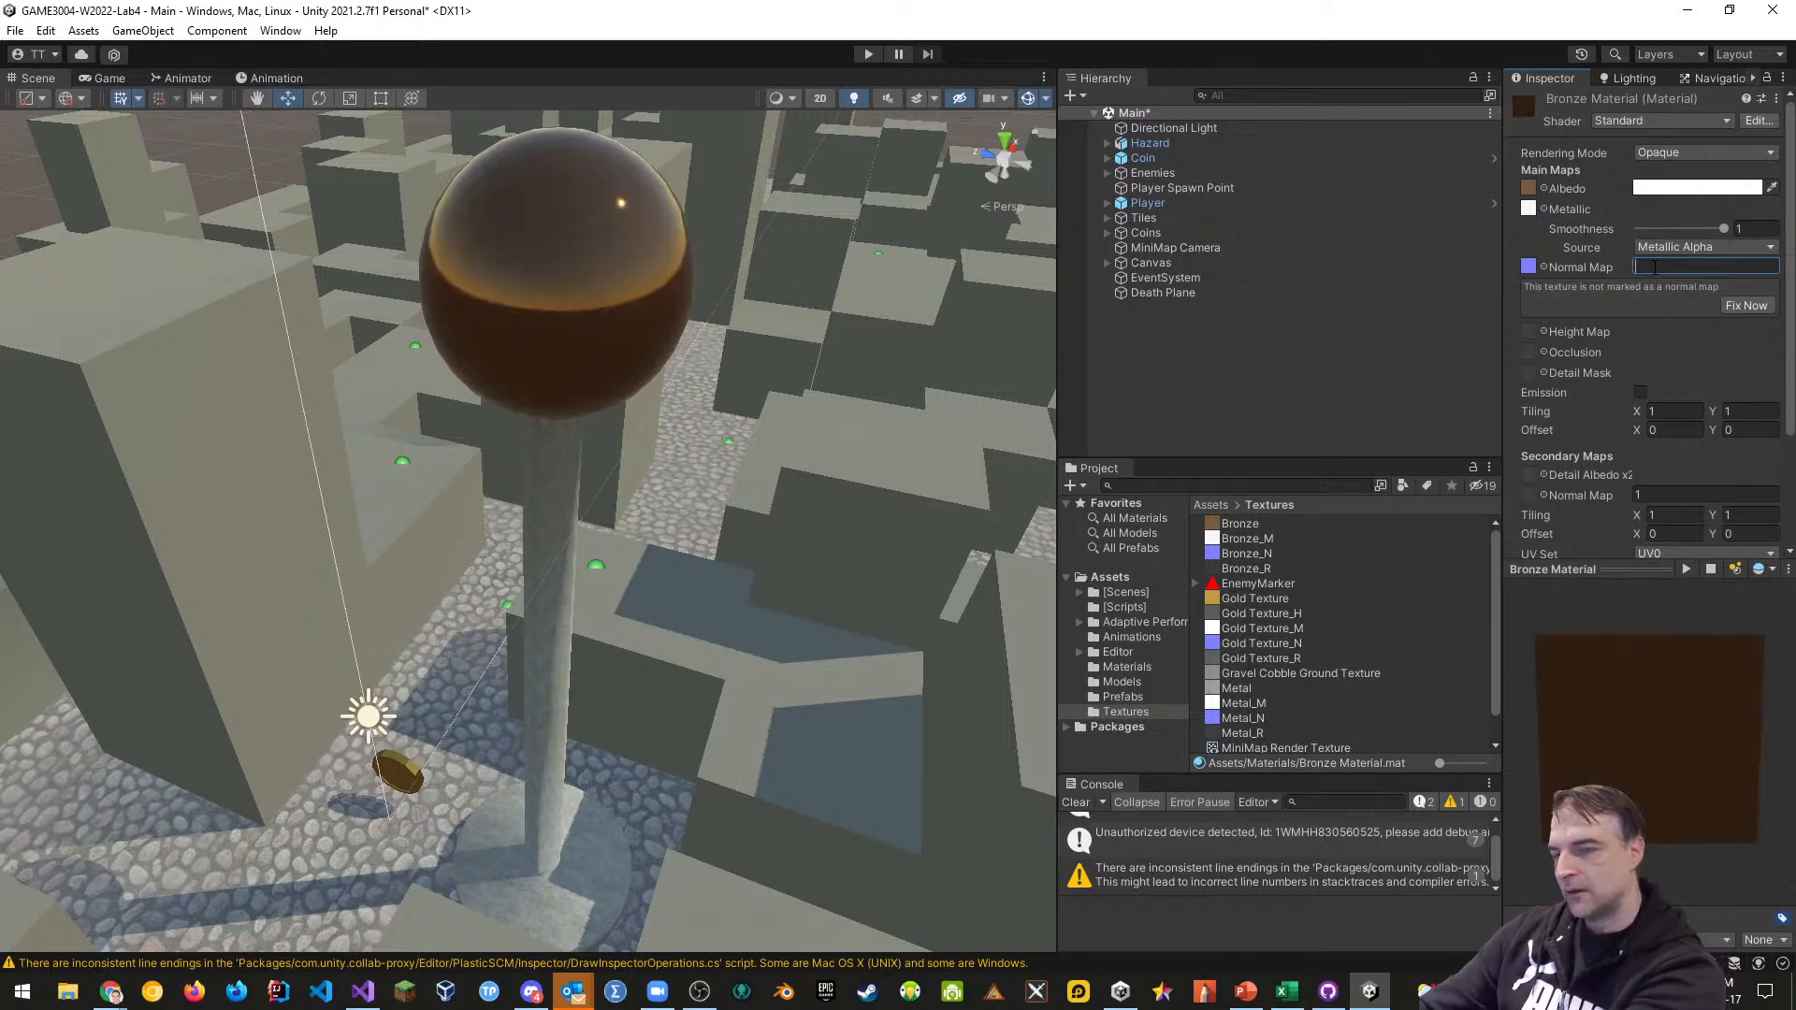
type("0.")
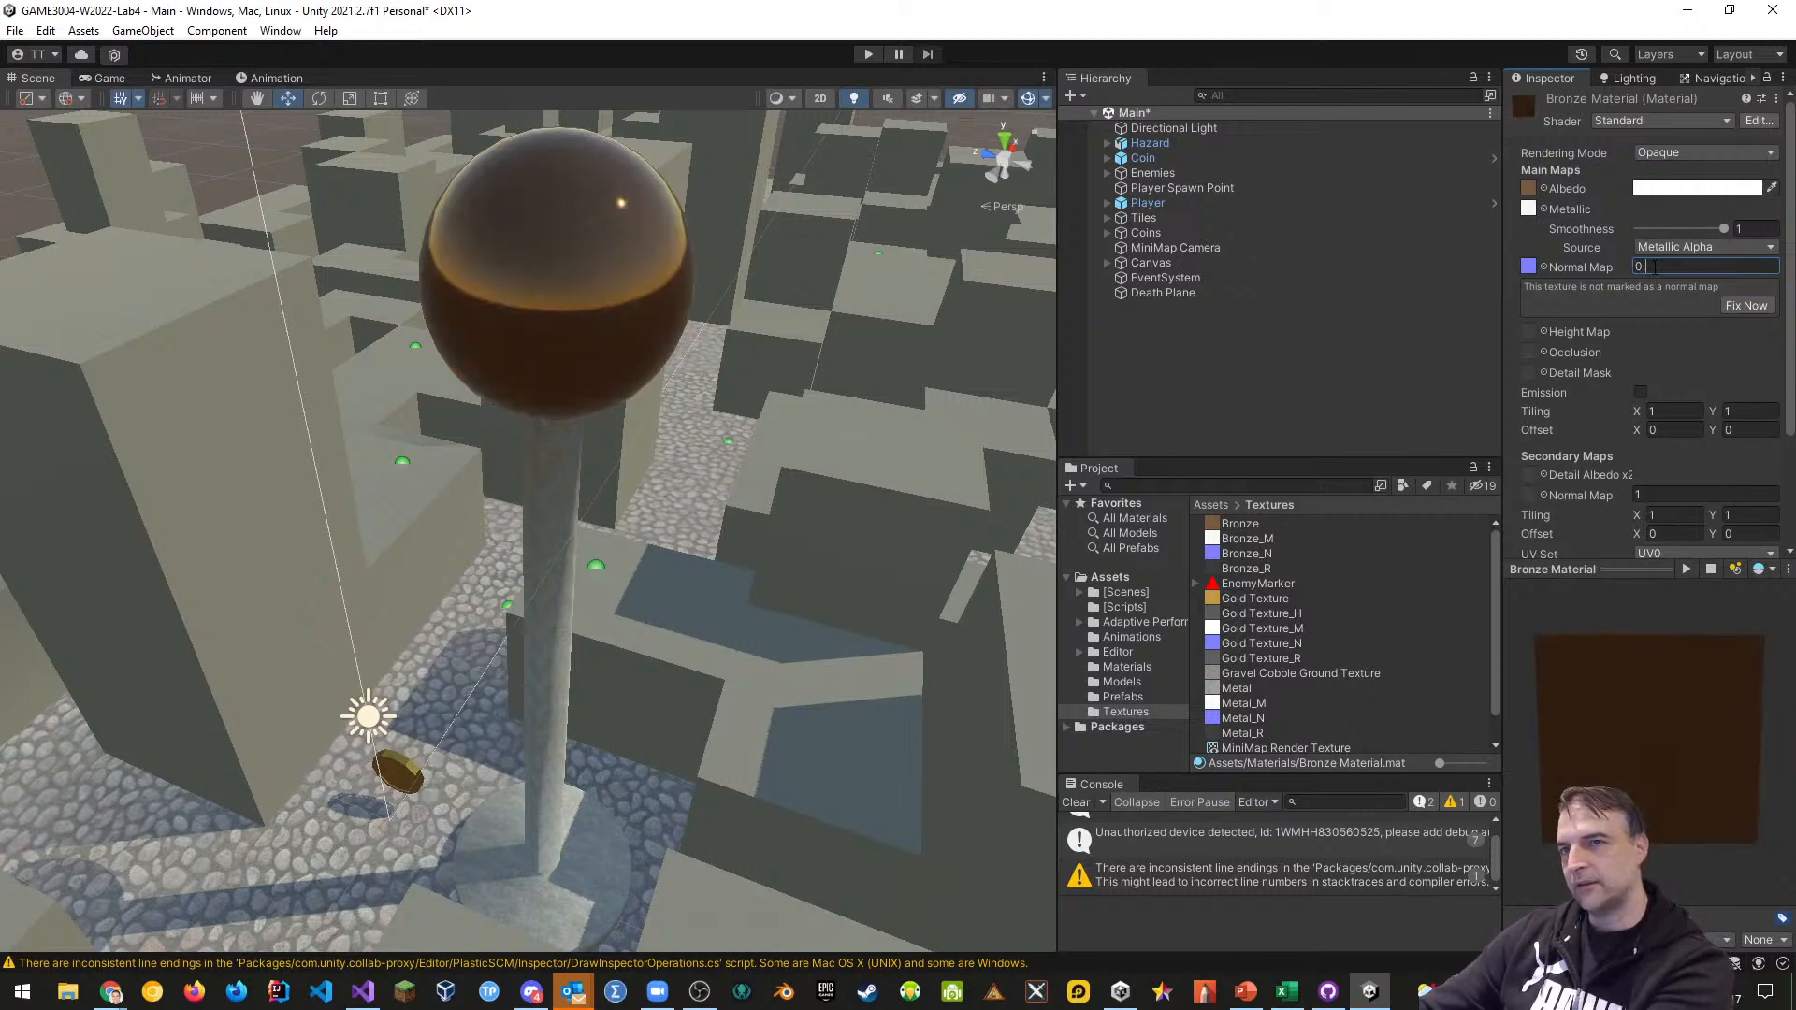
type("25")
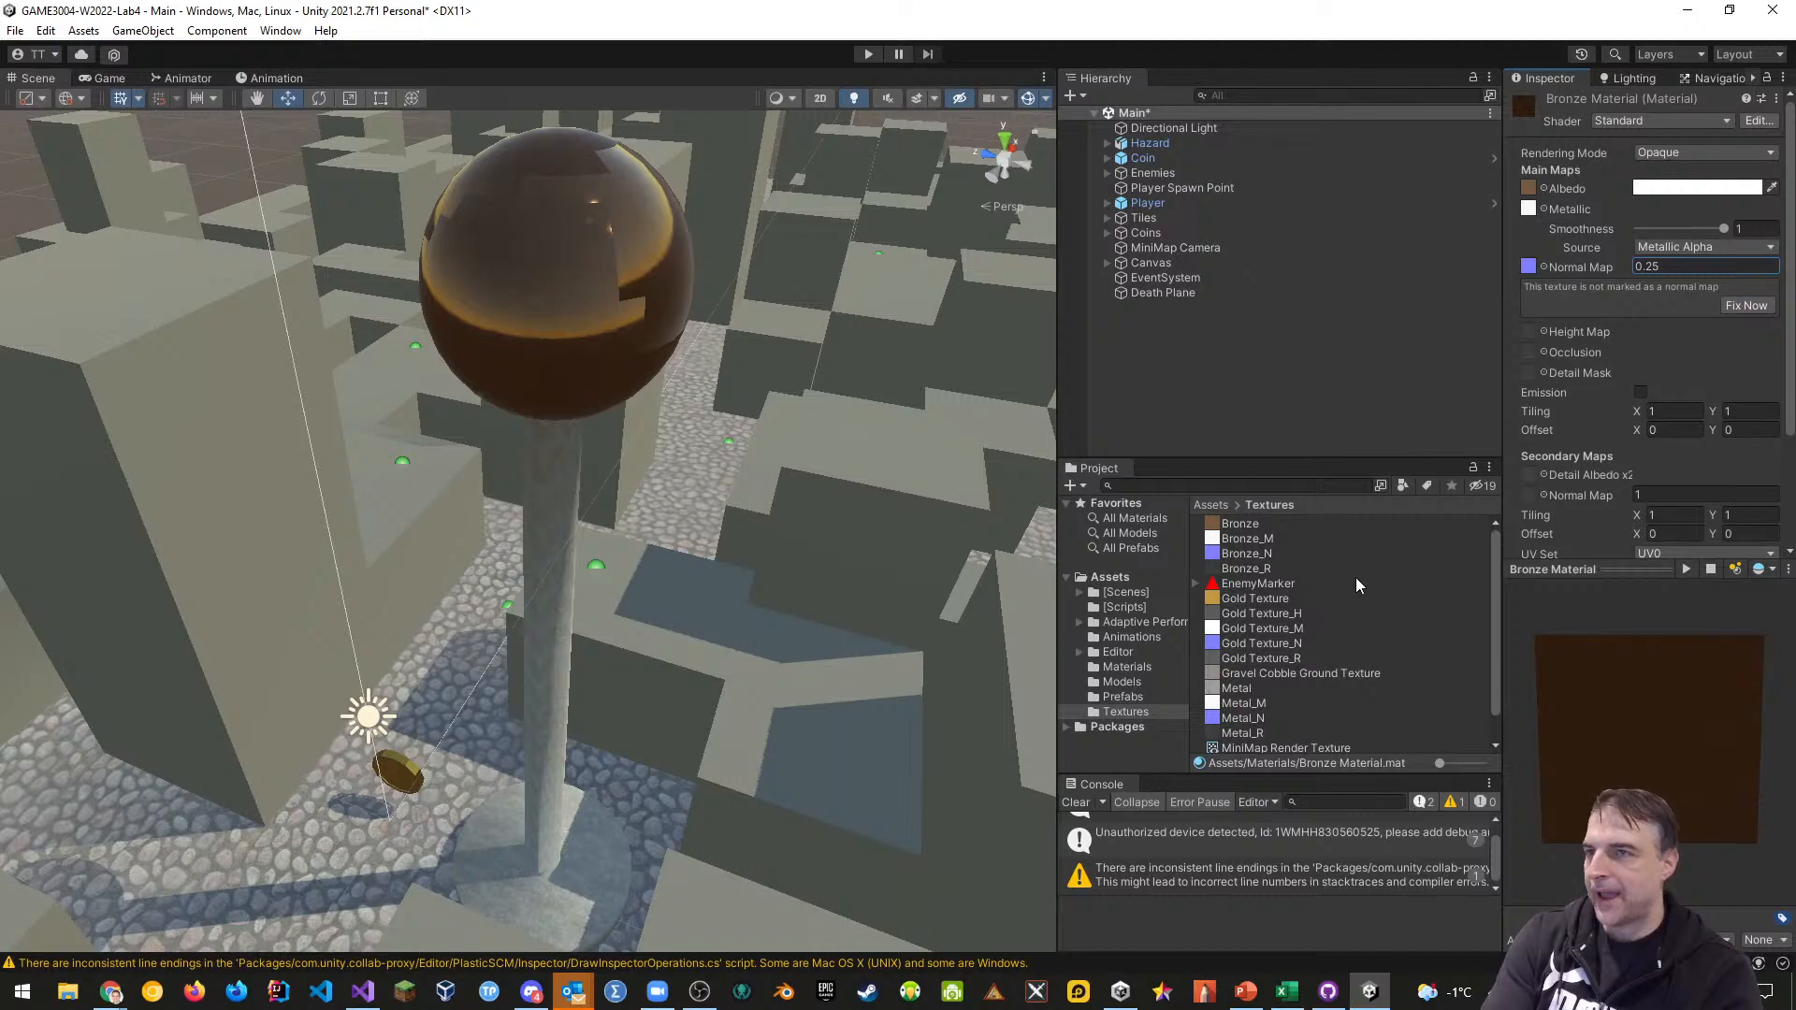
left_click(1745, 306)
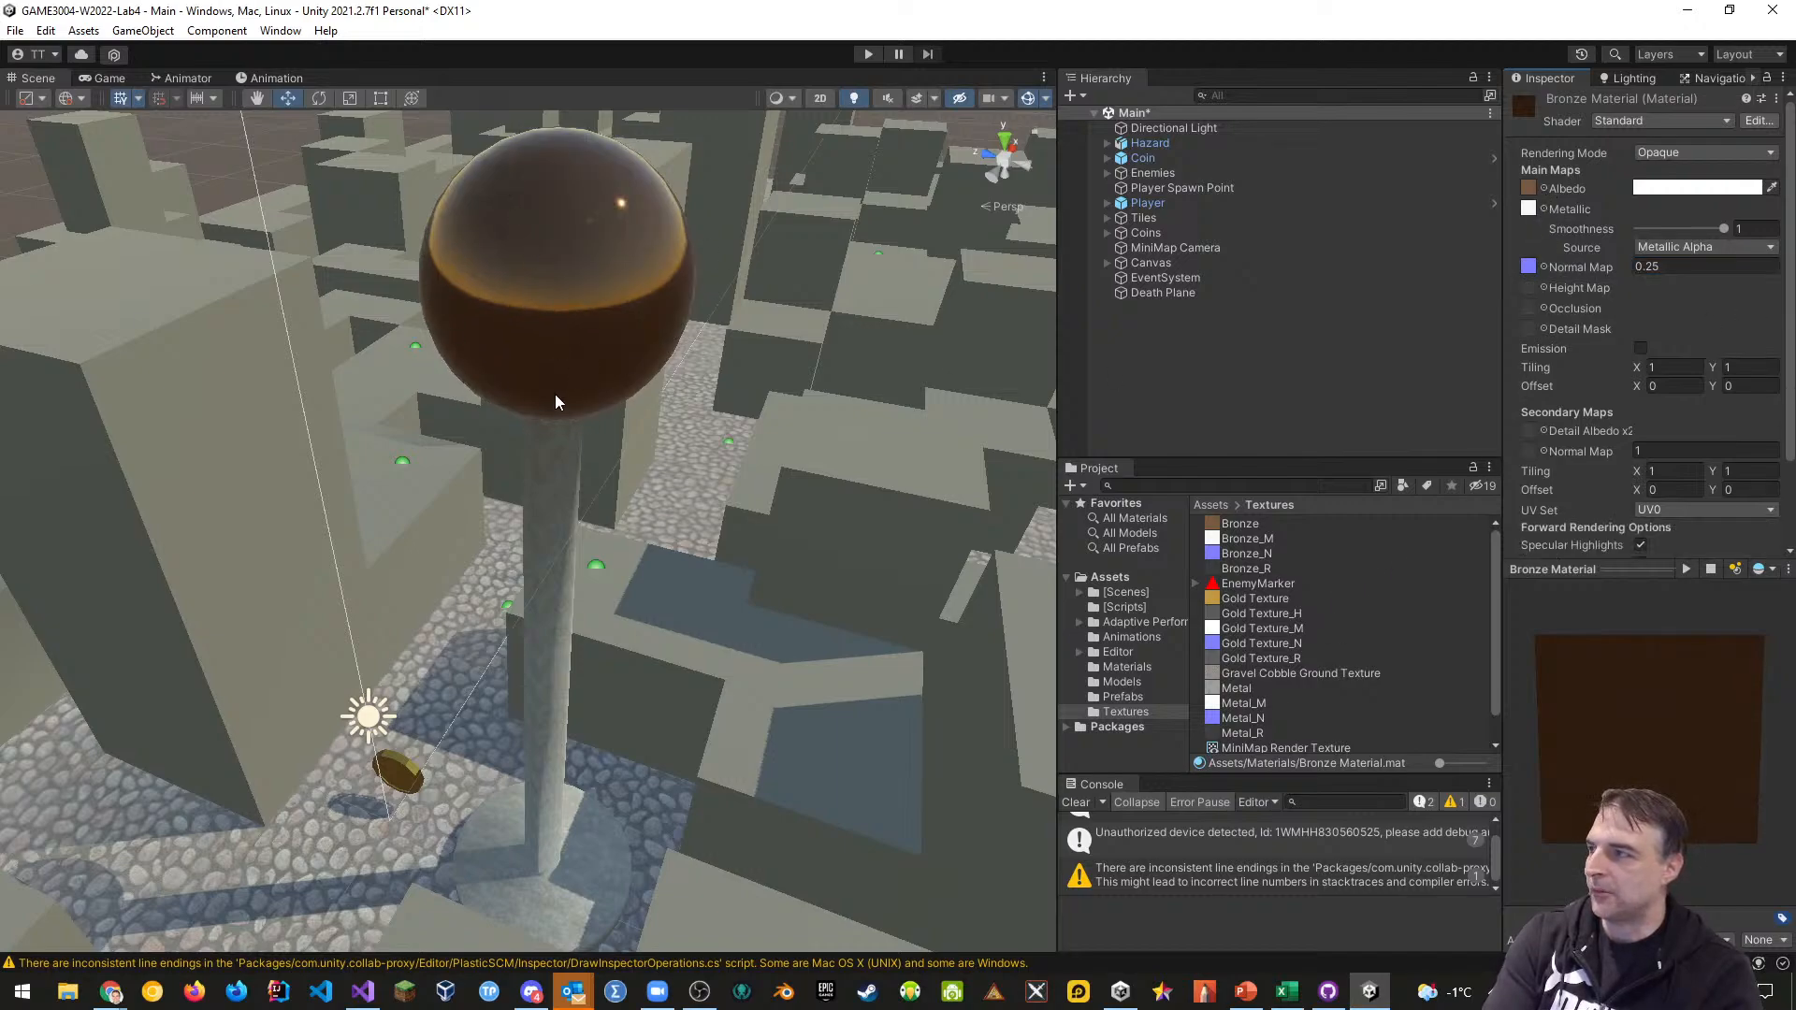
Try the Standard (Specular setup) shader on the Bronze Material
middle_click_drag(558, 396, 644, 386)
scroll(628, 478, "down", 5)
scroll(638, 364, "down", 5)
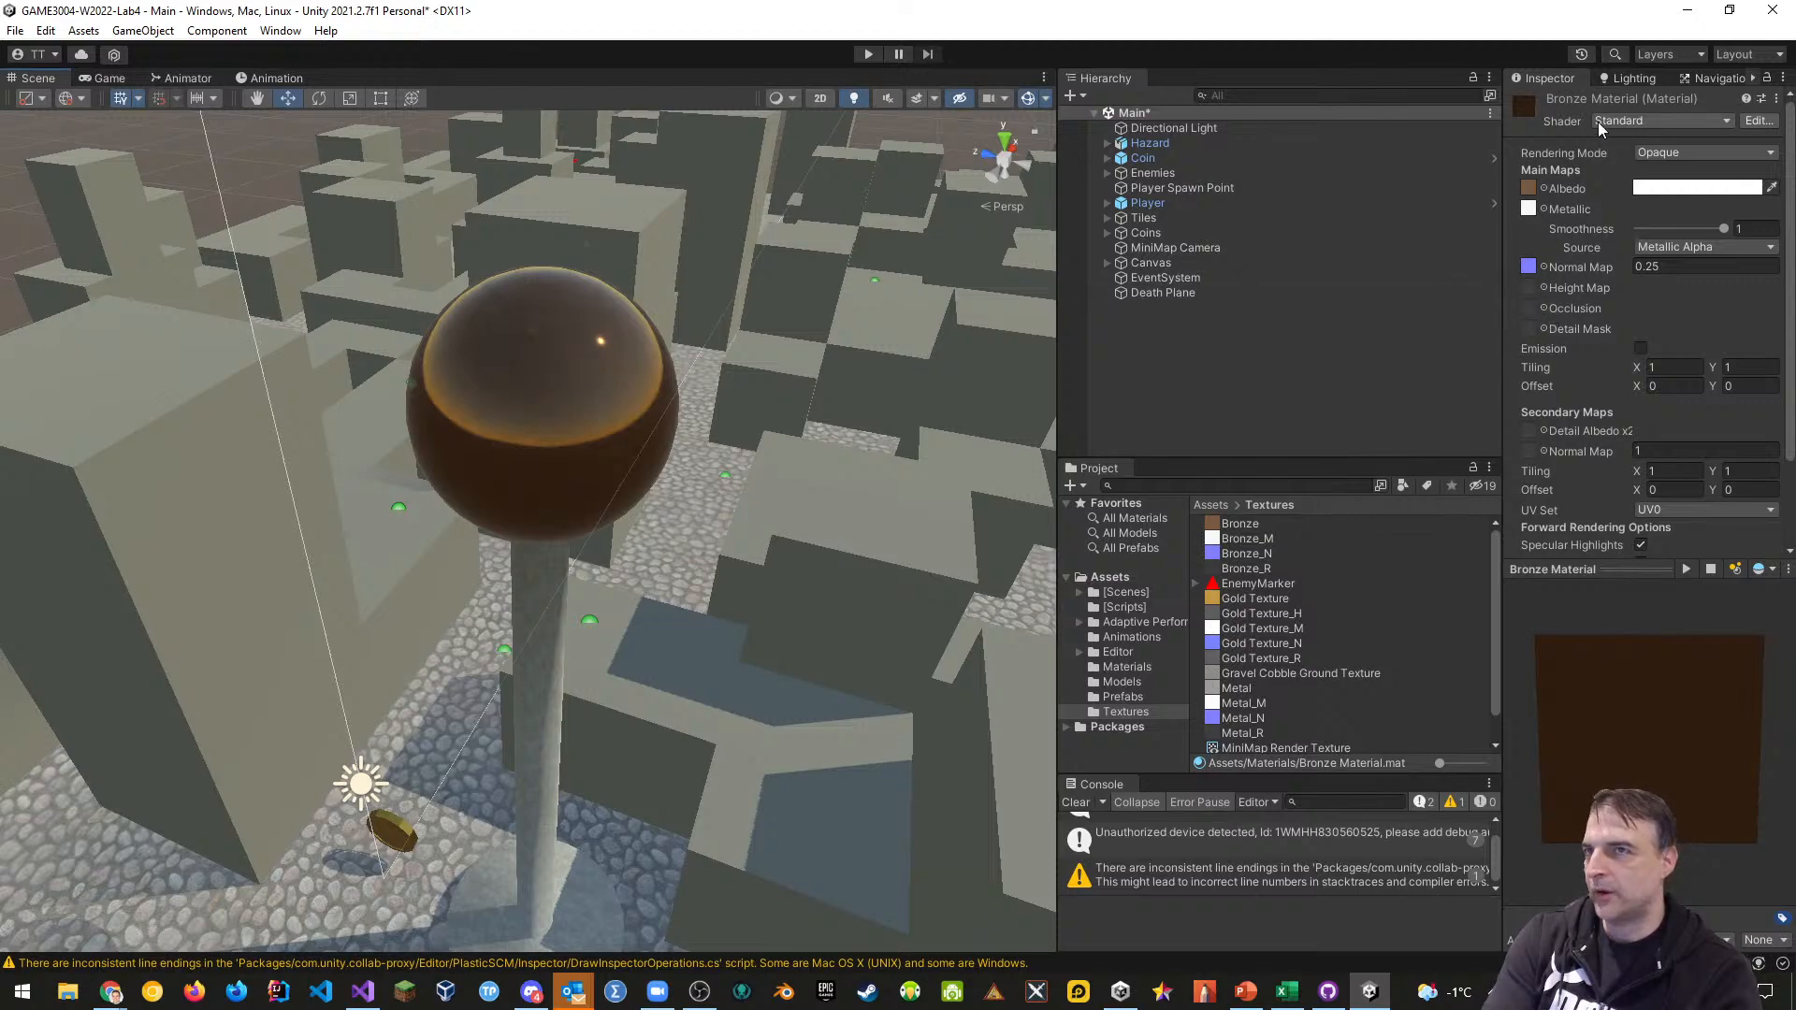
left_click(1663, 122)
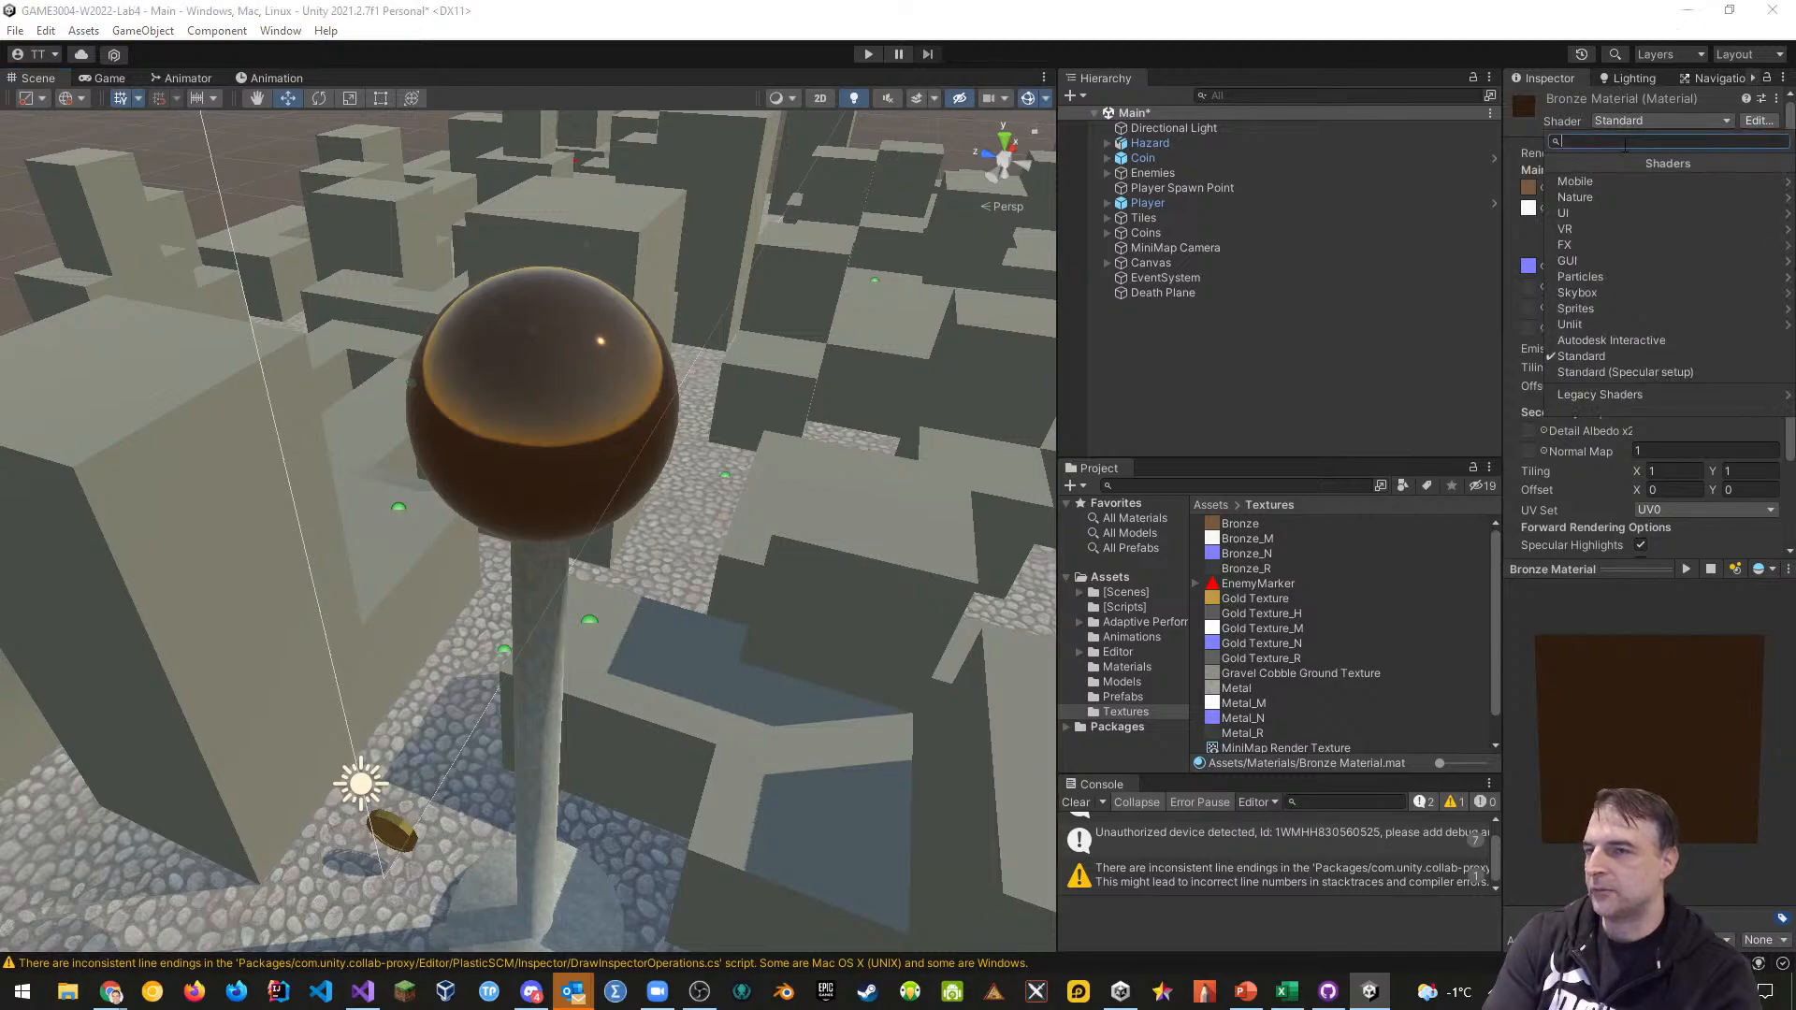
left_click(1591, 372)
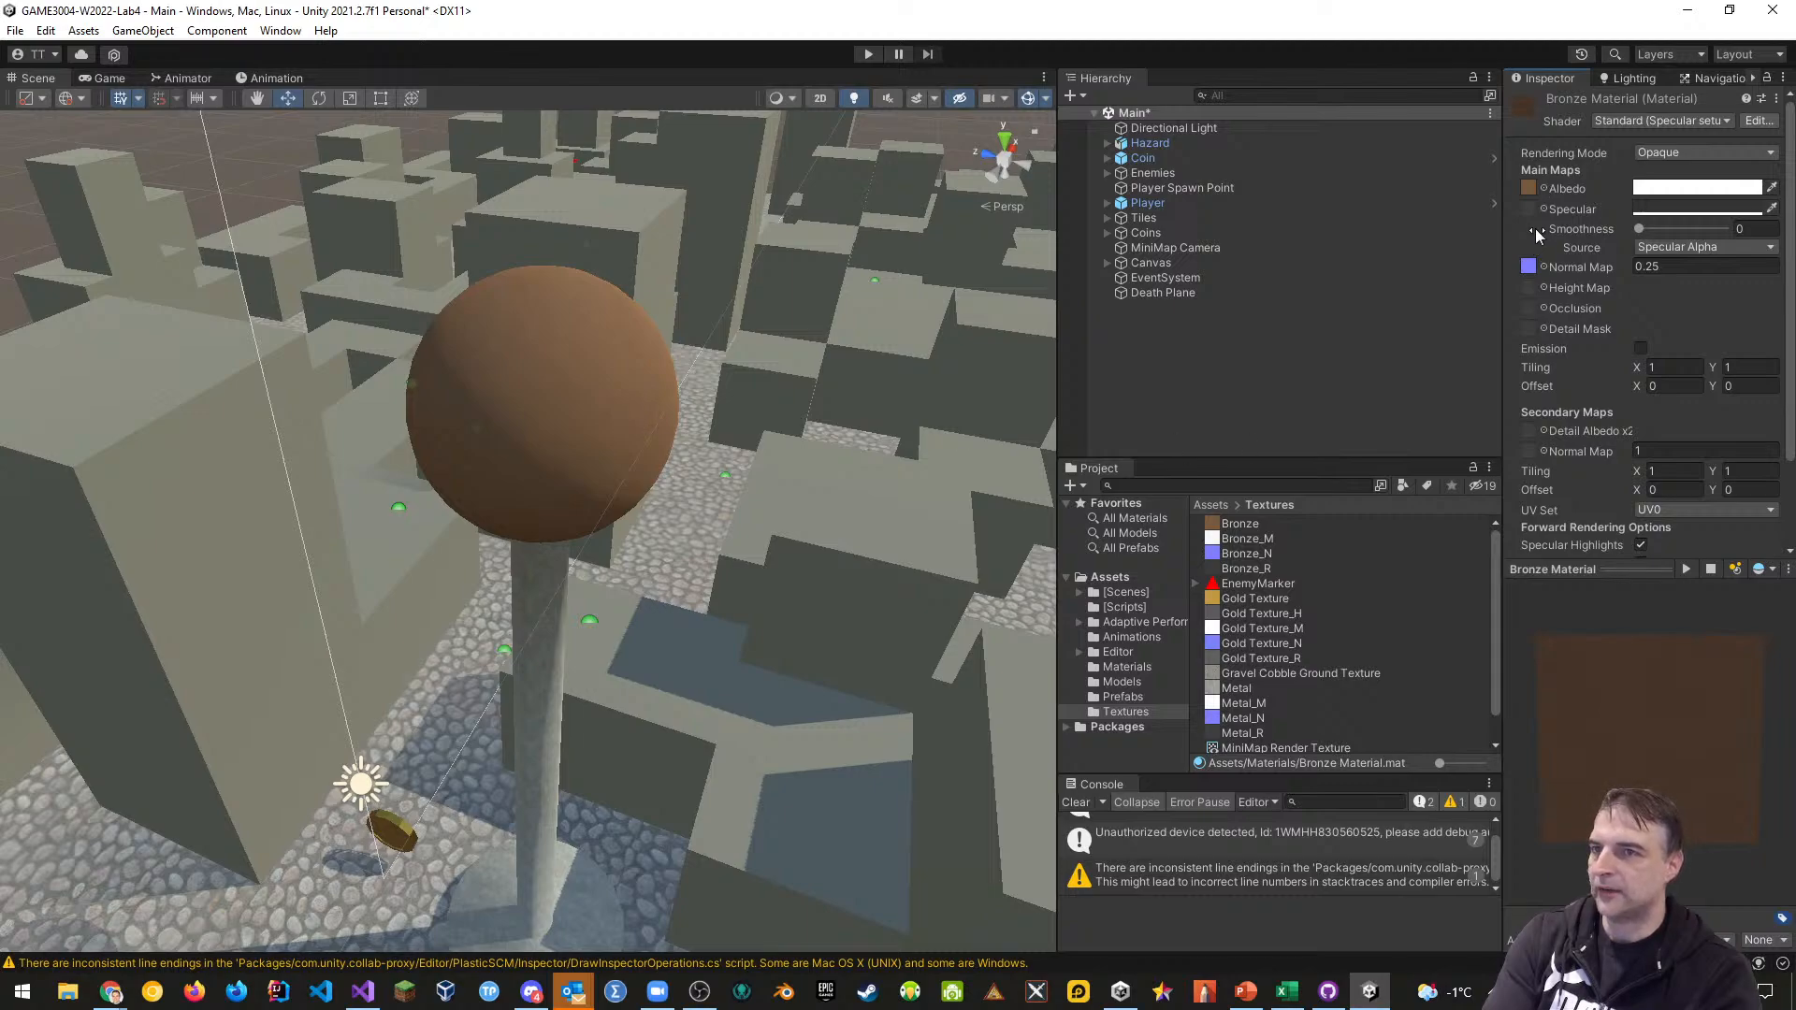
Switch the Bronze Material's shader to Autodesk Interactive and assign Bronze_R as its Roughness map
left_click(1630, 120)
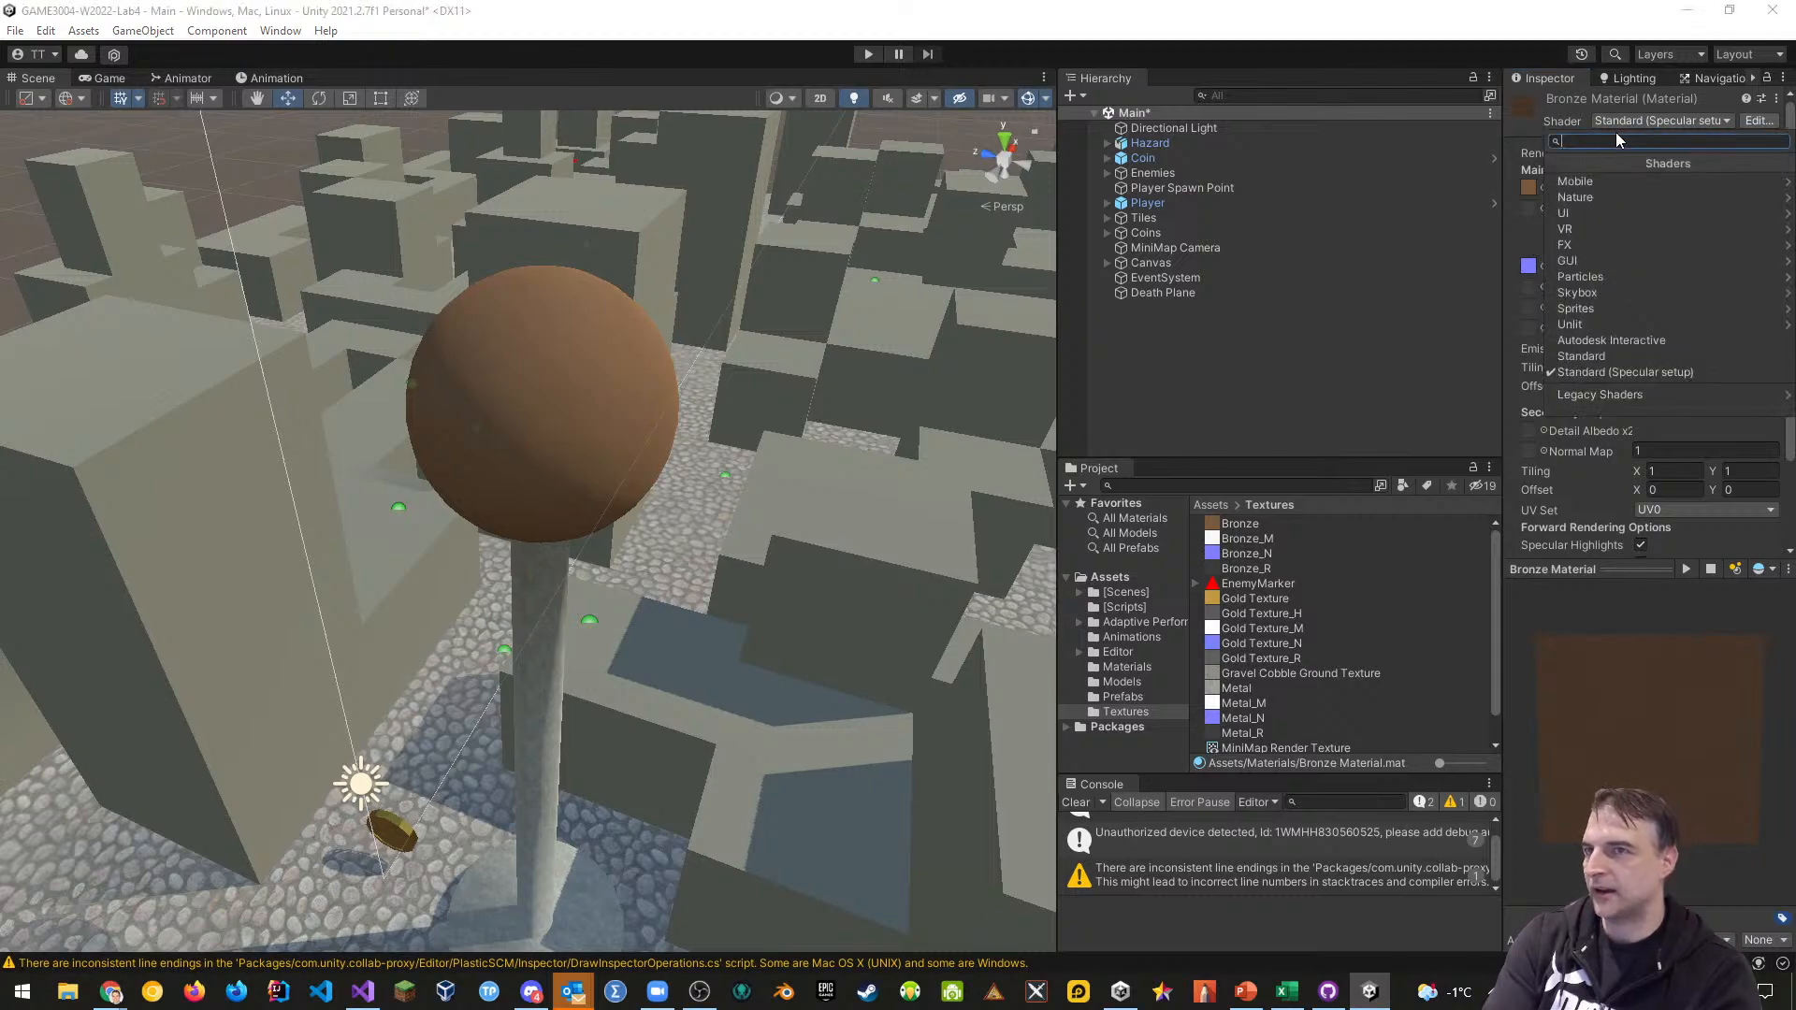
left_click(1604, 340)
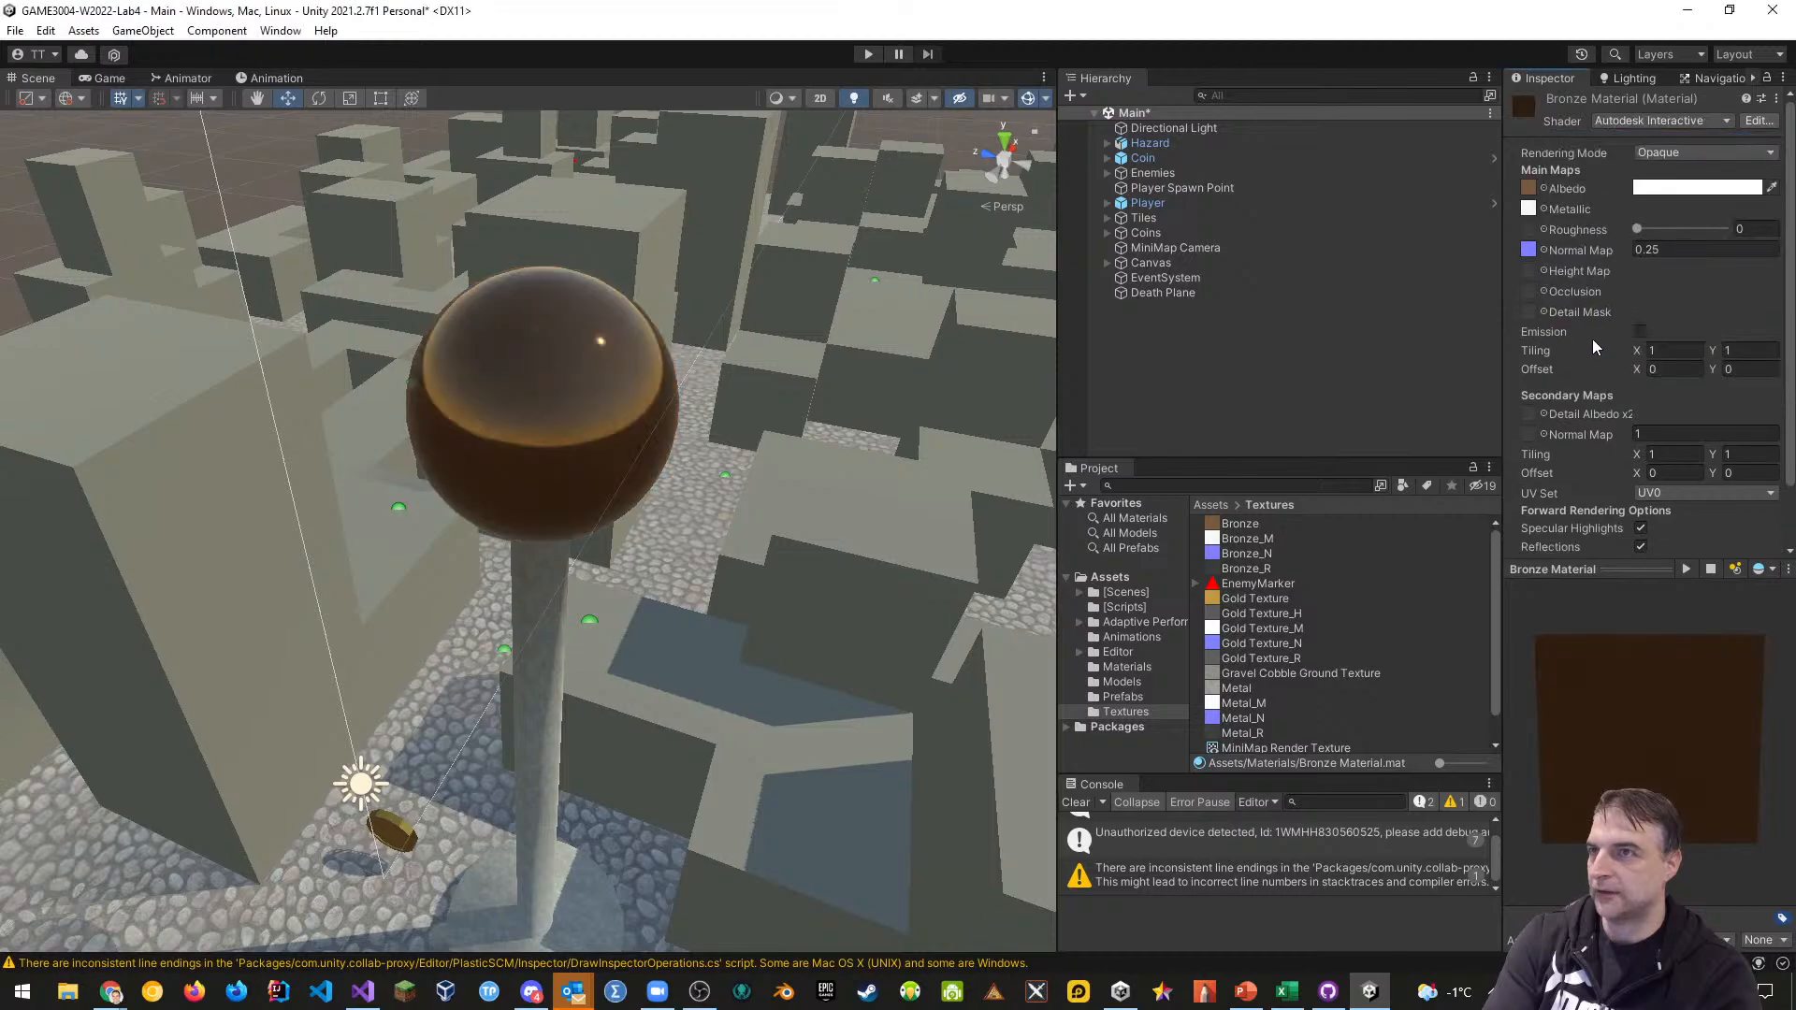
scroll(681, 414, "up", 3)
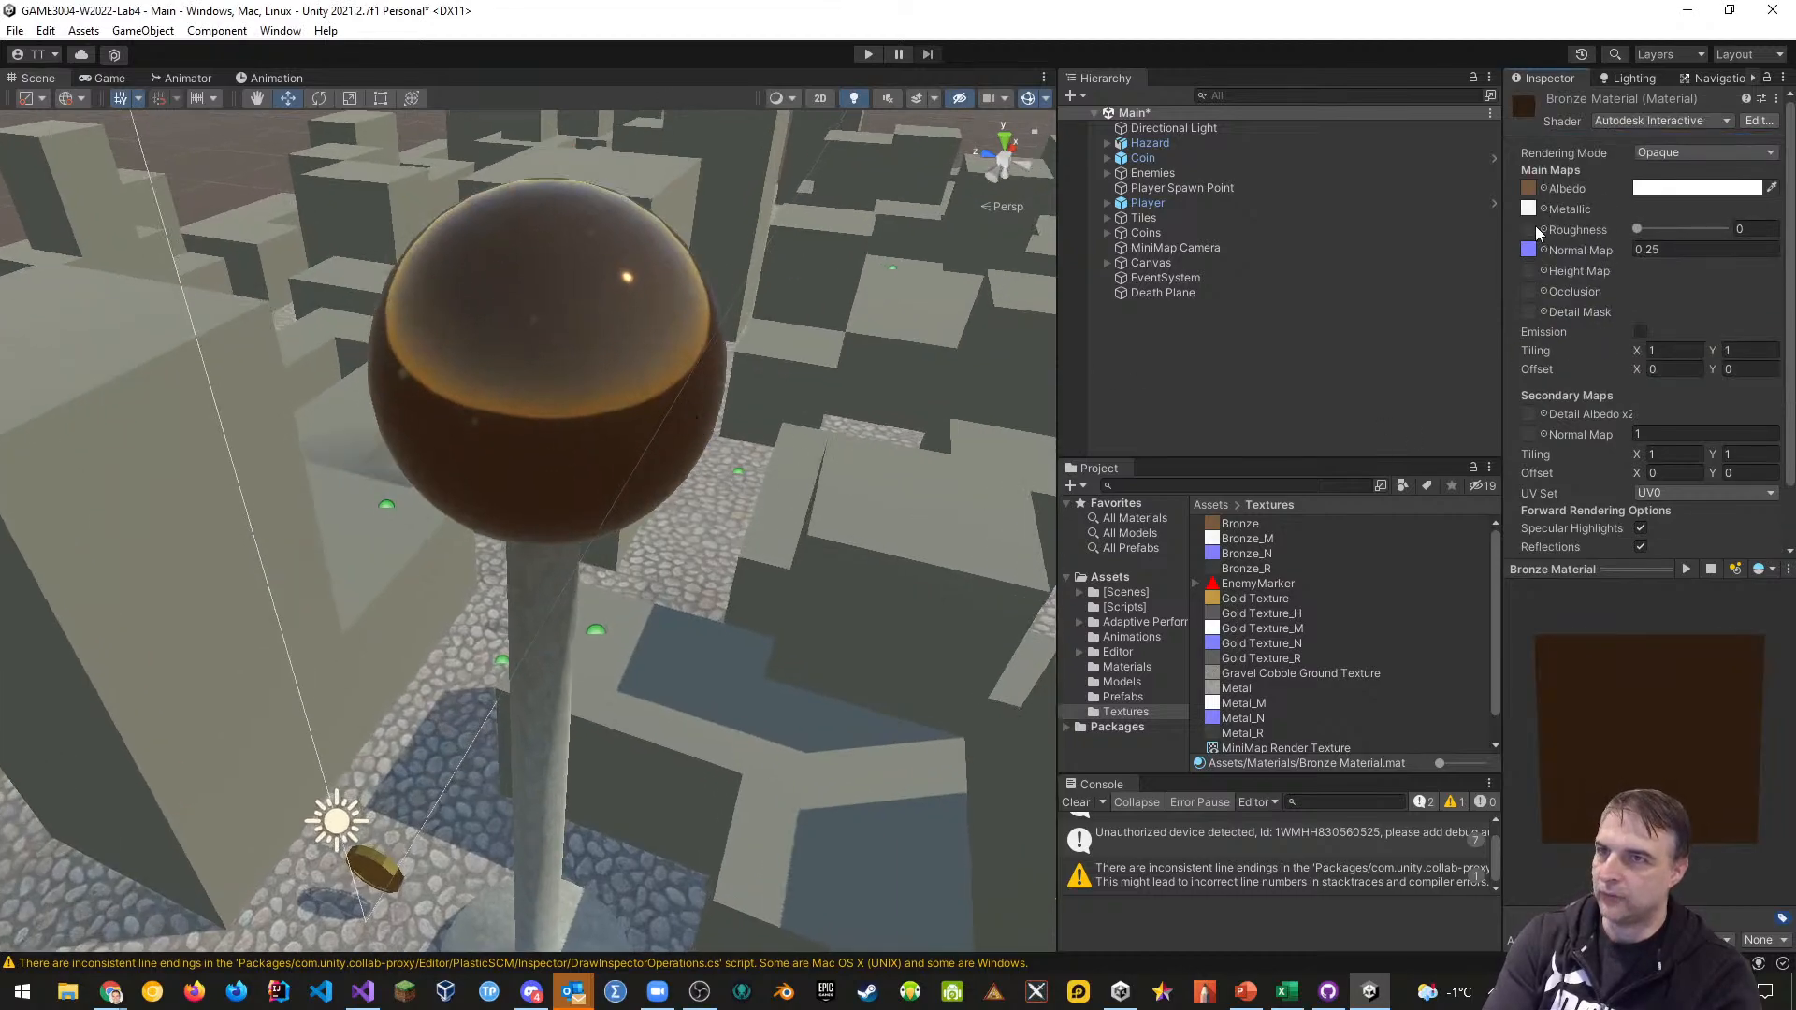
left_click_drag(1242, 570, 1531, 239)
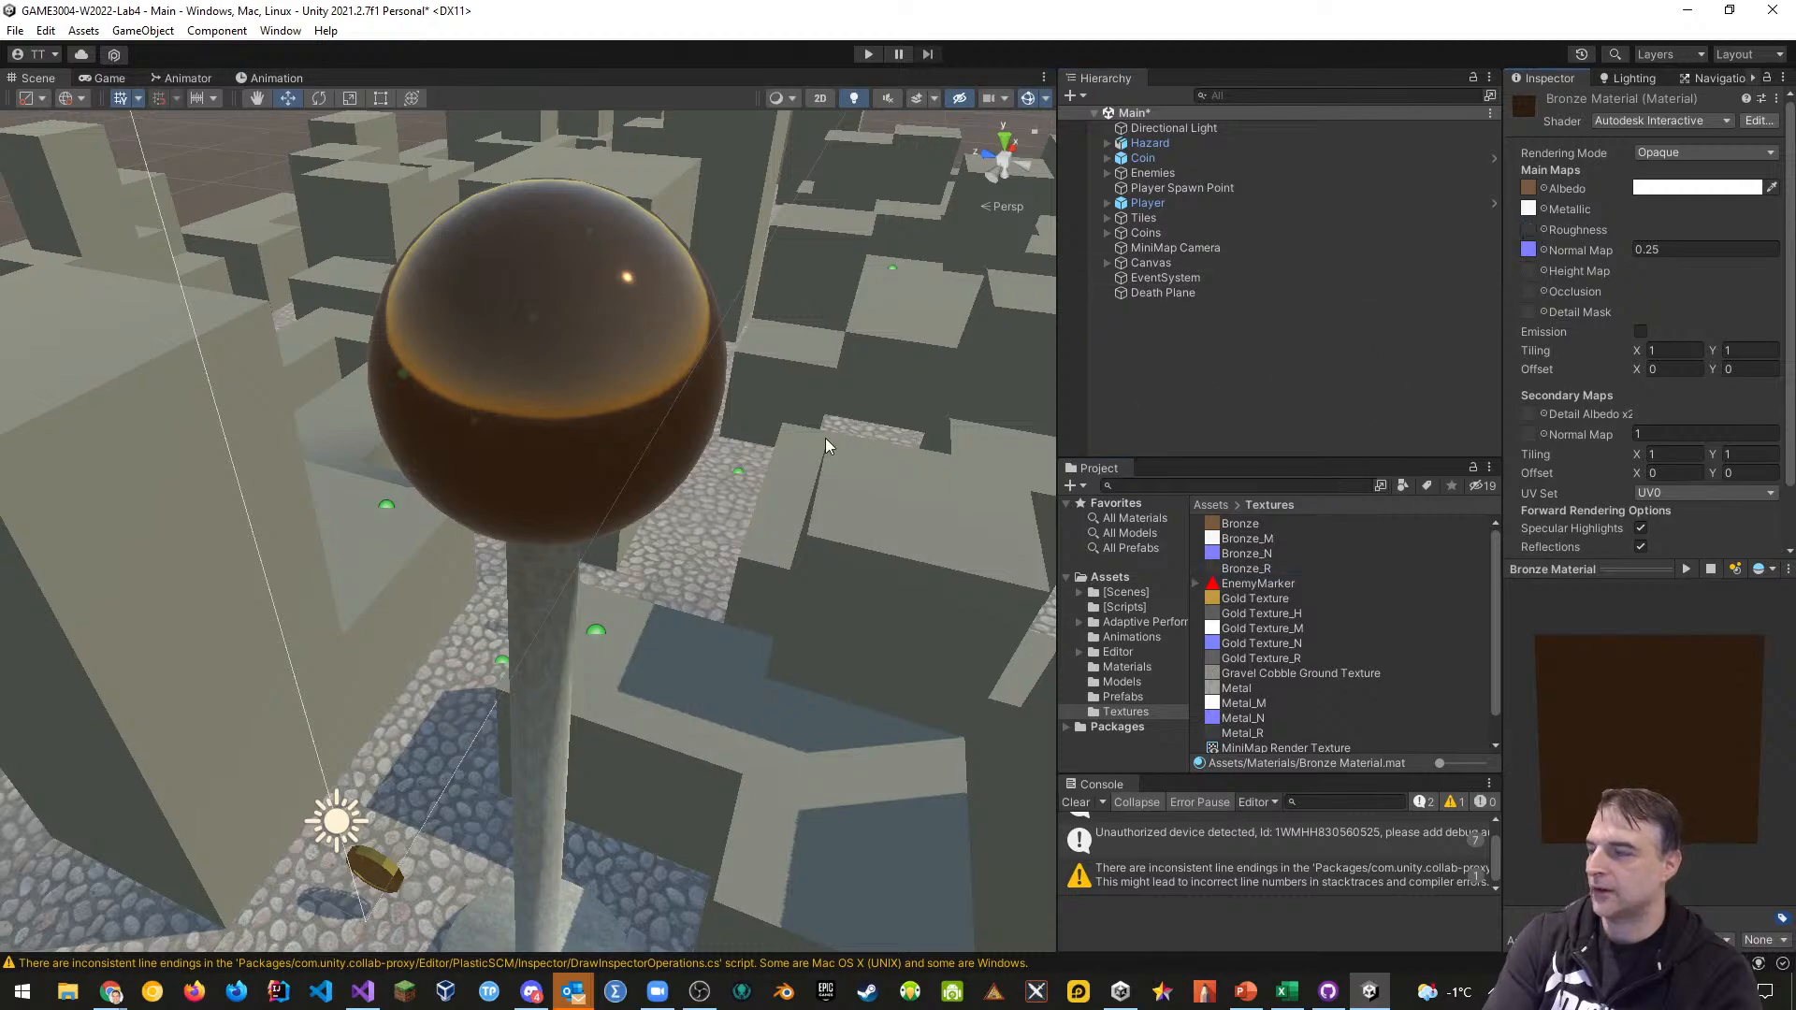
left_click_drag(631, 421, 641, 359, "alt")
scroll(638, 374, "up", 3)
scroll(571, 351, "down", 5, "alt")
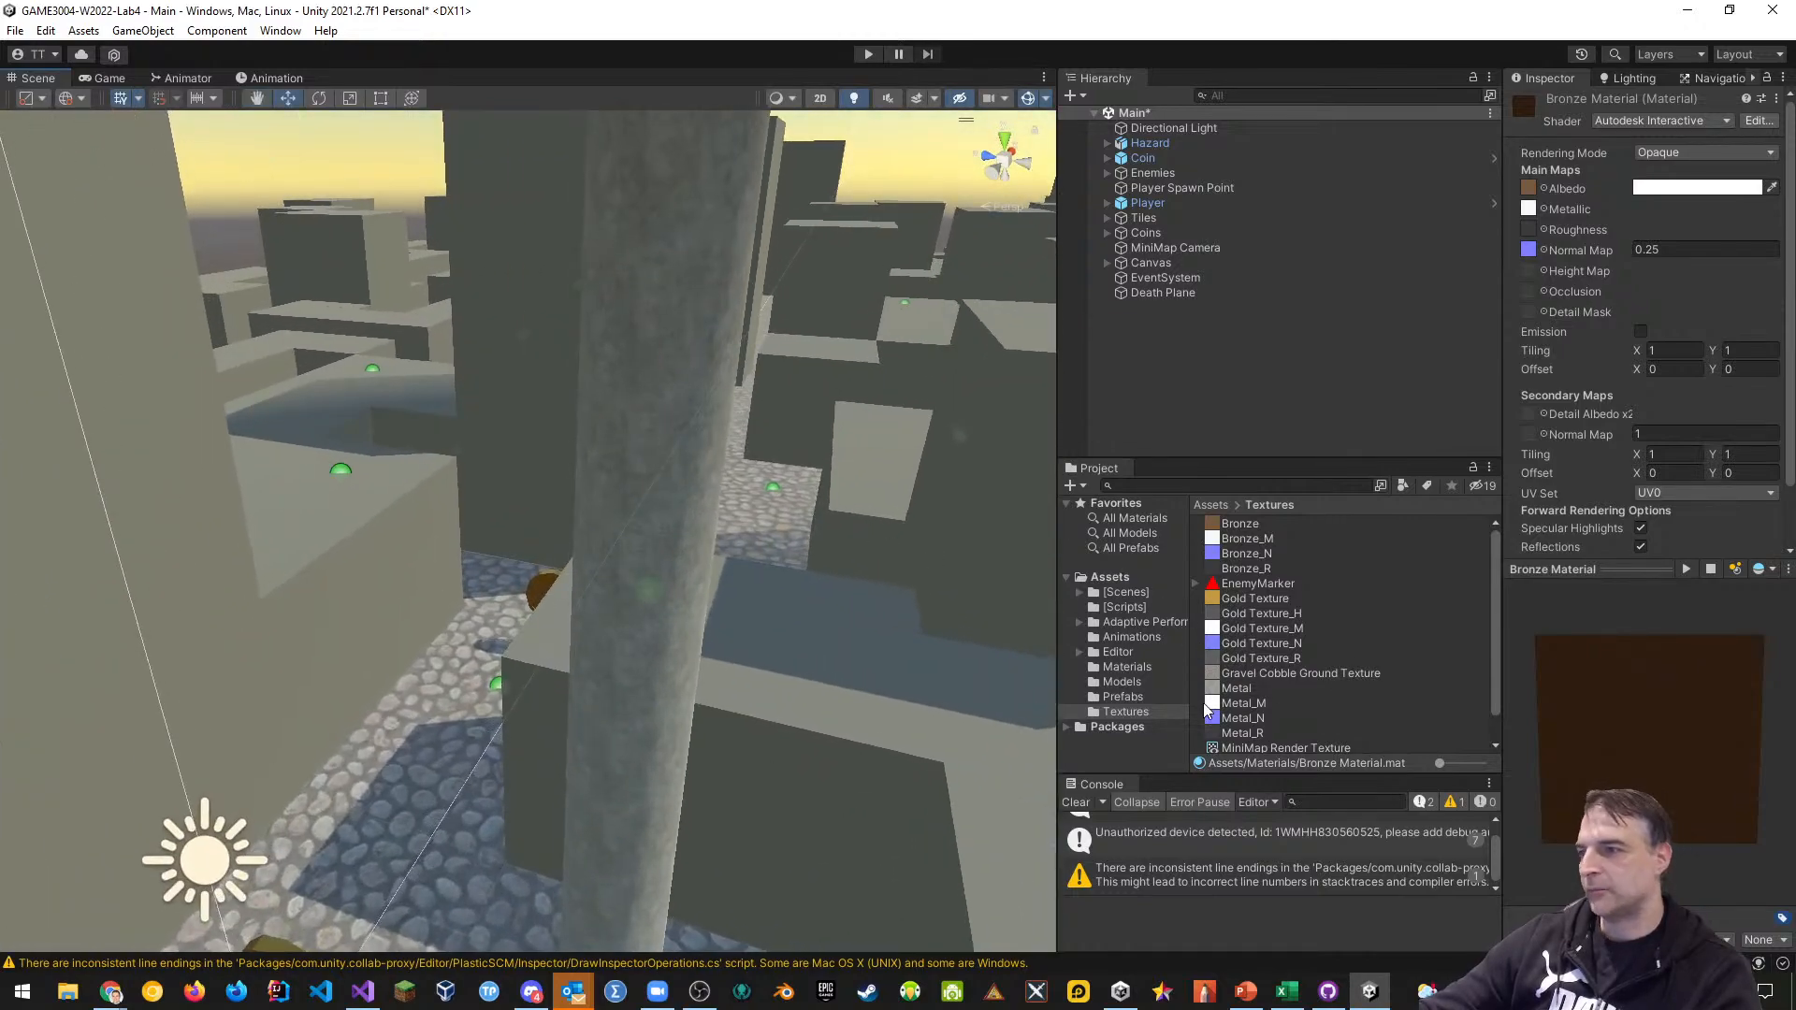
Assign Metal_M as the Metallic map and Metal_N as the Normal Map of the Metal Material, fixing Metal_N as a normal map
left_click(1126, 666)
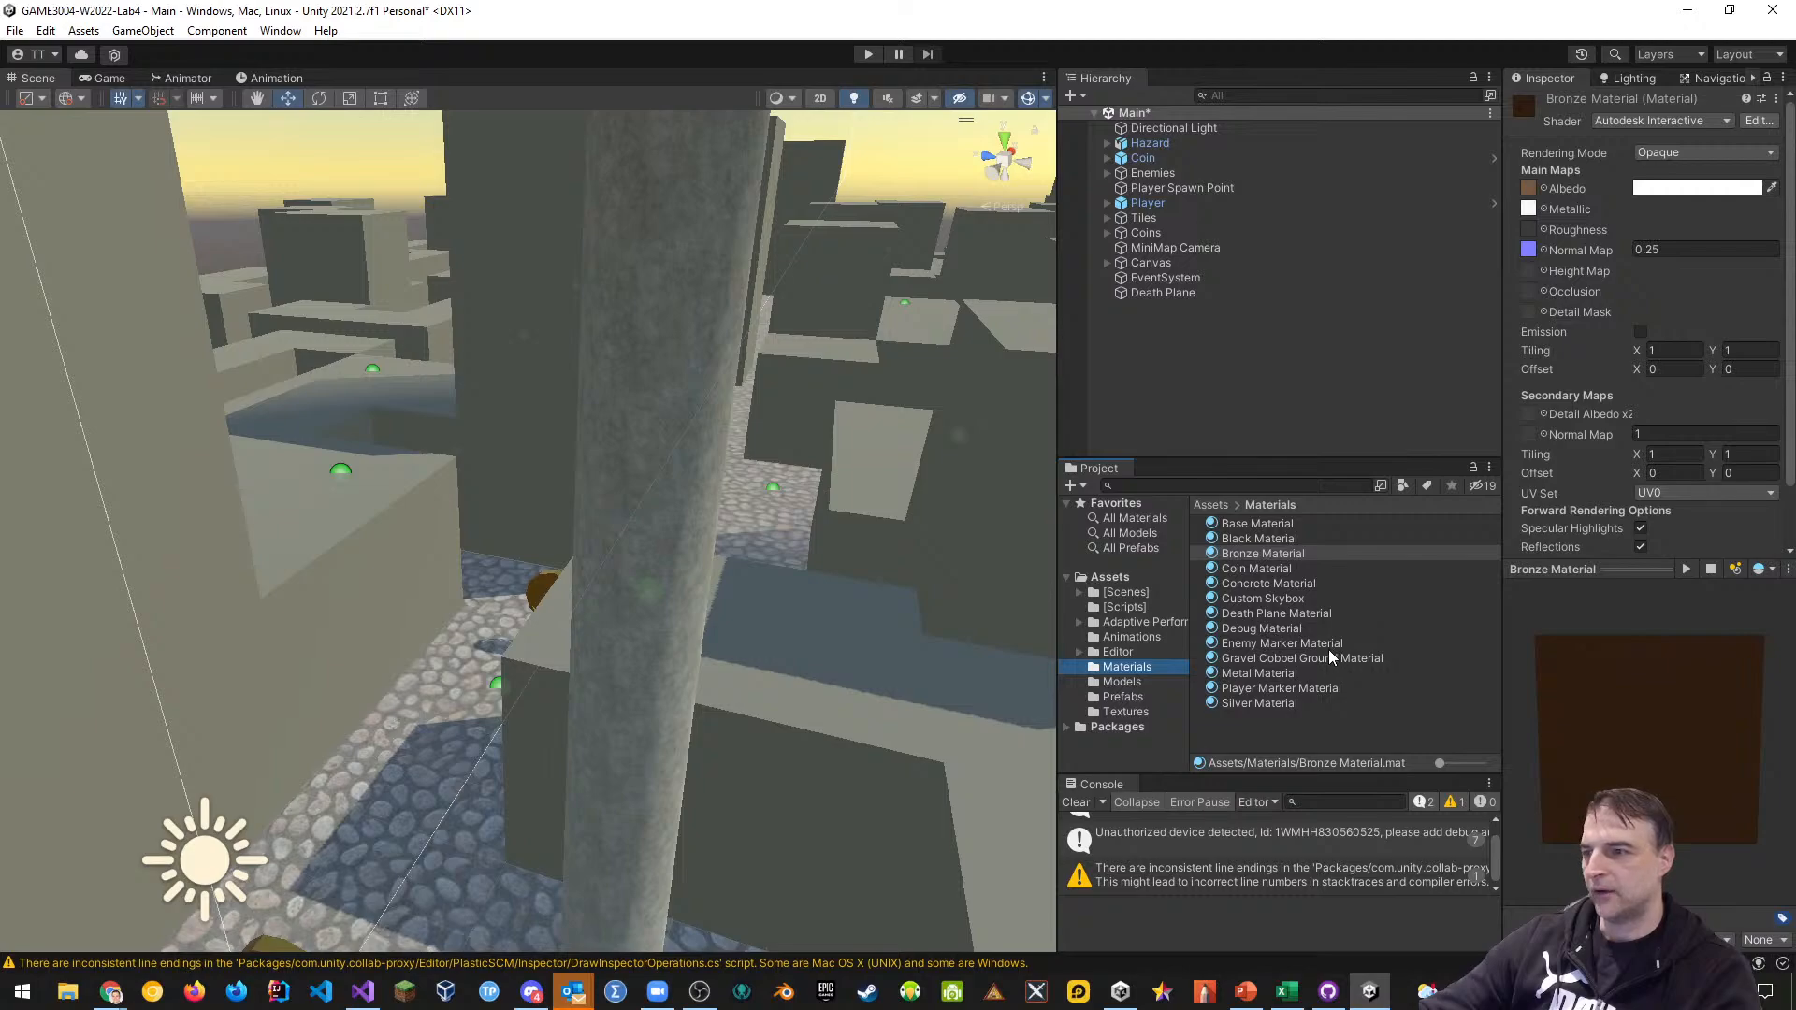
left_click(1289, 674)
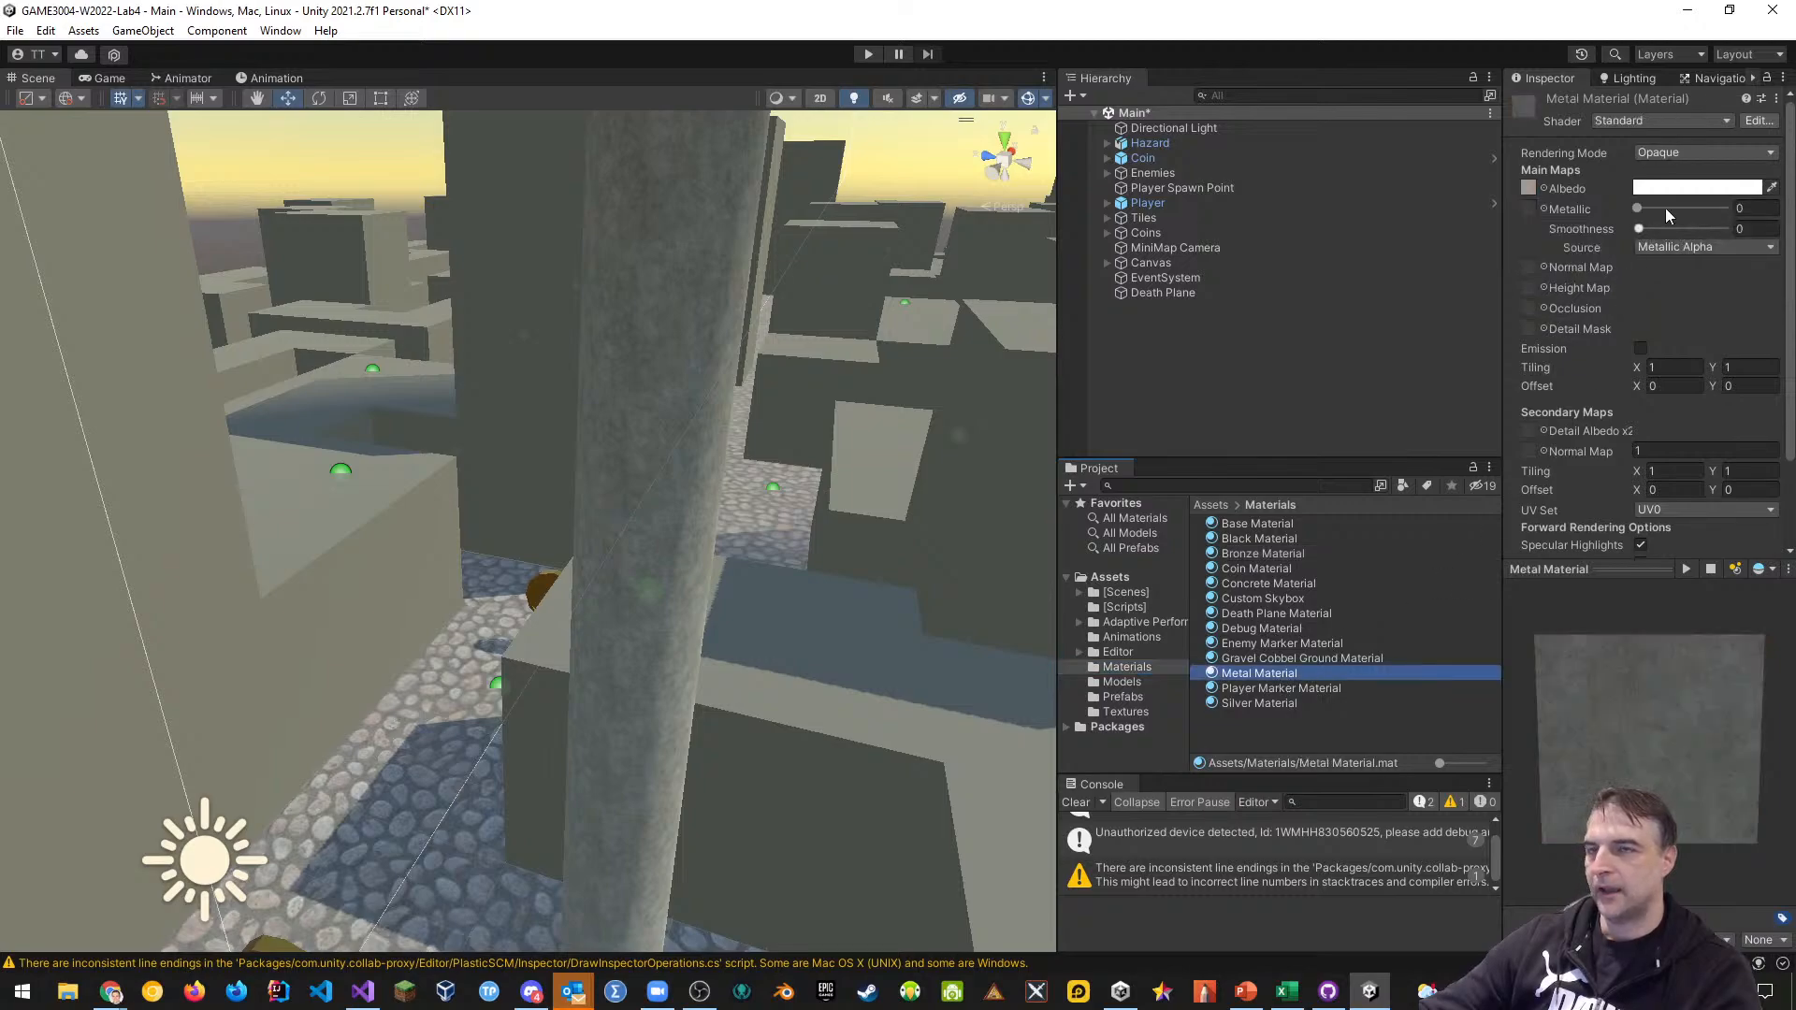
scroll(751, 381, "down", 5)
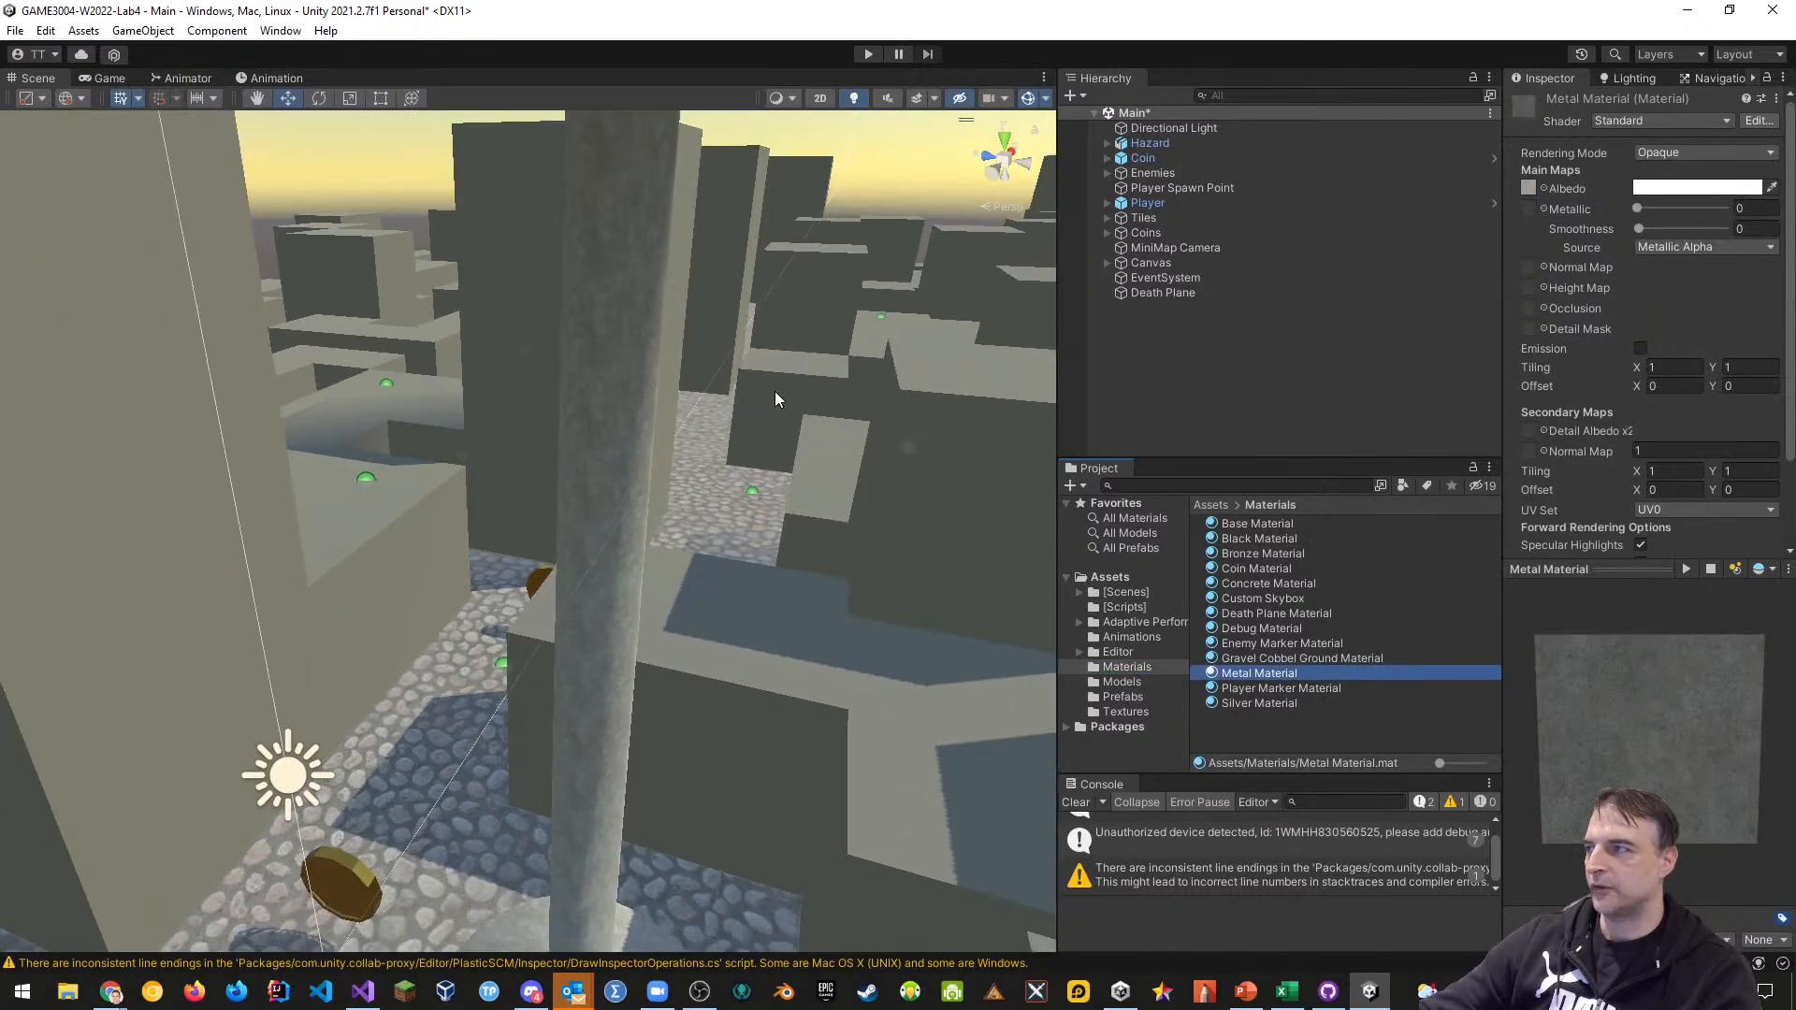
mouse_move(766, 313)
middle_mouse_down()
mouse_move(761, 377)
mouse_move(781, 353)
mouse_move(761, 343)
middle_mouse_up()
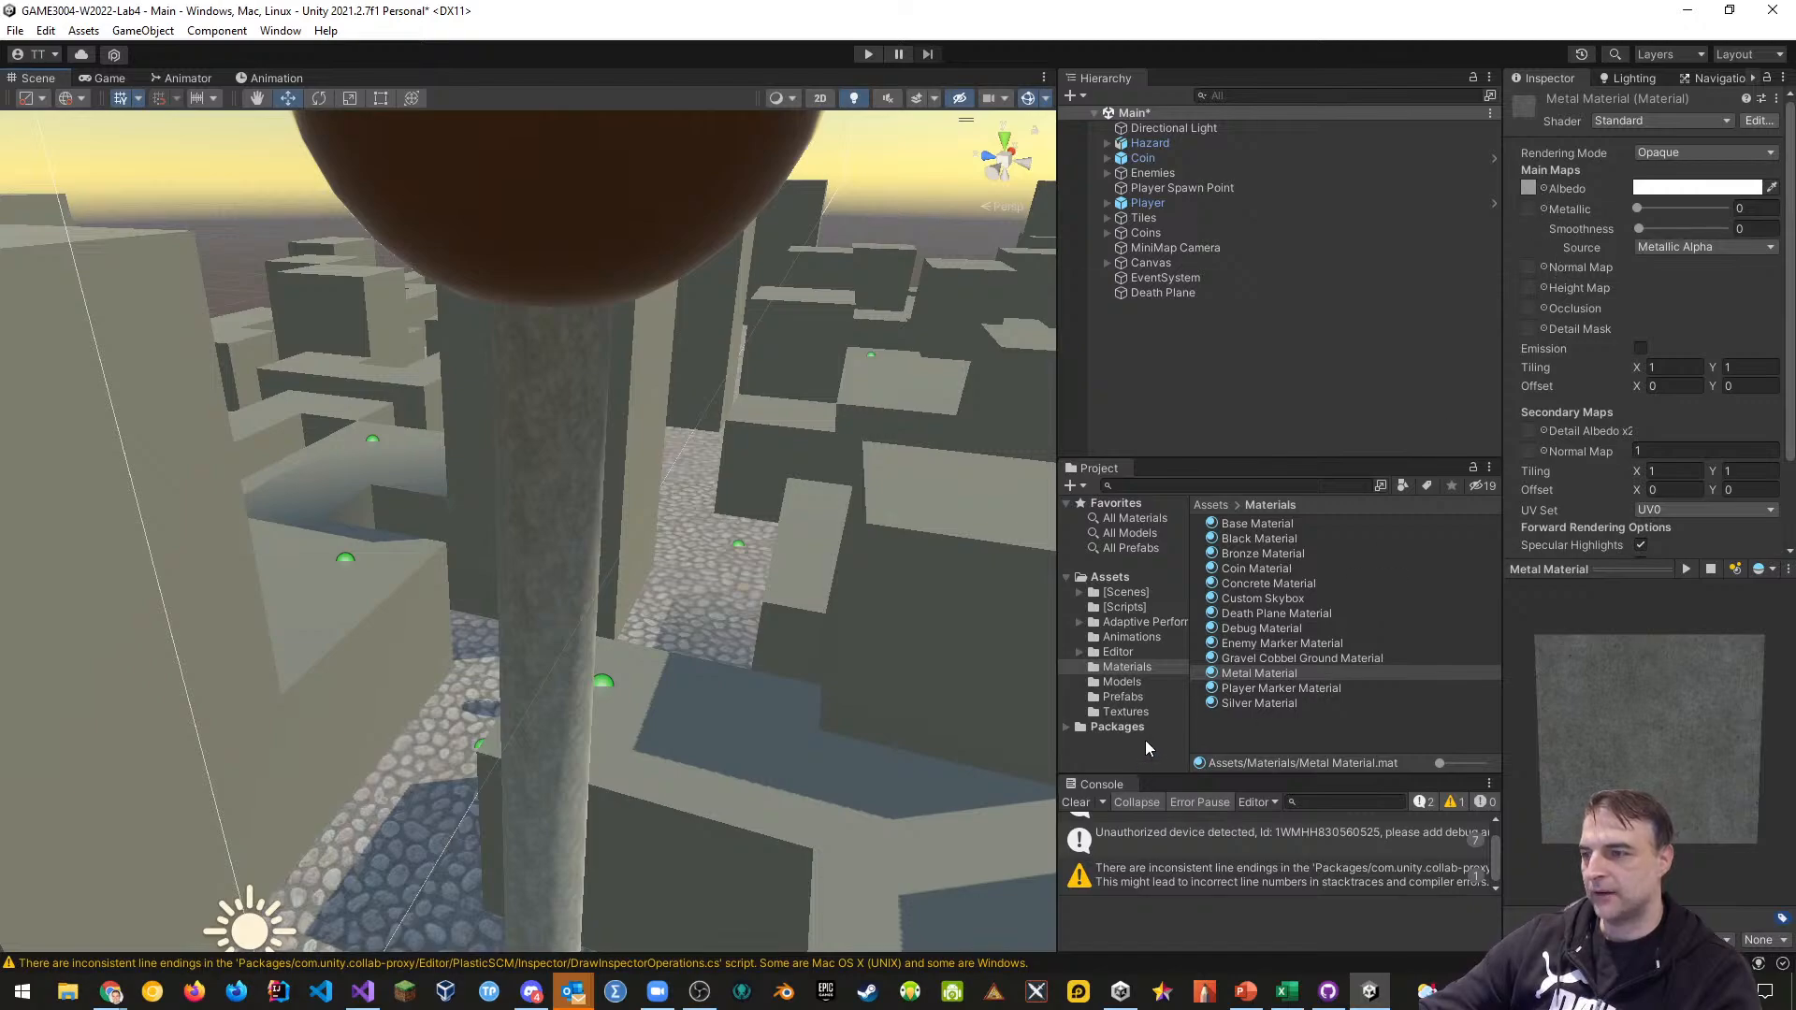
left_click(1153, 710)
scroll(1286, 694, "down", 1)
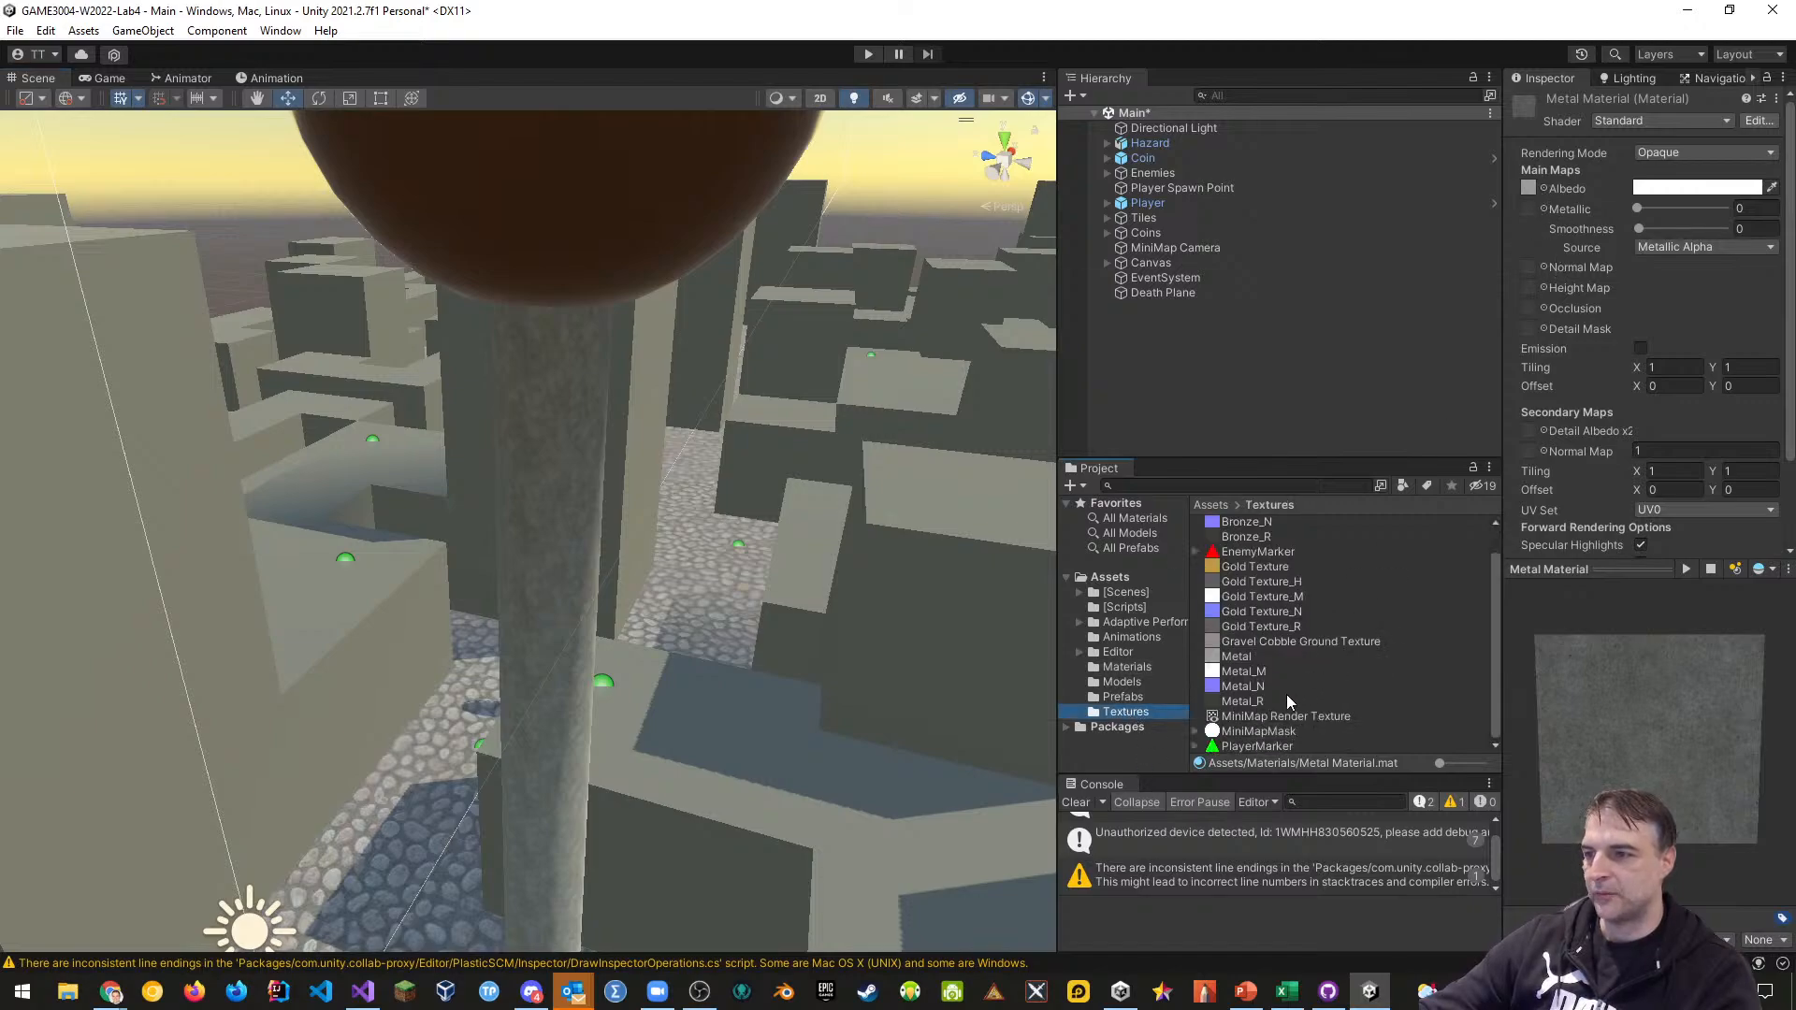
scroll(1258, 691, "up", 1)
left_click_drag(1258, 690, 1528, 210)
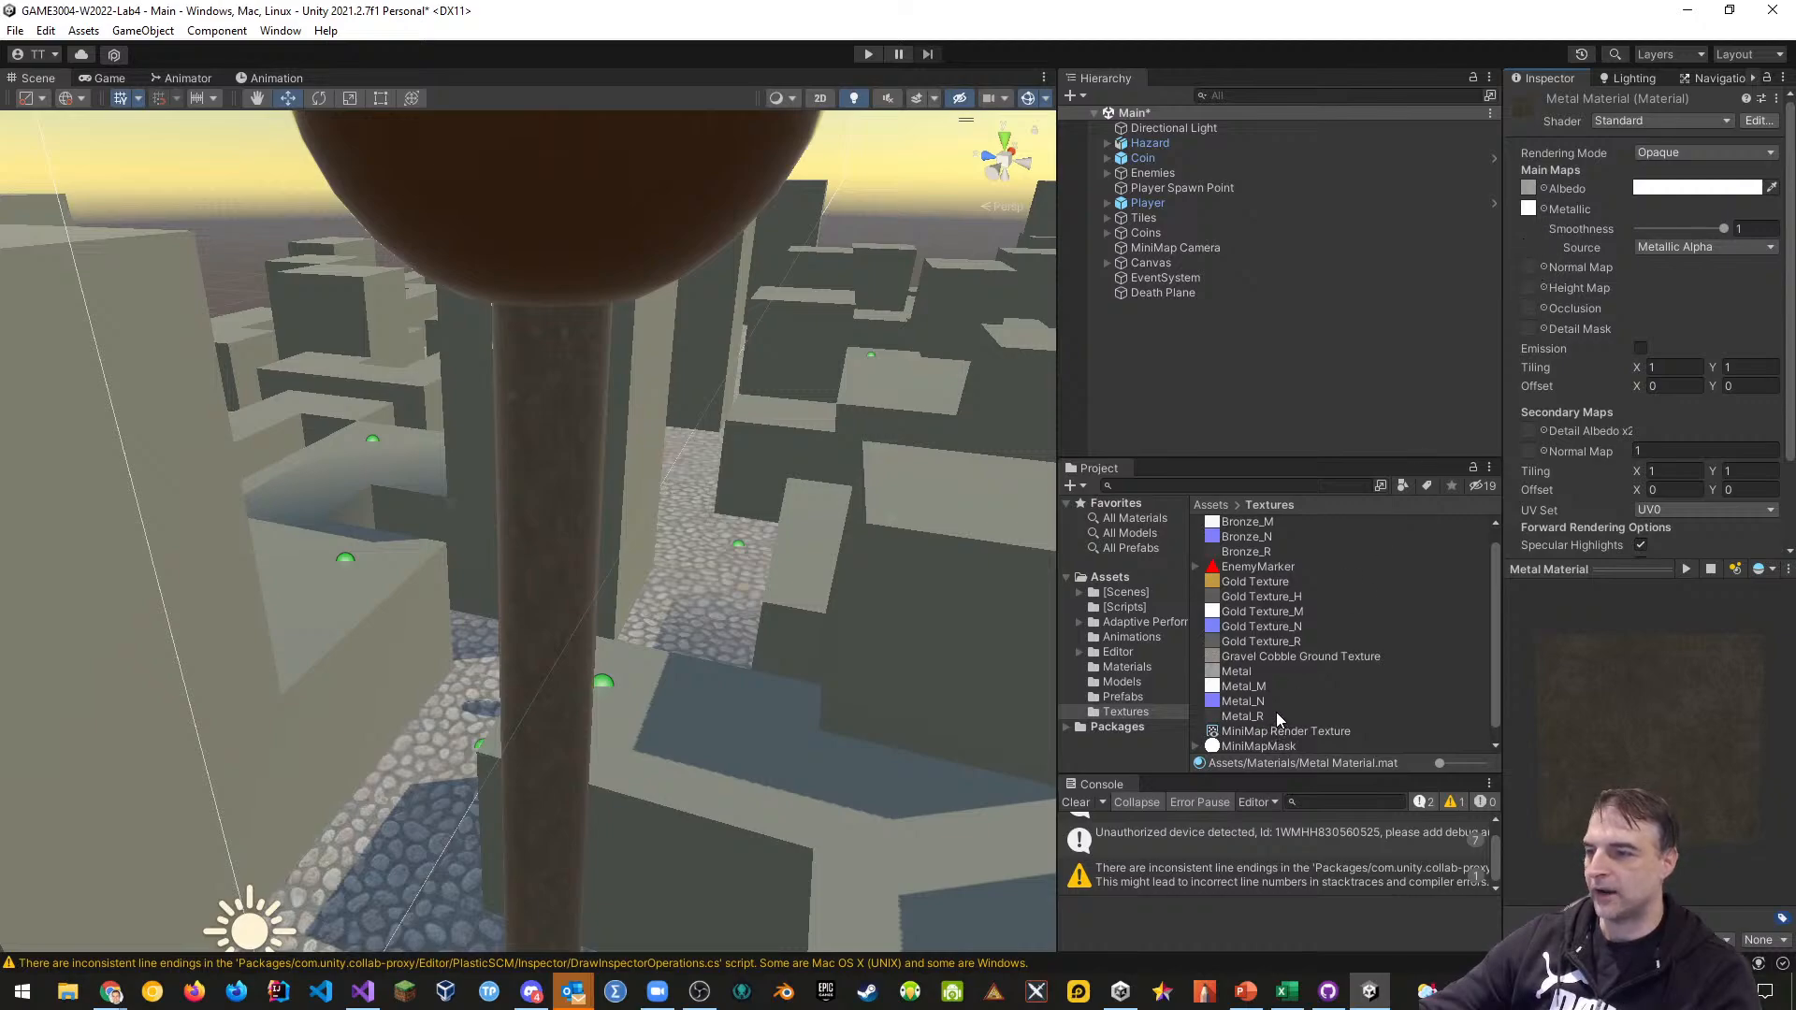
left_click_drag(1255, 701, 1527, 272)
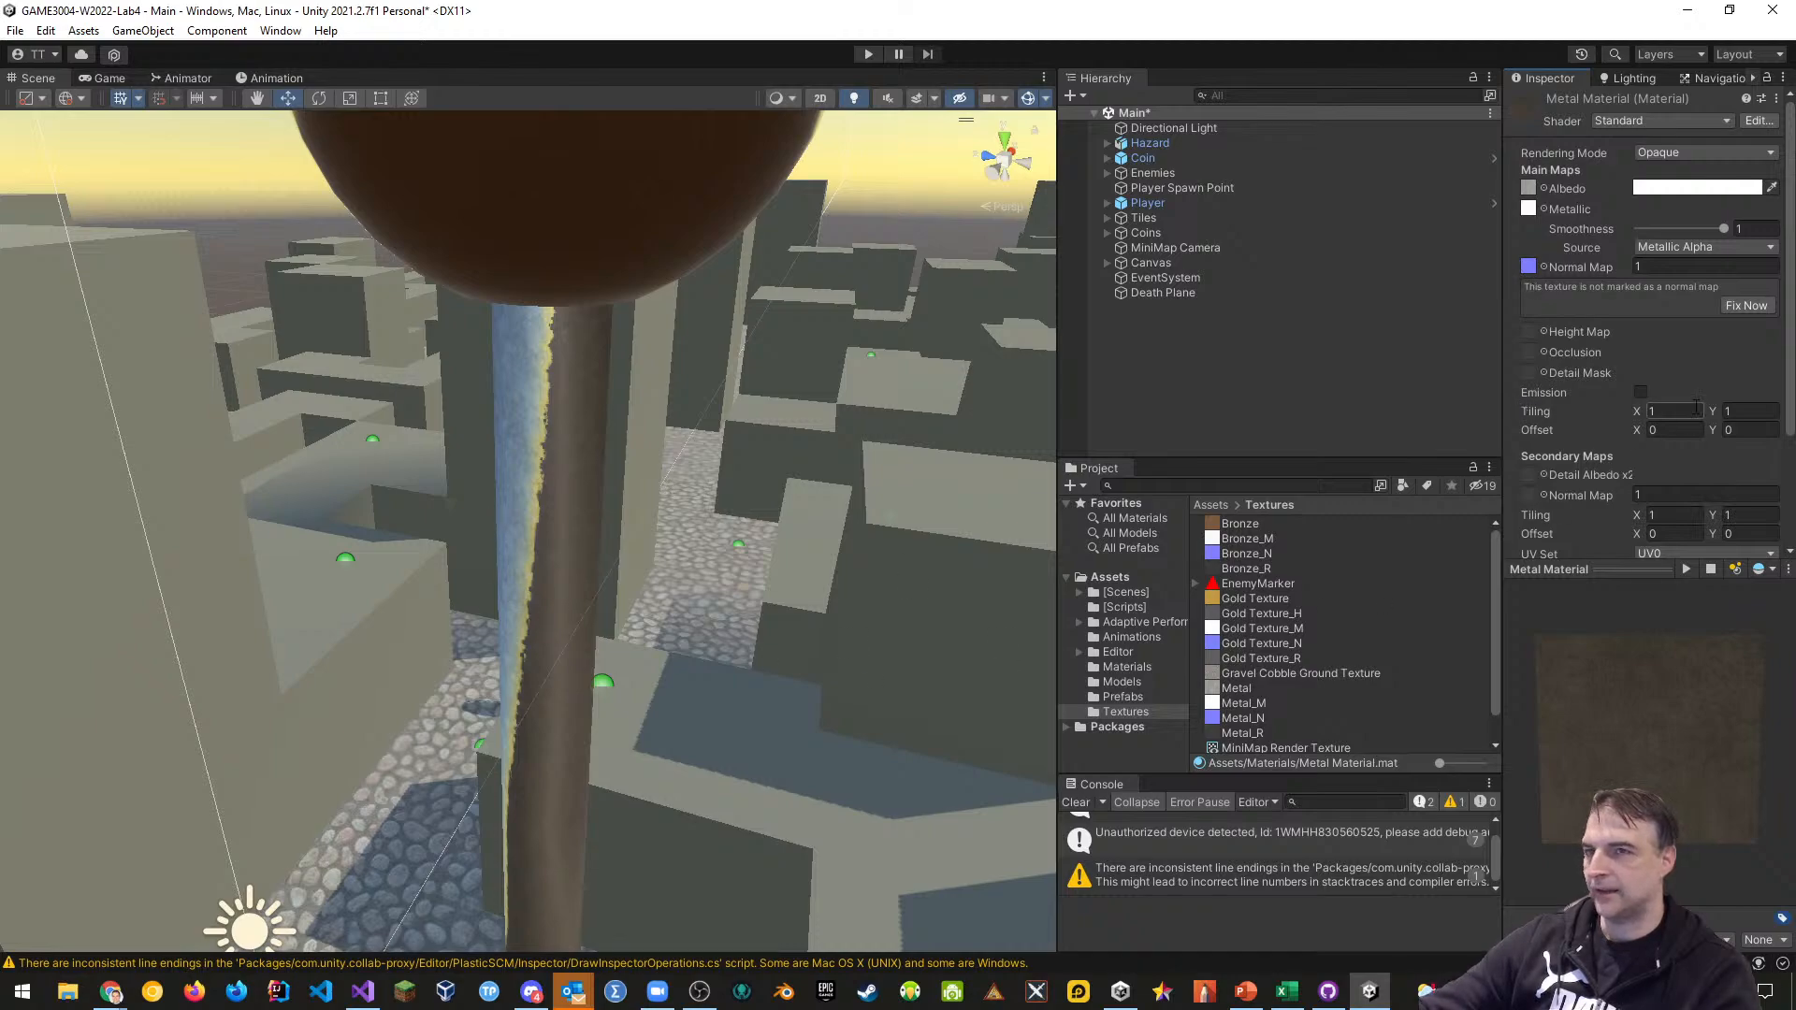
left_click(1745, 306)
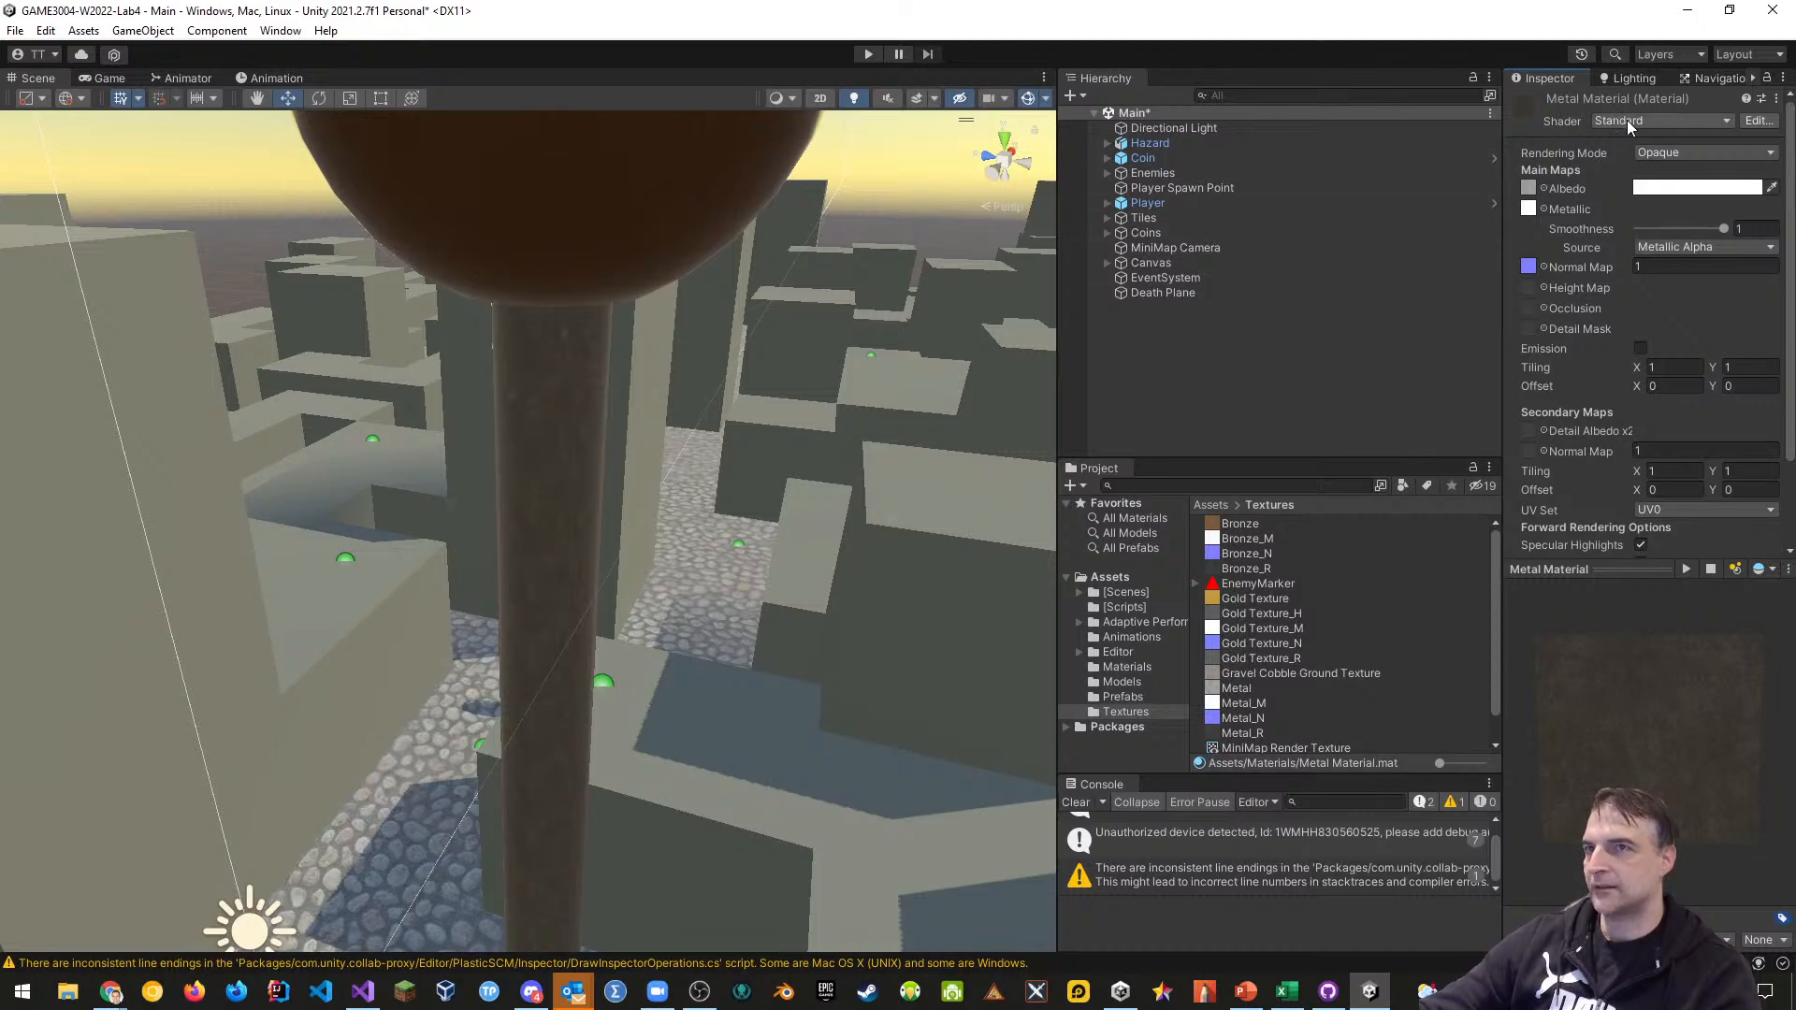
Give the Metal Material the Autodesk Interactive shader with Metal_R as its Roughness map and a Normal Map strength of 0.25
left_click(1659, 122)
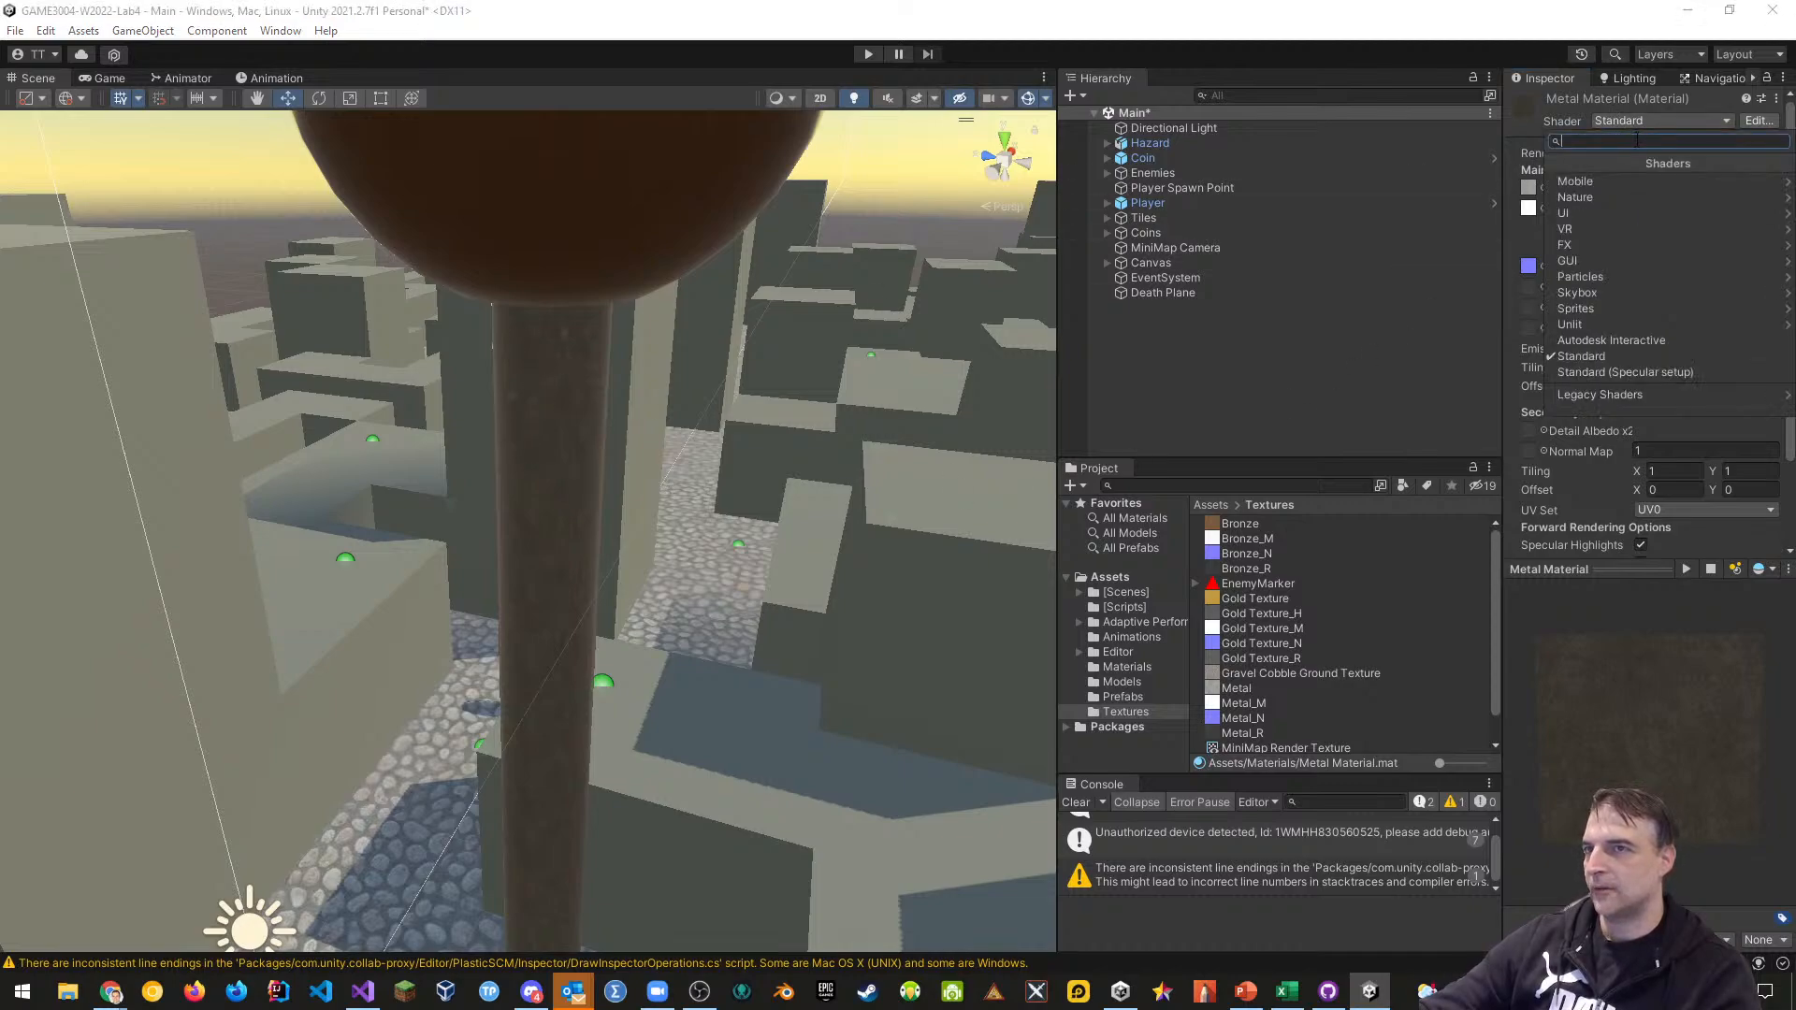
left_click(1599, 340)
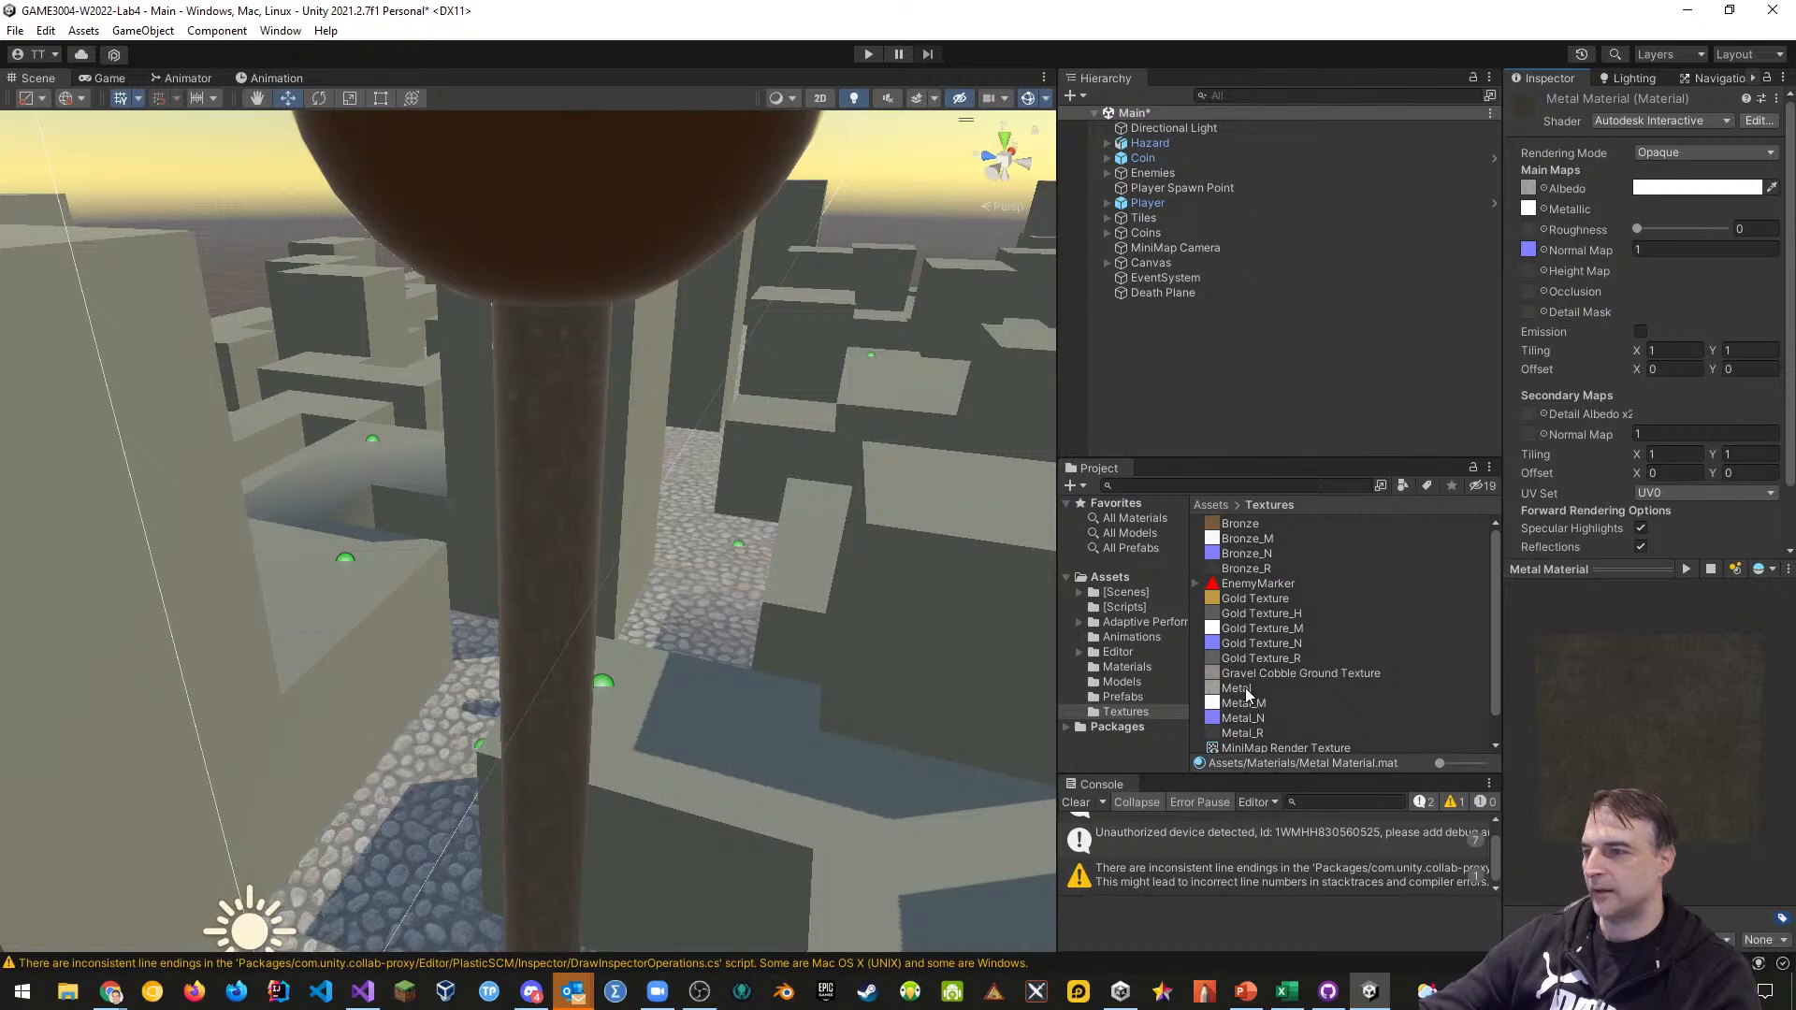
left_click(1244, 734)
left_click_drag(1244, 734, 1529, 230)
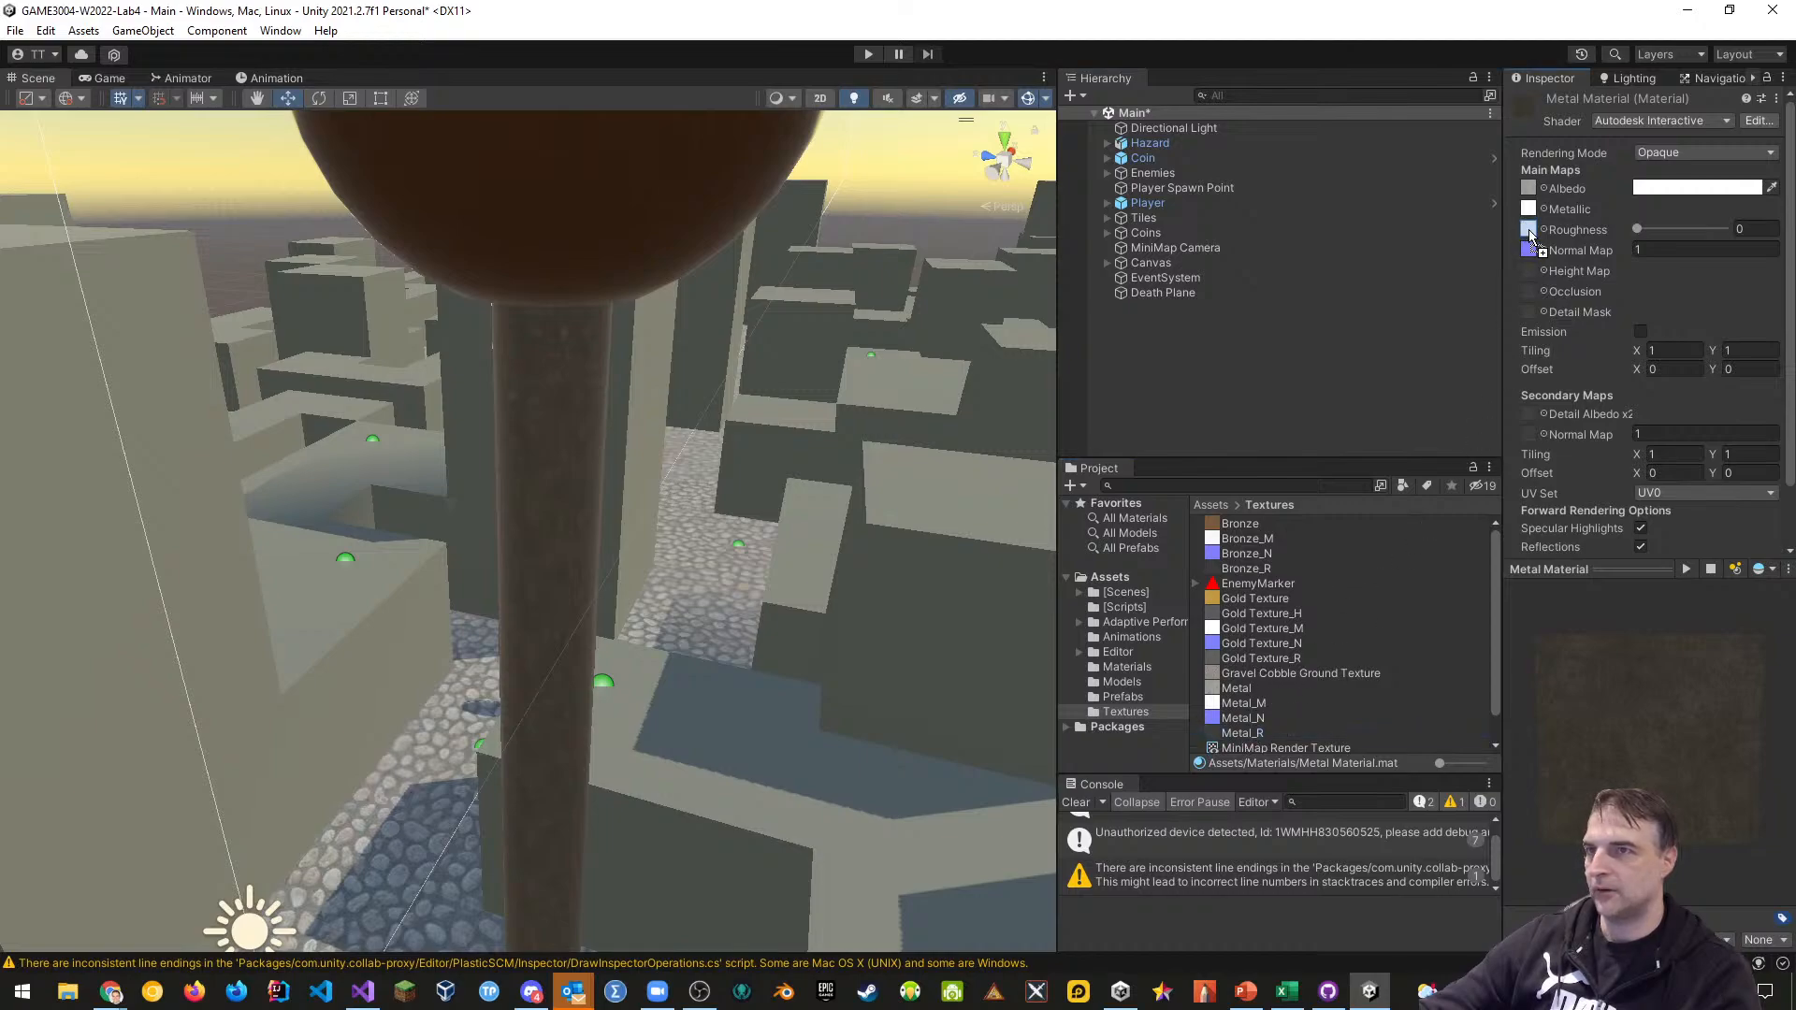
left_click(1674, 250)
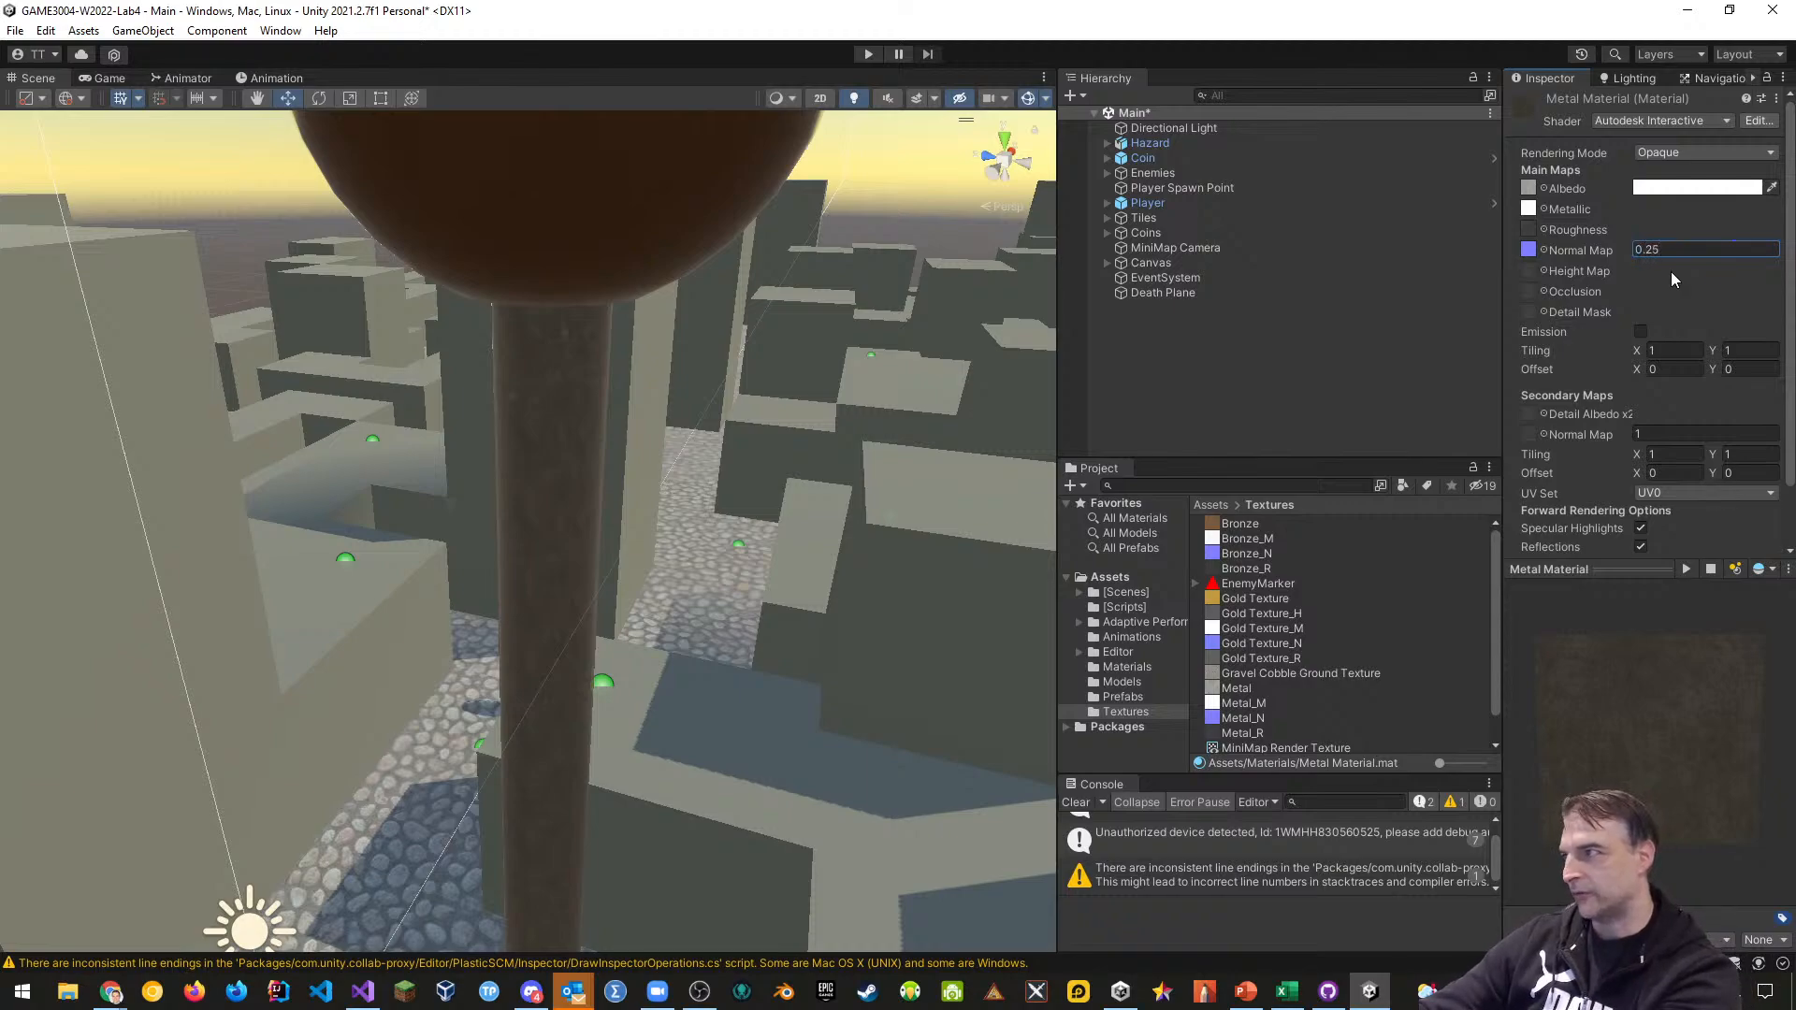
Examine the metal finish on the hazard's post and base from several angles in the Scene view
right_click_drag(534, 705, 855, 835)
key("w")
key("s")
key("w")
key("s")
key("a")
key("w")
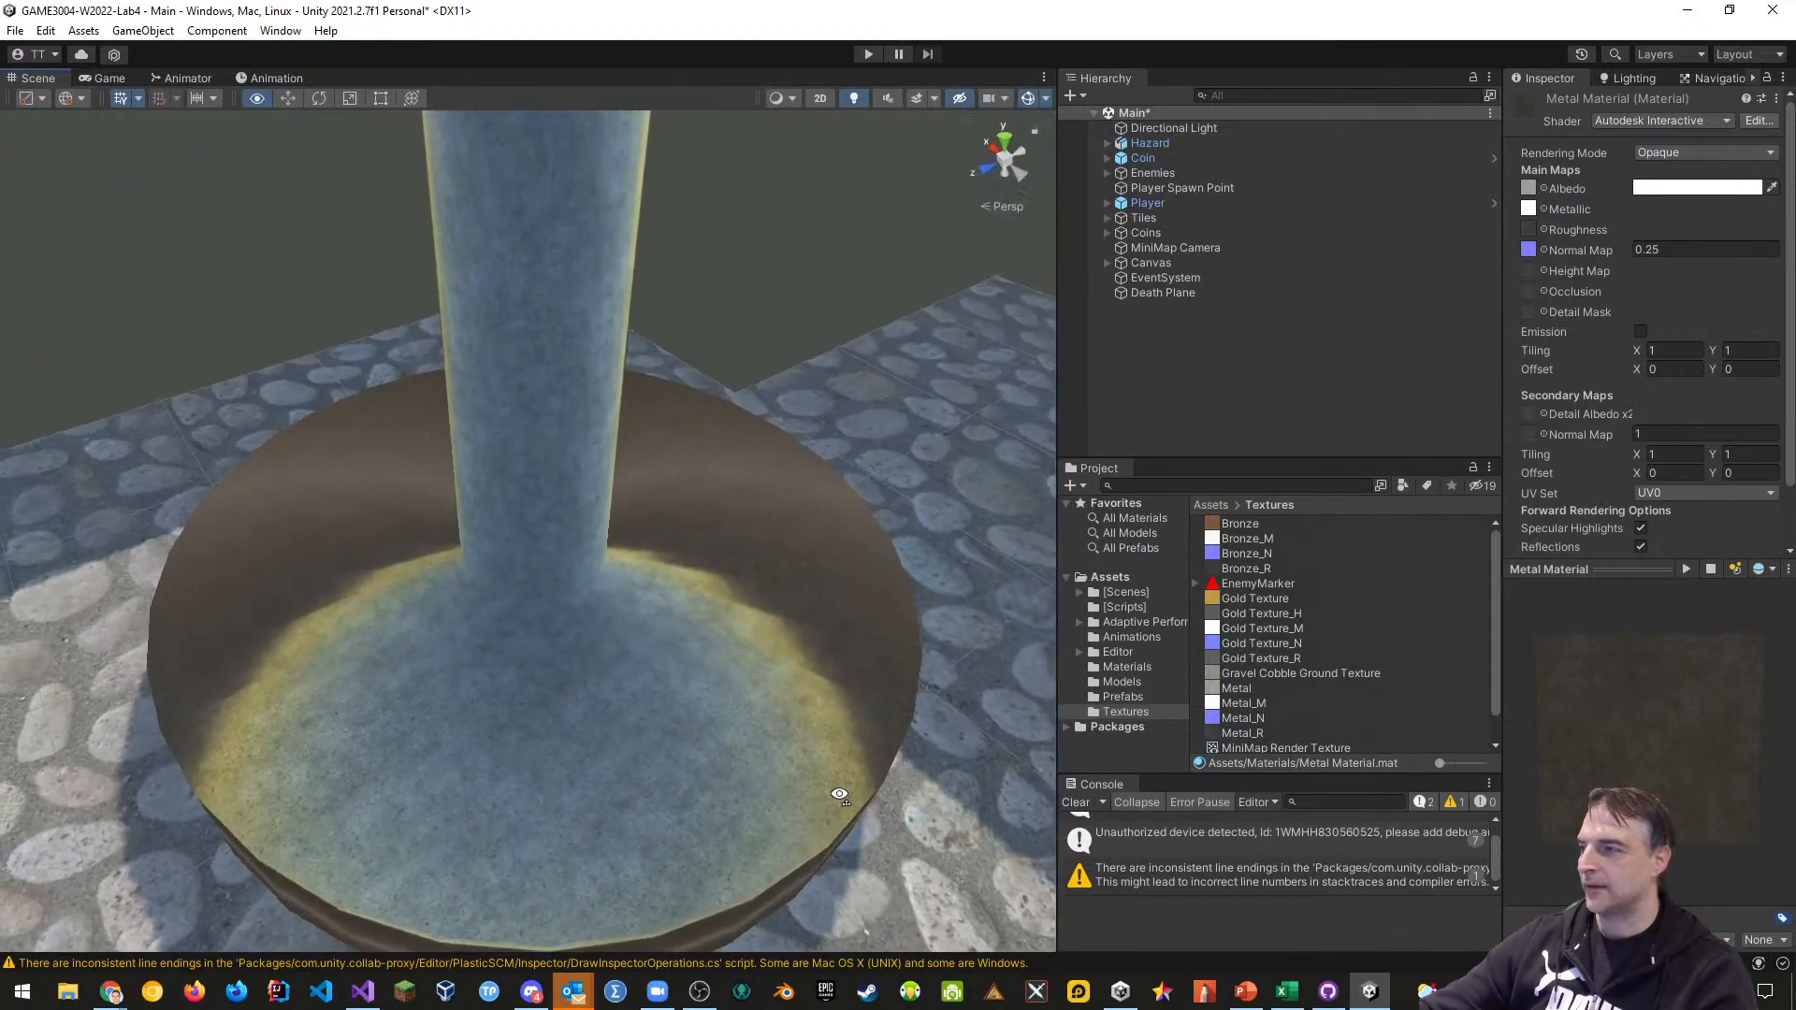
right_click_drag(834, 745, 753, 677)
key("s")
key("w")
key("s")
key("w")
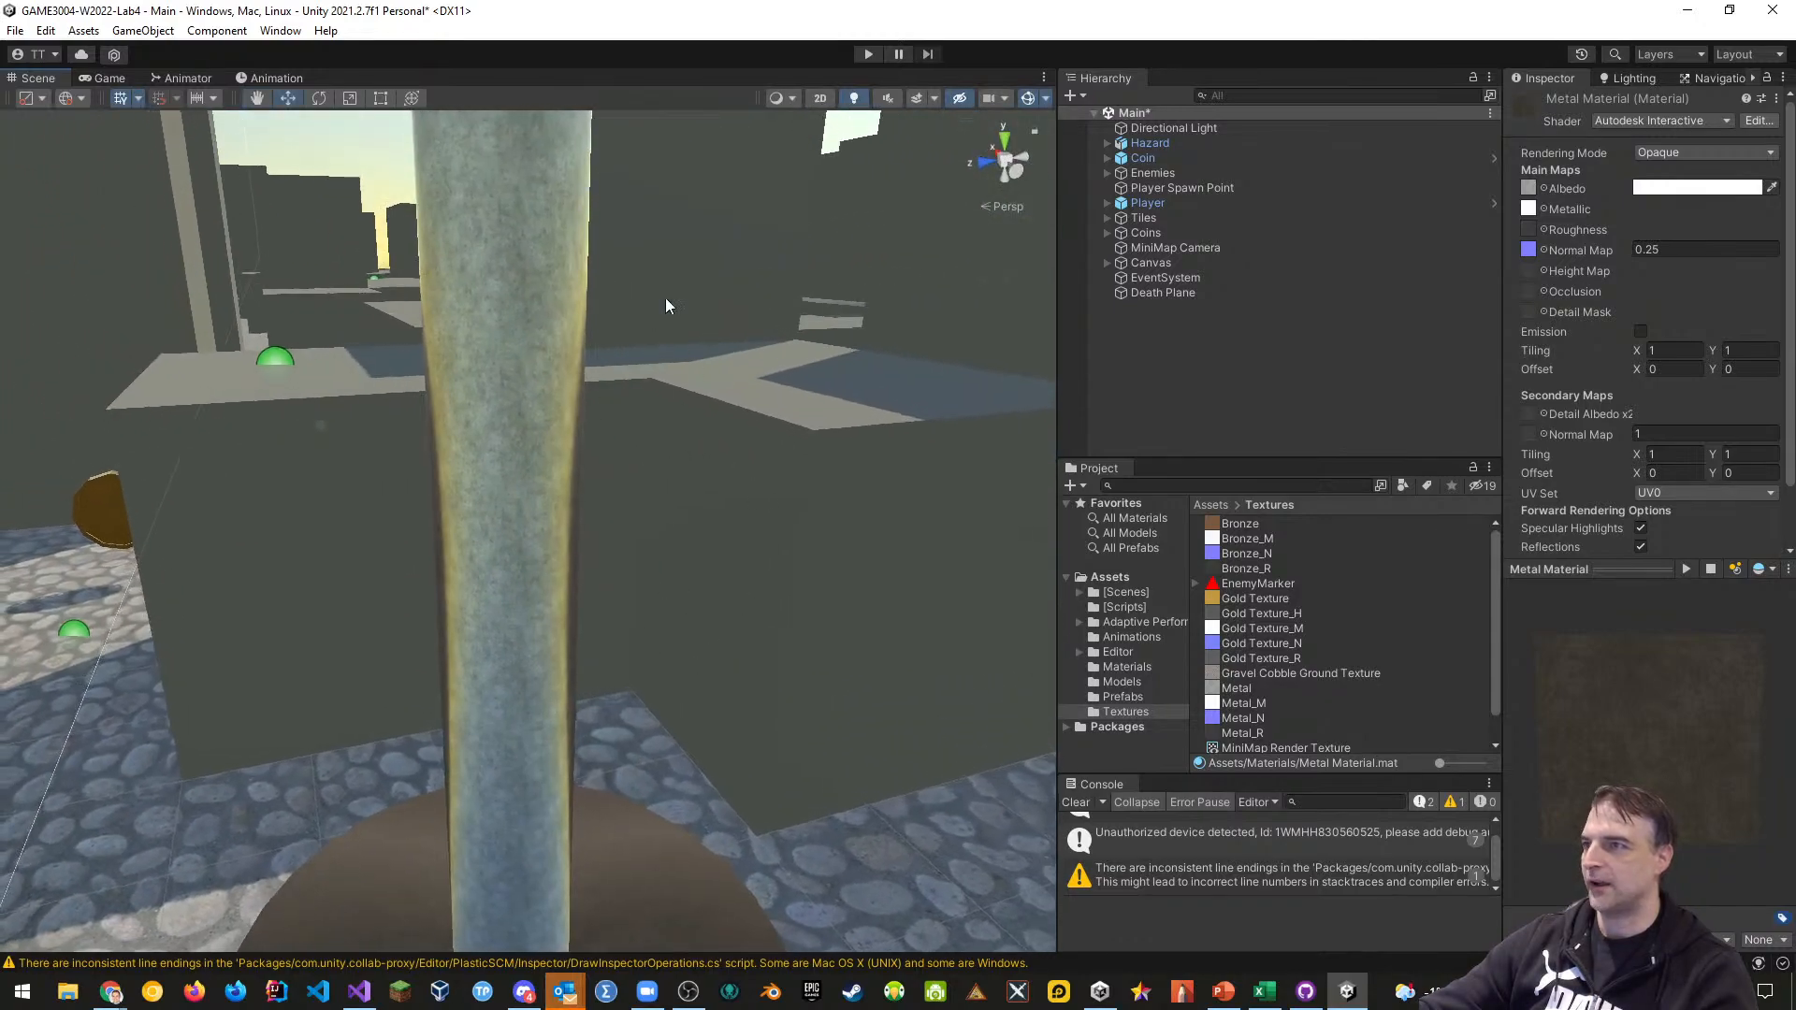
right_click_drag(535, 307, 709, 346)
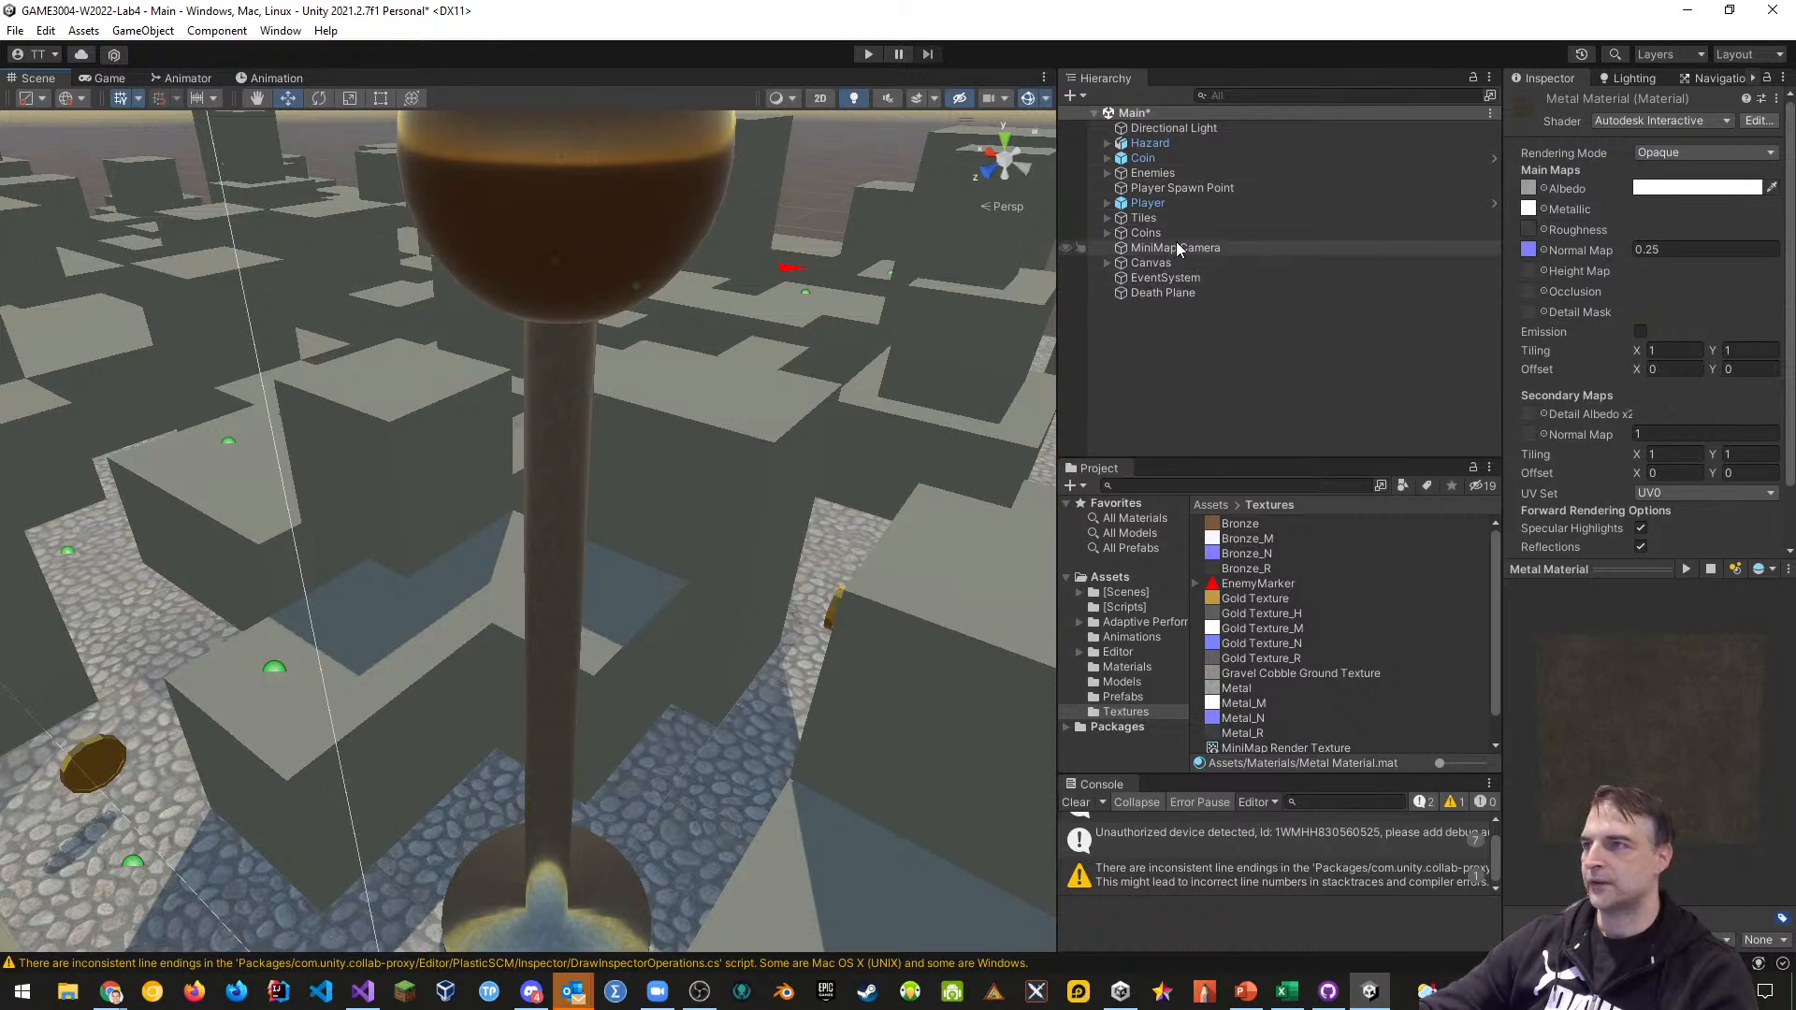
Expand the top-level Hazard object in the Main scene and rename it Hazard Model
left_click(1141, 144)
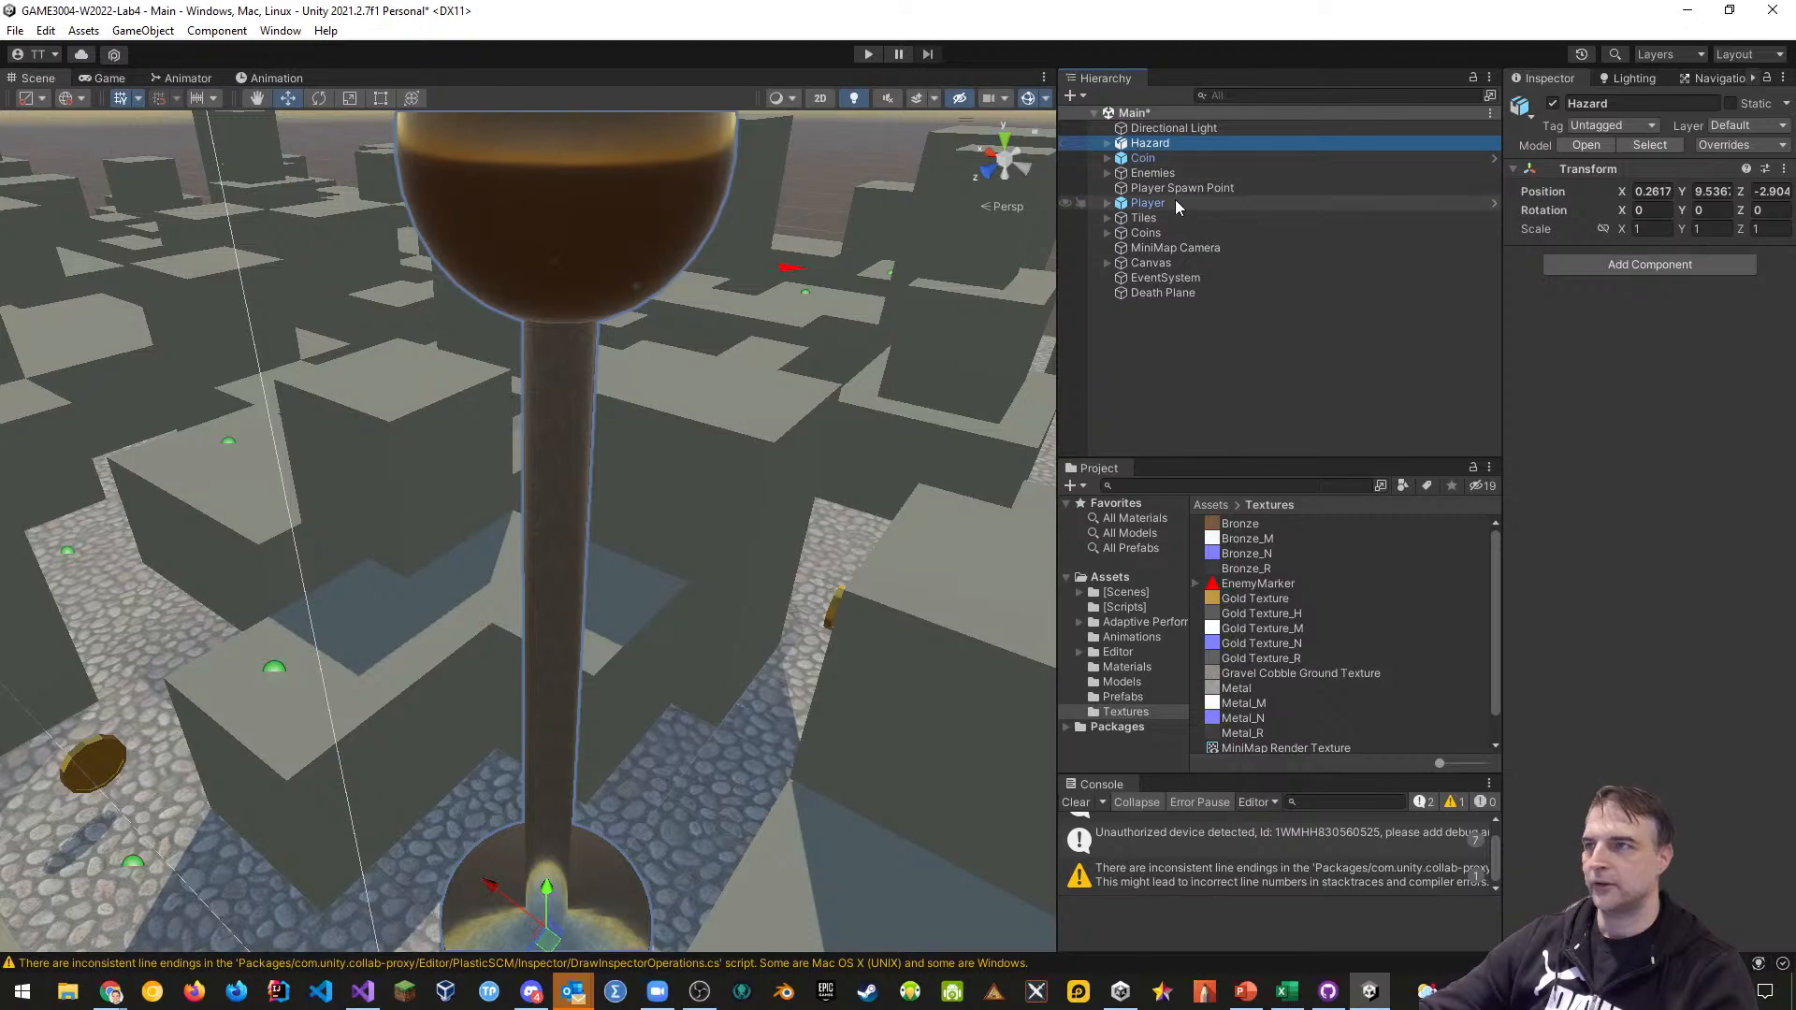
left_click(1108, 143)
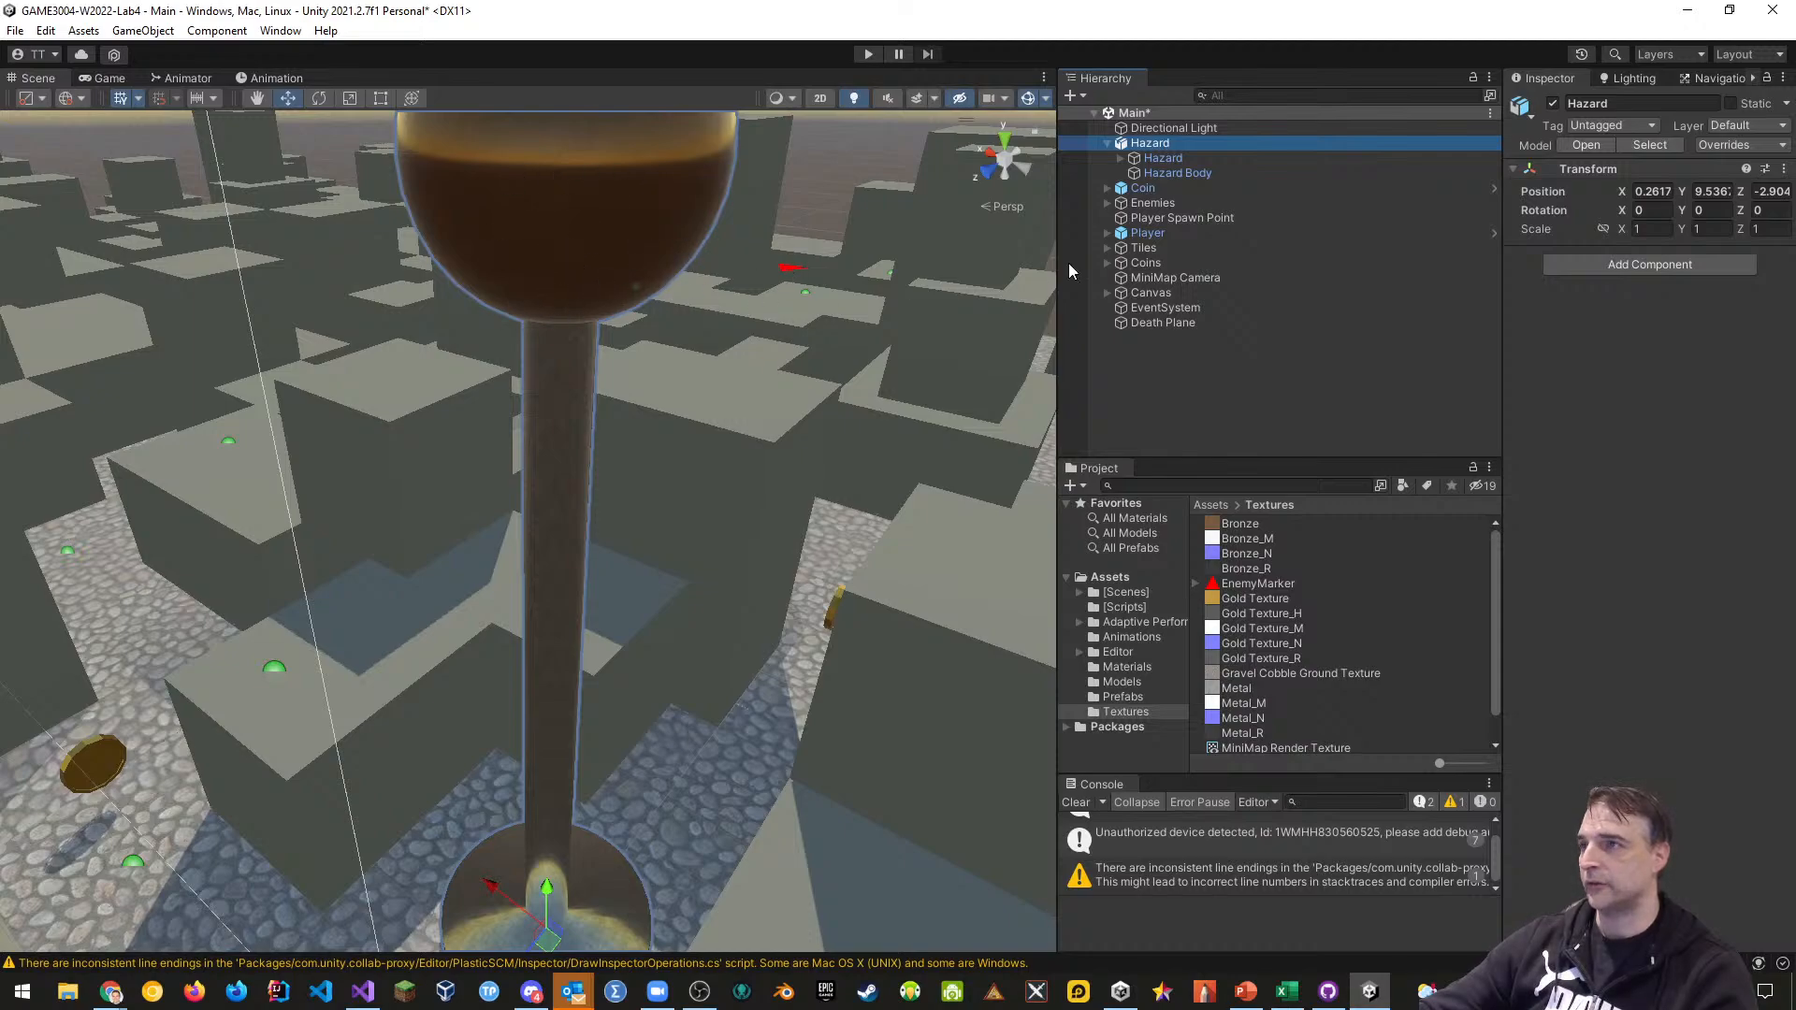
left_click(1167, 144)
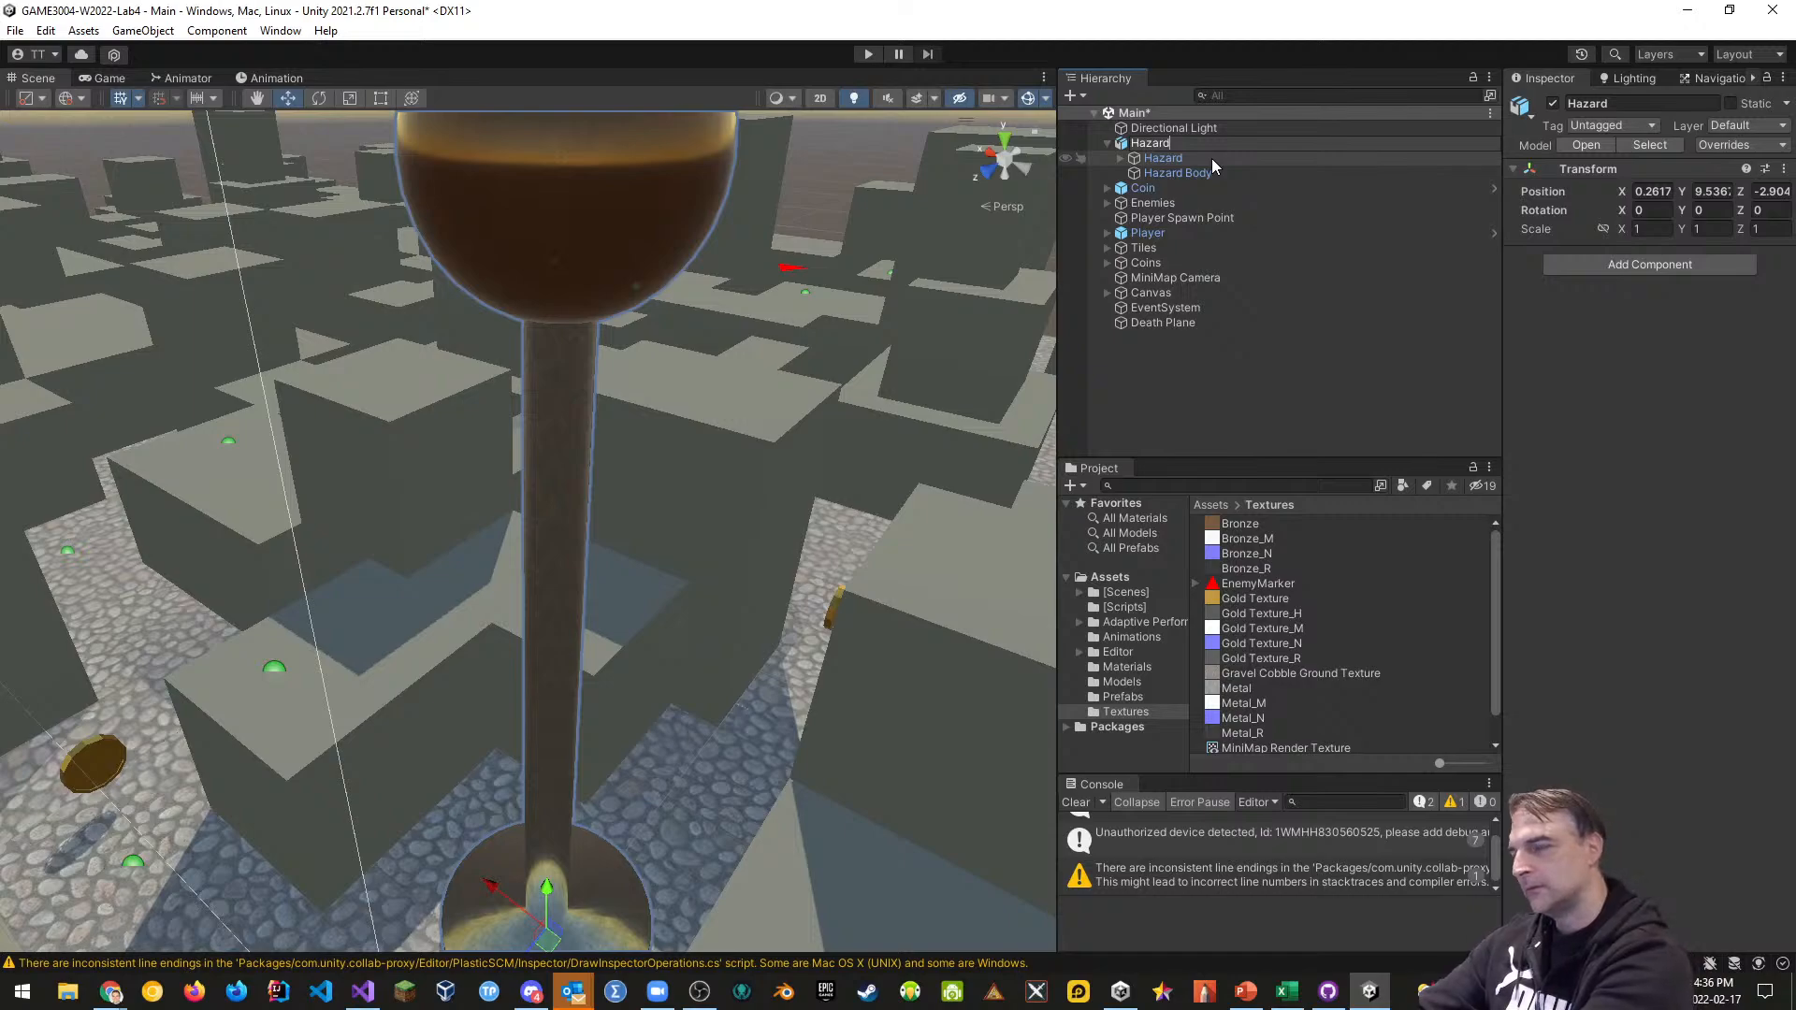
type("Model")
key("Return")
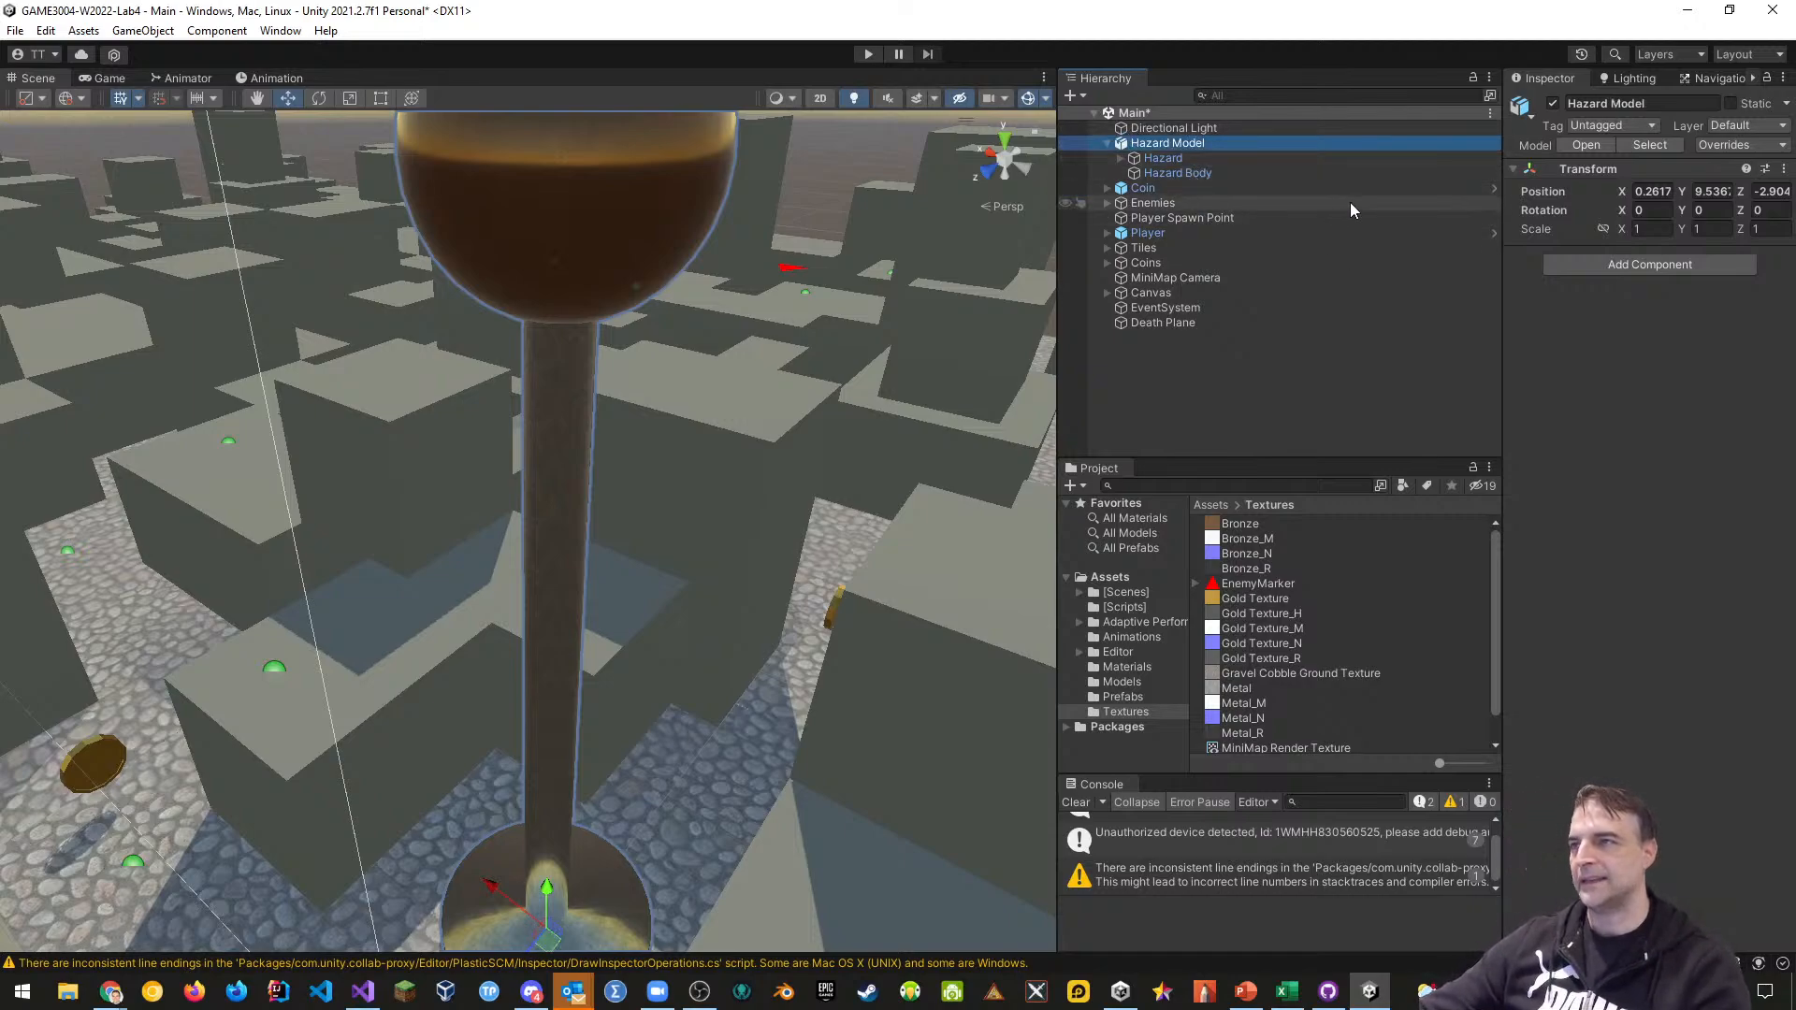
Create an empty parent object for Hazard Model in the Main scene and name it Hazard
right_click(1182, 142)
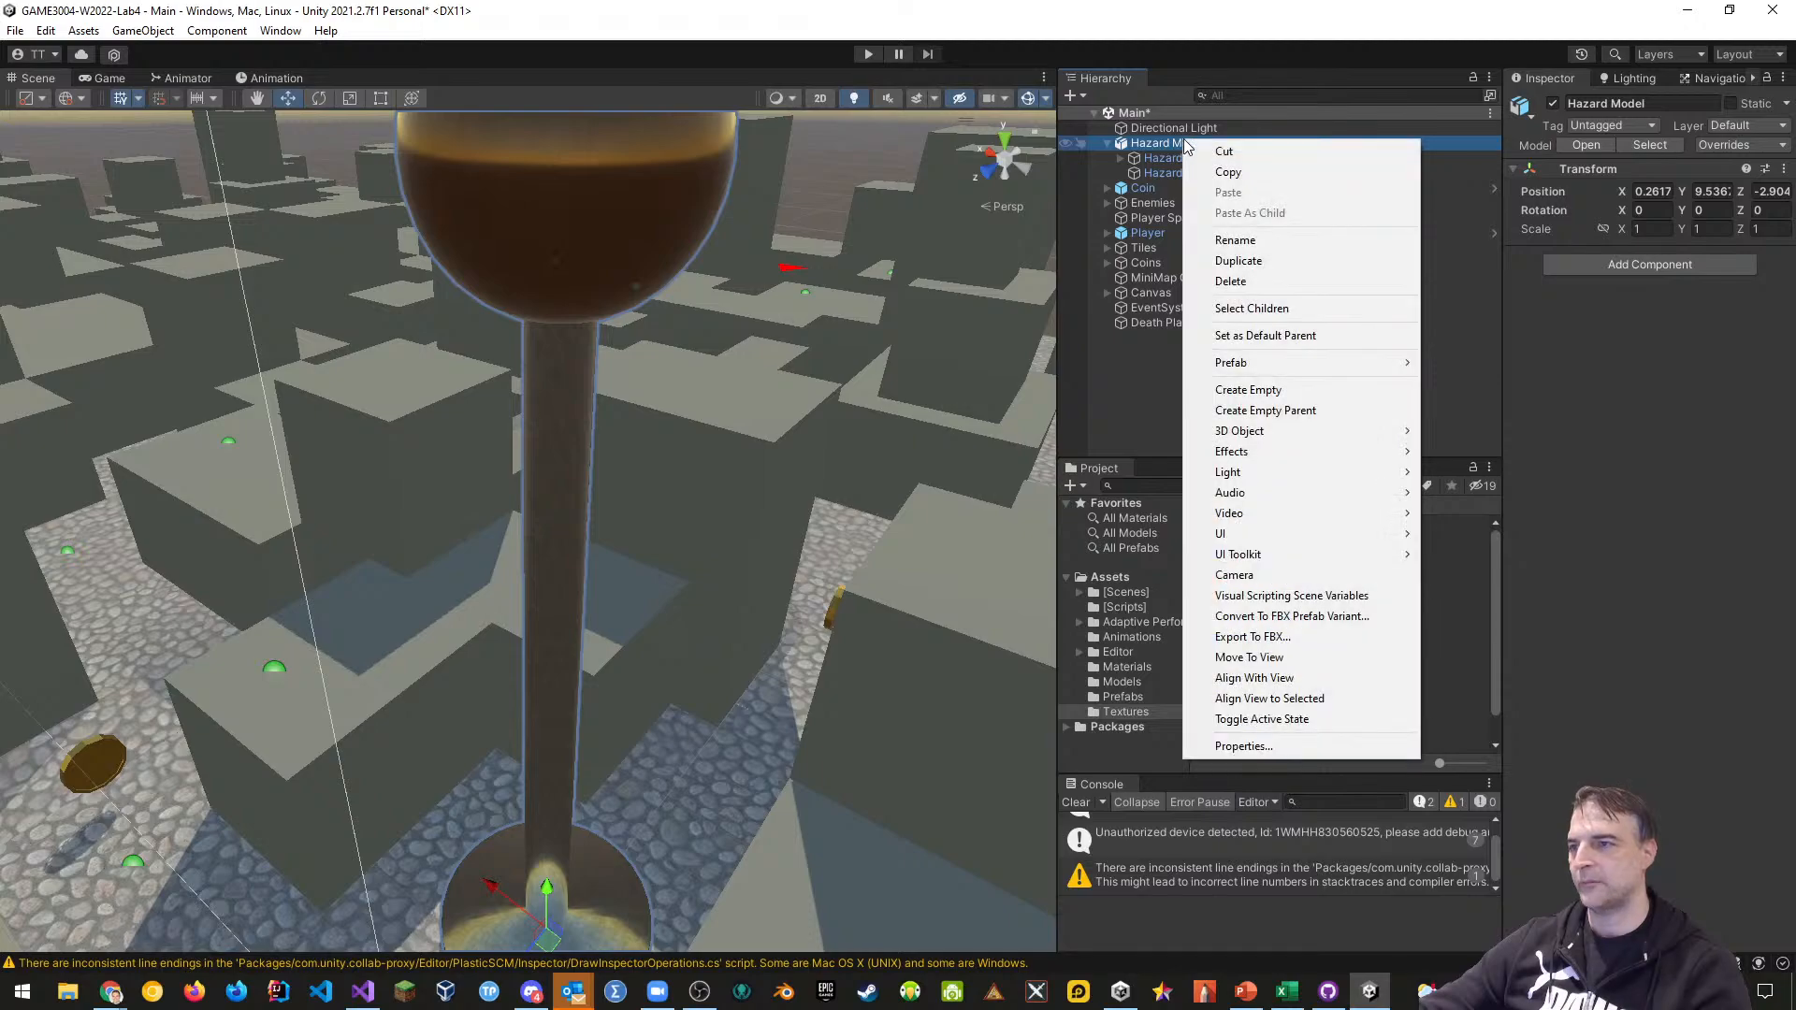
left_click(1277, 409)
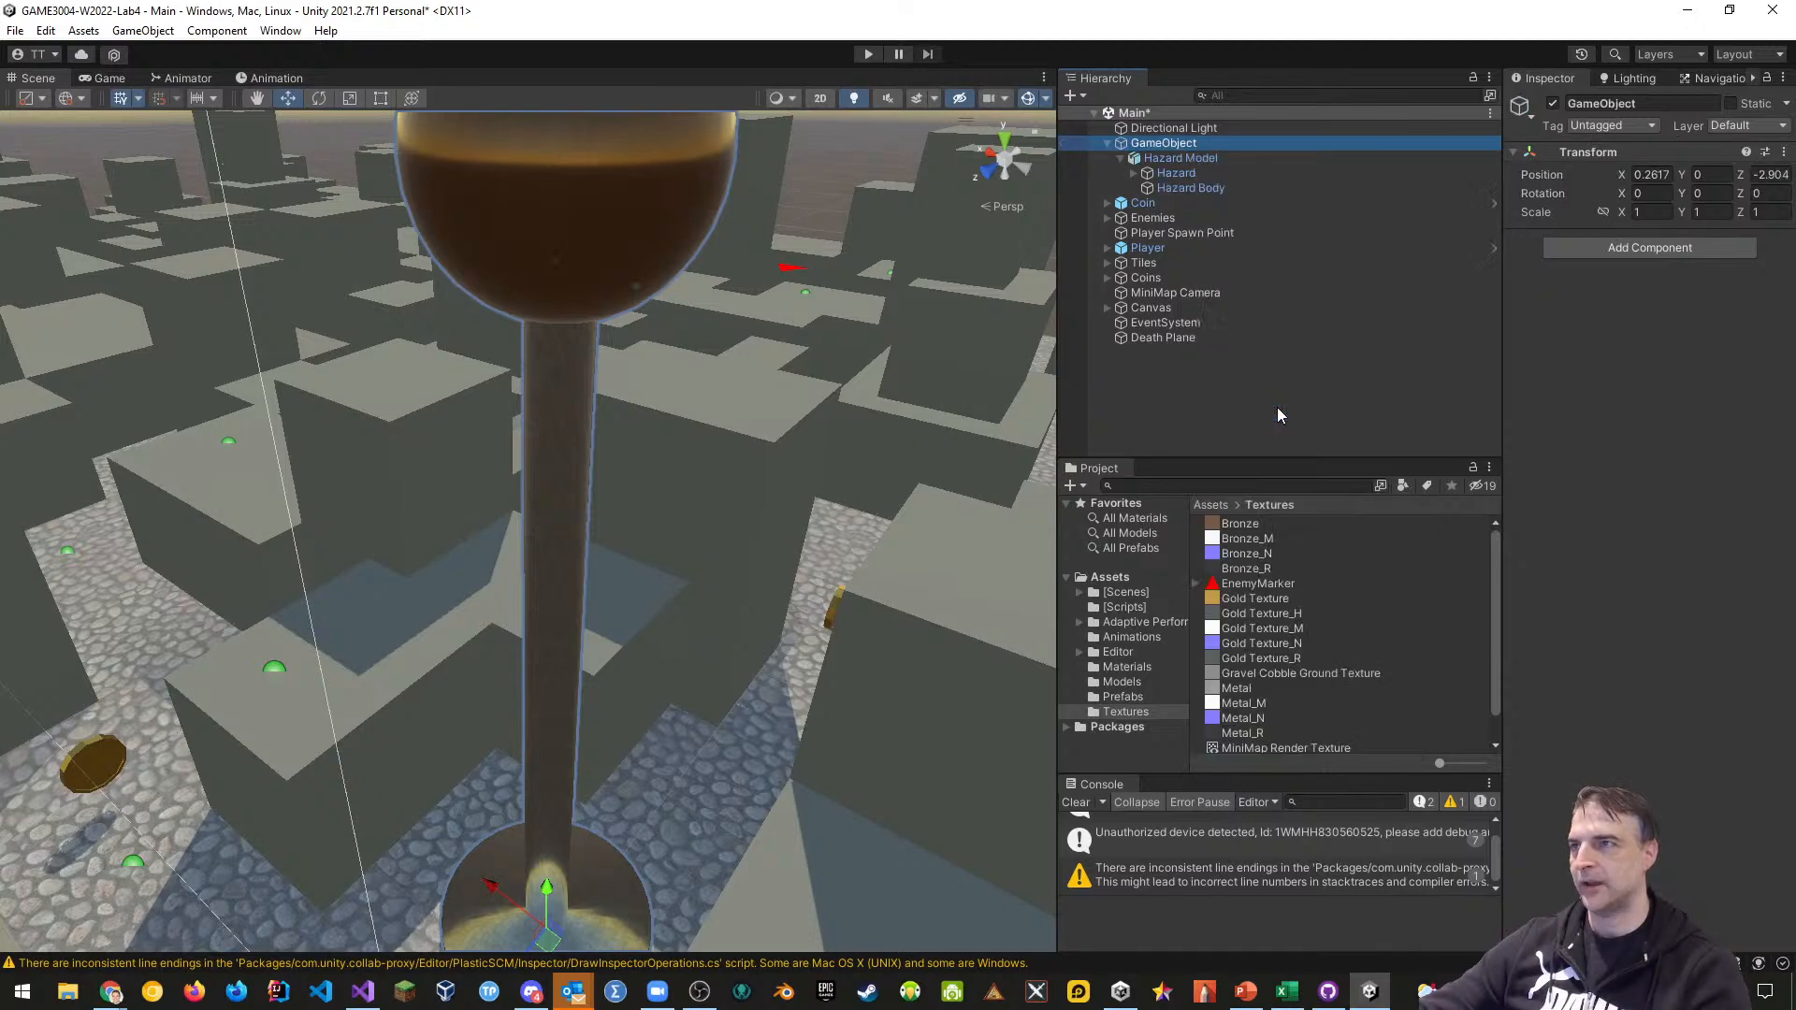
left_click(1625, 103)
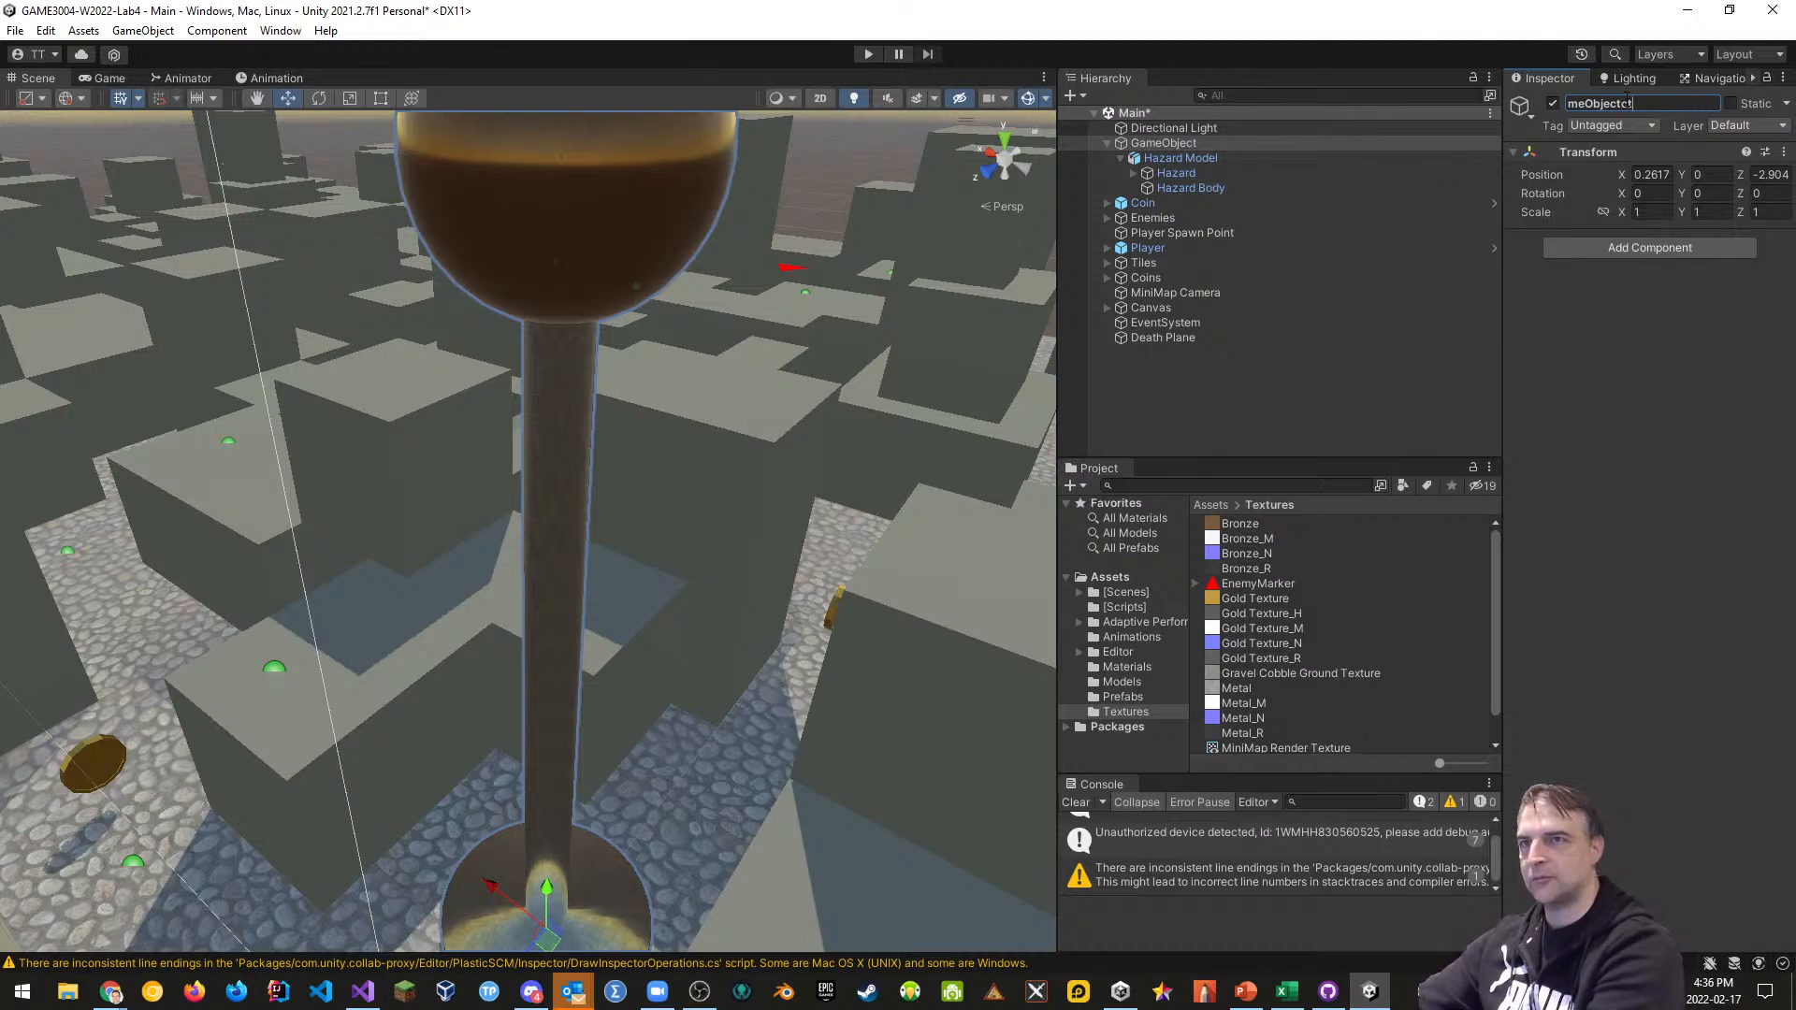
key("BackSpace")
key("BackSpace")
key("BackSpace")
key("BackSpace")
key("BackSpace")
key("BackSpace")
key("BackSpace")
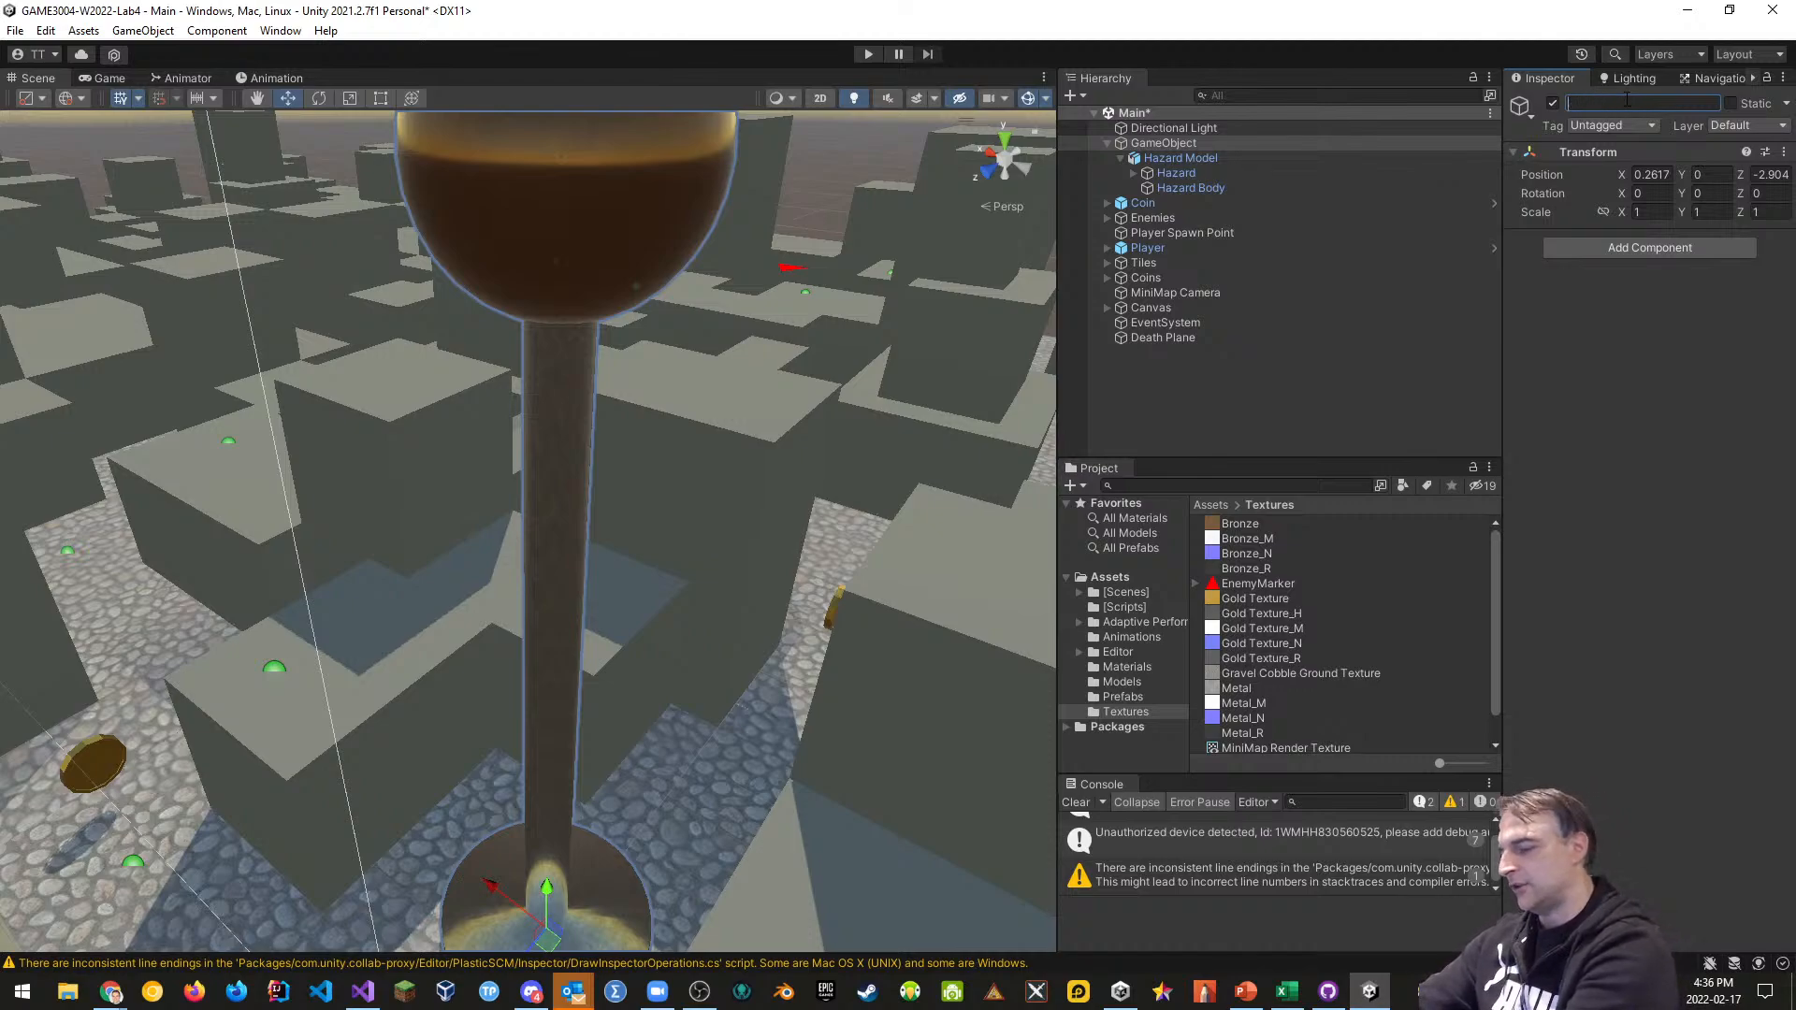
type("Hazar")
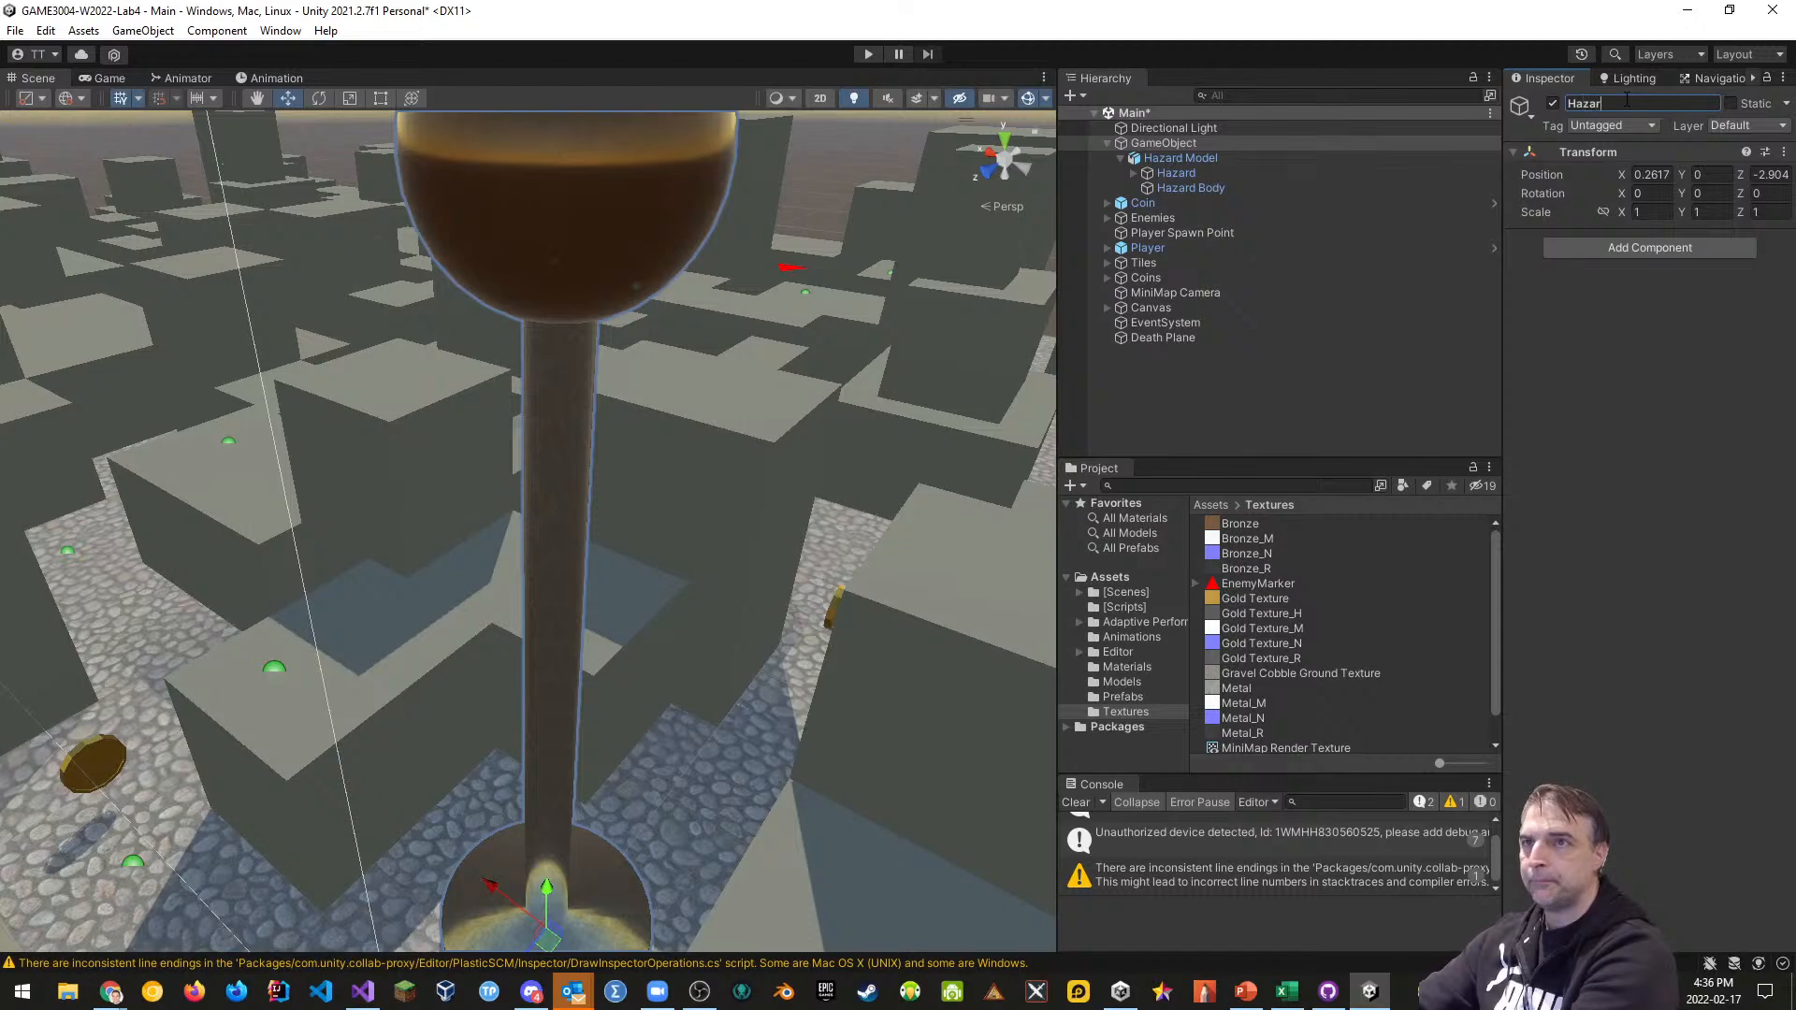
type("d")
key("Return")
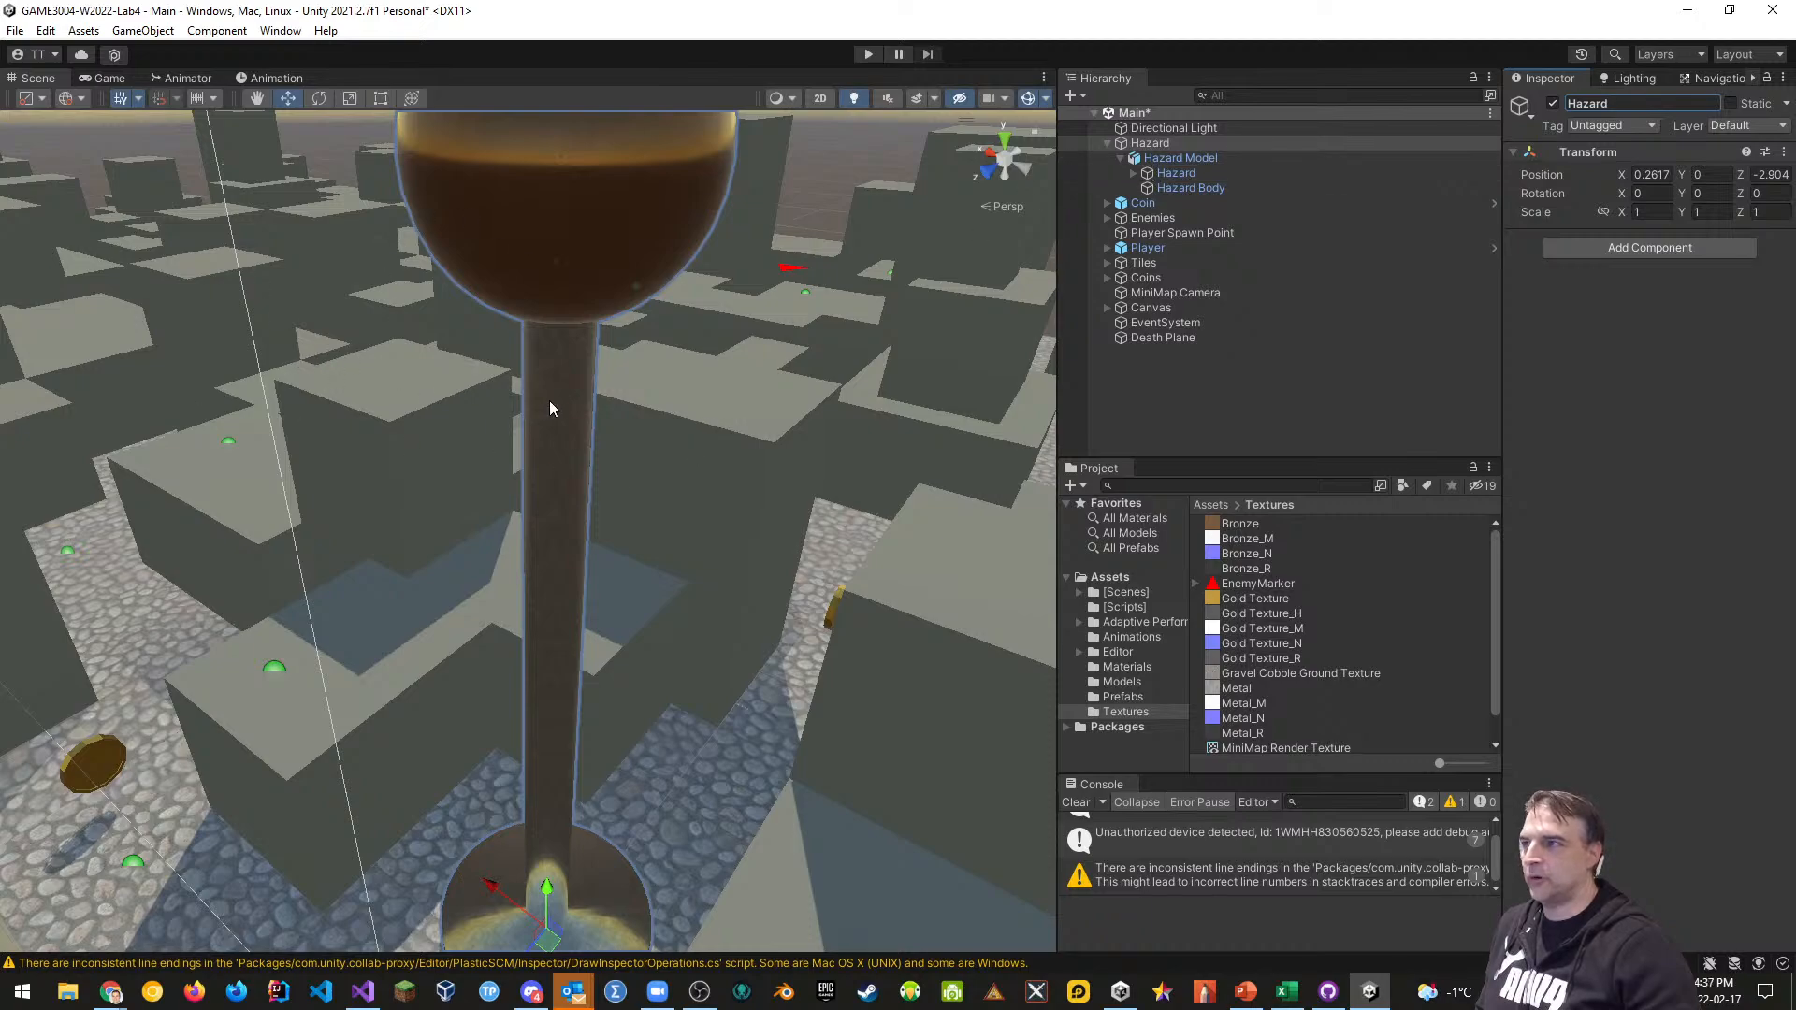
Scale the parent Hazard object to 0.2 on the X, Y and Z axes
scroll(550, 409, "down", 4)
scroll(739, 659, "up", 4)
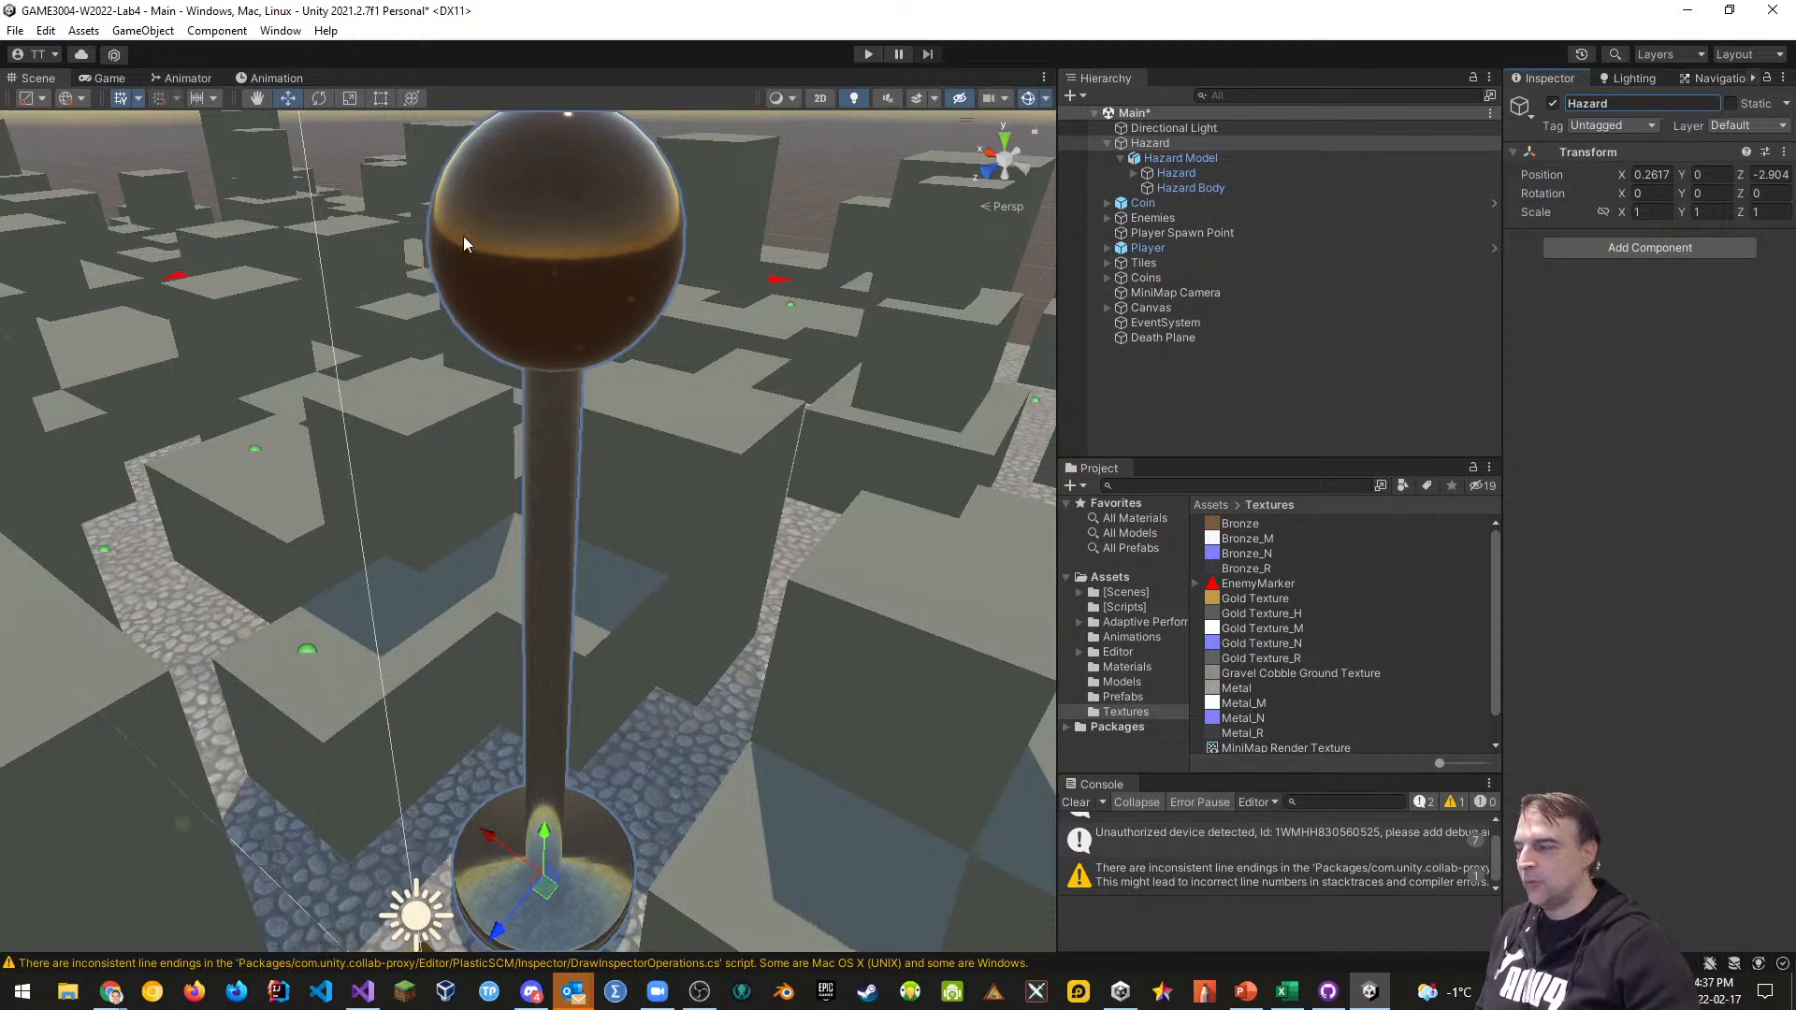
left_click(1160, 145)
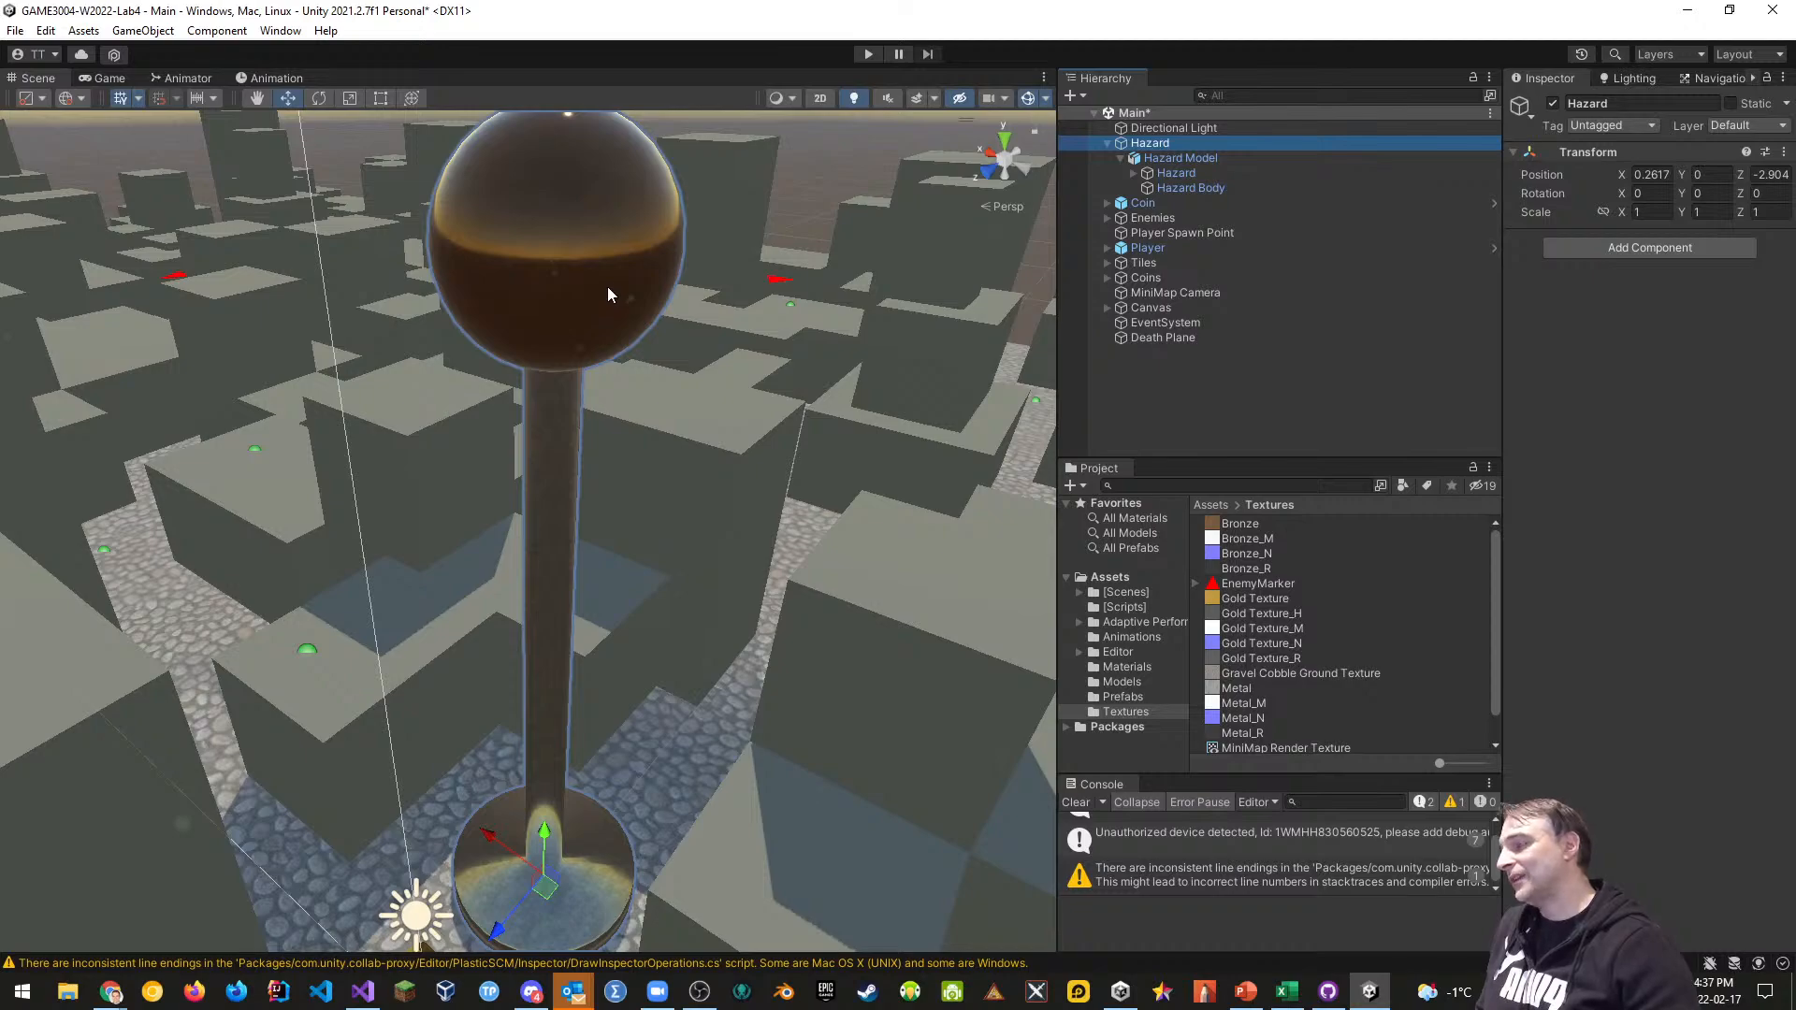
left_click(1651, 212)
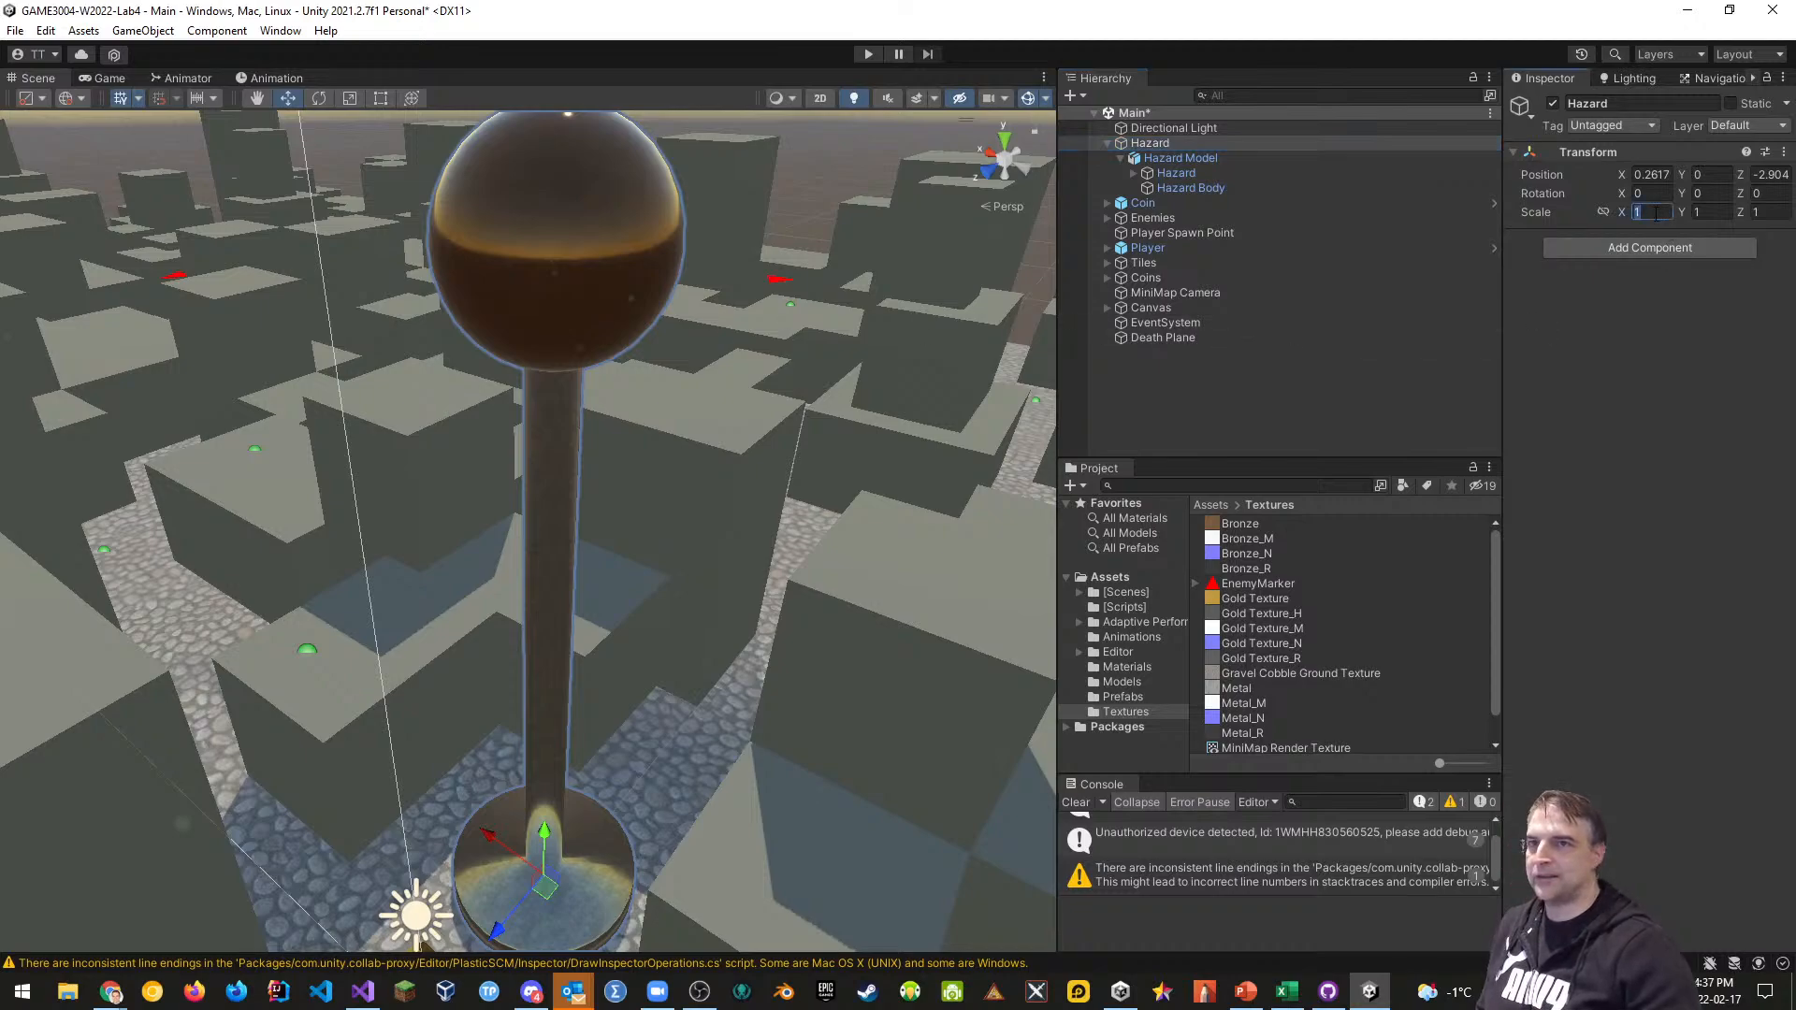
type("0.2")
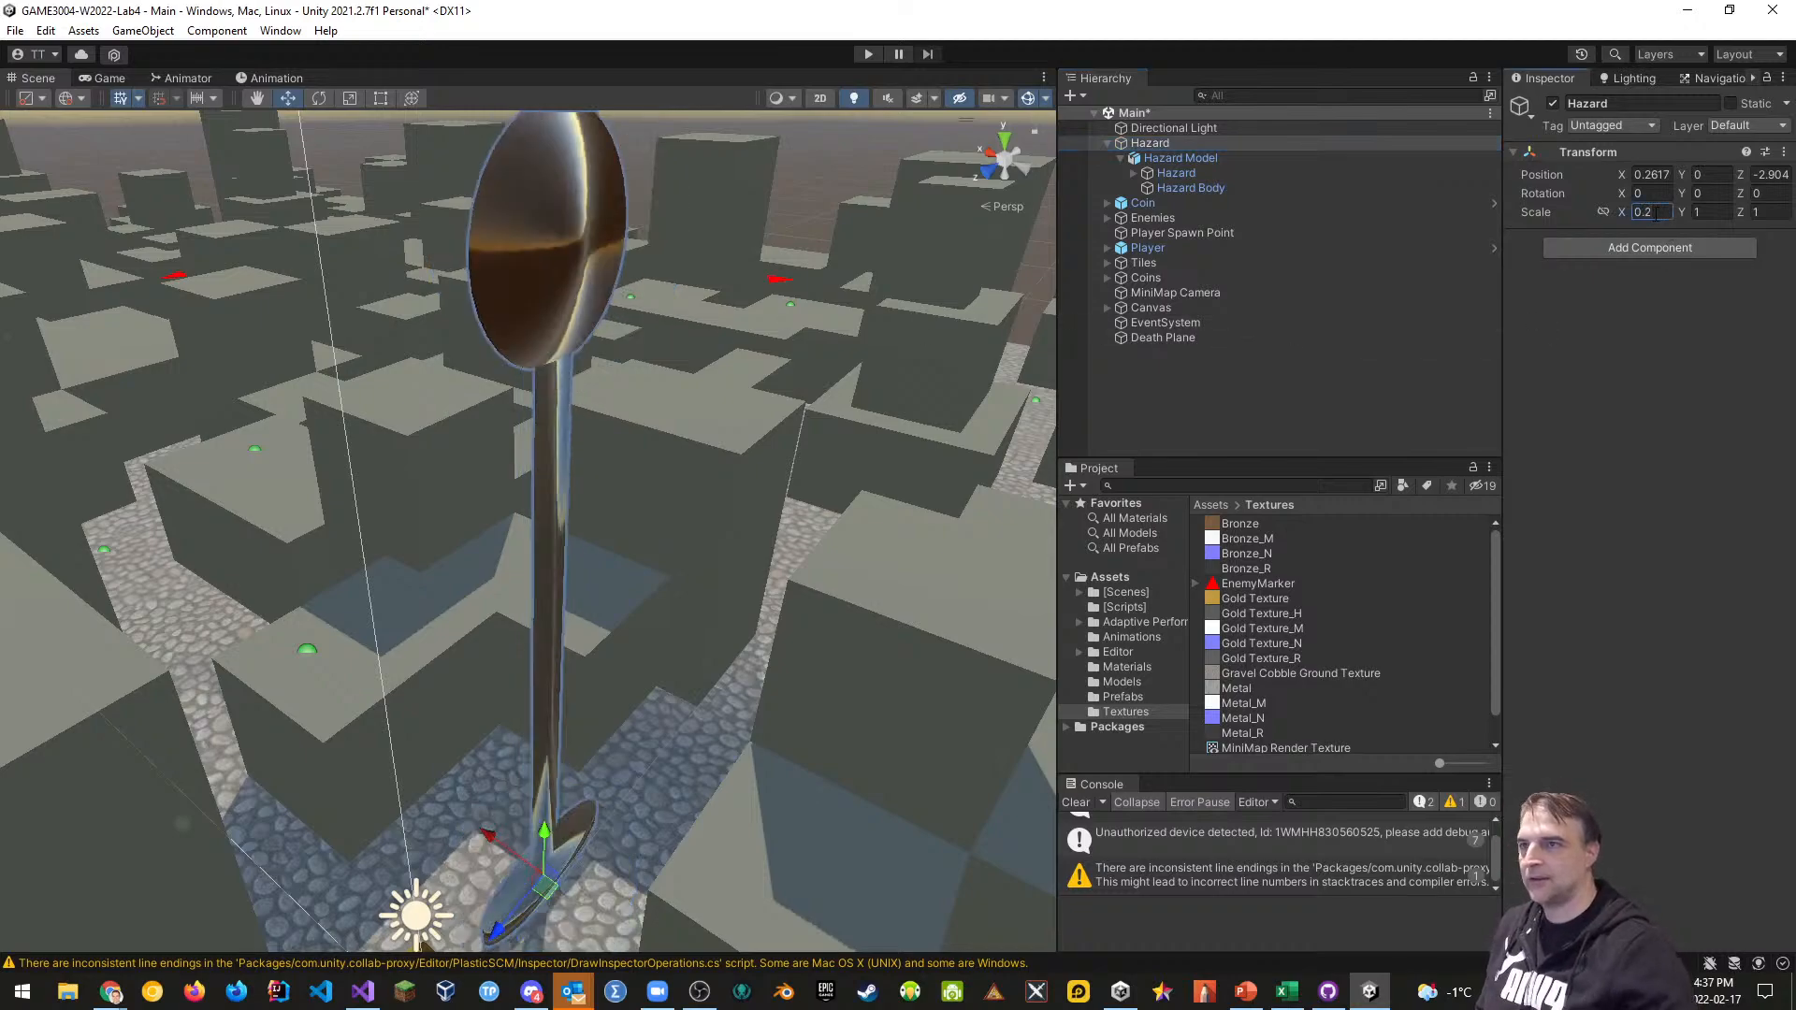
left_click(1717, 214)
type("0.2")
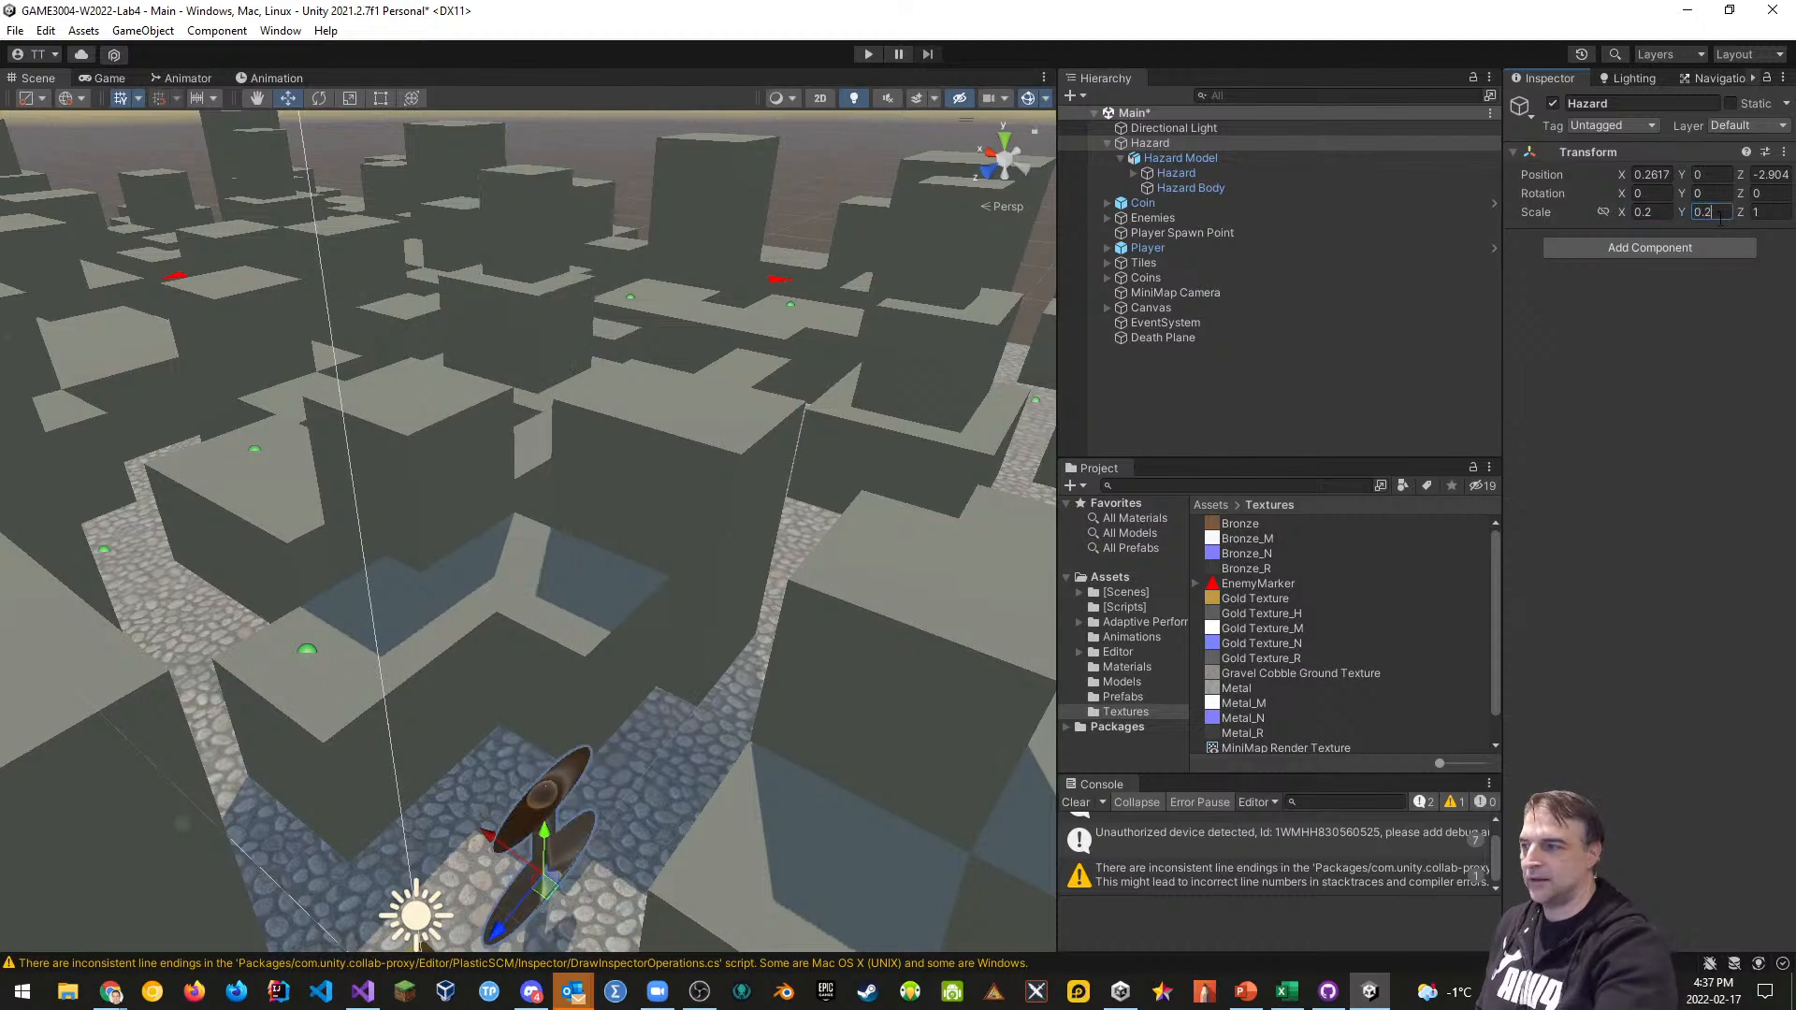
left_click(1768, 212)
type("0.")
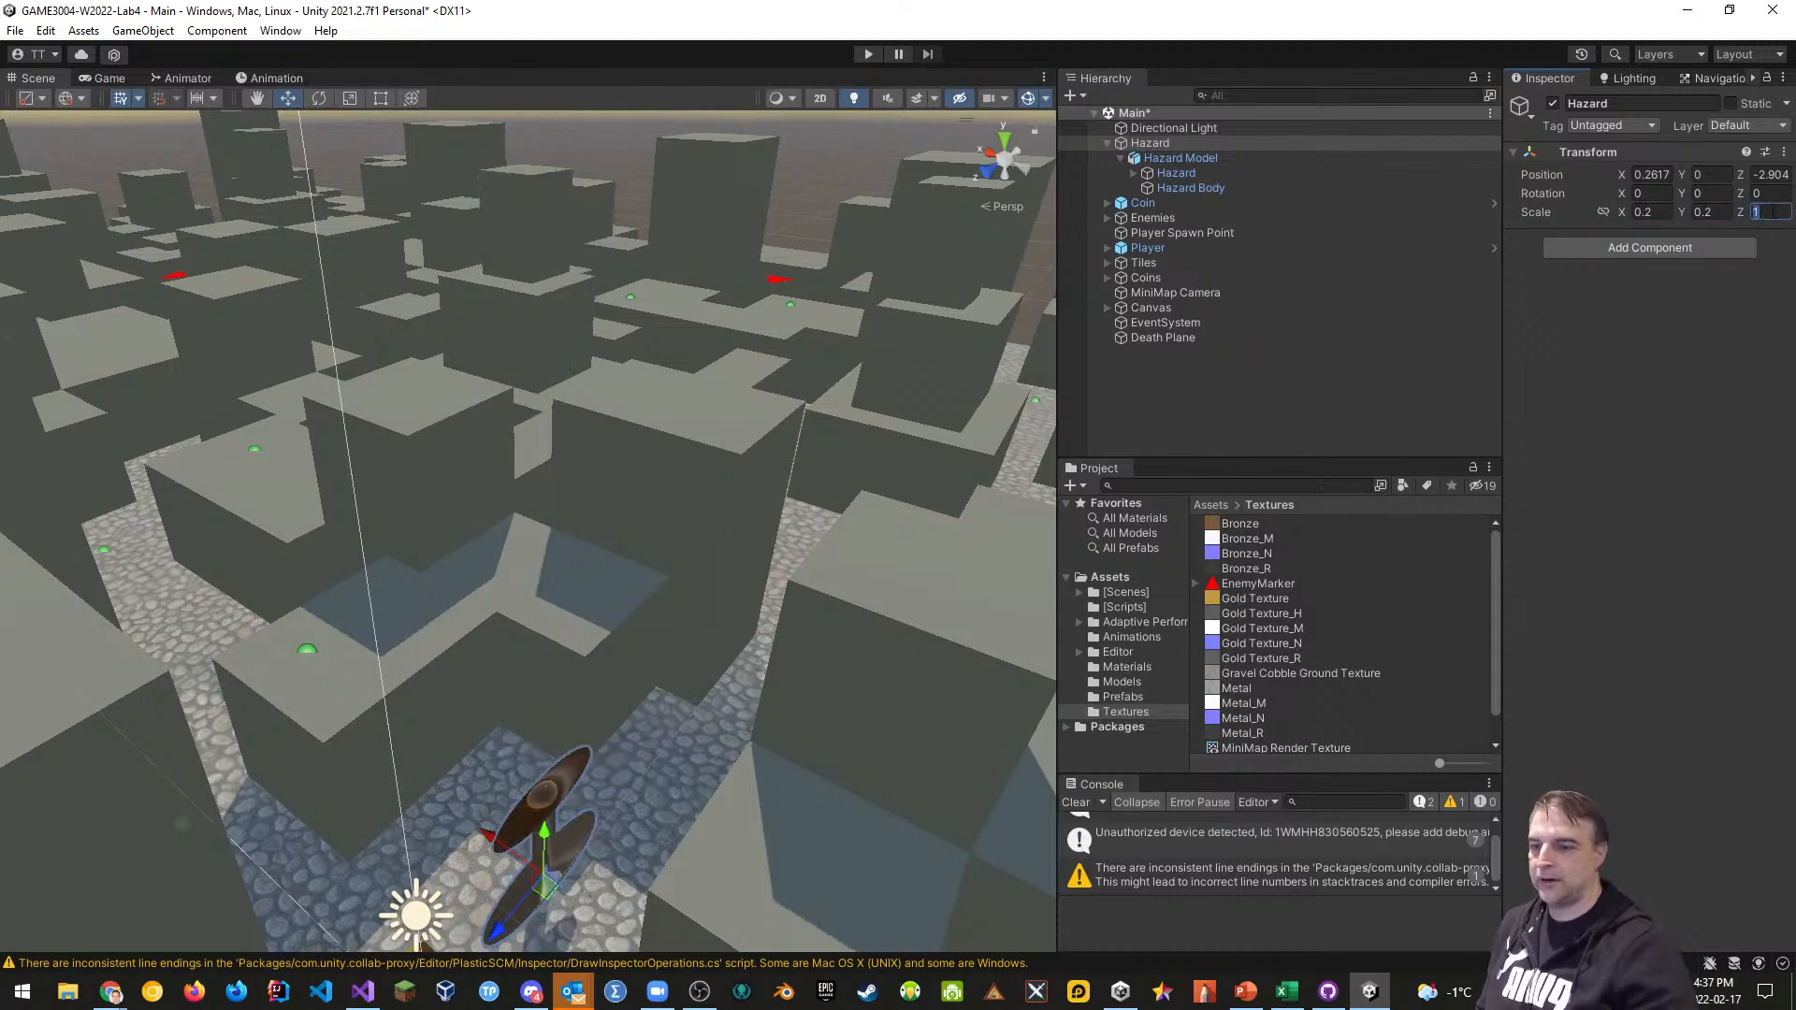
type("2")
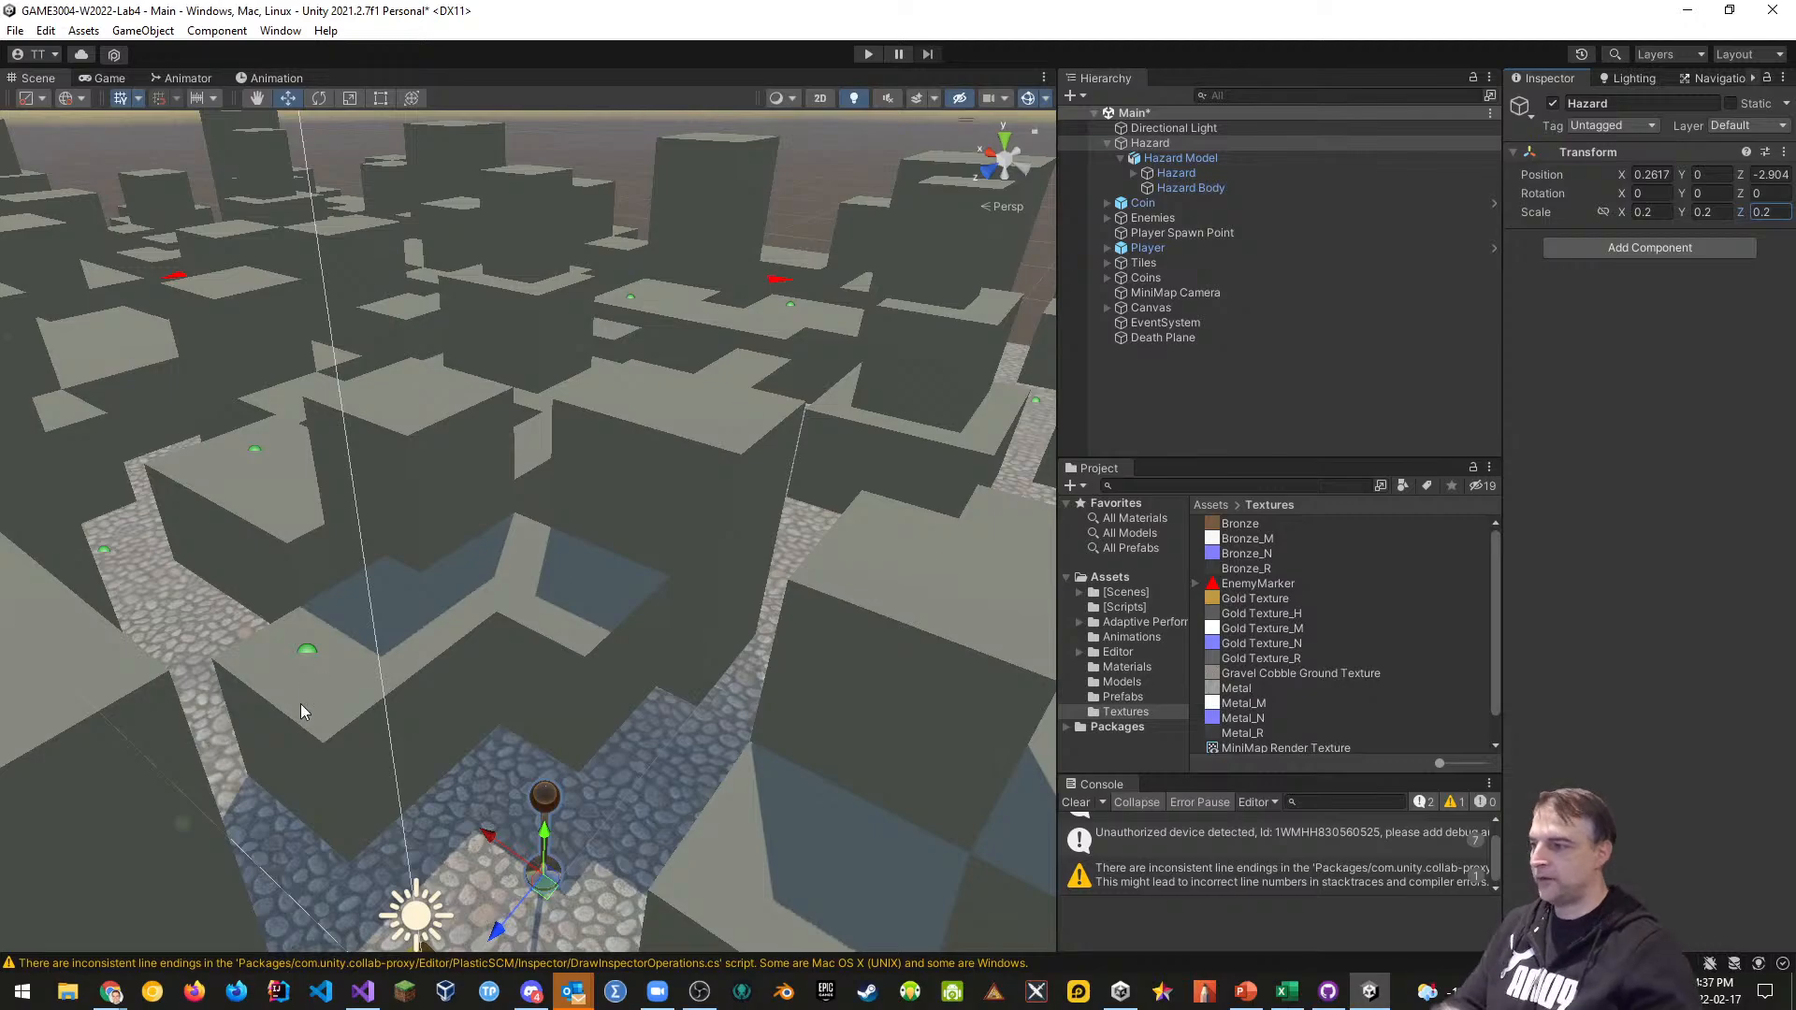
Save the Main scene with the scaled-down hazard
left_click_drag(439, 776, 526, 782, "alt")
key("s")
right_click_drag(525, 780, 436, 674)
key("w")
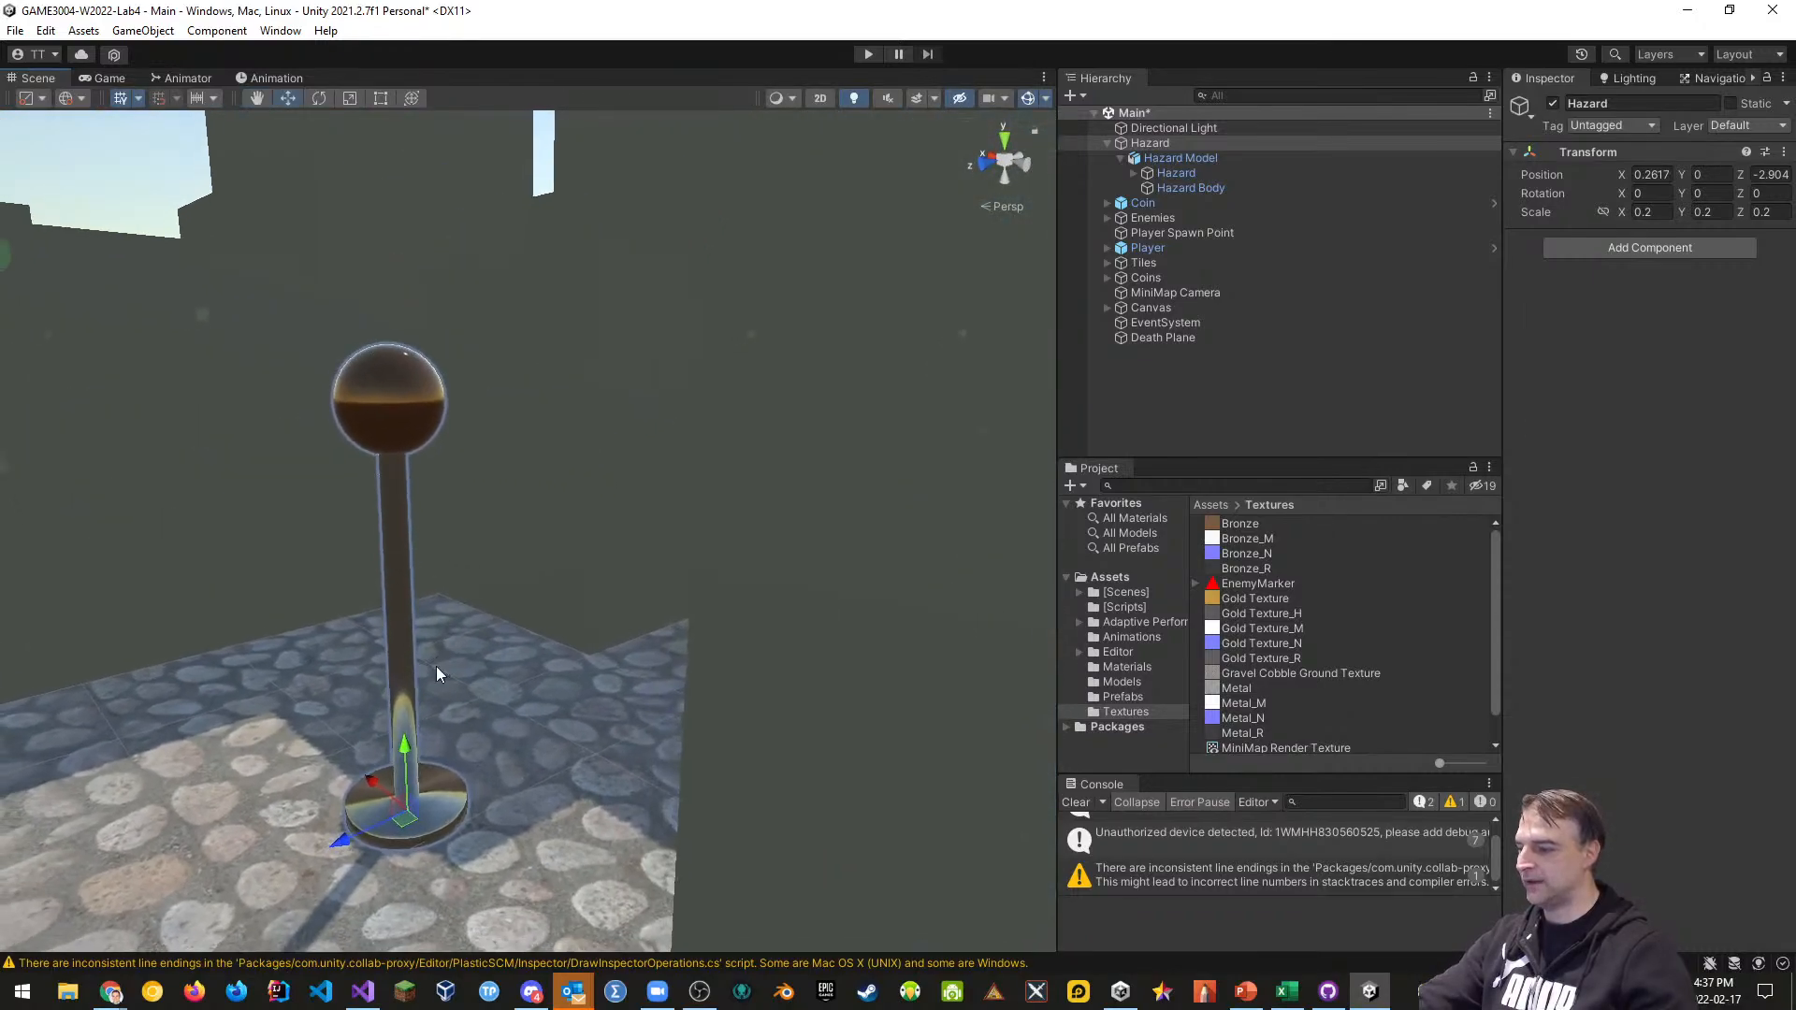
key("ctrl+s")
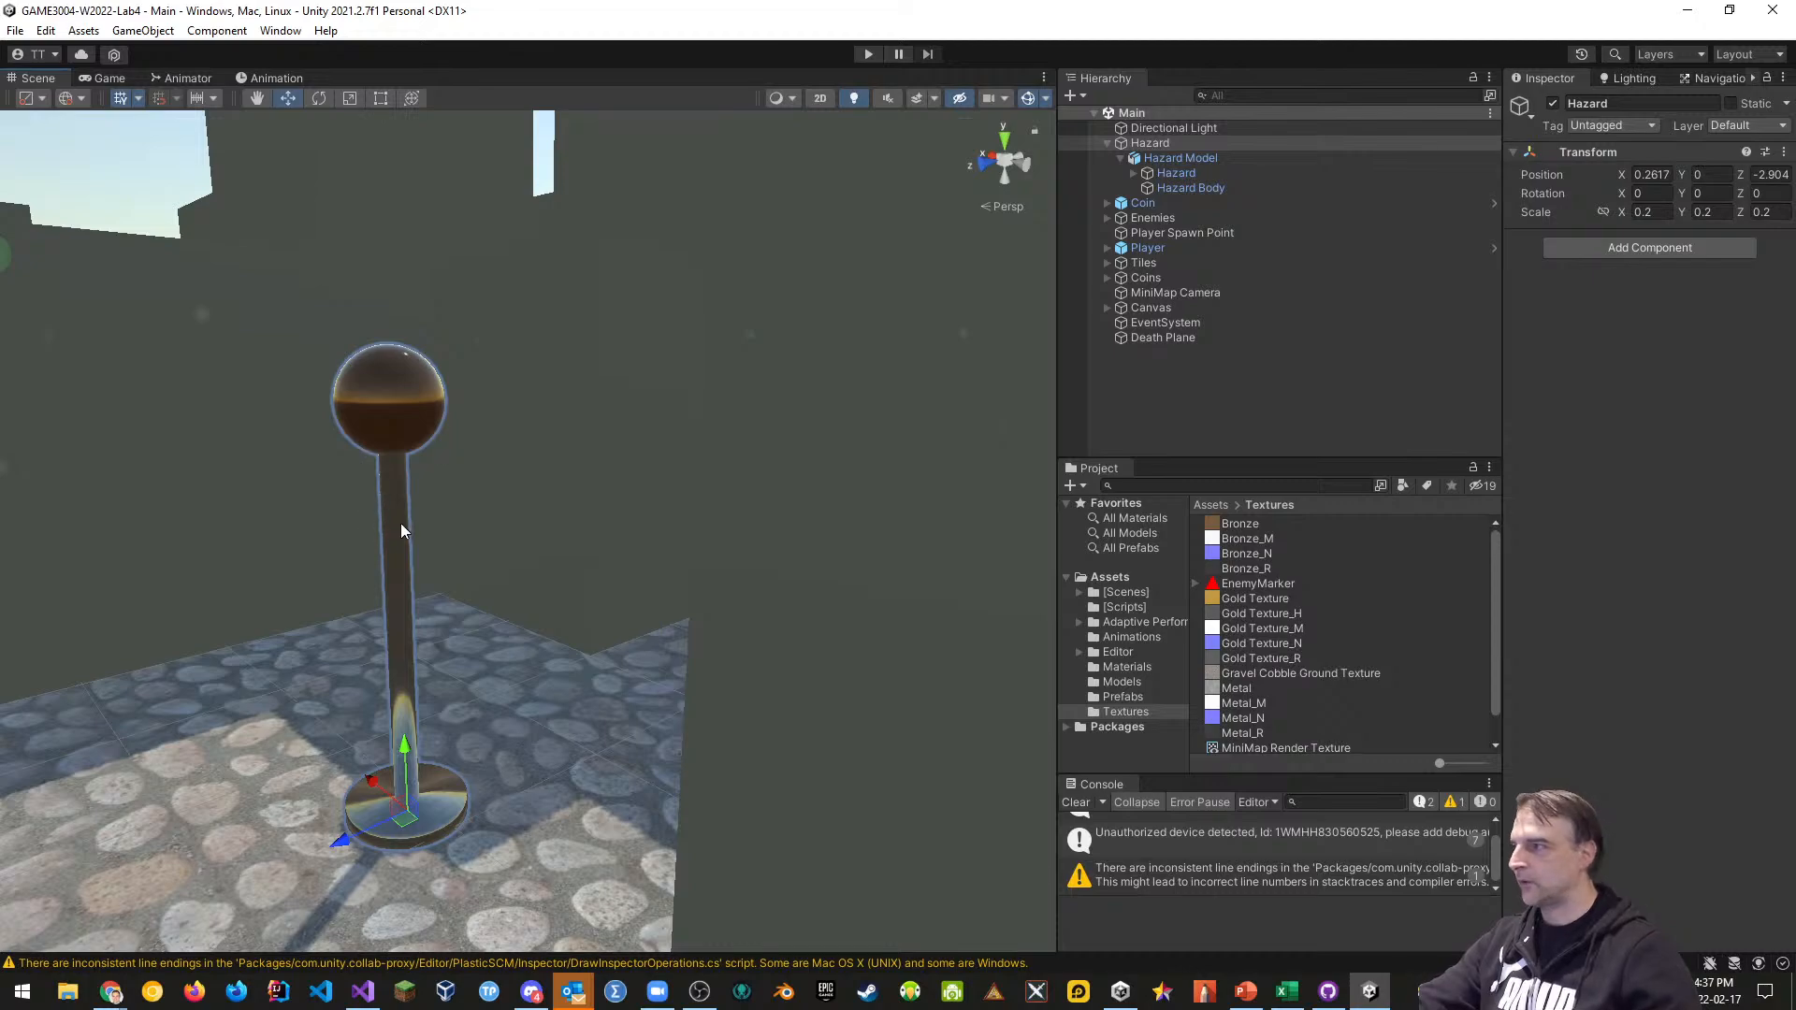
right_click_drag(400, 528, 425, 585)
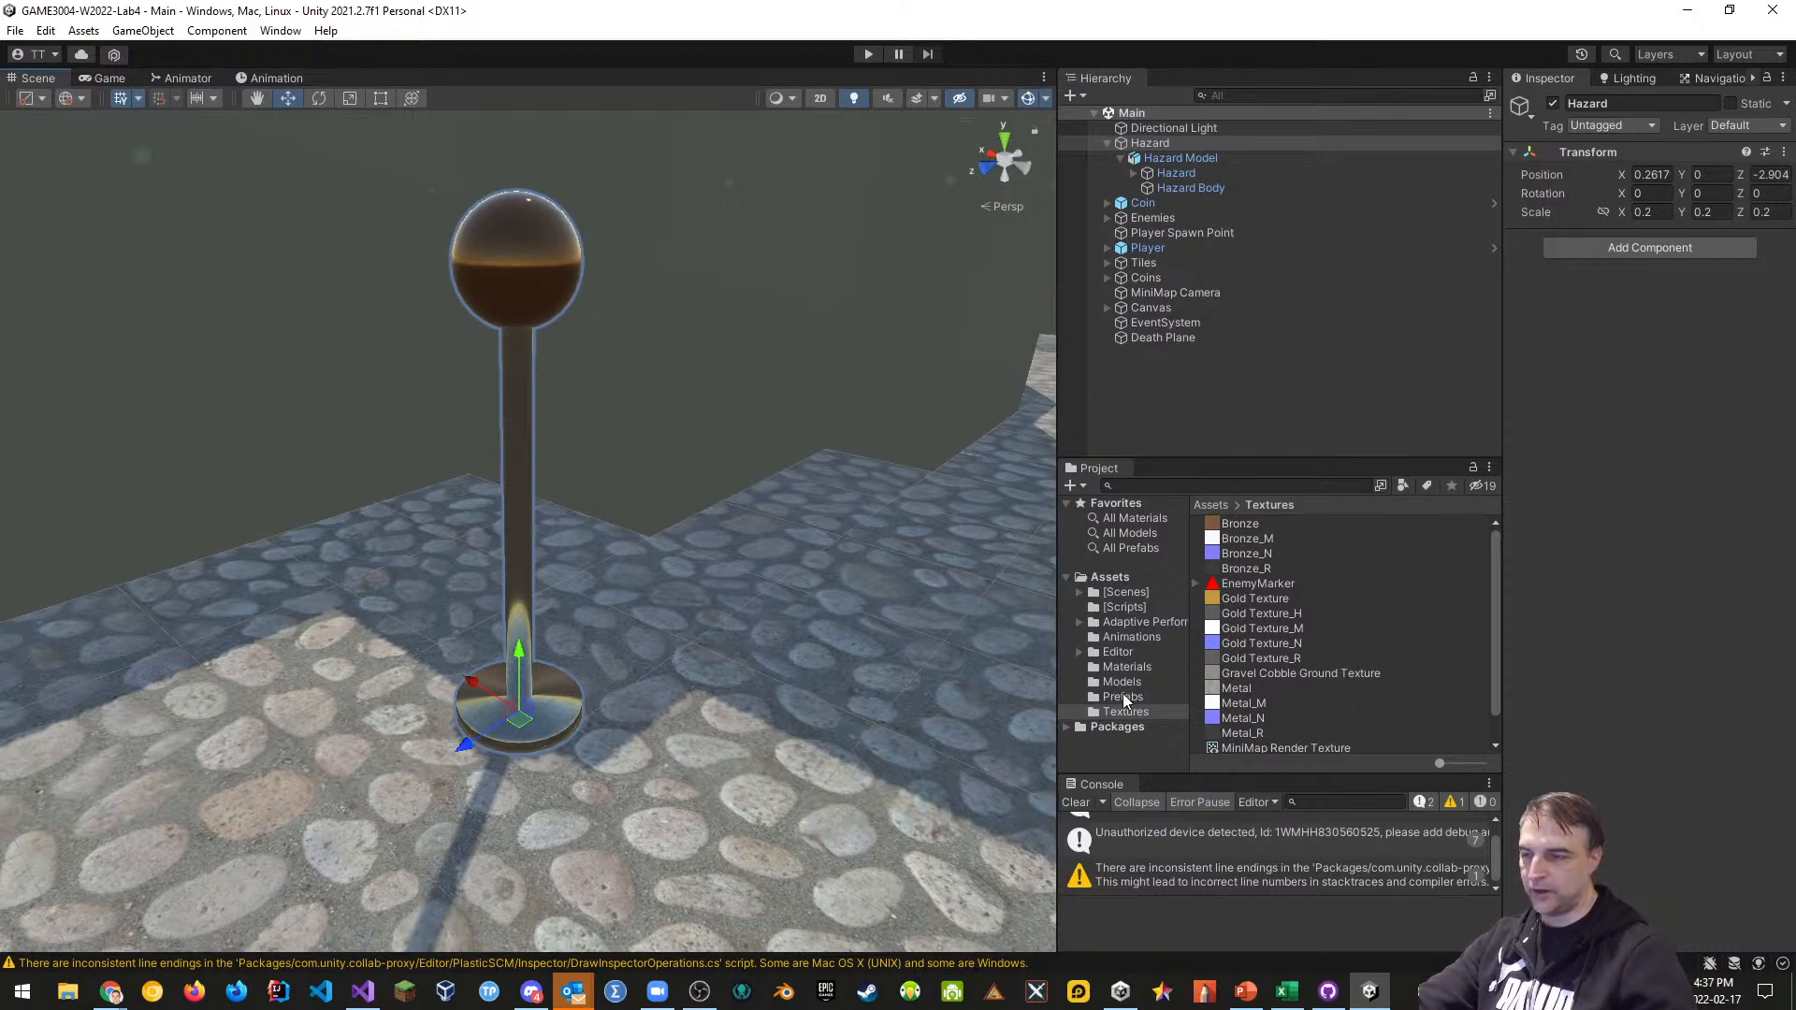
Widen the Hierarchy and Project area and its folder column, and show the contents of the Models folder
left_click_drag(1058, 634, 894, 635)
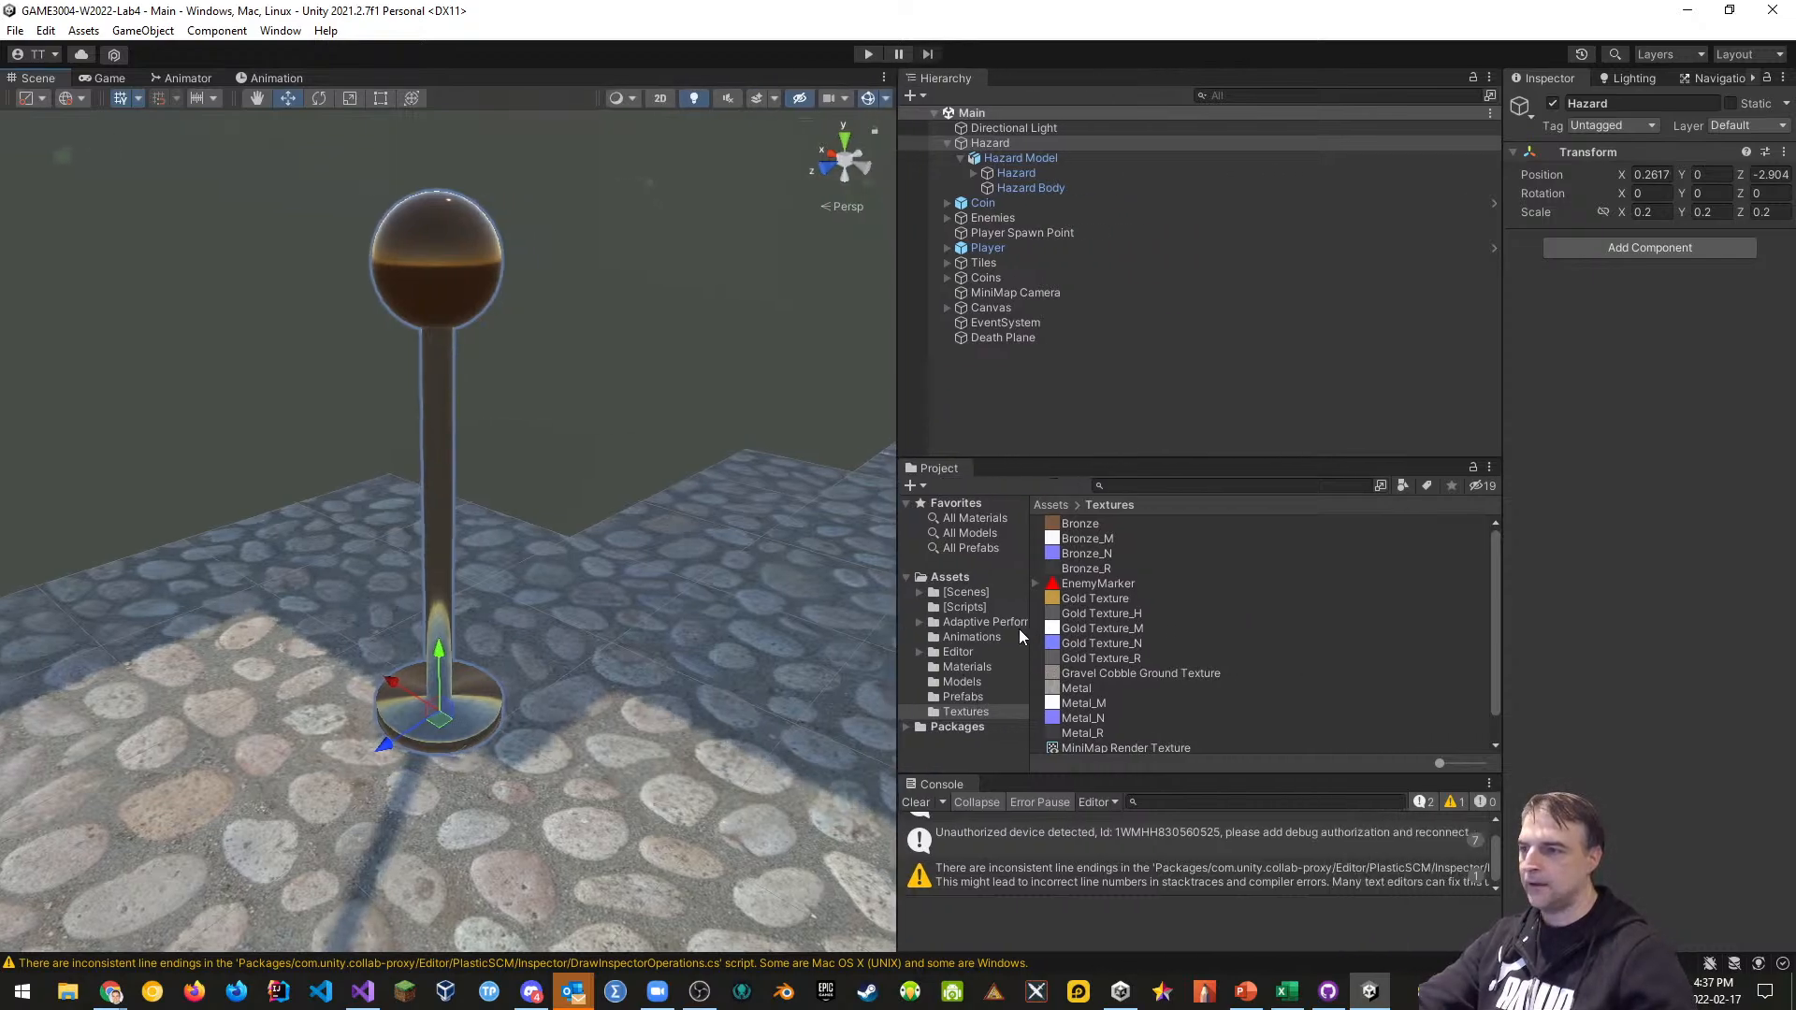
left_click_drag(1033, 627, 1136, 626)
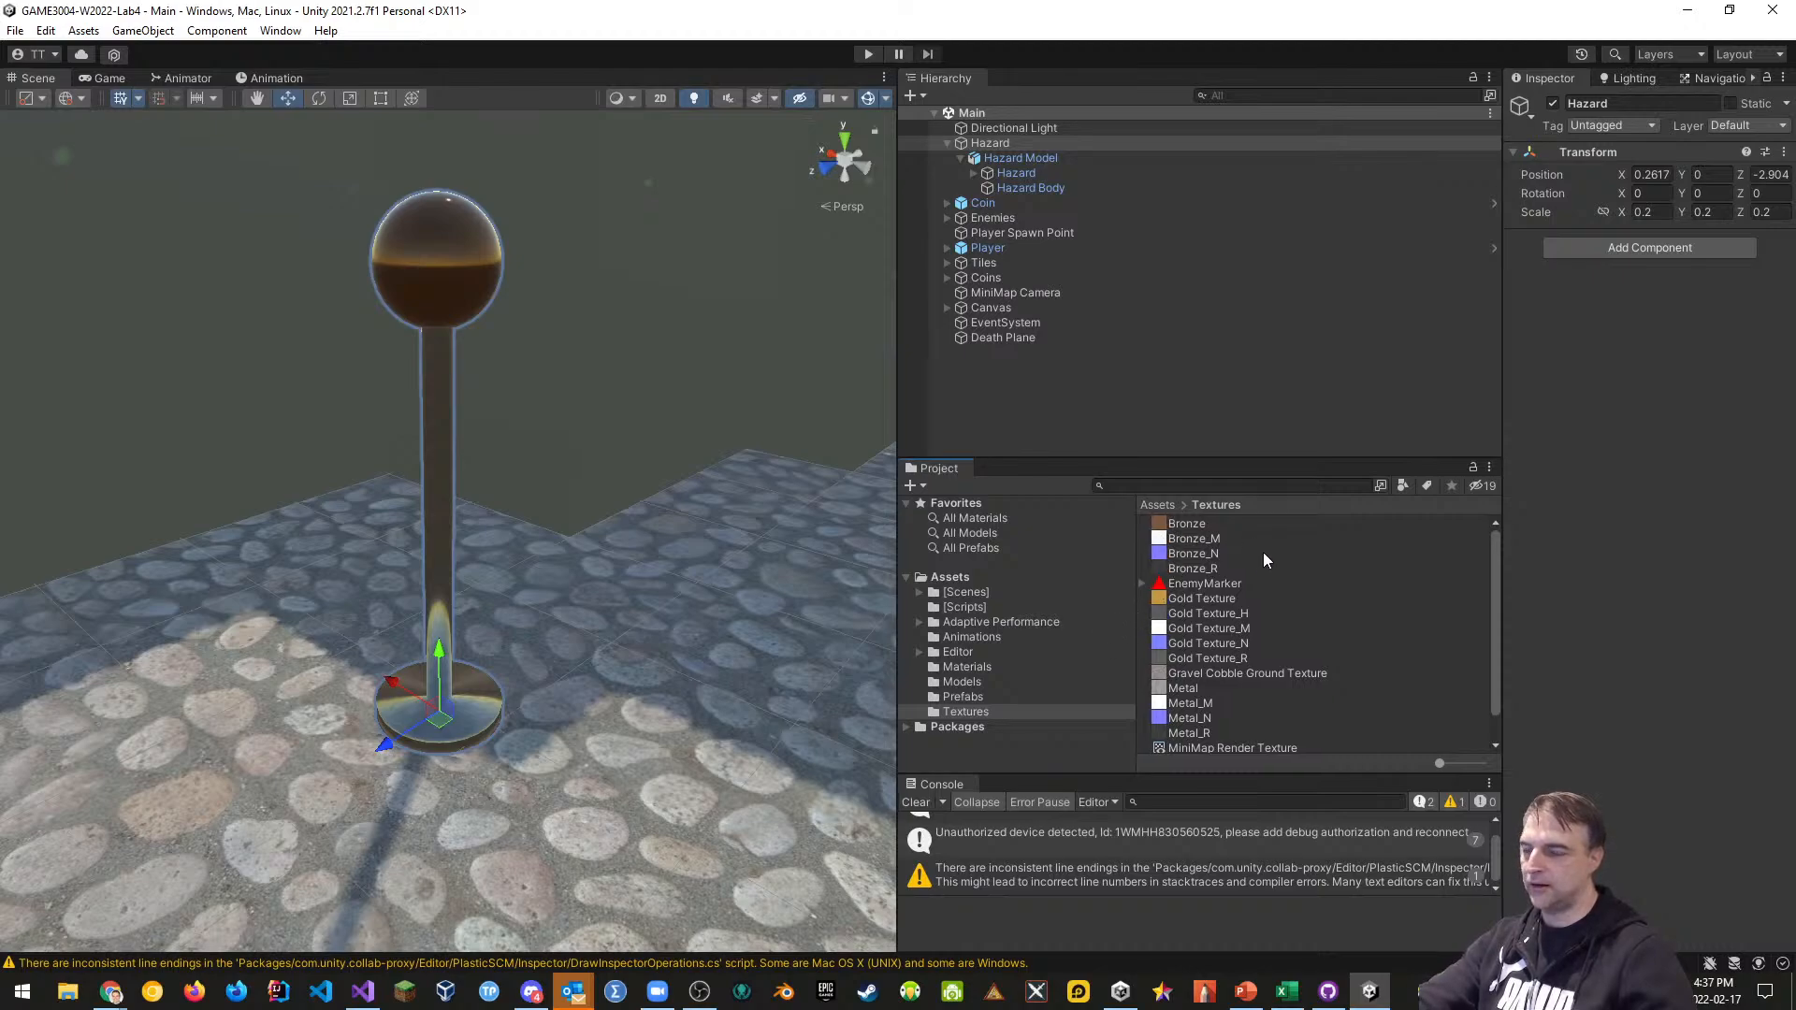
left_click(962, 682)
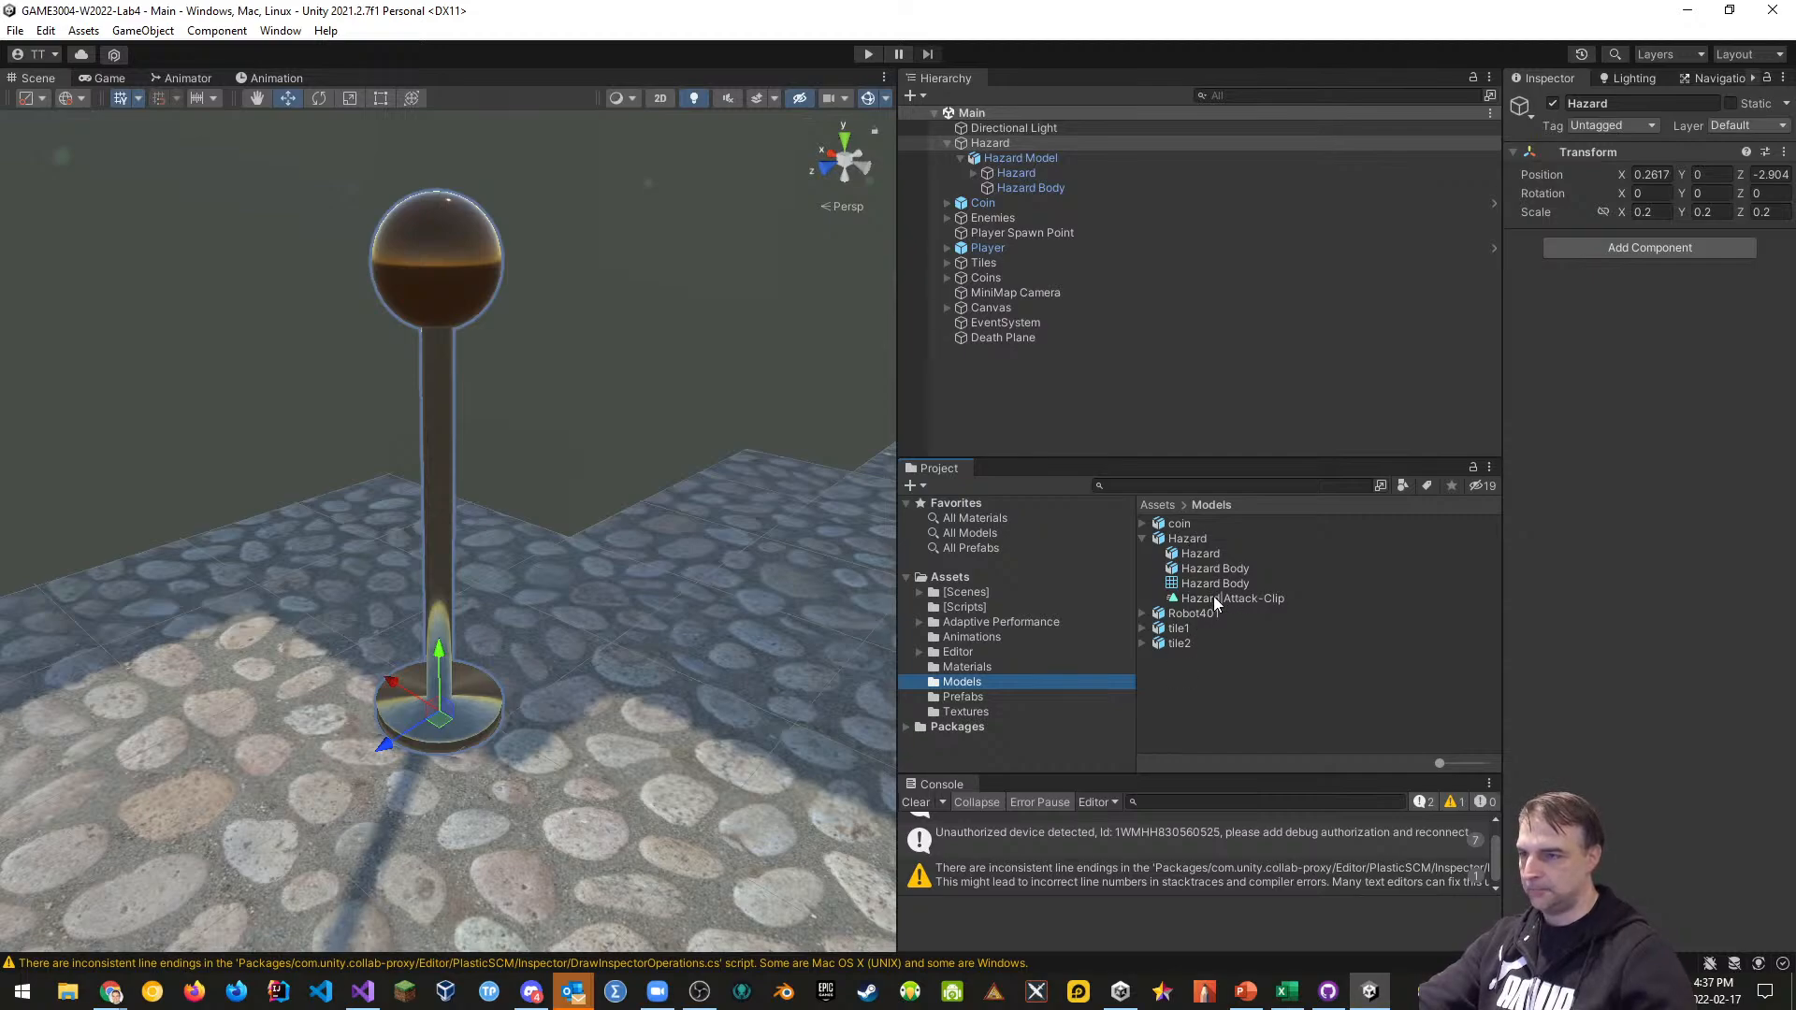
Attach the Hazard|Attack-Clip animation from the Hazard model asset to the Hazard Model object as a new Animator component
left_click(1012, 176)
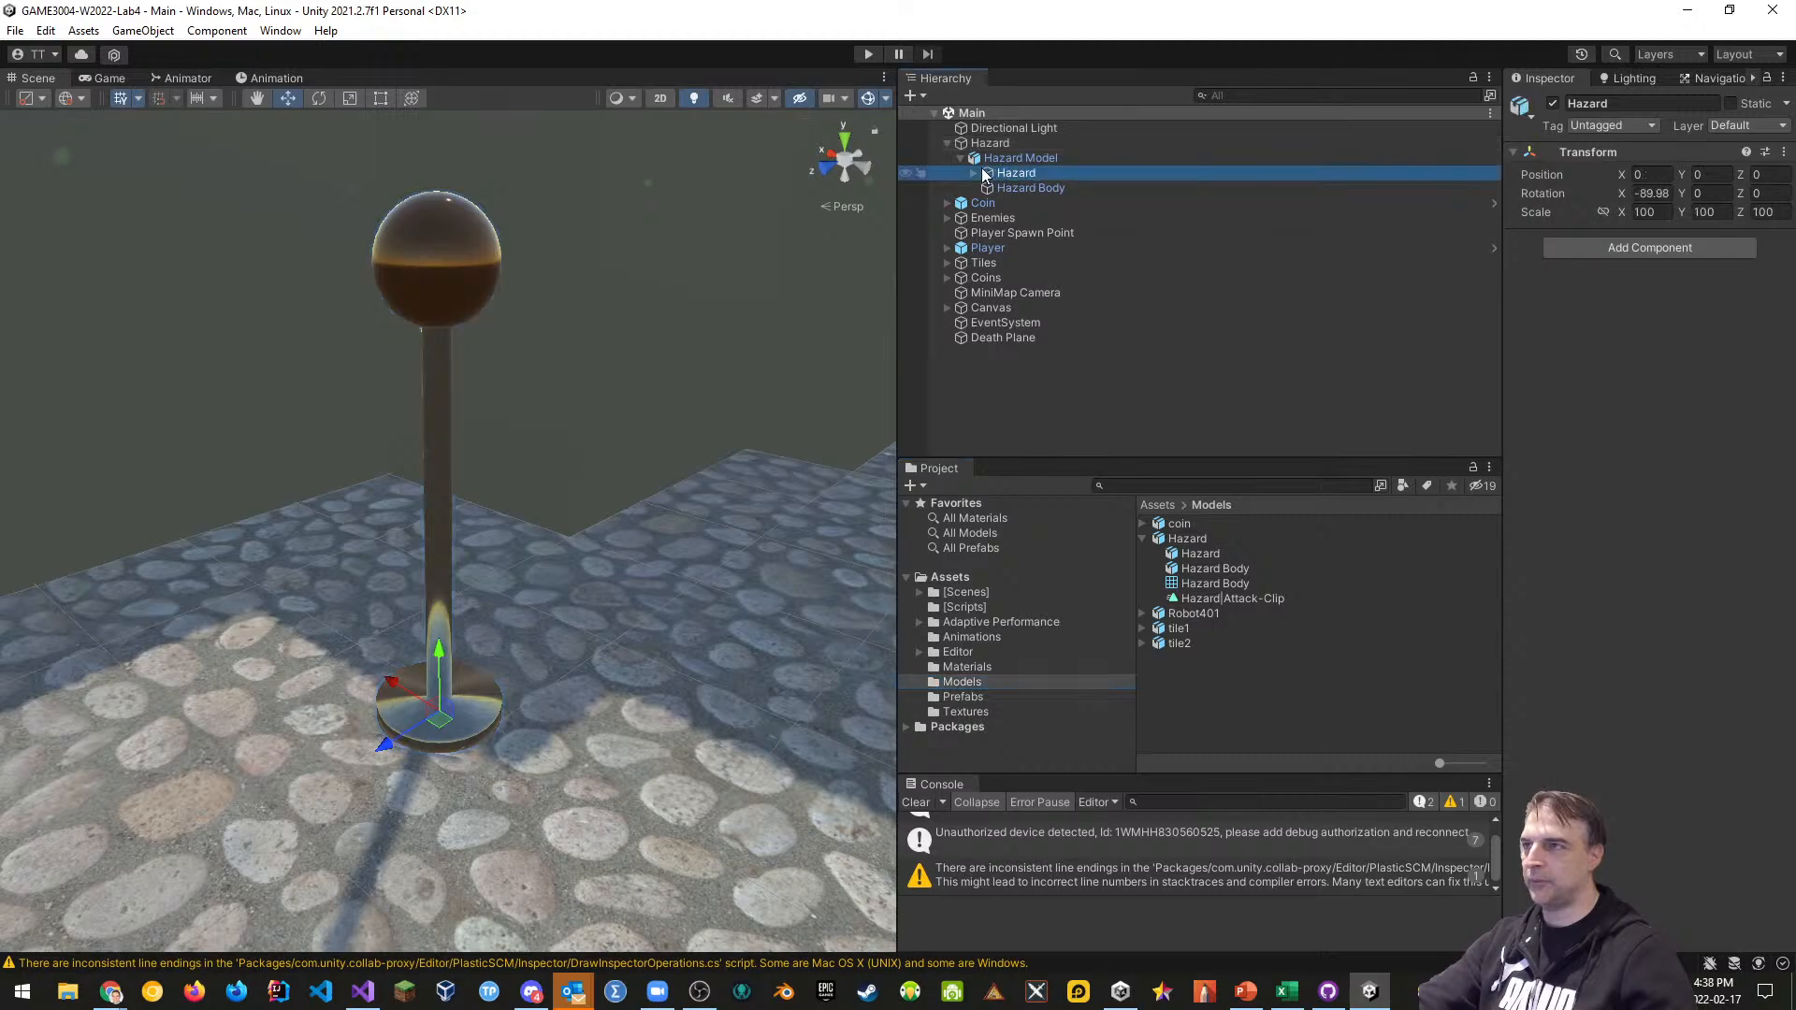
left_click(973, 173)
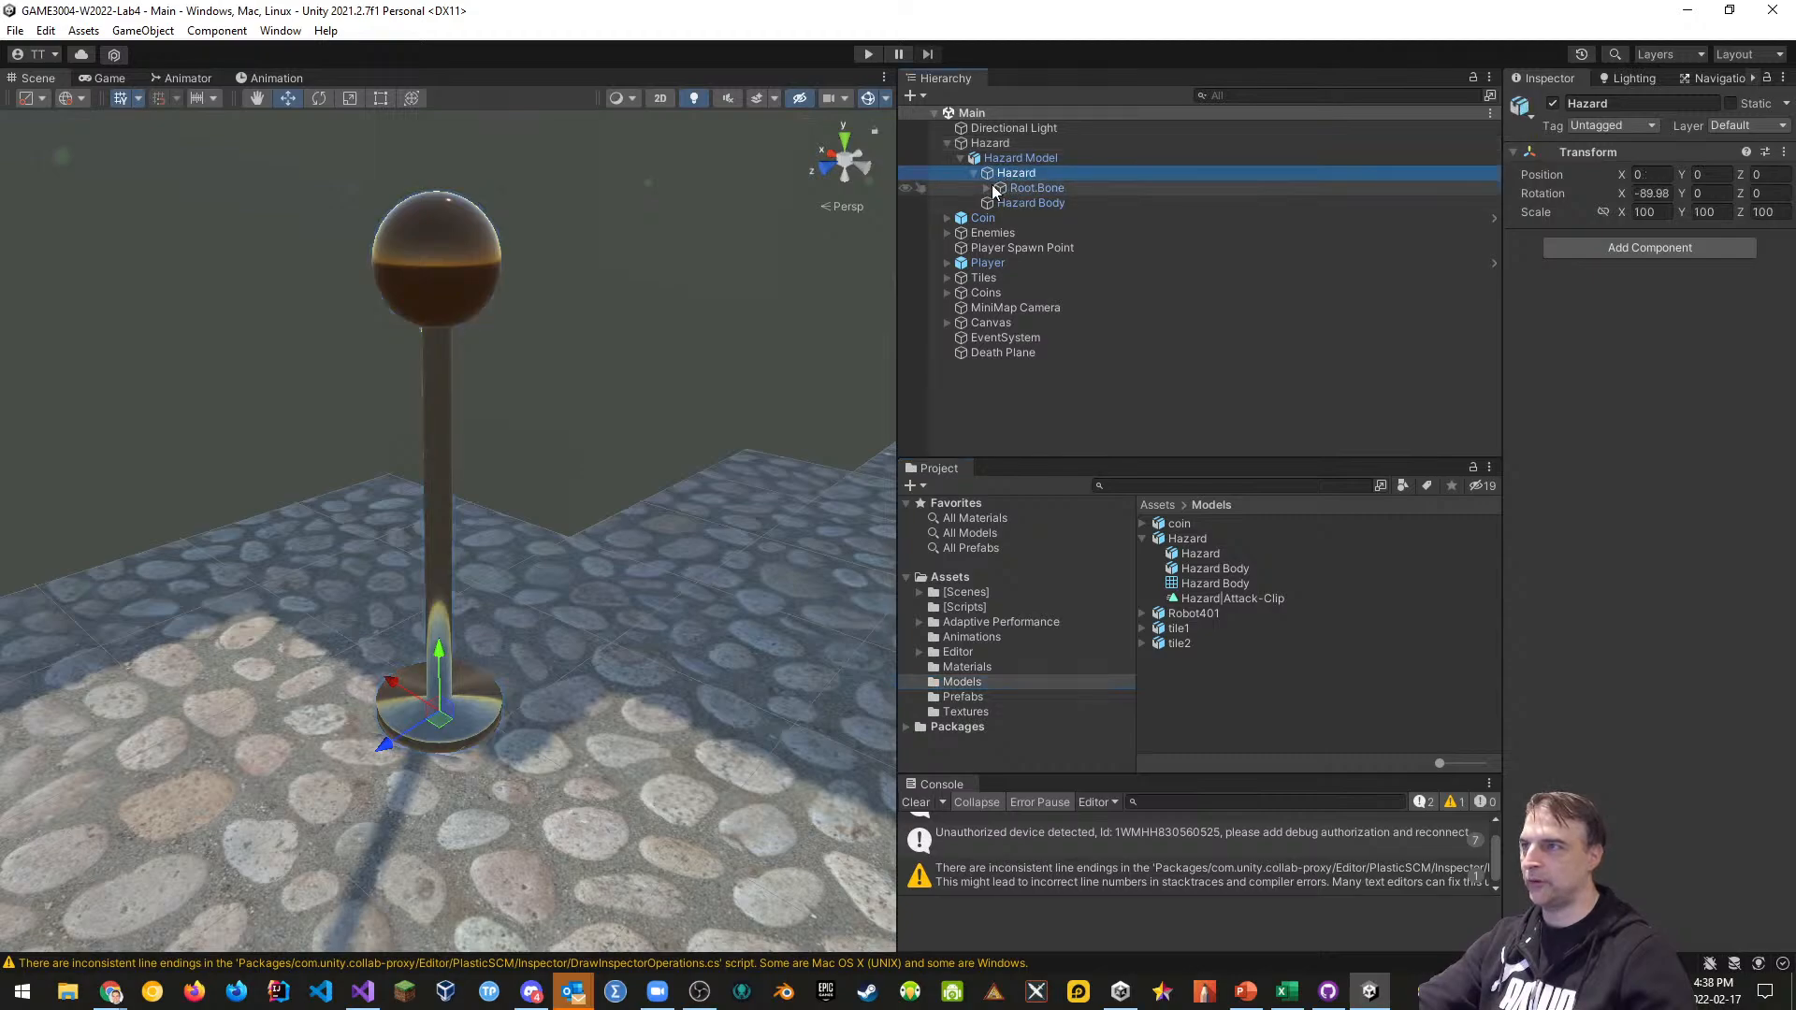
left_click(987, 188)
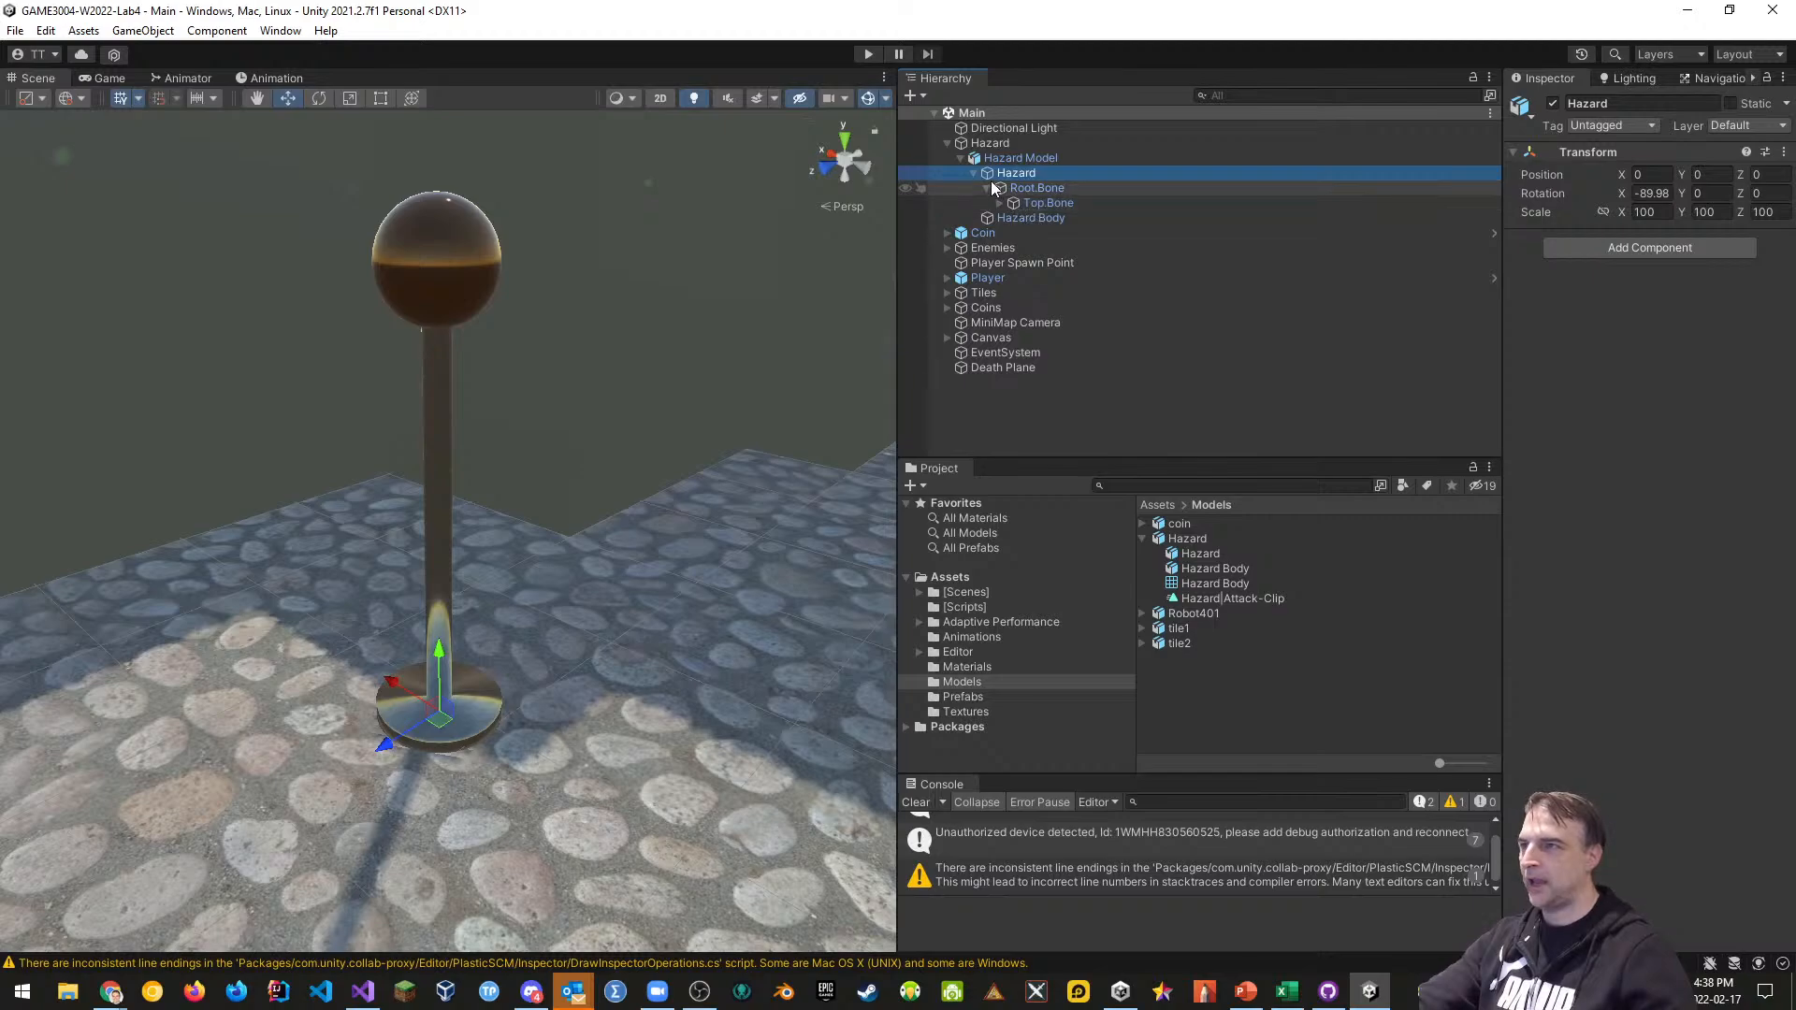
left_click(973, 174)
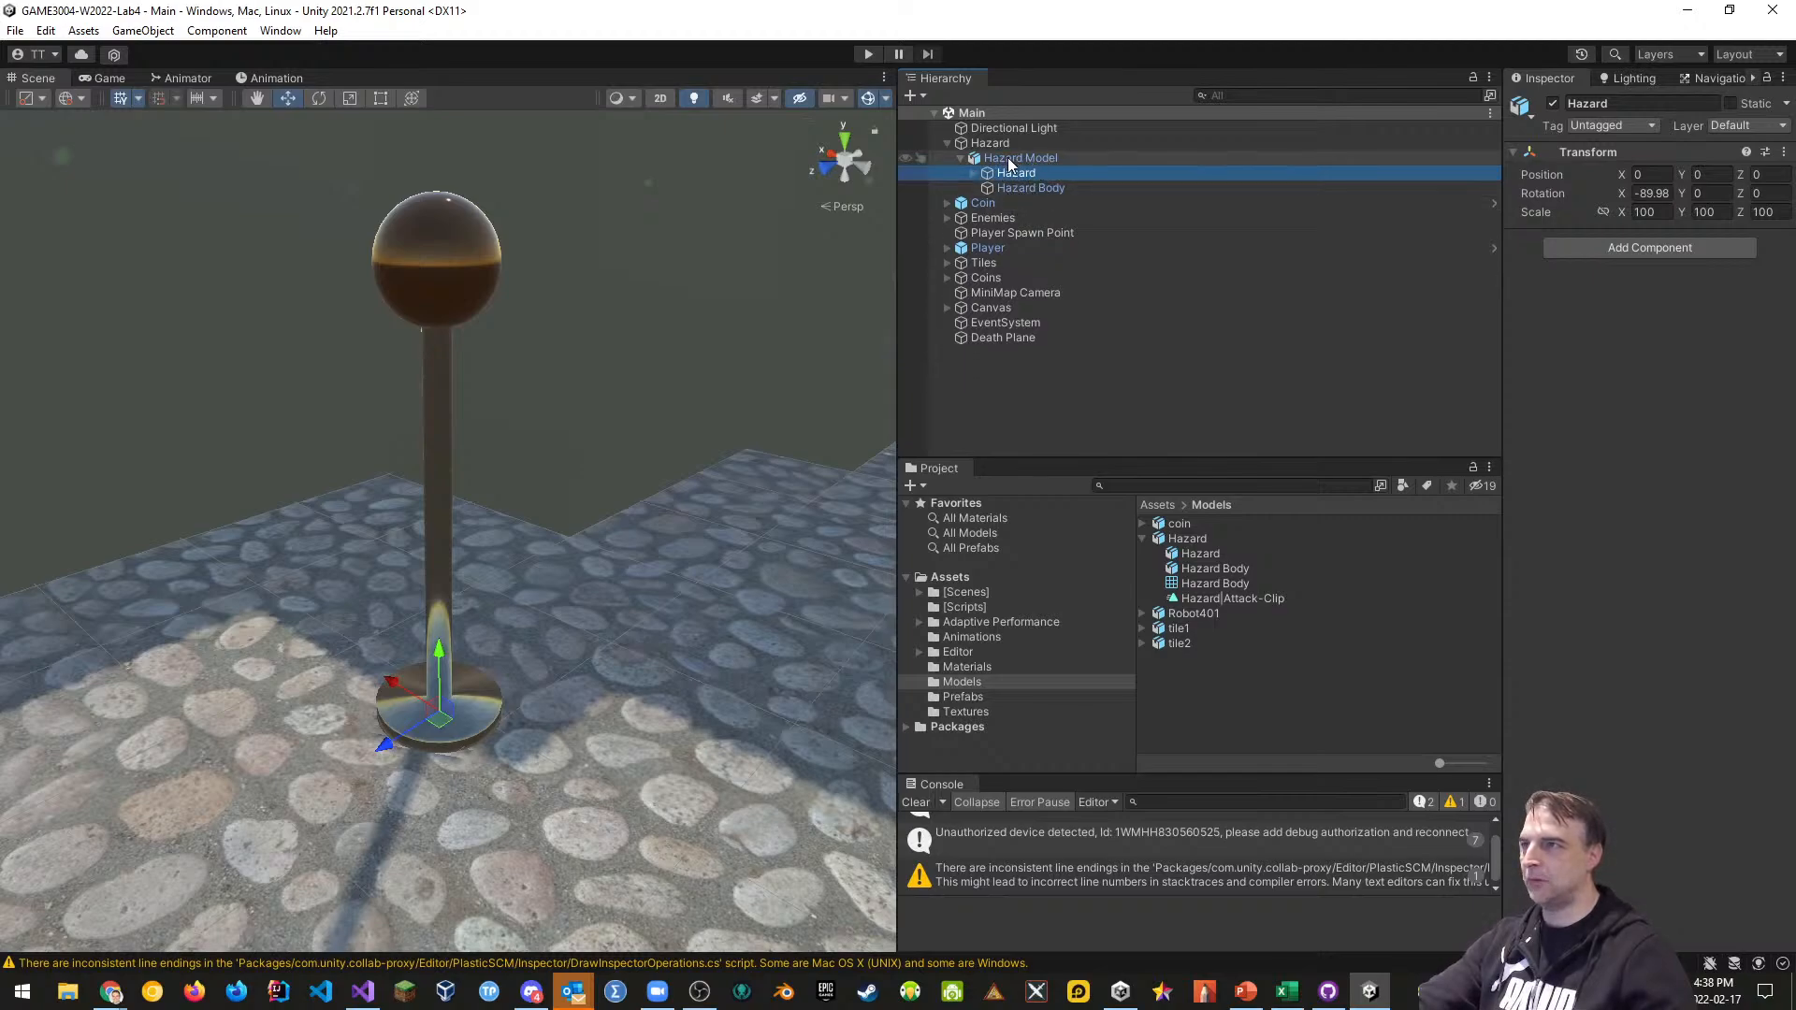
left_click(1048, 159)
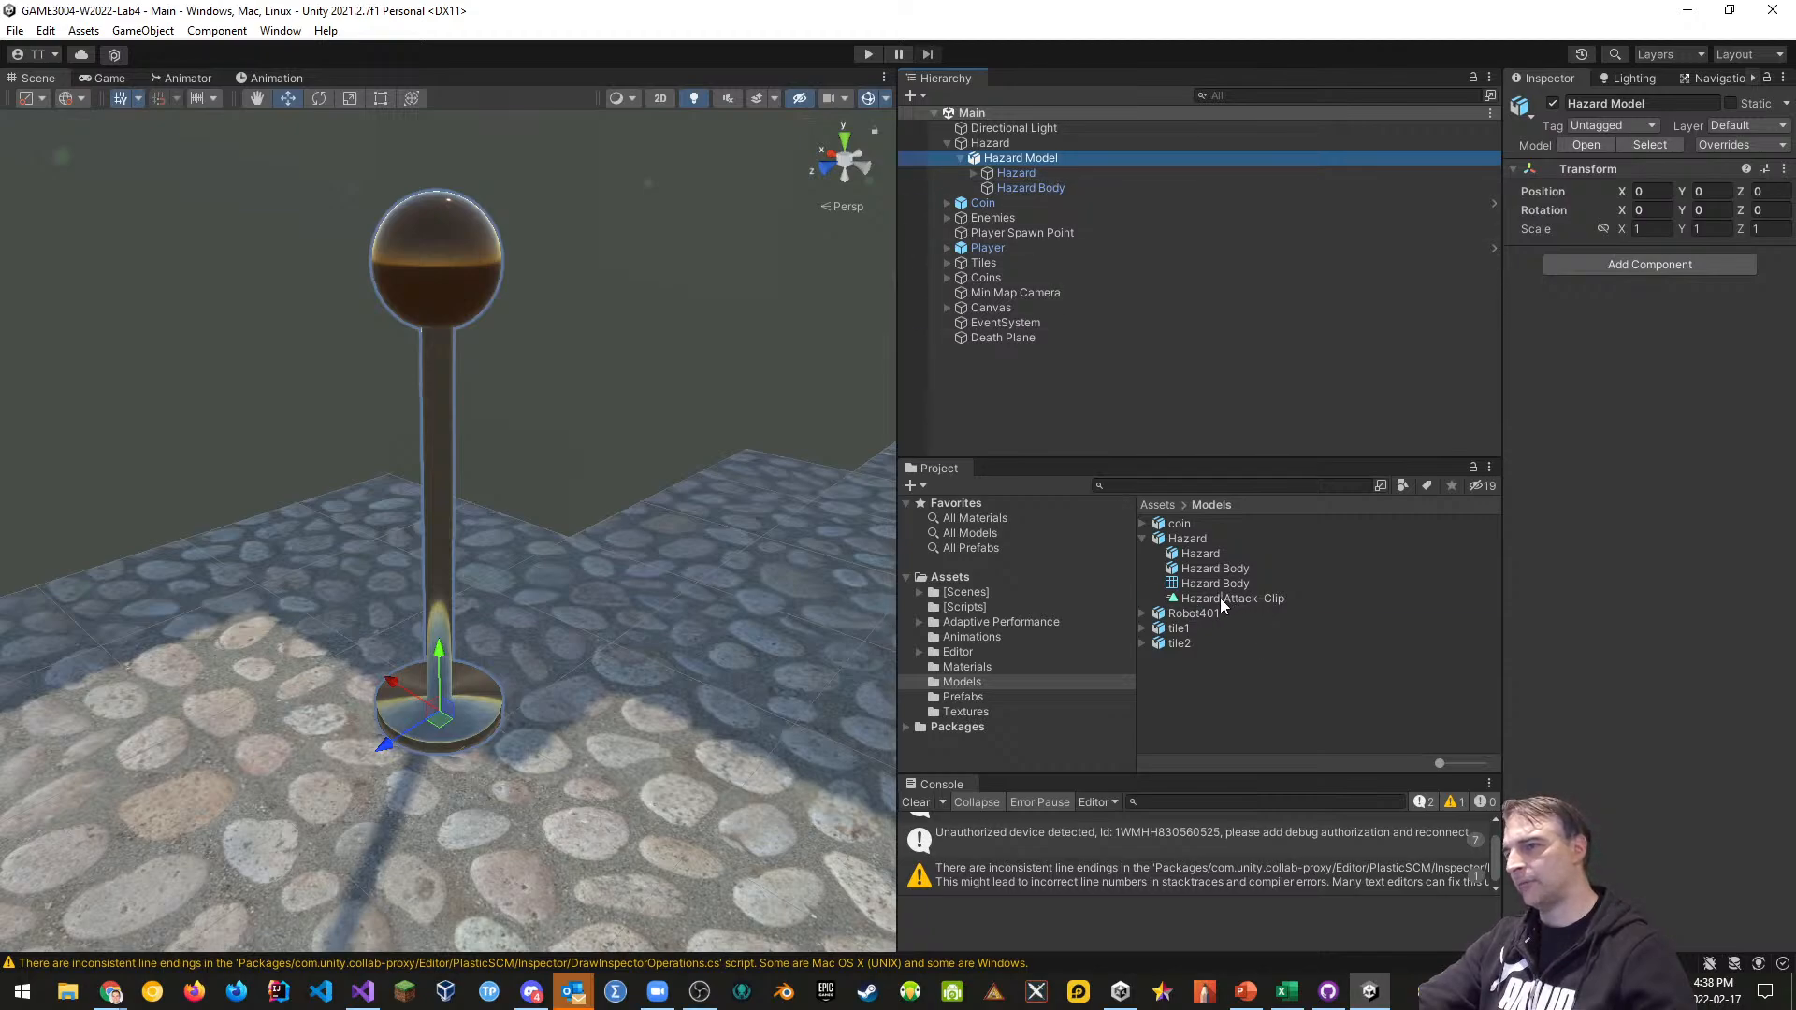
left_click_drag(1221, 603, 1596, 268)
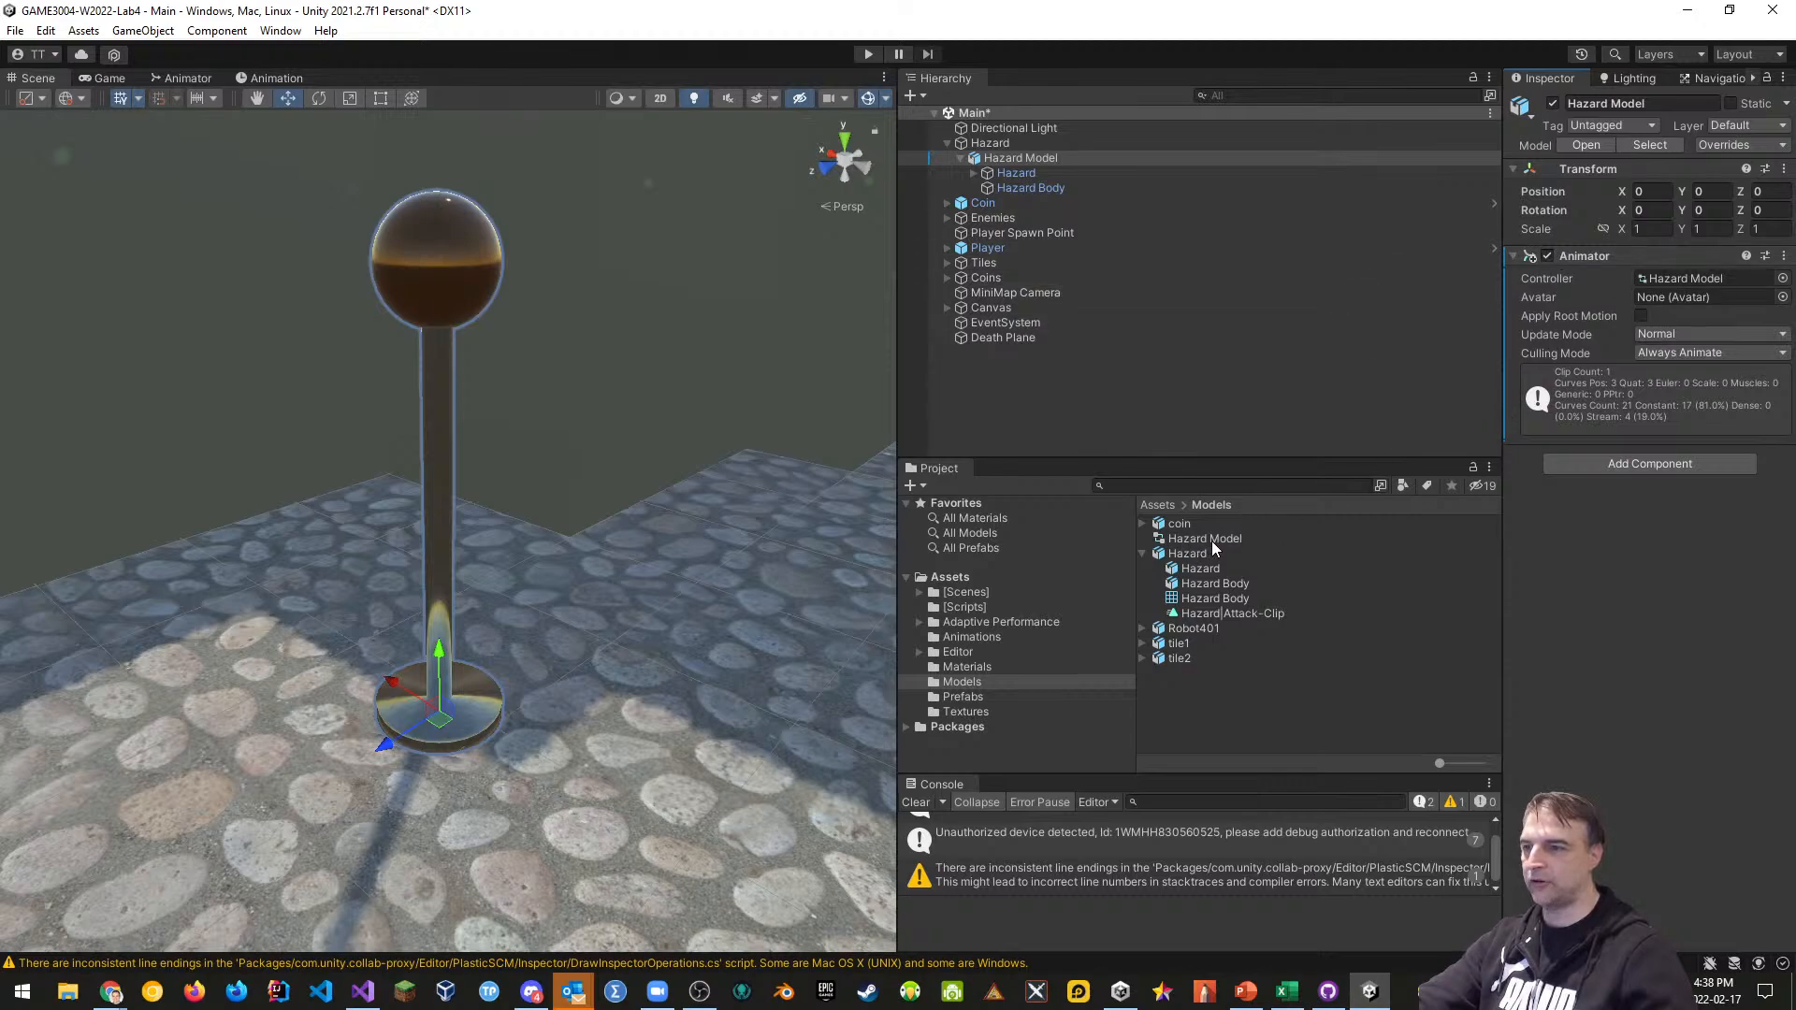
Move the Hazard Model animator controller from Models into the Animations folder and rename it Hazard Animator Controller
left_click_drag(1208, 536, 963, 636)
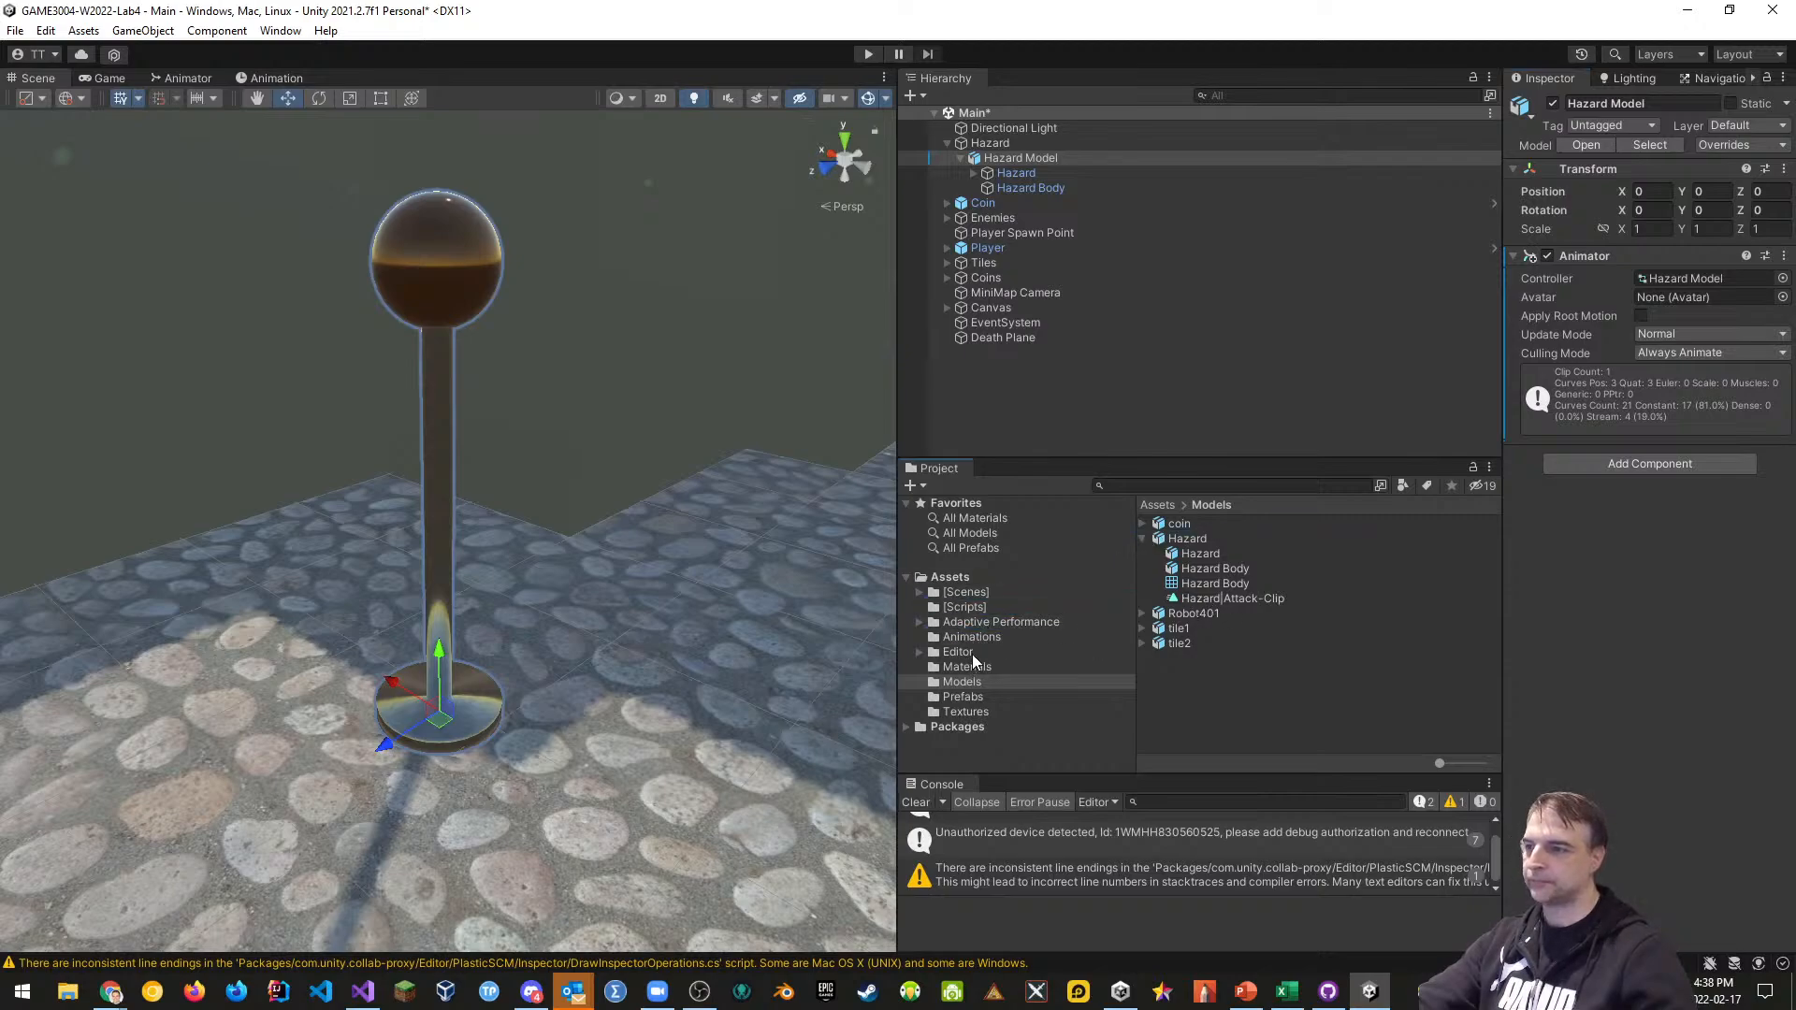
left_click(971, 635)
left_click(1210, 558)
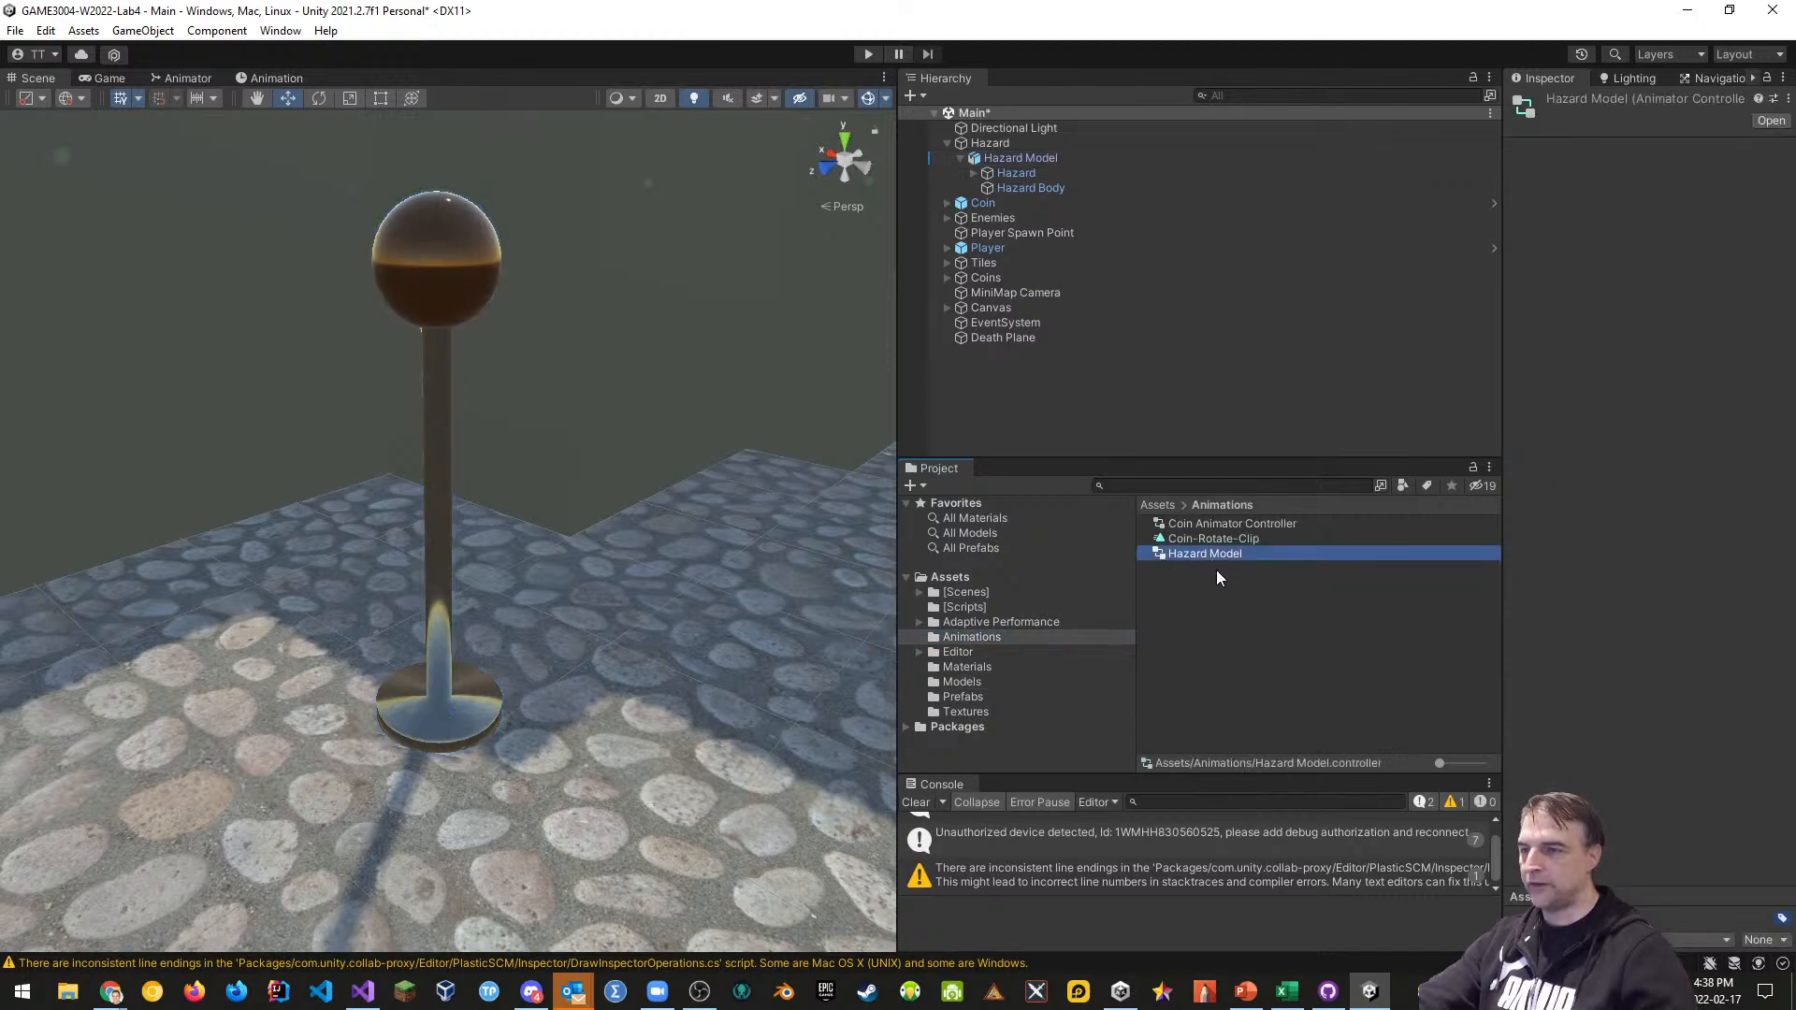
left_click(1210, 553)
key("End")
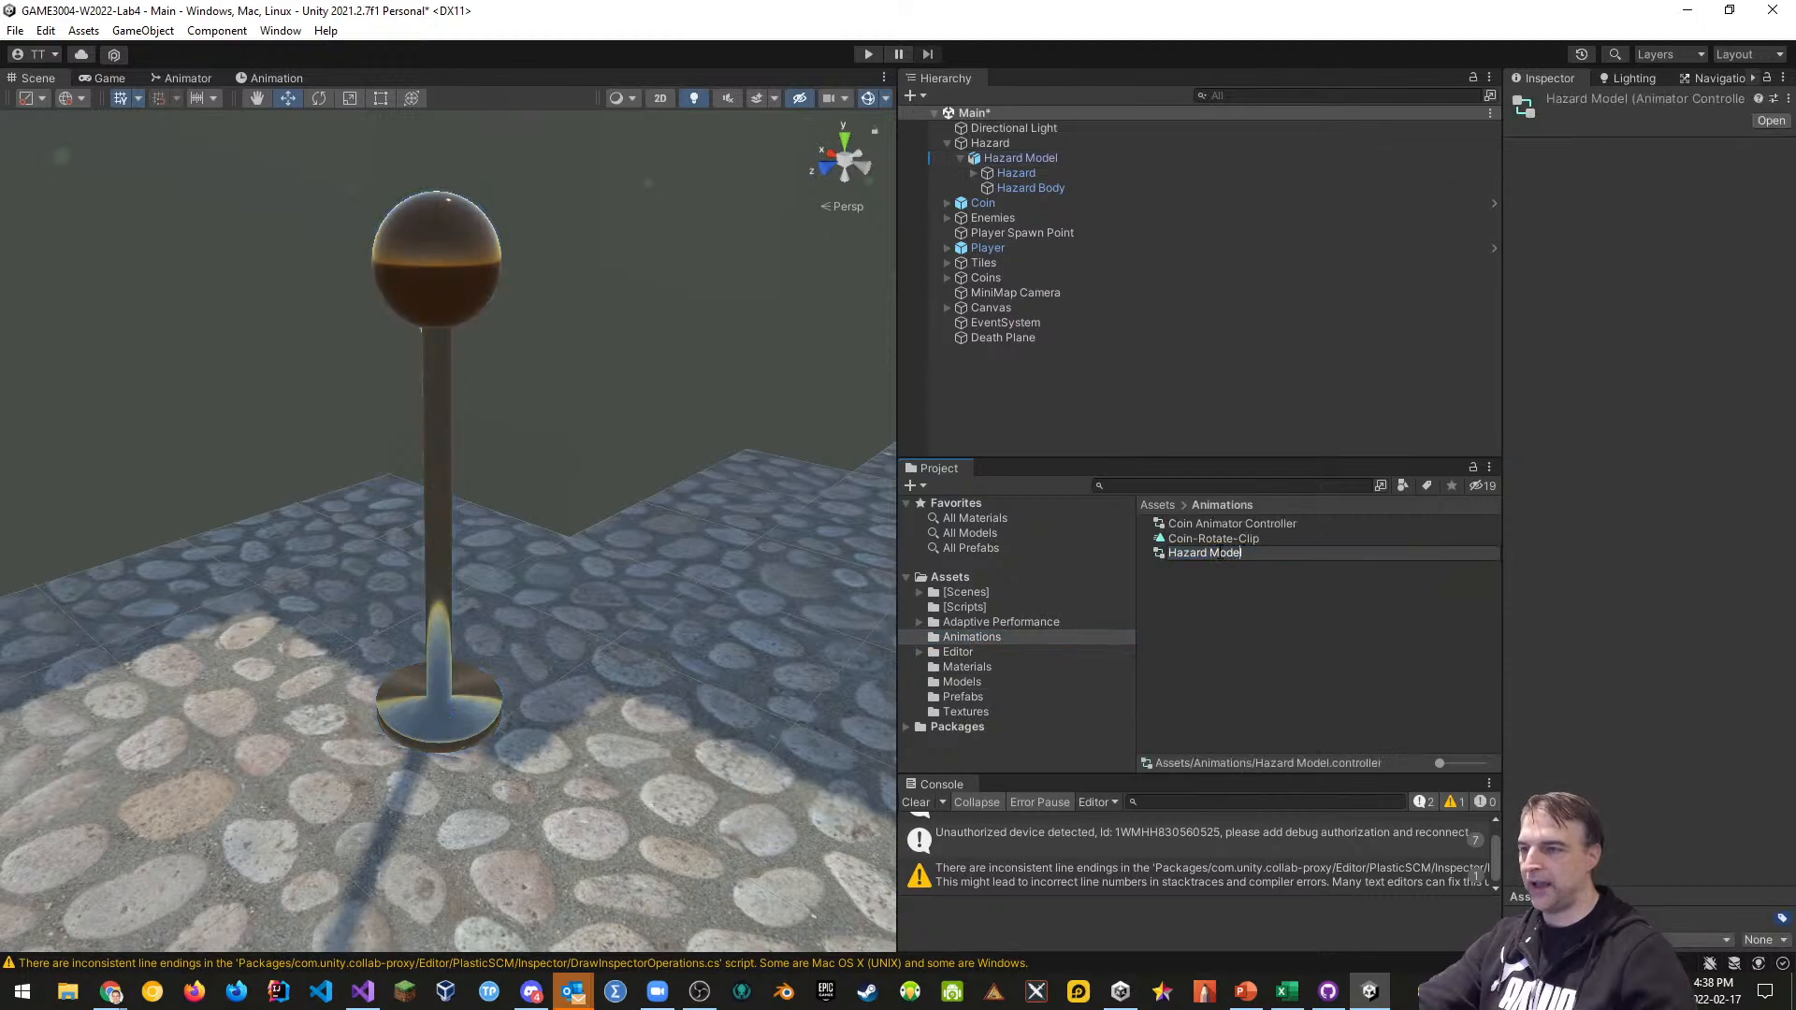
type("A")
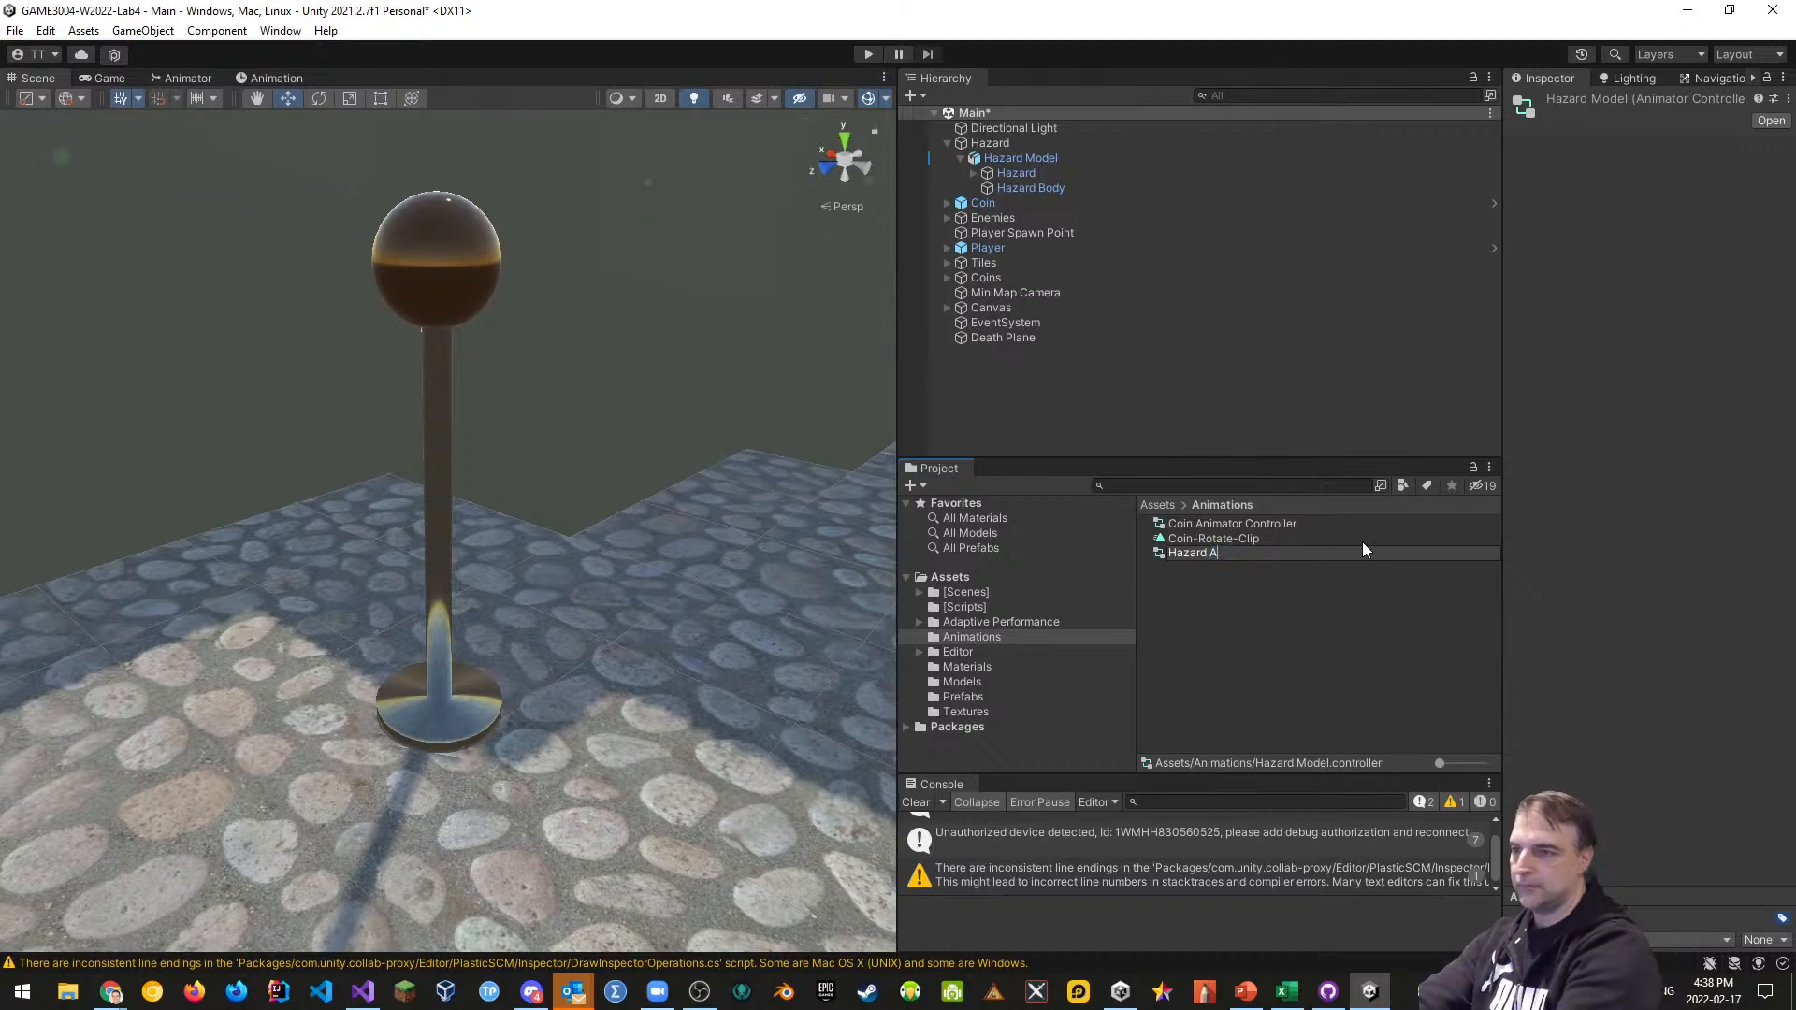
type("nimator Controler")
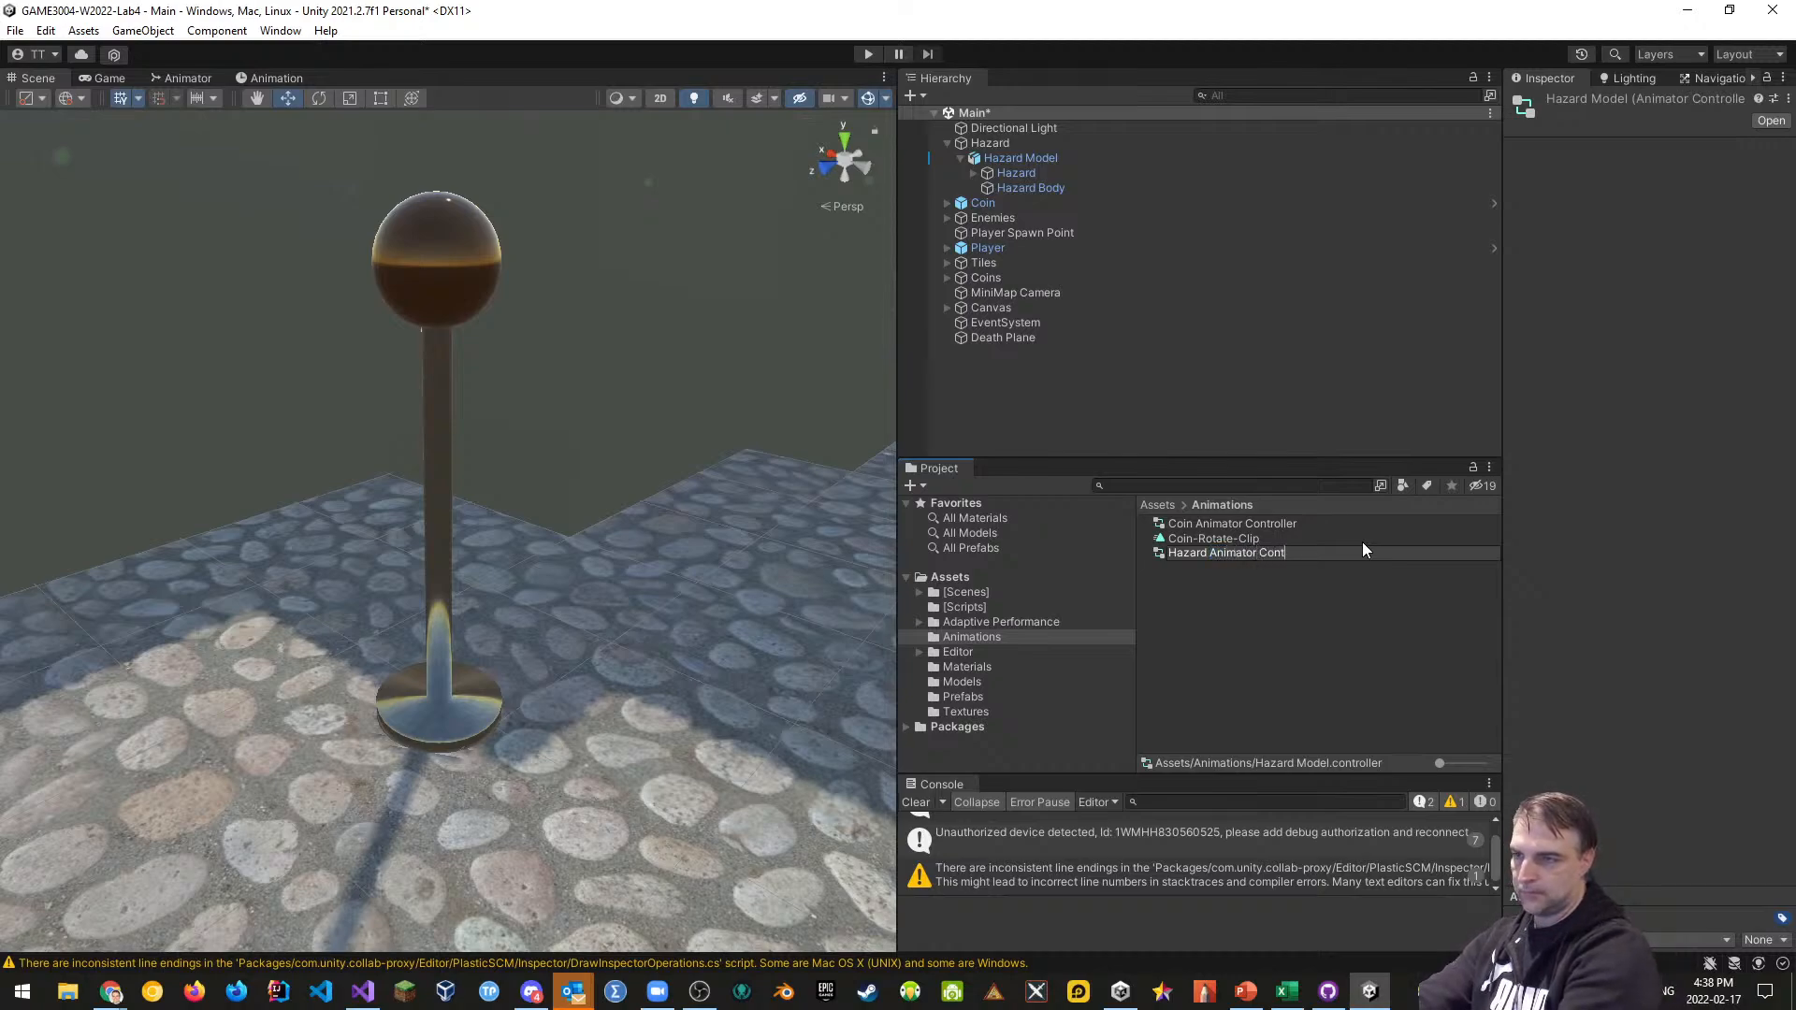
key("Left")
key("Left")
type("l")
key("Return")
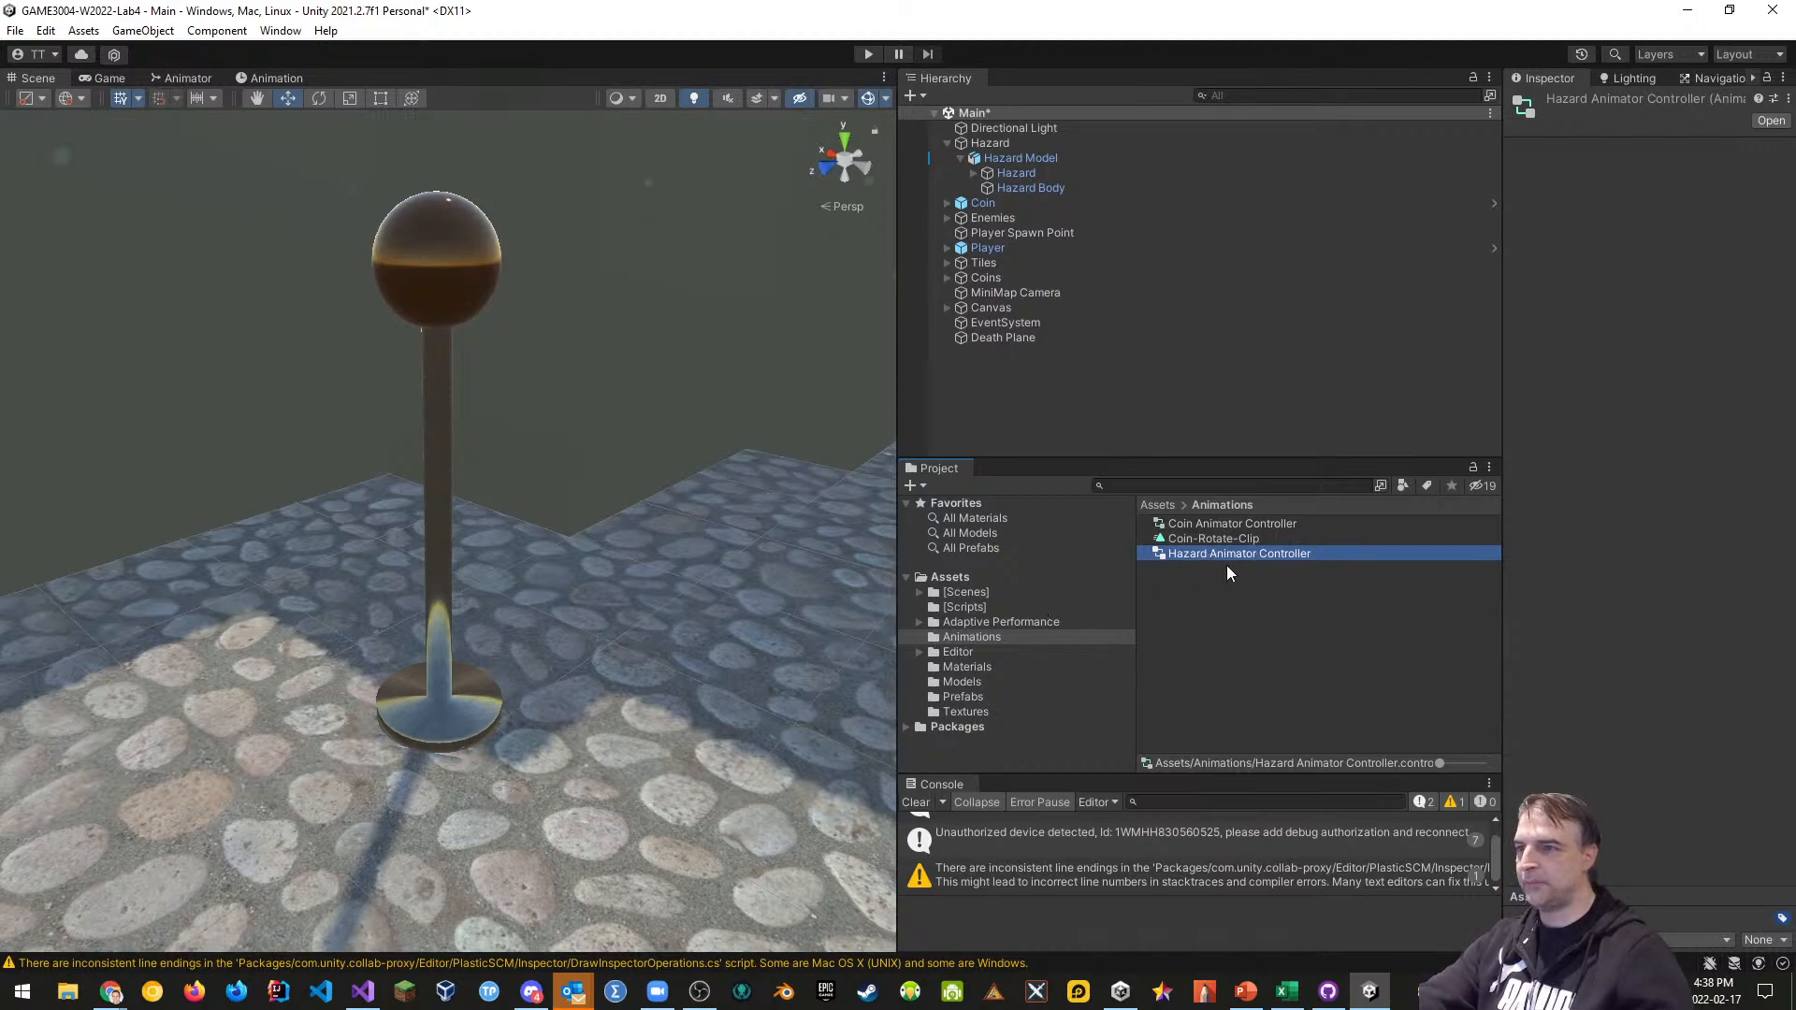
Preview the Hazard|Attack-Clip animation from the Models folder and pause its playback
left_click(954, 686)
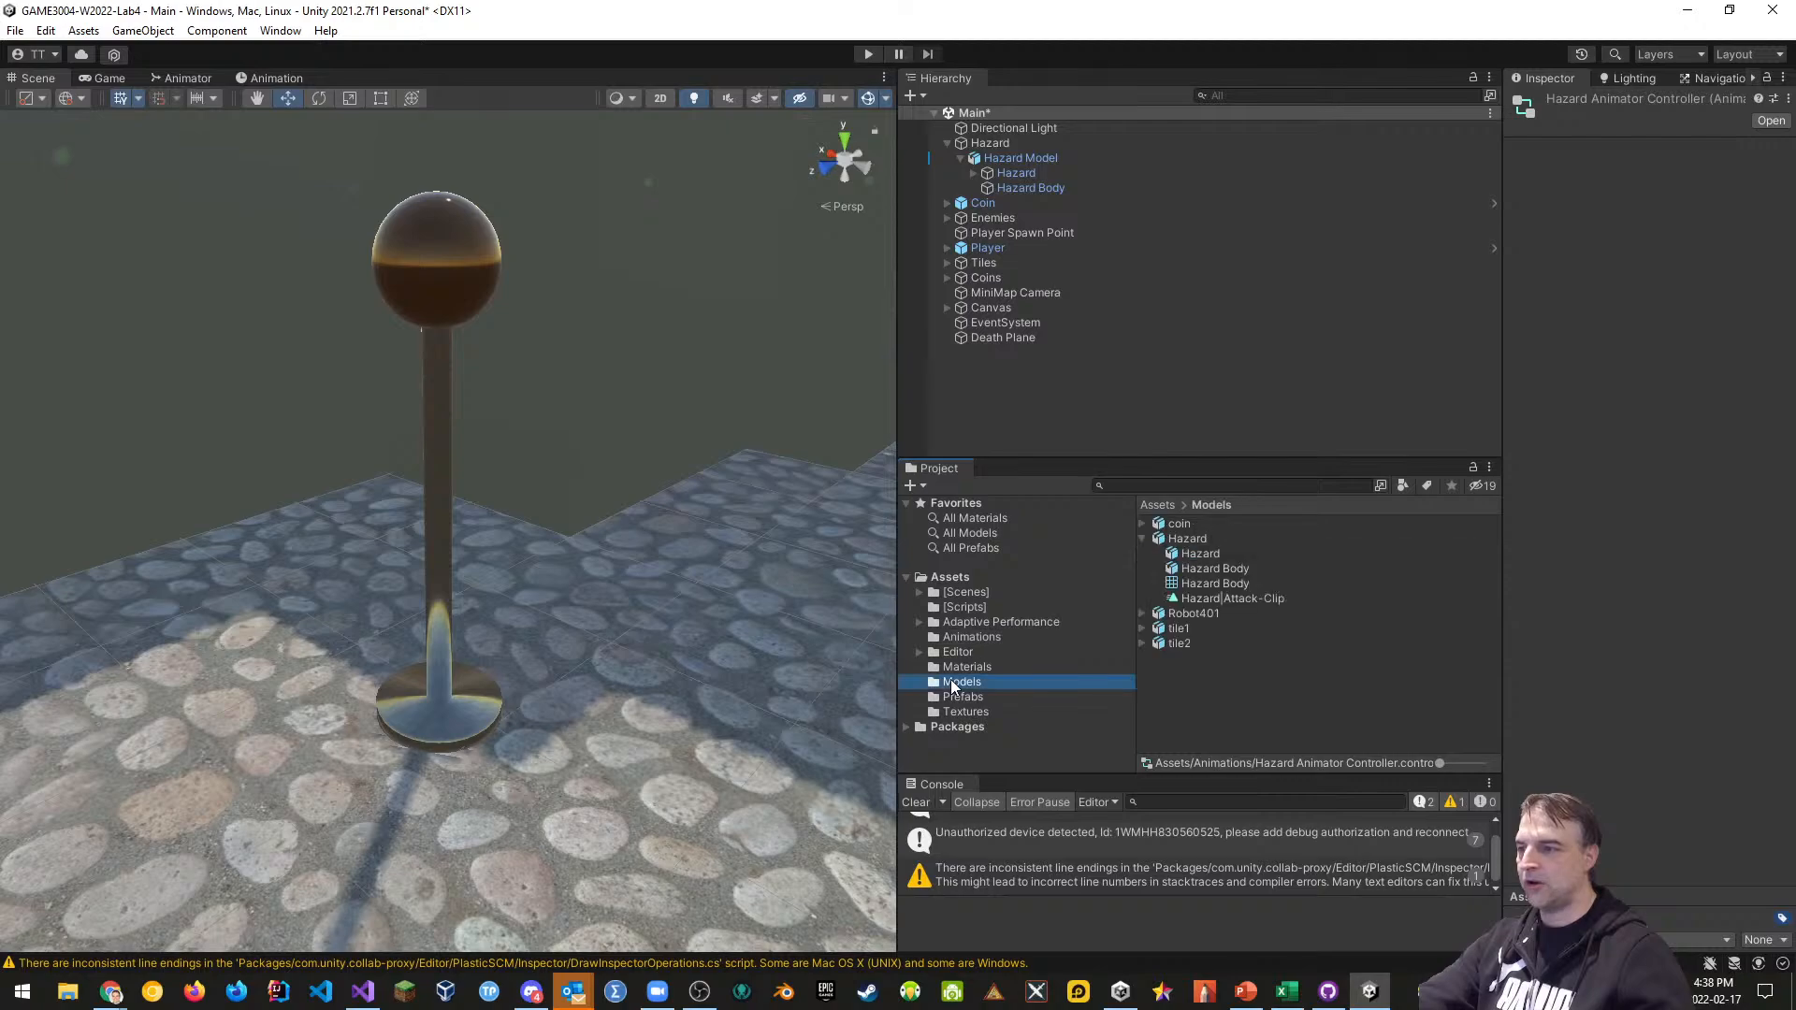
left_click(1215, 599)
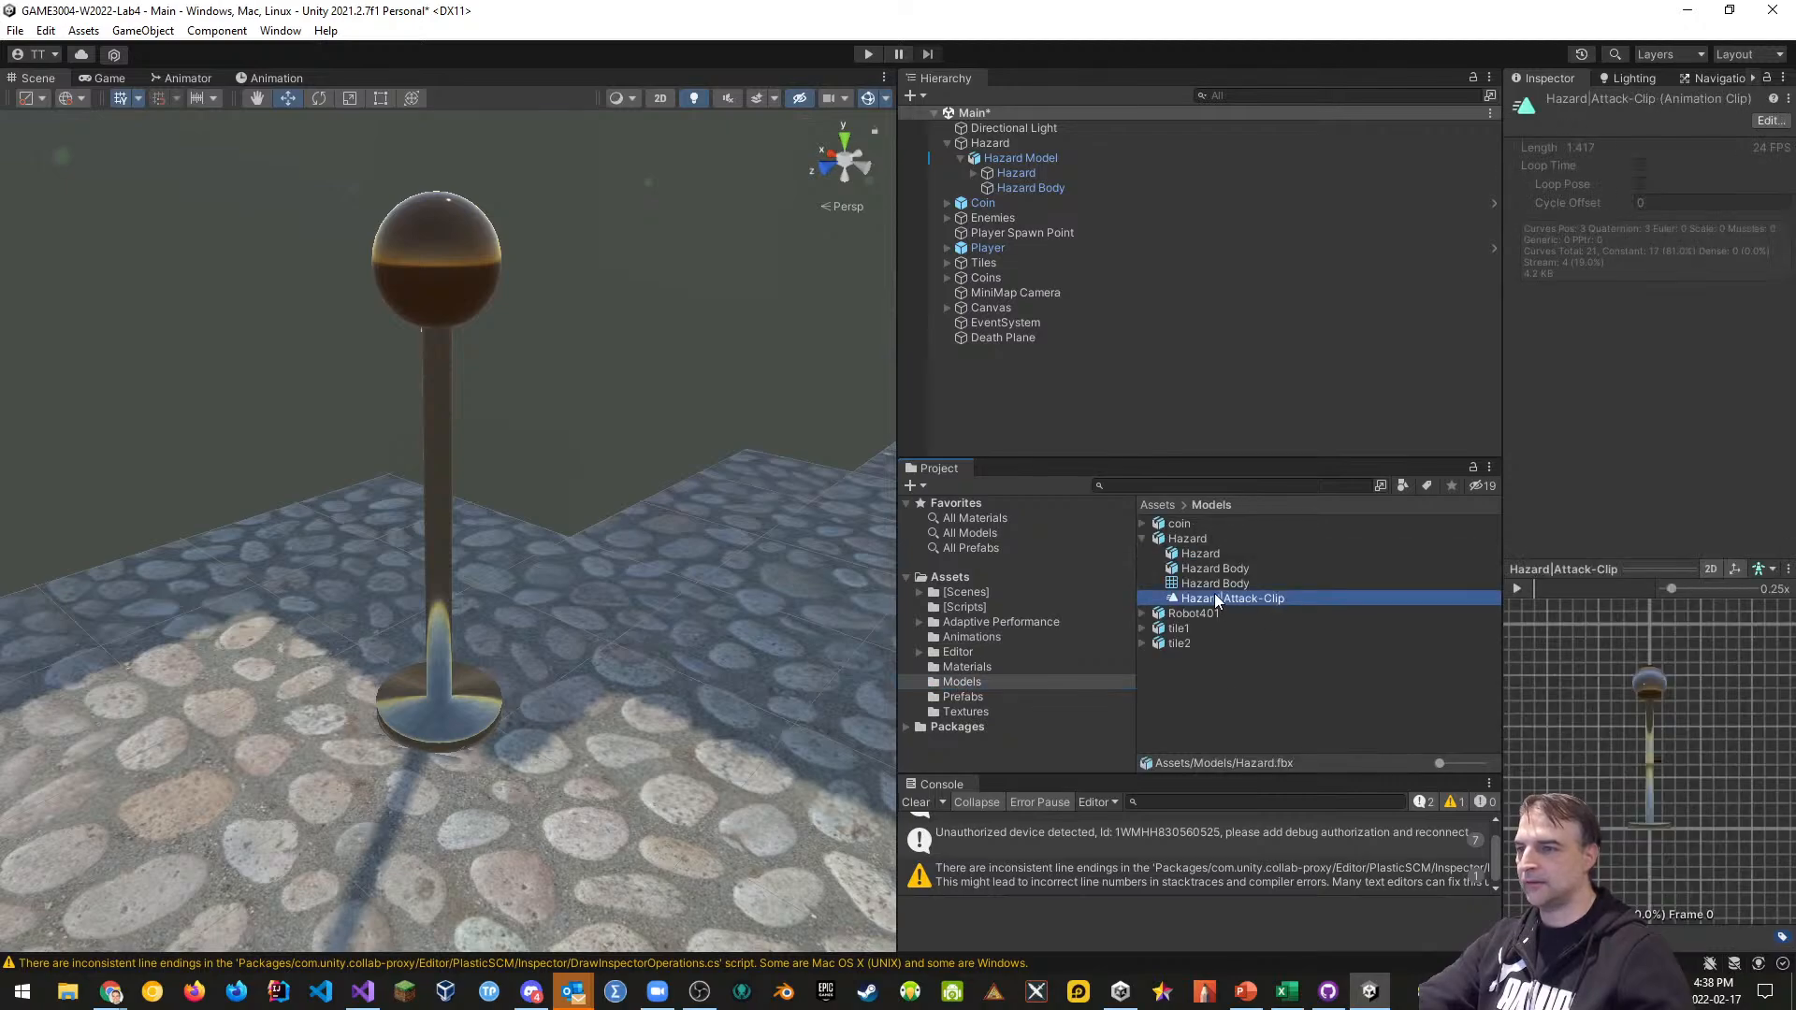
left_click(1515, 589)
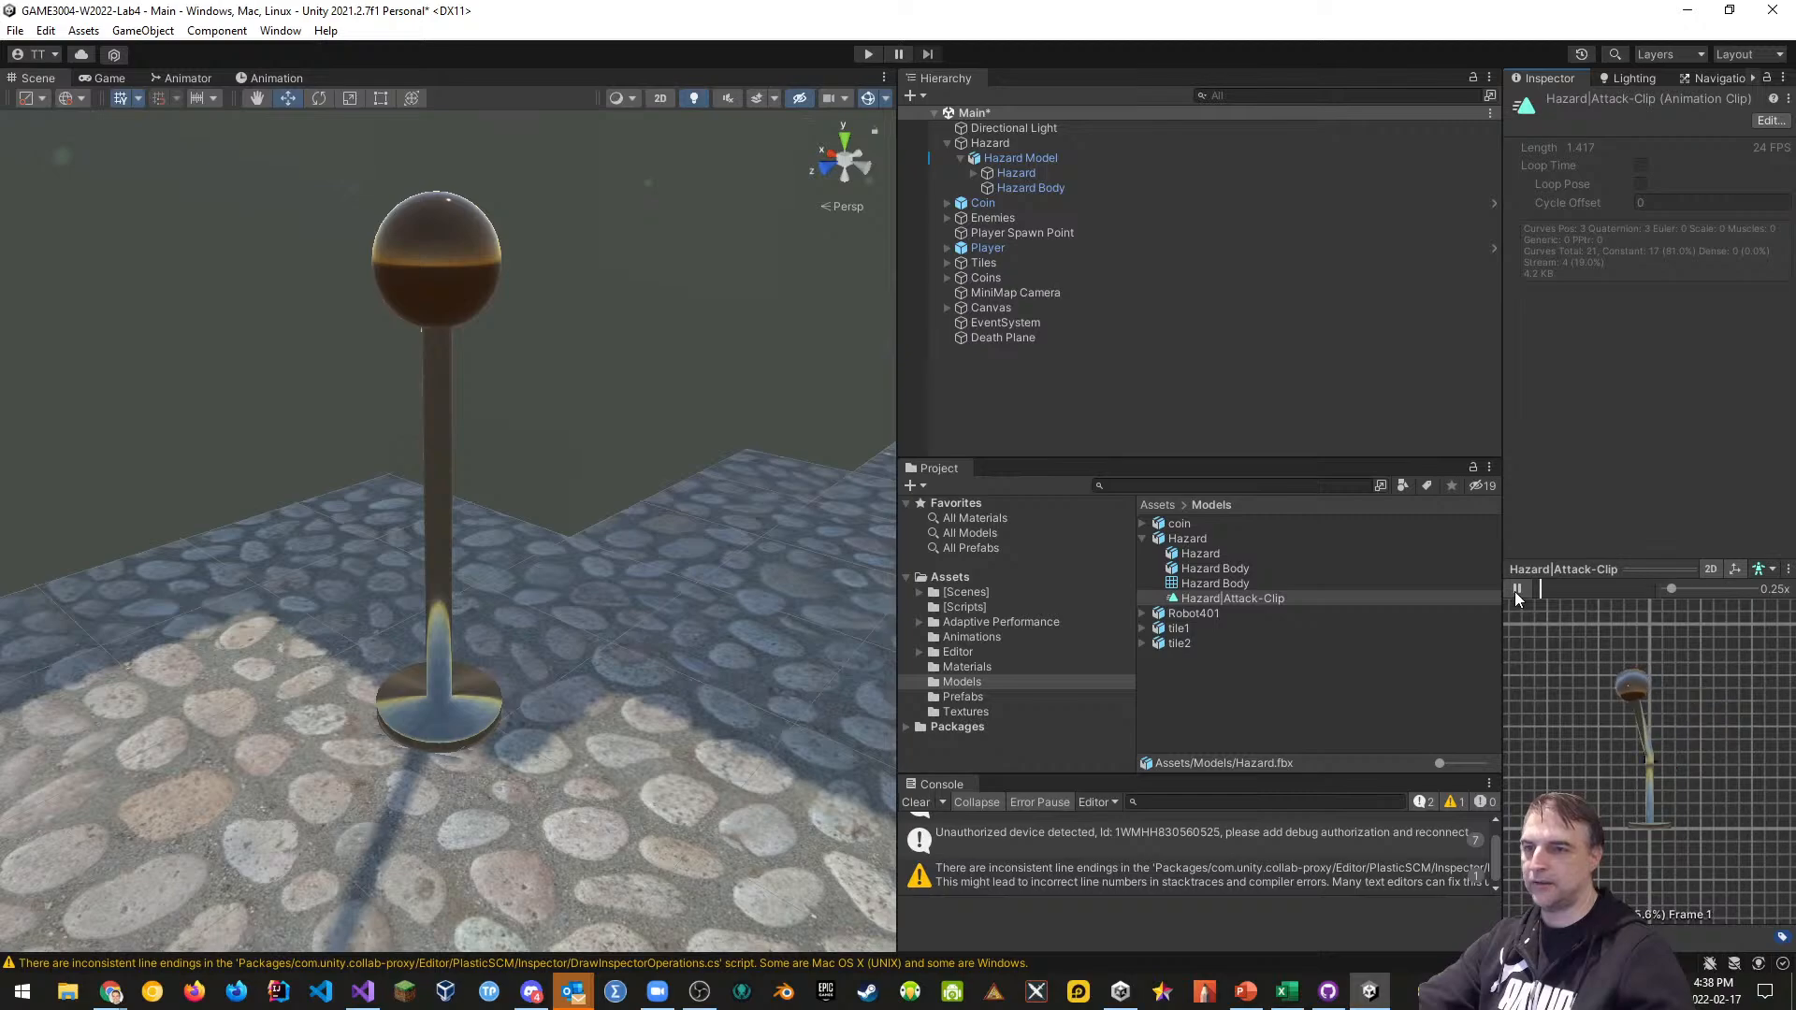
left_click(1515, 589)
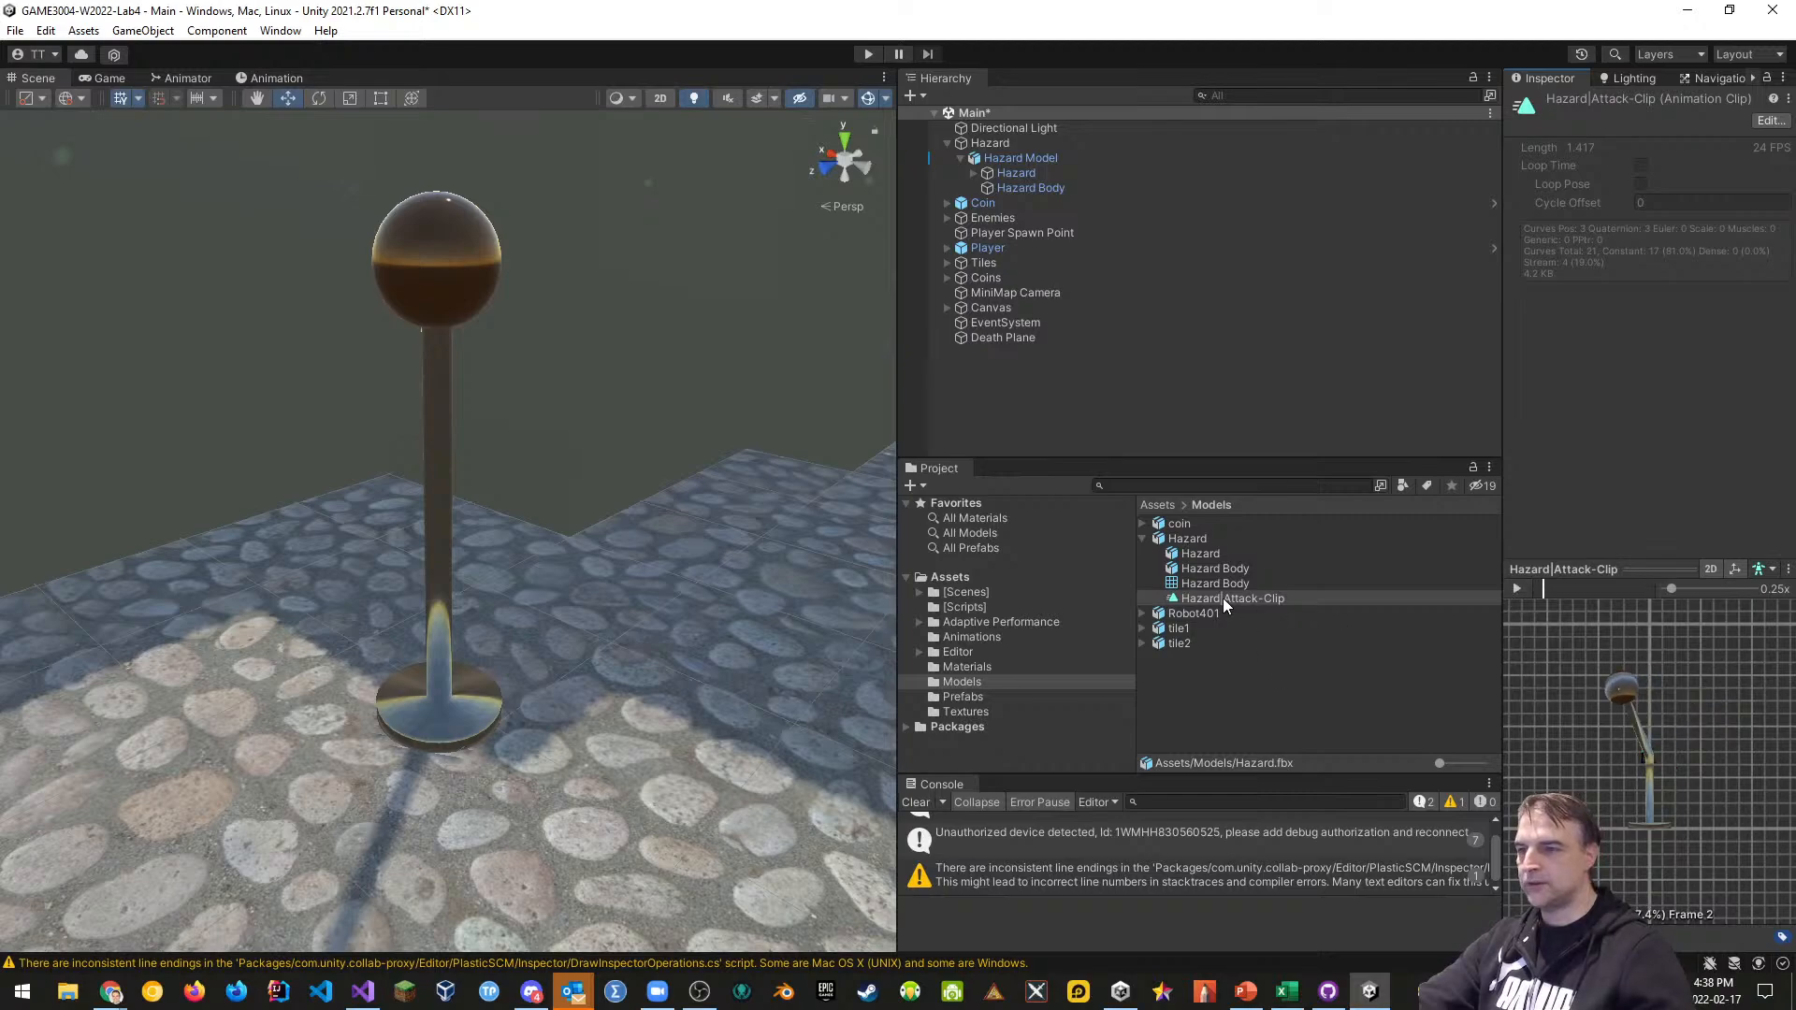
Duplicate the Hazard|Attack-Clip animation out of the Hazard model asset and move the copy into the Animations folder
left_click(1242, 643)
left_click(1233, 597)
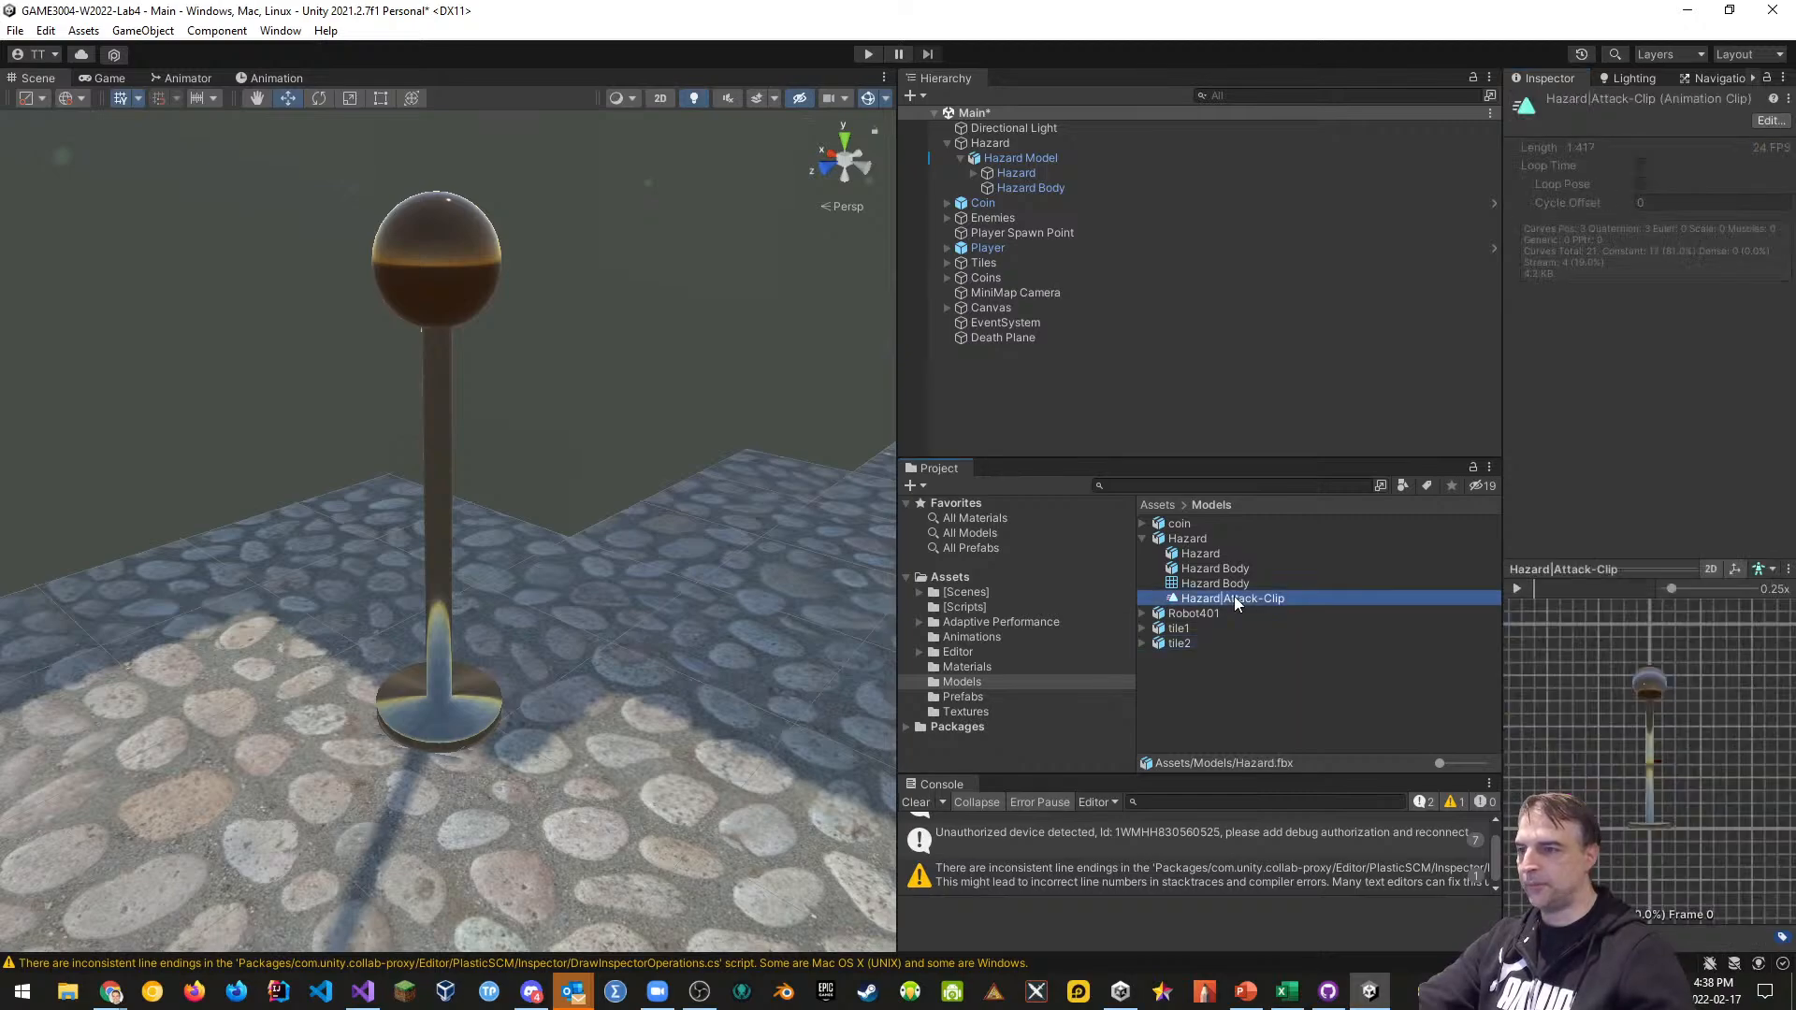
key("ctrl+d")
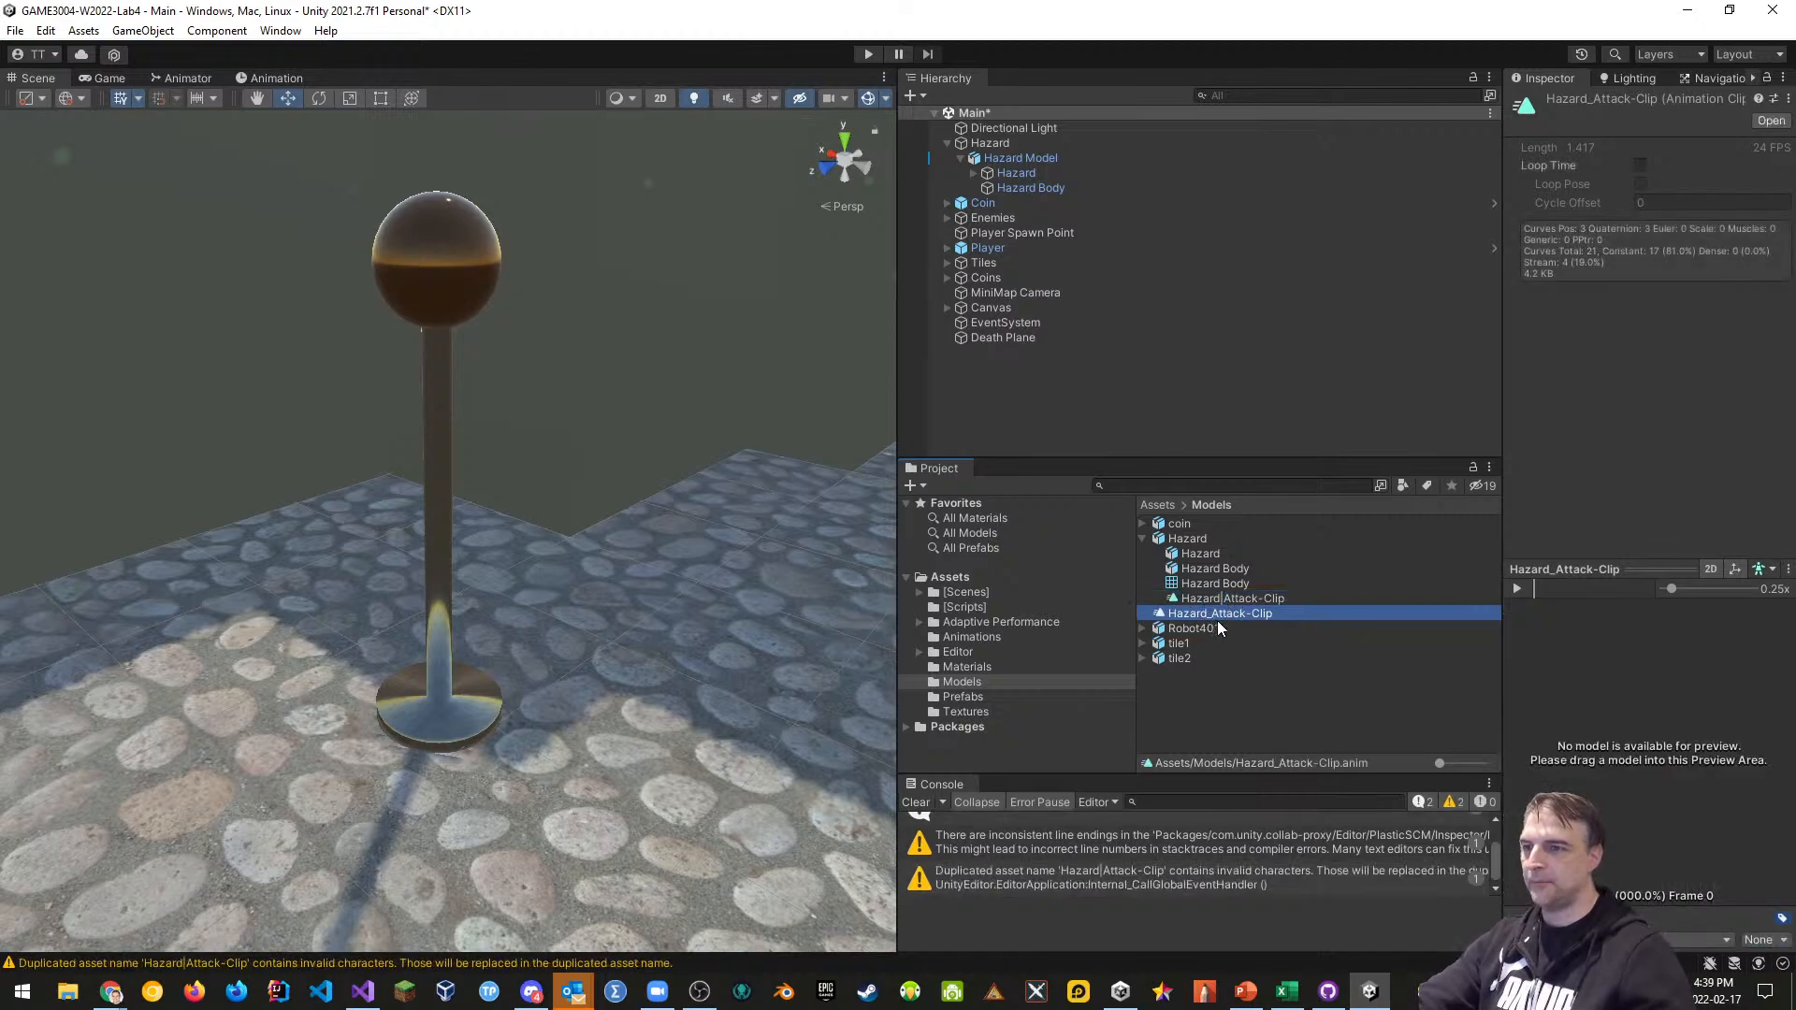
left_click_drag(1210, 619, 984, 637)
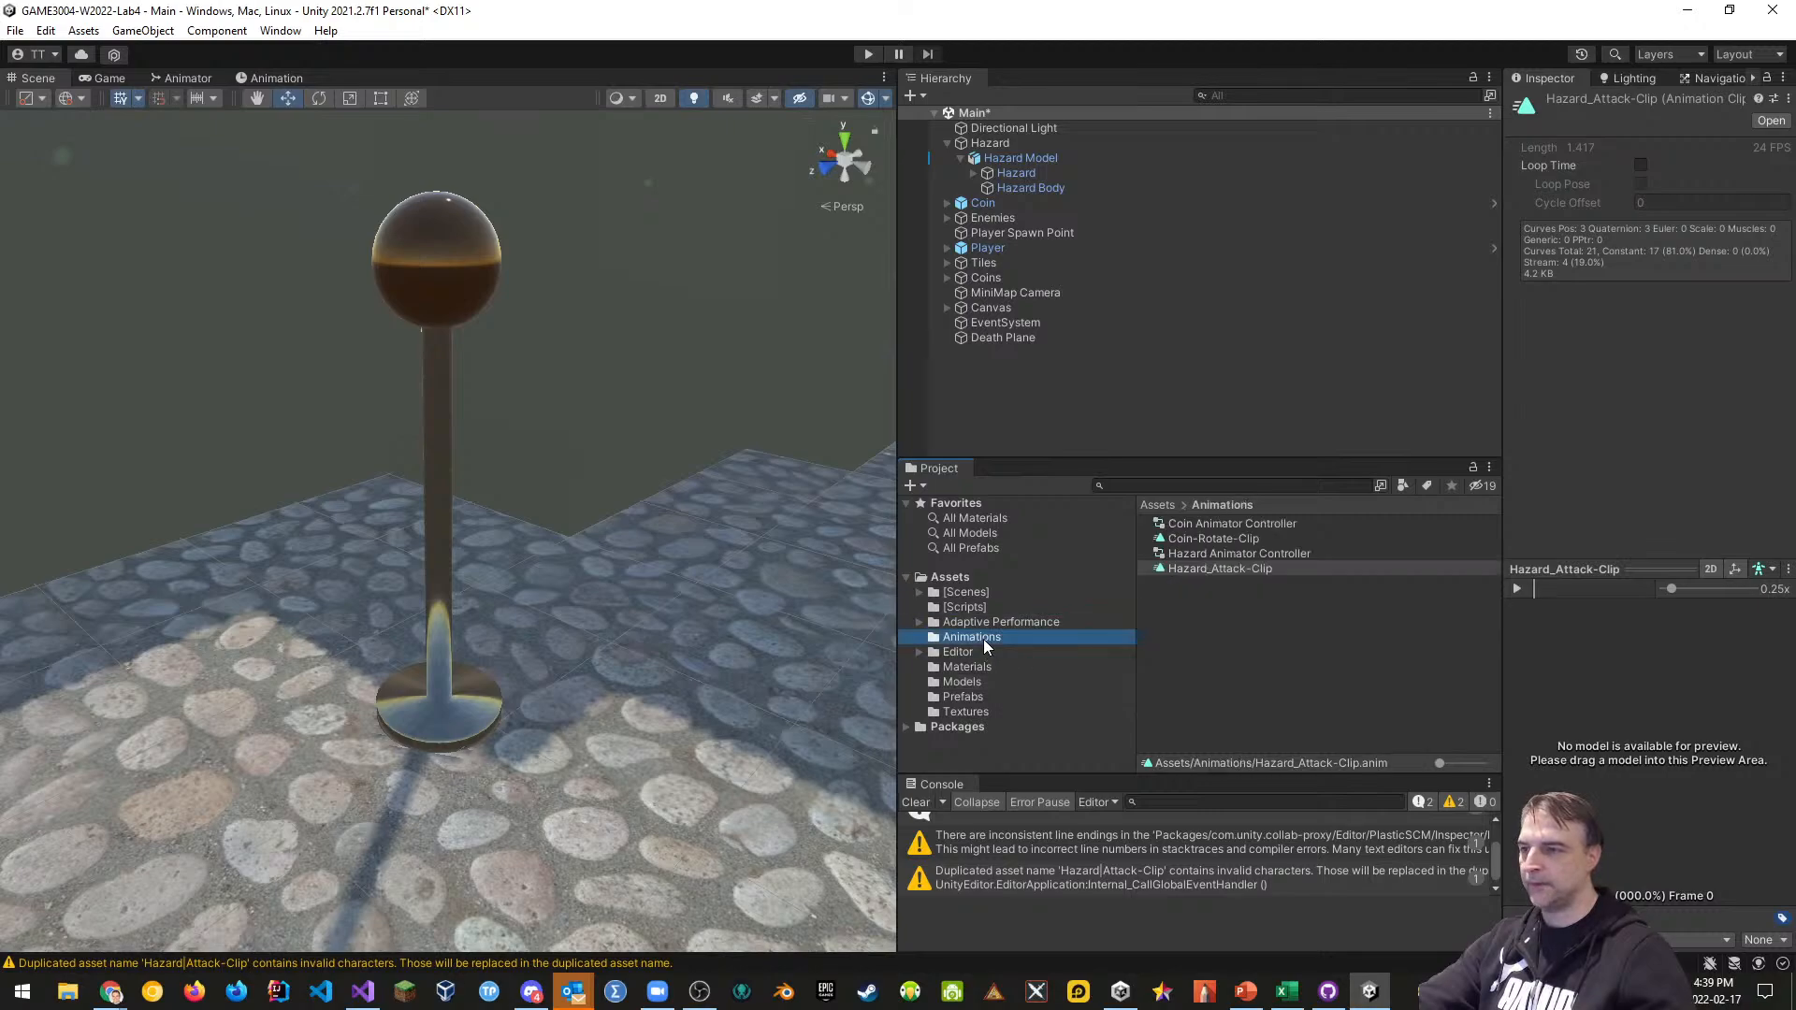
Rename the duplicated clip in the Animations folder as Hazard-Attack-Clip
left_click(1222, 567)
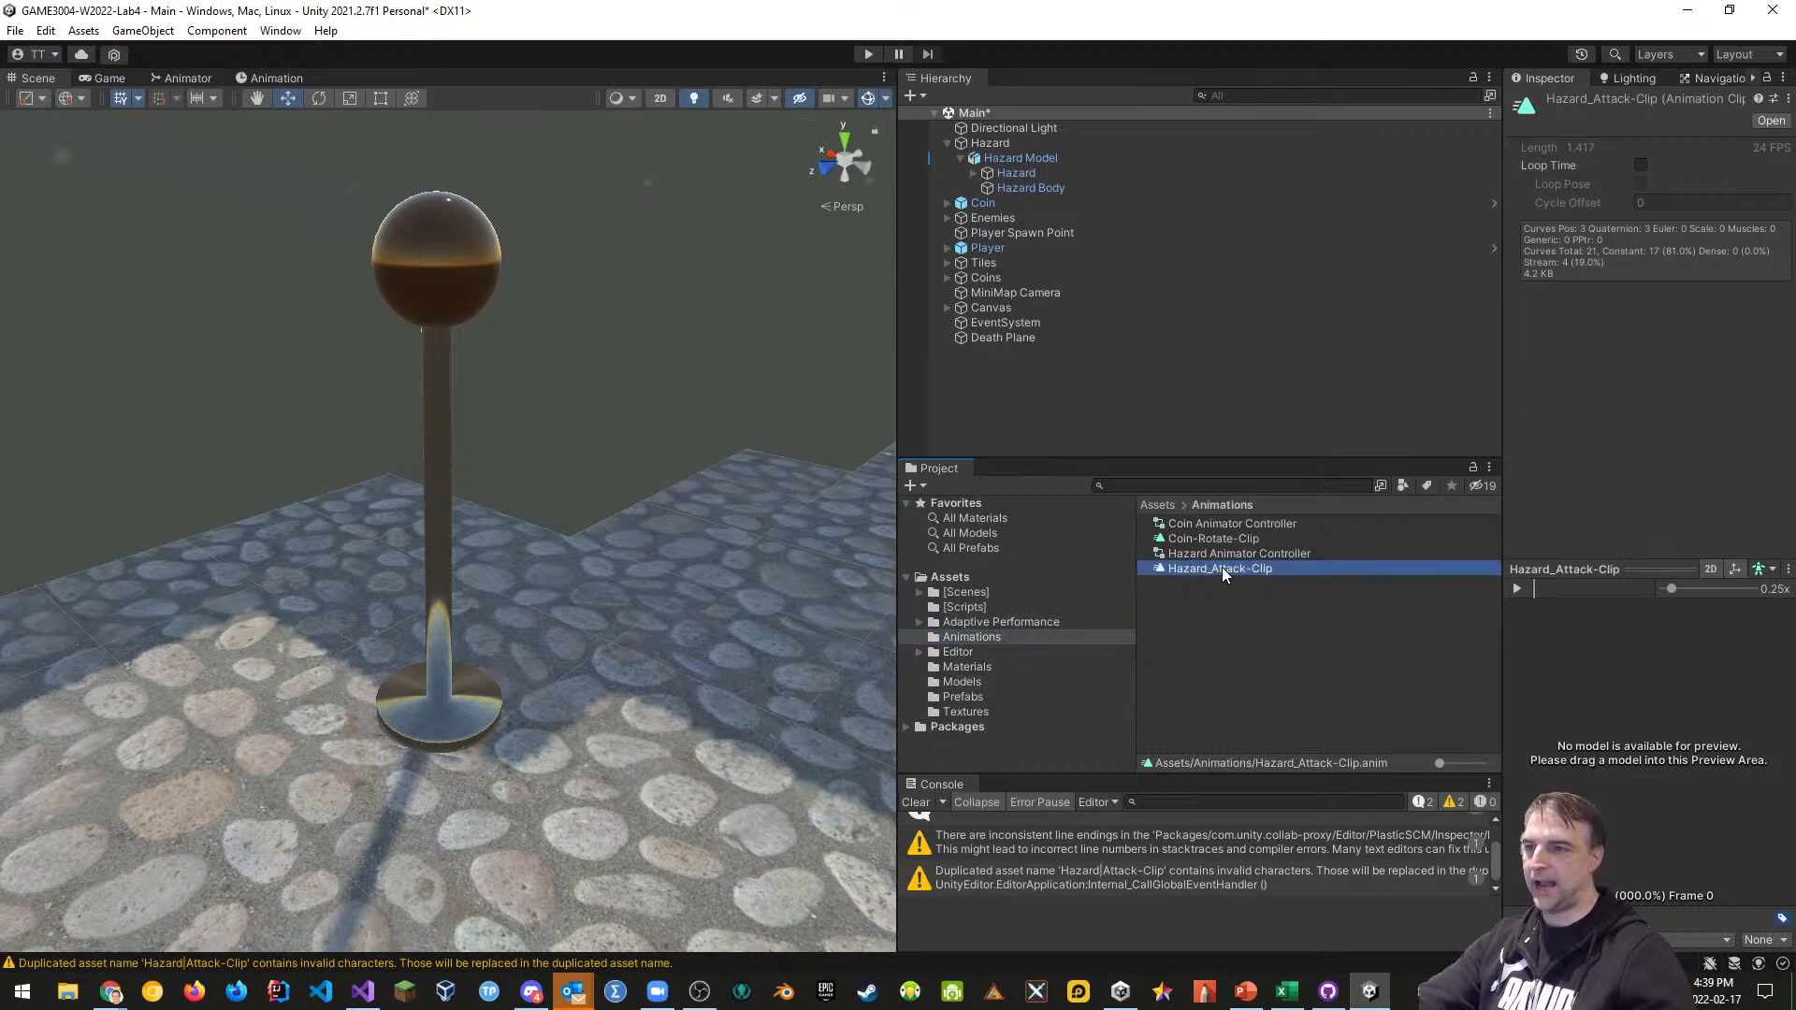
left_click(1214, 569)
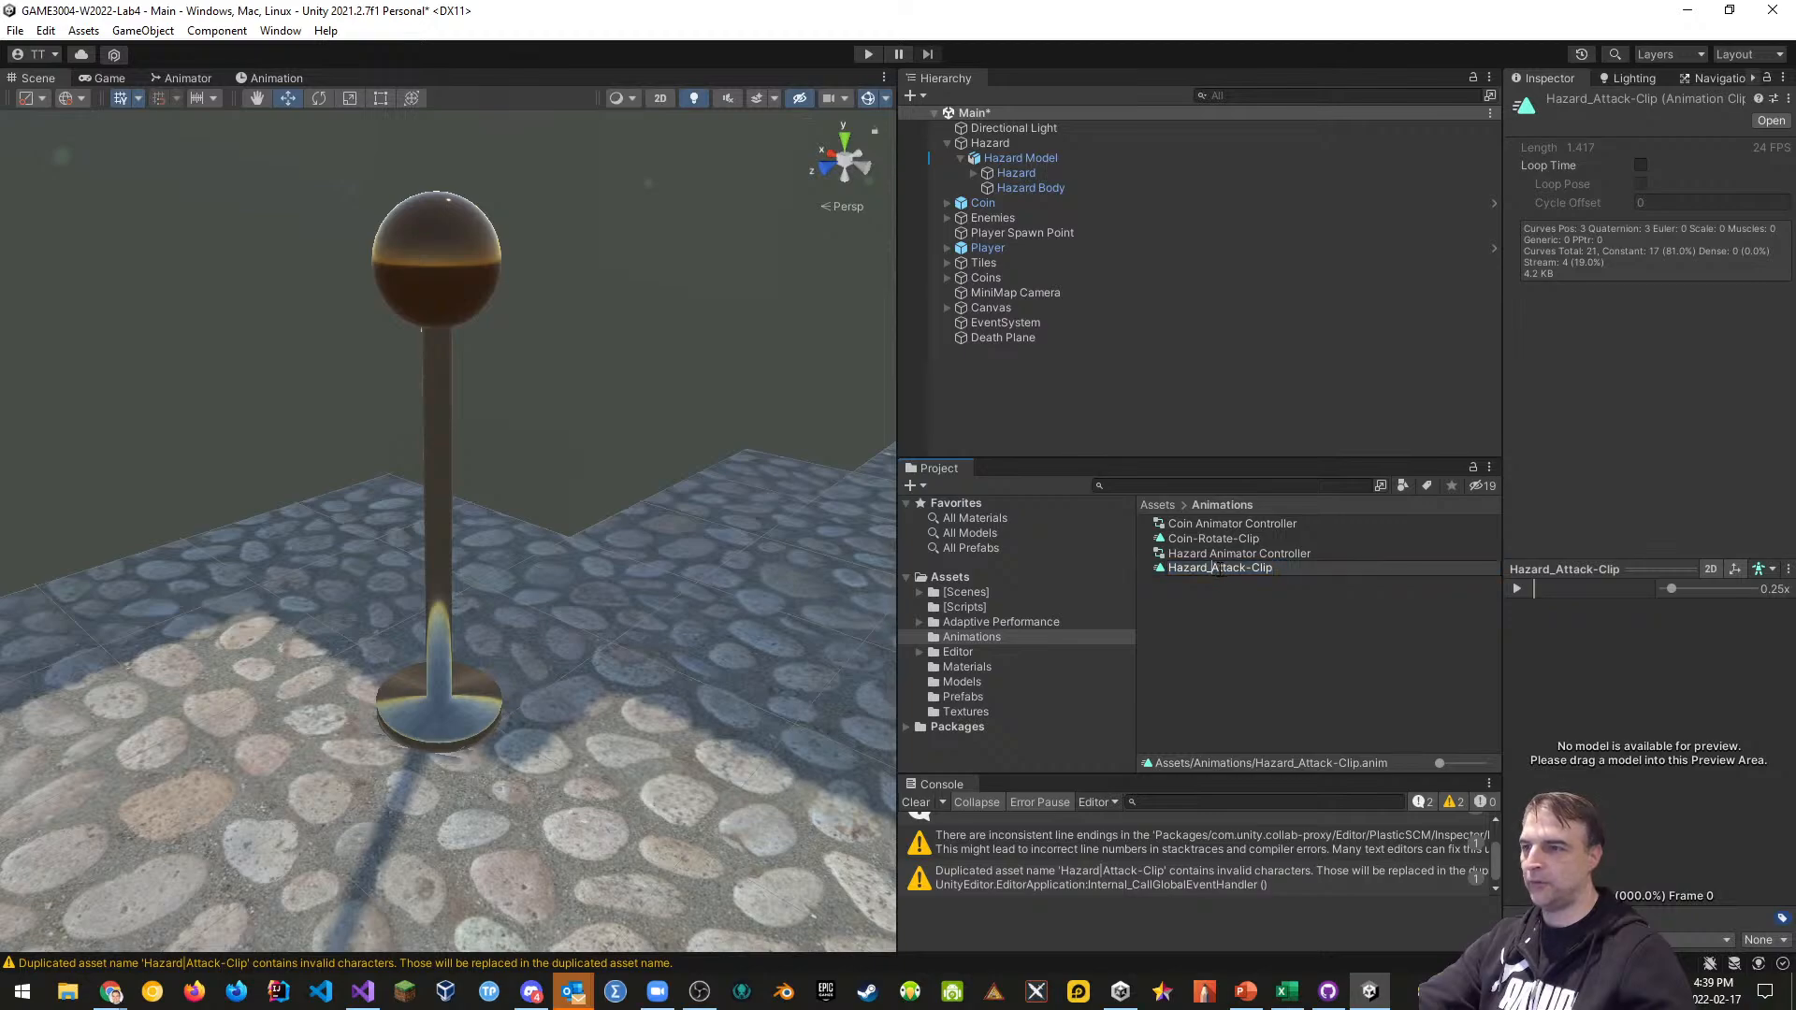
left_click(1207, 568)
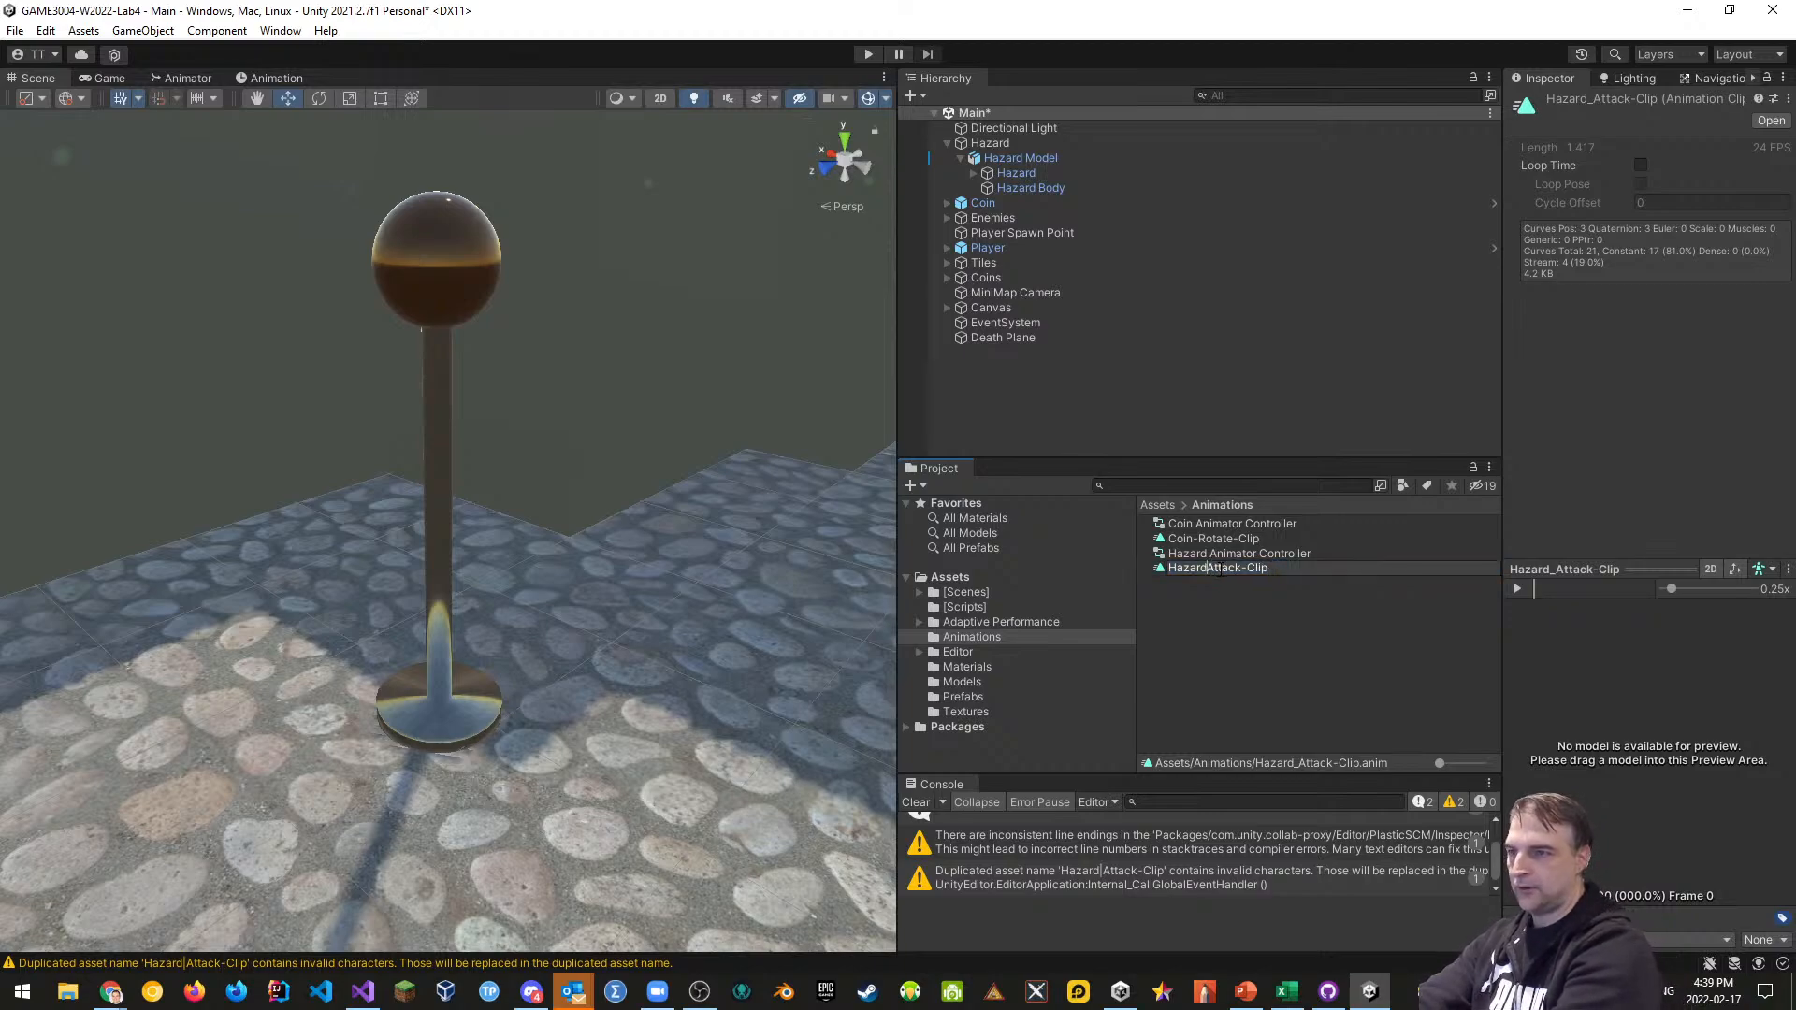
type("-")
key("Return")
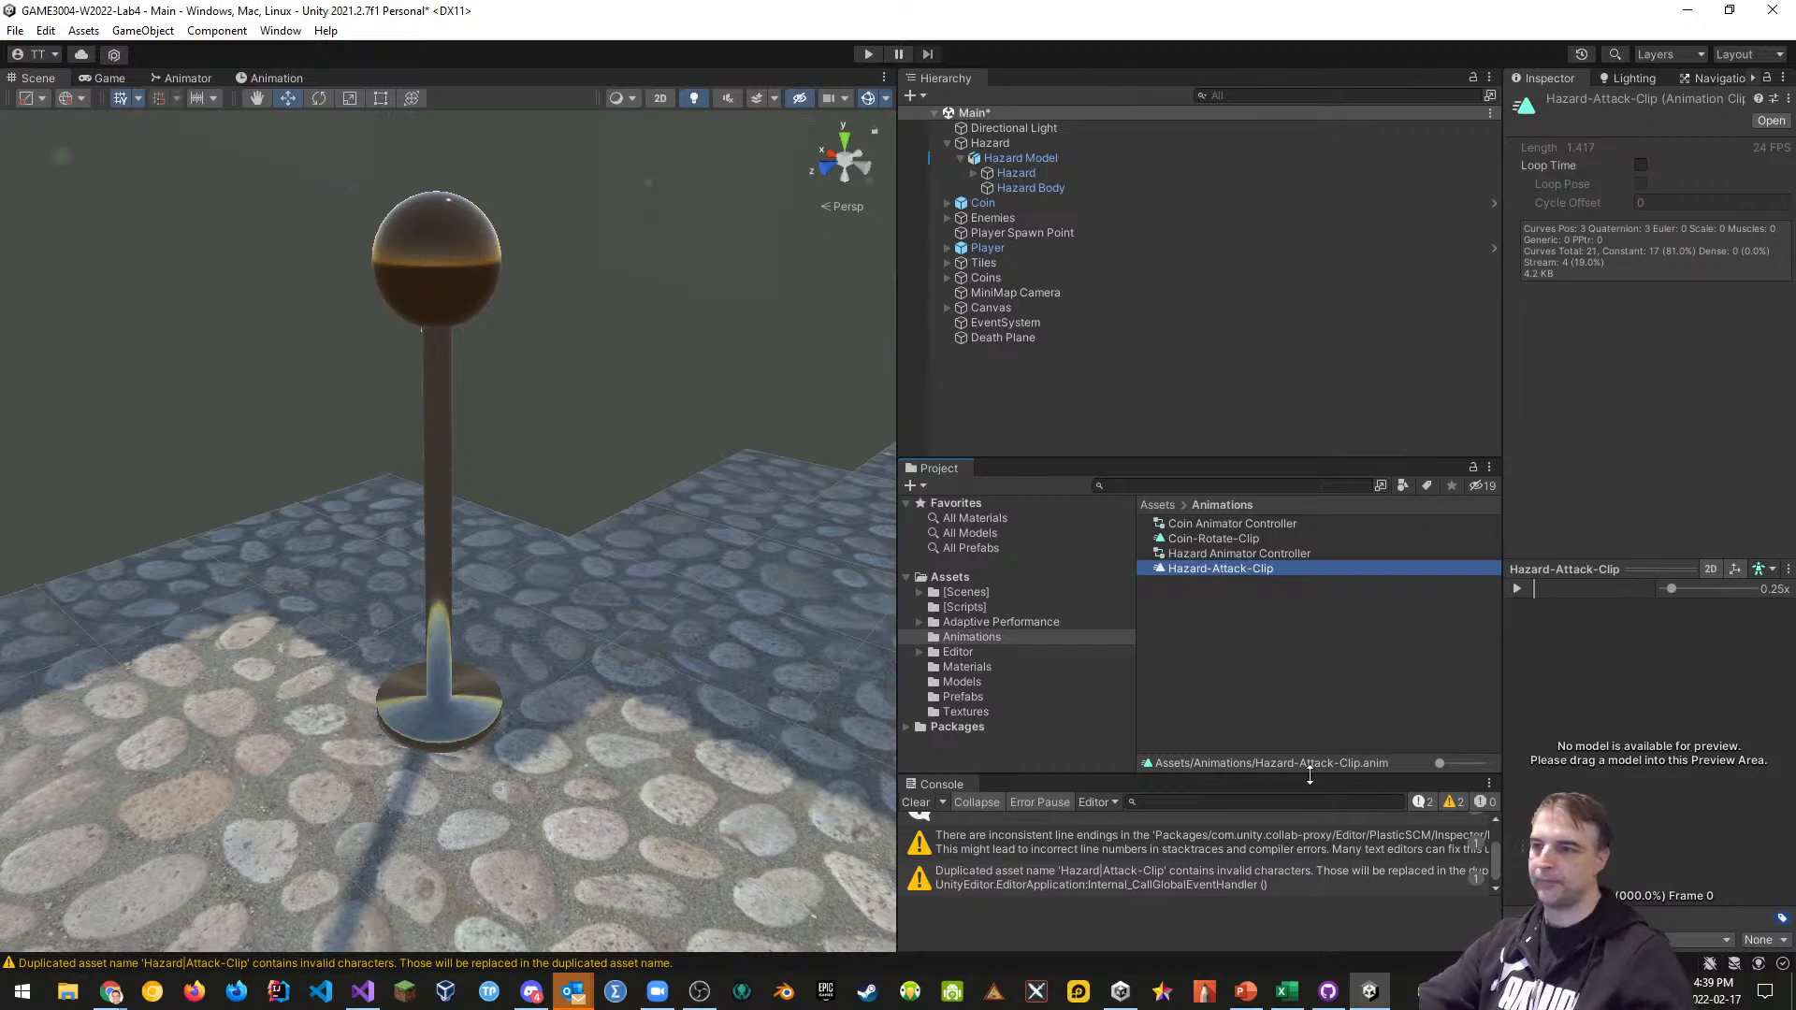
In the Hazard Animator Controller, move the default state clear of Any State, set its motion to Hazard-Attack-Clip, and clear the console
left_click(1234, 639)
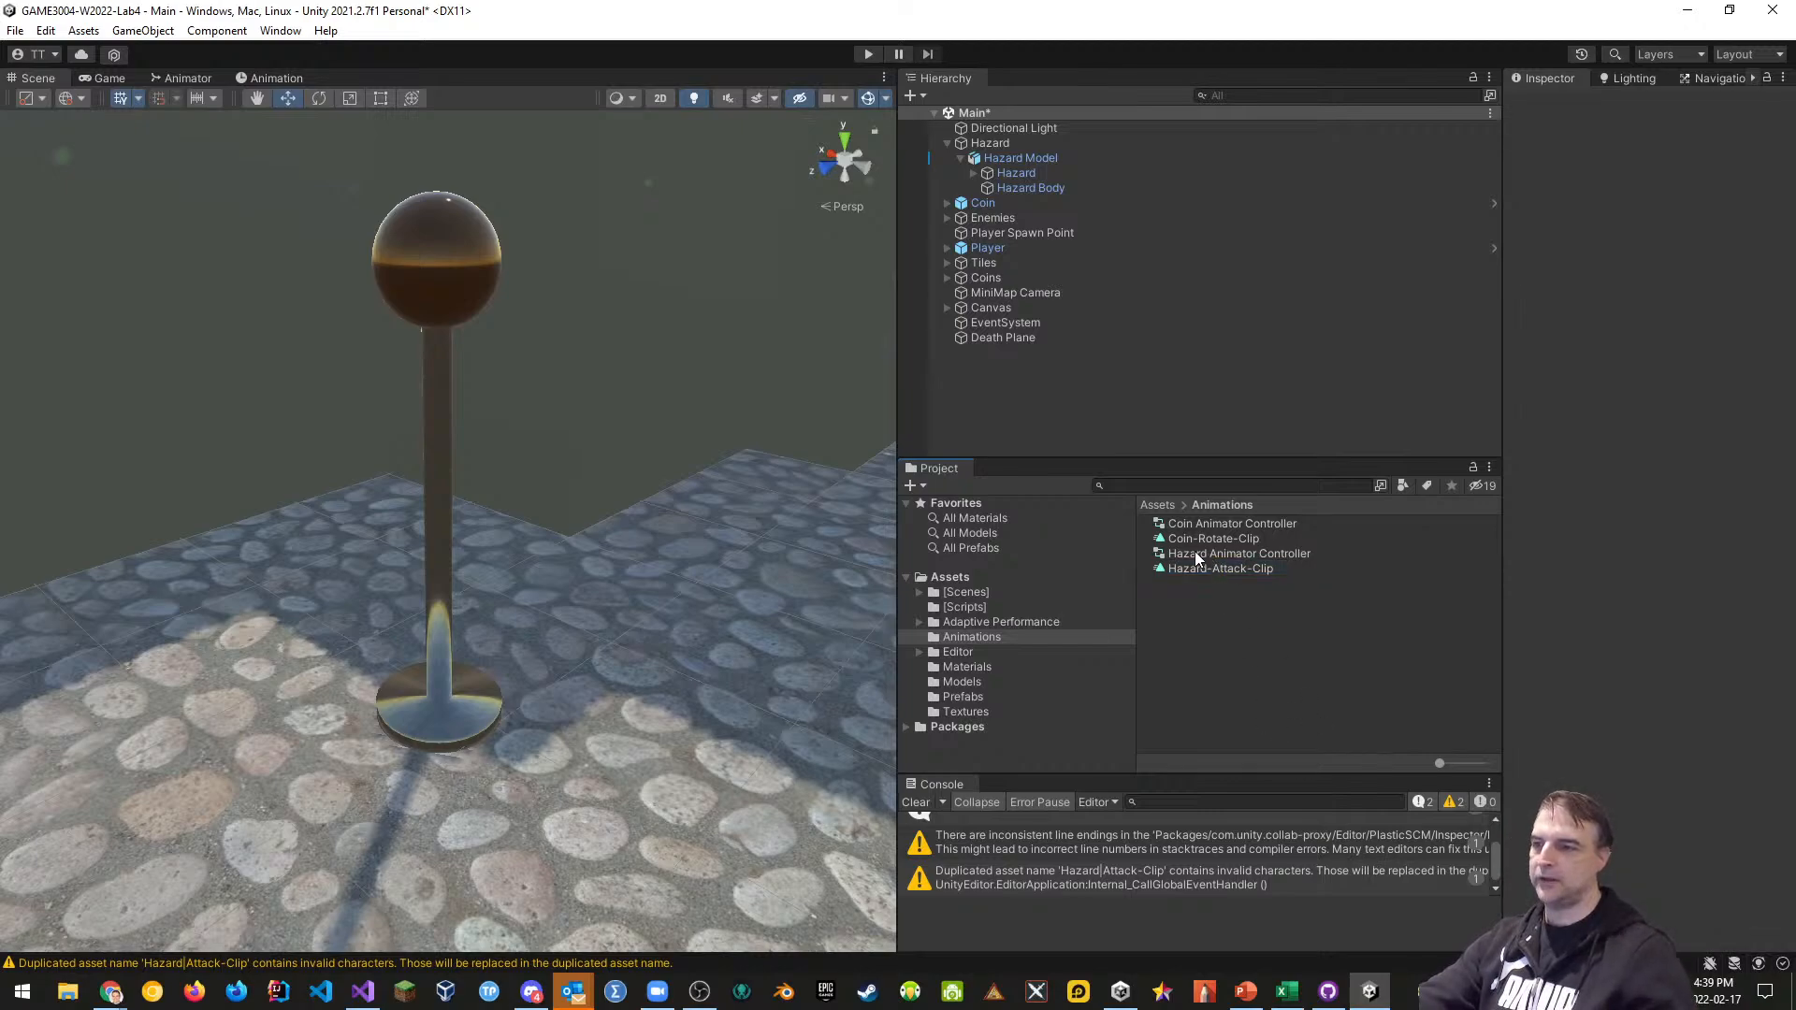
double_click(1236, 555)
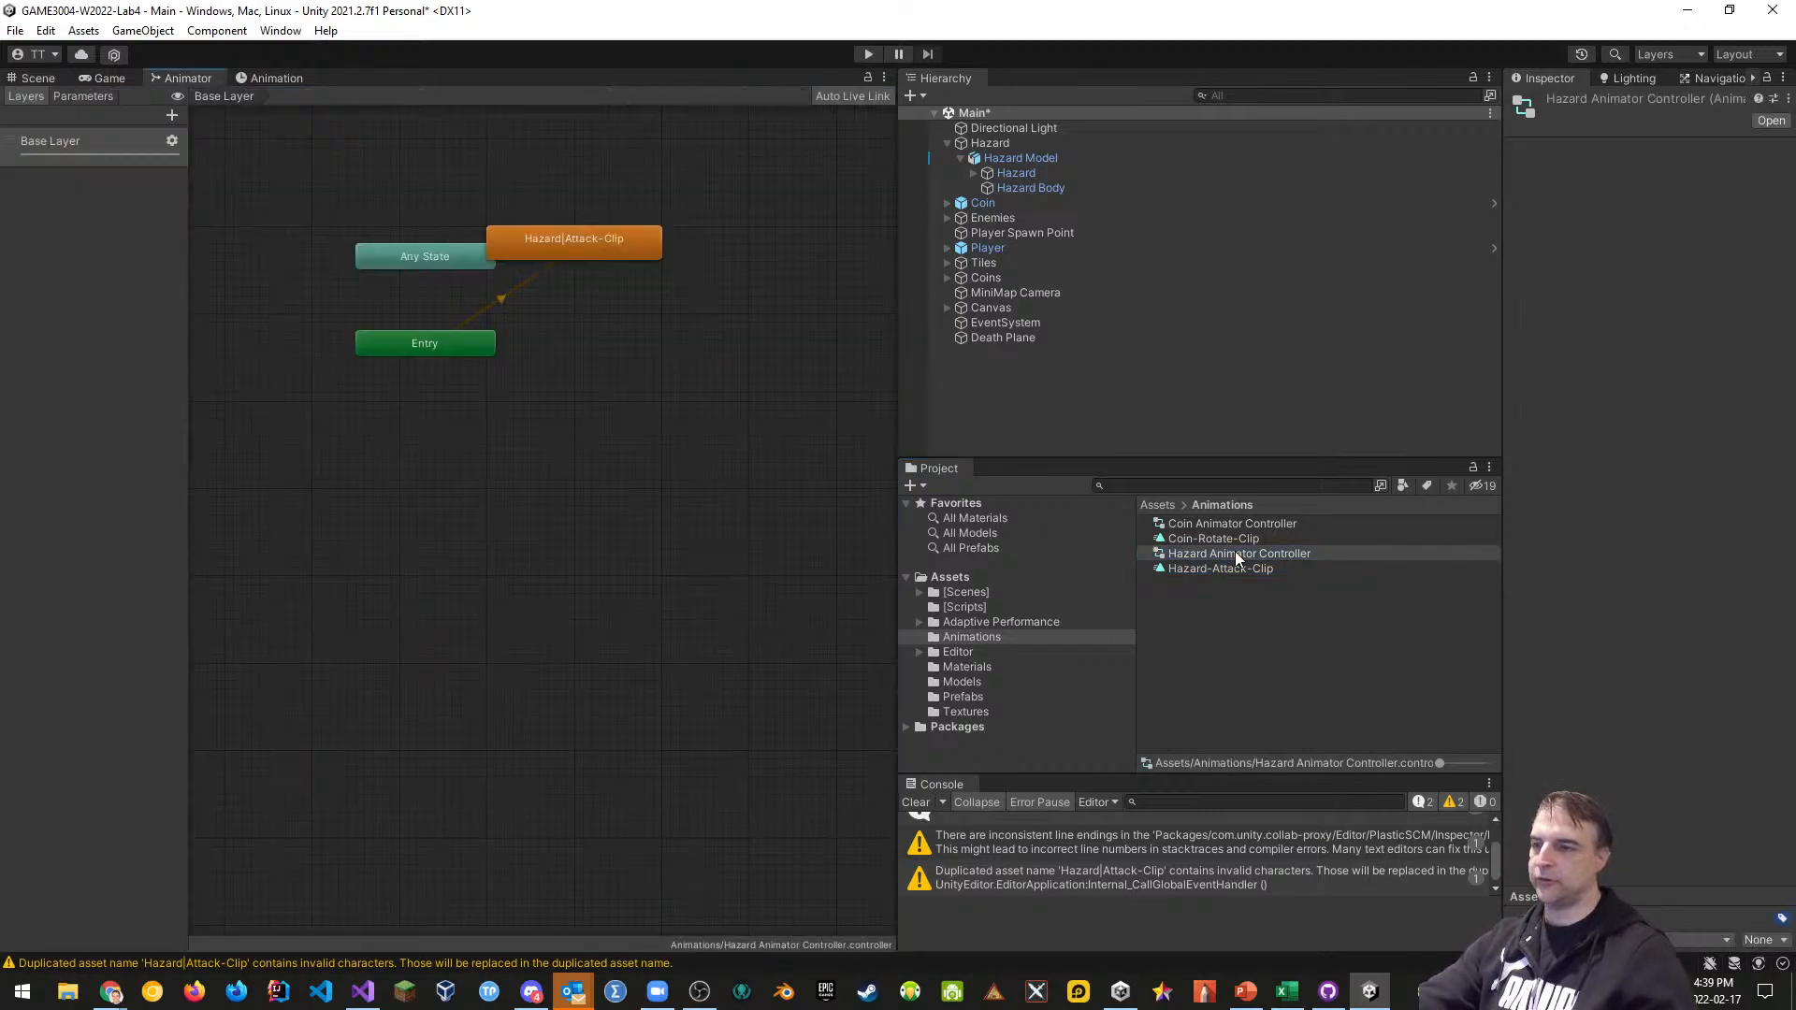
left_click(614, 239)
left_click_drag(606, 234, 645, 488)
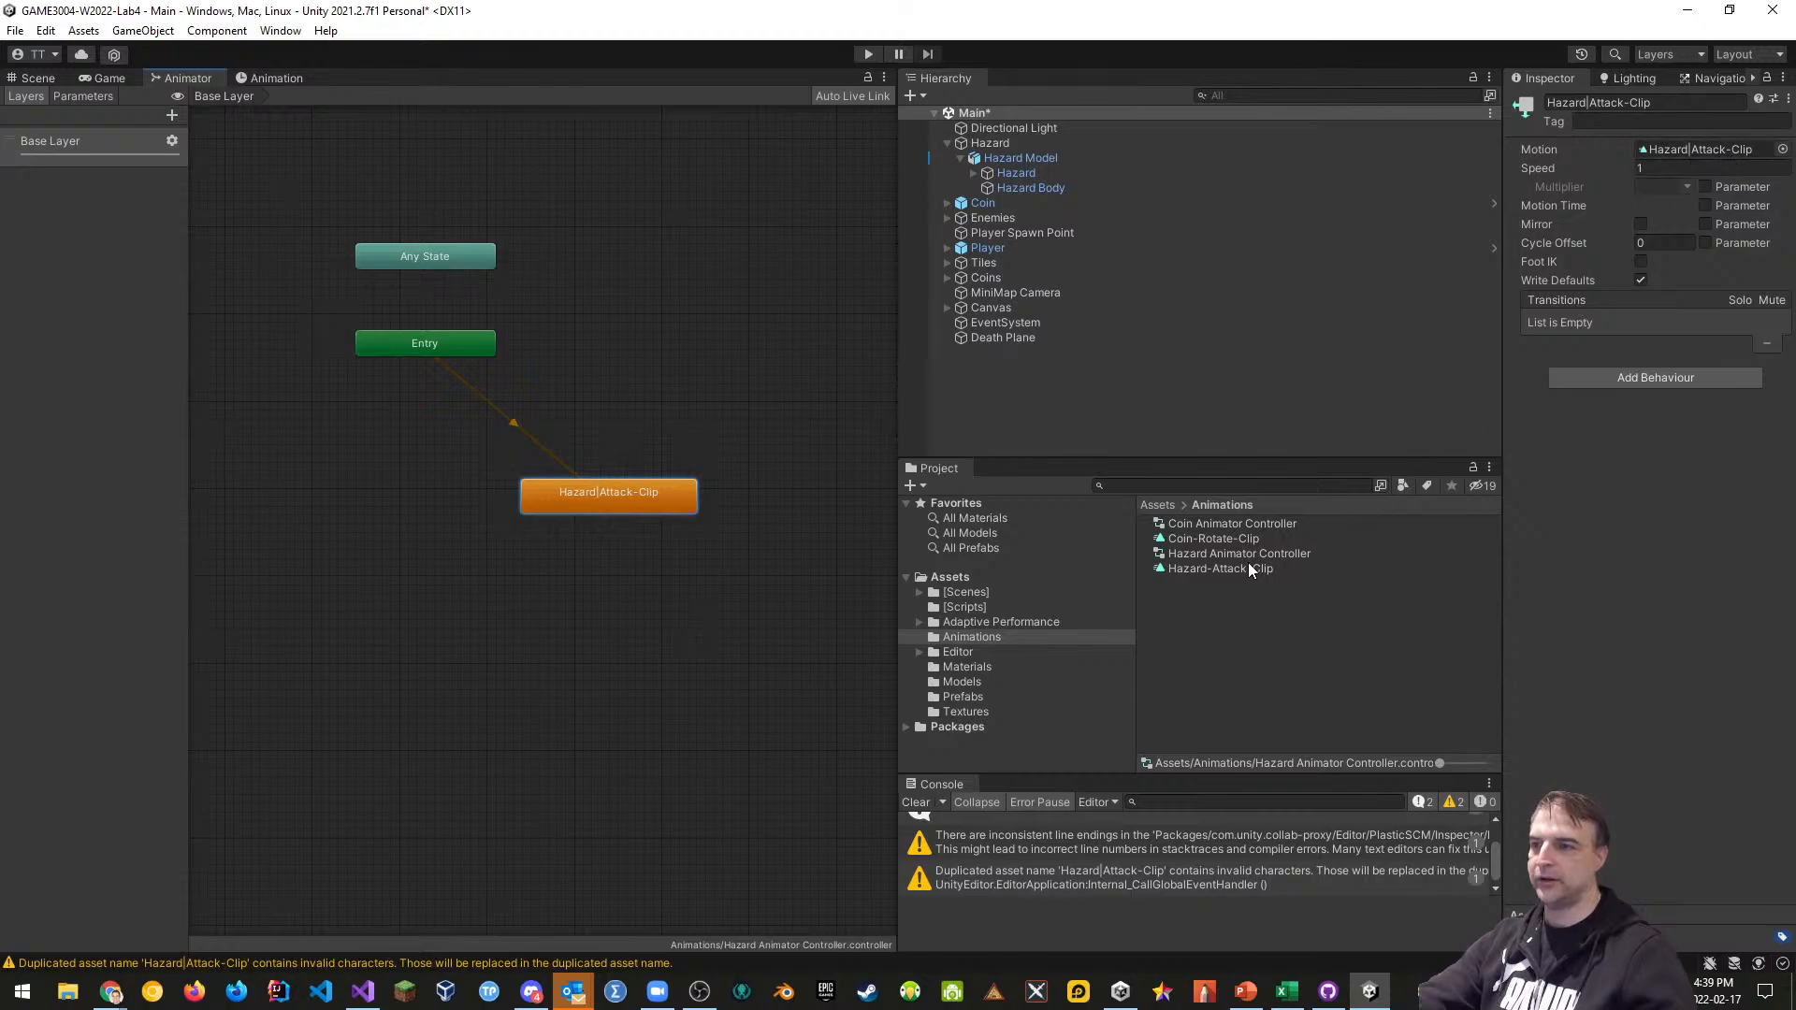
left_click_drag(1247, 568, 1684, 152)
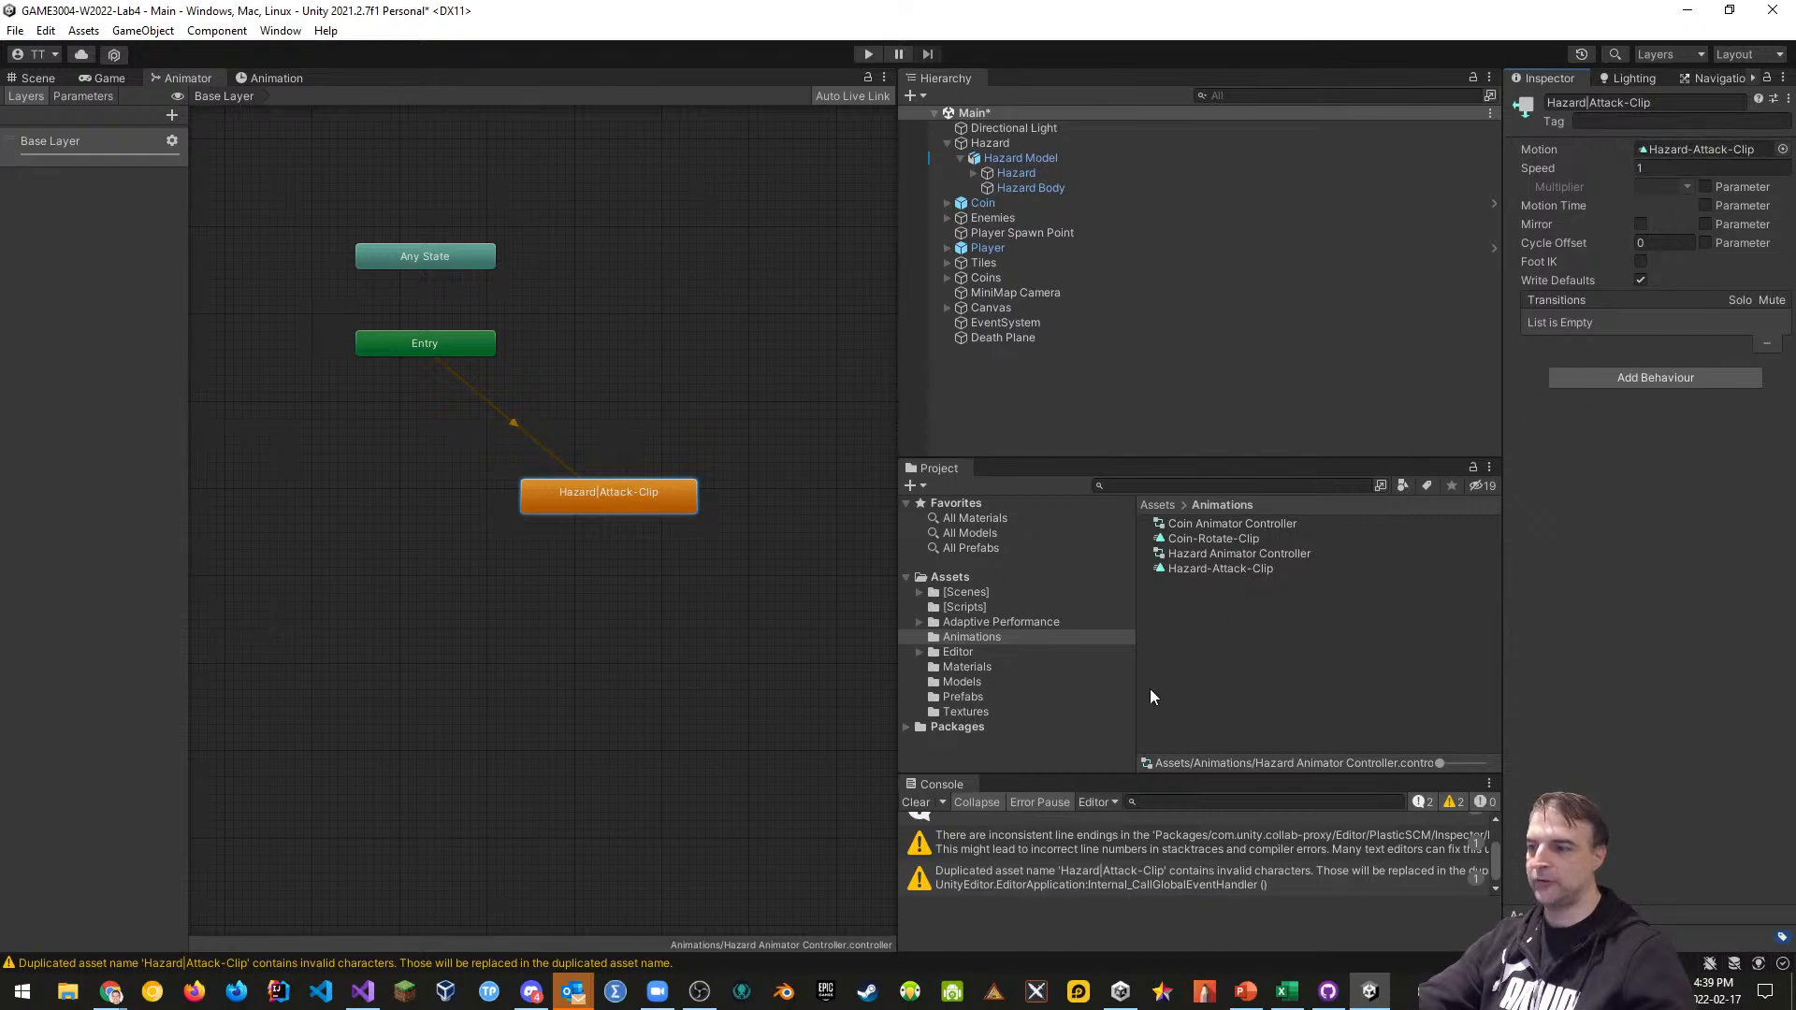
left_click(917, 802)
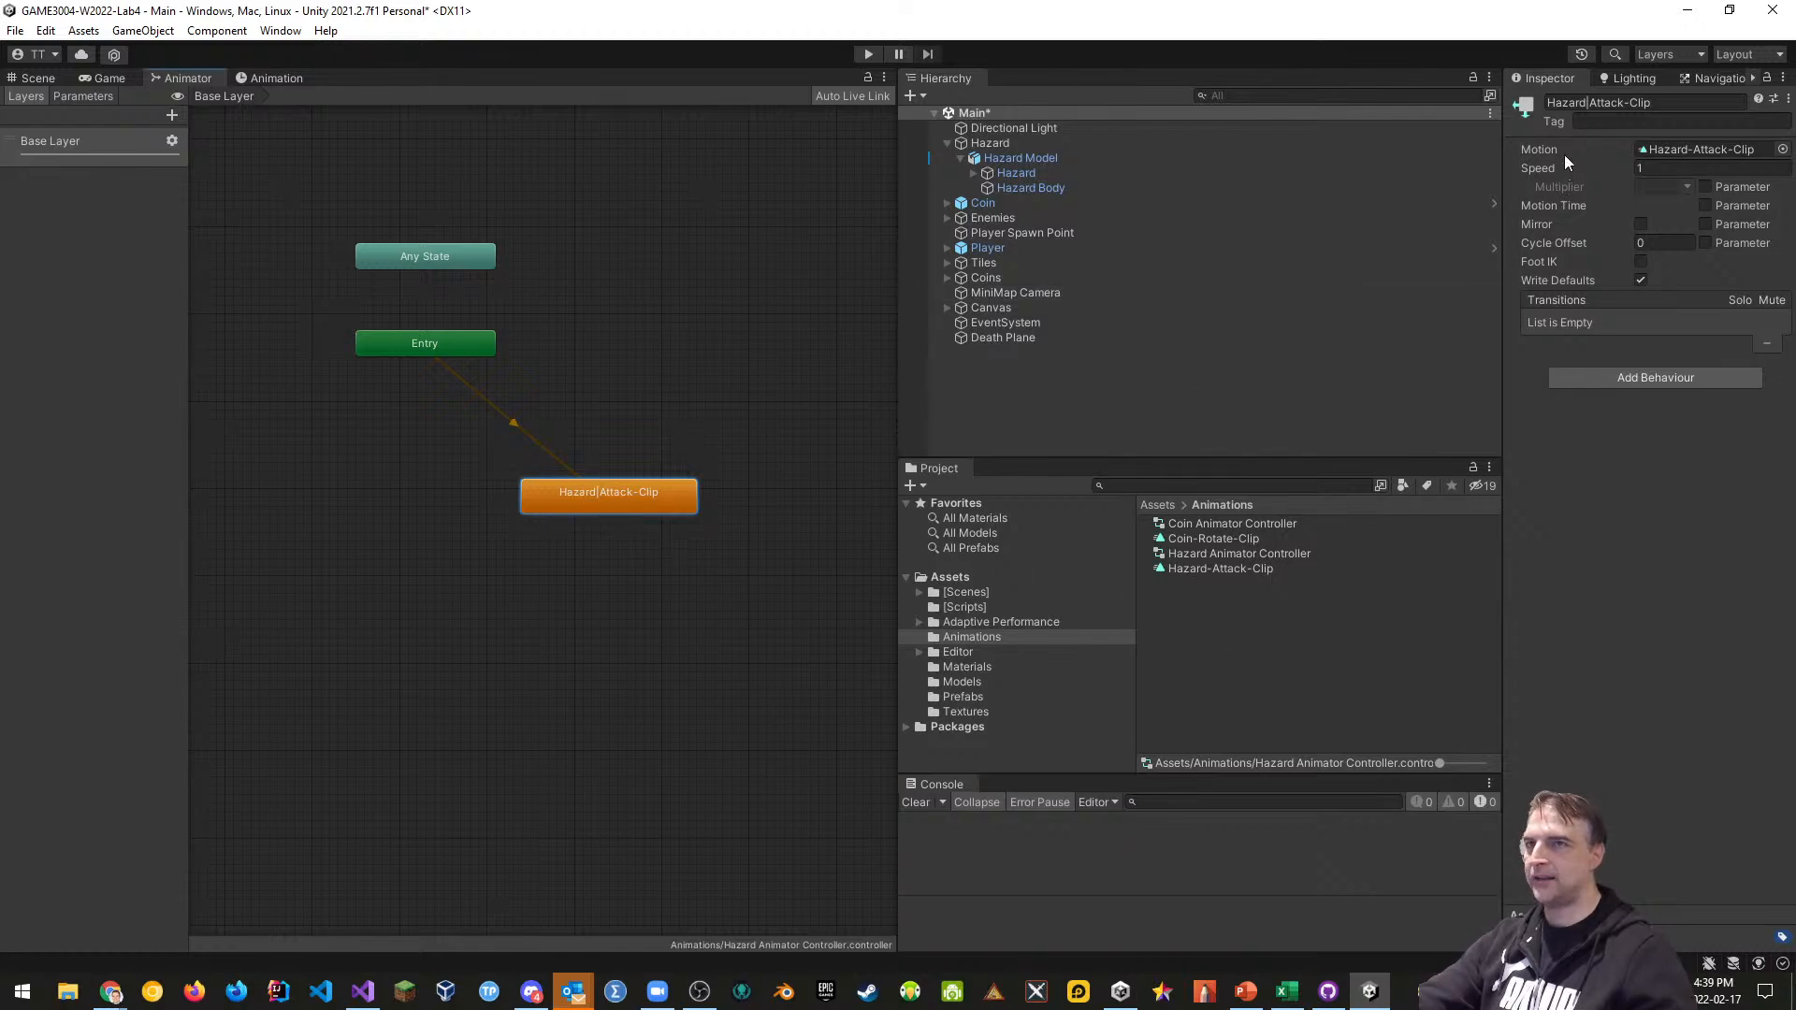
Rename the controller's default state as Attack and save the scene
left_click(1627, 102)
type("Atta")
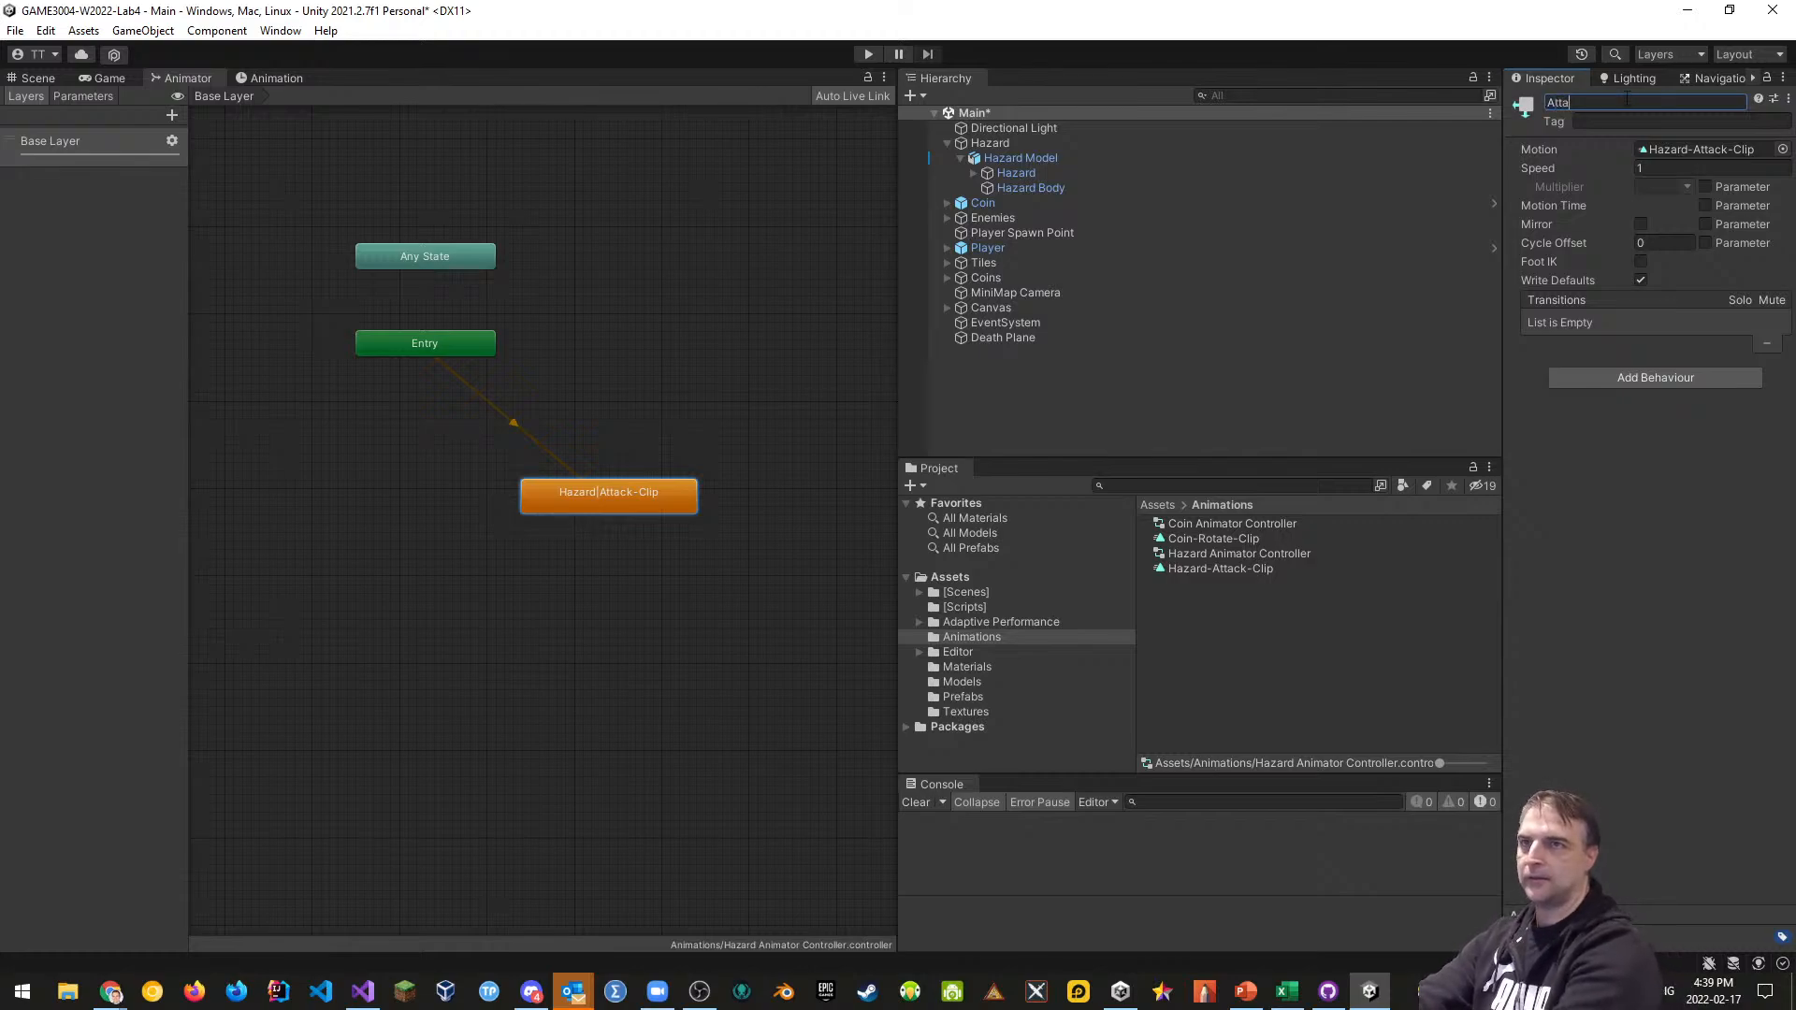
type("ck")
key("Return")
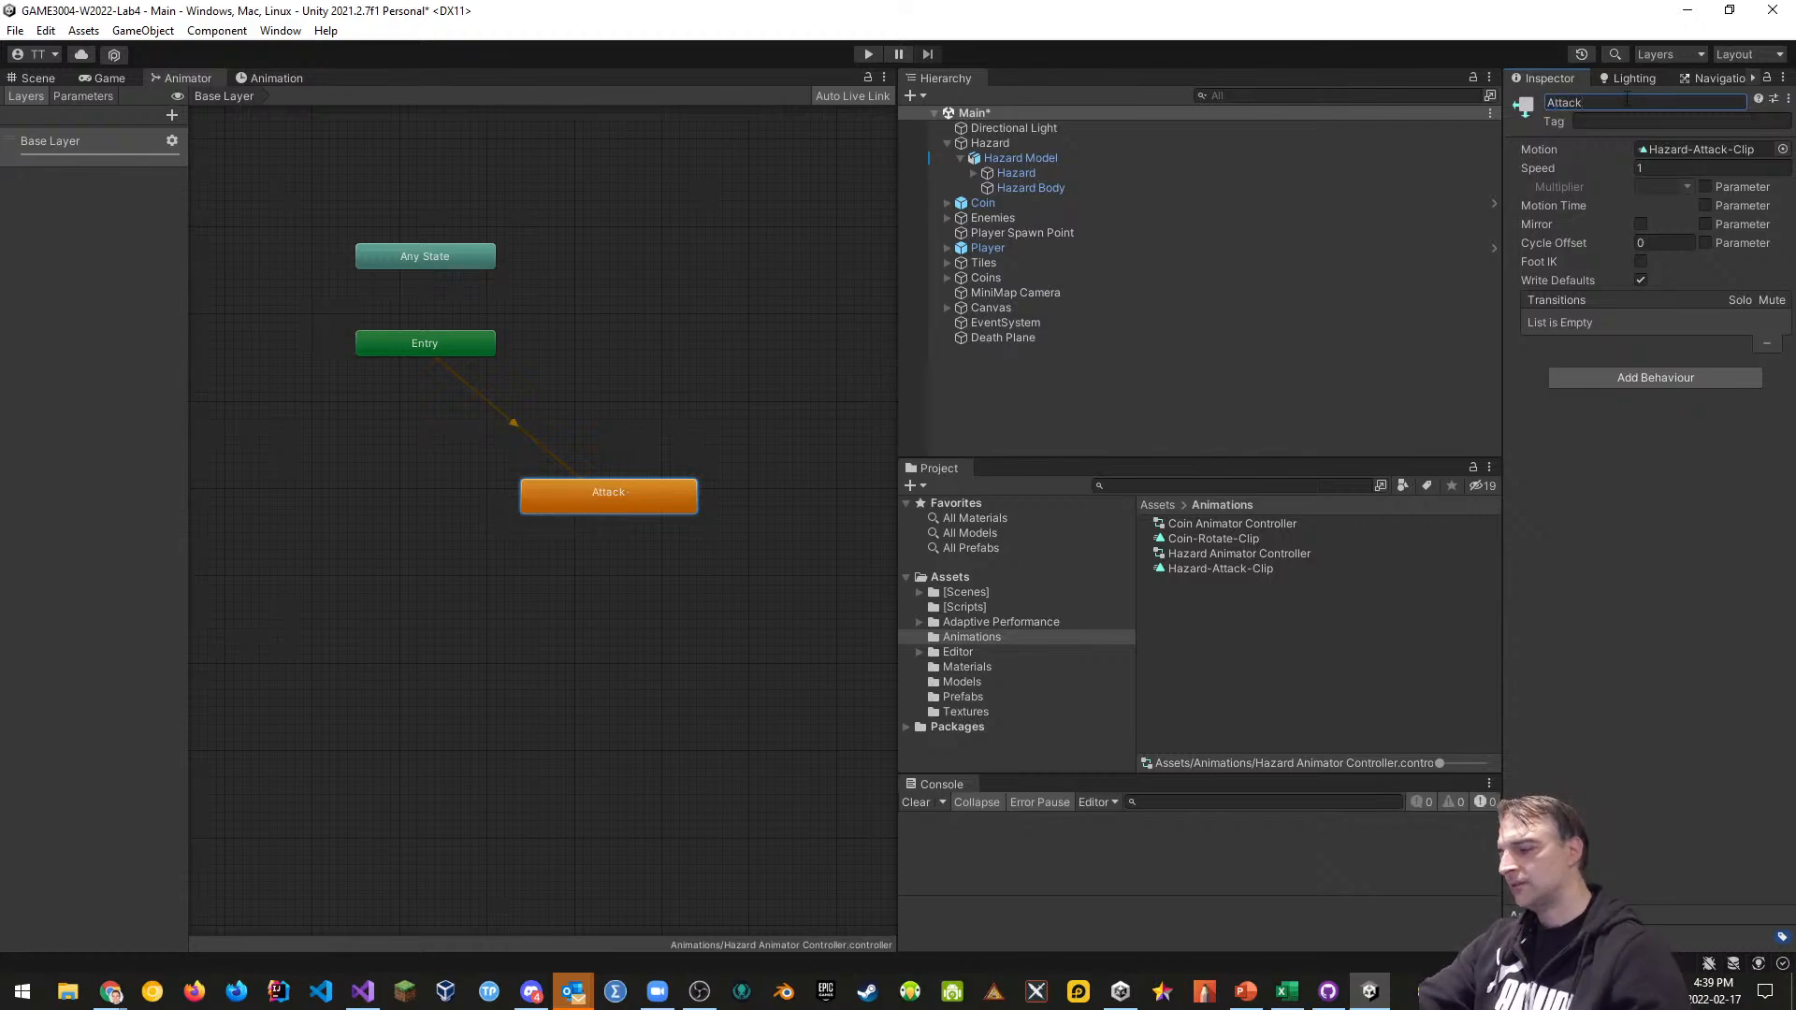
key("ctrl+s")
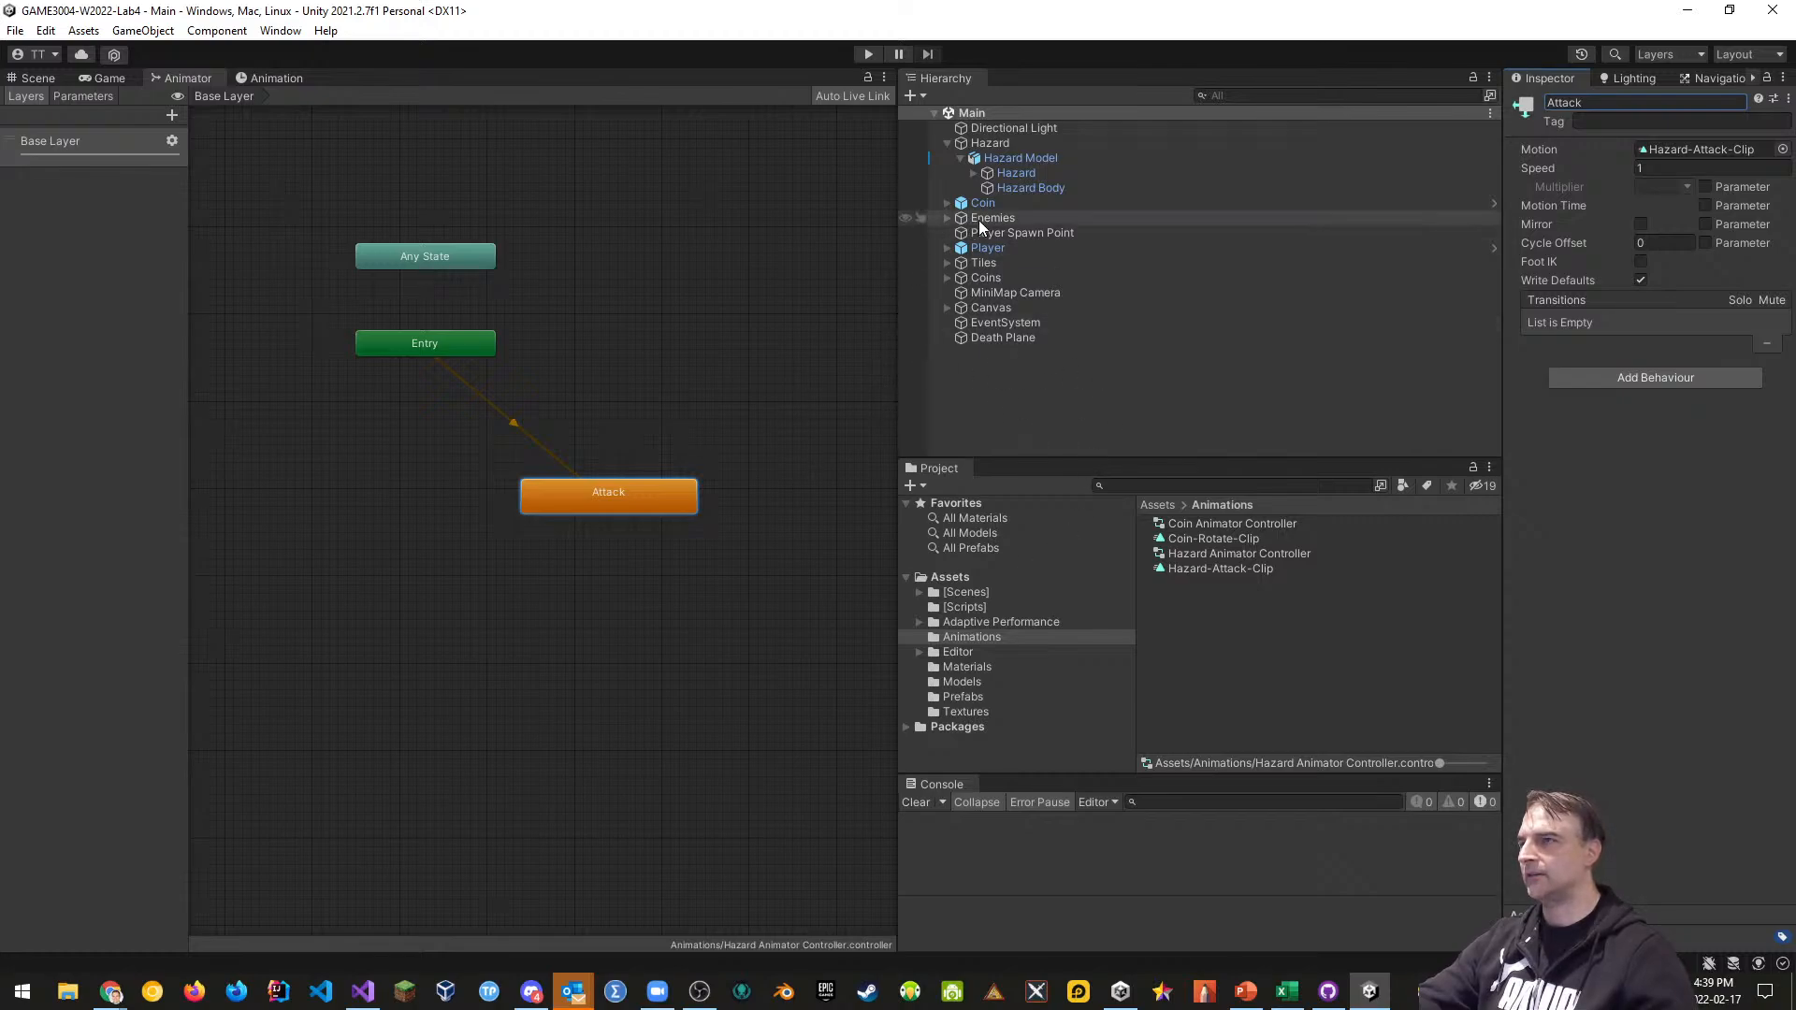
Play-test the scene, walking the player near the hazard to watch its attack animation, and stop the game
left_click(38, 78)
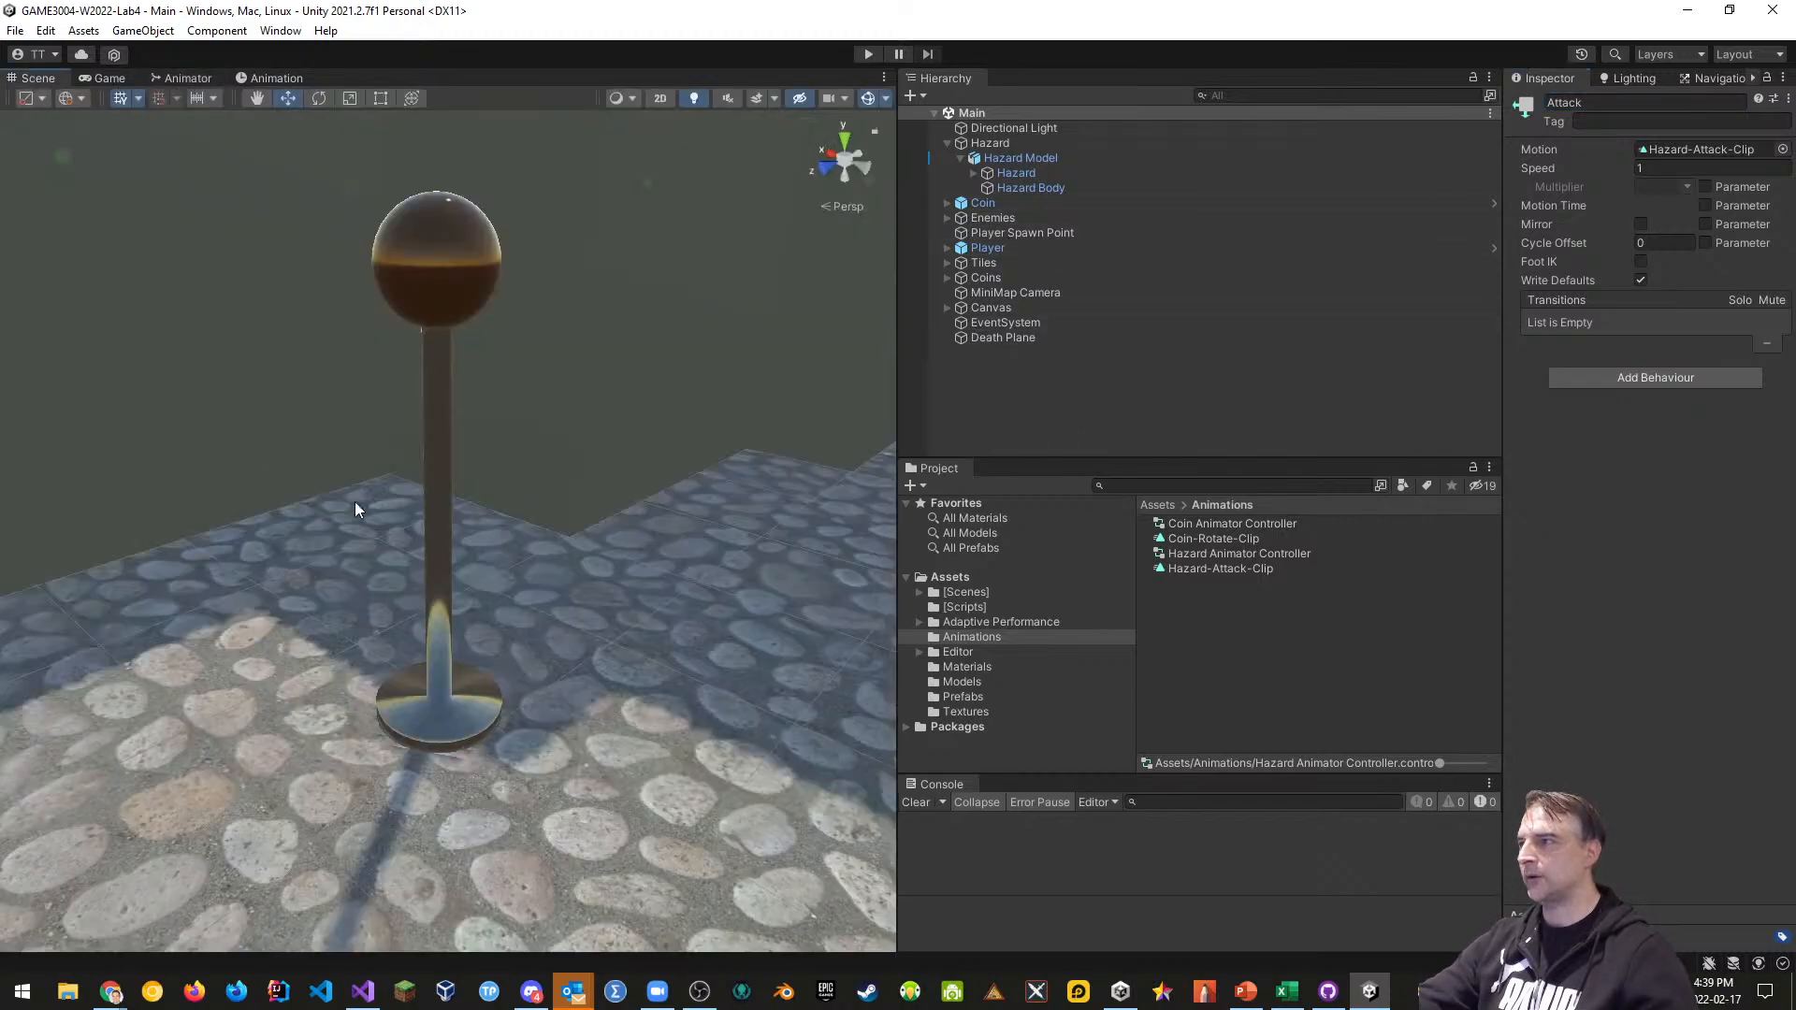
left_click(867, 53)
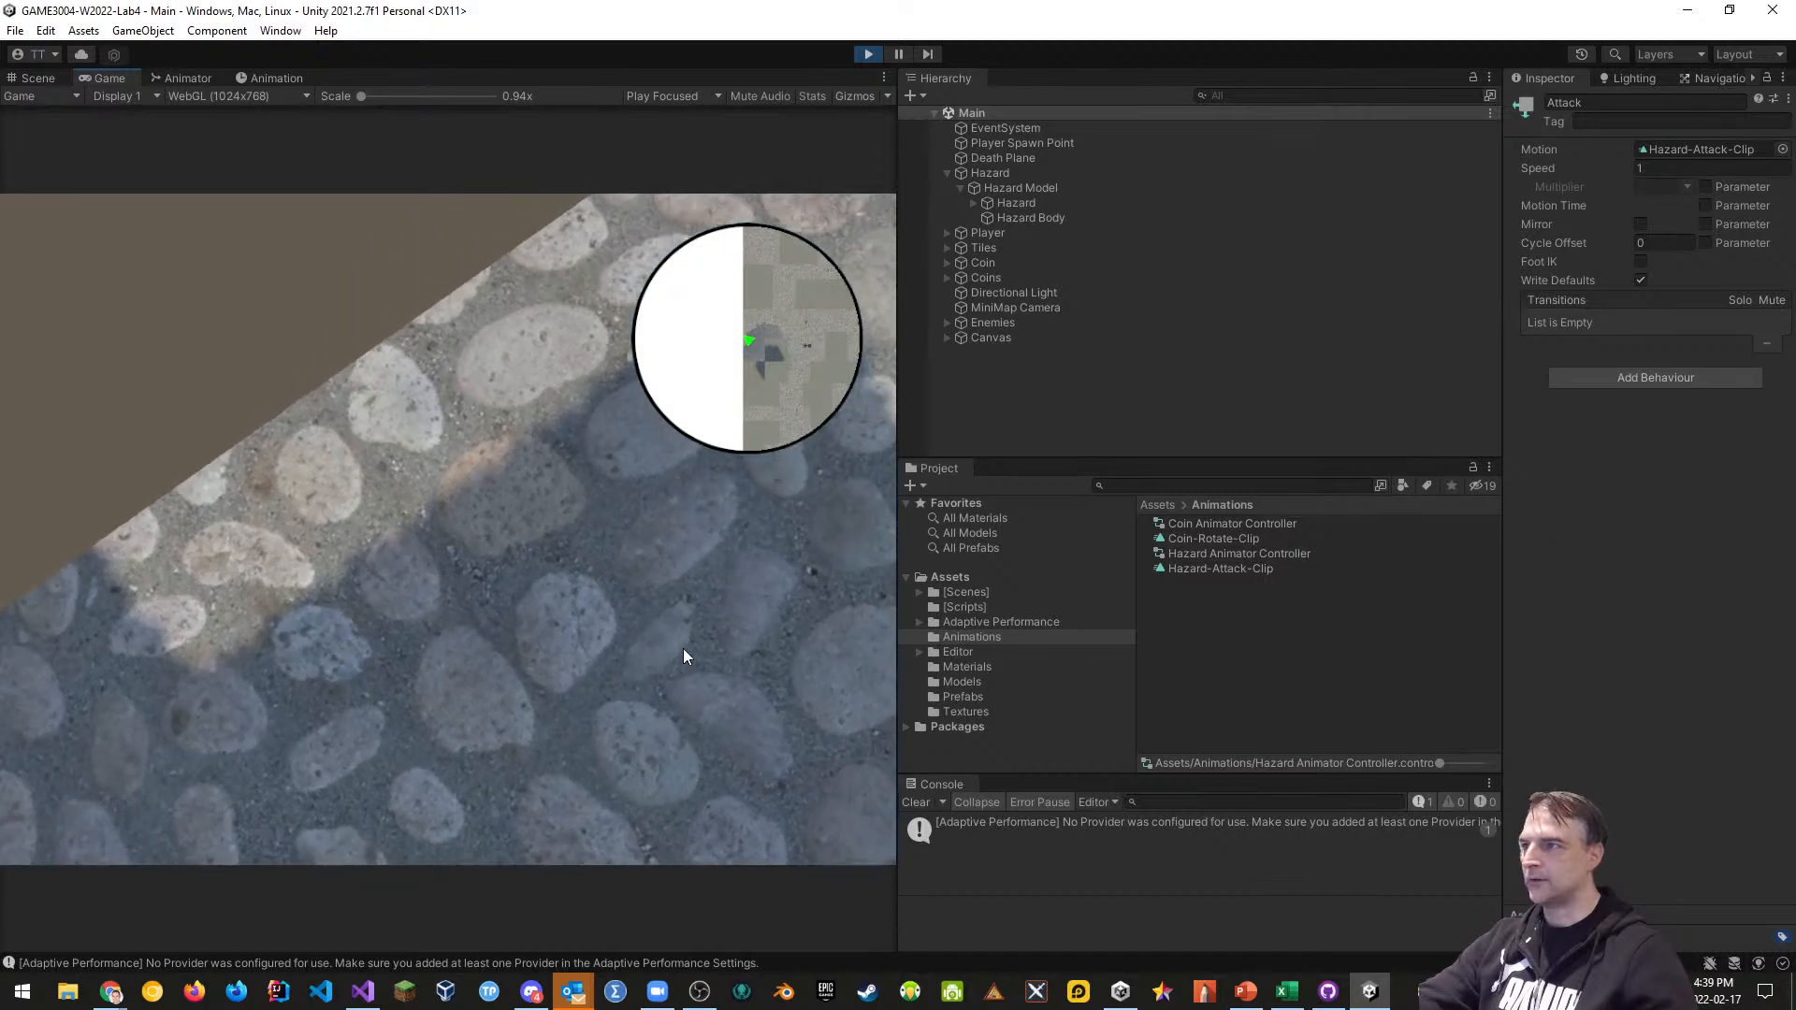
left_click(683, 648)
key("w")
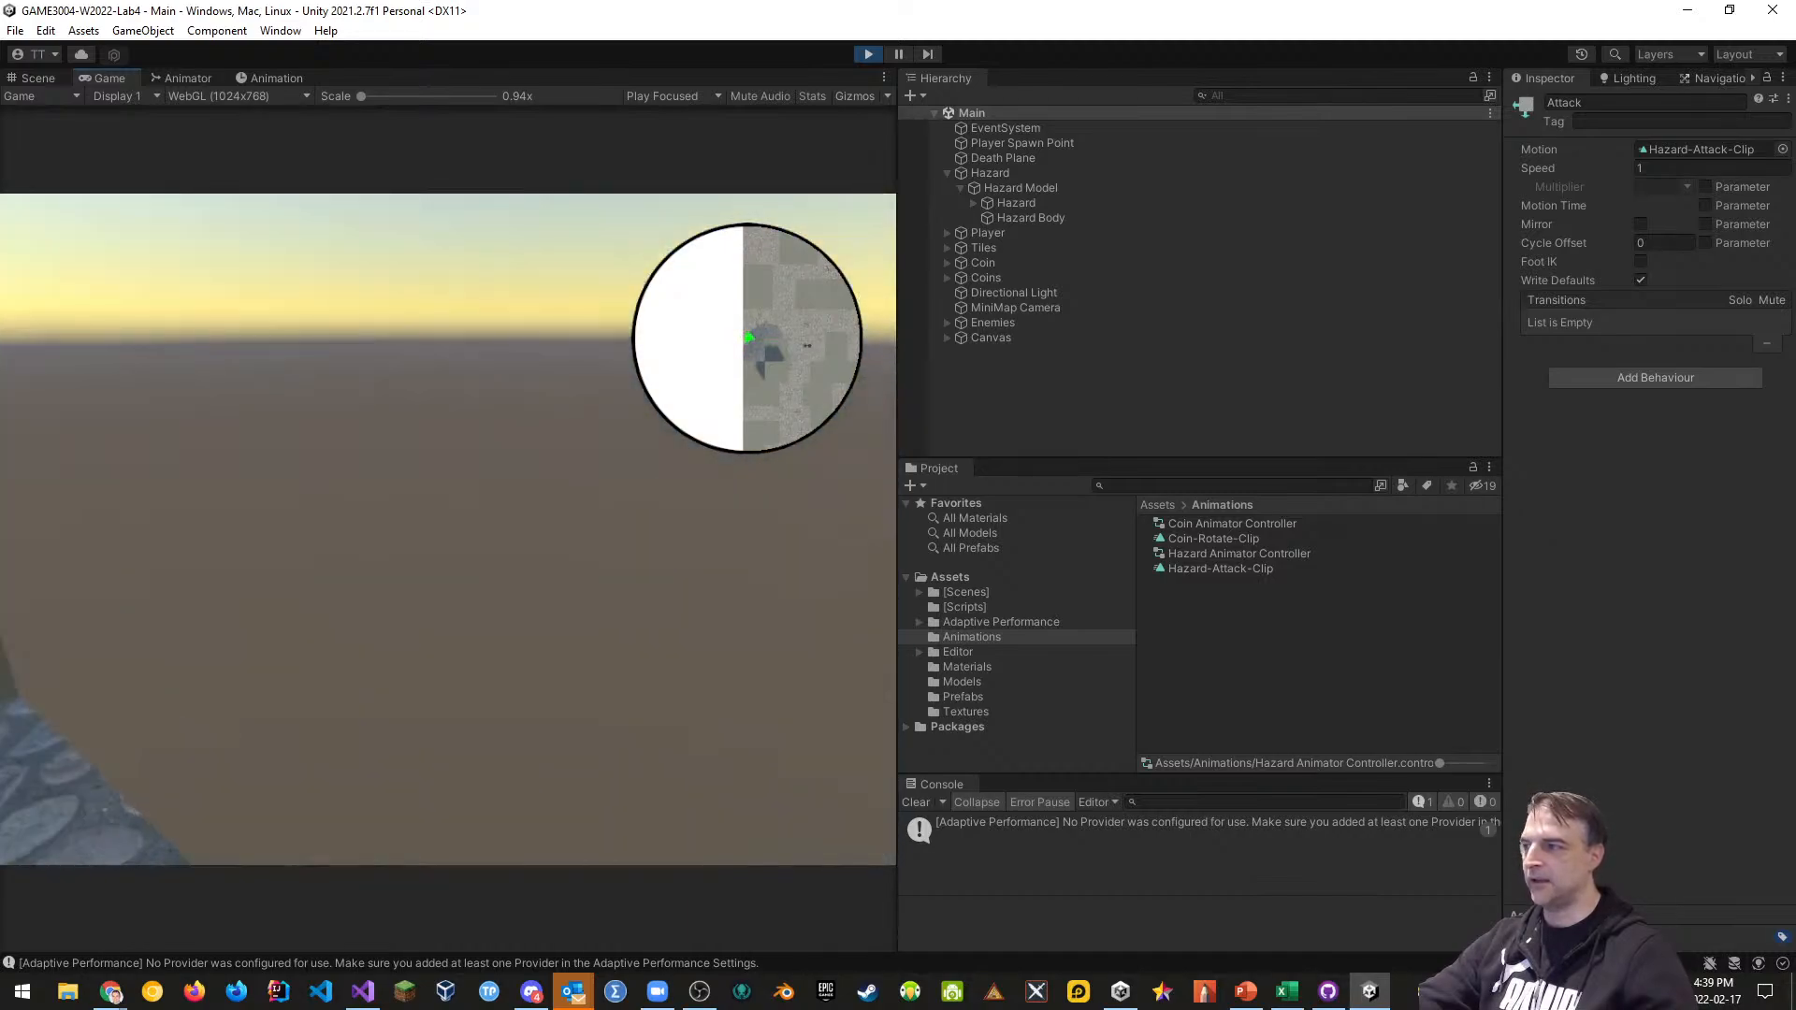
key("w")
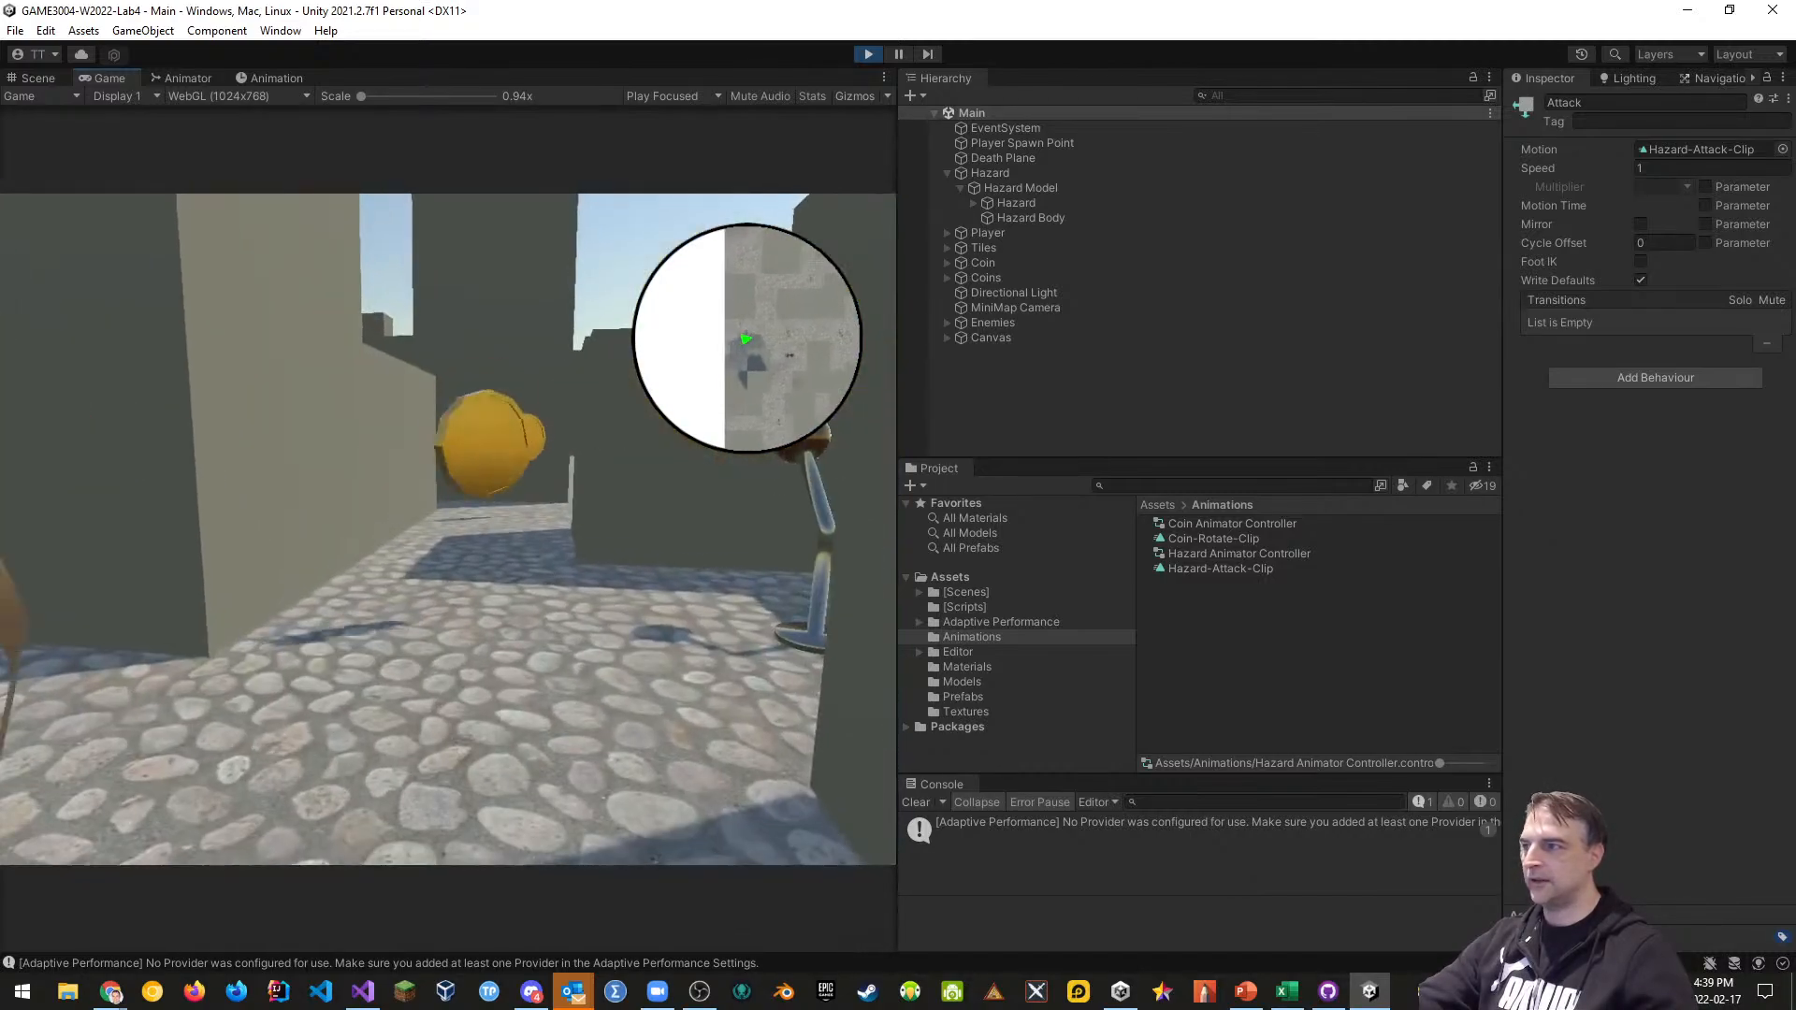
key("a")
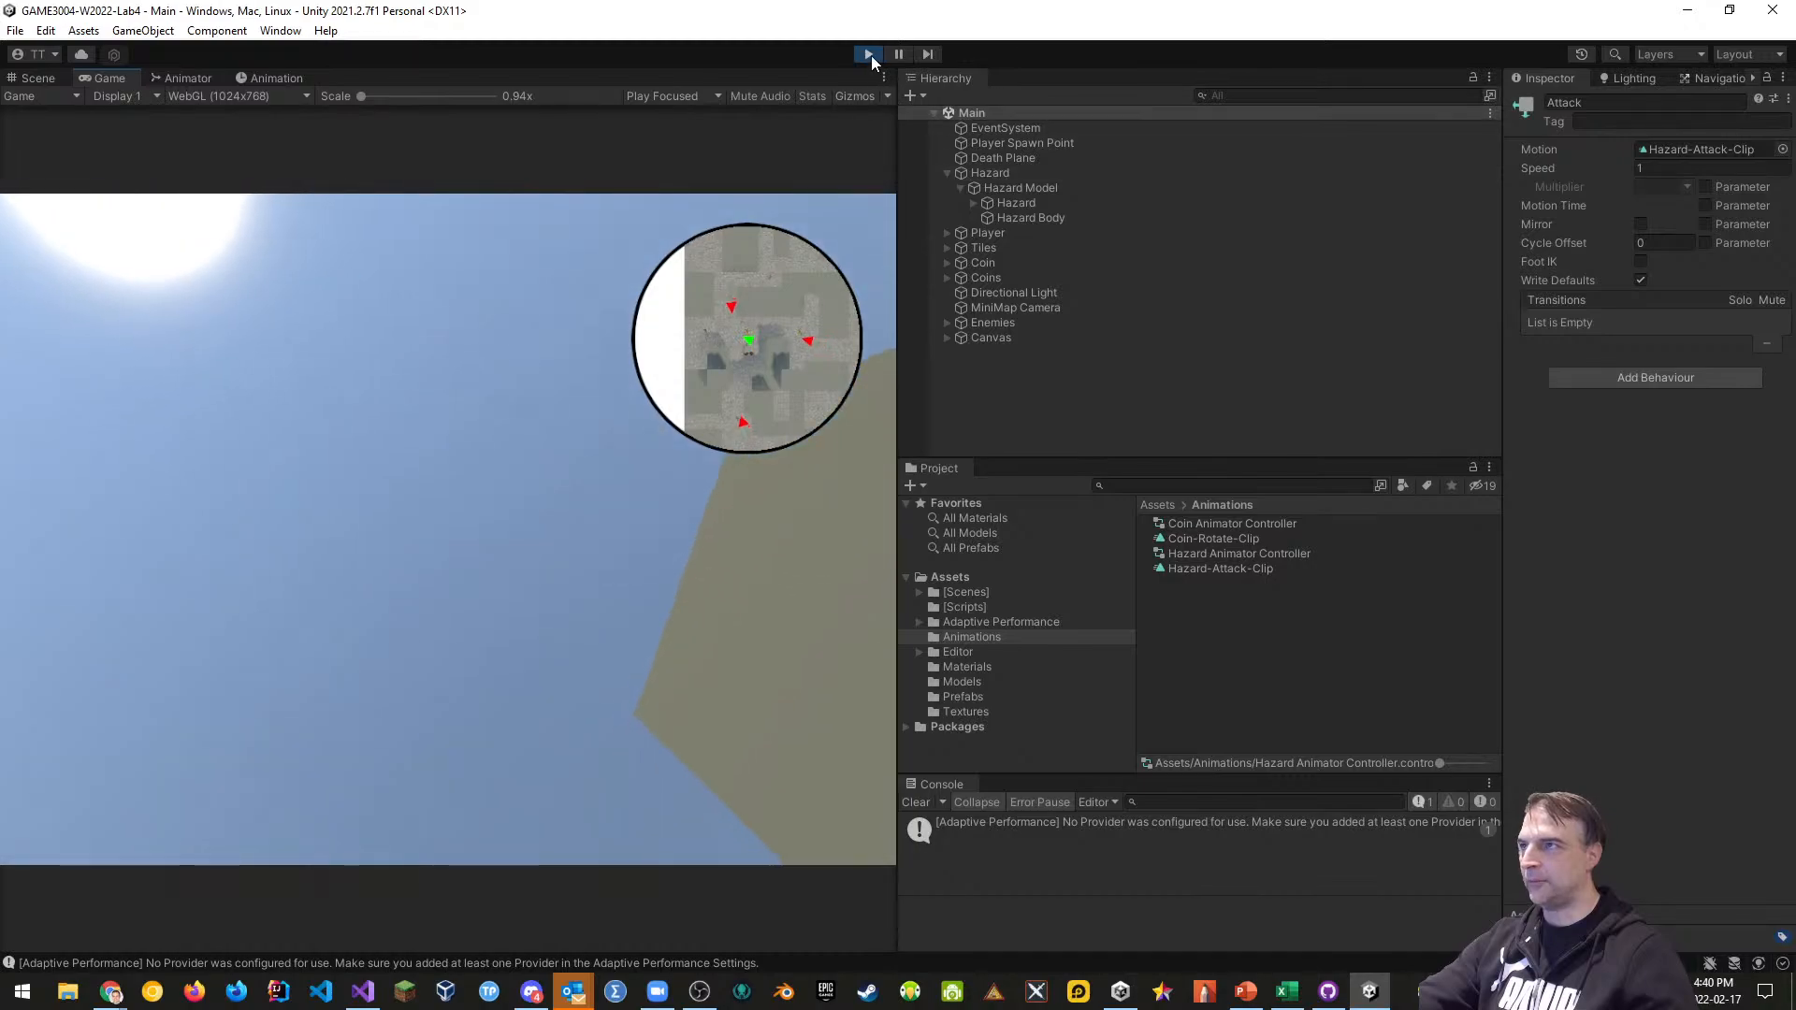
left_click(869, 54)
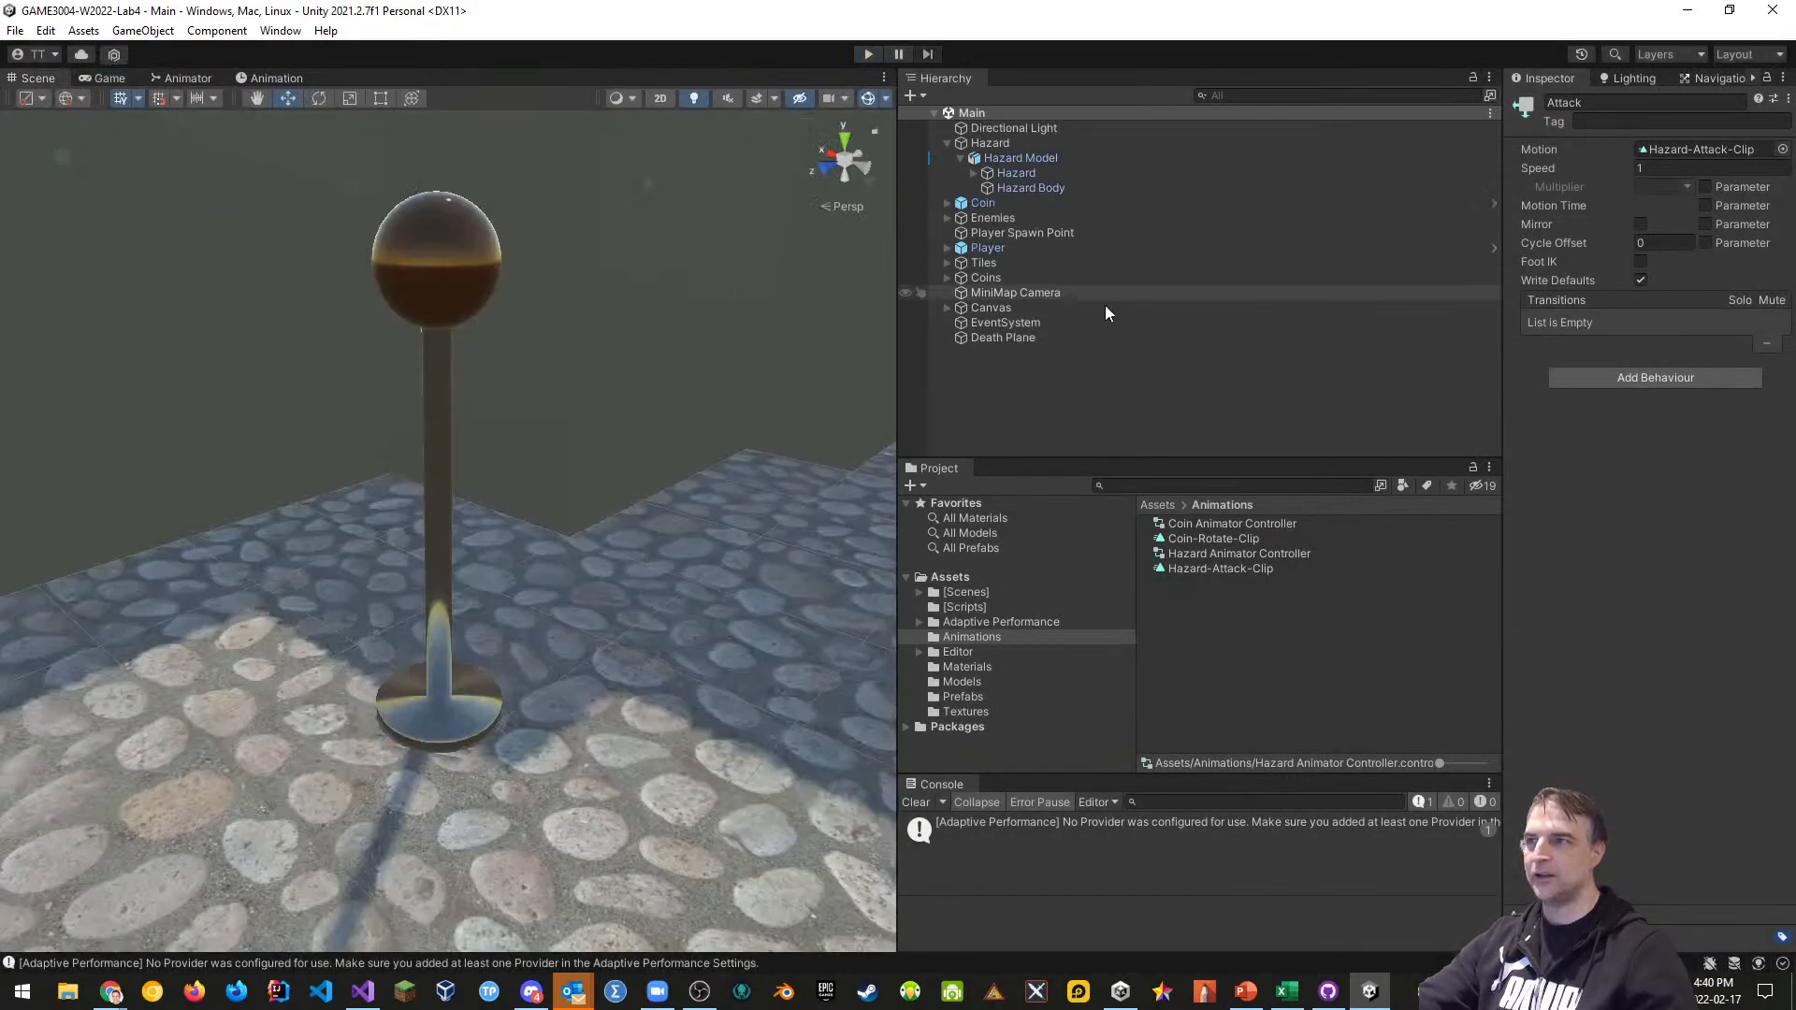
Enable Loop Time on the Hazard-Attack-Clip animation in the Animations folder
left_click(1214, 568)
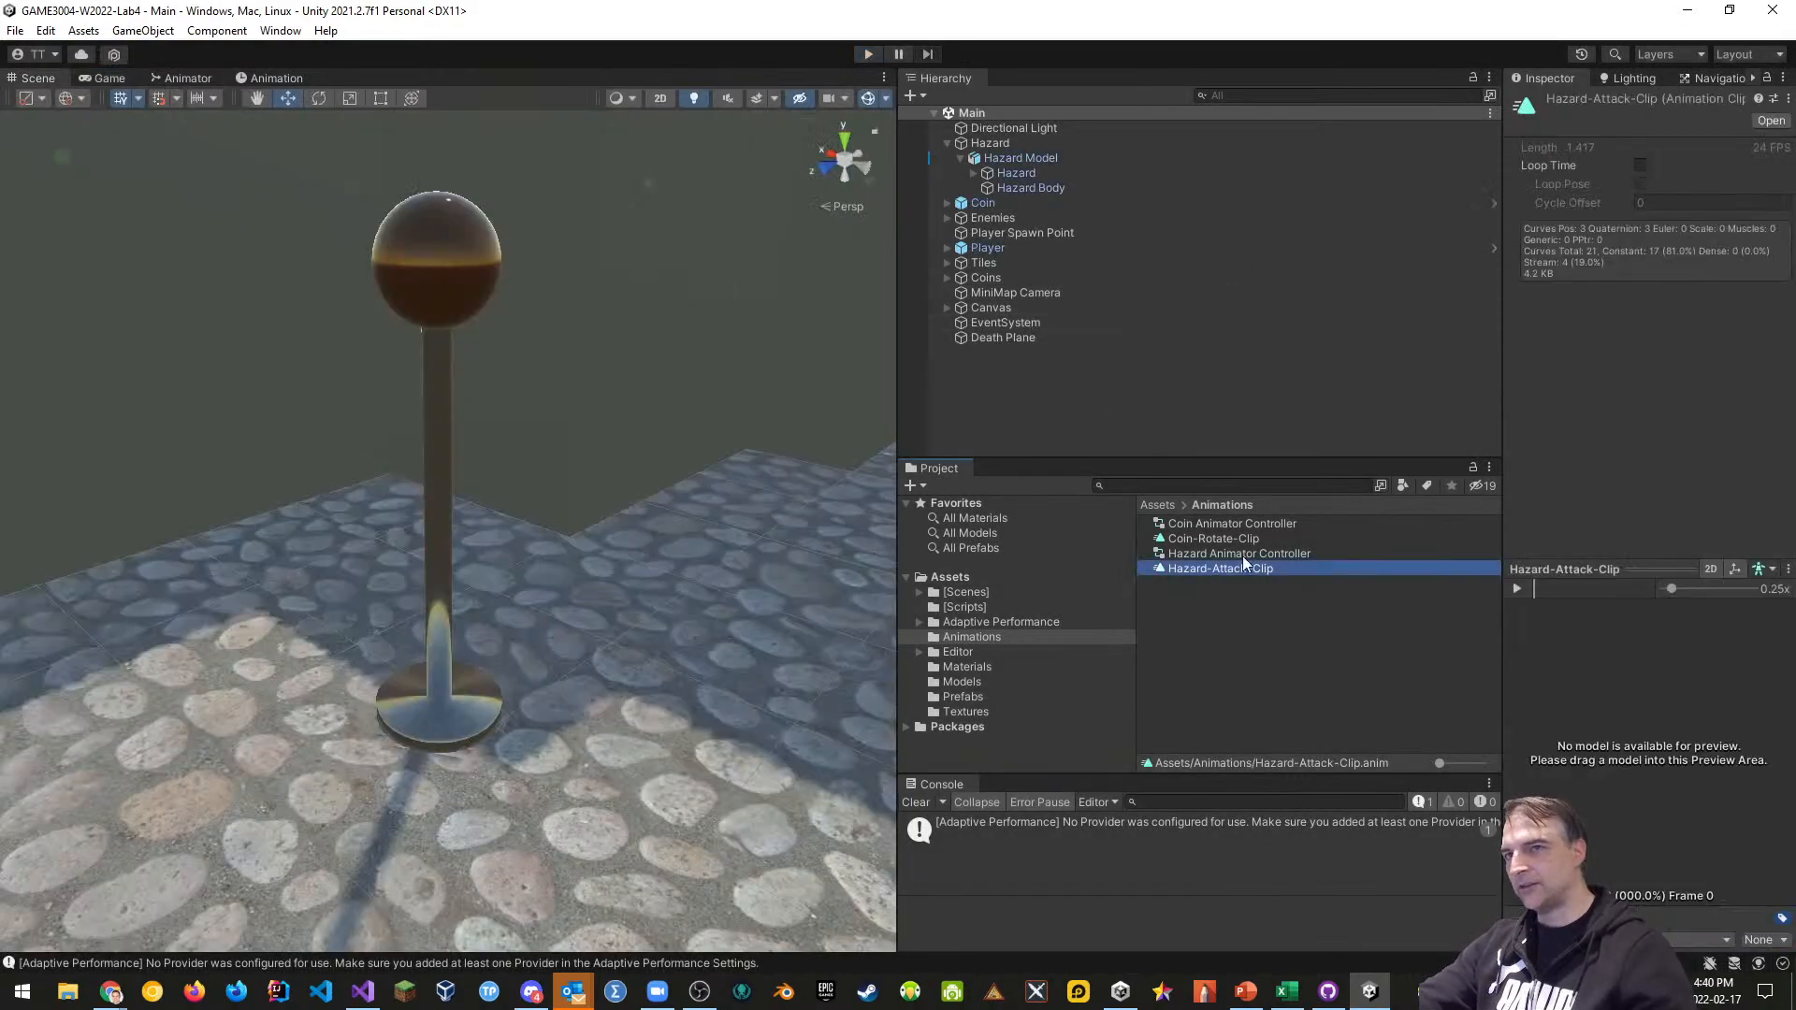
left_click(1639, 166)
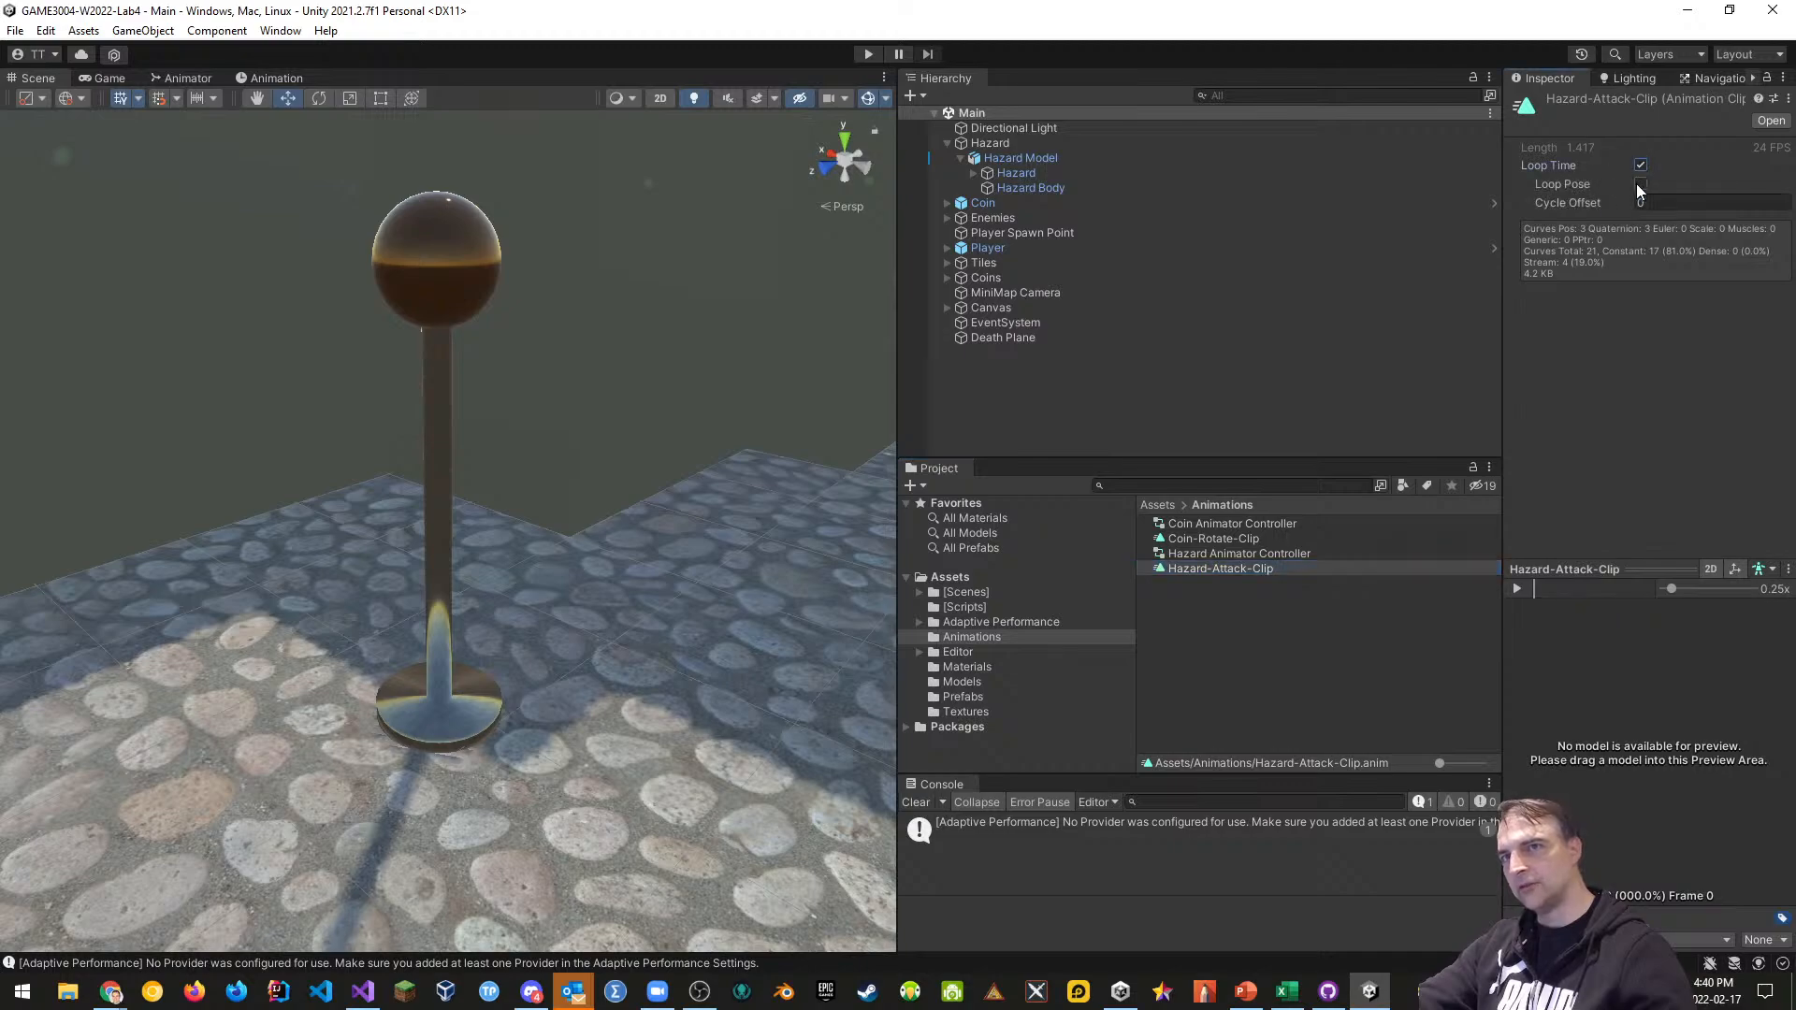
Play-test the looping hazard attack by walking the player around it, stop the game, and save the project
left_click(868, 53)
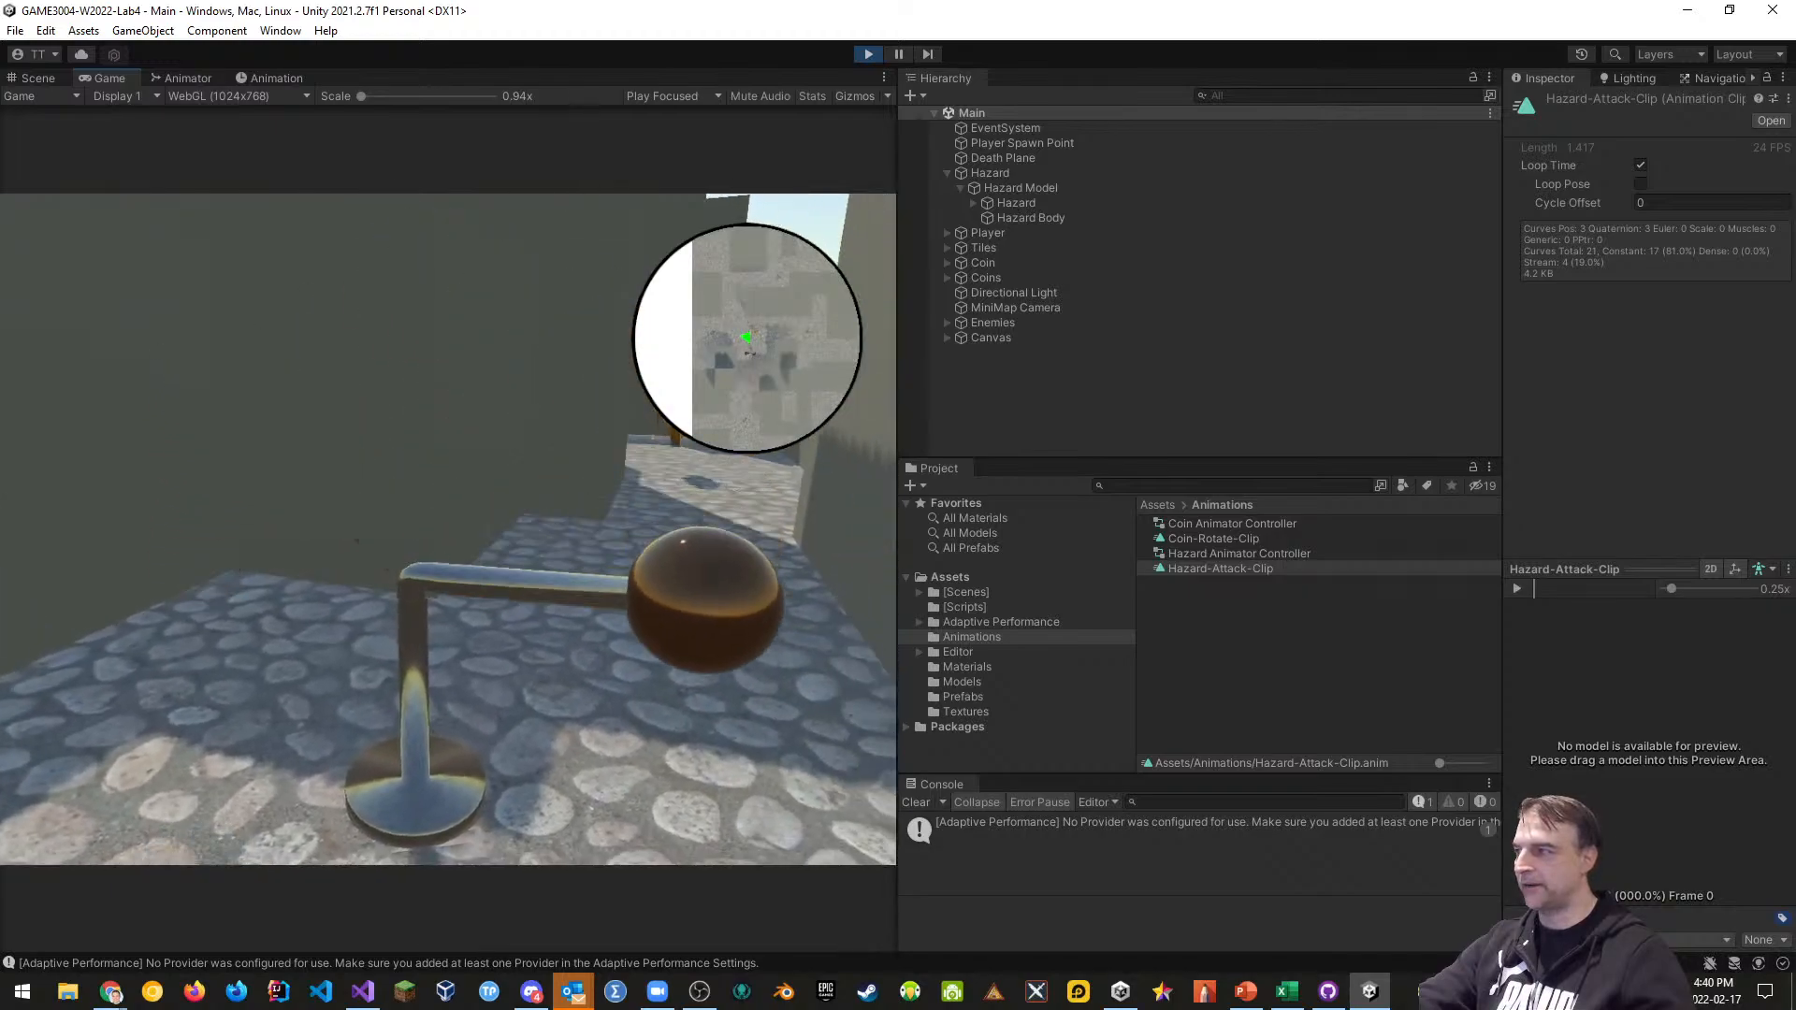
key("w")
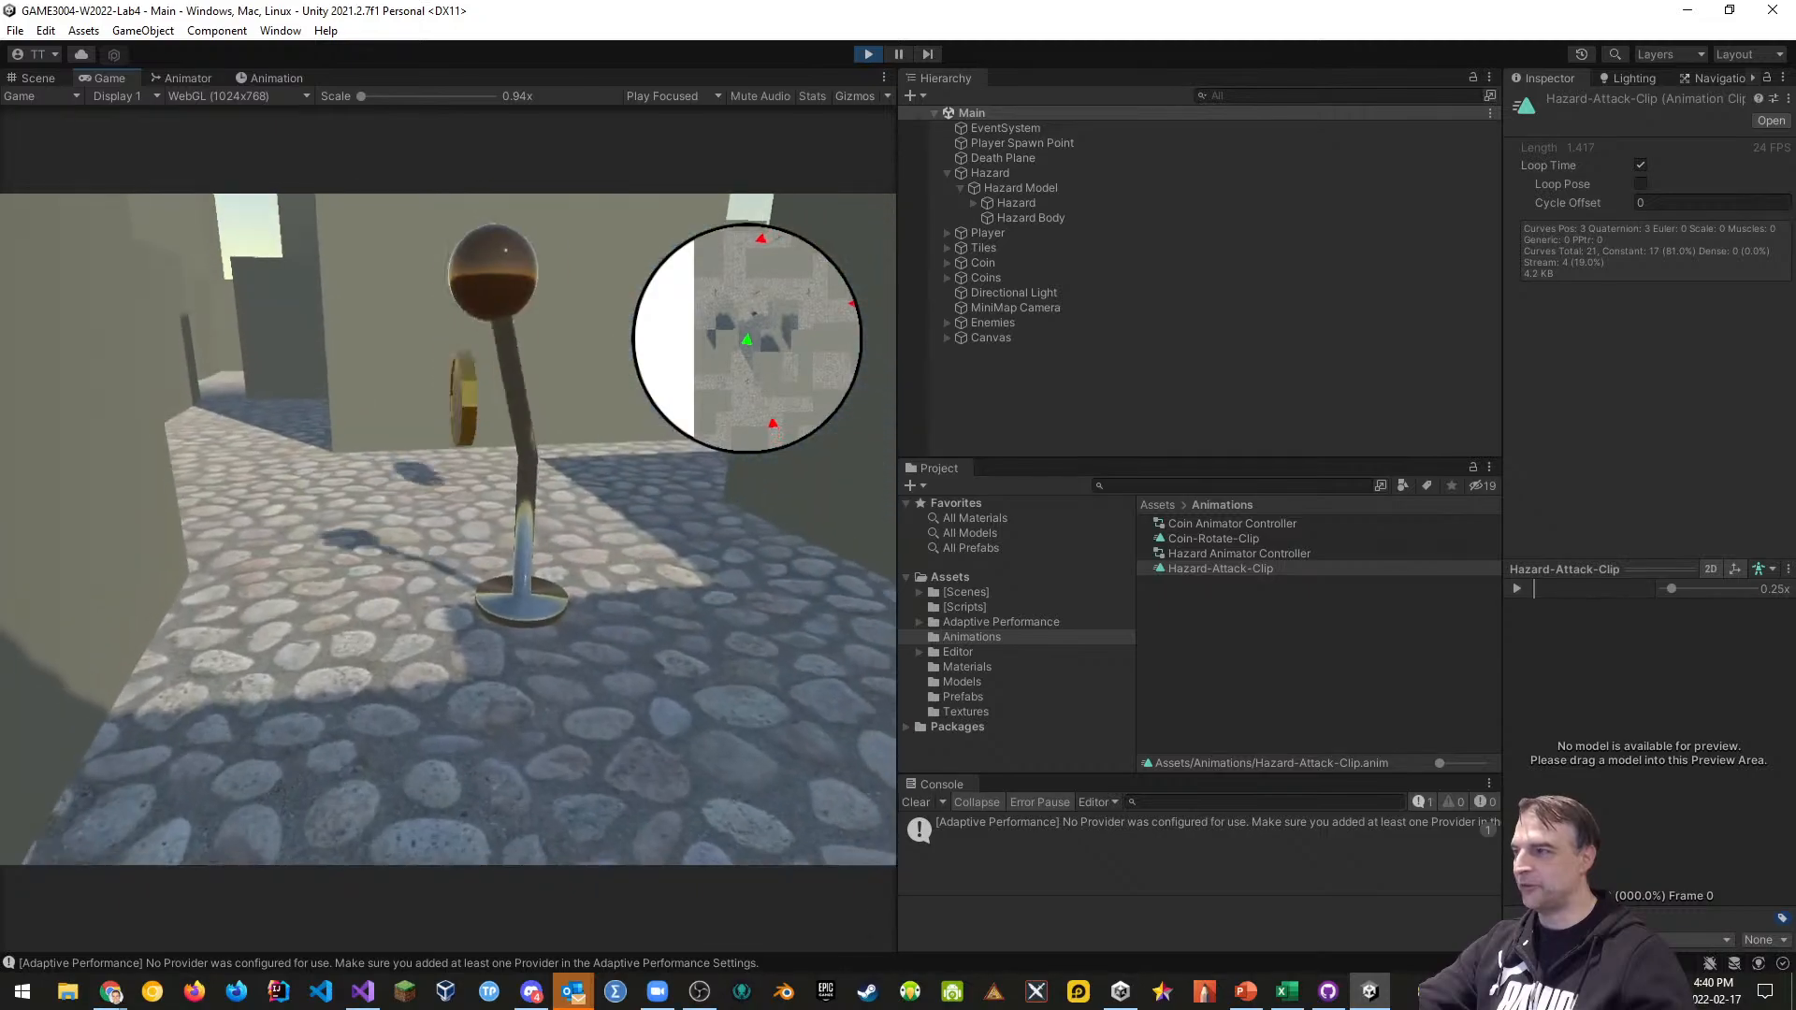
key("w")
key("w")
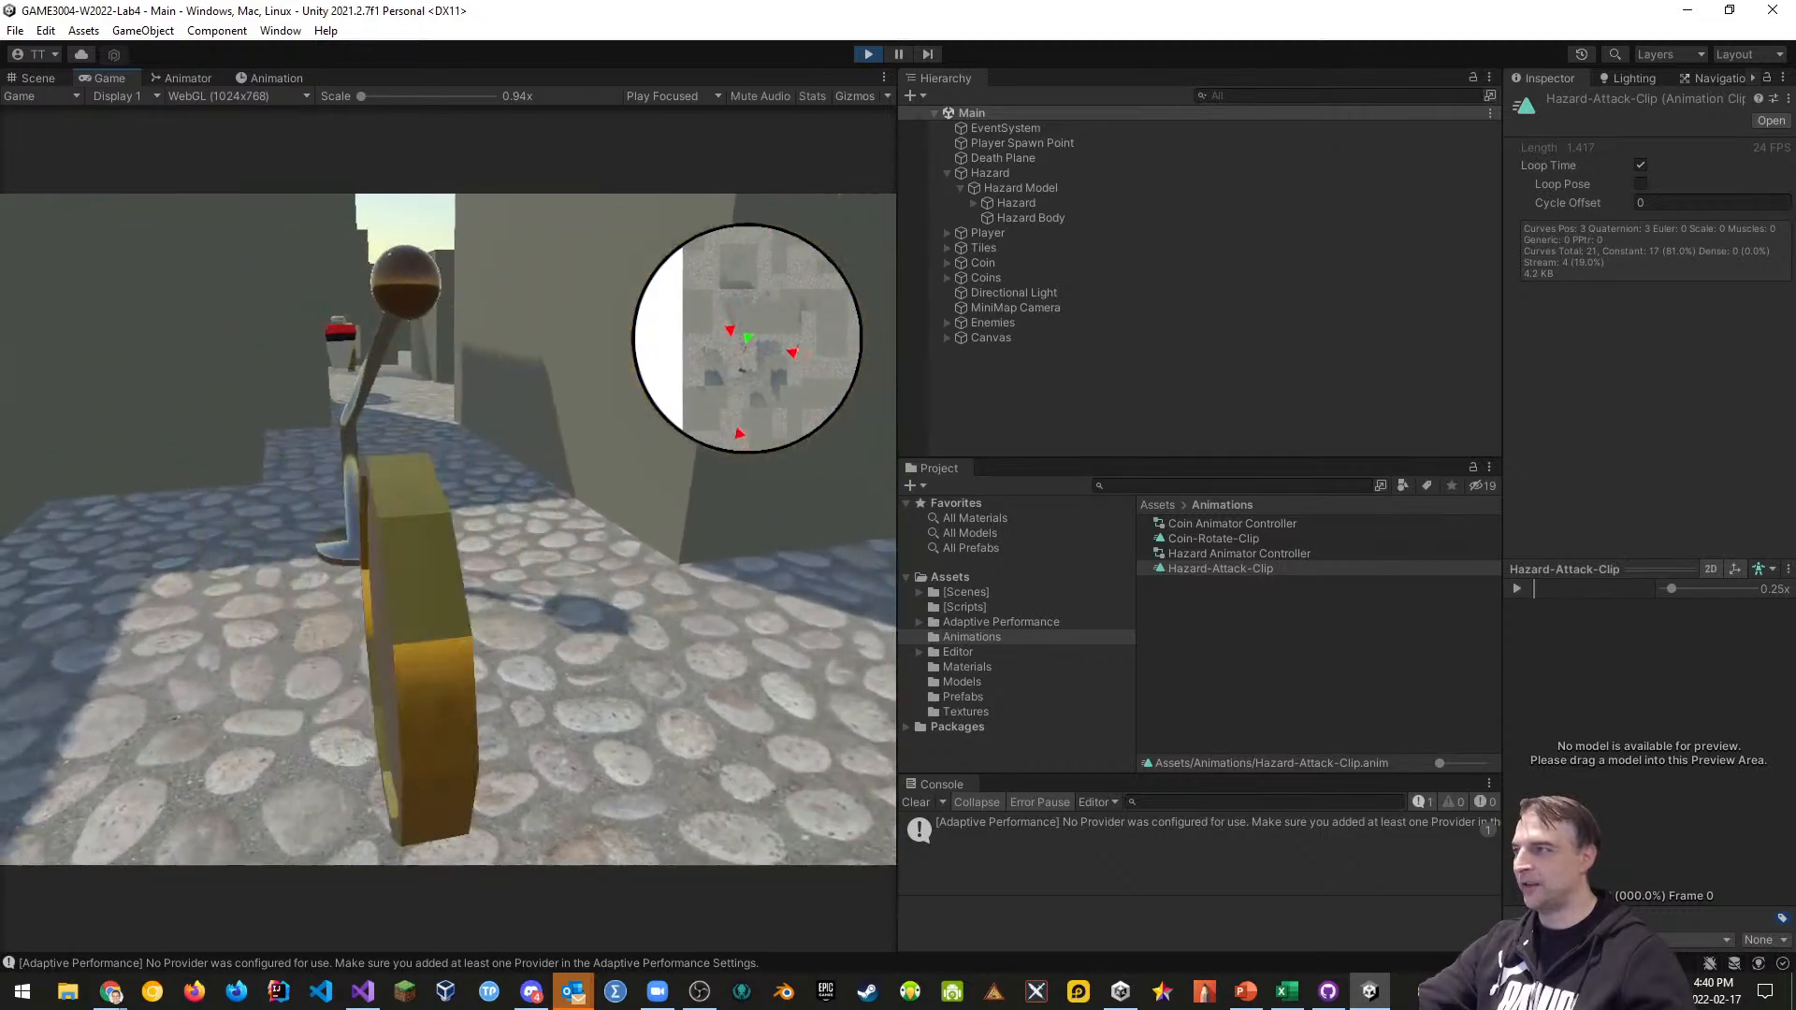
key("w")
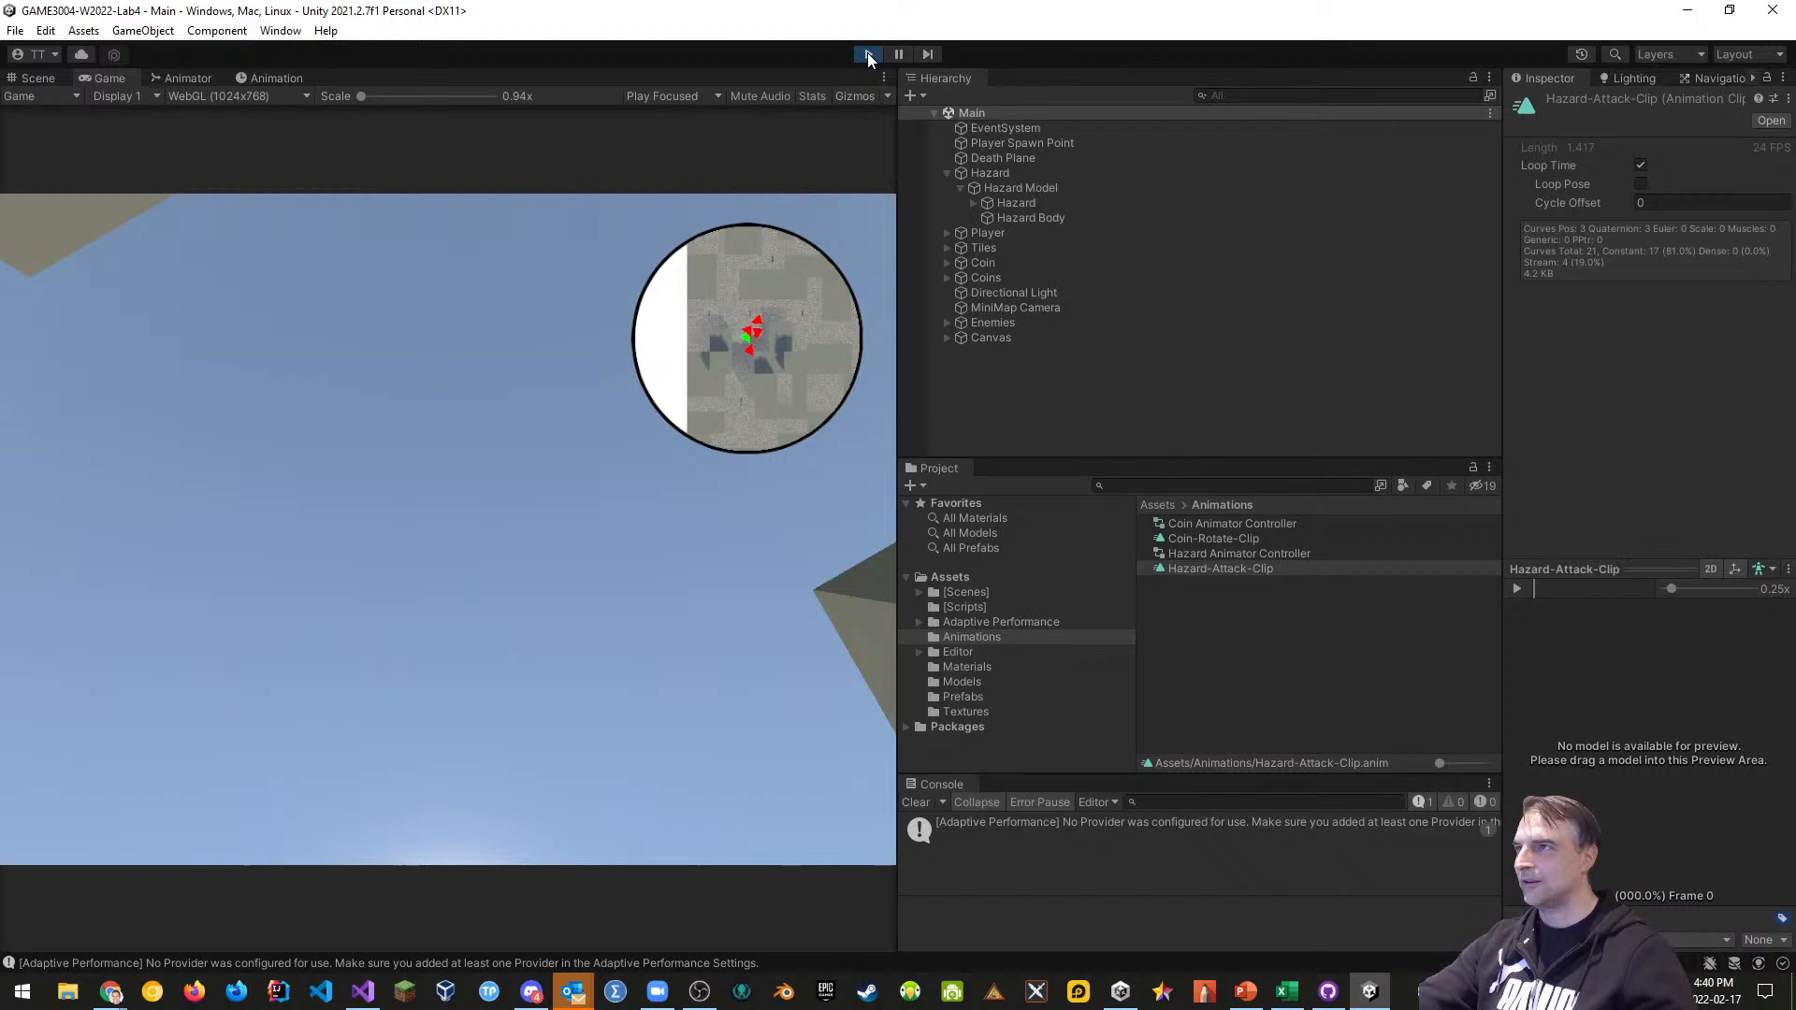
left_click(867, 54)
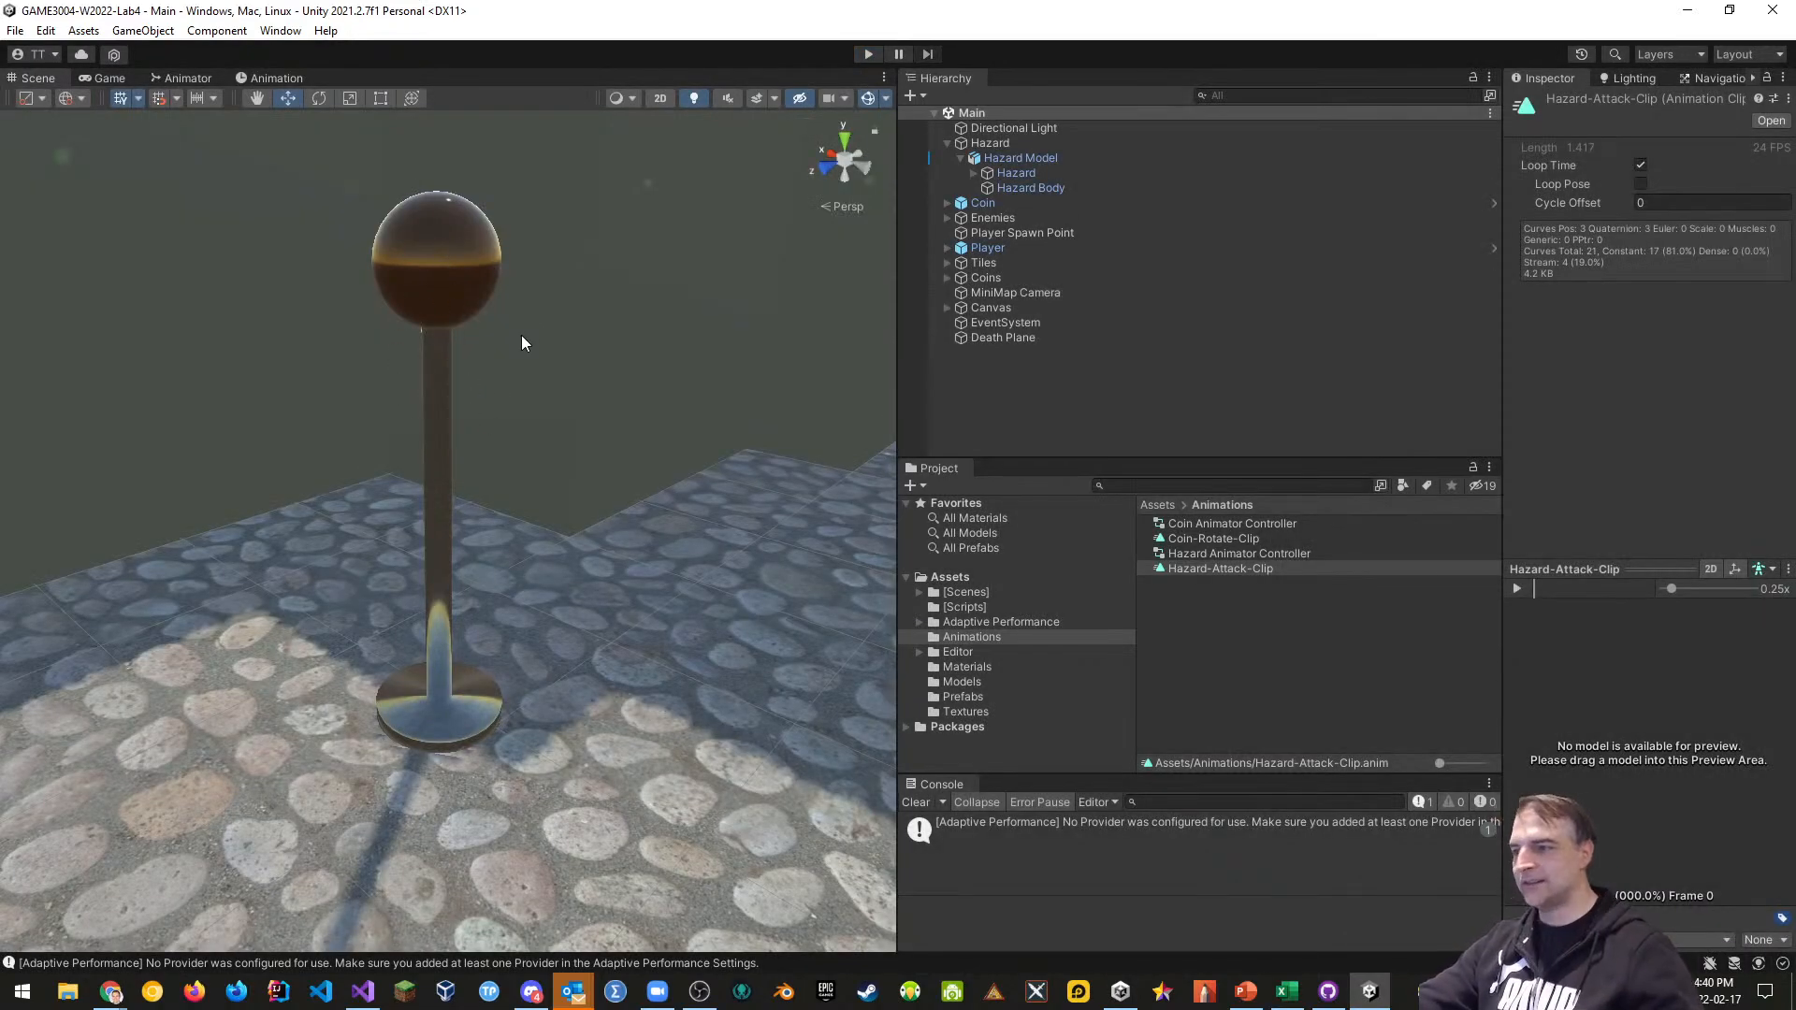
left_click(15, 30)
left_click(53, 230)
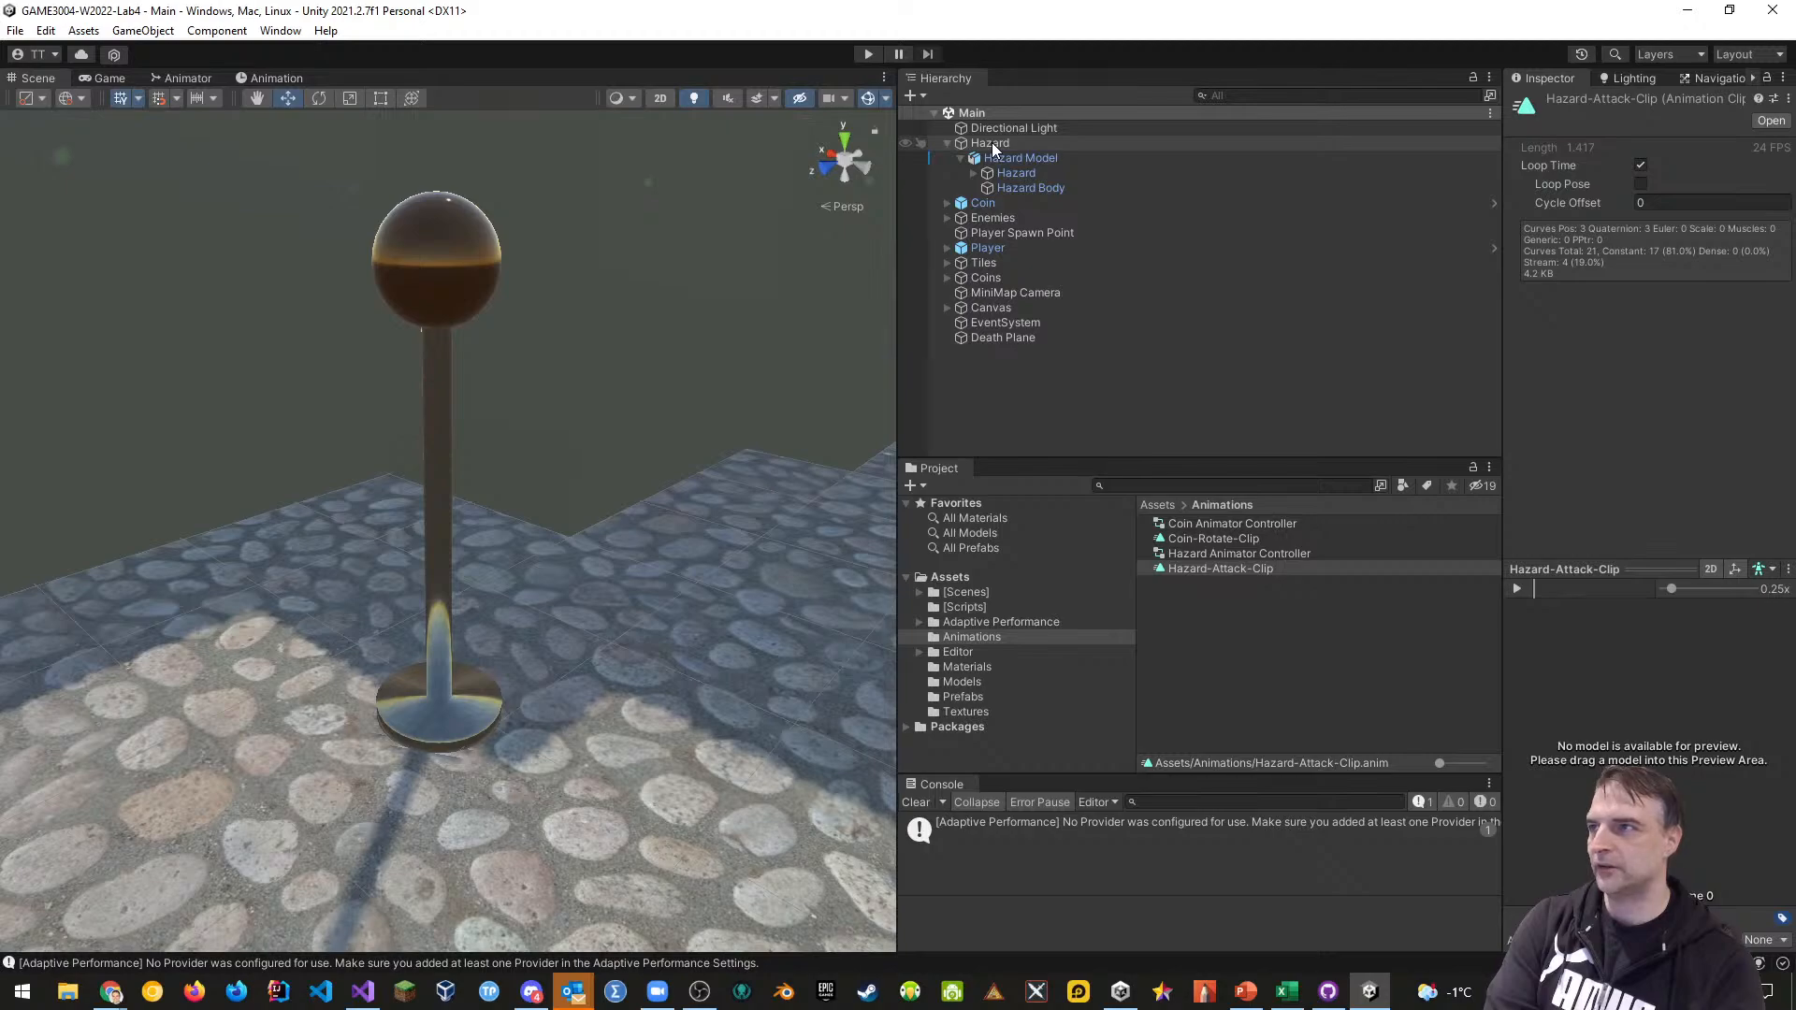
Use the scene's Hazard object as the preview model for Hazard-Attack-Clip and play its animation preview, restarting it after a brief game run
left_click_drag(994, 150, 1573, 711)
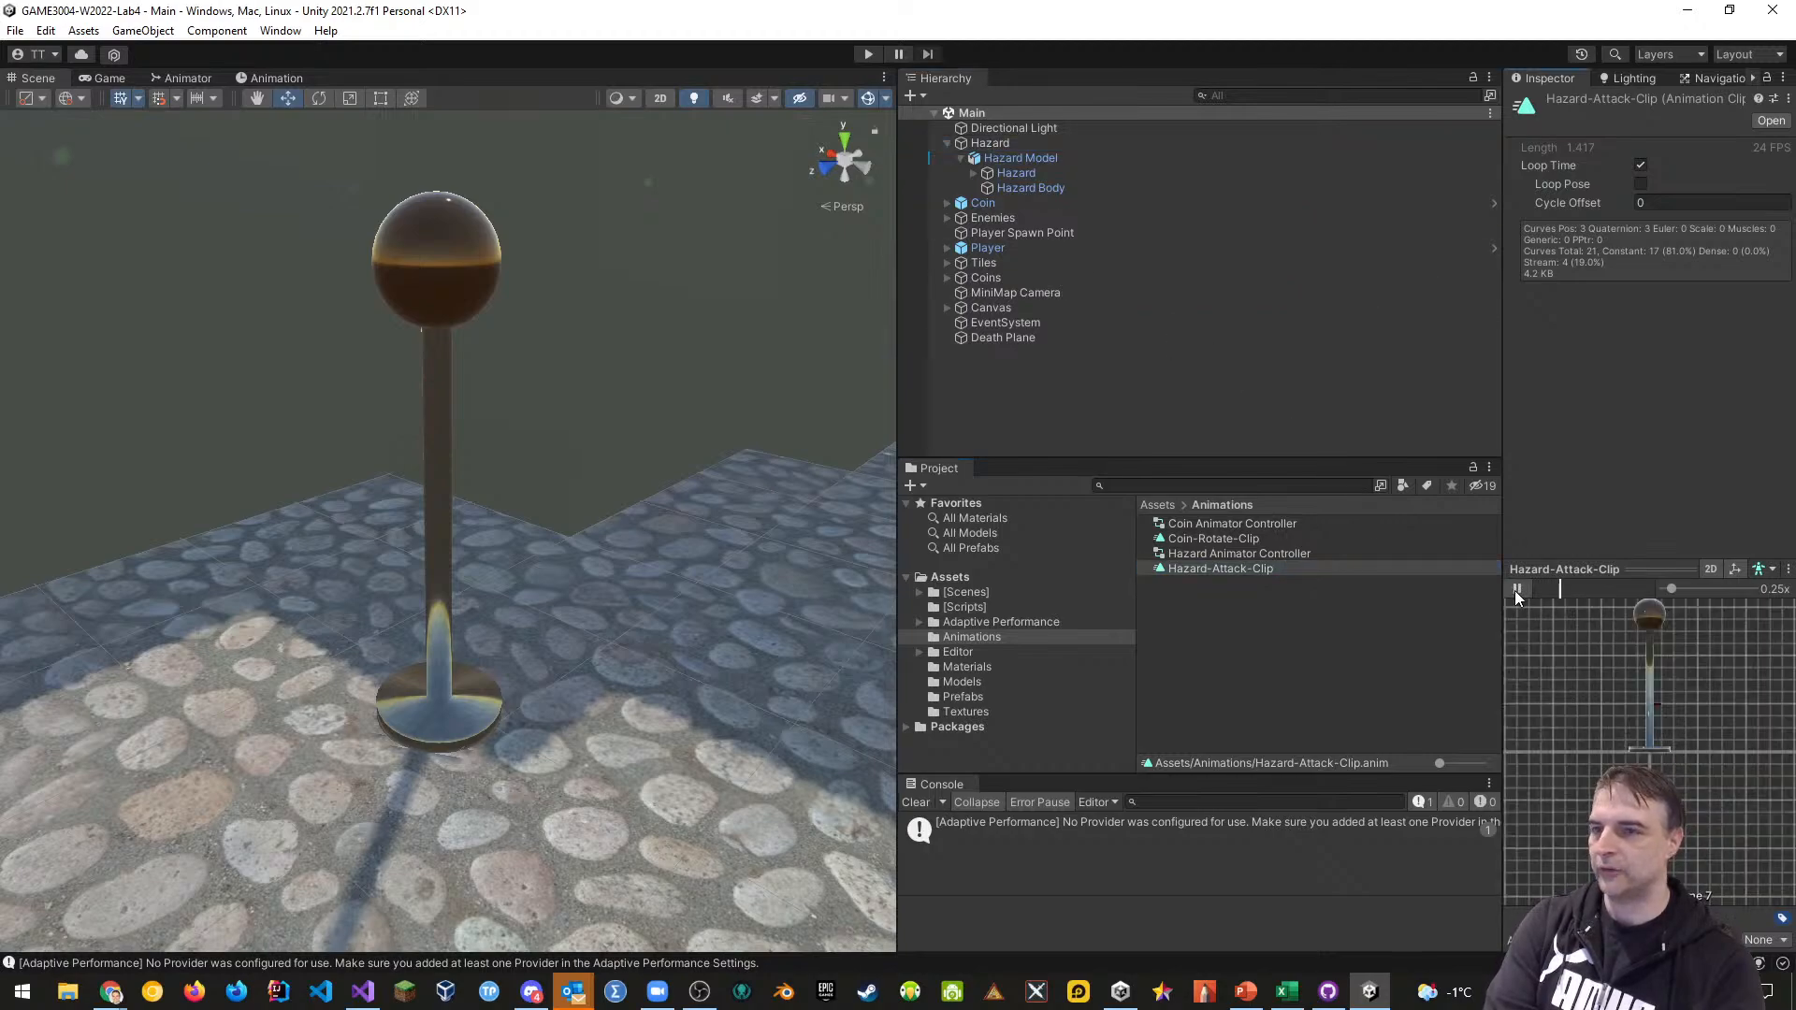
left_click(867, 55)
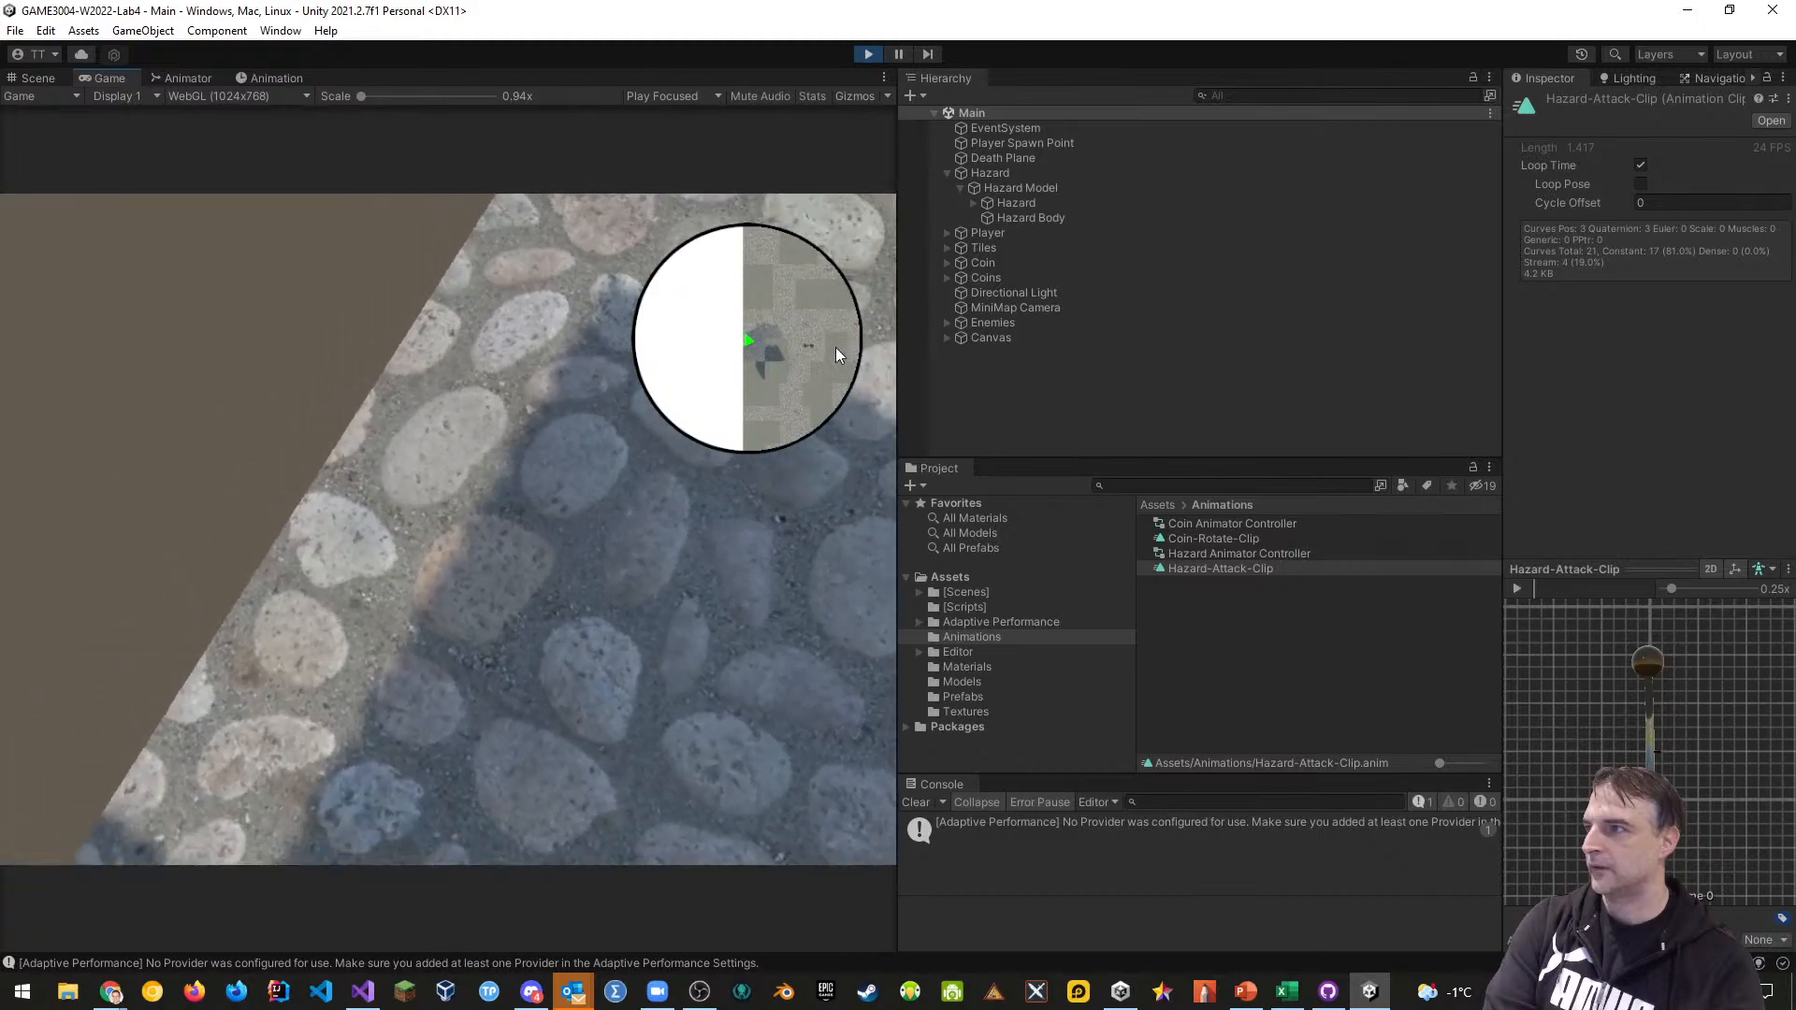
left_click(867, 54)
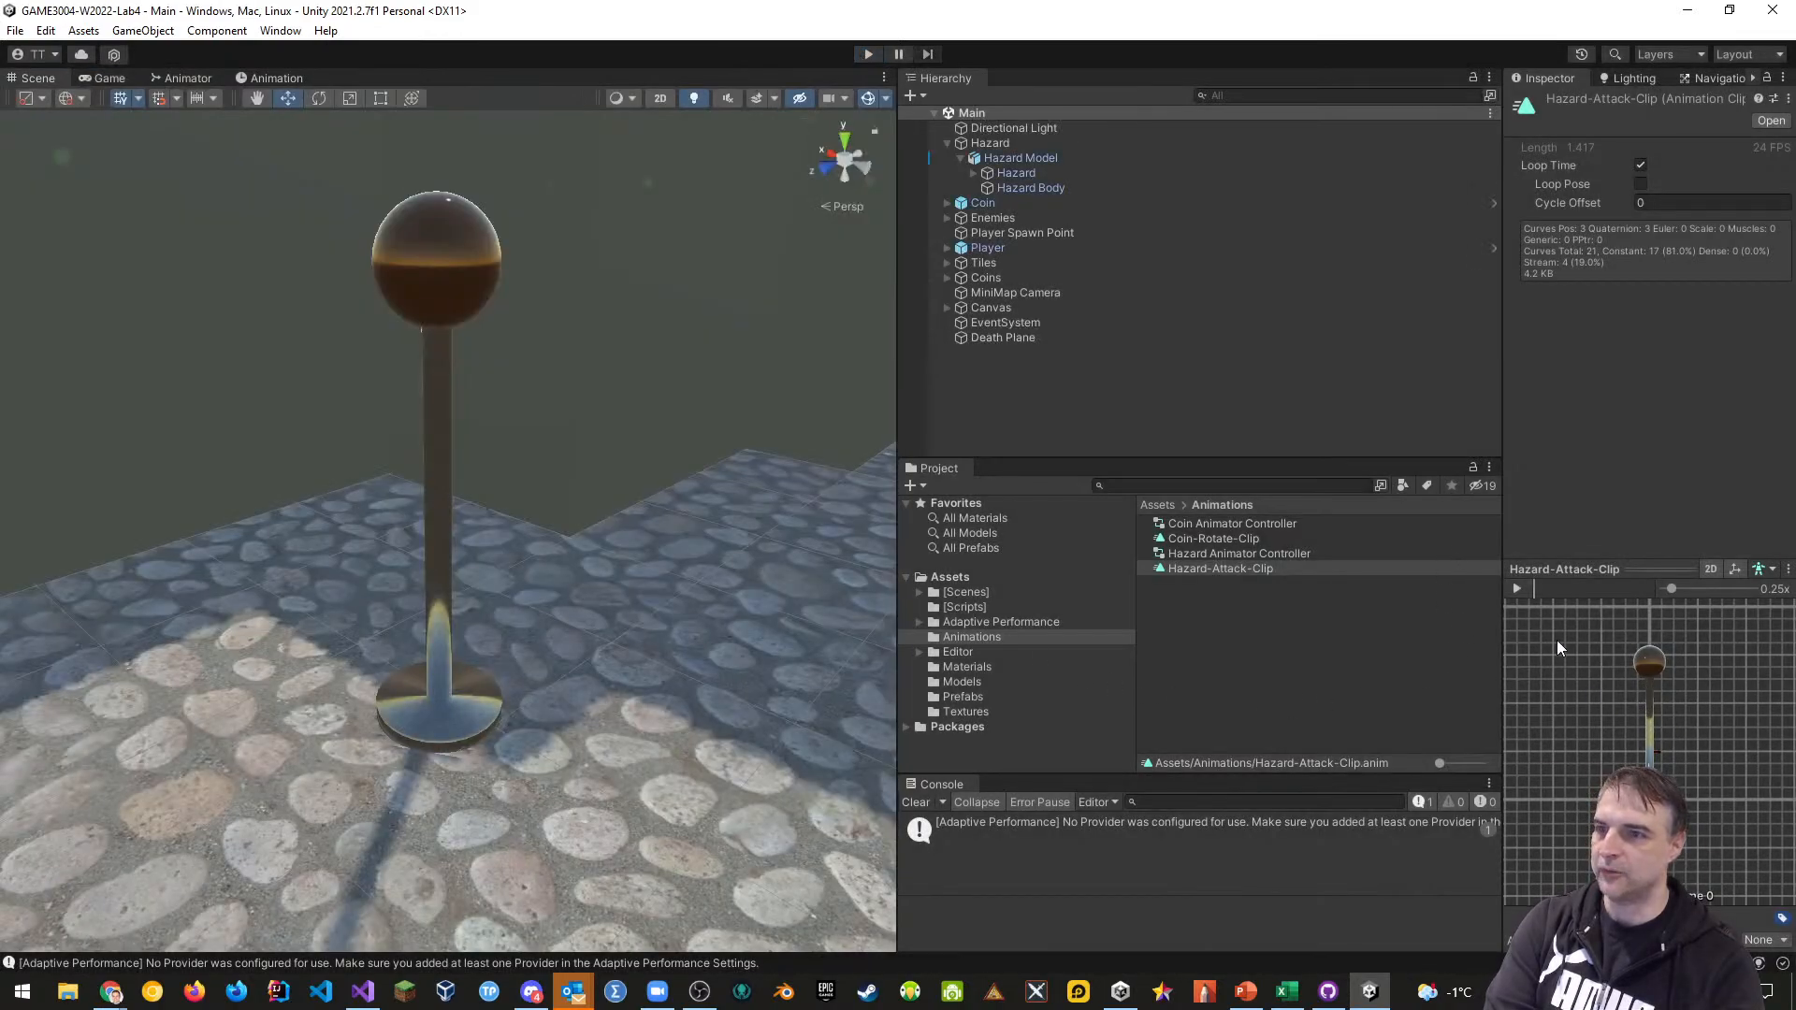
left_click(1516, 589)
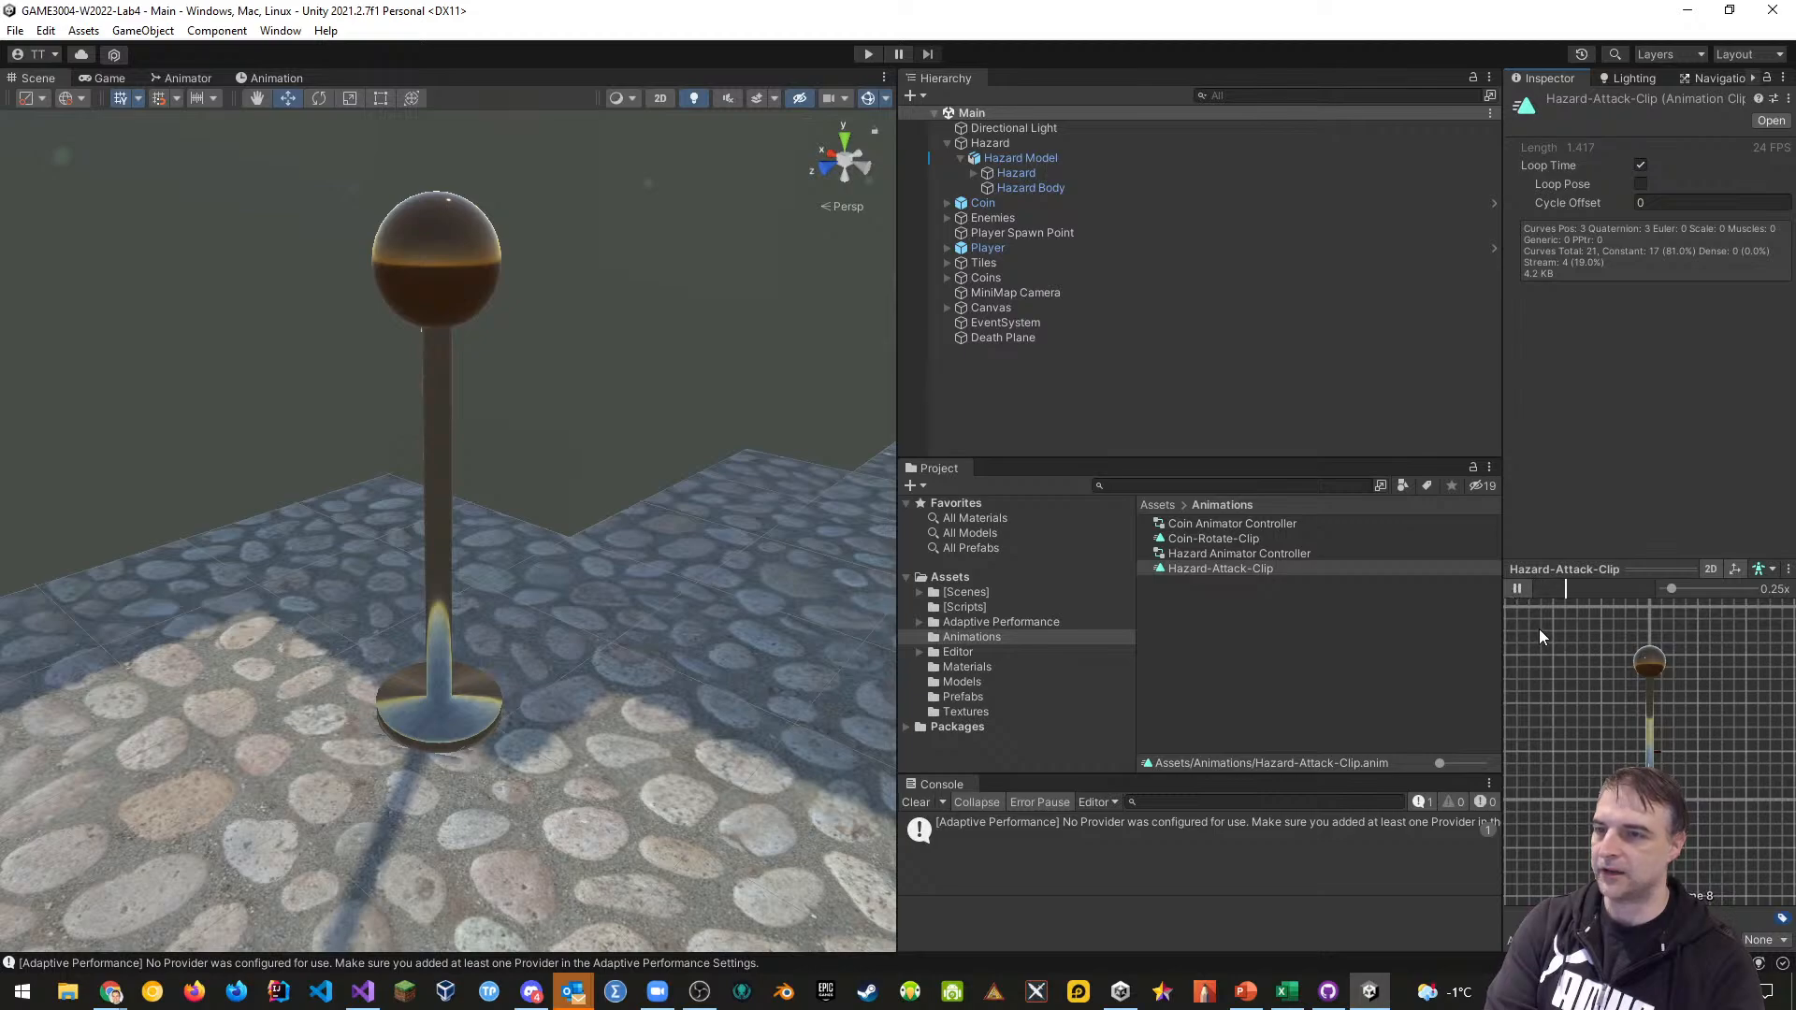
left_click(1517, 587)
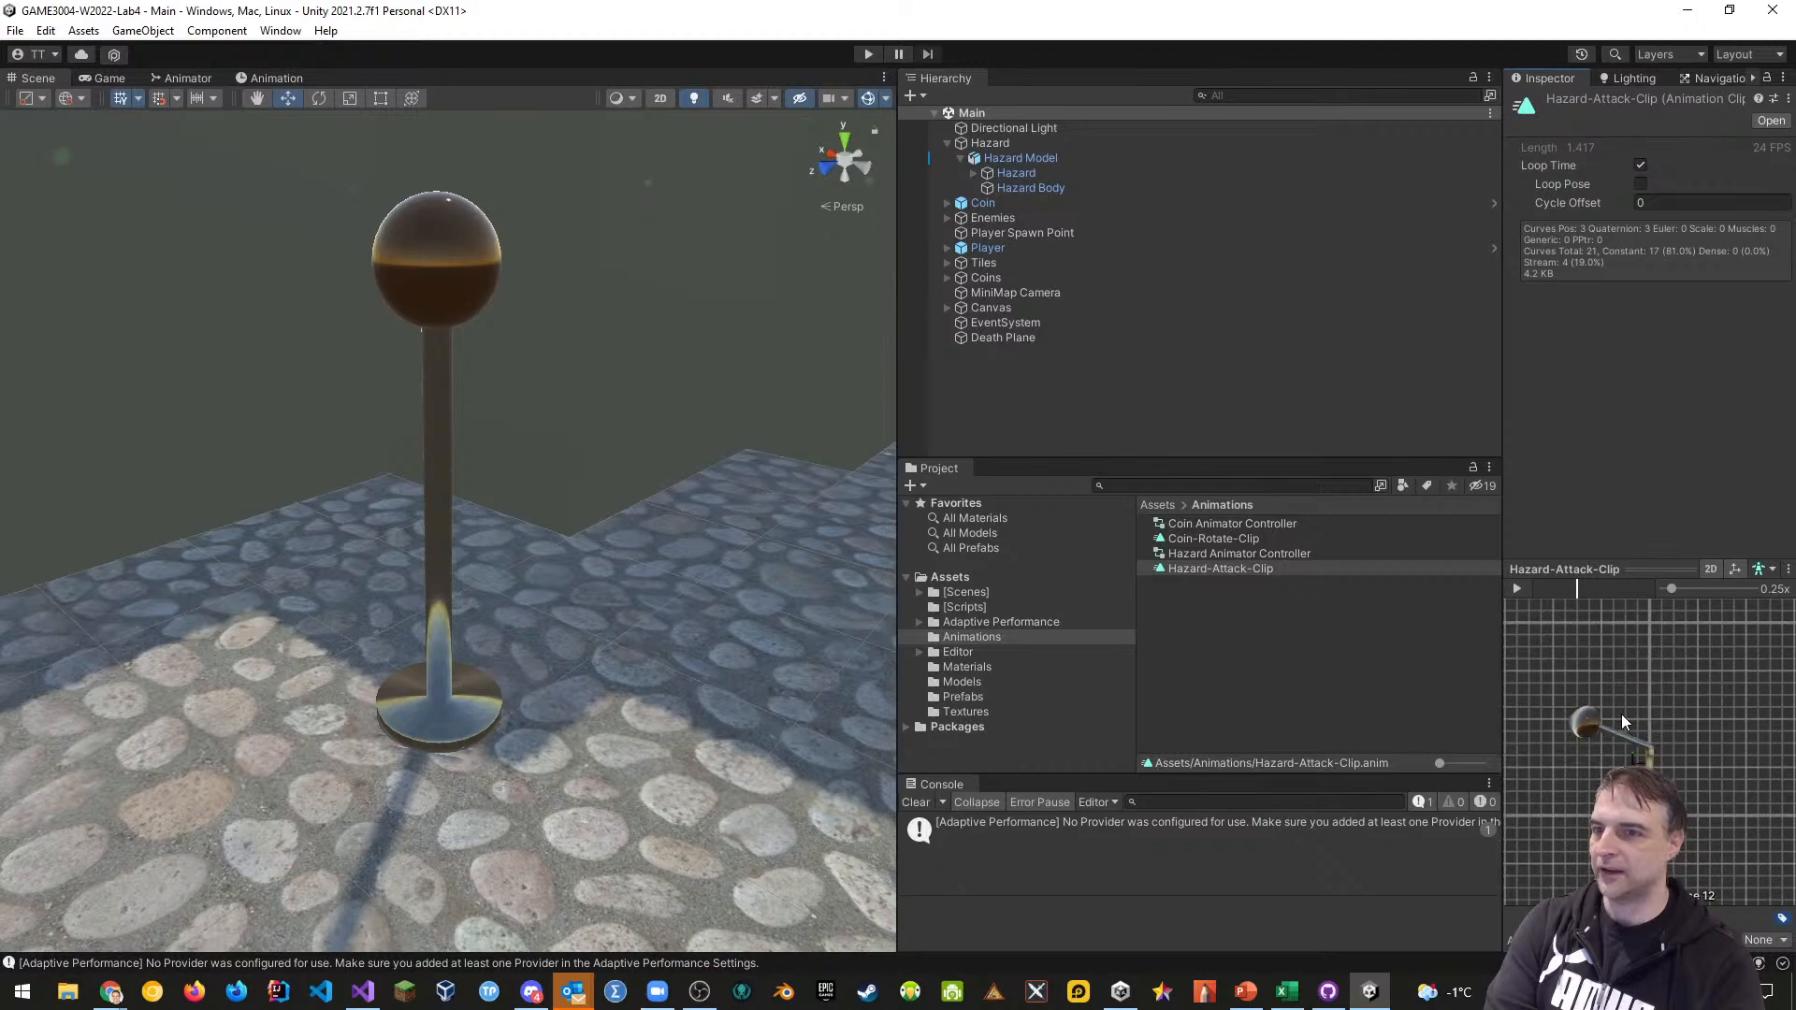
left_click(1516, 588)
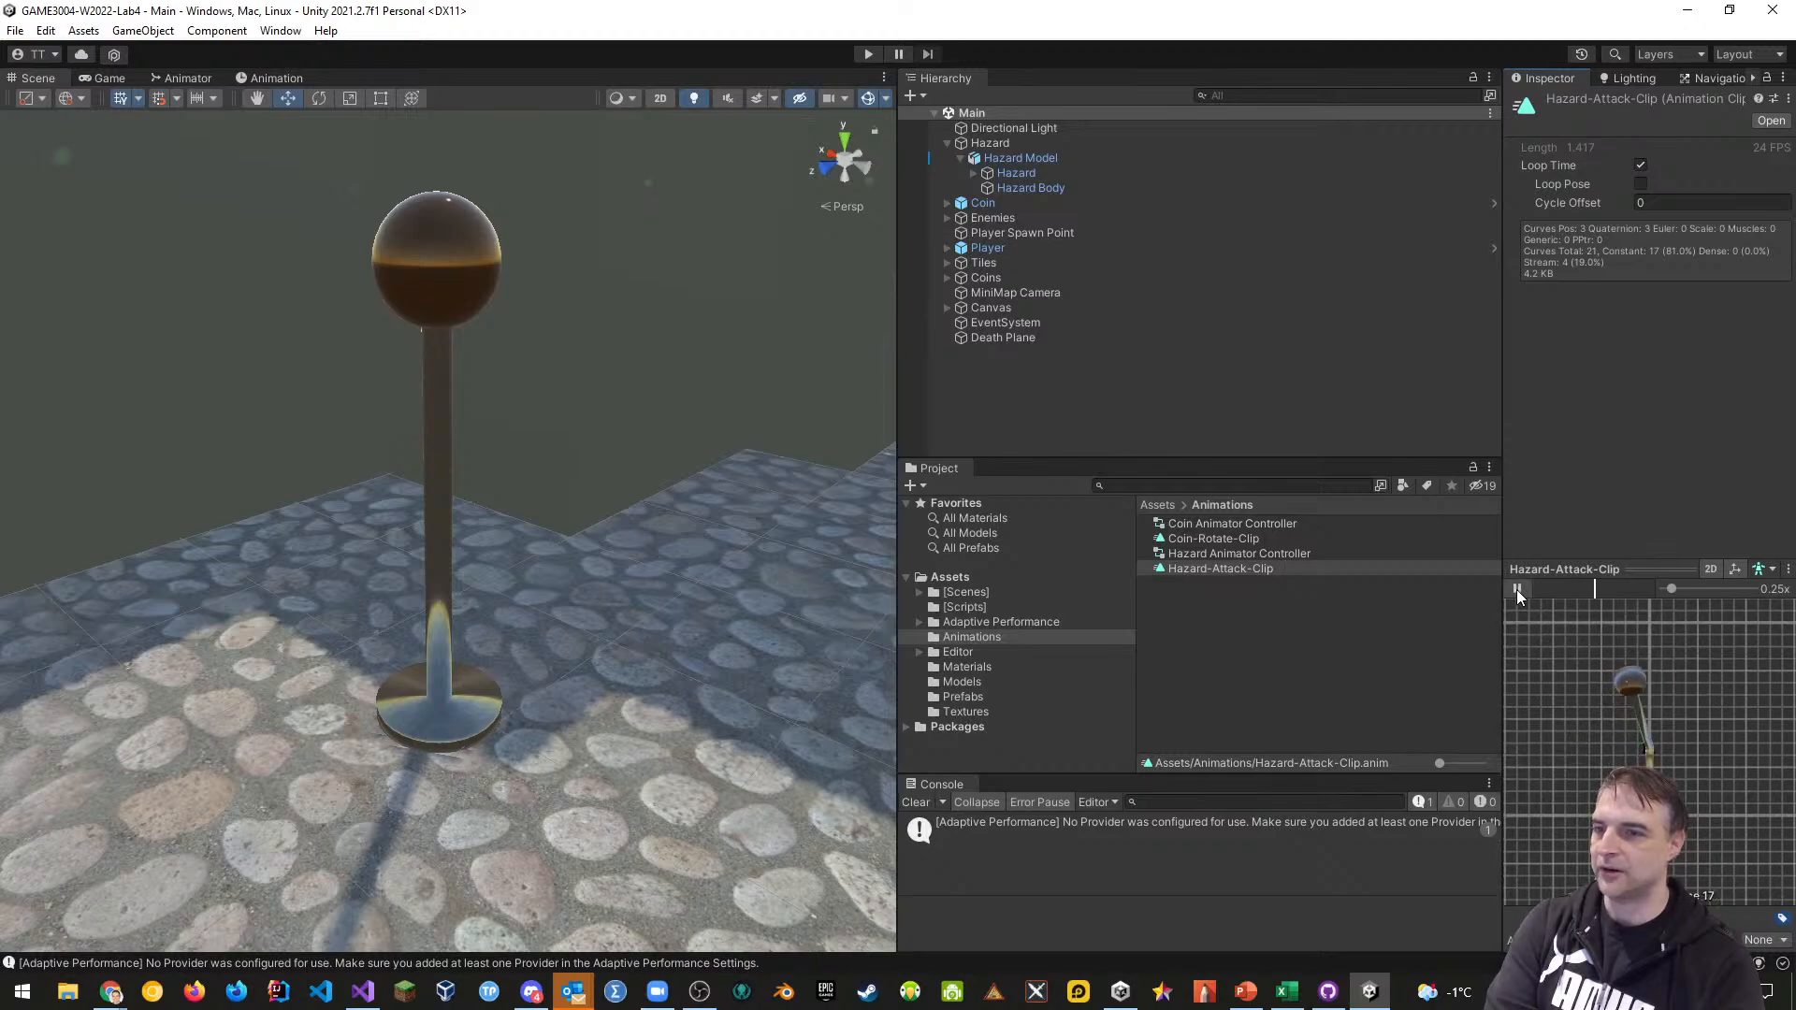
Stop the Hazard-Attack-Clip preview, collapse the Hazard object in the hierarchy, and exit the Unity editor
left_click(1517, 590)
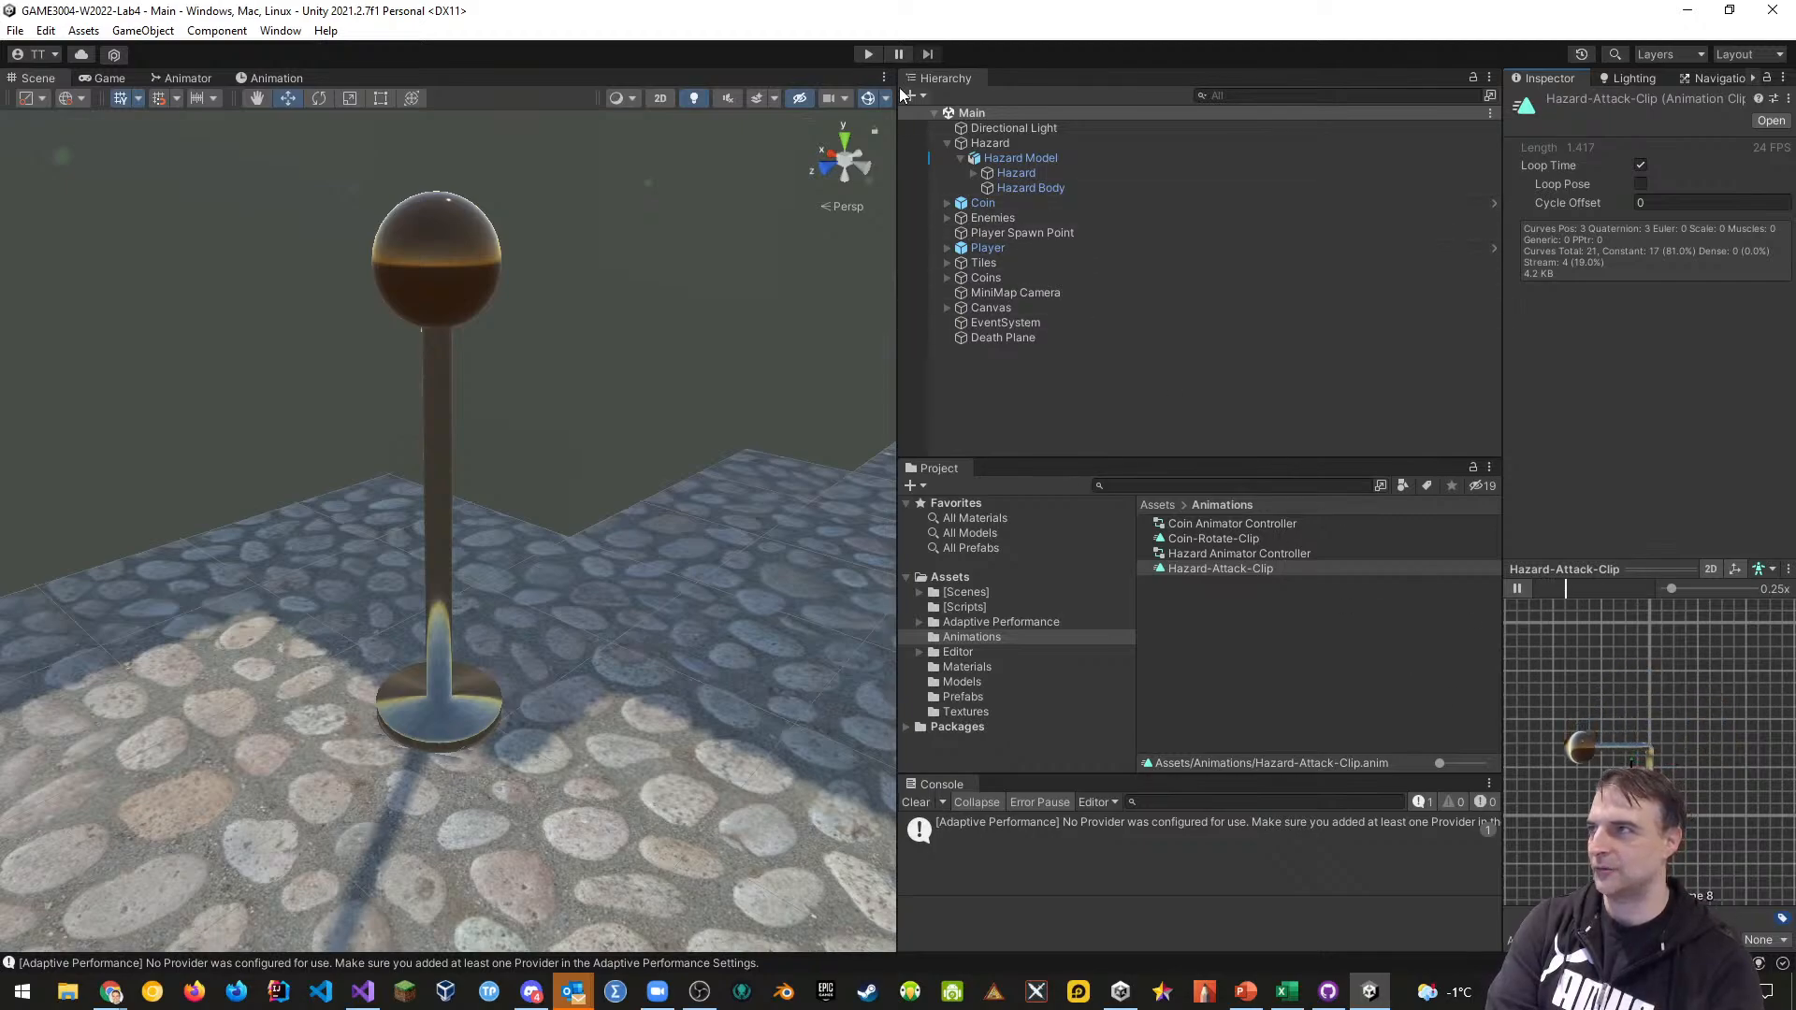
left_click(1517, 588)
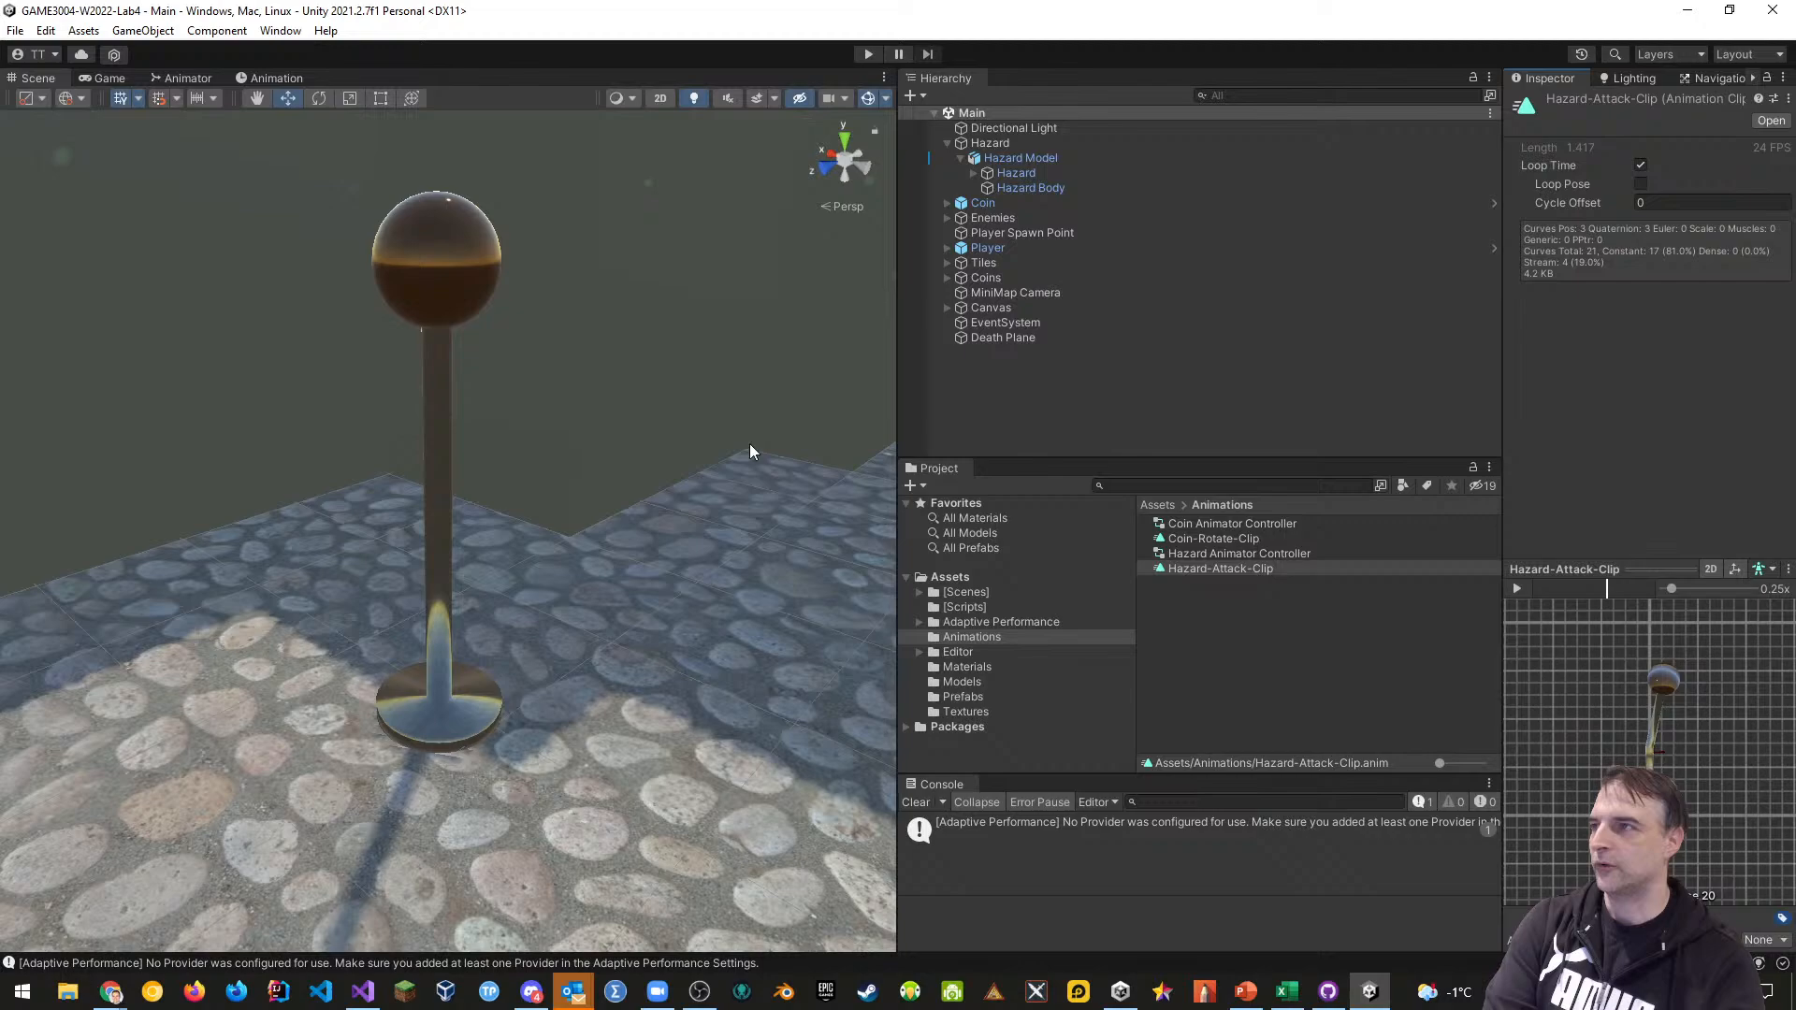
left_click(947, 143)
left_click(15, 30)
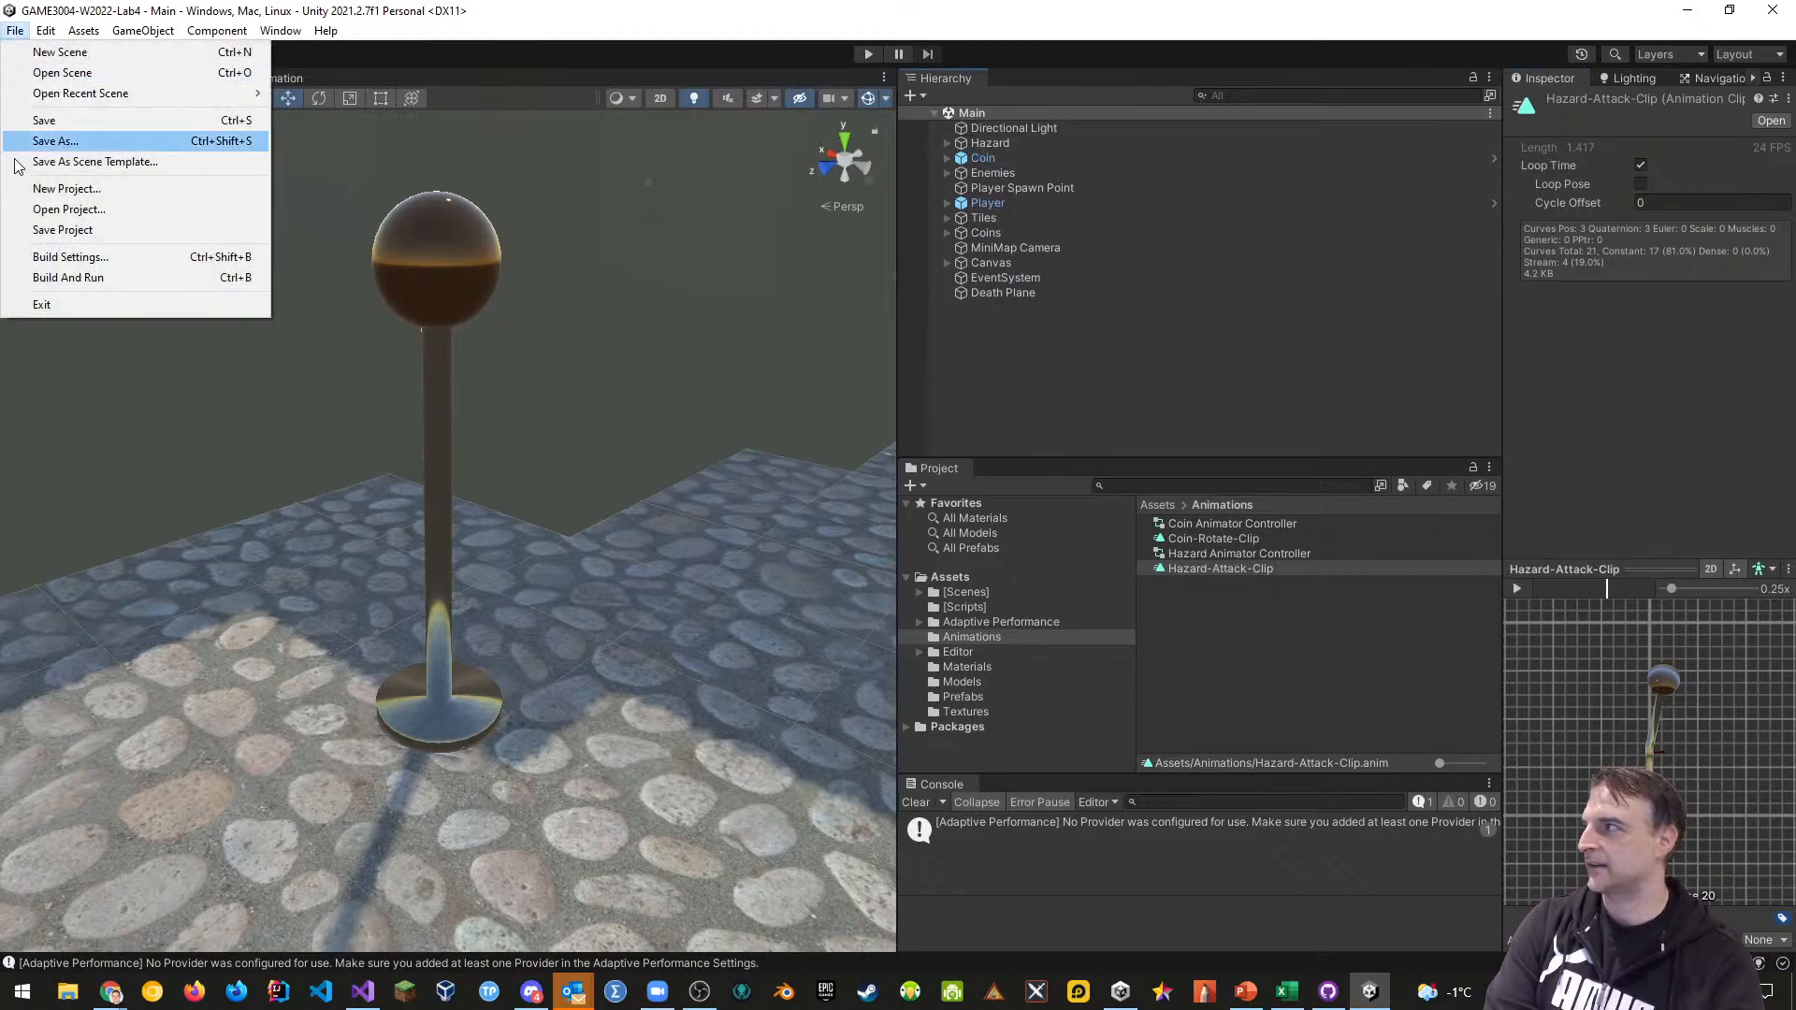
left_click(41, 304)
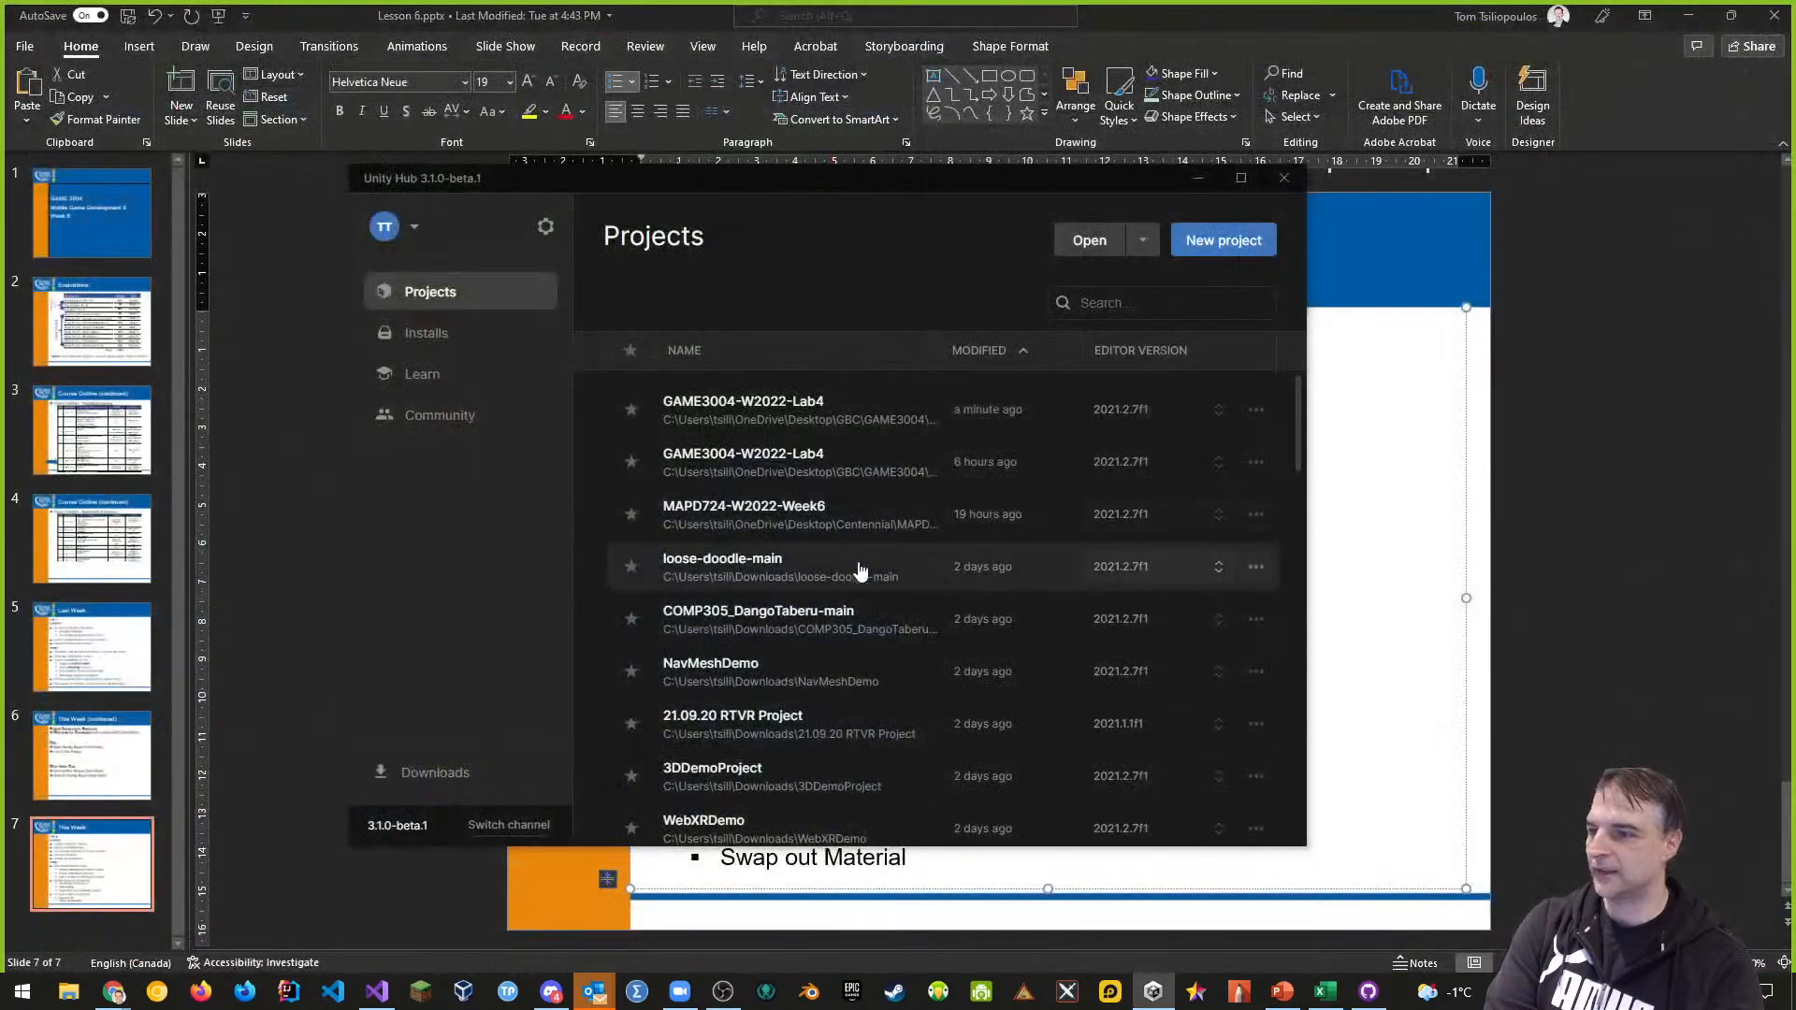
In GitHub Desktop, commit the GAME3004-W2022-Section401 repository's changes to main with the summary "Added Hazard Blender Model"
left_click(1367, 993)
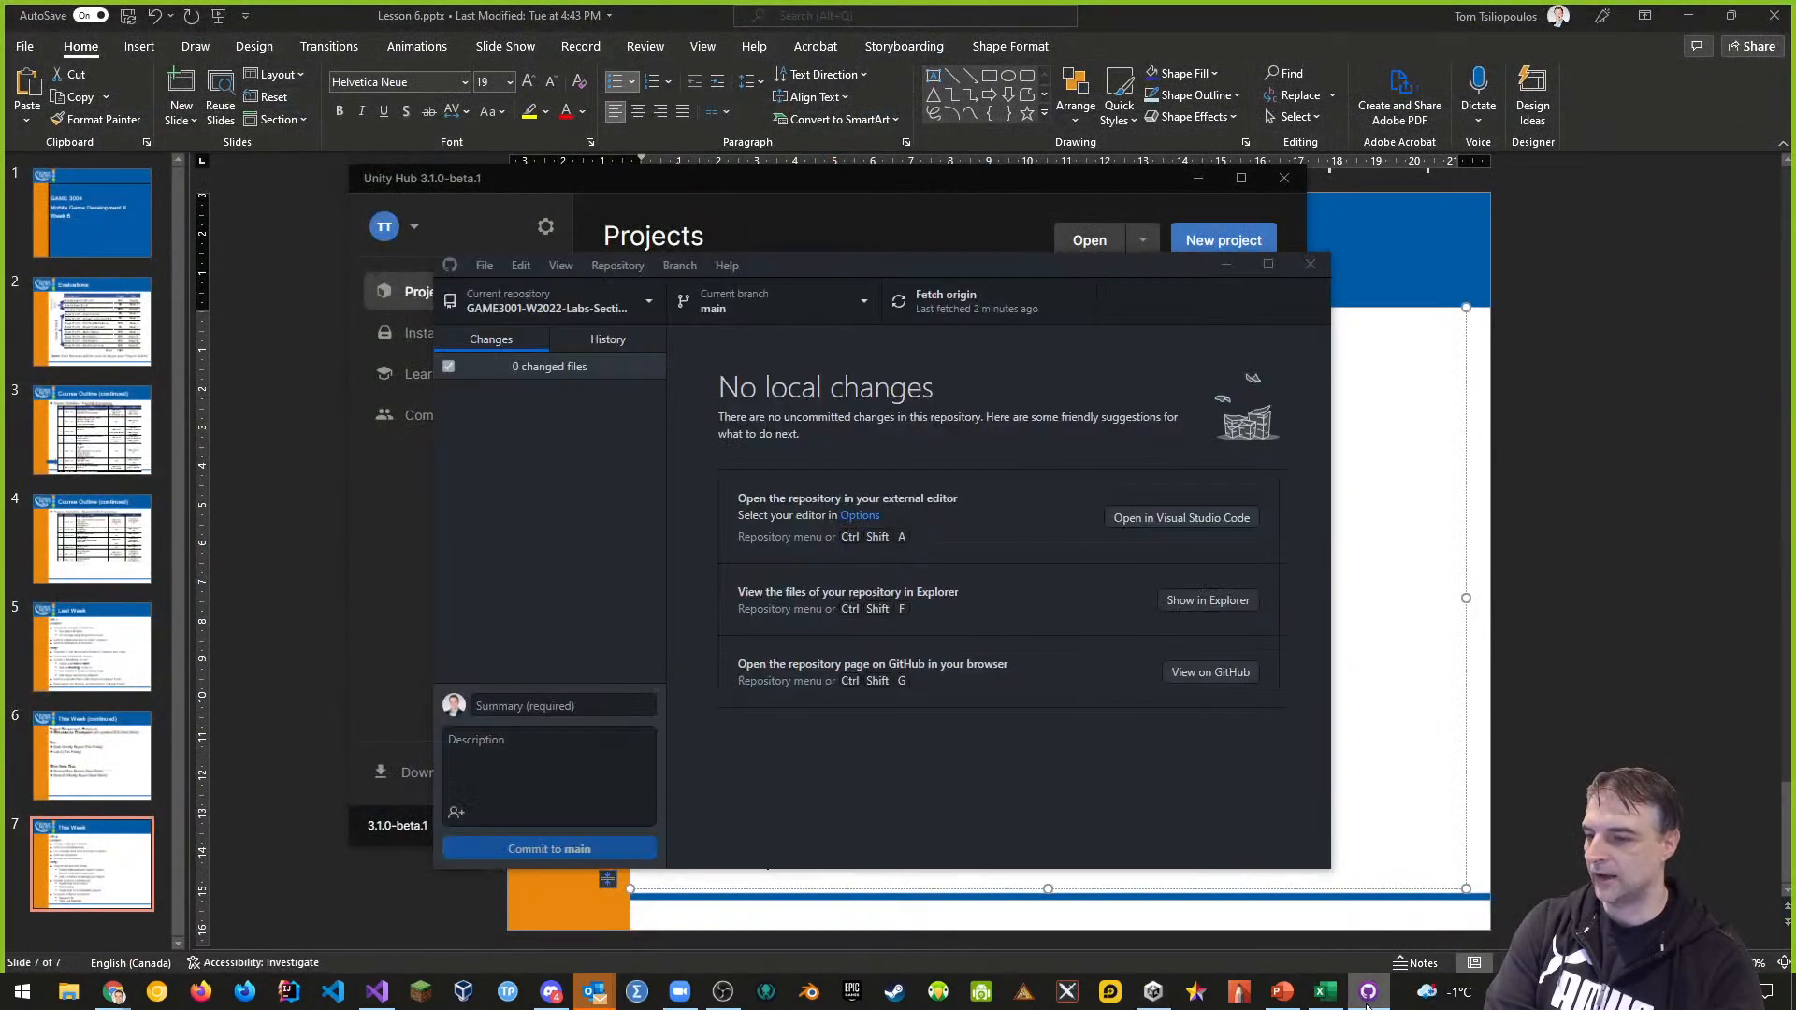
left_click(652, 308)
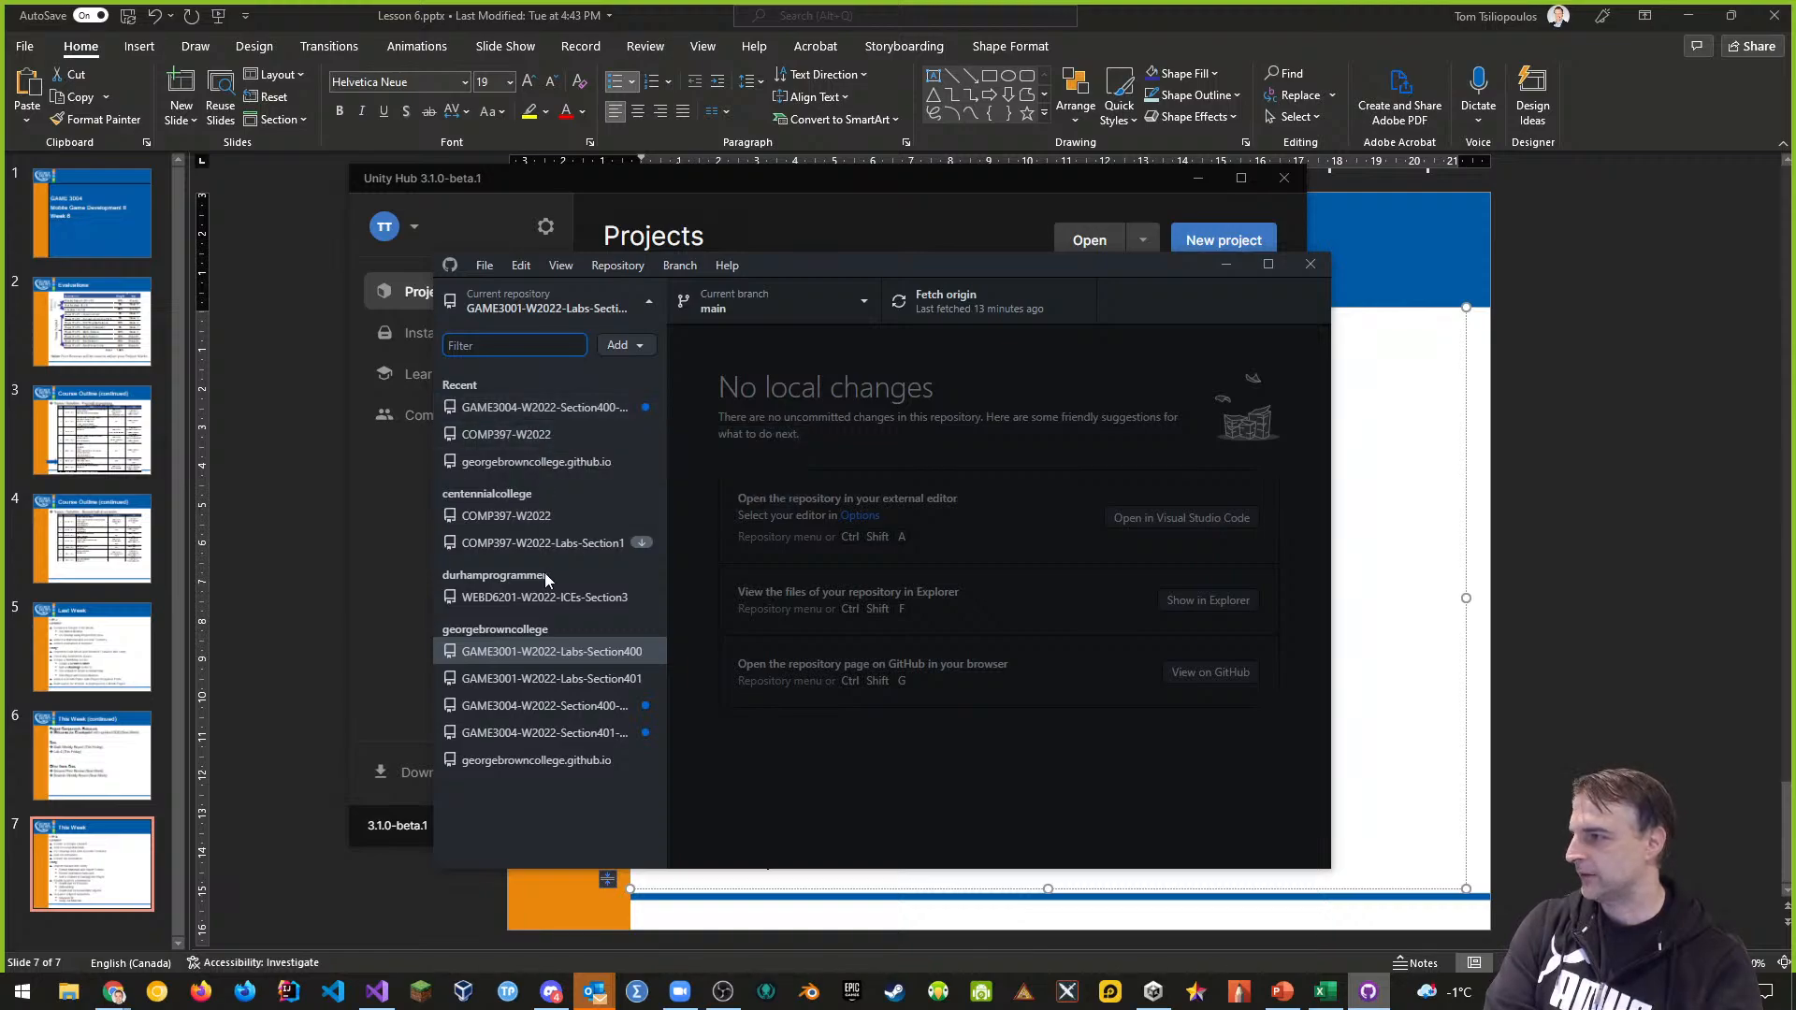
left_click(581, 734)
left_click(562, 708)
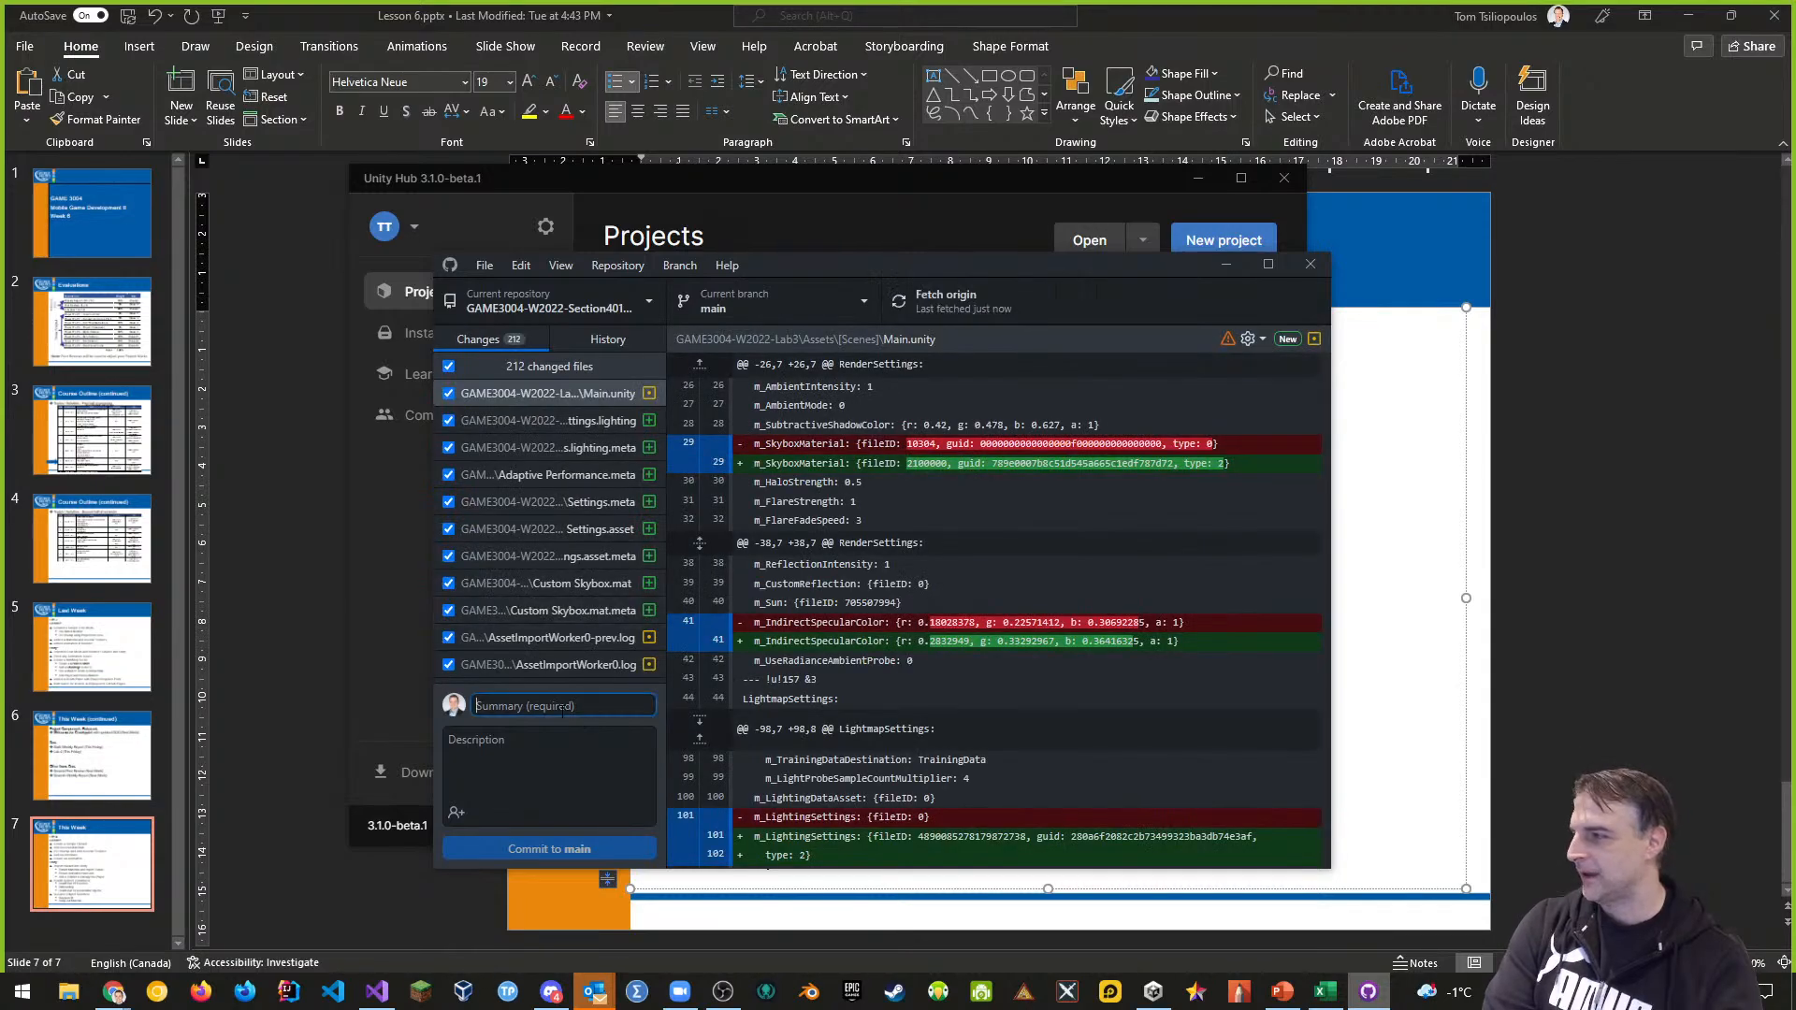
type("Added Hazard Blender Model")
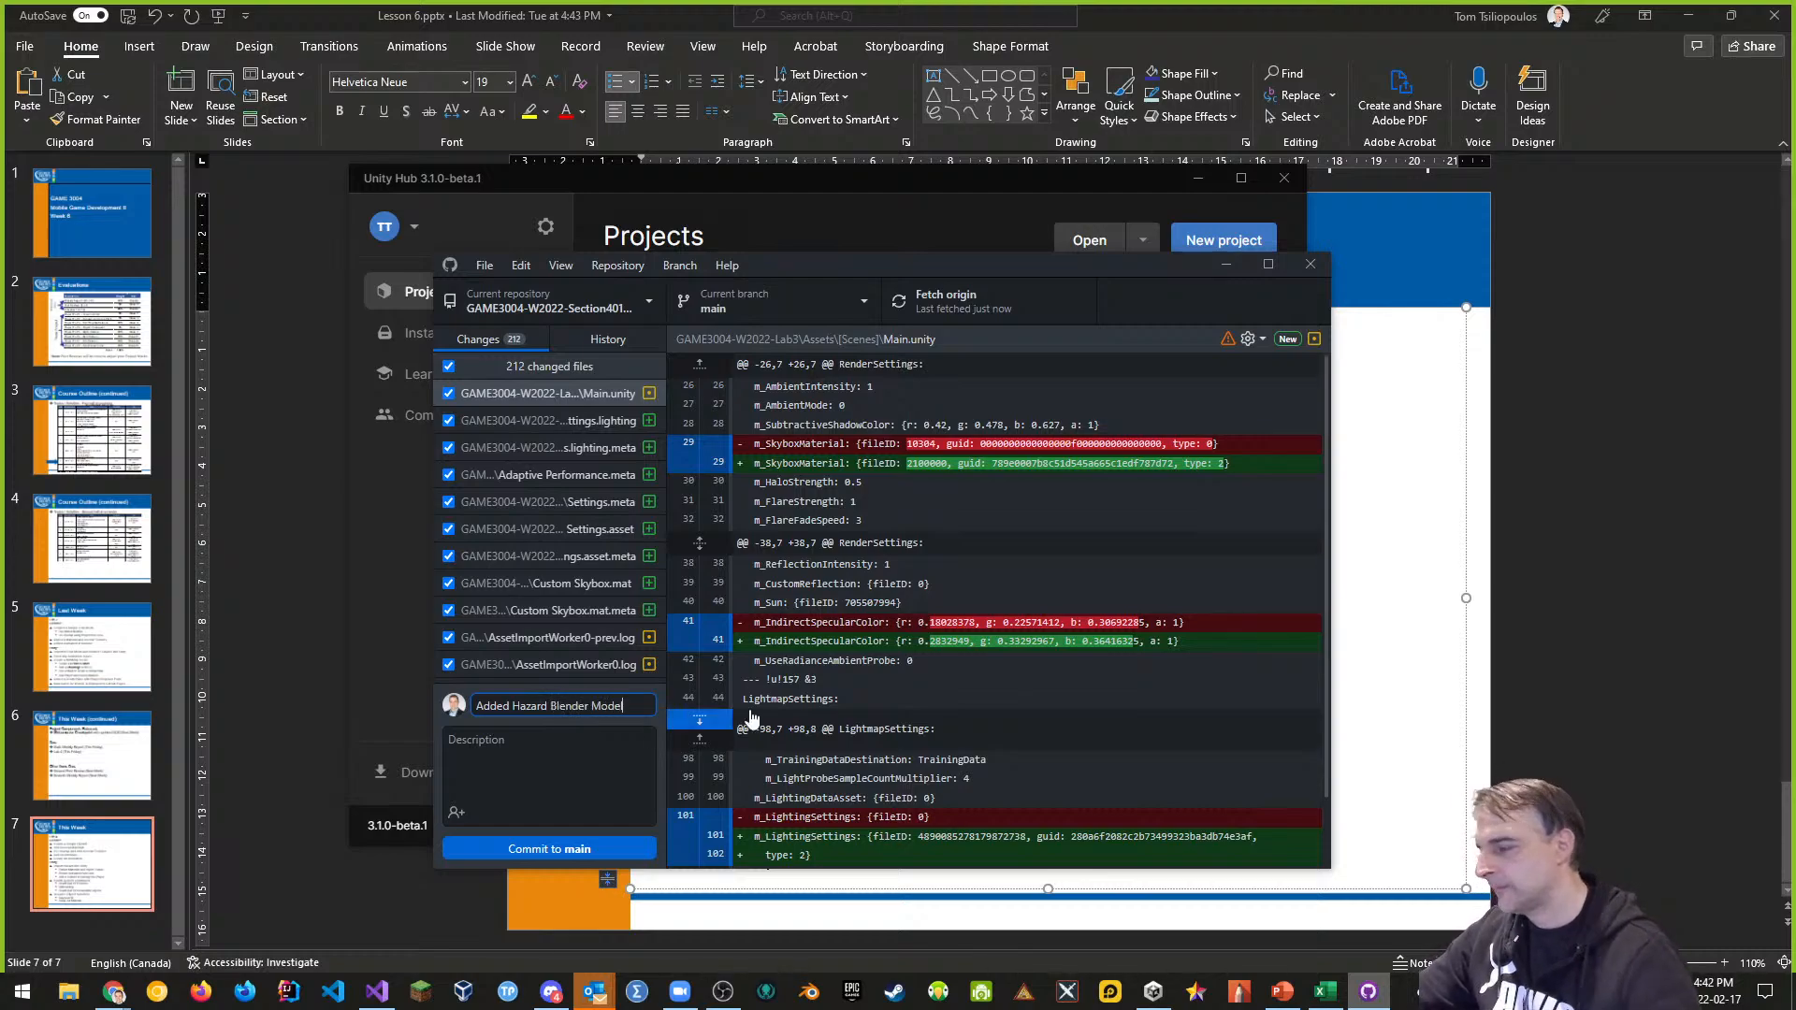
left_click(578, 848)
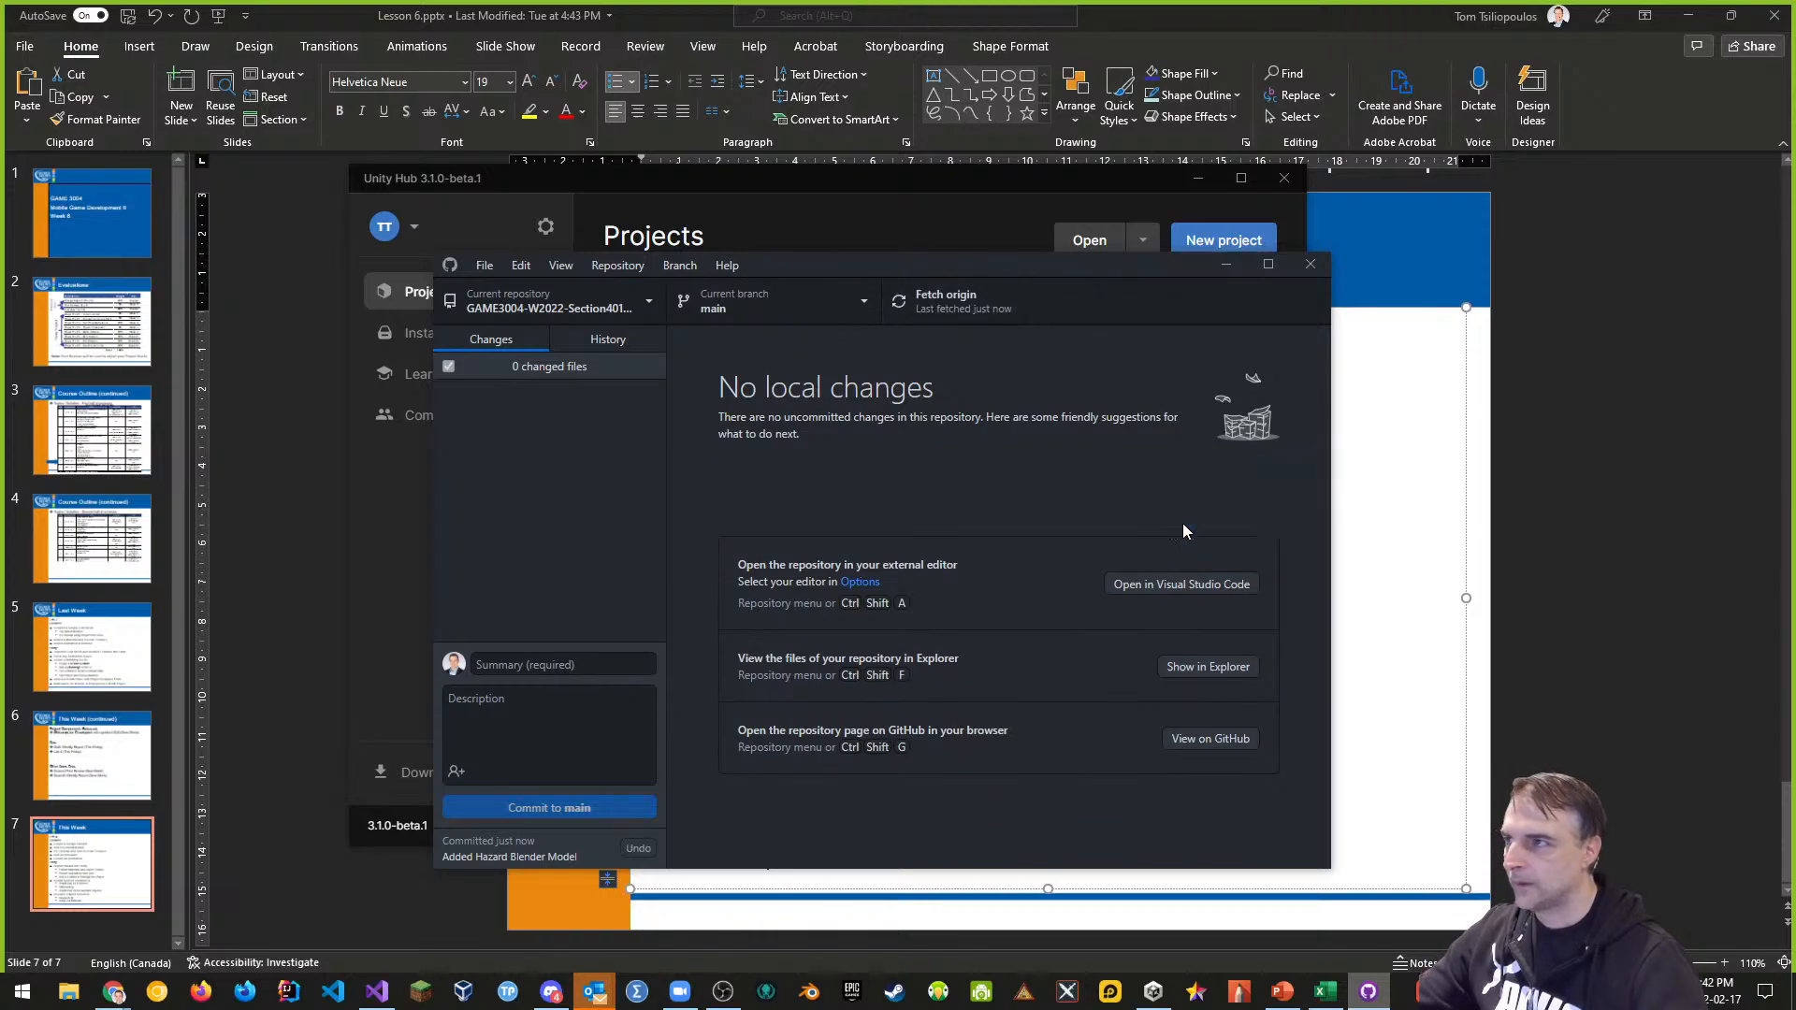
Reopen the most recently modified GAME3004-W2022-Lab4 project from Unity Hub and widen the Scene view
key("alt+Tab")
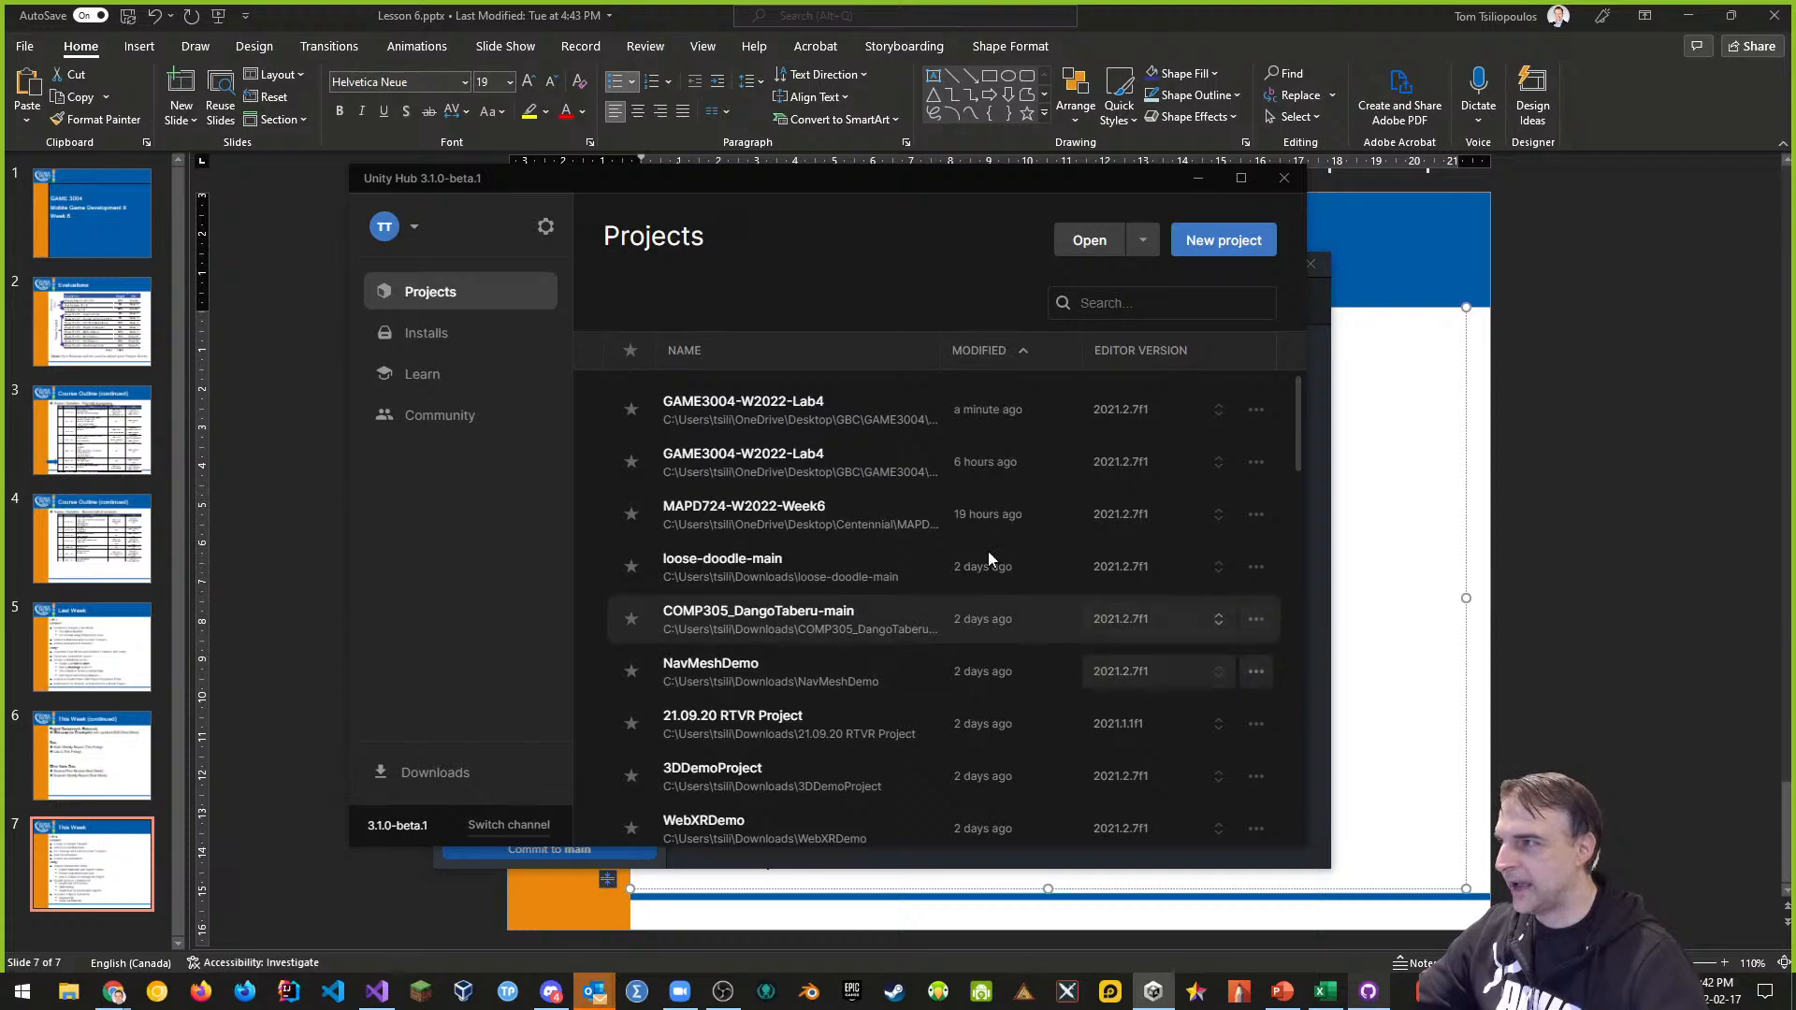
left_click(812, 424)
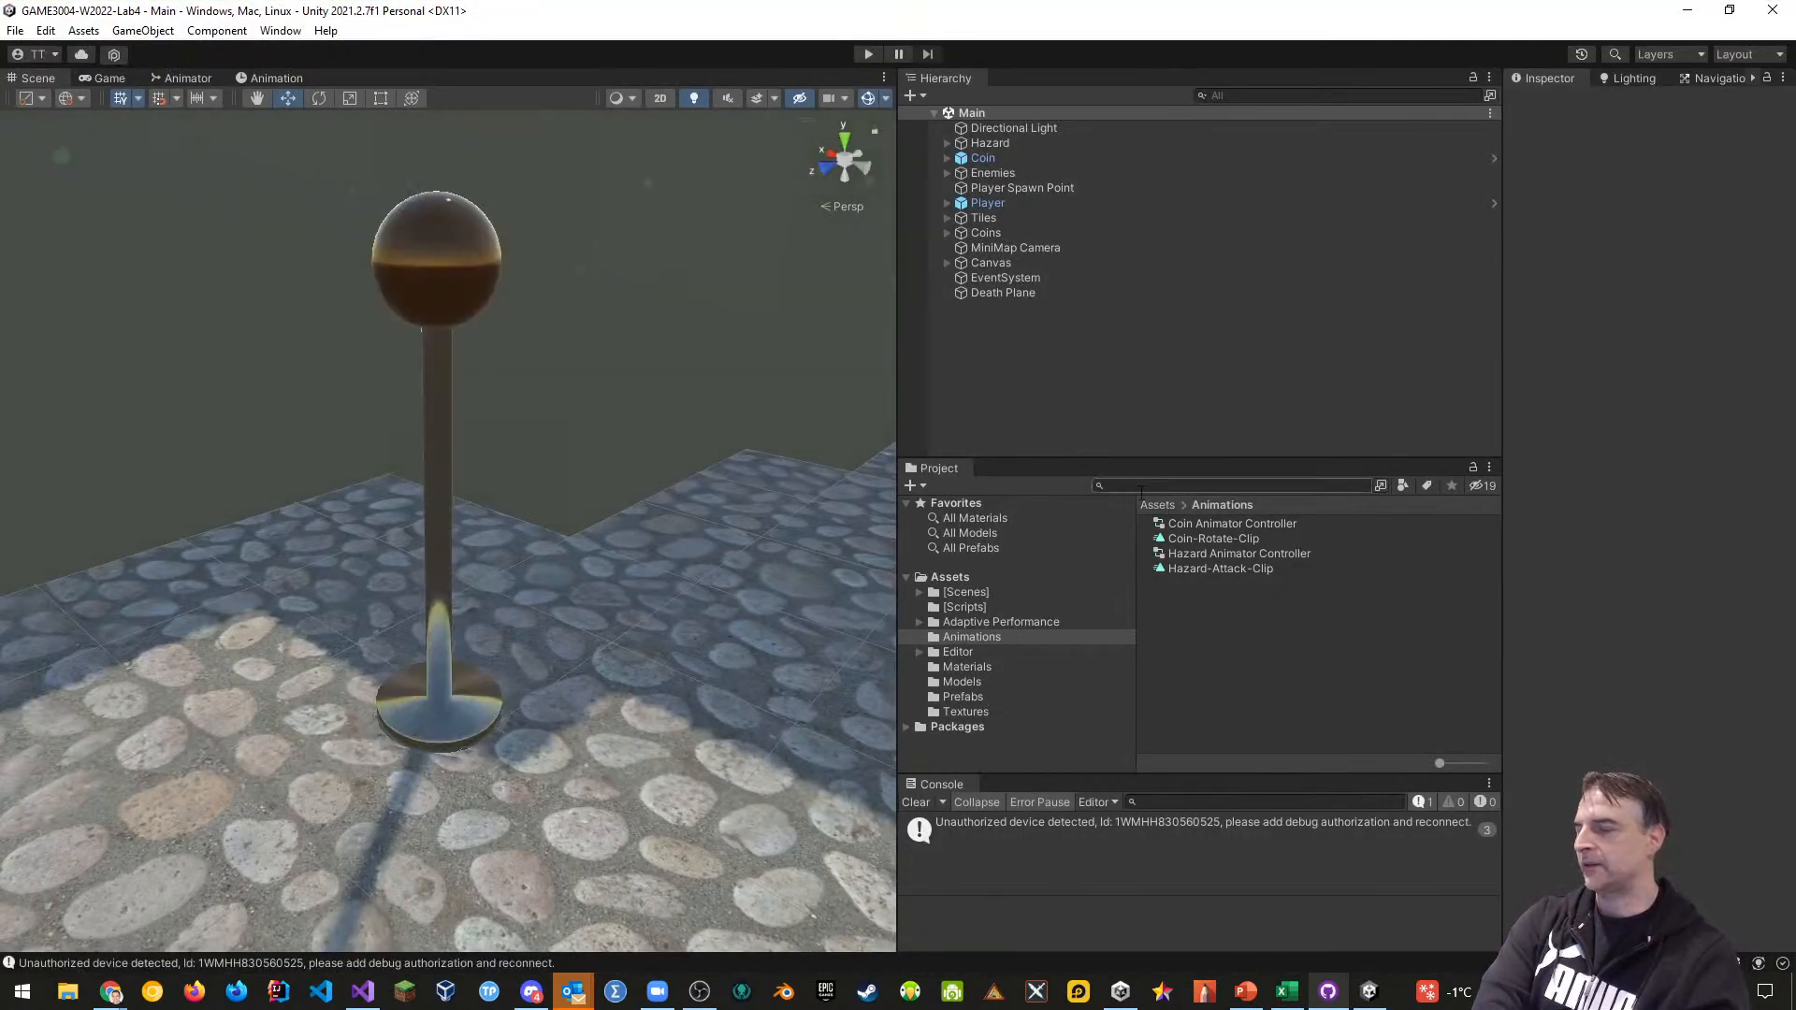
left_click_drag(896, 402, 1069, 404)
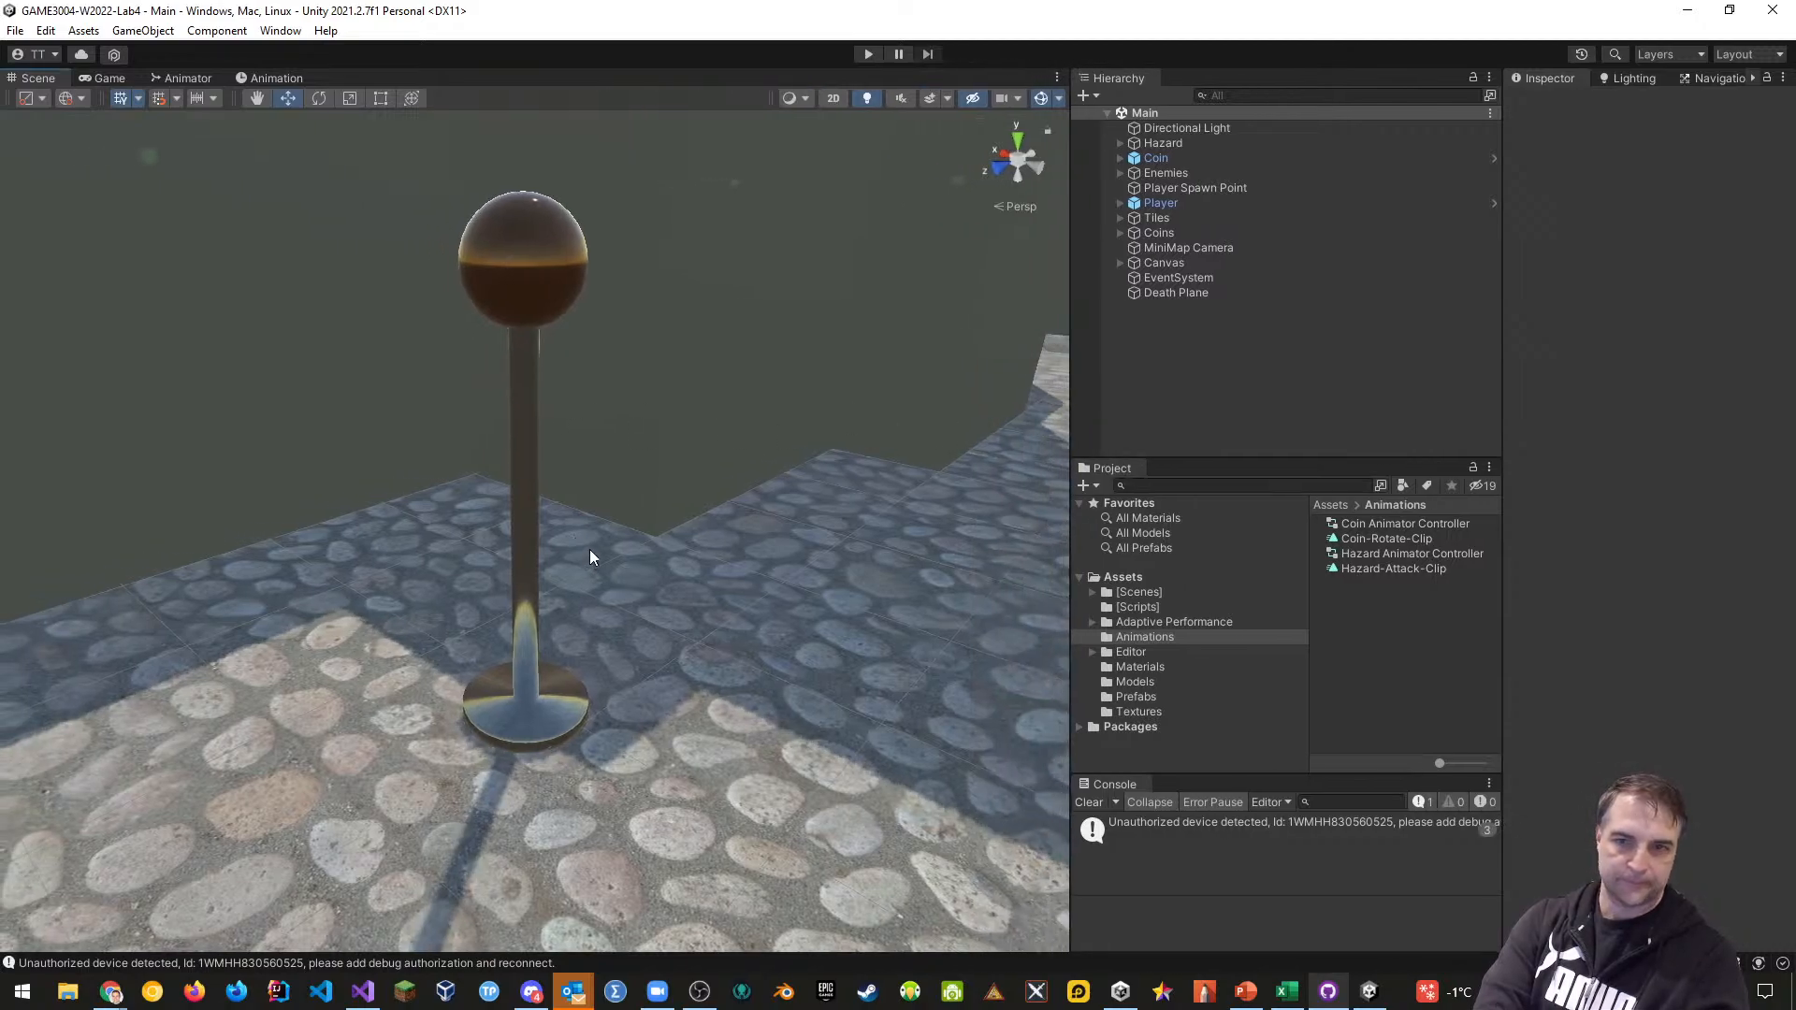
Deactivate the Enemies object in the Main scene
right_click_drag(726, 596, 812, 542)
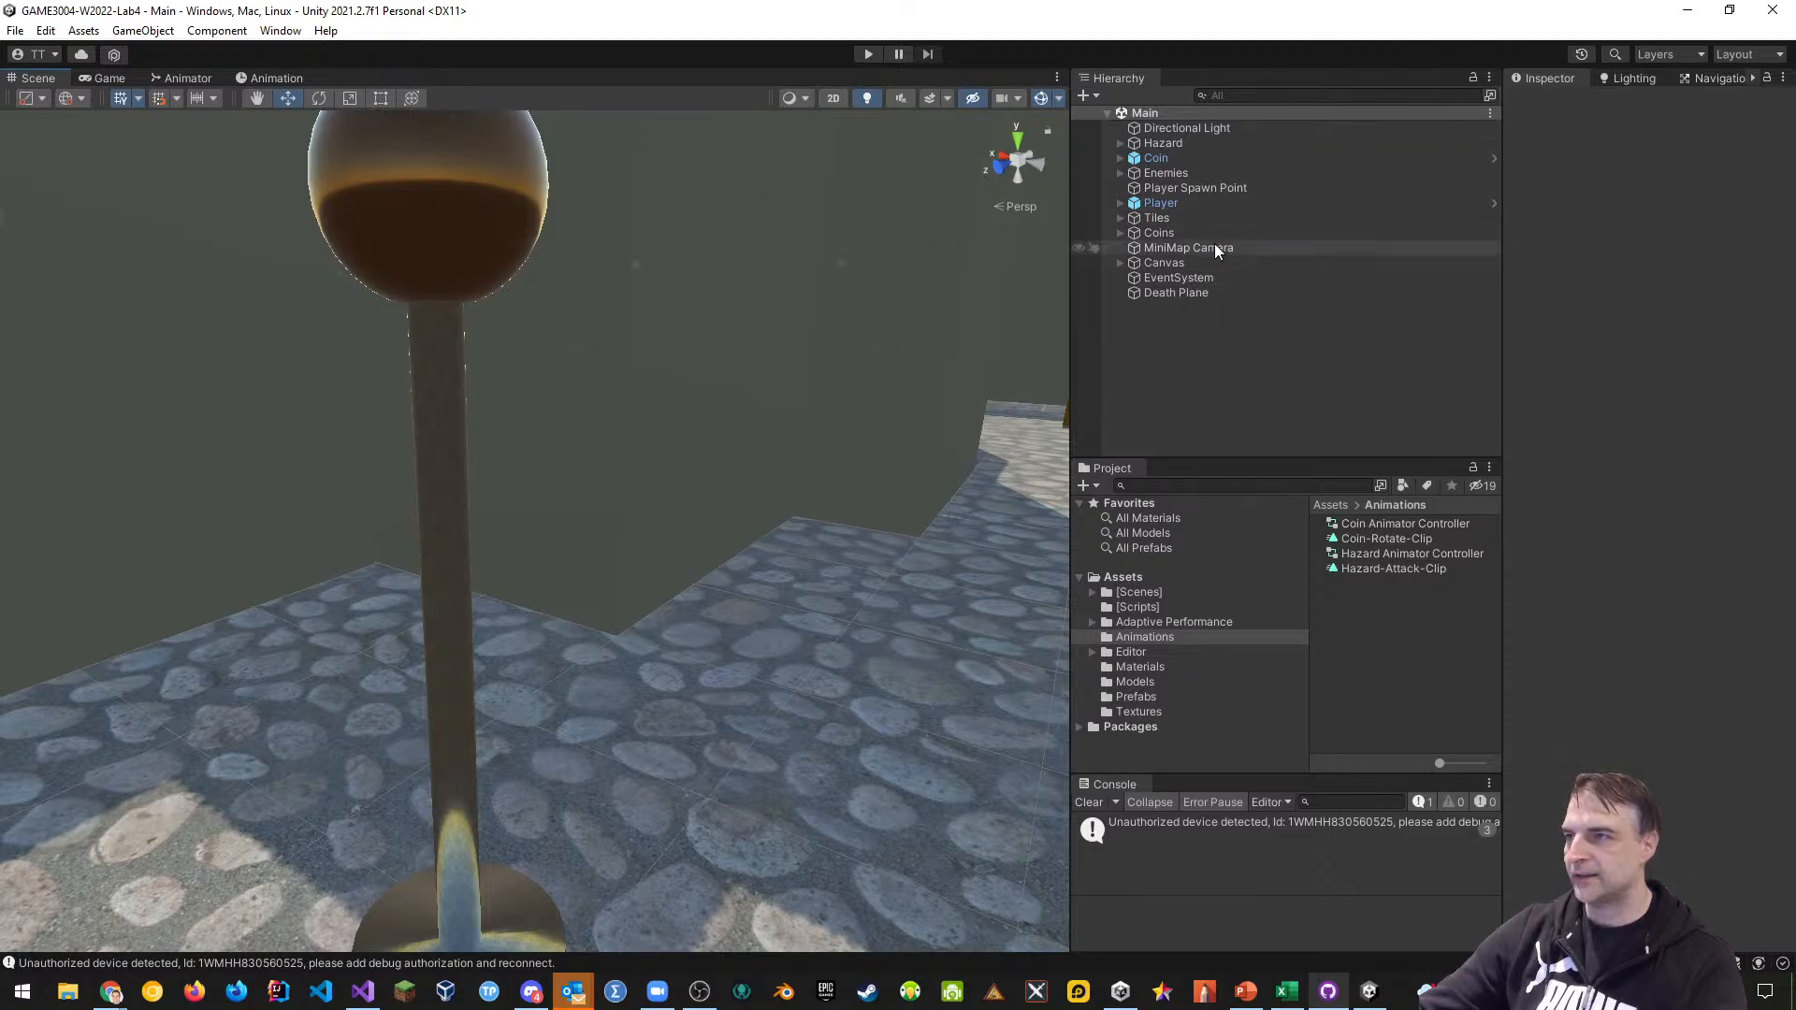
left_click(1175, 174)
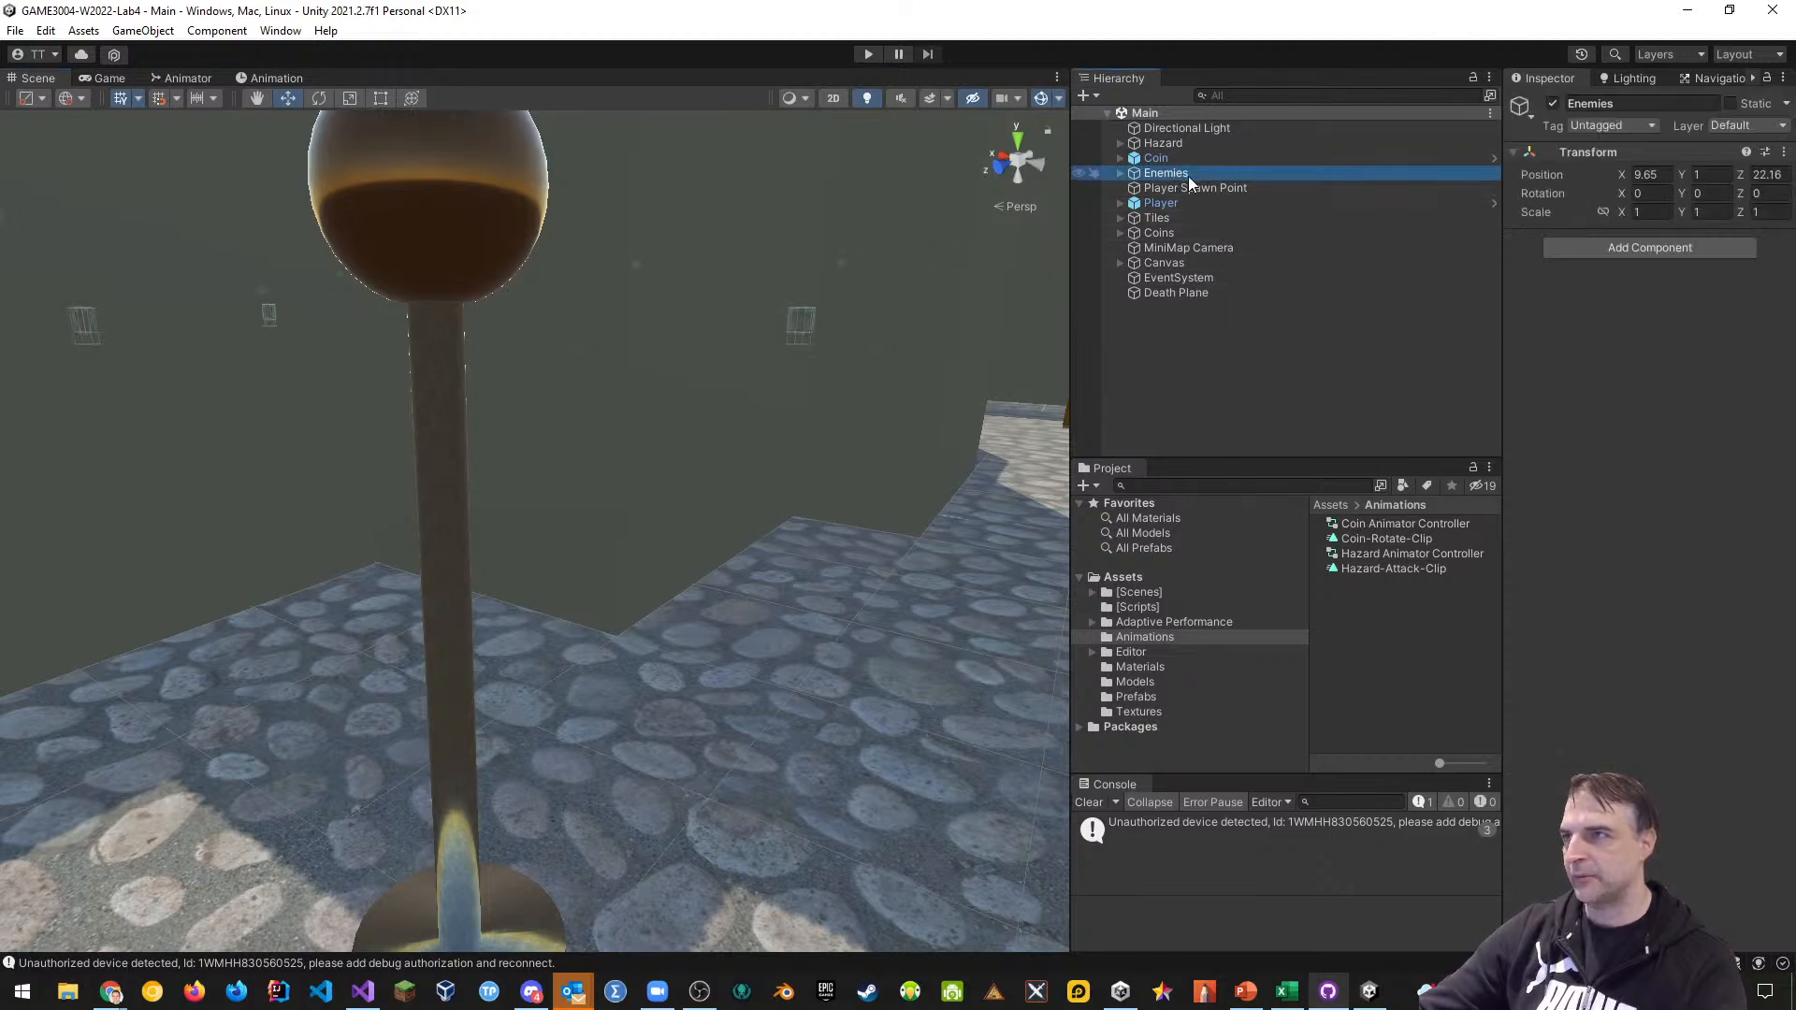
left_click(1554, 103)
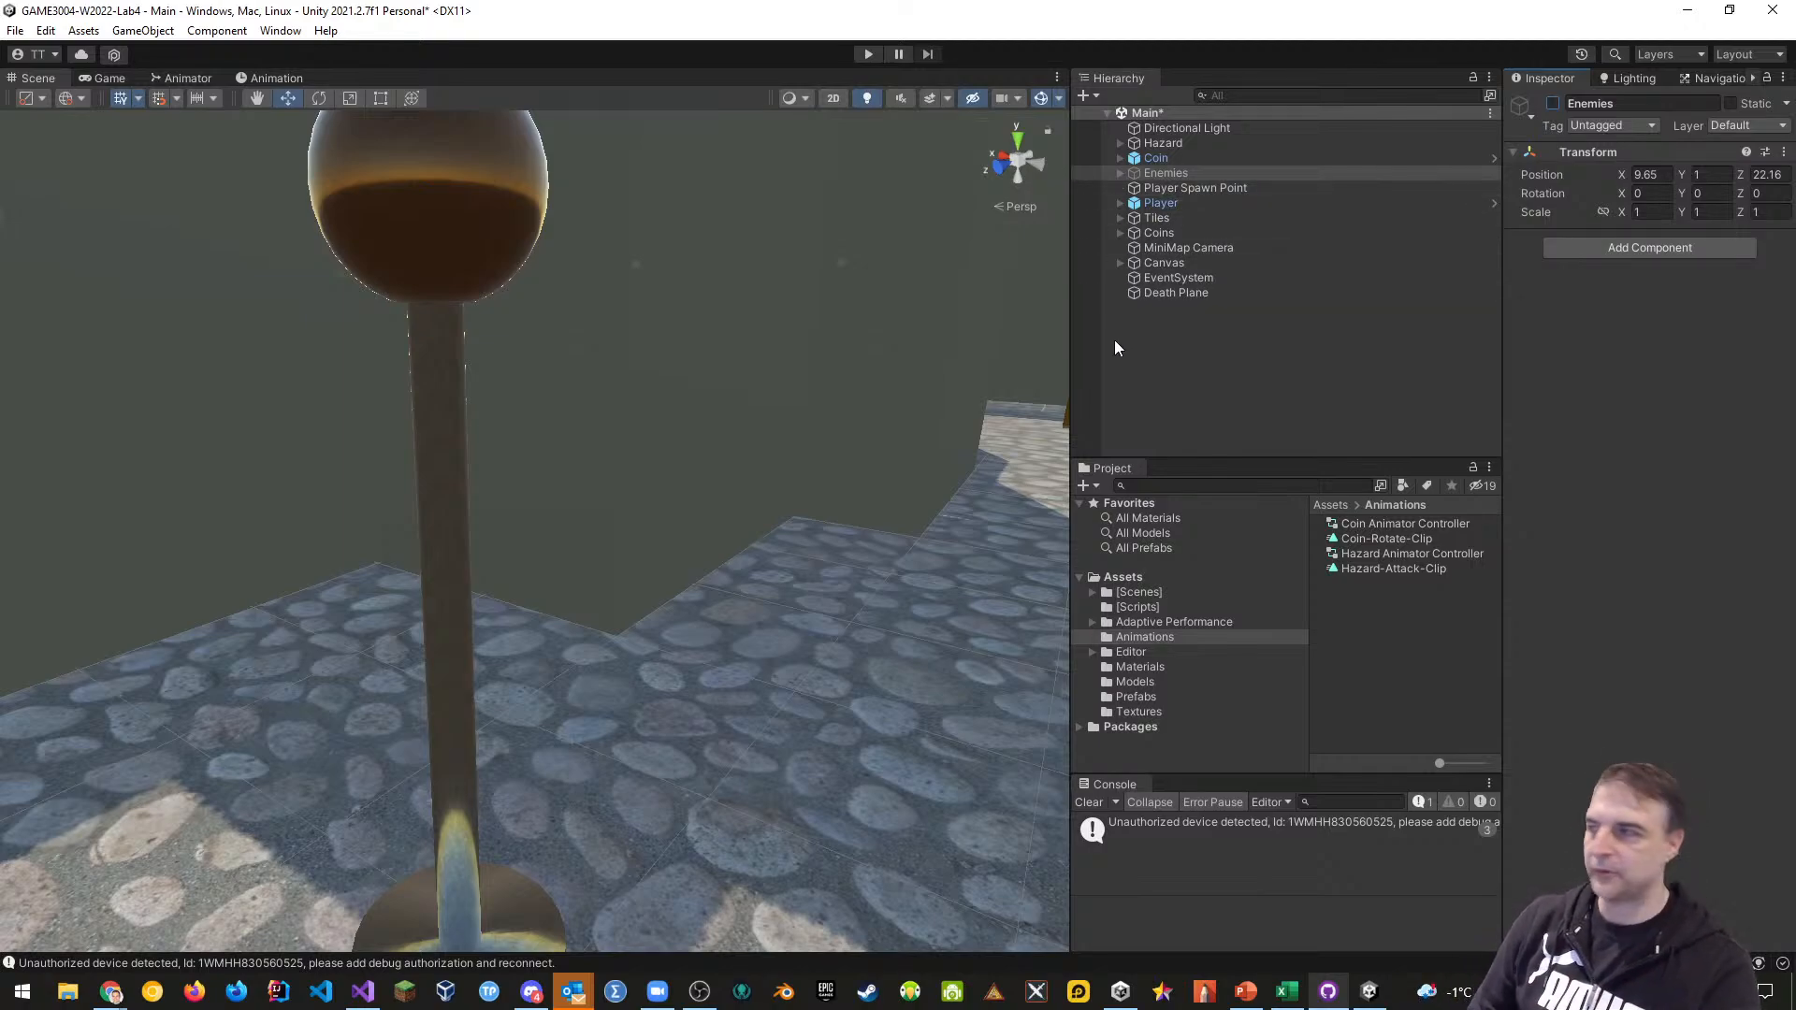
Add a Box Collider component to the Hazard Body object under Hazard Model
right_click_drag(609, 473, 641, 408)
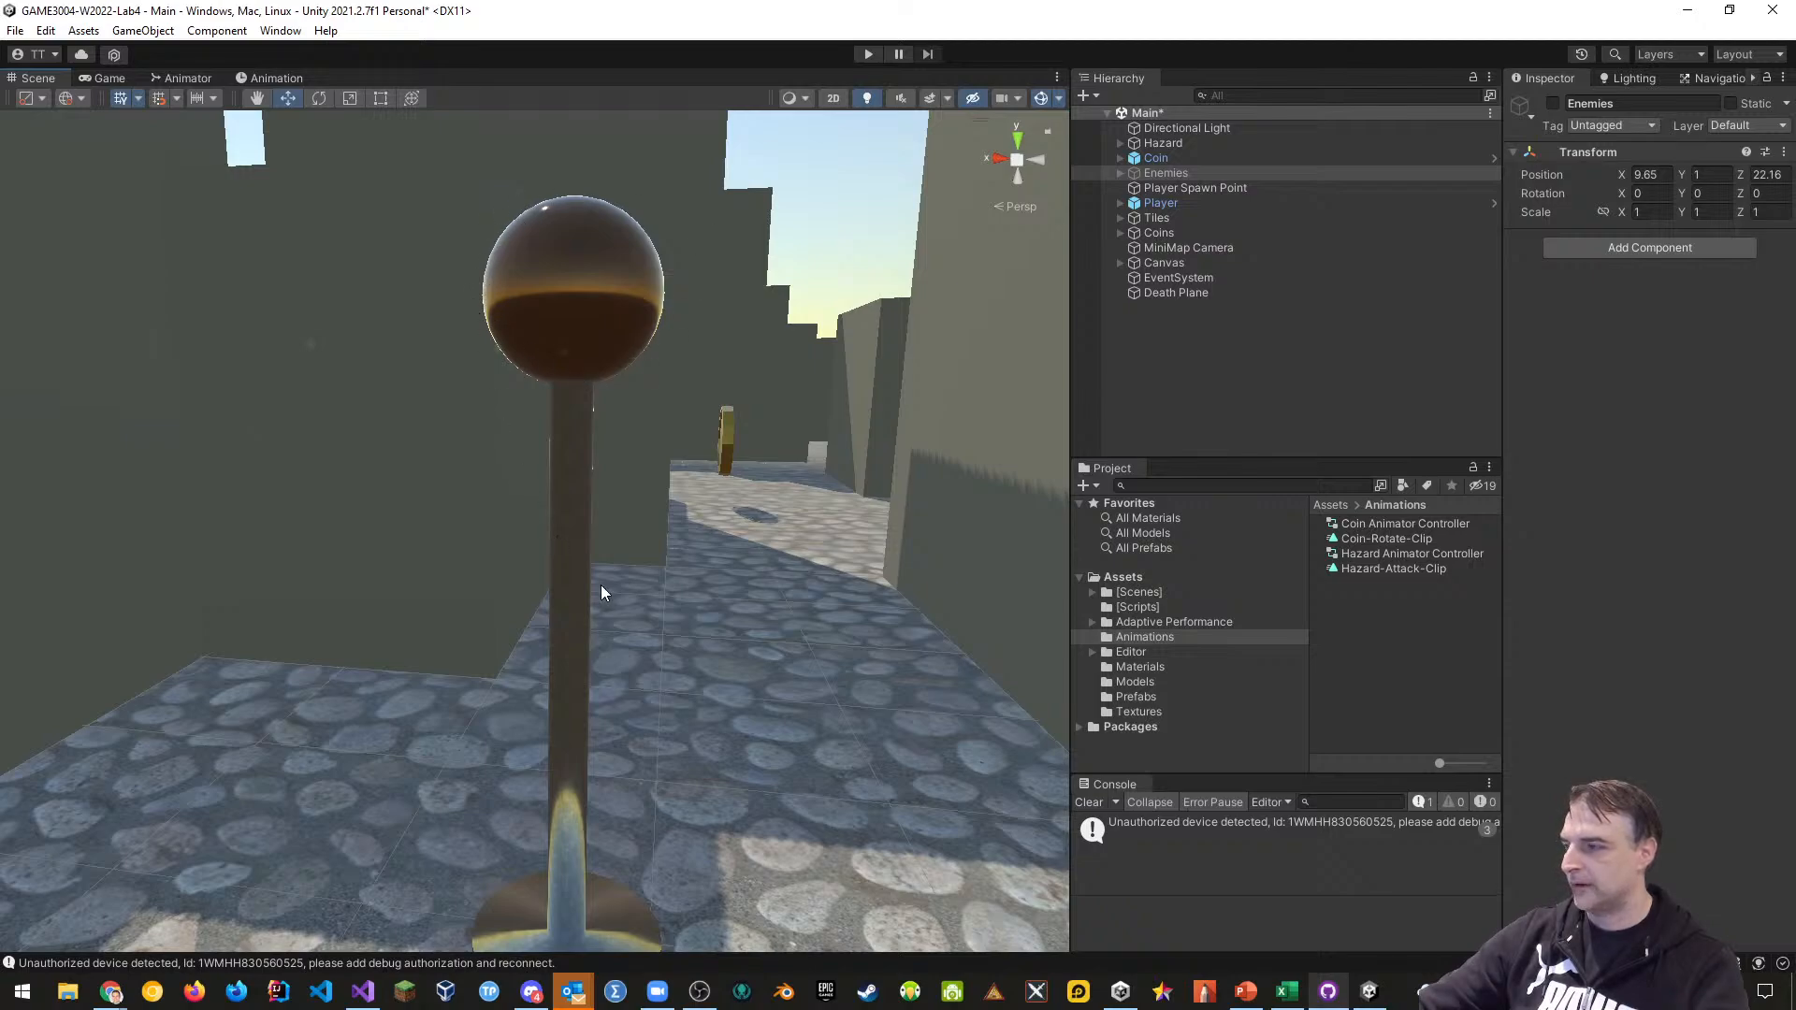
right_click_drag(604, 660, 528, 497)
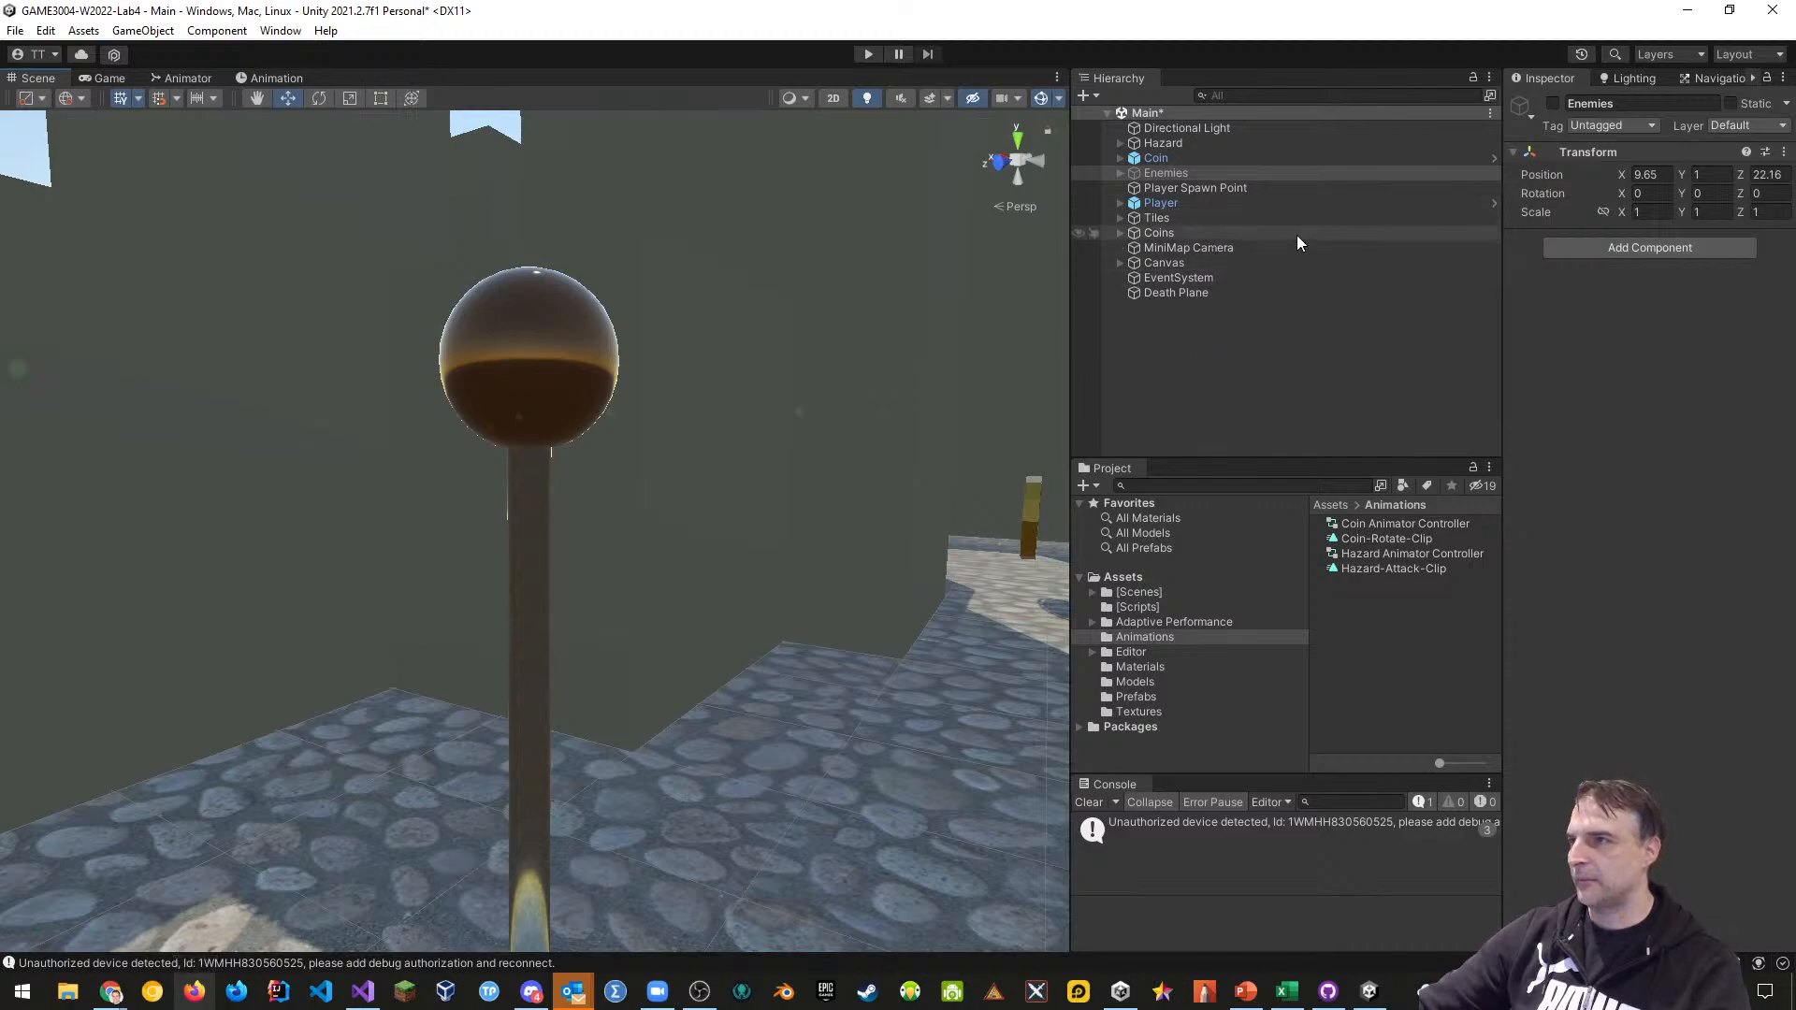
left_click(1160, 143)
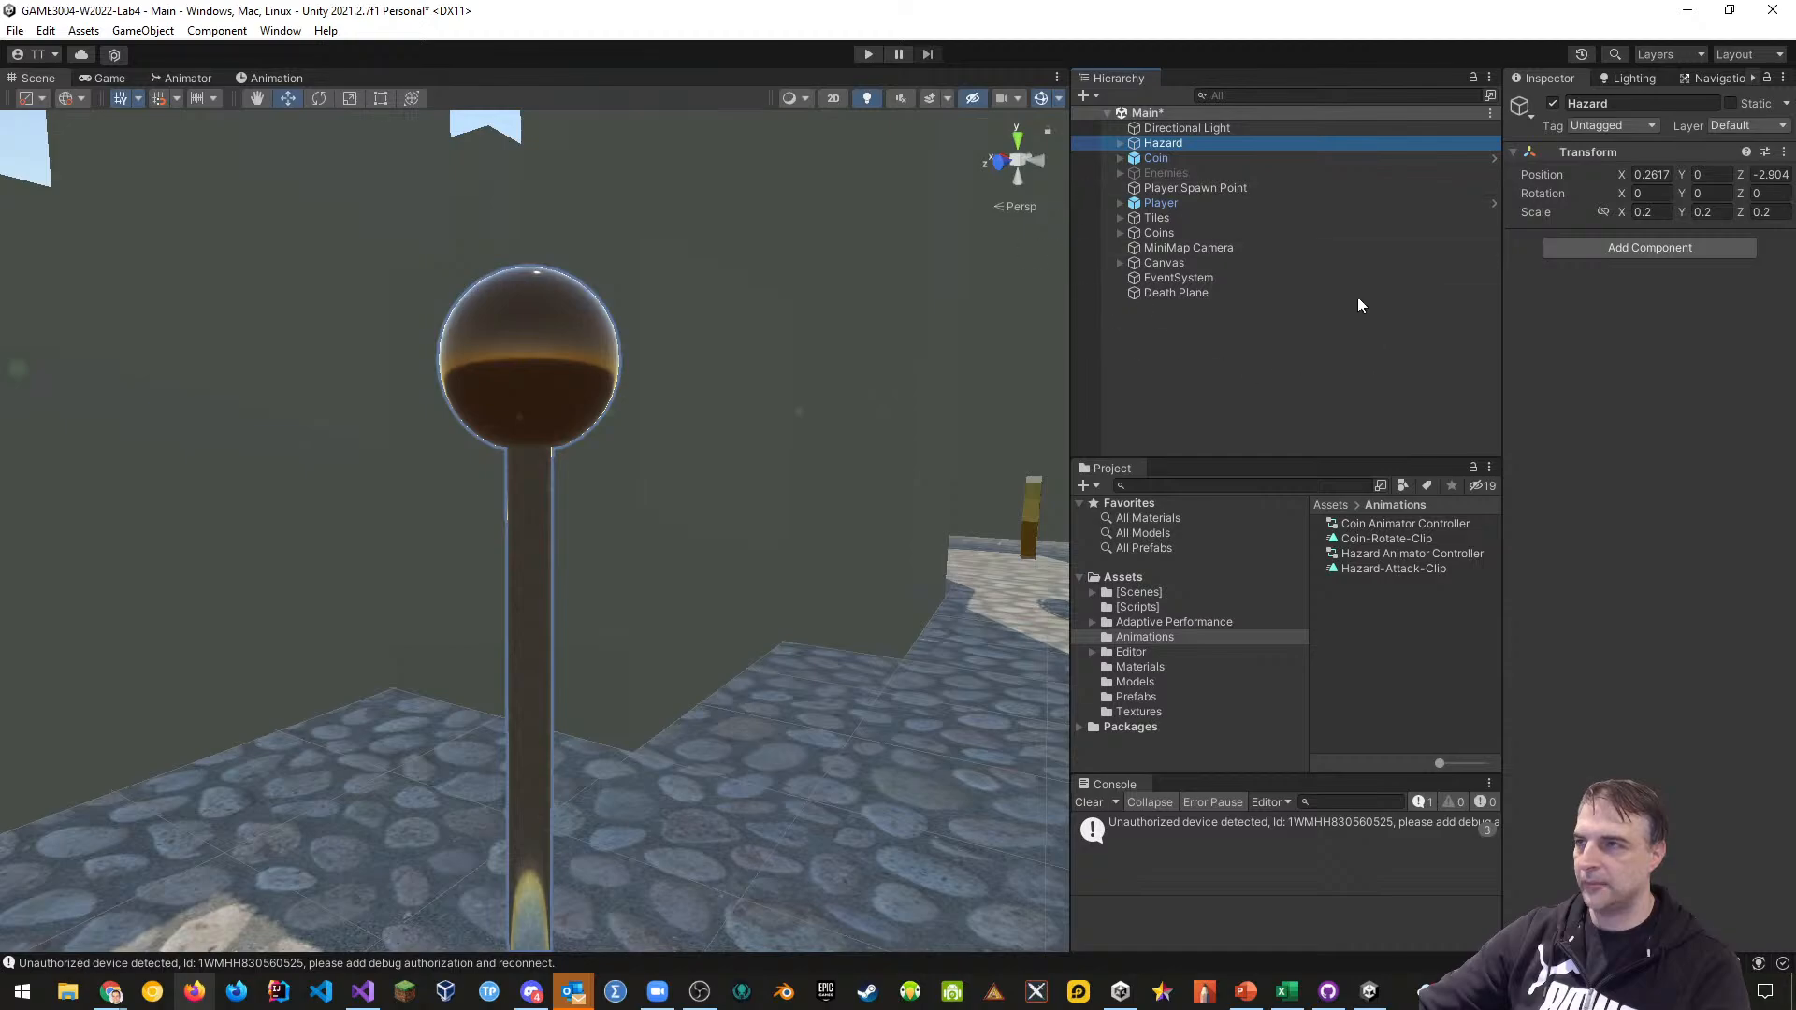
left_click(1121, 143)
left_click(1130, 158)
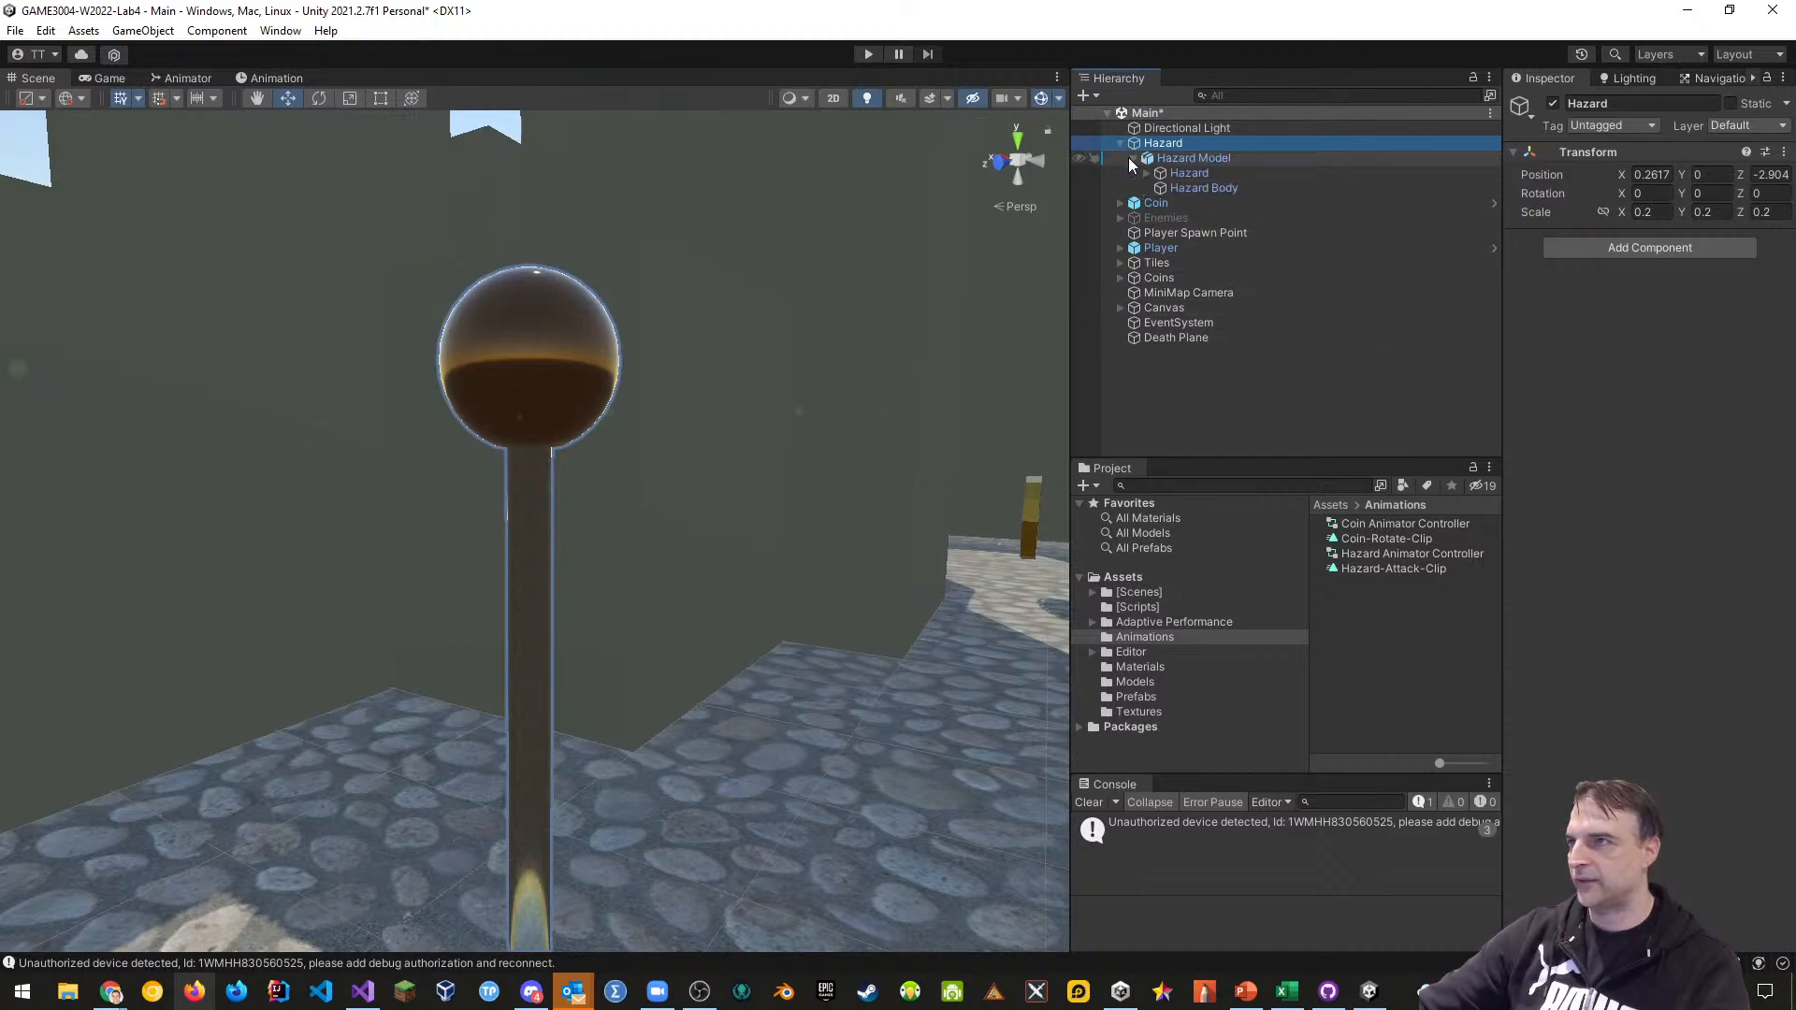
left_click(1188, 187)
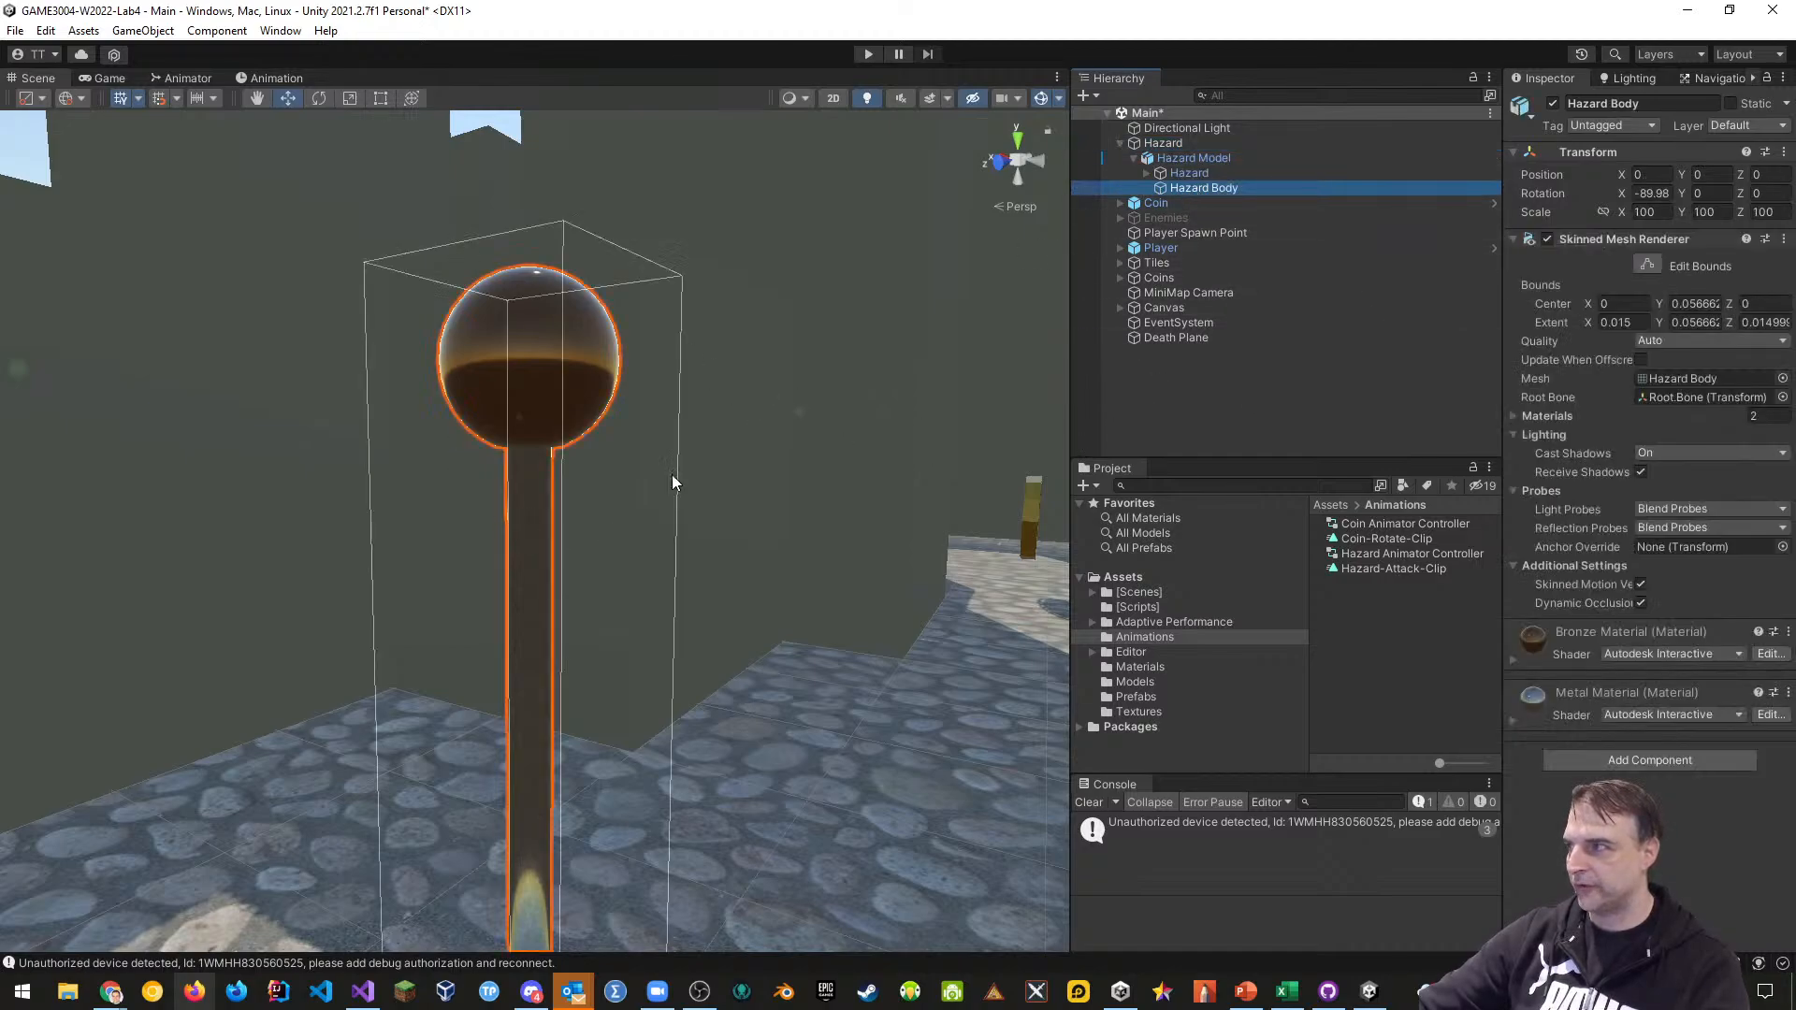
left_click(1647, 765)
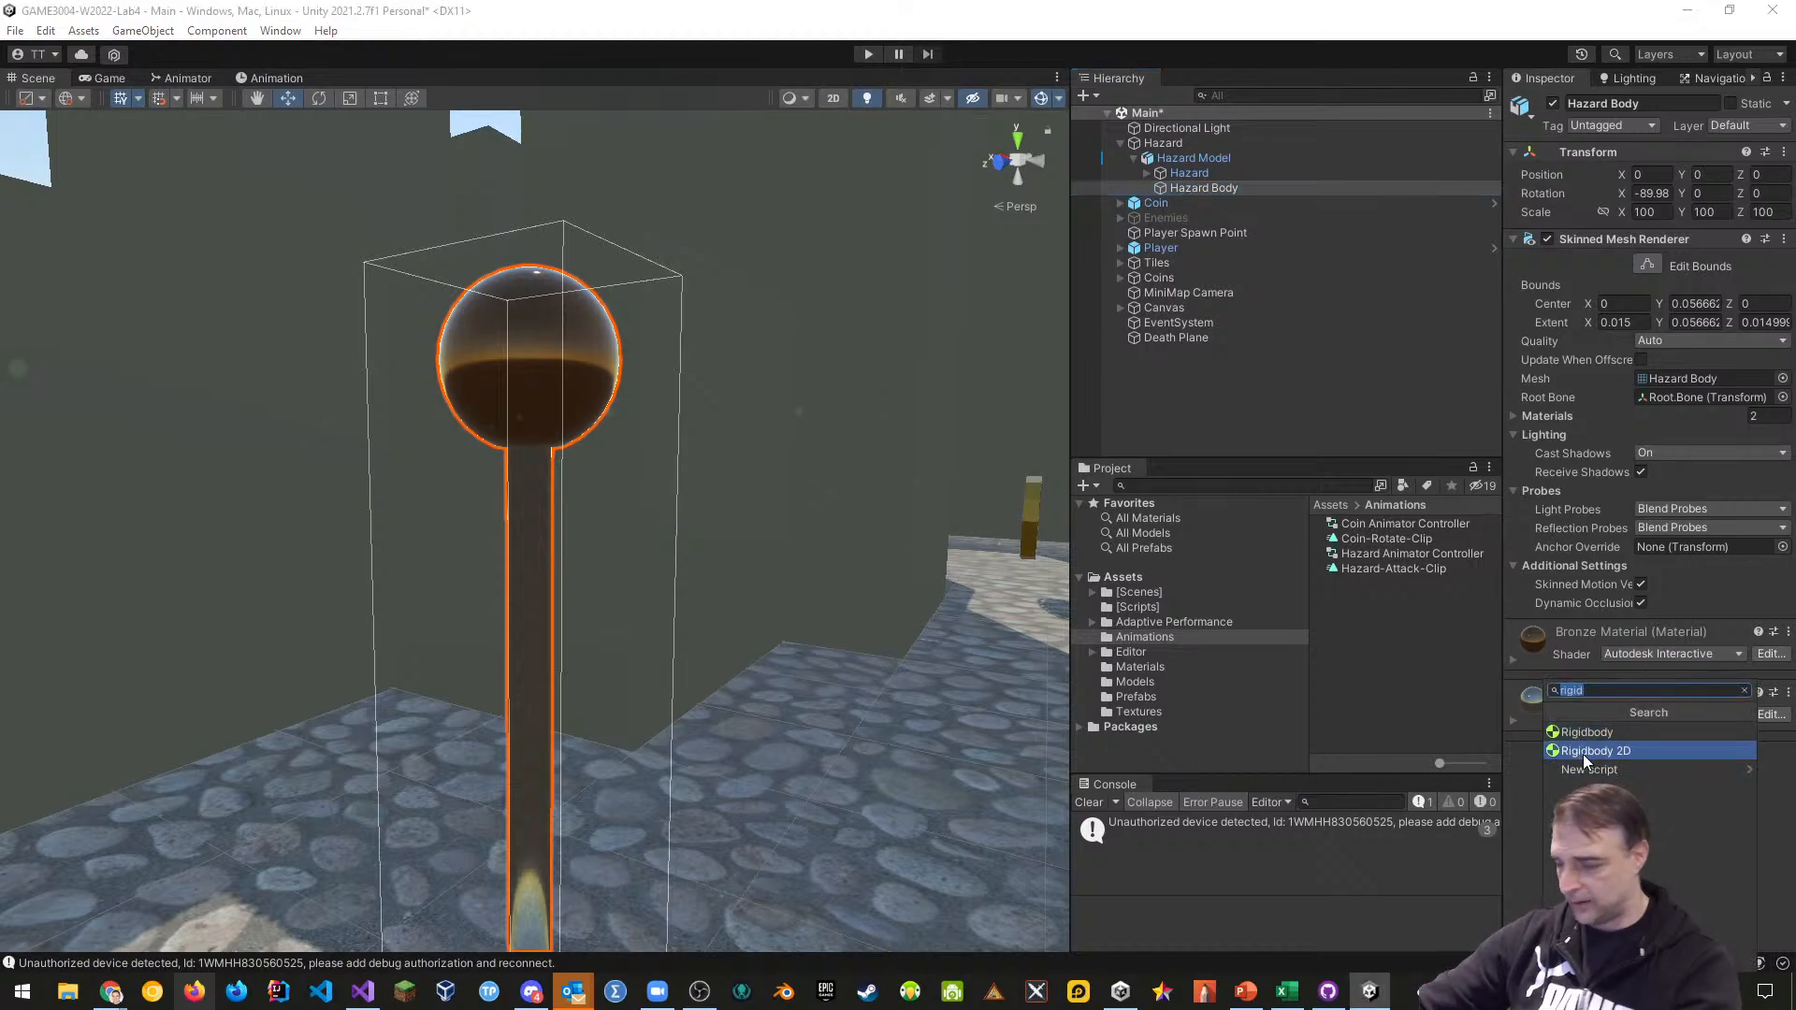
type("box")
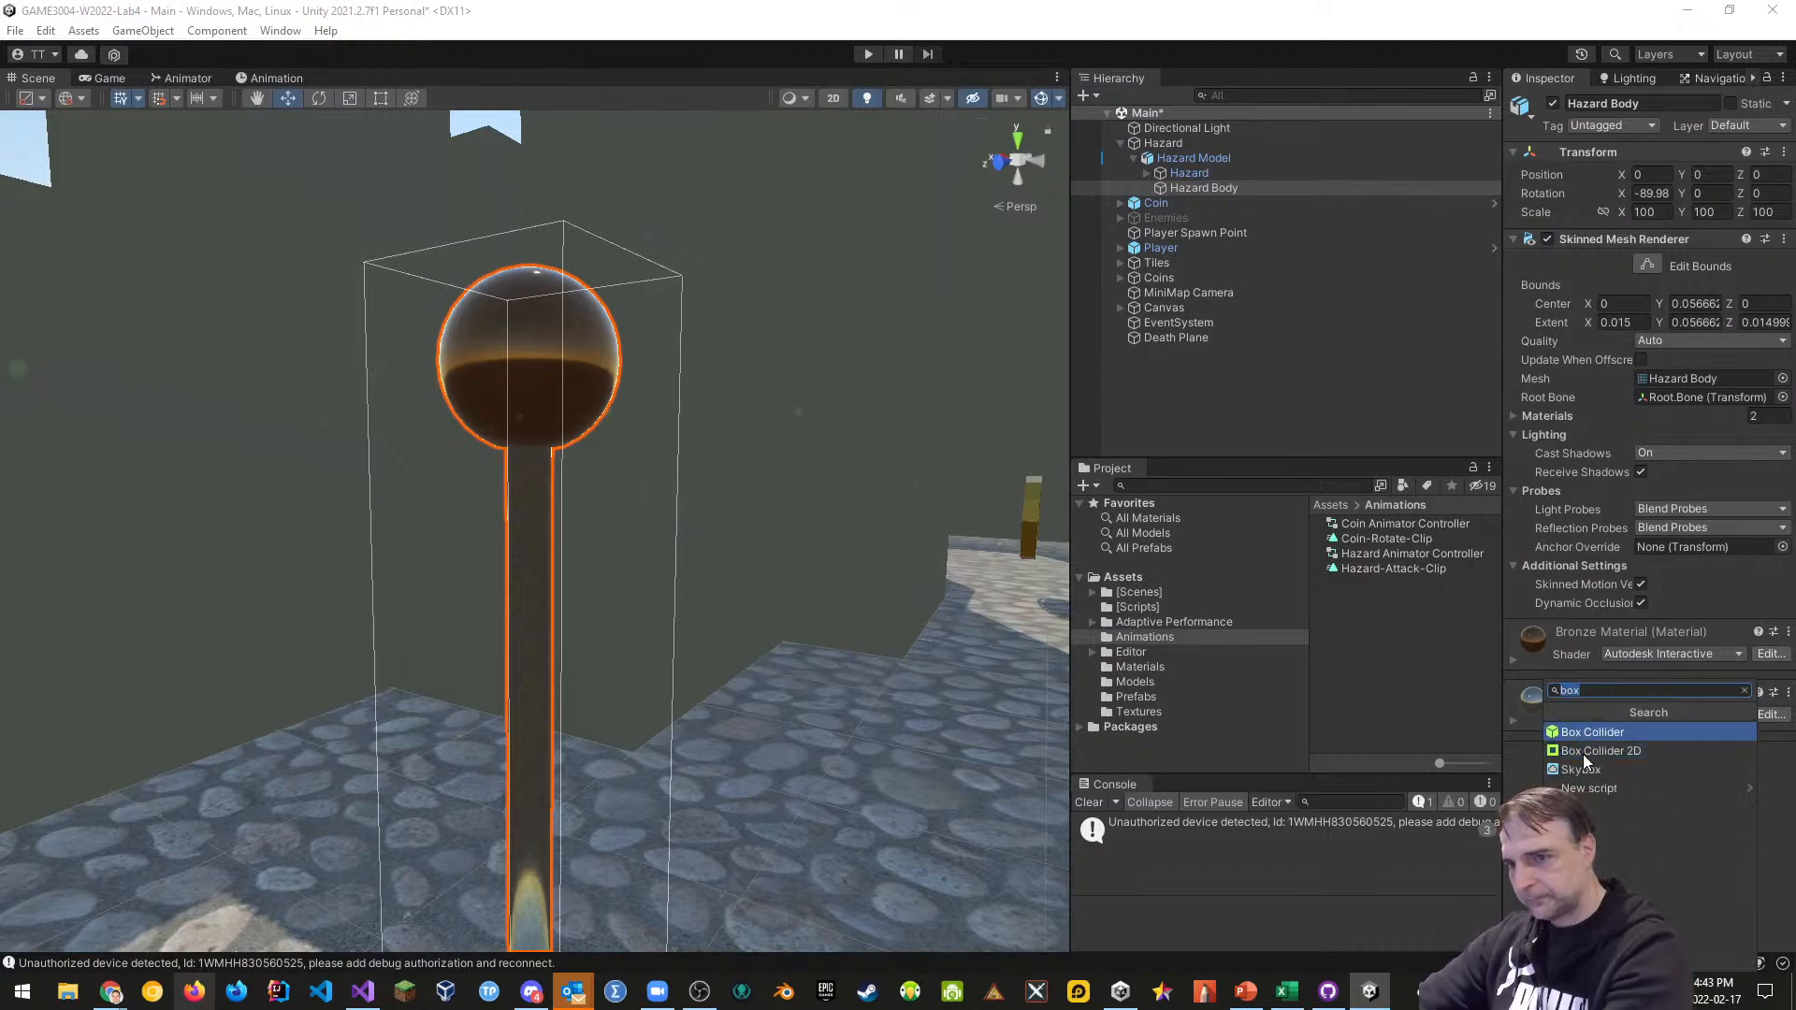
key("Return")
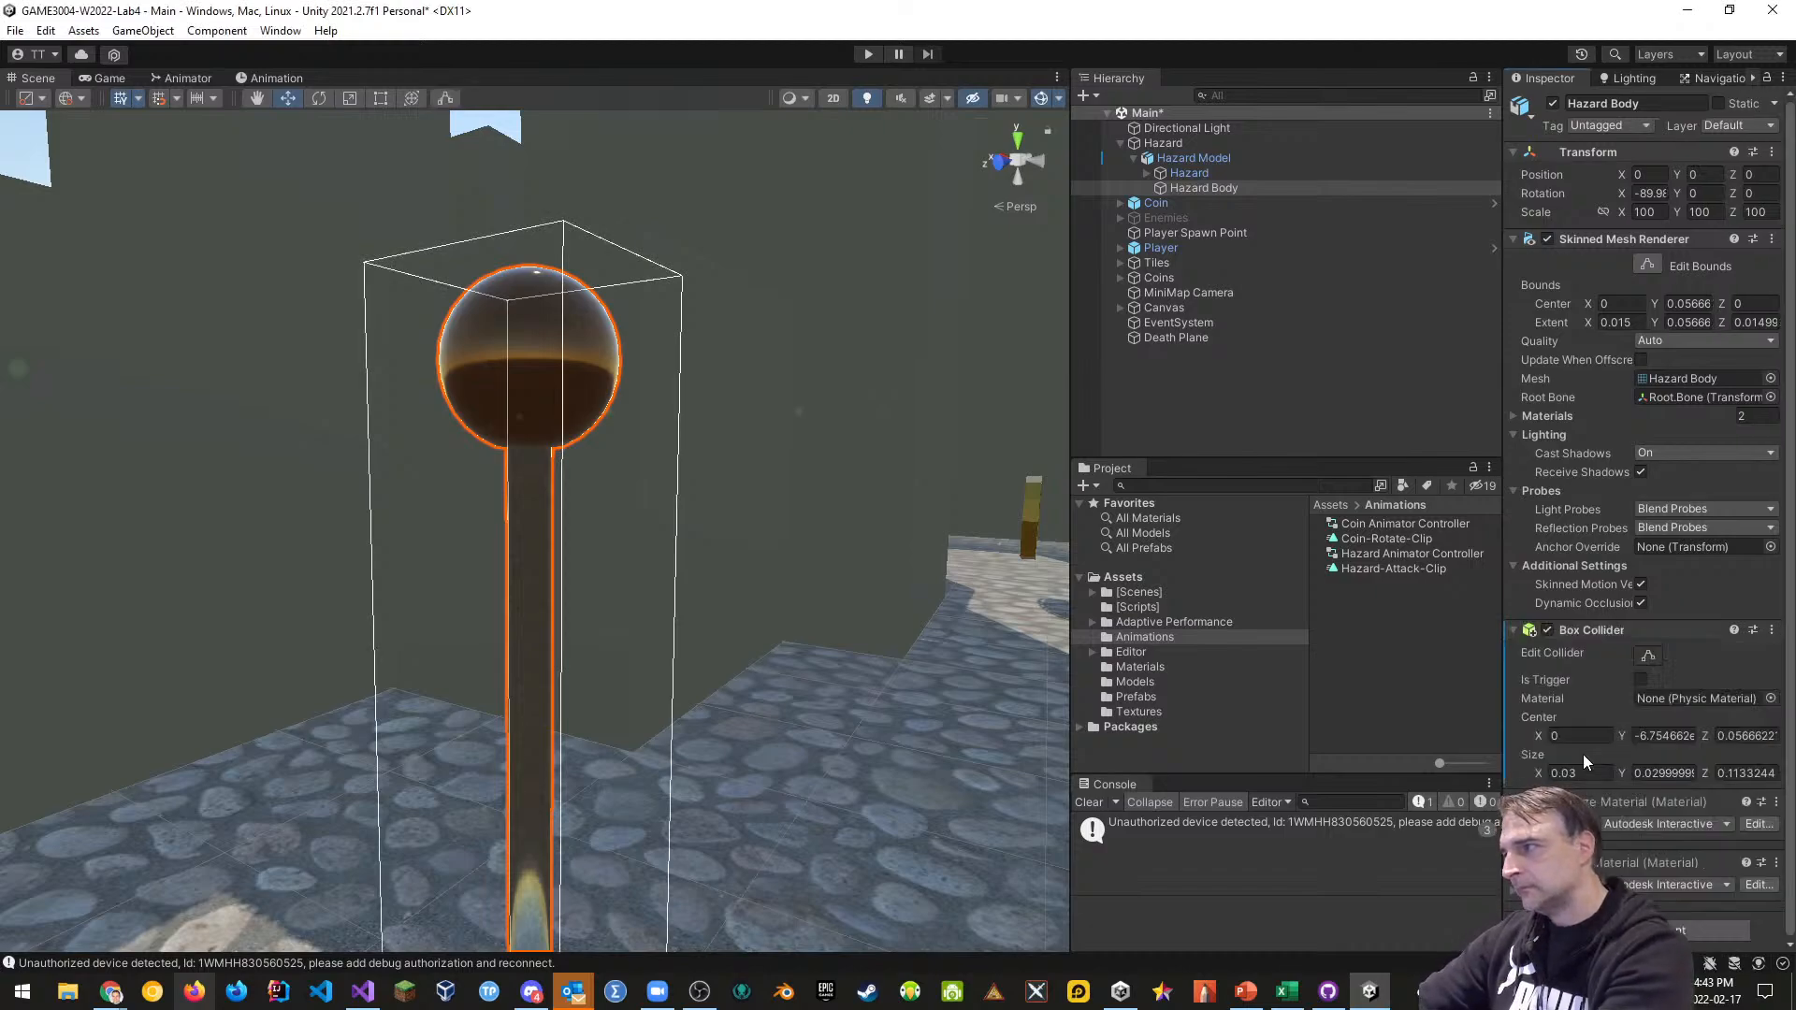
Narrow the Hazard Body's Box Collider from both sides around the pole, to an X size of about 0.011
left_click_drag(703, 793, 725, 509, "alt")
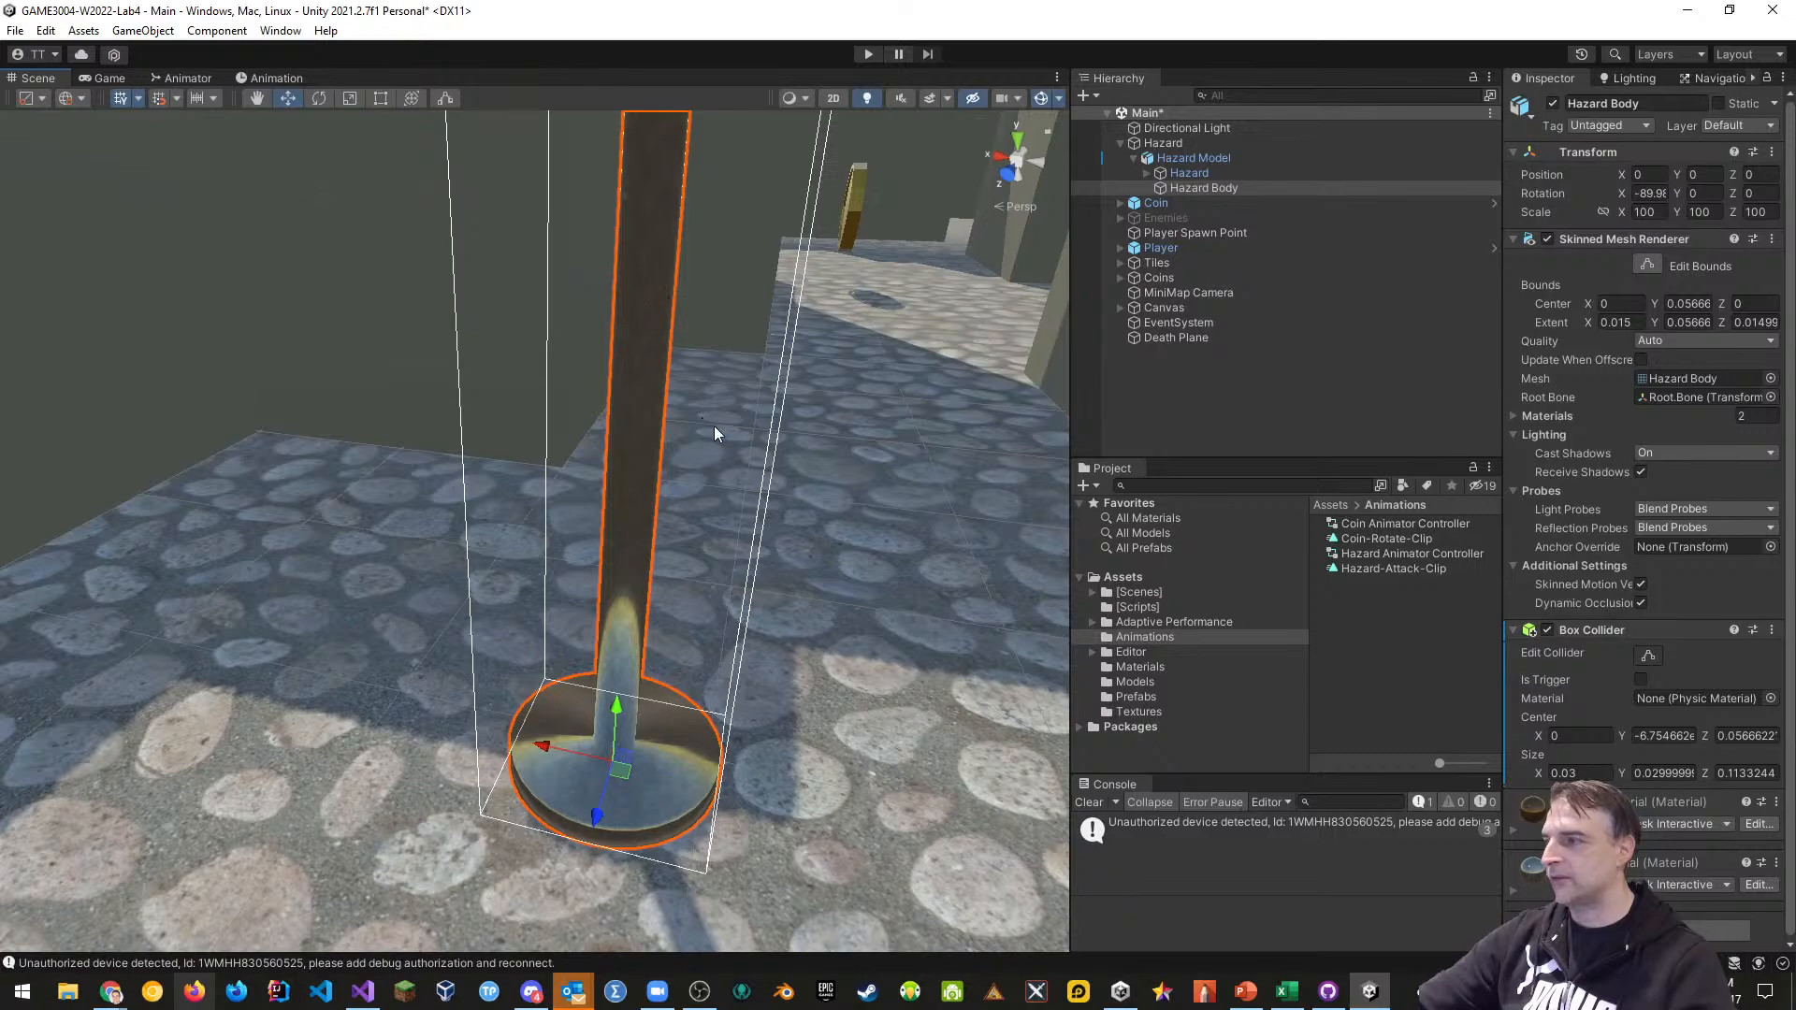
scroll(714, 424, "down", 5)
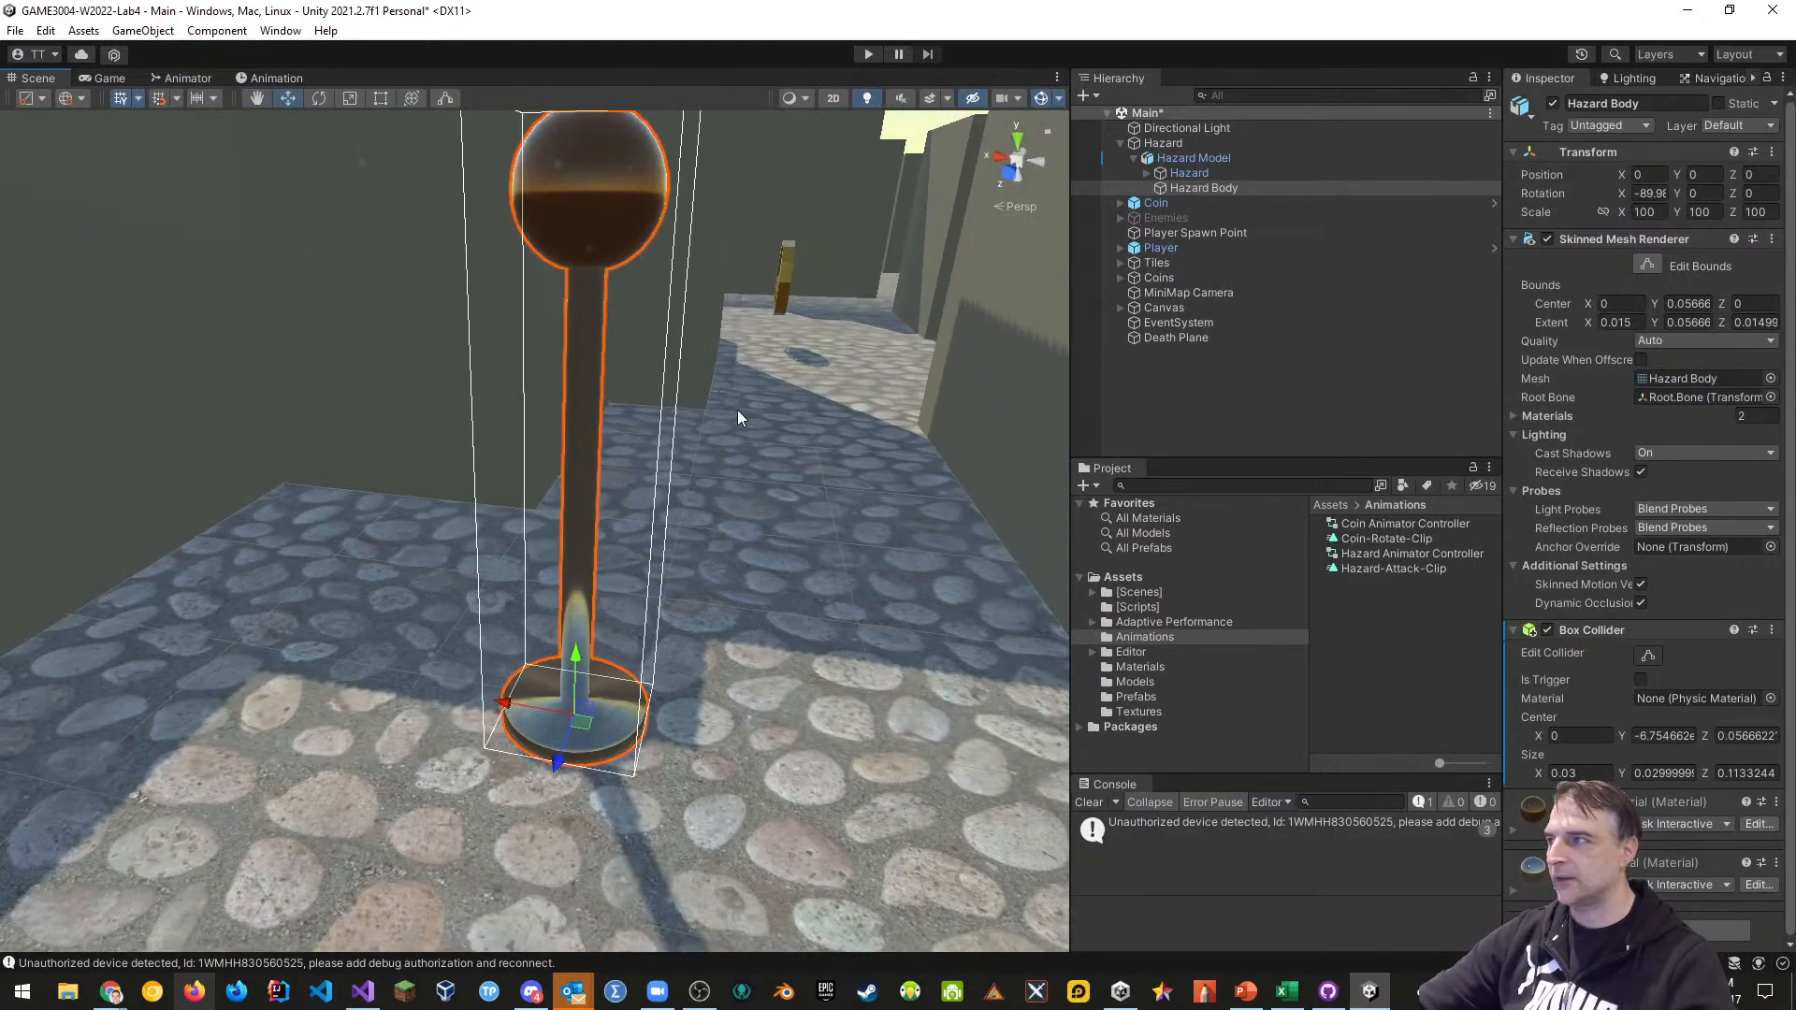
mouse_move(778, 412)
right_mouse_down()
mouse_move(824, 407)
mouse_move(739, 418)
mouse_move(810, 425)
right_mouse_up()
left_click(1648, 654)
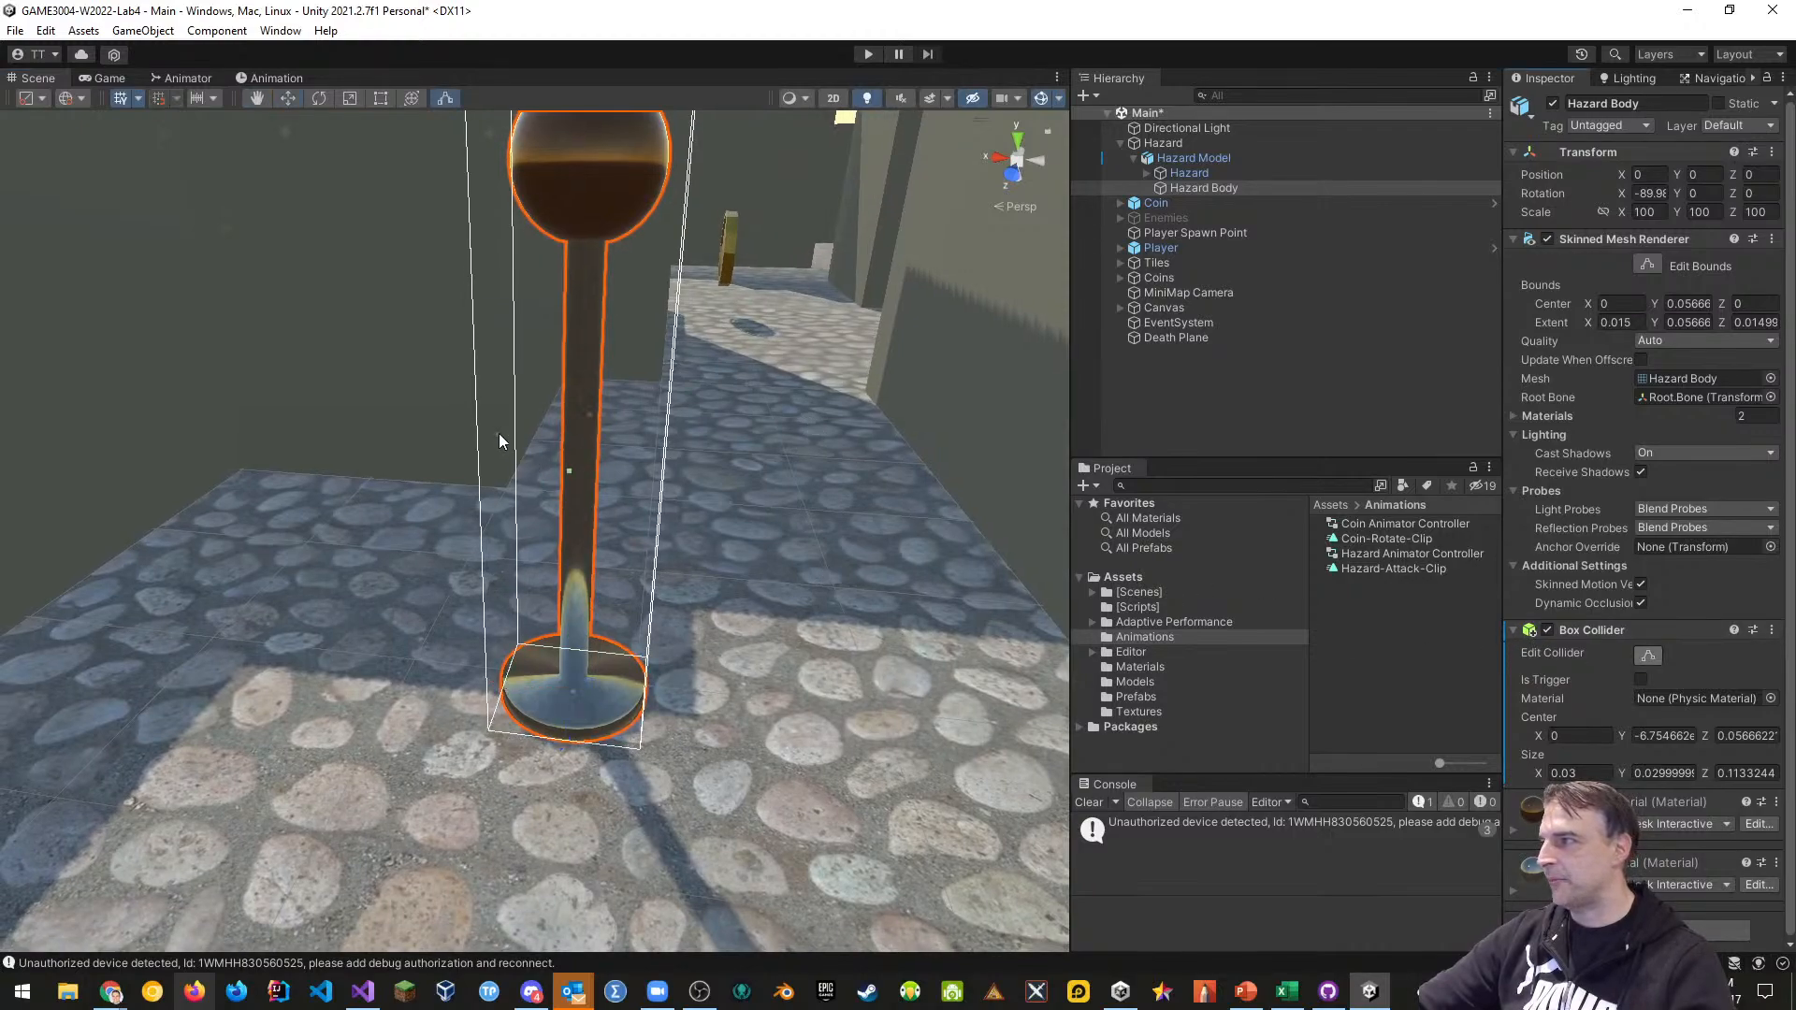
left_click_drag(500, 442, 551, 433)
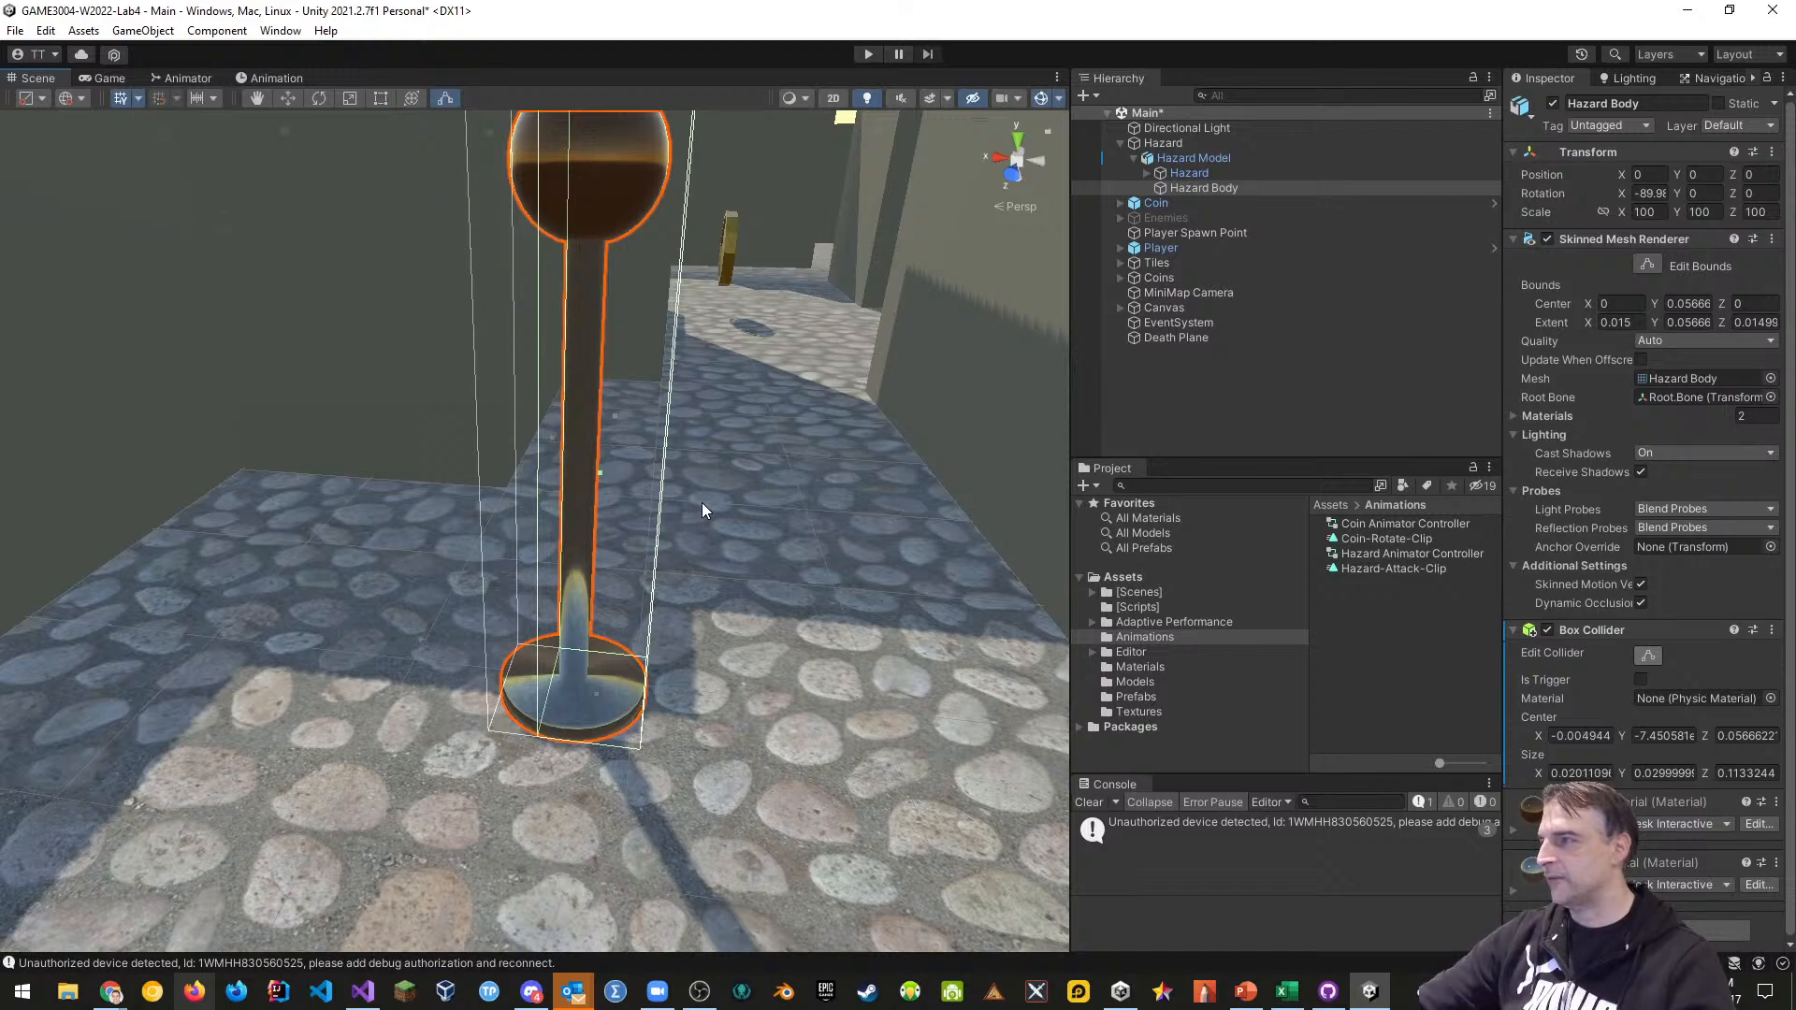
key("a")
right_click_drag(702, 503, 769, 485)
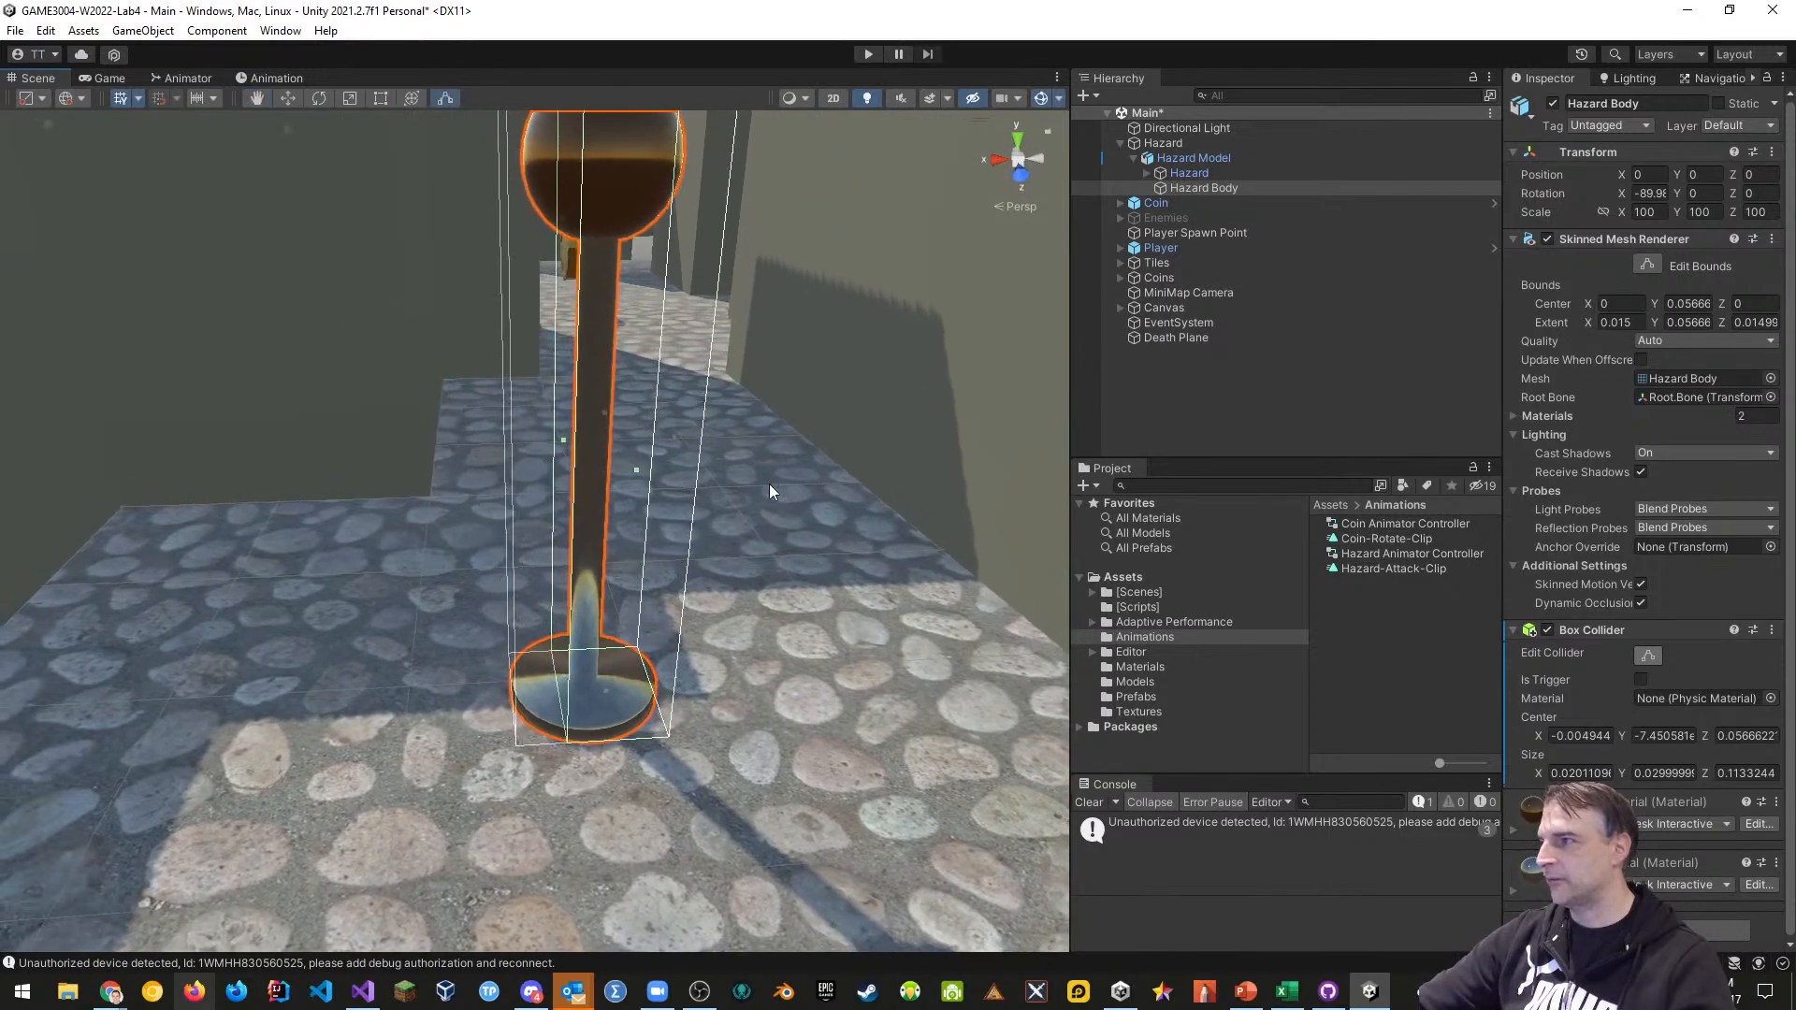
left_click_drag(675, 440, 624, 440)
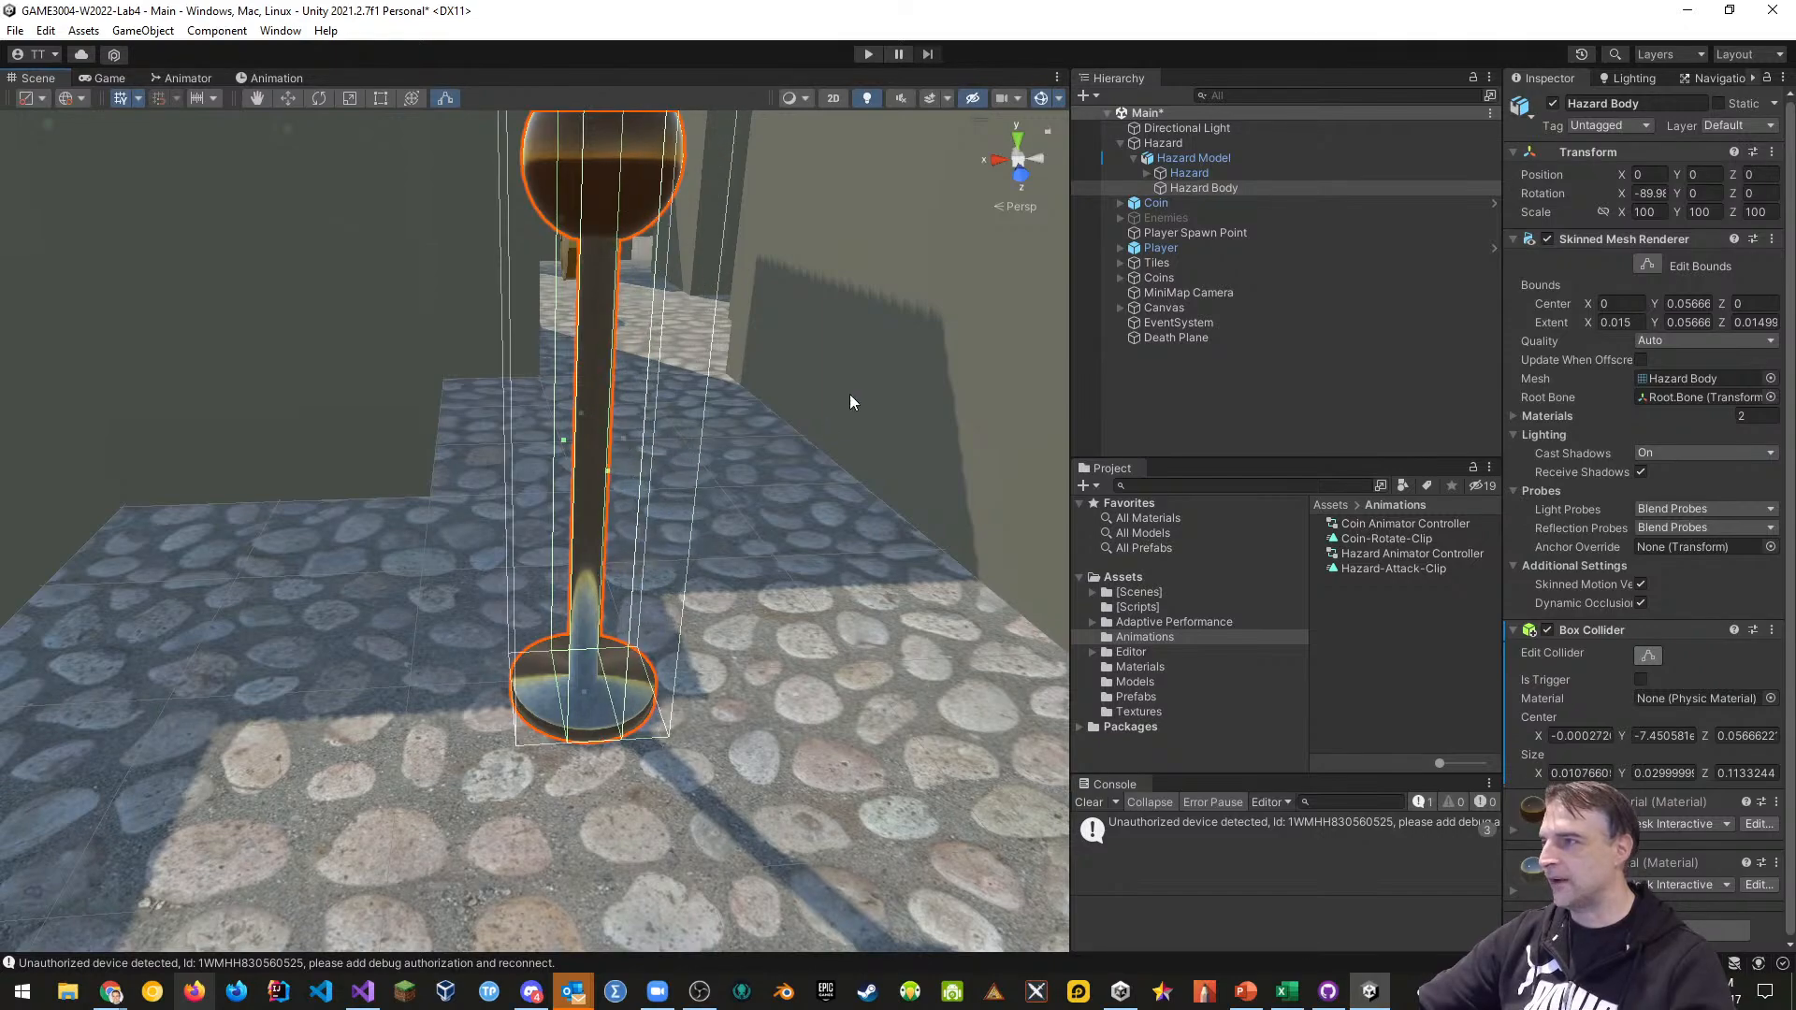
Reduce the Hazard Body's Box Collider depth from both sides into a centred square footprint, about 0.011 in X and Y
left_click(1018, 138)
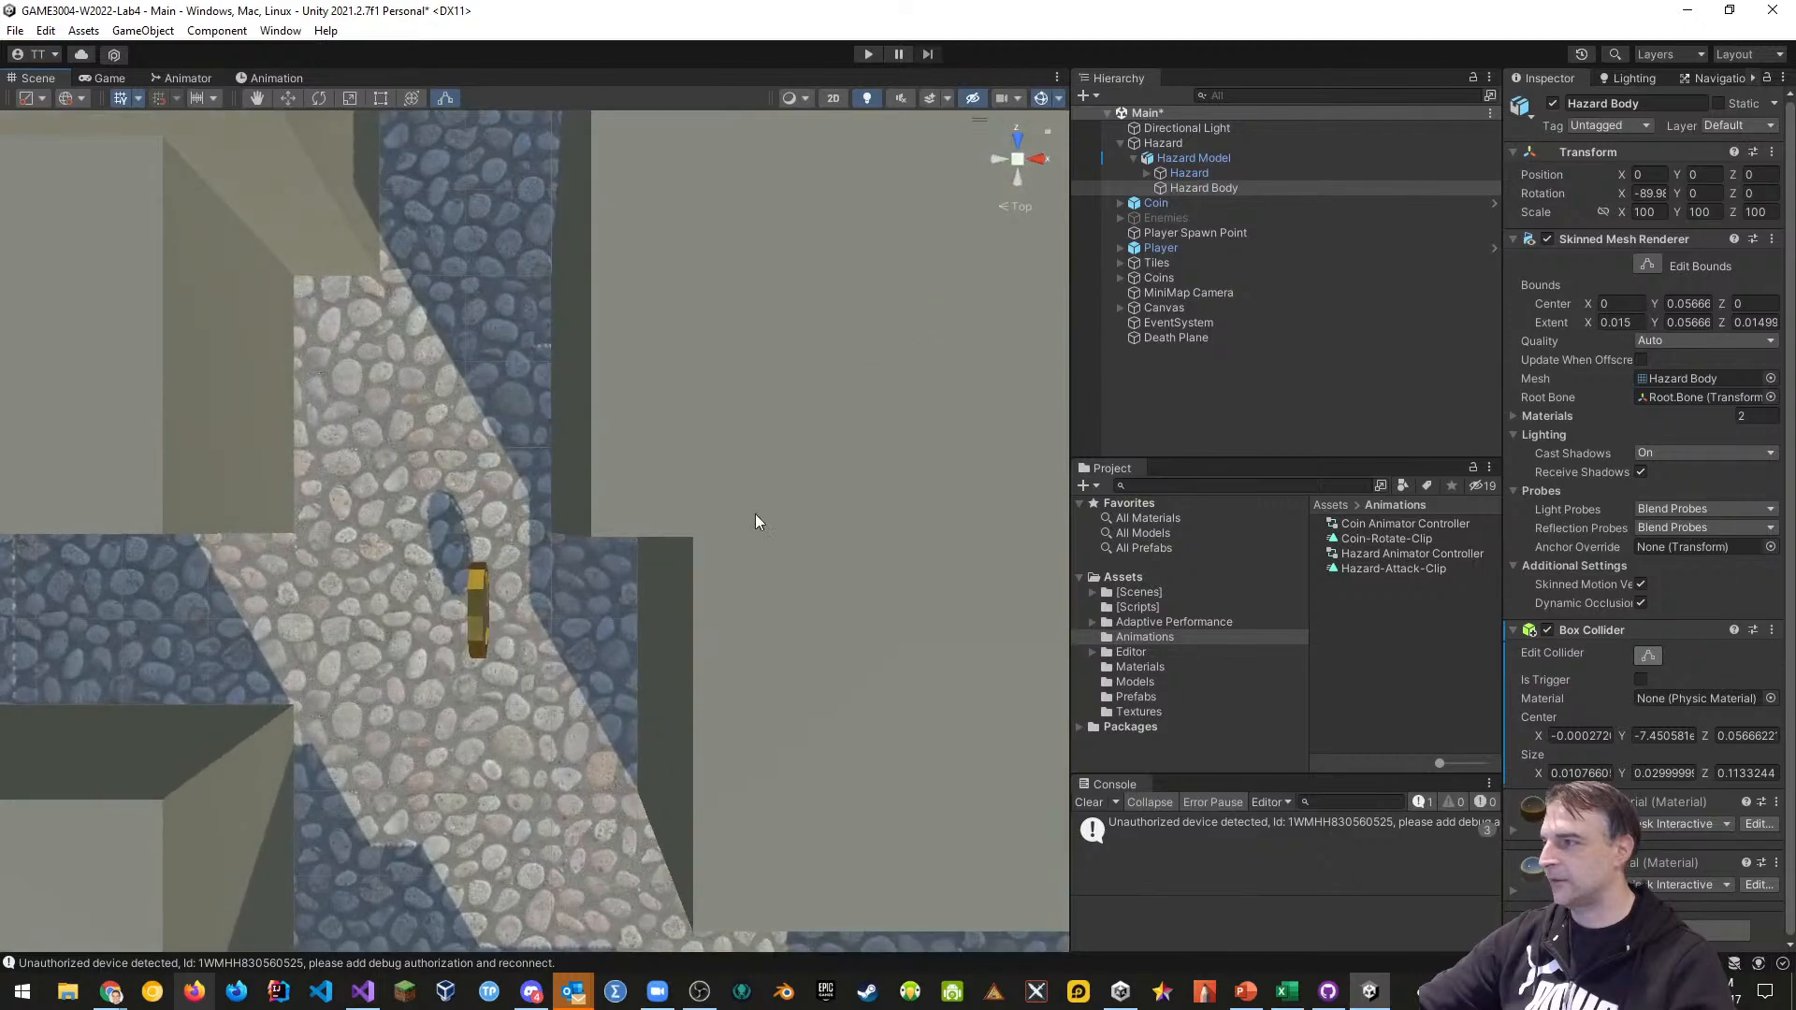
middle_click_drag(759, 530, 799, 329)
double_click(1194, 158)
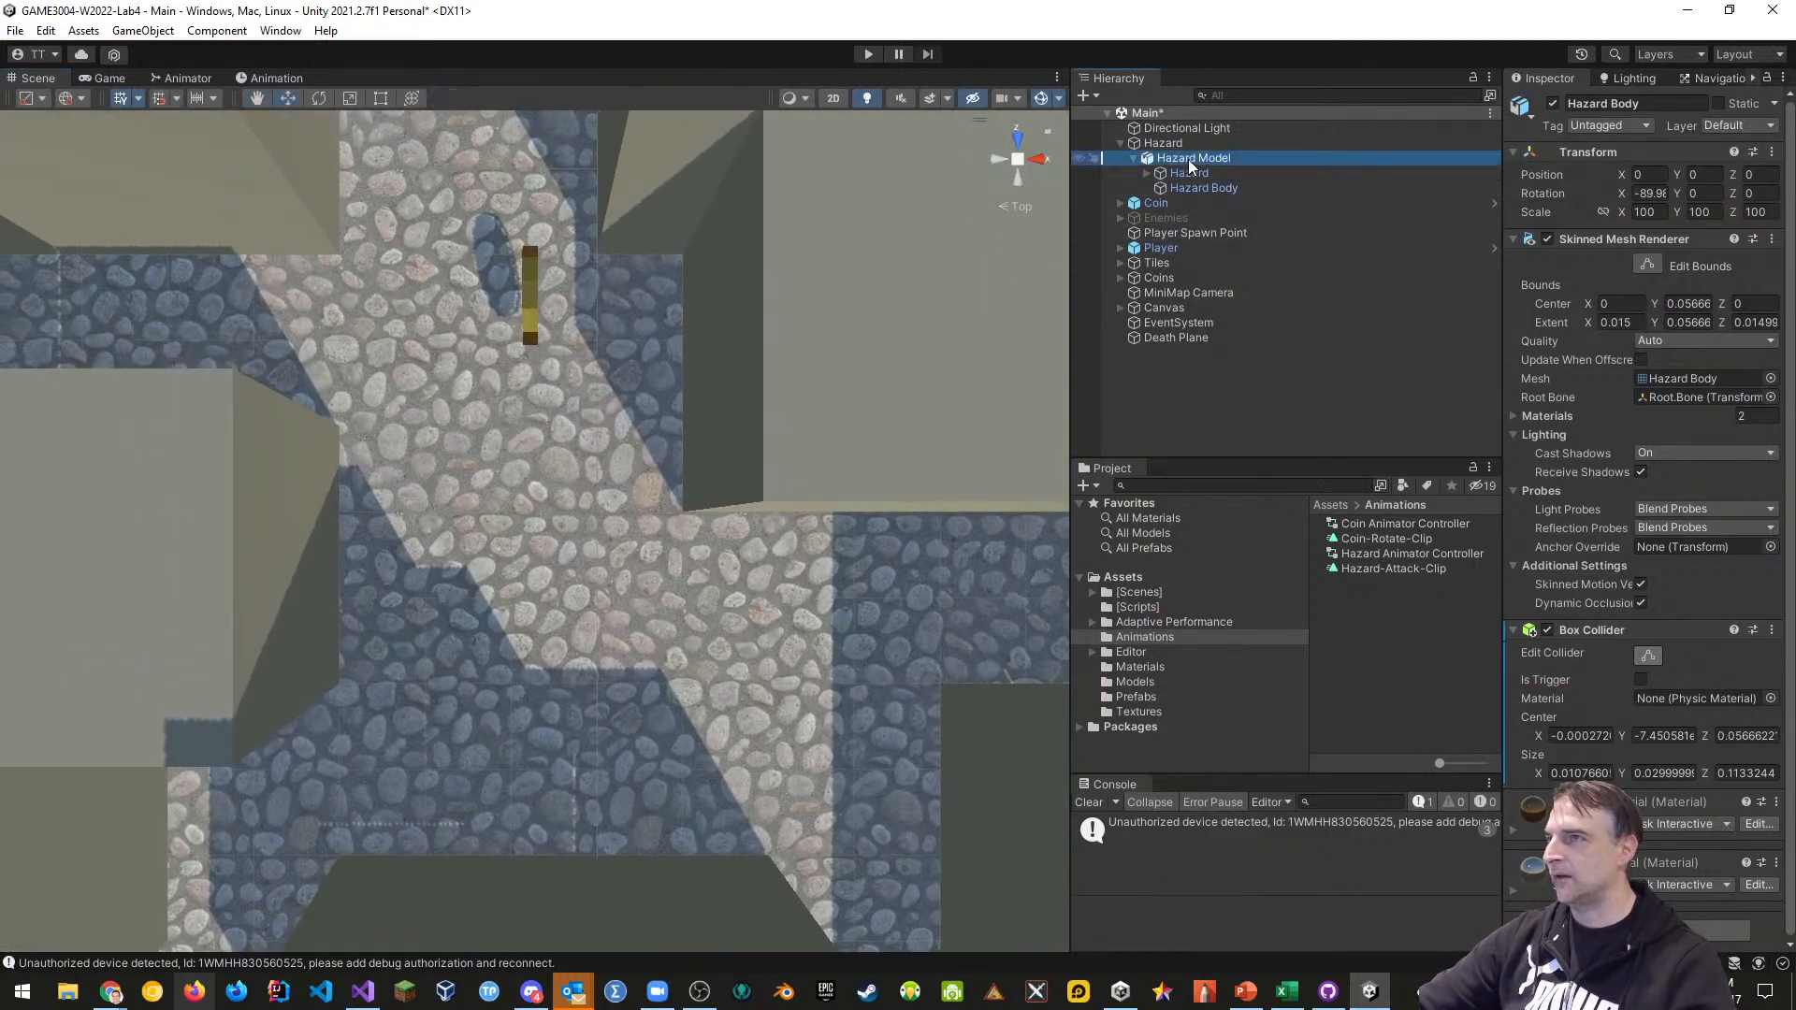
scroll(682, 567, "down", 1)
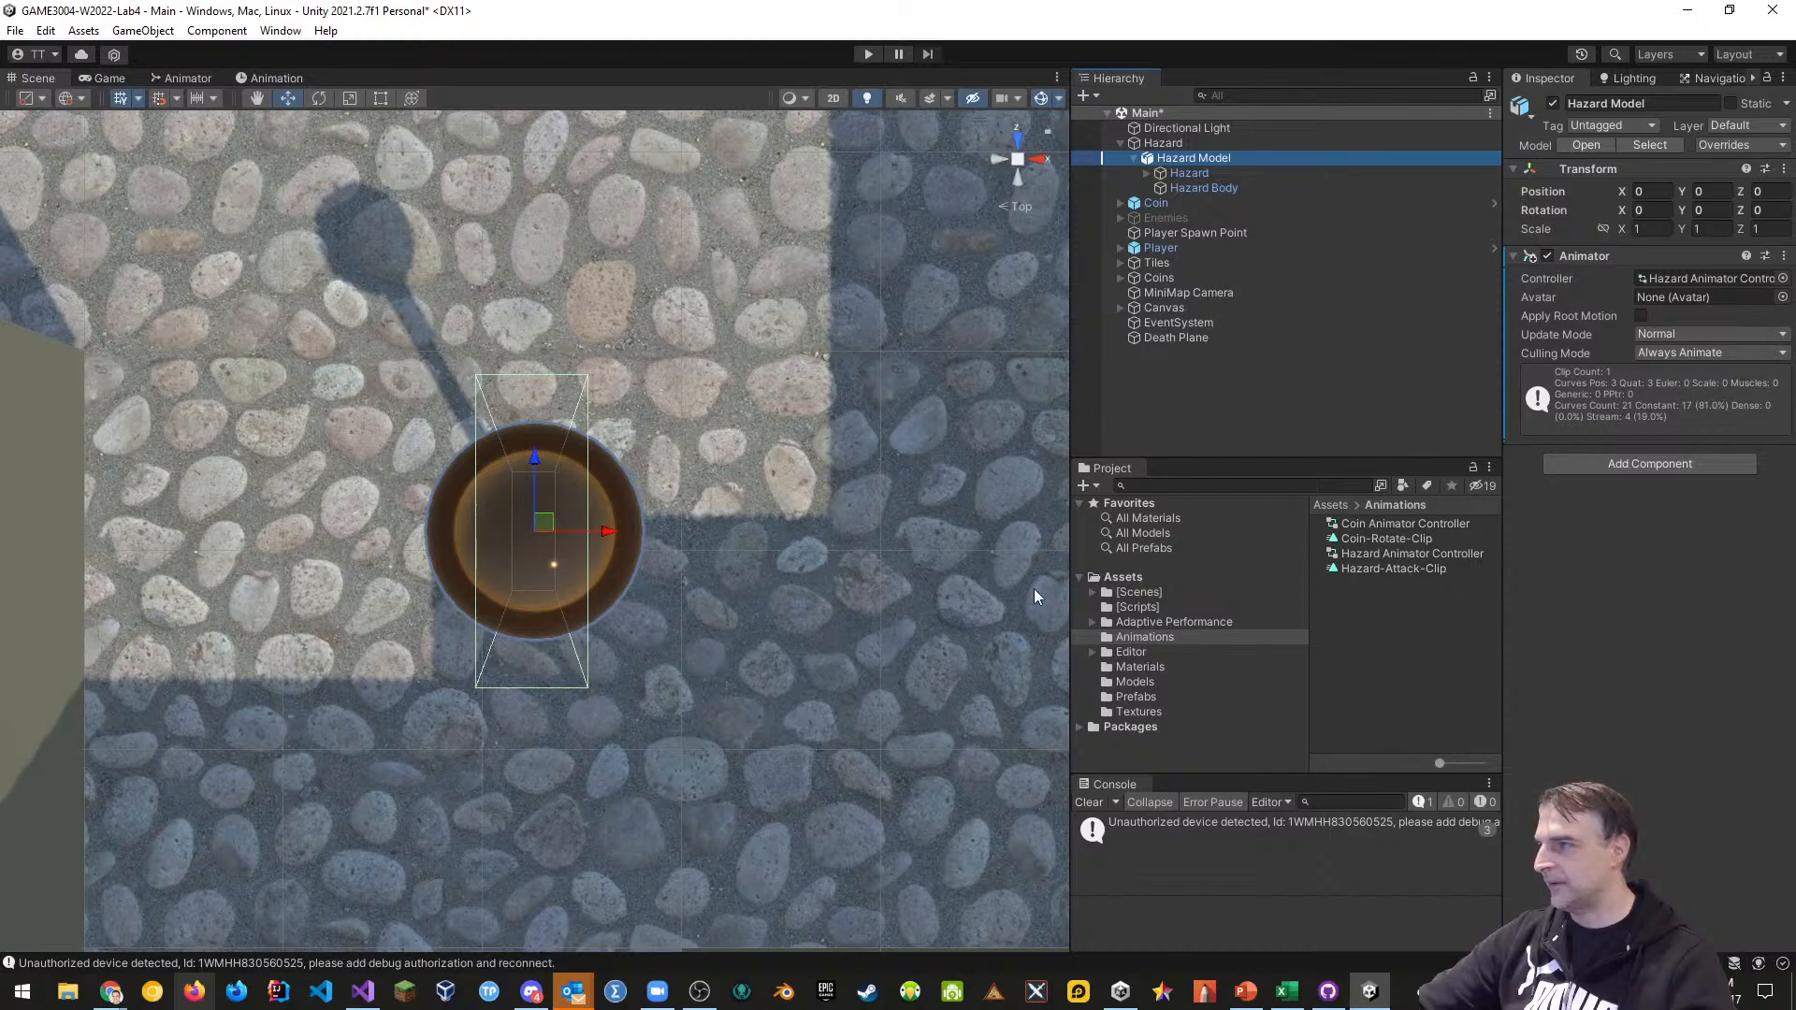
left_click(1193, 187)
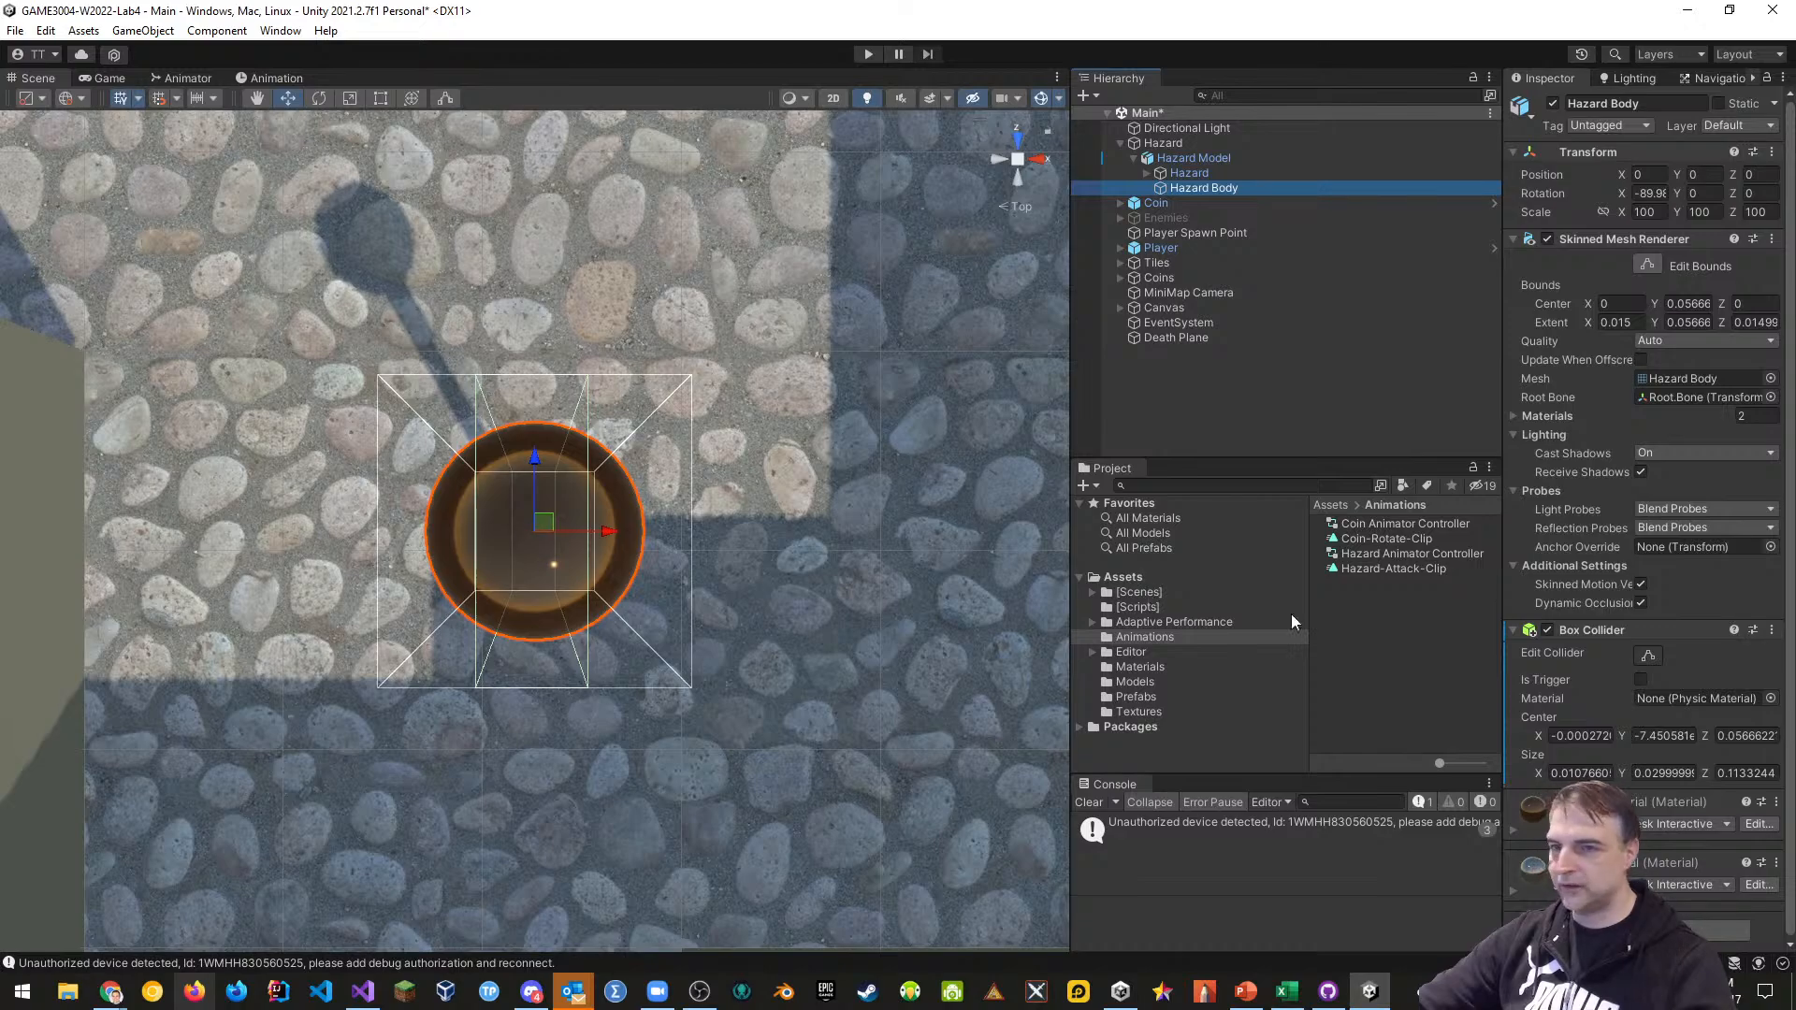
left_click(1648, 655)
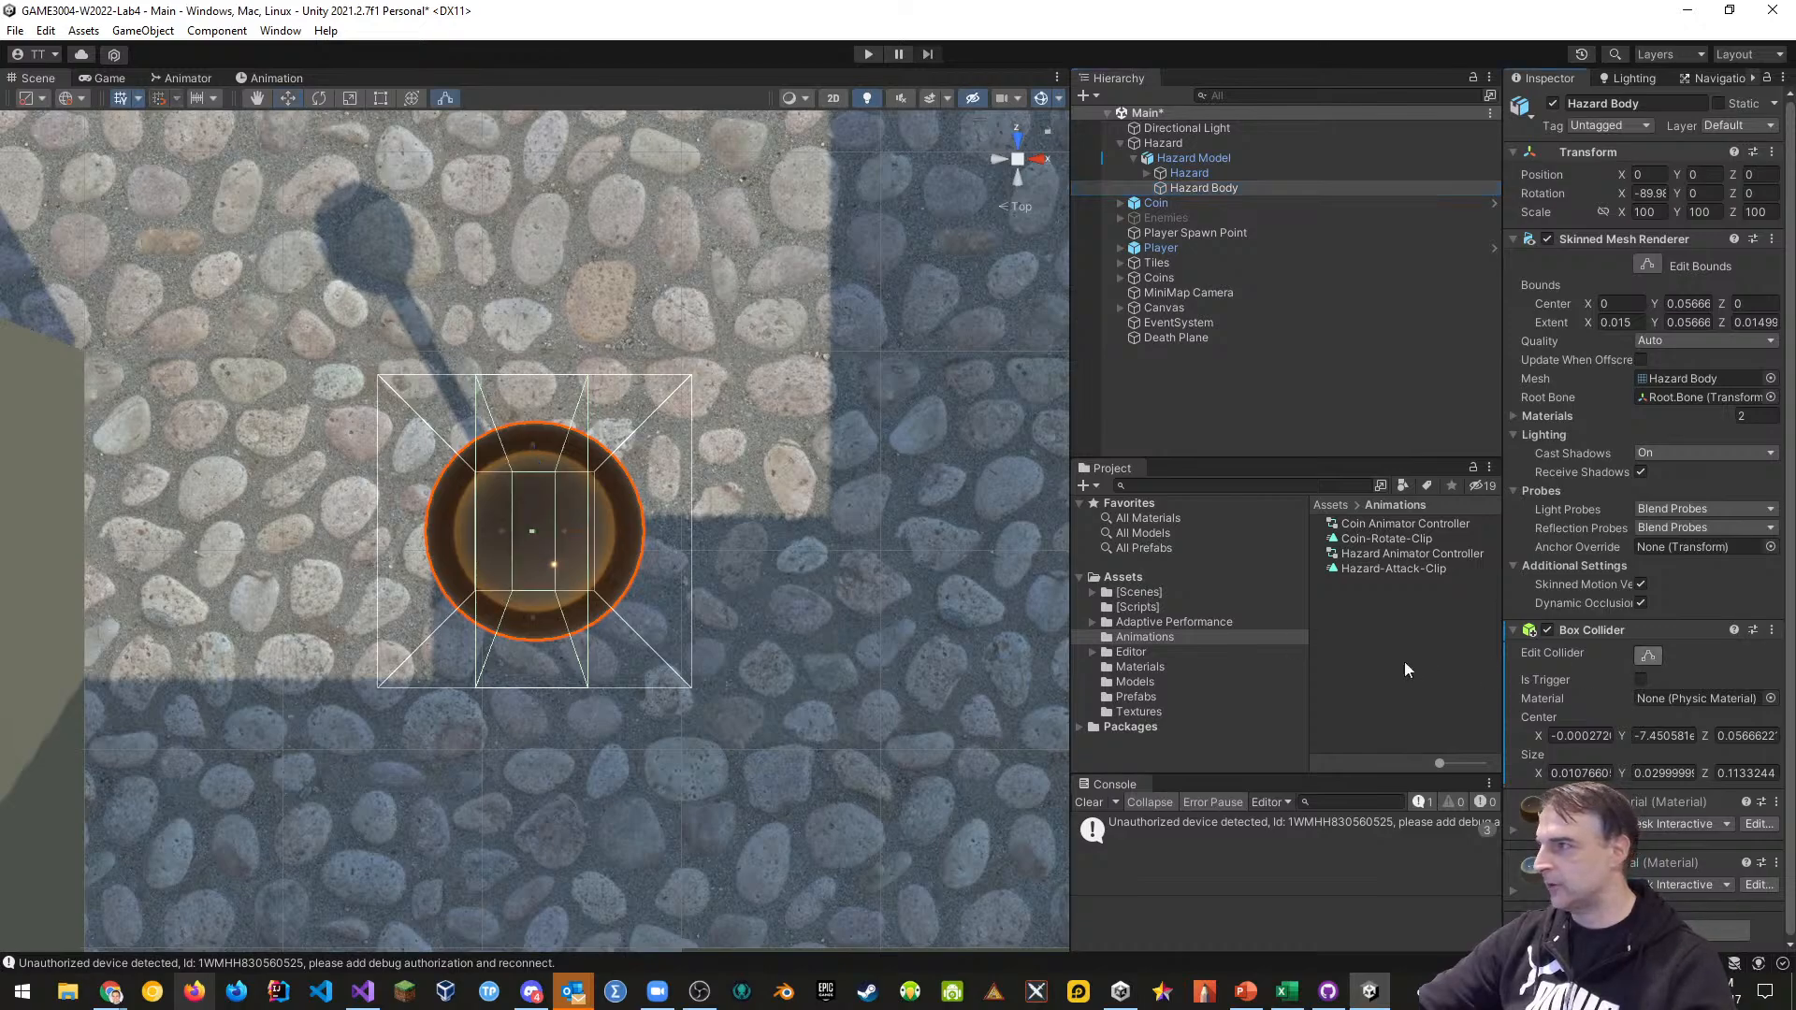
left_click_drag(532, 443, 527, 500)
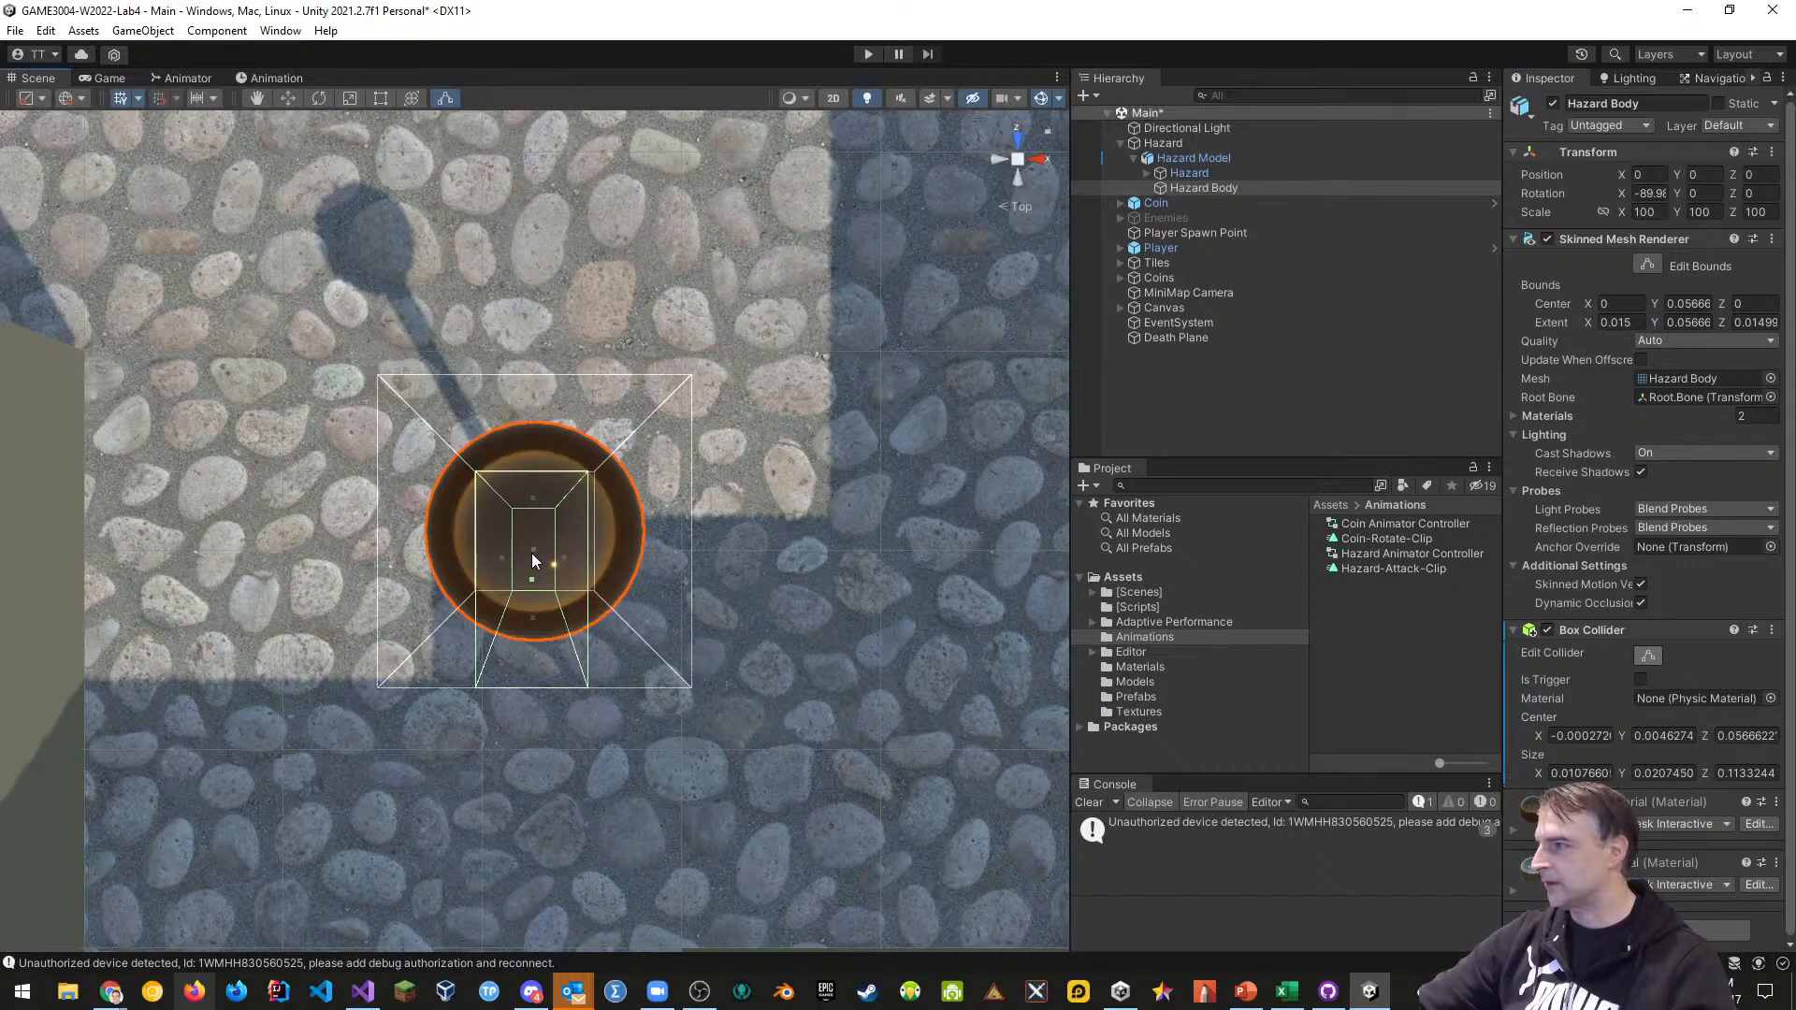
left_click_drag(535, 615, 566, 532)
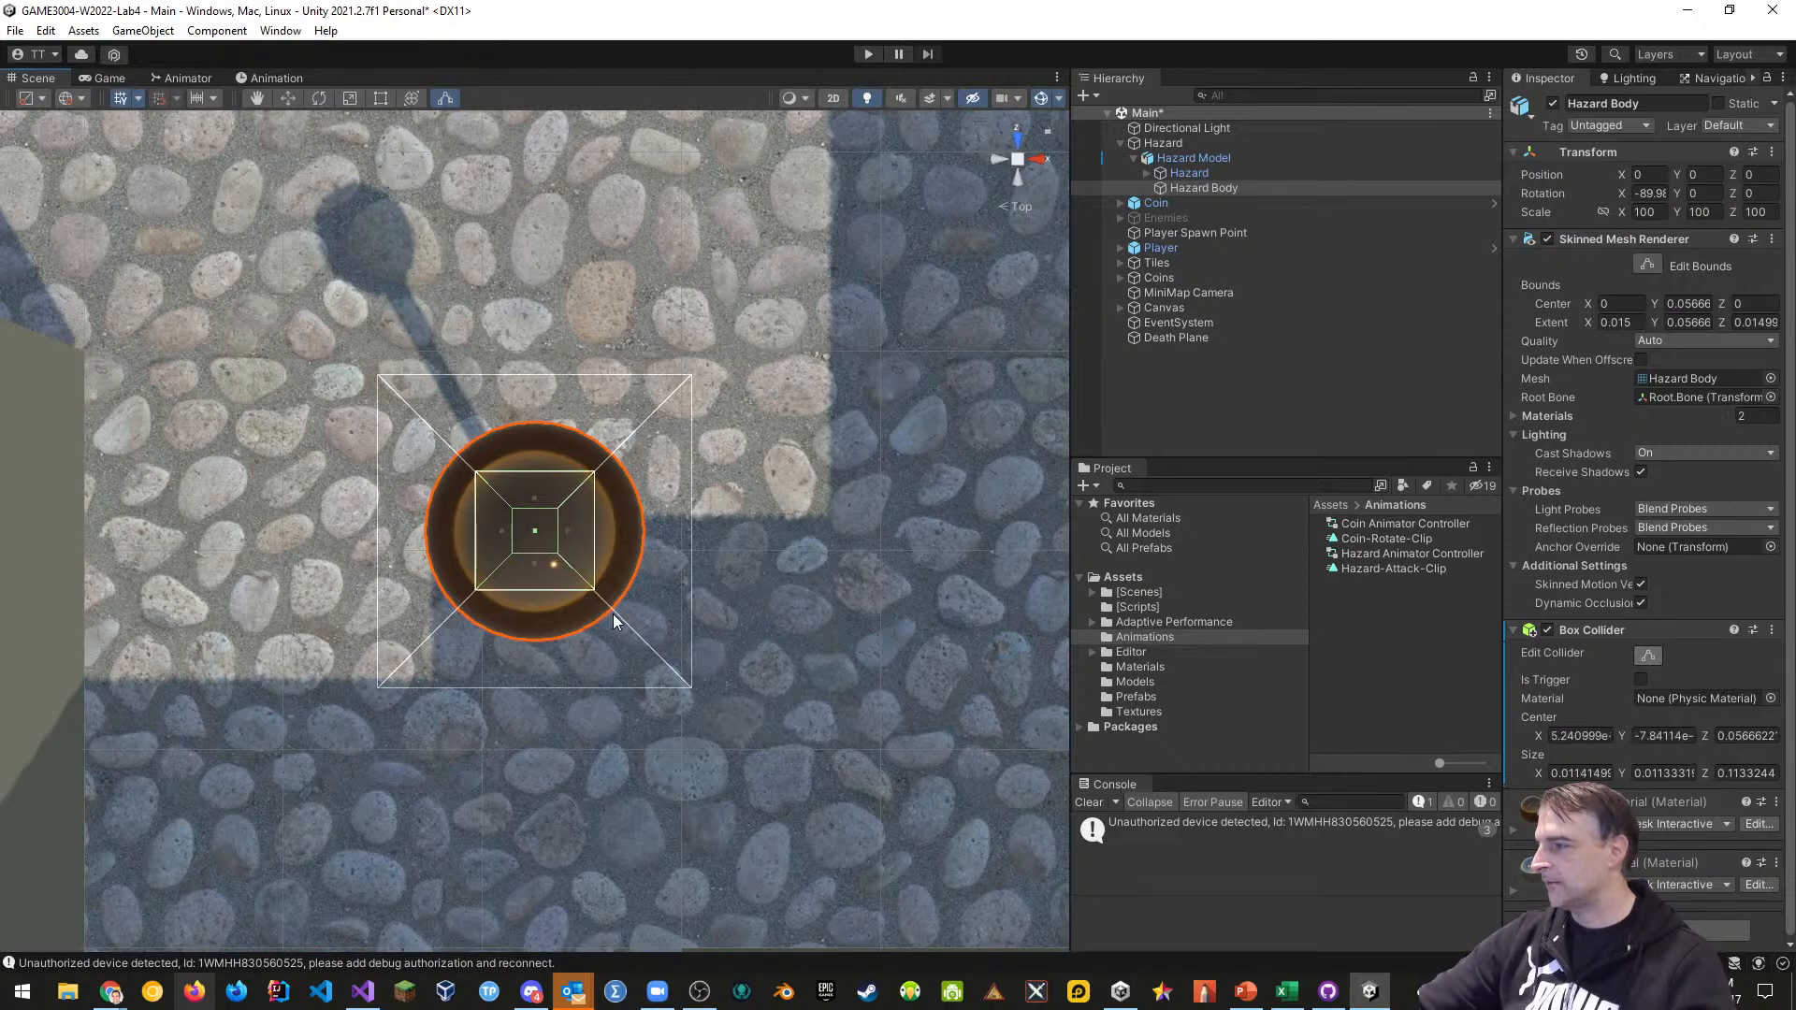
Lower the Box Collider's top to just beneath the ball and narrow it to the pole's thickness, about 0.0066 by 0.0067 by 0.09
left_click_drag(614, 613, 643, 278, "alt")
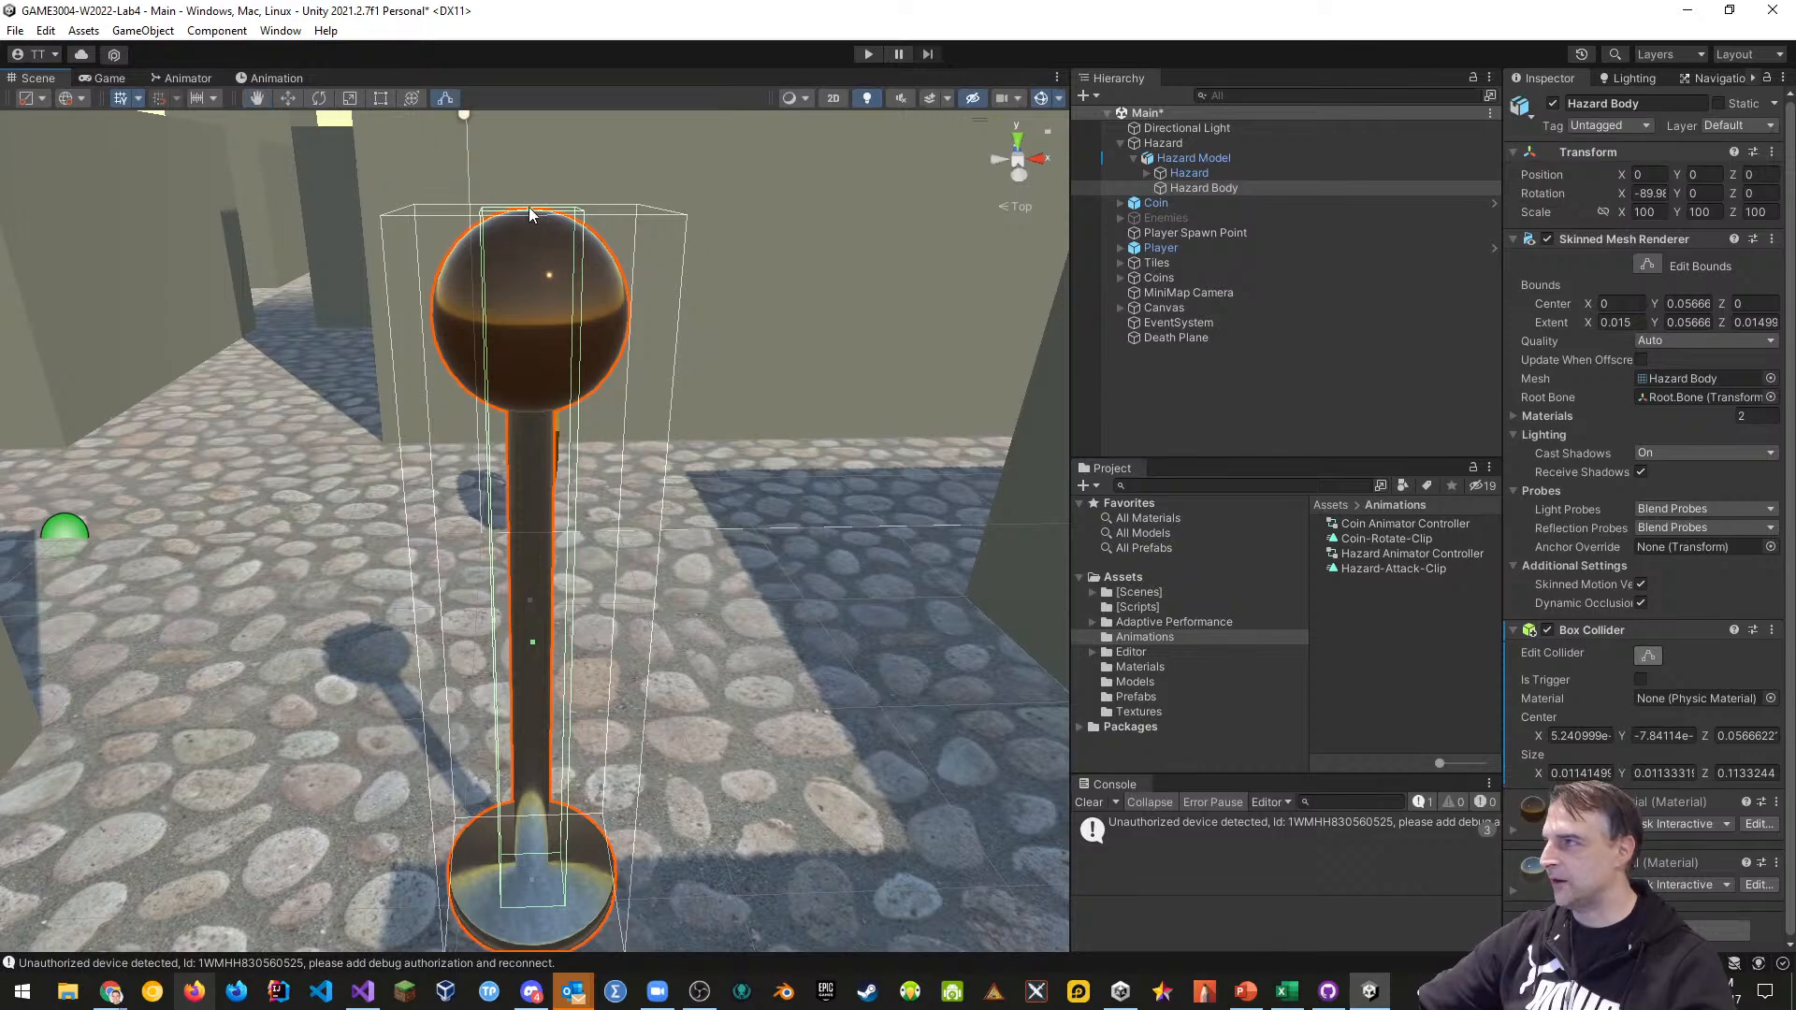
left_click_drag(529, 215, 525, 412)
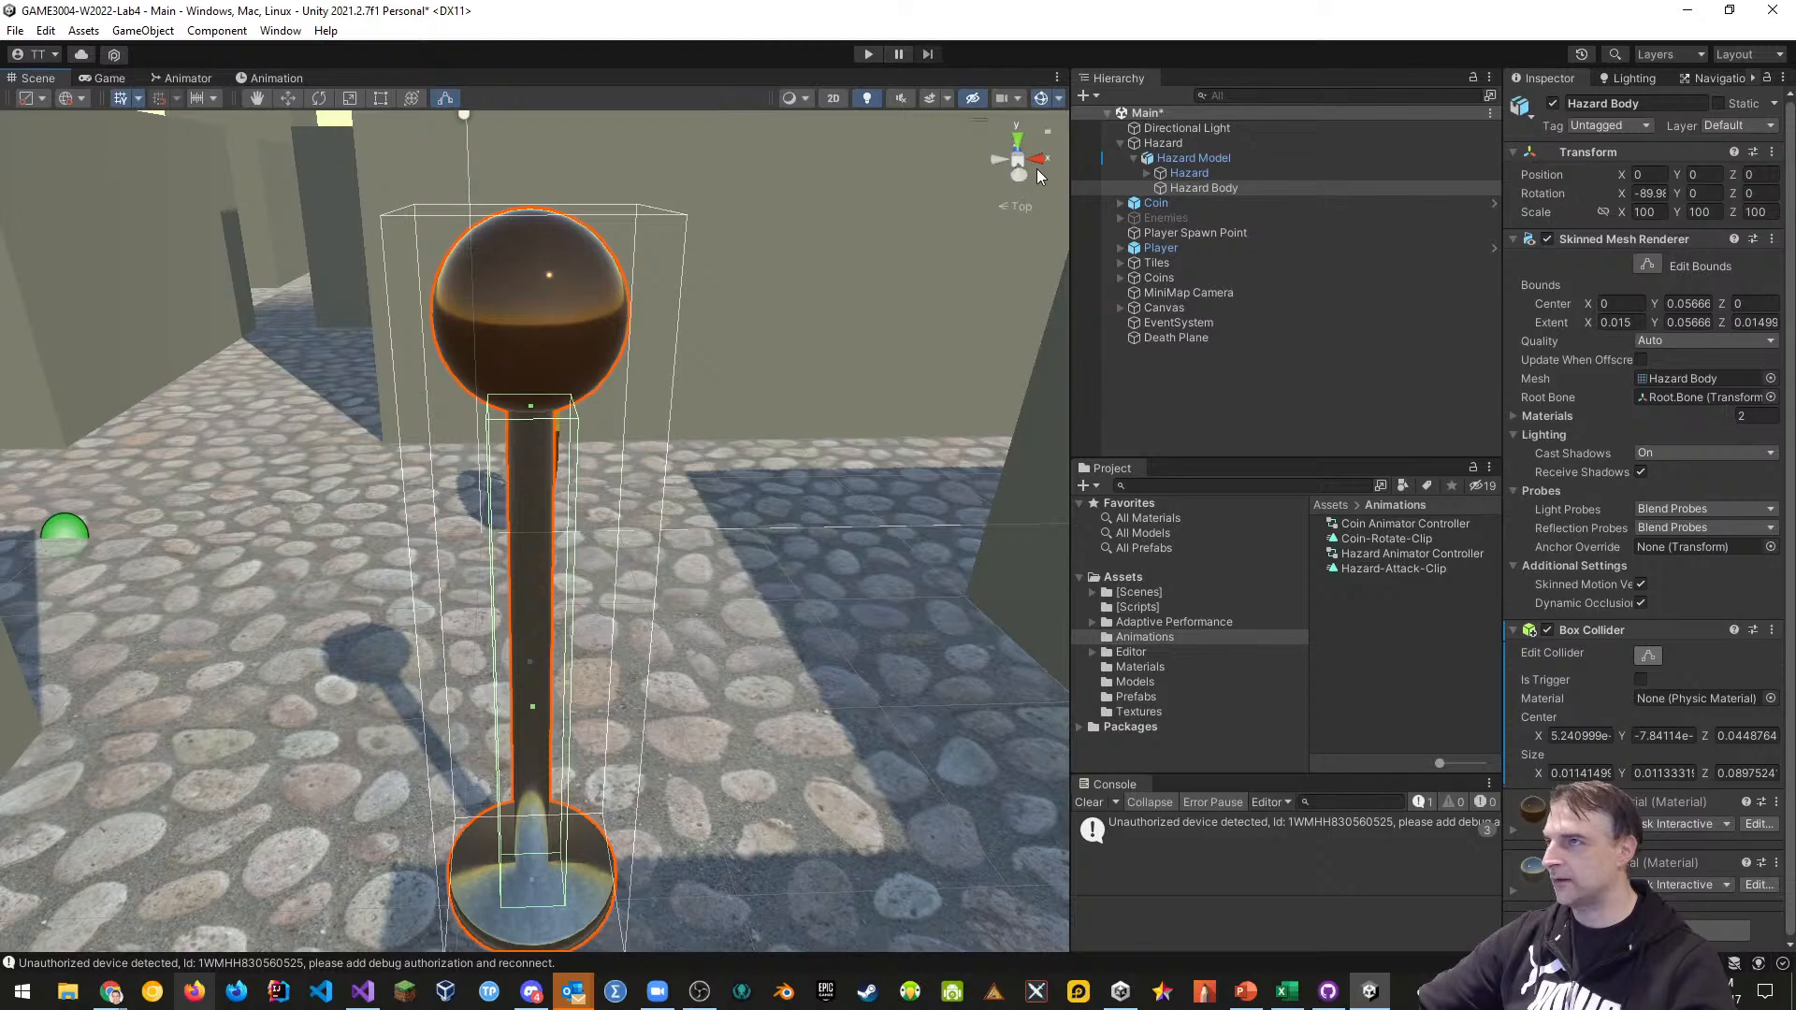
left_click(1040, 159)
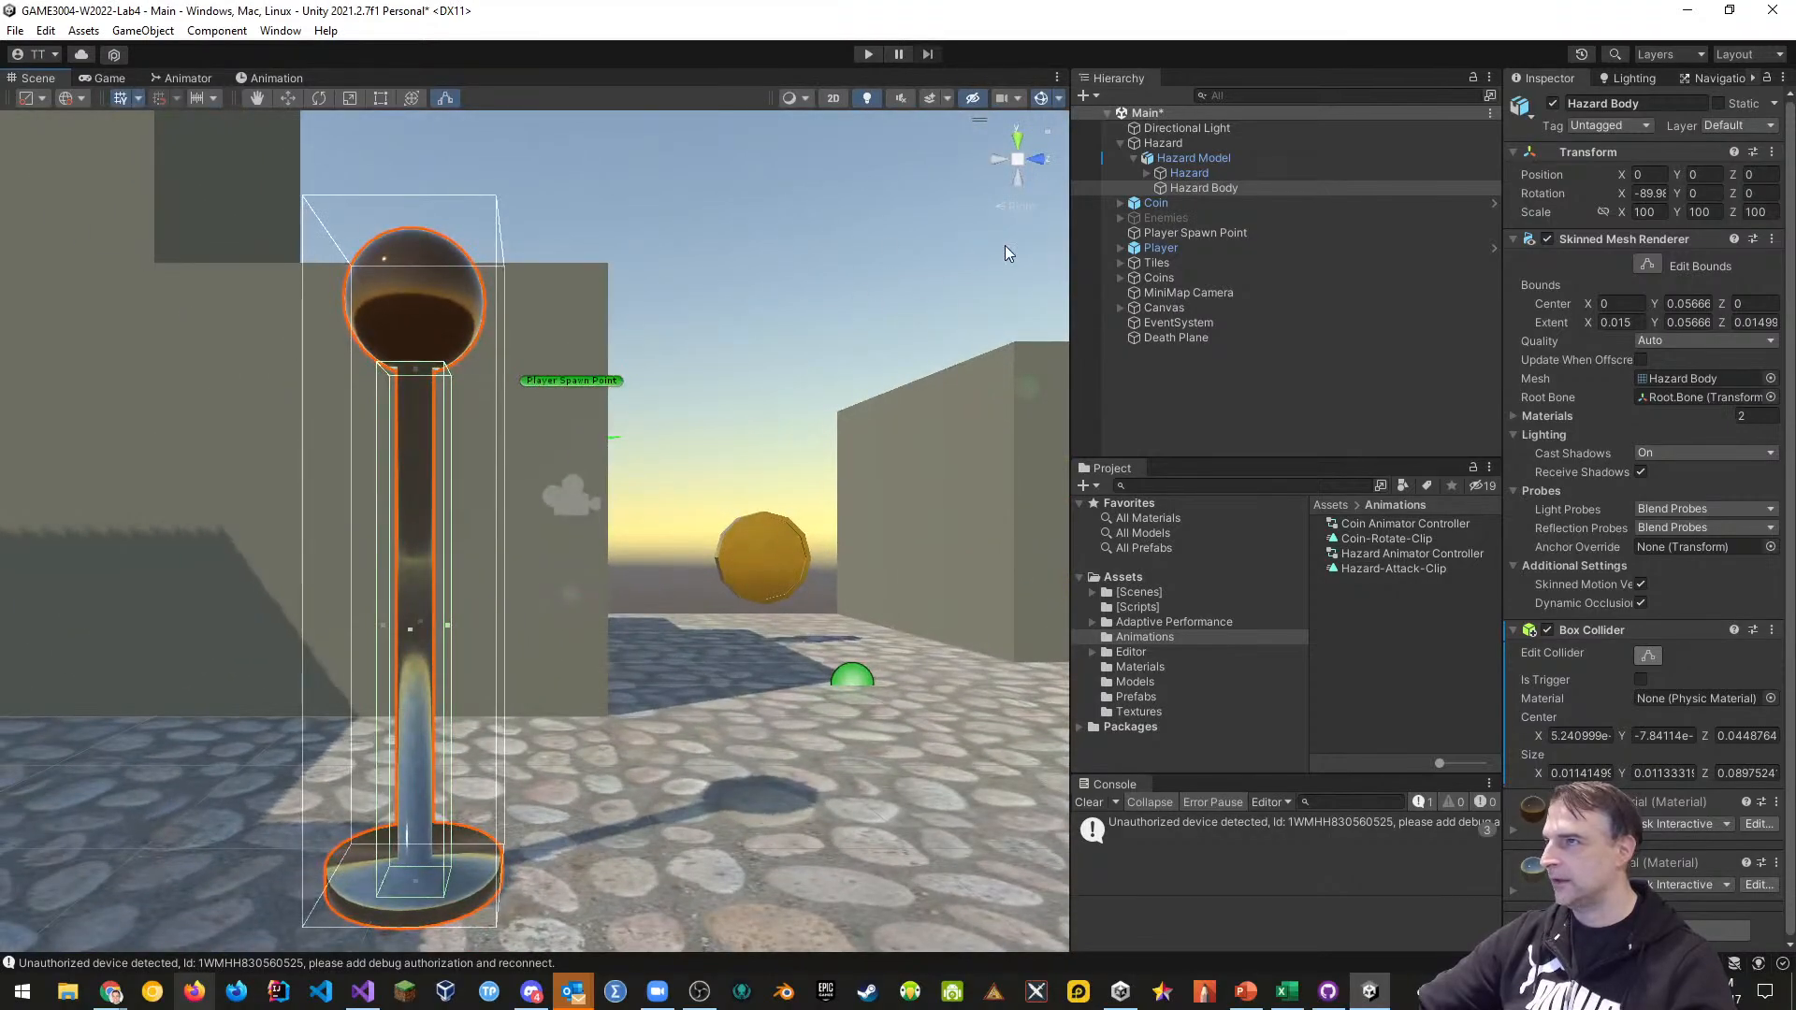
left_click(1018, 207)
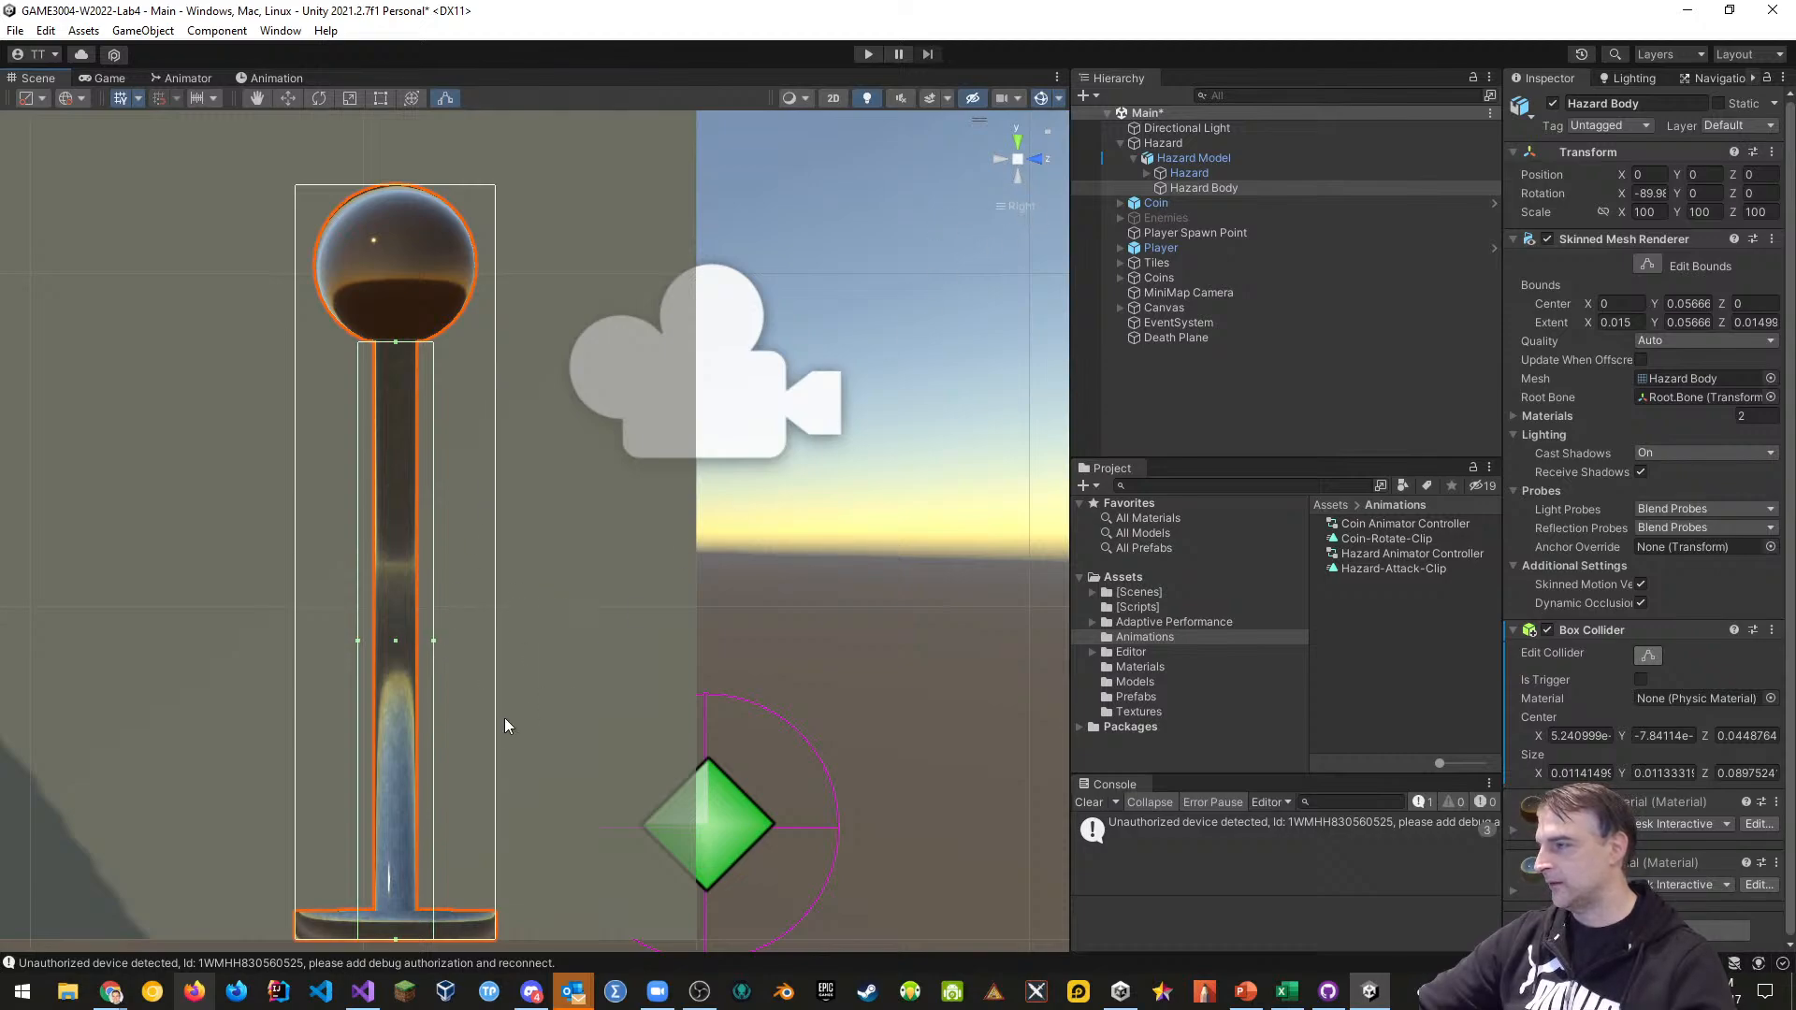
left_click_drag(433, 641, 373, 638)
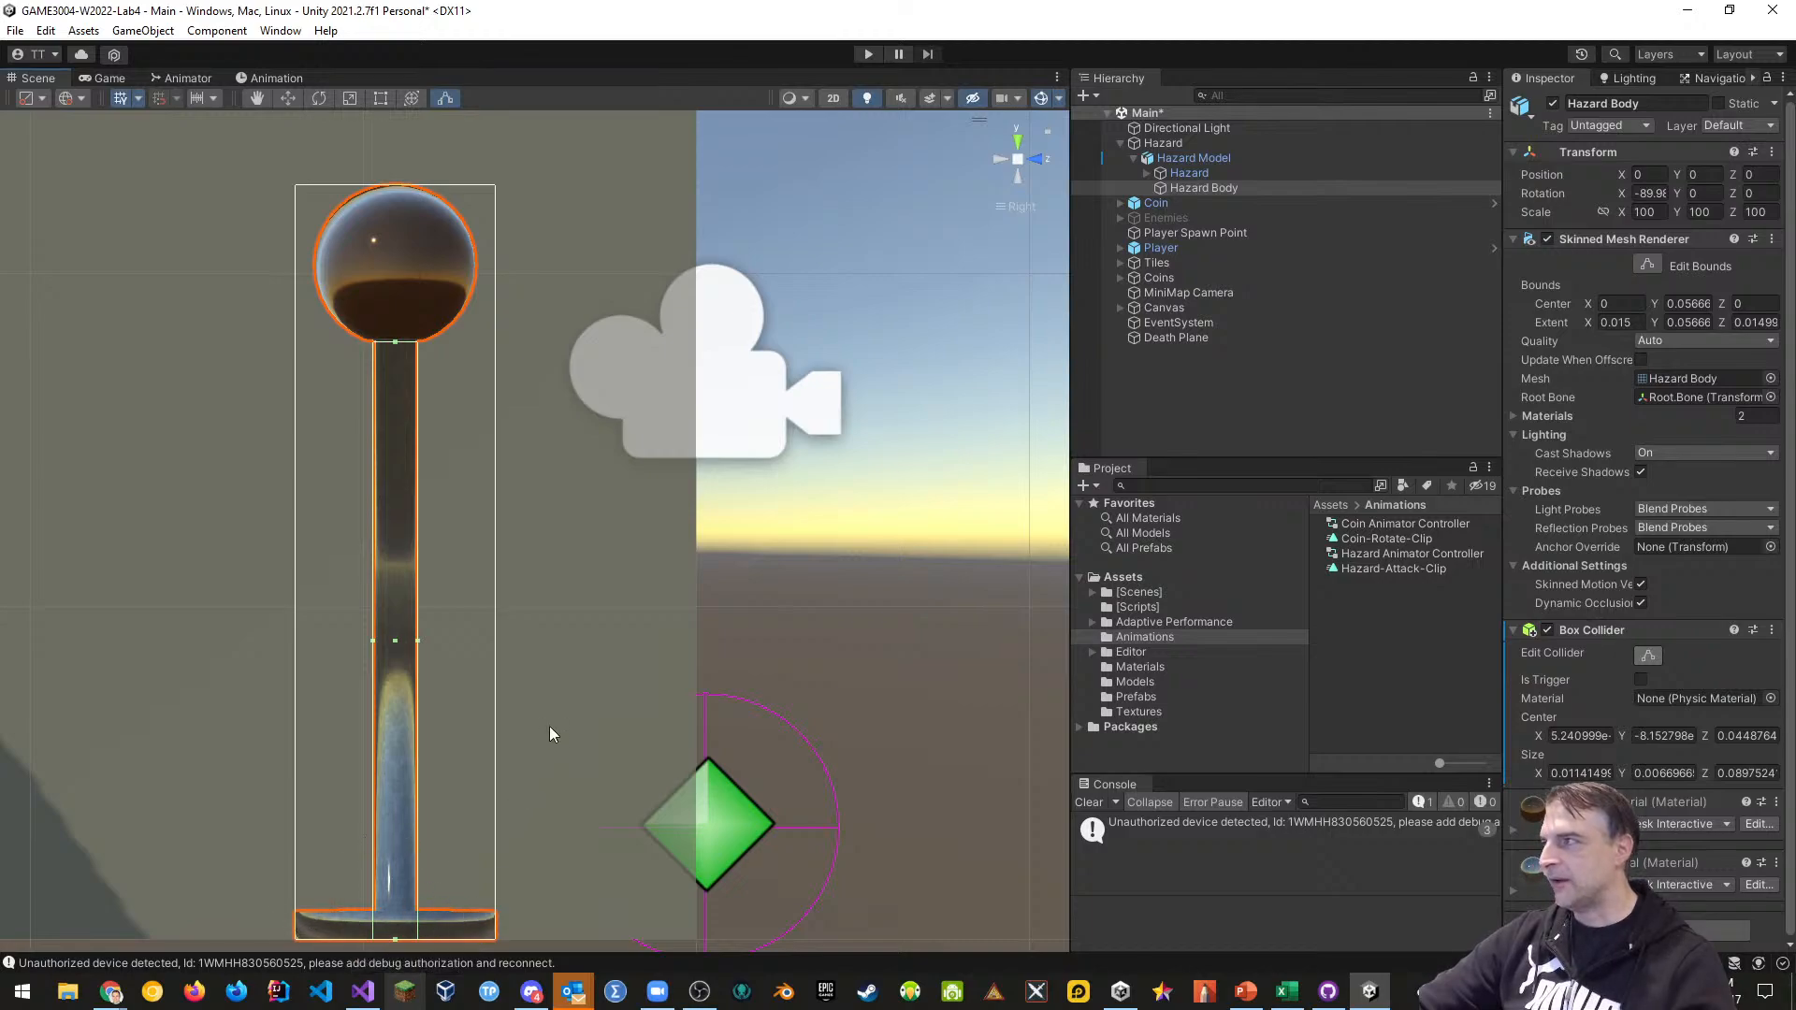
left_click(1040, 161)
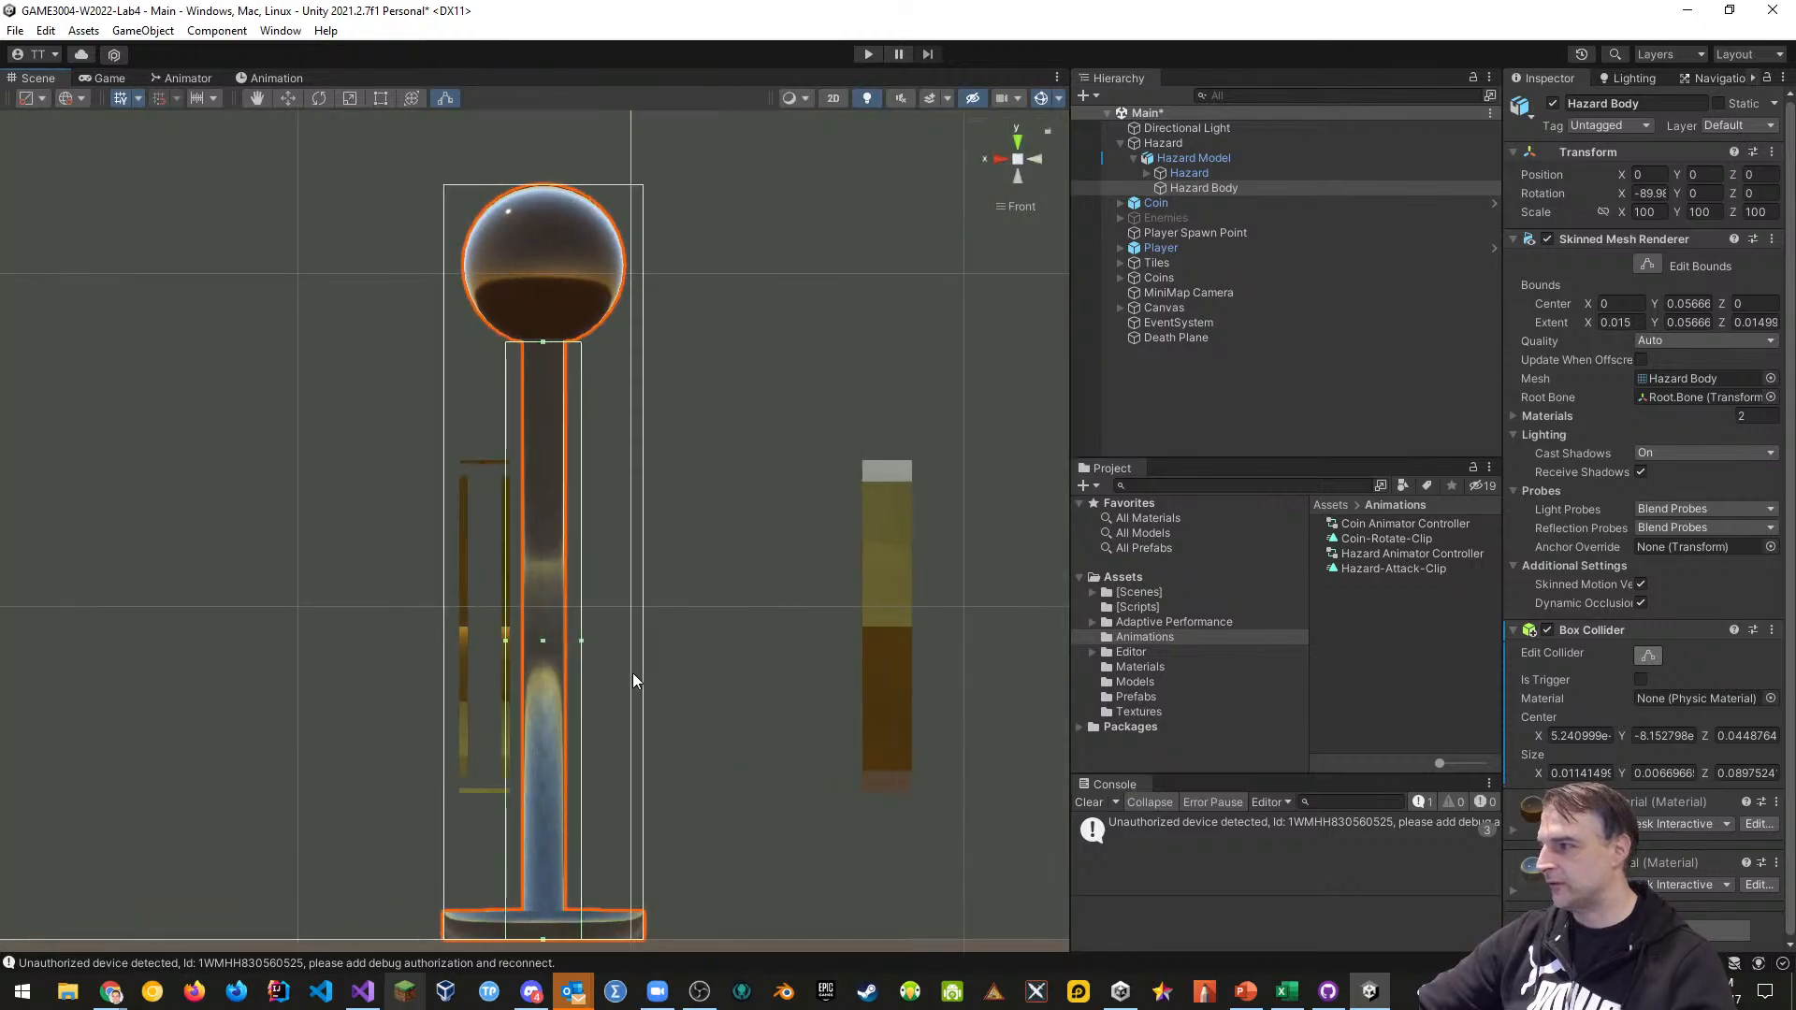
left_click_drag(581, 640, 522, 638)
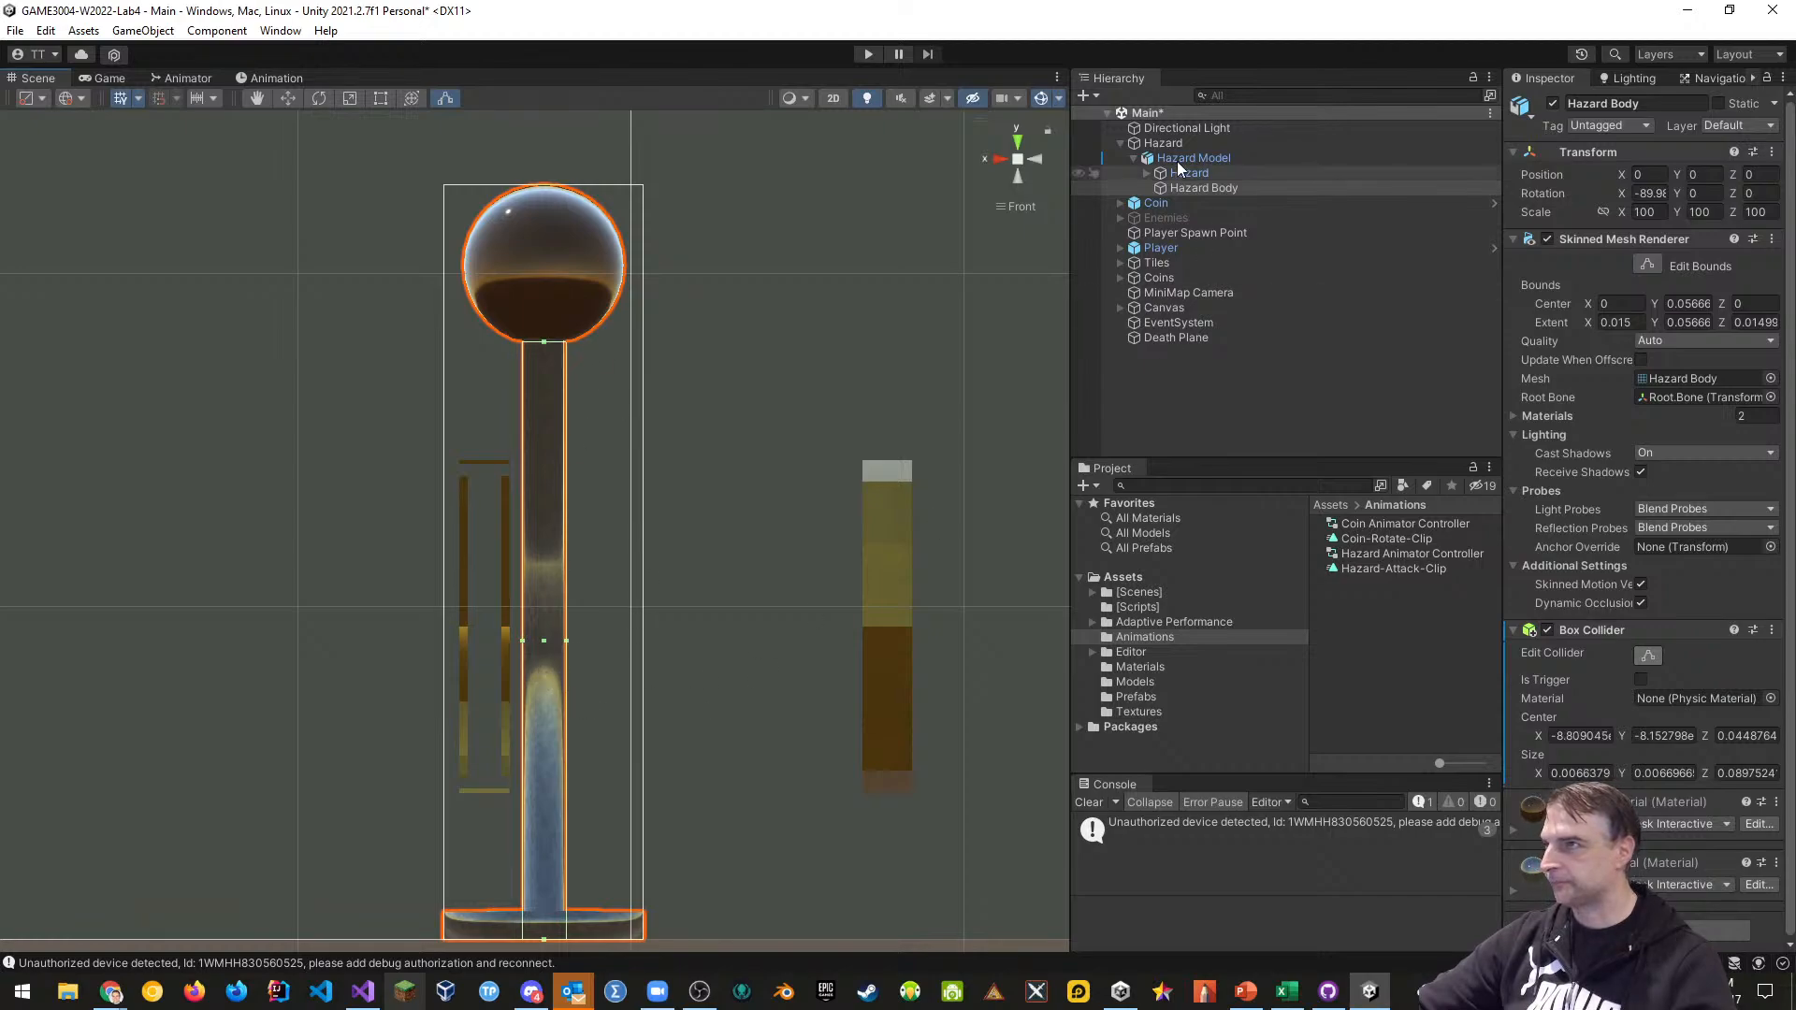
Play the Main scene and check in the Scene view how the Box Collider fits the hazard during its attack animation
left_click(1036, 157)
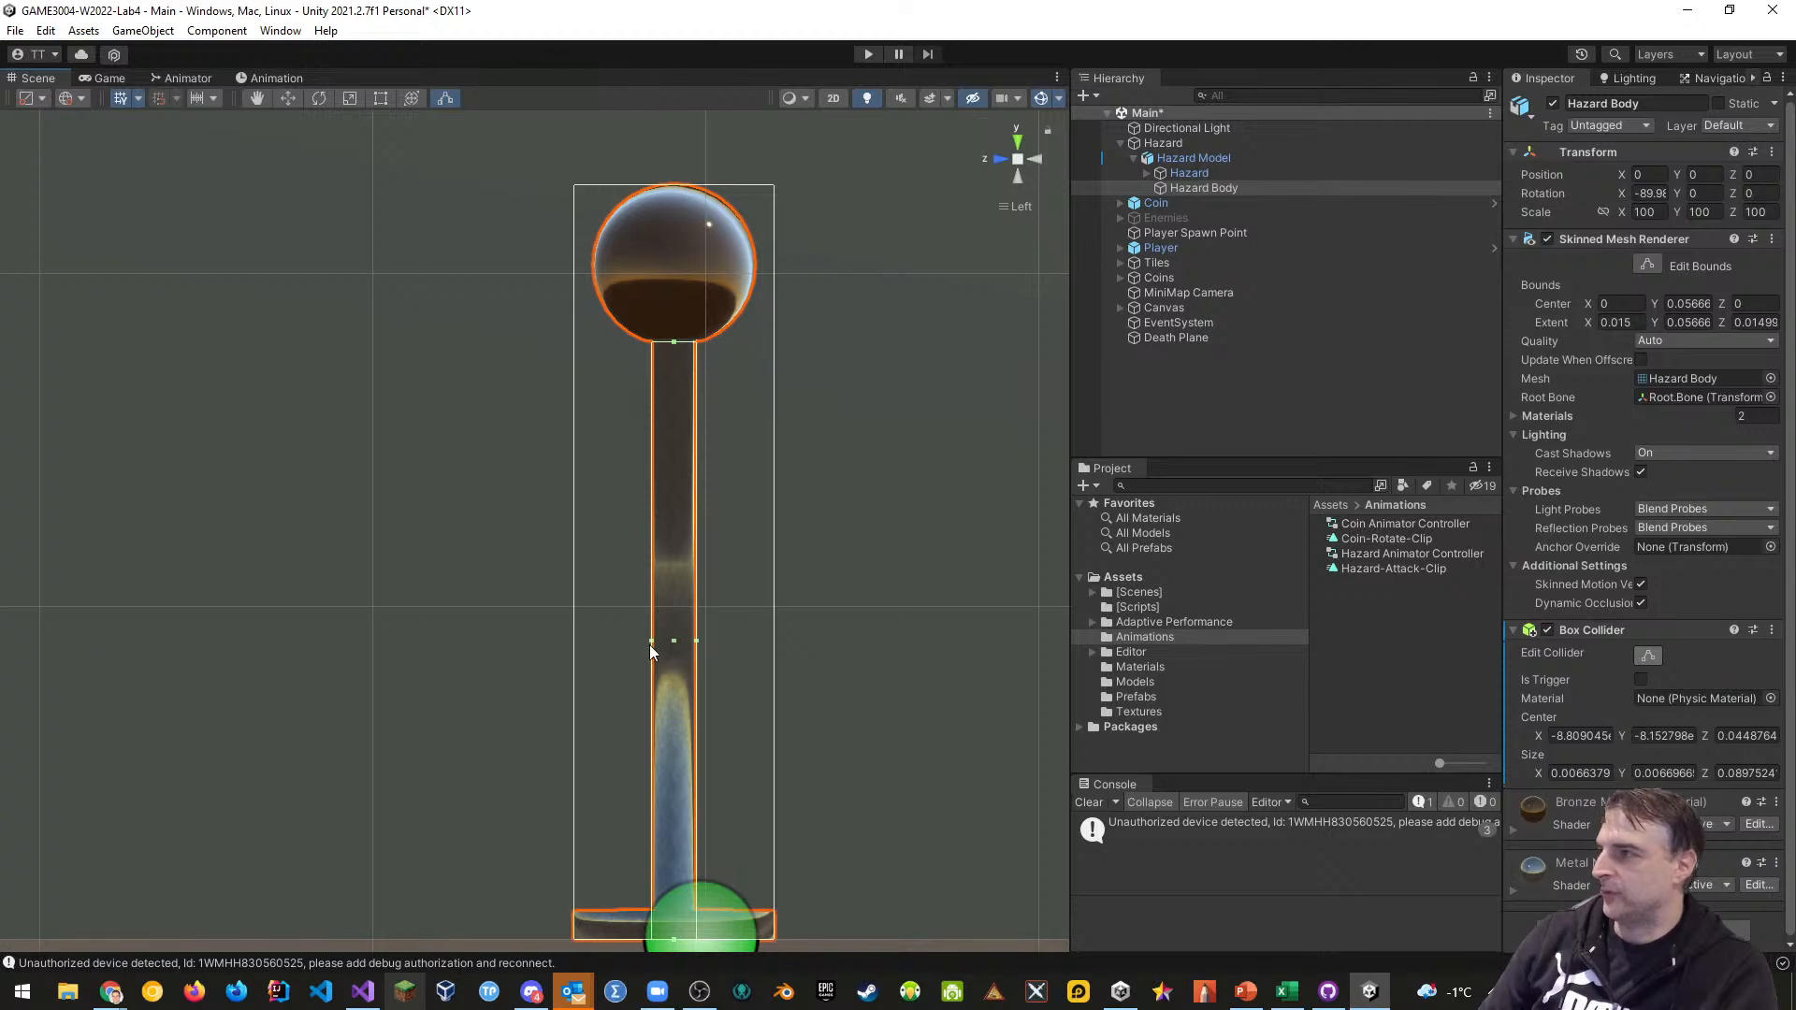
left_click(867, 54)
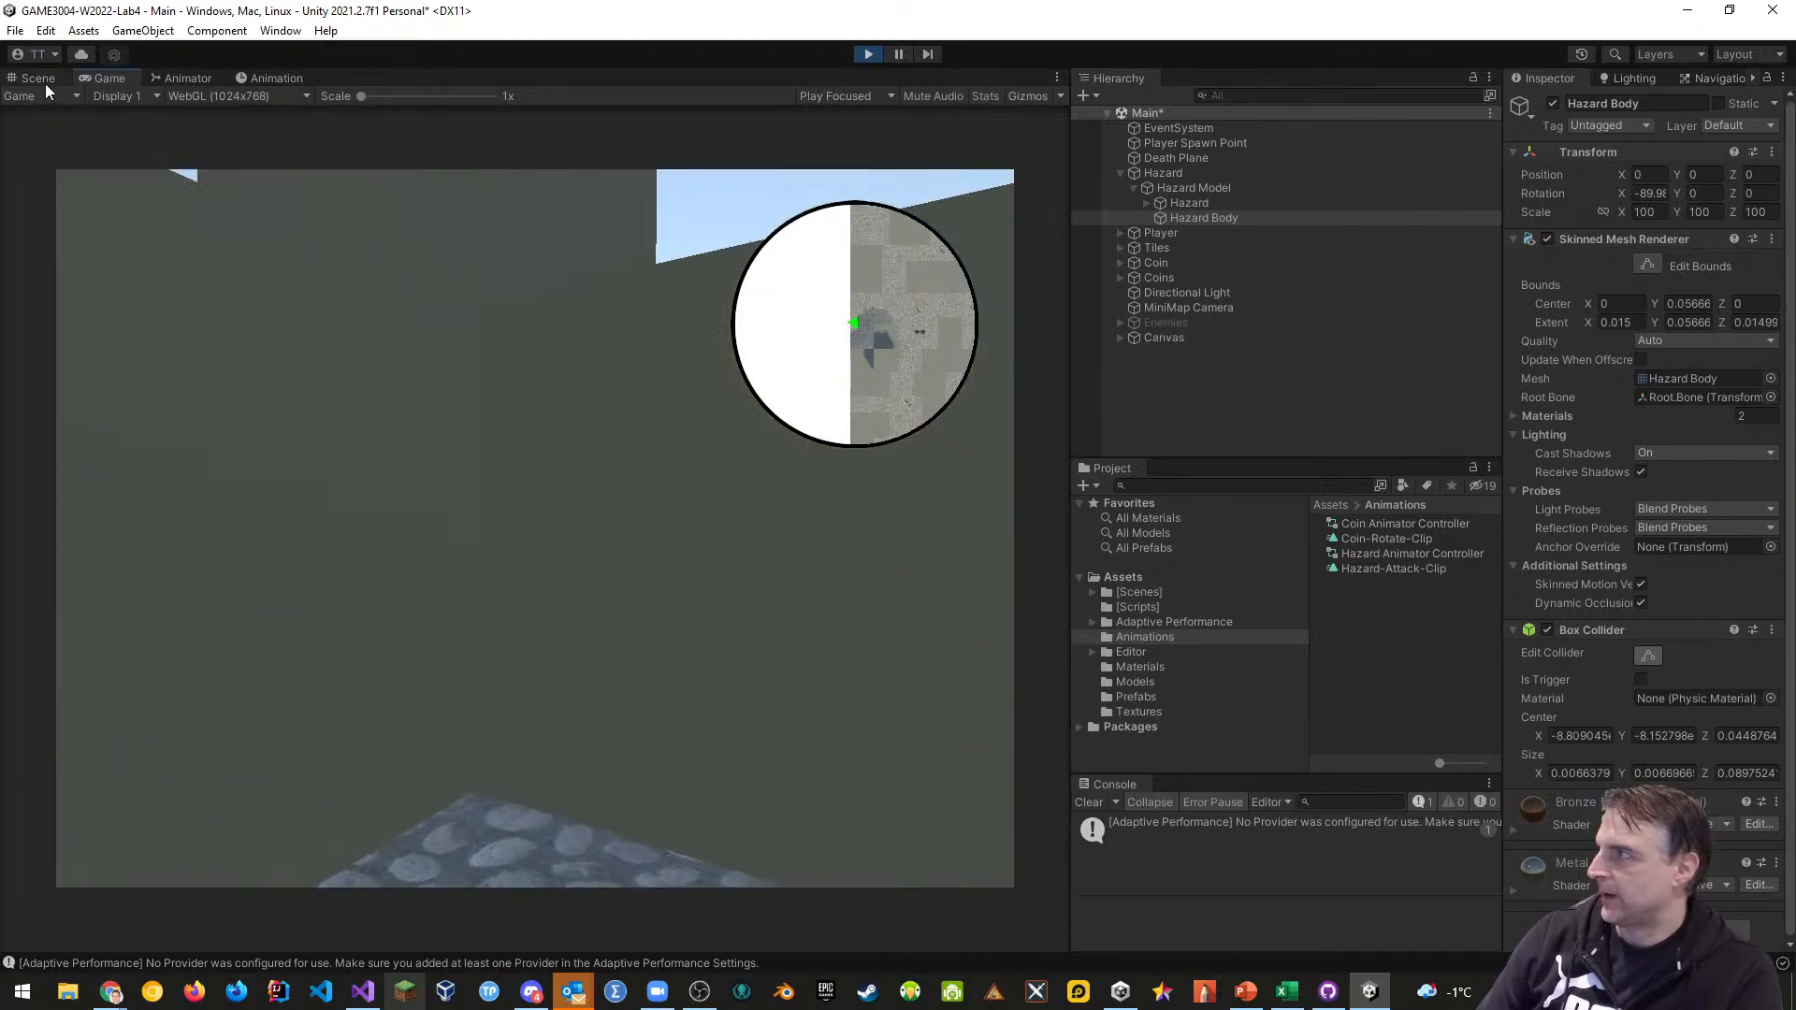
left_click(45, 82)
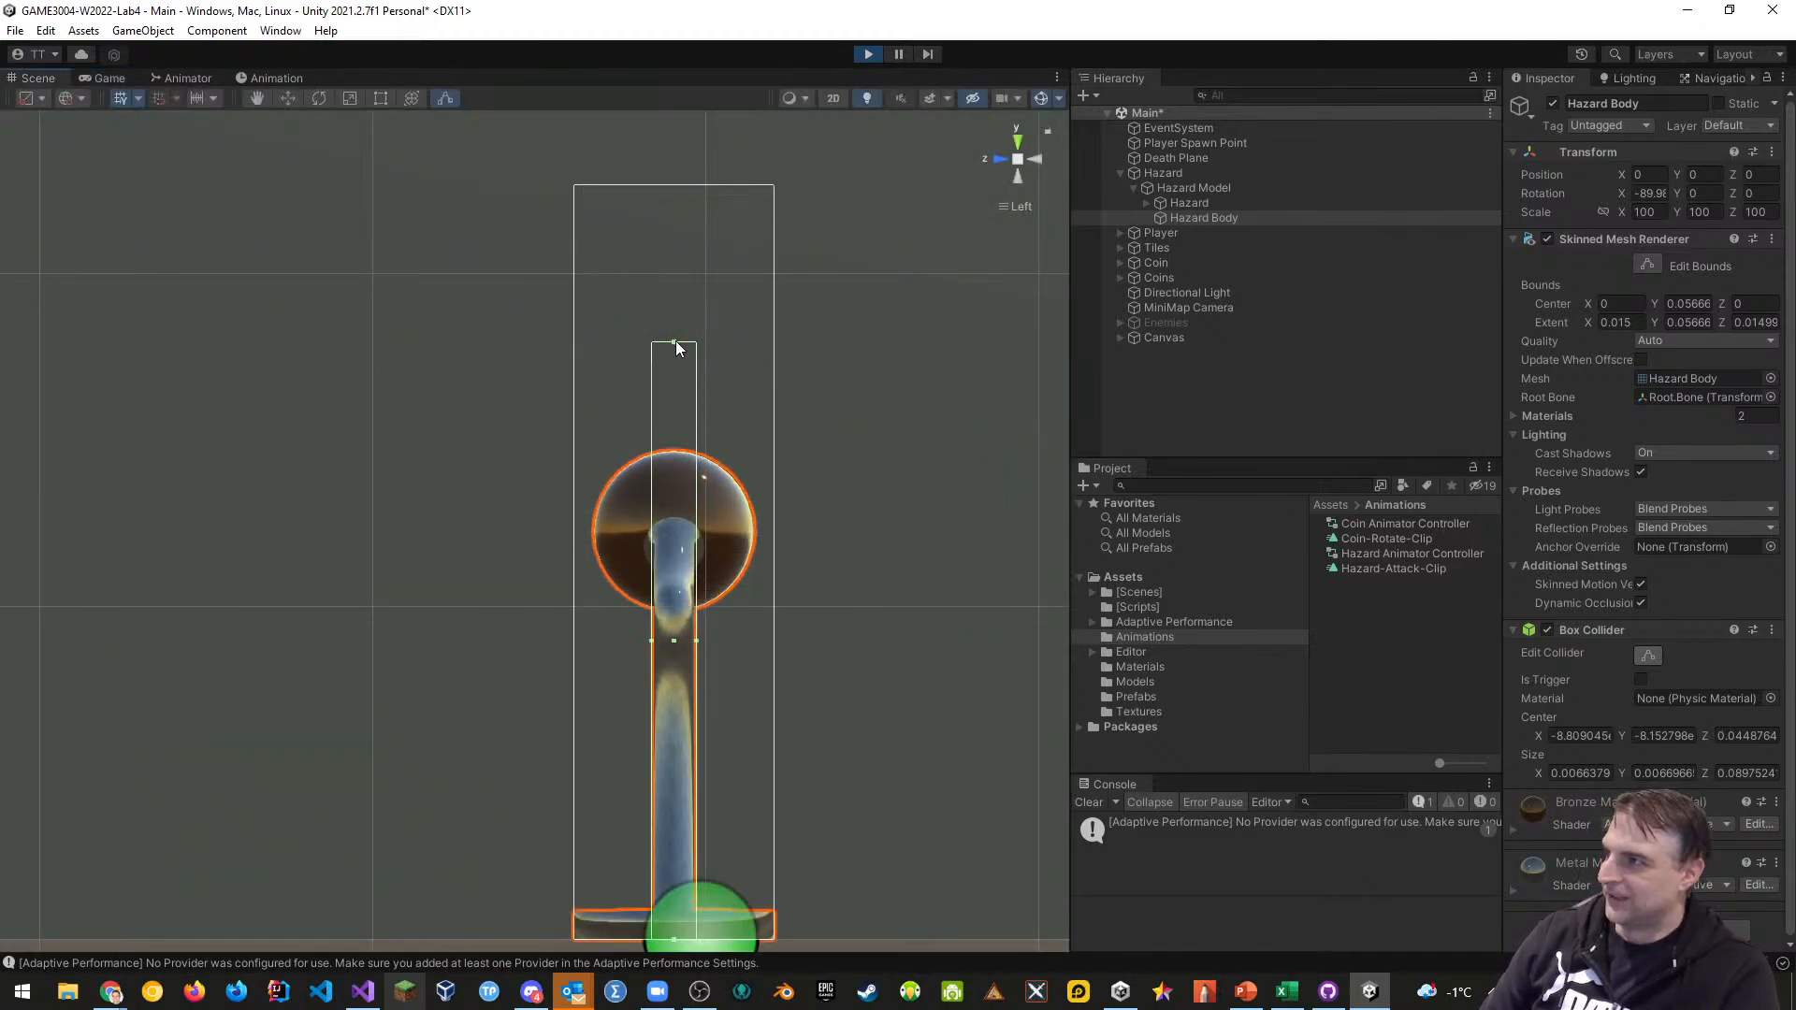
left_click(1034, 159)
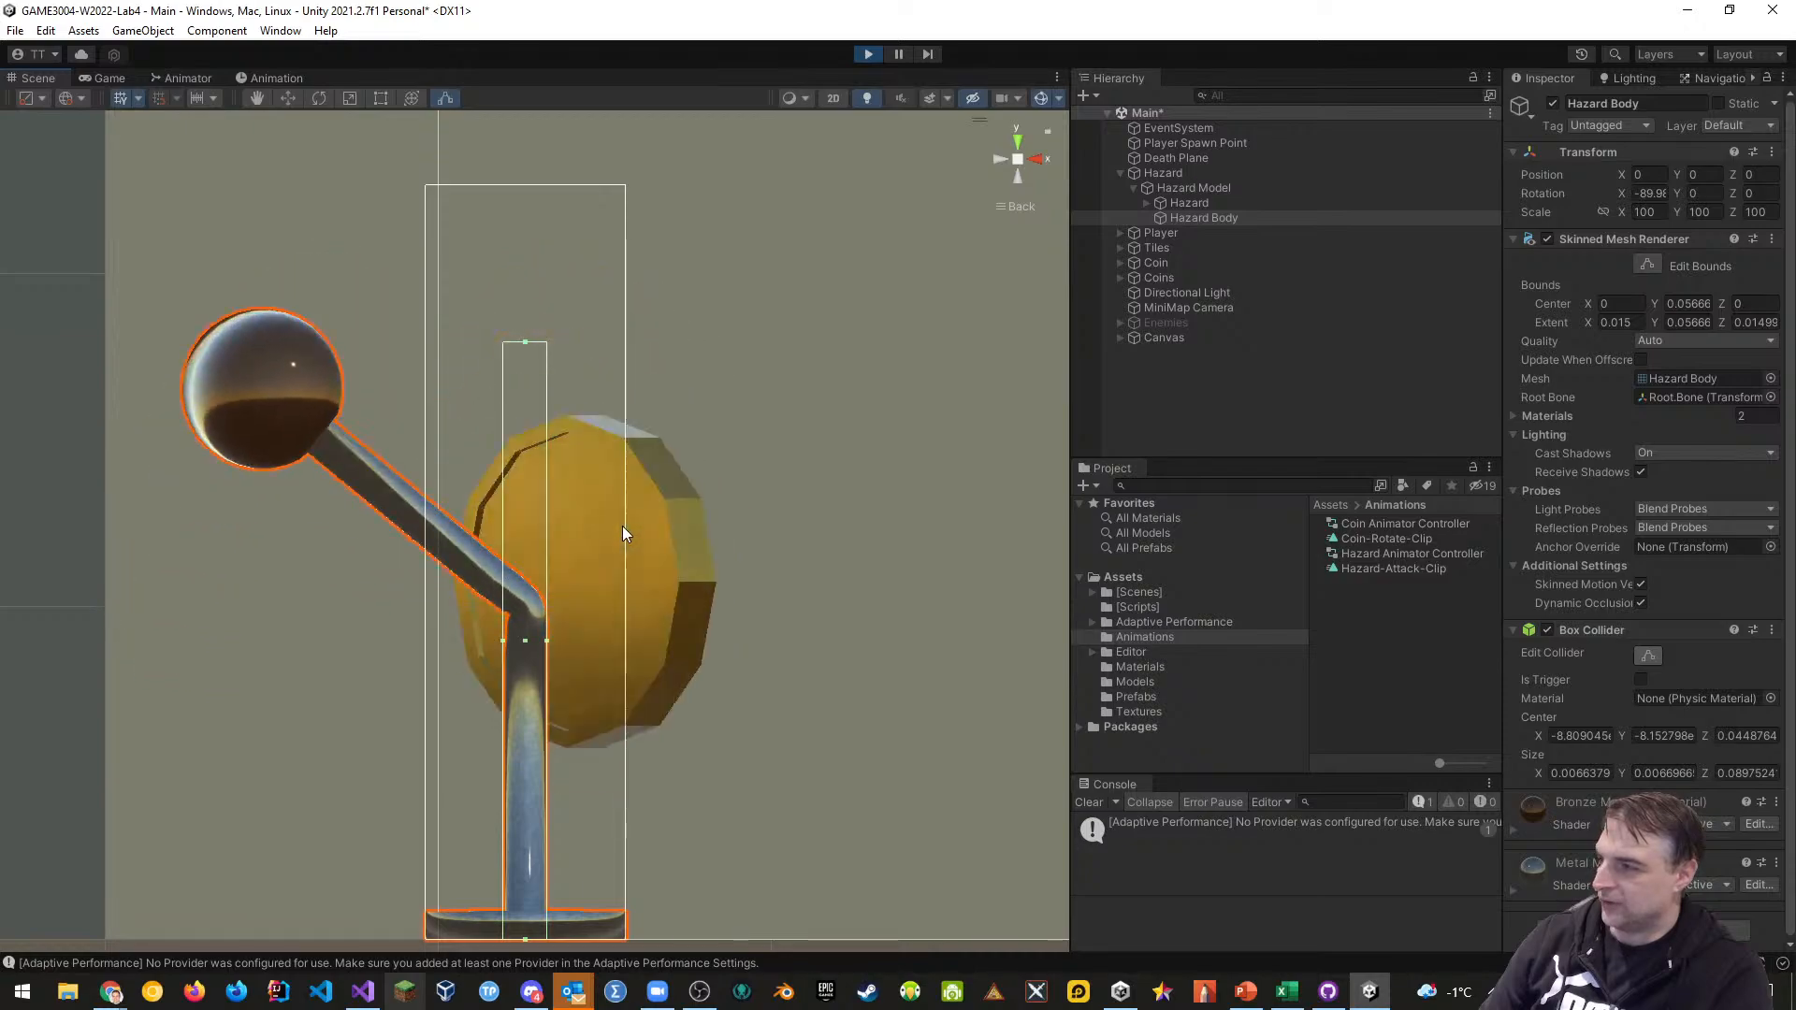
left_click(869, 54)
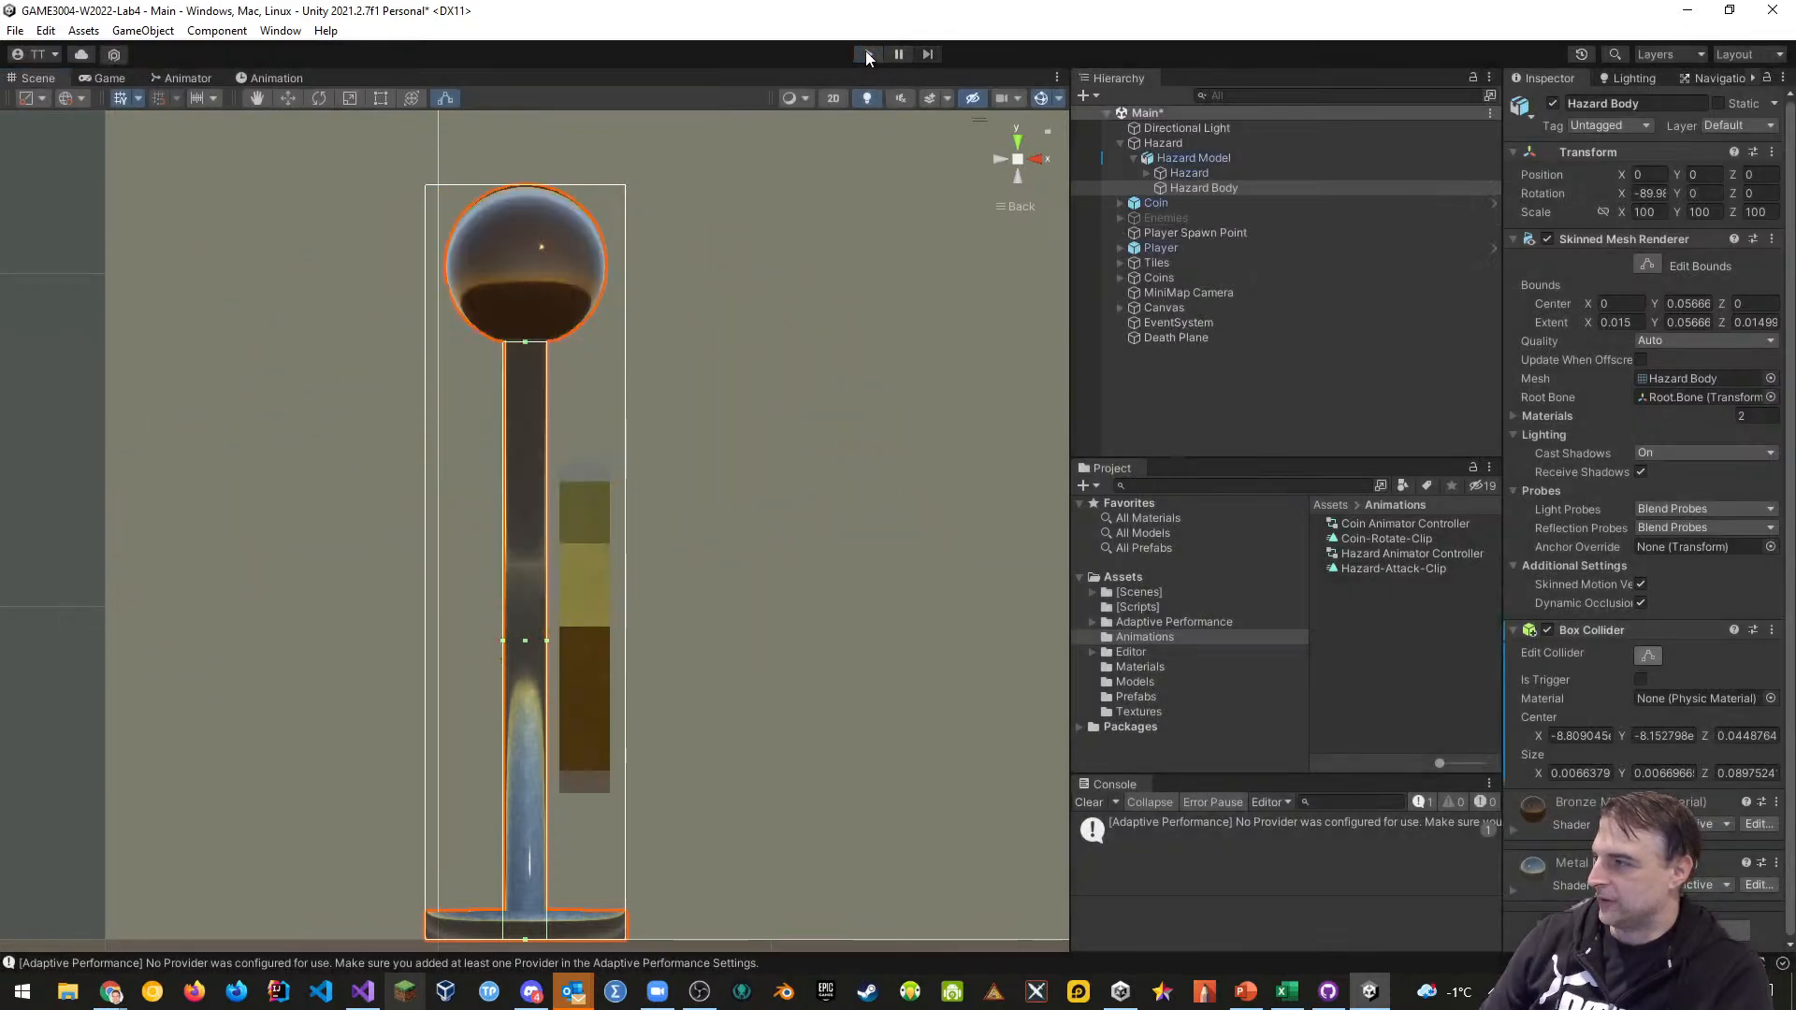
Lower the Box Collider's top to the pole's bending joint, a Z size of about 0.048, and check the fit during play
left_click_drag(526, 342, 528, 536)
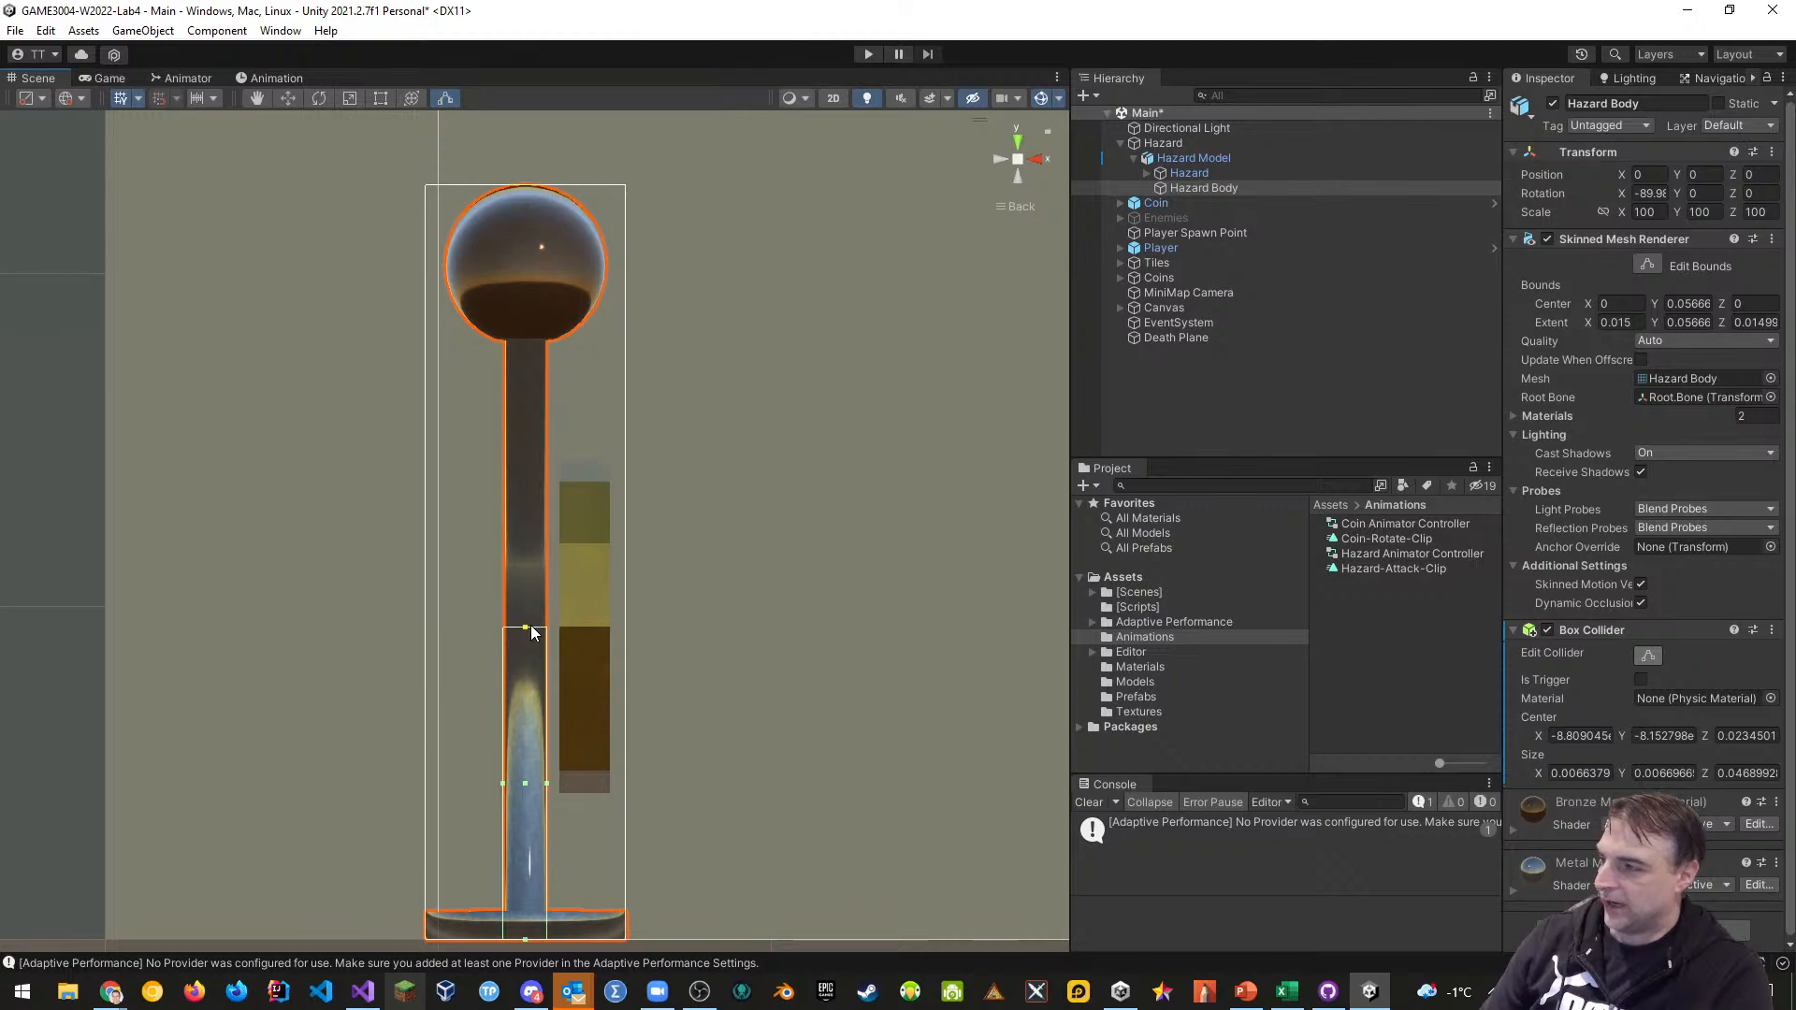
left_click(870, 54)
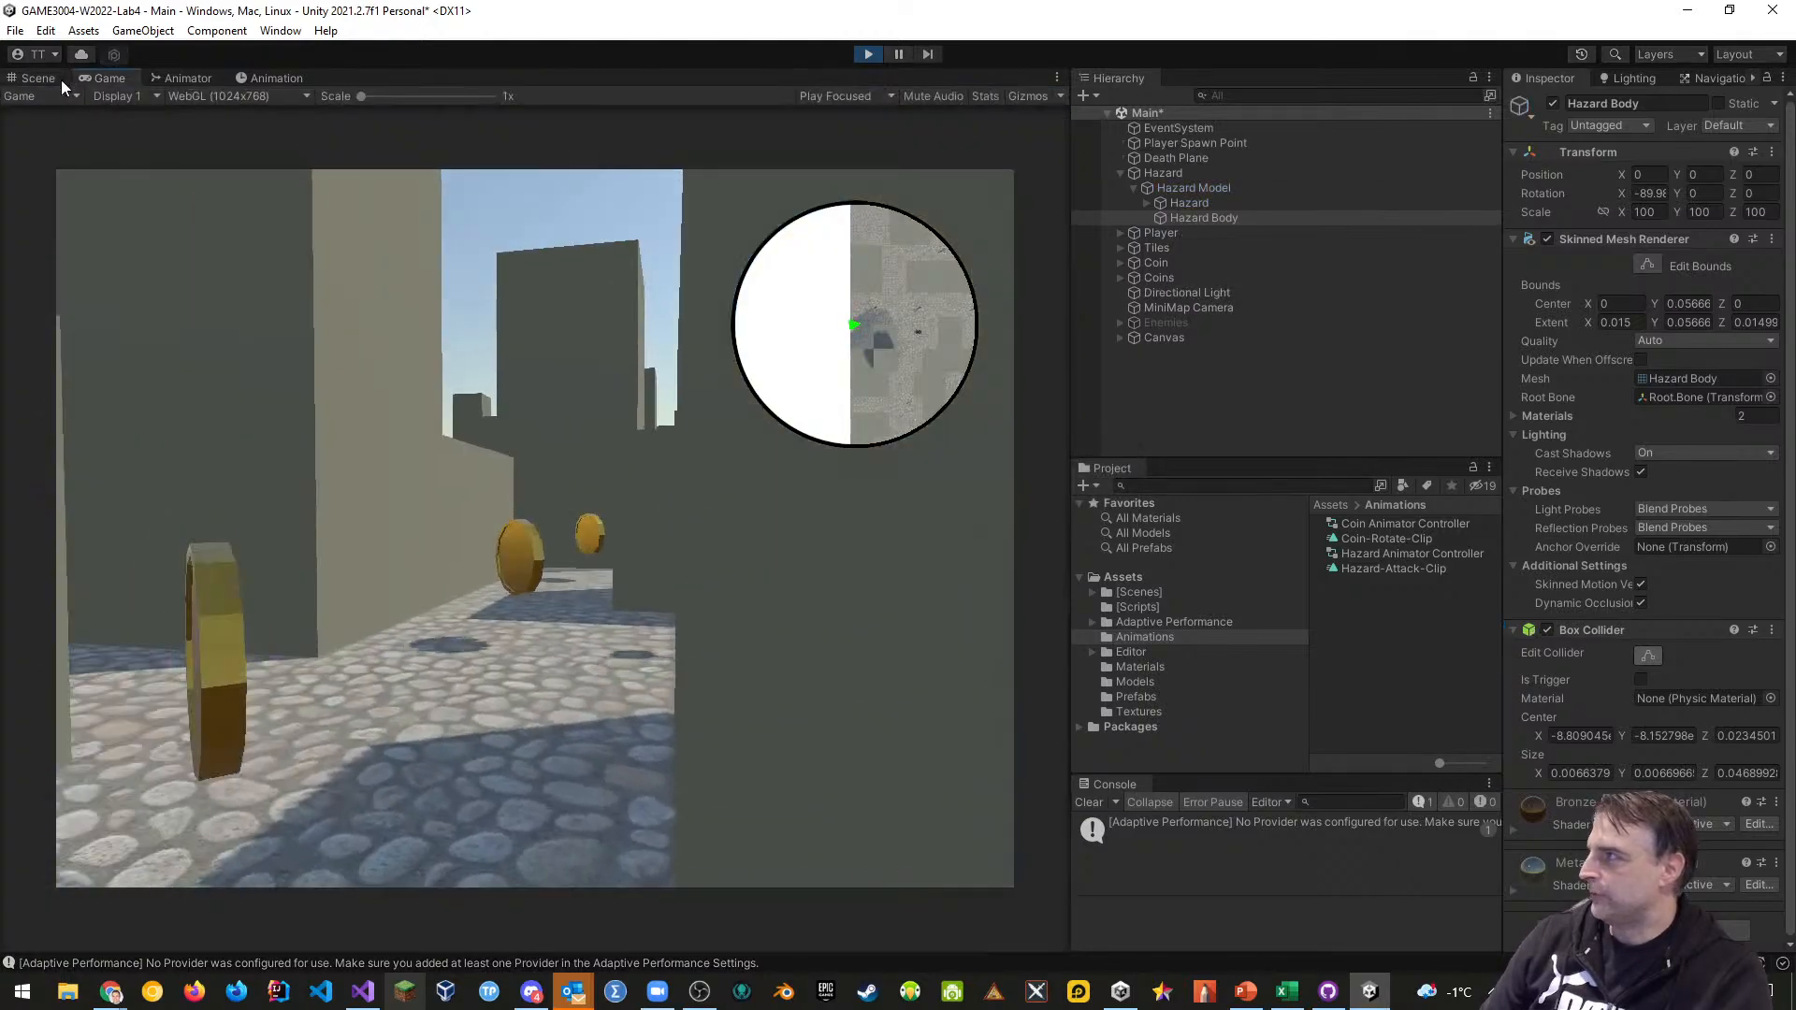
left_click(55, 81)
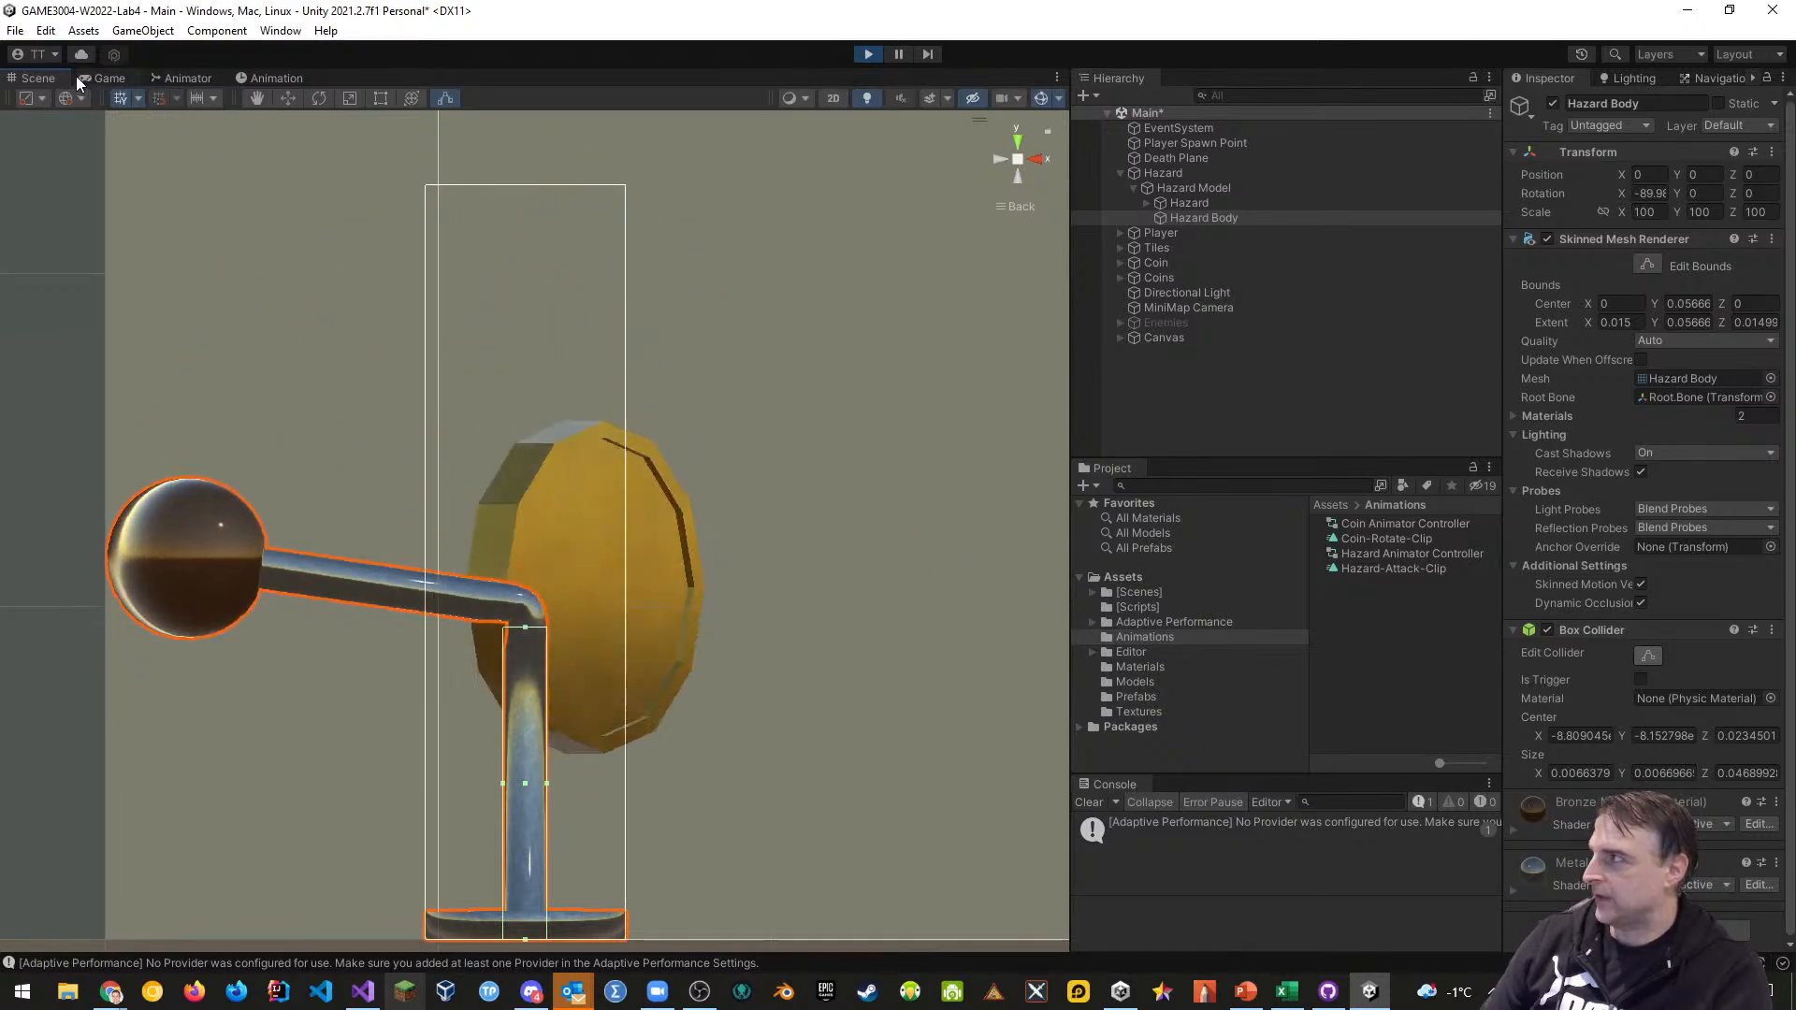
left_click(868, 53)
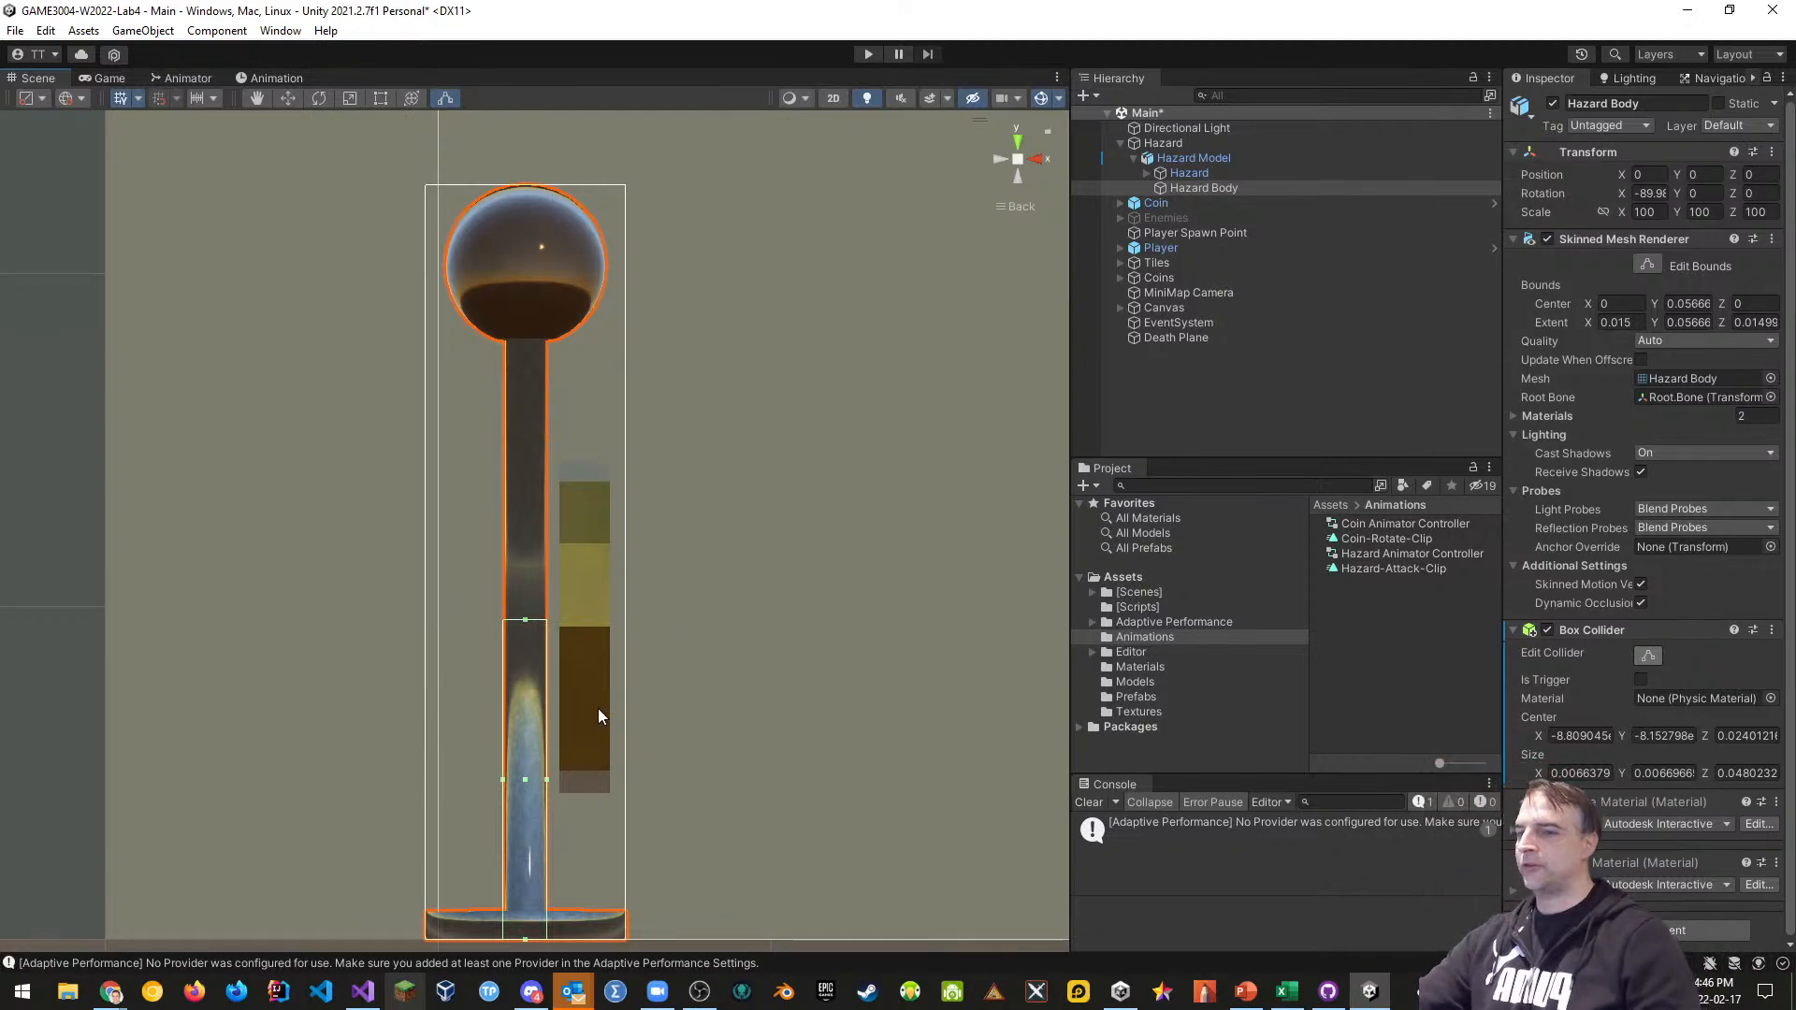
Open the Physics project settings at the Layer Collision Matrix
left_click(45, 31)
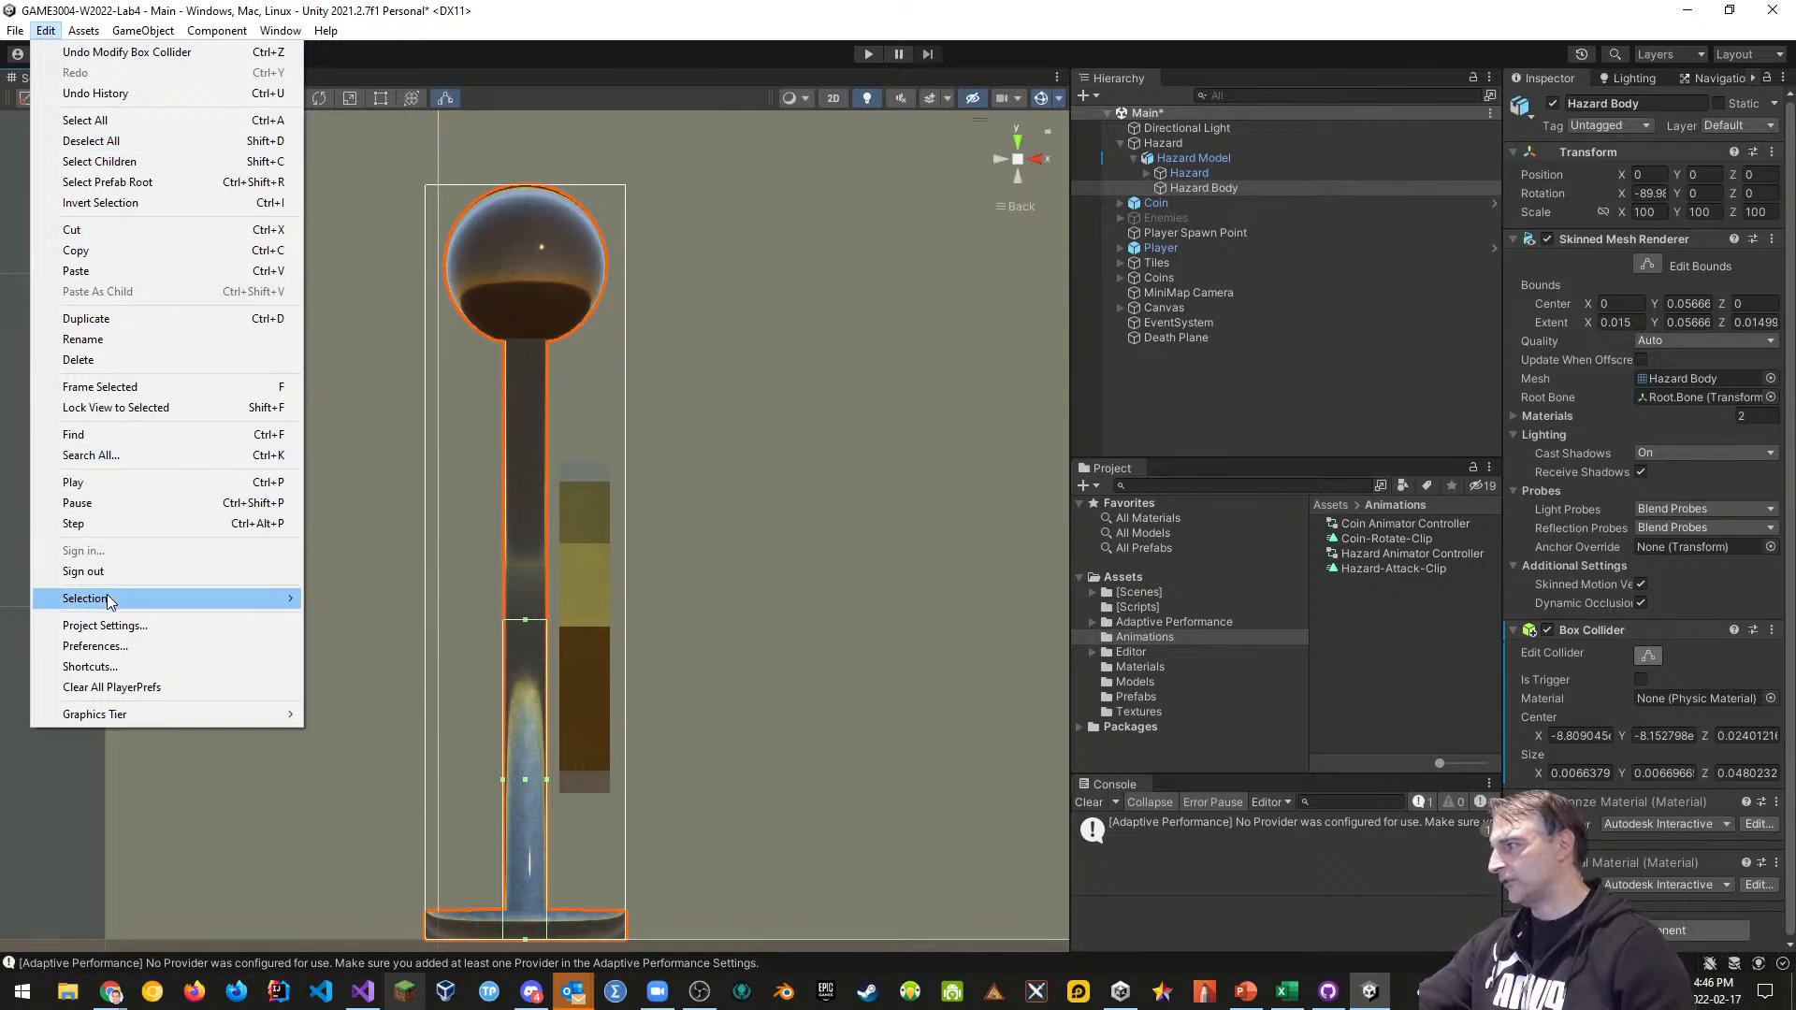
mouse_move(111, 601)
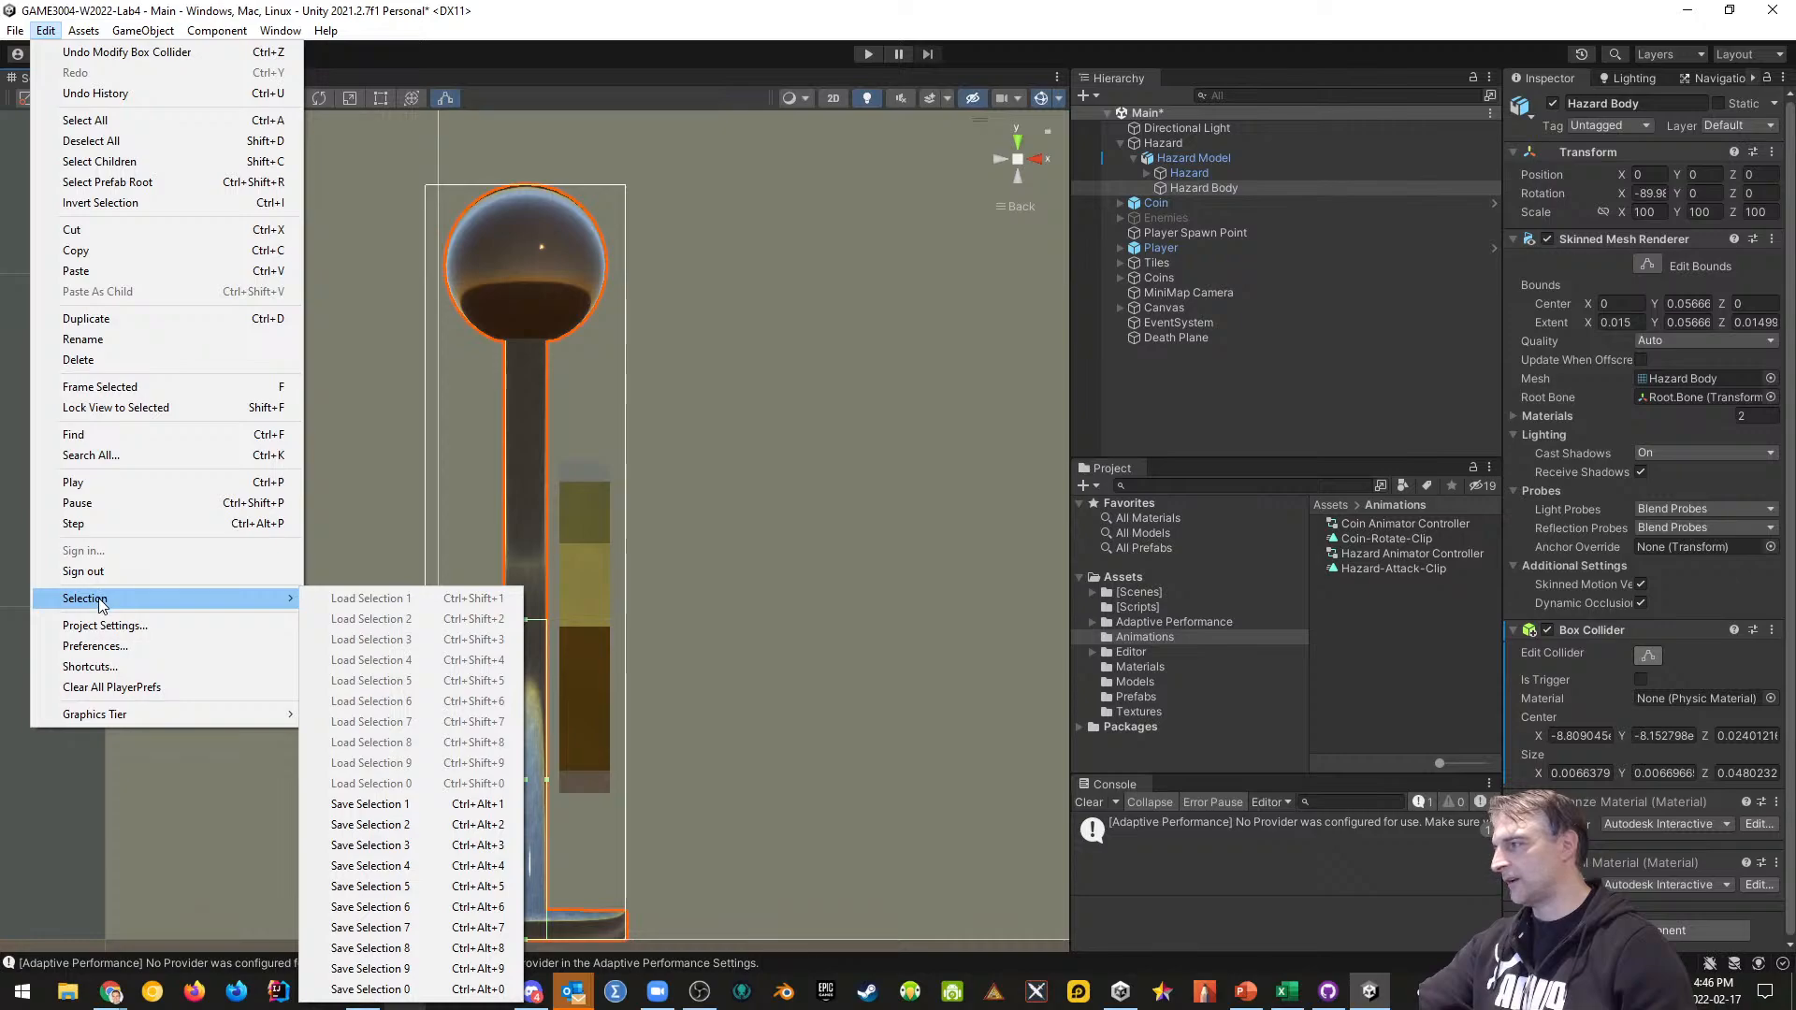
left_click(107, 627)
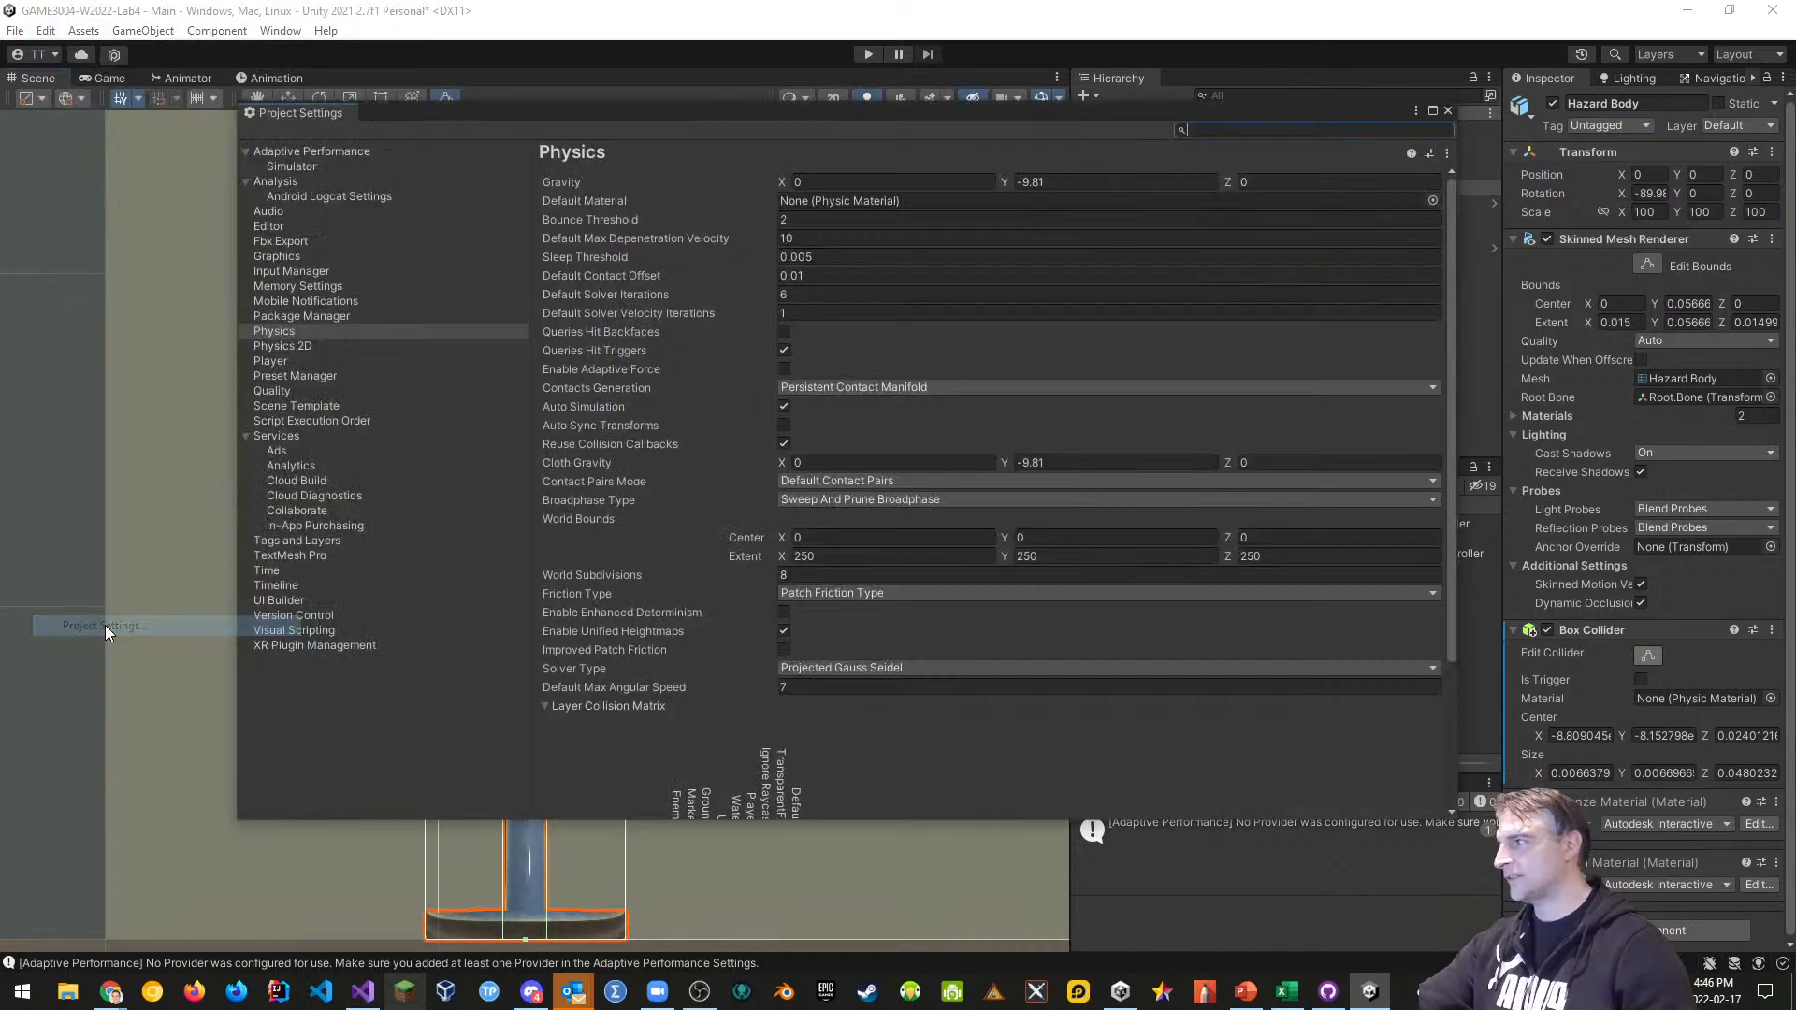
left_click(285, 335)
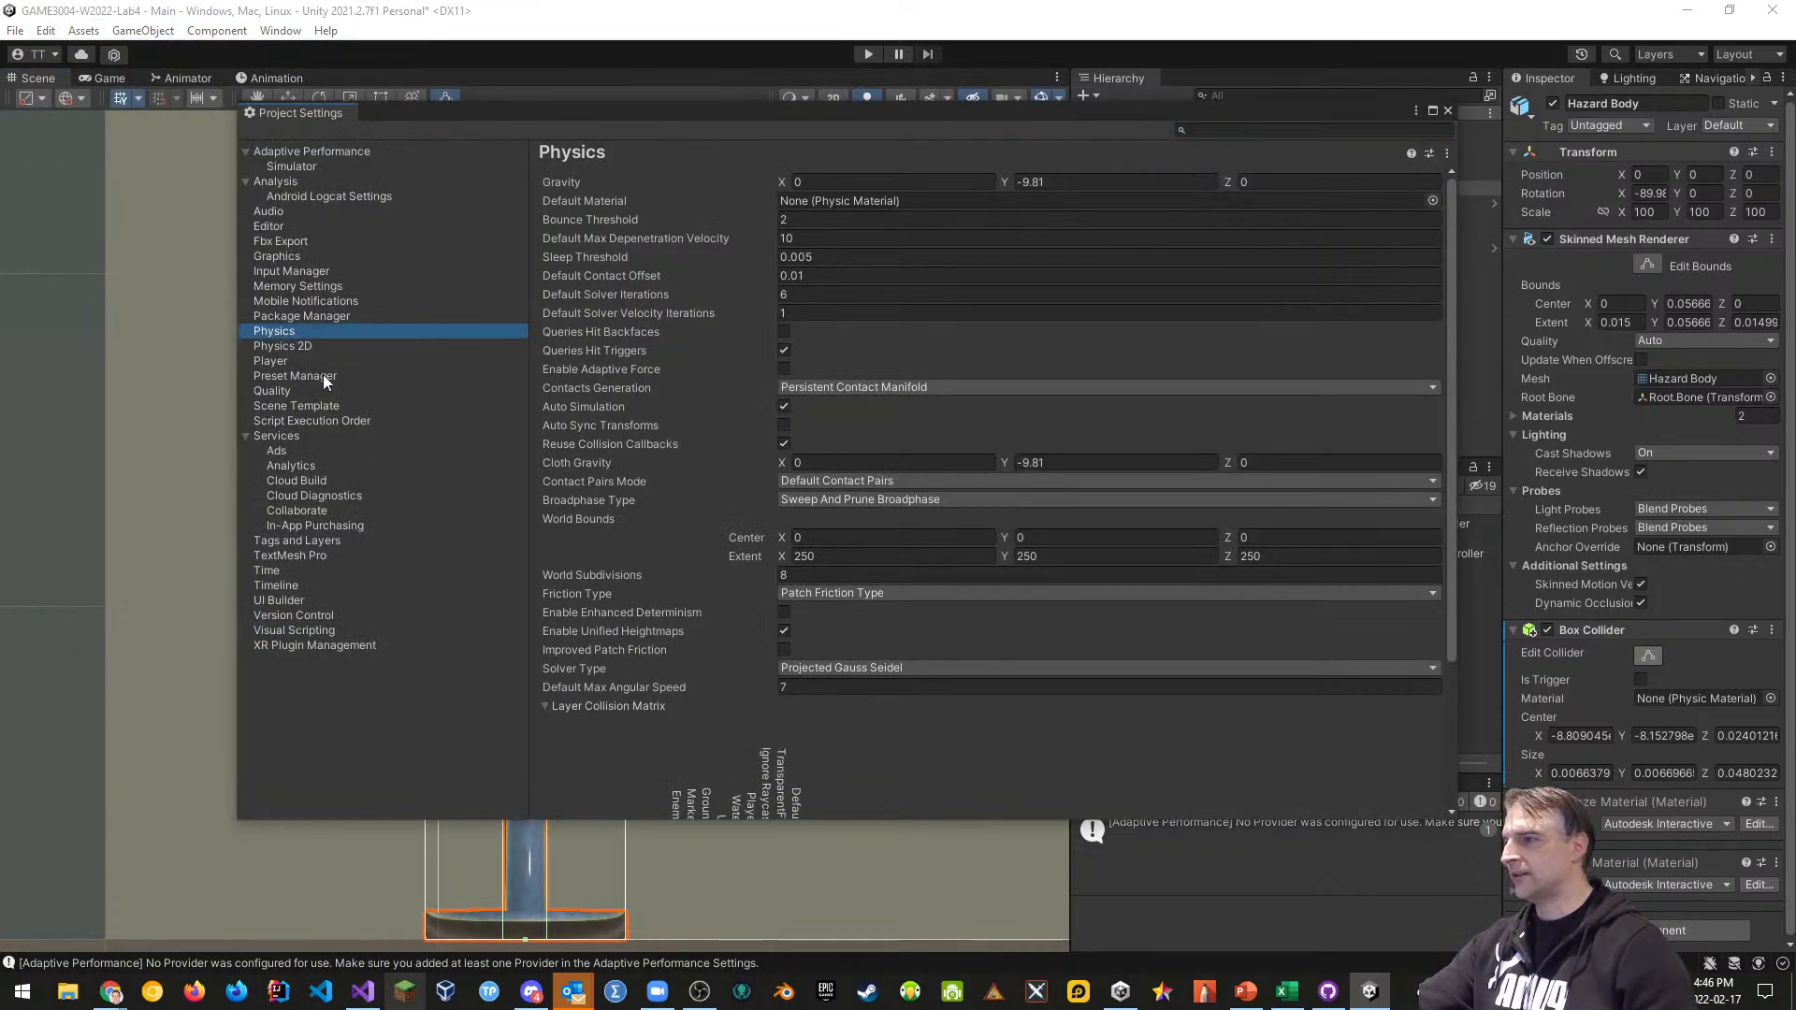
scroll(739, 589, "down", 3)
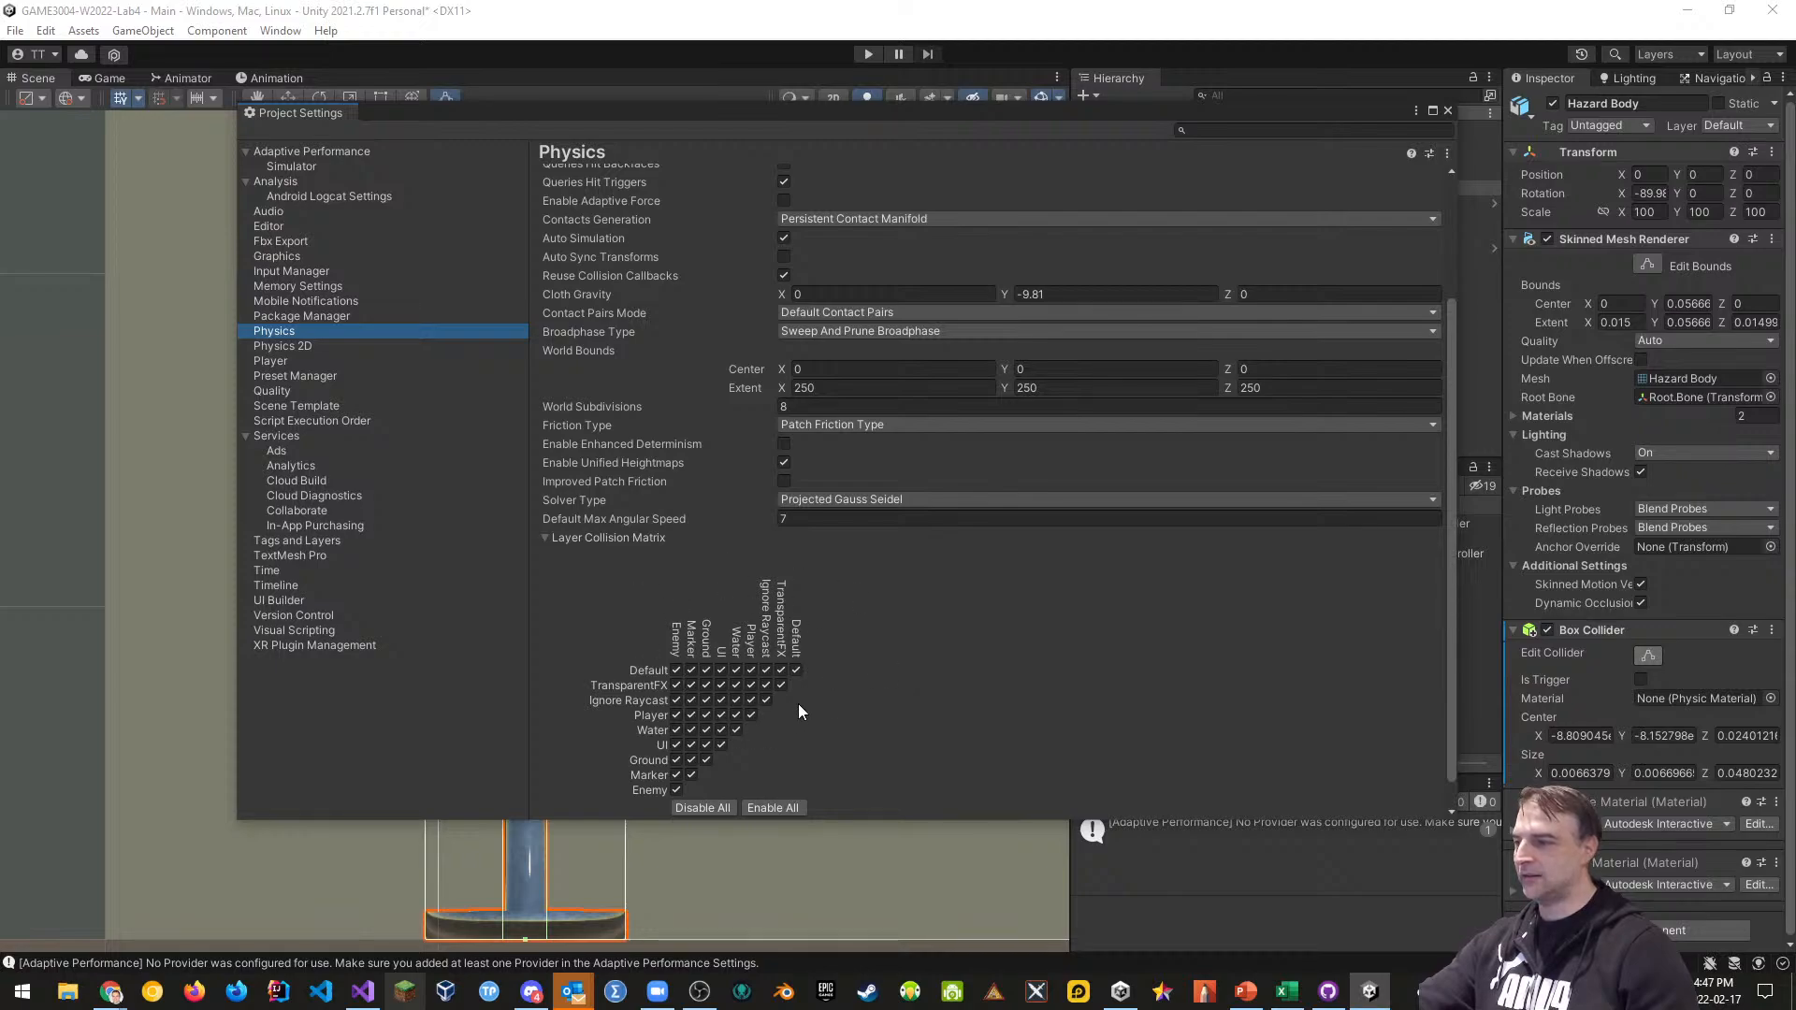
Add a layer named Hazard as User Layer 9 and disable Hazard-to-Hazard collisions in the Layer Collision Matrix
left_click(1753, 125)
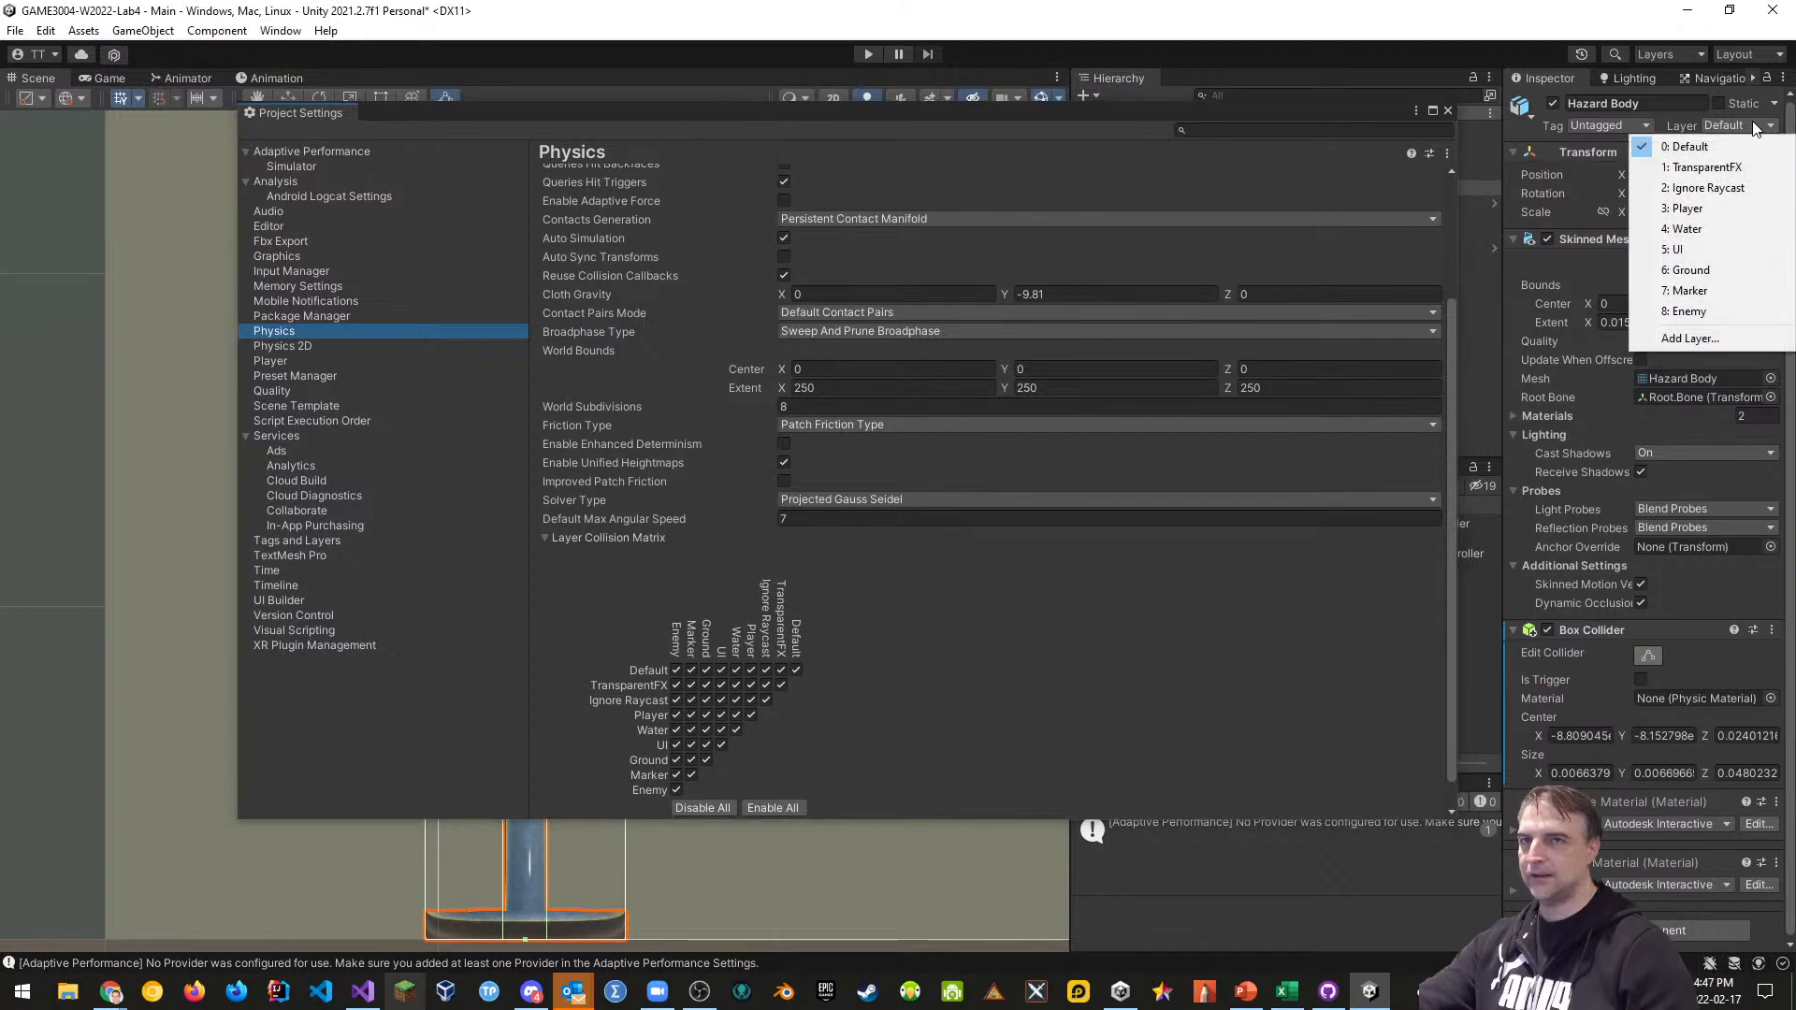
left_click(1689, 338)
left_click(1681, 387)
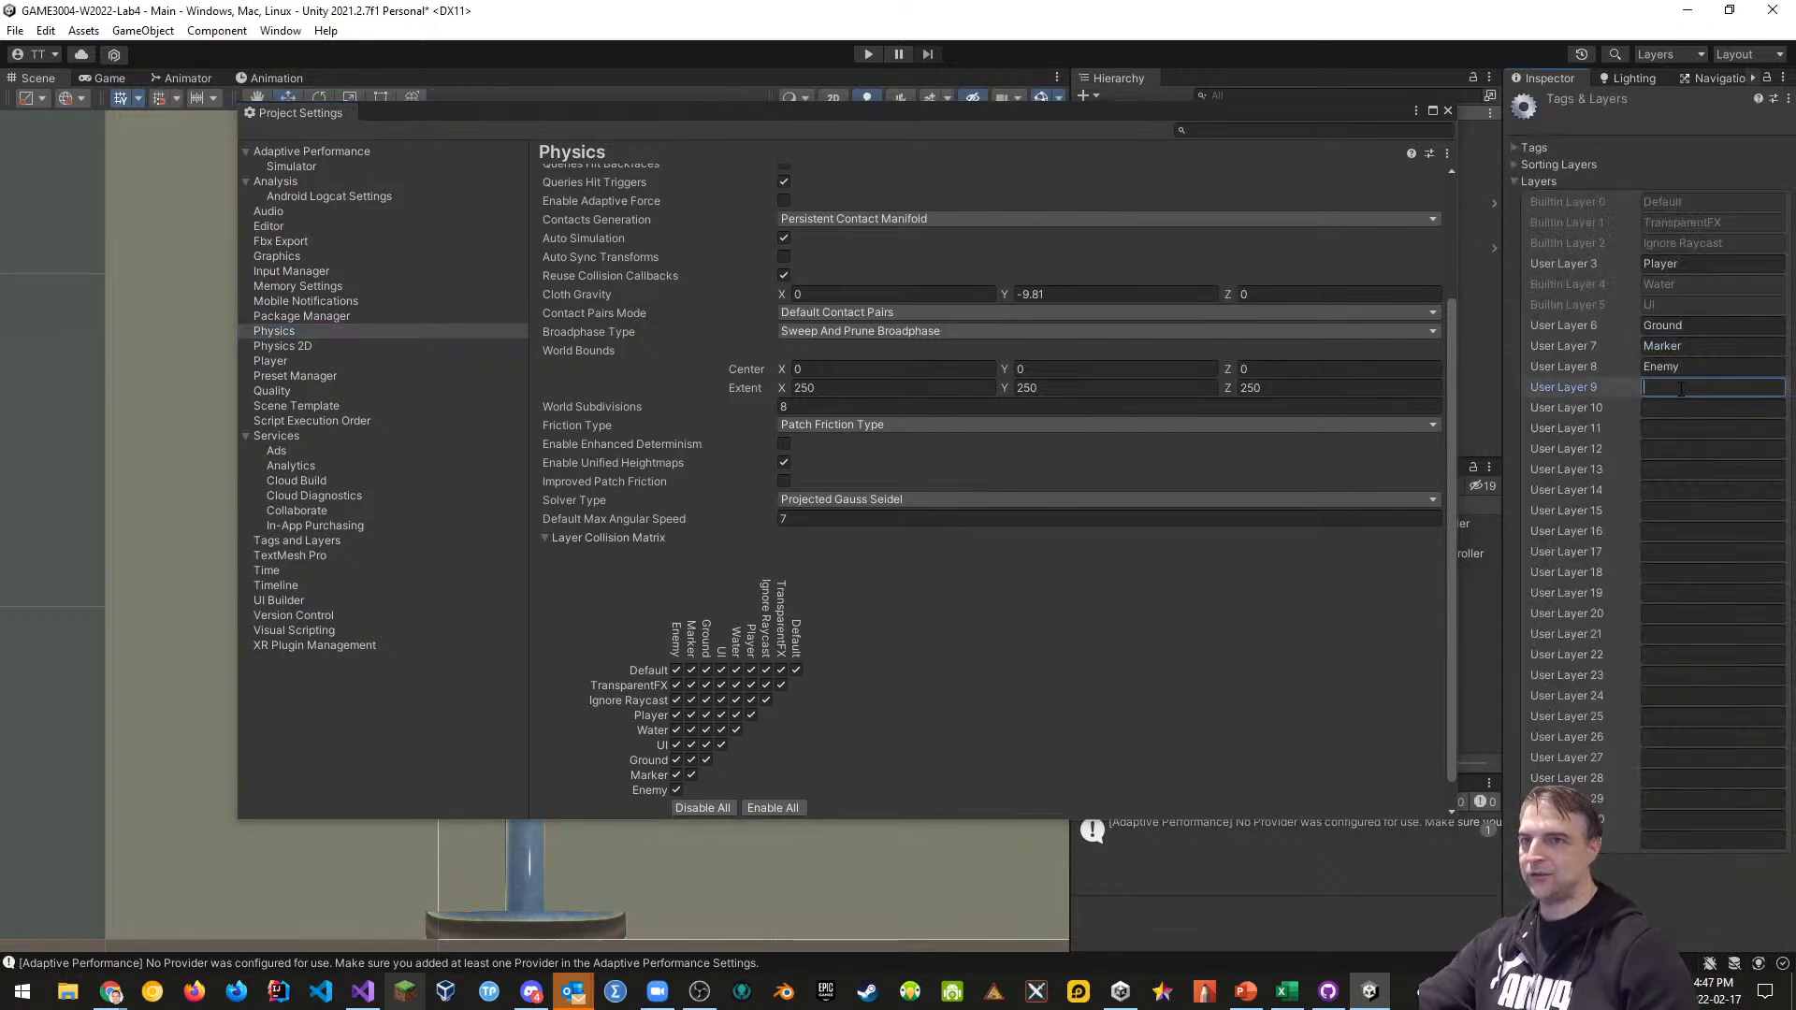
type("Hazard")
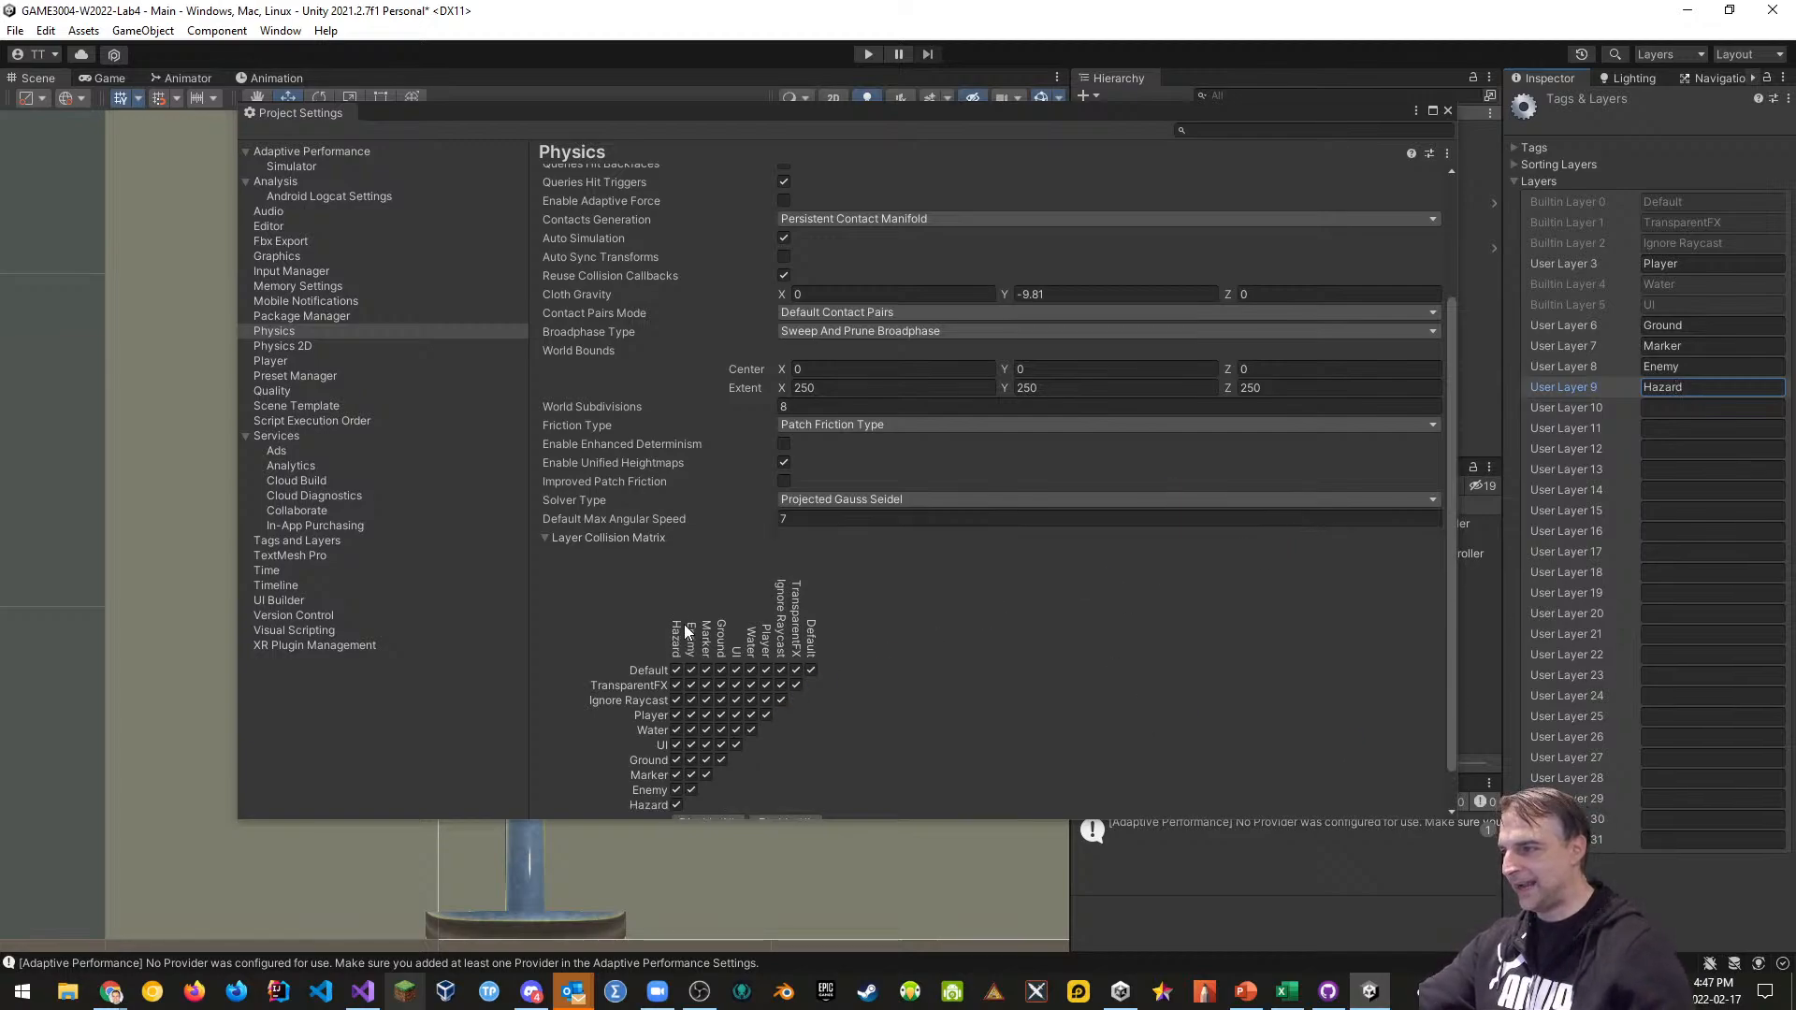
left_click(676, 805)
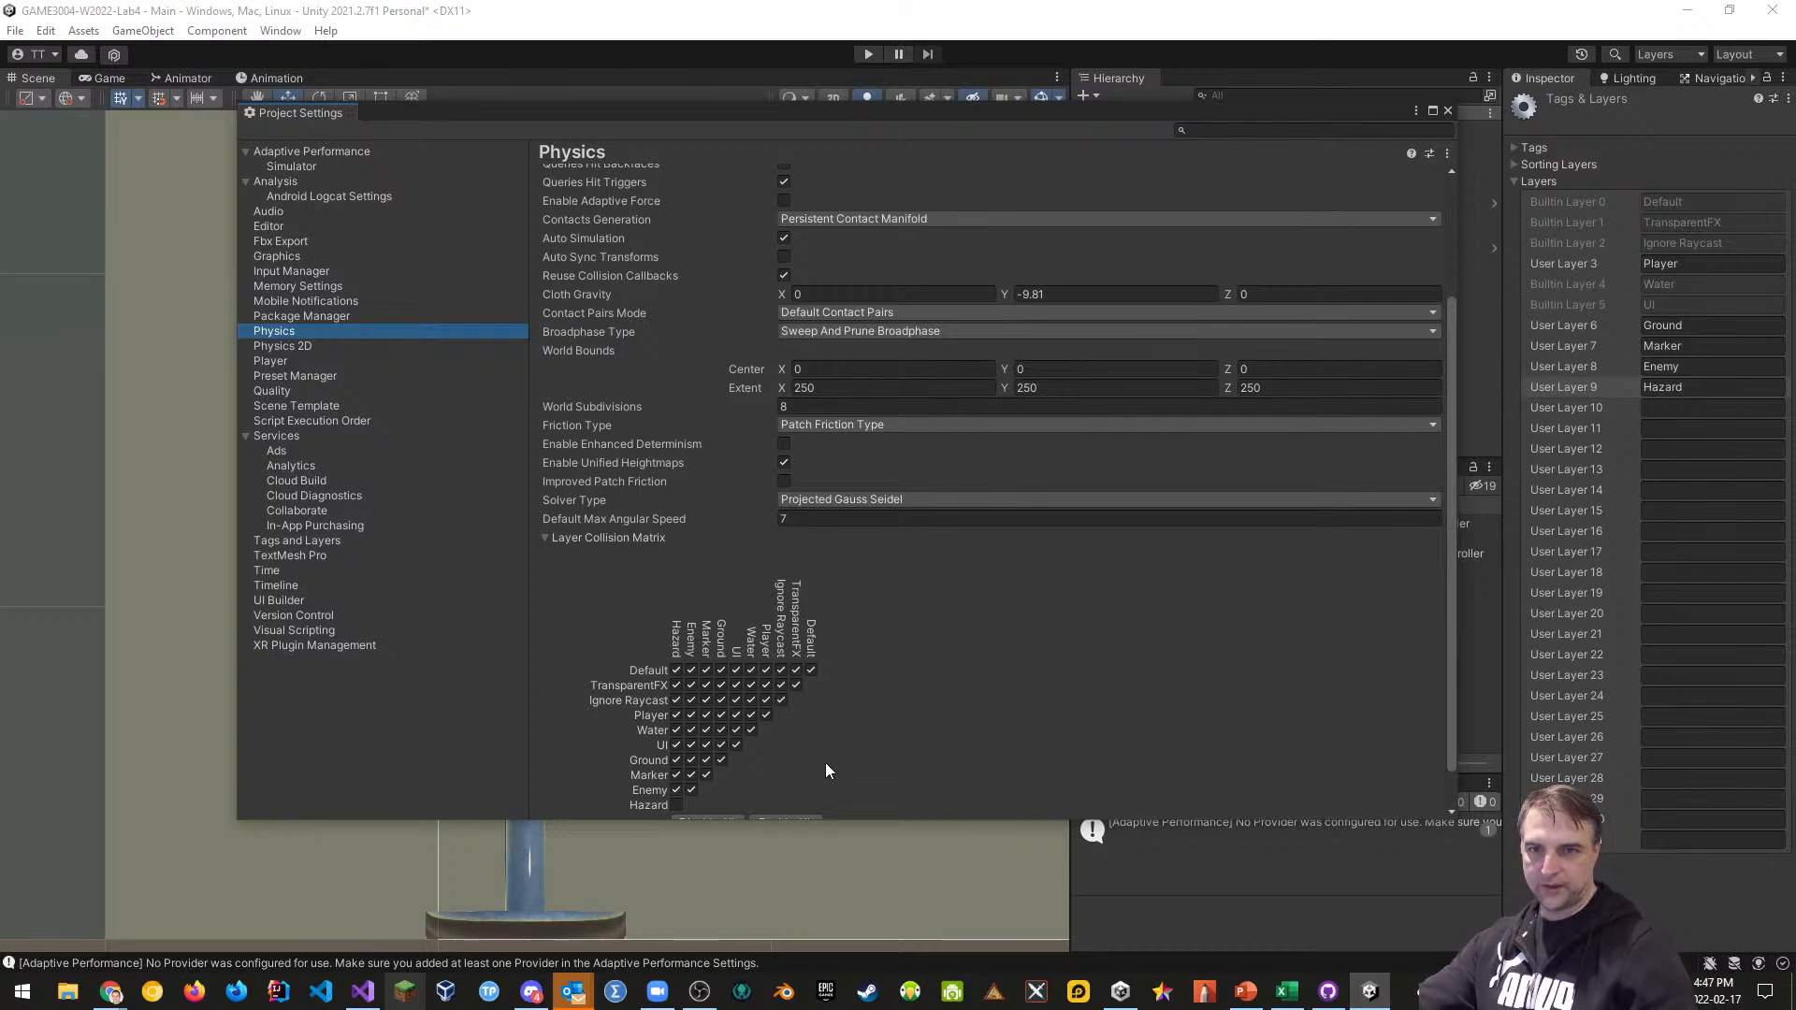
left_click(1448, 111)
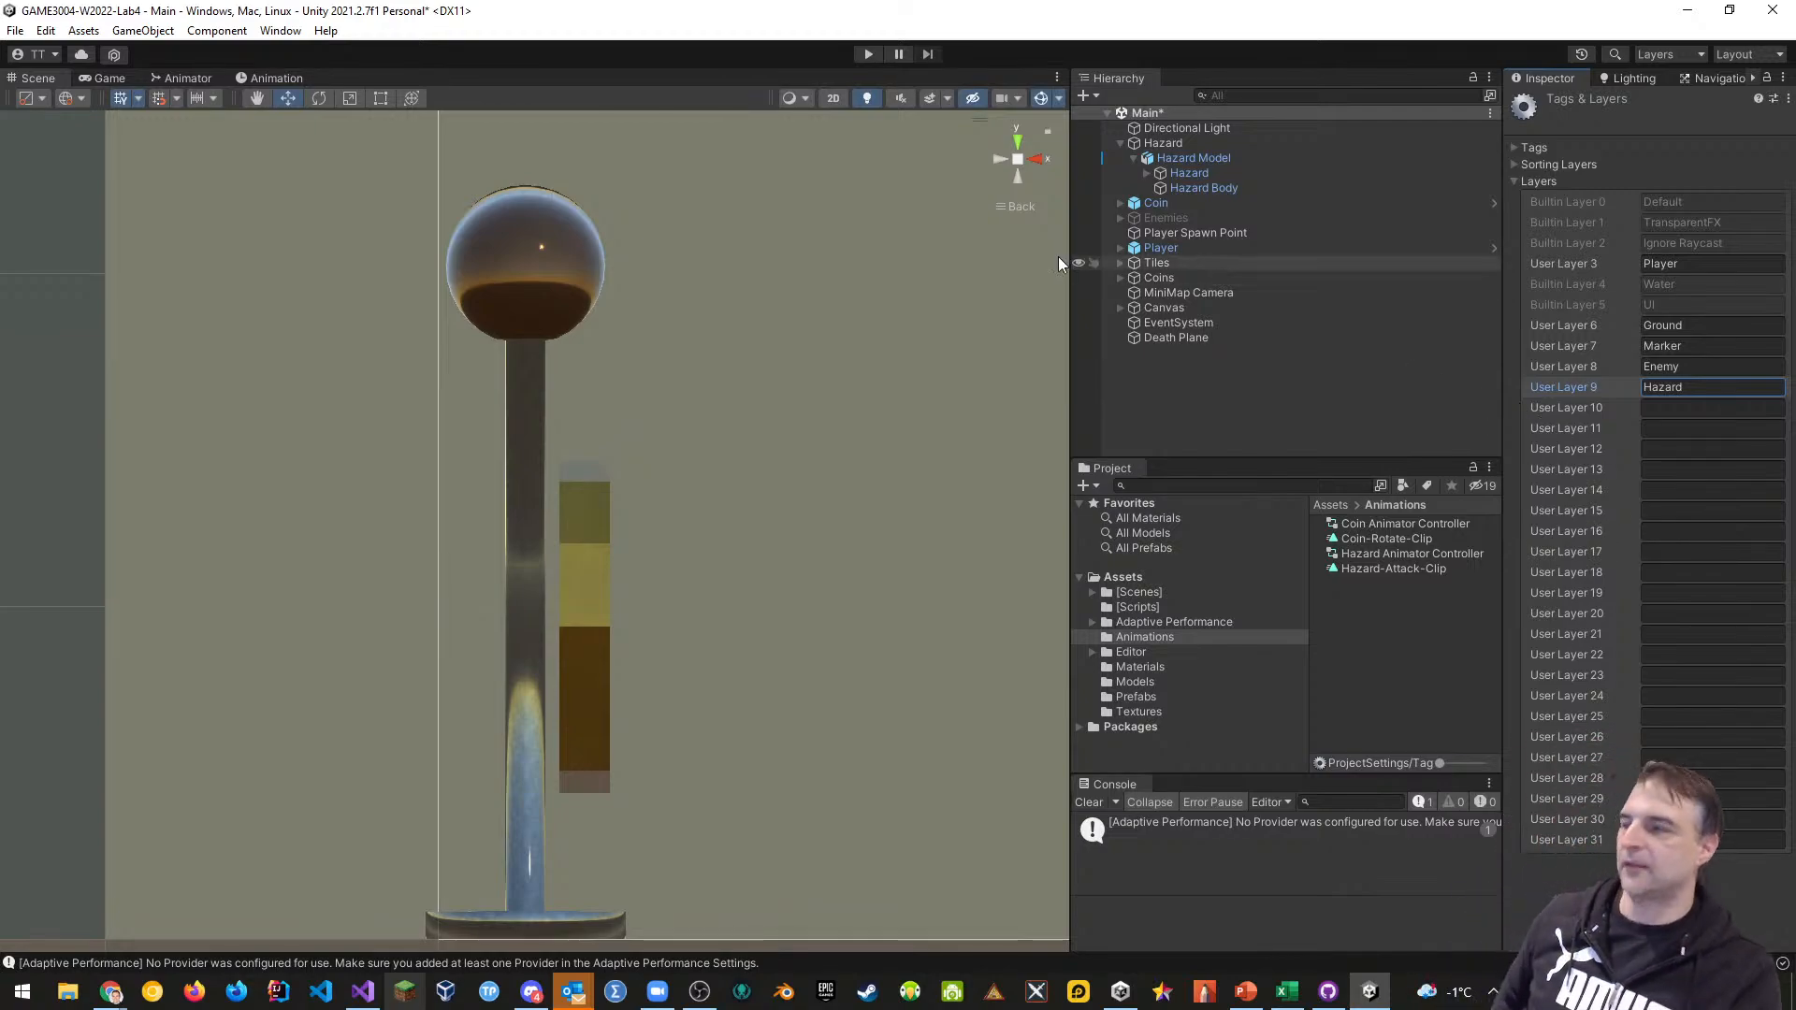
Inspect the Player Camera's culling mask to check whether the Hazard layer is included
left_click(1119, 249)
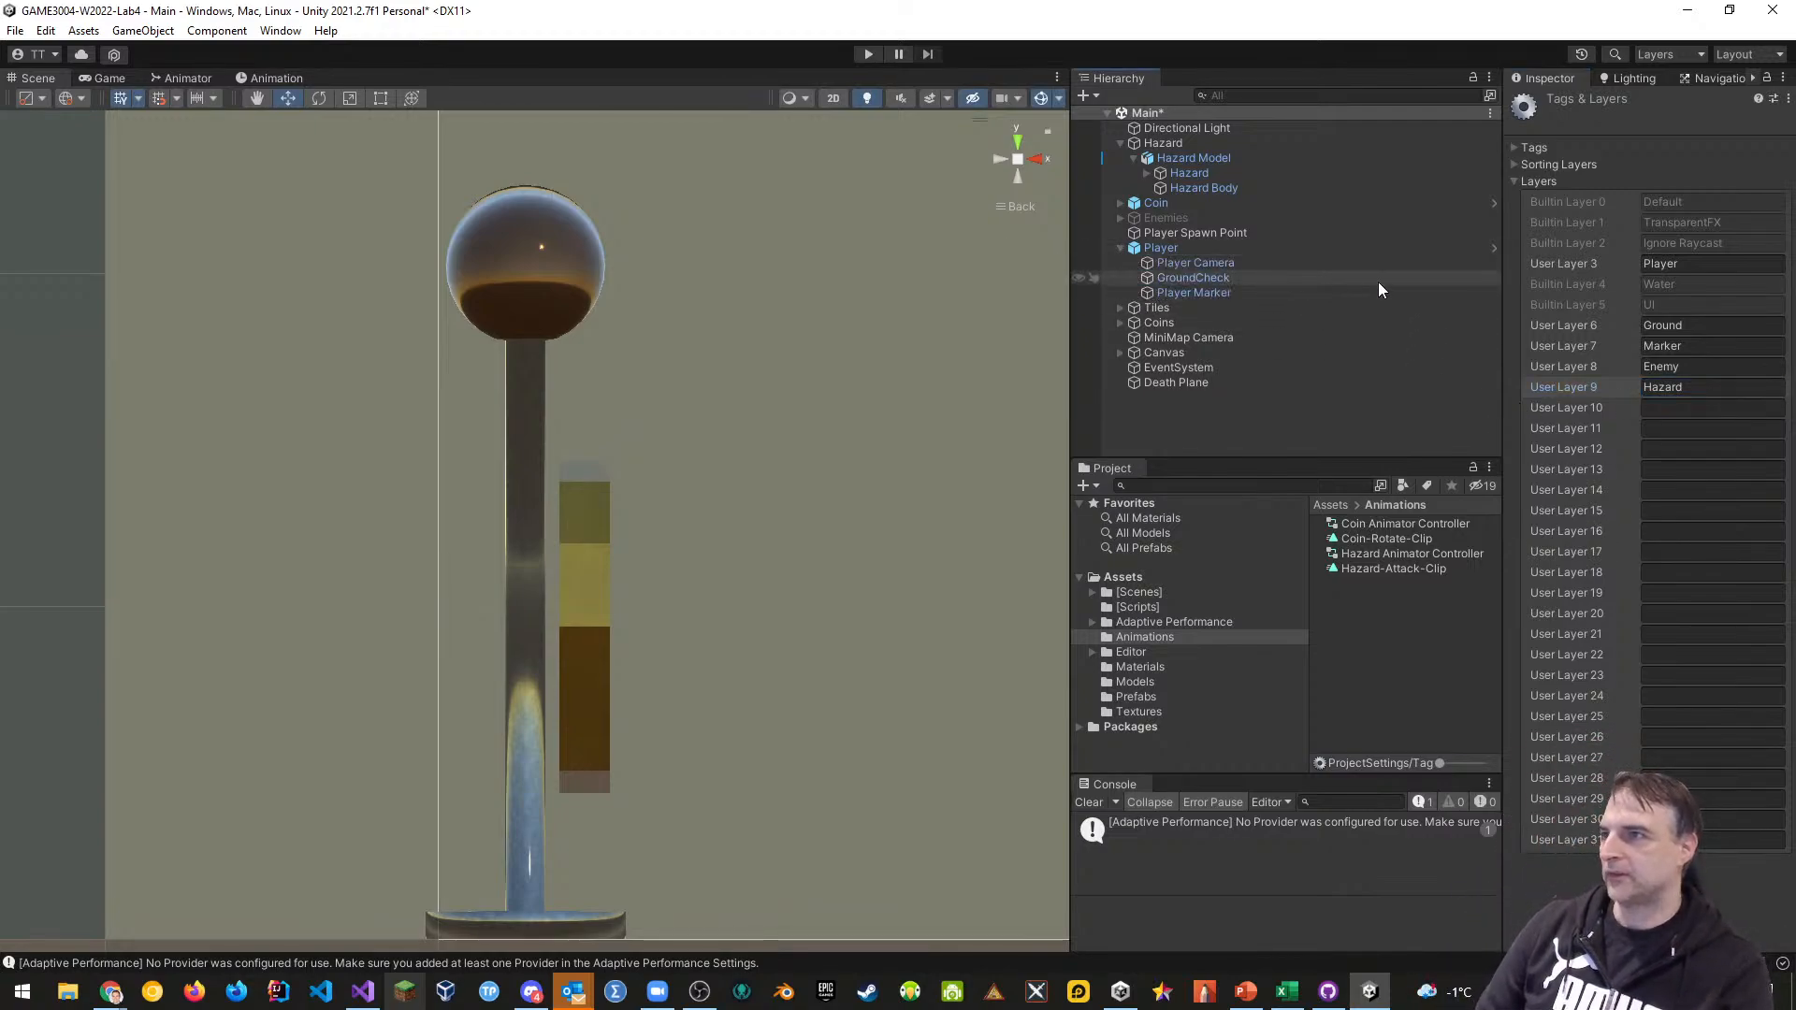
left_click(1212, 264)
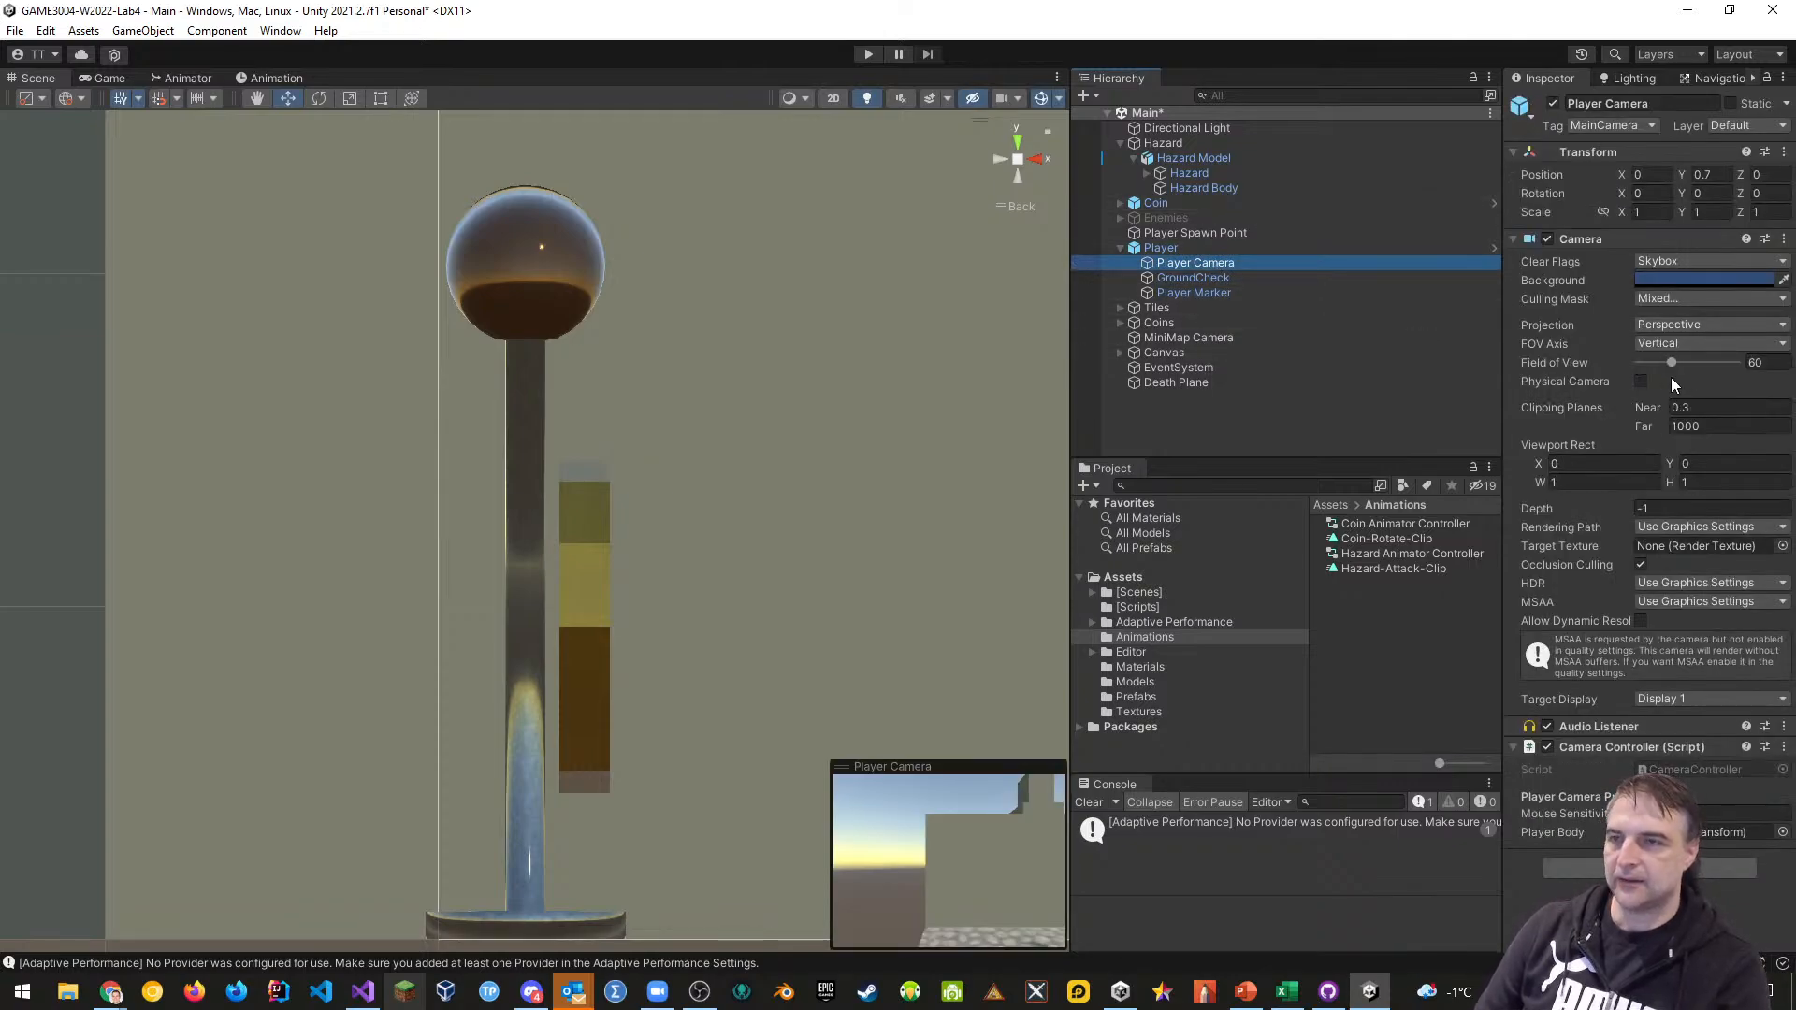
left_click(1686, 300)
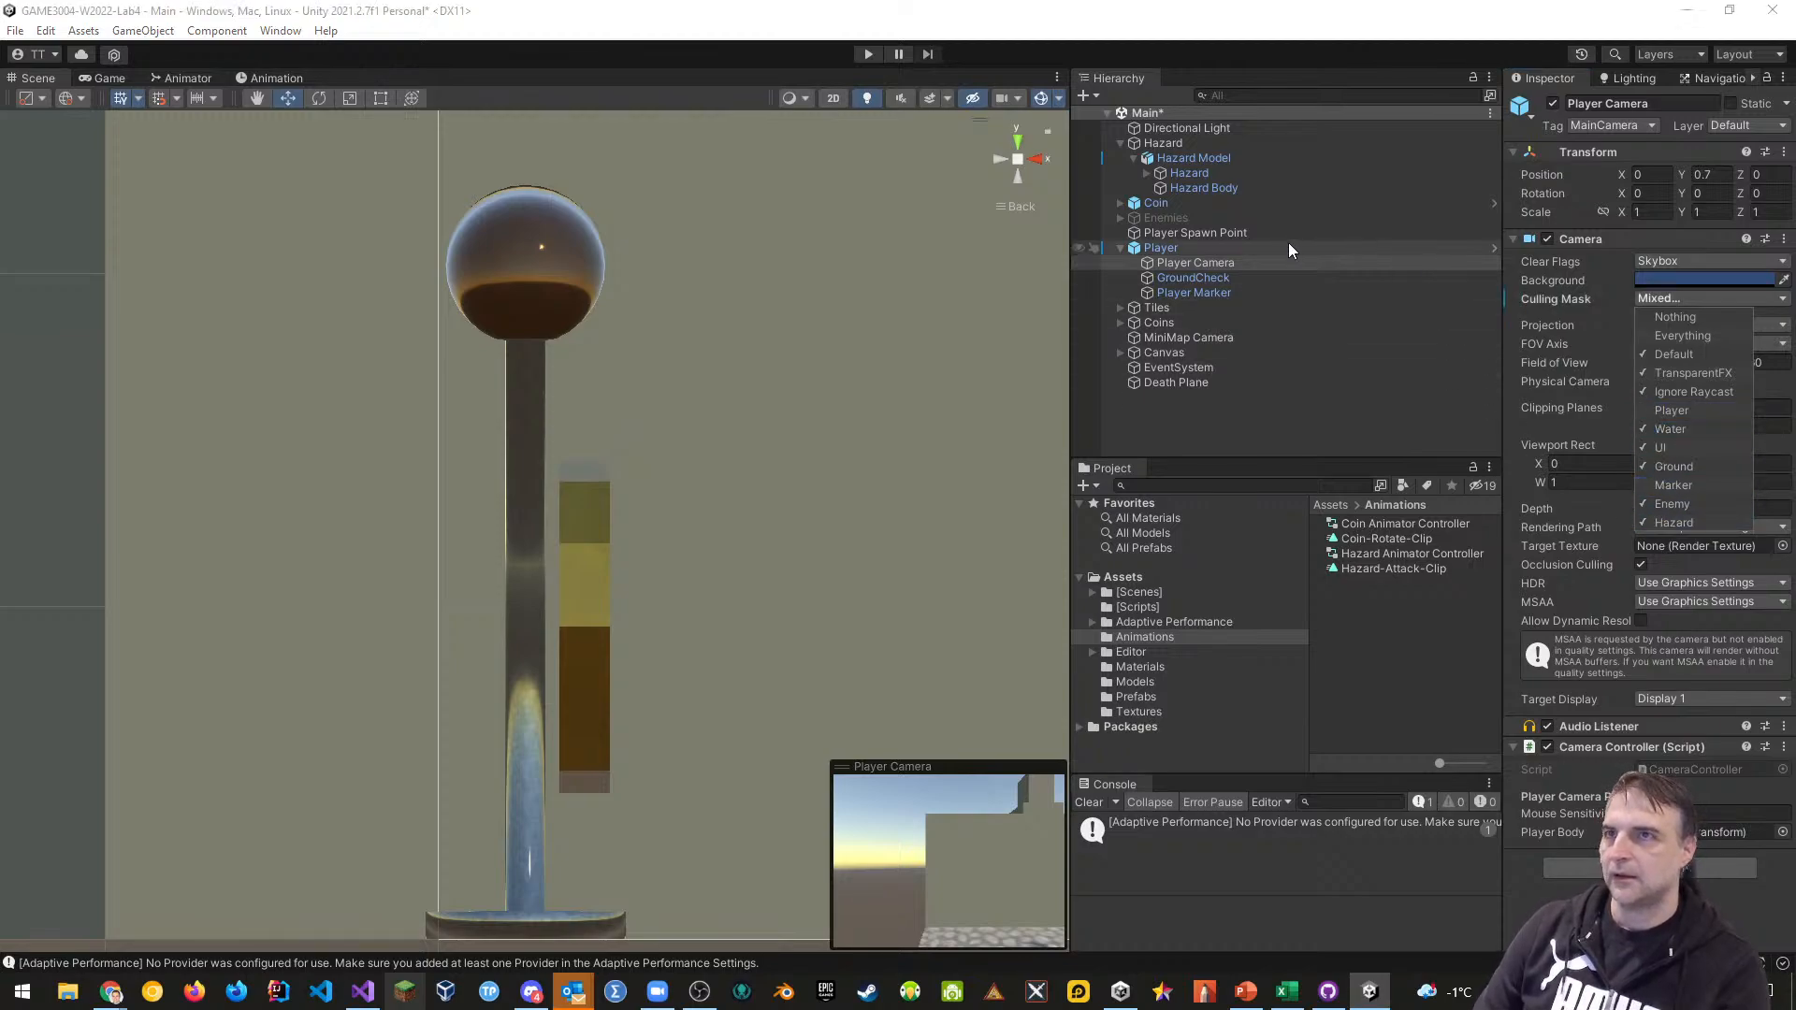
Include the Hazard layer in the MiniMap Camera's culling mask
left_click(1180, 336)
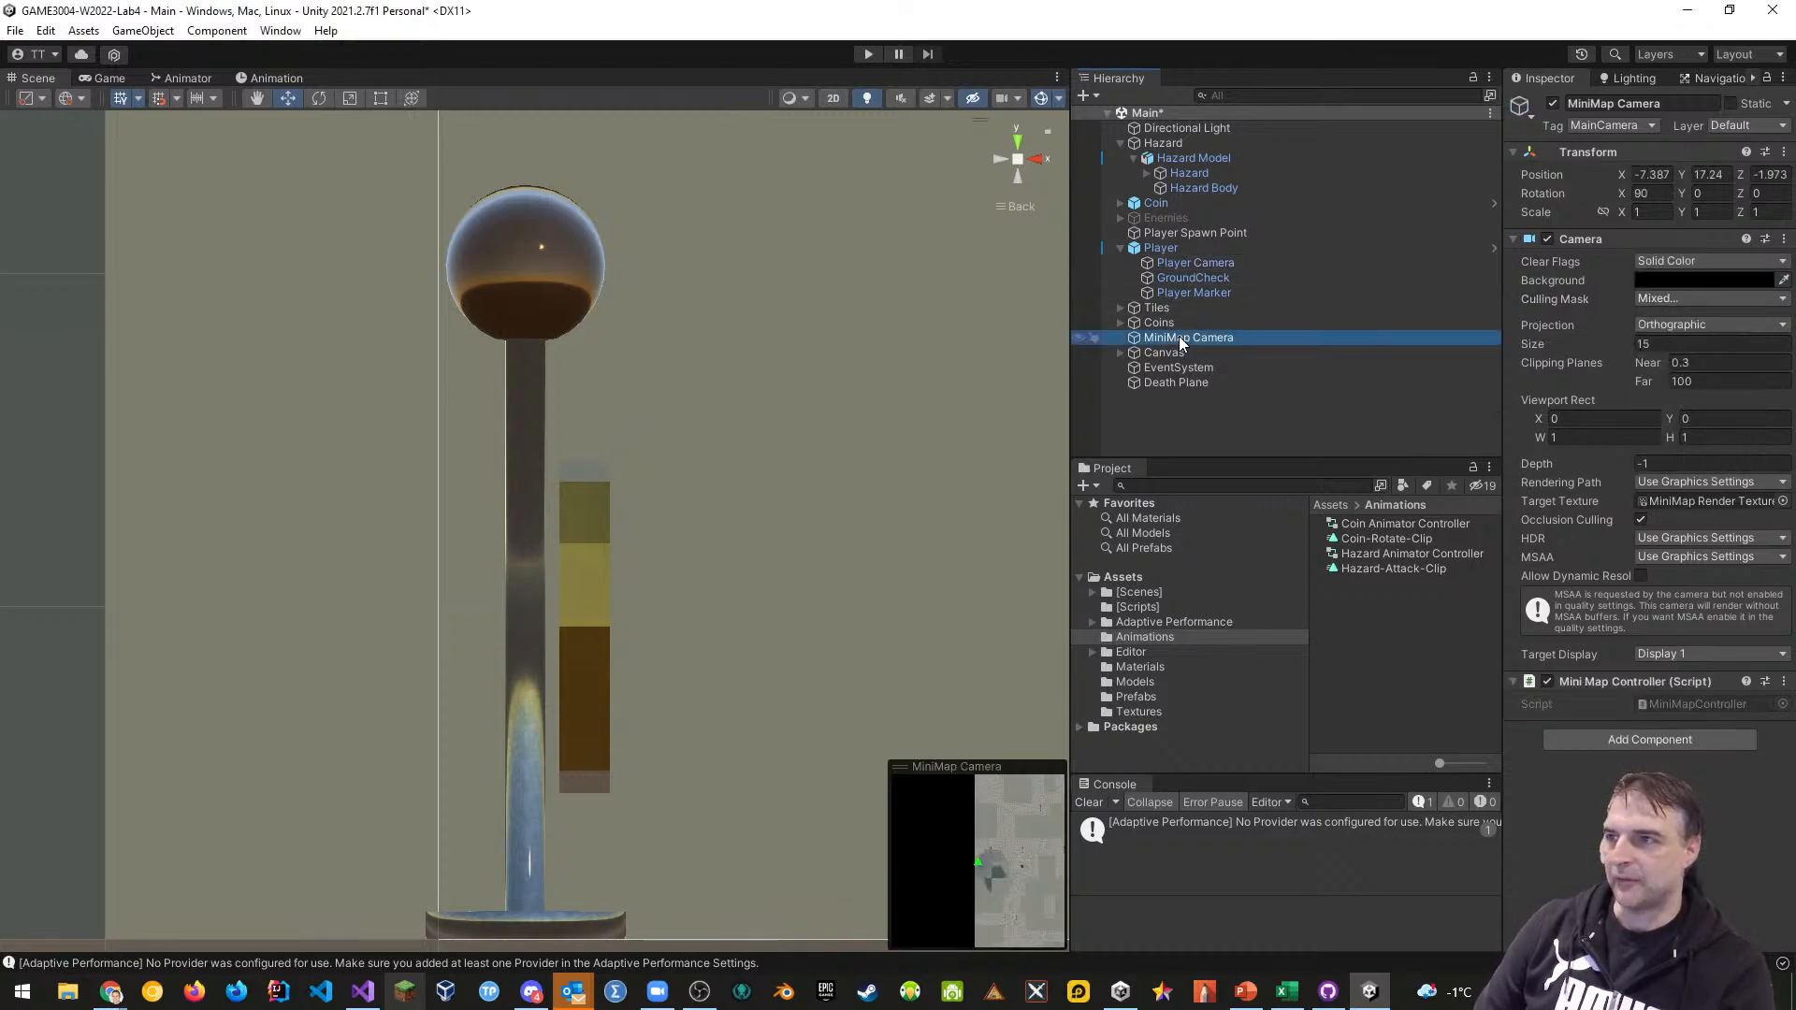
left_click(1671, 297)
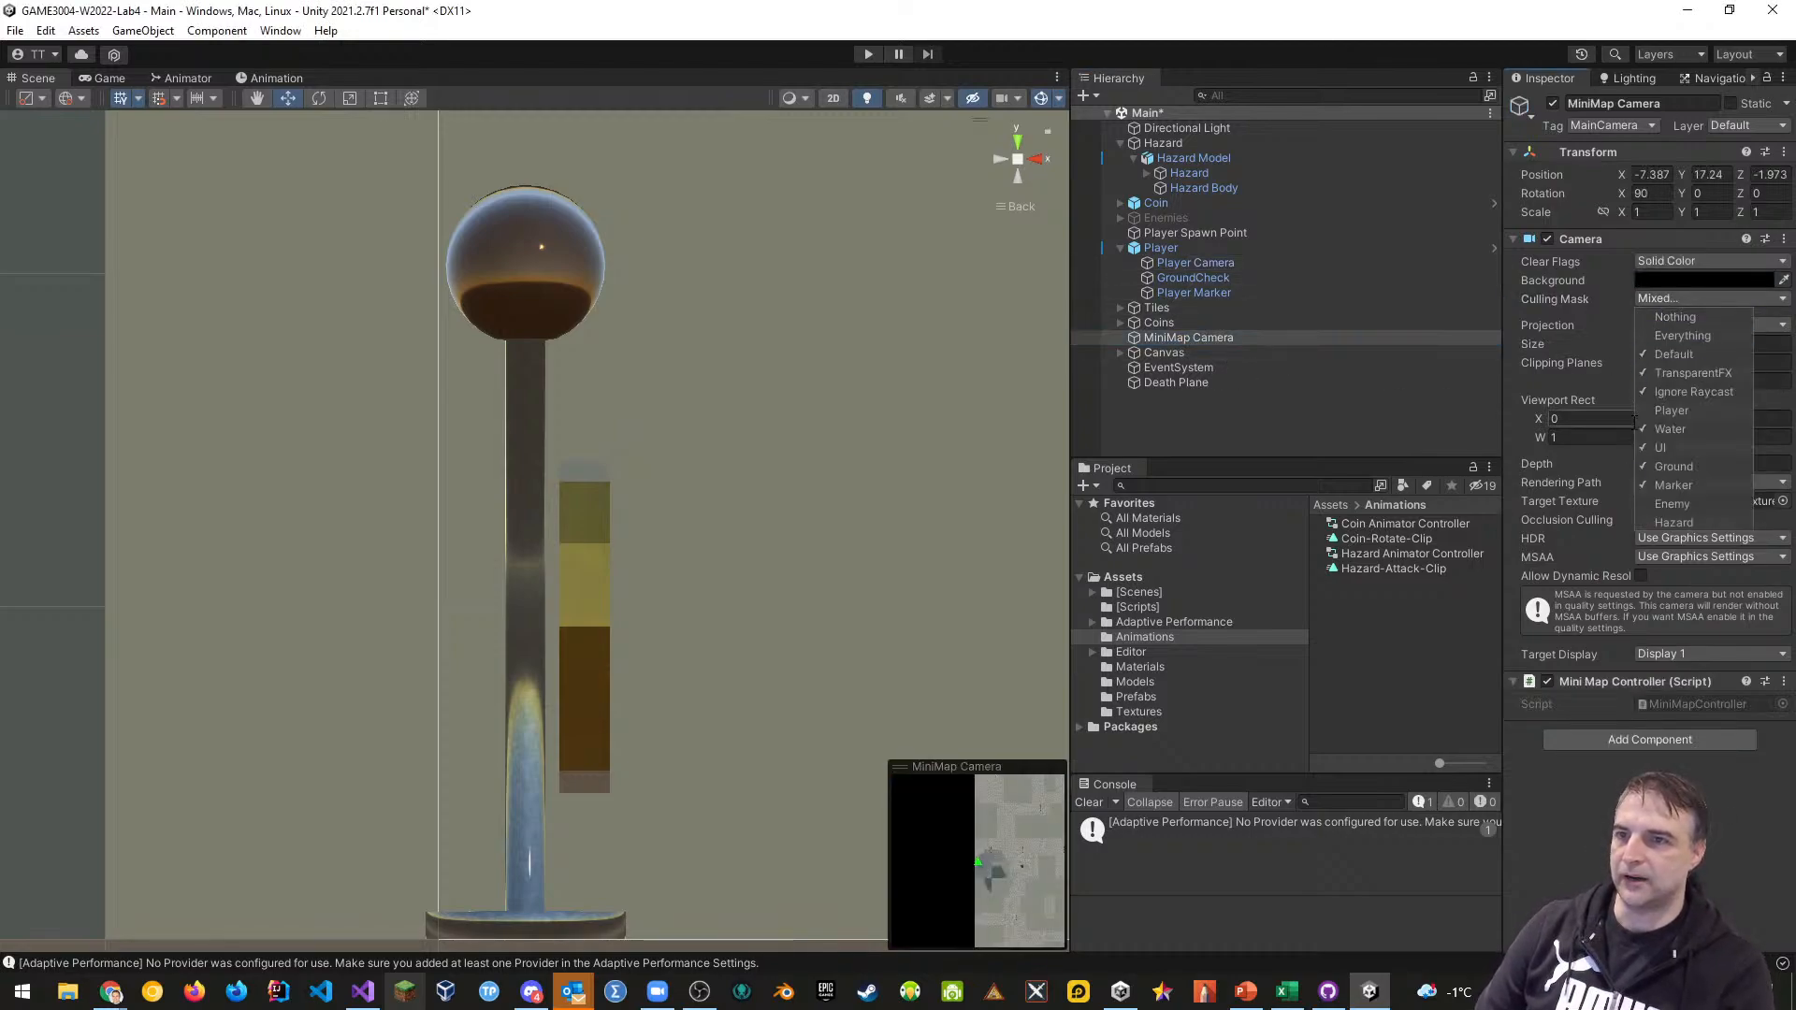
left_click(1646, 520)
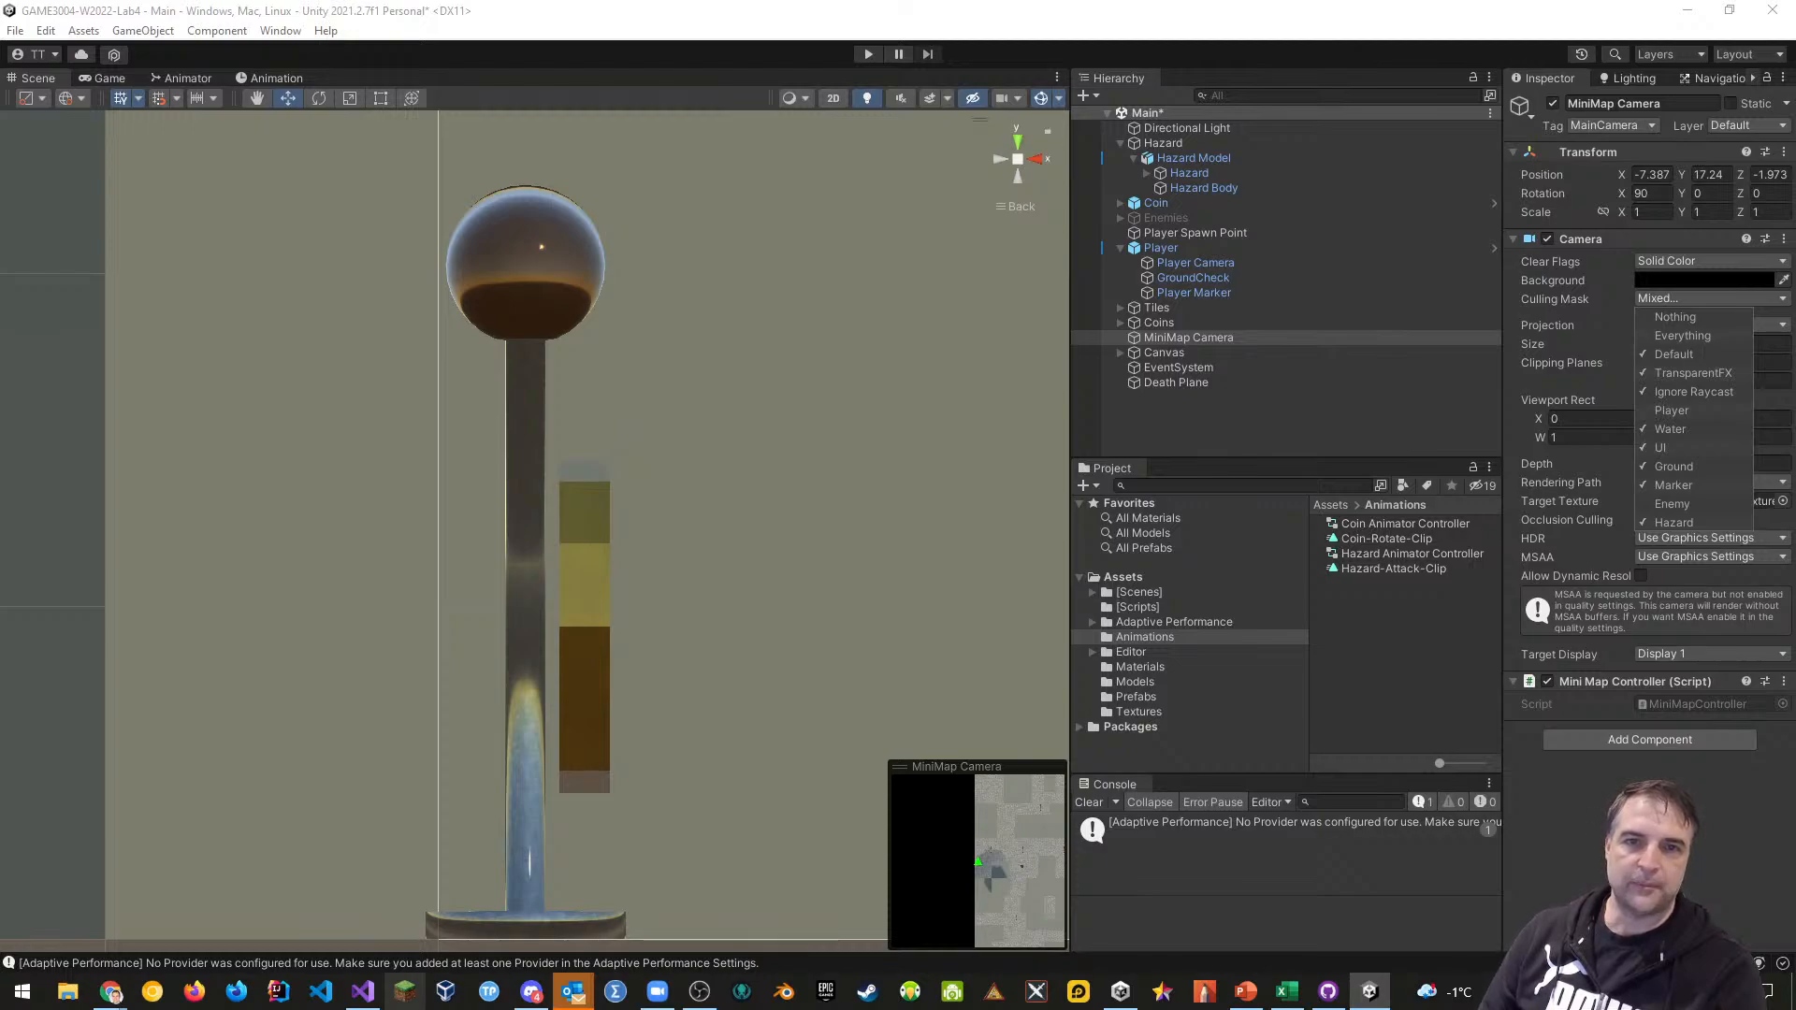
key("Escape")
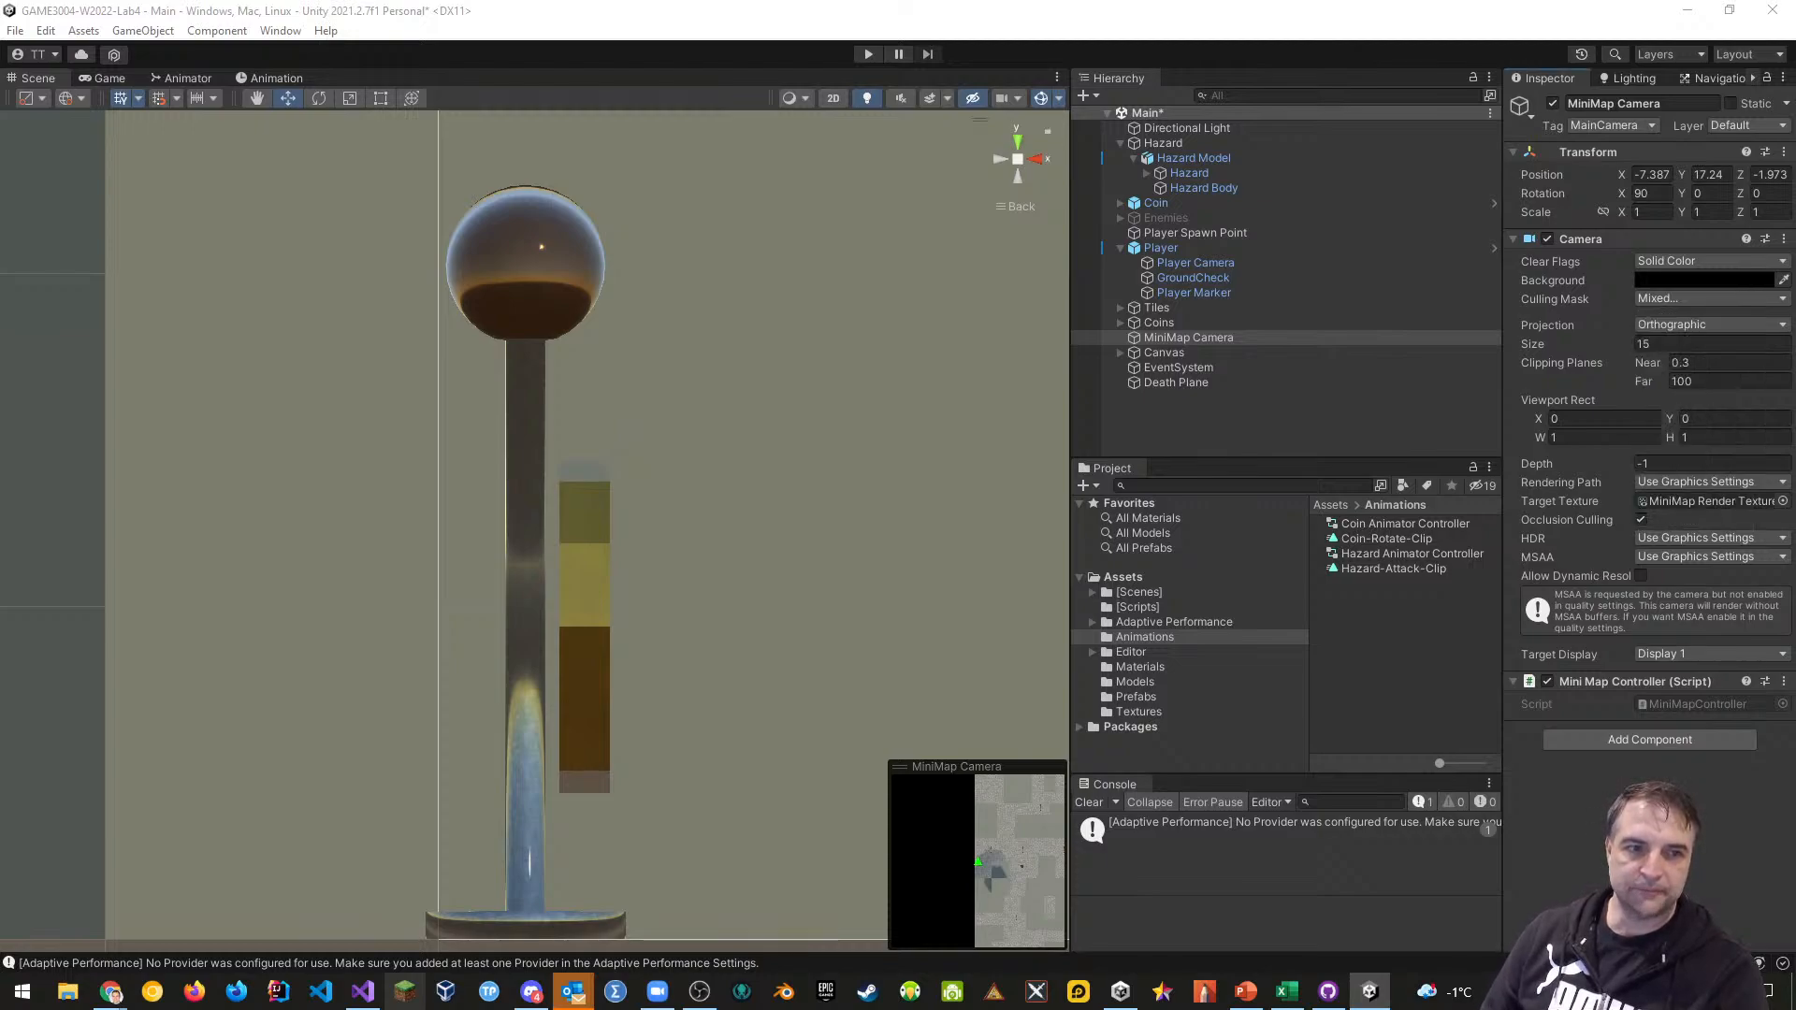
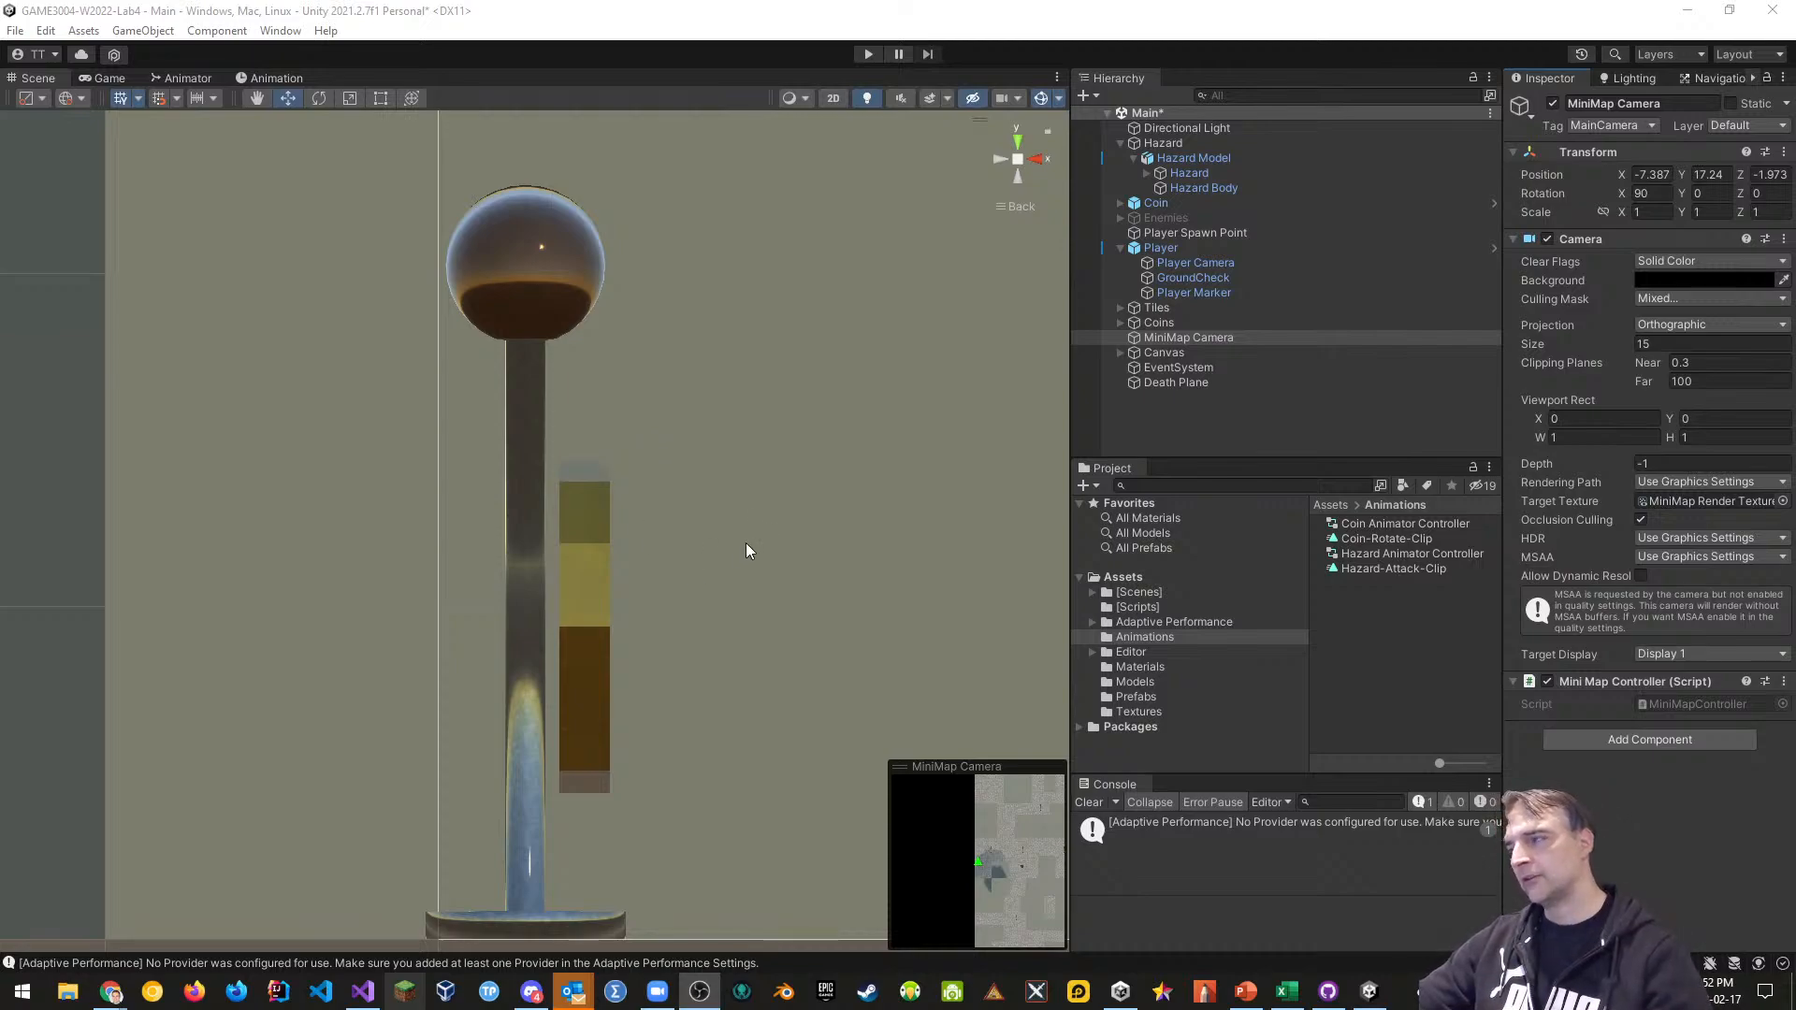
Add a Box Collider component to Top.Bone, nested under Root.Bone in the Hazard Model
middle_click_drag(746, 544, 829, 492)
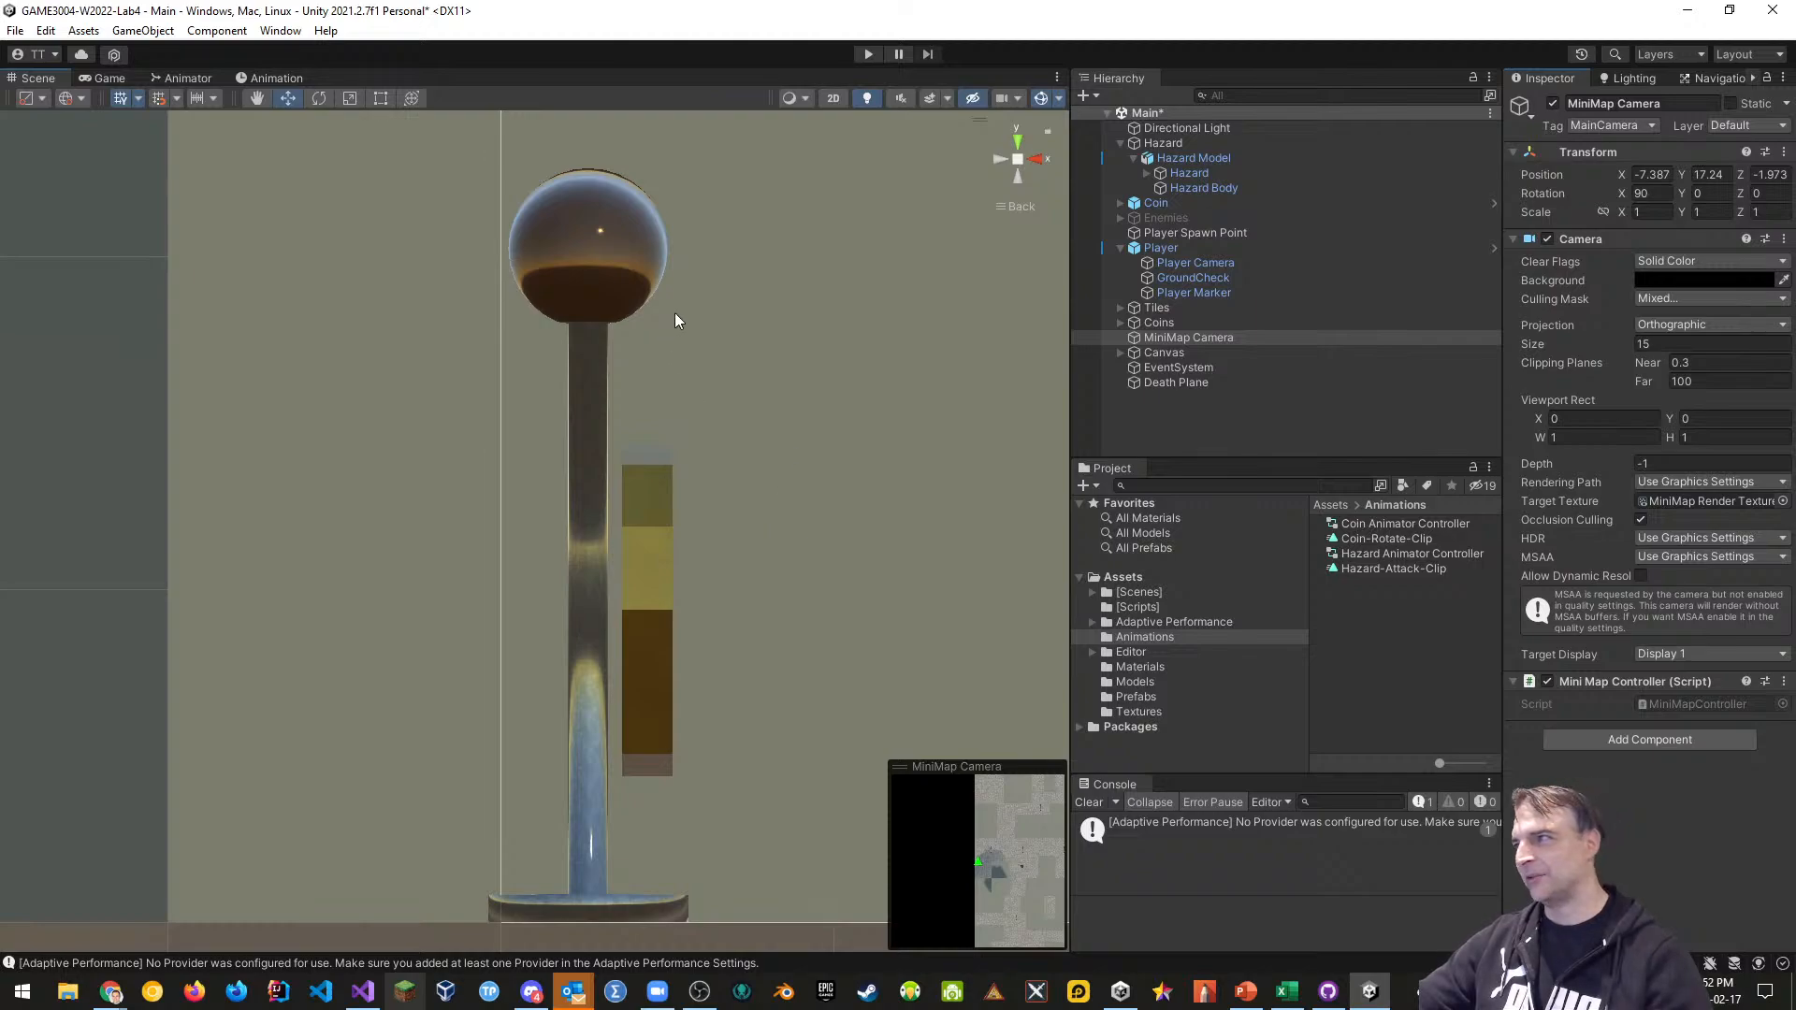
middle_click_drag(689, 309, 741, 326)
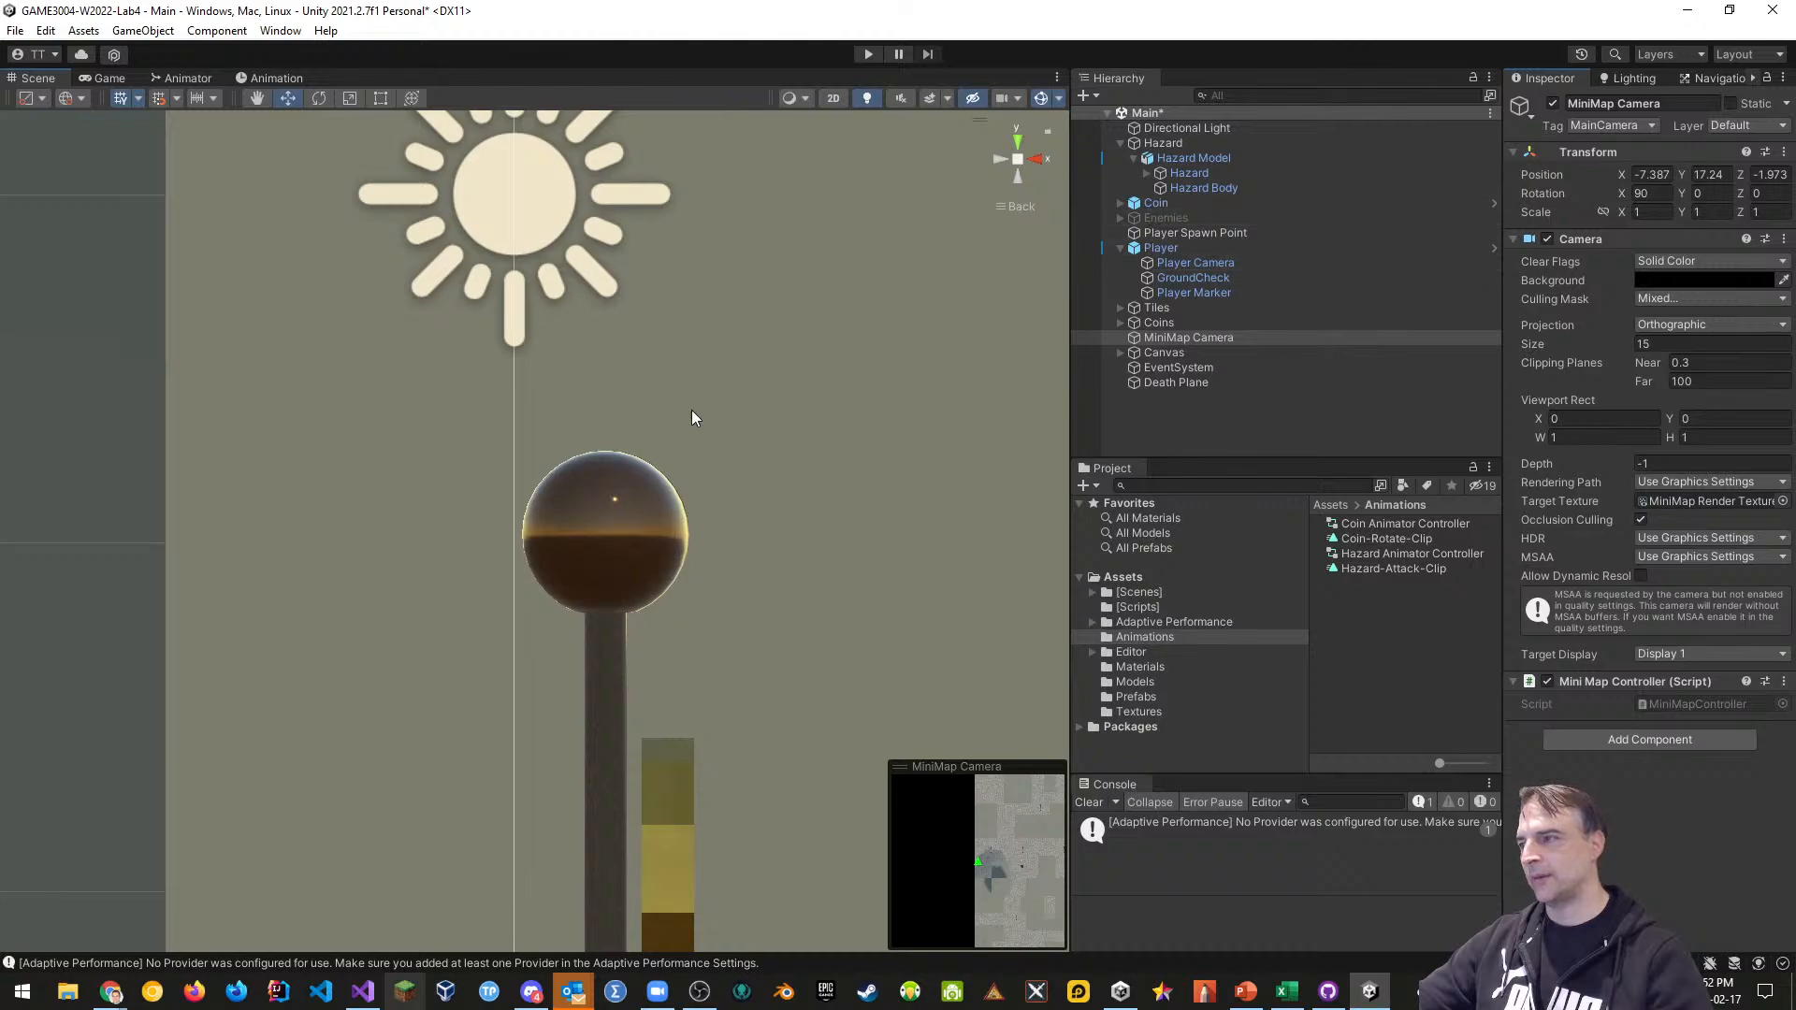
left_click(1148, 173)
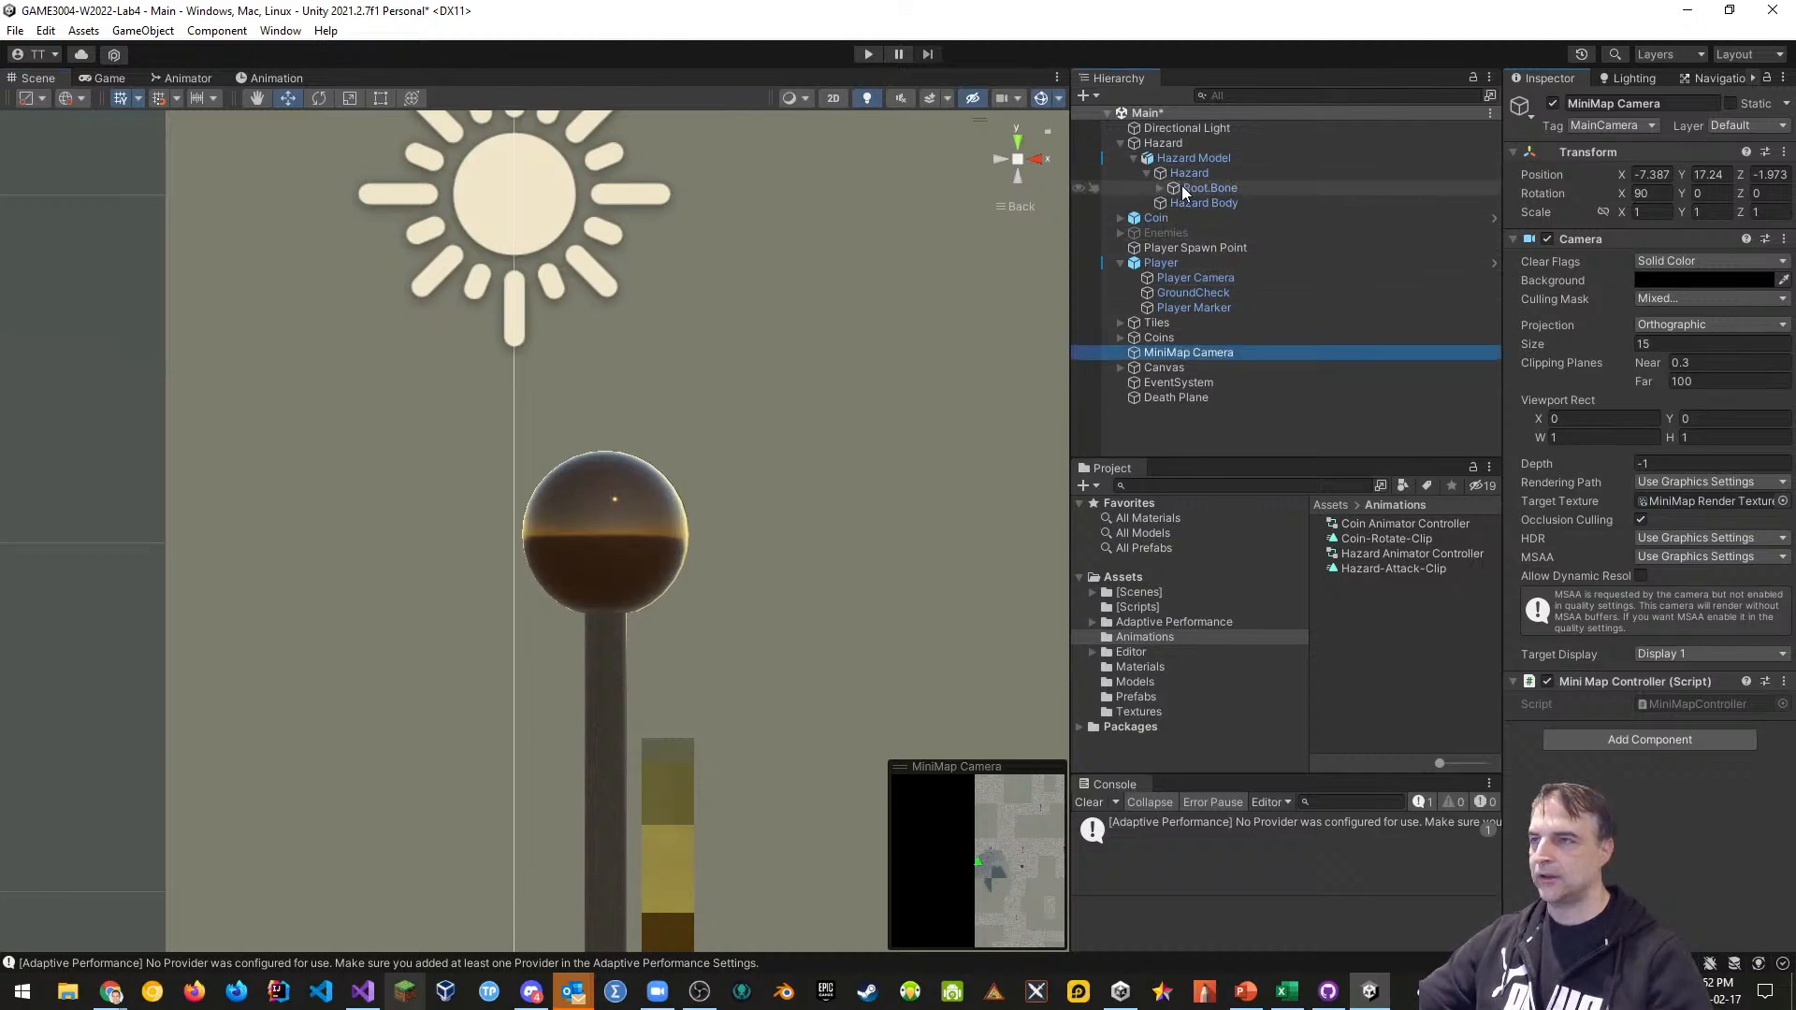
left_click(1161, 188)
left_click(1216, 203)
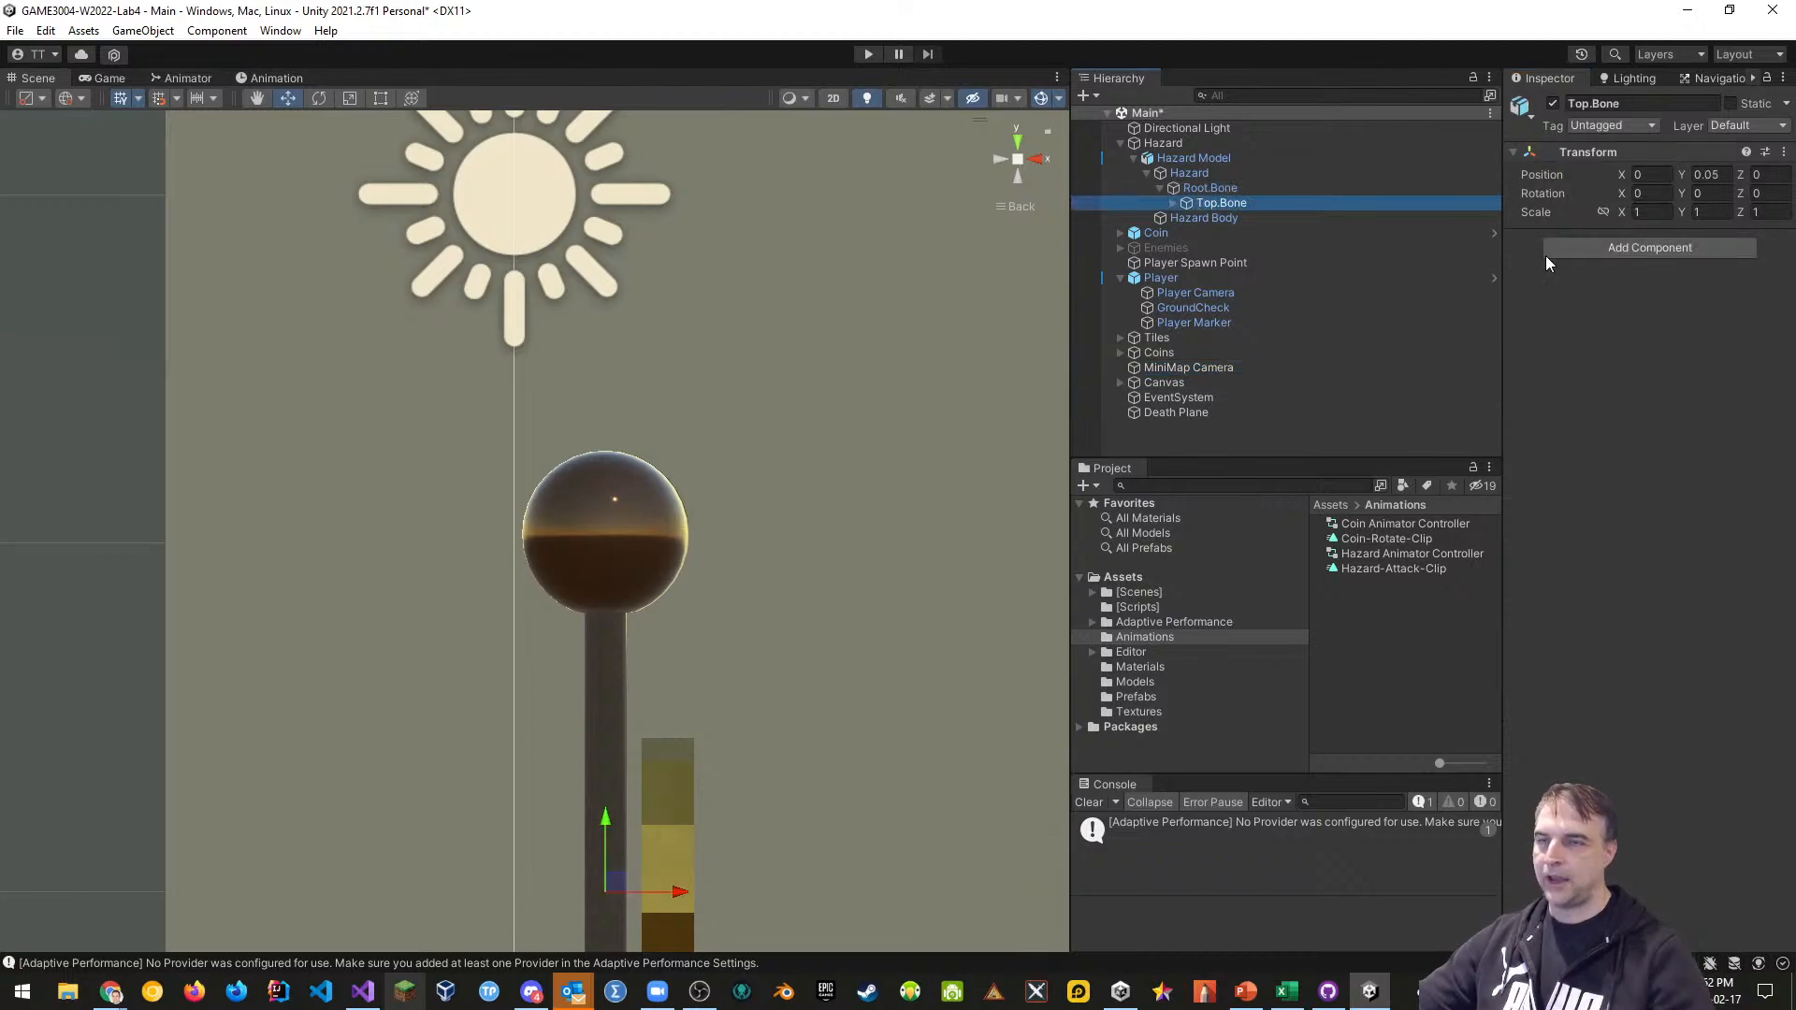
left_click(1601, 249)
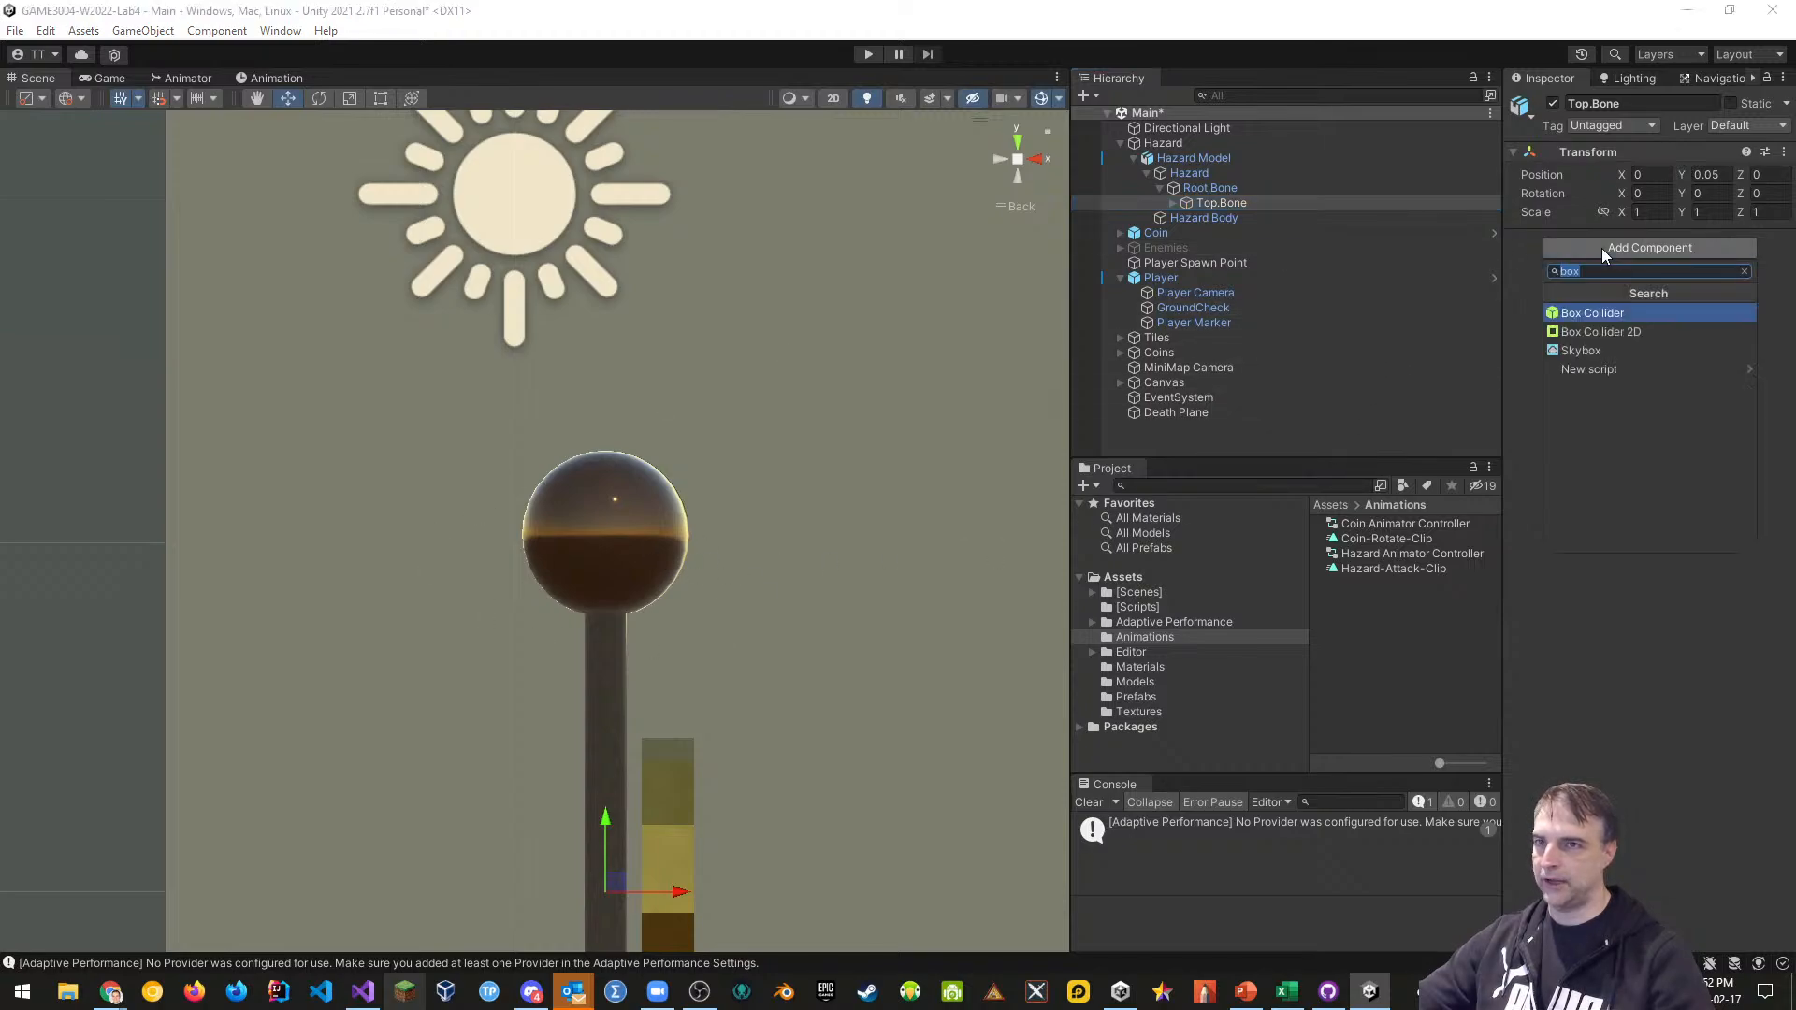
left_click(1597, 315)
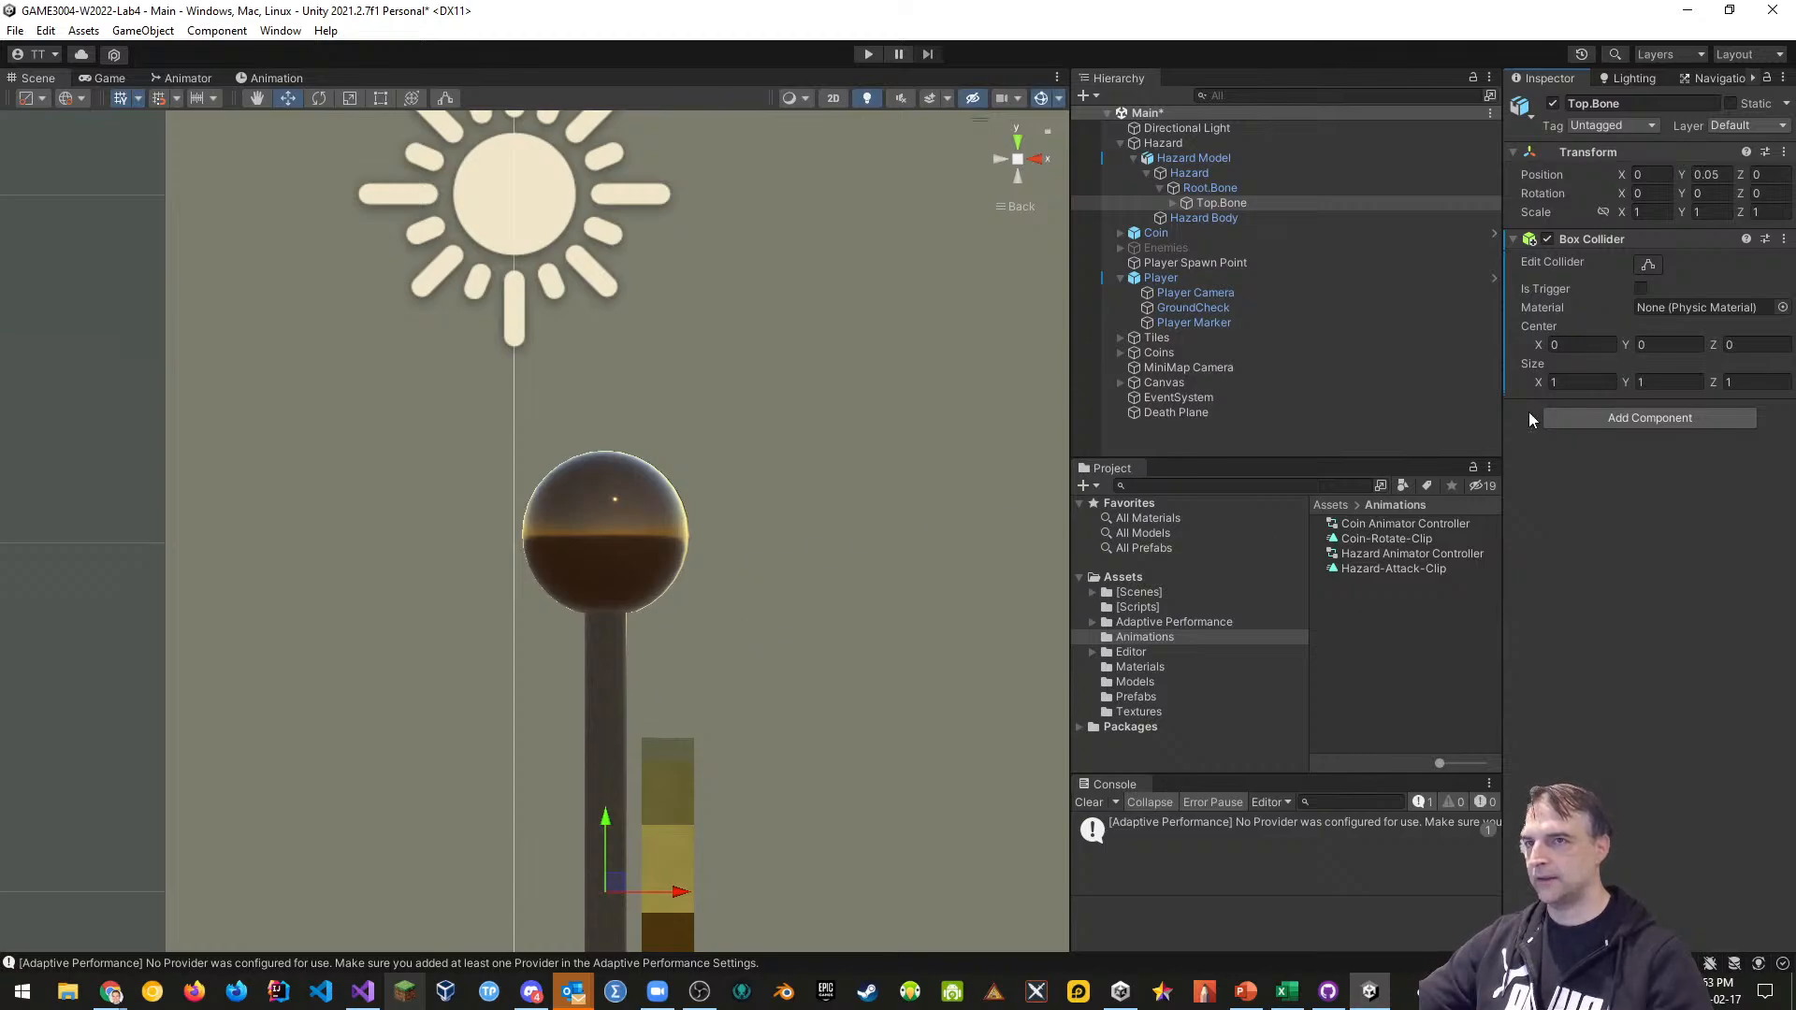
Try to size Top.Bone's Box Collider at X 3.62, Y 2.08 and Z 2.27
left_click(1648, 265)
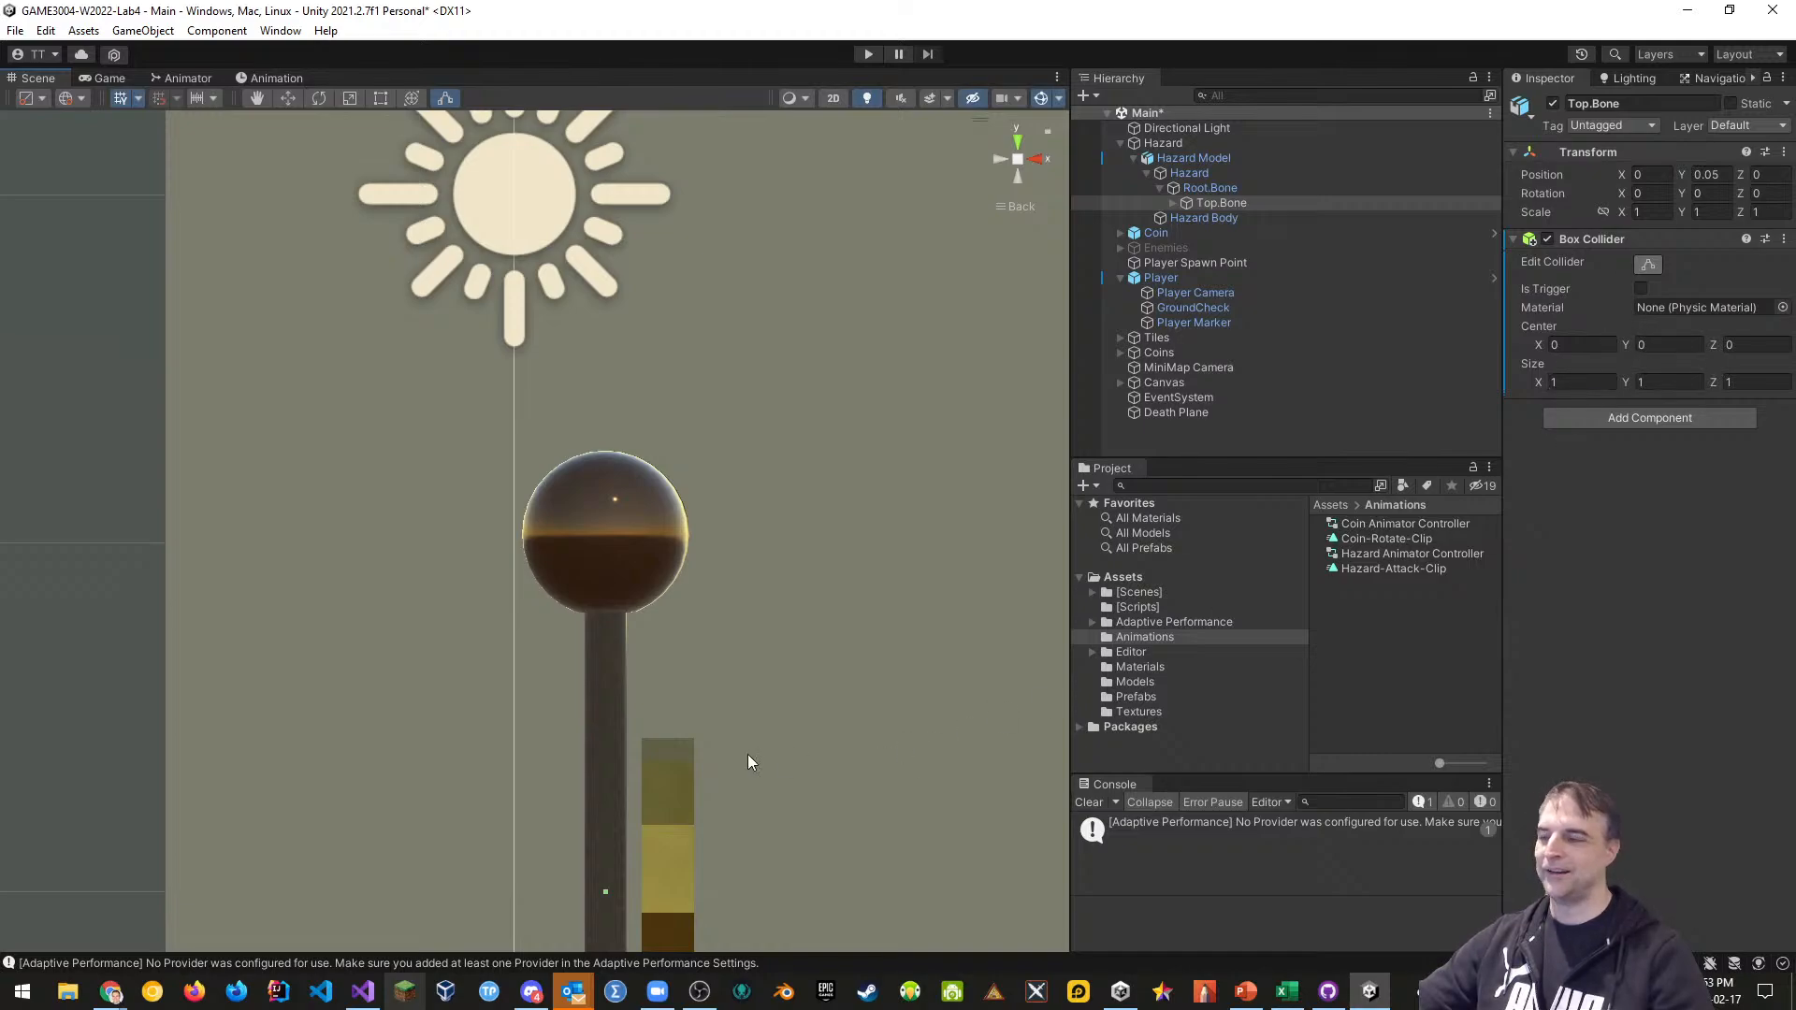
scroll(653, 668, "down", 1)
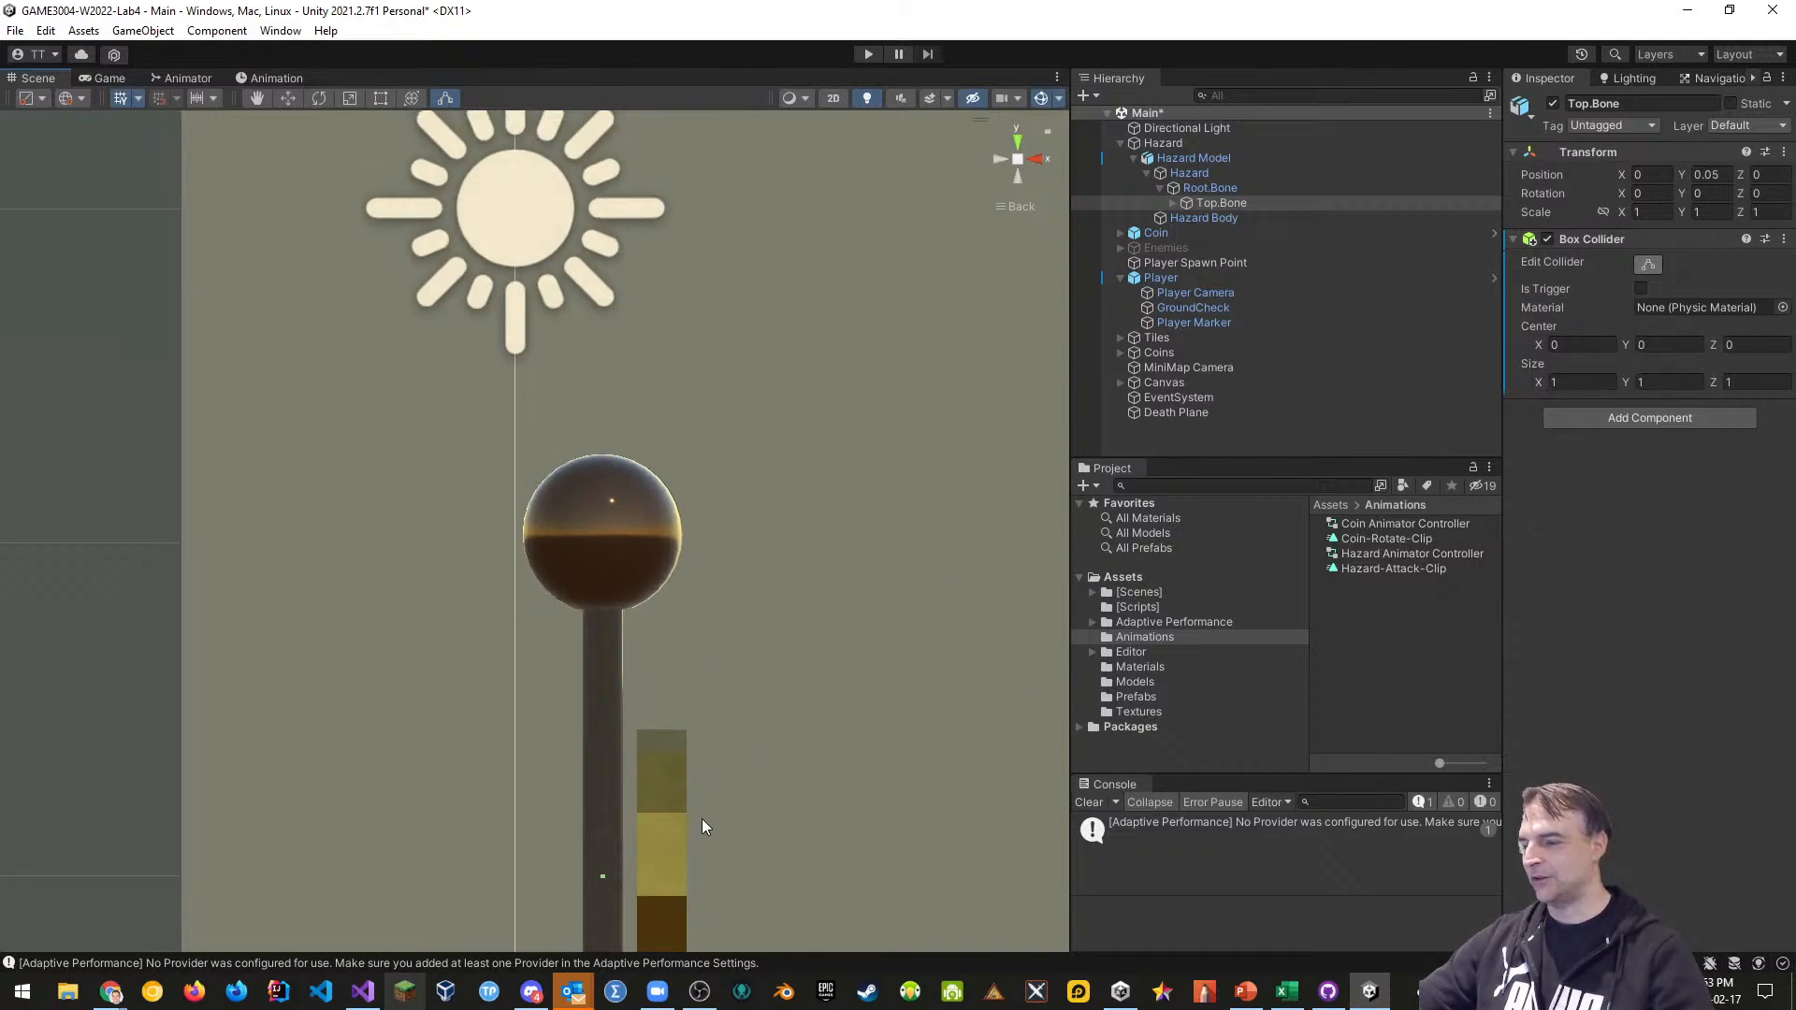
middle_click_drag(717, 829, 710, 746)
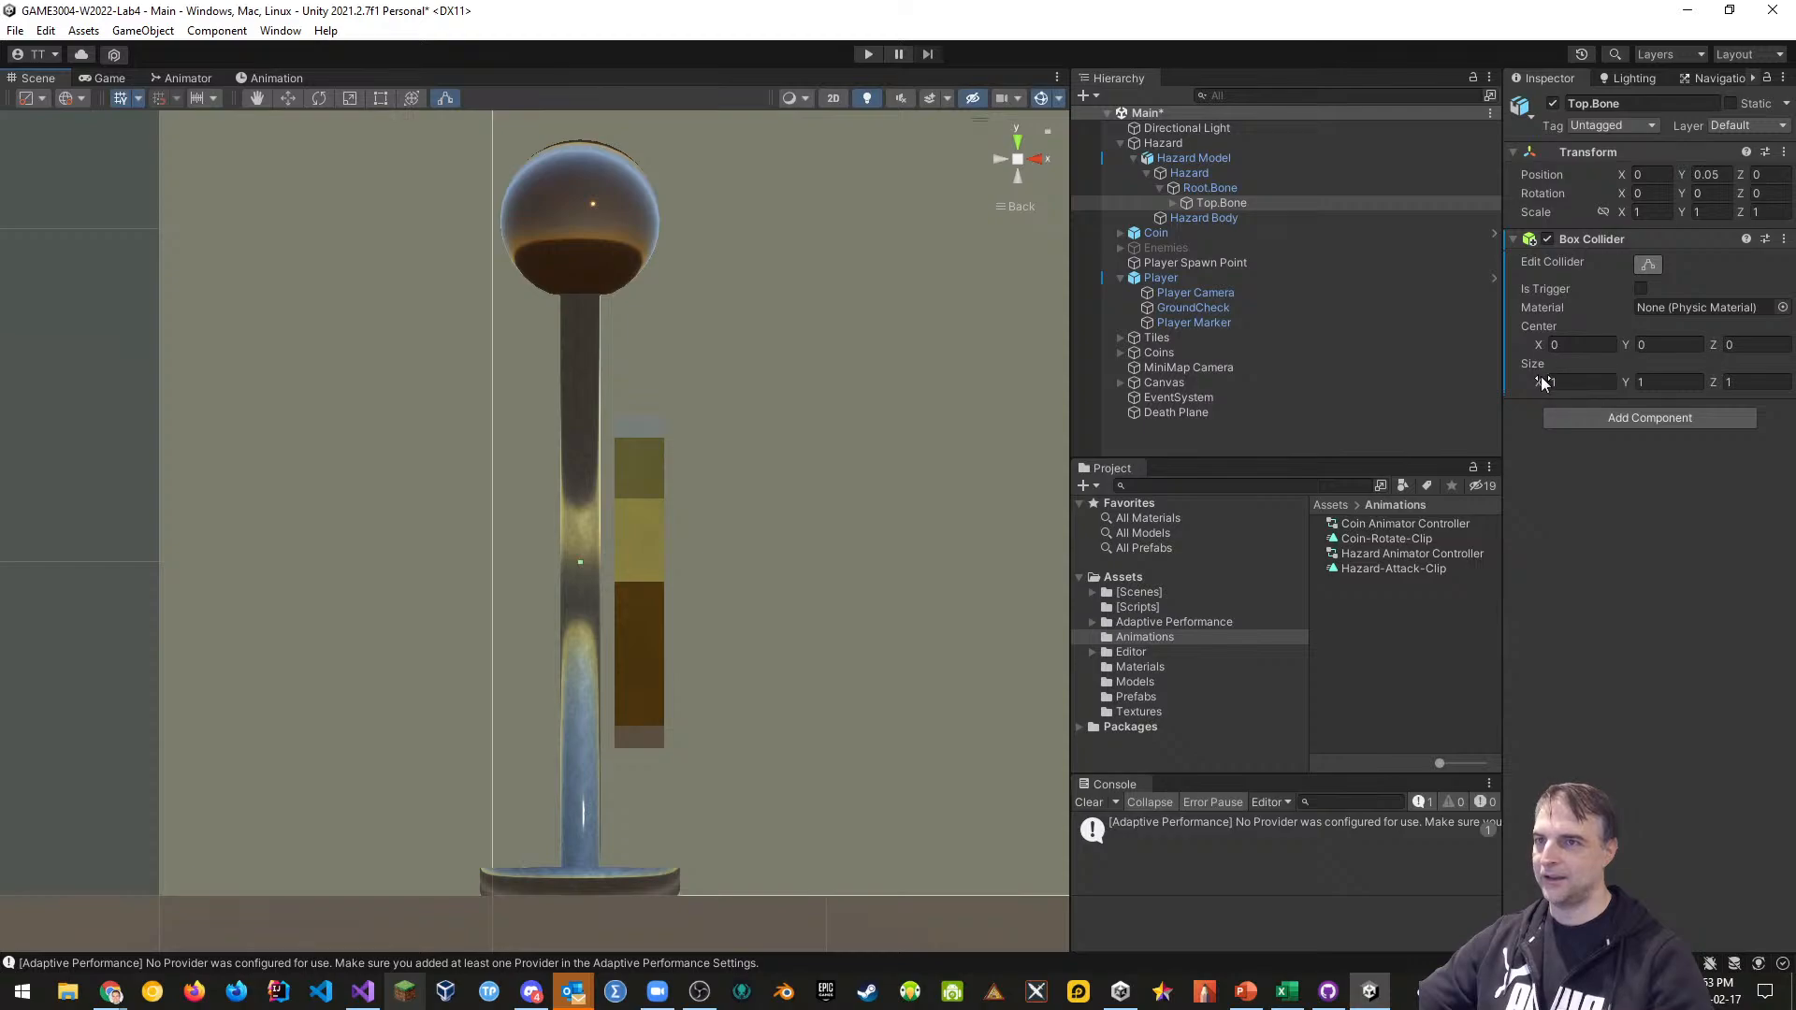
left_click(1581, 382)
type("3.17")
key("BackSpace")
key("BackSpace")
type("62")
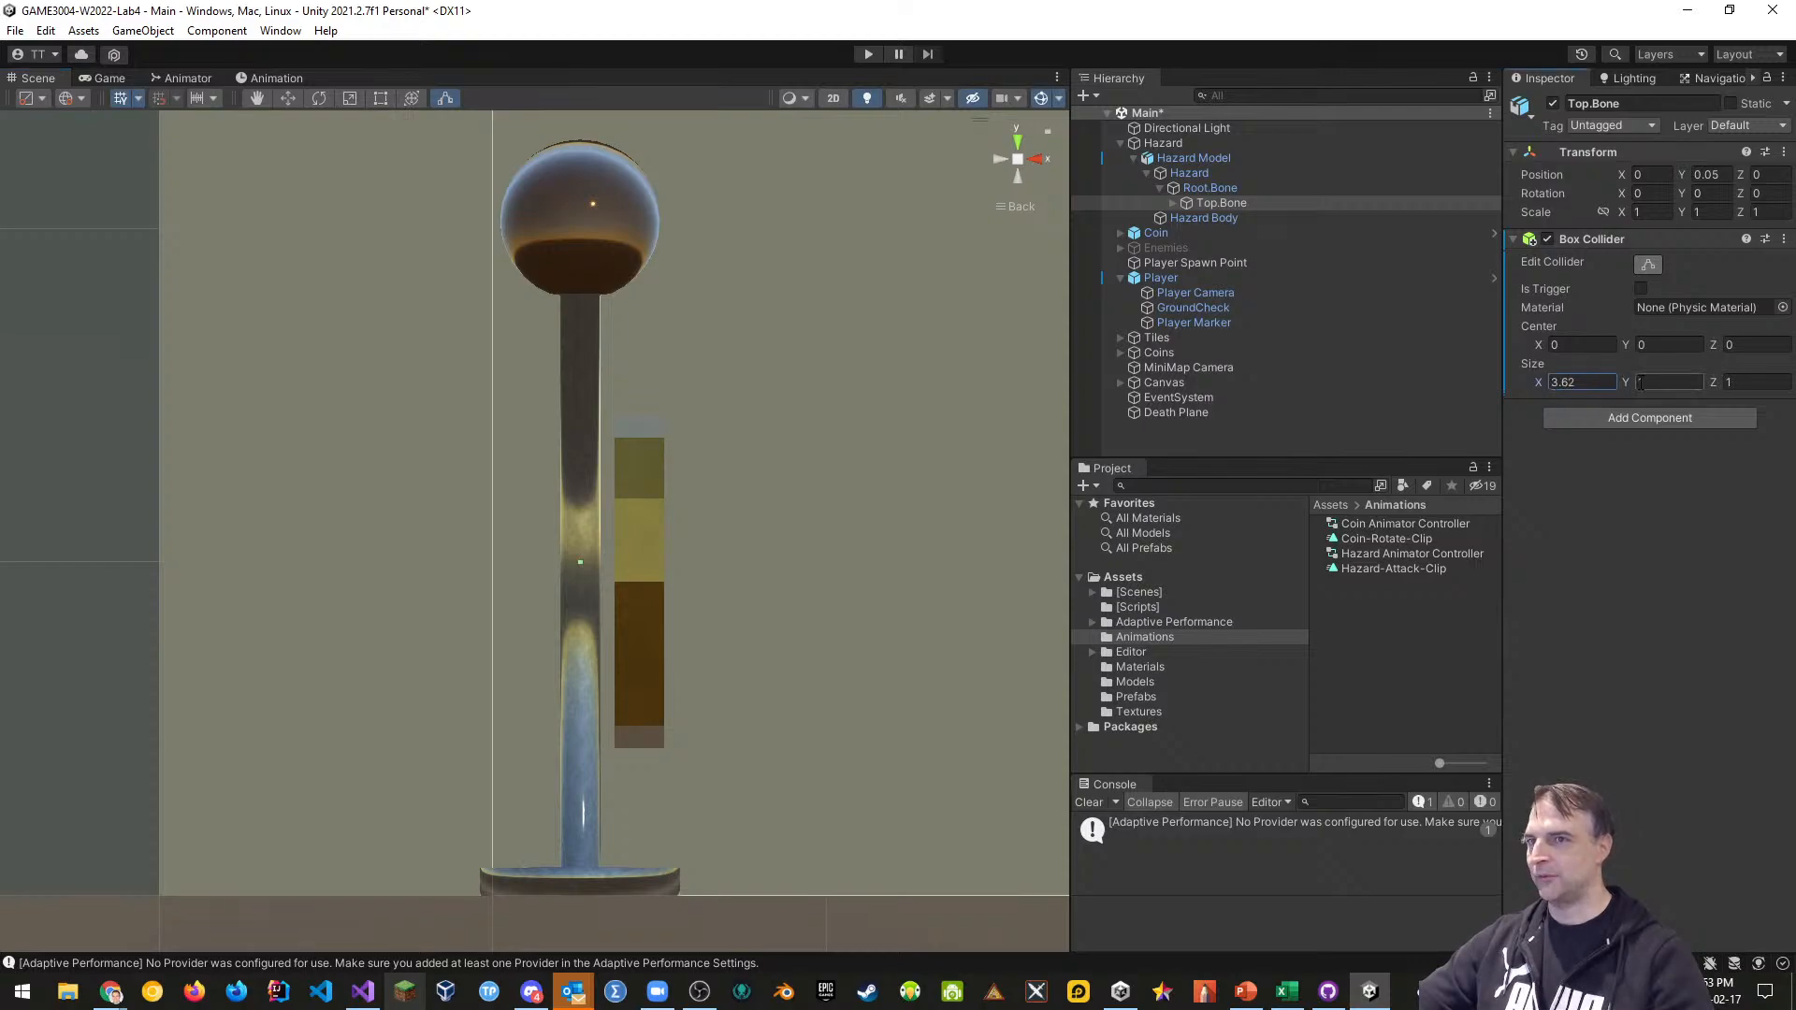
left_click(1683, 383)
type("2.08")
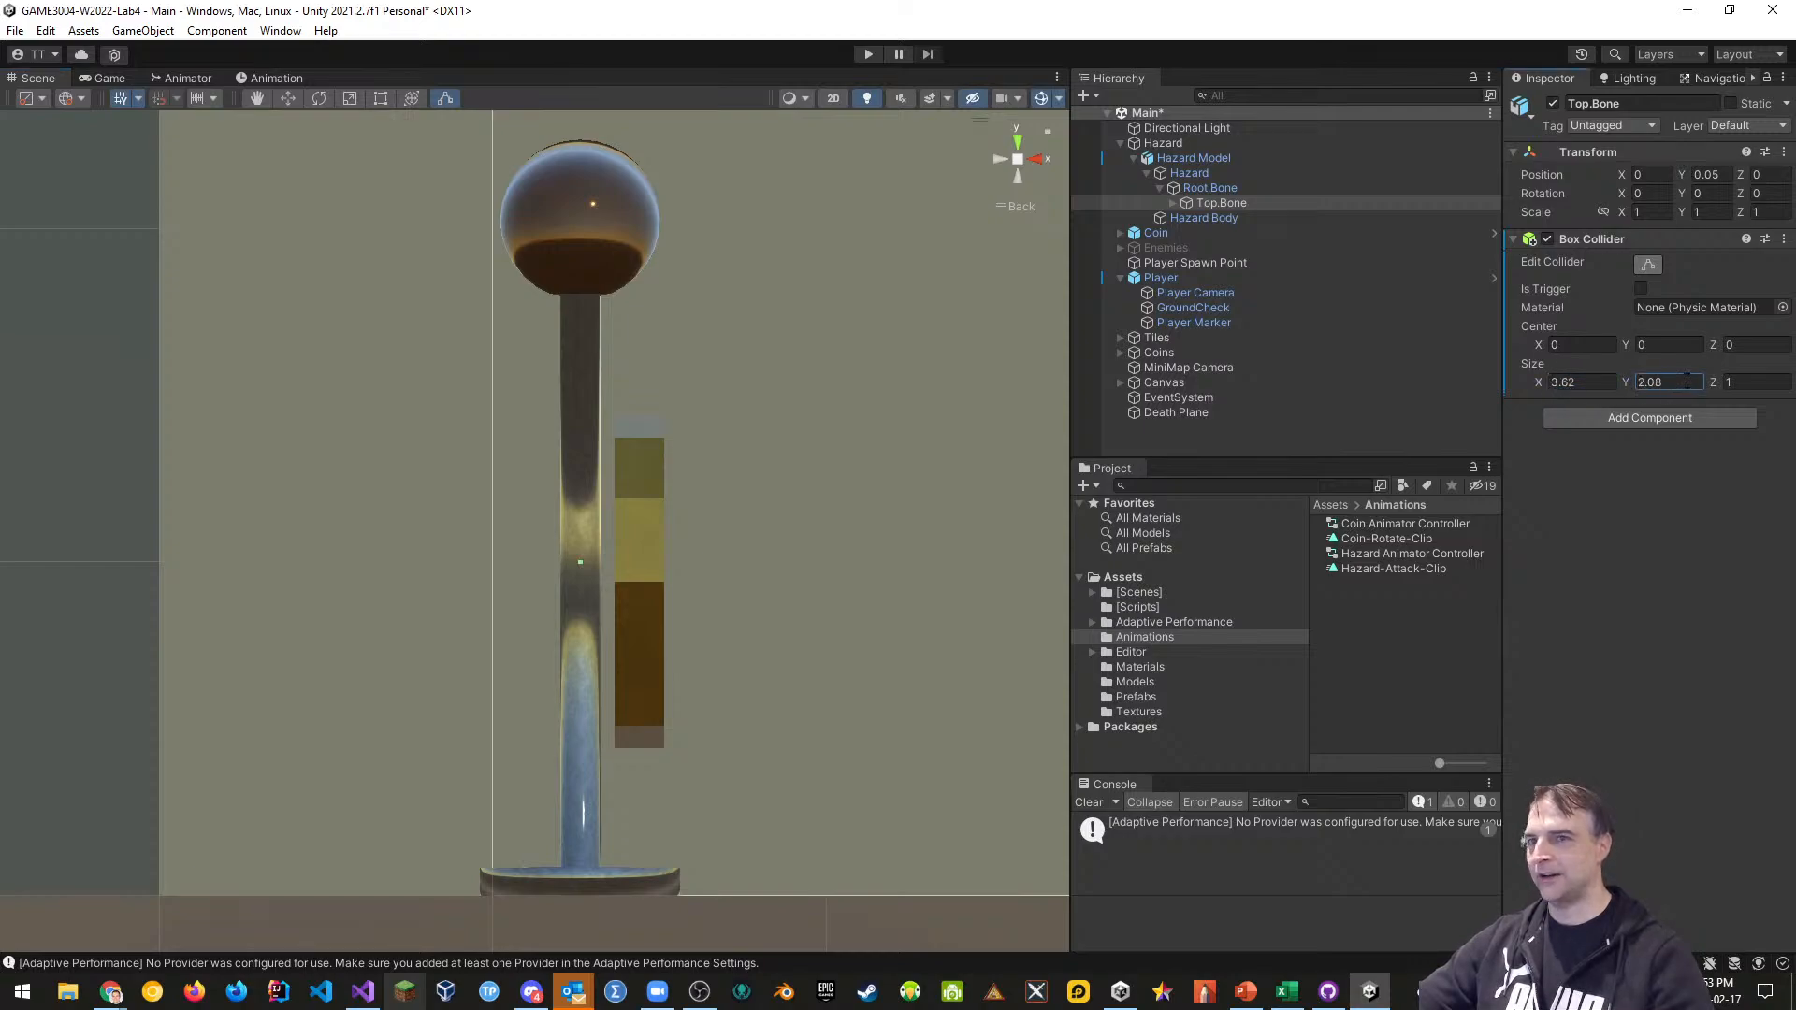
left_click(1740, 383)
type("2.27")
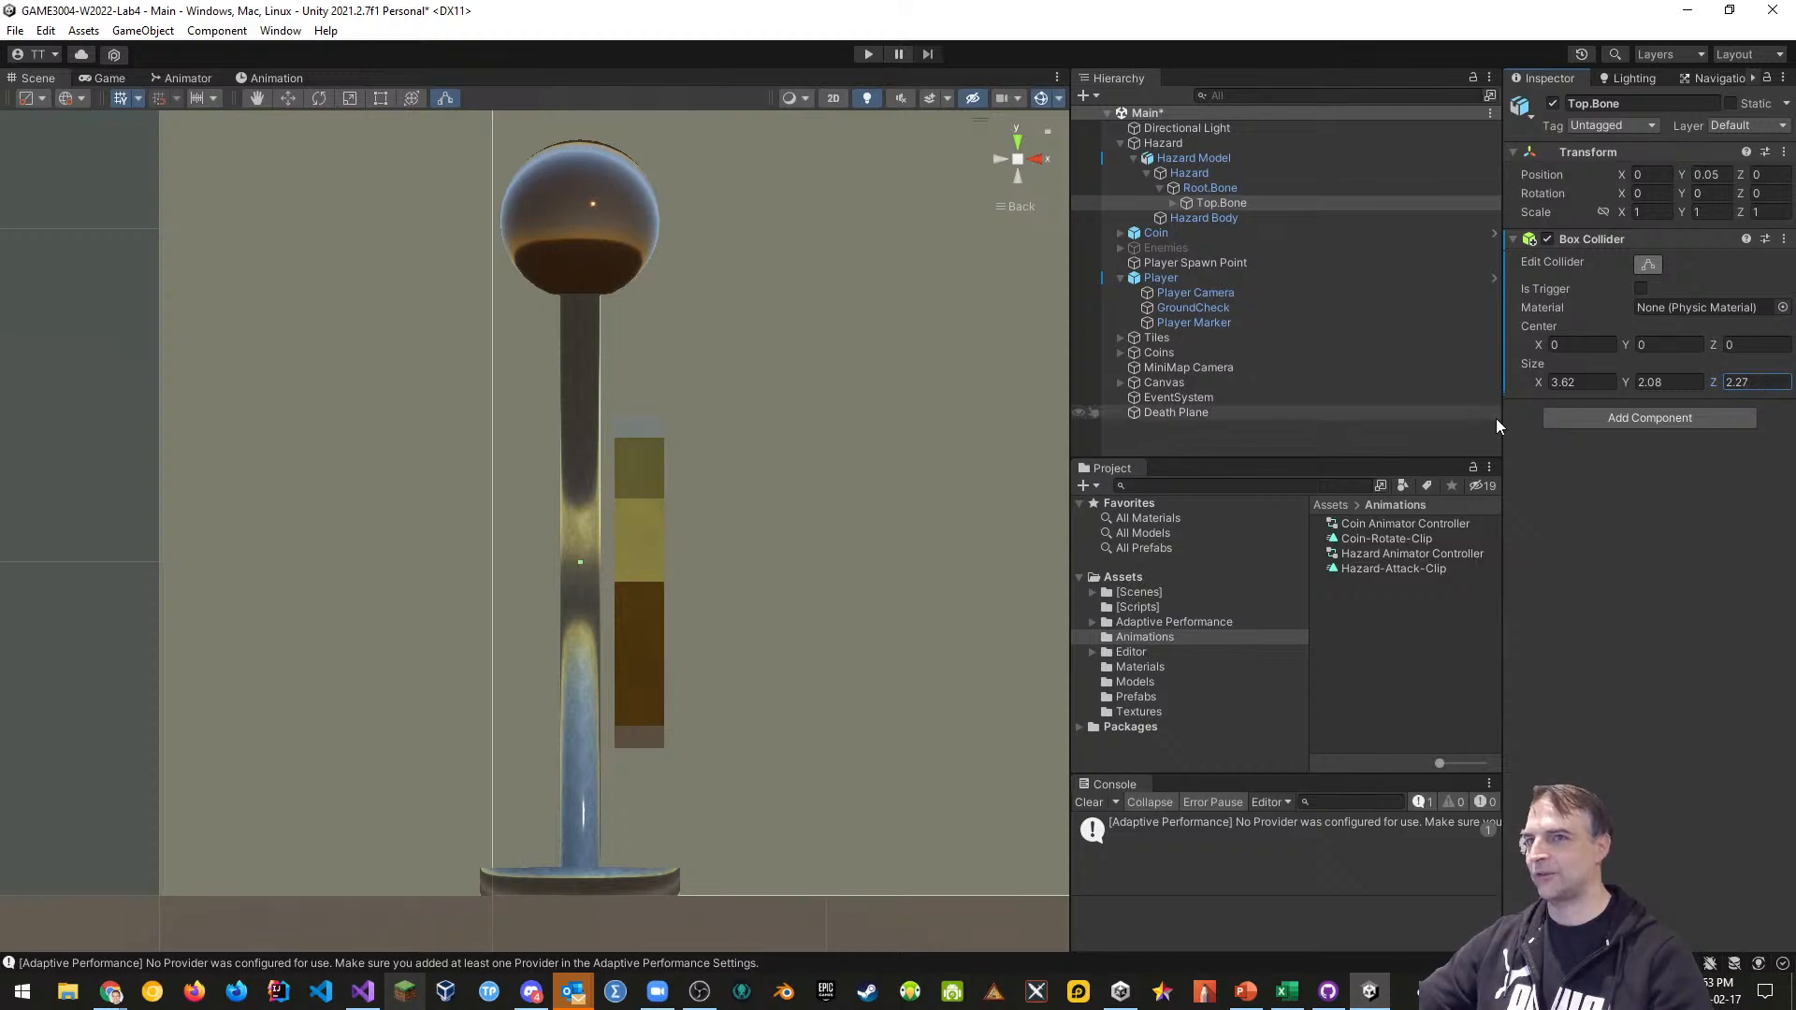
Set the Box Collider's center X to -0.22 and remove the component from Top.Bone
left_click(1555, 345)
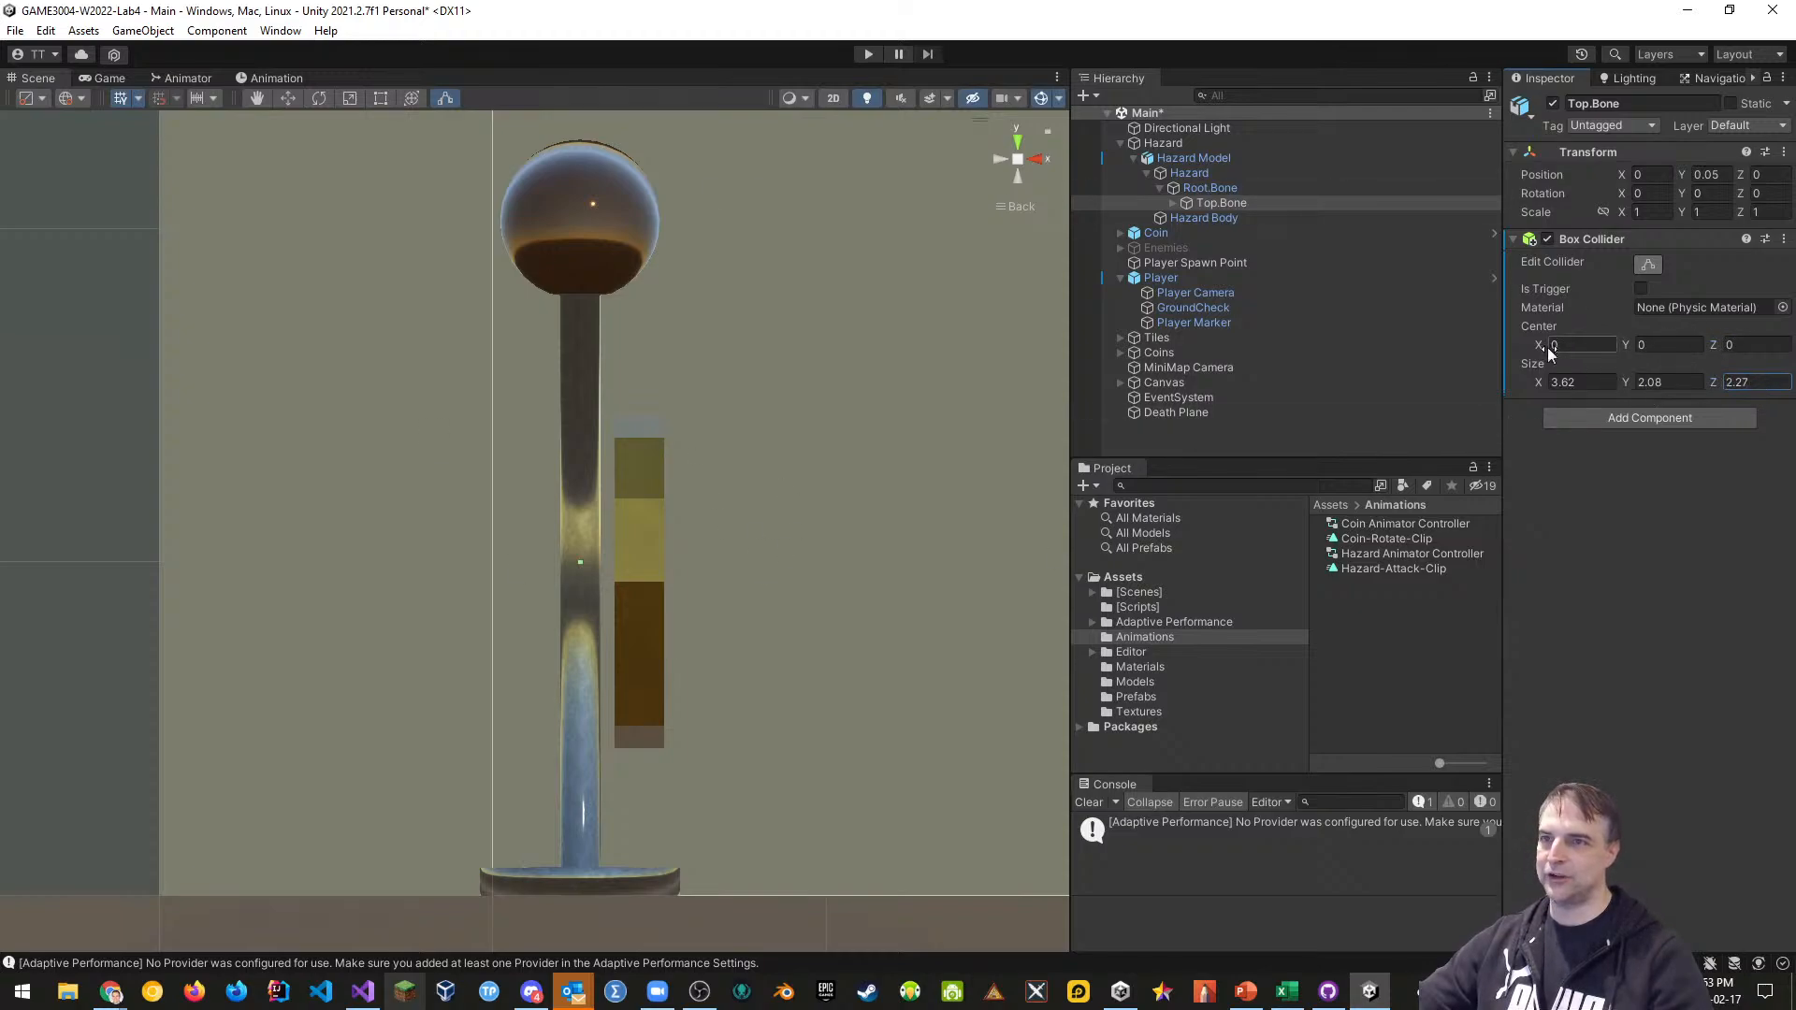
type("0.23")
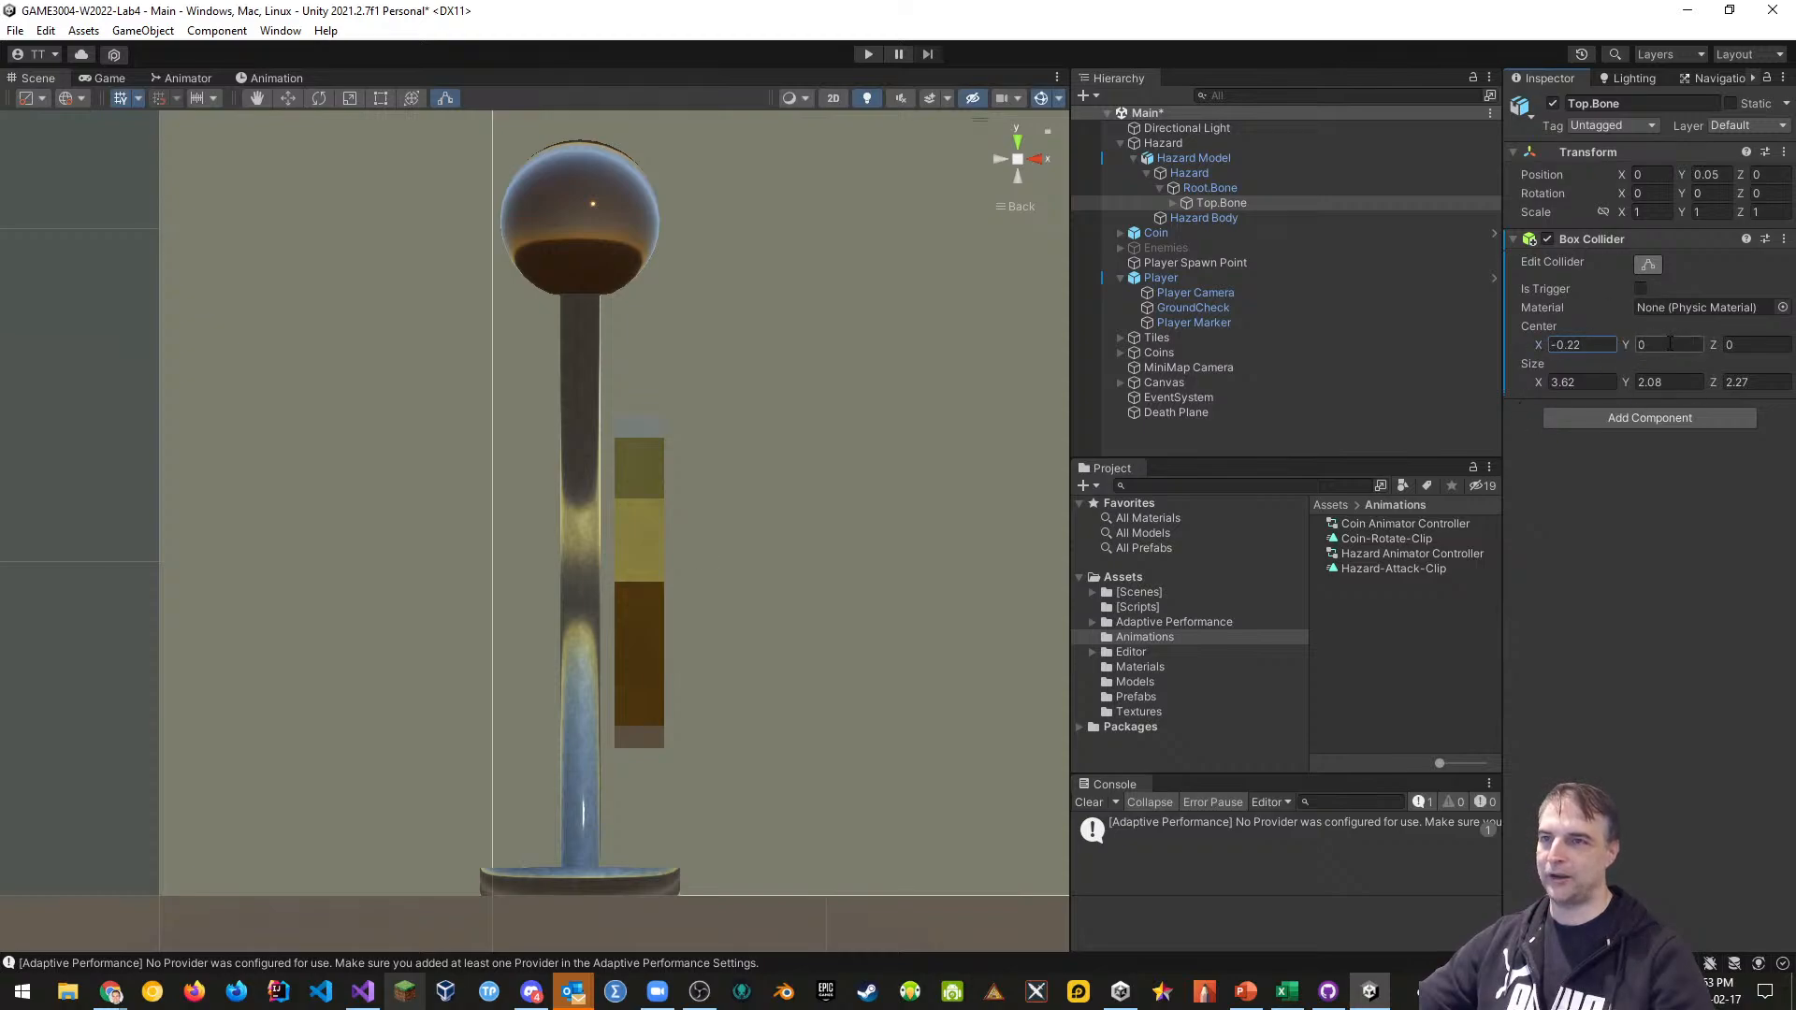
left_click(1783, 239)
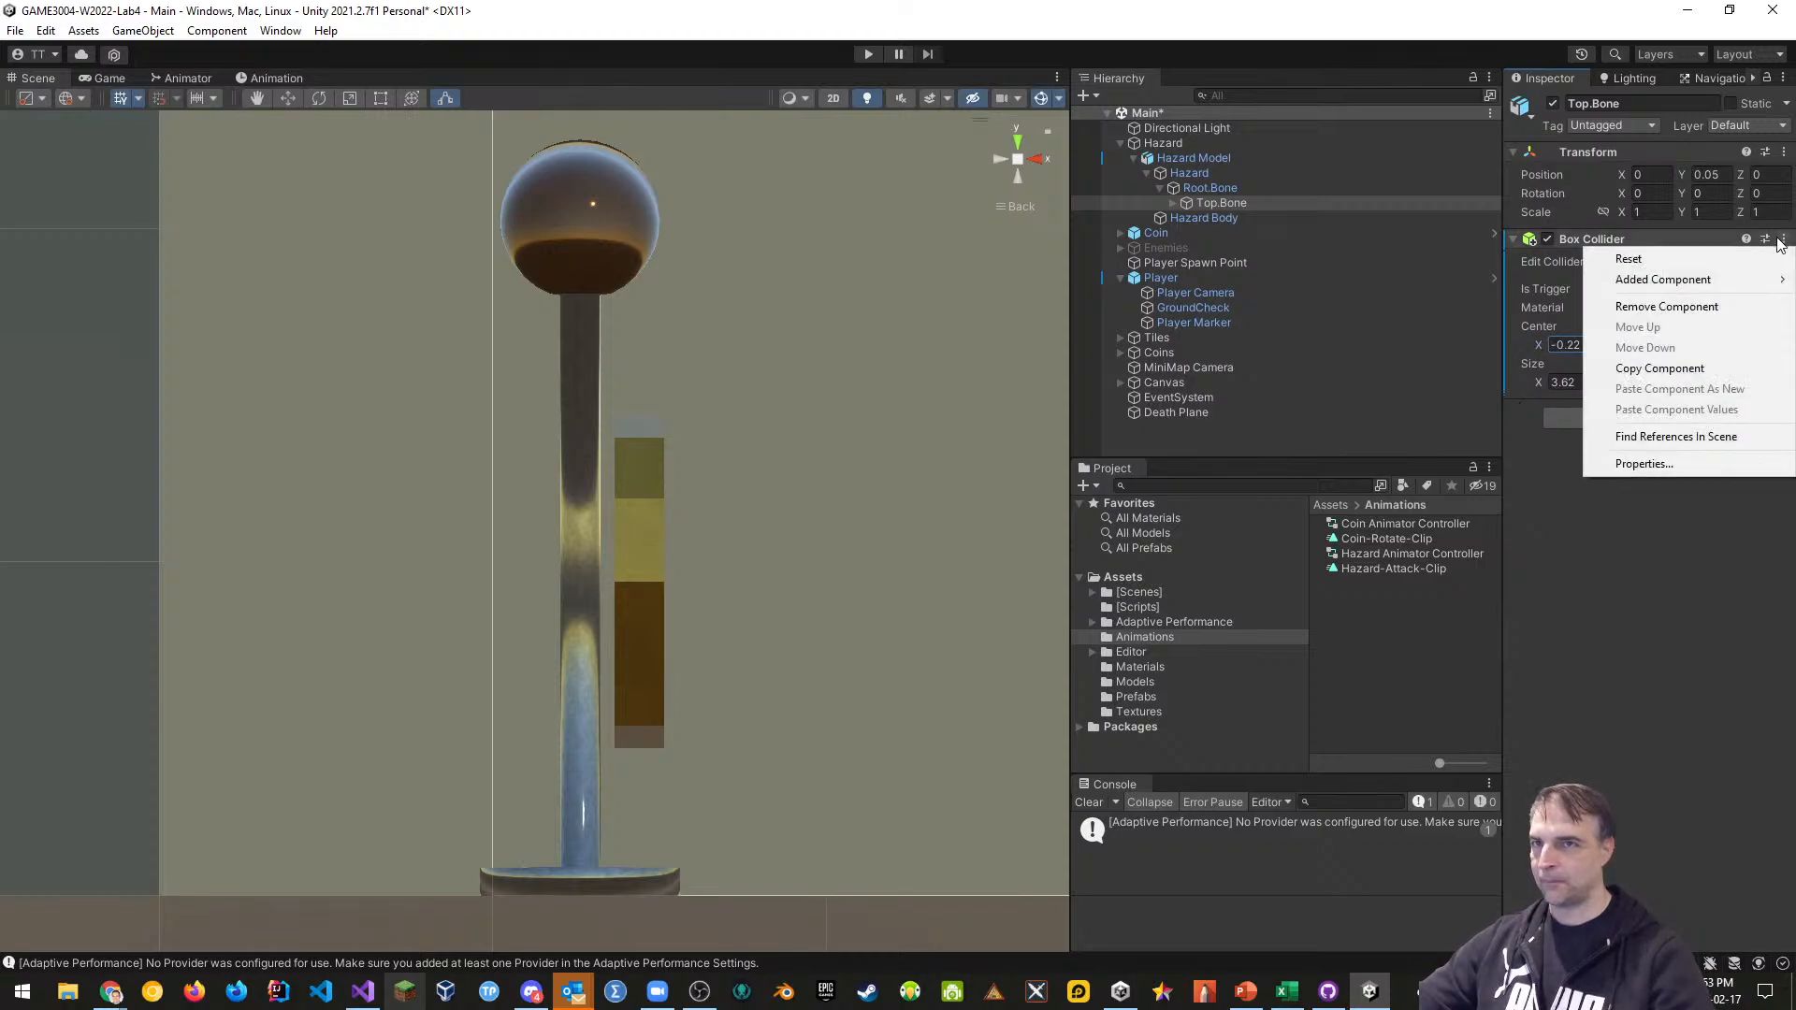
left_click(1648, 306)
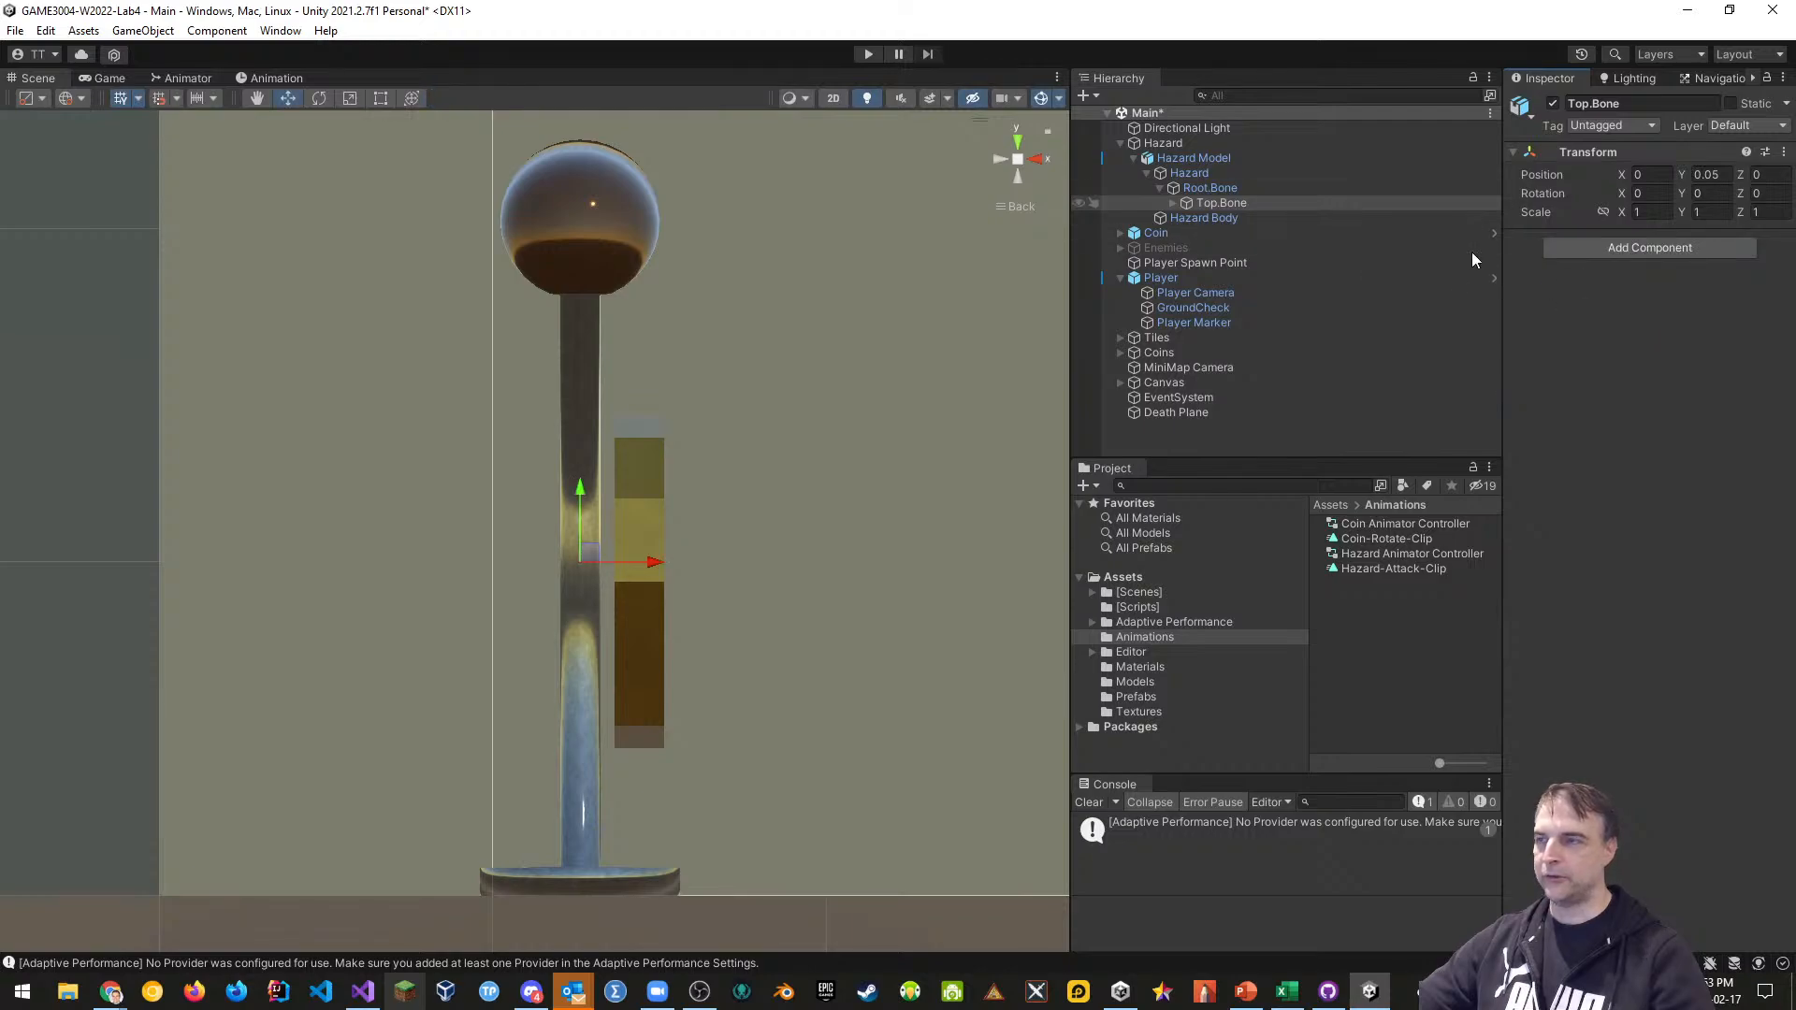
Copy Hazard Body's Box Collider and paste it as a new component on Top.Bone
left_click(1210, 219)
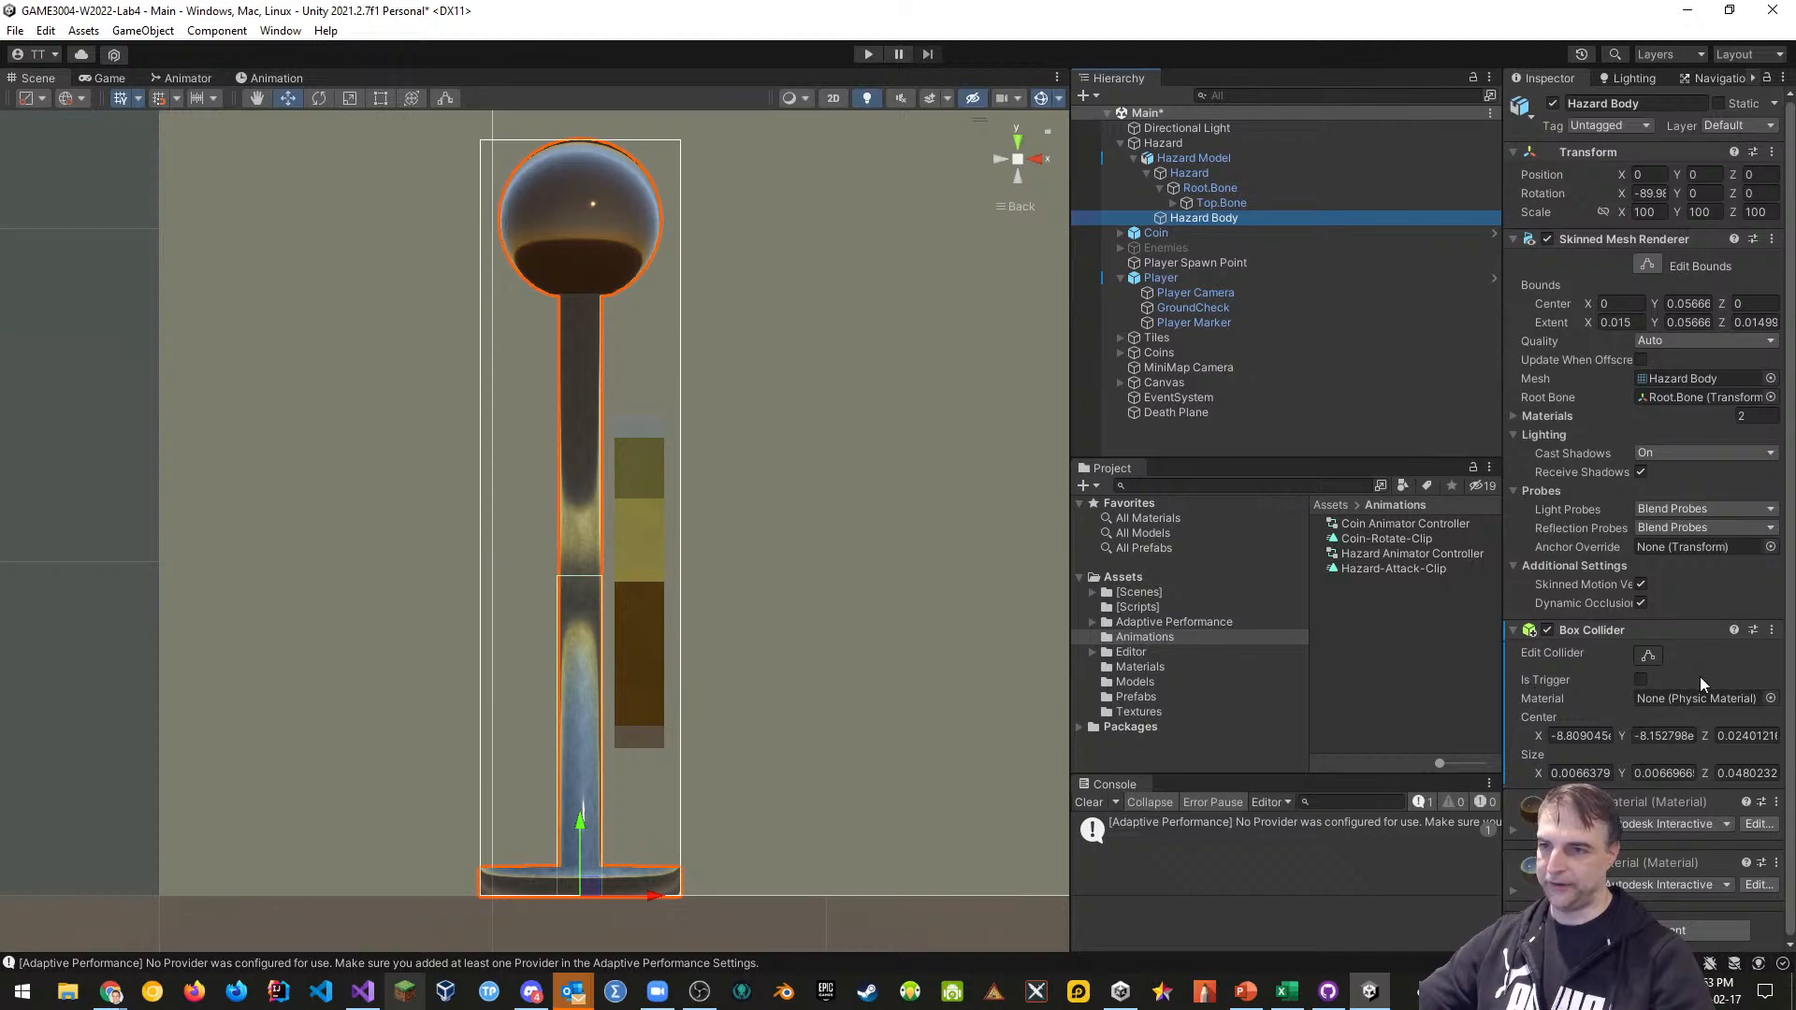
left_click(1770, 630)
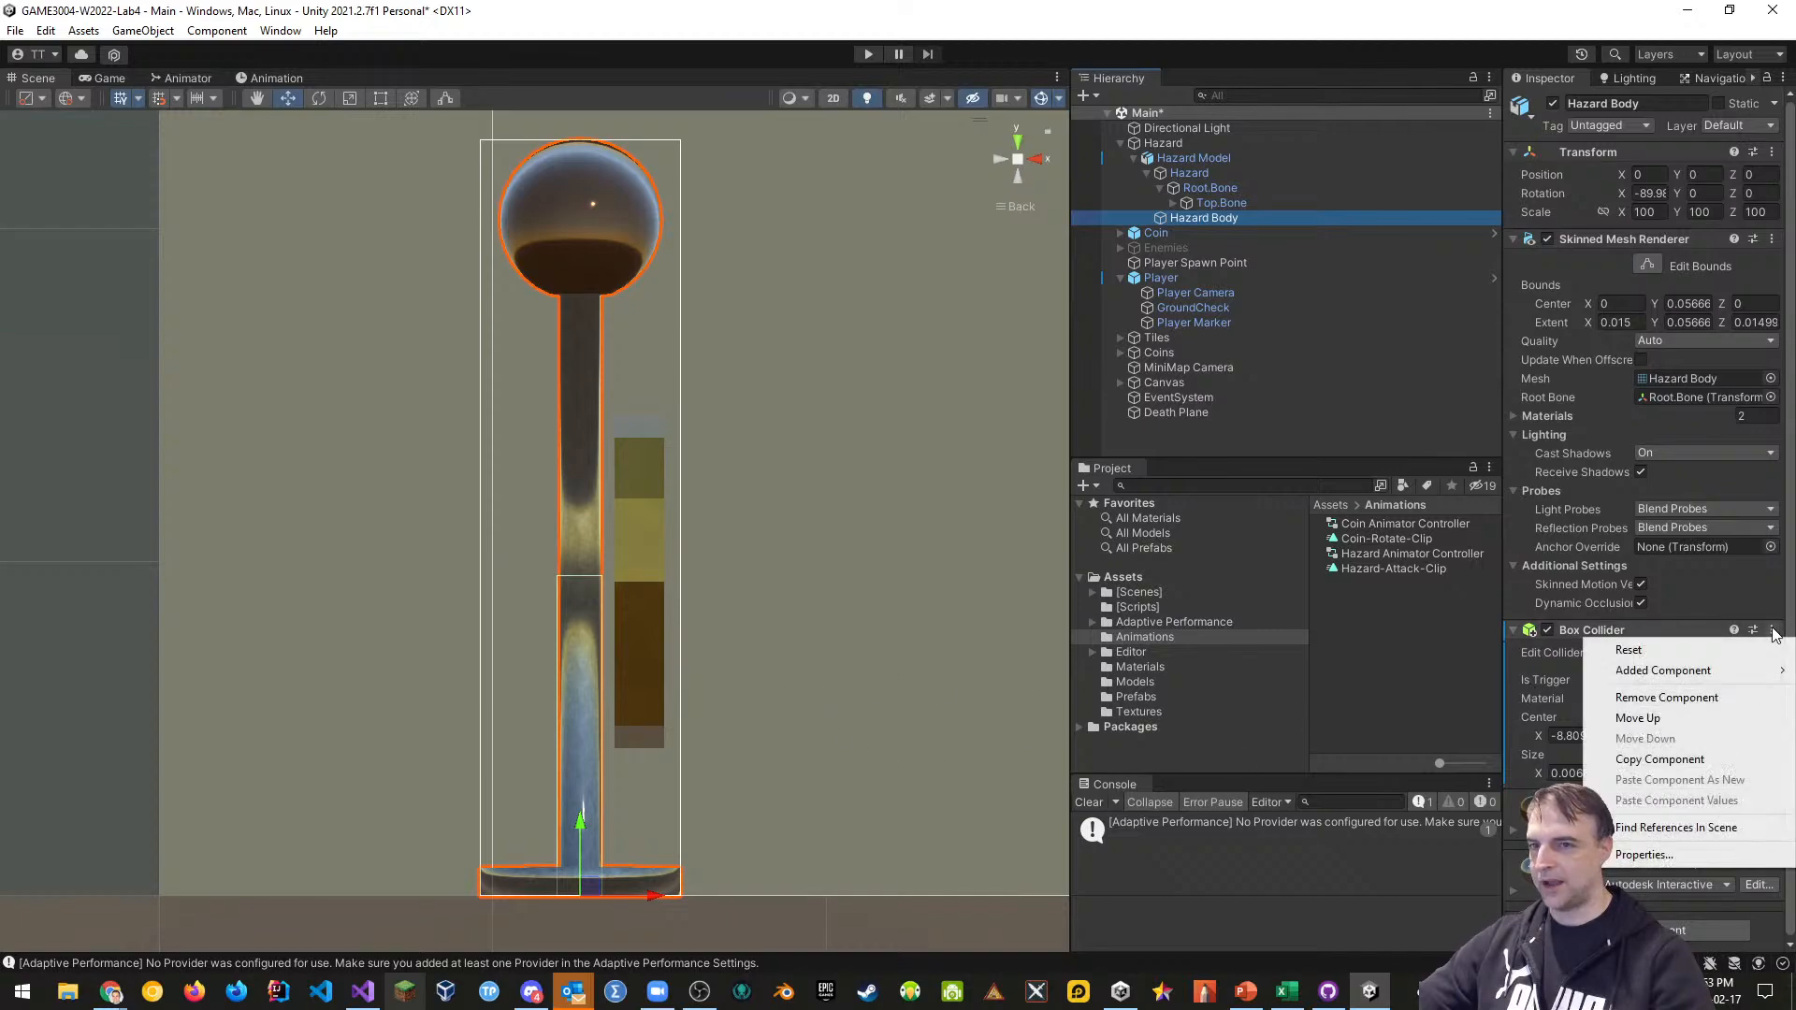
left_click(1646, 760)
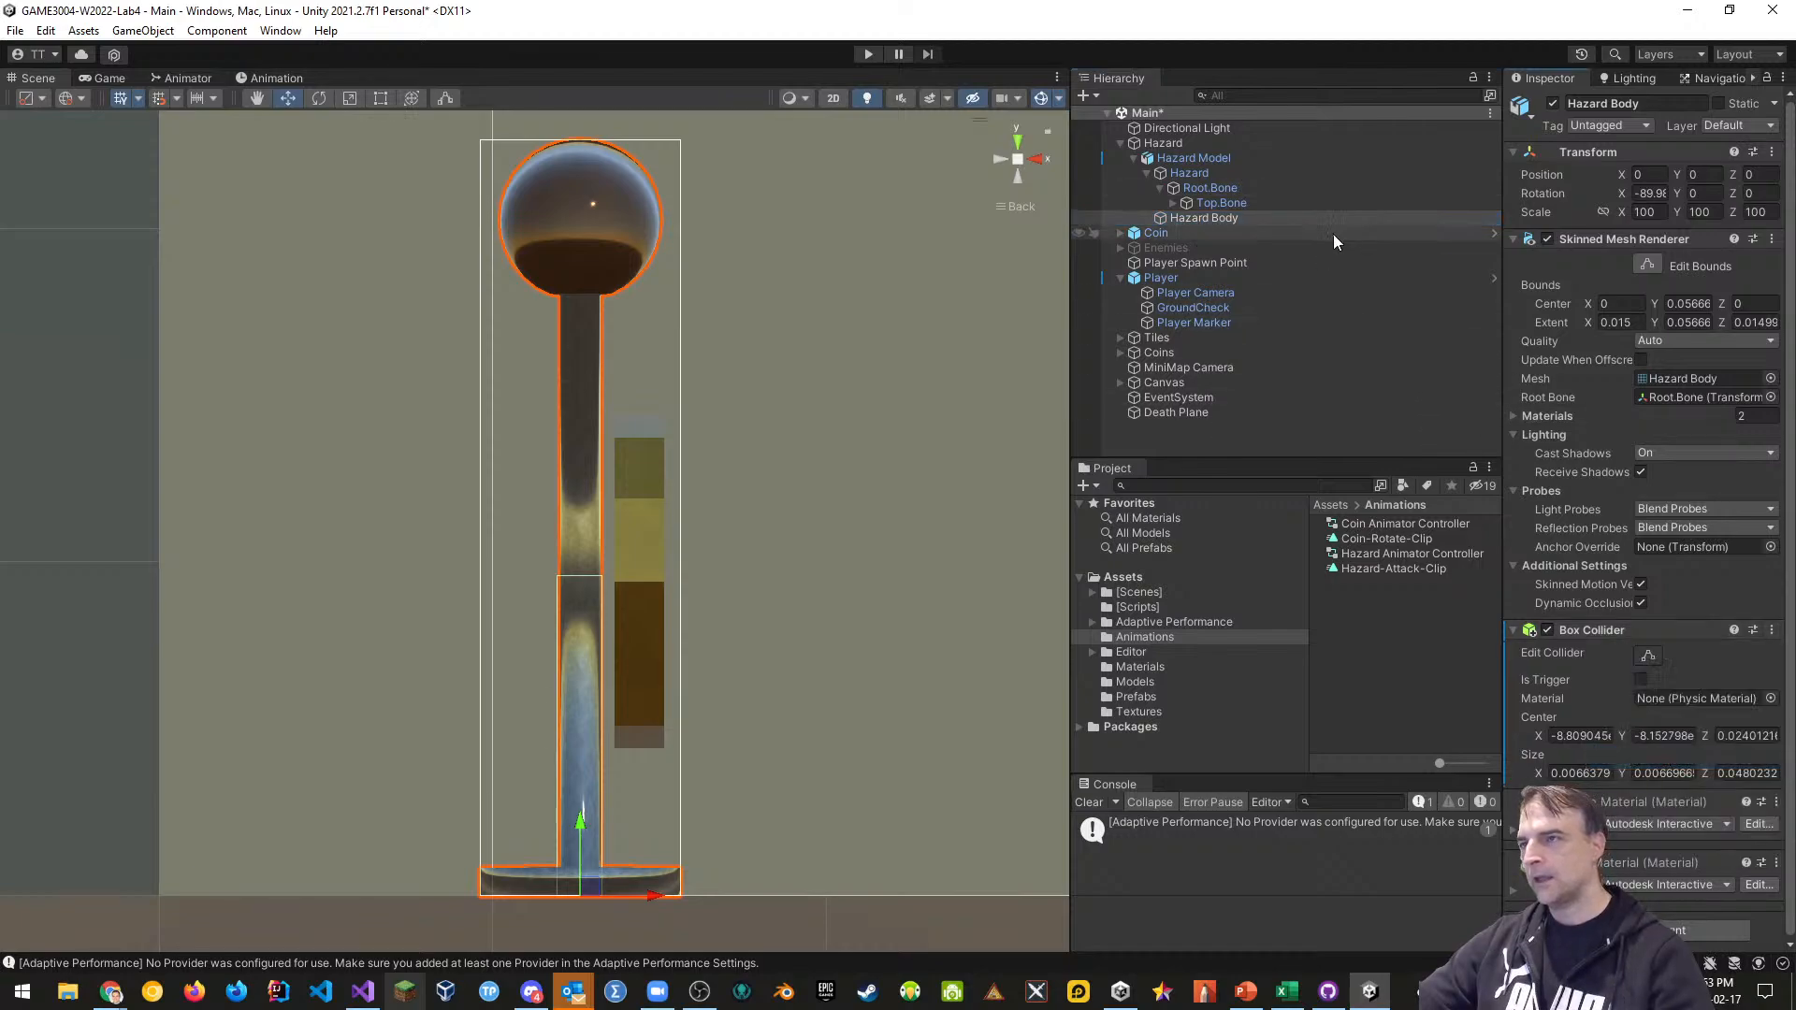
left_click(1222, 202)
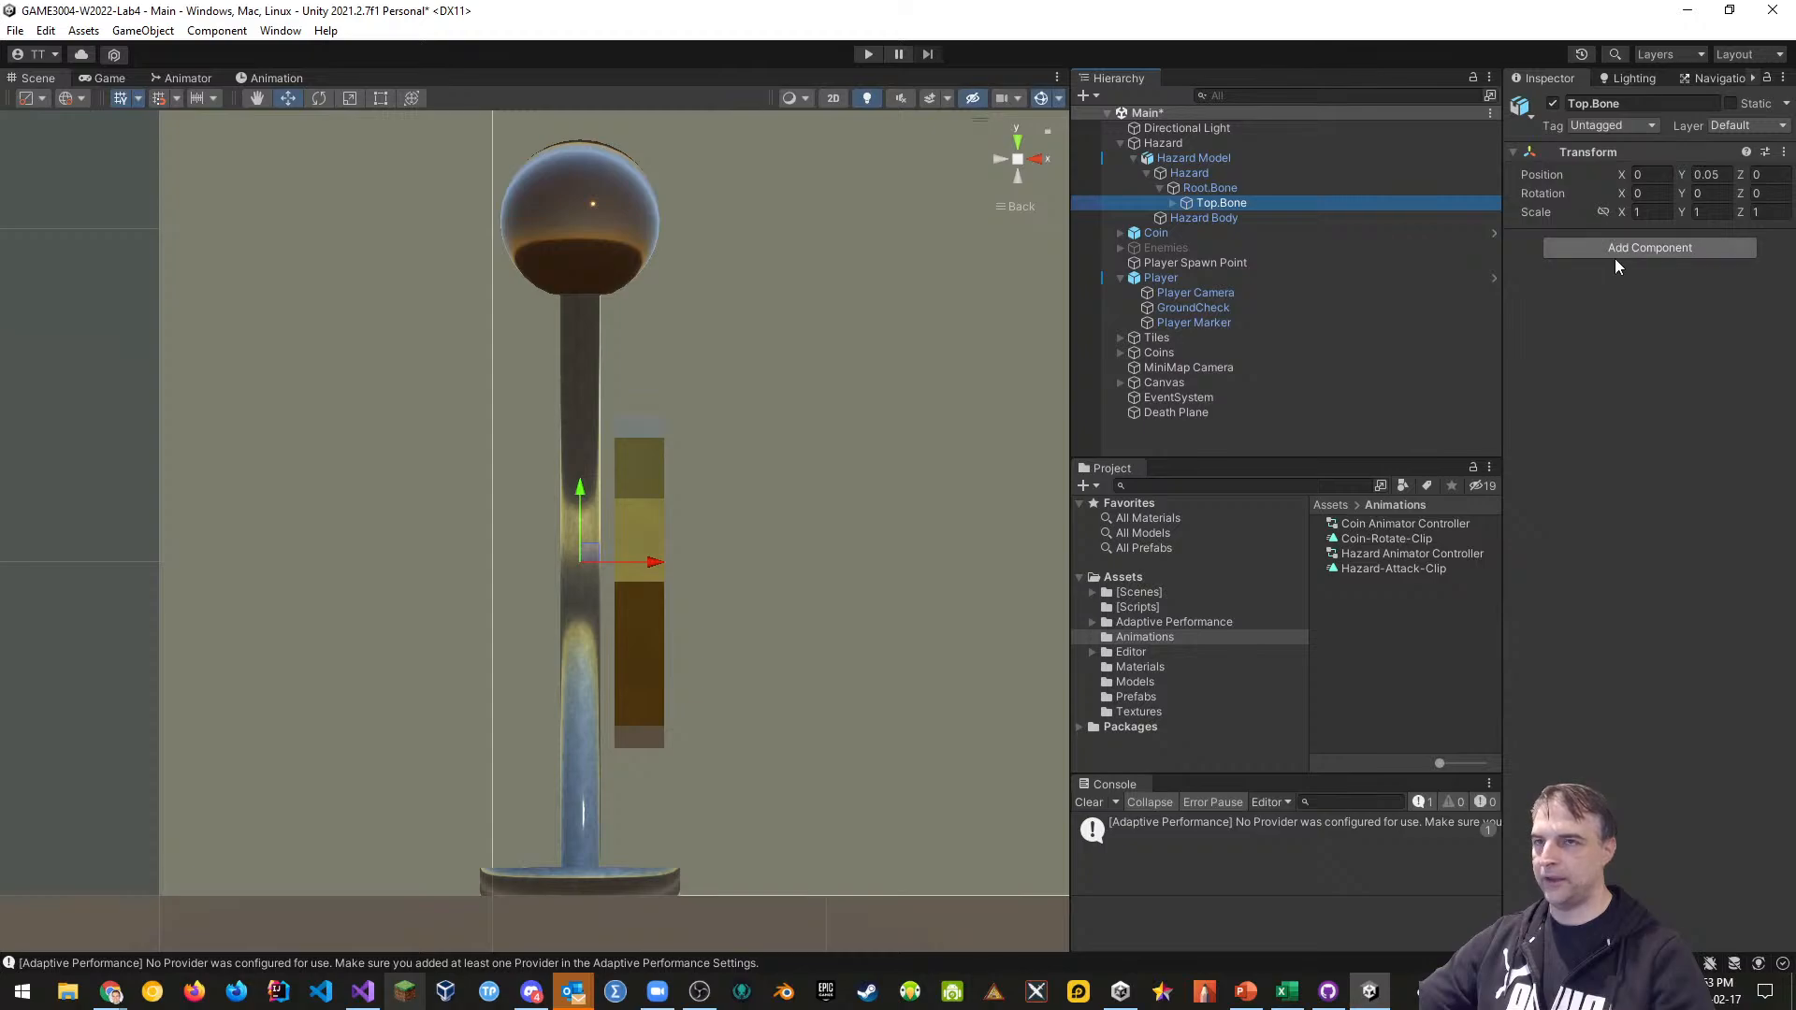
left_click(1695, 247)
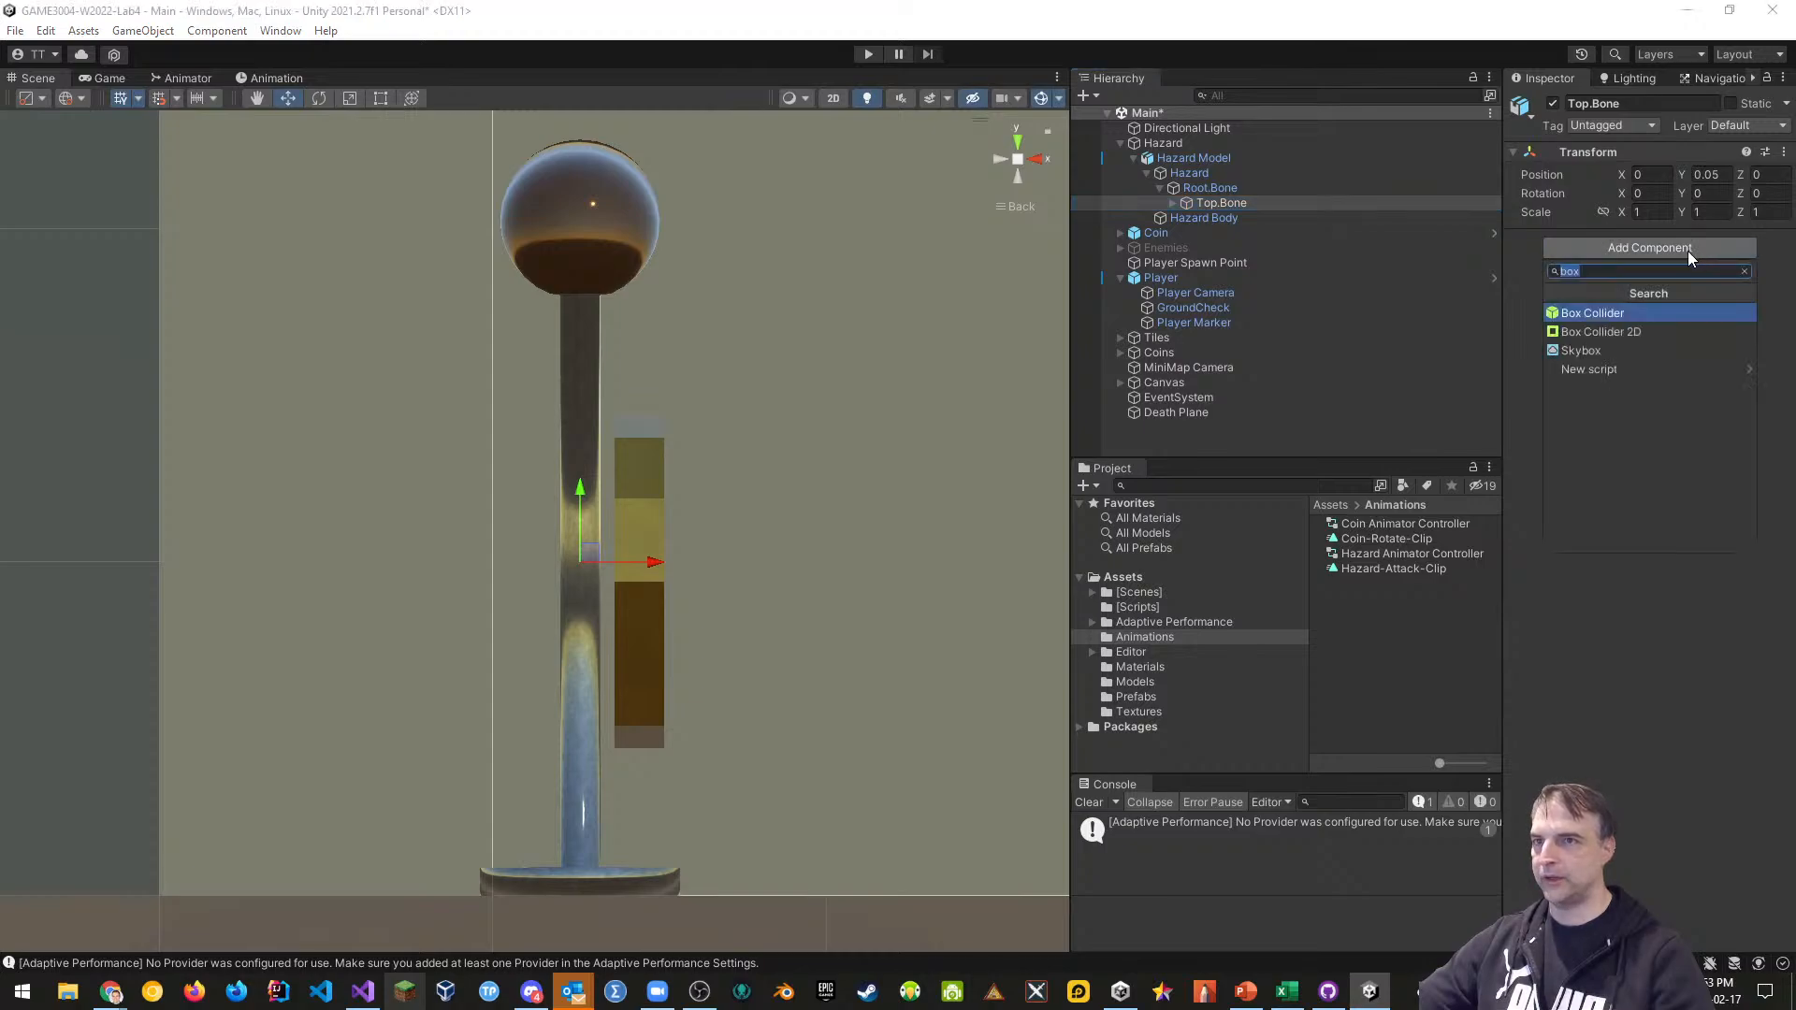
left_click(1743, 241)
left_click(1784, 153)
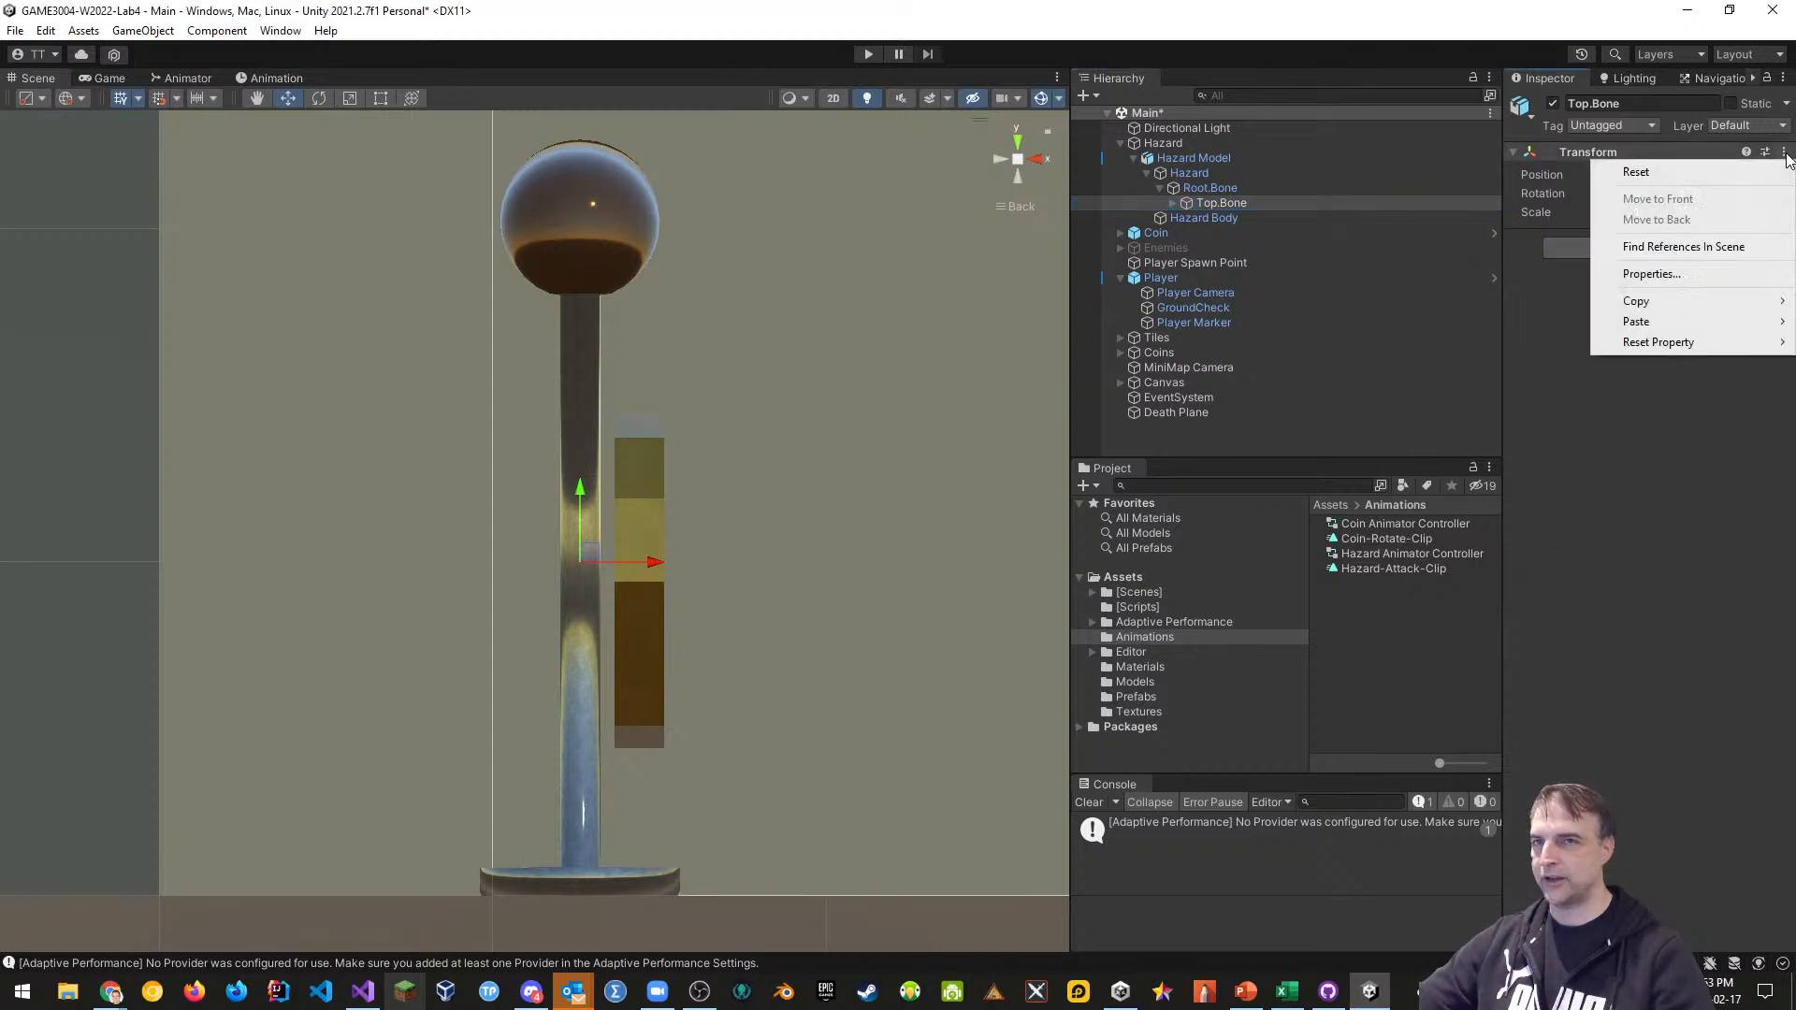
mouse_move(1638, 306)
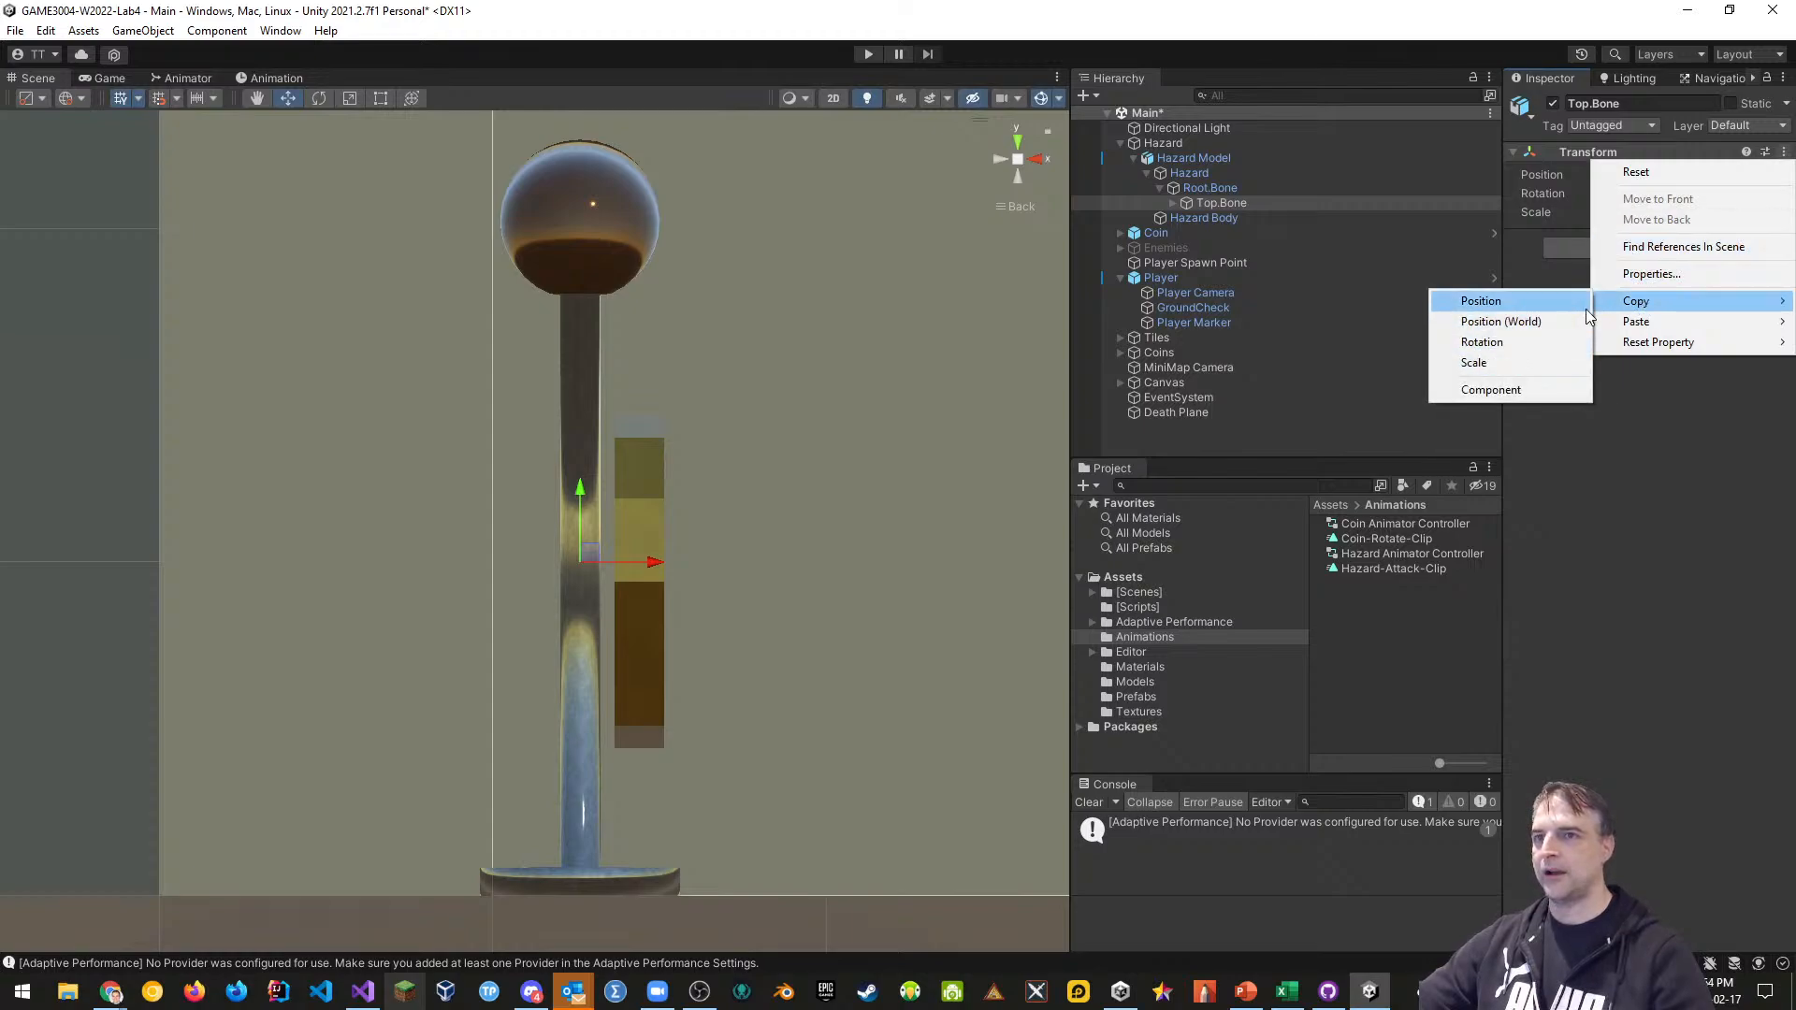
mouse_move(1754, 327)
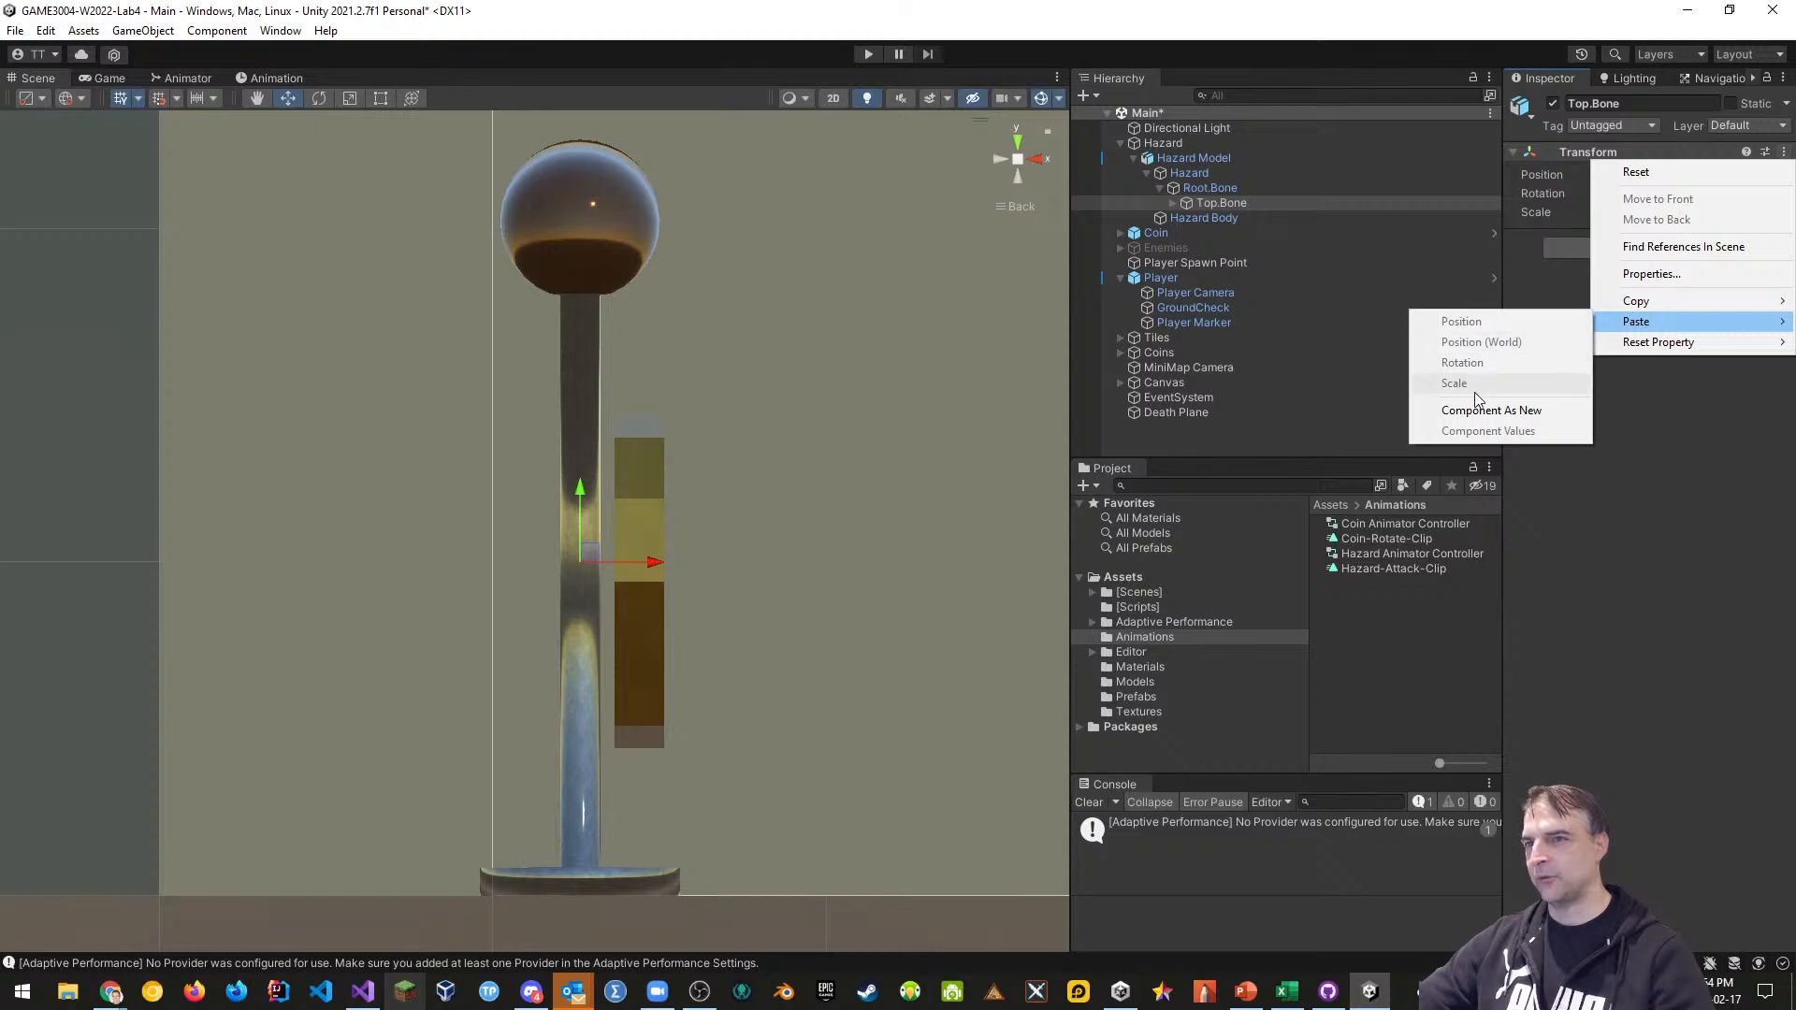
left_click(1491, 409)
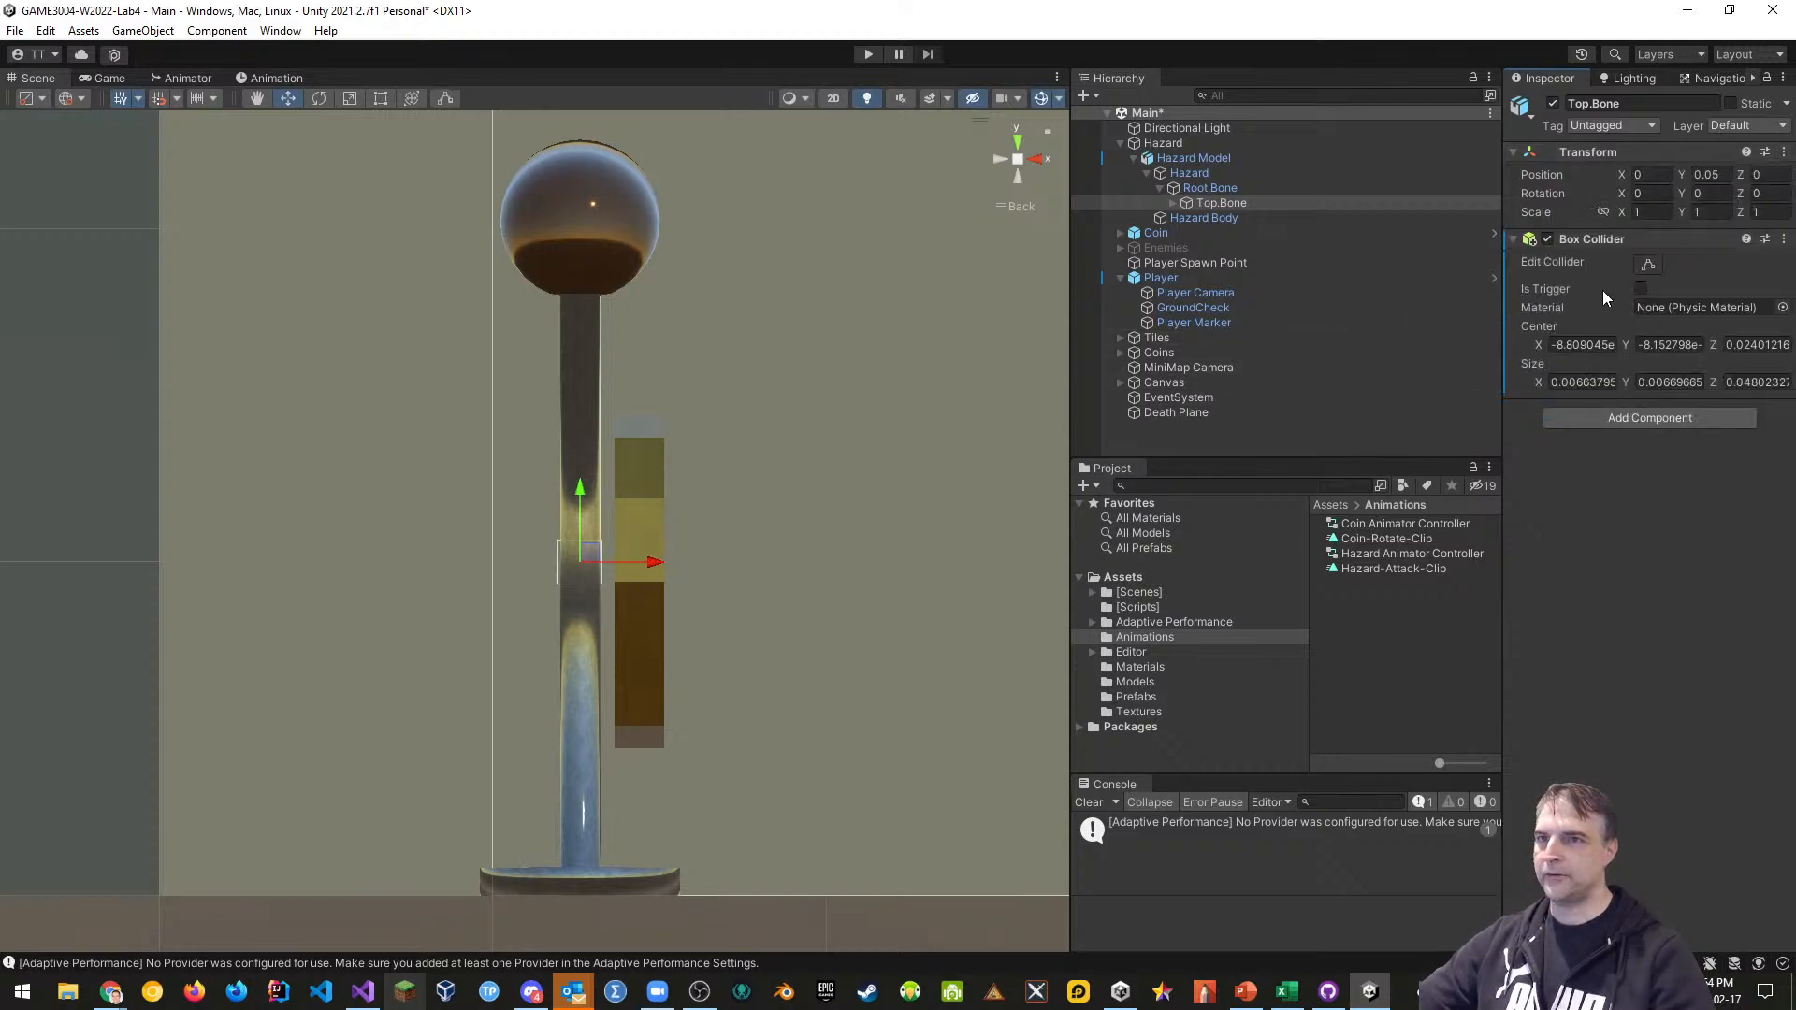
Fit Top.Bone's Box Collider to the upper shaft seen from the back, sizing it about 0.0061 in X and 0.0429 in Y
left_click(1648, 267)
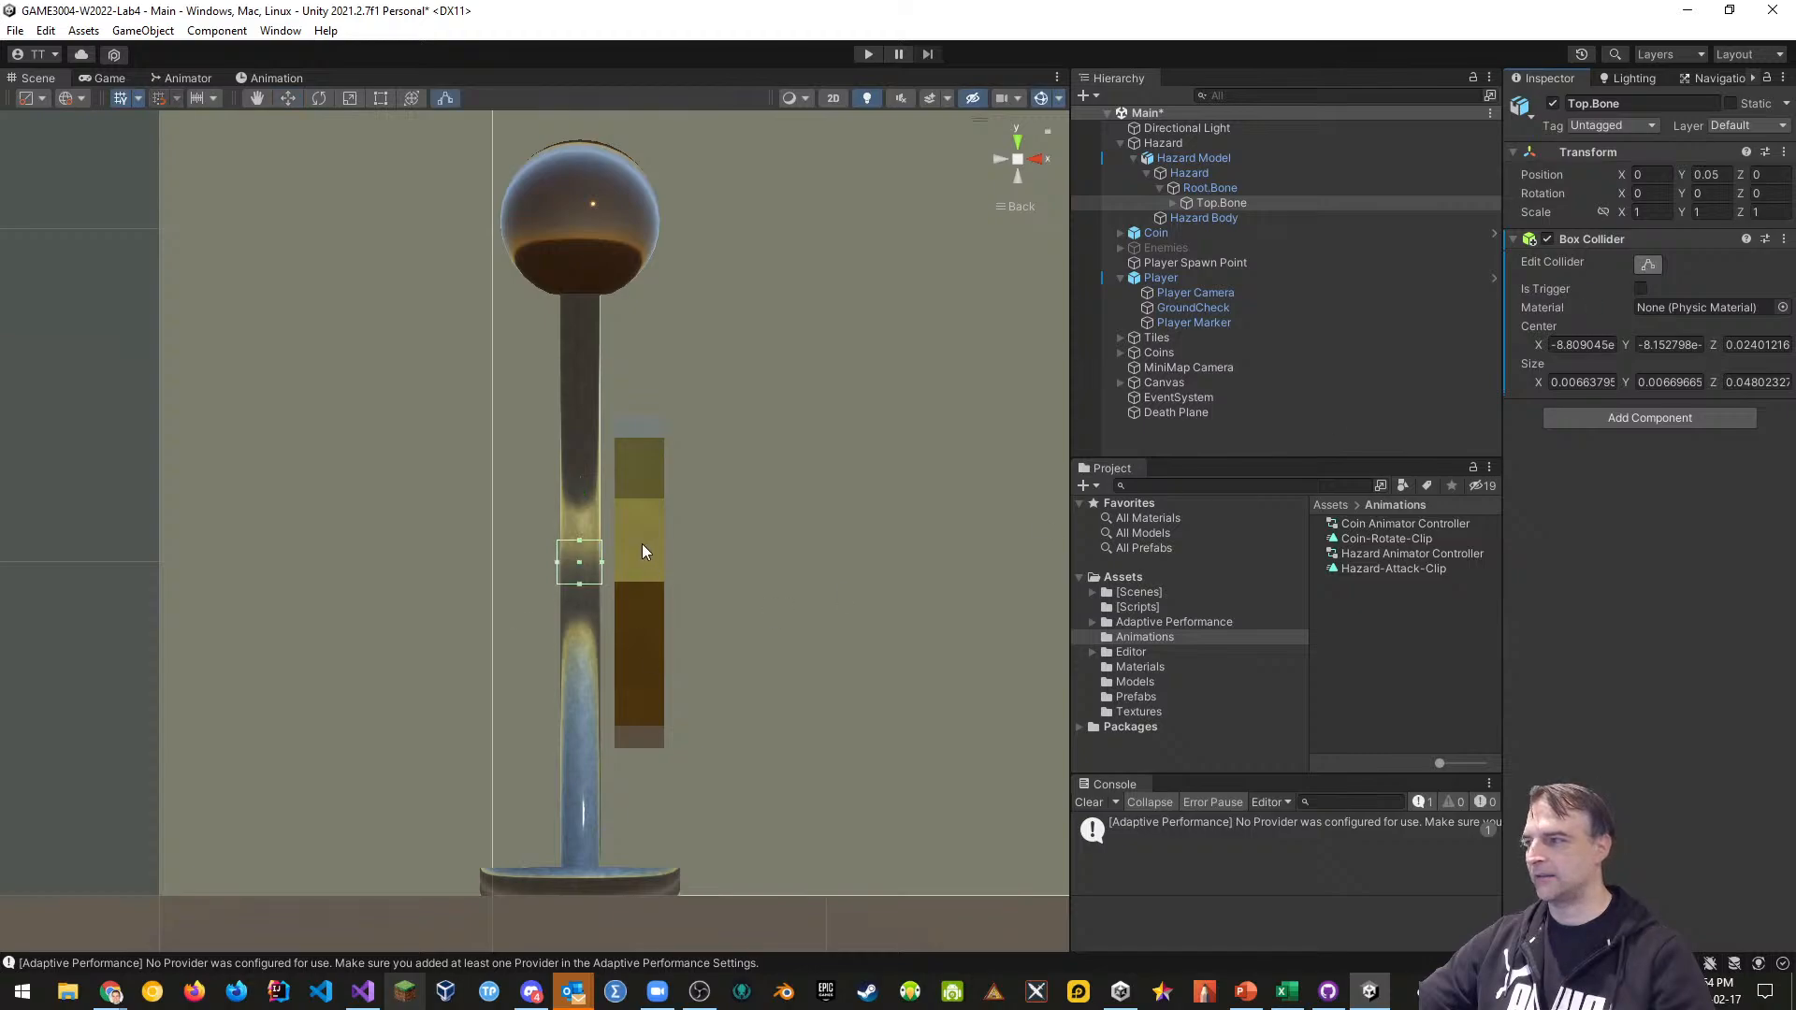
middle_click_drag(616, 563, 638, 663)
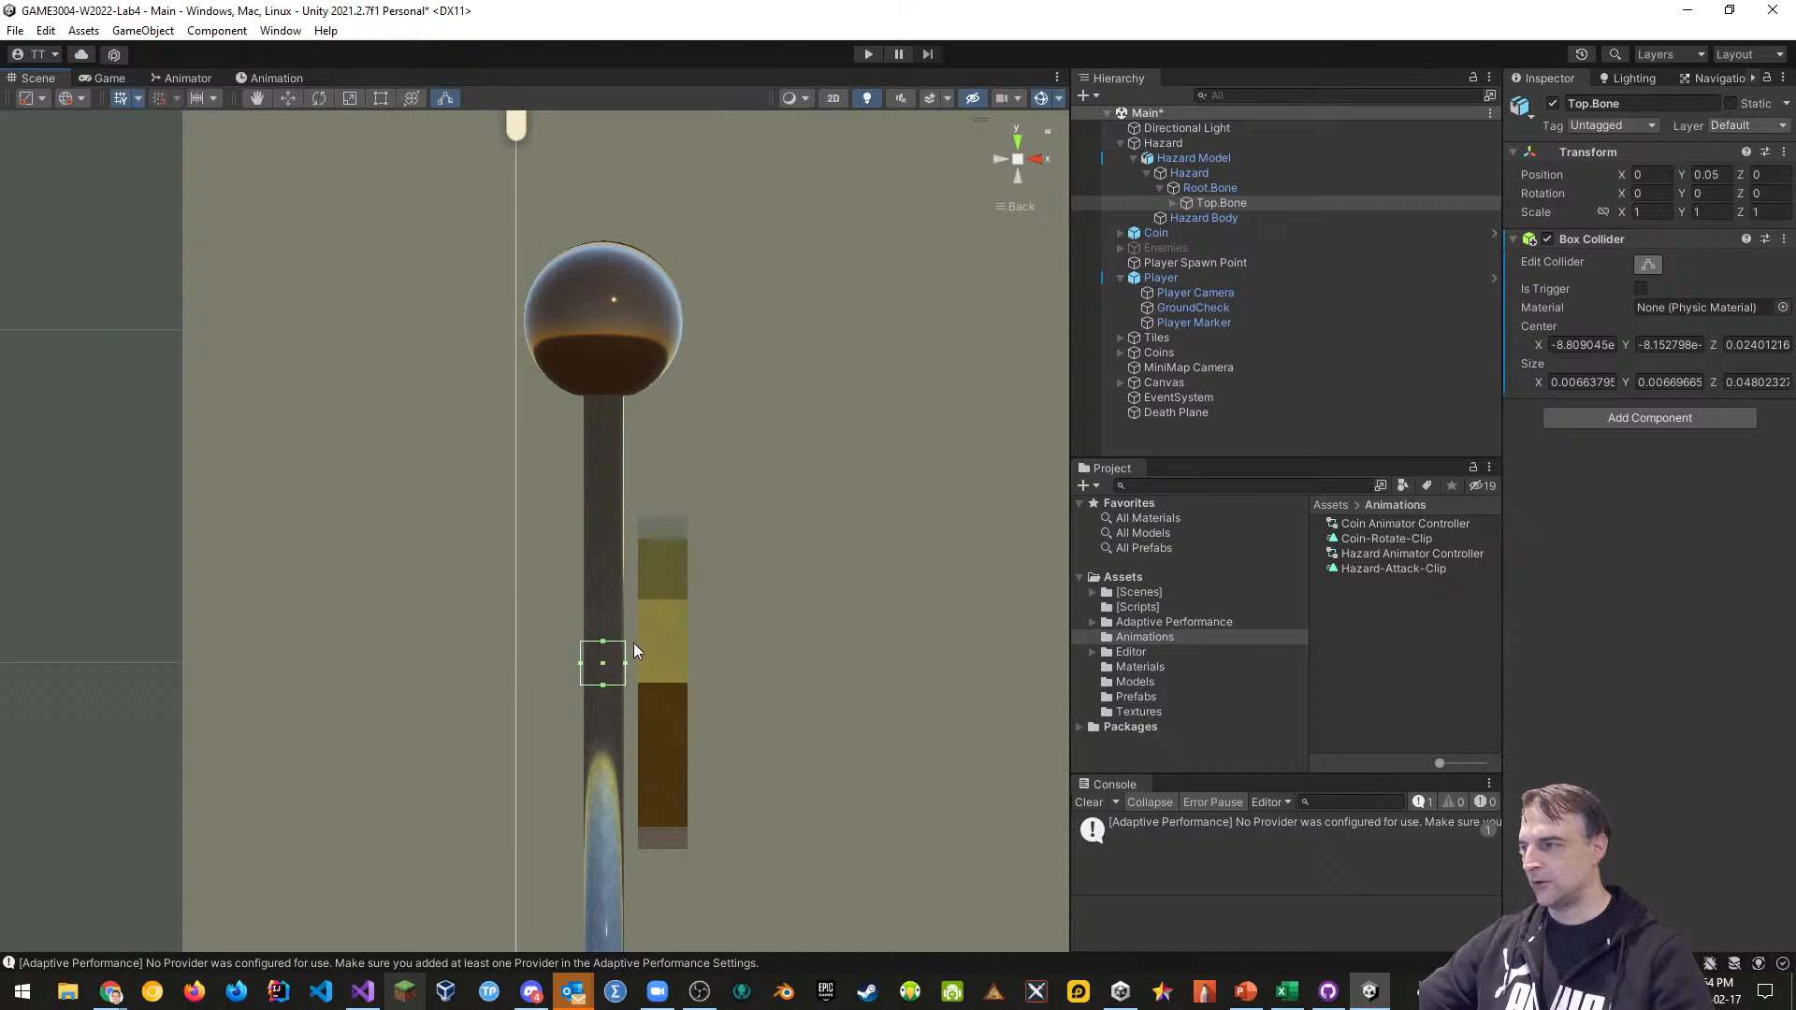
left_click_drag(603, 643, 609, 398)
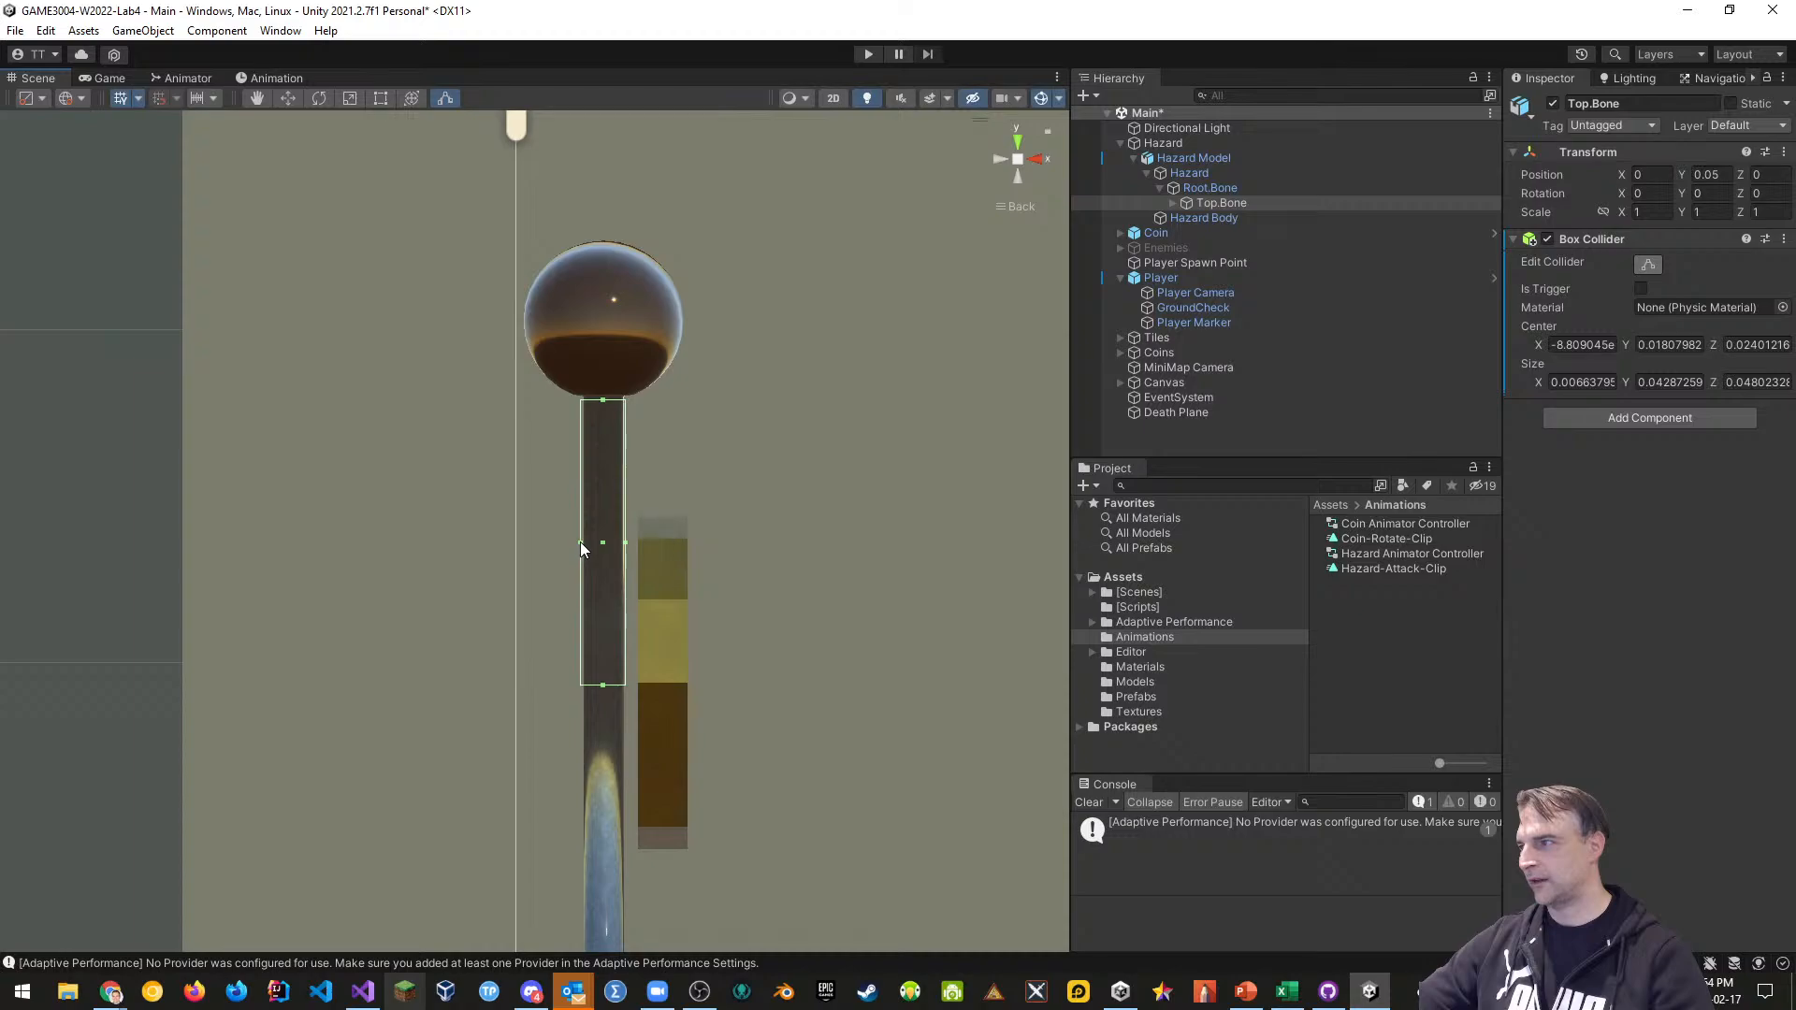
left_click_drag(580, 541, 621, 541)
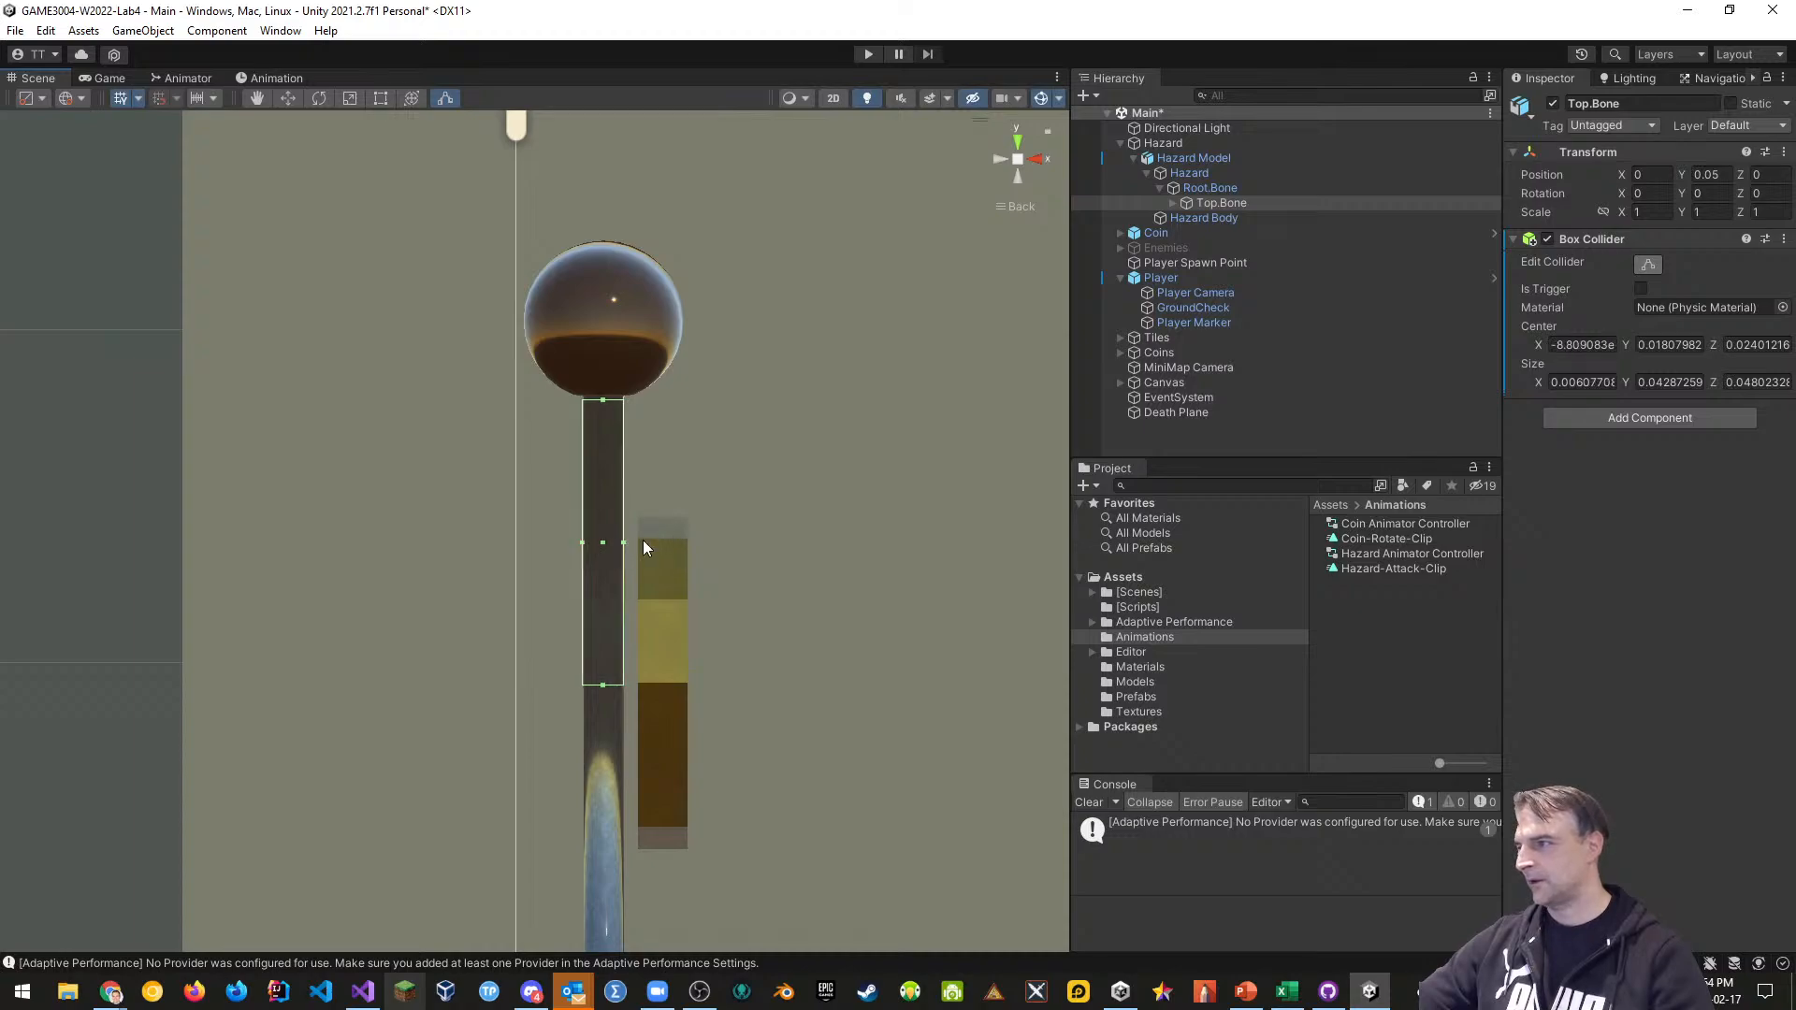
Fit the Box Collider to the shaft from the side, sizing it about 0.0061 in Z and 0.0434 in Y
left_click(1036, 160)
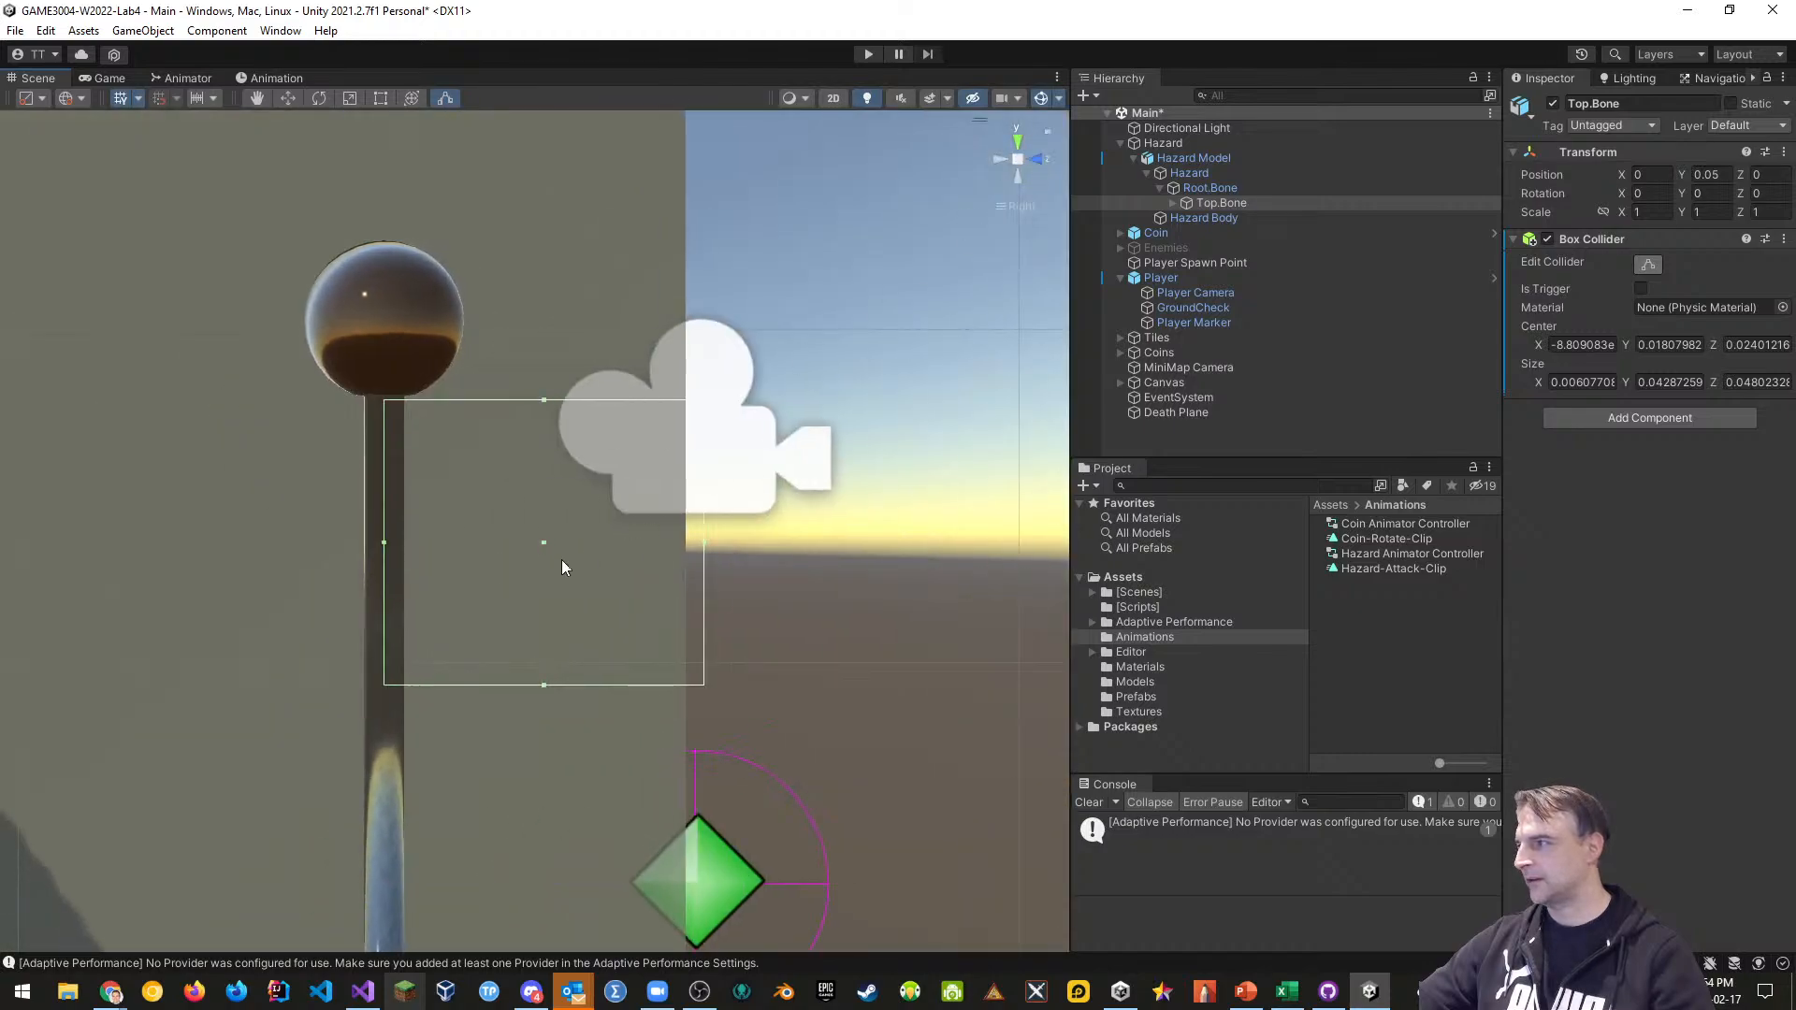
left_click_drag(384, 541, 362, 547)
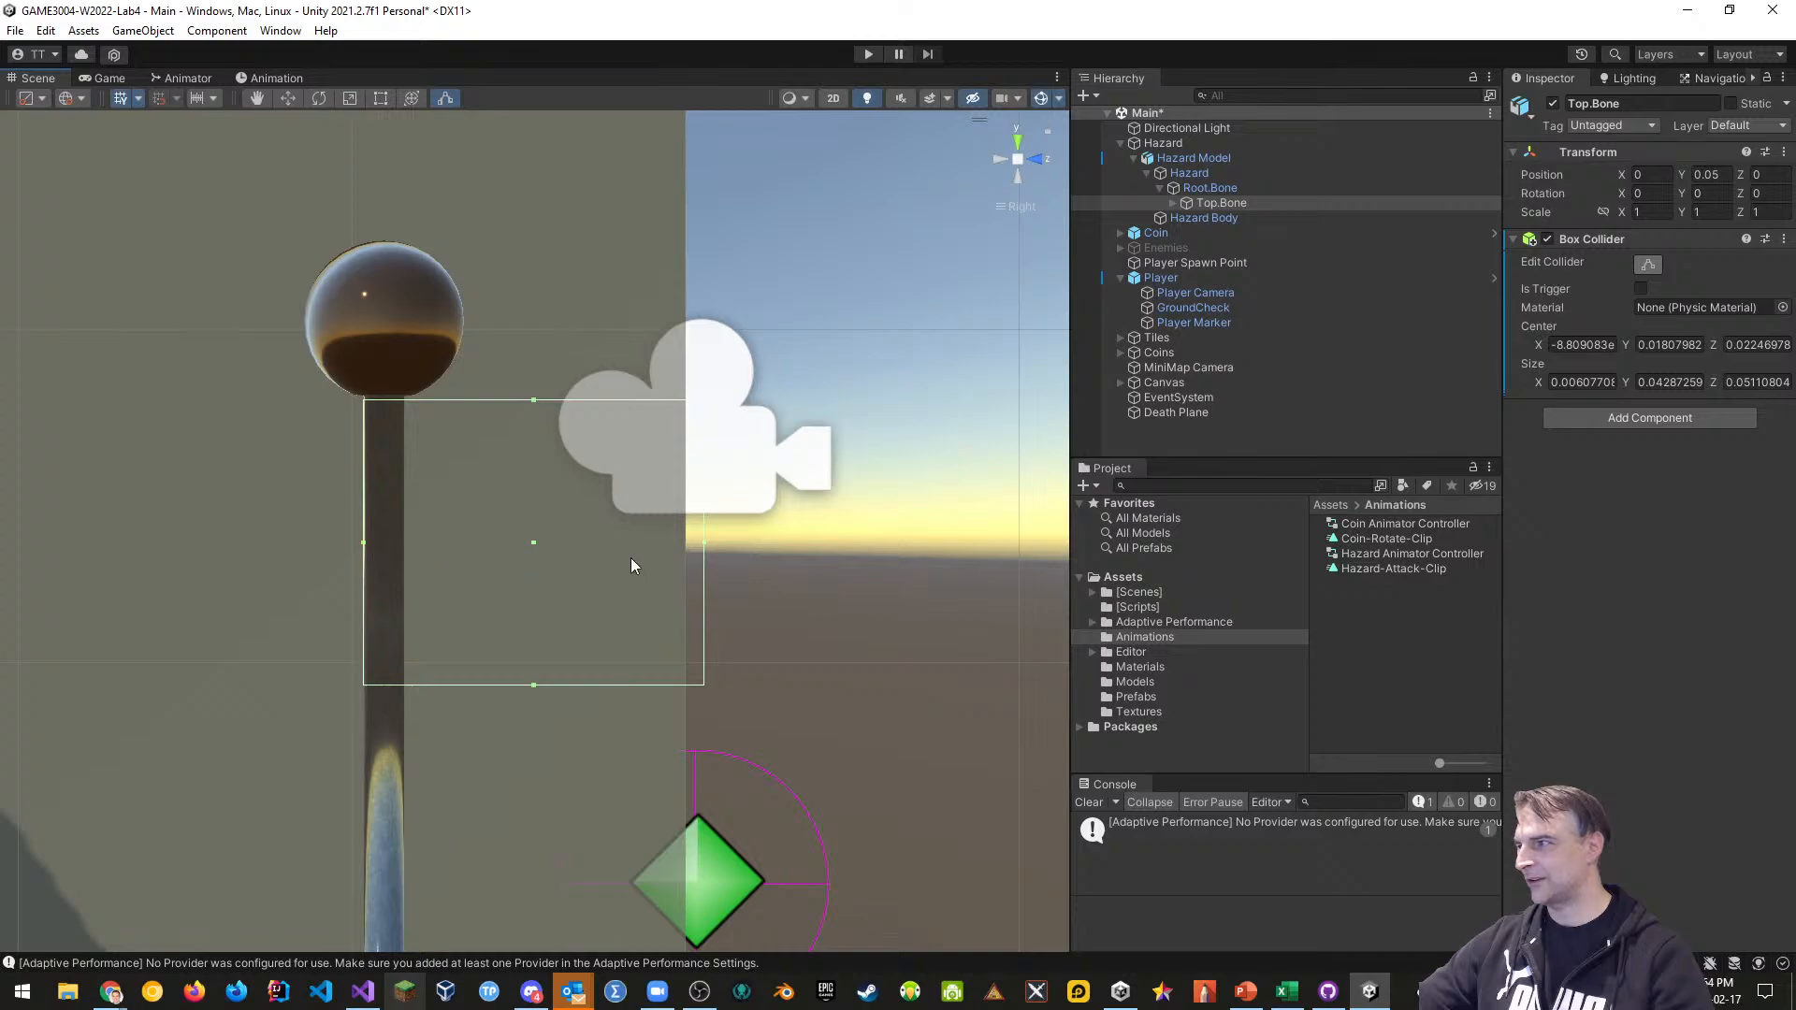
left_click_drag(700, 542, 402, 524)
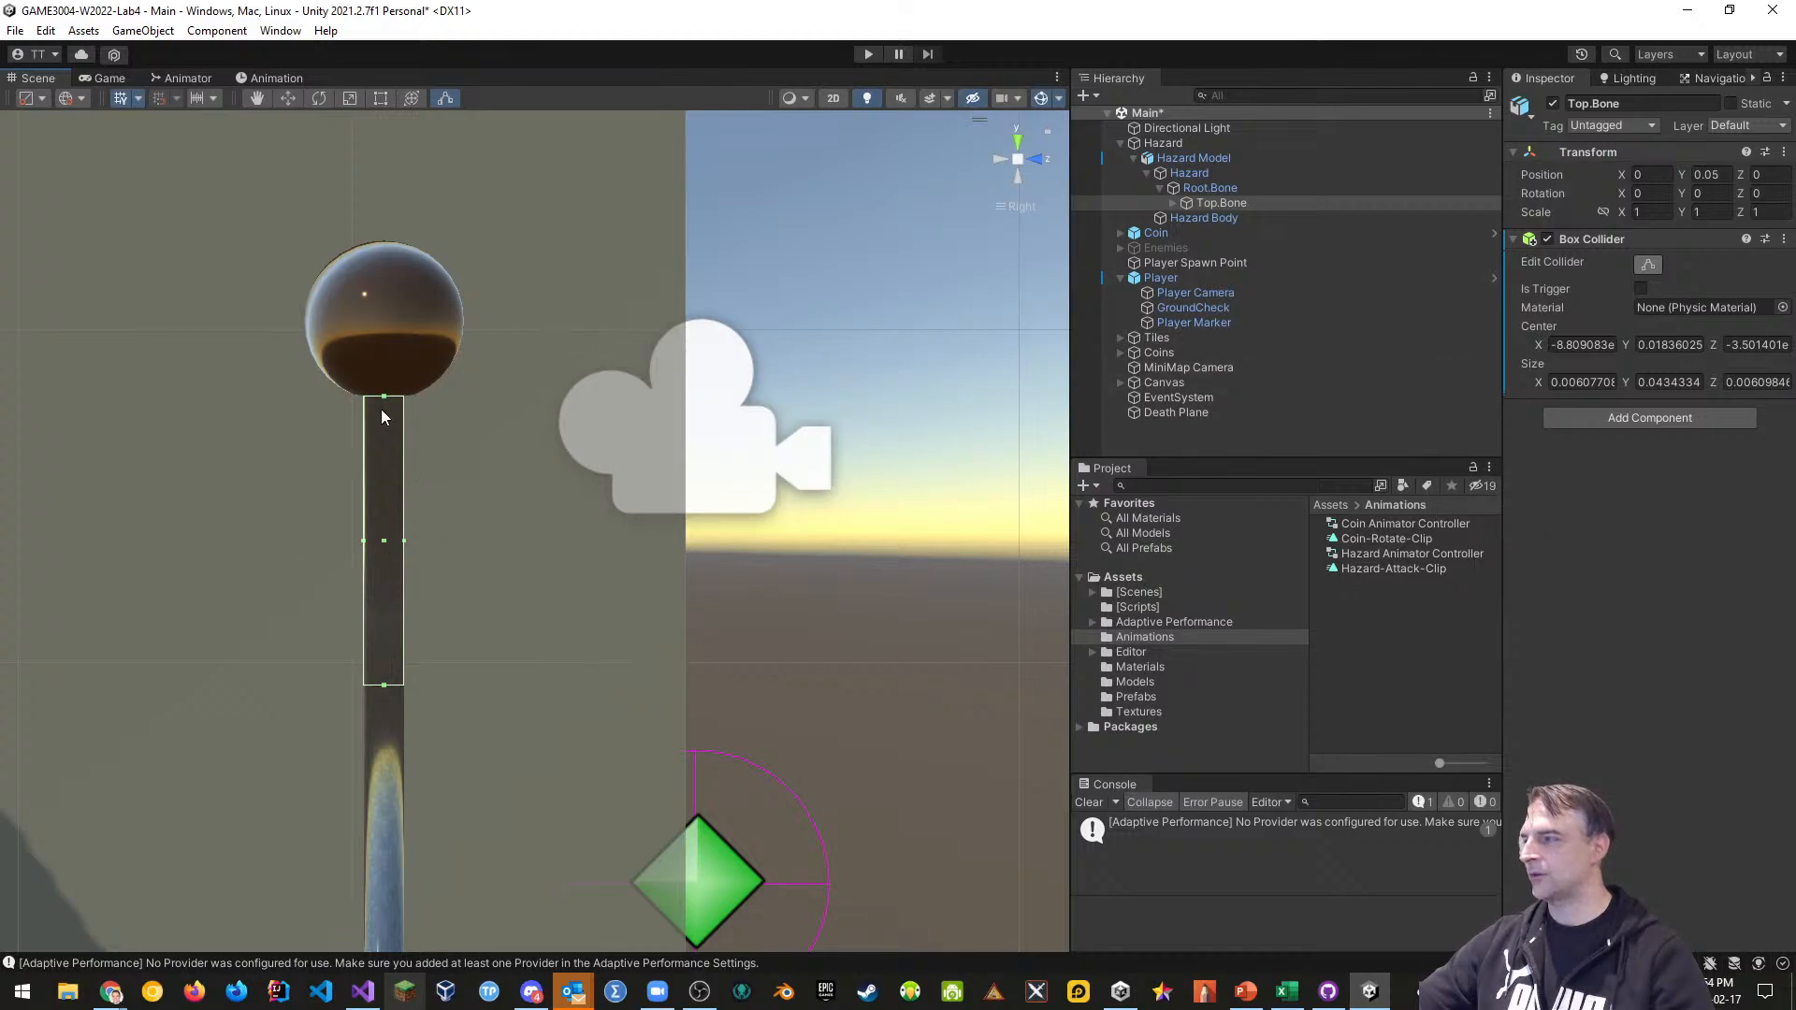
left_click(1036, 159)
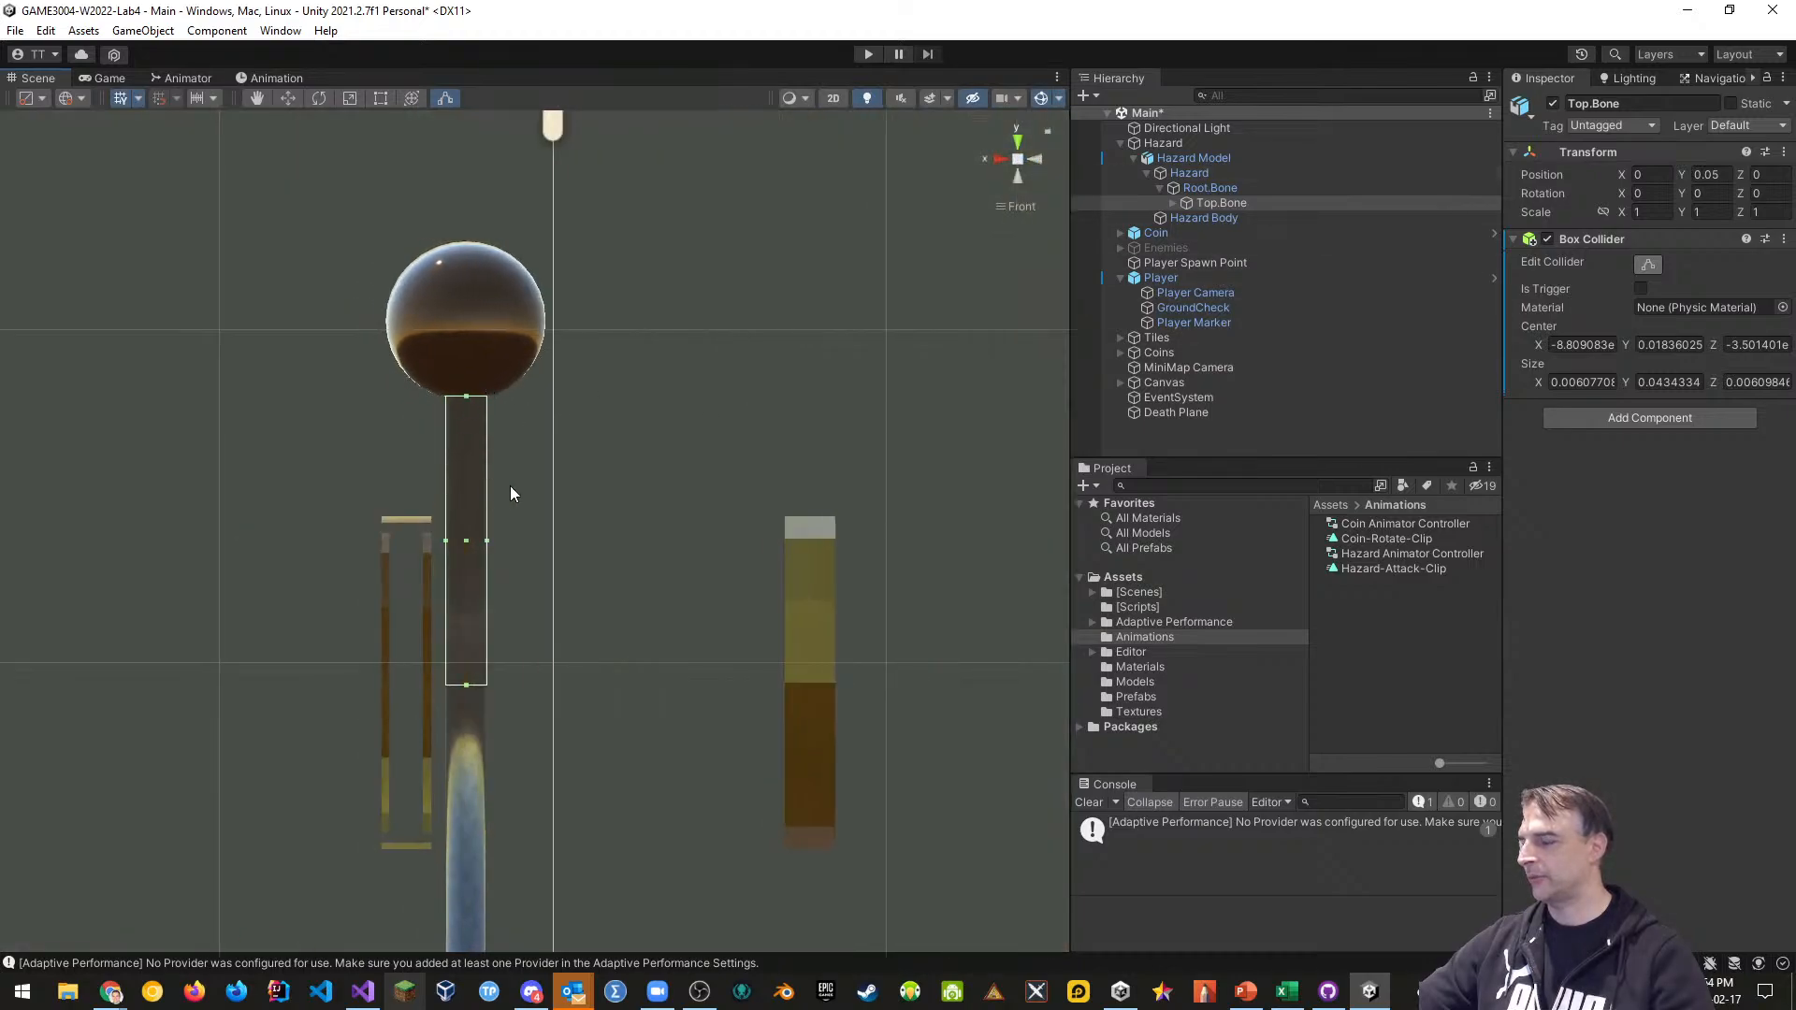
middle_click_drag(557, 474, 655, 434)
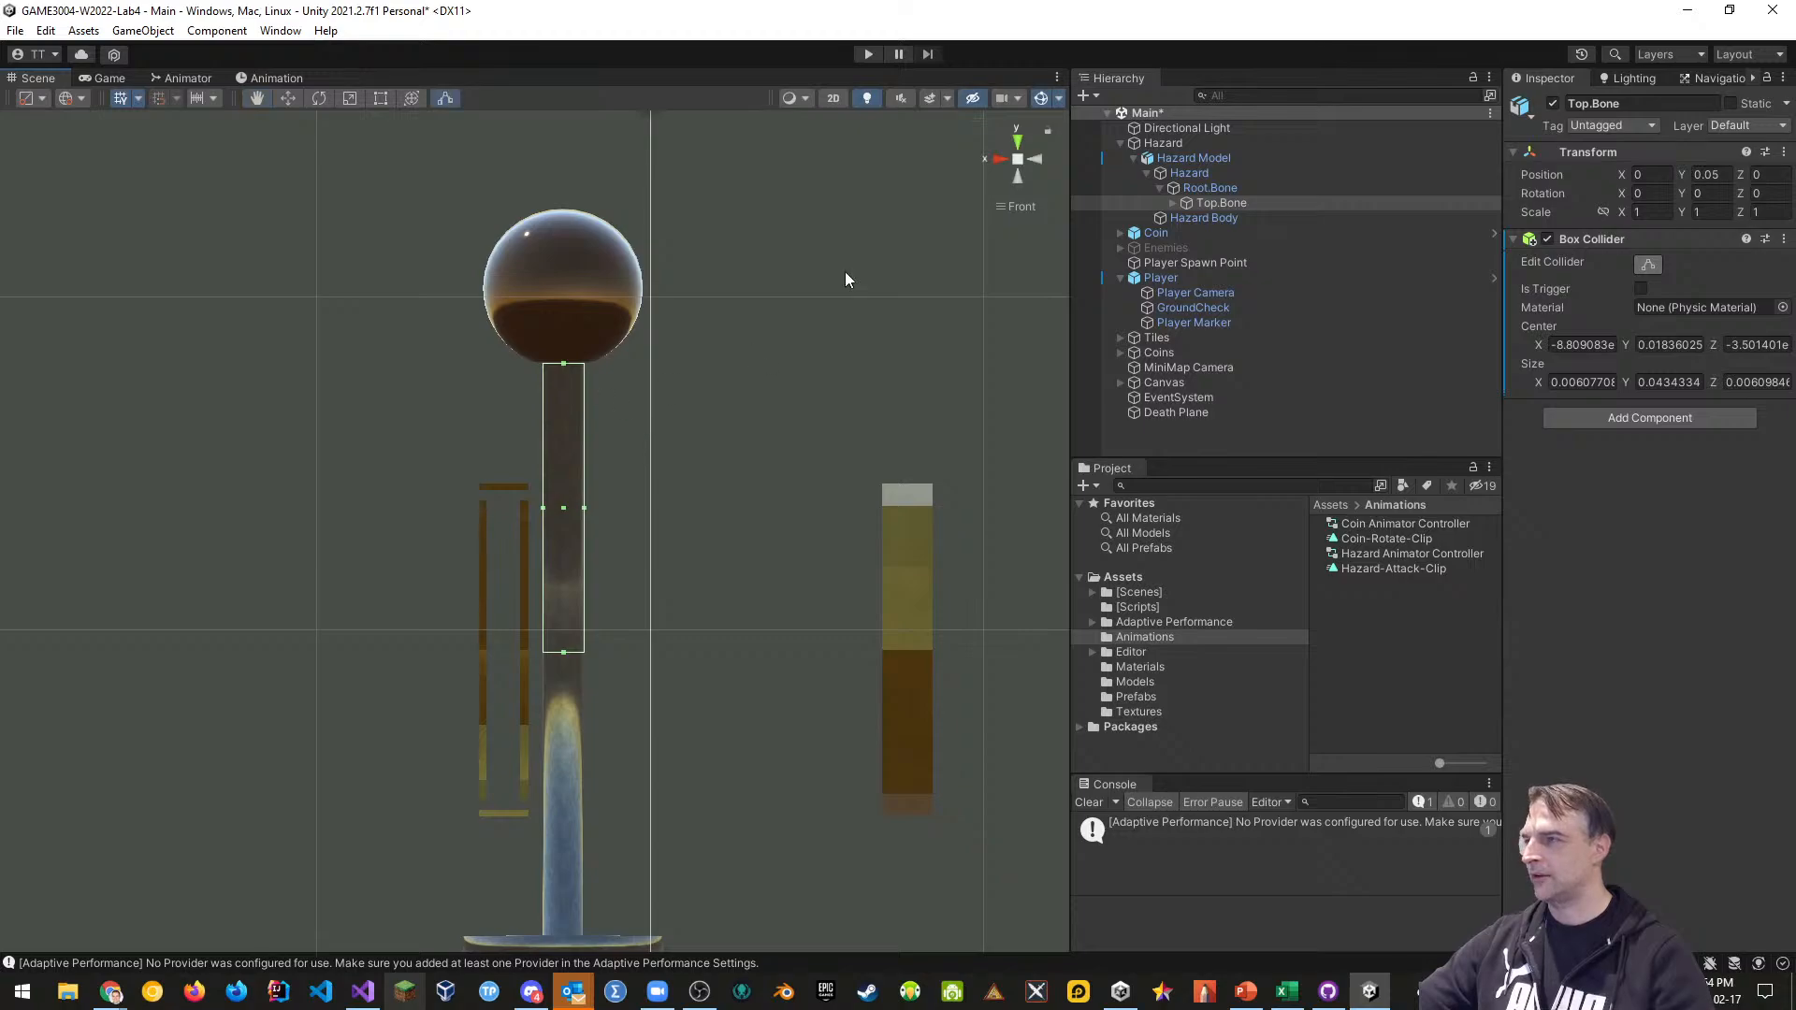
Run the game and examine in the scene whether Top.Bone's Box Collider follows the swinging shaft, ending the run
left_click(868, 55)
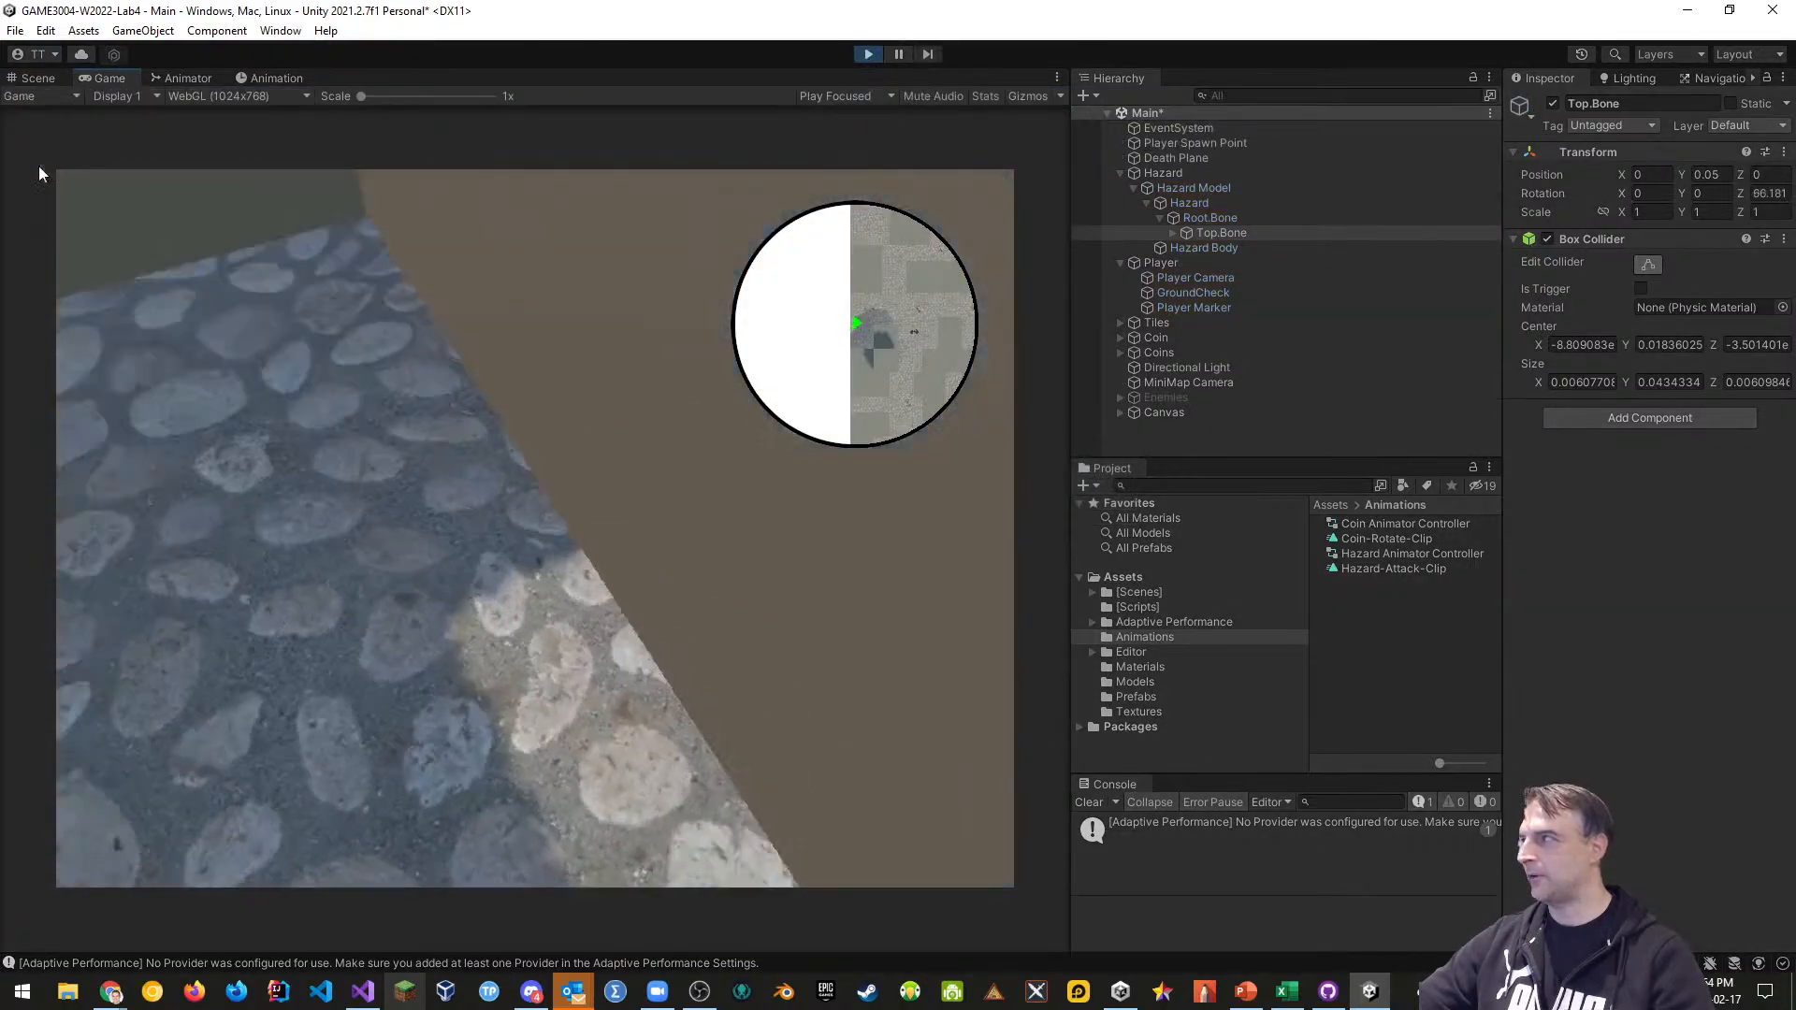
left_click(38, 79)
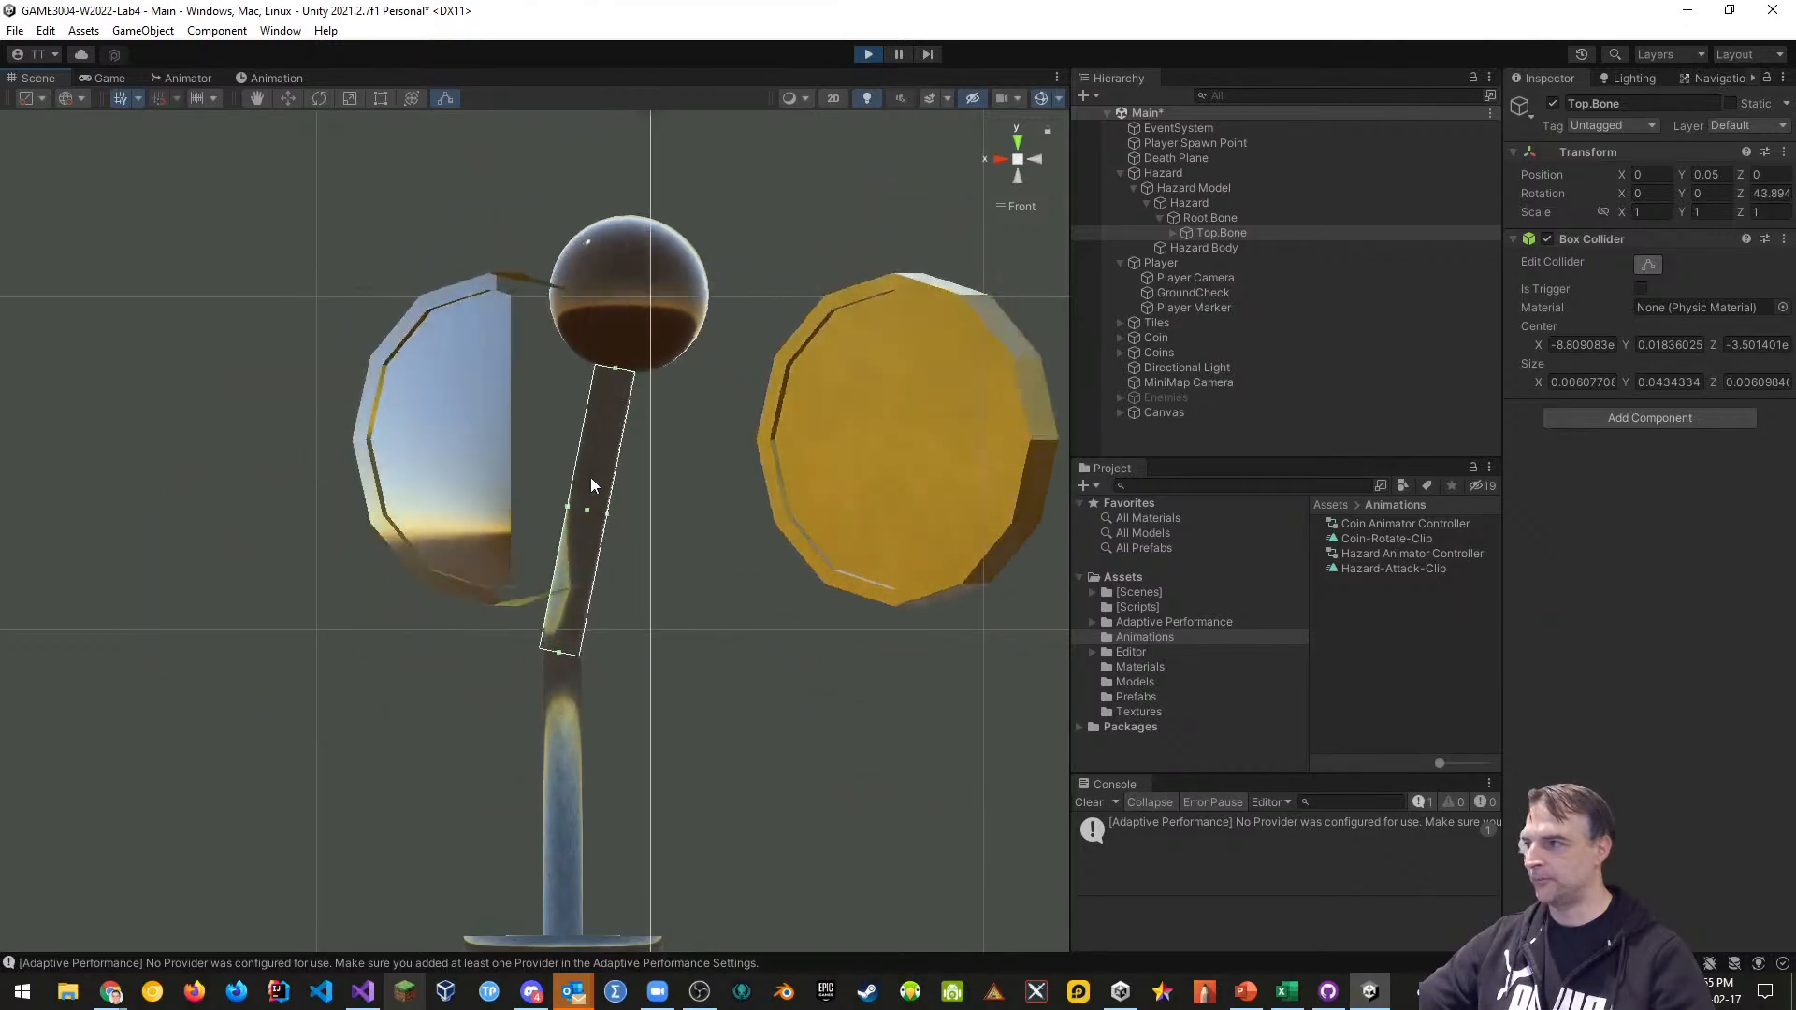
left_click(868, 55)
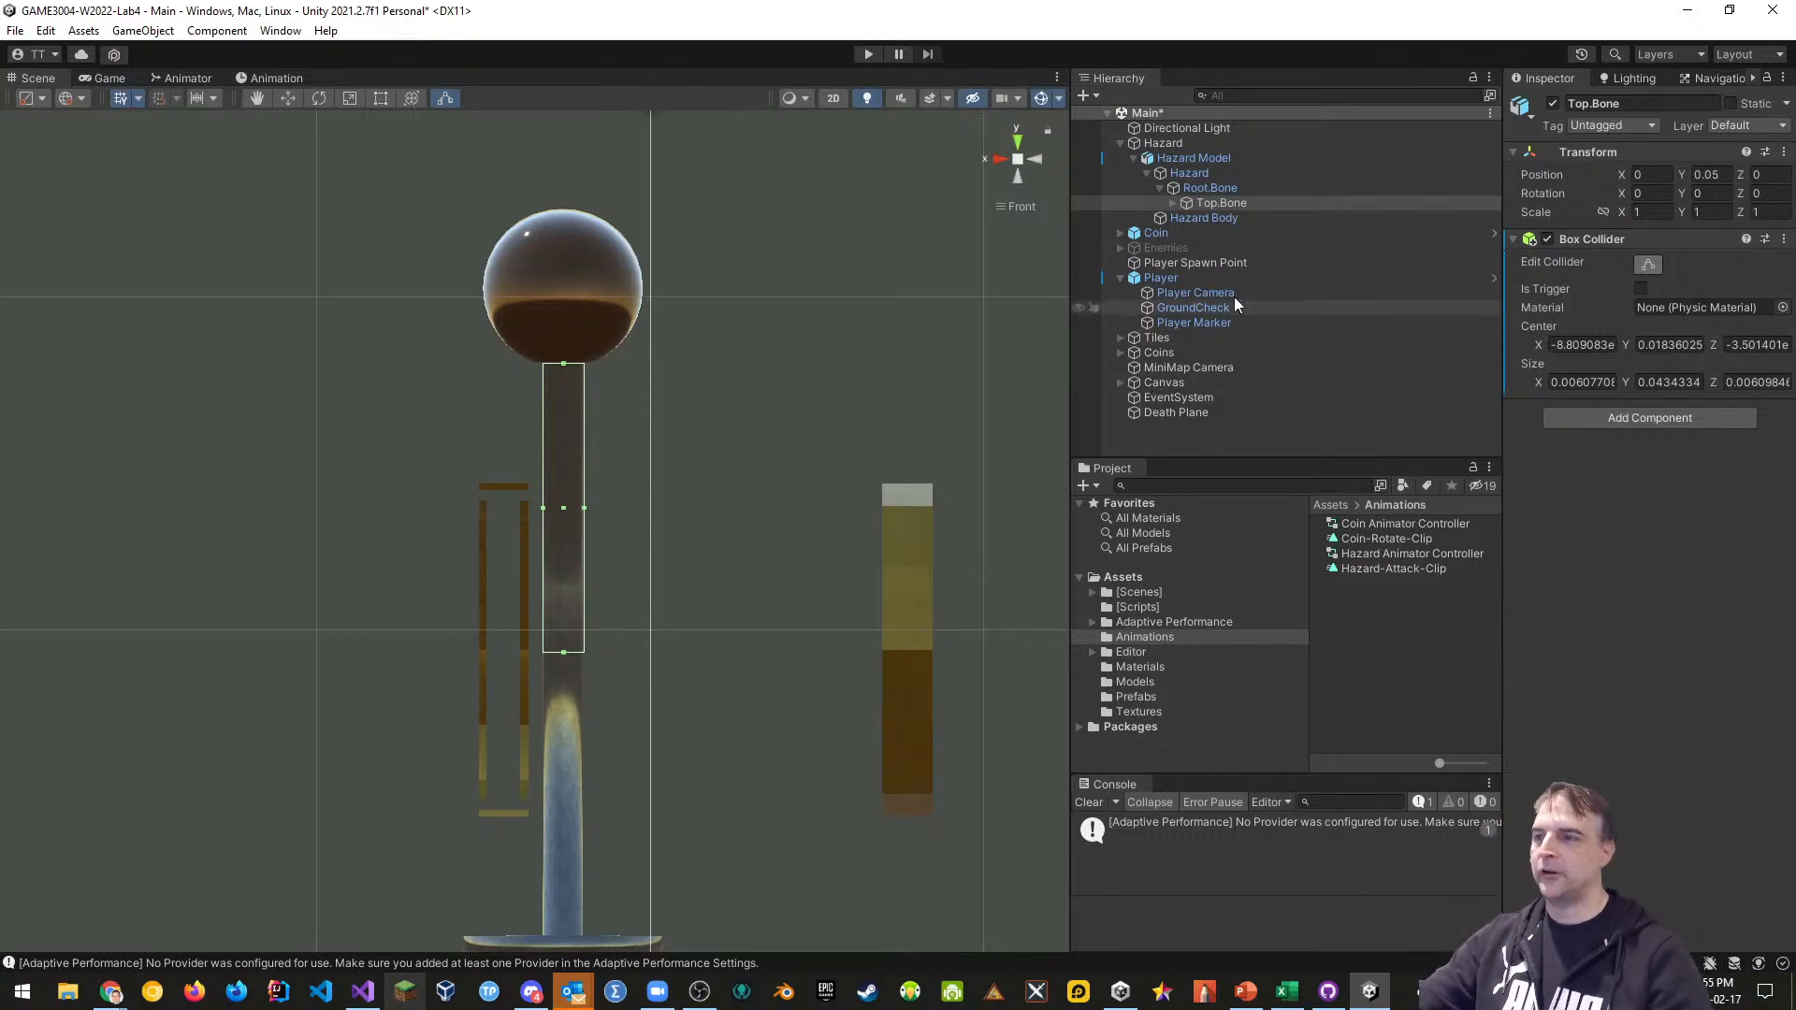
Add a Sphere Collider component to Hazard Body
left_click(1206, 219)
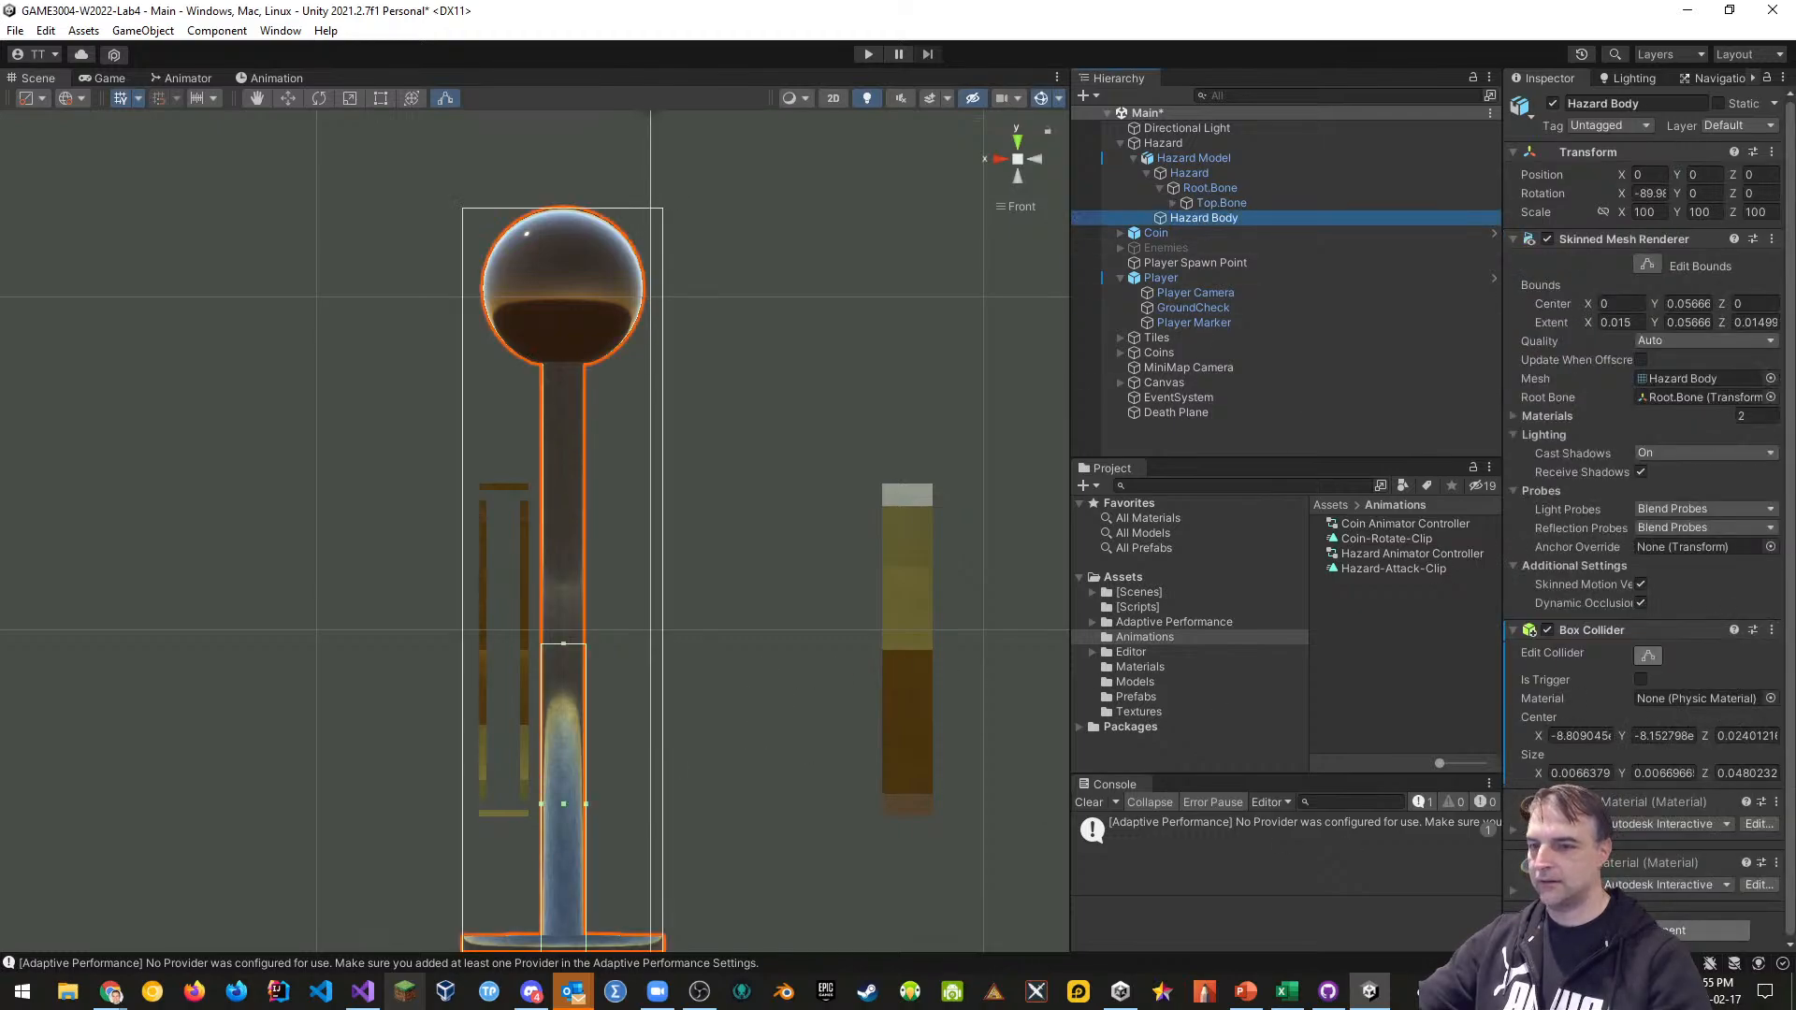
left_click(1674, 930)
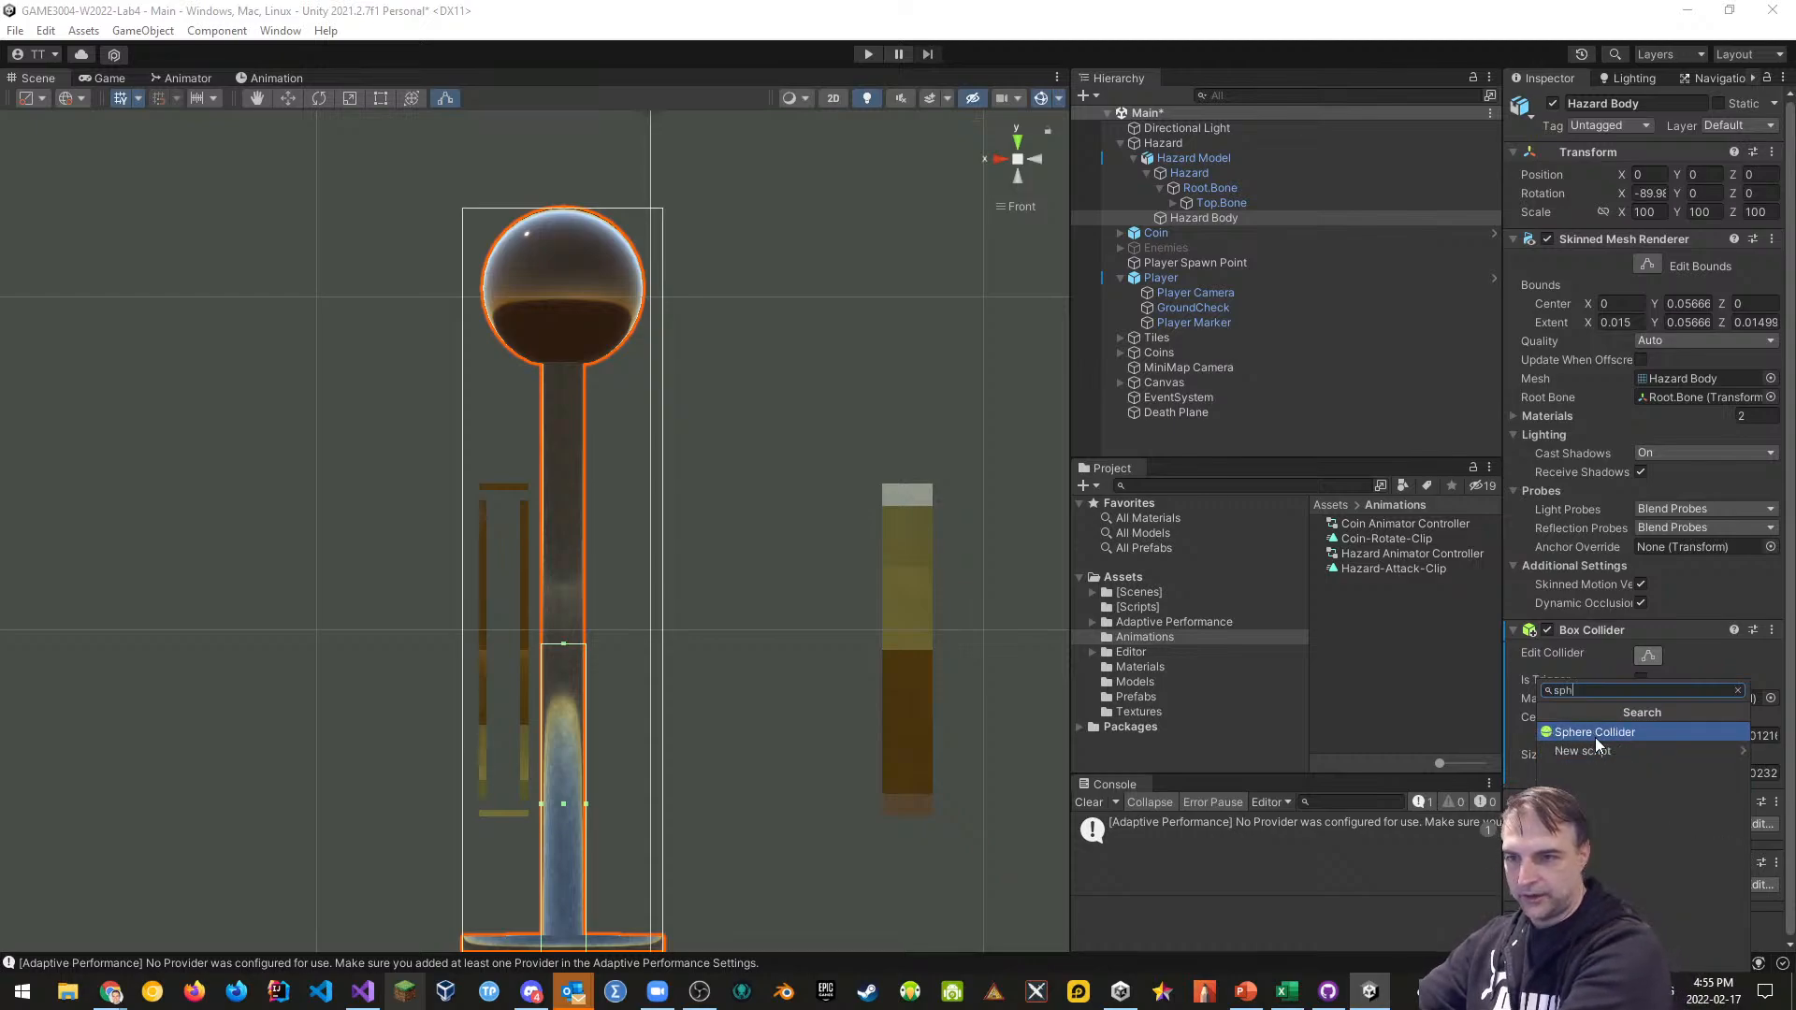
key("Escape")
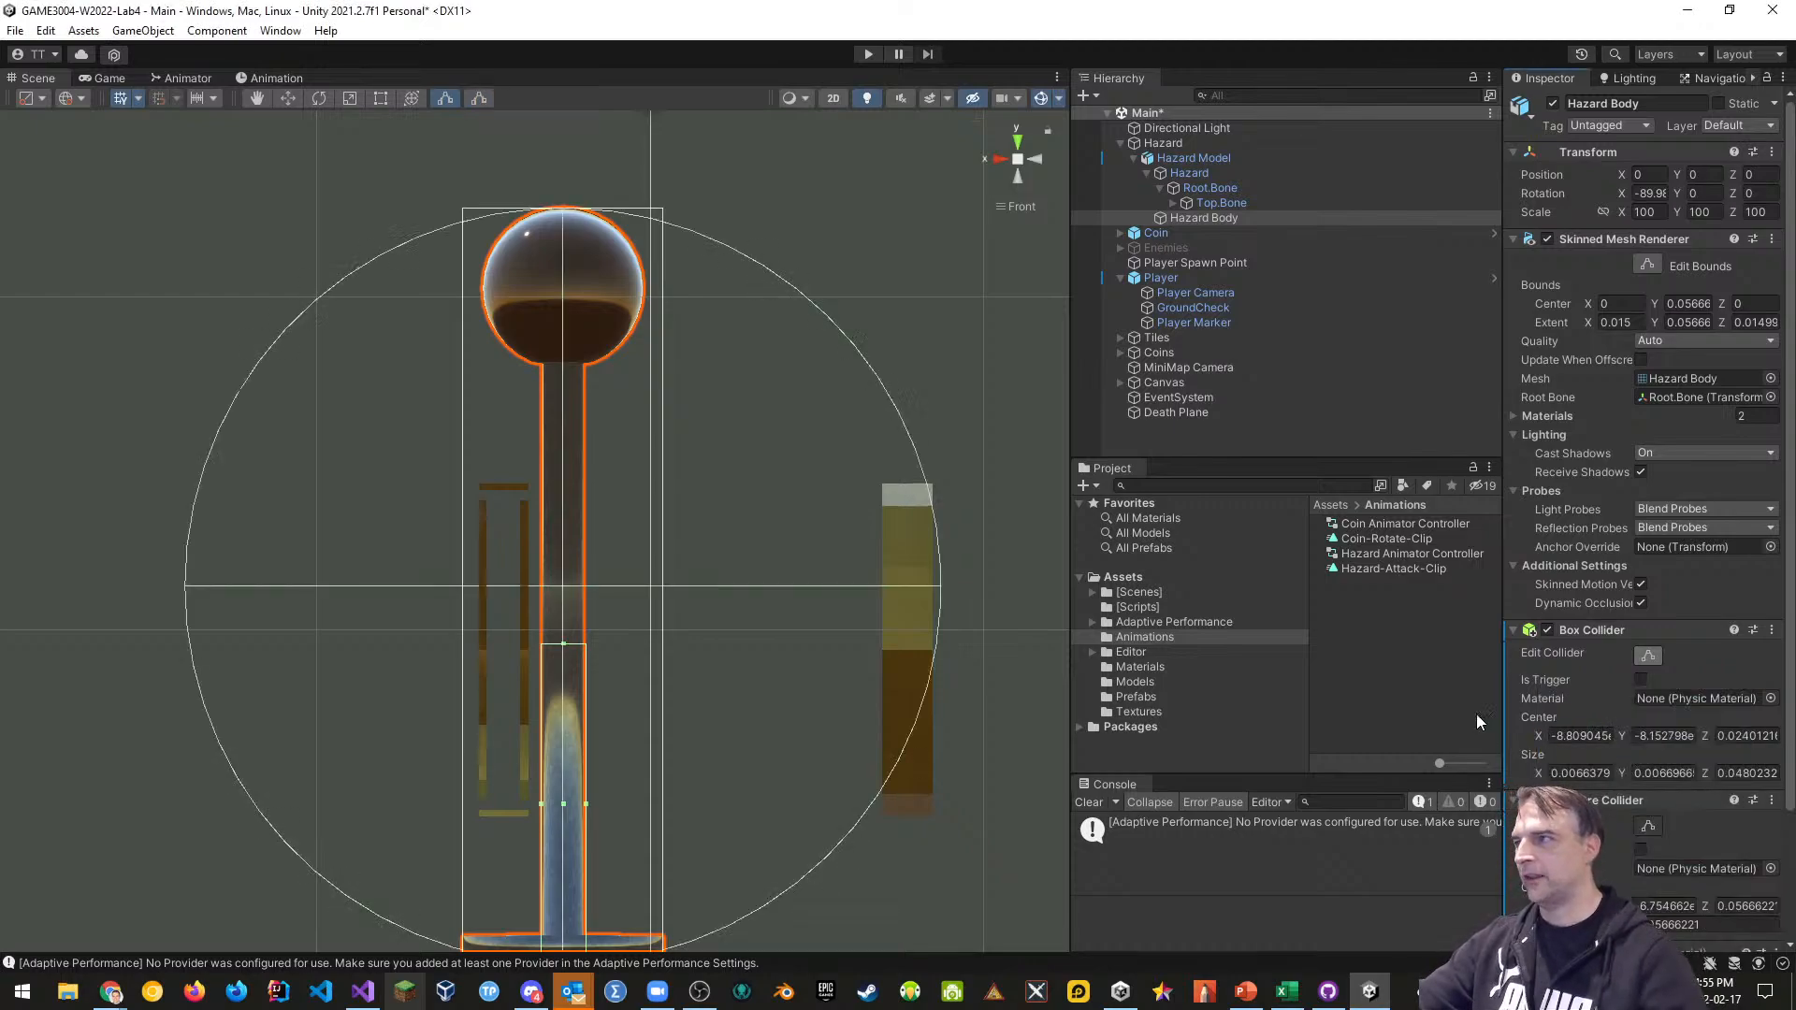
left_click(1647, 656)
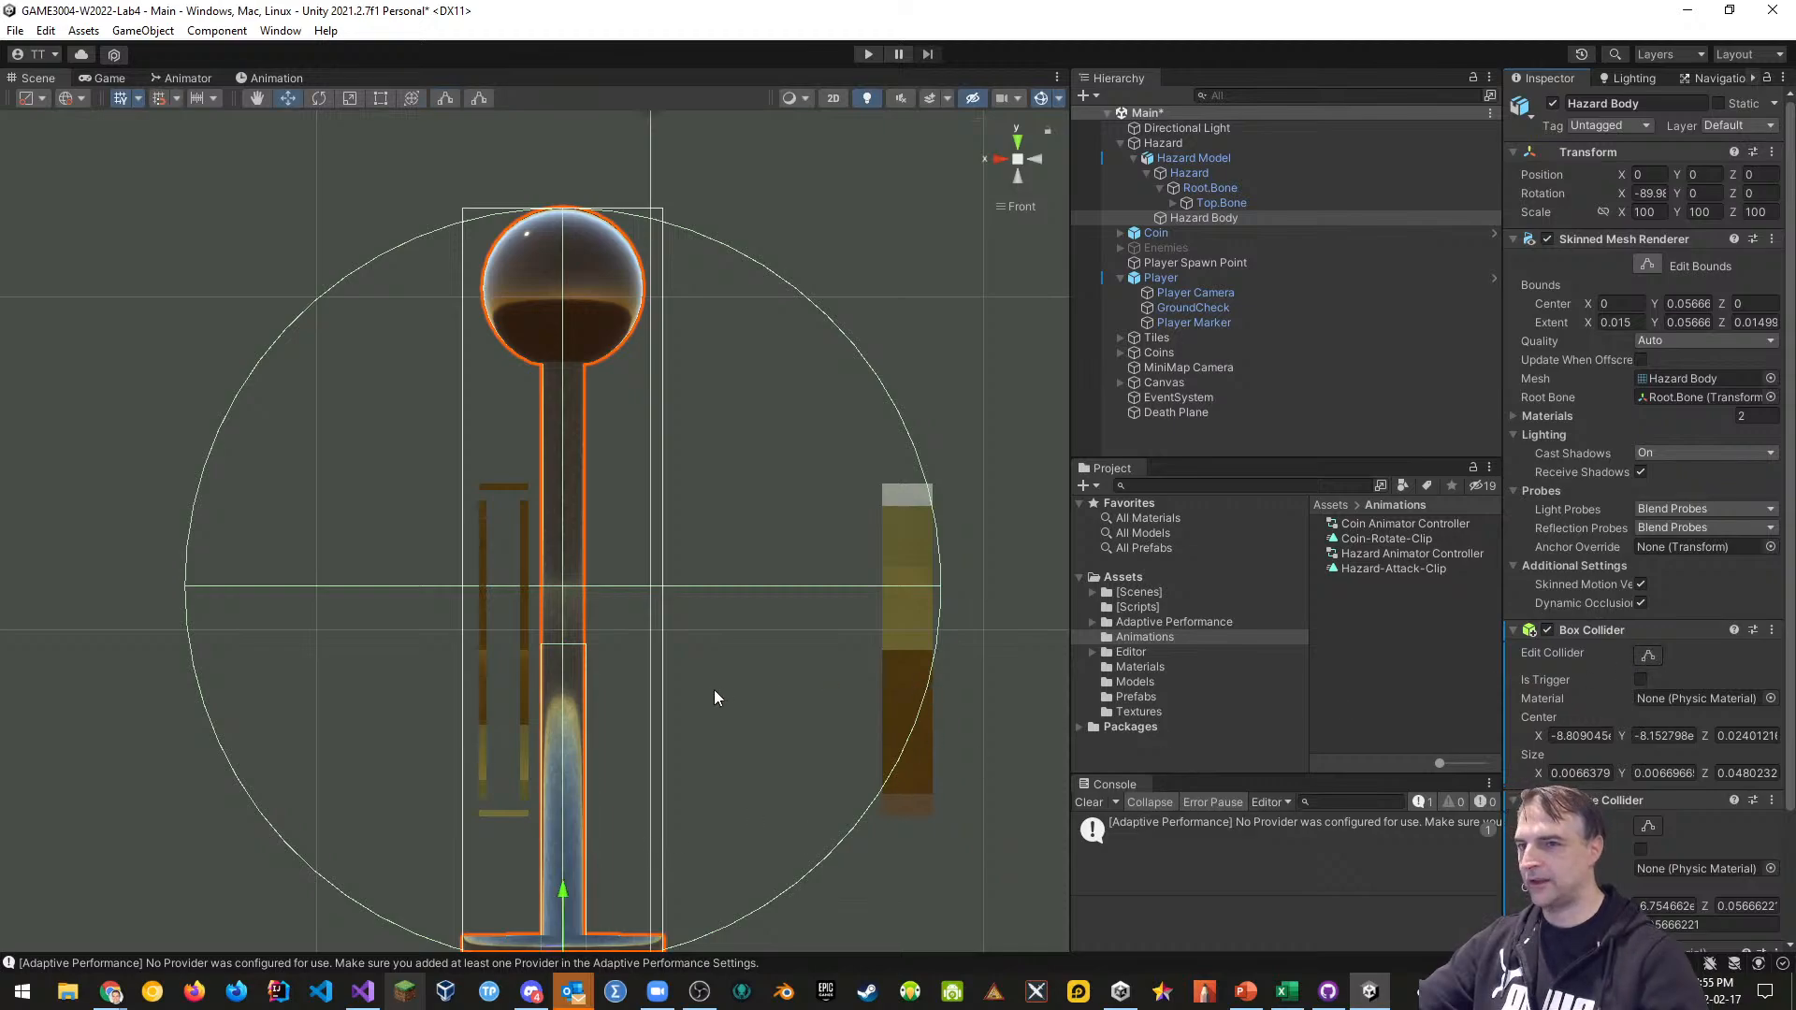
left_click(1646, 654)
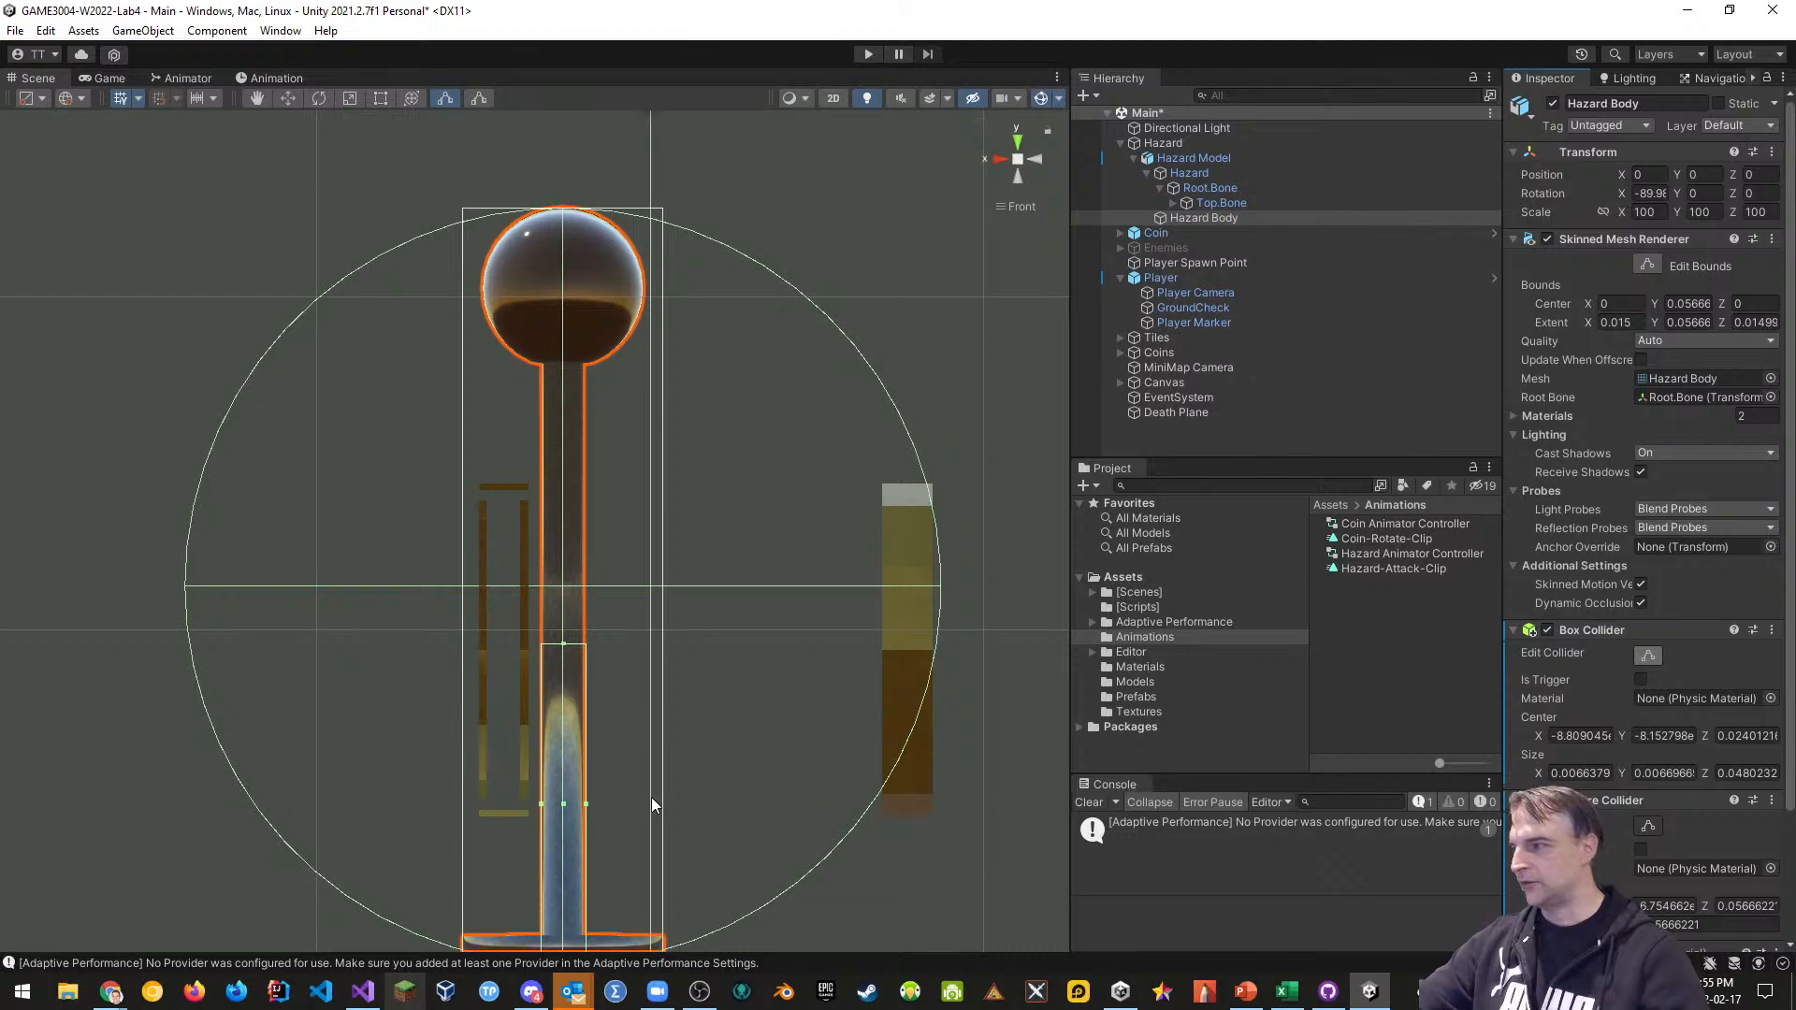
left_click(564, 225)
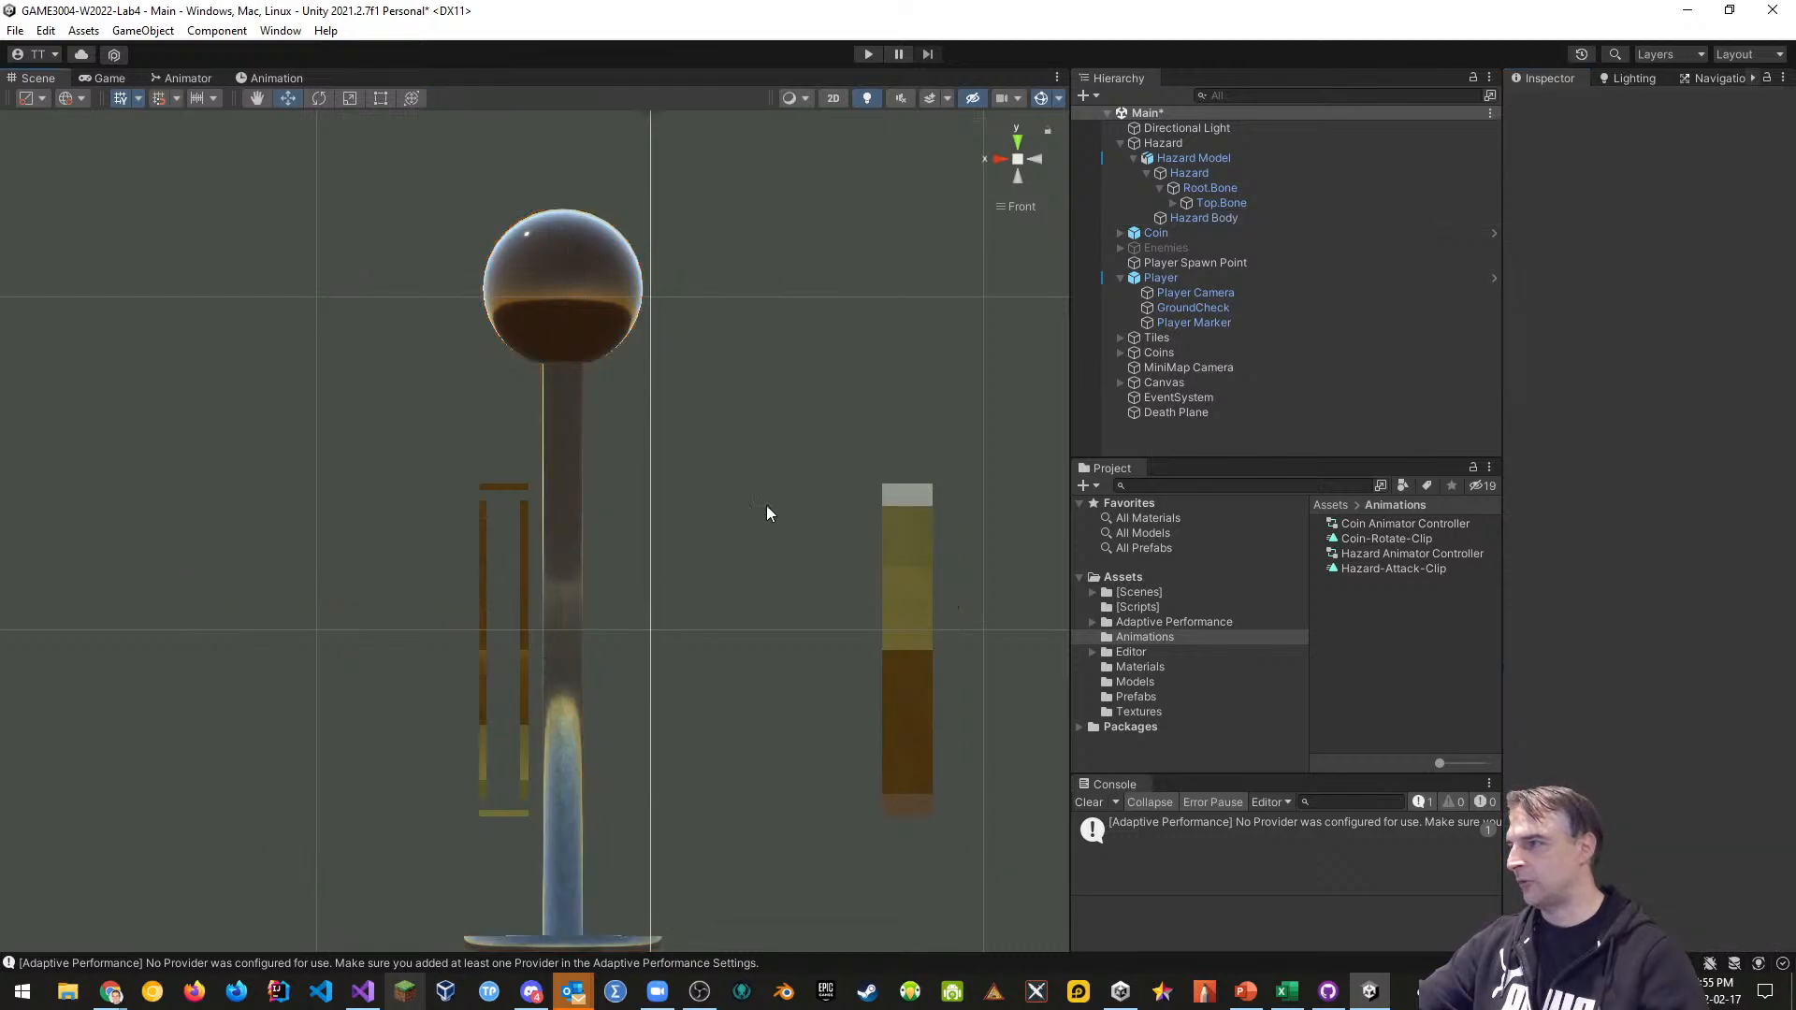
Shrink Hazard Body's Sphere Collider to fit the ball at the top, with a radius of about 0.012, and check it from the side
scroll(632, 702, "down", 1)
scroll(633, 699, "down", 2)
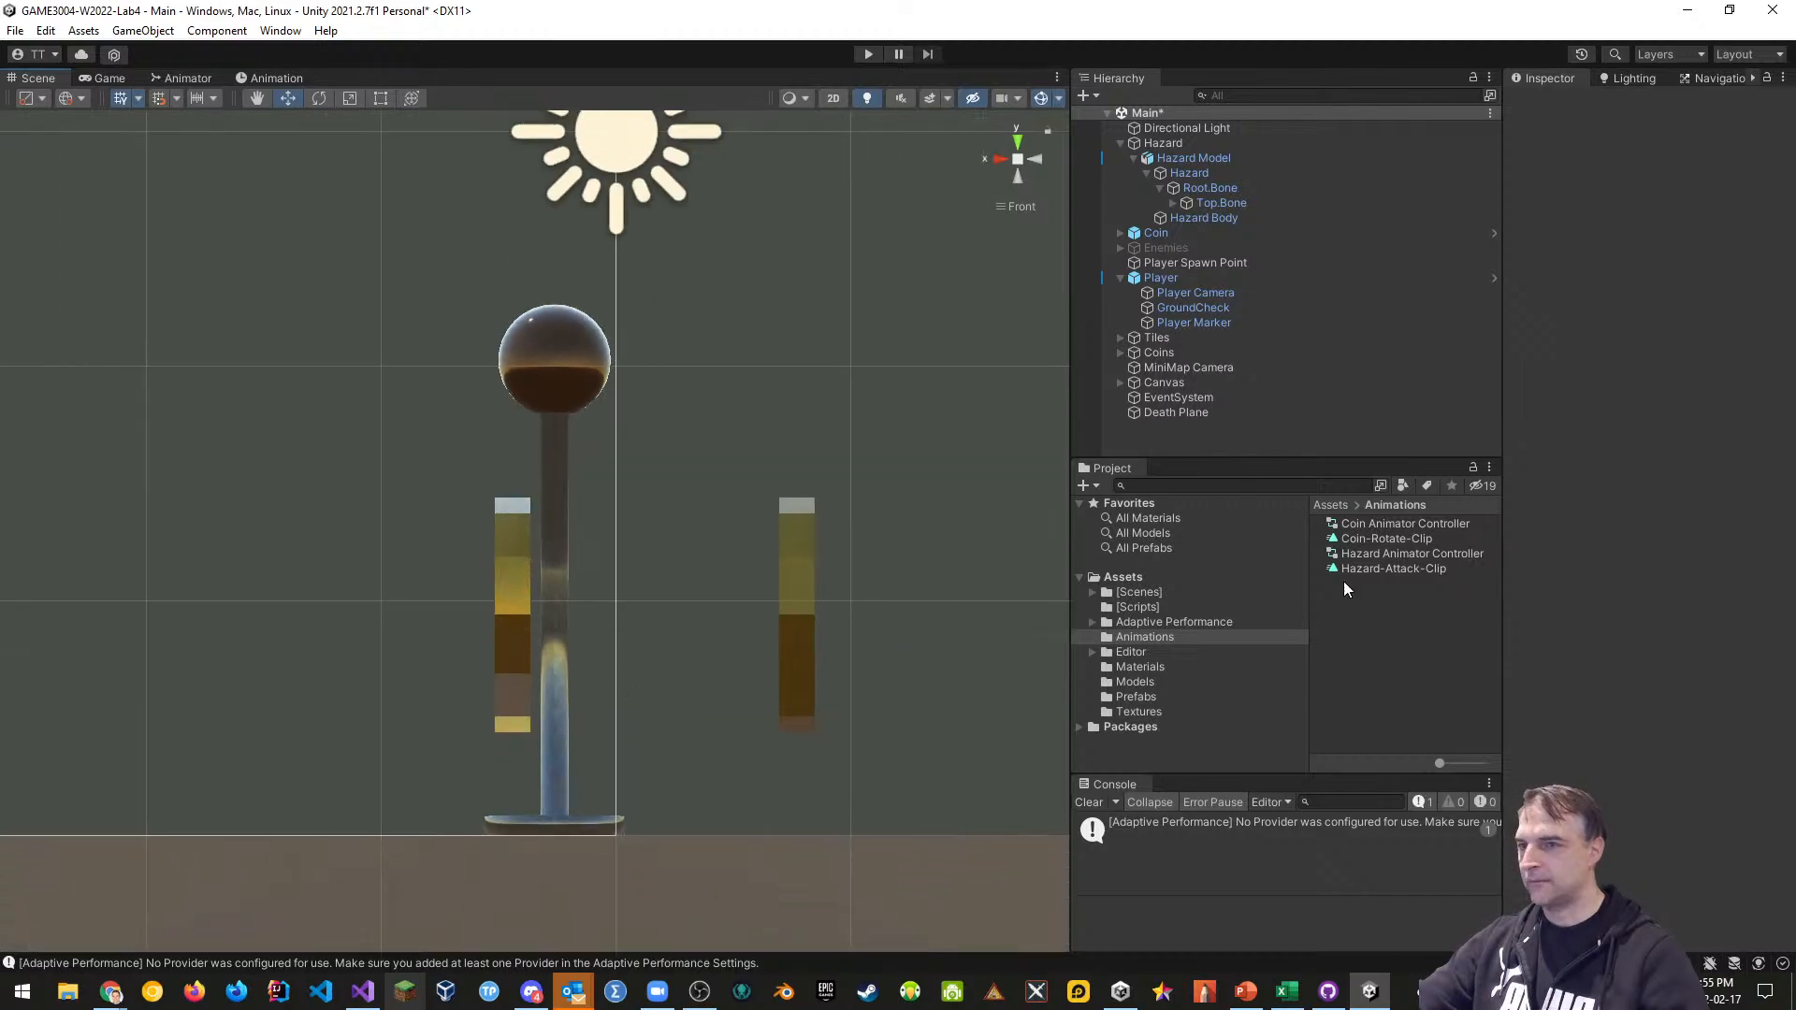
left_click(1214, 215)
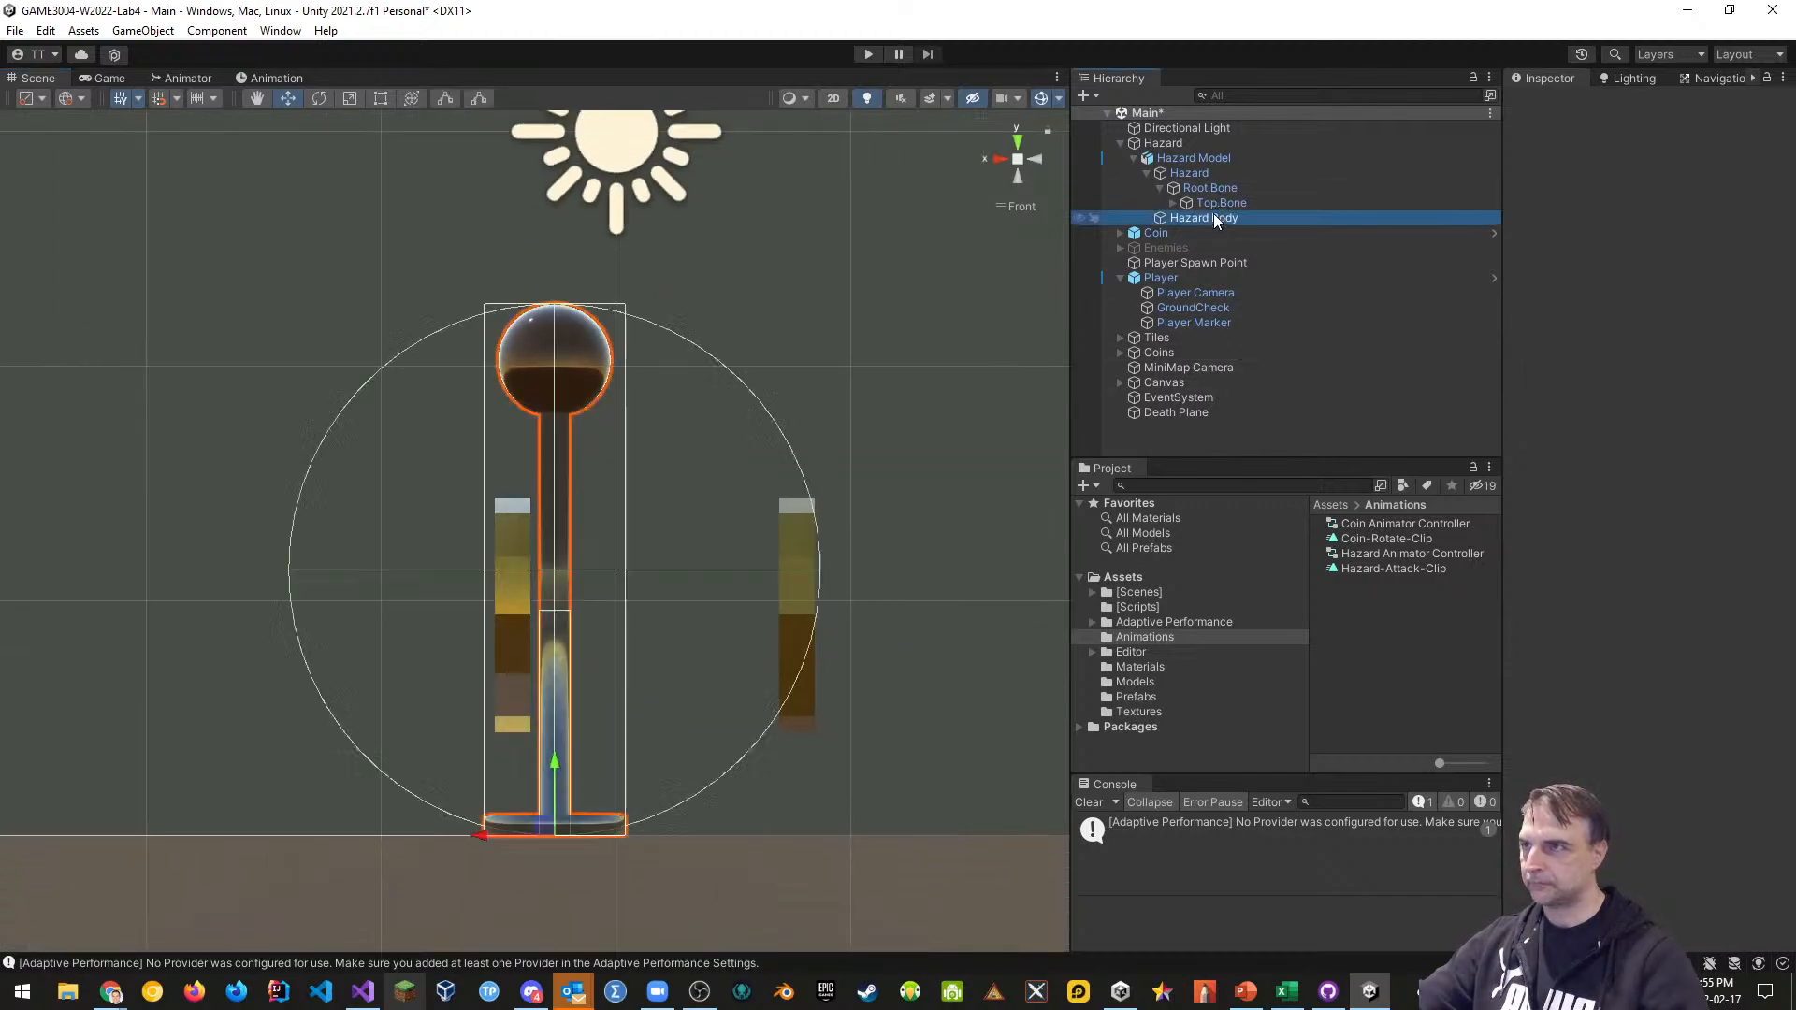
left_click(1647, 825)
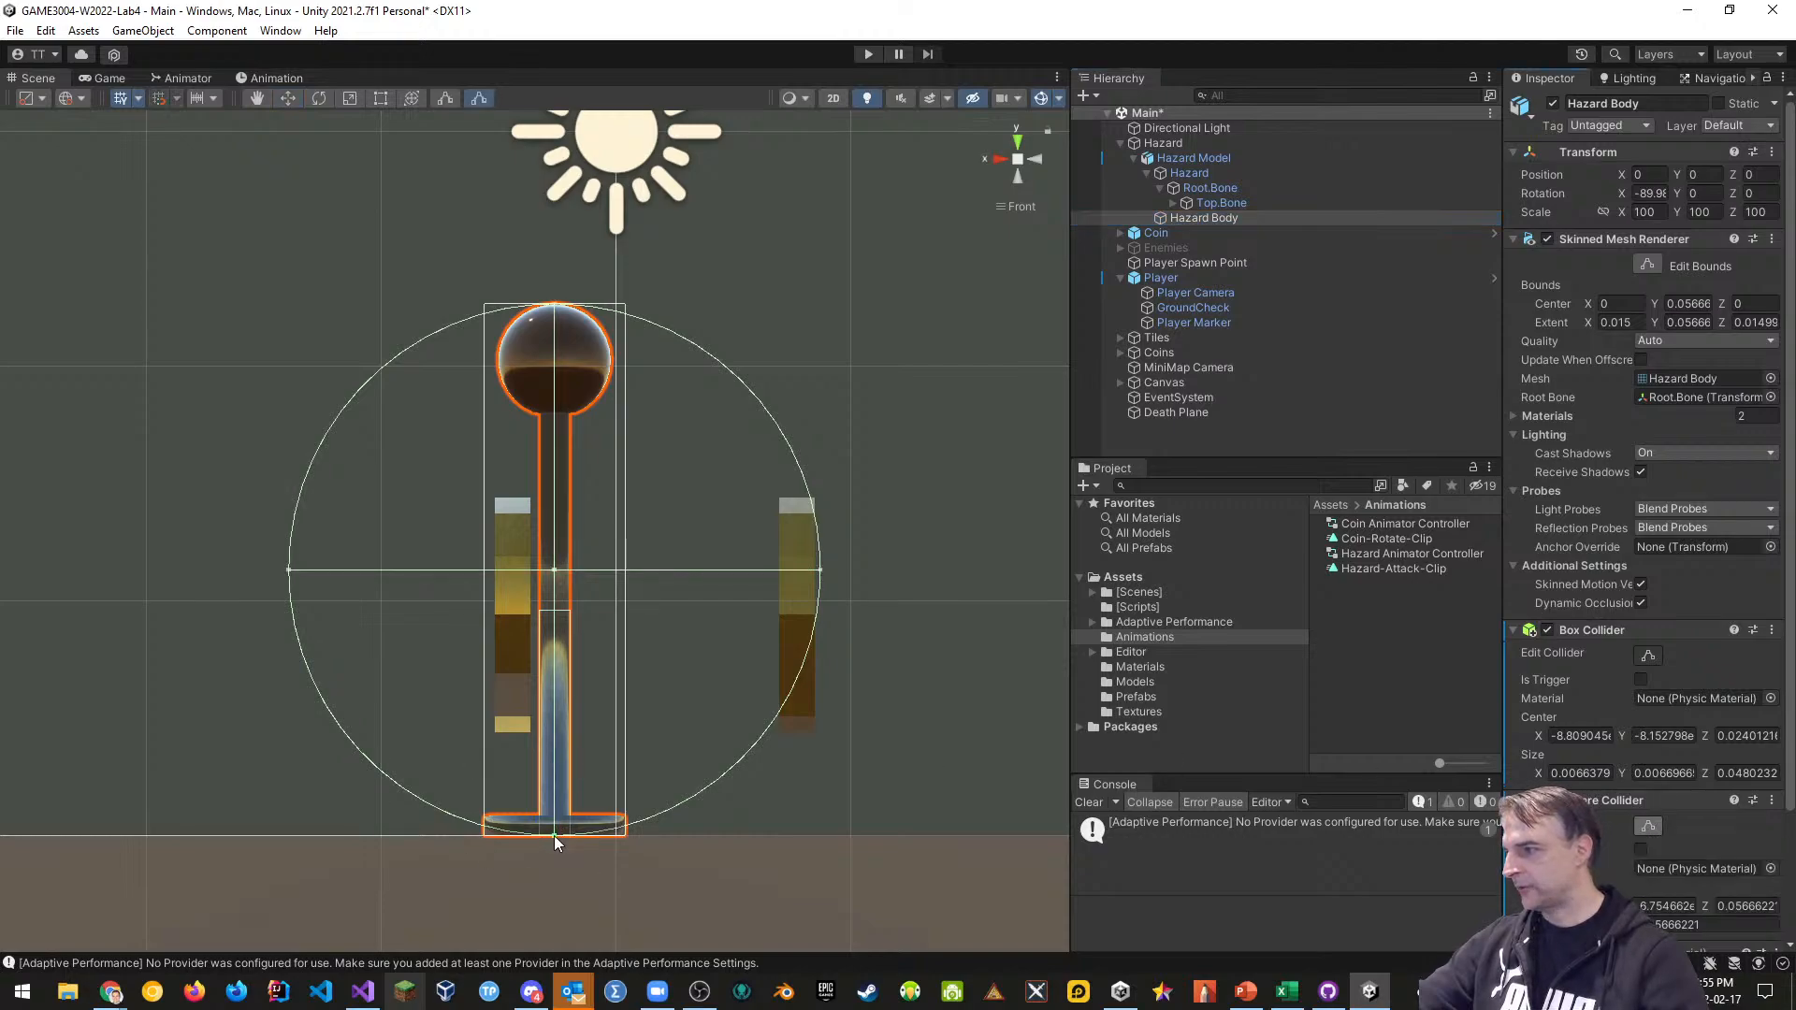
left_click_drag(554, 834, 552, 423)
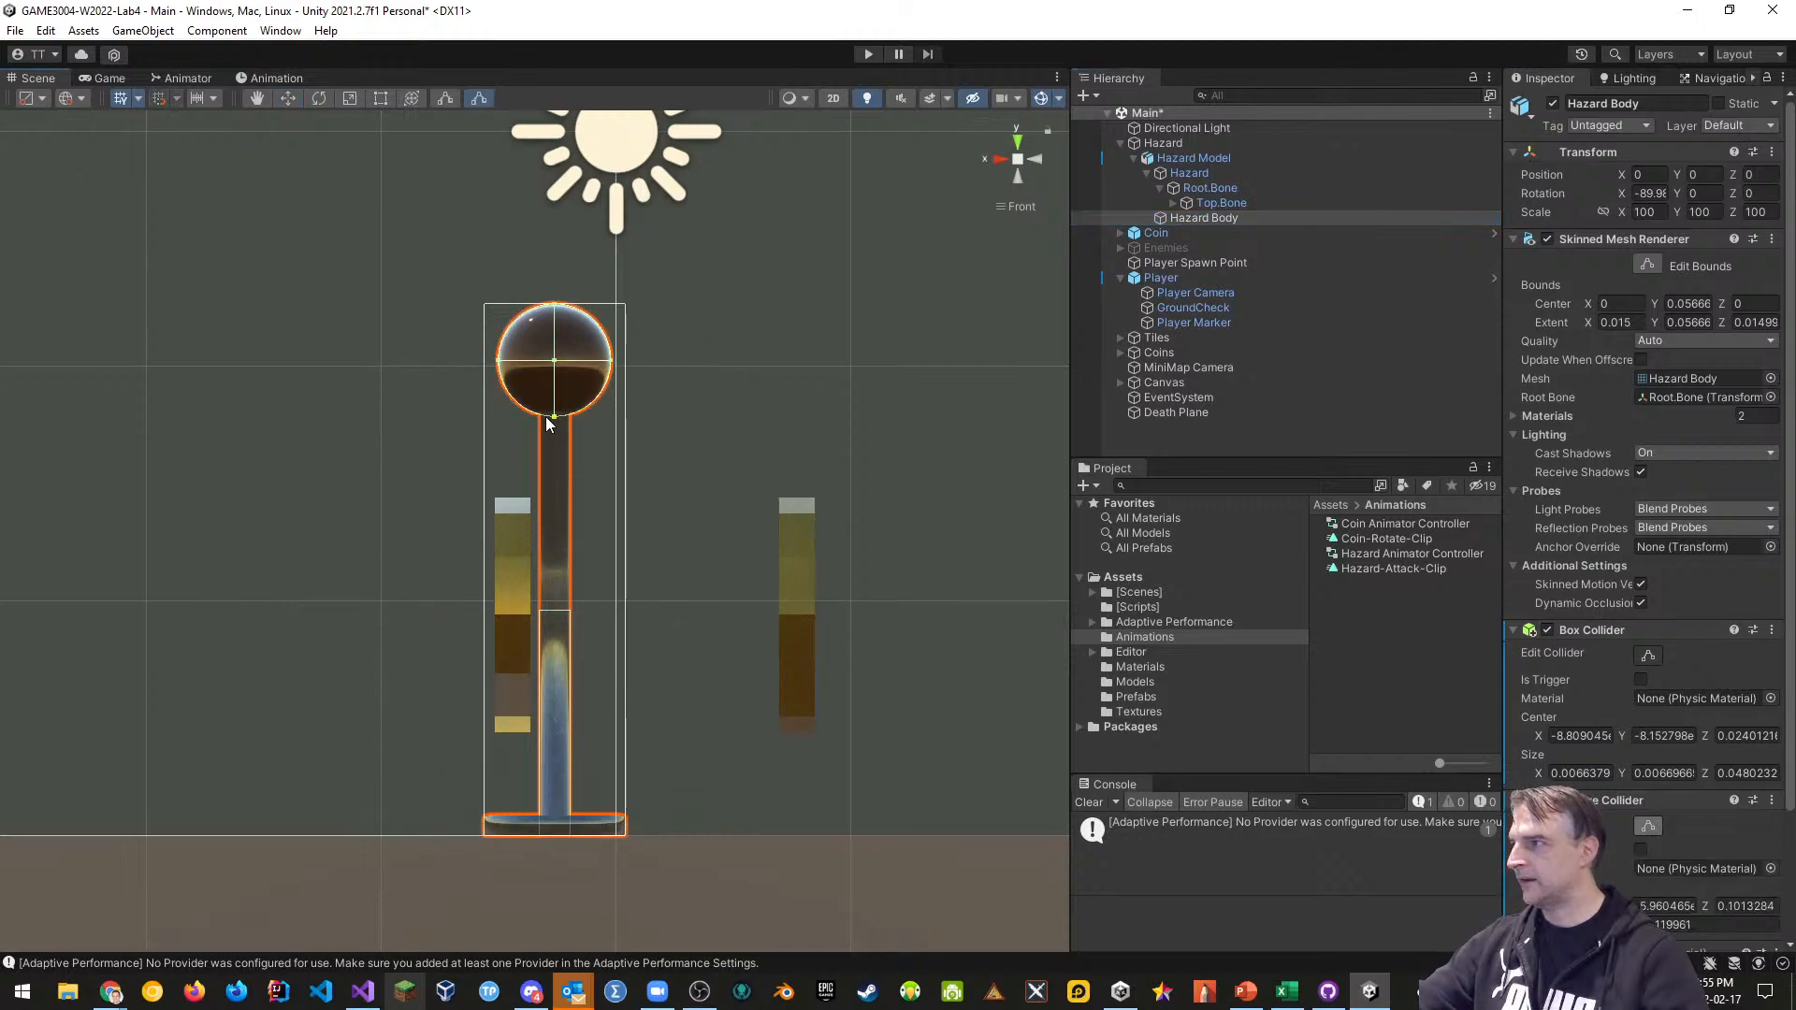
scroll(582, 322, "up", 5)
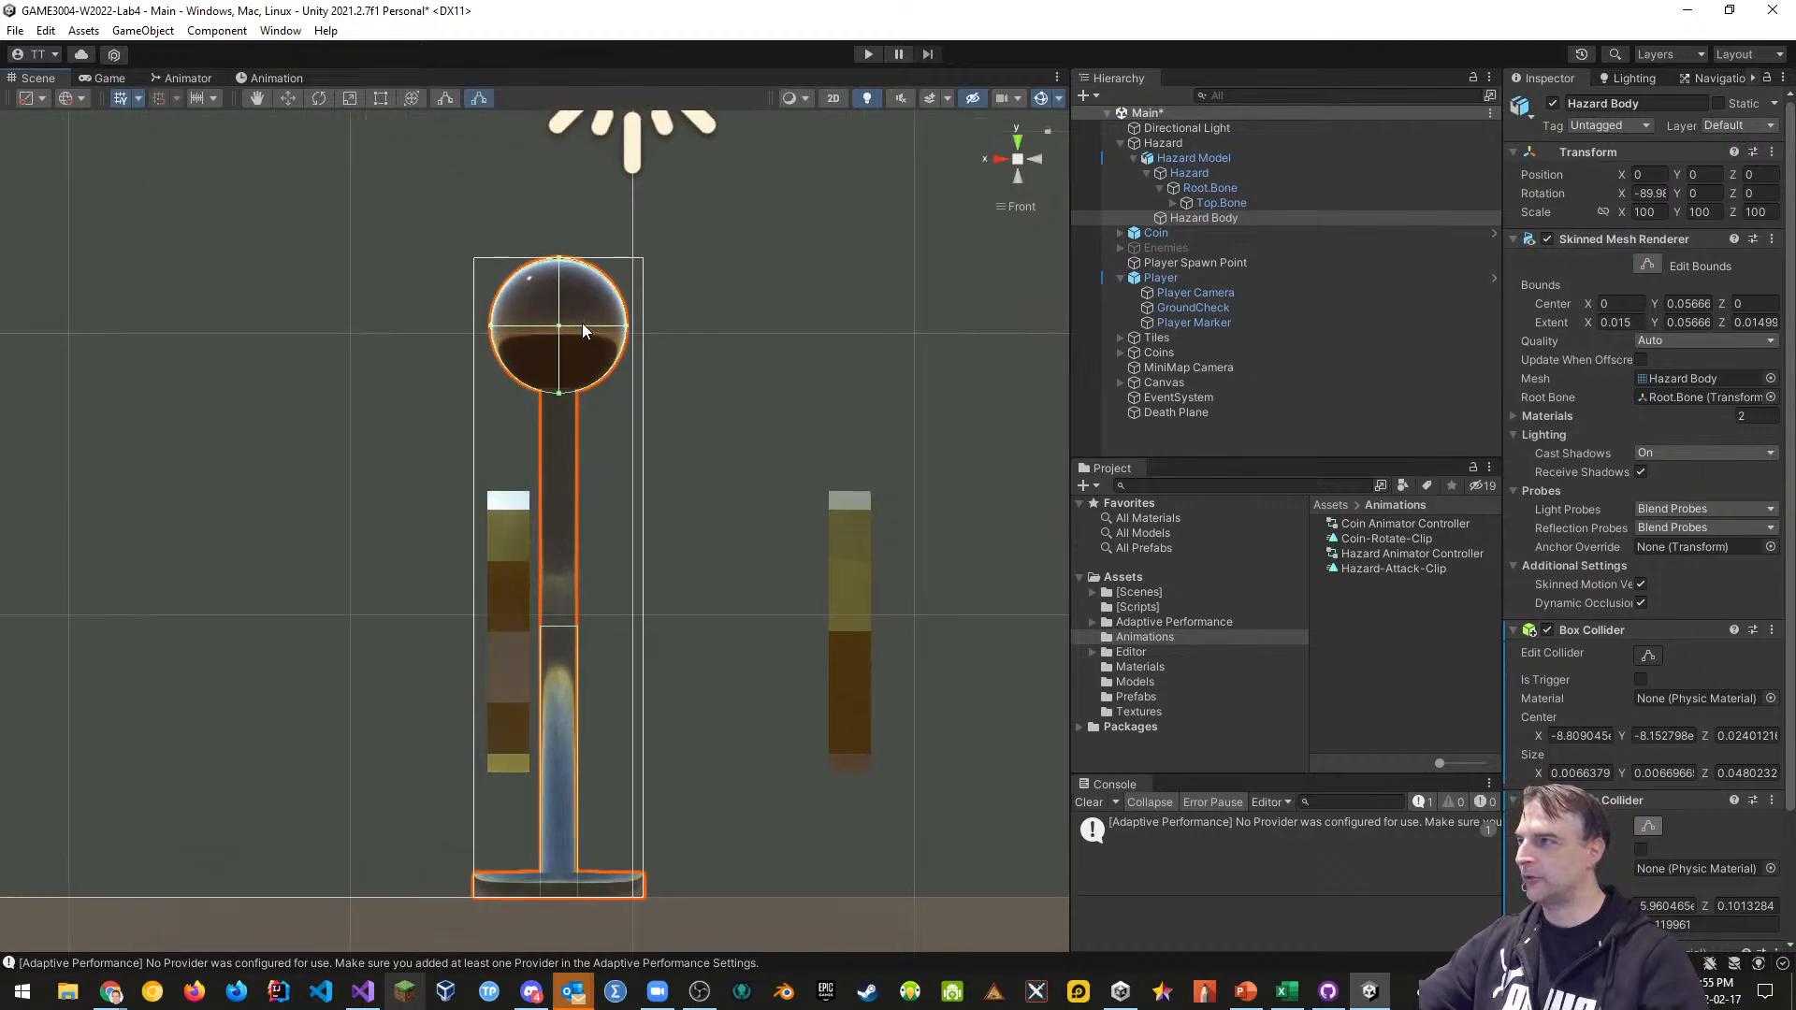
scroll(624, 510, "up", 3)
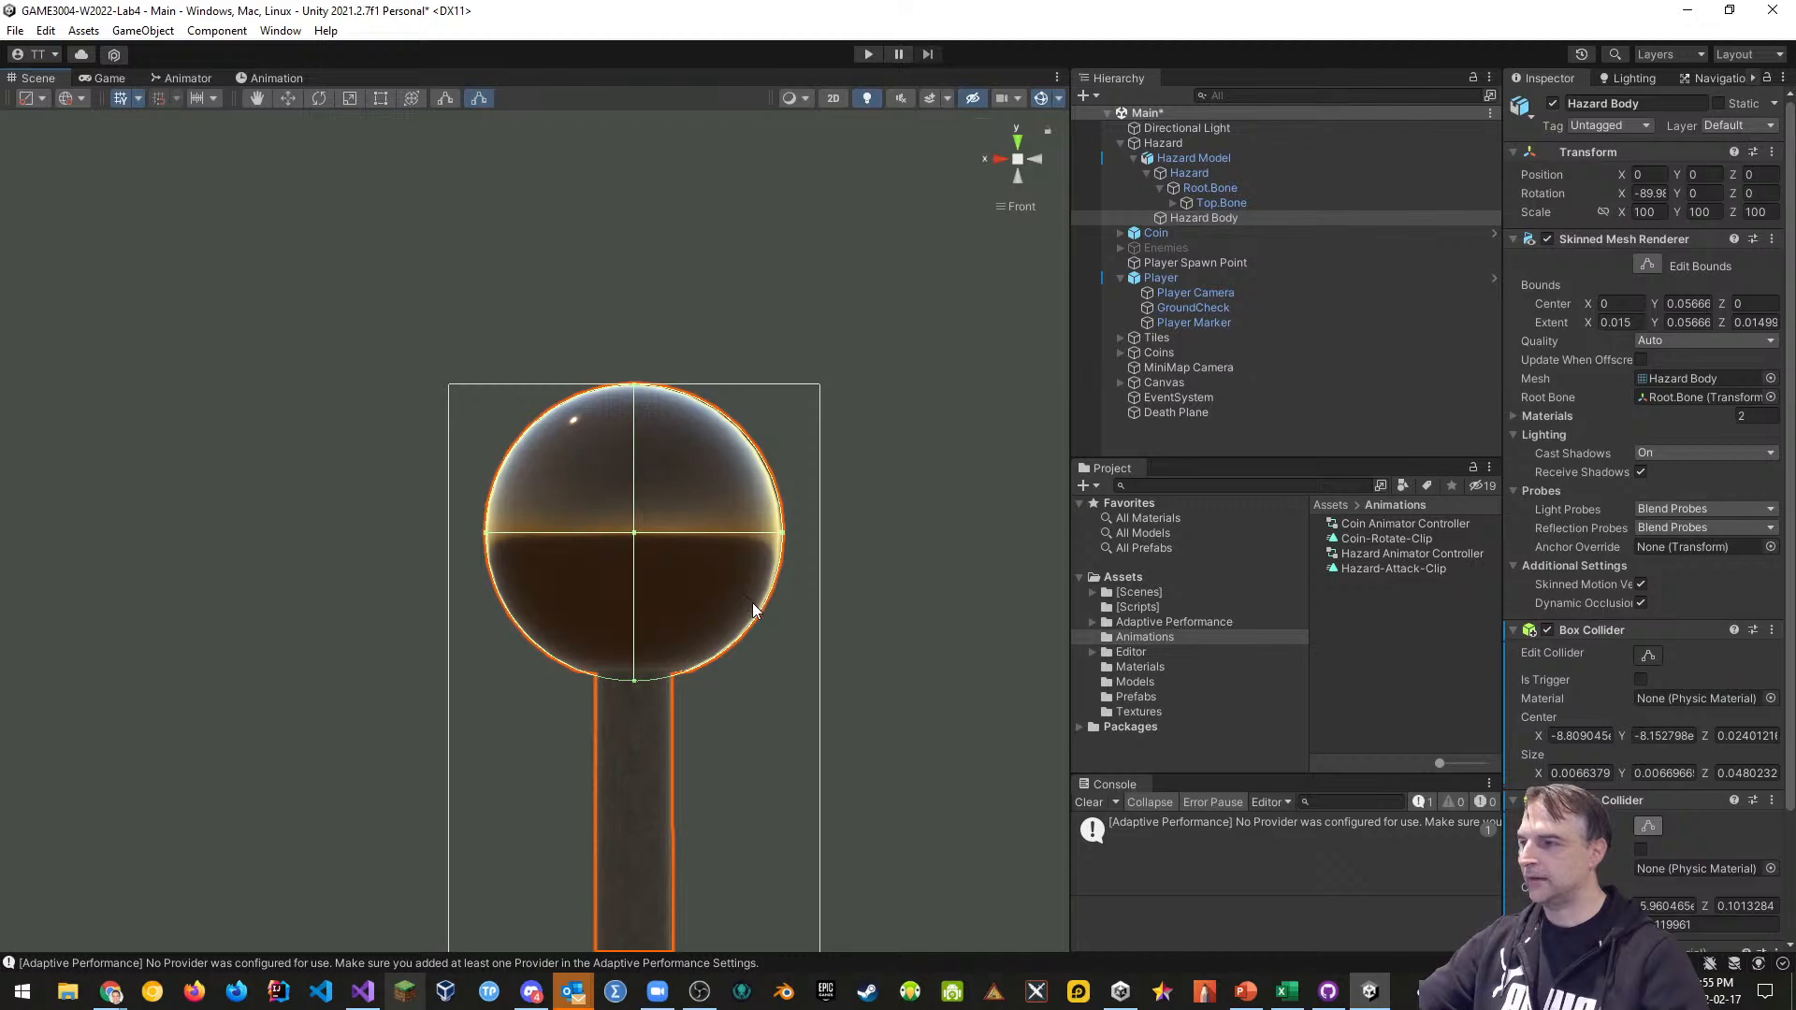
left_click(1040, 157)
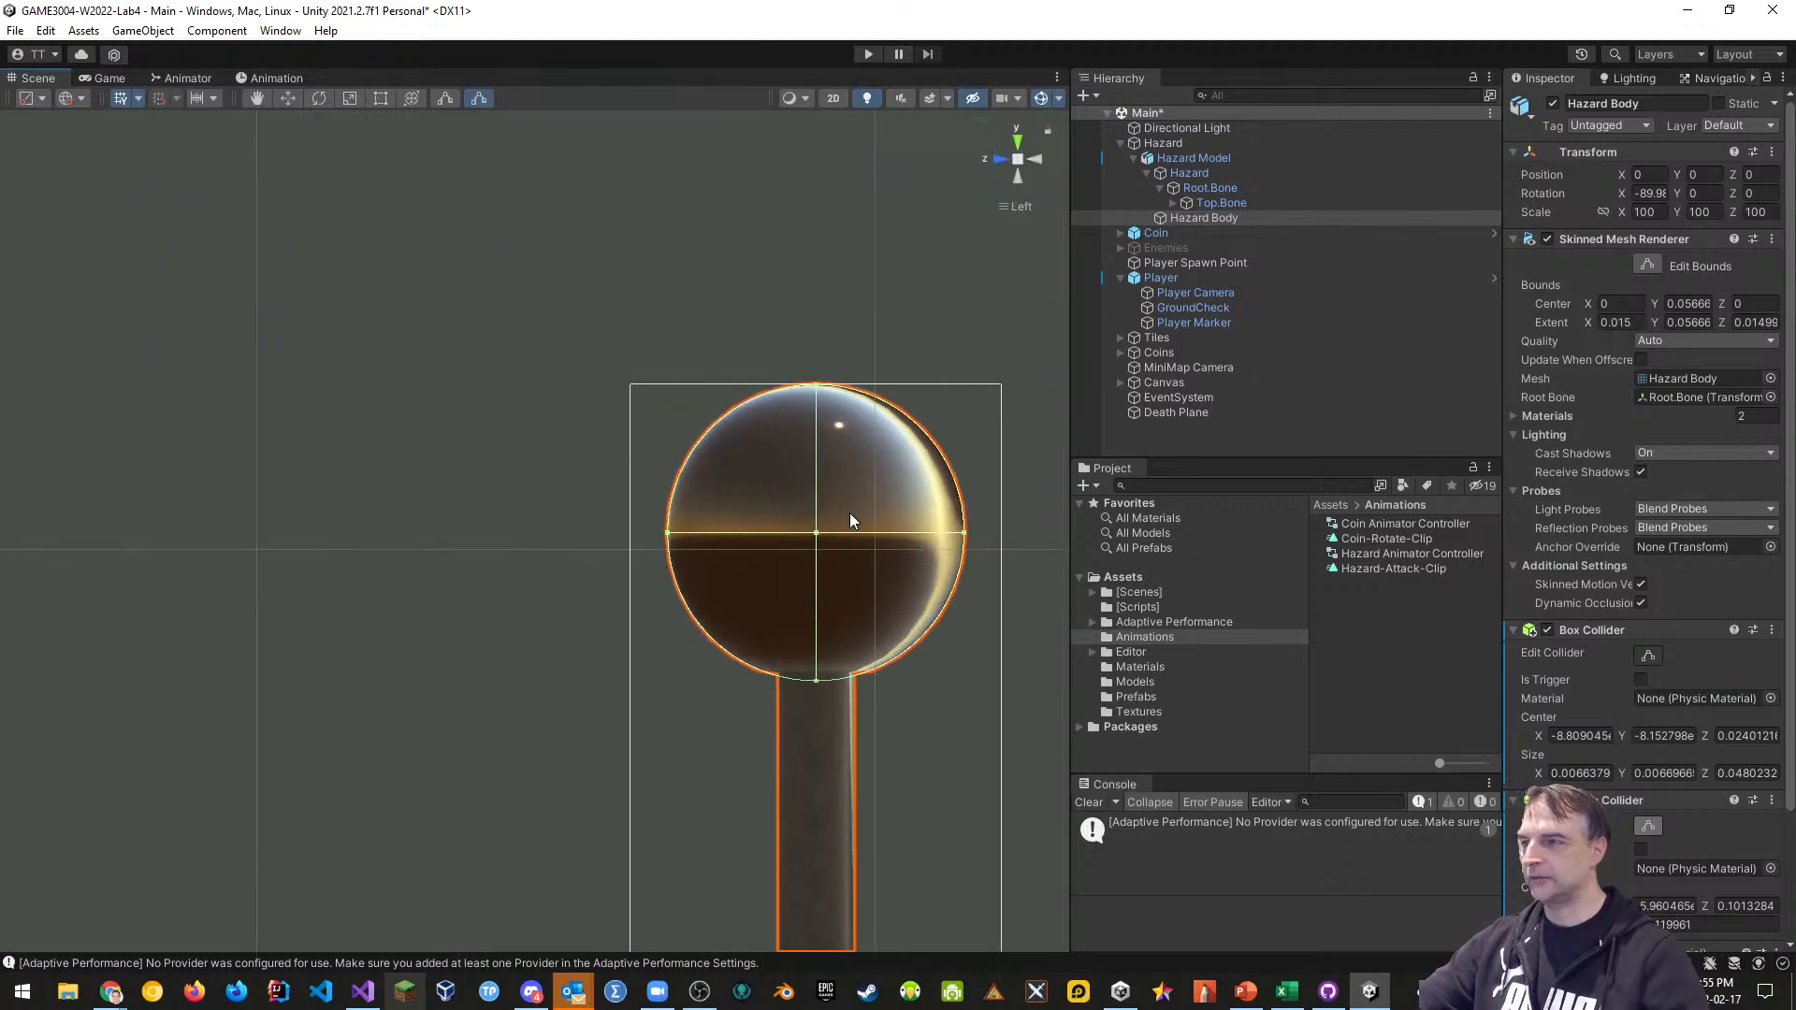
Copy Hazard Body's Sphere Collider and paste it as a new component on Top.Bone
left_click(1771, 800)
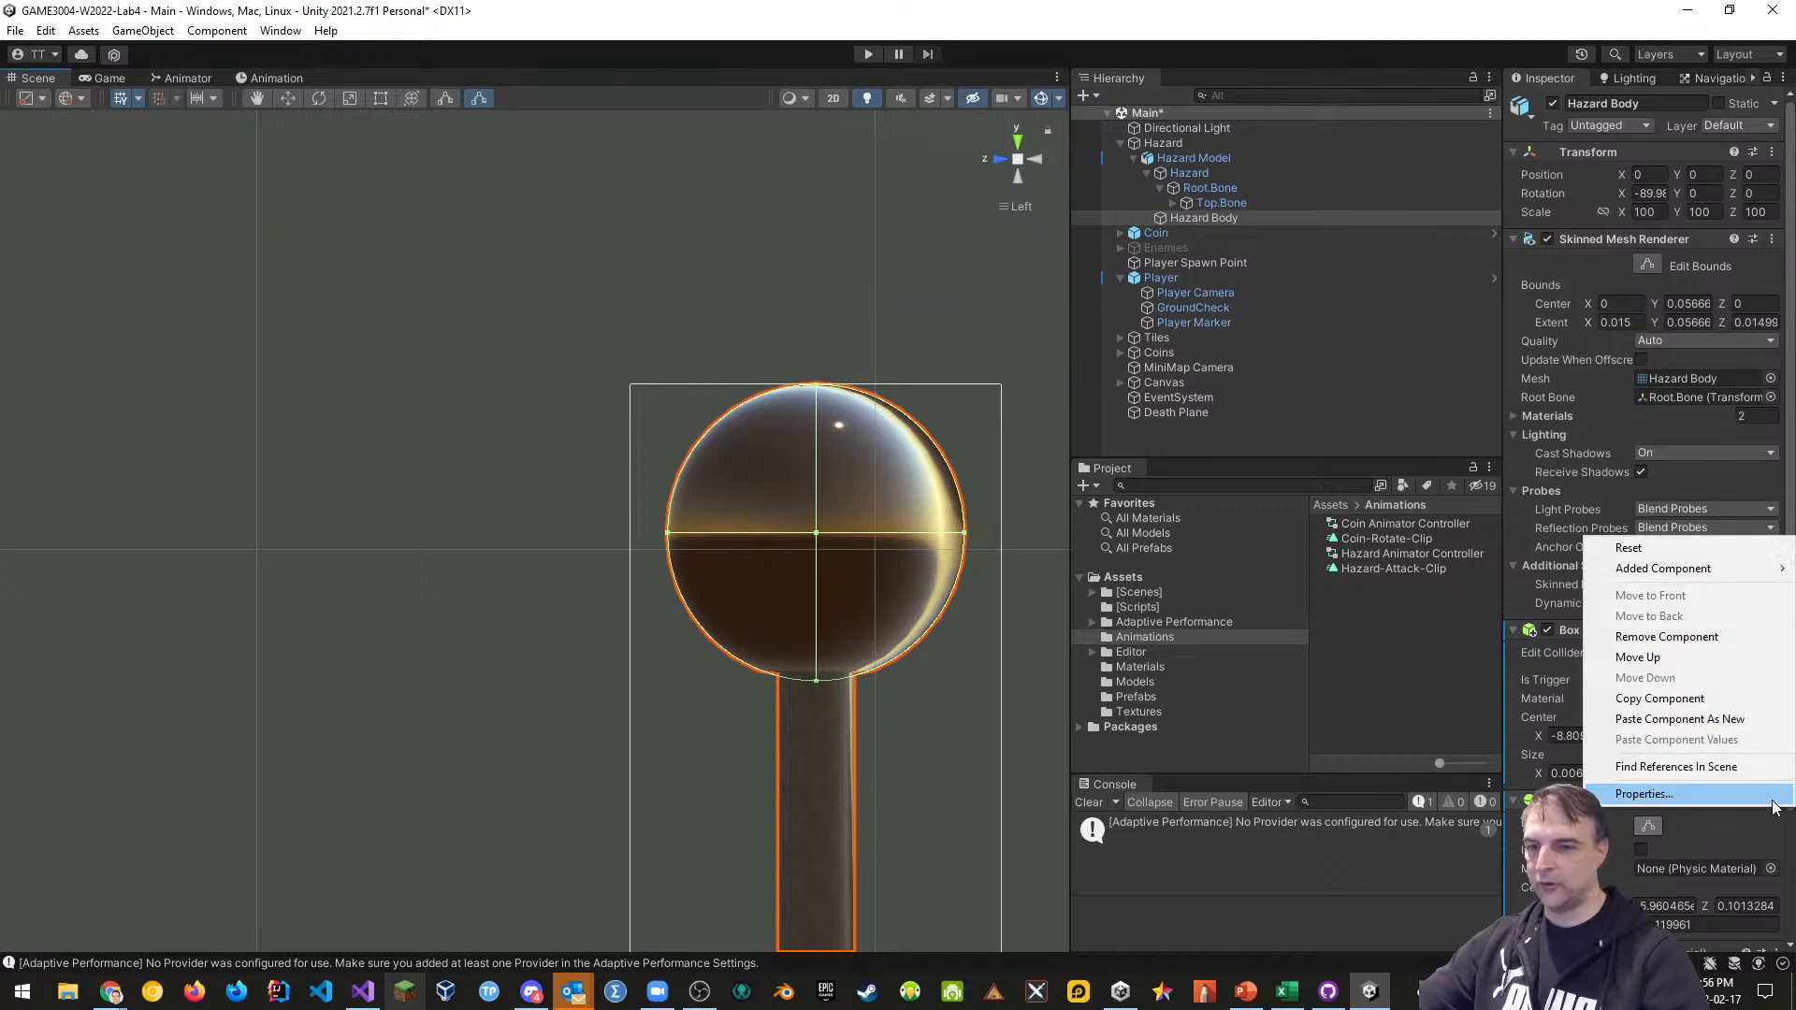
left_click(1774, 802)
left_click(1772, 801)
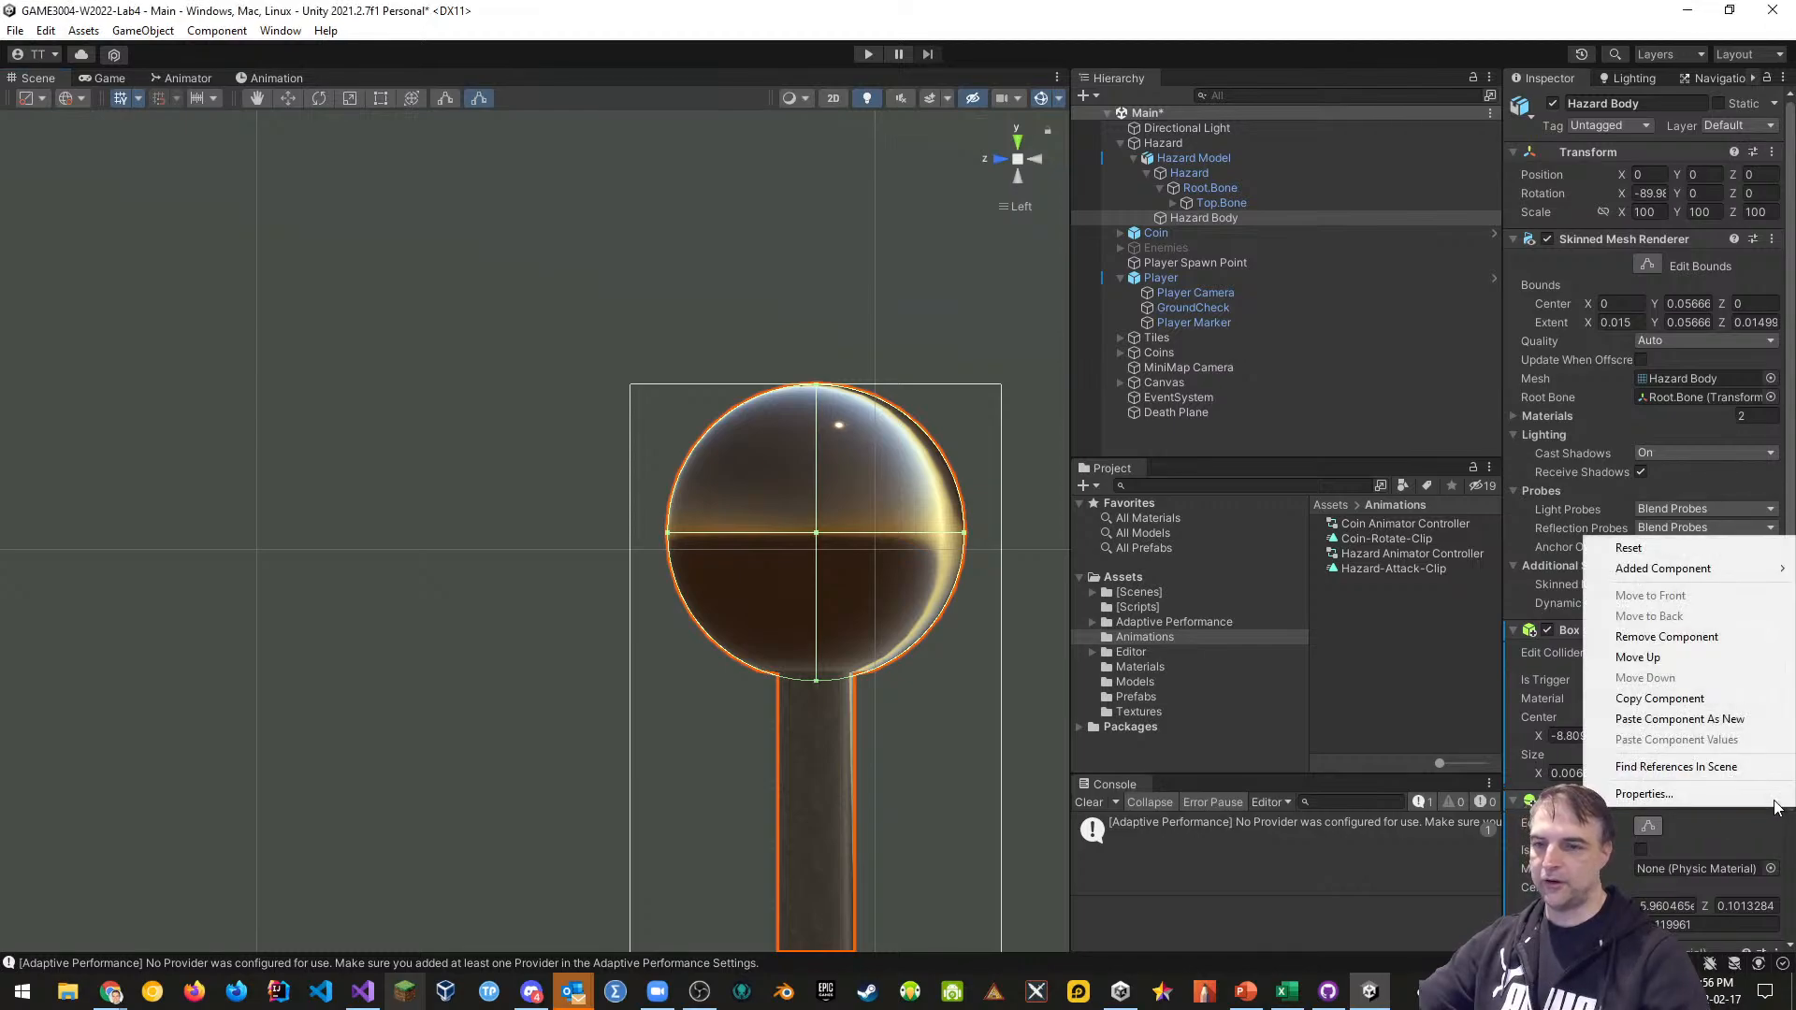
left_click(1672, 702)
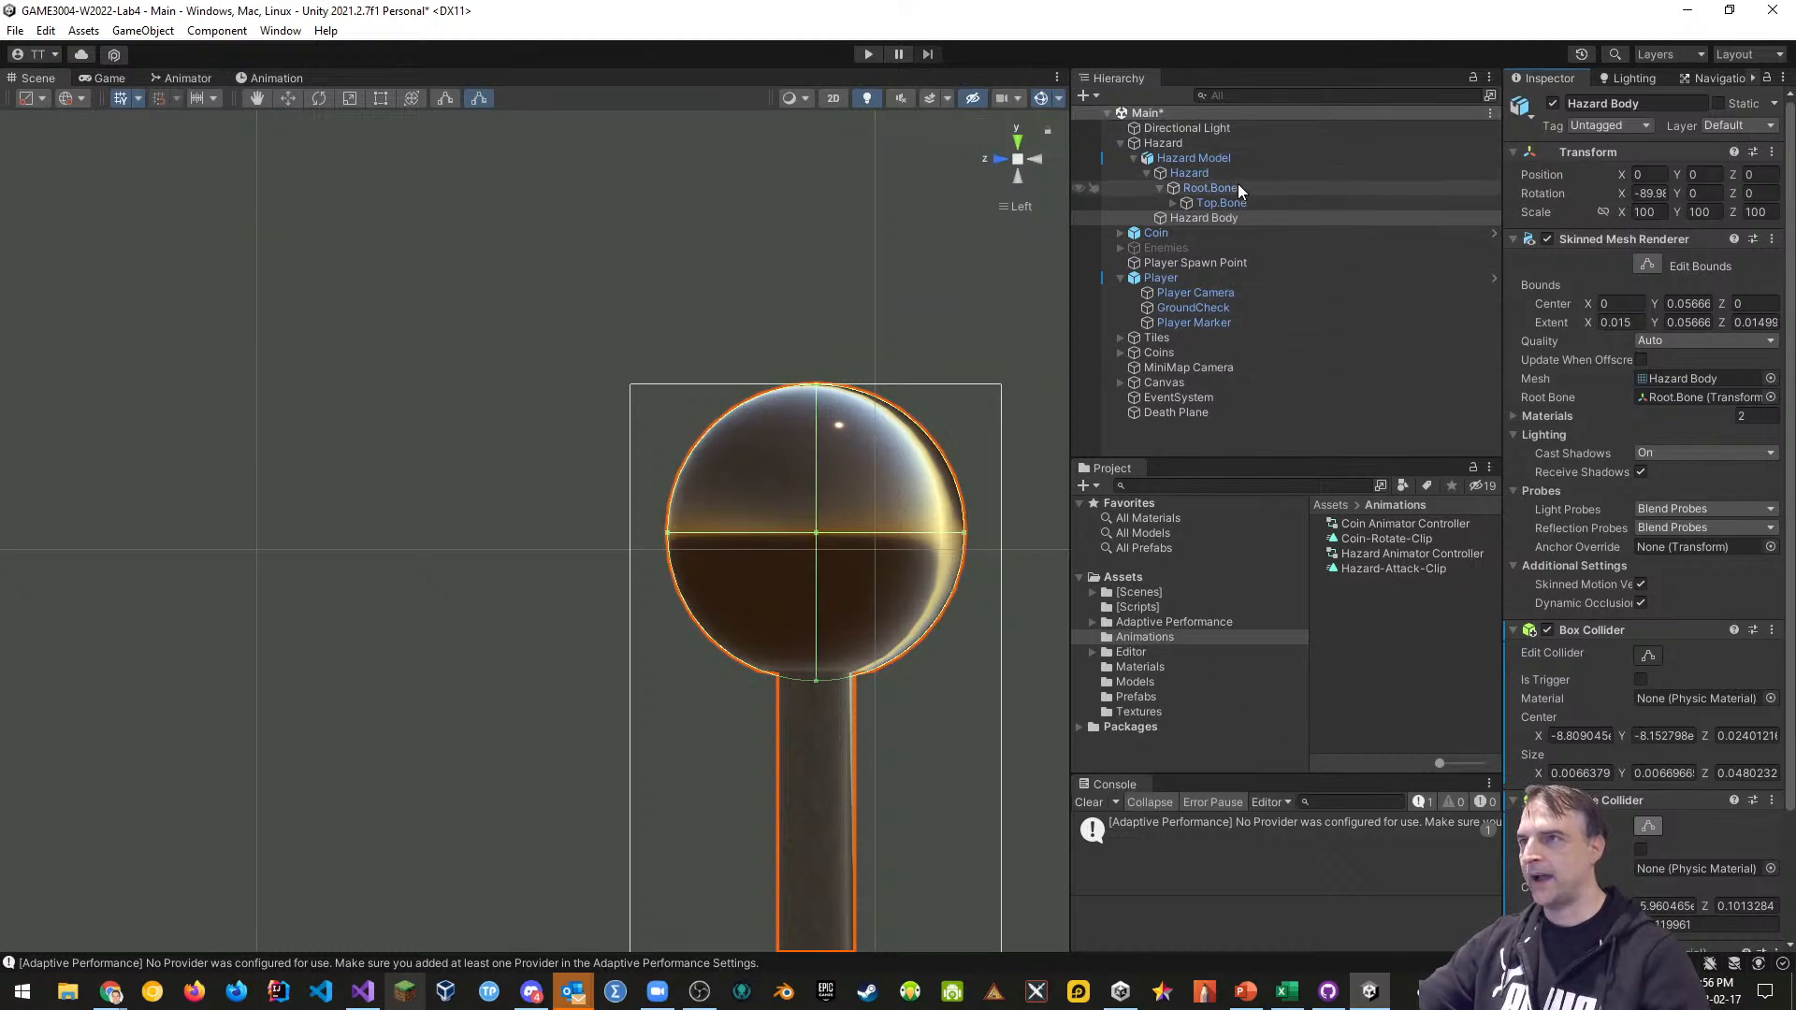
left_click(1219, 200)
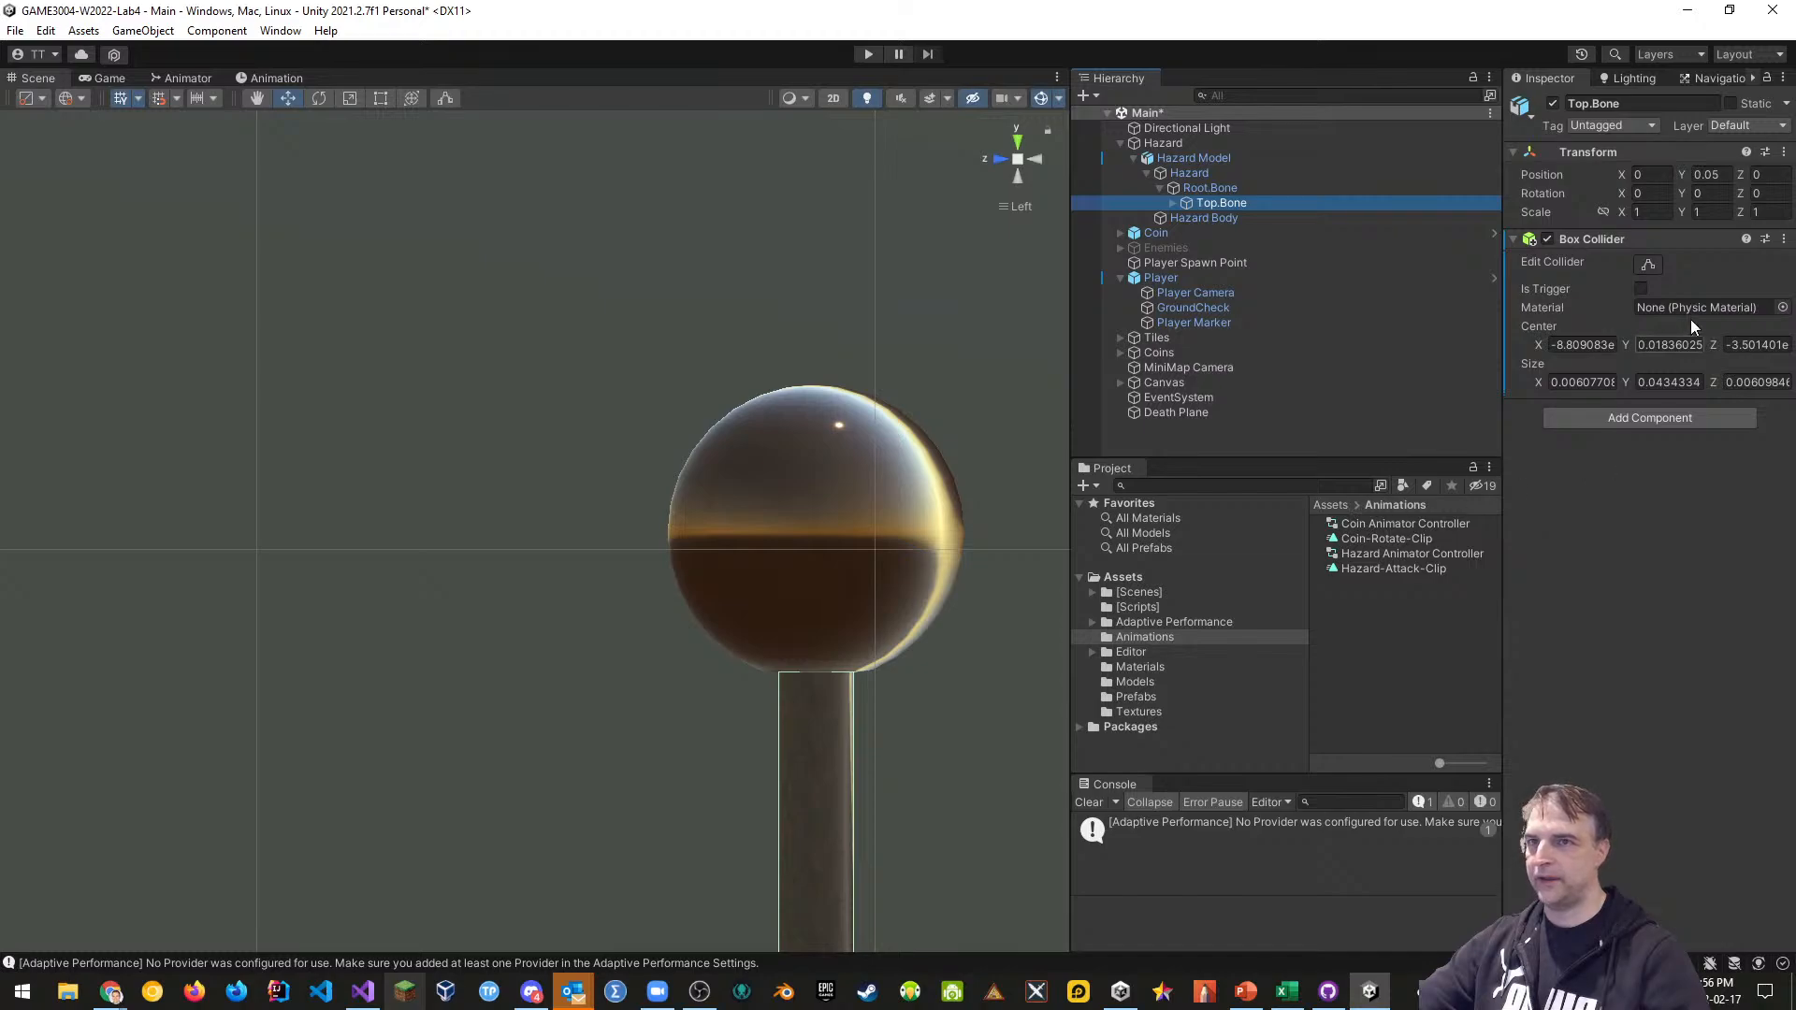
left_click(1781, 239)
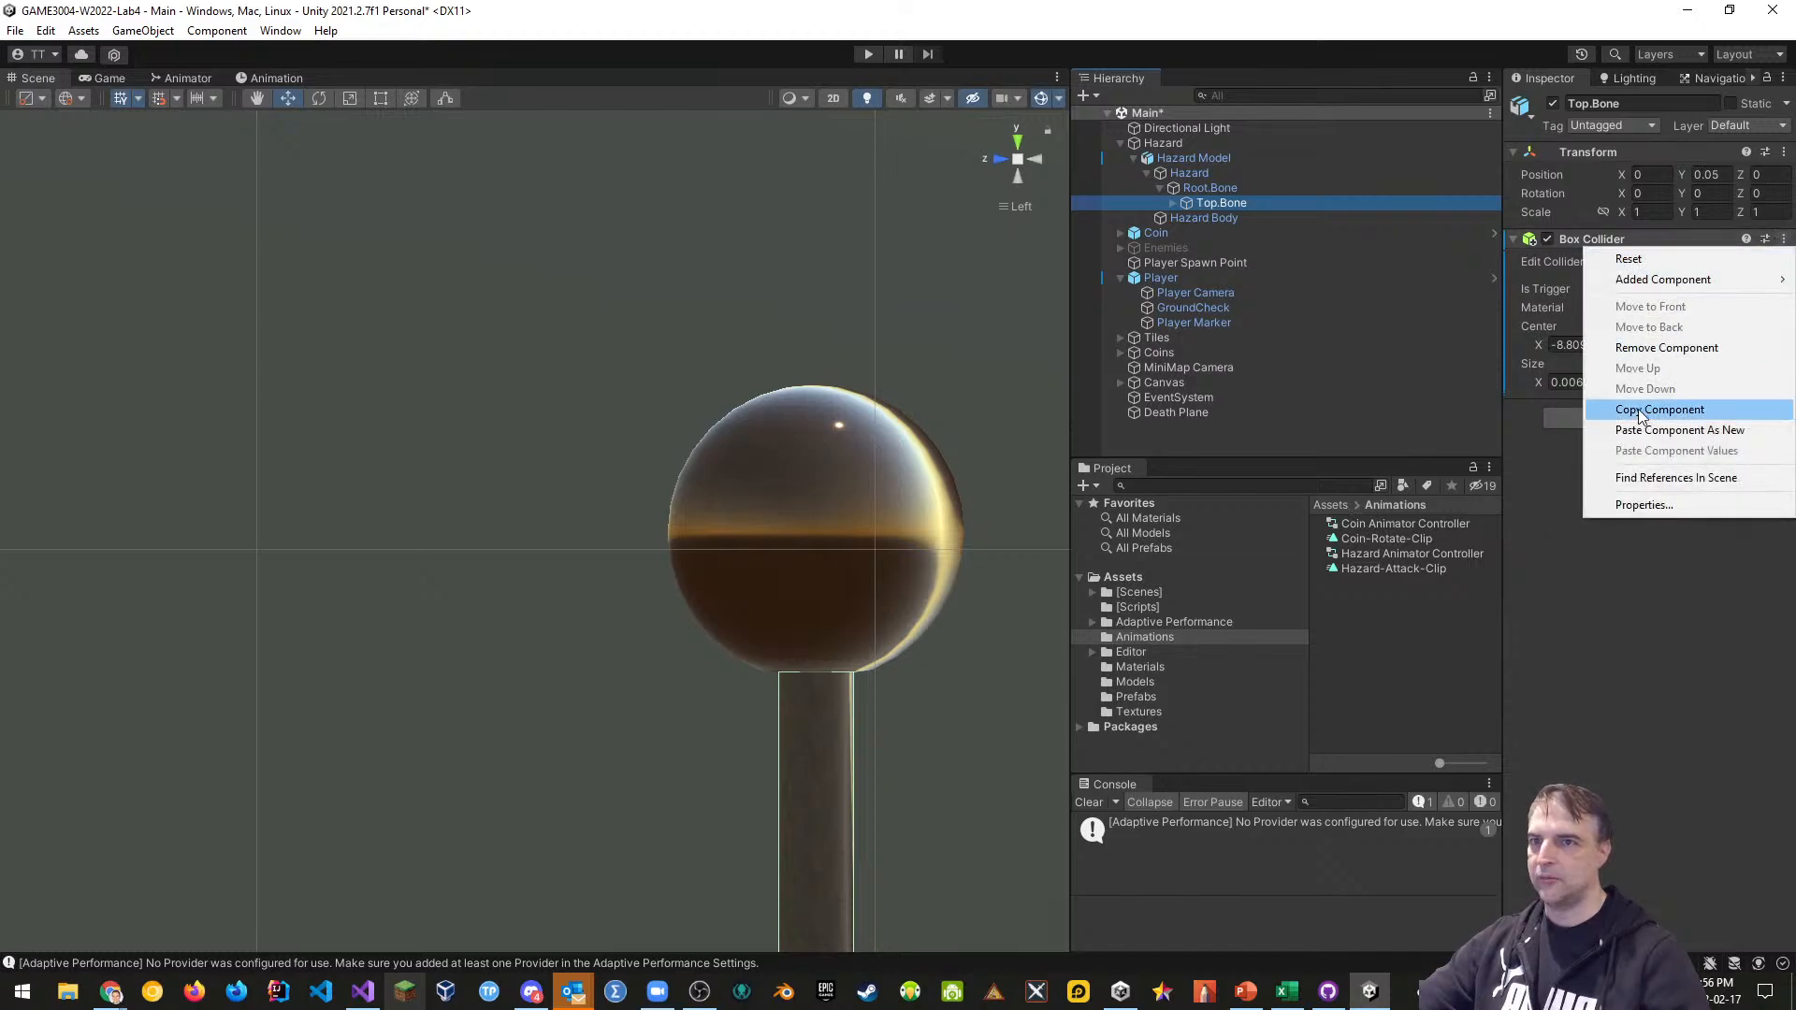
left_click(1652, 436)
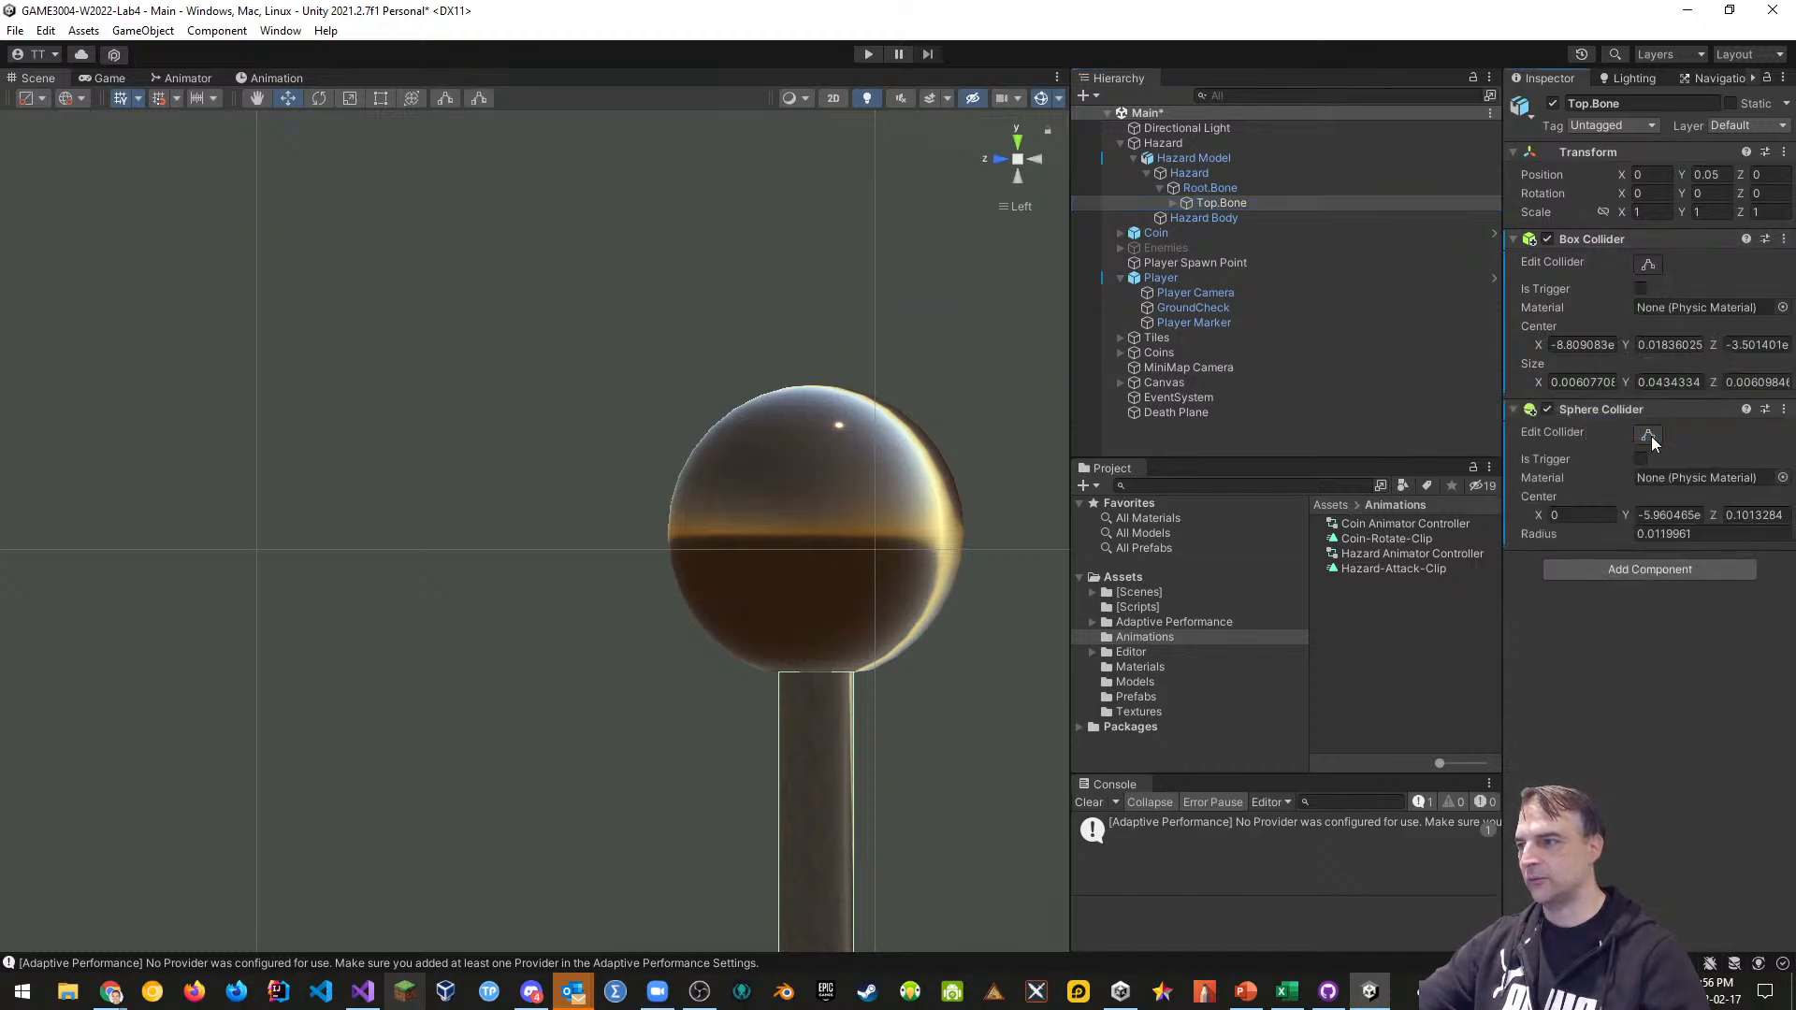
Enable collider editing for Top.Bone's Sphere Collider and set its center Y to 0.15
scroll(806, 419, "down", 3)
scroll(829, 457, "down", 2)
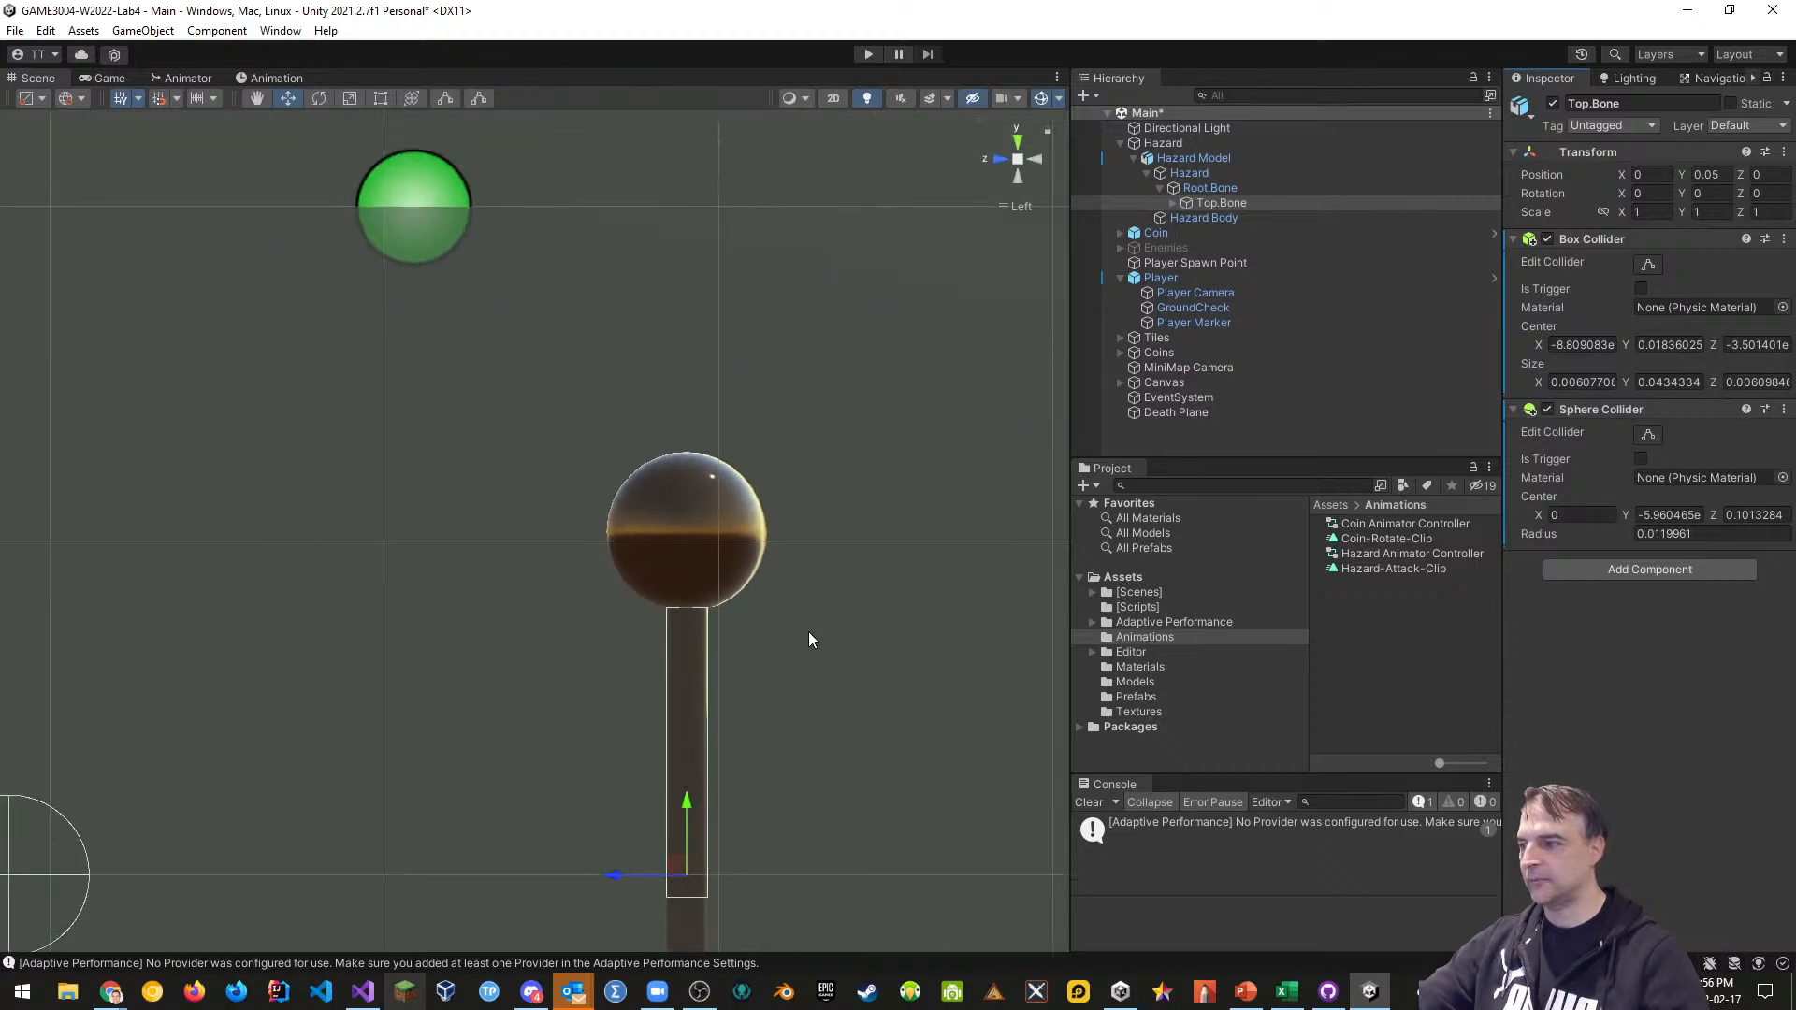
middle_click_drag(810, 633, 766, 581)
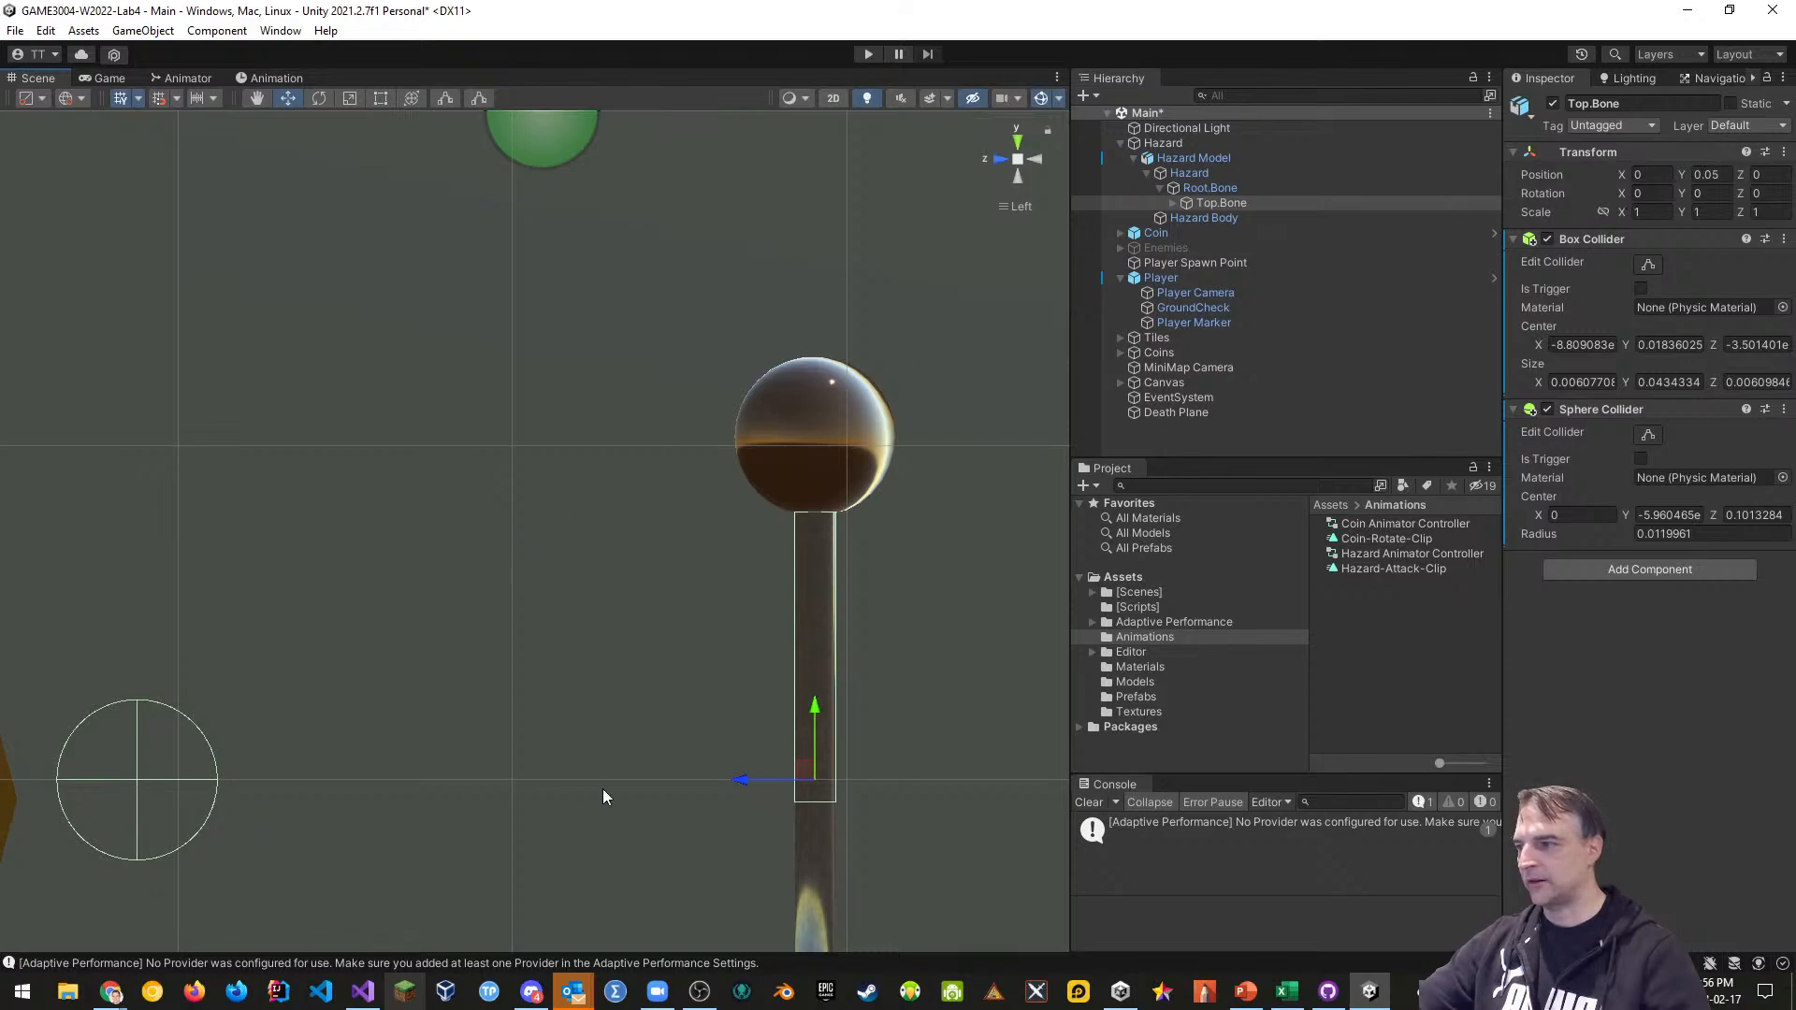
left_click(1652, 434)
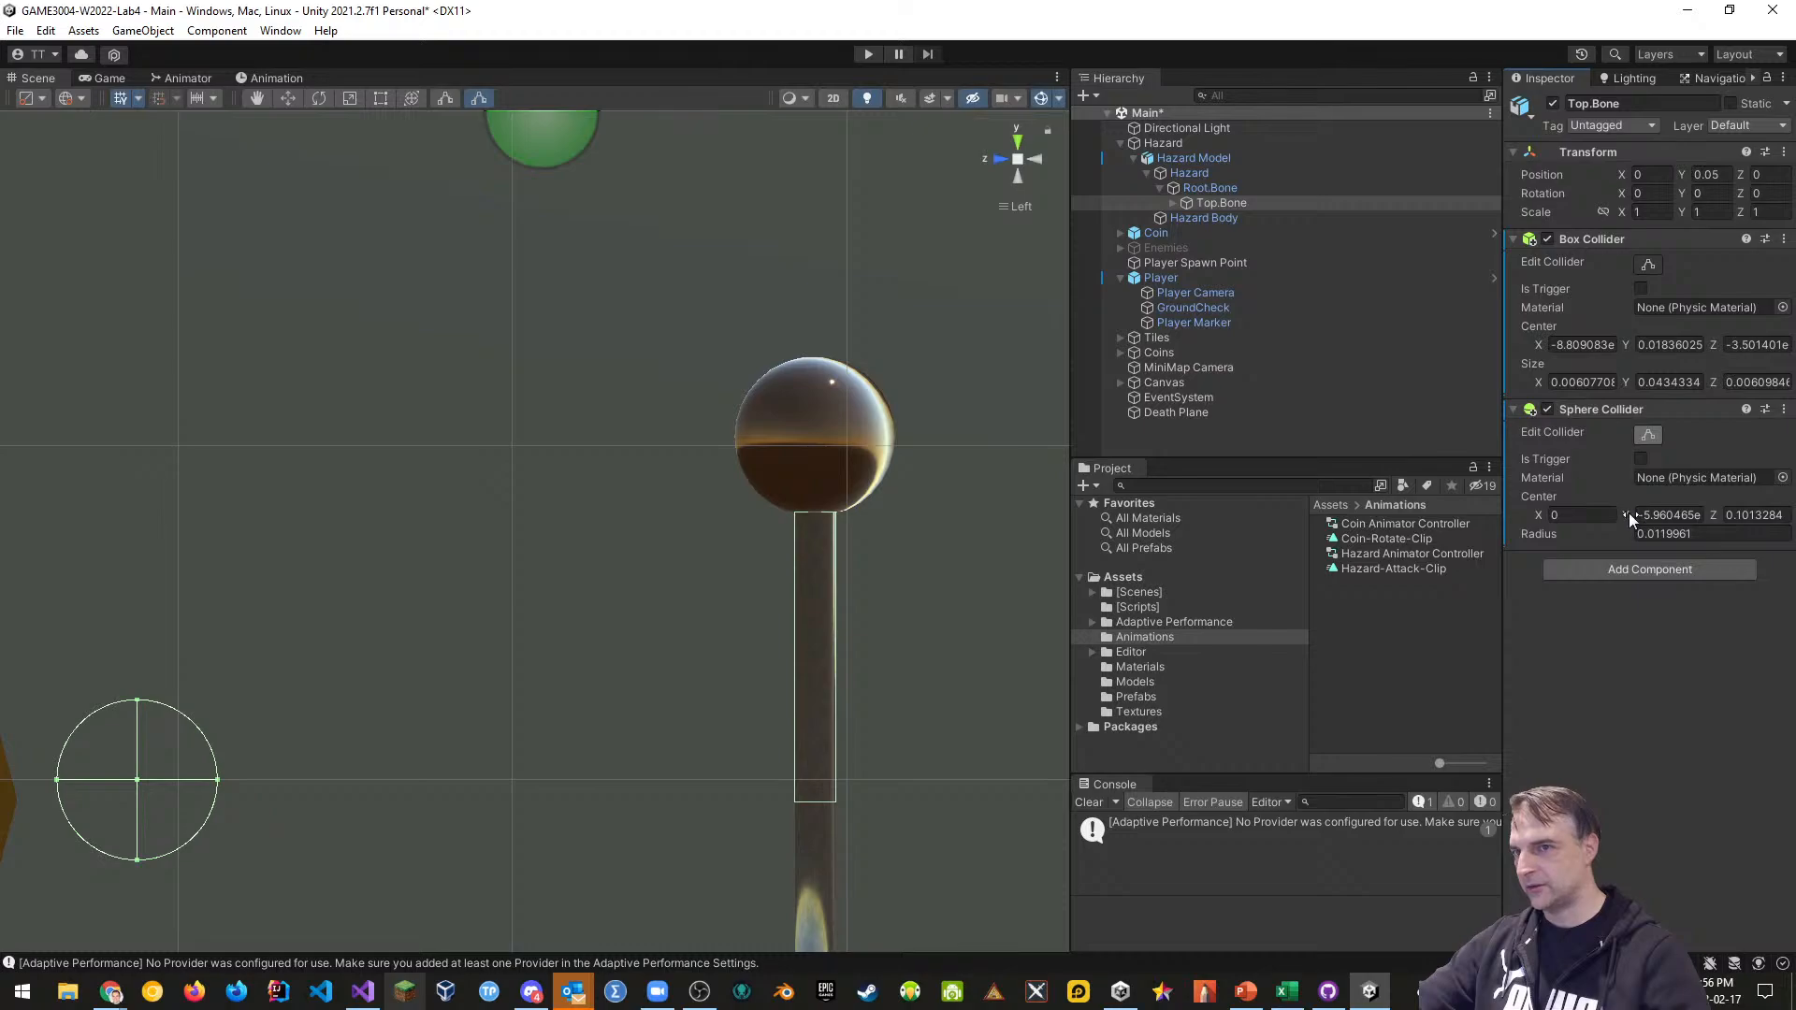
left_click(1669, 515)
type("0.12")
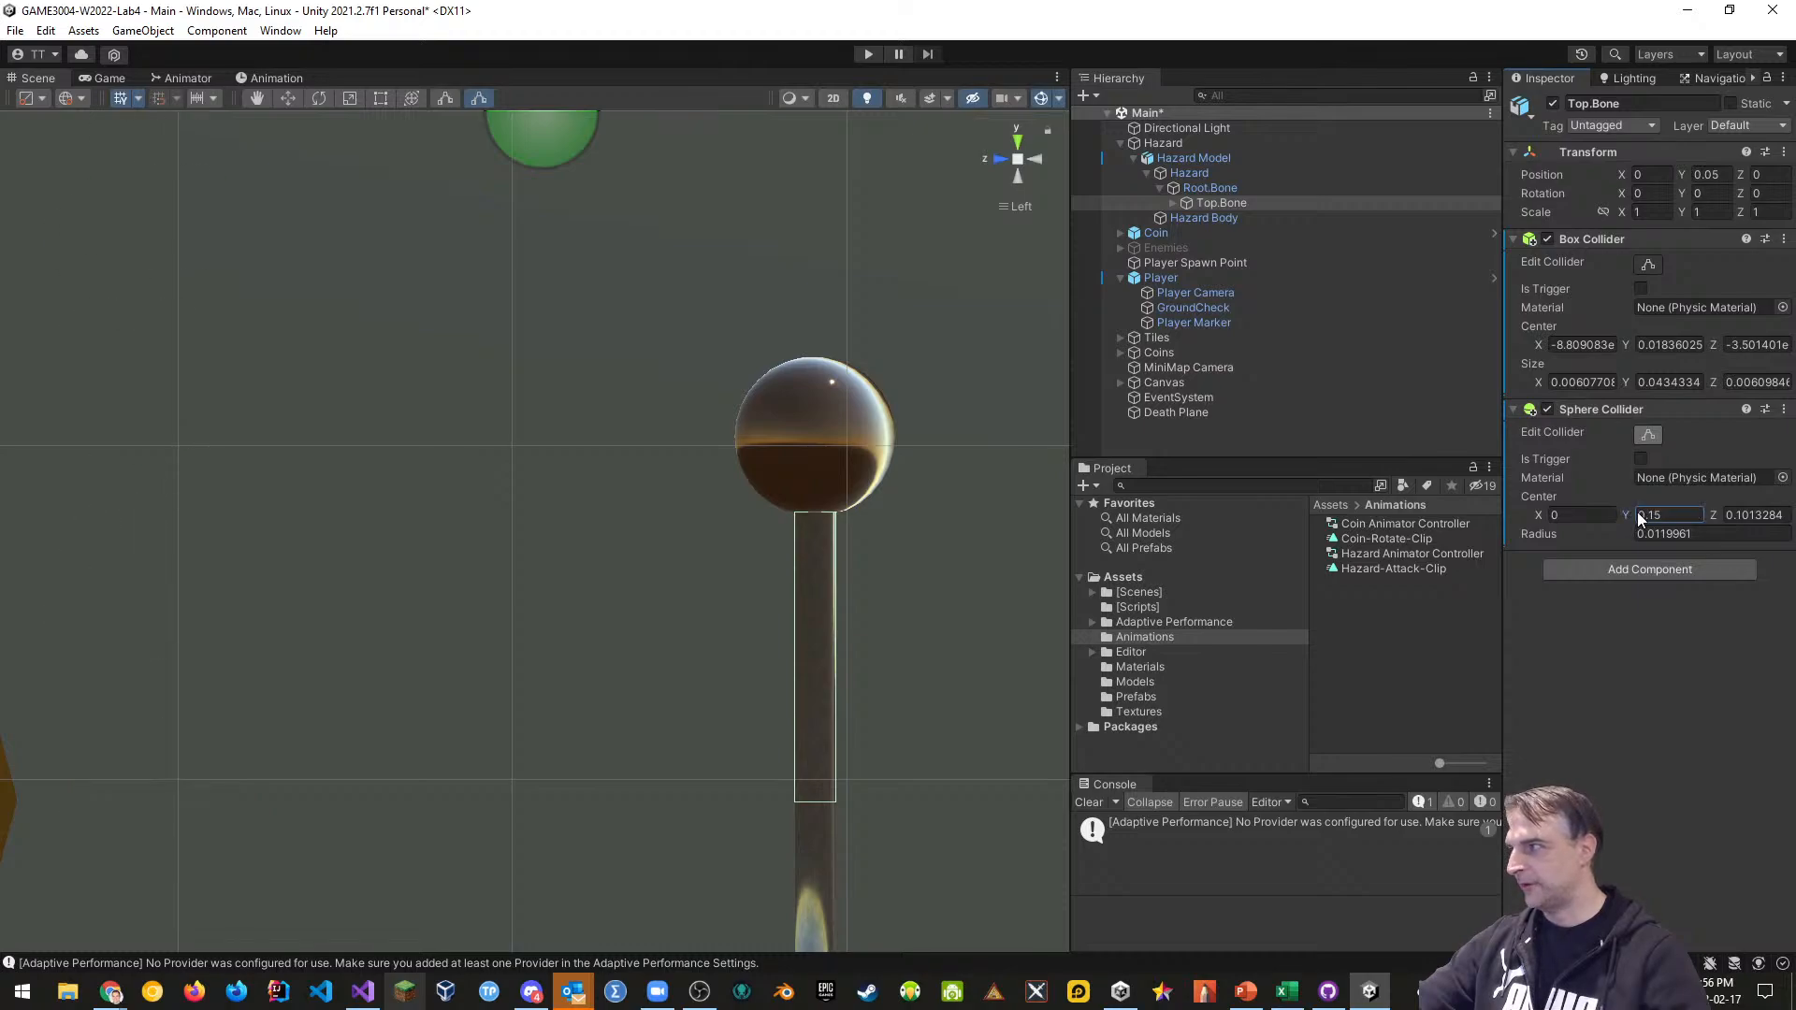
Set the center of Top.Bone's Sphere Collider to Y 0.051 and Z 0 so it surrounds the ball
left_click_drag(1640, 520, 1579, 531)
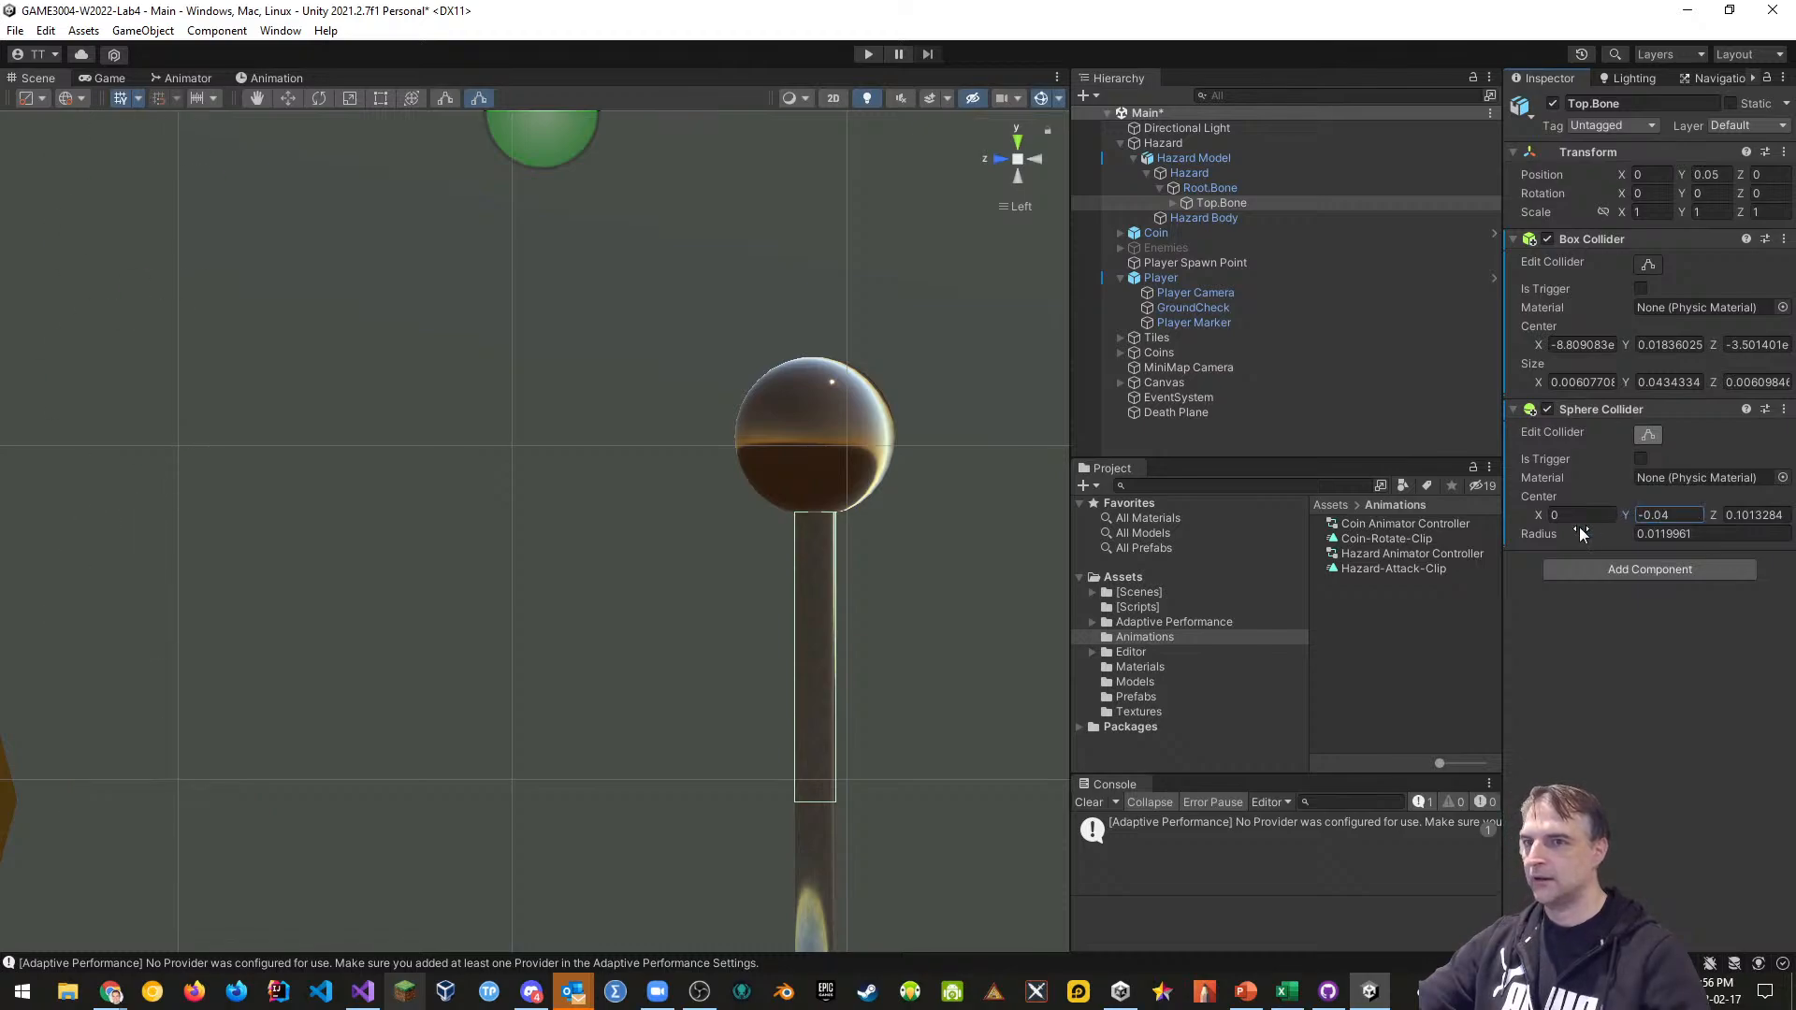
left_click(1745, 515)
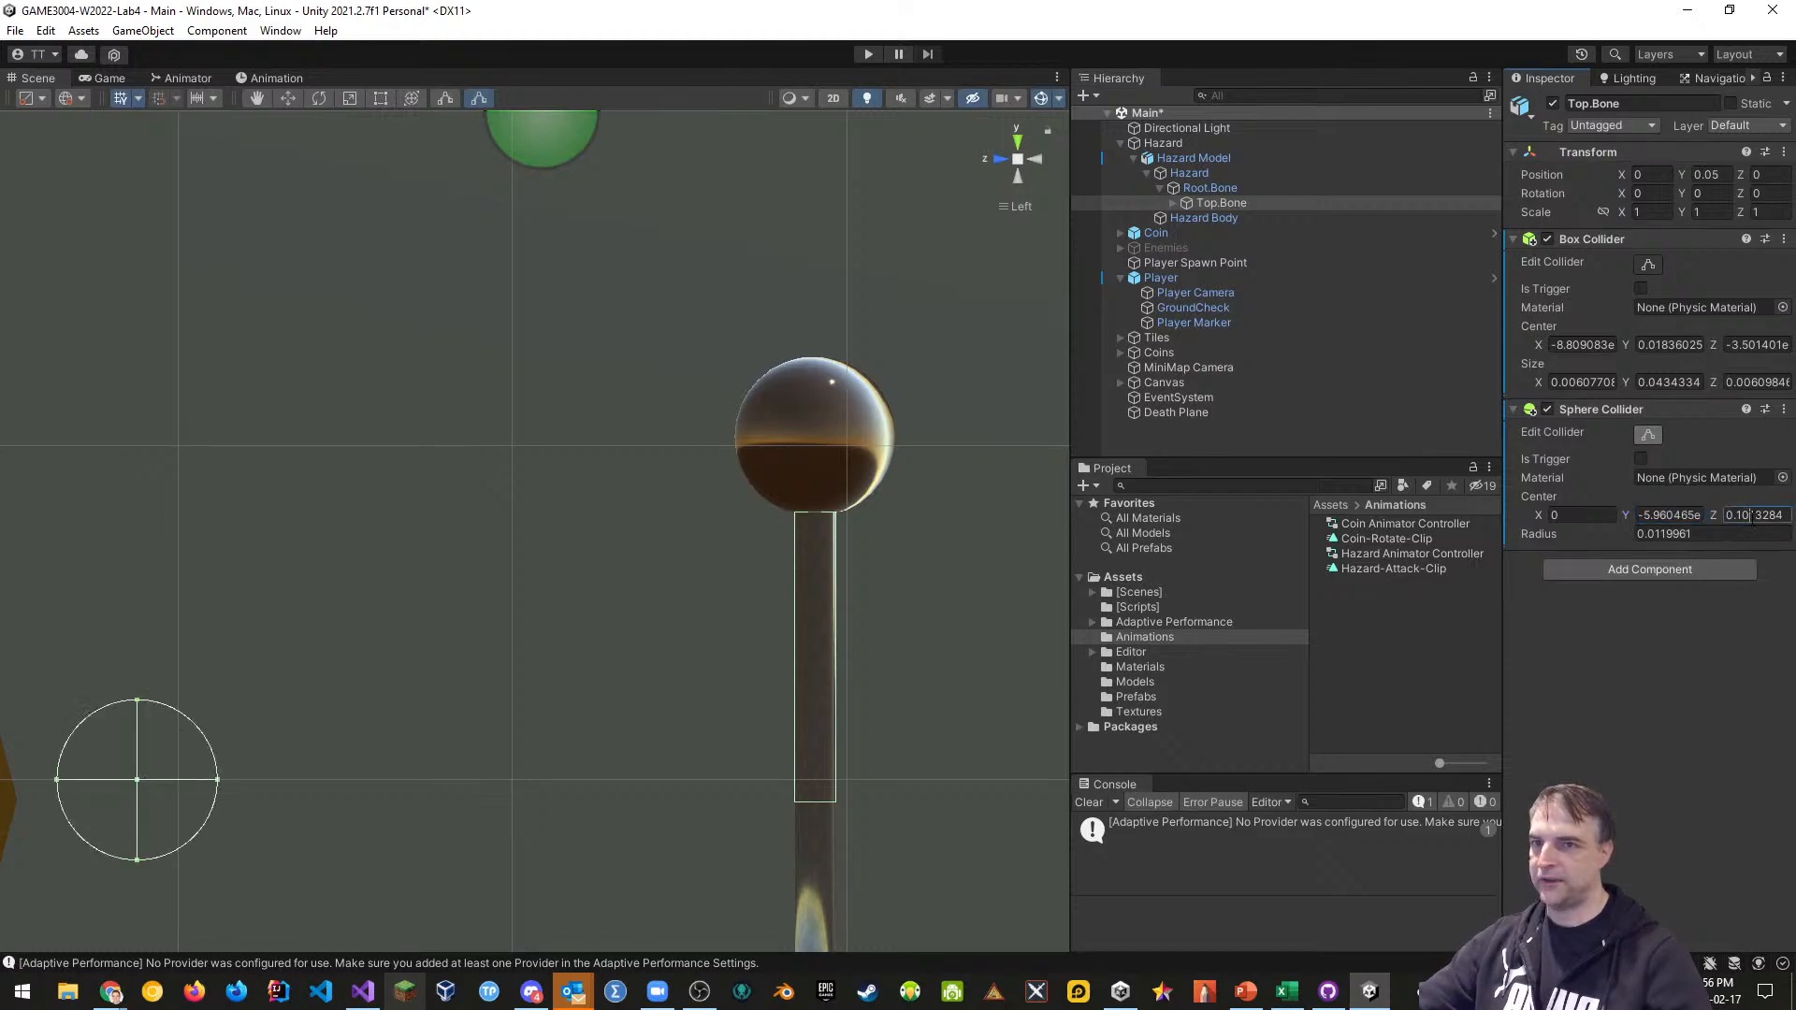
type("0")
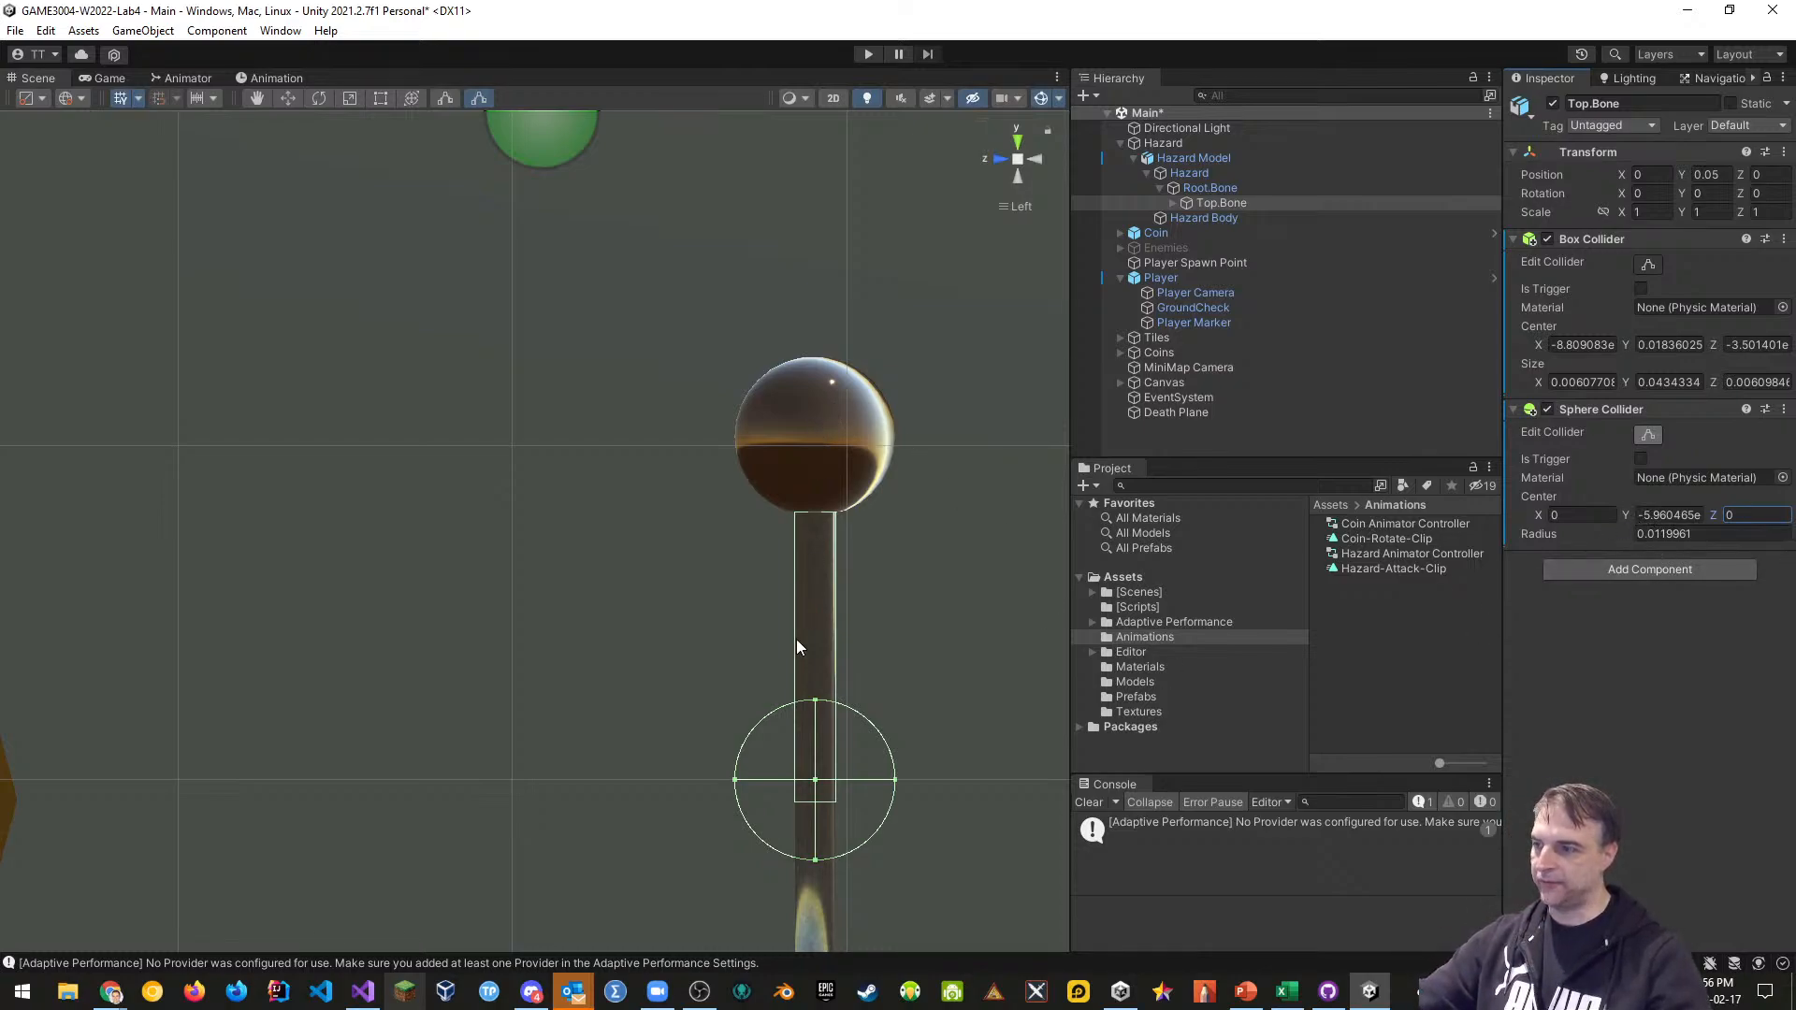
left_click(1626, 513)
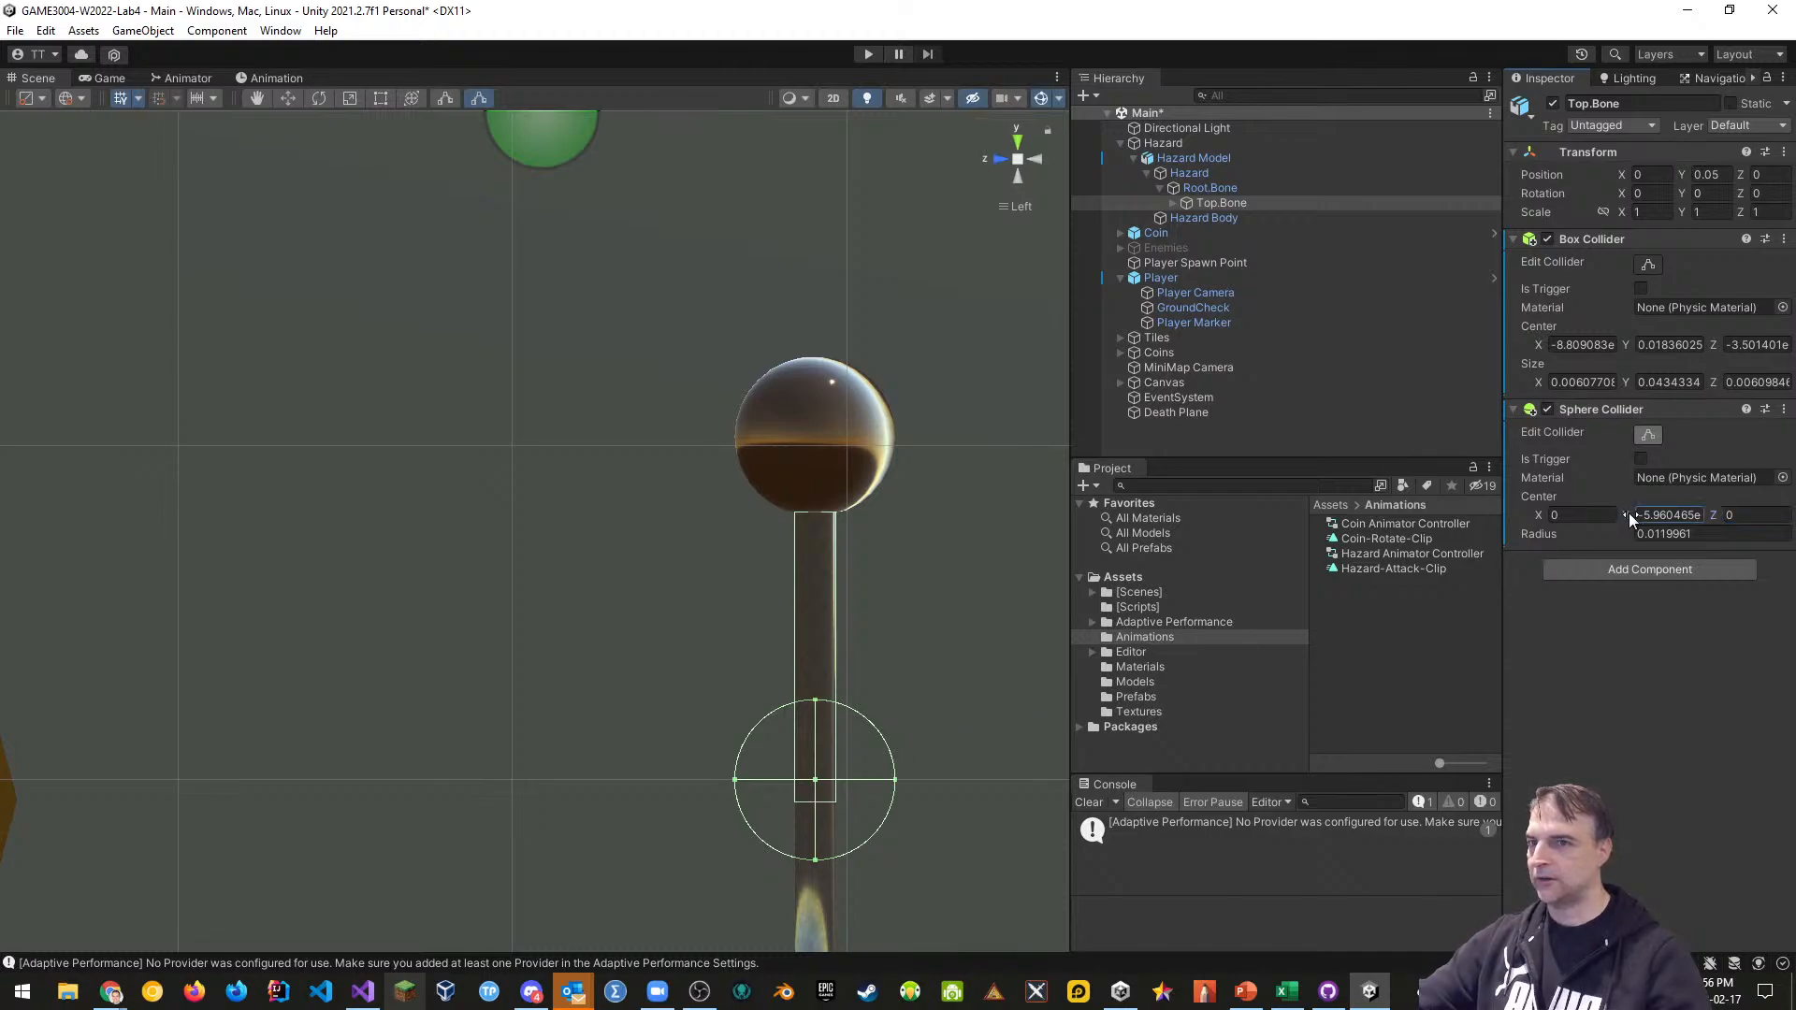
type("0.06")
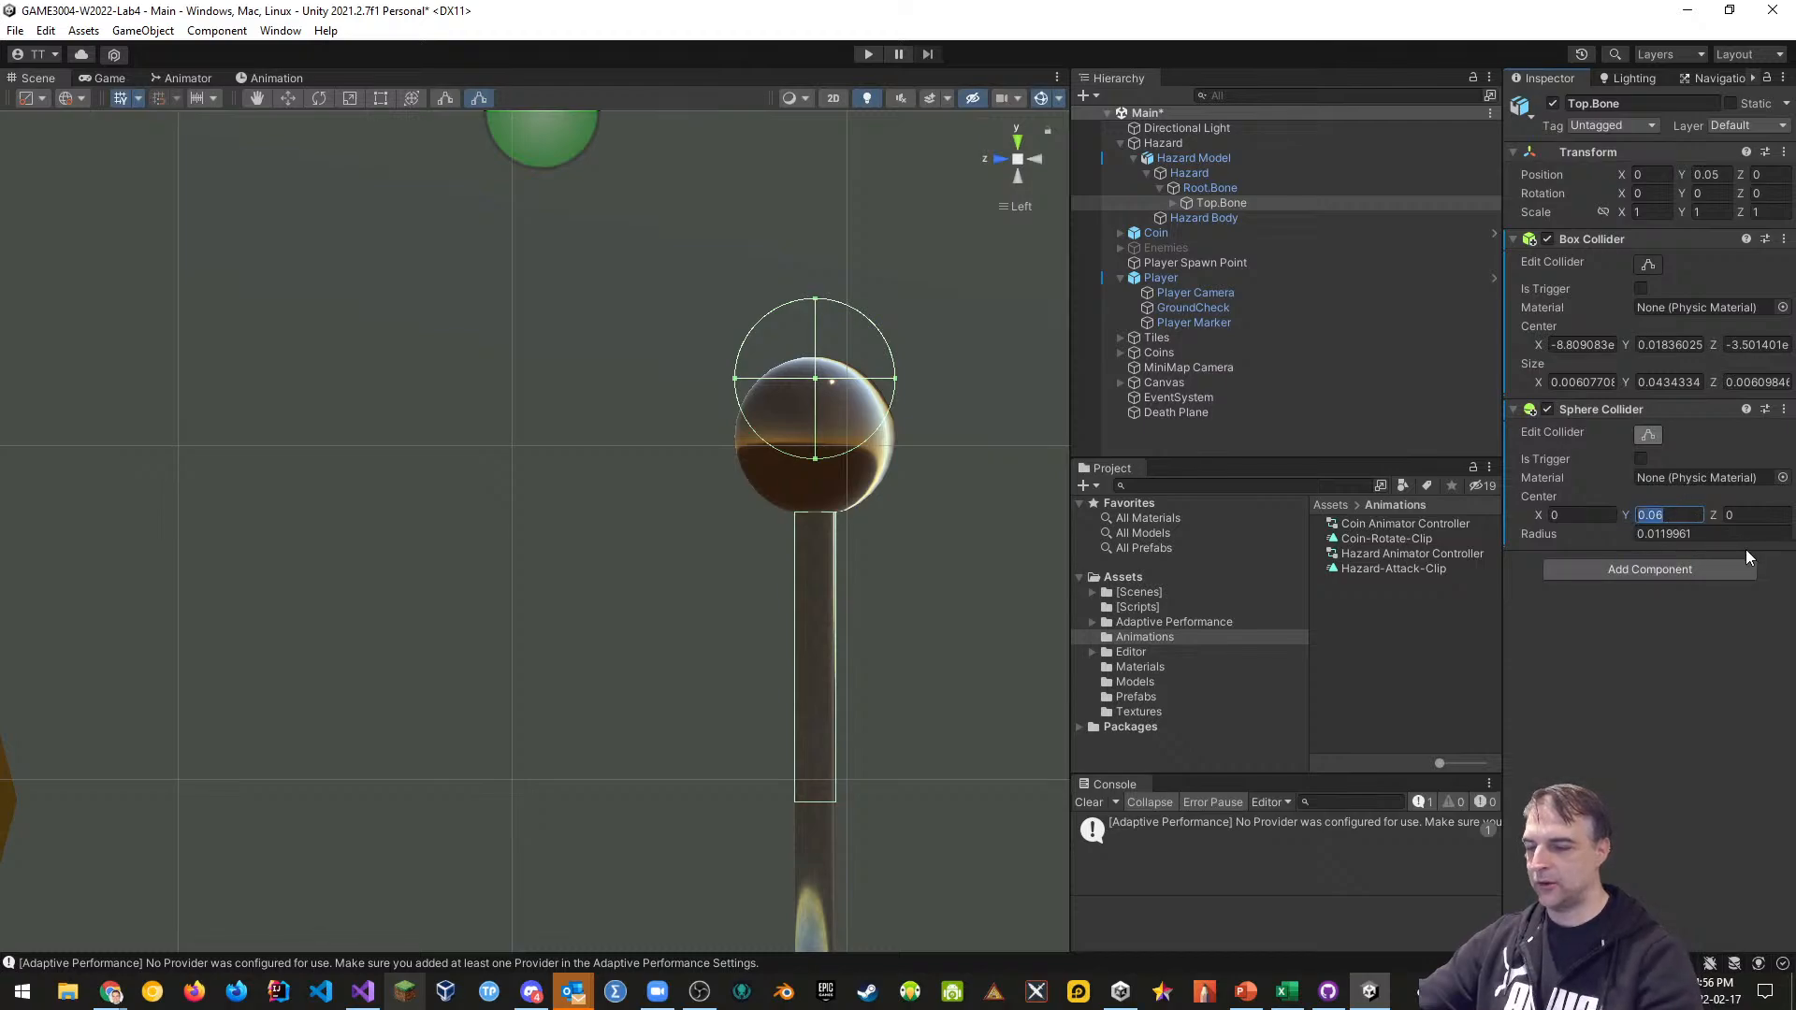
type("0.0")
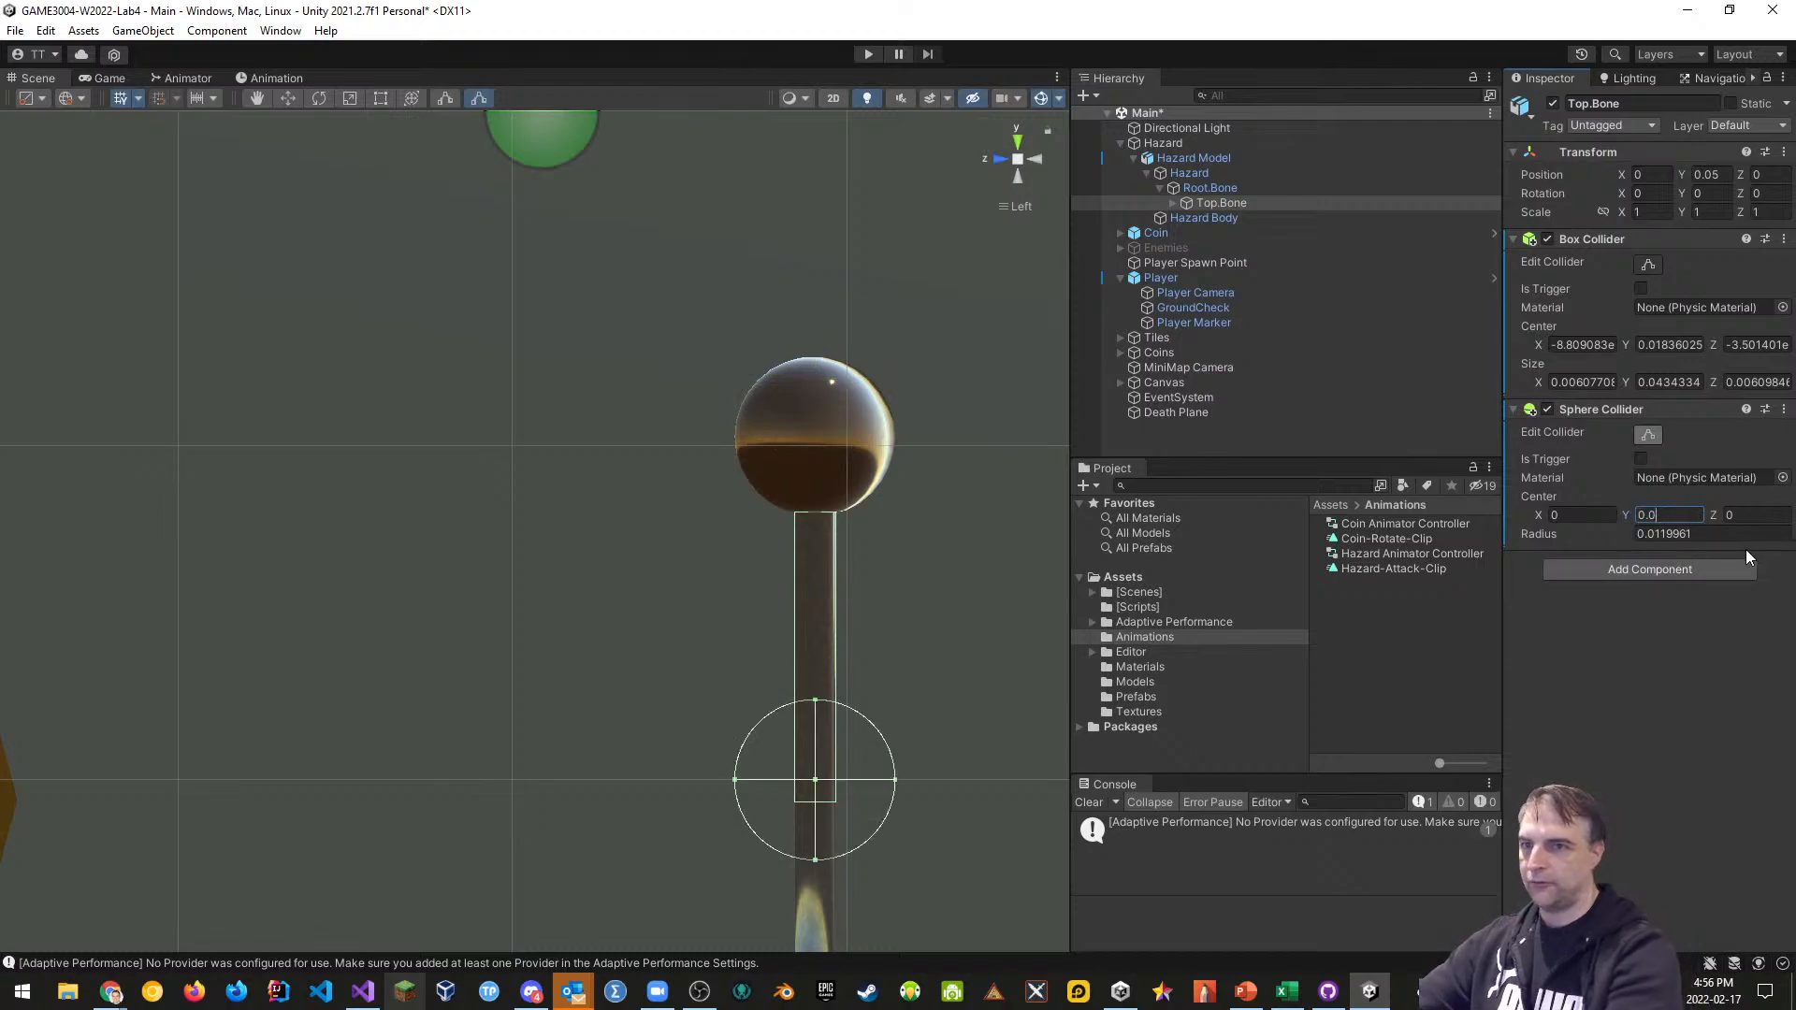
type("5")
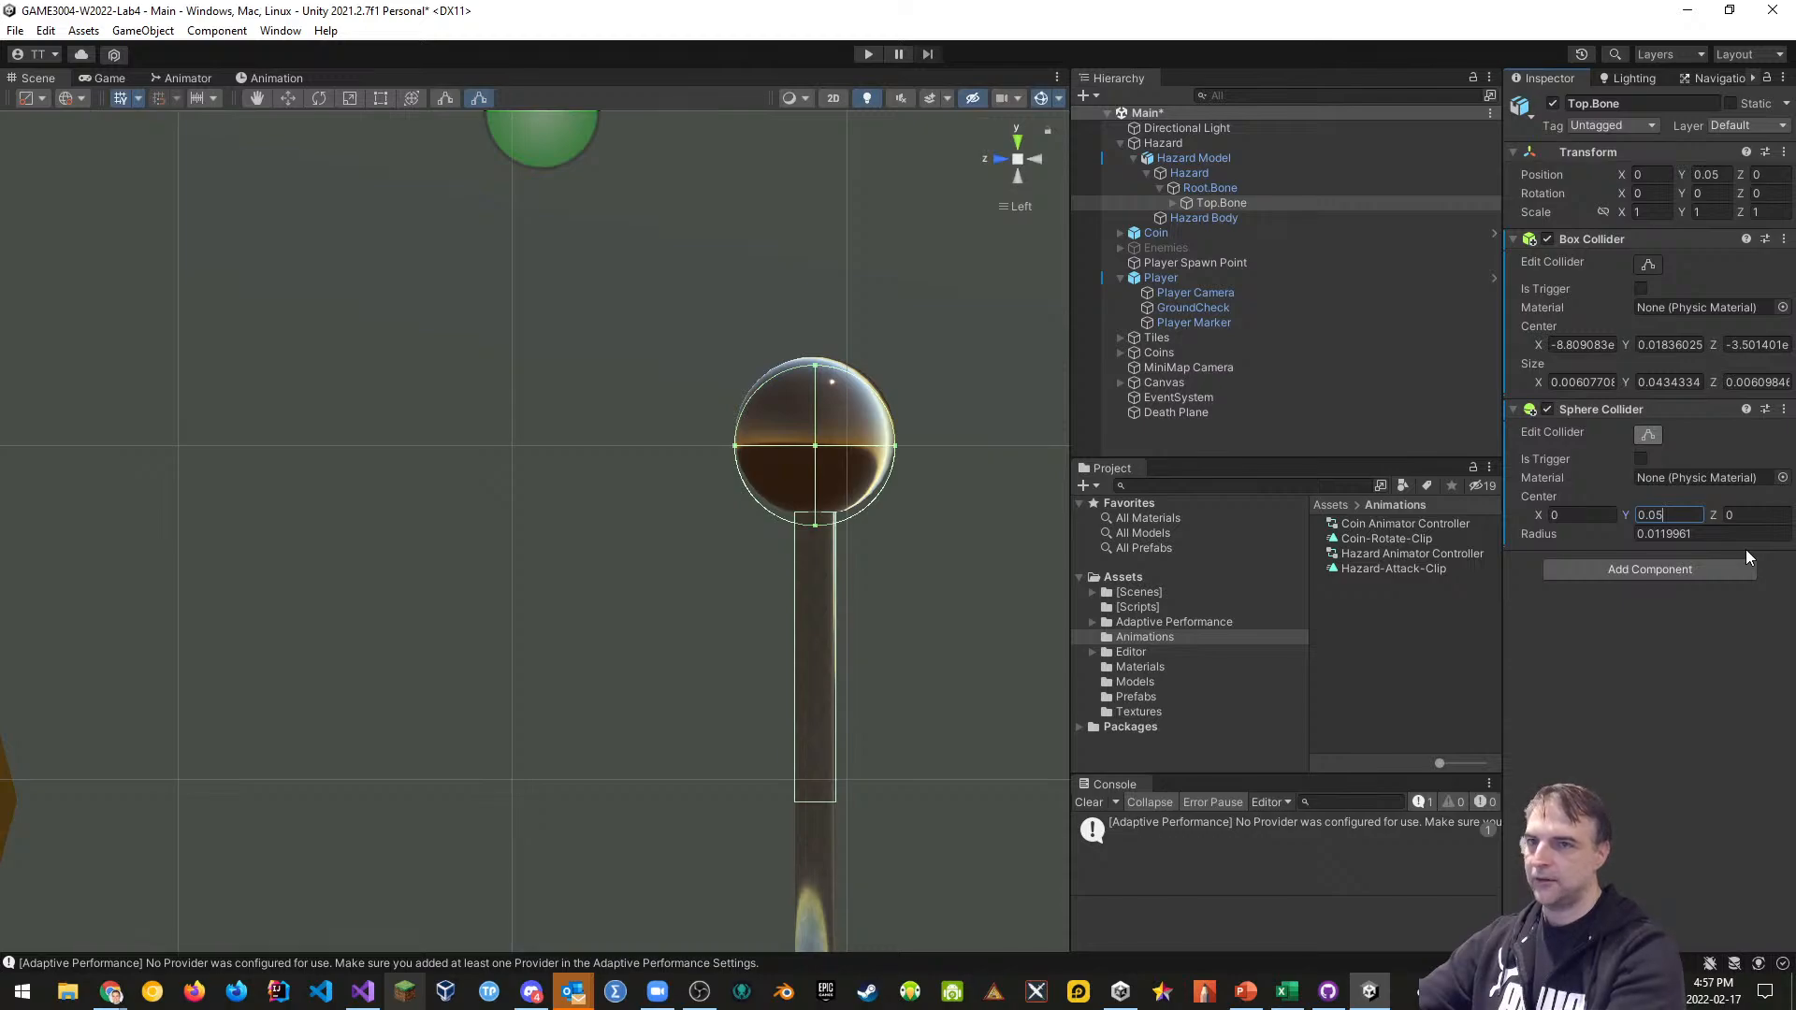
type("2")
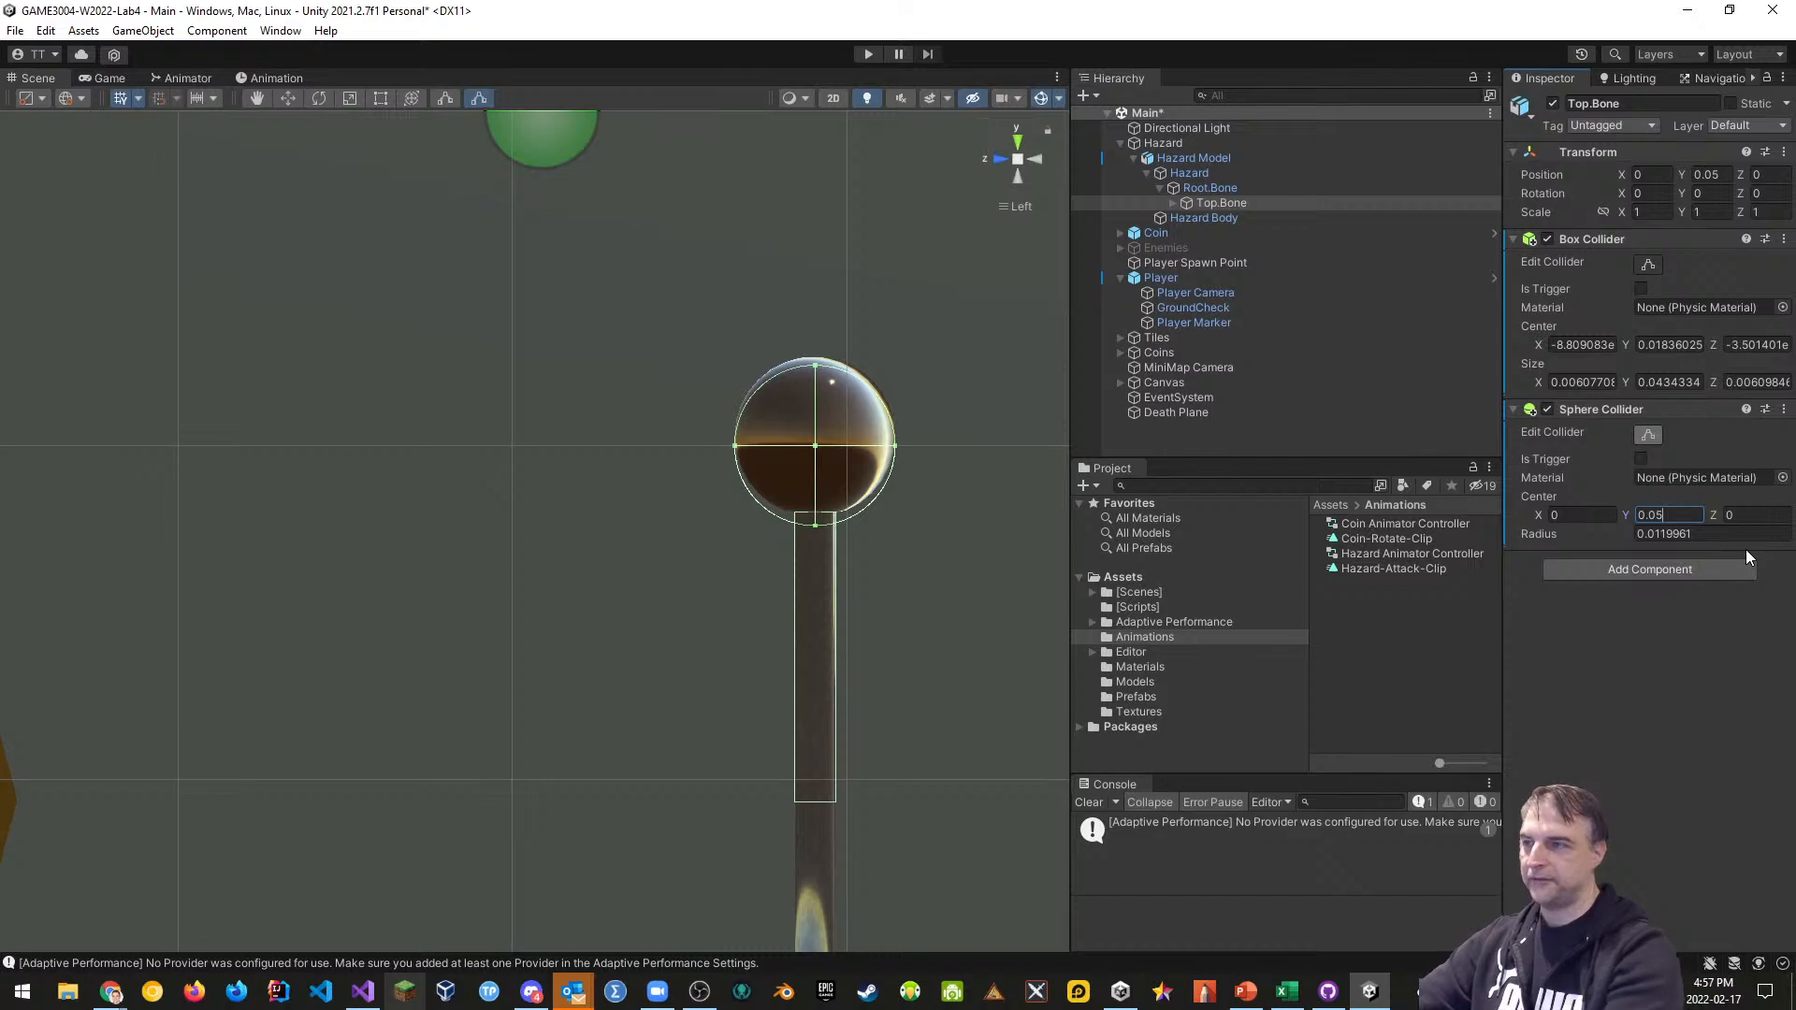
type("1")
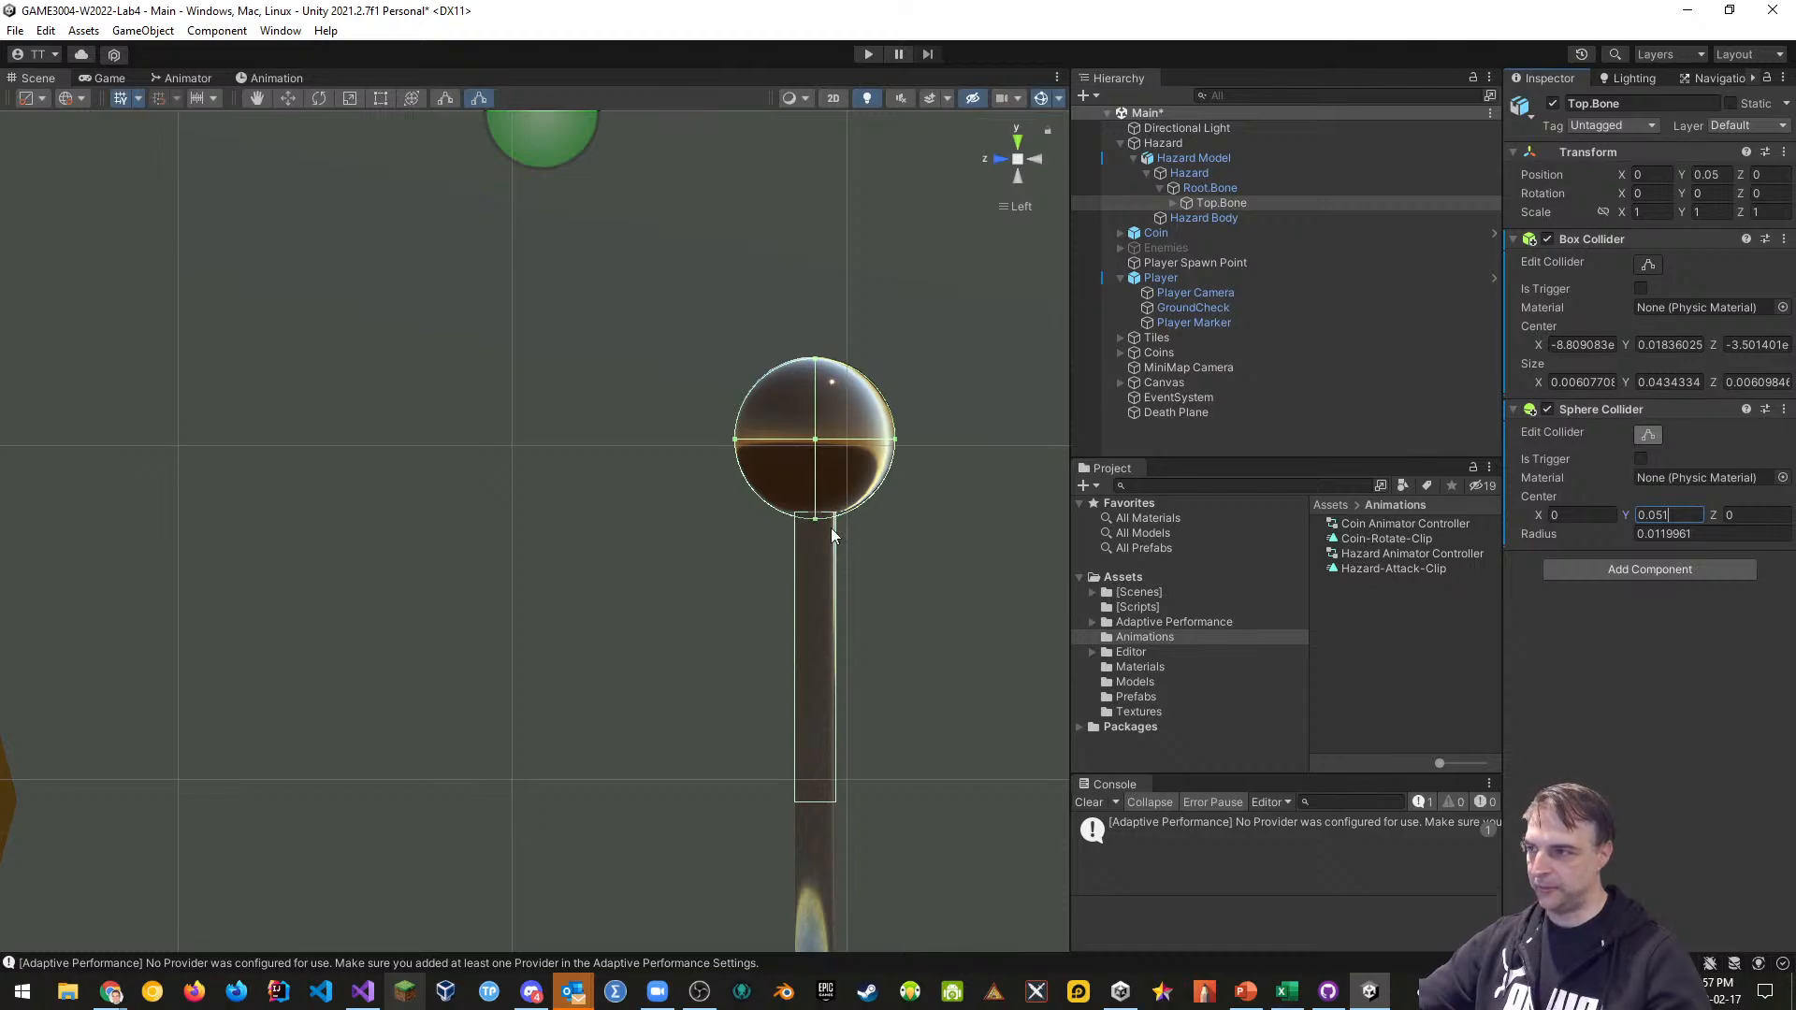
Shorten Top.Bone's Box Collider at both ends to span from the bone joint to just below the ball, with a height of about 0.0385
left_click(1647, 266)
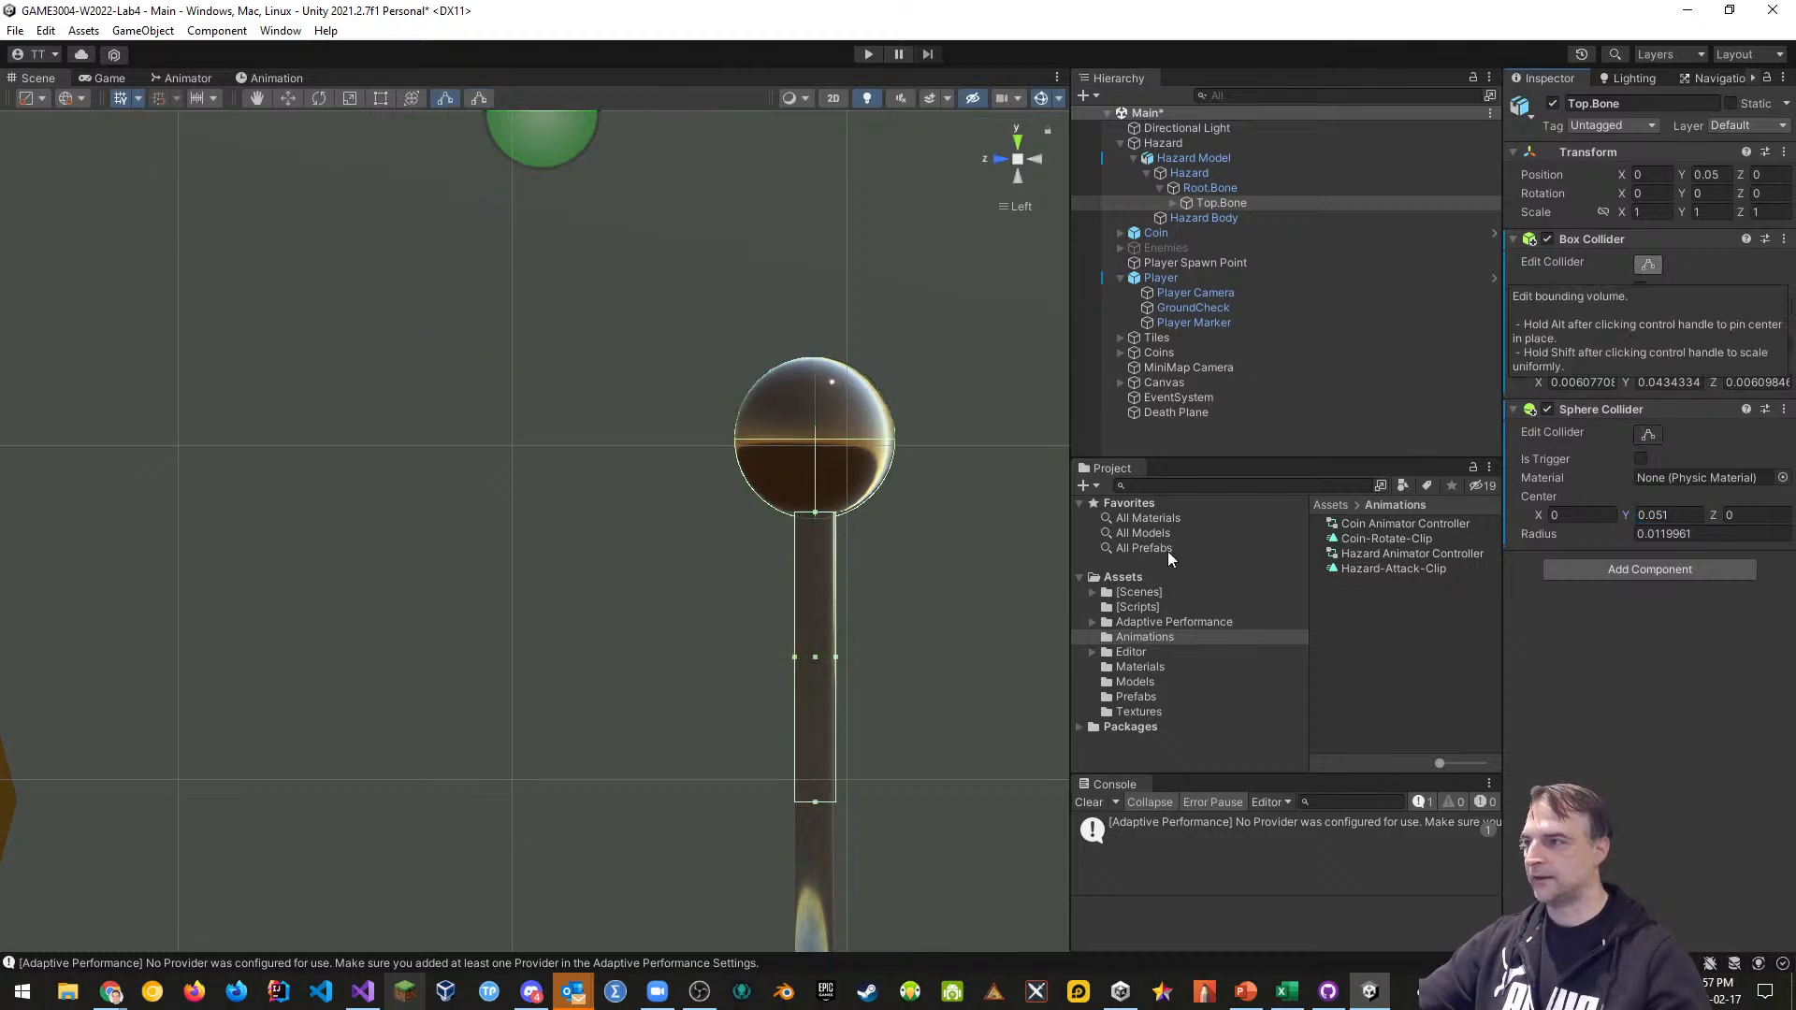
left_click_drag(814, 512, 813, 524)
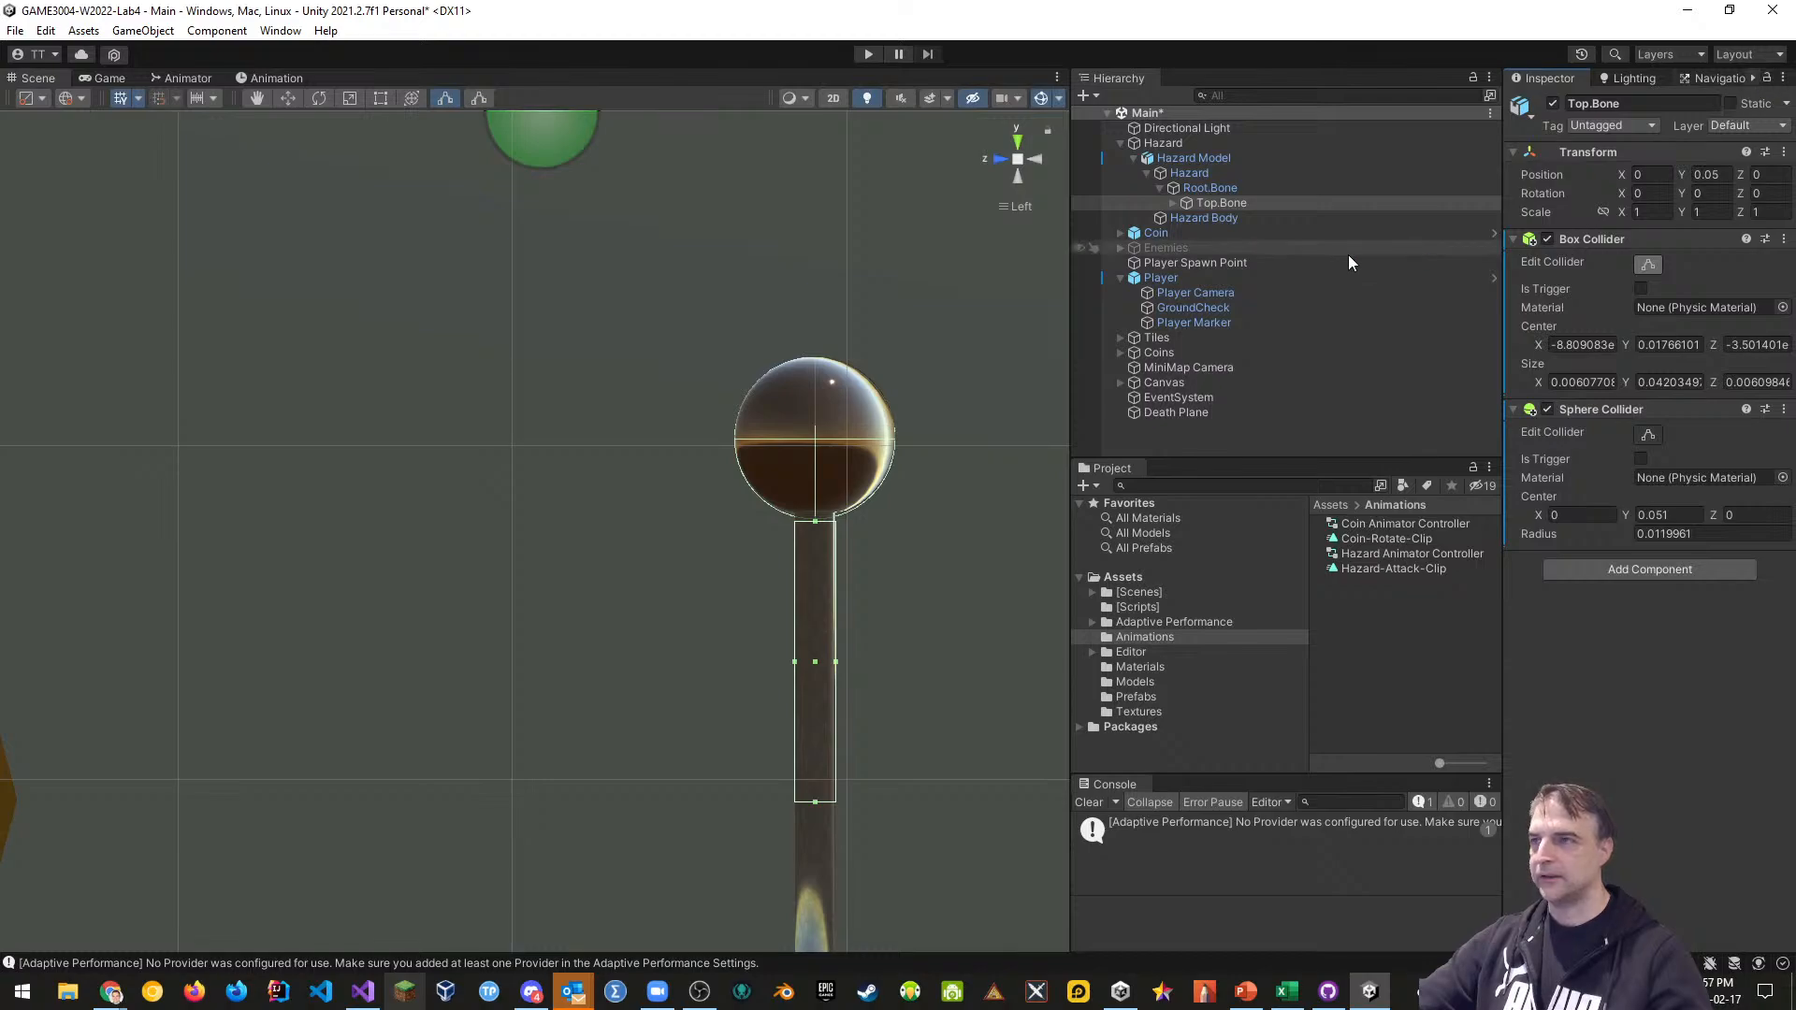
left_click(1208, 218)
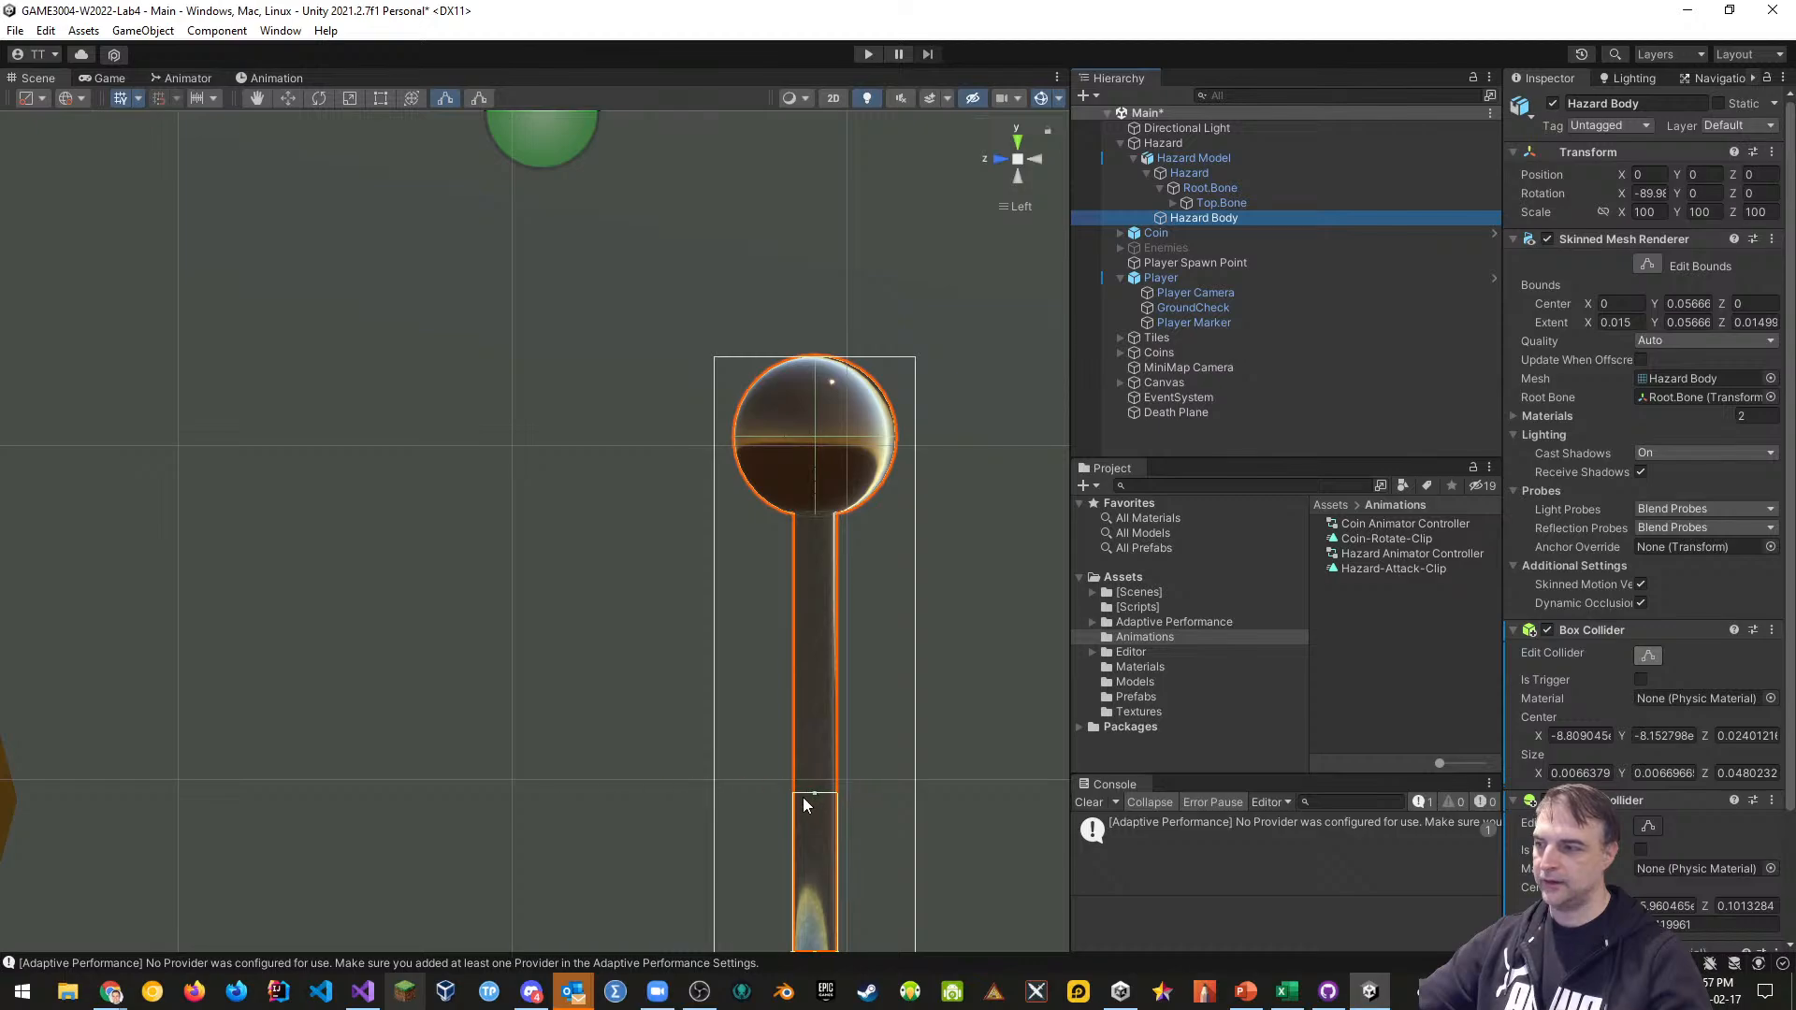
left_click(1218, 202)
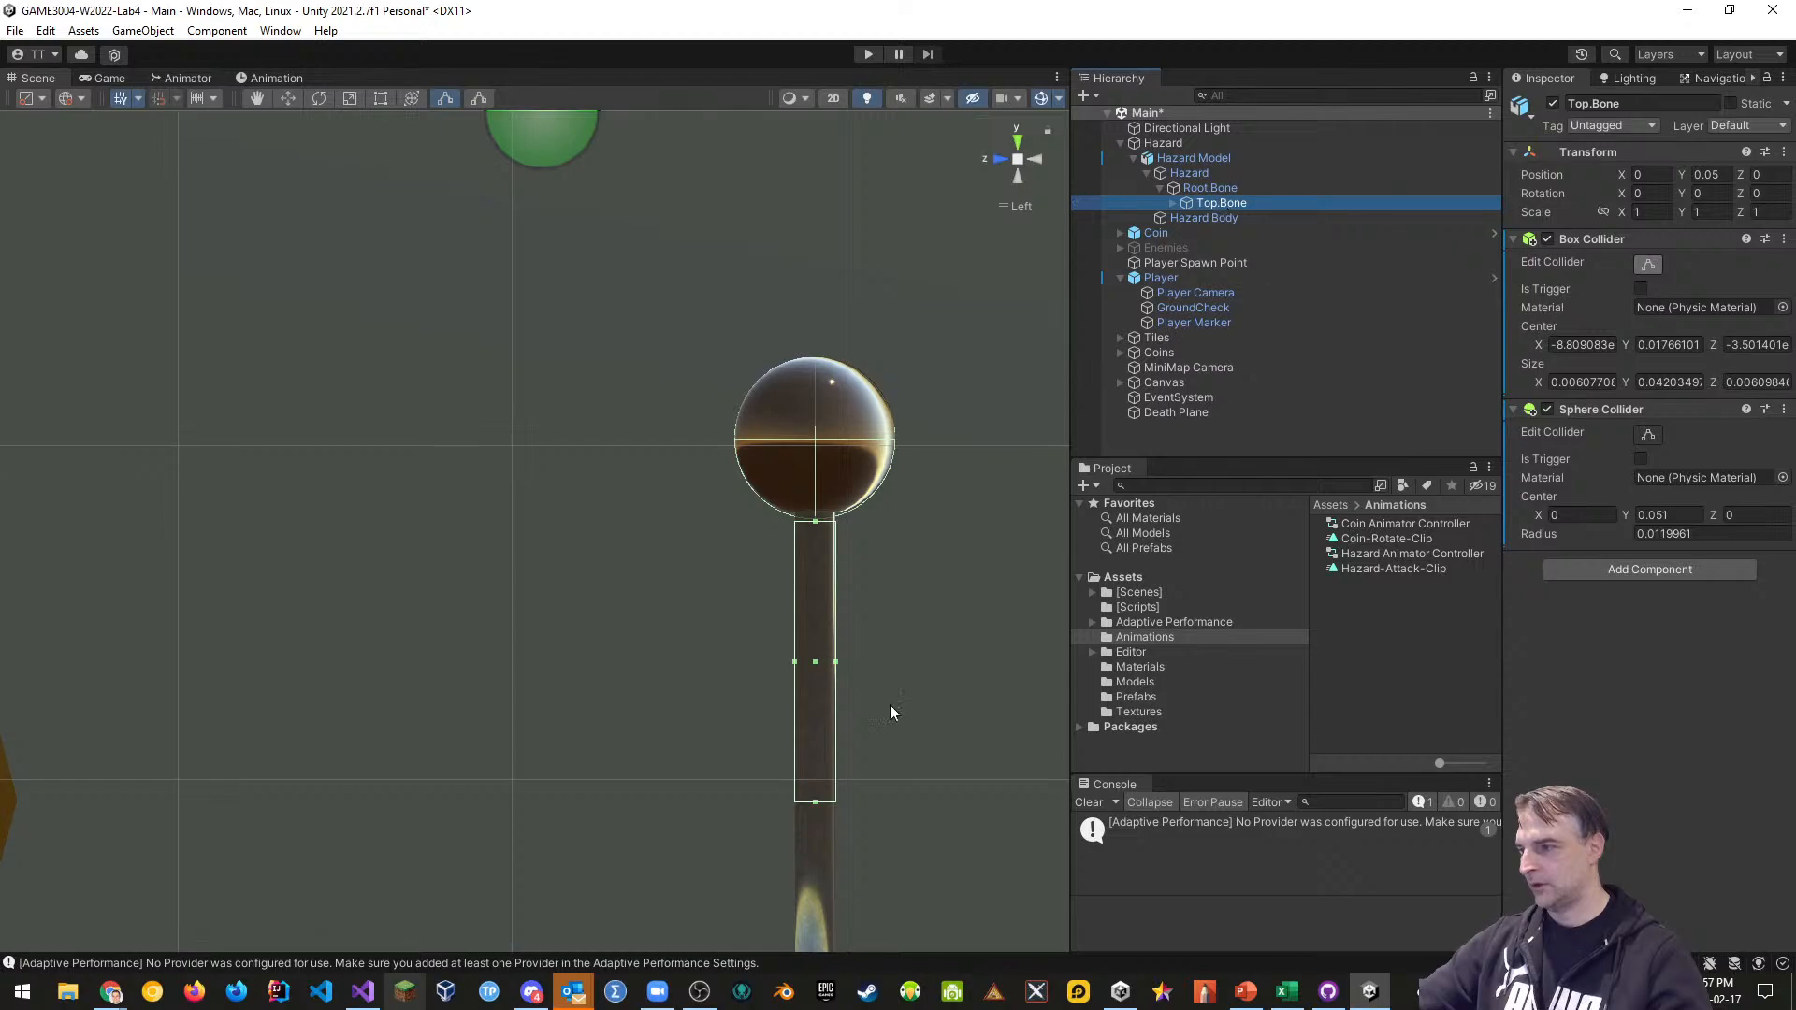
left_click(815, 806)
left_click_drag(816, 788, 818, 781)
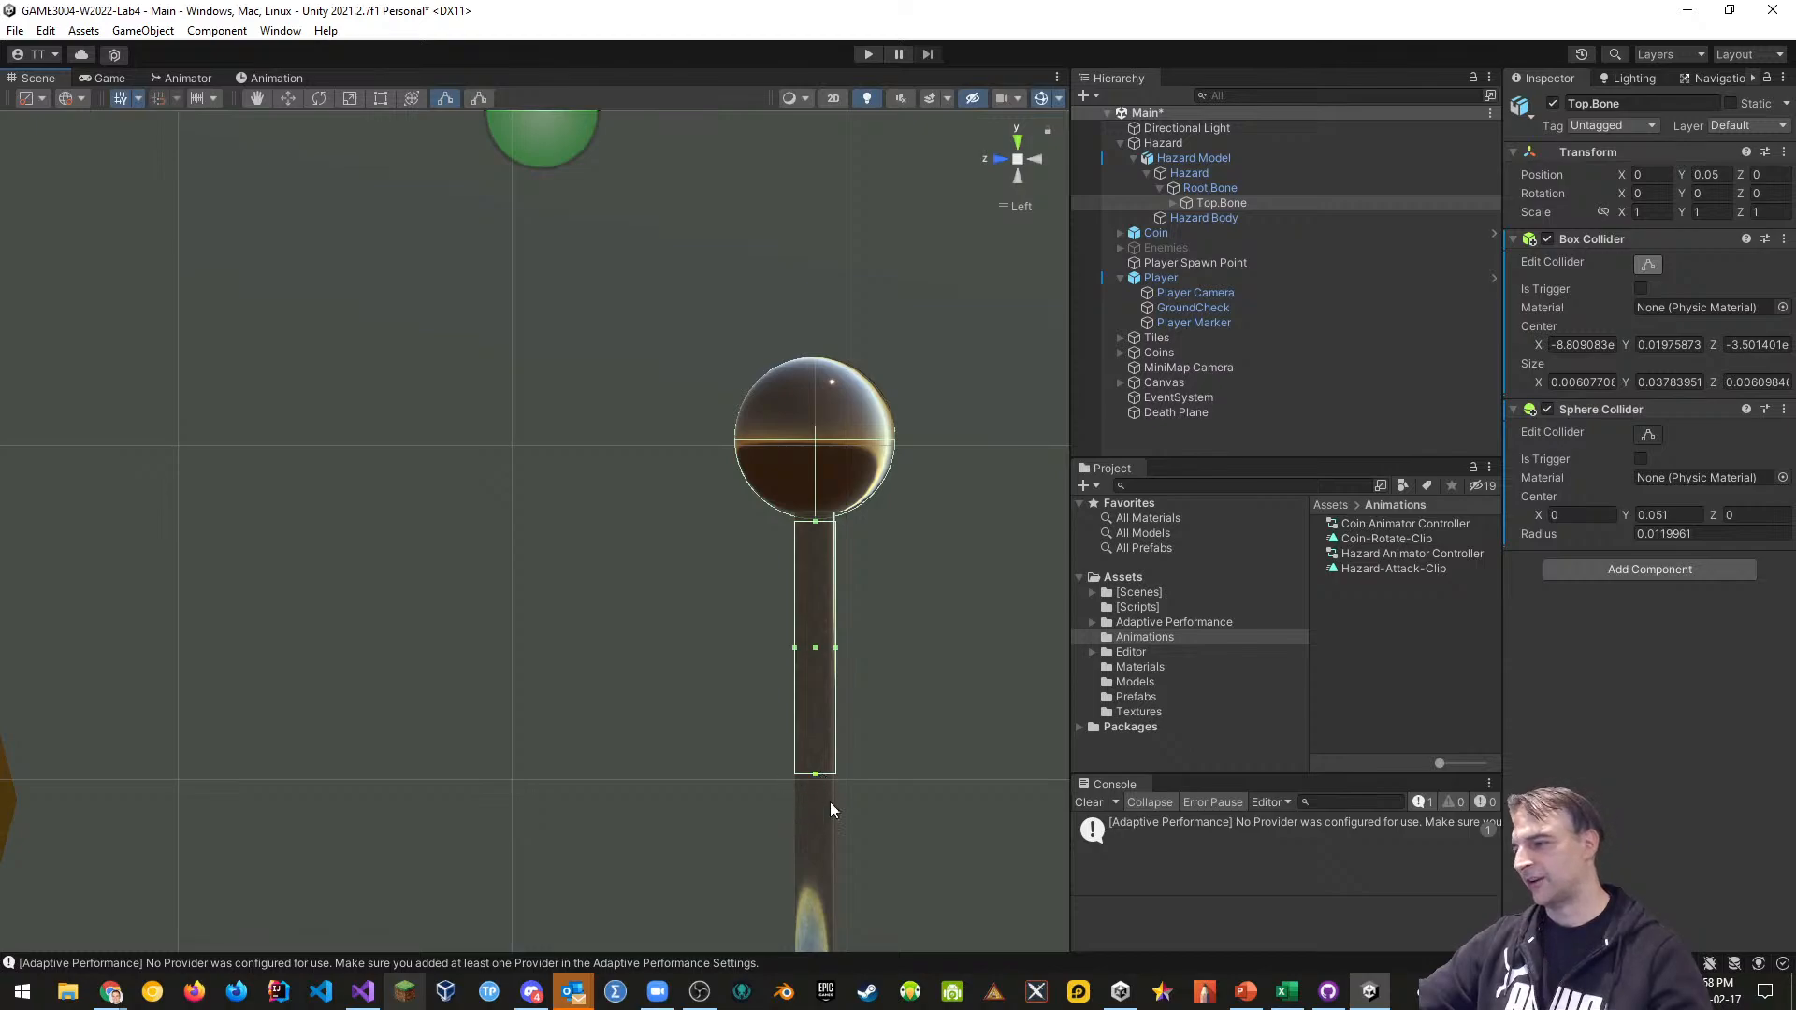
left_click_drag(816, 777, 816, 780)
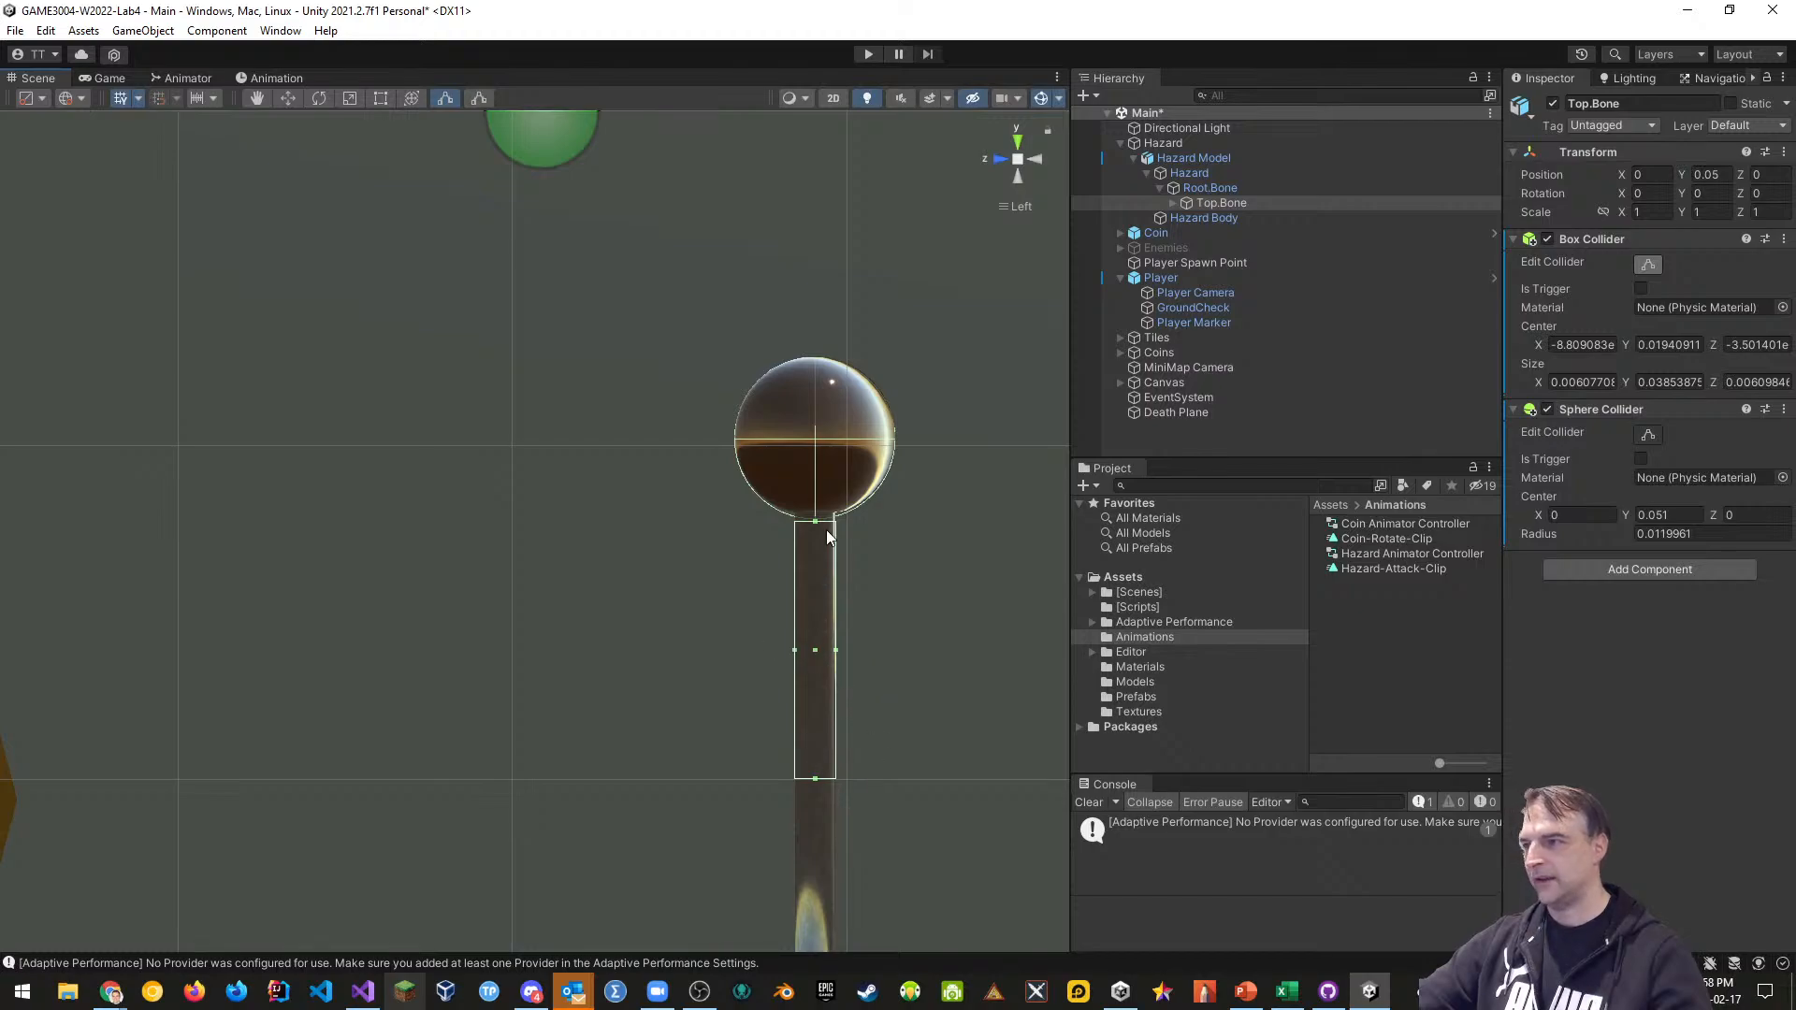
Play the scene and check from the back view how Top.Bone's colliders follow the hazard's swing, ending with play mode stopped
left_click(869, 55)
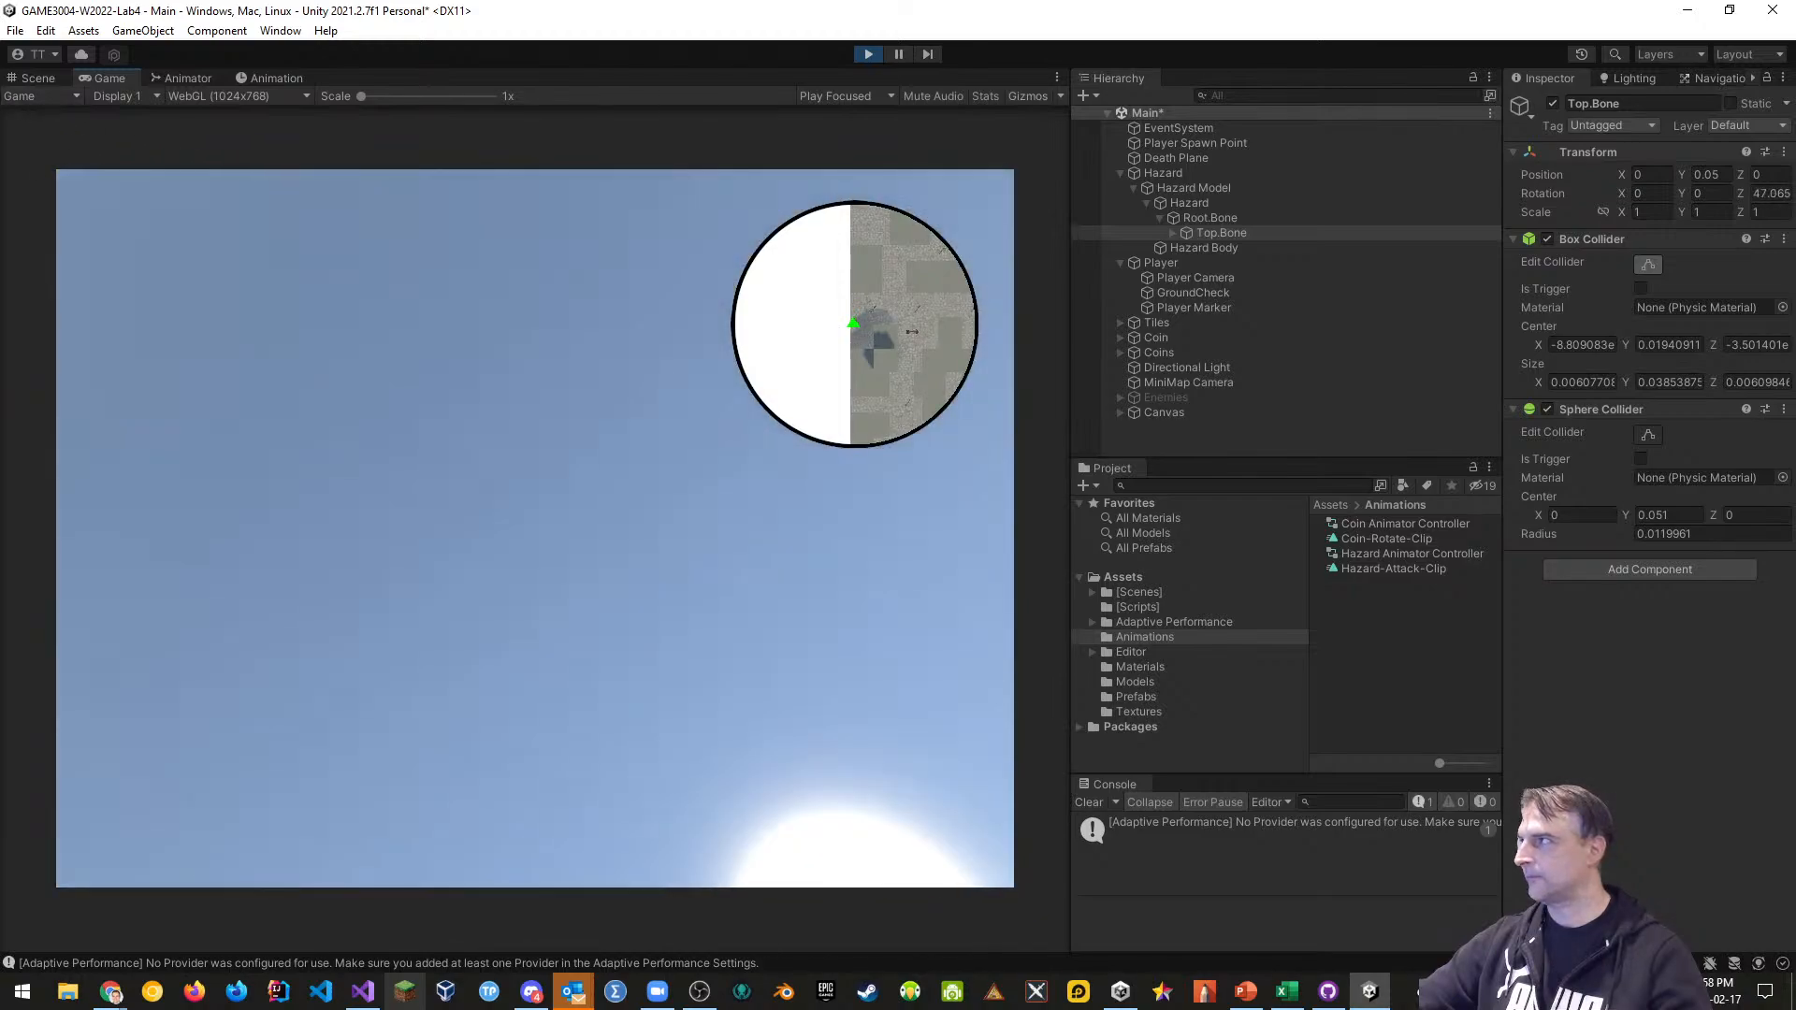
left_click(35, 78)
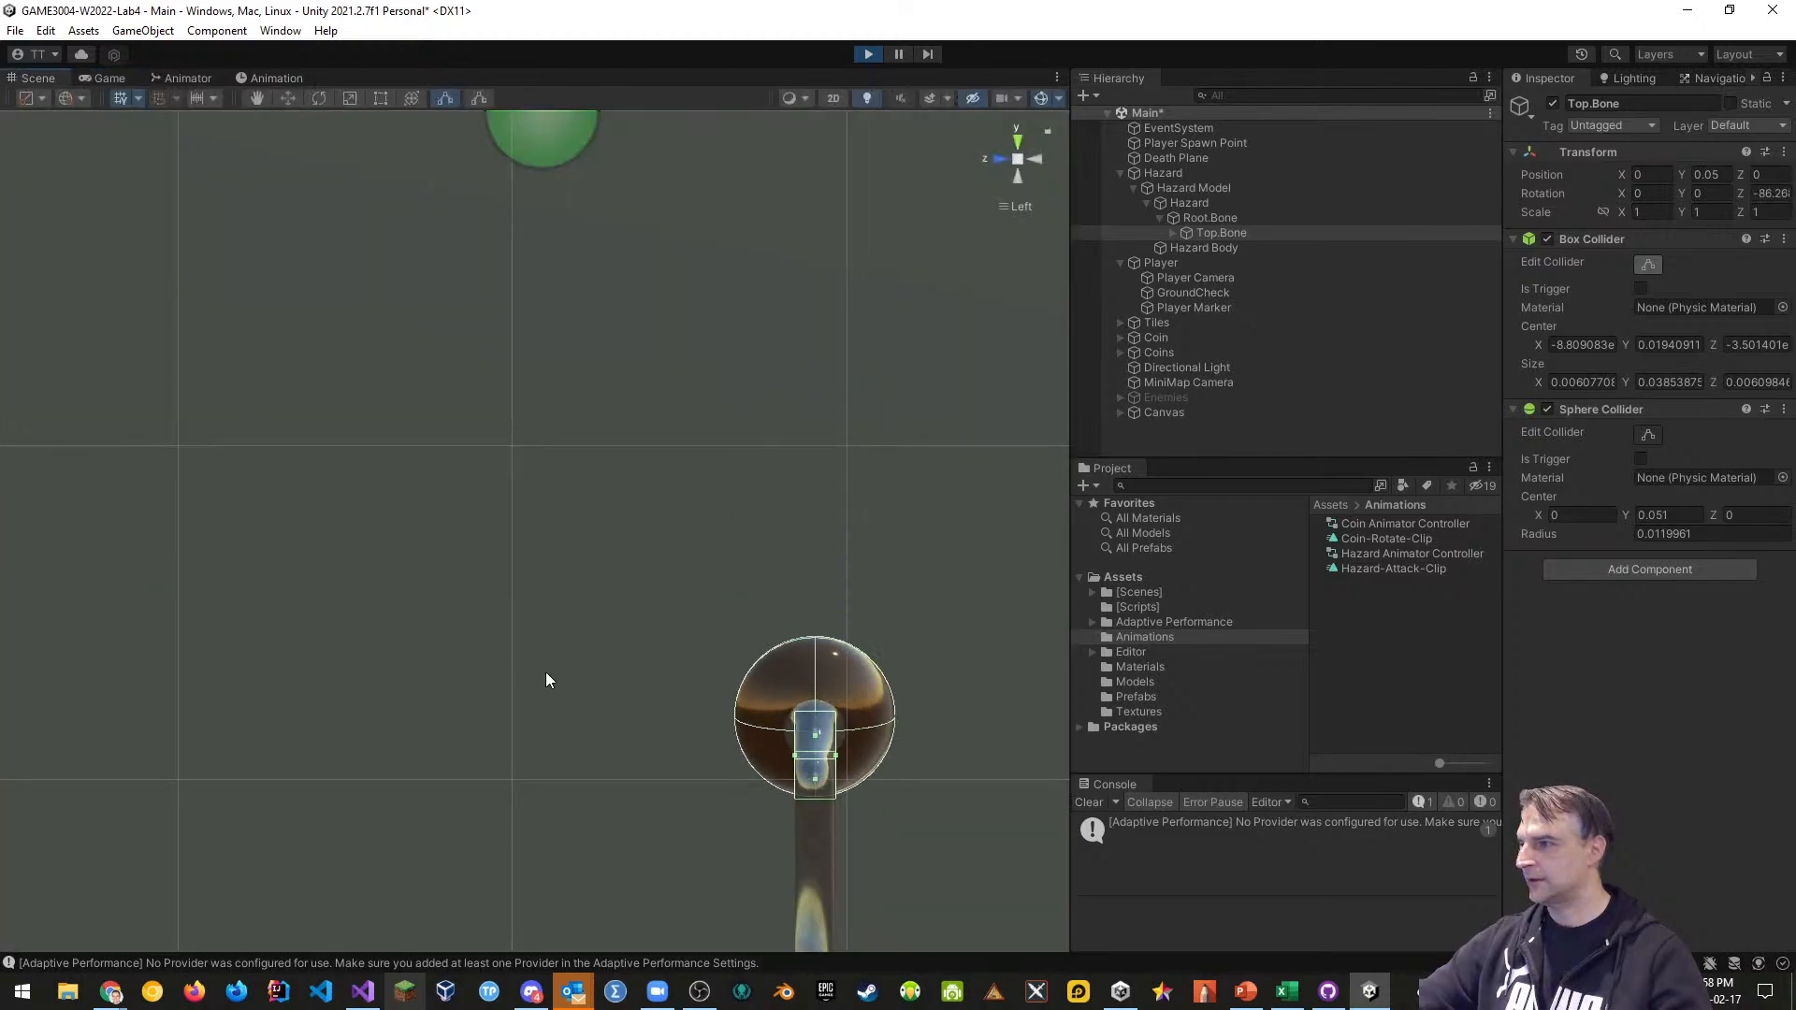
left_click(1035, 164)
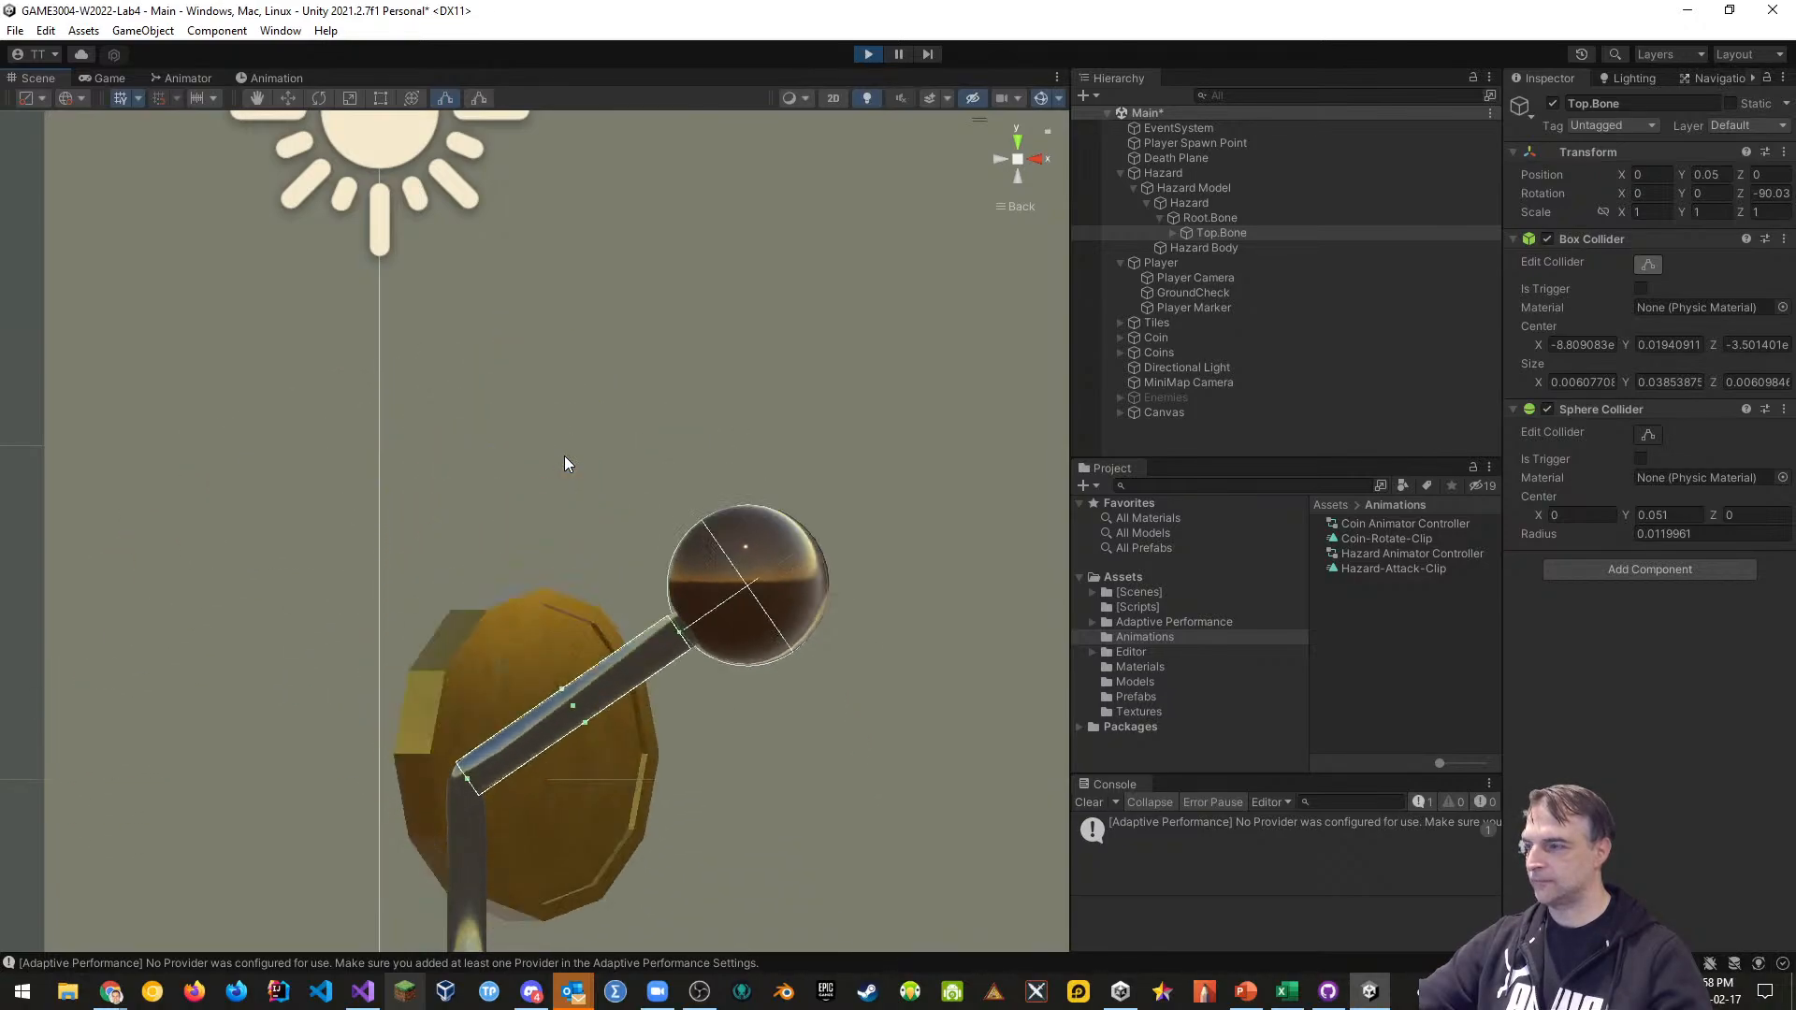
left_click(869, 54)
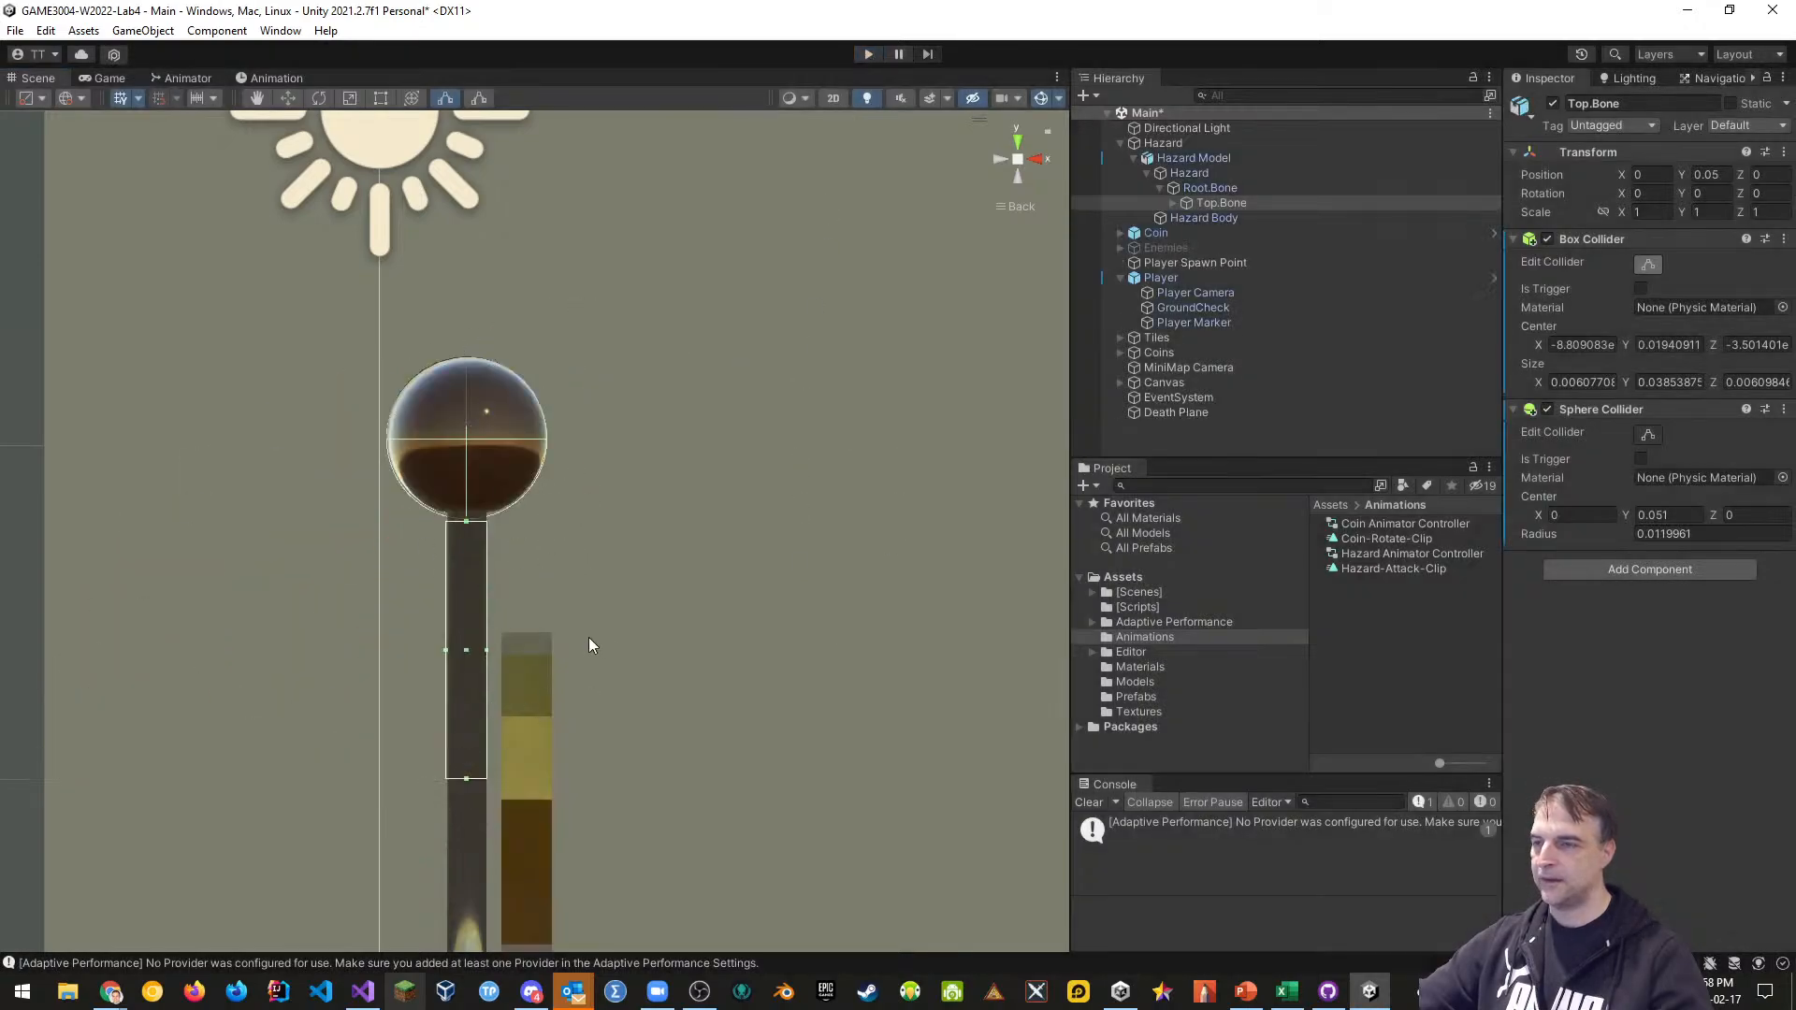
Remove the Sphere Collider component from Hazard Body
middle_click_drag(621, 653, 784, 633)
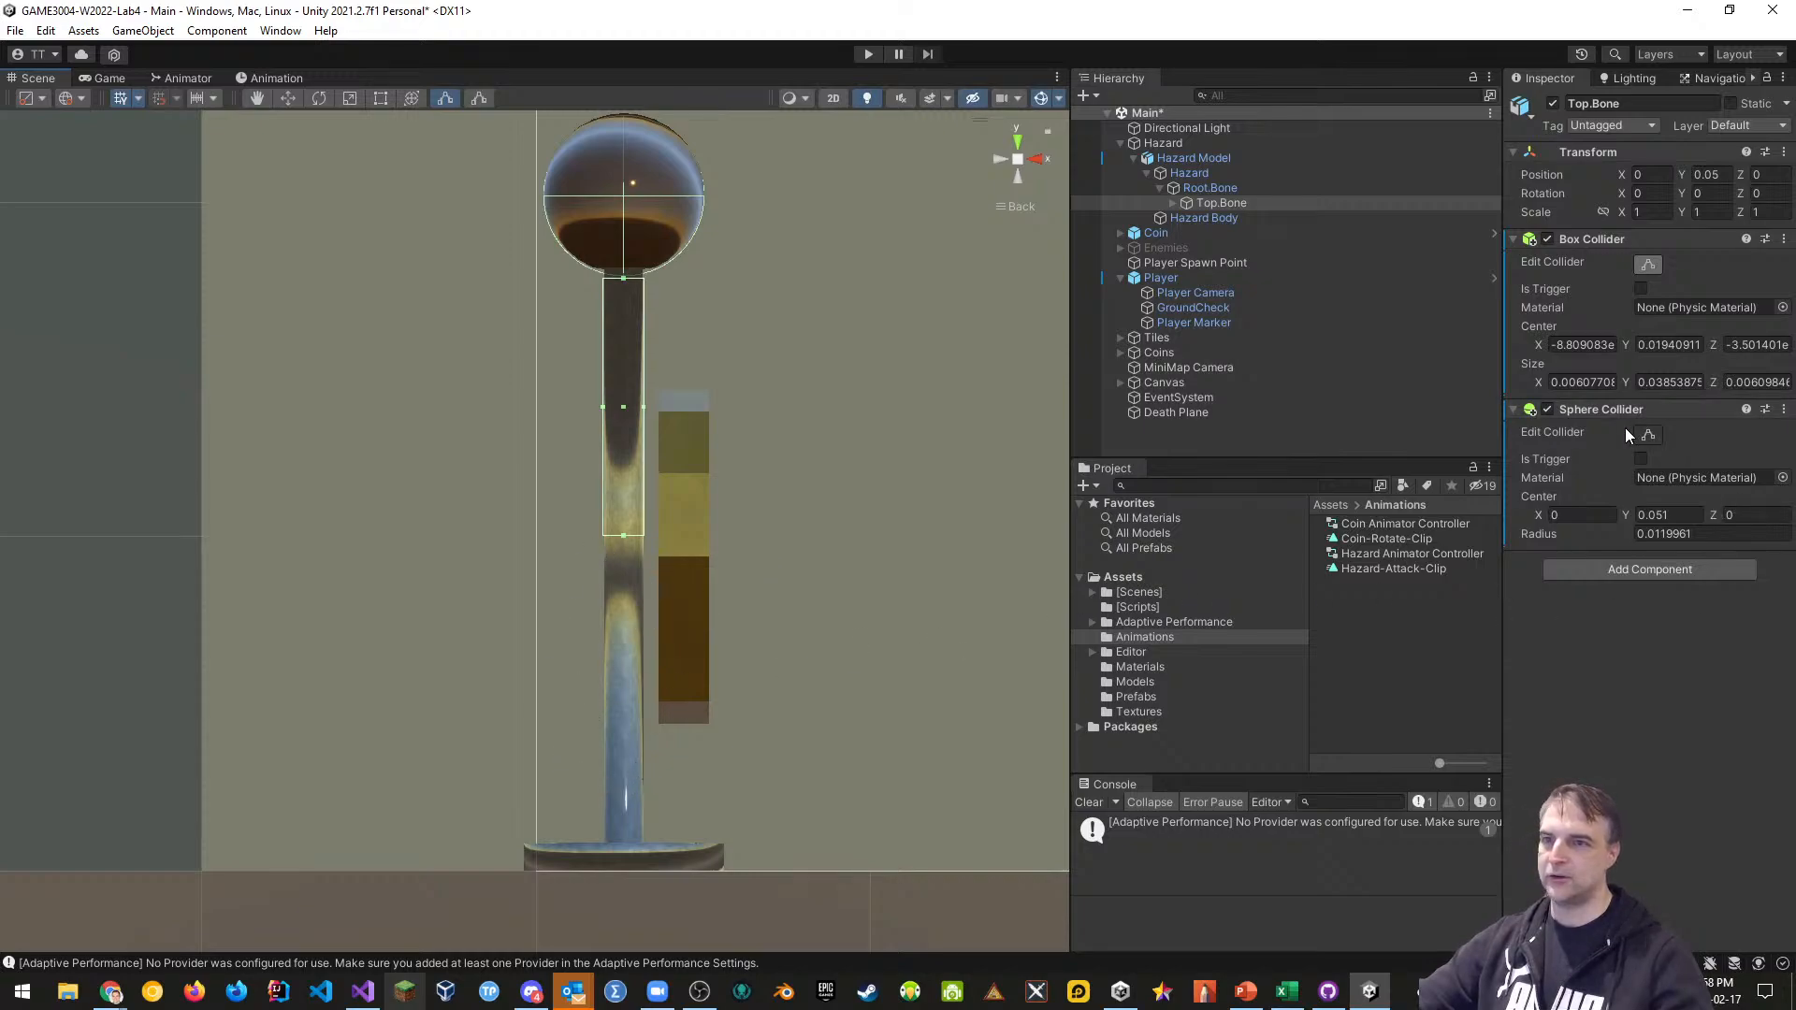
left_click(1182, 217)
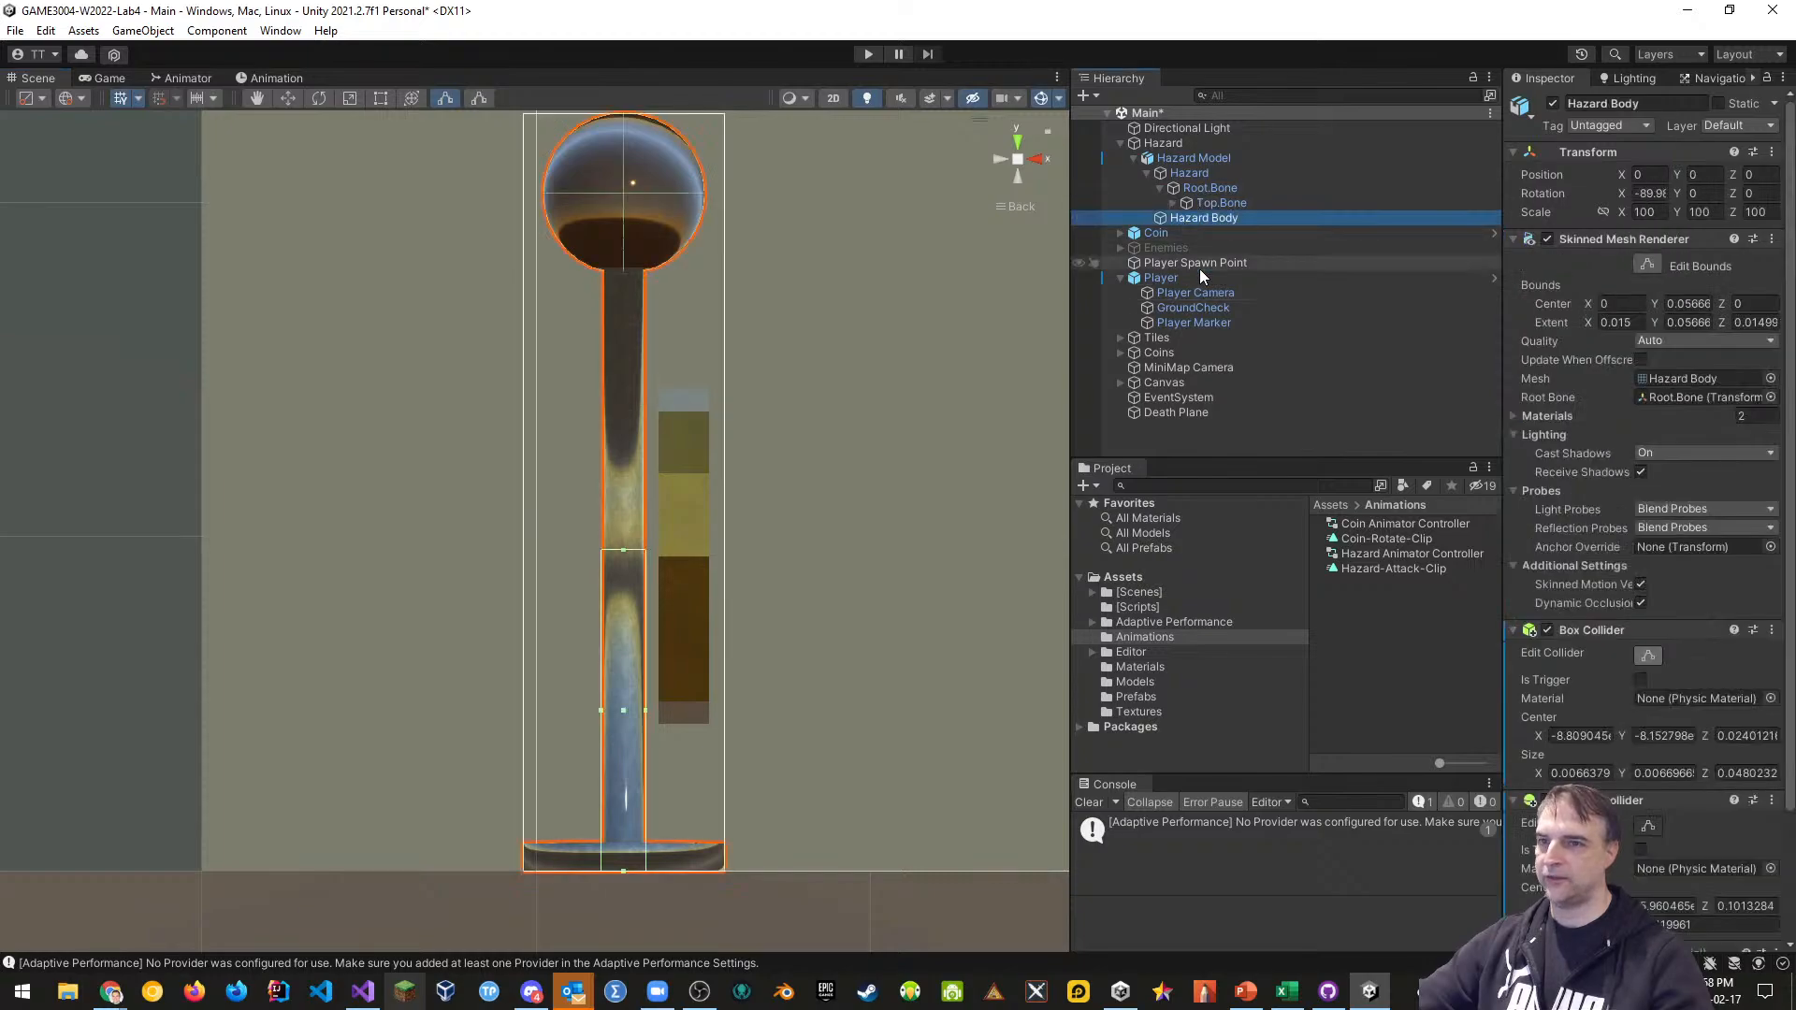
left_click(1768, 802)
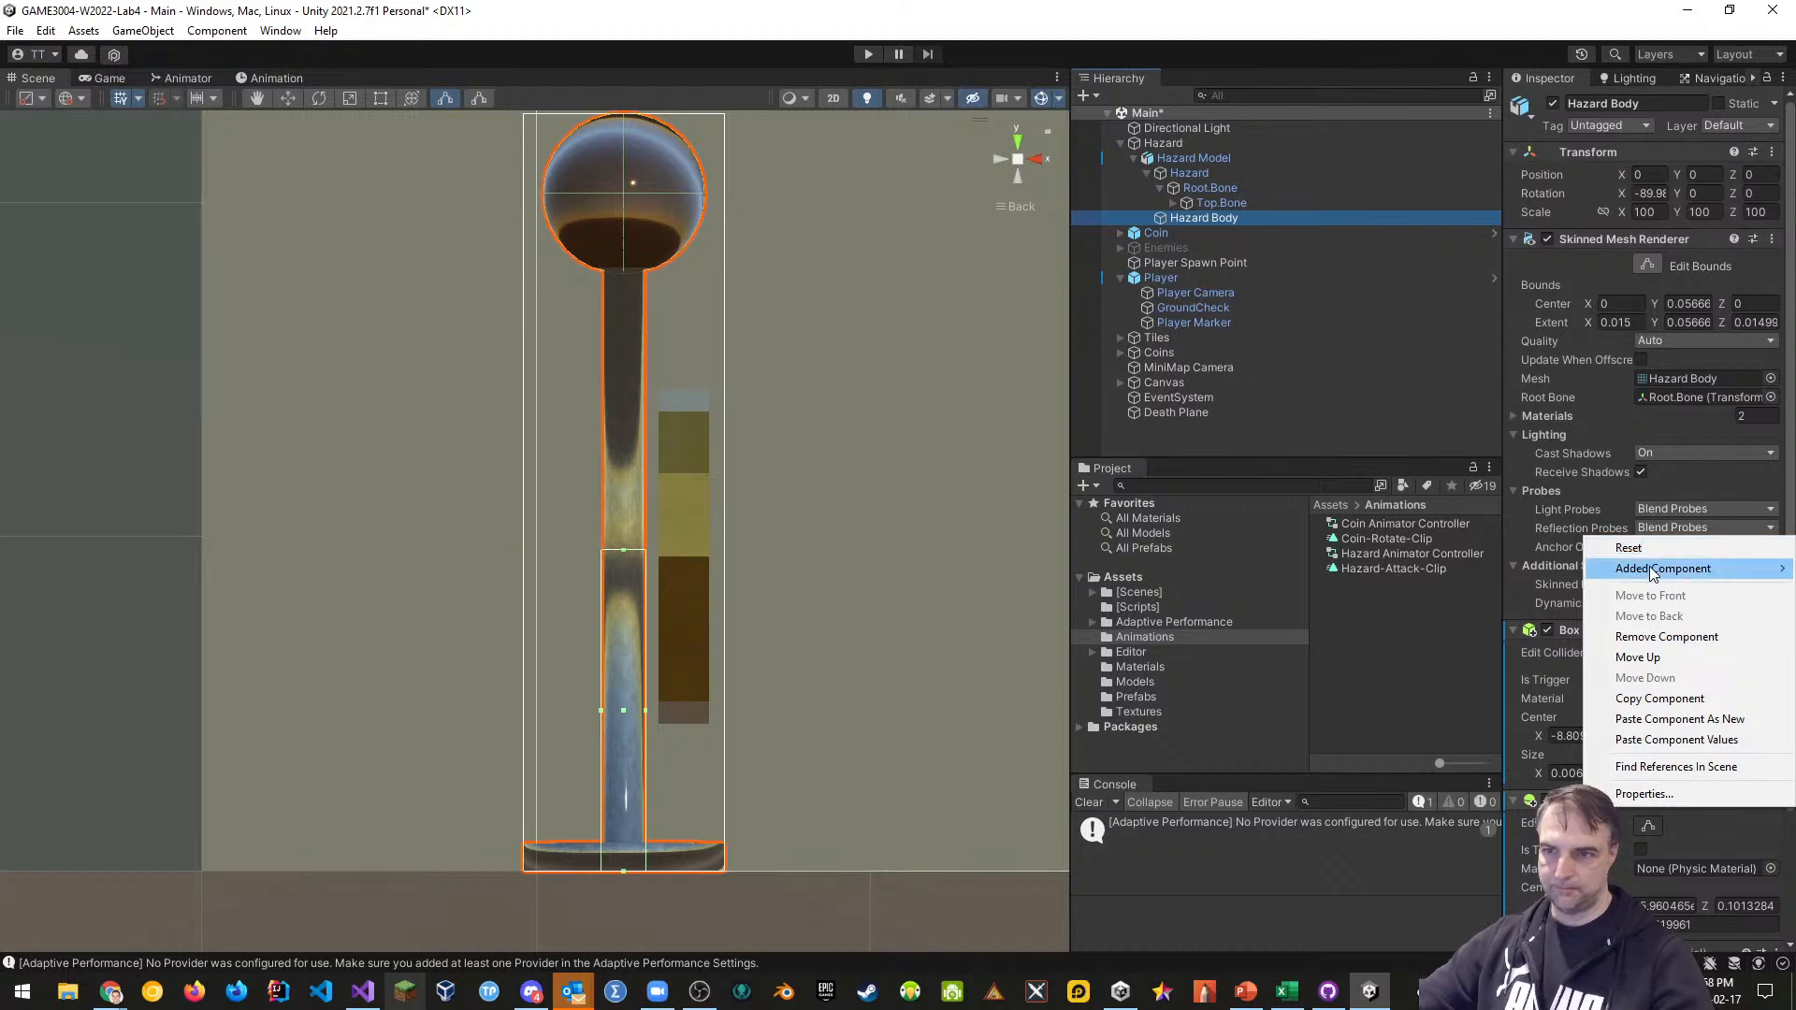
left_click(1656, 637)
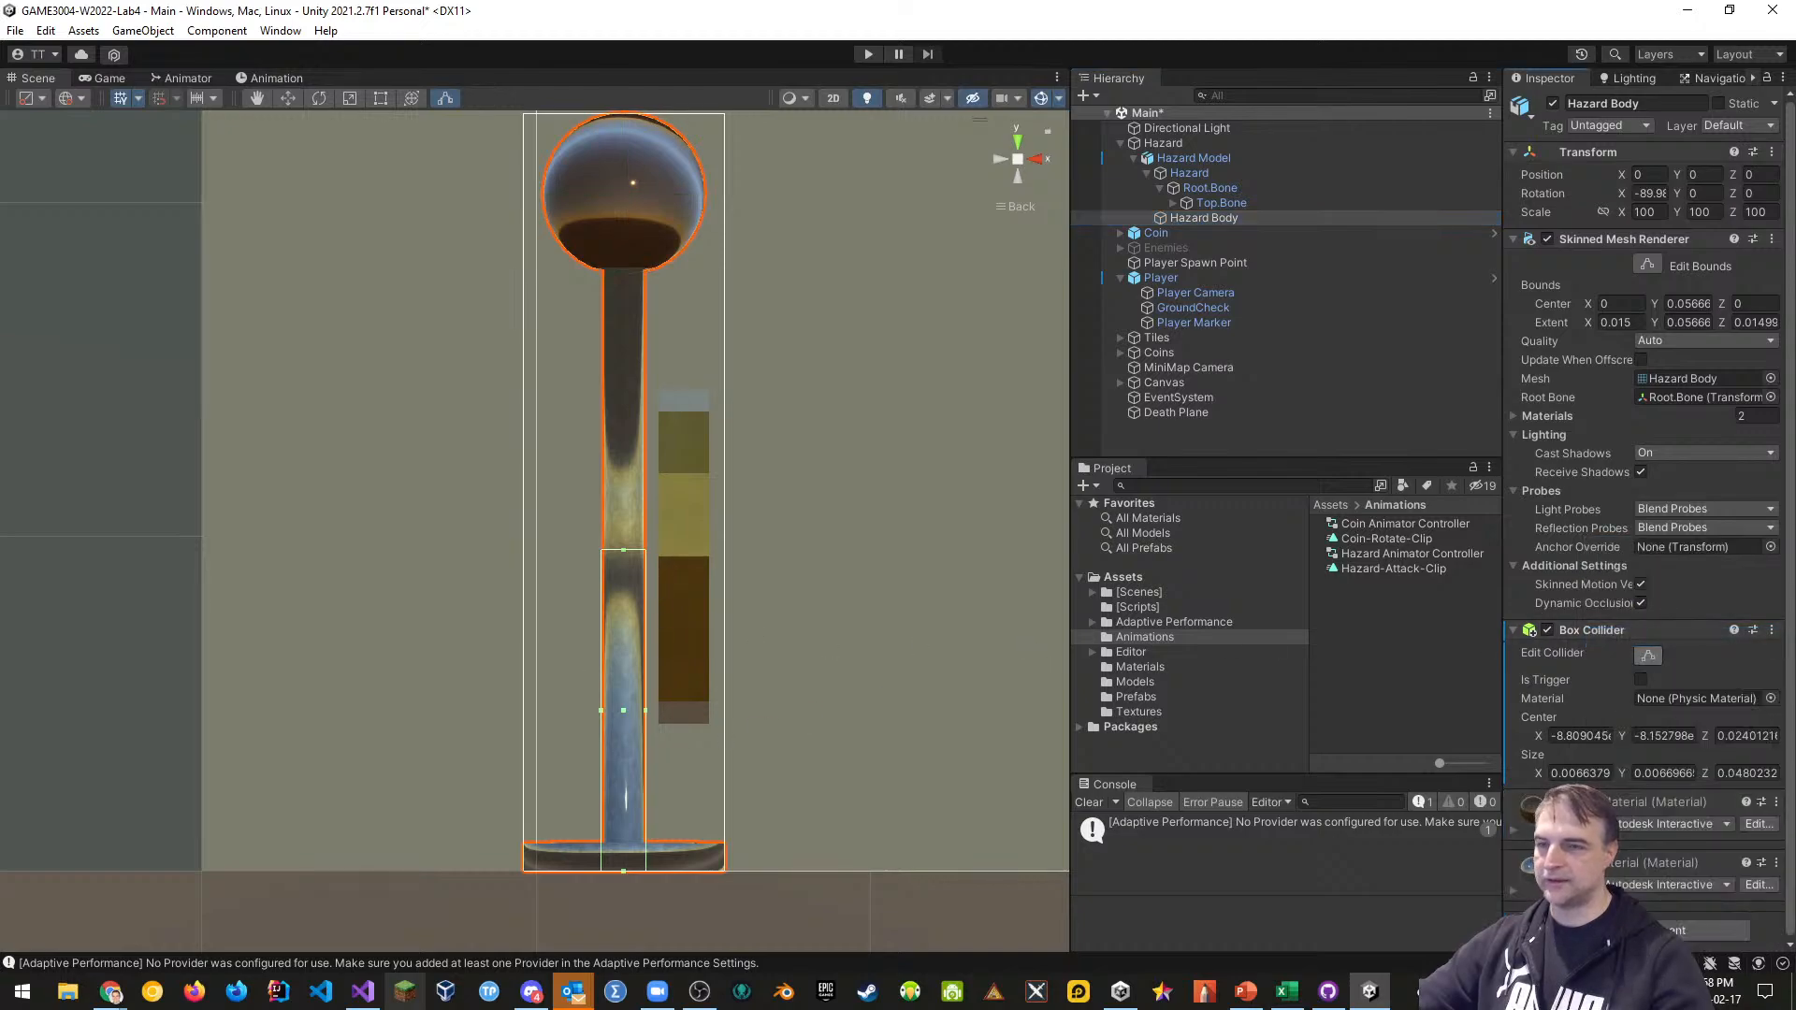
Copy Hazard Body's Box Collider component and select Root.Bone as its destination
left_click(1771, 630)
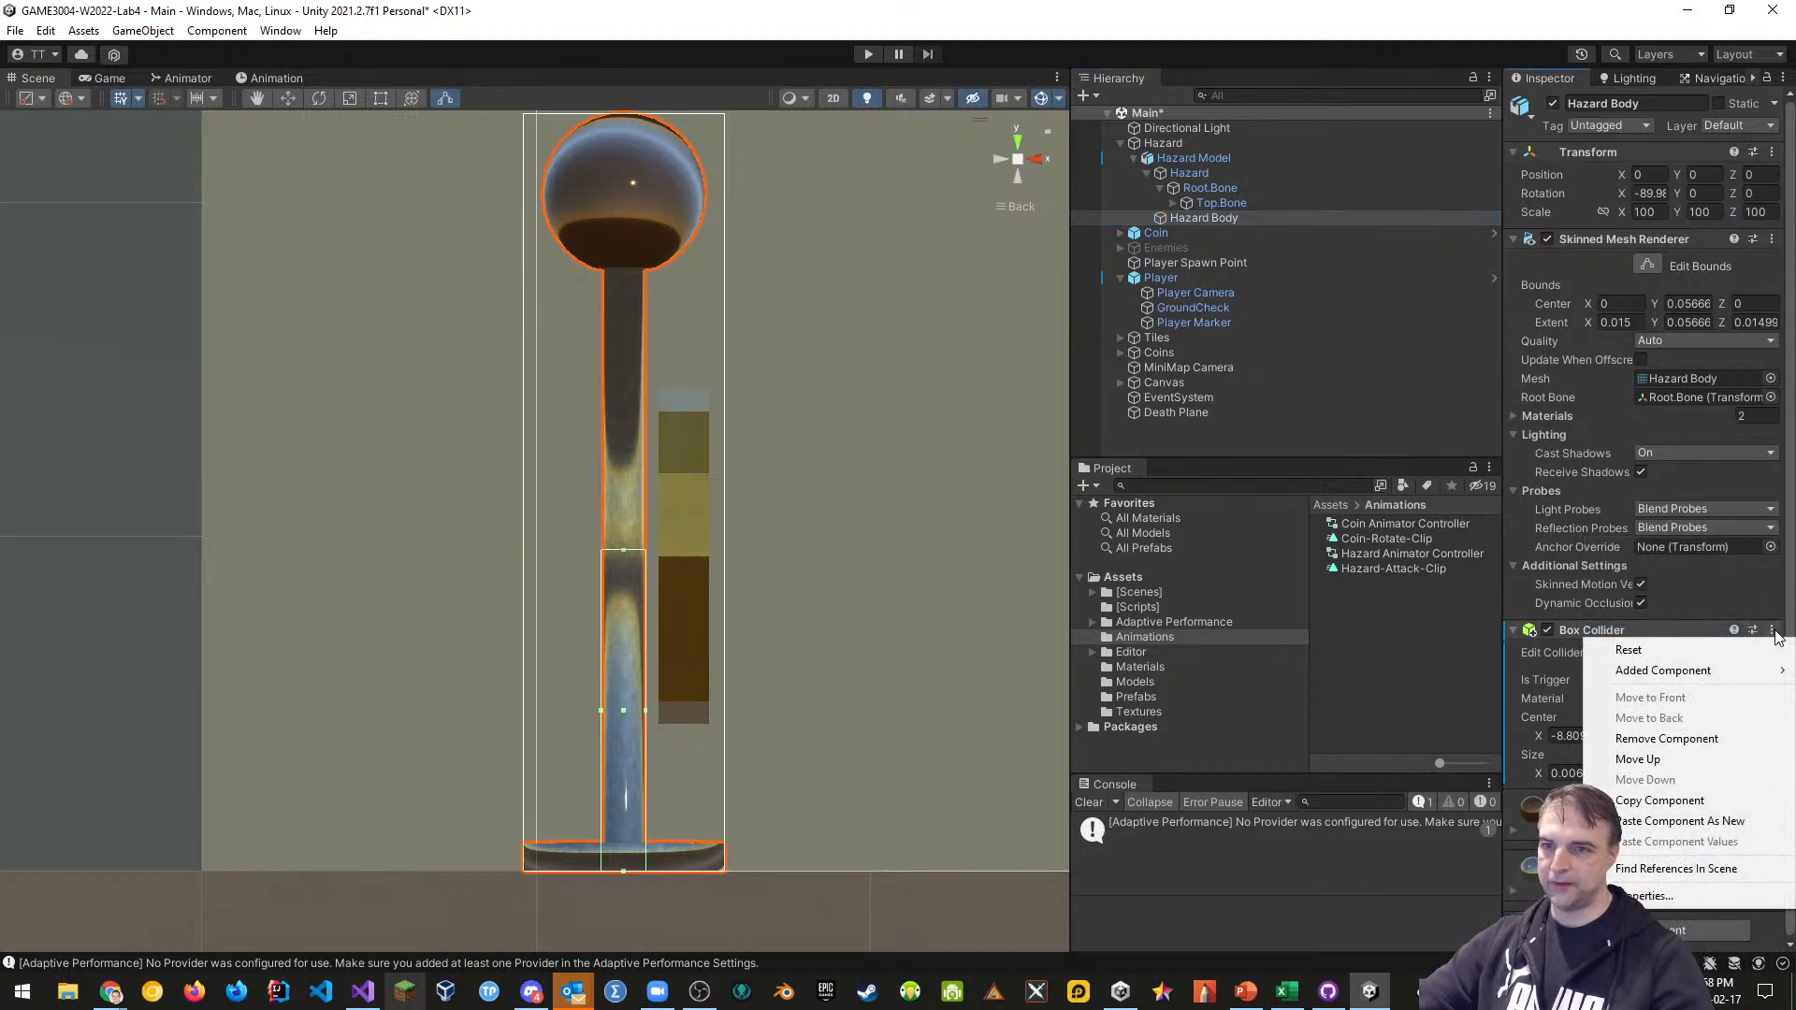
left_click(1654, 802)
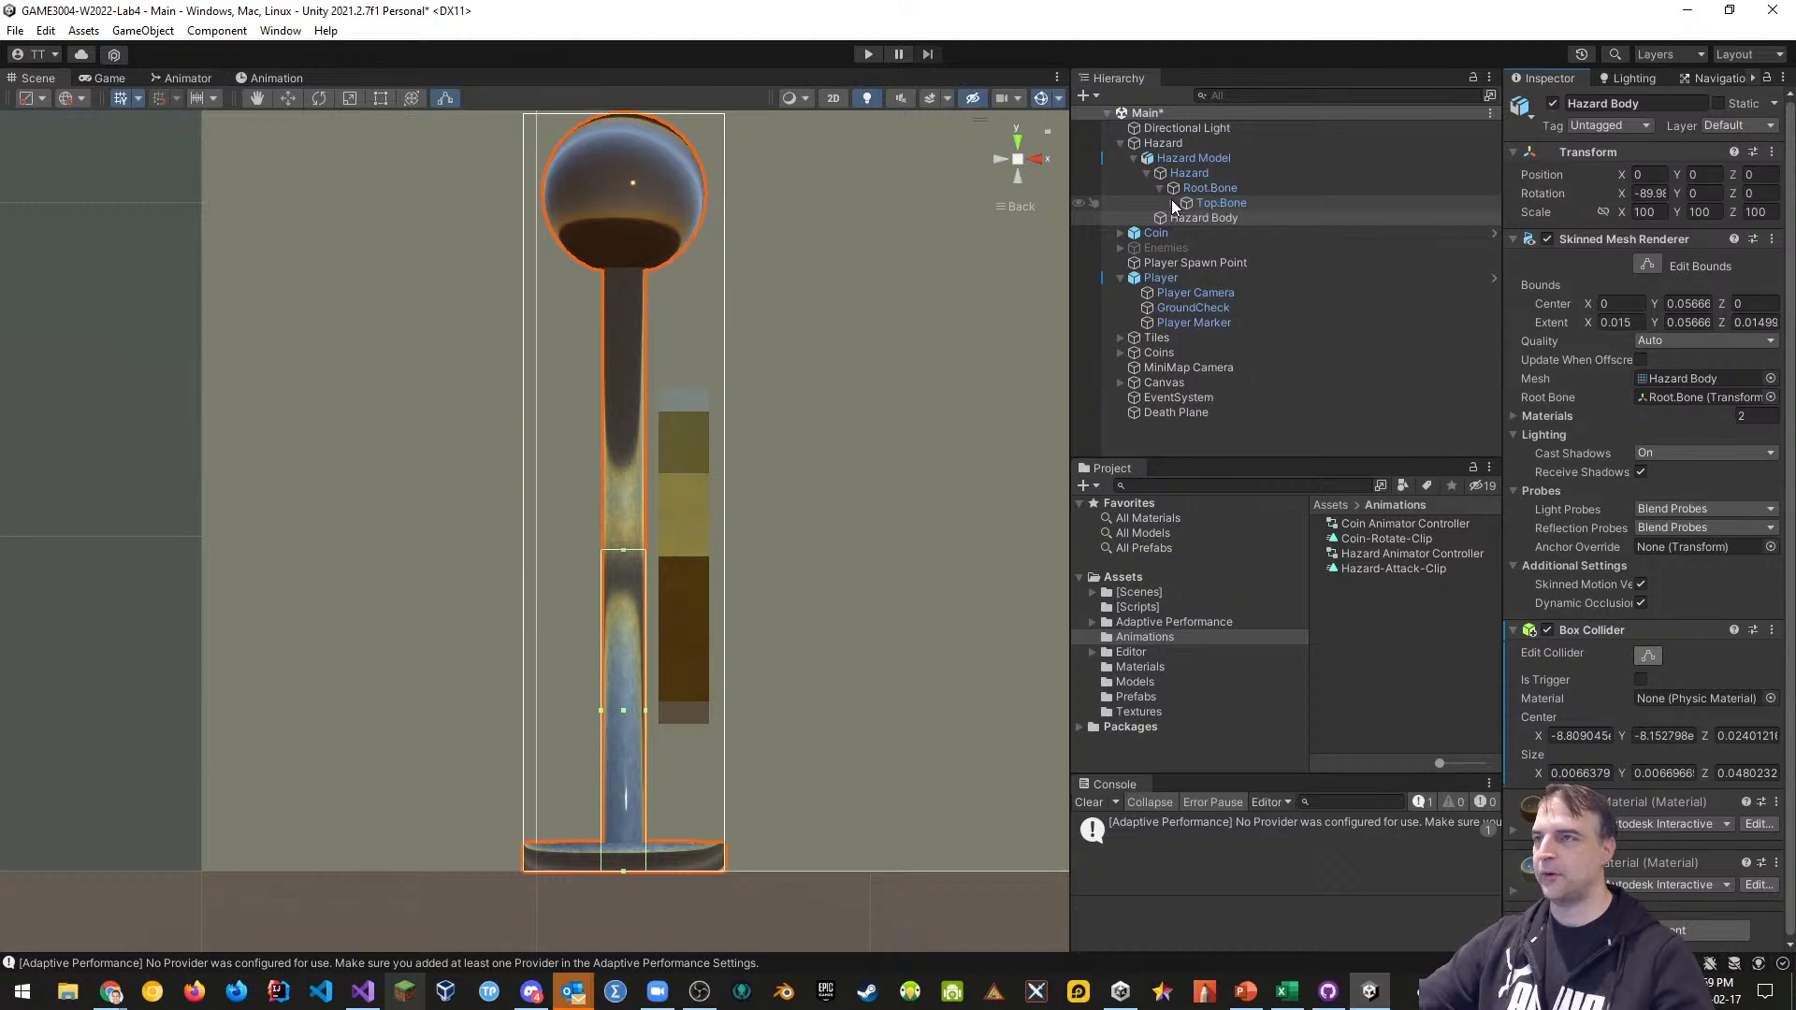
left_click(1209, 189)
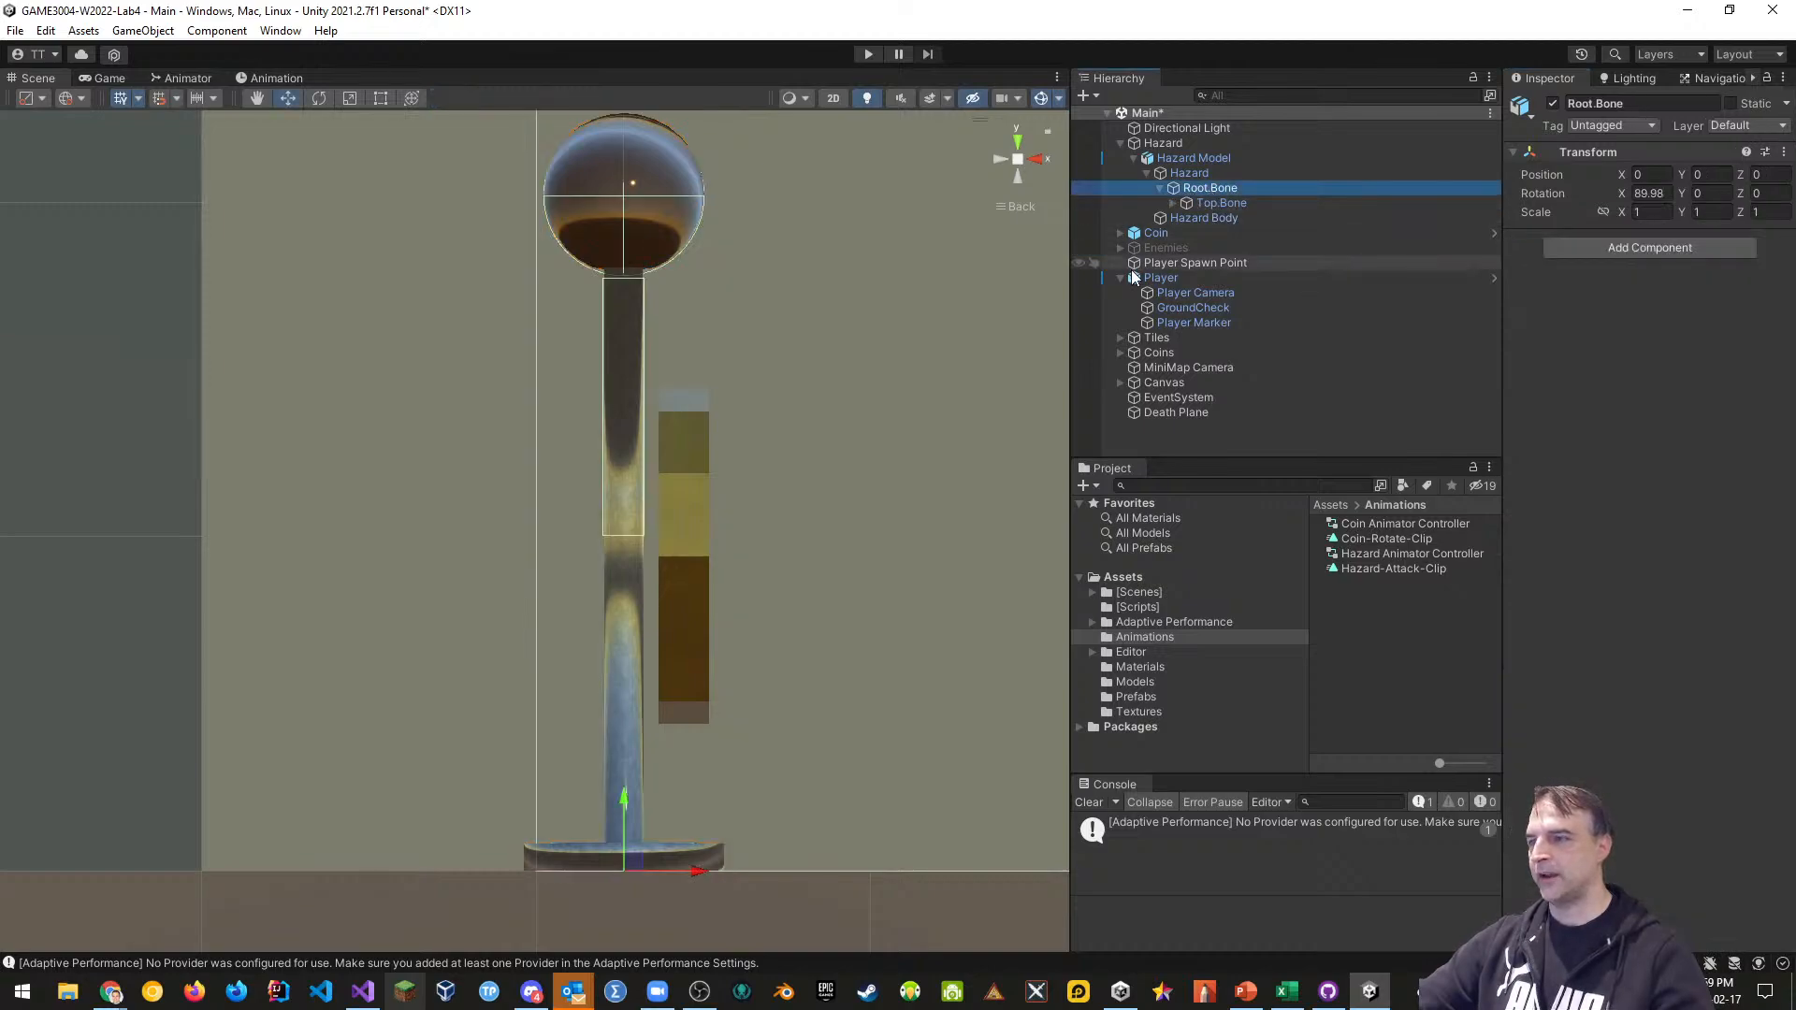
Paste the copied Box Collider onto Root.Bone as a new component
left_click(1783, 152)
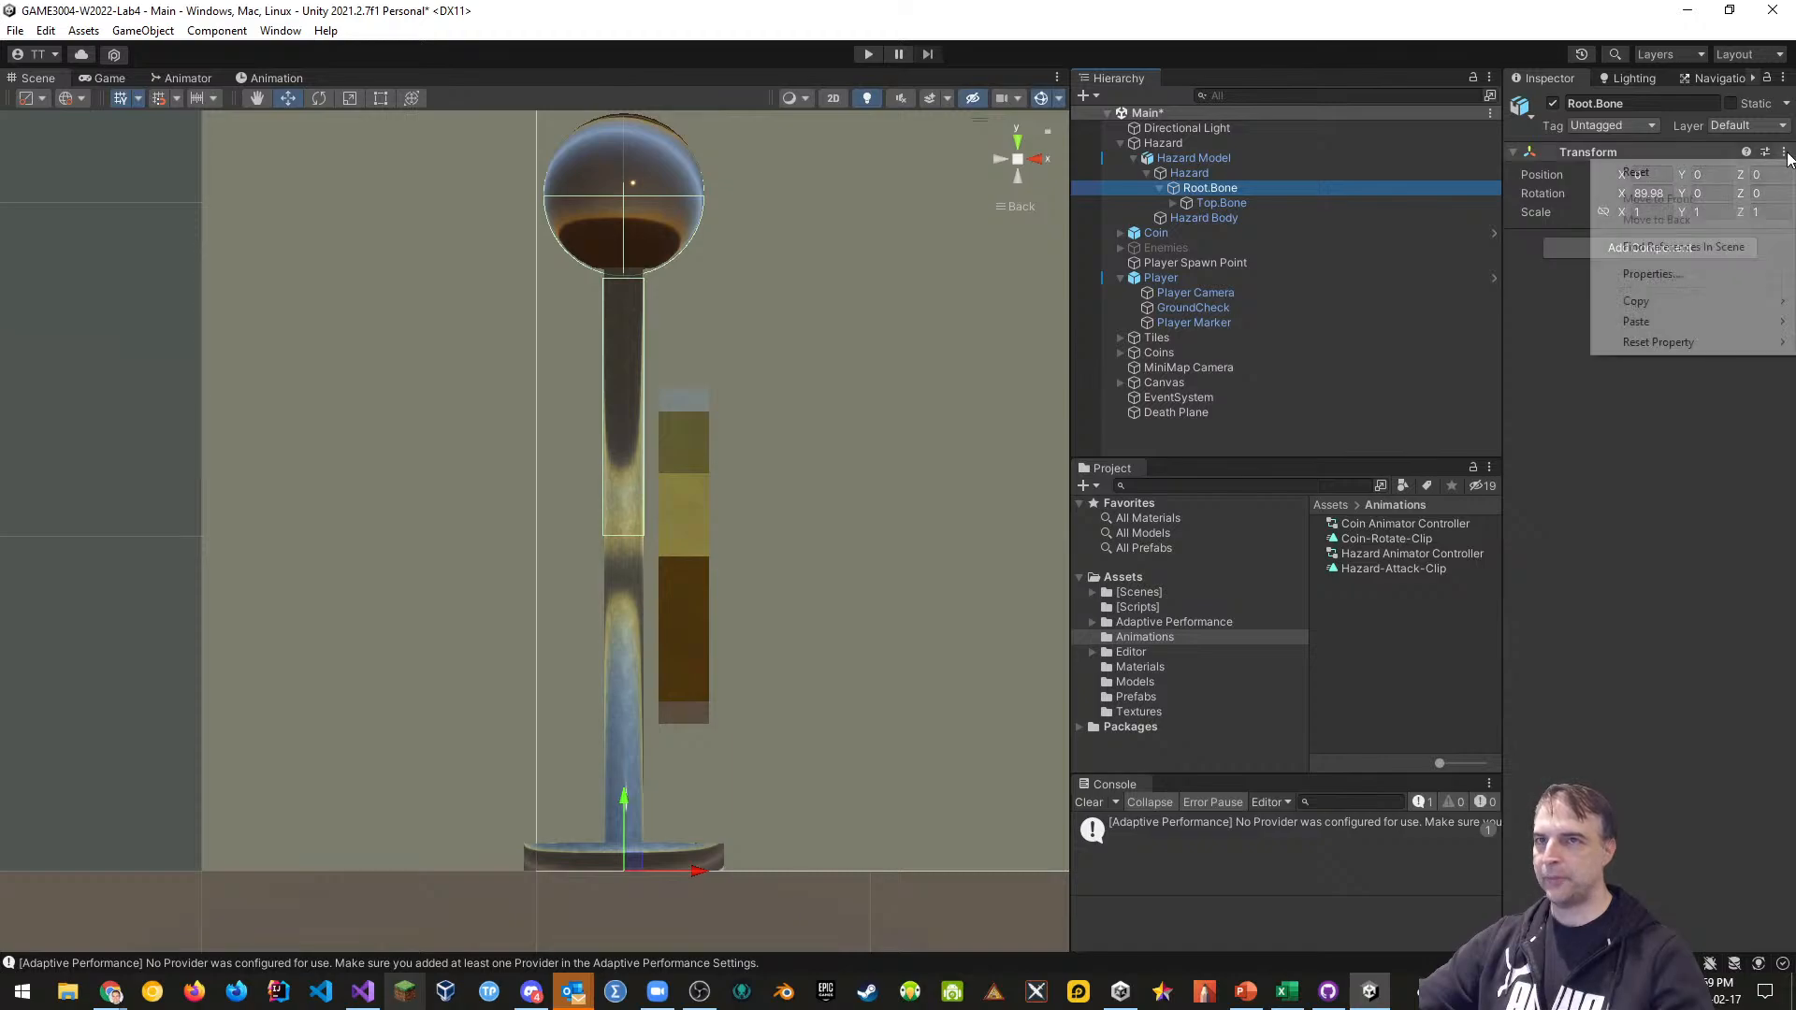
mouse_move(1674, 324)
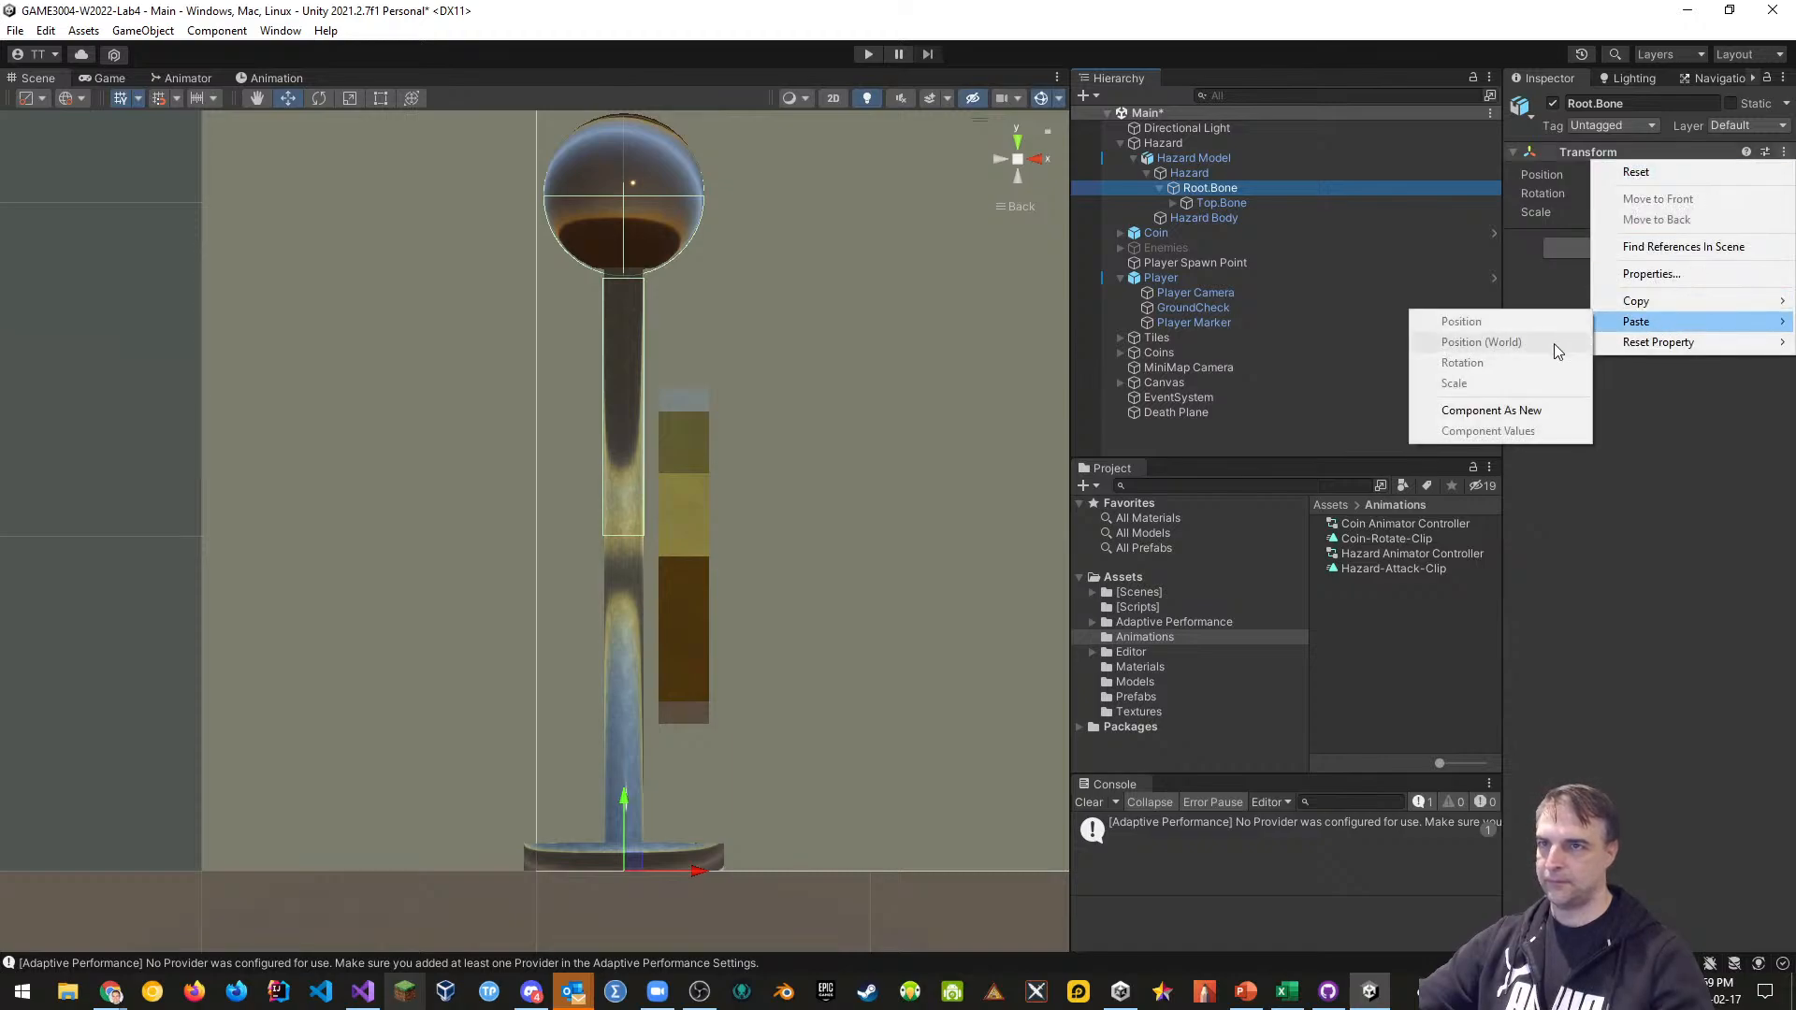
left_click(1478, 411)
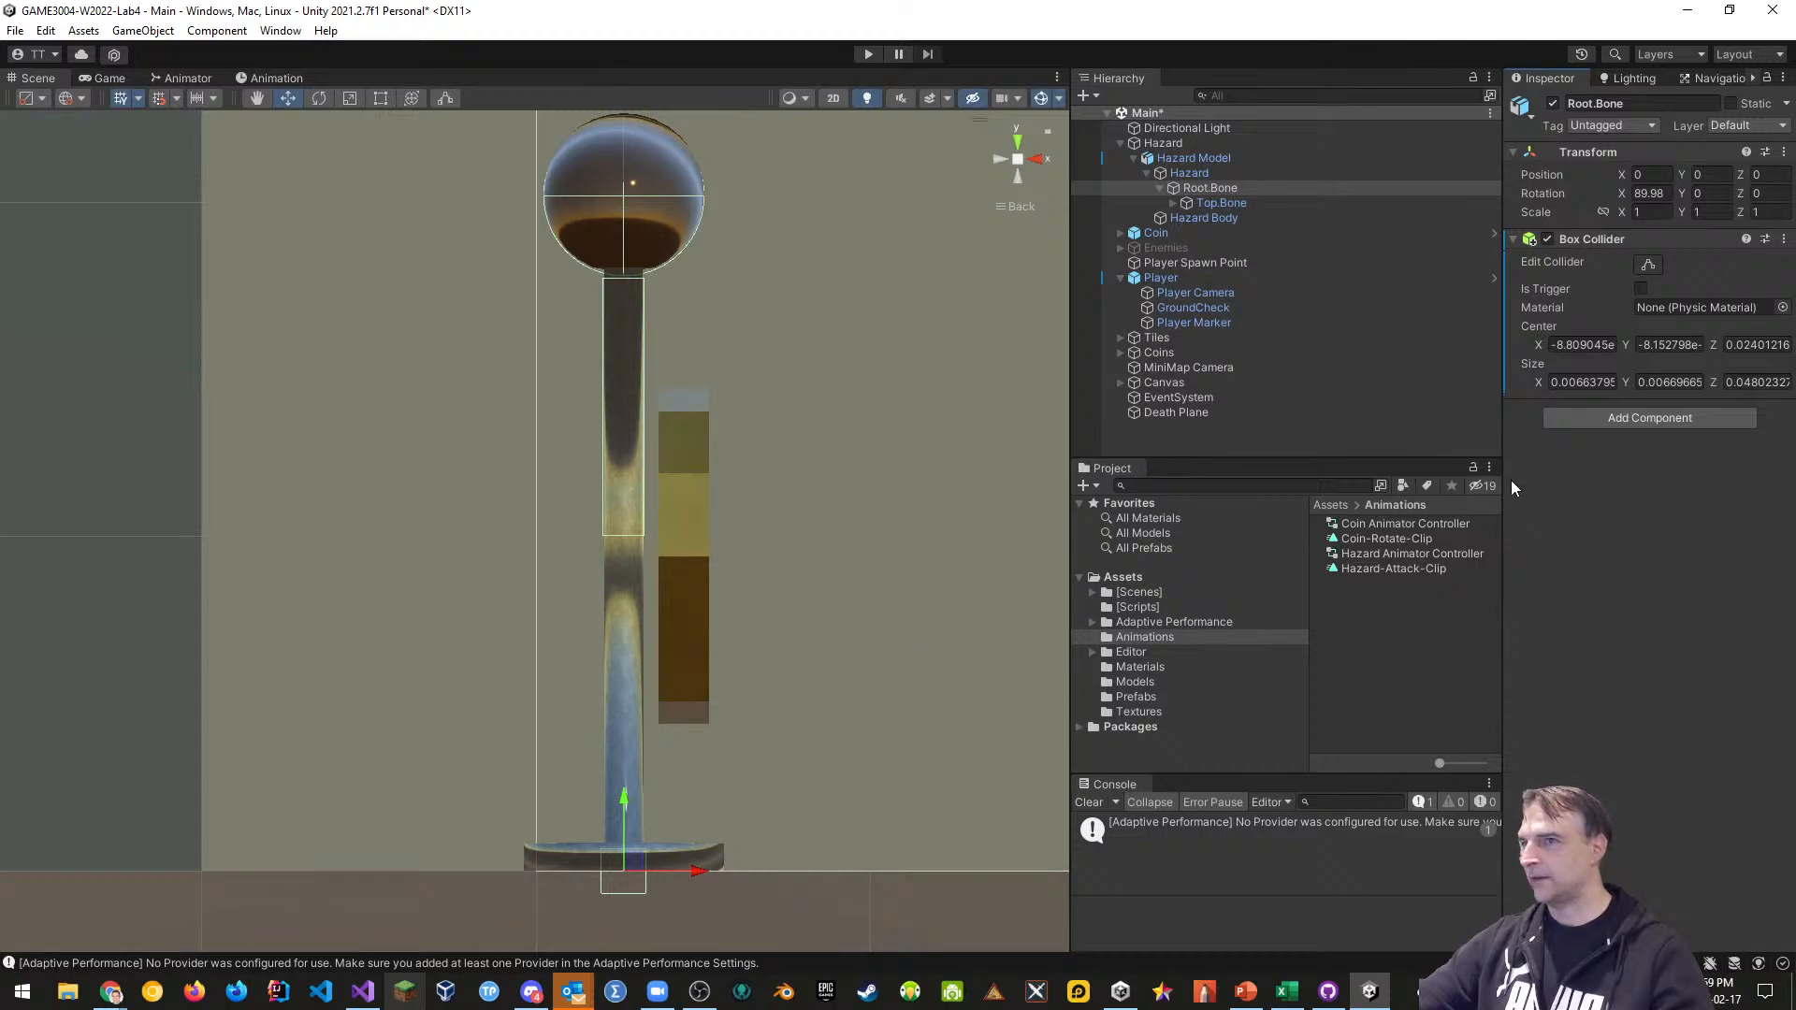
Reshape Root.Bone's box collider to fit the lower stem, about 0.0062 wide in X and 0.0497 tall in Y
left_click(1648, 266)
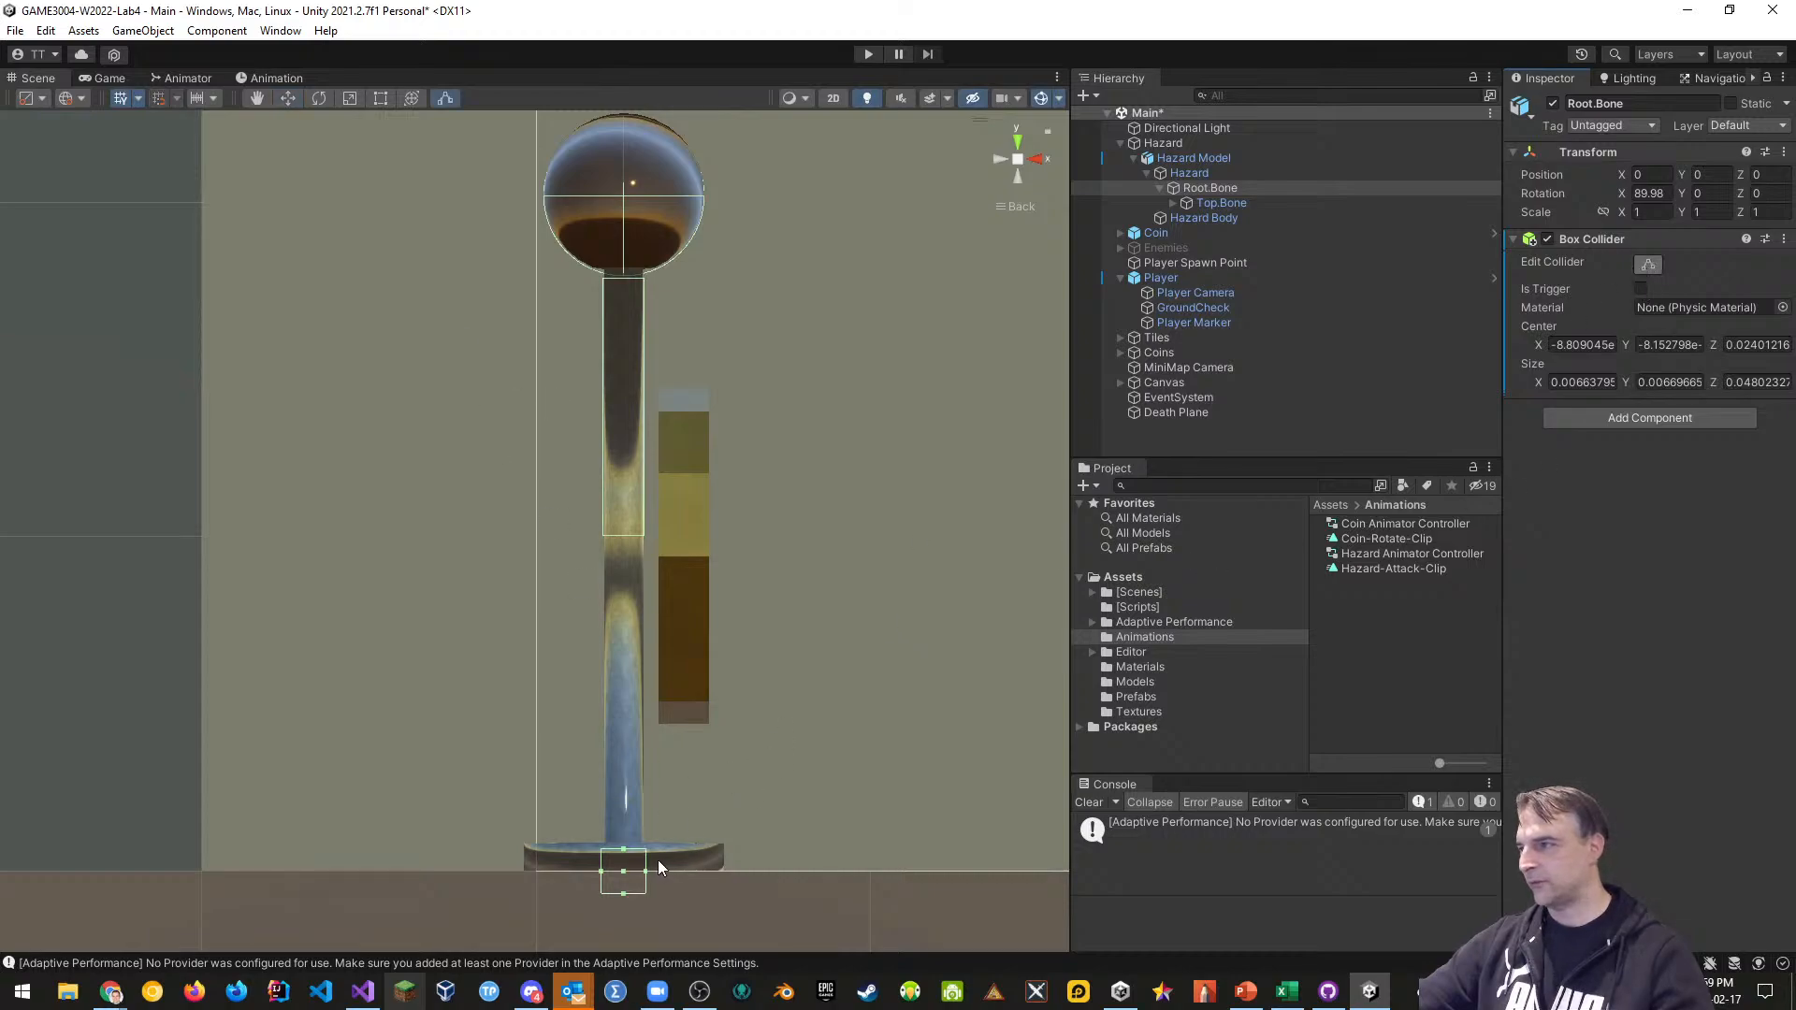
left_click_drag(624, 854, 624, 567)
left_click_drag(624, 894, 625, 872)
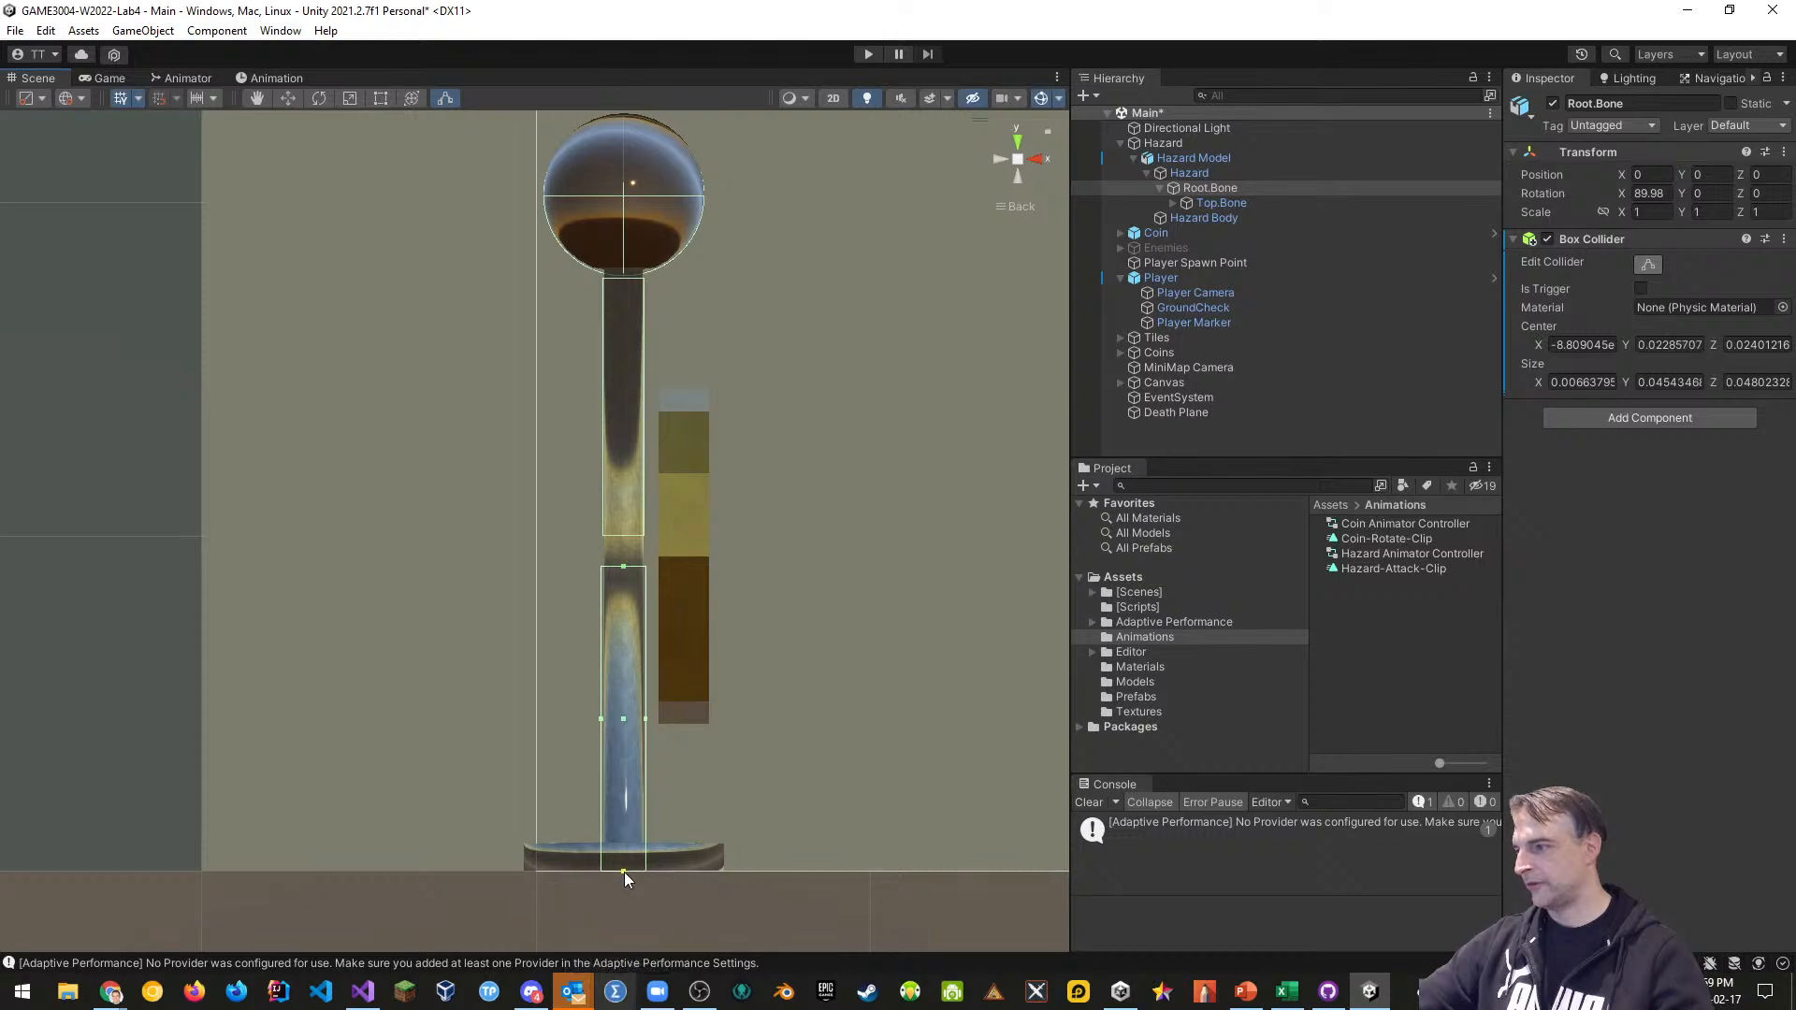
scroll(640, 719, "up", 5)
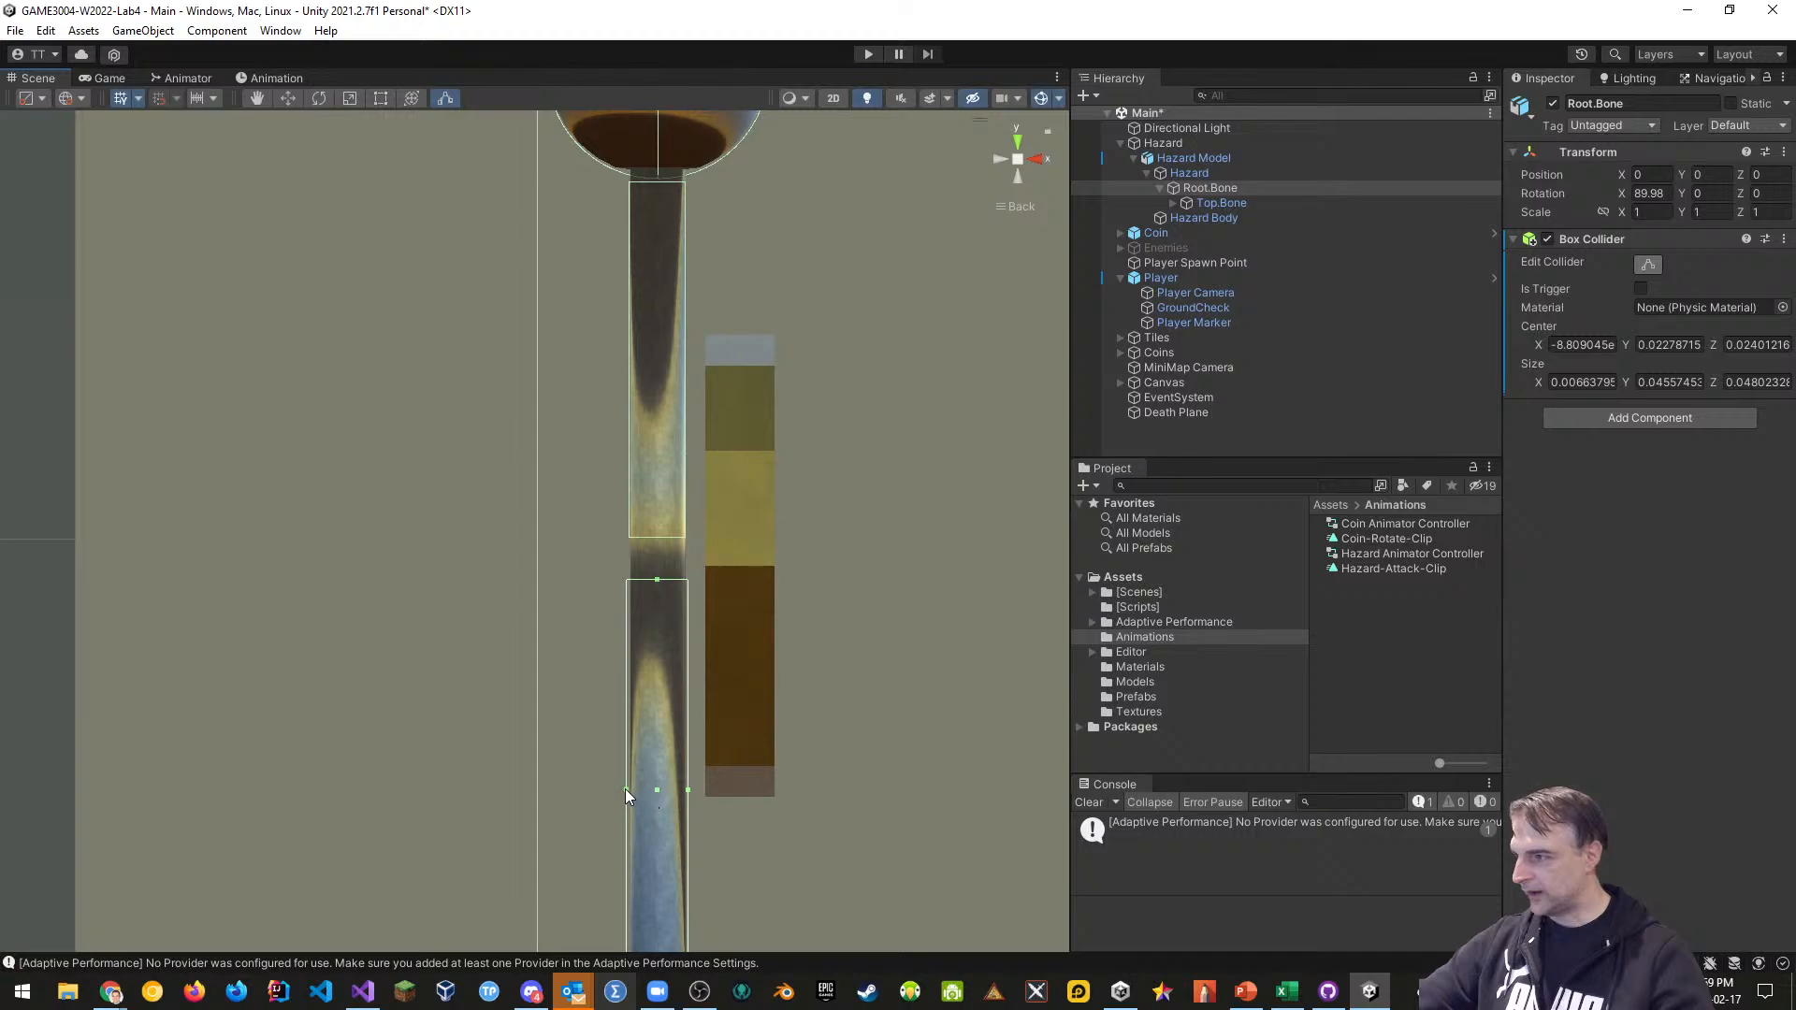
left_click_drag(624, 789, 687, 788)
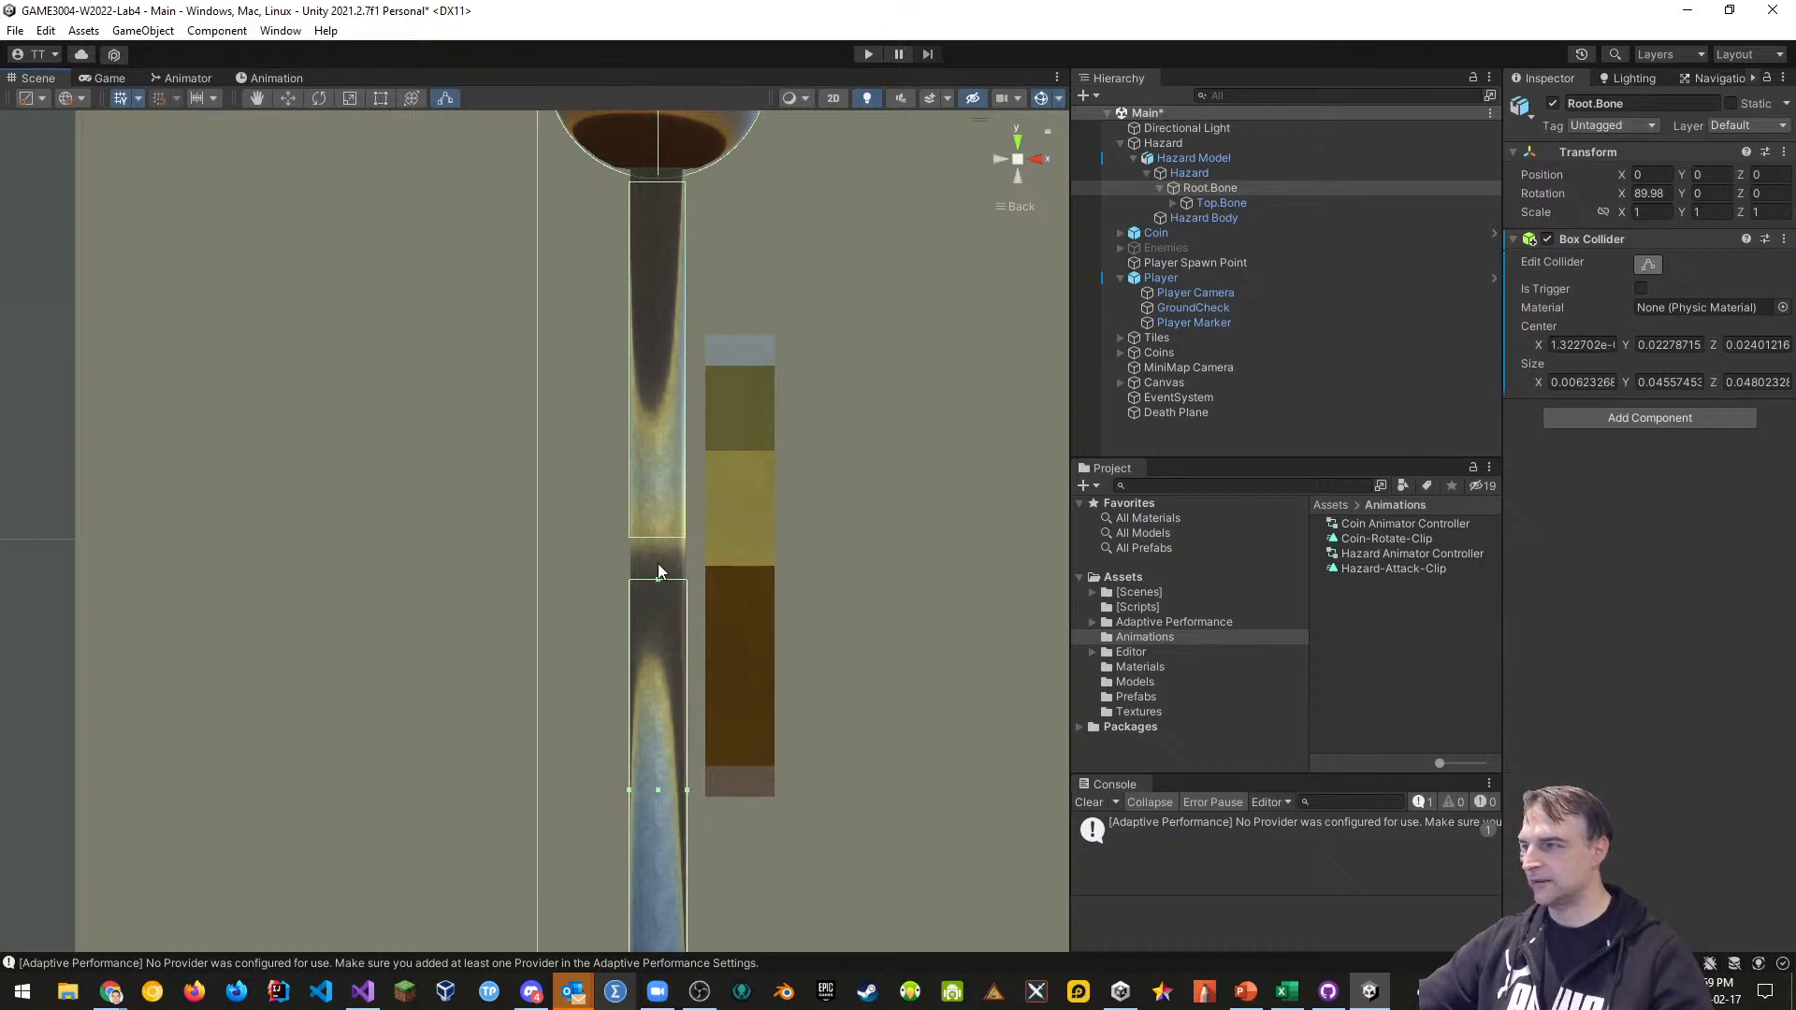
left_click_drag(658, 580, 657, 549)
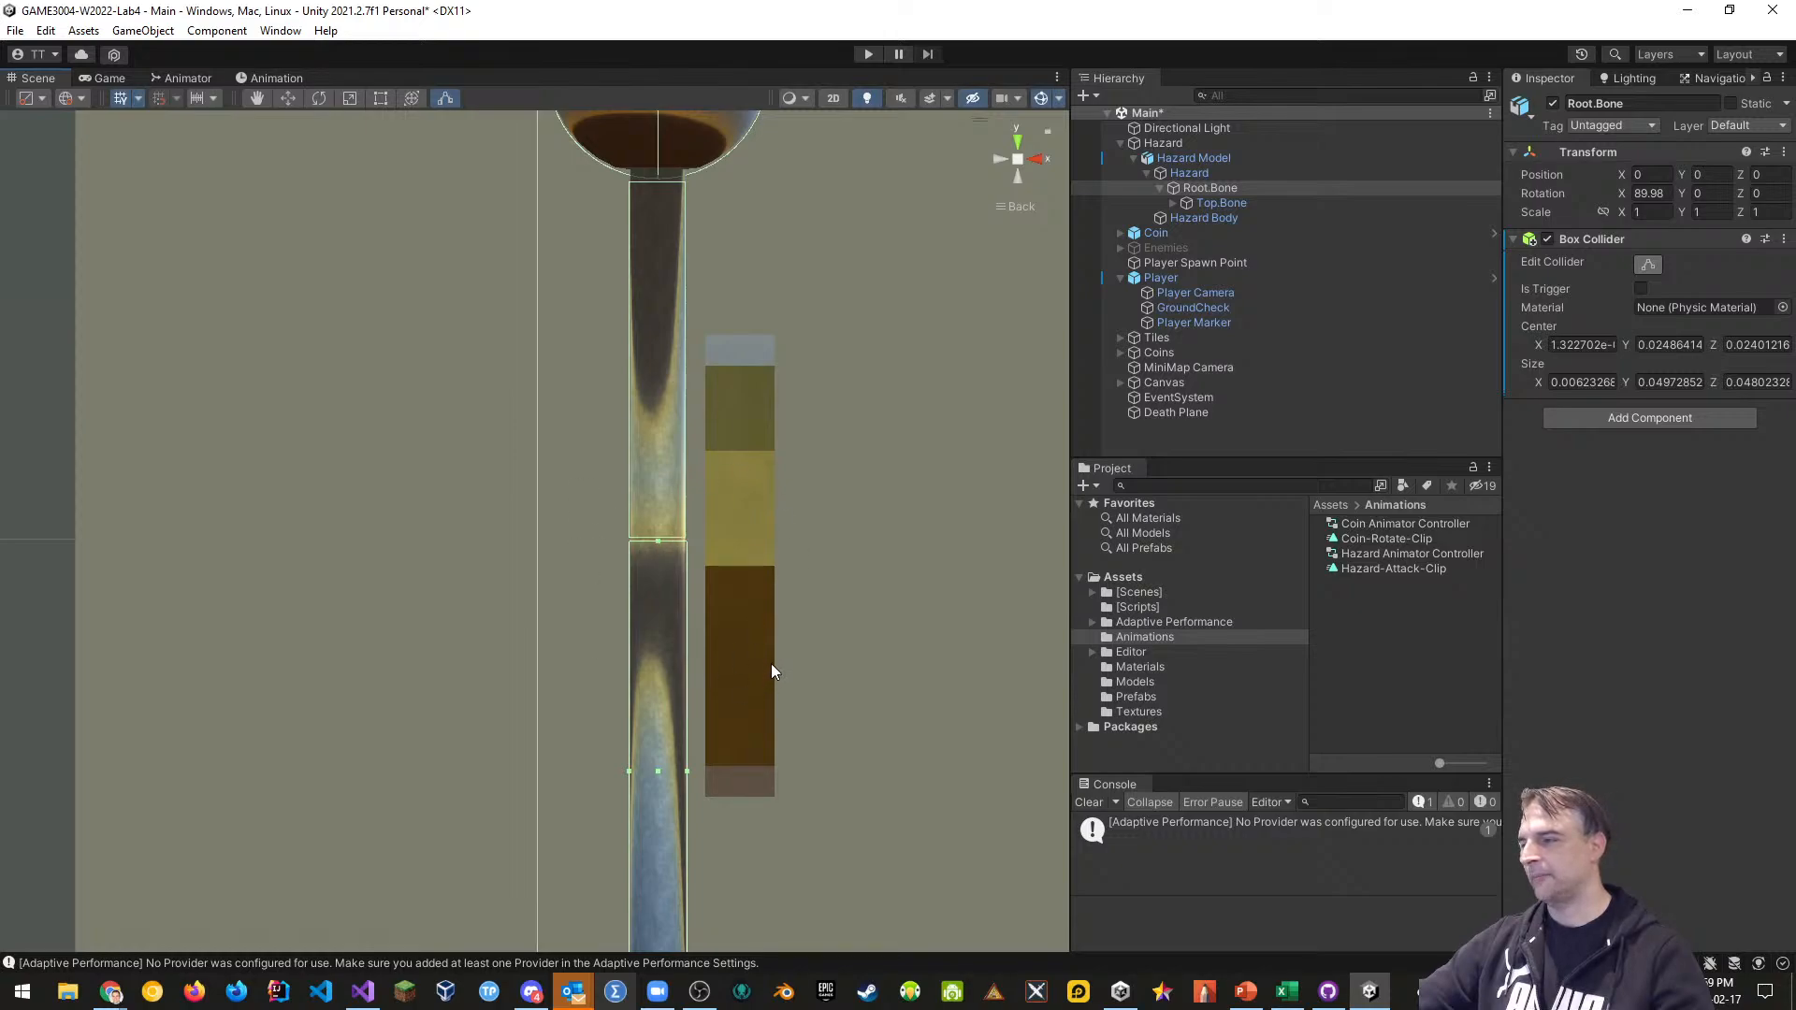
scroll(771, 668, "down", 4)
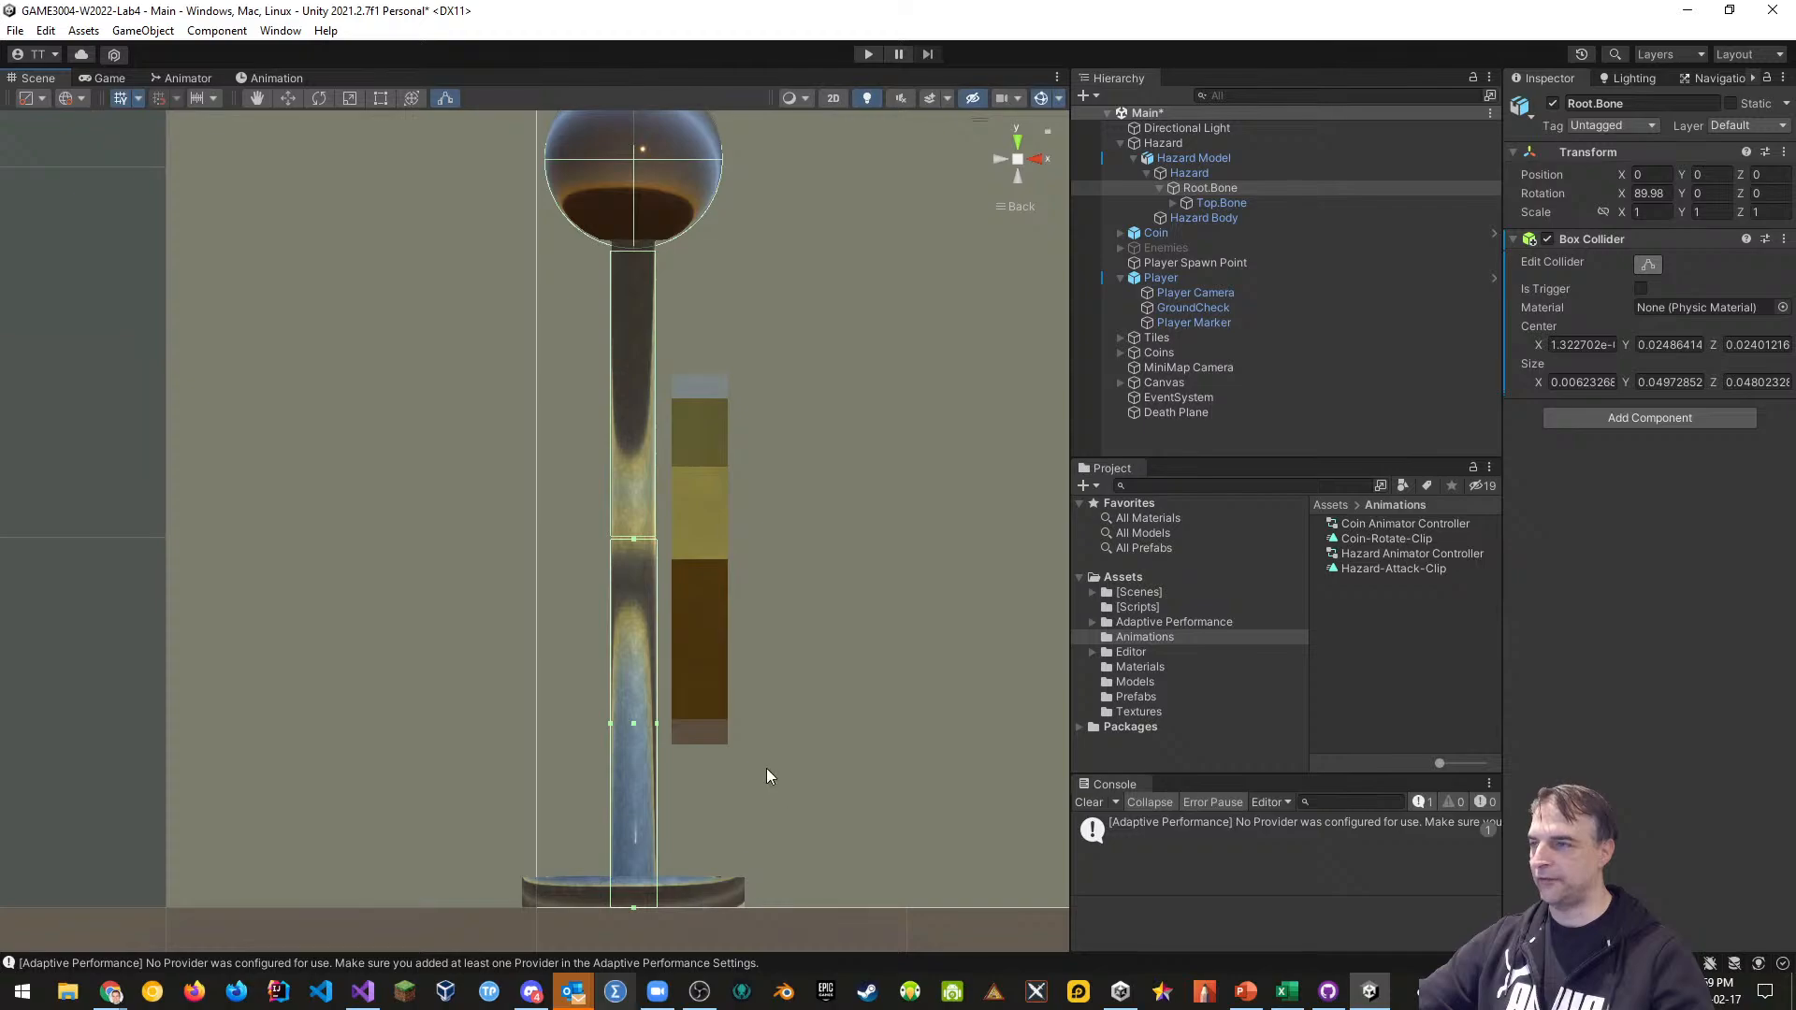
Remove the Box Collider component from Hazard Body
left_click(1189, 216)
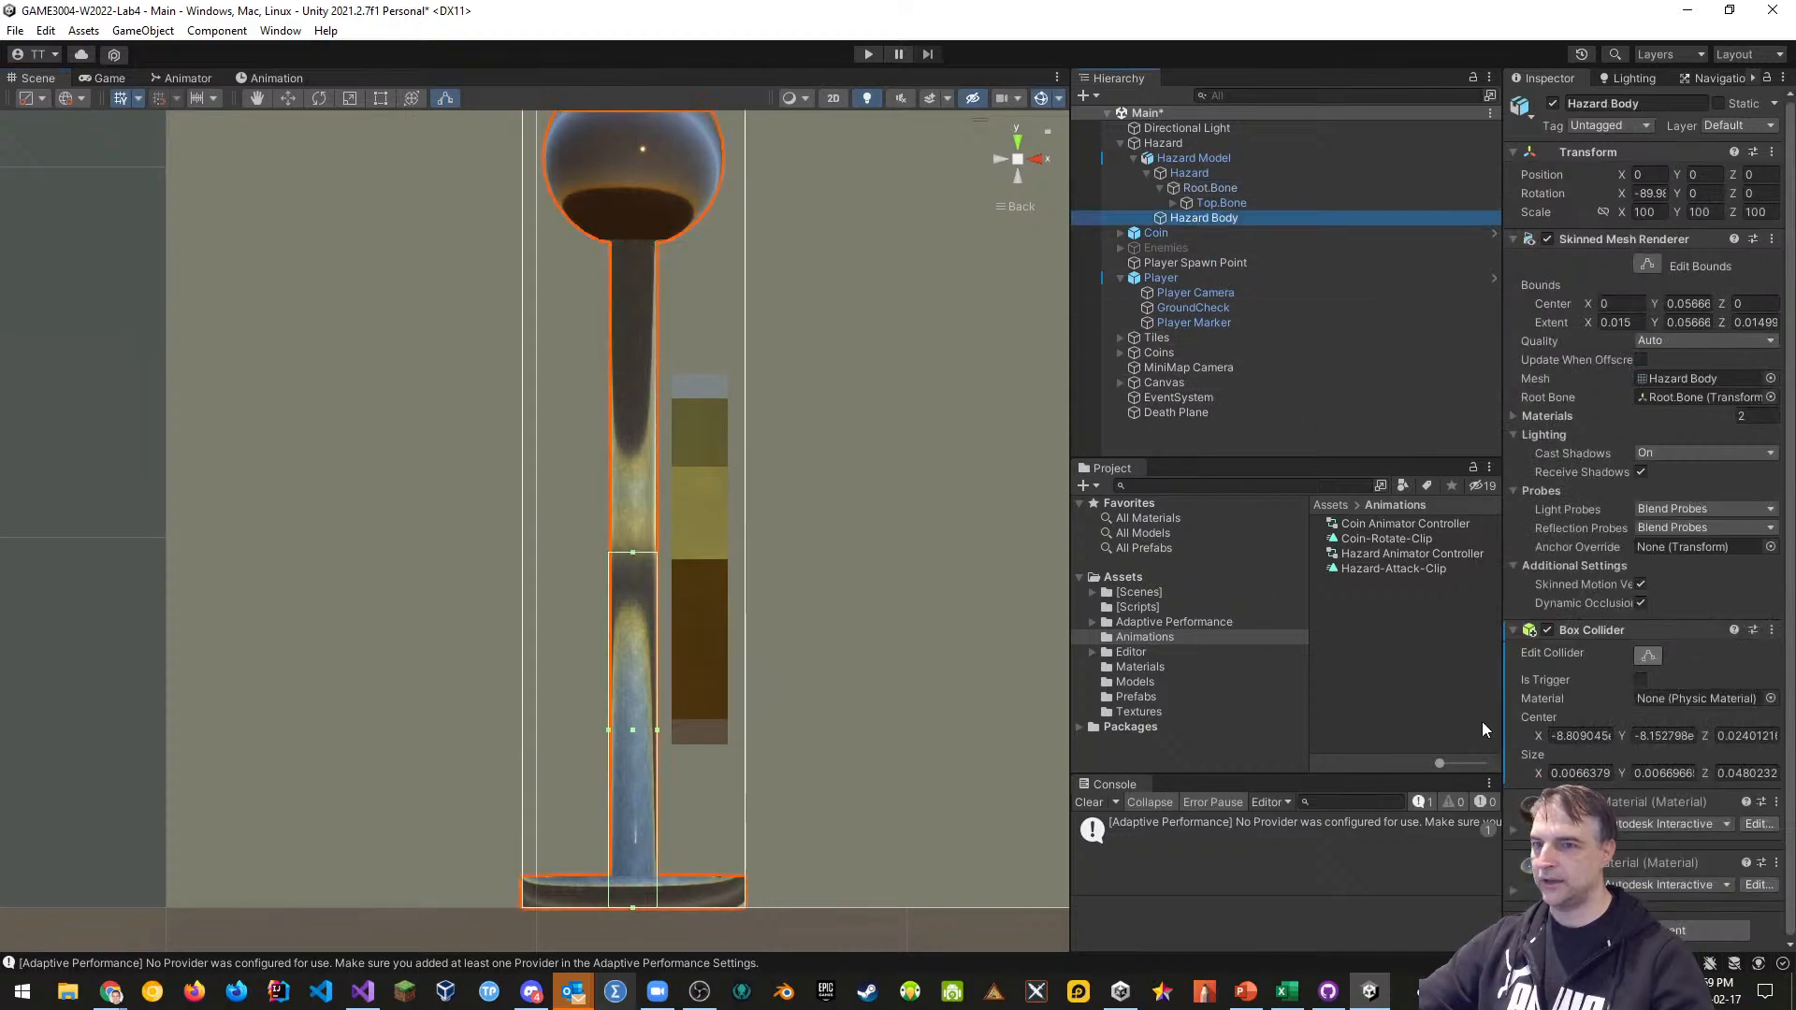
left_click(1772, 629)
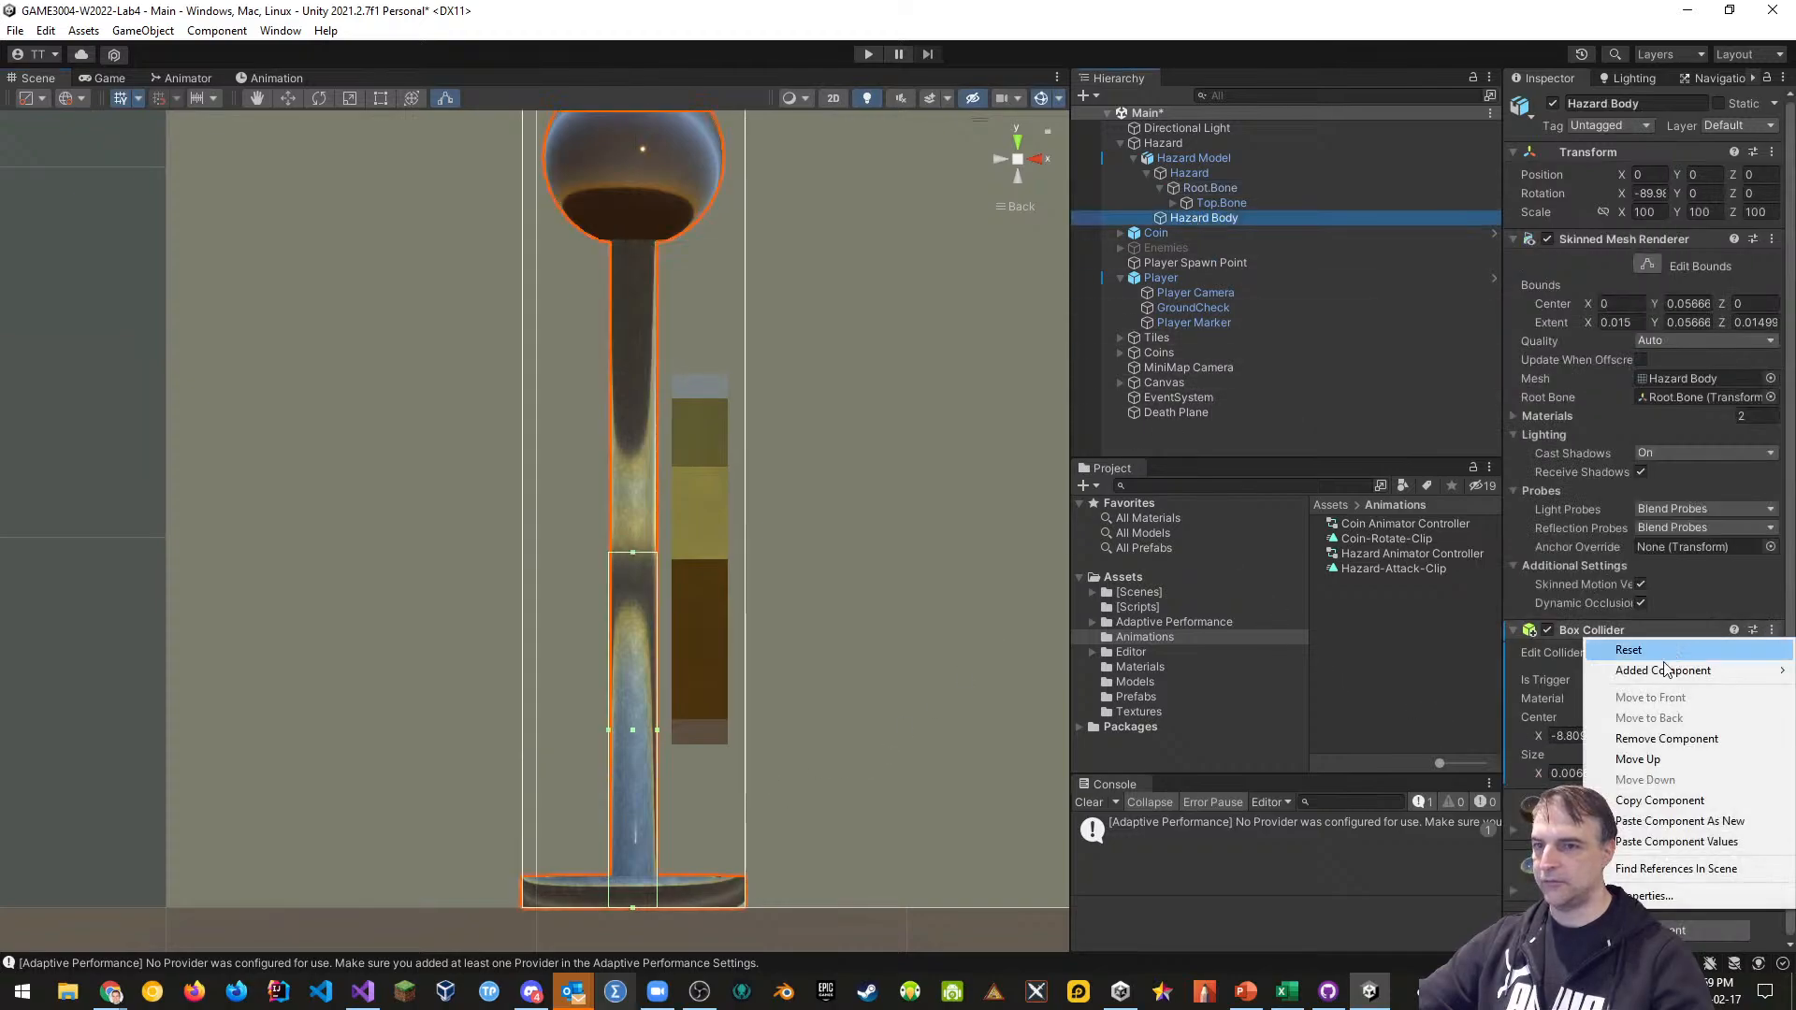
left_click(1635, 739)
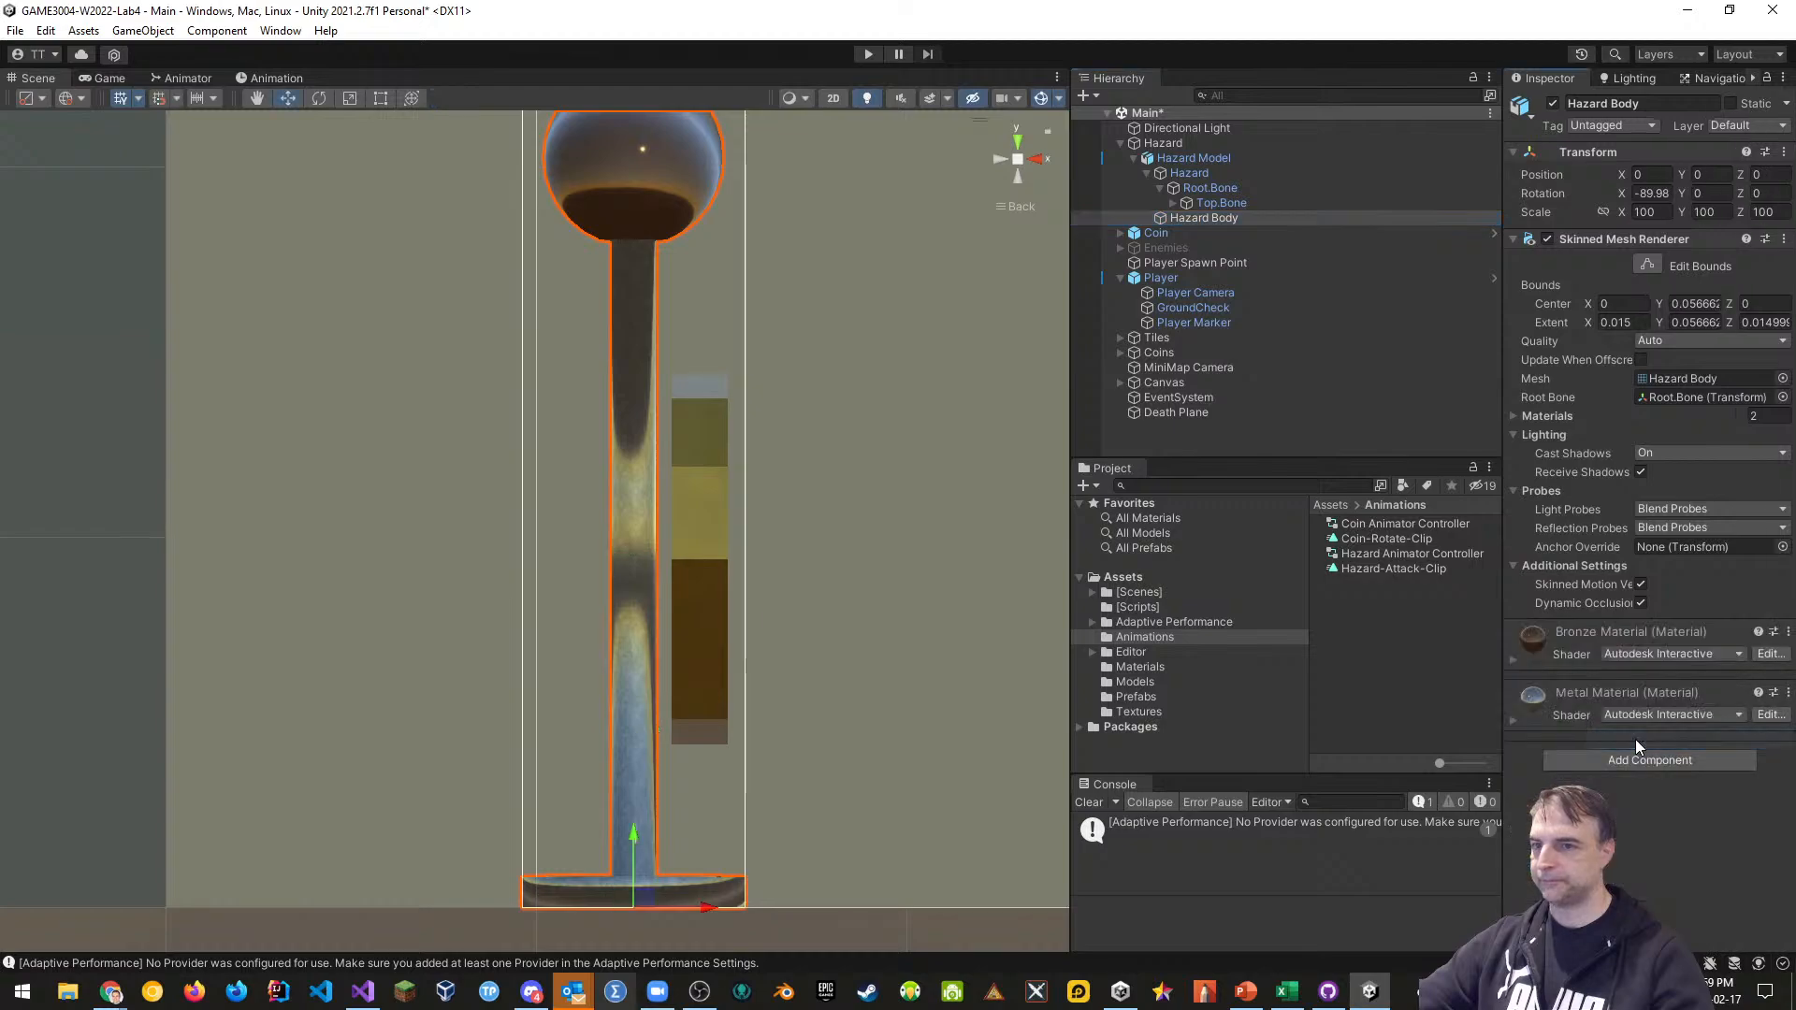
Save the top-level Hazard object as a prefab in the Prefabs folder
left_click(1173, 145)
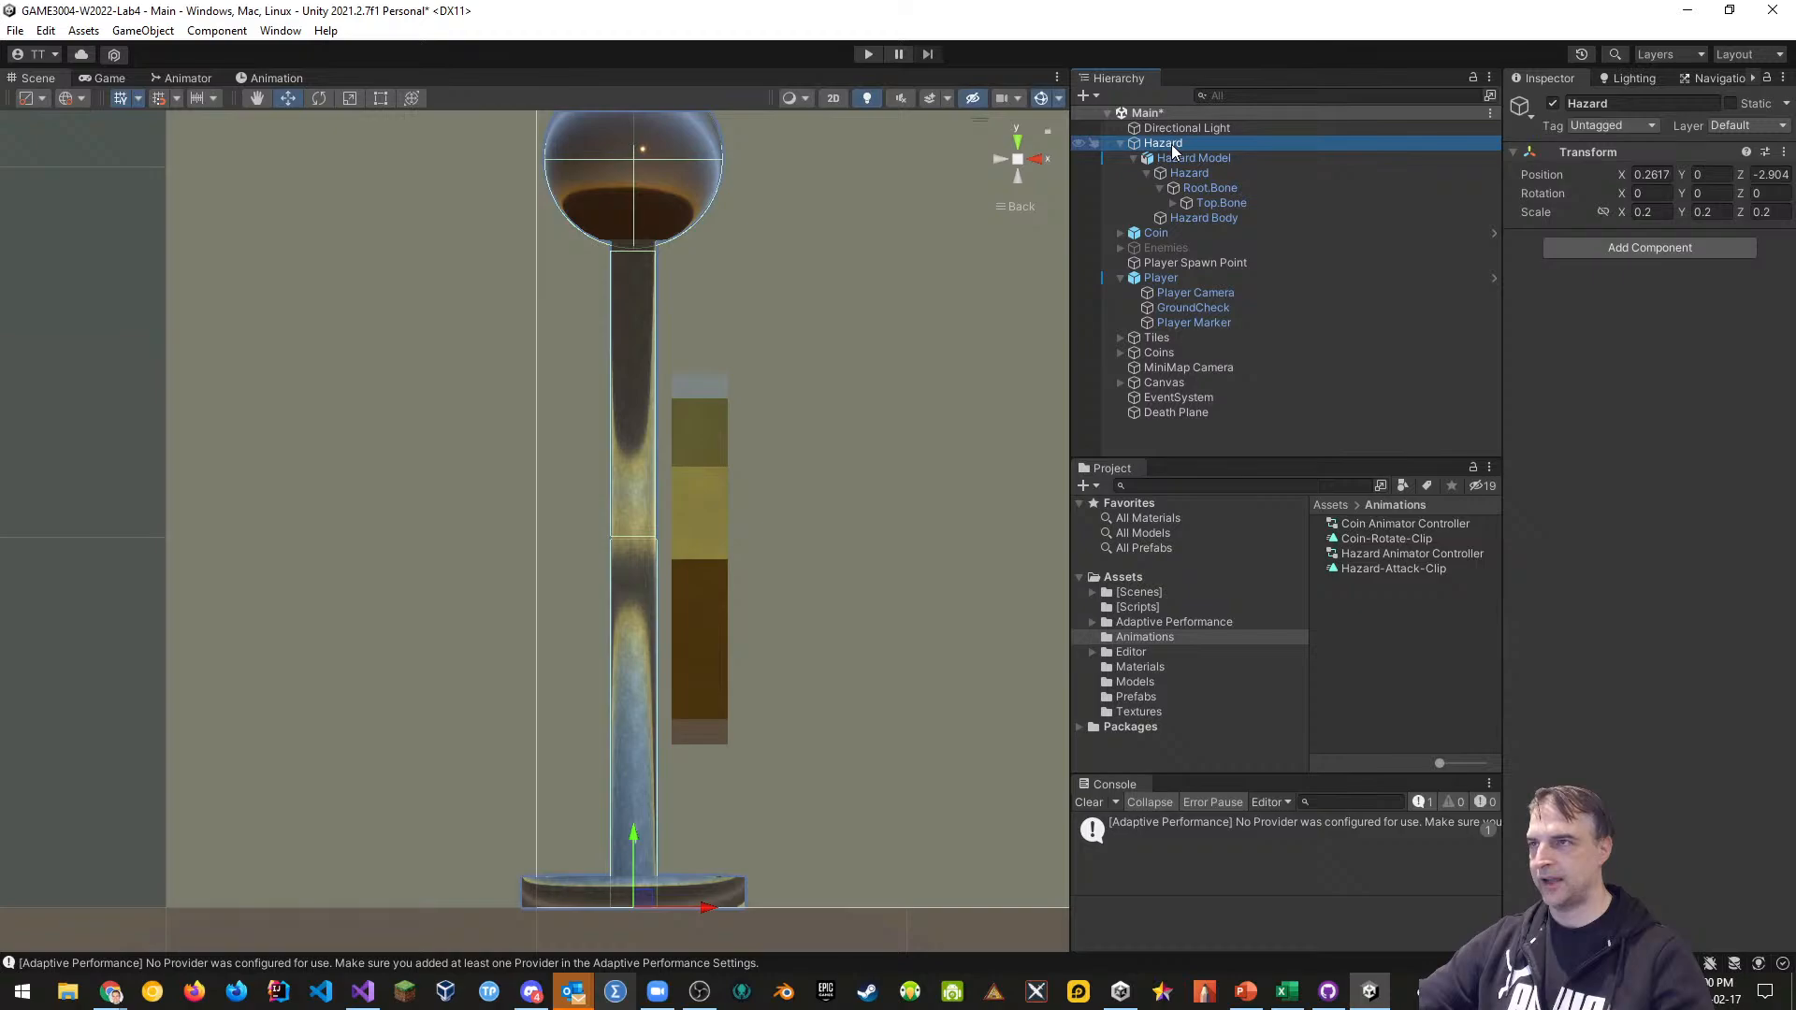
left_click_drag(1174, 150, 1135, 697)
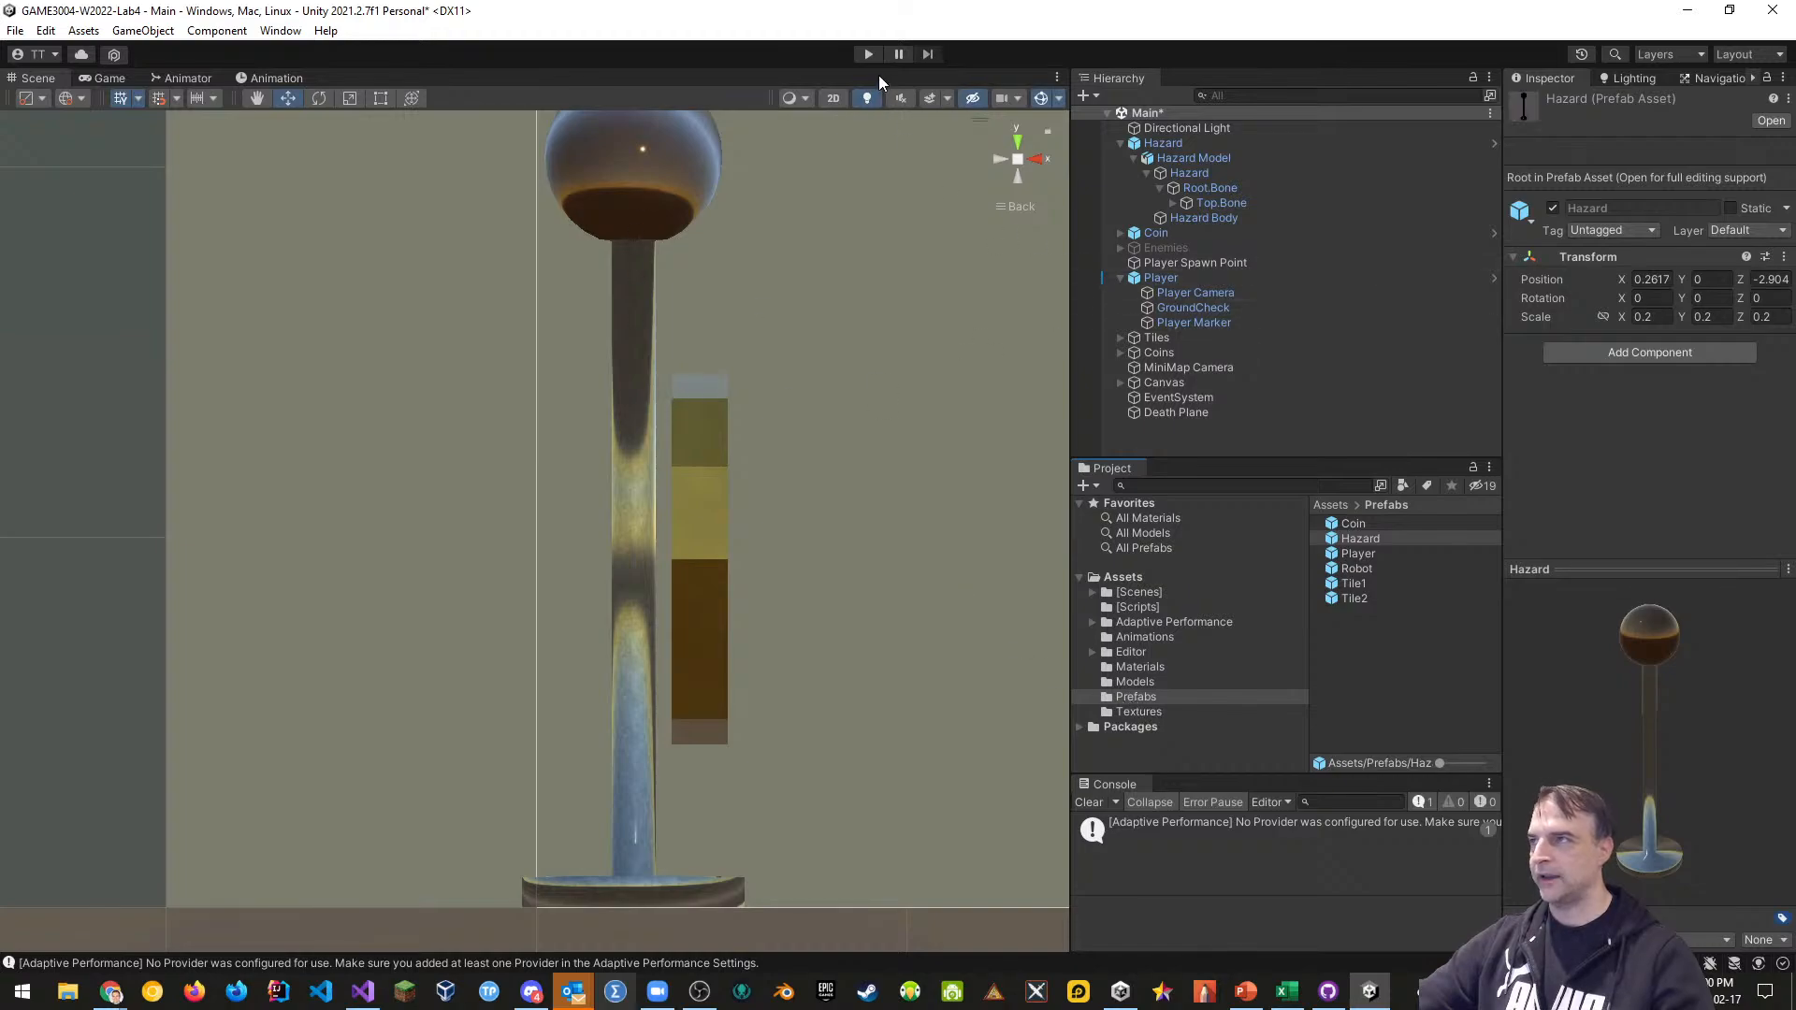
Play the scene, check in the Scene view how the hazard's colliders follow the attack animation, and stop playback
left_click(869, 54)
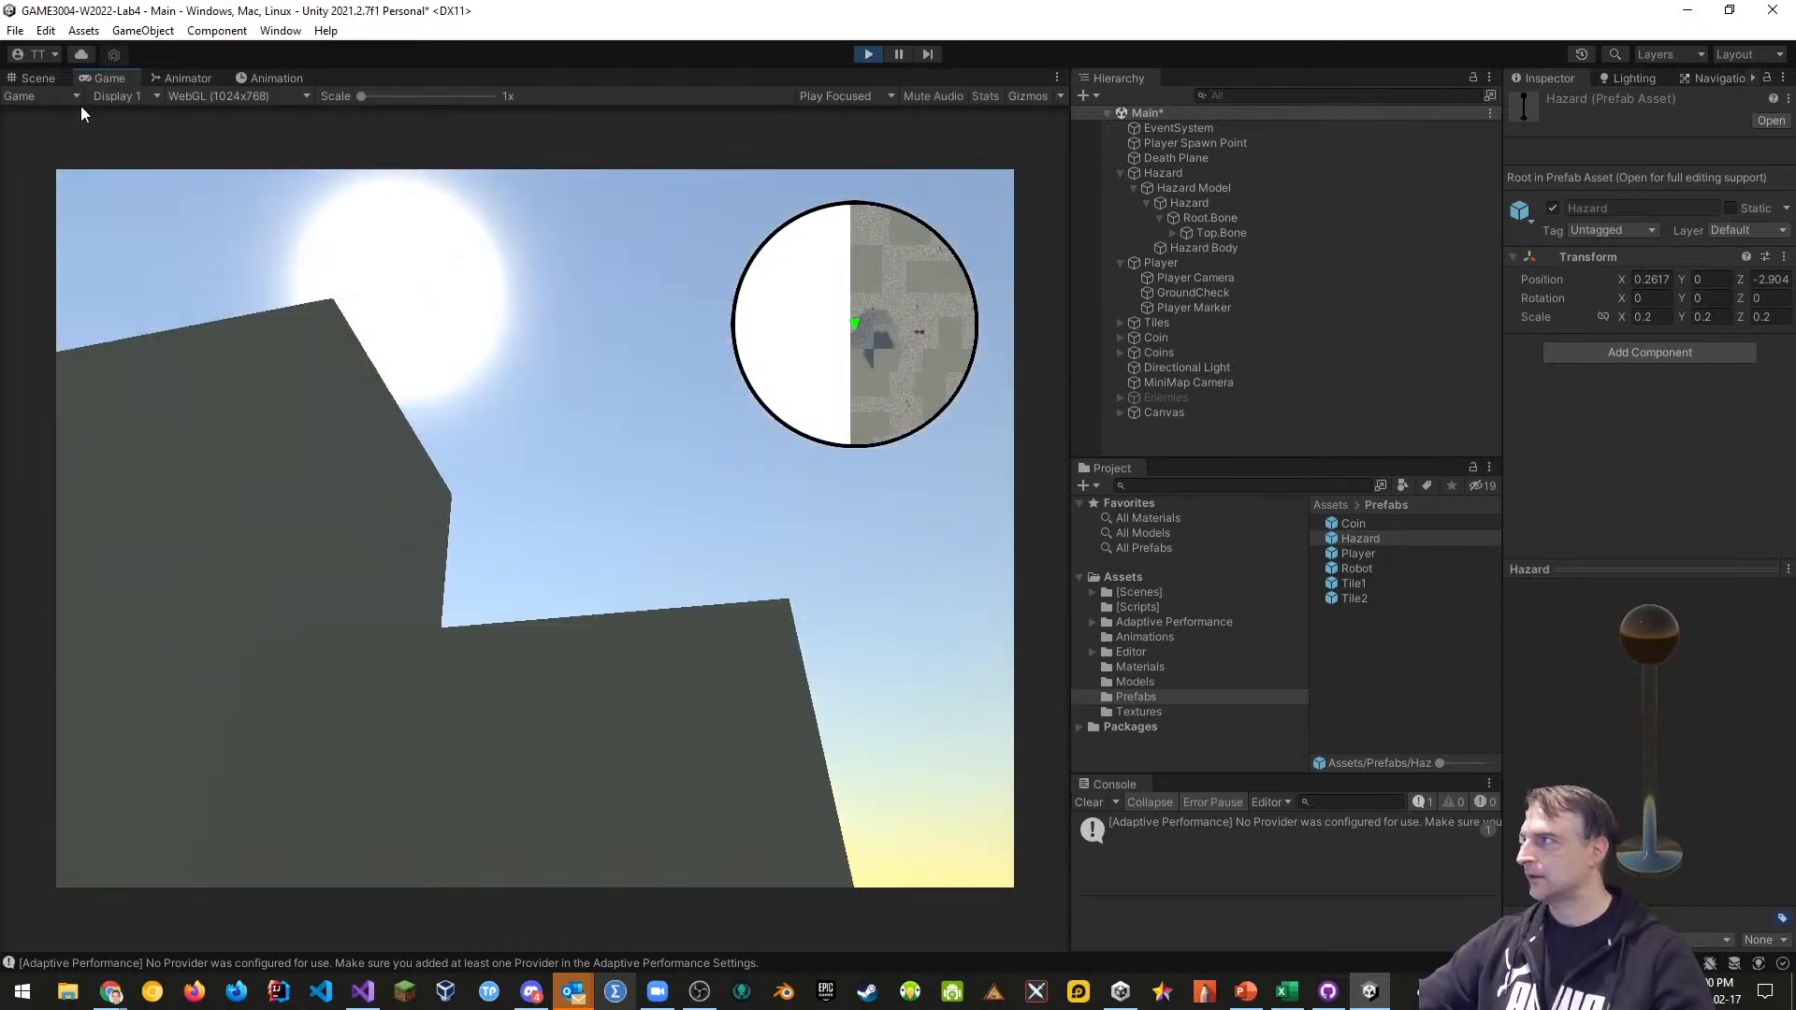
left_click(38, 78)
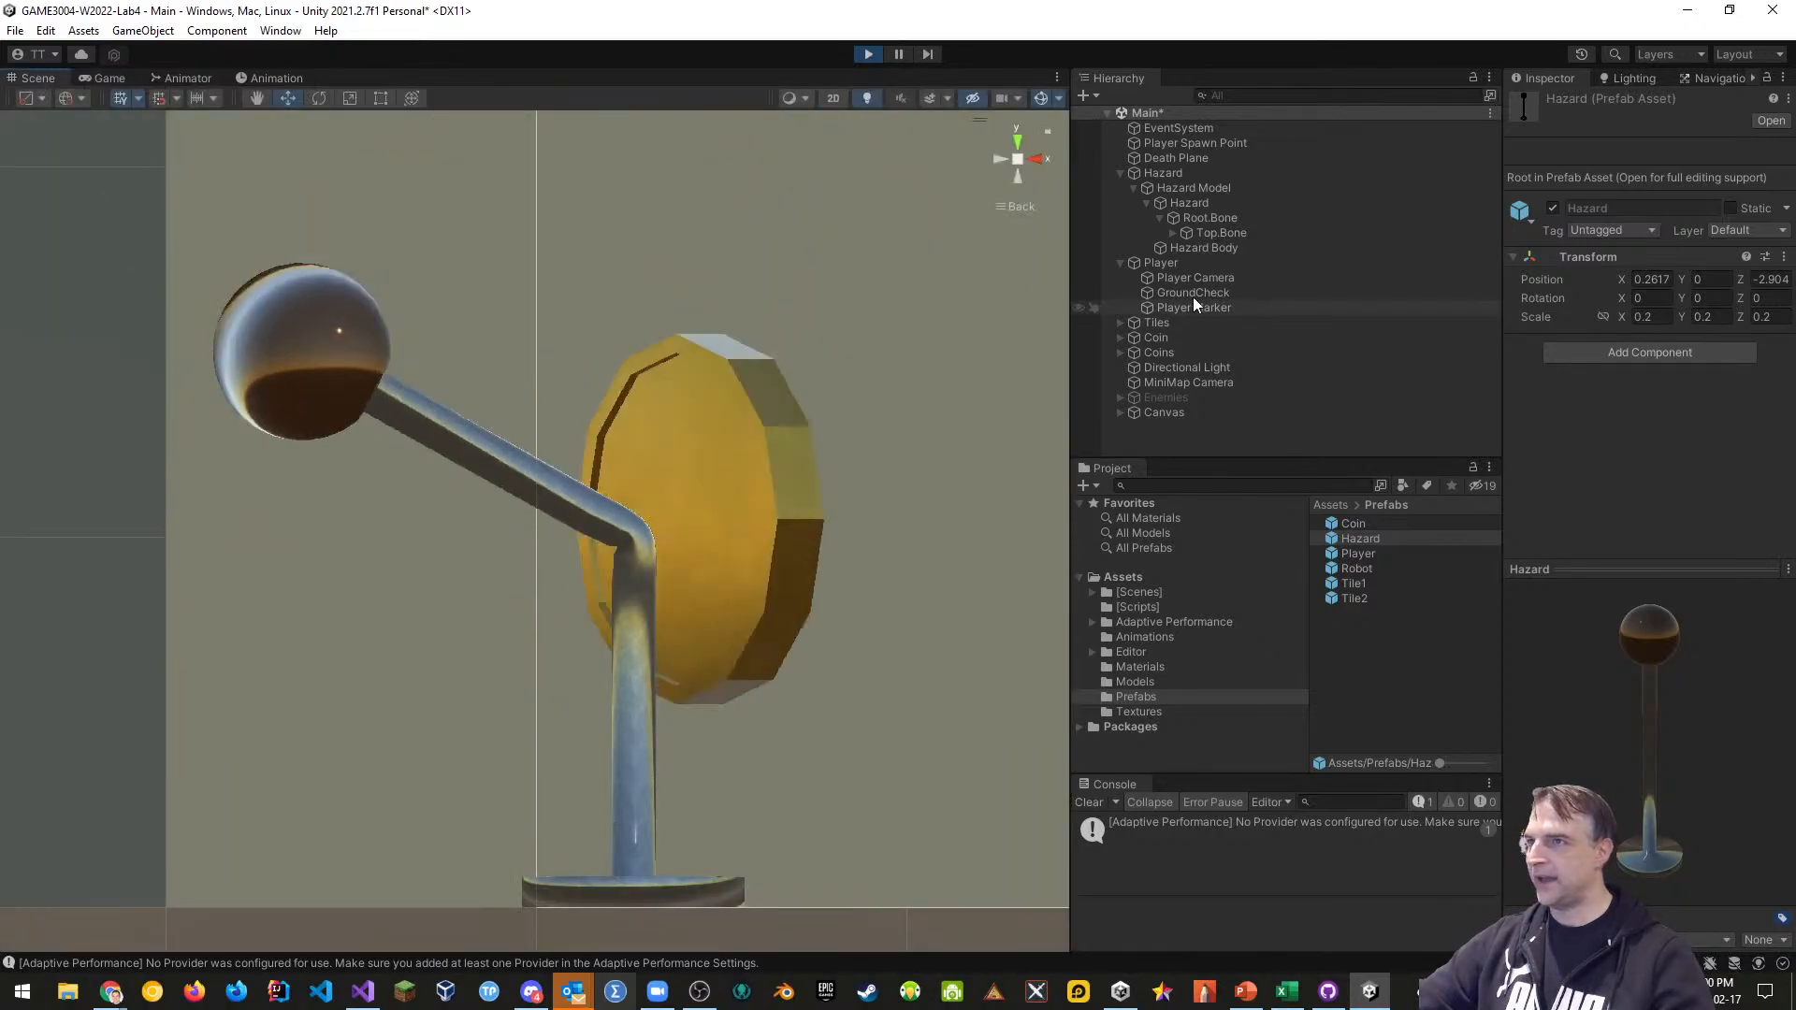
left_click(1214, 220)
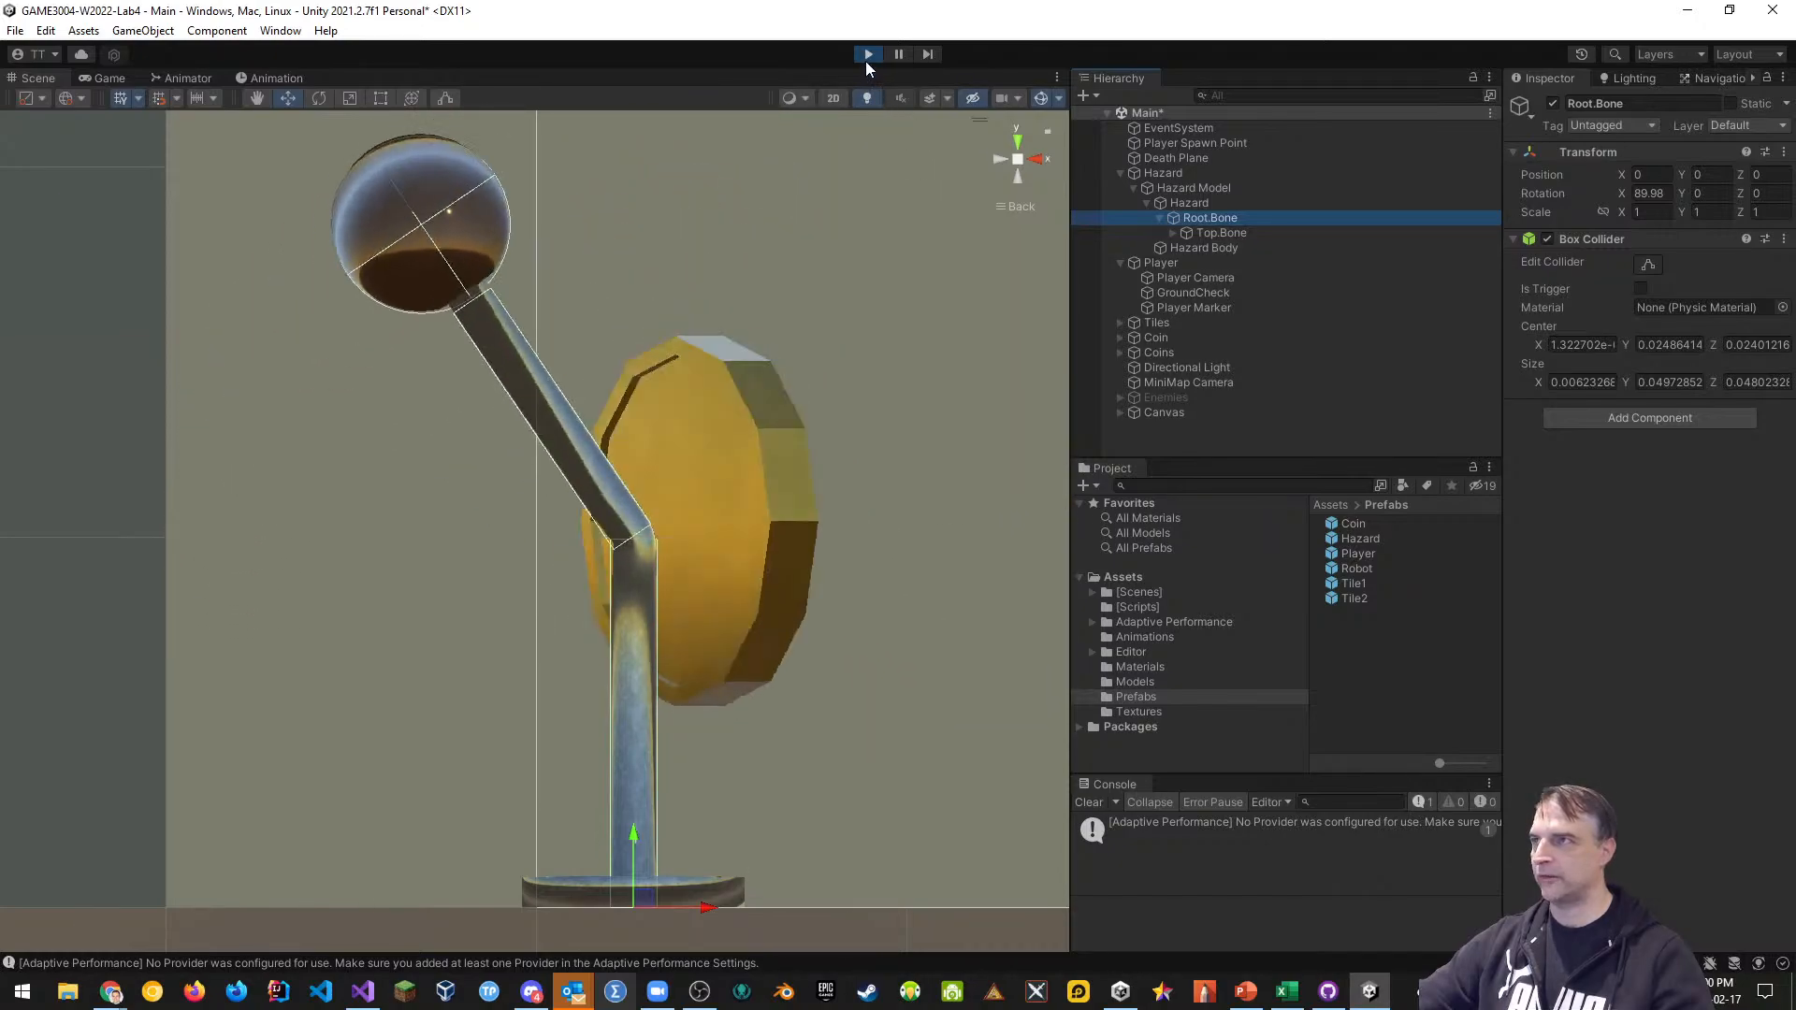
left_click(867, 55)
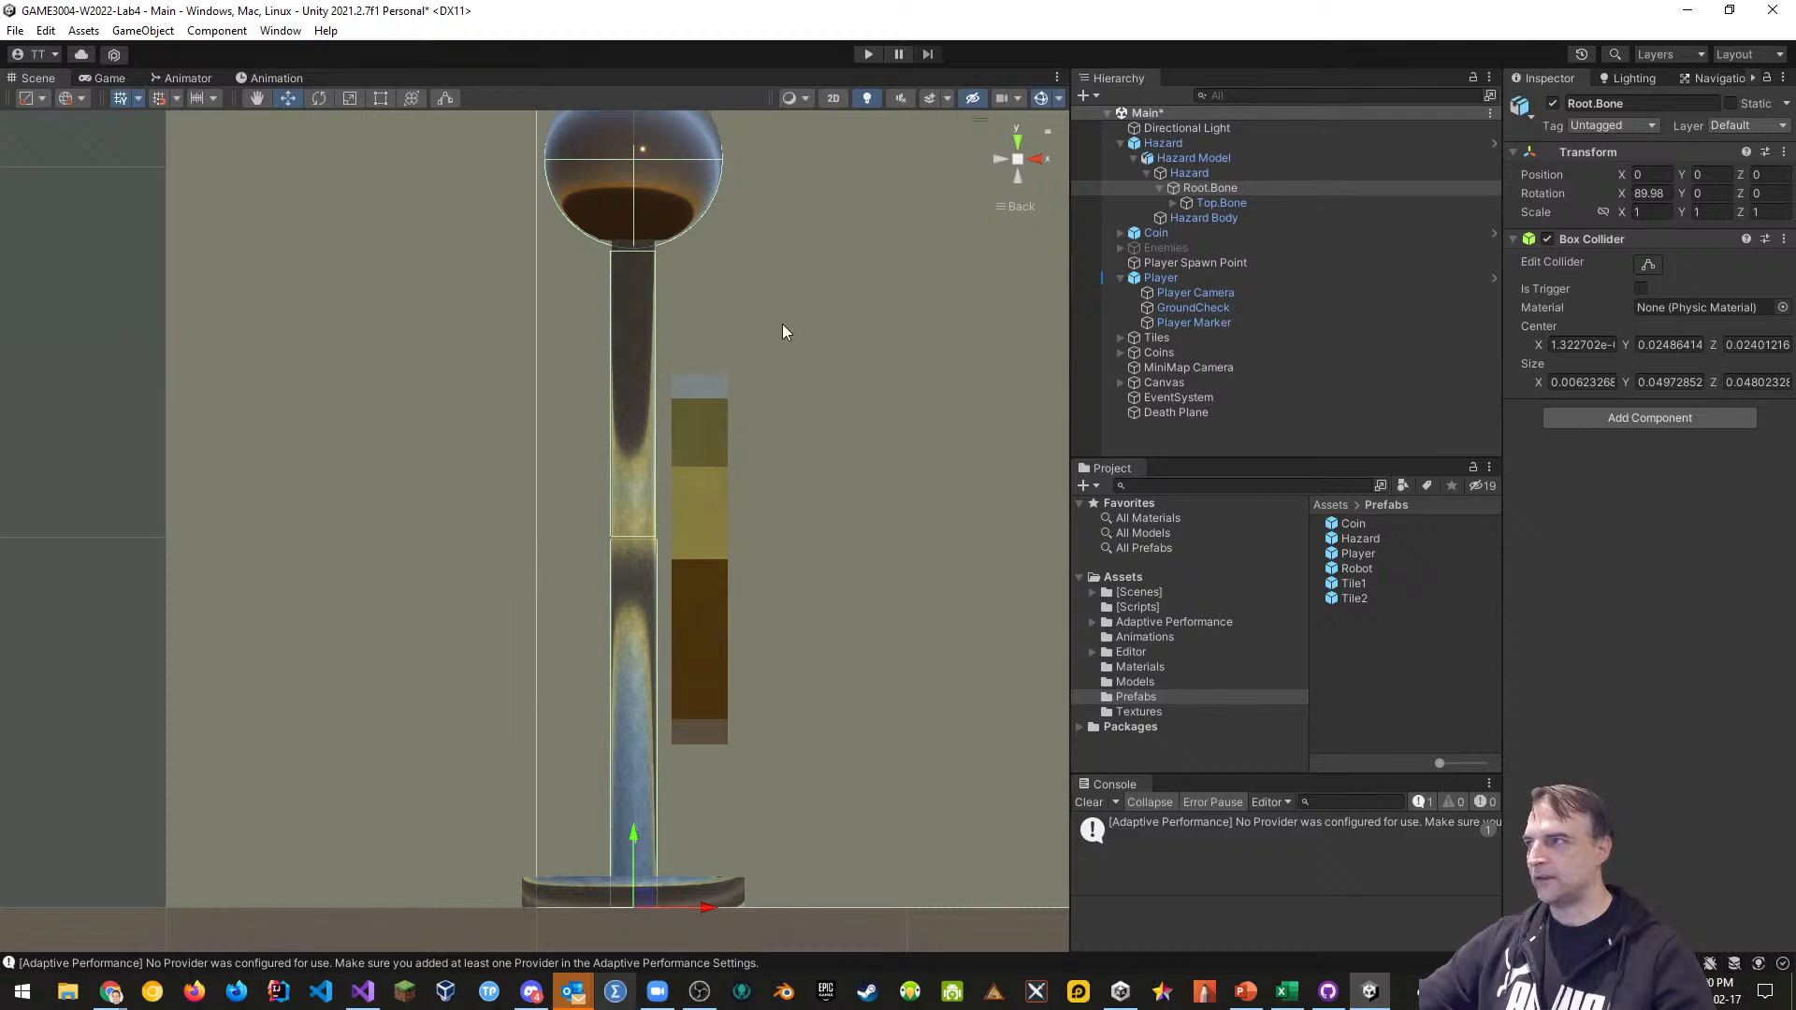
Inspect the depth of Root.Bone's box collider around the hazard's stem from the side in perspective
scroll(732, 338, "down", 2)
middle_click_drag(709, 307, 715, 519)
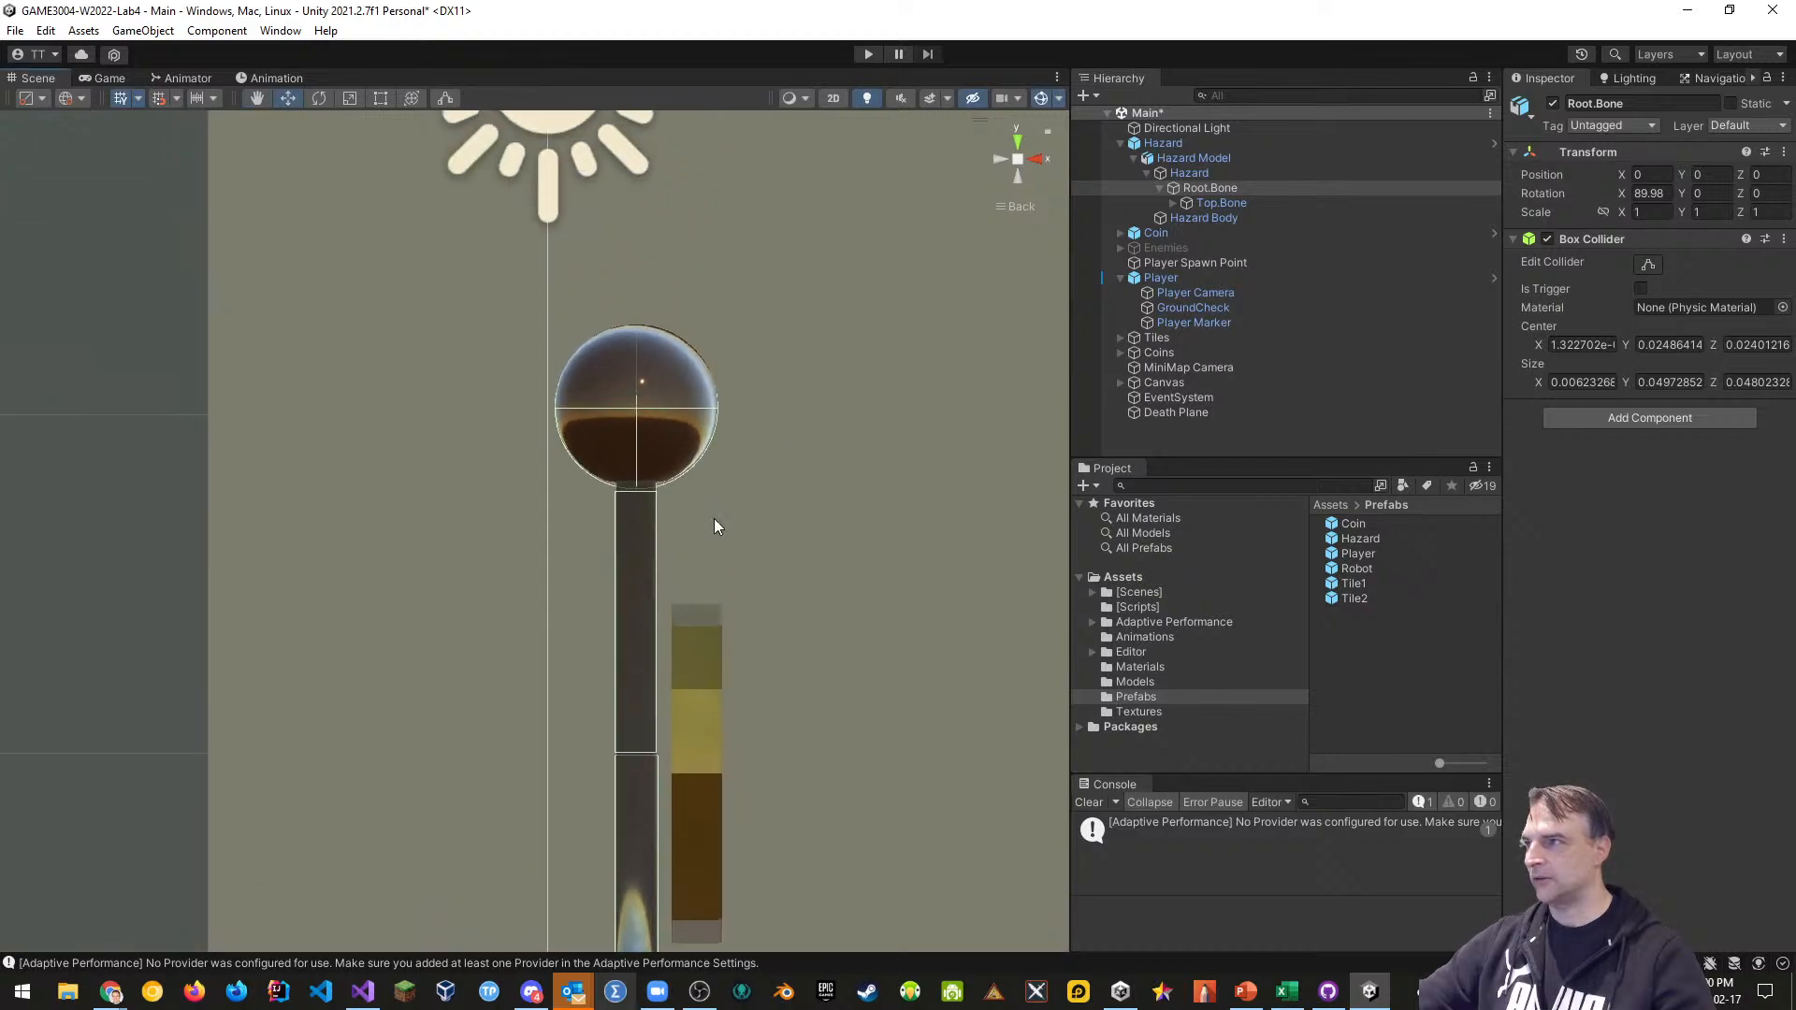
middle_click_drag(799, 427, 795, 568)
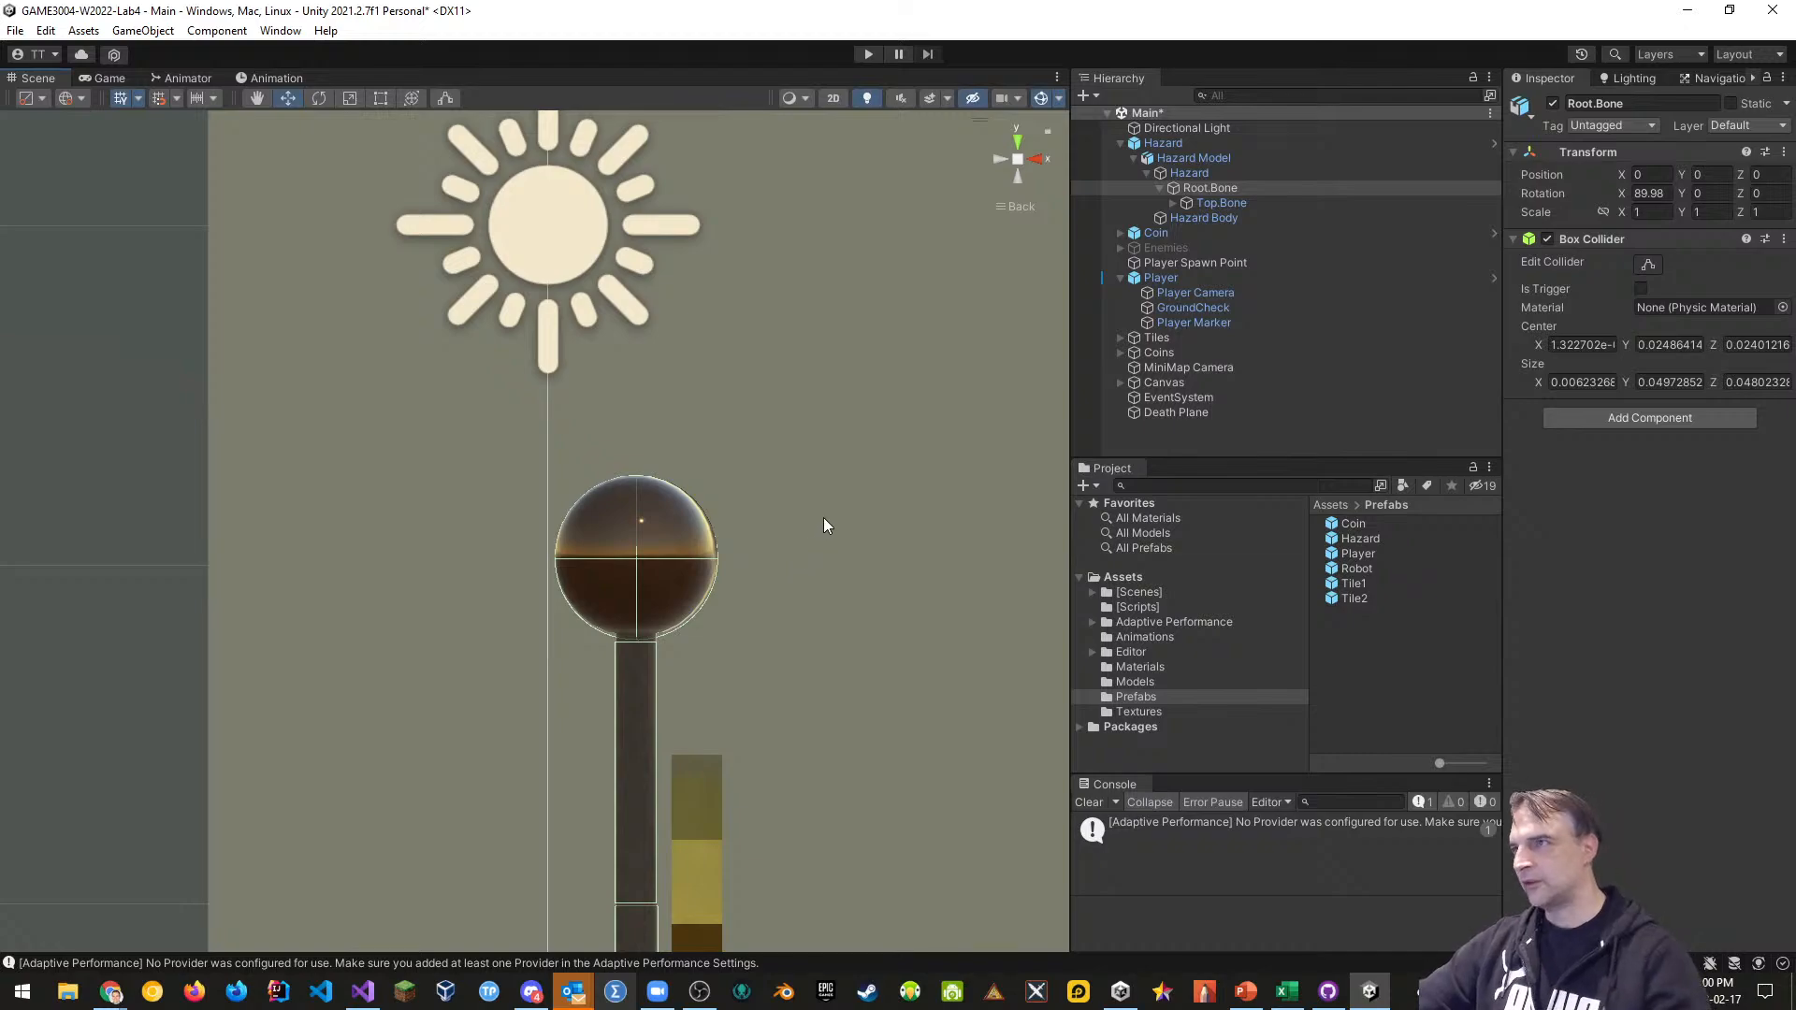
left_click(1010, 207)
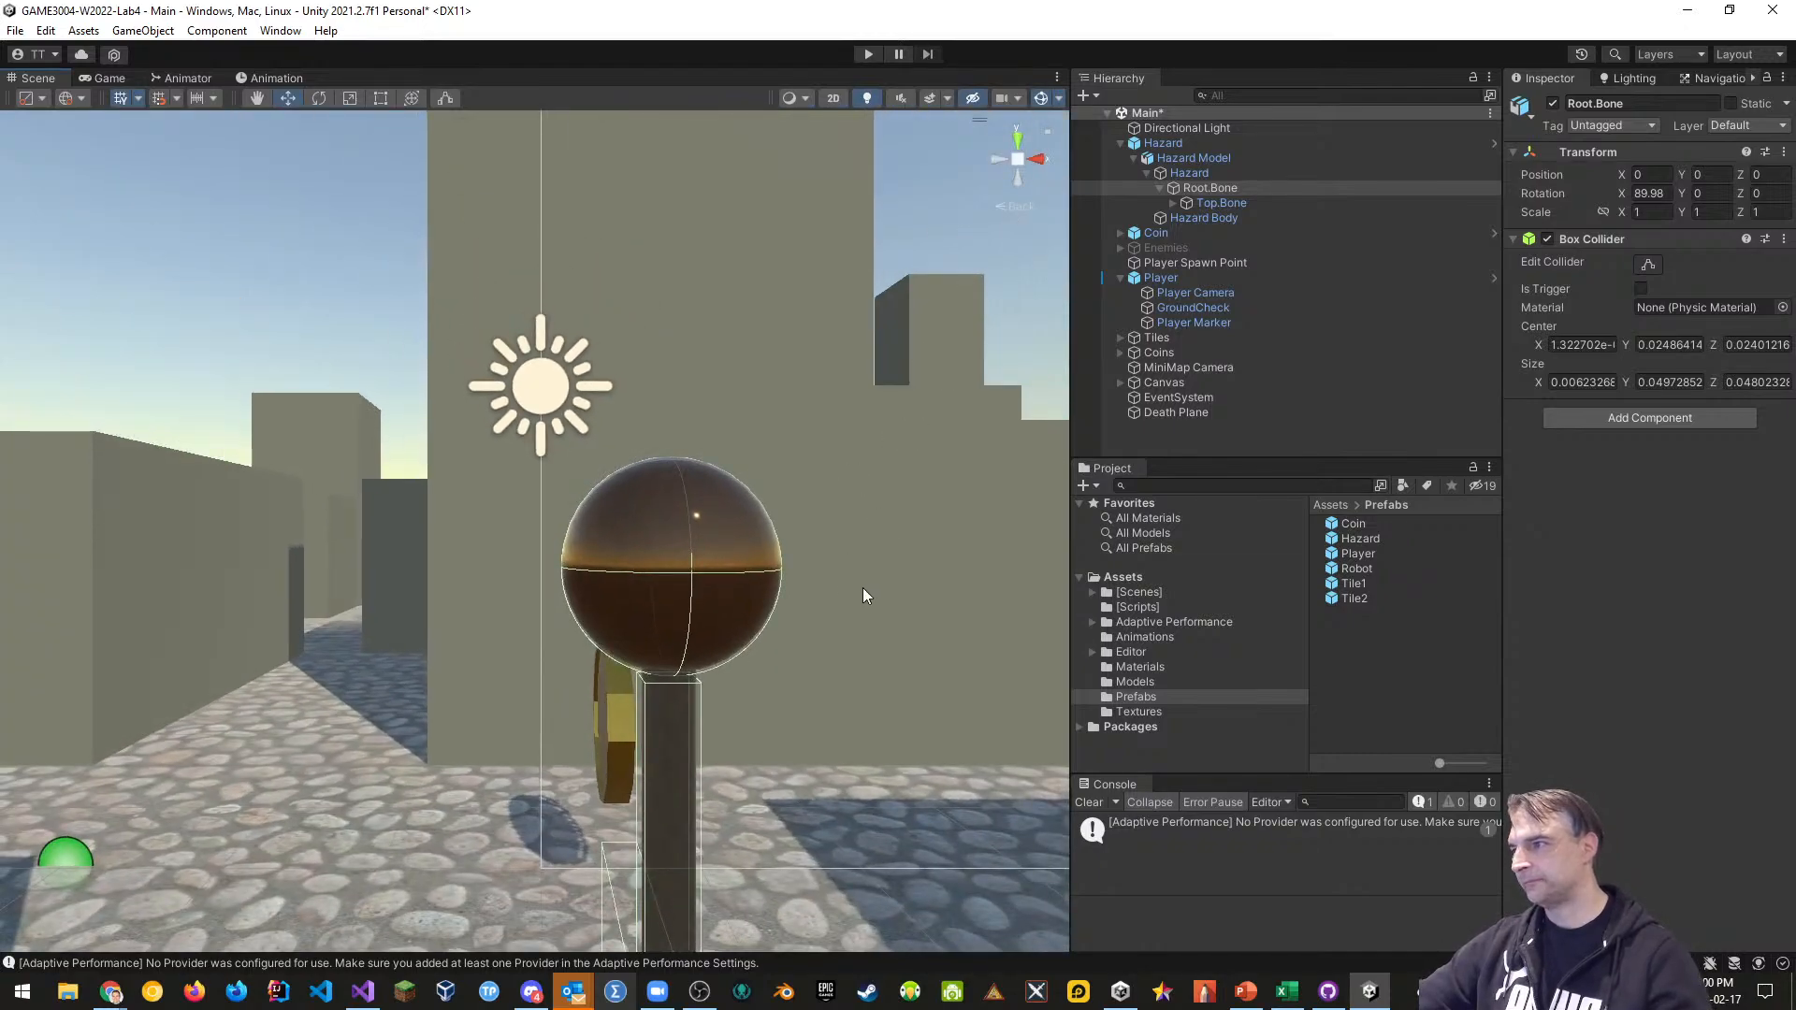
scroll(855, 586, "down", 12)
middle_click_drag(578, 700, 497, 593)
left_click_drag(547, 641, 1122, 758, "alt")
scroll(1123, 757, "up", 10, "alt")
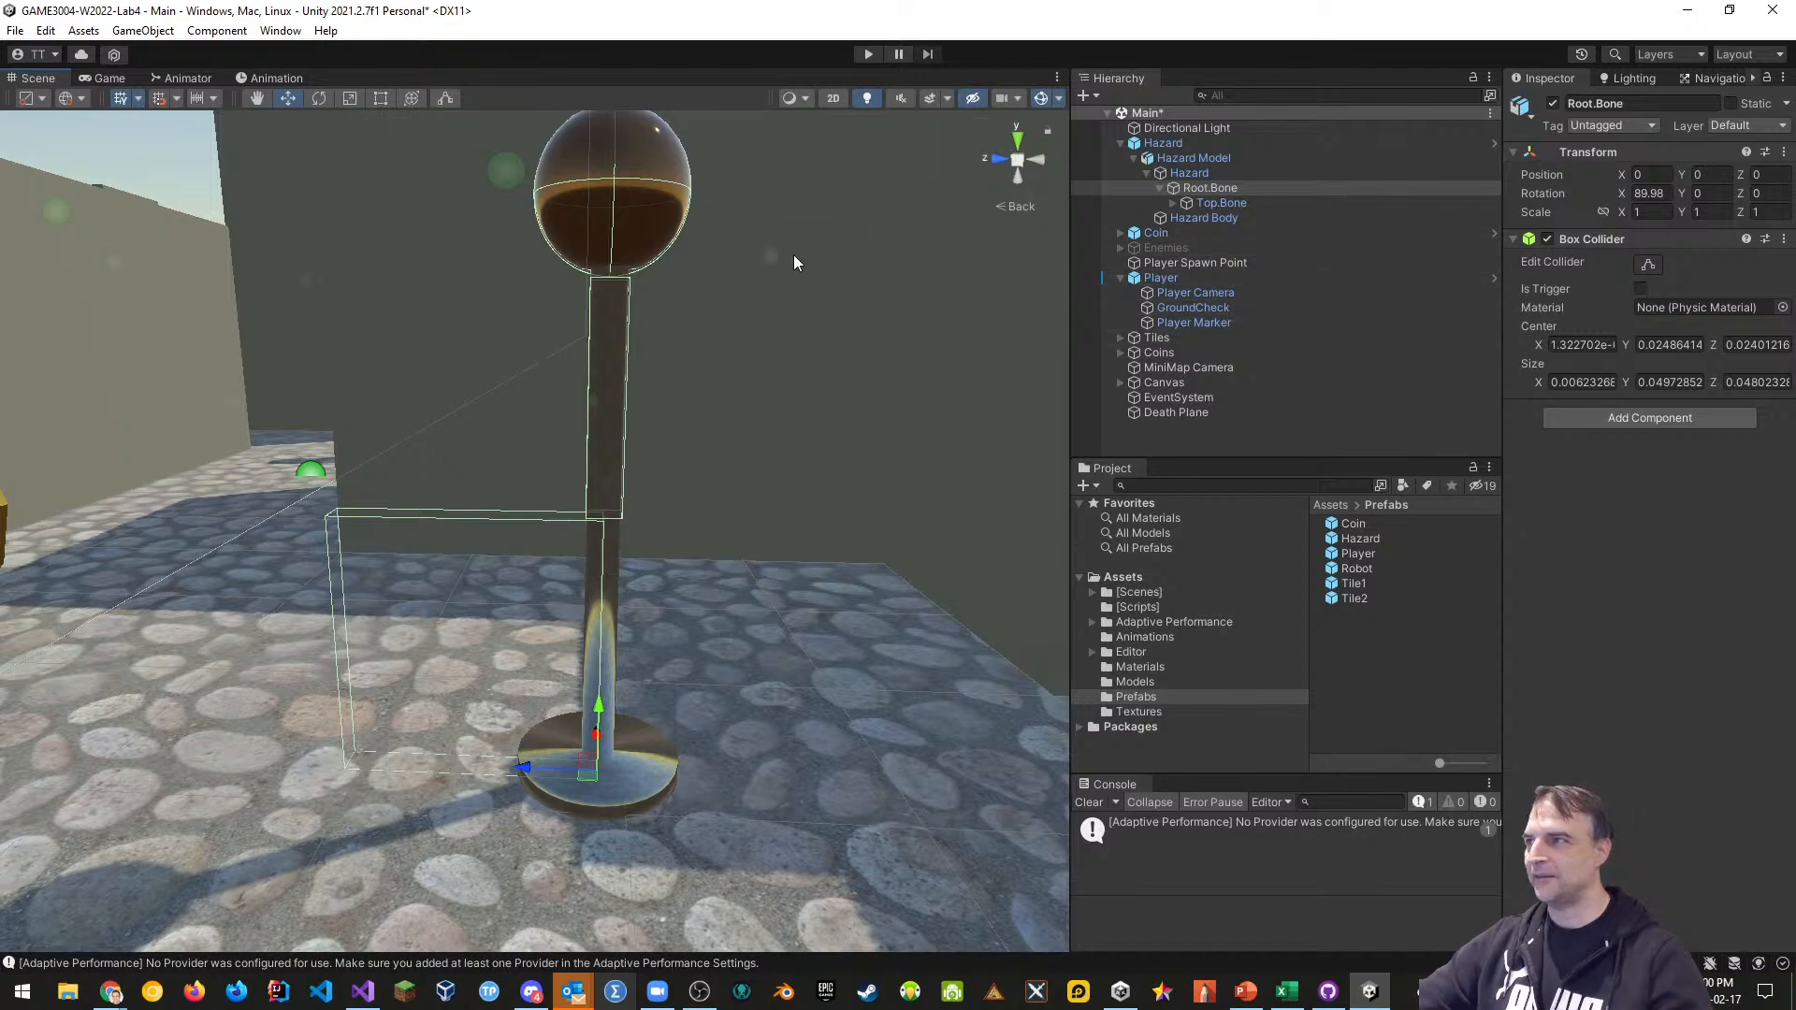
Narrow Root.Bone's box collider in the side view to the stem's thickness, about 0.0063 deep in Z
left_click(1648, 264)
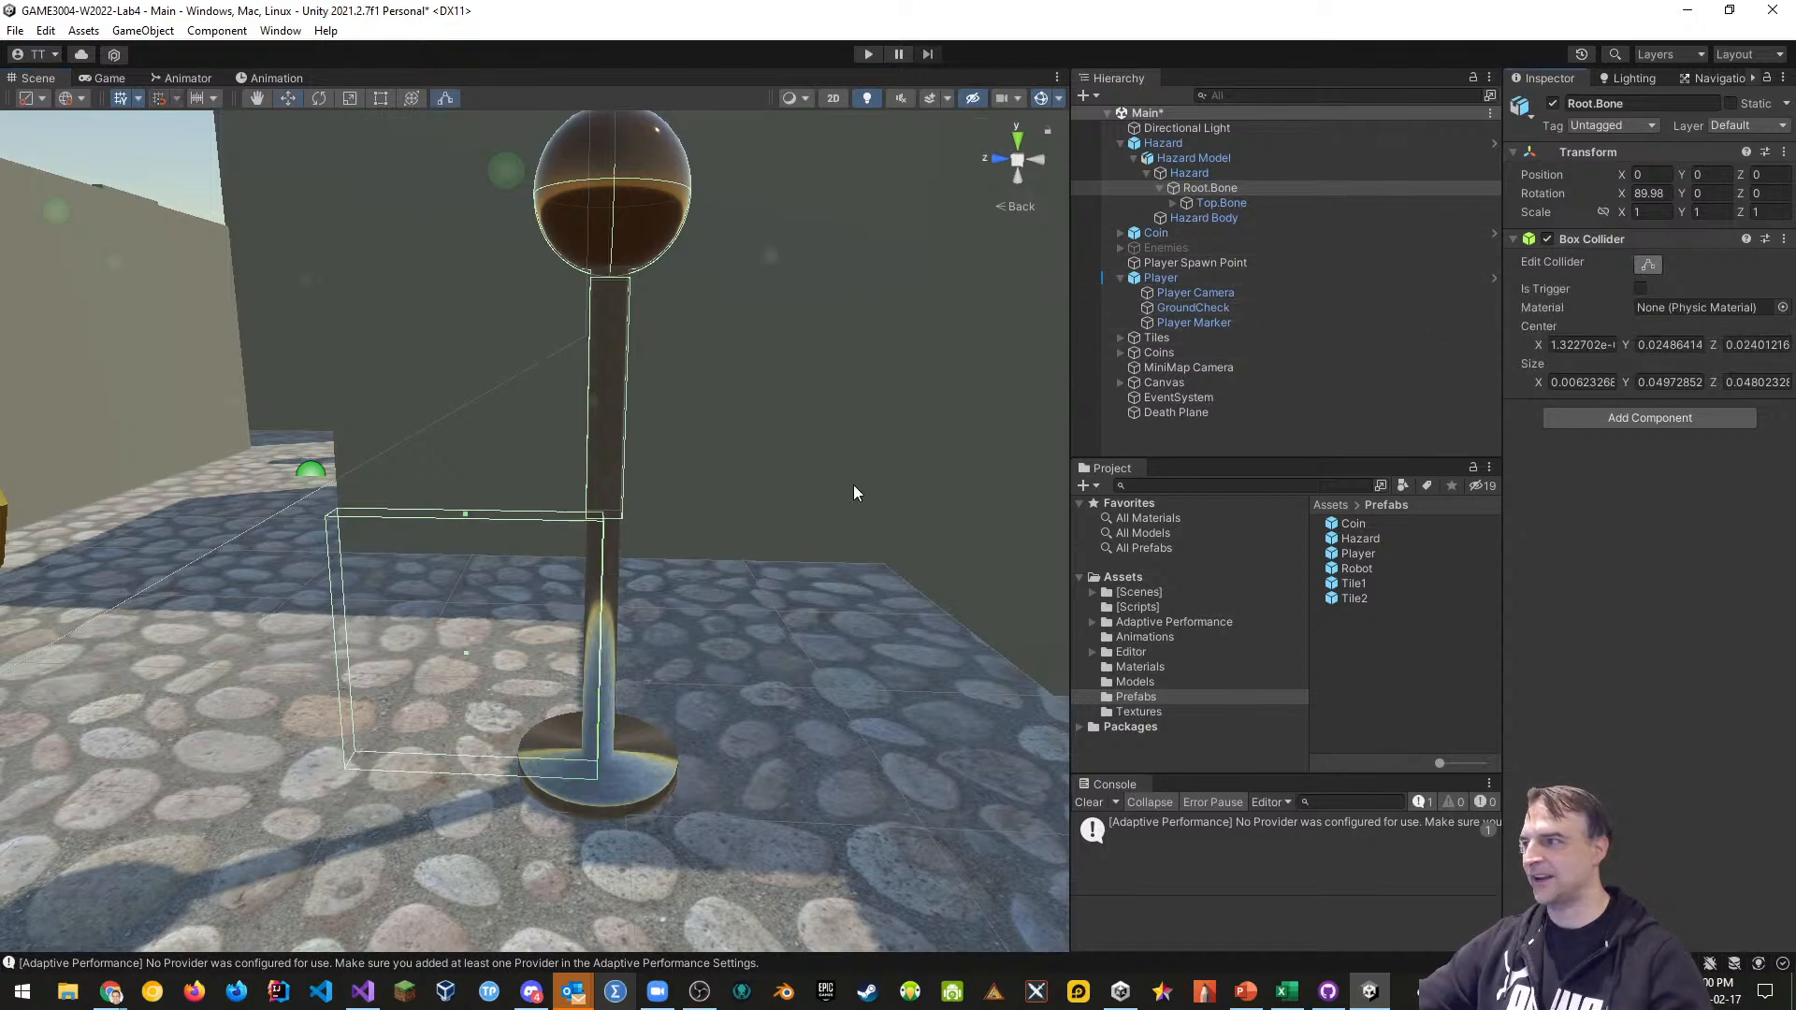
left_click(1005, 206)
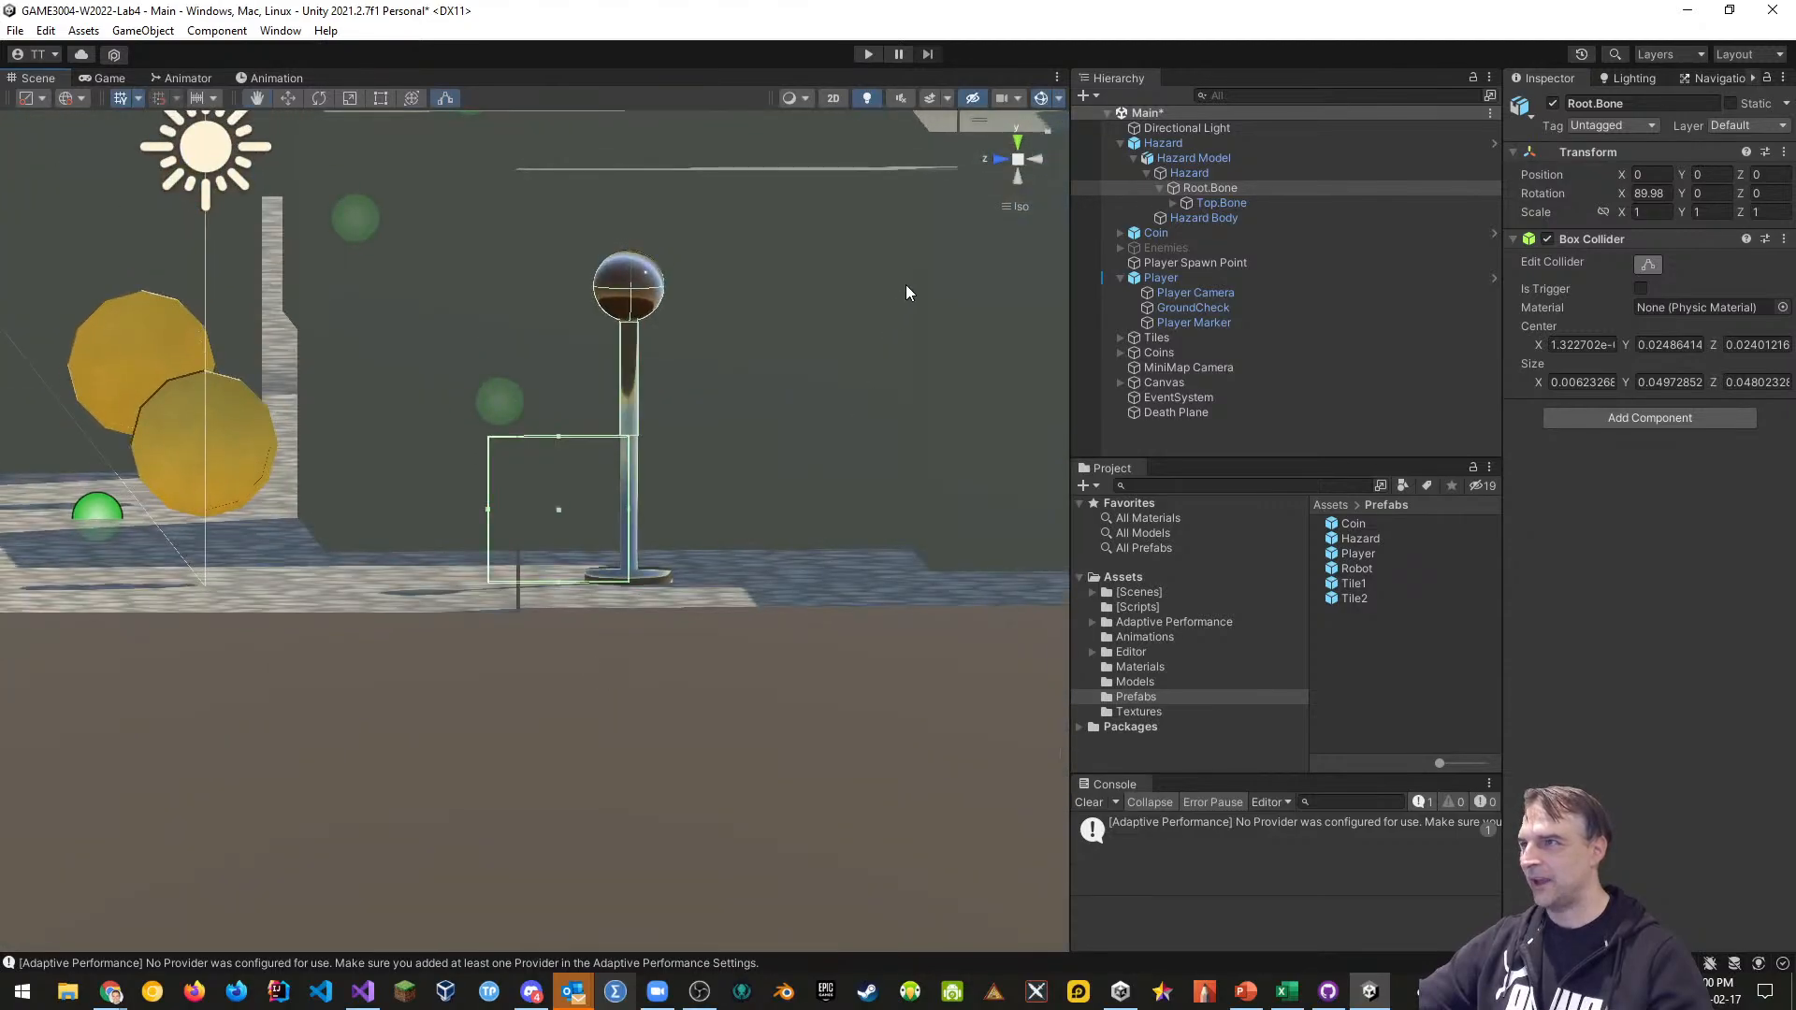
scroll(669, 515, "up", 2)
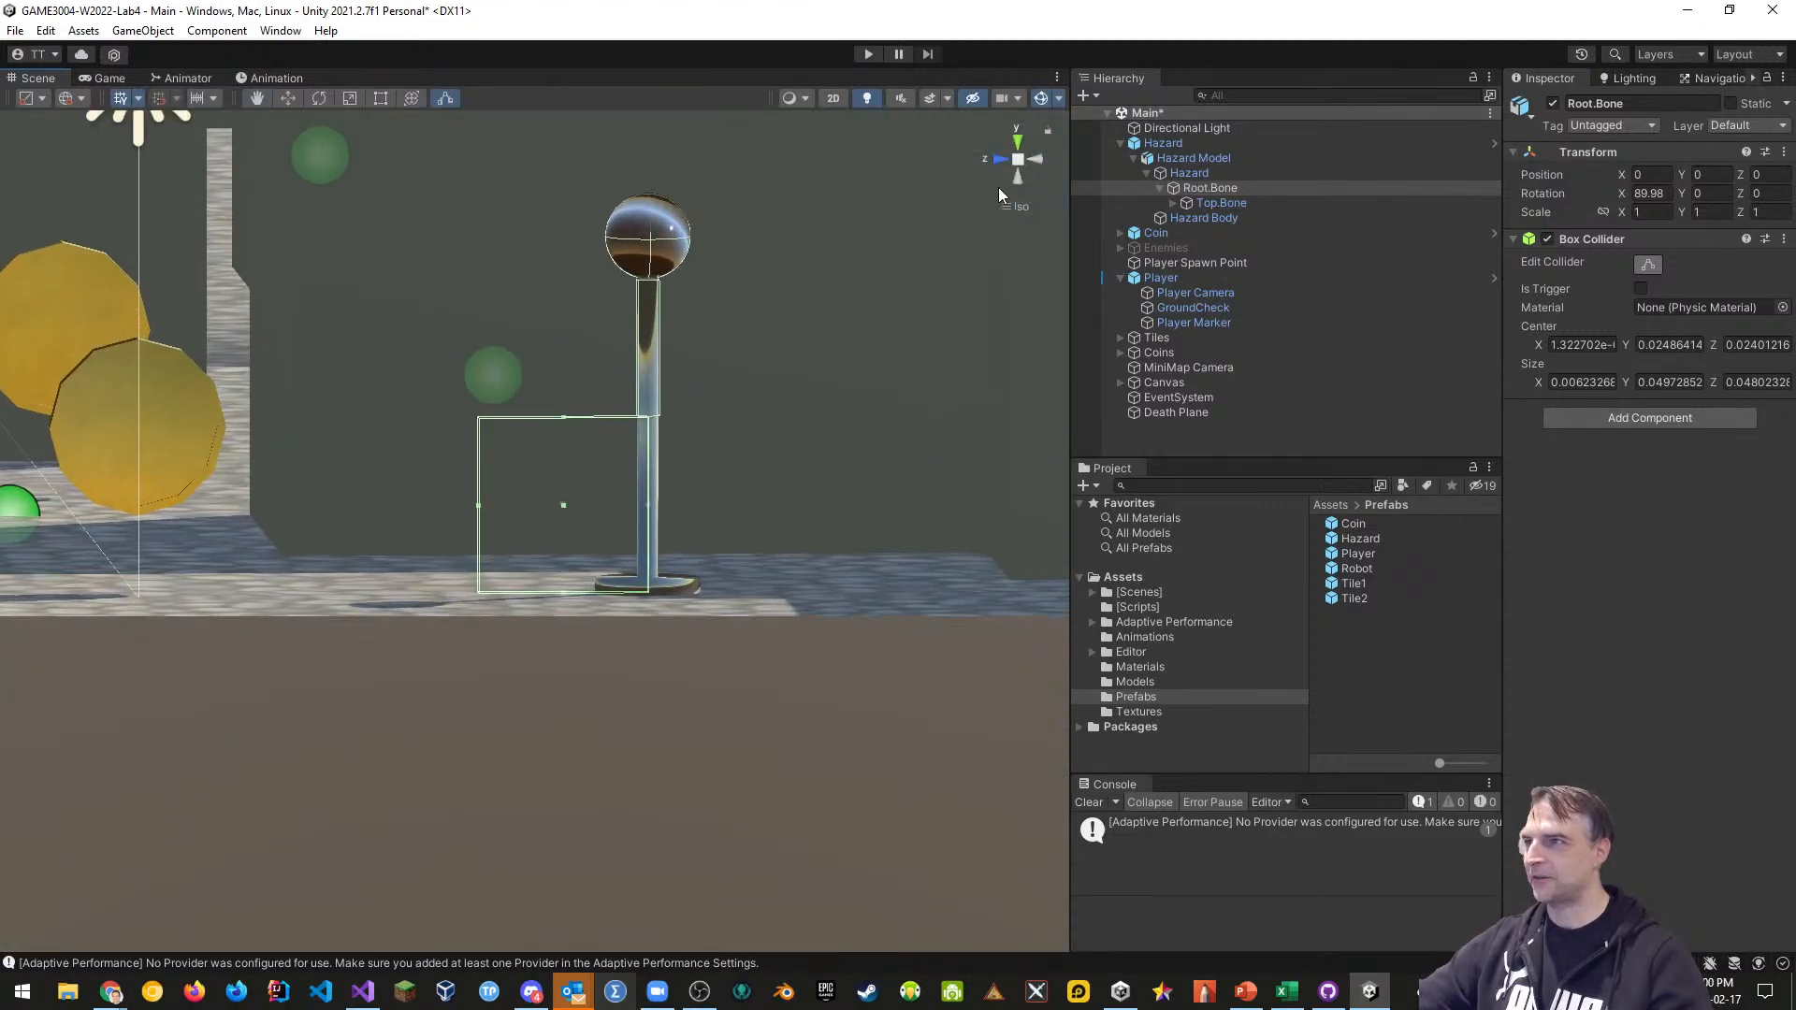
left_click(1037, 161)
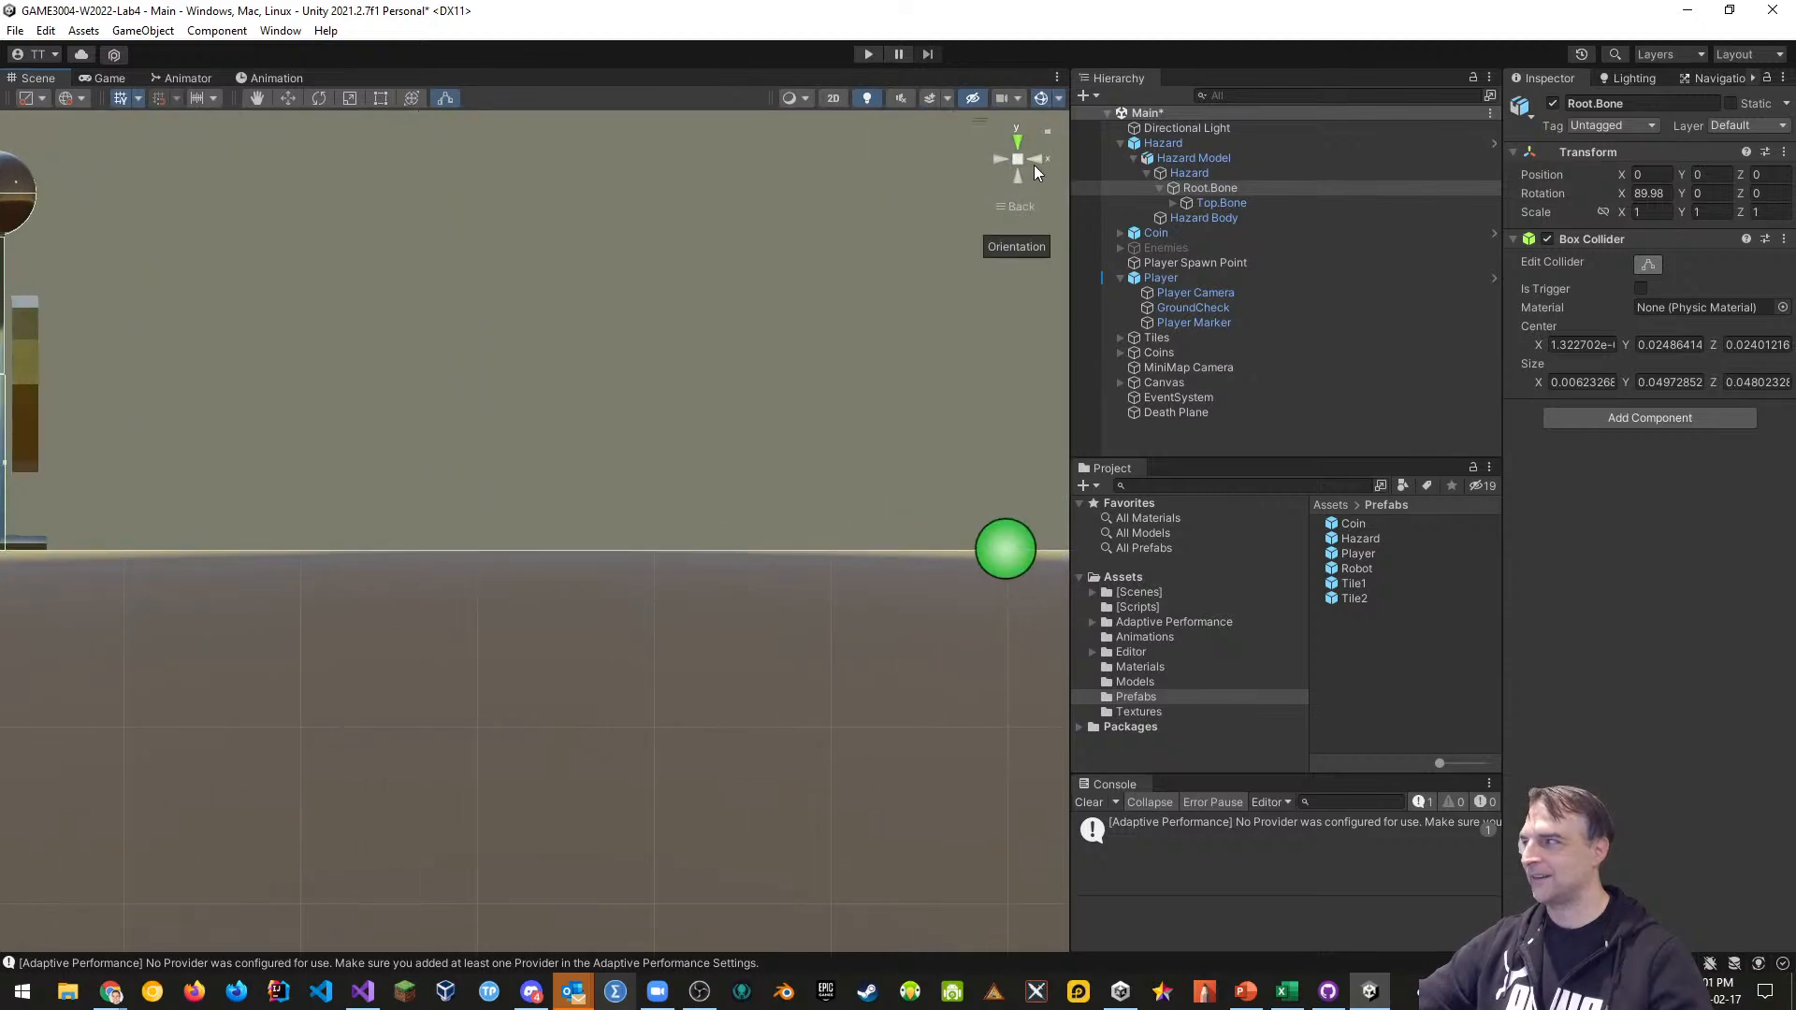
left_click(1000, 163)
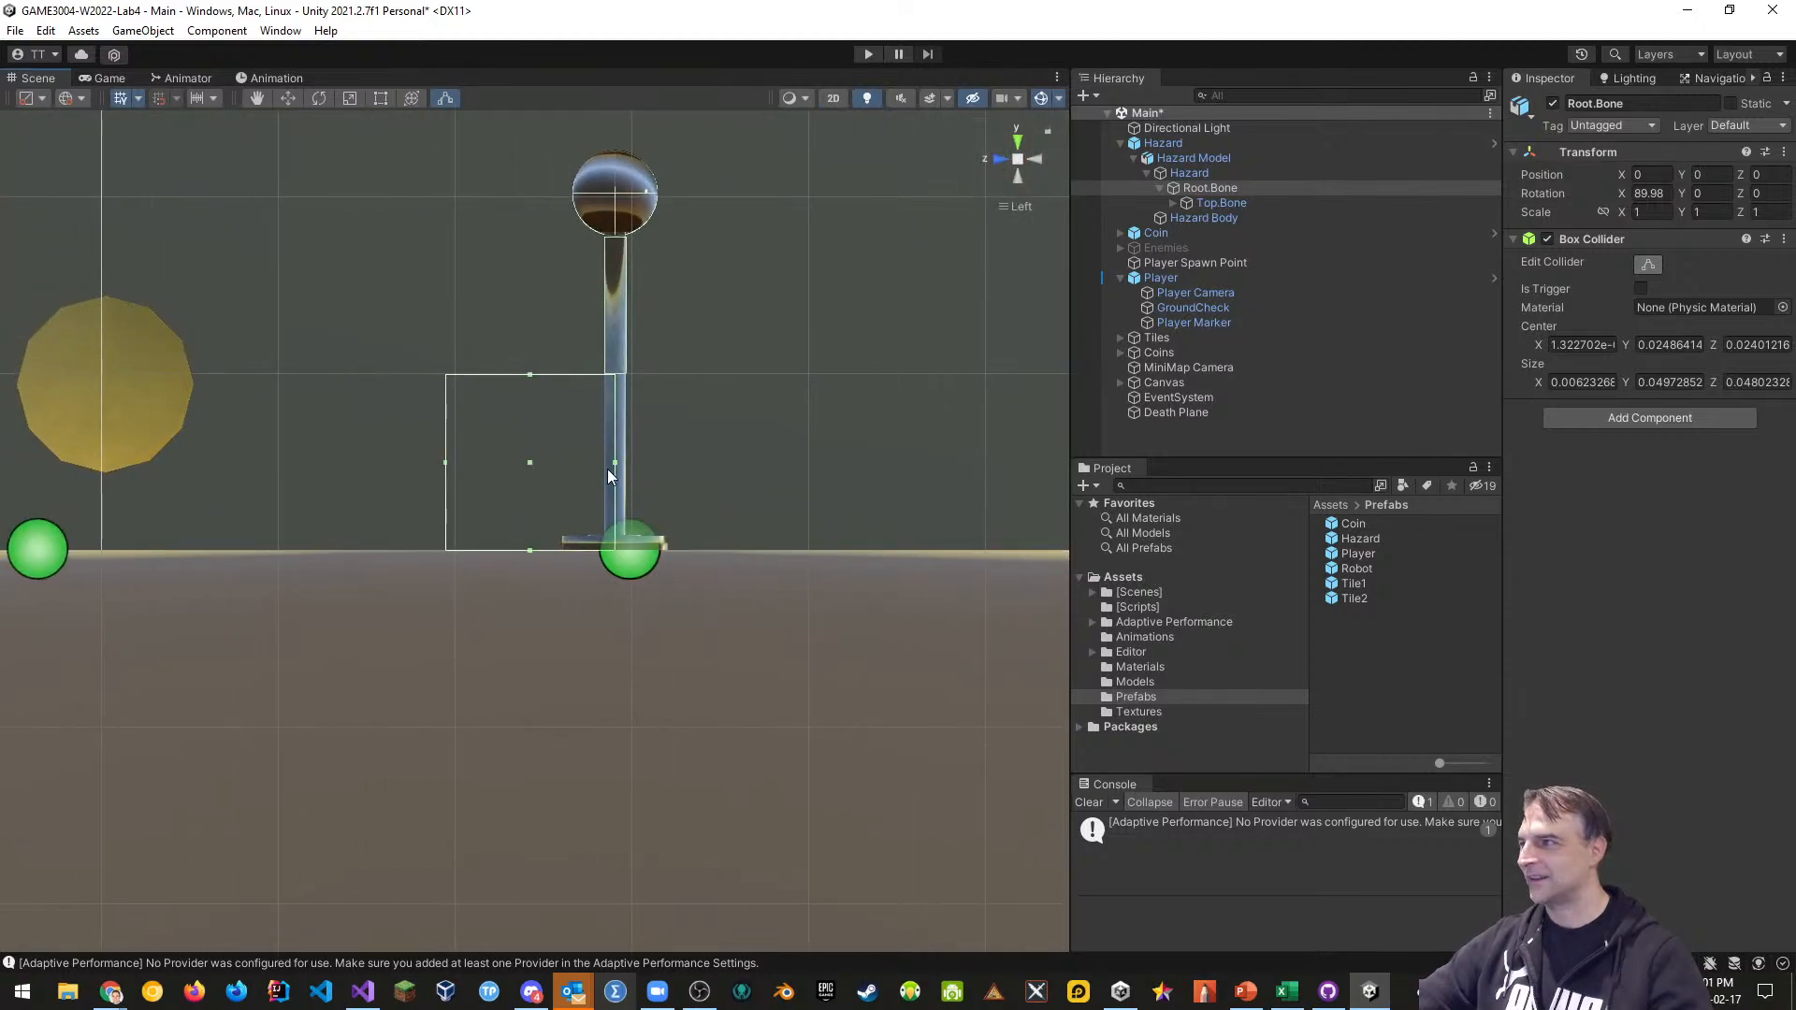
left_click_drag(615, 463, 627, 462)
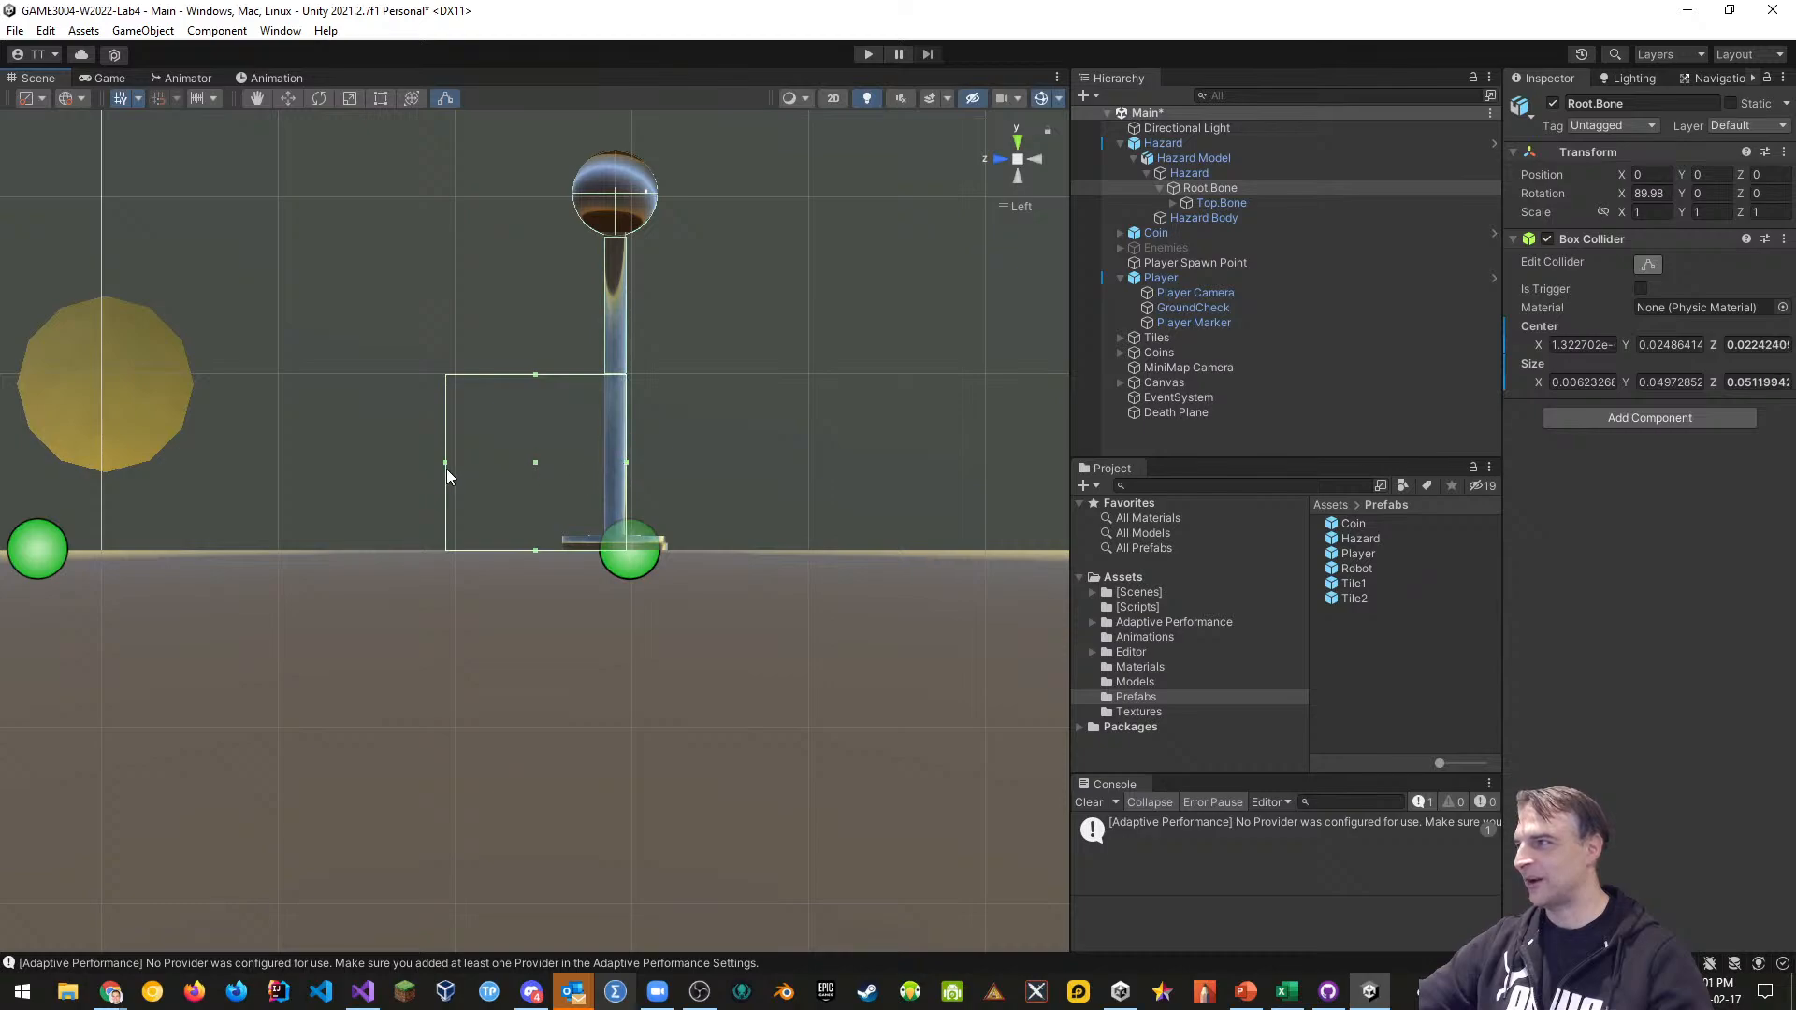
left_click_drag(447, 463, 606, 462)
scroll(645, 454, "up", 2)
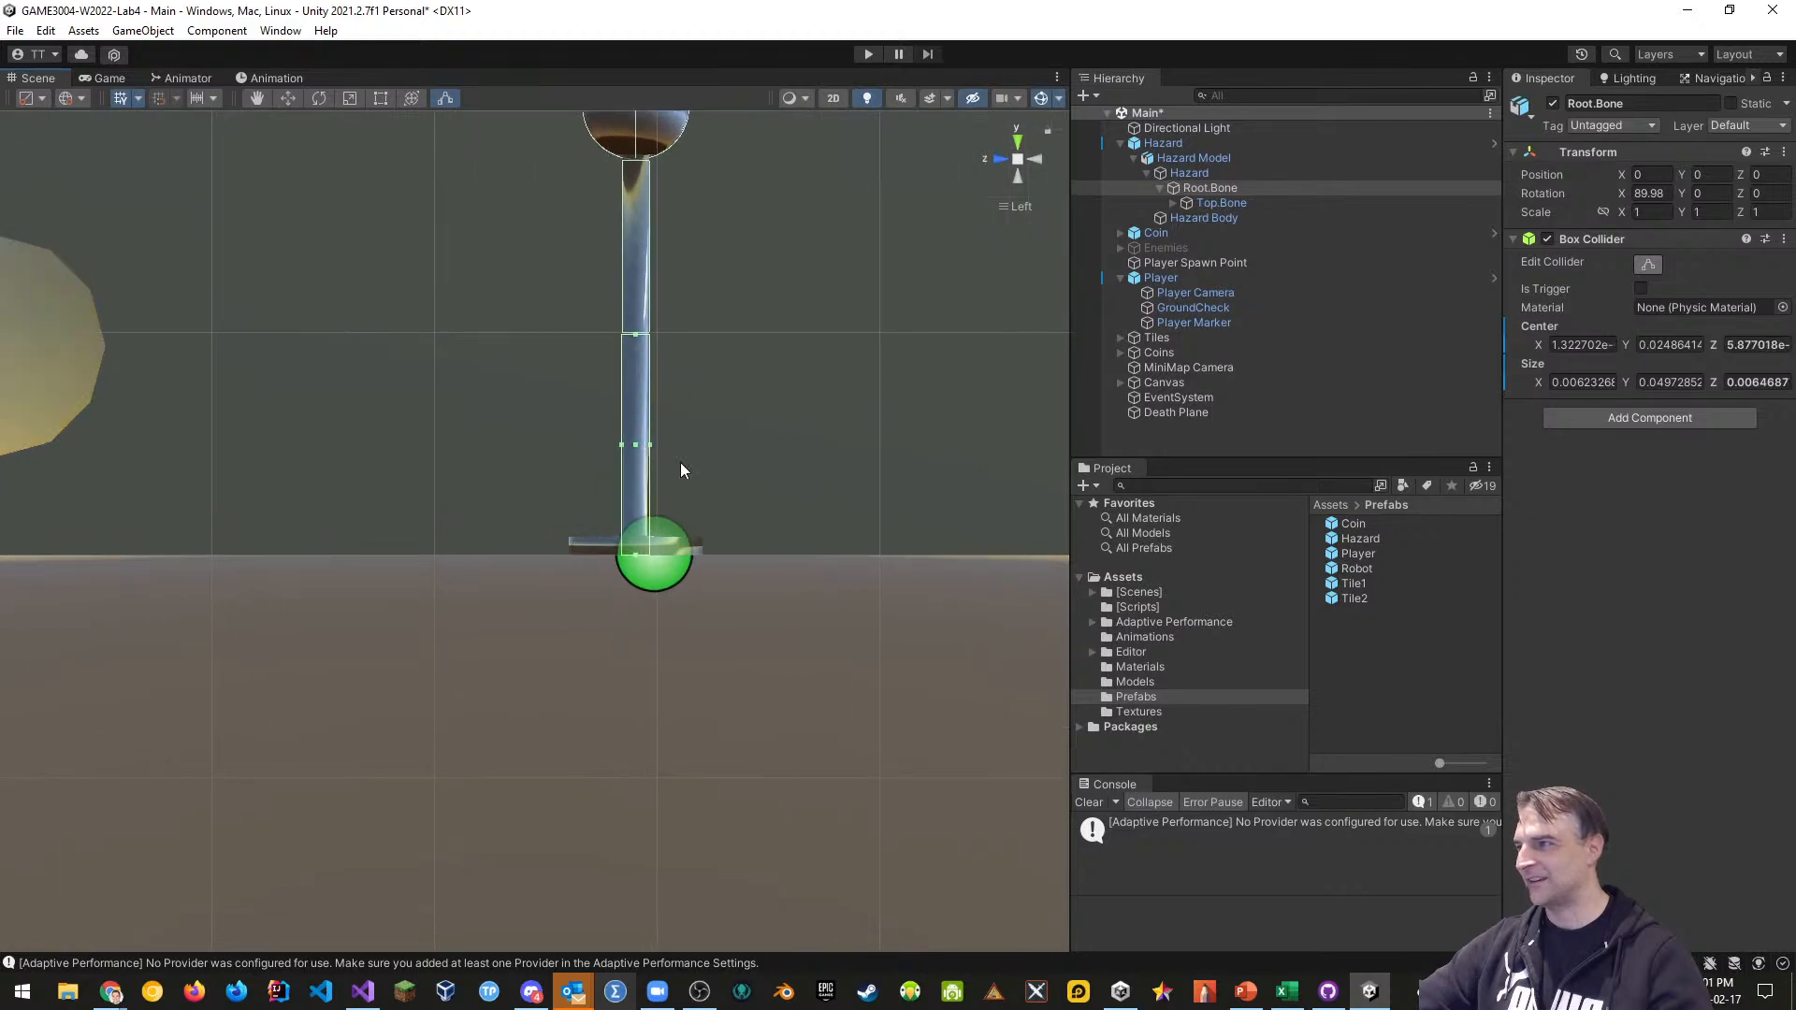
scroll(692, 449, "up", 2)
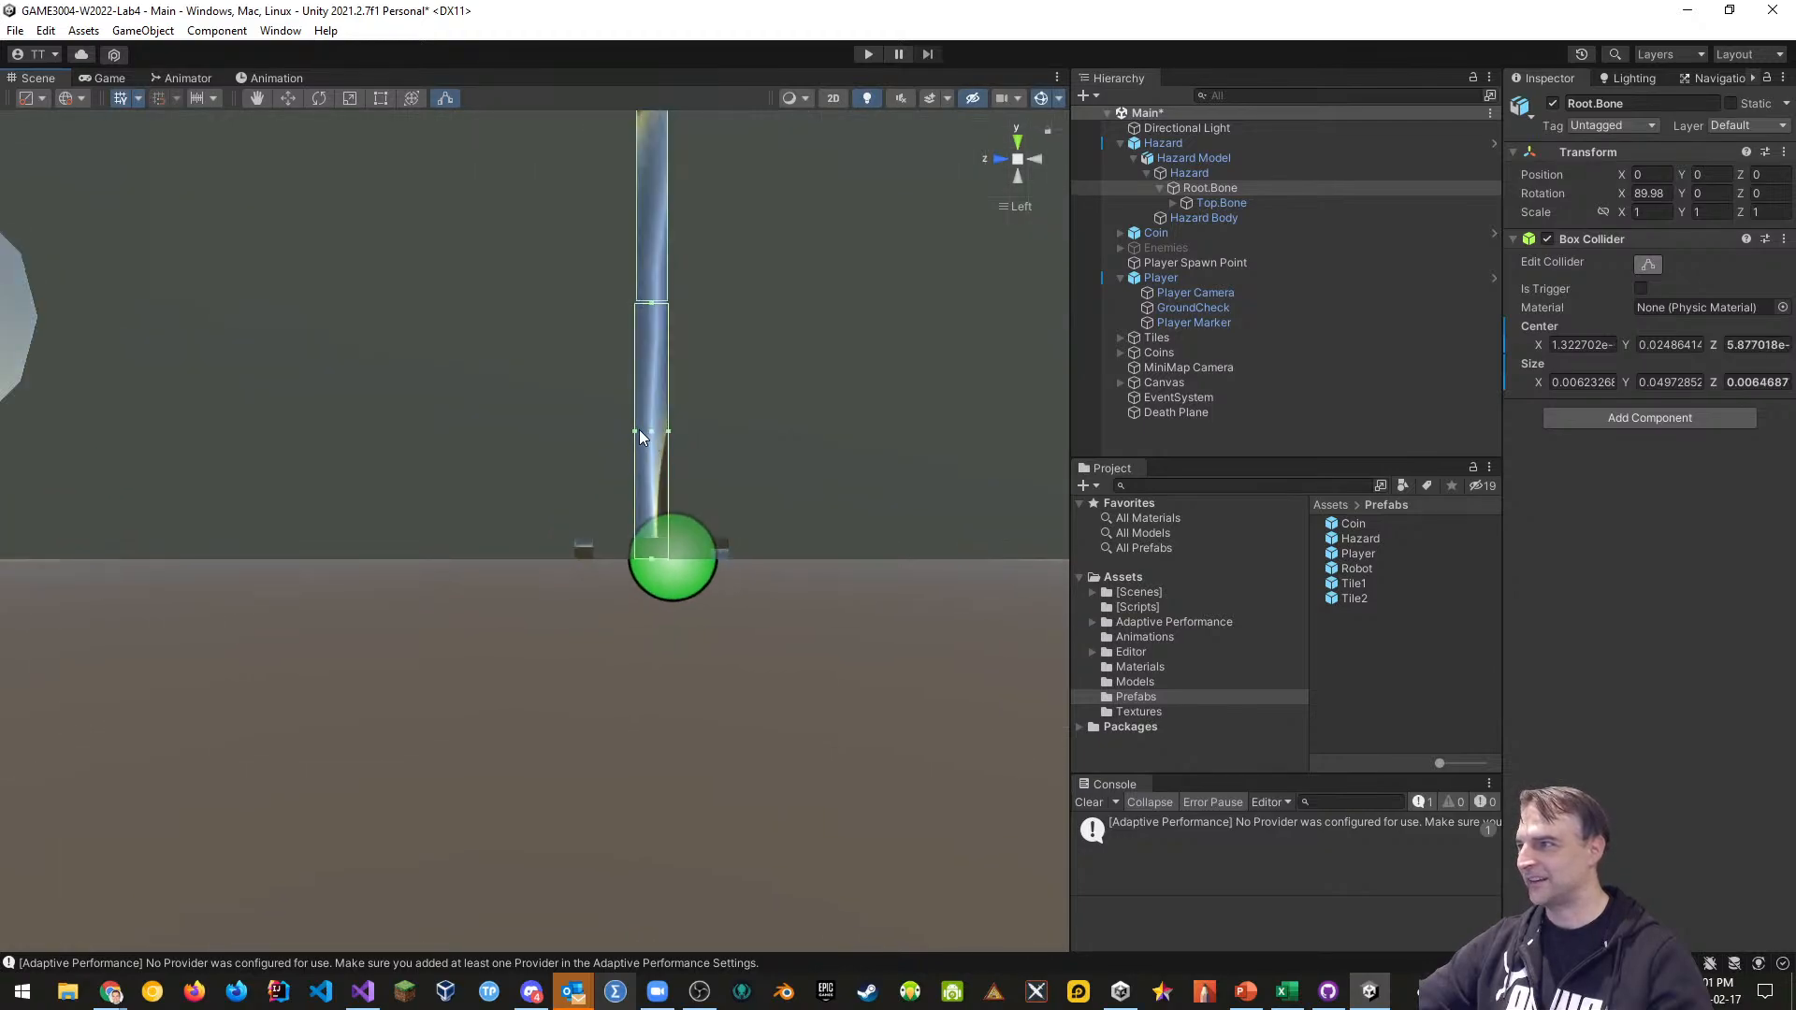
left_click_drag(636, 437, 637, 437)
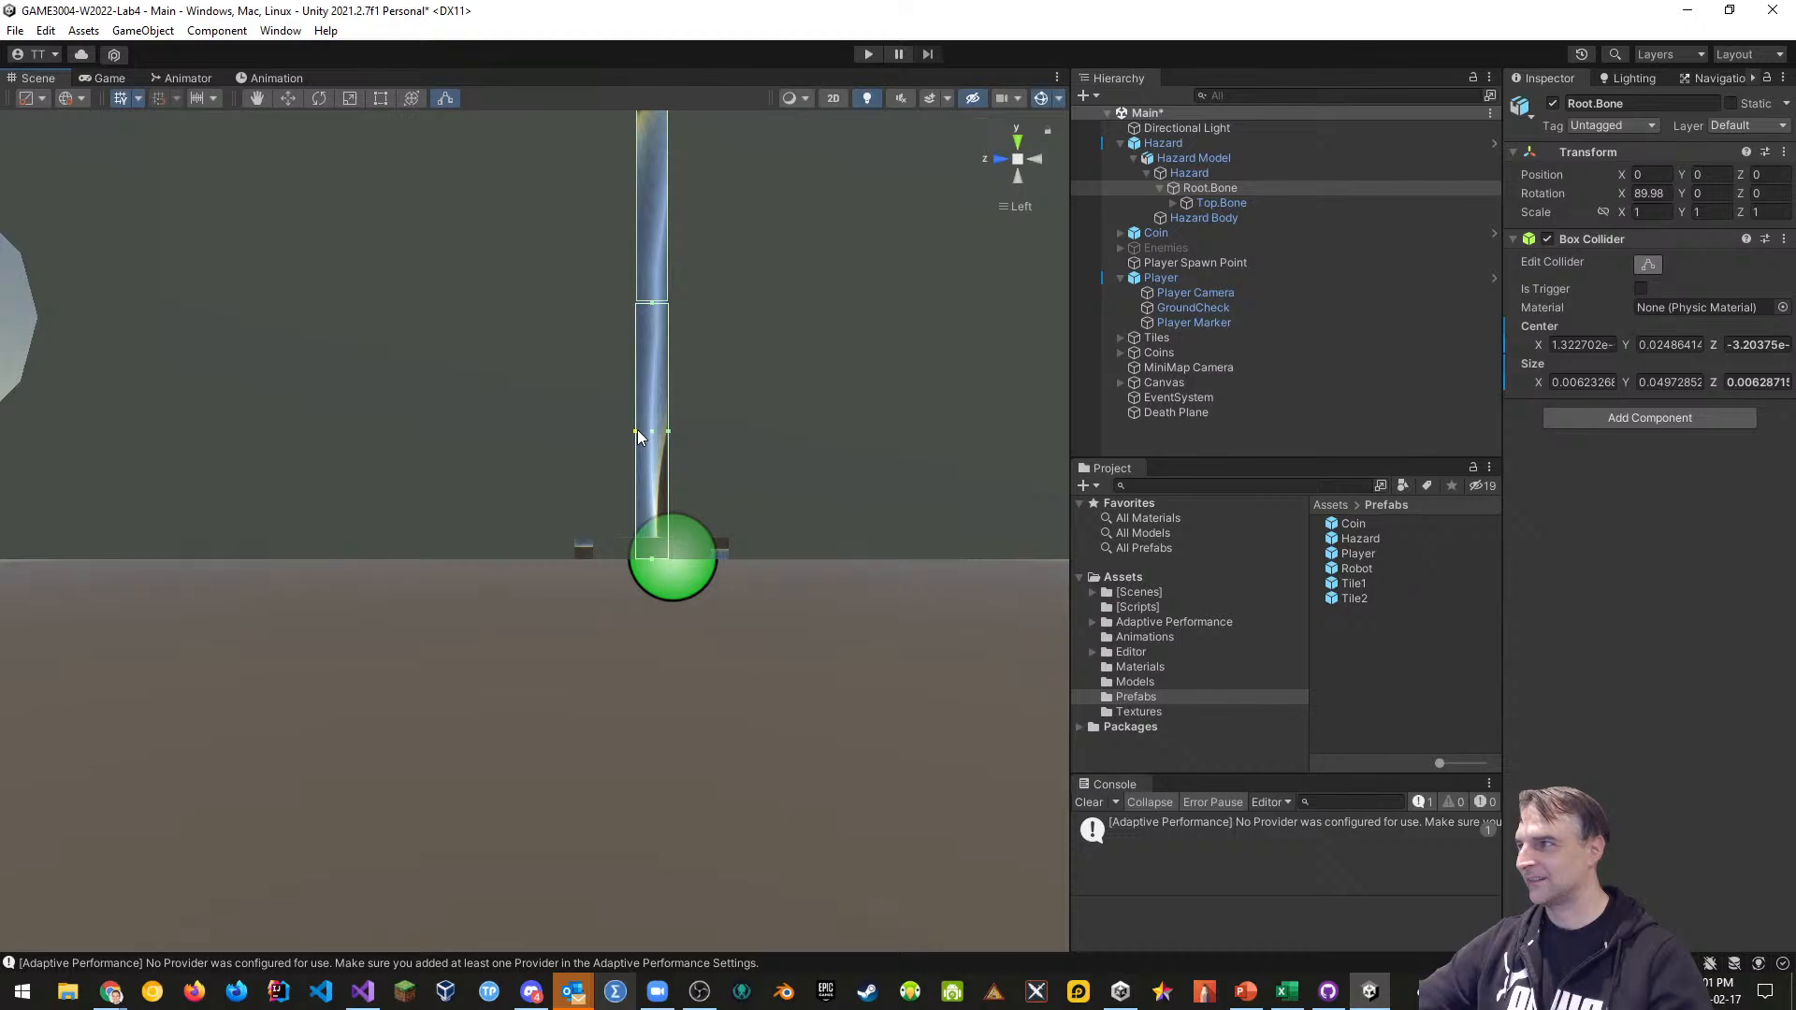
Examine the fit of all the hazard's colliders around the ball and stem in a perspective view
scroll(732, 398, "down", 3)
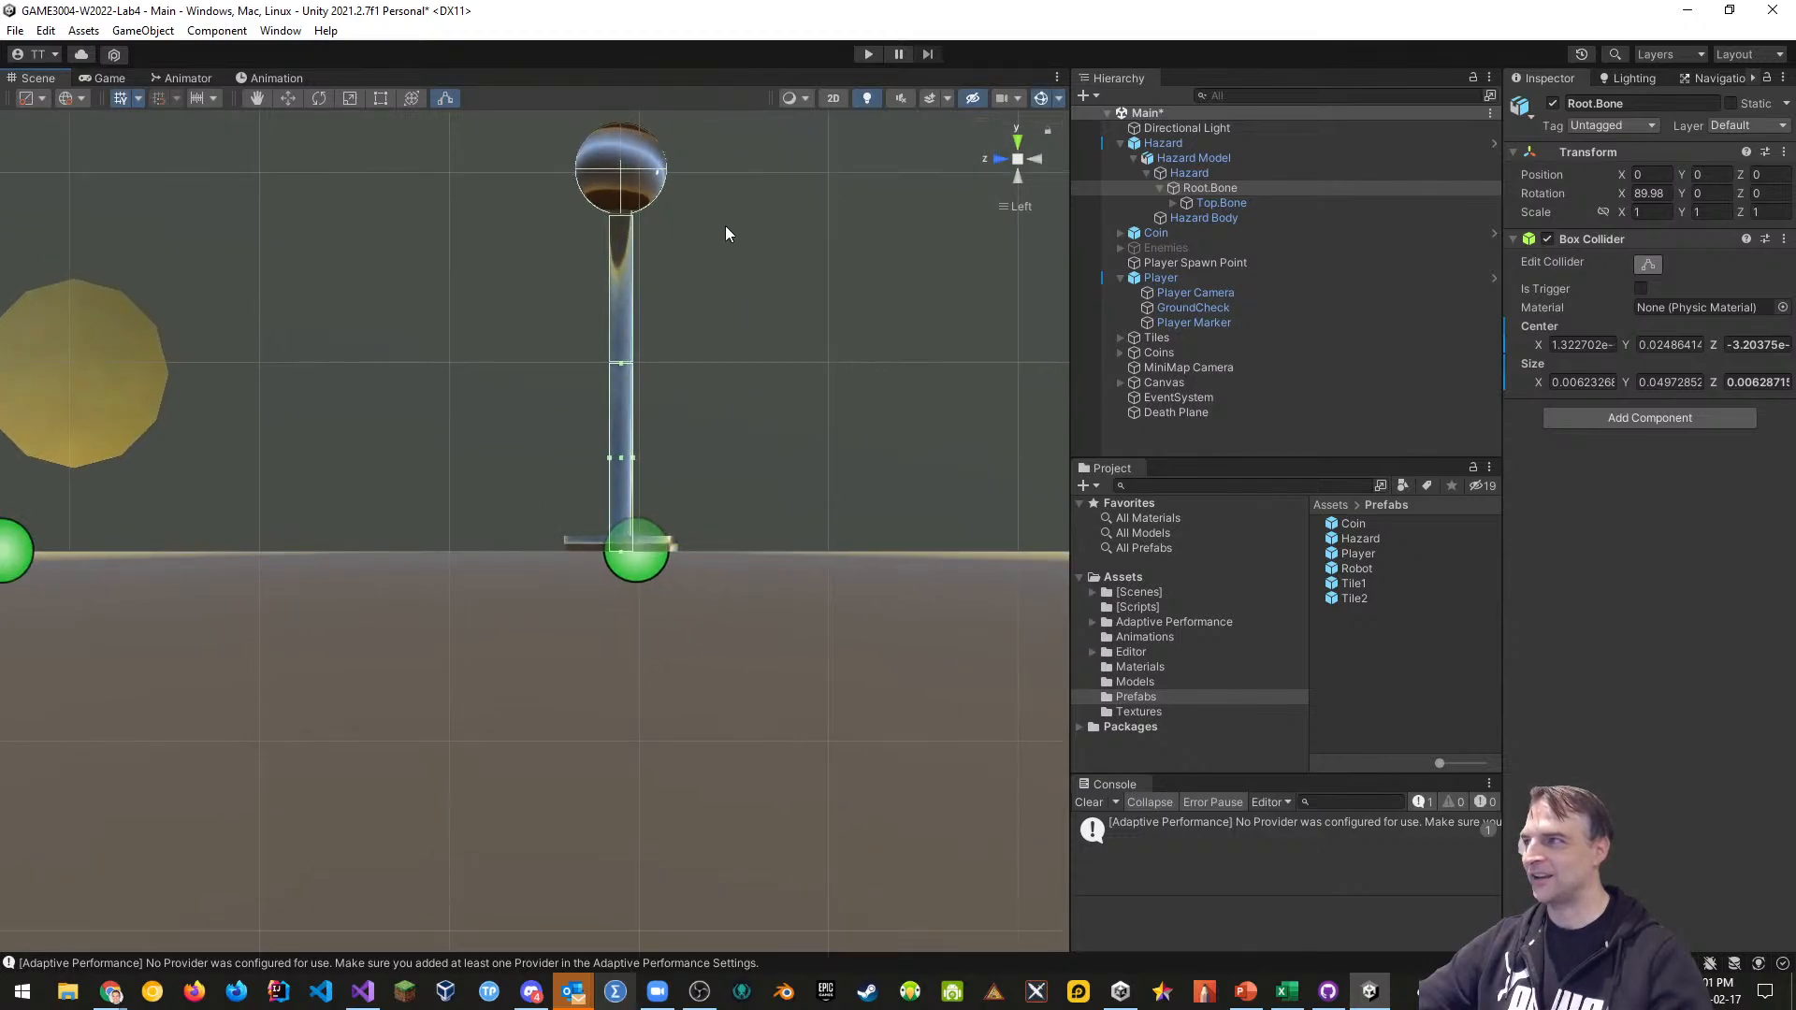
scroll(898, 356, "down", 2)
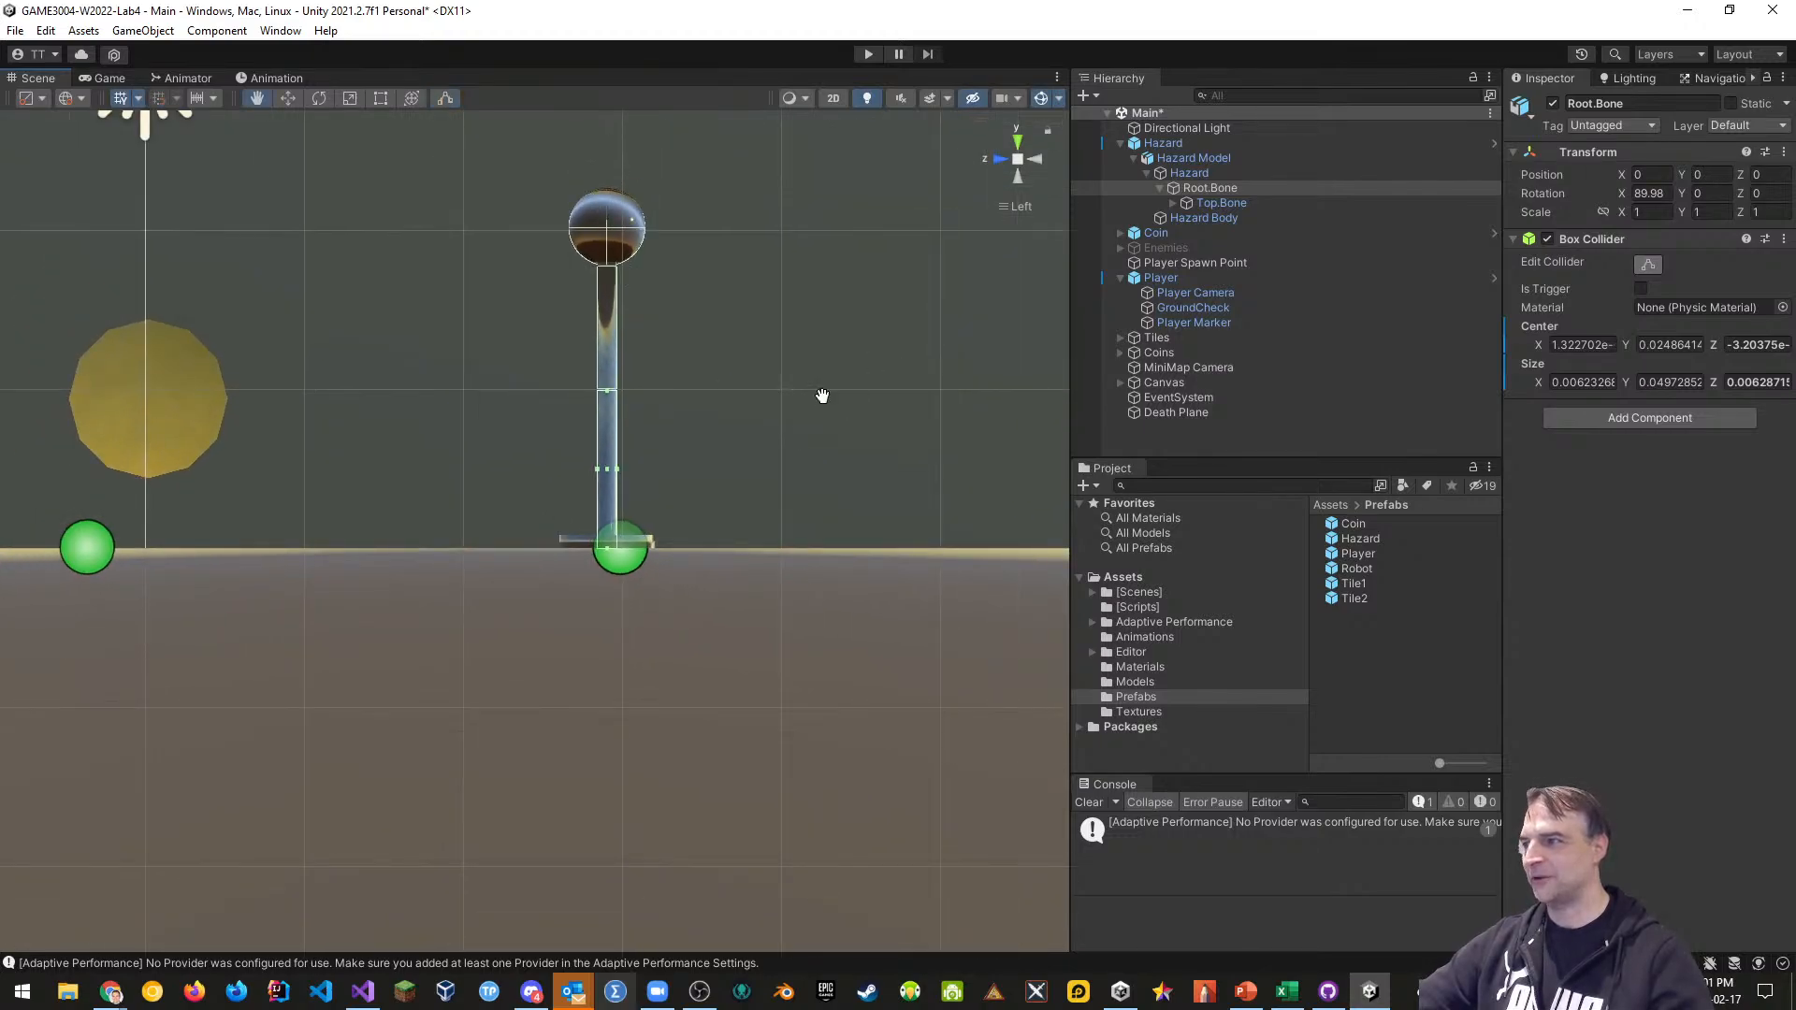
middle_click_drag(822, 396, 818, 414)
left_click(1013, 208)
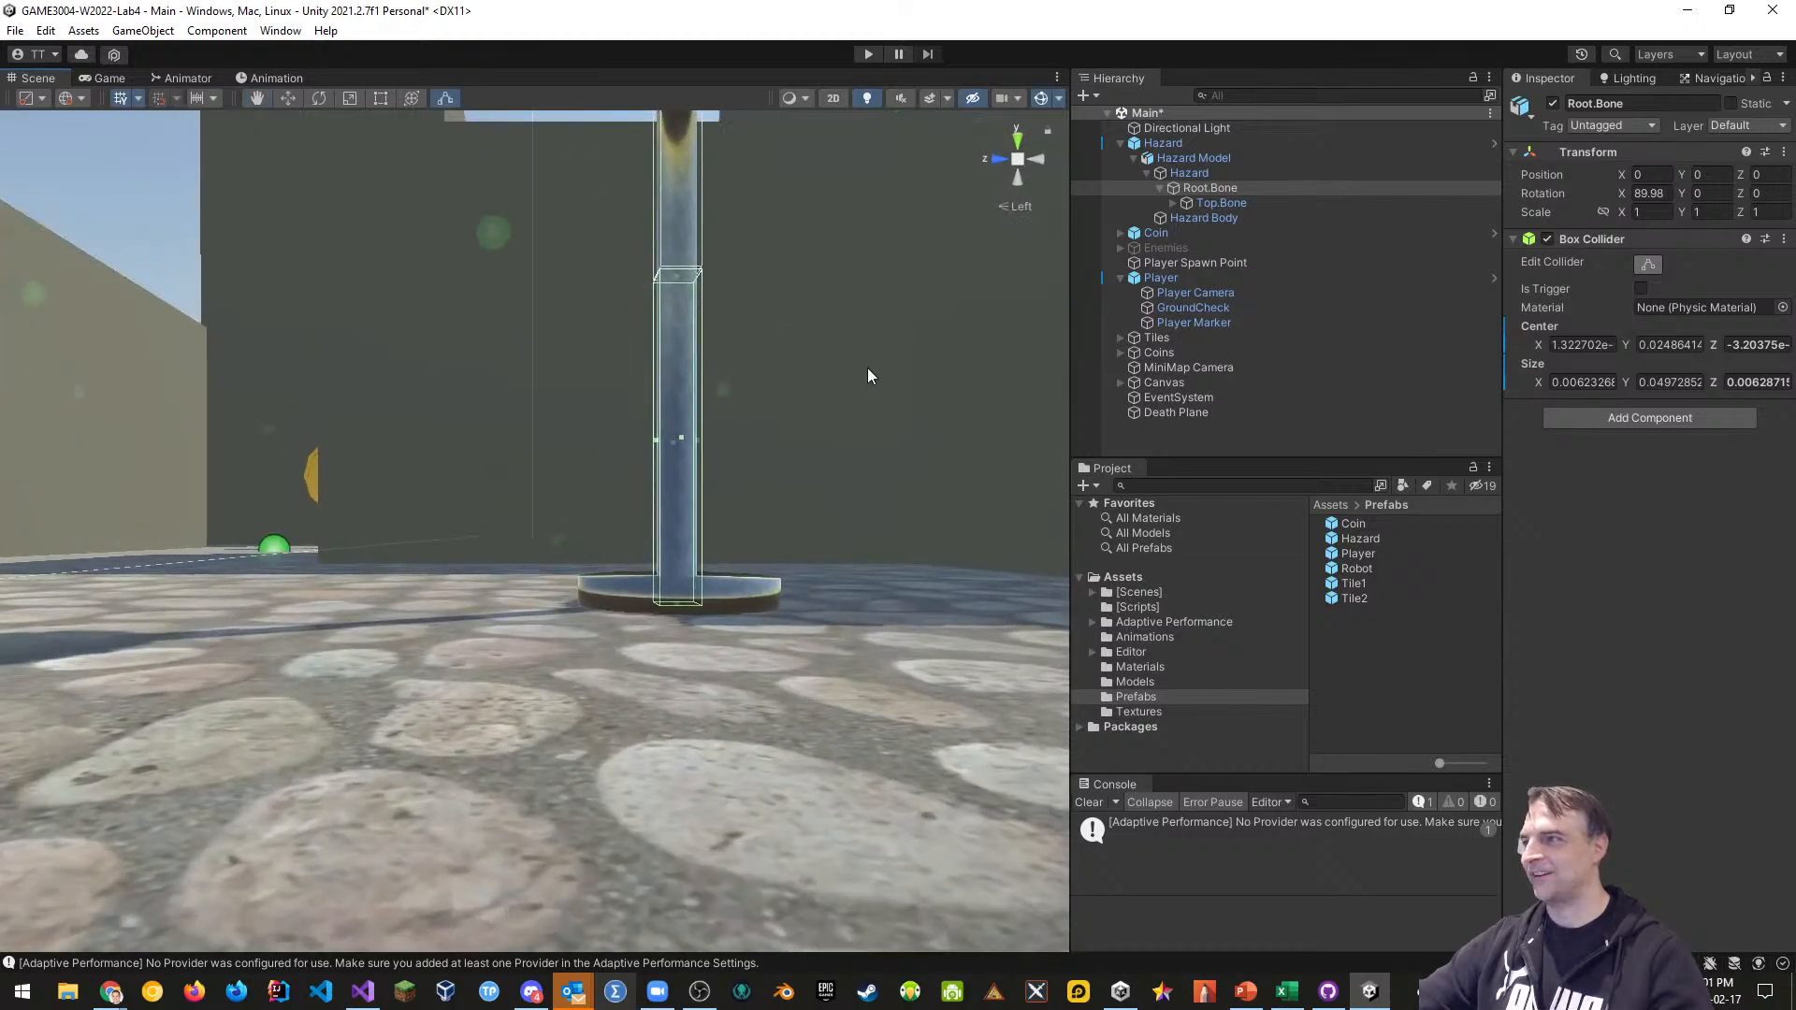
scroll(795, 364, "down", 4)
middle_click_drag(767, 361, 743, 452)
left_click_drag(714, 508, 889, 618, "alt")
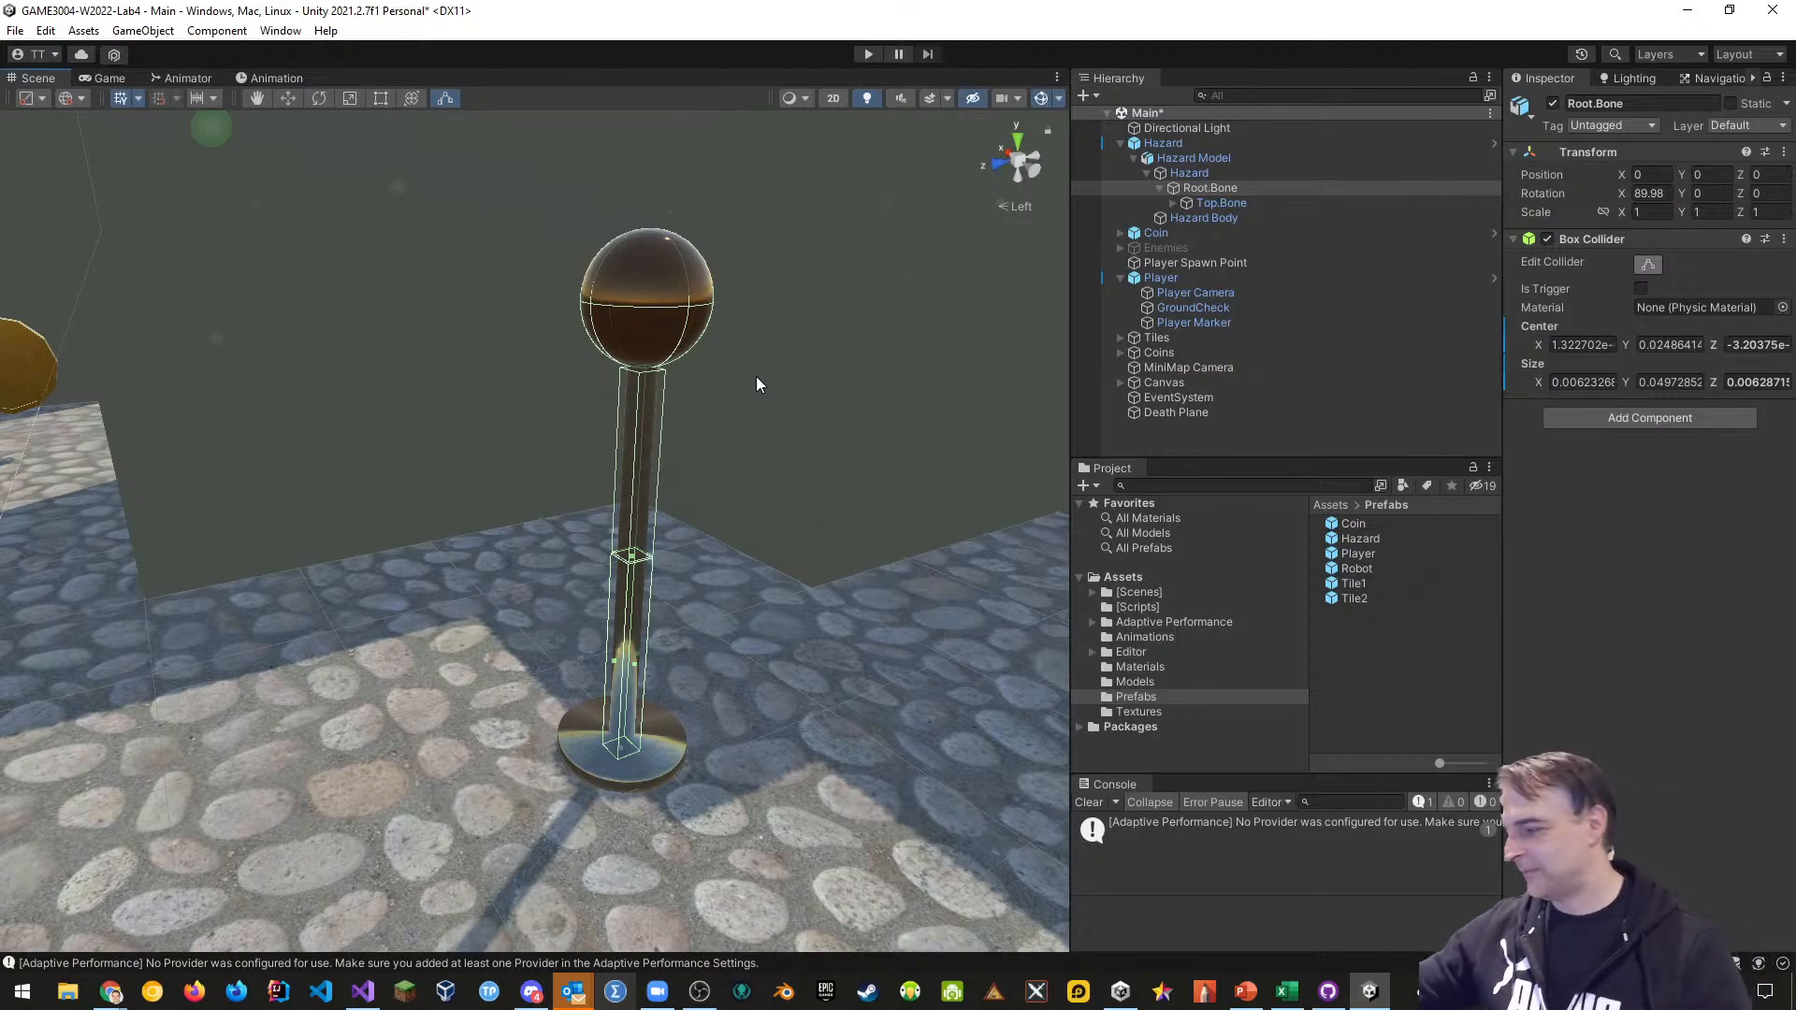
Save the Main scene with the fitted hazard colliders and exit the Unity editor
key("ctrl+s")
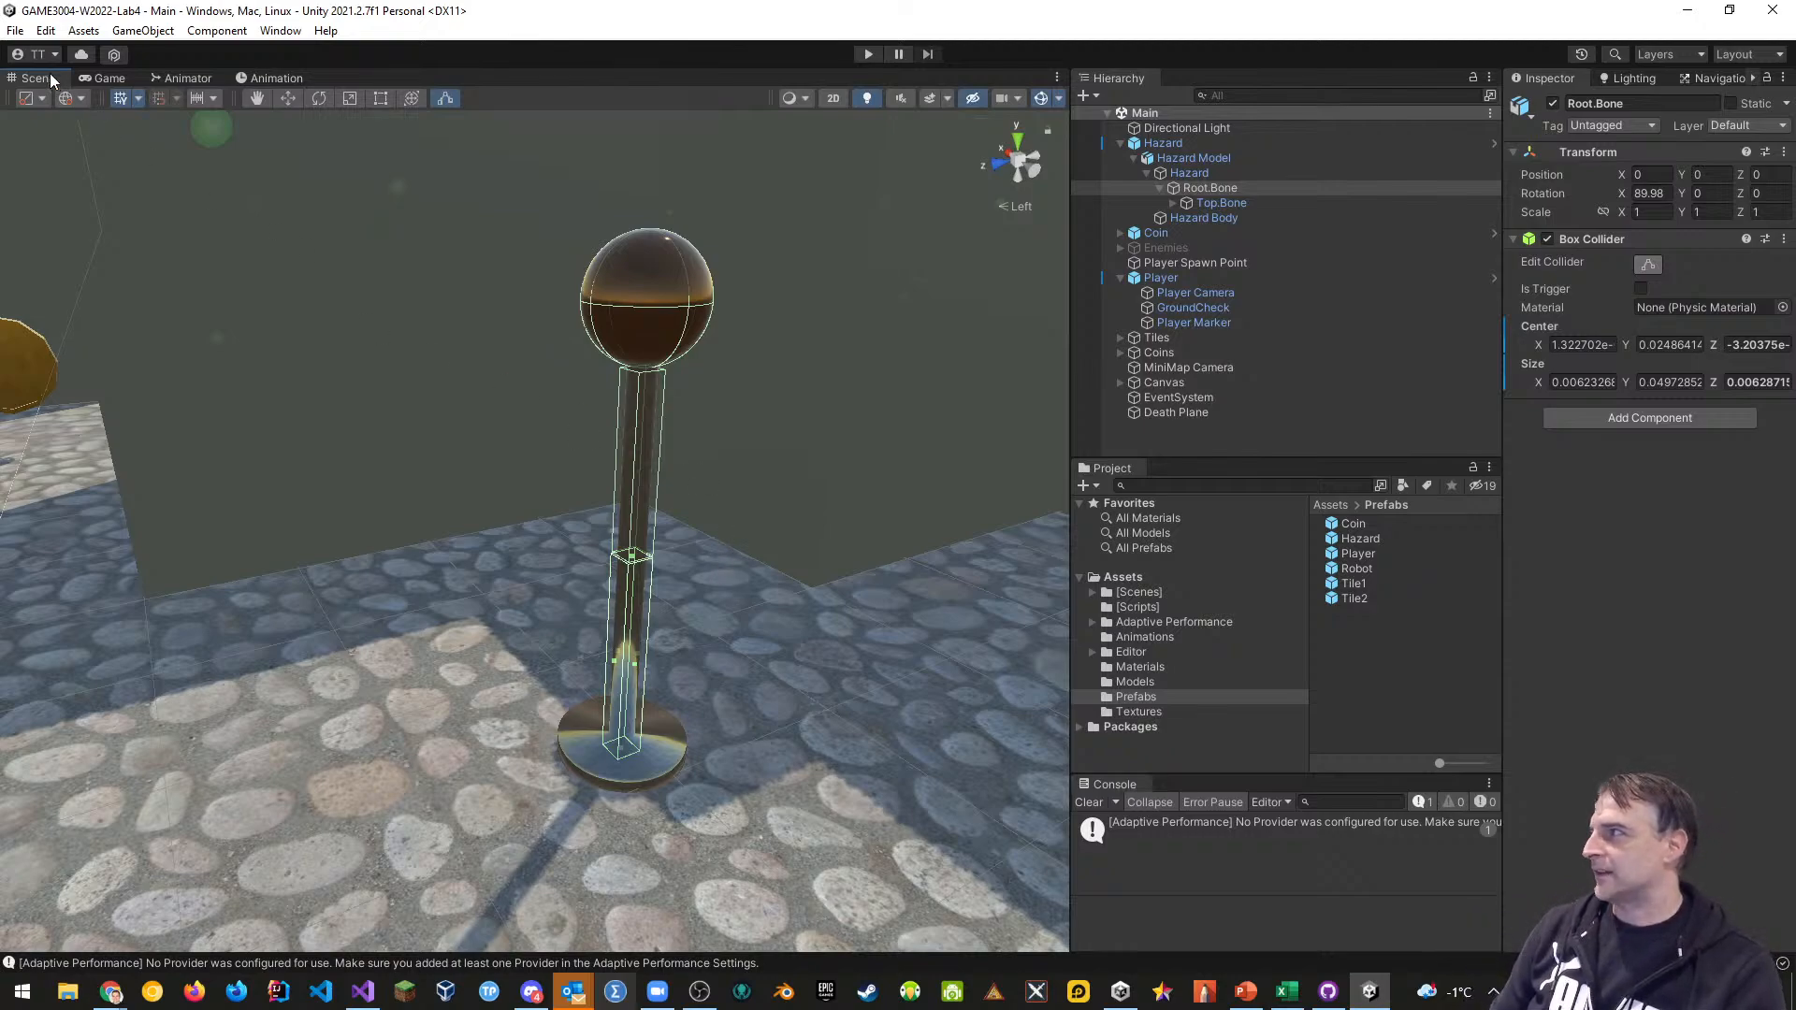
left_click(13, 33)
left_click(33, 119)
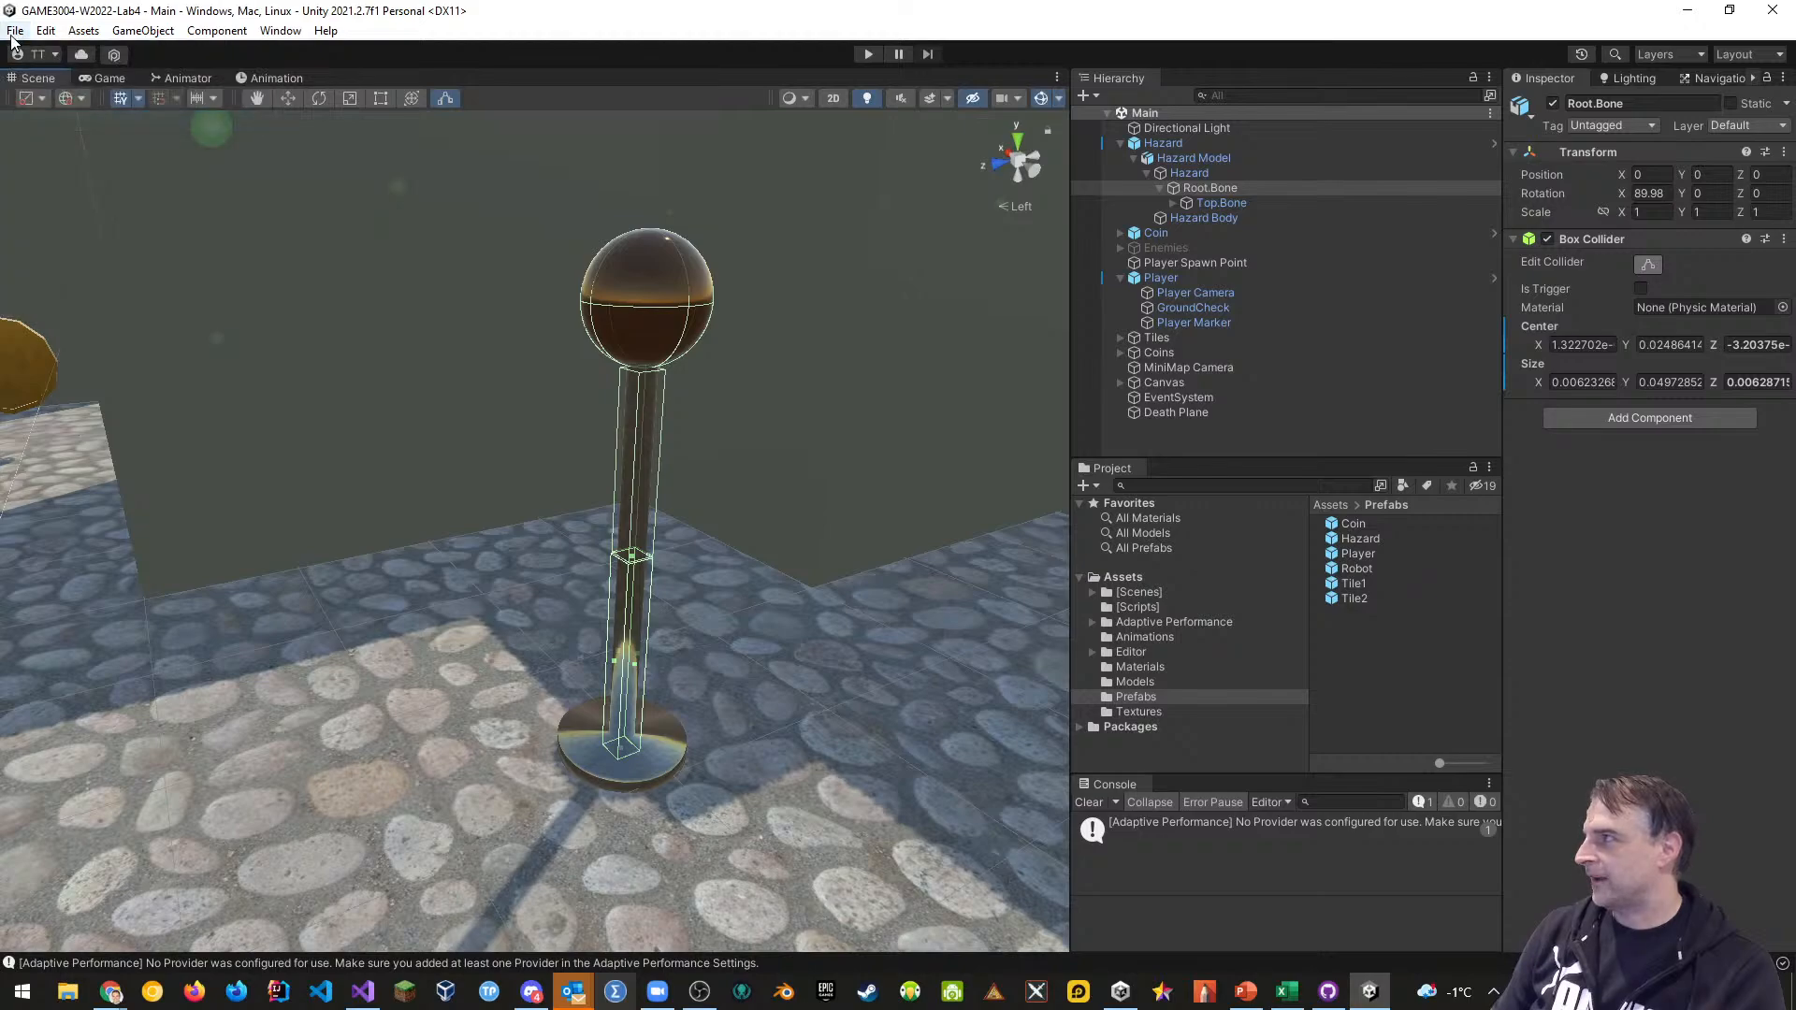
left_click(15, 31)
left_click(56, 229)
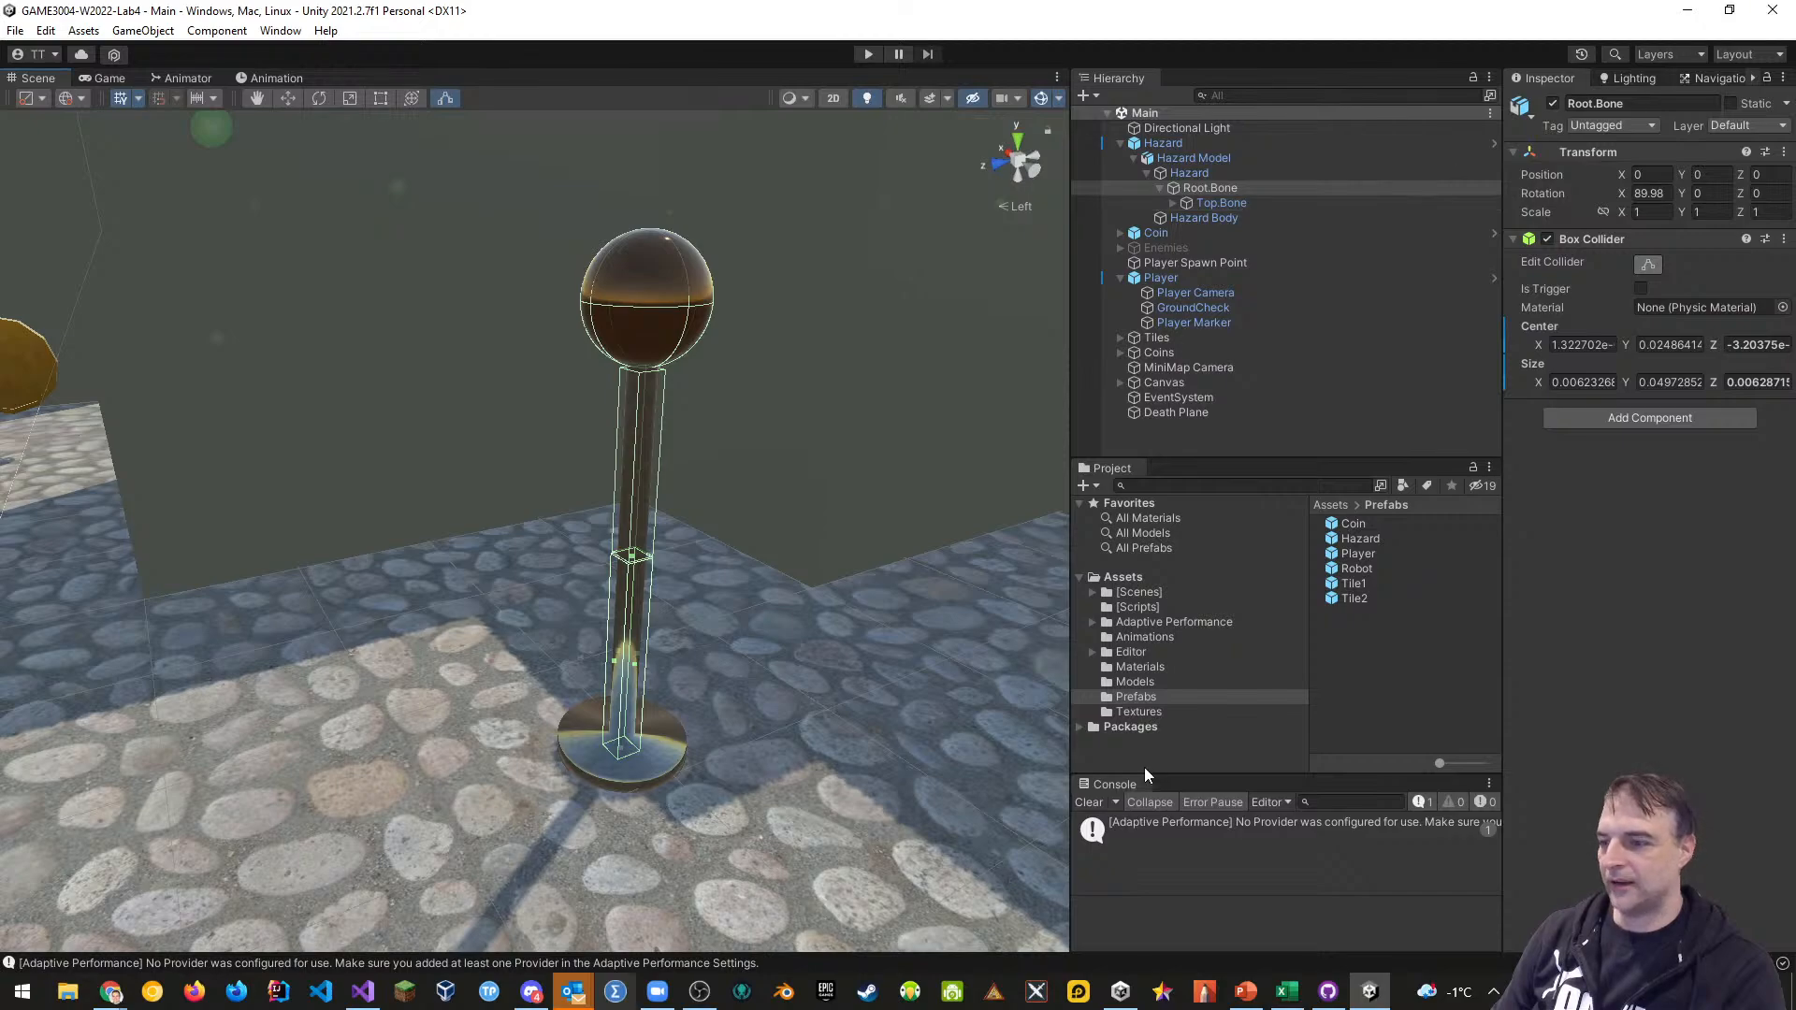
Switch to File Explorer and open the Desktop folder GBC, GAME3004, Section401, GAME3004-W2022-Lab4
left_click(1368, 993)
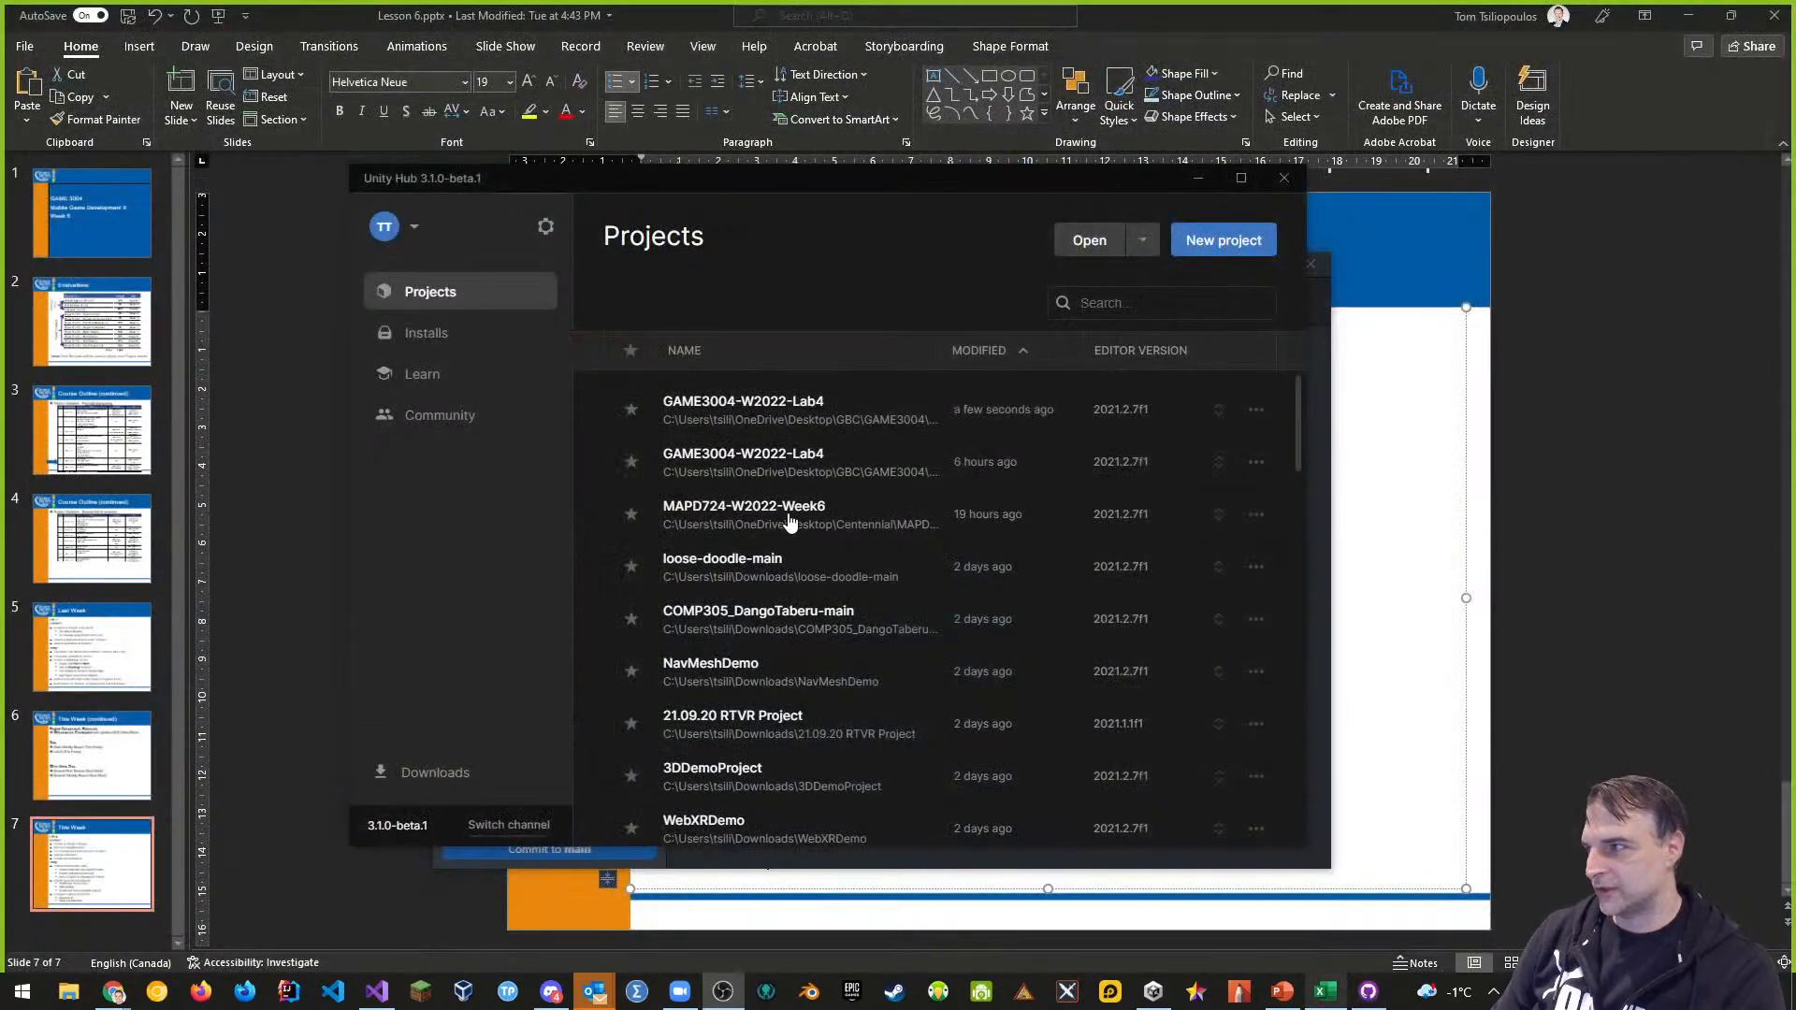
left_click(68, 992)
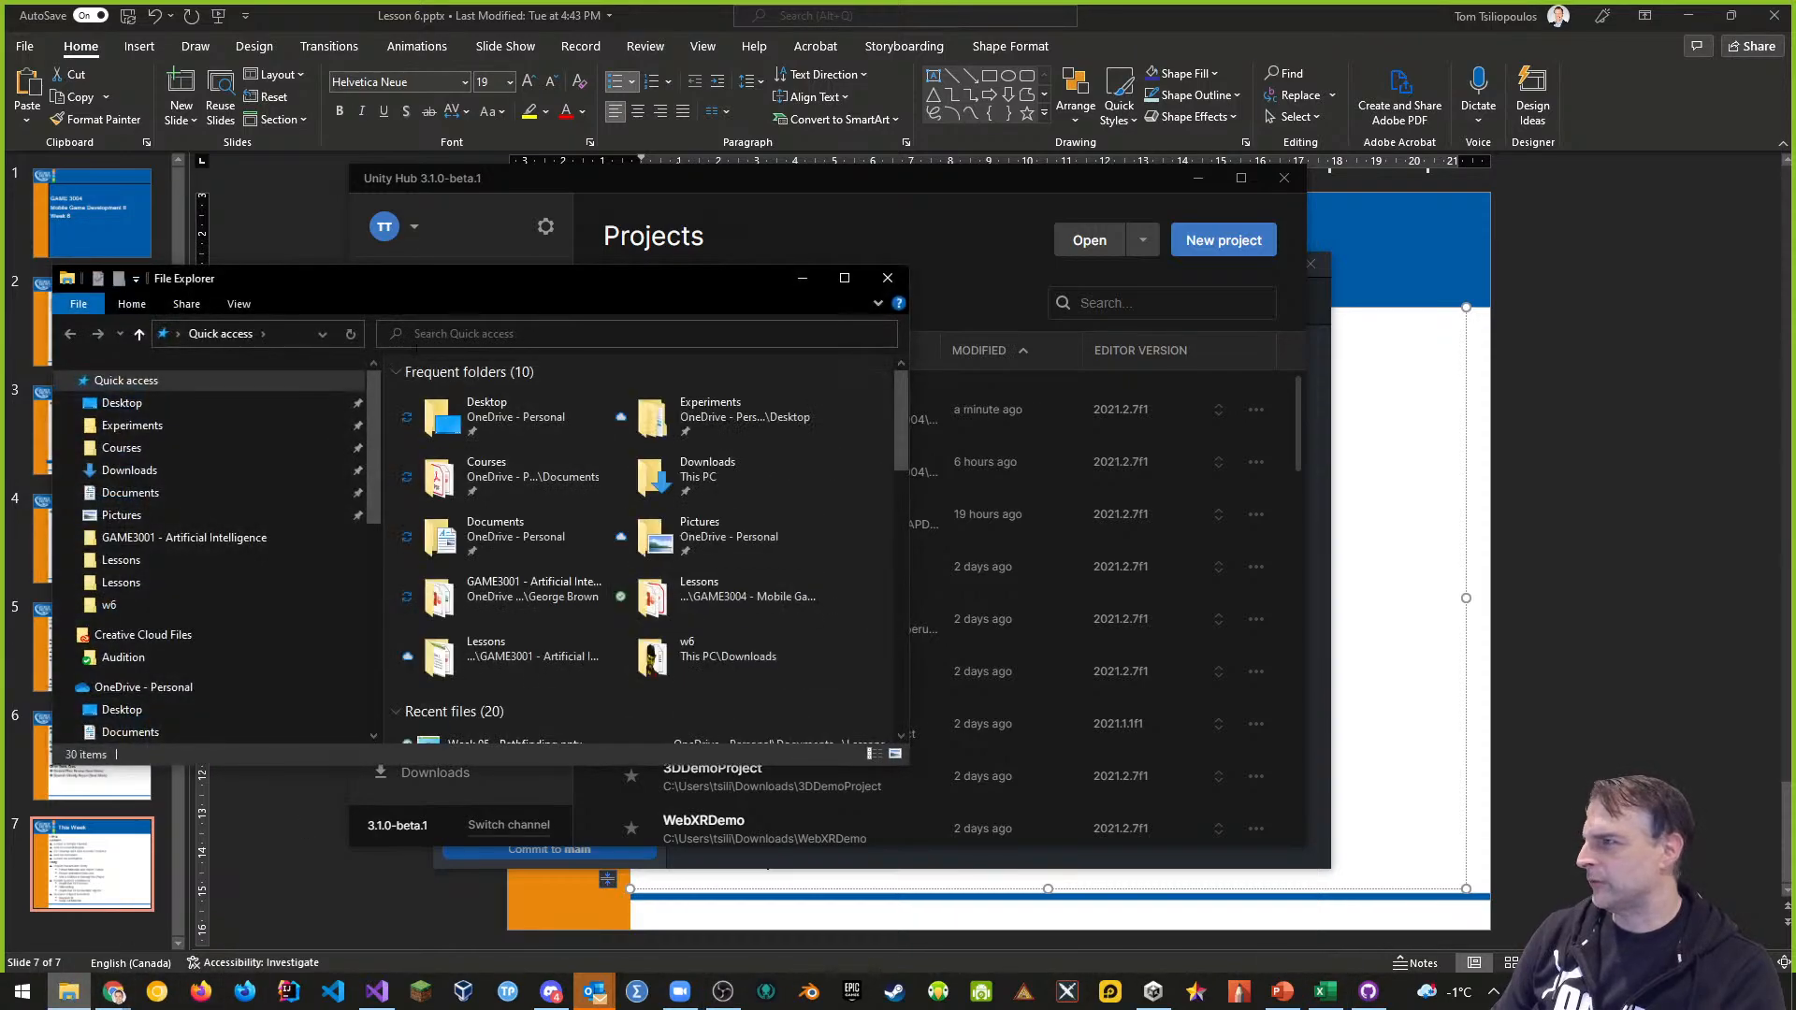
left_click_drag(350, 289, 647, 289)
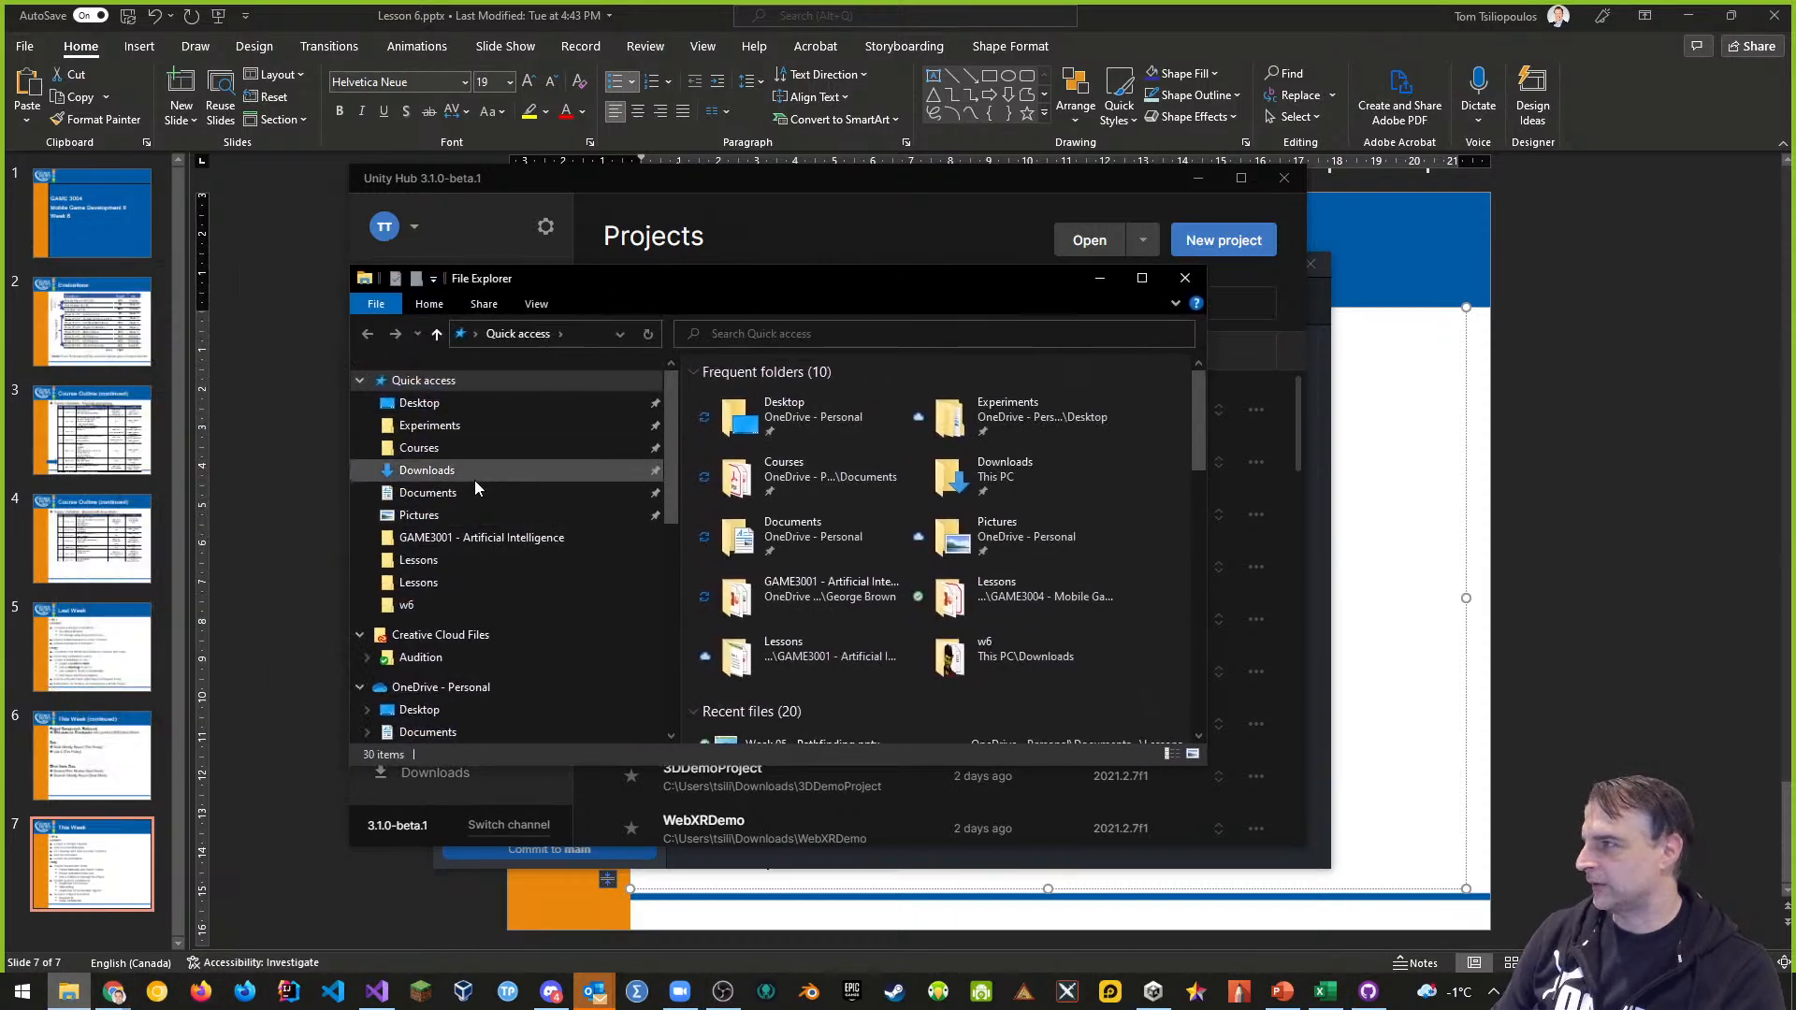
left_click(427, 404)
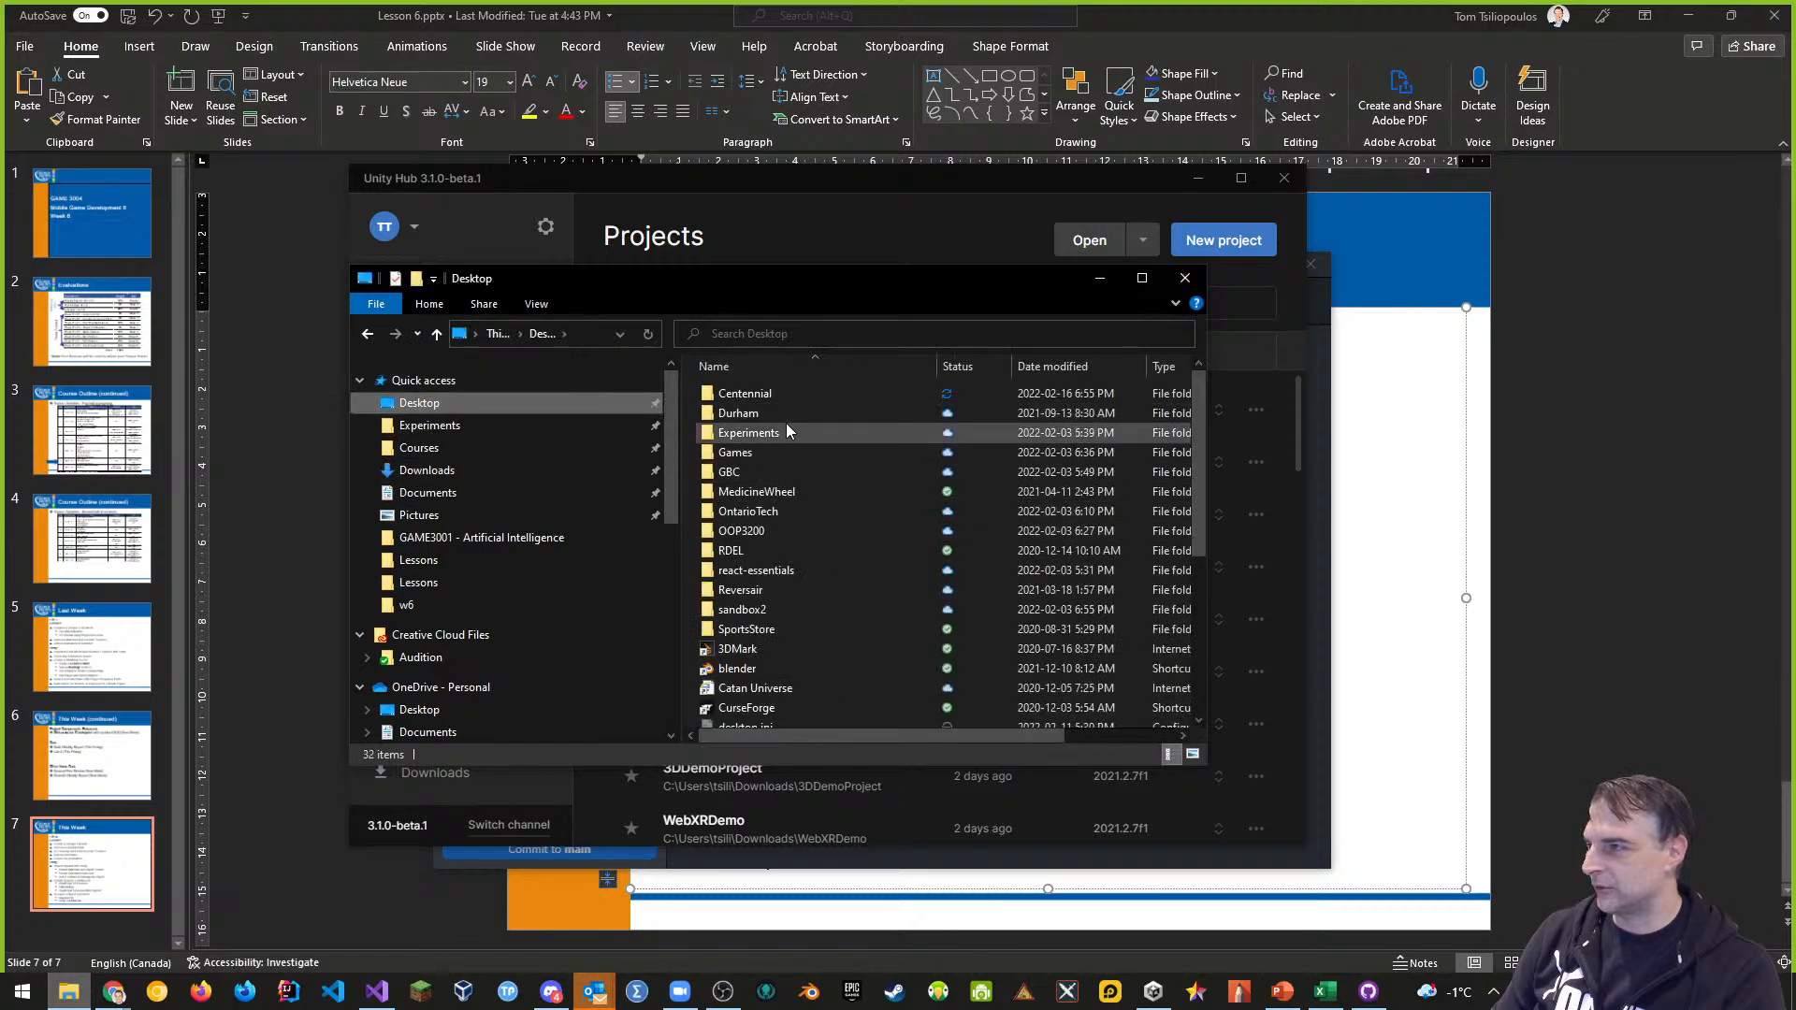
double_click(735, 473)
left_click(767, 473)
double_click(767, 473)
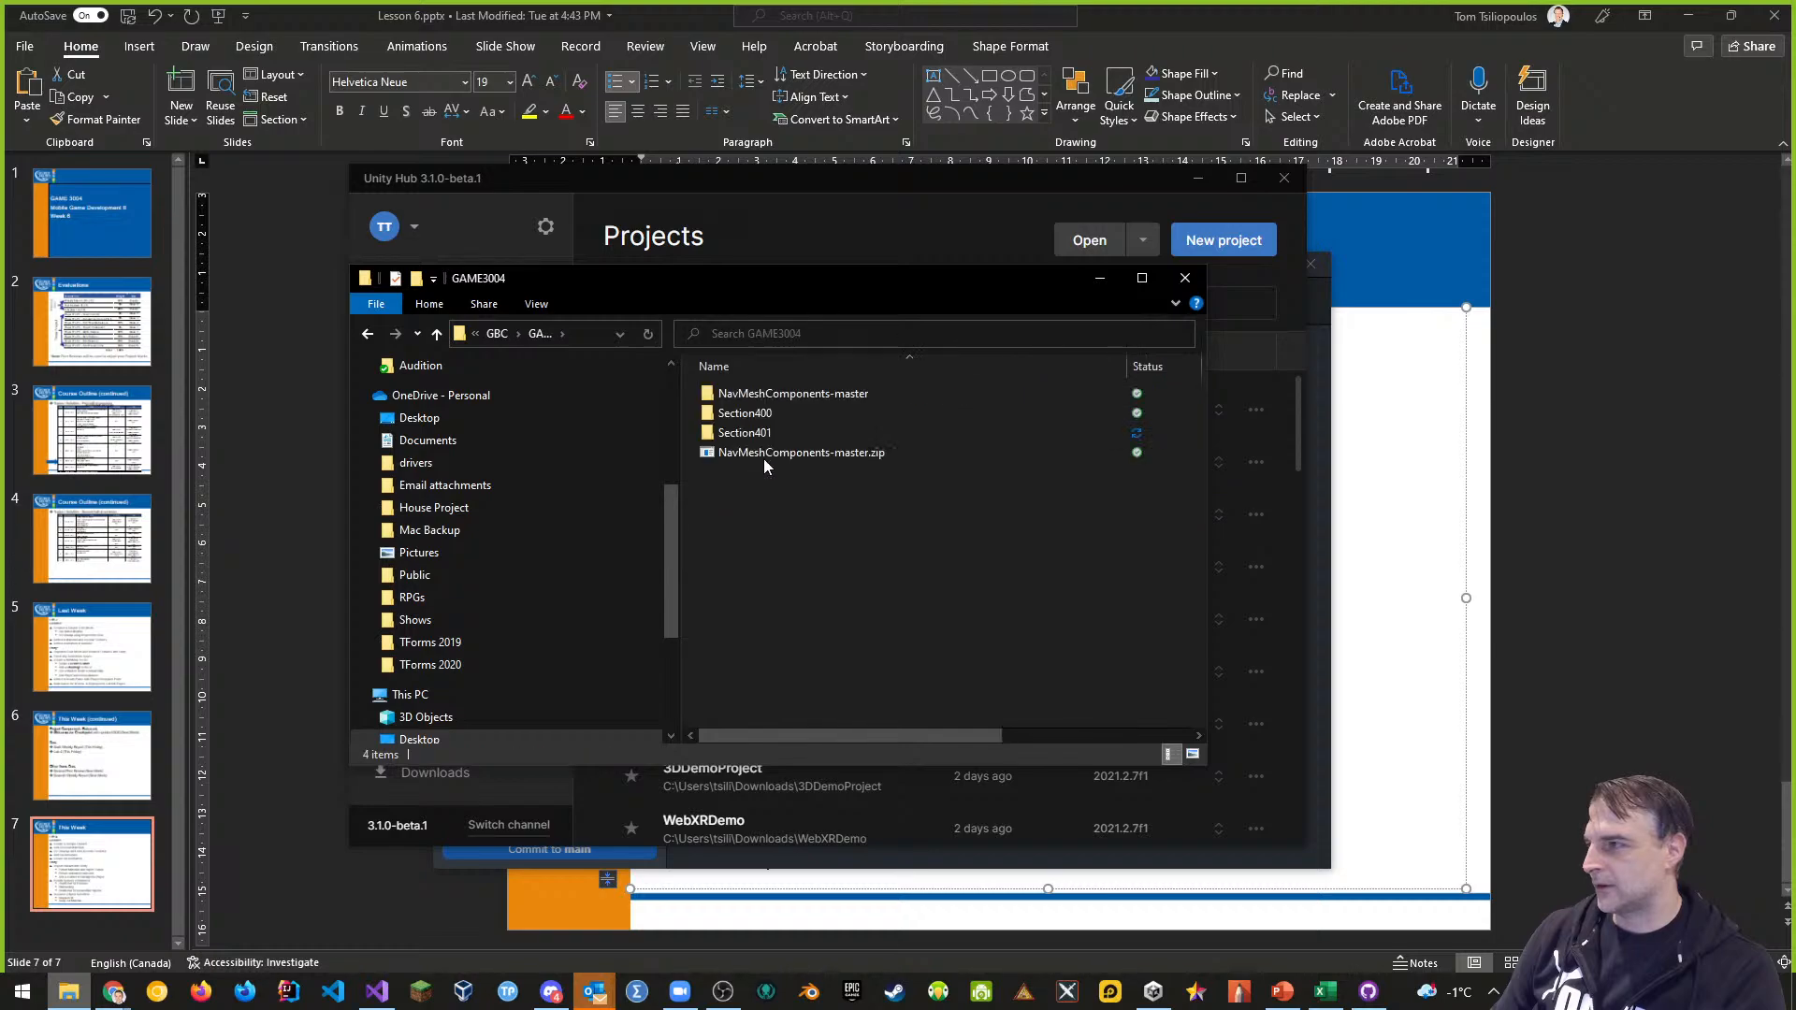
double_click(763, 432)
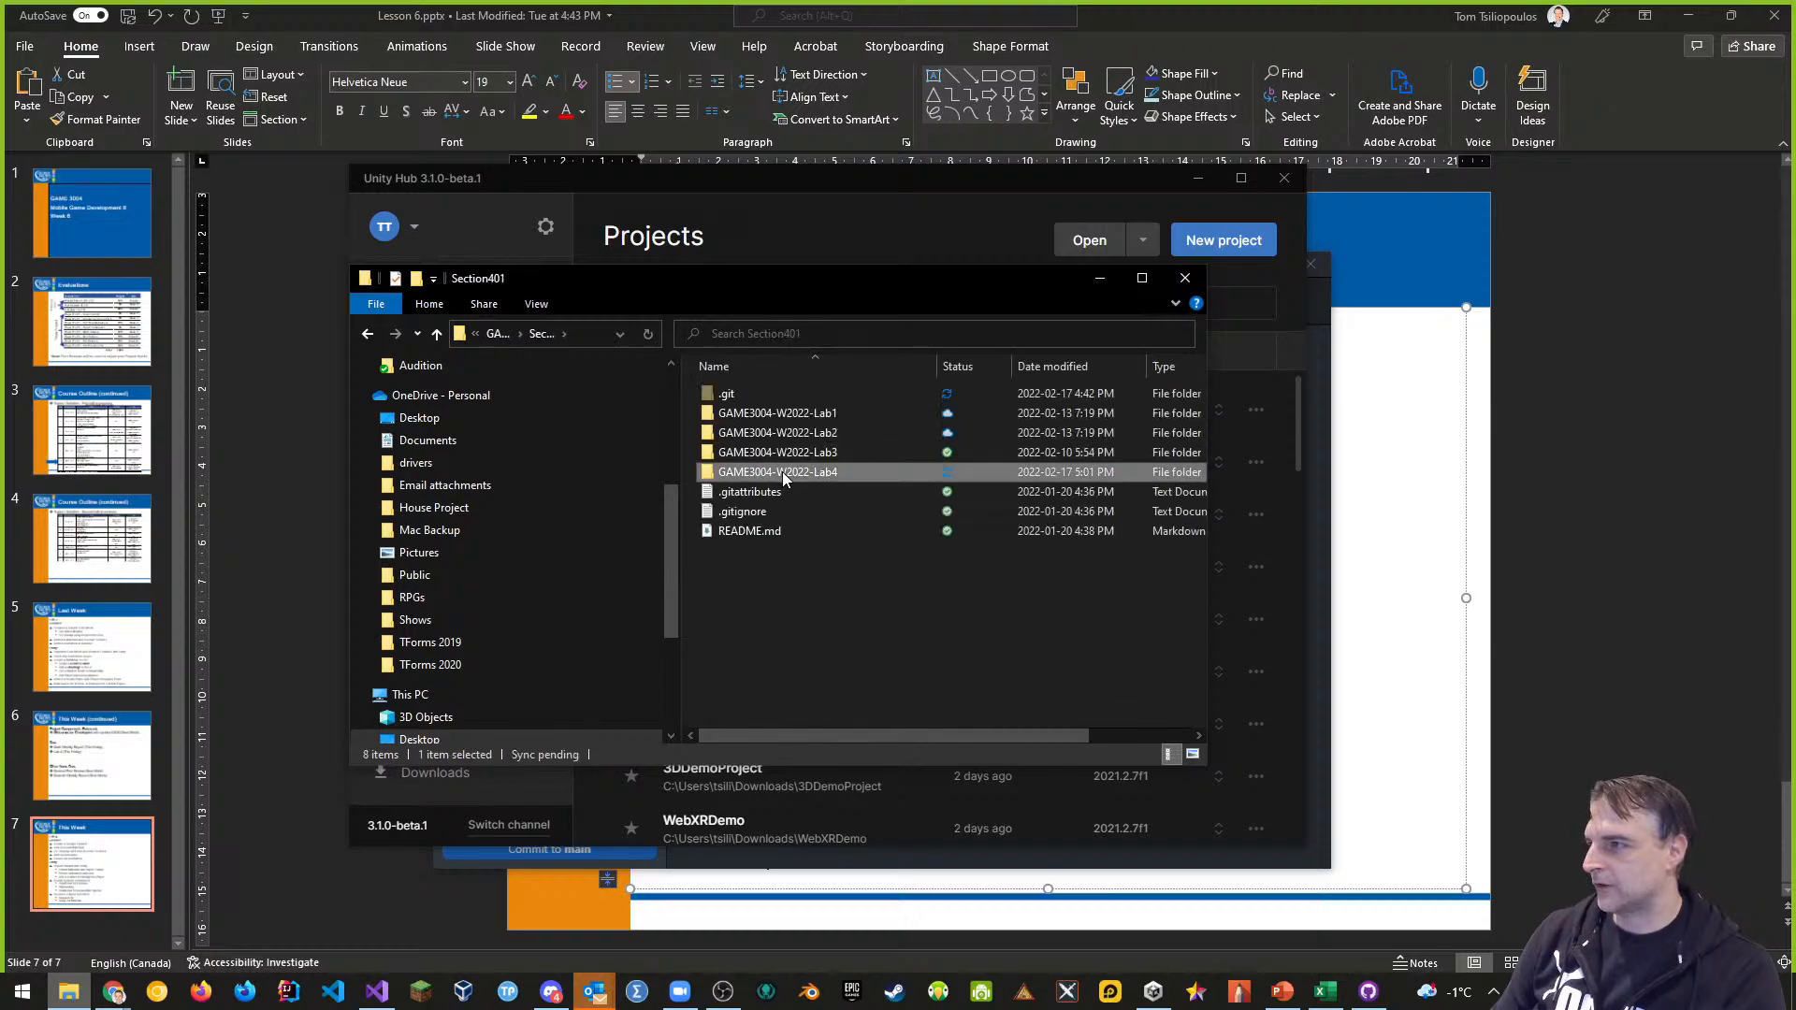
double_click(775, 472)
Delete the outdated solution file dated 2022-02-10 from the Lab4 project folder and close File Explorer
left_click(831, 630)
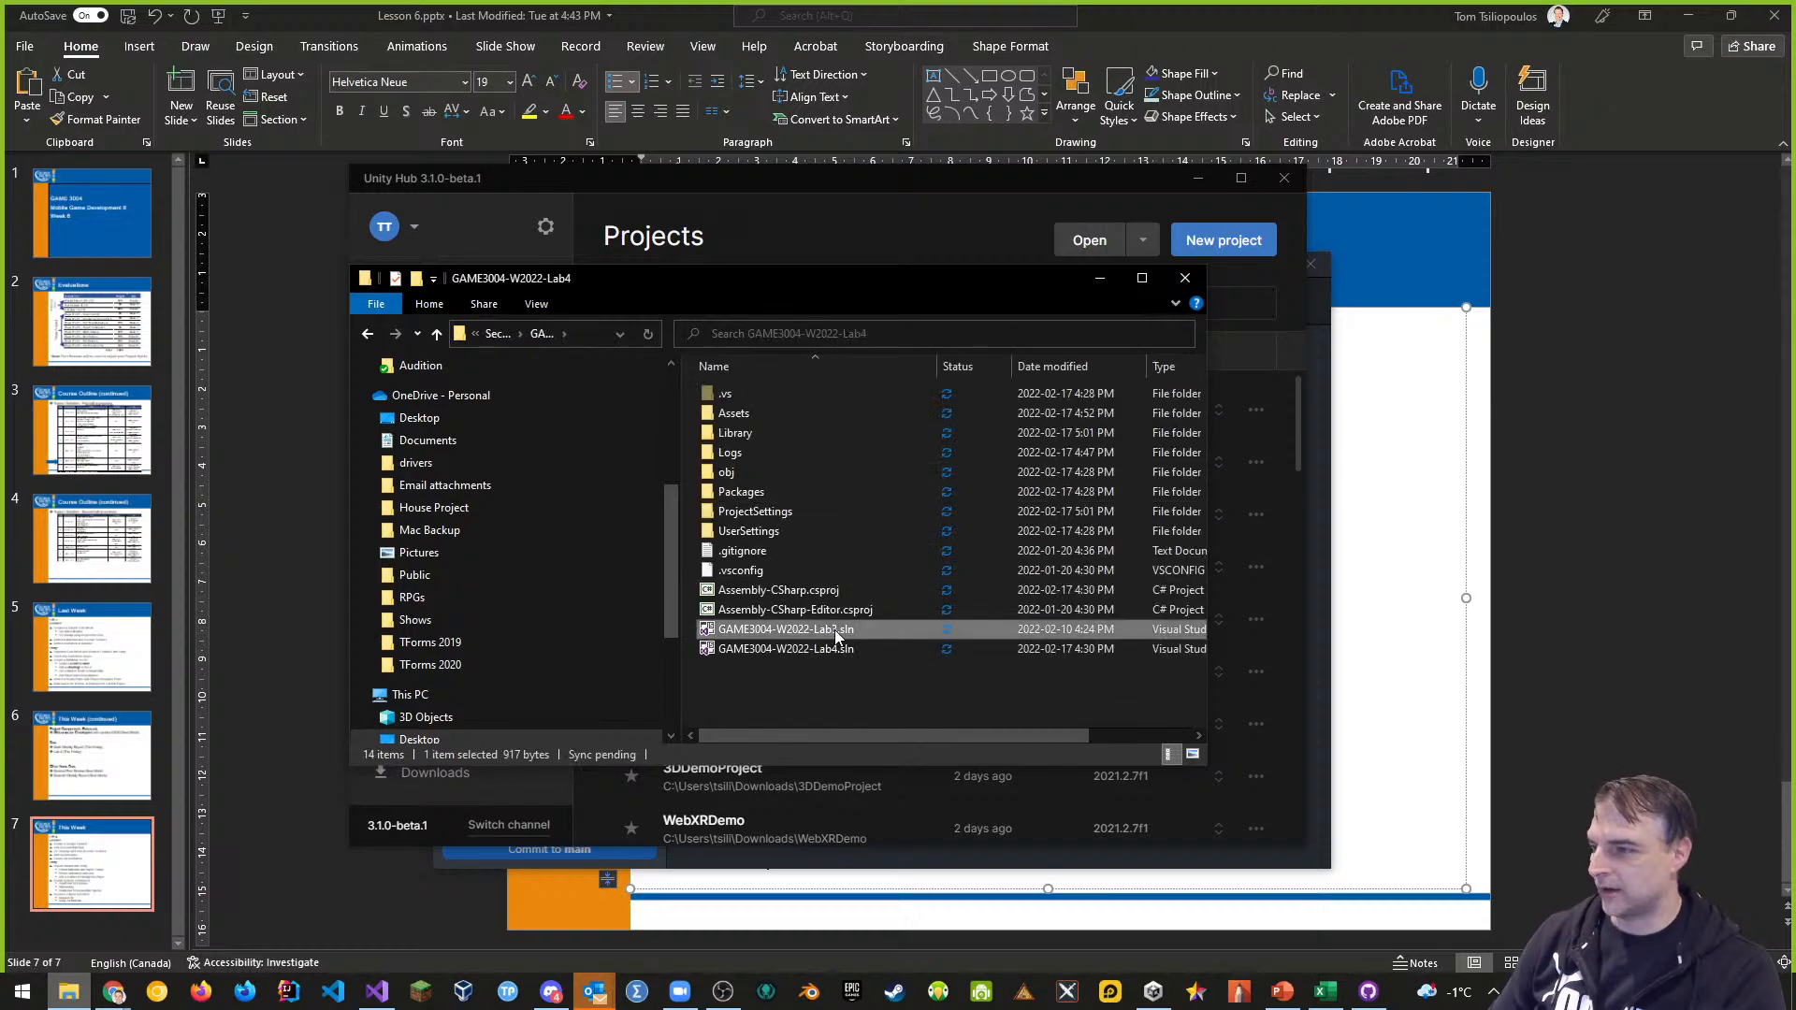
key("Delete")
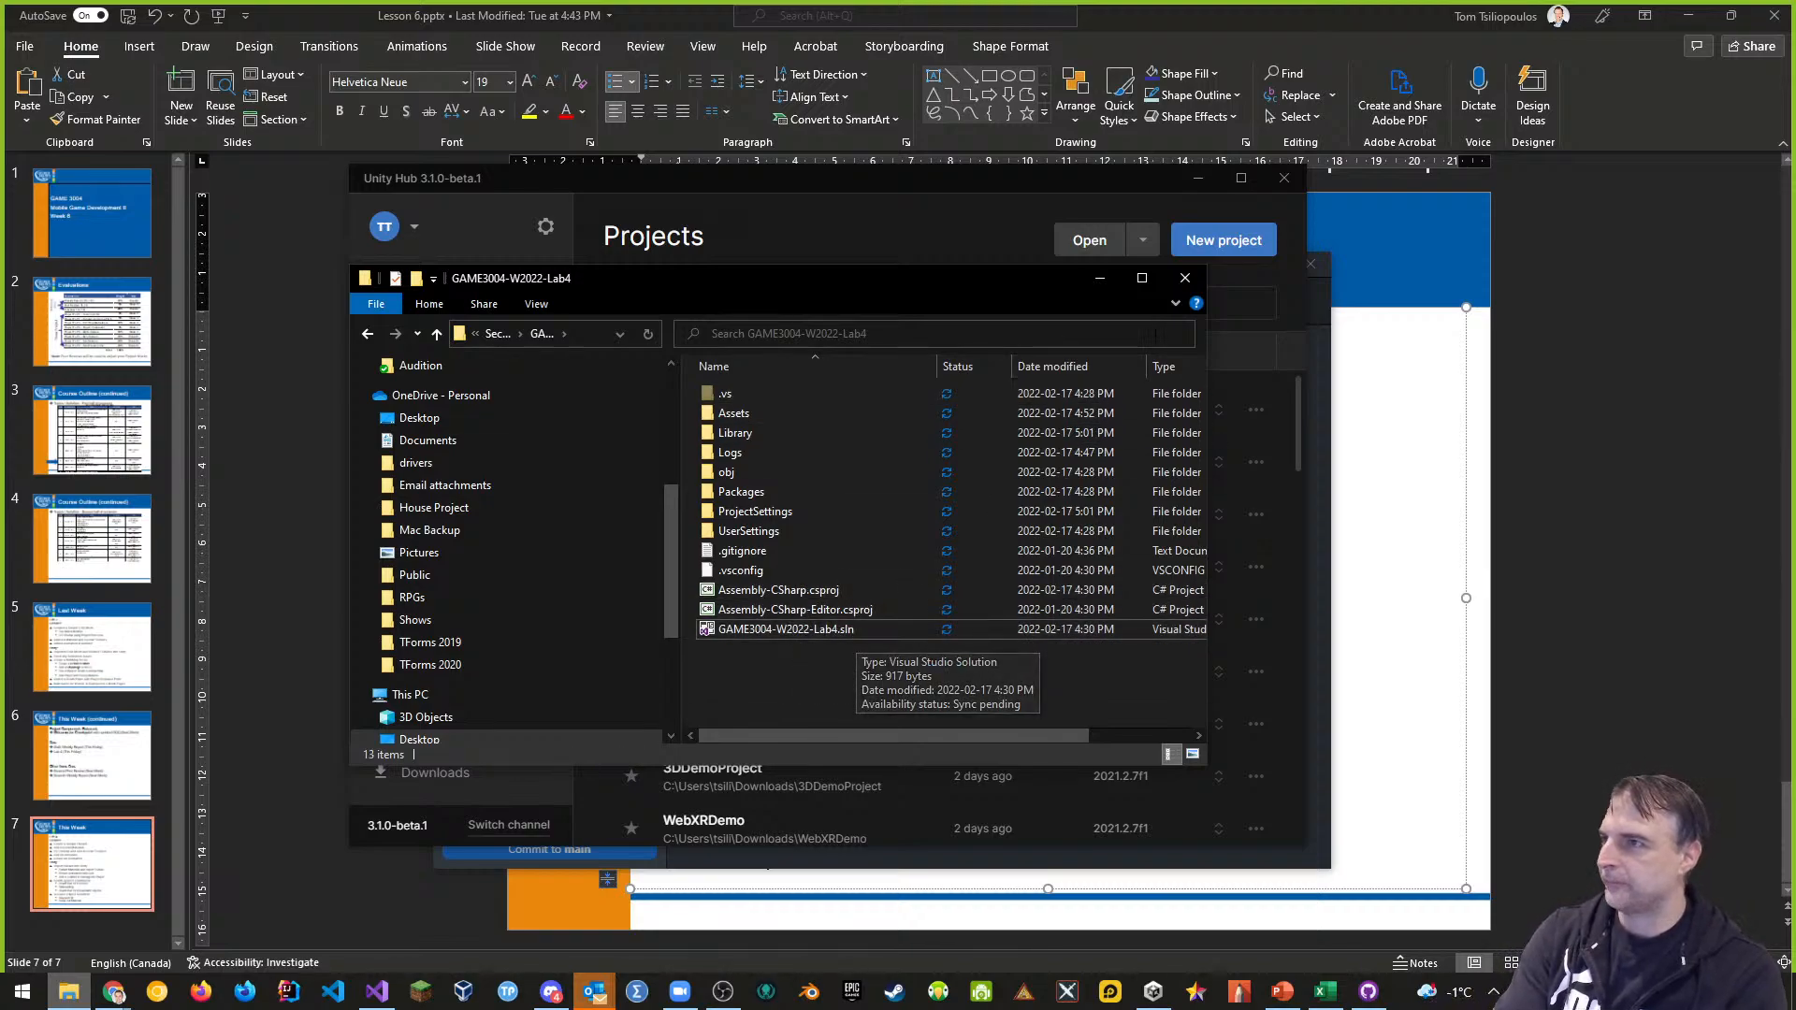
left_click(1185, 278)
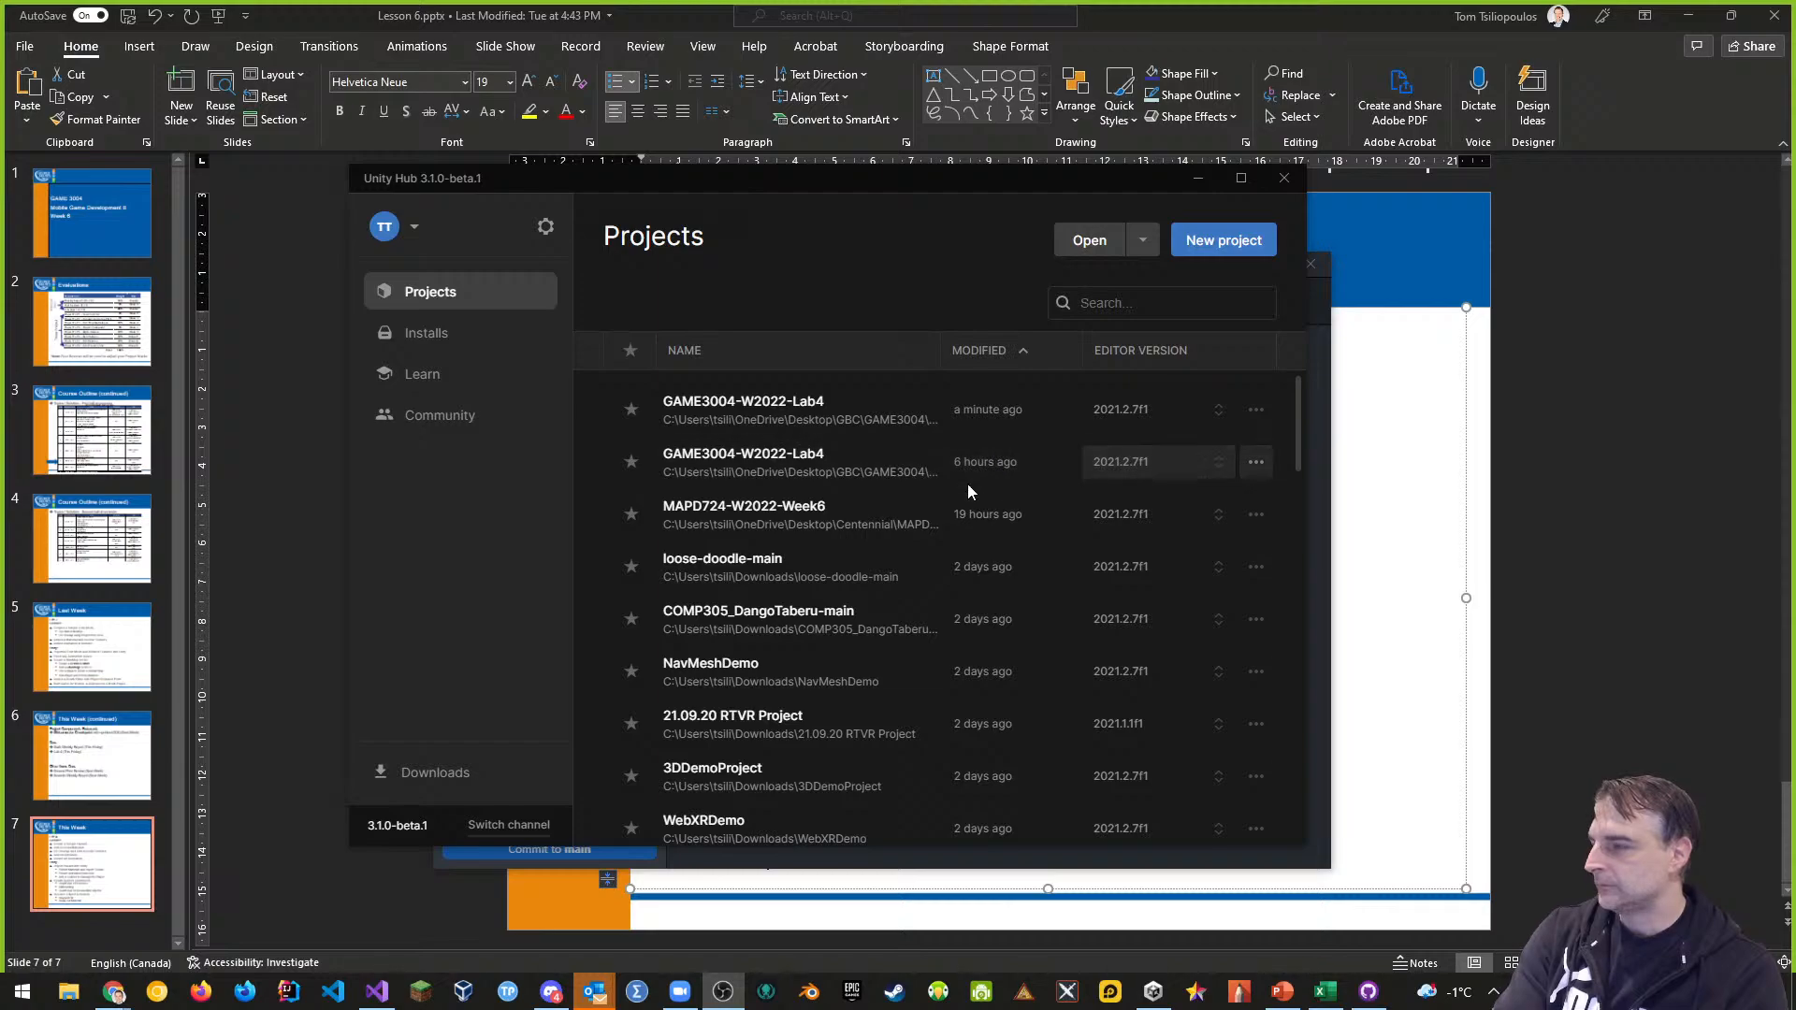
Switch to GitHub Desktop, commit the changes to main with the summary "Added Colliders to Hazard", and push them to origin
left_click(1373, 998)
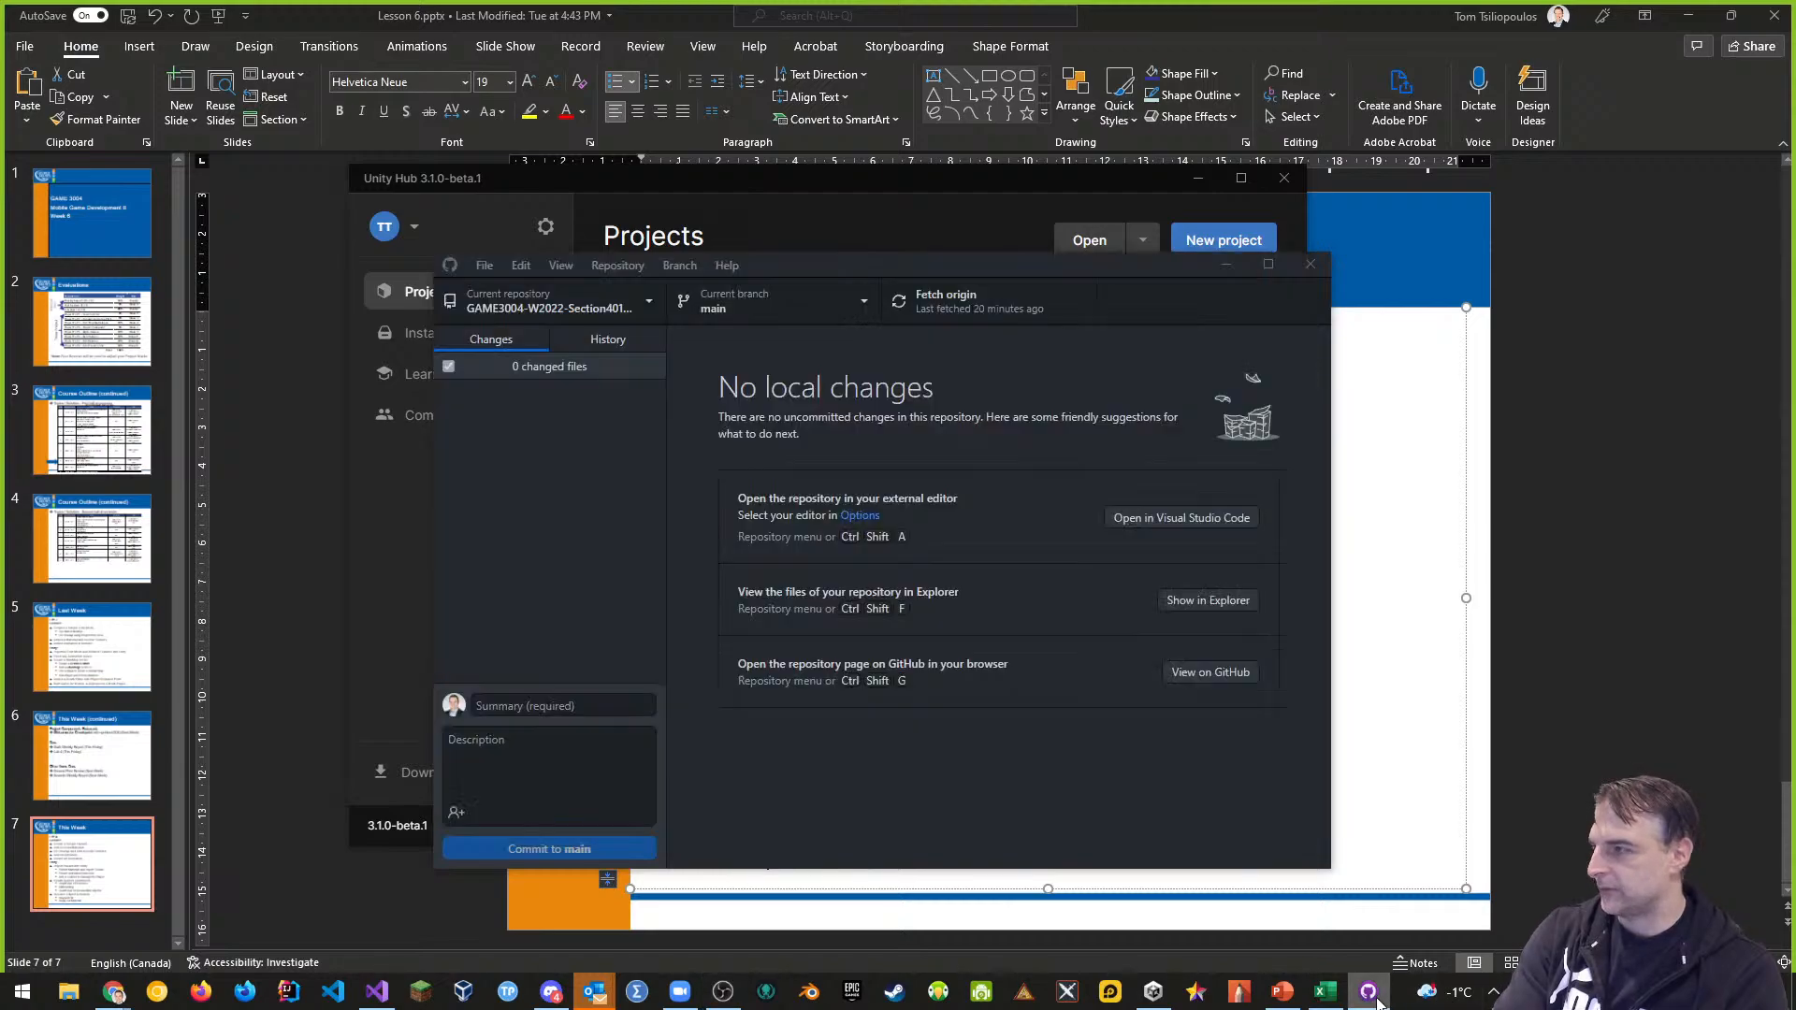
left_click(534, 708)
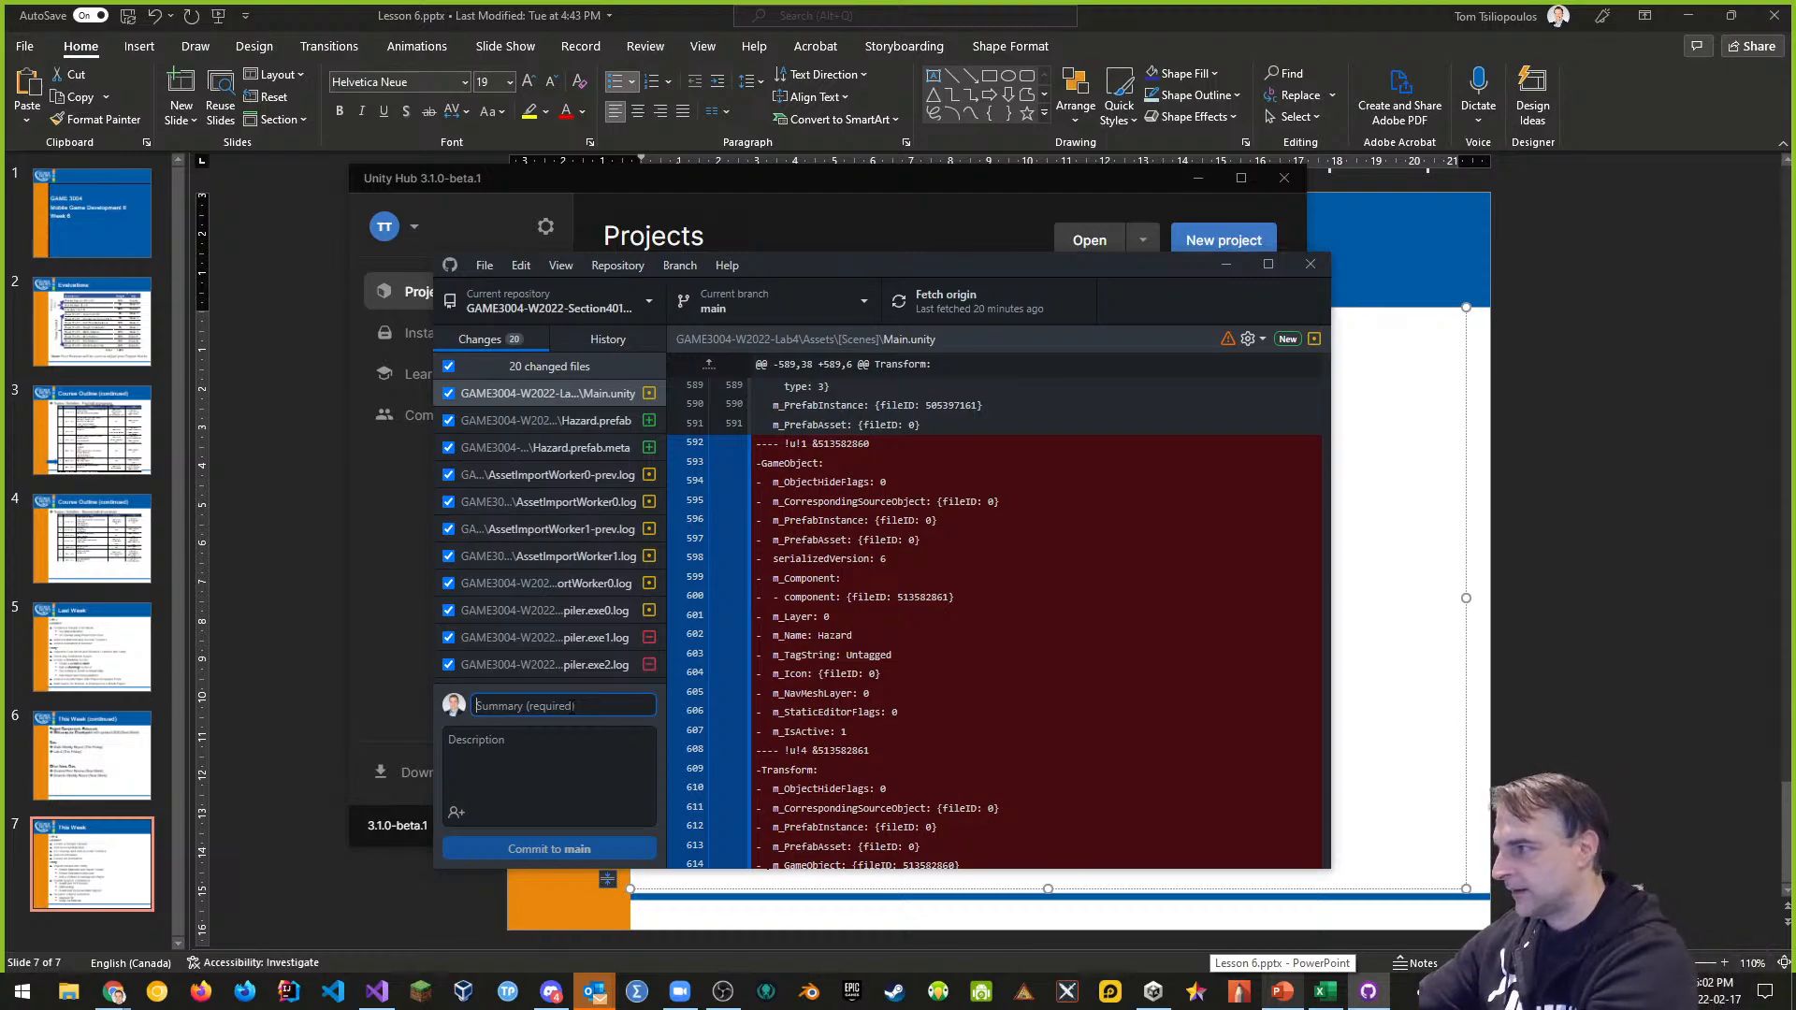
type("Added C")
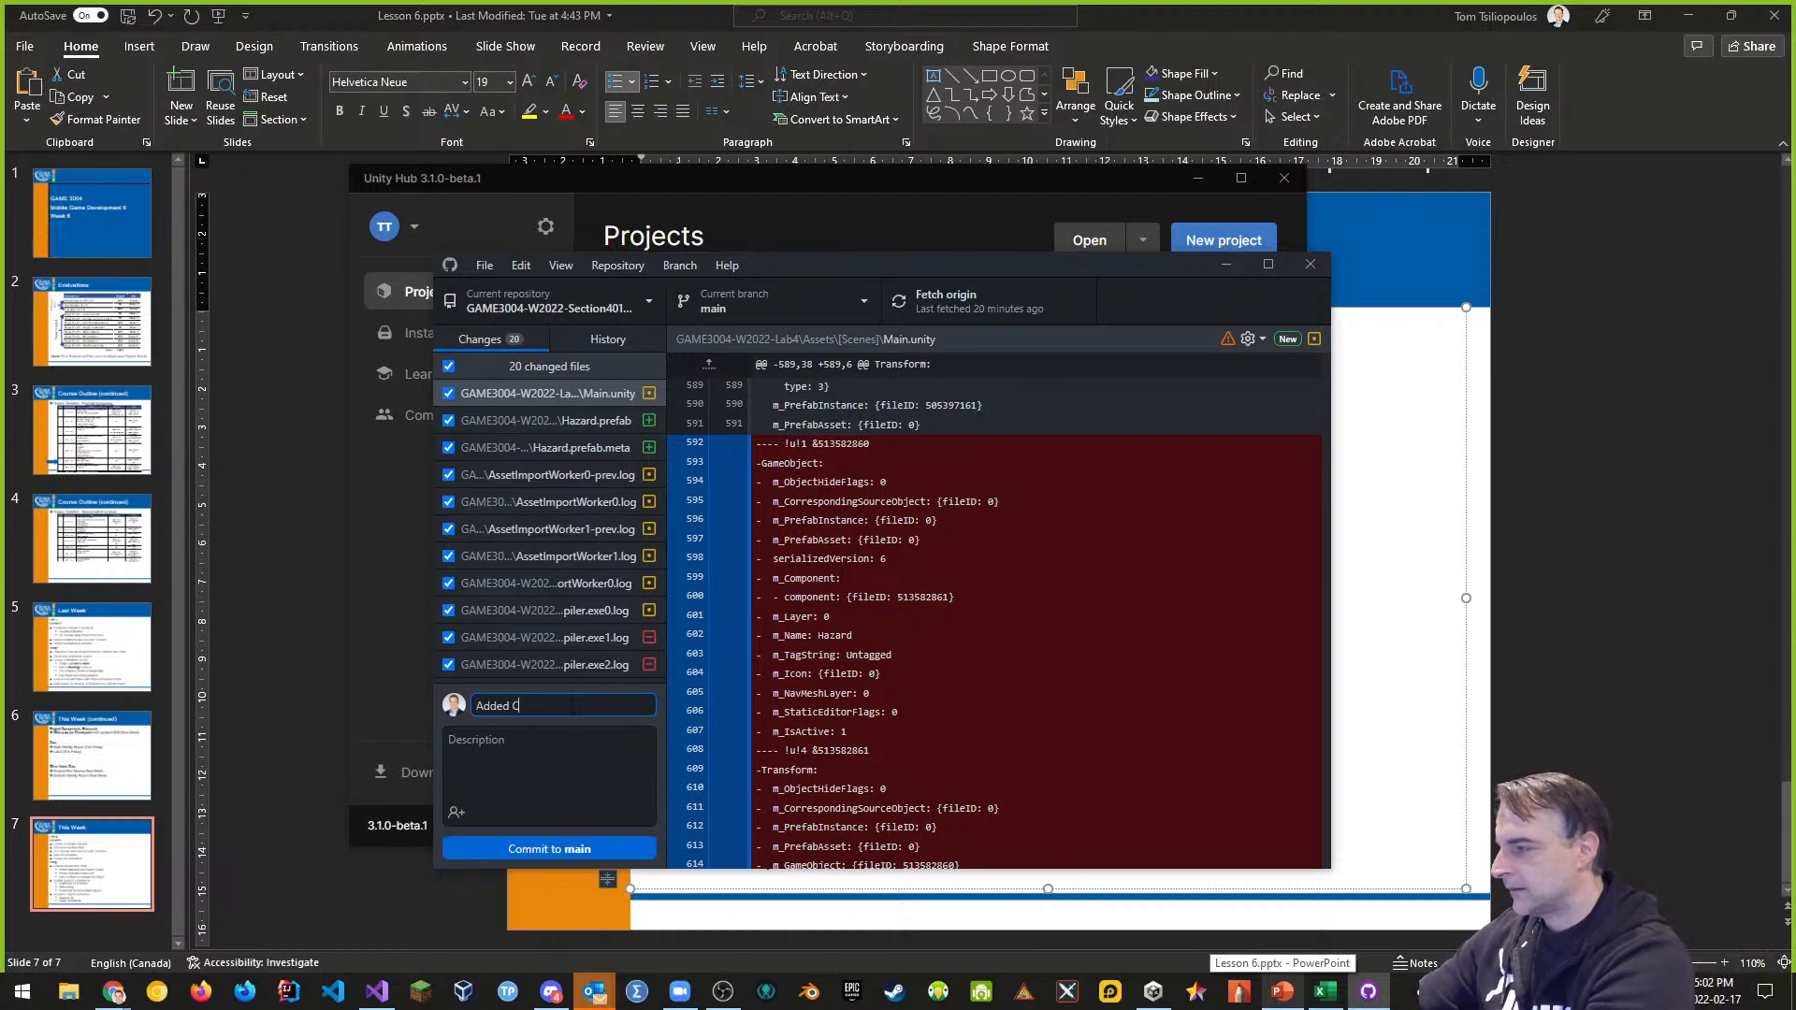
type("olliders to")
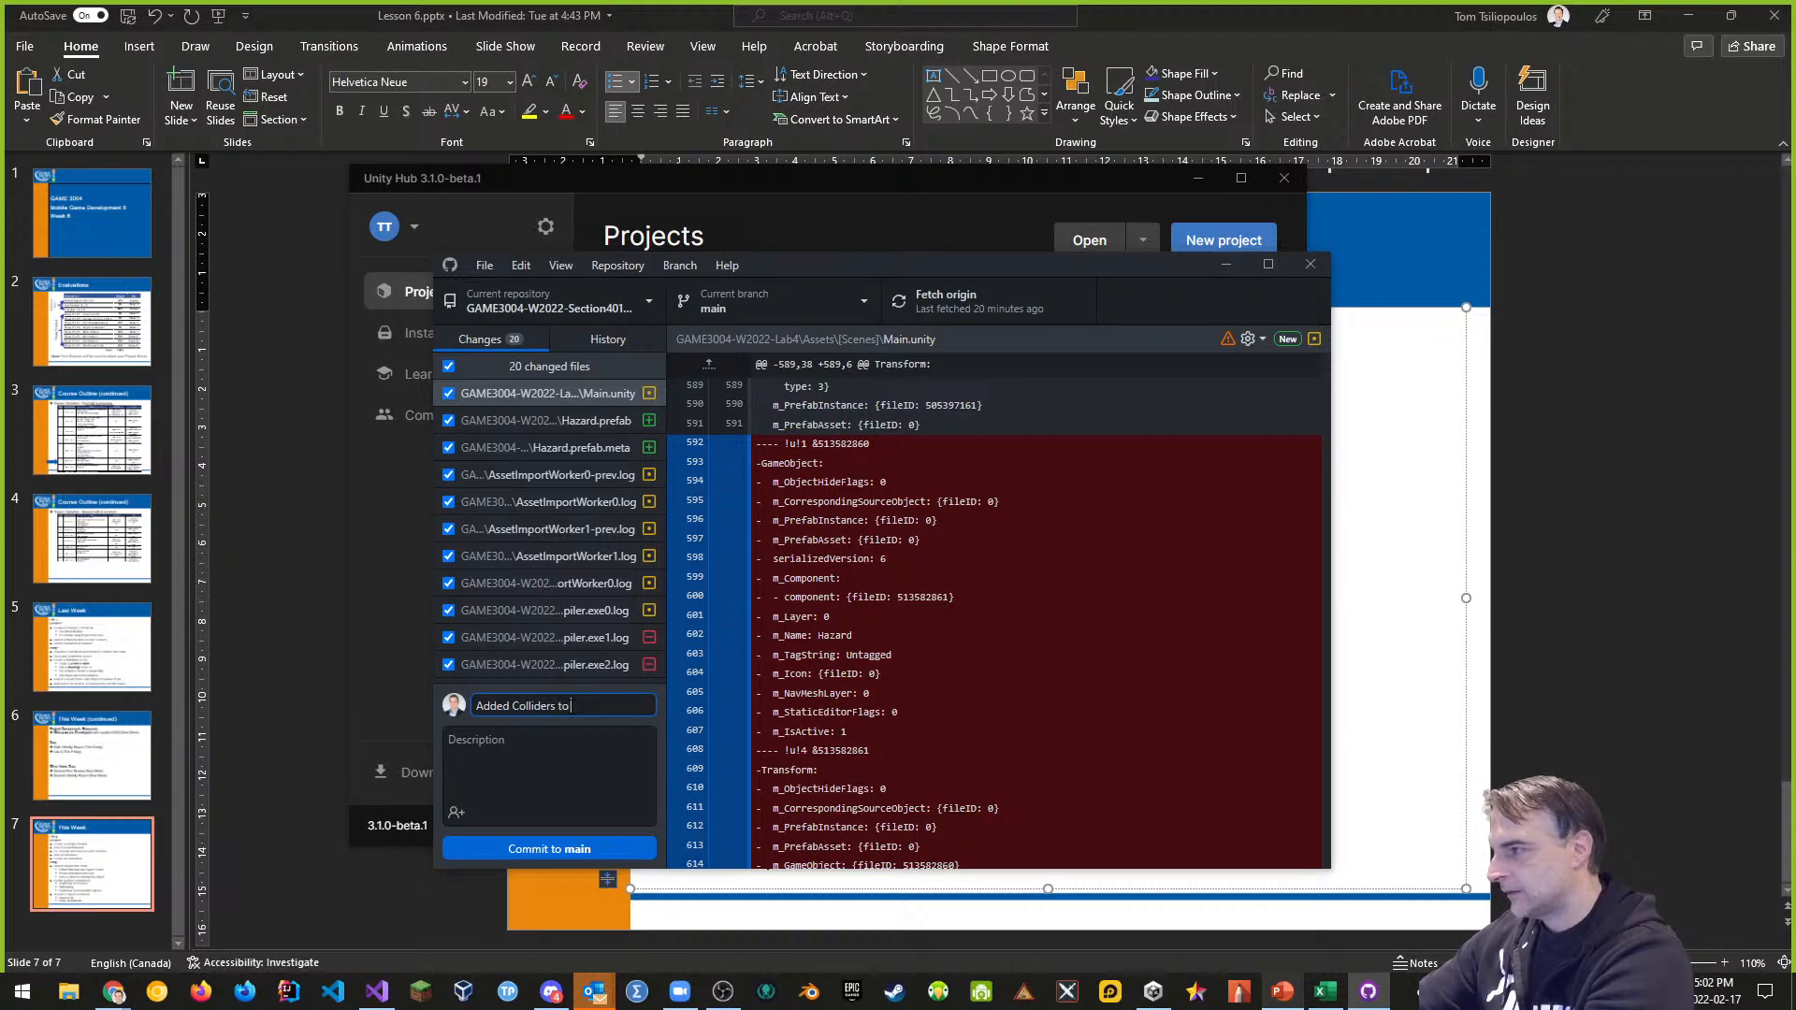
type(" Hazard")
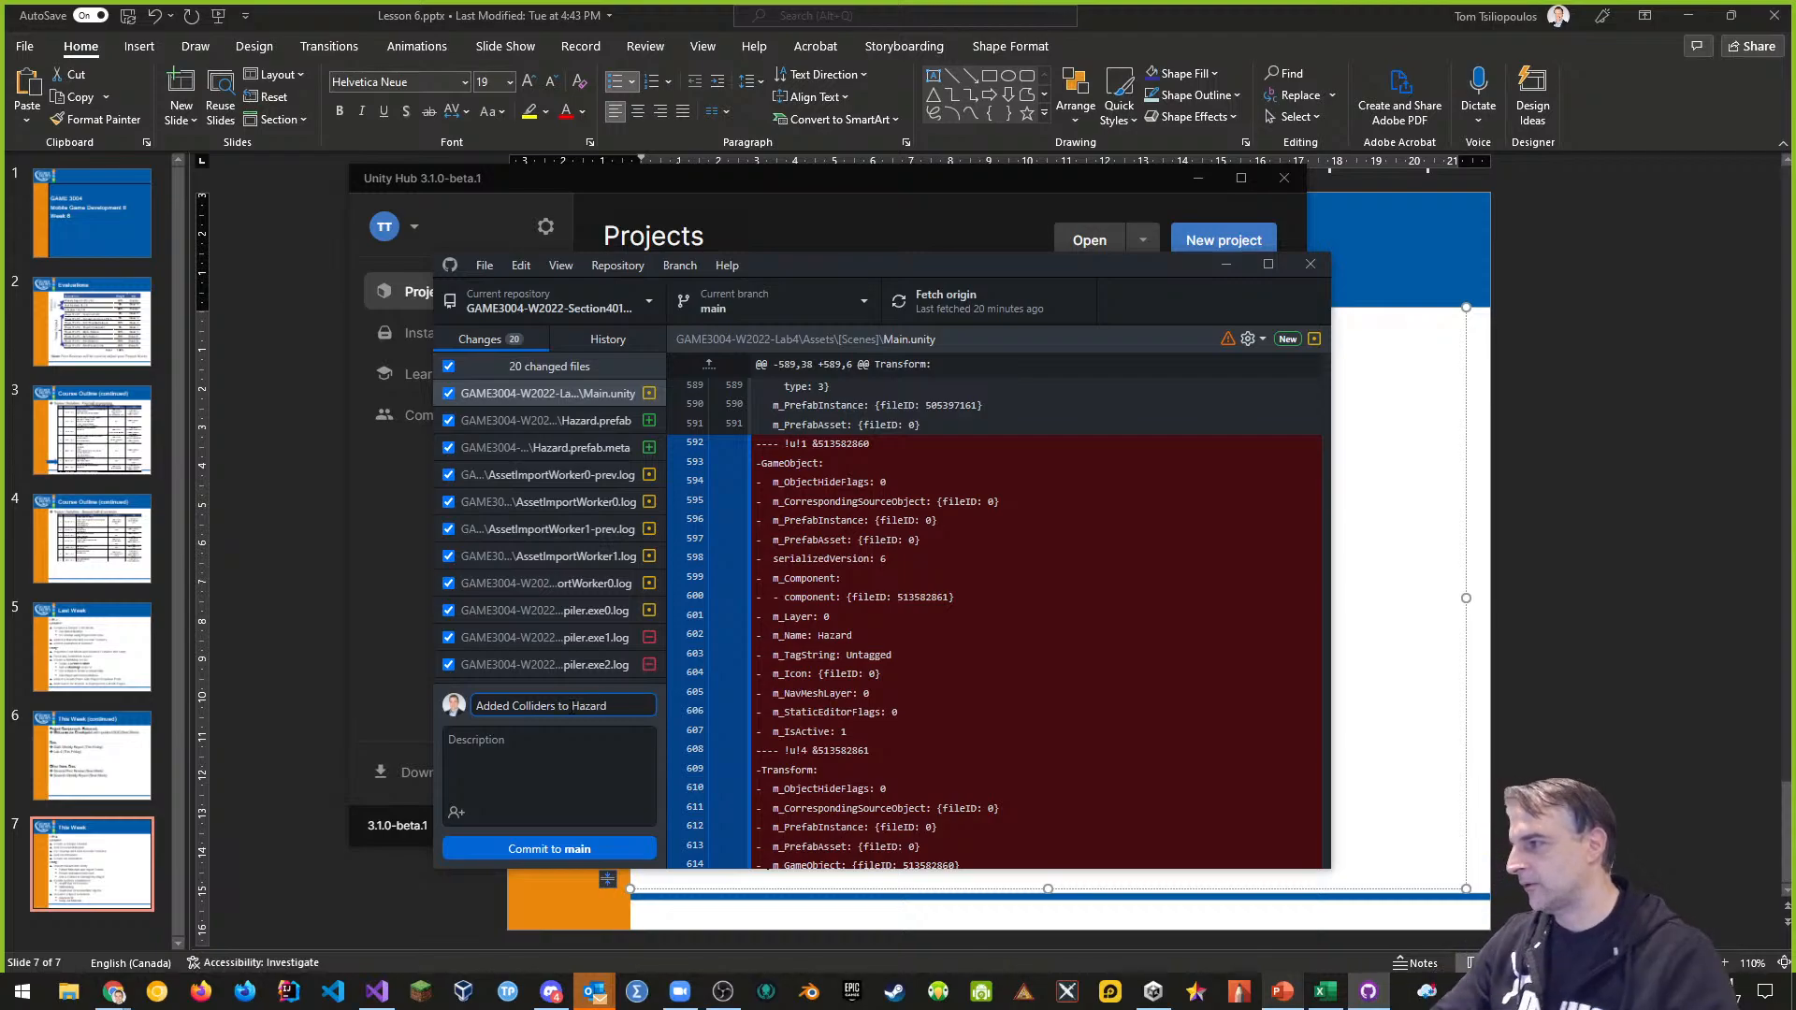
left_click(587, 848)
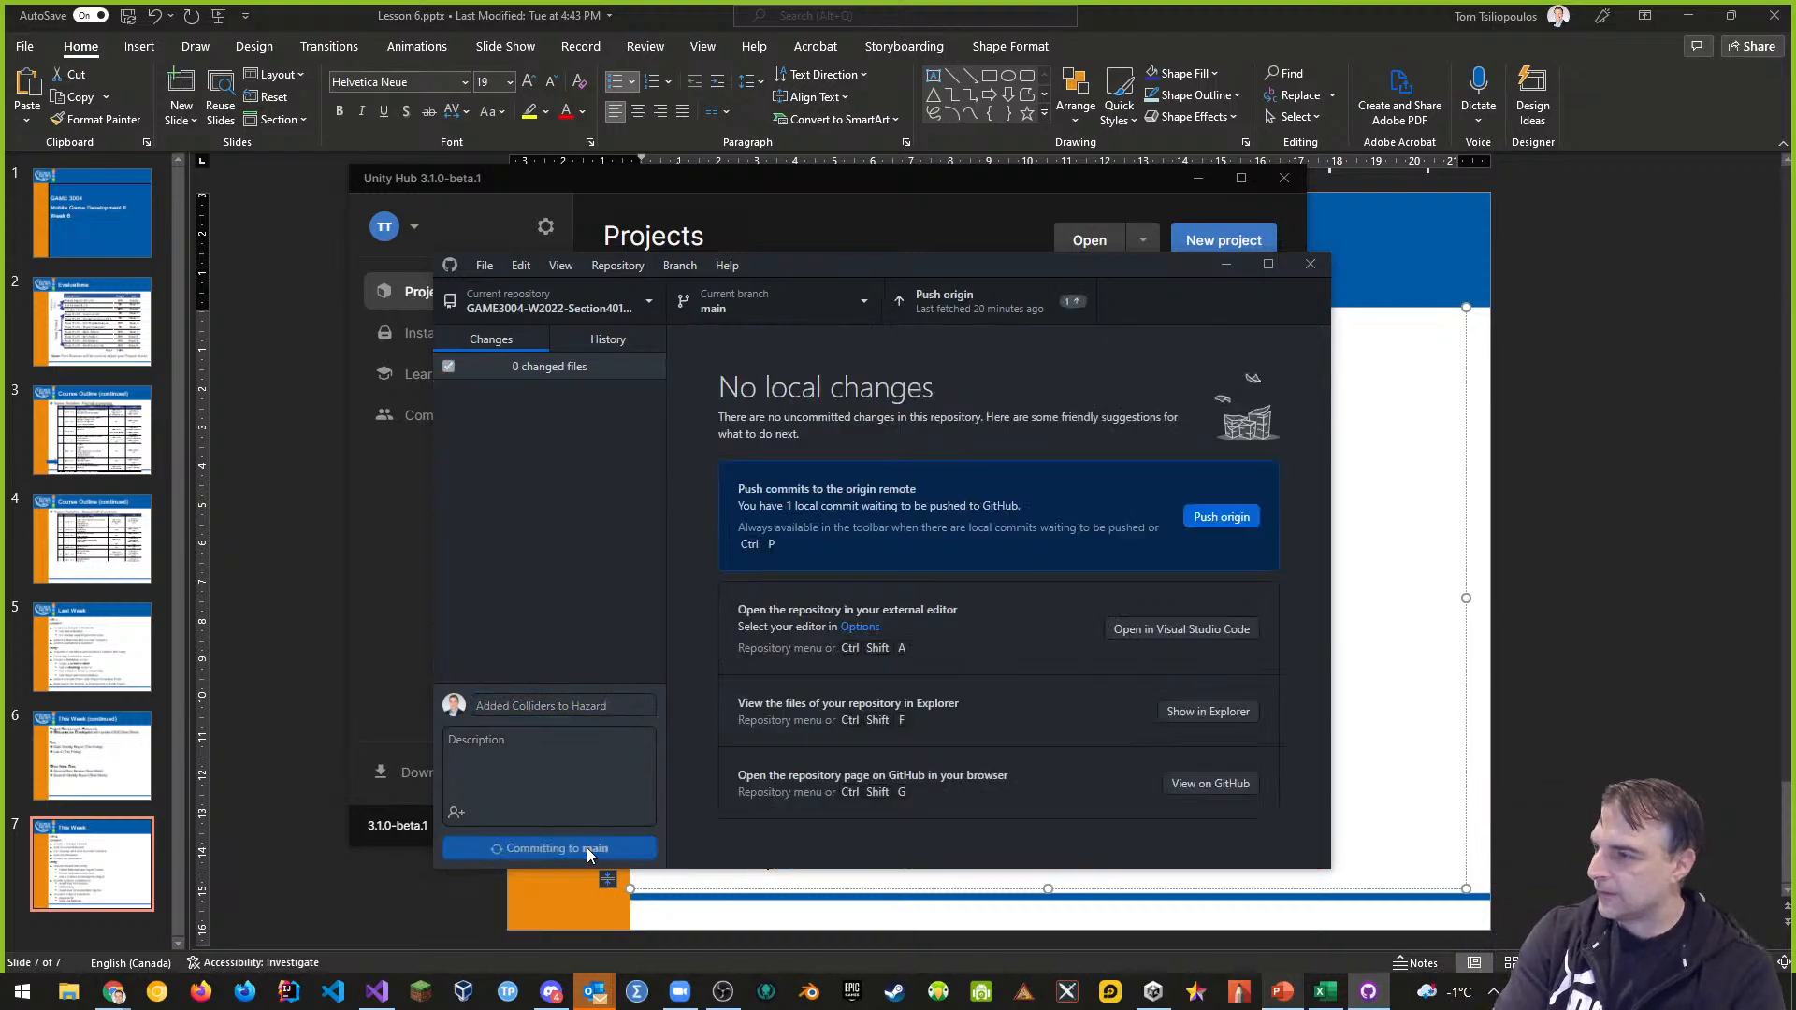
left_click(1242, 517)
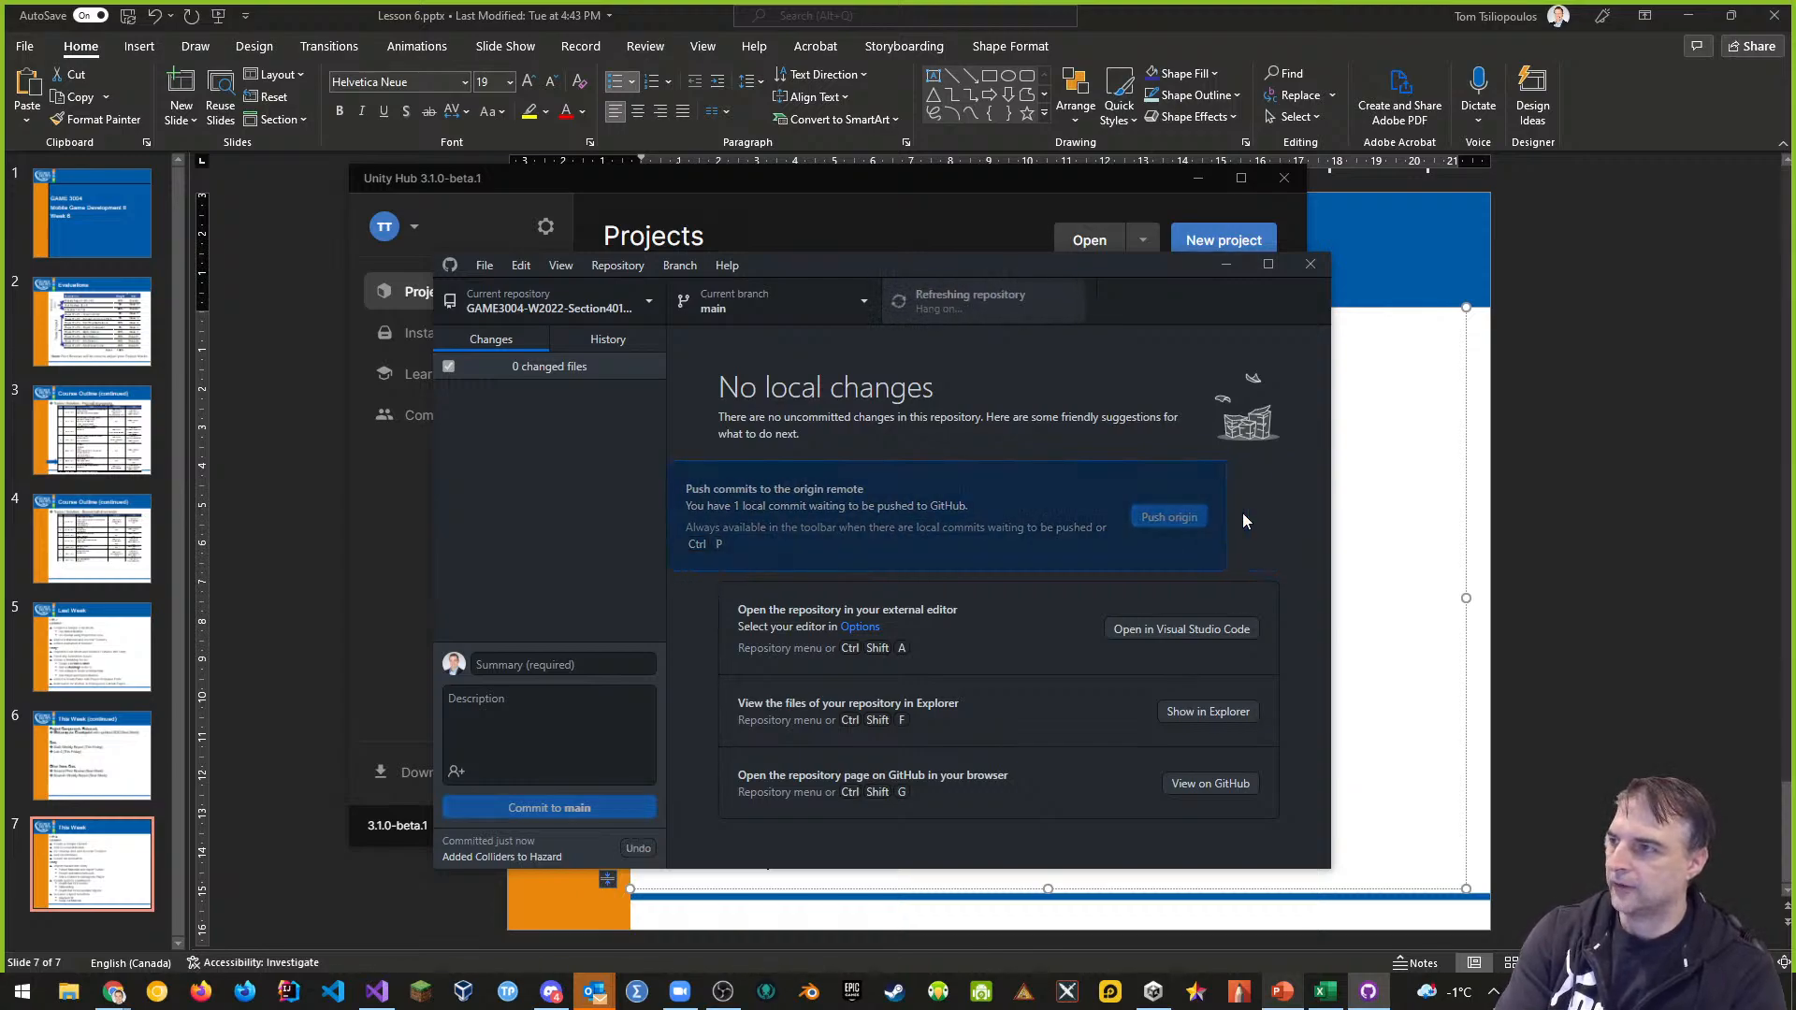
Switch to Unity Hub and reopen the most recently modified GAME3004-W2022-Lab4 project
left_click(1152, 992)
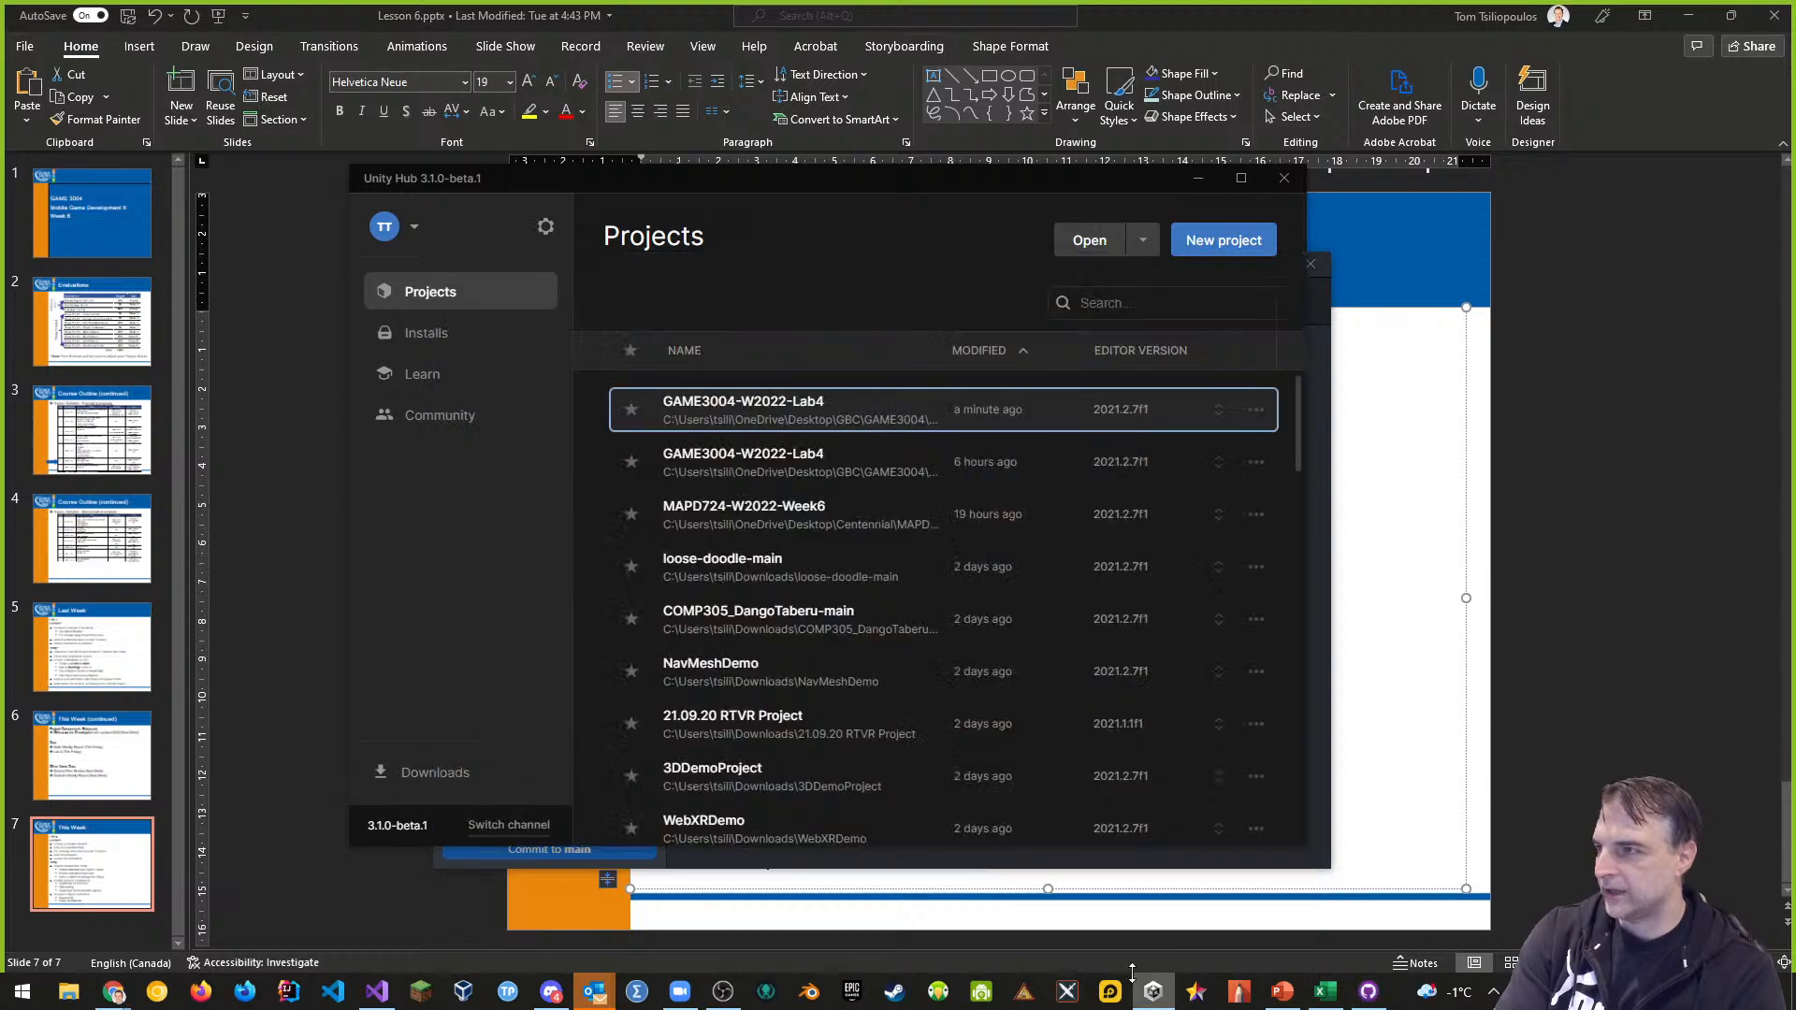
left_click(778, 407)
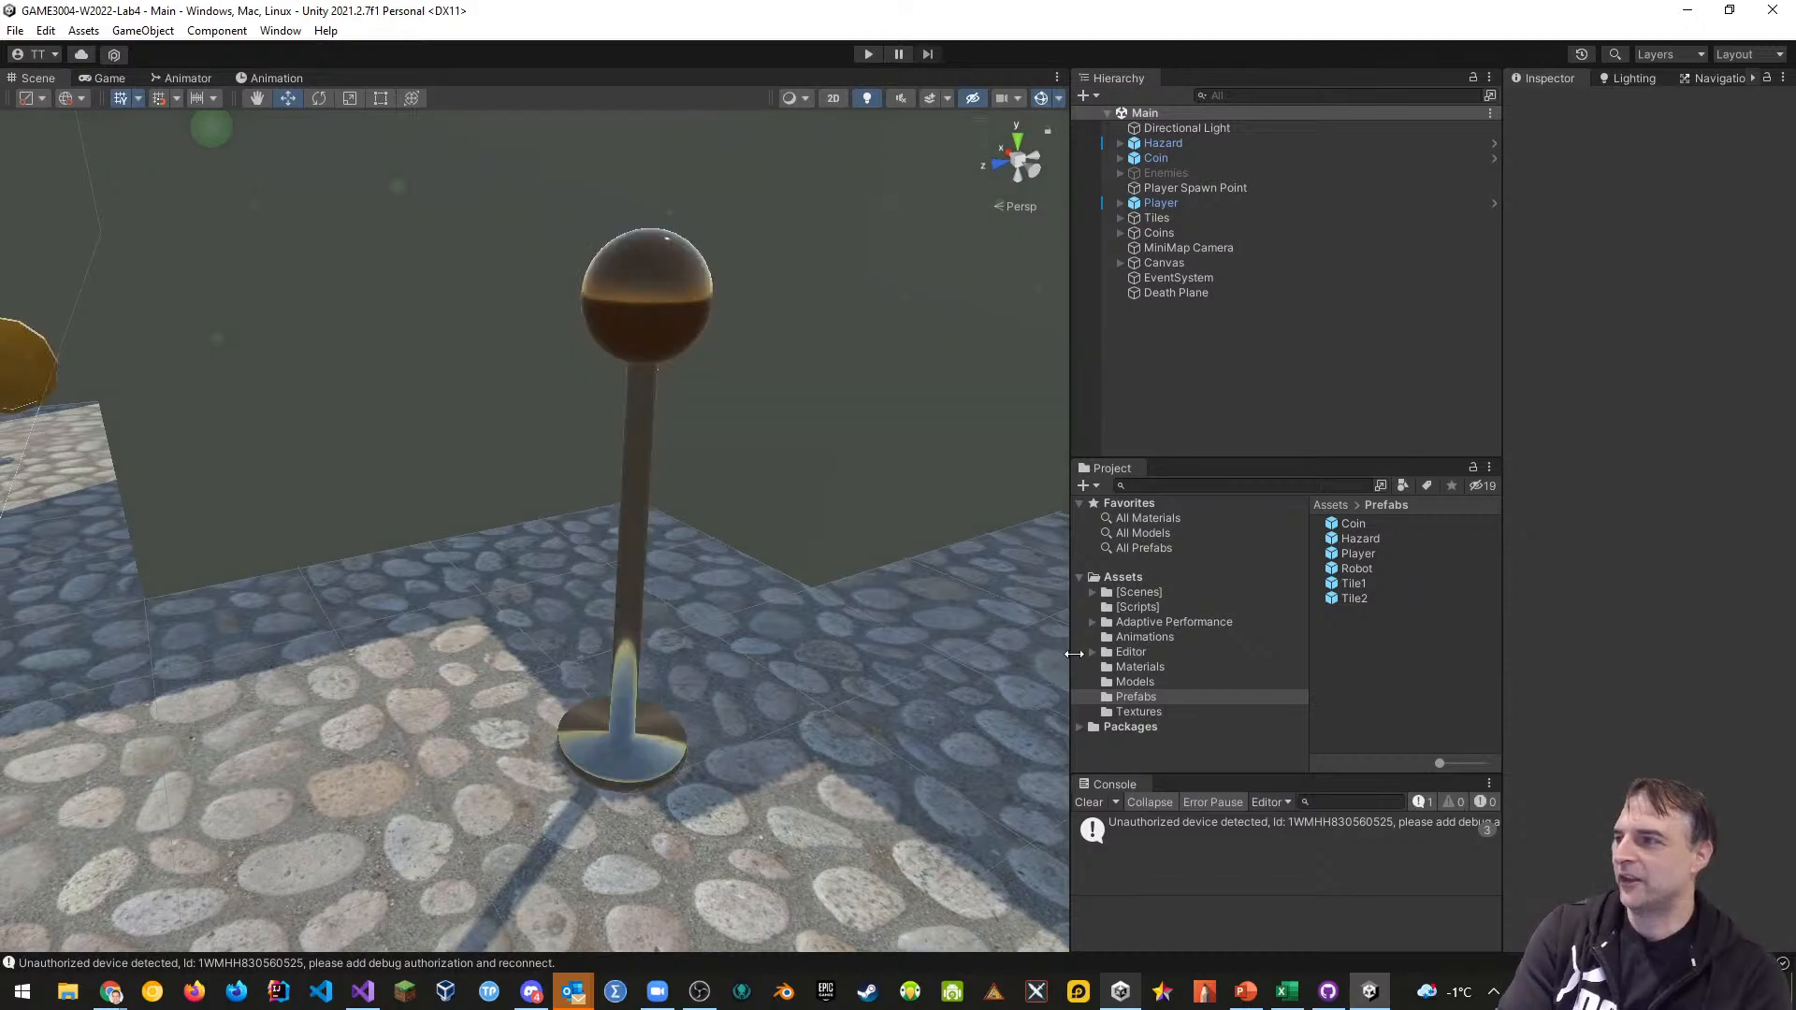
Examine the lighting and reflections on the hazard's ball, stem and base from several angles in the scene
mouse_move(1061, 572)
right_mouse_down()
mouse_move(1035, 556)
mouse_move(974, 593)
mouse_move(1046, 572)
right_mouse_up()
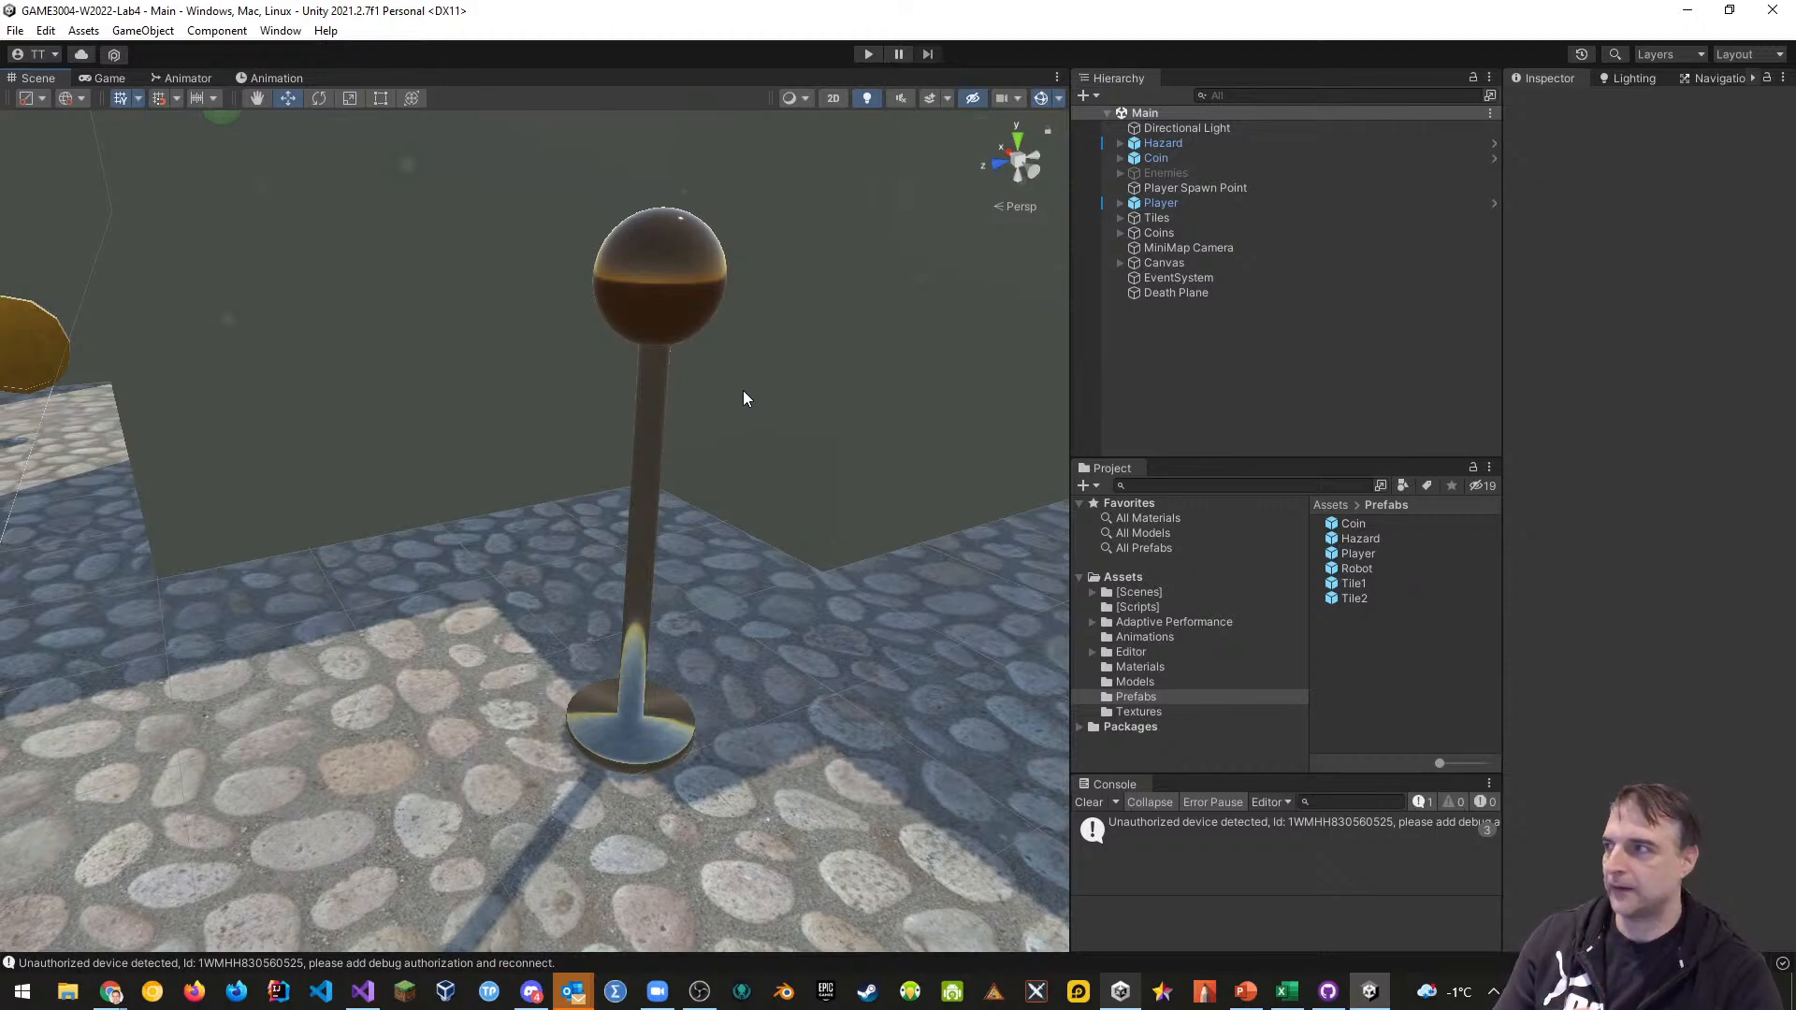
middle_click_drag(921, 593, 872, 629)
scroll(883, 601, "up", 3)
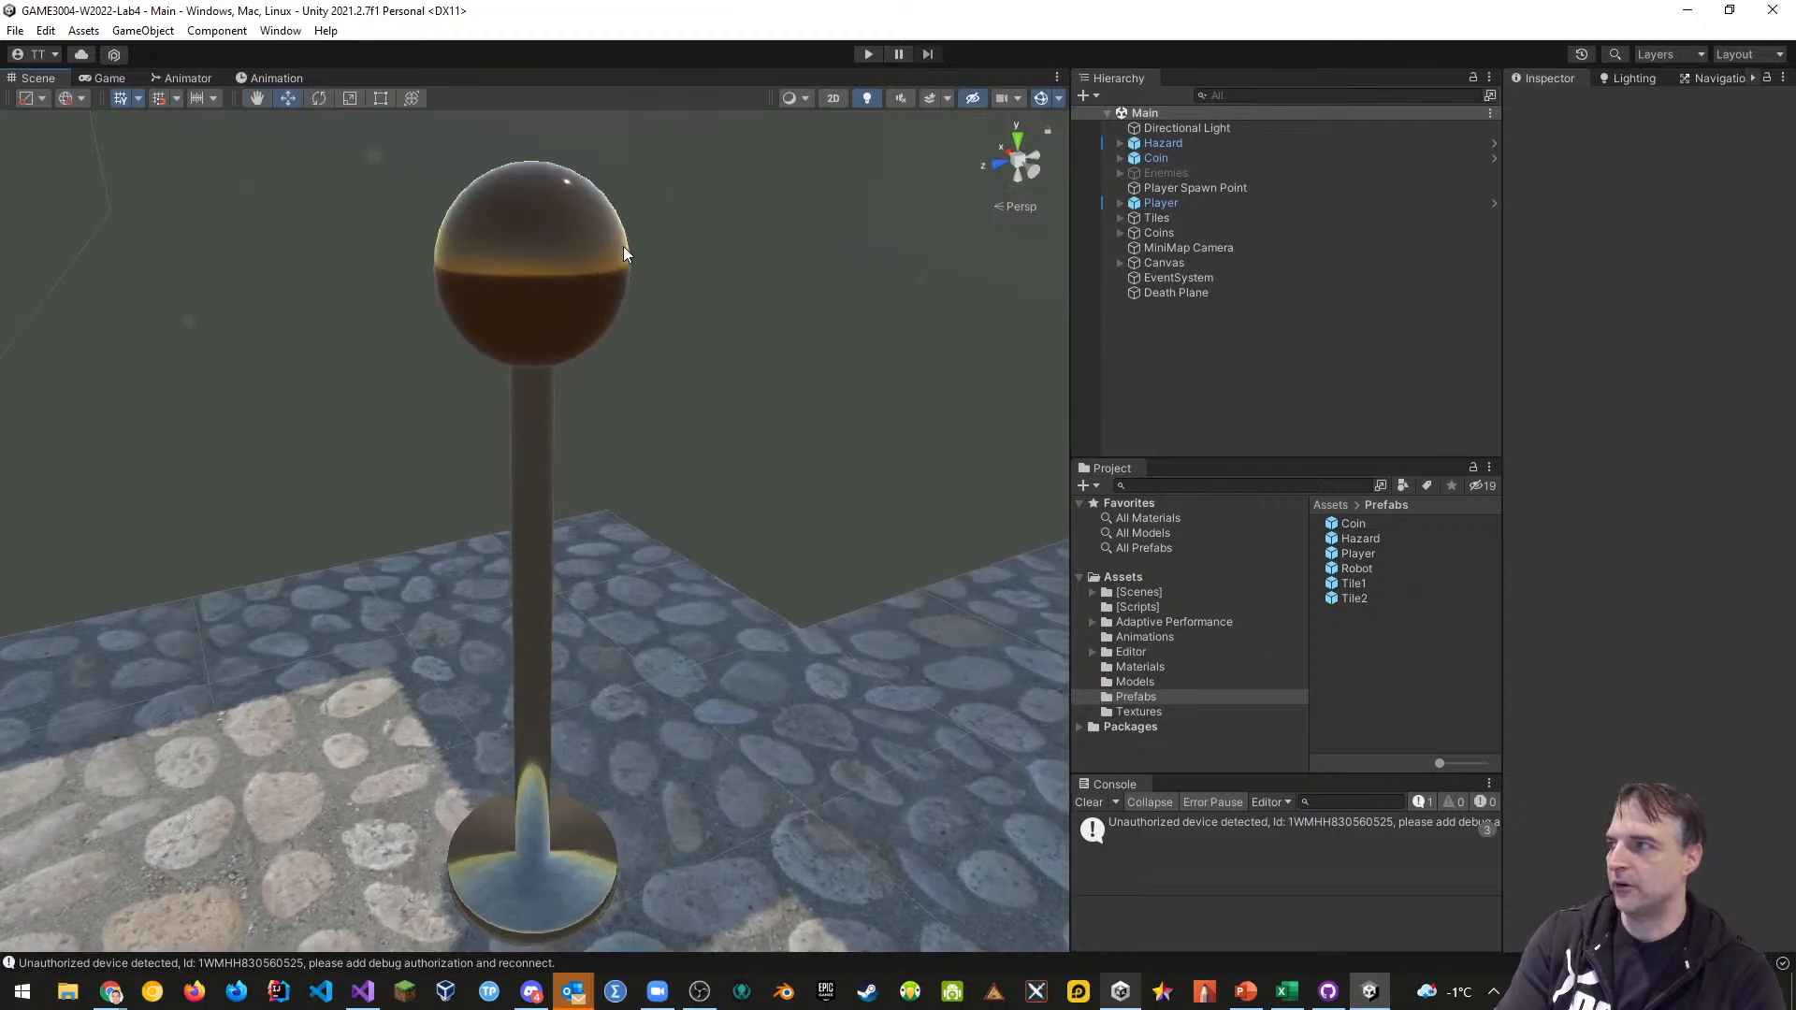
right_click_drag(827, 438, 745, 409)
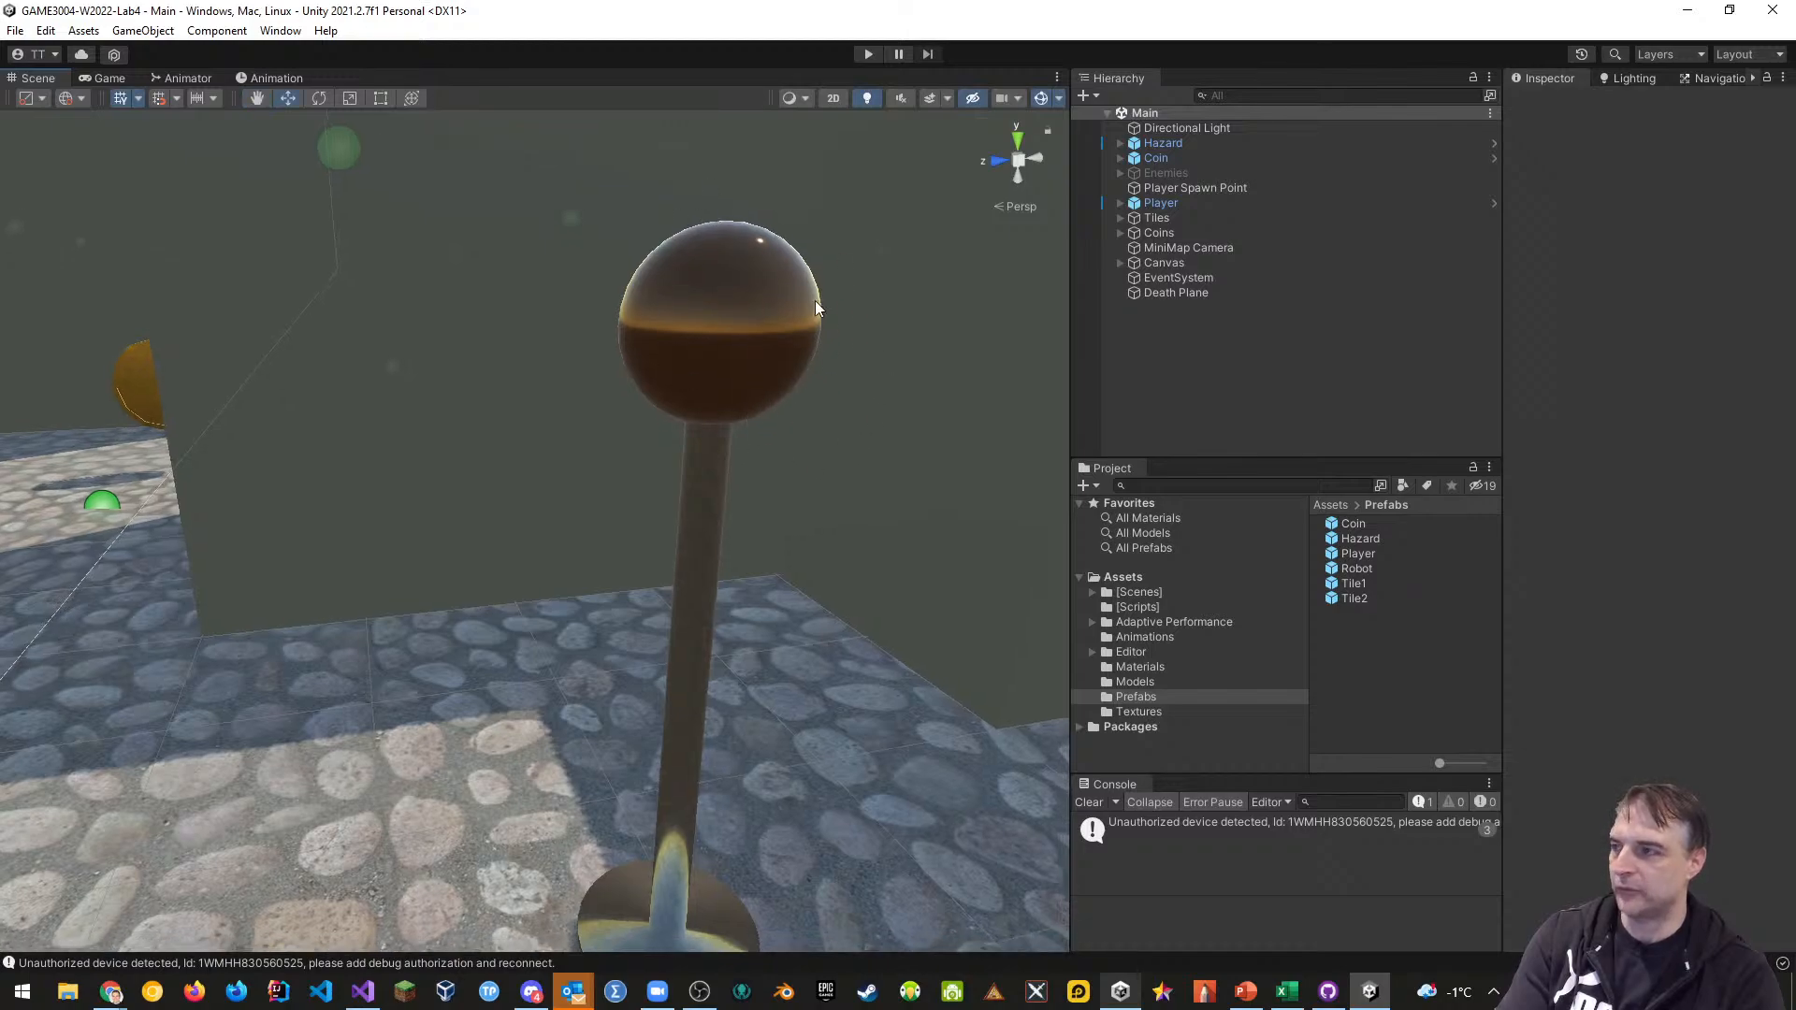
scroll(767, 777, "down", 2)
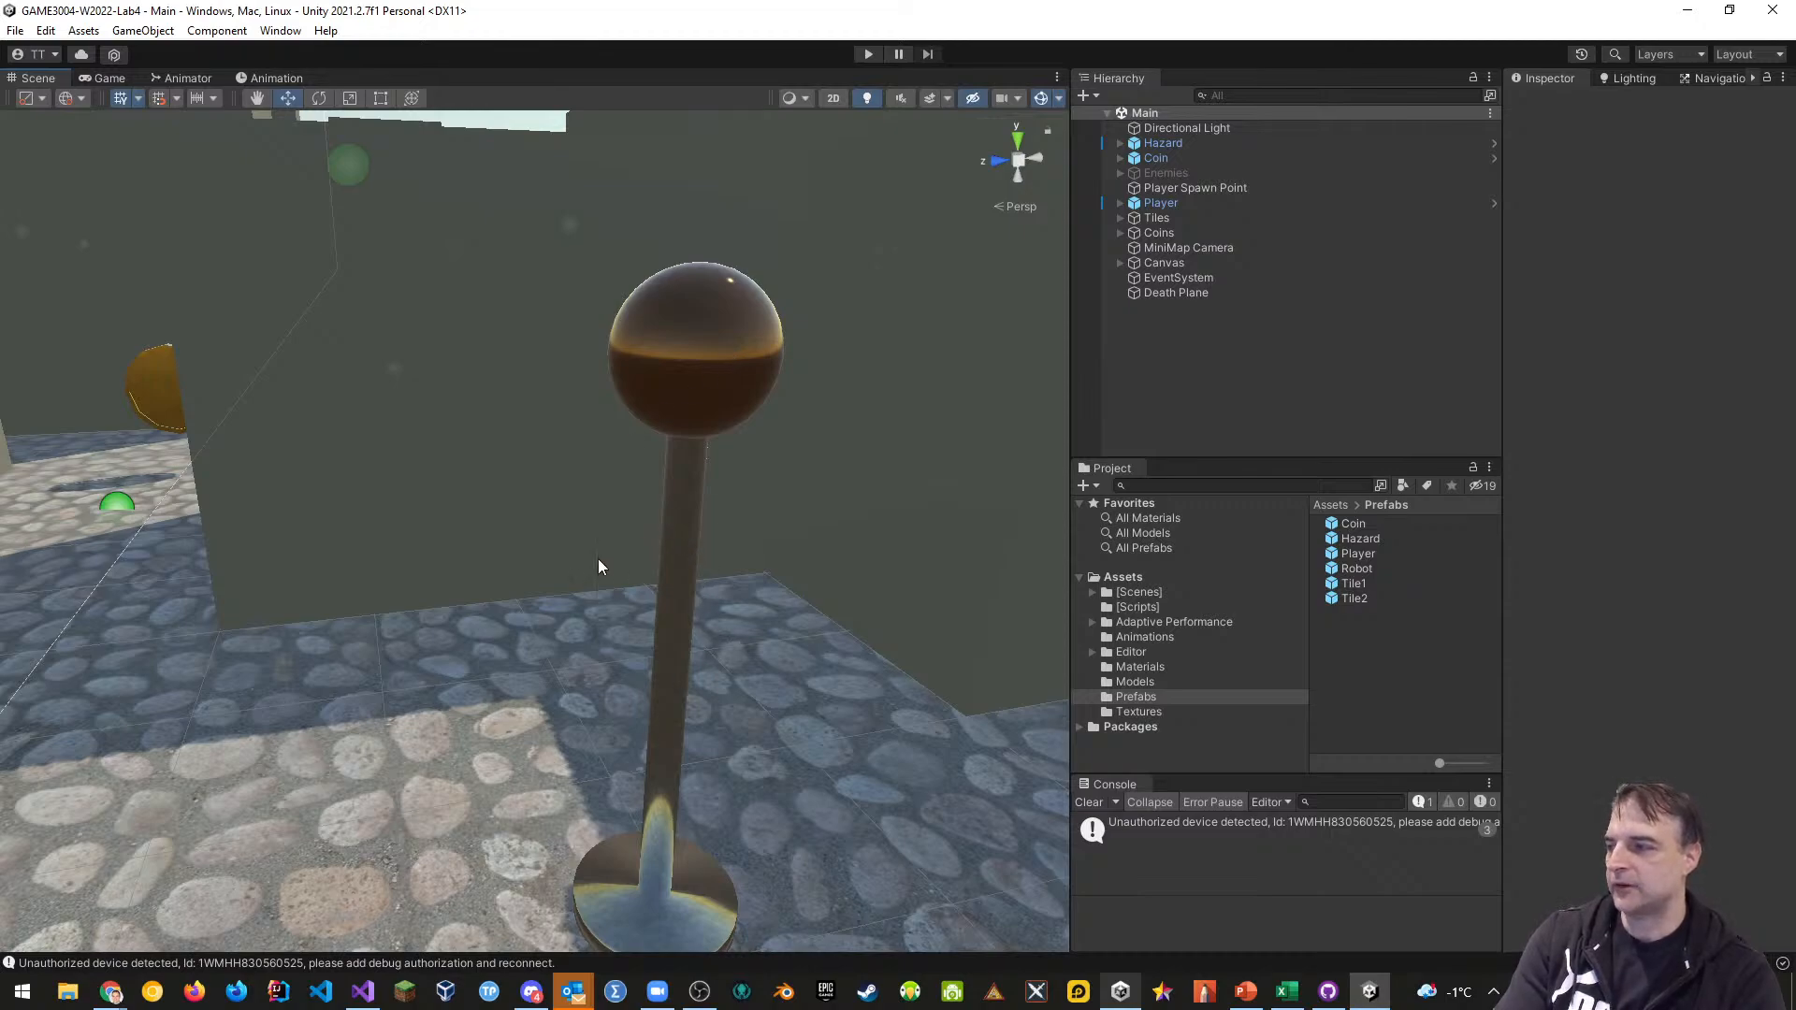
right_click_drag(598, 559, 638, 659)
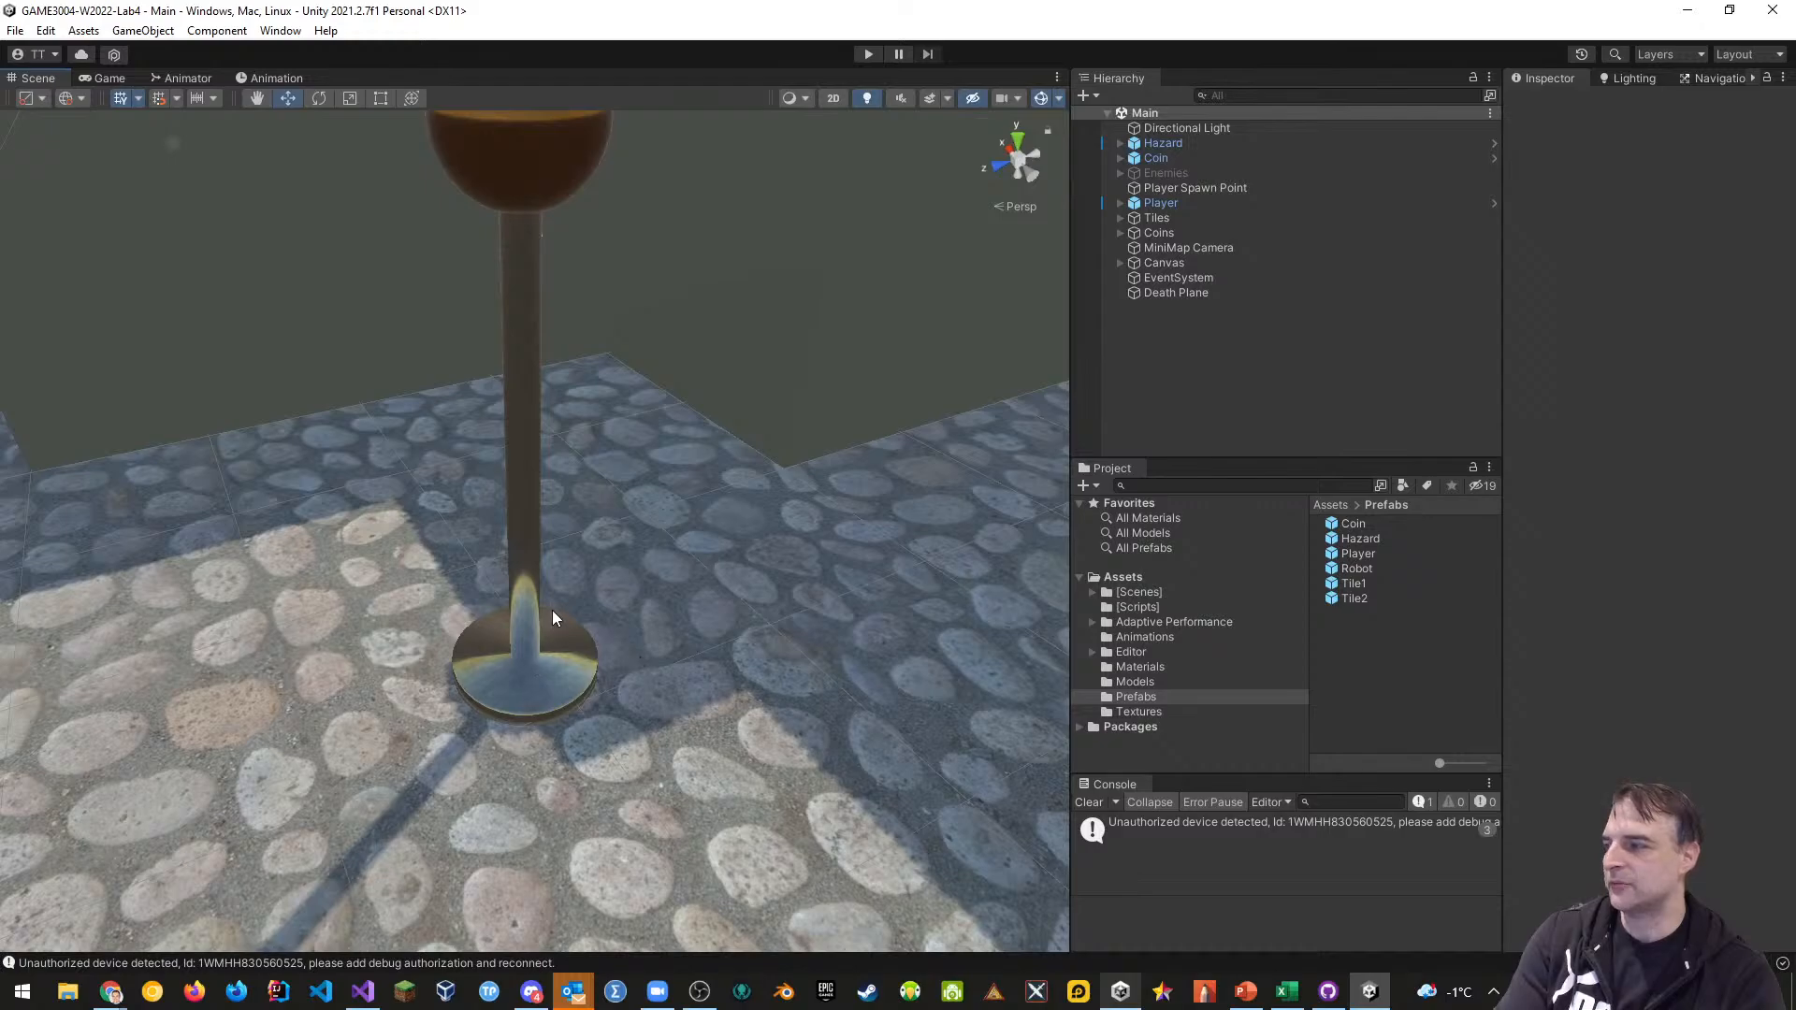
right_click_drag(603, 661, 768, 707)
key("w")
key("s")
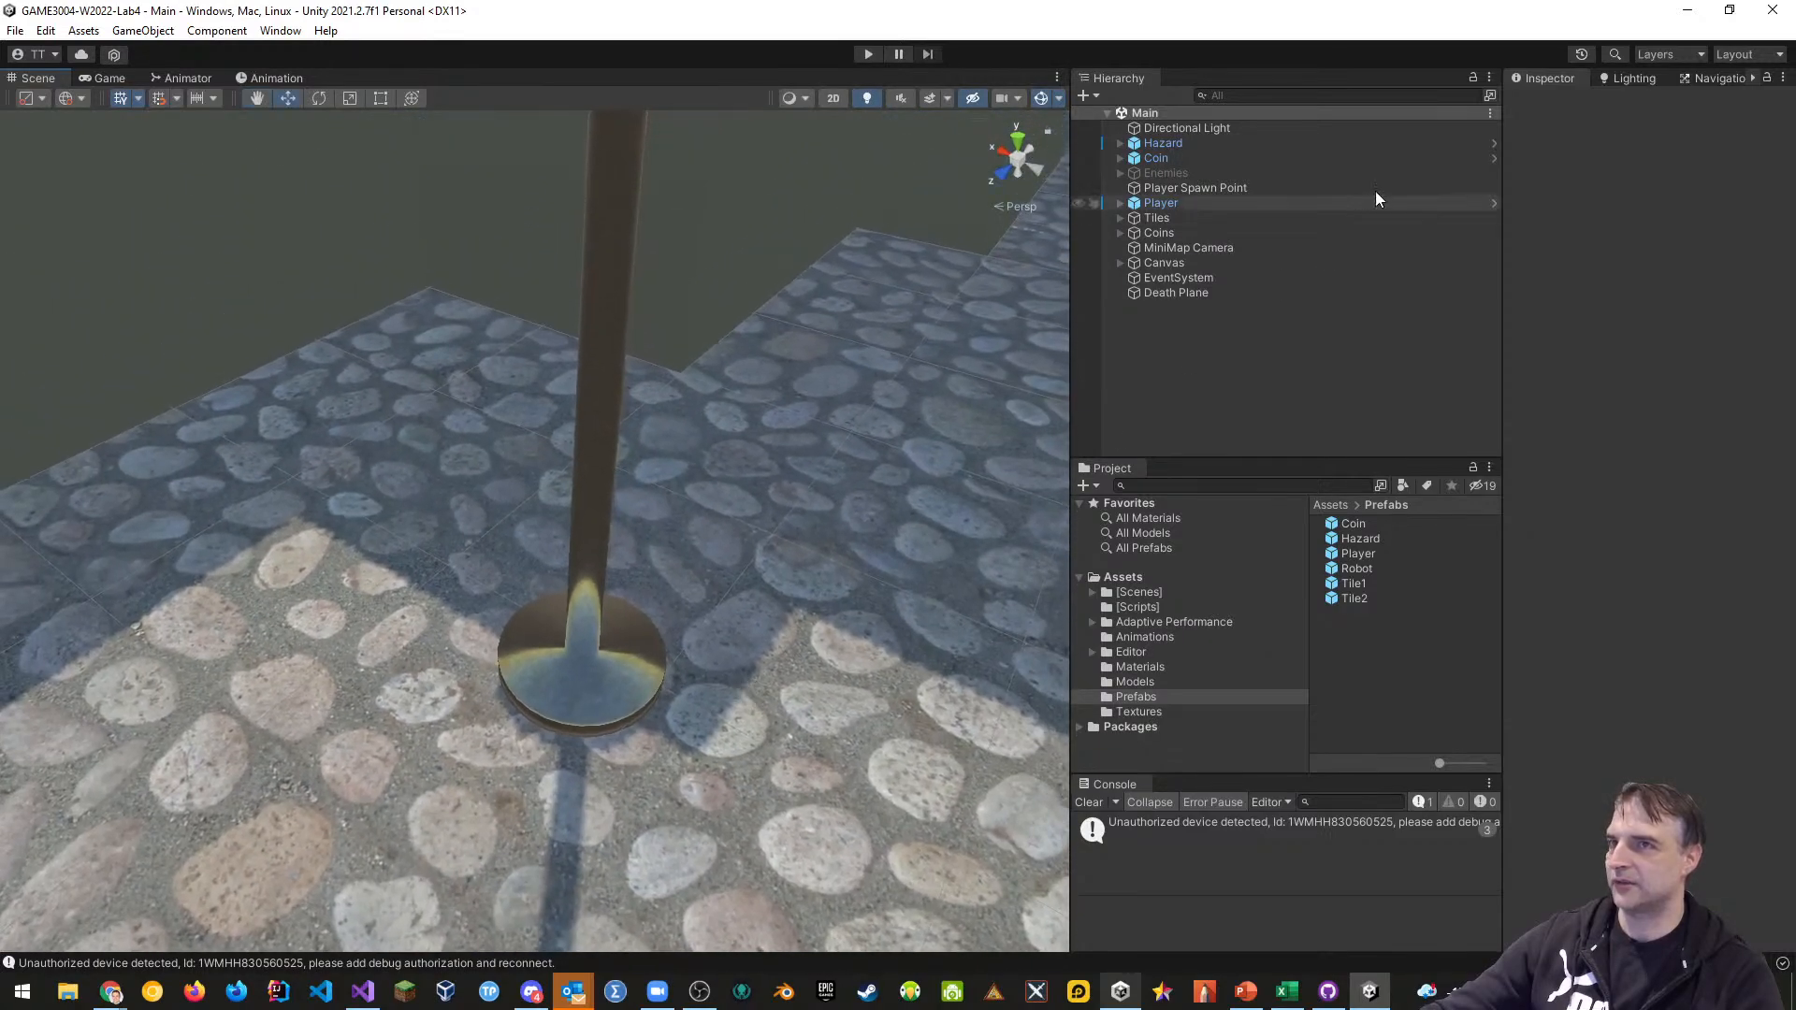
Show the scene's lighting settings and locate the Main Scene Lighting Settings asset in the [Scenes]/Main folder
left_click(1613, 80)
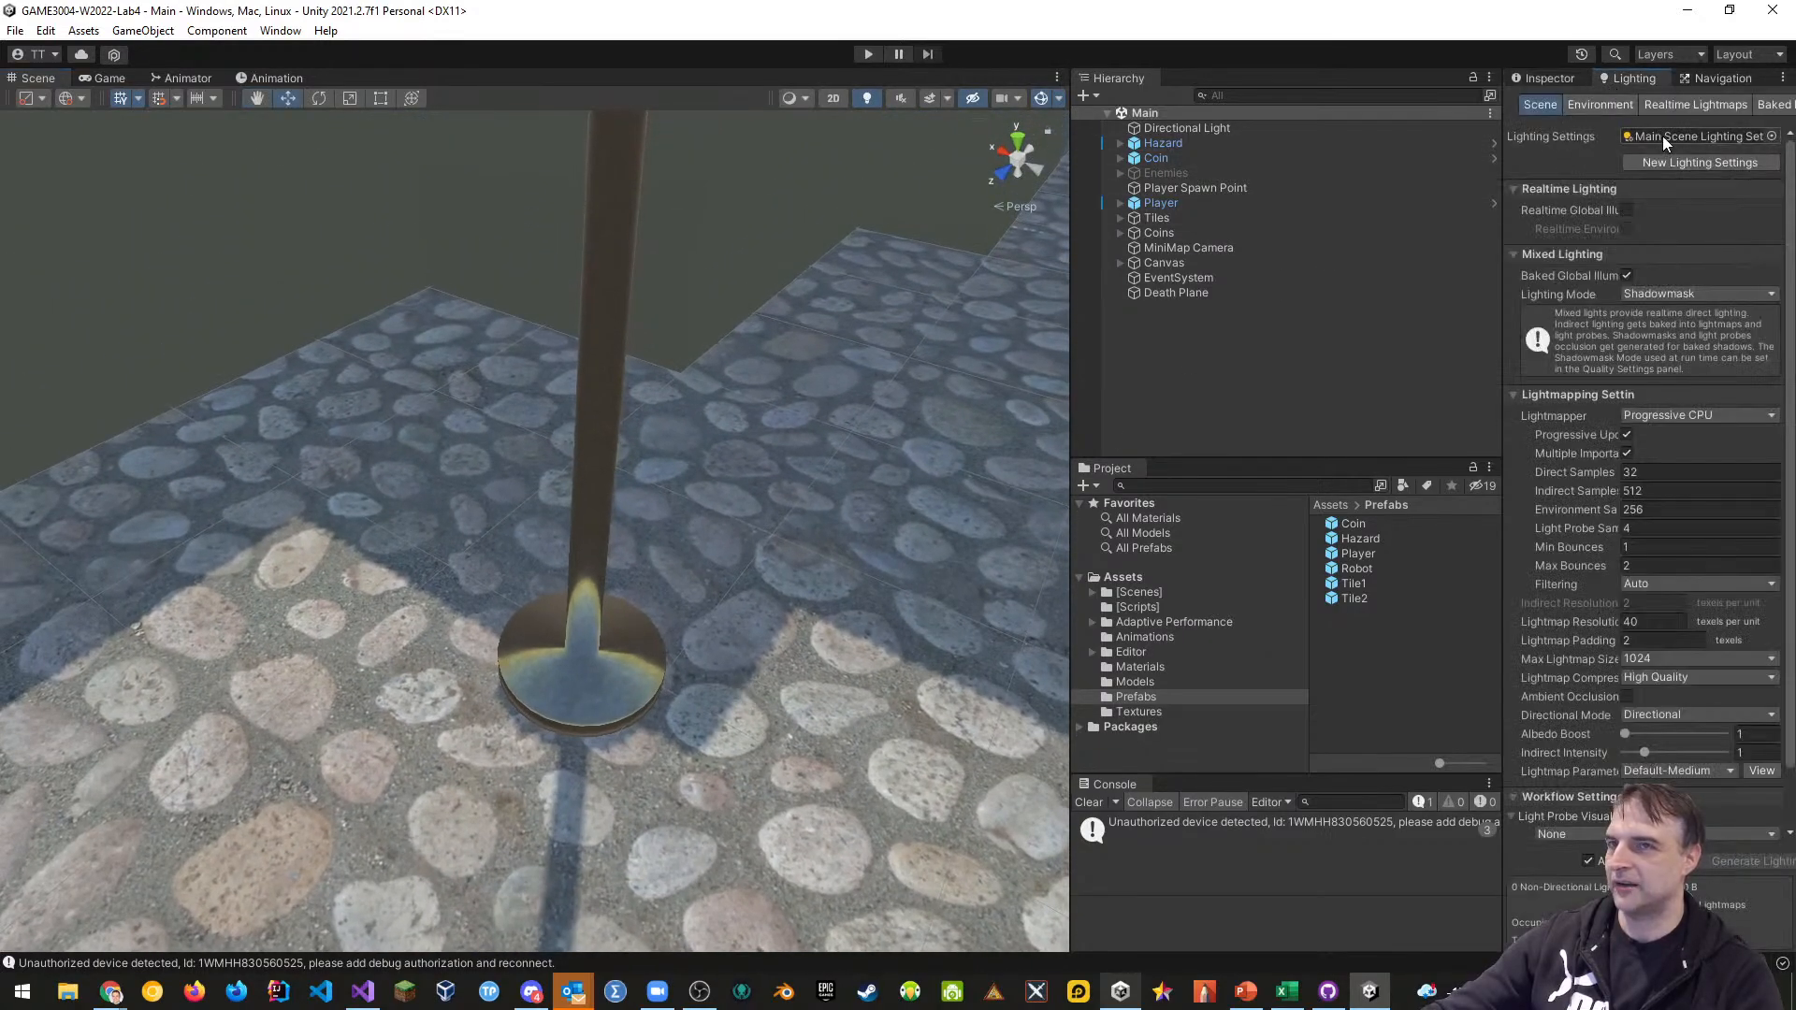
left_click(1133, 593)
double_click(1353, 525)
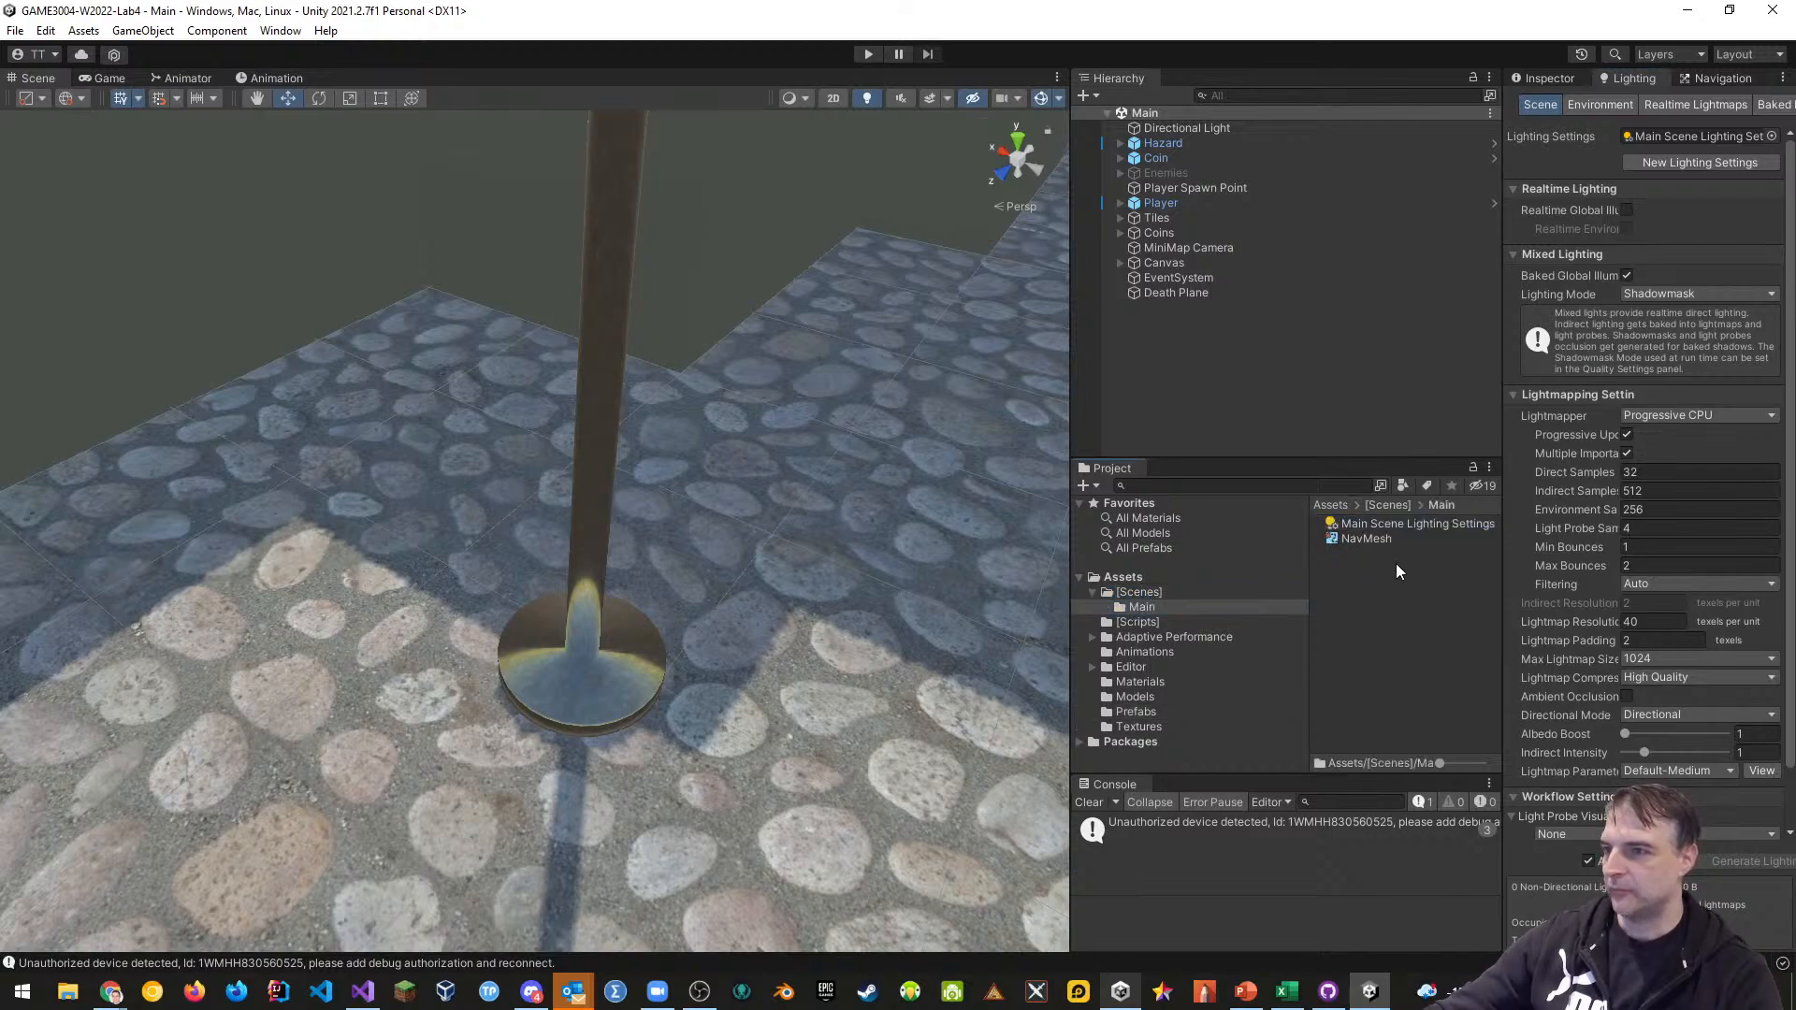
left_click(1394, 525)
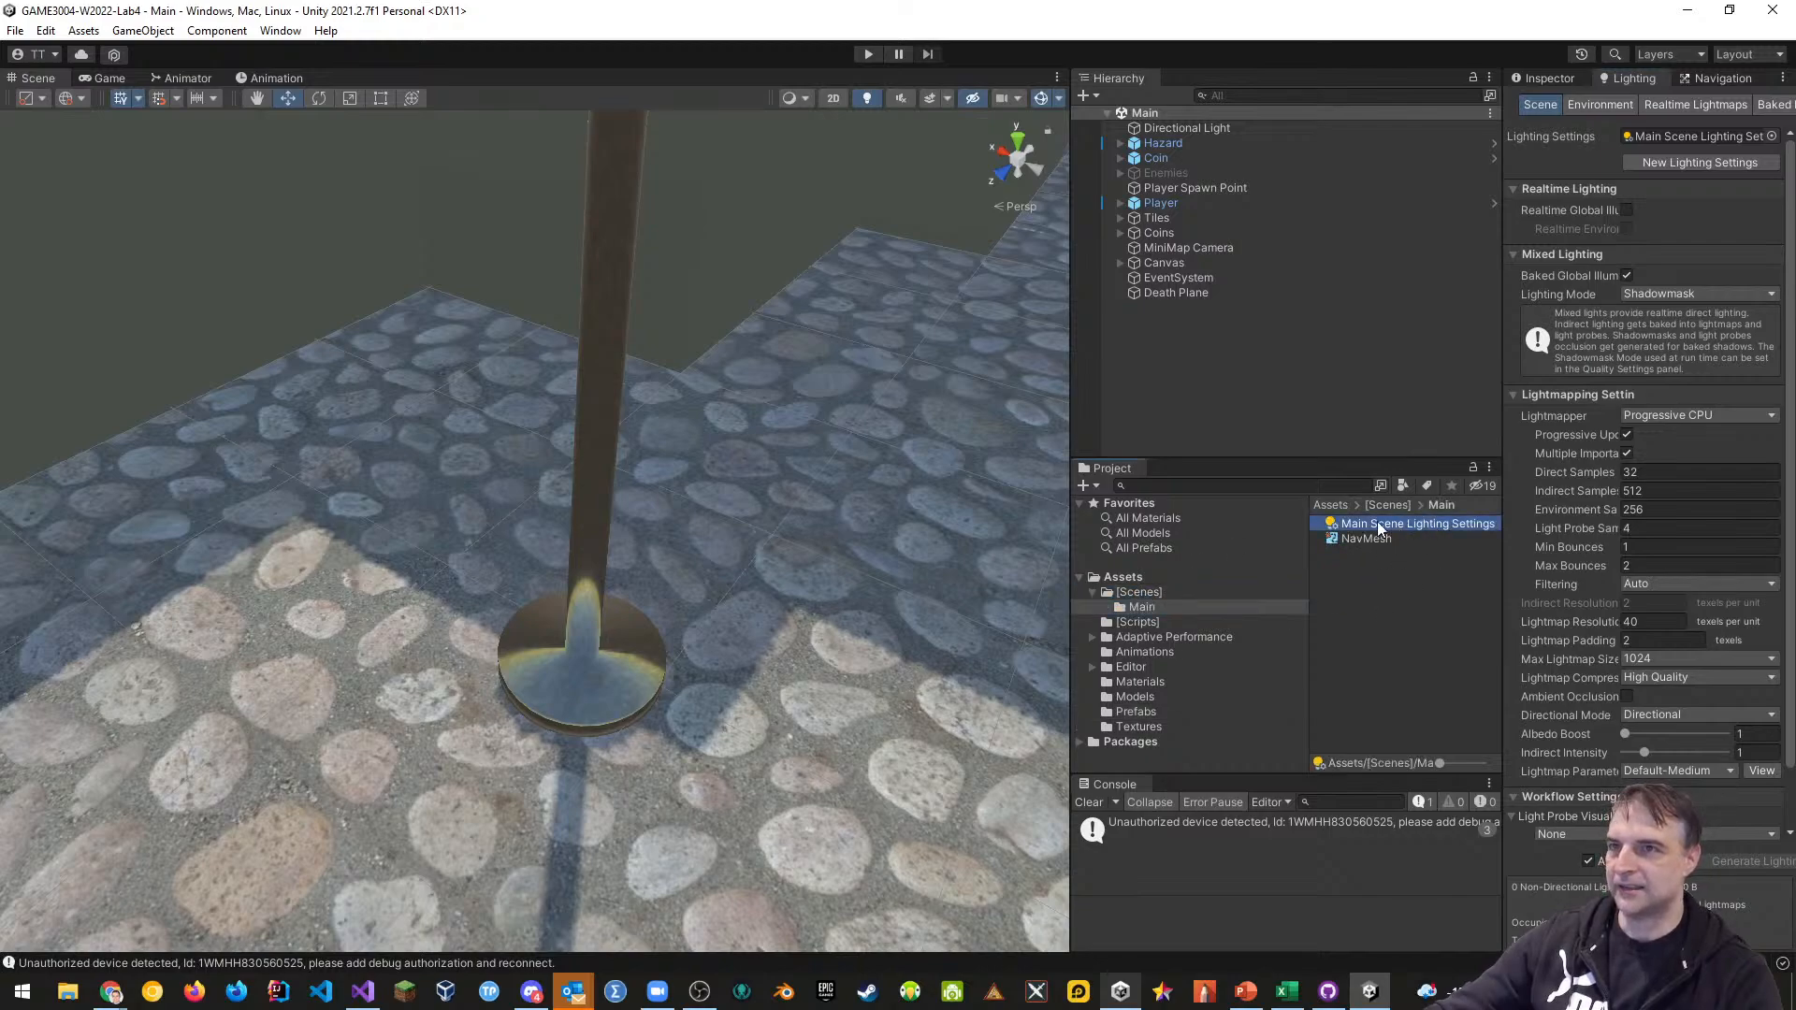
scroll(756, 561, "down", 5)
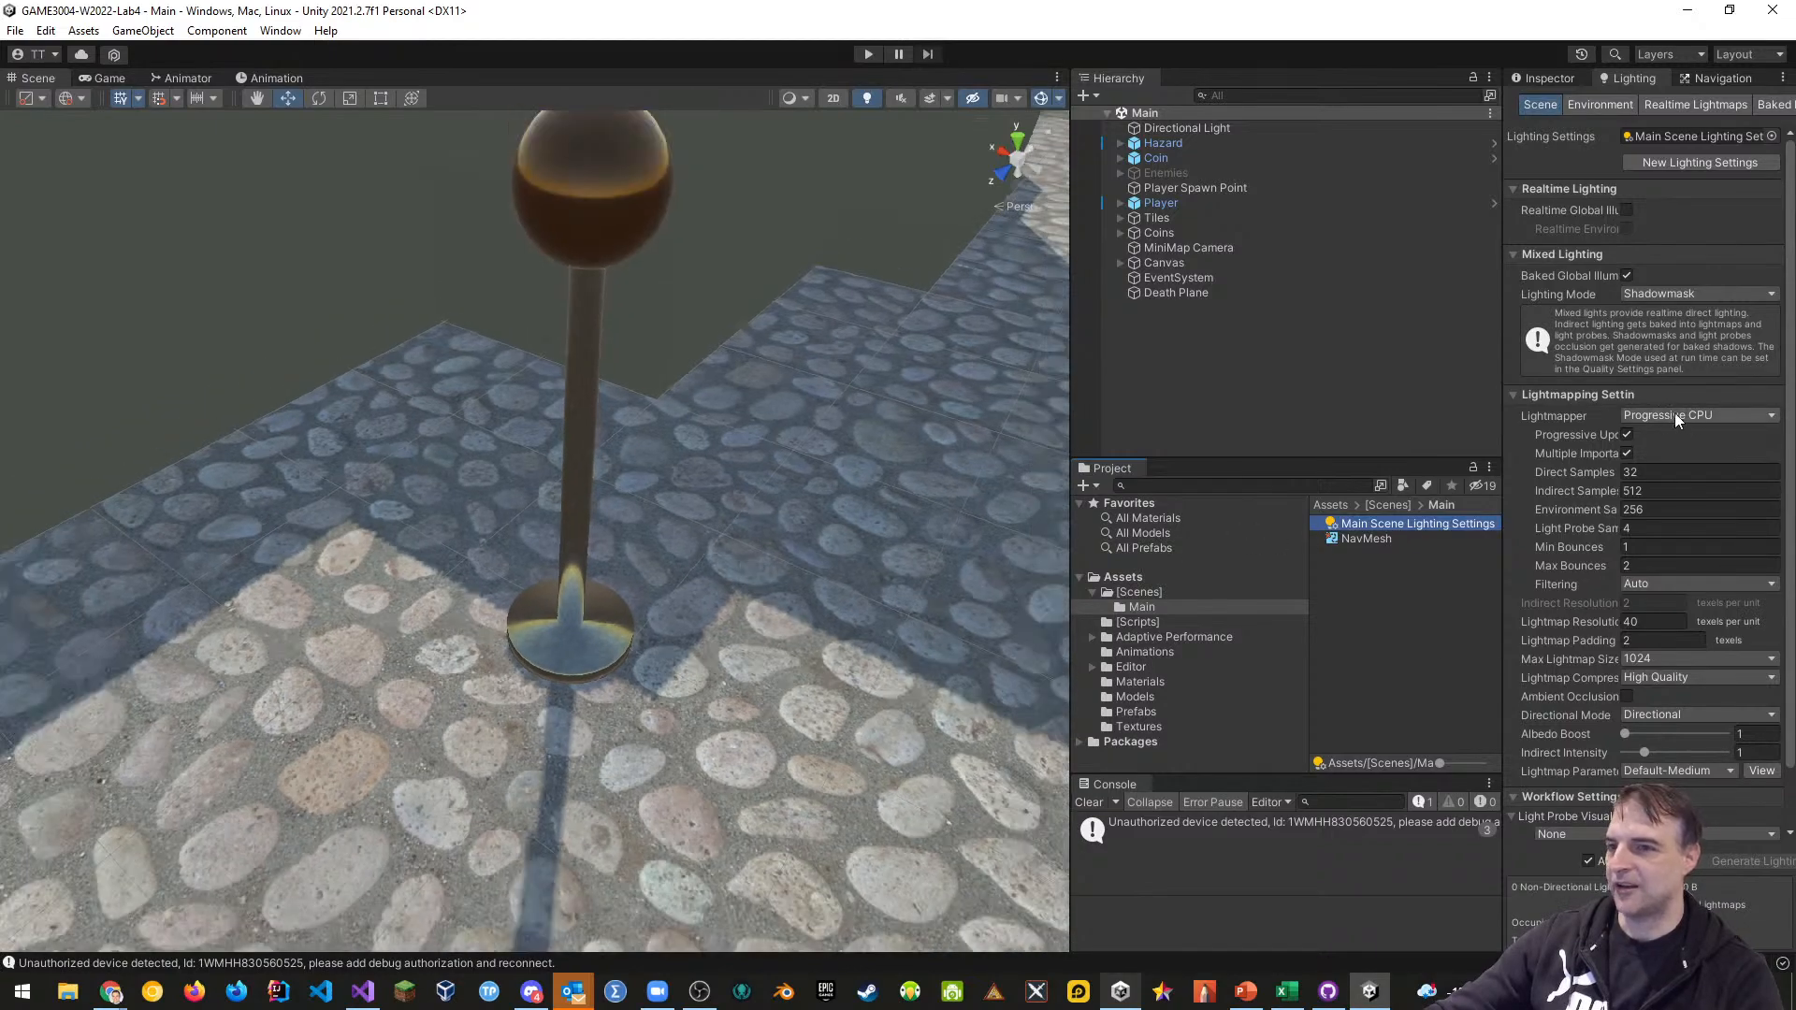
Try the Enlighten lightmapper in the scene's lighting settings and return it to Progressive CPU
left_click(1667, 417)
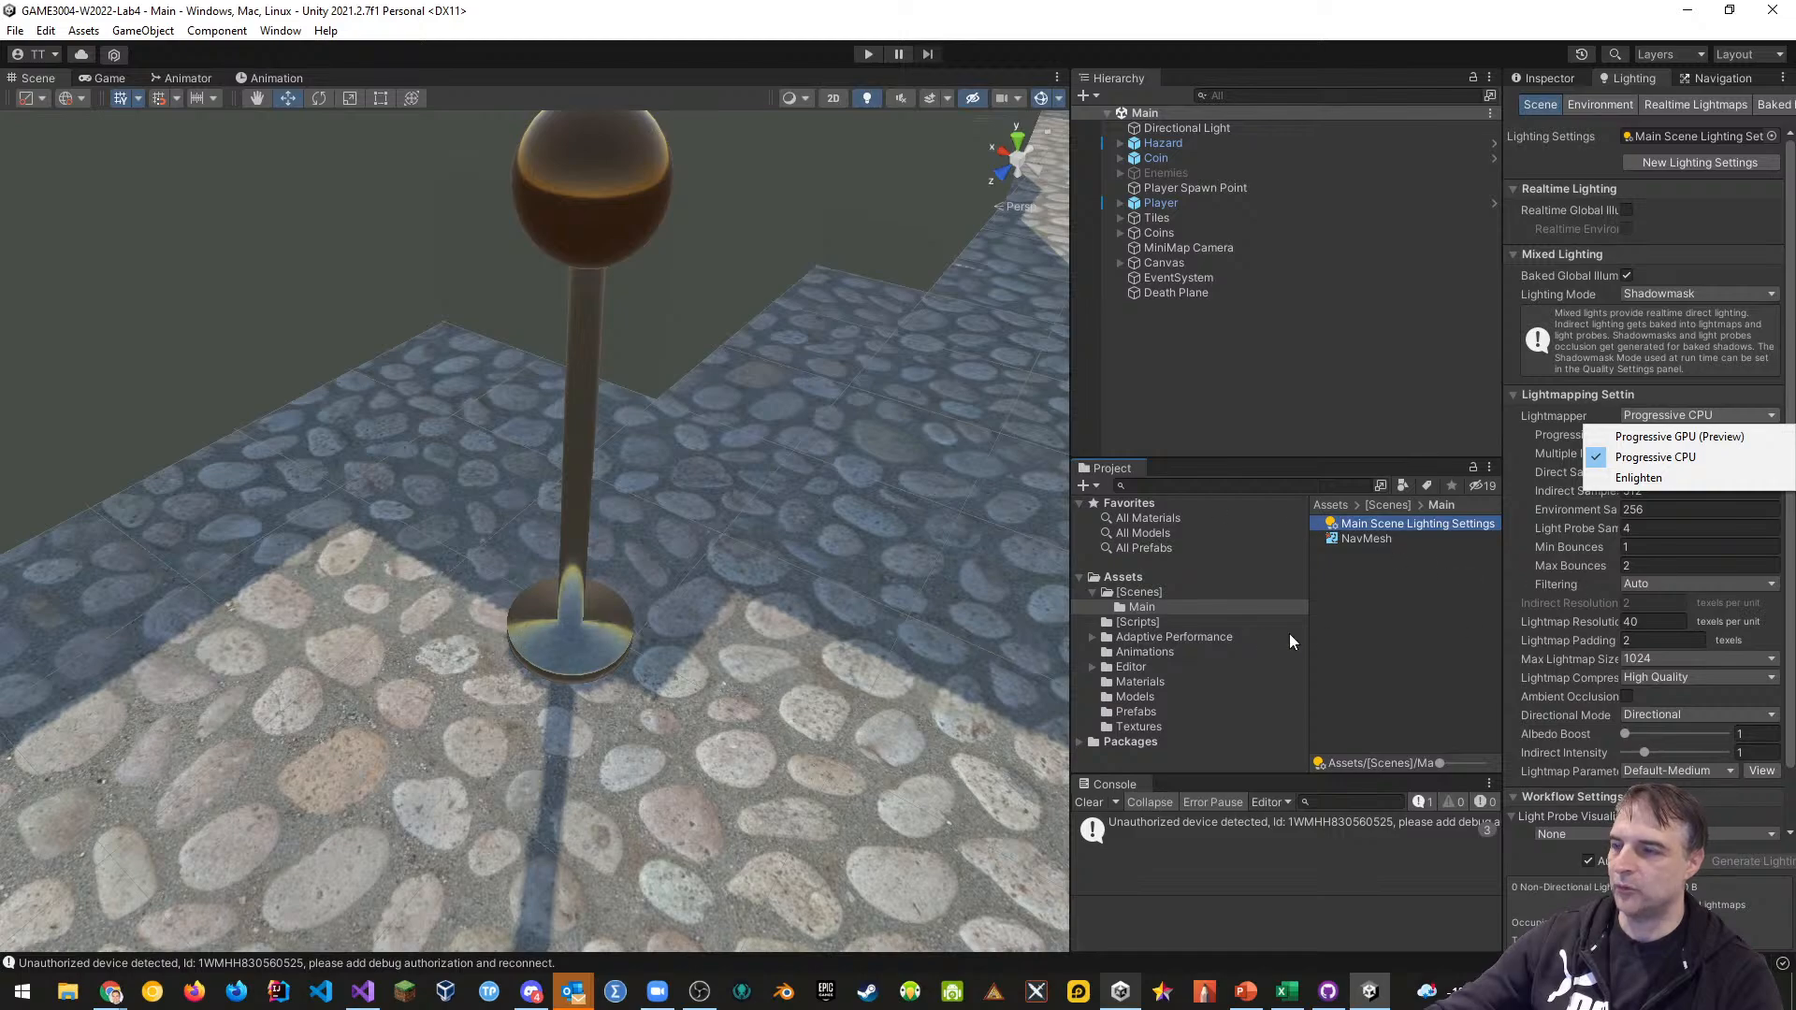
left_click(1620, 479)
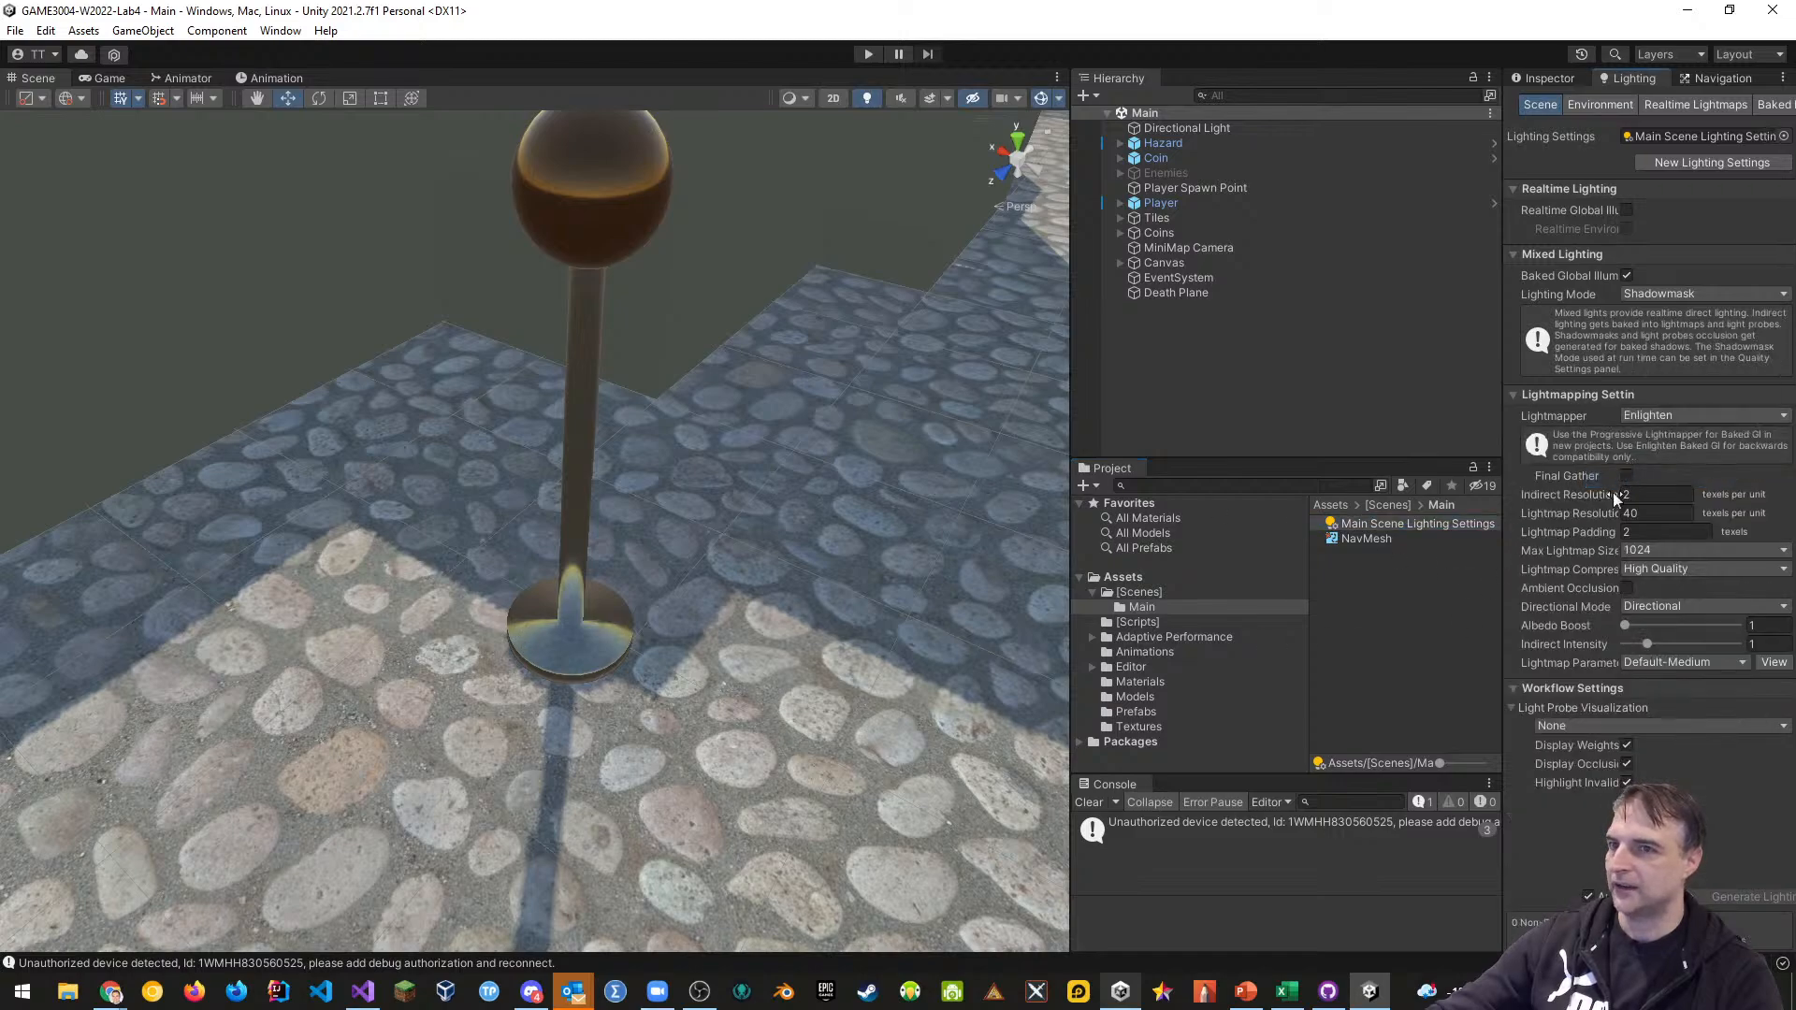
left_click(1667, 416)
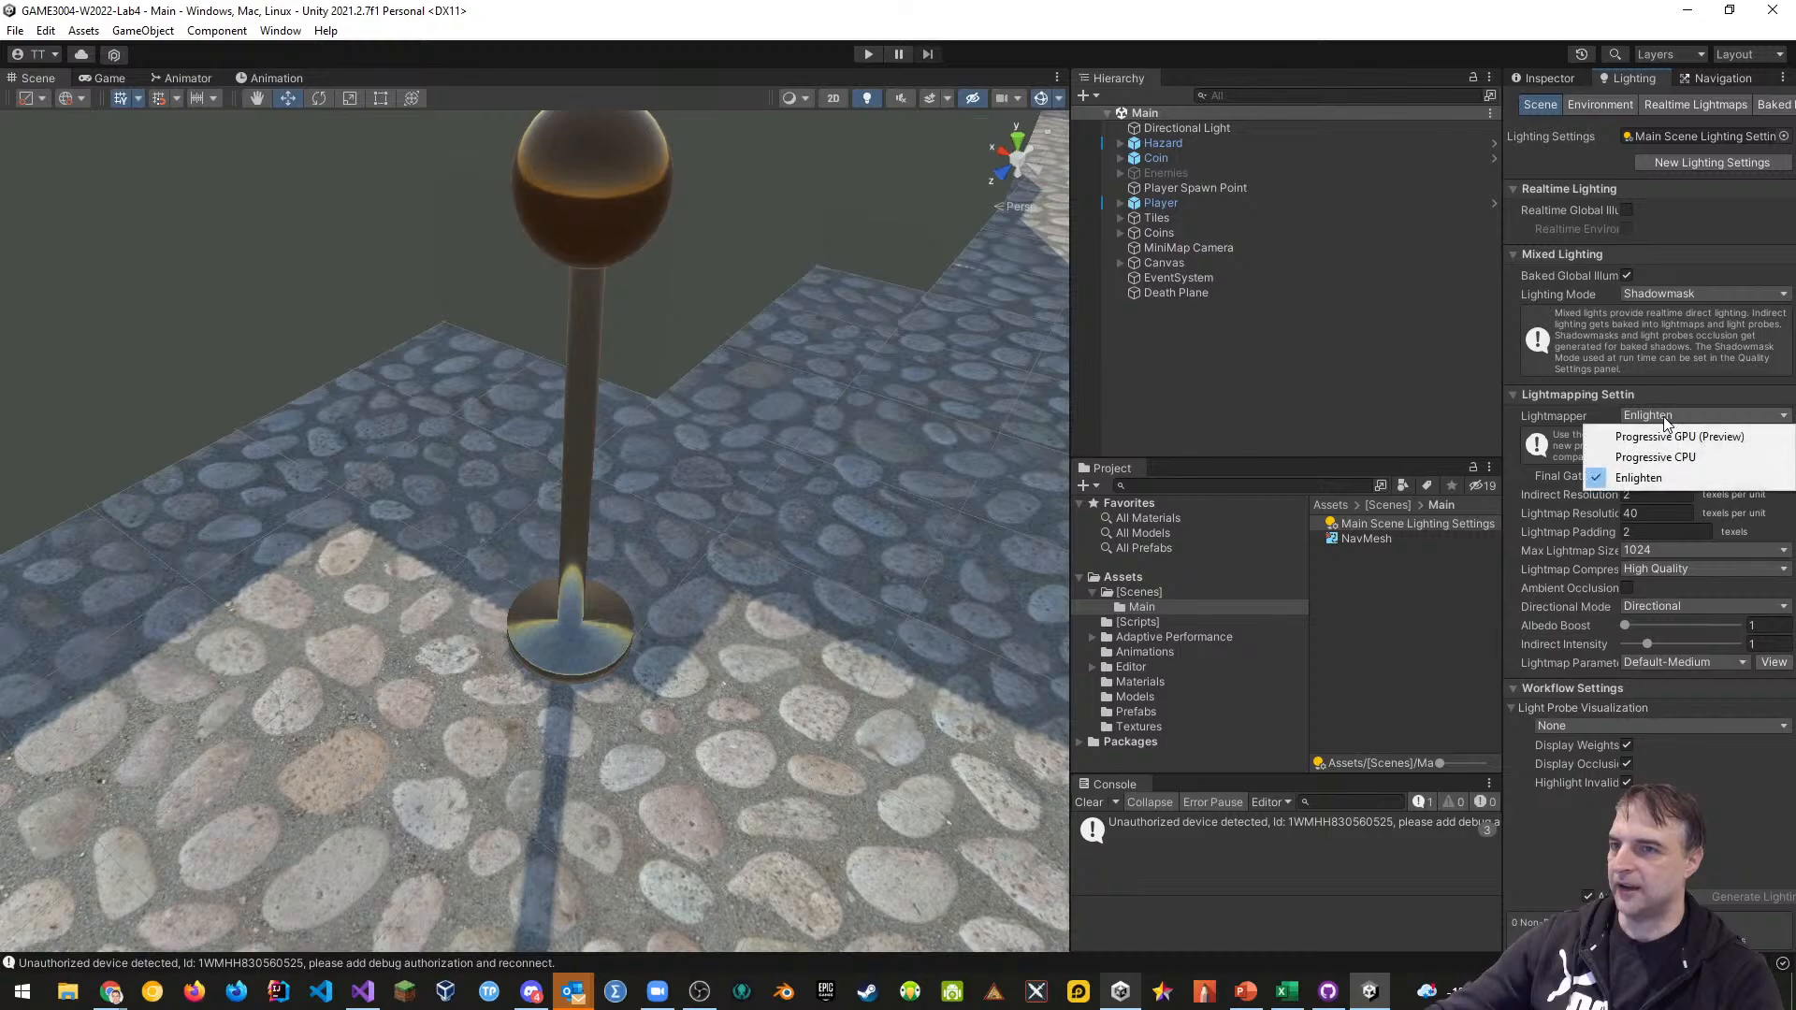
left_click(1655, 457)
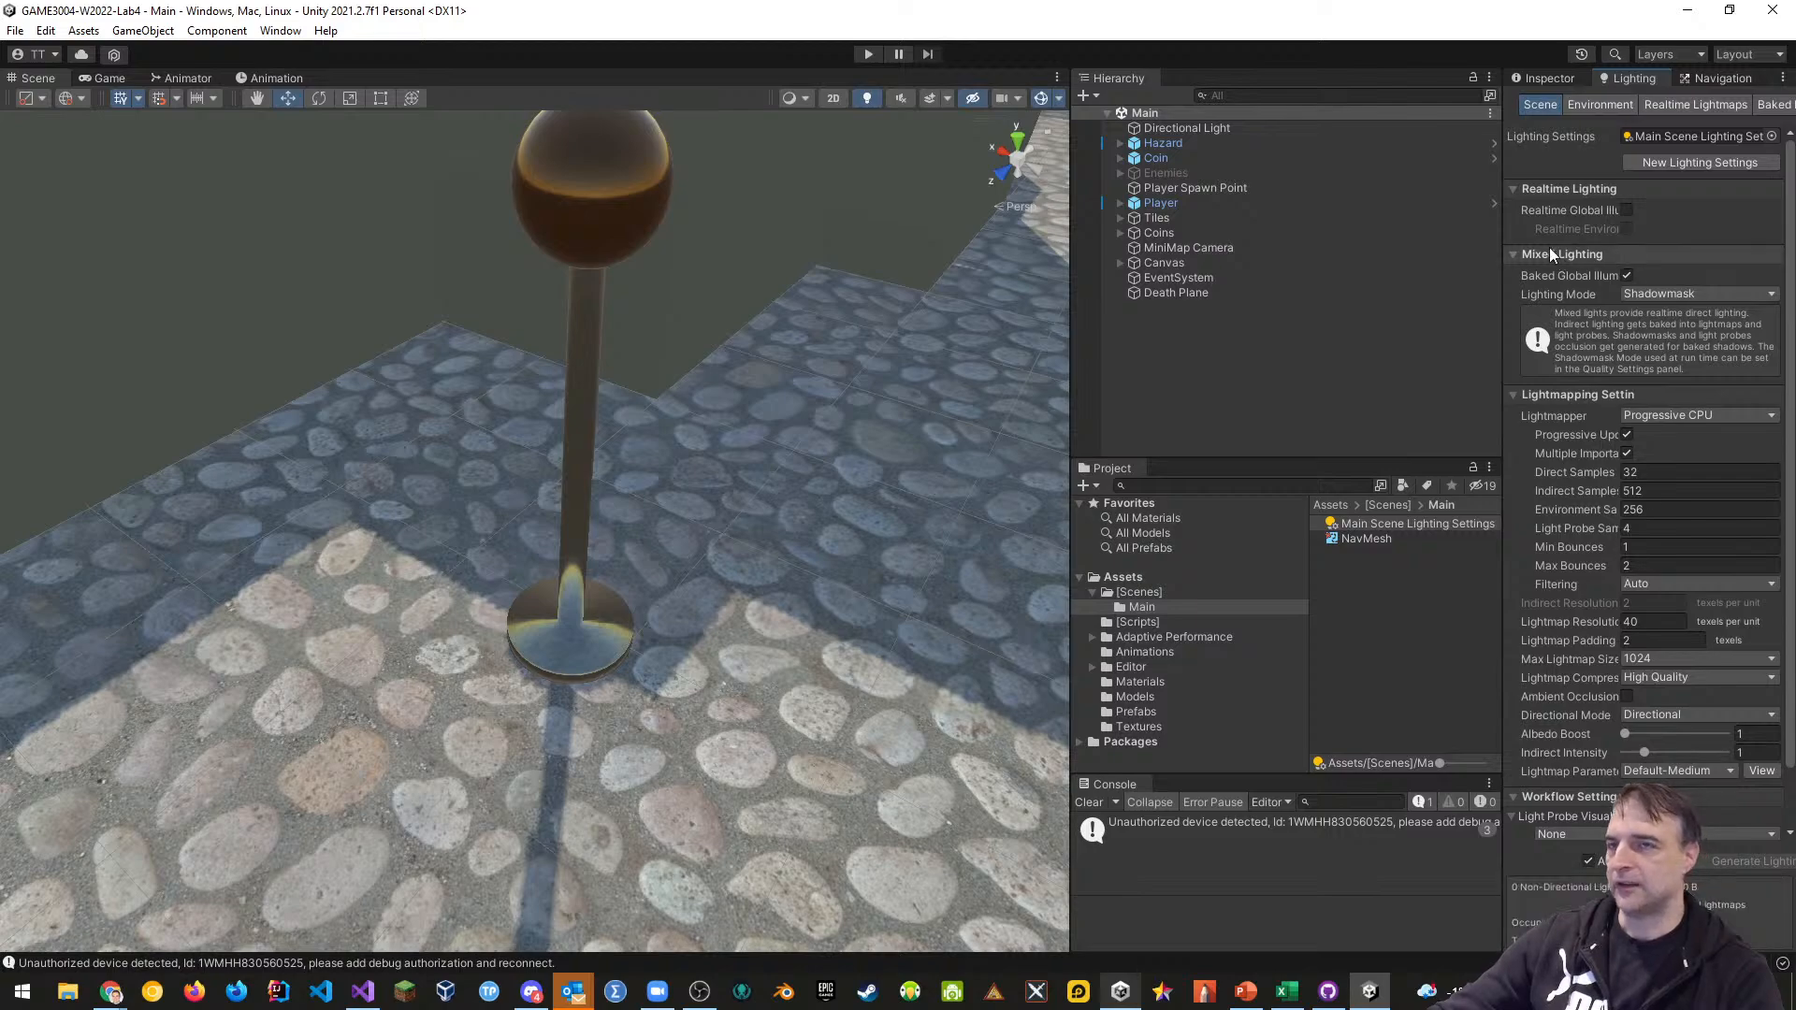
Review the environment, baked lightmap and scene lighting settings of the Main scene, widening the settings area to read them
left_click(1593, 101)
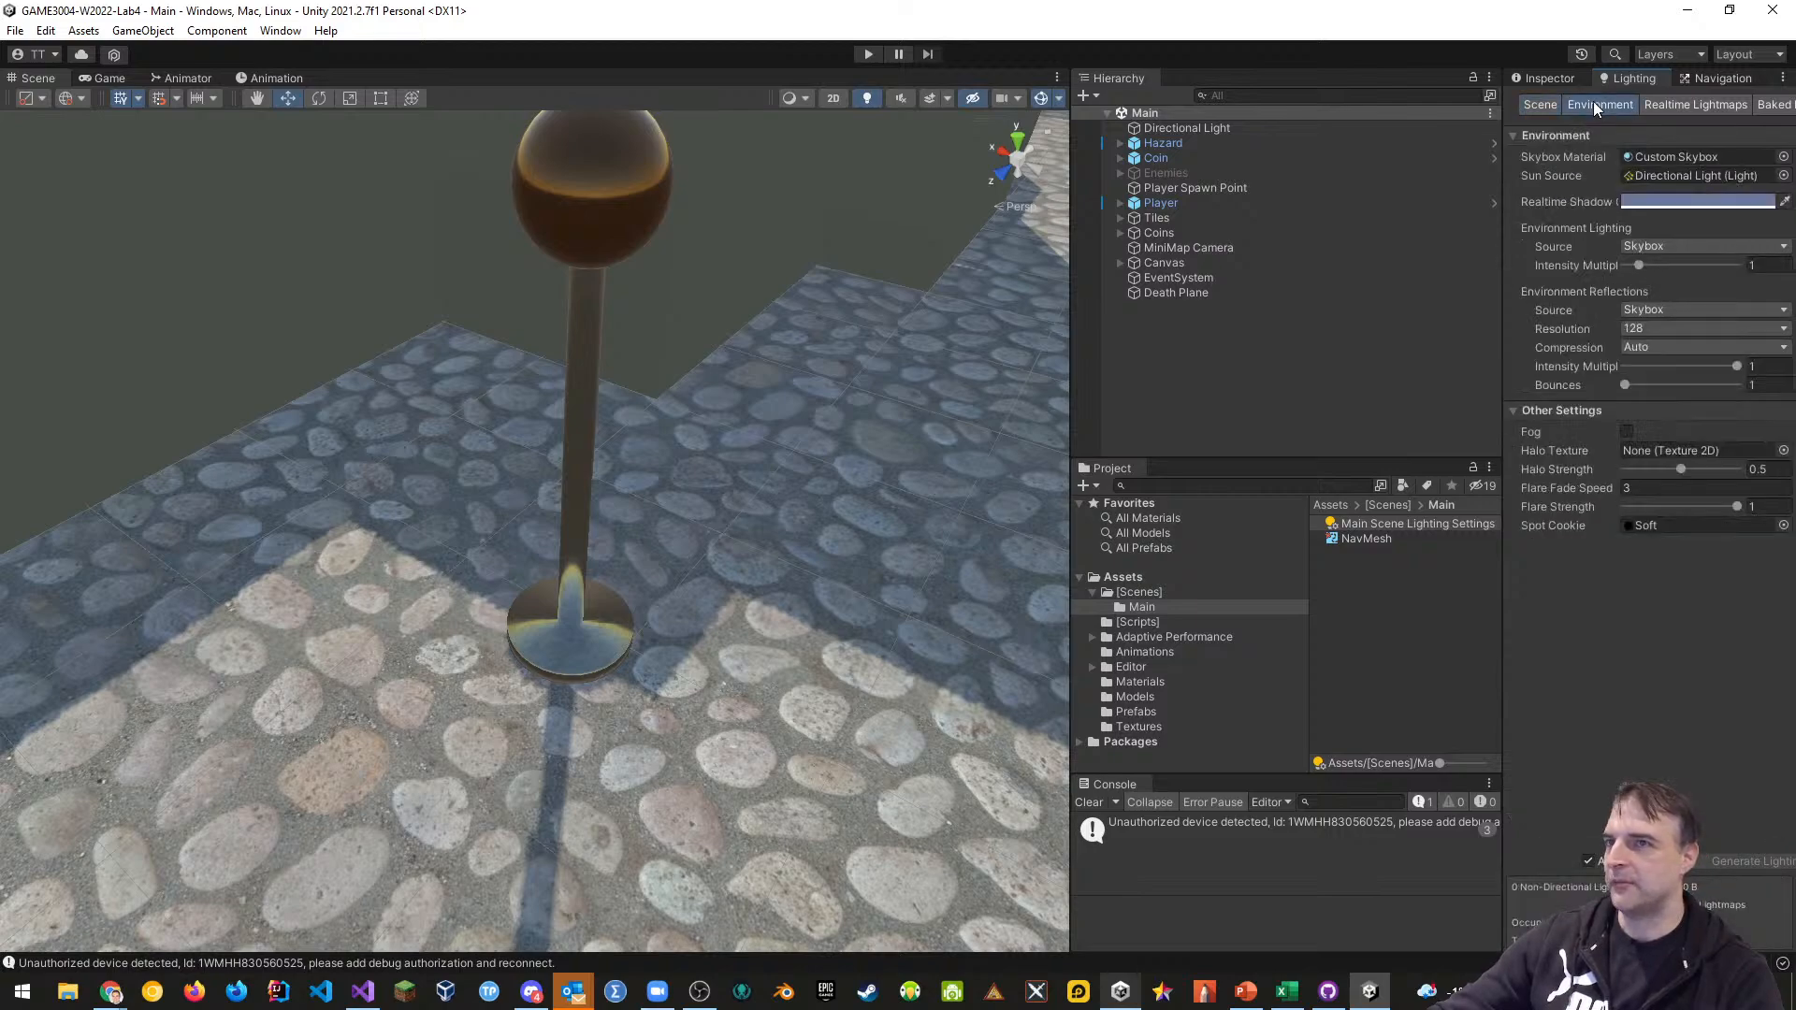
left_click(1686, 109)
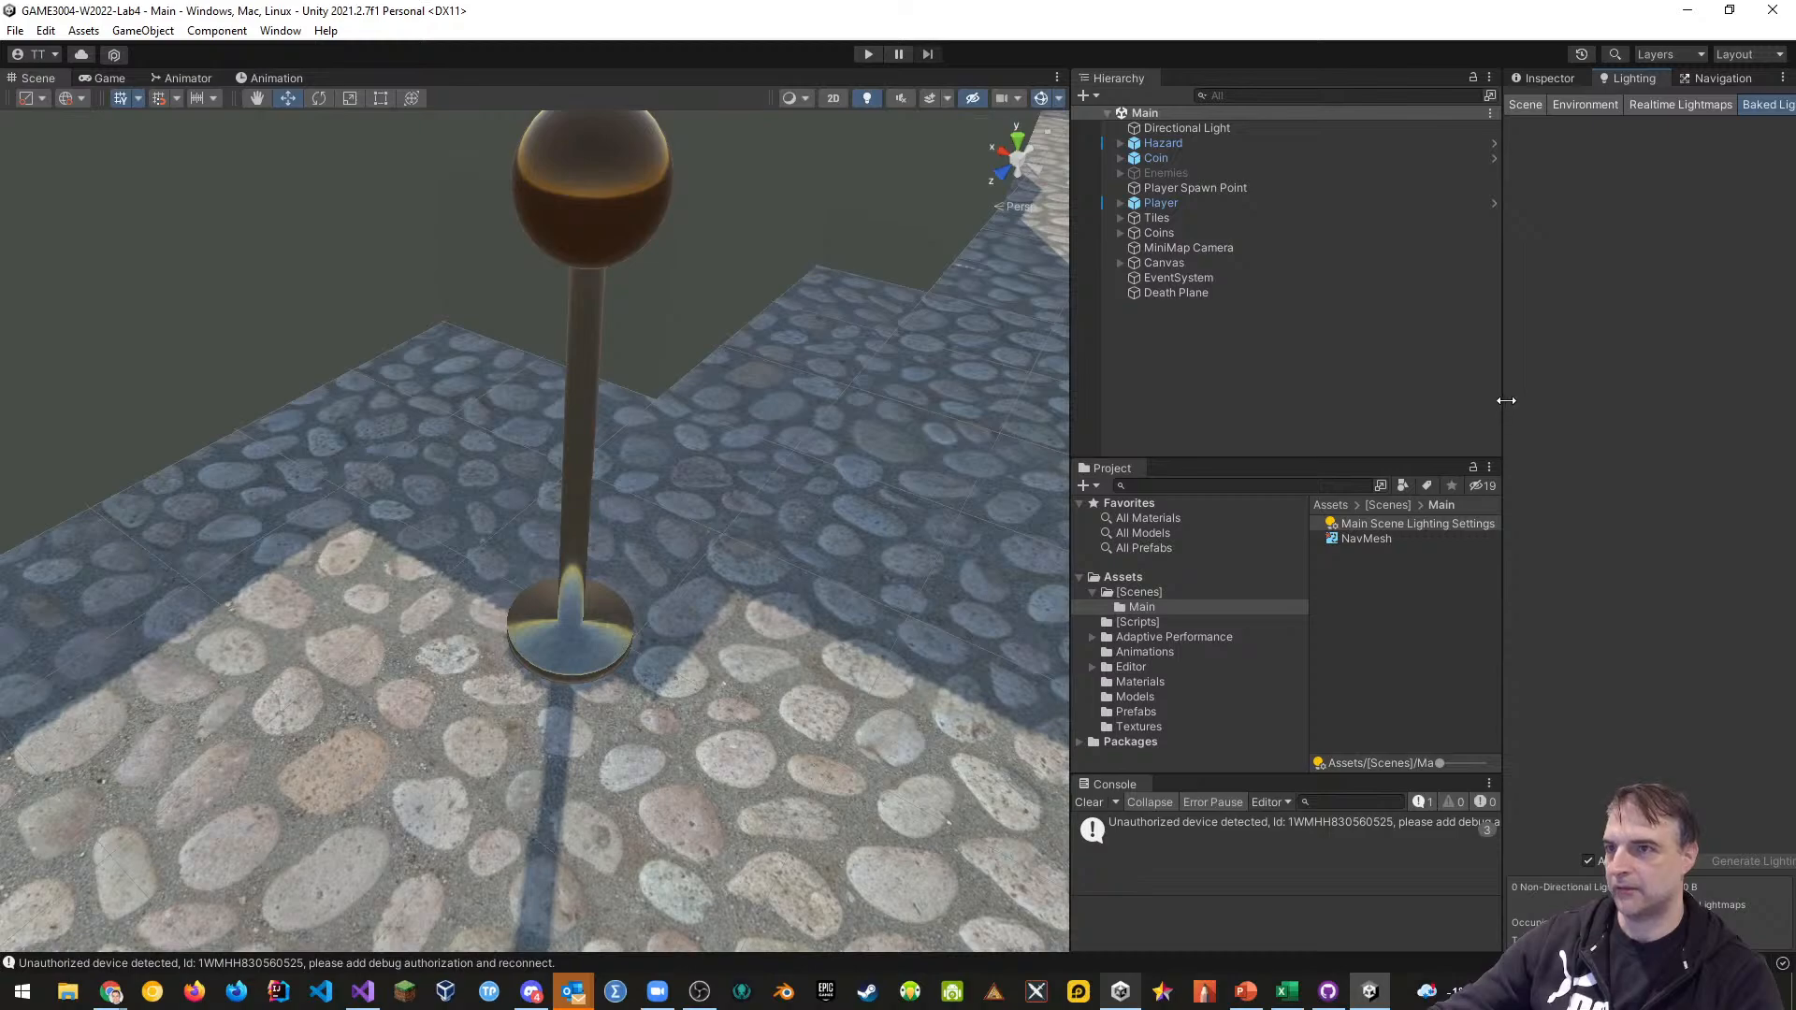
left_click_drag(1506, 400, 1450, 409)
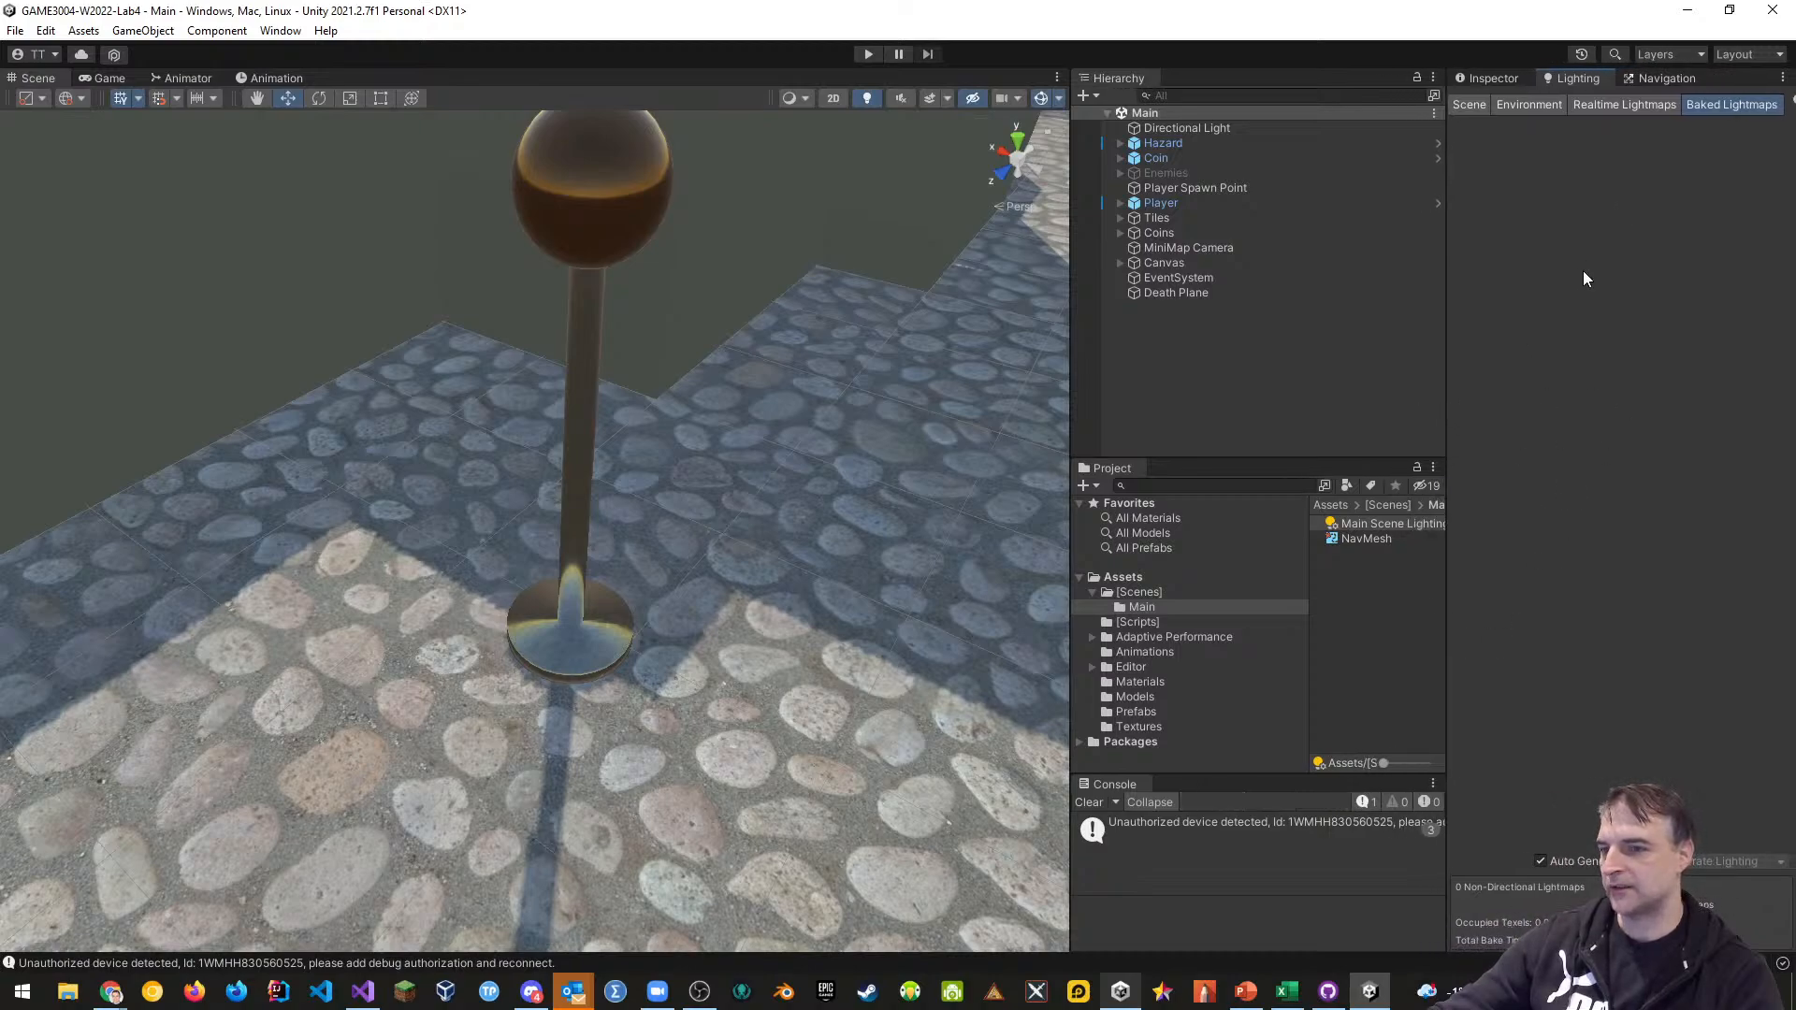
left_click(1518, 106)
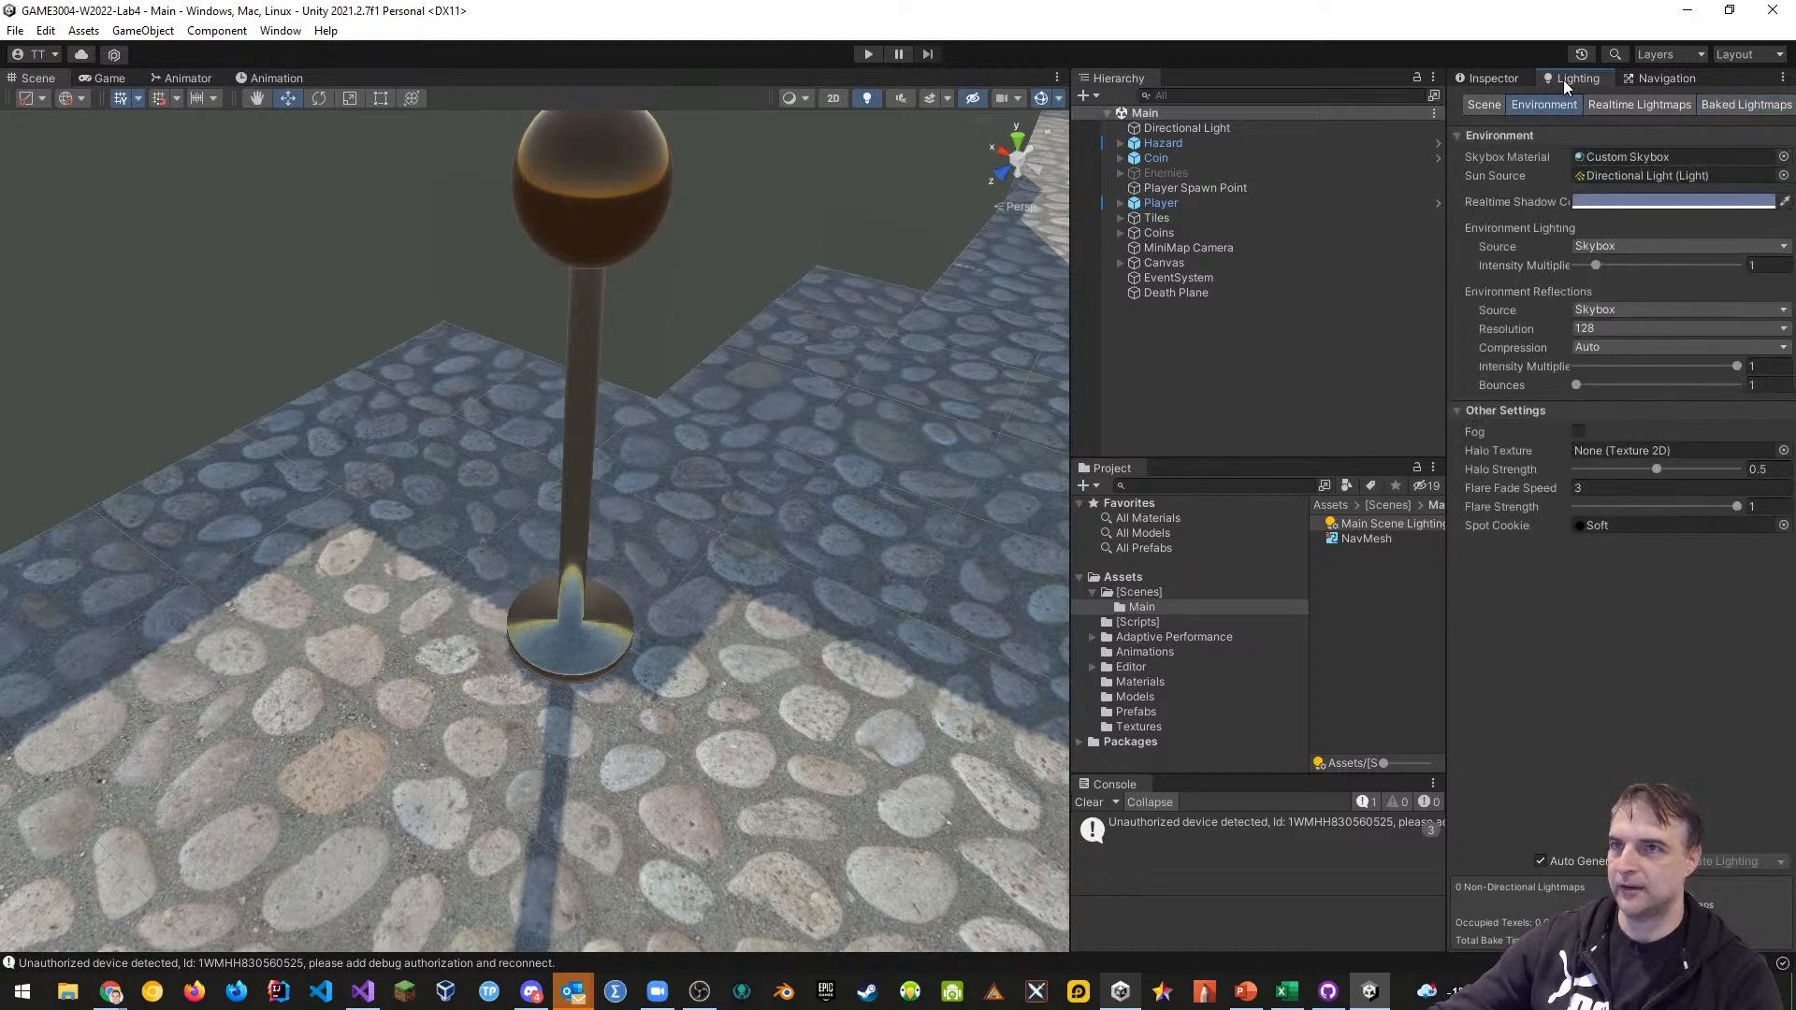
left_click(1484, 107)
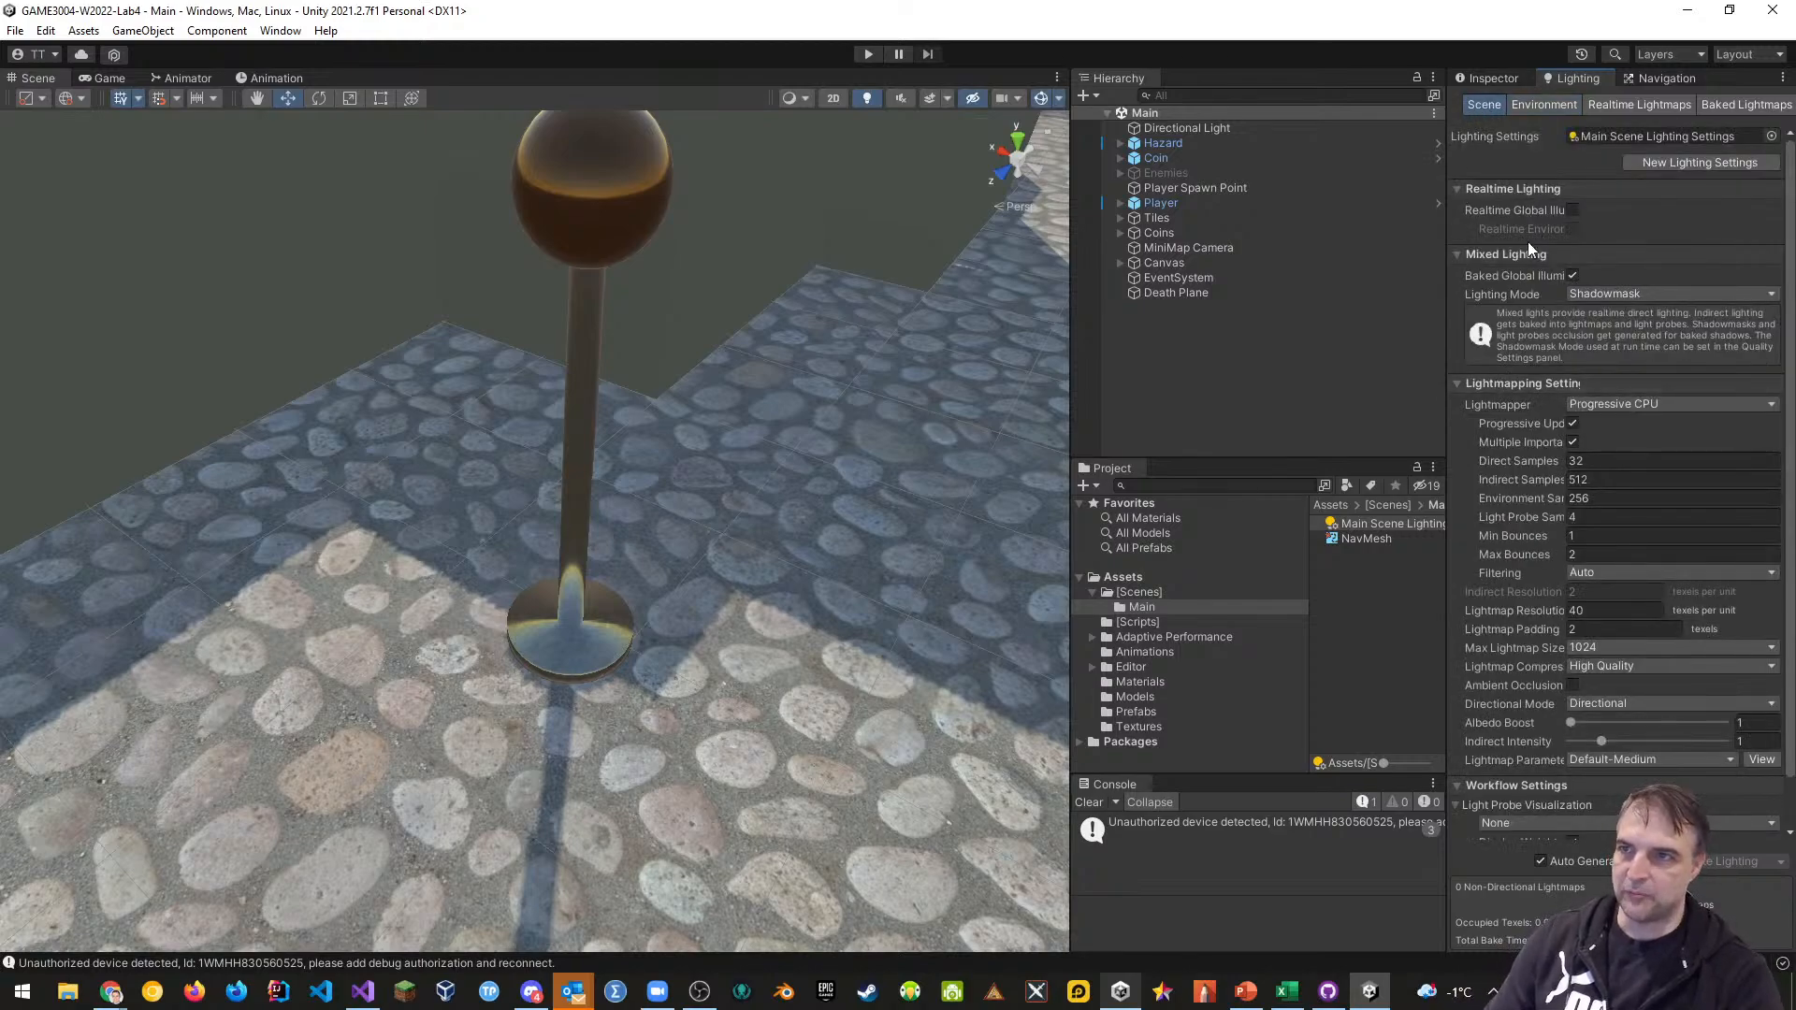
mouse_move(1549, 481)
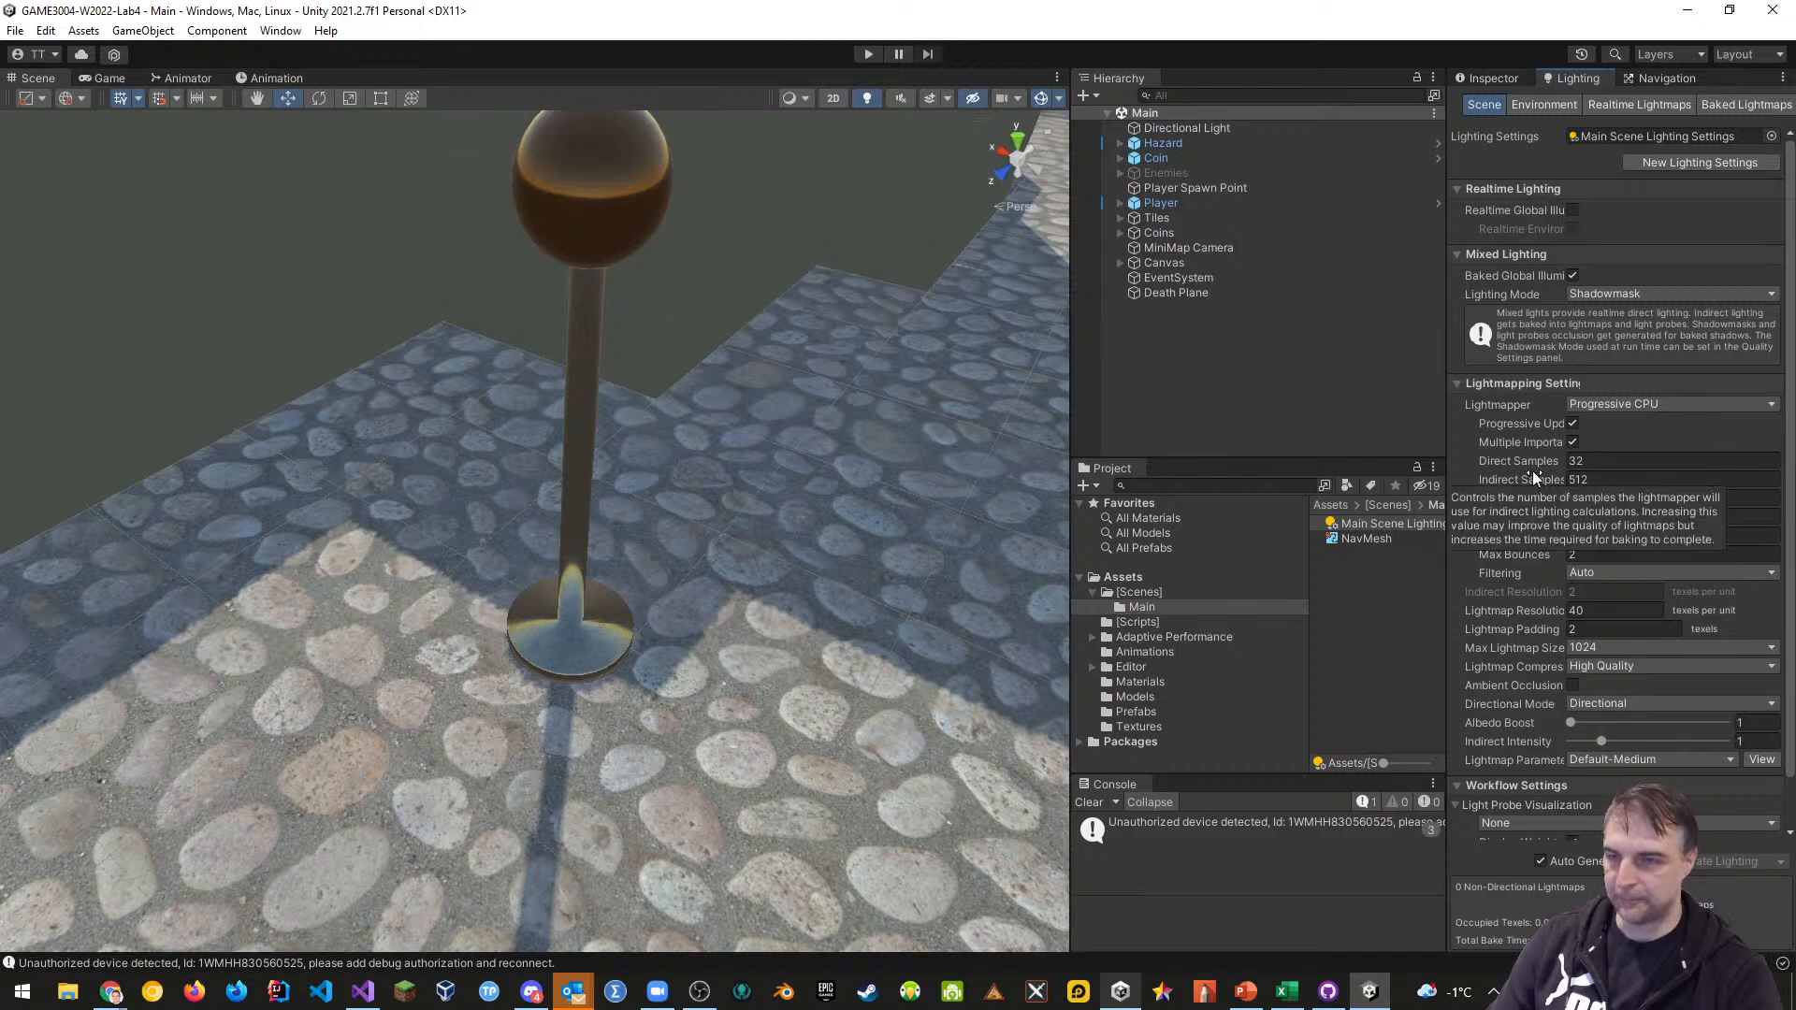
scroll(1490, 561, "down", 2)
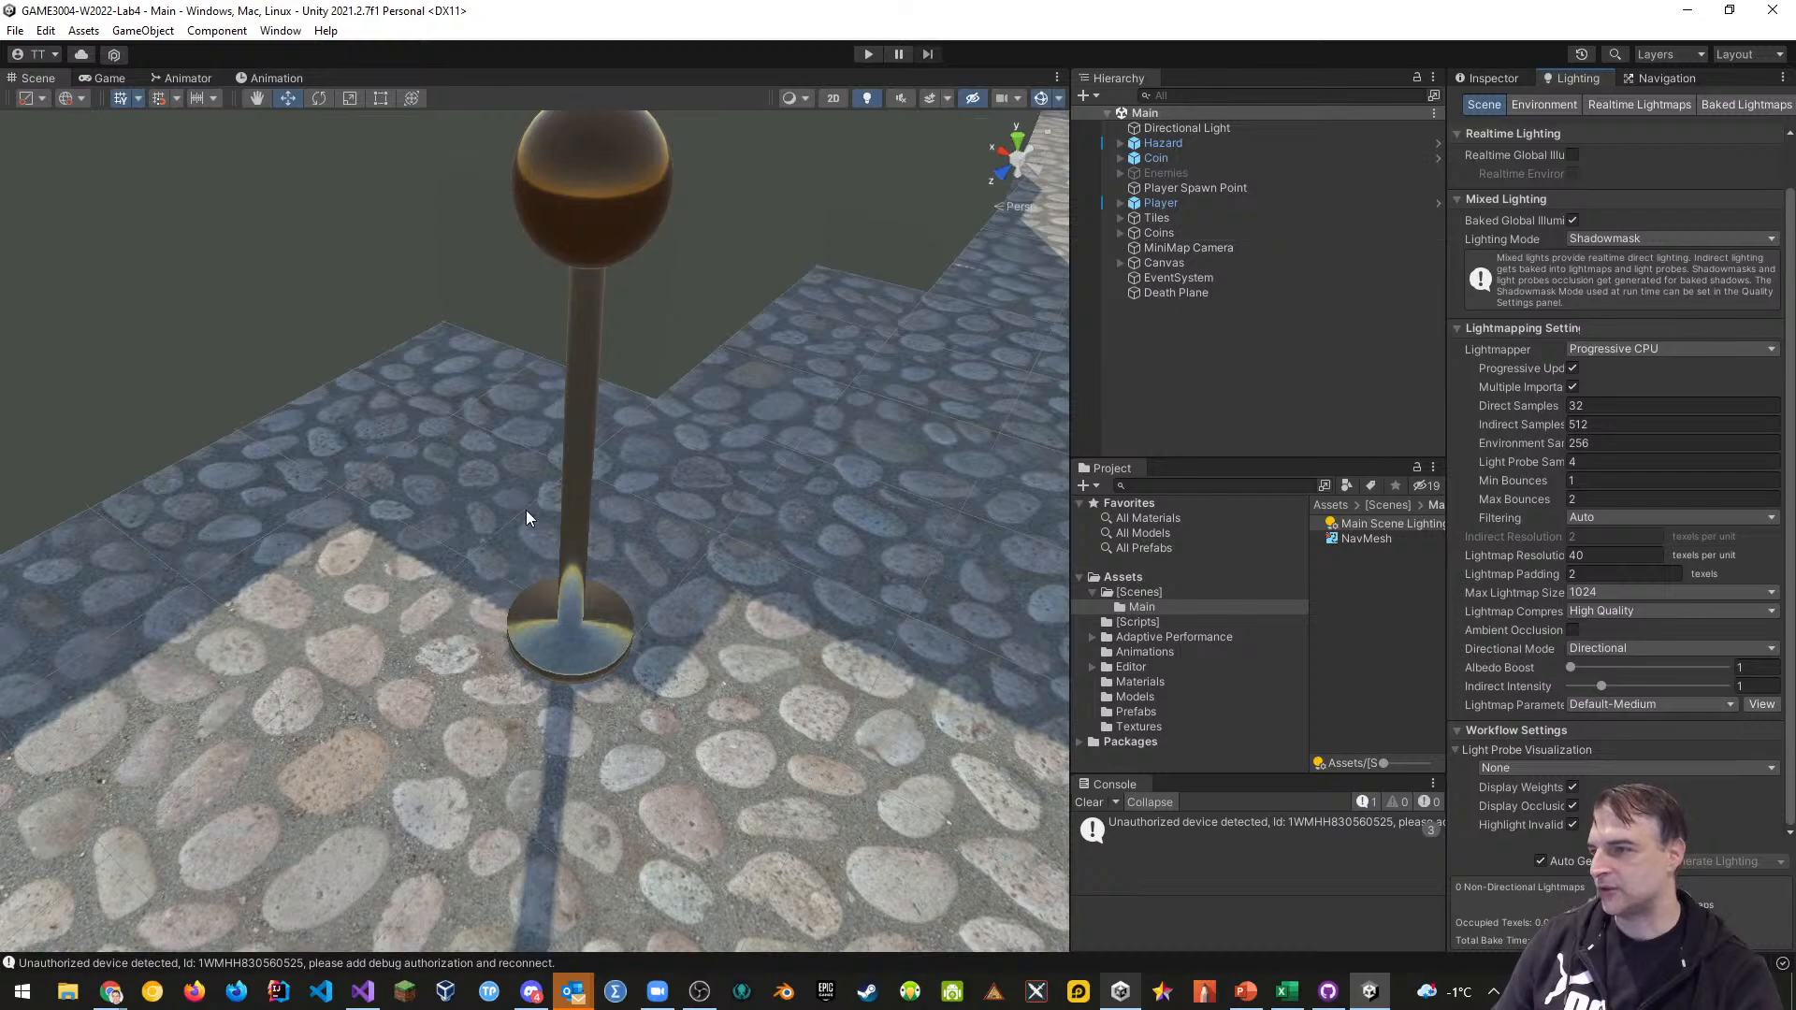
Switch to the Lesson 6 slides in PowerPoint, highlight the Health System (continued) item, and return to Unity
right_click_drag(730, 558, 754, 466)
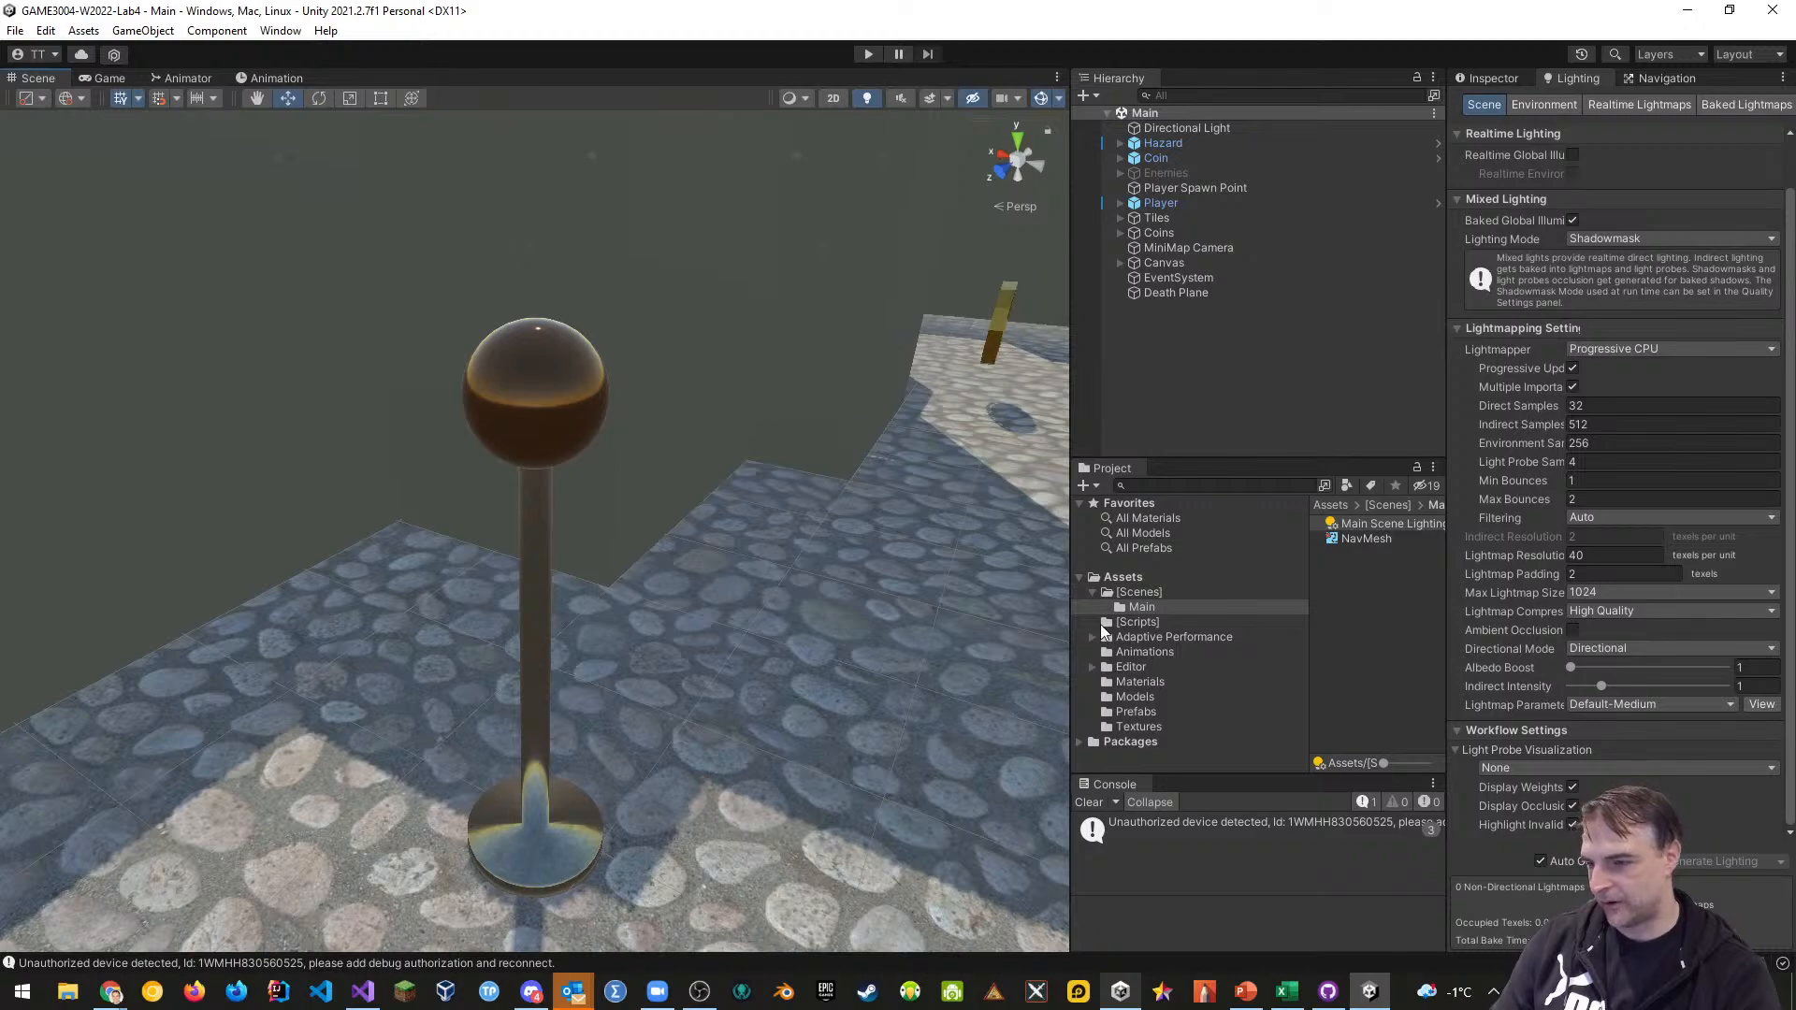
left_click(1245, 993)
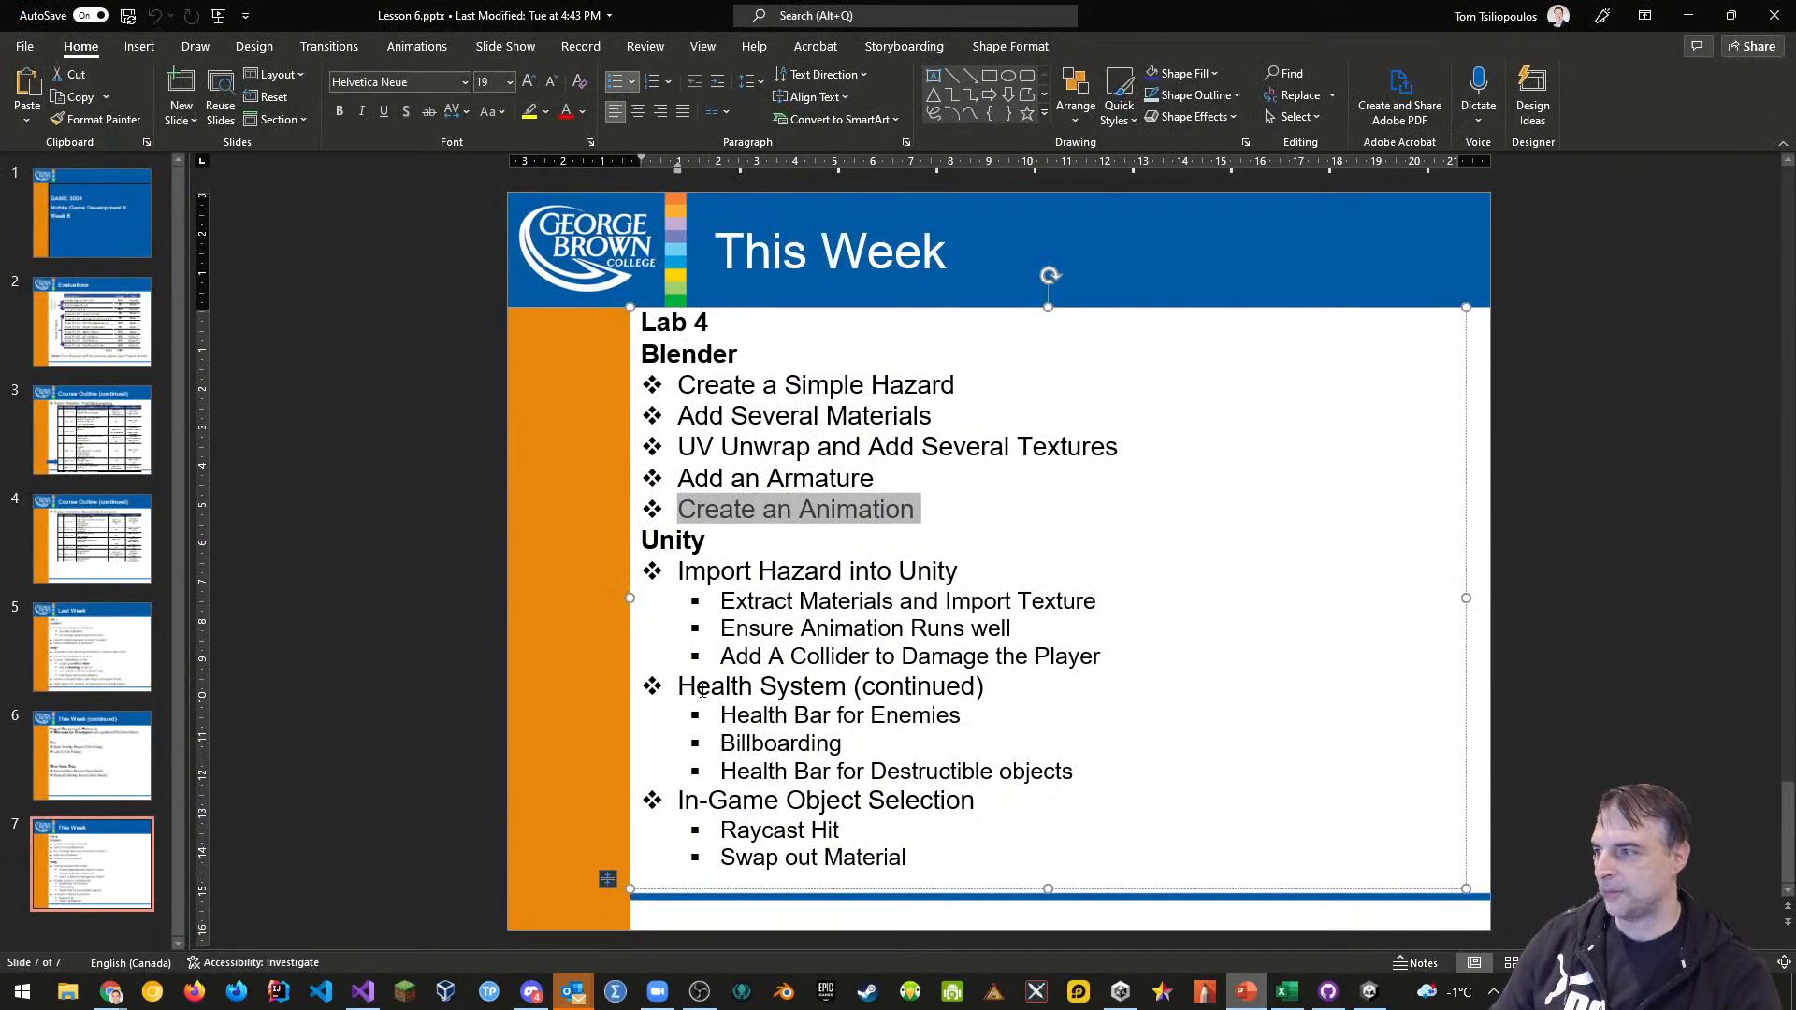
left_click_drag(678, 689, 1004, 689)
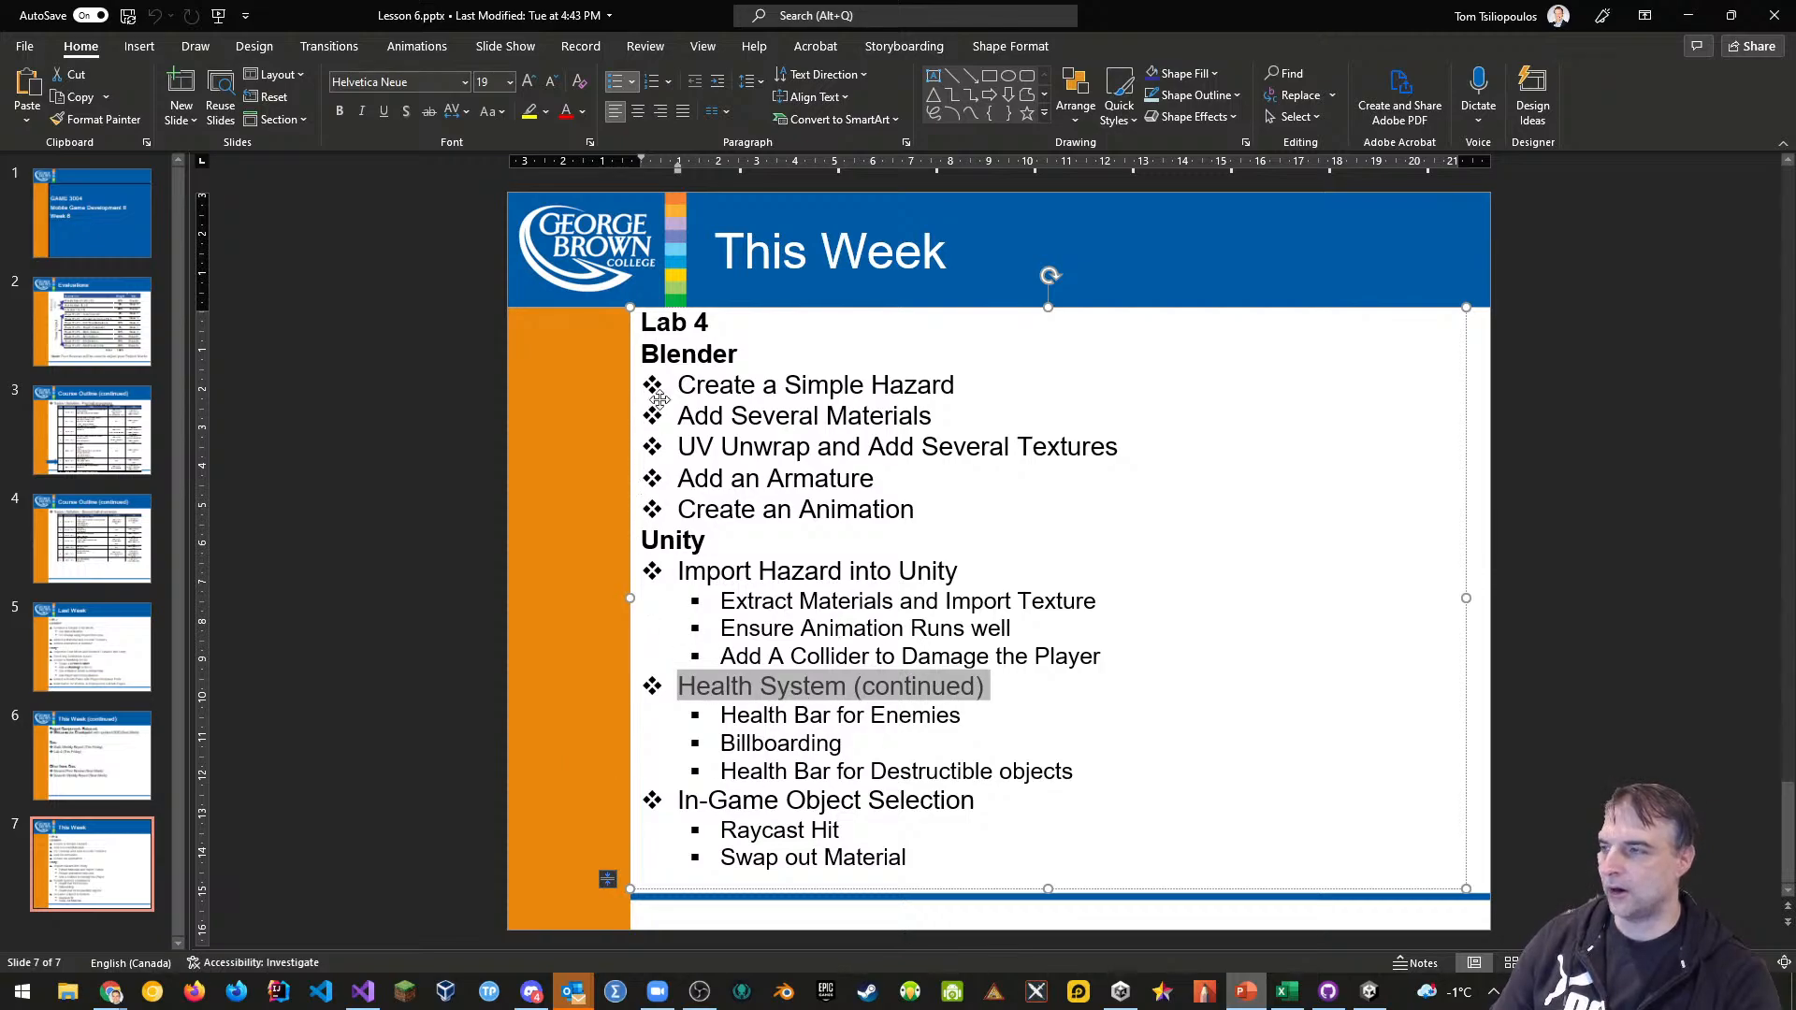
left_click(1688, 14)
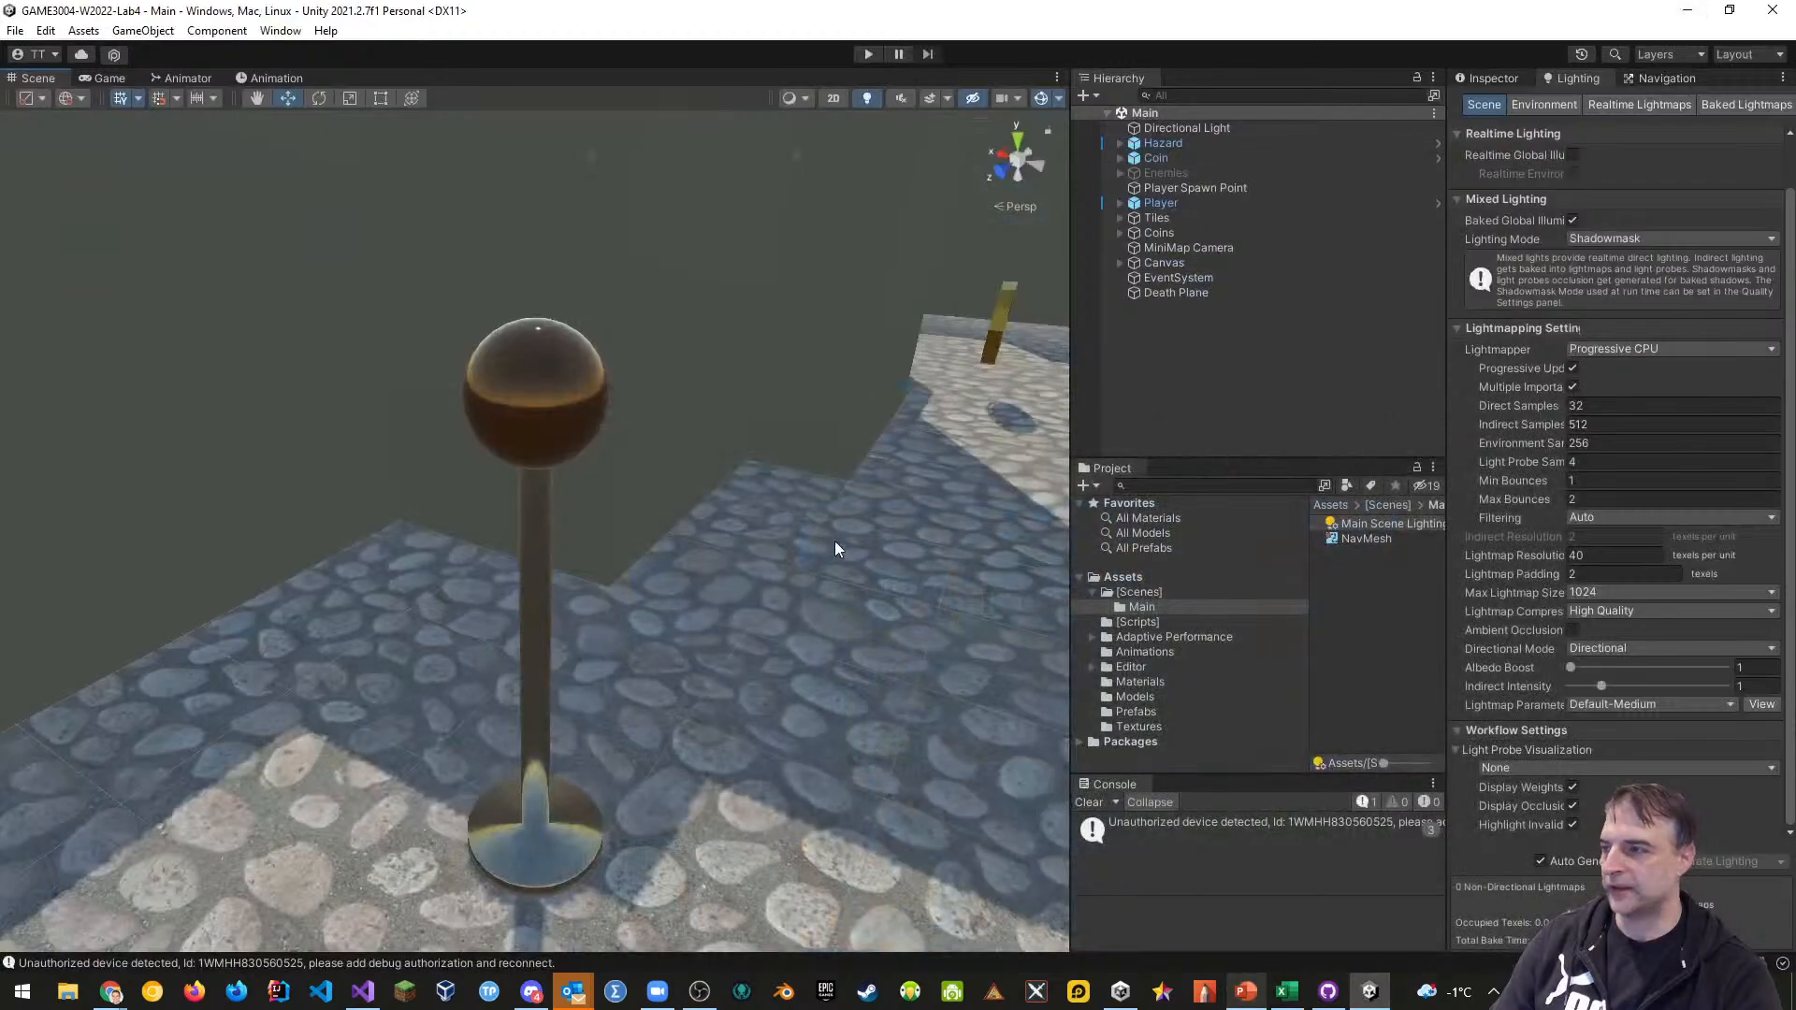
Move the loose Coin object into the Coins group and collapse the group
right_click_drag(638, 492, 808, 485)
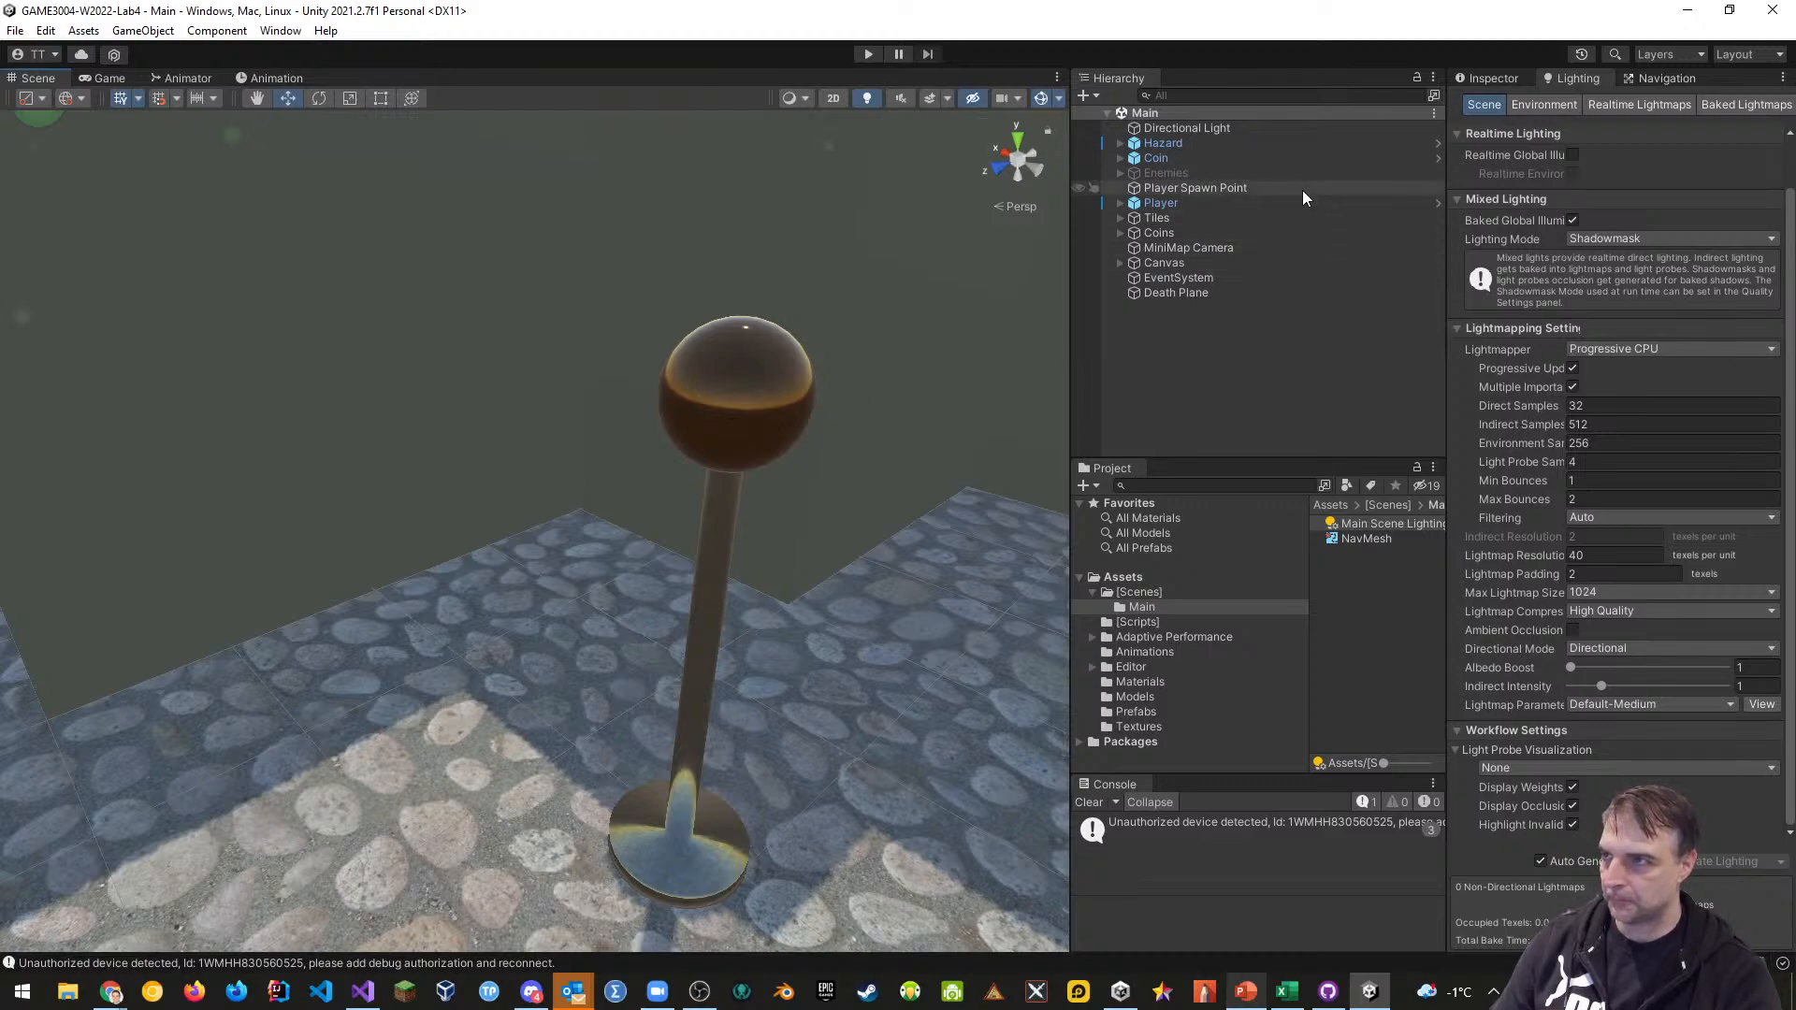
left_click(1158, 157)
left_click_drag(1158, 157, 1153, 236)
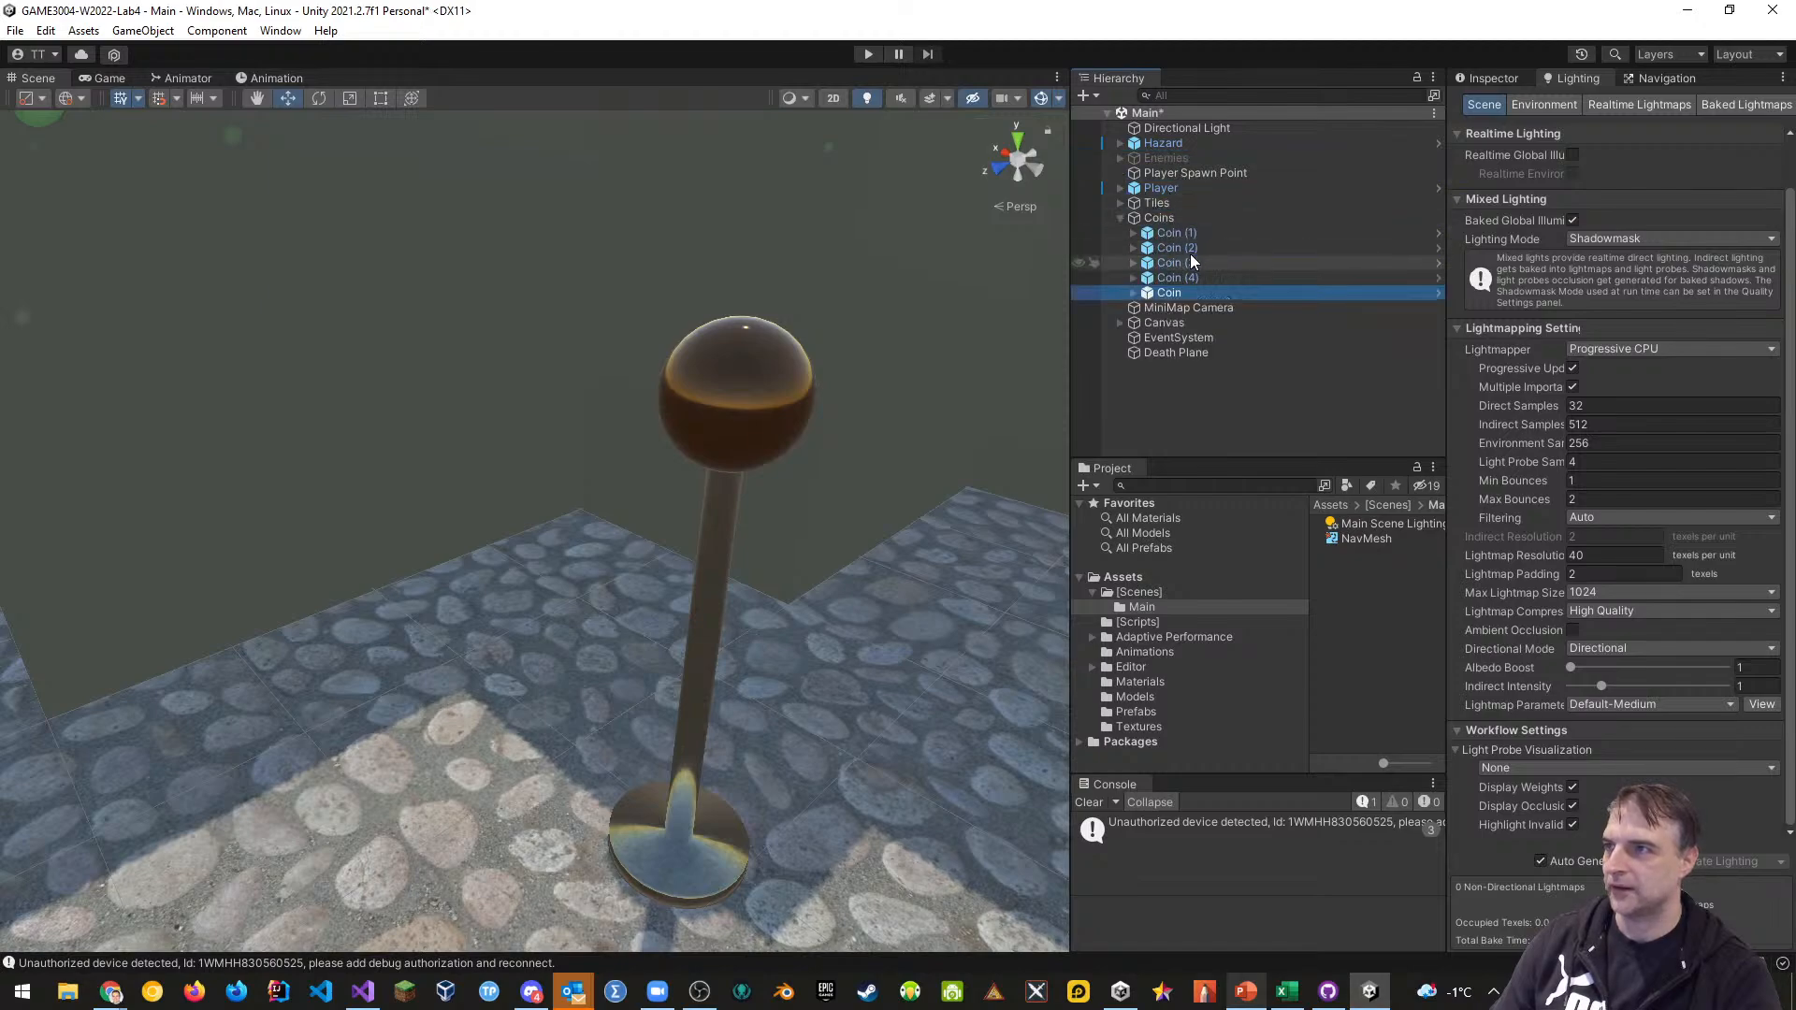
left_click(1119, 218)
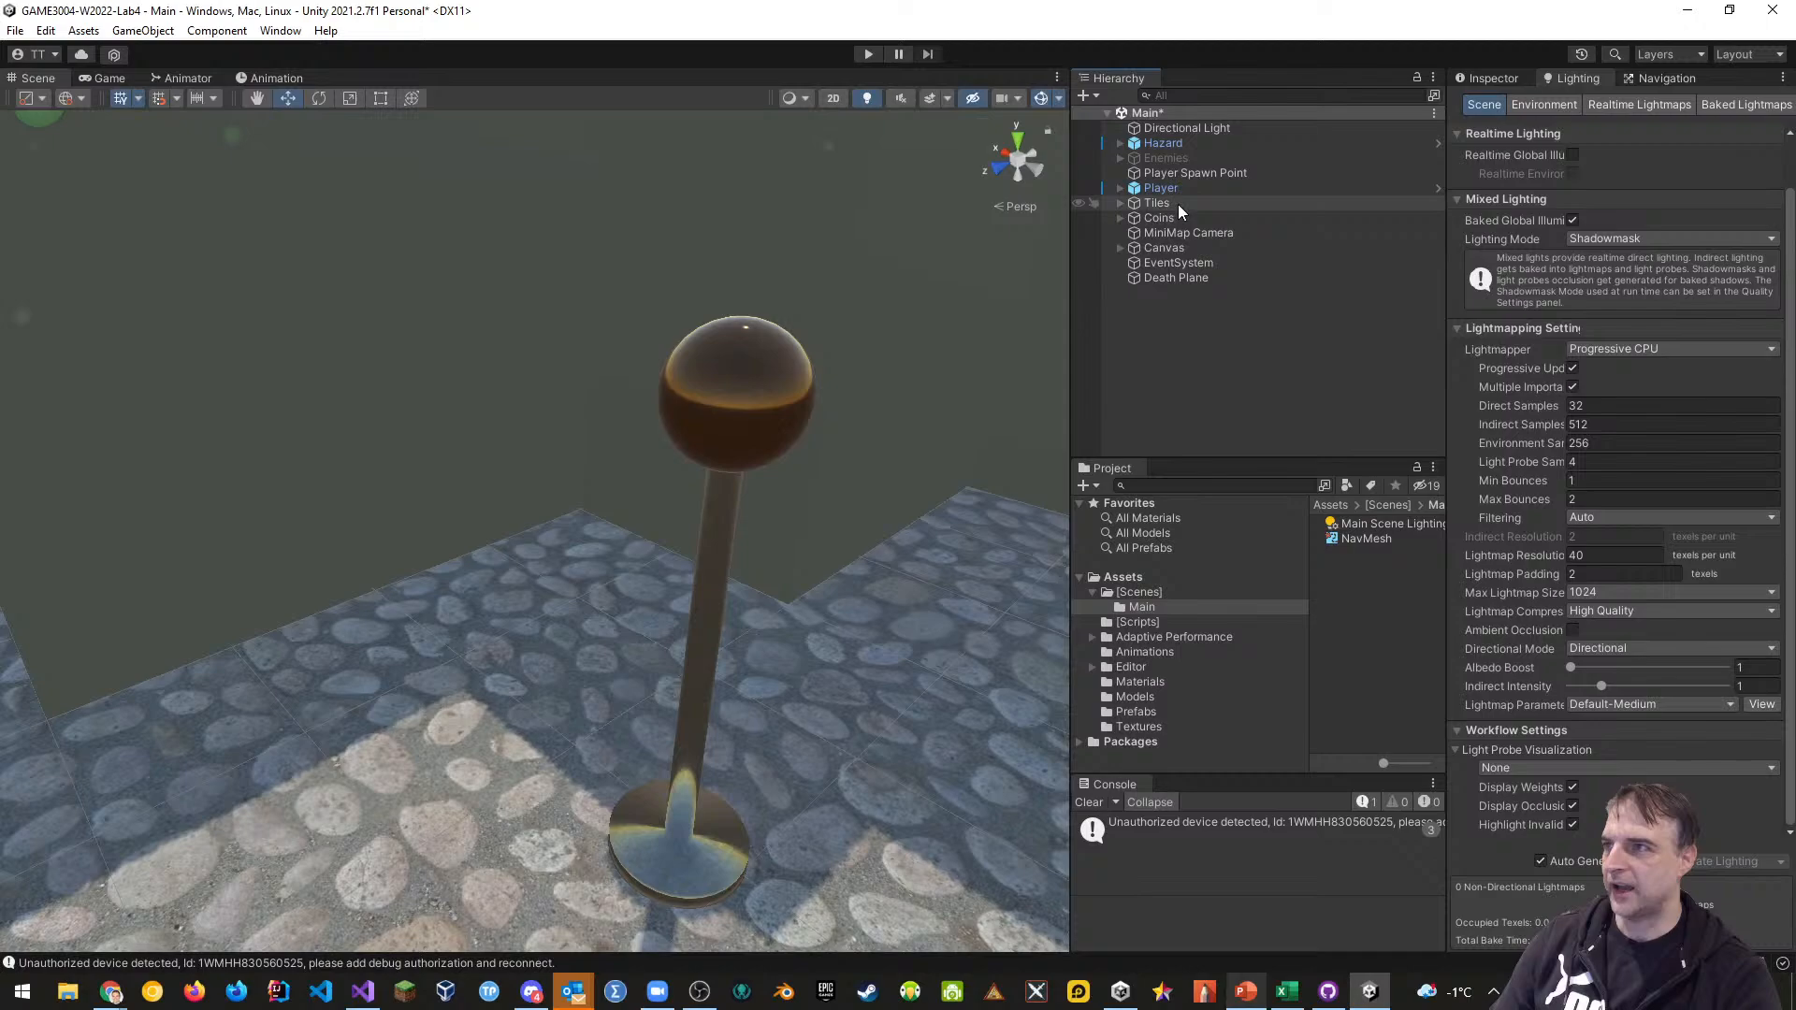
Create an empty parent for the Hazard object and name it Hazards
left_click(1158, 147)
right_click(1160, 147)
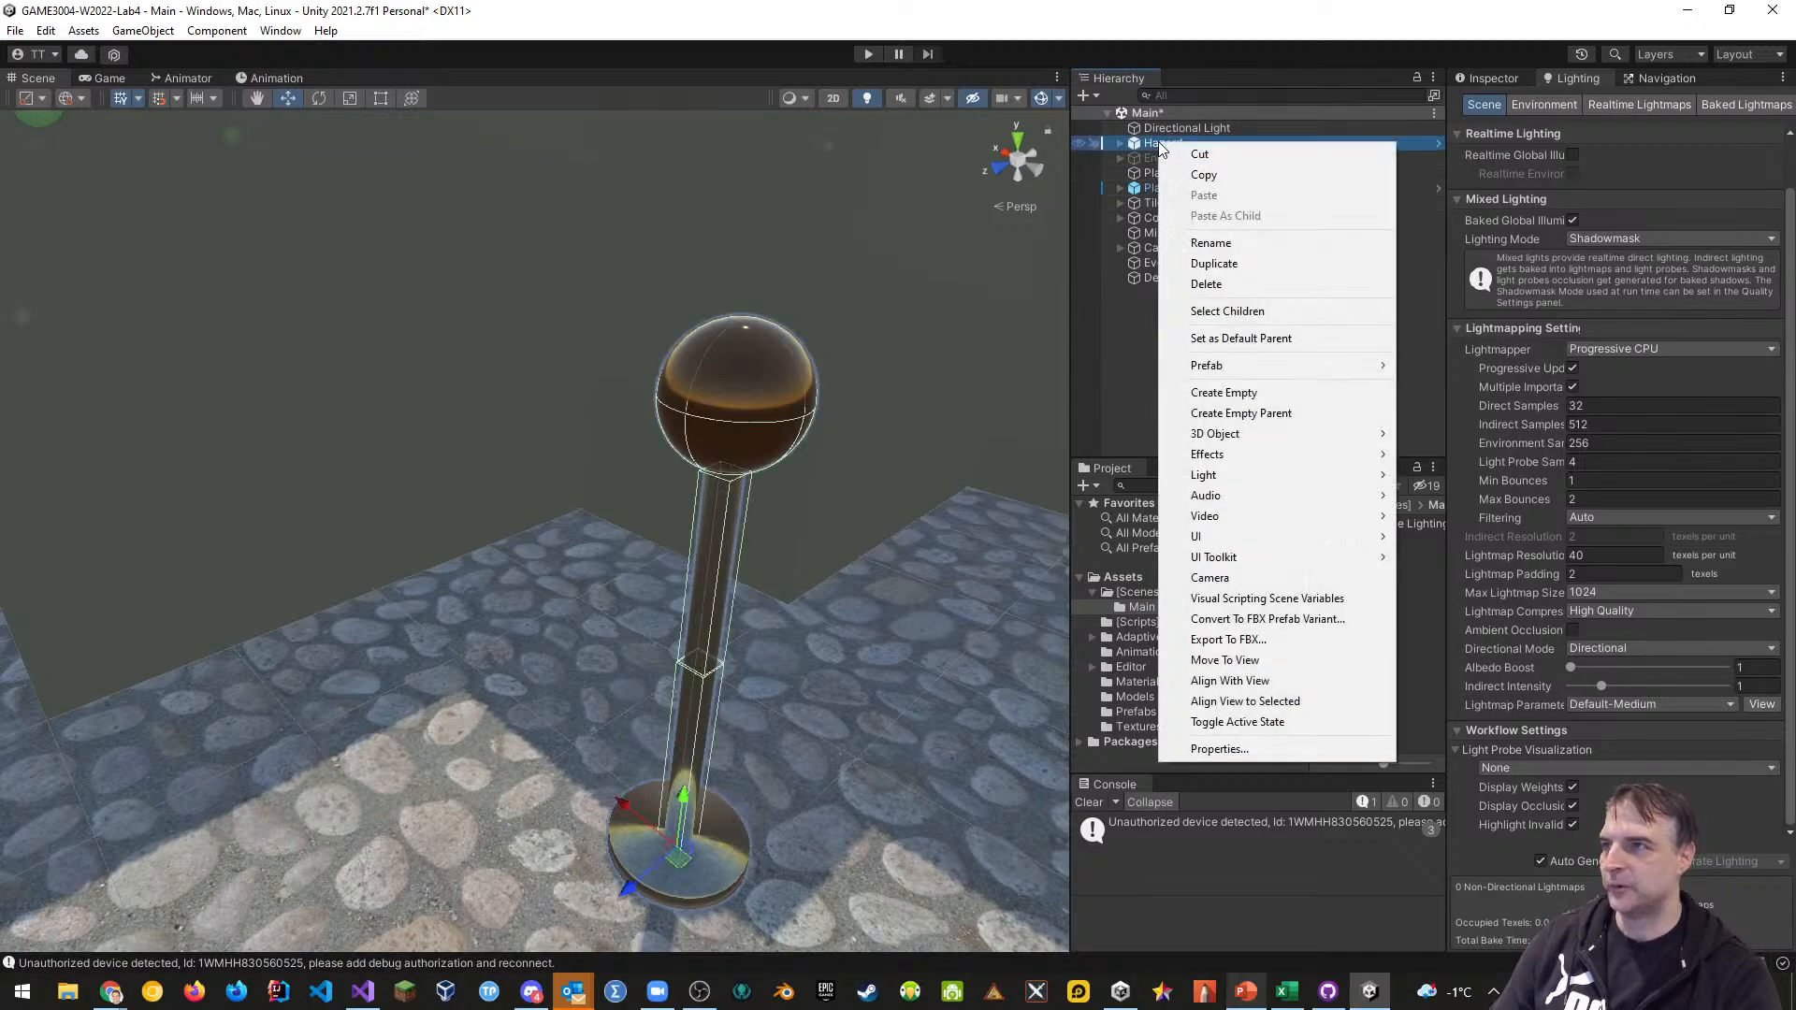
left_click(1235, 414)
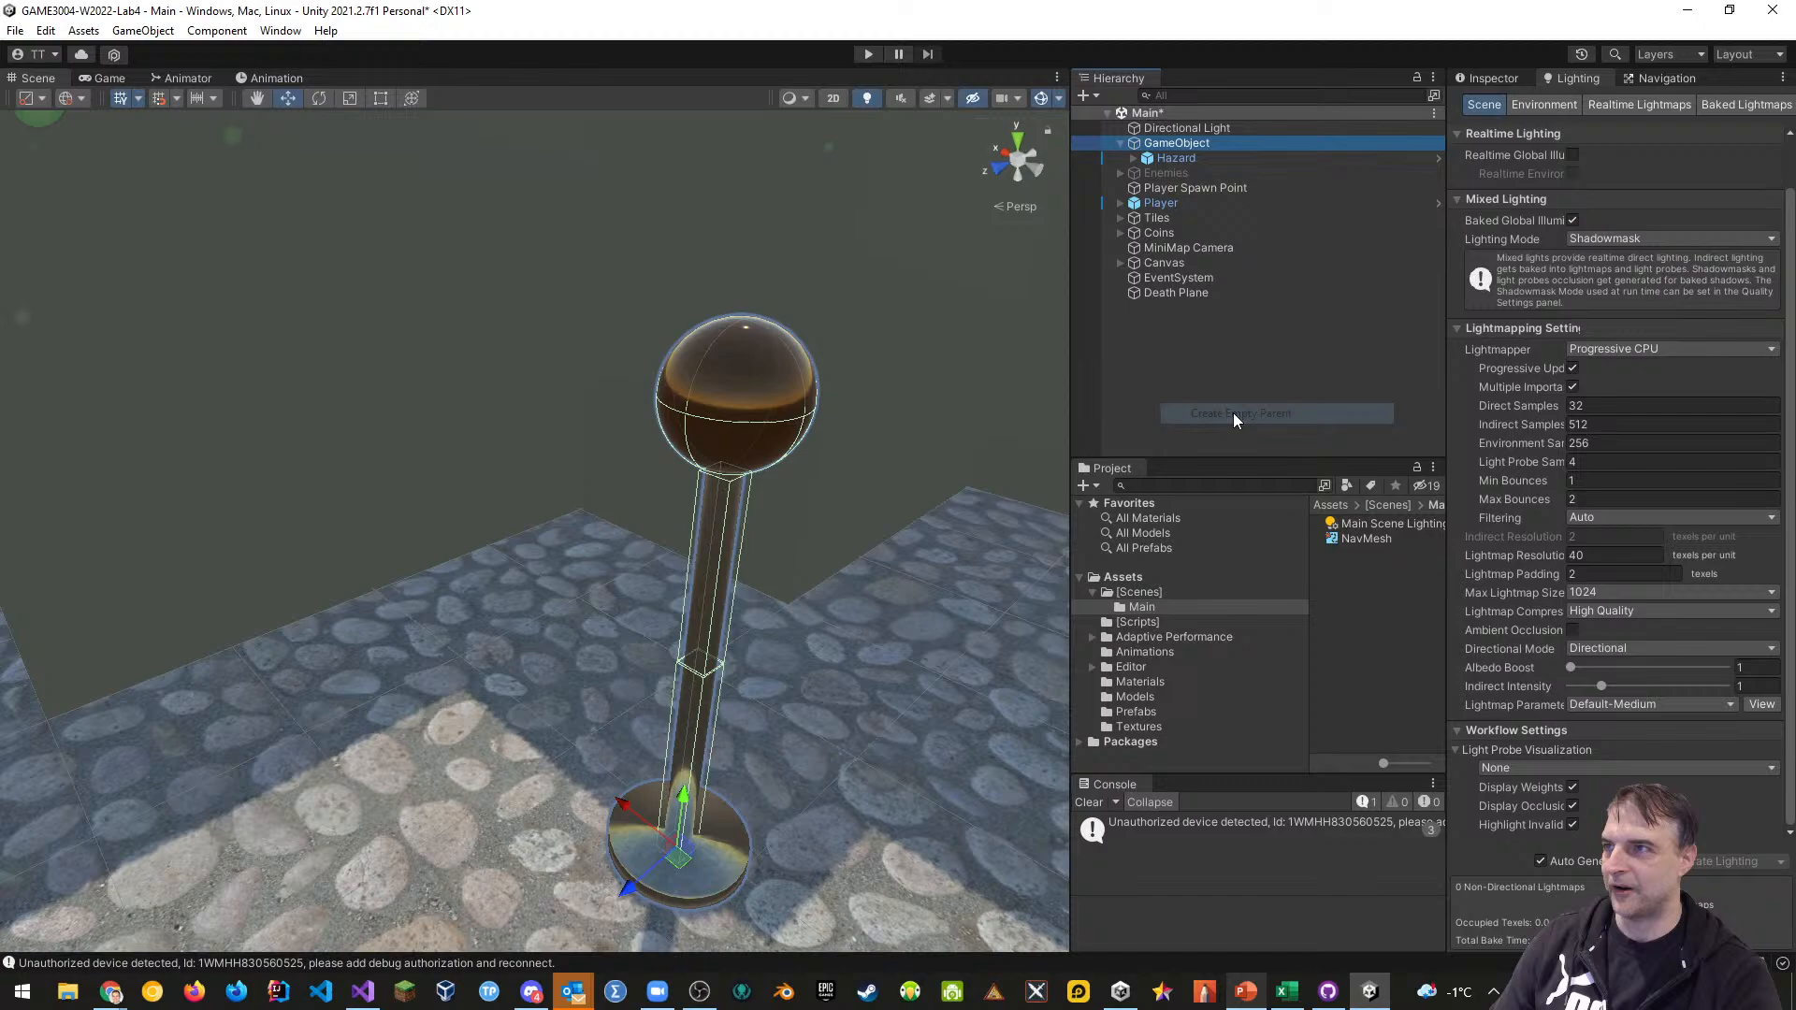
double_click(1200, 146)
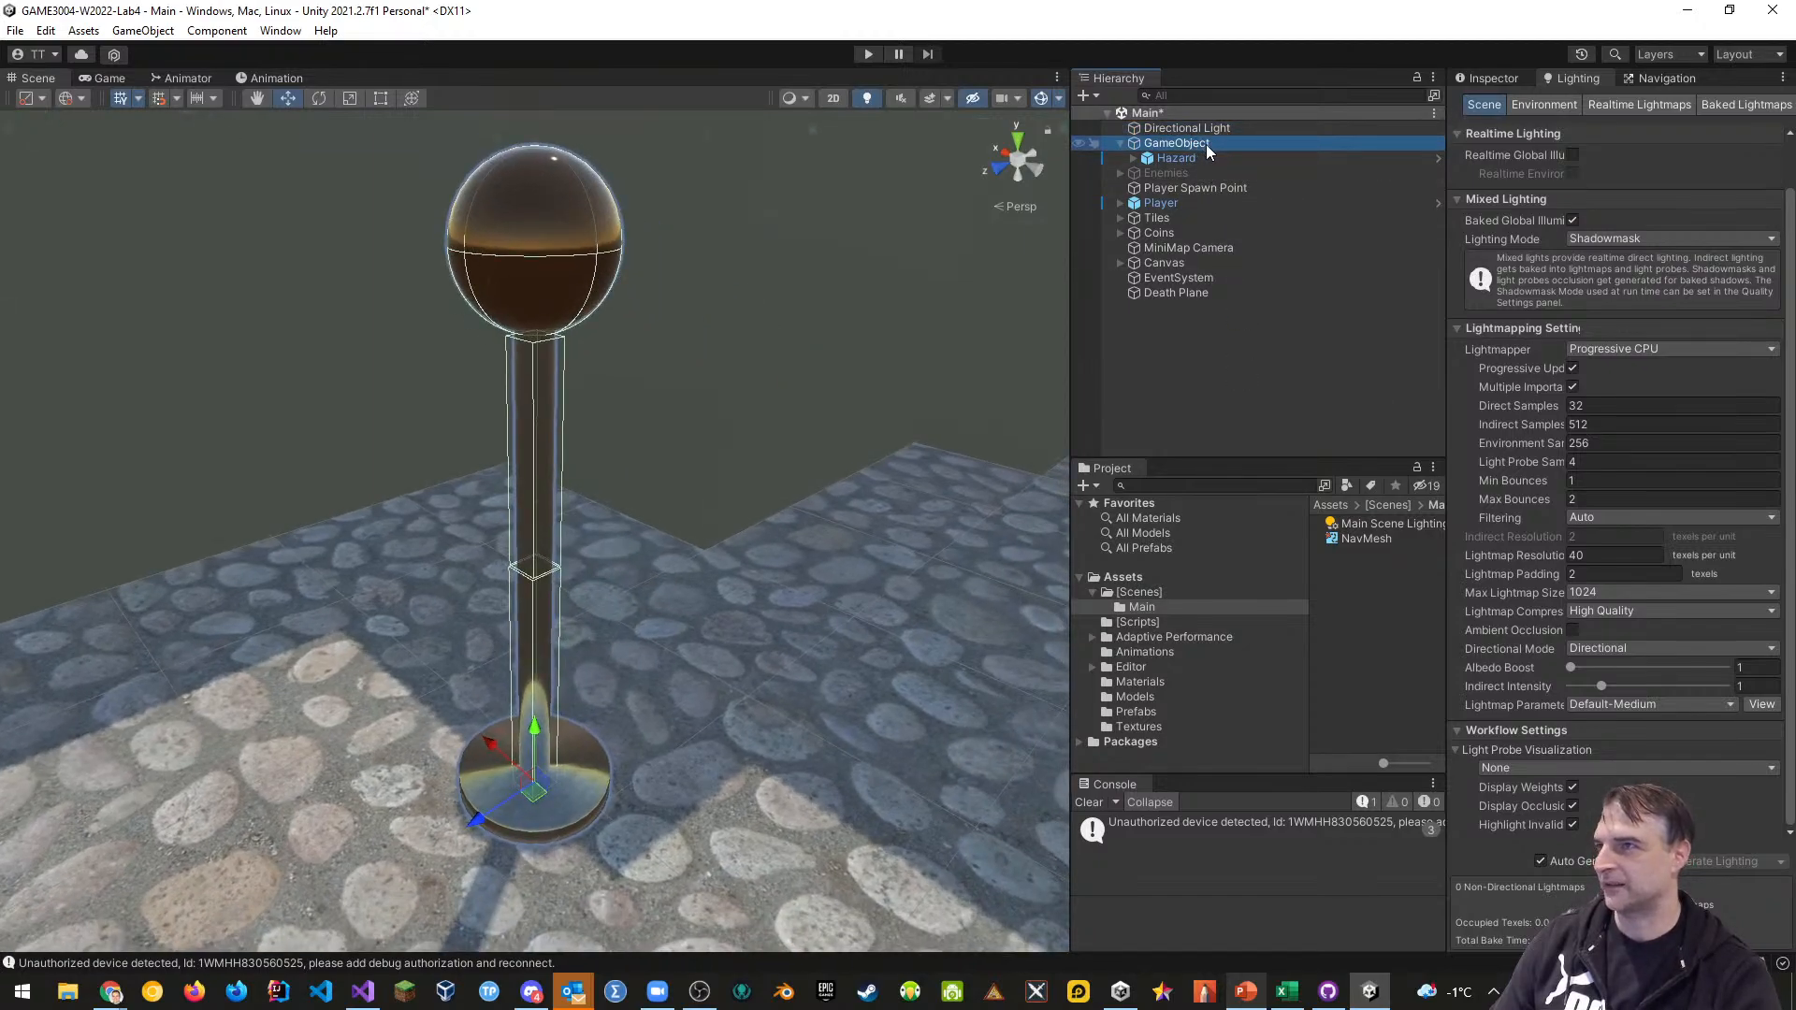
key("F2")
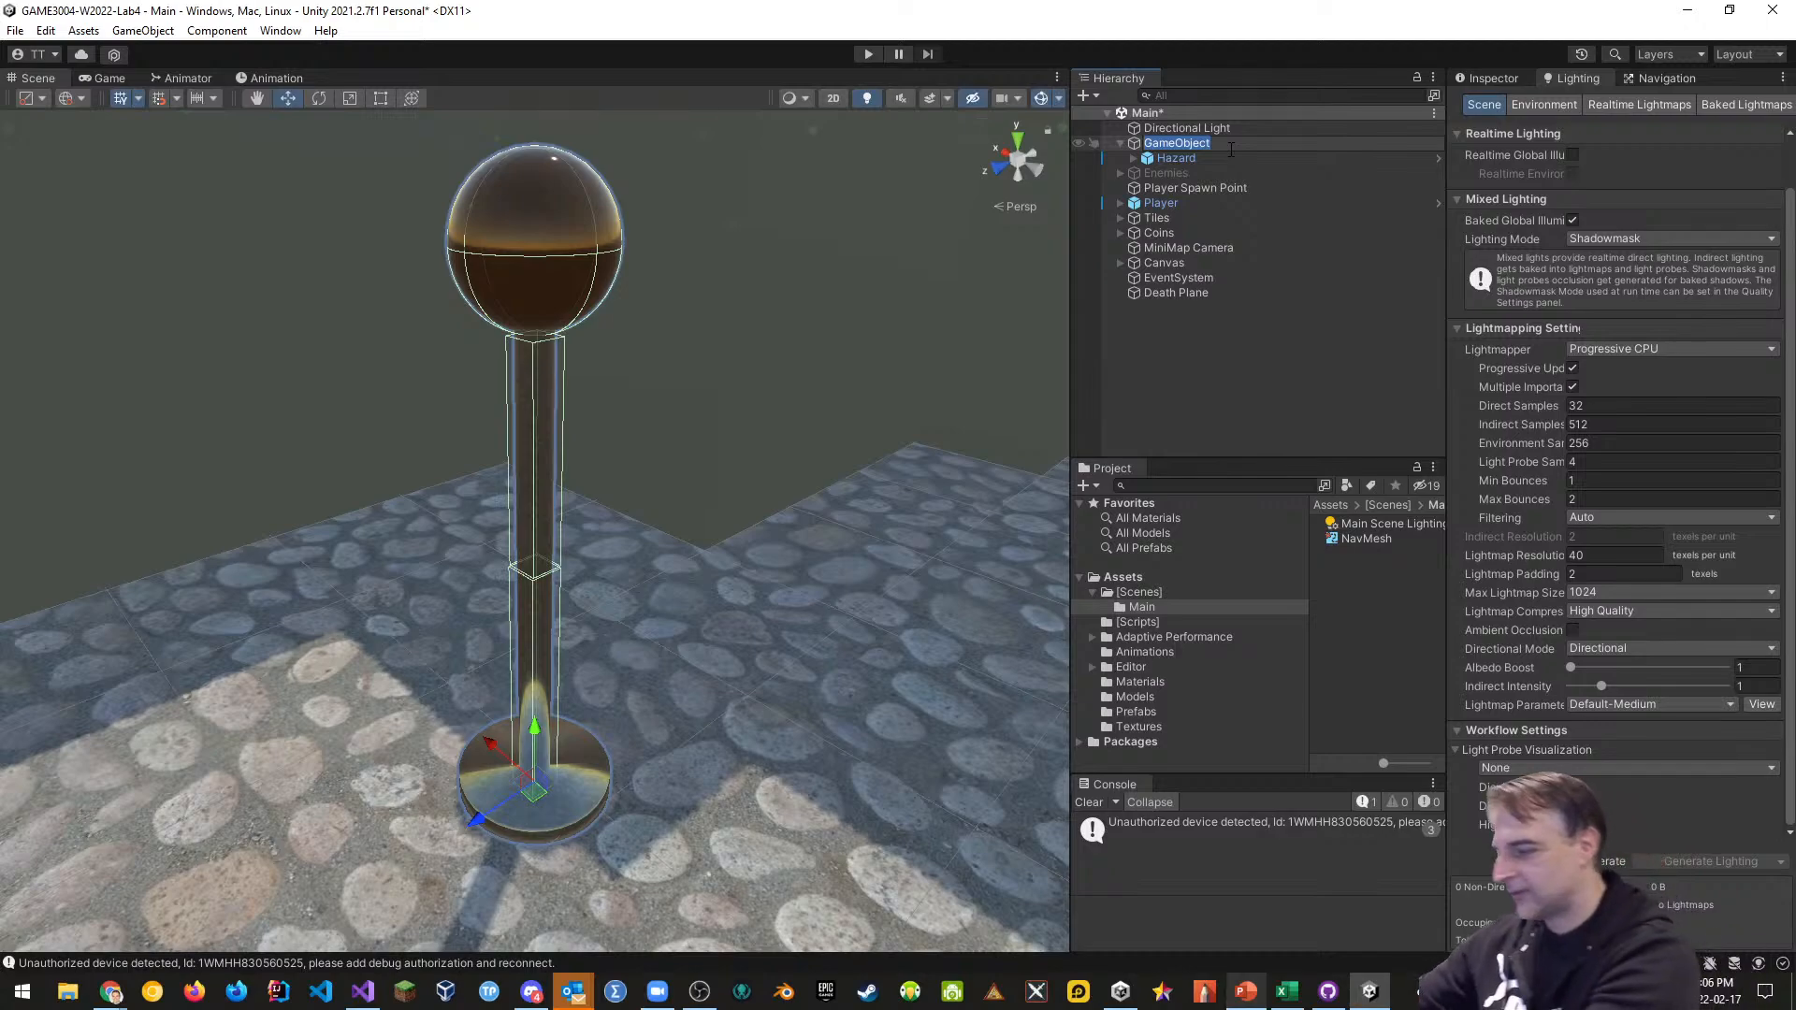
type("Hazards")
key("Return")
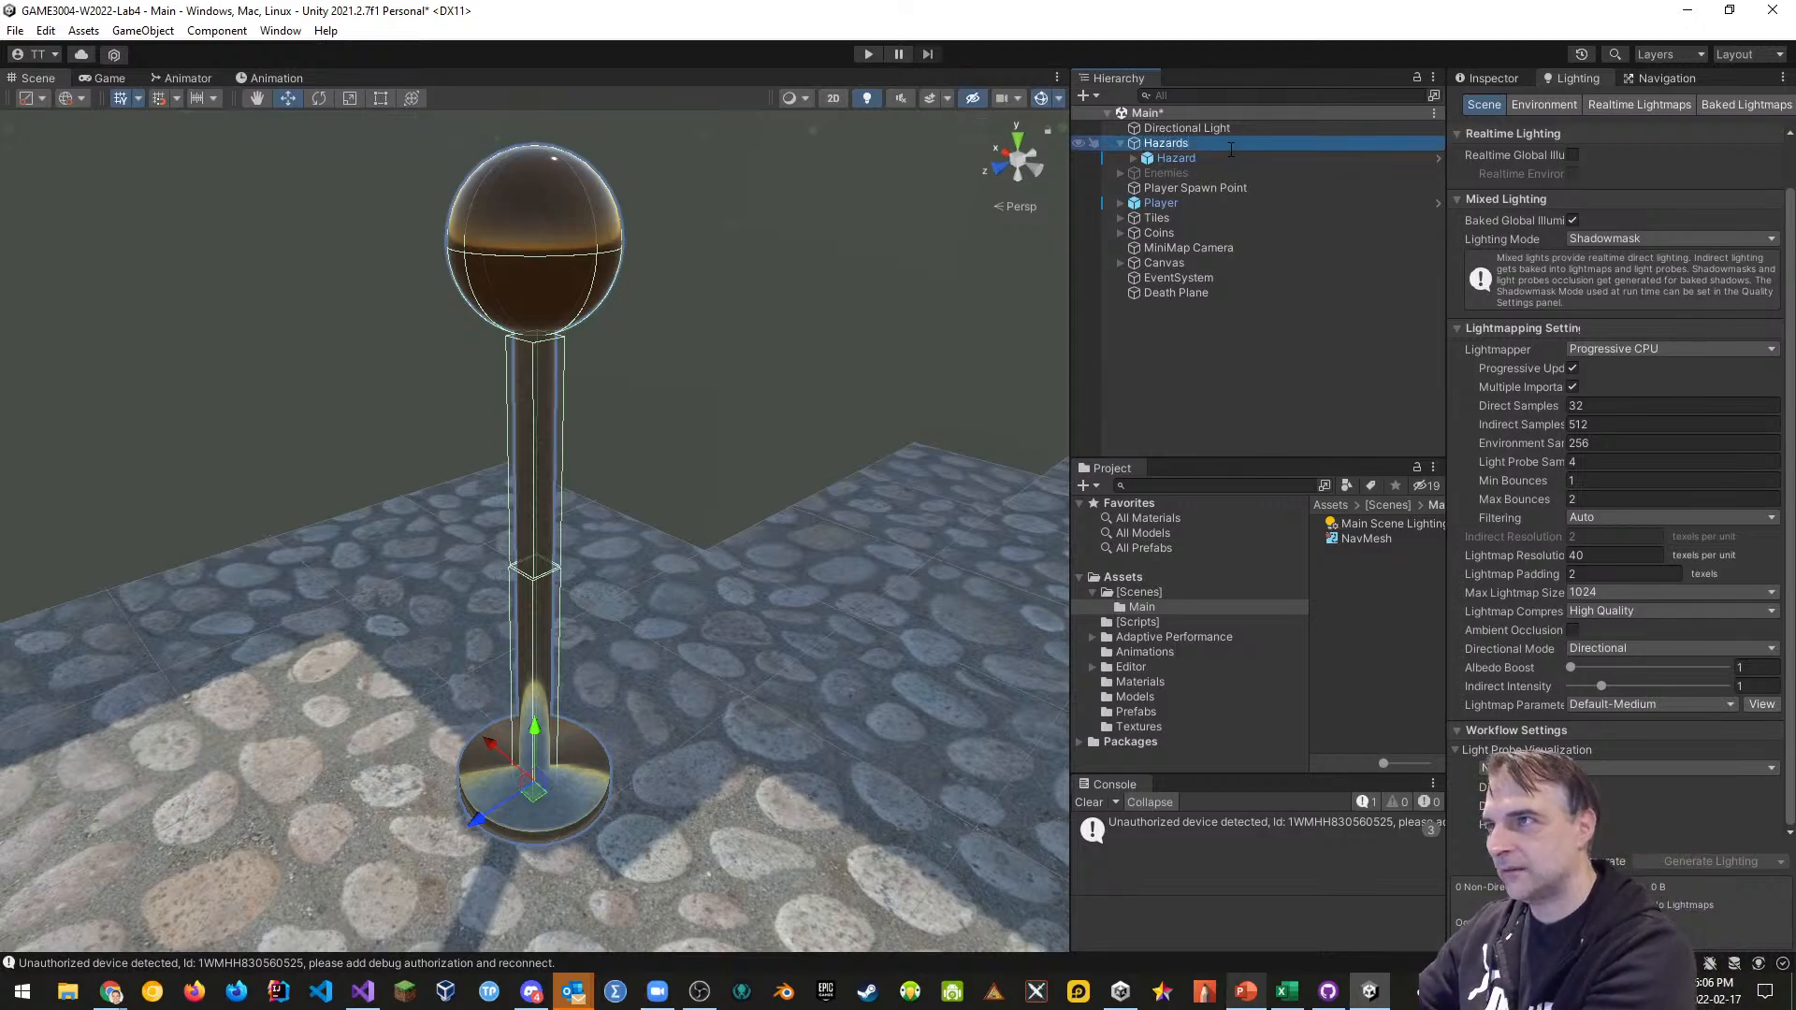
Apply all overrides of the Hazard instance, including the Root.Bone box collider, to its prefab
left_click(1171, 157)
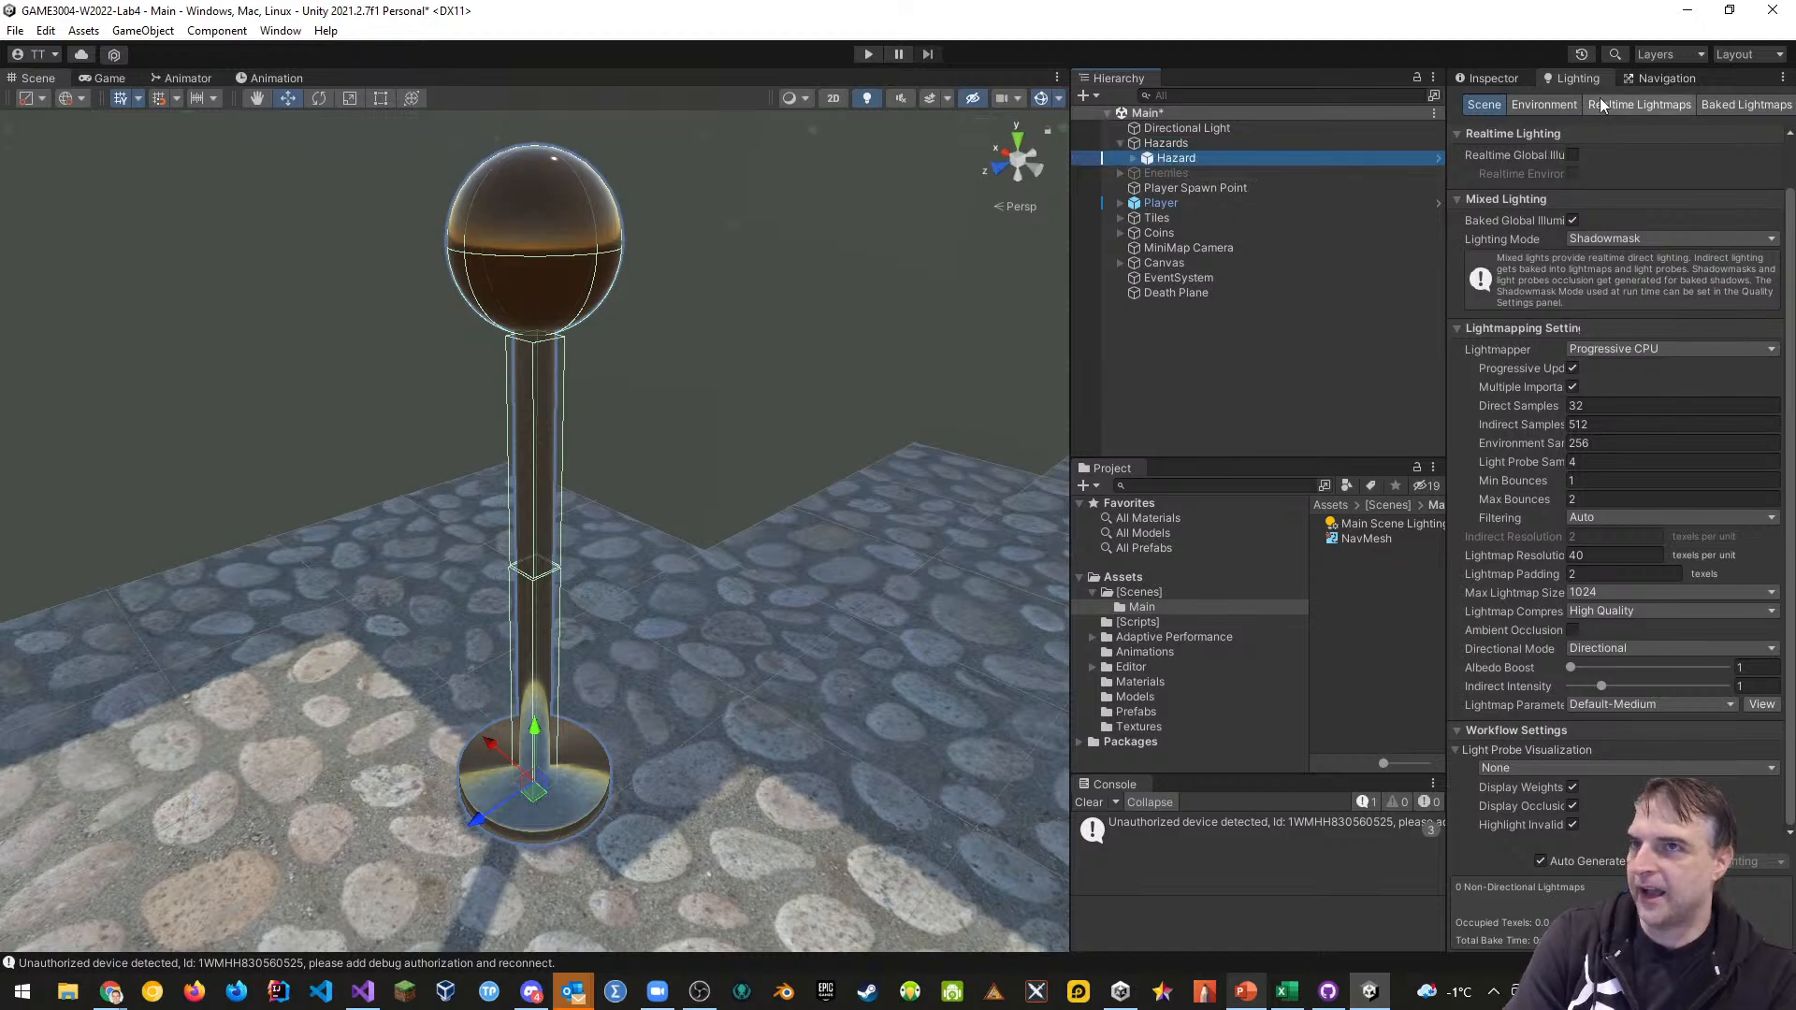
left_click(1496, 79)
left_click(1724, 144)
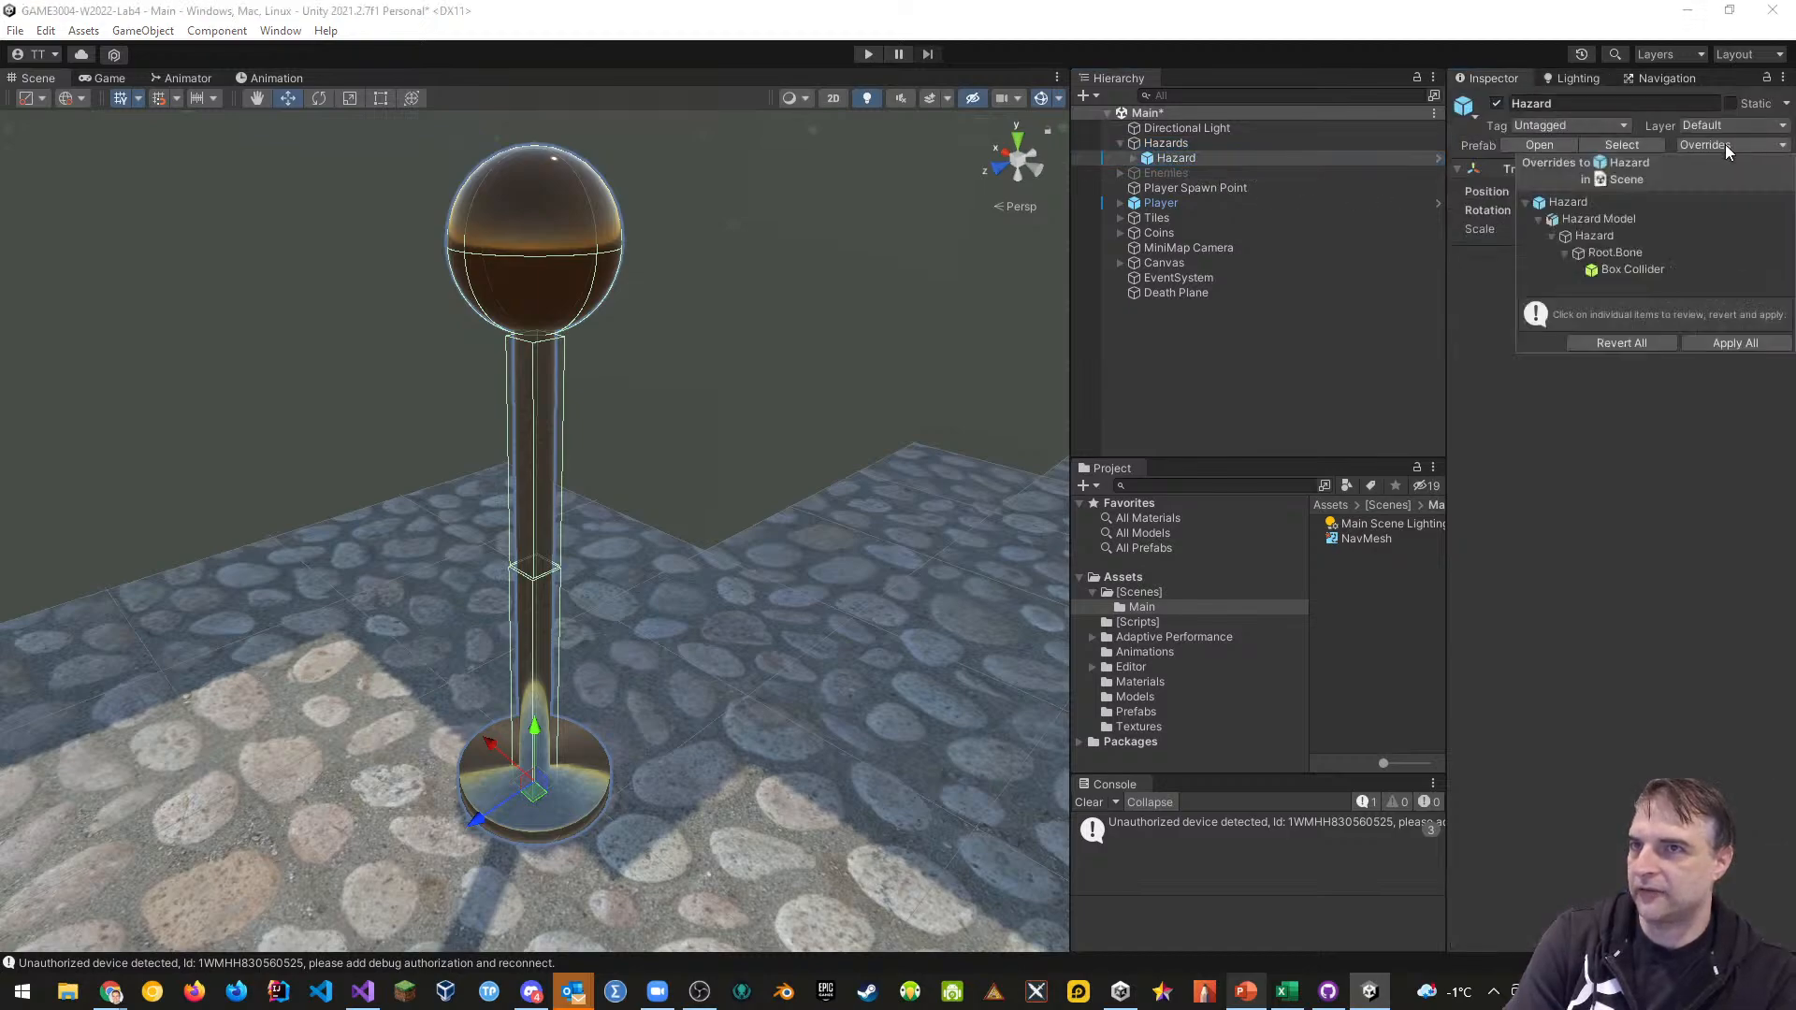
left_click(1745, 343)
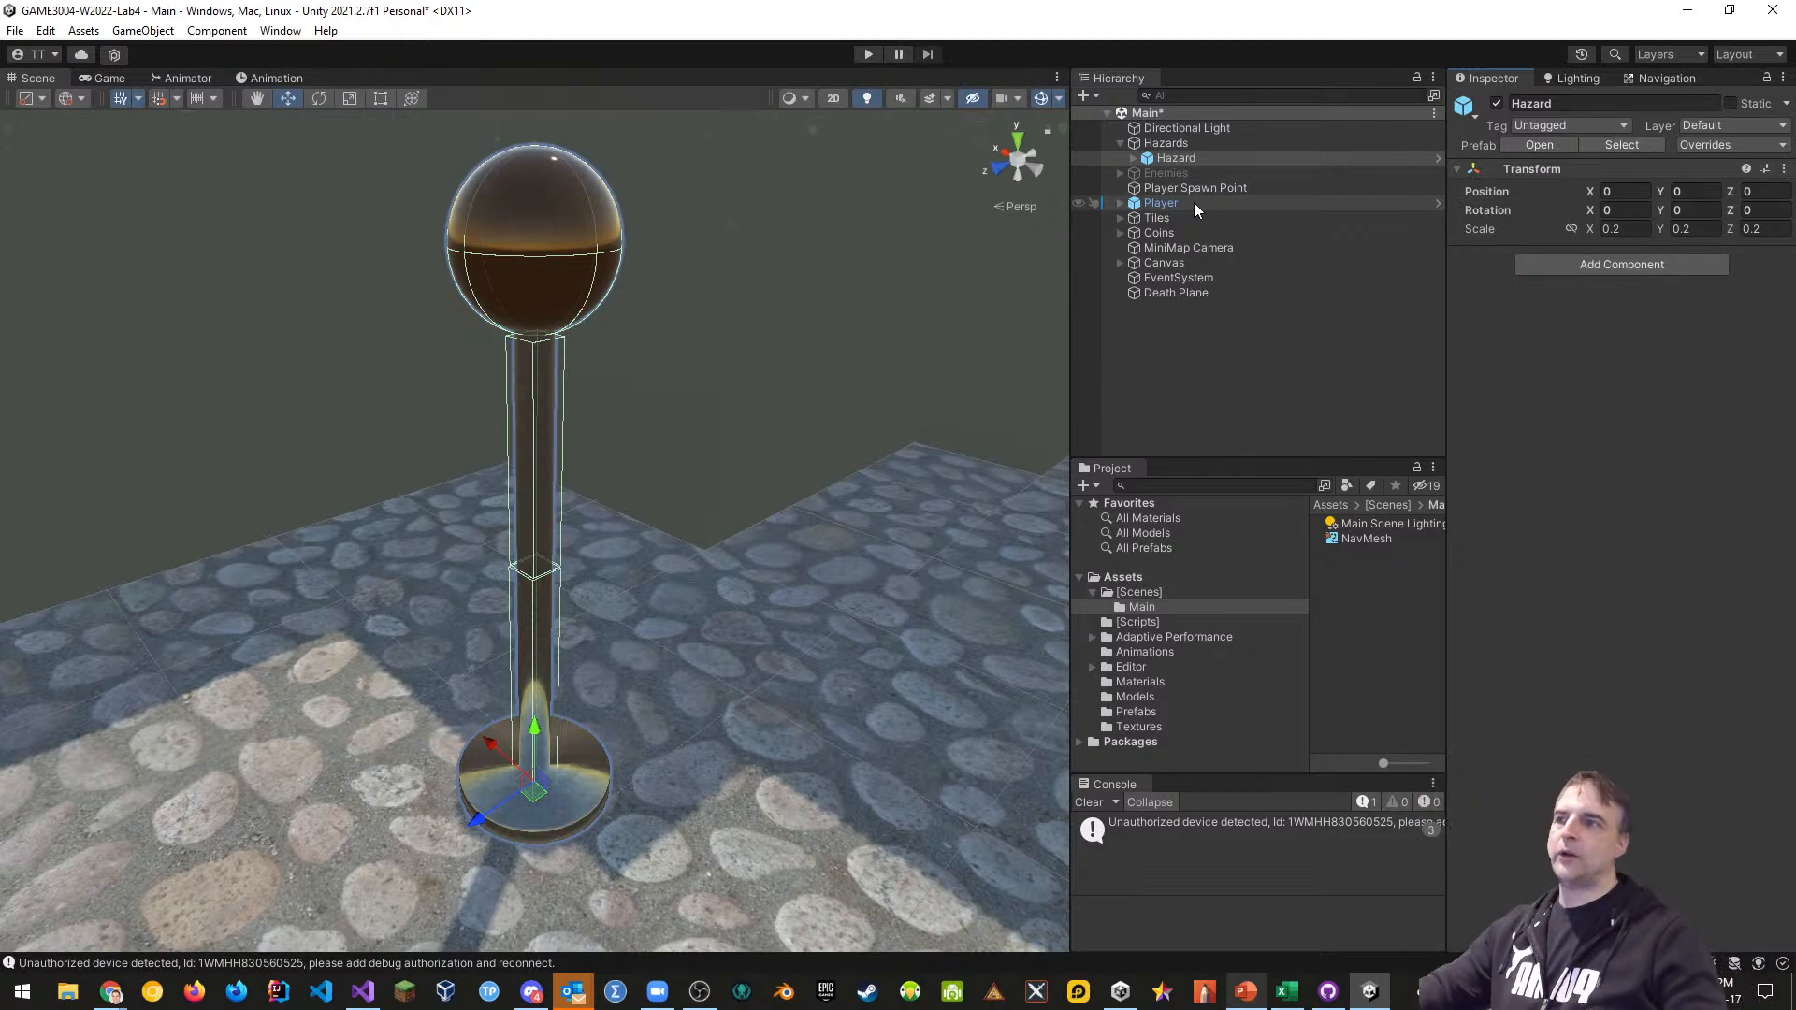
Expand the Canvas and frame it in the 2D scene view with its minimap visible
left_click(1121, 263)
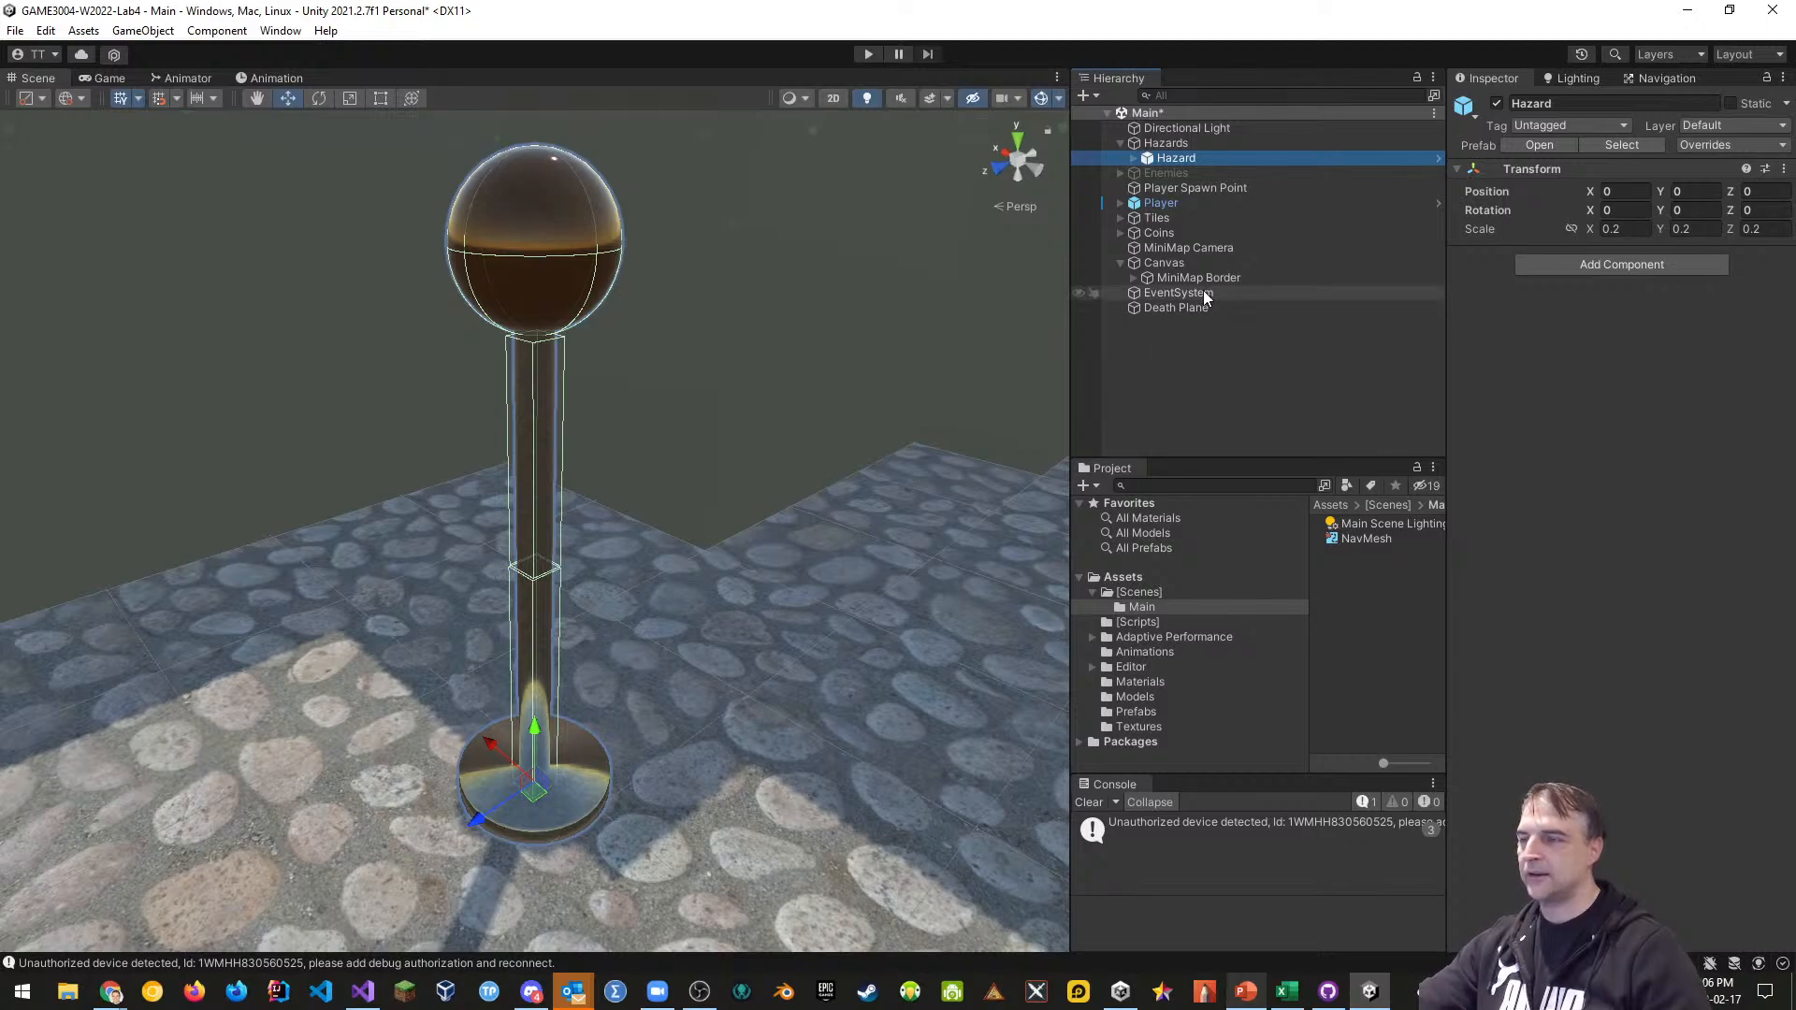
double_click(1164, 263)
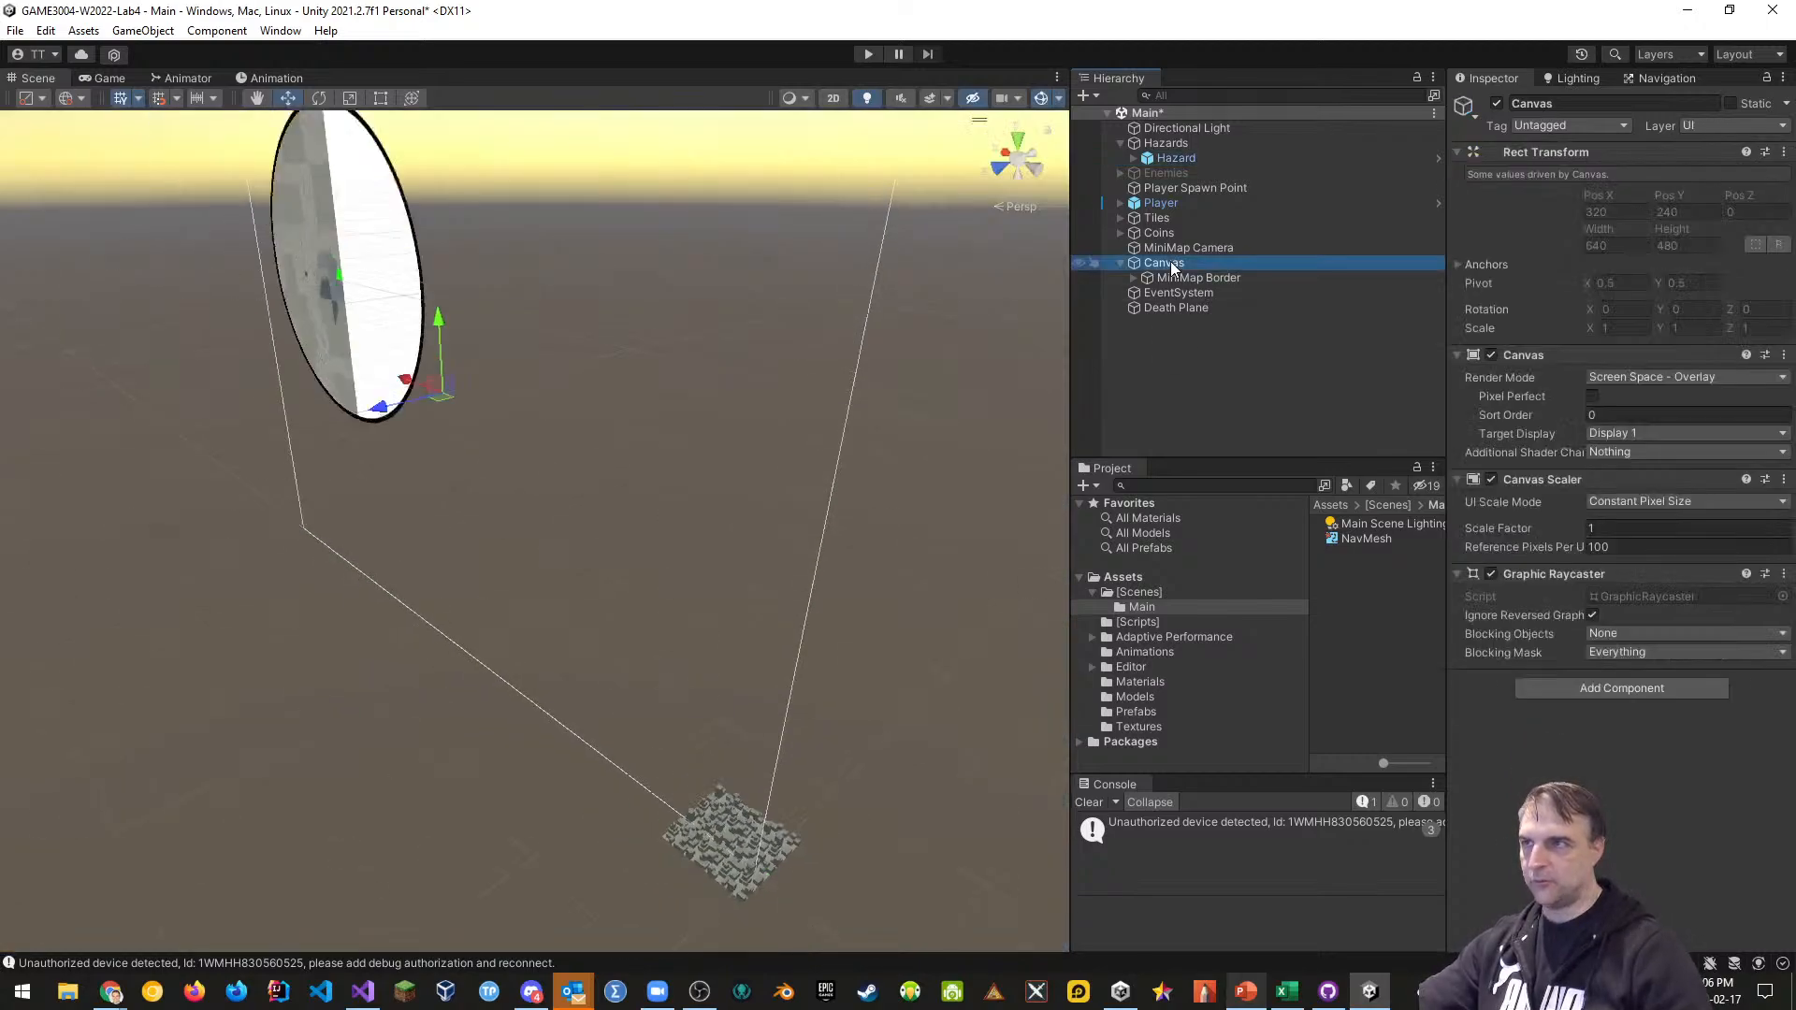
left_click(834, 98)
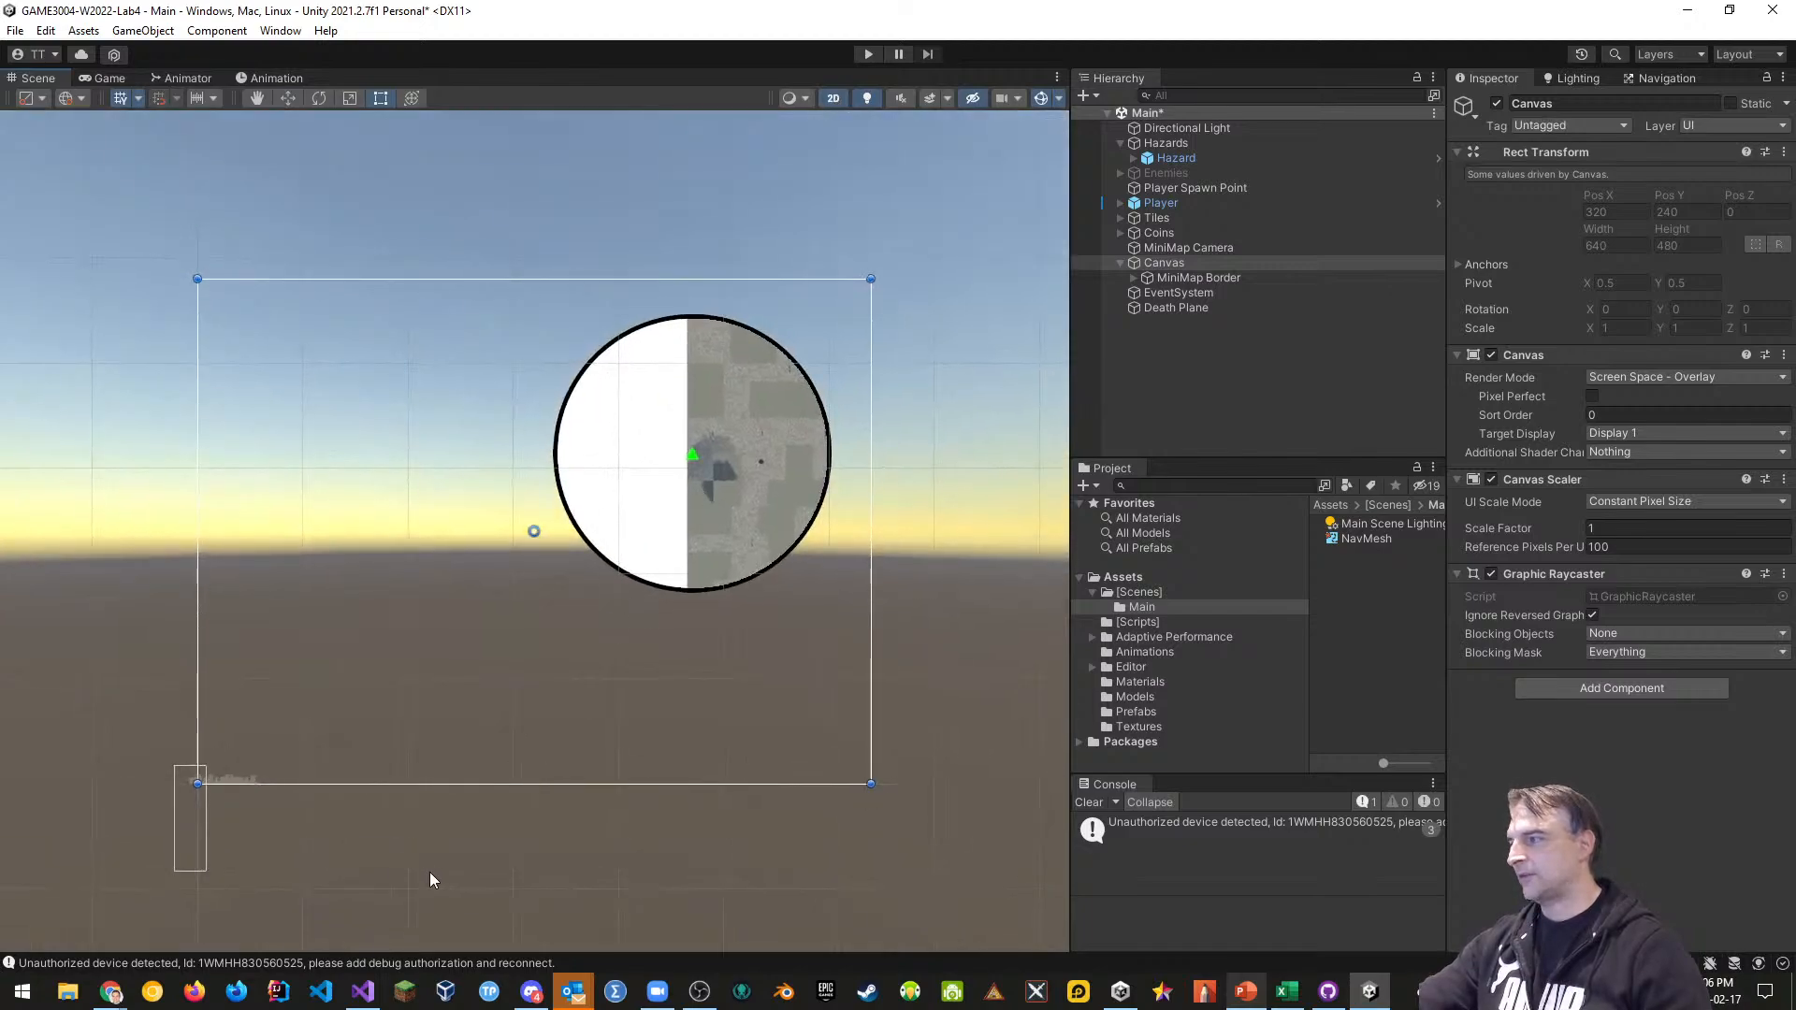
scroll(481, 841, "up", 3)
middle_click_drag(501, 738, 469, 854)
scroll(468, 836, "down", 4)
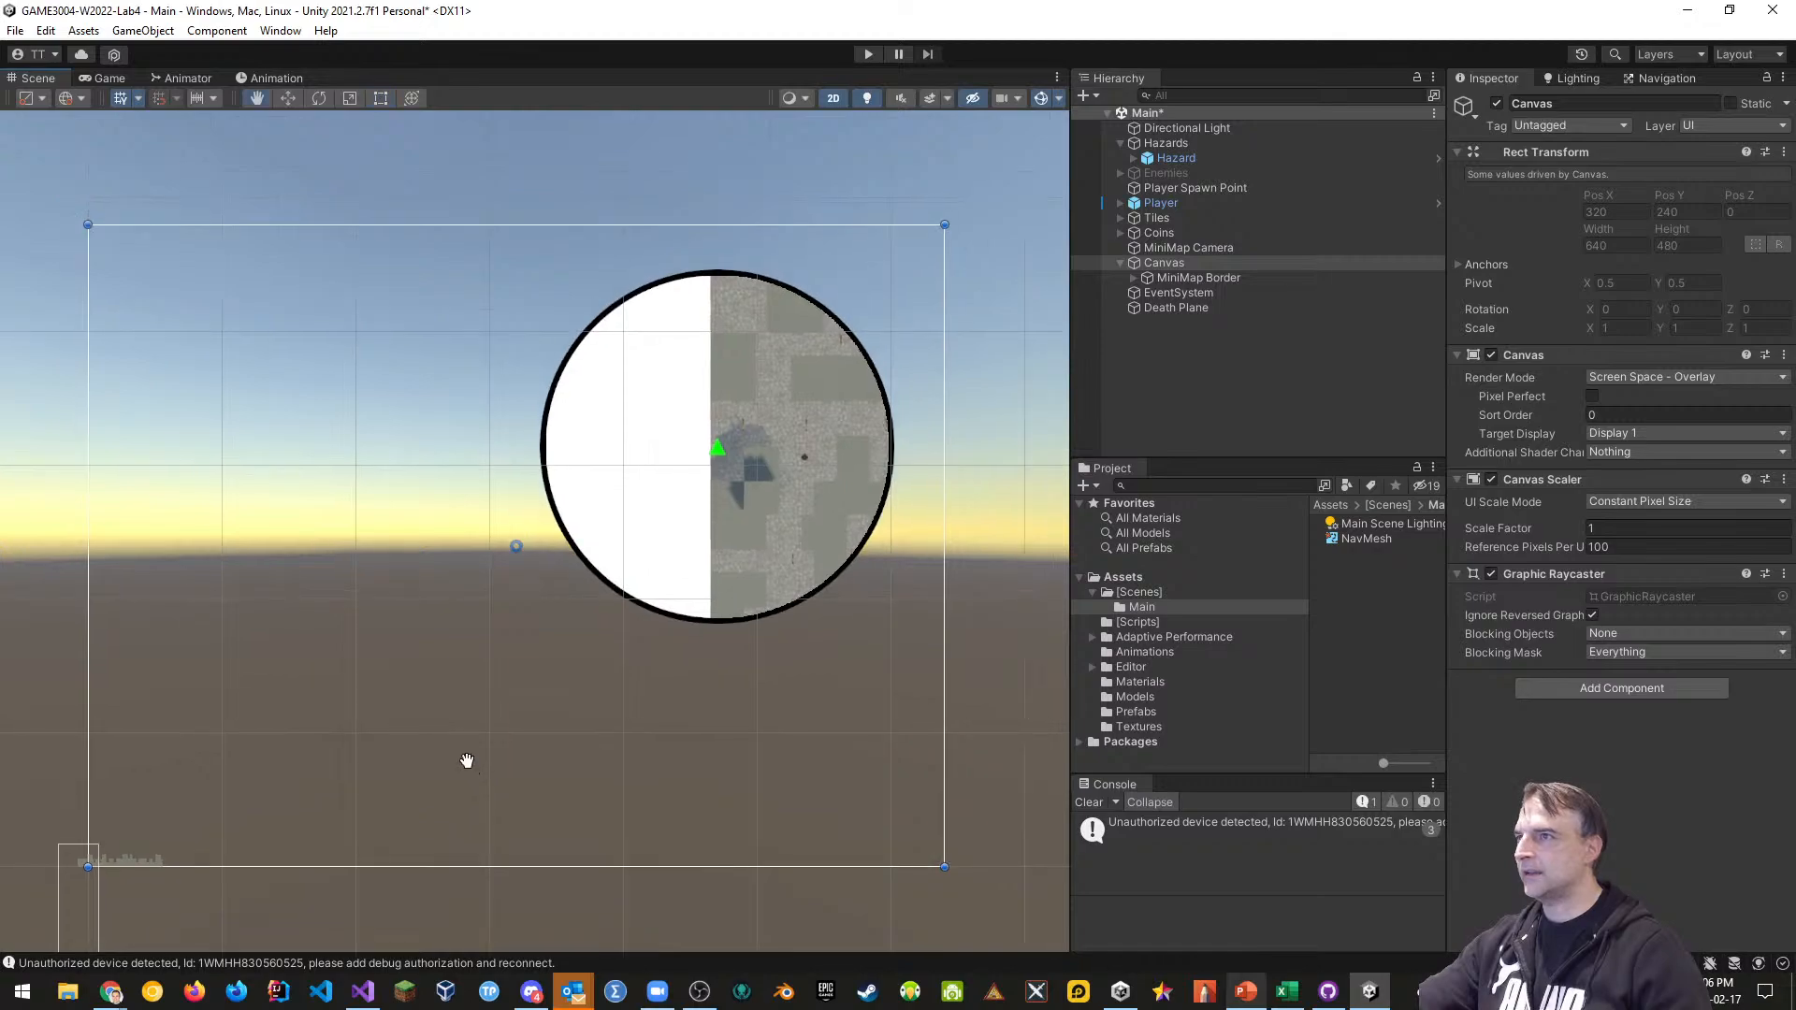
middle_click_drag(466, 760, 491, 792)
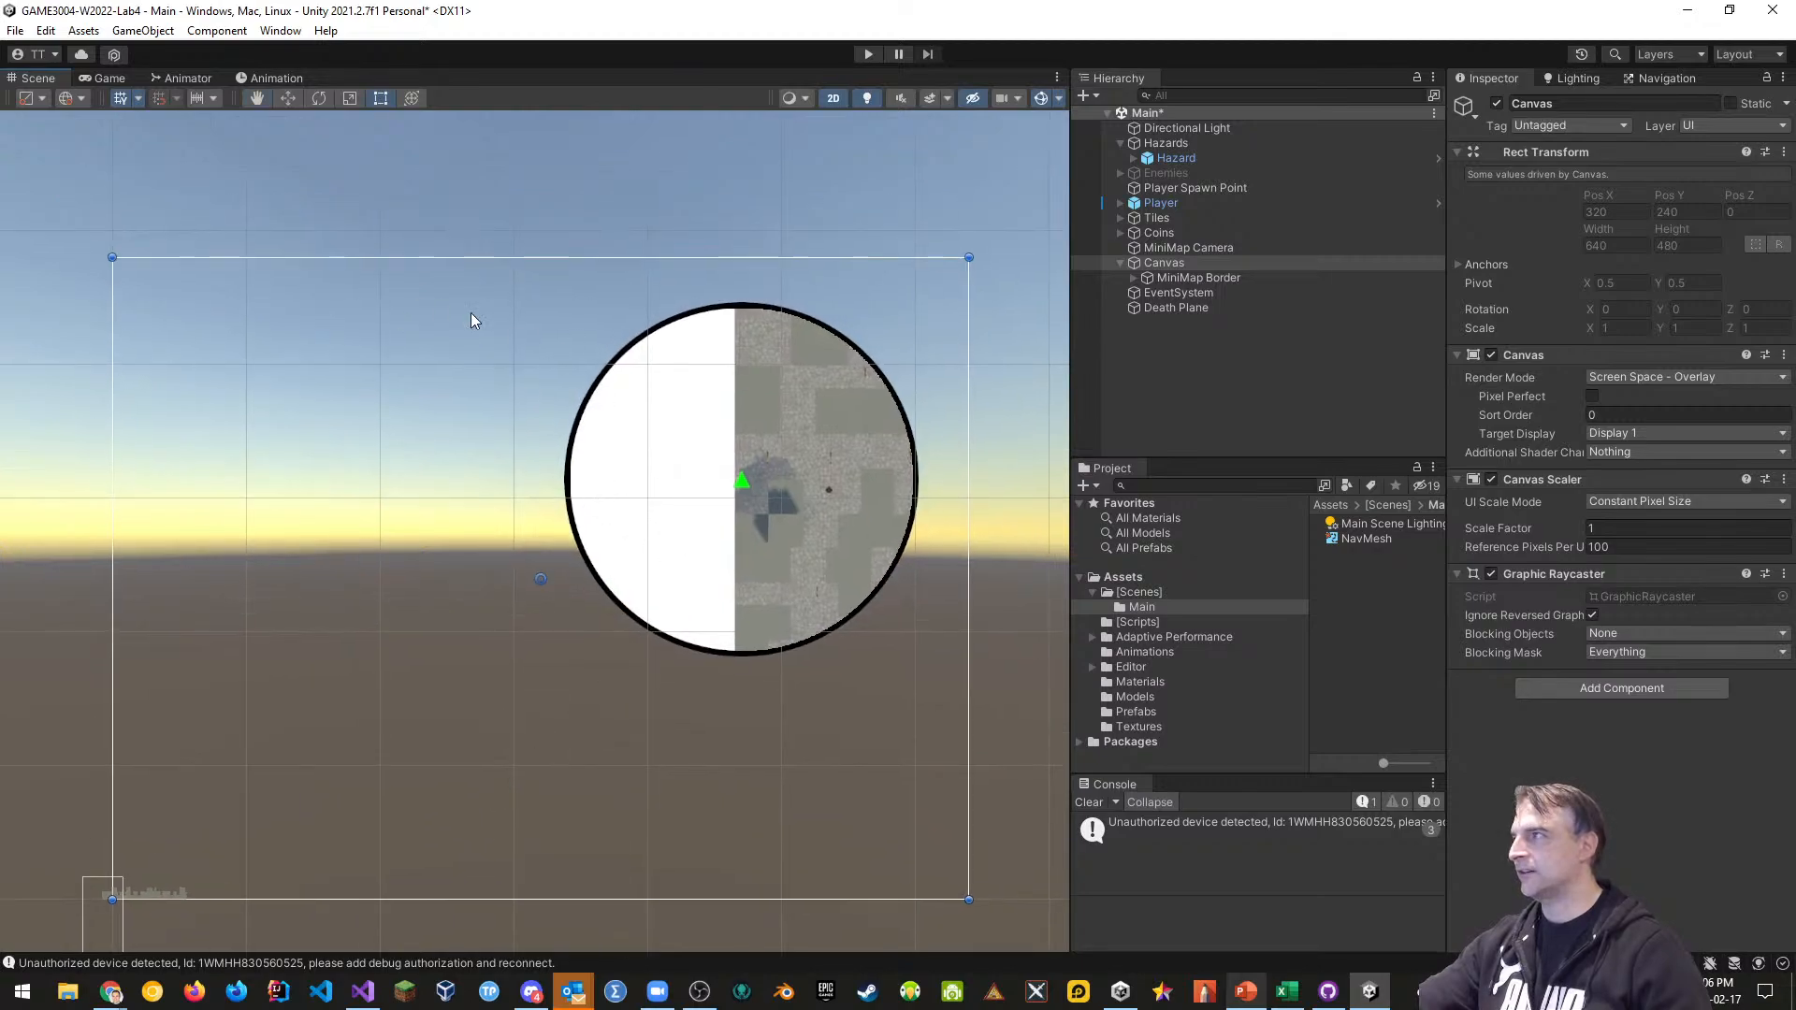
Check the minimap and resolution options in the Game view, and return to the scene with the whole Canvas in view
left_click(107, 79)
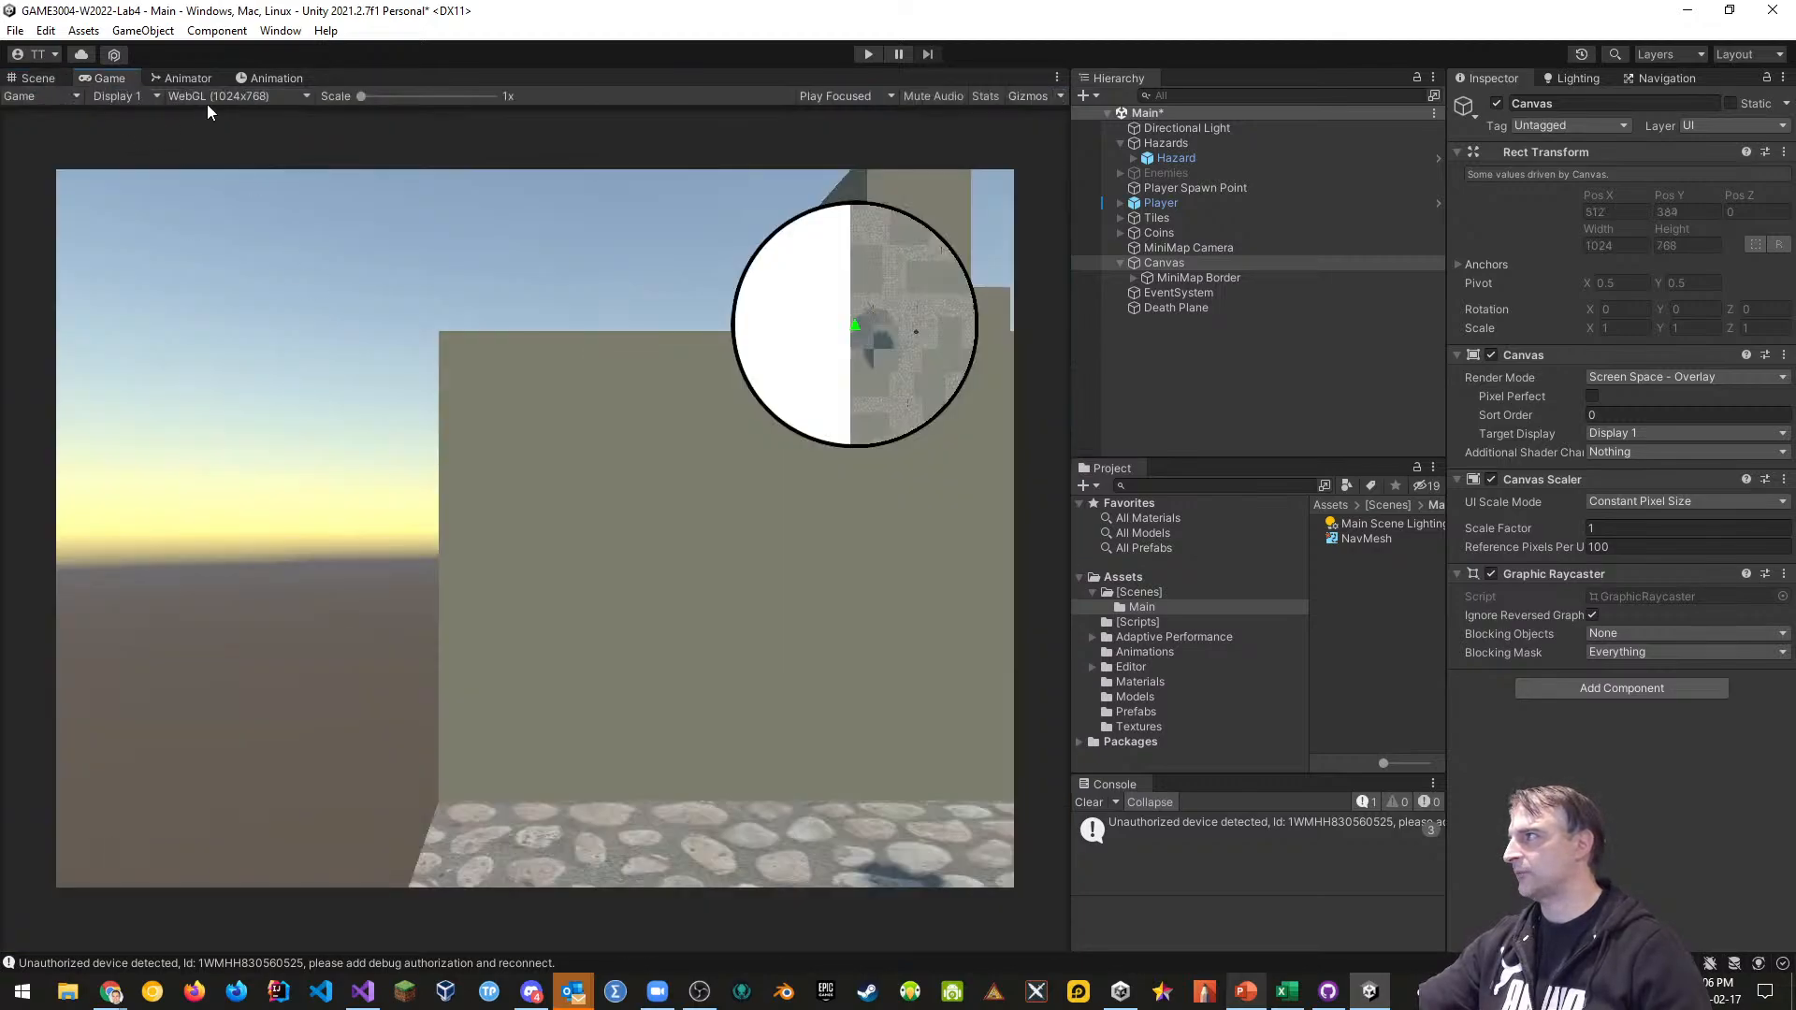
left_click(267, 95)
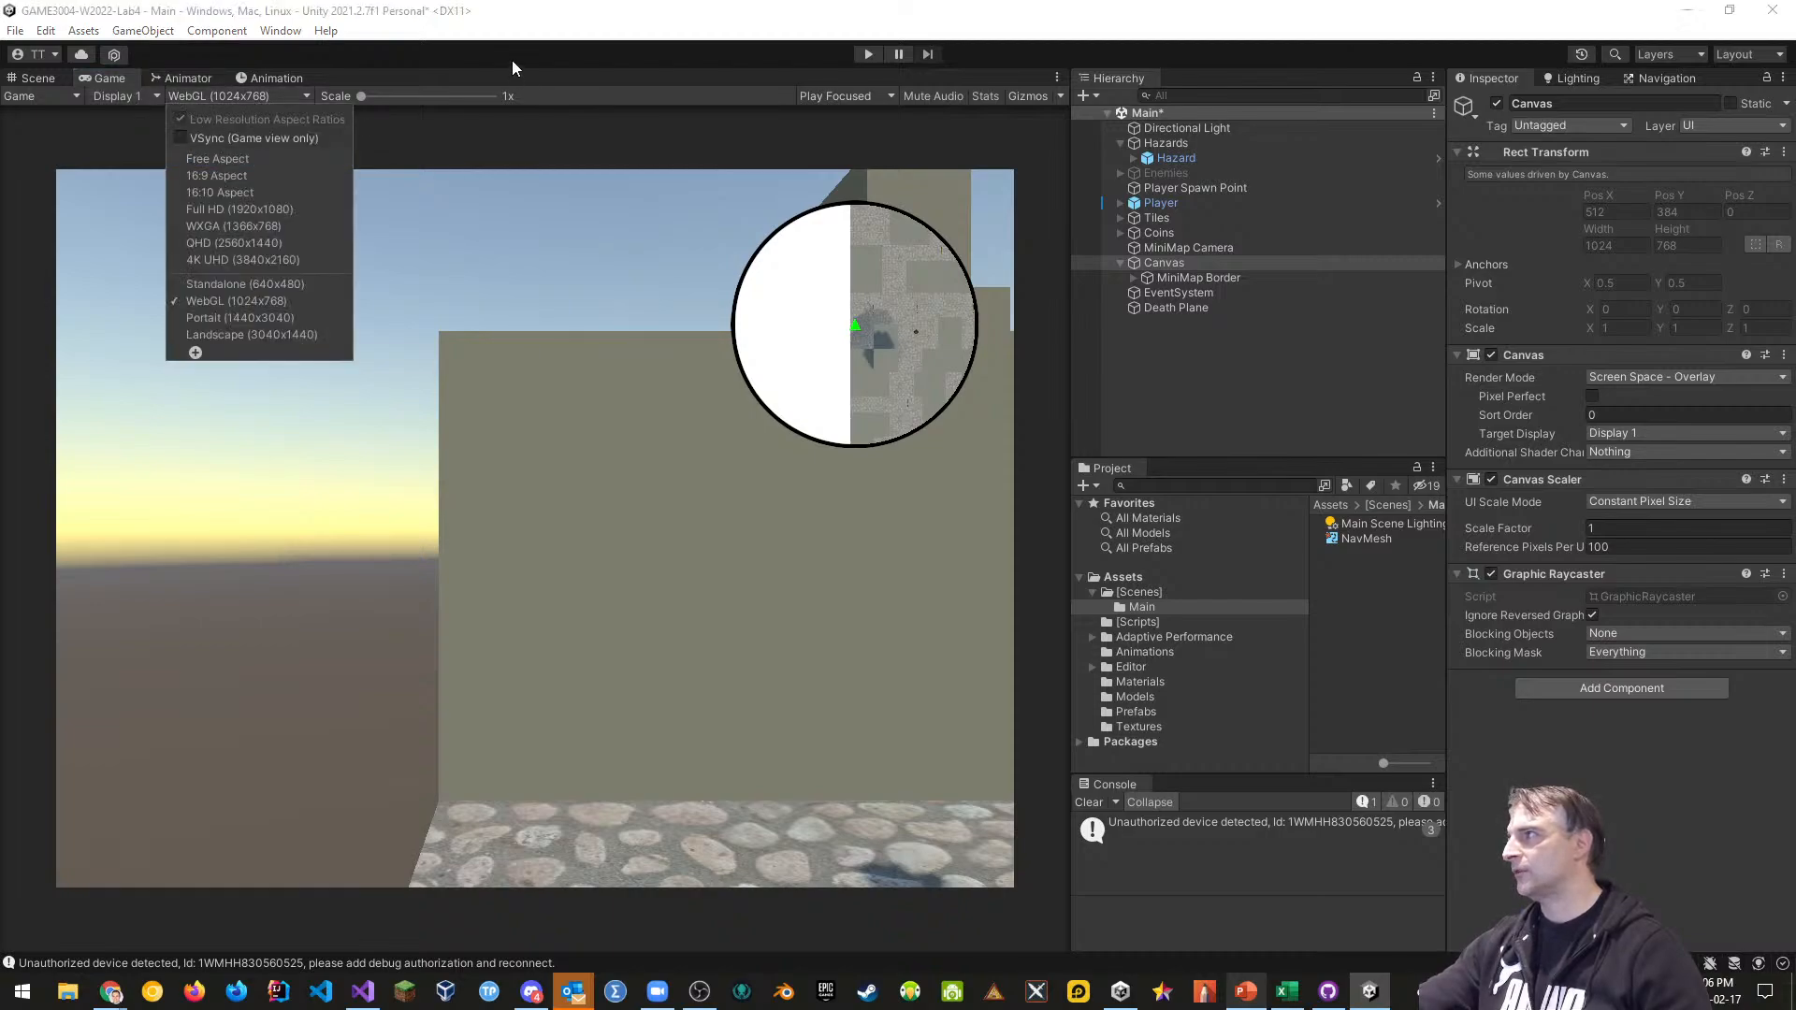
left_click(236, 98)
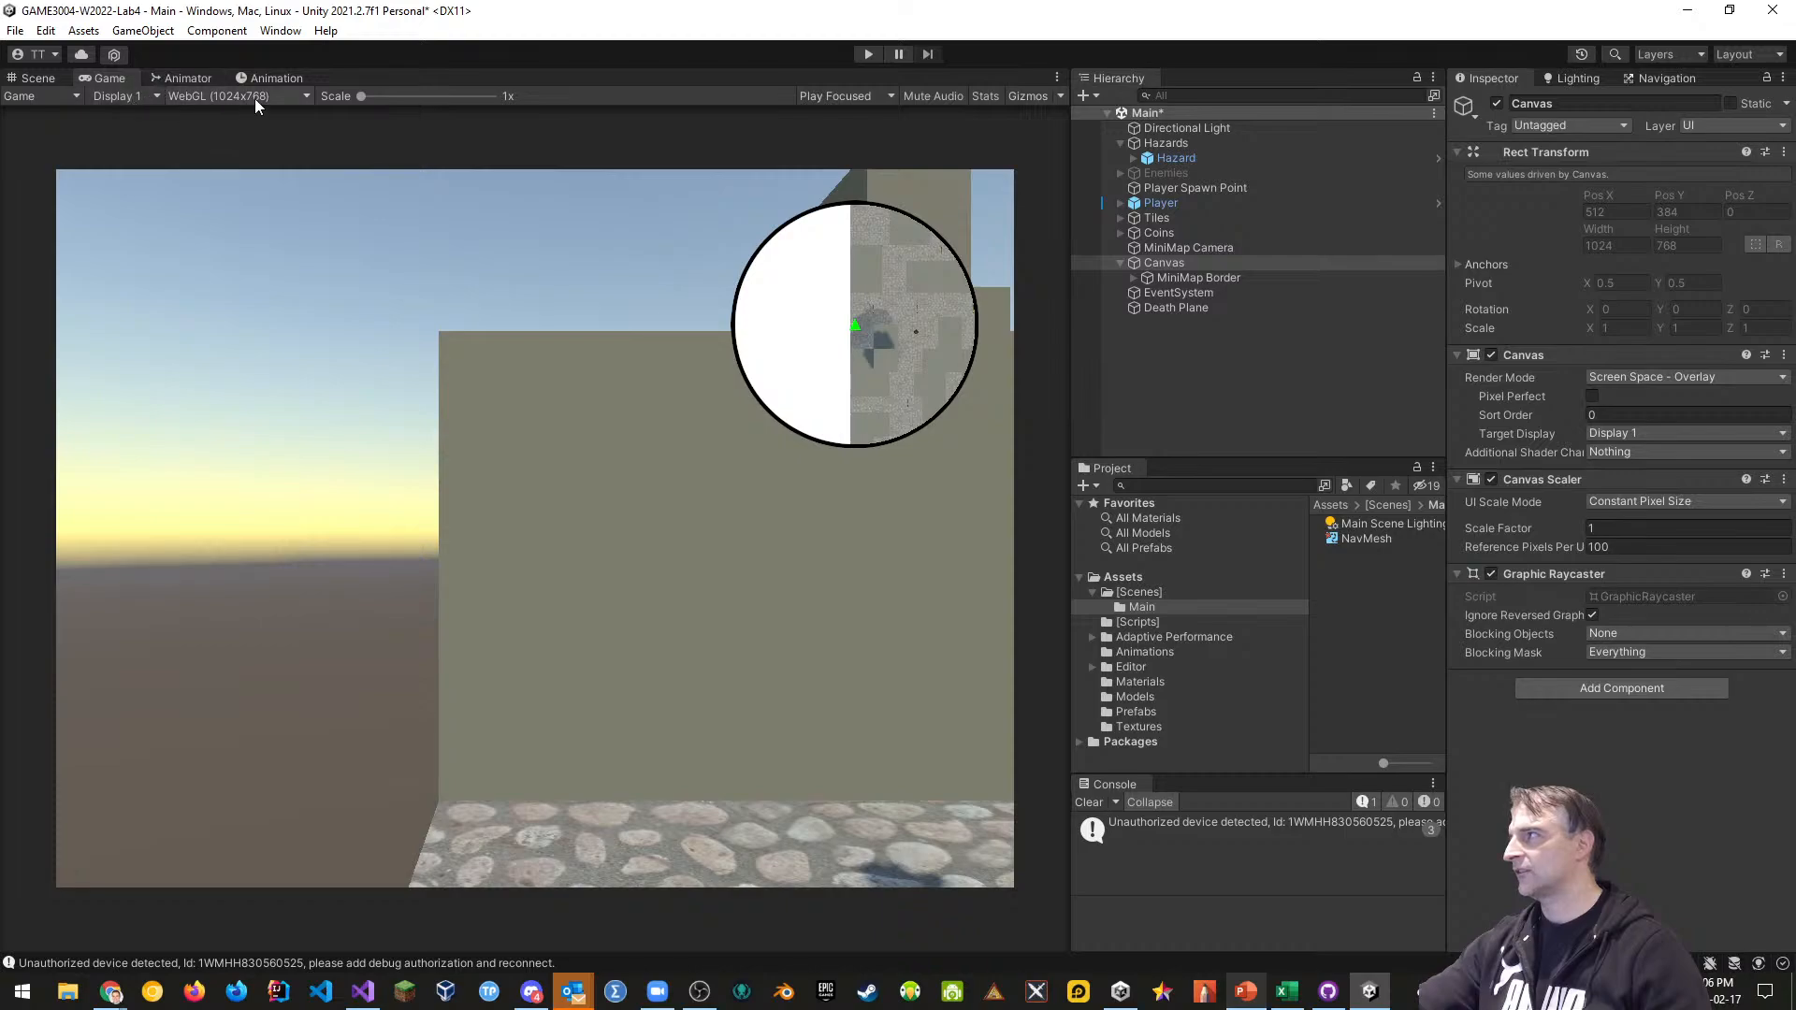
left_click(37, 78)
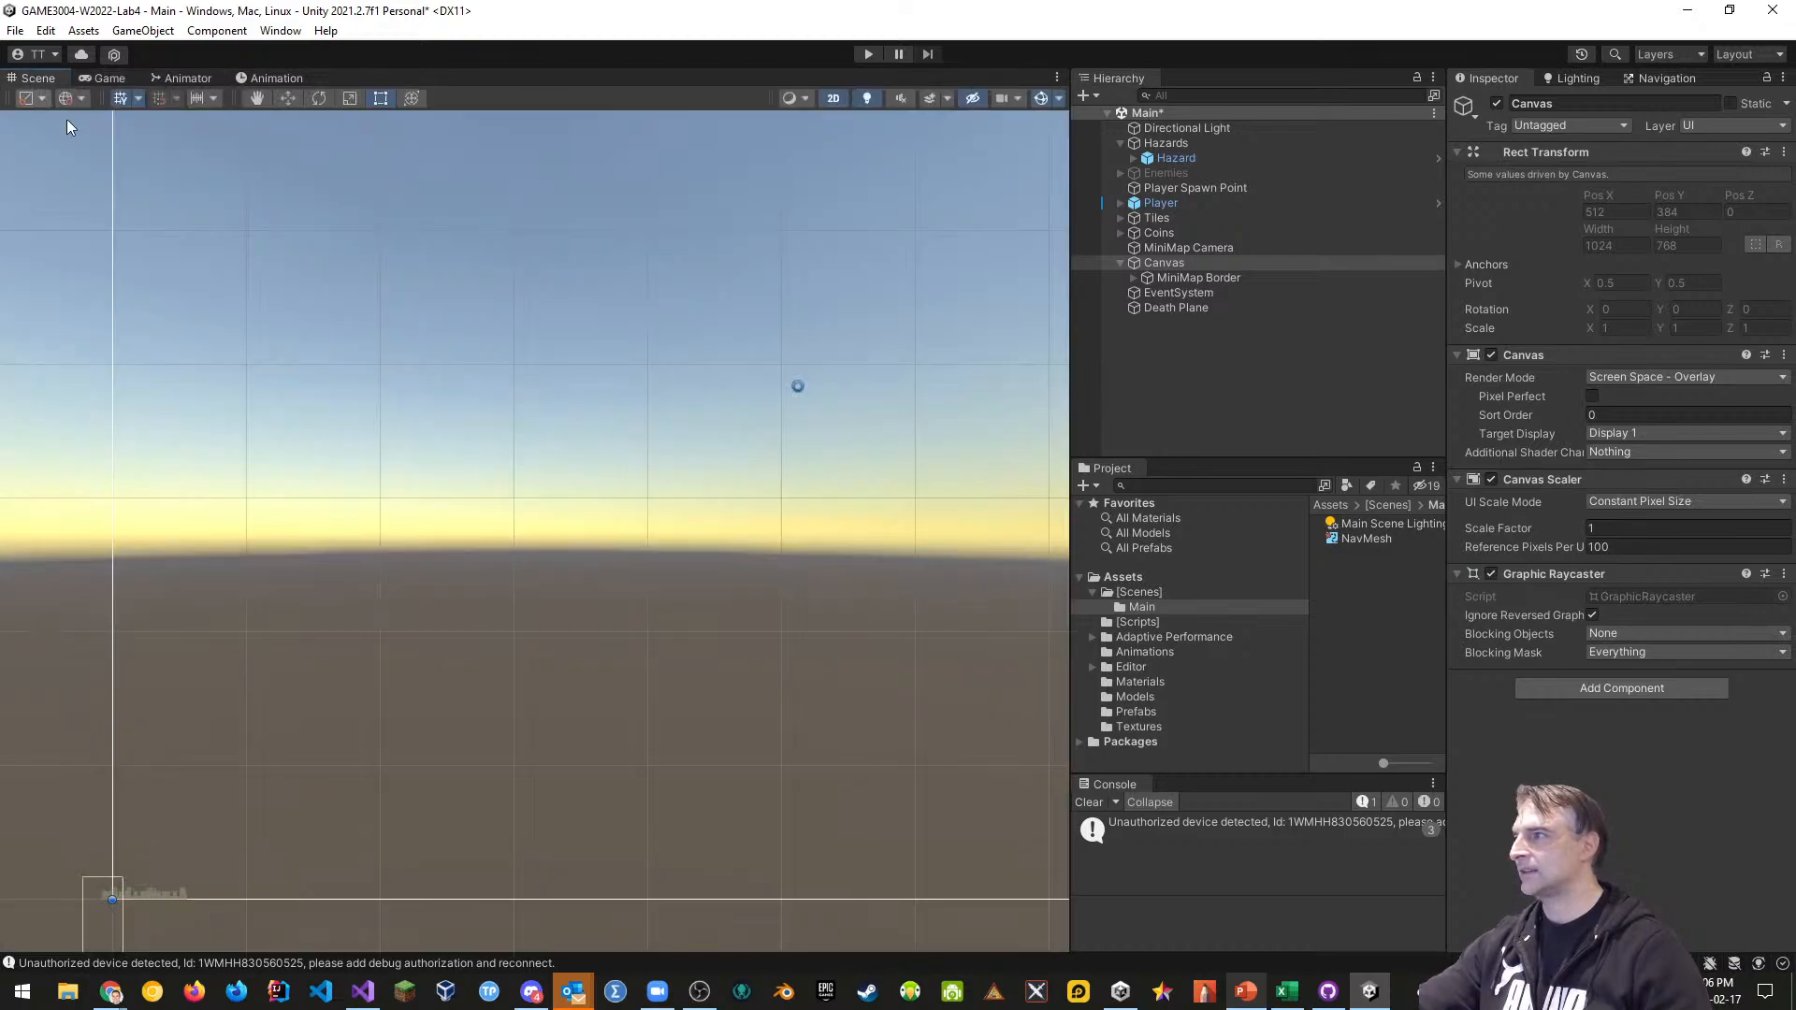
scroll(717, 496, "down", 5)
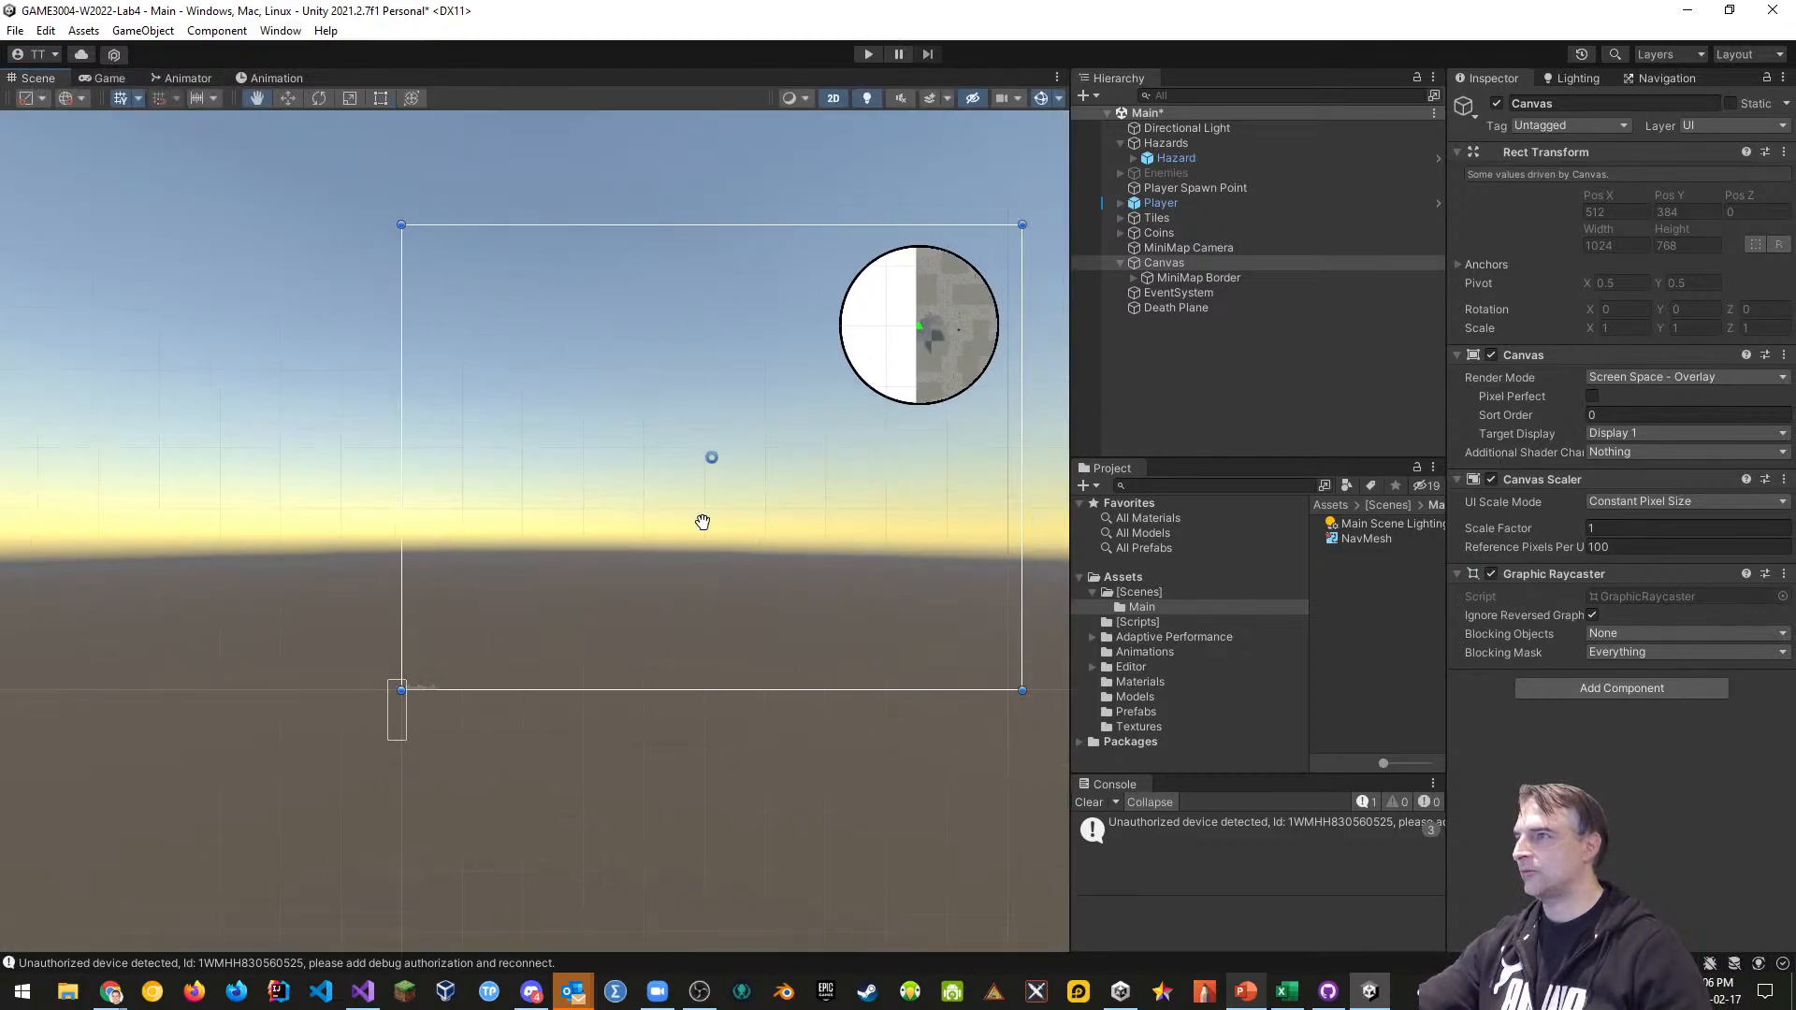
scroll(640, 563, "up", 3)
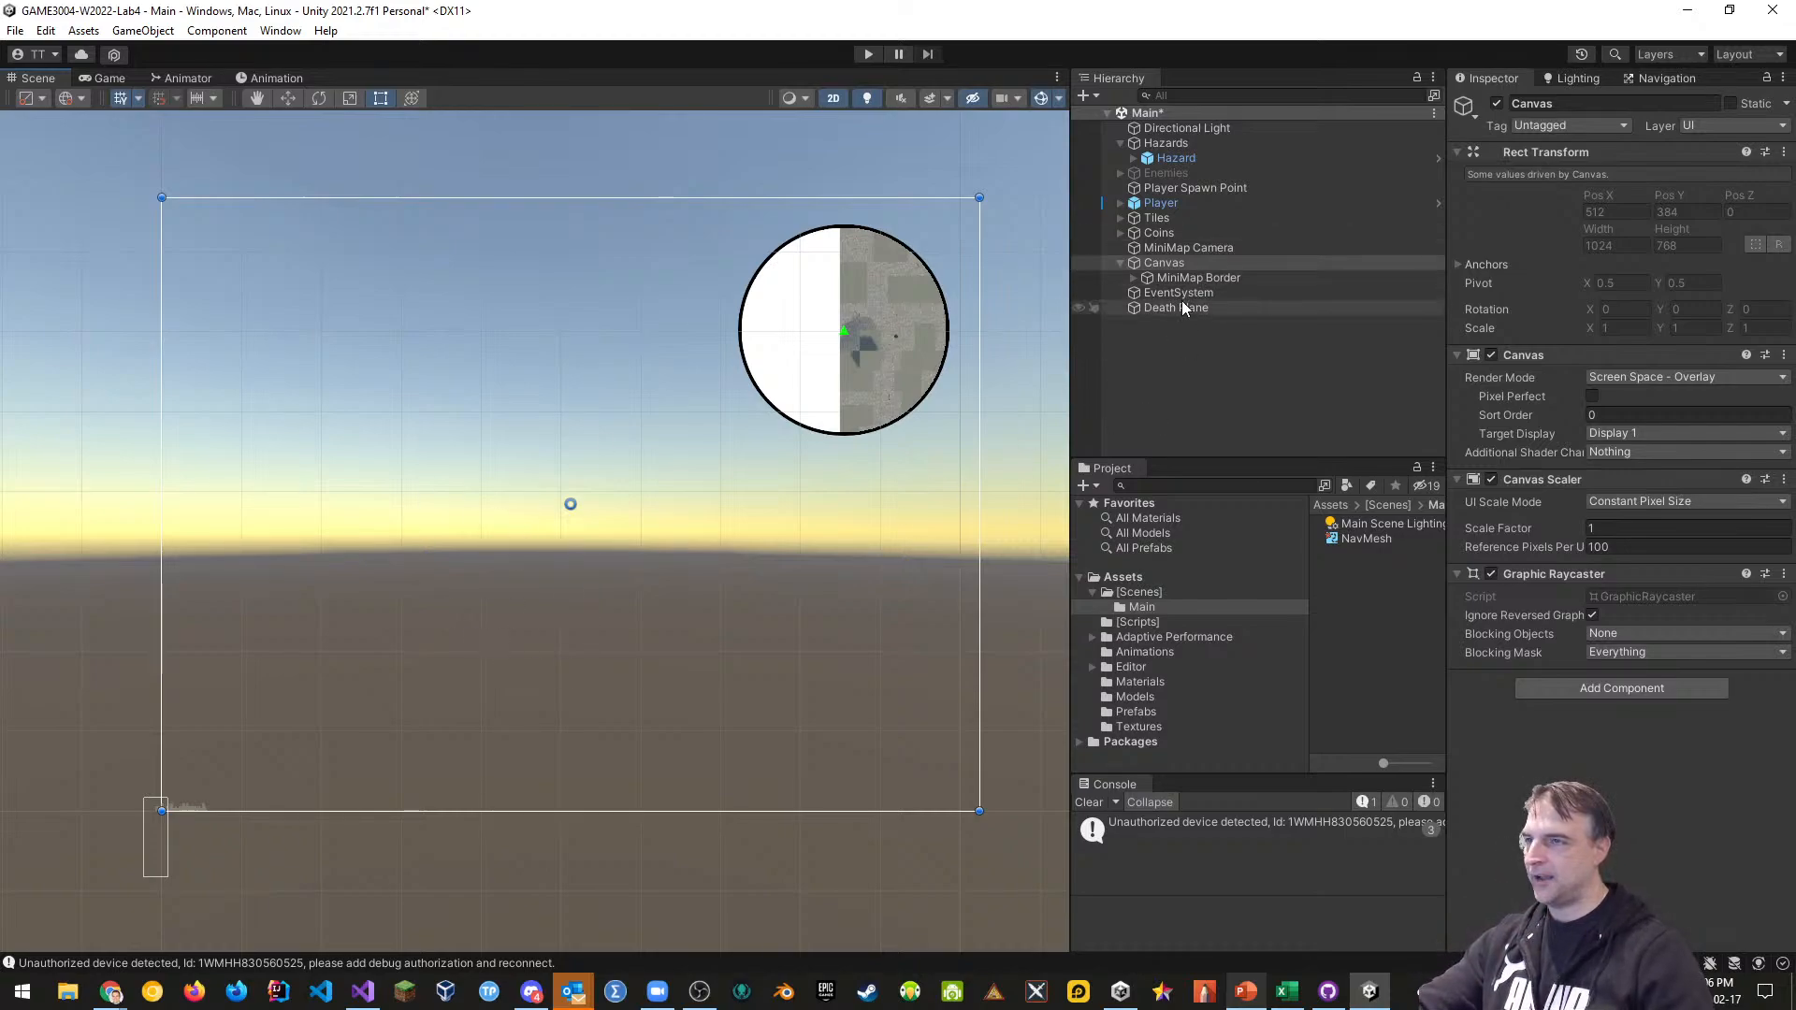
Add a UI Slider as a child of the Canvas and bring it into close view in the scene
right_click(1165, 265)
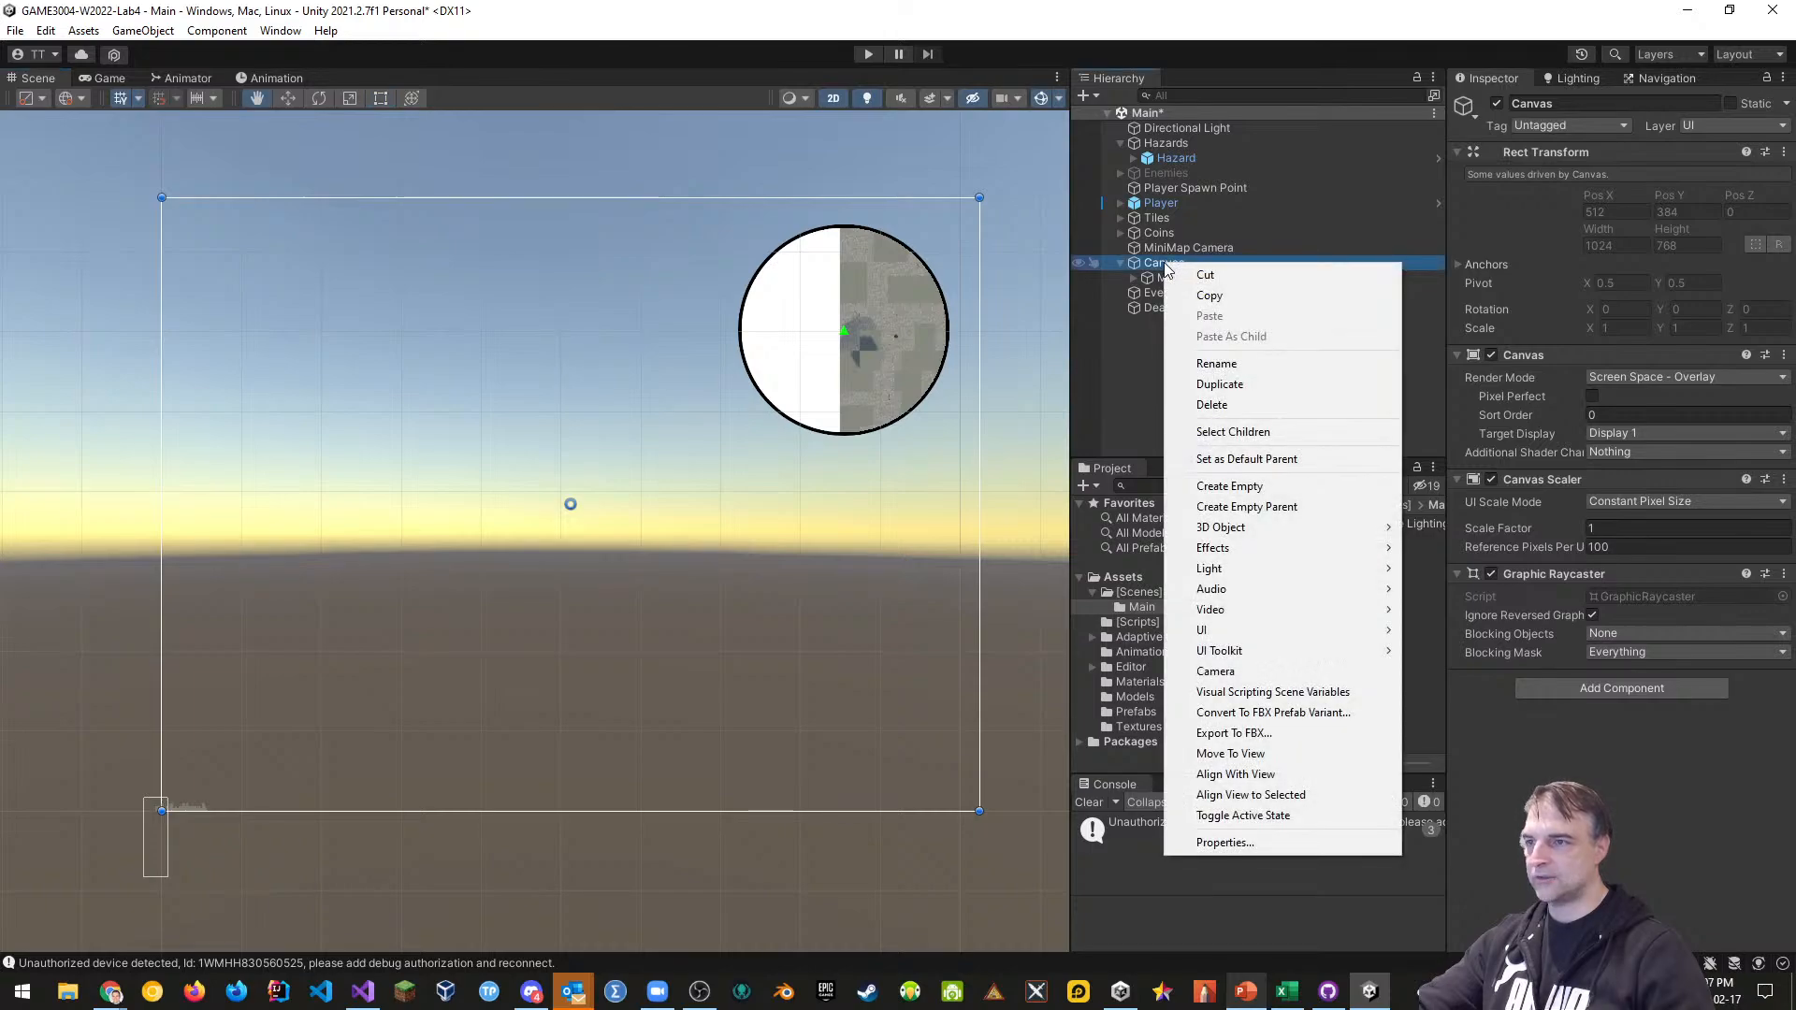
mouse_move(1206, 631)
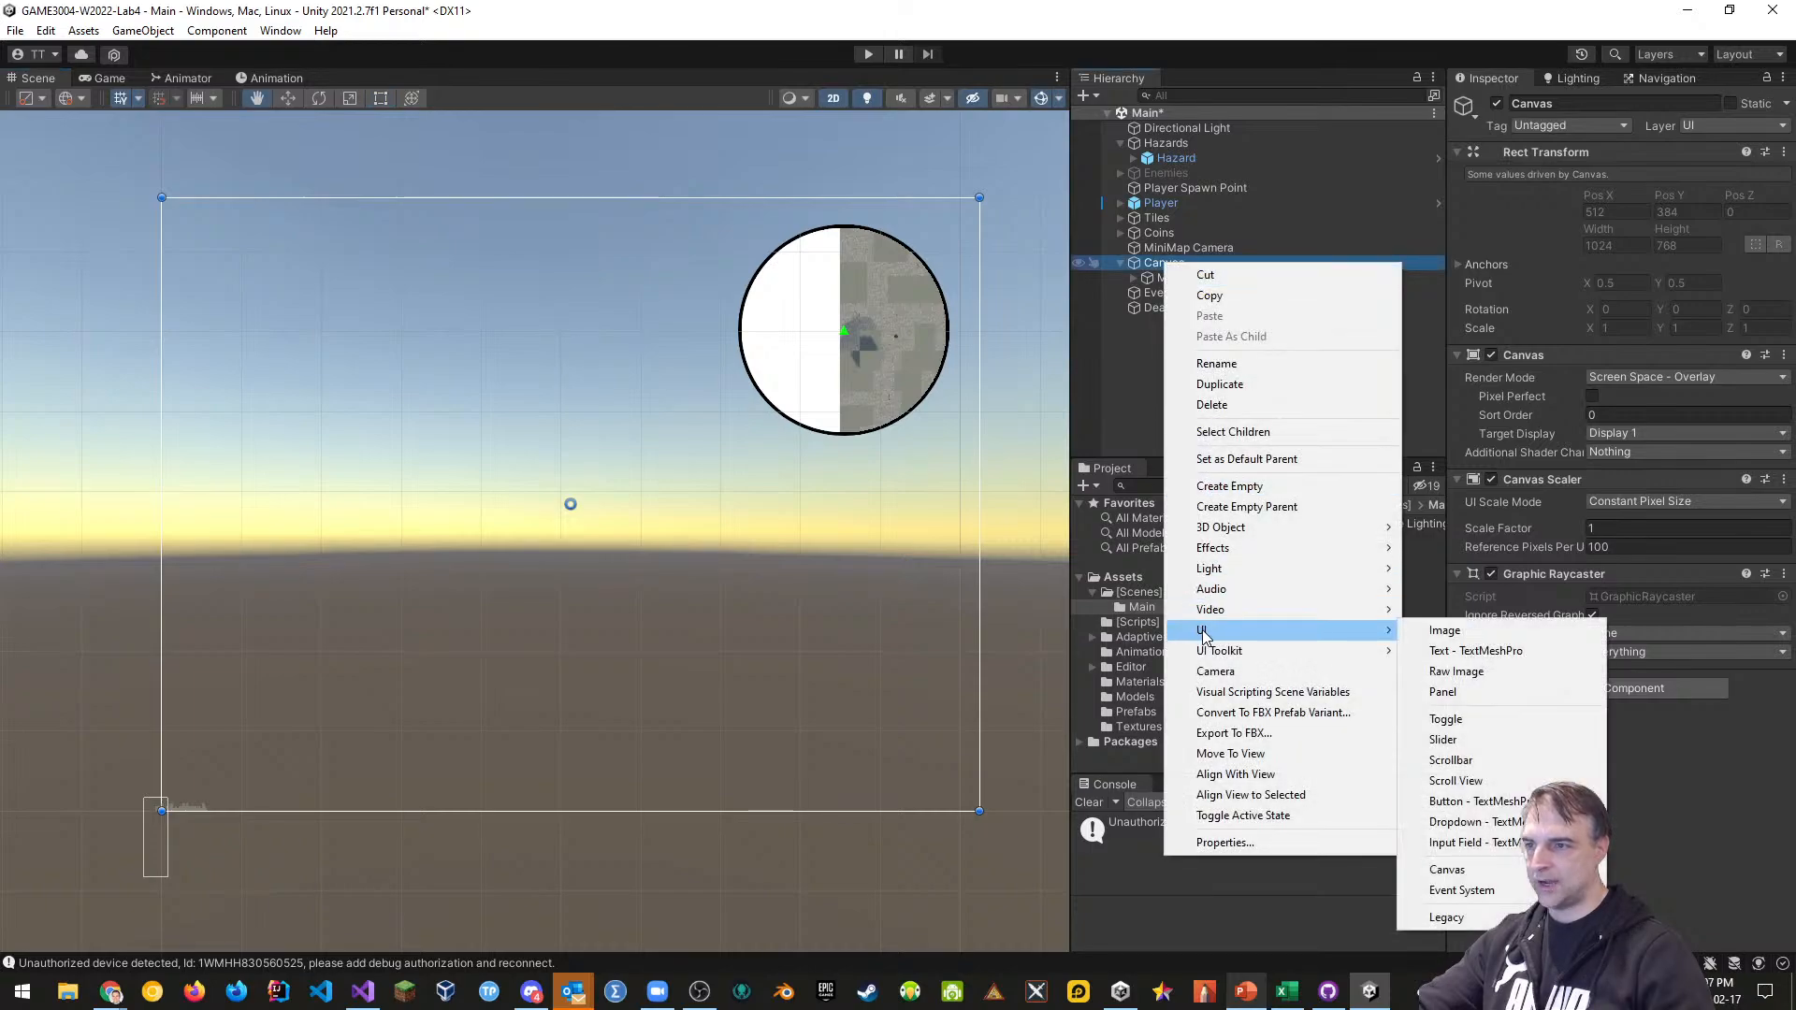
left_click(1461, 738)
scroll(587, 453, "up", 3)
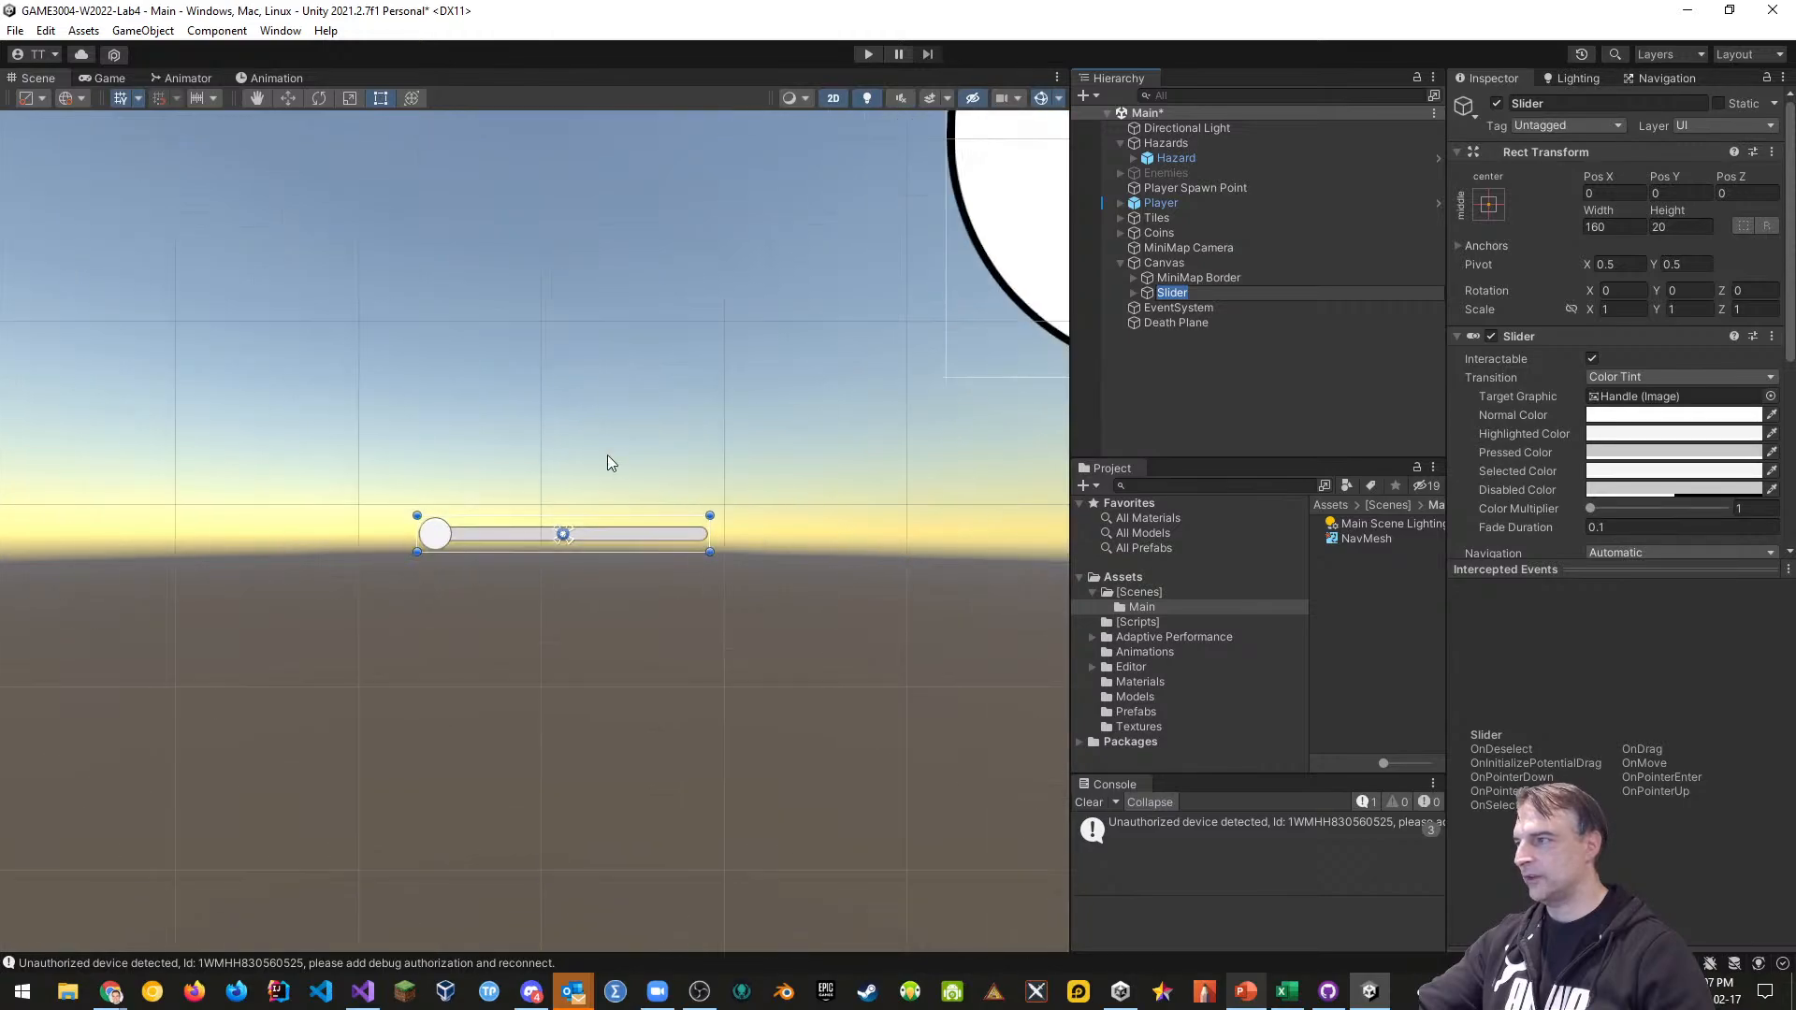
middle_click_drag(654, 632, 723, 712)
scroll(682, 530, "up", 4)
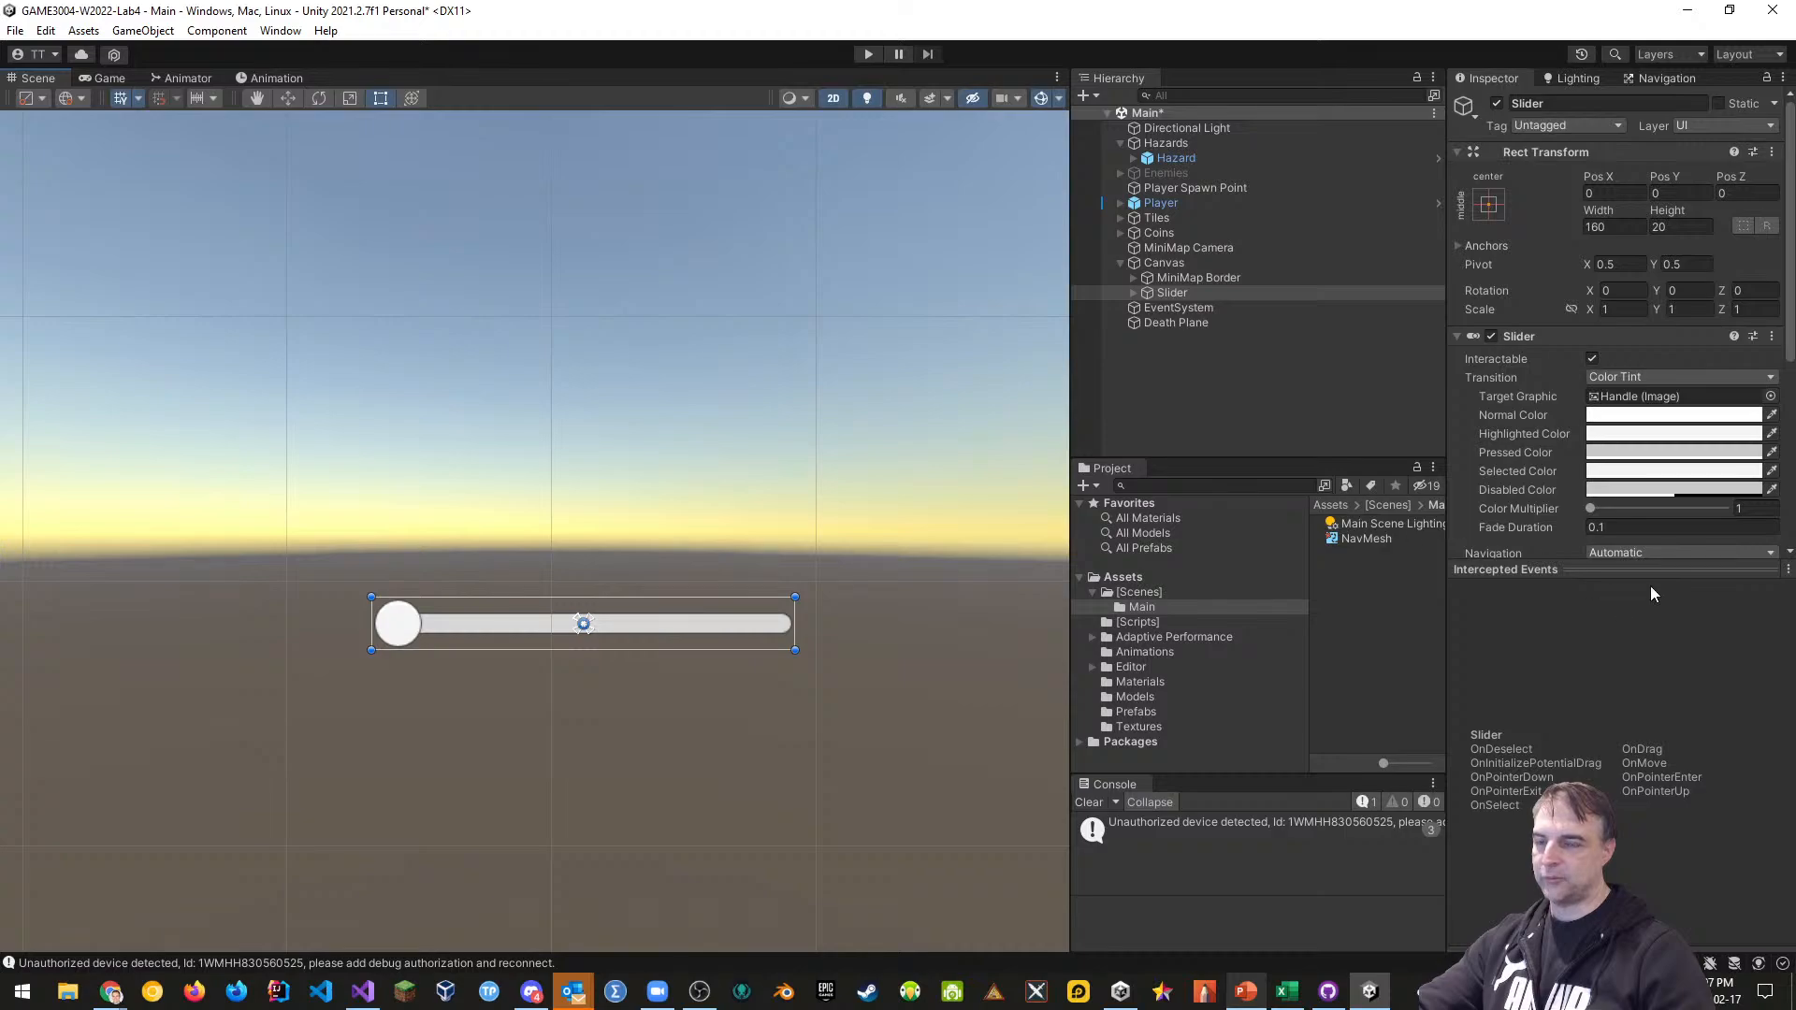
Set the slider's Max Value to 100, restrict it to whole numbers, and set its Value to 100
left_click(1610, 570)
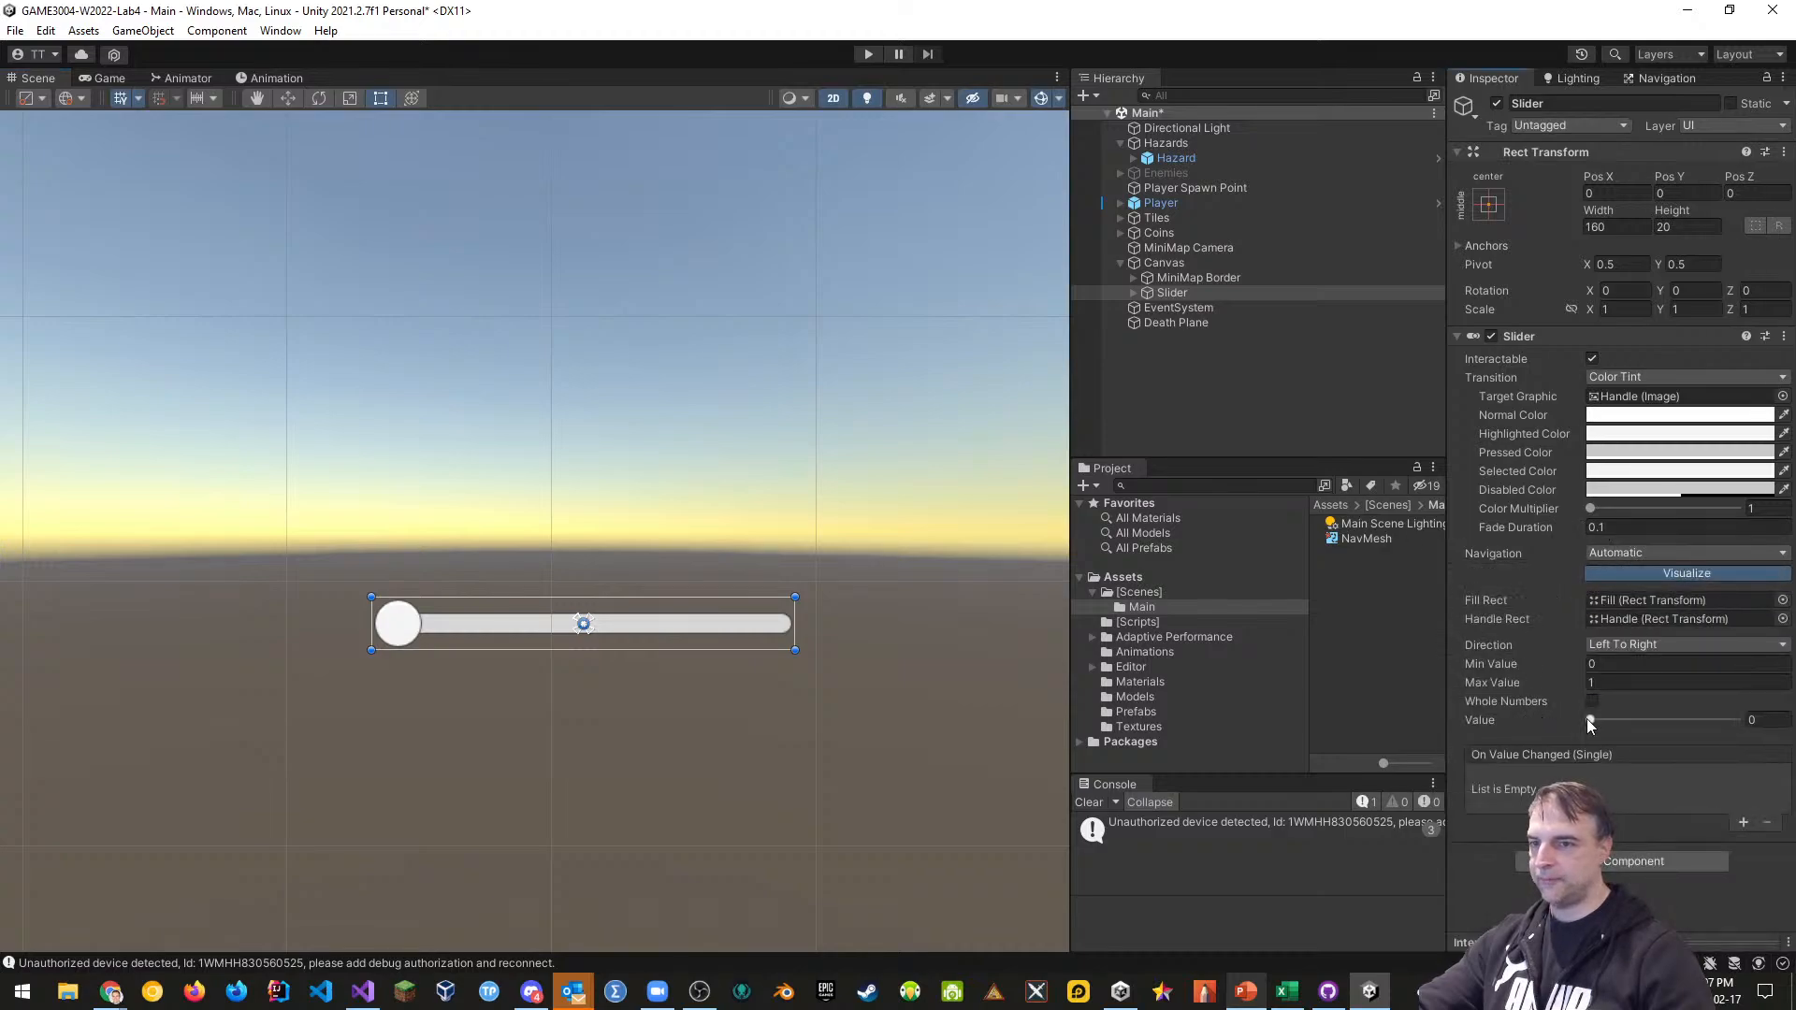
left_click_drag(1586, 718, 1740, 719)
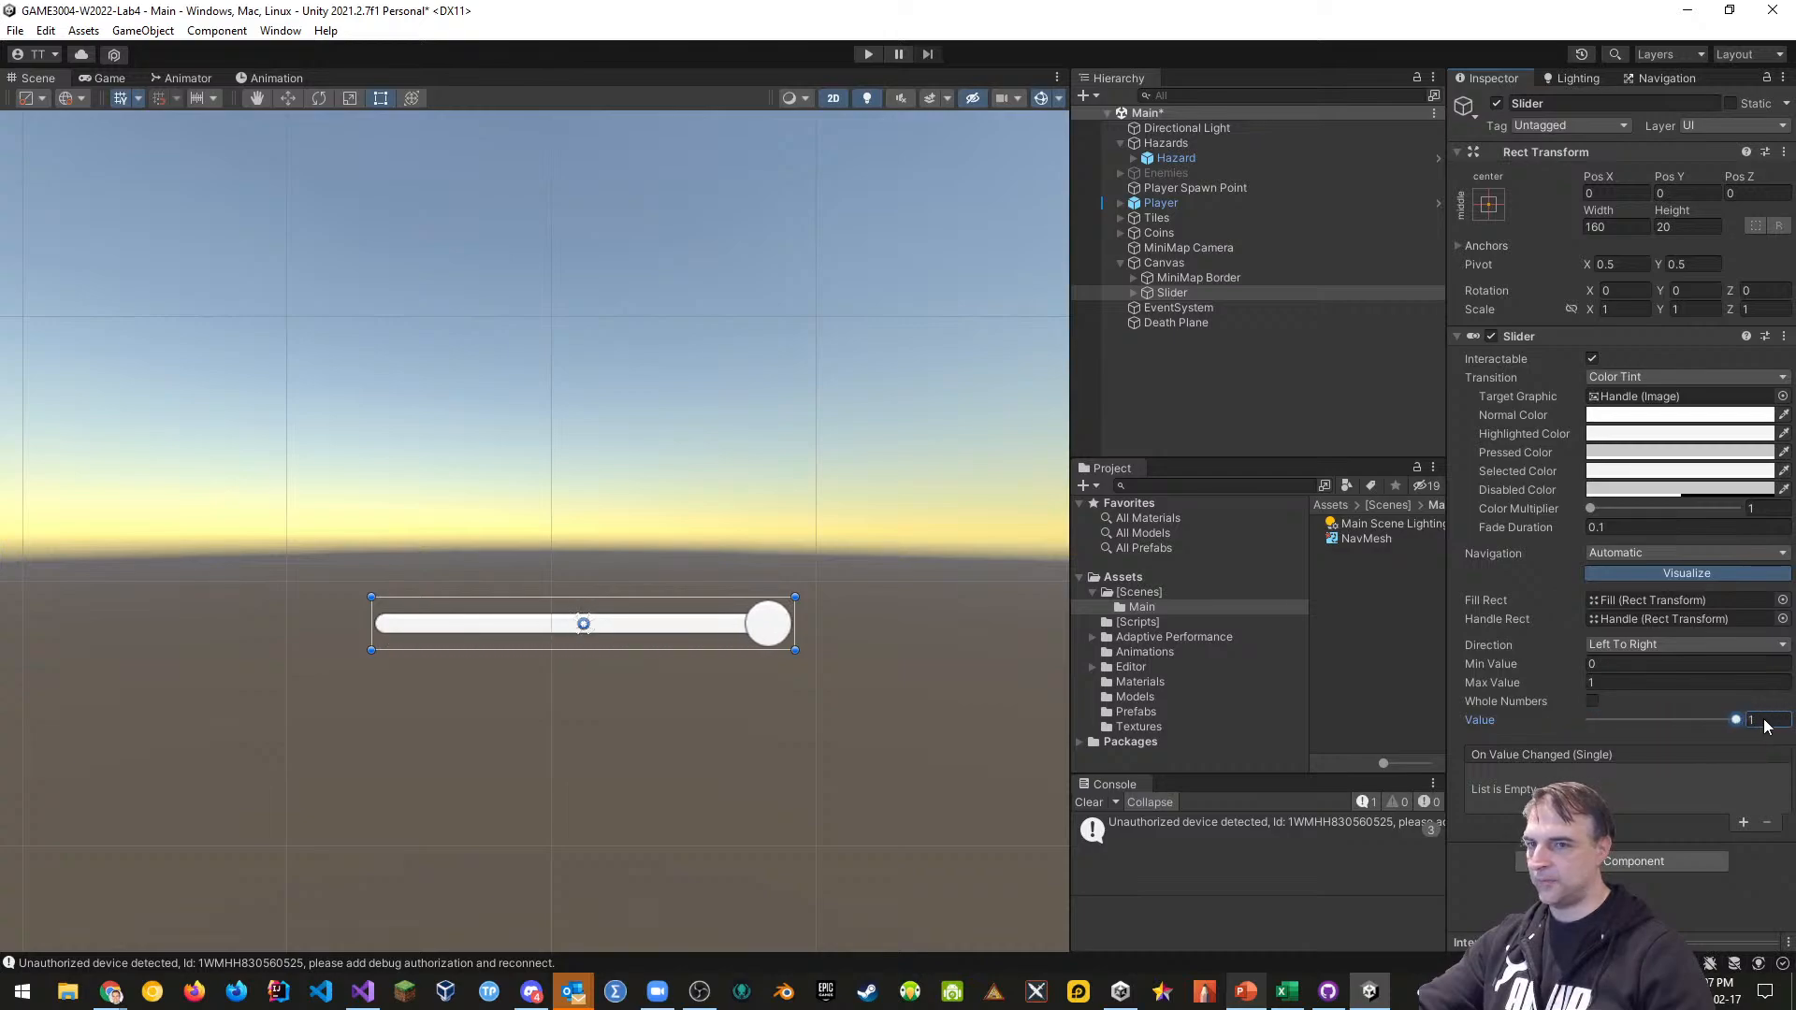
left_click(1610, 684)
type("100")
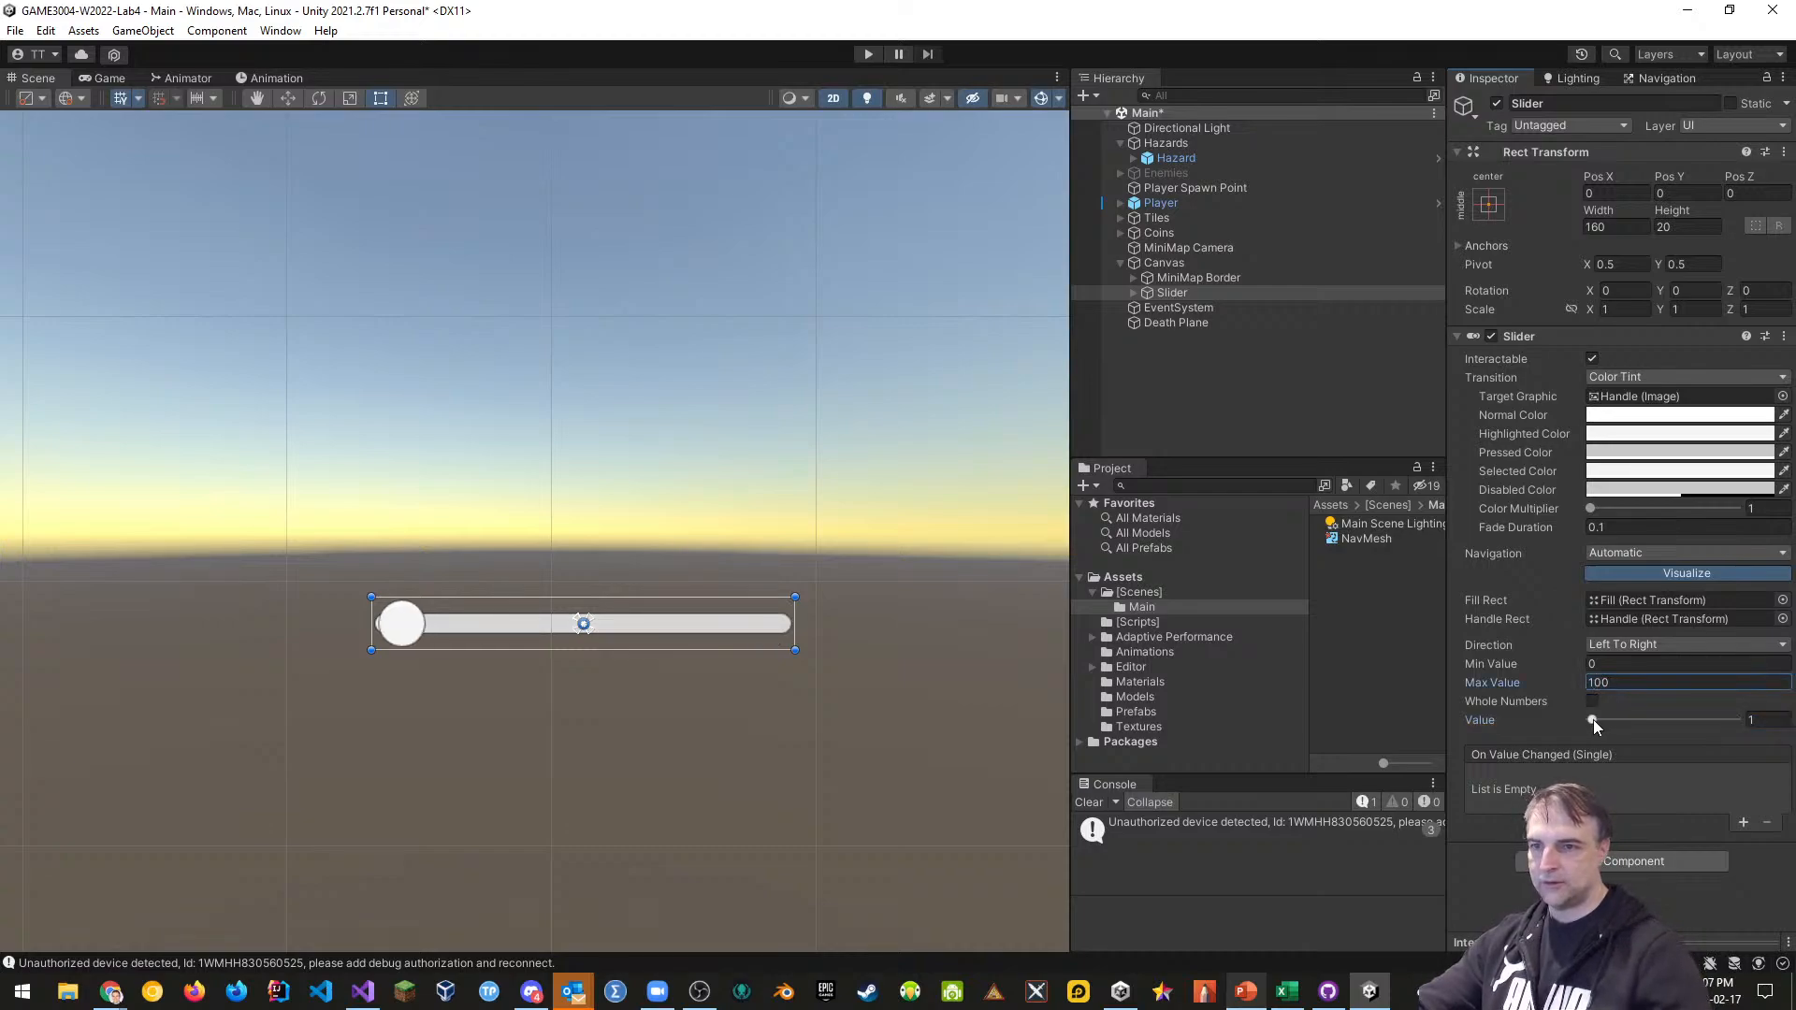
left_click_drag(1592, 720, 1678, 734)
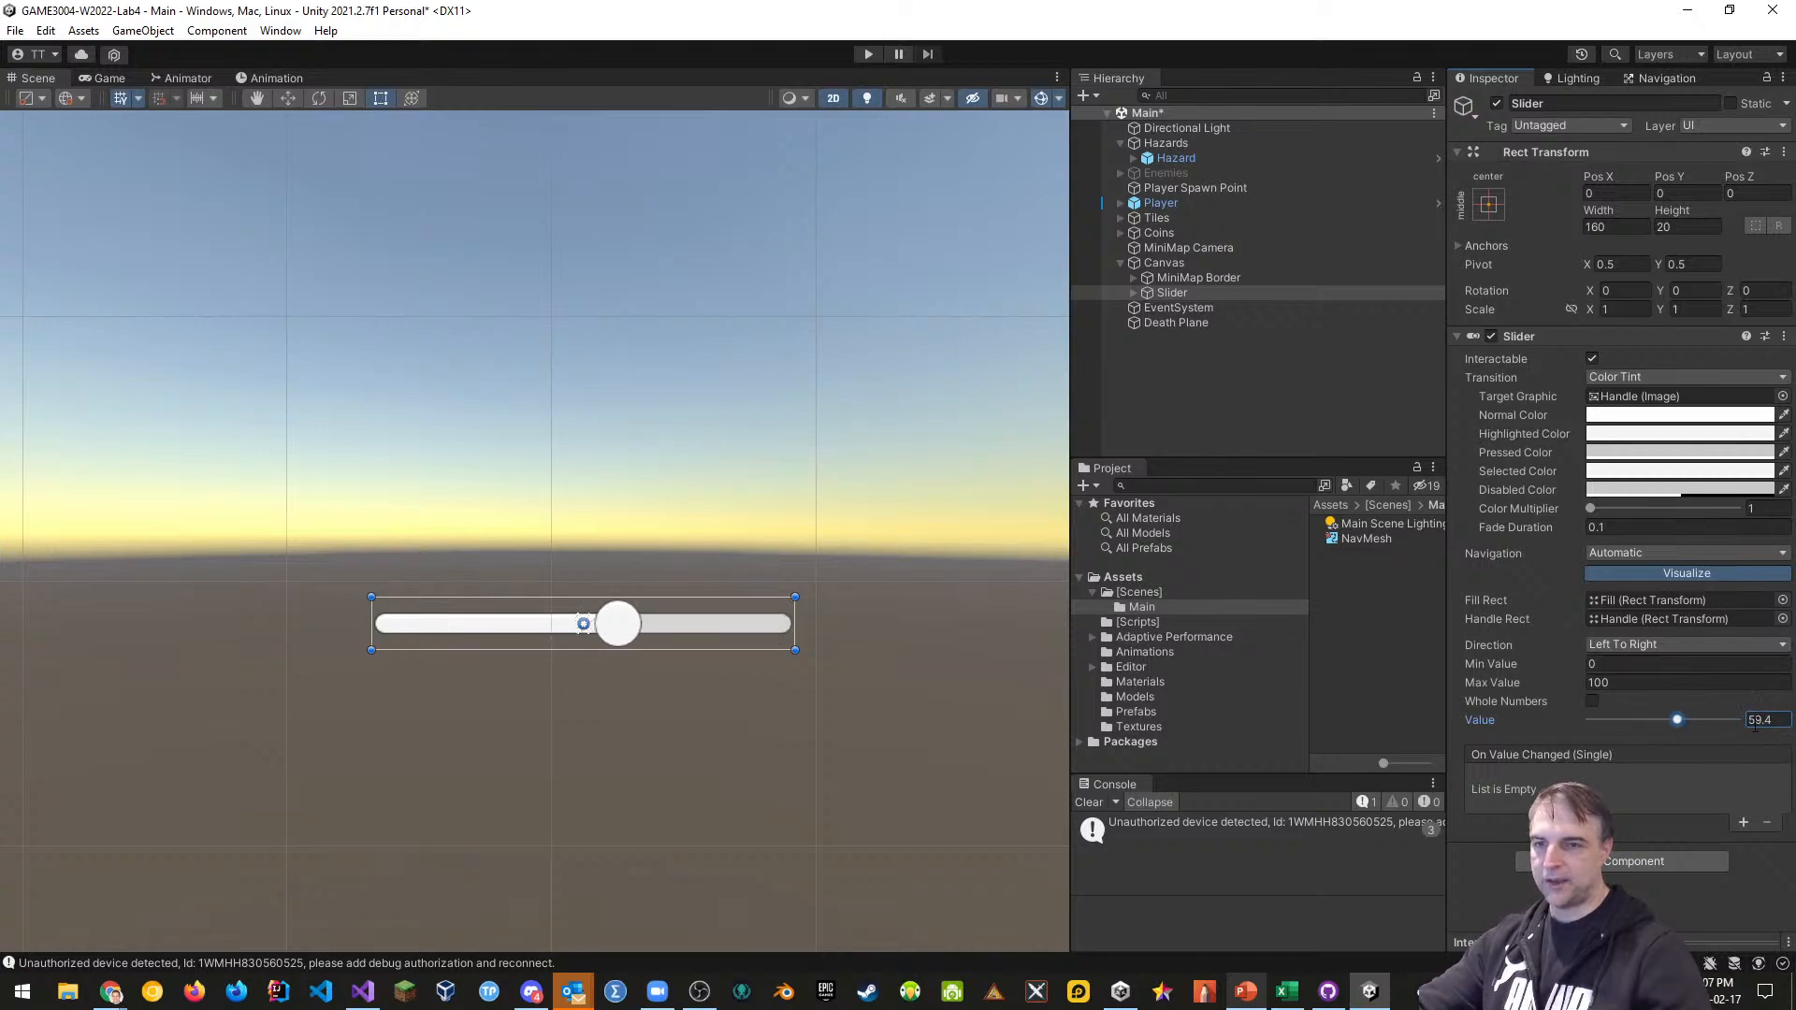
left_click(1592, 702)
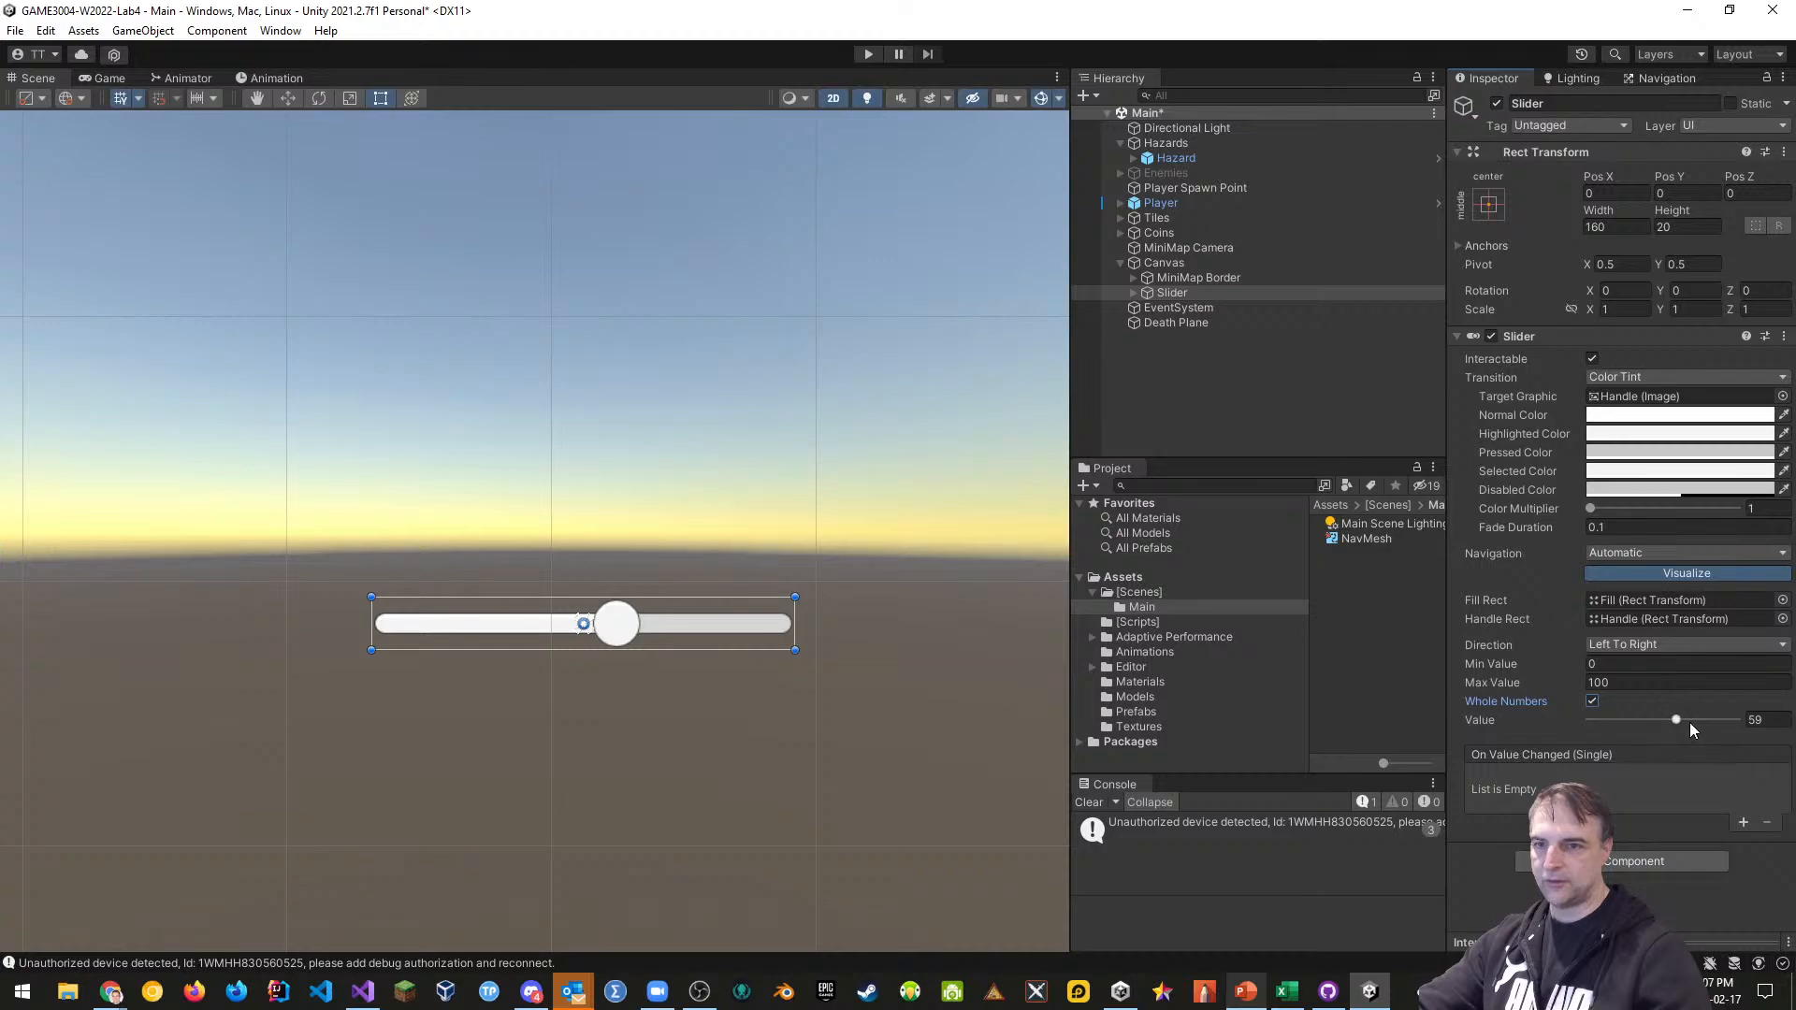
left_click_drag(1675, 719, 1737, 716)
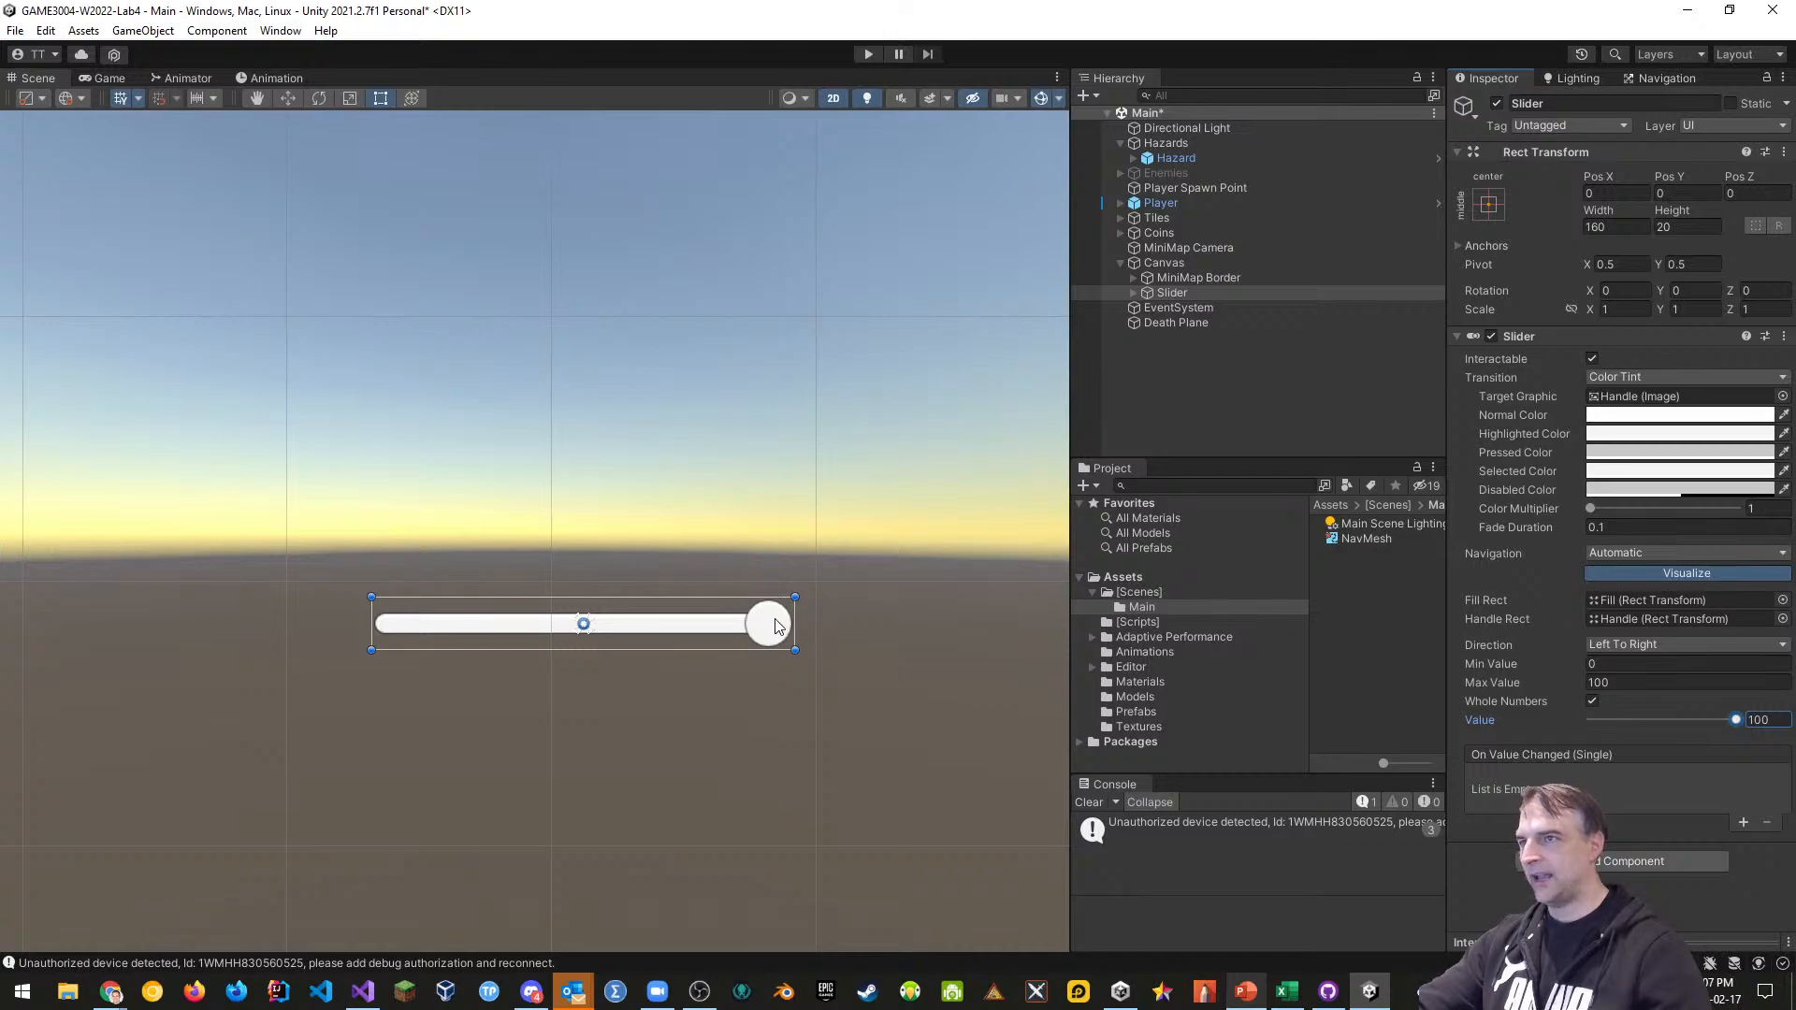
Delete the Handle Slide Area from the Slider's children
left_click(1132, 292)
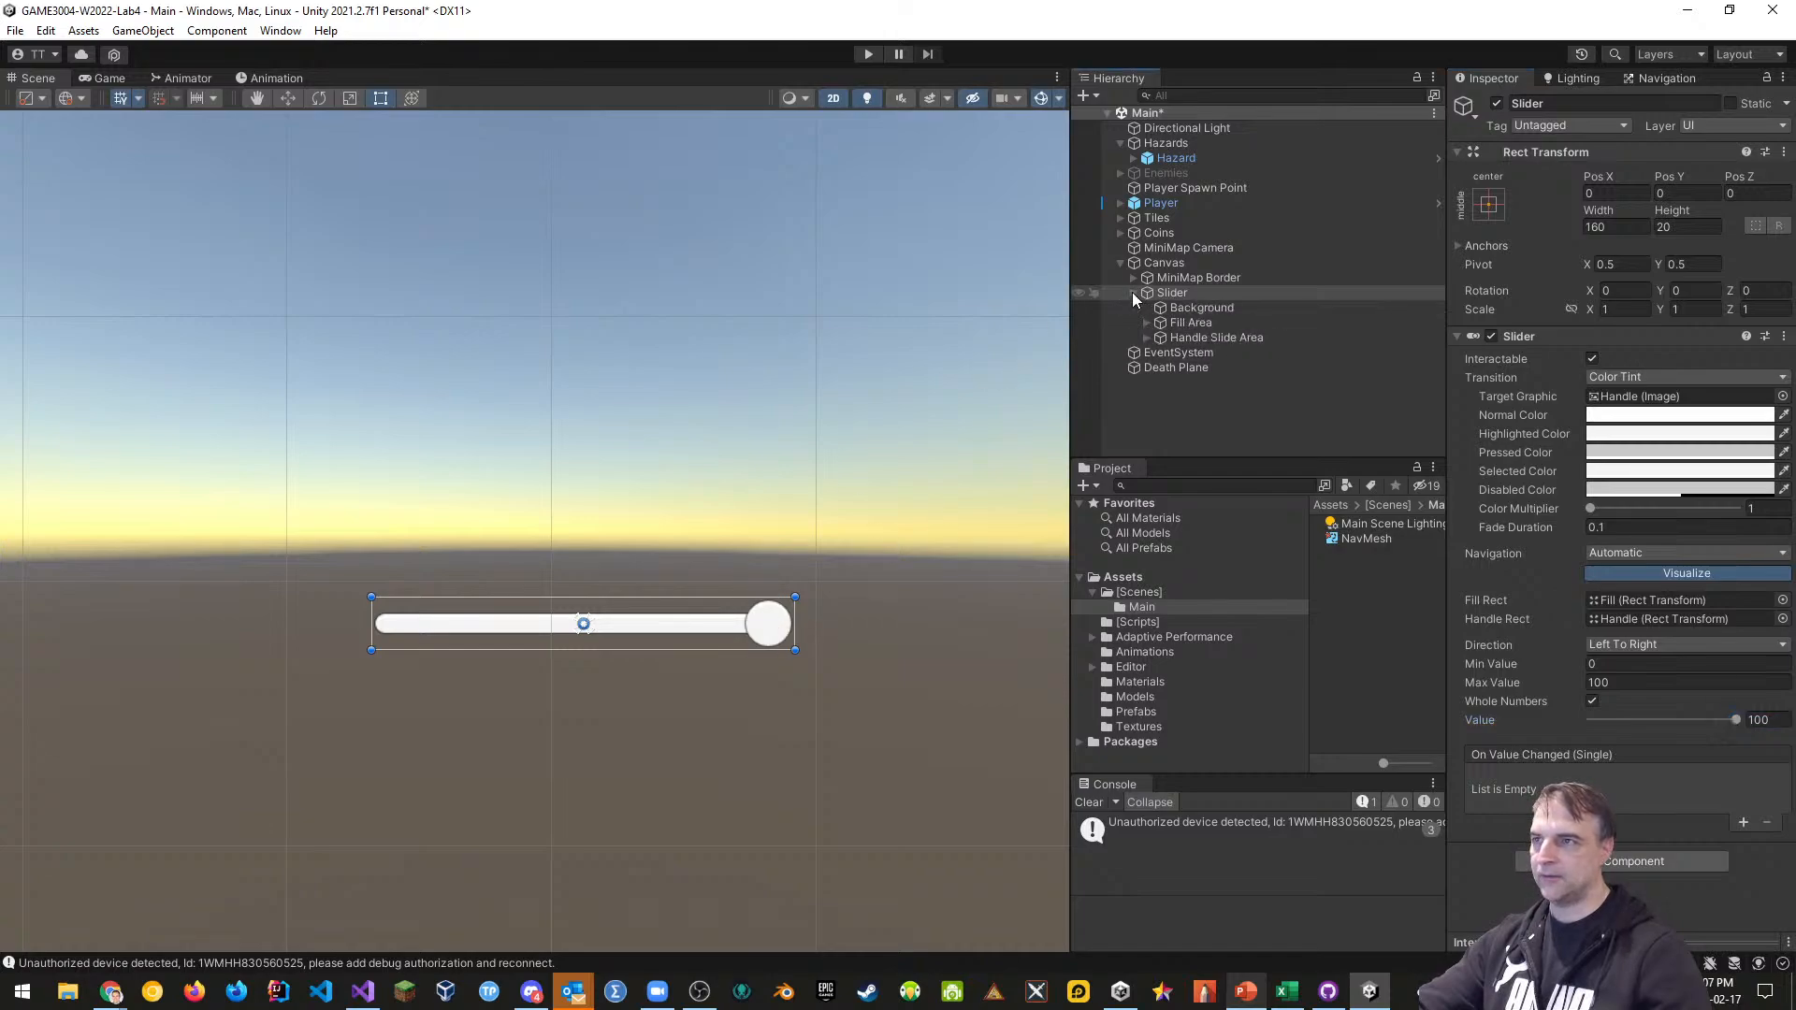
left_click(1221, 338)
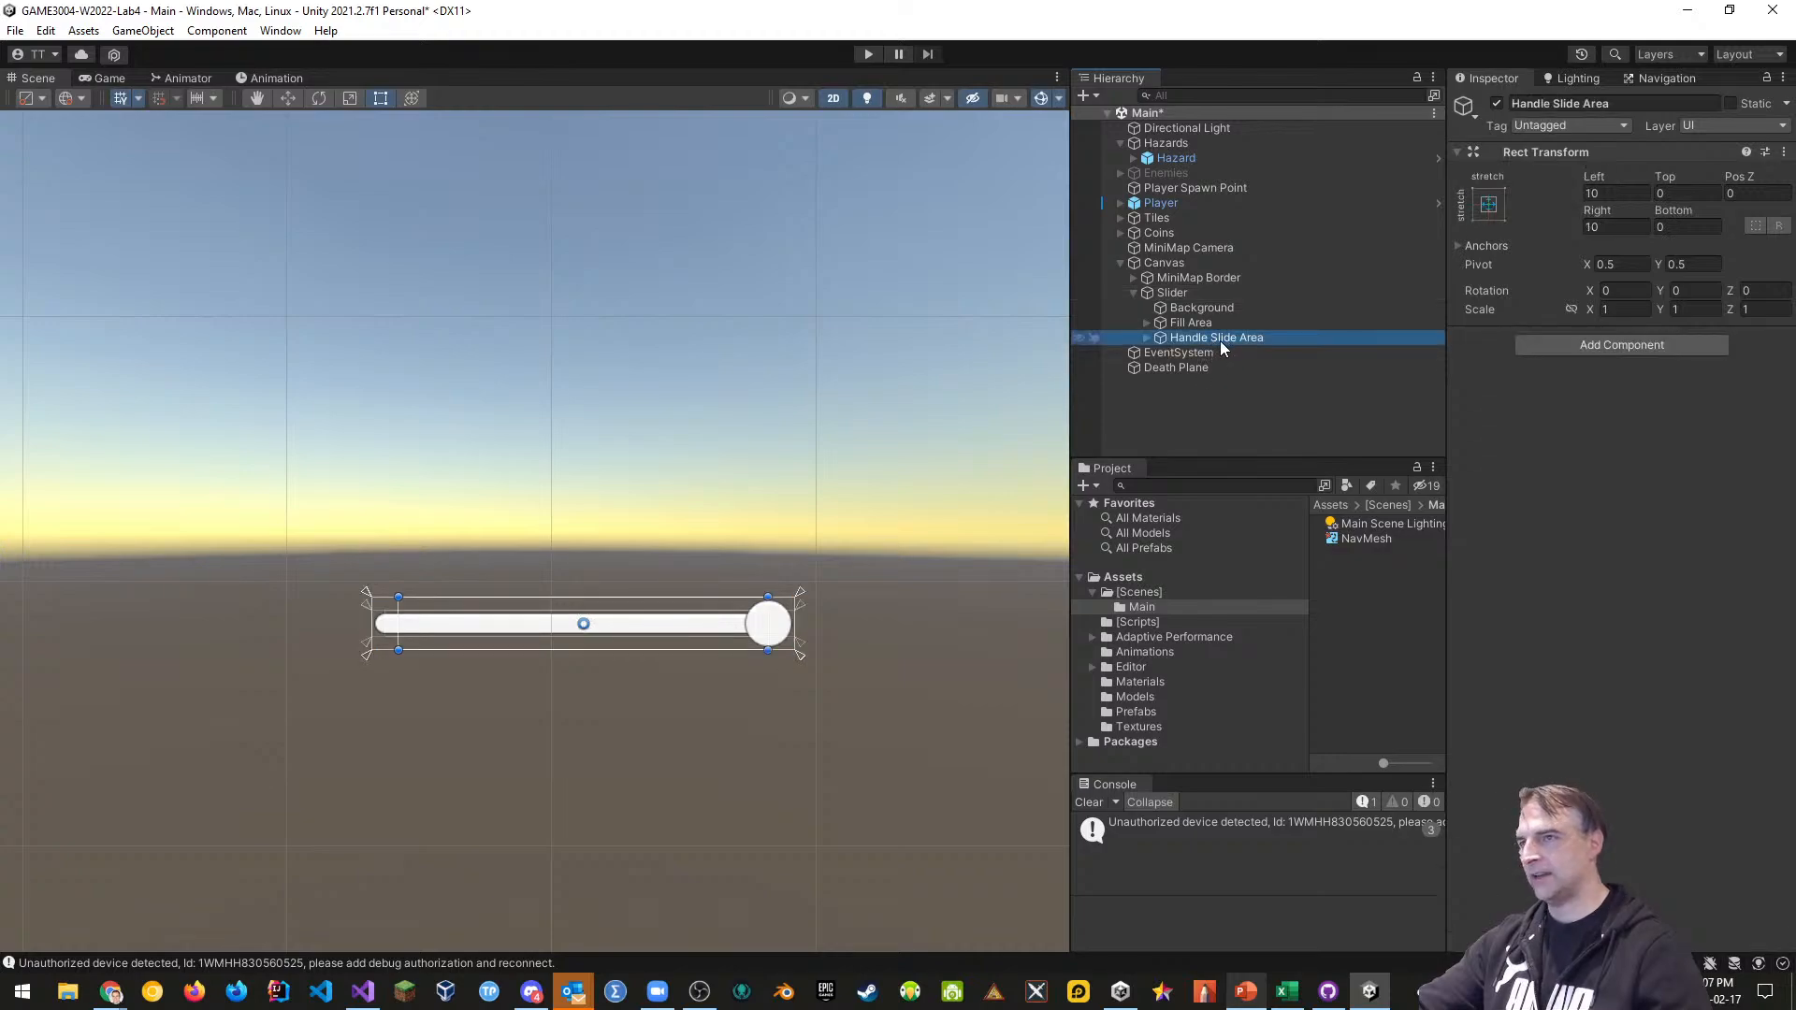
right_click(1220, 340)
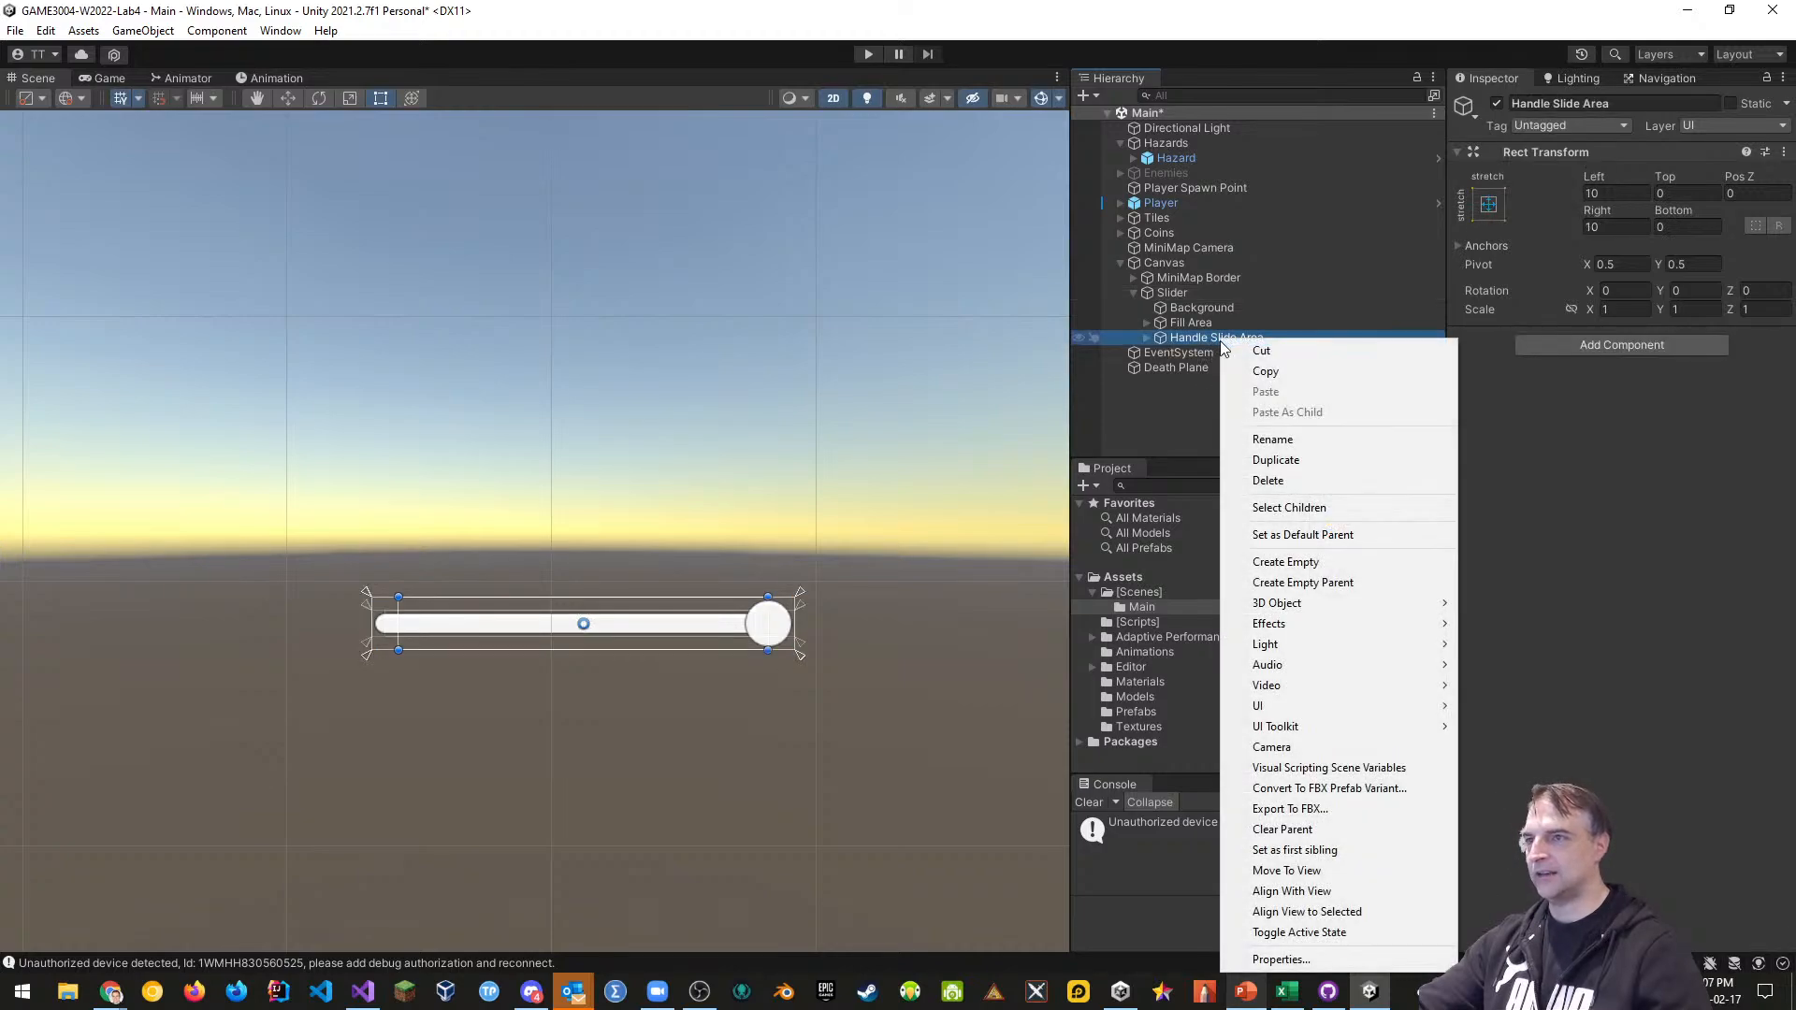
left_click(1269, 480)
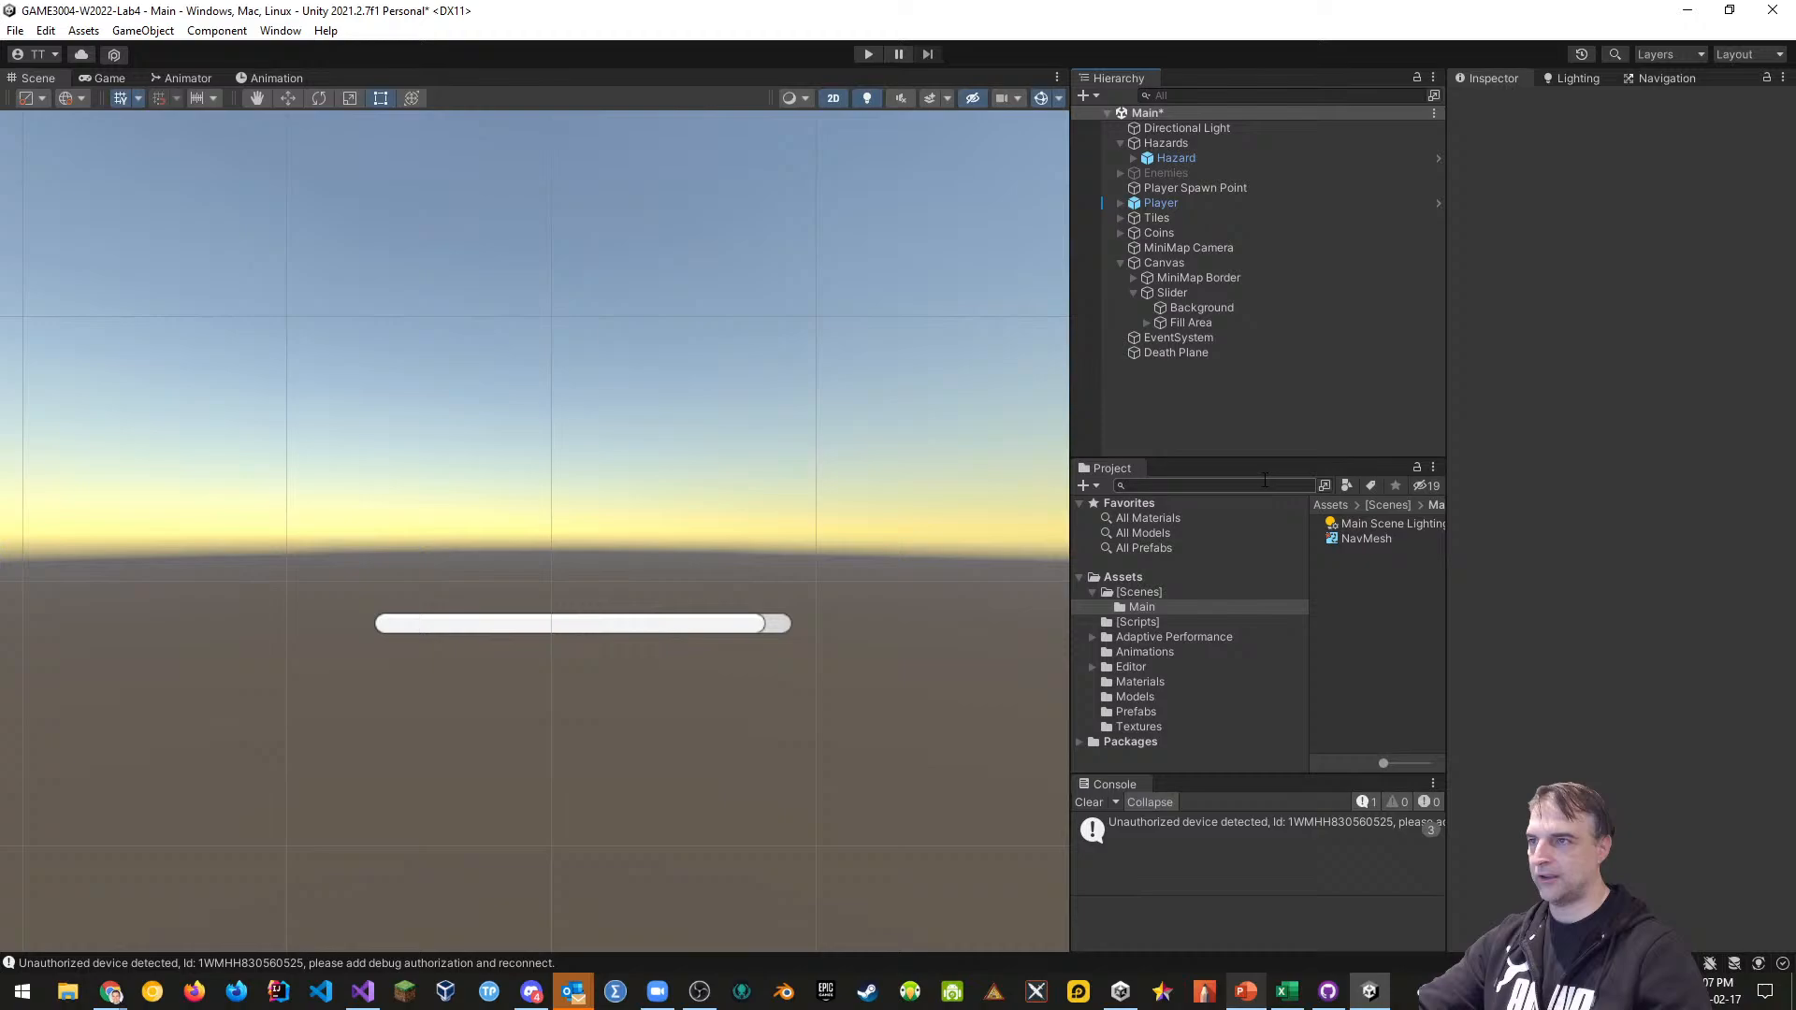
Set the Slider's Transition to None and make it non-interactable
left_click(1171, 292)
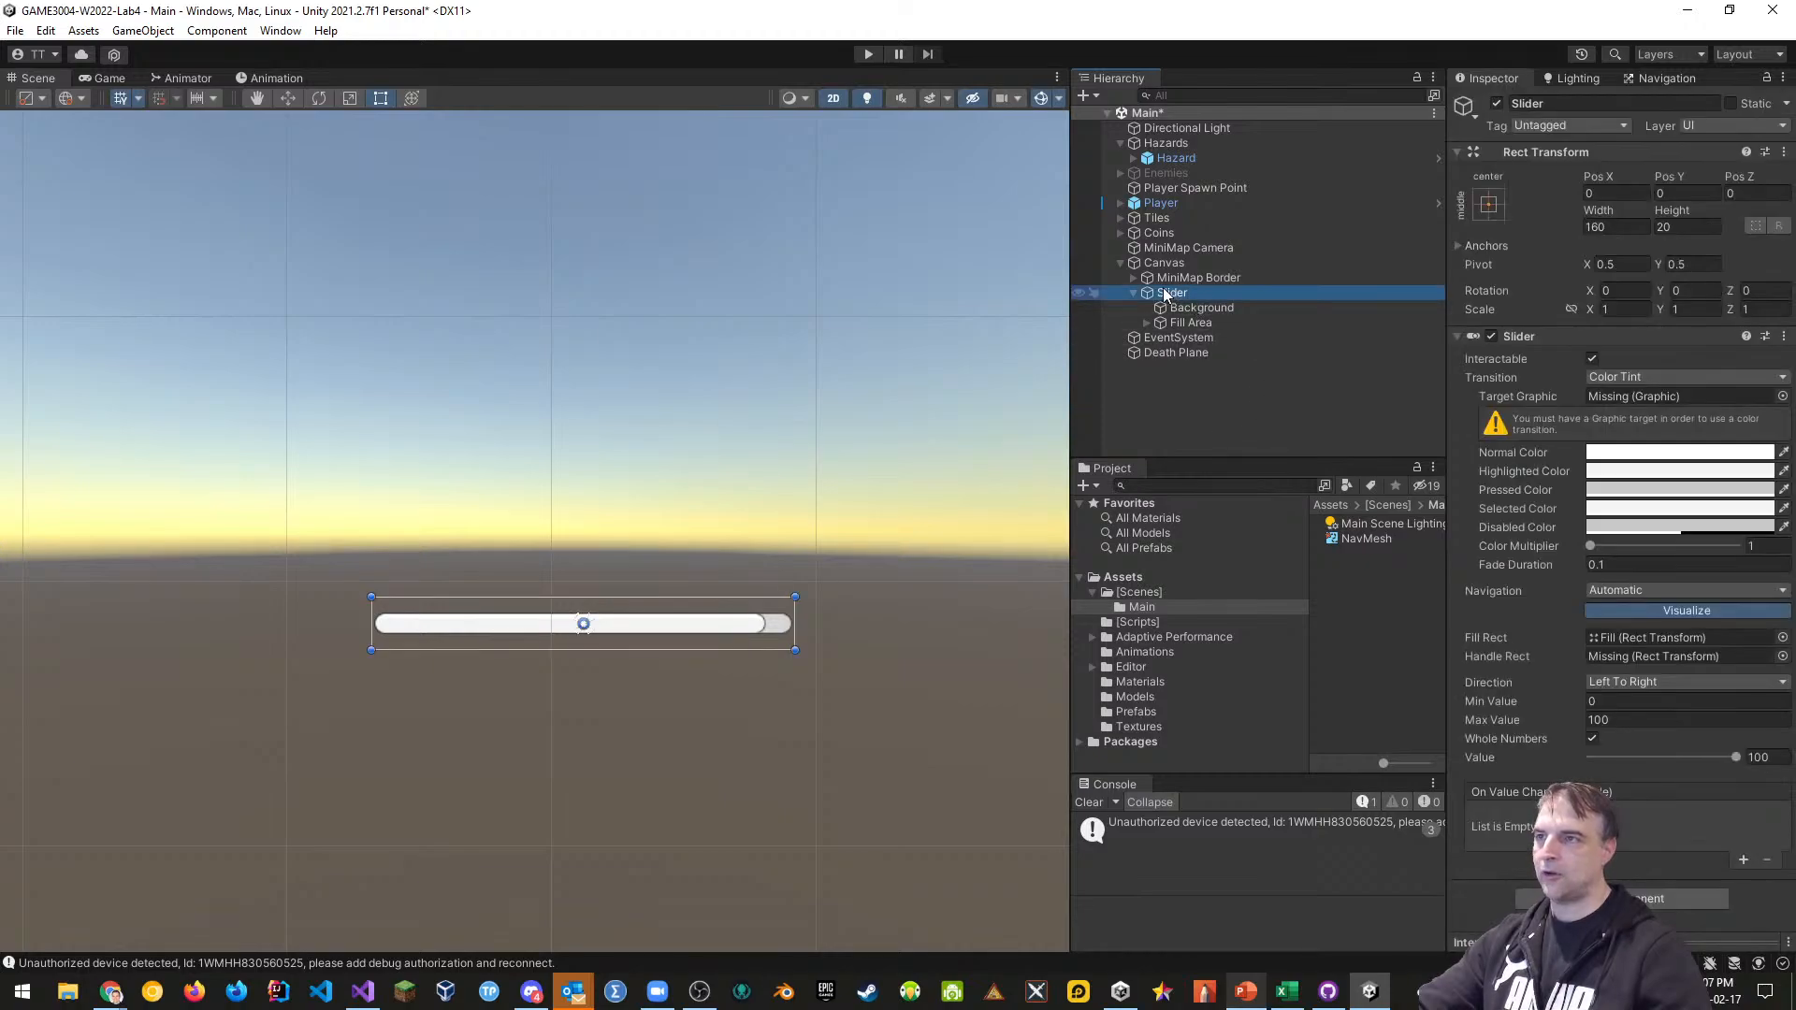
left_click(1636, 376)
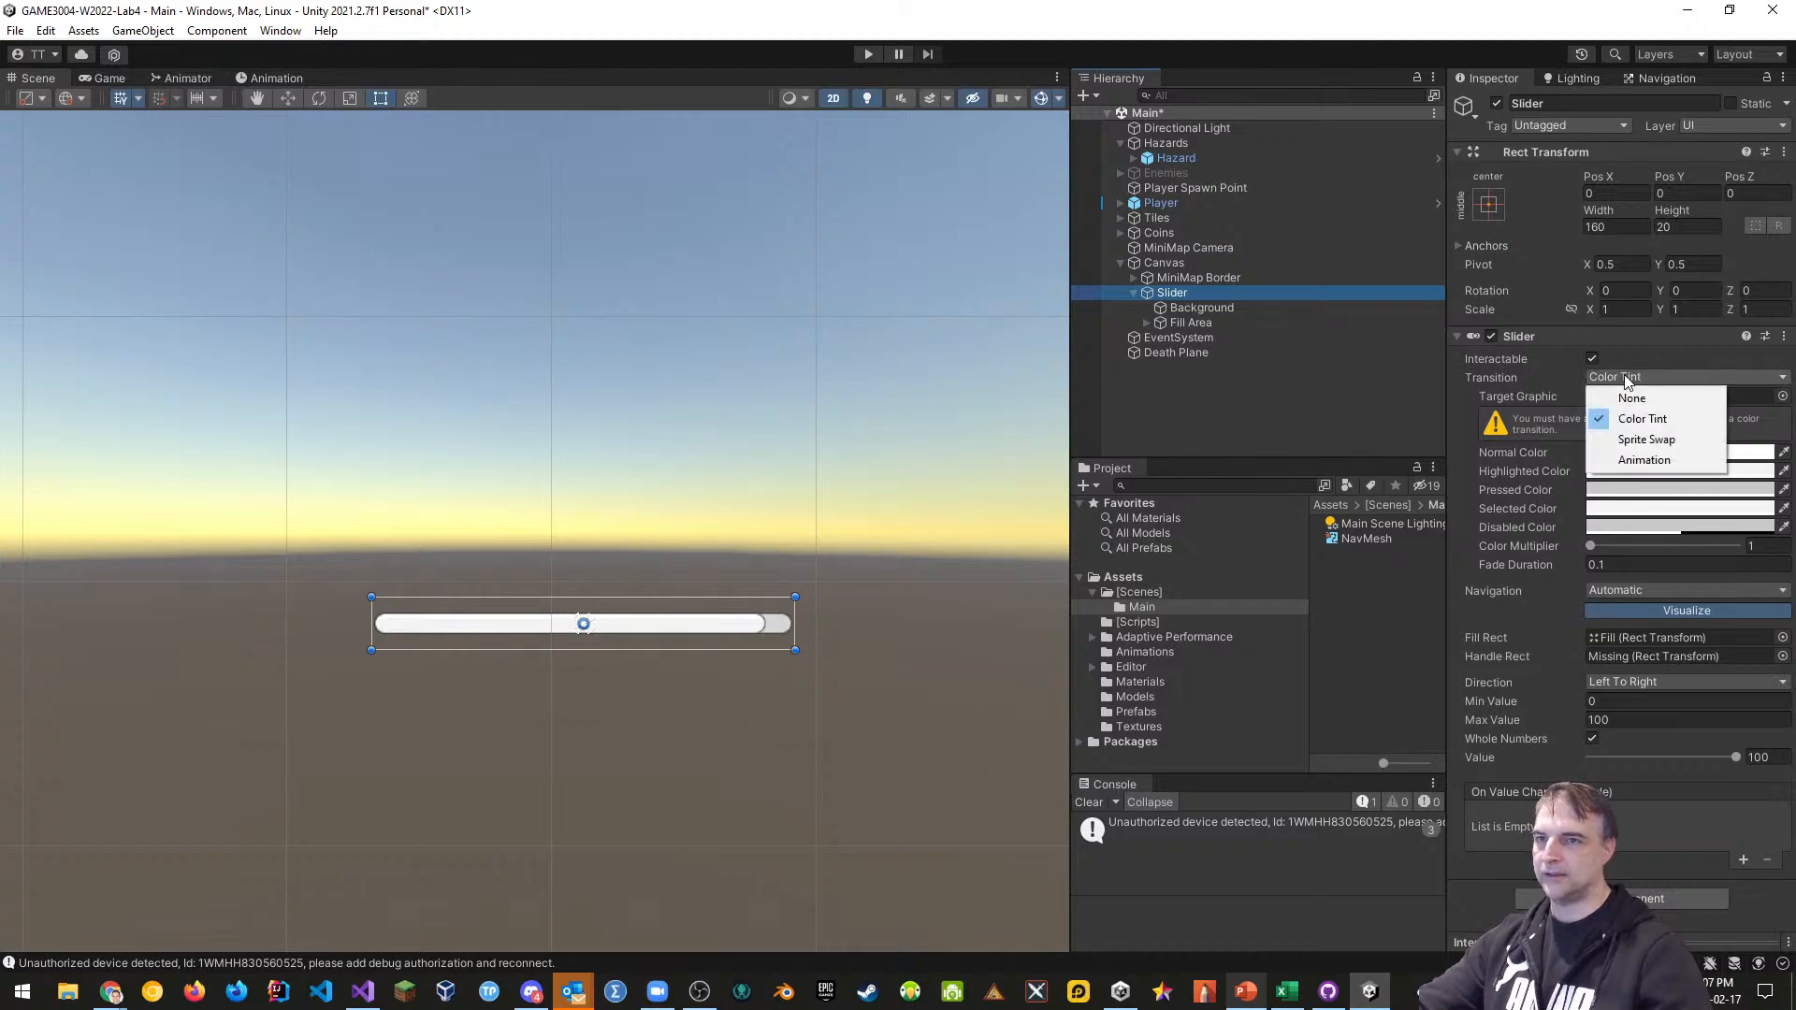
left_click(1627, 398)
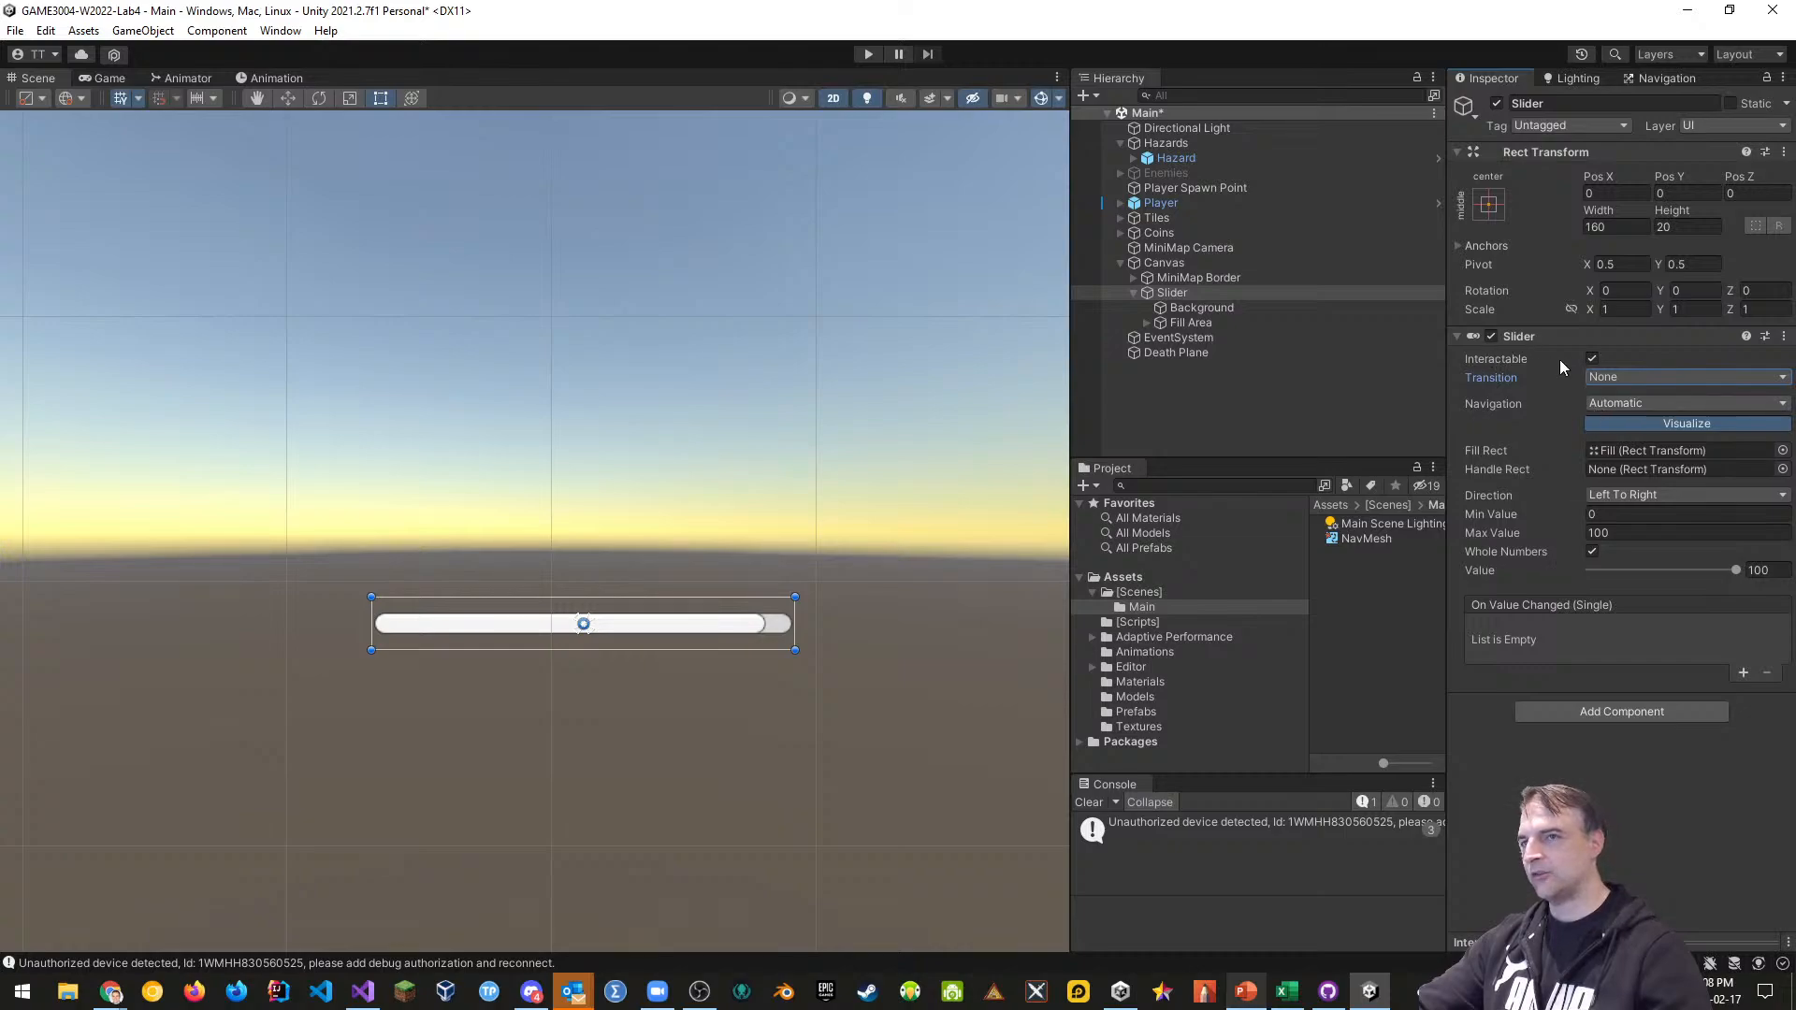
left_click(1592, 359)
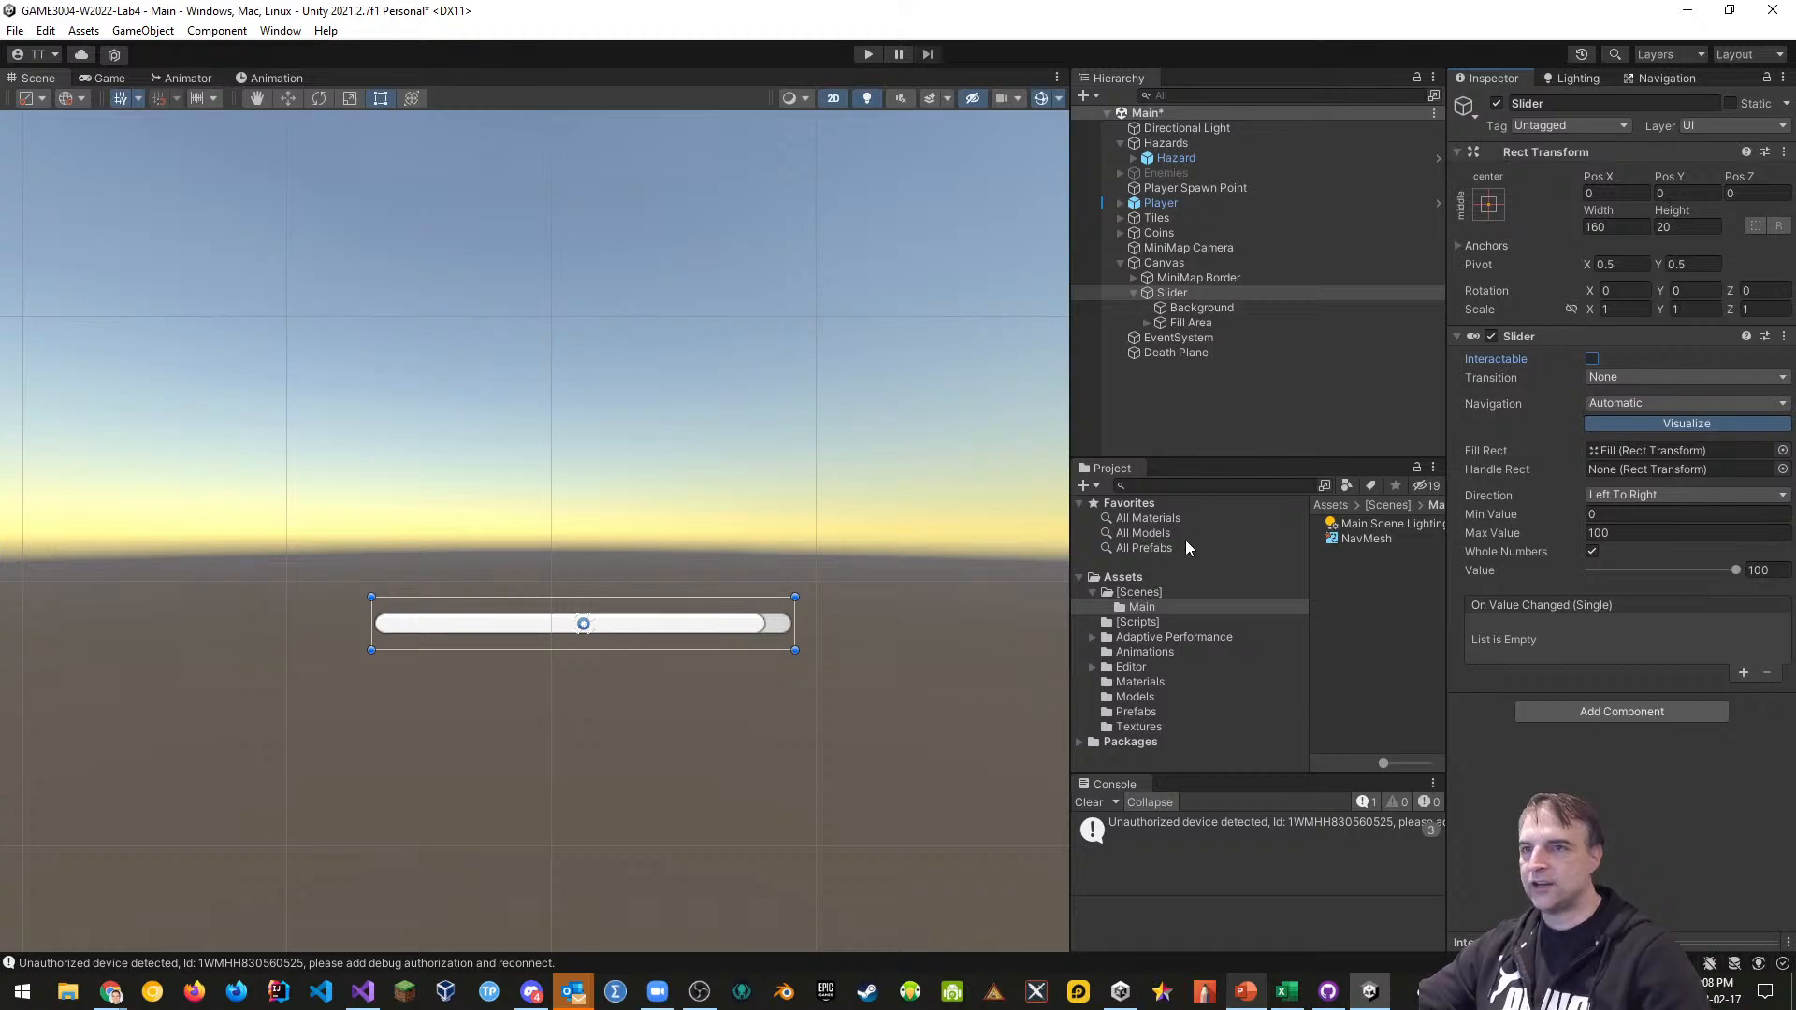
Set the image color of the Slider's Background to pure red (FF0000)
left_click(1187, 309)
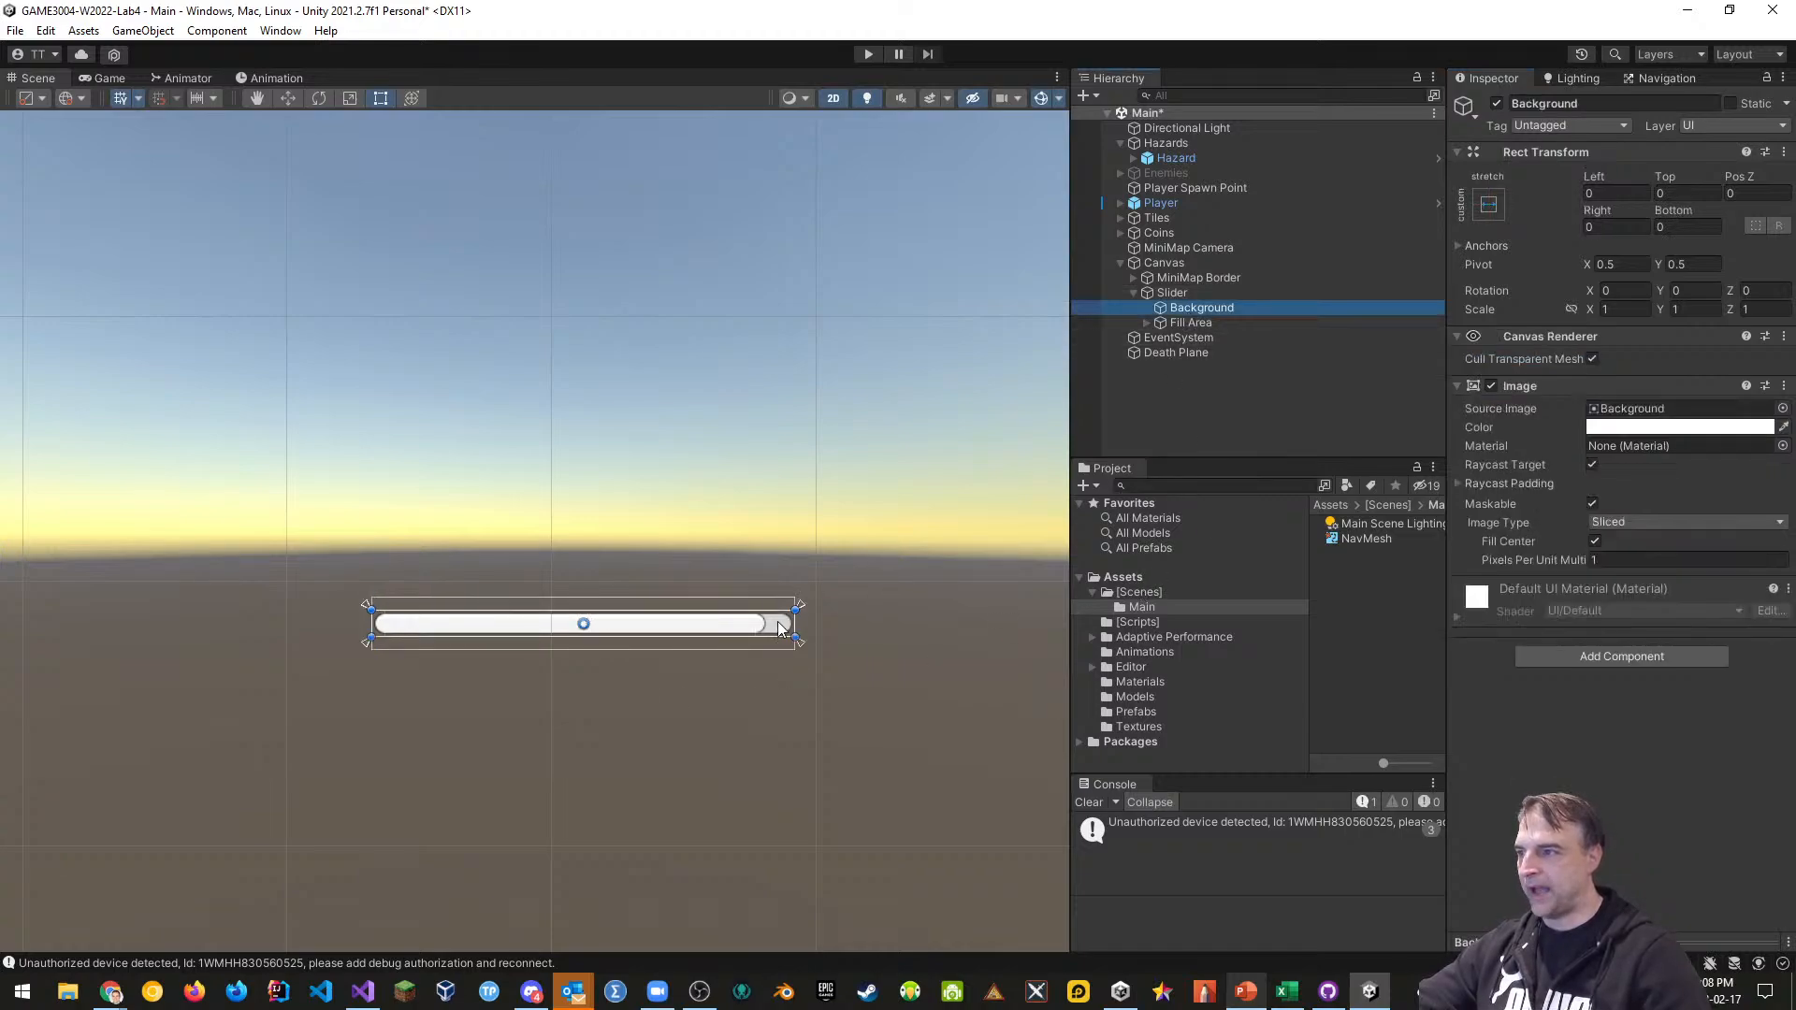
left_click(1603, 428)
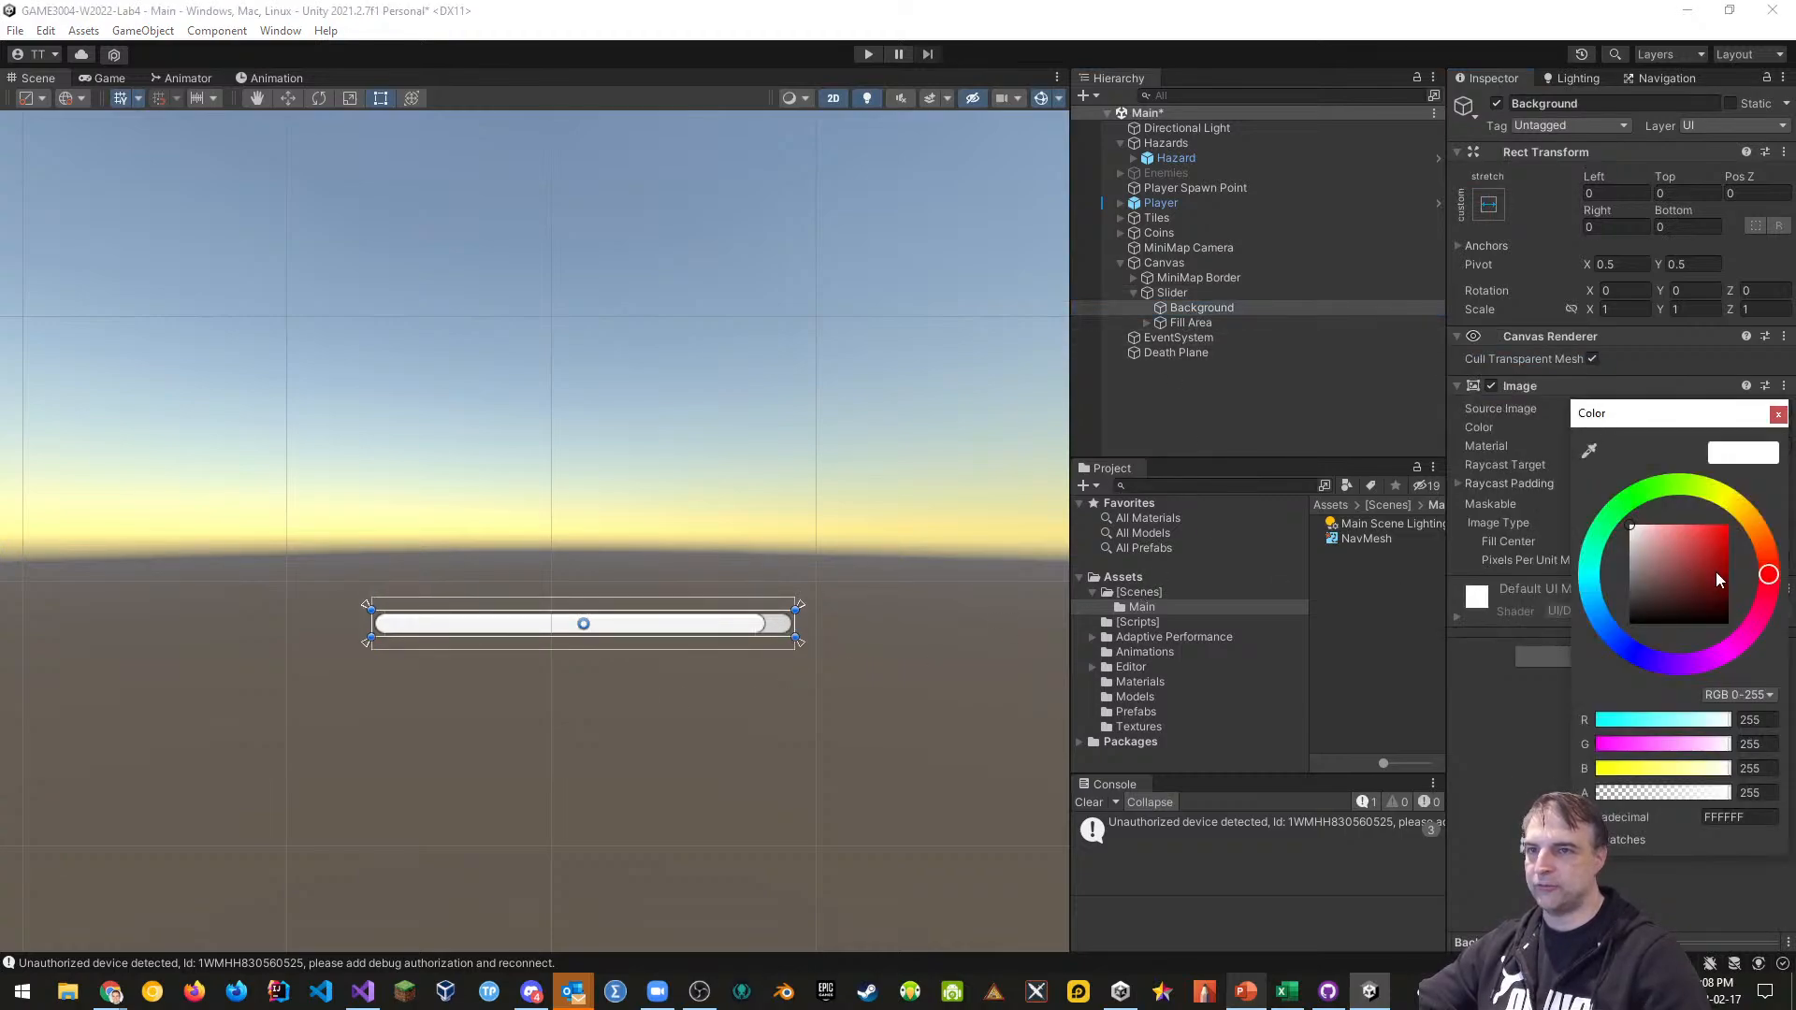
left_click_drag(1716, 576, 1728, 525)
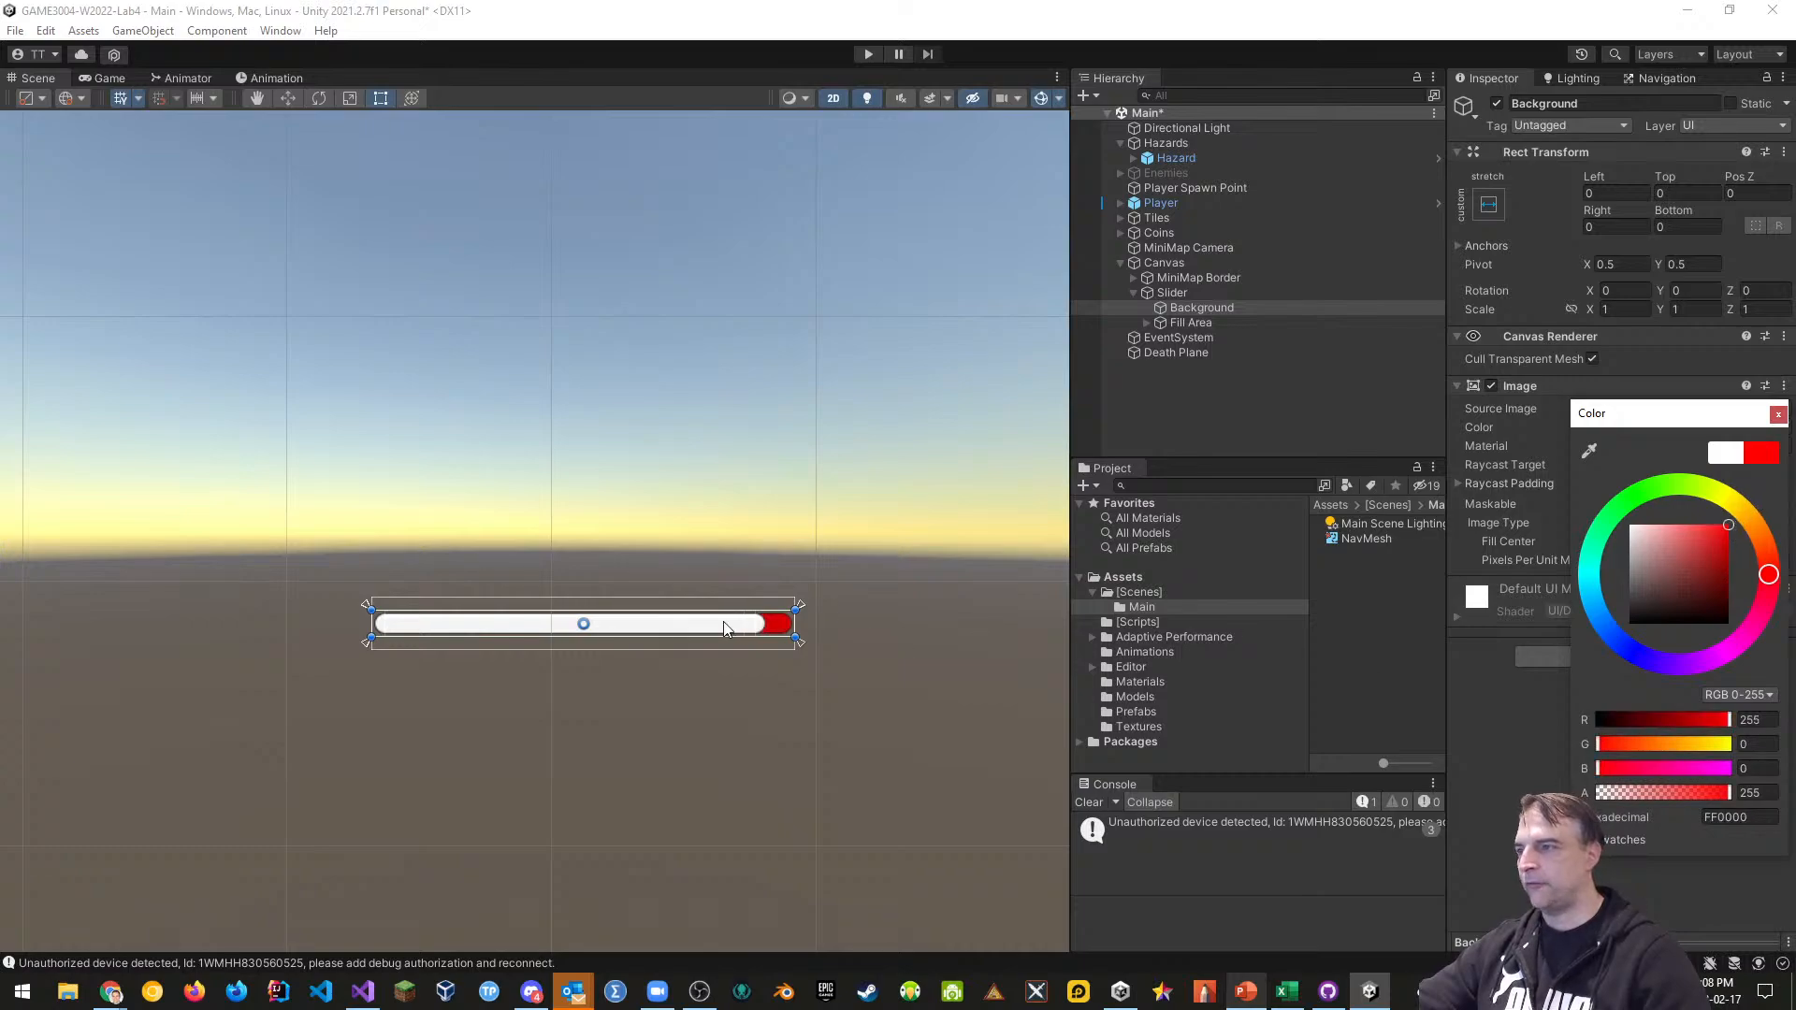
Set the image color of the Fill object inside Fill Area to bright green (37FF00)
left_click(1147, 323)
left_click(1188, 338)
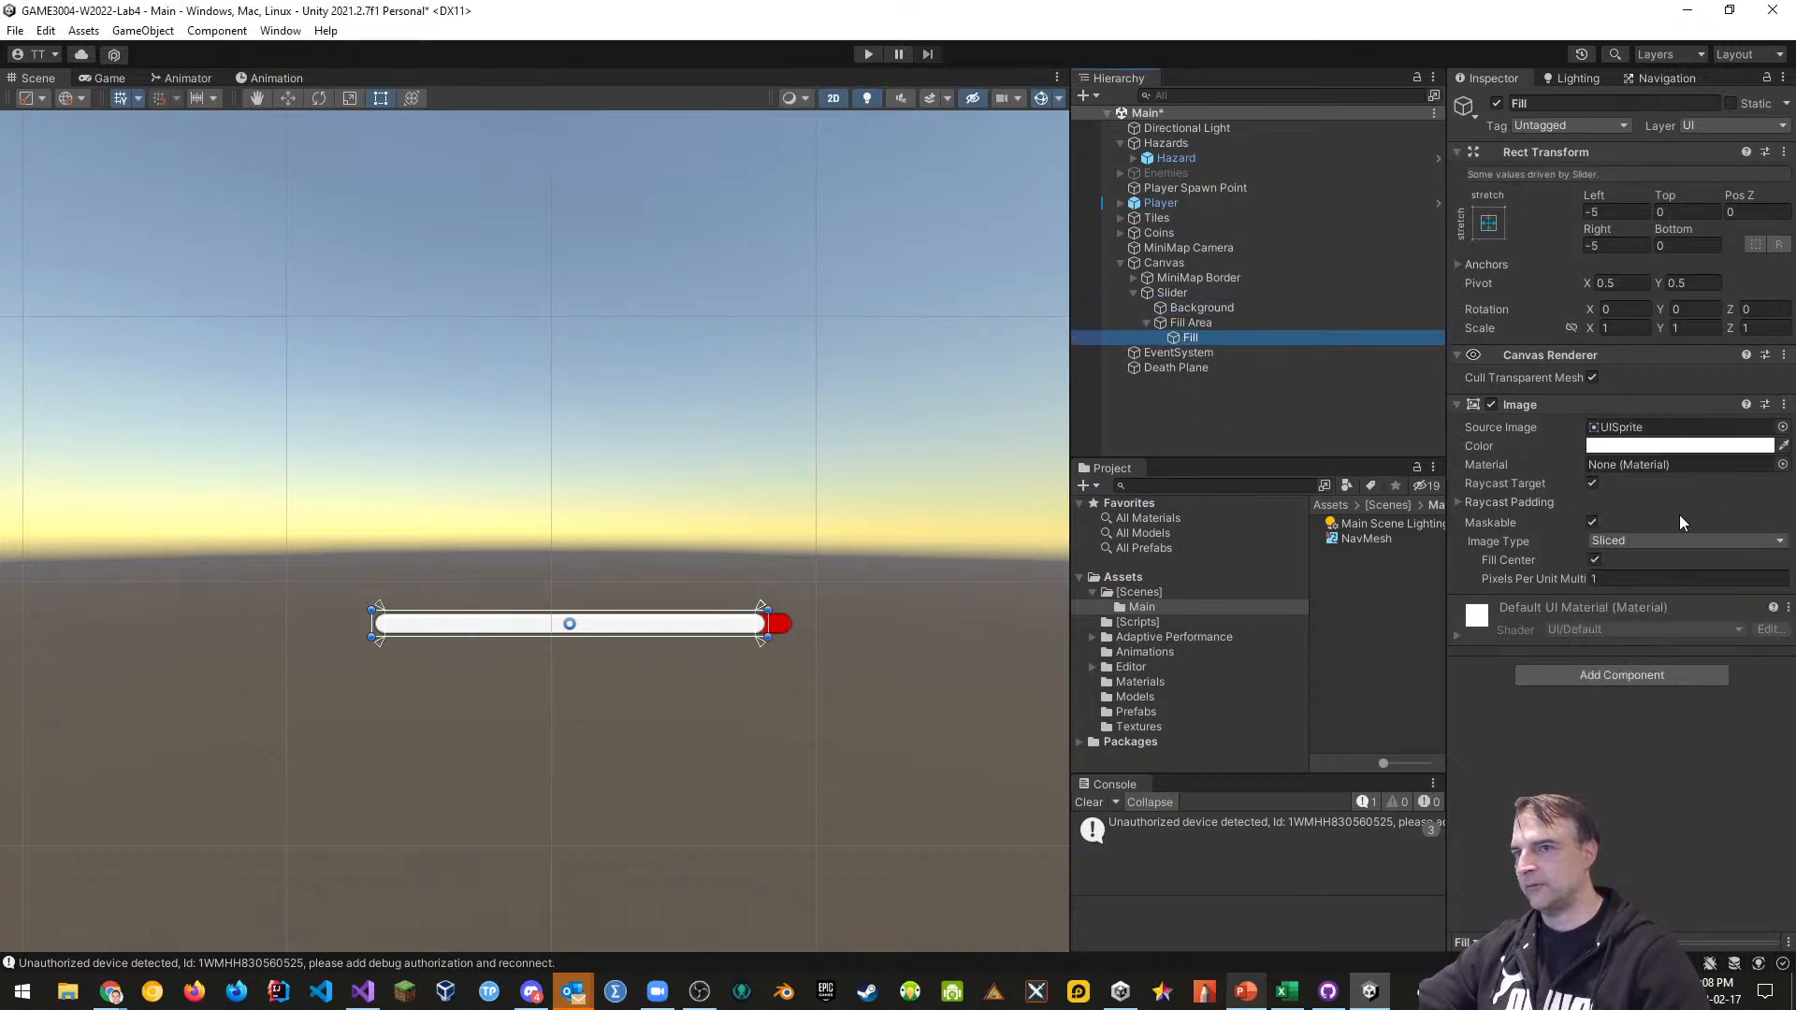
left_click(1646, 445)
left_click(1652, 505)
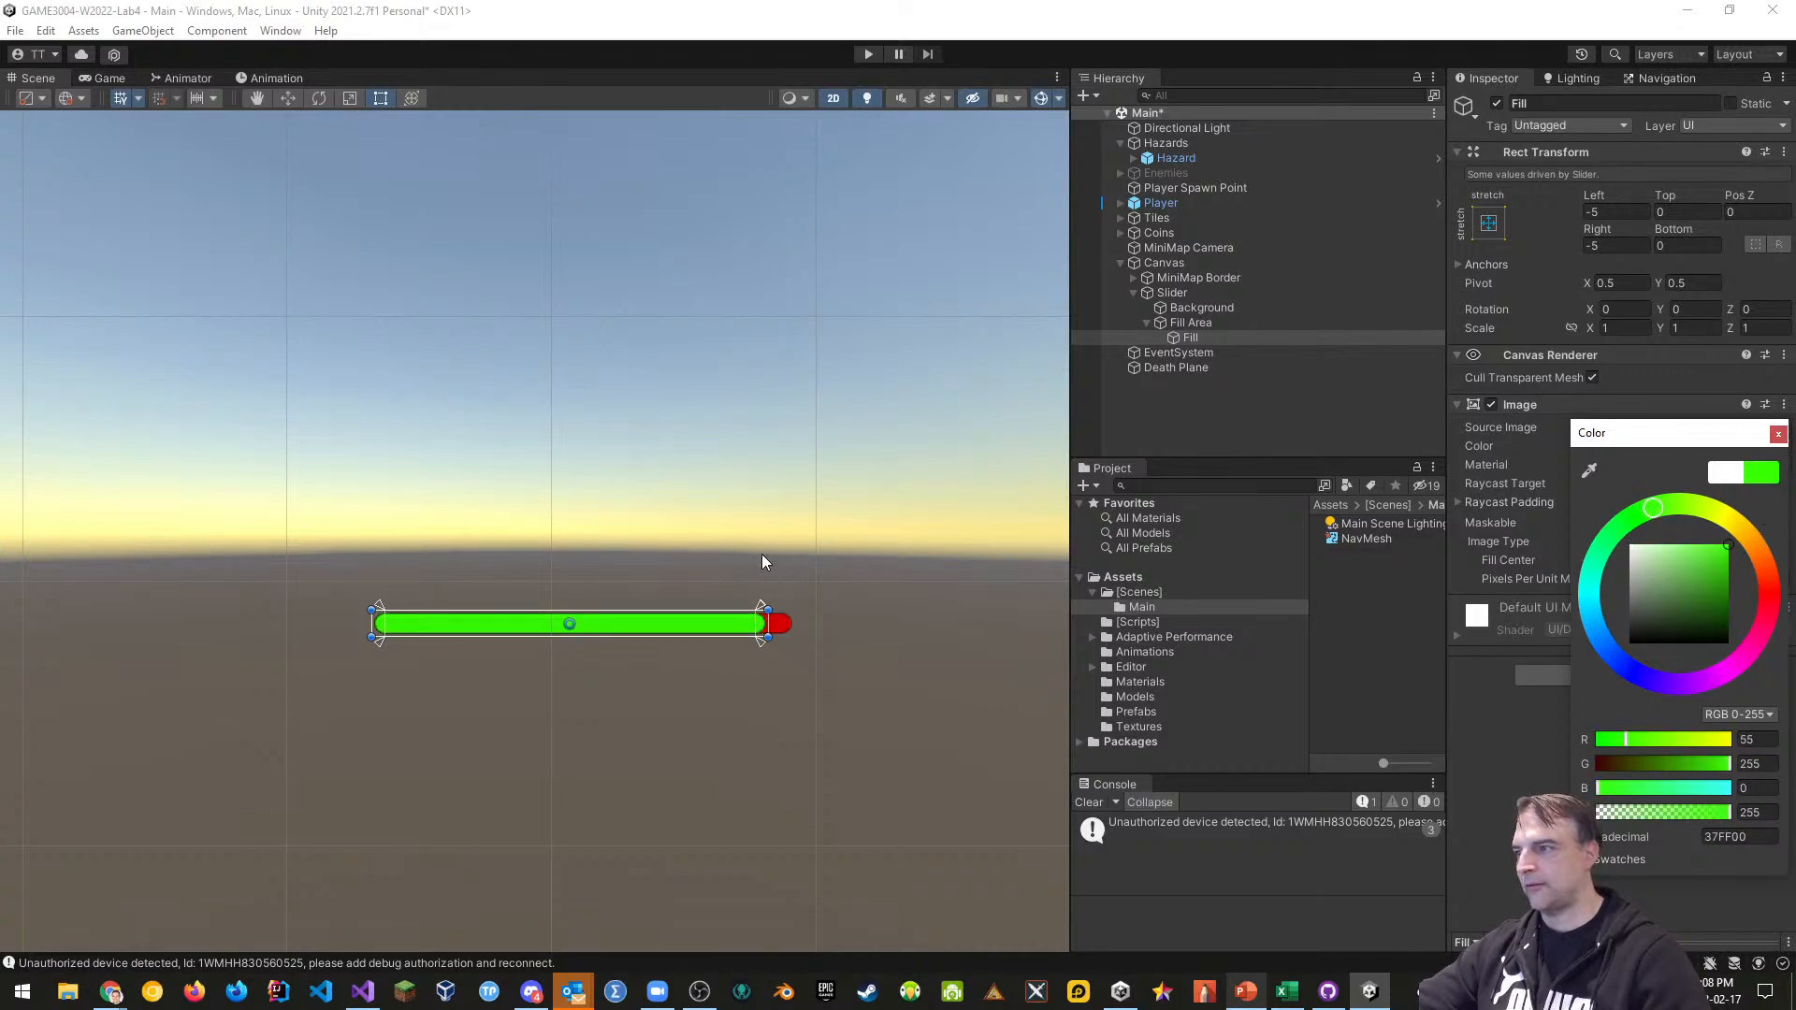
Anchor the Slider's Background to middle center, narrow it to about 150 wide to match the green fill, and set its Pos X to -5
left_click(1181, 307)
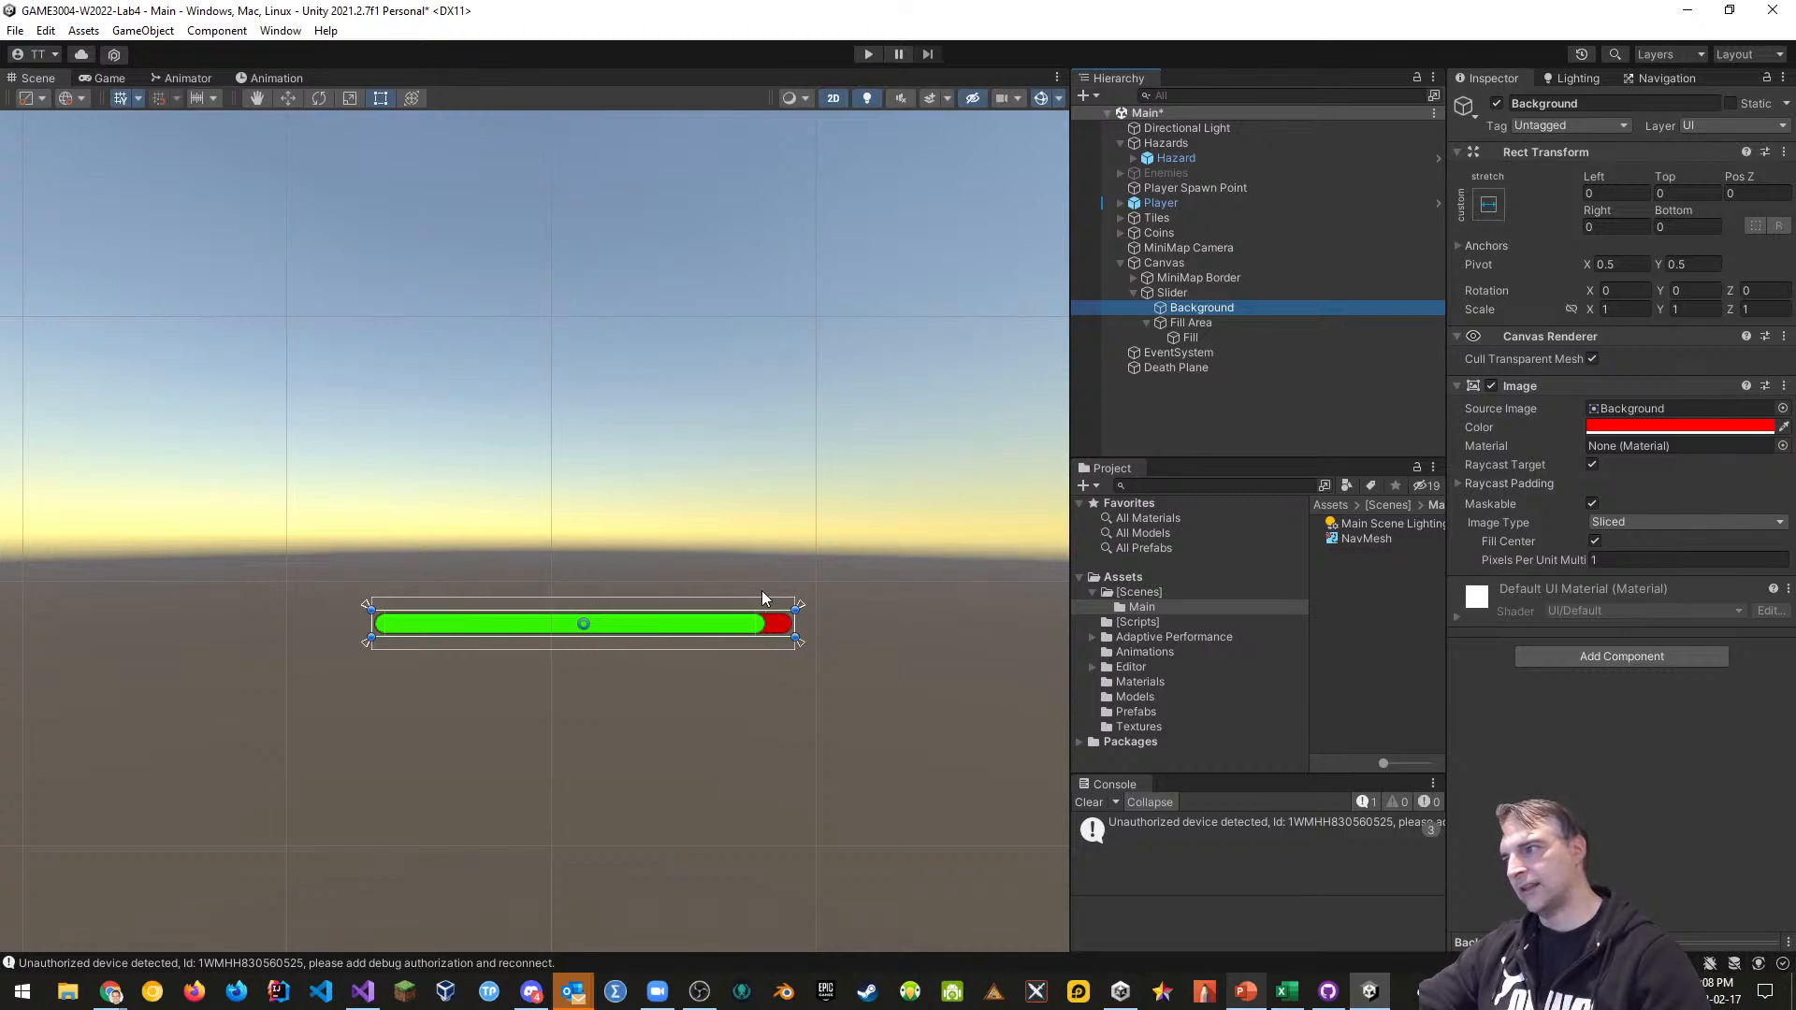
left_click(1488, 206)
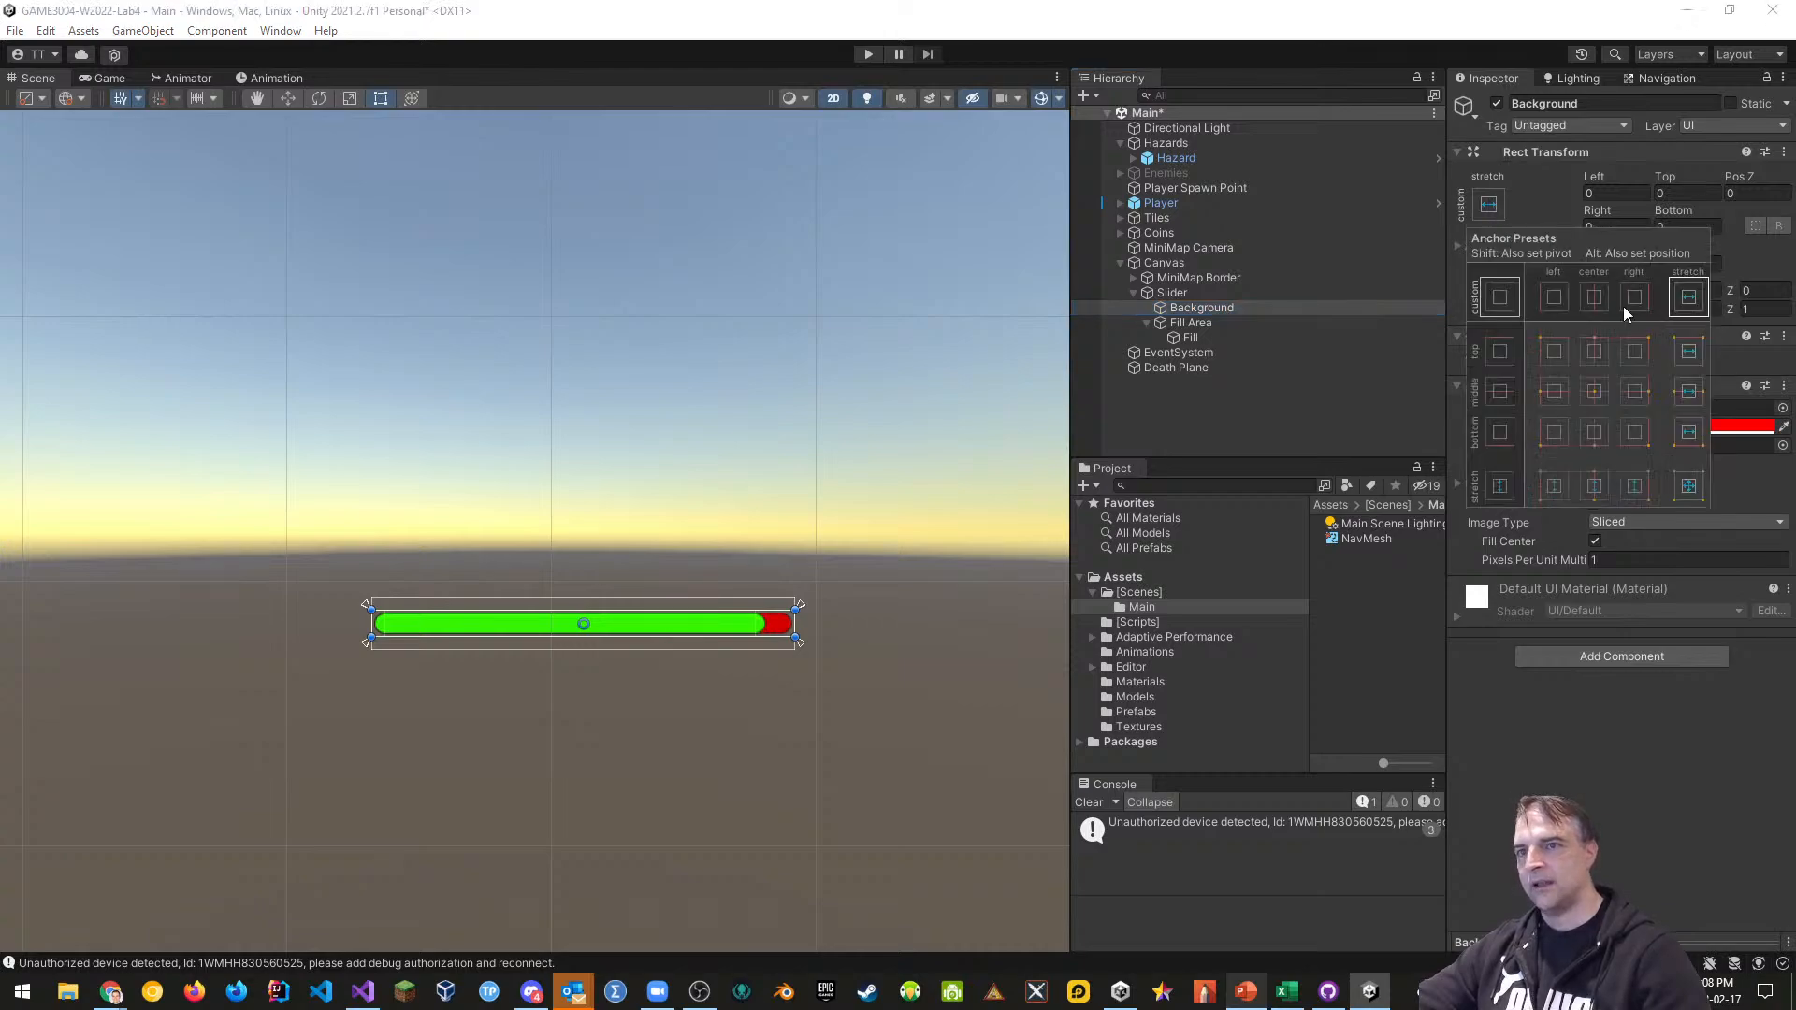
left_click(1595, 393)
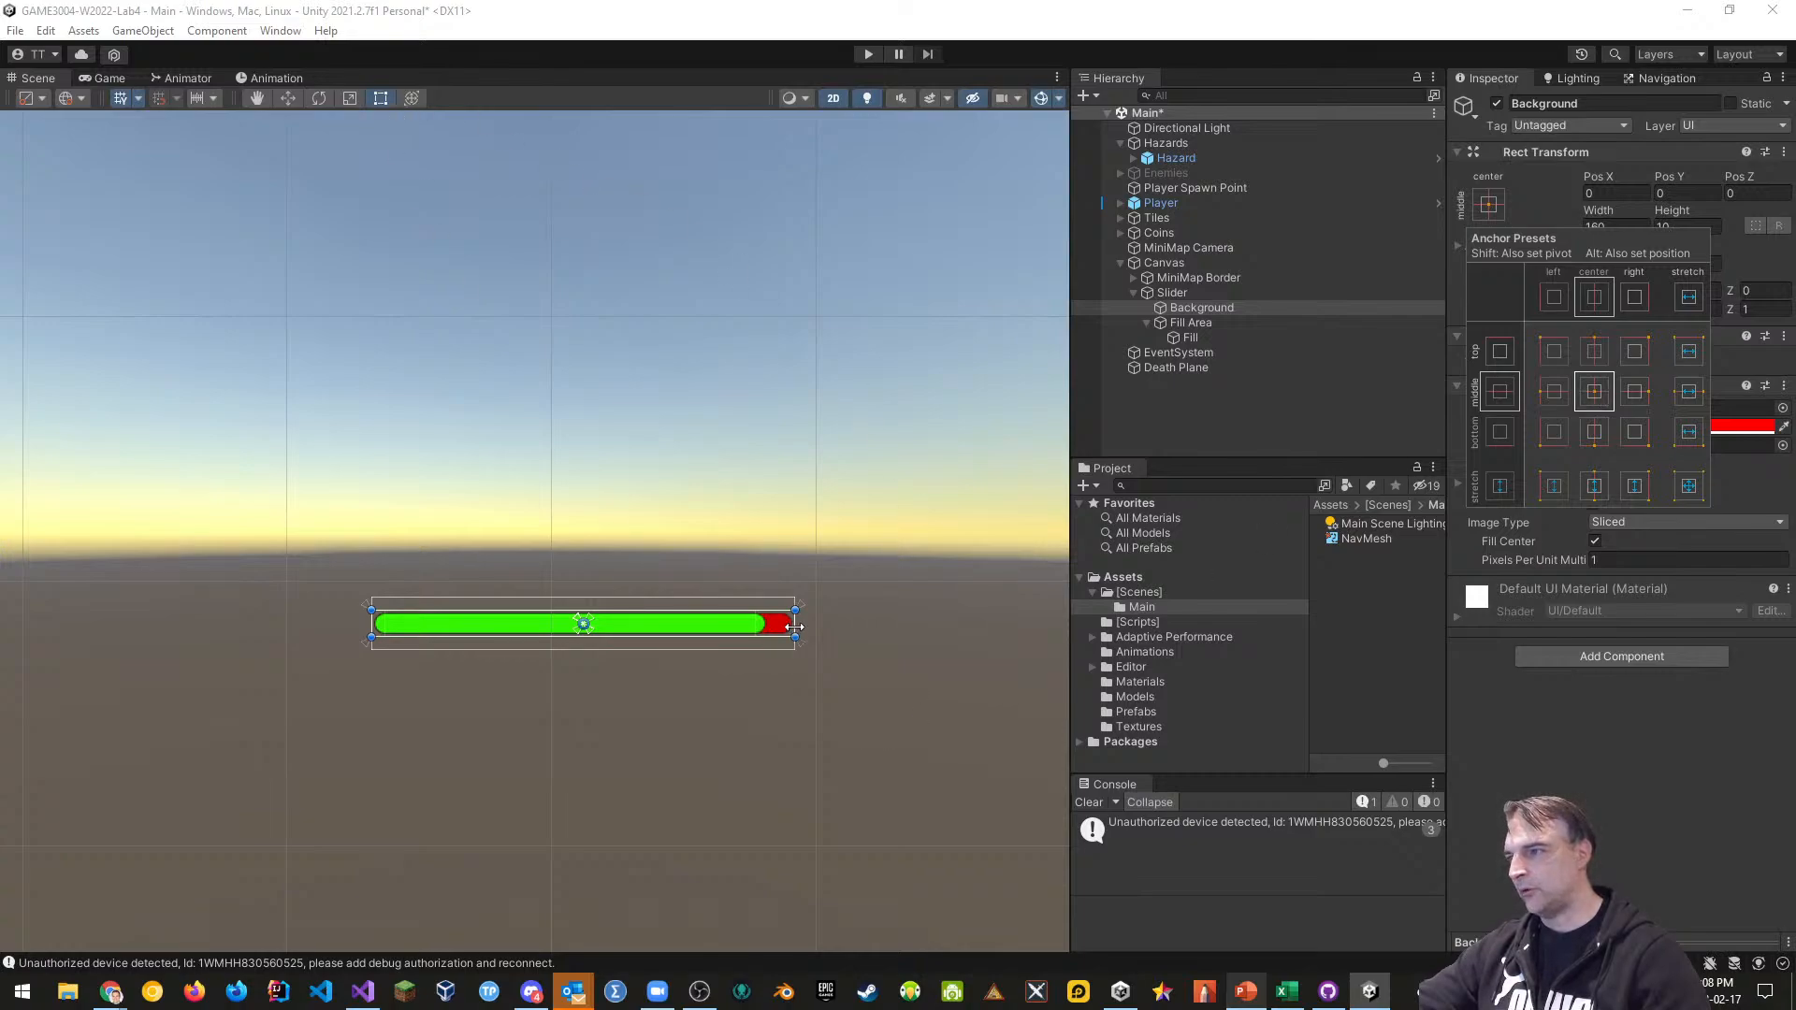
left_click_drag(794, 626, 768, 629)
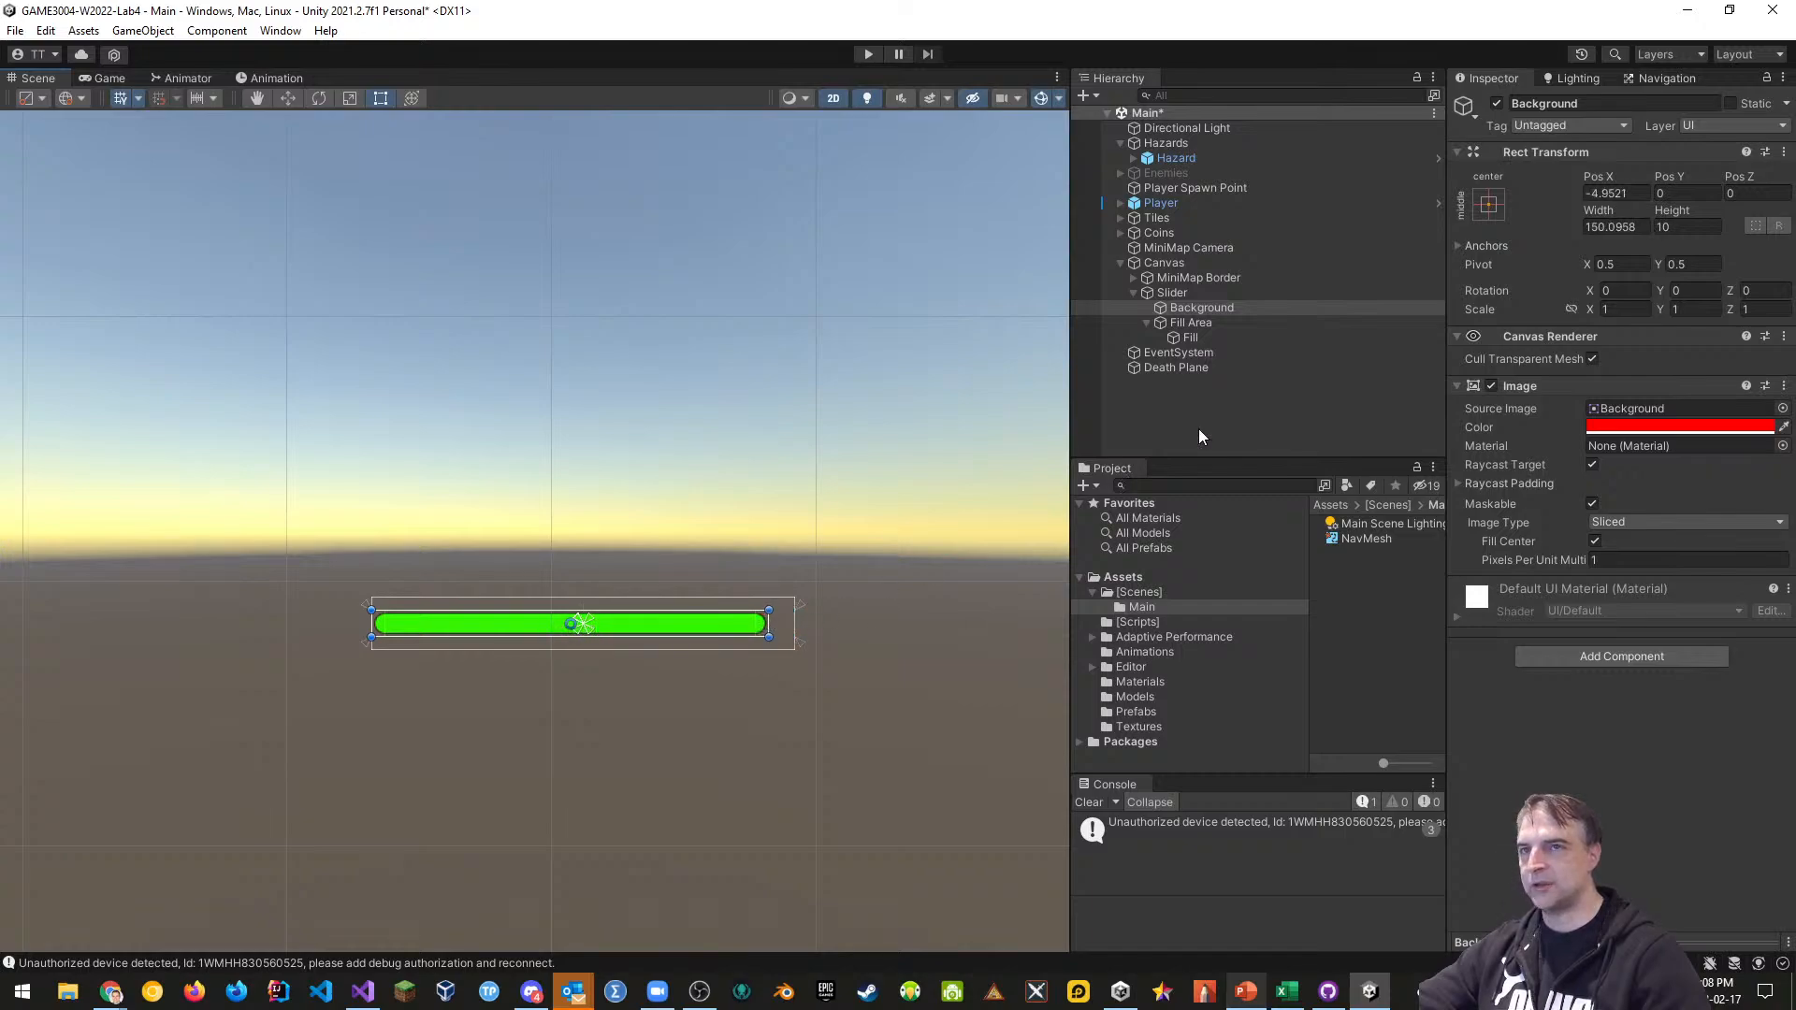
left_click(1612, 192)
type("-")
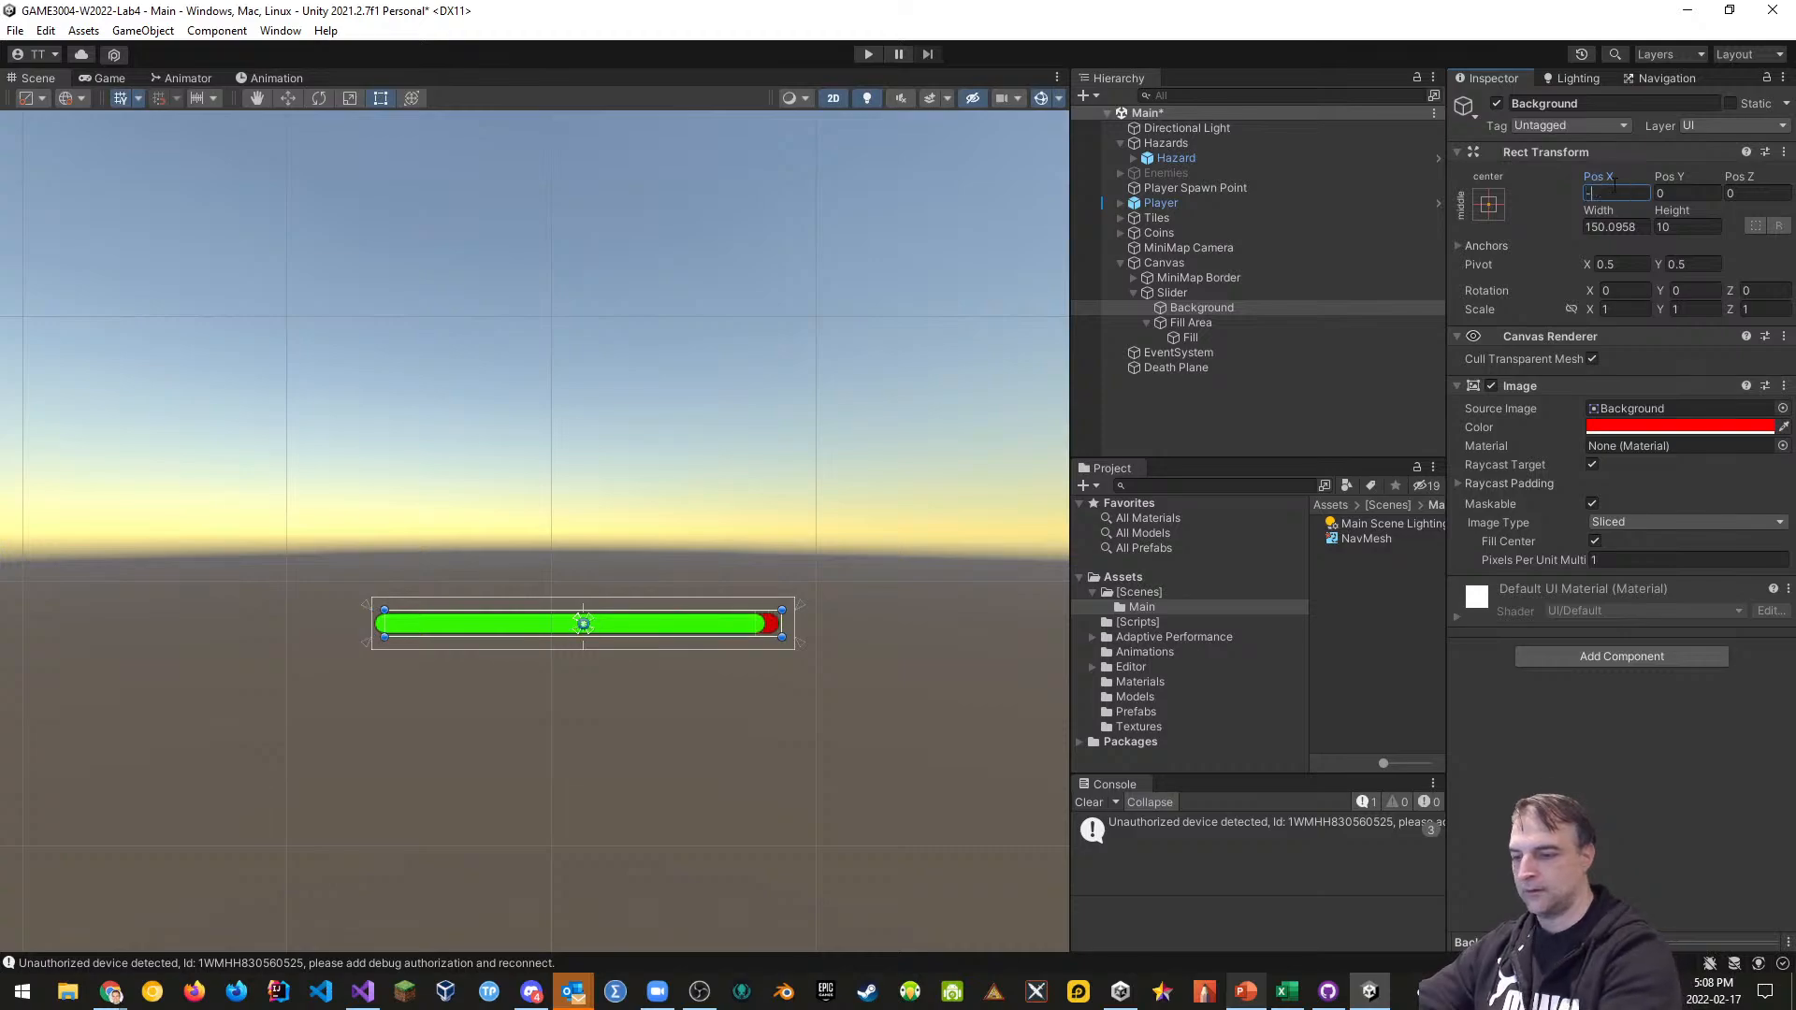
type("5")
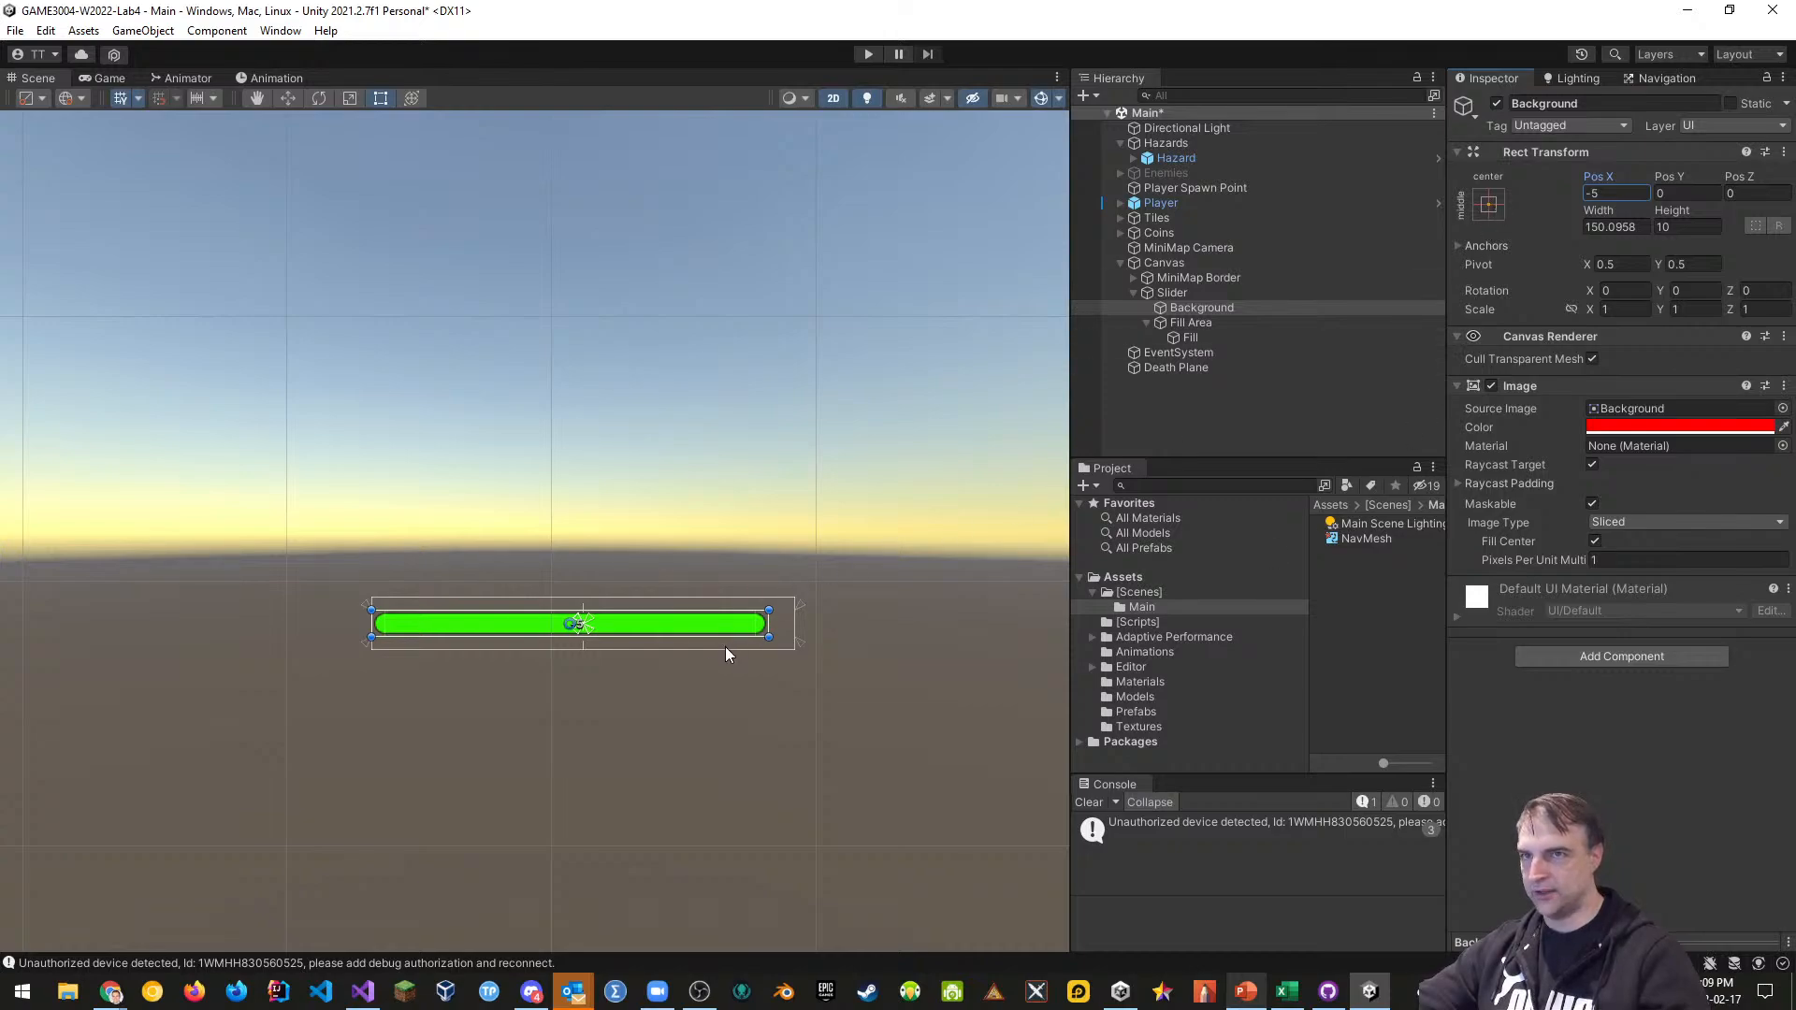
Change the anchors of both the Background and the Fill Area to stretch horizontally and vertically
left_click(1488, 206)
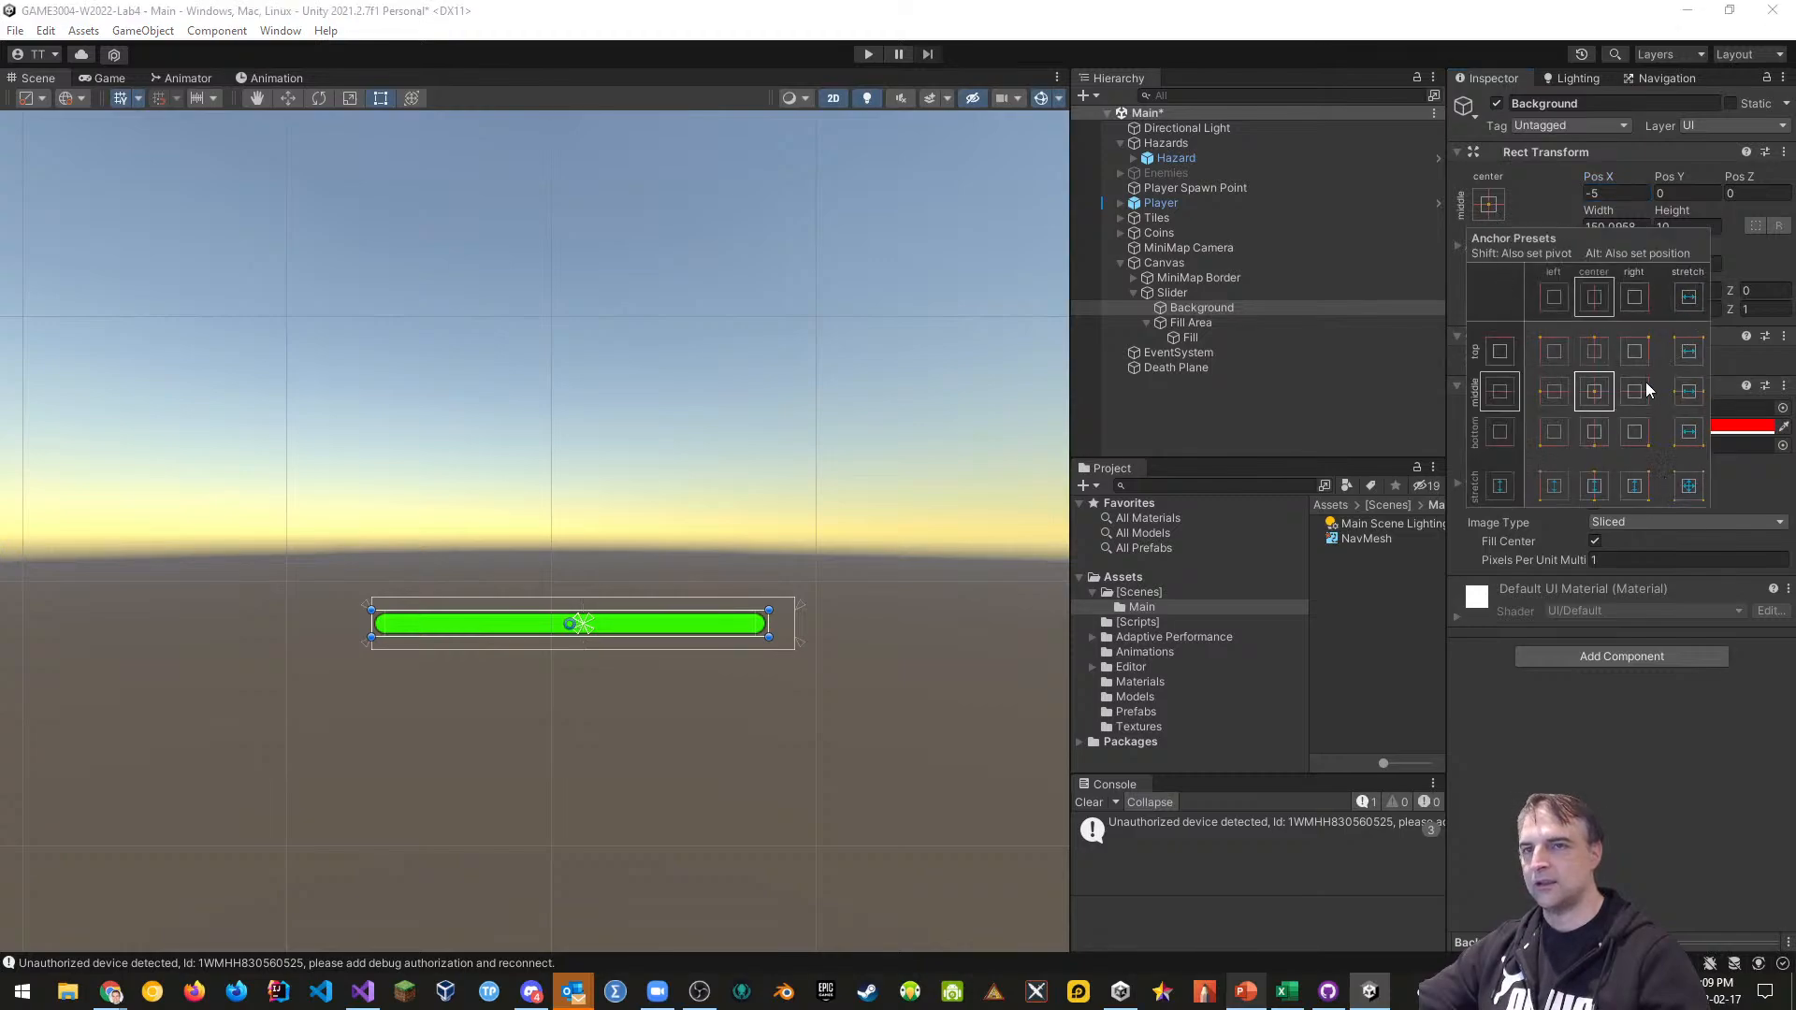
left_click(1689, 486)
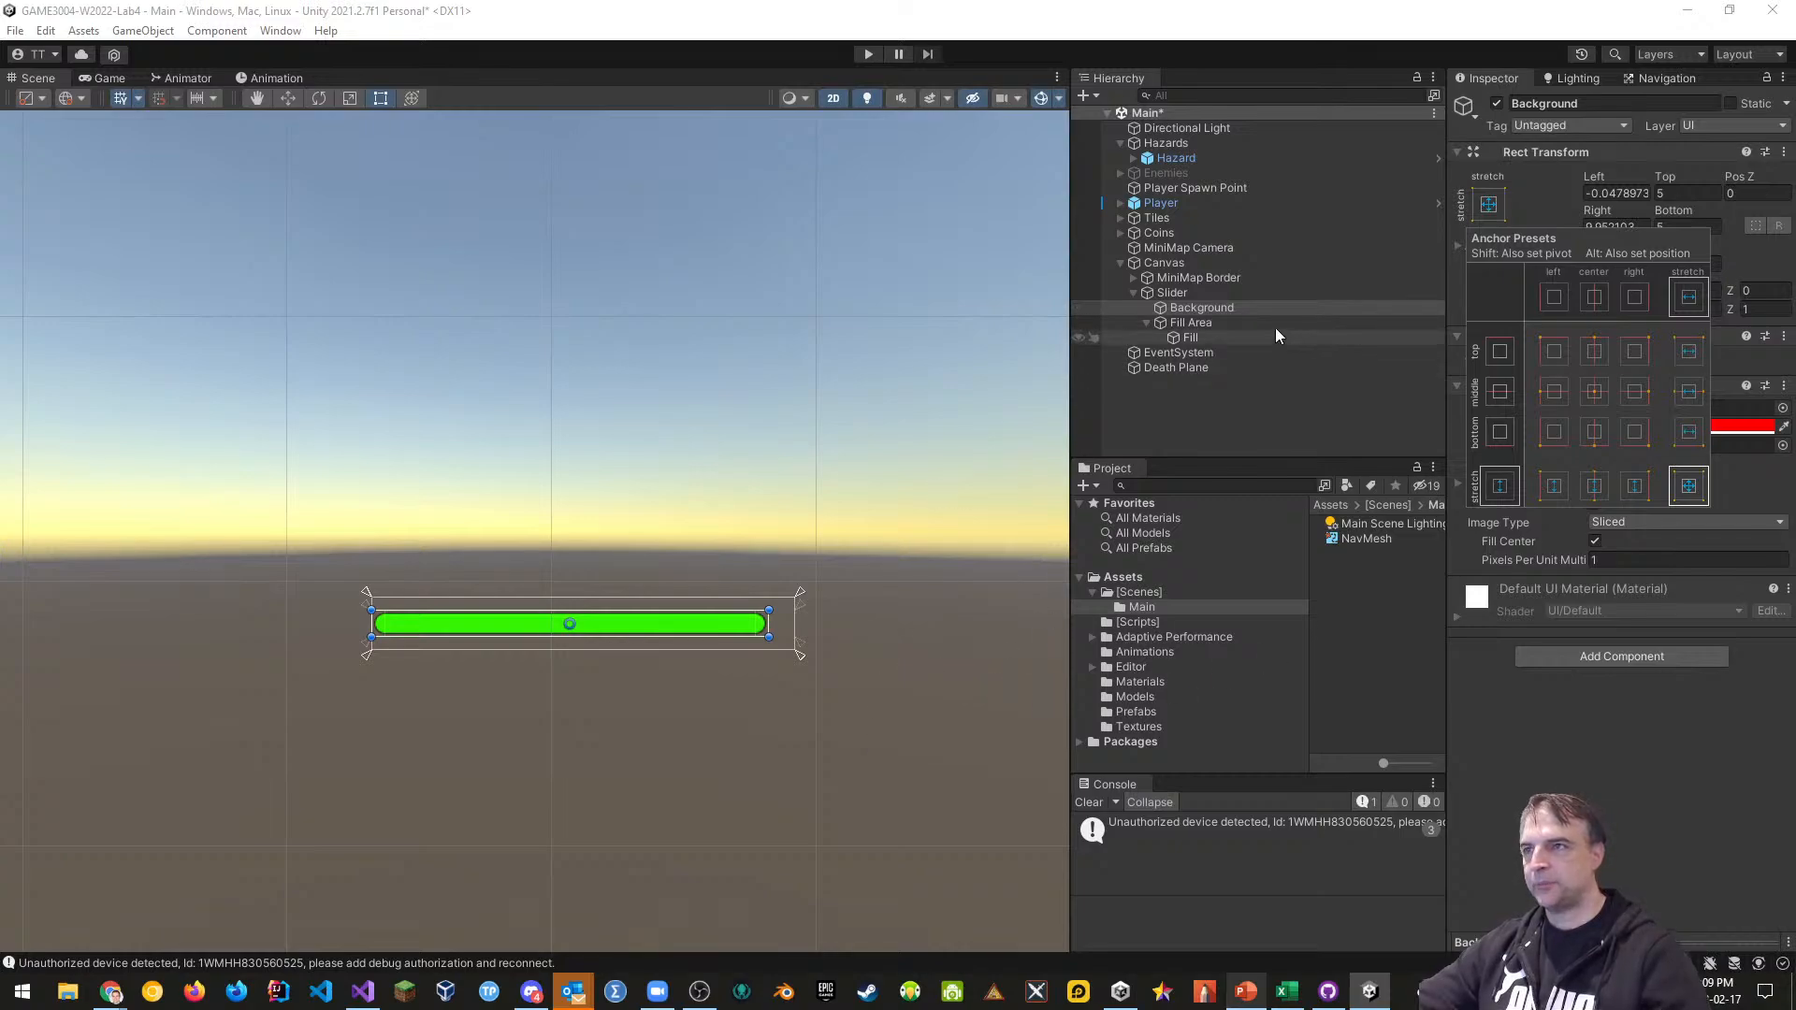
left_click(1188, 325)
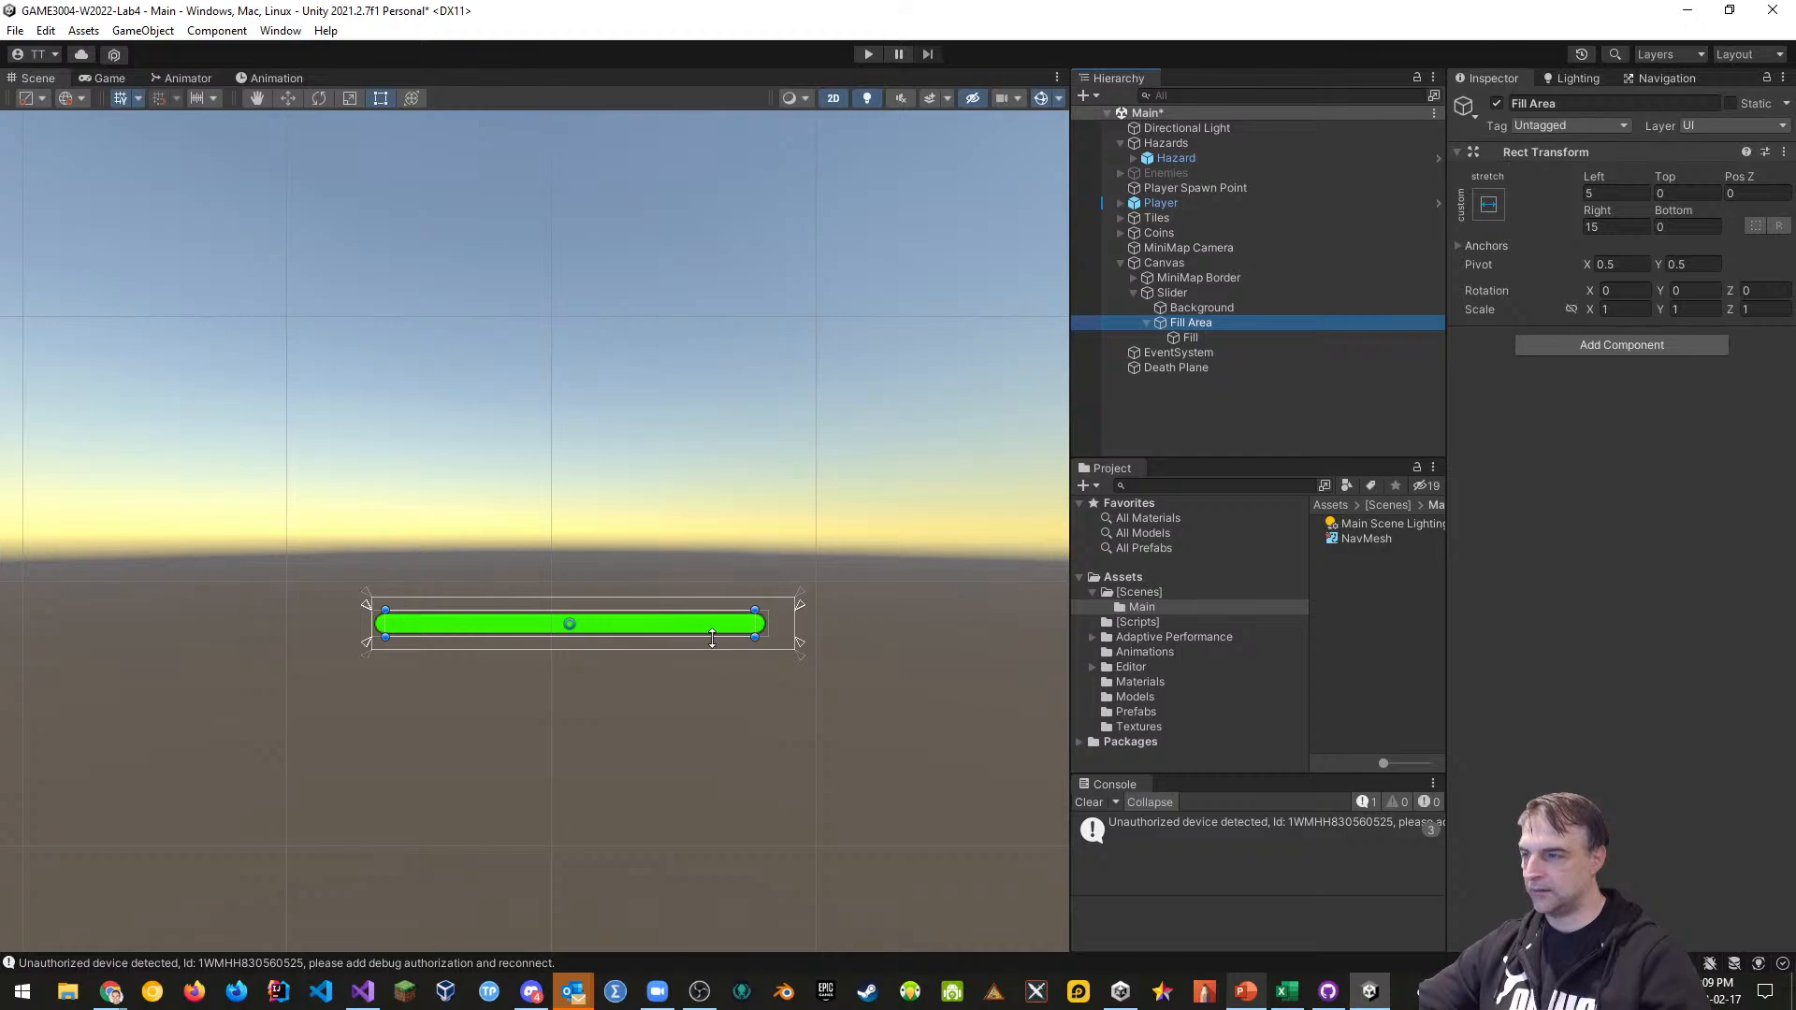
left_click(1186, 337)
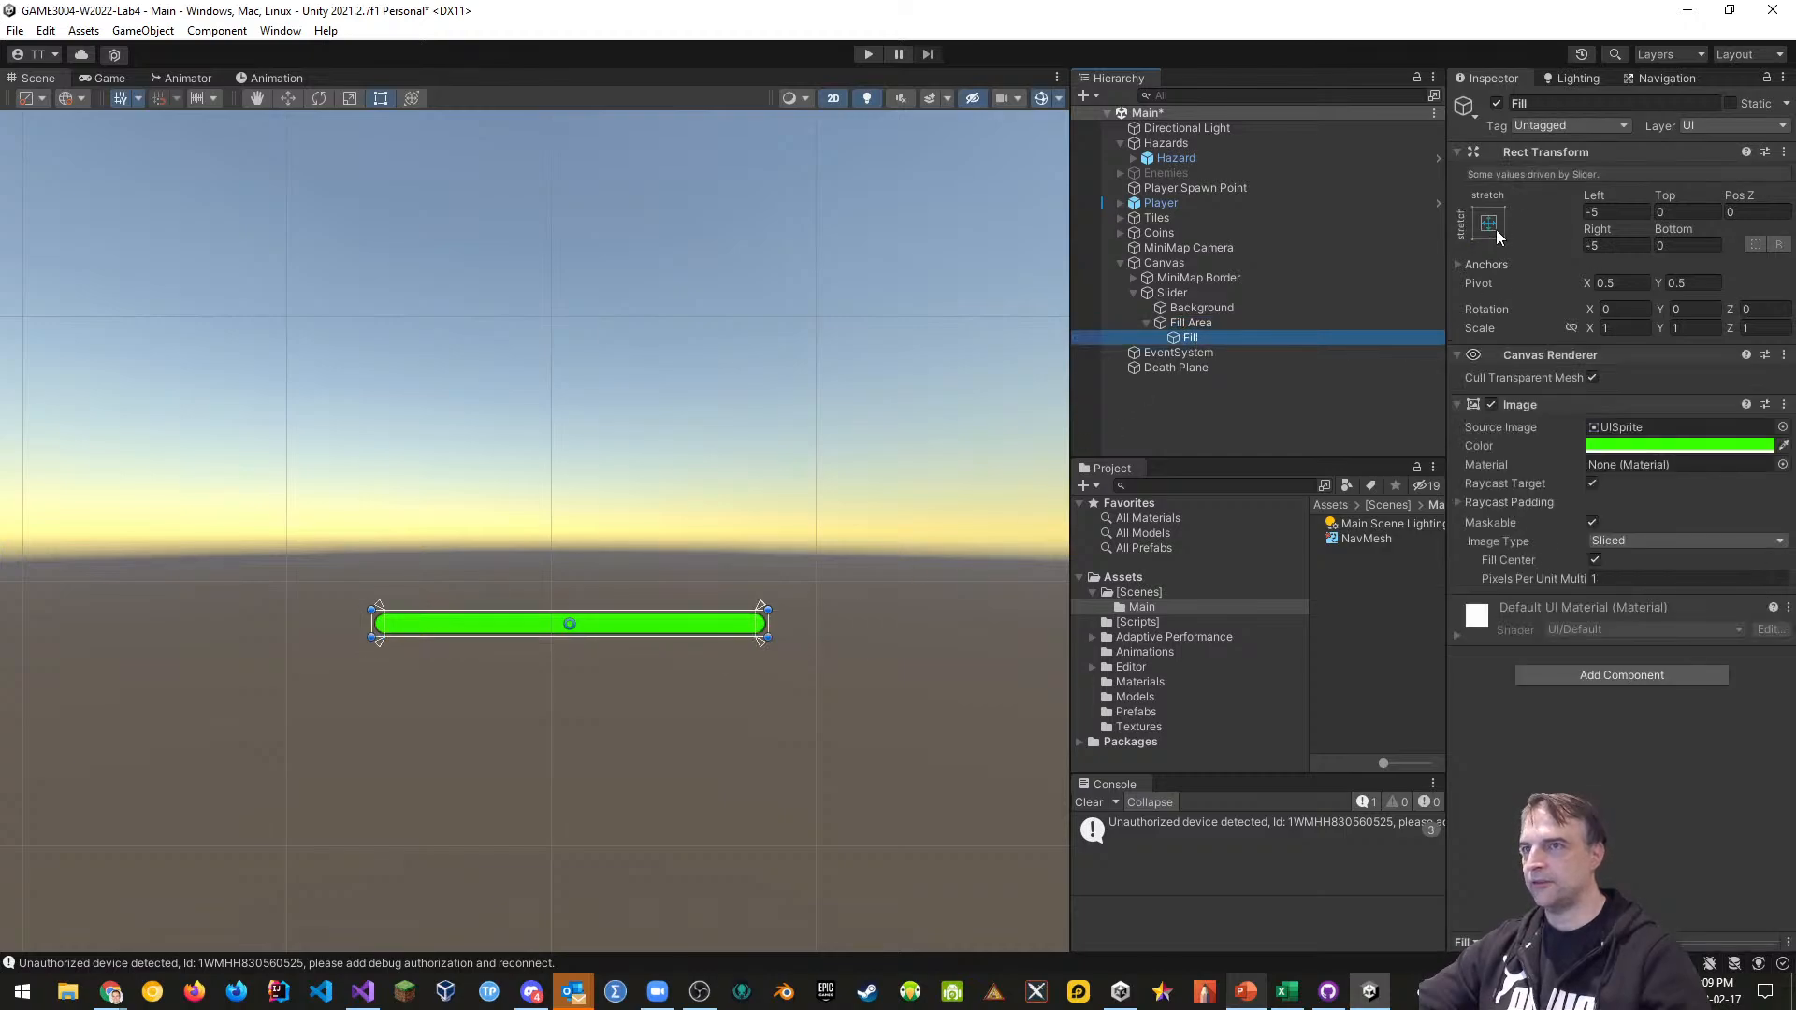
left_click(1211, 323)
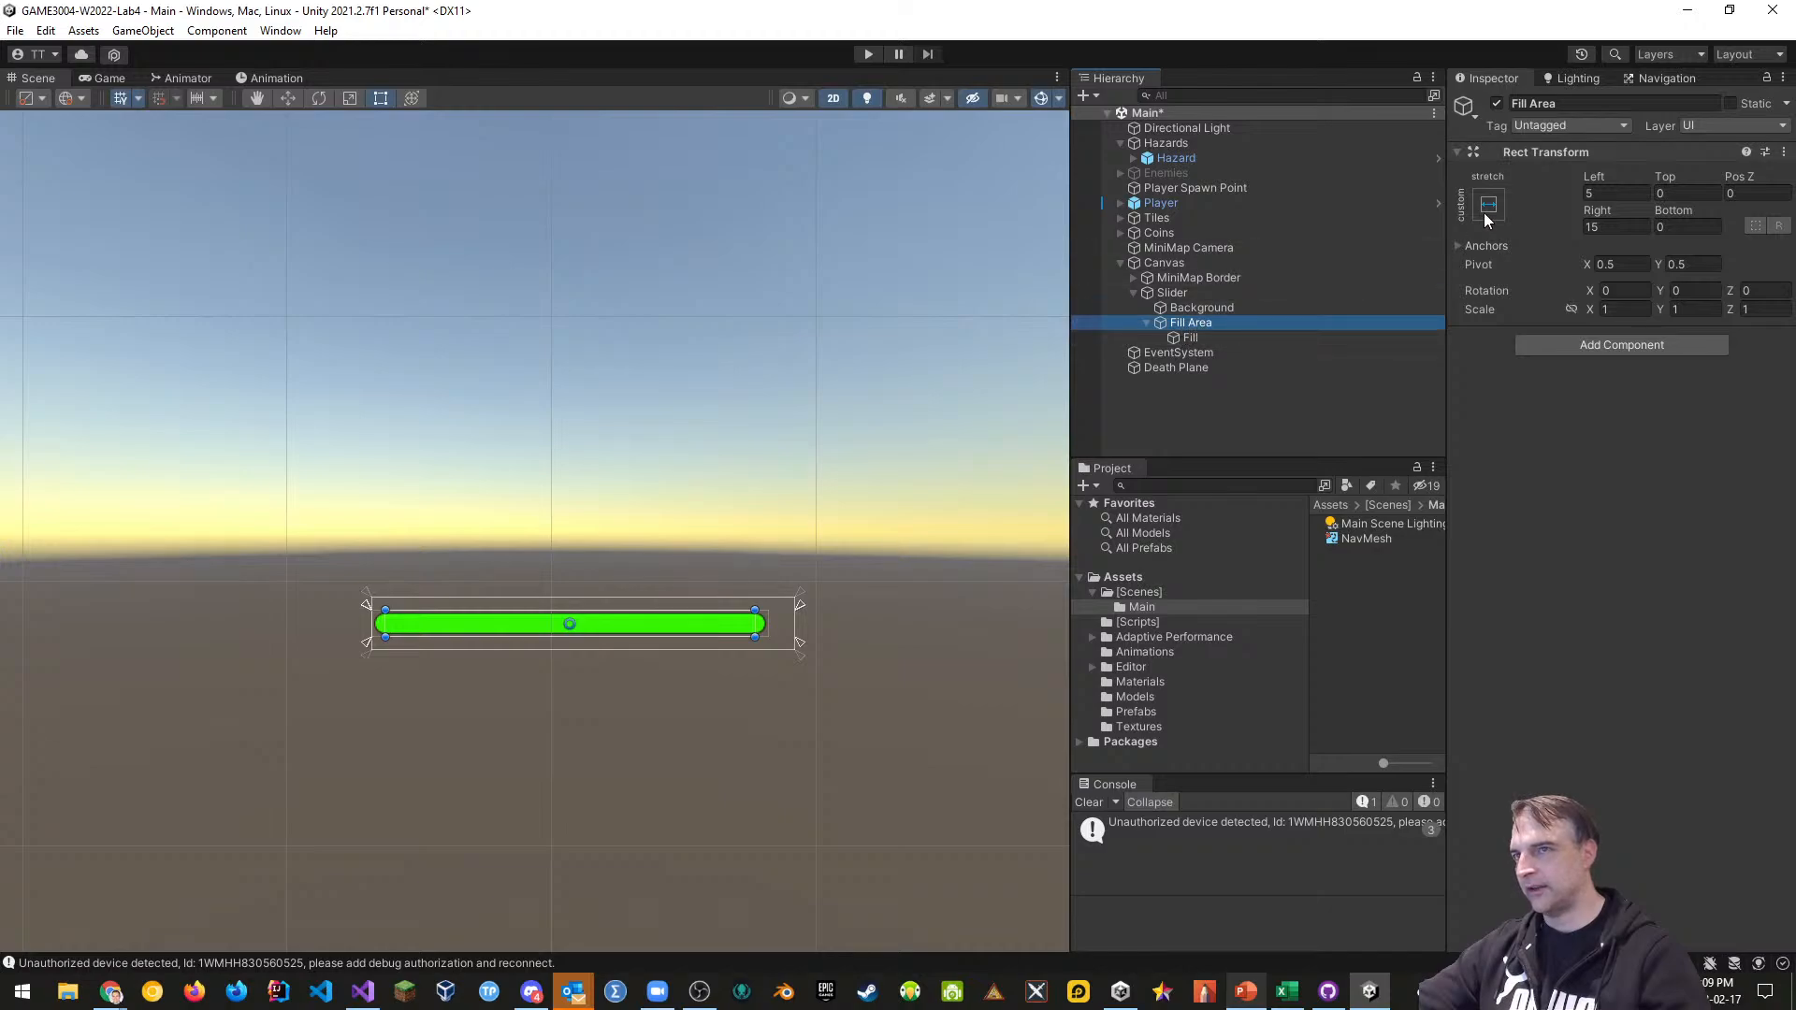
left_click(1488, 206)
left_click(1686, 488)
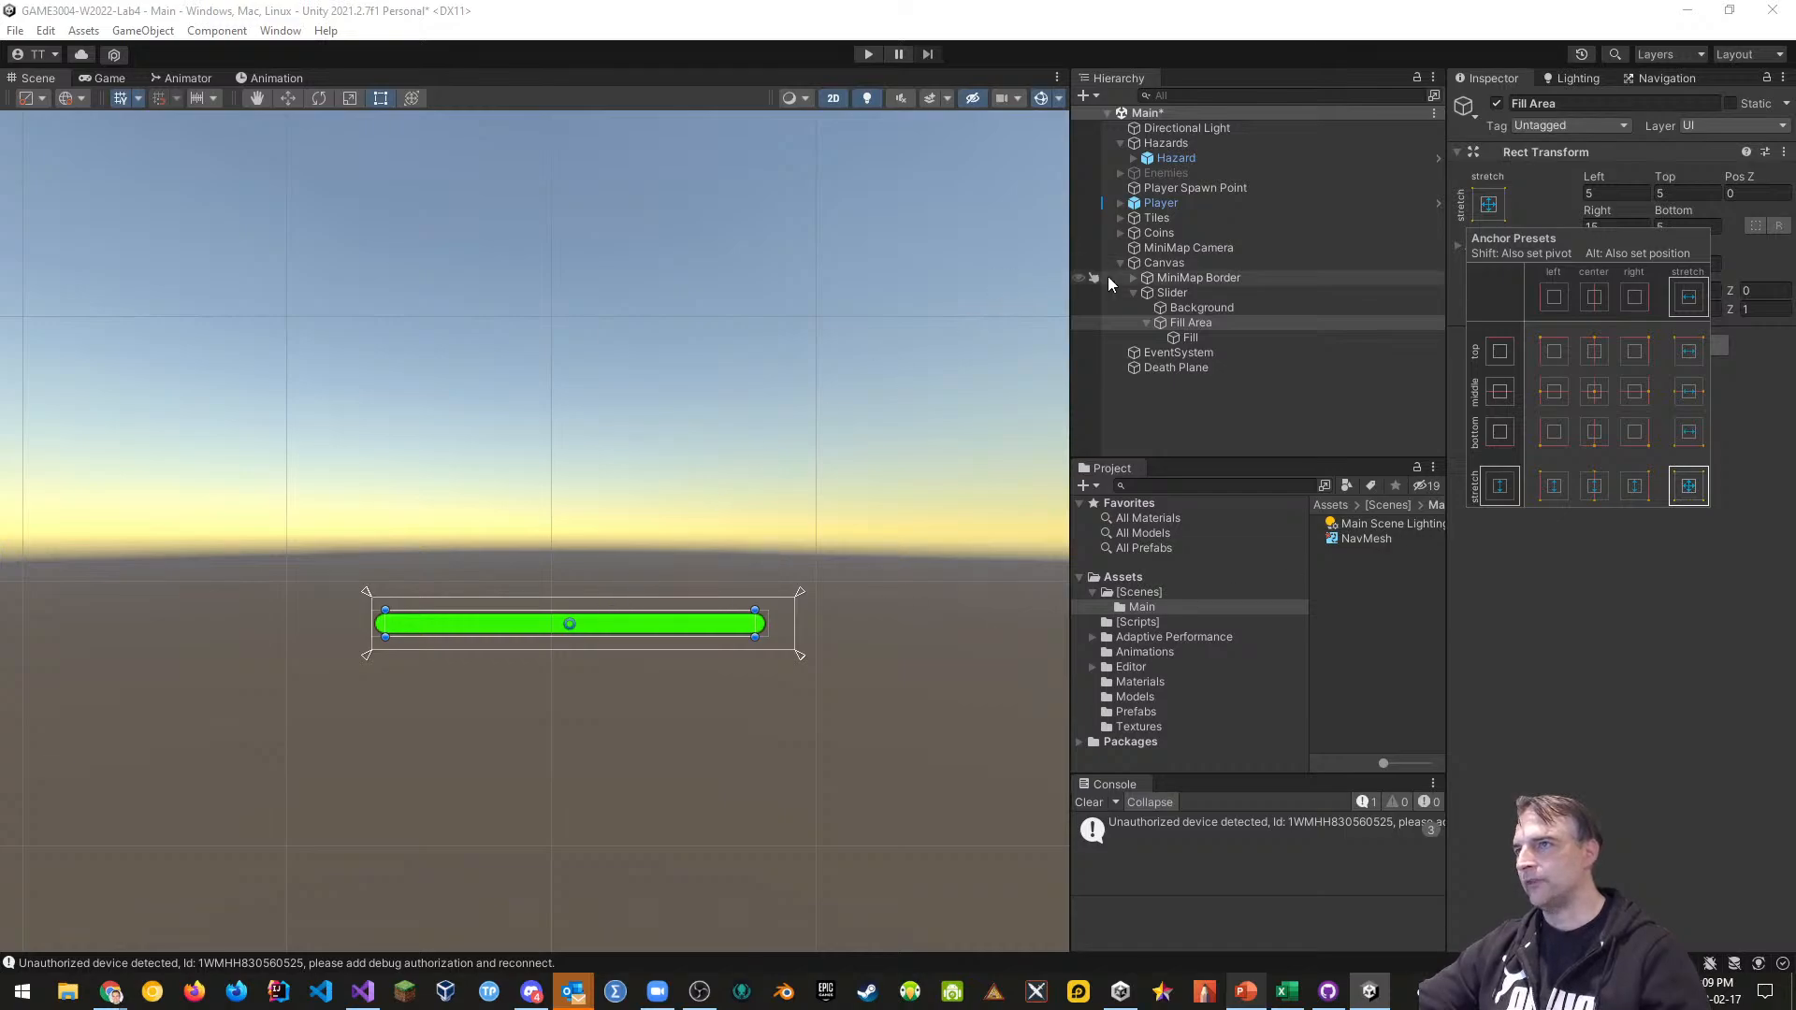
Increase the Slider's height to about 26 and test its fill by lowering the value to 0 and restoring it to 100
left_click(1172, 293)
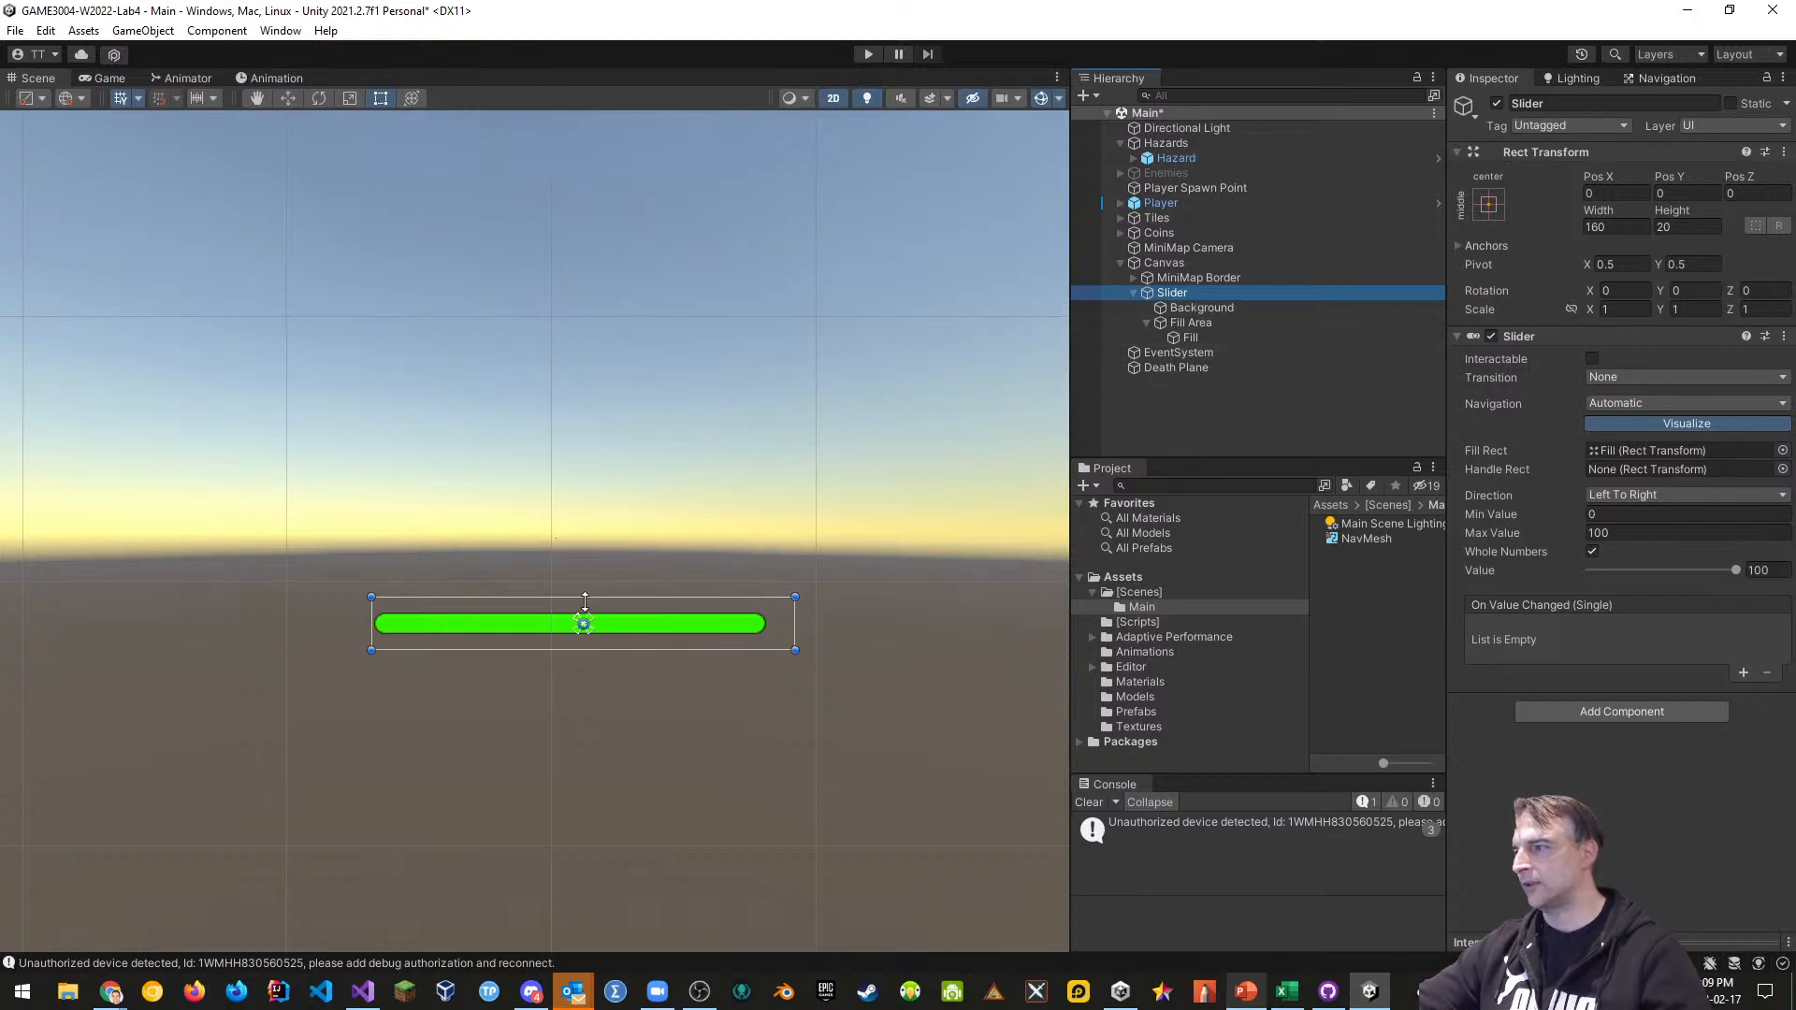
left_click_drag(586, 600, 585, 581)
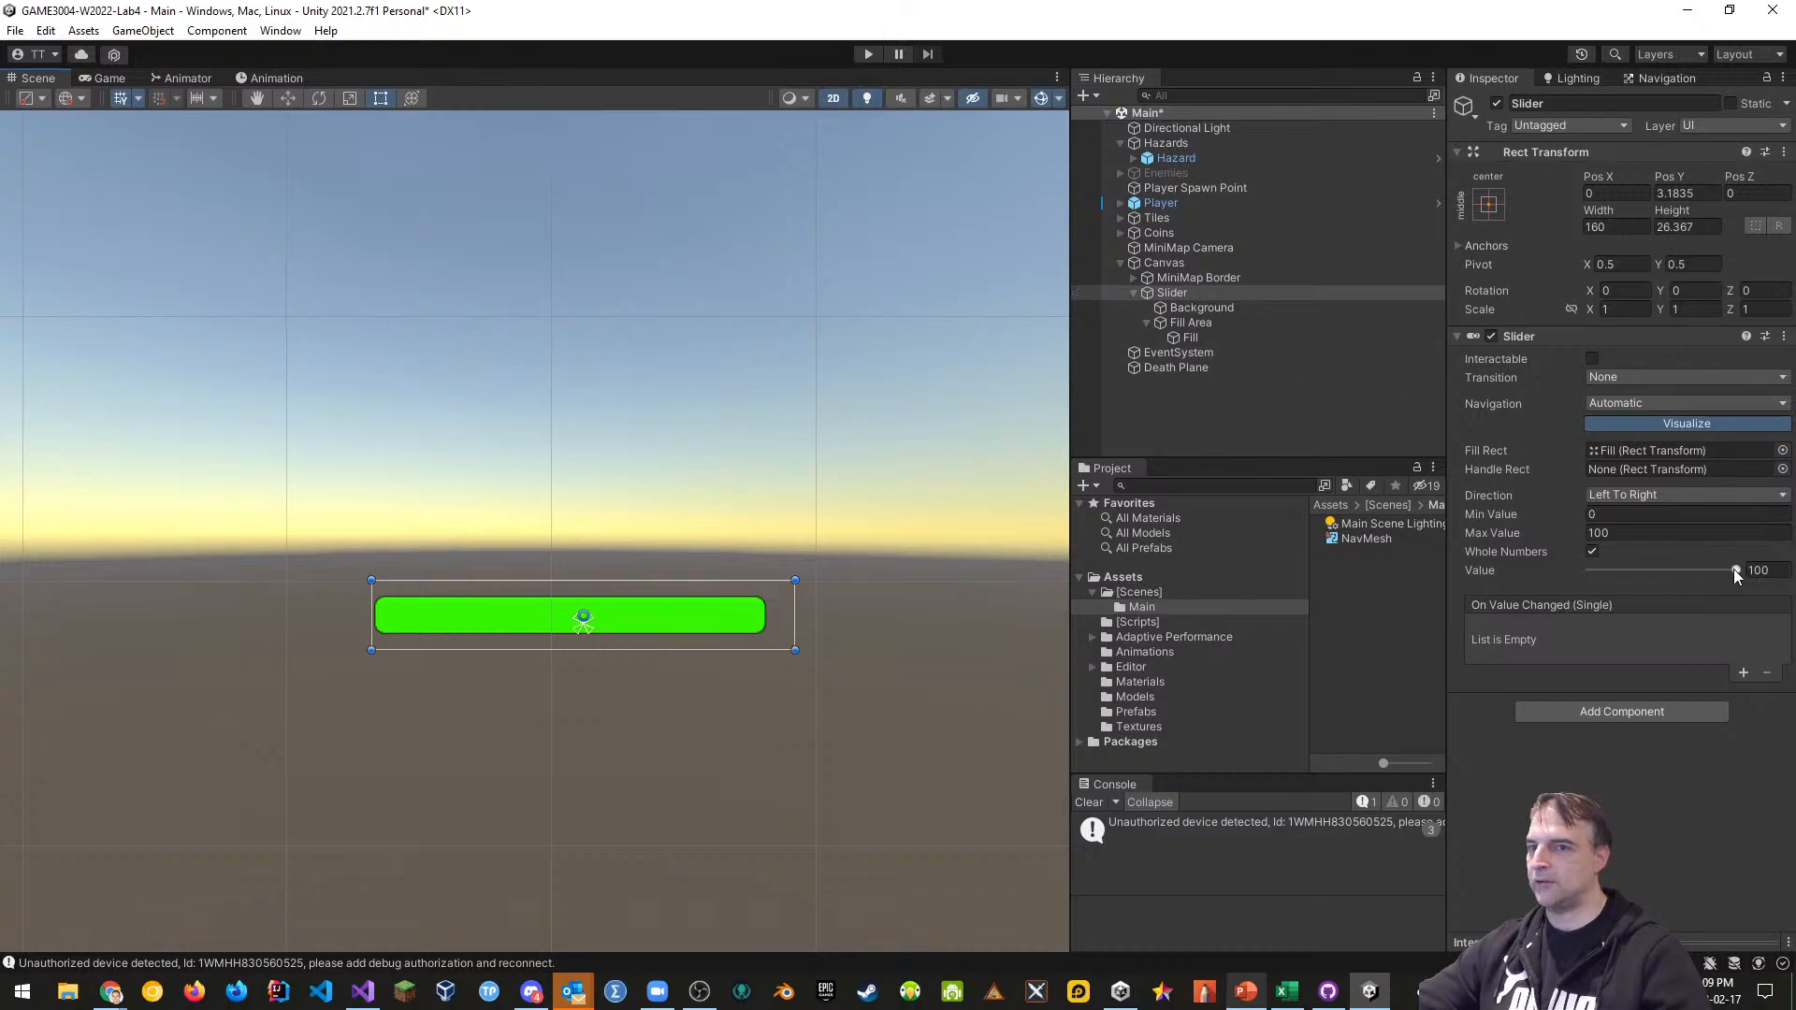
left_click_drag(1733, 570, 1513, 581)
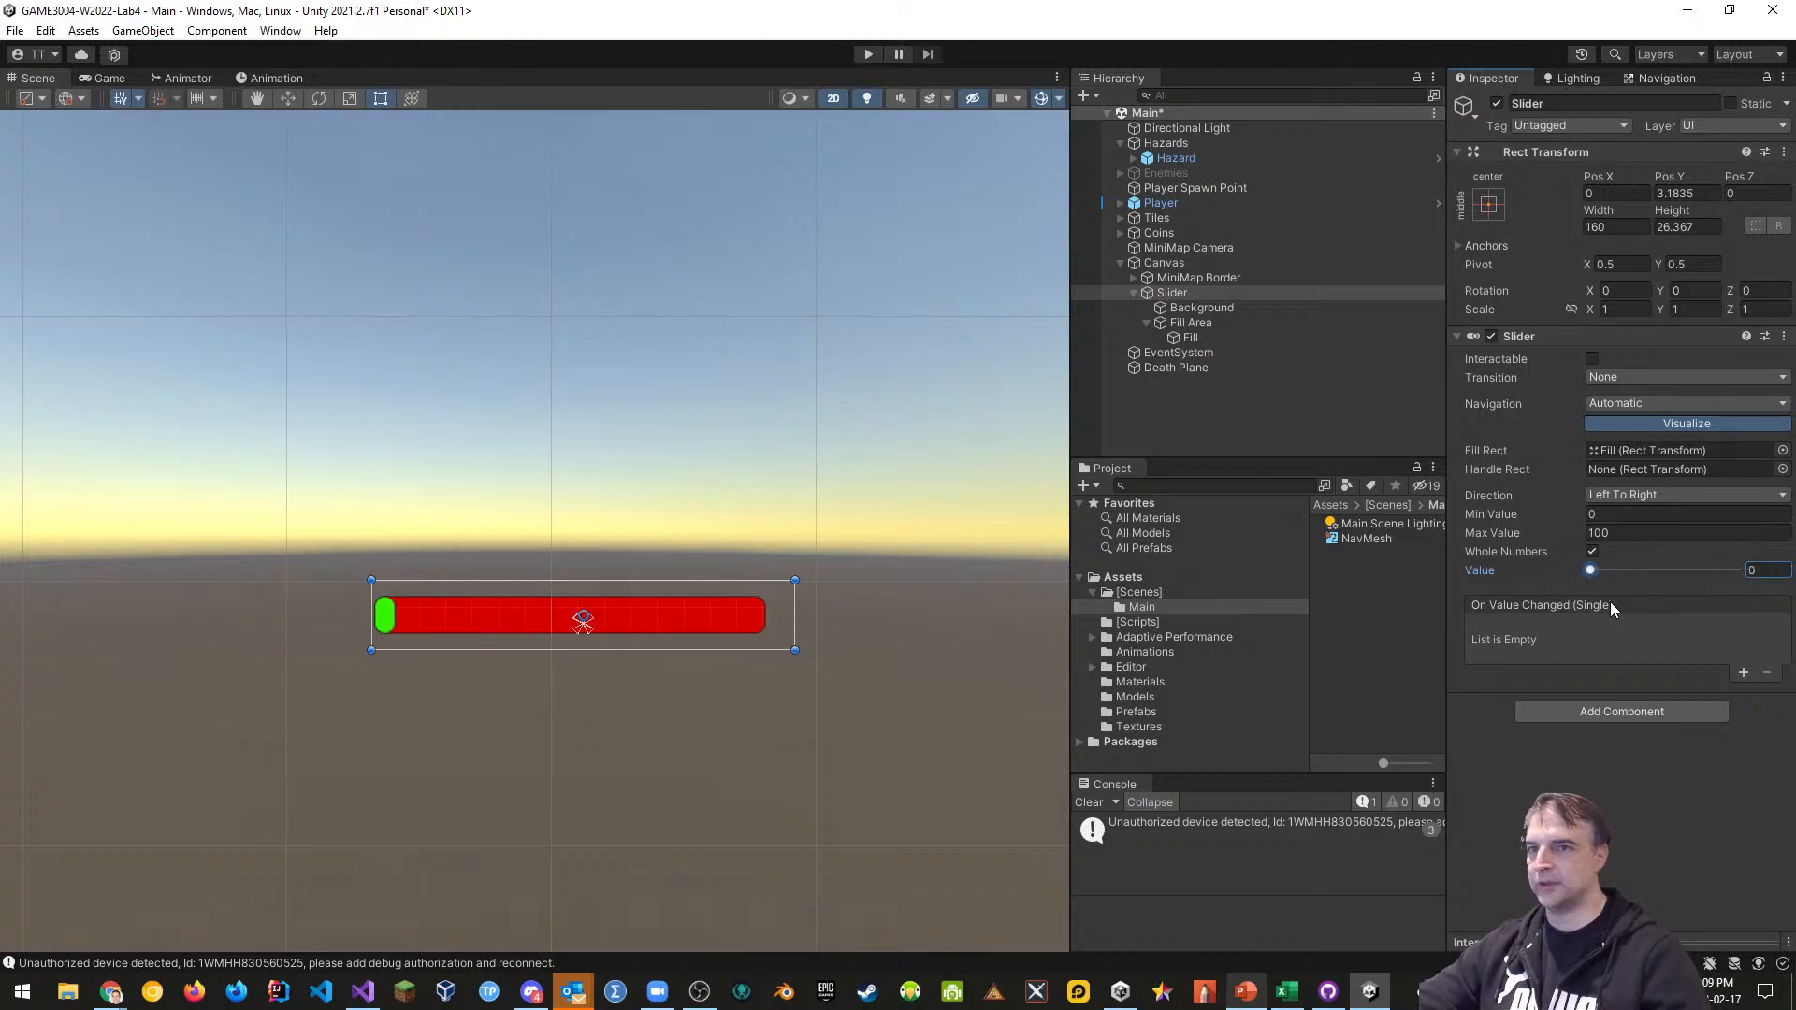
left_click_drag(1590, 570, 1739, 570)
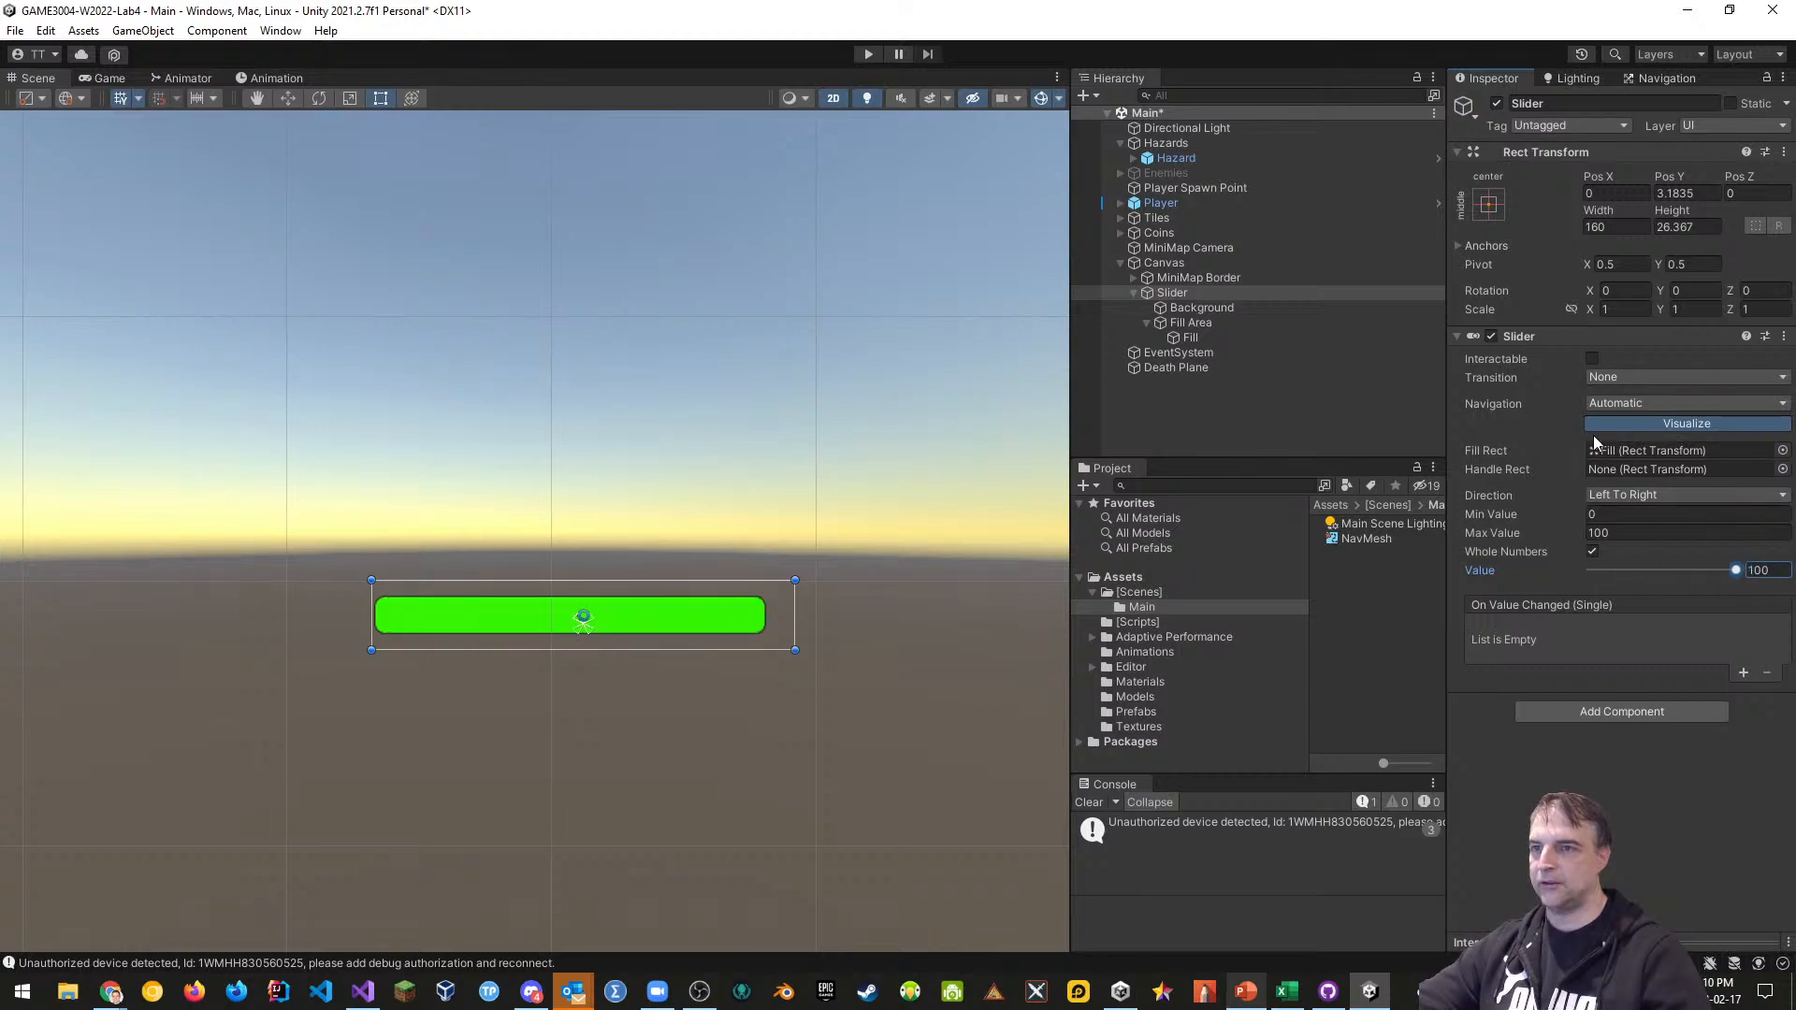
Examine the Slider's Fill, Fill Area and Background objects and the source images used by the Background and Fill
left_click(1186, 337)
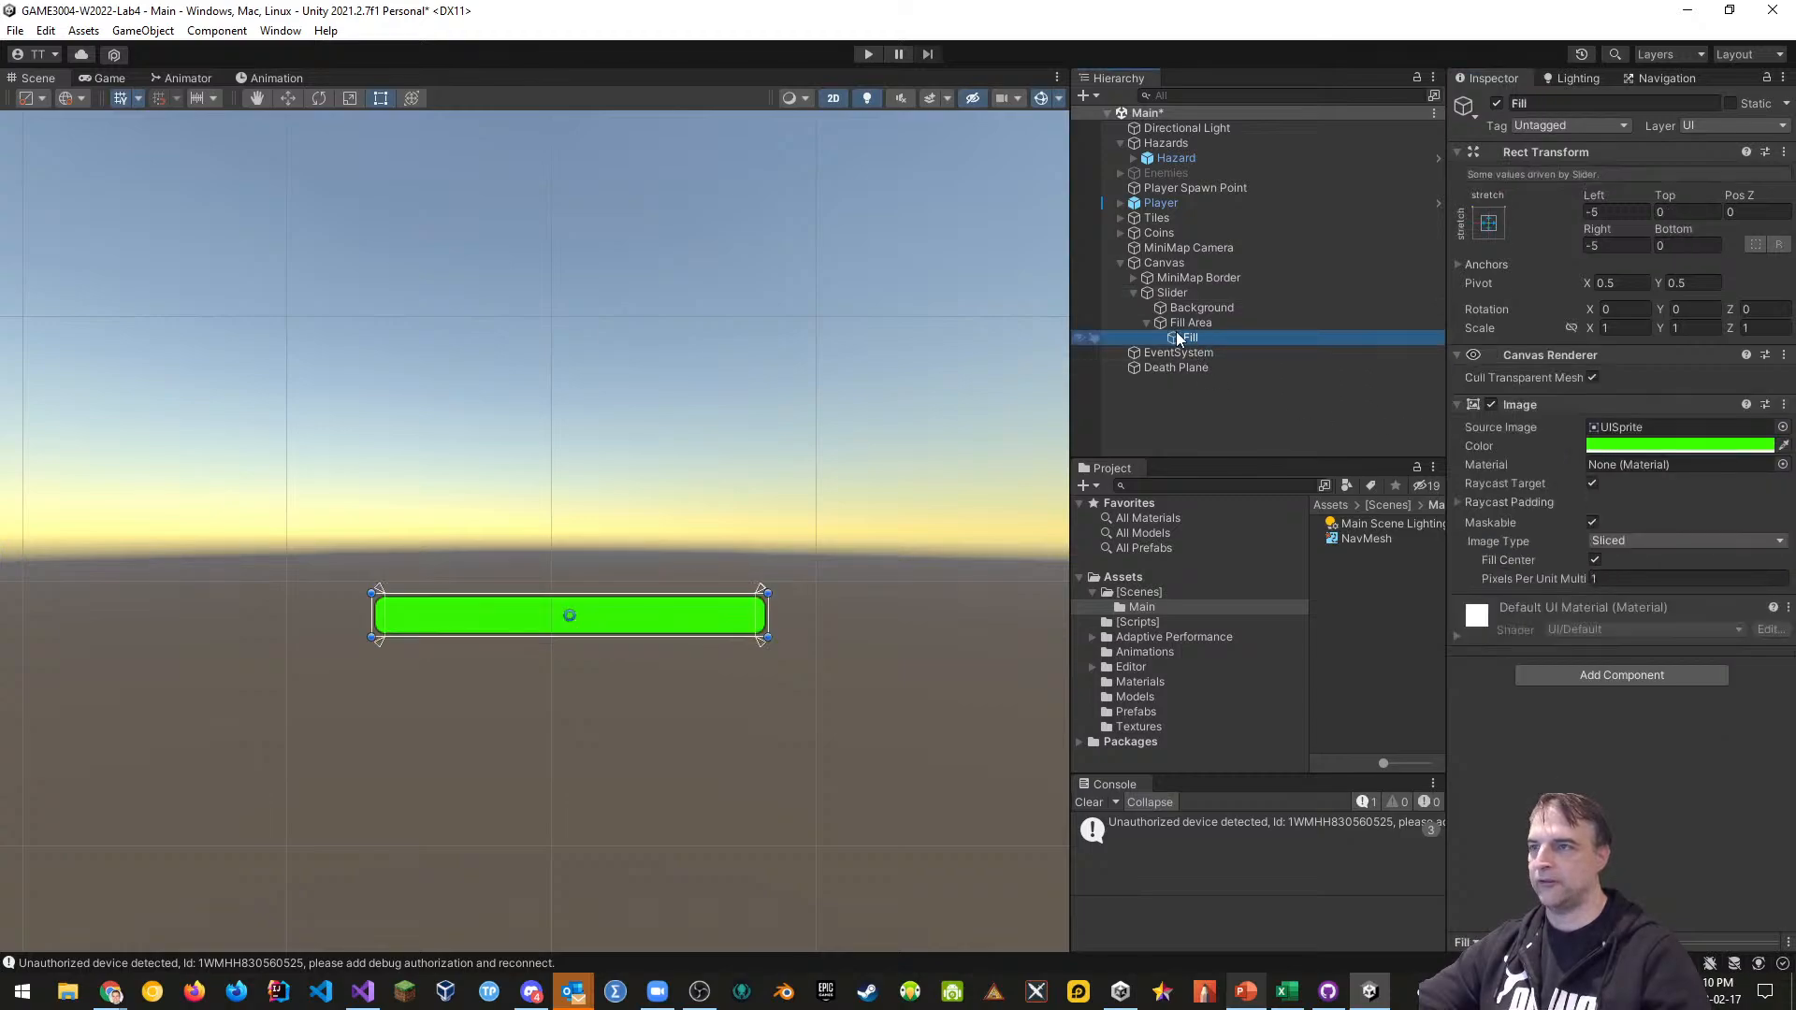
left_click(1194, 323)
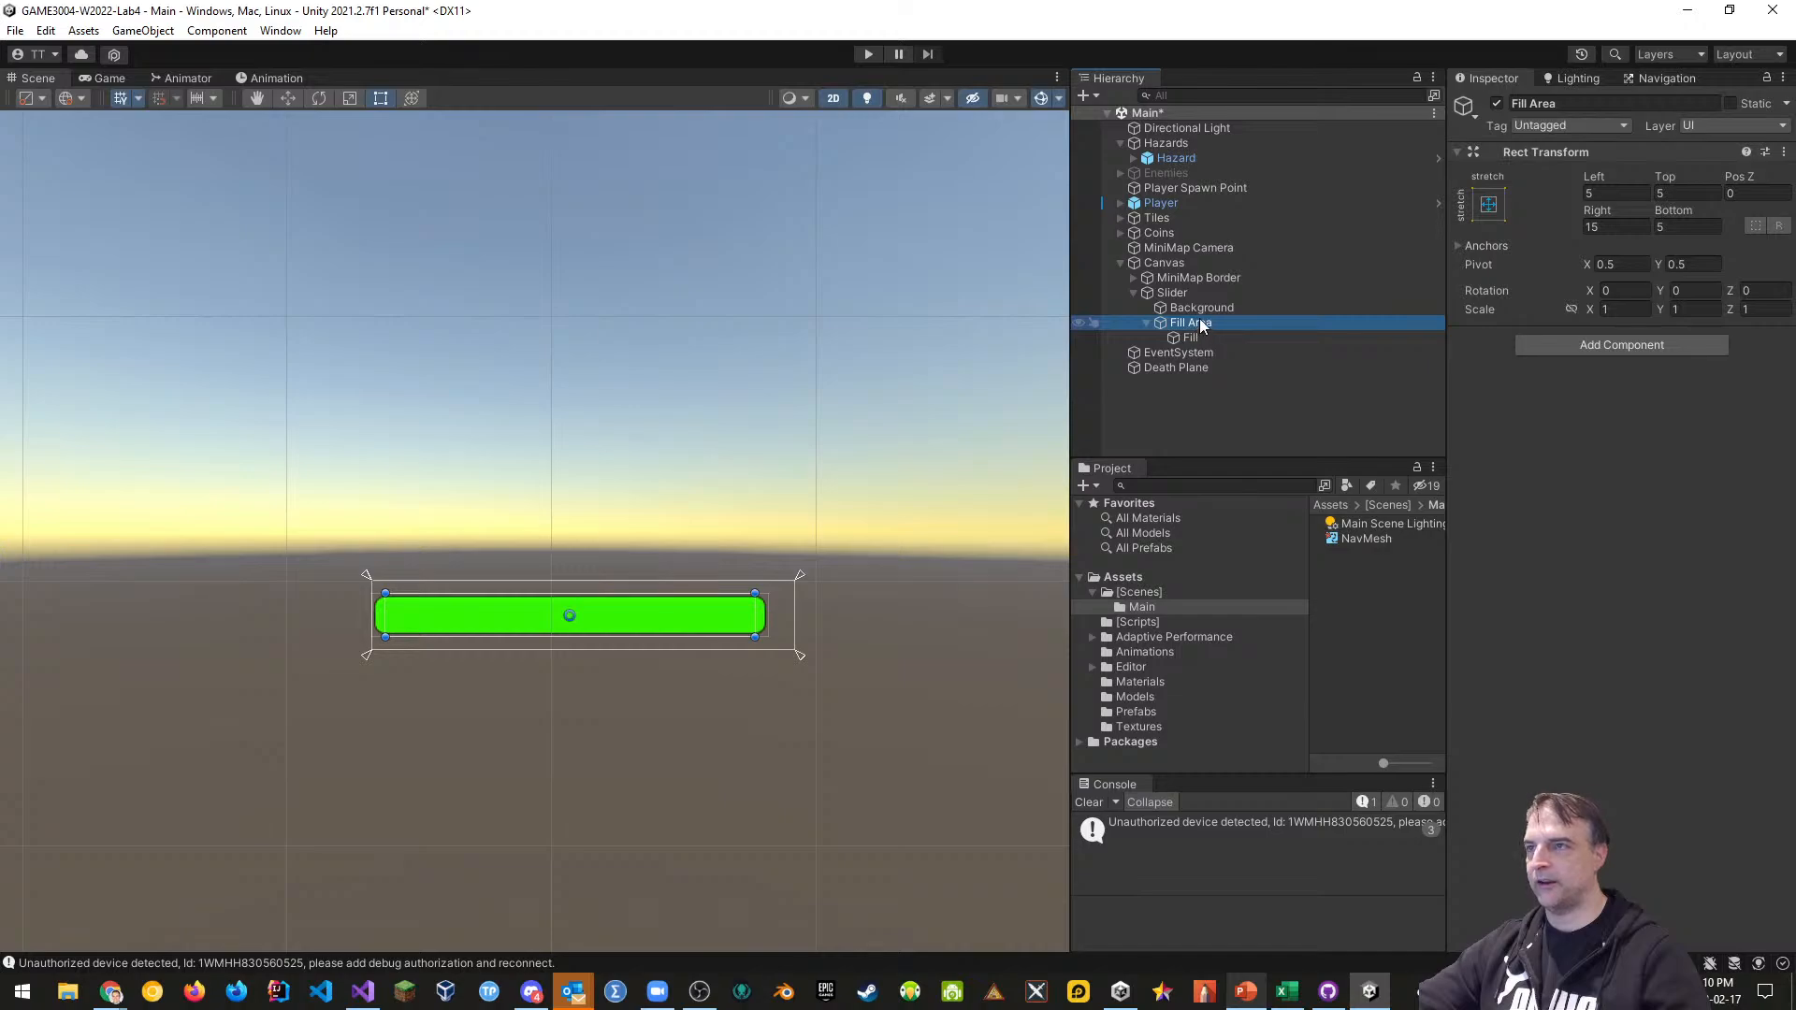
left_click(1191, 307)
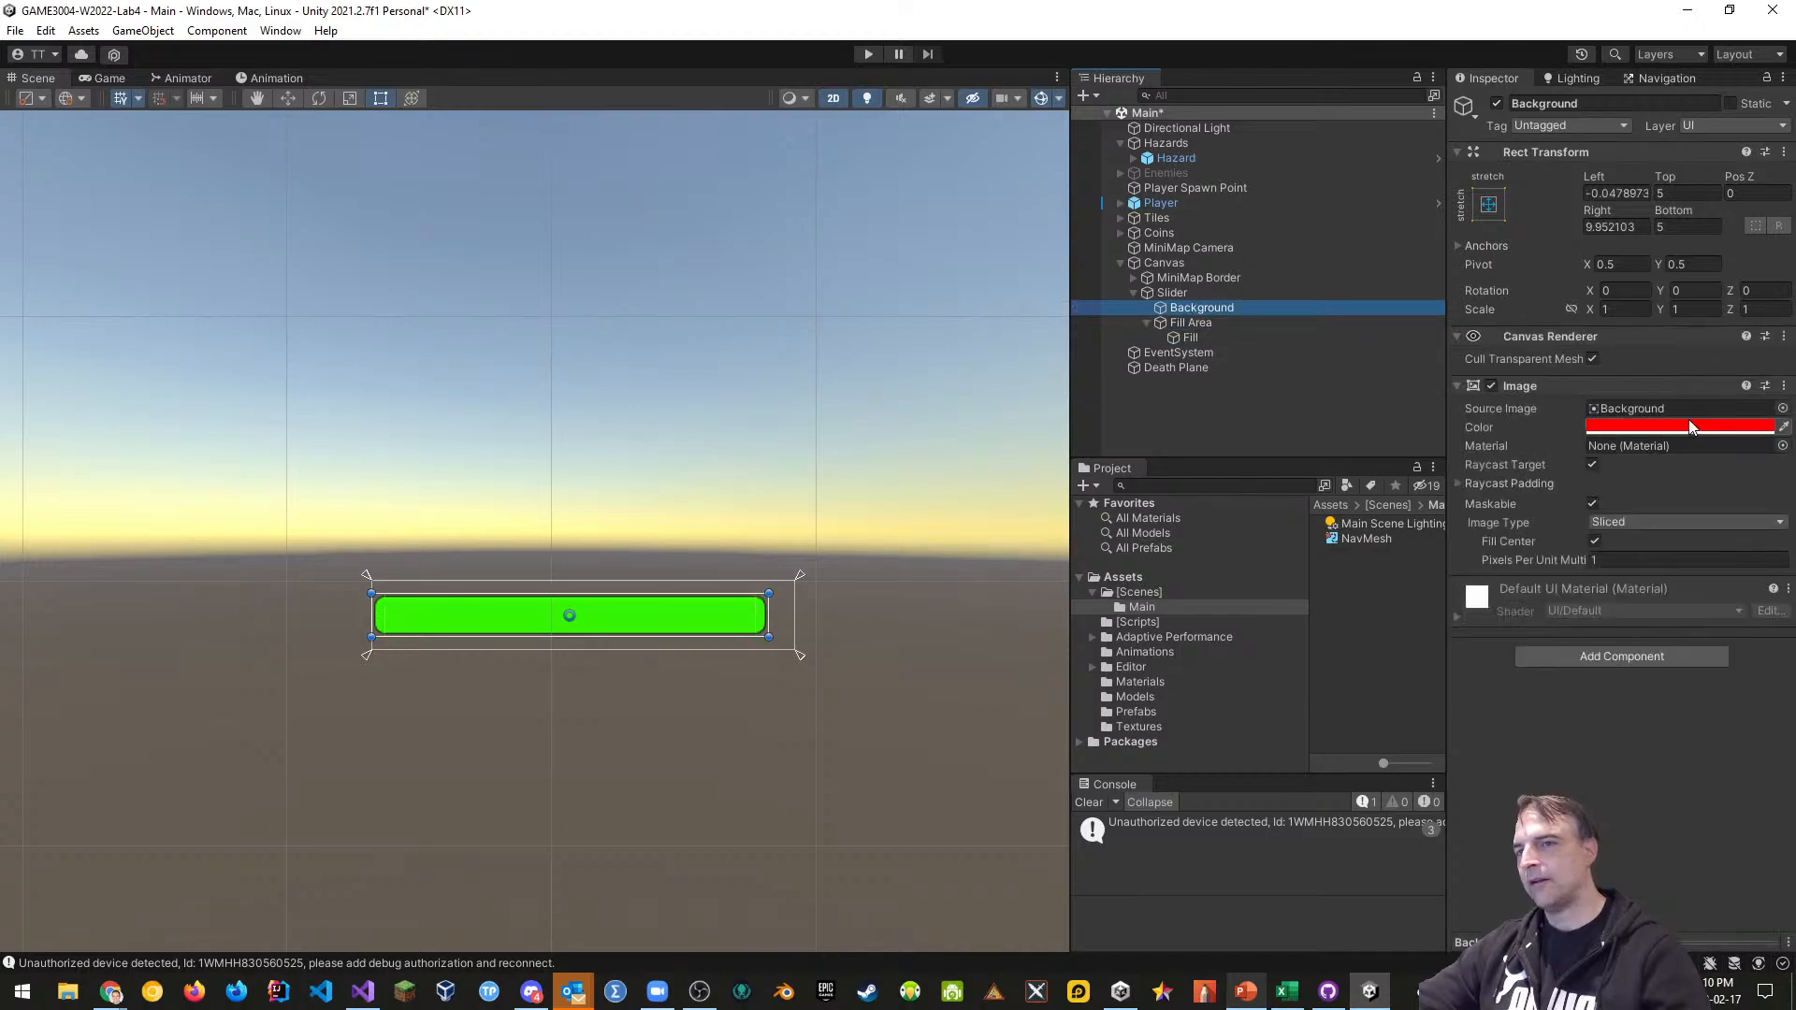
left_click(1636, 407)
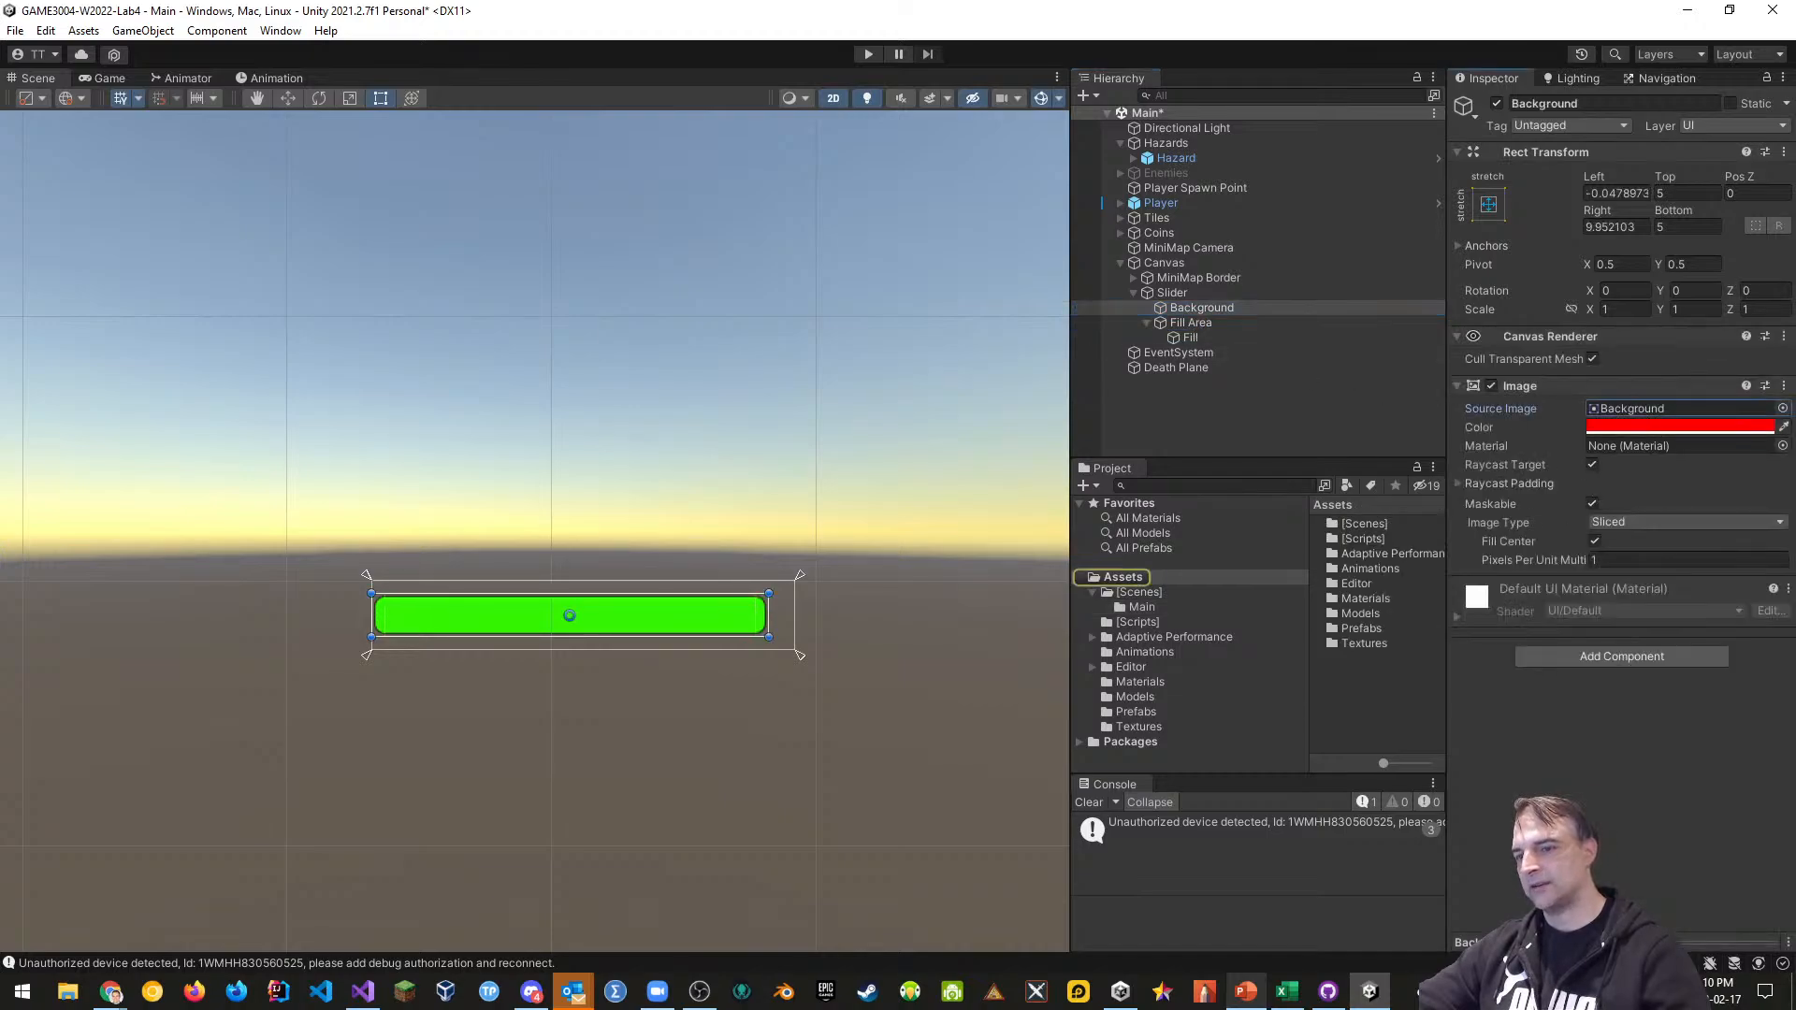
left_click(1477, 942)
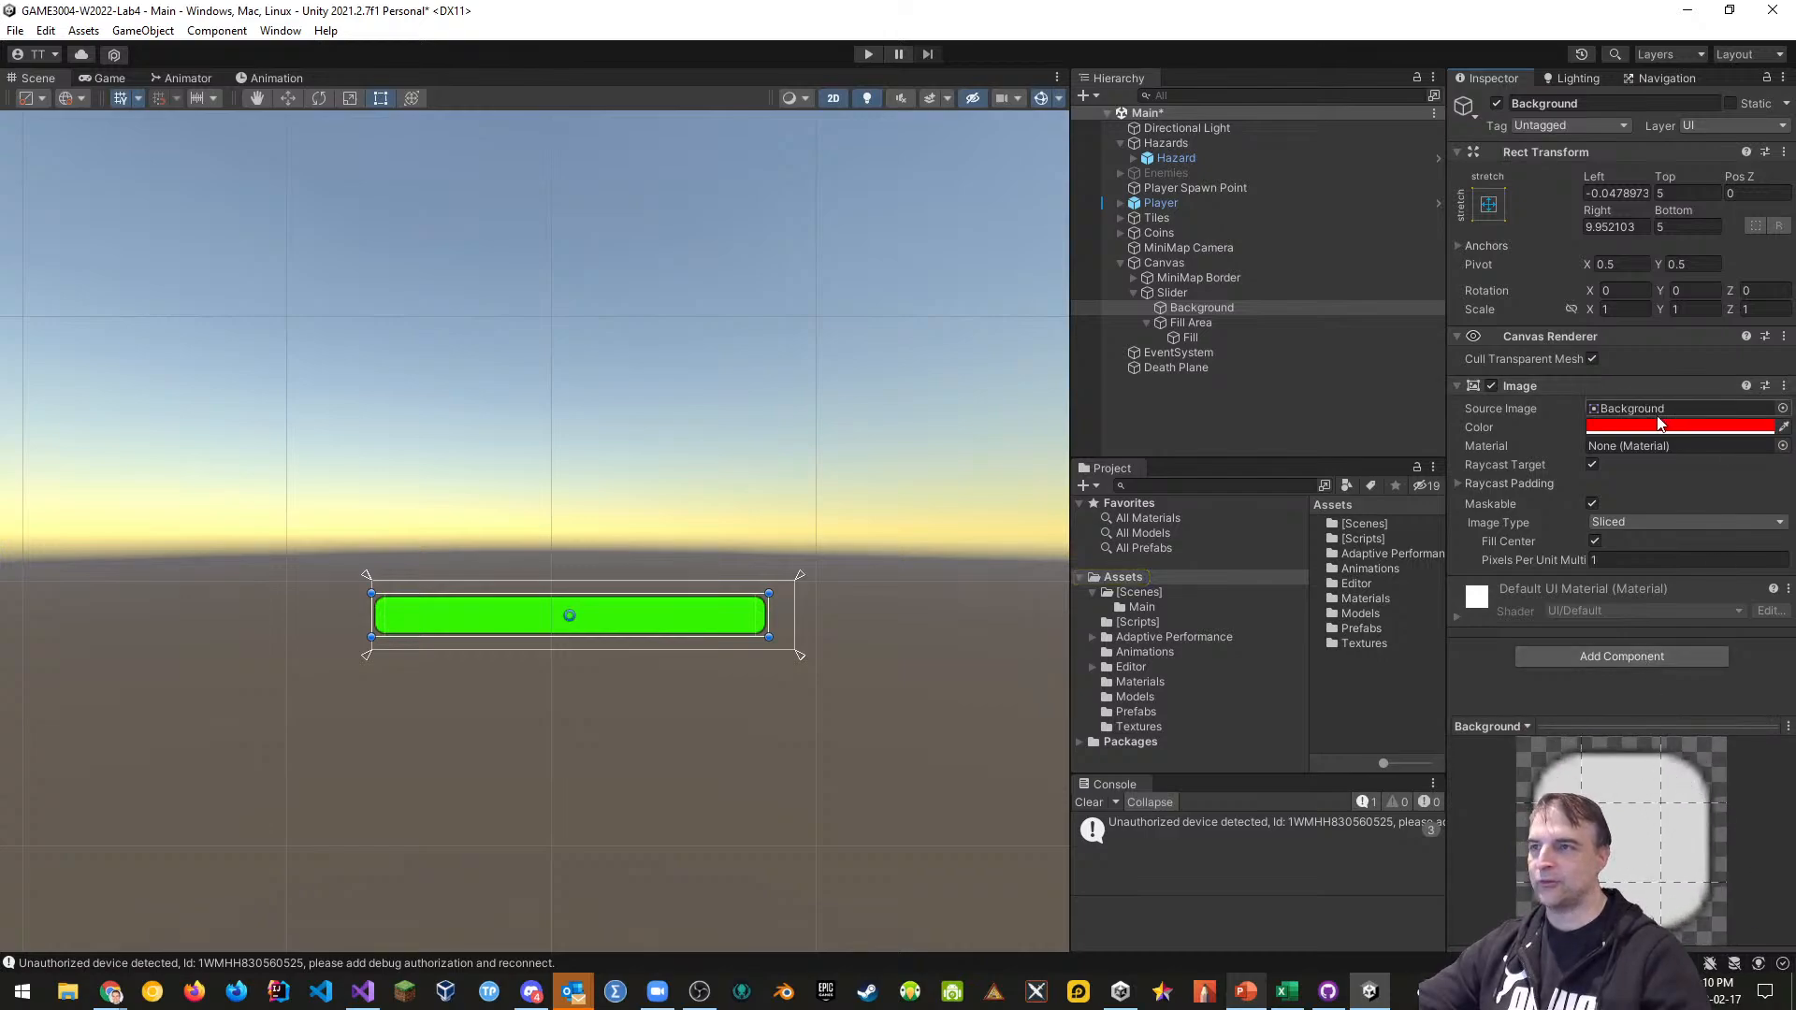
left_click(1191, 337)
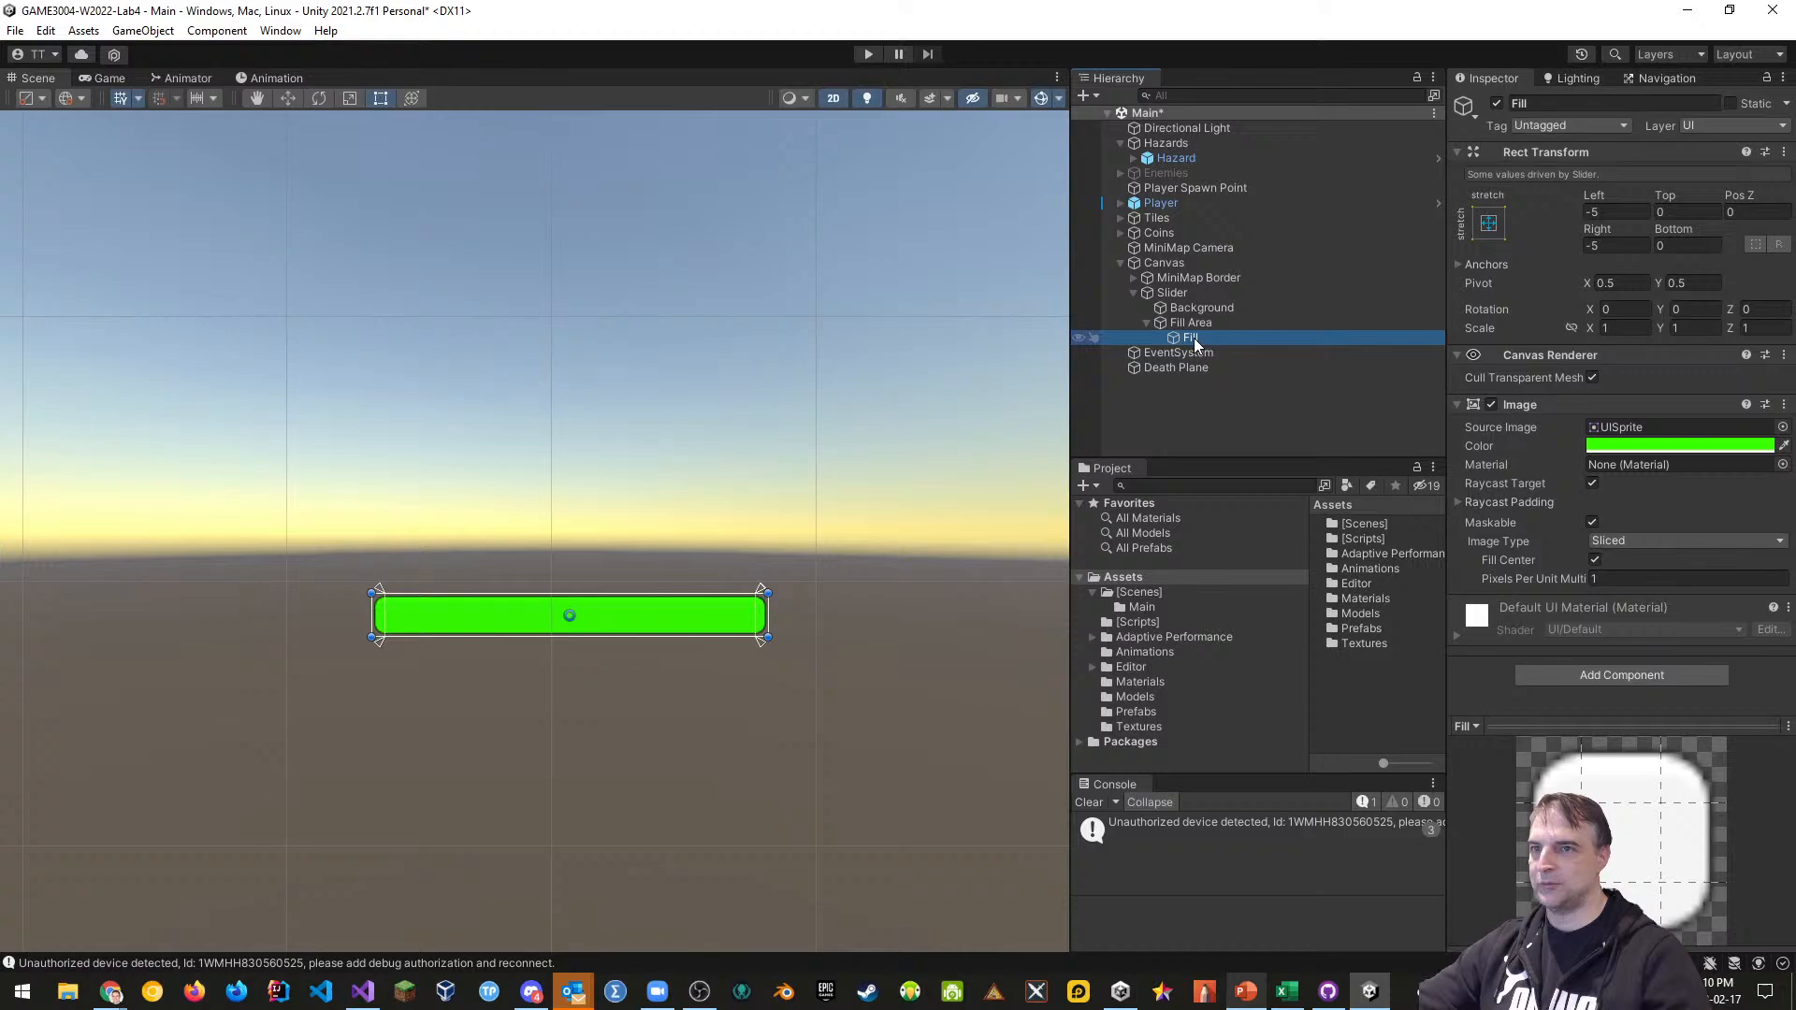
left_click(1619, 431)
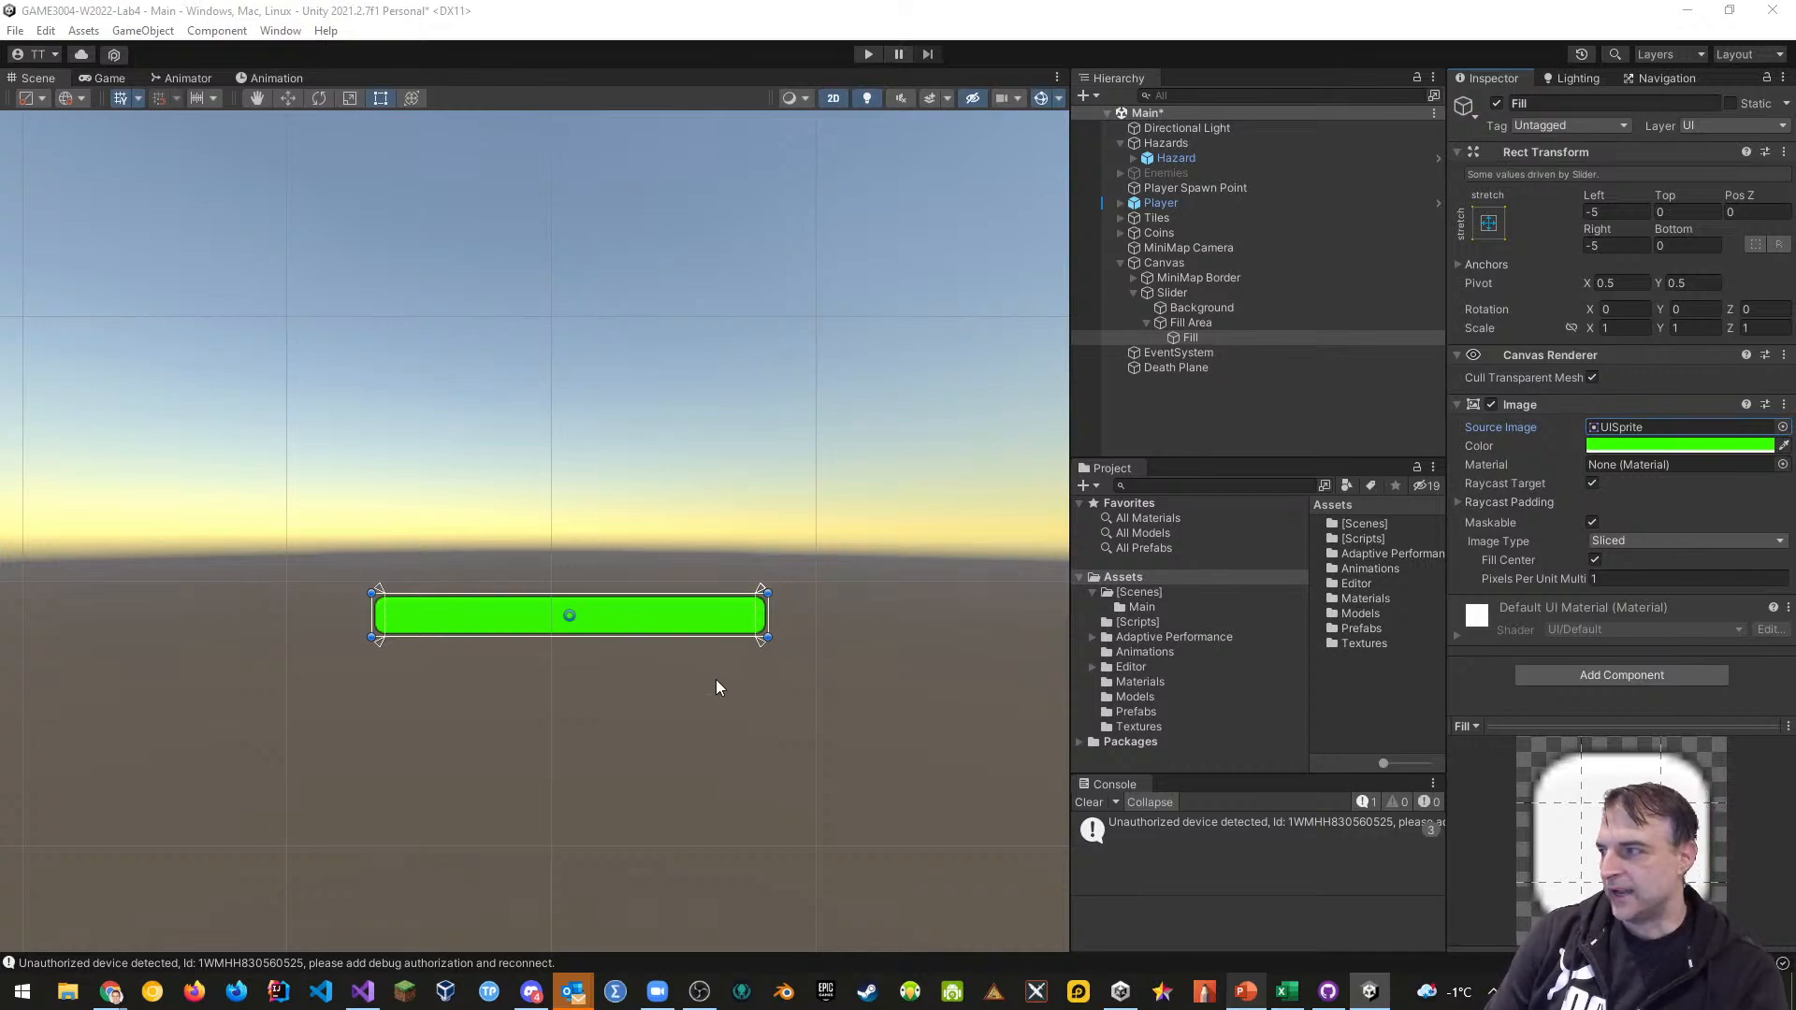
Collapse the Fill Area and rename the Slider object as Bar
left_click(1147, 322)
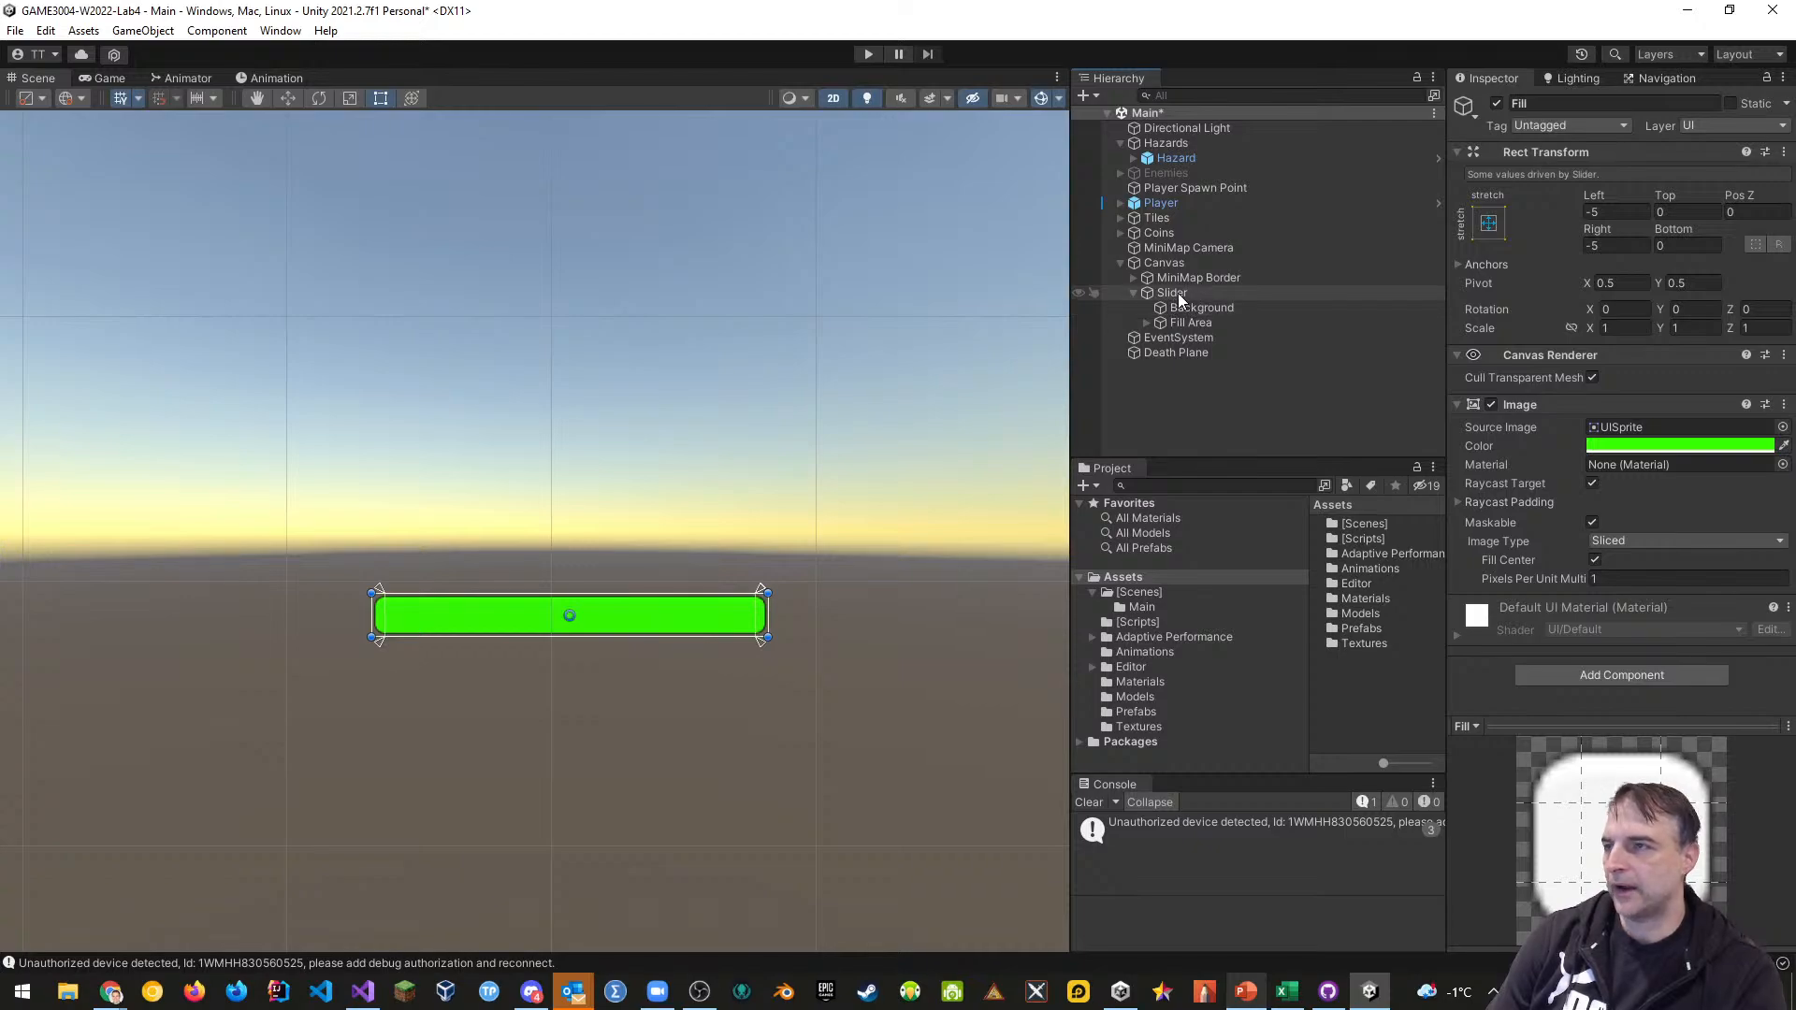
left_click(1177, 294)
key("F2")
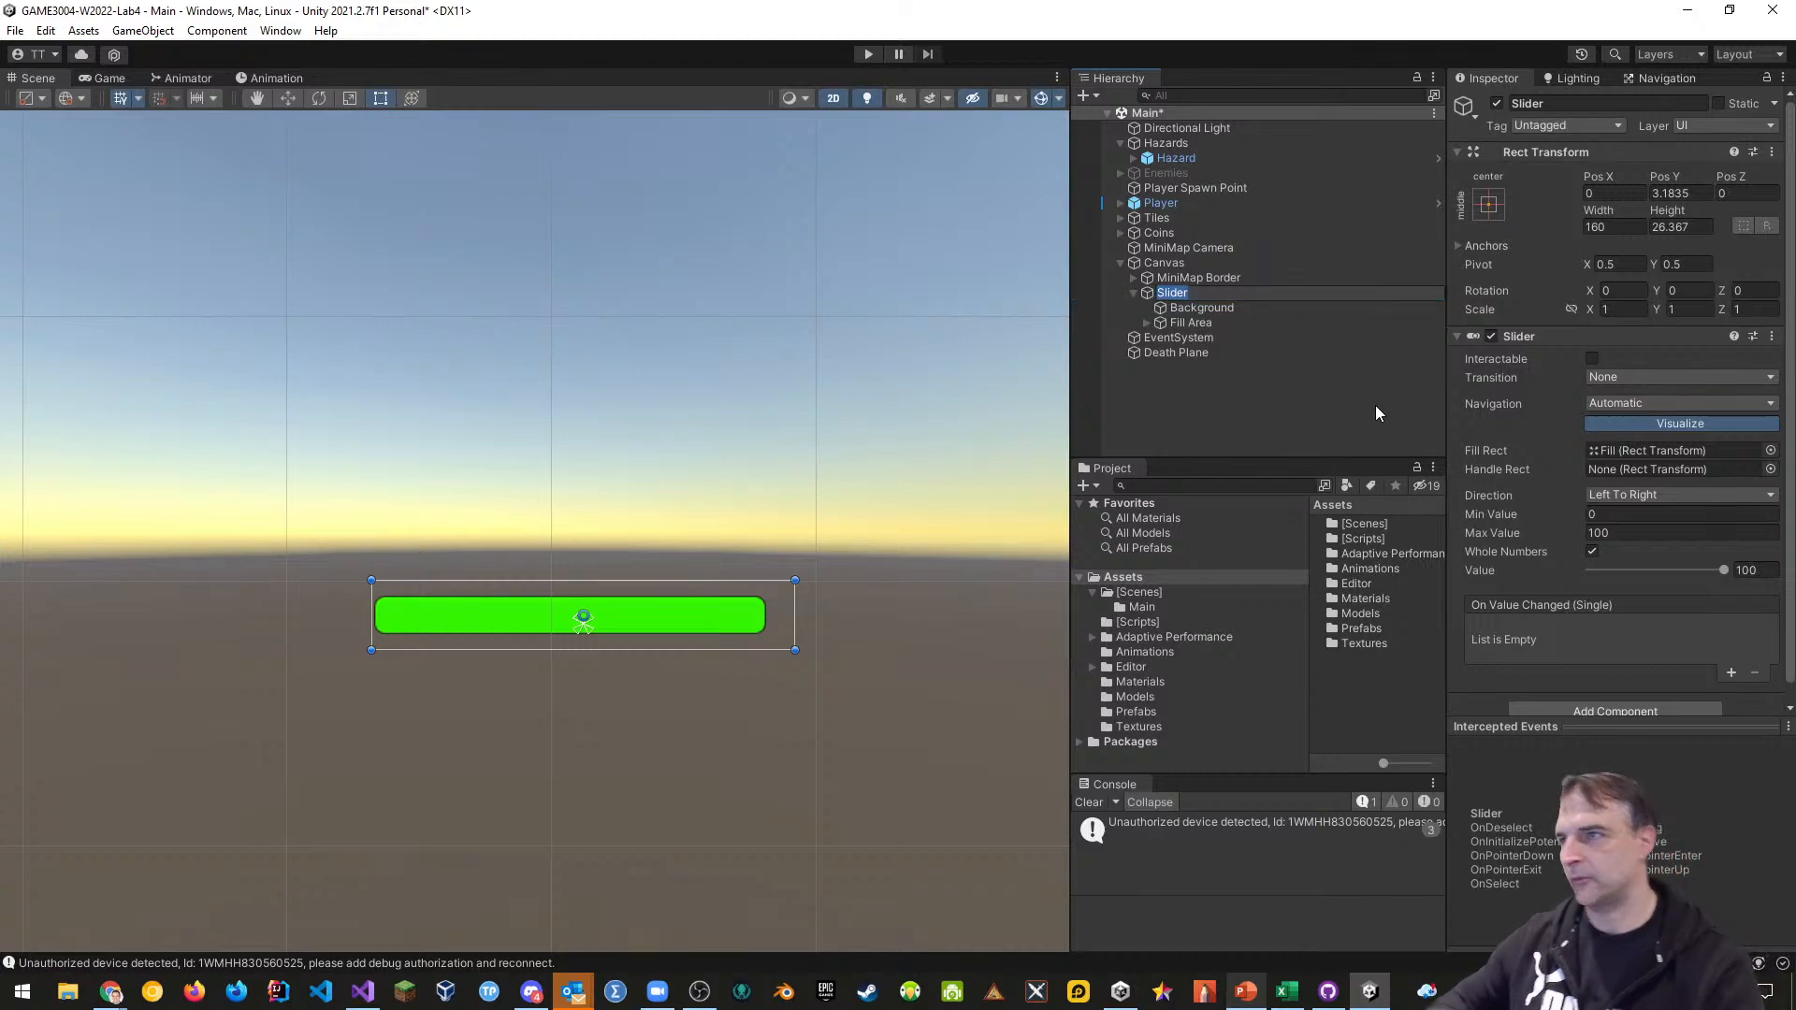
type("Bar")
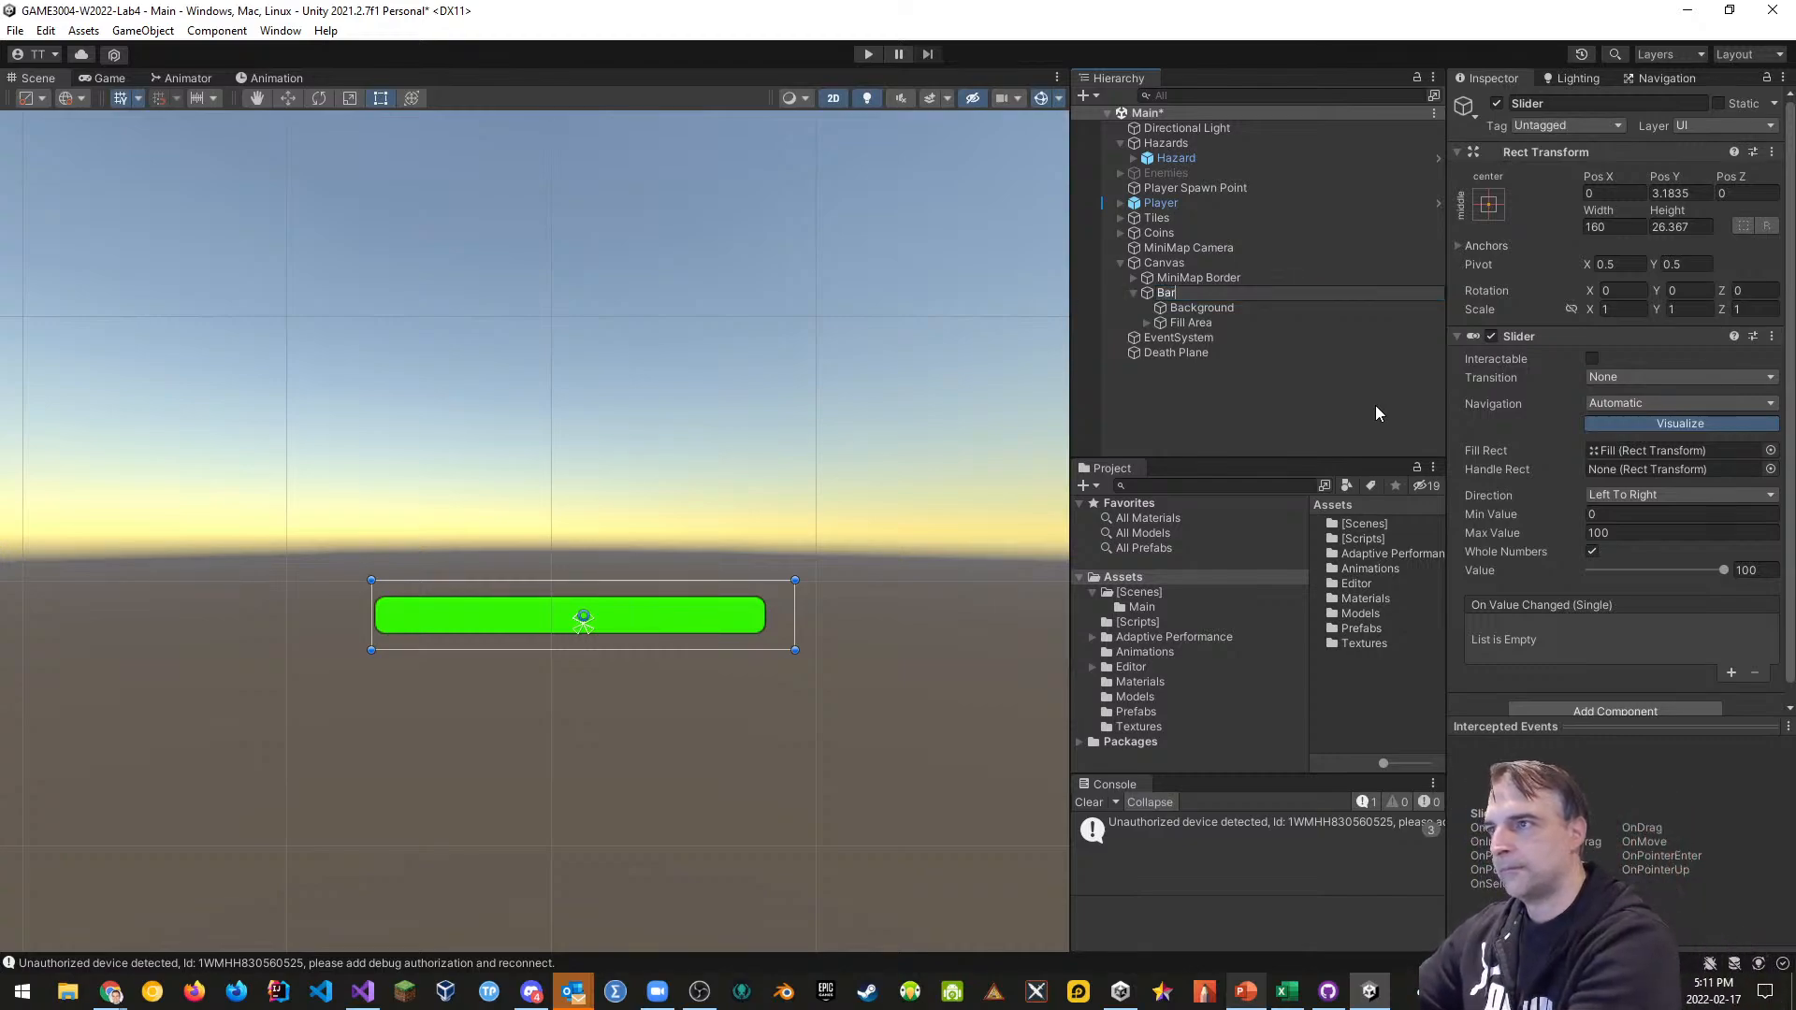
key("Return")
Move the Bar to the lower-left area of the Canvas, at about Pos X -331 and Pos Y -345
scroll(406, 699, "down", 3)
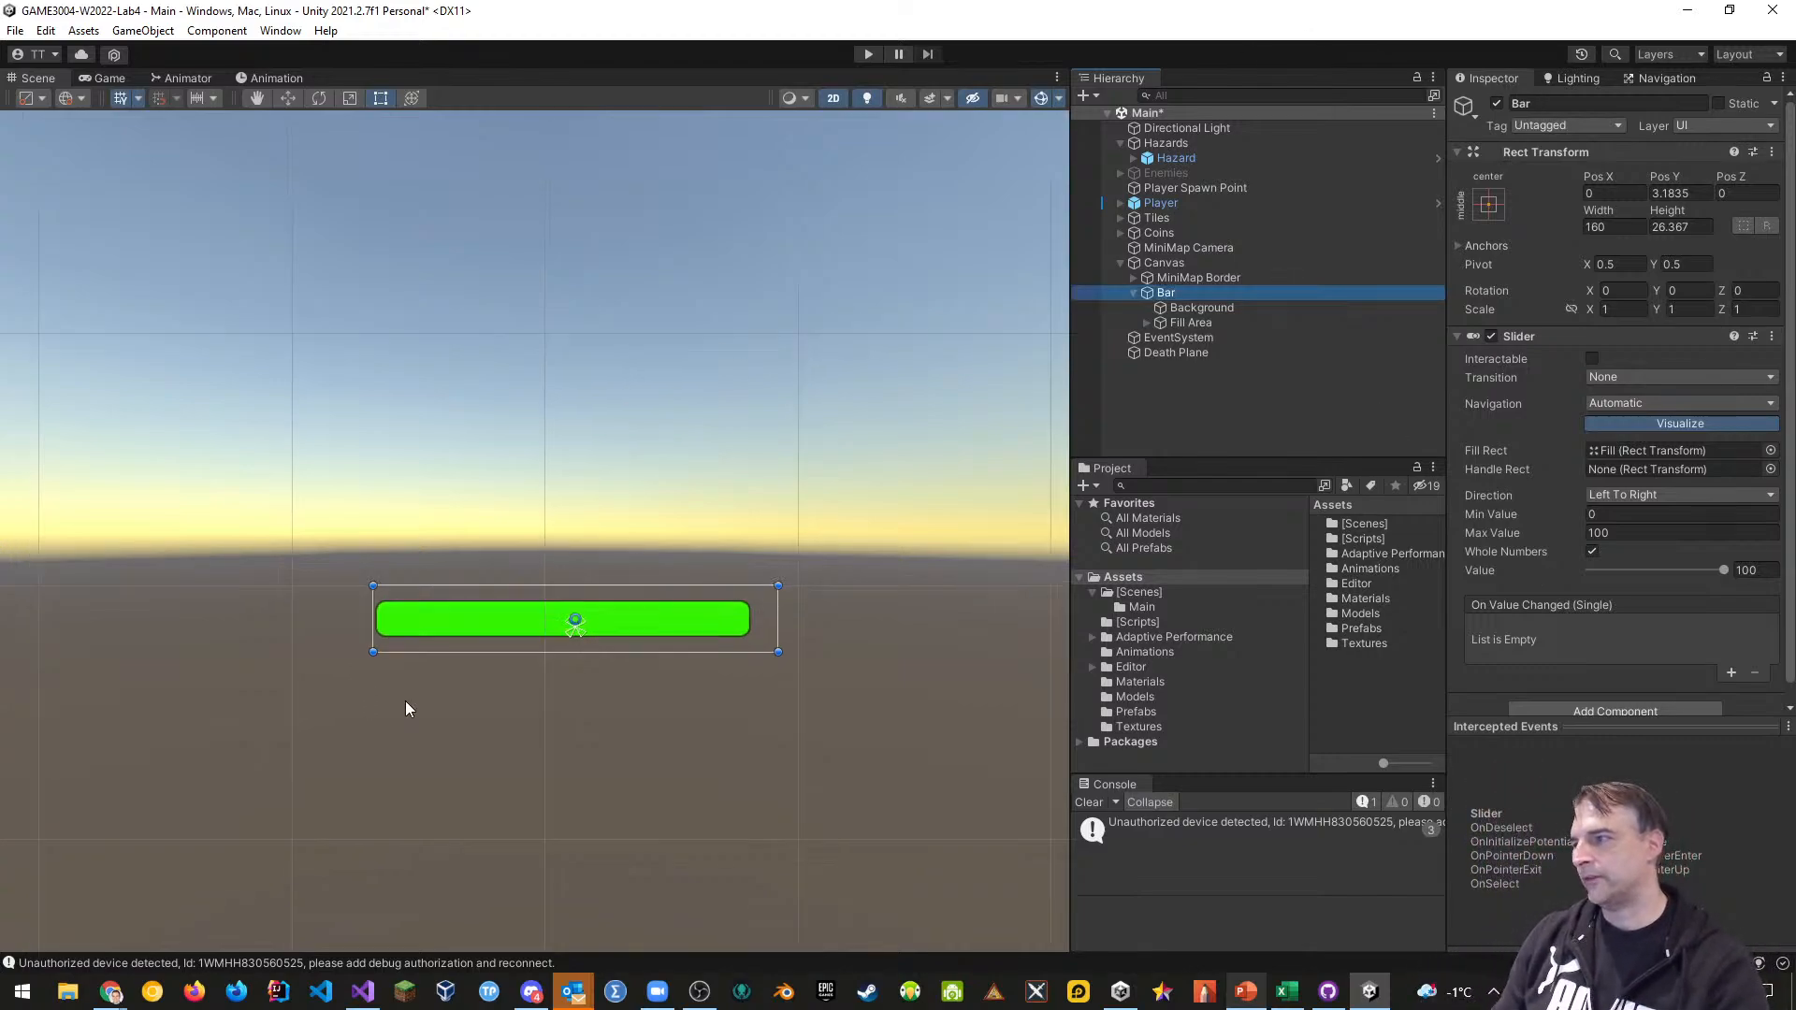
middle_click_drag(401, 722, 681, 610)
scroll(704, 602, "down", 5)
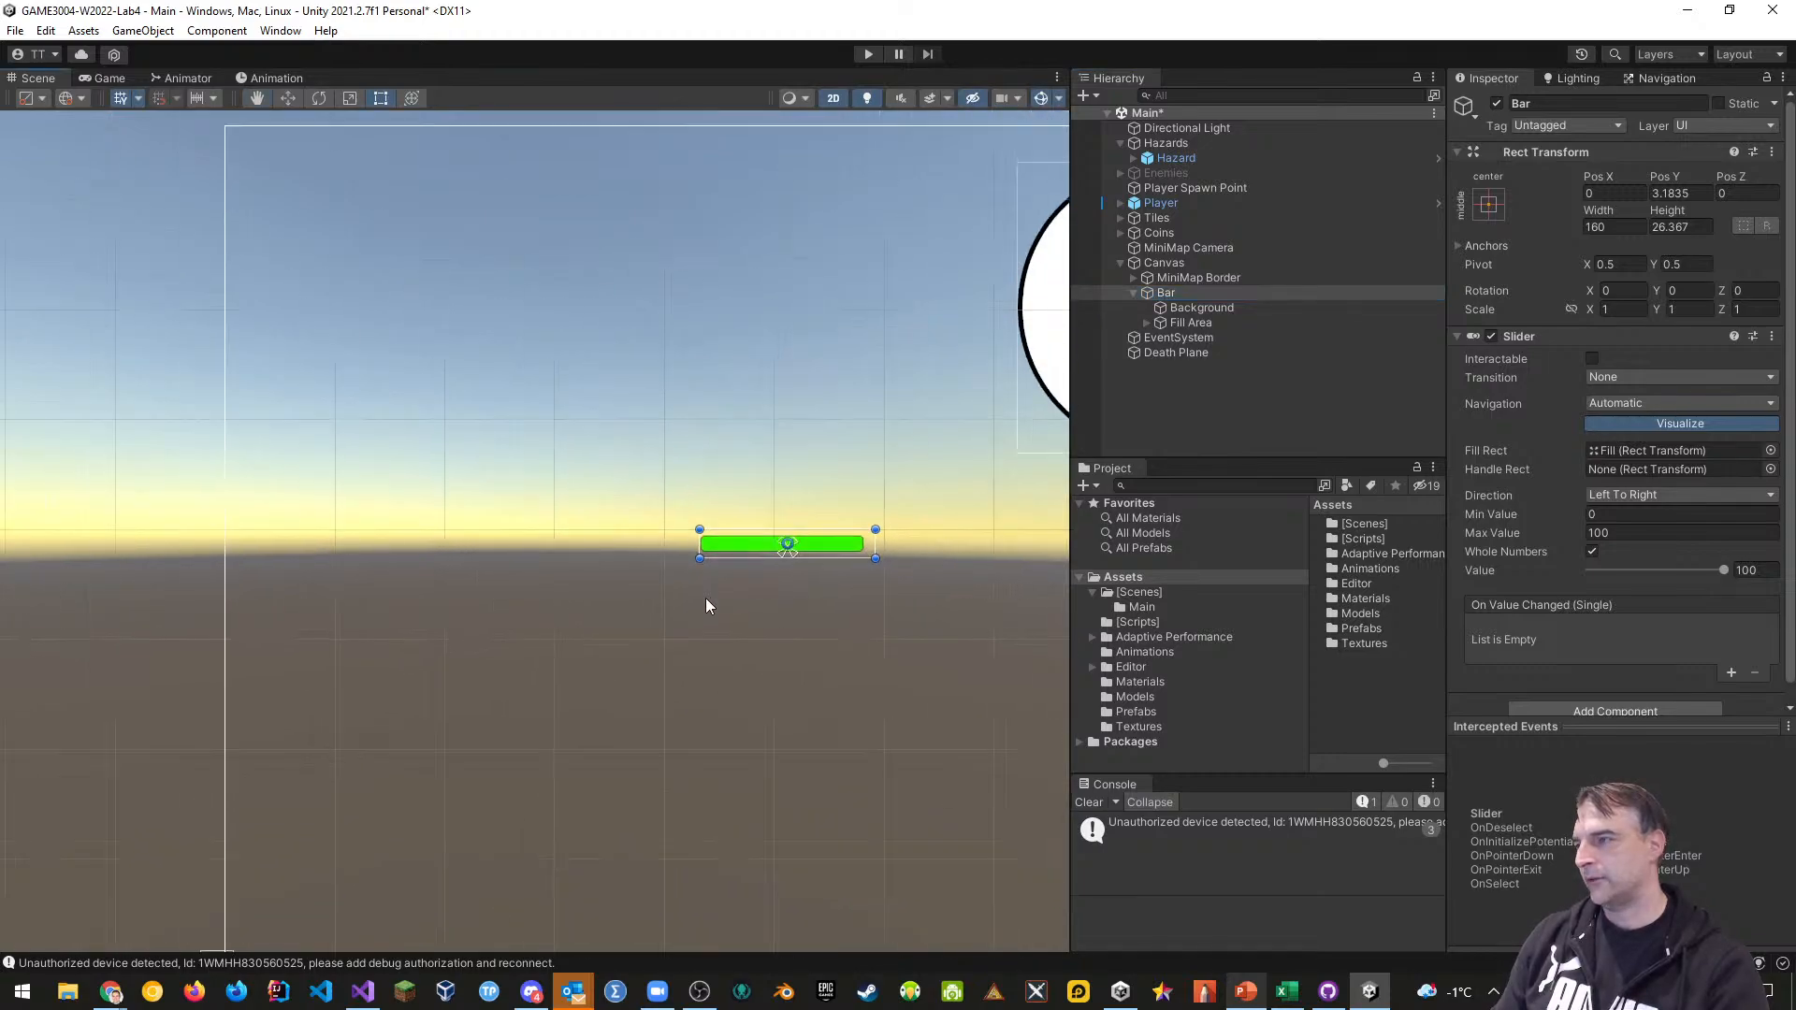
middle_click_drag(677, 709, 641, 600)
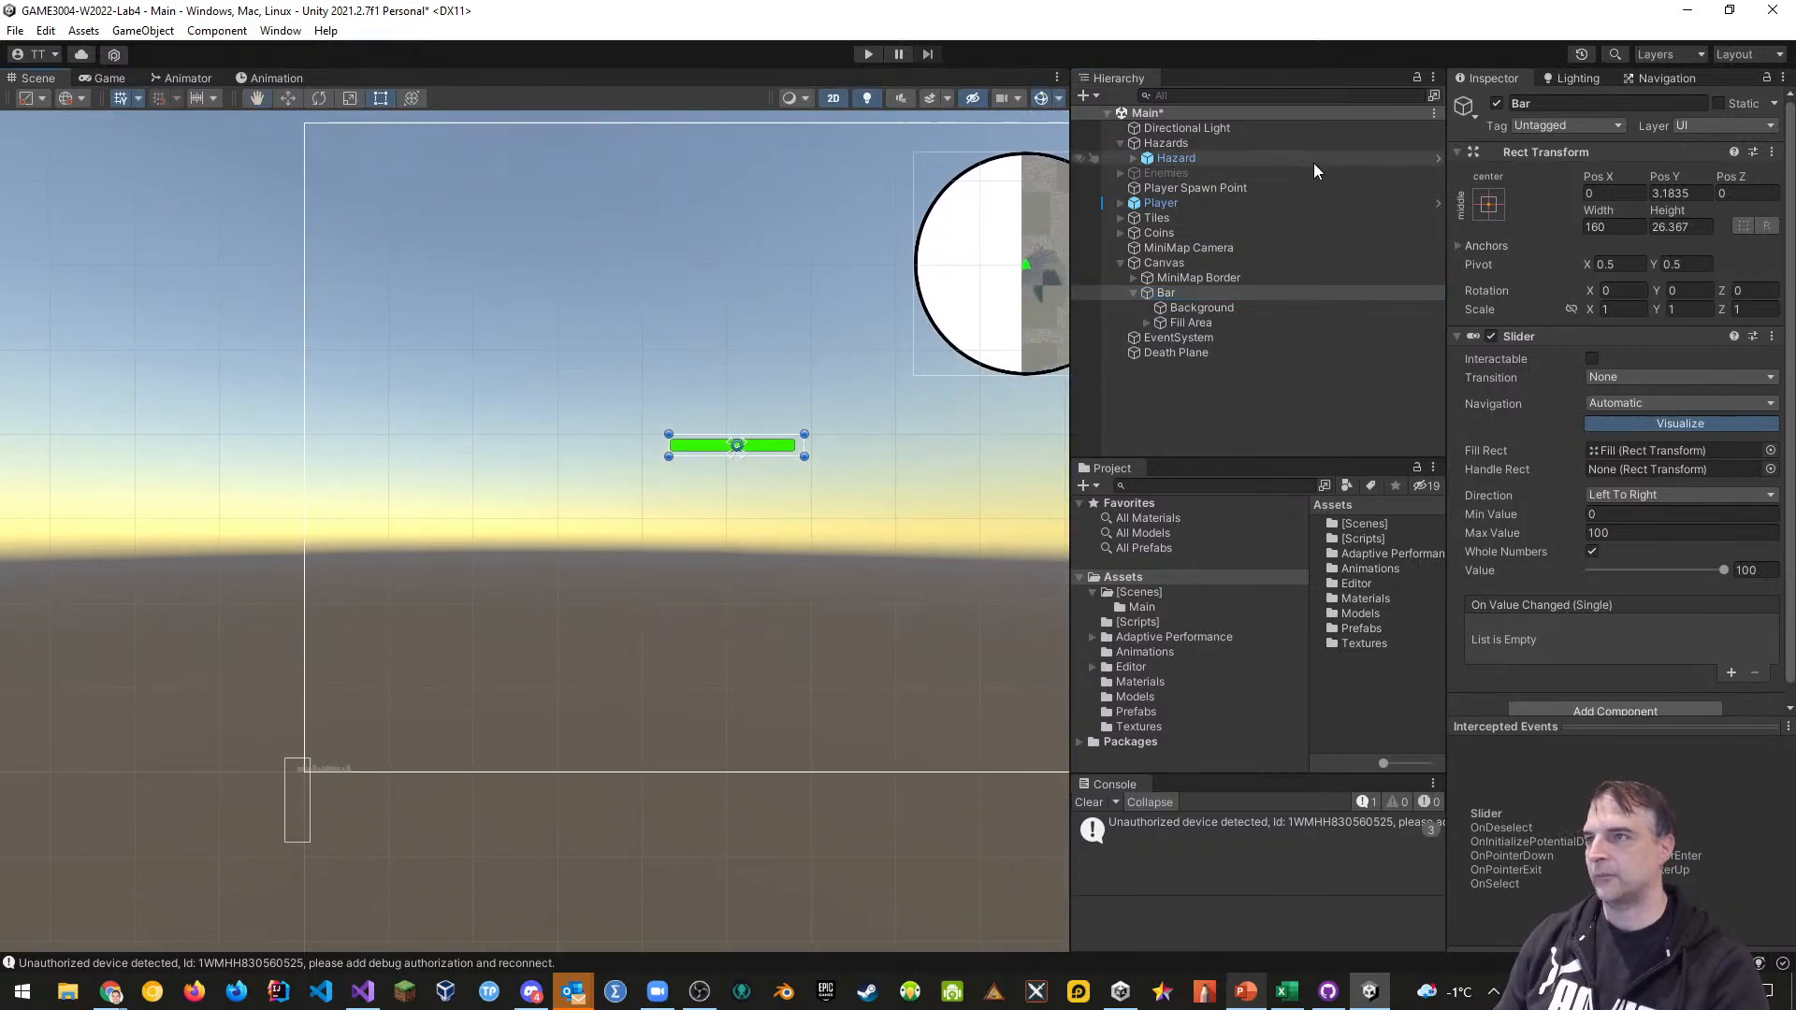
left_click(287, 98)
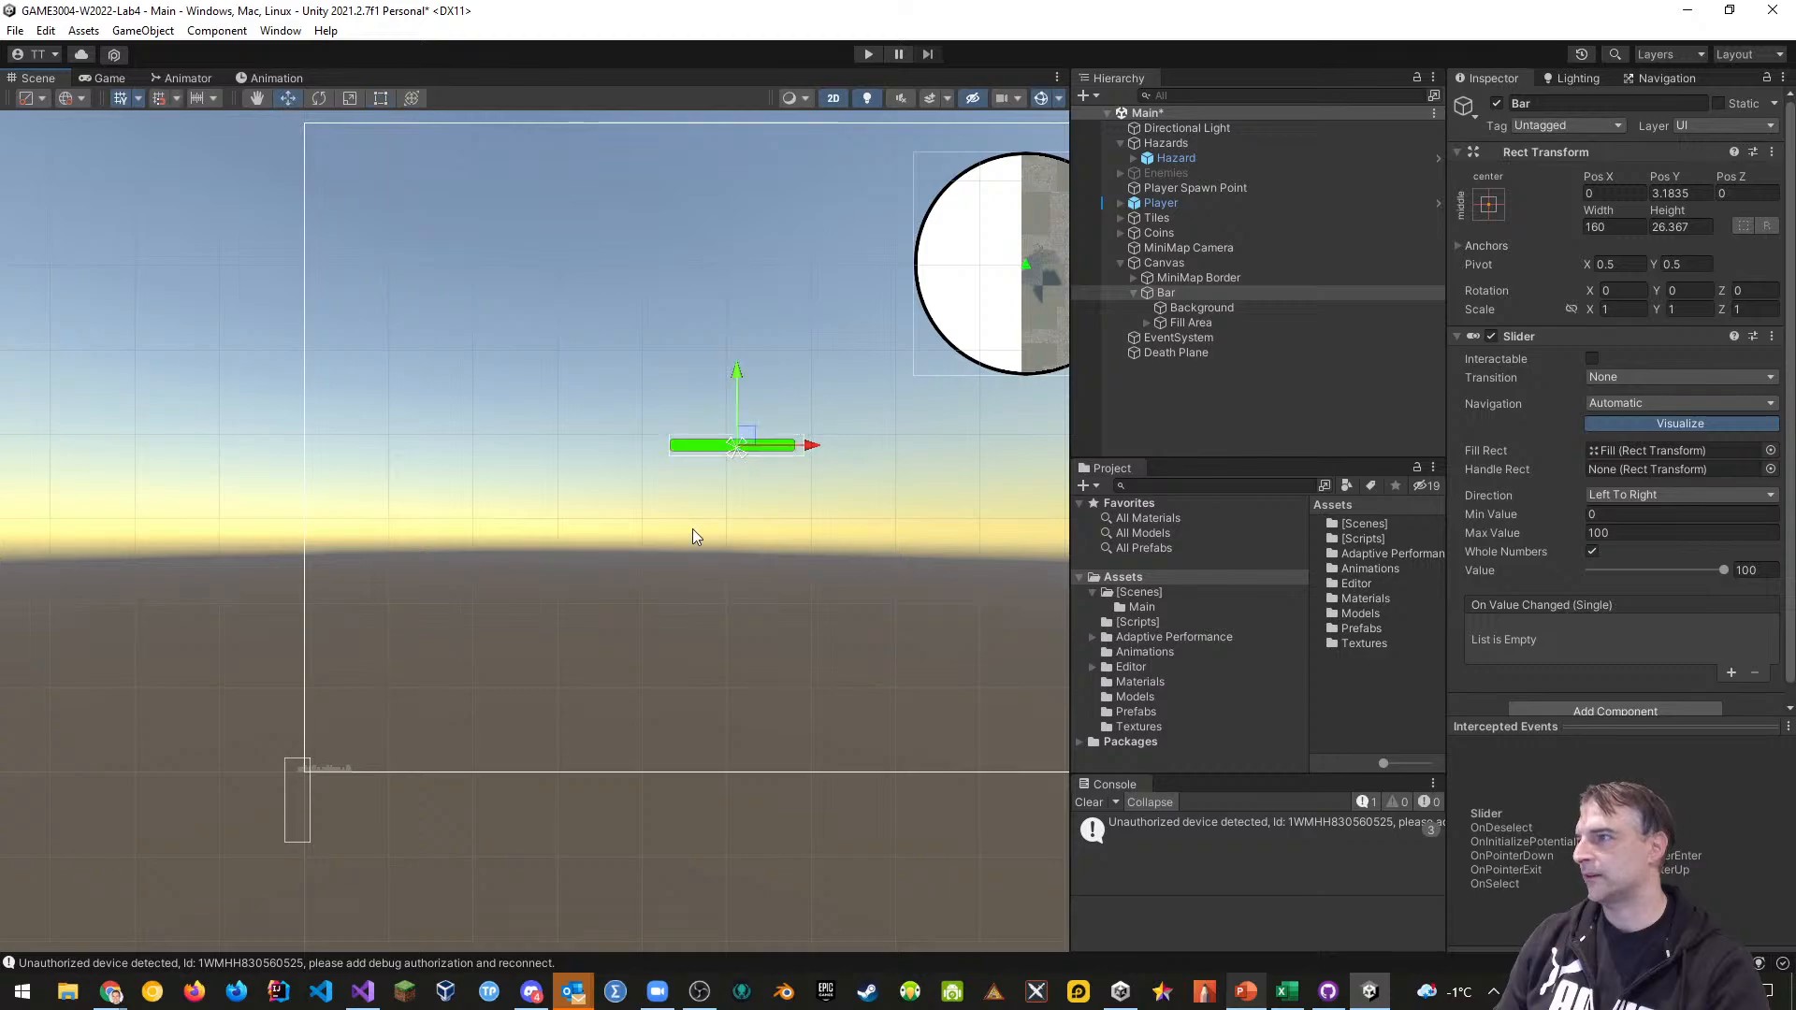
left_click_drag(741, 438, 464, 738)
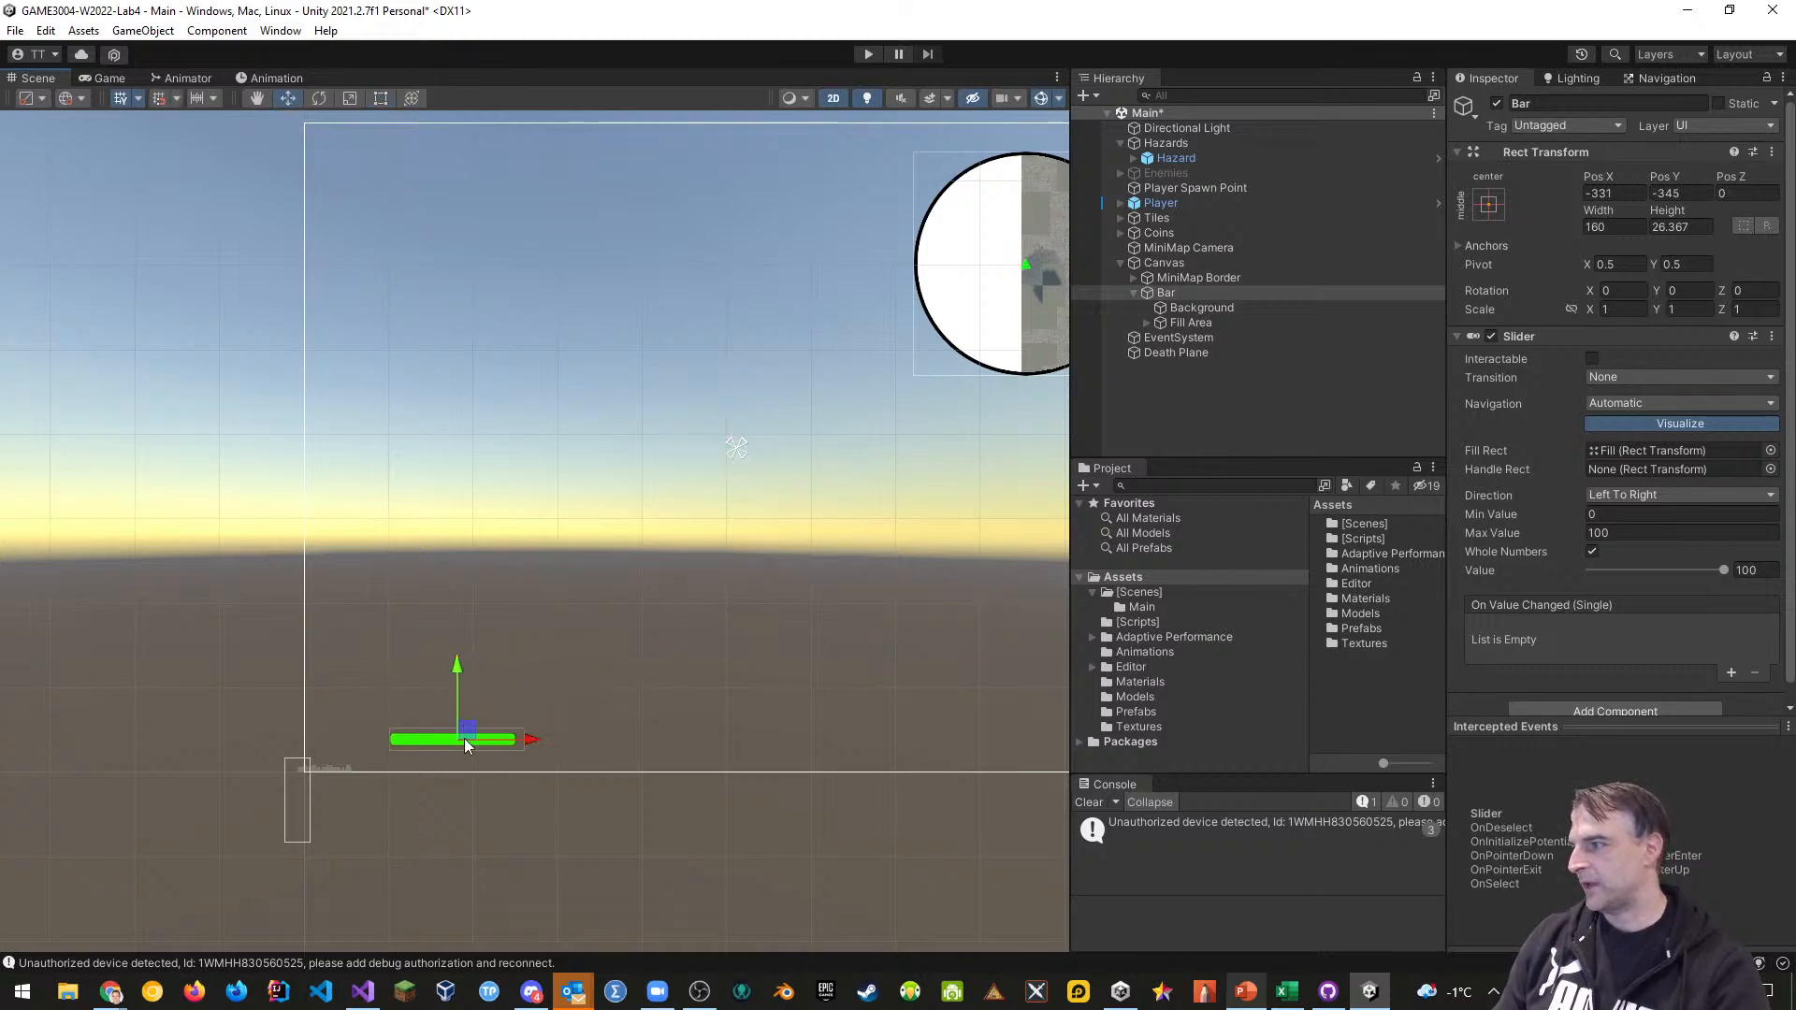
Enlarge the Bar to about 203 wide and 34 high, and shift it horizontally to about Pos X -293
left_click(381, 99)
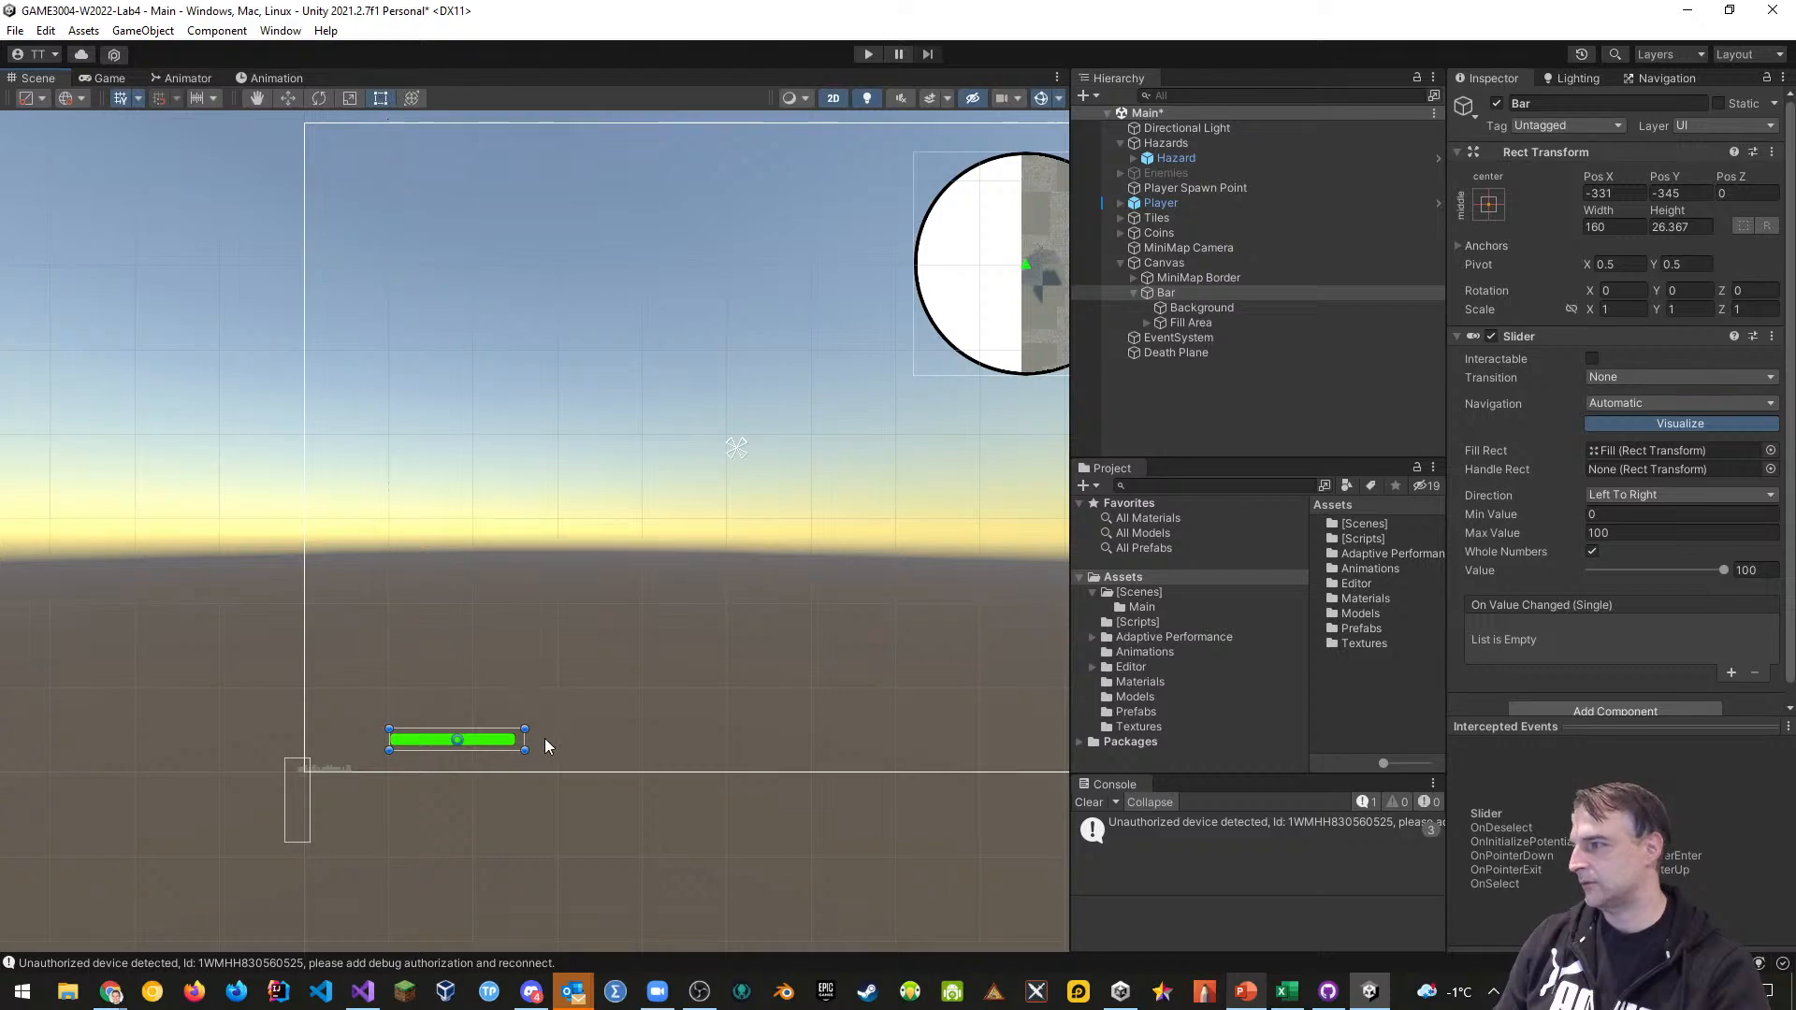
mouse_move(539, 740)
left_mouse_down()
mouse_move(562, 742)
mouse_move(535, 722)
left_mouse_up()
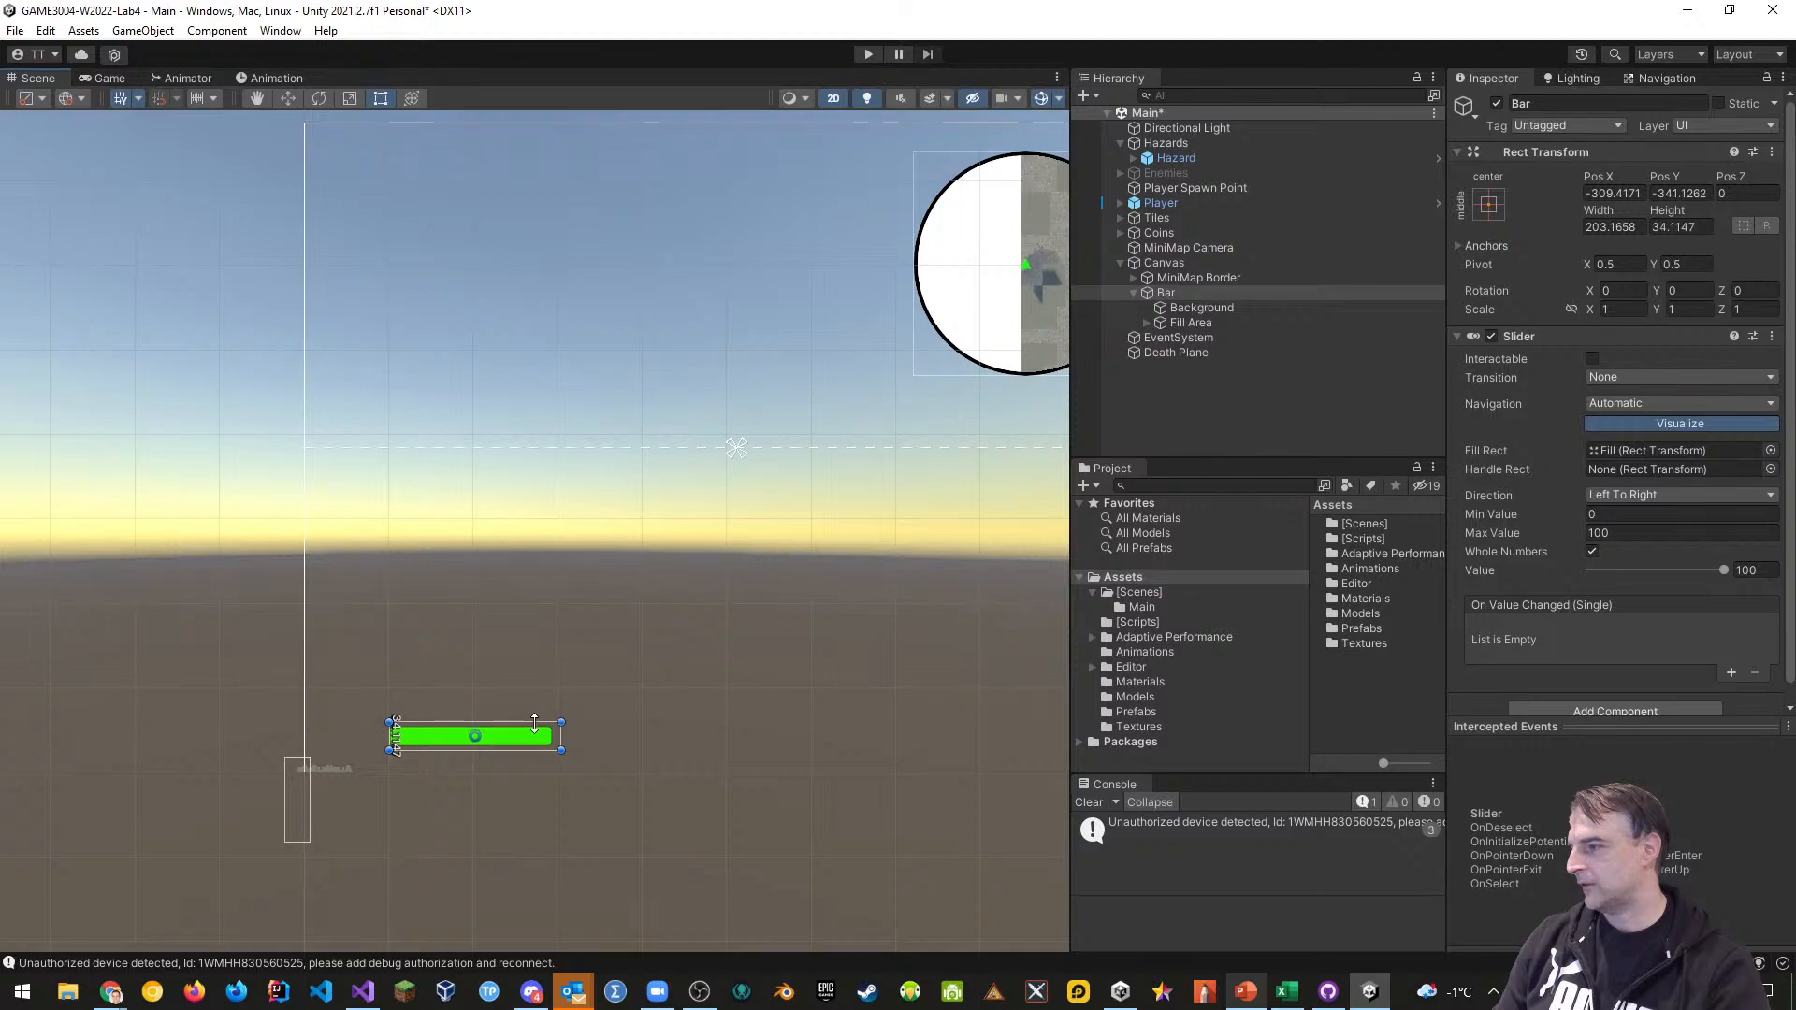
scroll(509, 718, "up", 5)
middle_click_drag(508, 719, 751, 565)
scroll(751, 565, "up", 7)
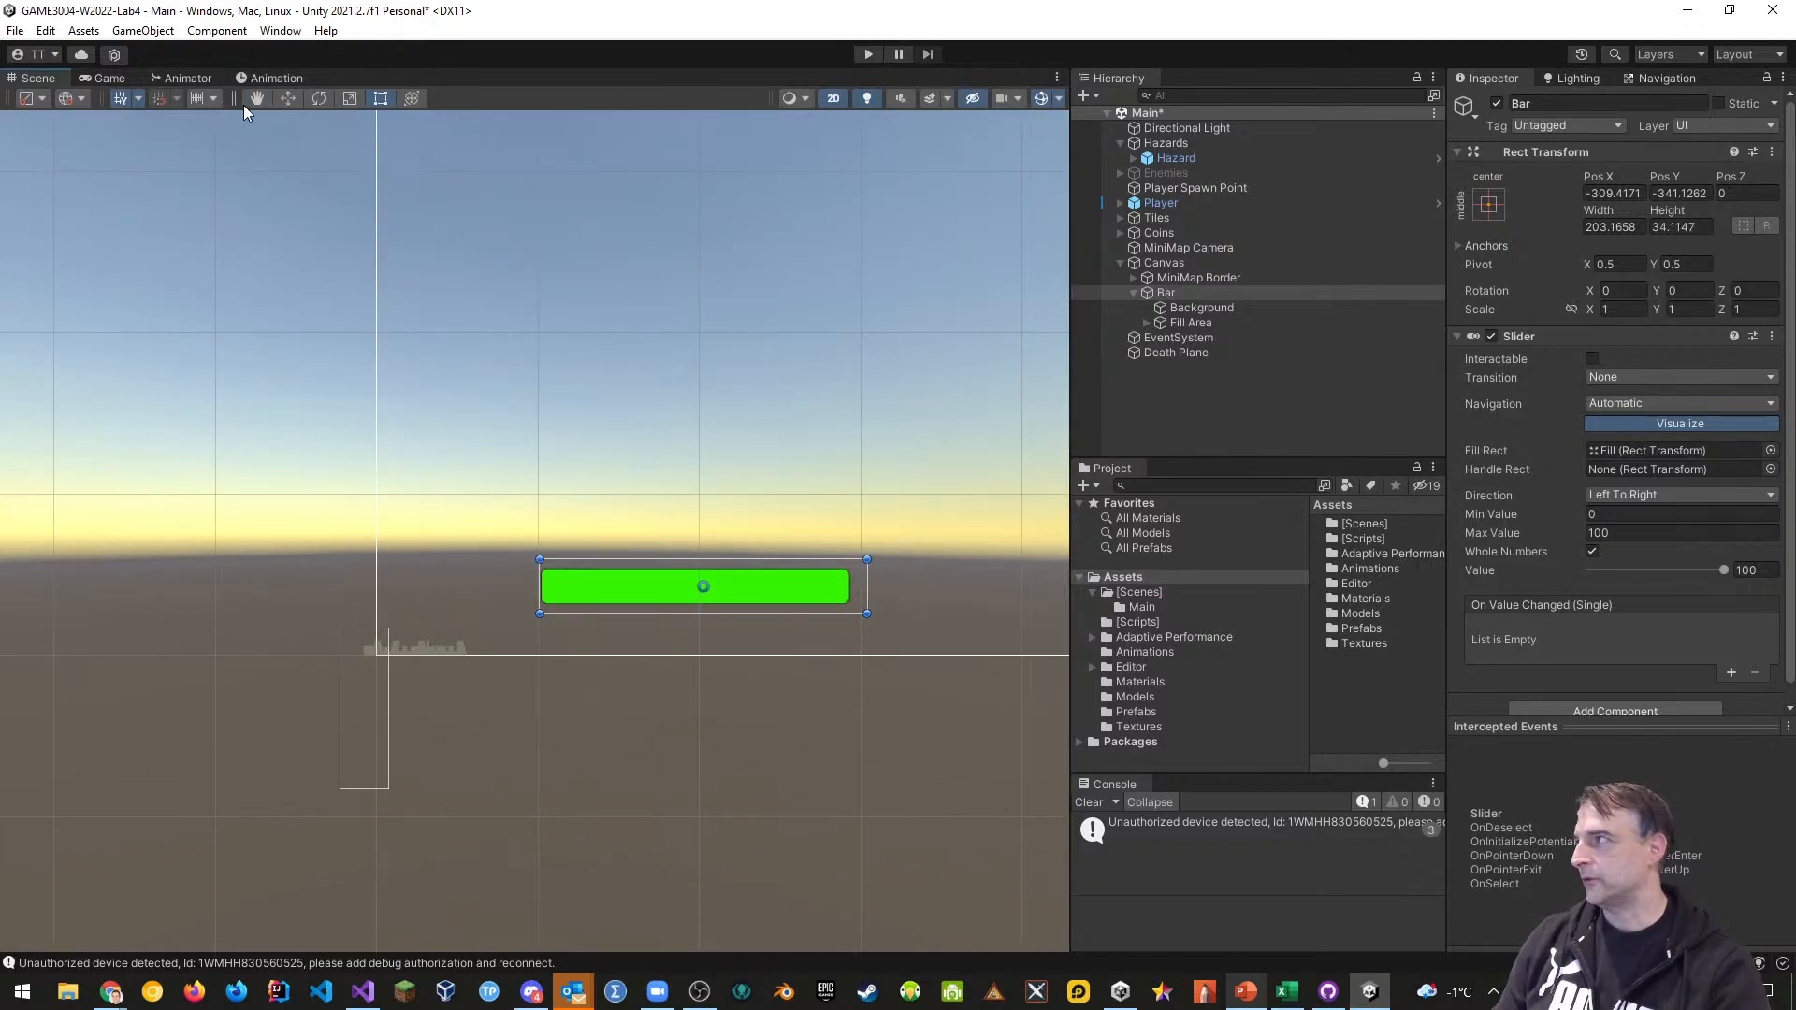
left_click(285, 99)
left_click_drag(779, 589, 806, 592)
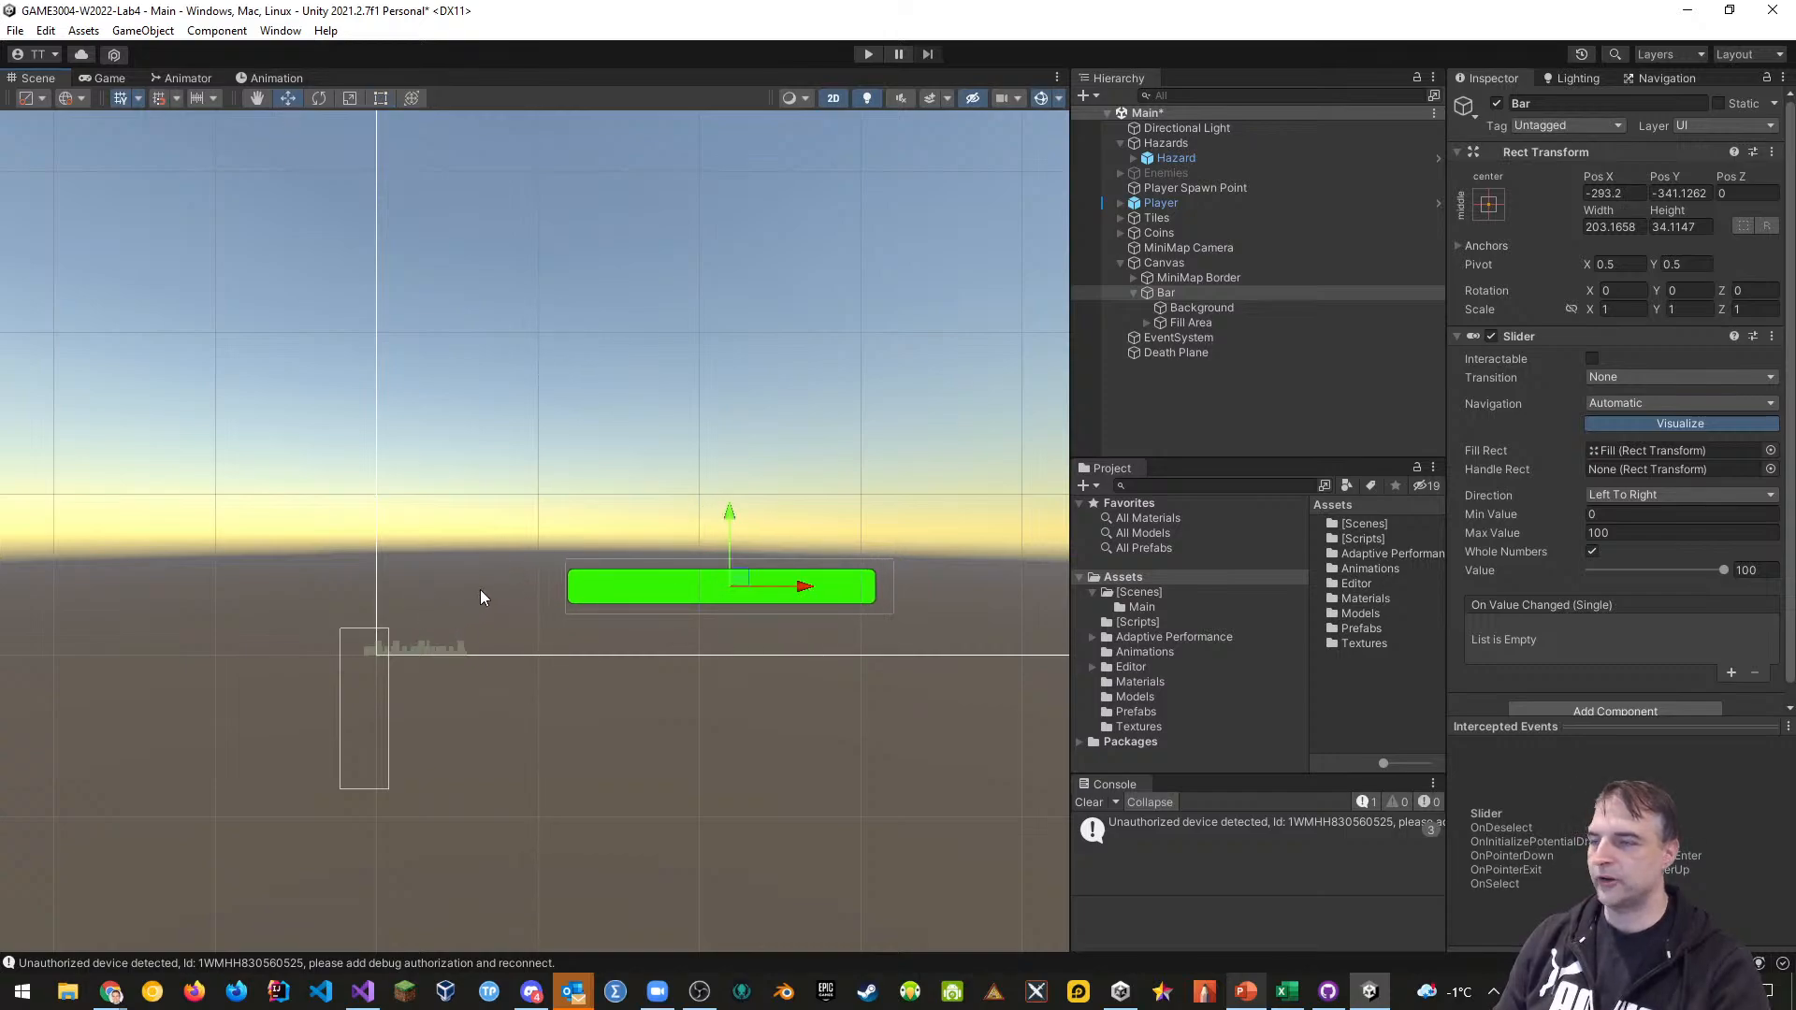
Add a TextMeshPro text object to the Canvas and import the TMP Essentials resources
left_click(1133, 292)
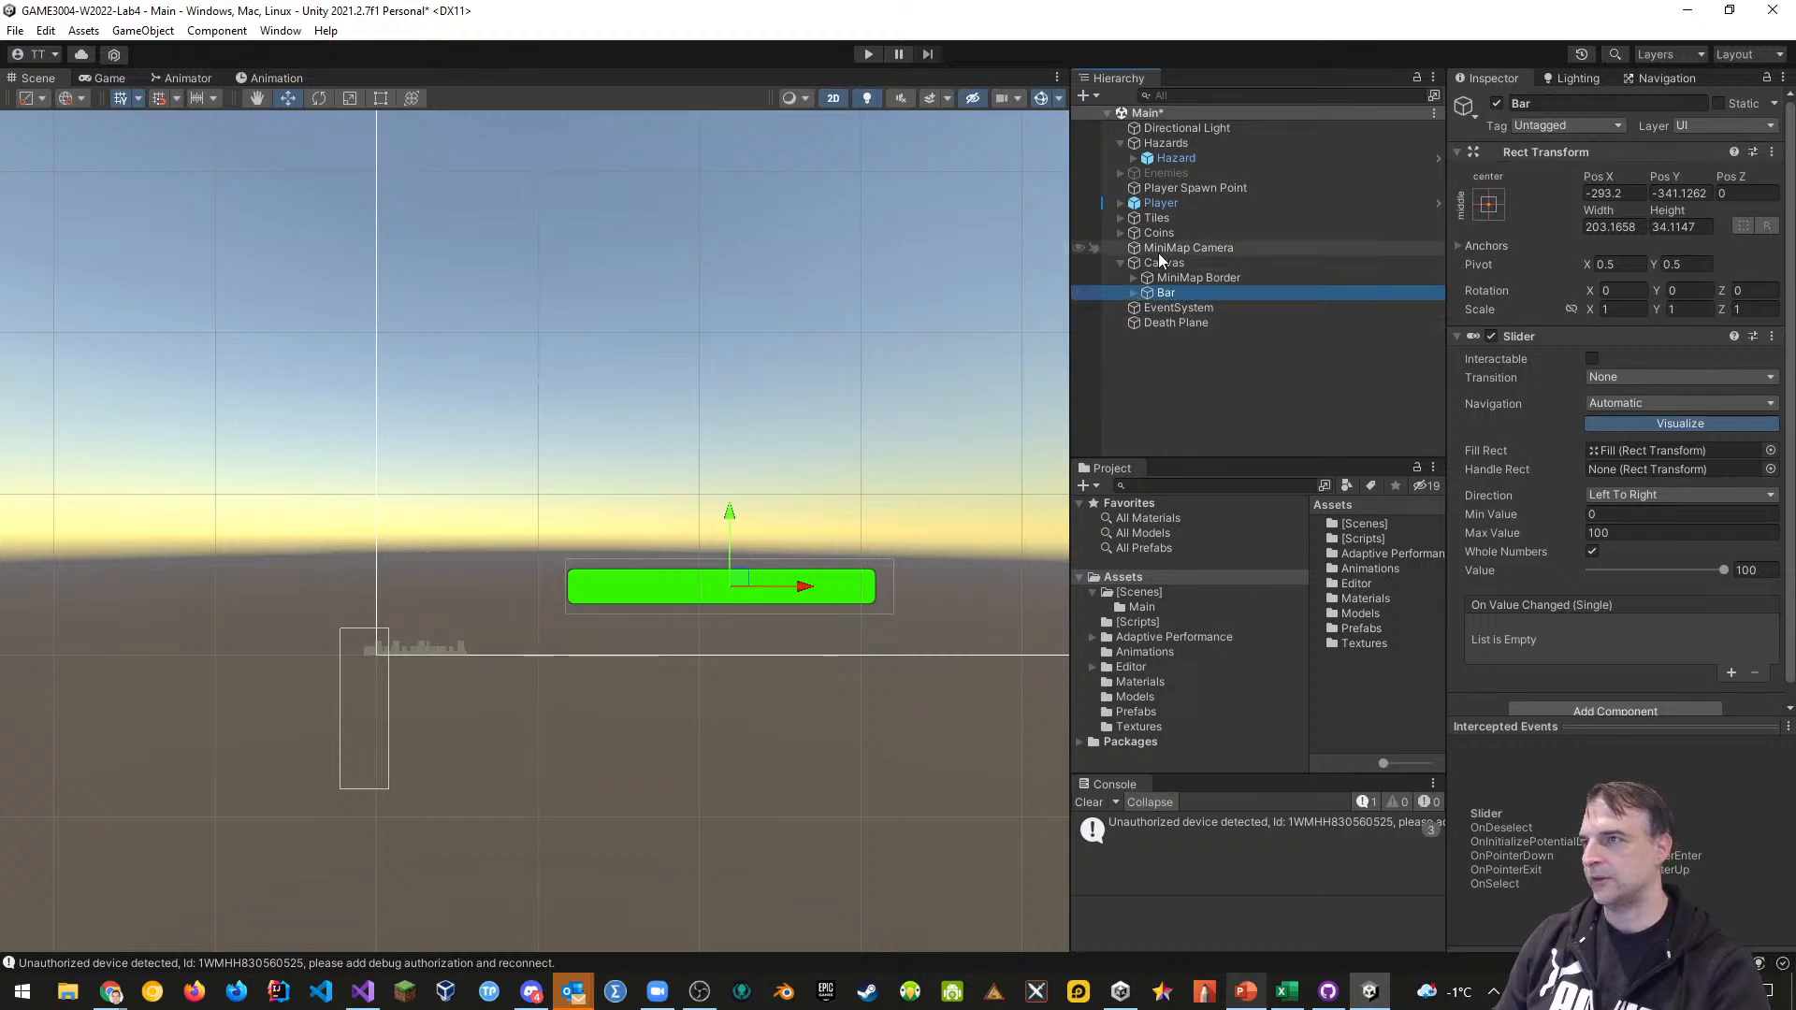
left_click(1162, 262)
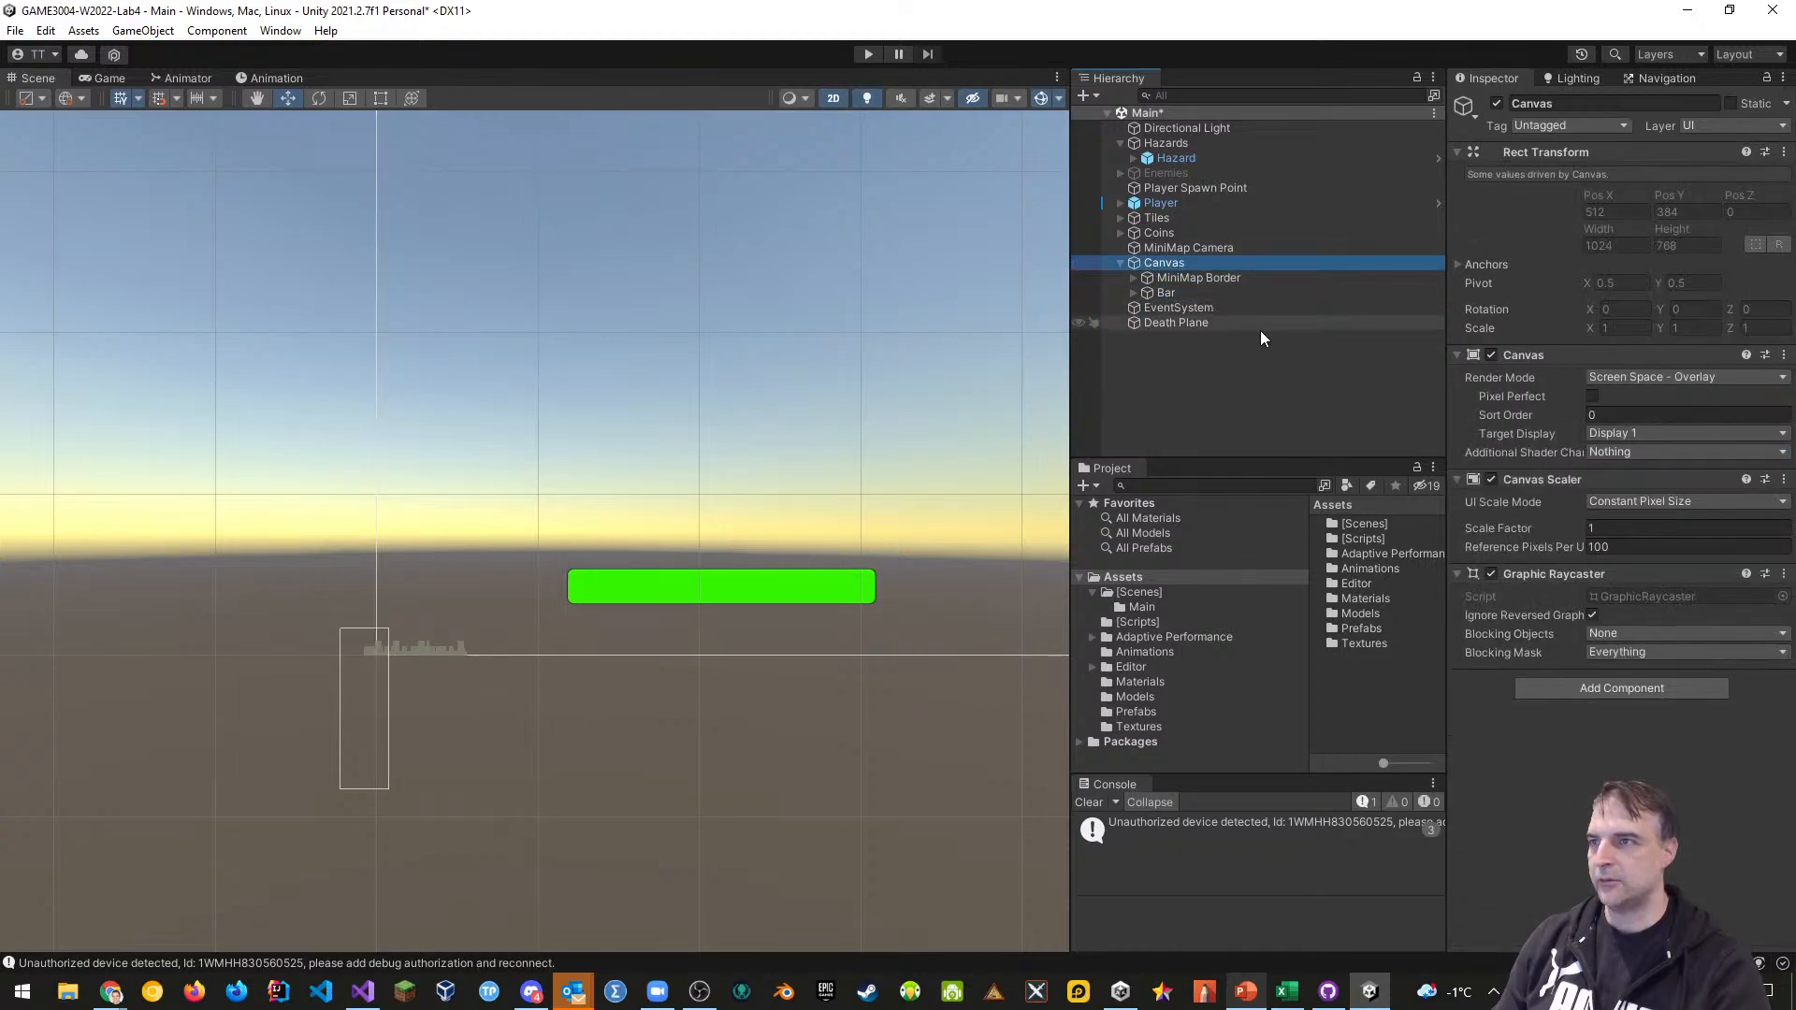
right_click(1181, 268)
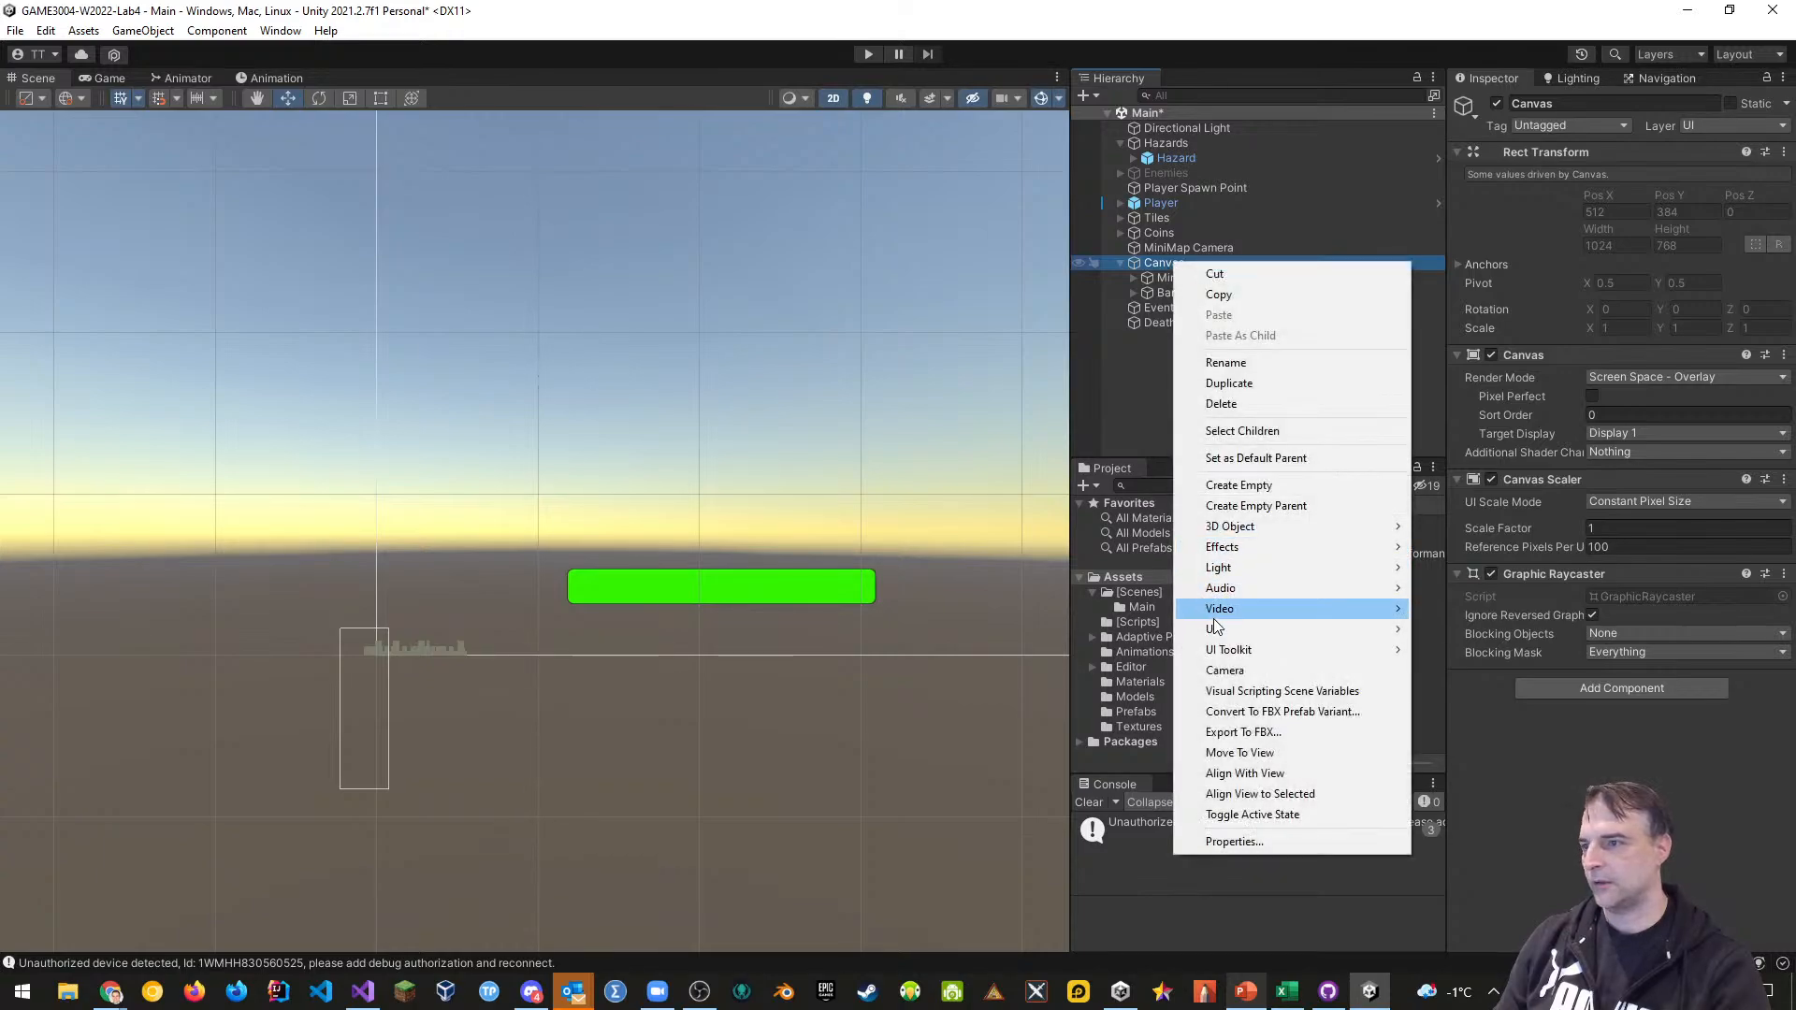
mouse_move(1216, 627)
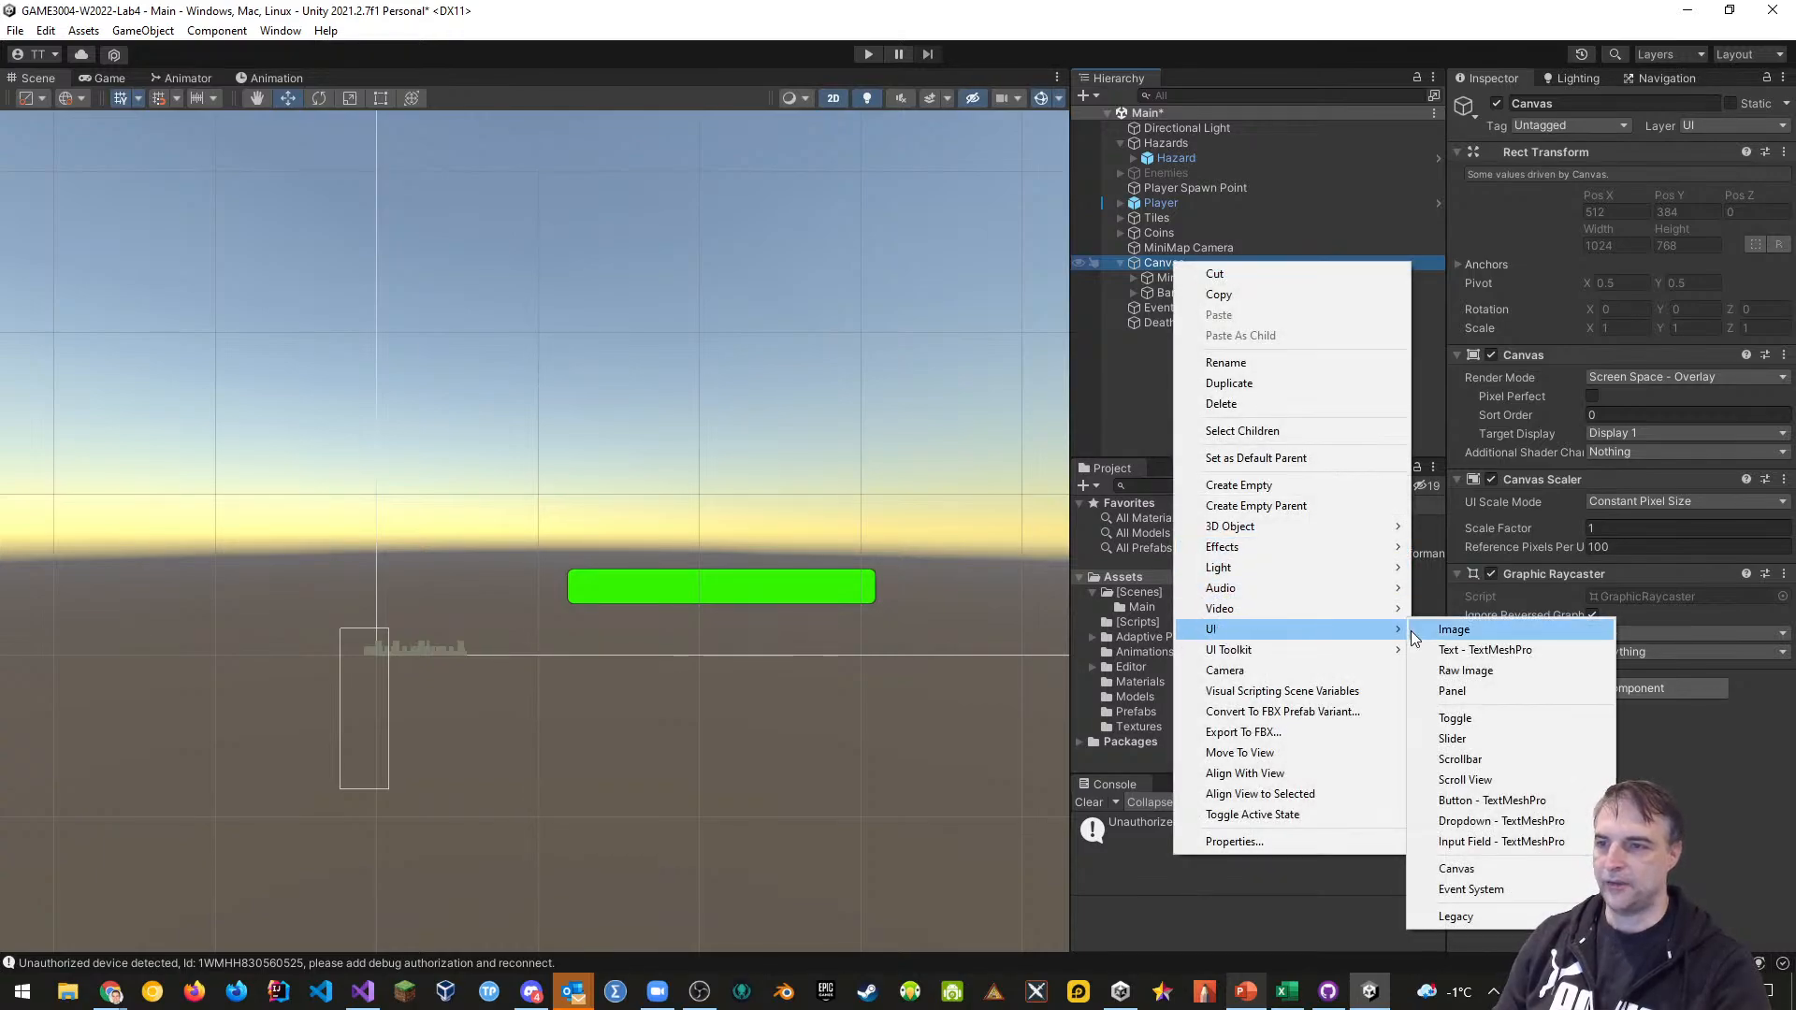
left_click(1459, 650)
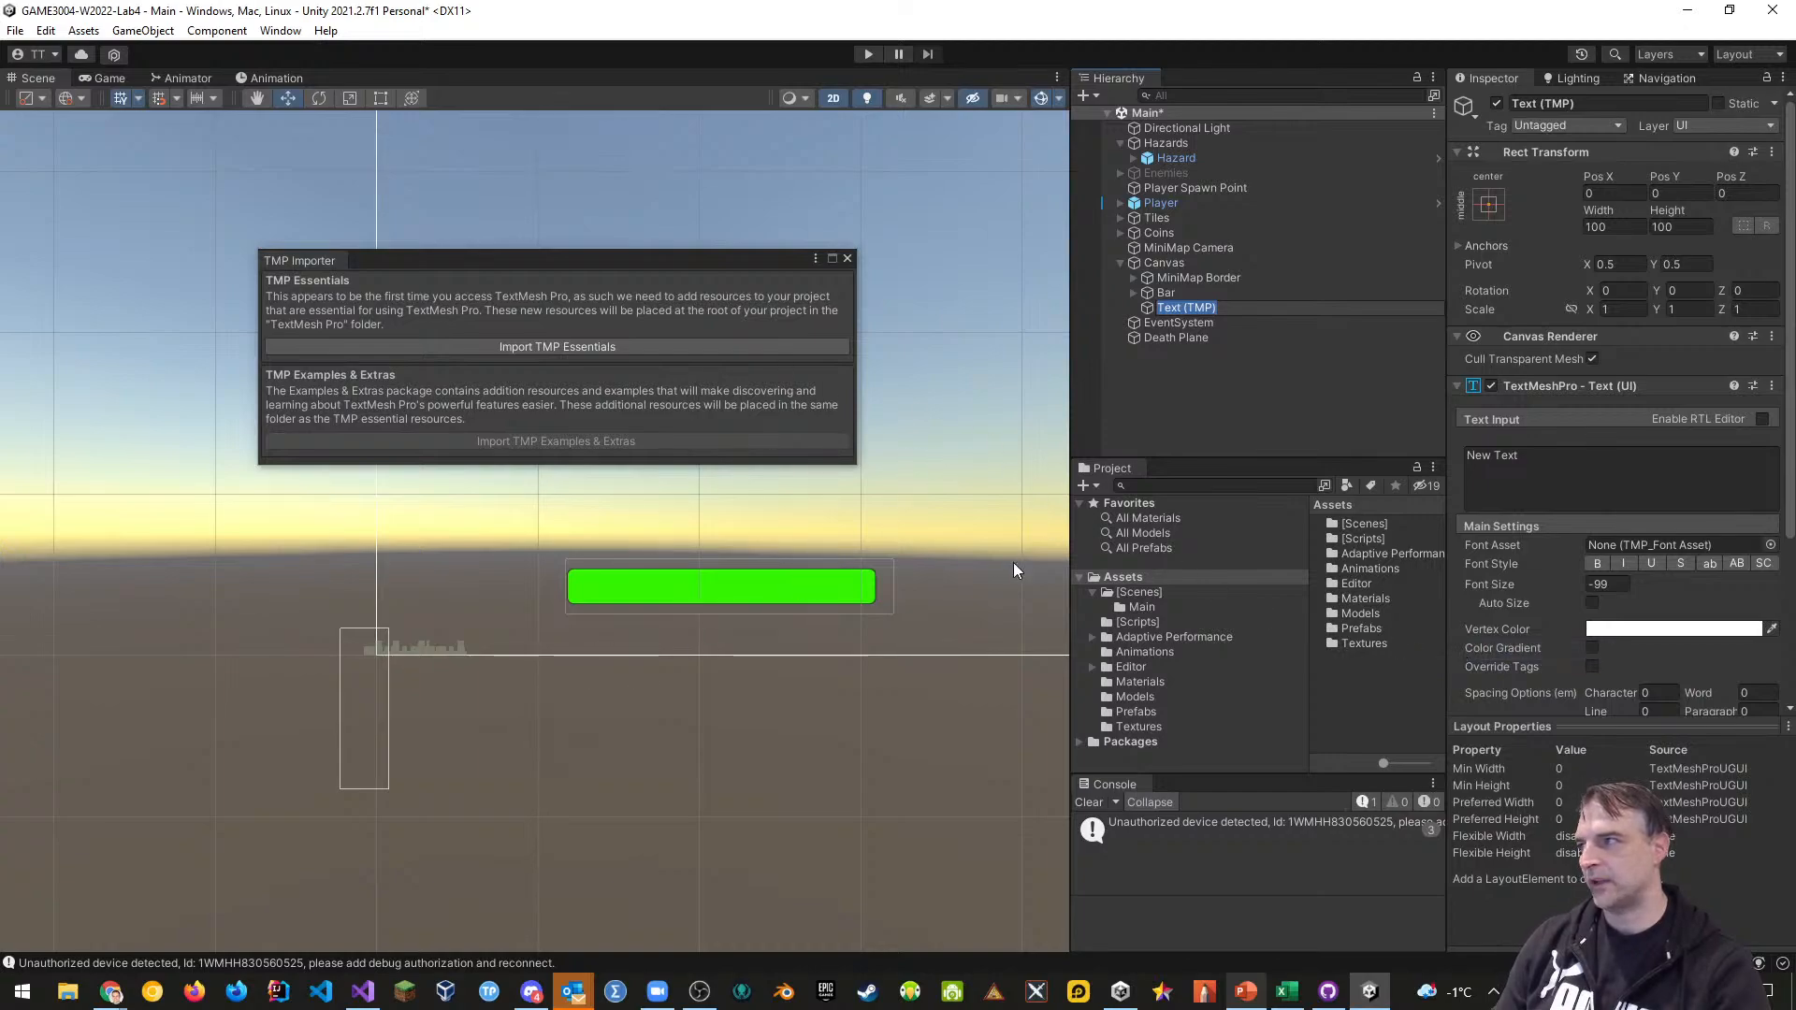
left_click(575, 346)
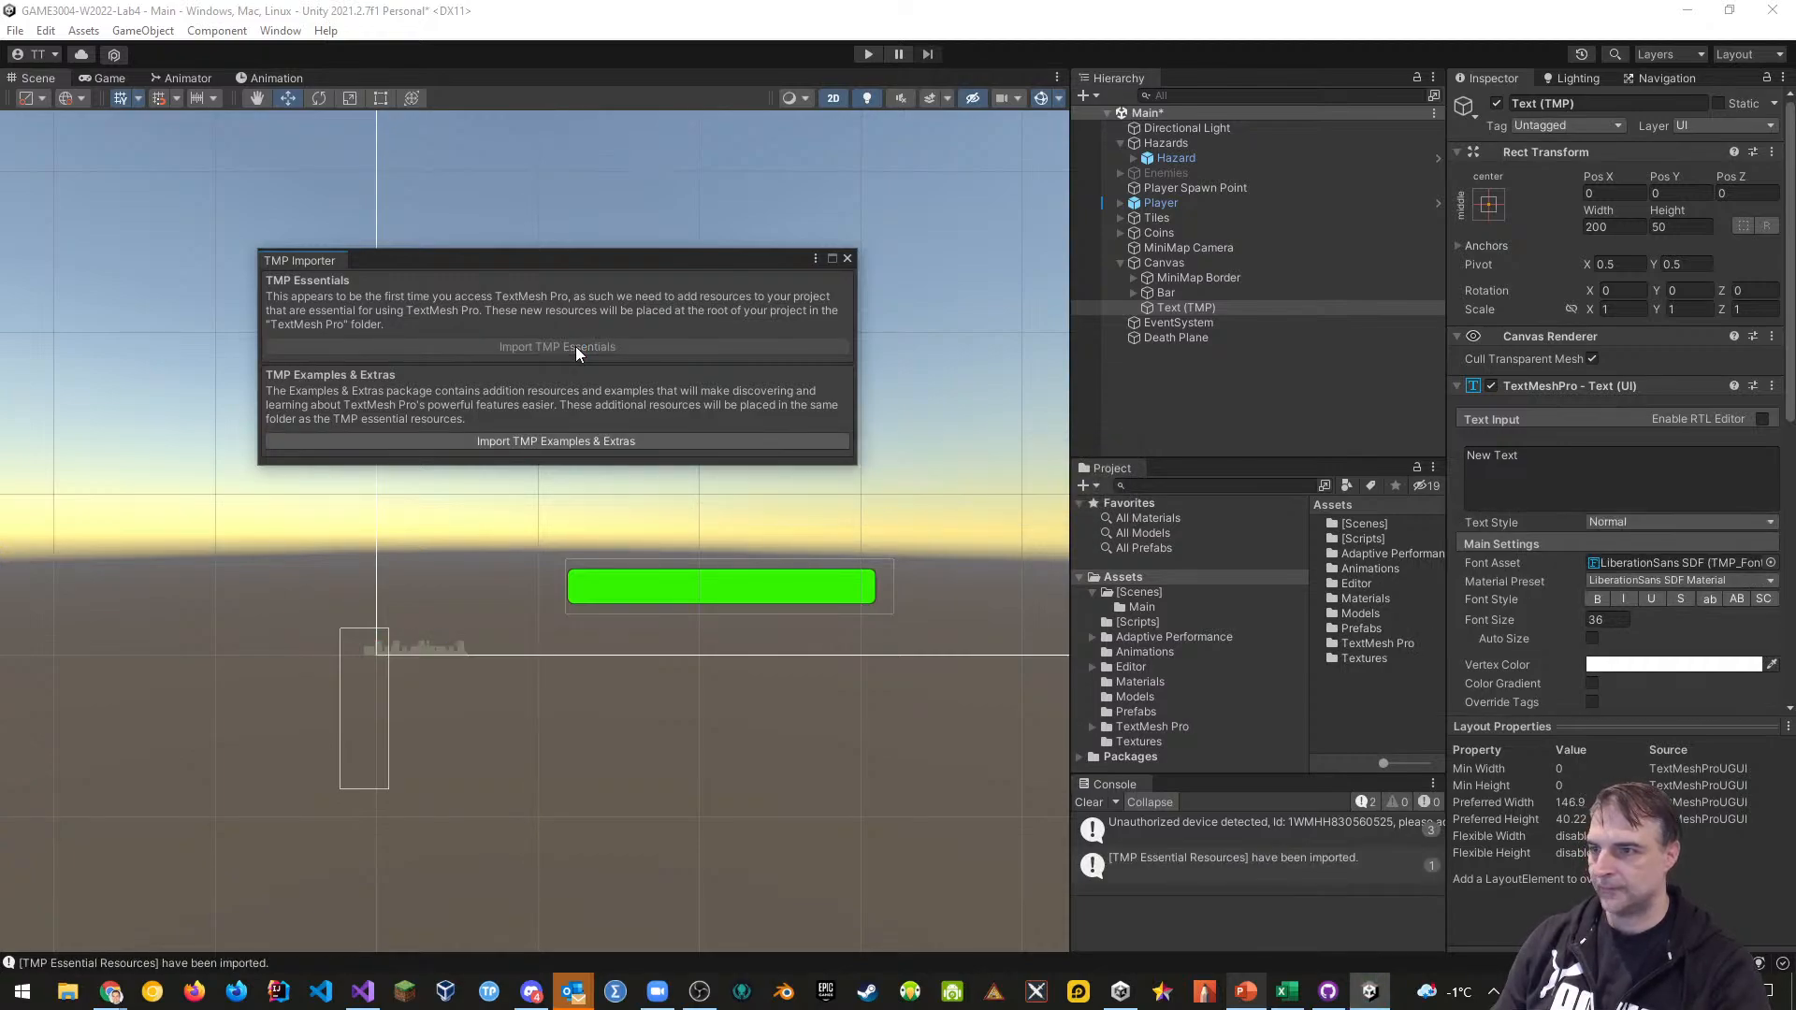
left_click(847, 258)
Rename the new TextMeshPro text object as Health Bar Label
left_click(1165, 307)
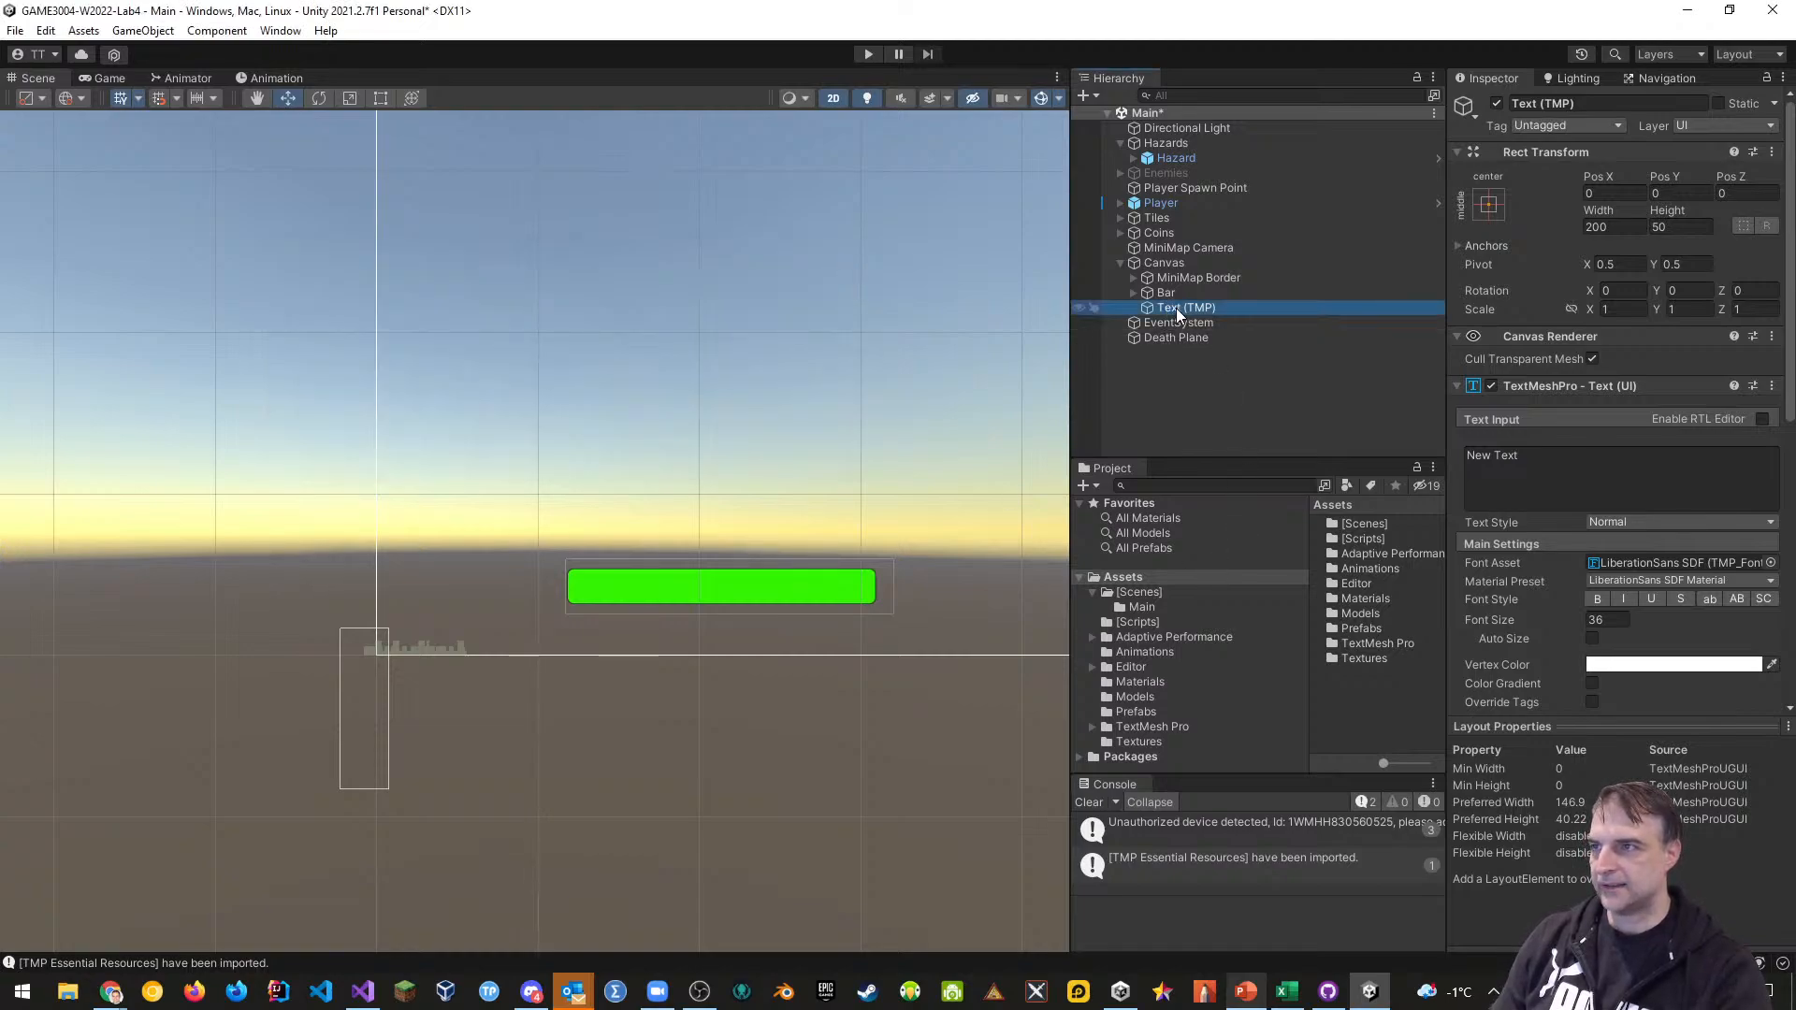
left_click(1583, 101)
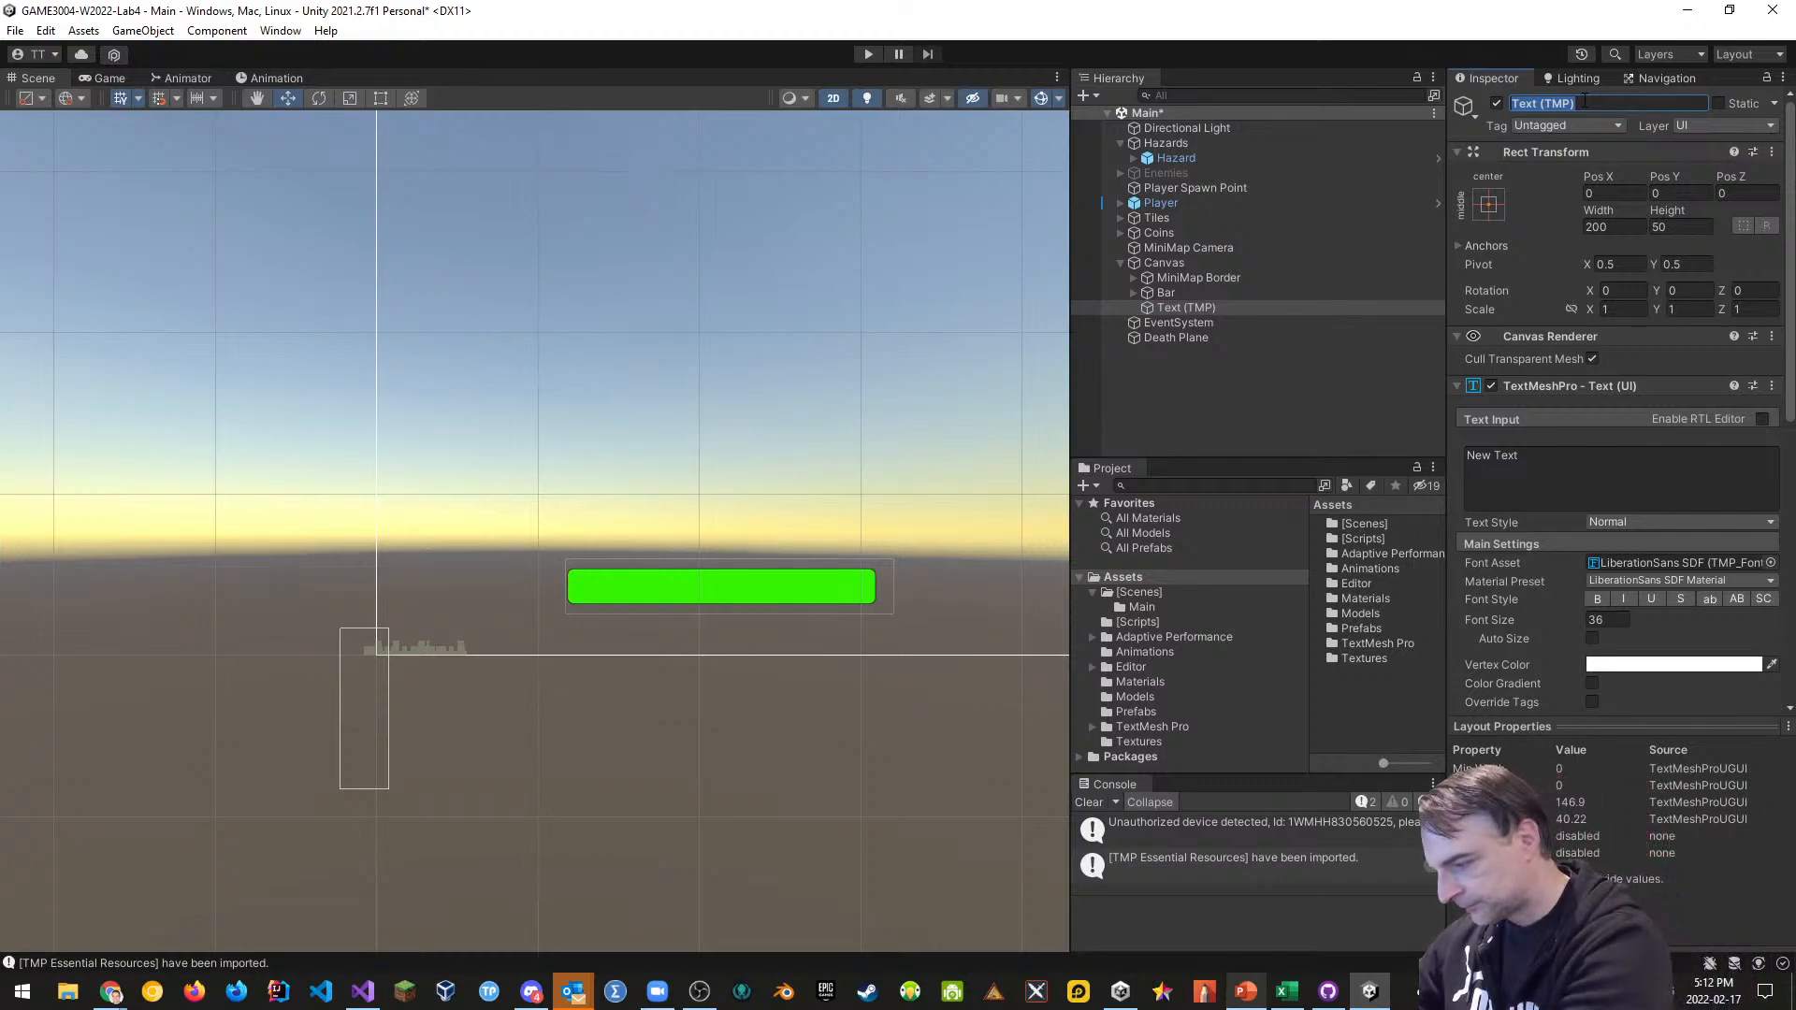
type("Health Bar")
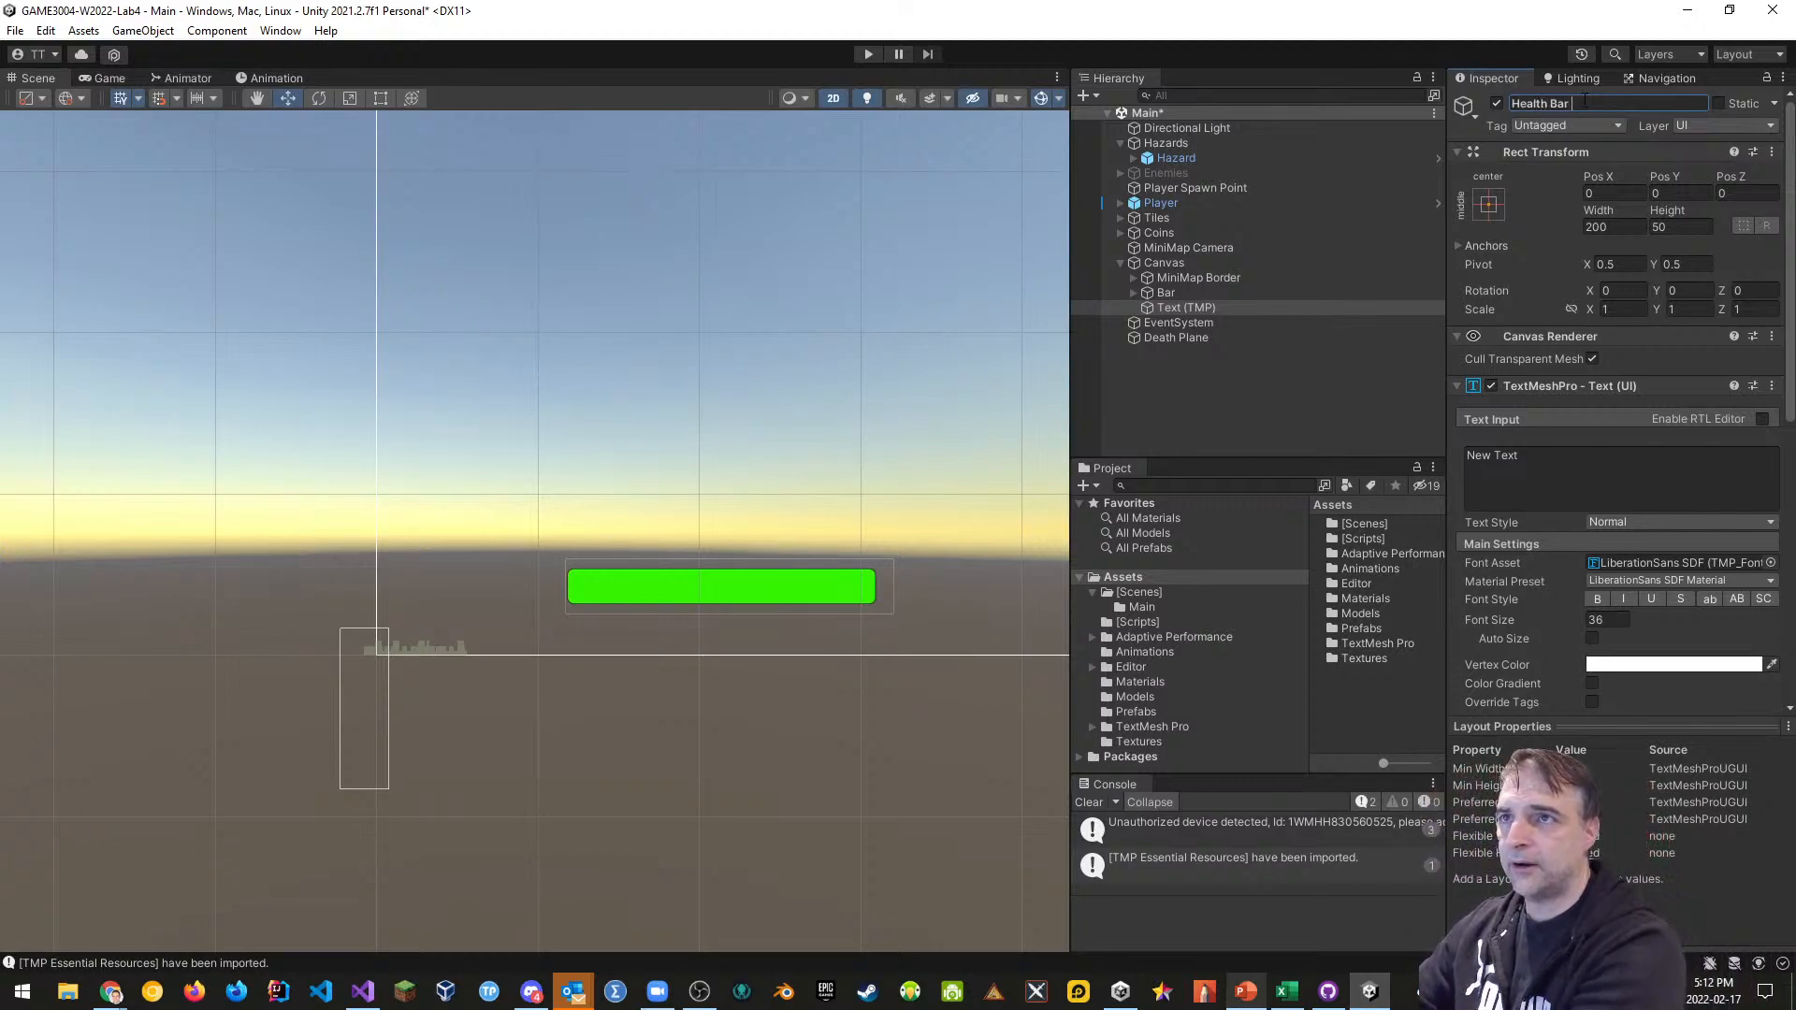
type(" Label")
key("Return")
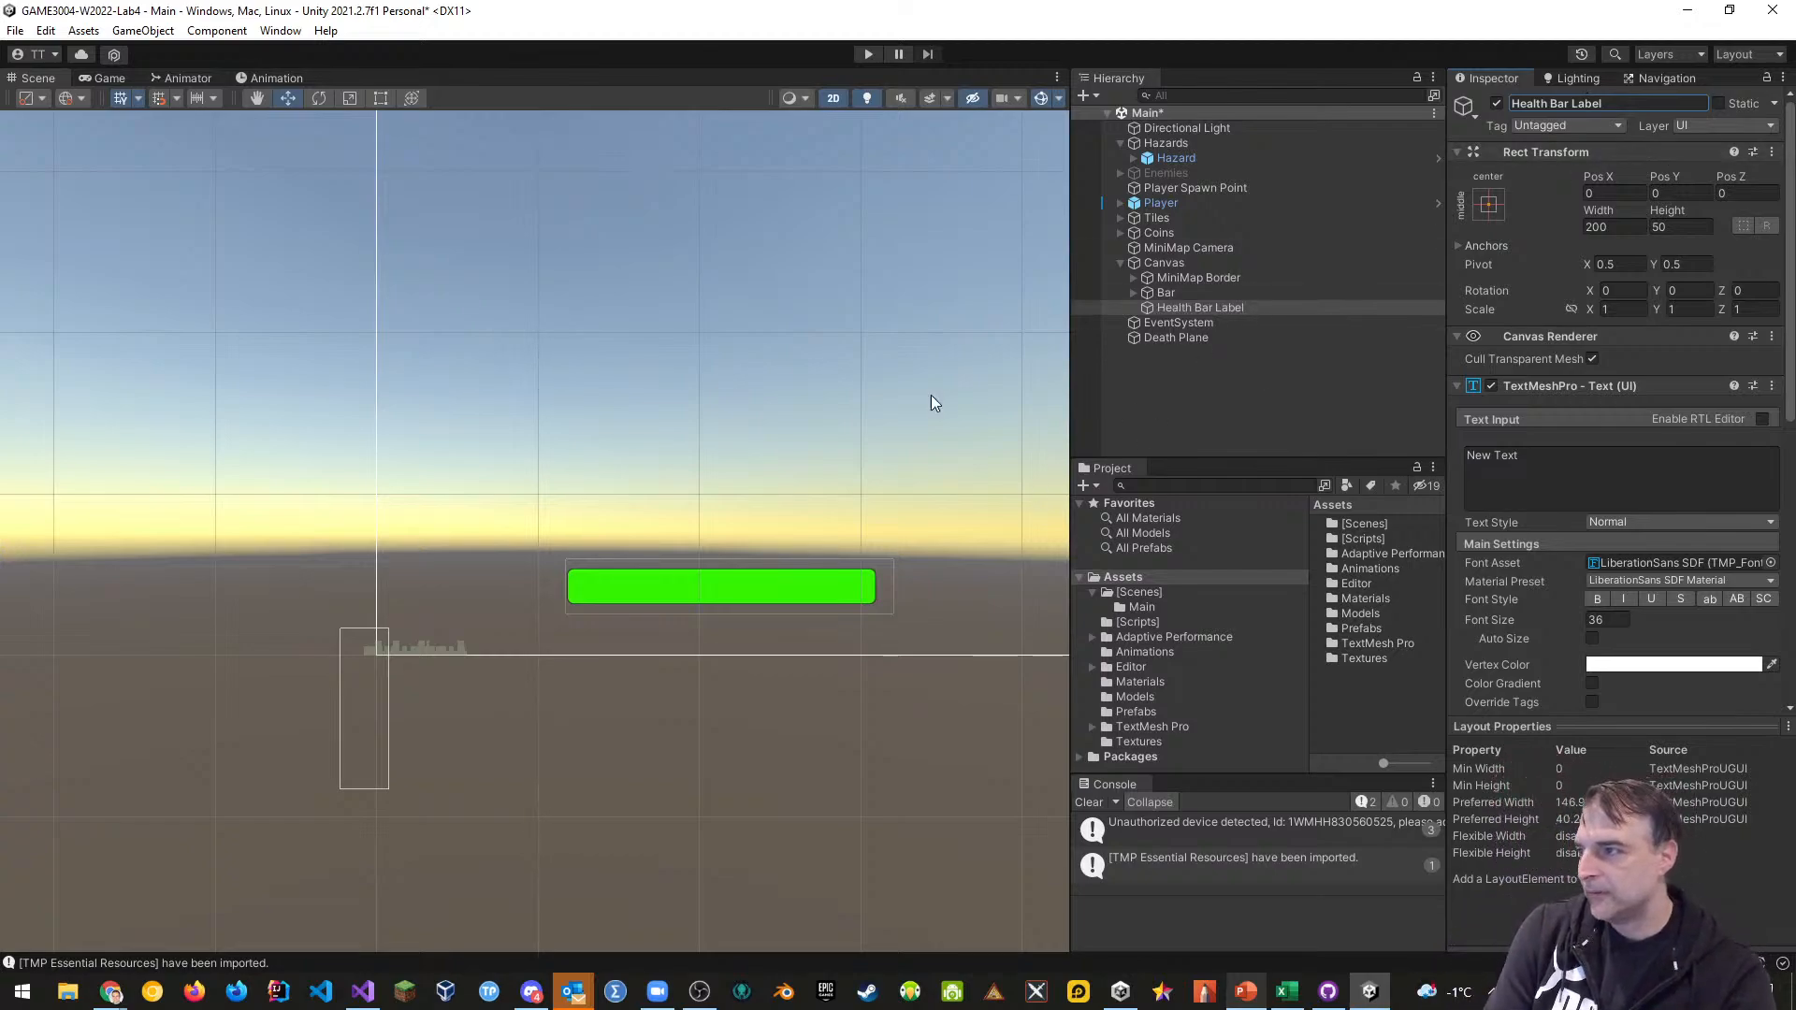
Move the Health Bar Label to the lower-left area of the Canvas, at about Pos X -401 and Pos Y -342
scroll(735, 467, "down", 4)
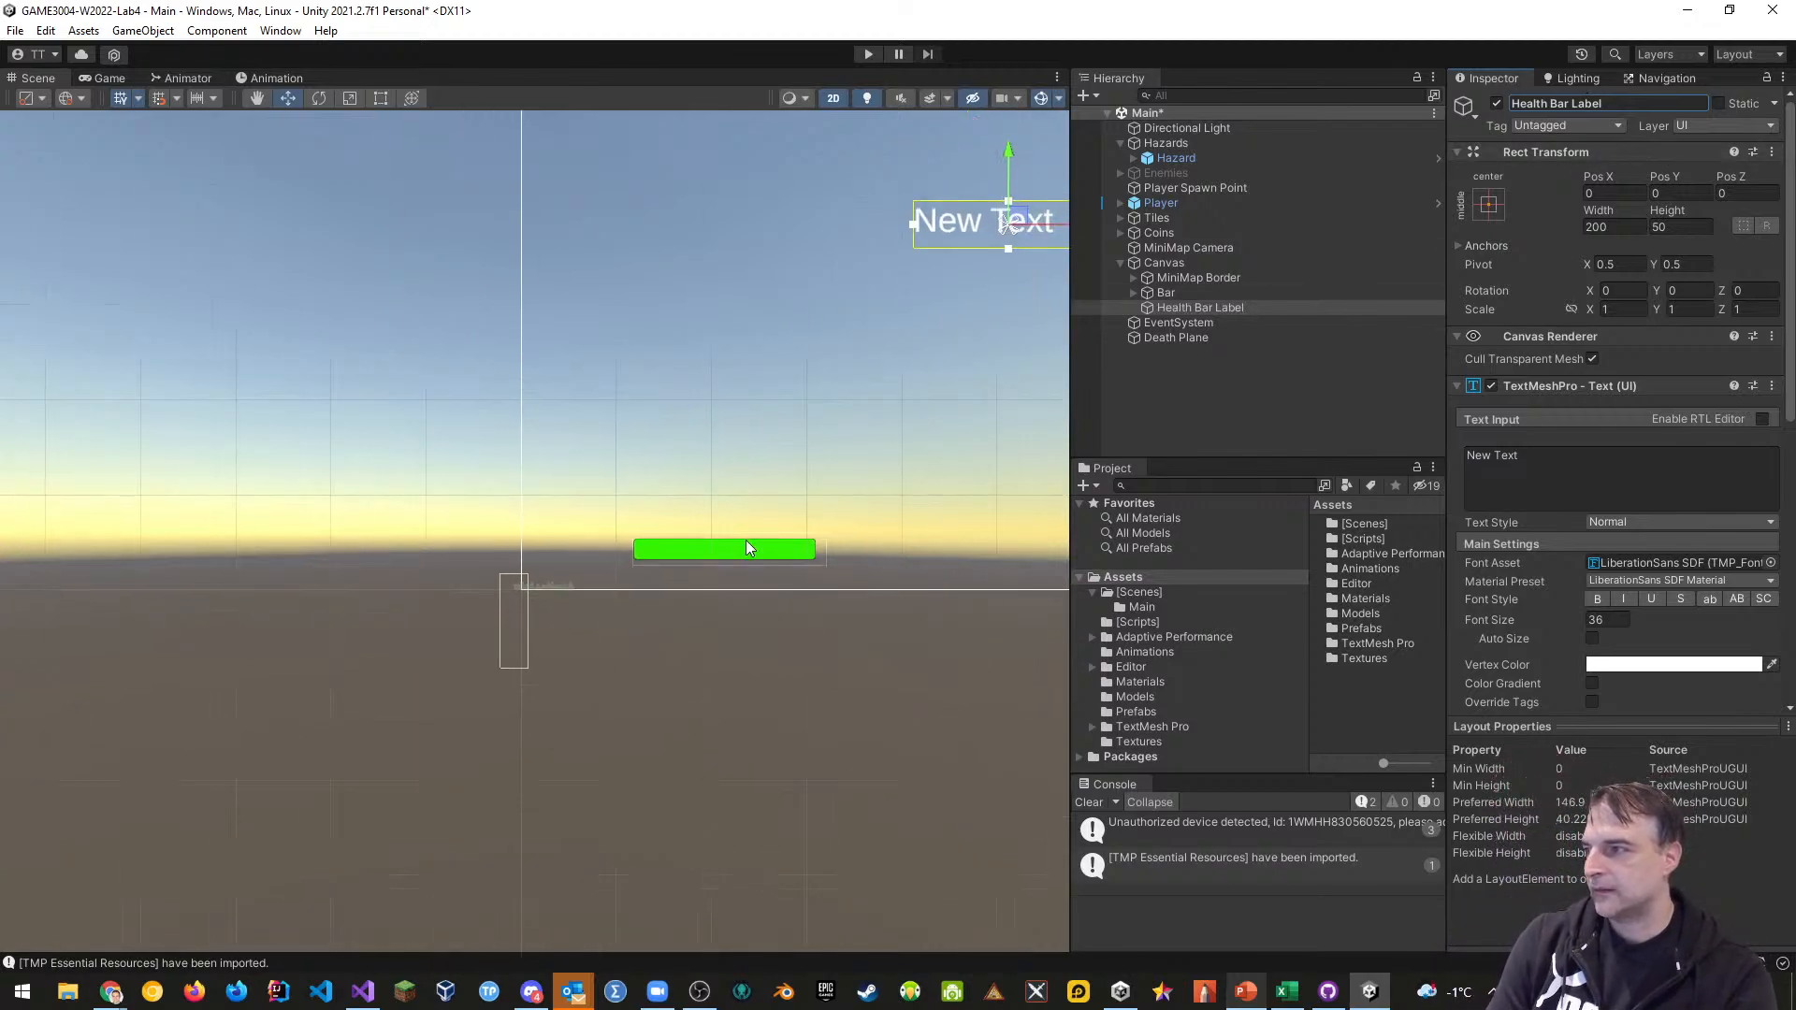
left_click_drag(977, 285, 649, 535)
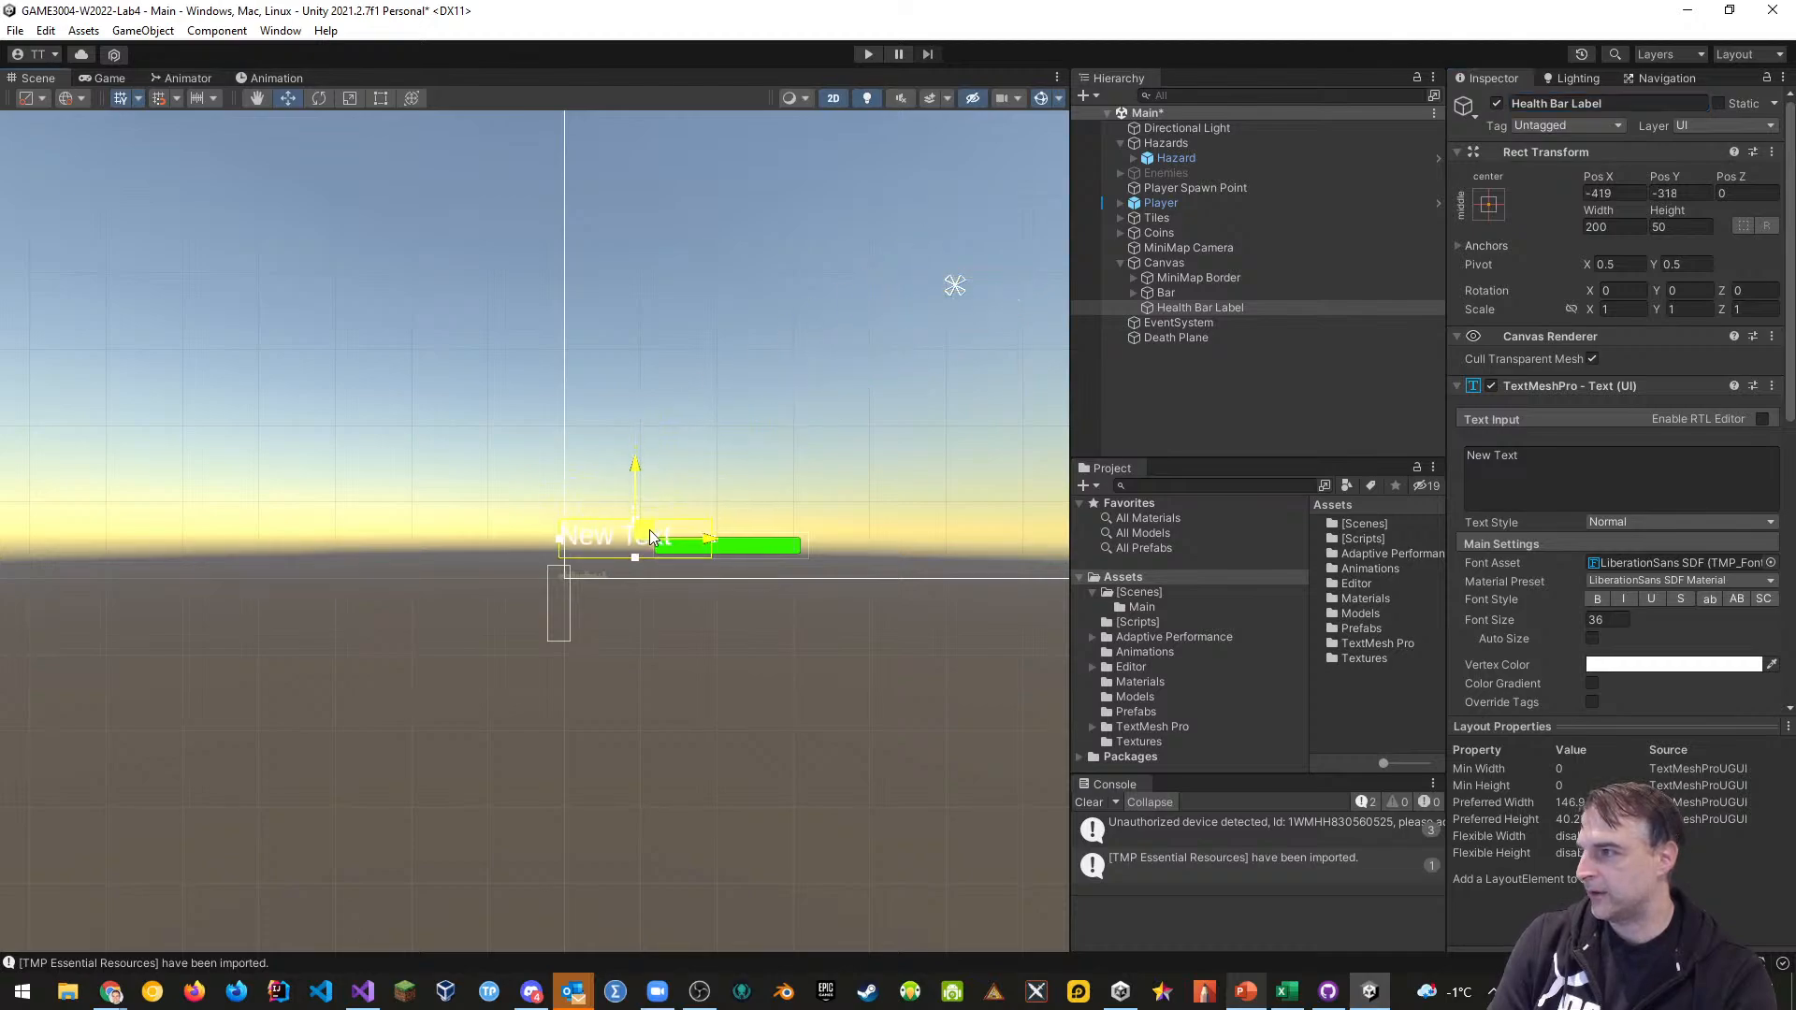
scroll(664, 536, "up", 5)
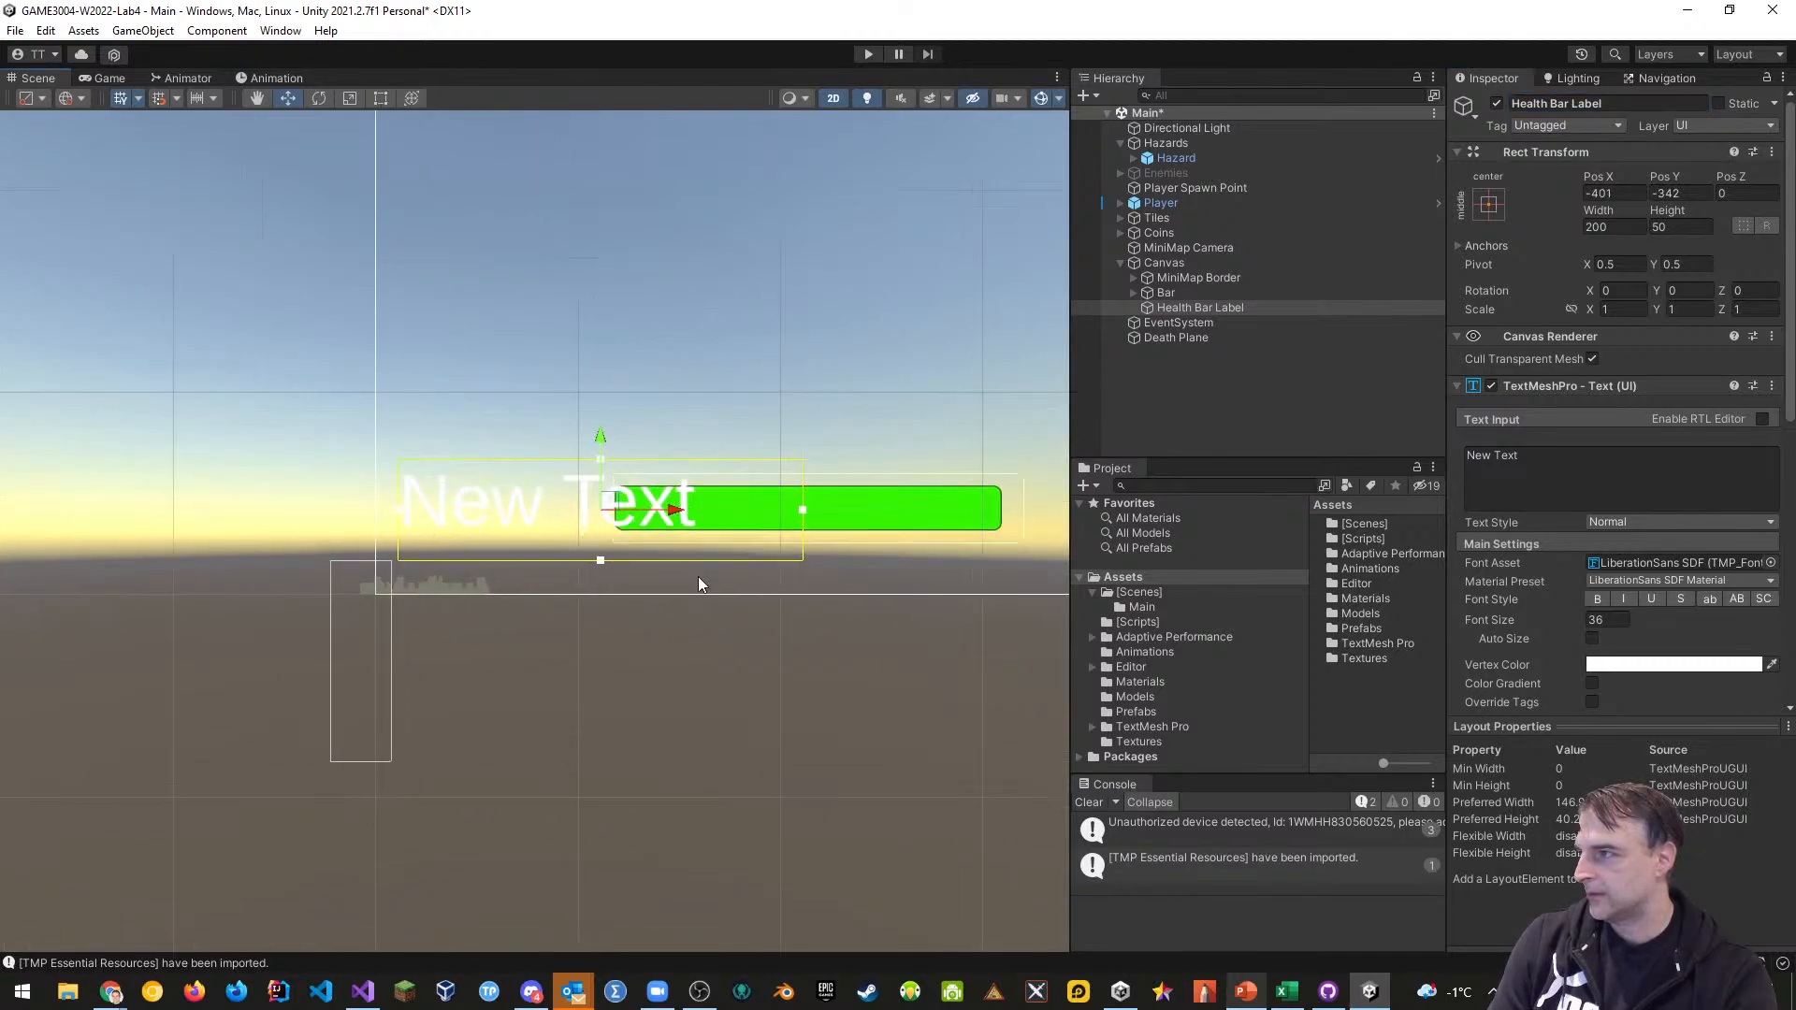
Set the Health Bar Label's text to "Health:" and enable Auto Size for its font
middle_click_drag(643, 529, 750, 547)
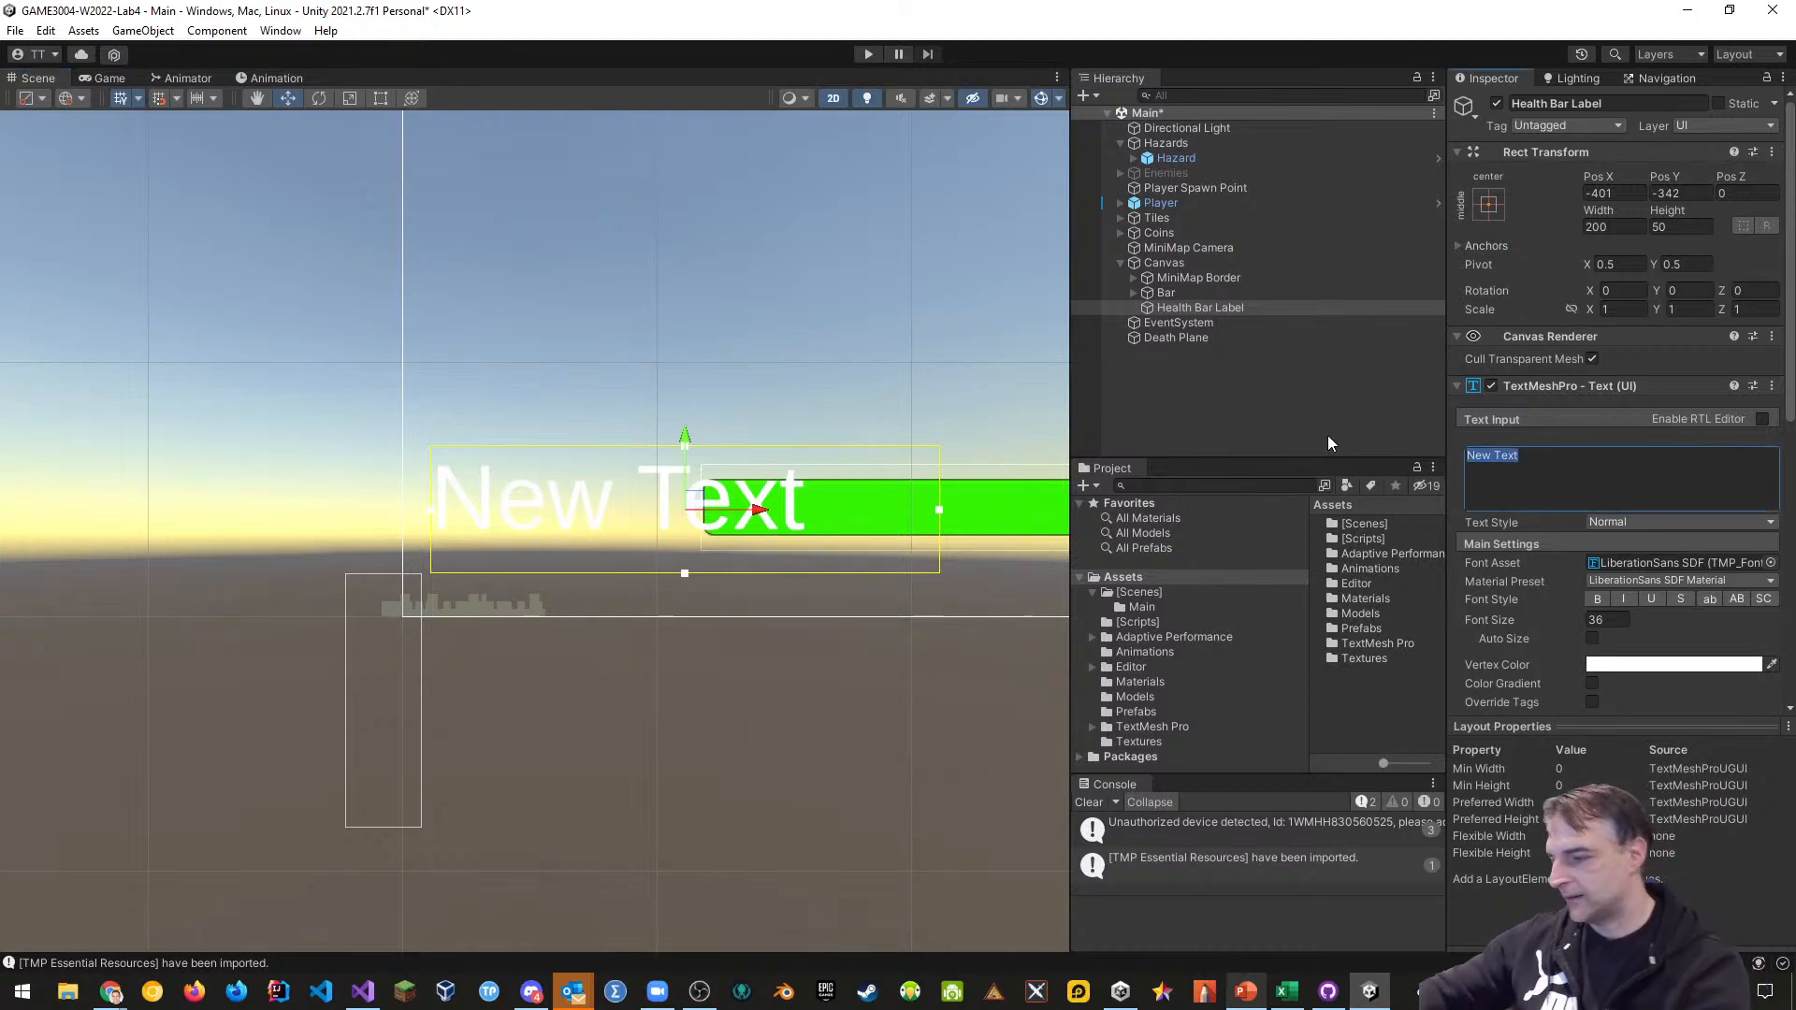
type("Health:")
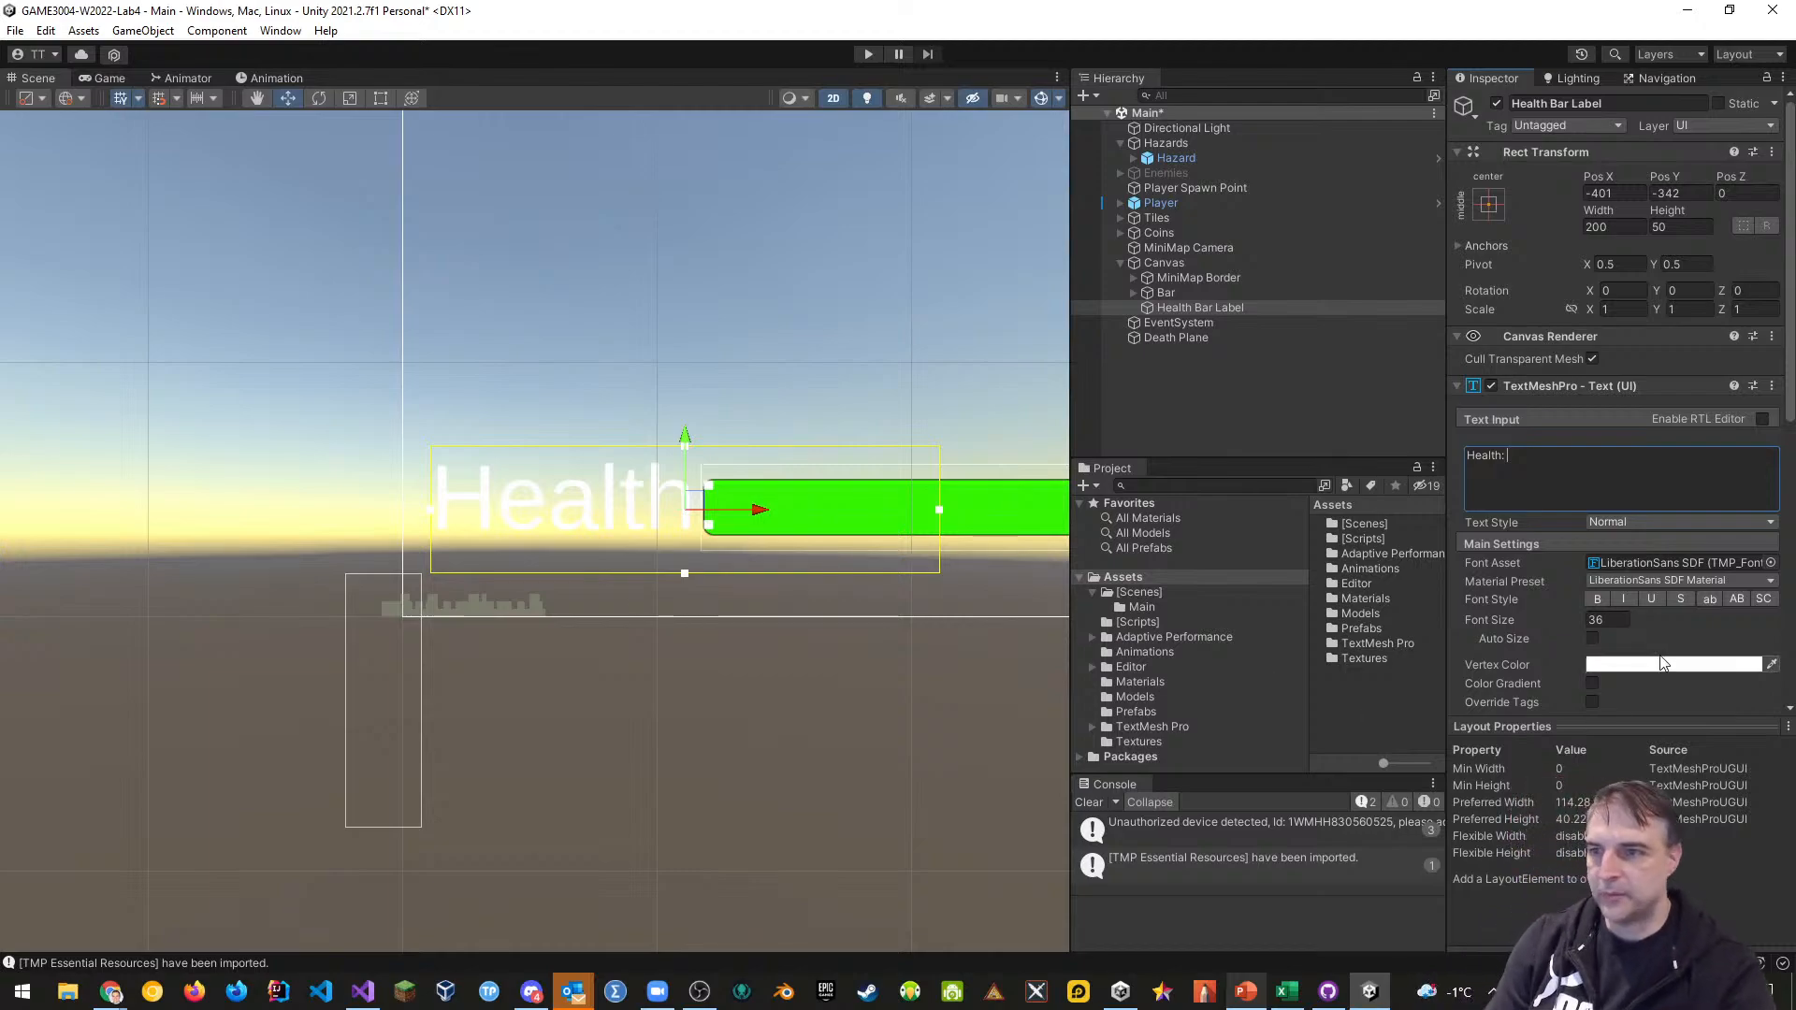
left_click(1591, 638)
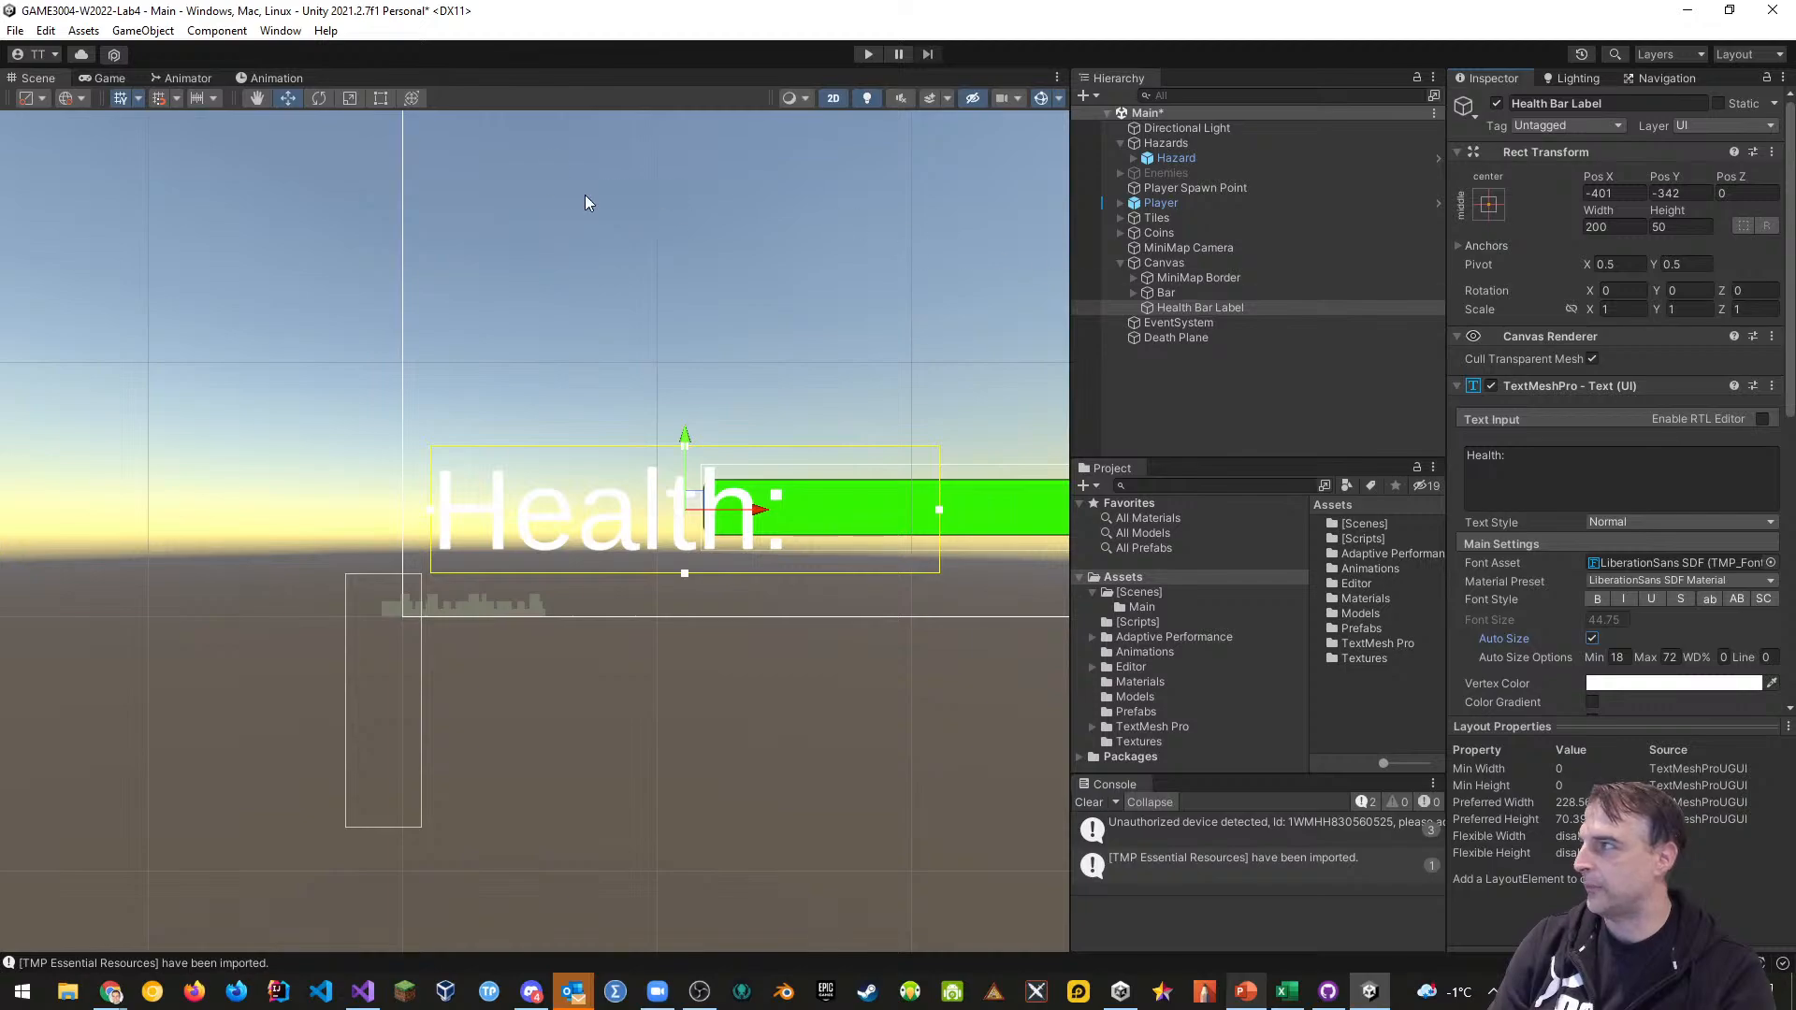
Resize the Health Bar Label with the Rect tool to about 106 wide and 21 high, ending at the green bar's start
left_click(381, 99)
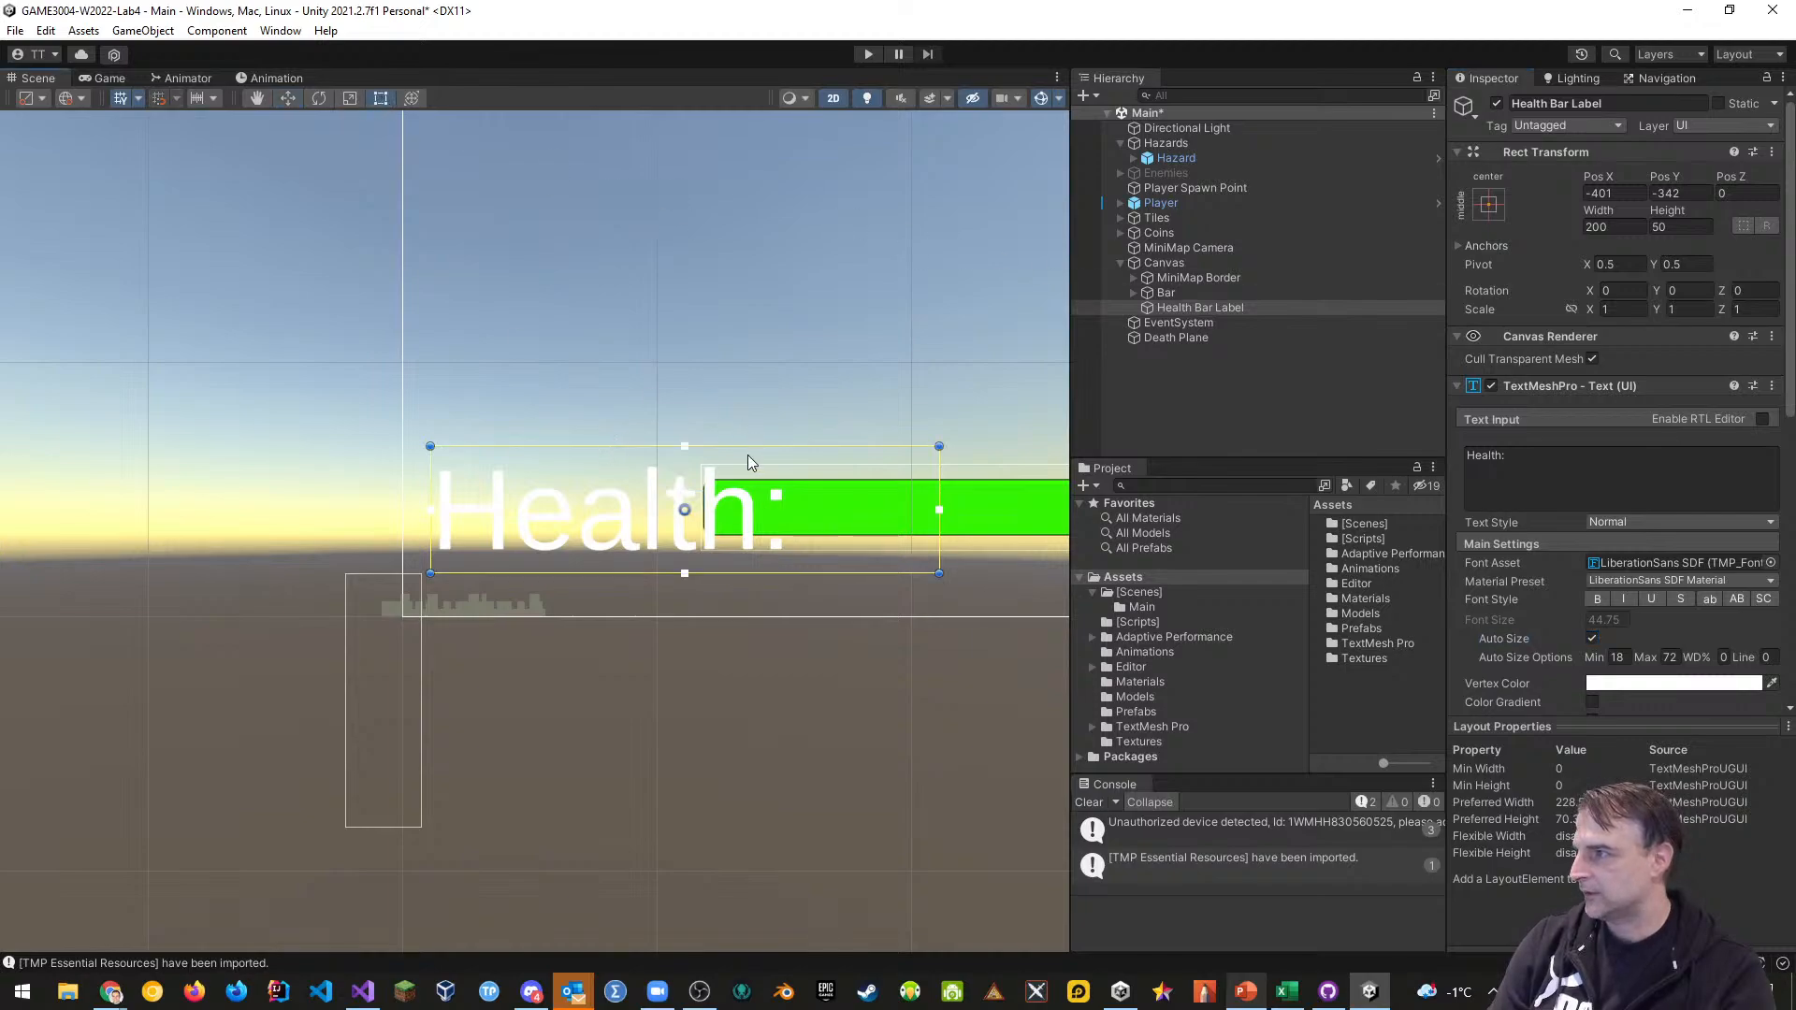
left_click_drag(740, 446, 740, 482)
left_click_drag(731, 572, 740, 534)
middle_click_drag(742, 519, 723, 606)
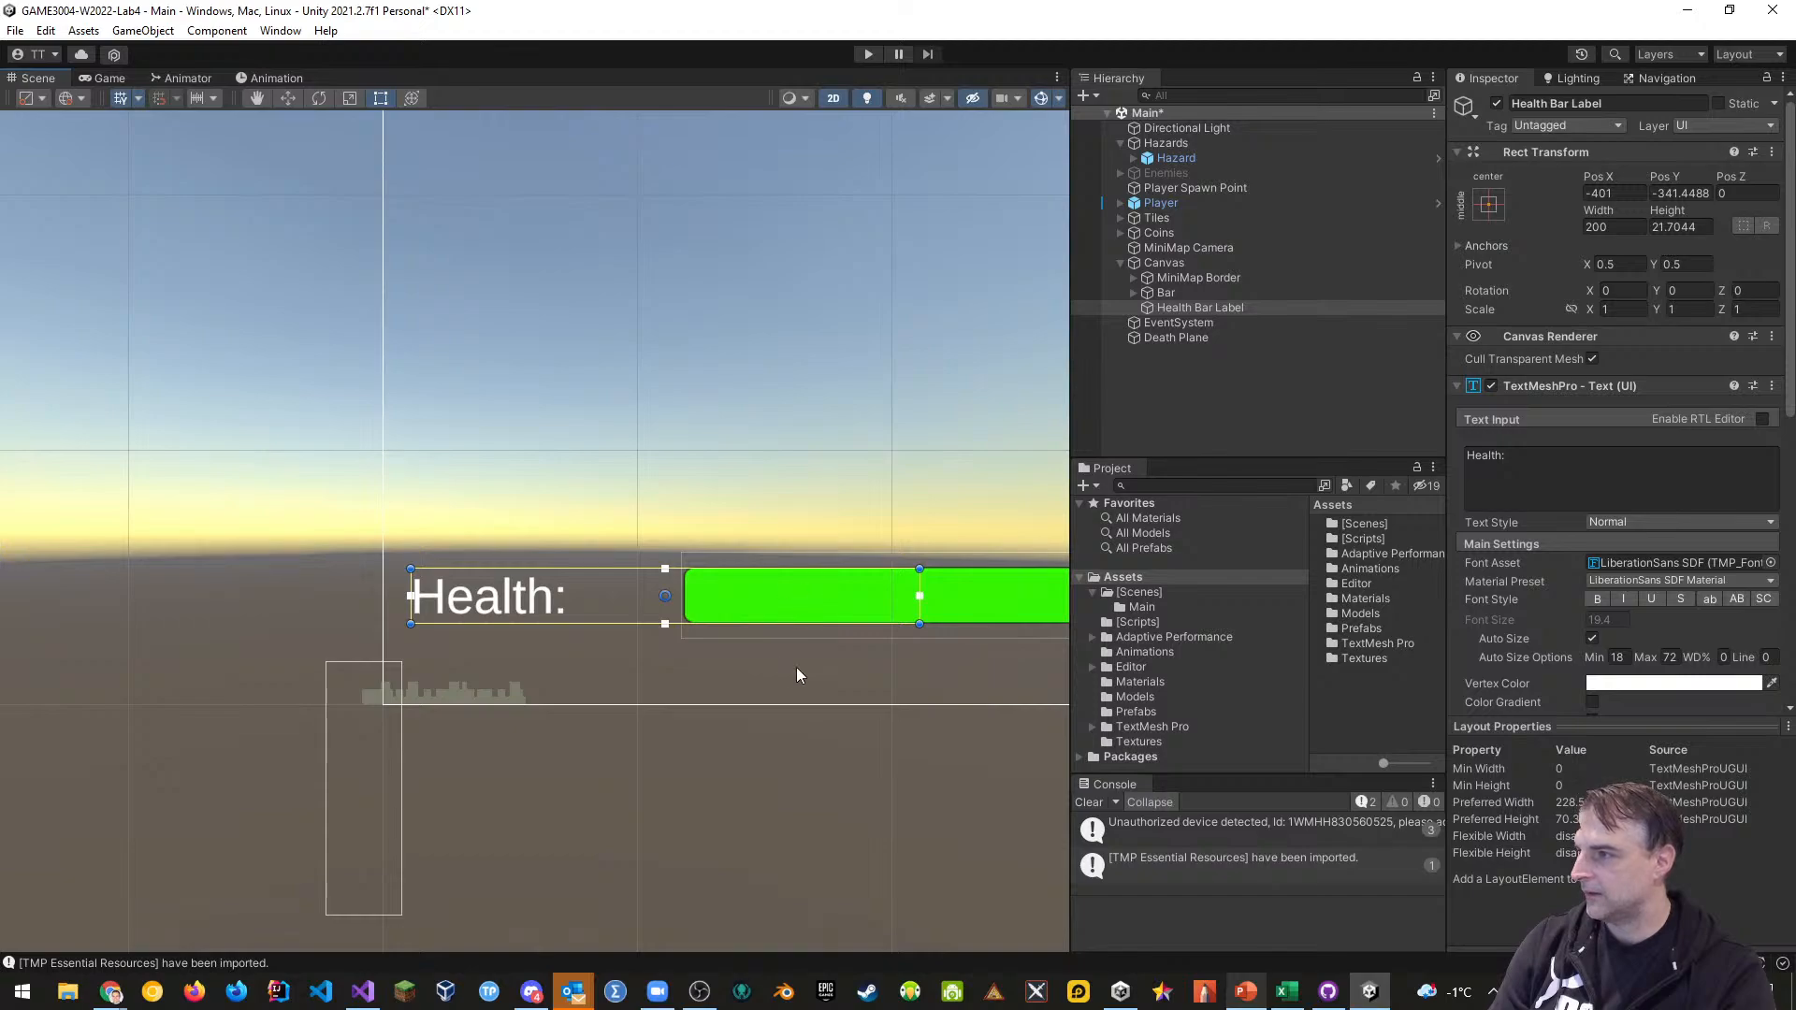
left_click_drag(727, 623, 727, 621)
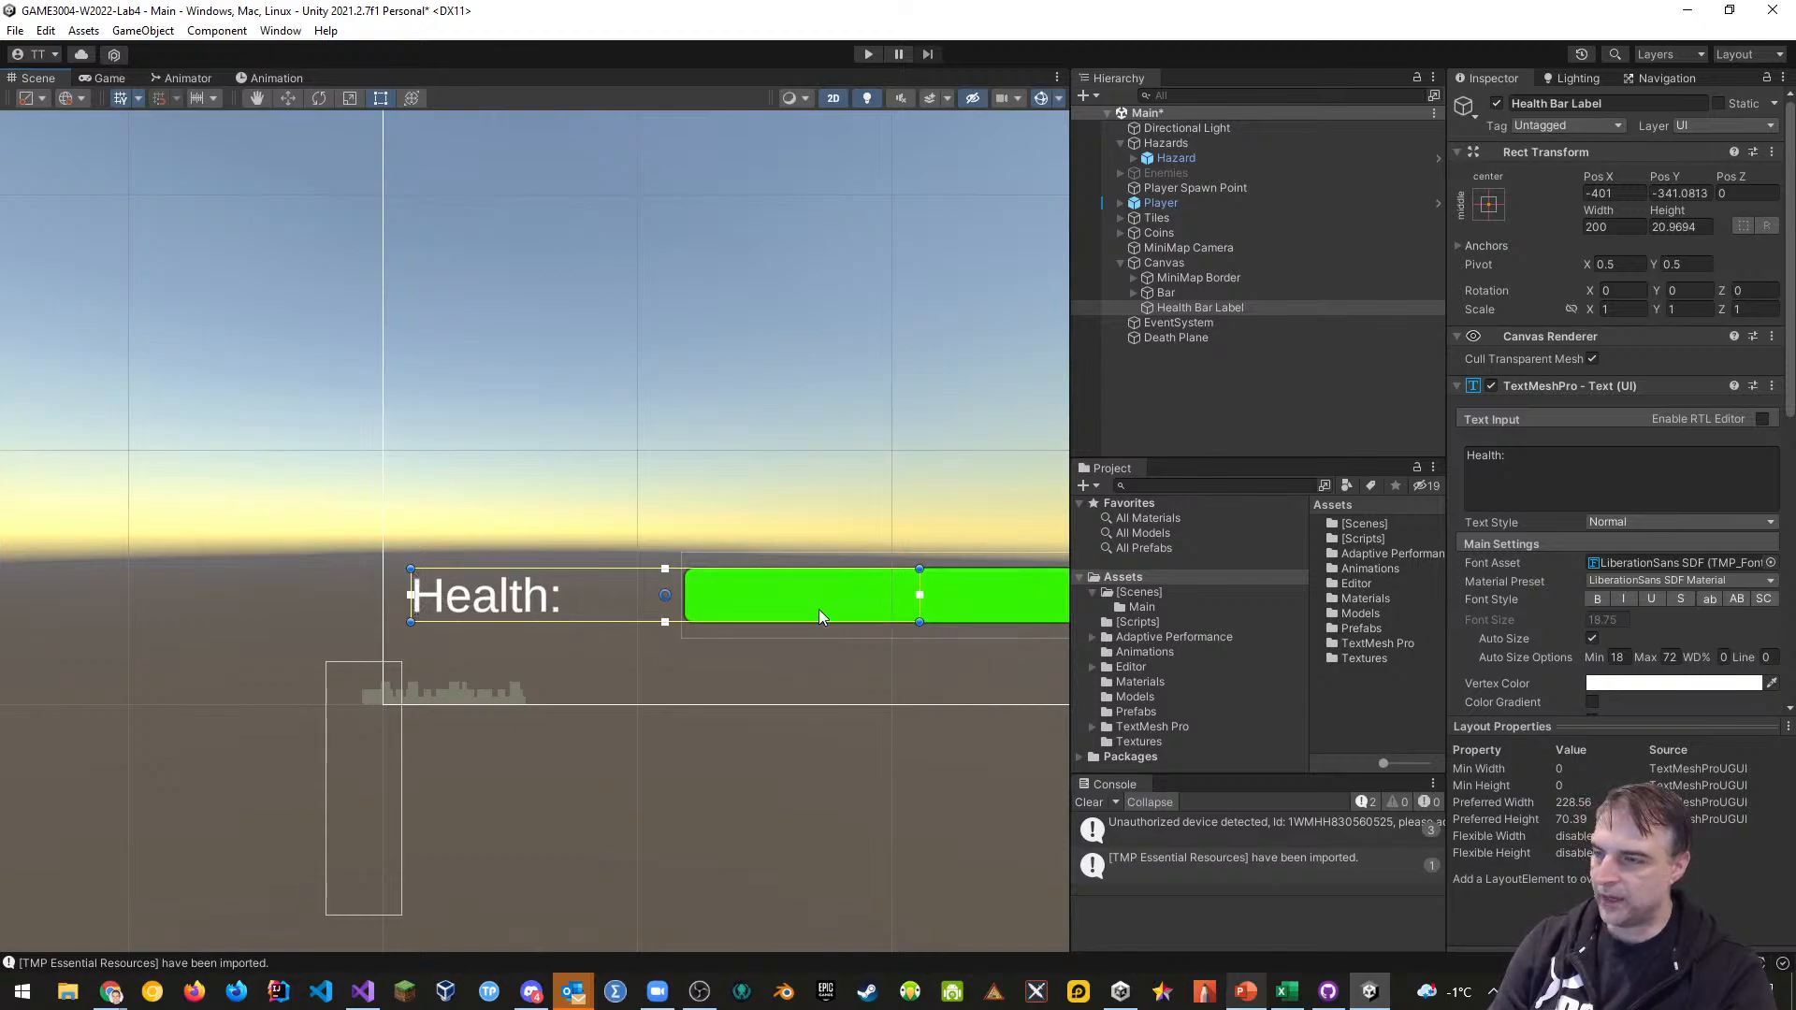
left_click_drag(920, 594, 683, 600)
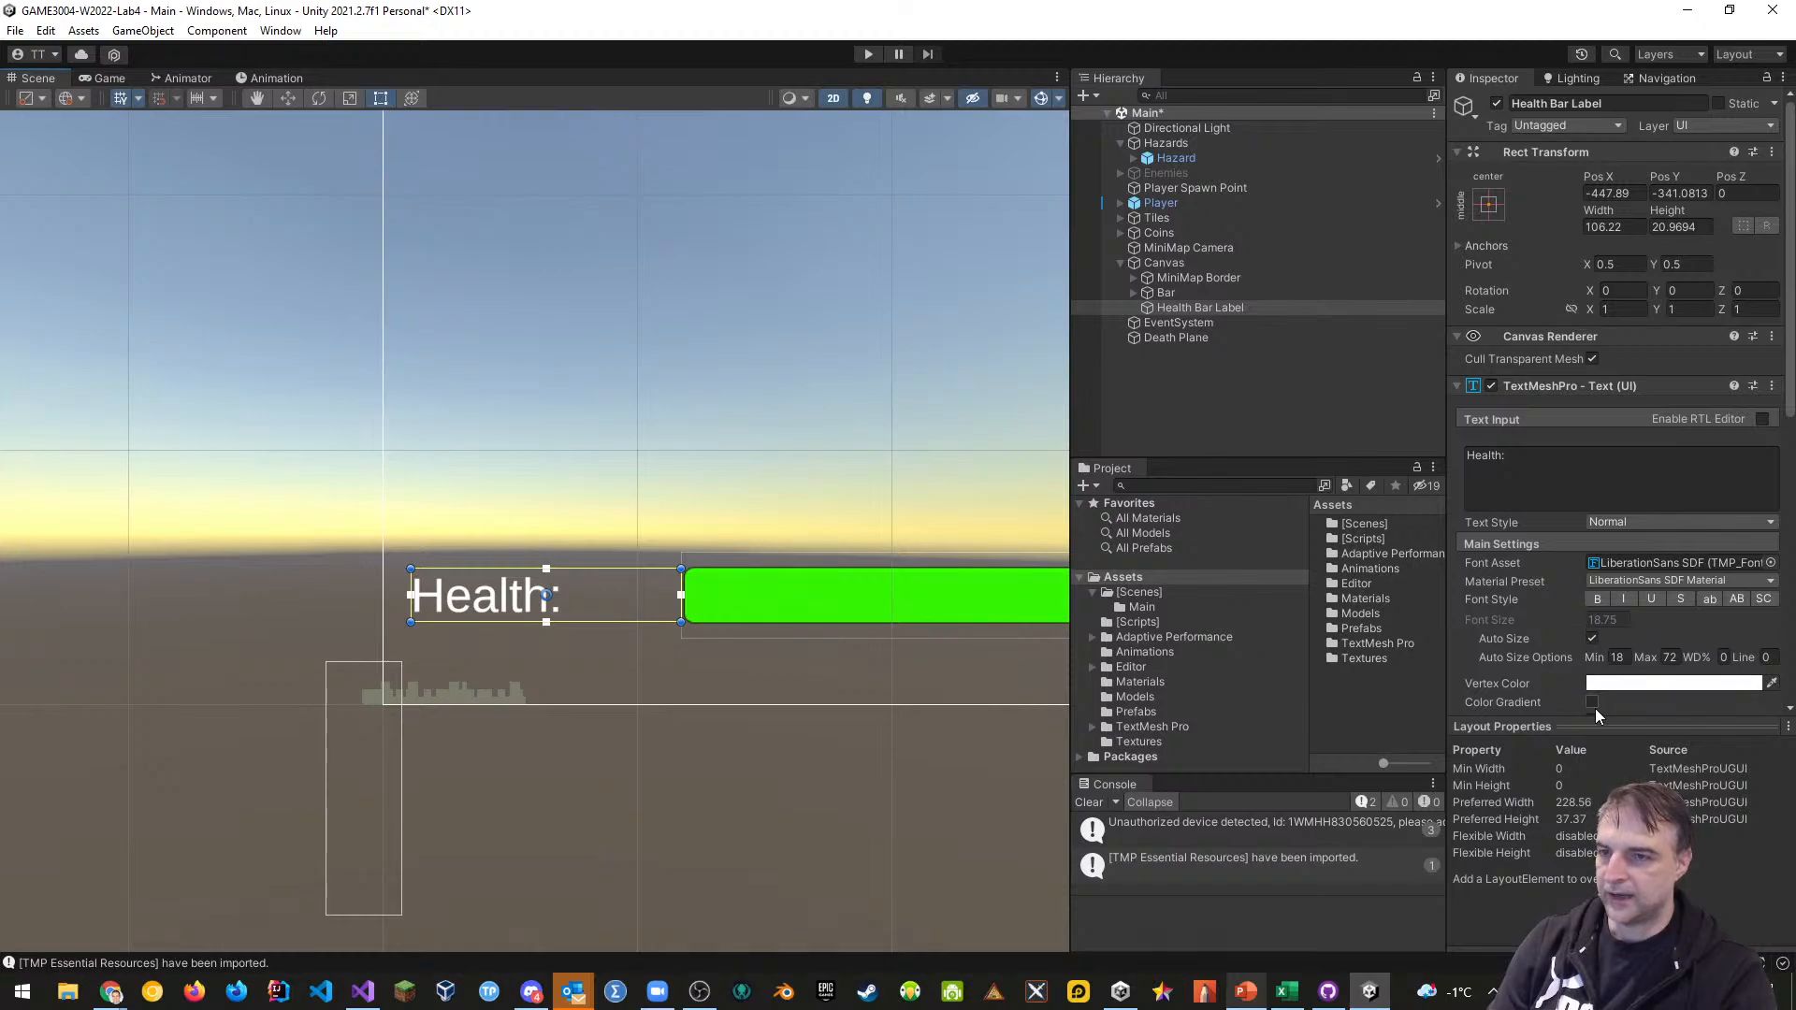
Align the label text to the center horizontally and the middle vertically, and pull in the label's outer edge to fit the text closely
scroll(1556, 620, "down", 3)
left_click(1617, 610)
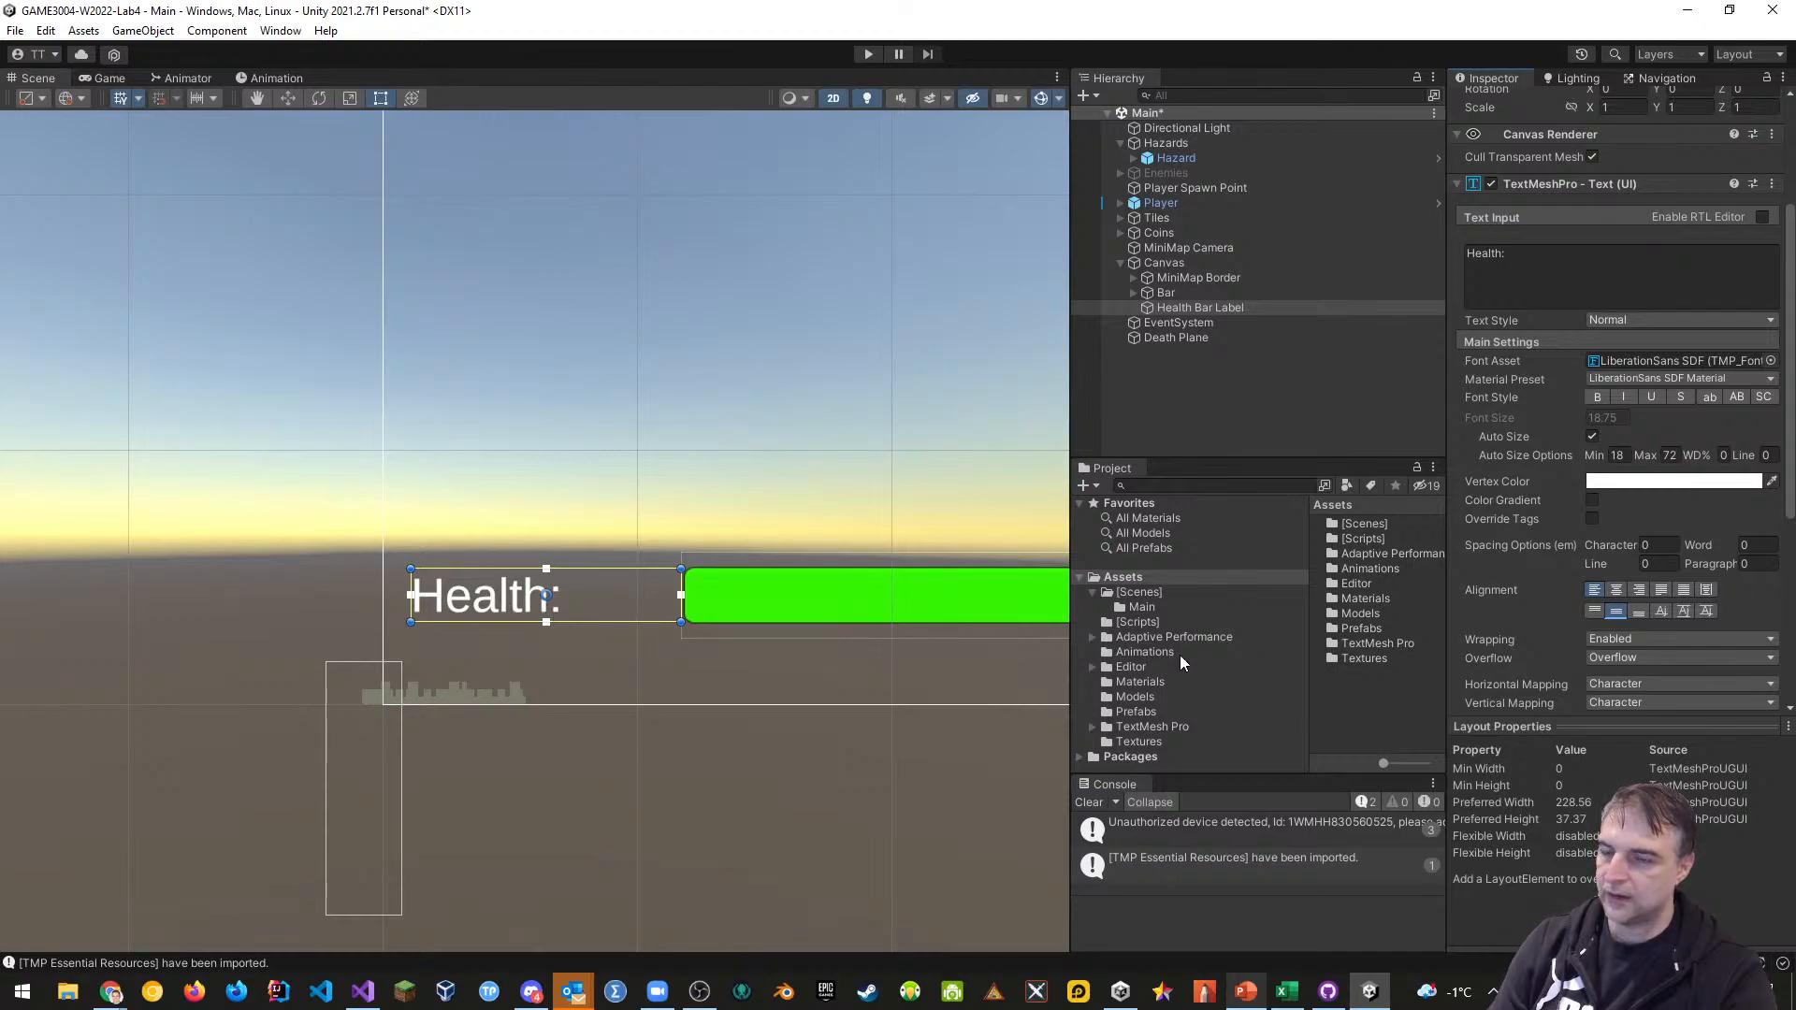
left_click(1638, 589)
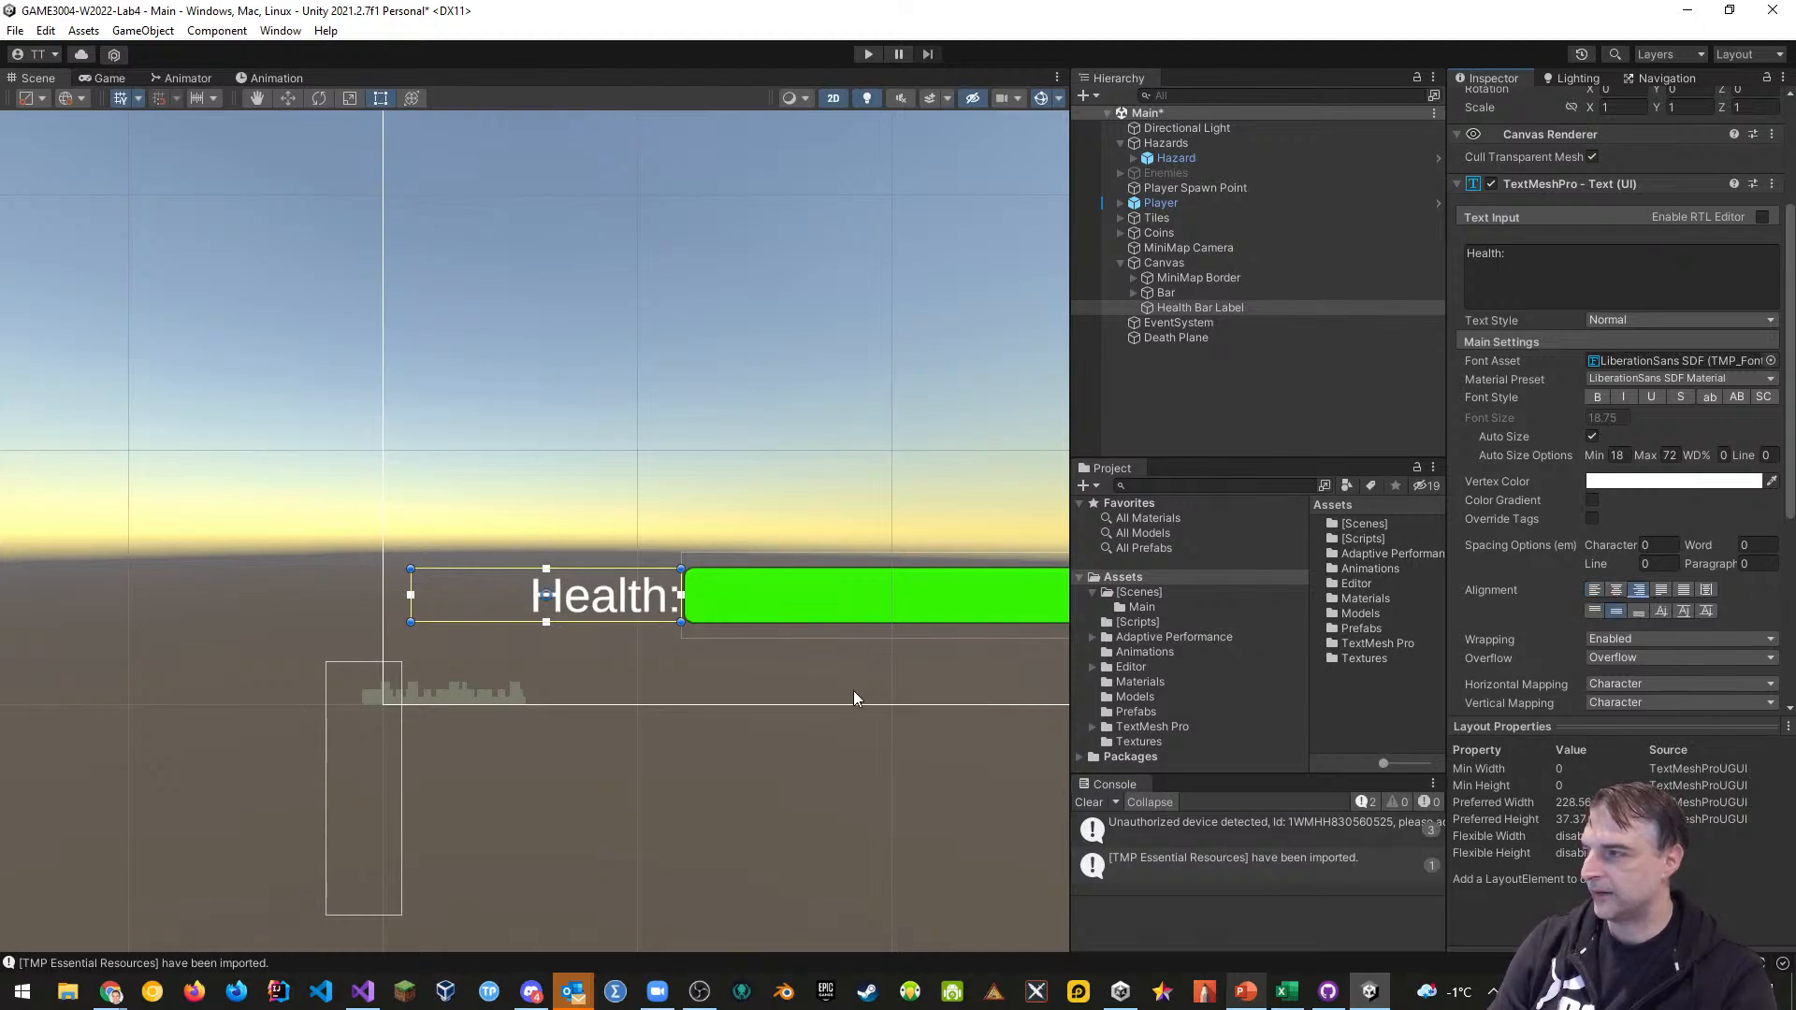
left_click(1615, 589)
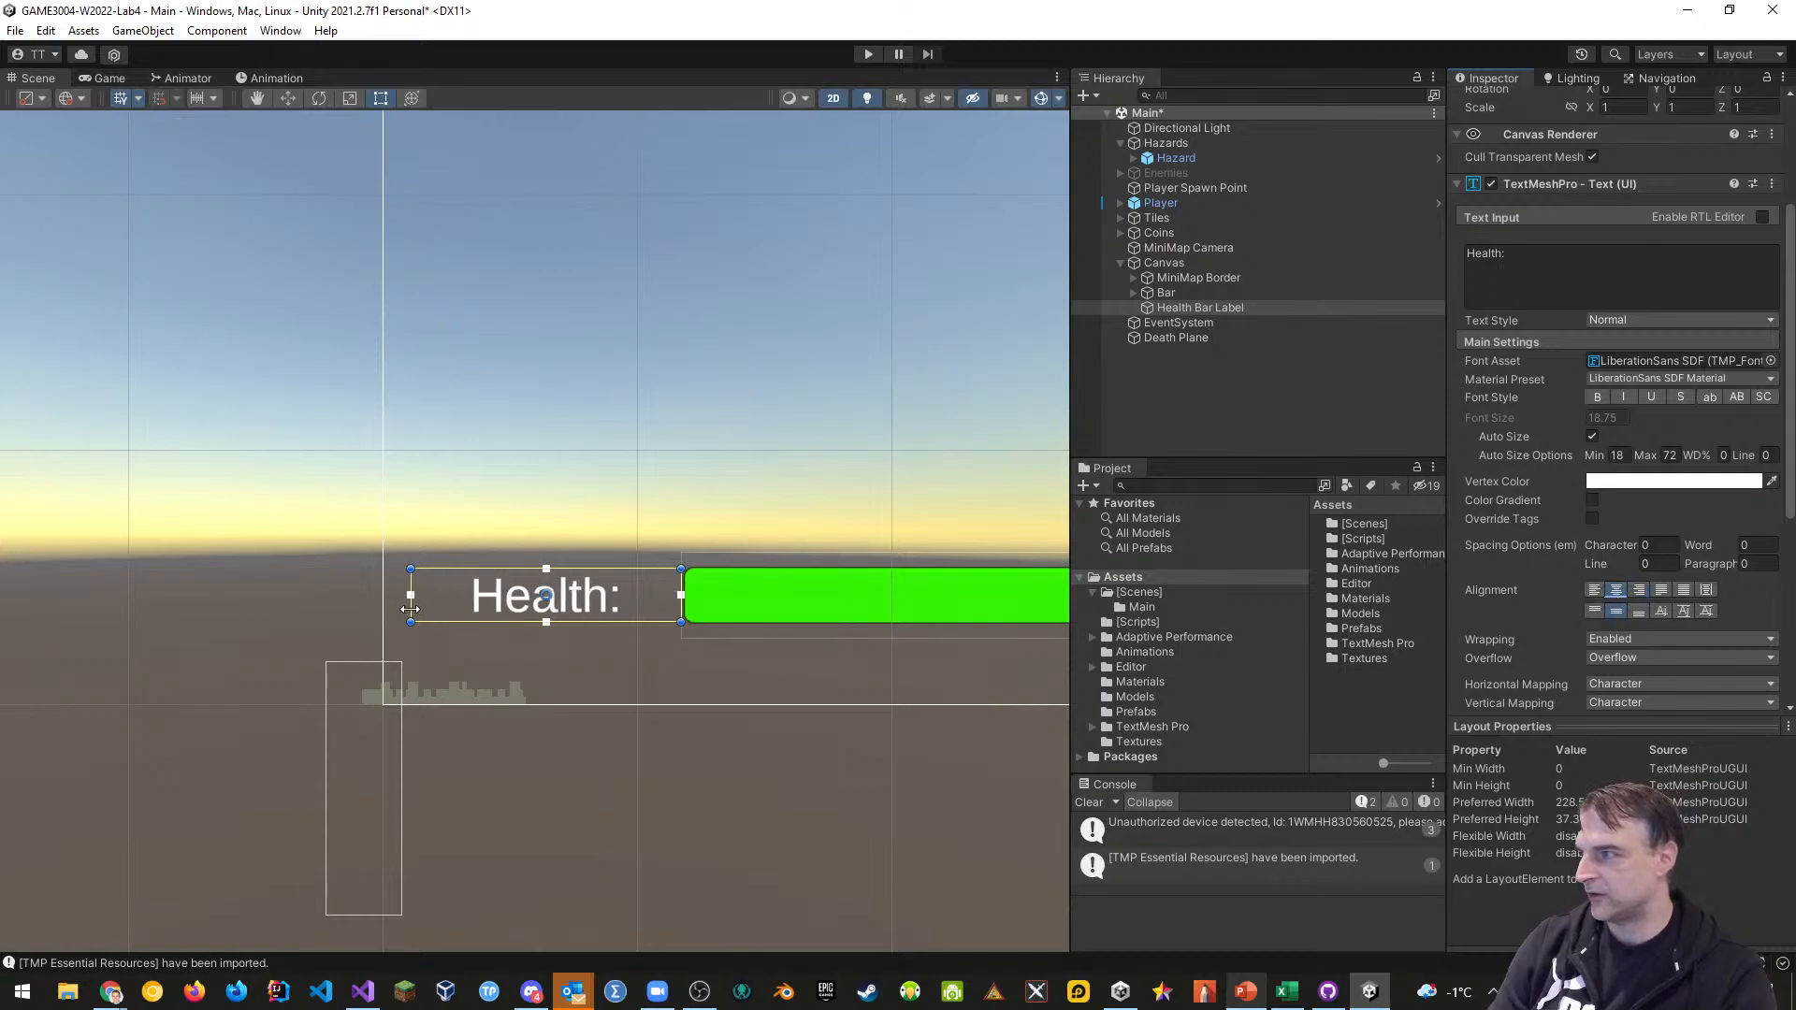
left_click_drag(410, 608, 508, 617)
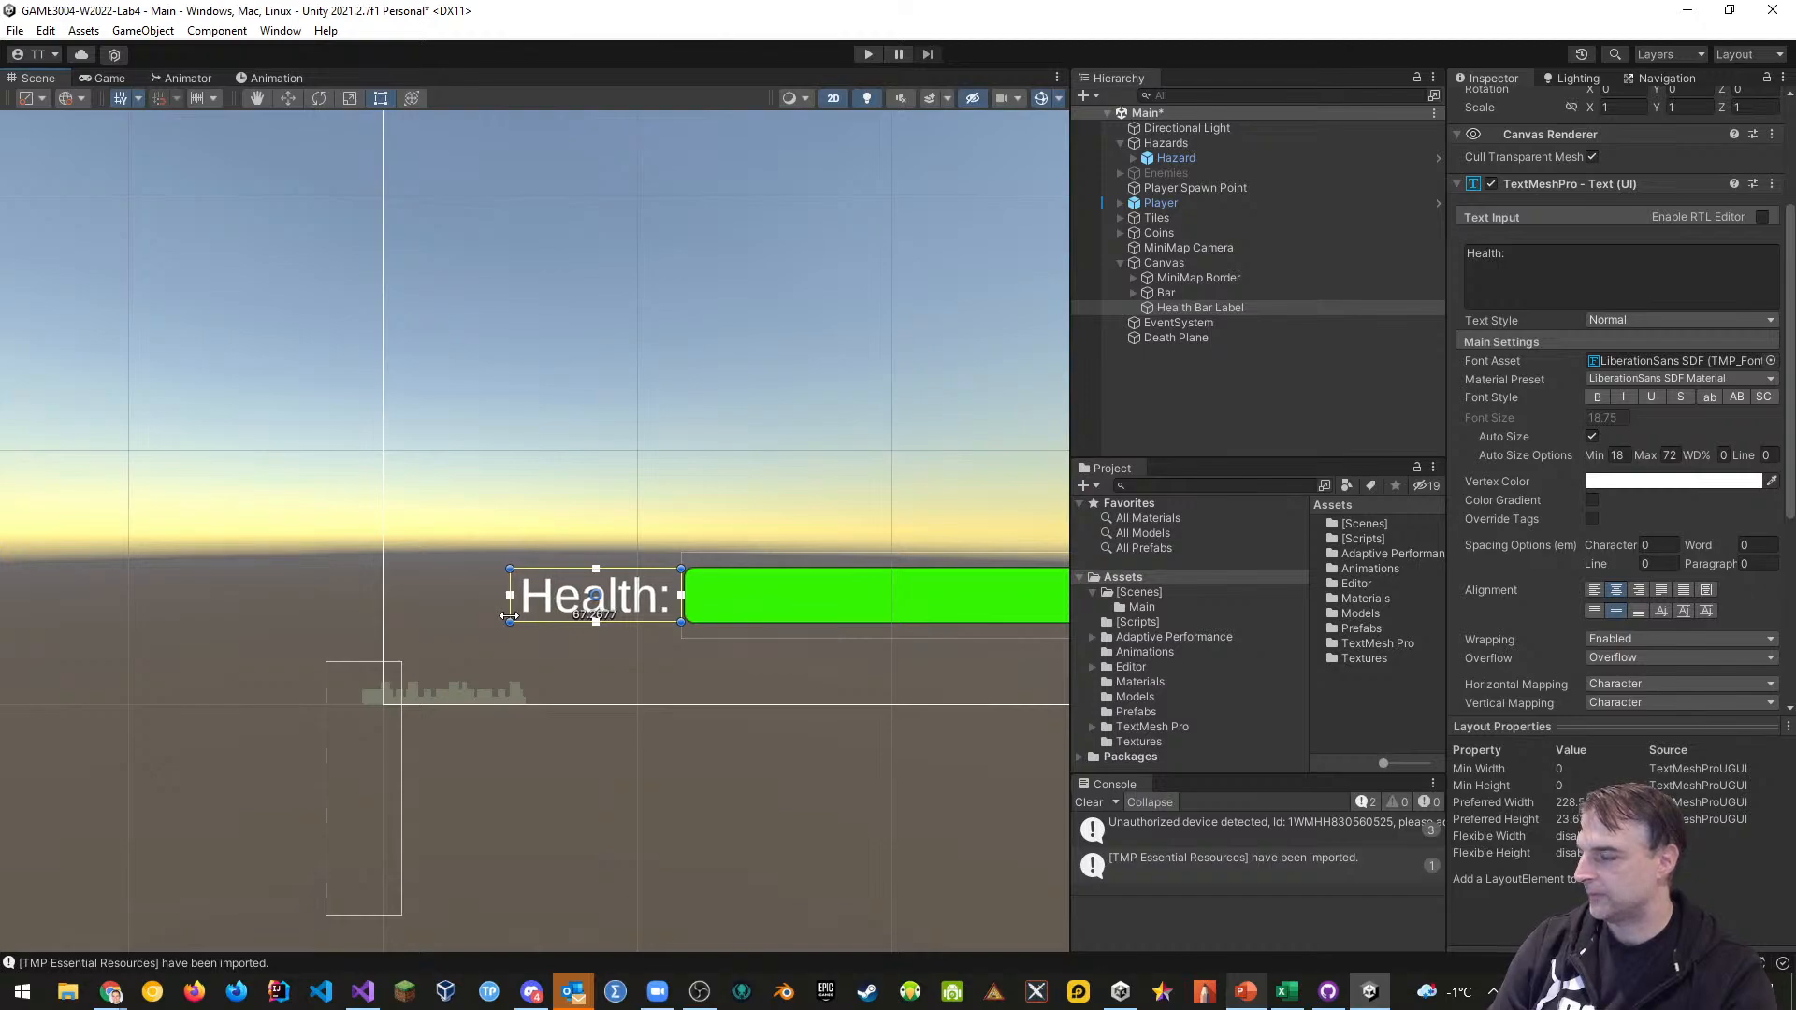
Check the placement of the labelled health bar in the Game view and return to the Scene view
scroll(642, 687, "down", 3)
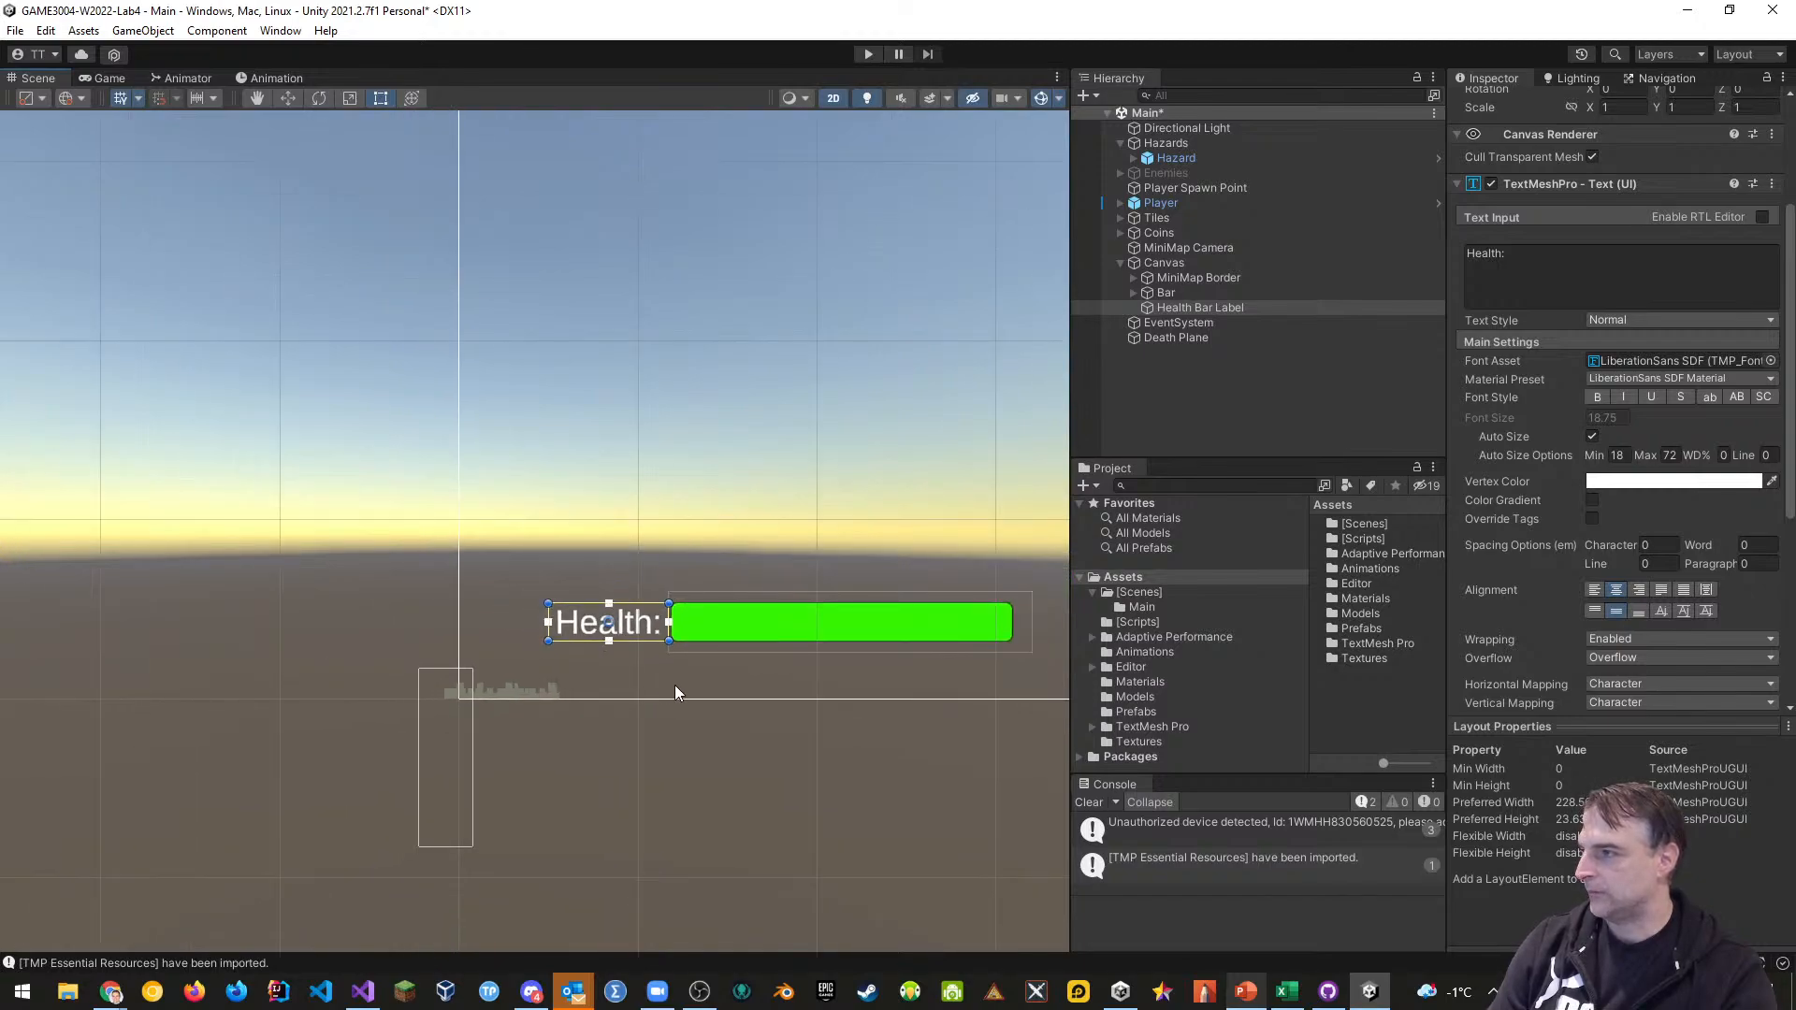
left_click(108, 80)
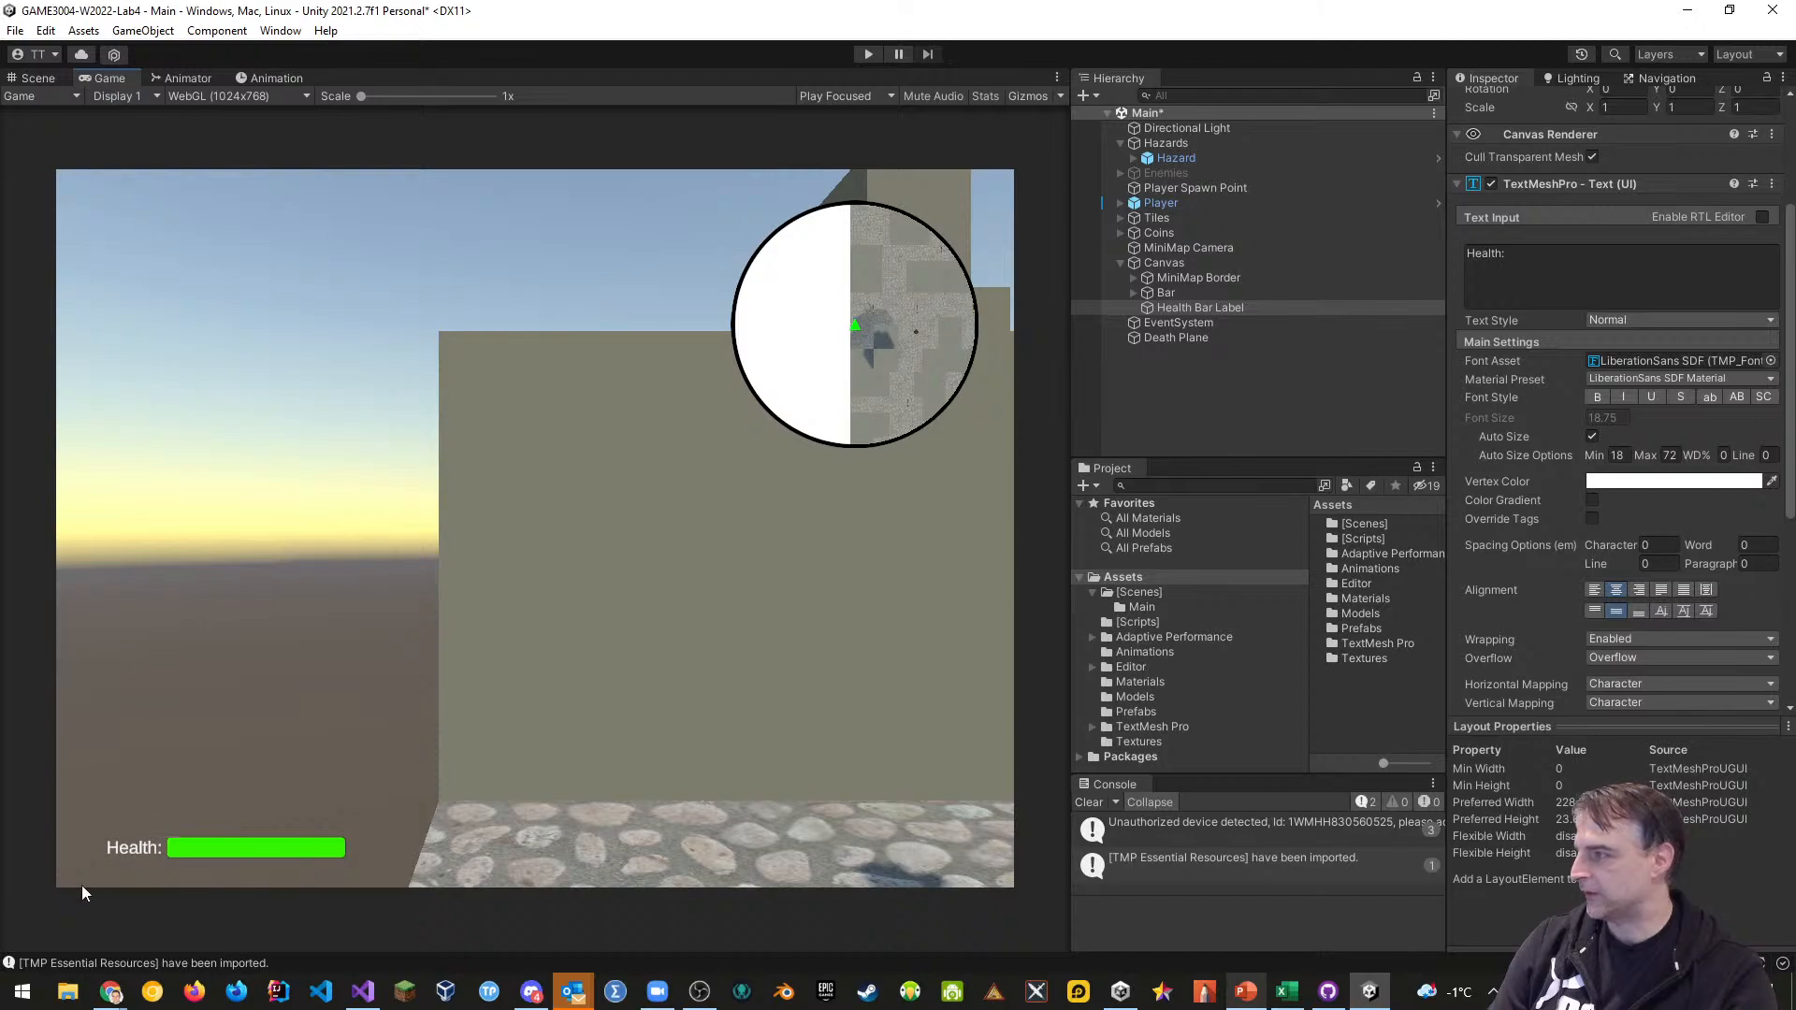
left_click(45, 75)
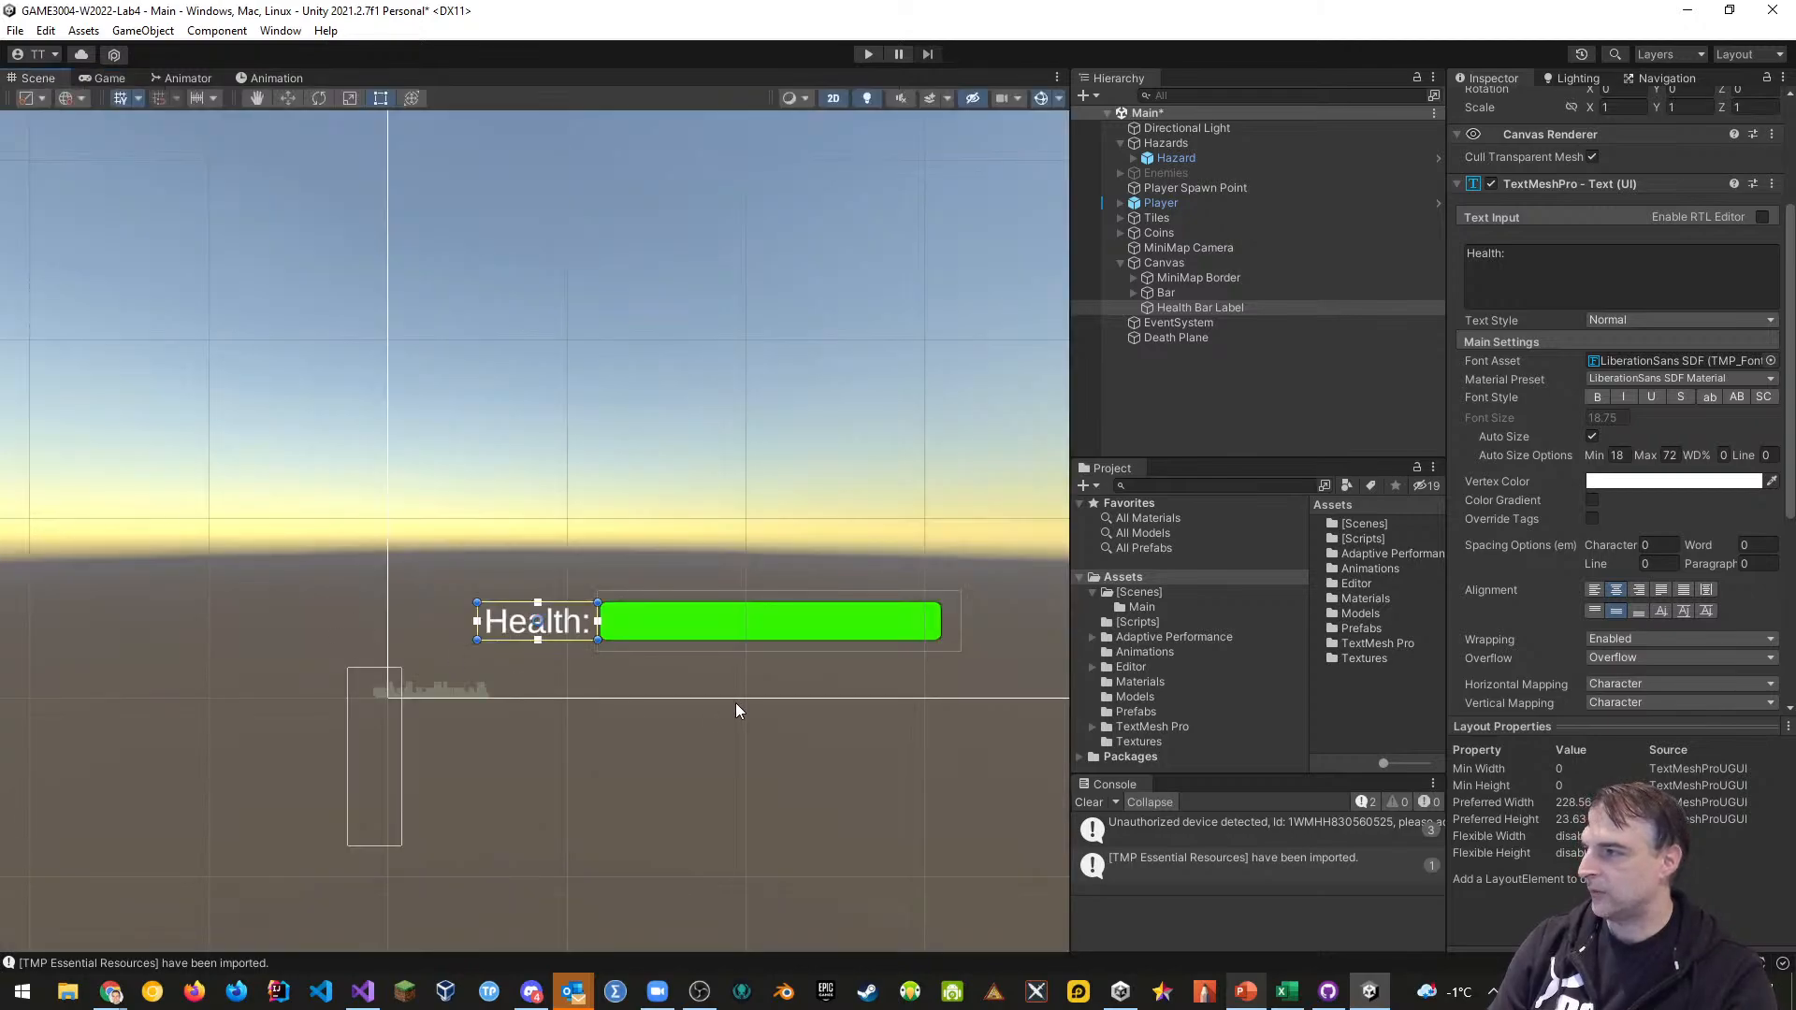
Duplicate the Health Bar Label and move the copy horizontally onto the middle of the green bar
mouse_move(736, 703)
middle_mouse_down()
mouse_move(626, 706)
mouse_move(683, 721)
middle_mouse_up()
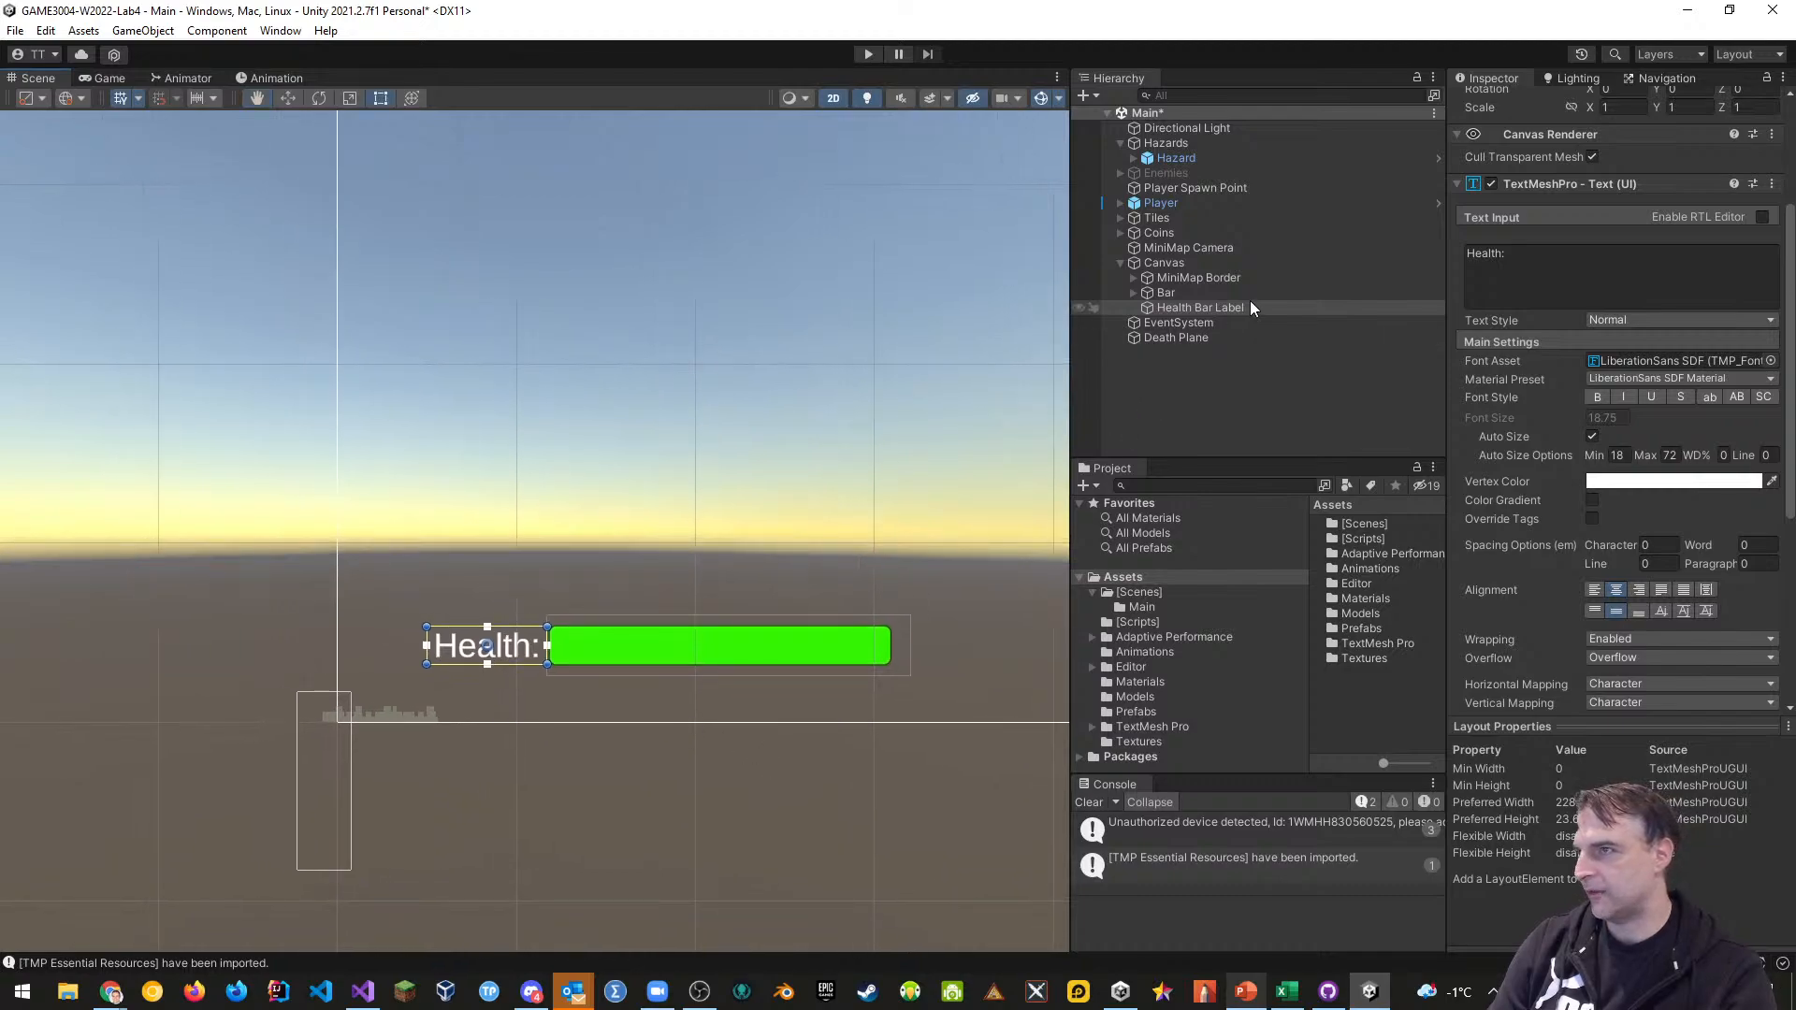
left_click(1197, 314)
key("ctrl+d")
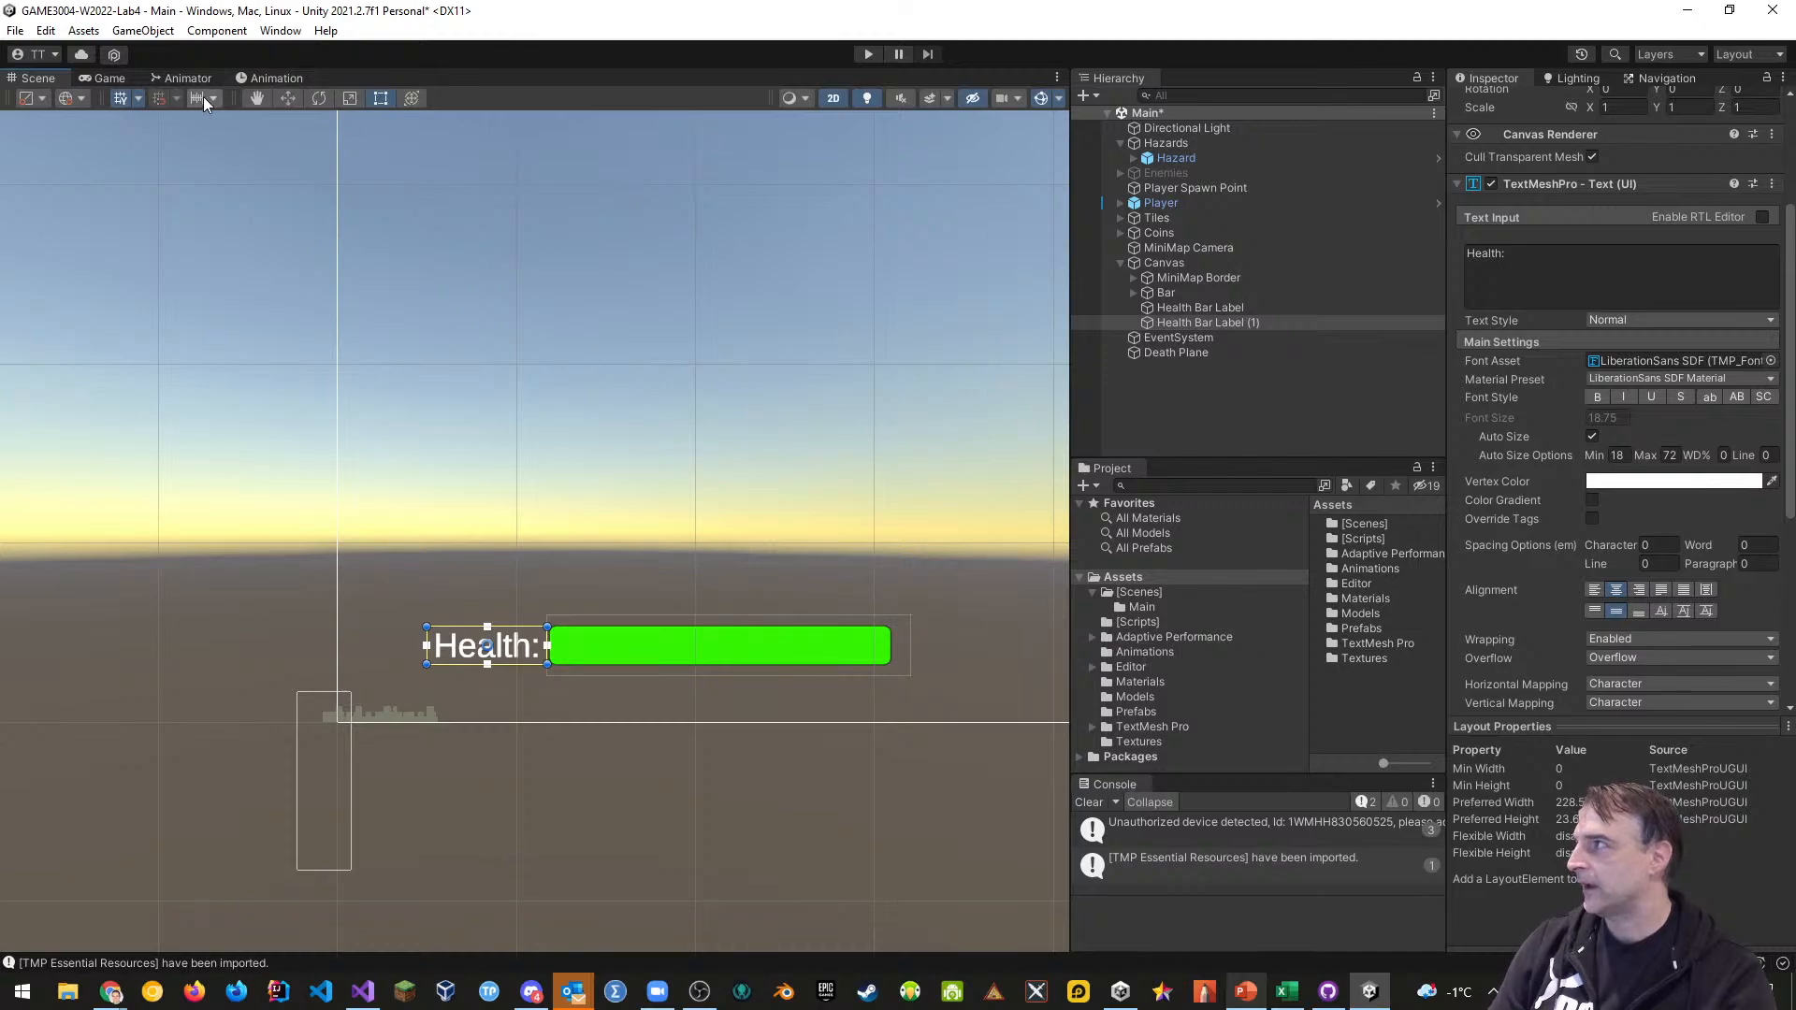
left_click(288, 97)
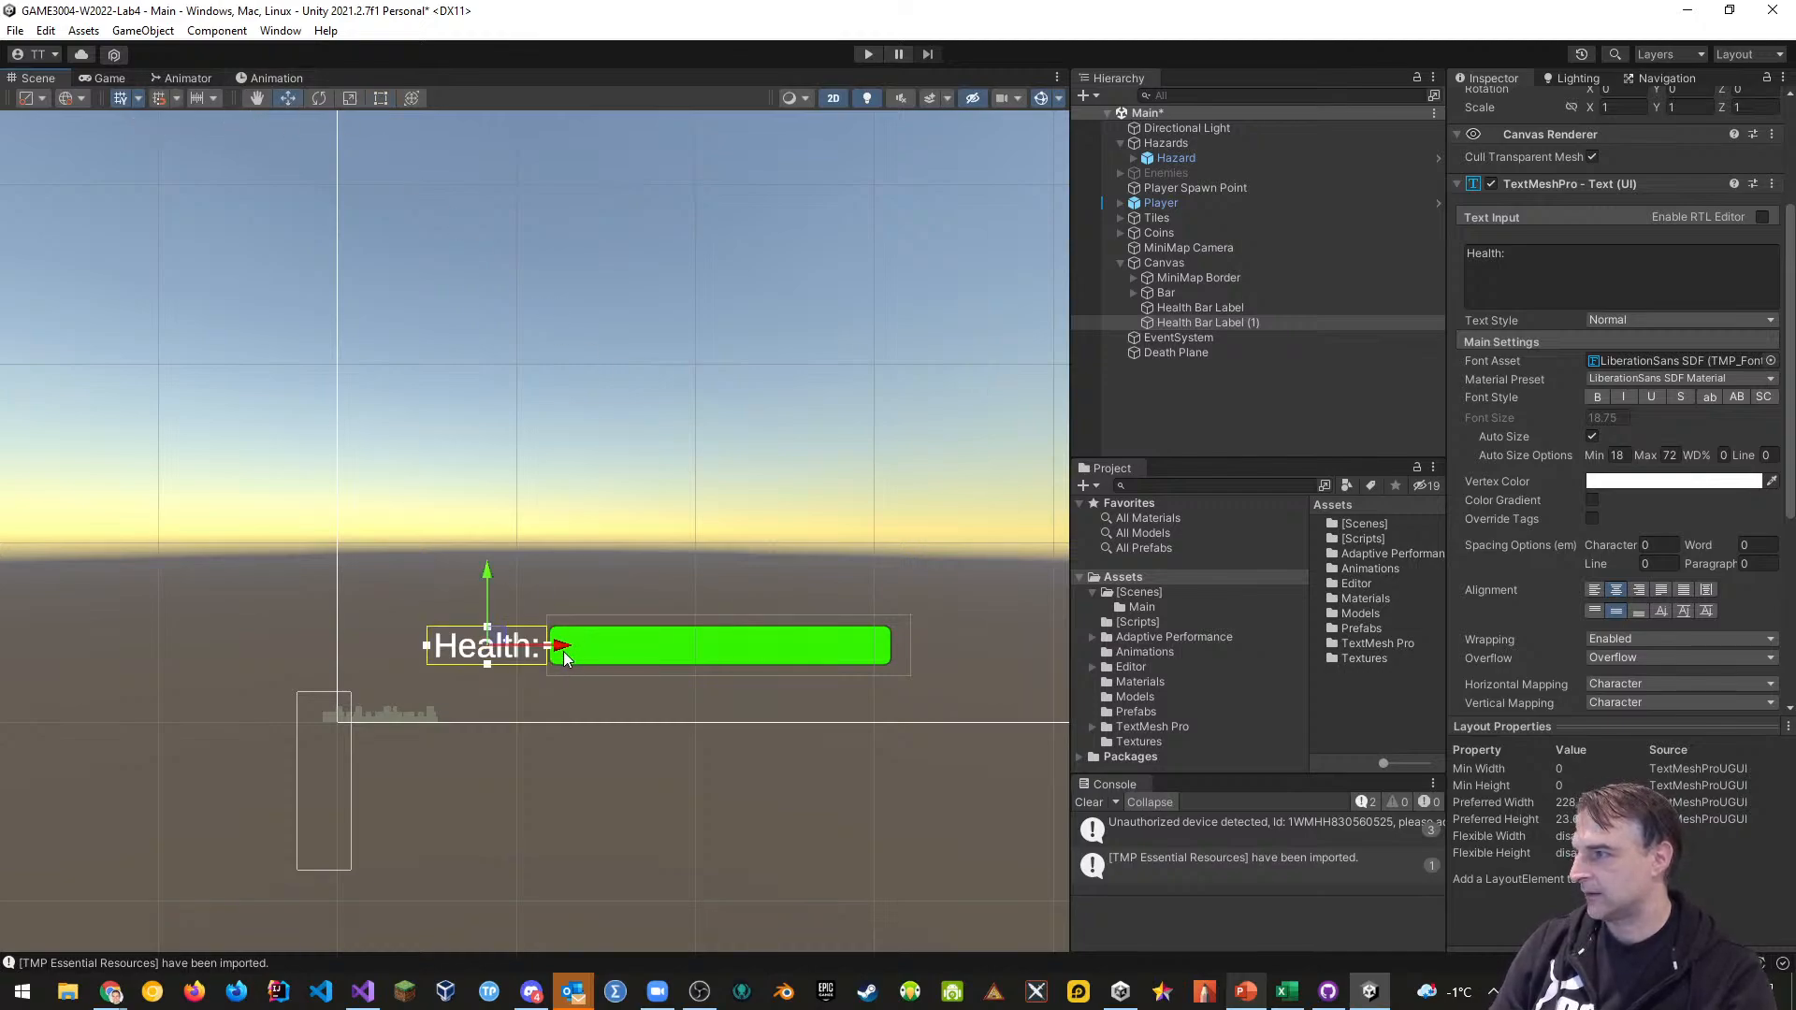
left_click_drag(564, 655, 792, 659)
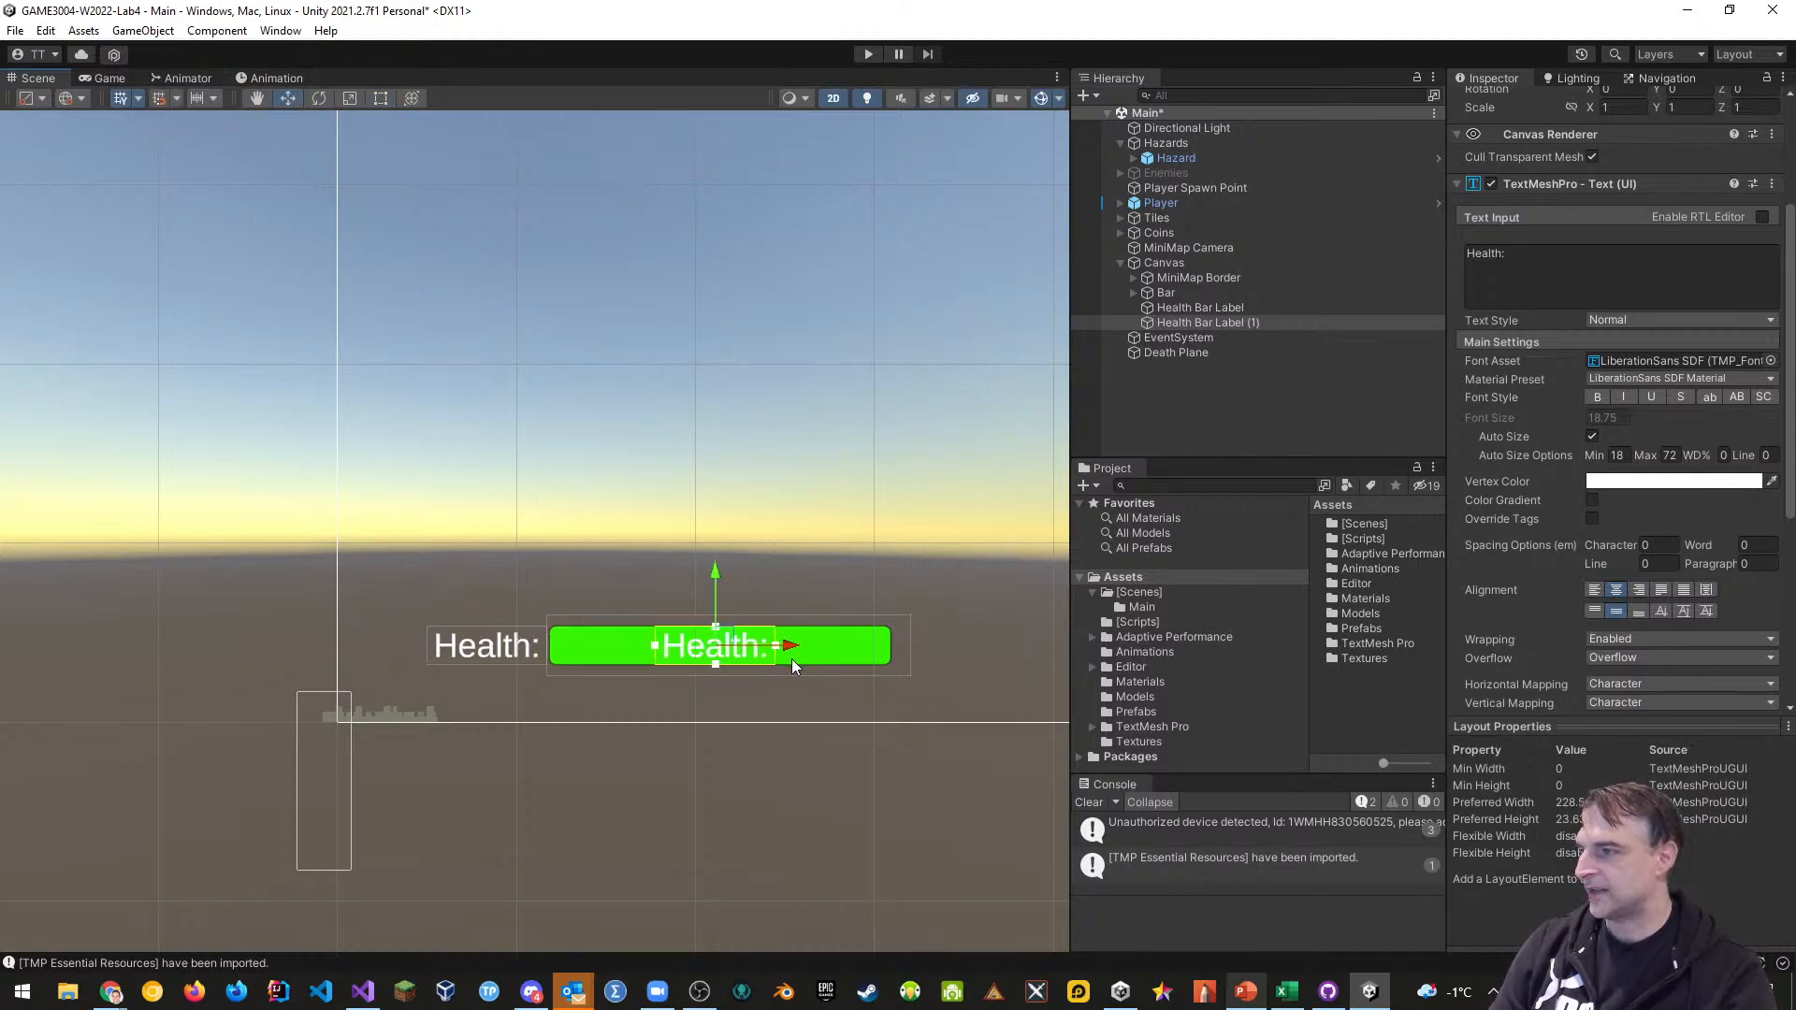
Stretch the duplicated label in both directions with the Rect tool so it spans the green bar's full width
left_click(379, 98)
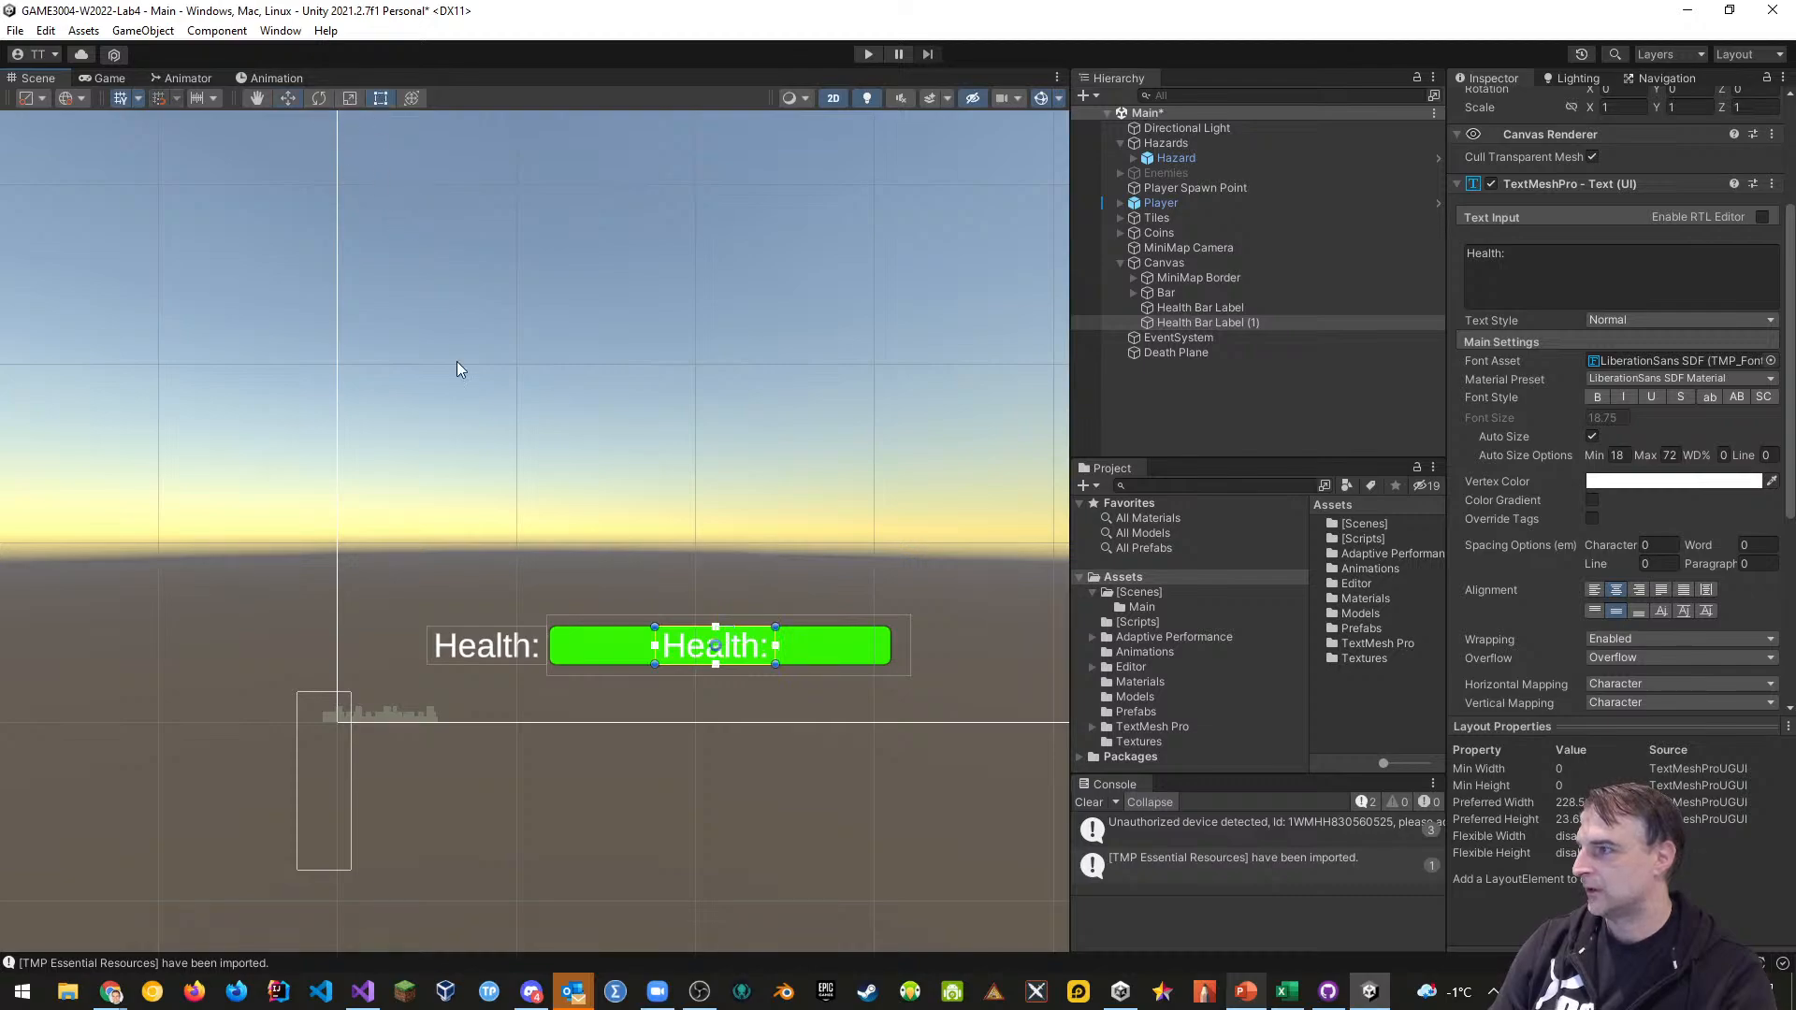
left_click_drag(776, 639, 887, 647)
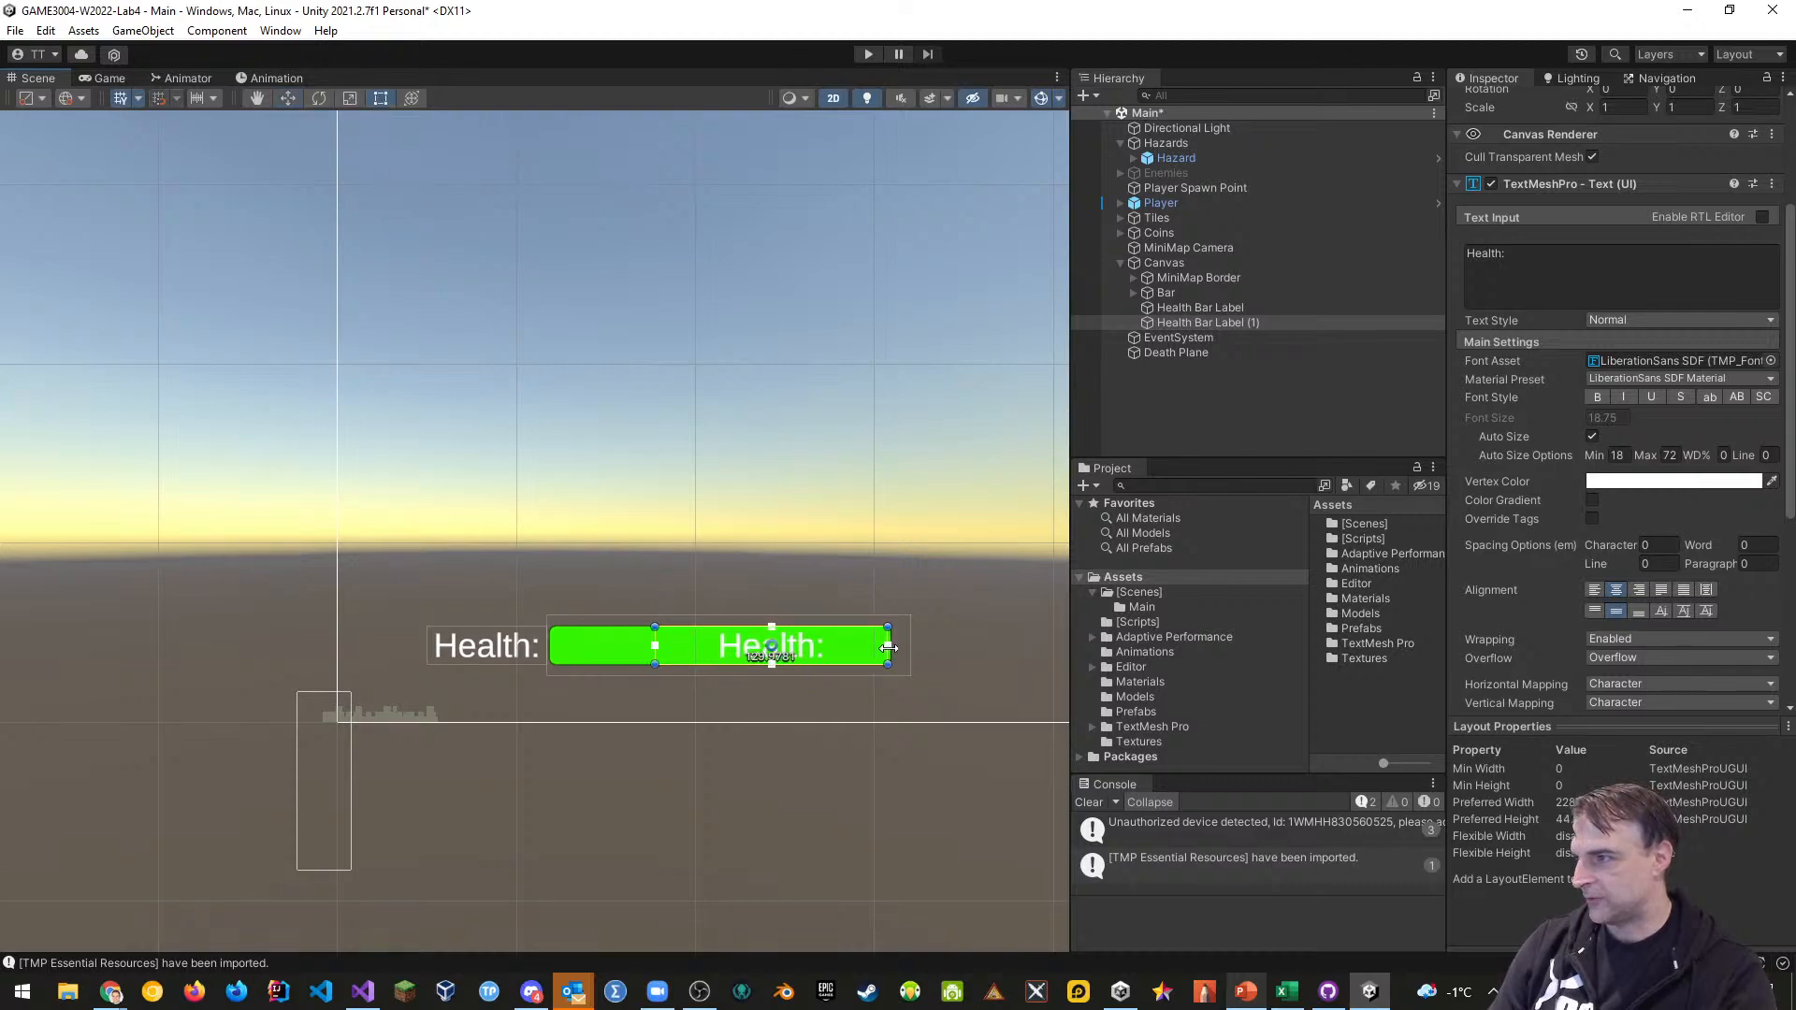
scroll(933, 709, "up", 6)
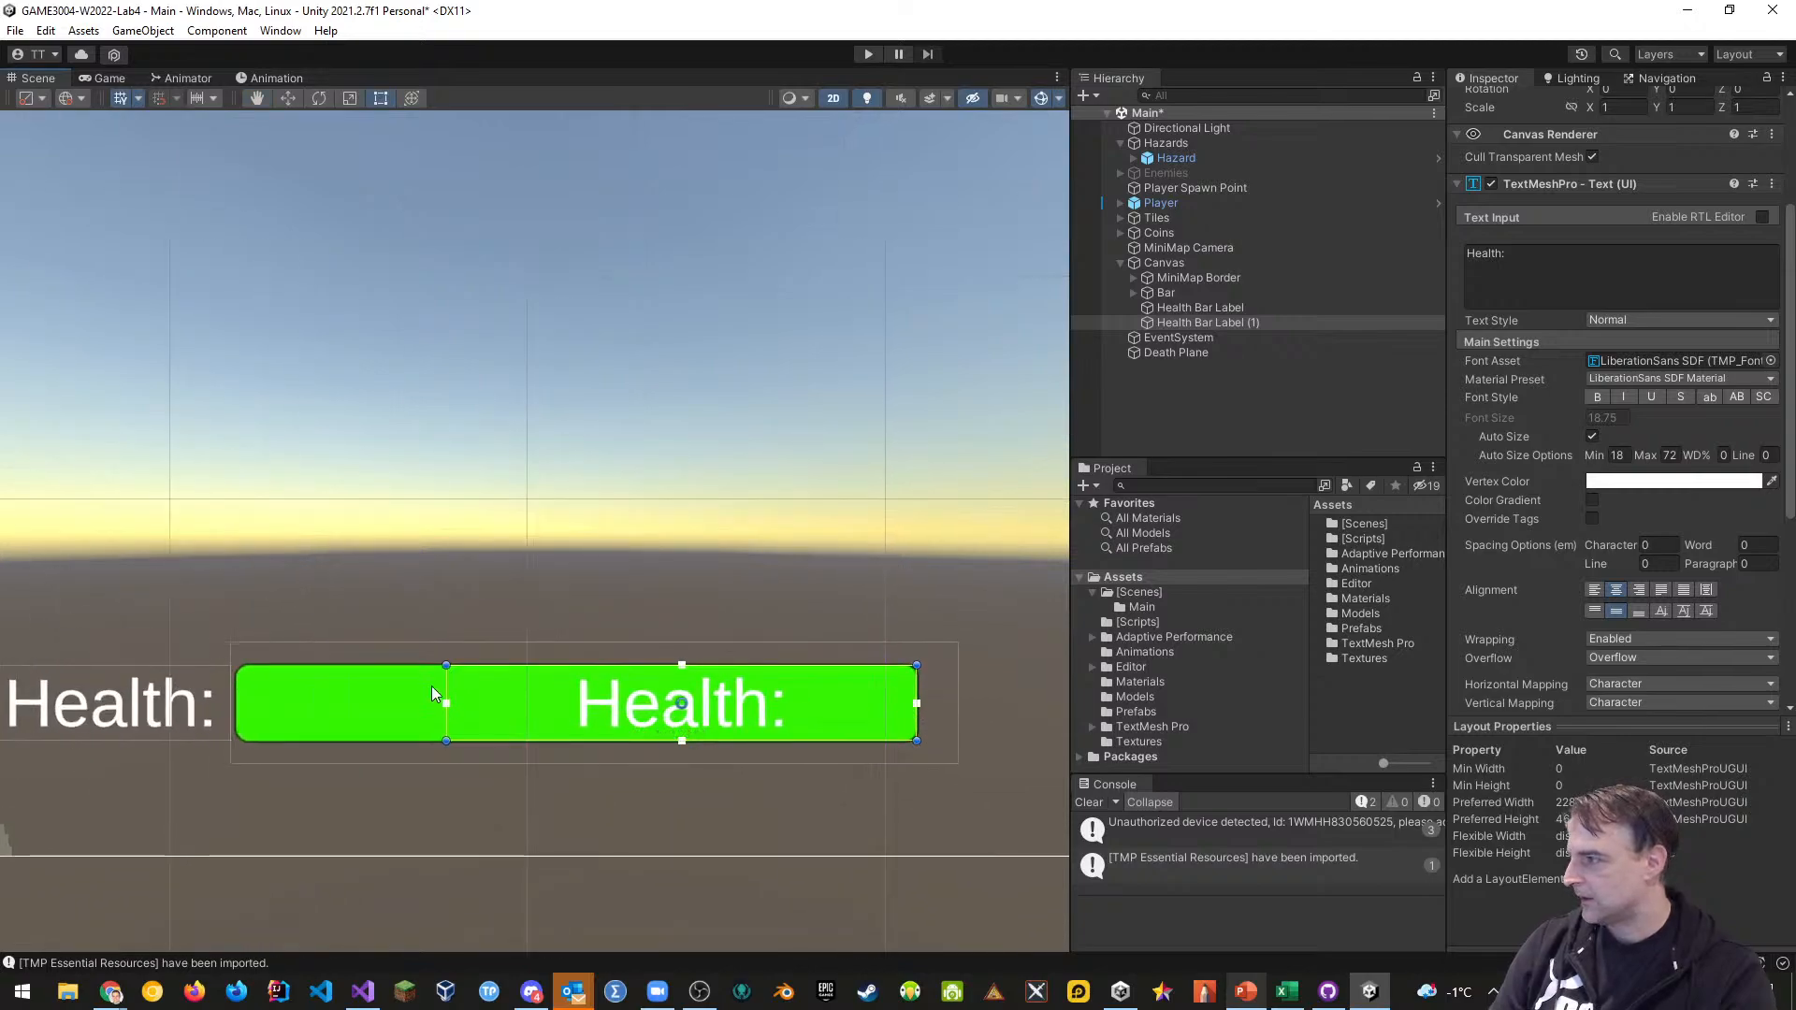
left_click_drag(448, 722, 243, 714)
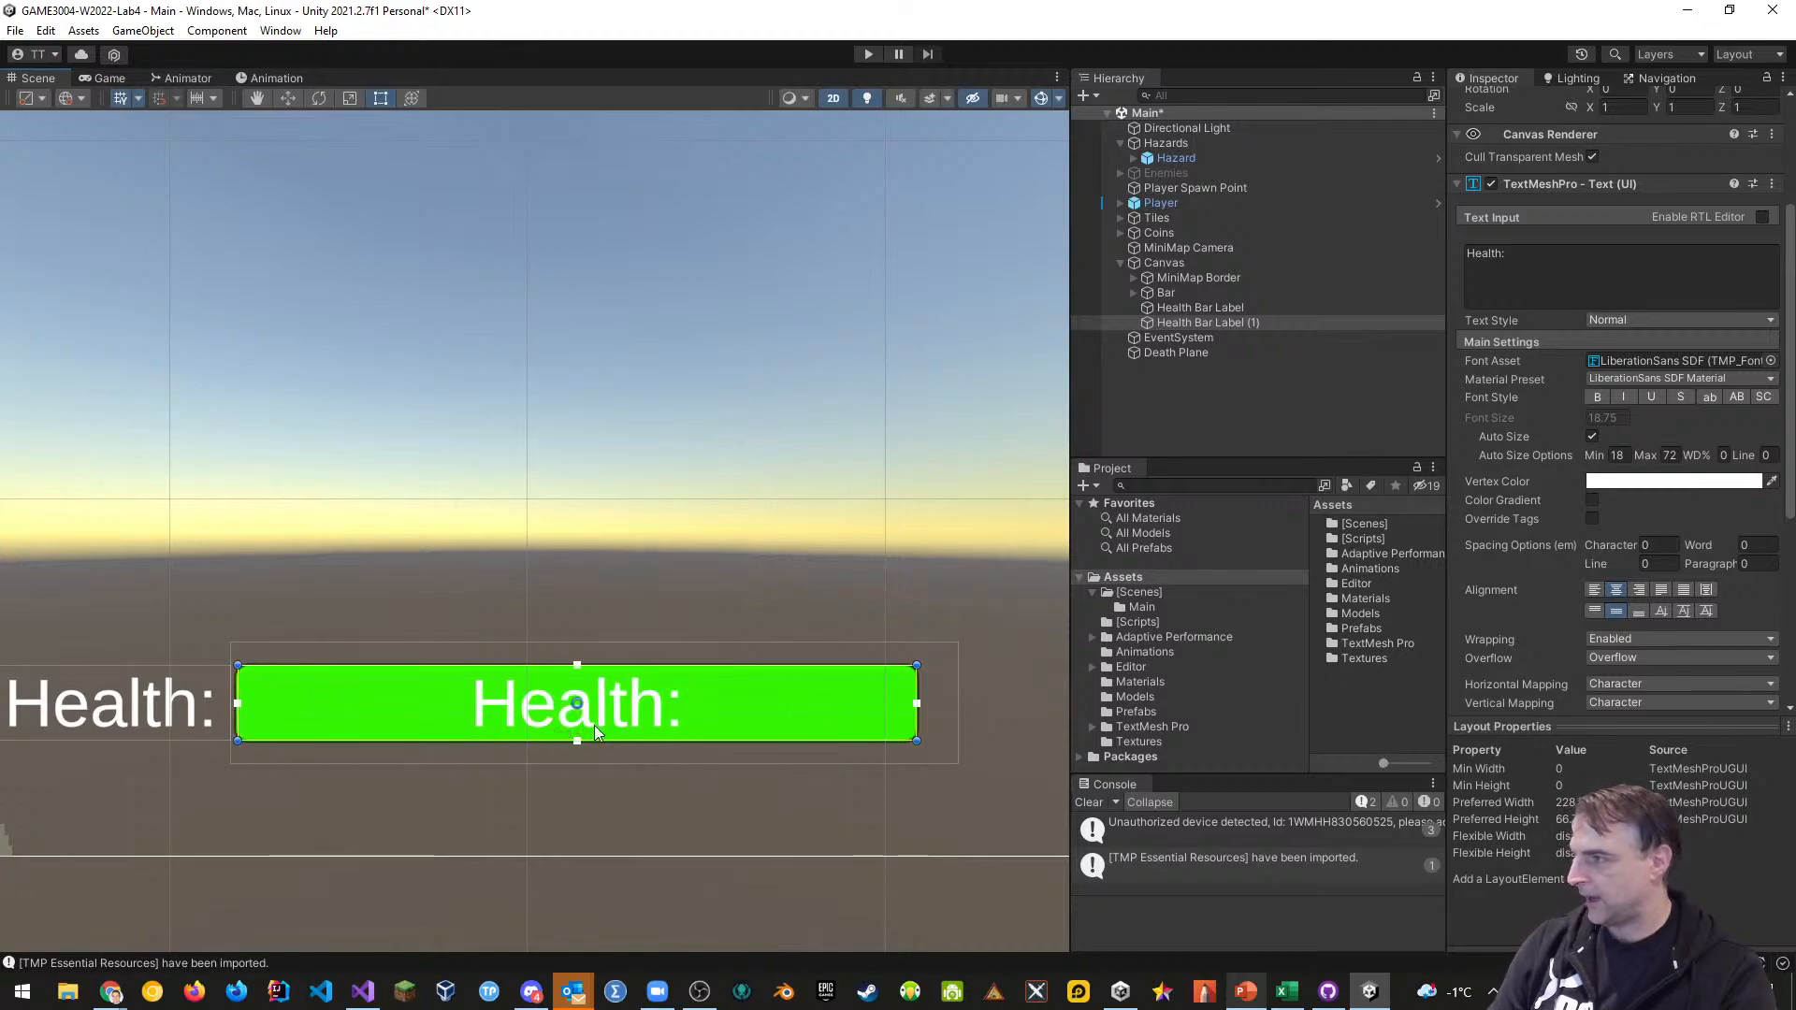
Rename the duplicated label as Health Bar Value
left_click(1233, 322)
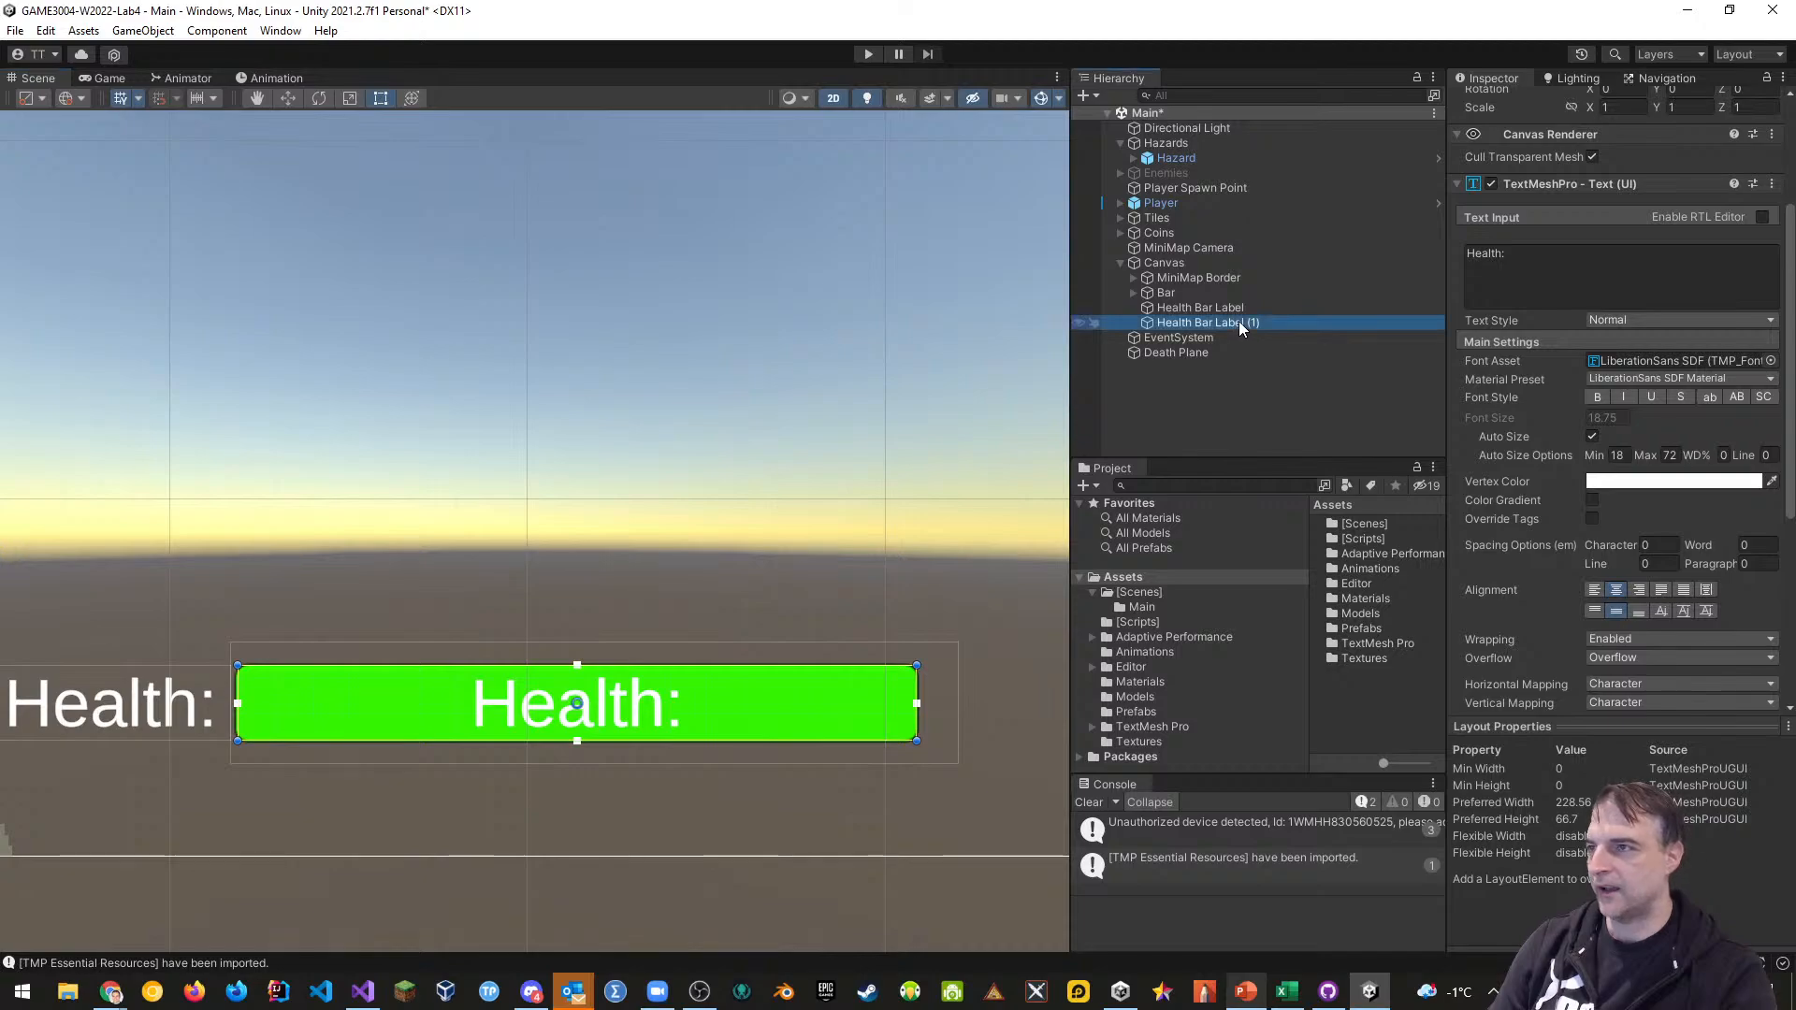
left_click(1216, 323)
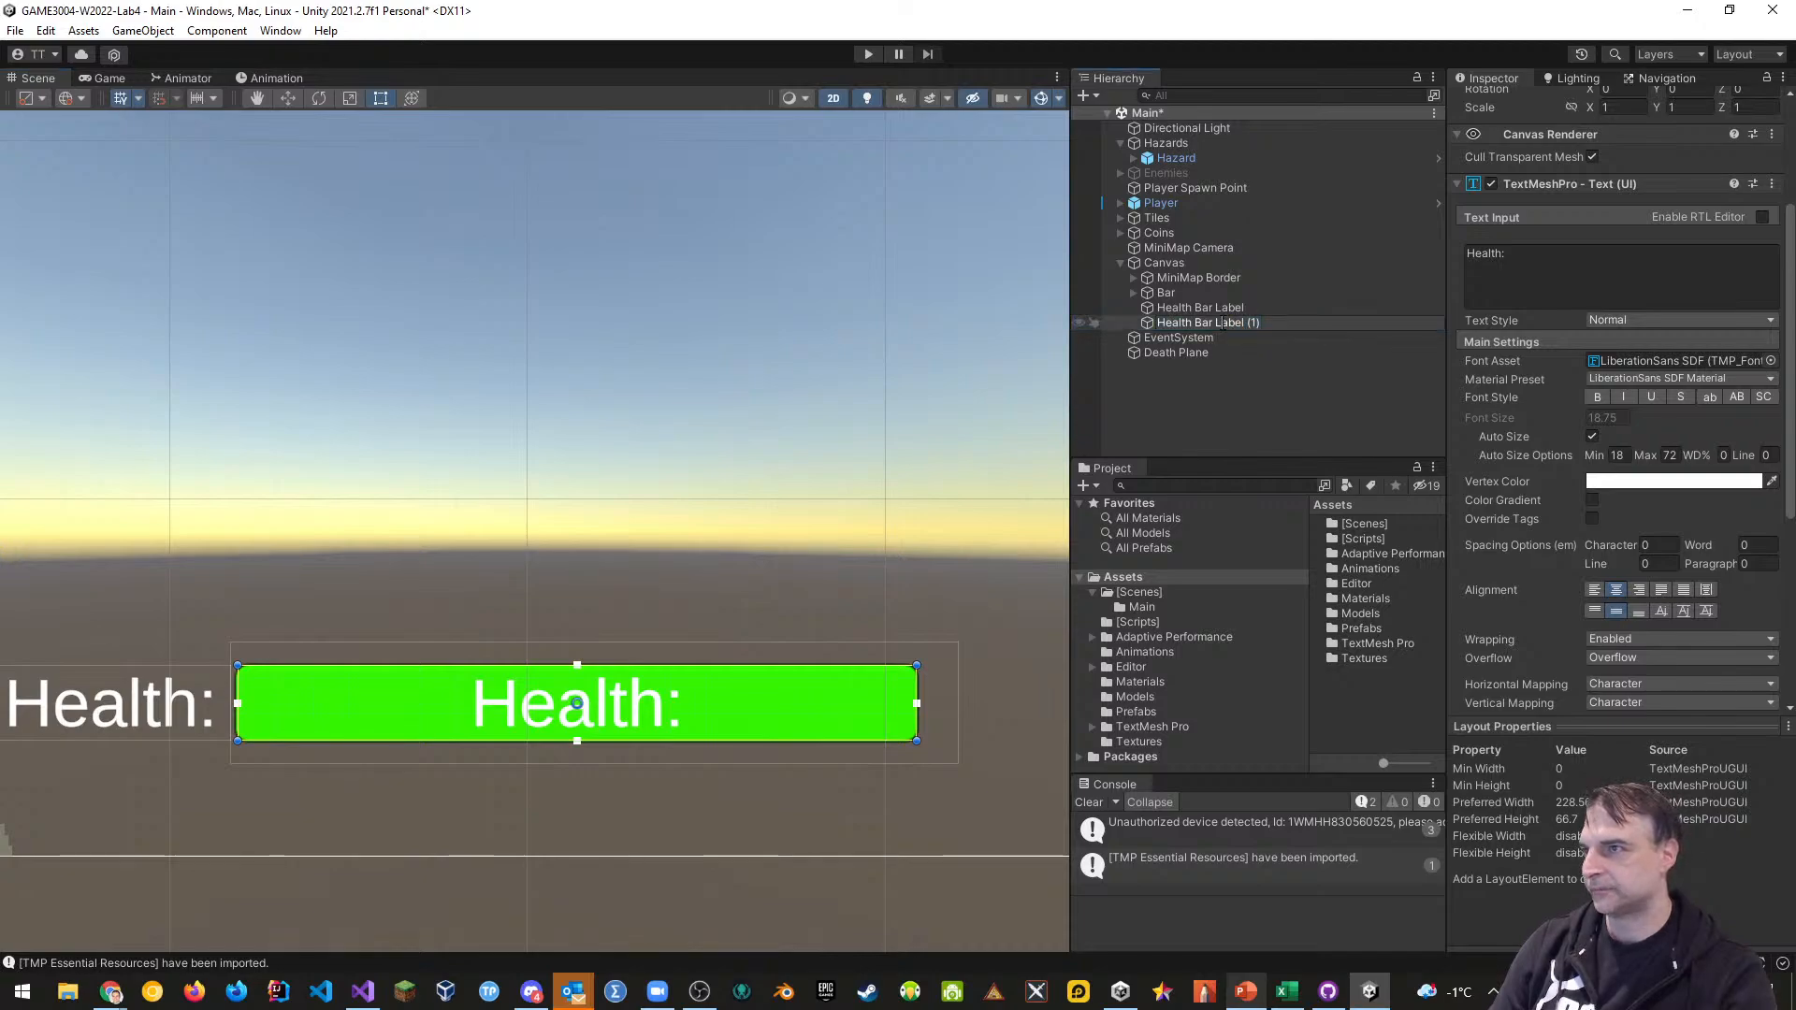
left_click_drag(1216, 323, 1371, 323)
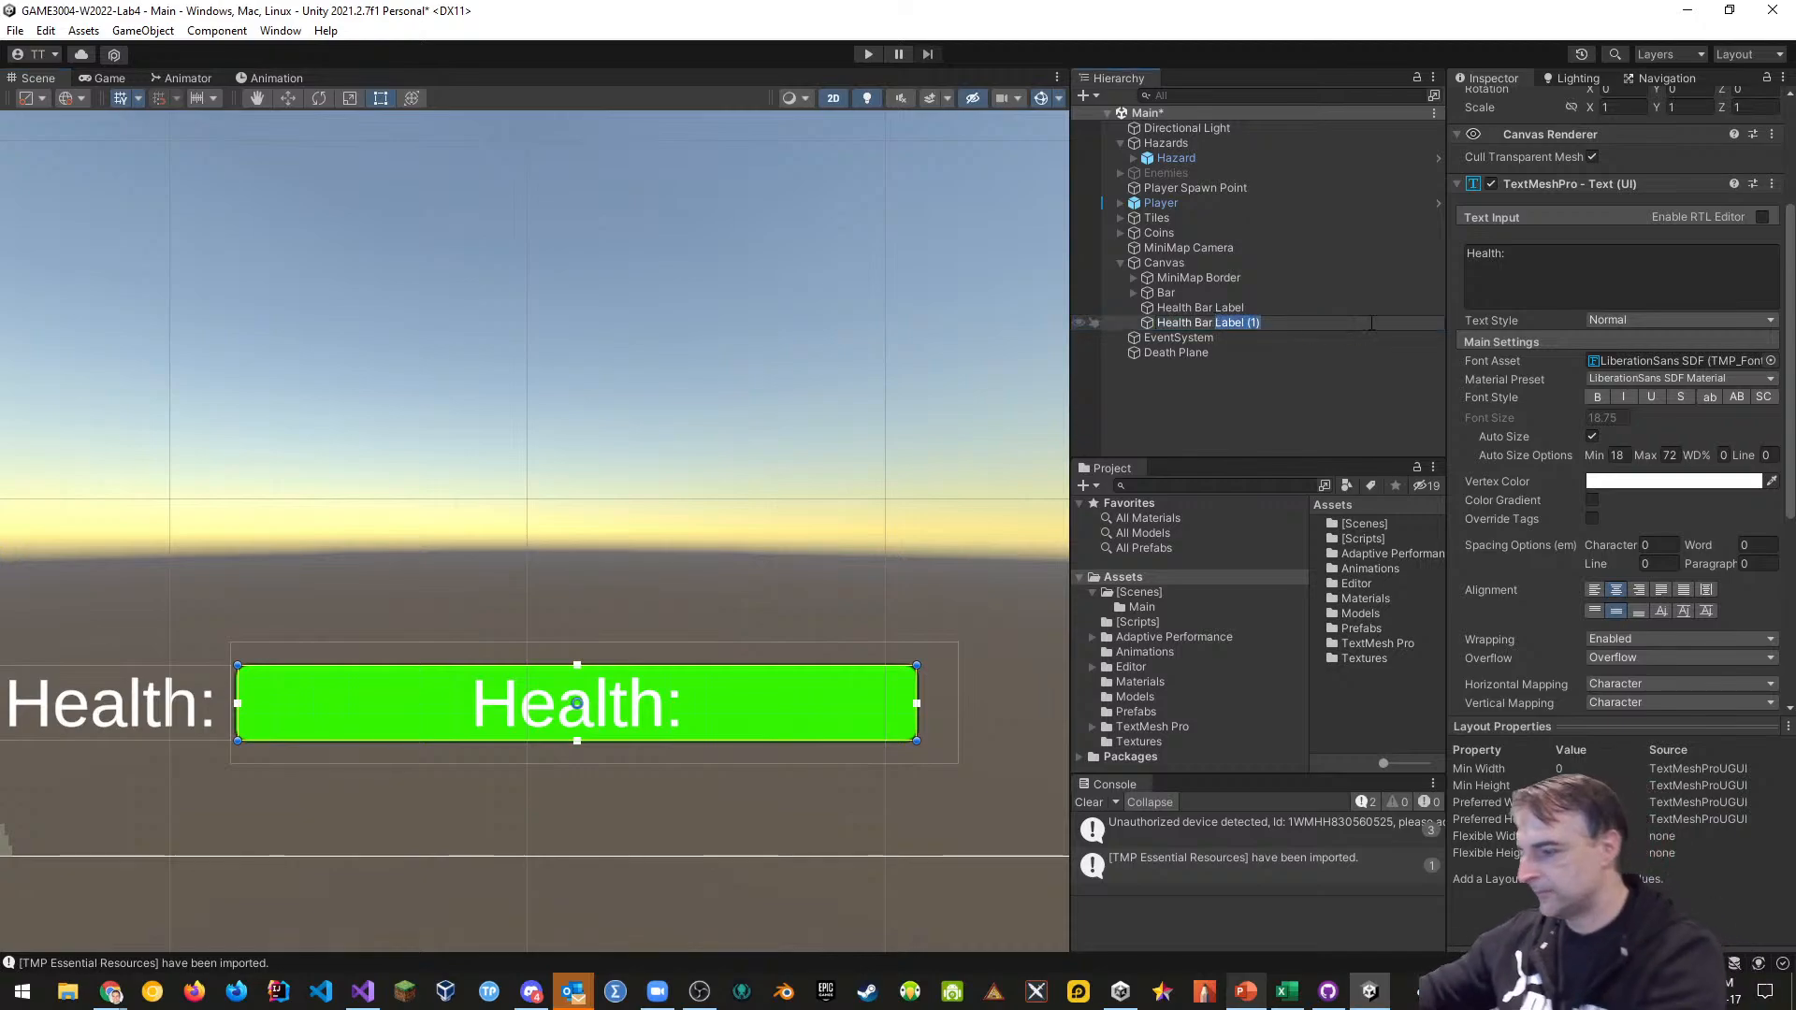
type("Value")
key("Return")
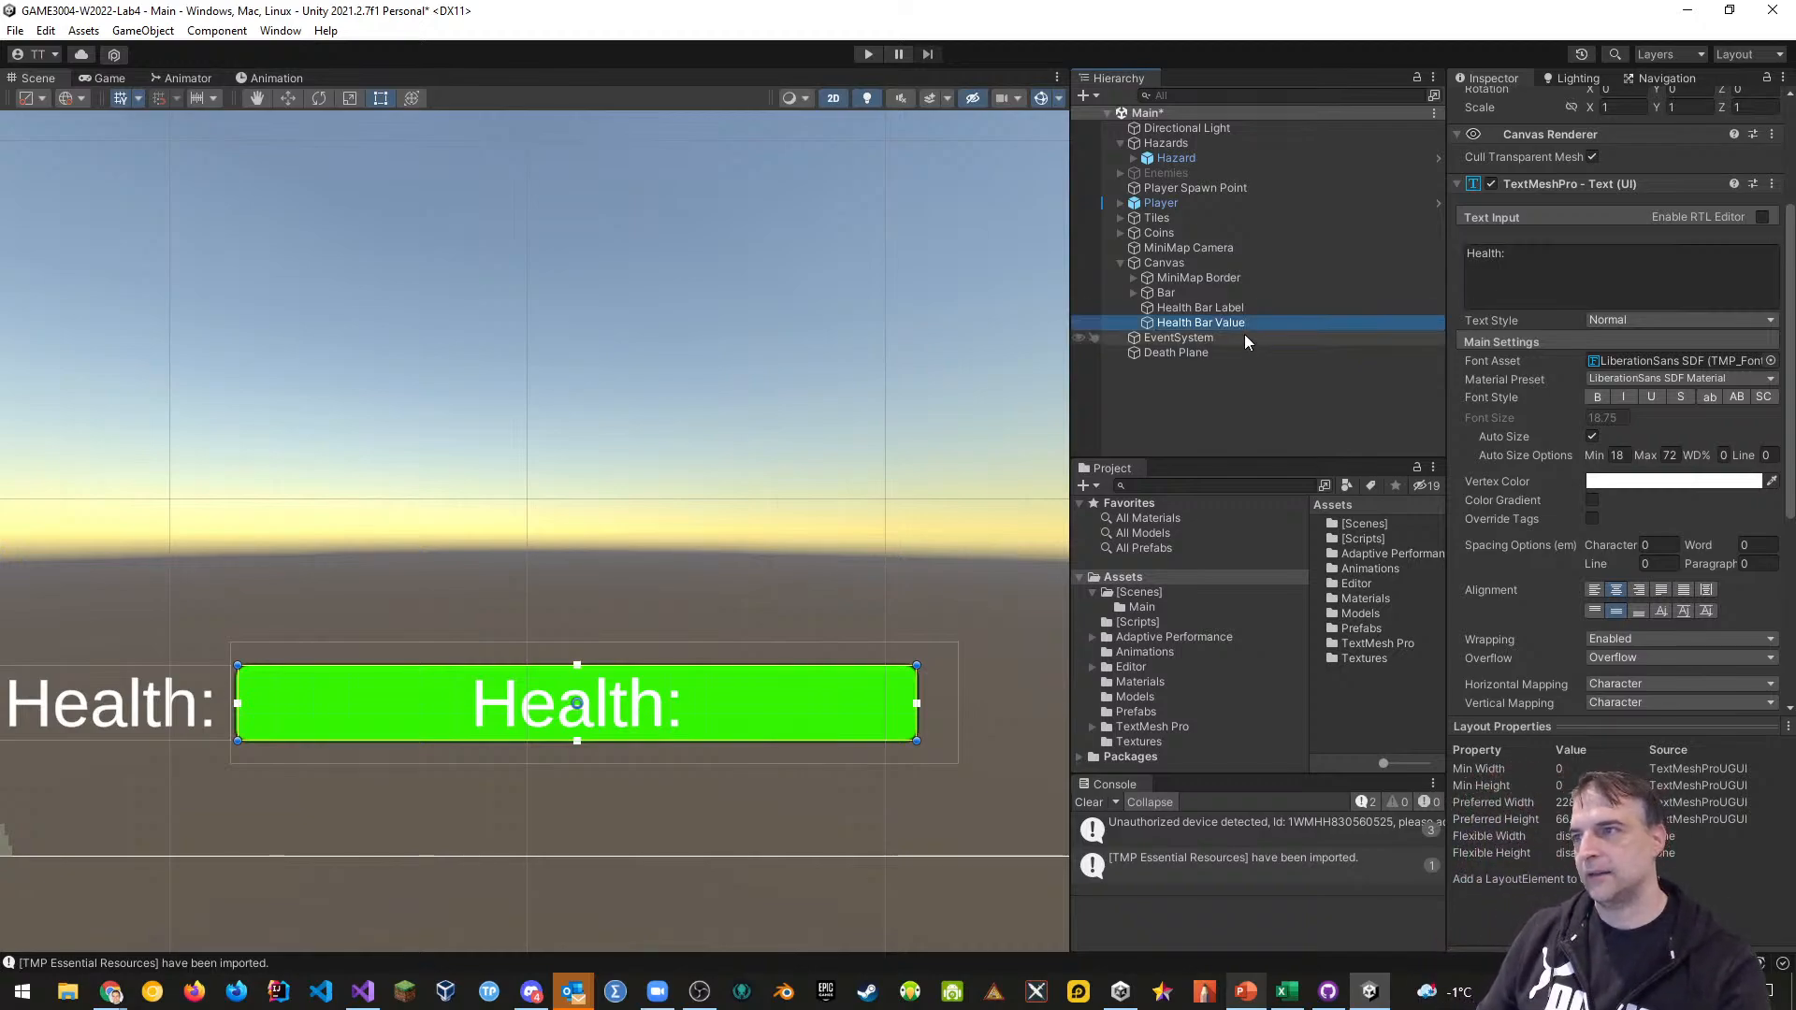
Set the text of Health Bar Value to 100
left_click(1525, 252)
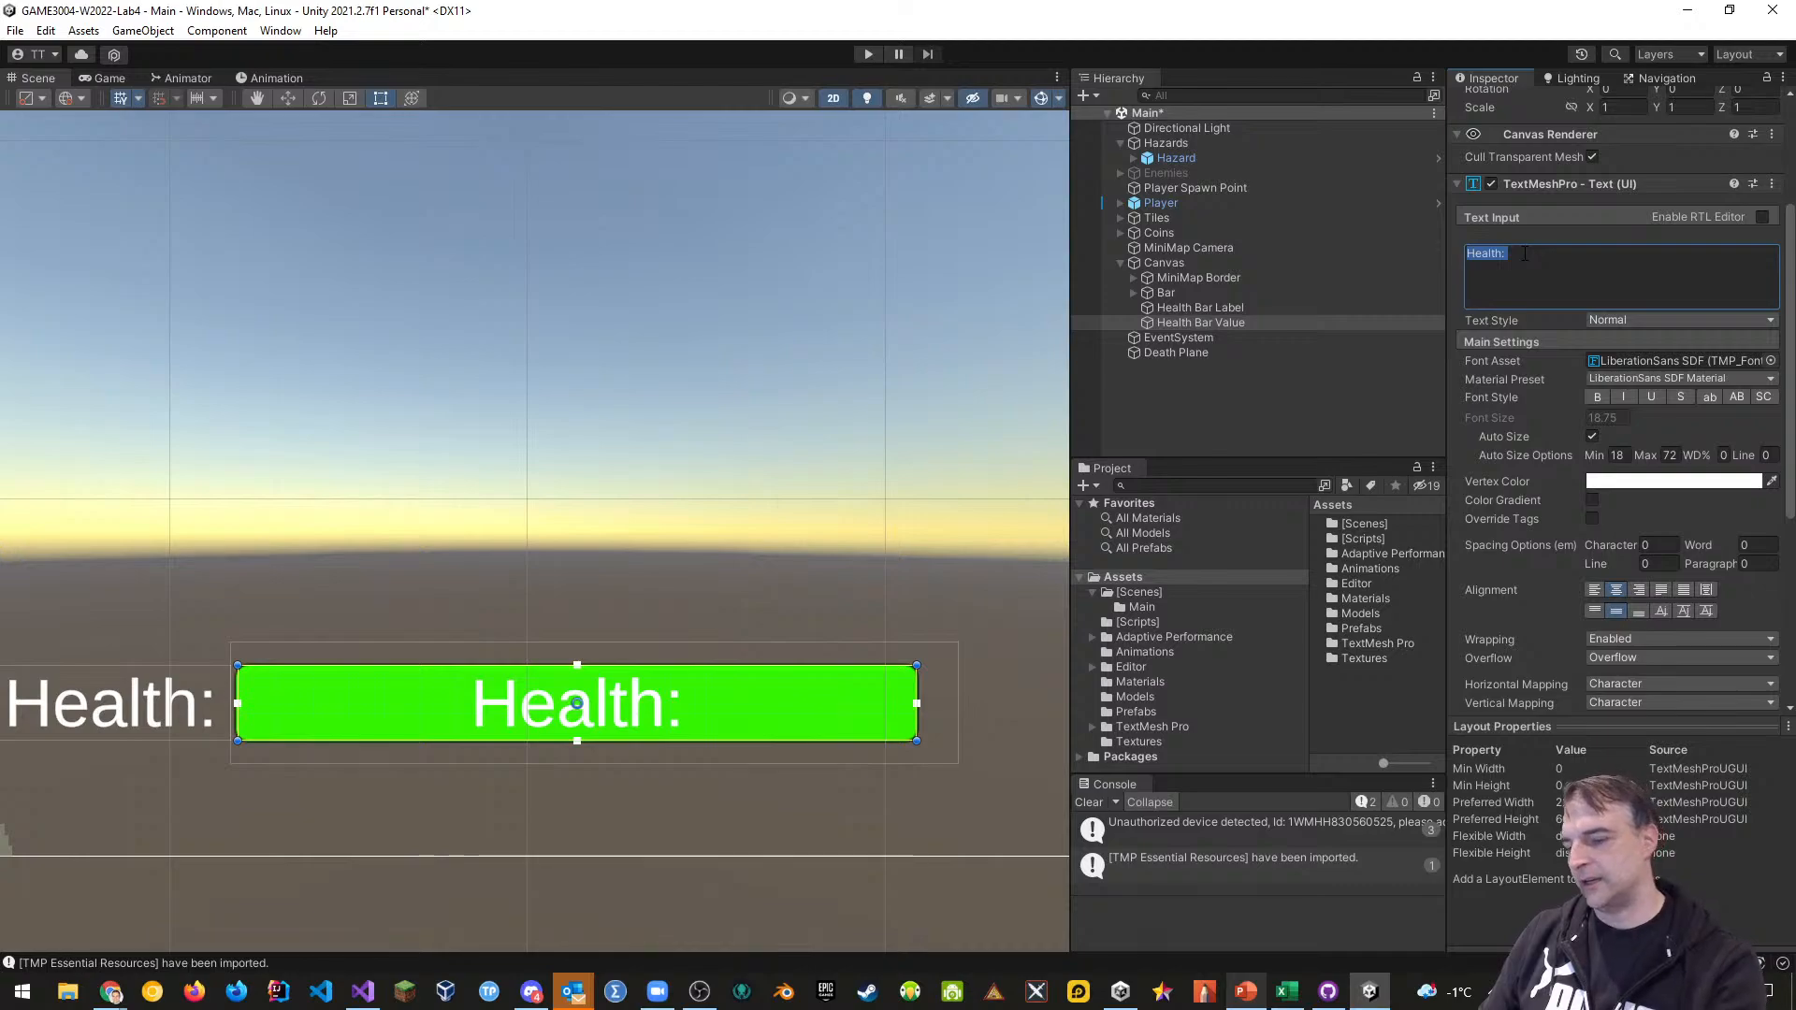
type("100")
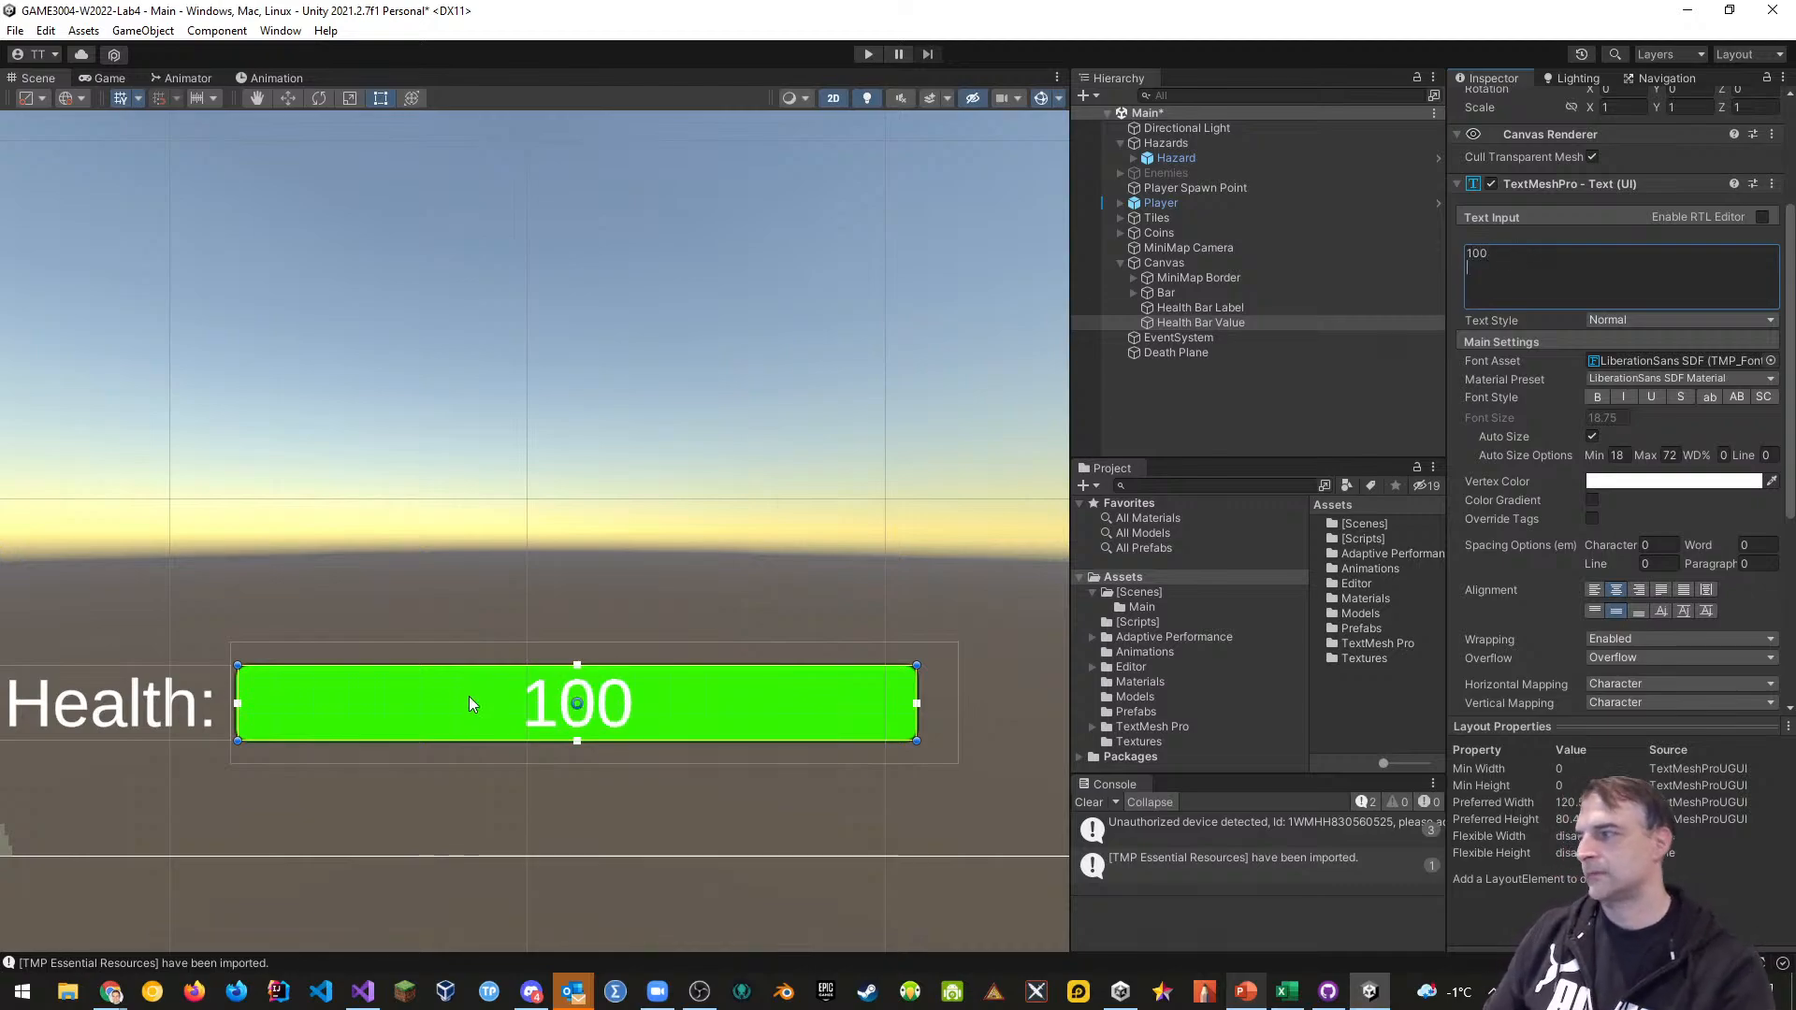
scroll(257, 814, "down", 3)
scroll(541, 752, "down", 1)
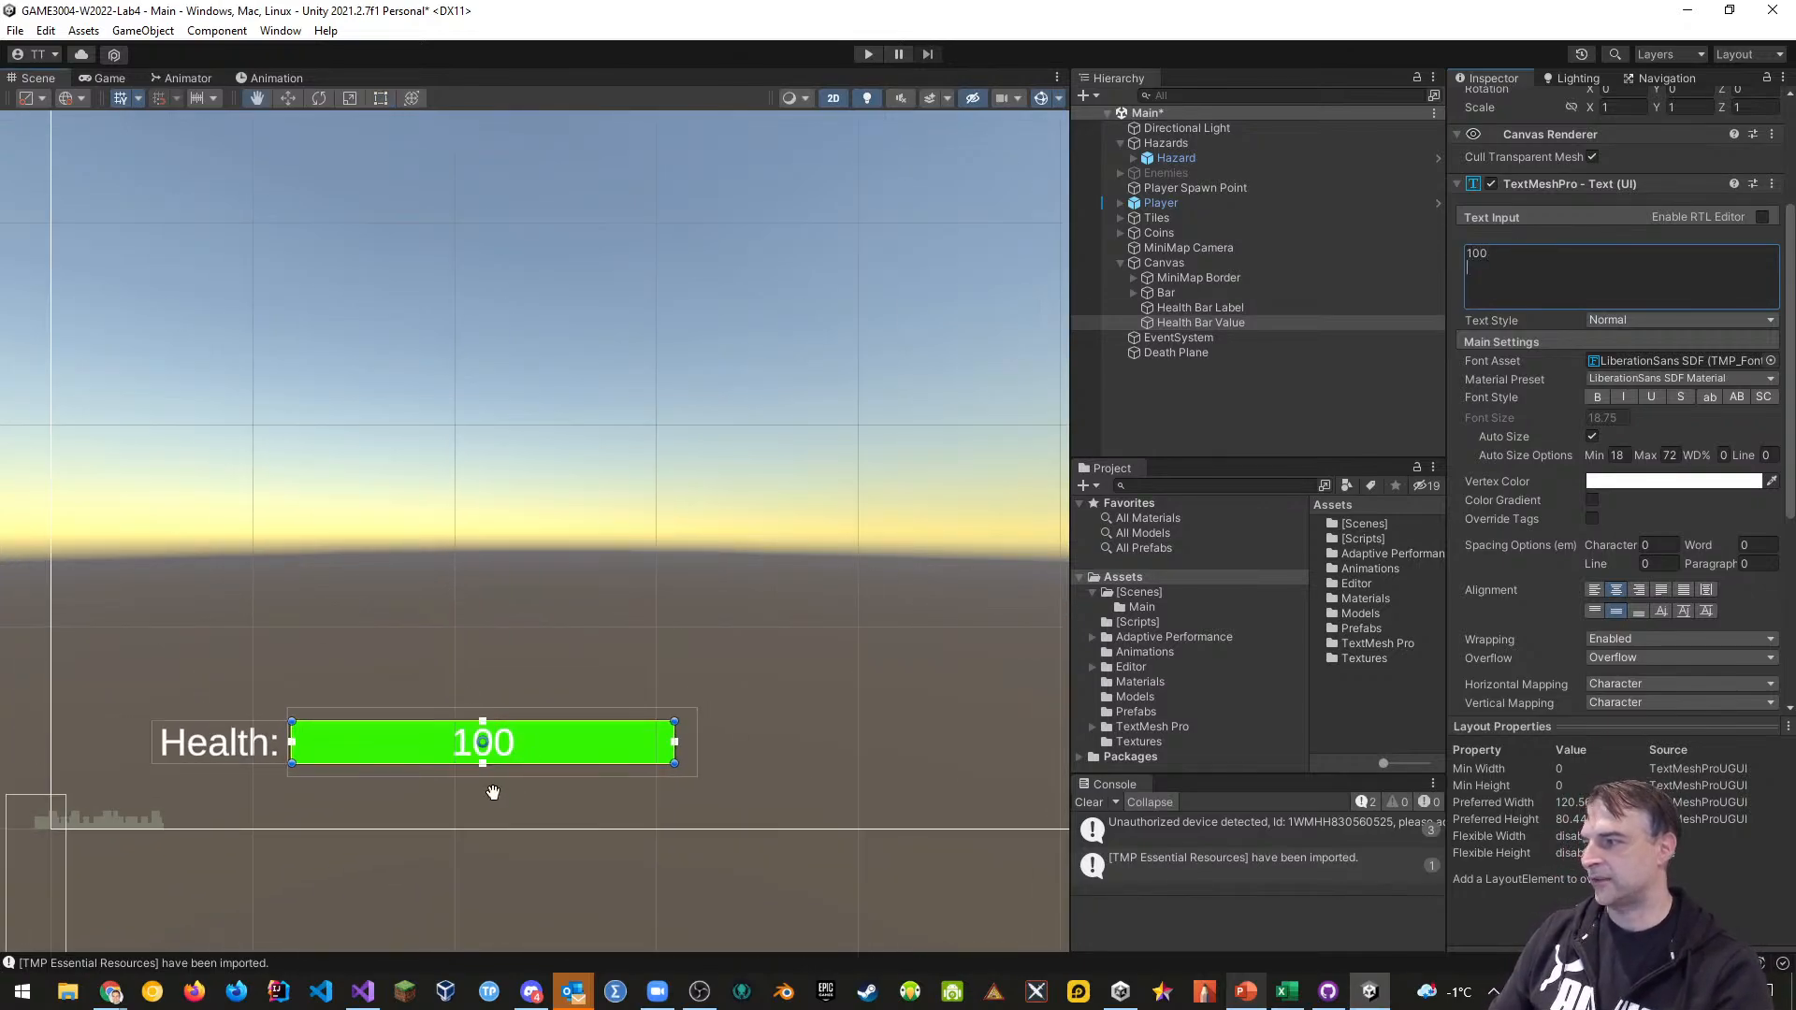
middle_click_drag(489, 790, 581, 786)
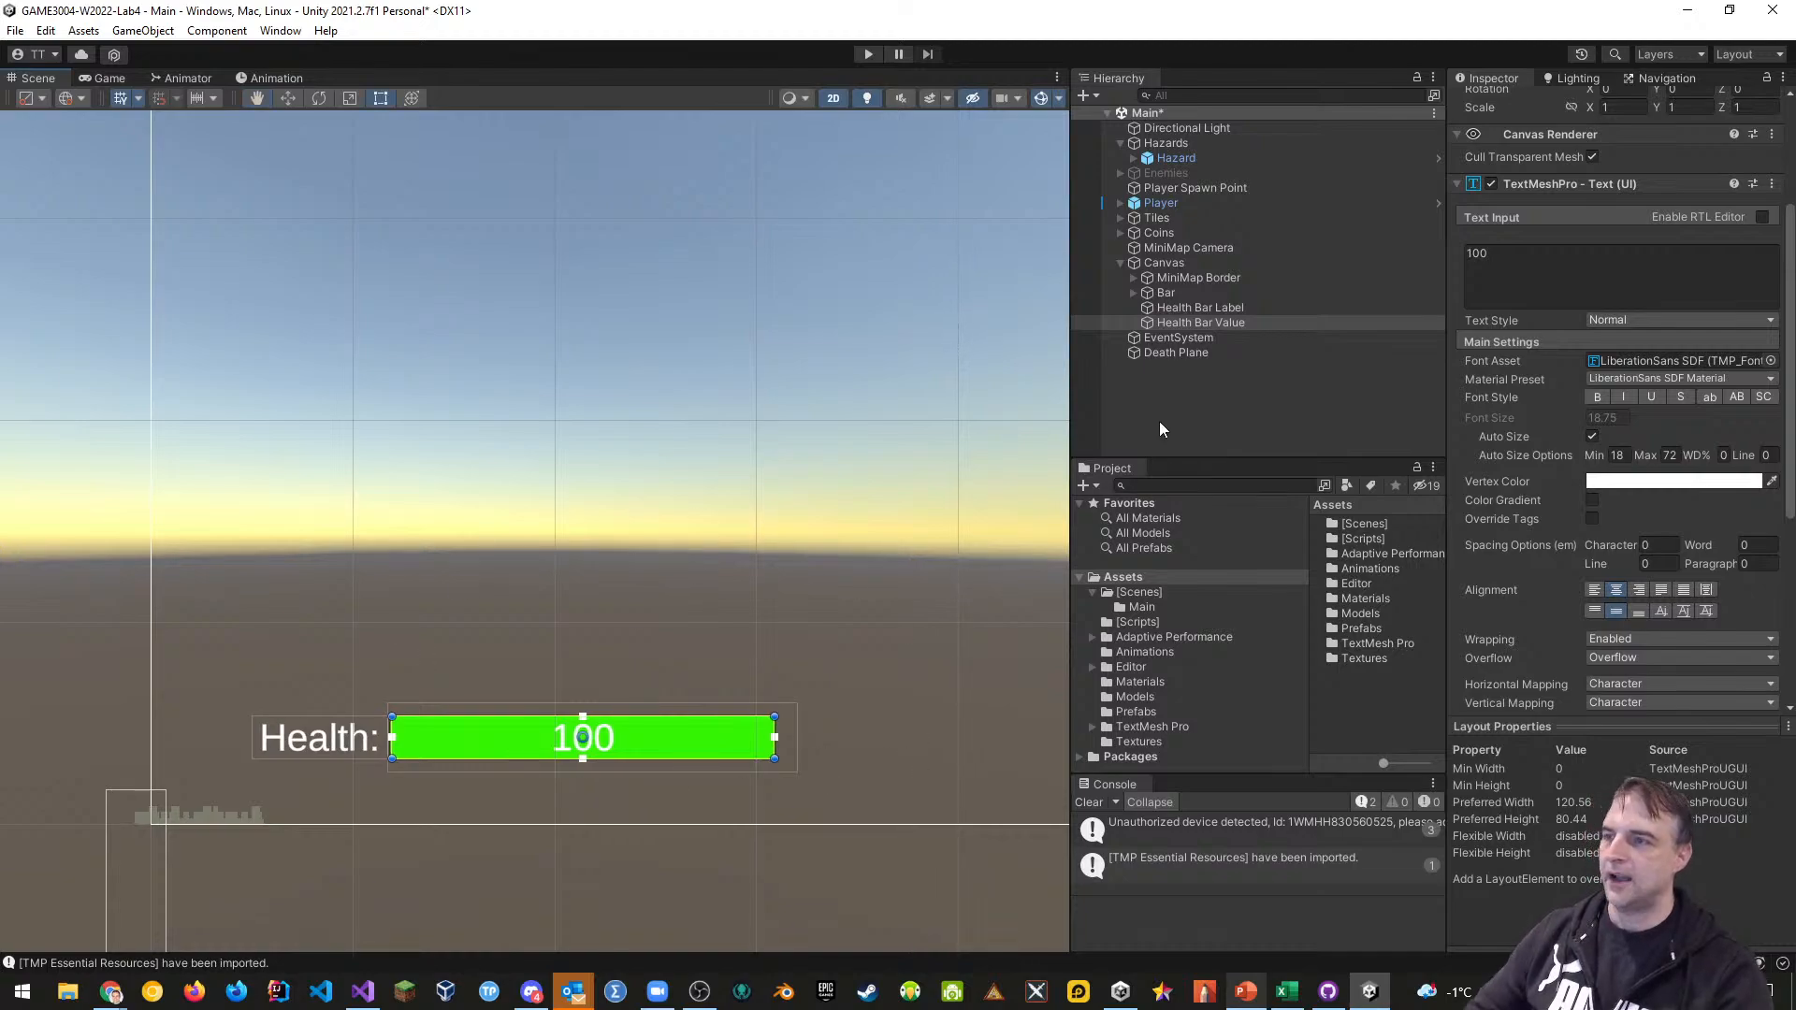
Group Bar, Health Bar Label and Health Bar Value under a new empty parent named Health Bar
left_click(1166, 293)
left_click(1198, 307, "ctrl")
left_click(1221, 322, "ctrl")
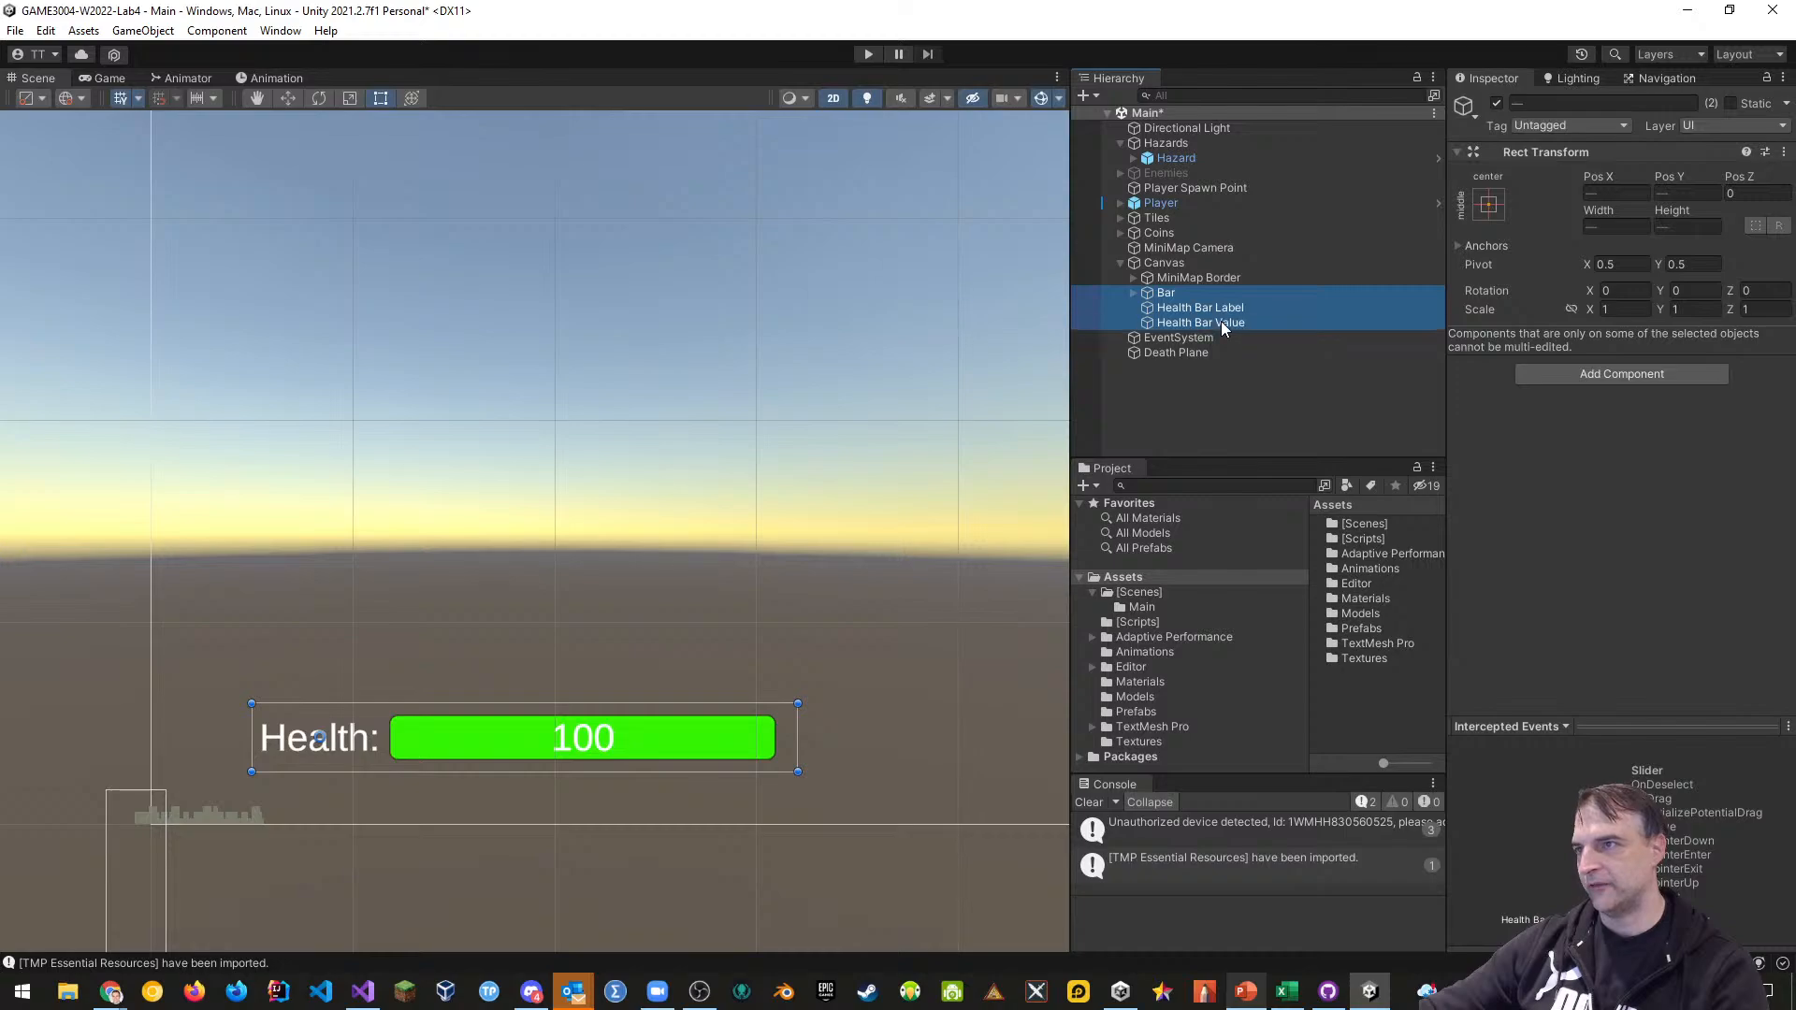
right_click(1190, 322)
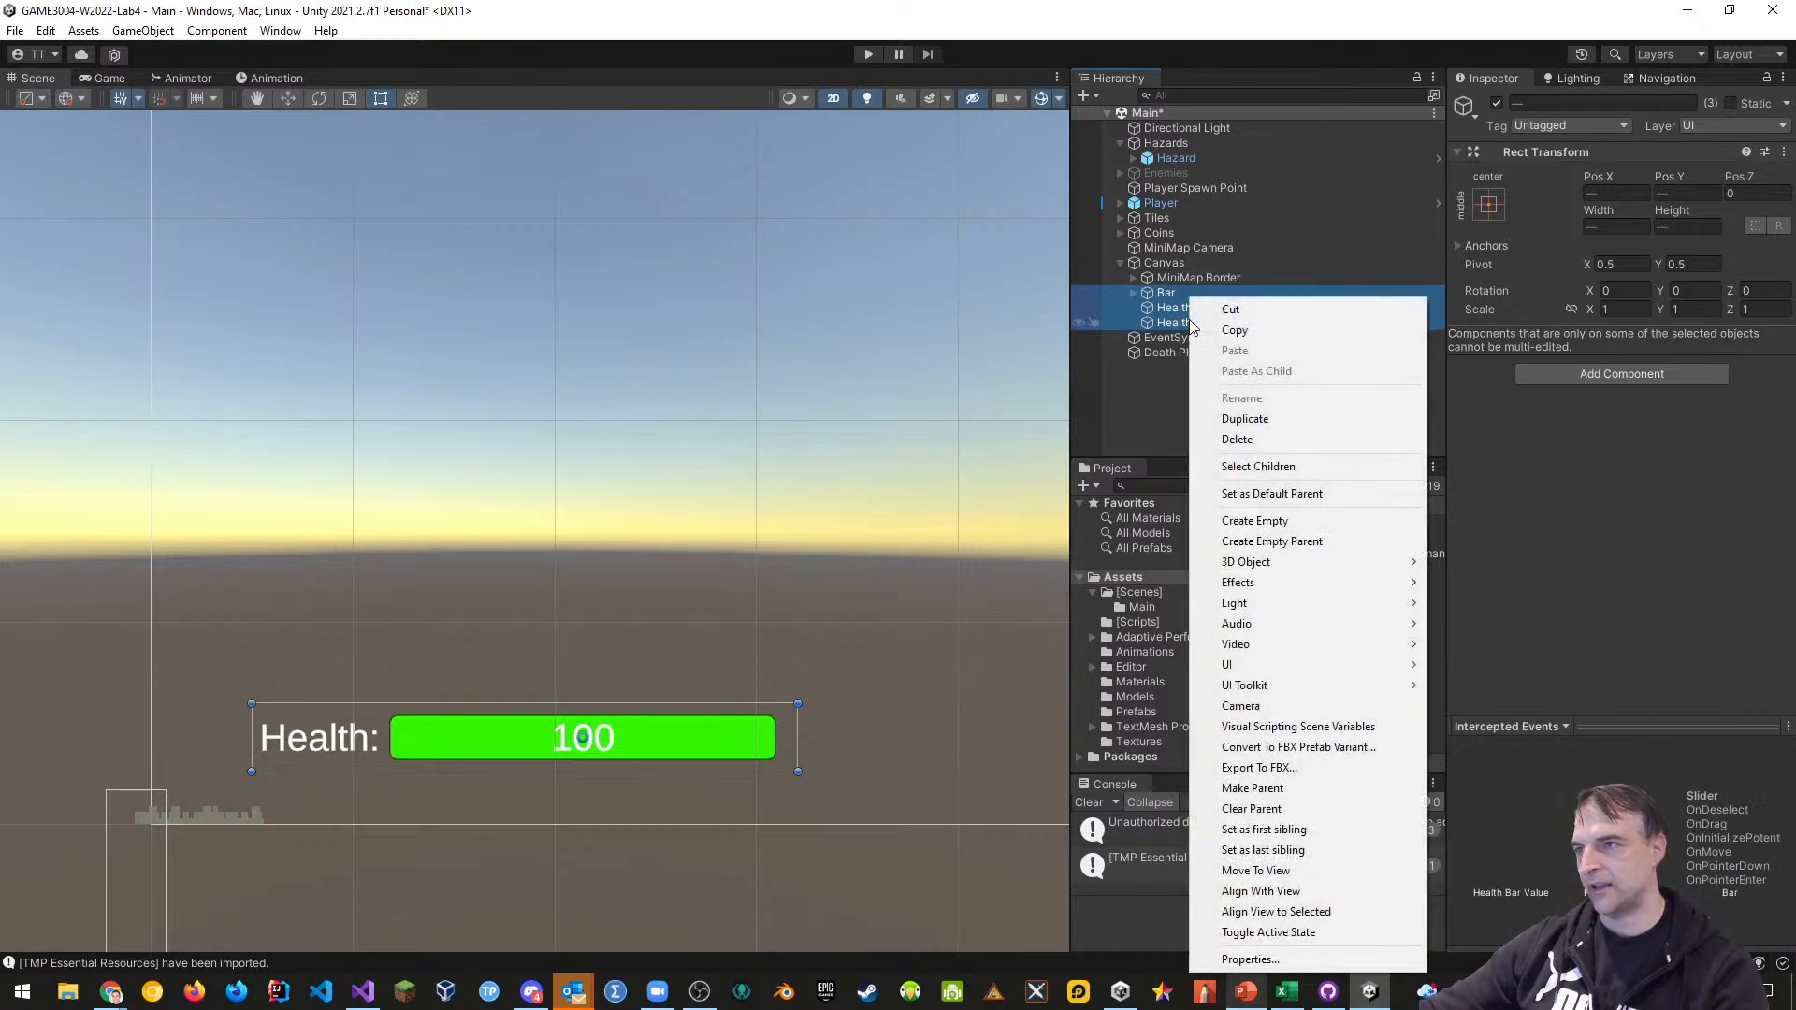
left_click(1279, 542)
left_click(1513, 104)
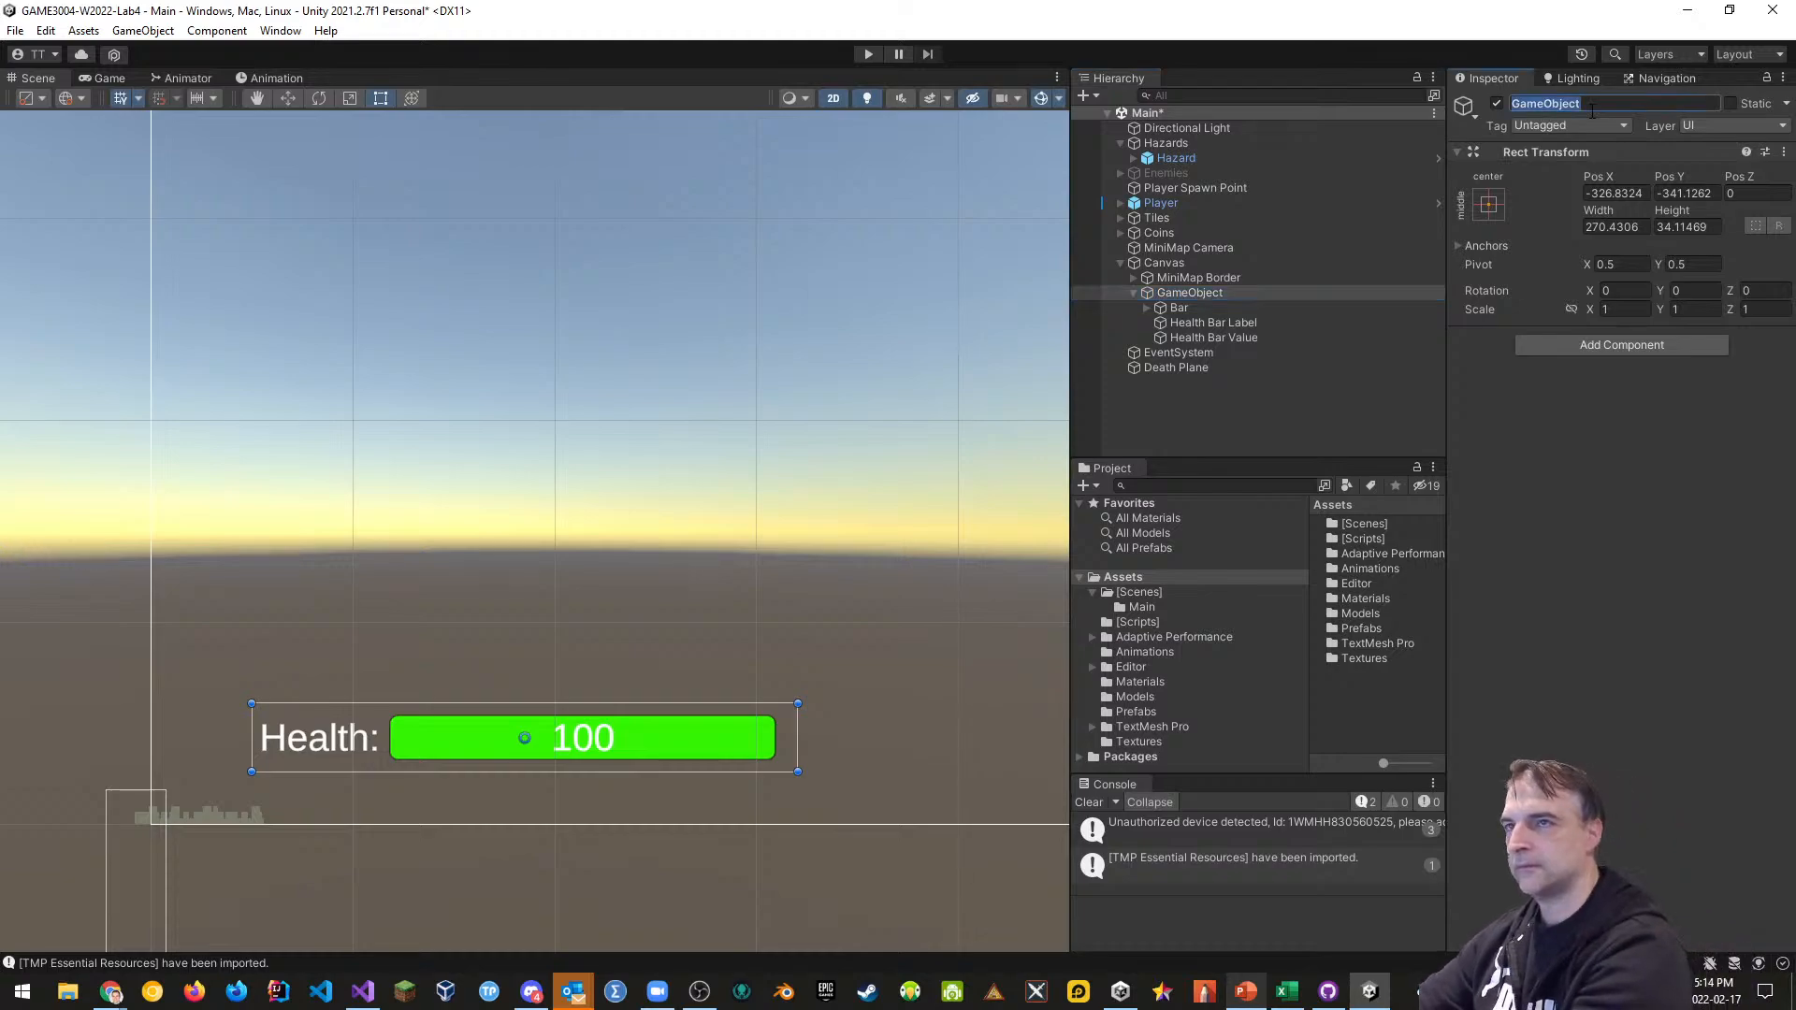
type("Health Bar")
key("Return")
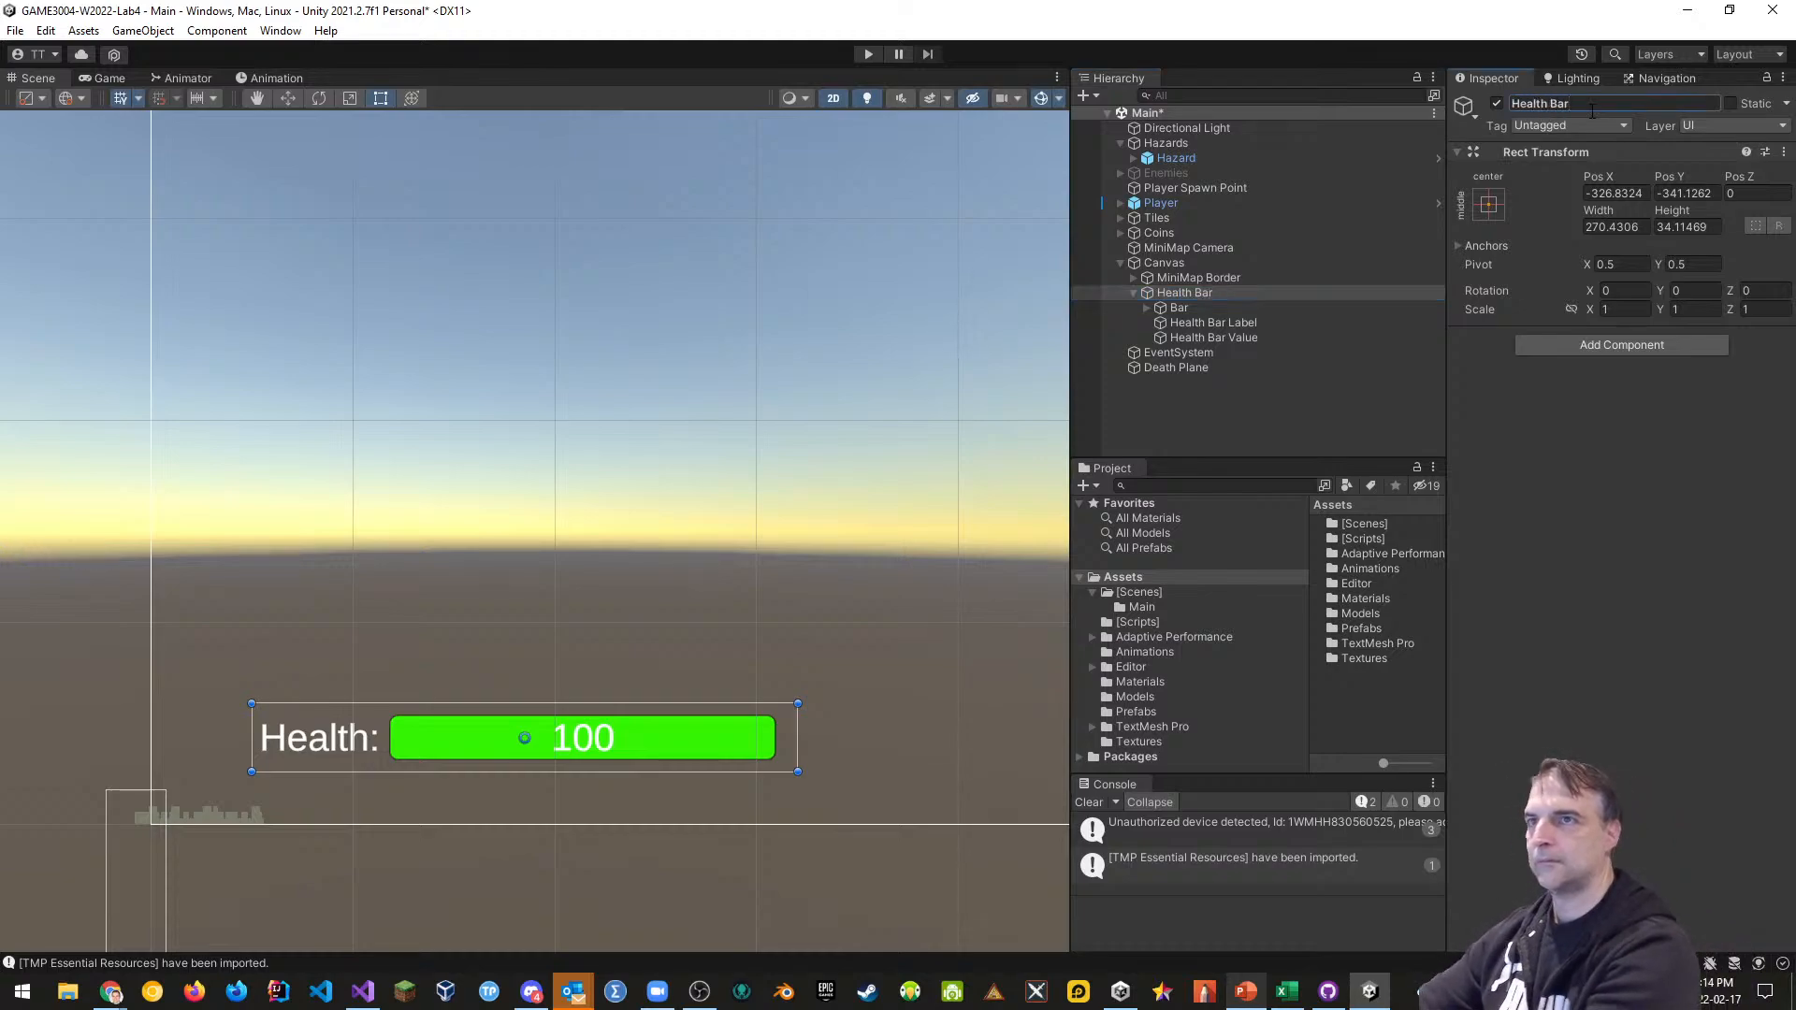
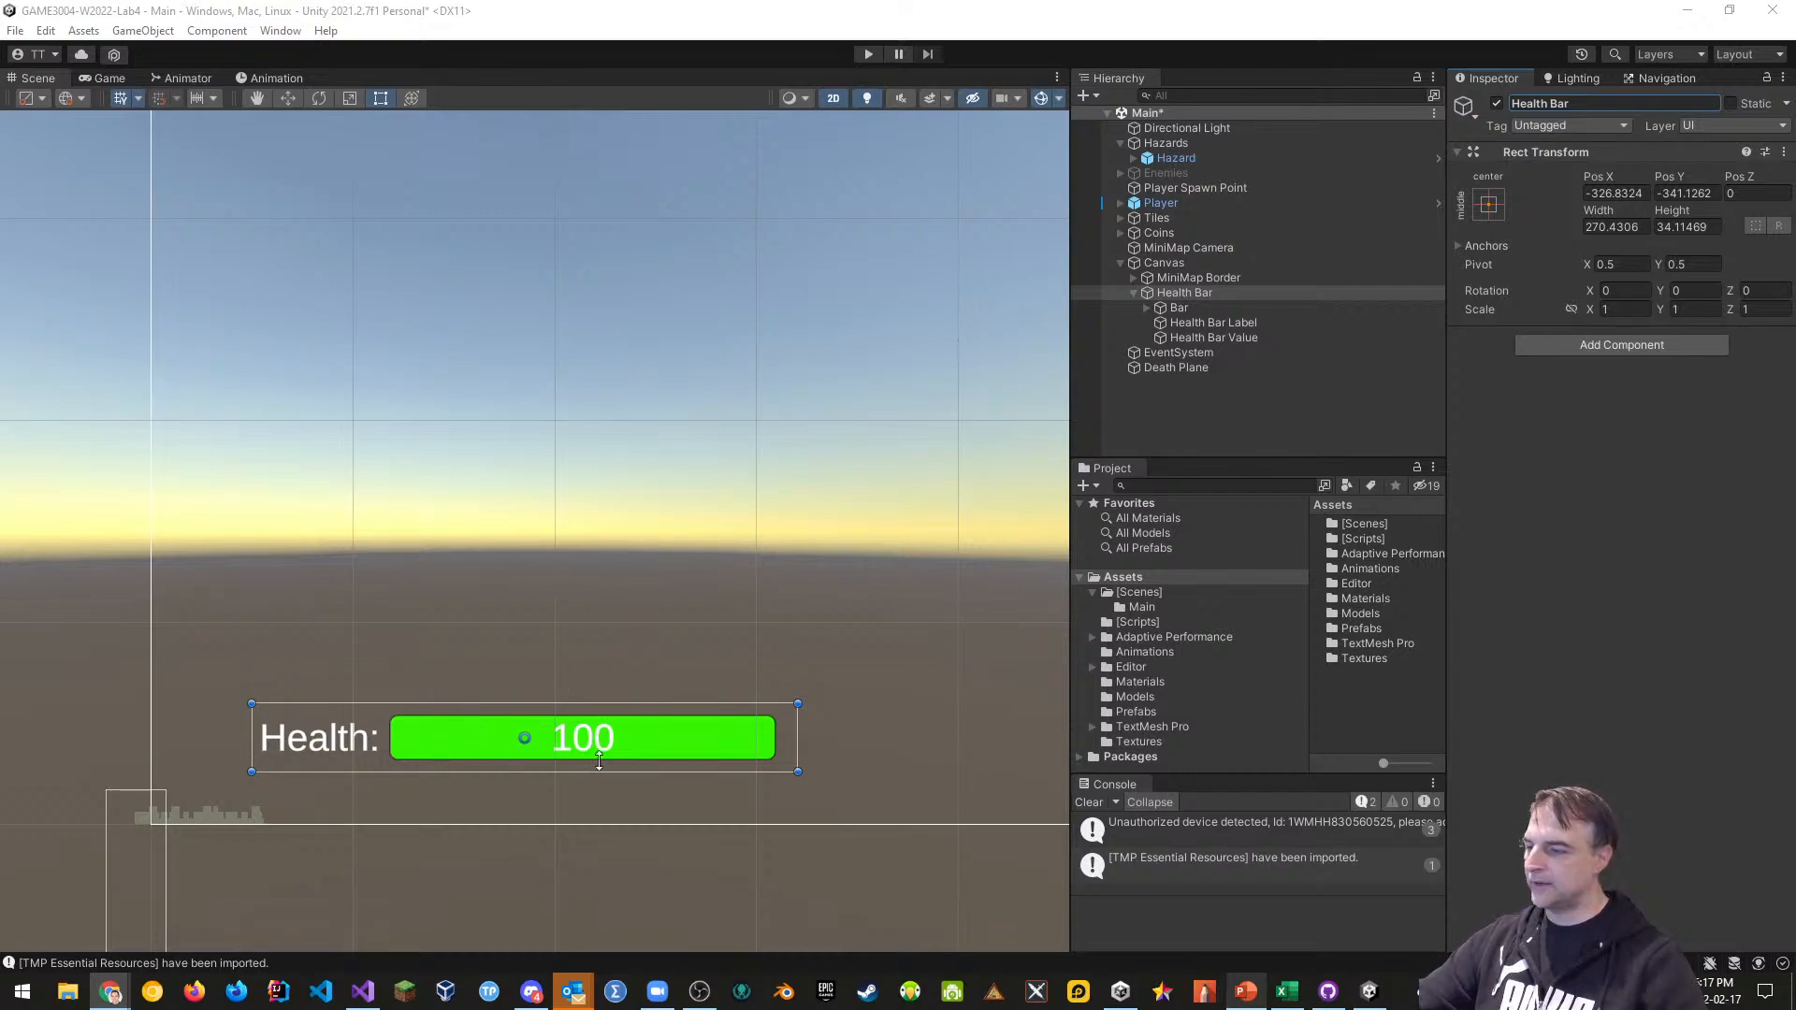
Save the Main scene and the project
left_click(16, 31)
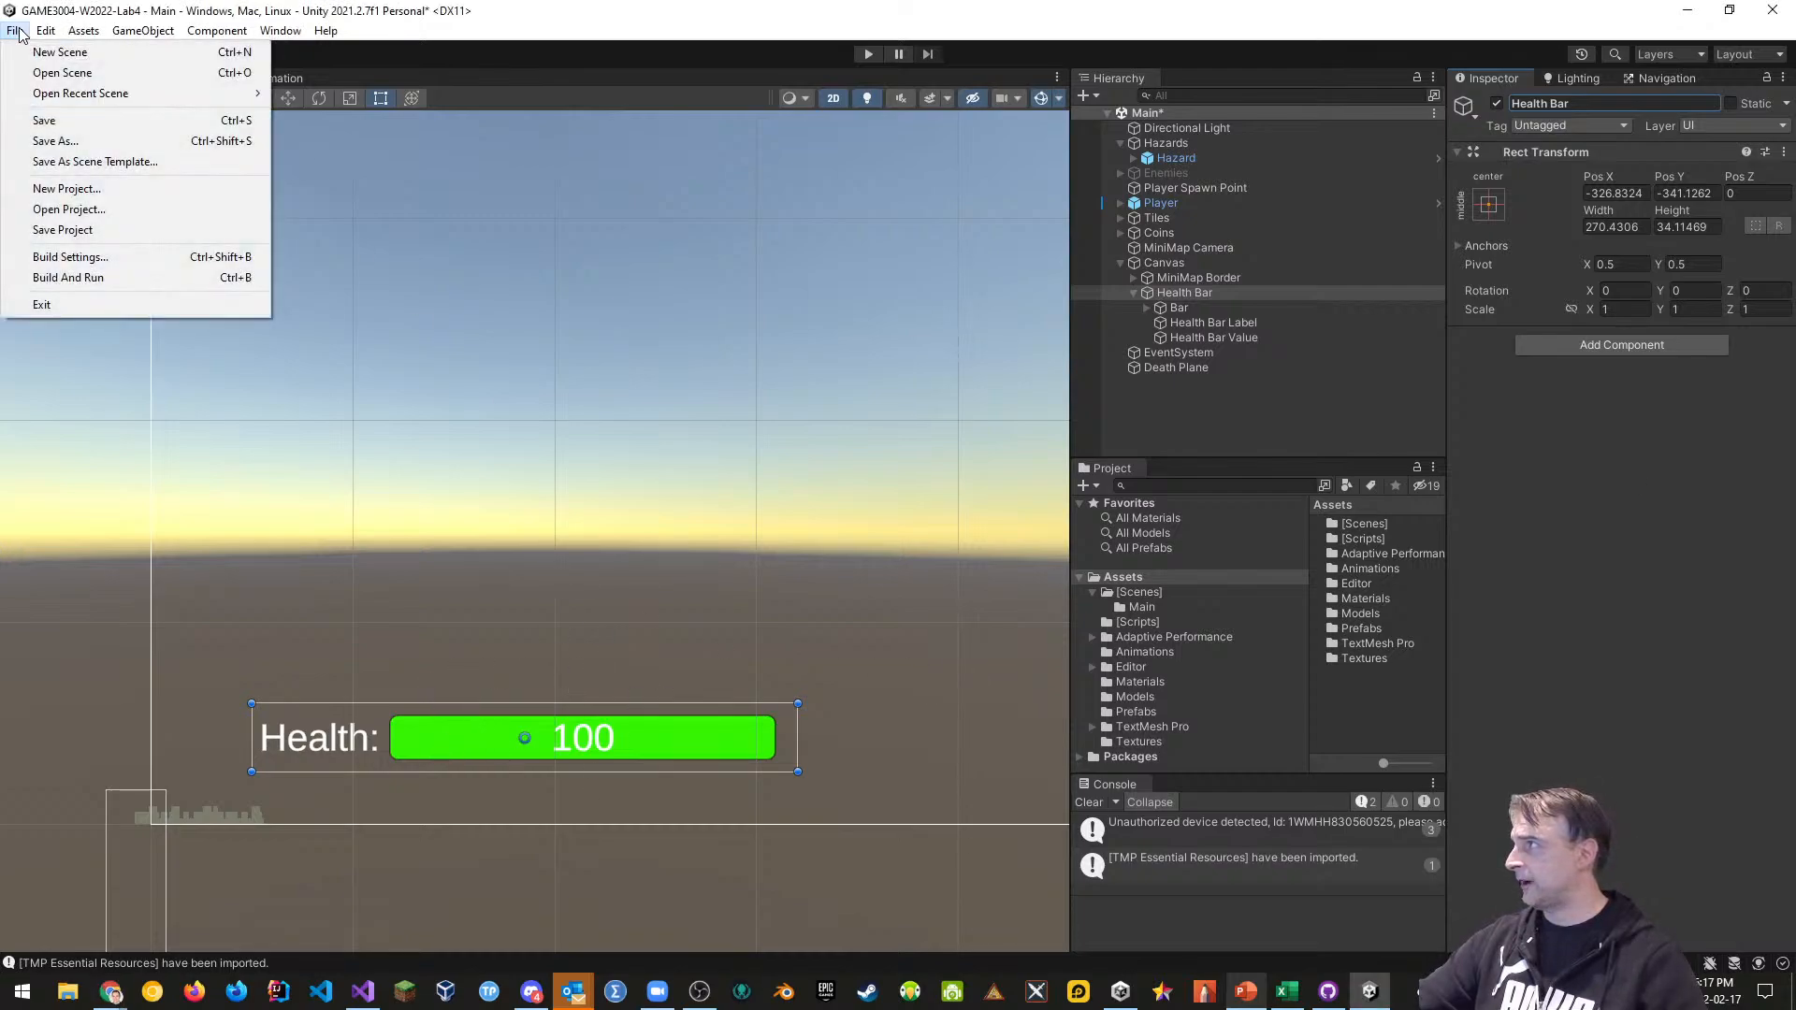
left_click(44, 120)
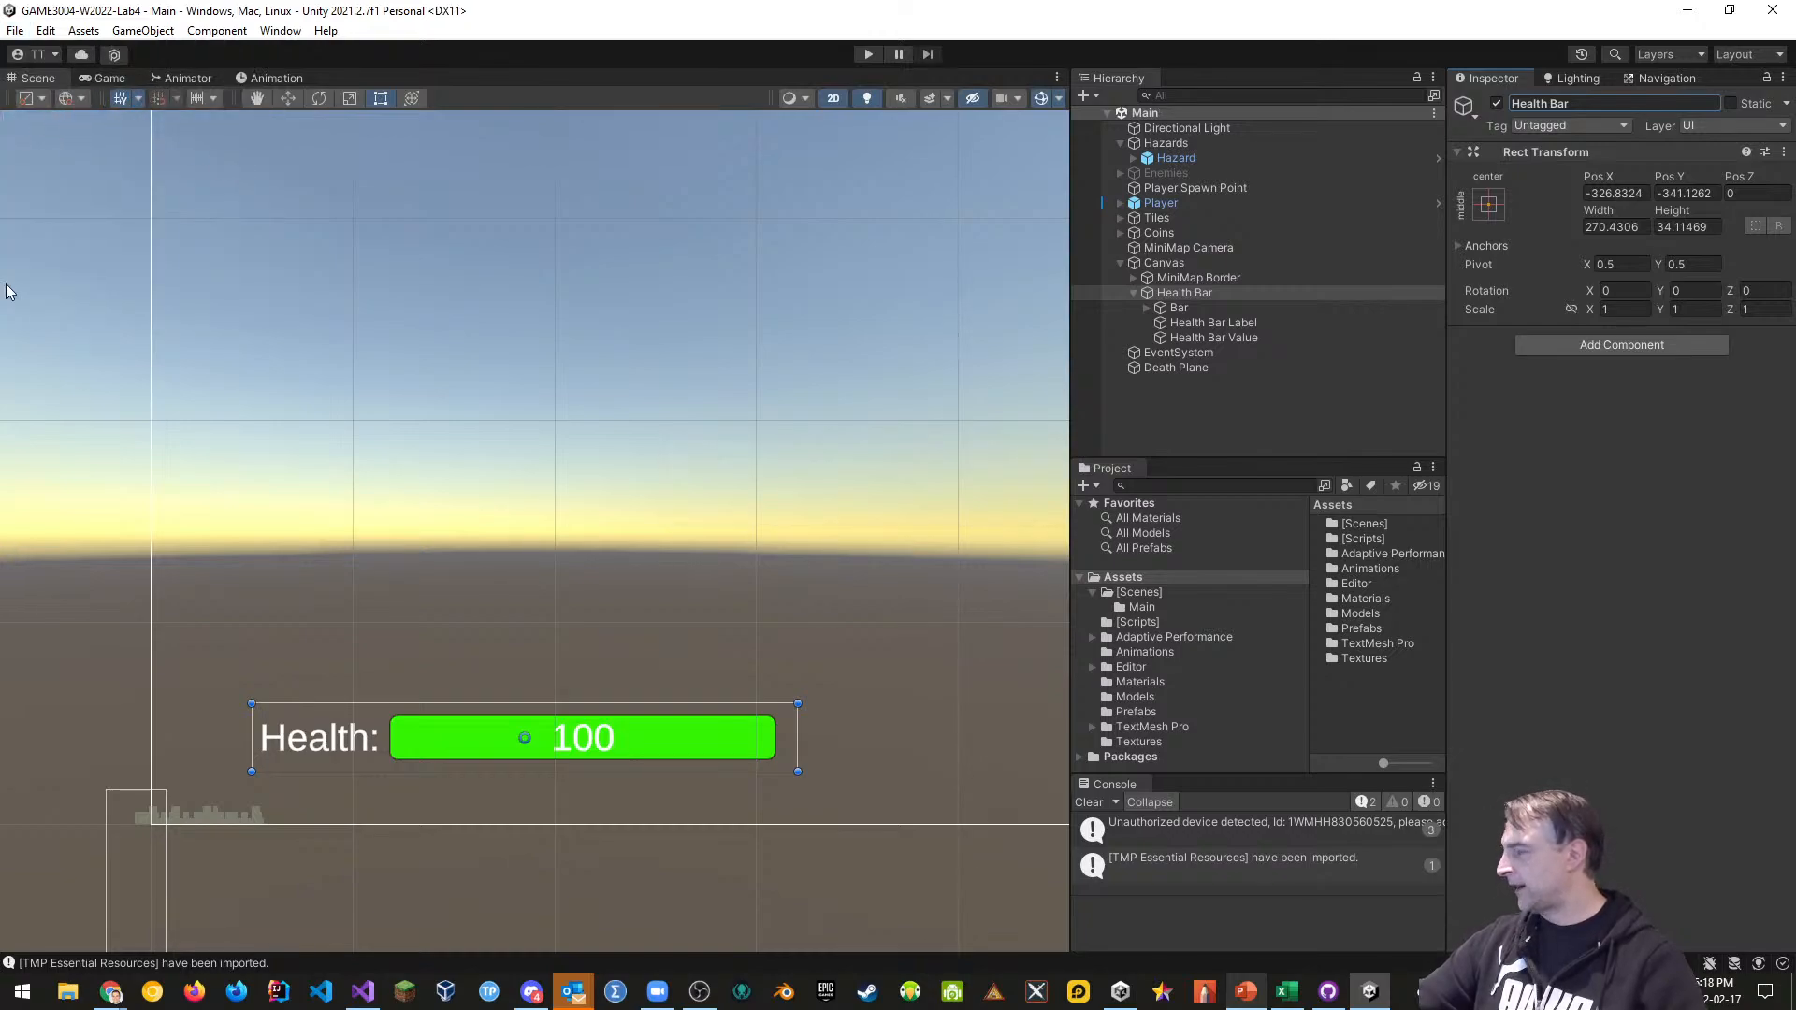
left_click(16, 31)
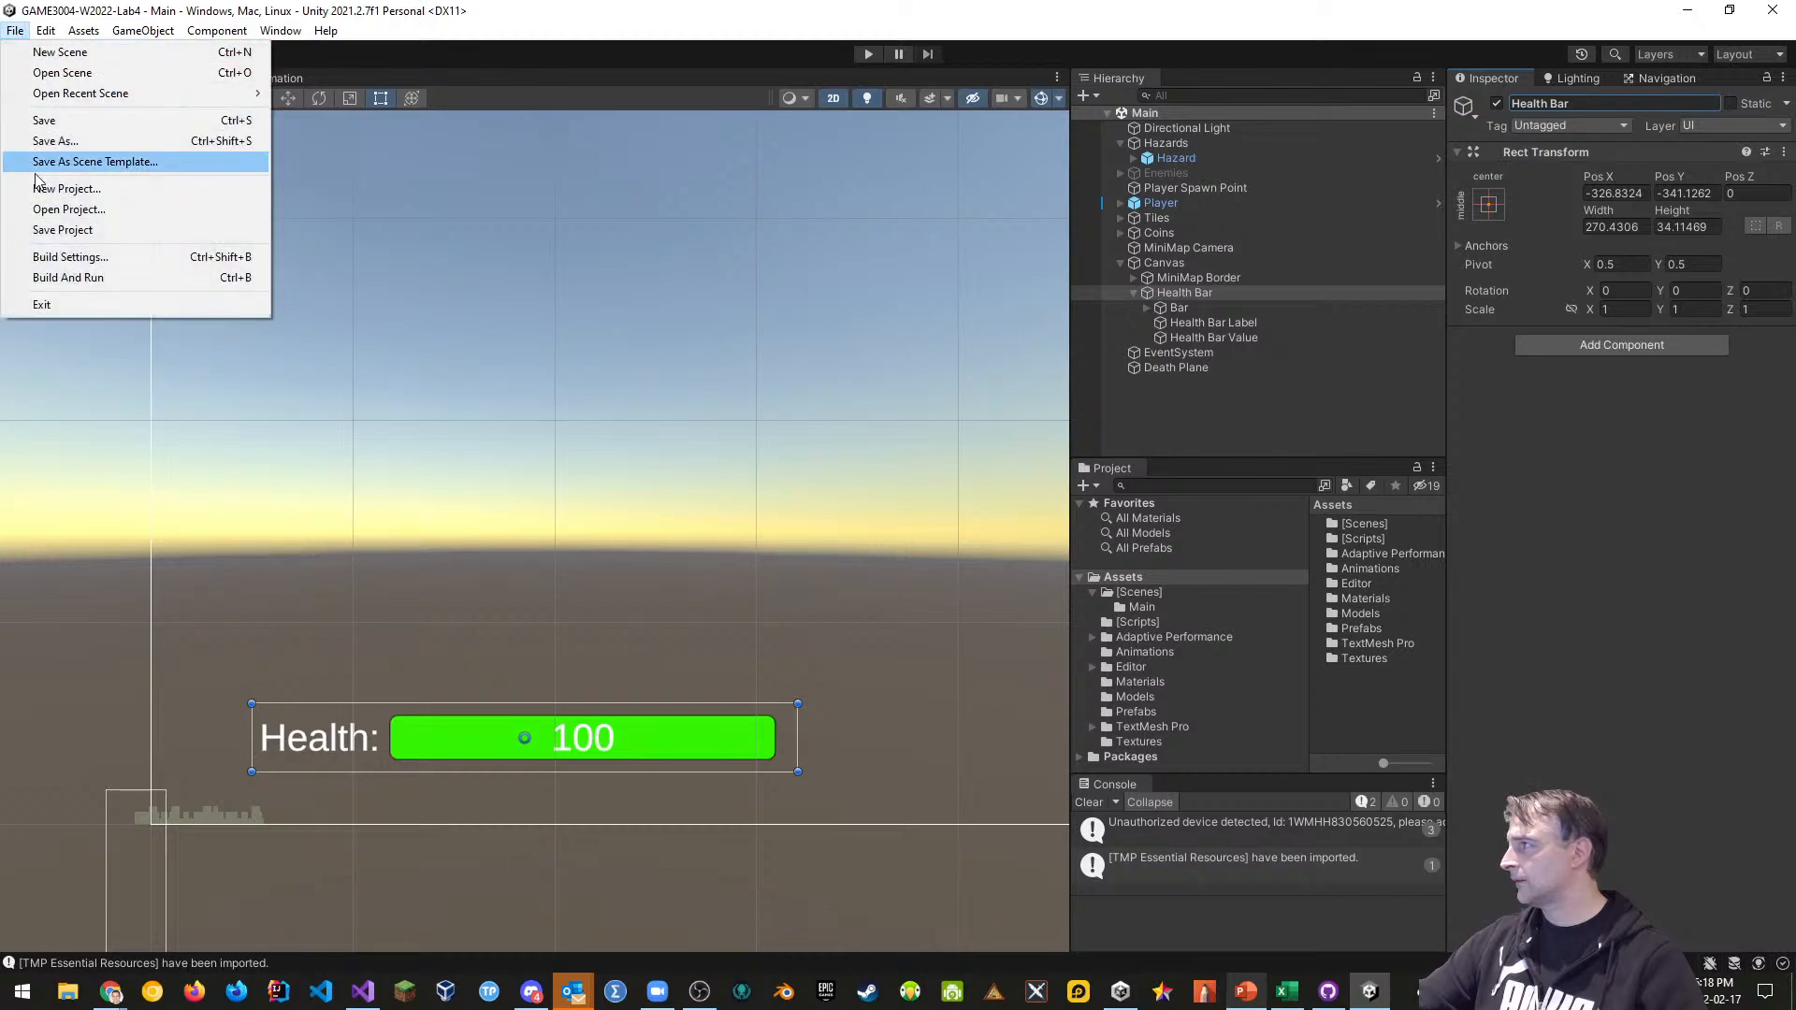
left_click(46, 229)
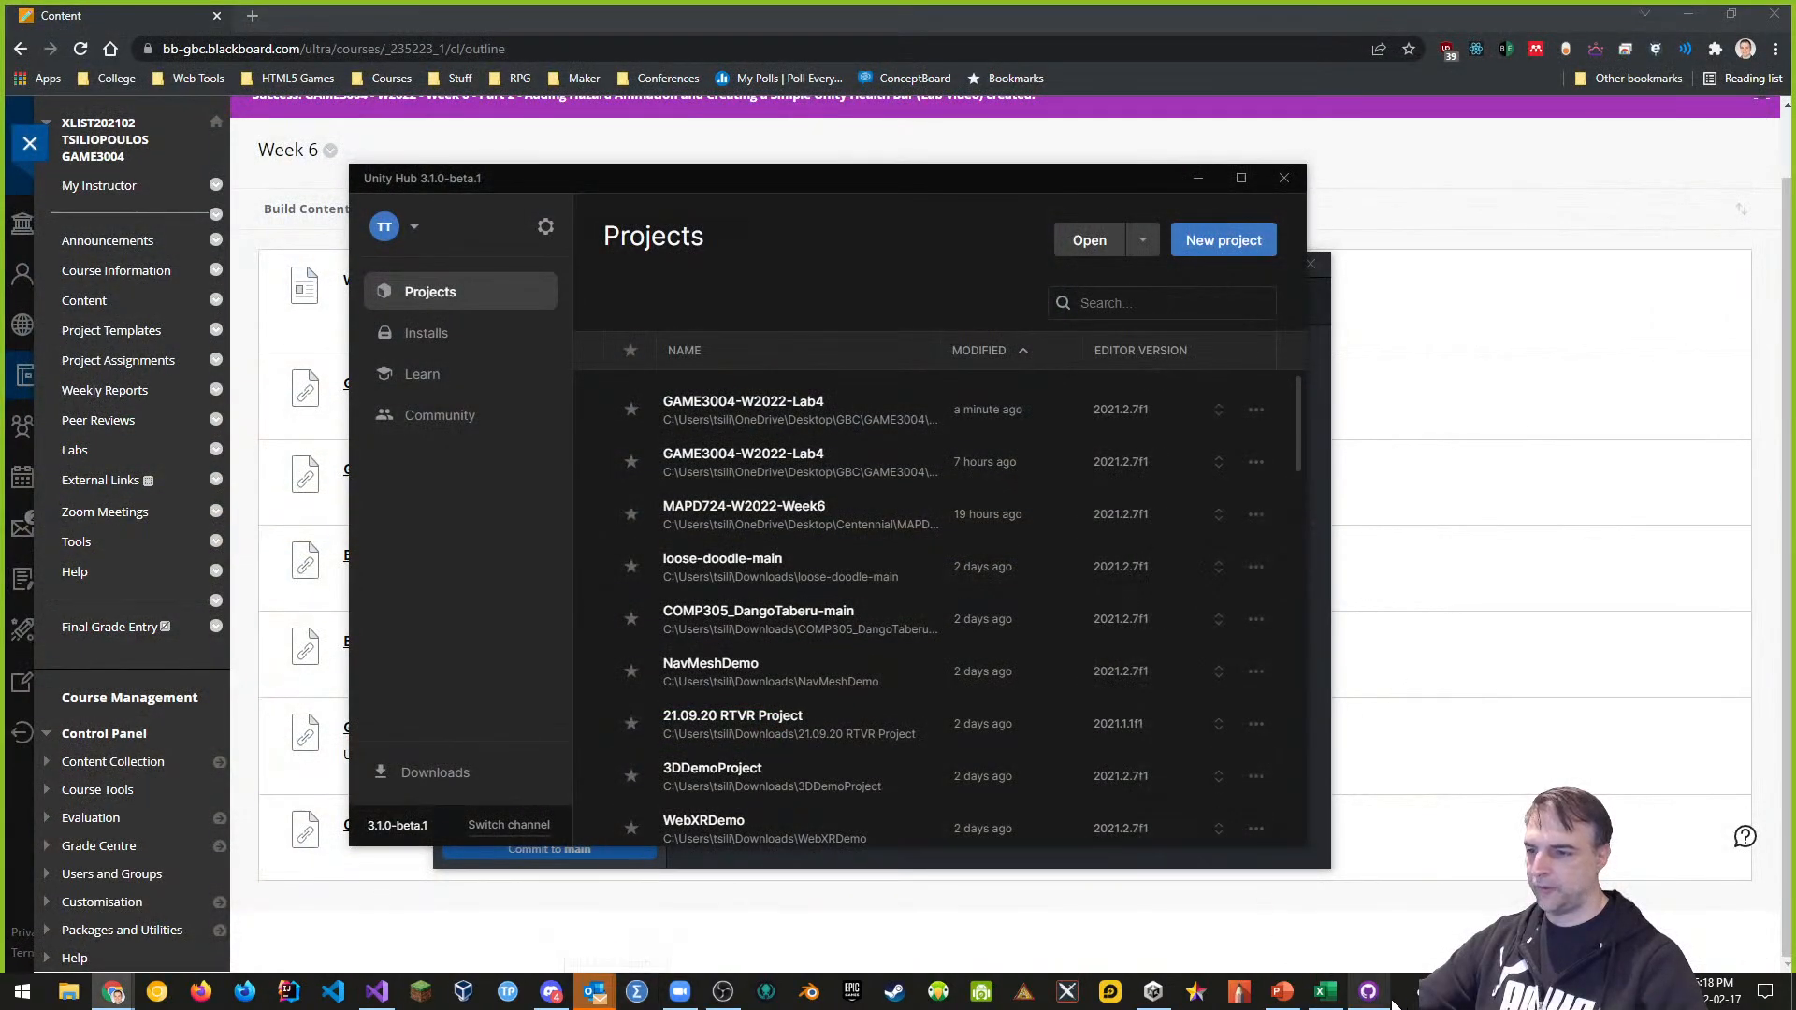
Switch to GitHub Desktop, commit all changes to main with the summary "Added HealthBar UI", and push to origin
left_click(1381, 1002)
left_click(513, 708)
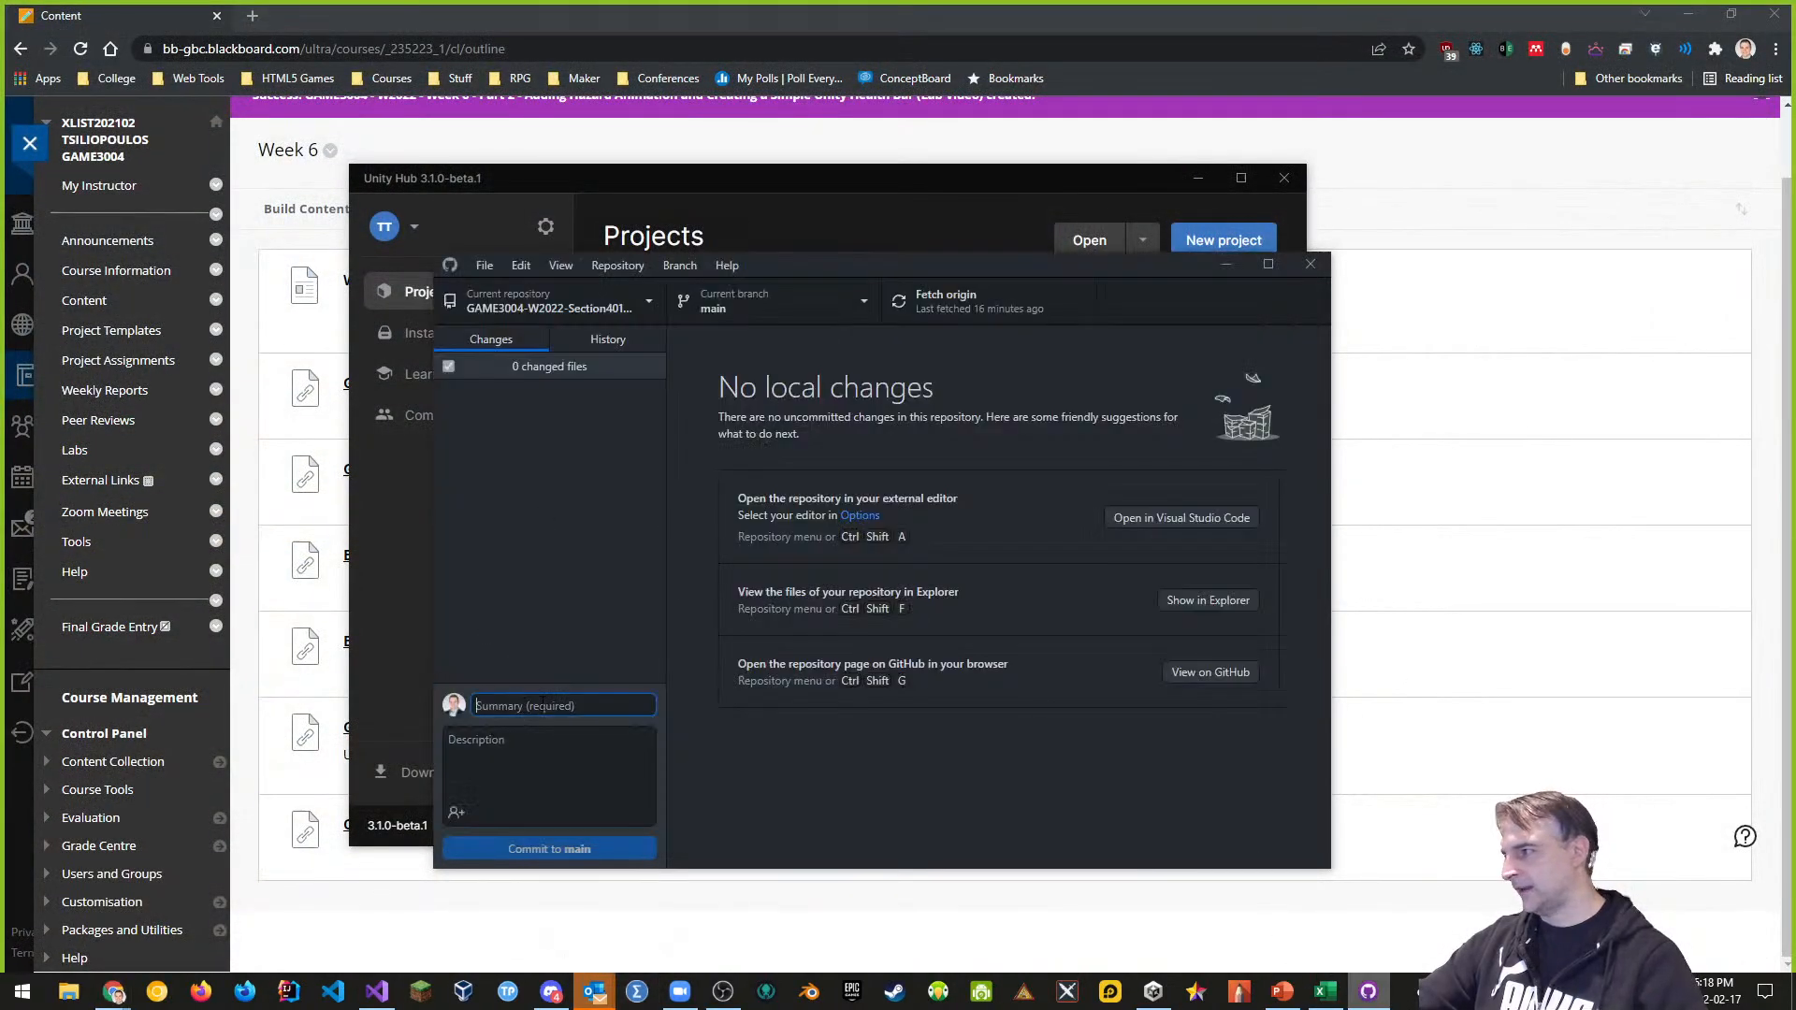
type("Added He")
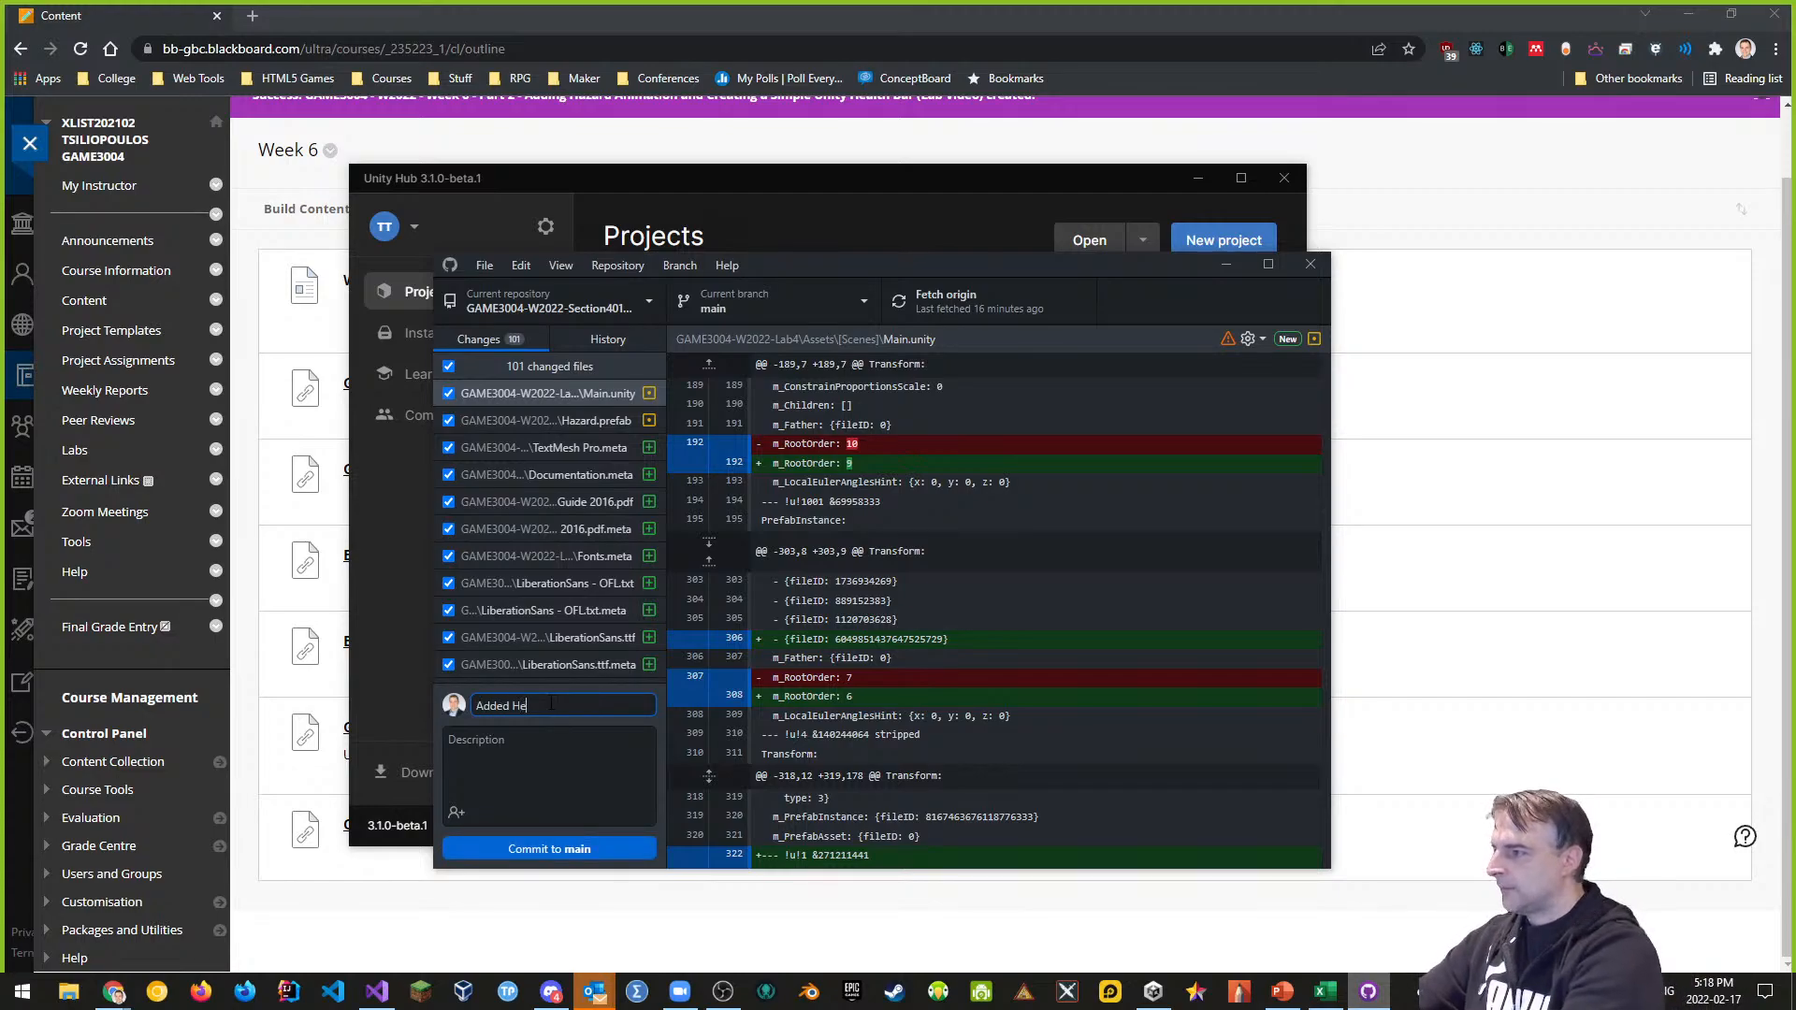
type("althBar UI")
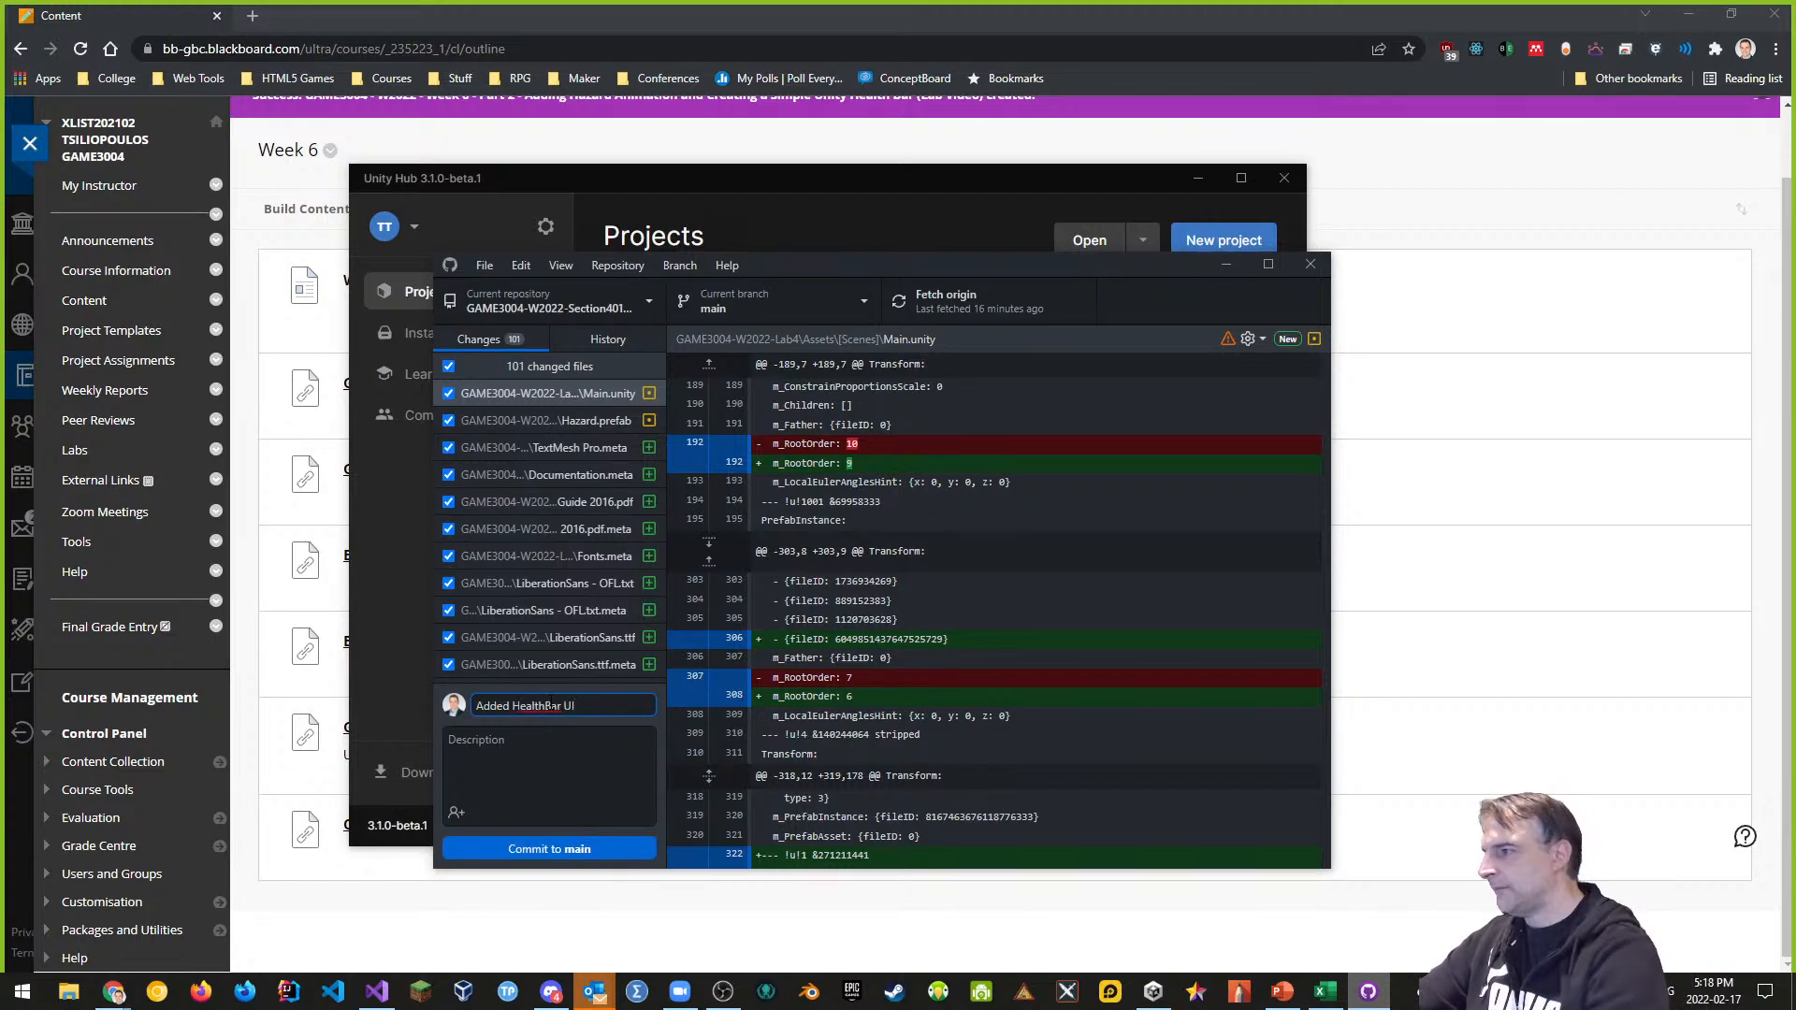
left_click(525, 845)
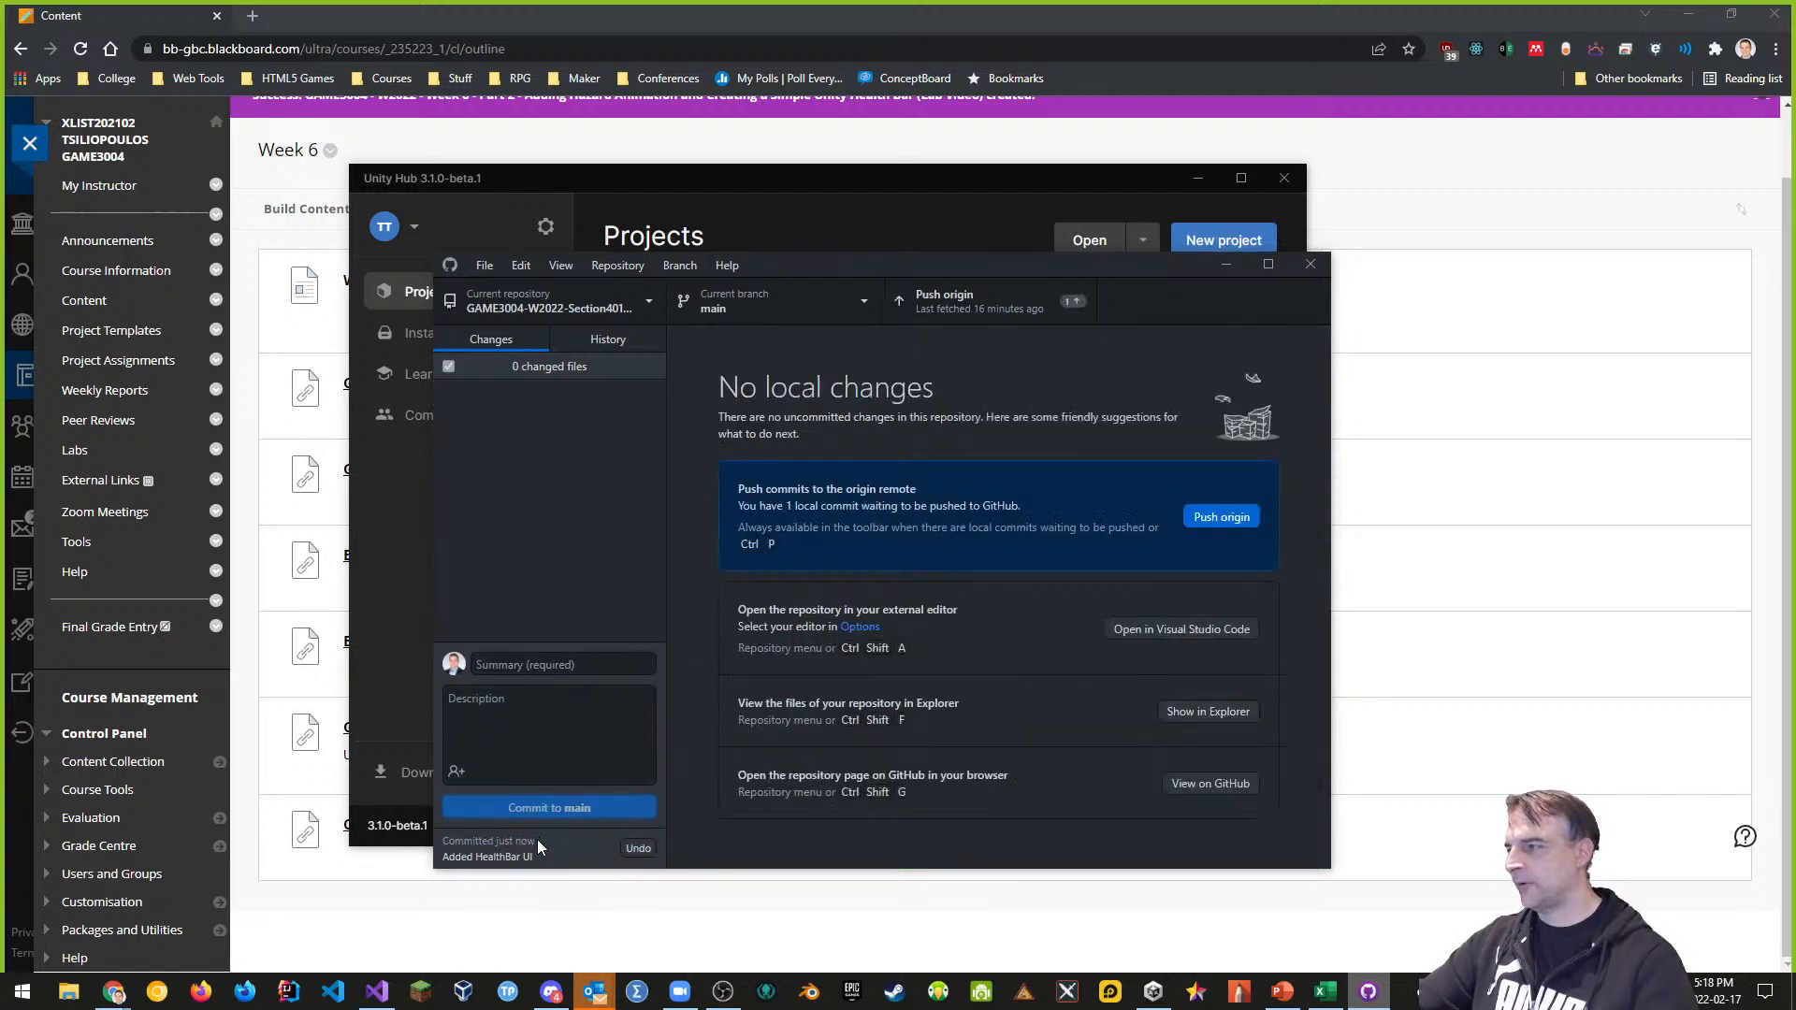
left_click(1216, 520)
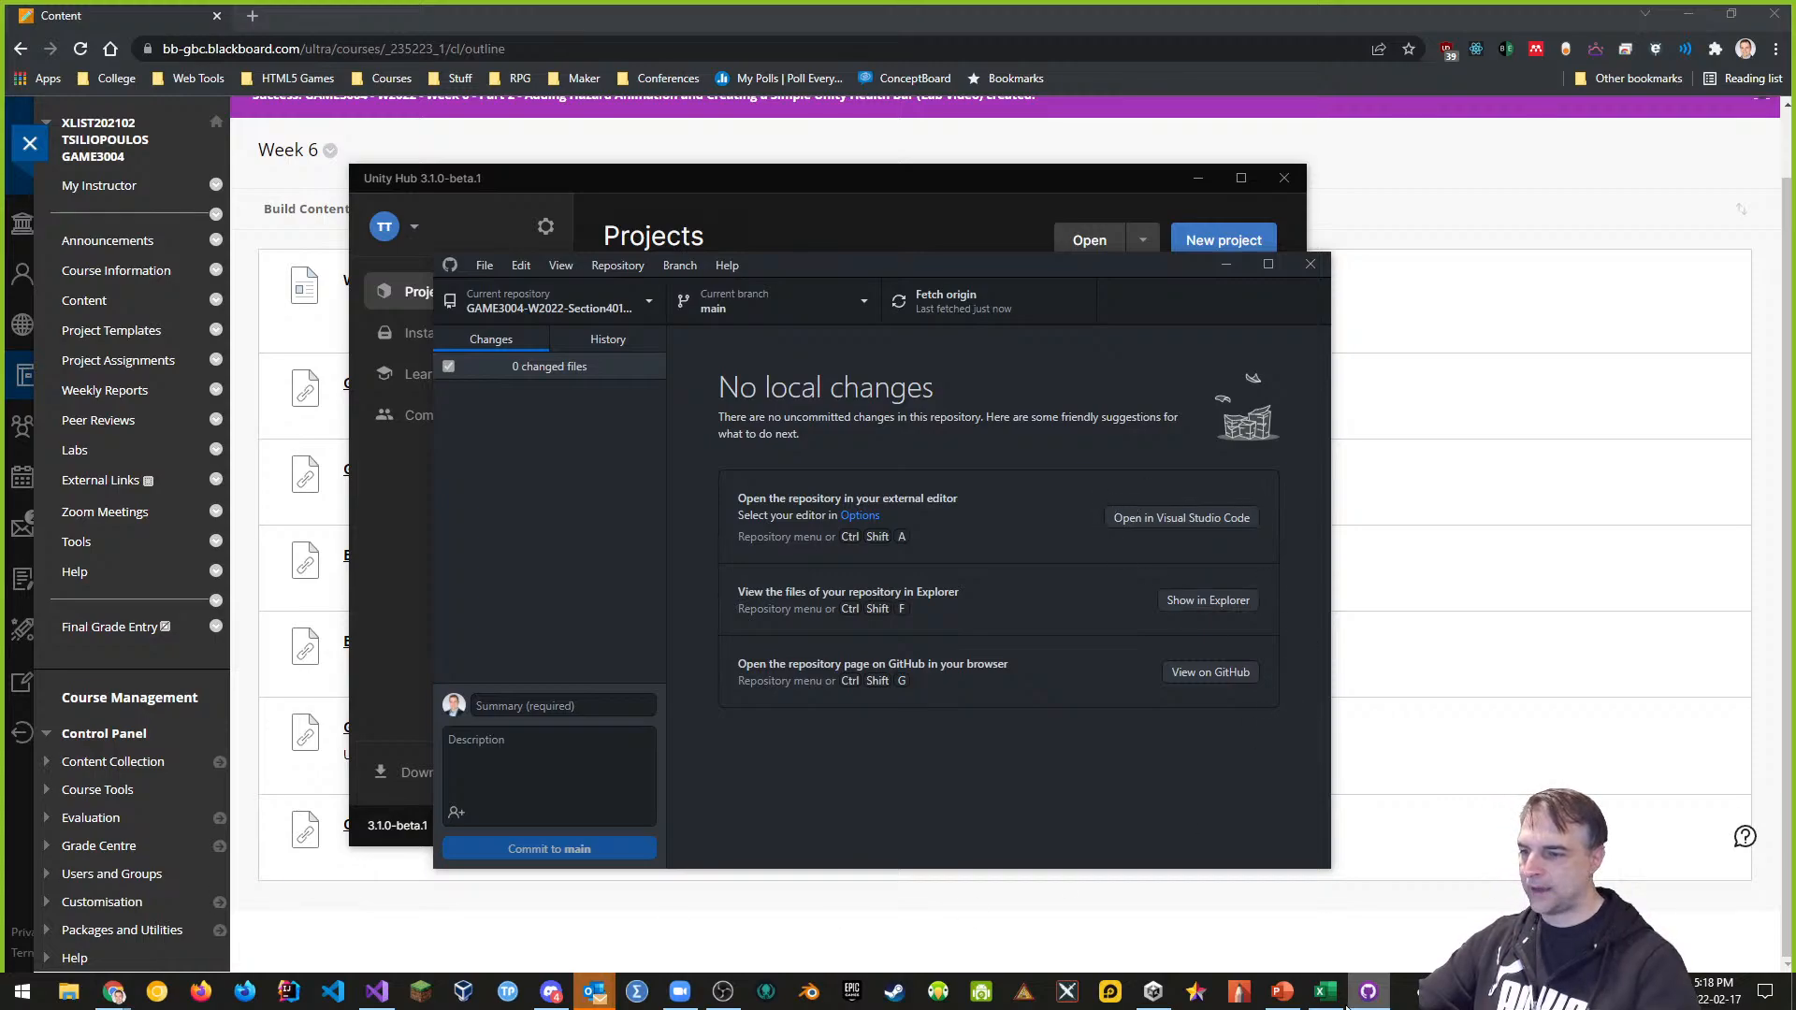
Switch to Unity Hub and reopen the most recently modified GAME3004-W2022-Lab4 project
left_click(1169, 995)
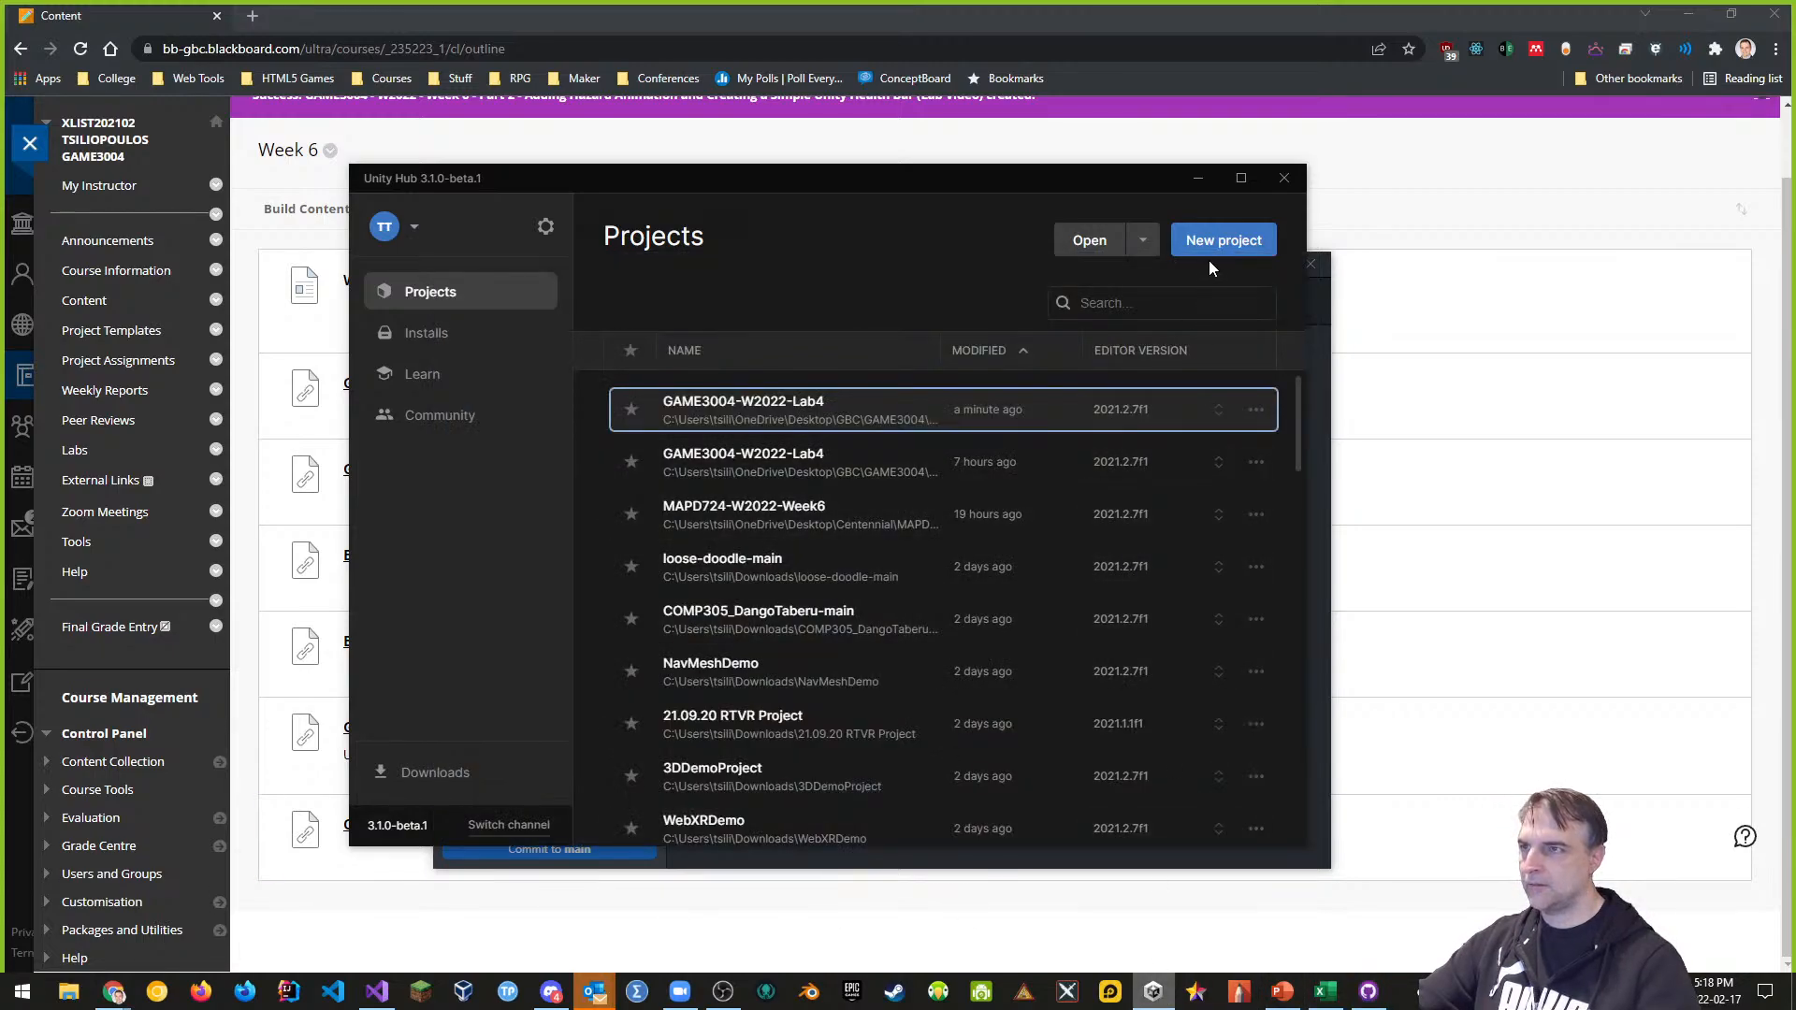
left_click(829, 414)
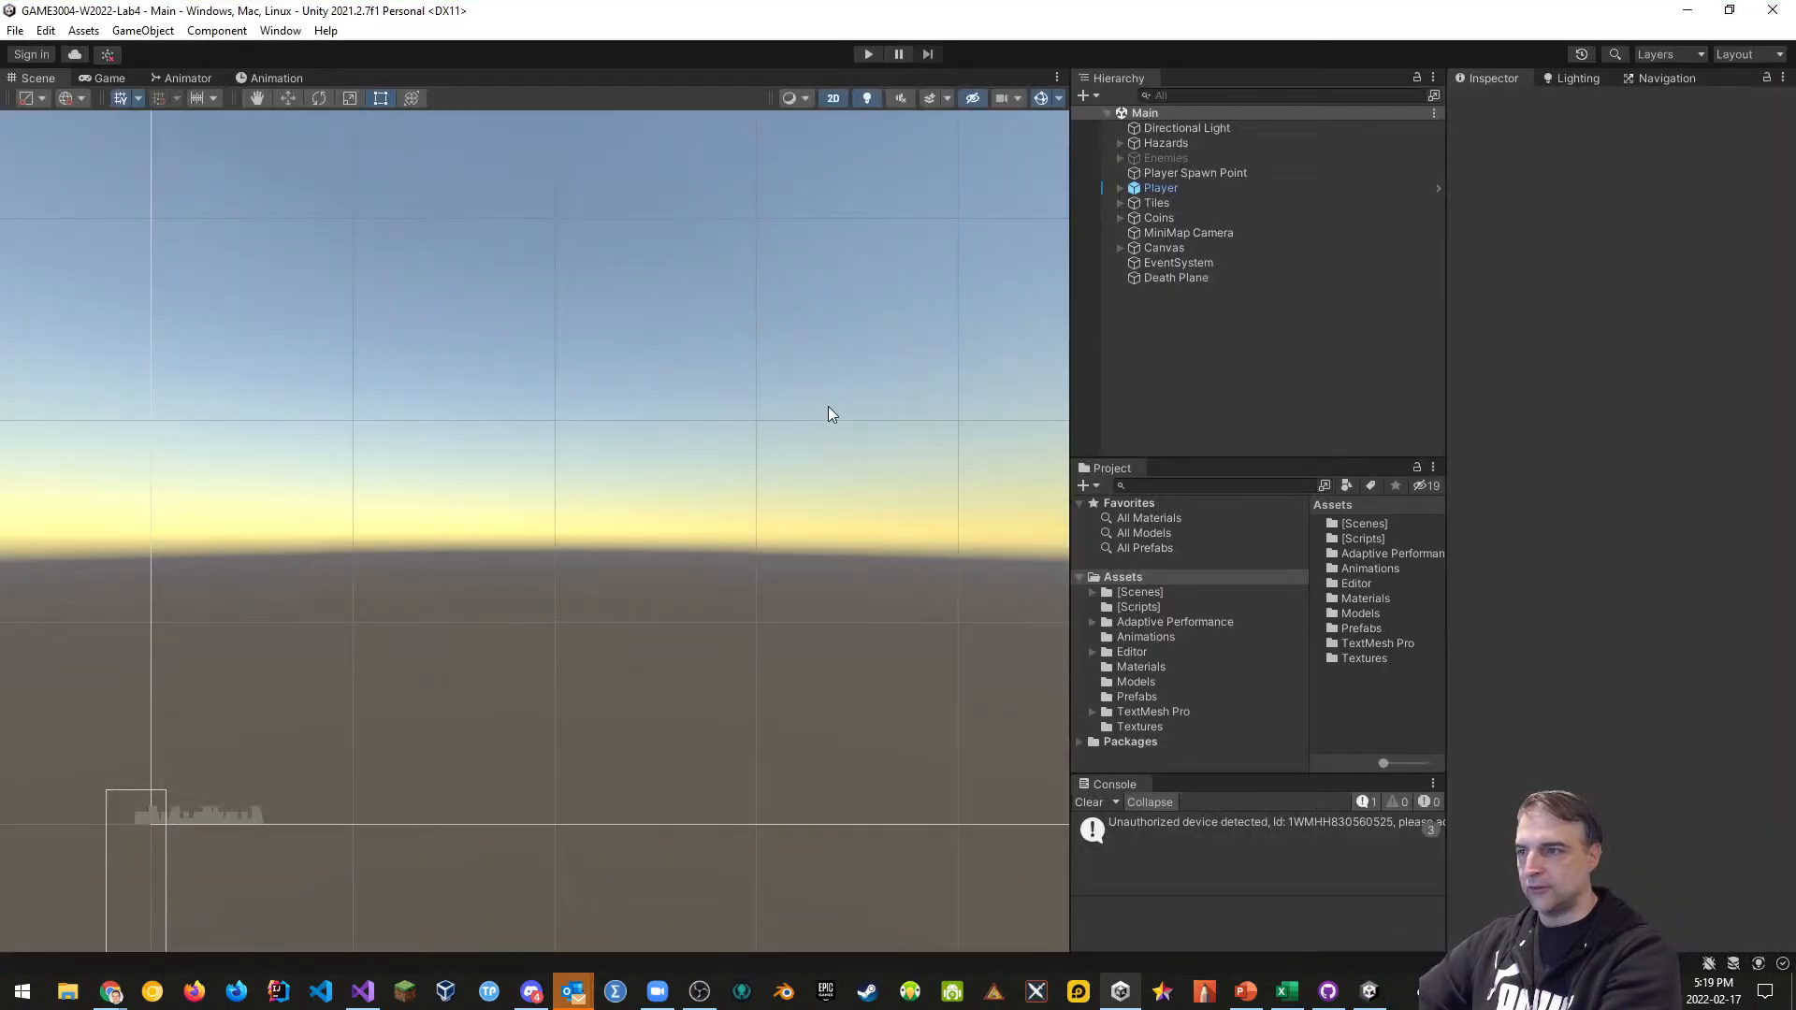
Examine the health bar and minimap placement on the canvas in both the Scene and Game views
scroll(548, 592, "down", 3)
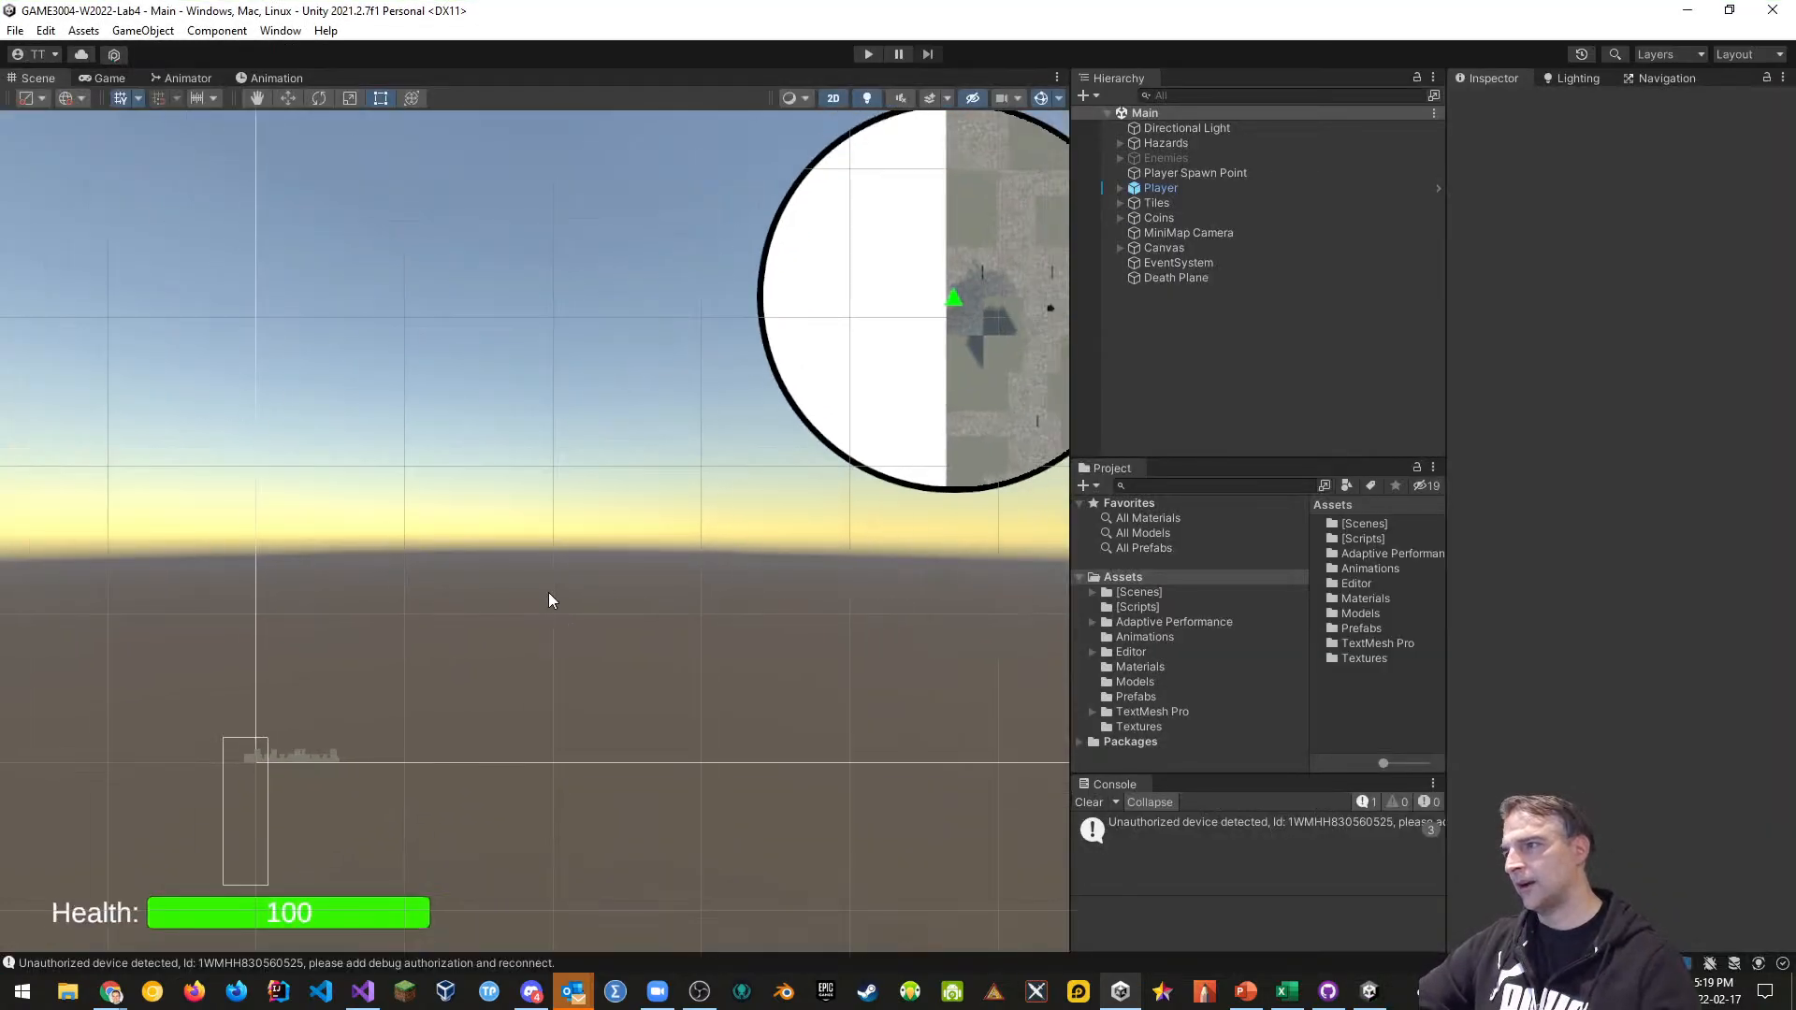
scroll(642, 579, "down", 2)
scroll(501, 670, "down", 3)
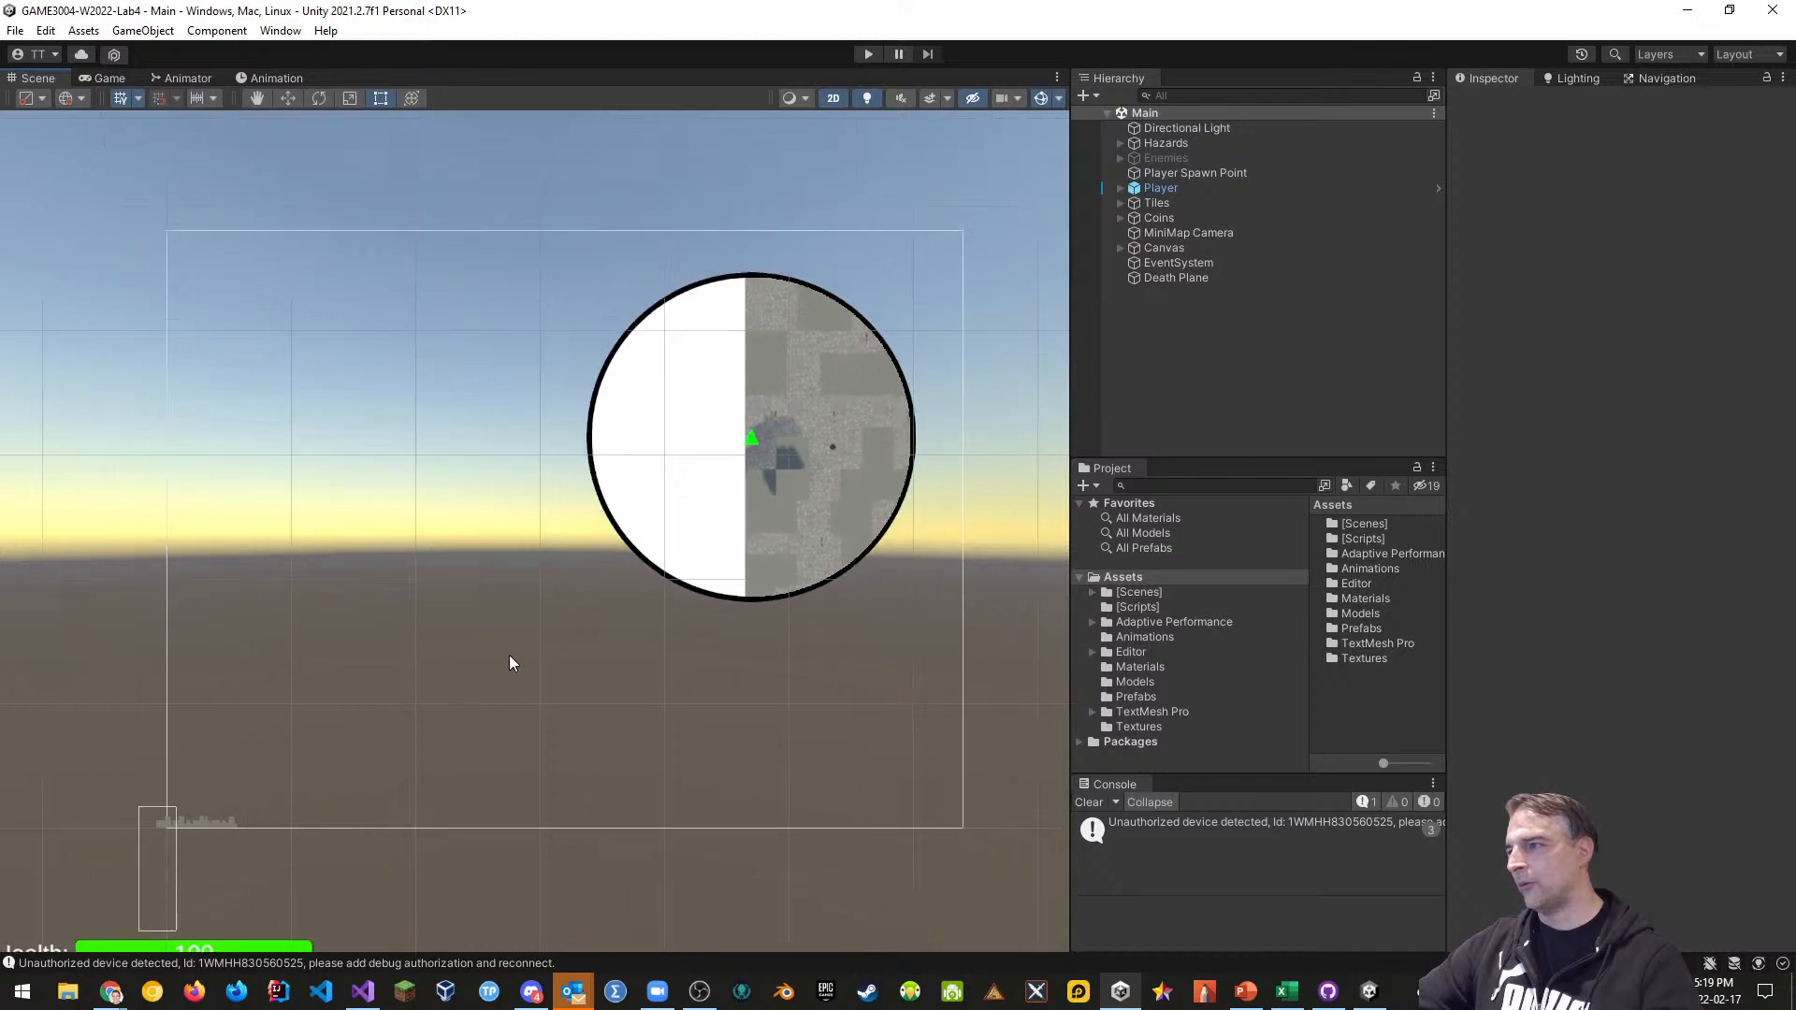
scroll(517, 661, "down", 2)
middle_click_drag(522, 660, 587, 638)
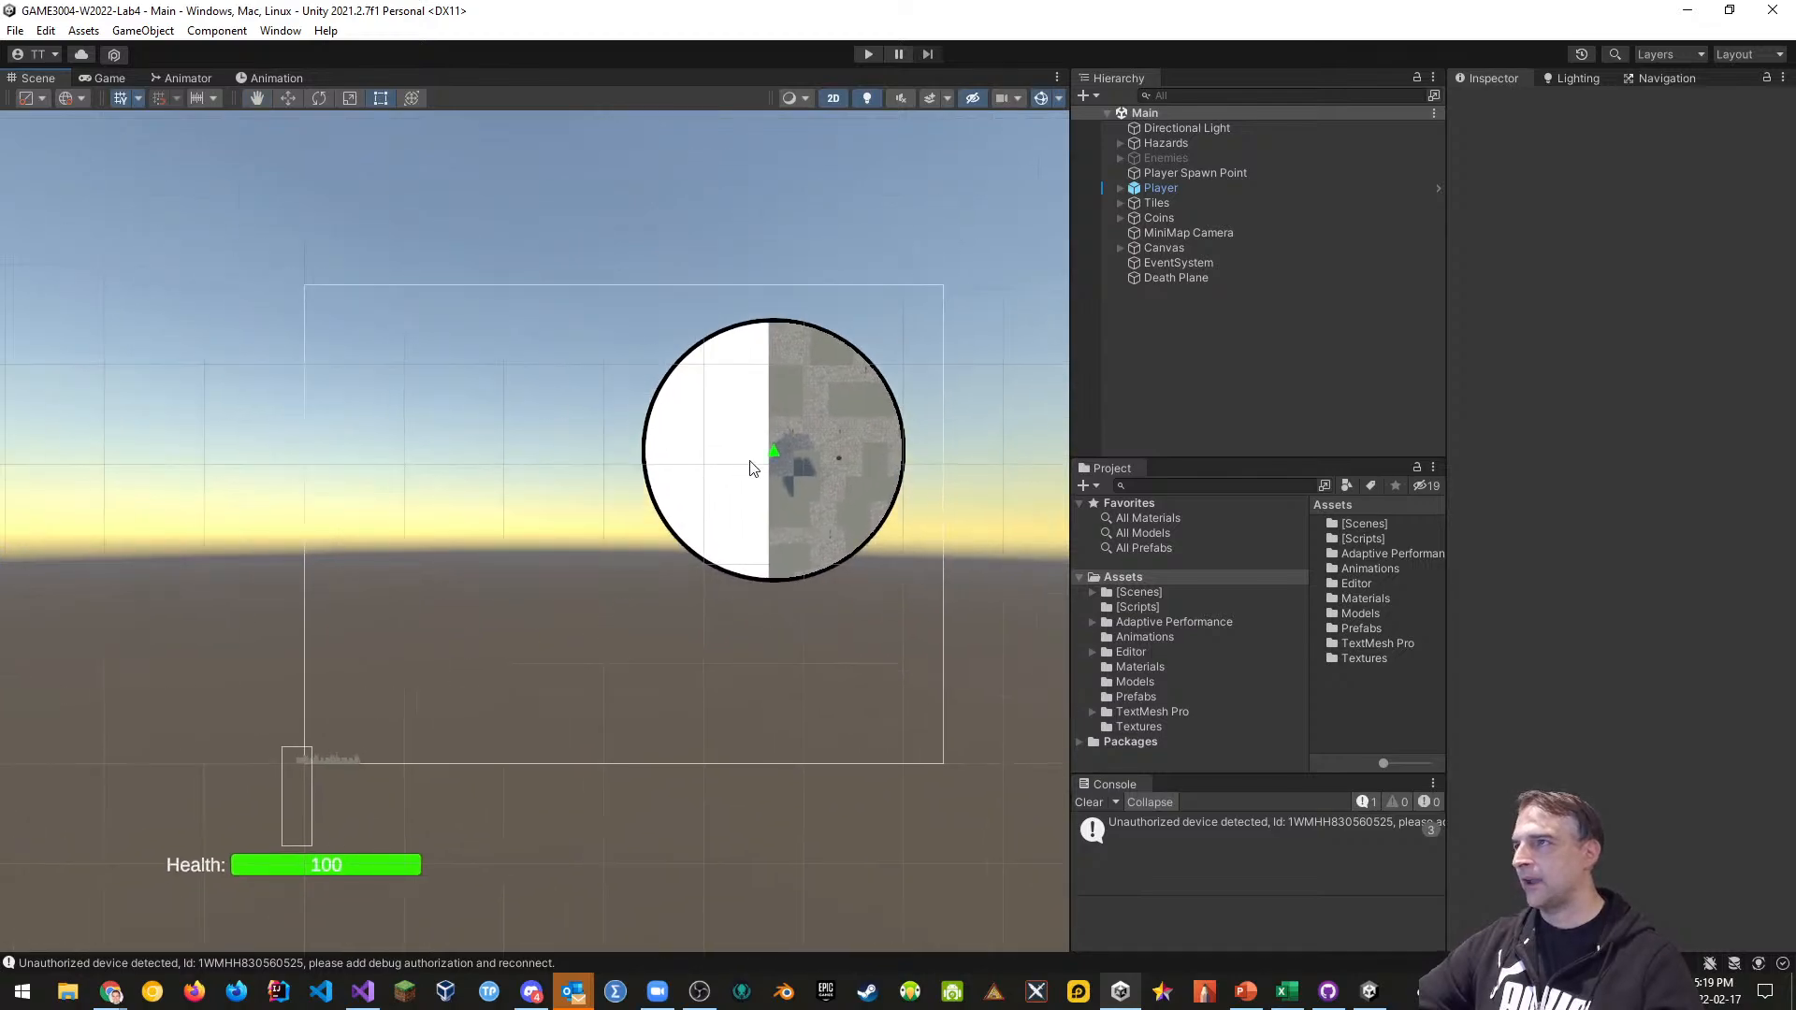
left_click(109, 78)
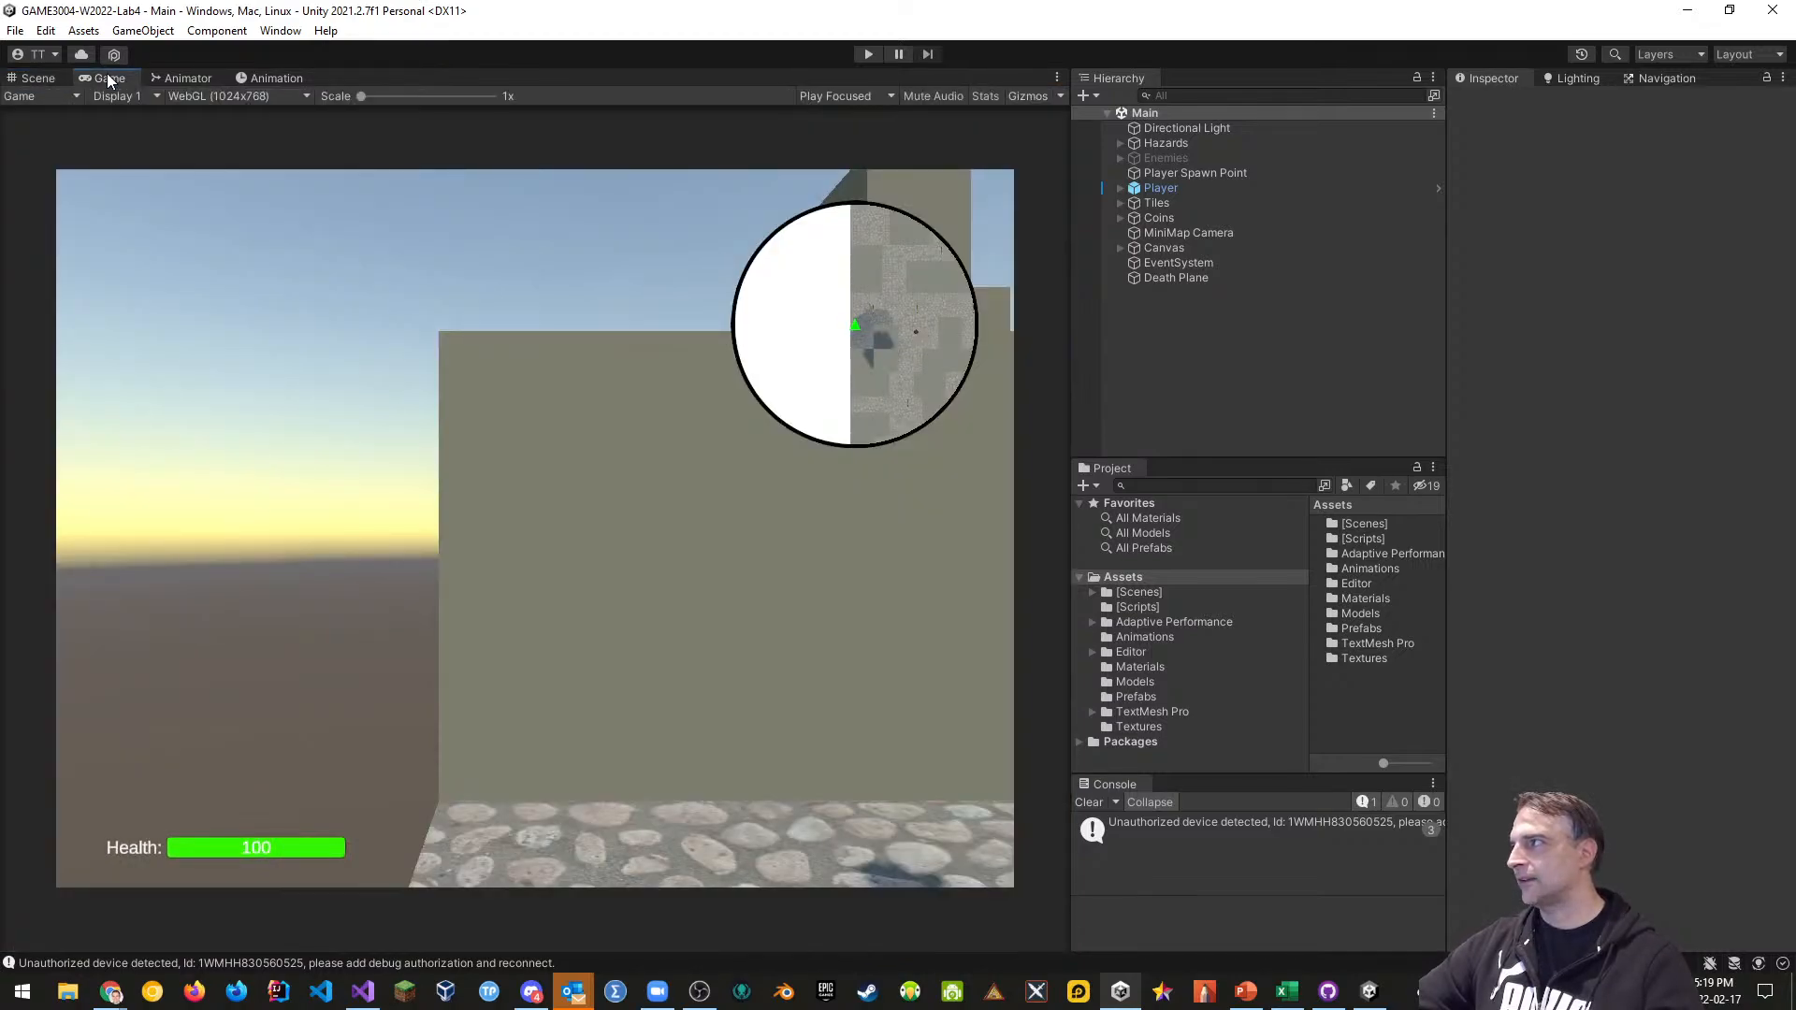
left_click(42, 79)
middle_click_drag(587, 421, 505, 509)
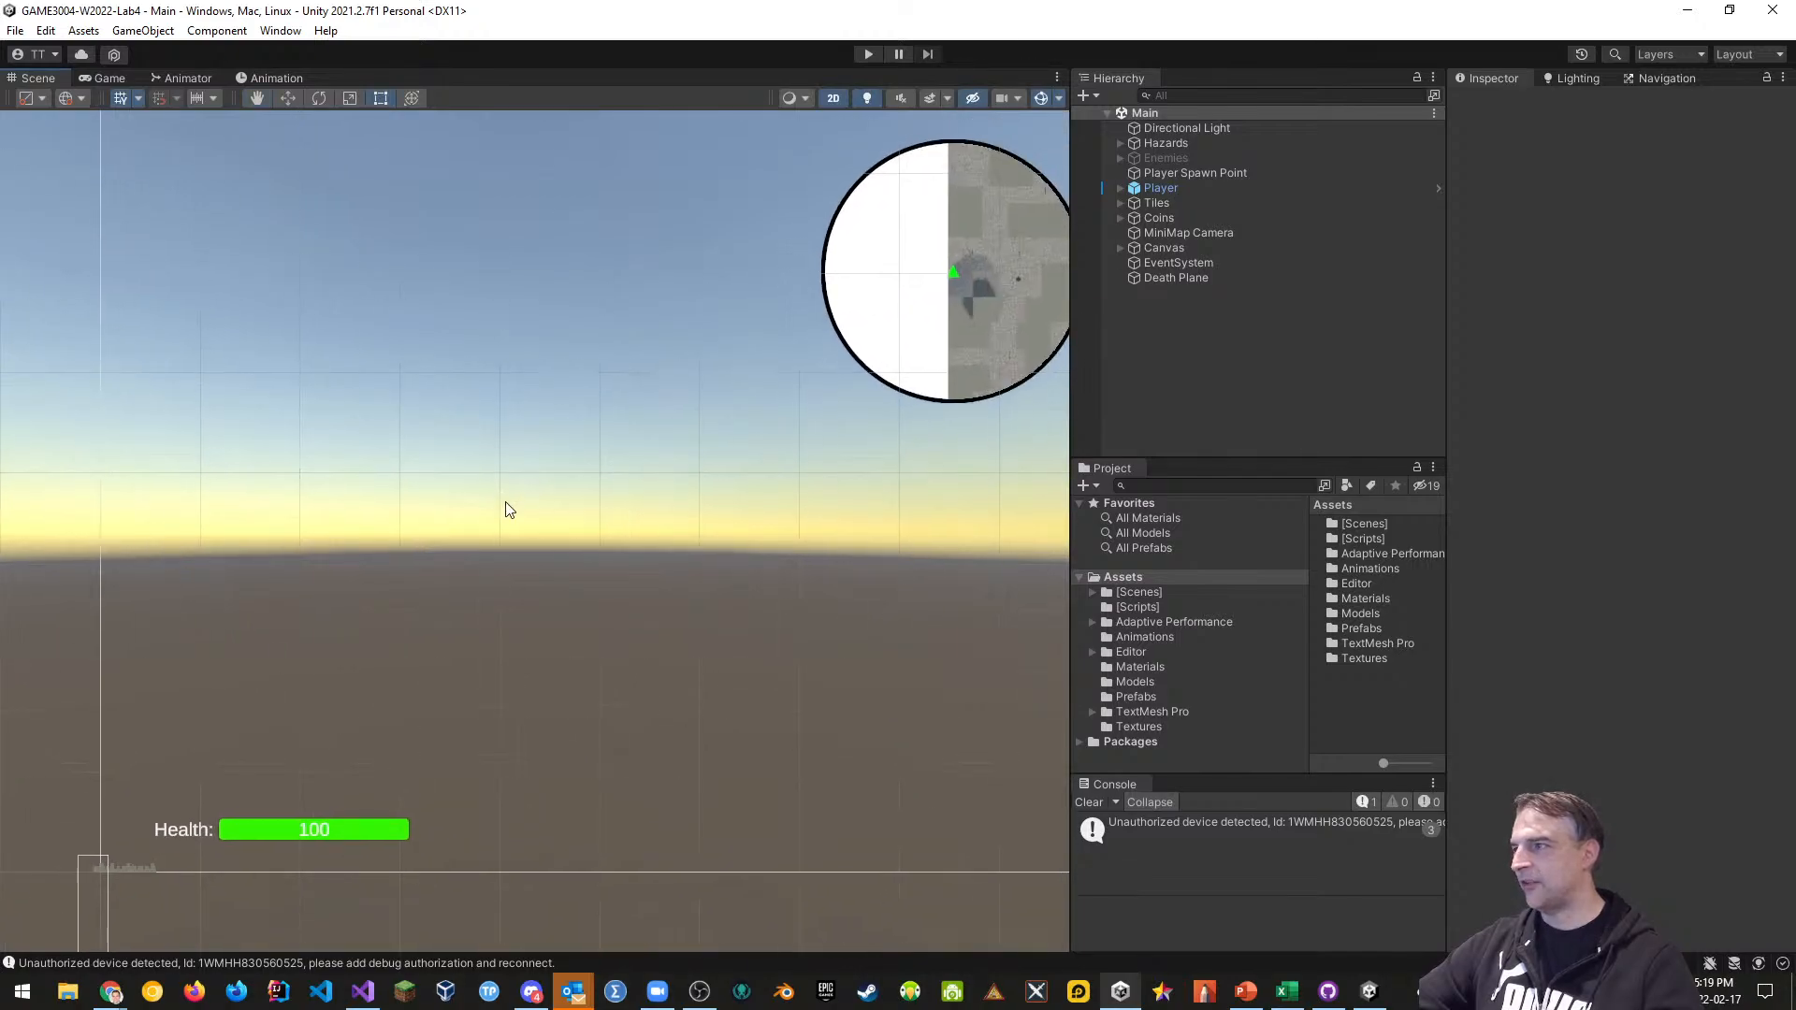
scroll(510, 510, "down", 2)
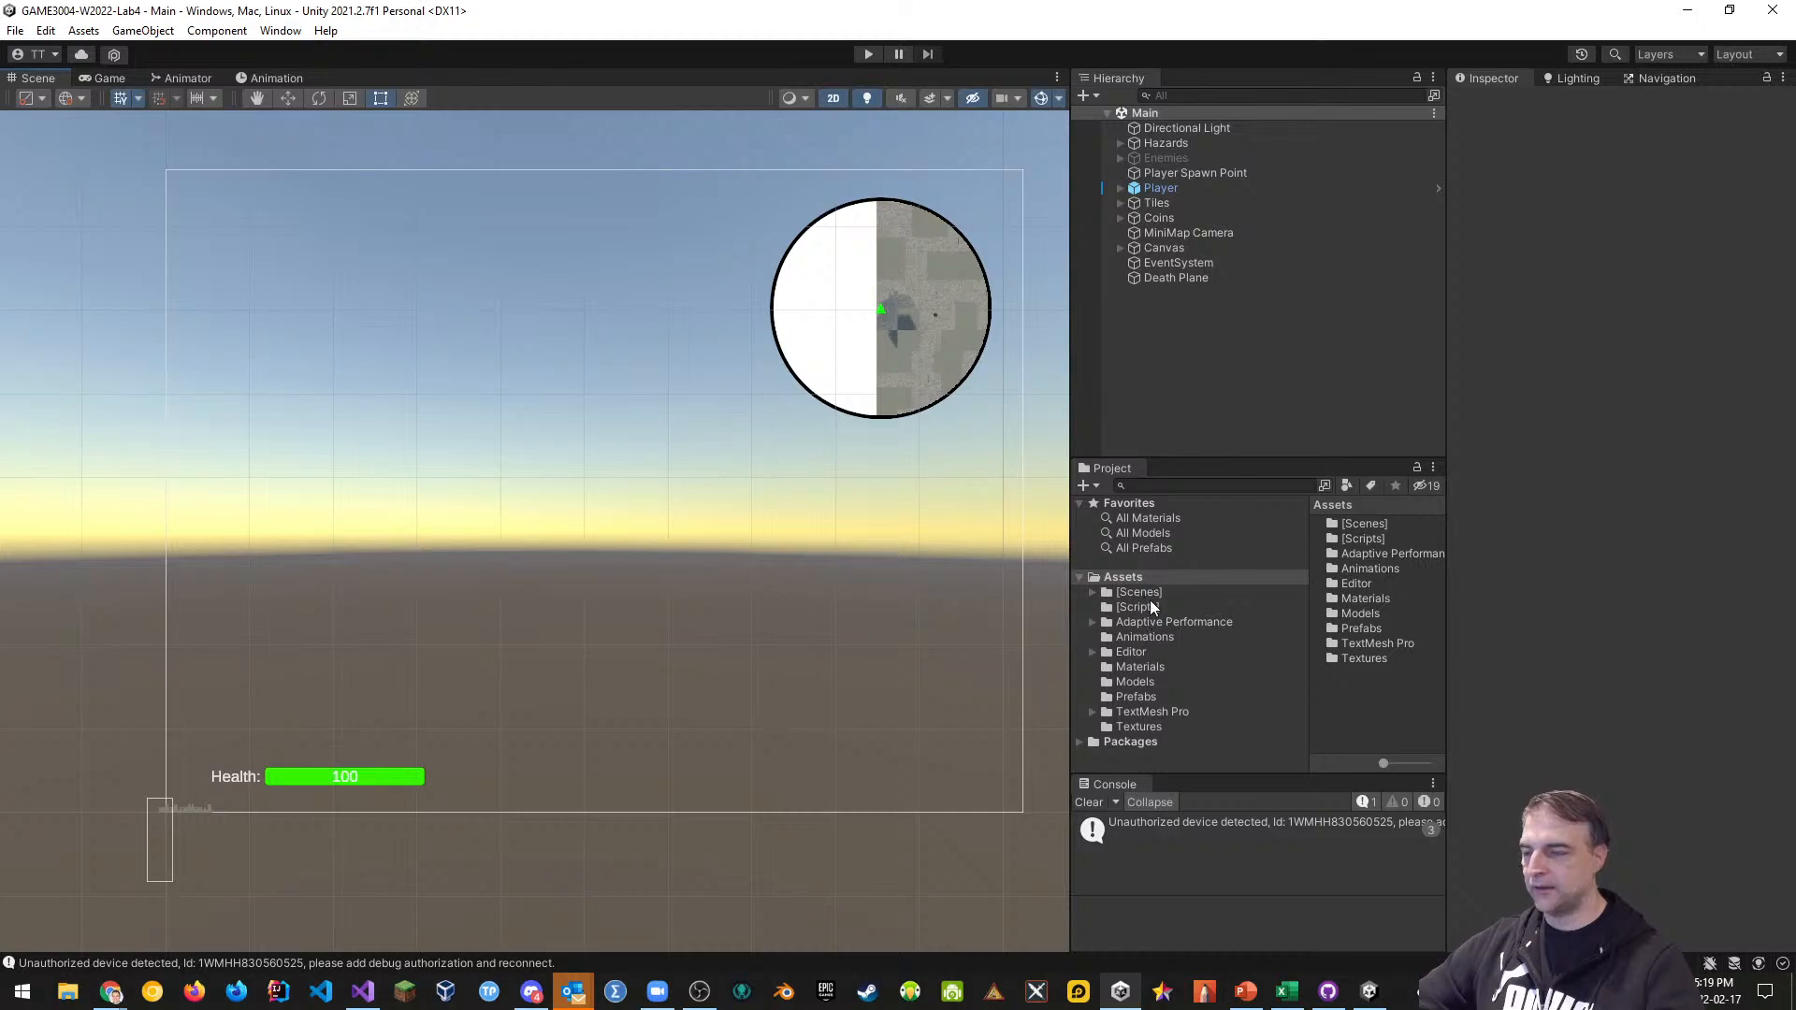
Add an empty entry to the On Value Changed event of the Bar slider inside Health Bar
left_click_drag(1070, 560, 1035, 559)
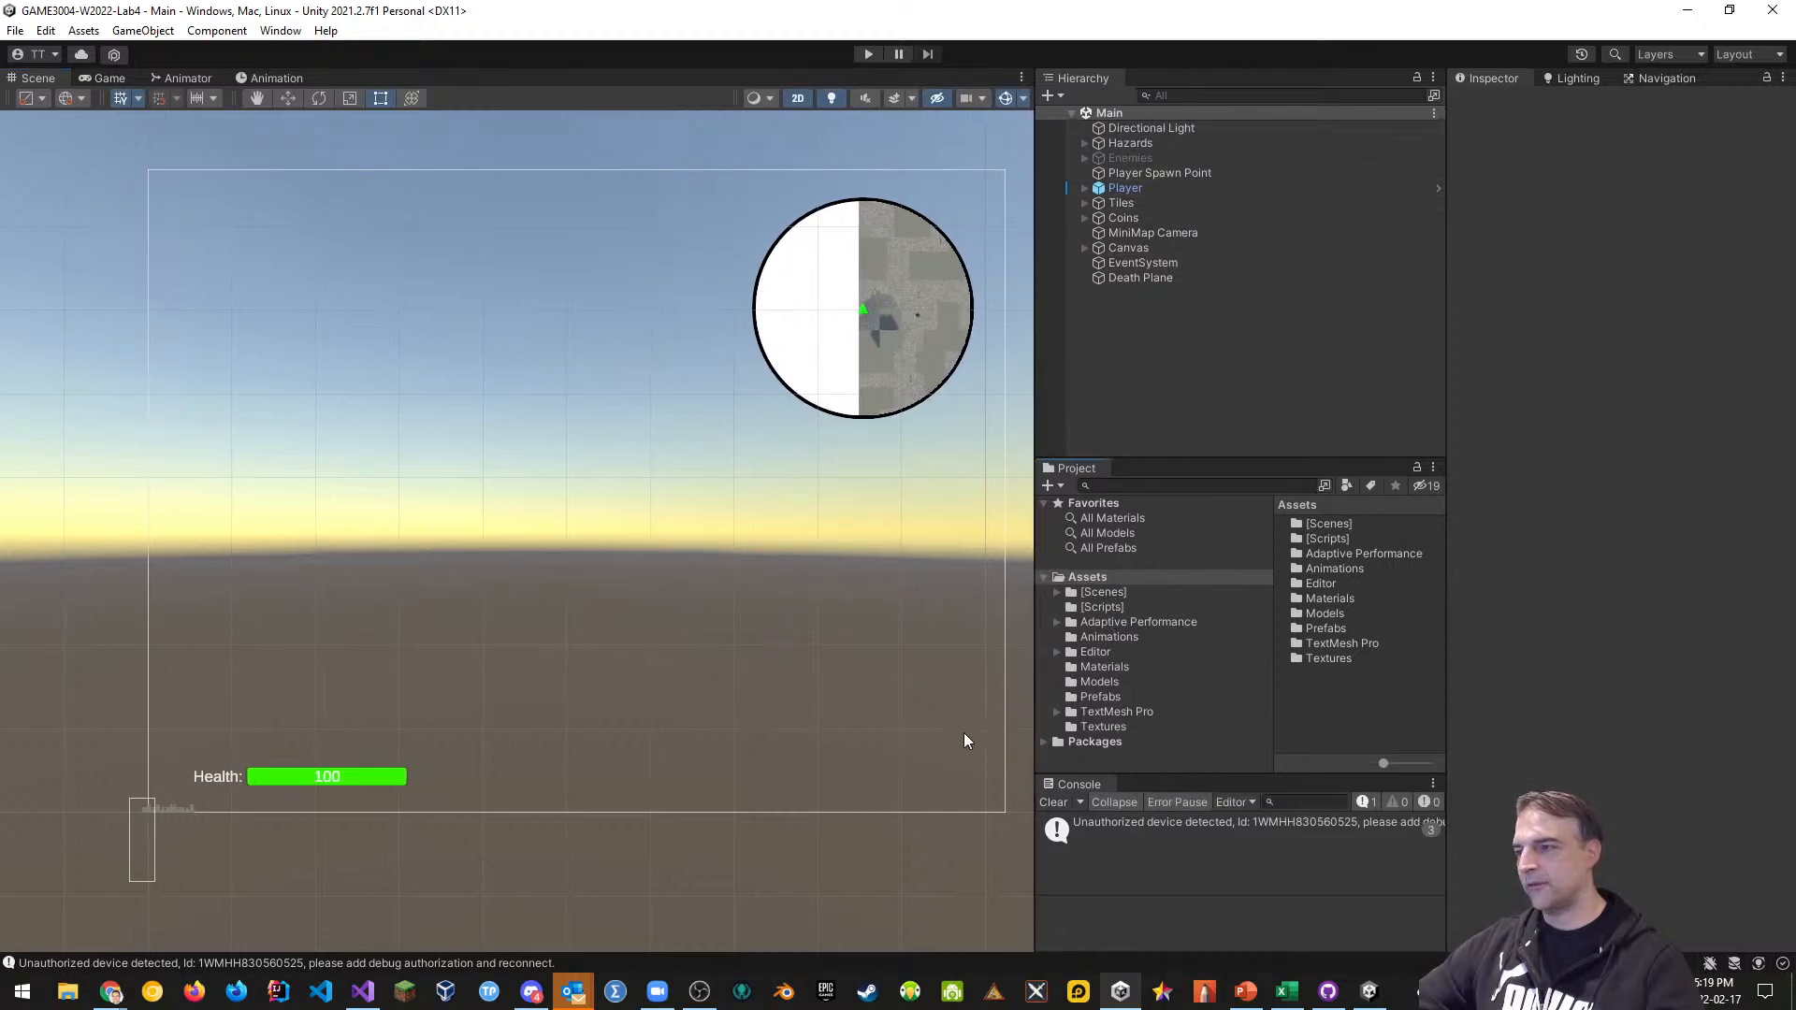
left_click(1085, 248)
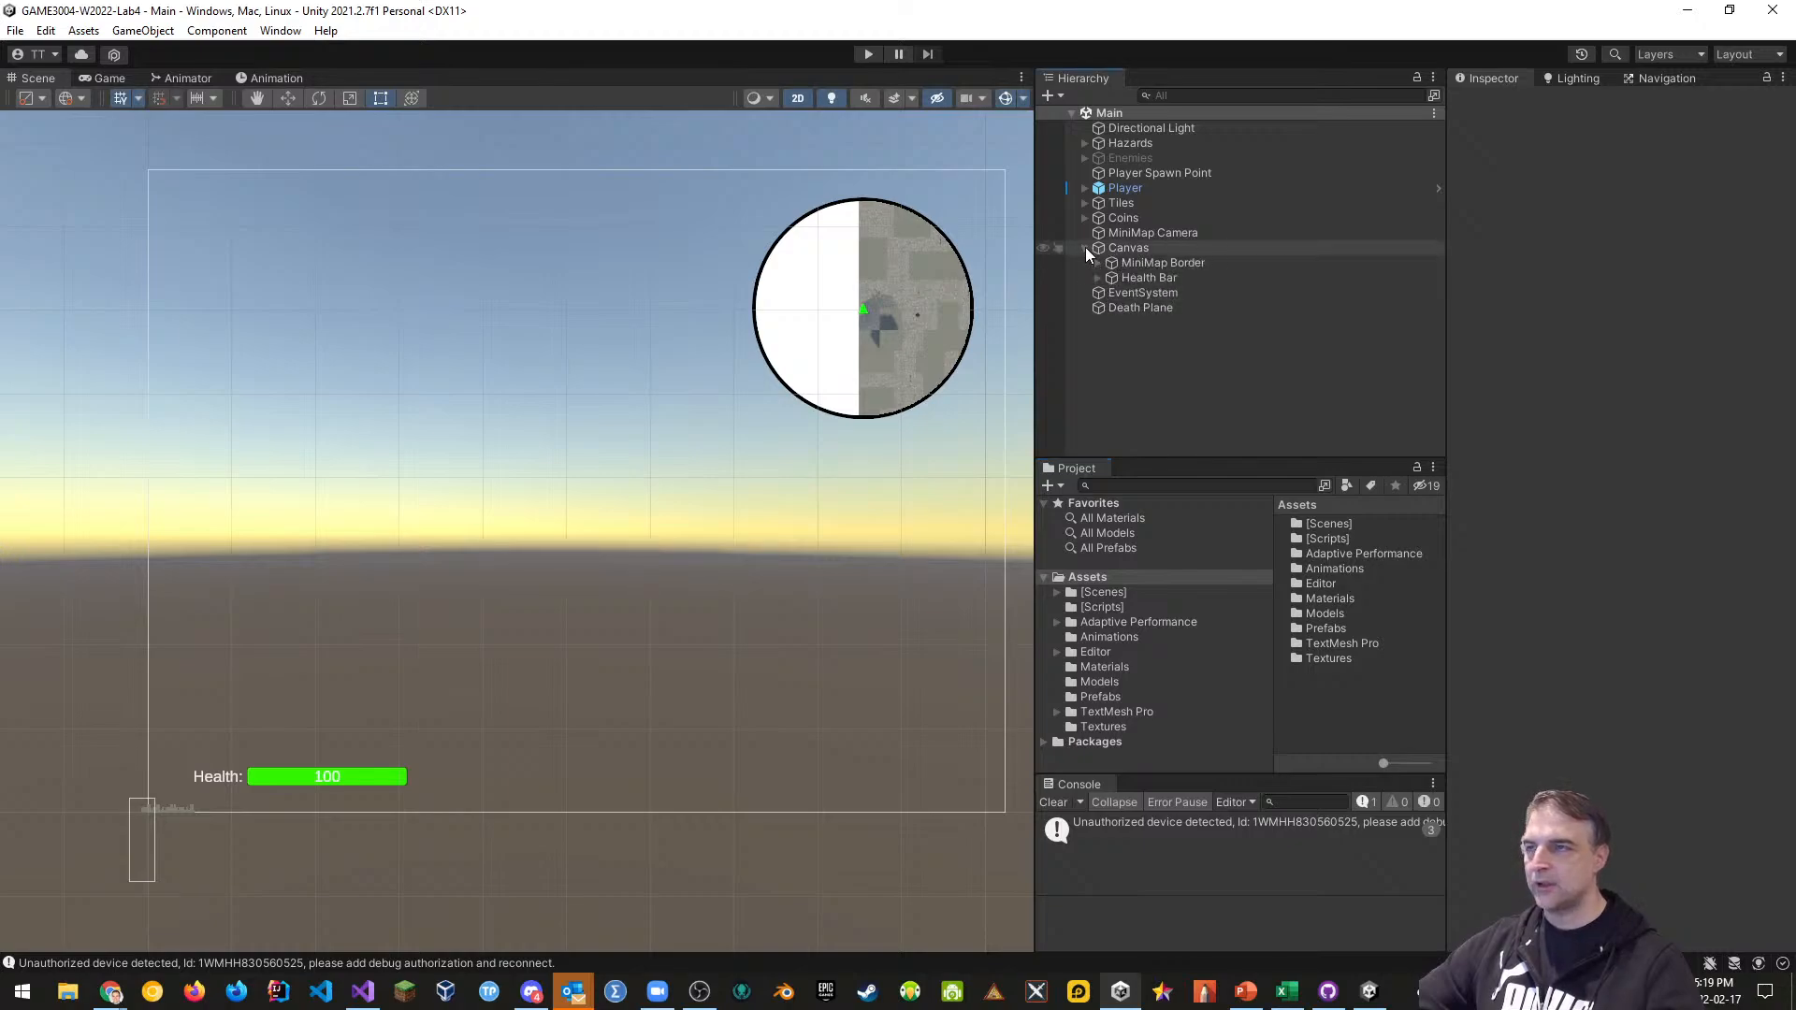
left_click(1137, 277)
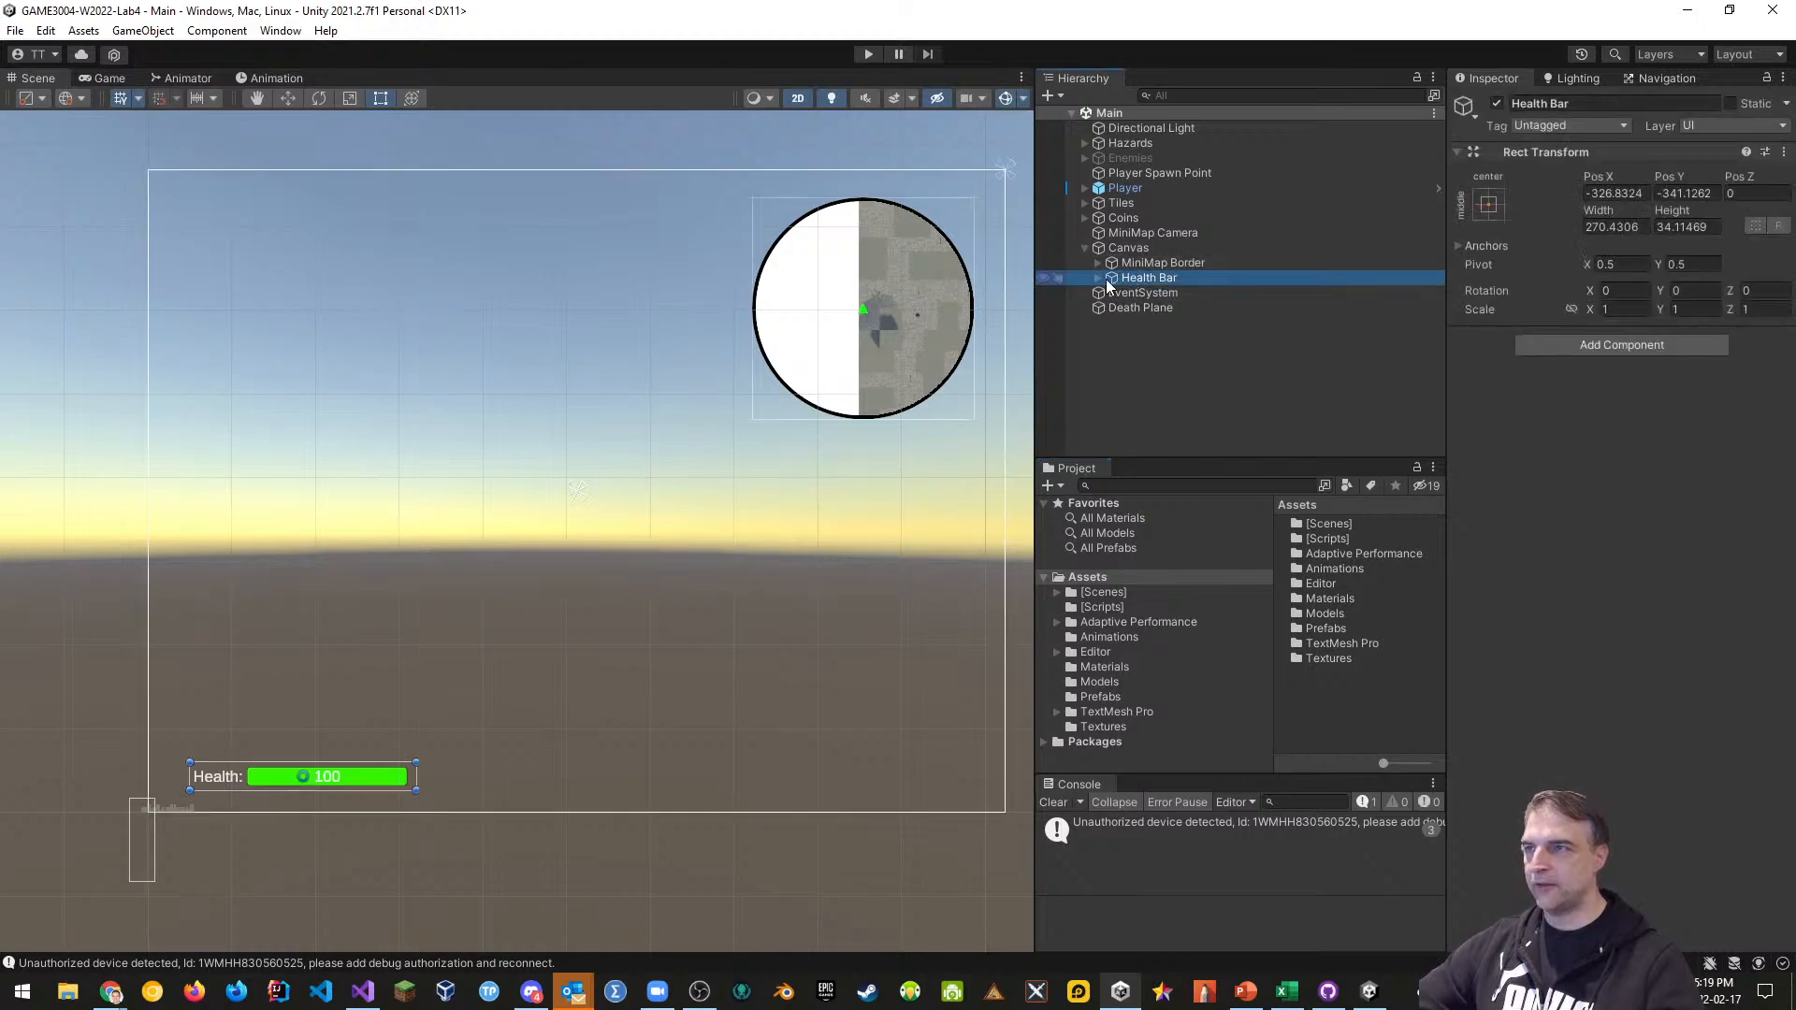
left_click(1099, 278)
left_click(1141, 294)
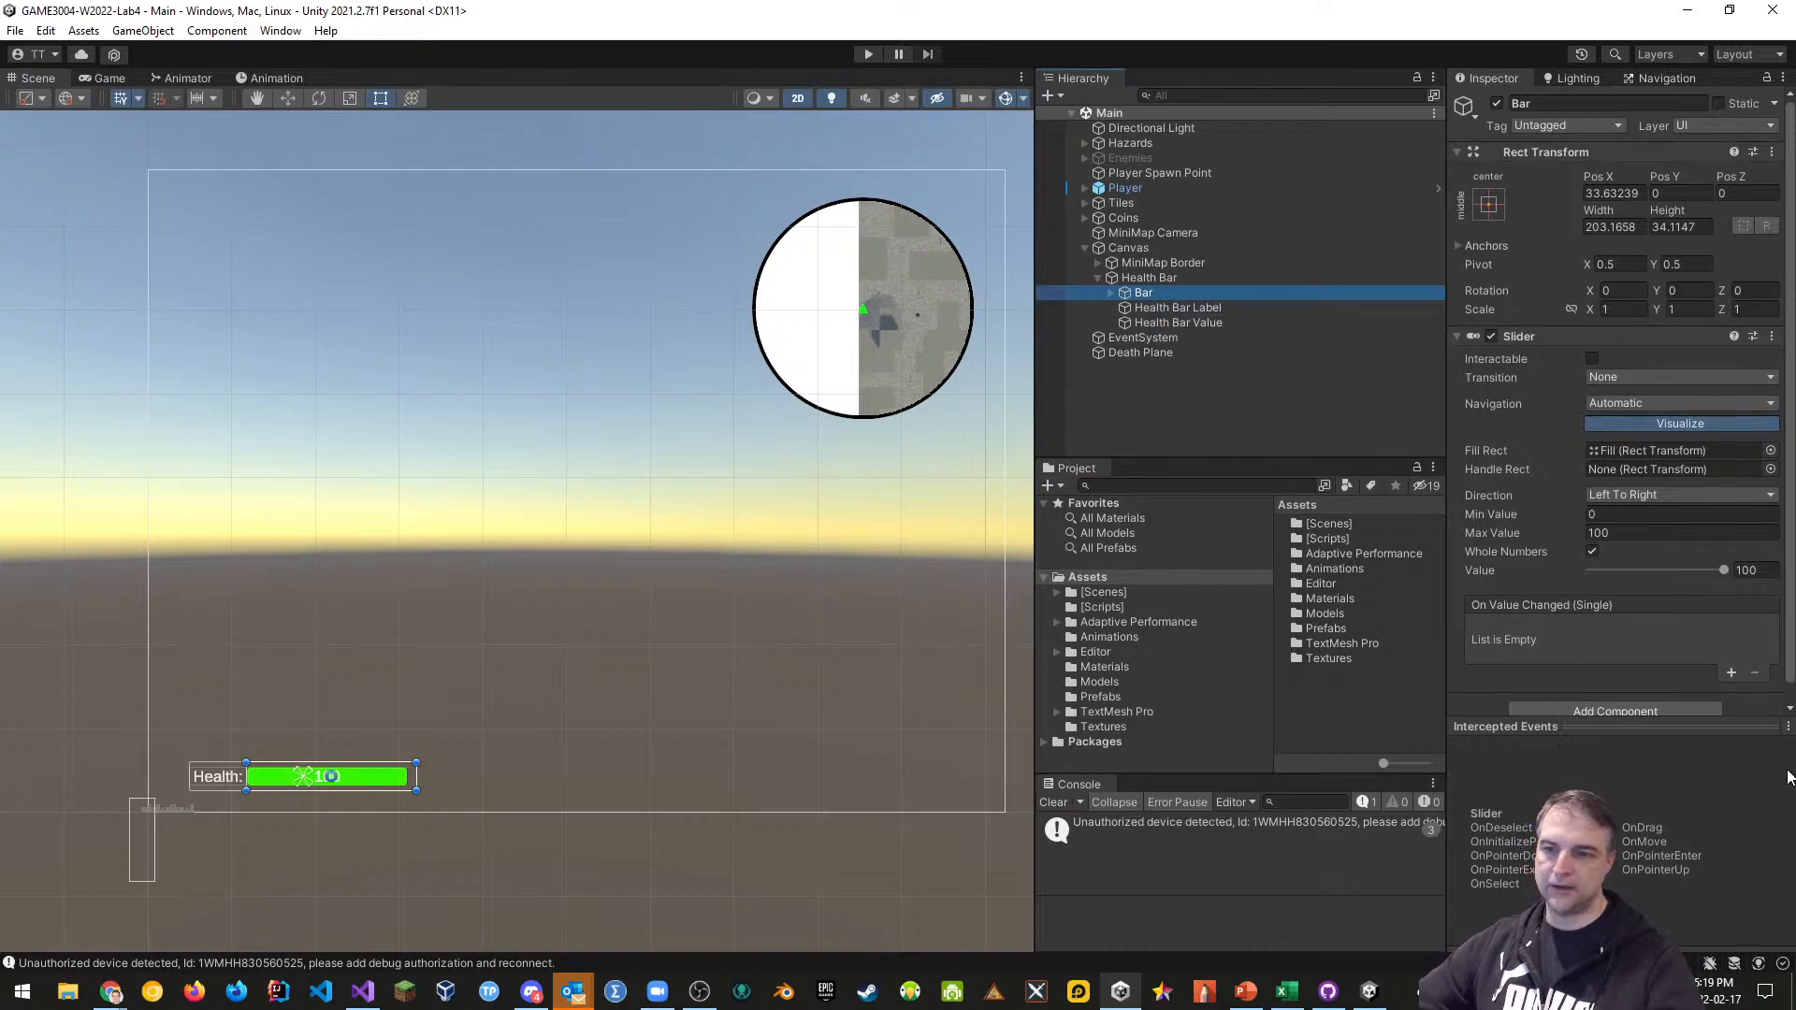
left_click_drag(1737, 720, 1743, 1001)
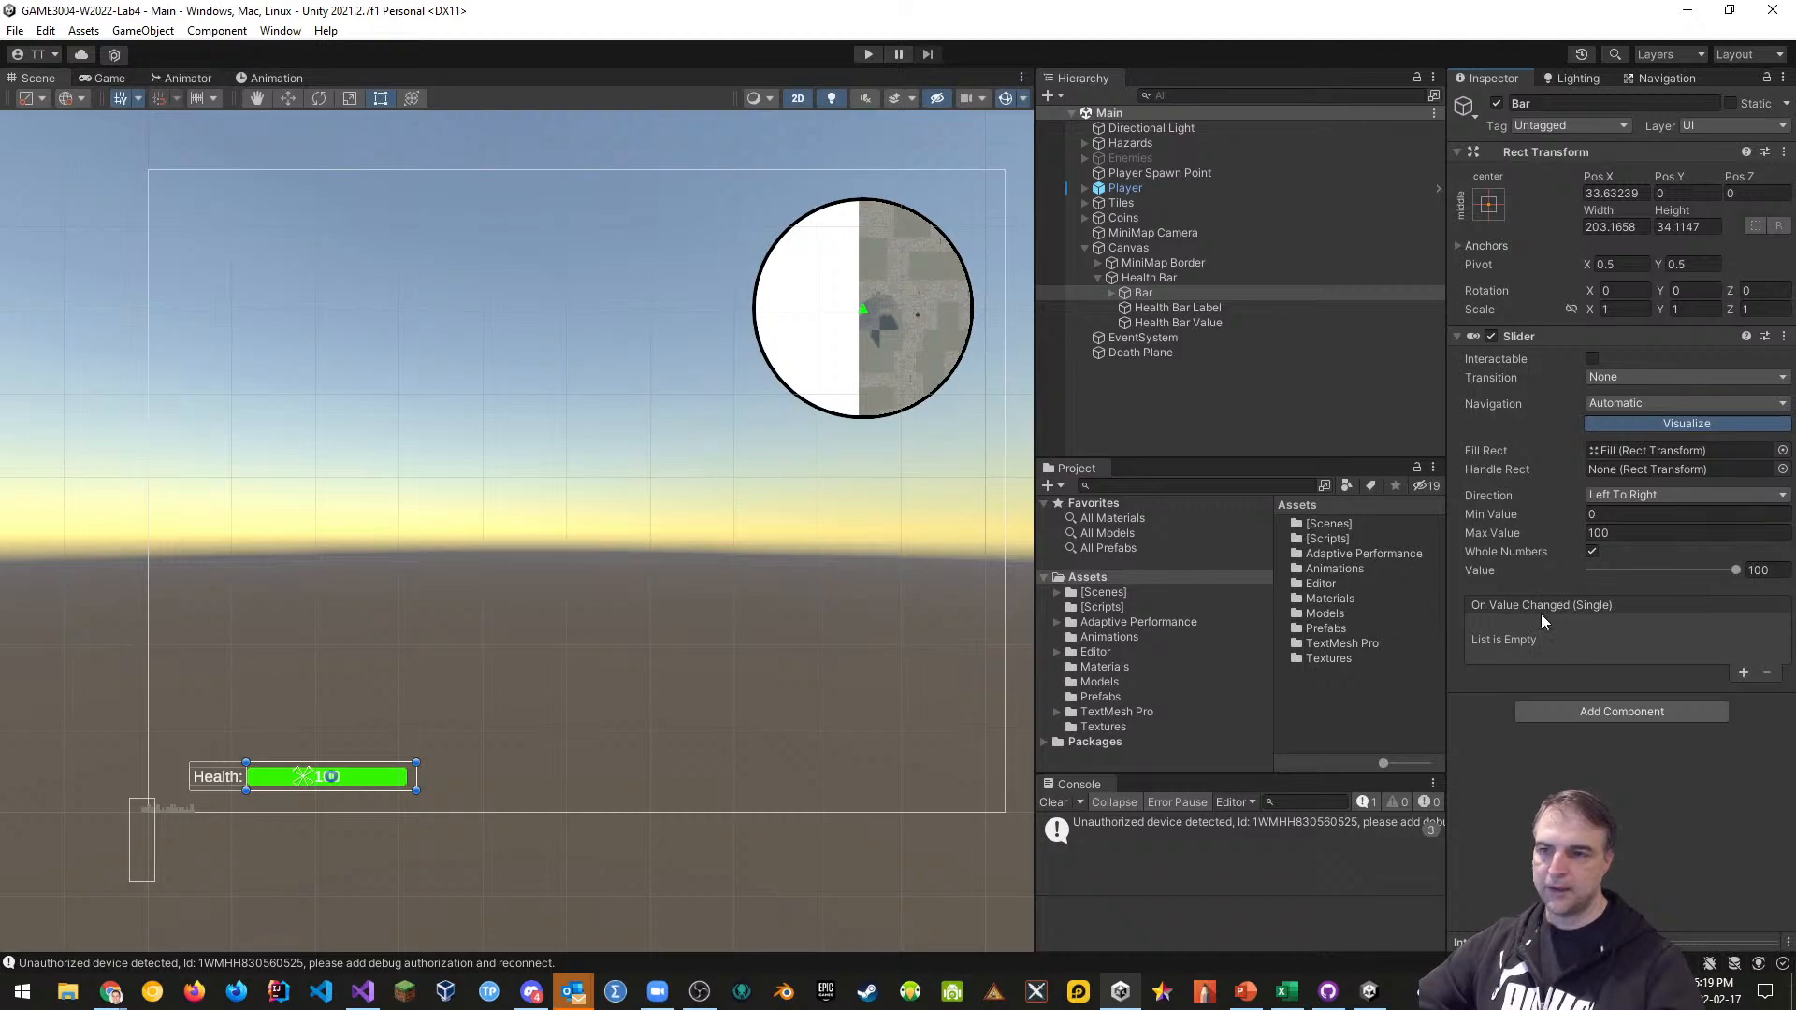
left_click(1744, 673)
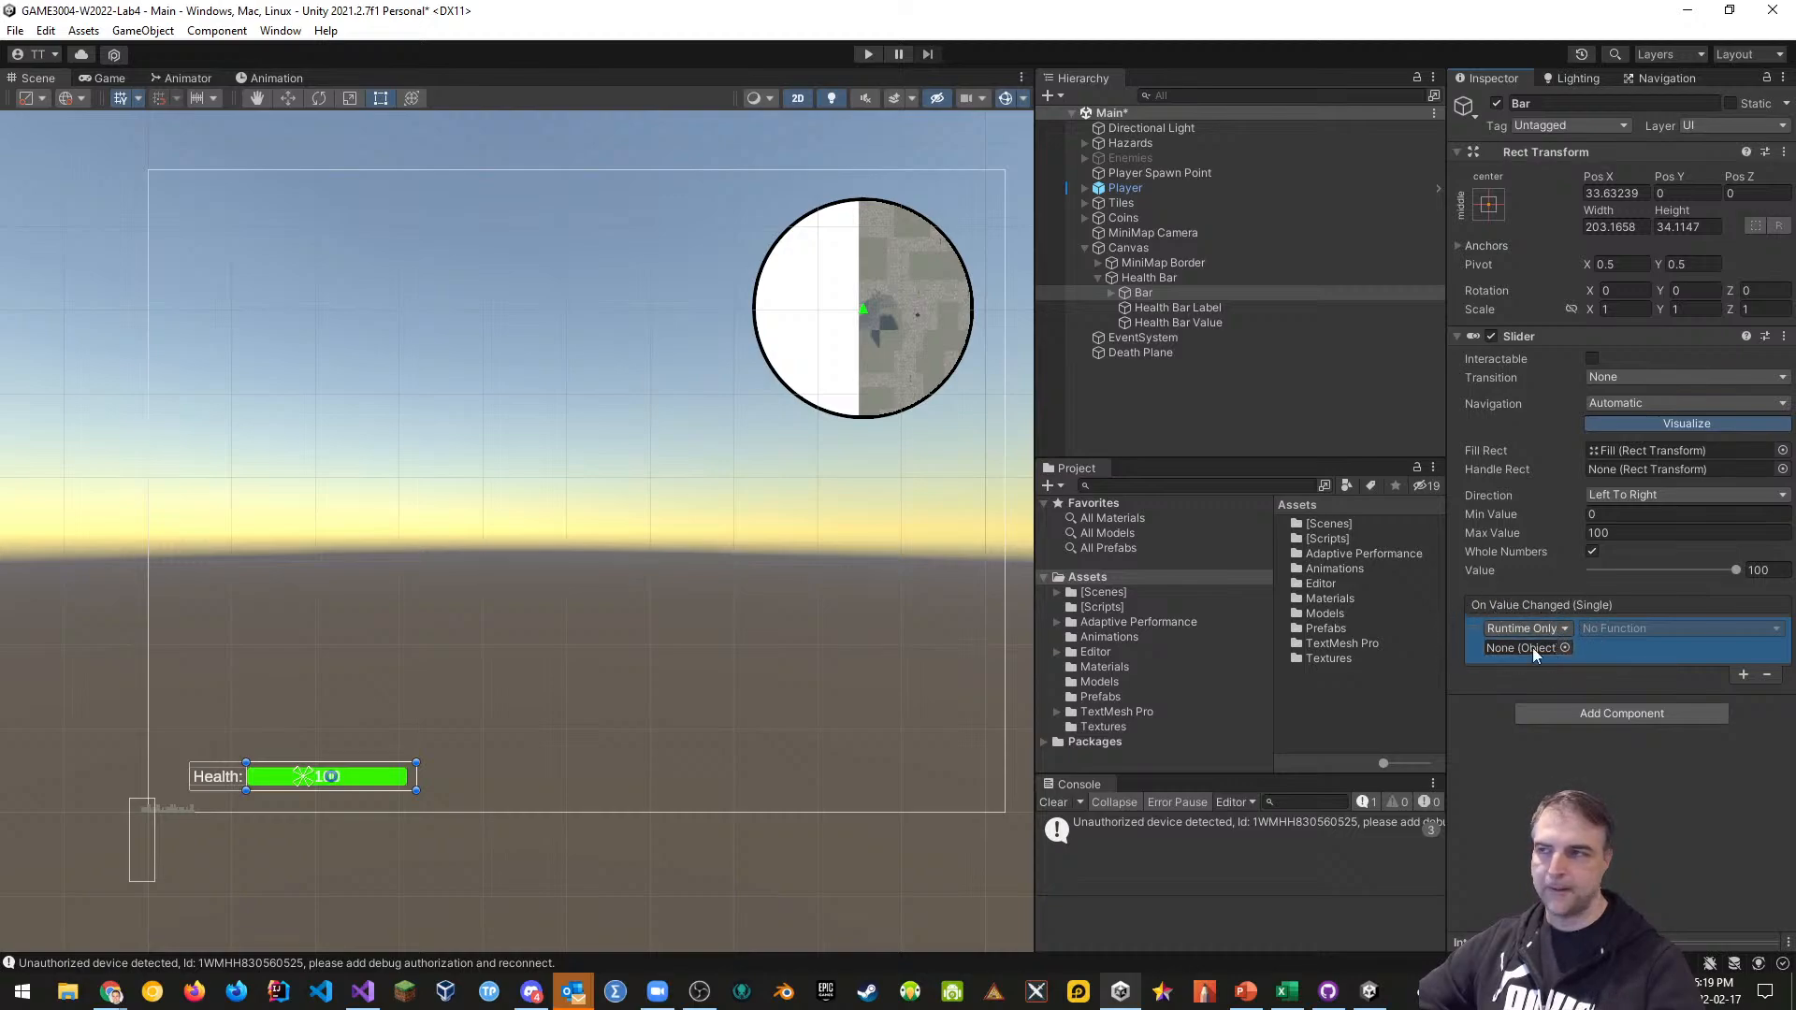
Create an empty object at the scene's root level and name it GameController
left_click(1100, 278)
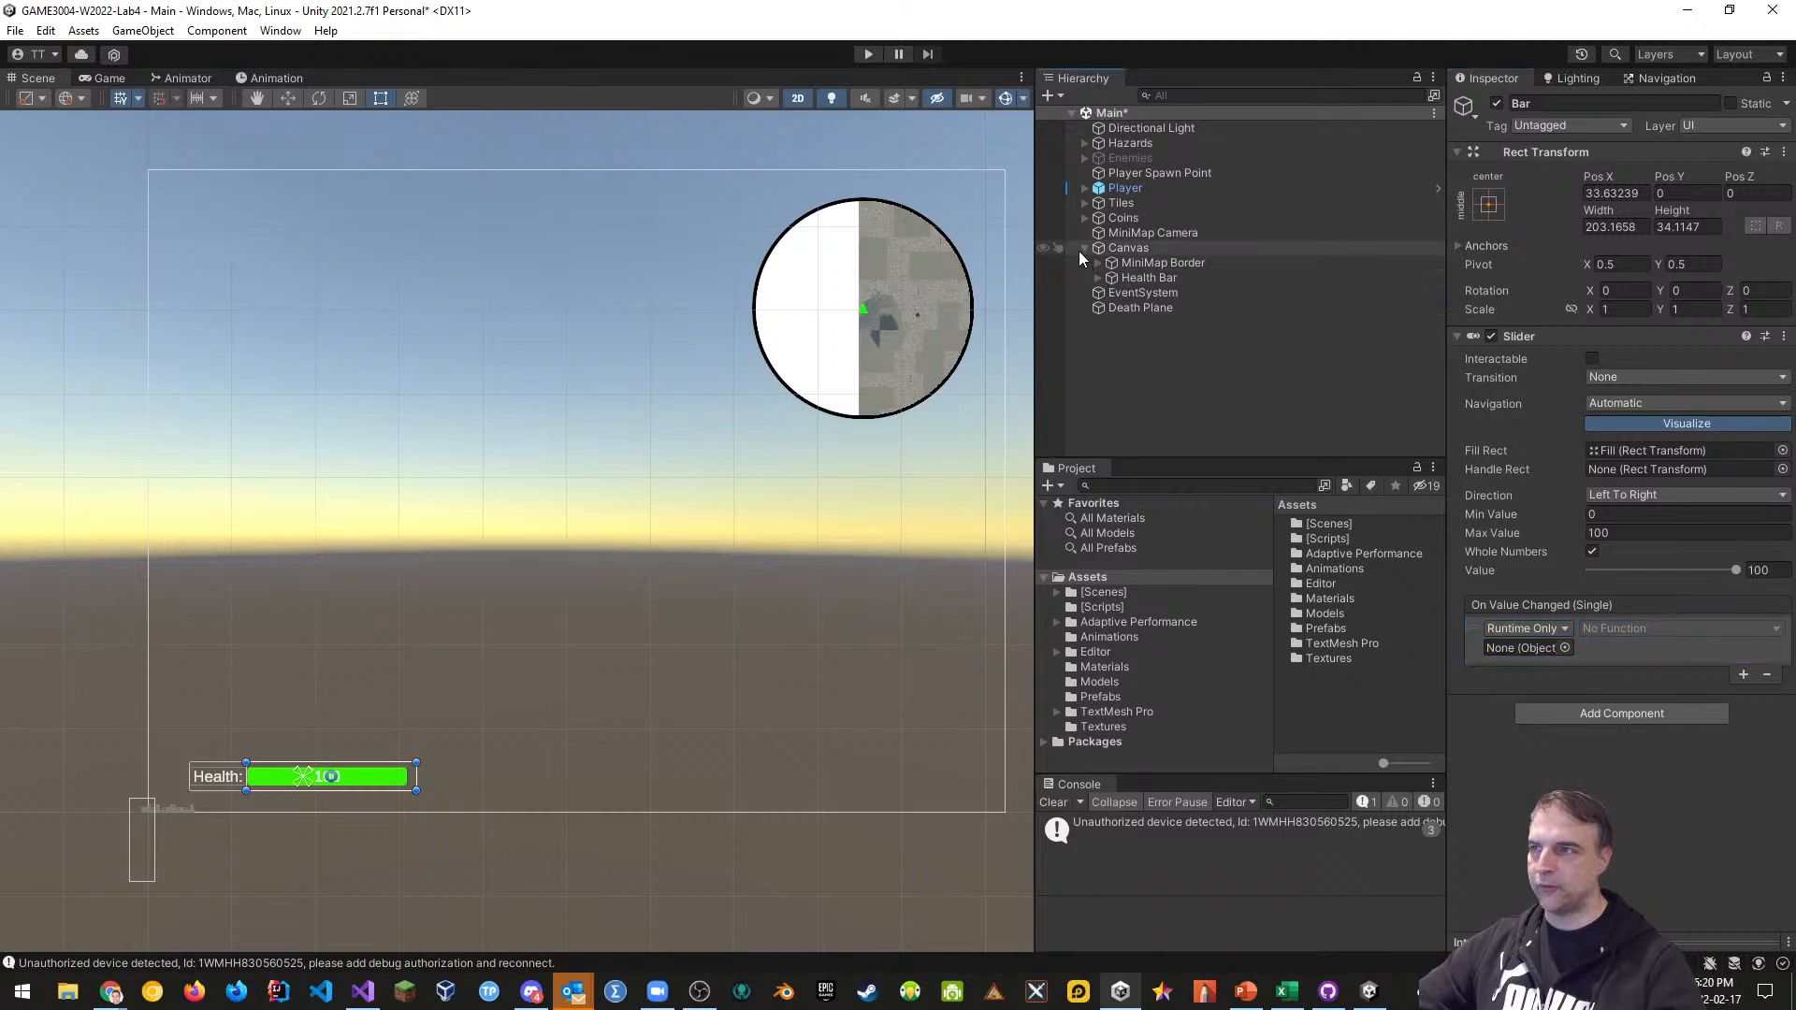
left_click(1081, 248)
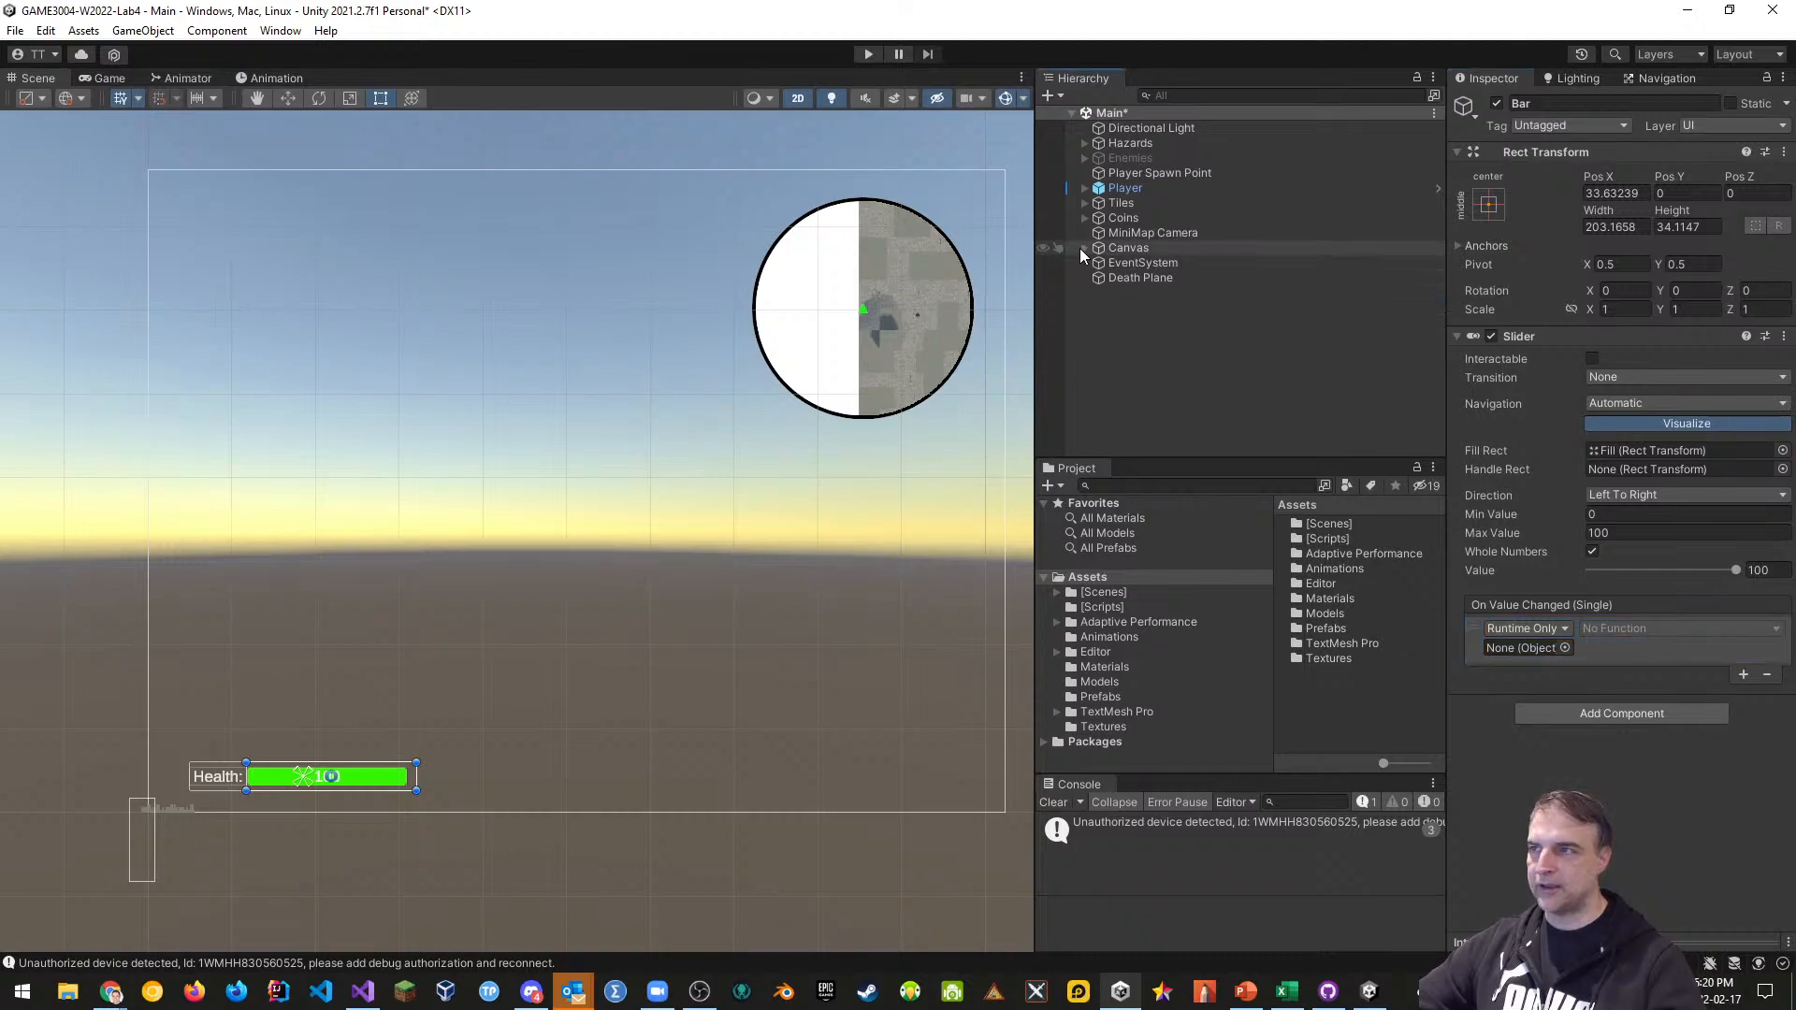
right_click(1130, 329)
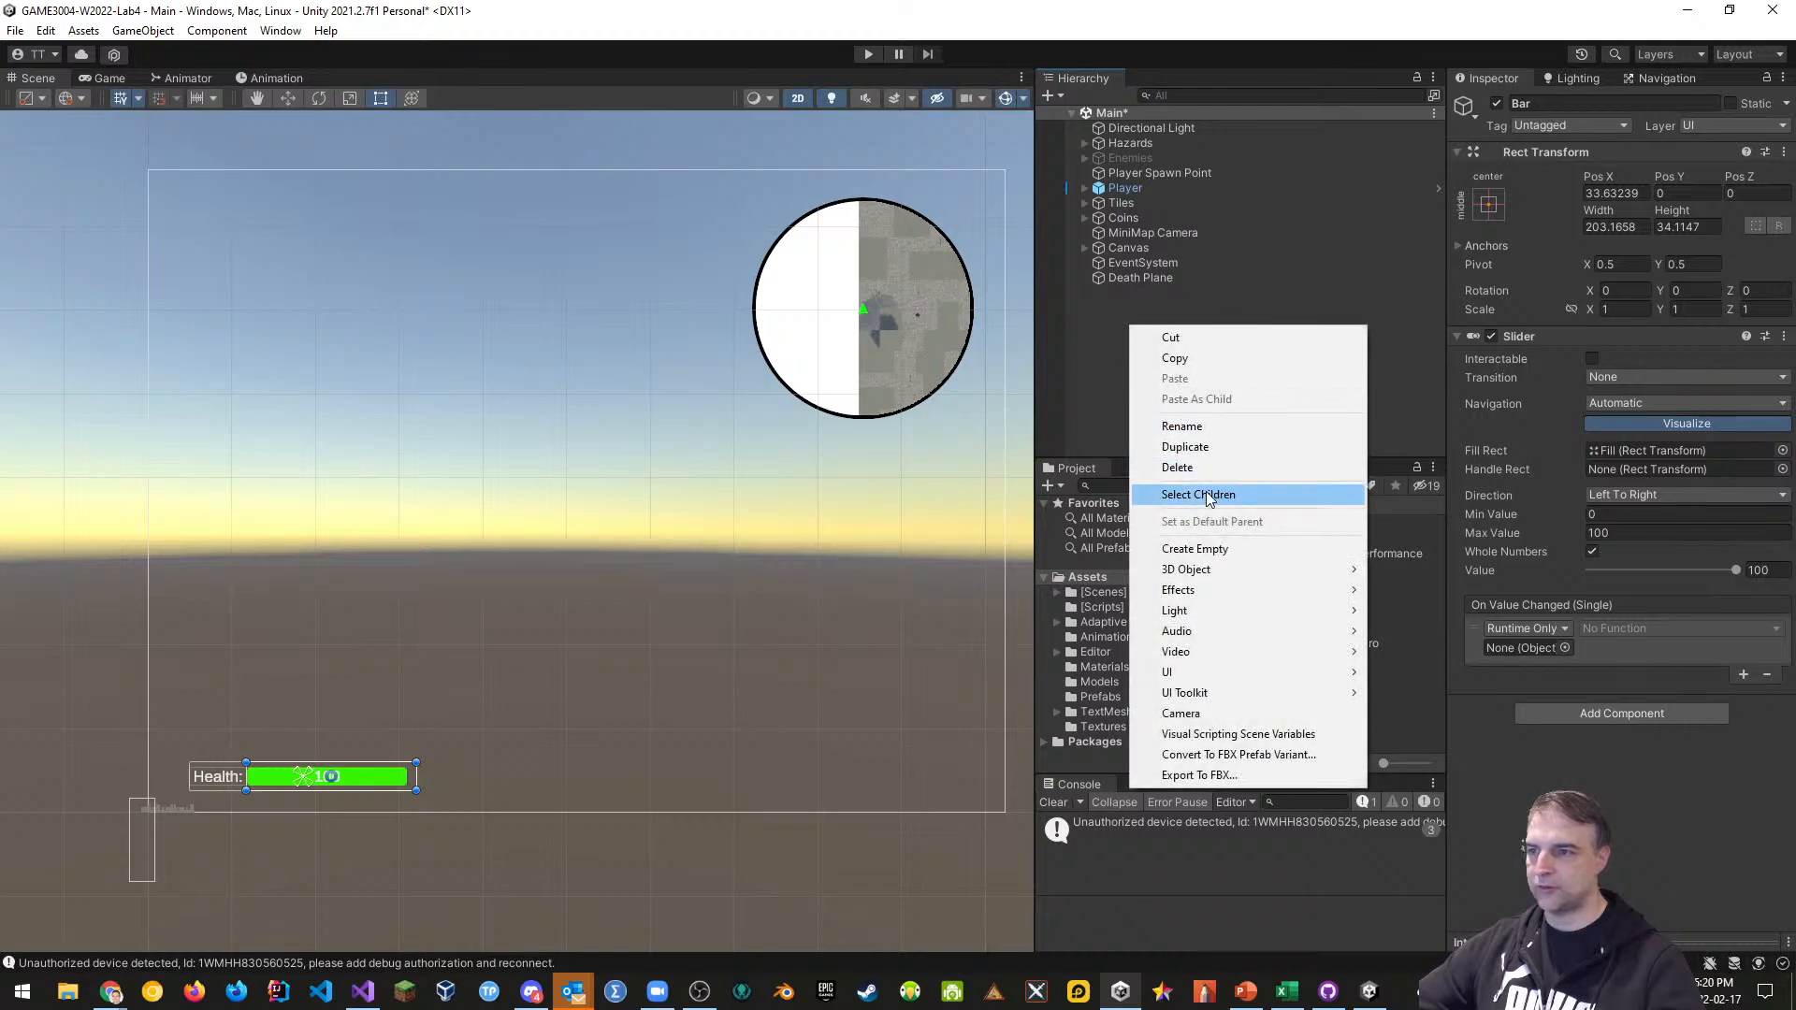
left_click(1196, 551)
left_click(1593, 102)
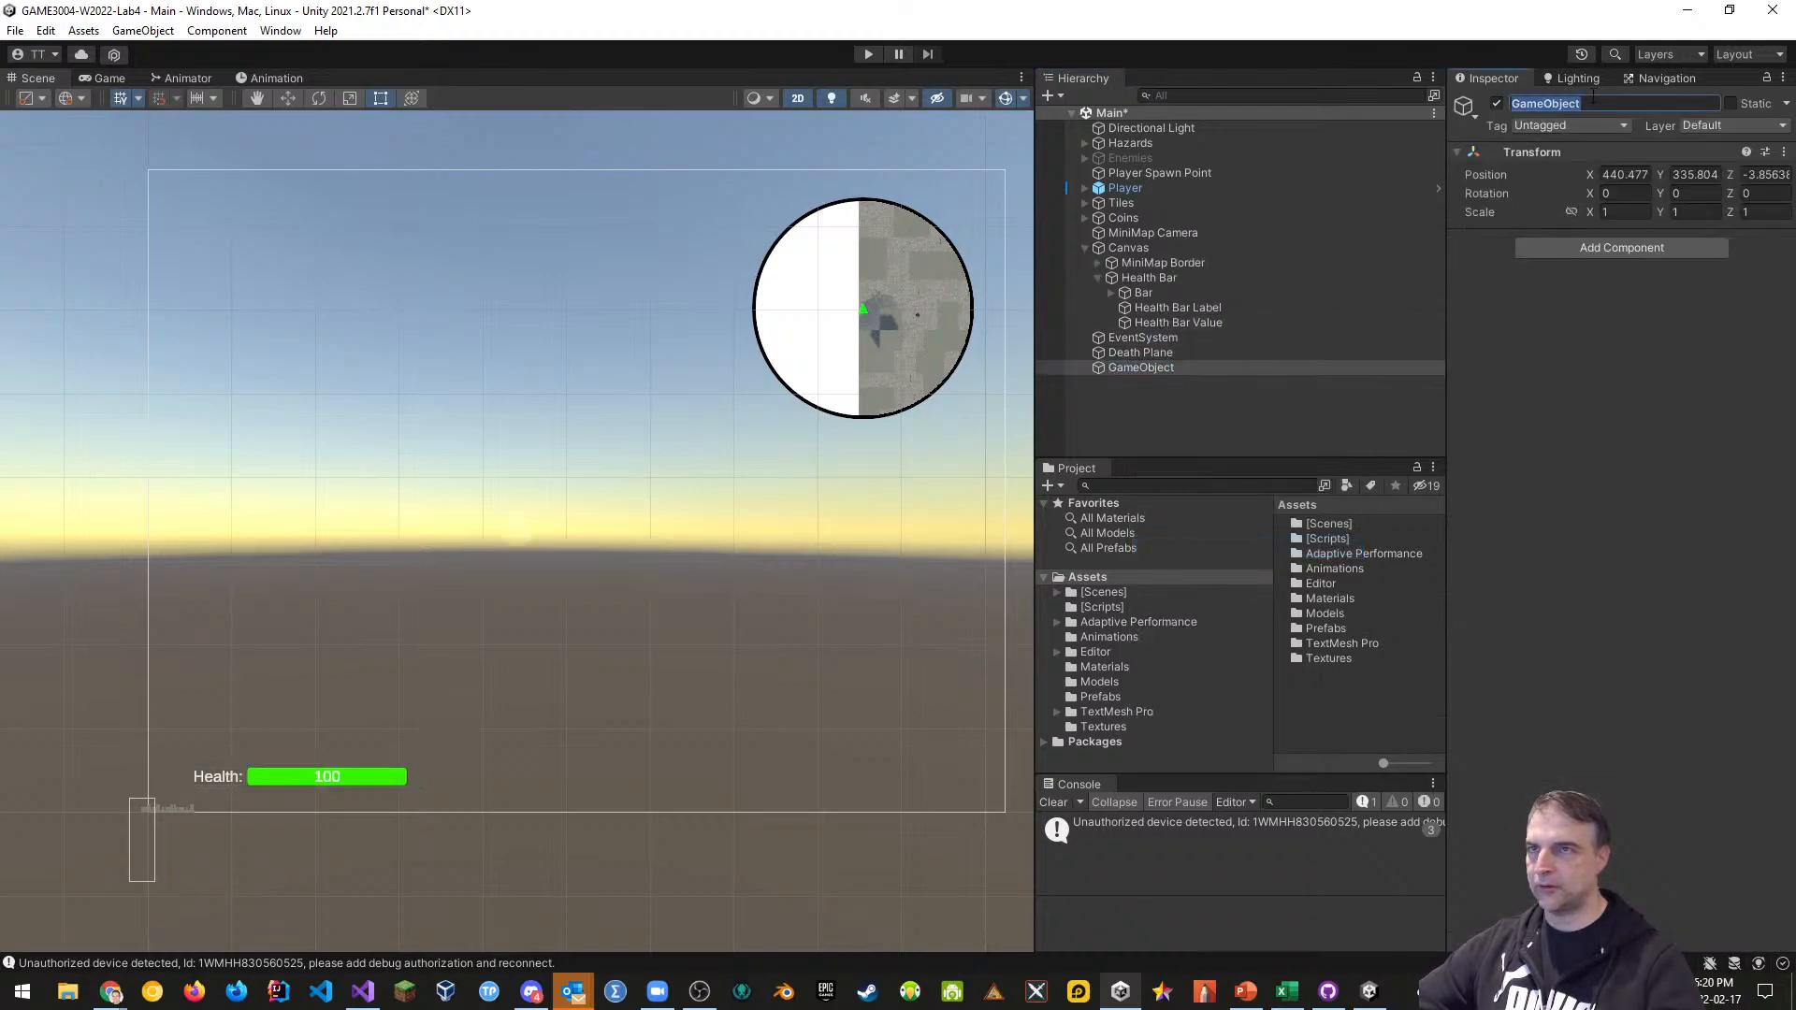
type("GameCont")
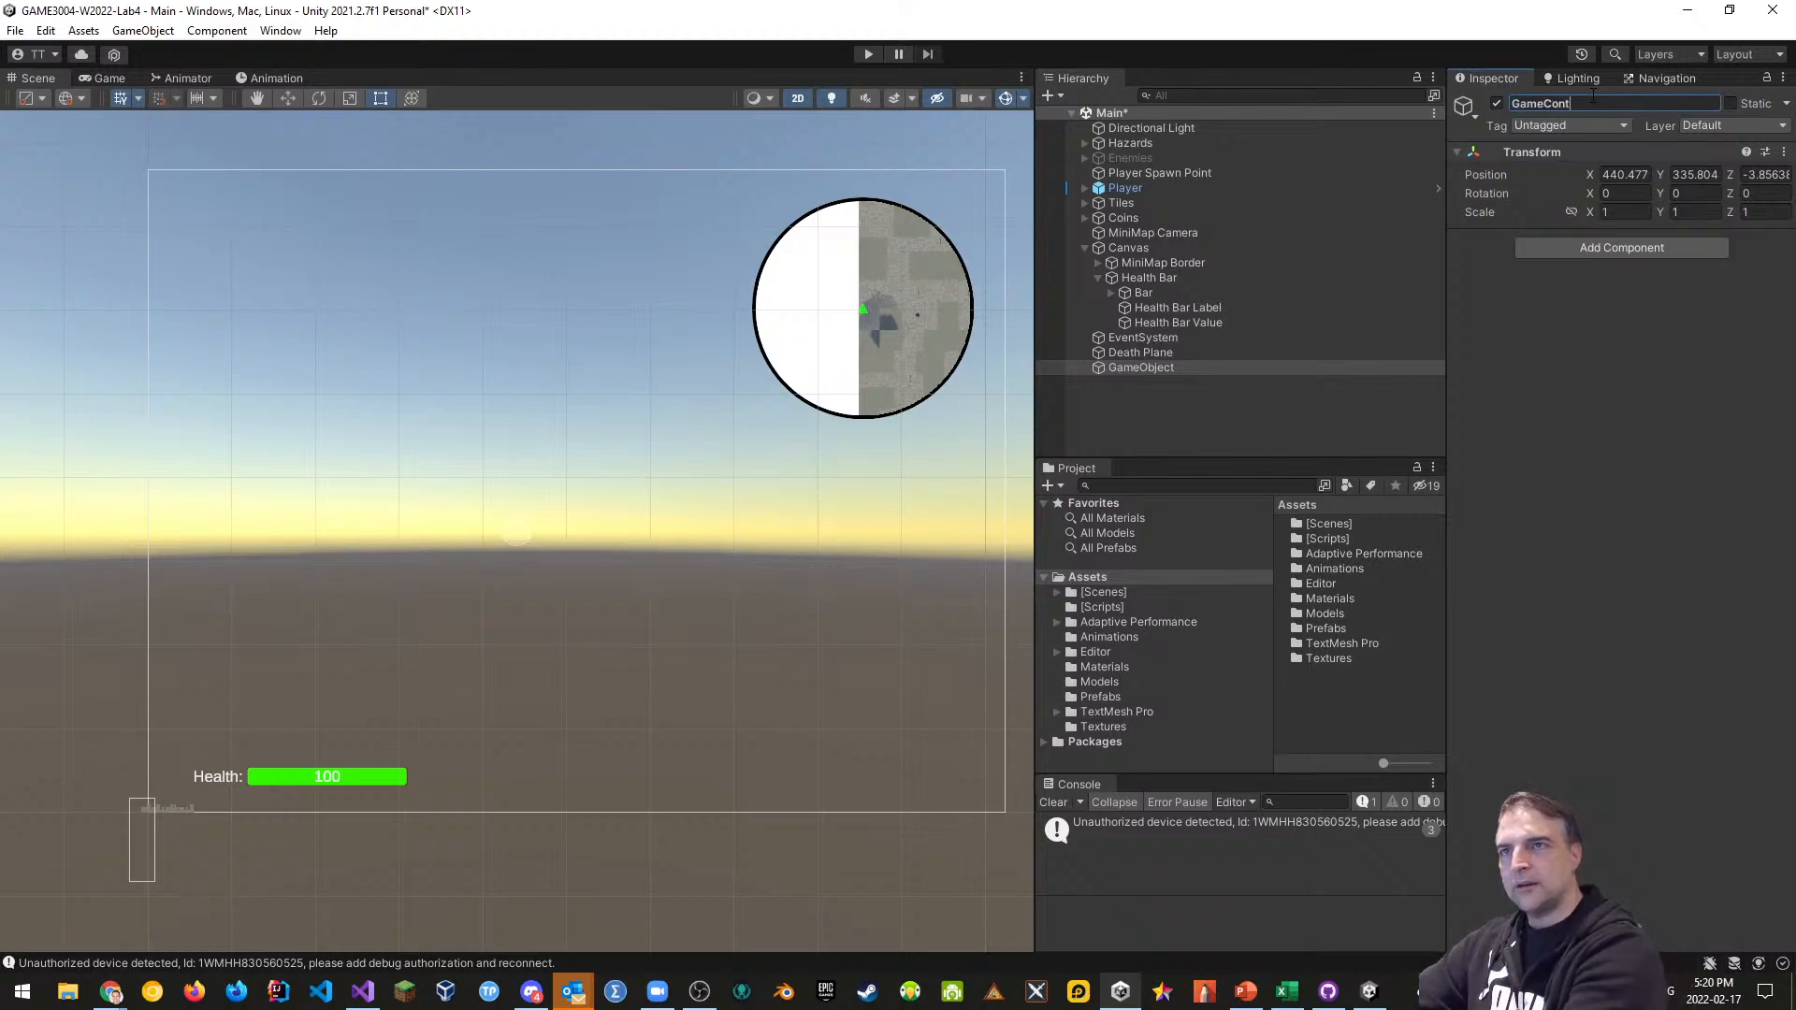
type("roller")
key("Return")
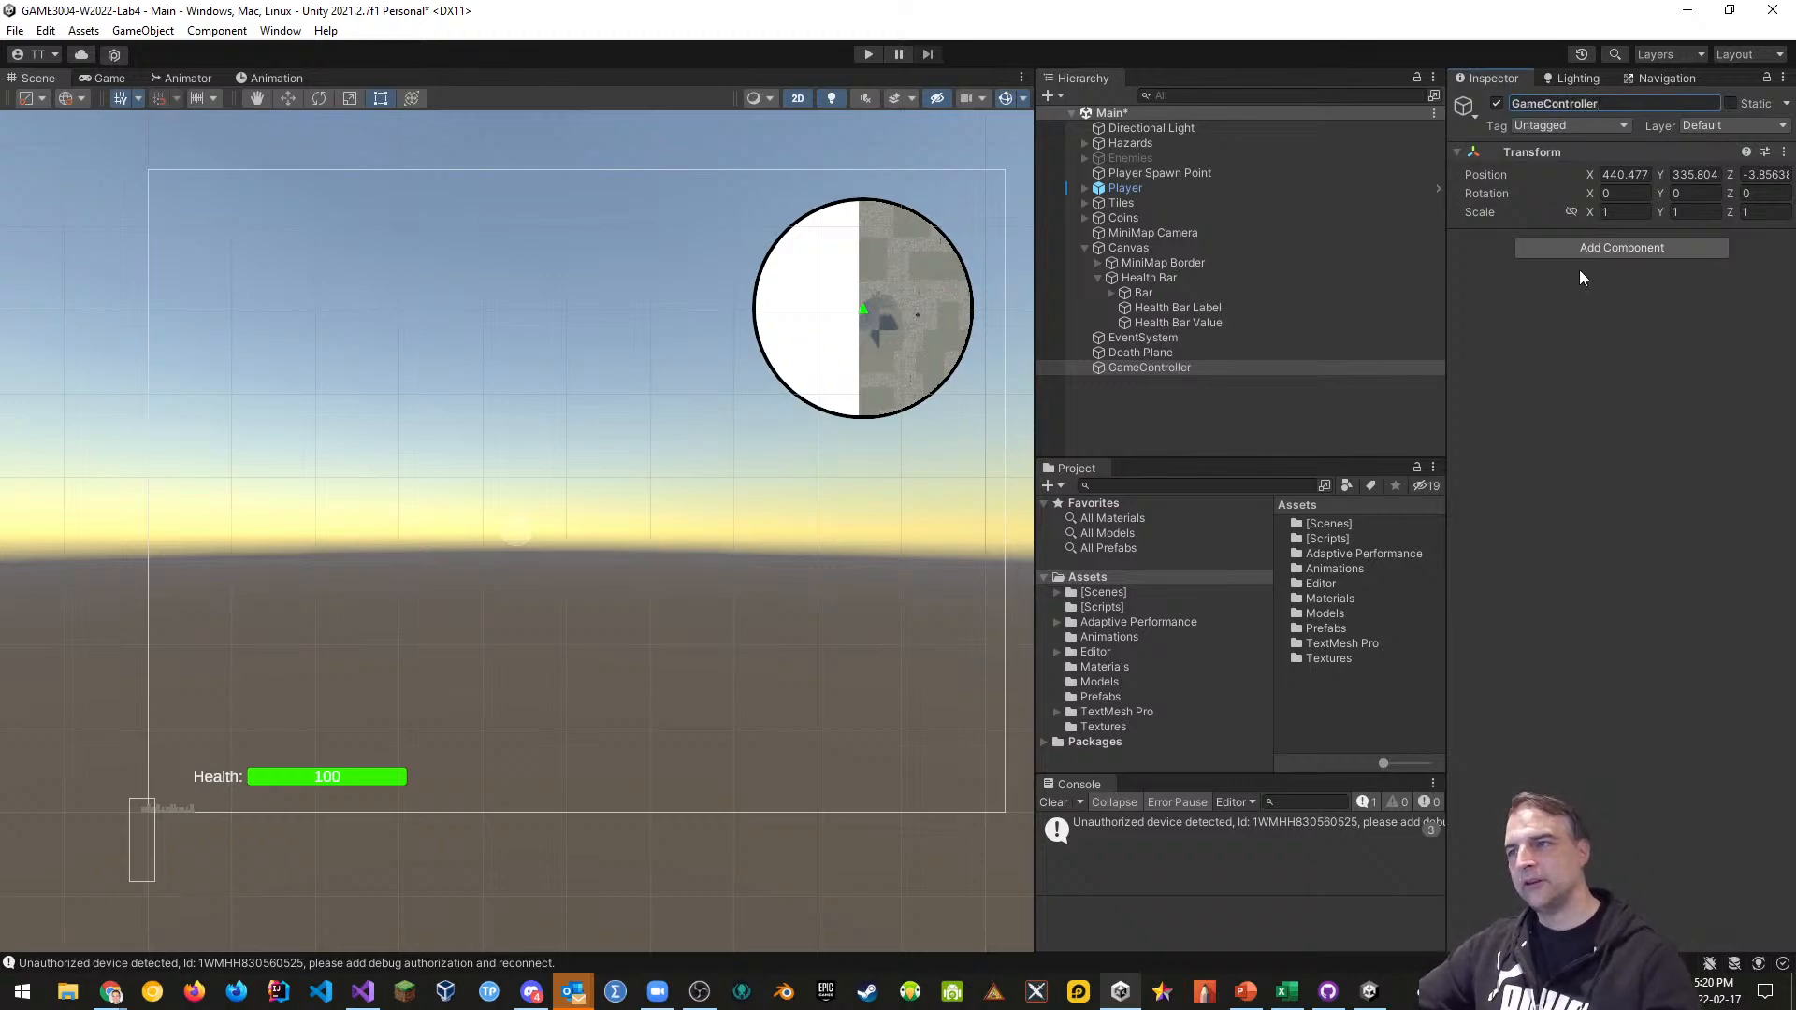
left_click(1085, 248)
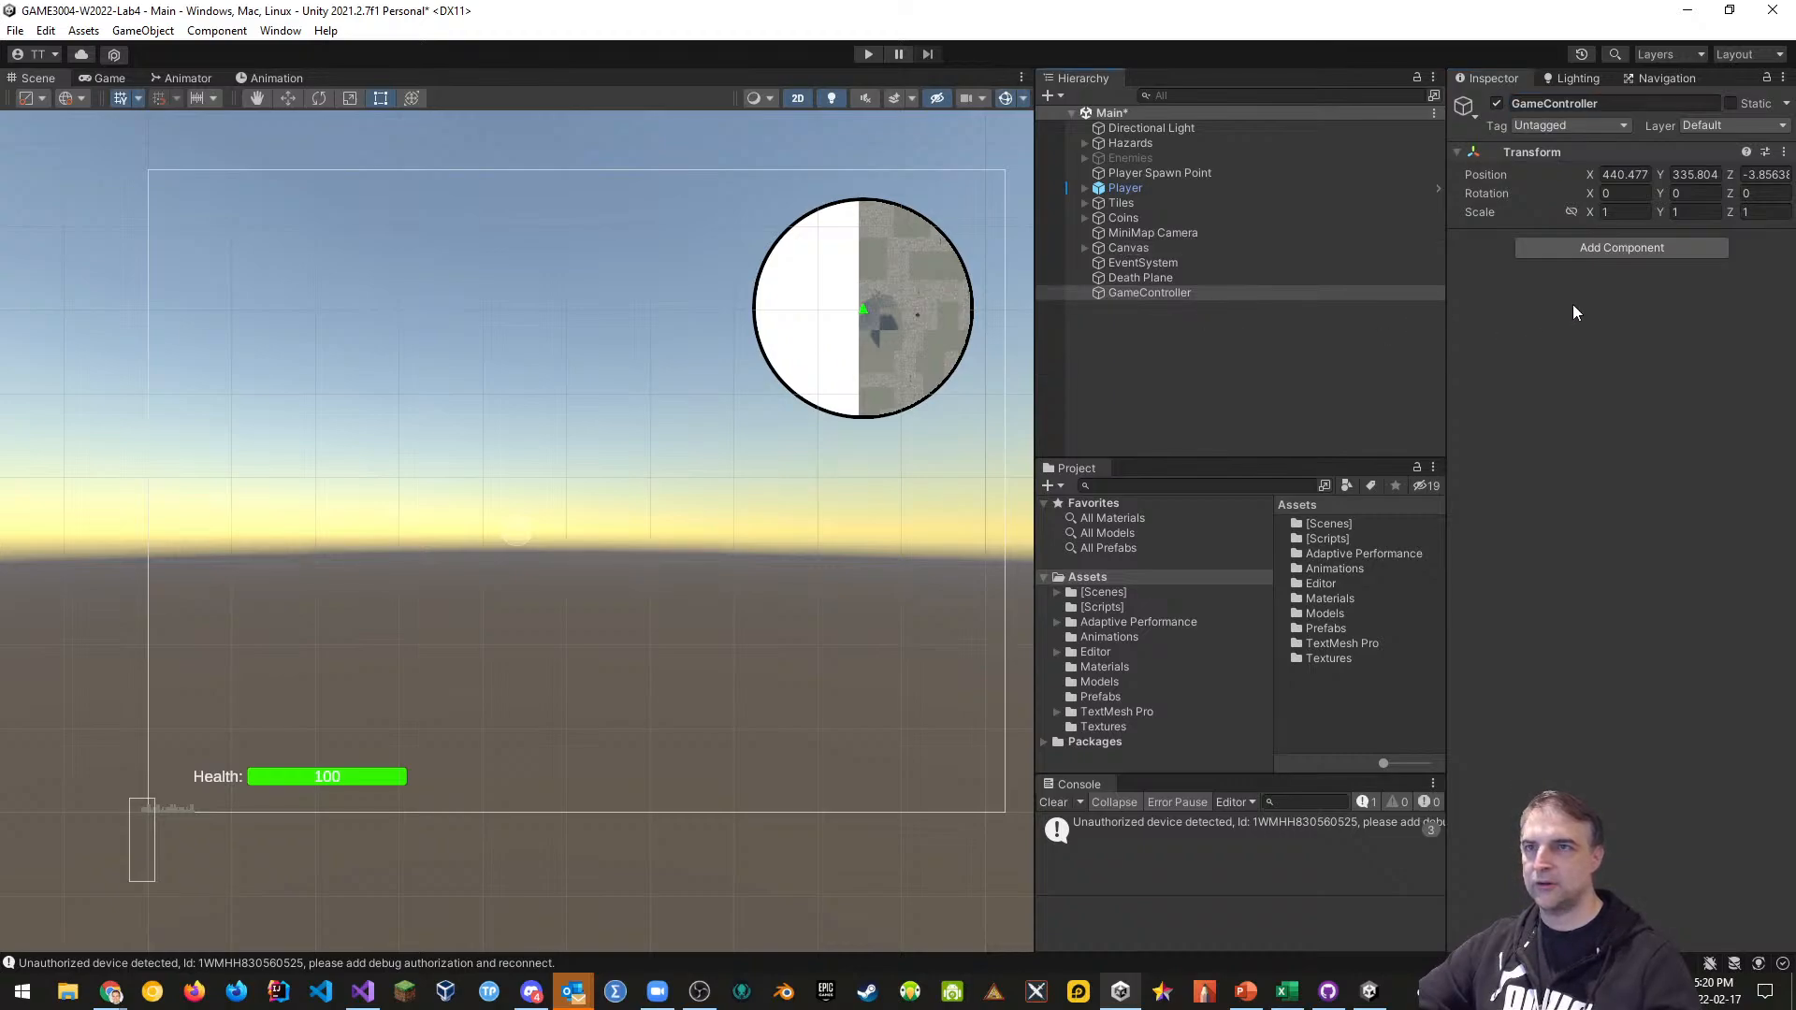
Assign the GameController tag to the GameController object and reset its Transform
left_click(1572, 127)
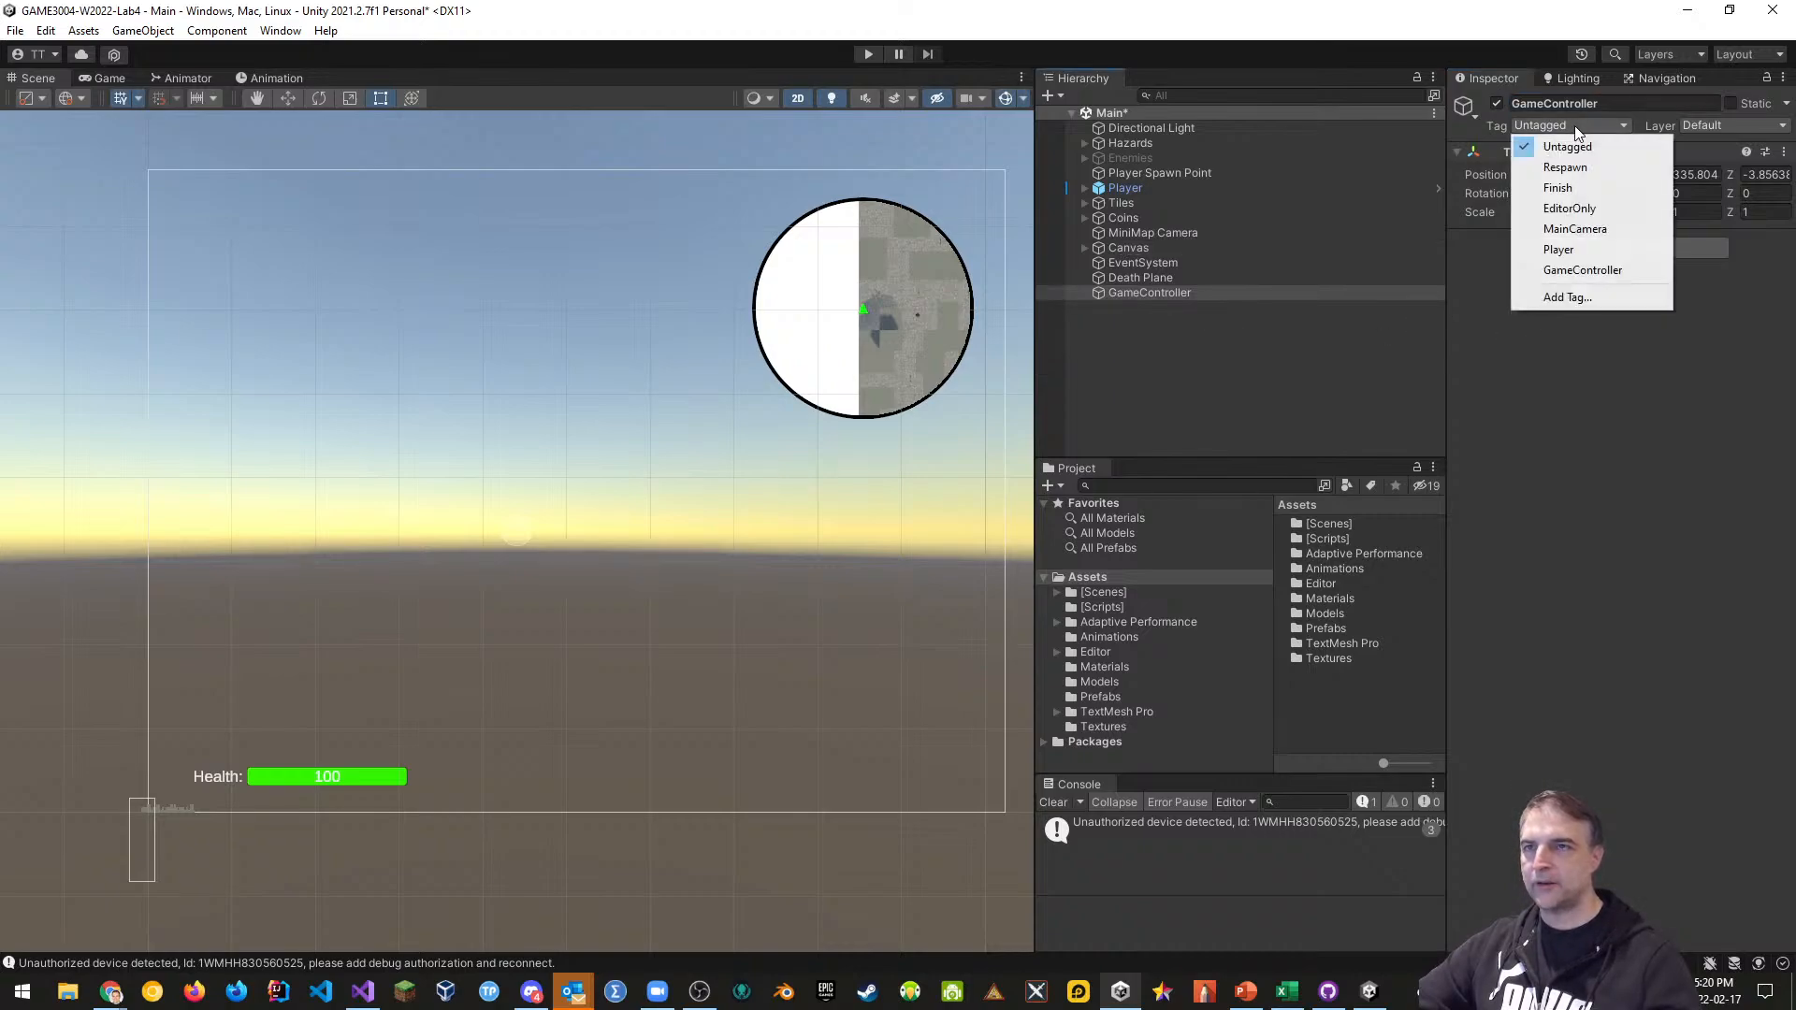
left_click(1577, 272)
left_click(1783, 152)
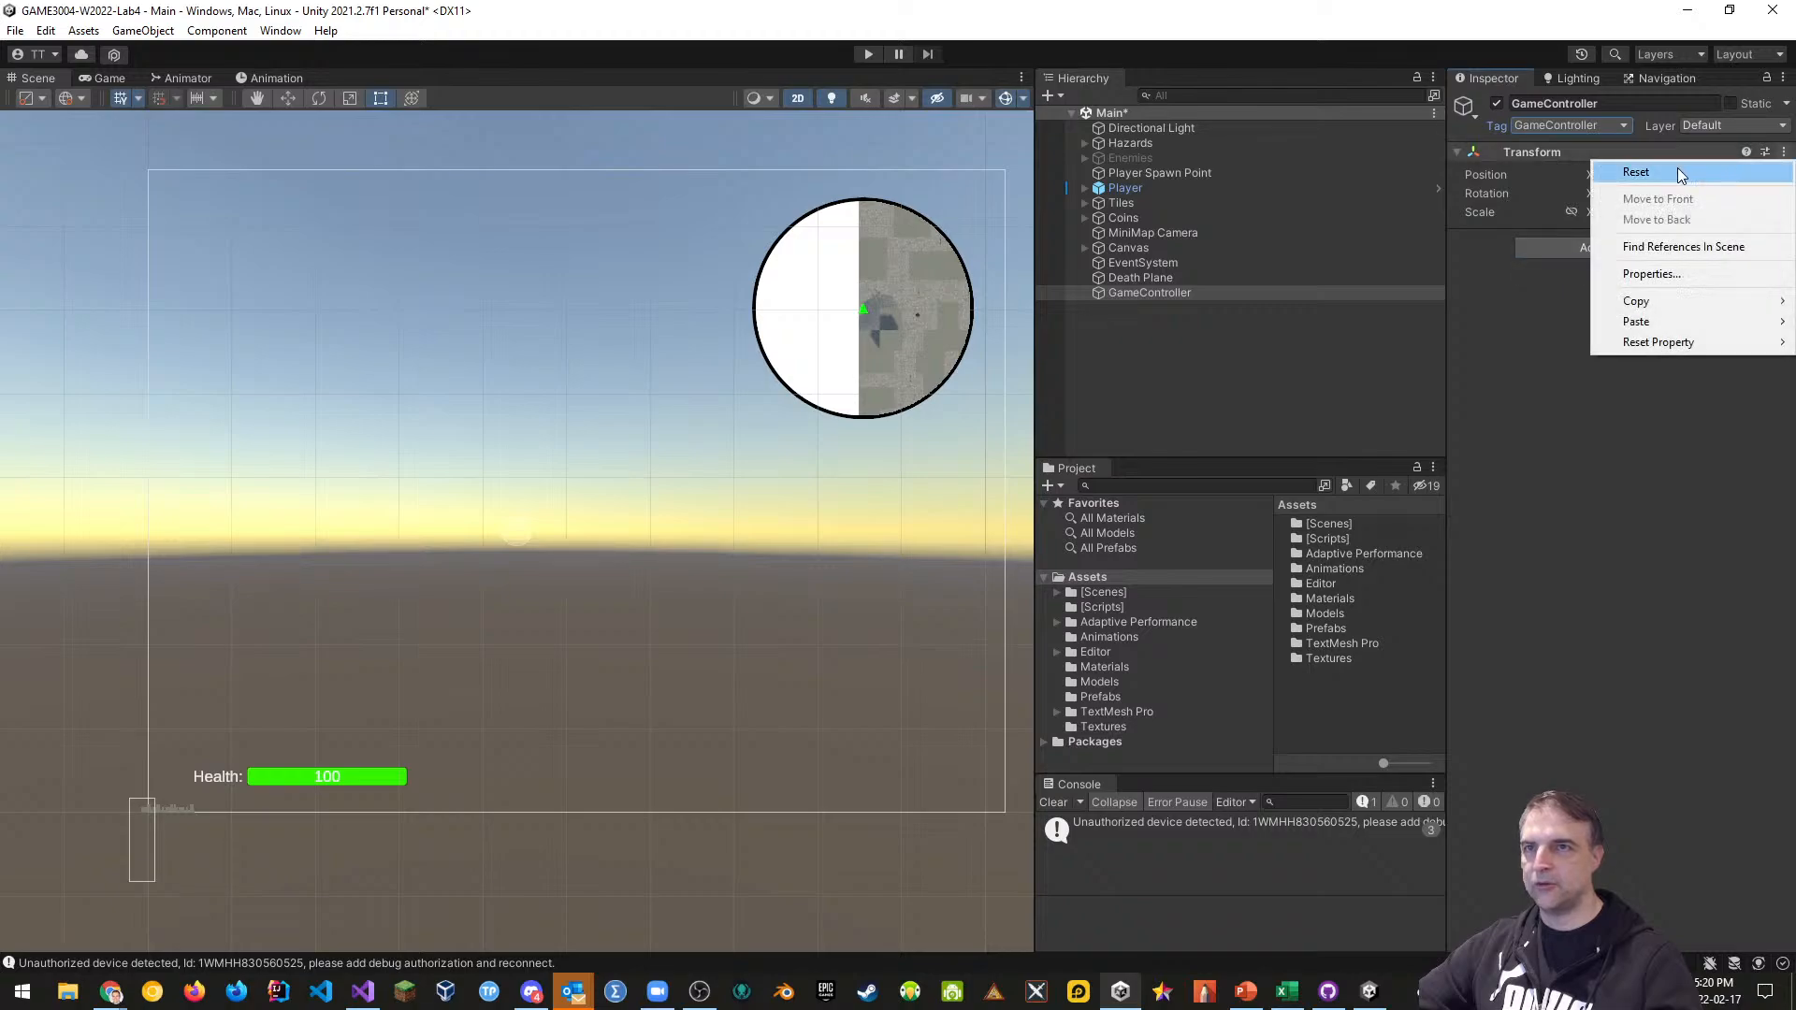
left_click(1681, 175)
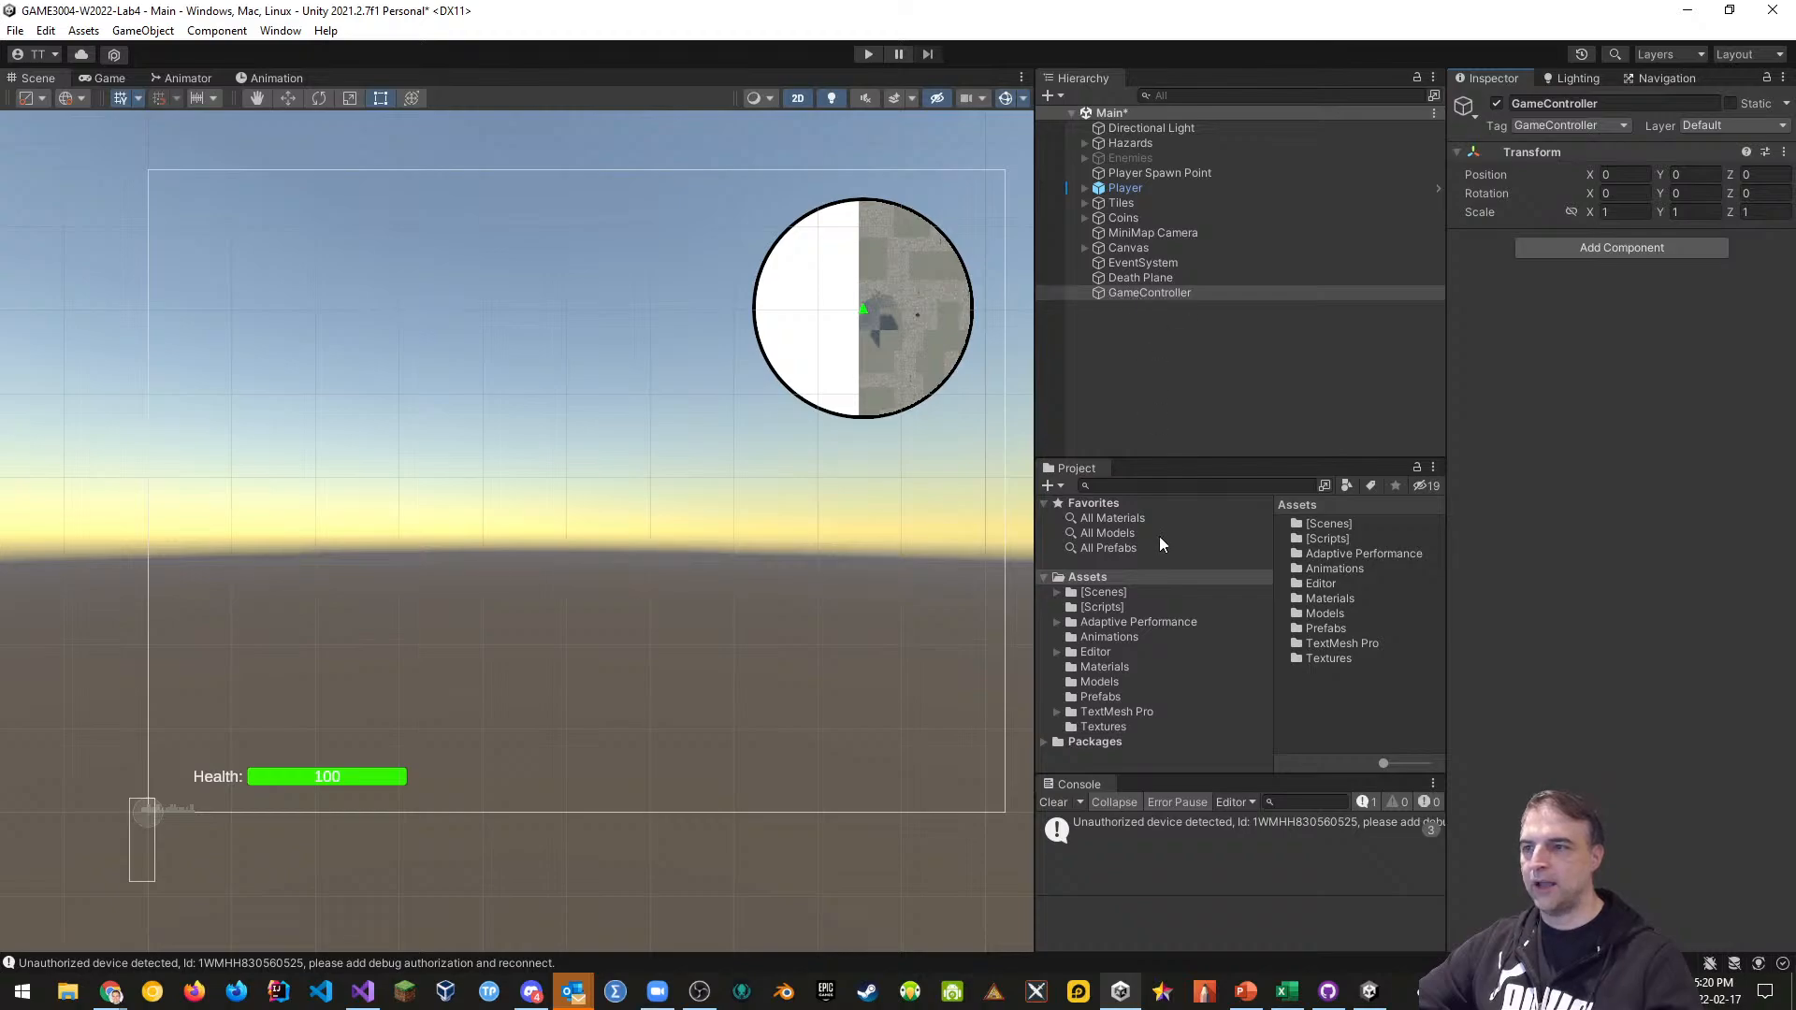
Create a C# script named UIController in the [Scripts] folder
left_click(1104, 607)
right_click(1338, 631)
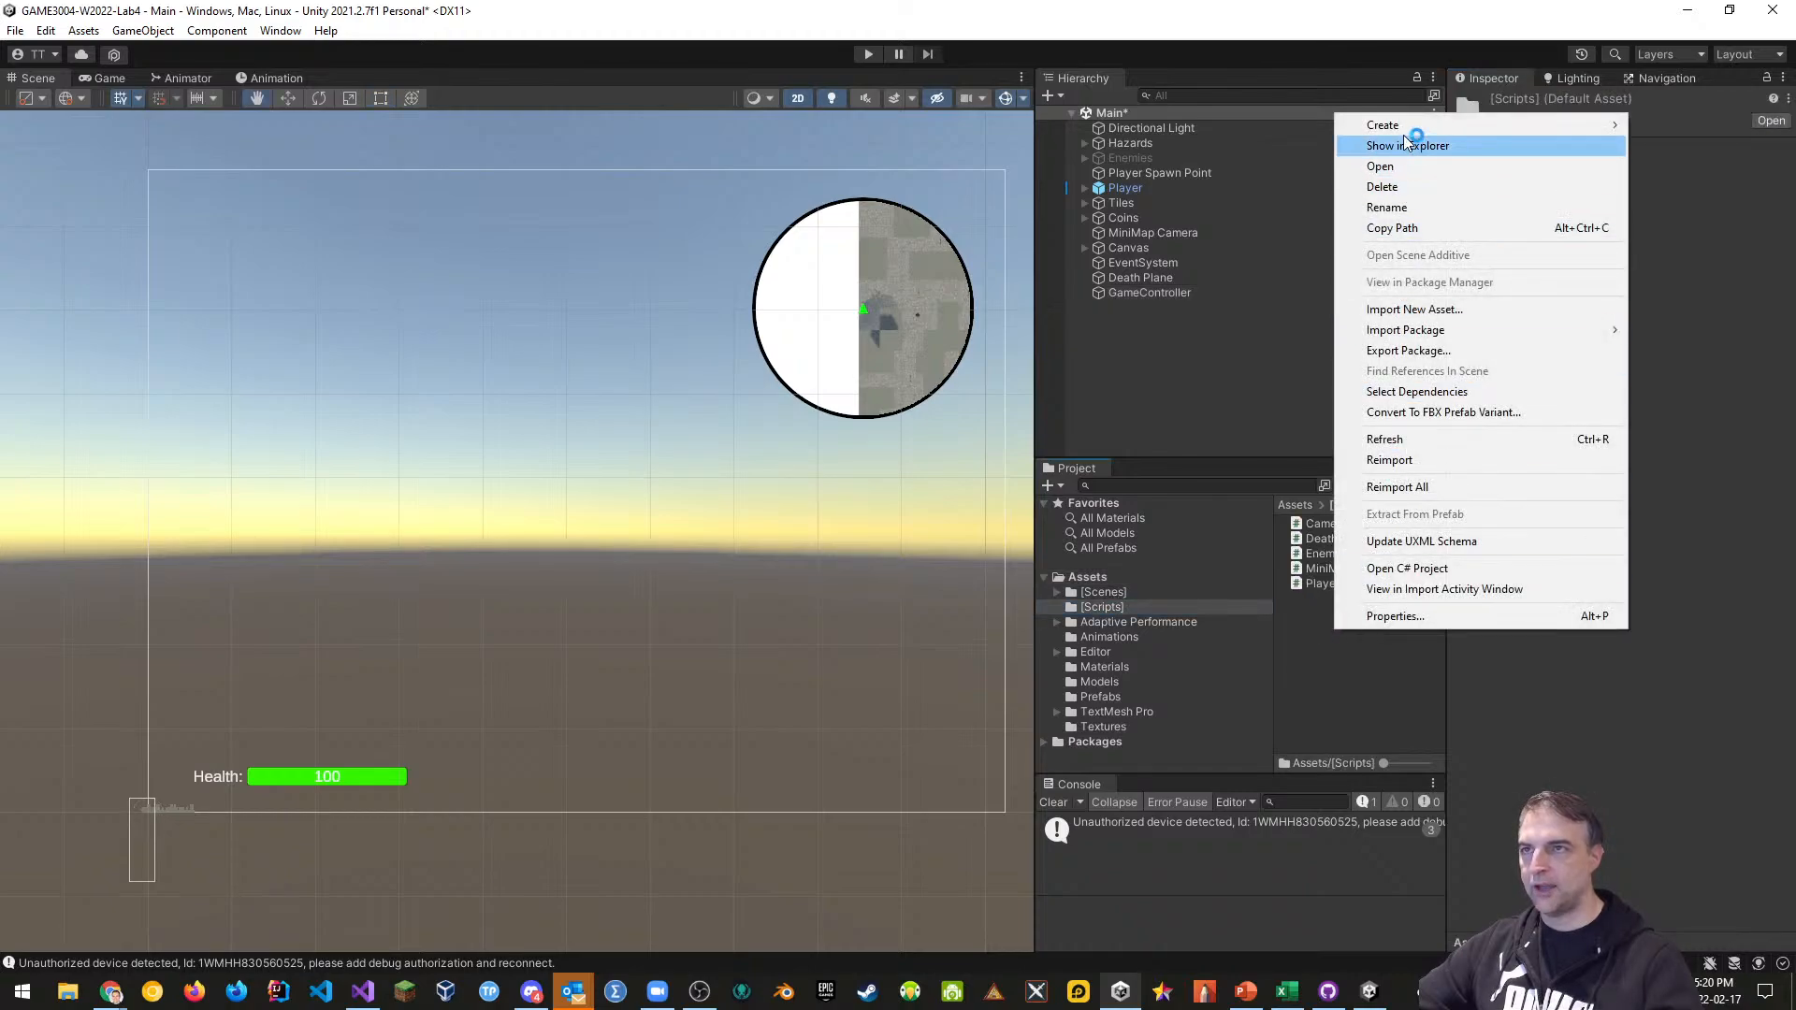
mouse_move(1398, 129)
left_click(1160, 151)
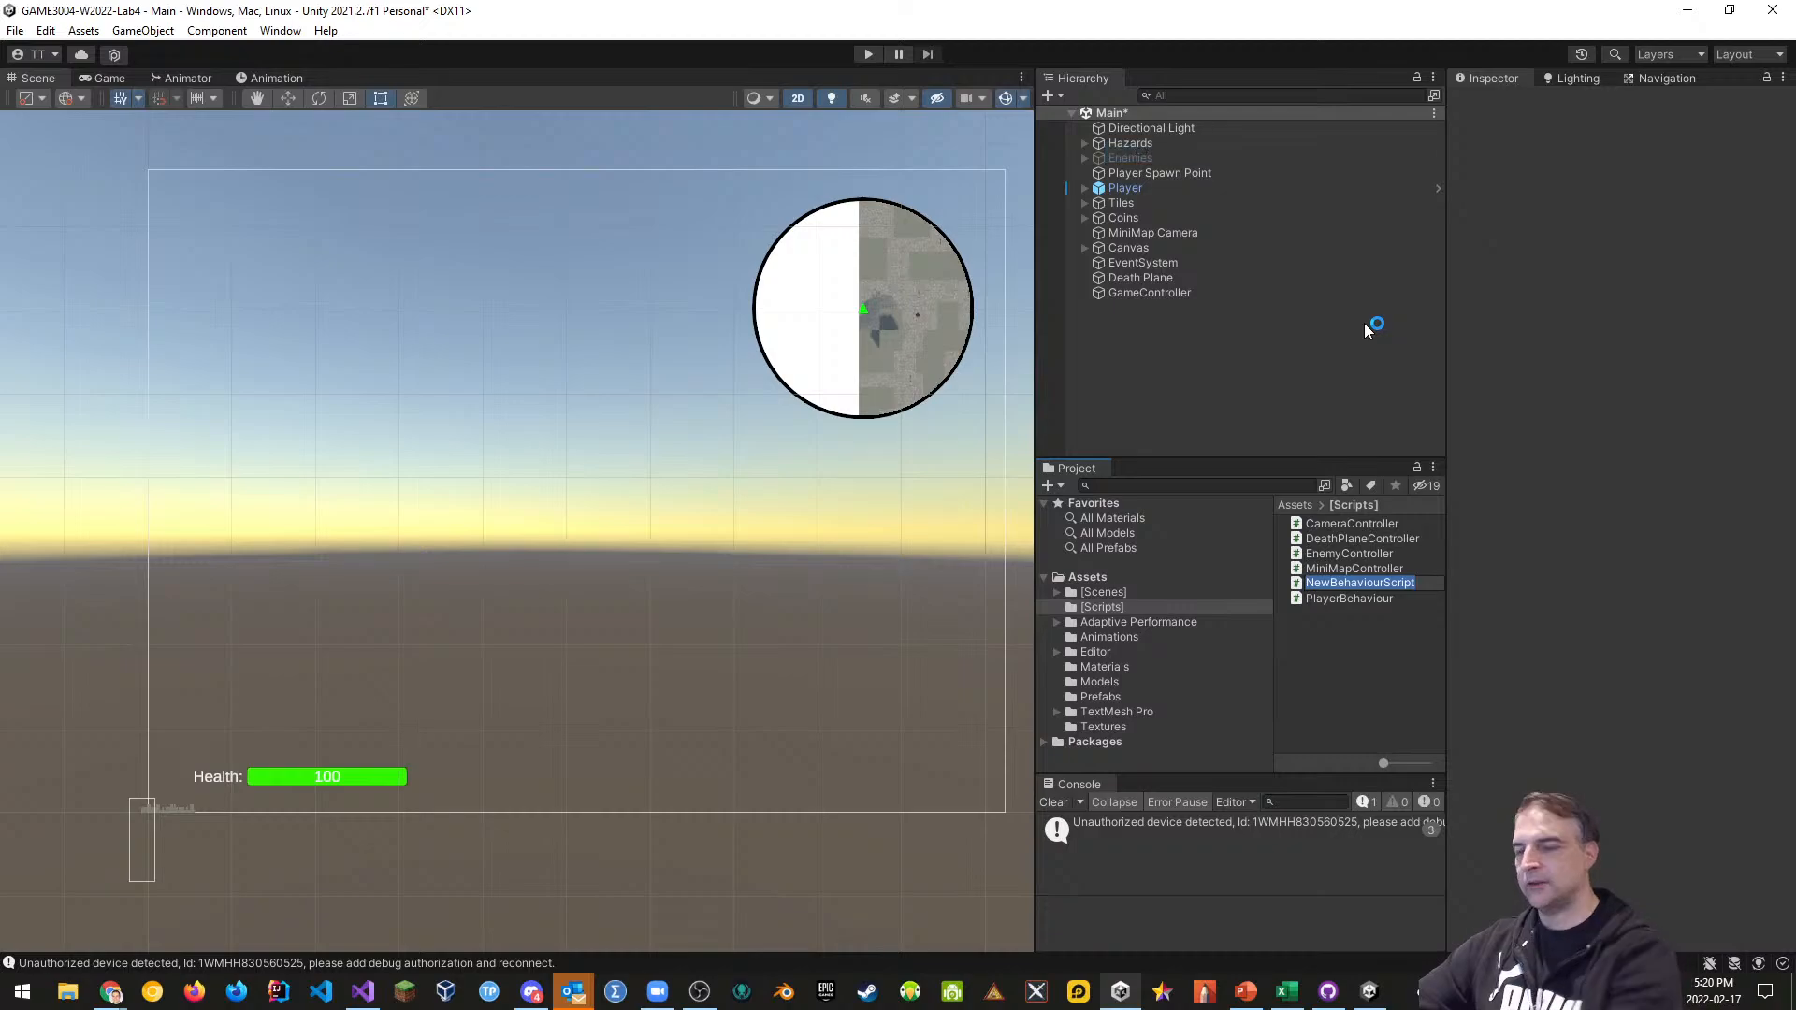
type("UIController")
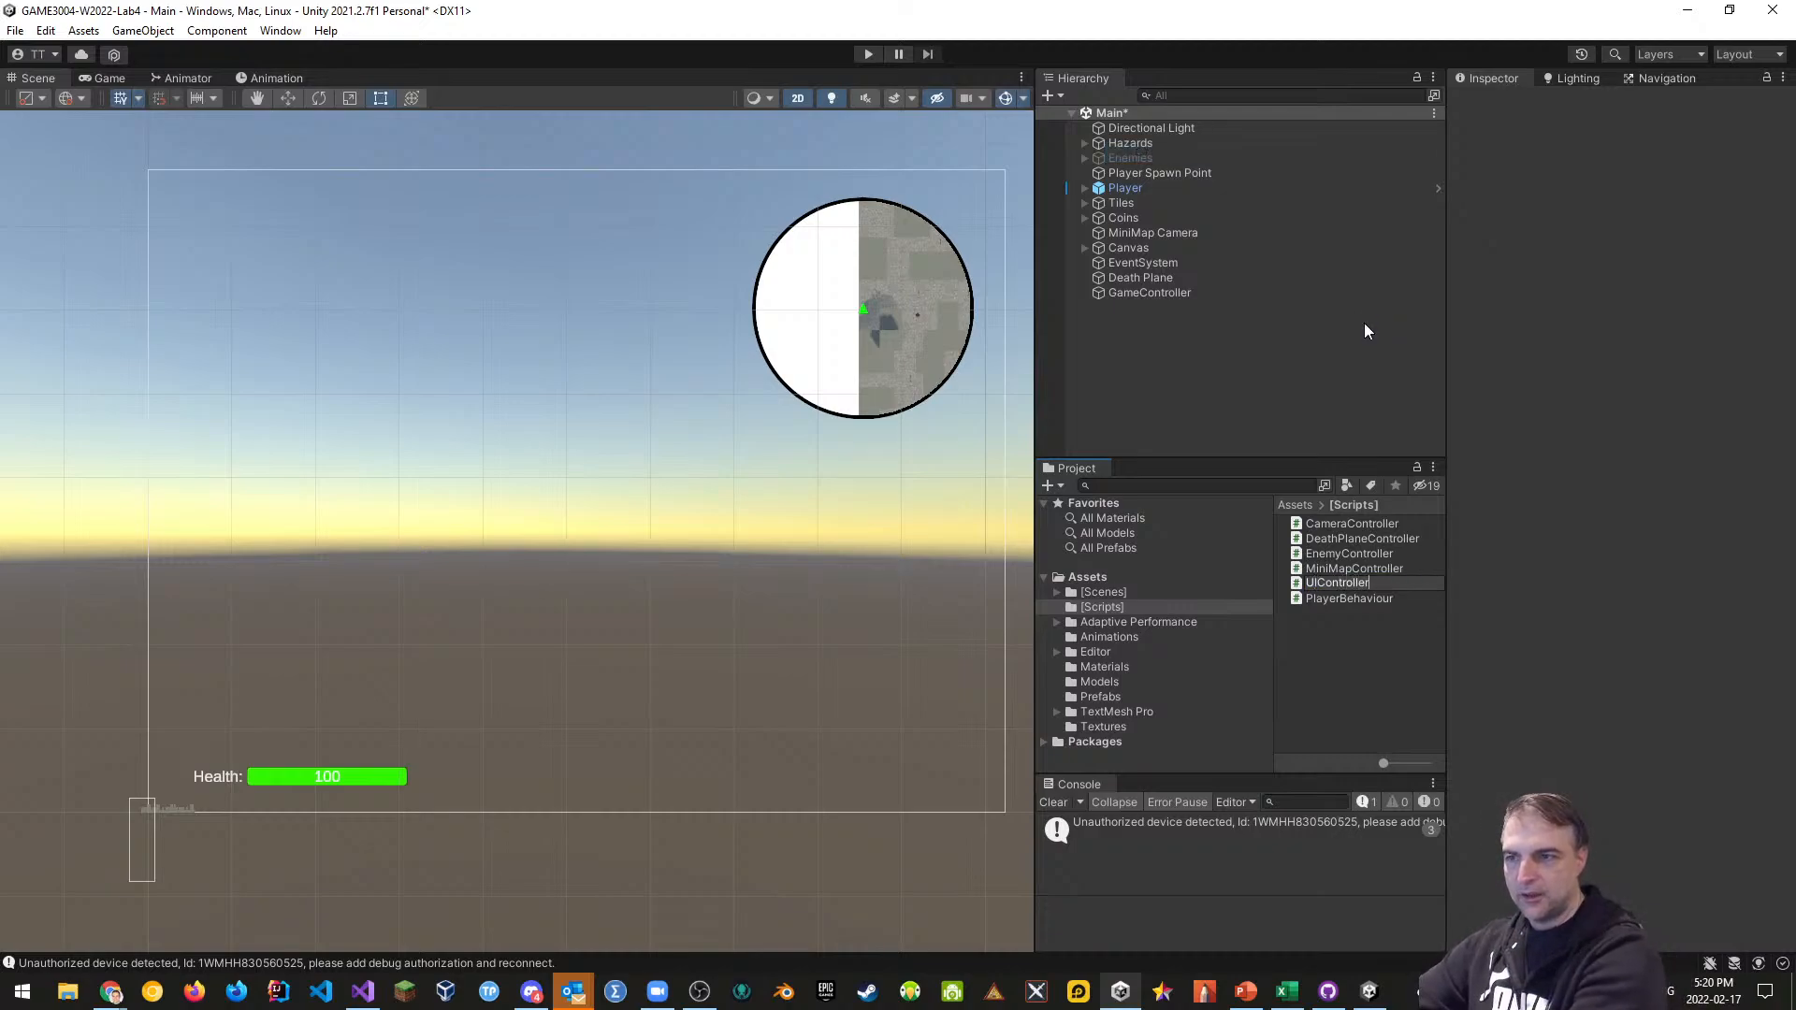
key("Return")
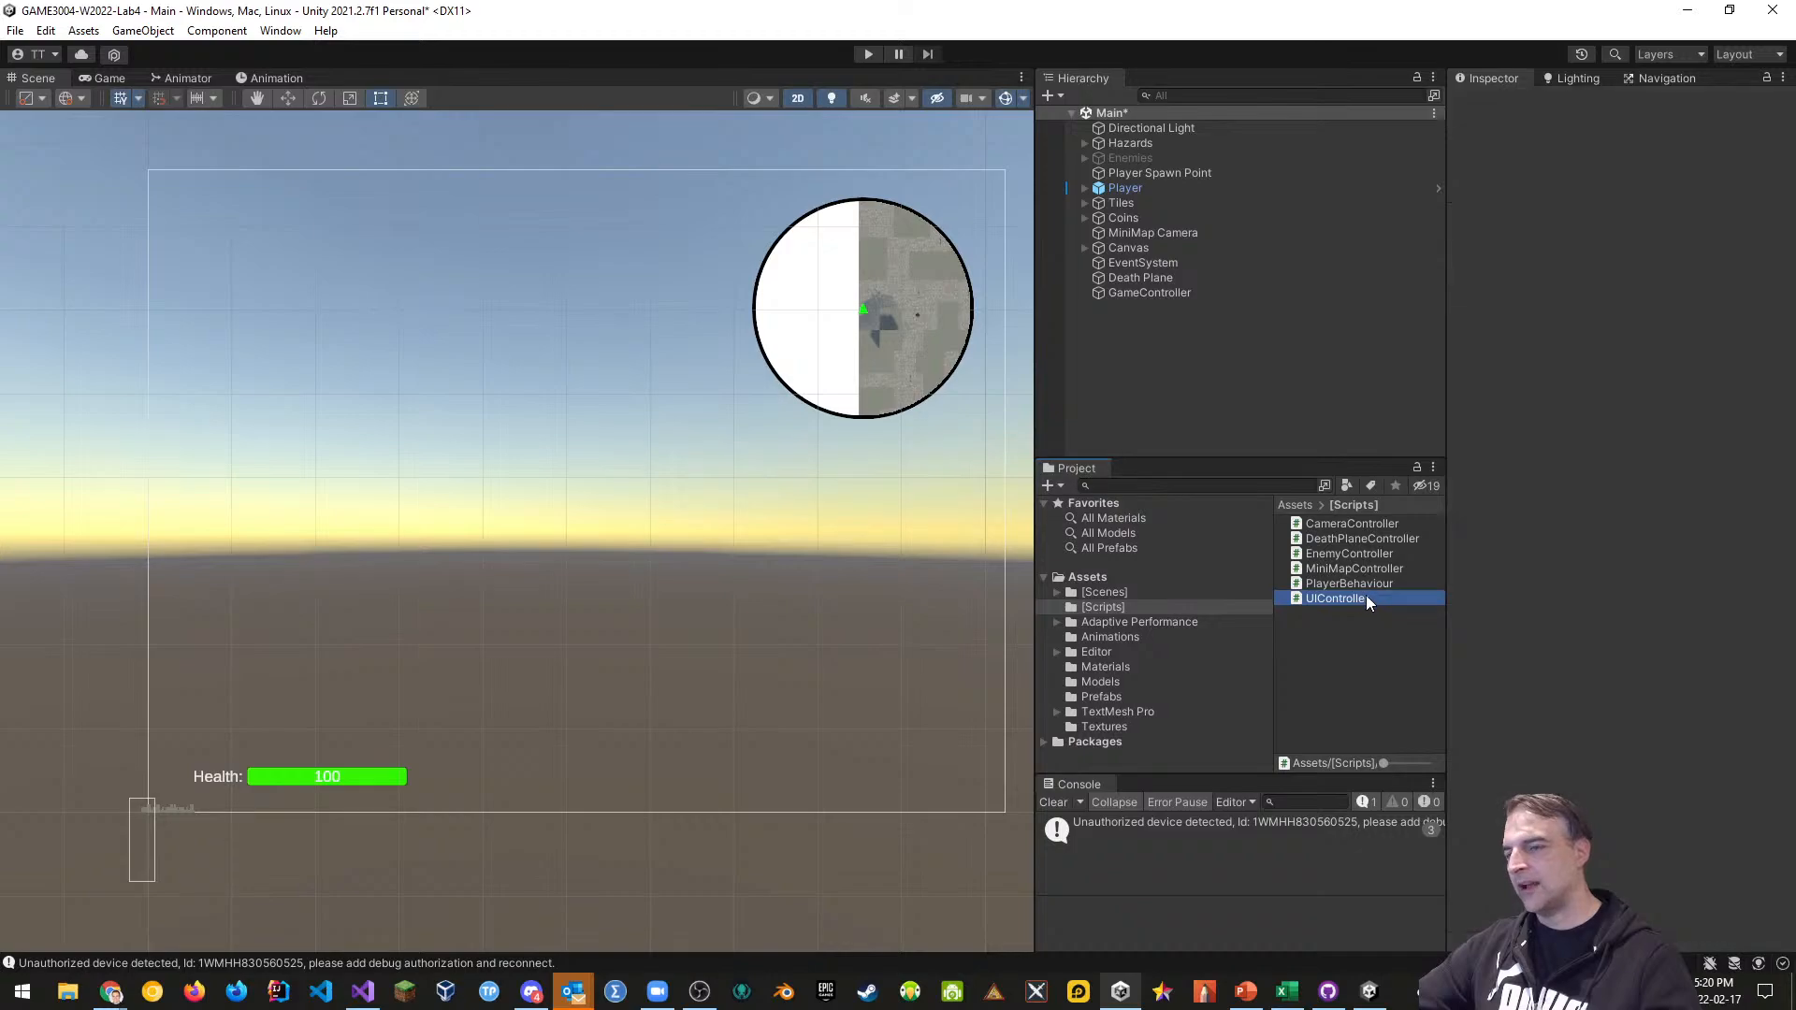
Attach the UIController script to the GameController object as a component
left_click(1365, 598)
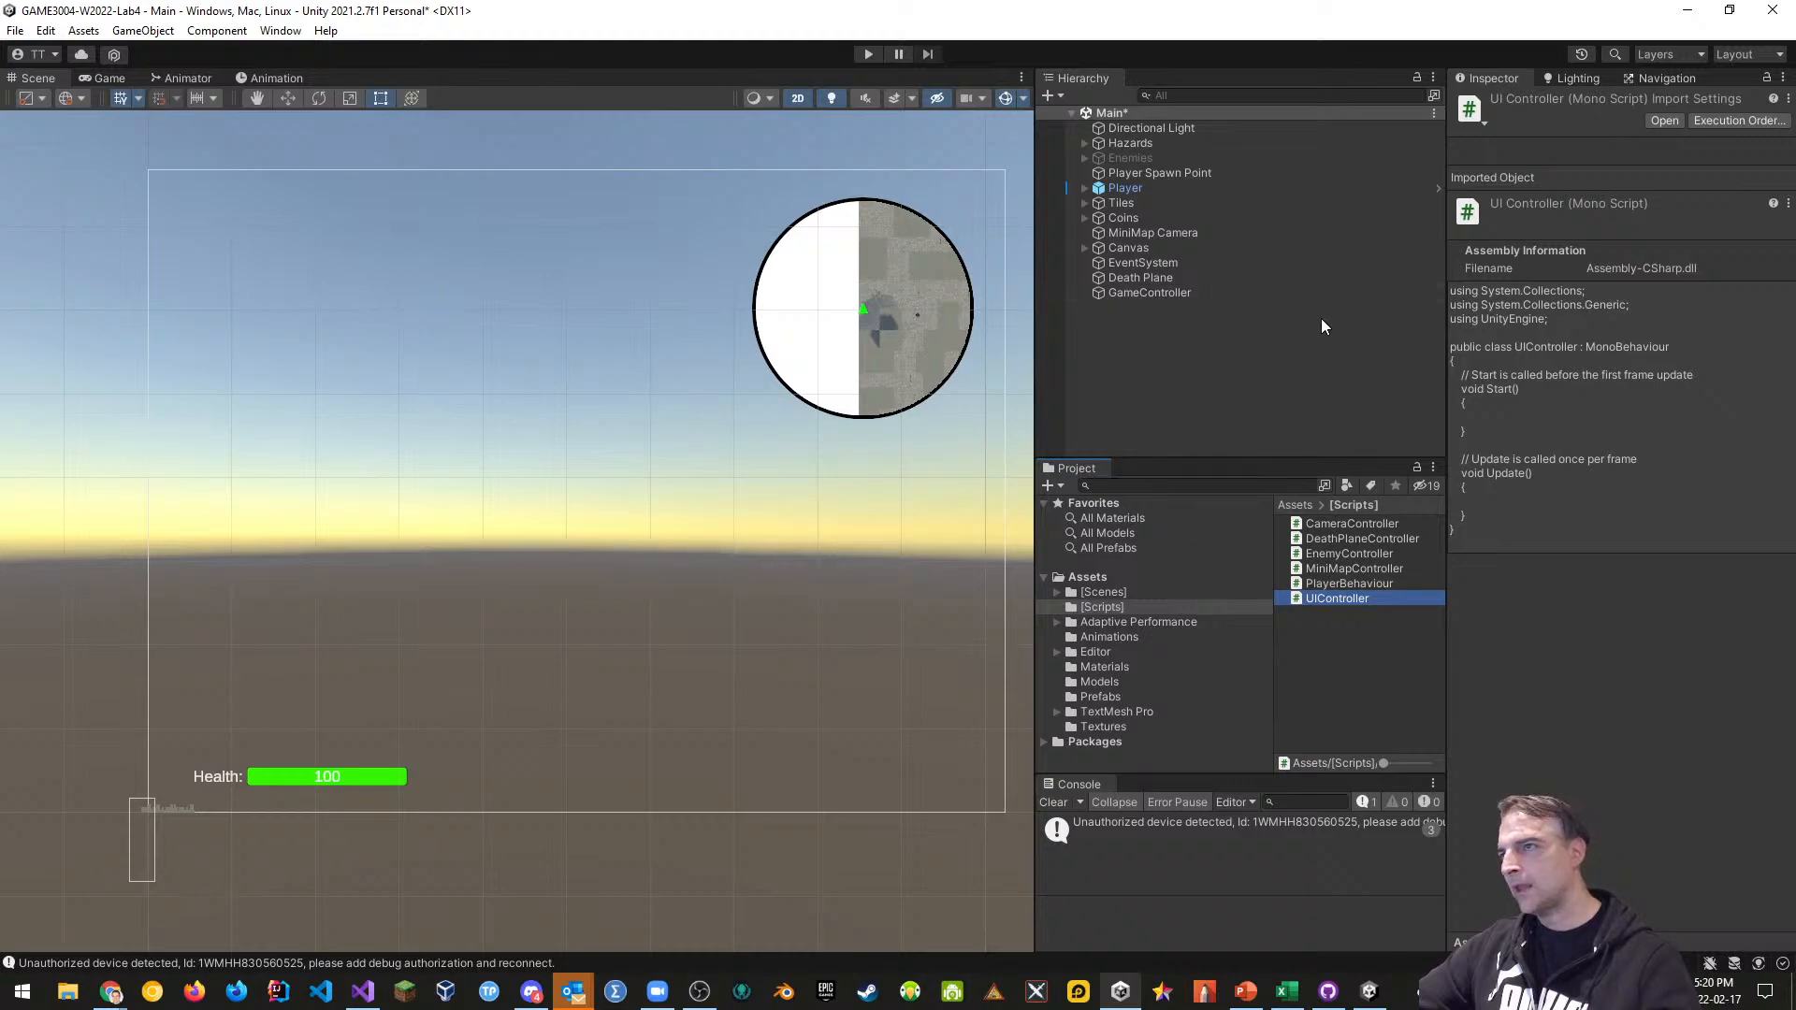
left_click(1176, 291)
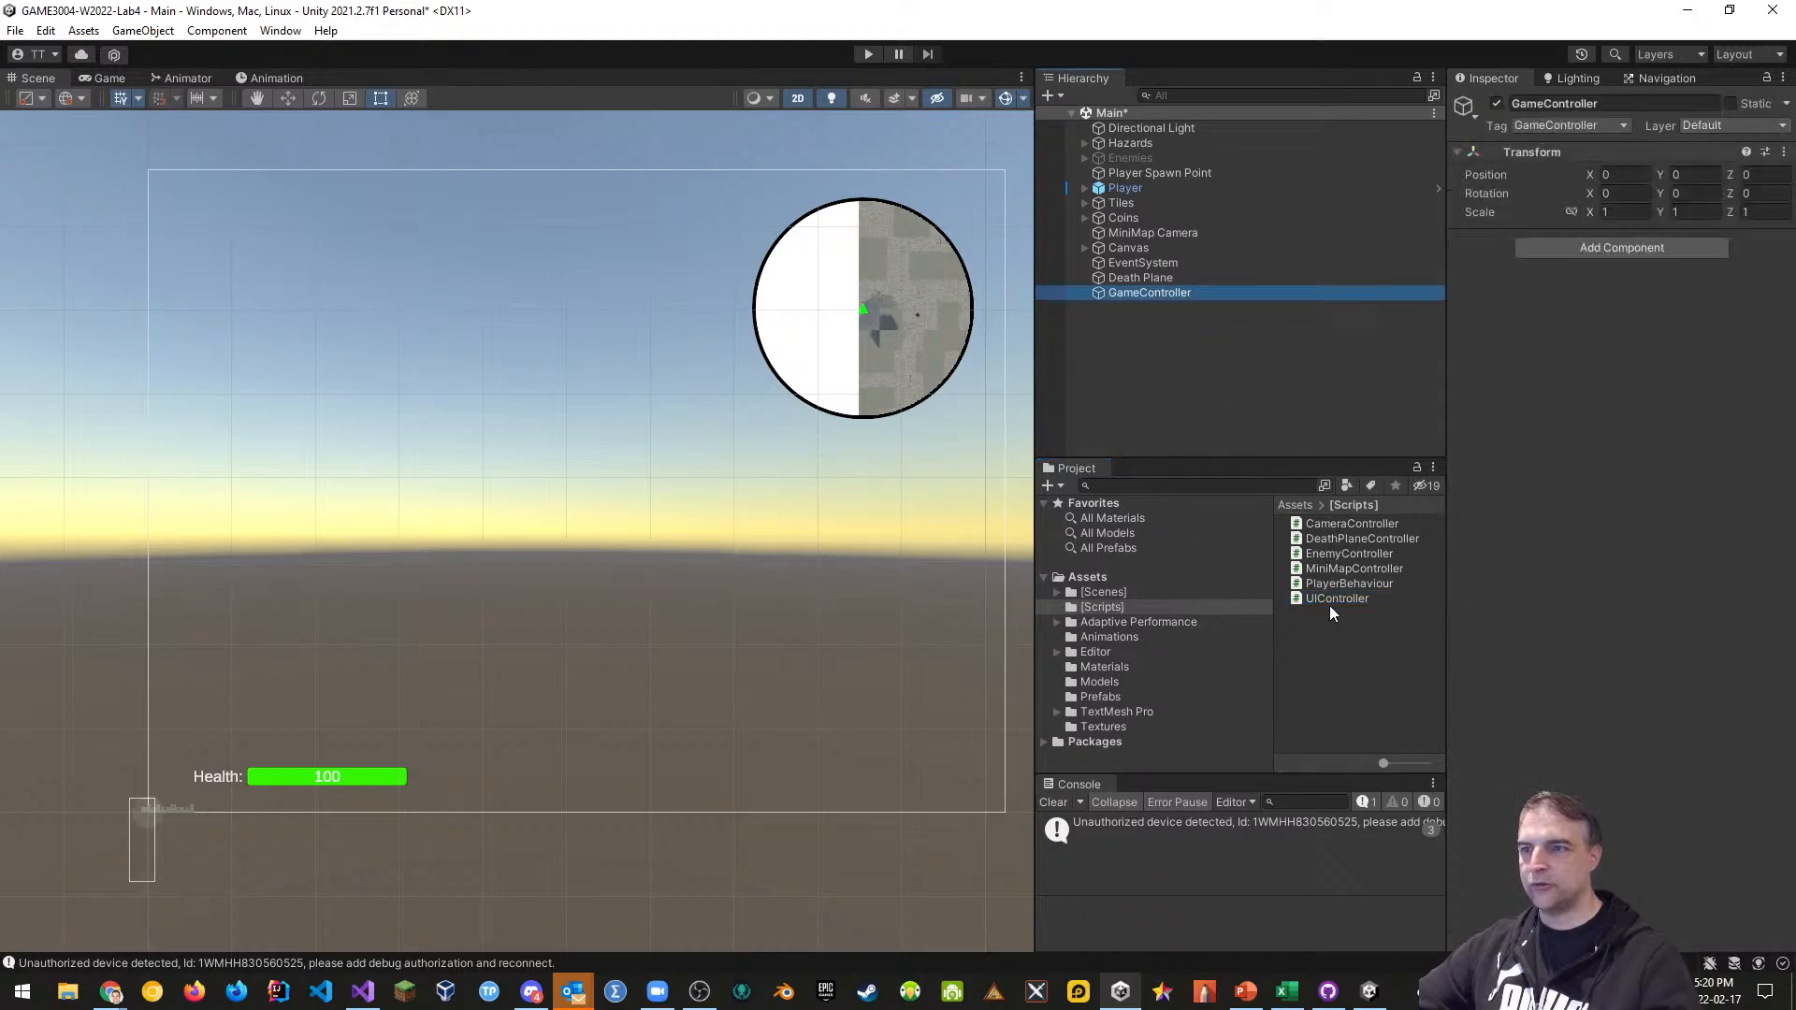
left_click_drag(1329, 597, 1569, 262)
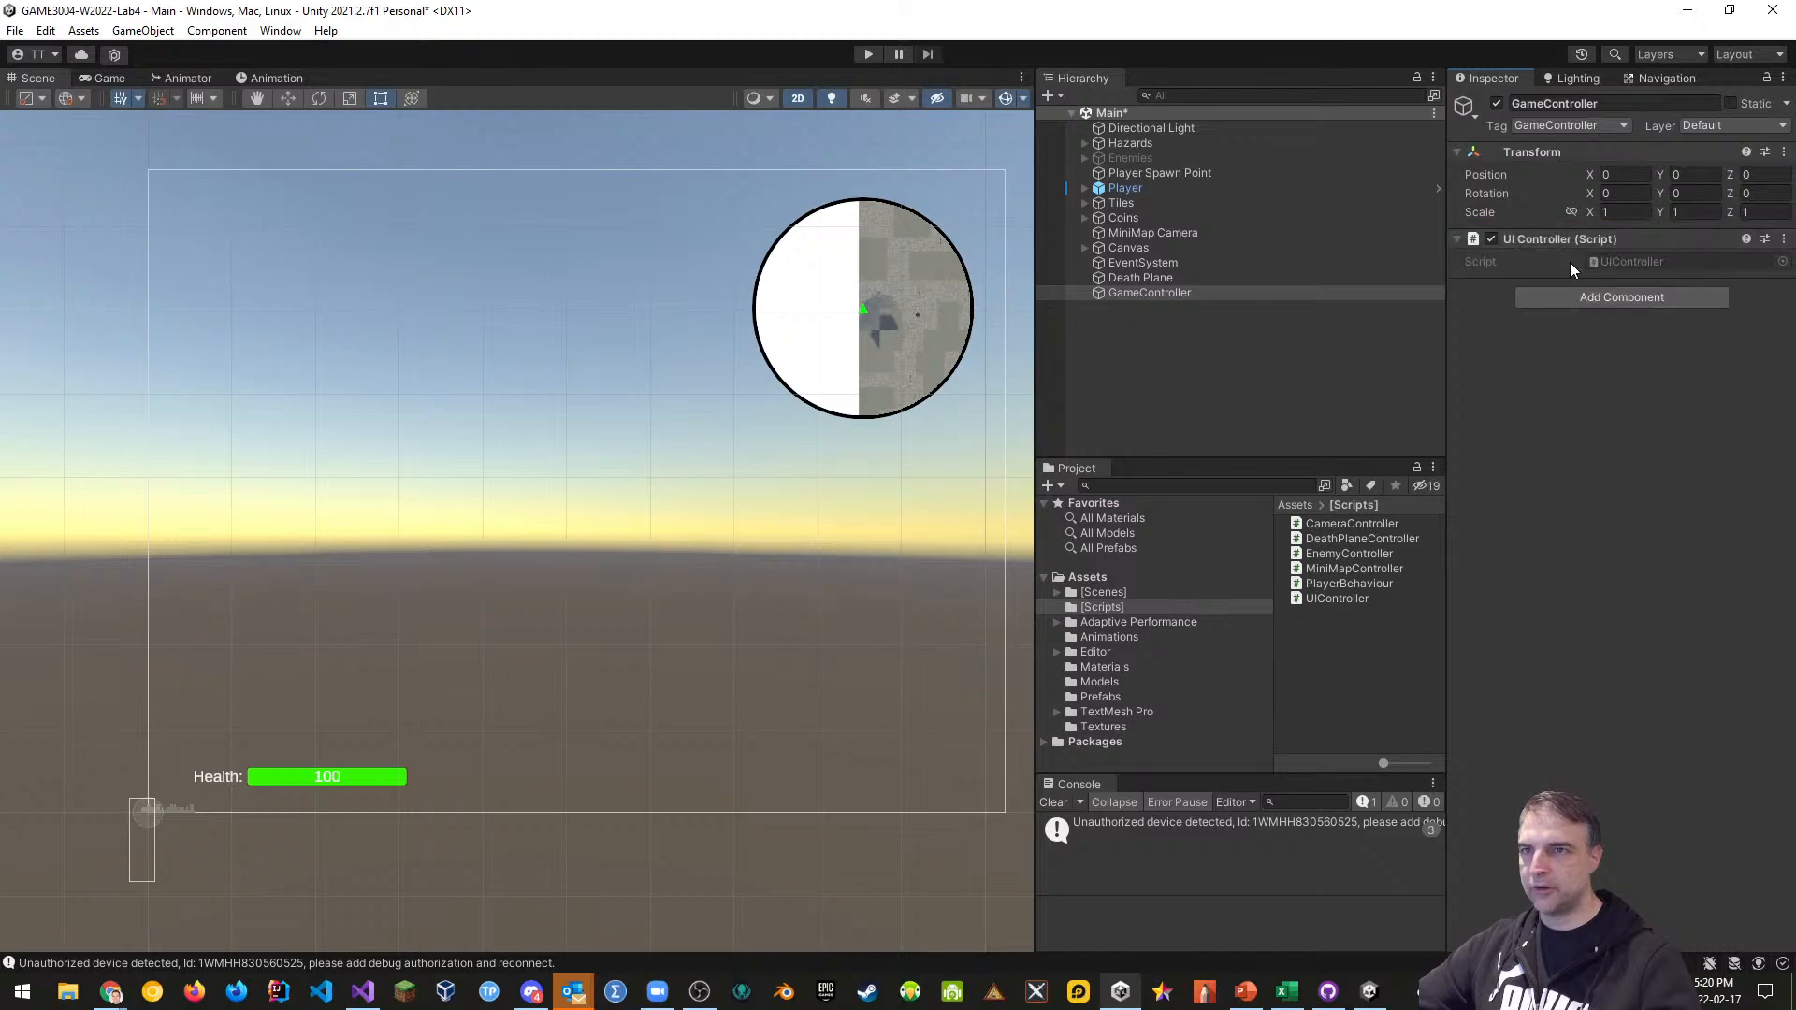
Open the UIController script in Visual Studio and remove the default Start and Update methods with their comments
left_click(1624, 262)
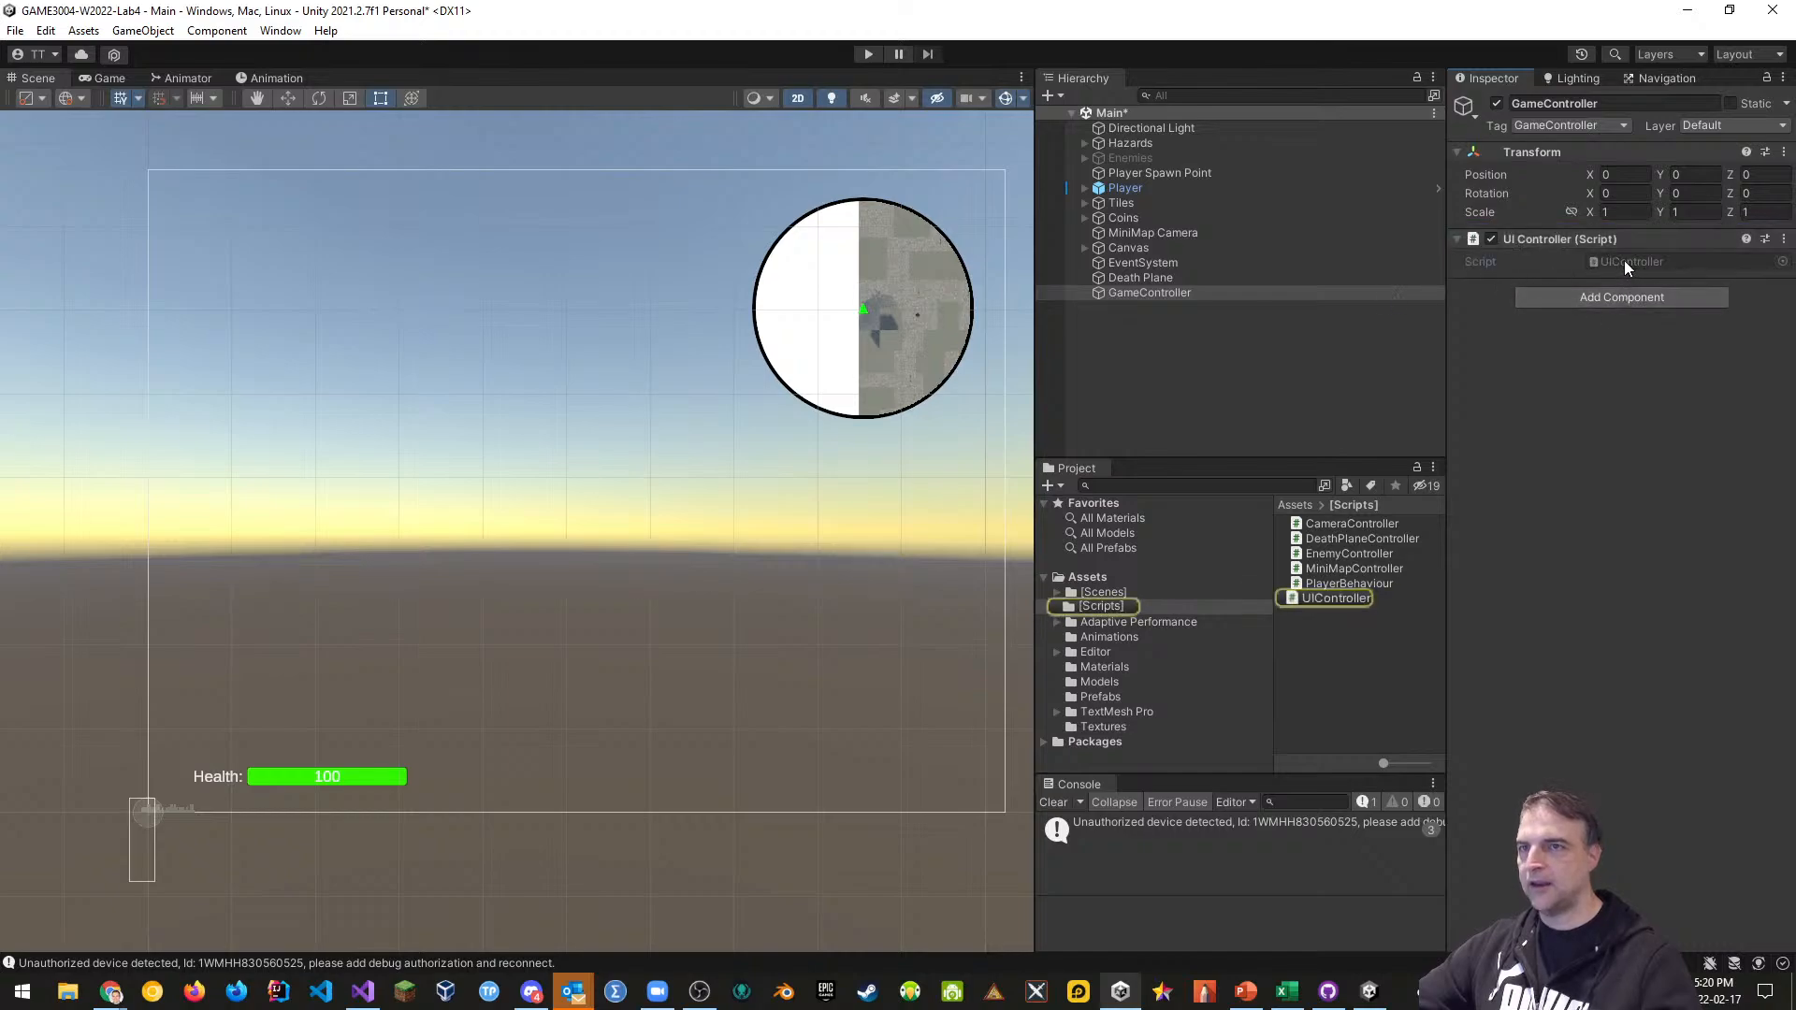
double_click(1624, 262)
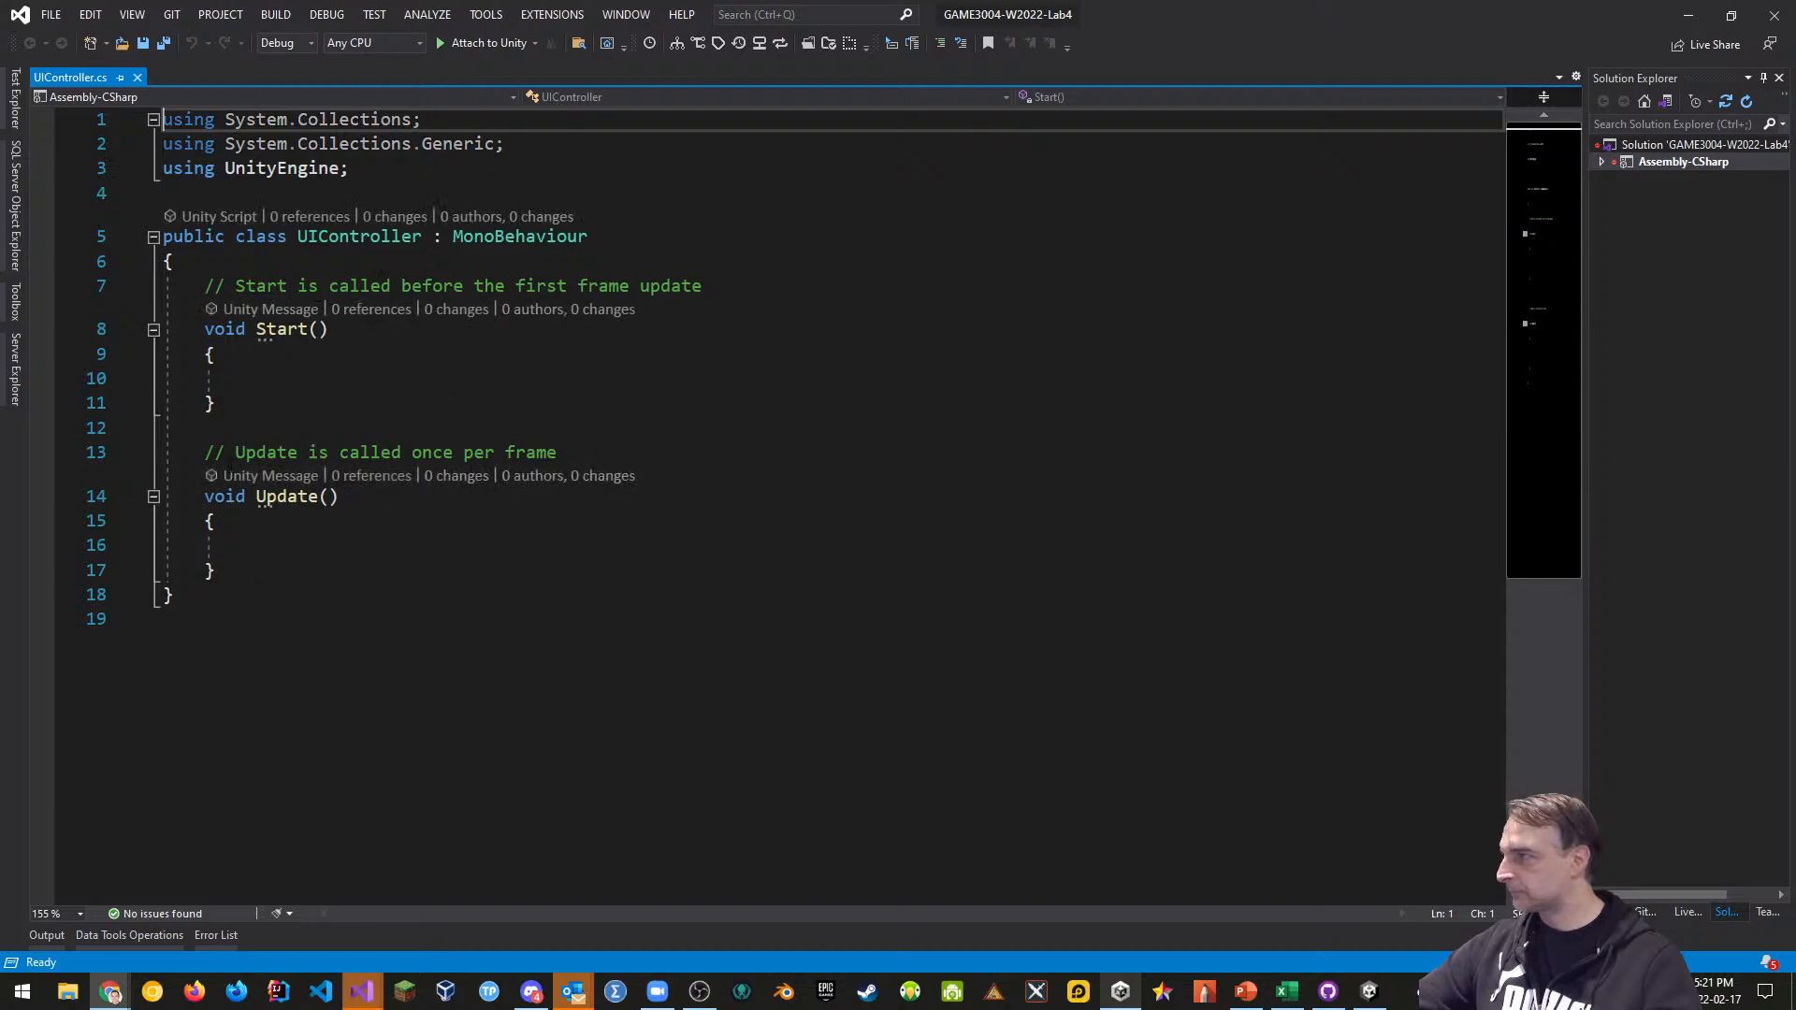
left_click_drag(217, 571, 165, 286)
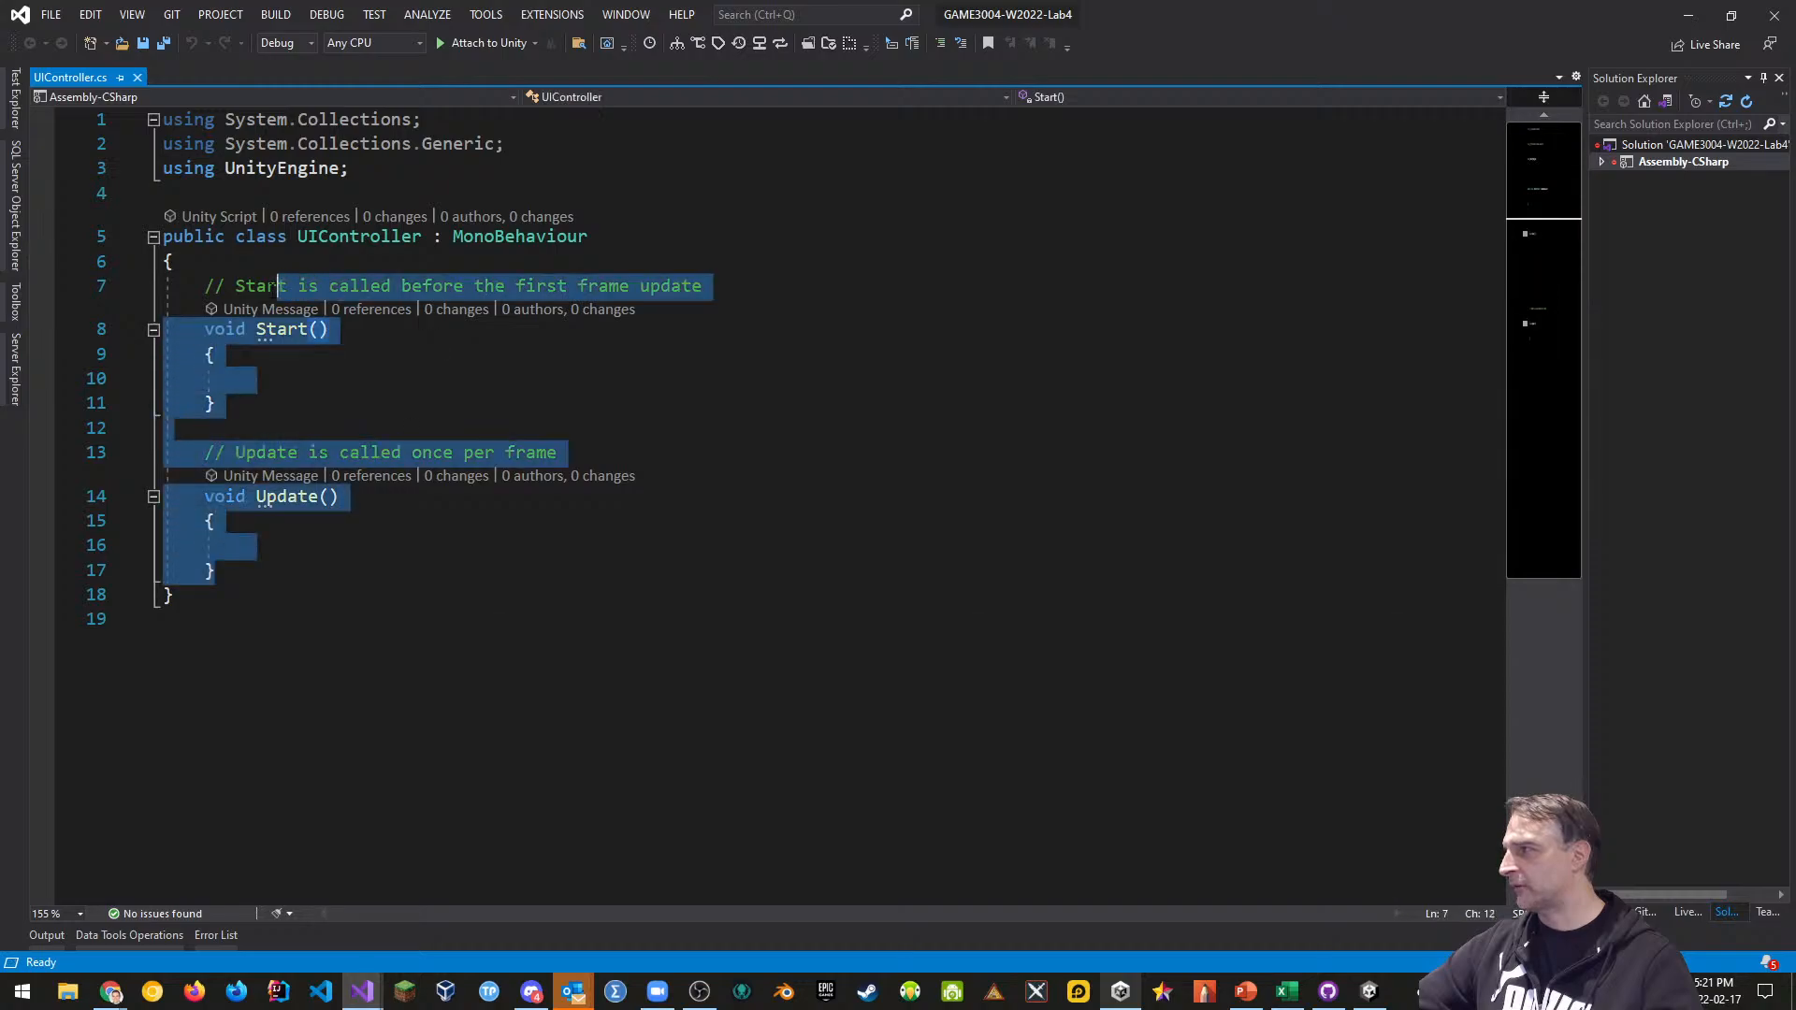
key("Delete")
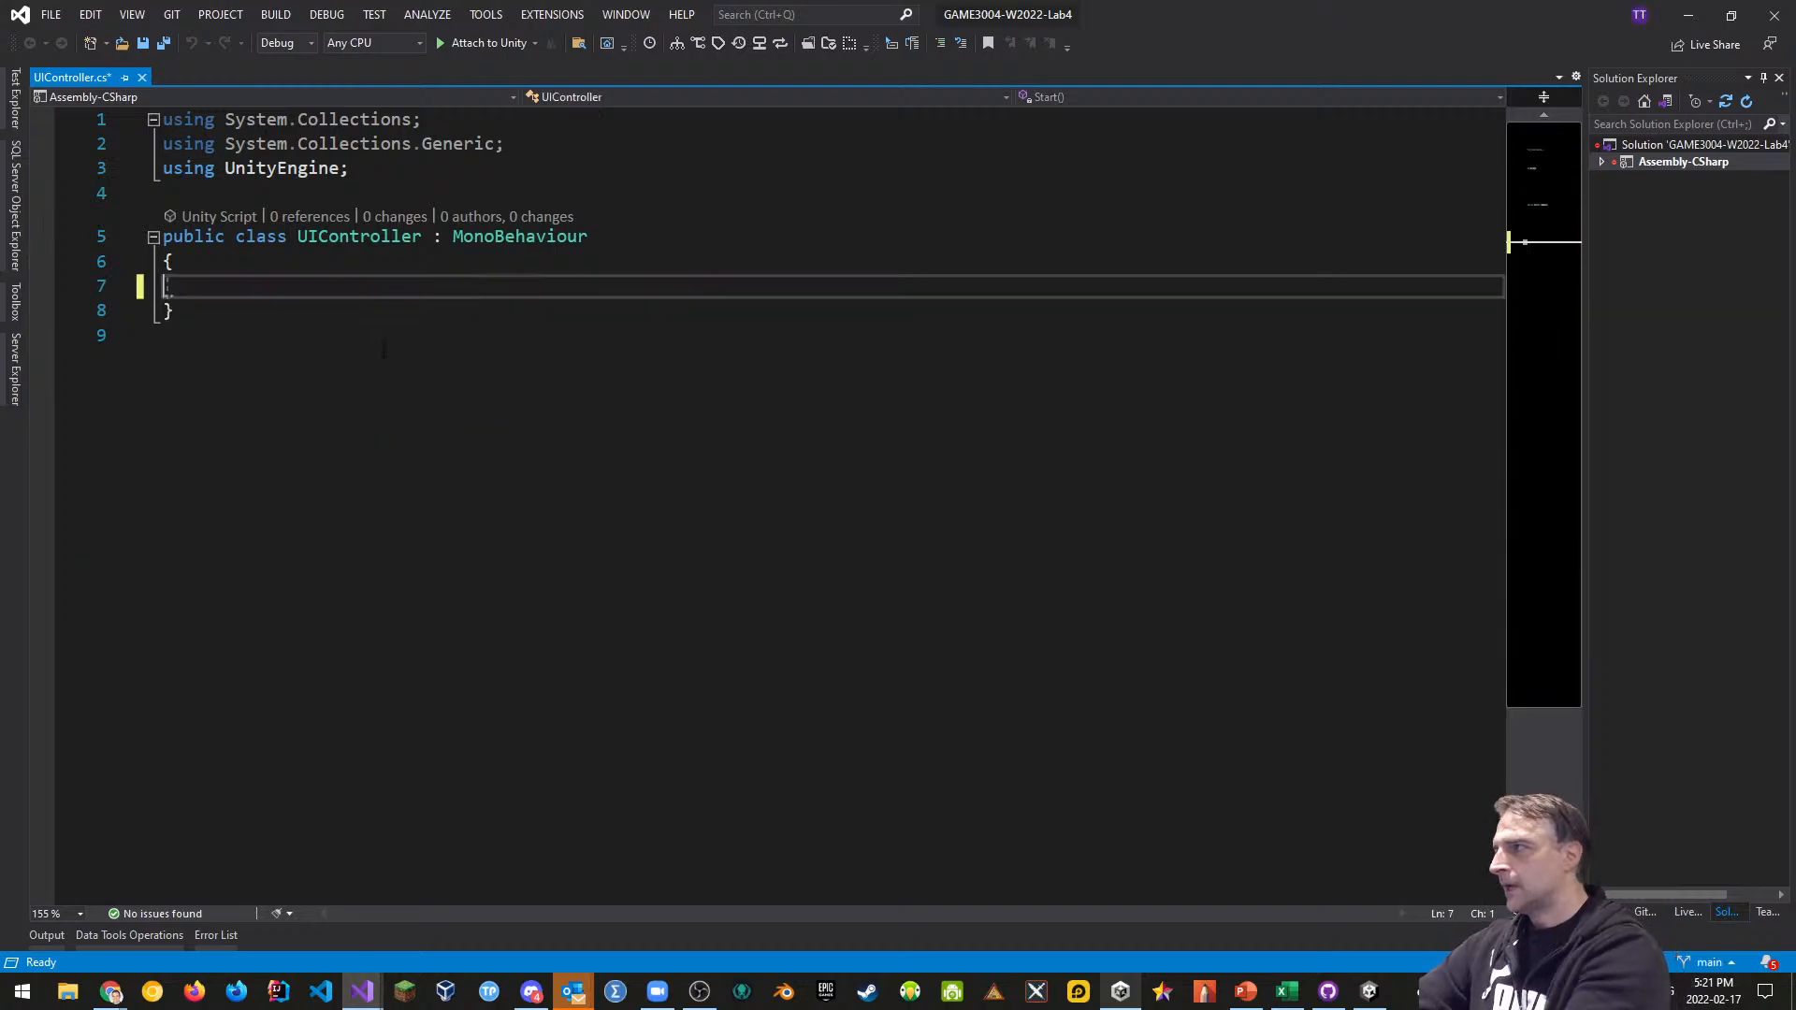
key("Return")
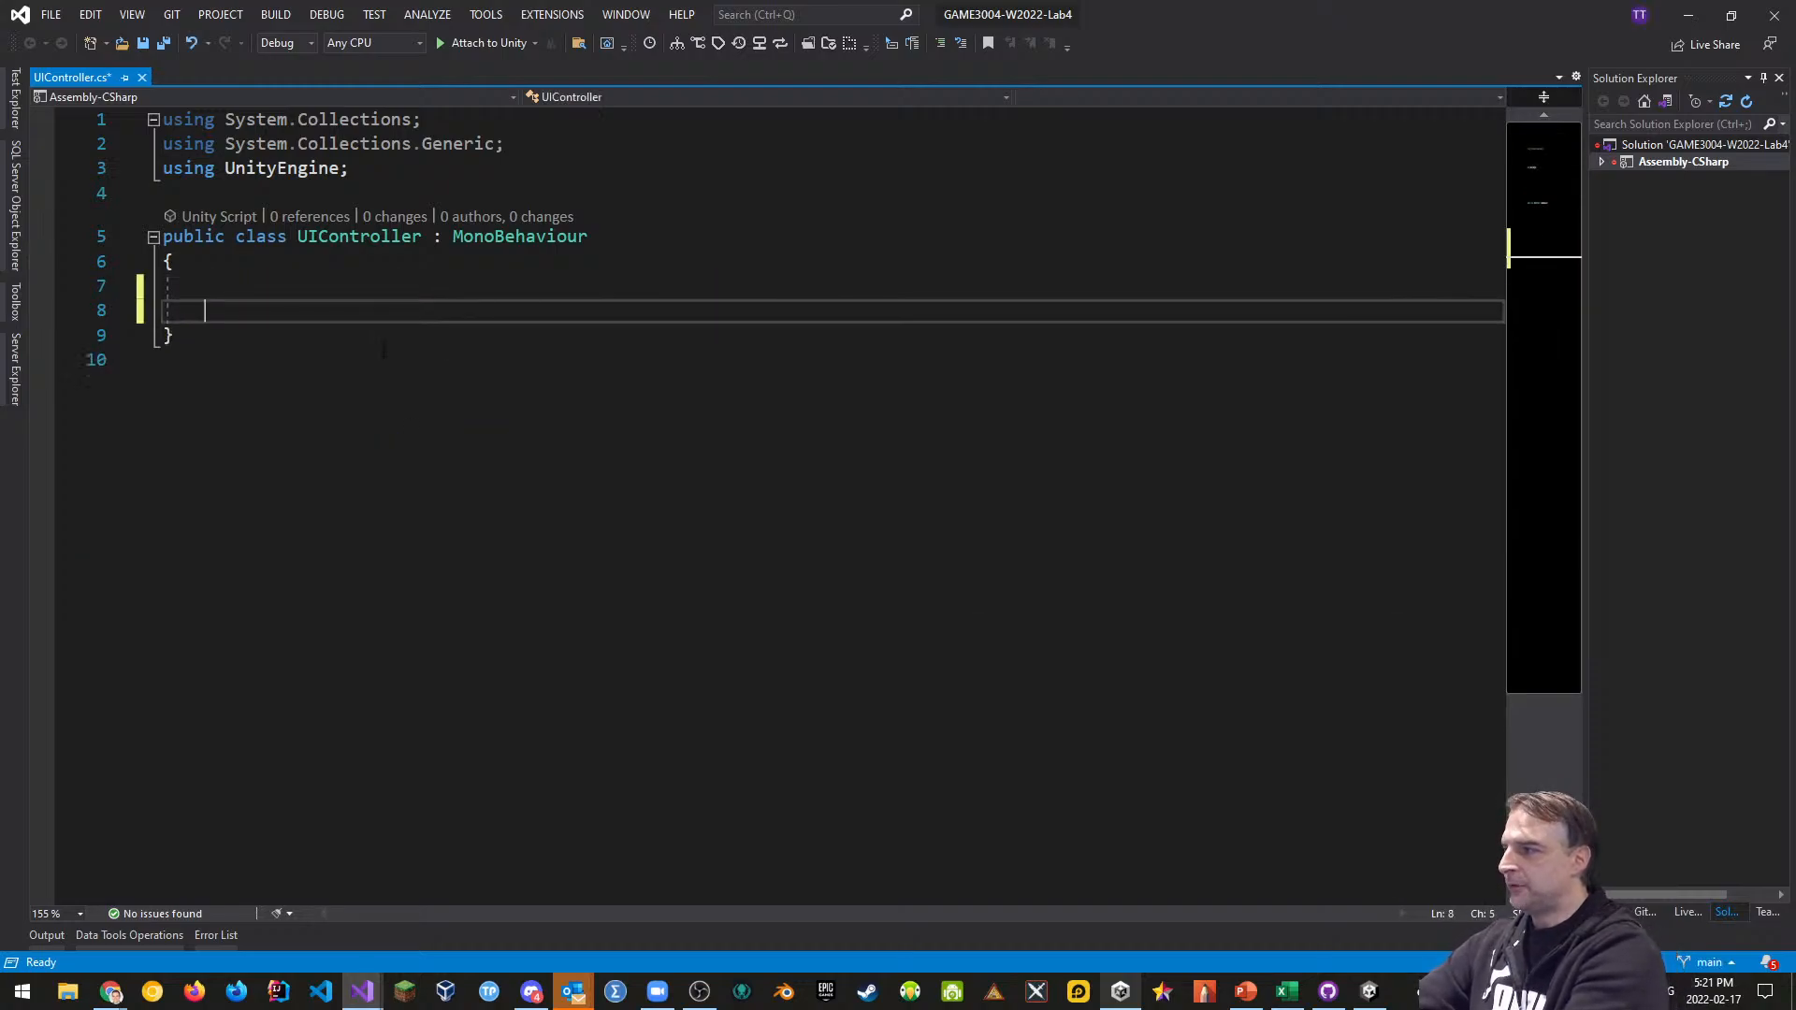
Add an empty public void method named OnHealthBarValue_Changed() to the UIController class
type("public")
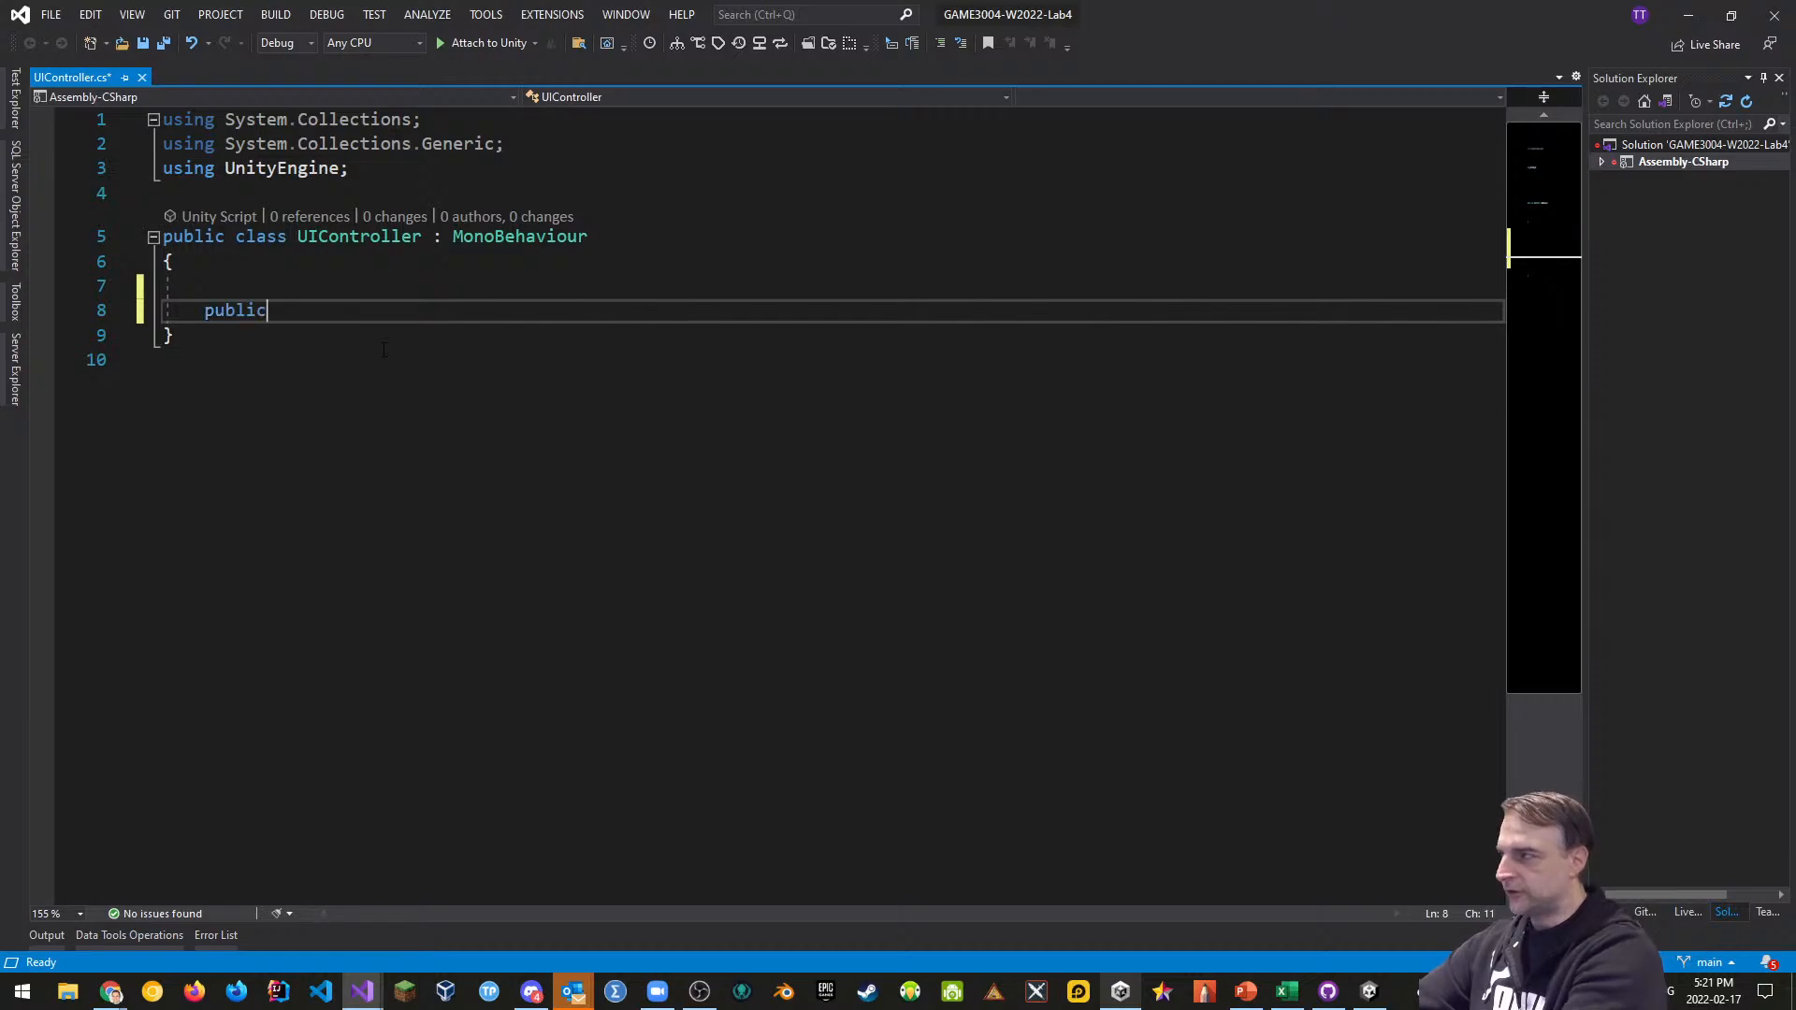
type(" vo")
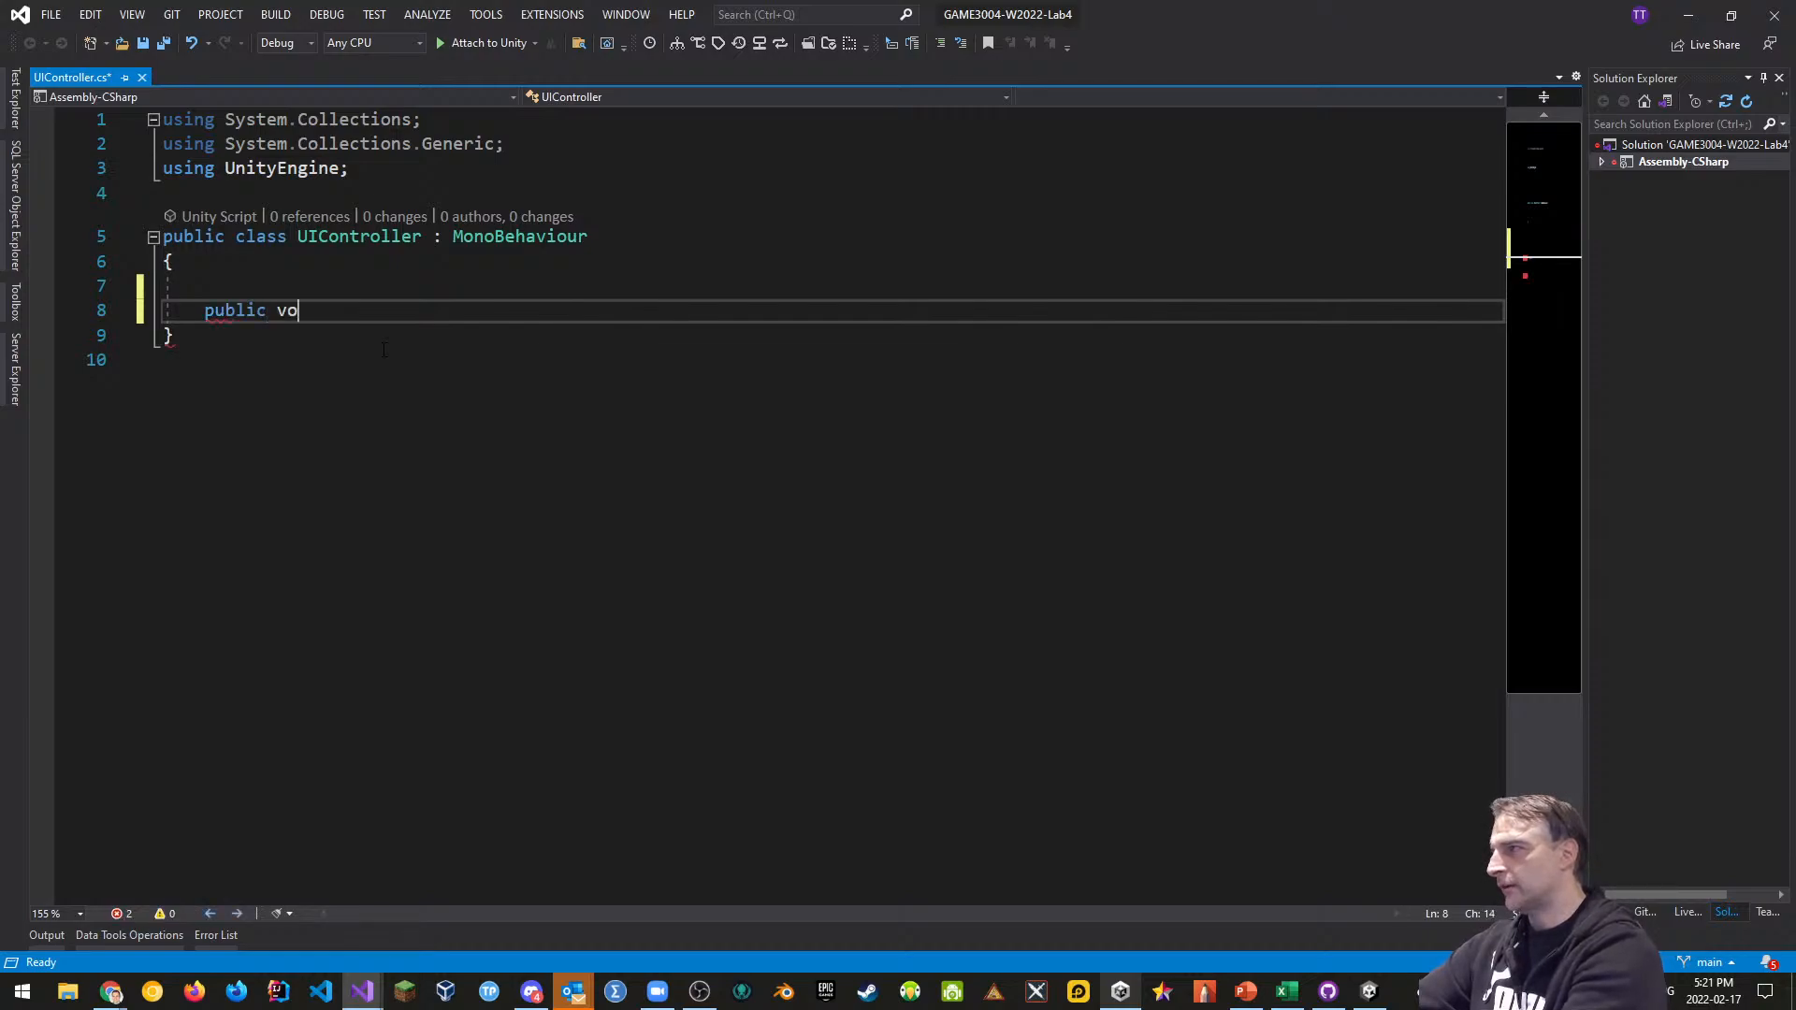
type("id OnHelath")
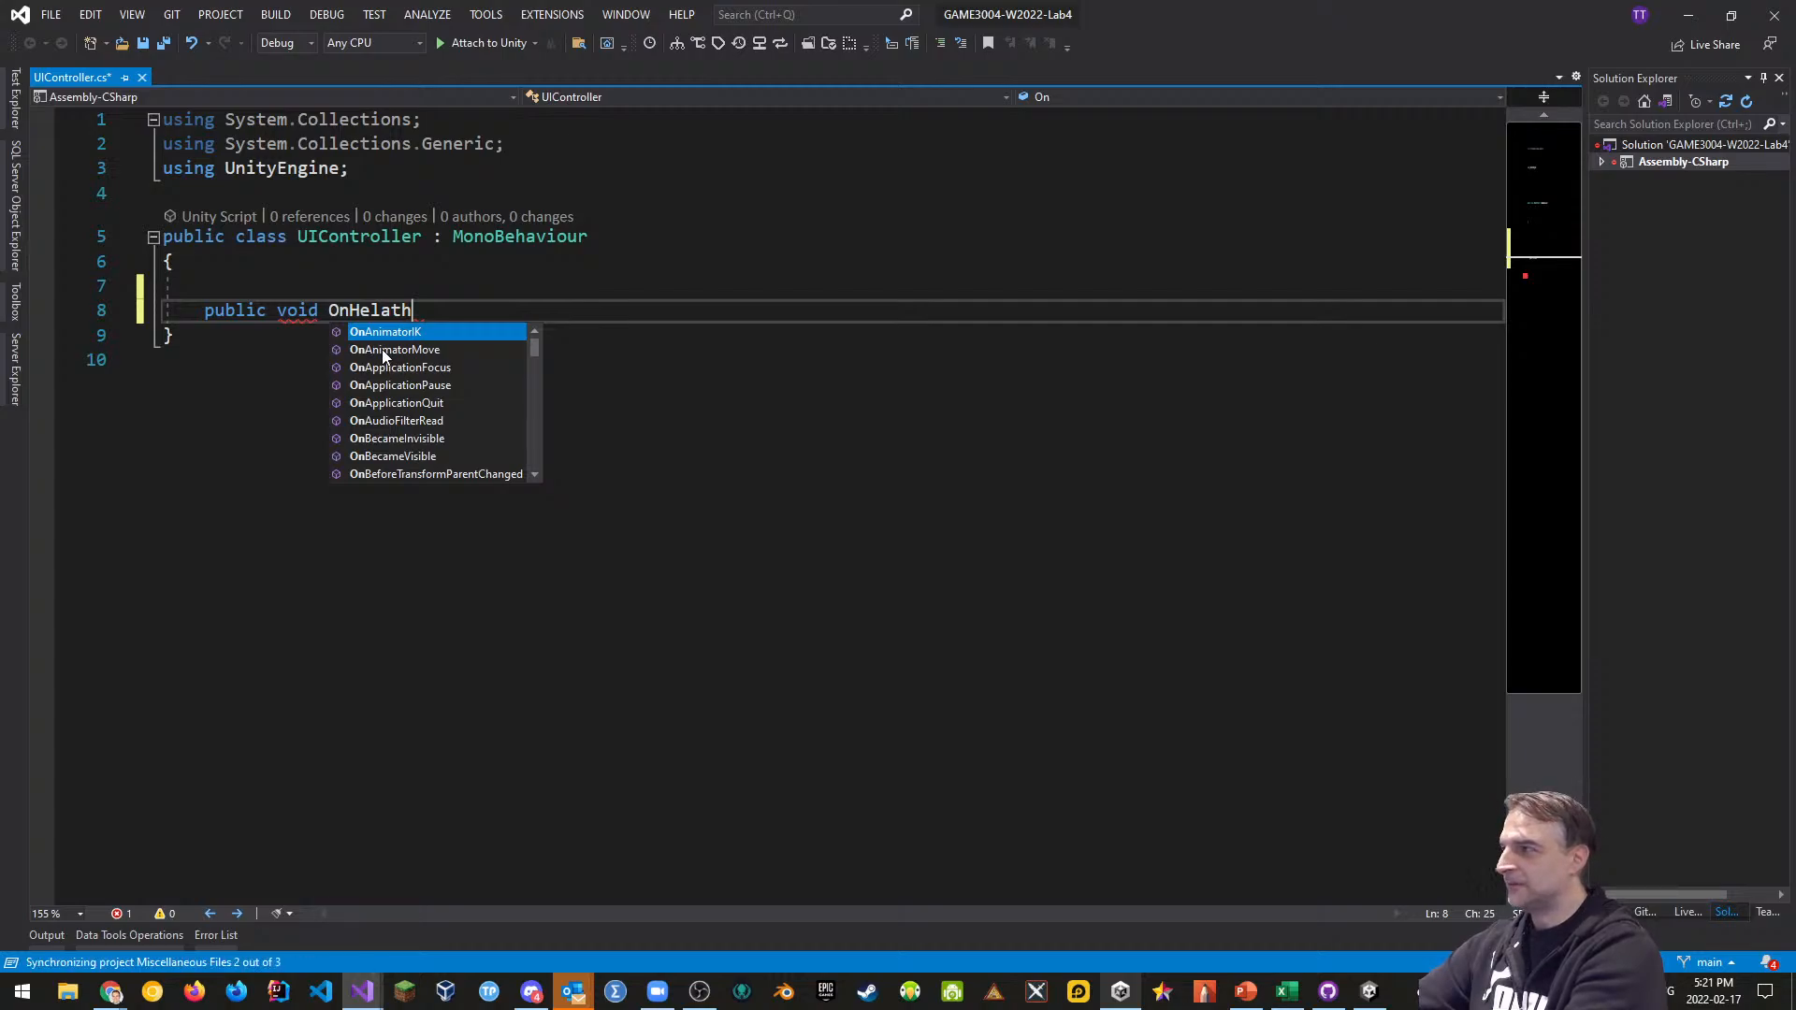
key("BackSpace")
key("BackSpace")
key("BackSpace")
key("BackSpace")
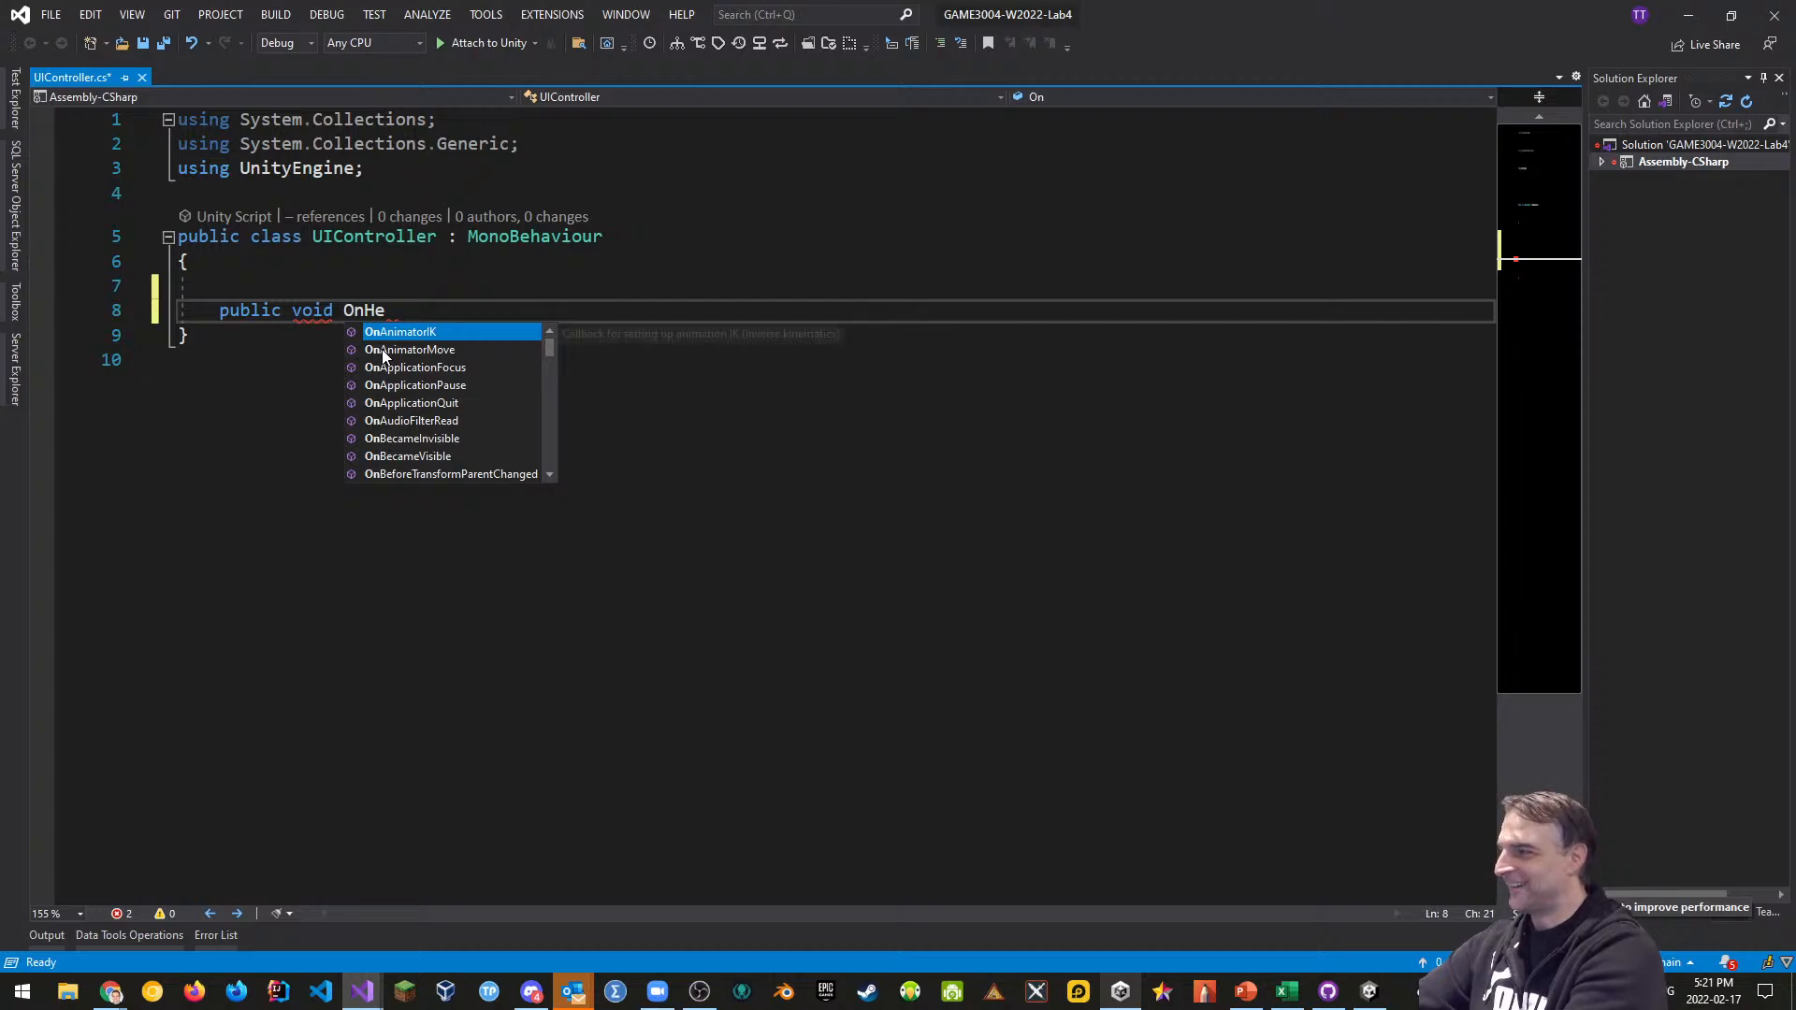
type("althbar")
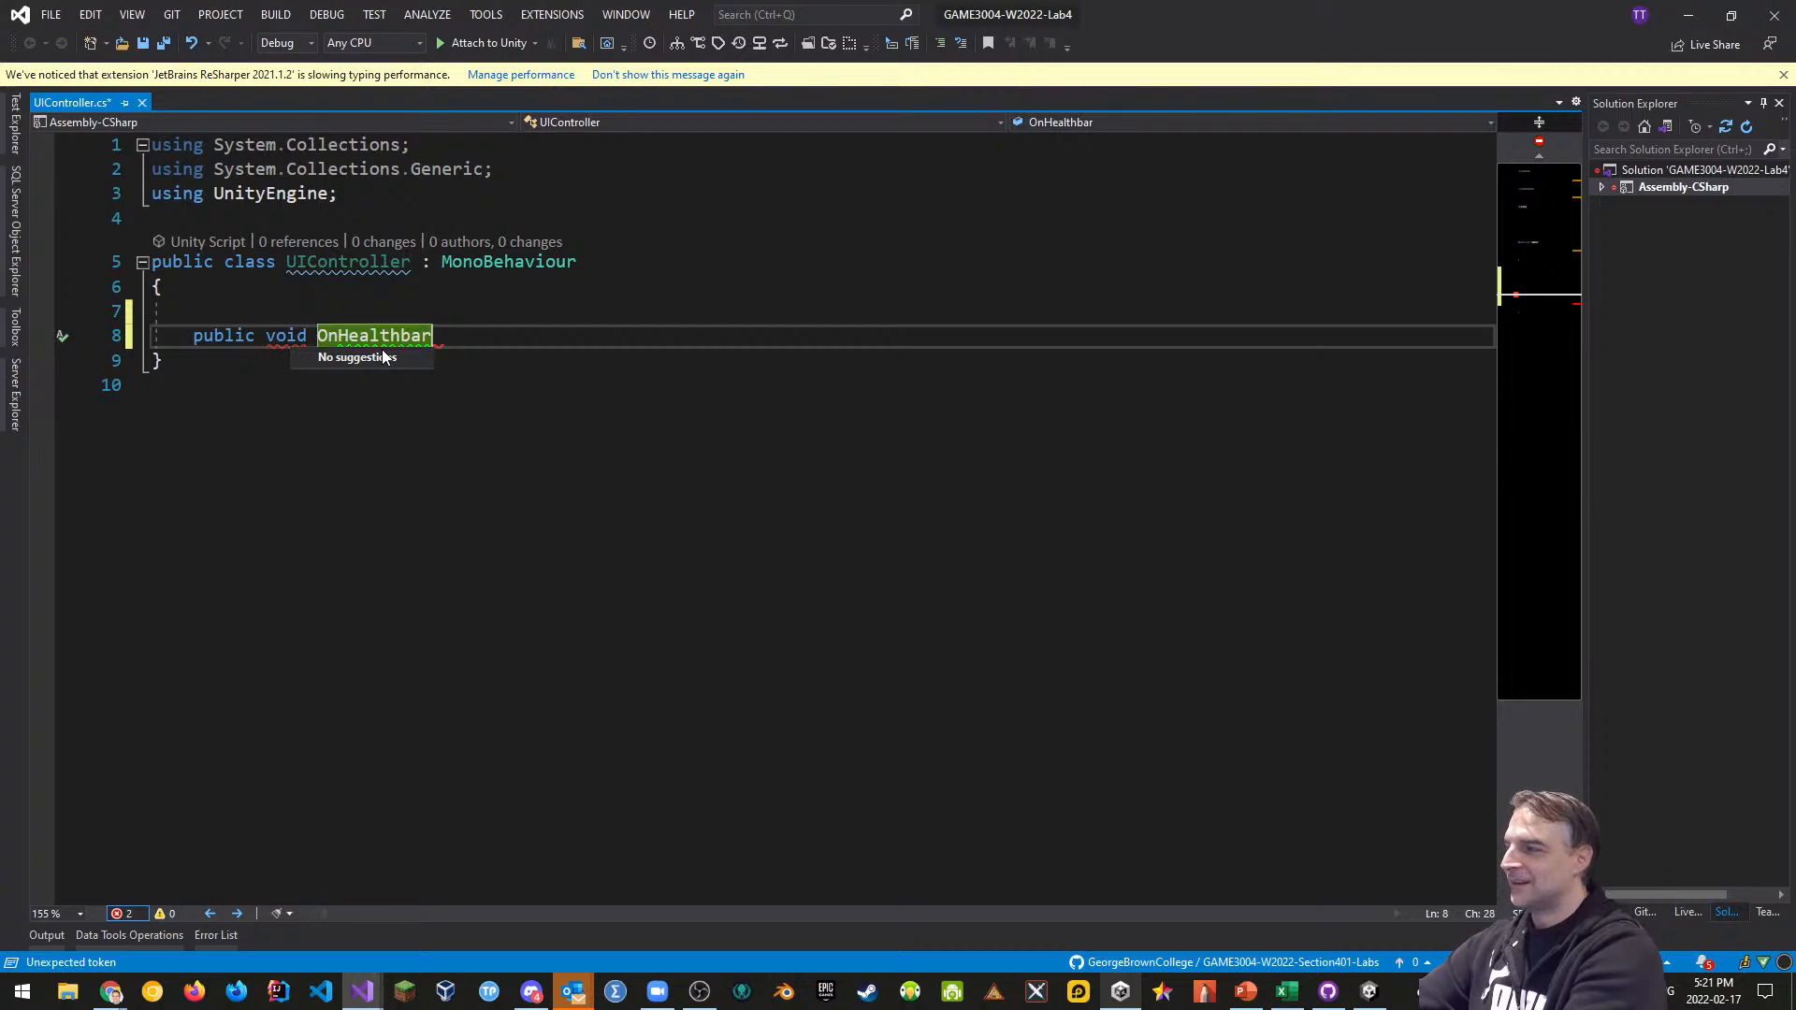
key("BackSpace")
key("BackSpace")
key("BackSpace")
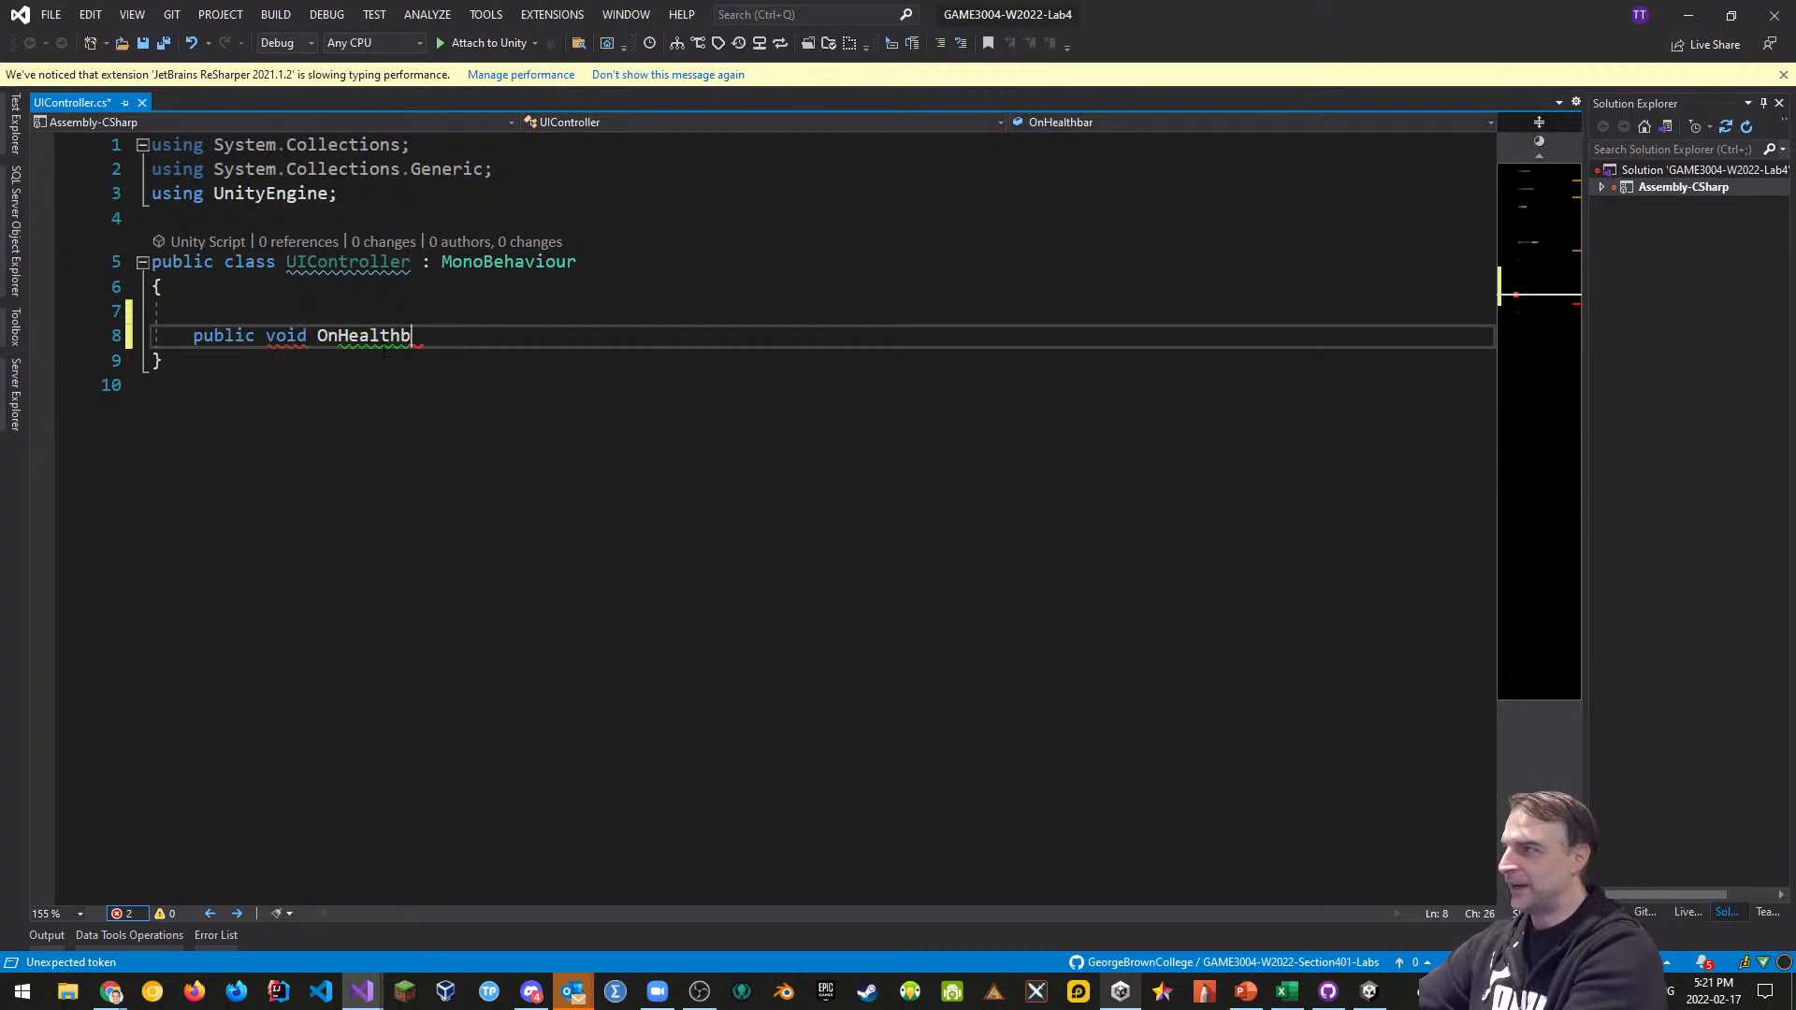
type("Bar")
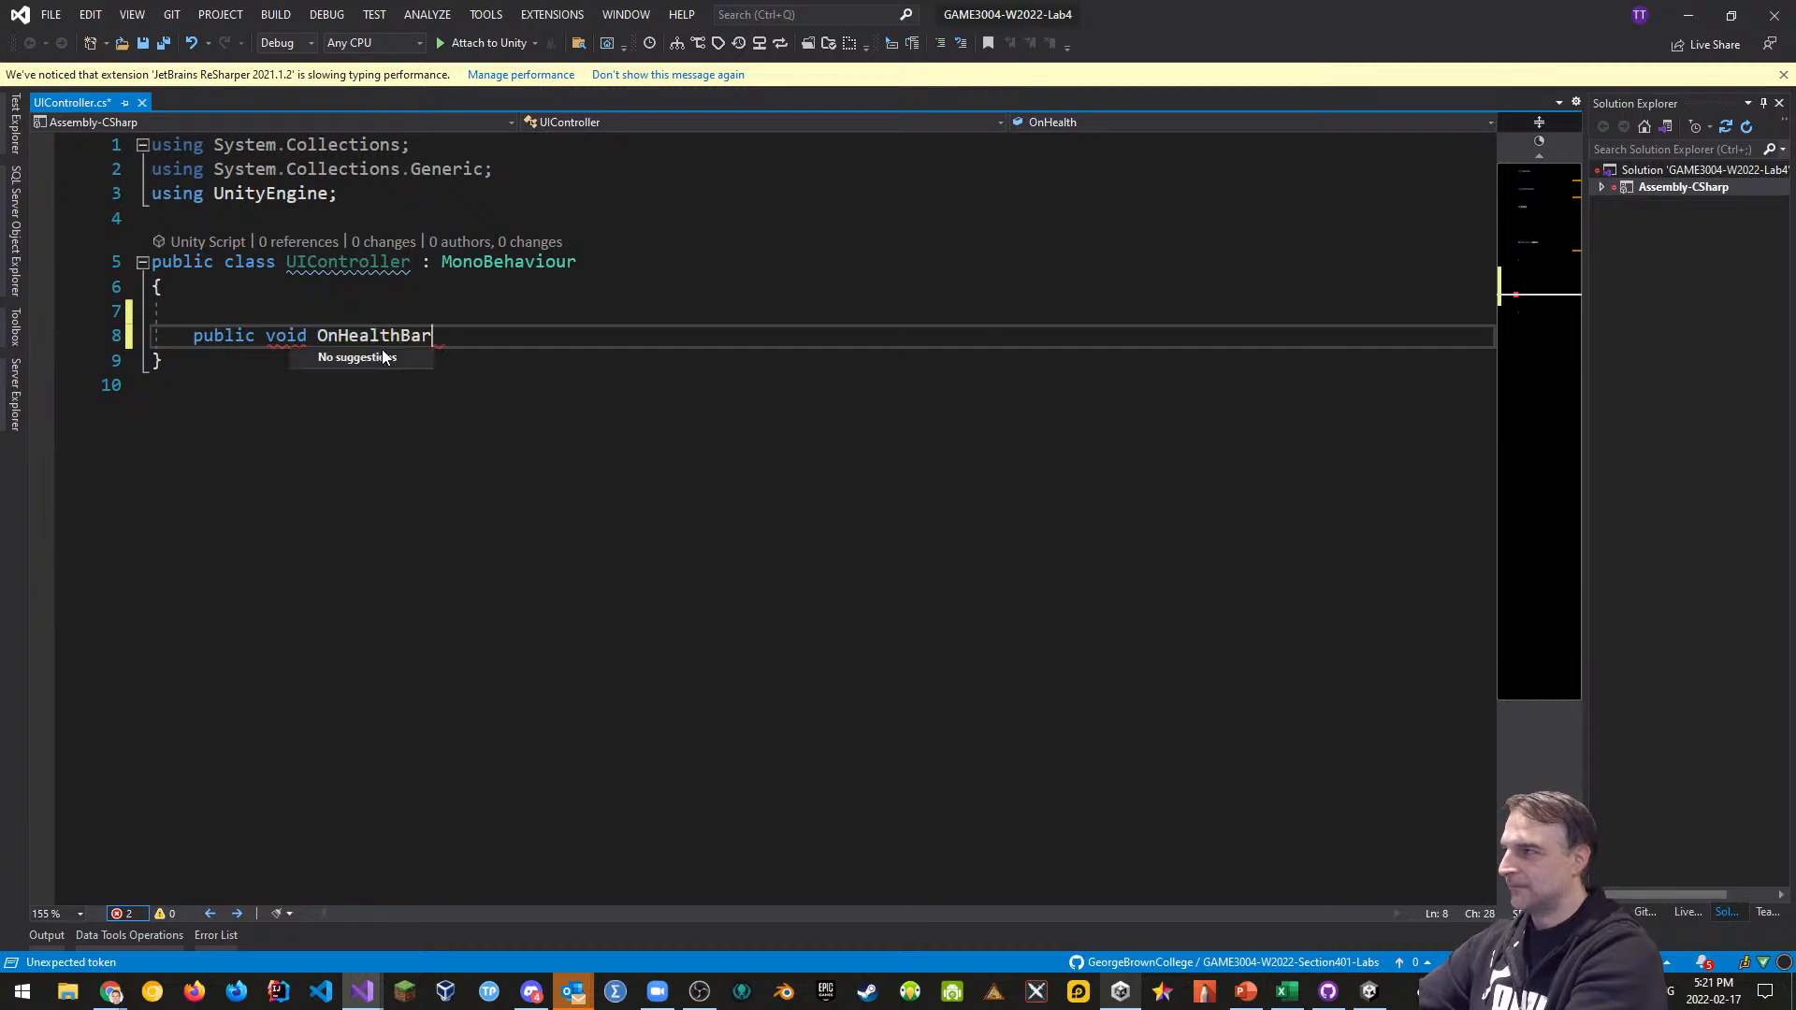
type("Value_chan")
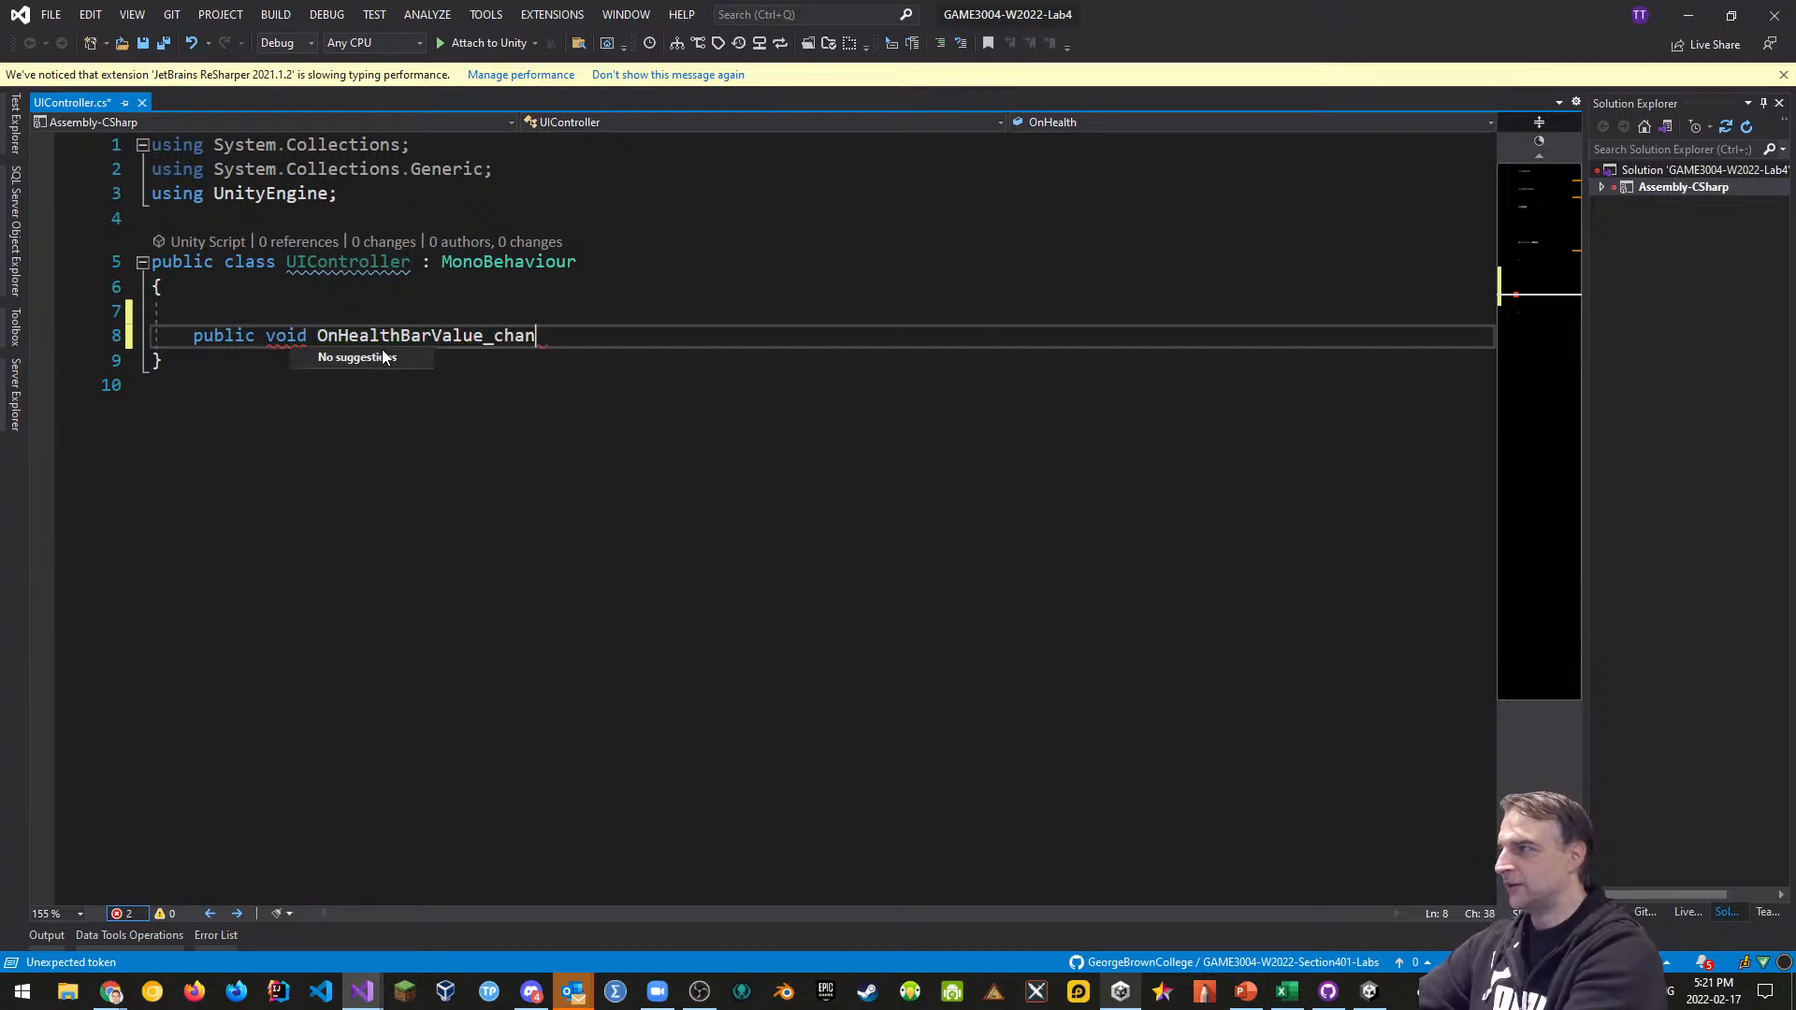
key("BackSpace")
key("BackSpace")
key("BackSpace")
key("BackSpace")
type("Changed")
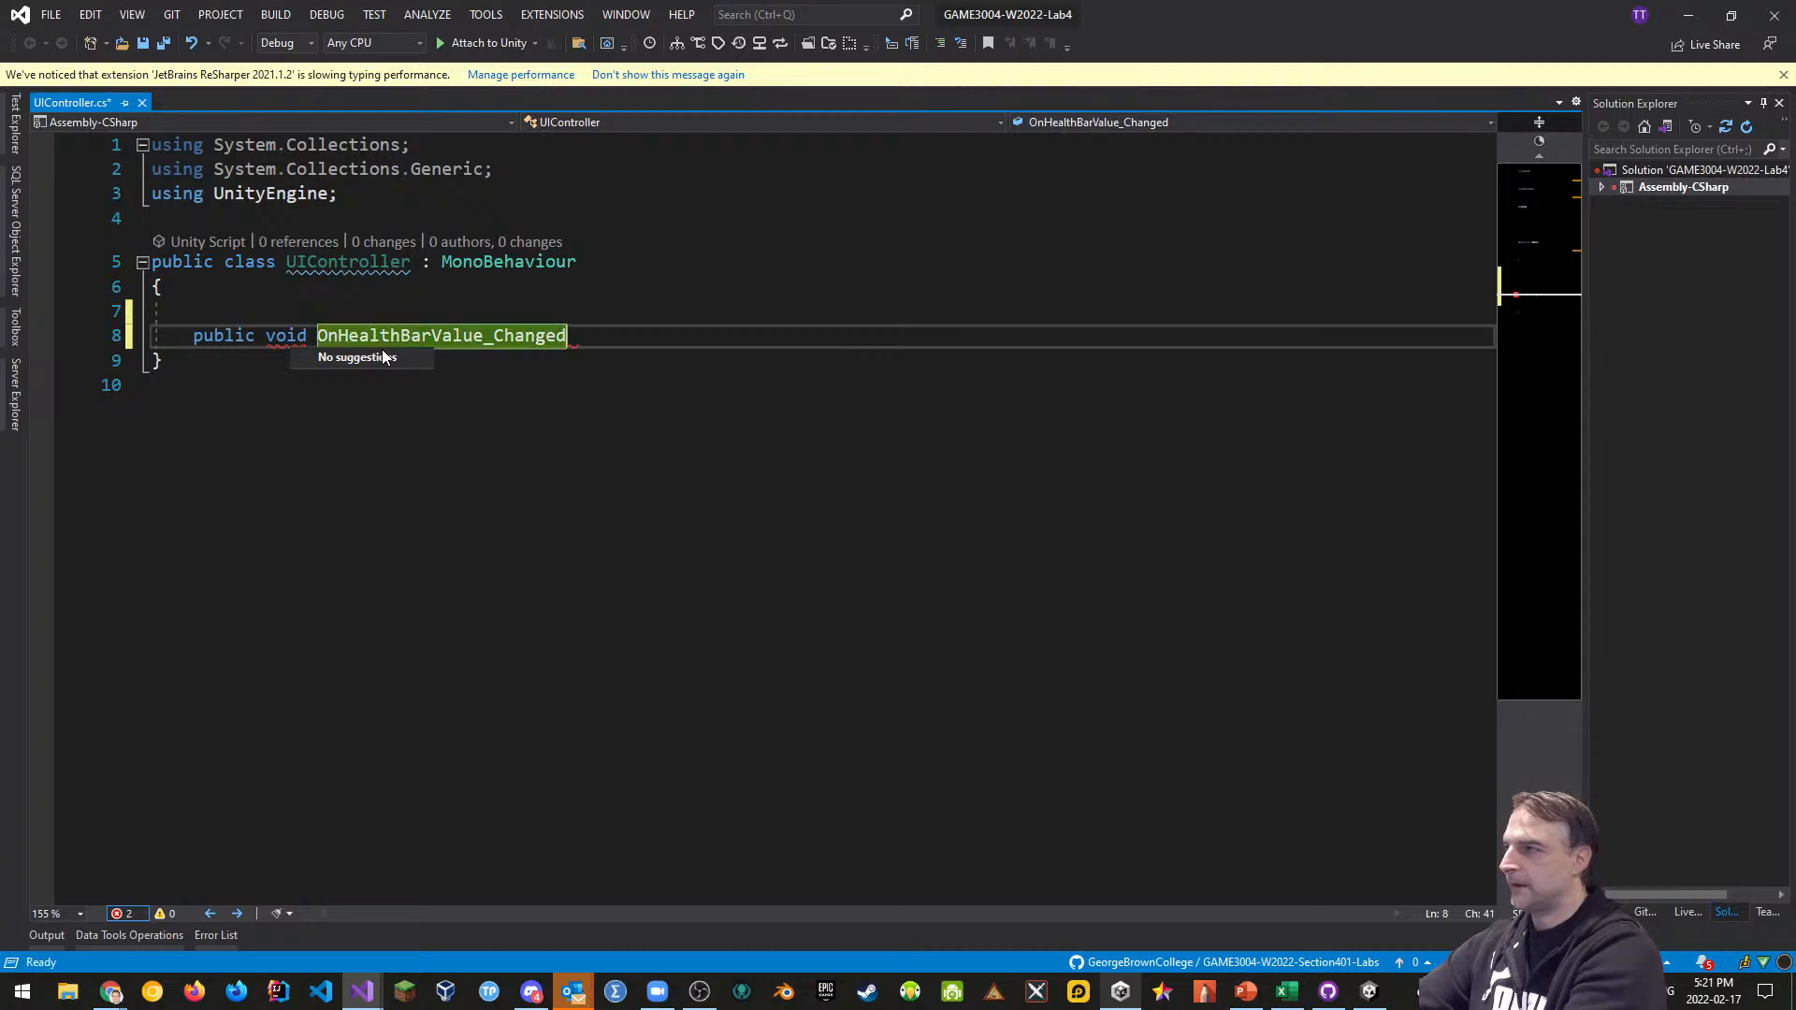
type("()")
key("Return")
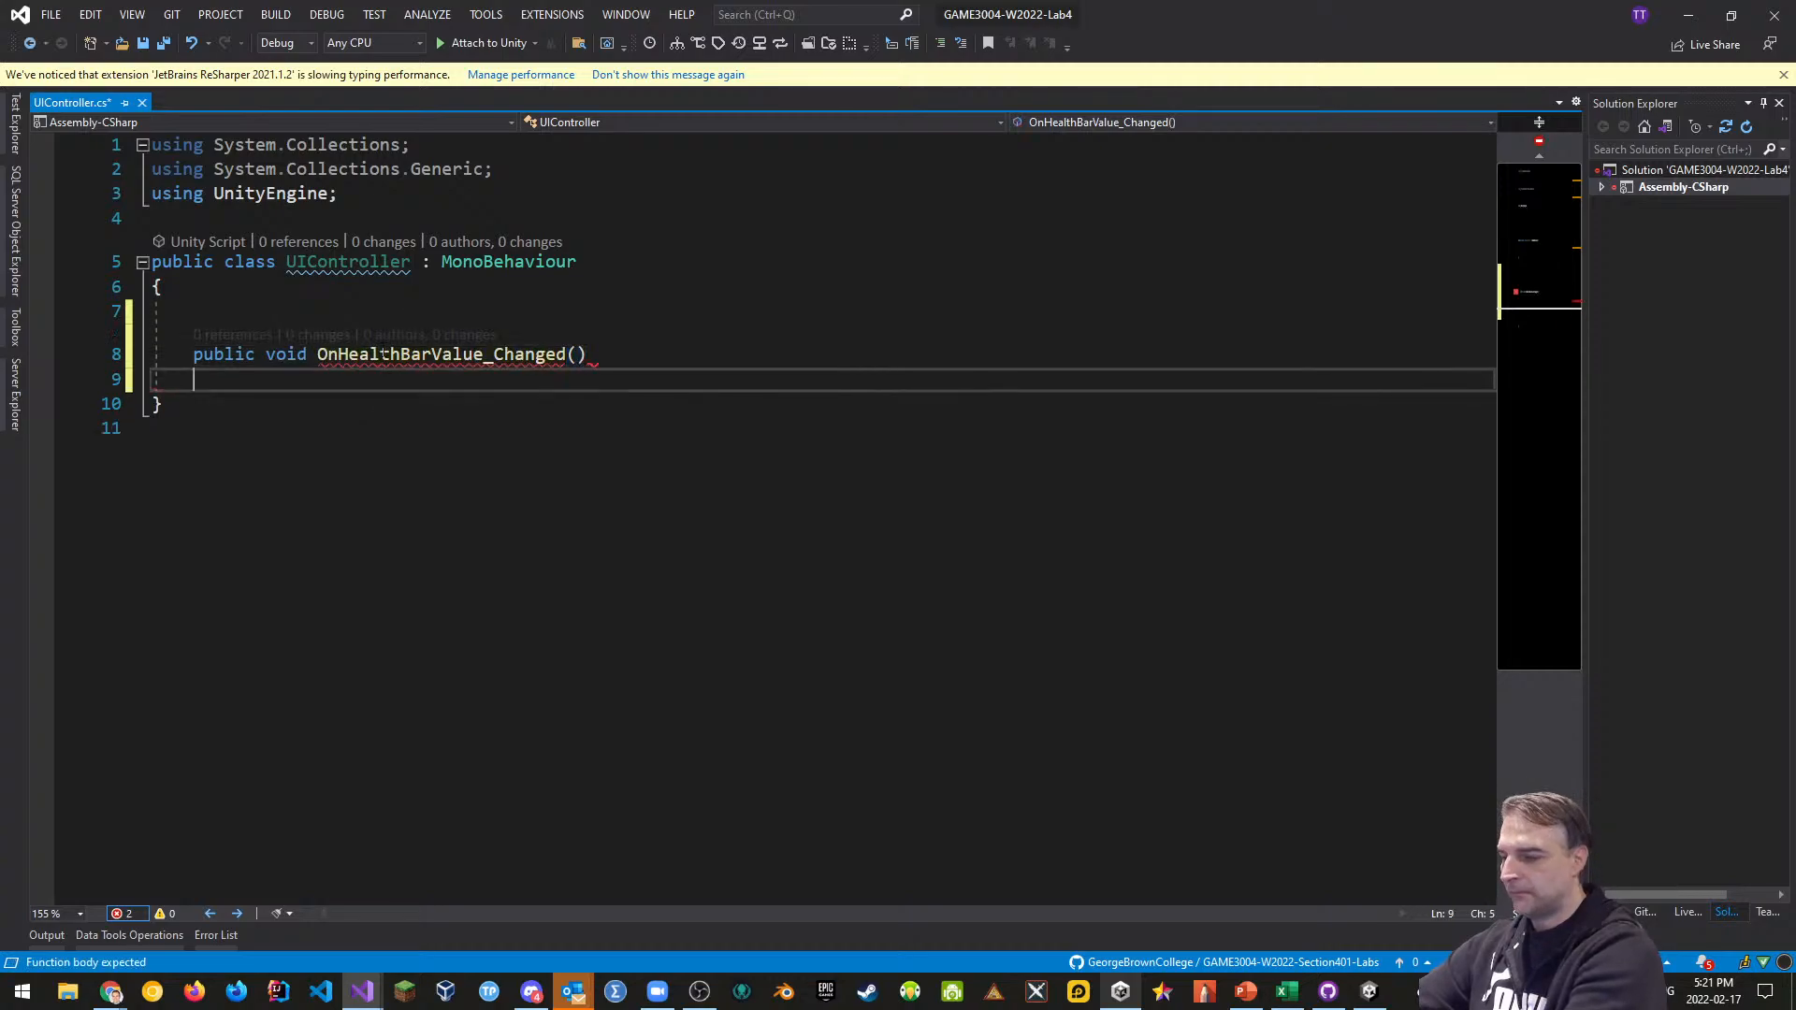
type("{")
key("Return")
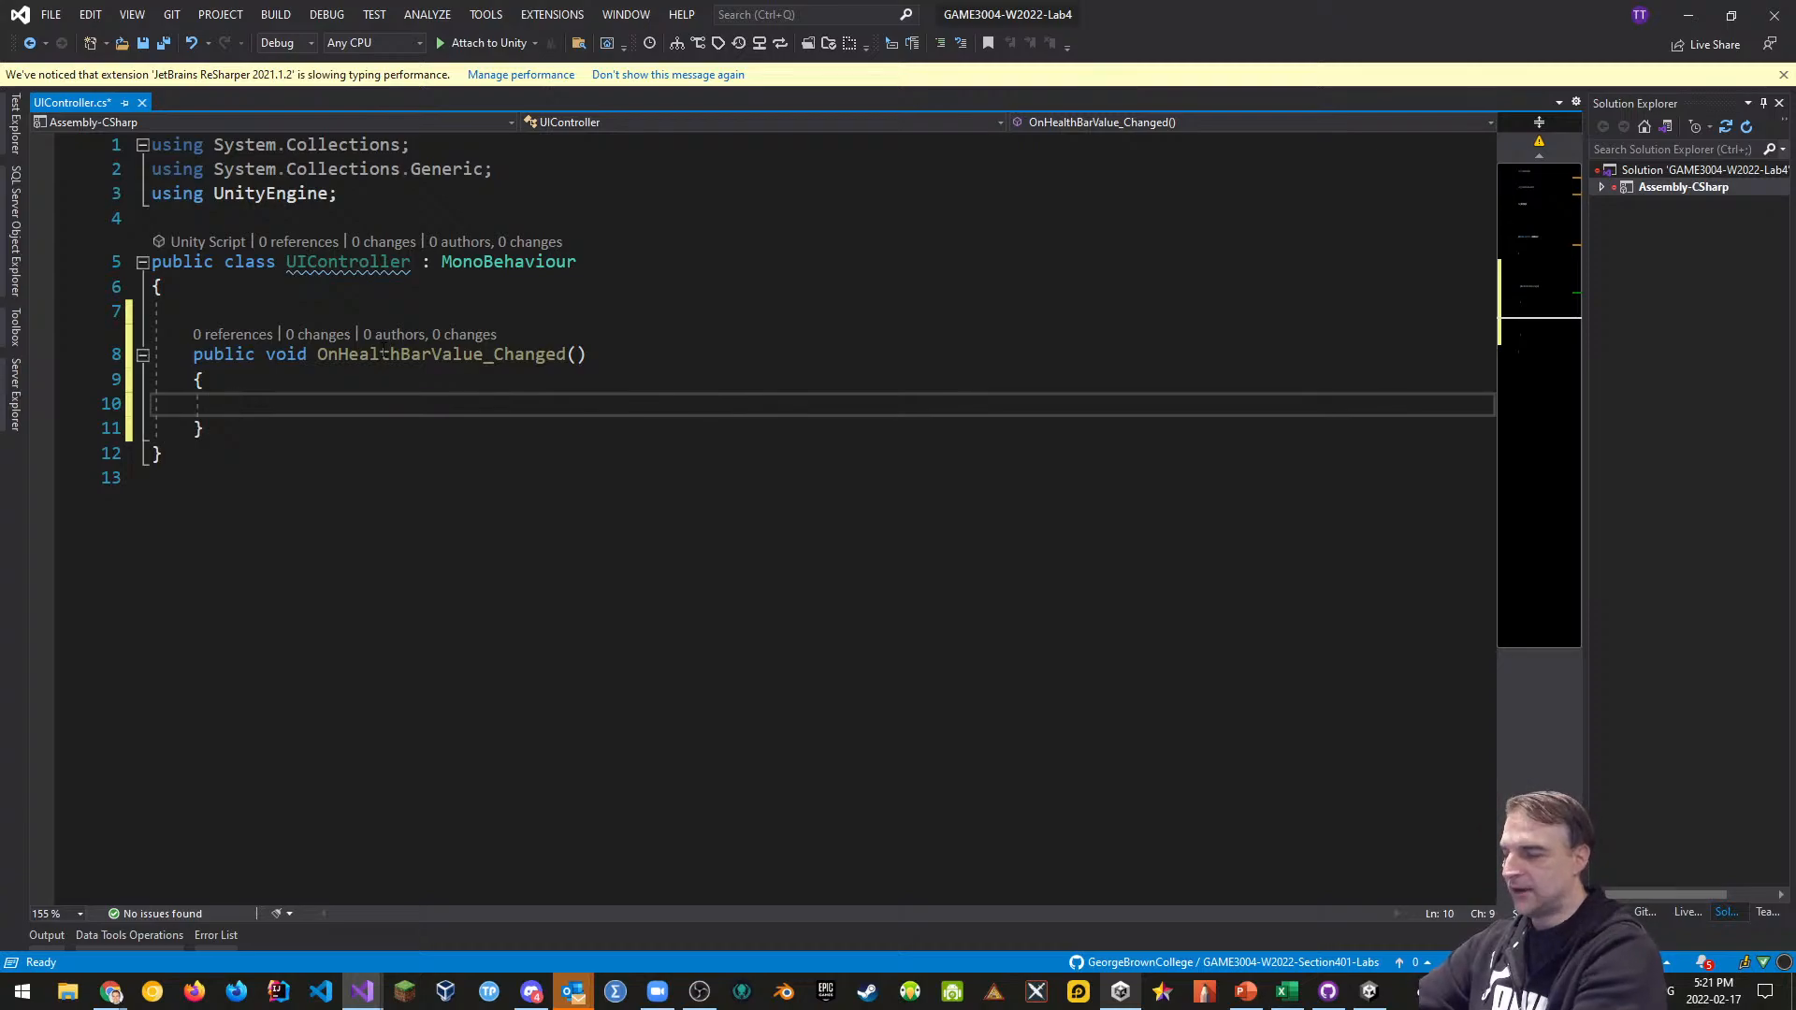
Switch to Unity and examine the slider settings of the Bar object inside the canvas's Health Bar
key("alt+Tab")
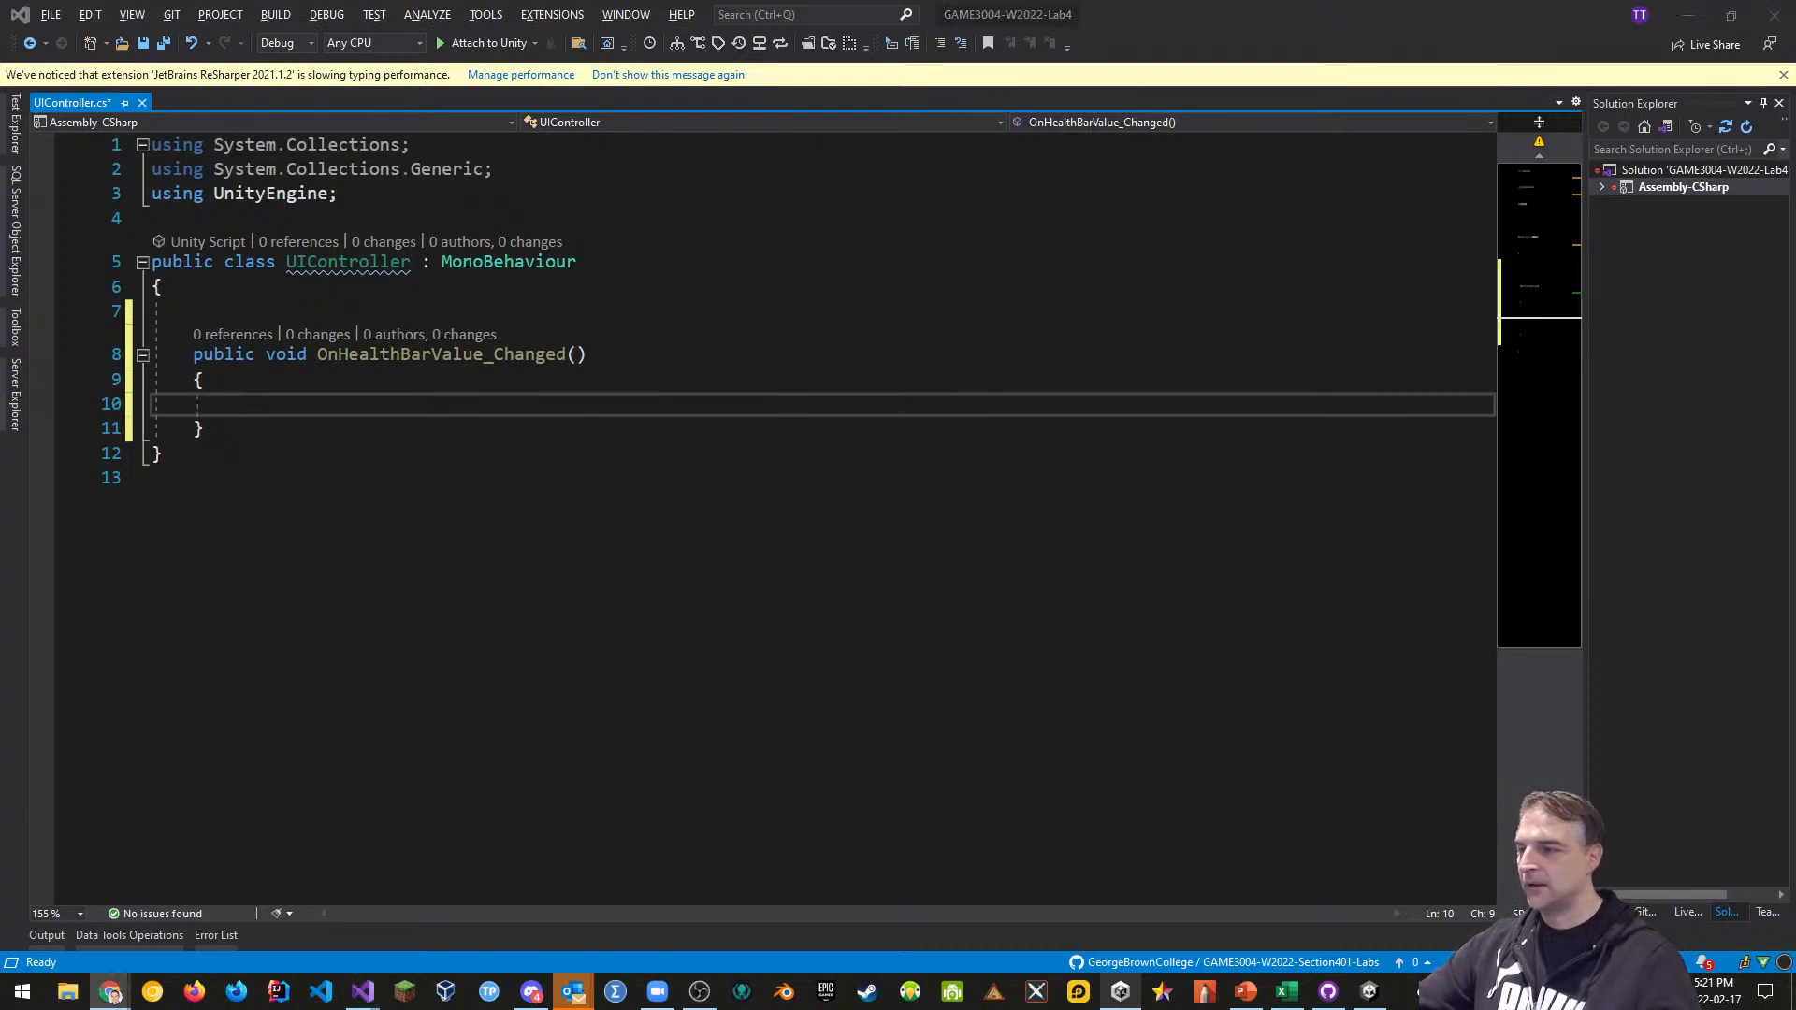
left_click(1368, 992)
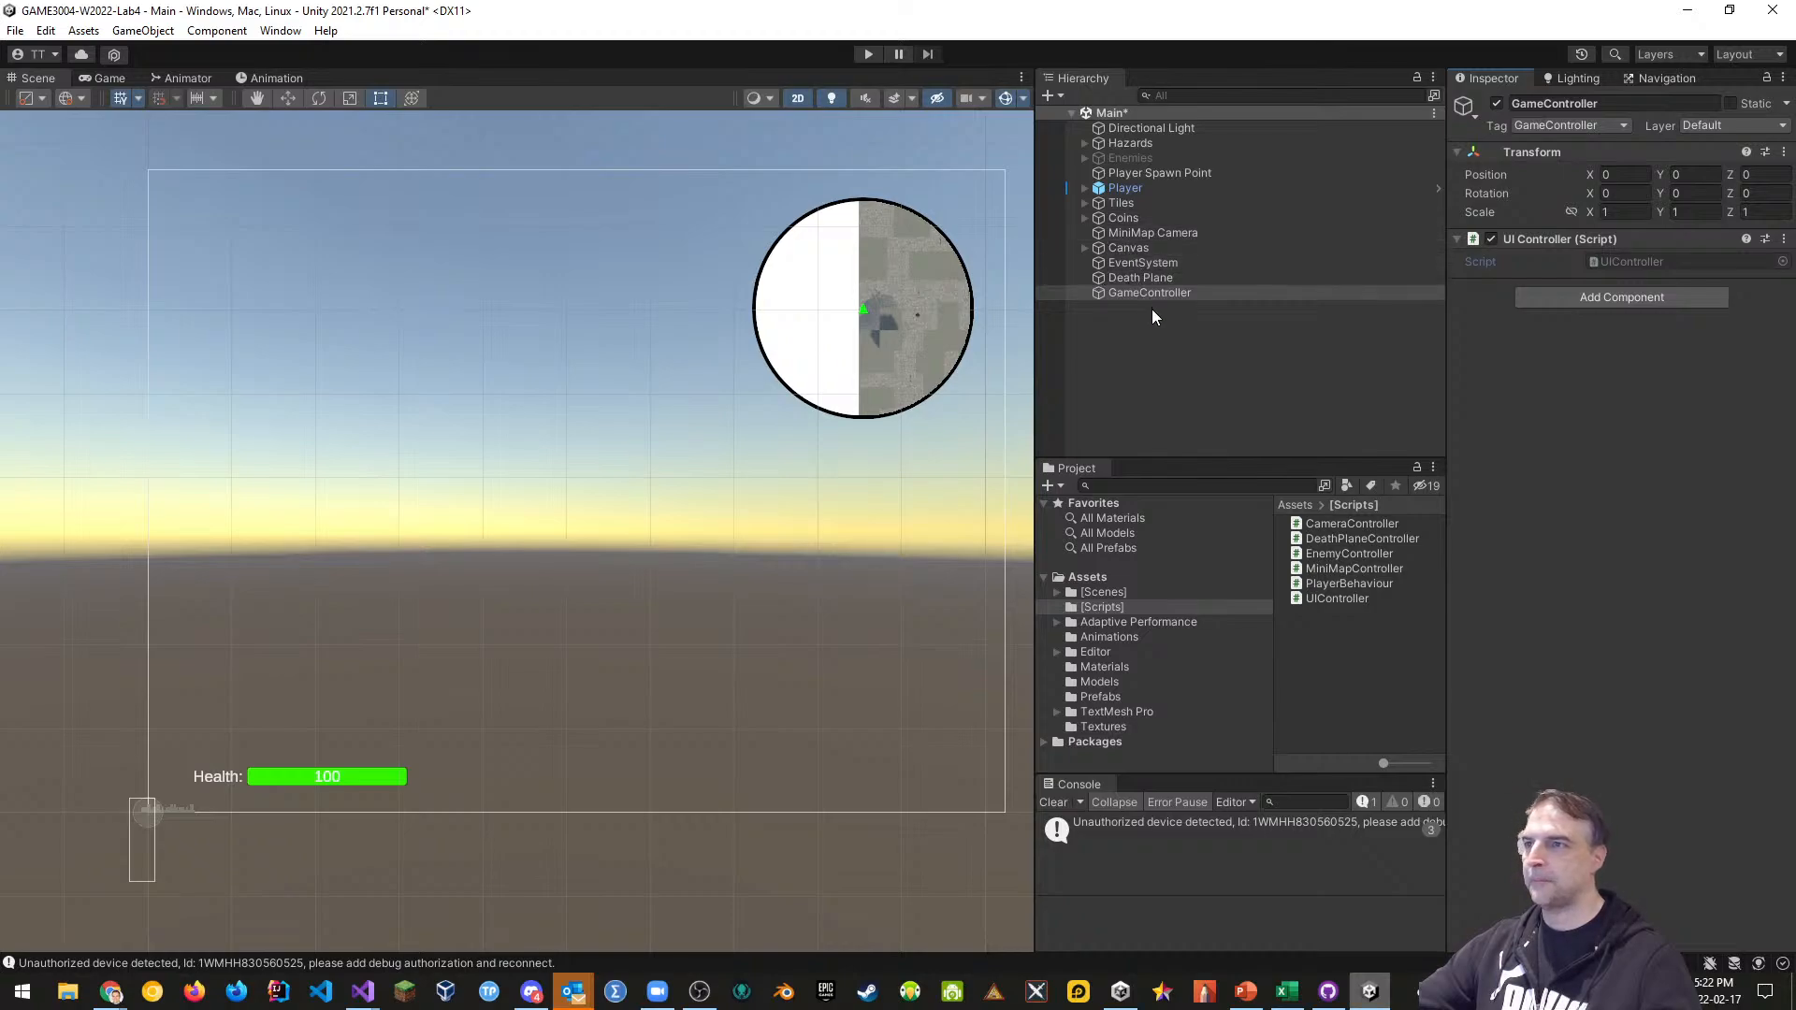
left_click(1084, 248)
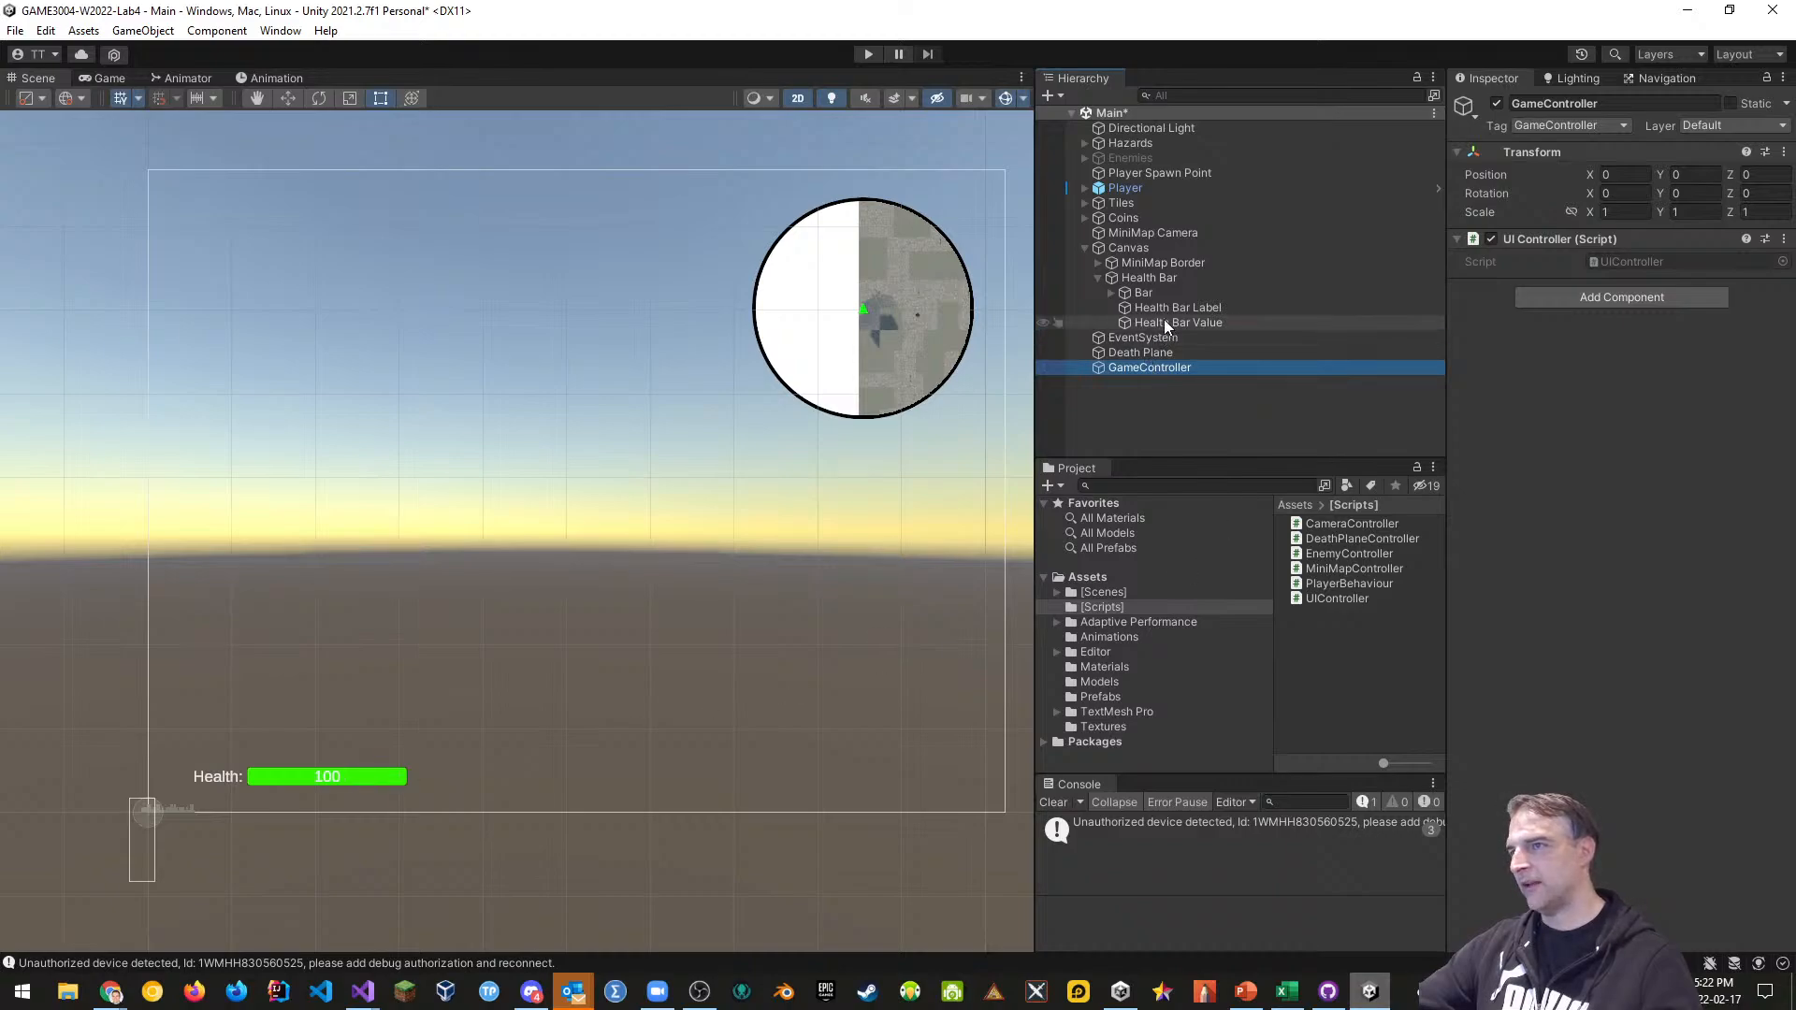
left_click(1143, 293)
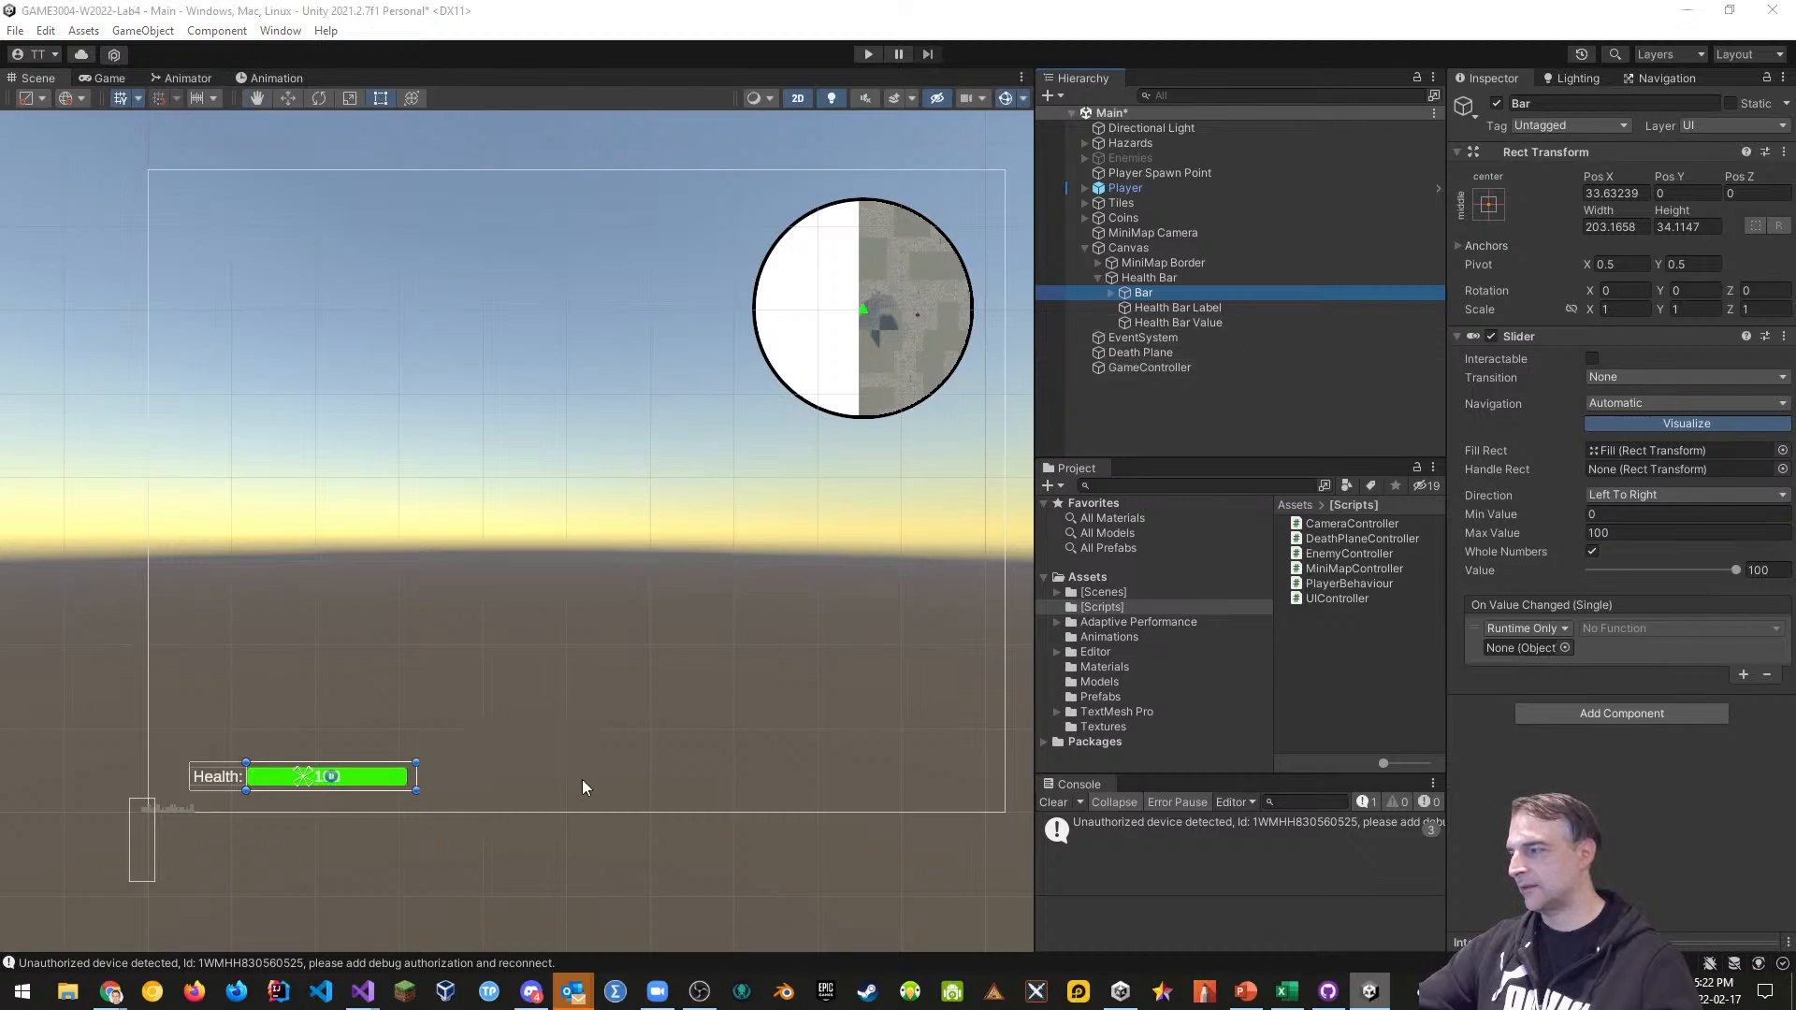
Switch back to Visual Studio and add the directive "using TMPro;" below "using UnityEngine;" in UIController.cs
key("alt+Tab")
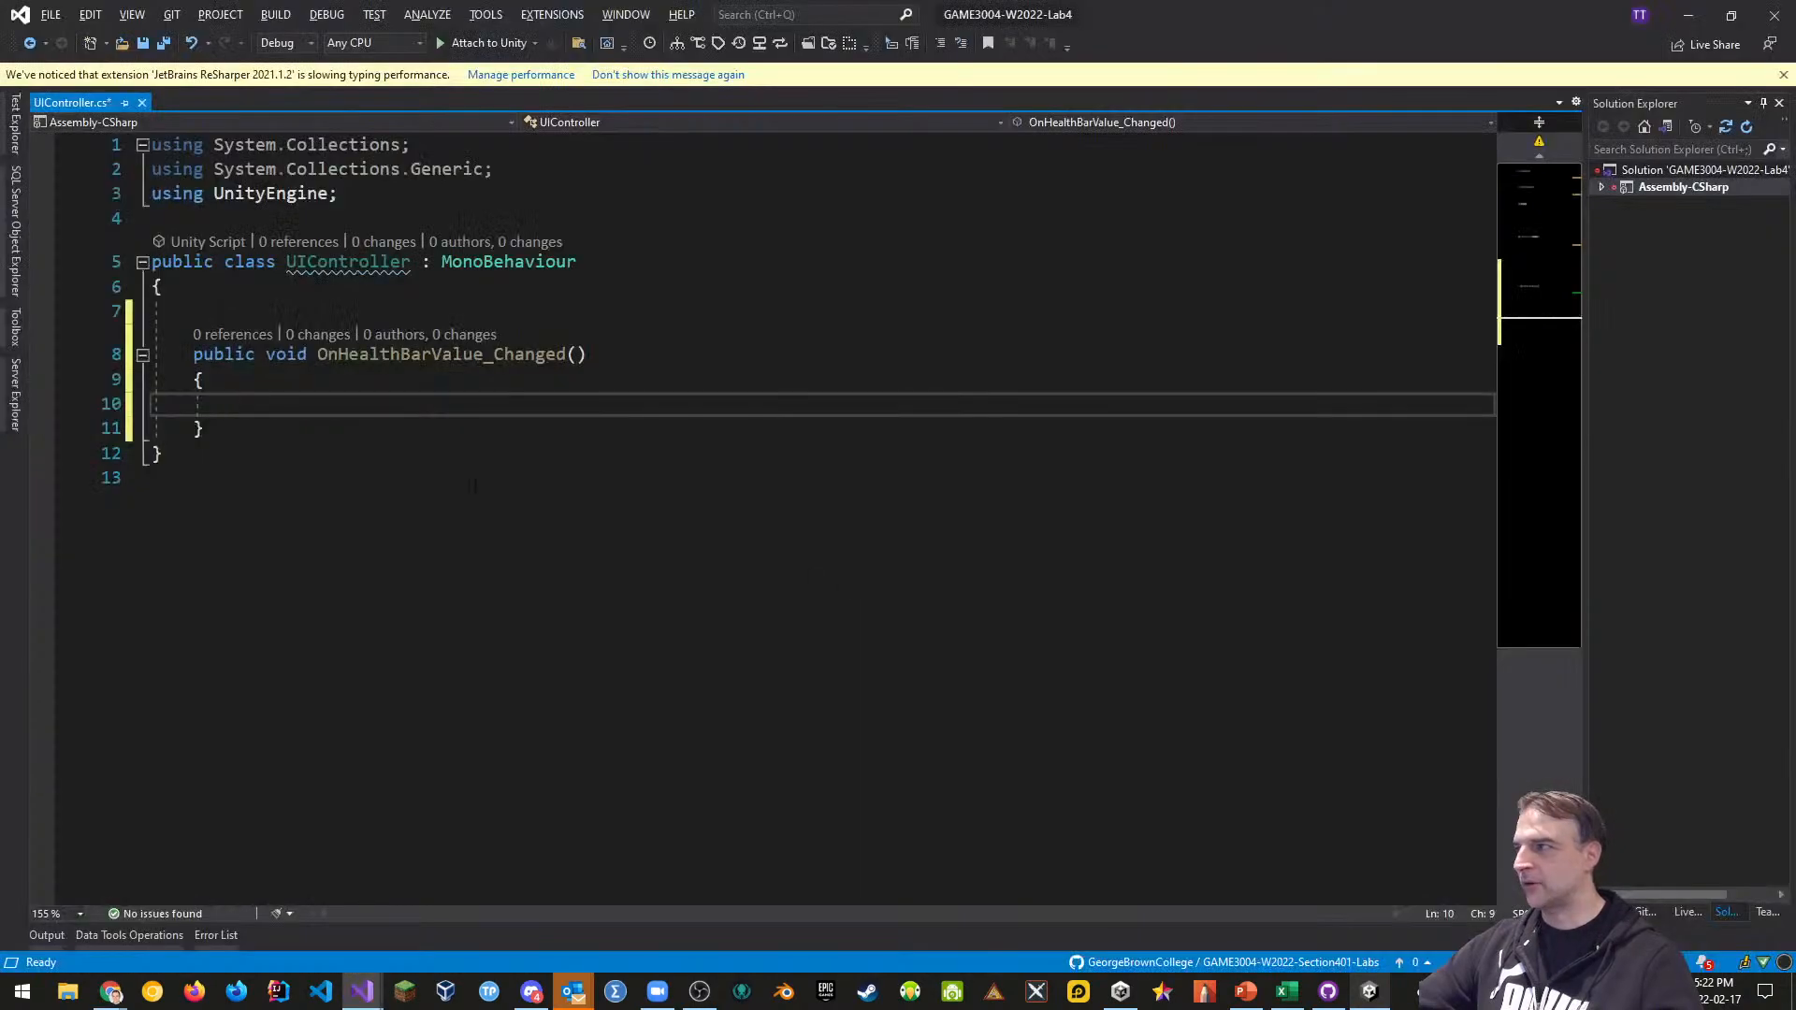
left_click(270, 307)
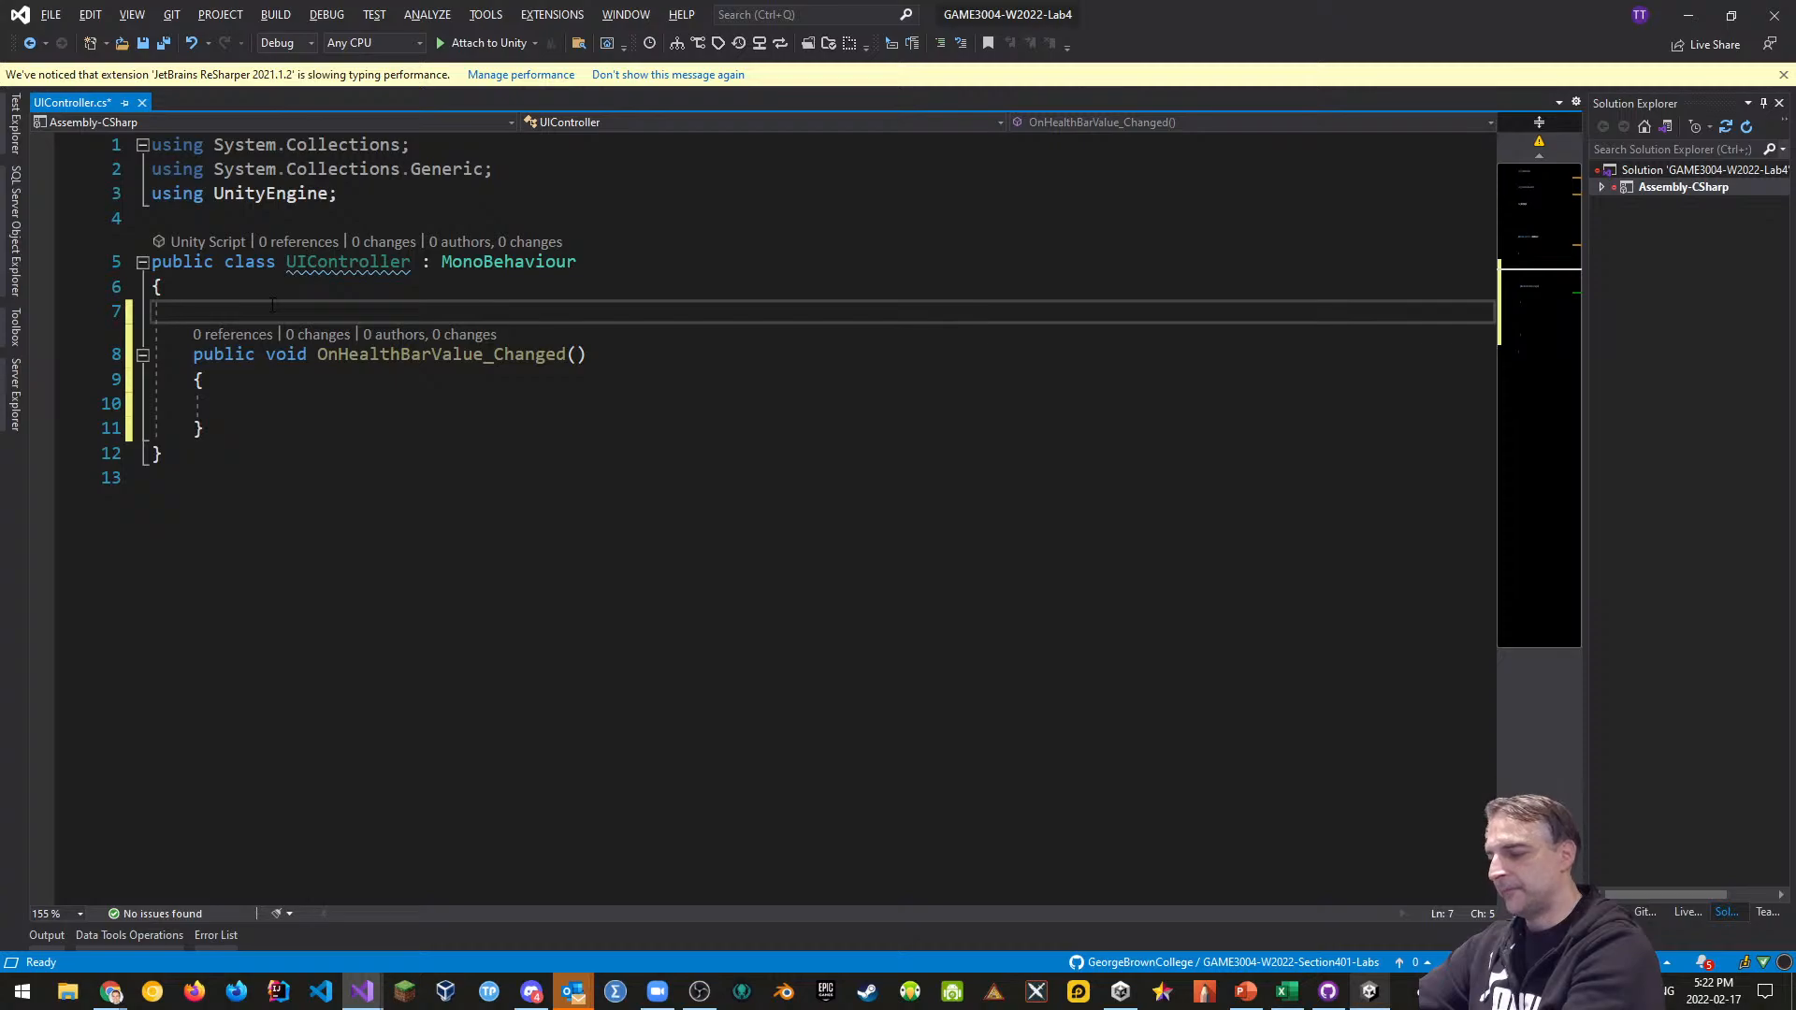
key("Up")
key("Up")
key("Up")
key("Up")
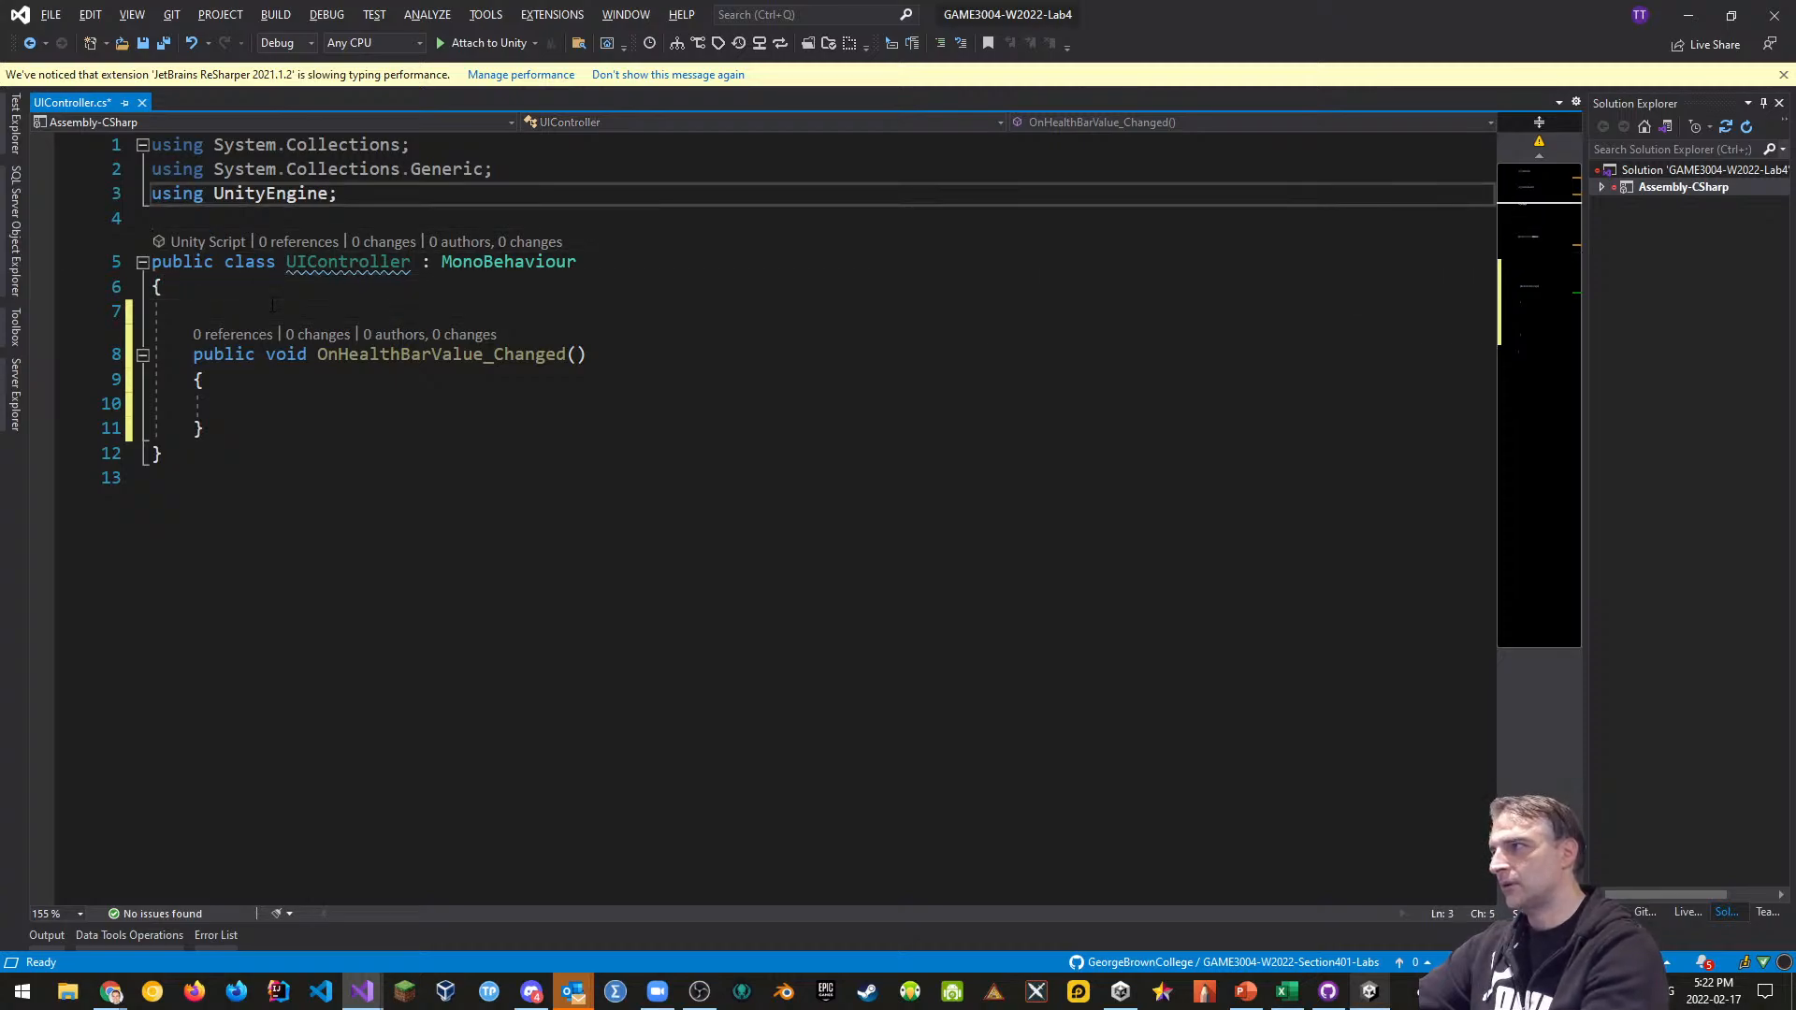
key("Return")
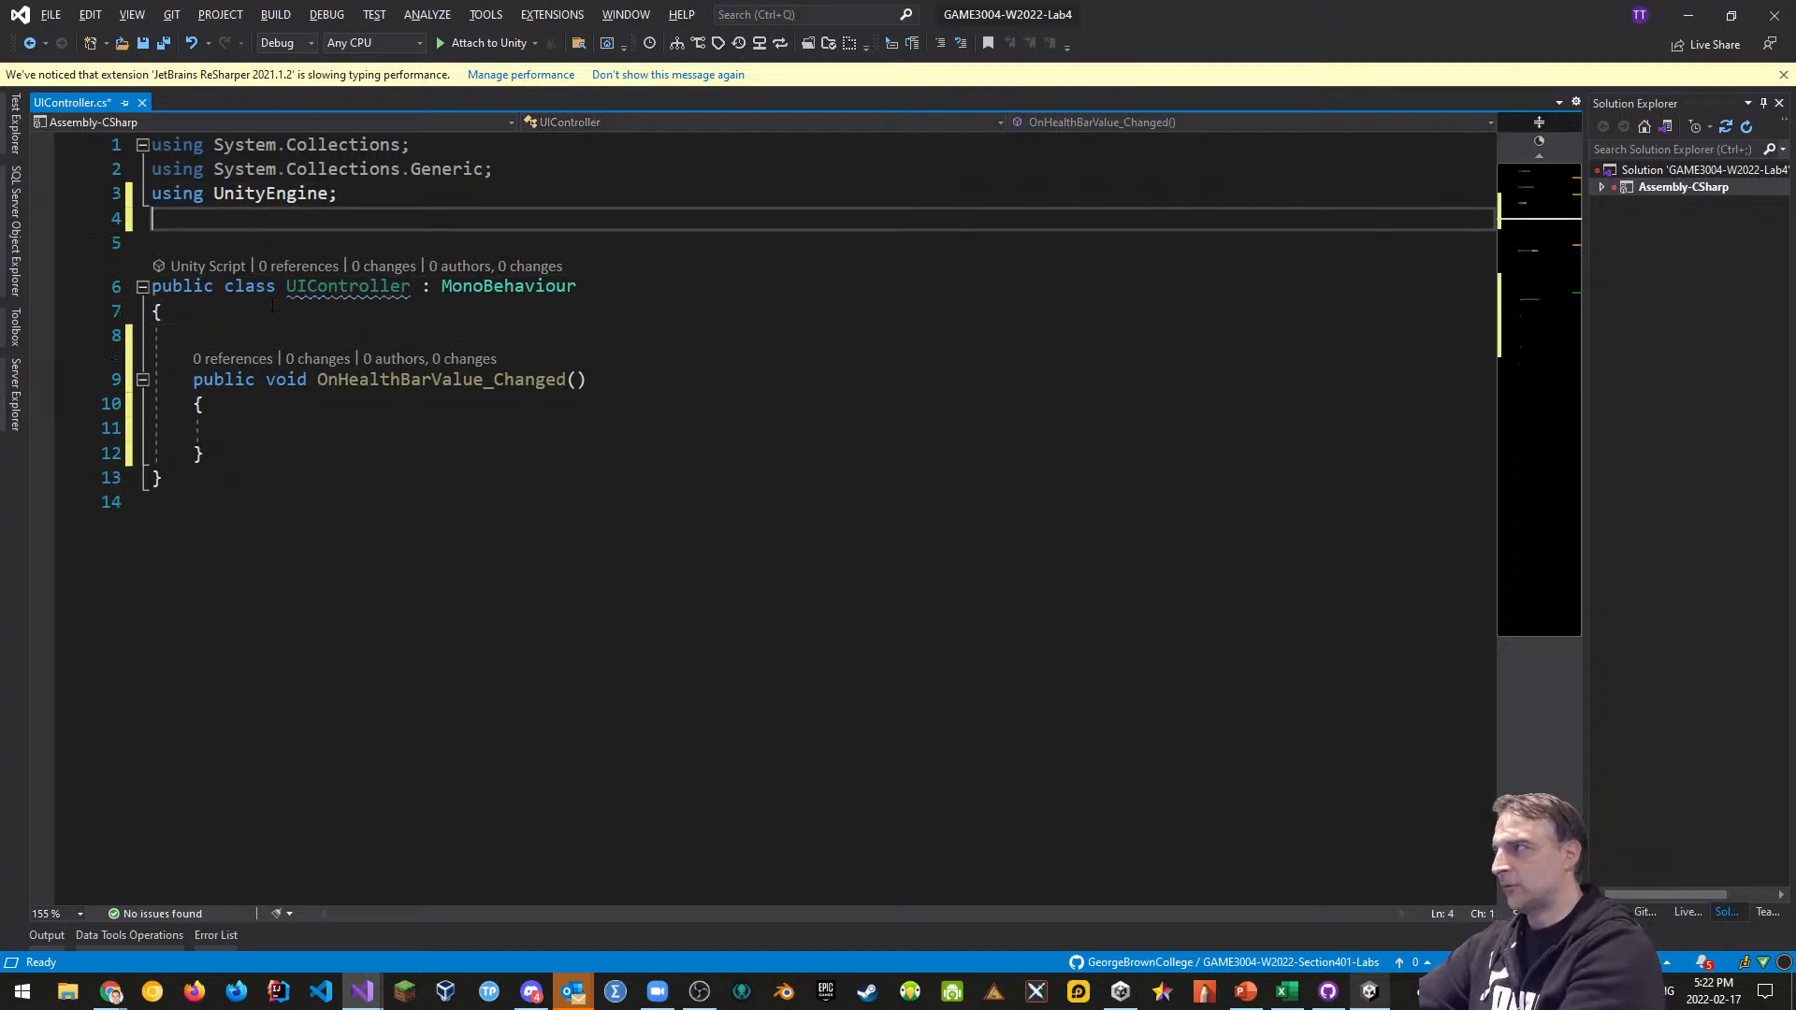
type("using TMPro;")
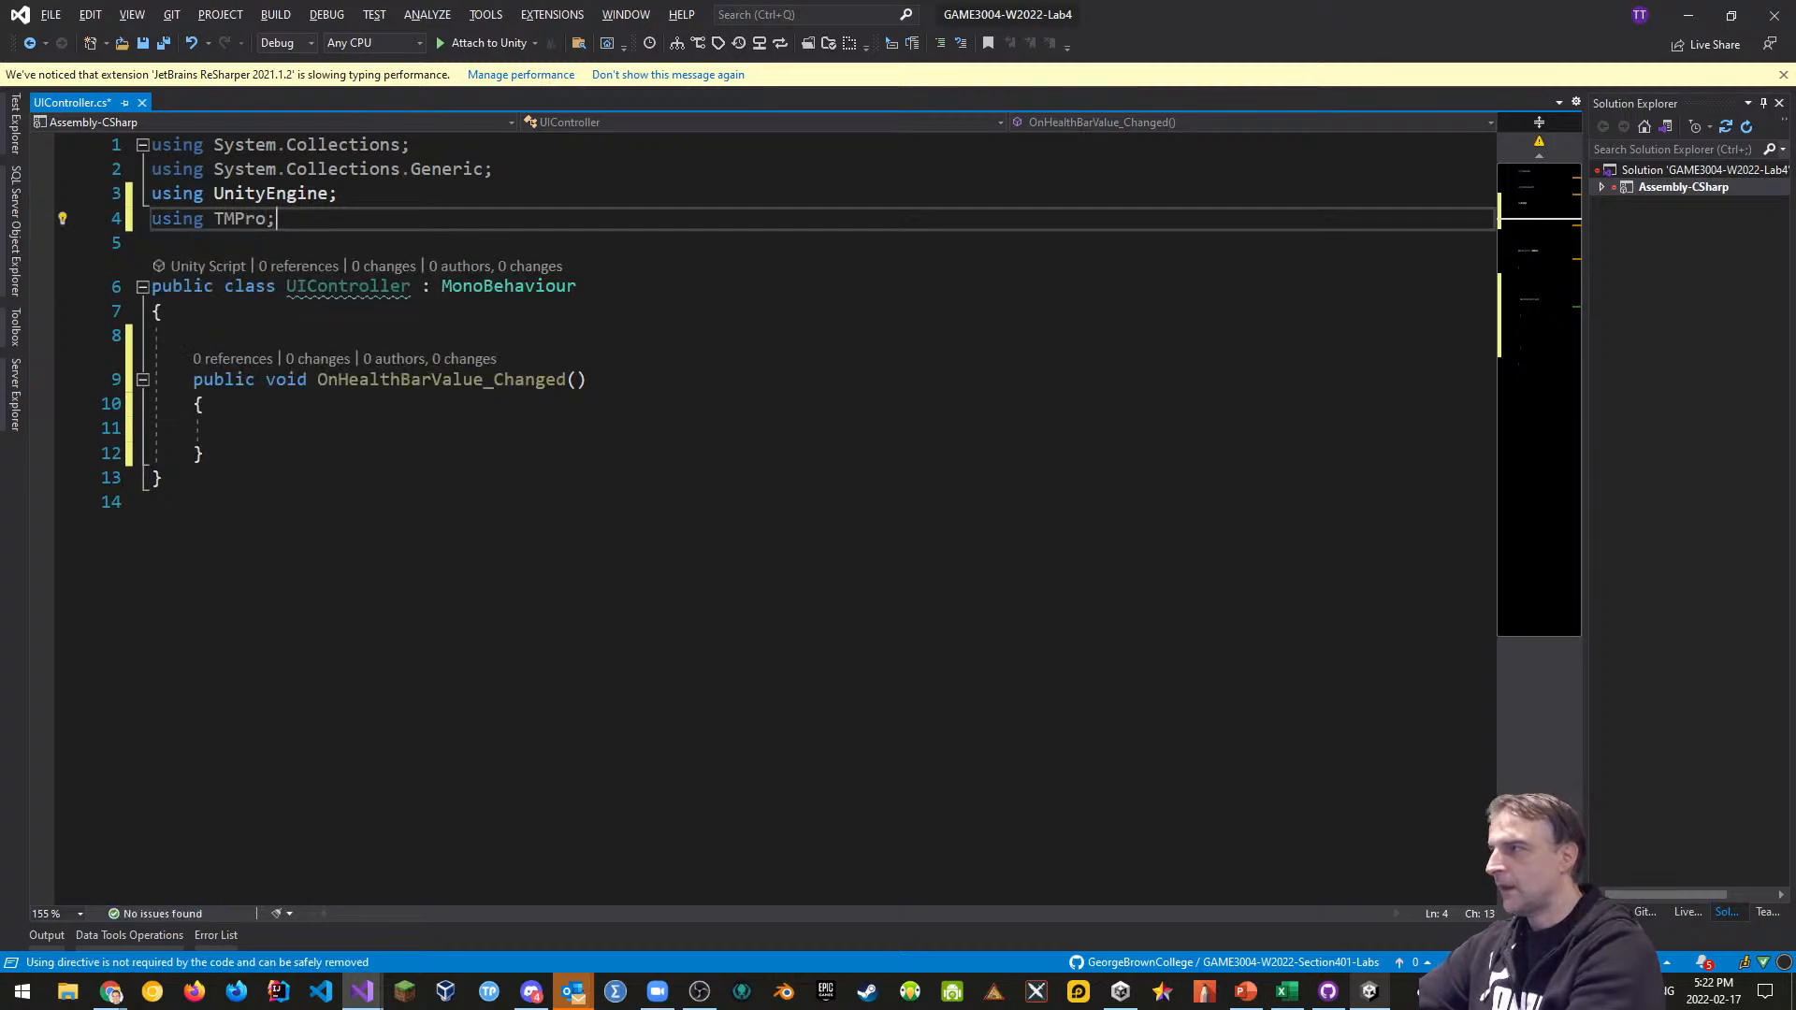
Add the directive "using UnityEngine.UI;" between the UnityEngine and TMPro directives in UIController.cs and save the script
left_click(286, 193)
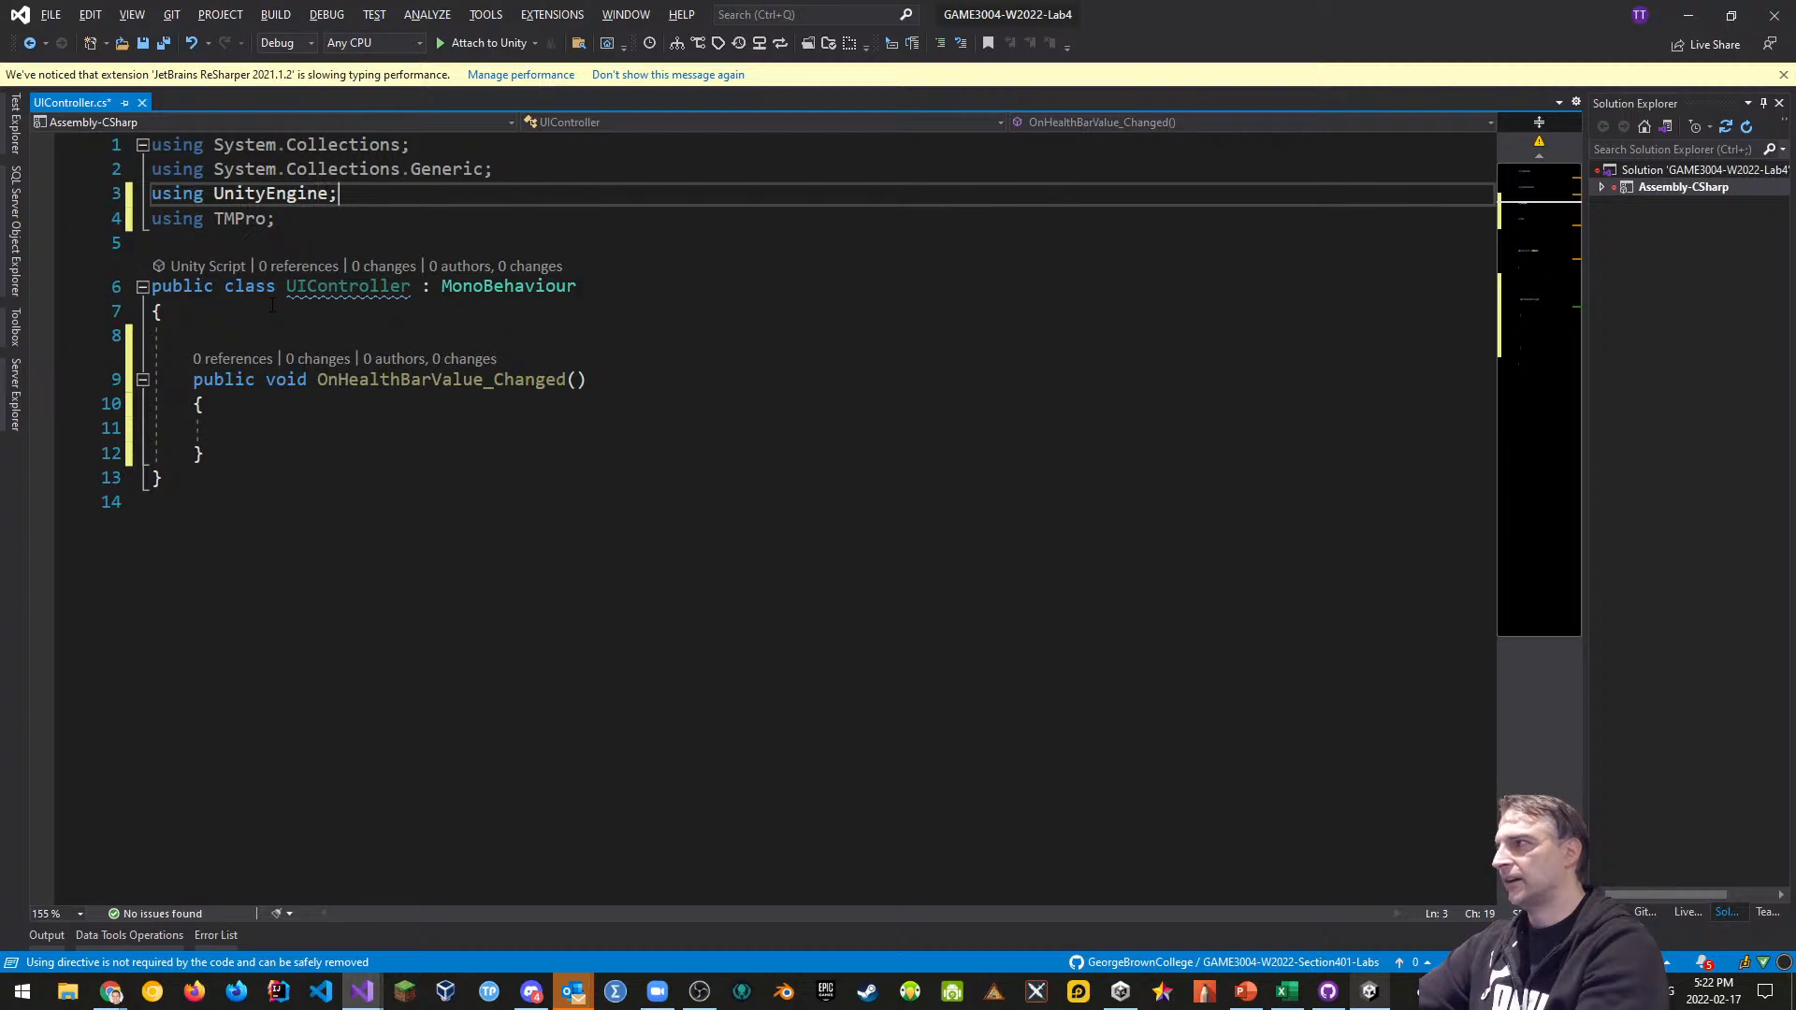
key("Return")
type("using ")
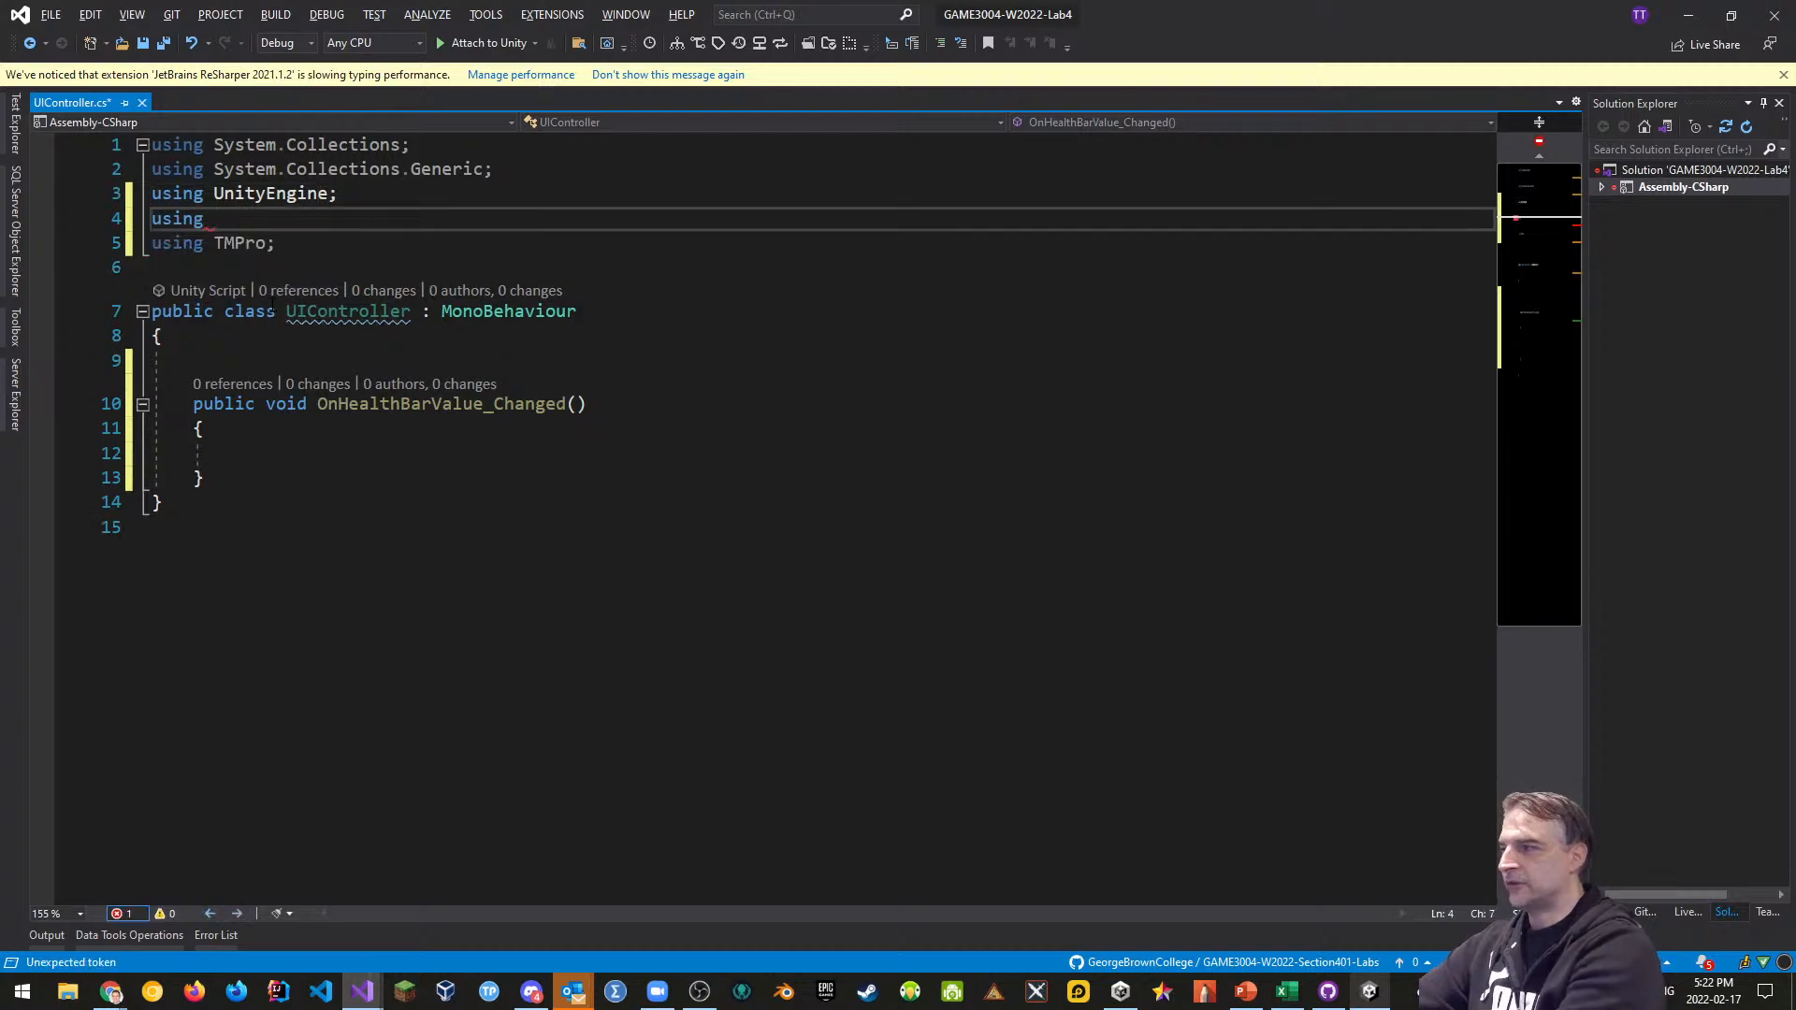
type("Unit")
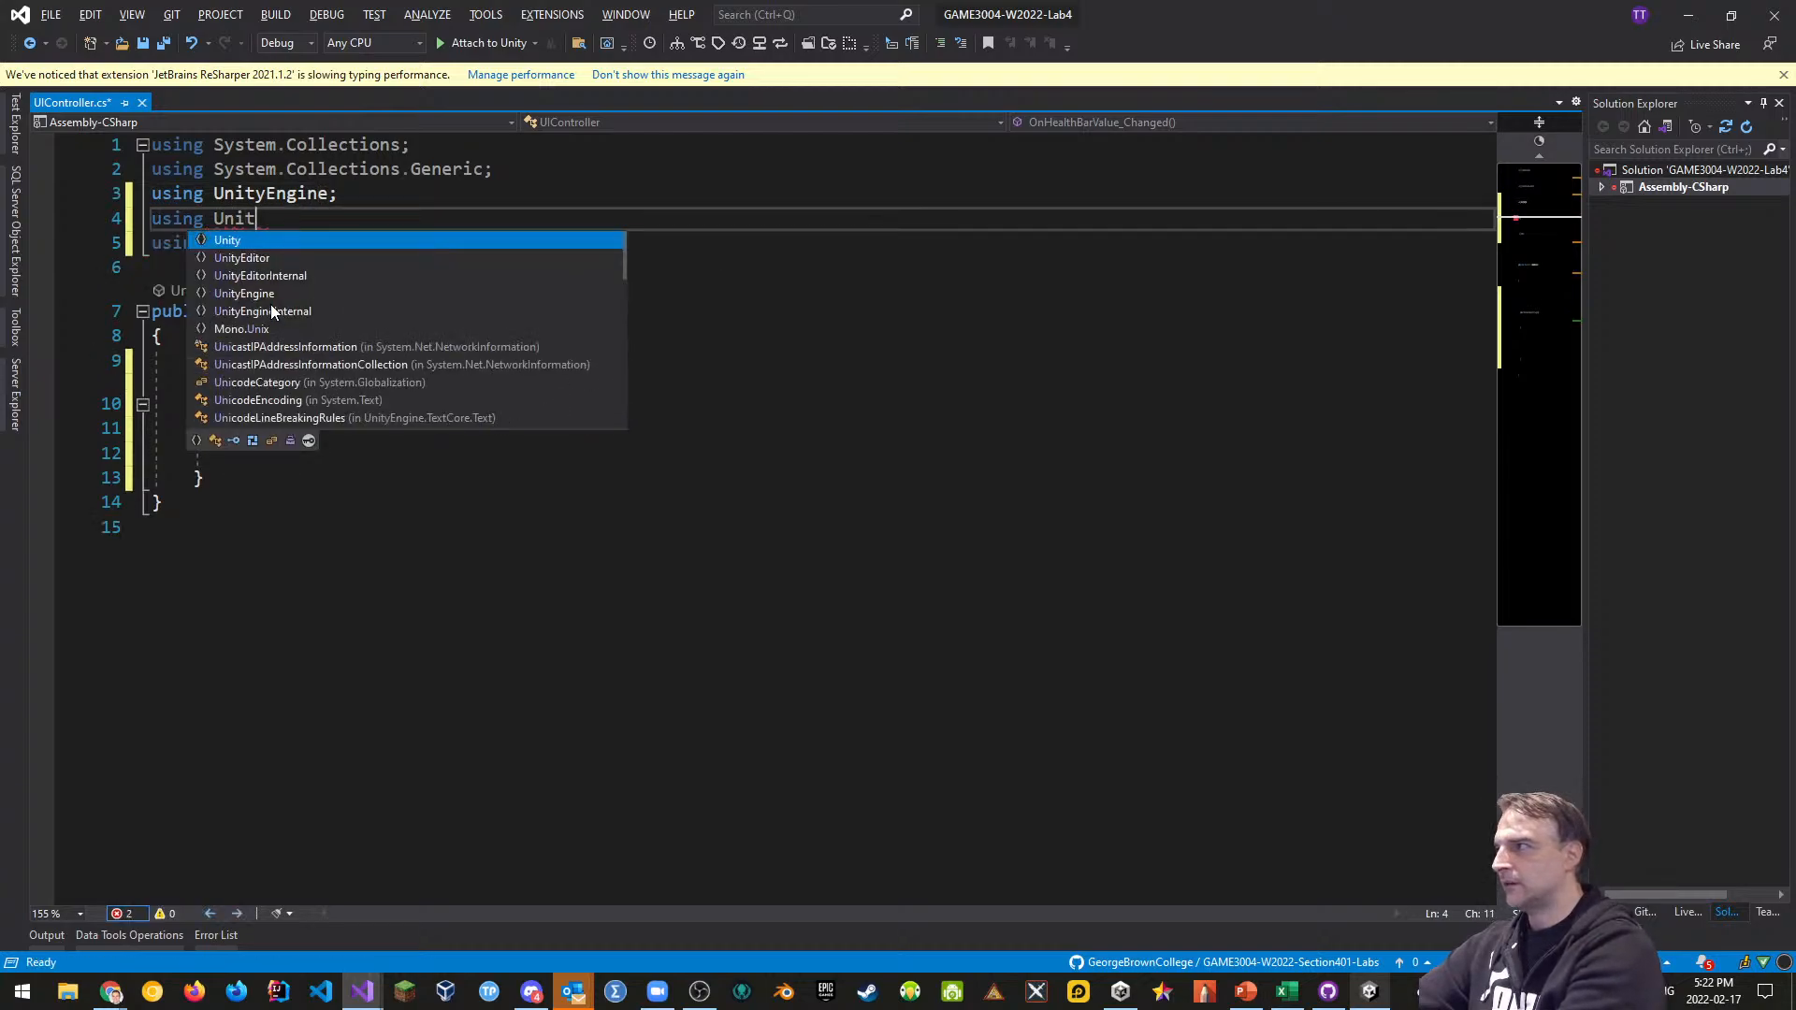
type("yEngine.UI")
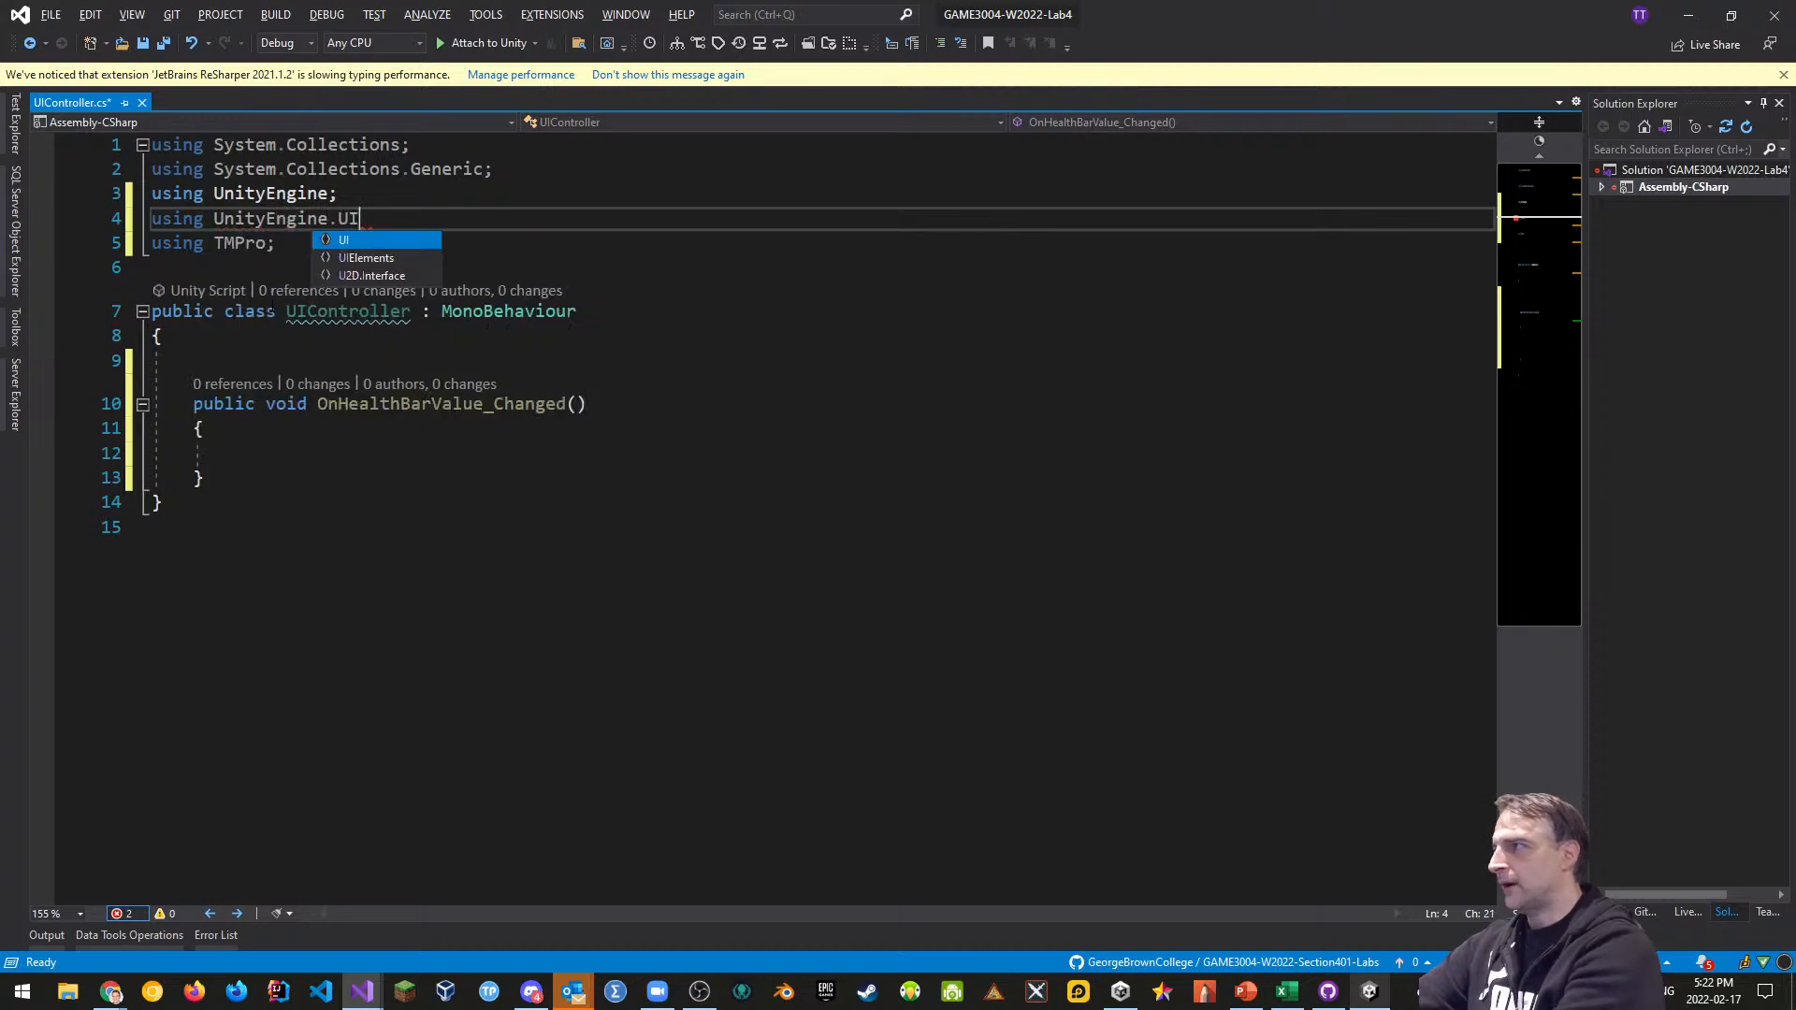
key("Escape")
type(";")
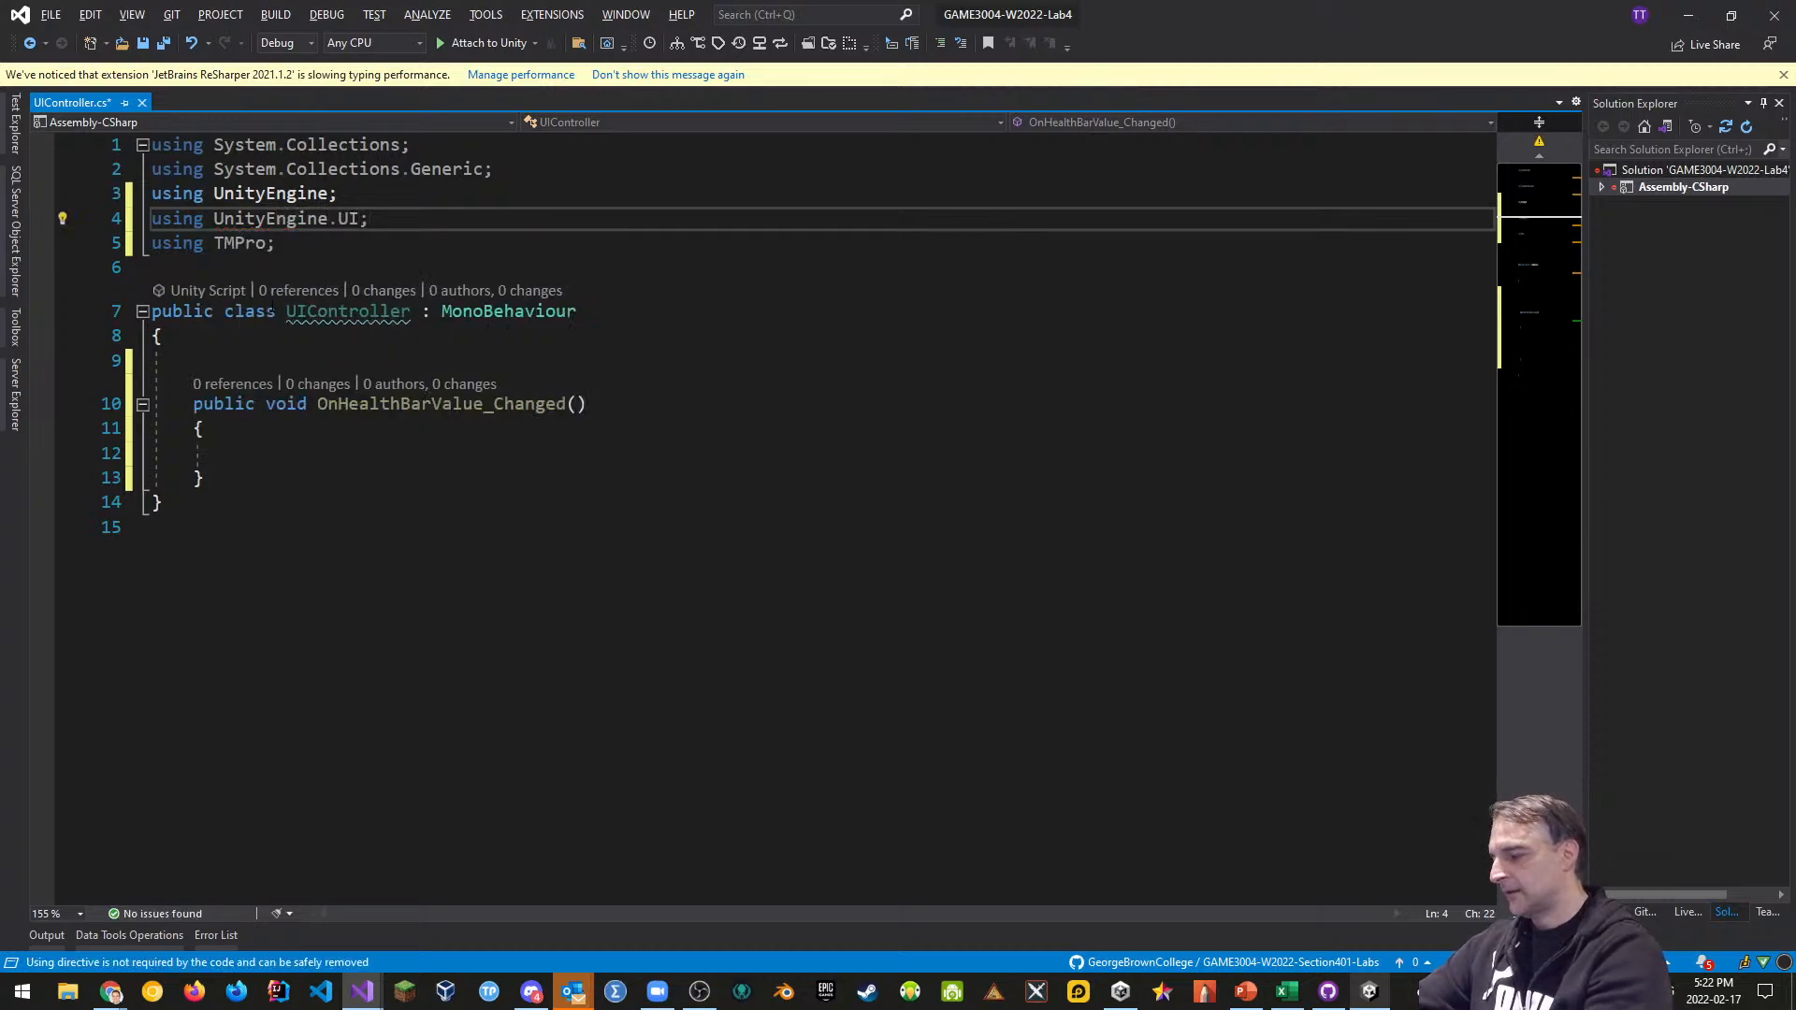
key("ctrl+s")
Declare the field "public Slider healthBar;" at the start of the UIController class, above OnHealthBarValue_Changed()
key("Down")
key("Down")
key("Down")
key("Down")
key("Down")
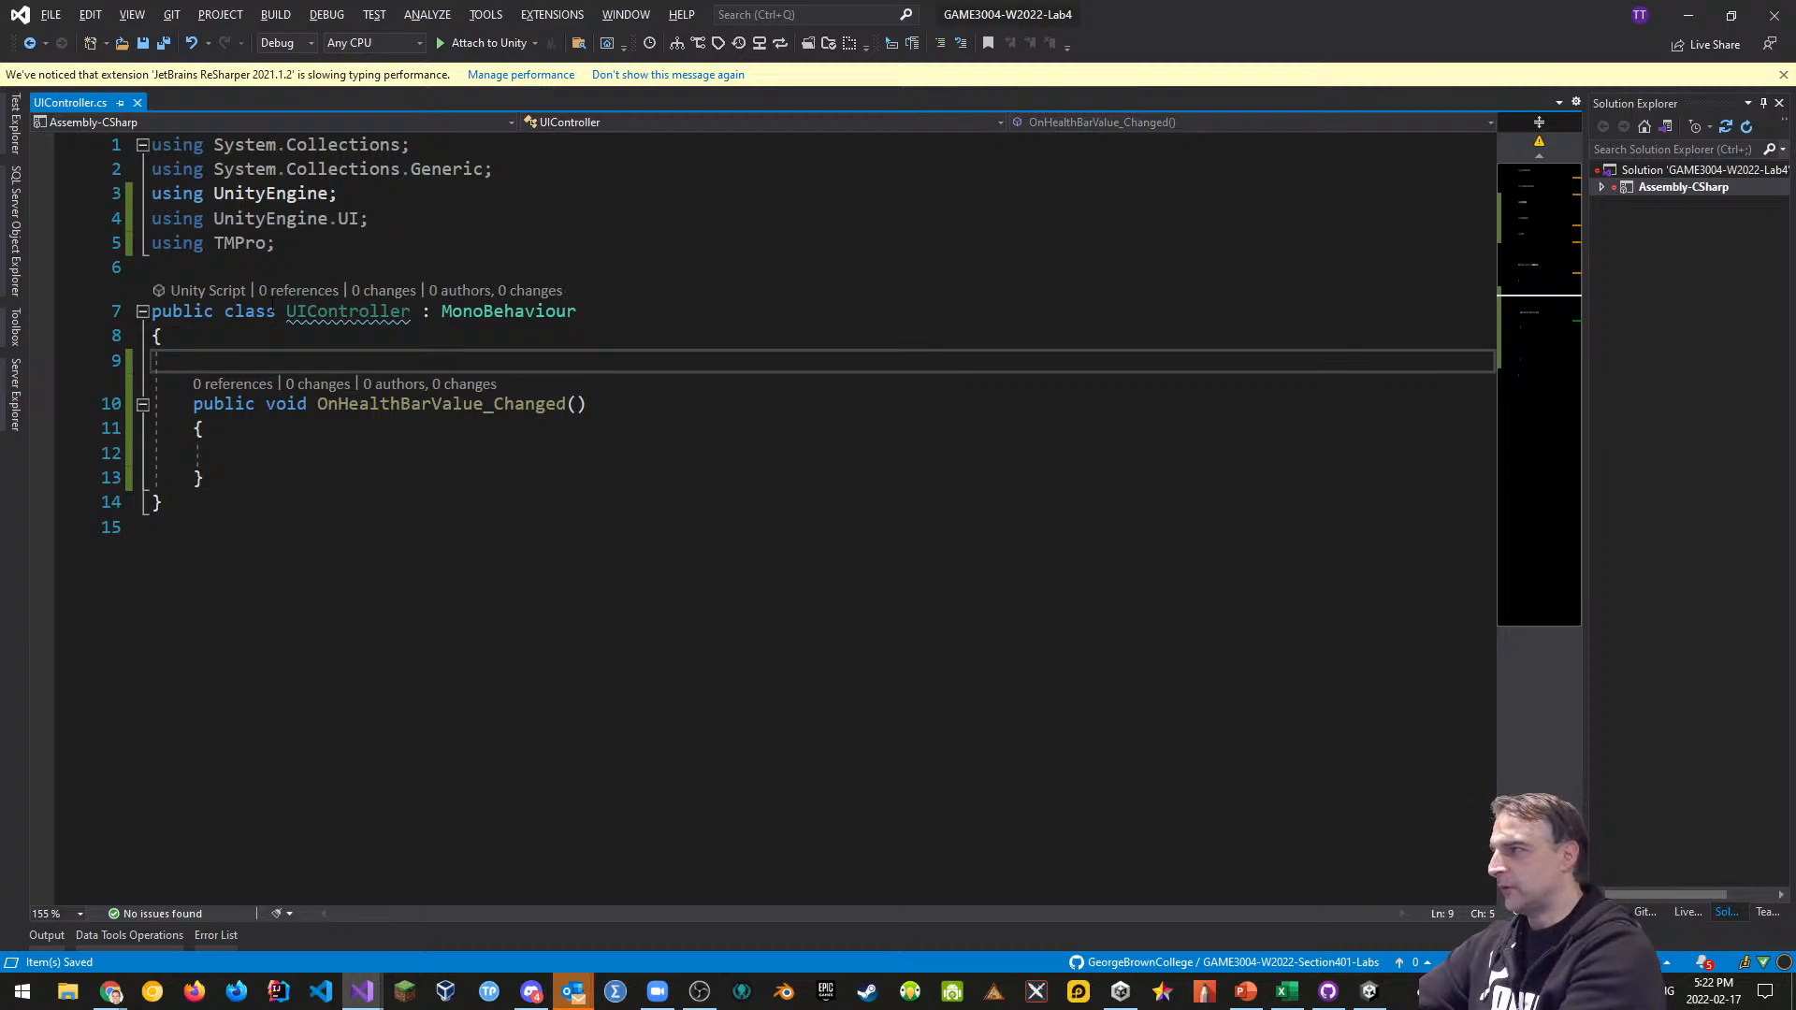
type("public ")
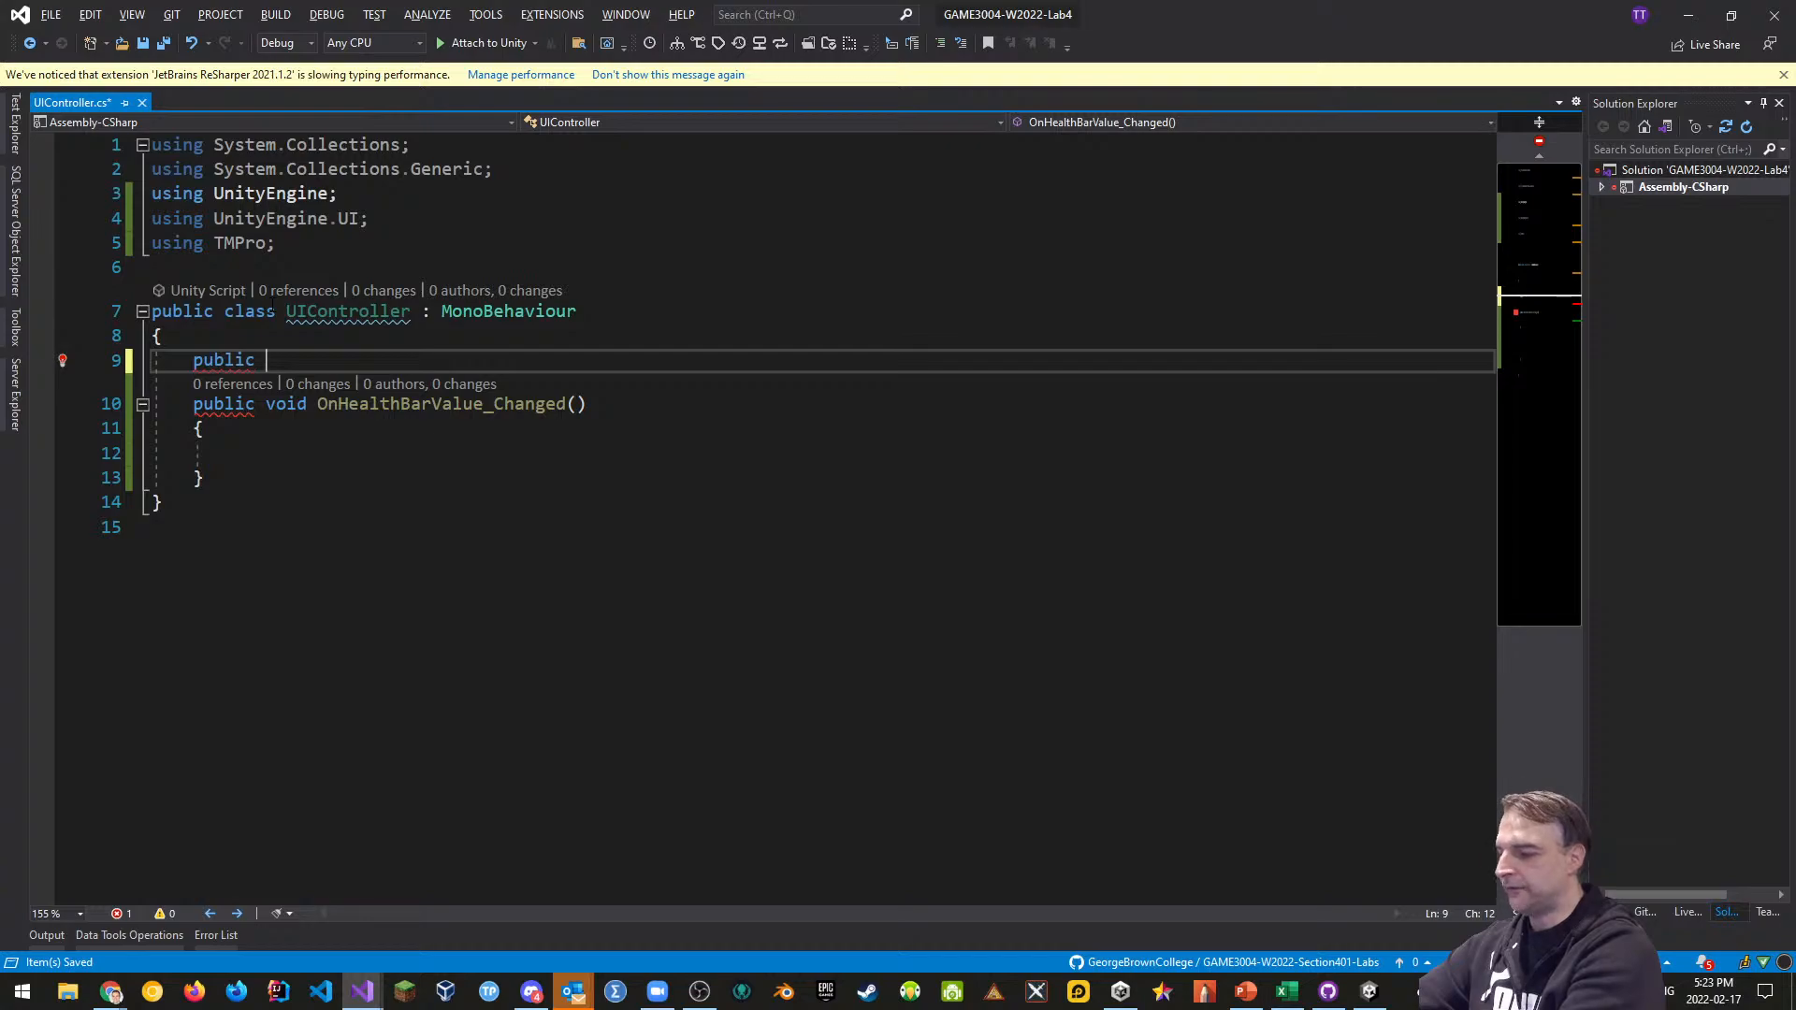
type("Healt")
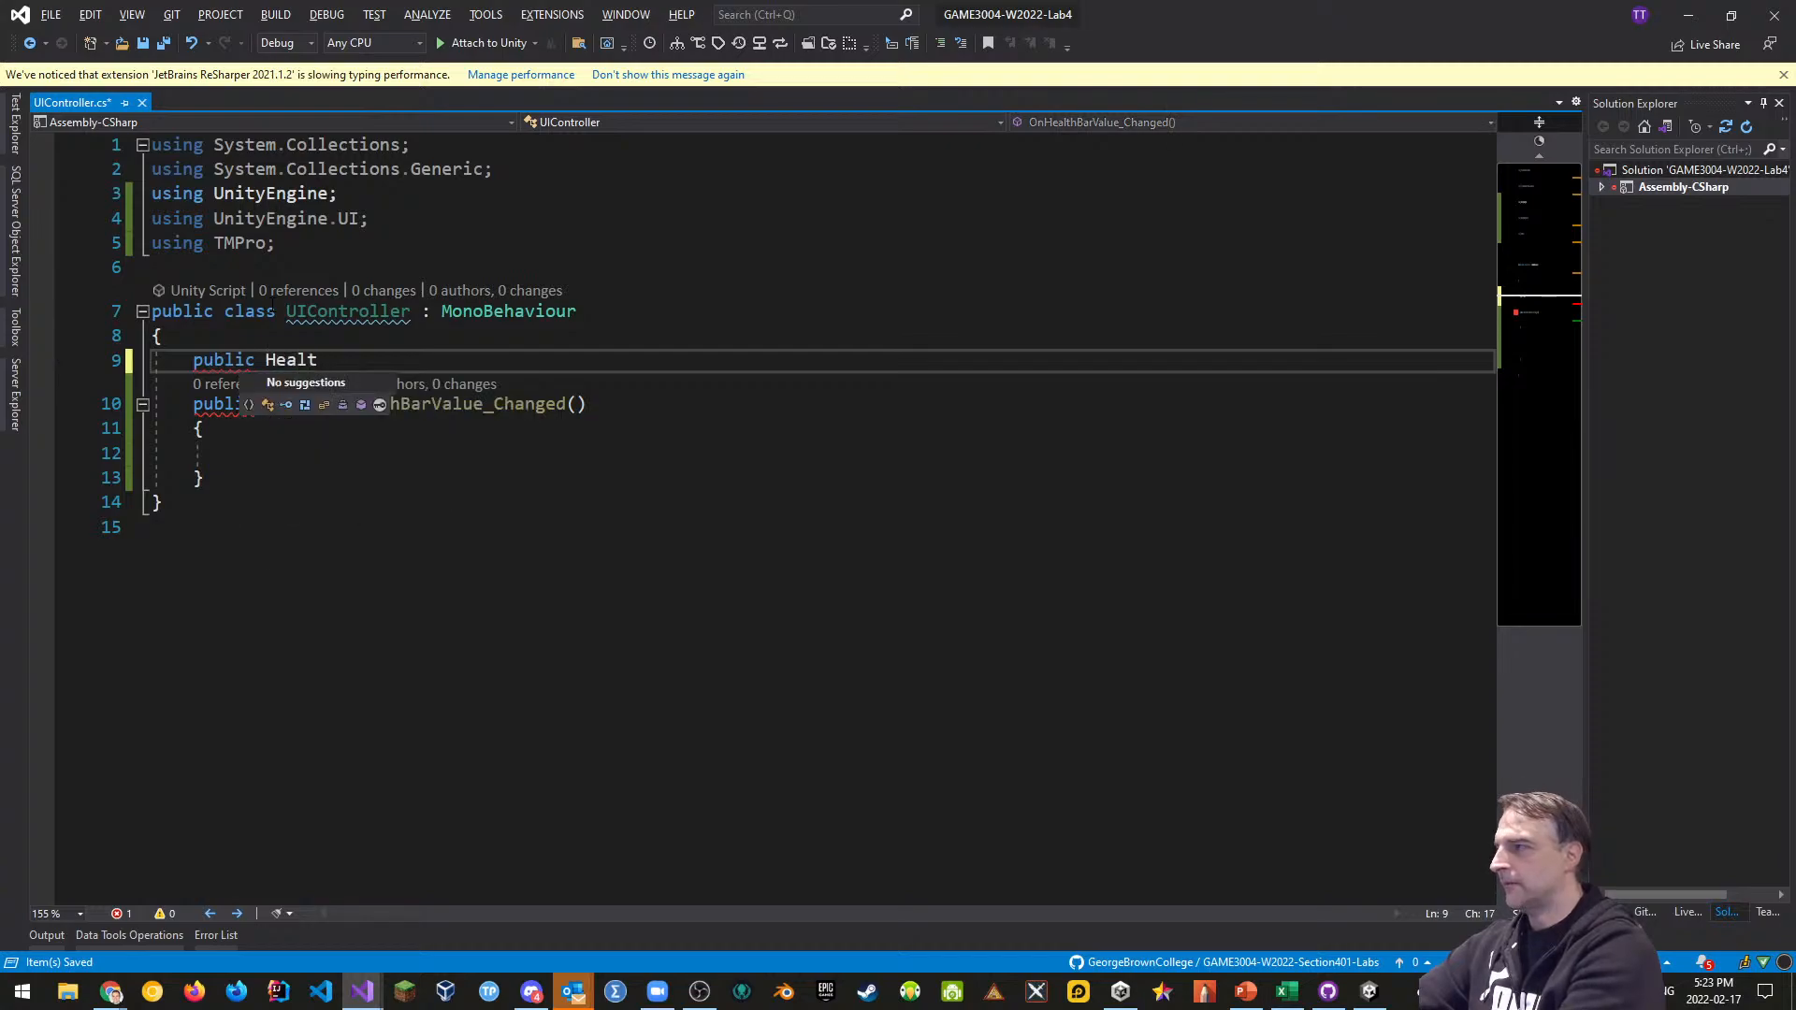
key("BackSpace")
key("BackSpace")
key("BackSpace")
key("BackSpace")
key("BackSpace")
type("Slider ")
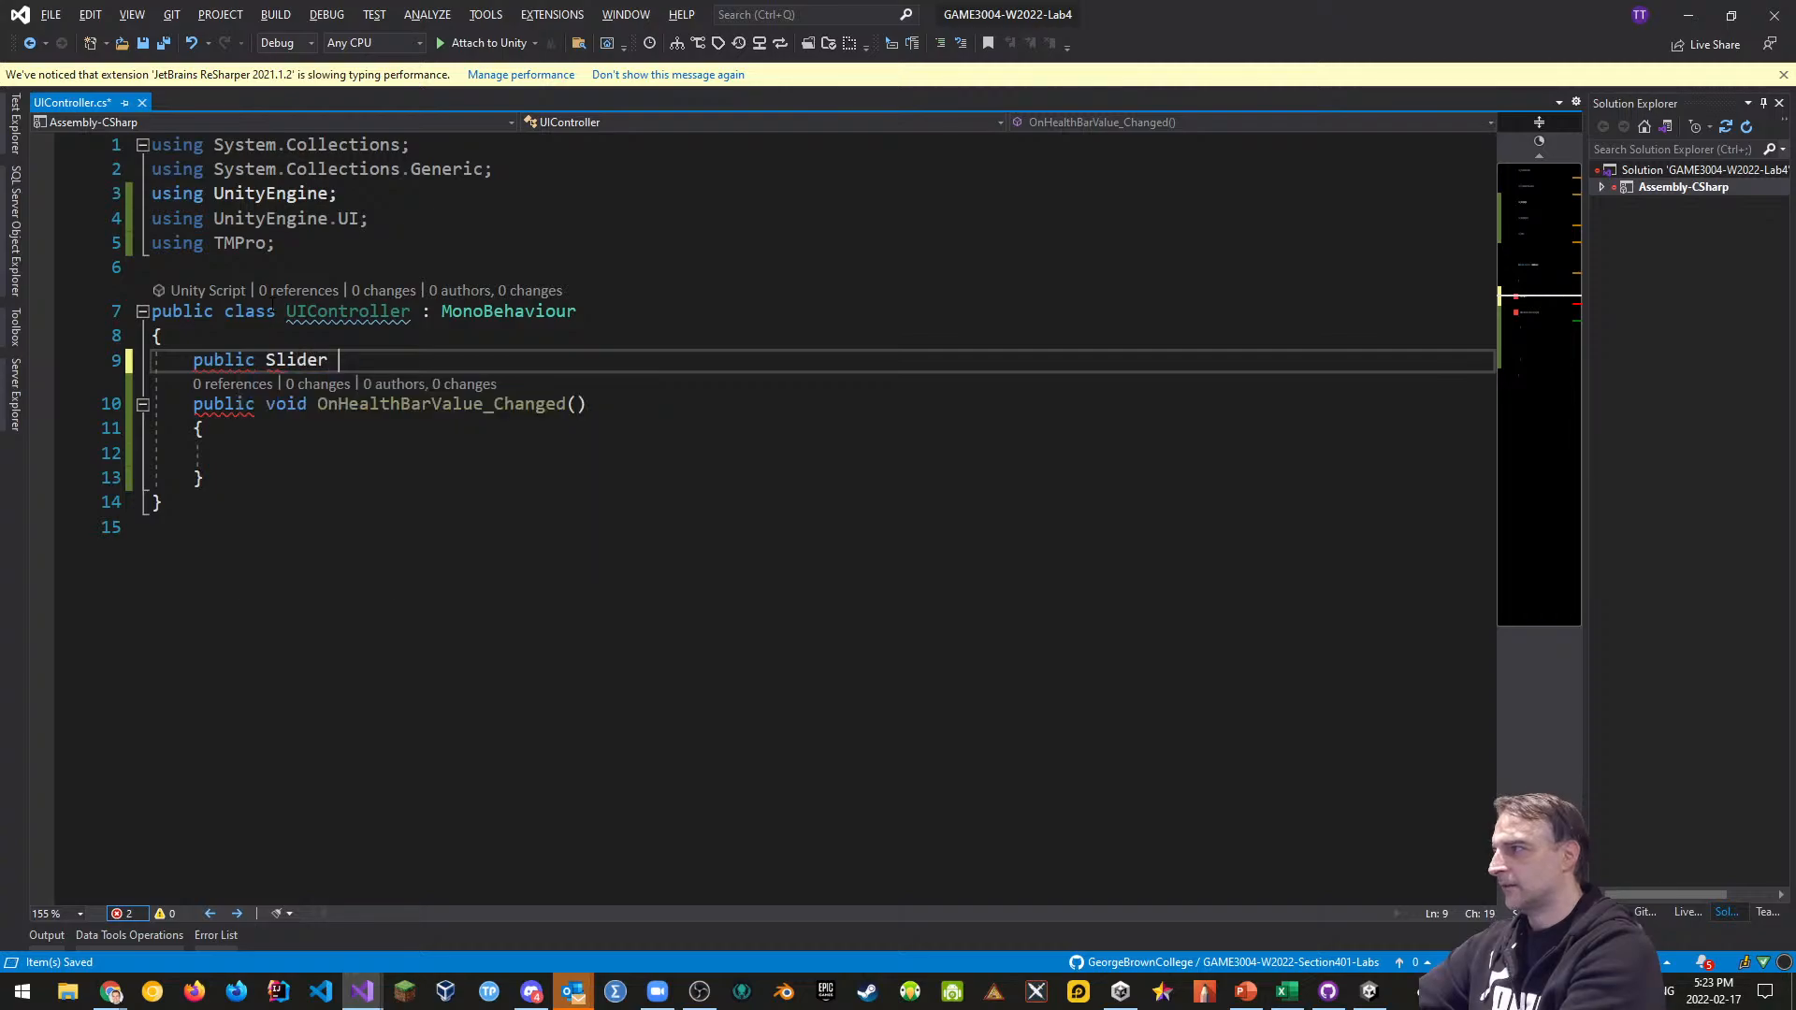
type("hea")
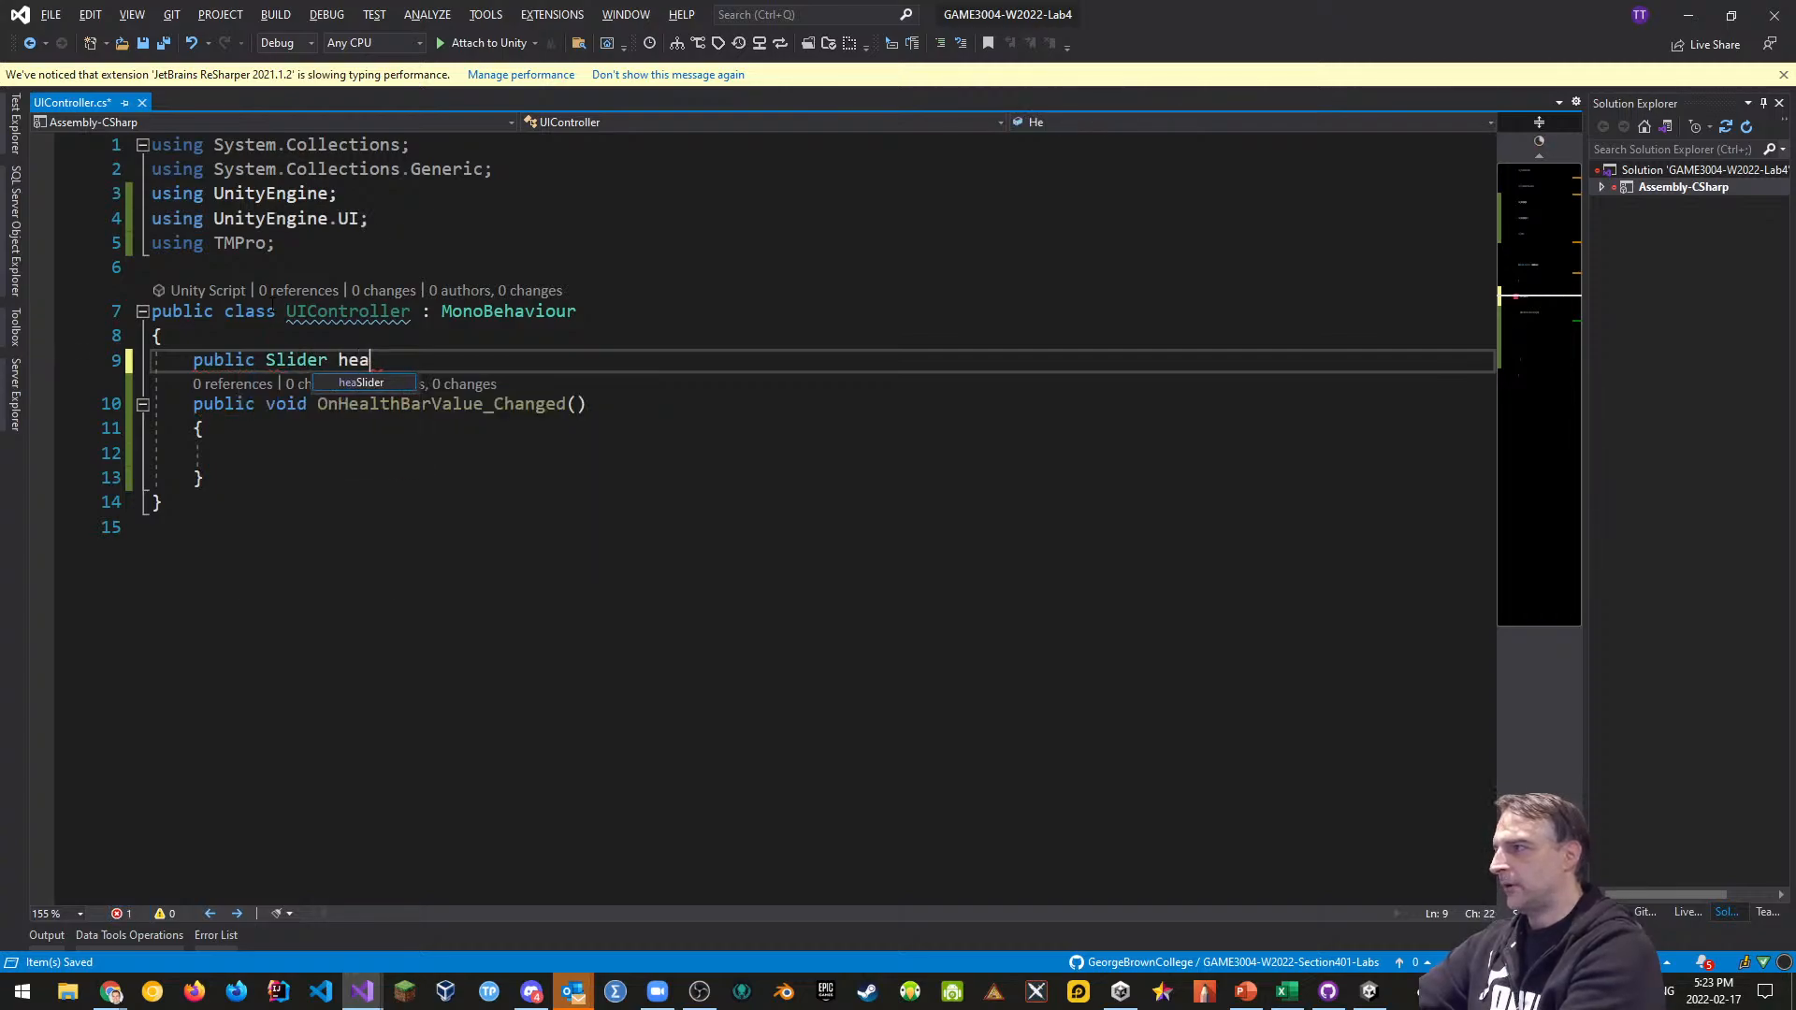
type("lthBar;")
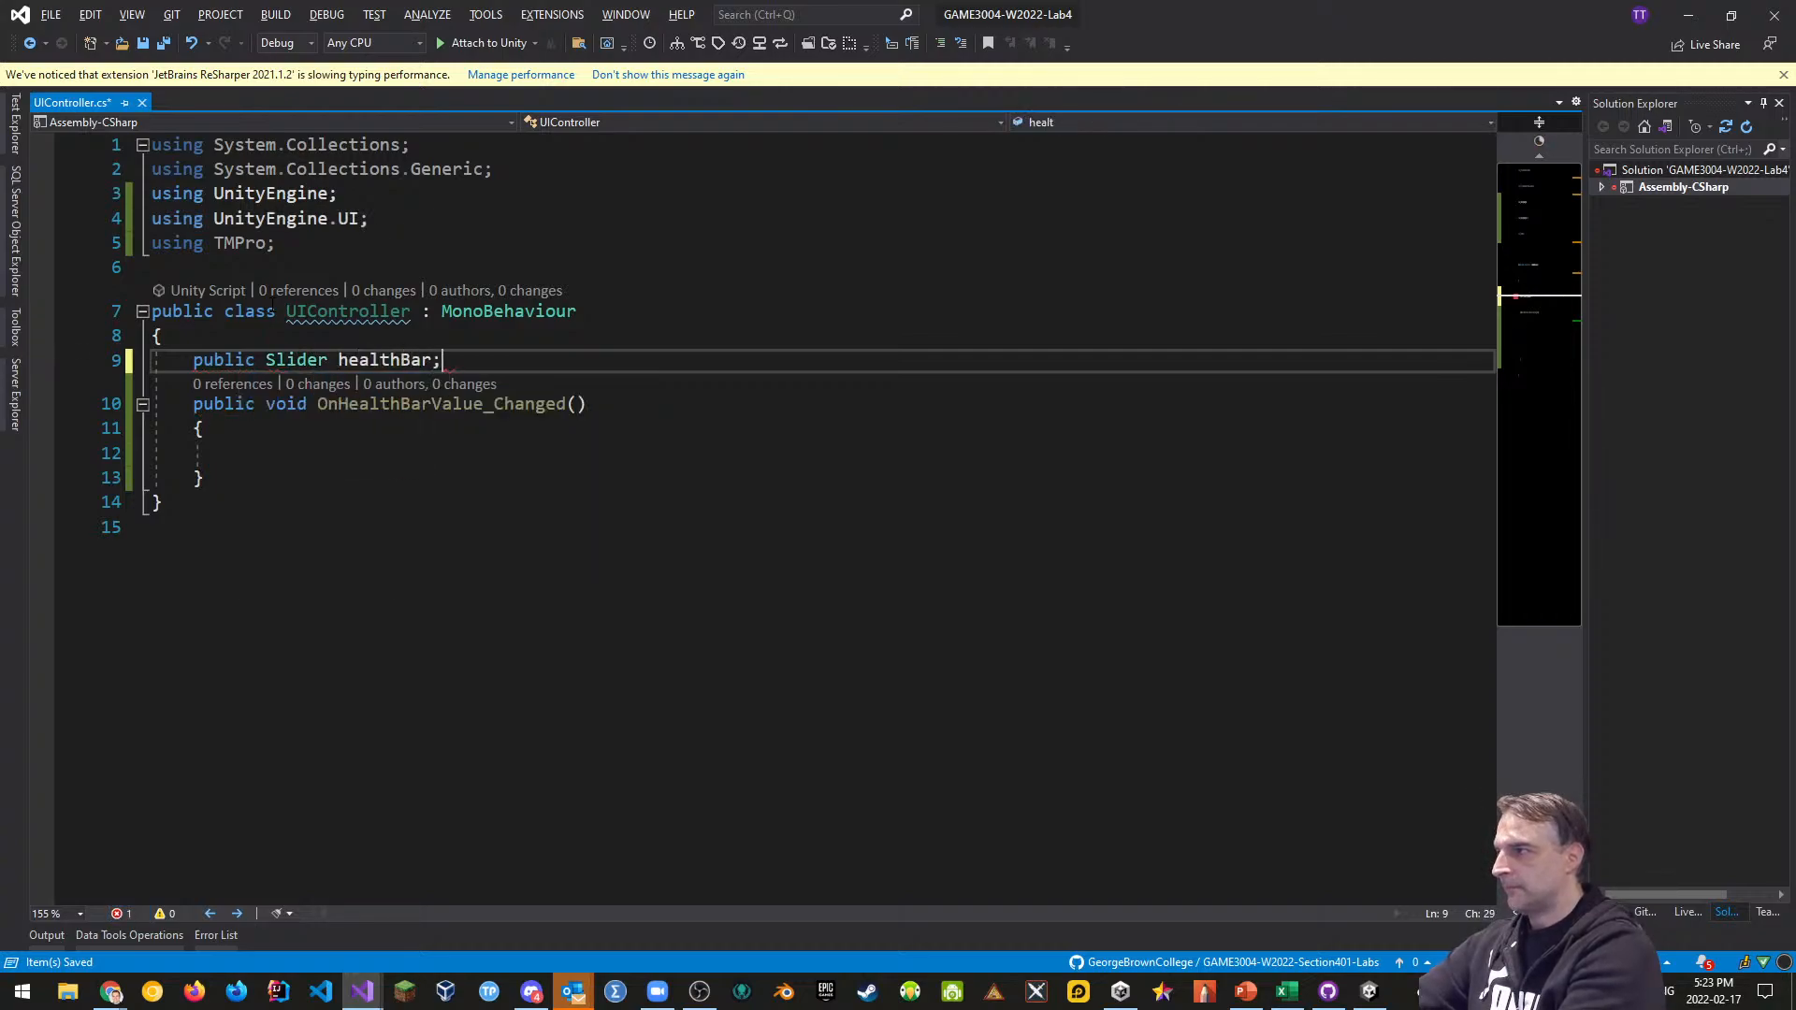
Declare the field "public TMP_Text healthBarValueLabel;" below the healthBar field and save the script
key("Return")
type("public ")
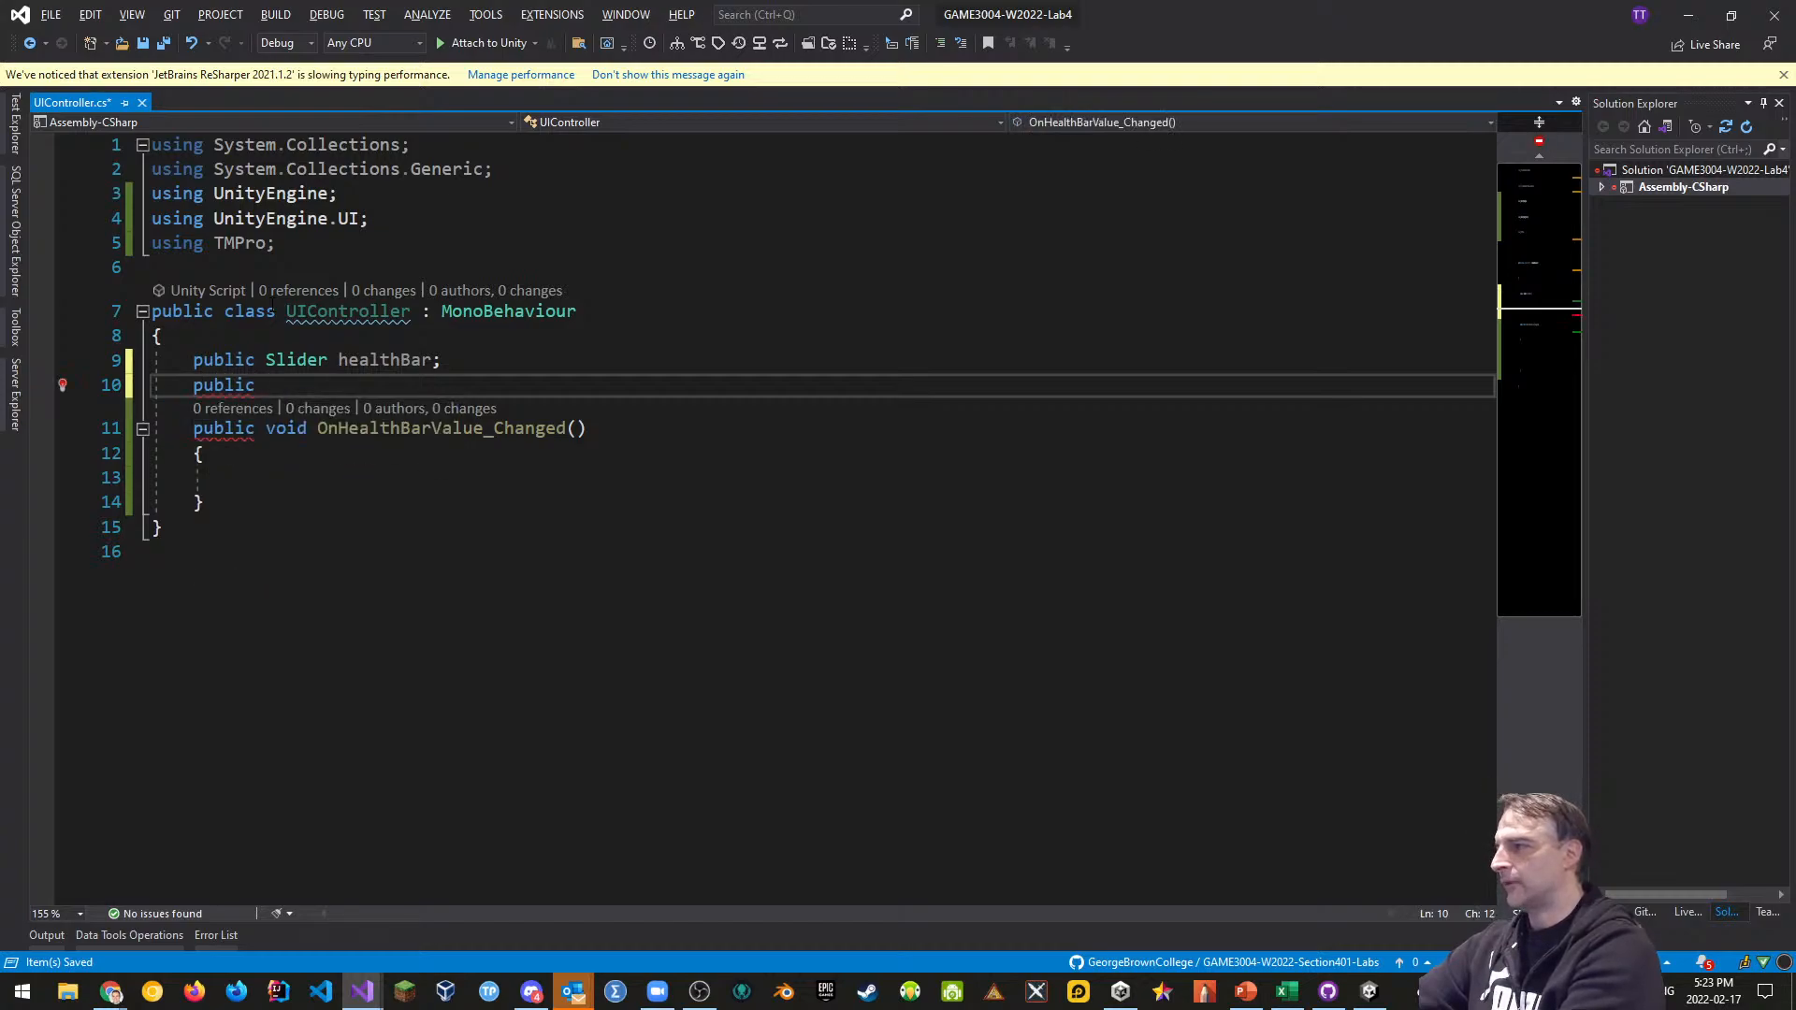
type("TMP_Text")
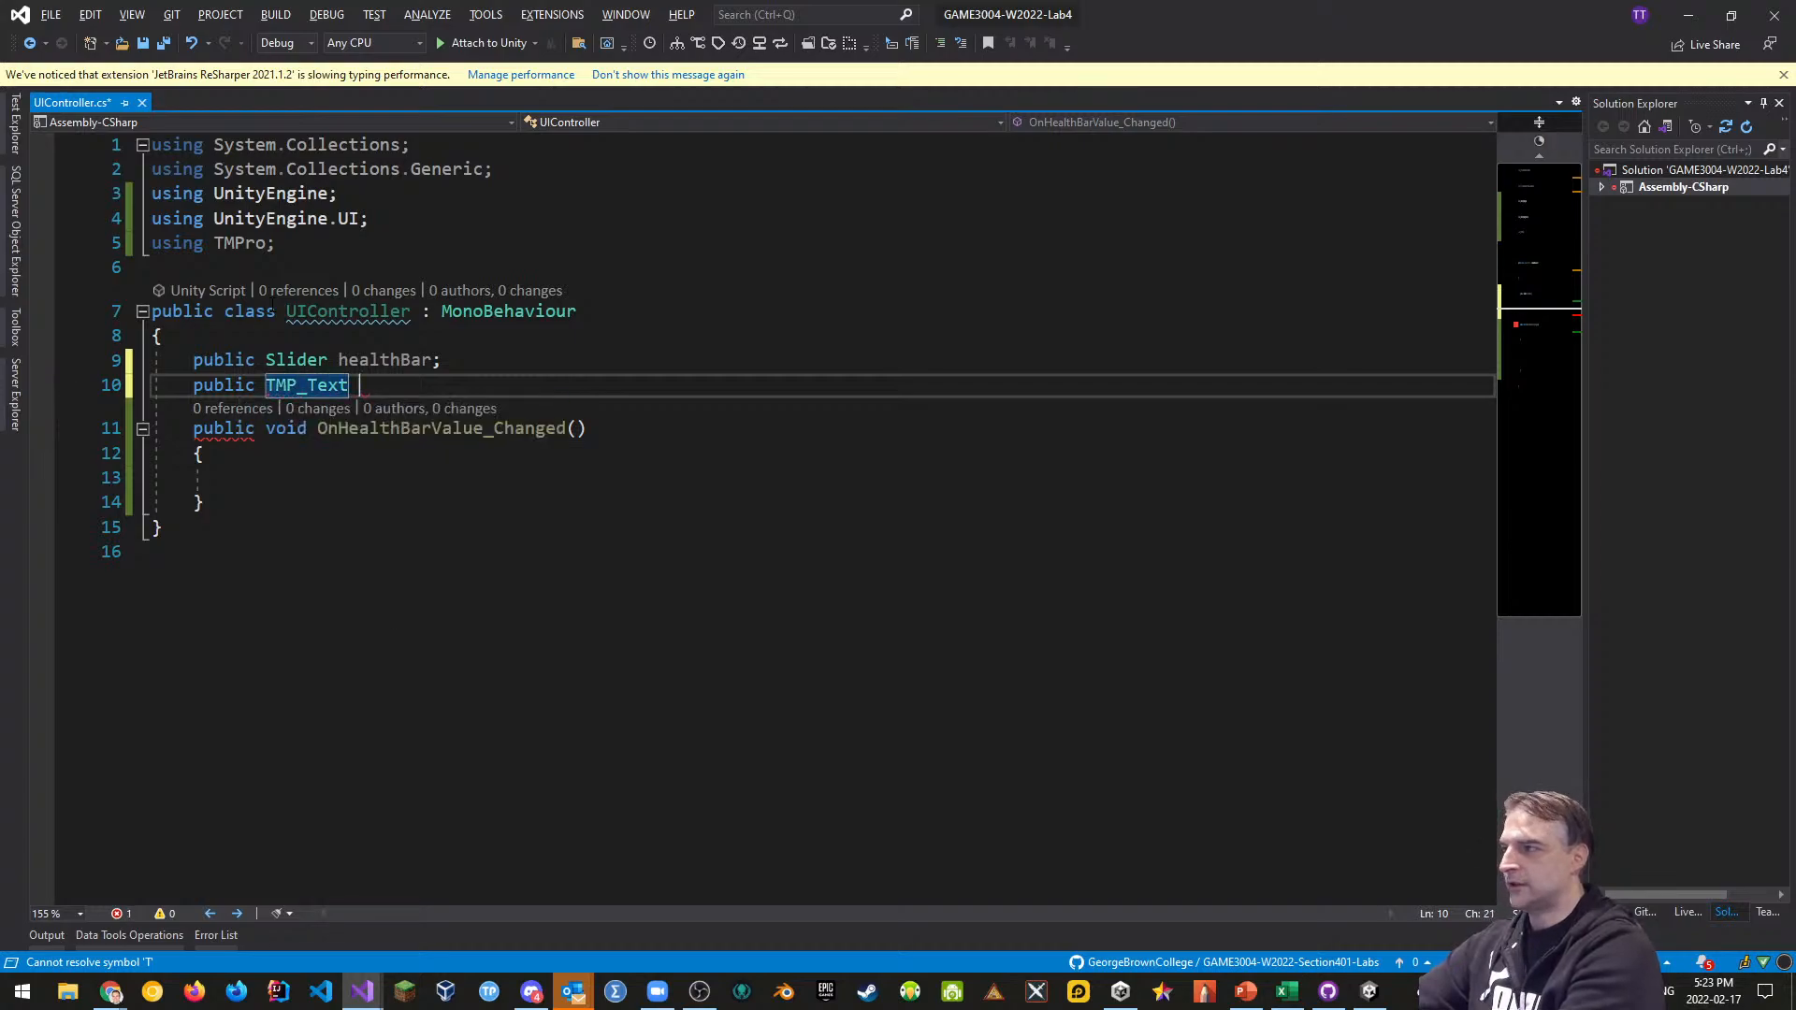
type(" health")
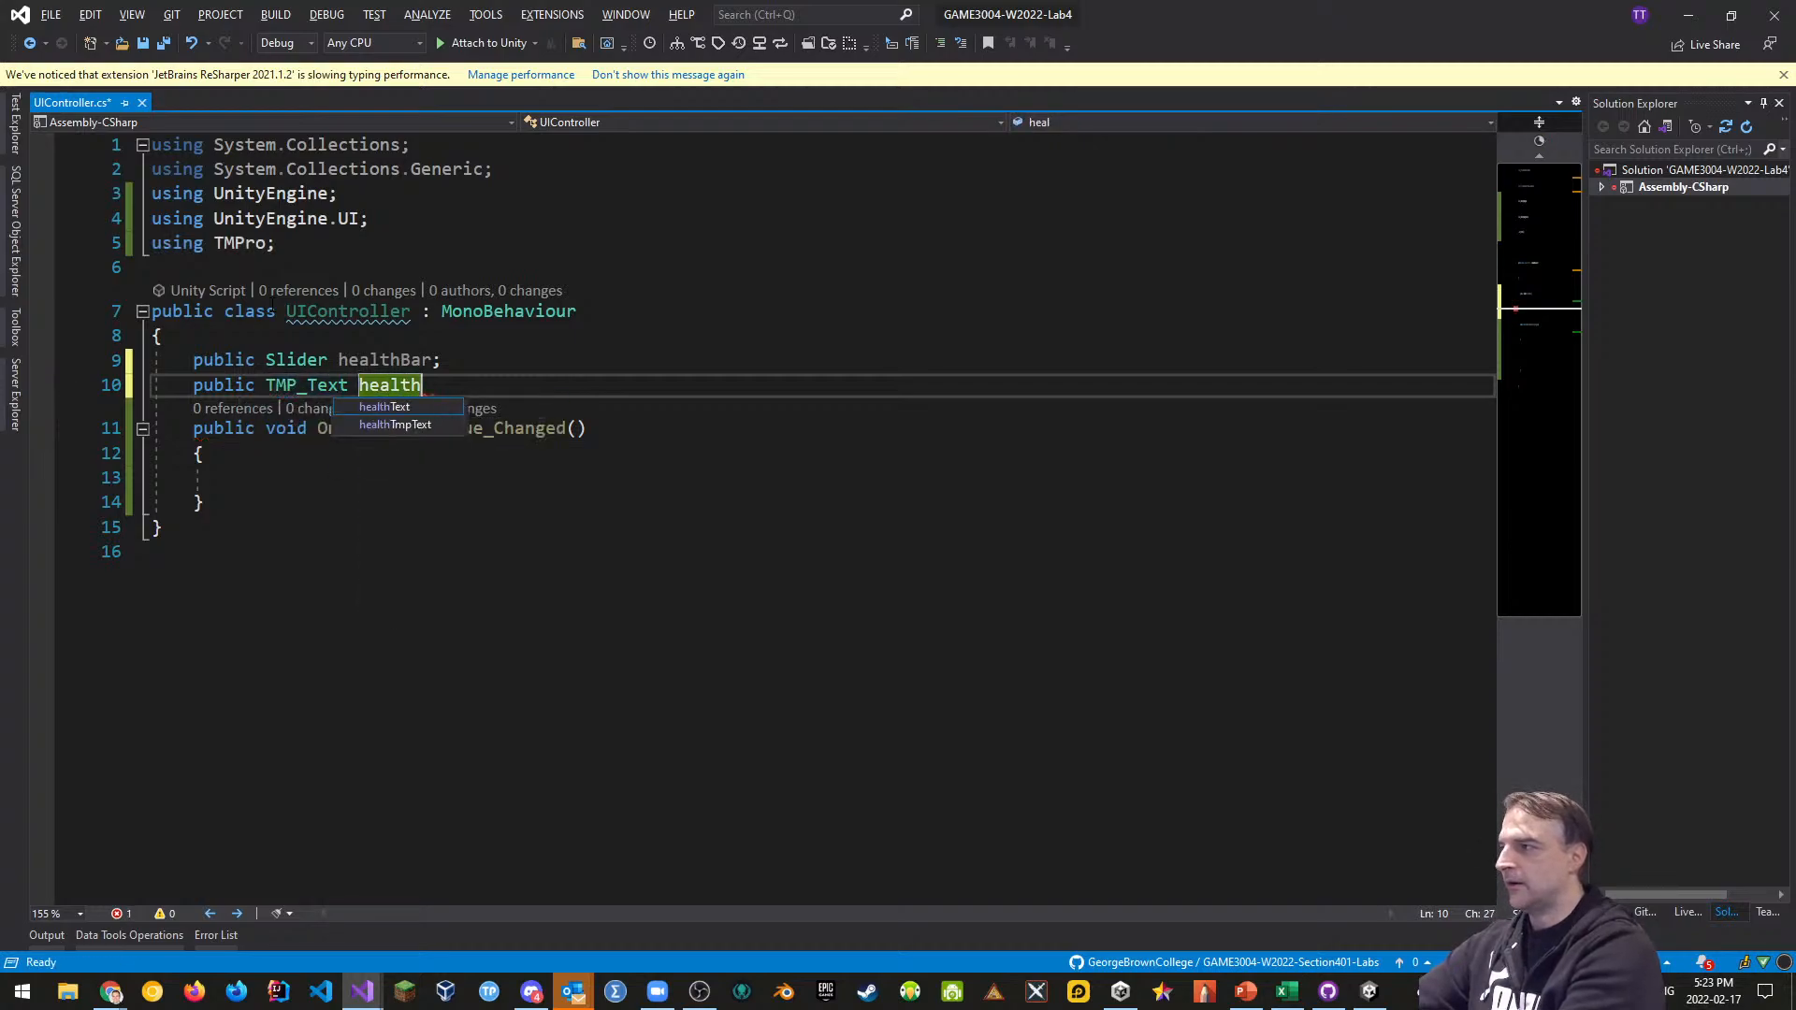
type("BarValue;")
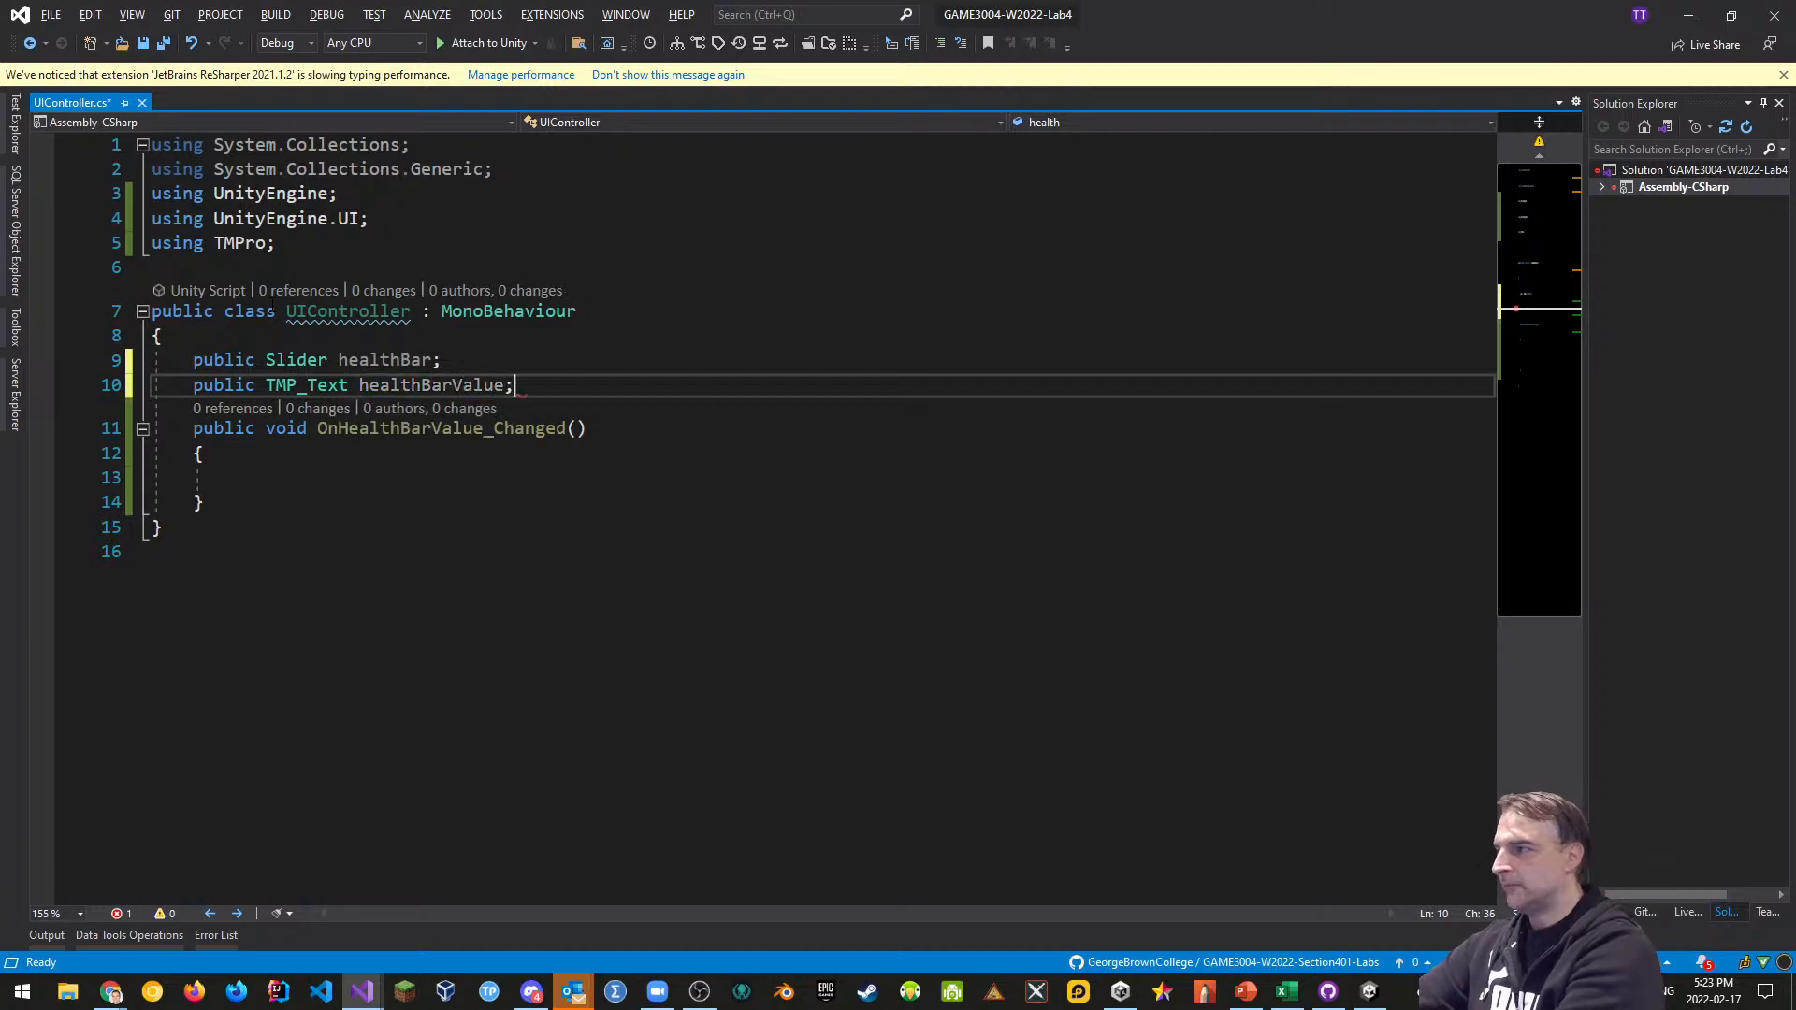
key("Return")
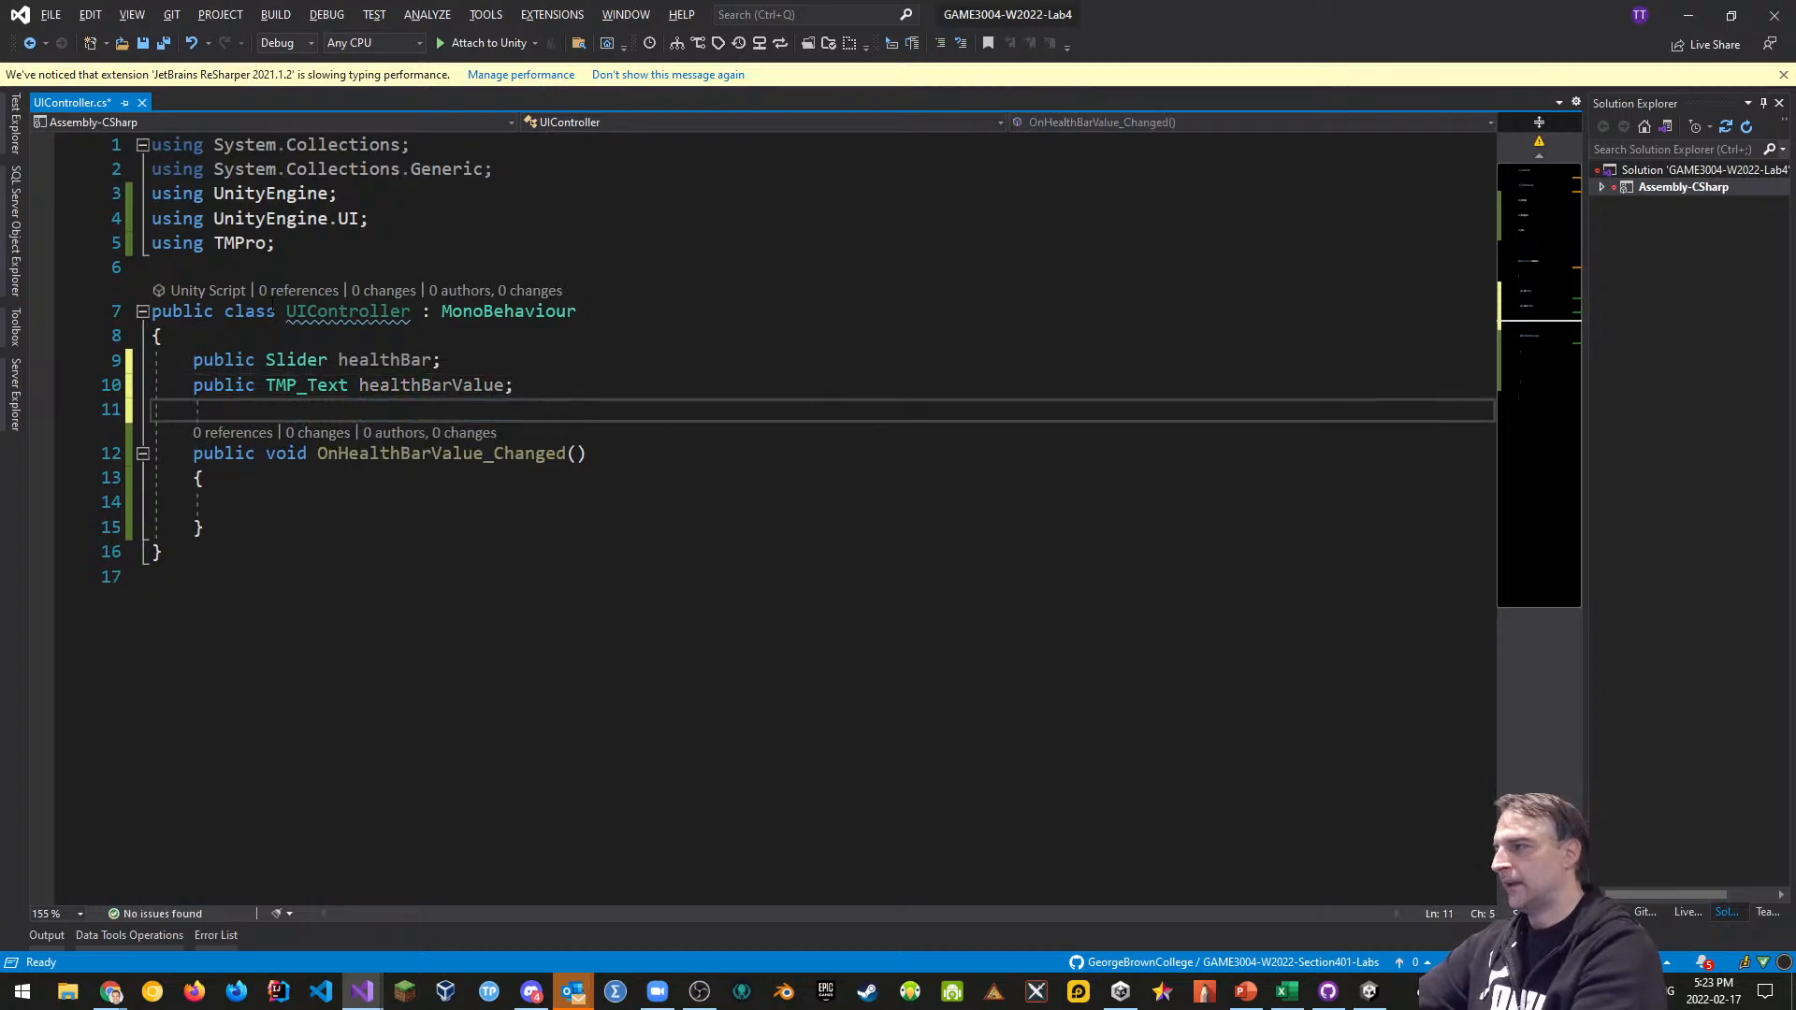
left_click(506, 385)
type("Label")
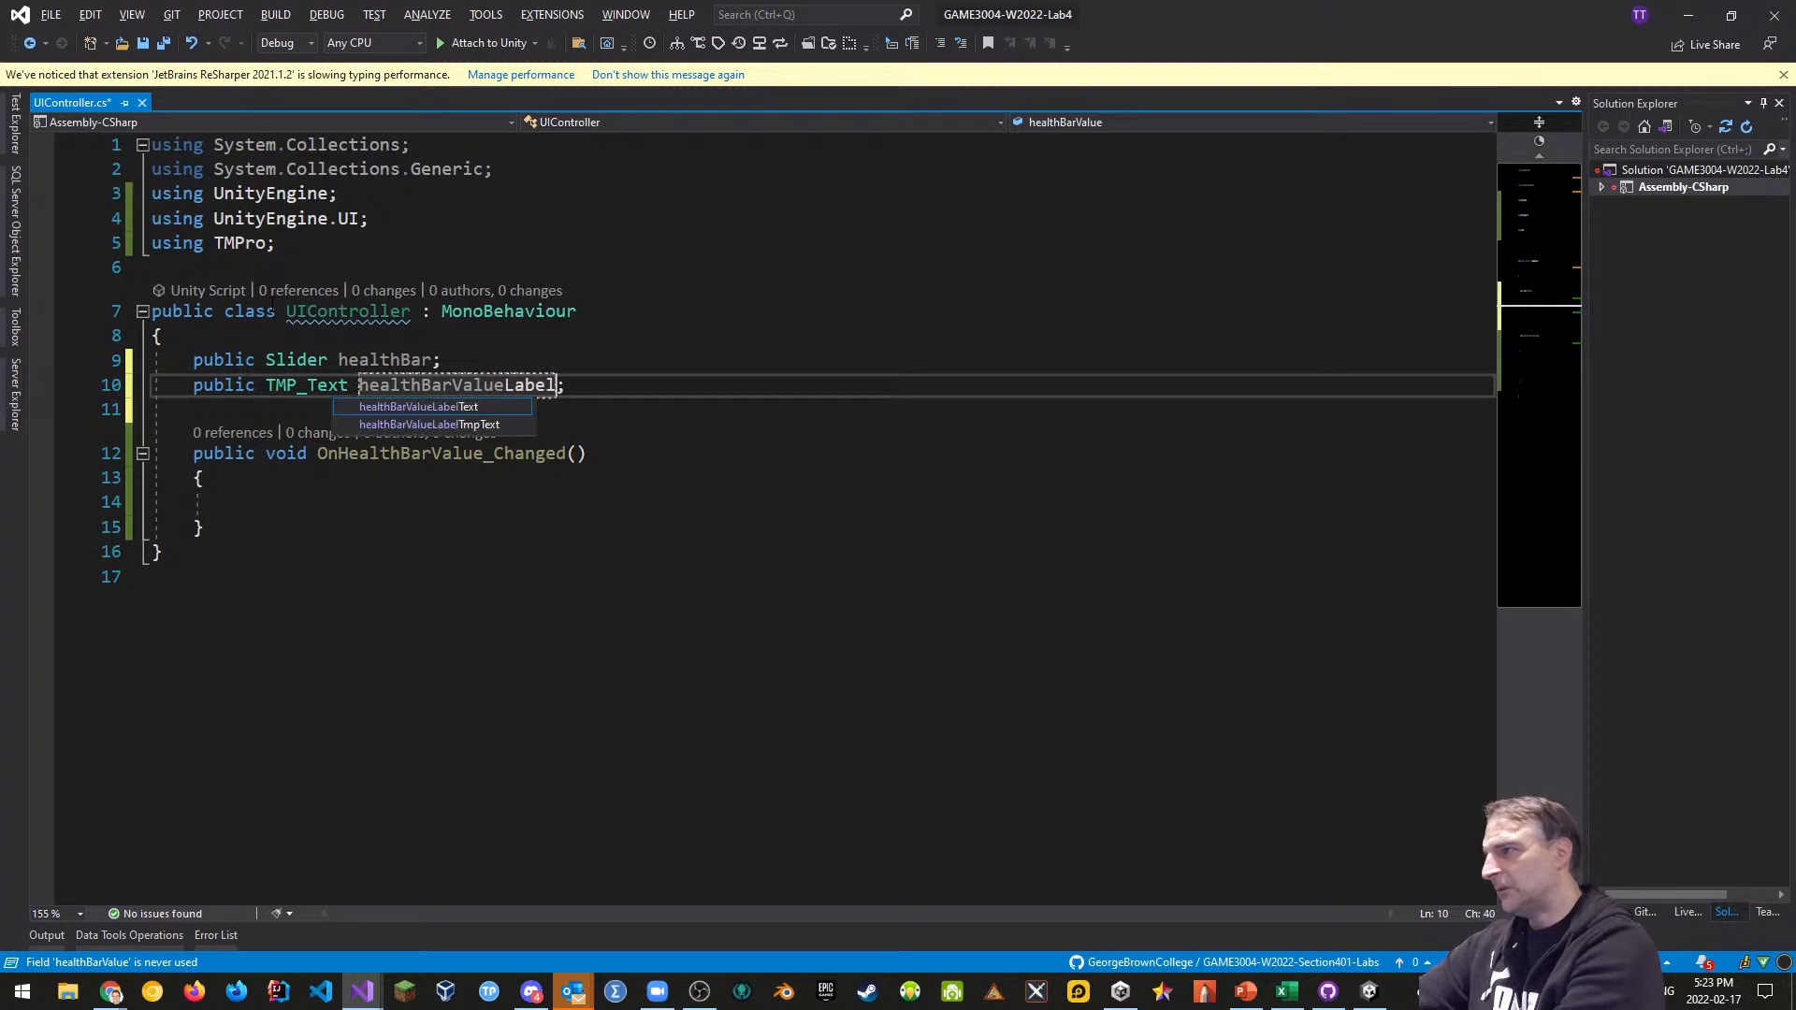
key("End")
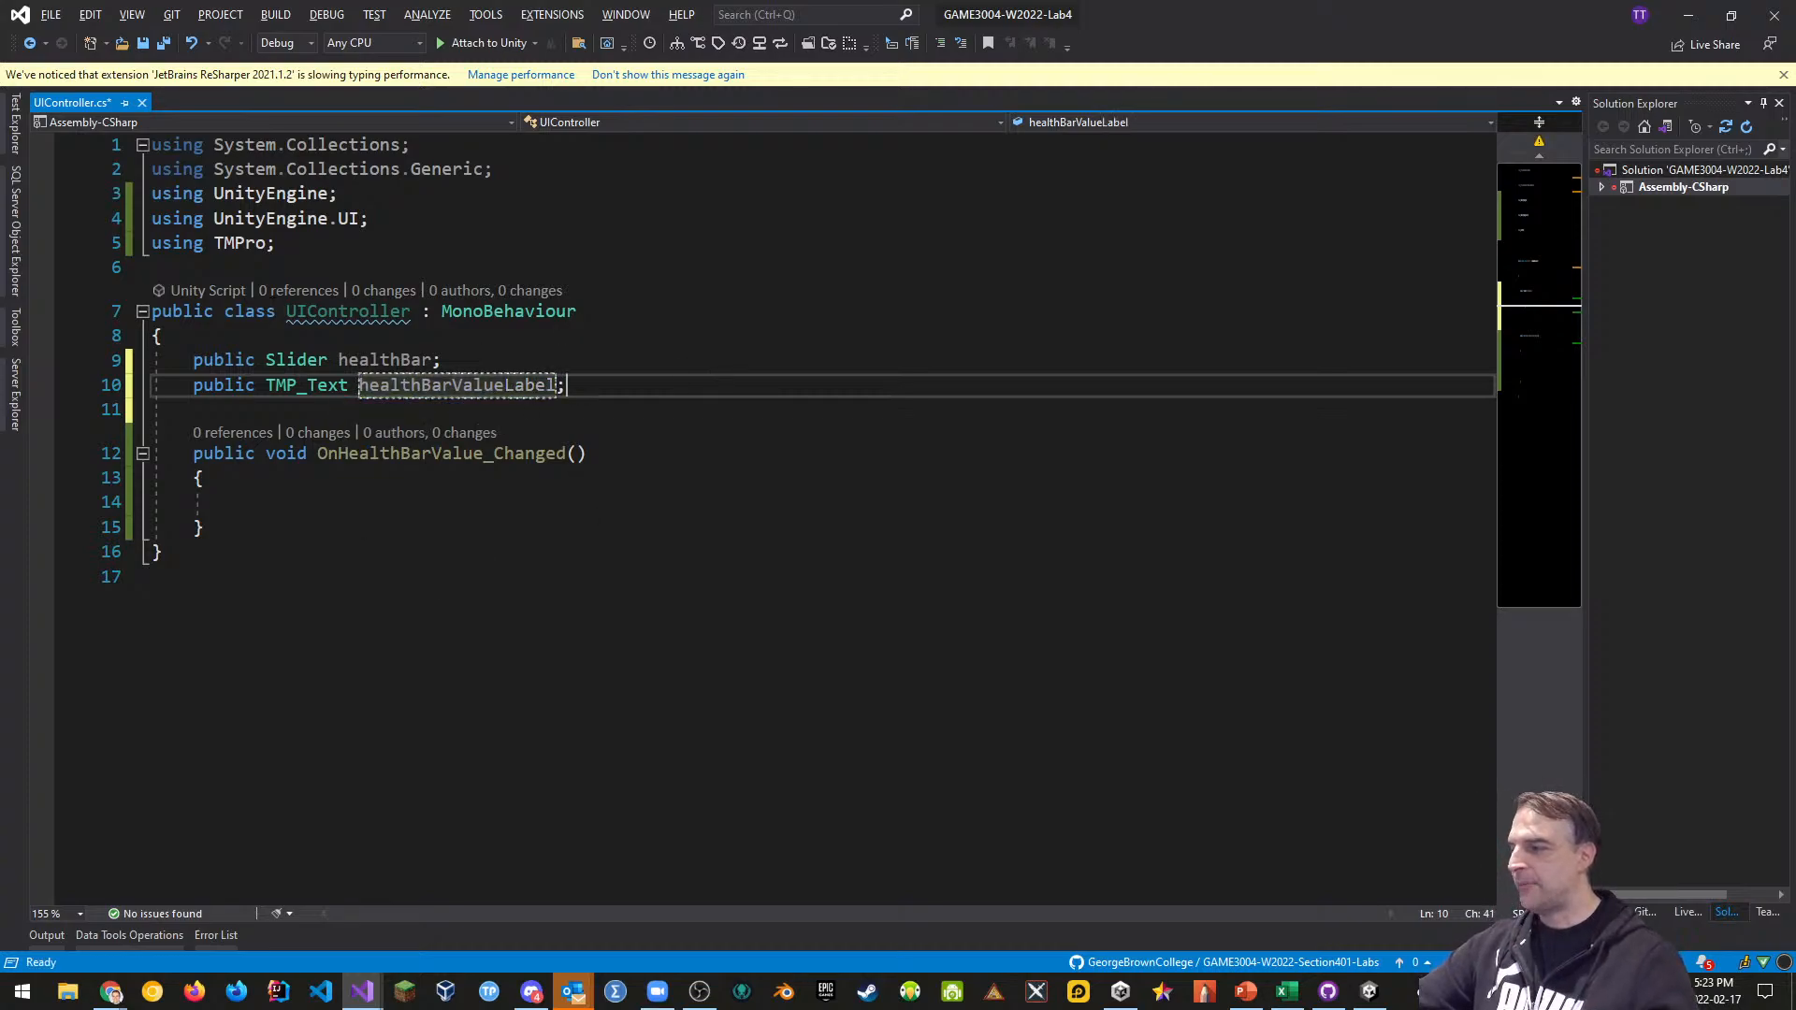
key("ctrl+s")
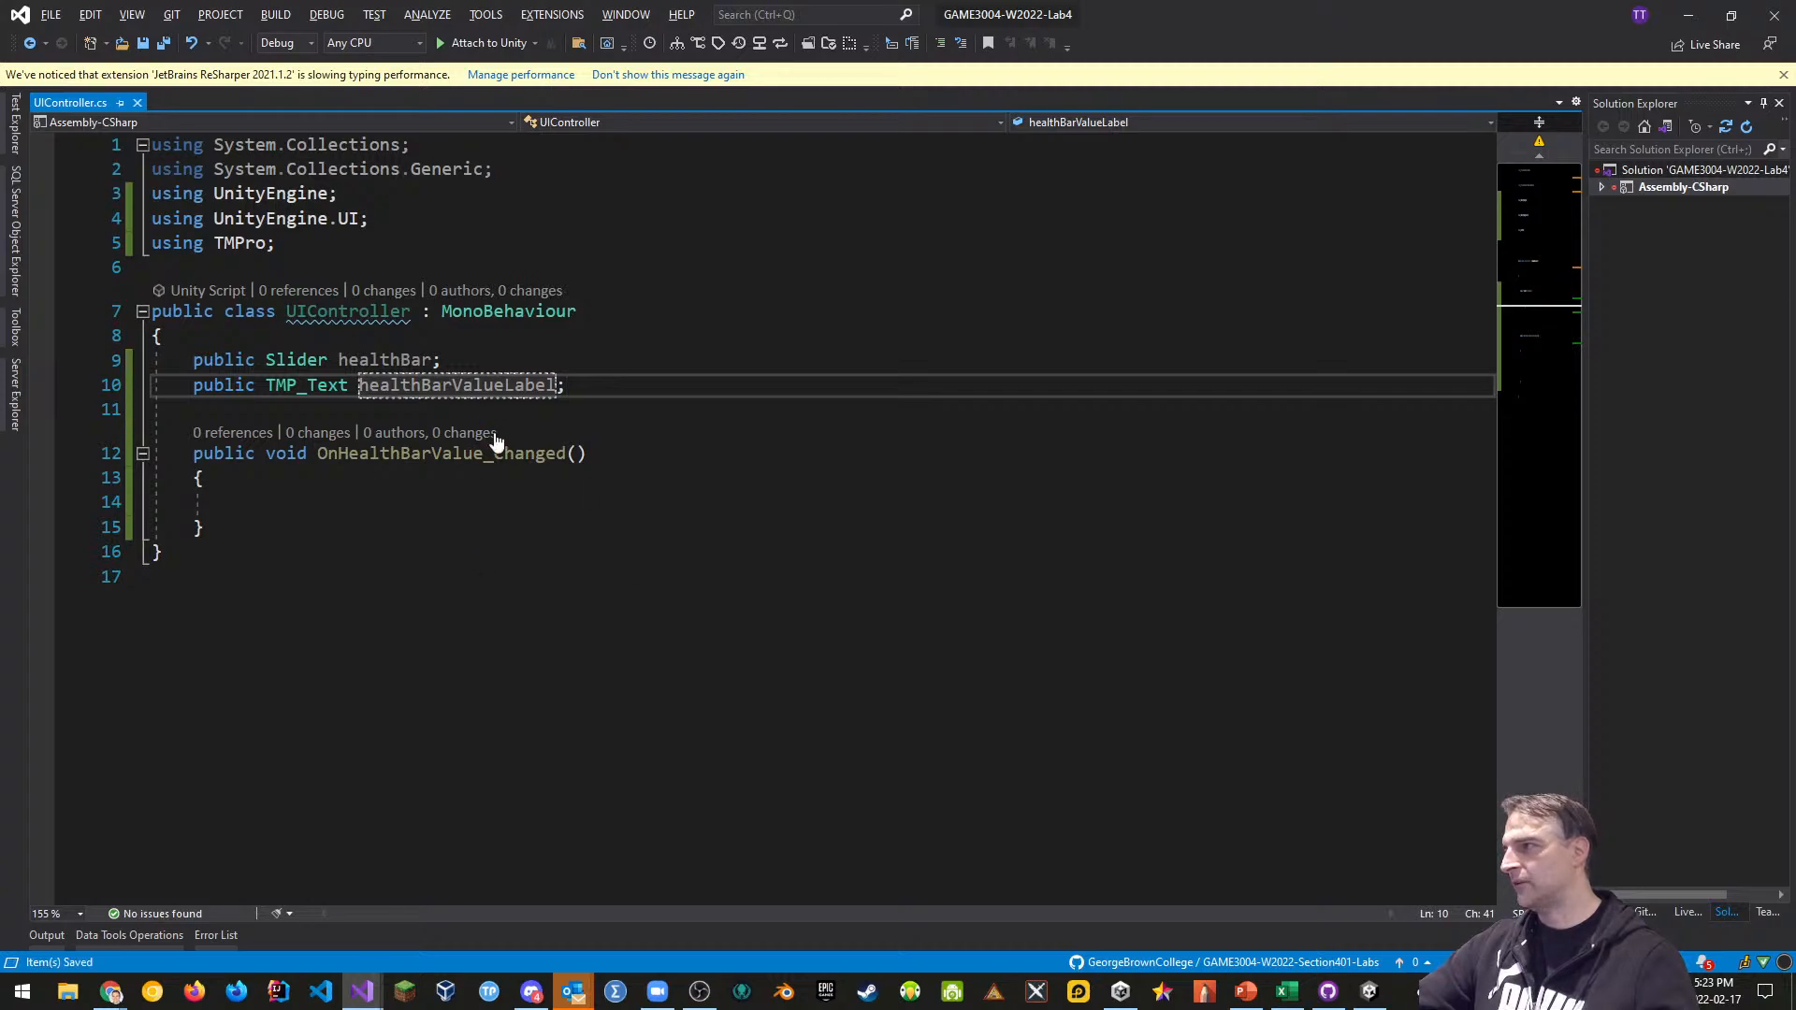
Inside OnHealthBarValue_Changed(), add the statement "healthBarValueLabel.text = healthBar.value;"
left_click(309, 507)
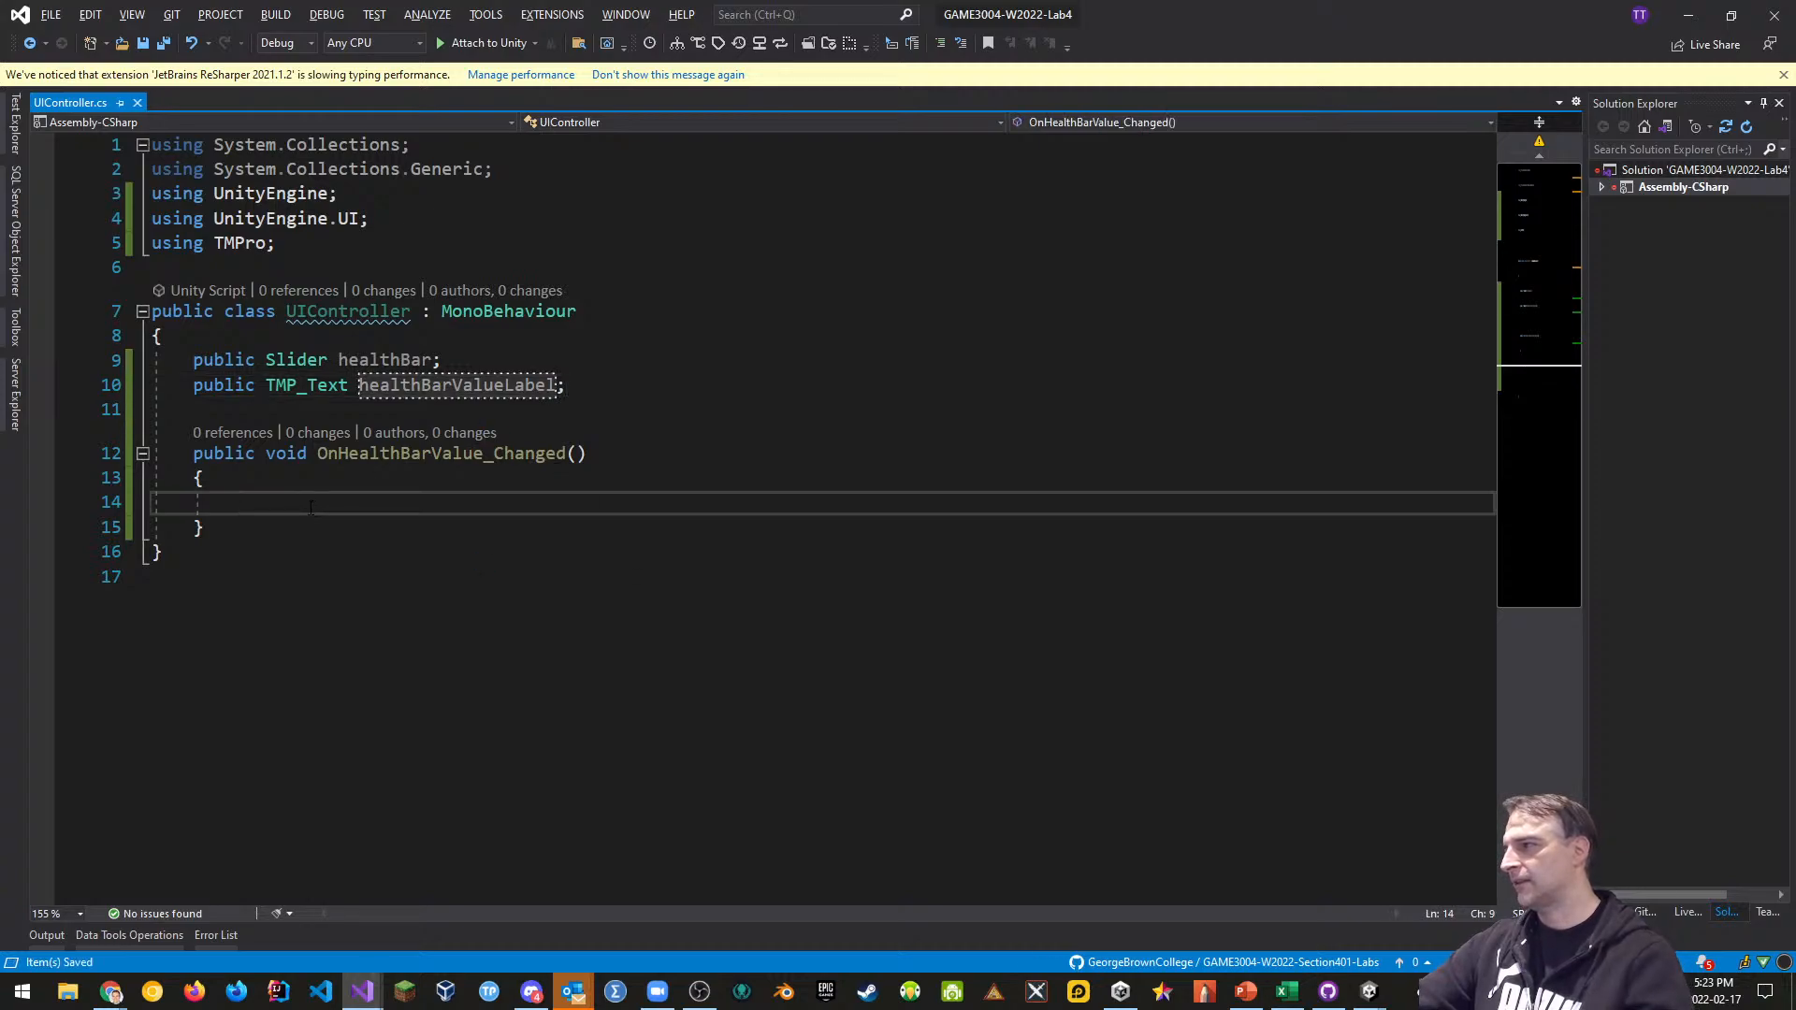
type("health")
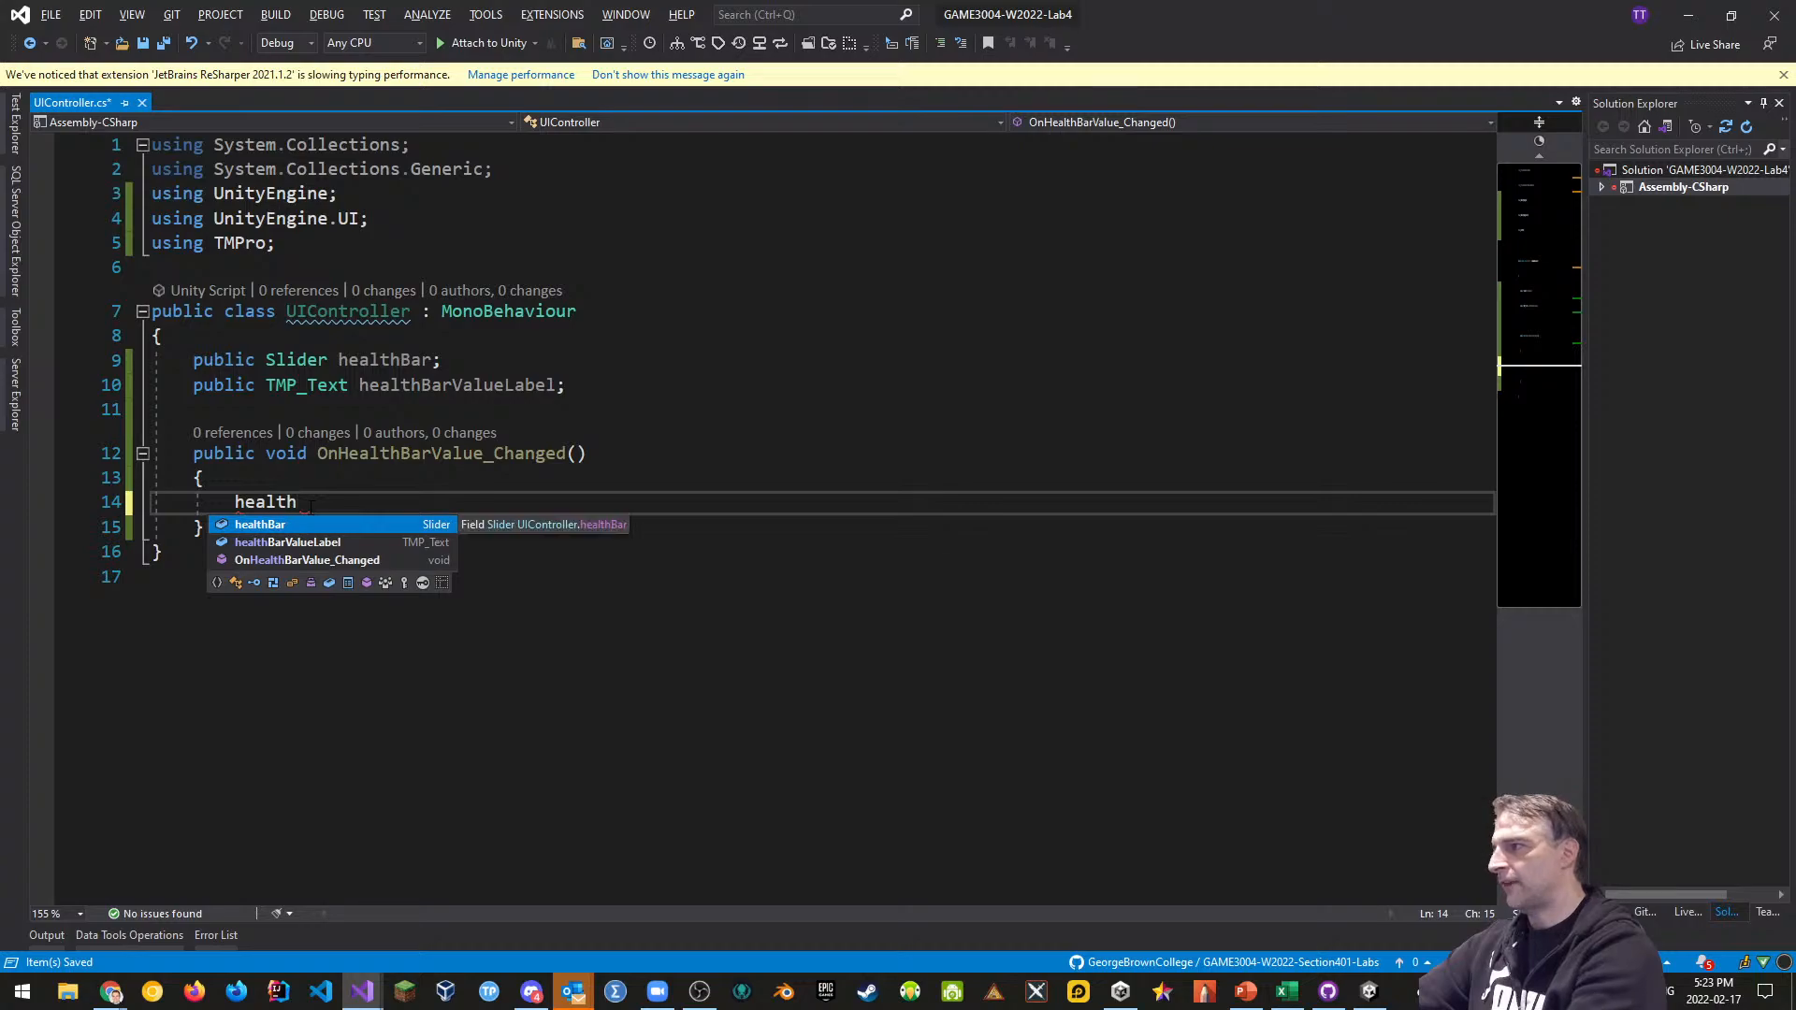
key("Down")
key("Tab")
type(".text")
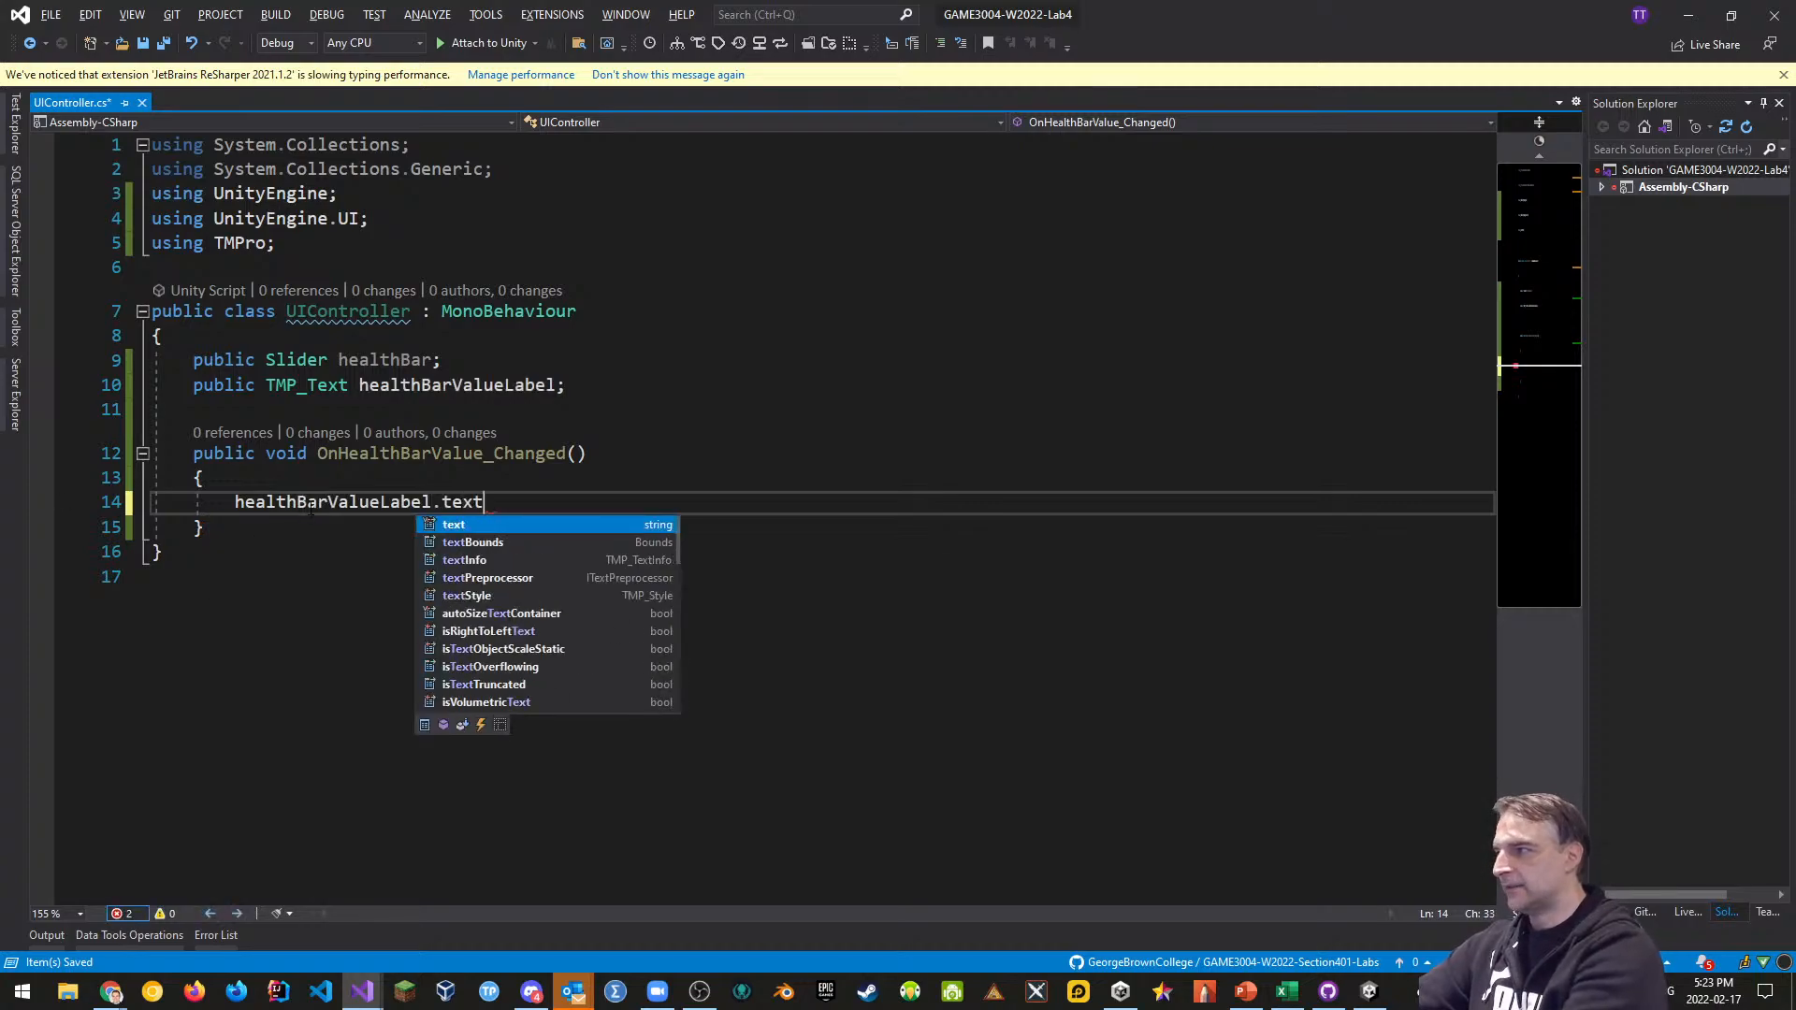
type(" = heal")
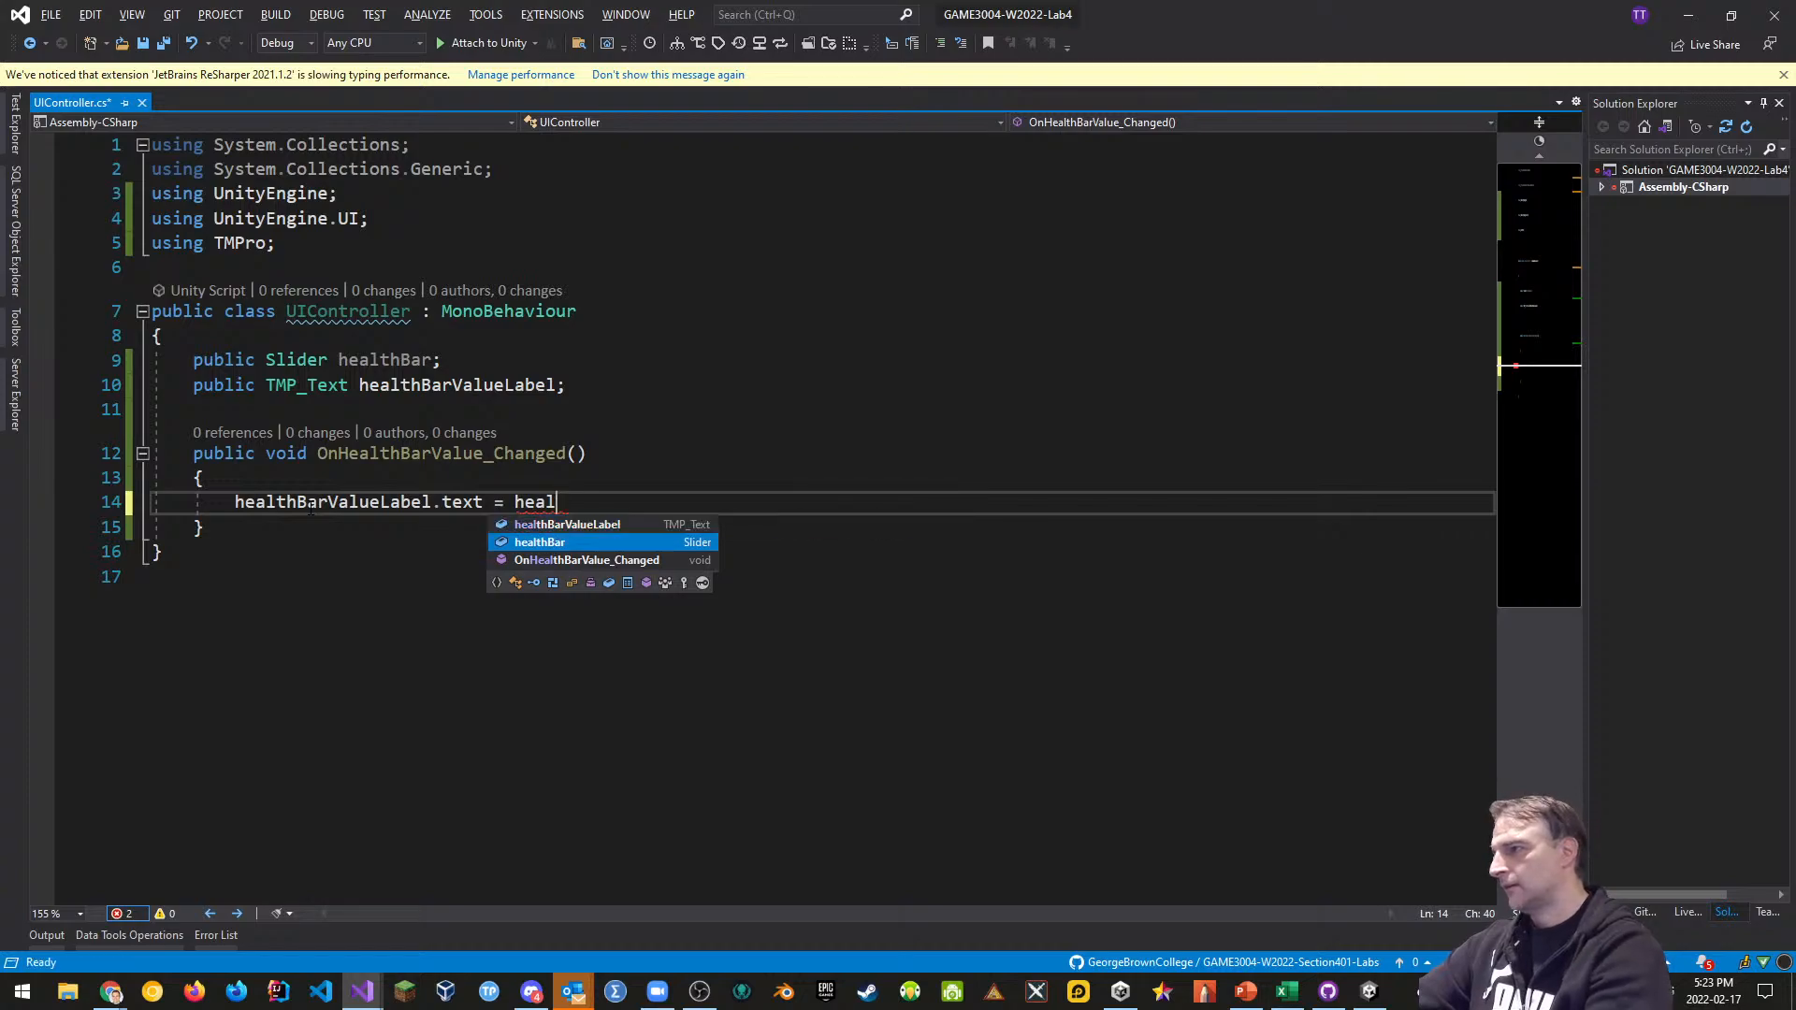
key("Tab")
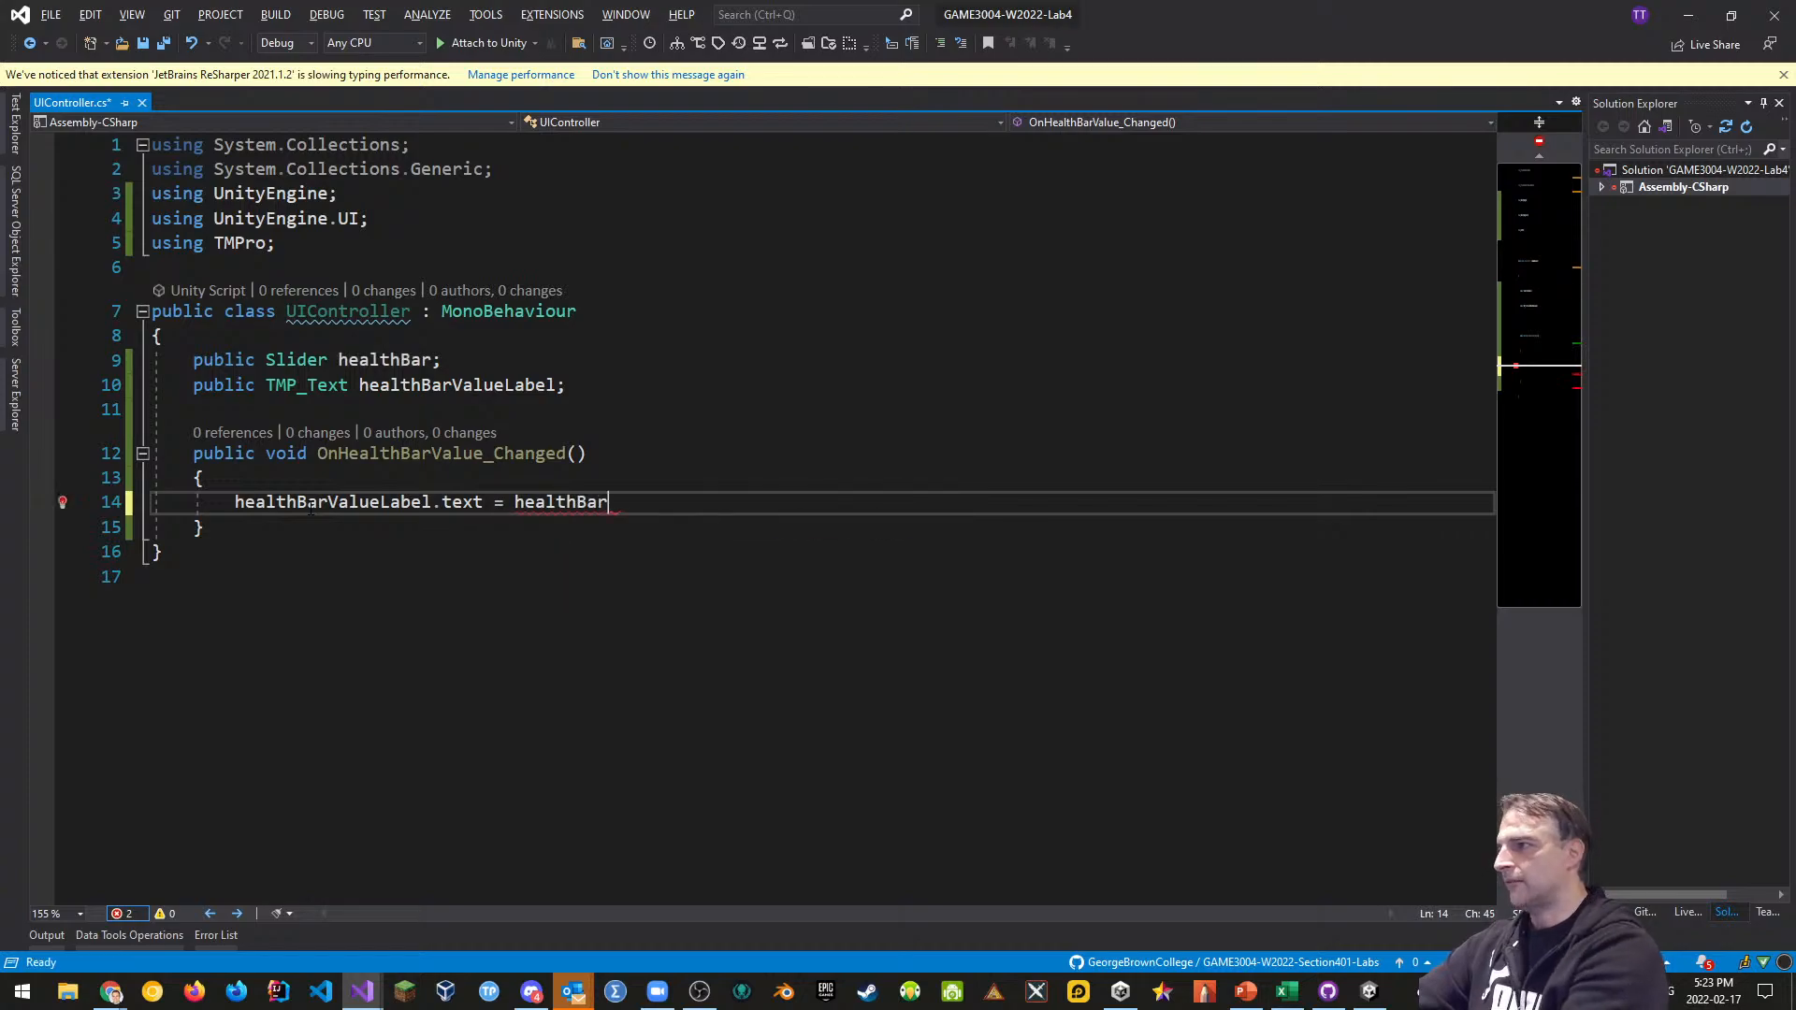
type(".value;")
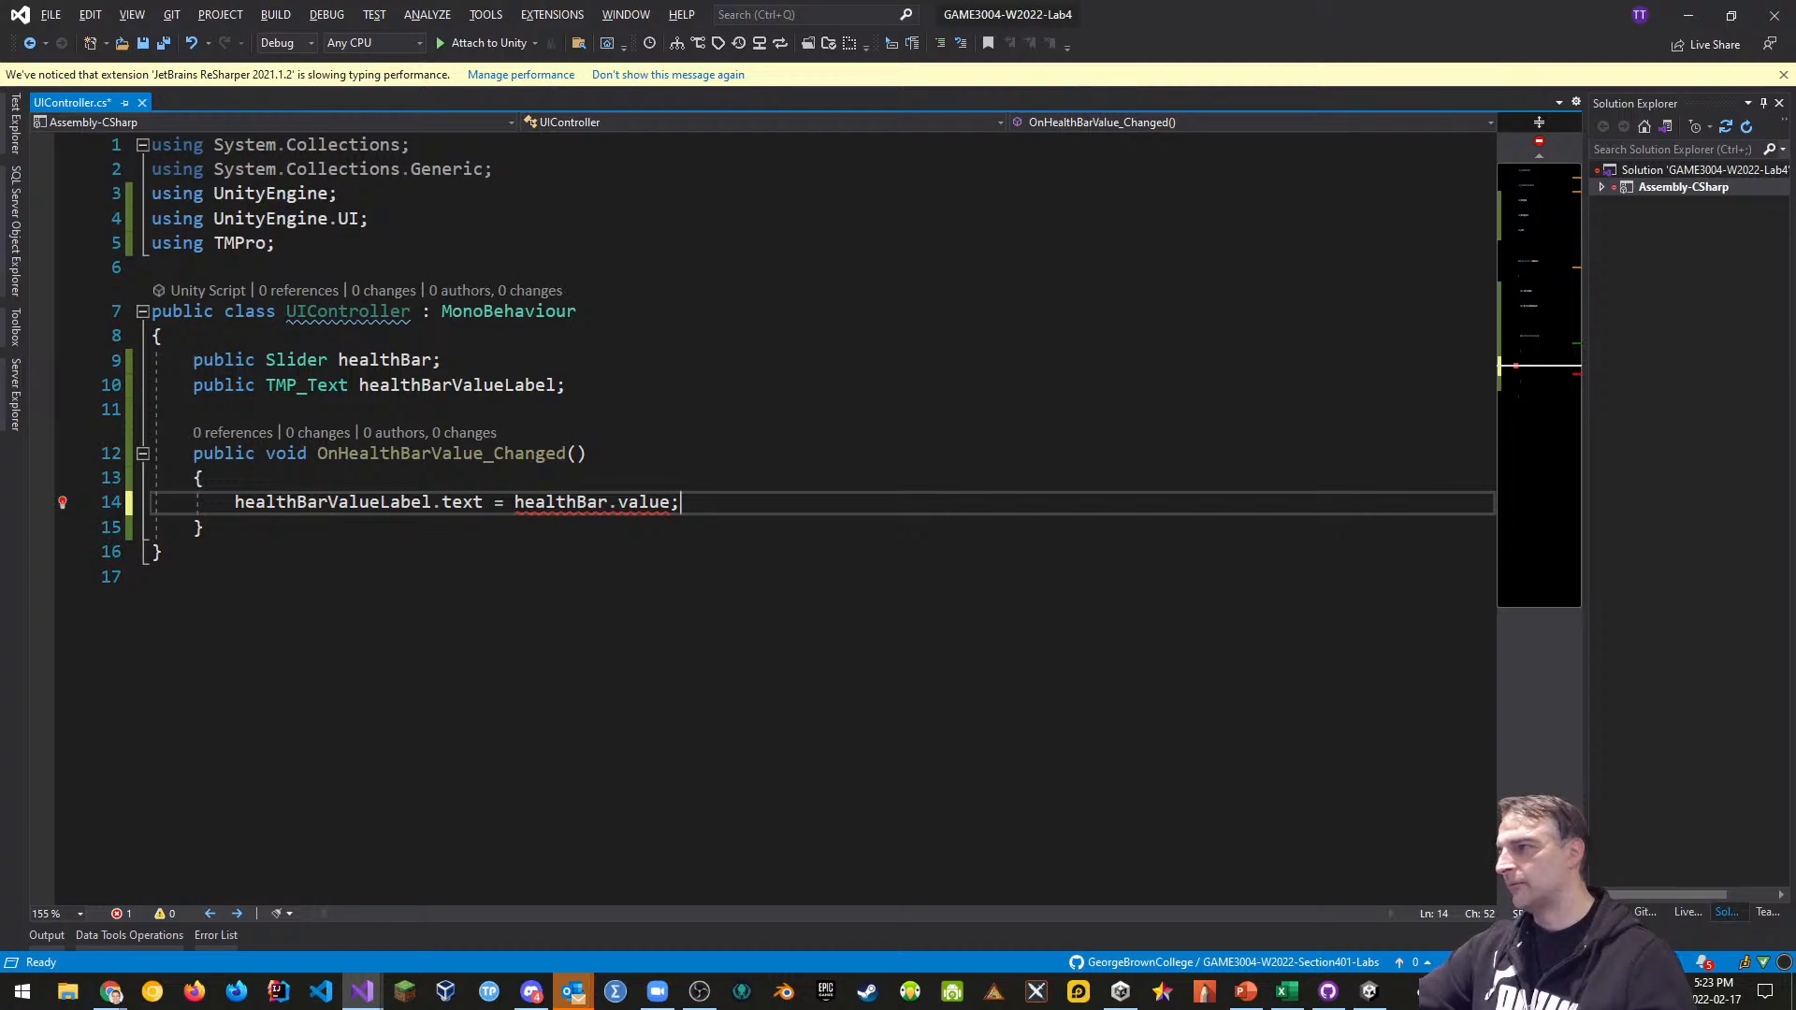
Append .ToString() to healthBar.value in the label text assignment and save the script
mouse_move(662, 498)
left_click(673, 502)
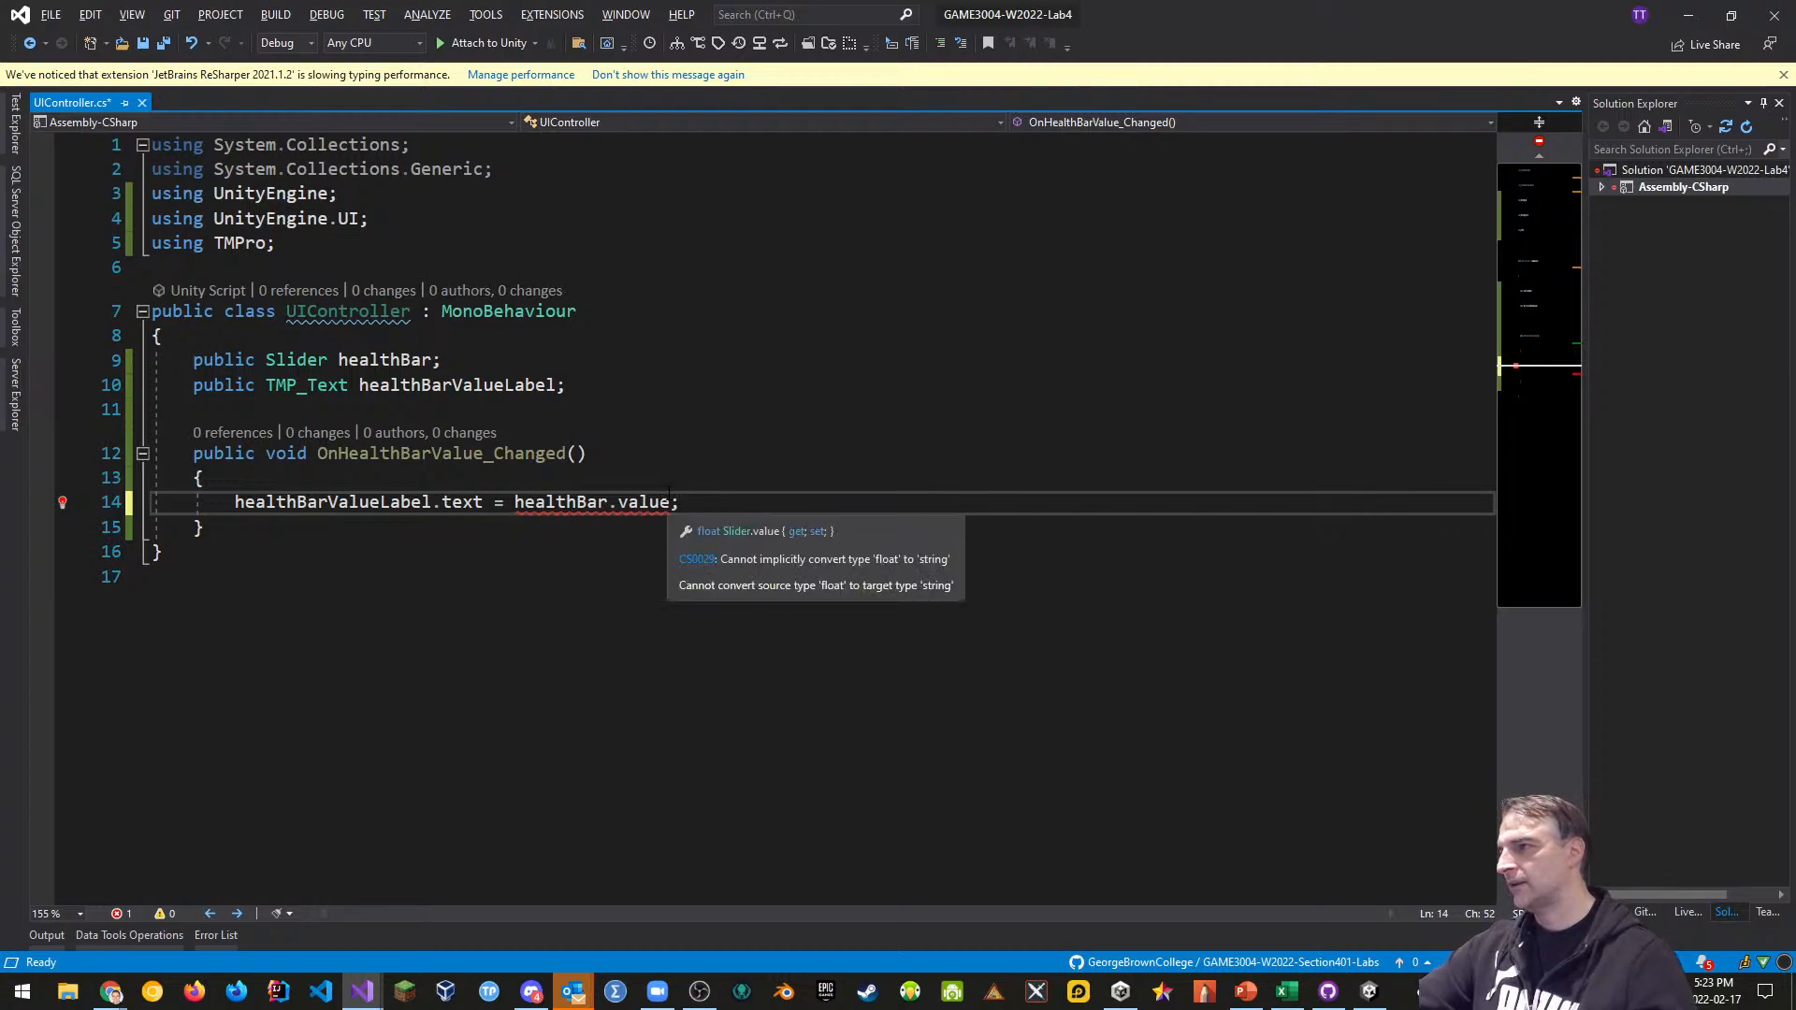
type(".ToString()")
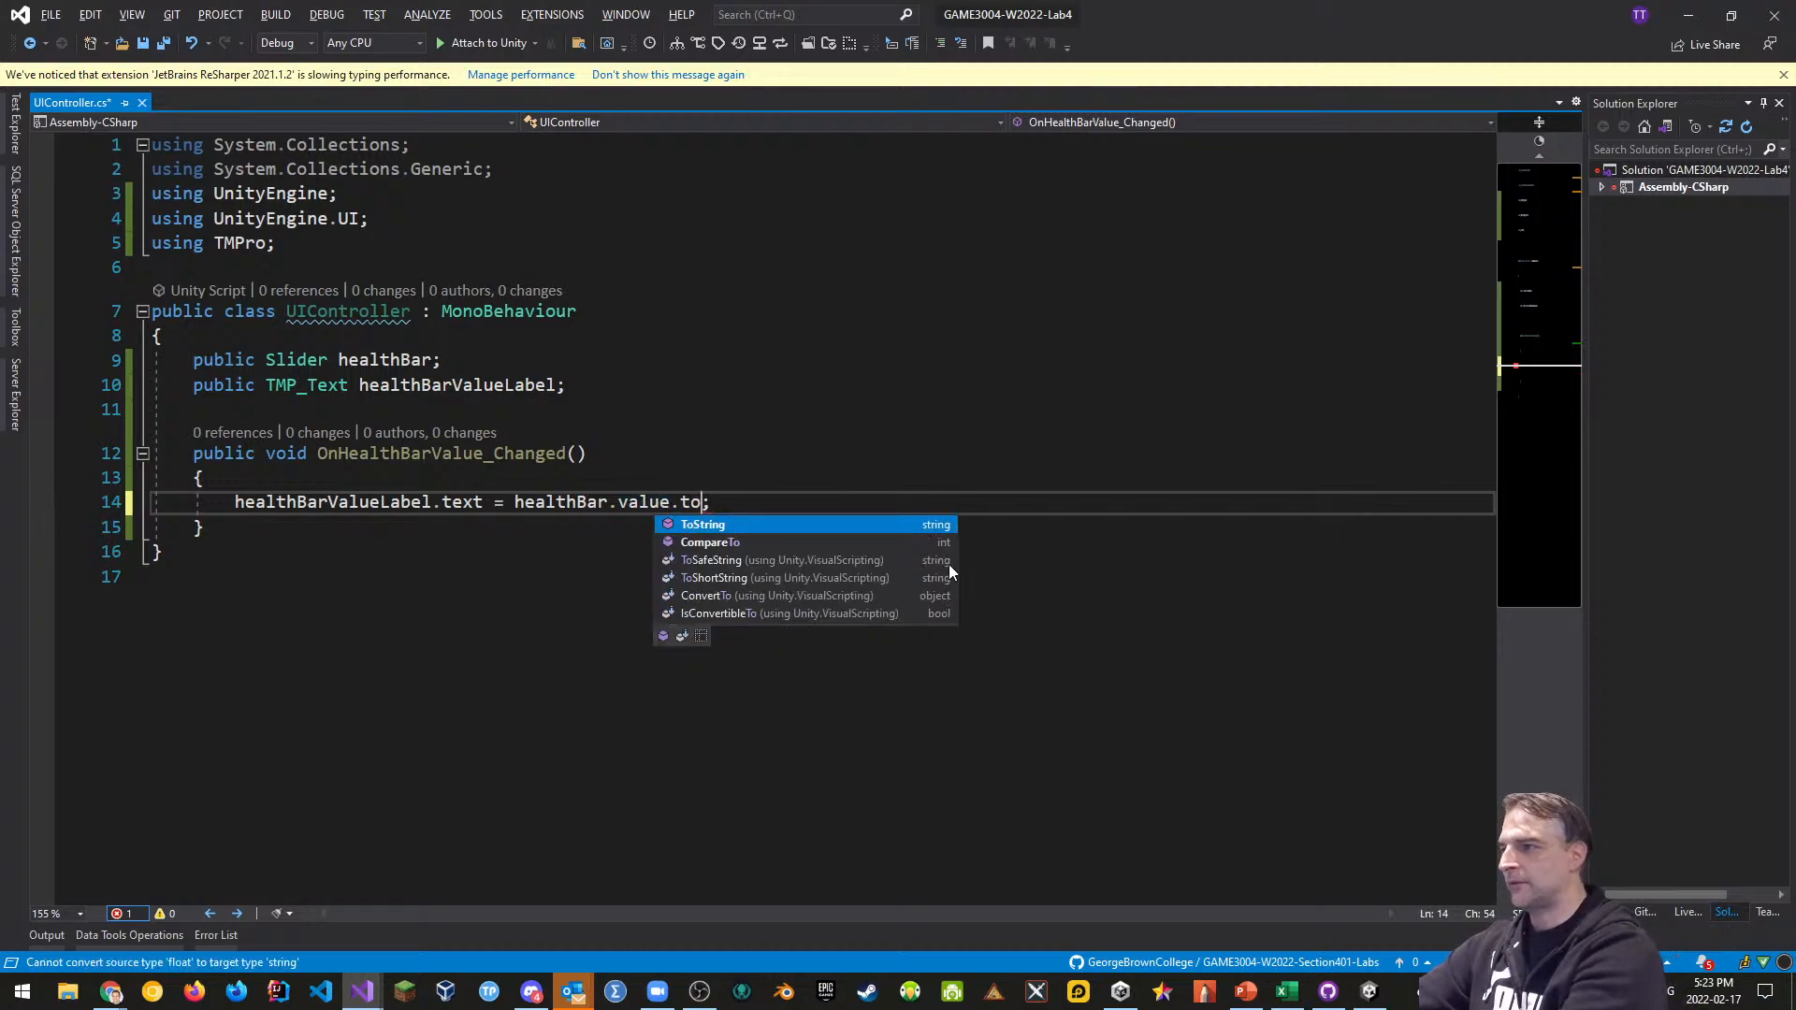
key("ctrl+s")
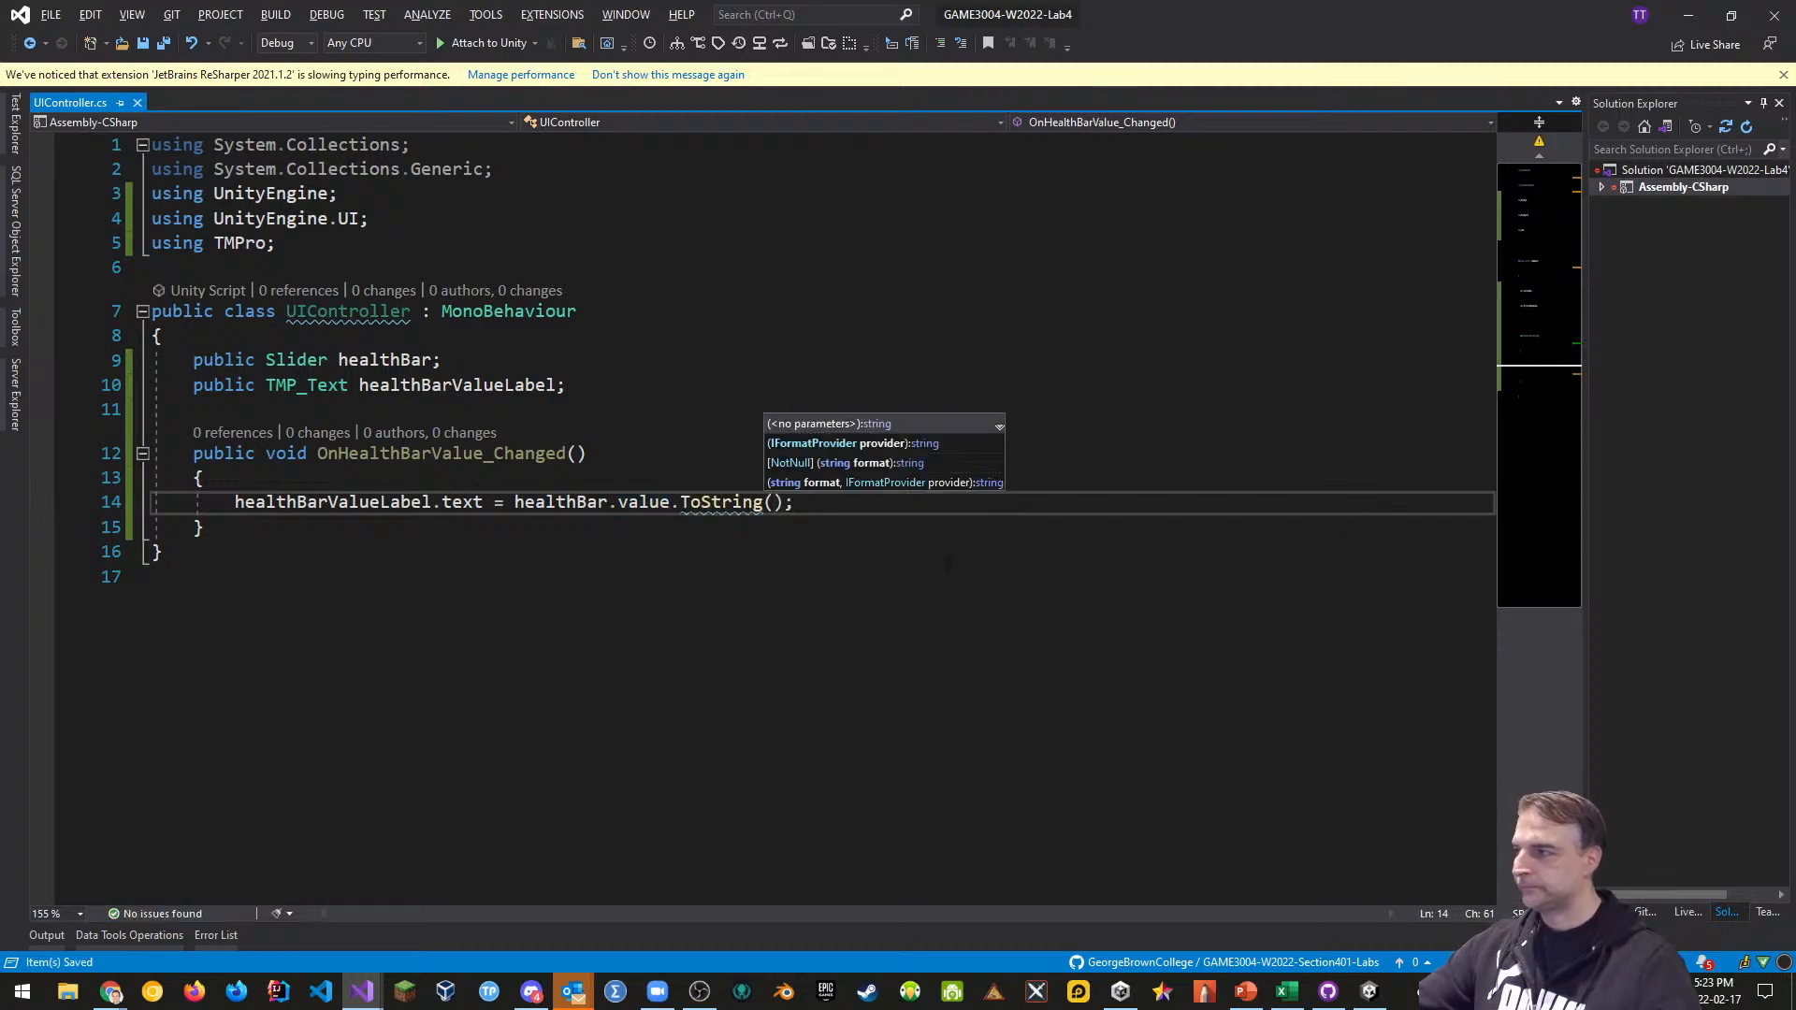
left_click(690, 456)
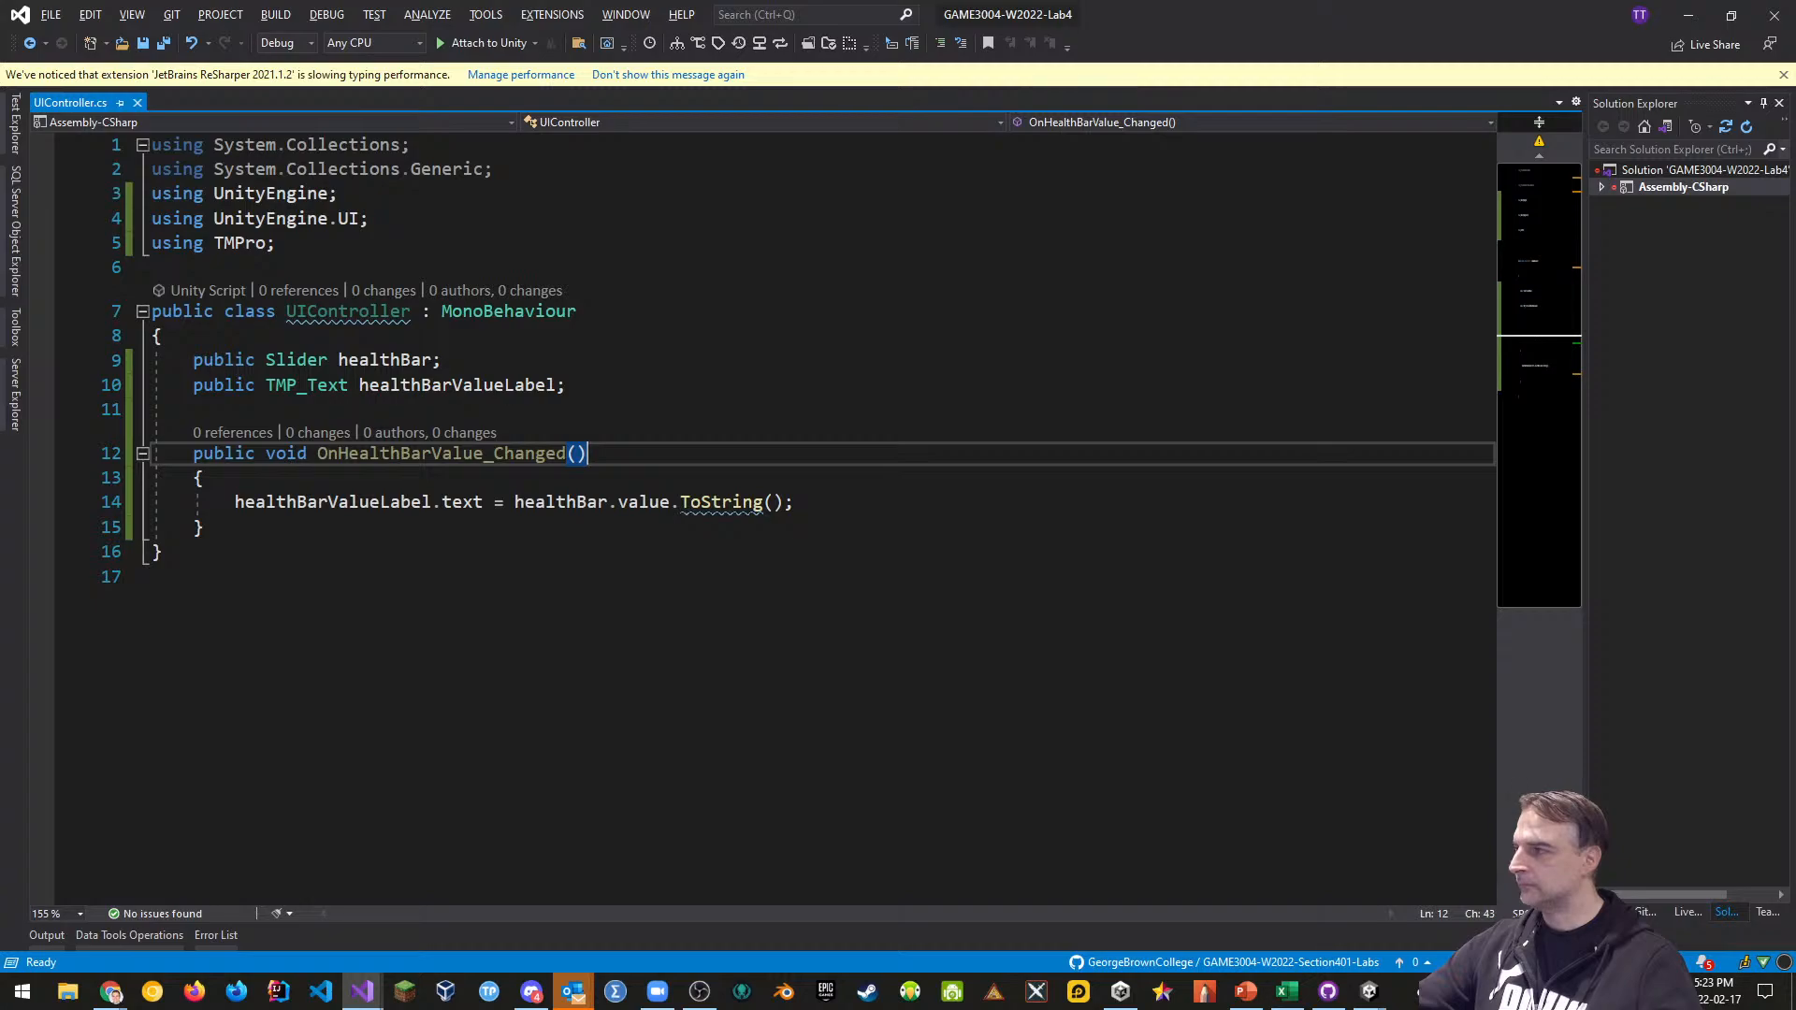
key("ctrl+s")
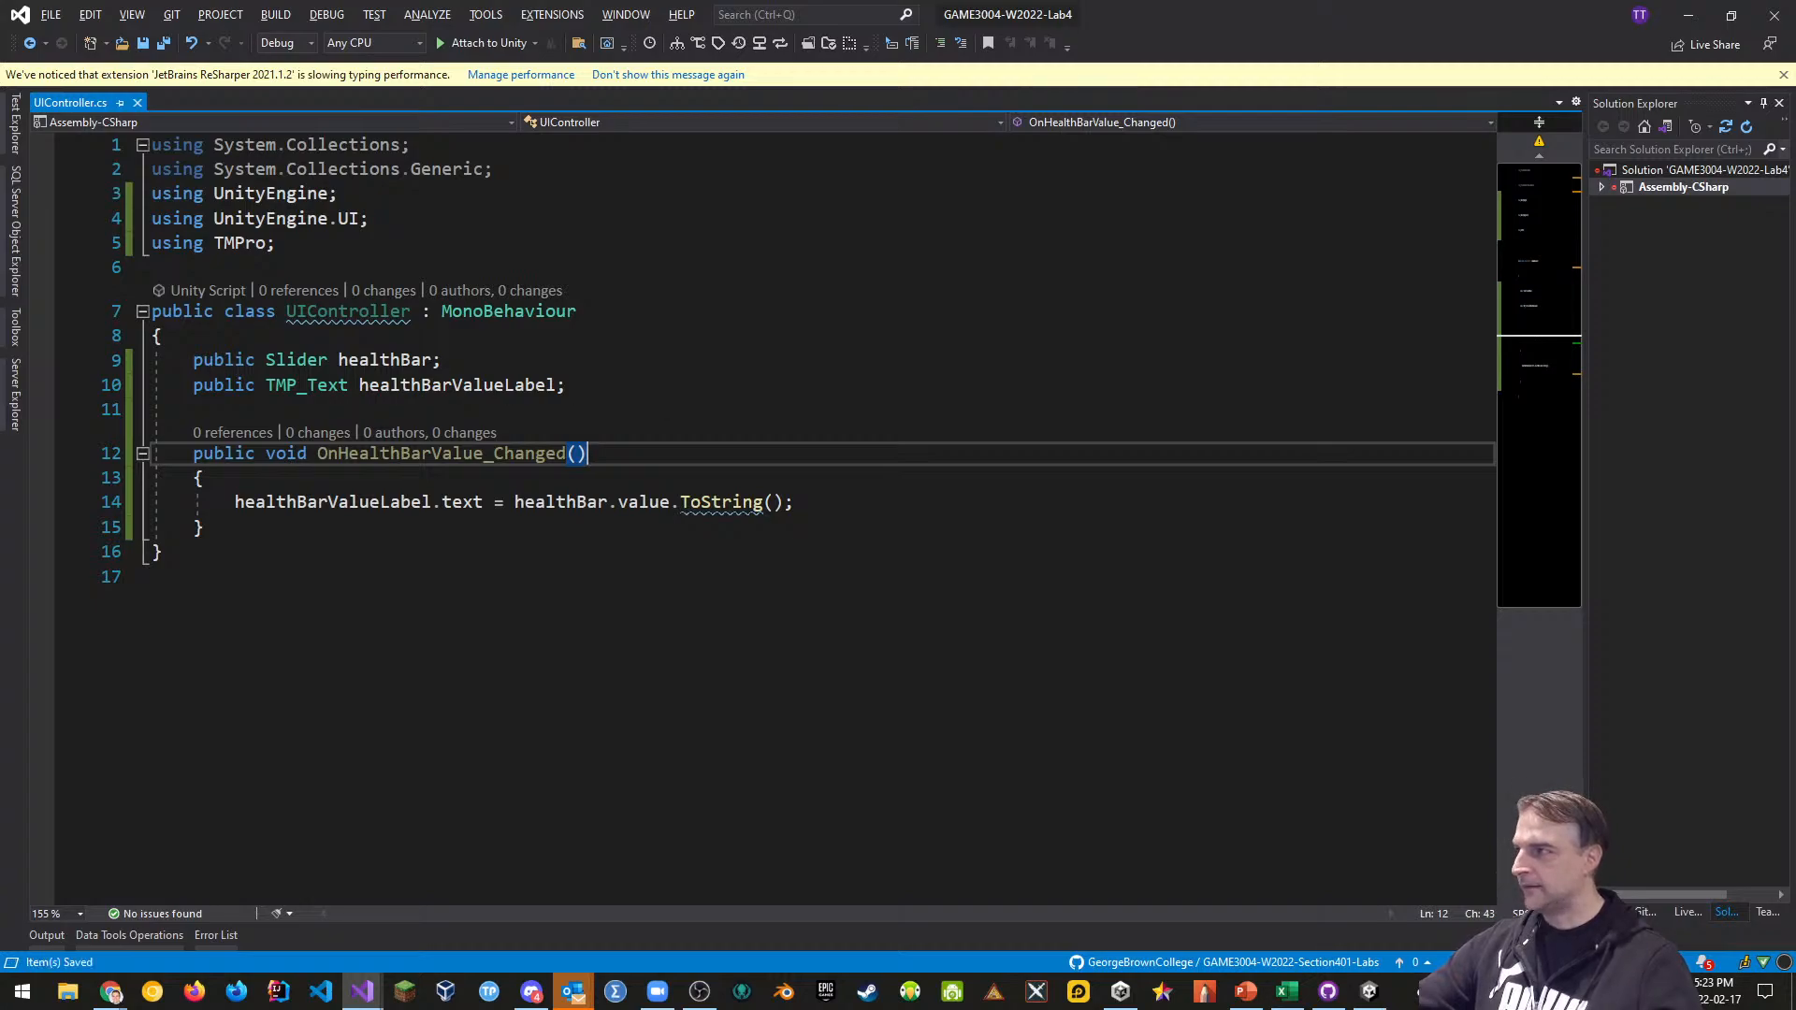
Switch to Unity and set the Bar slider's On Value Changed event to call UIController's OnHealthBarValue_Changed() on the GameController object
key("alt+Tab")
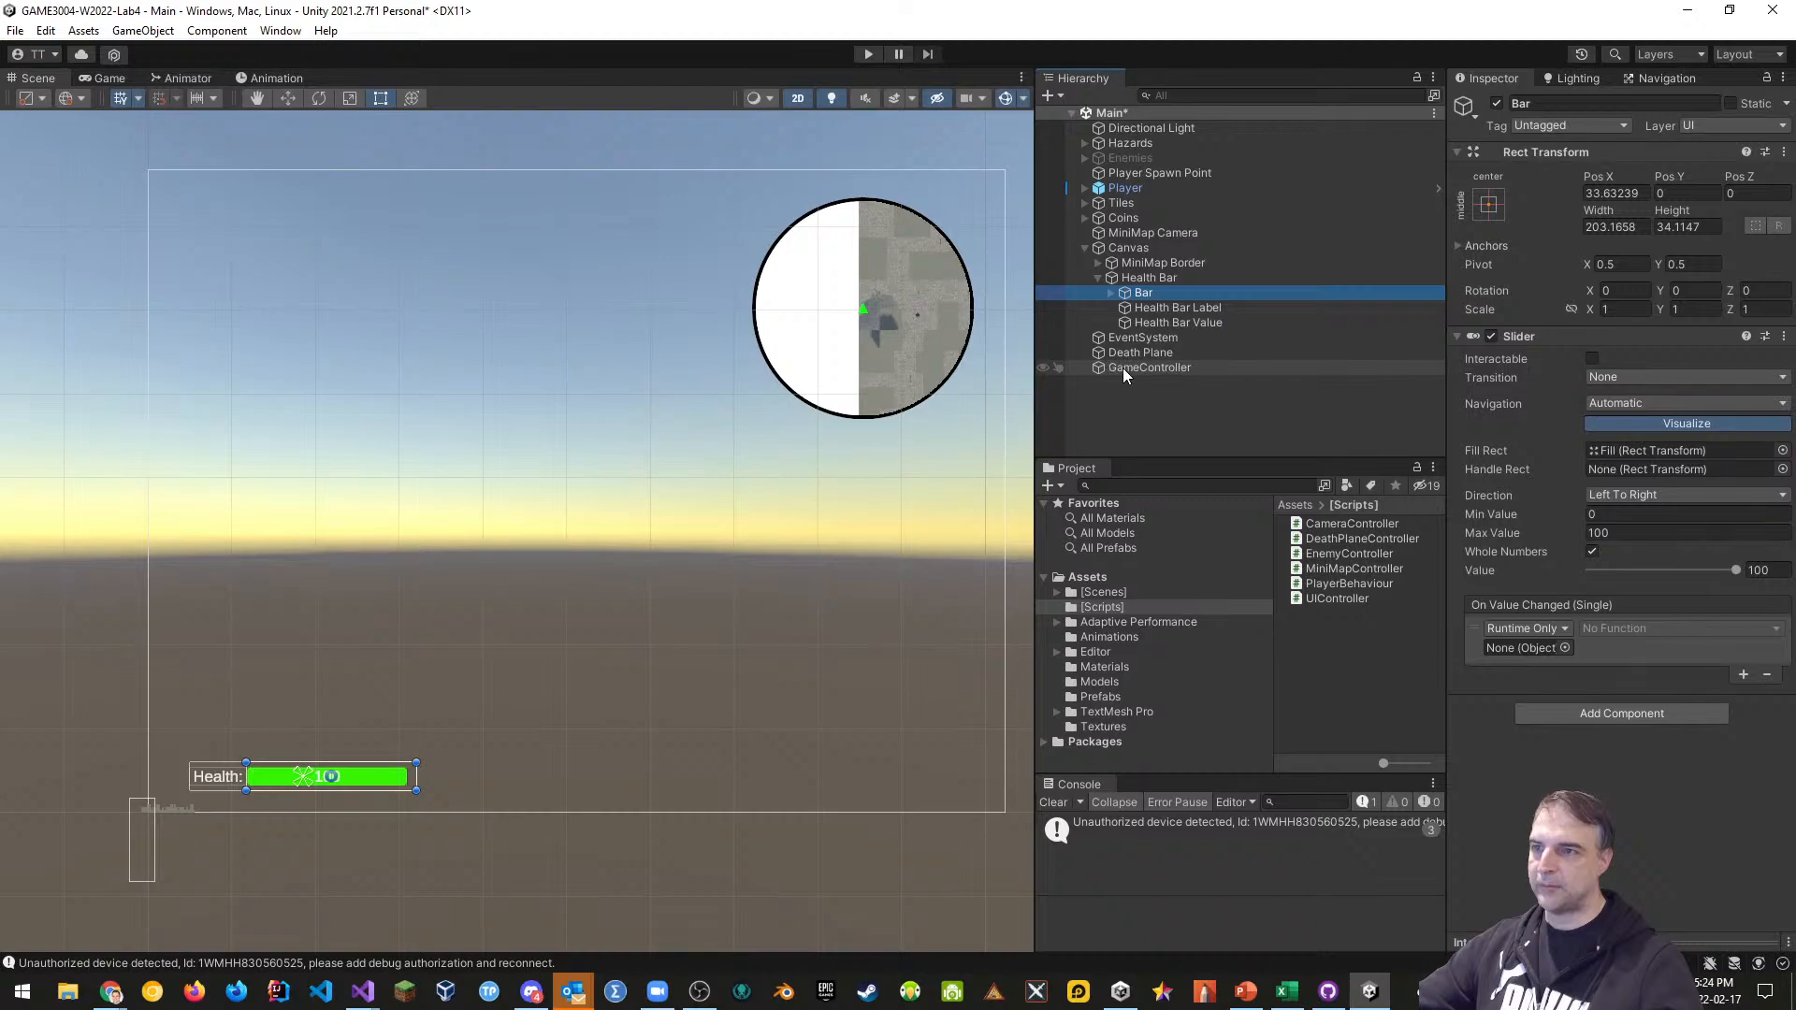
left_click_drag(1122, 368, 1507, 655)
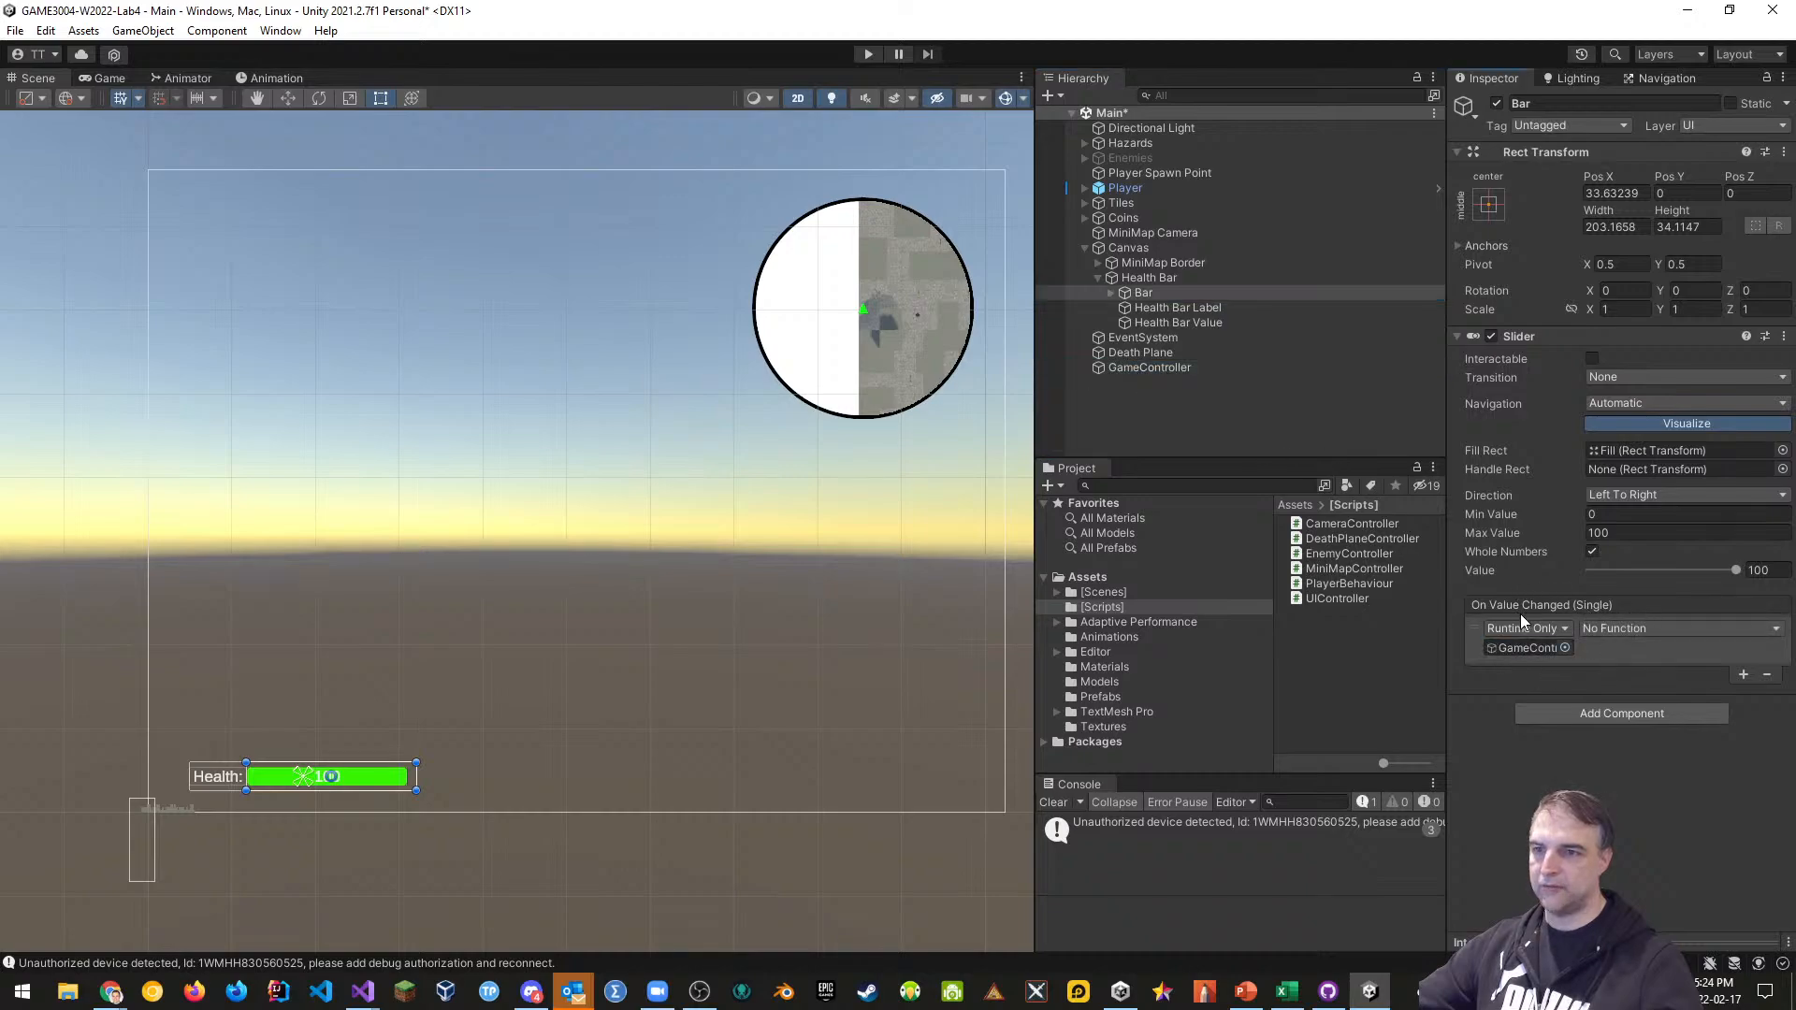
left_click(1635, 630)
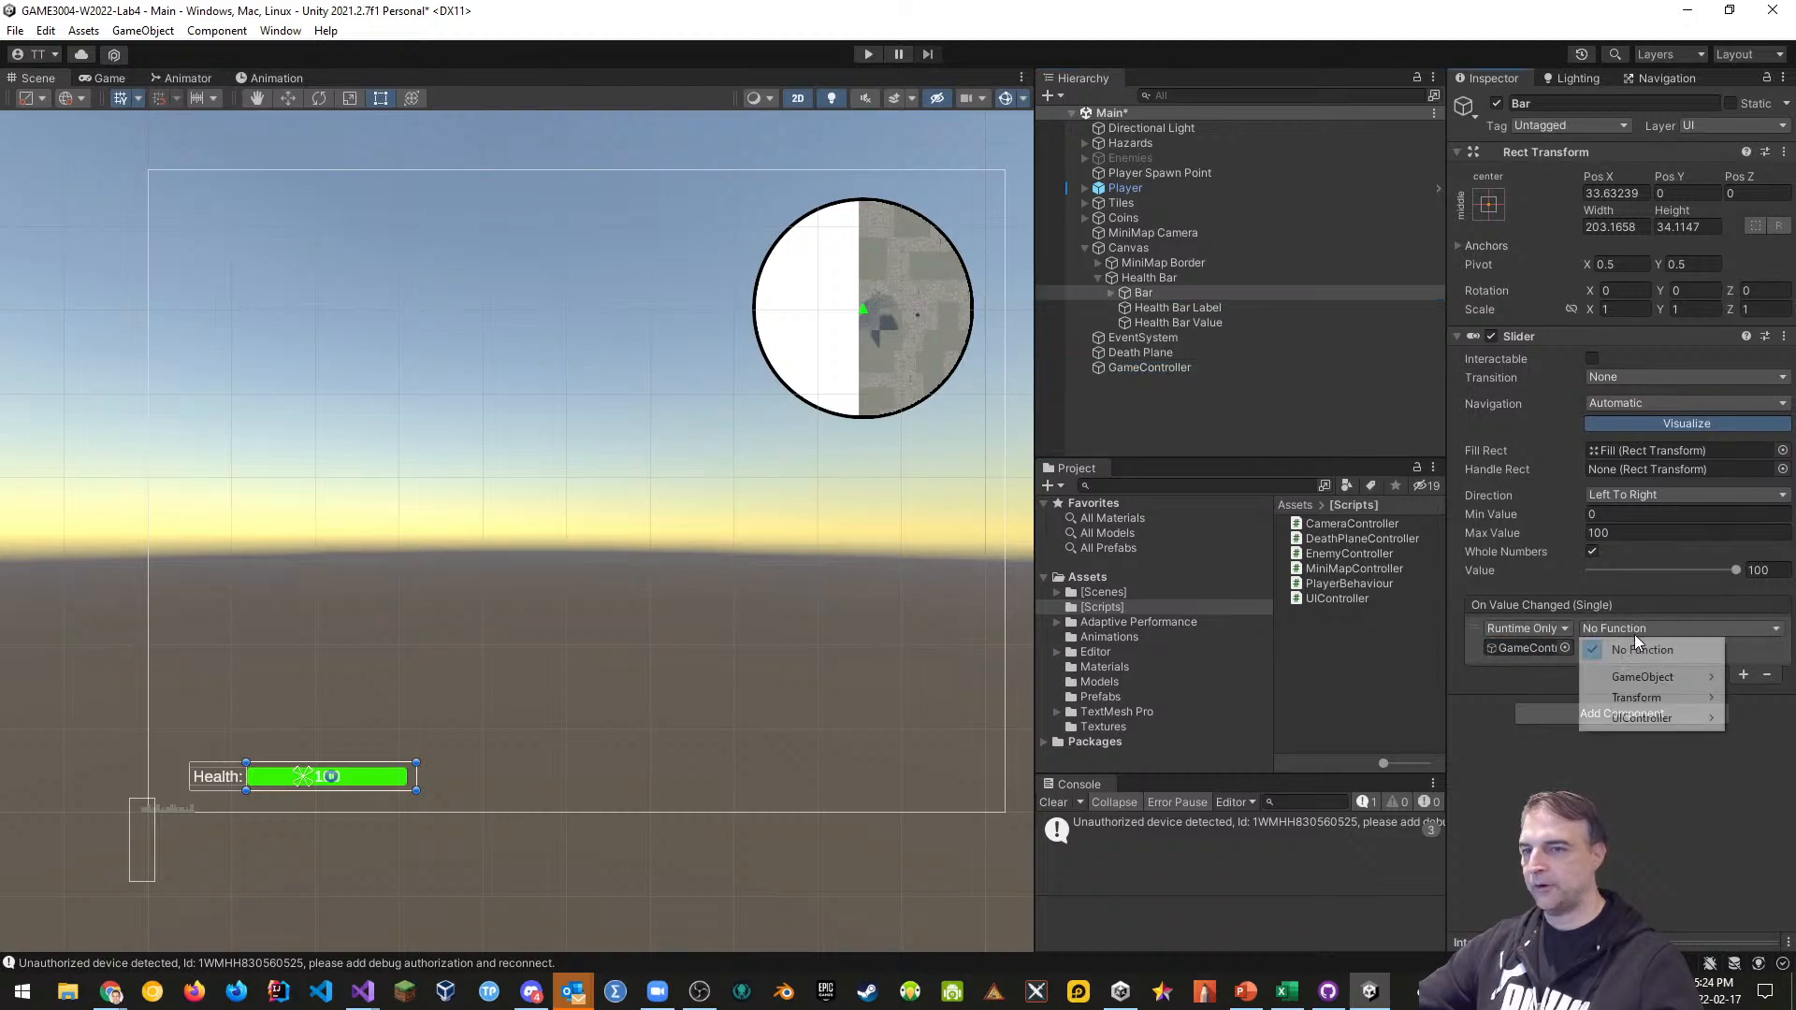
mouse_move(1648, 717)
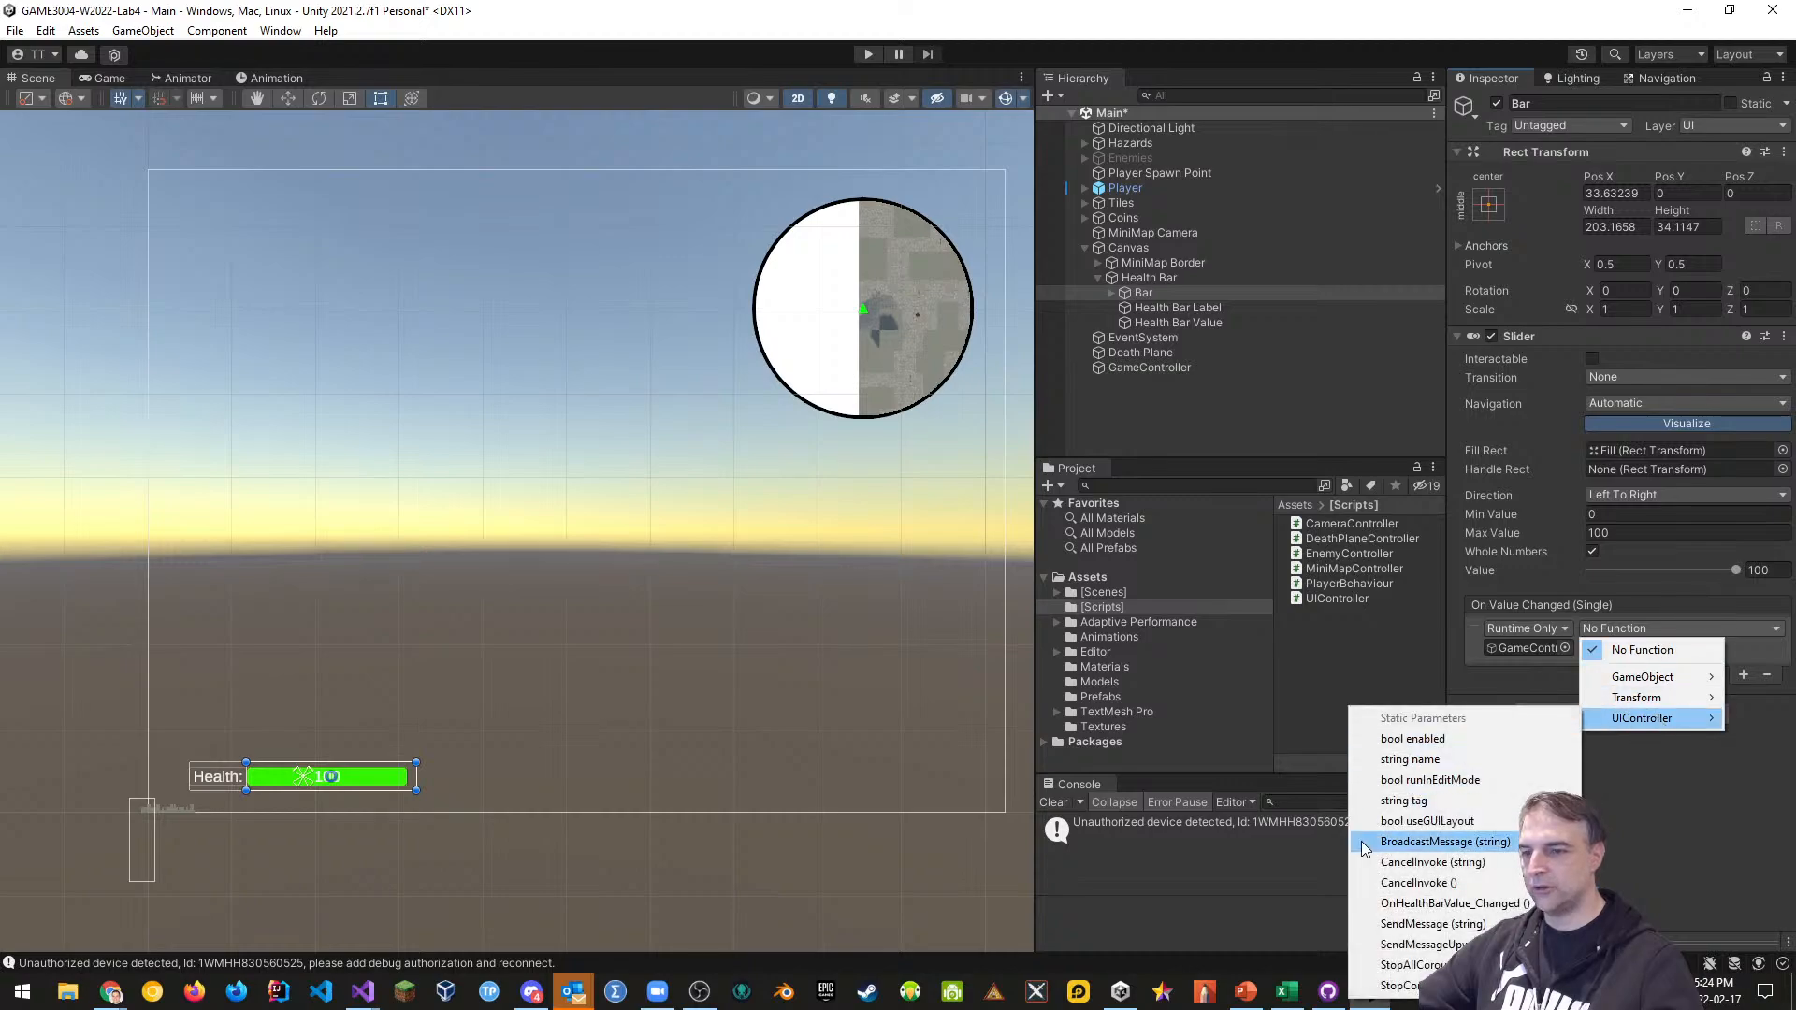
left_click(1450, 905)
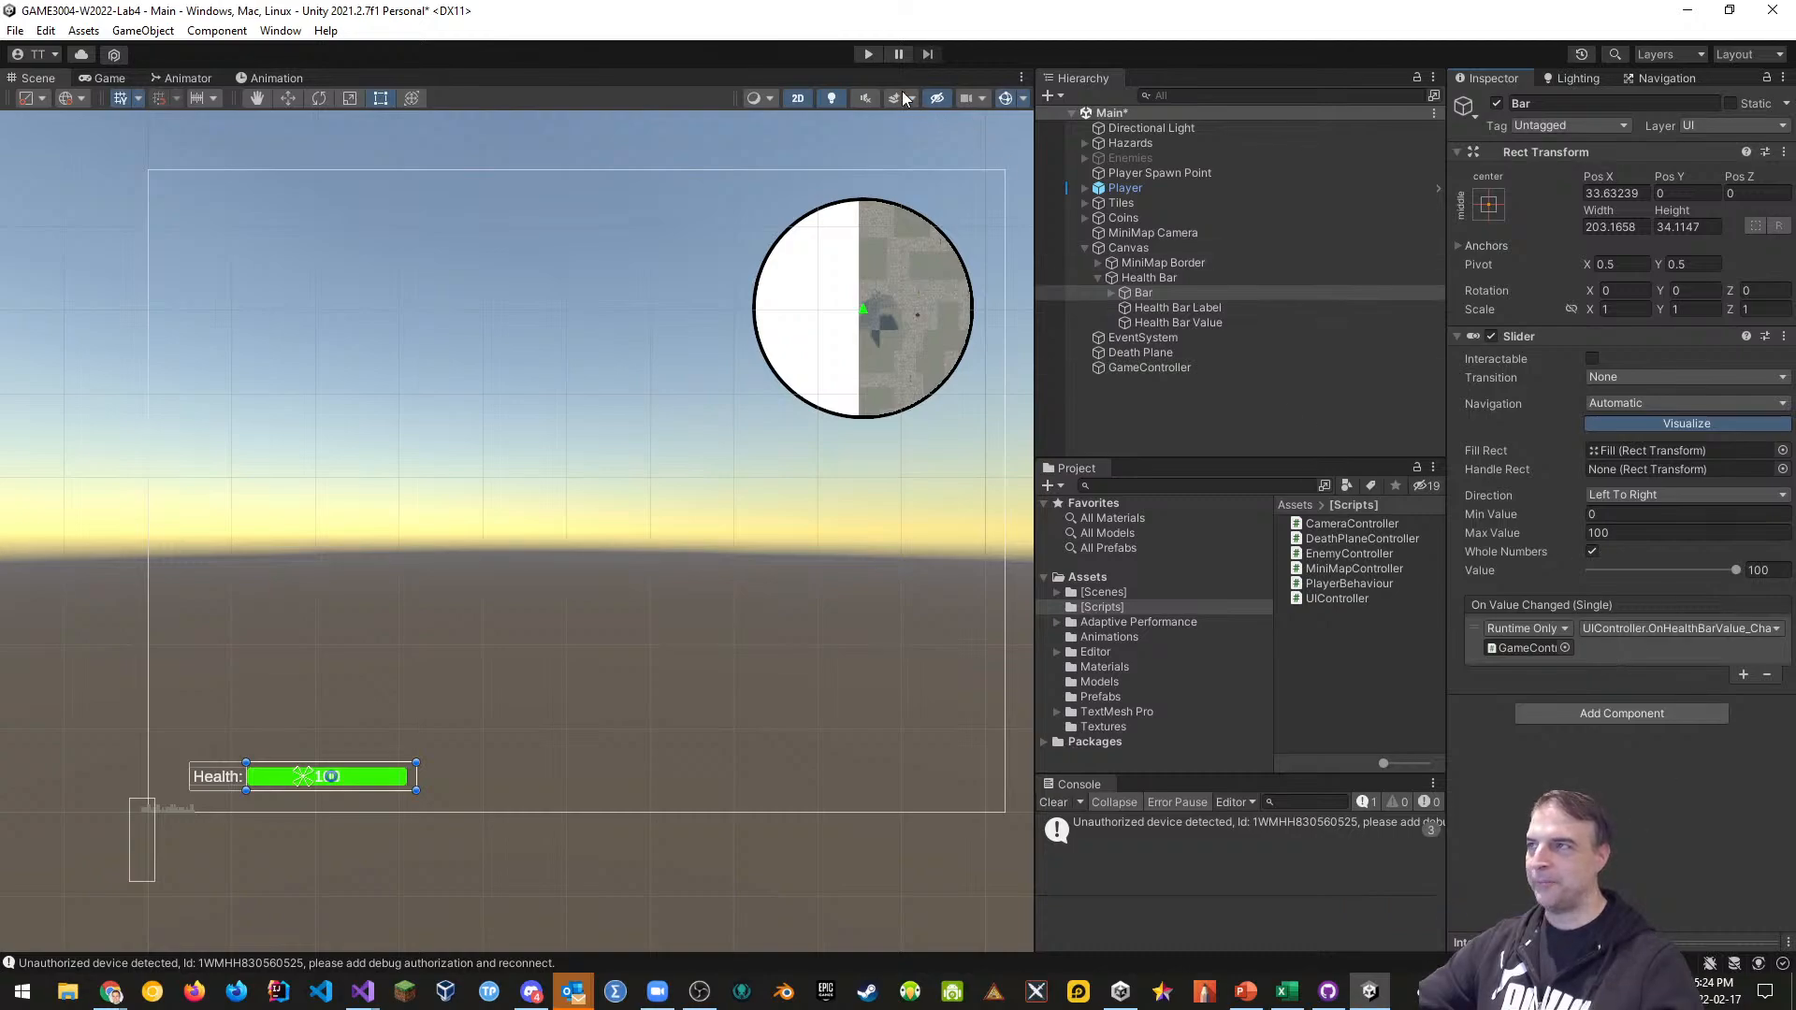
Play-test the scene by changing the Bar slider's value to 27, 100 and 20 while checking the health label, and stop play mode
left_click(869, 56)
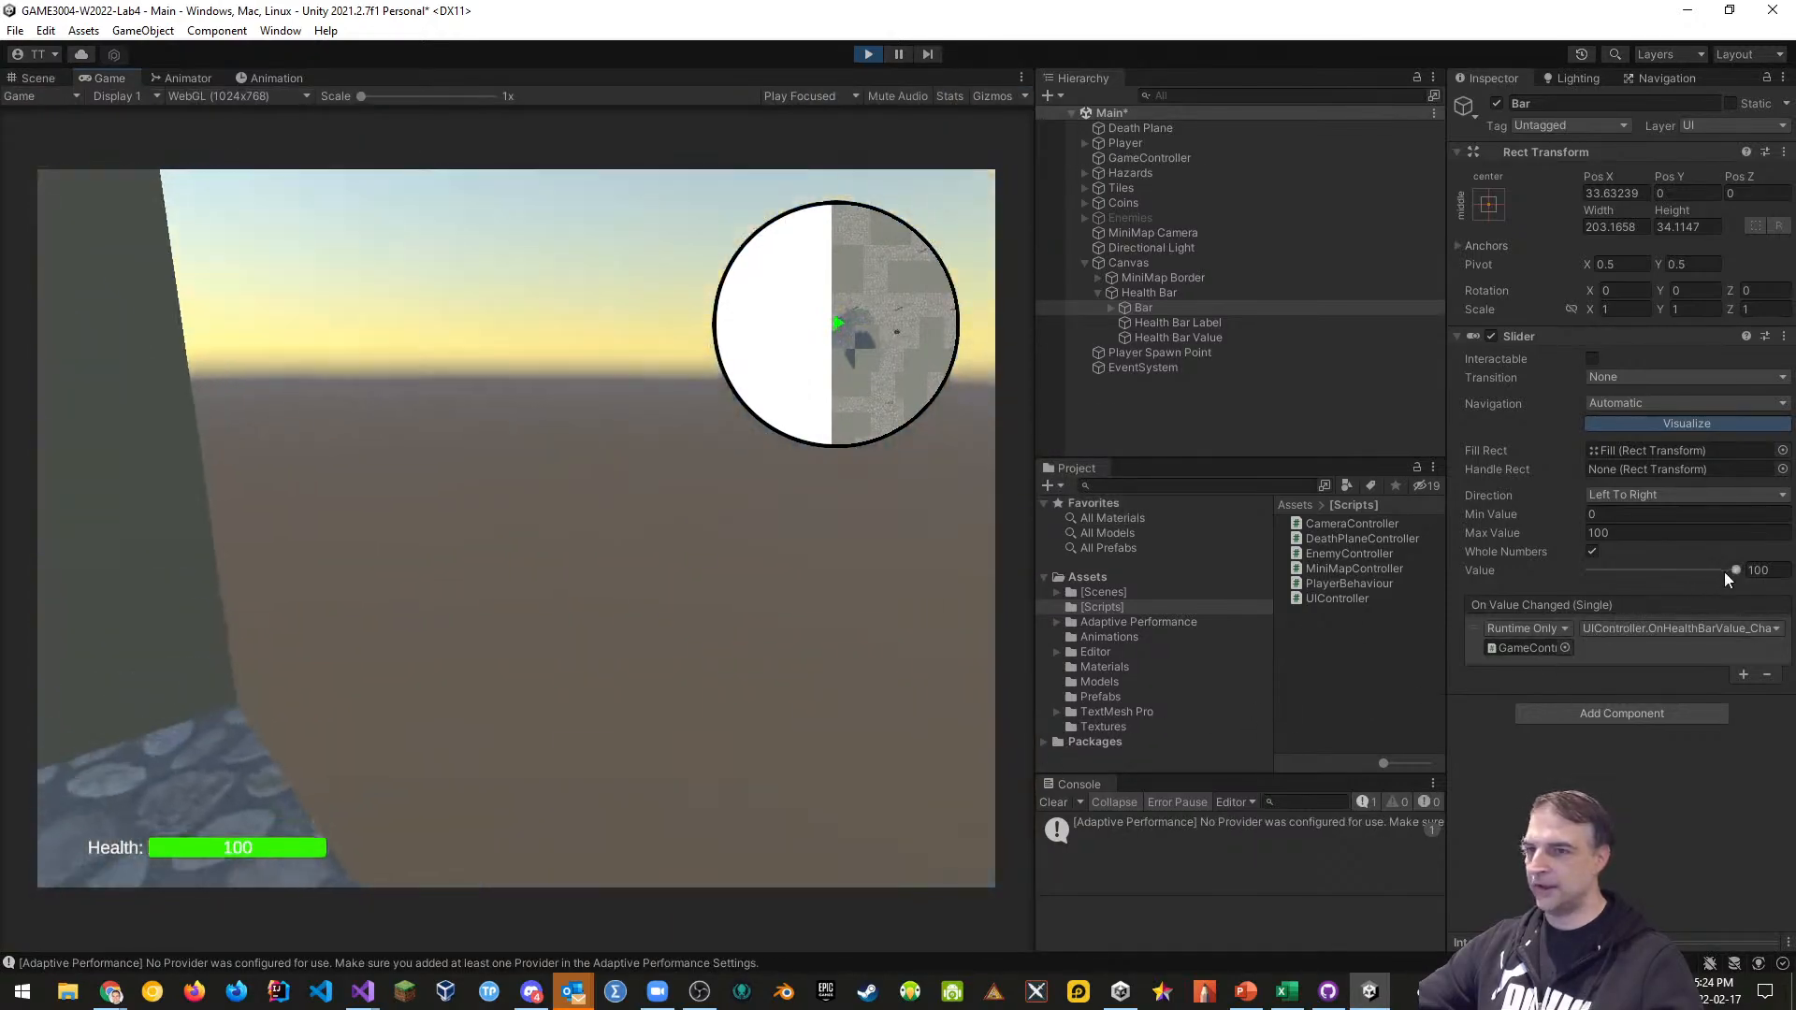
mouse_move(1734, 570)
left_mouse_down()
mouse_move(1597, 570)
mouse_move(1682, 571)
mouse_move(1629, 574)
left_mouse_up()
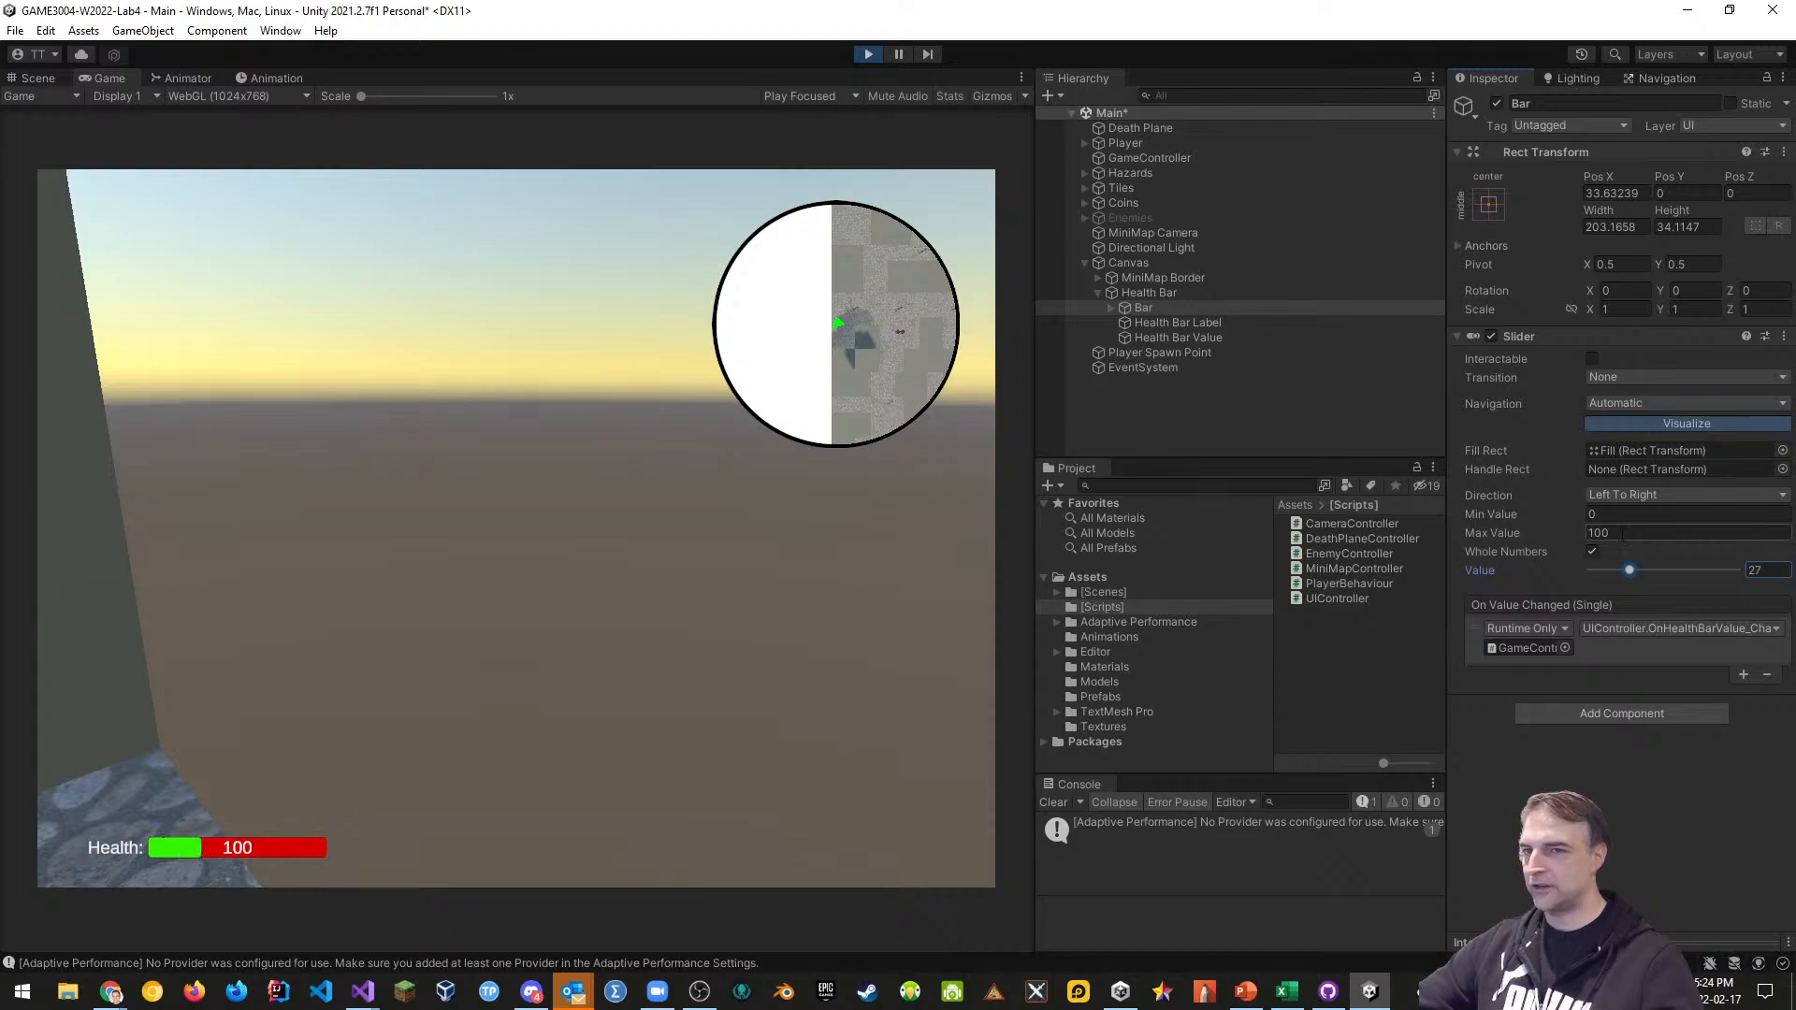
left_click_drag(1631, 569, 1749, 575)
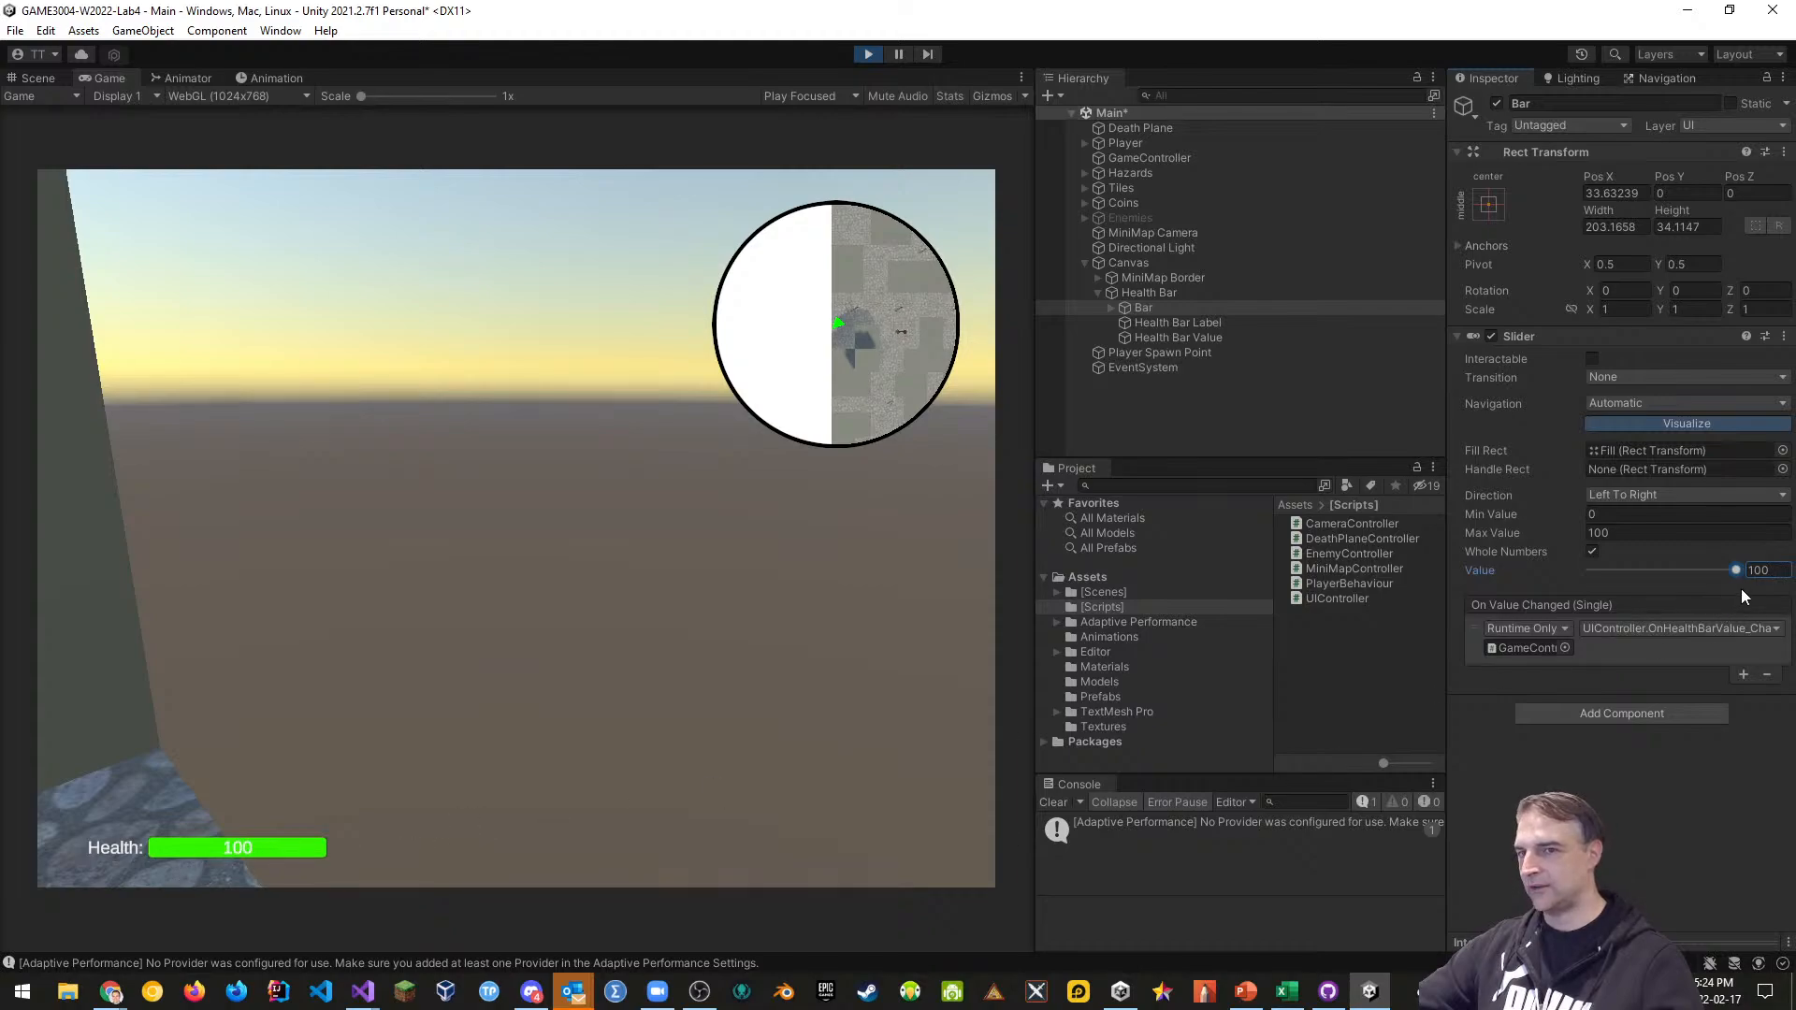
type("20")
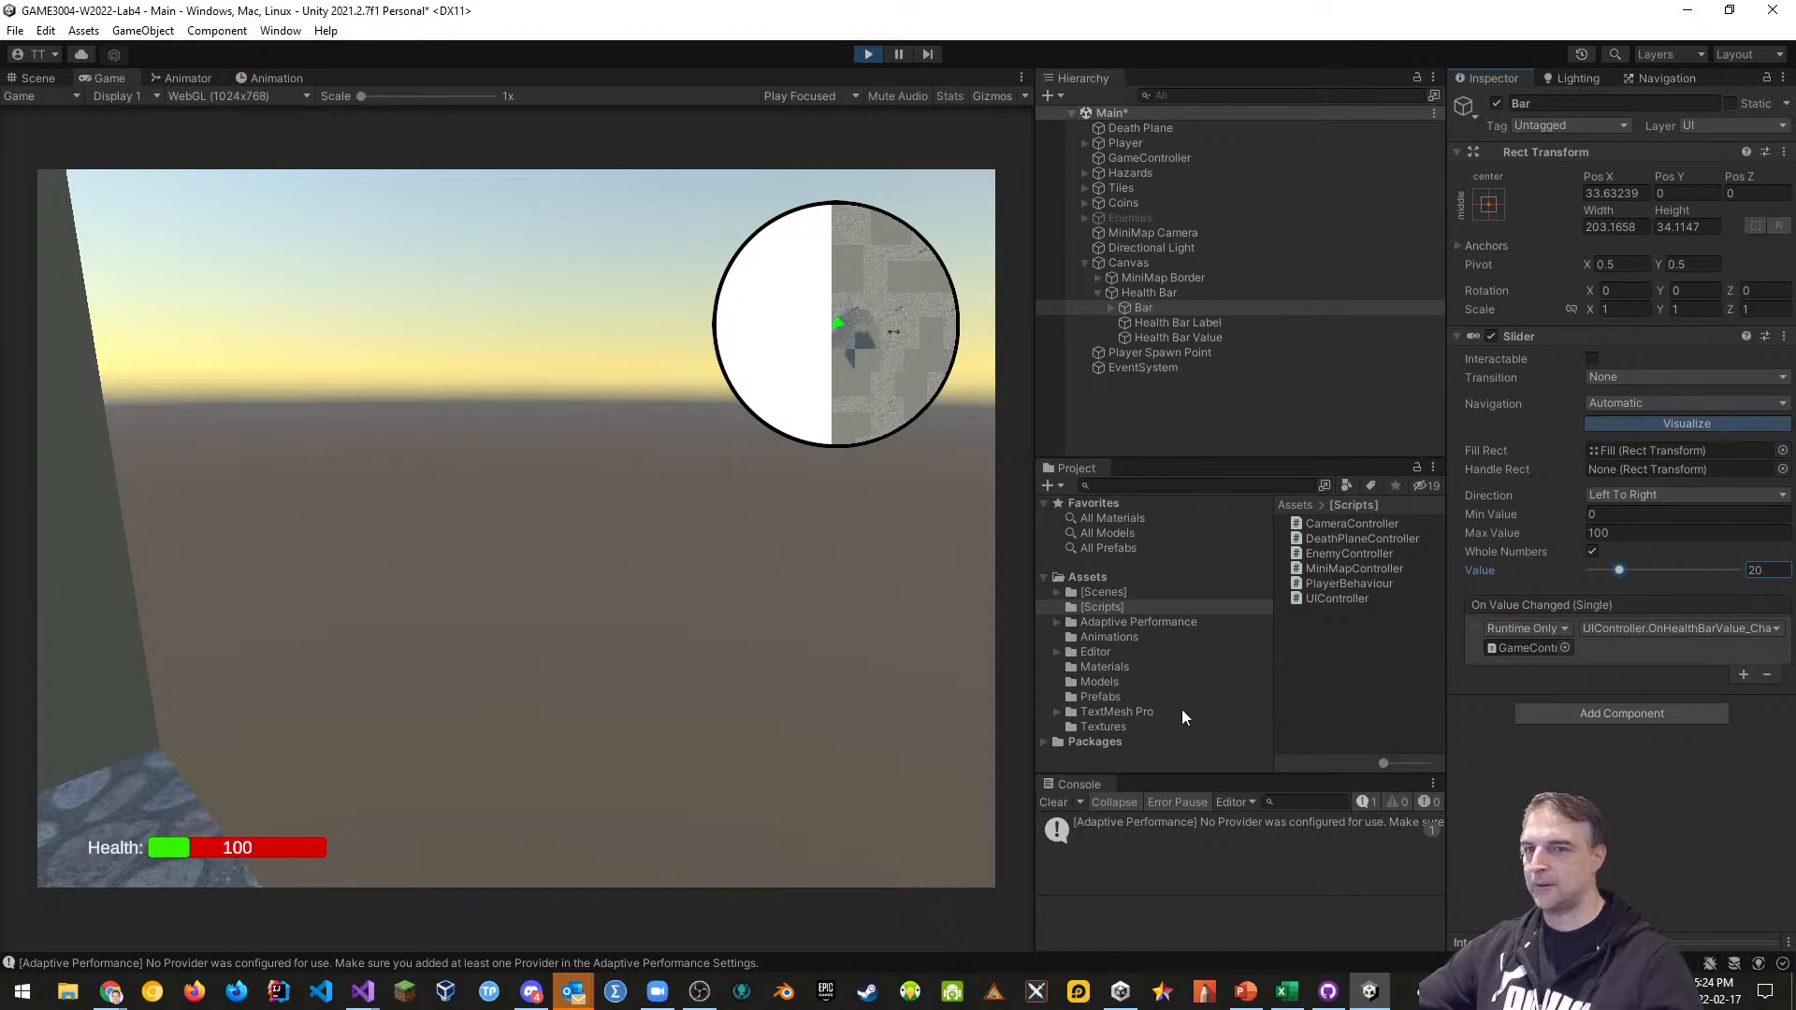
left_click(867, 54)
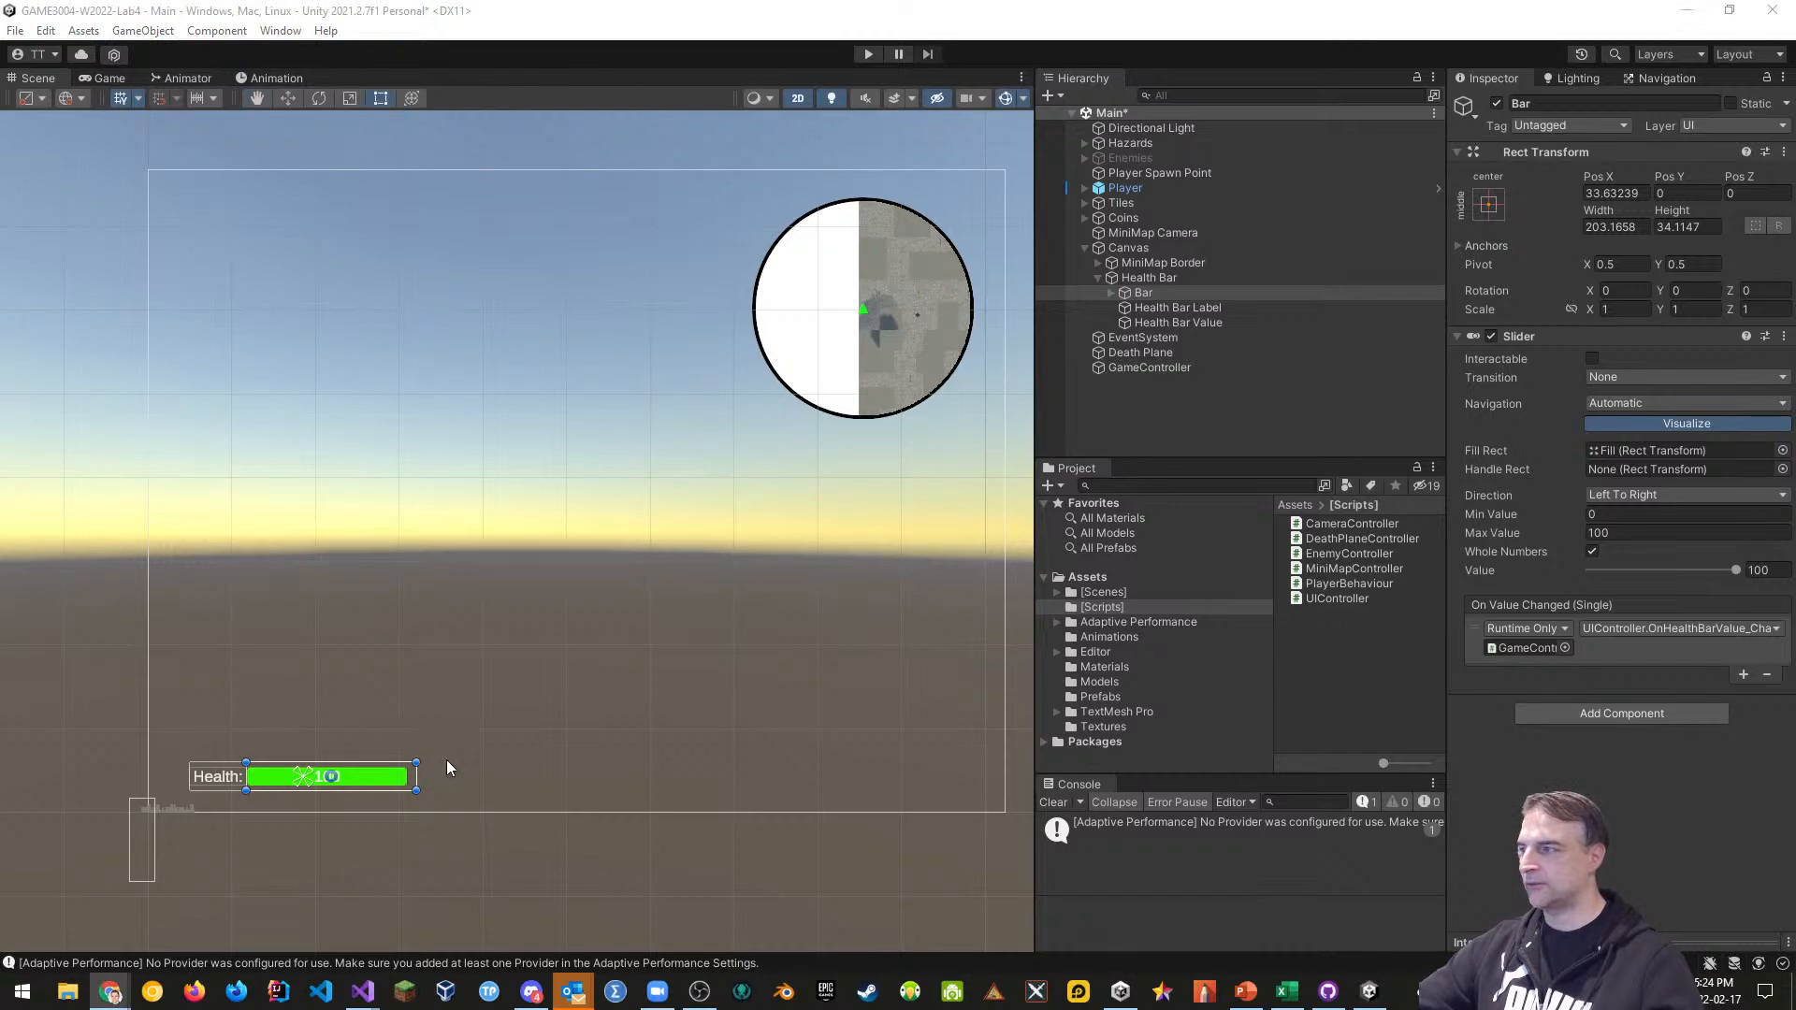
Switch to Visual Studio and begin declaring a "public void TakeDamage()" method below OnHealthBarValue_Changed() in UIController
key("alt+Tab")
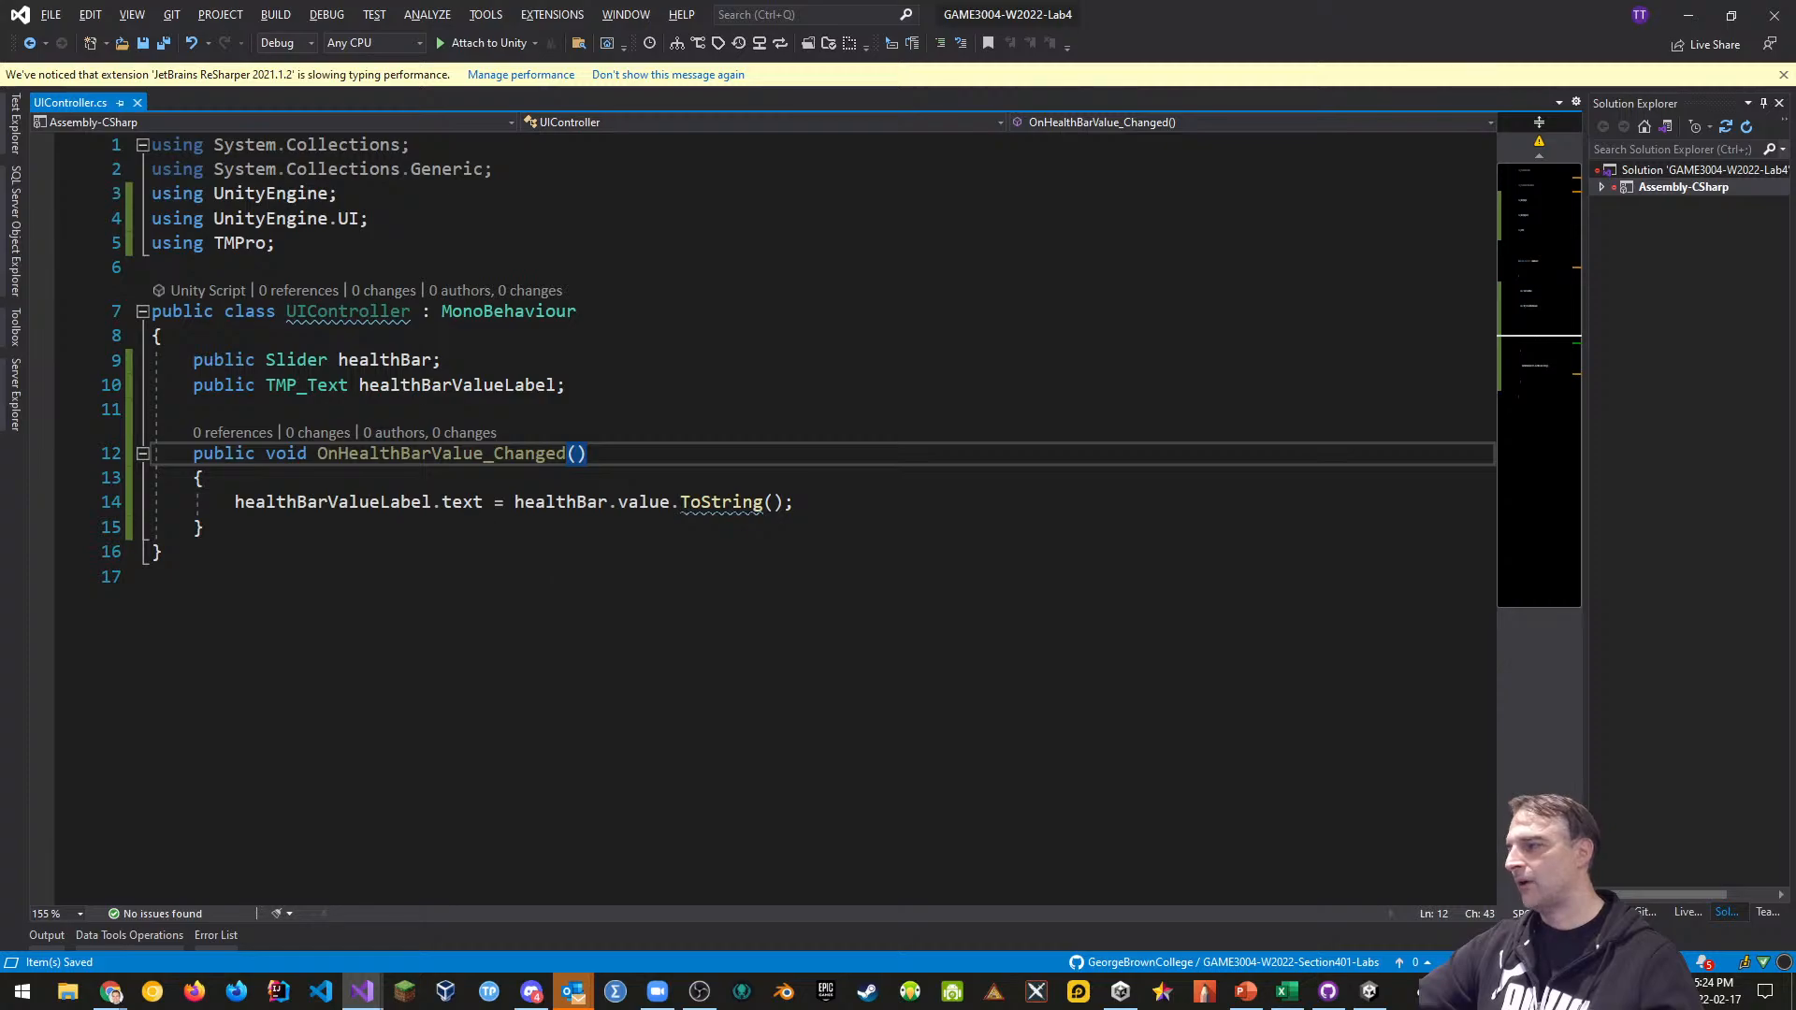
left_click(299, 534)
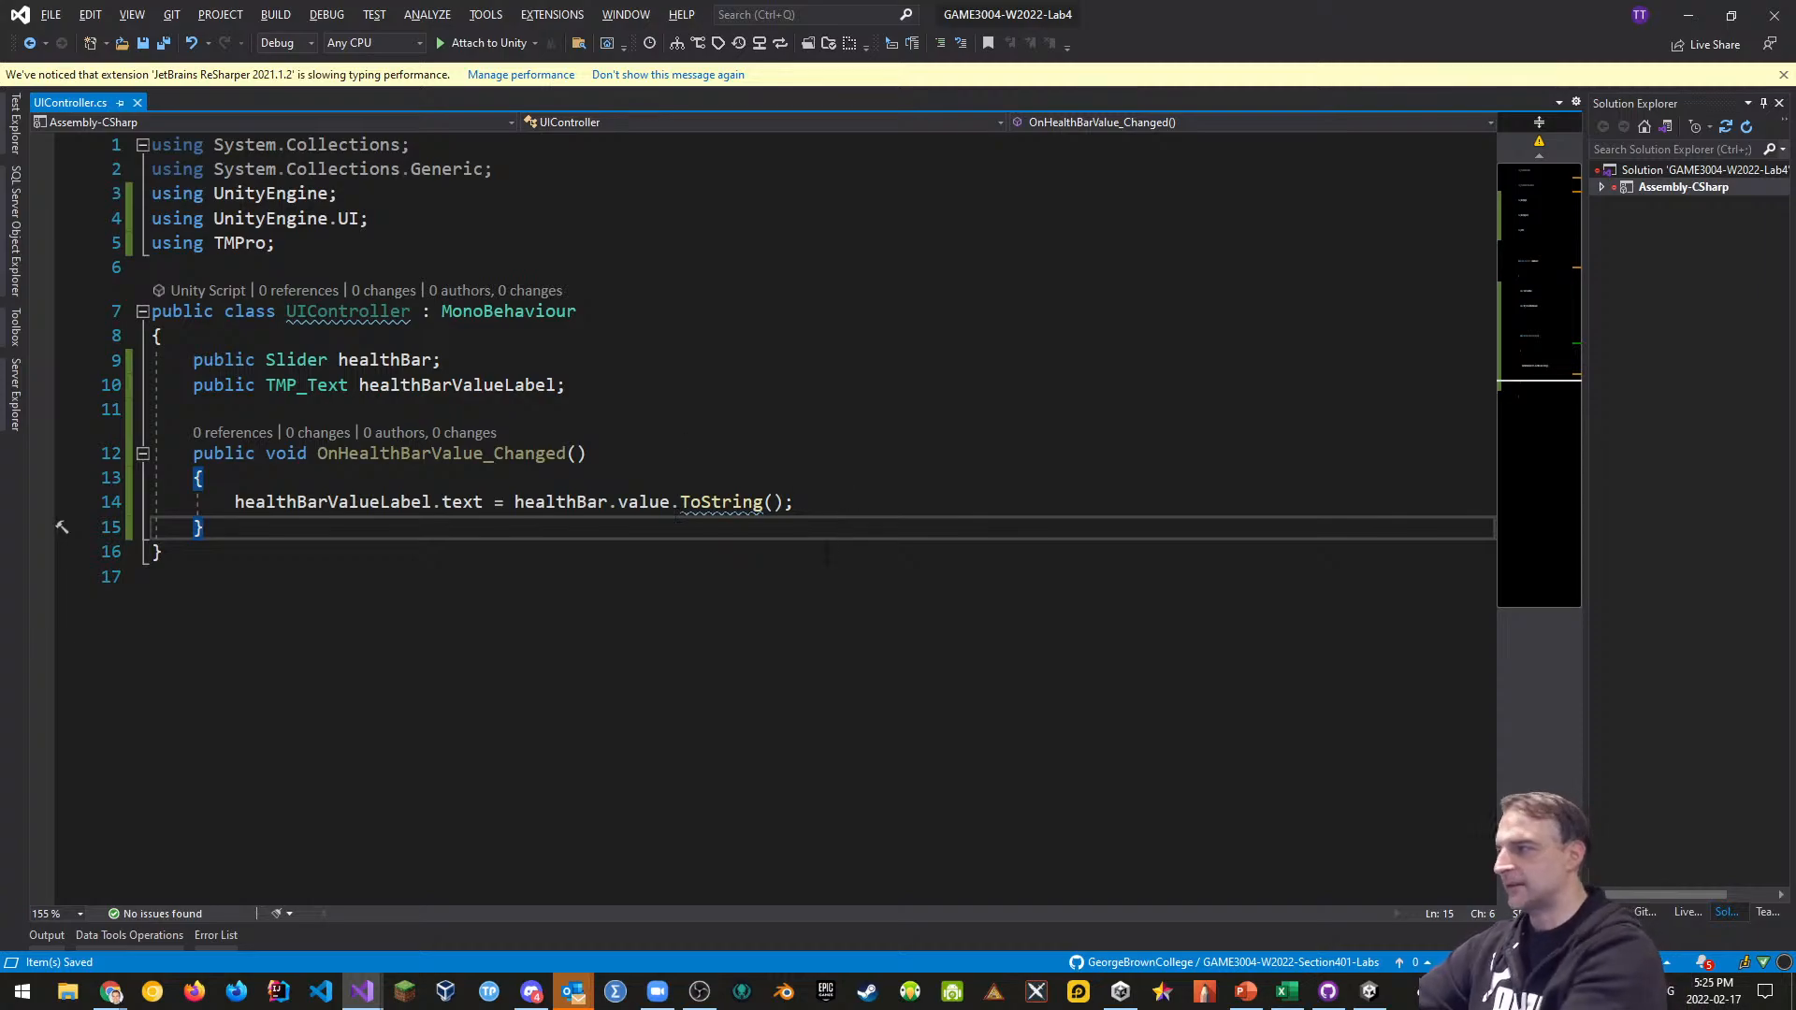
key("Return")
key("Return")
type("publi")
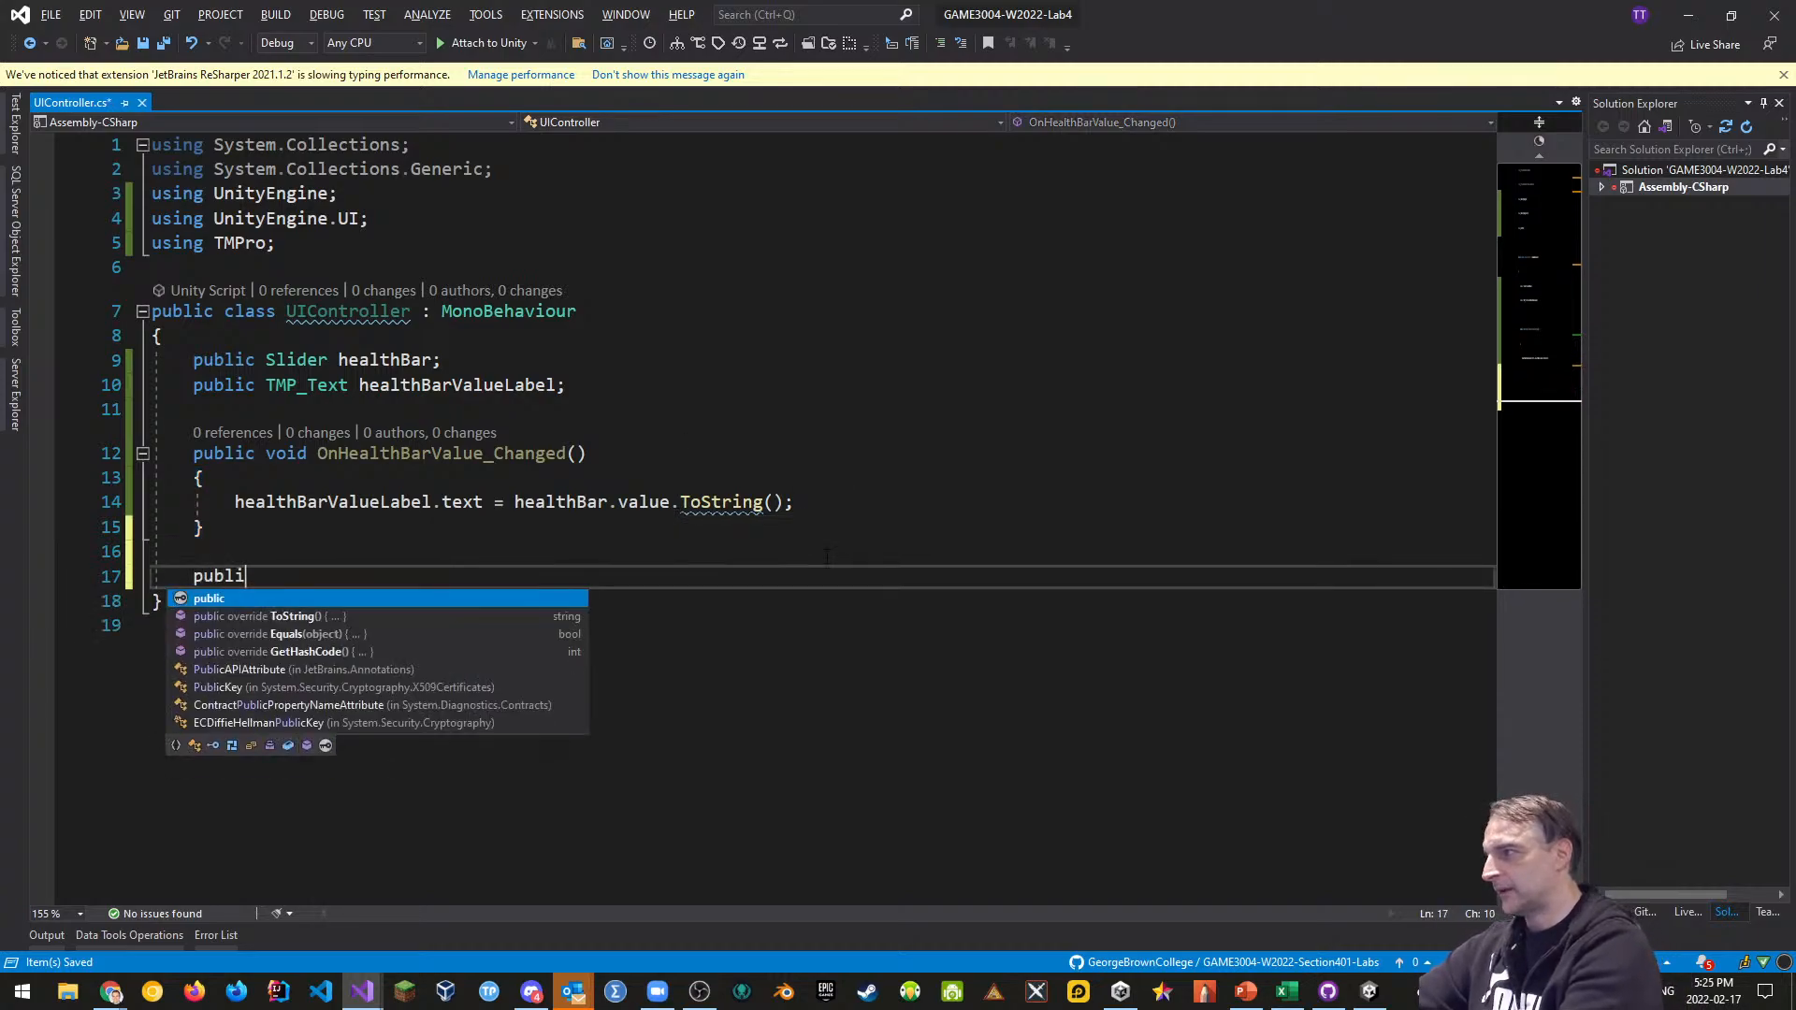
type("c void ")
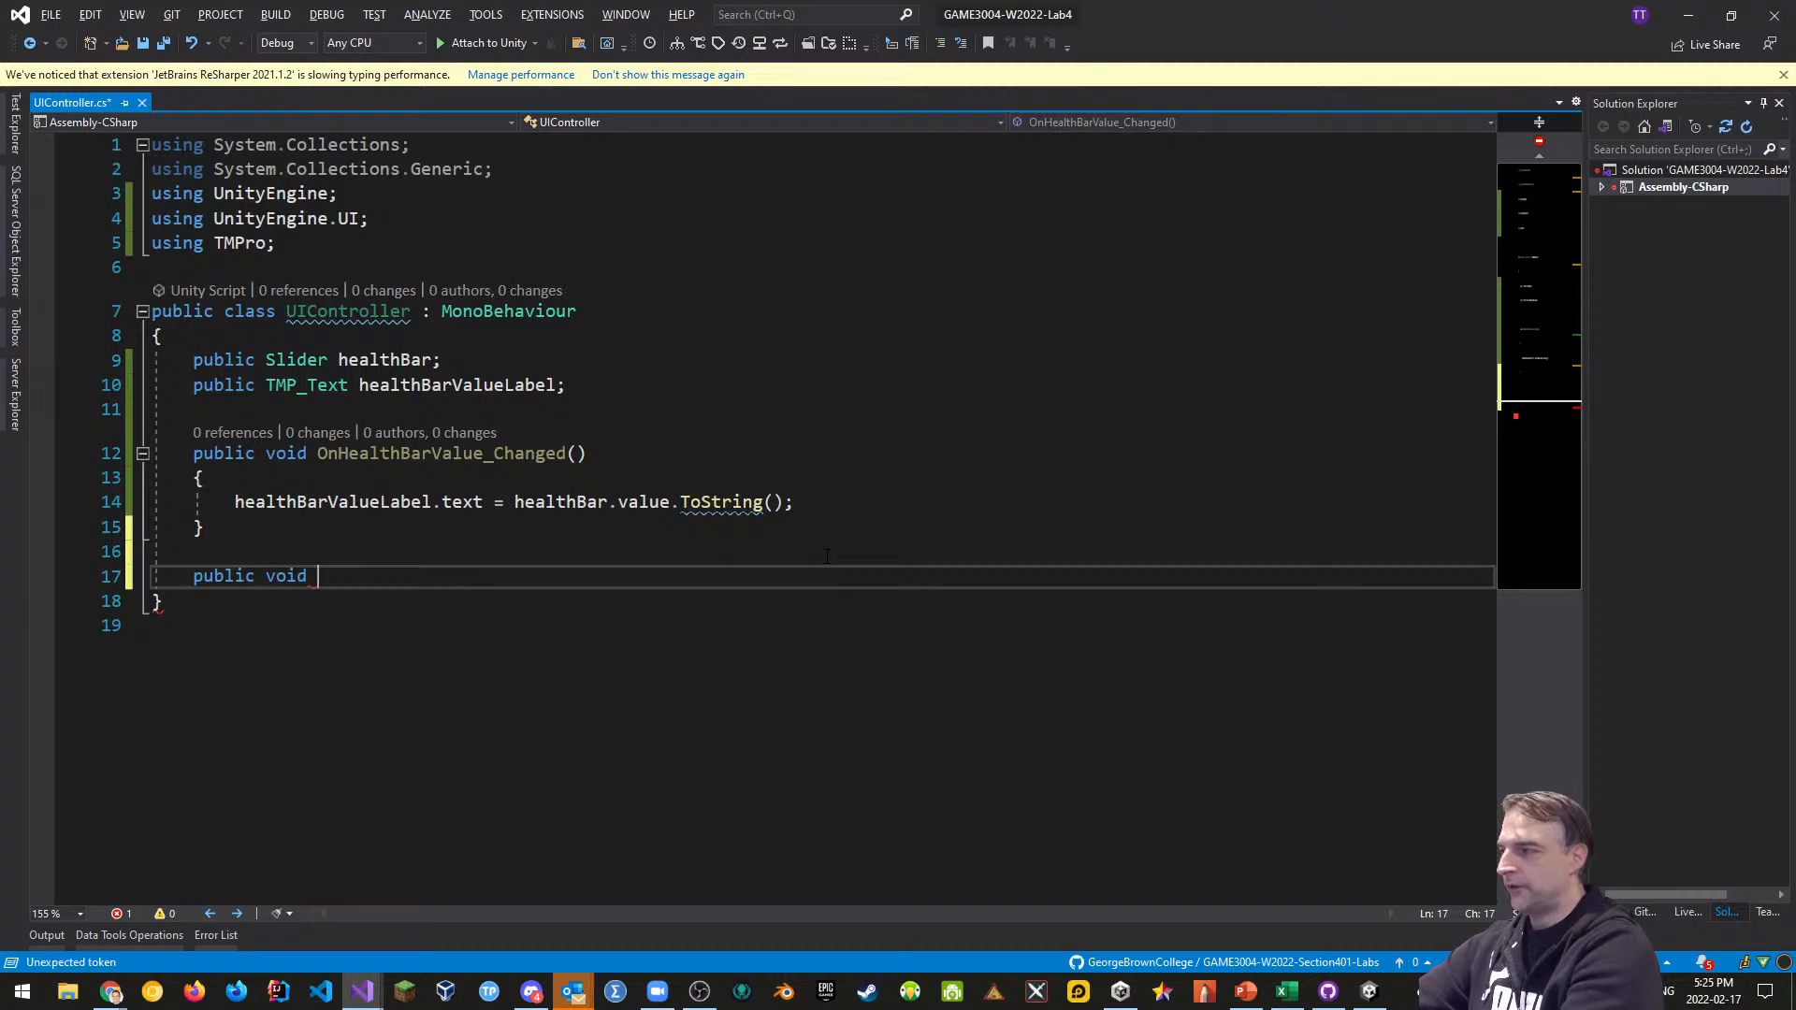
type("TakeD")
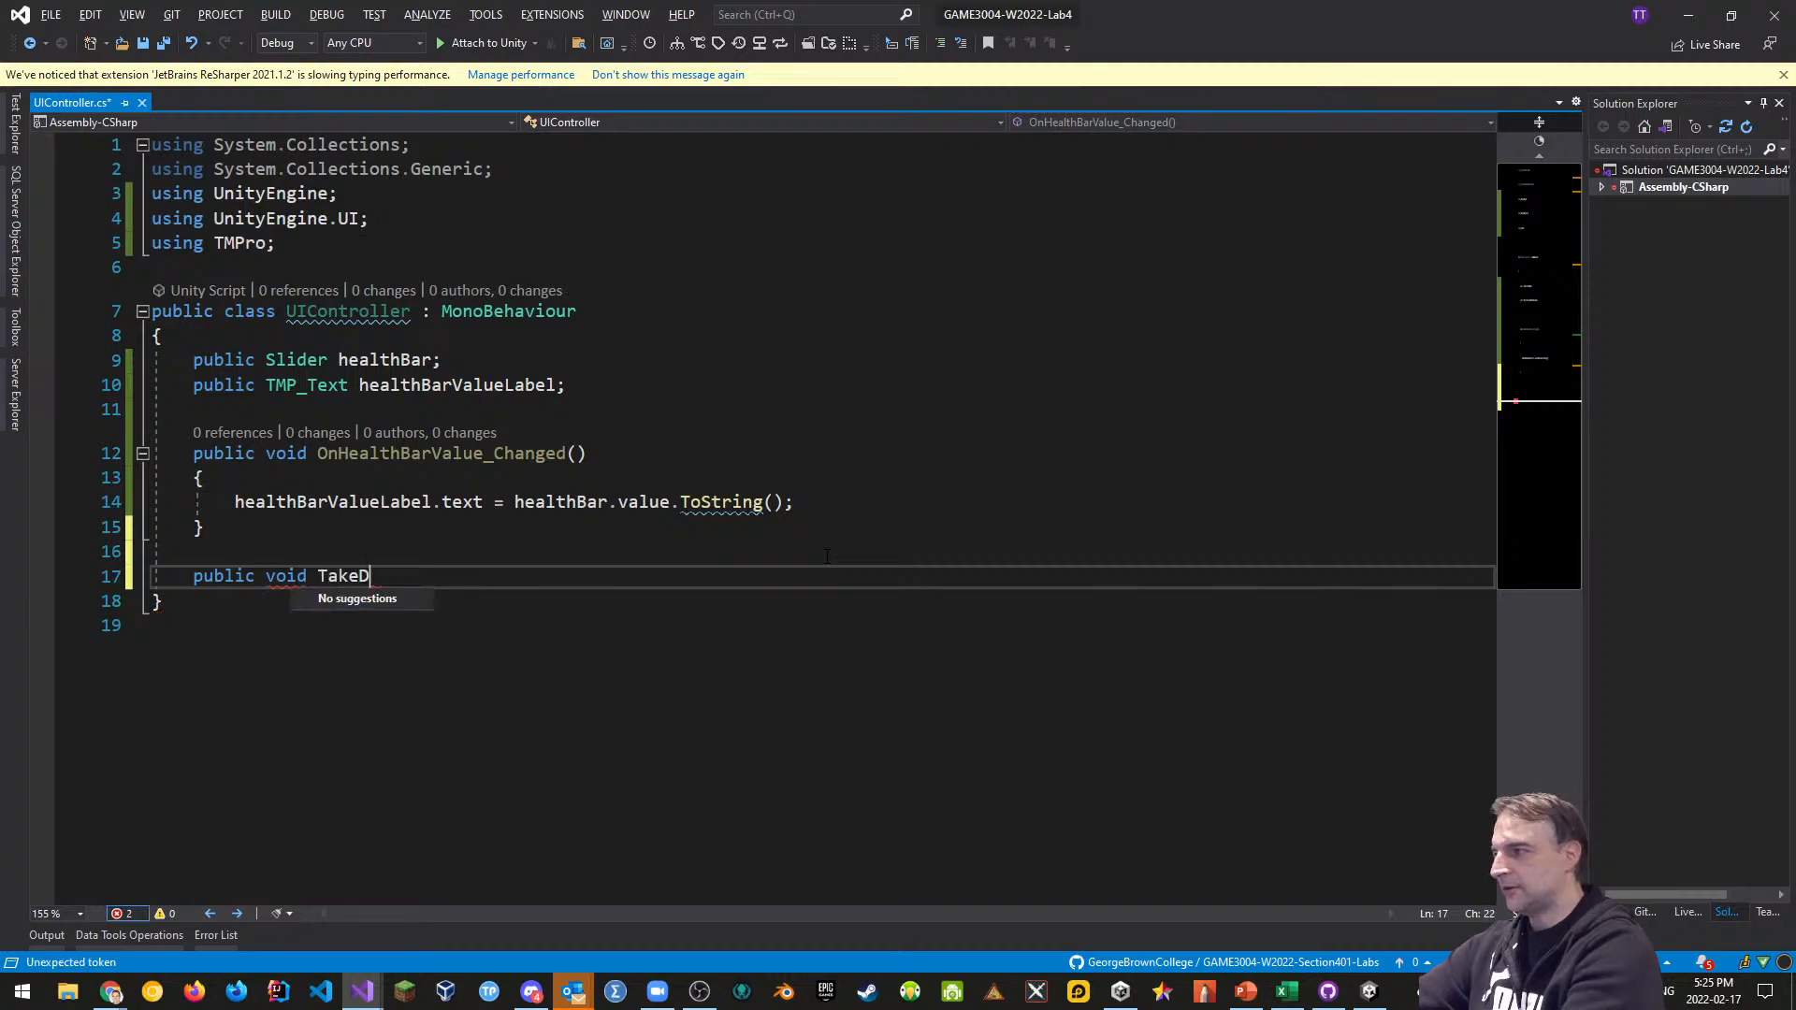
type("amage(")
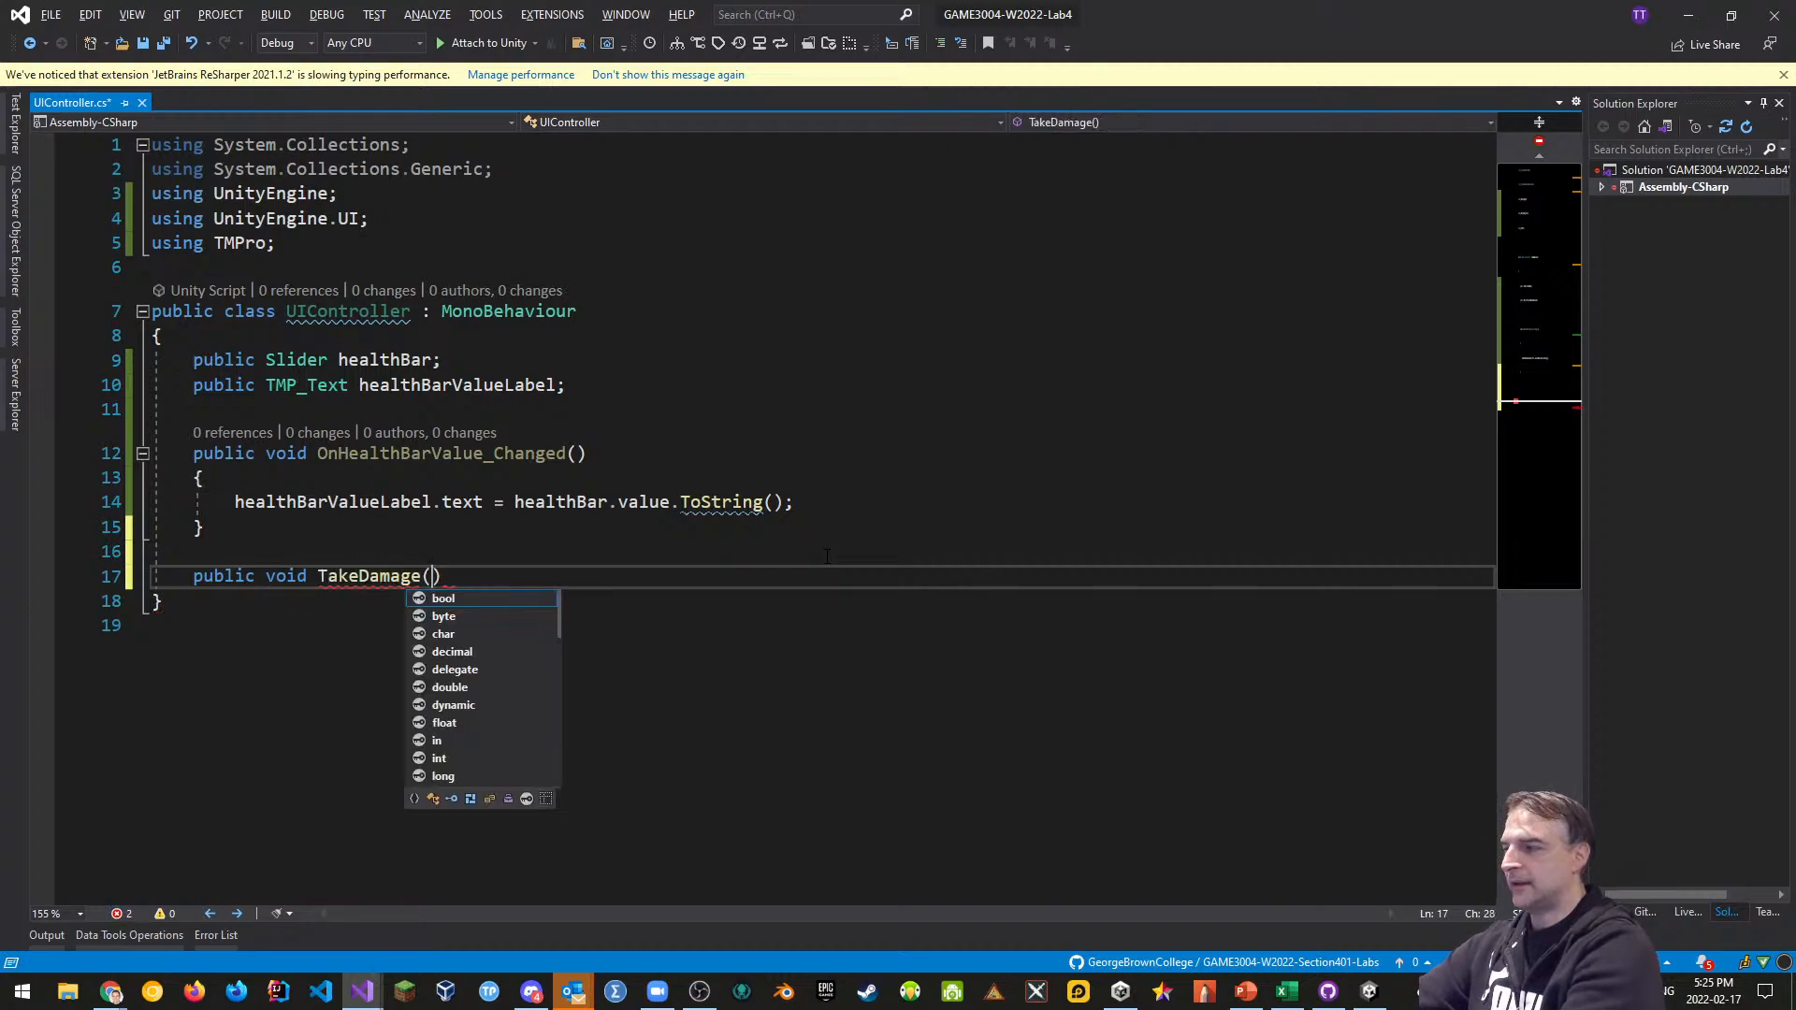
Give the TakeDamage method an int damage parameter and an empty body
type("int d")
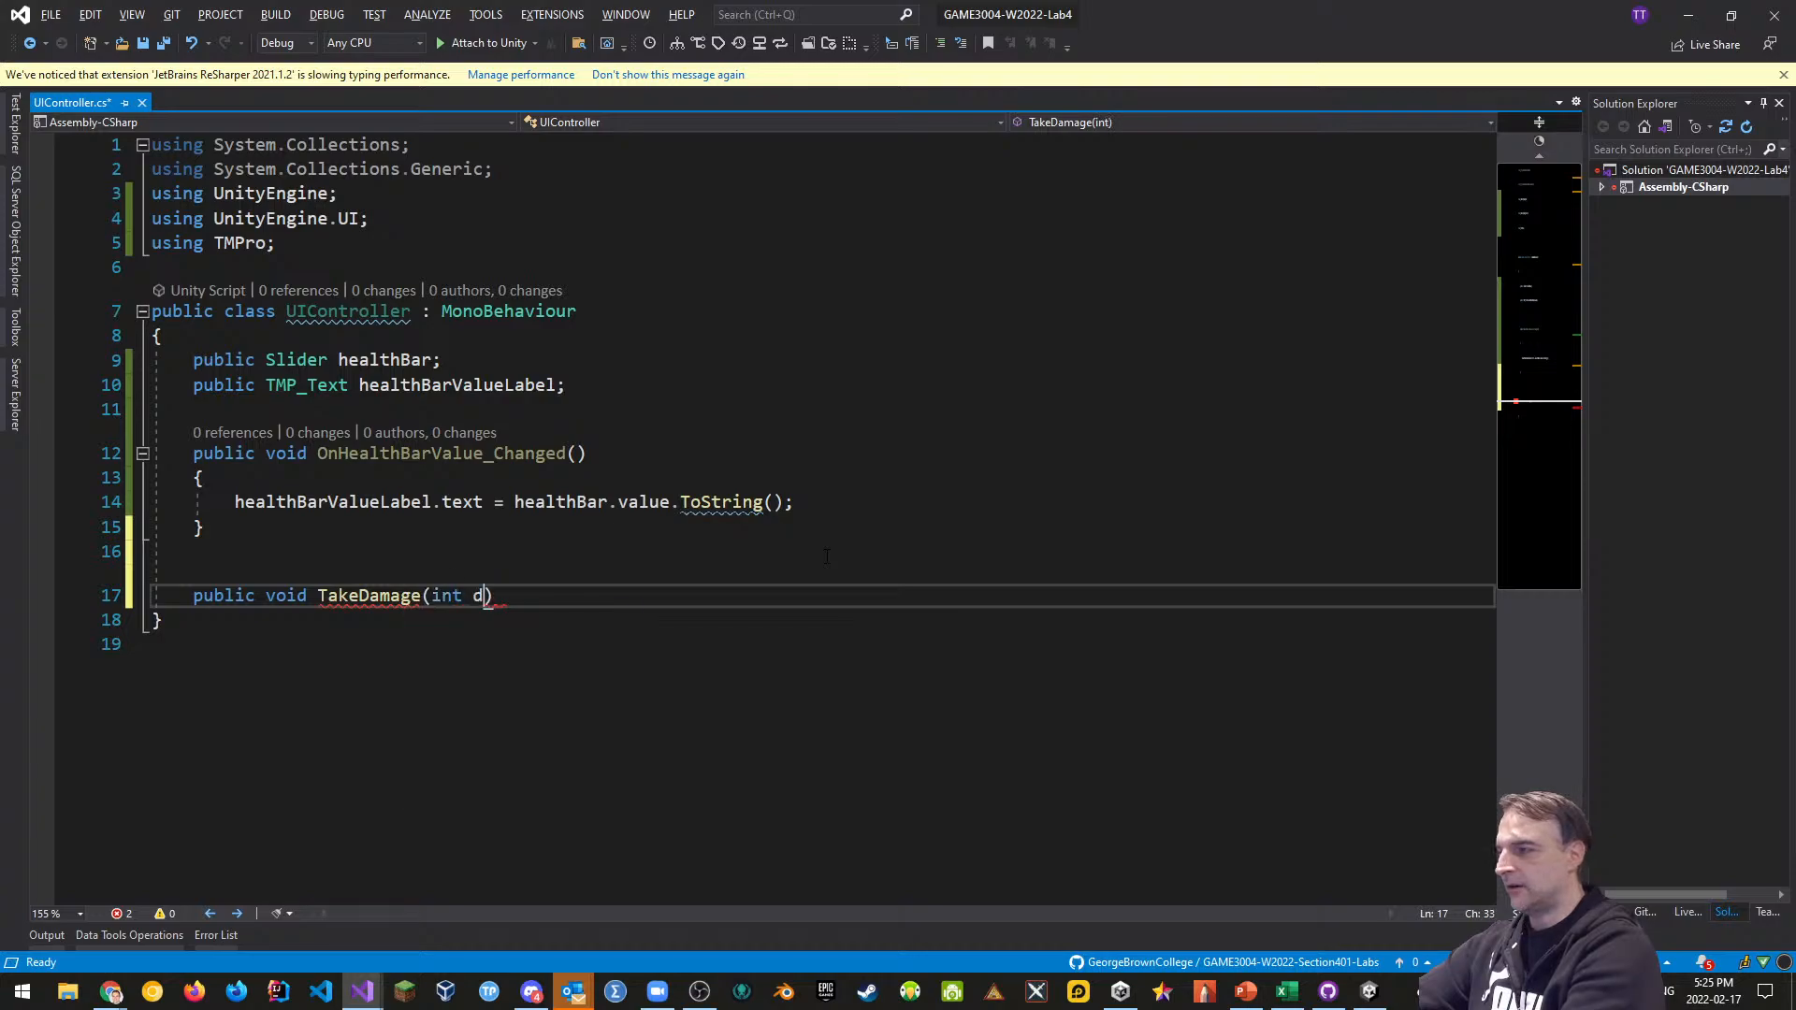
type("amage)")
key("Return")
type("{")
key("Return")
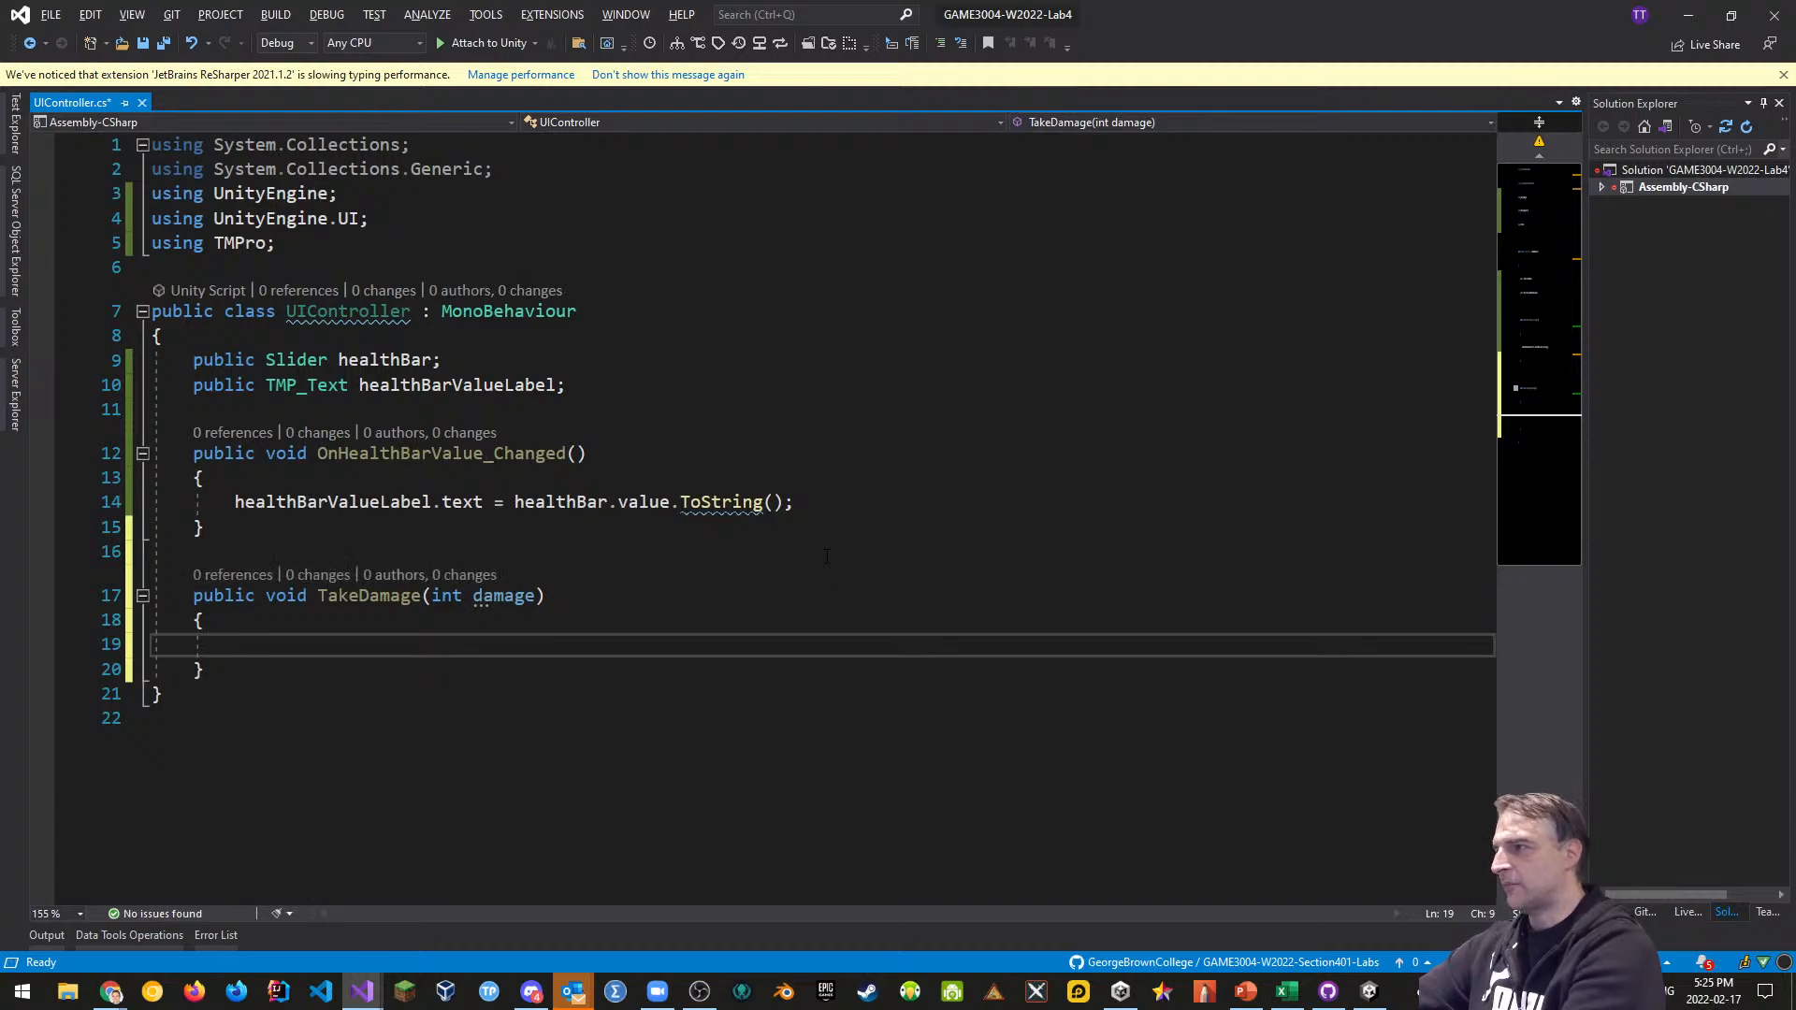
Make TakeDamage subtract damage from healthBar.value, and save the script
type("healthBar")
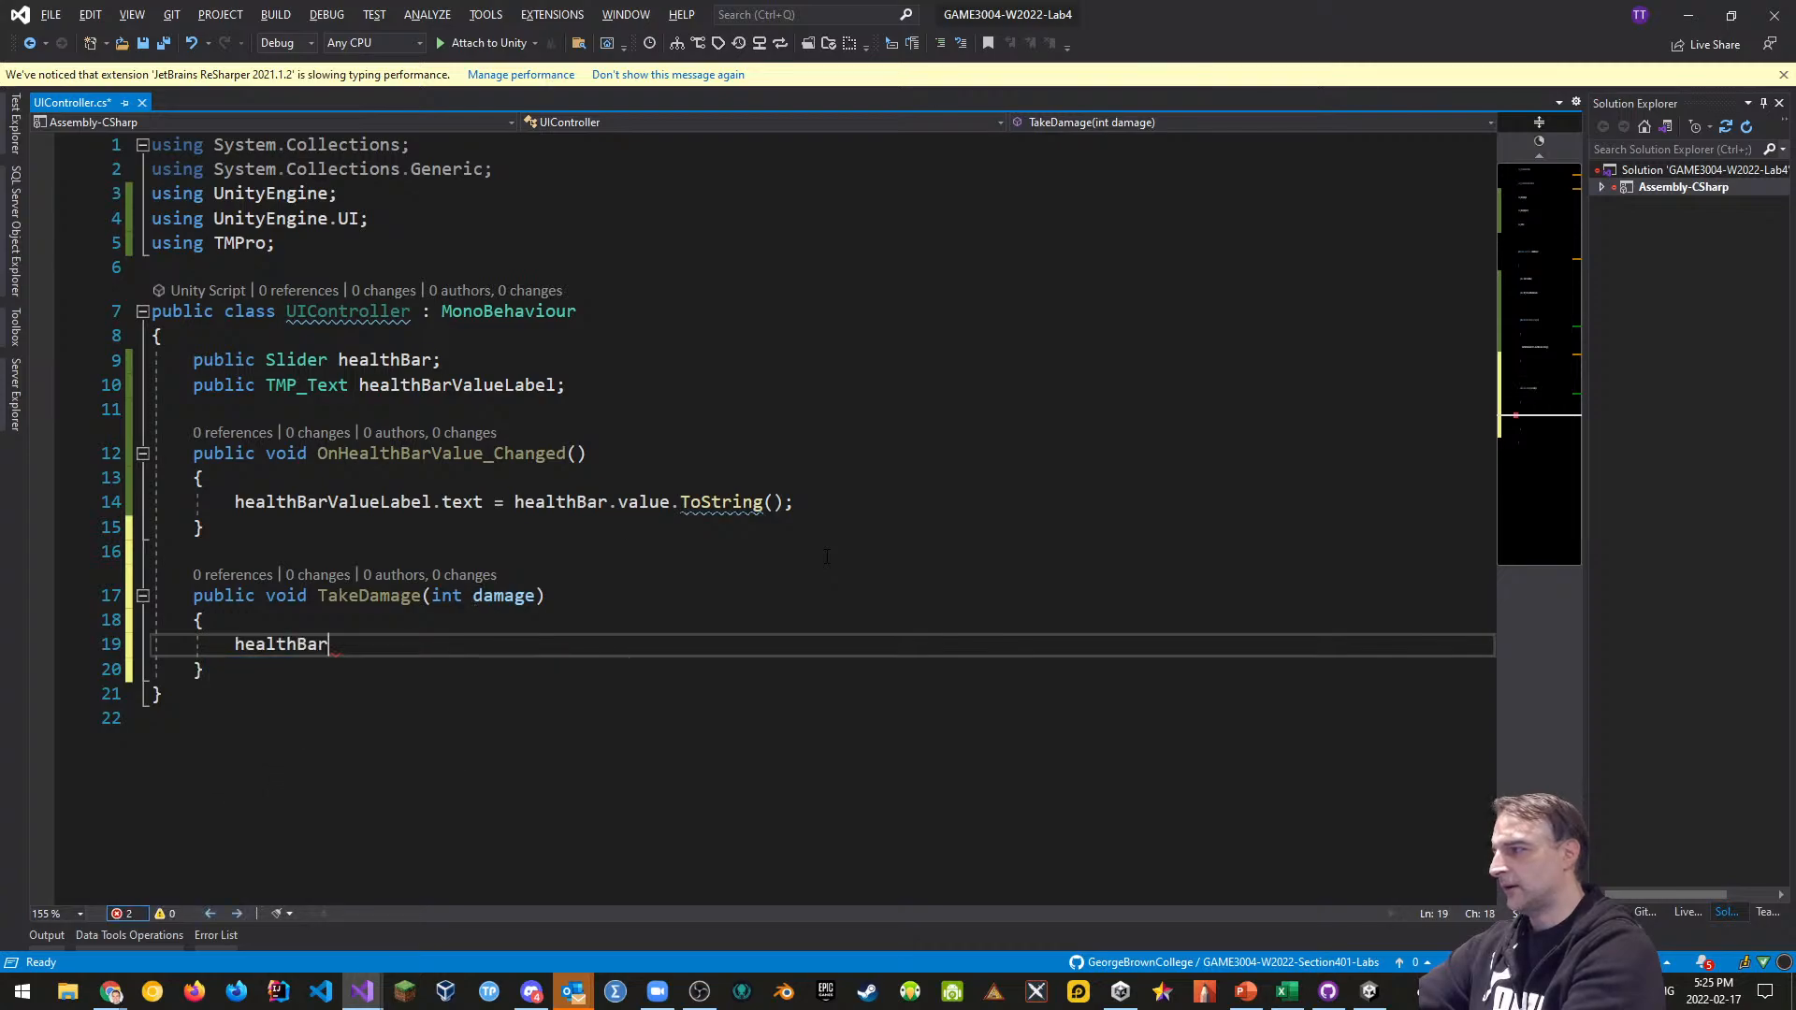
type(".value ")
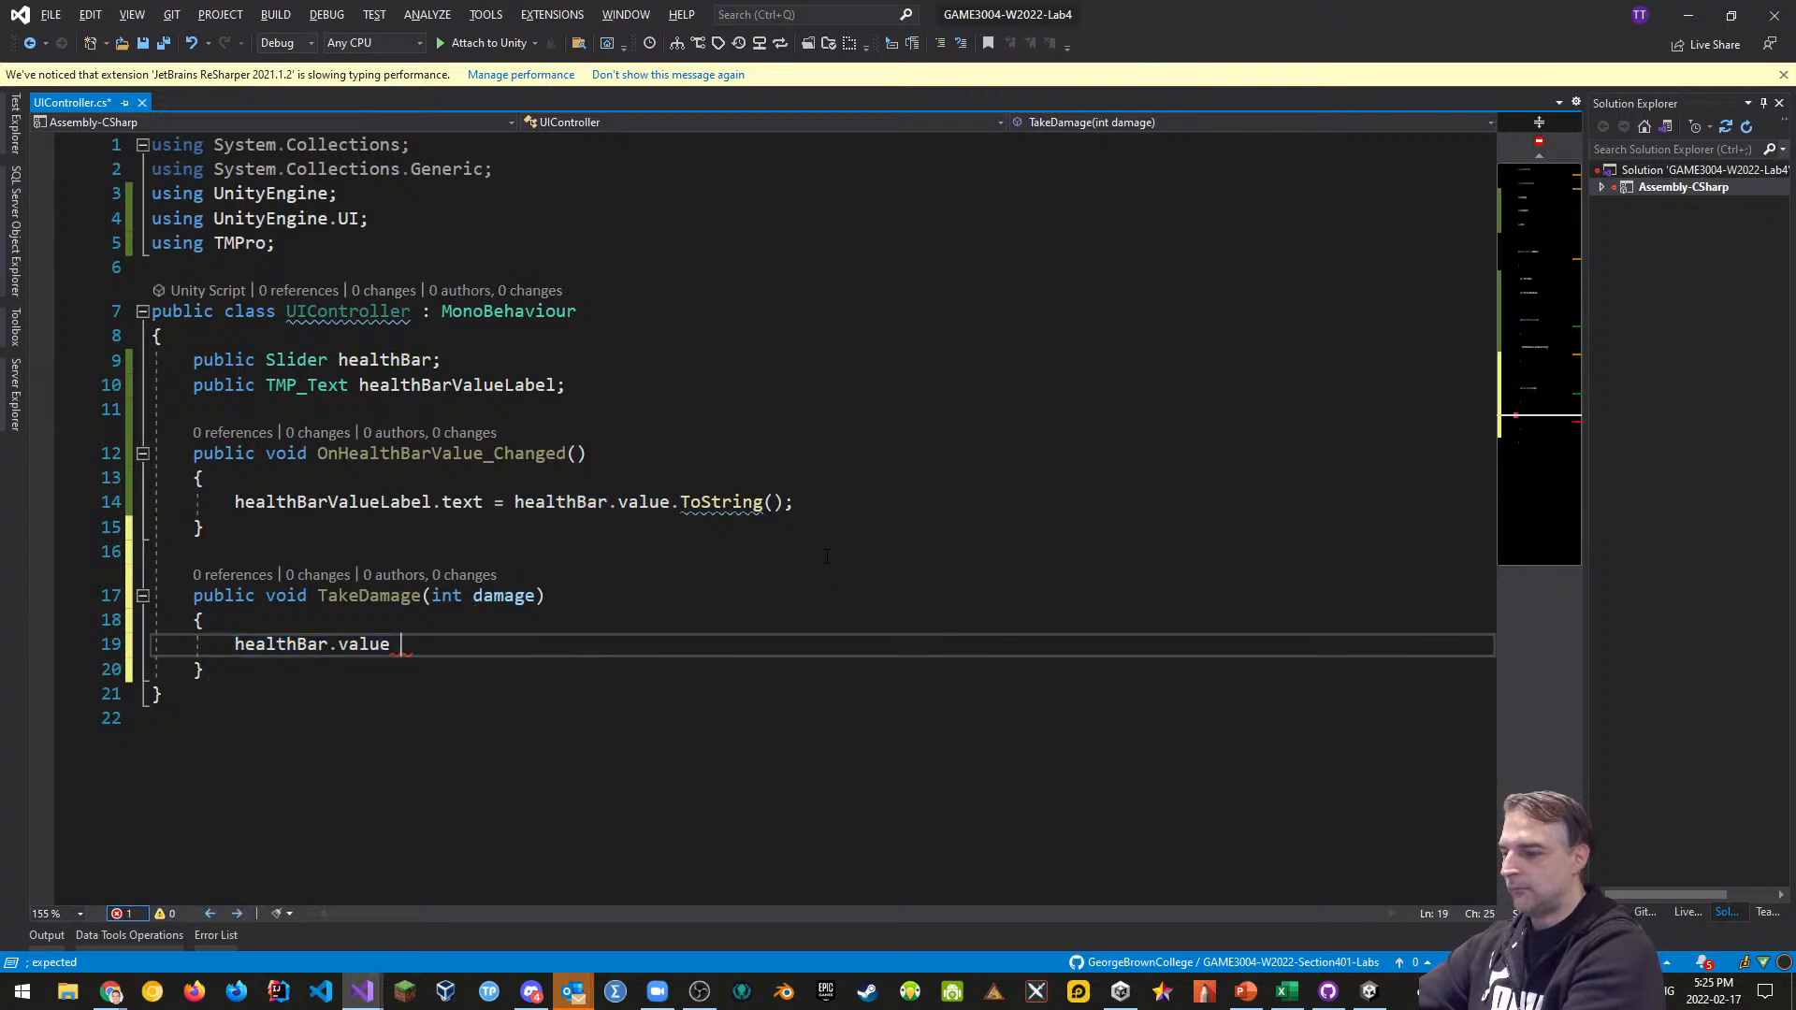
type("-= damage;")
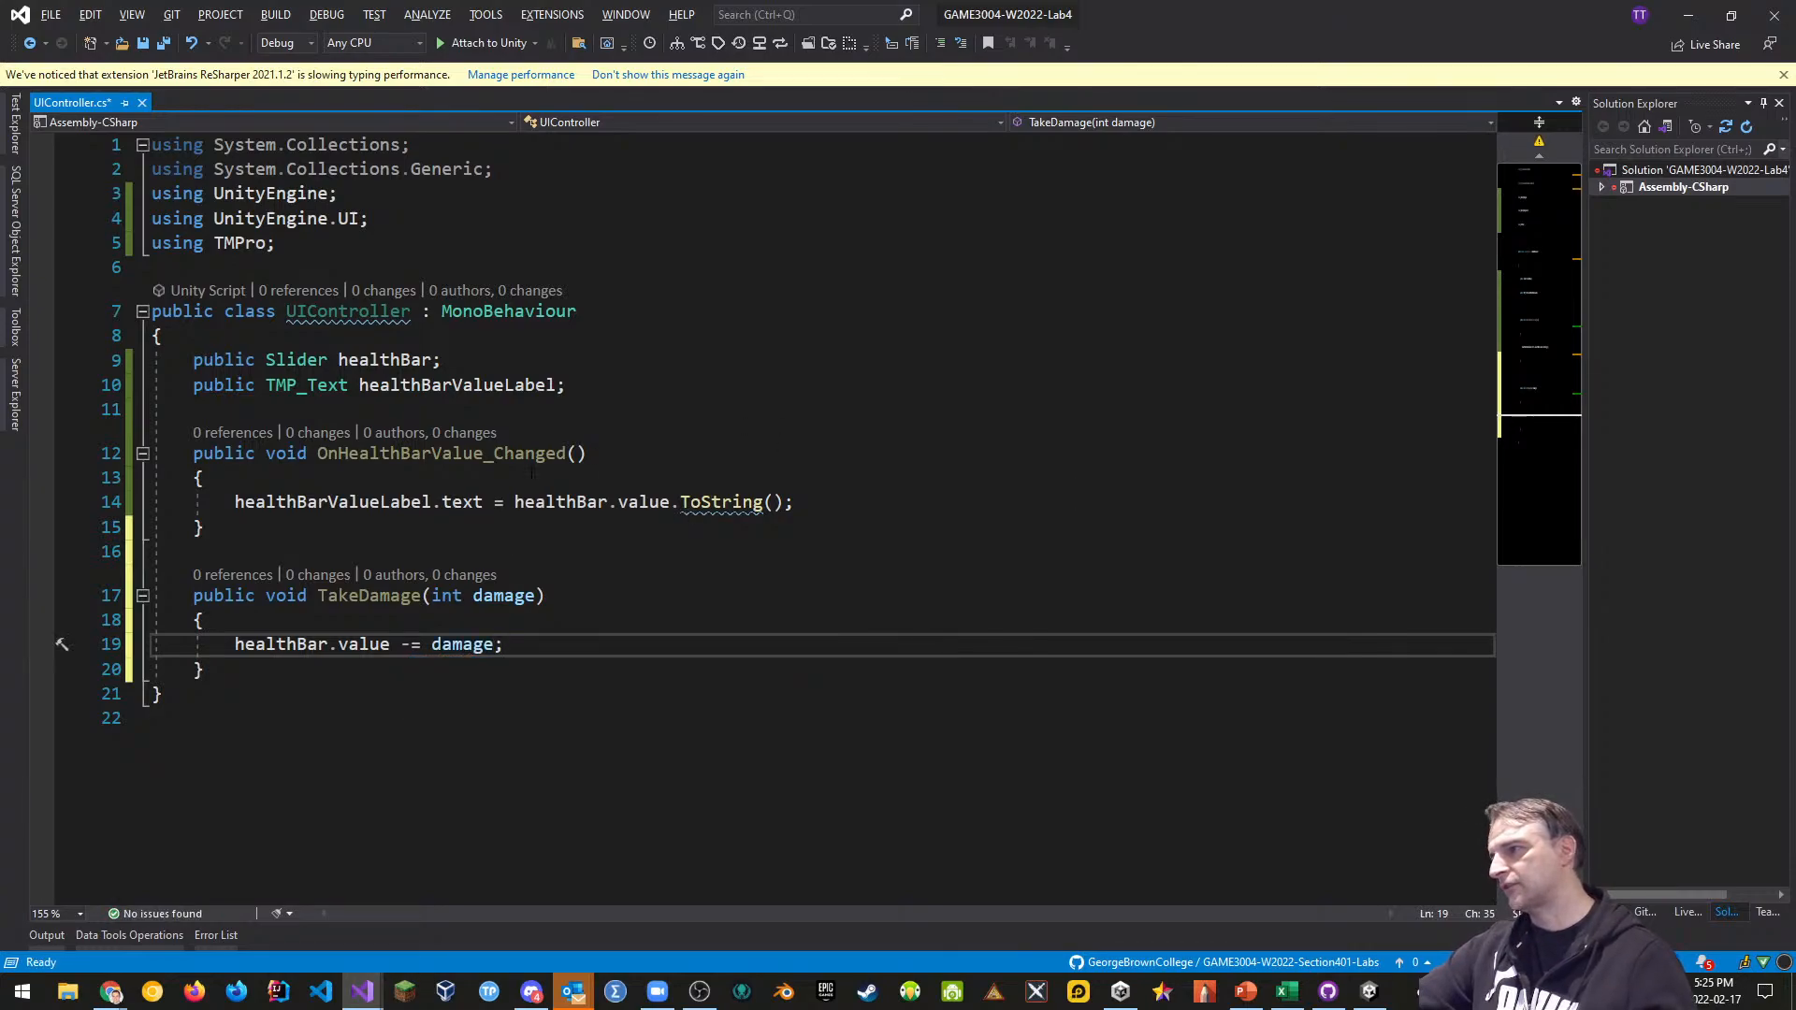
left_click(711, 621)
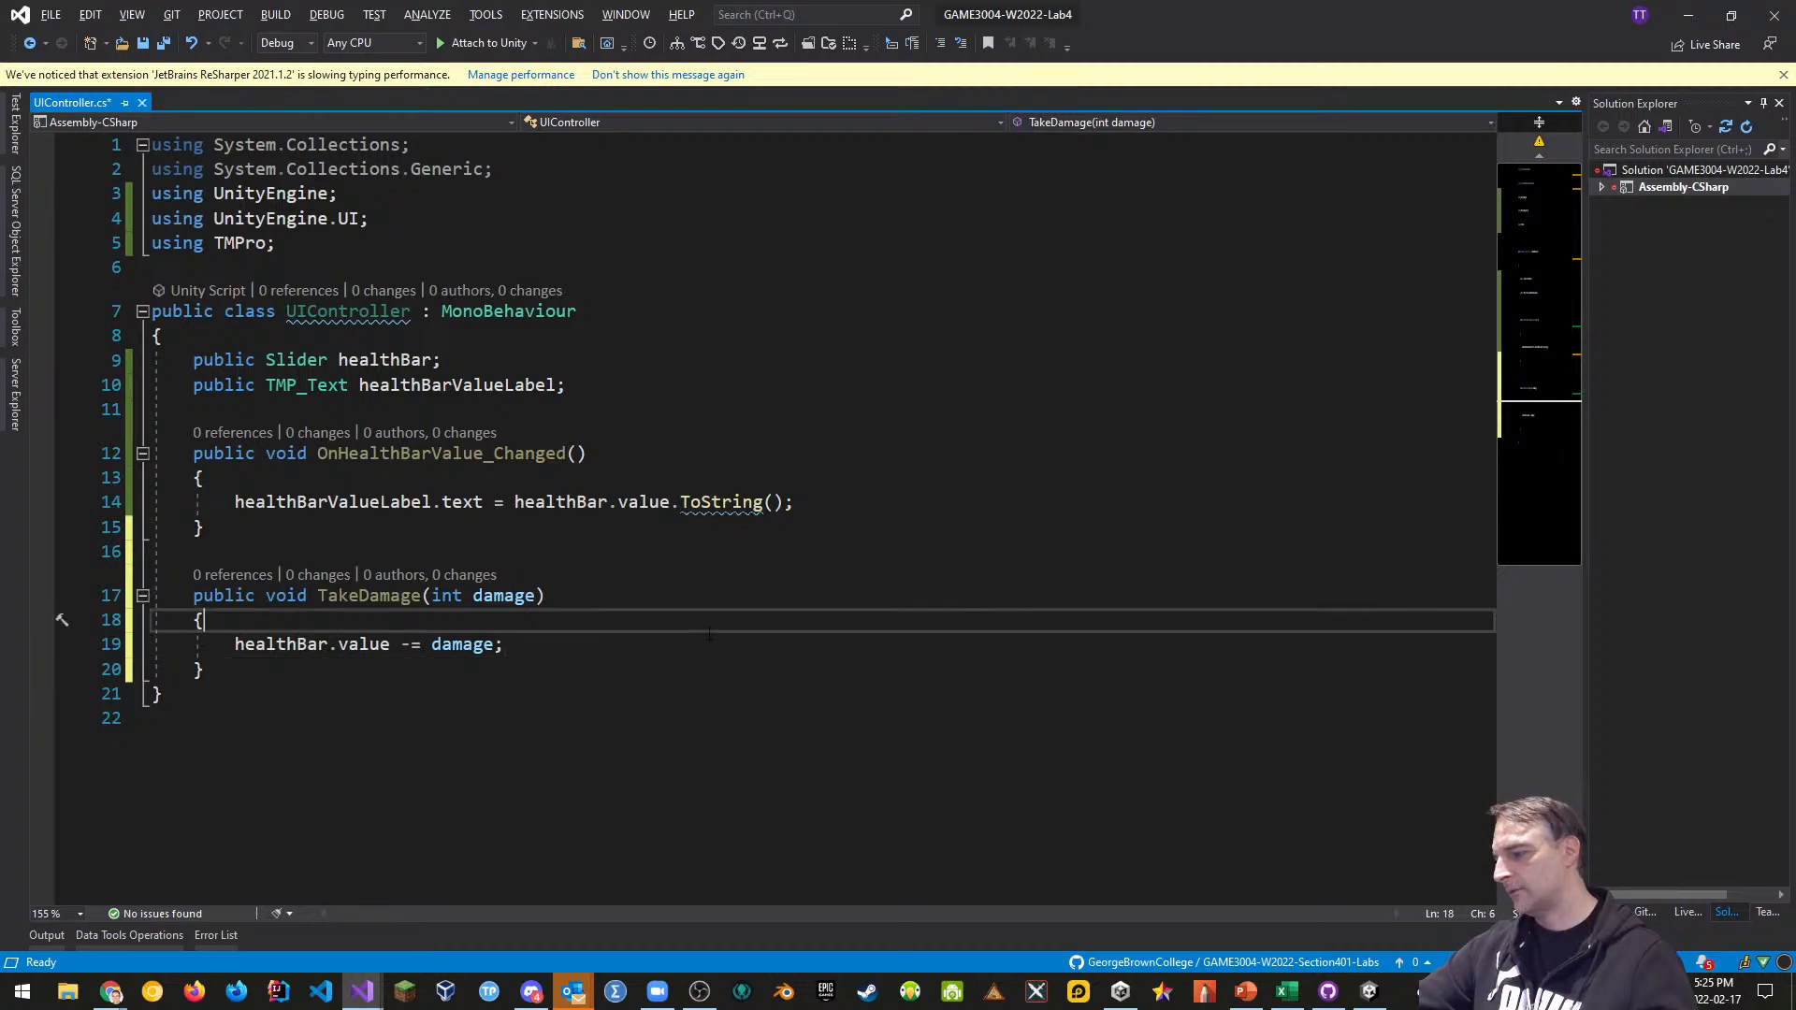
key("ctrl+s")
Add an empty void Start() method between the field declarations and OnHealthBarValue_Changed
left_click(441, 409)
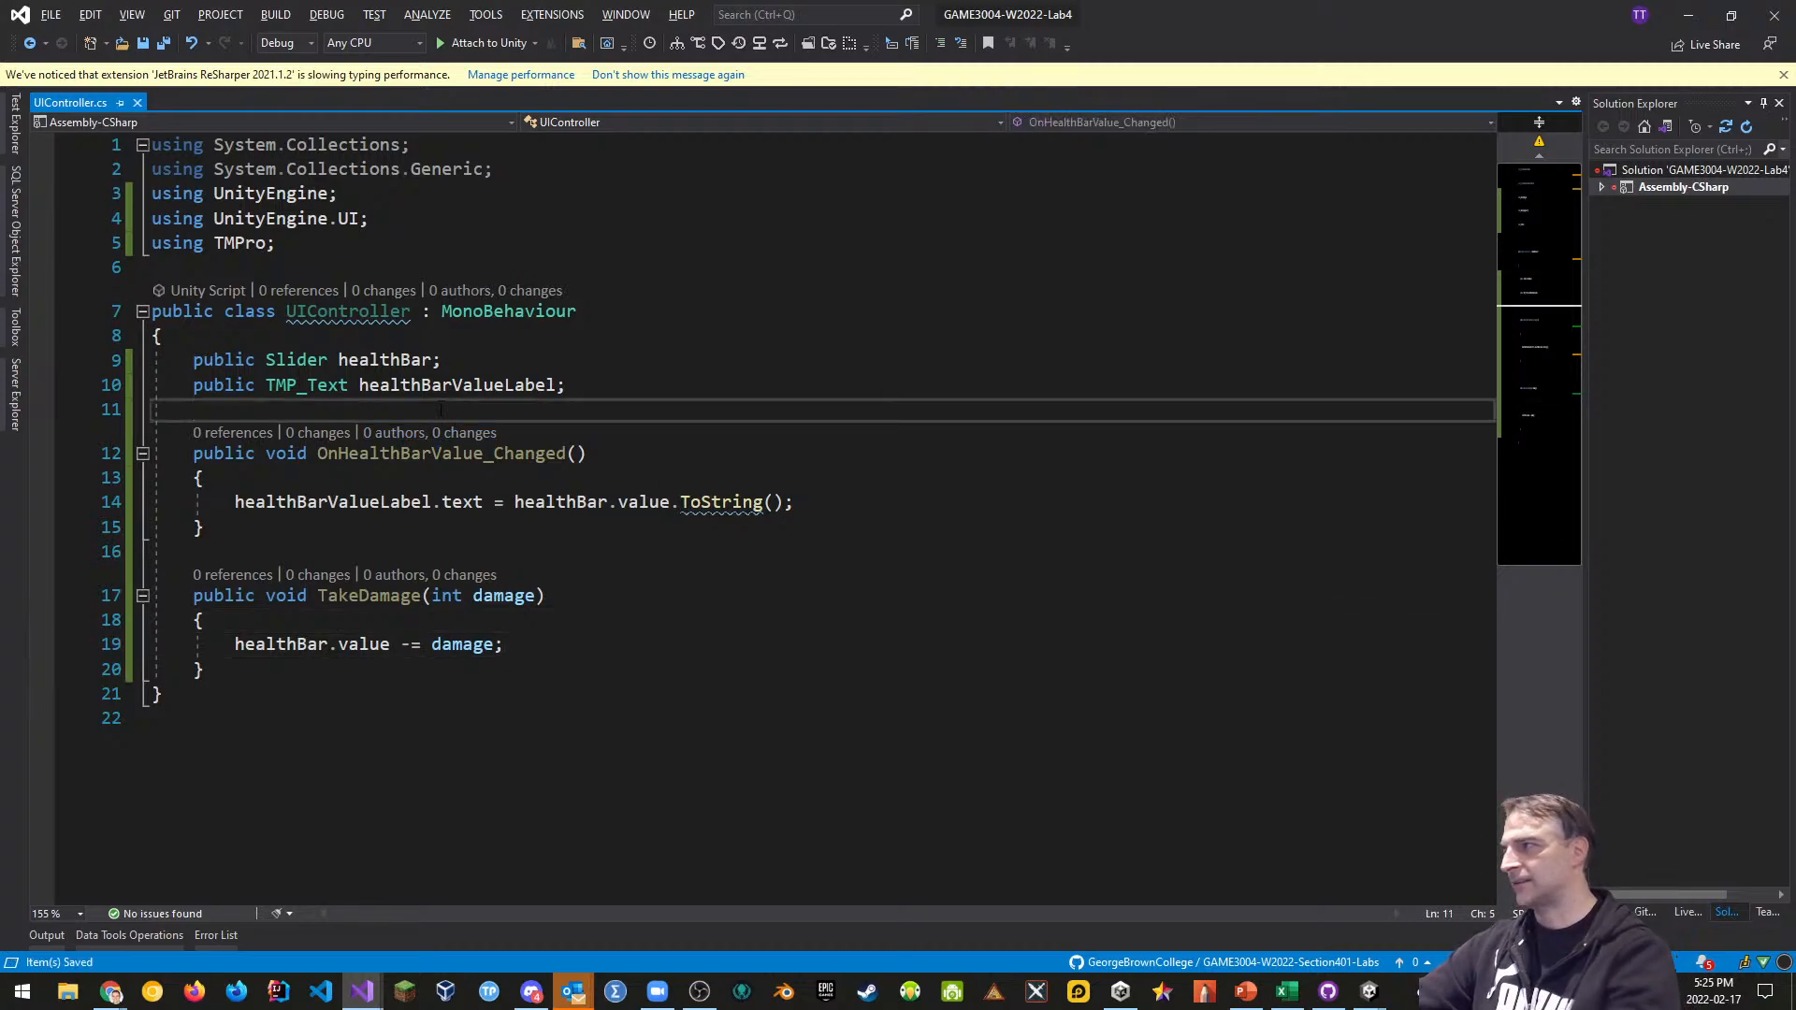
key("Return")
key("Return")
key("Return")
key("Up")
key("Up")
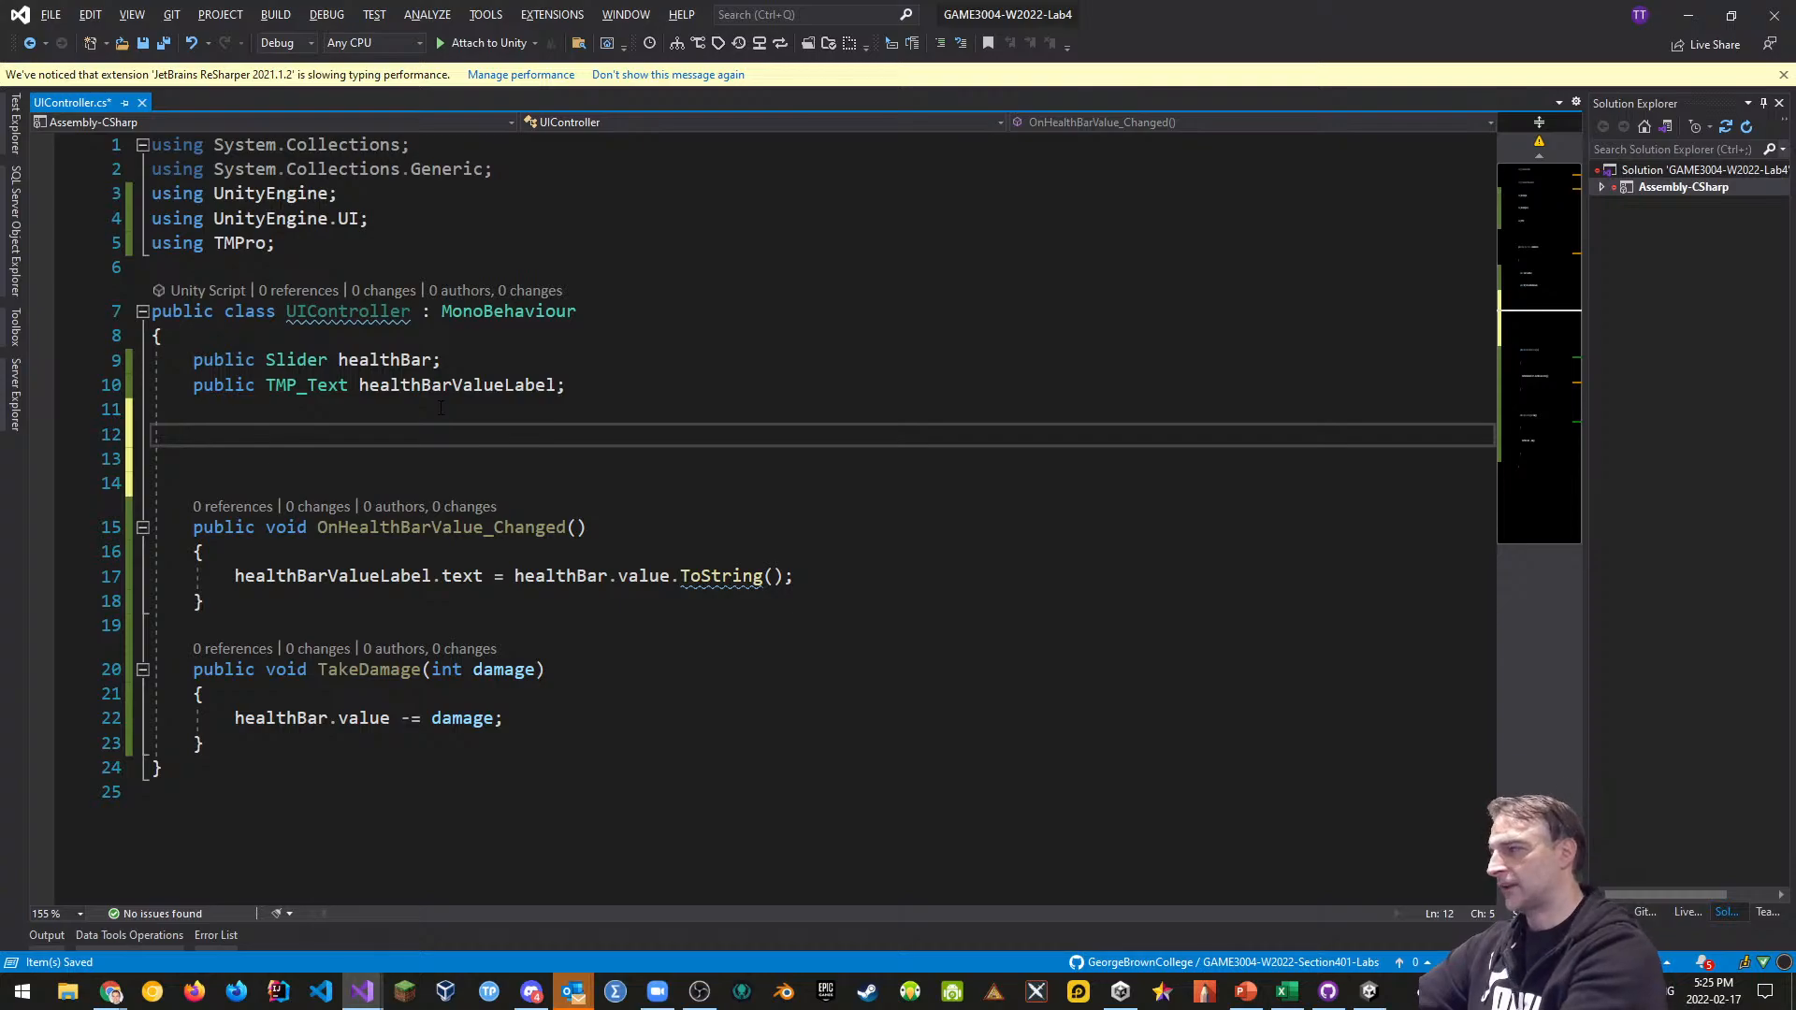
type("void Start()")
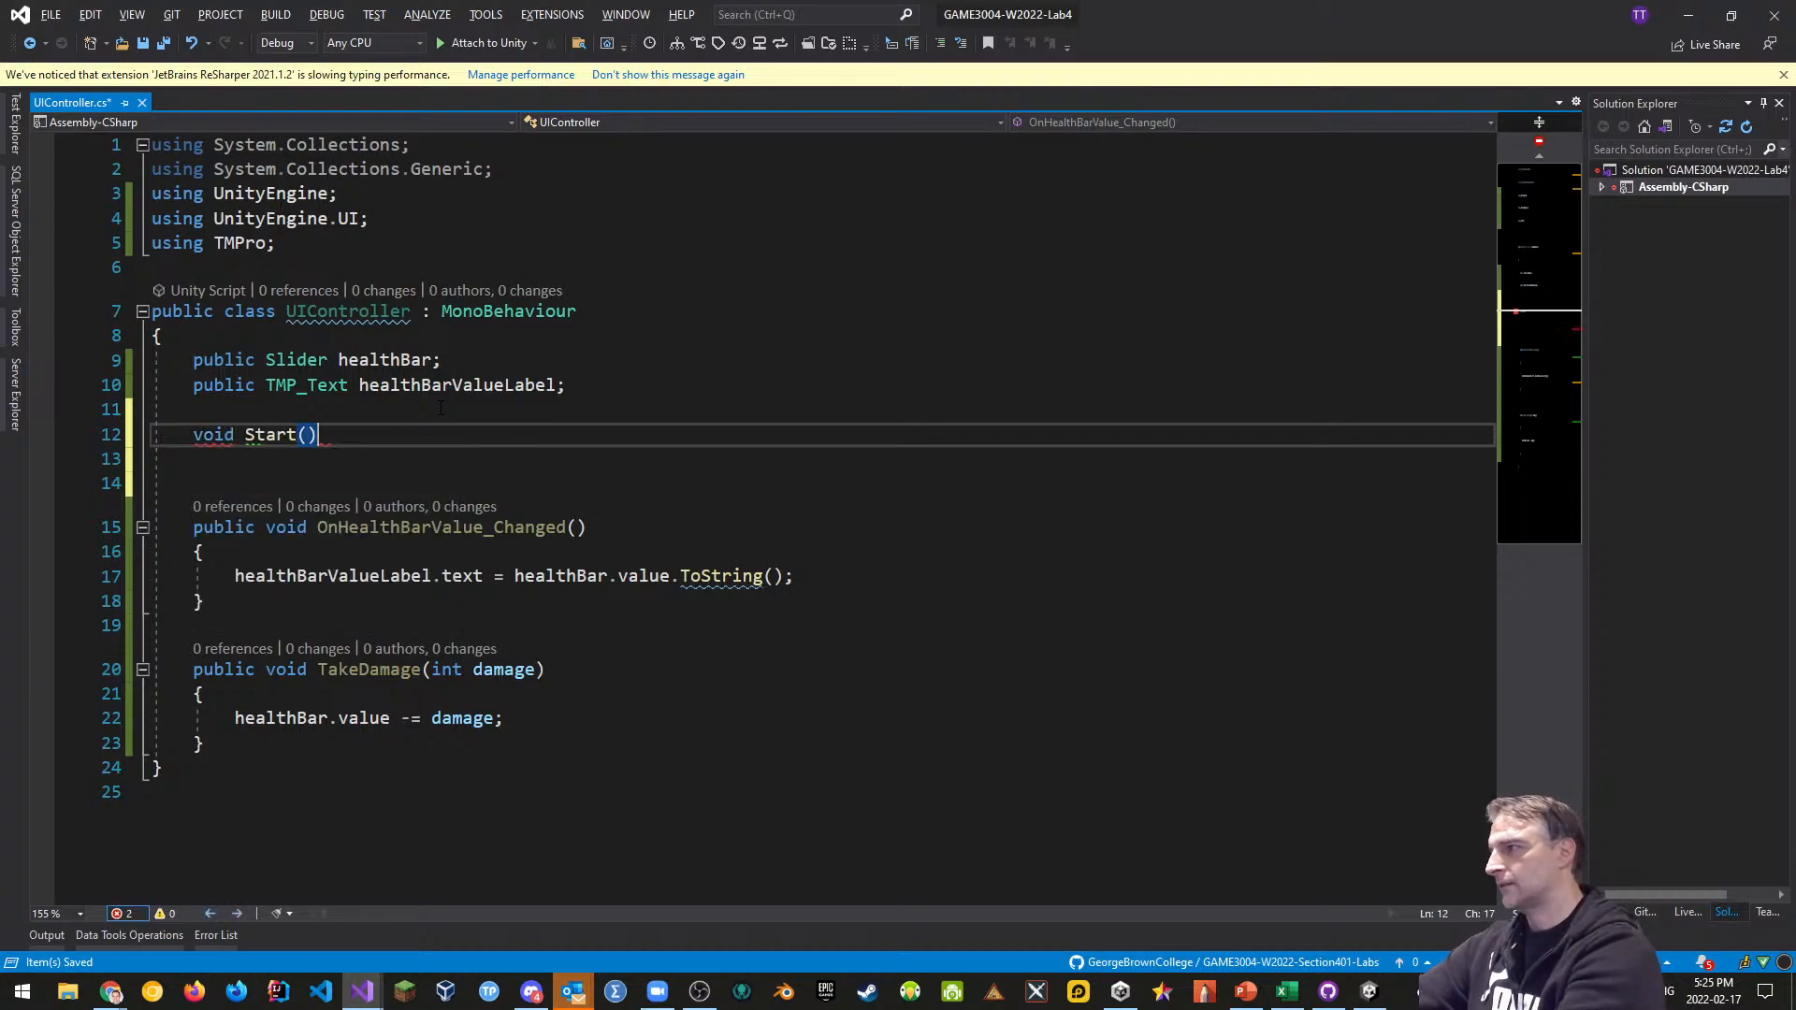
key("Return")
type("{")
key("Return")
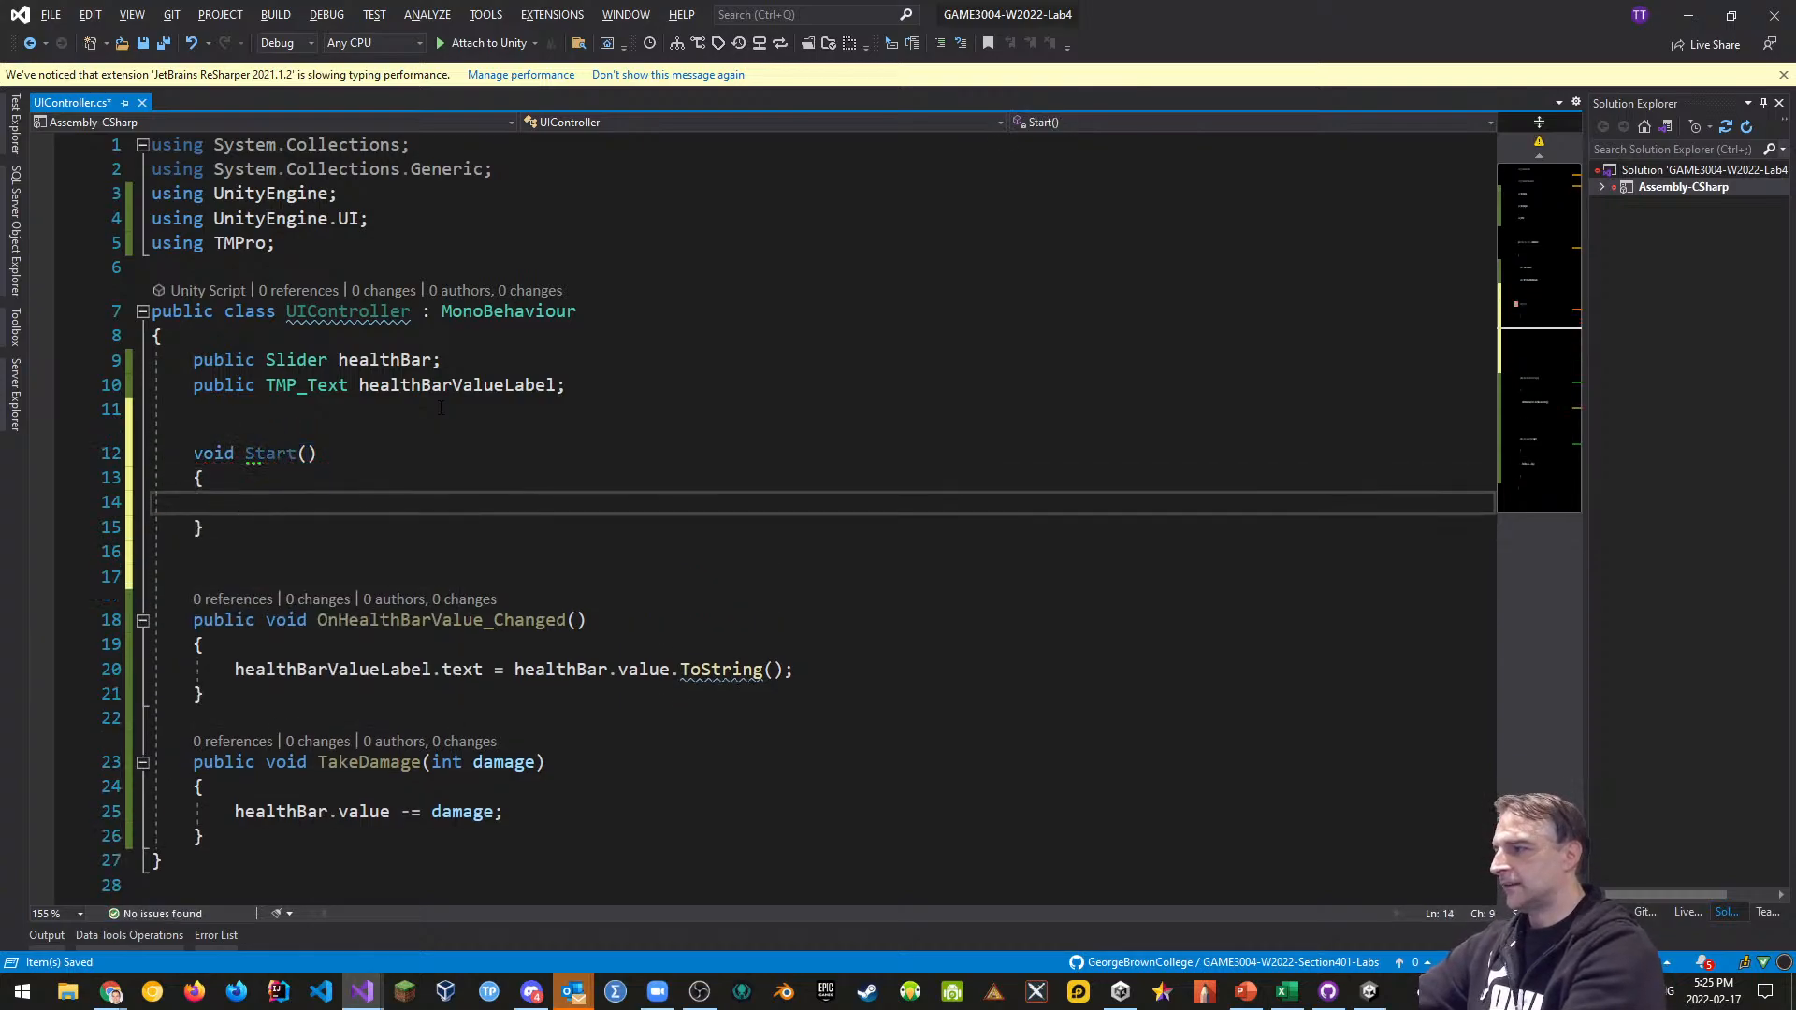
Call TakeDamage(20) inside the Start method and save the script
type("TakeDamage(());")
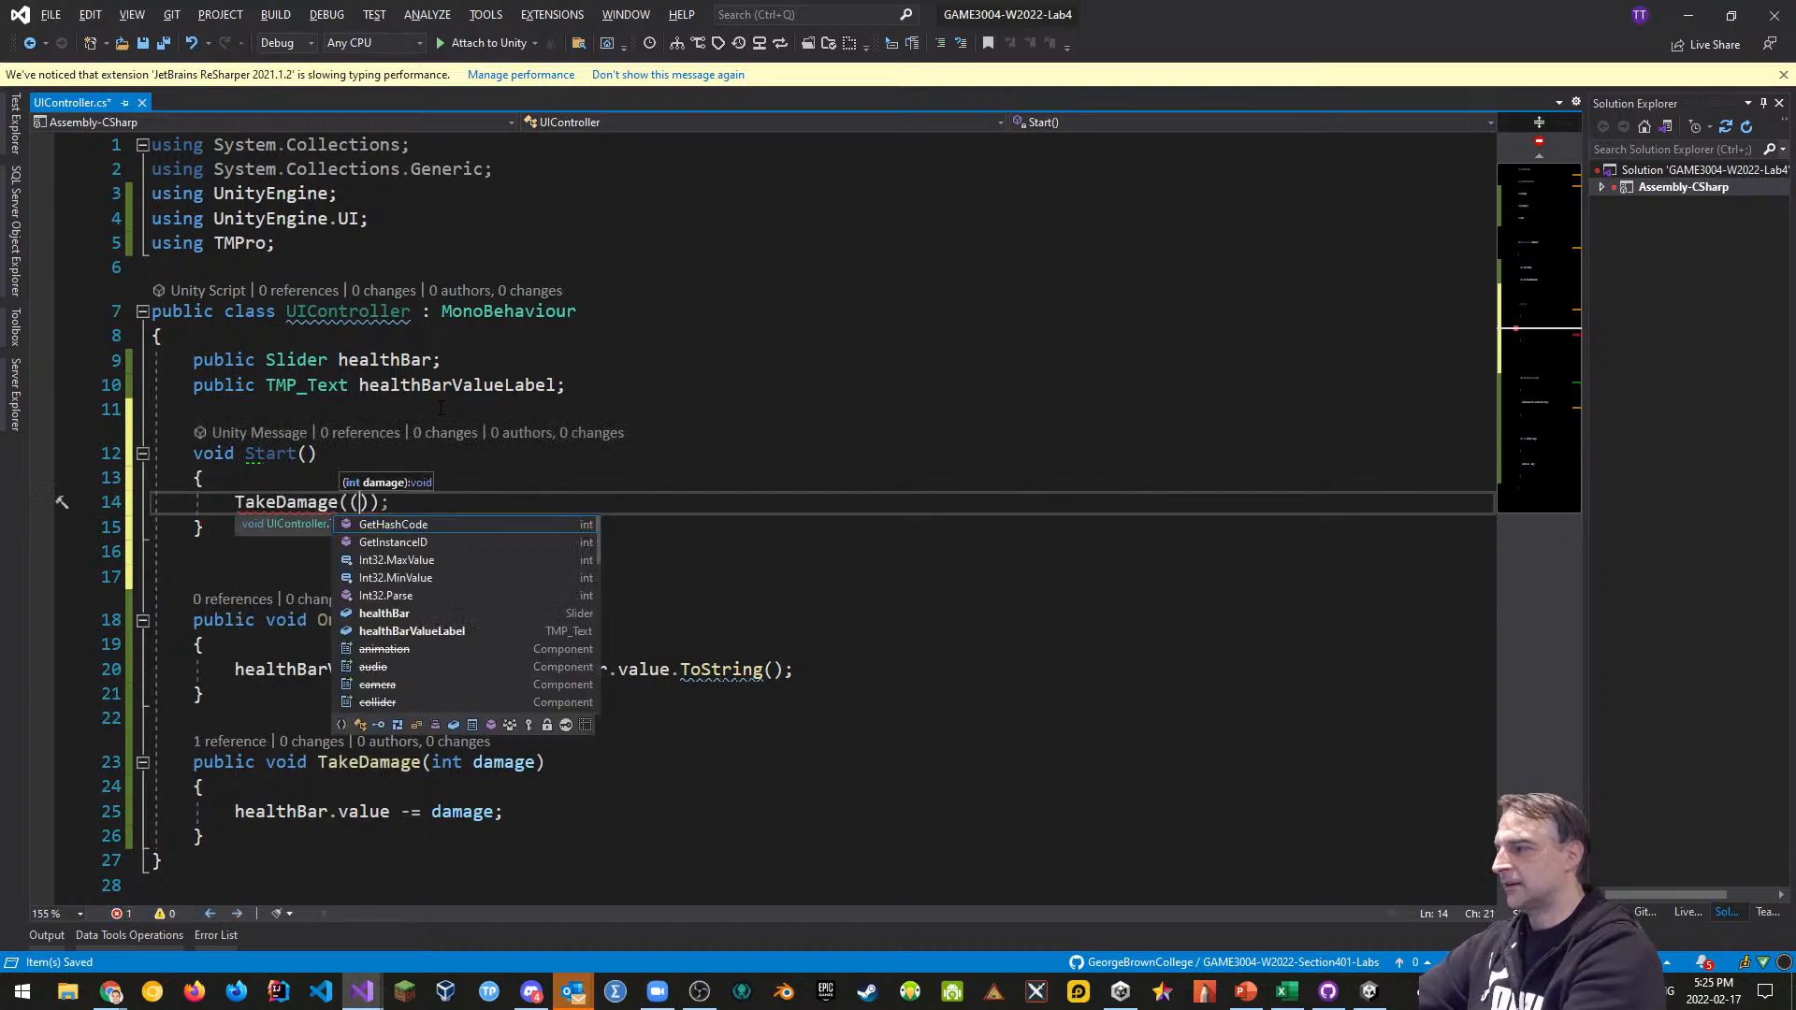
key("BackSpace")
type("20")
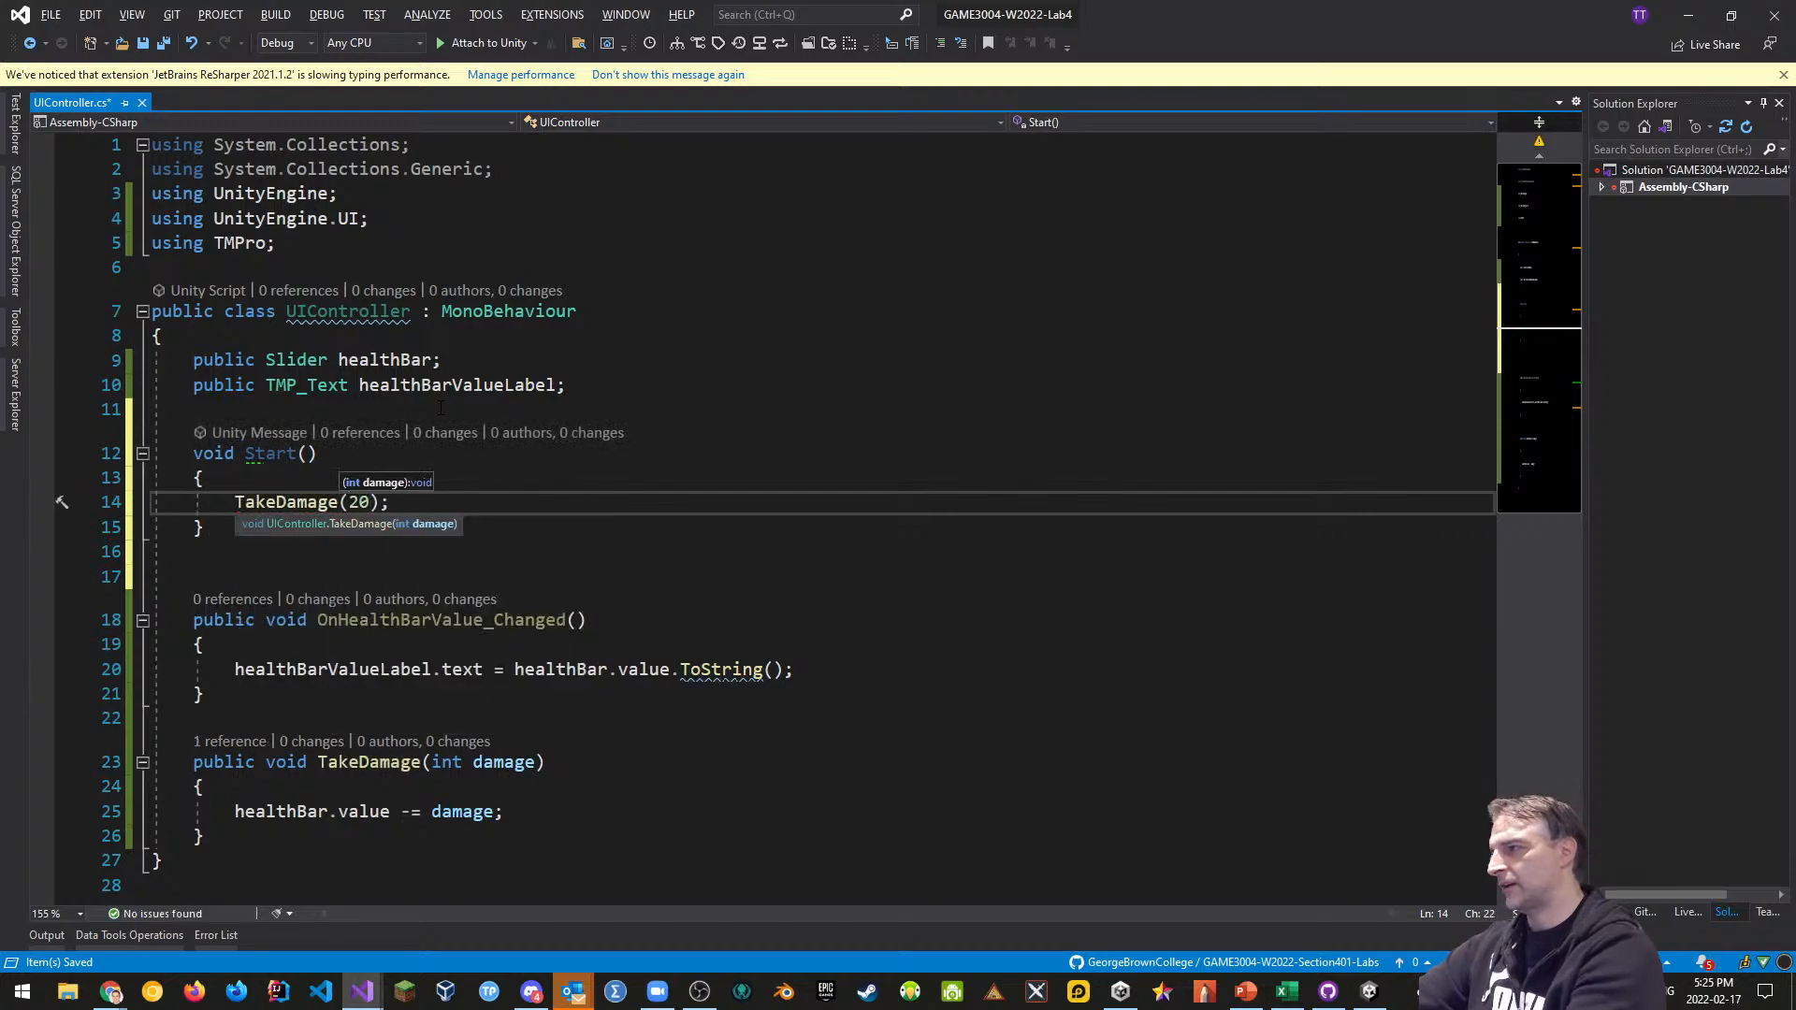
key("Up")
key("ctrl+s")
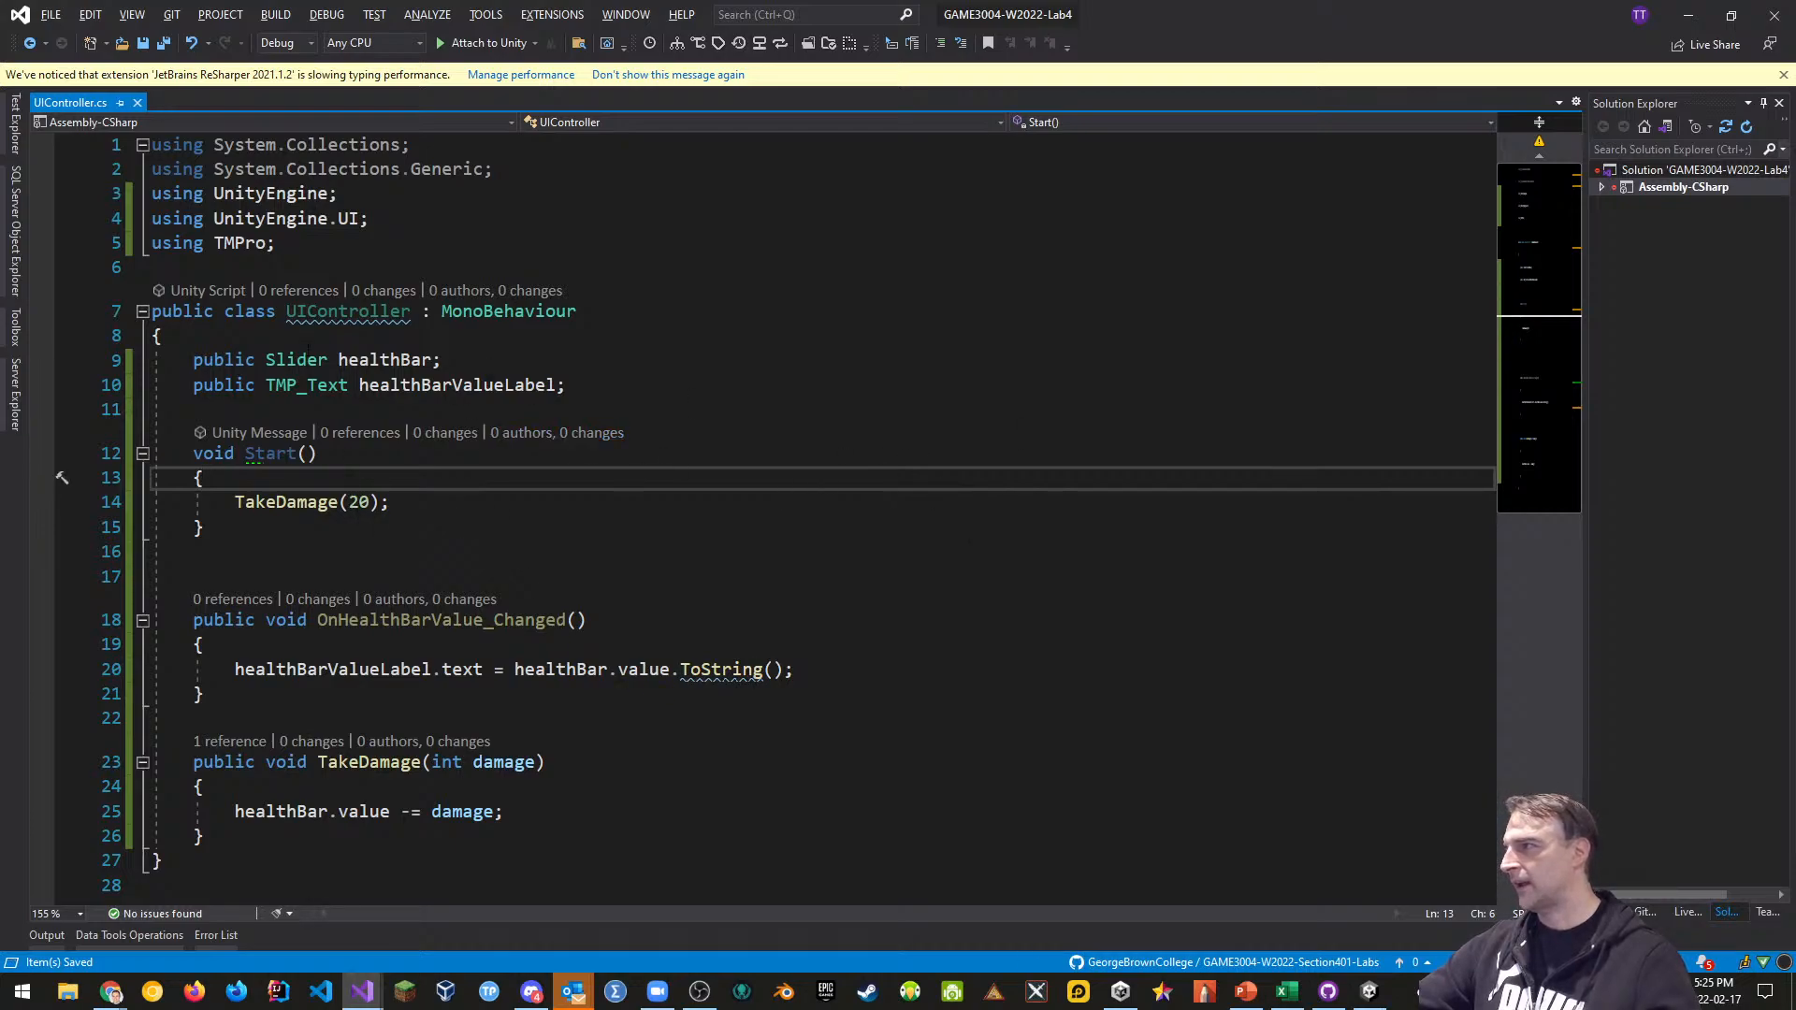
Start a System.Serializable attribute on a new line above the UIController class and save the script
left_click(239, 271)
key("Return")
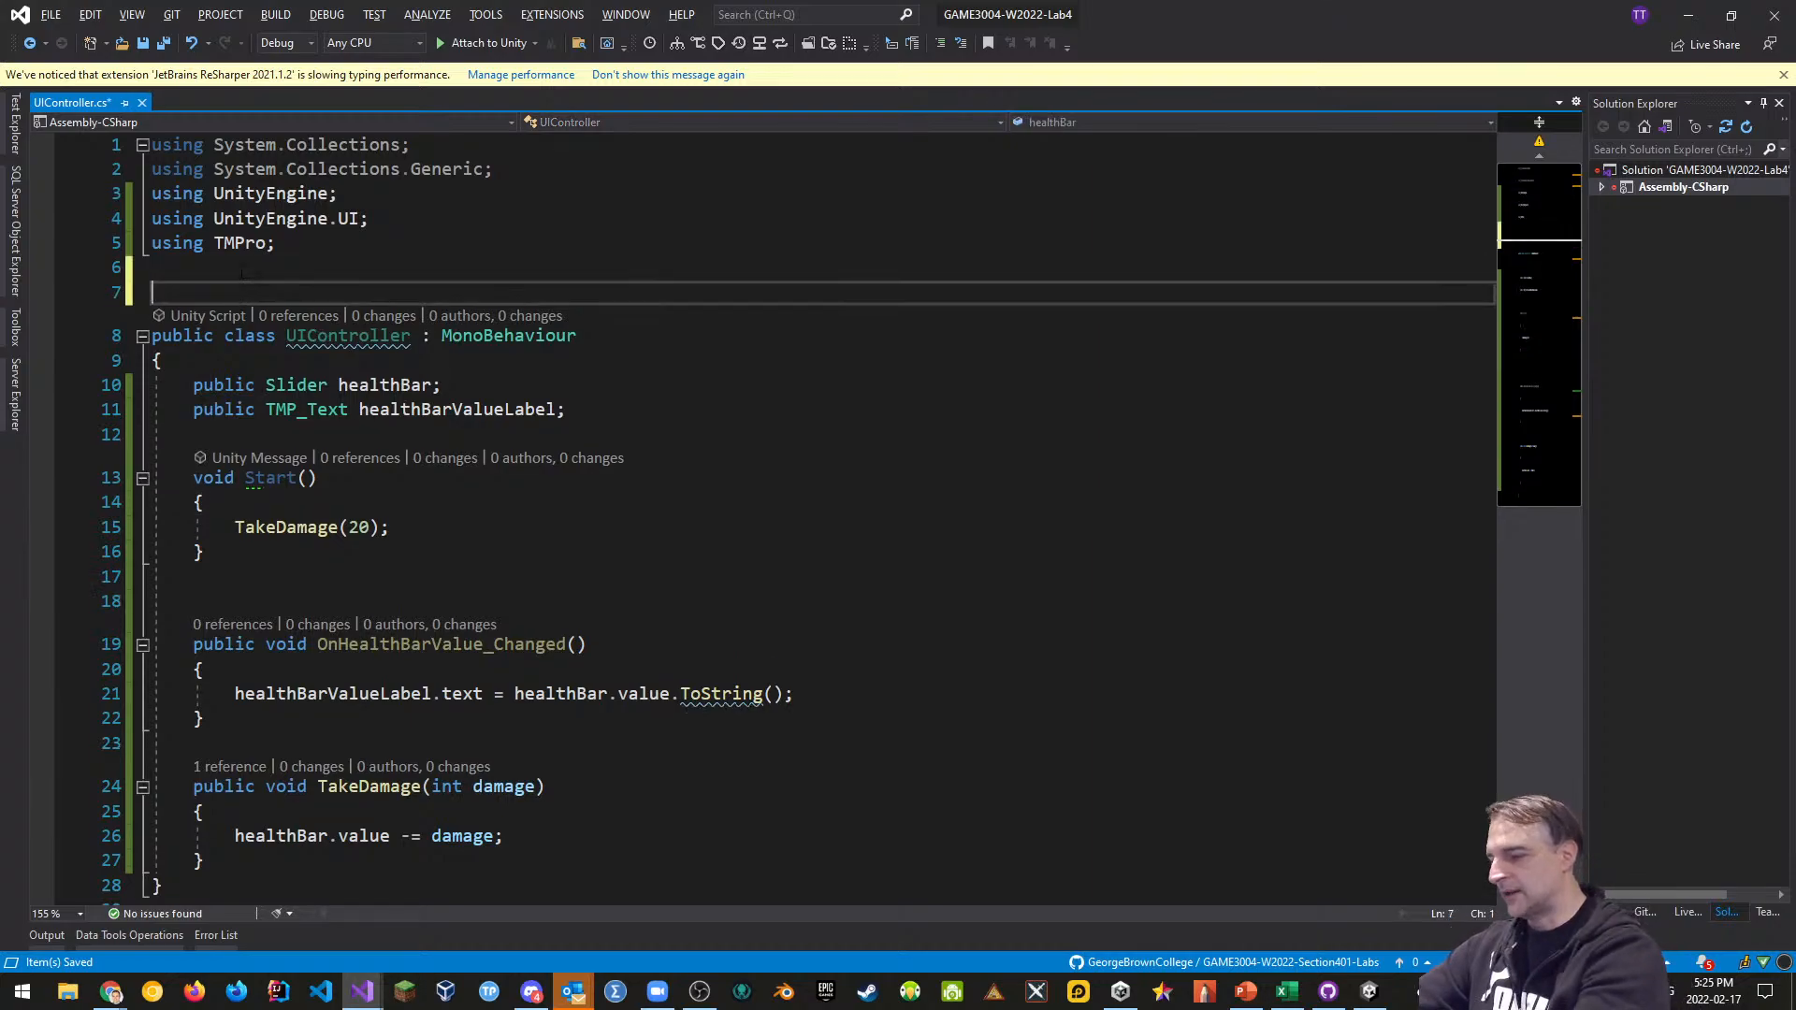
type("[Syst")
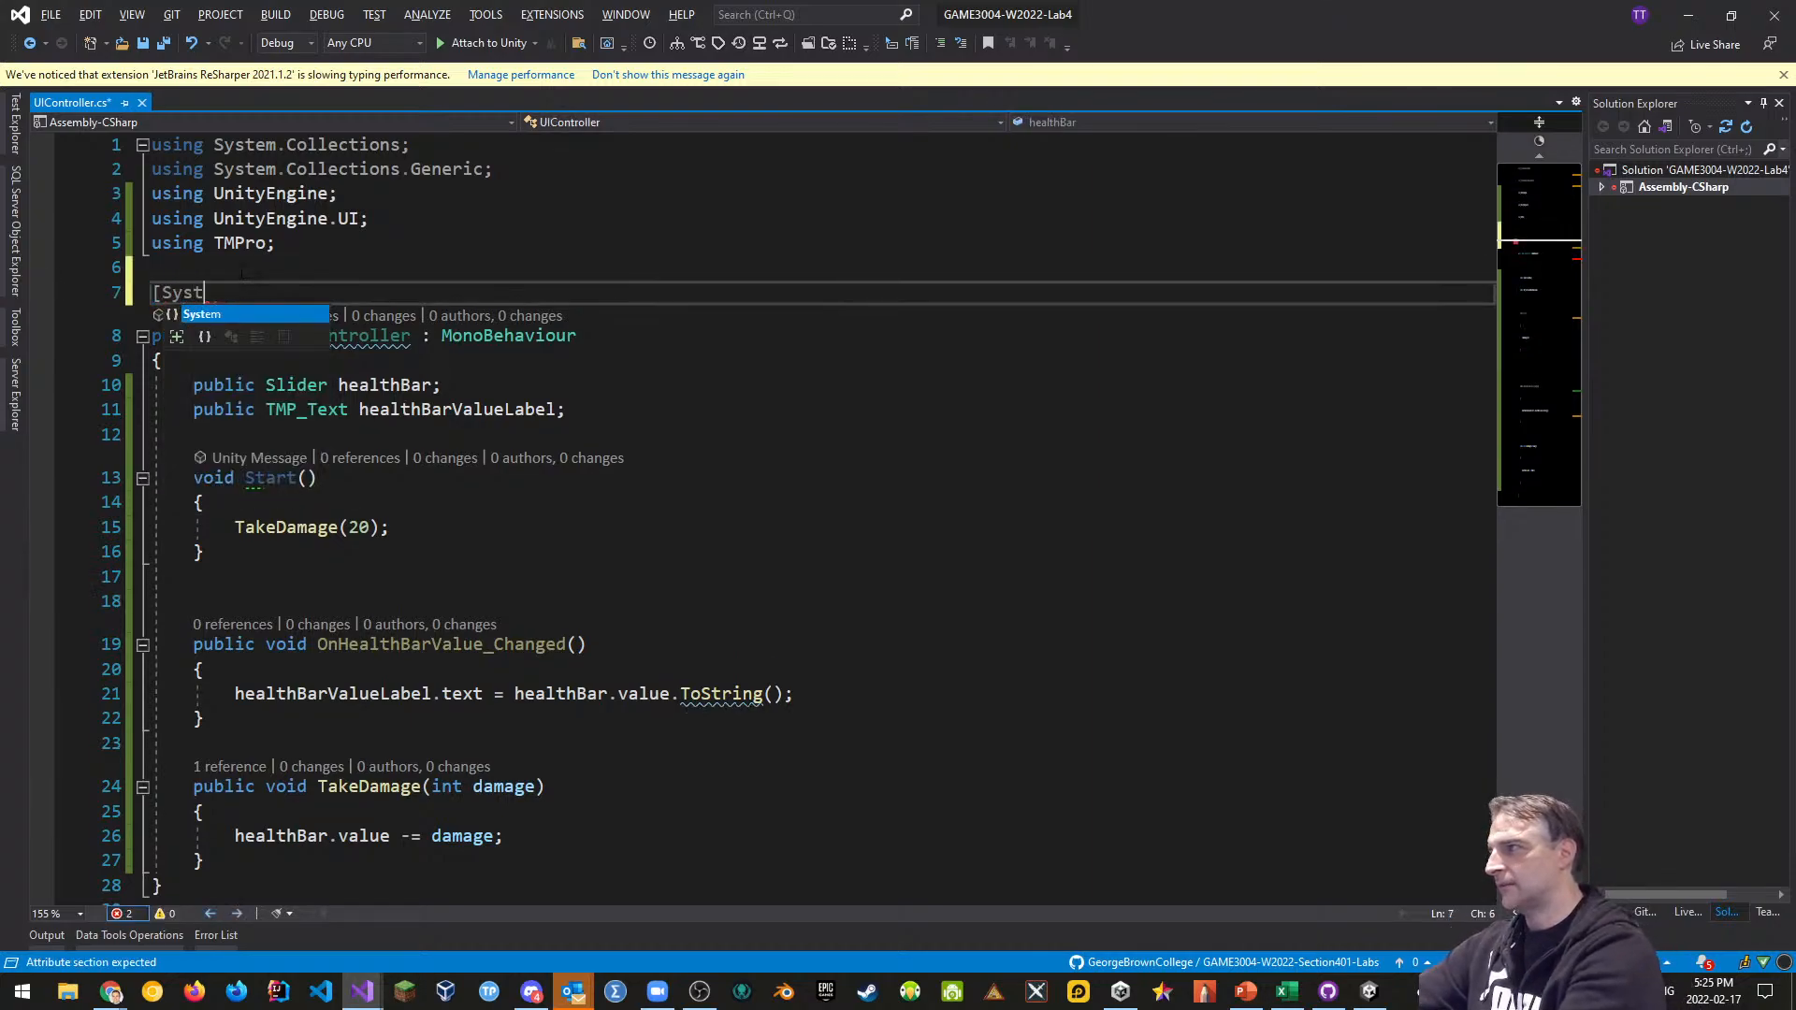
type("em.Serializable")
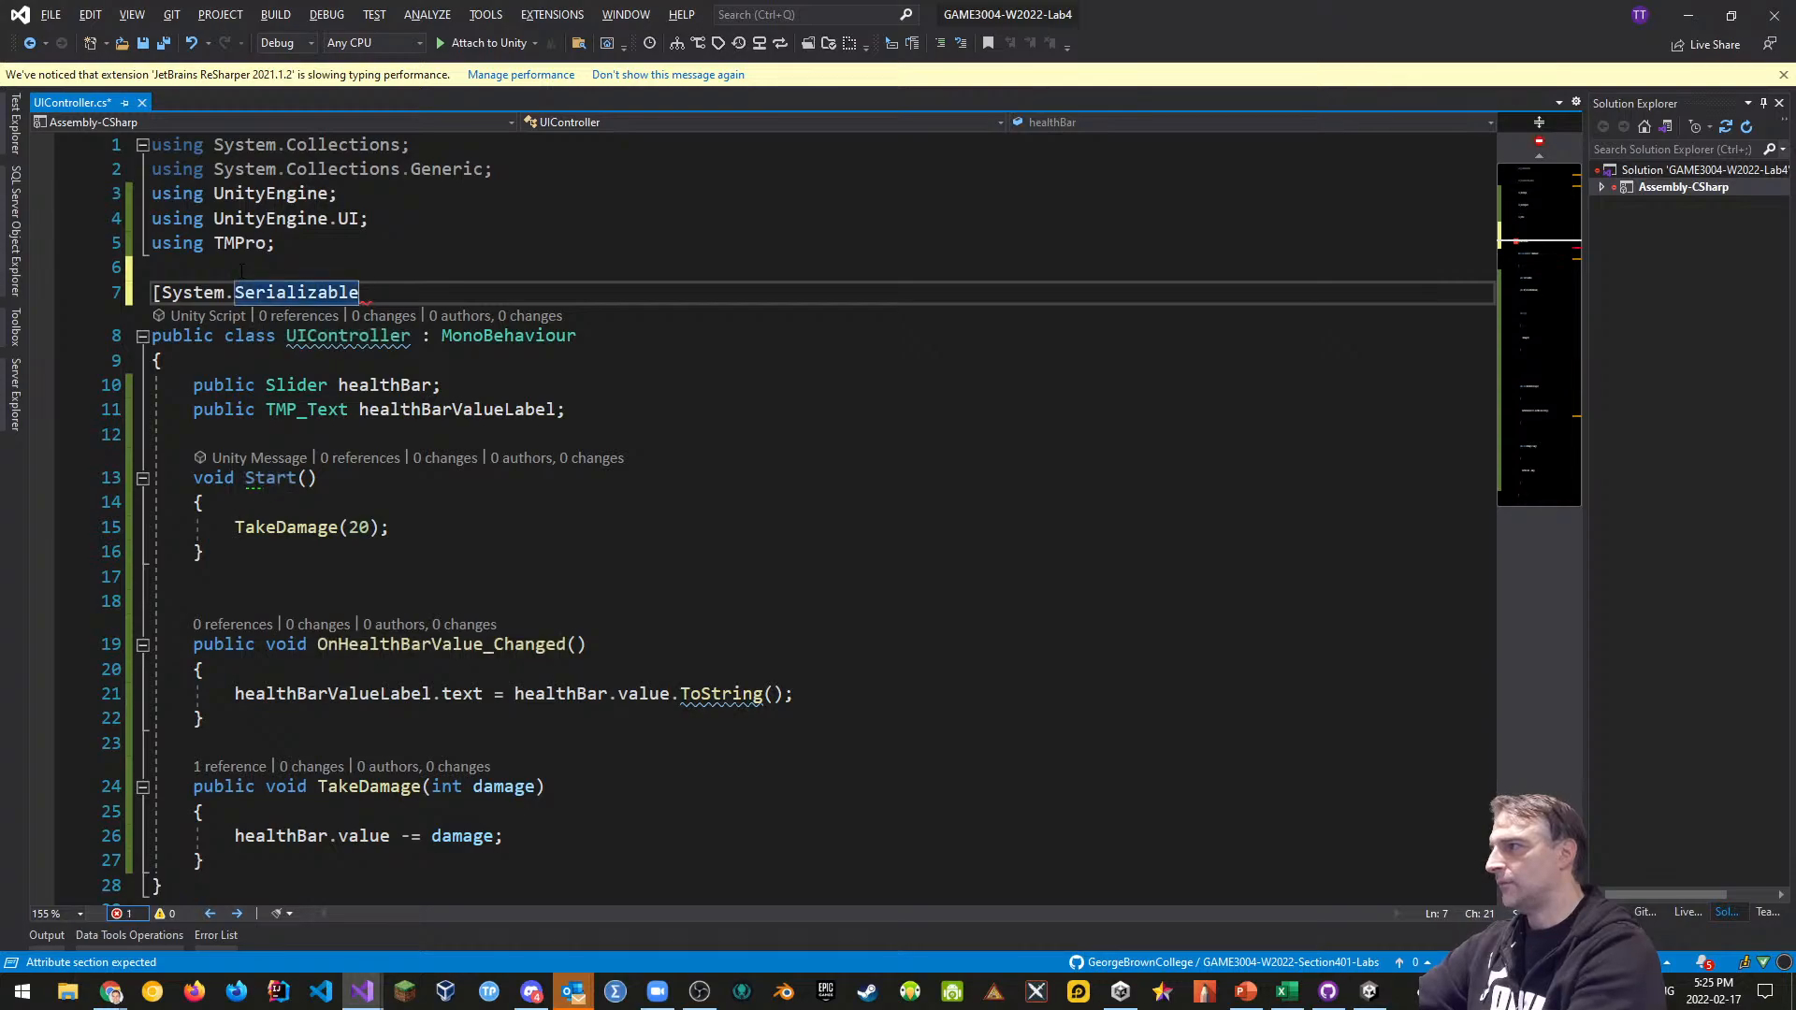
left_click(890, 547)
key("ctrl+s")
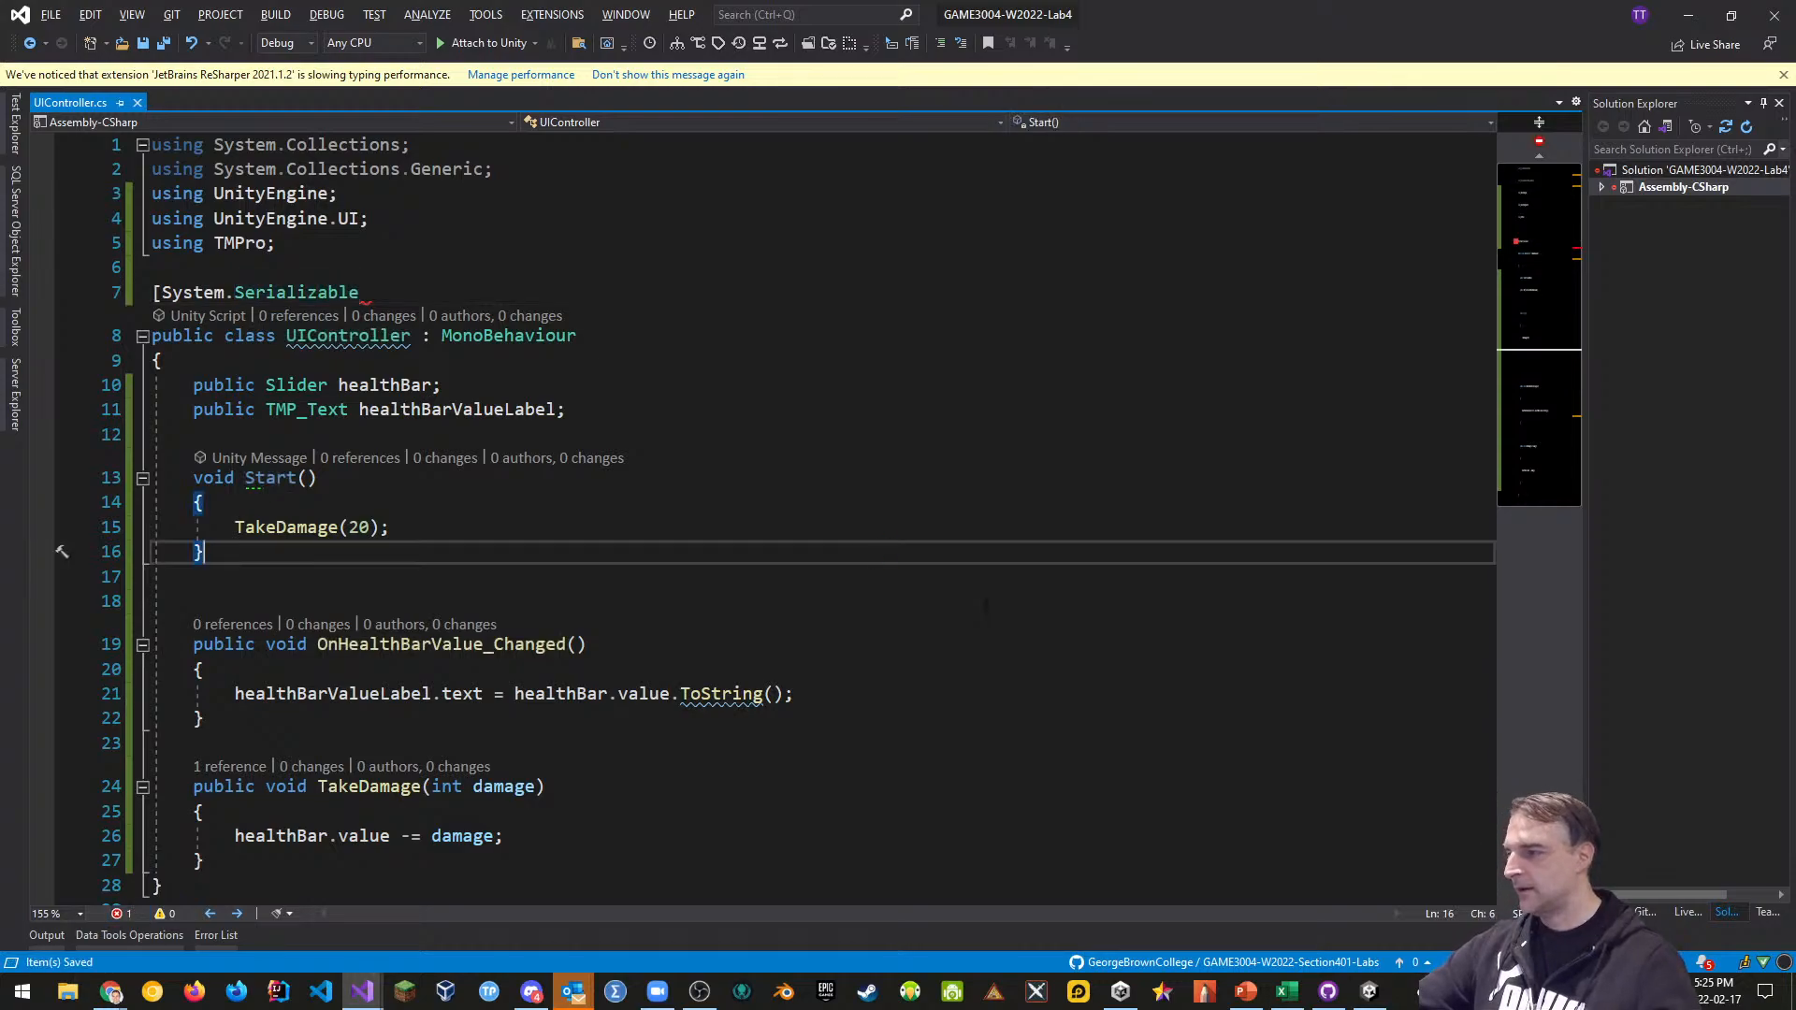
Switch to Unity and clear the console to check for script errors
key("alt+Tab")
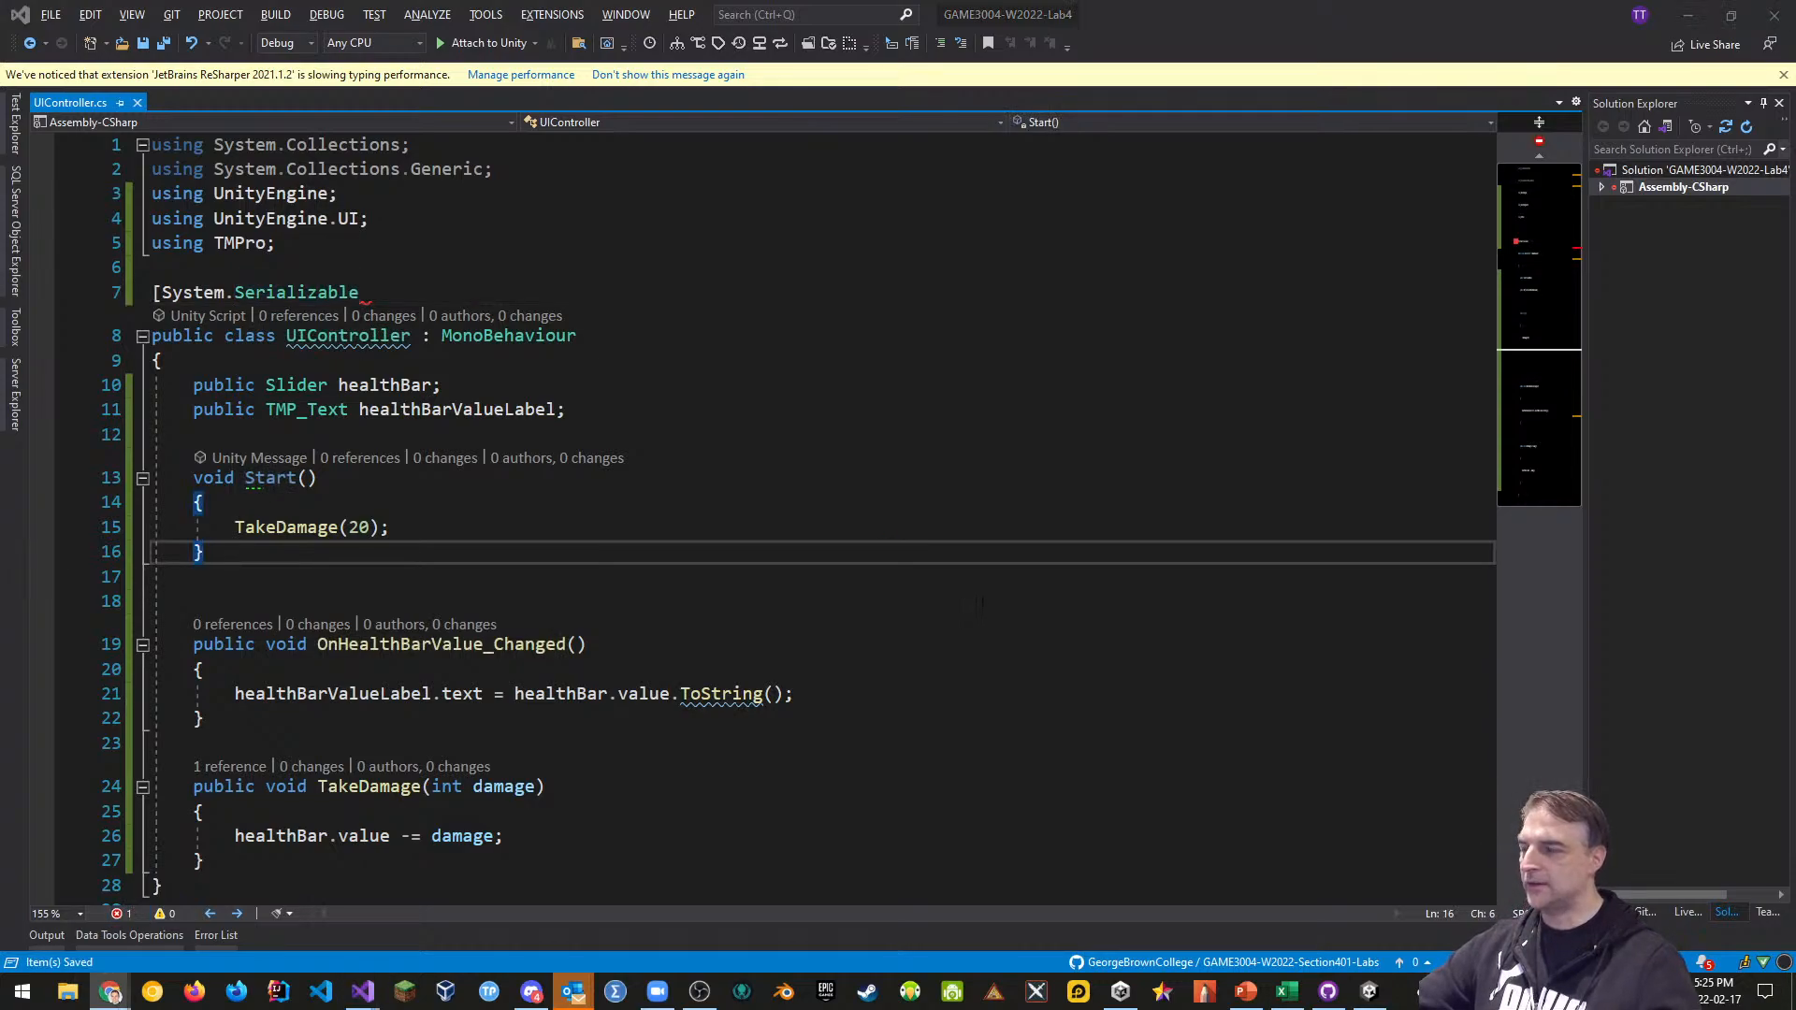
left_click(1373, 989)
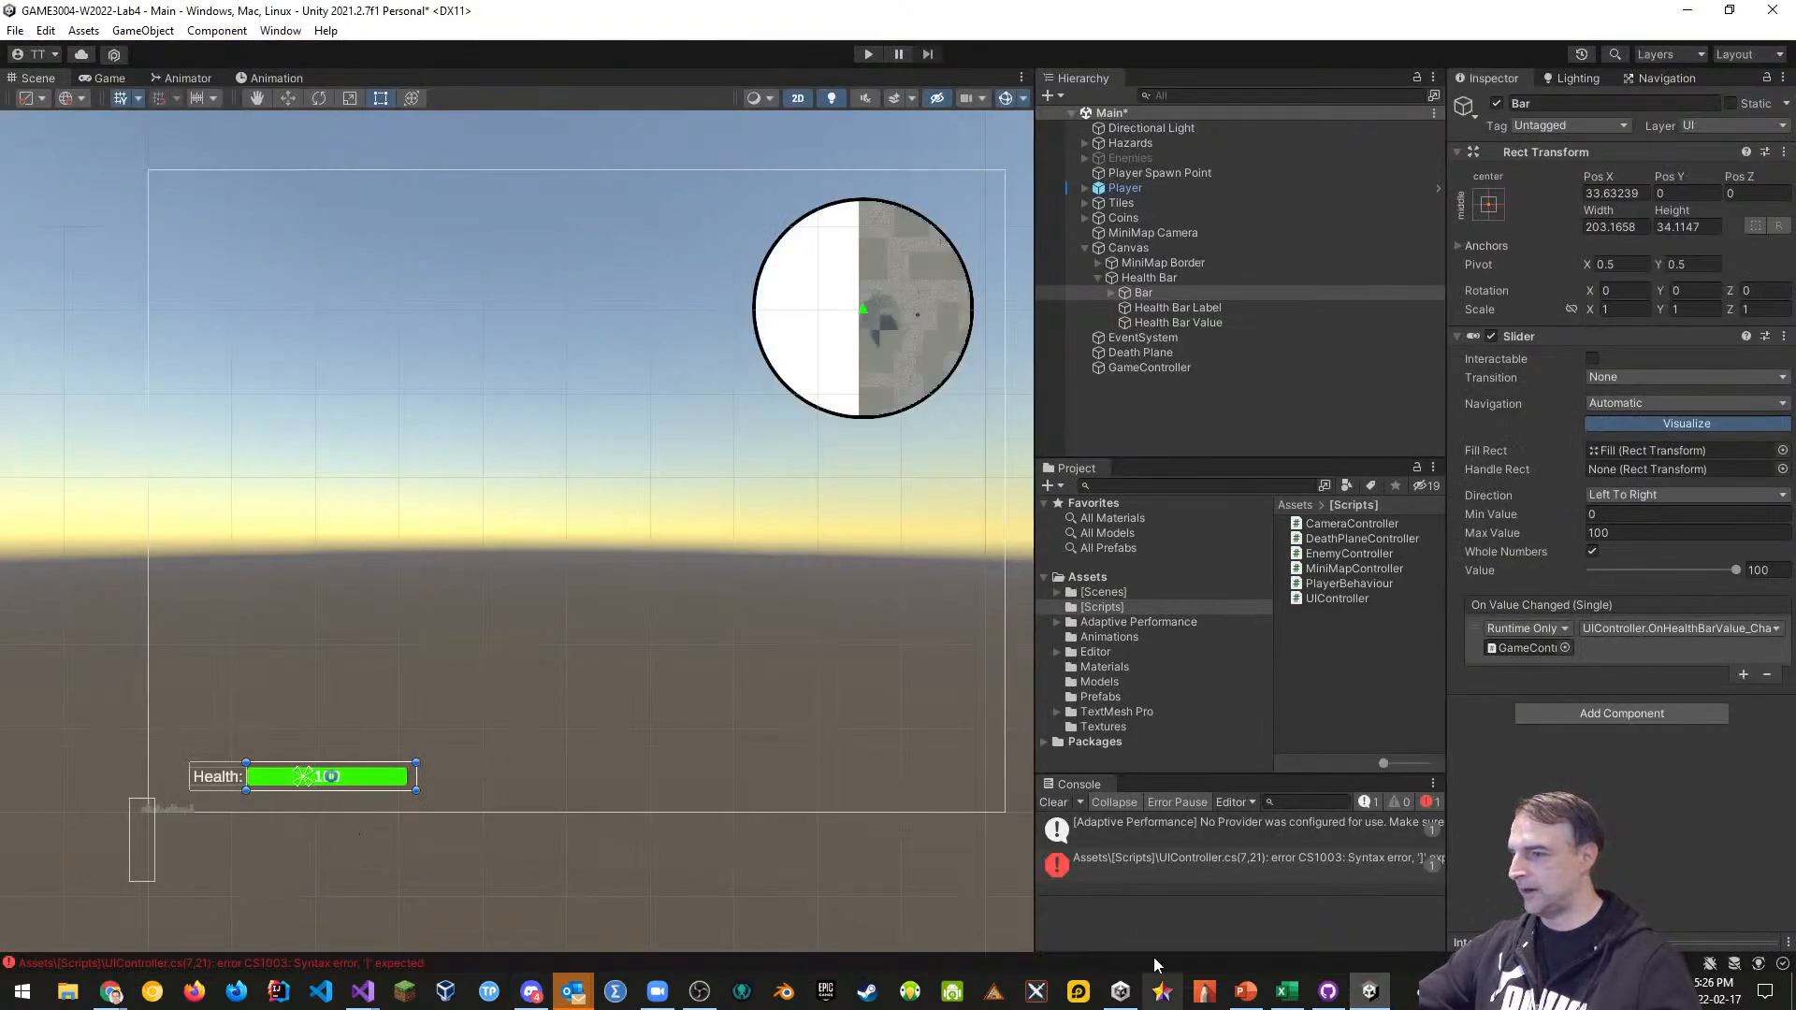
left_click(1054, 802)
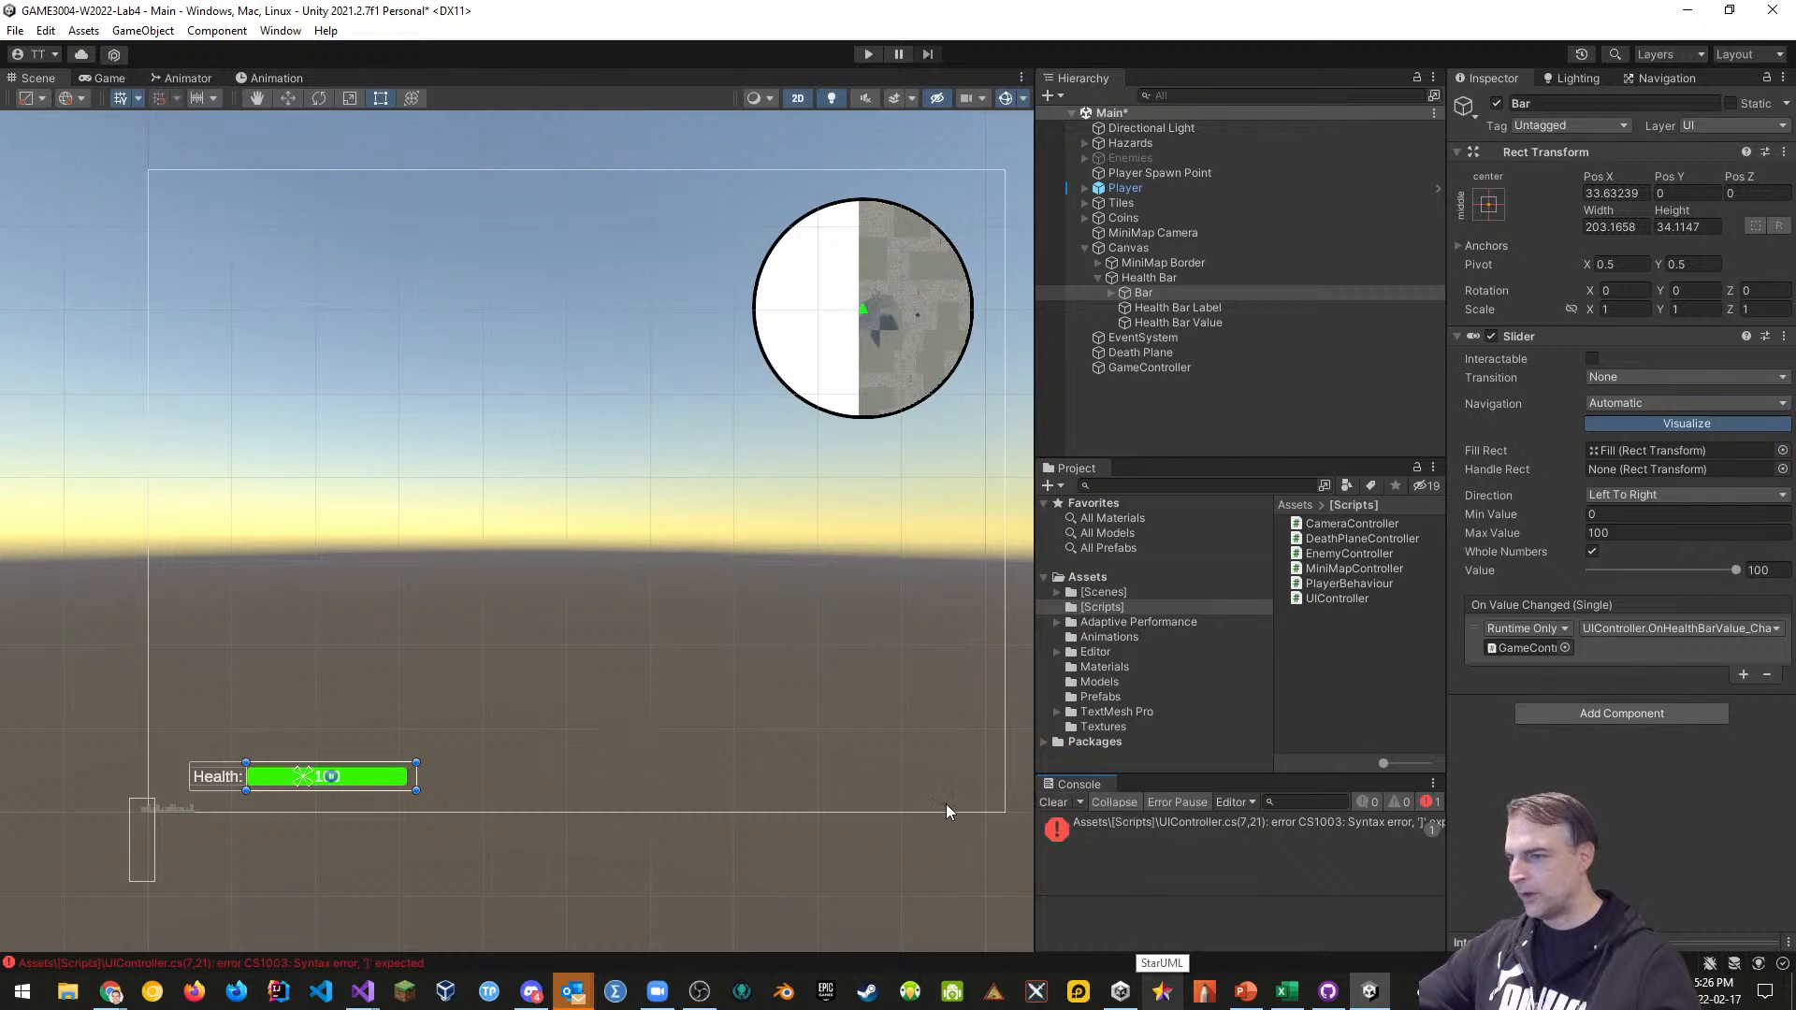
Switch back to Visual Studio, add the closing bracket to the System.Serializable attribute and save the script
key("alt+Tab")
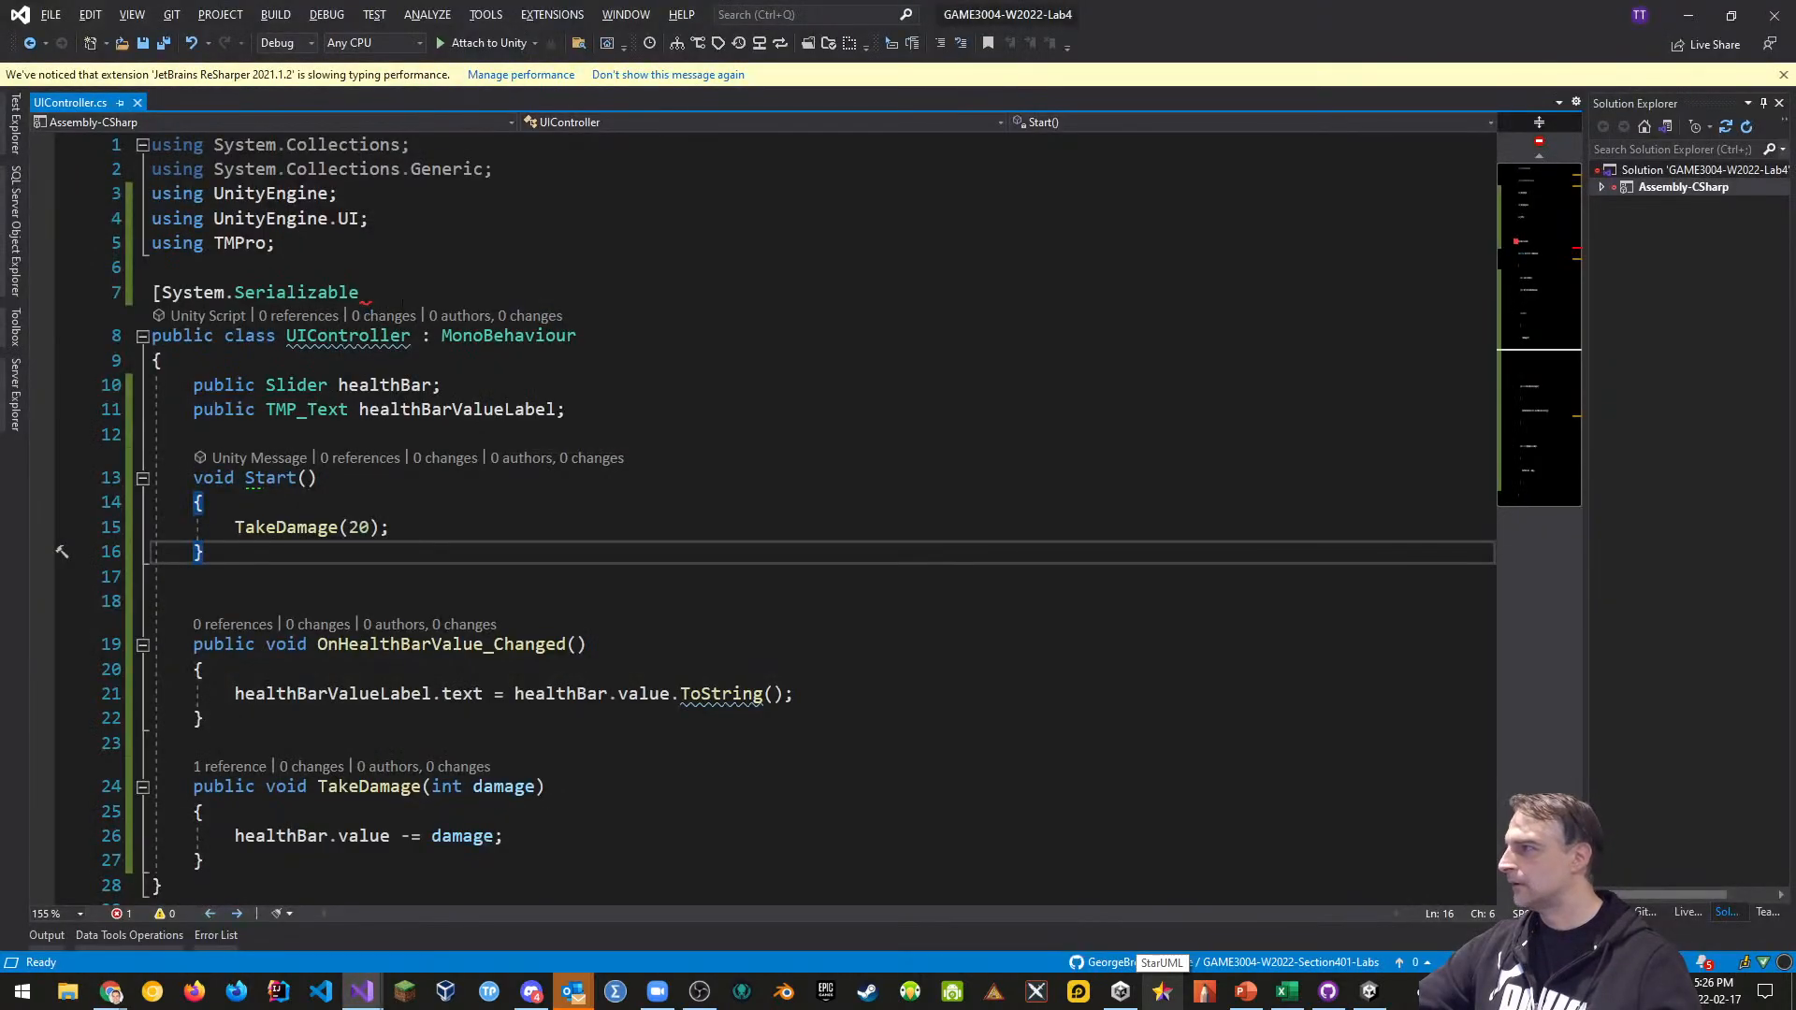
left_click(439, 294)
type("]")
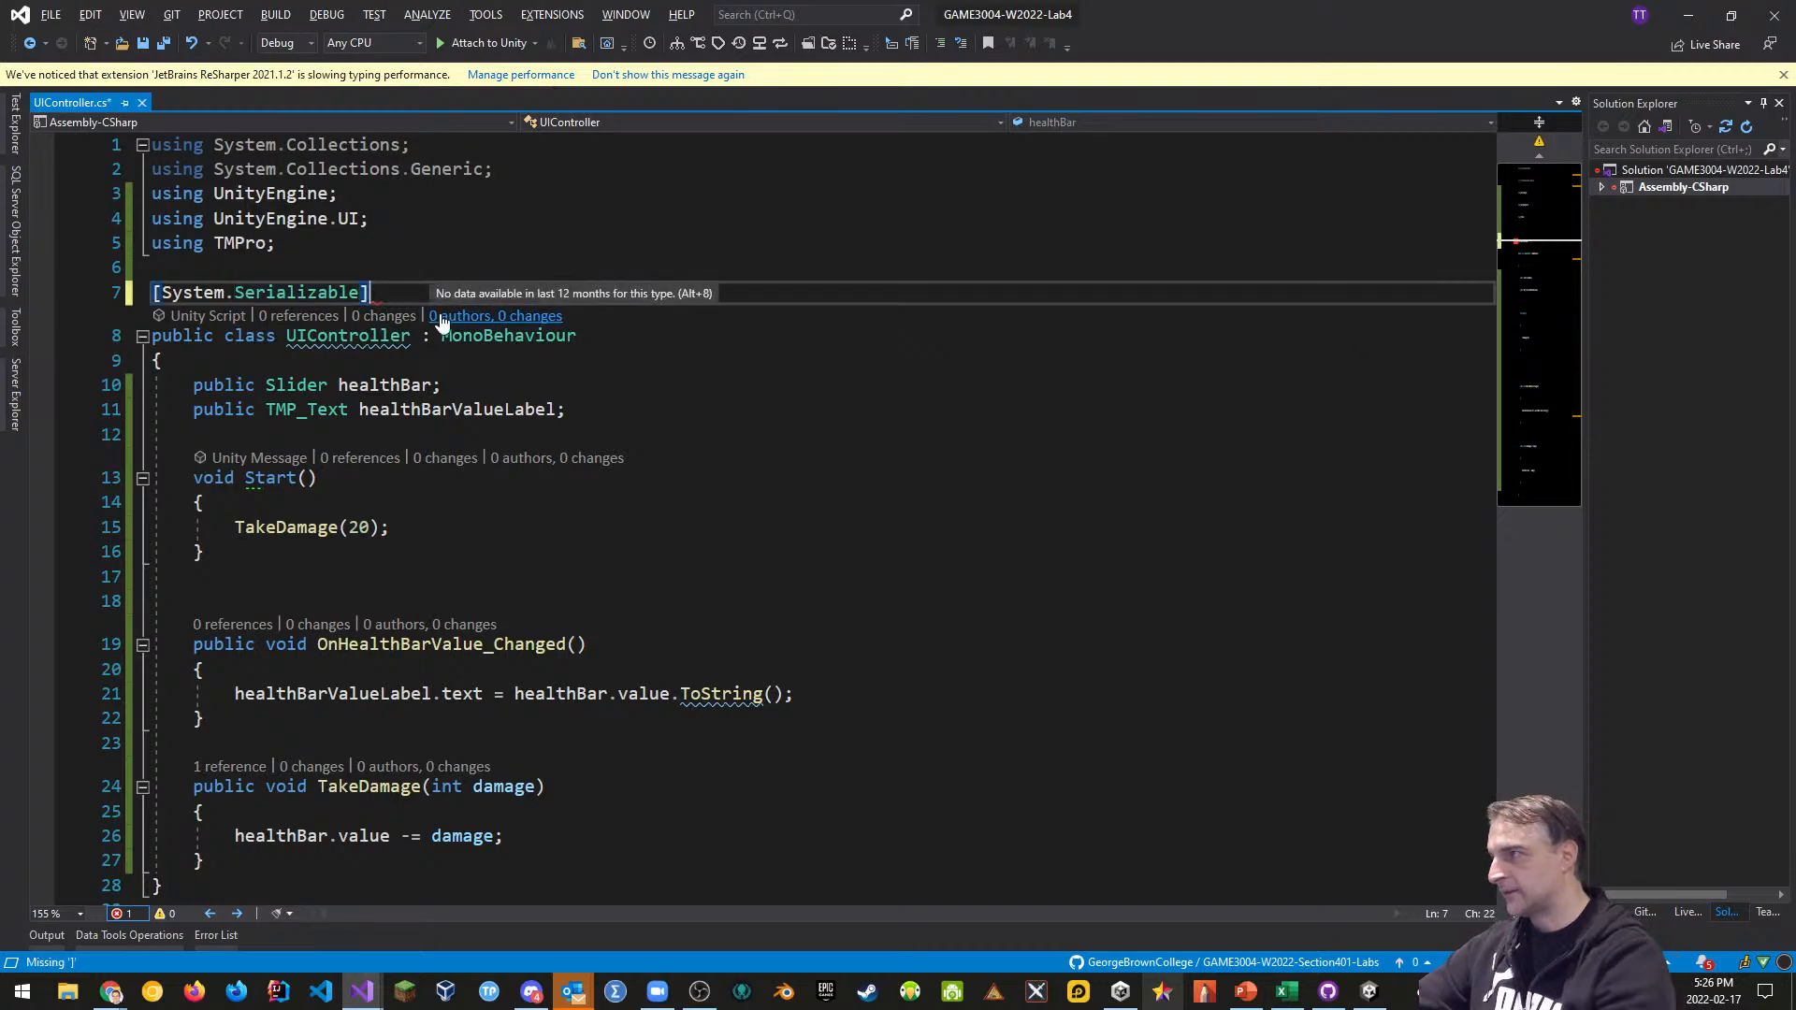
key("ctrl+s")
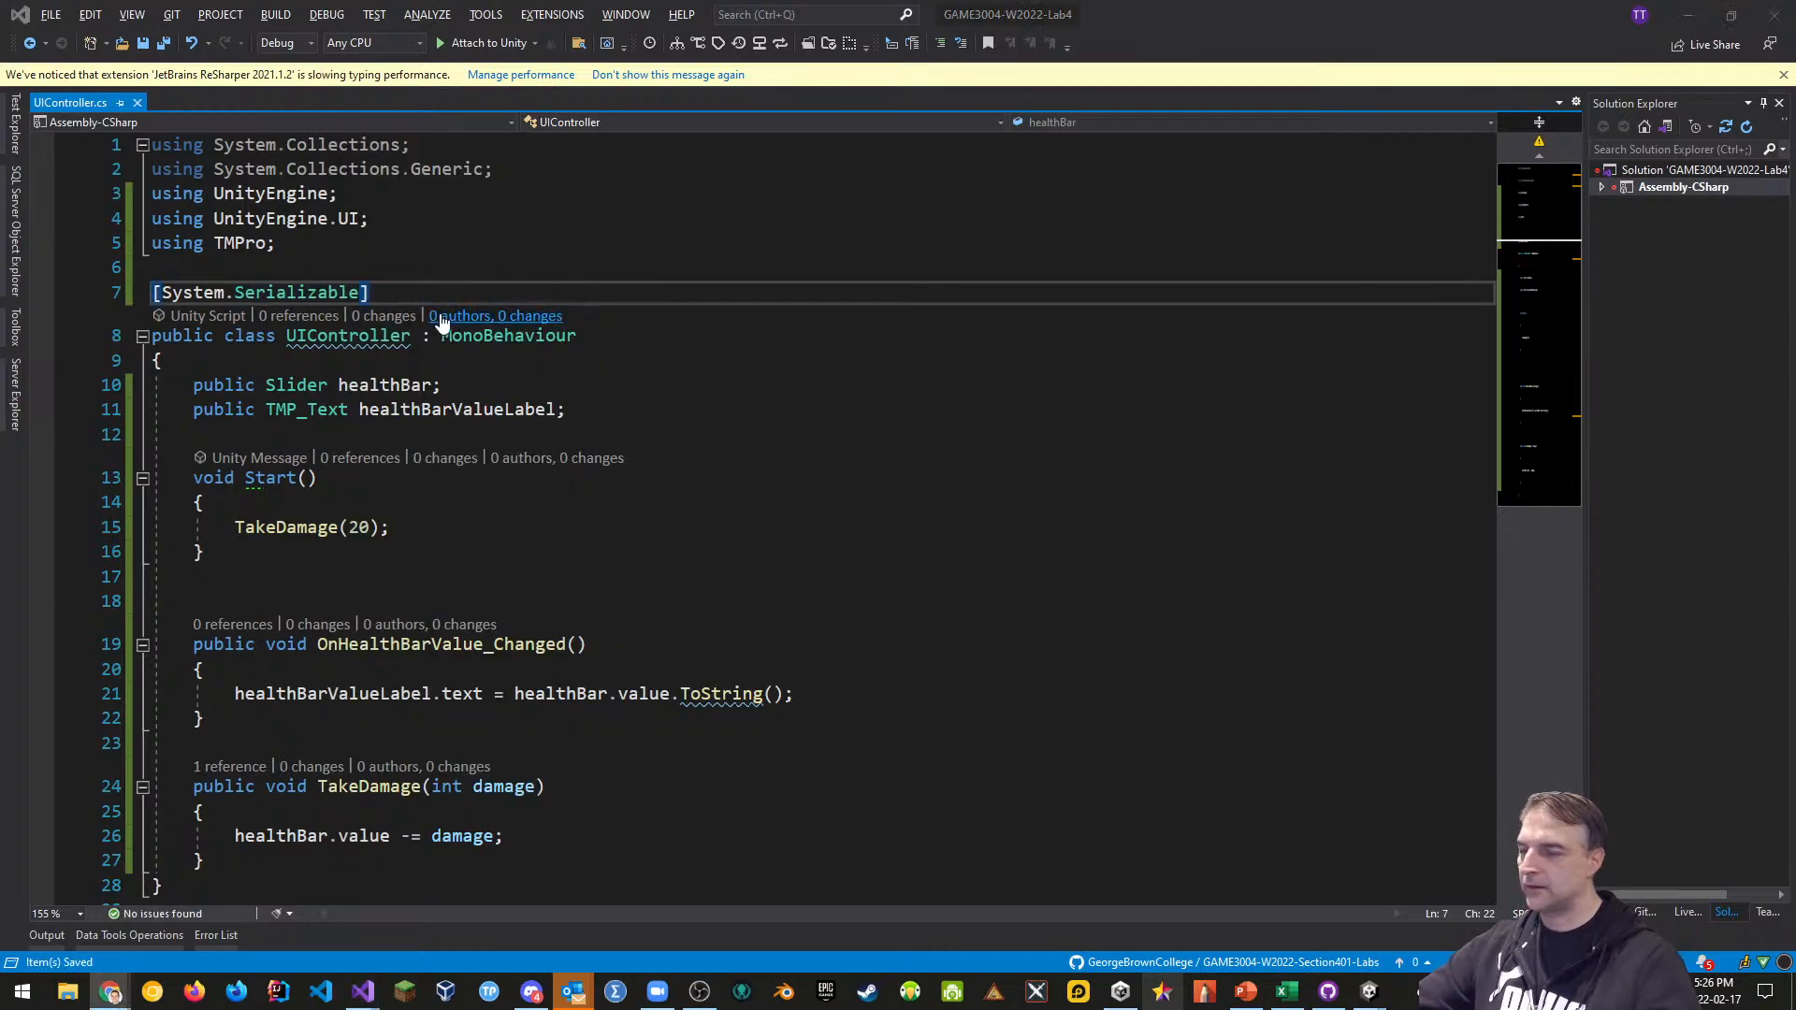
Switch to Unity, run the scene in play mode to test the damage call, and stop it
mouse_move(1369, 991)
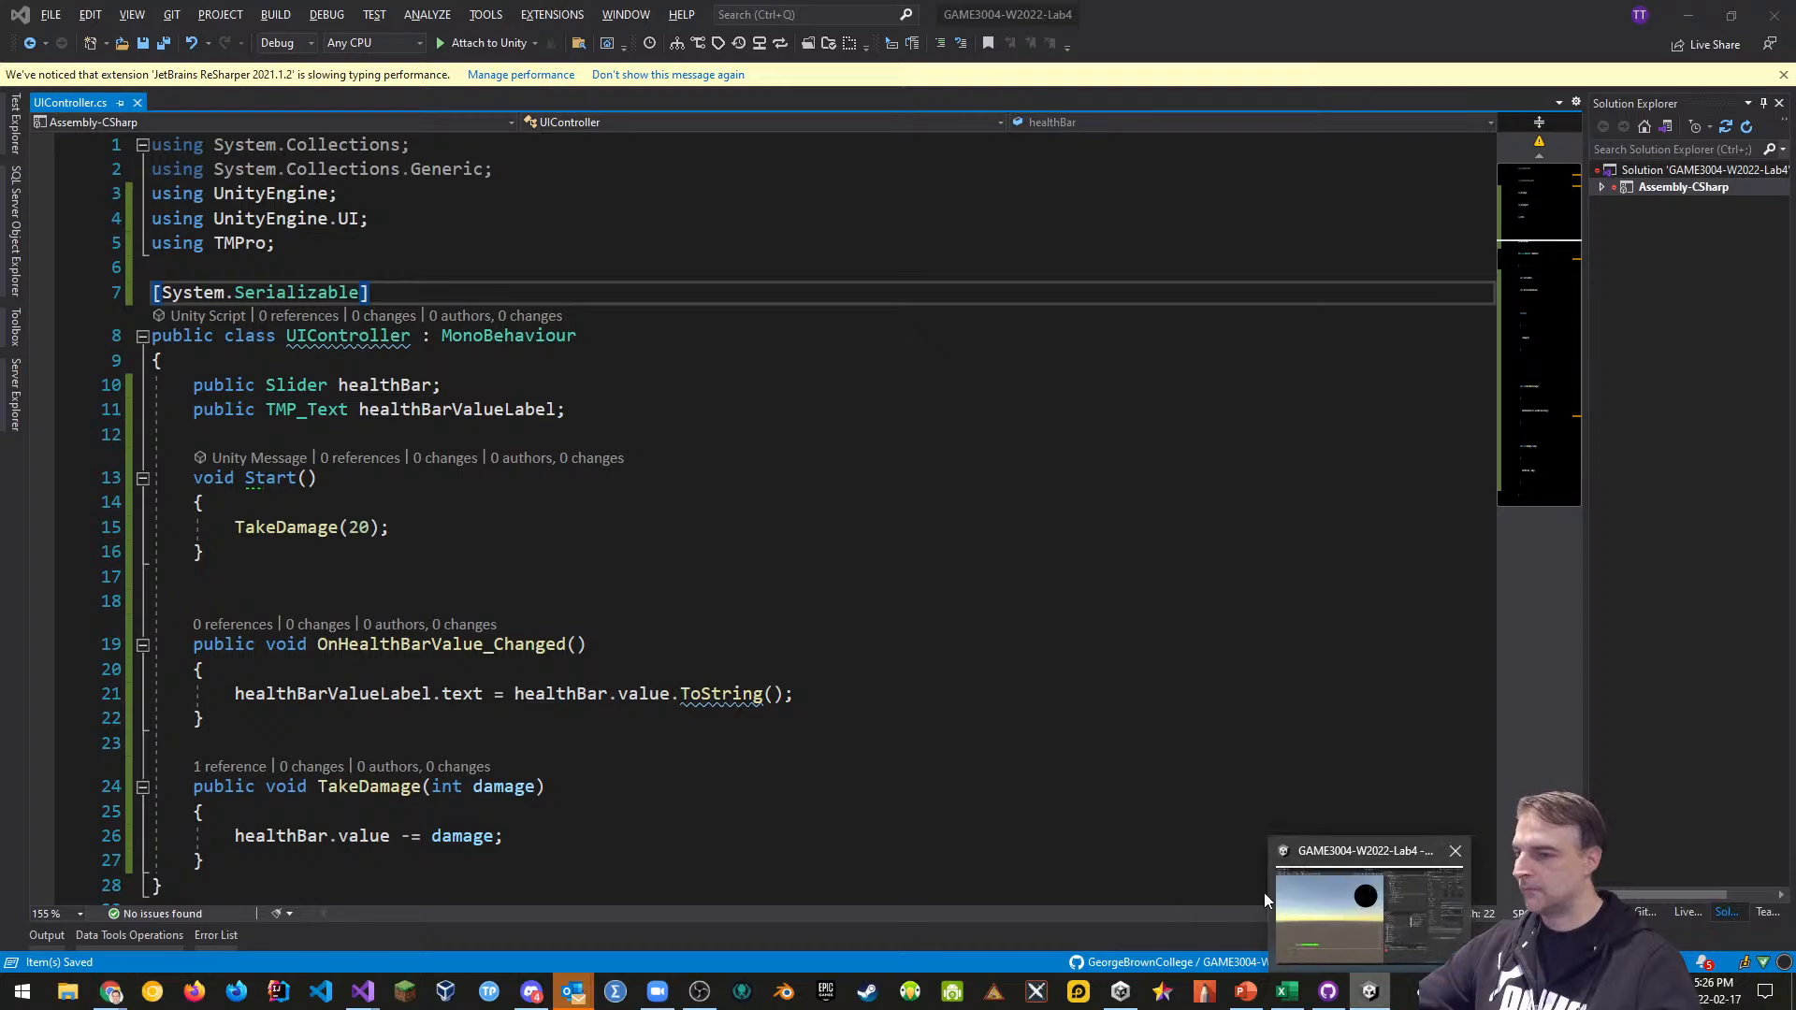
left_click(1388, 891)
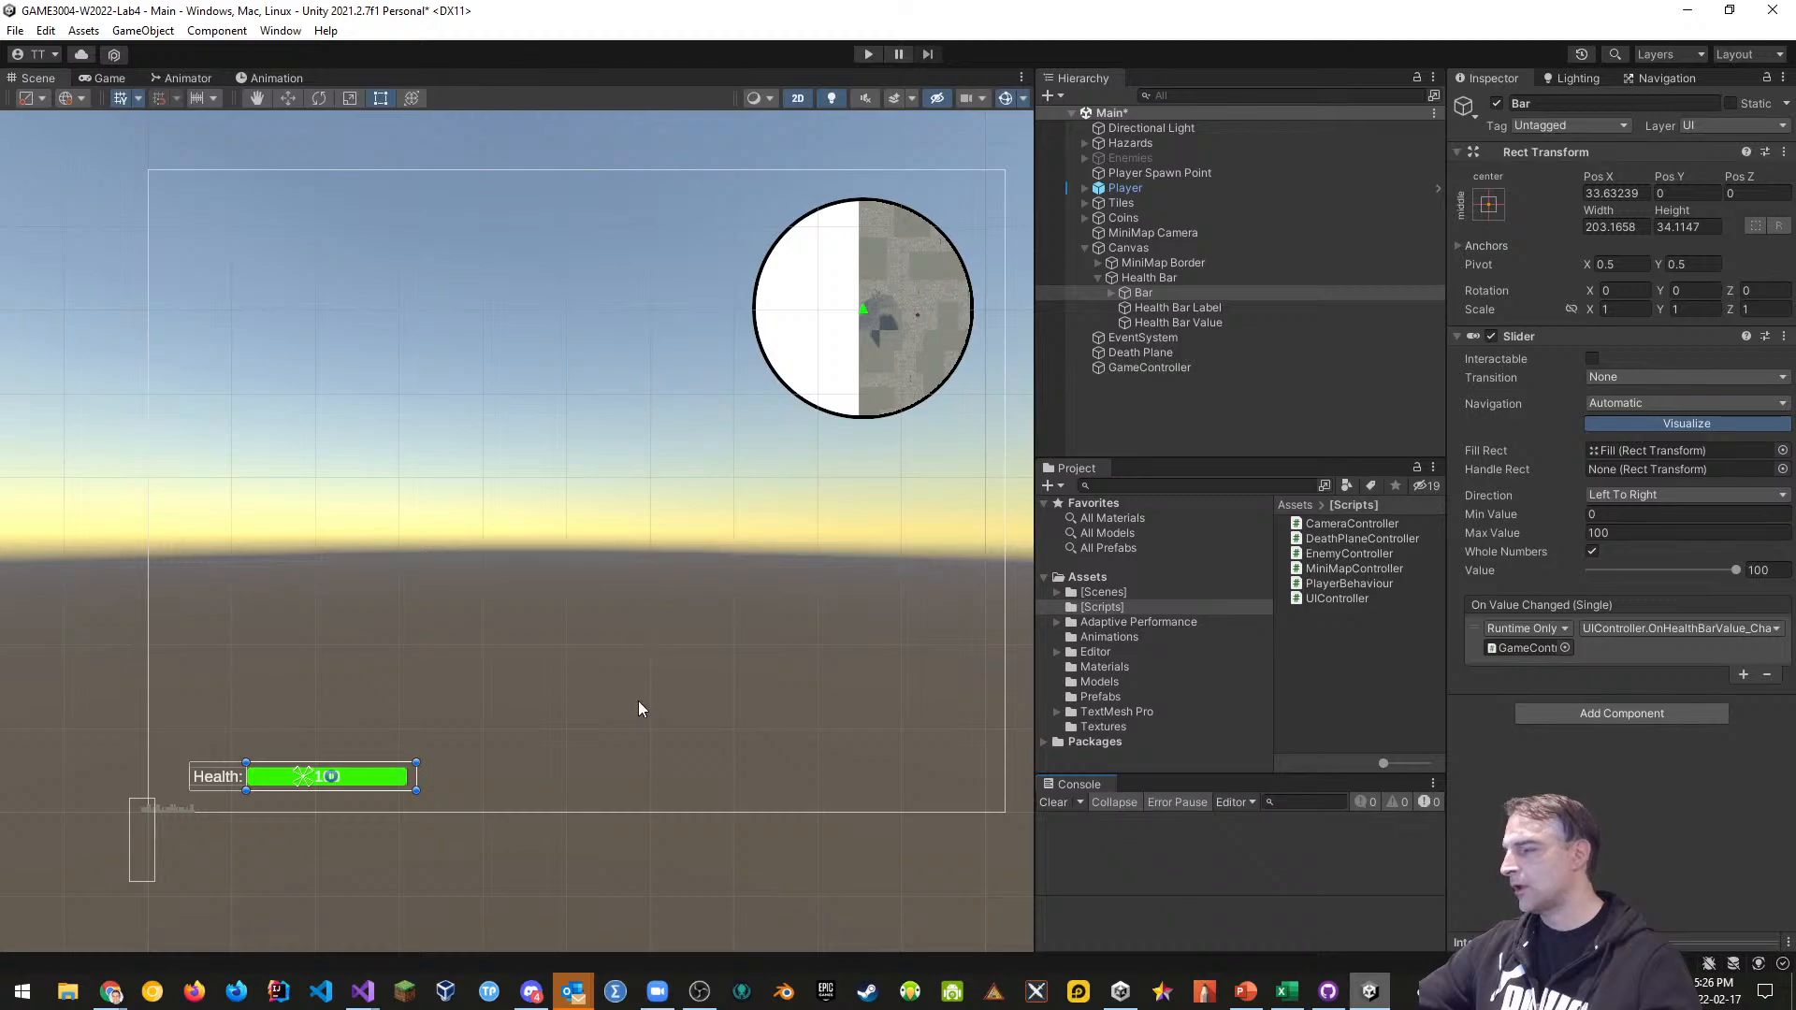
key("alt+Tab")
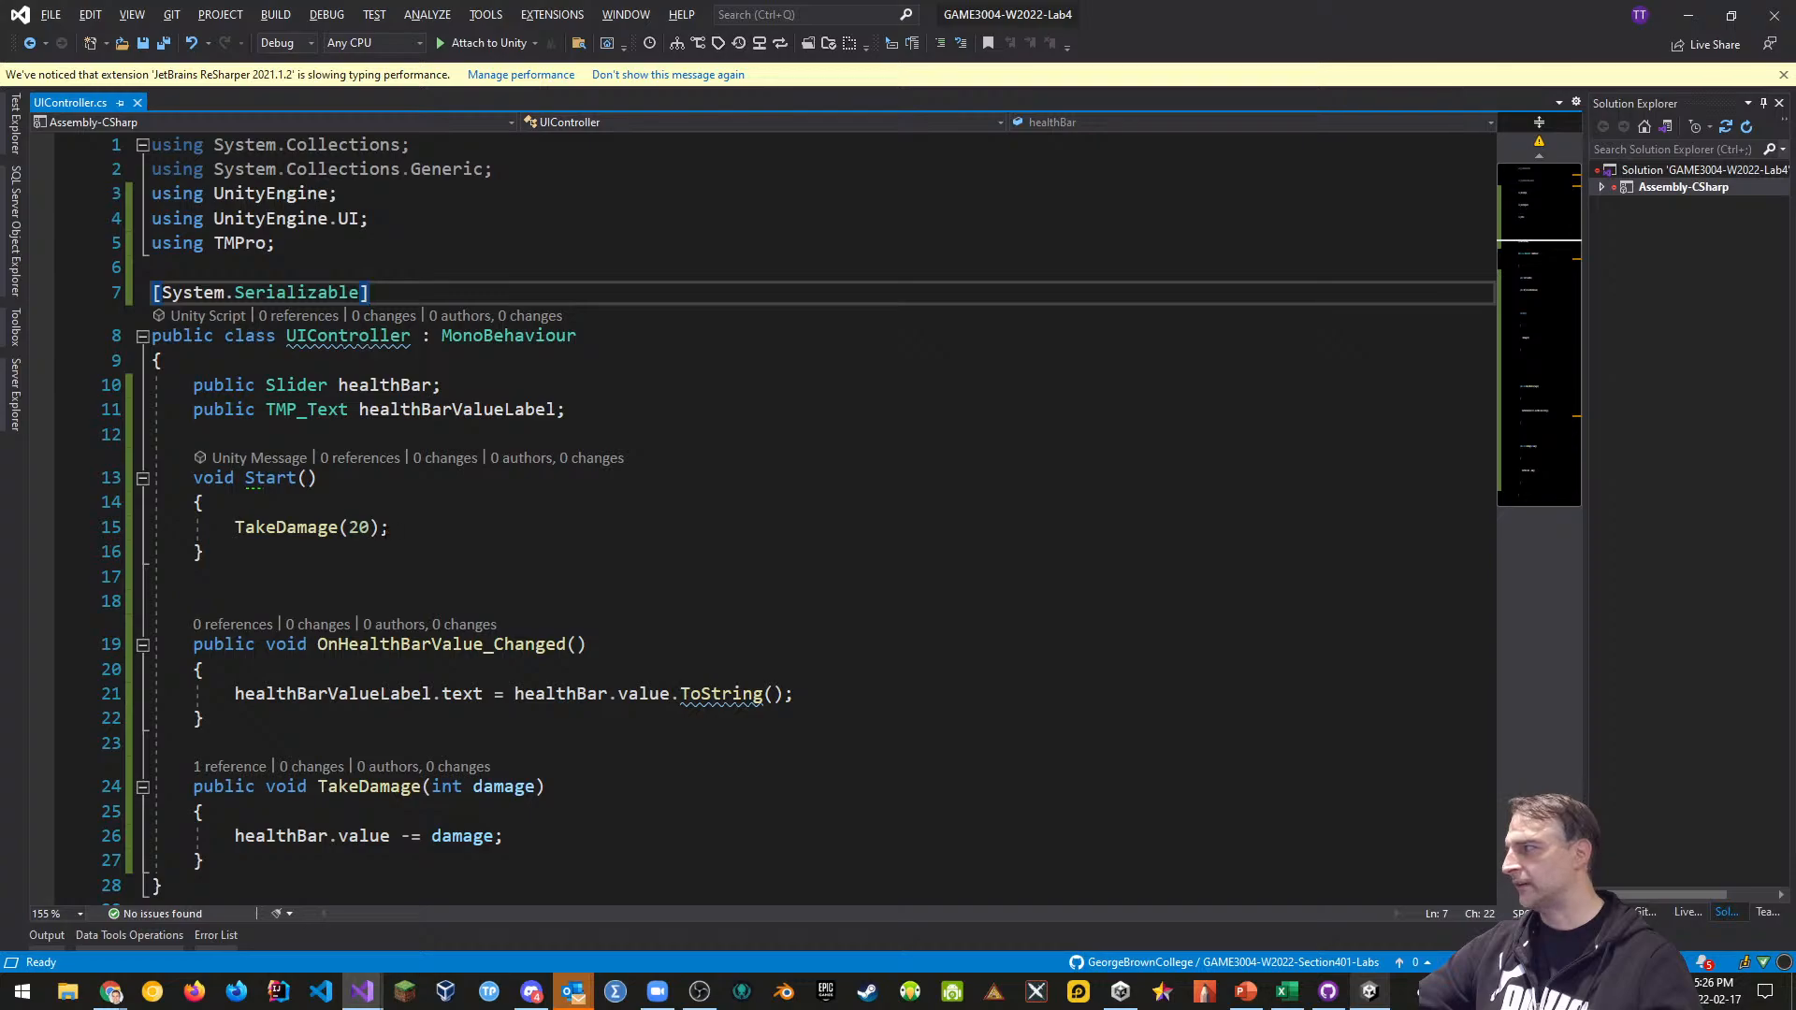
key("alt+Tab")
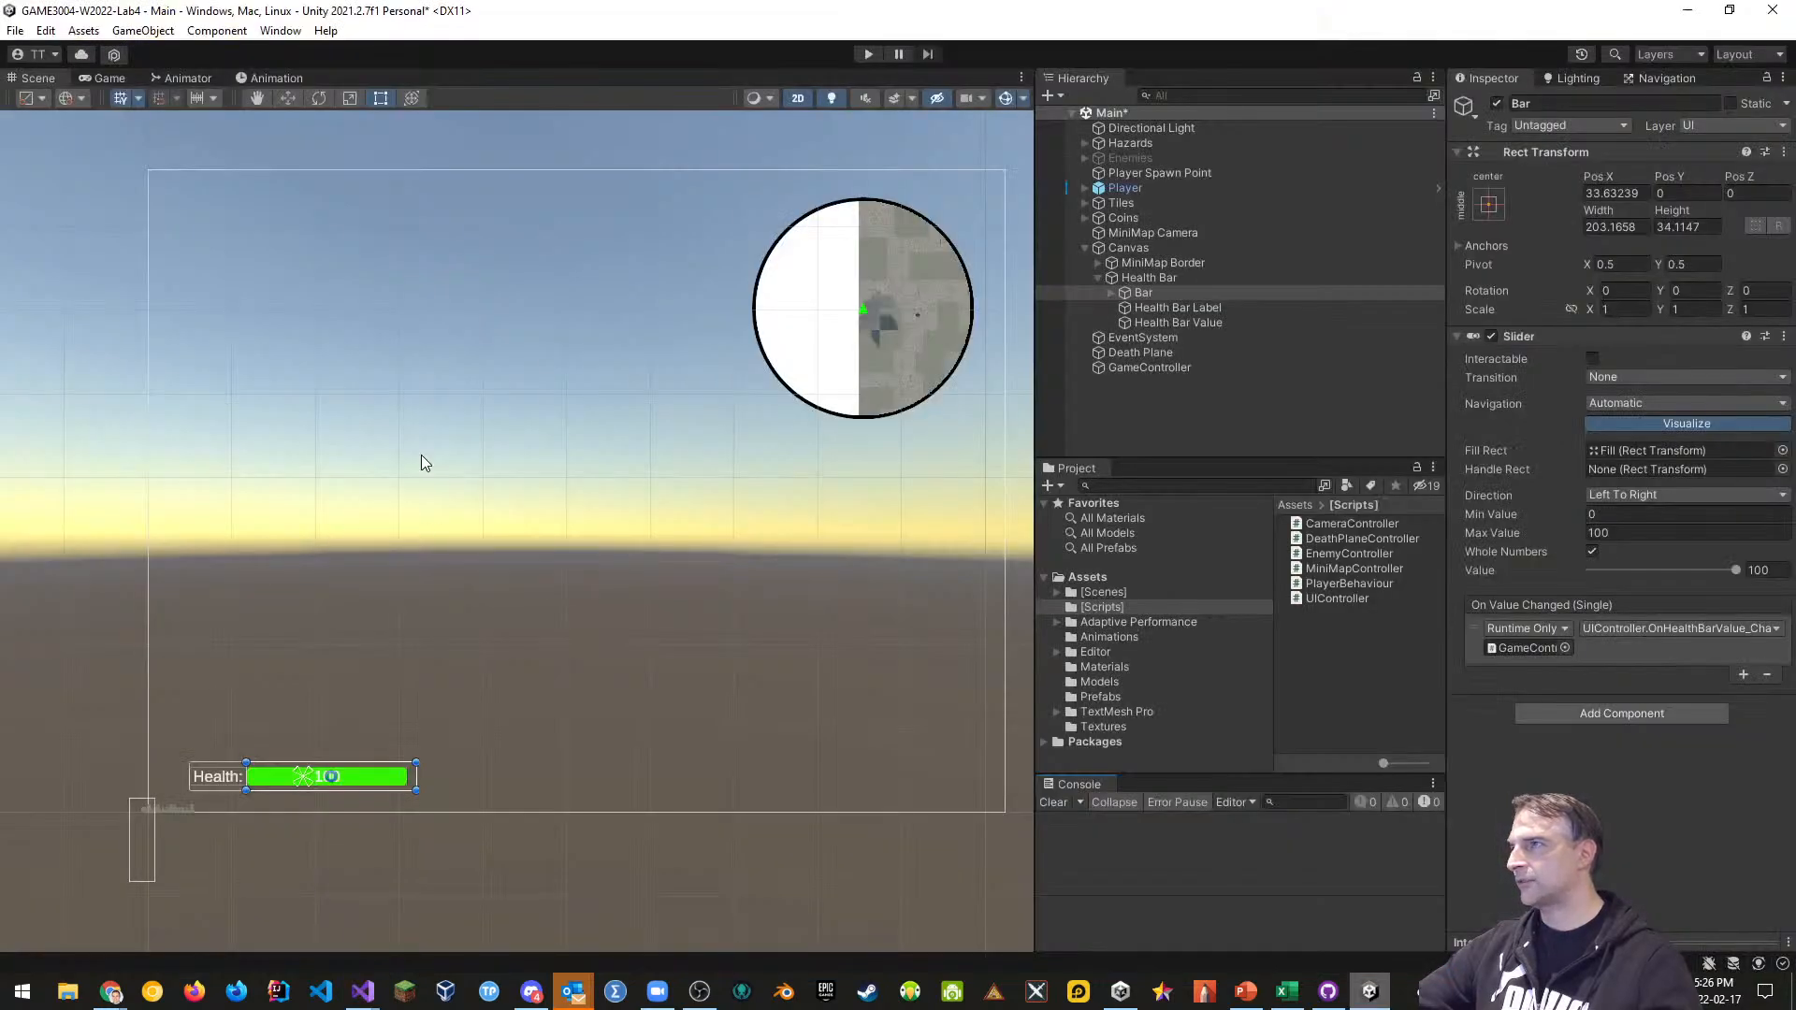
left_click(867, 54)
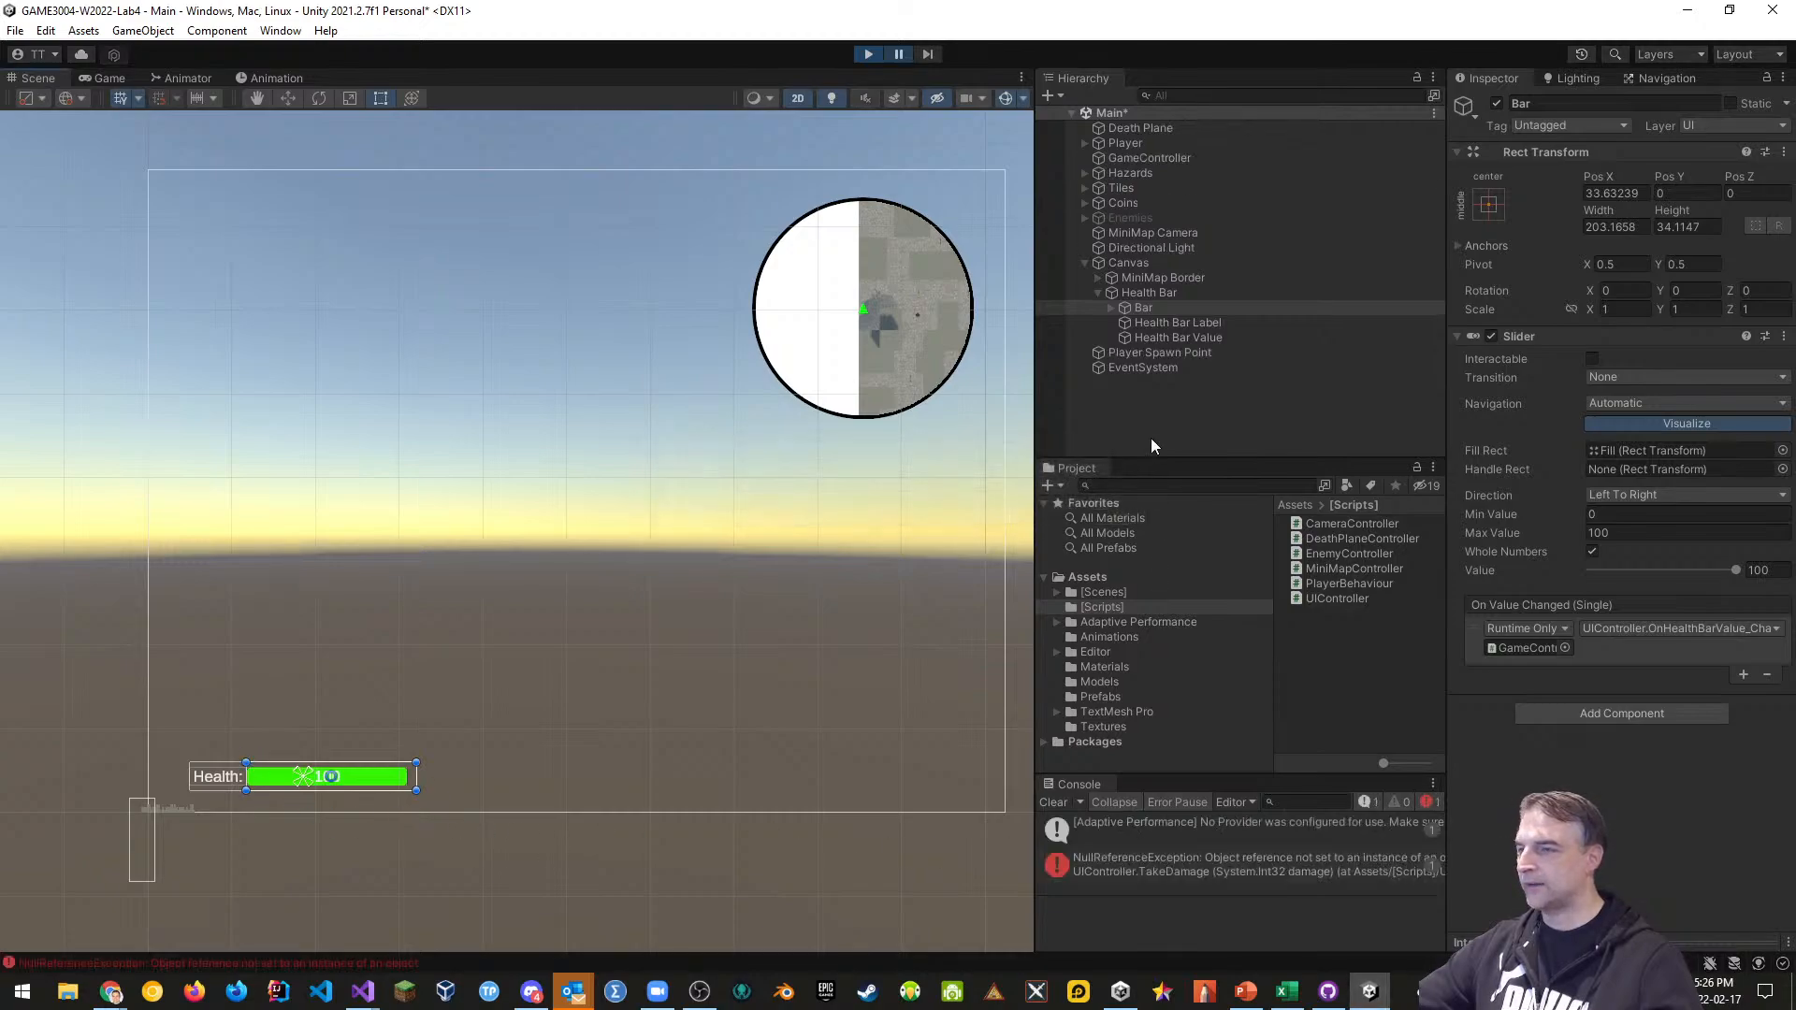
left_click(869, 53)
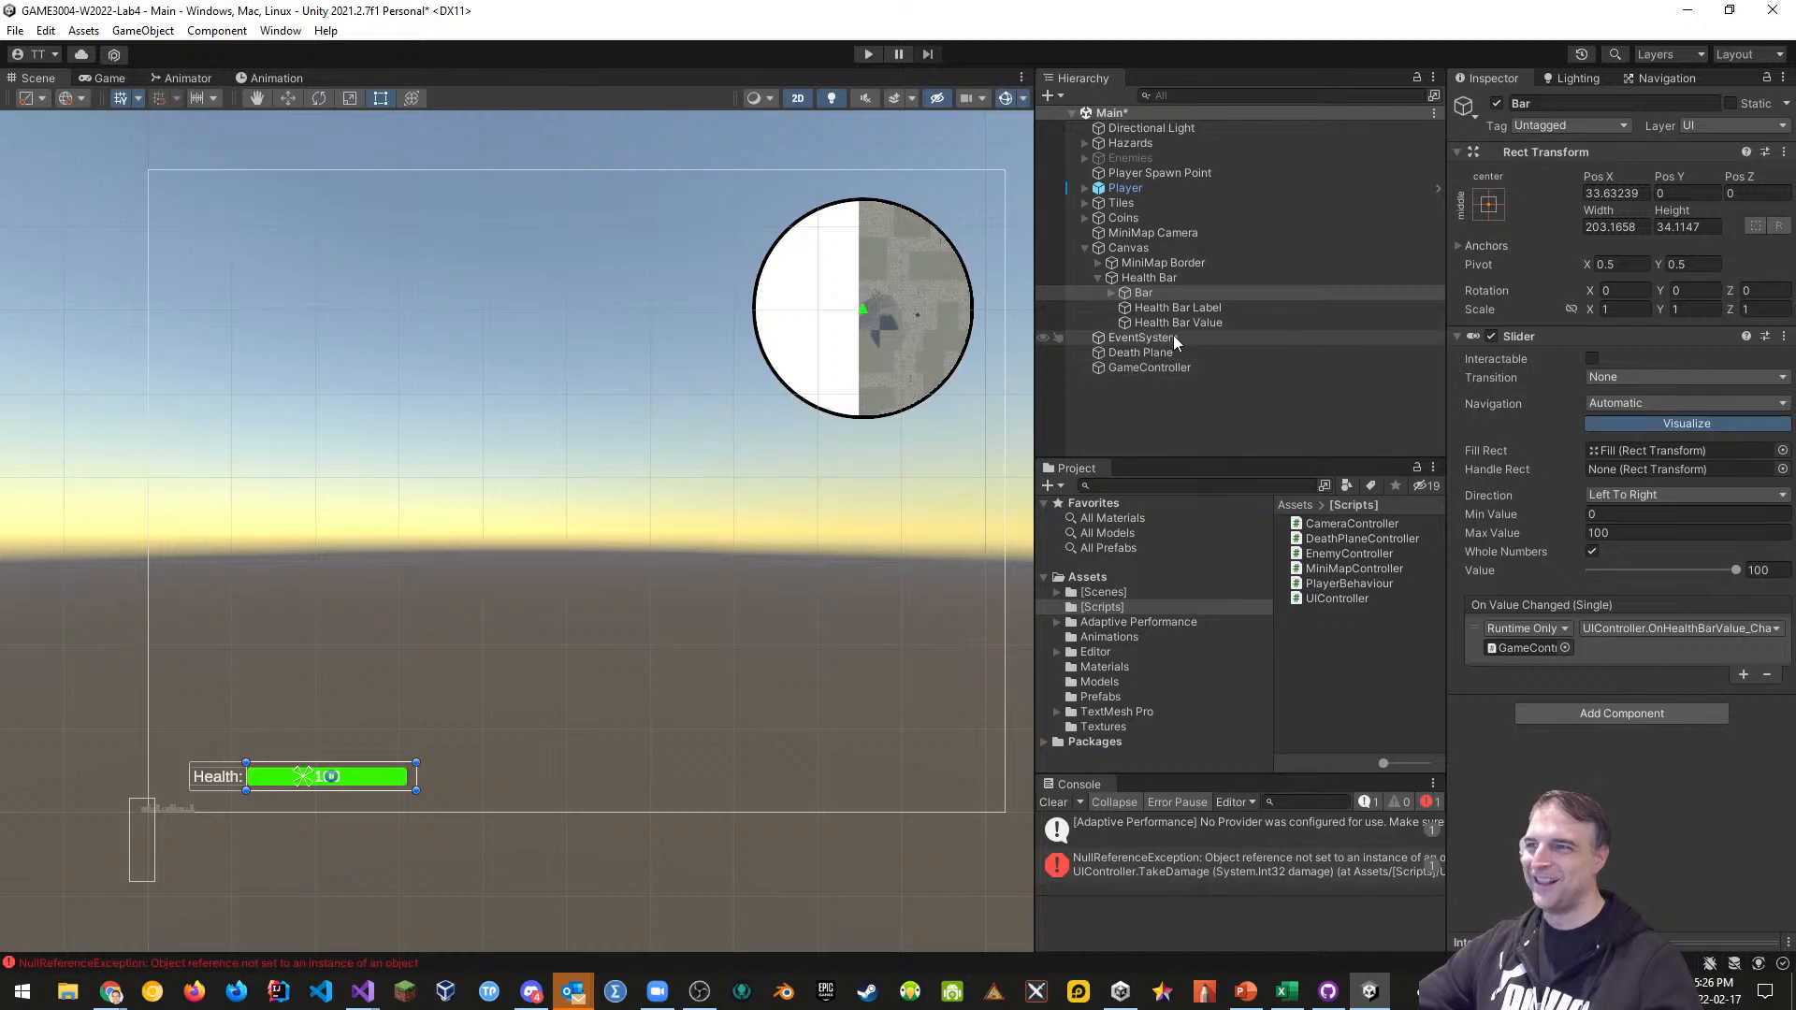
Assign Bar to Health Bar and Health Bar Value to Health Bar Value Label on GameController's UI Controller, and test the scene in play mode
left_click(1149, 367)
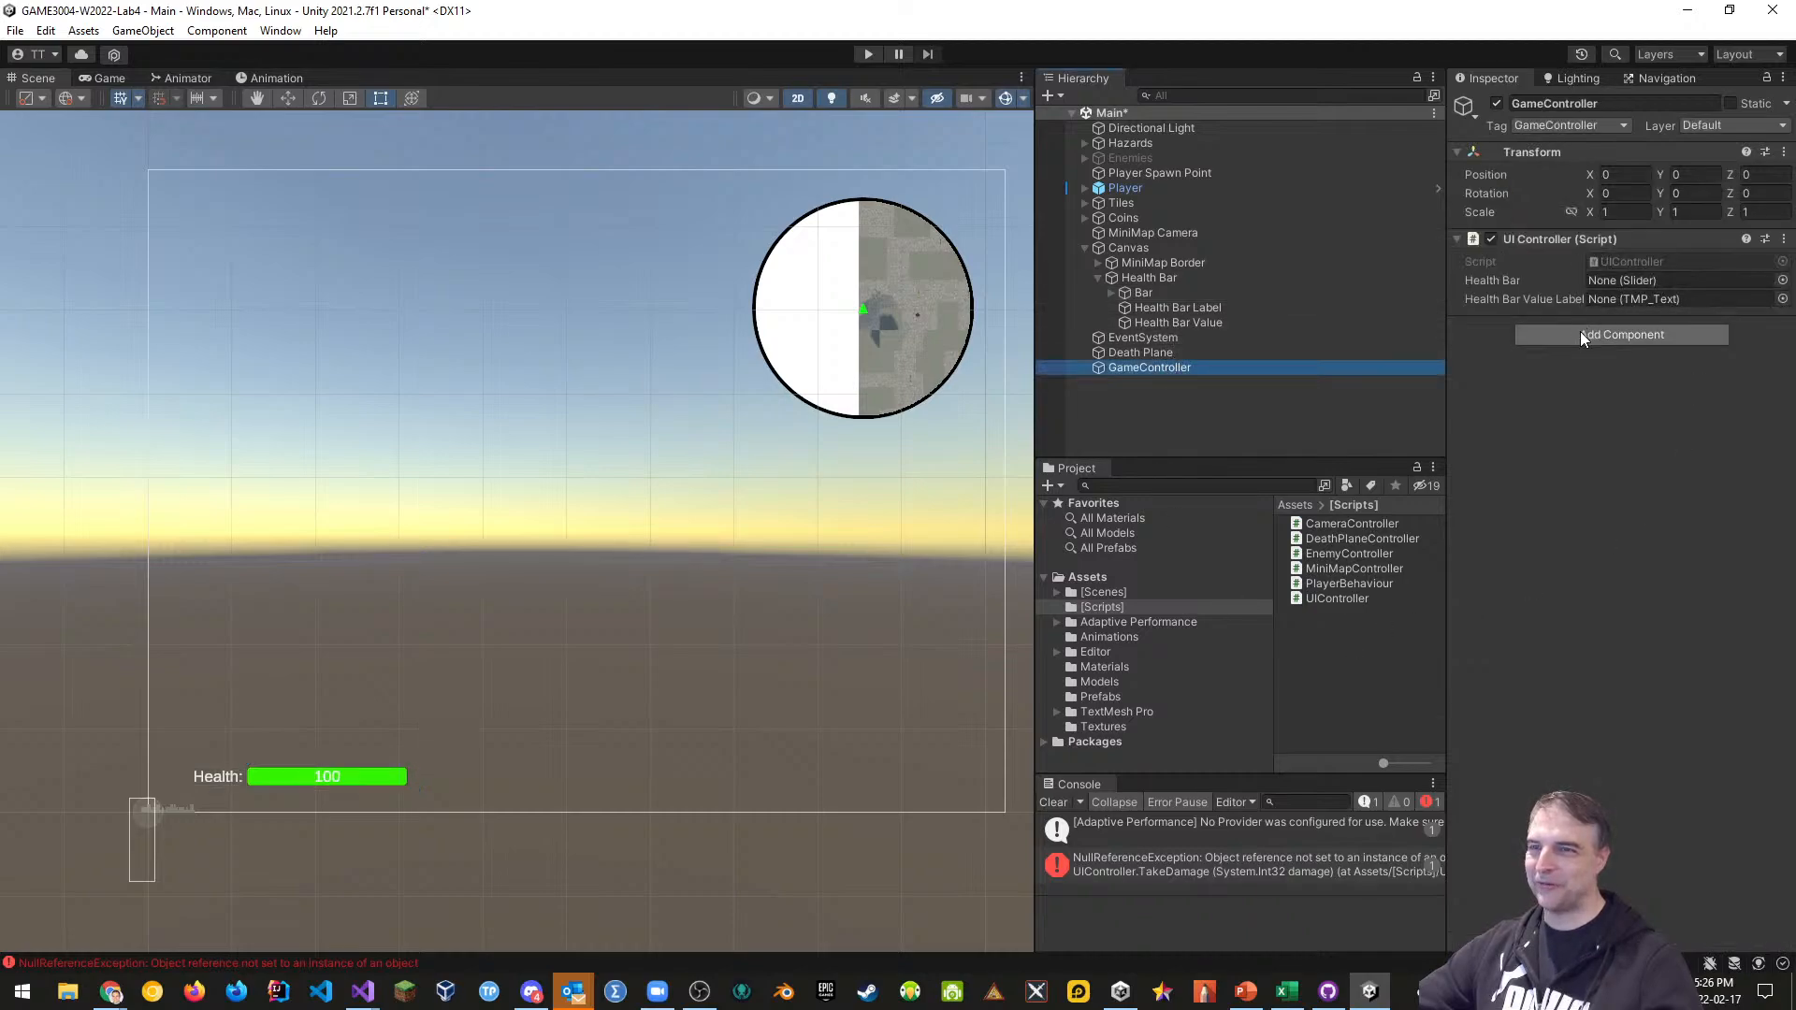
left_click_drag(1143, 297, 1618, 280)
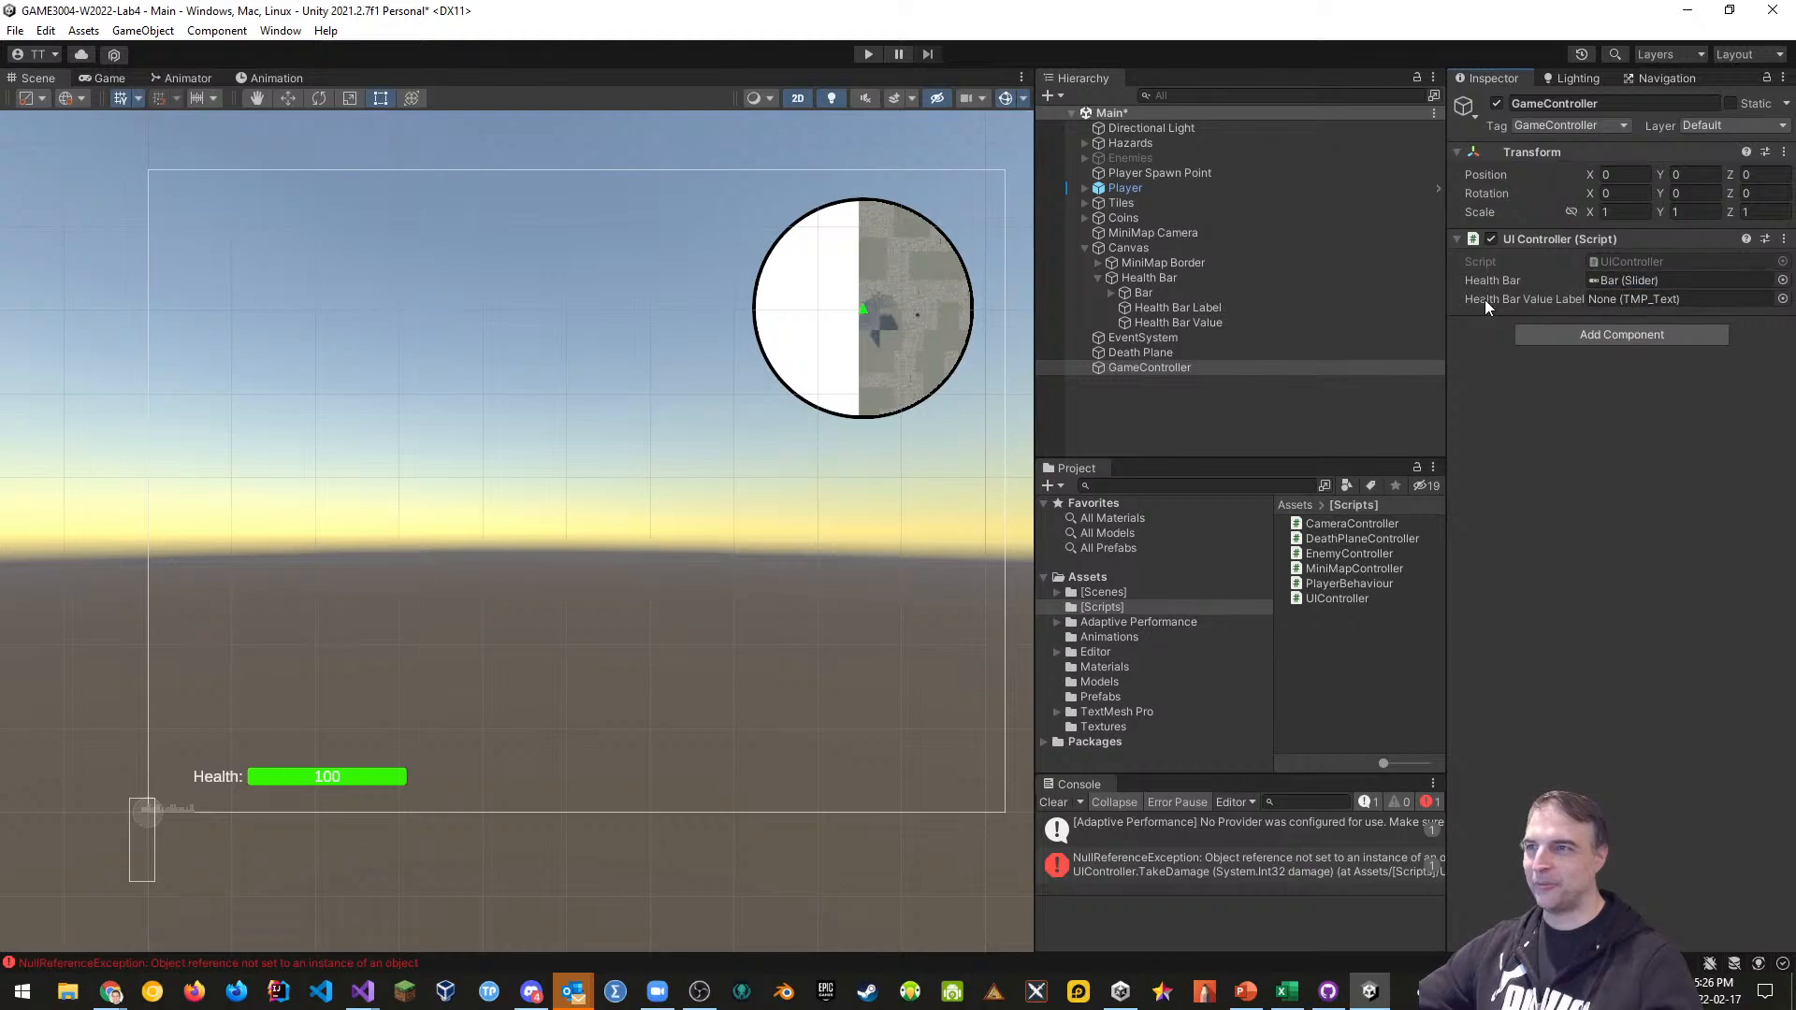
left_click_drag(1216, 322, 1614, 305)
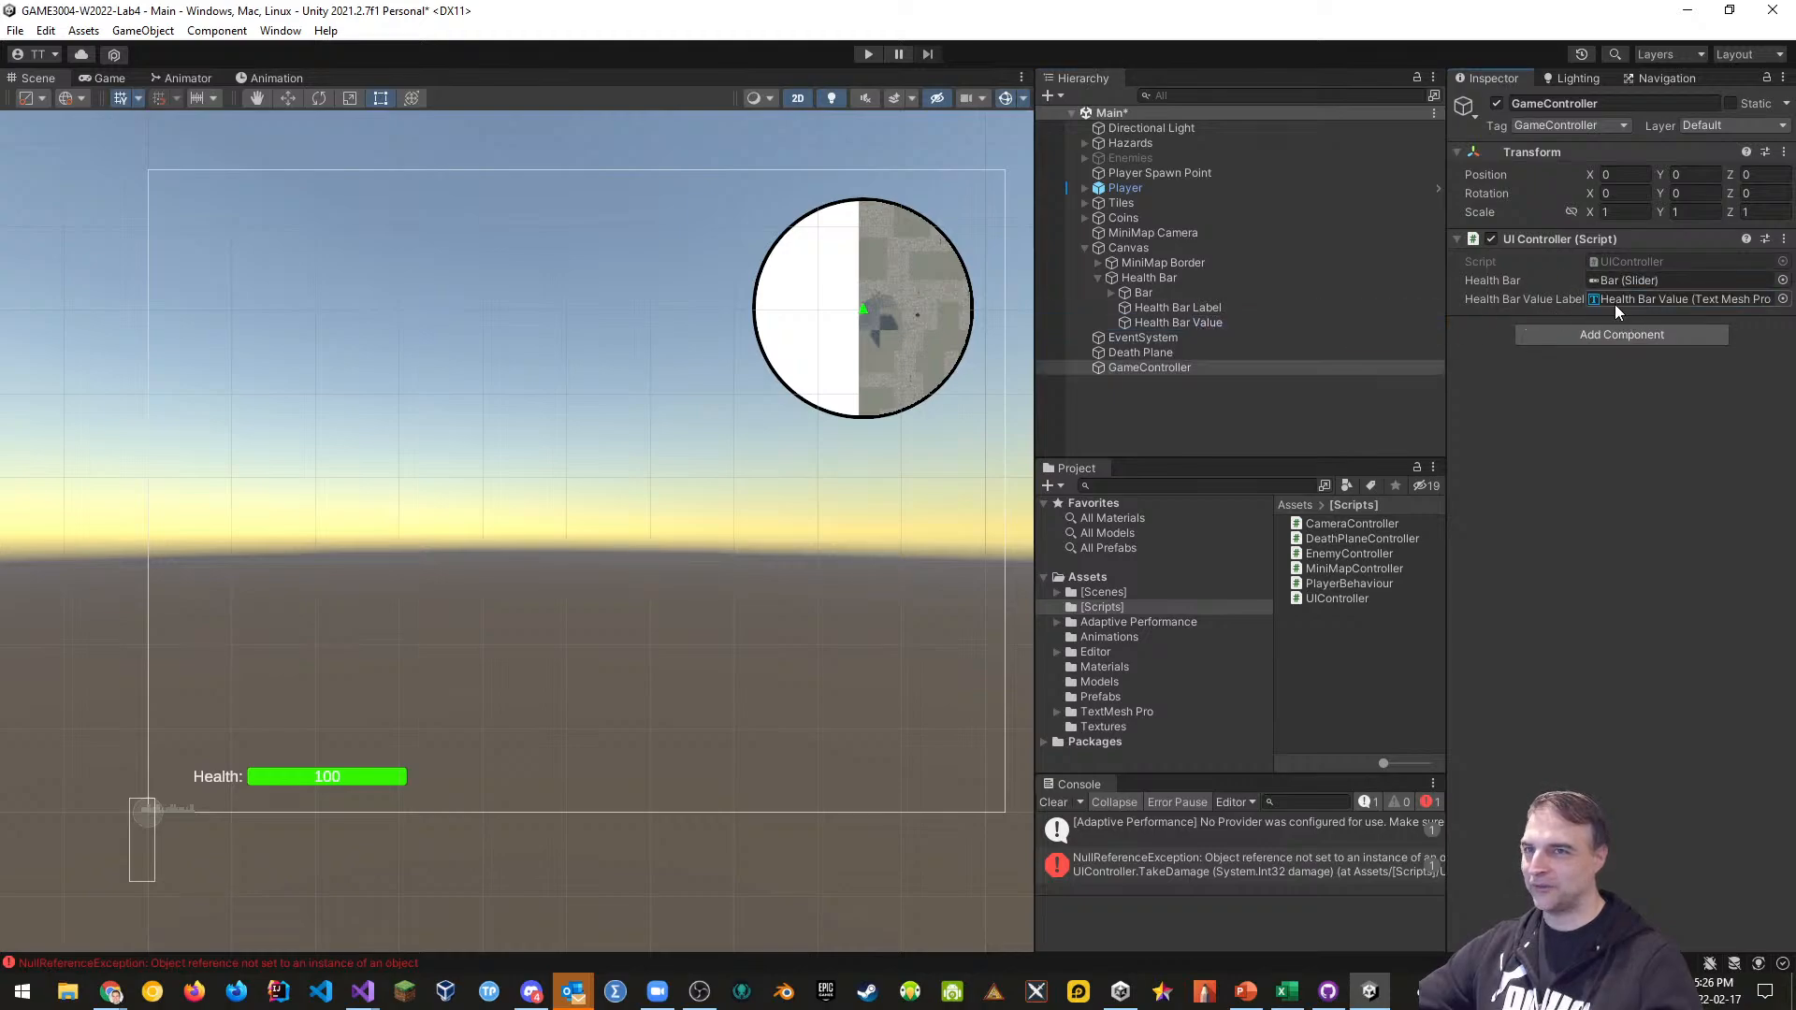
left_click(870, 53)
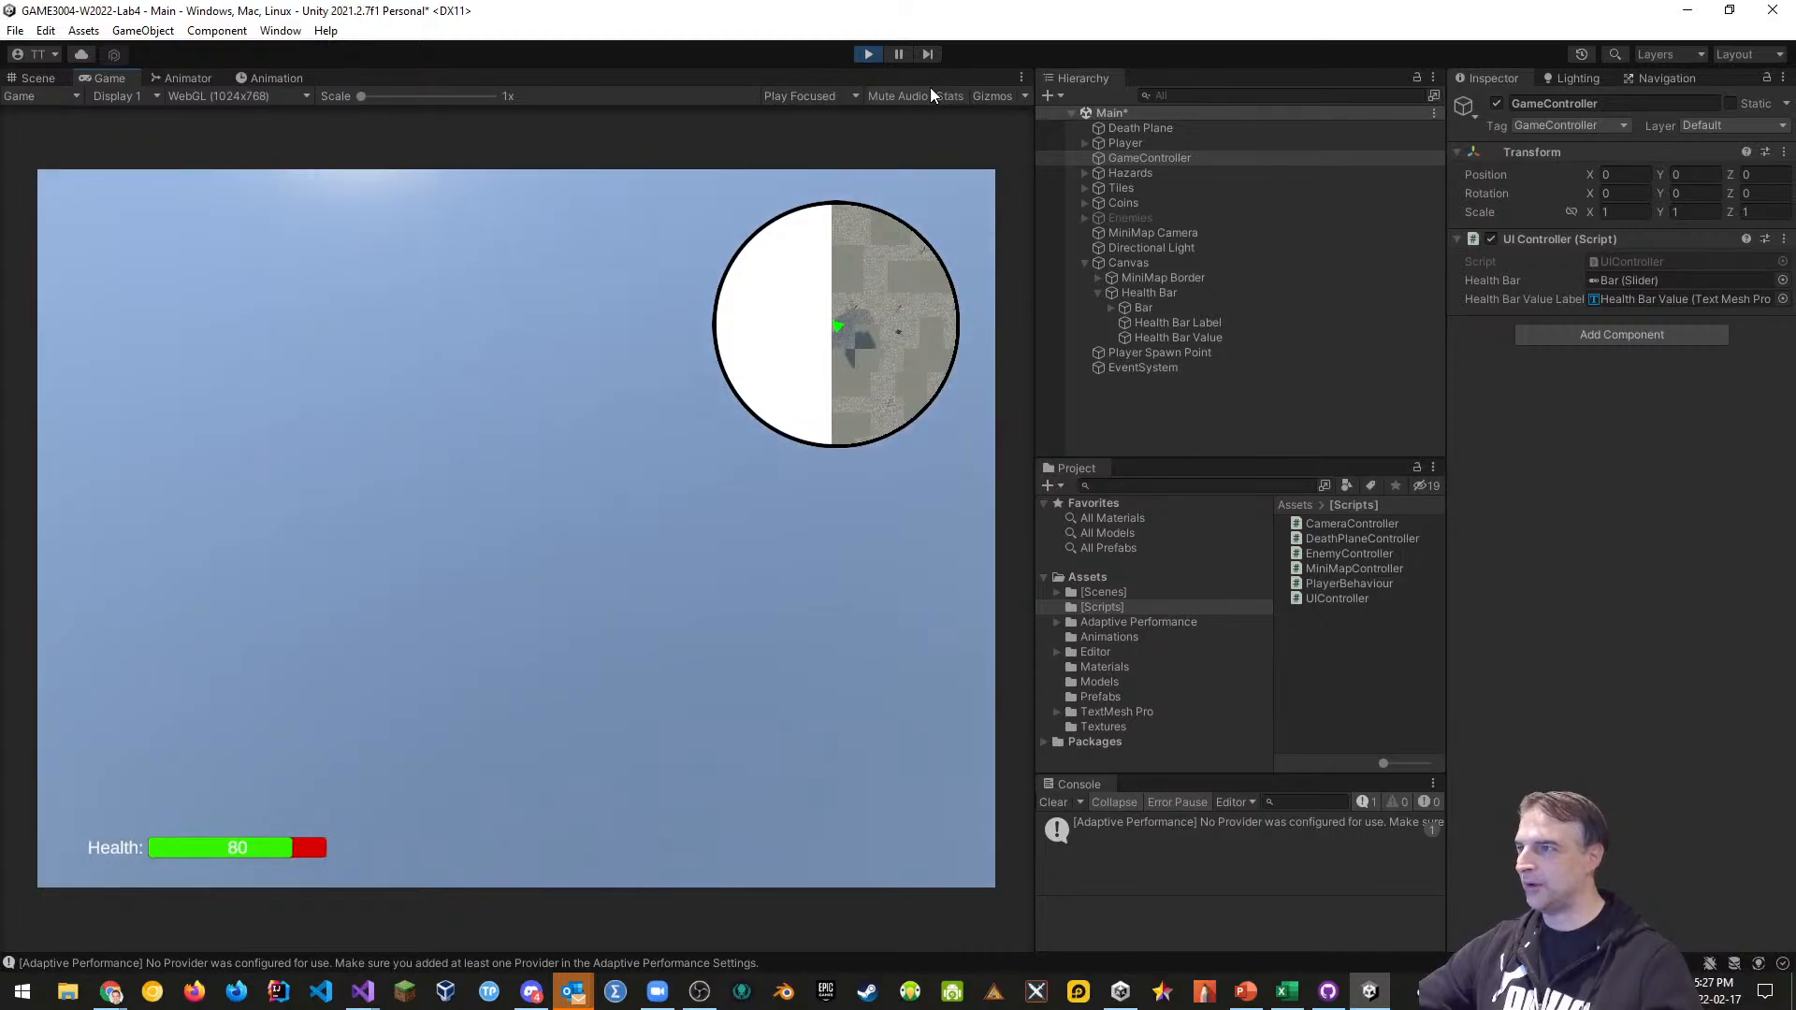
left_click(868, 55)
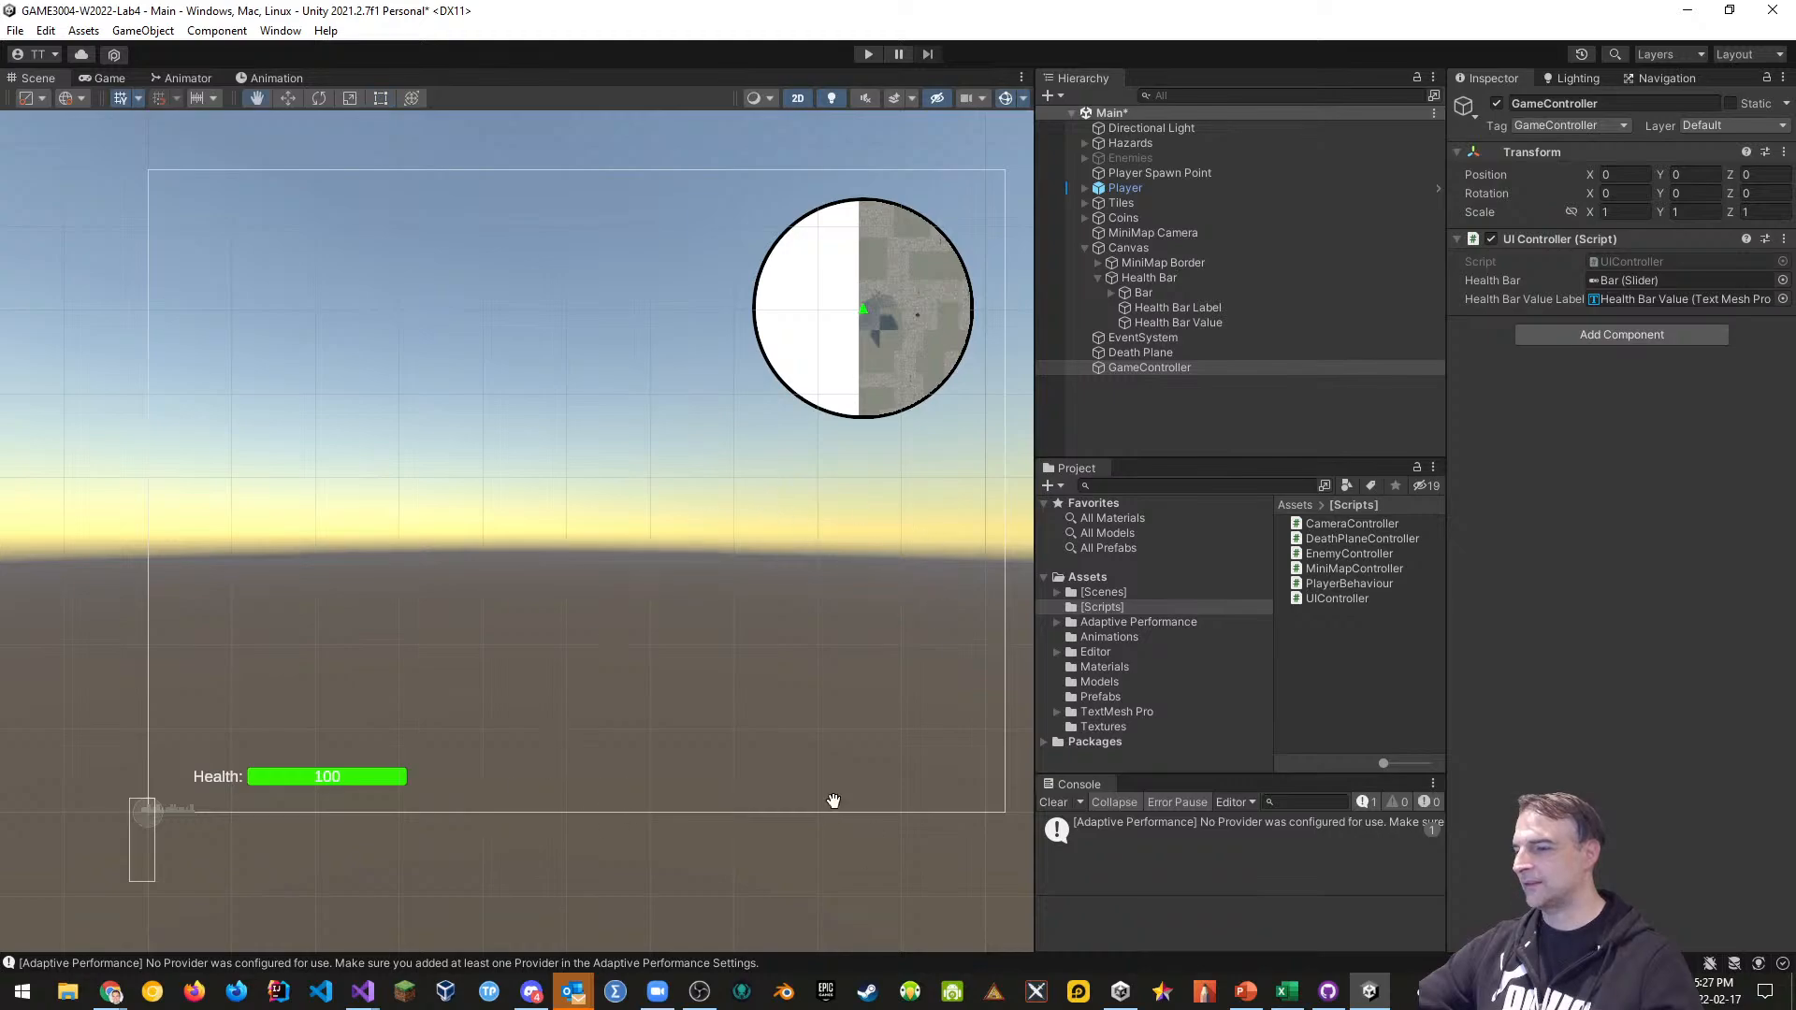
Switch to Visual Studio, remove the TakeDamage(20) test call and the whole Start method from UIController, and save the script
key("alt+Tab")
left_click_drag(409, 528, 153, 528)
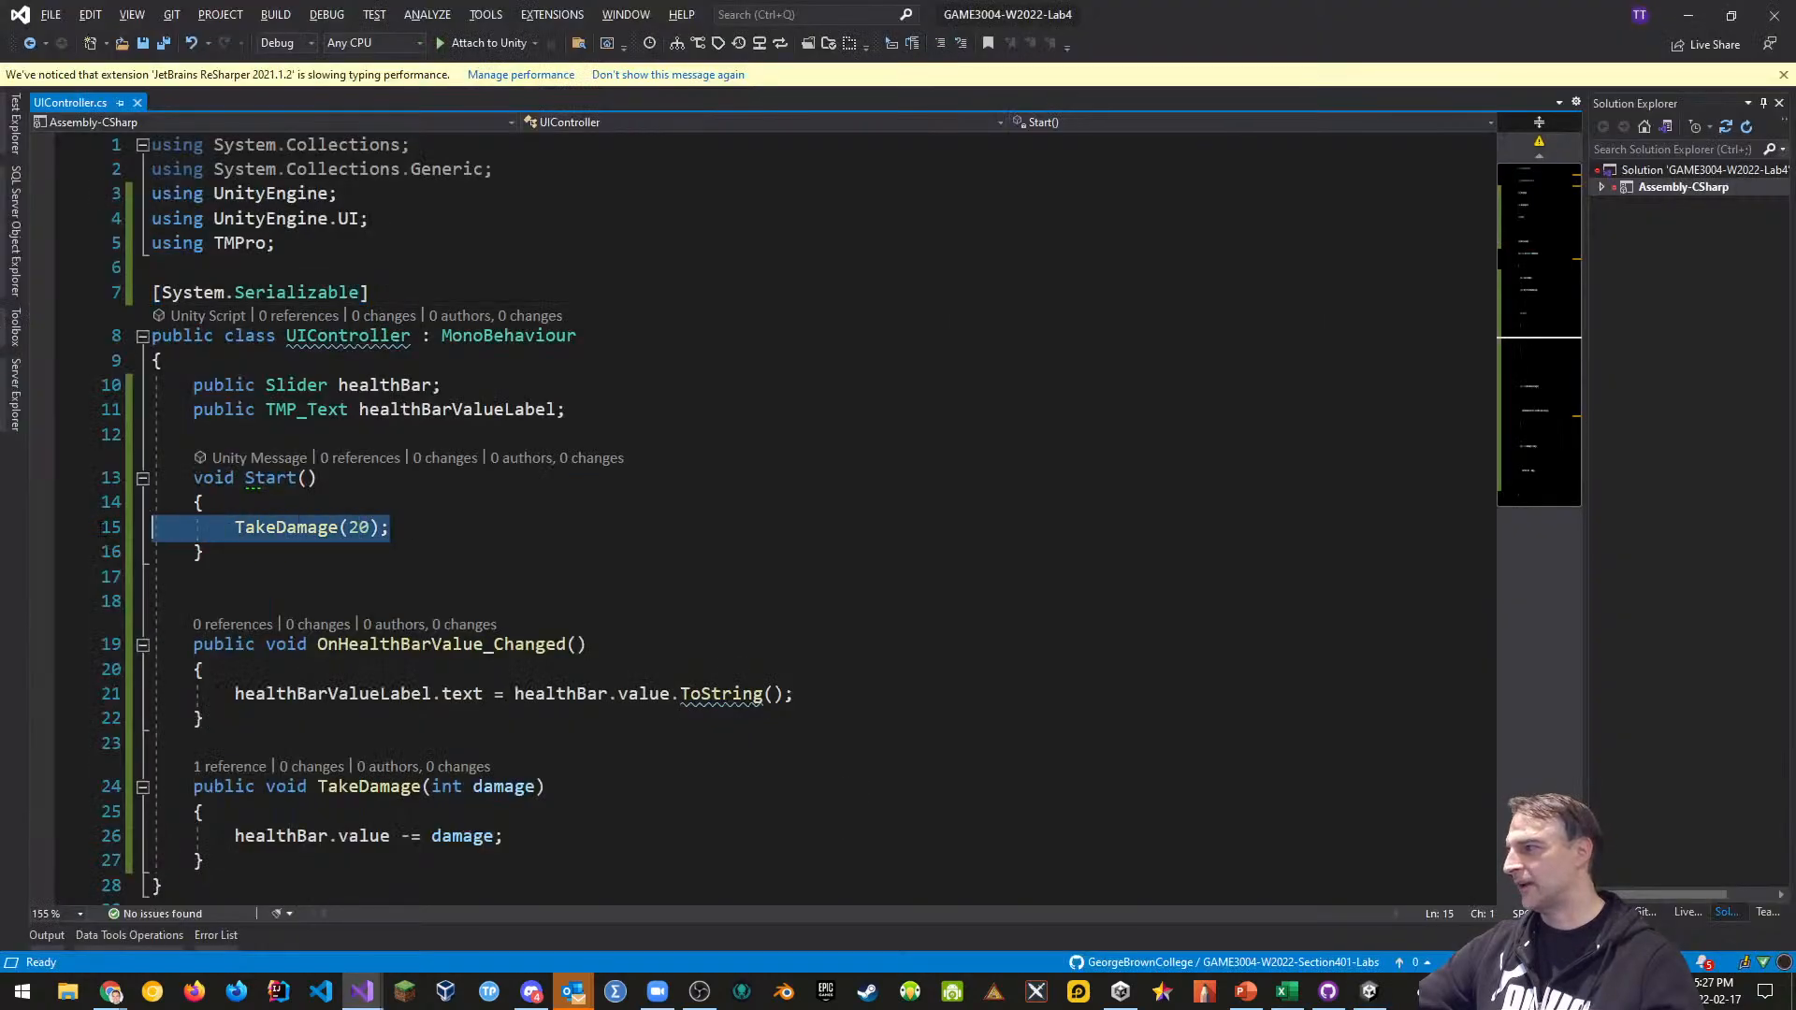
key("Delete")
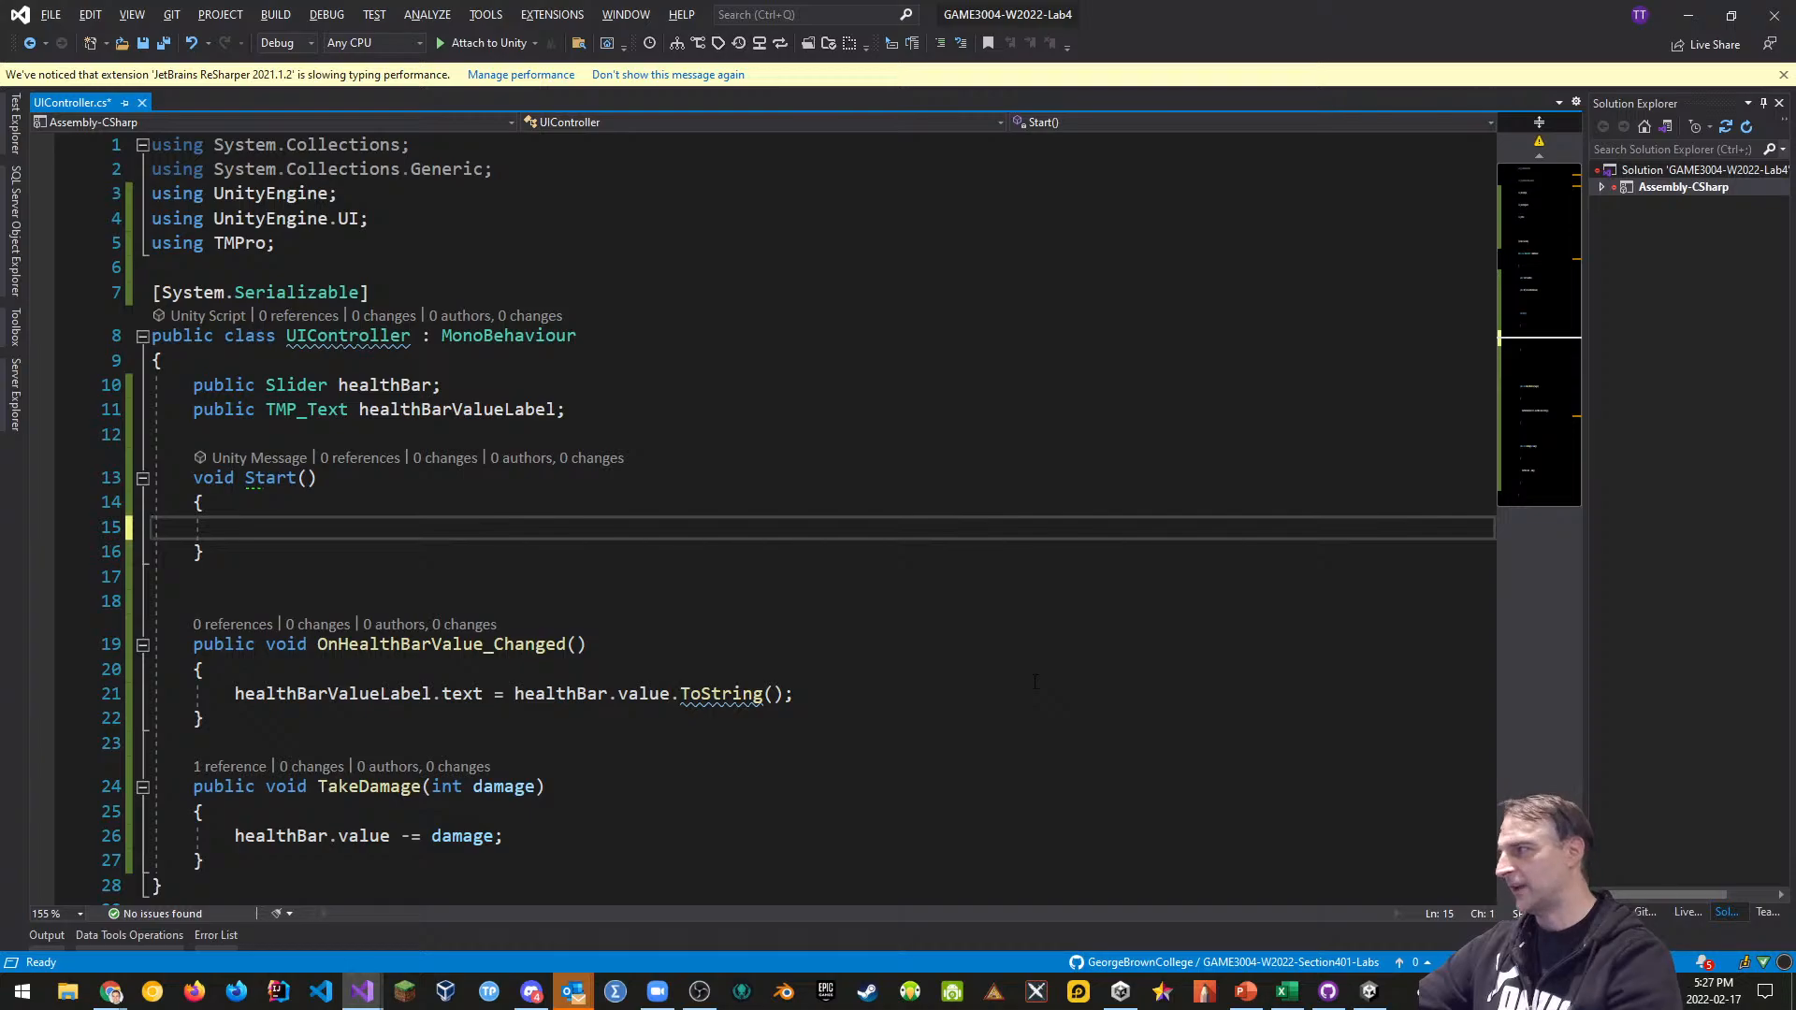
left_click_drag(204, 552, 62, 433)
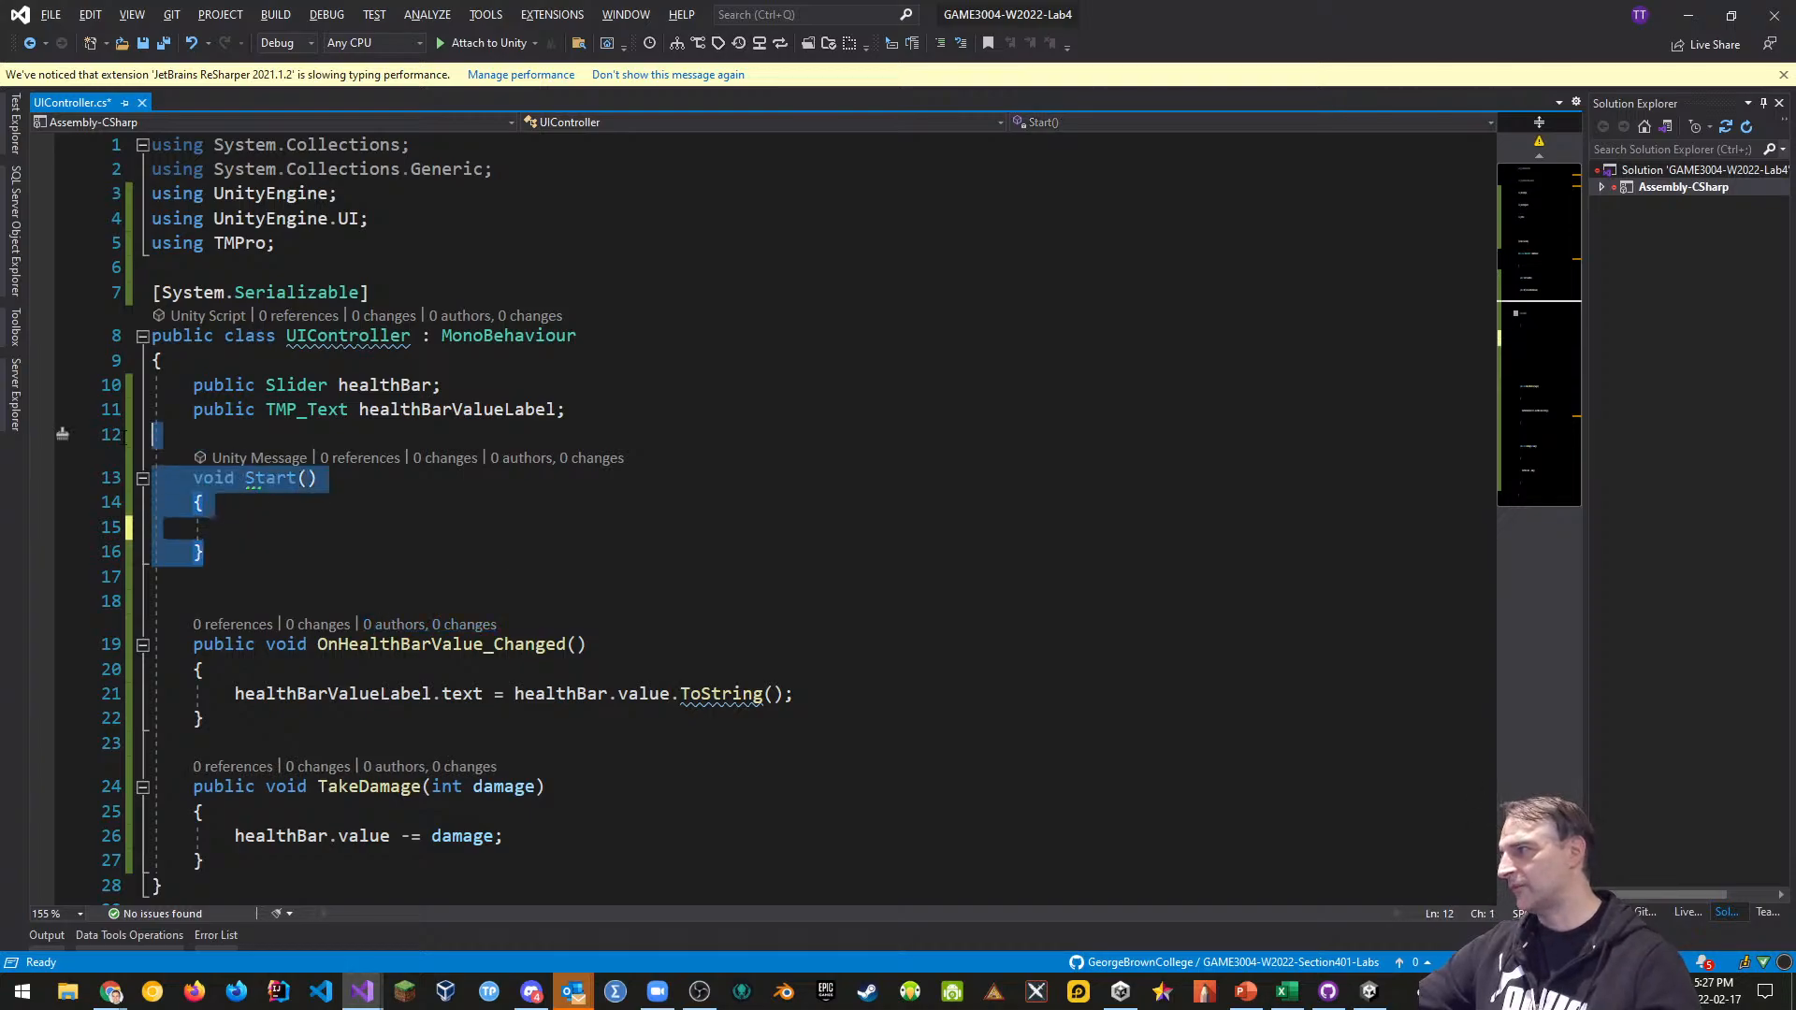
key("Delete")
key("Delete")
key("Delete")
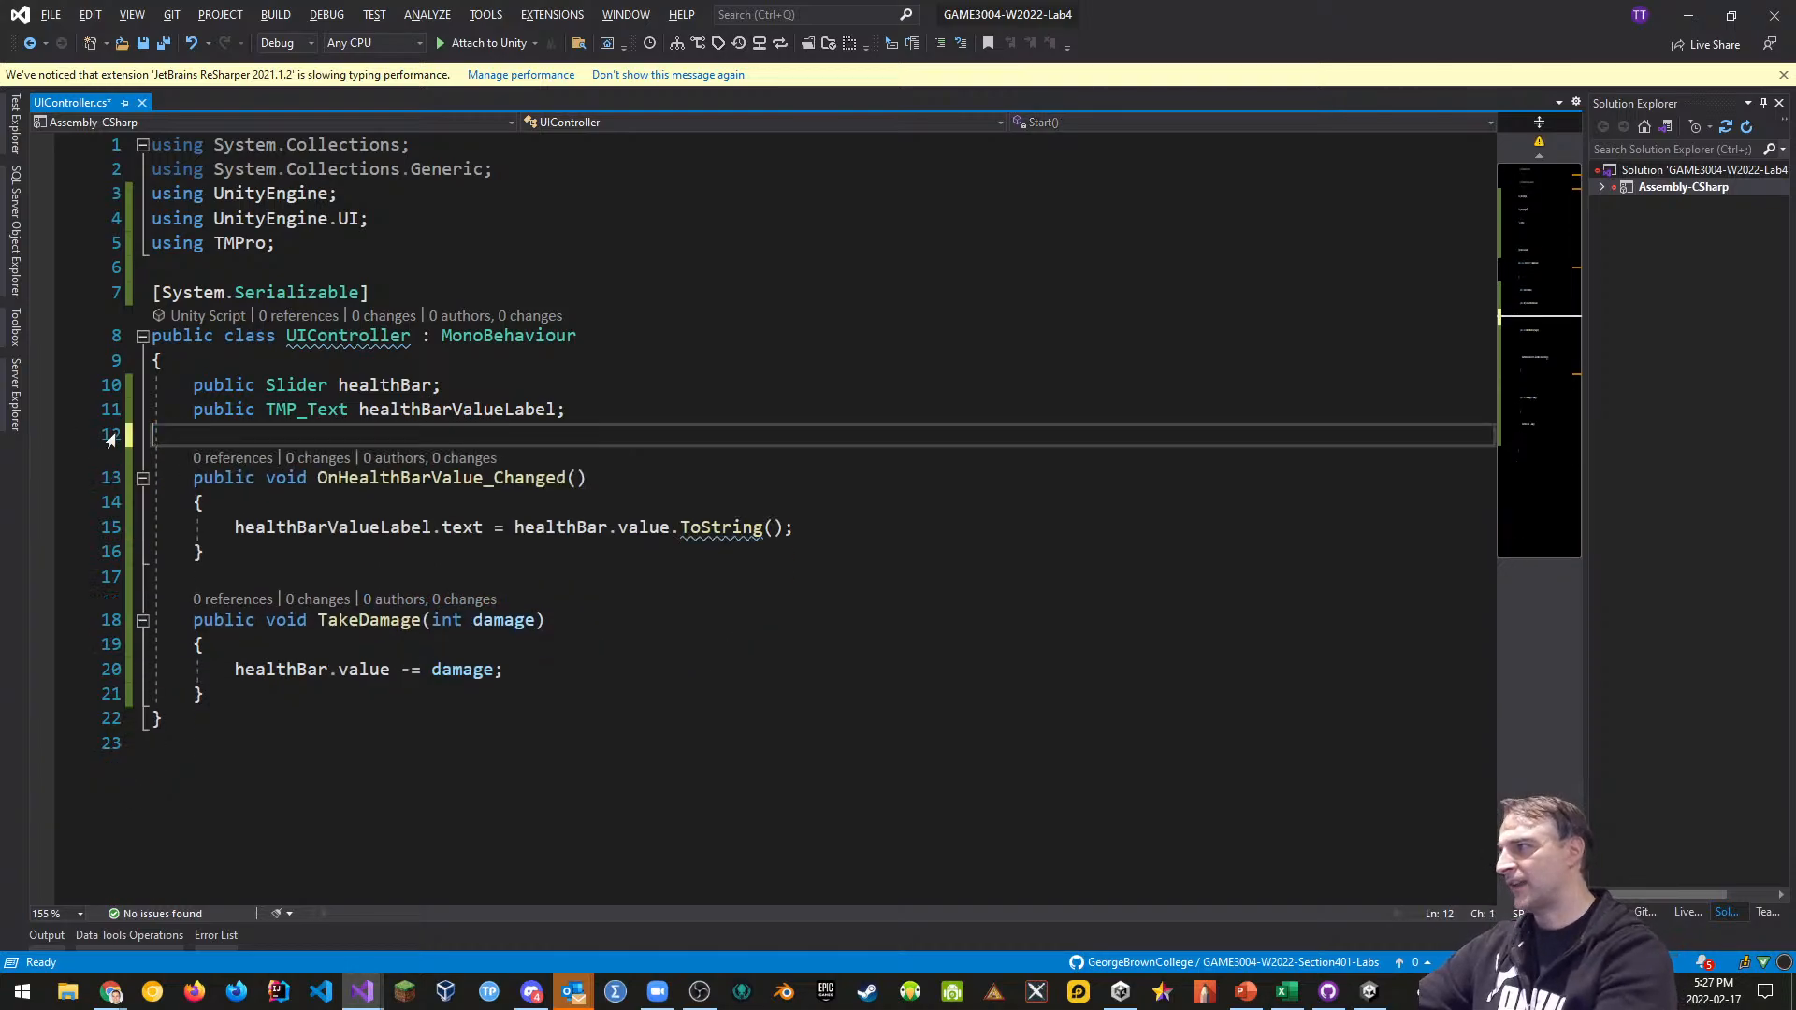
key("ctrl+s")
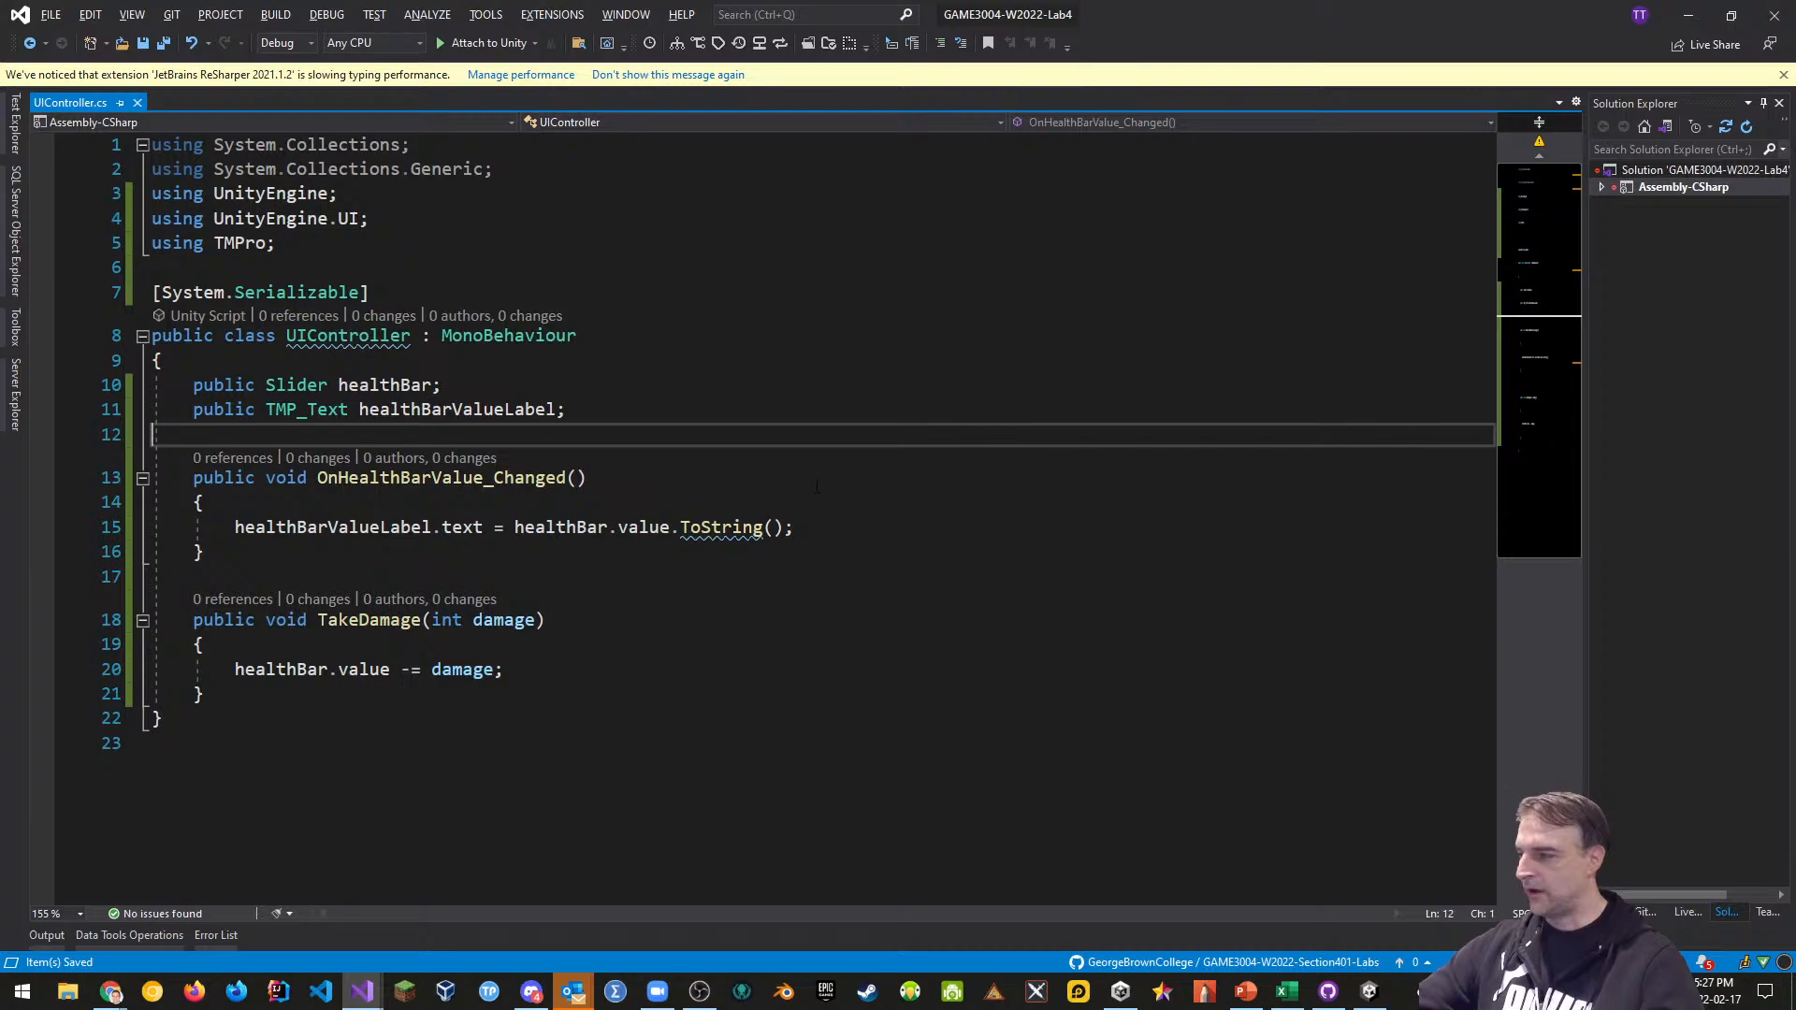
Switch to Unity, collapse the Canvas, frame the Player in the scene with 2D mode off, and look around the level near it
key("alt+Tab")
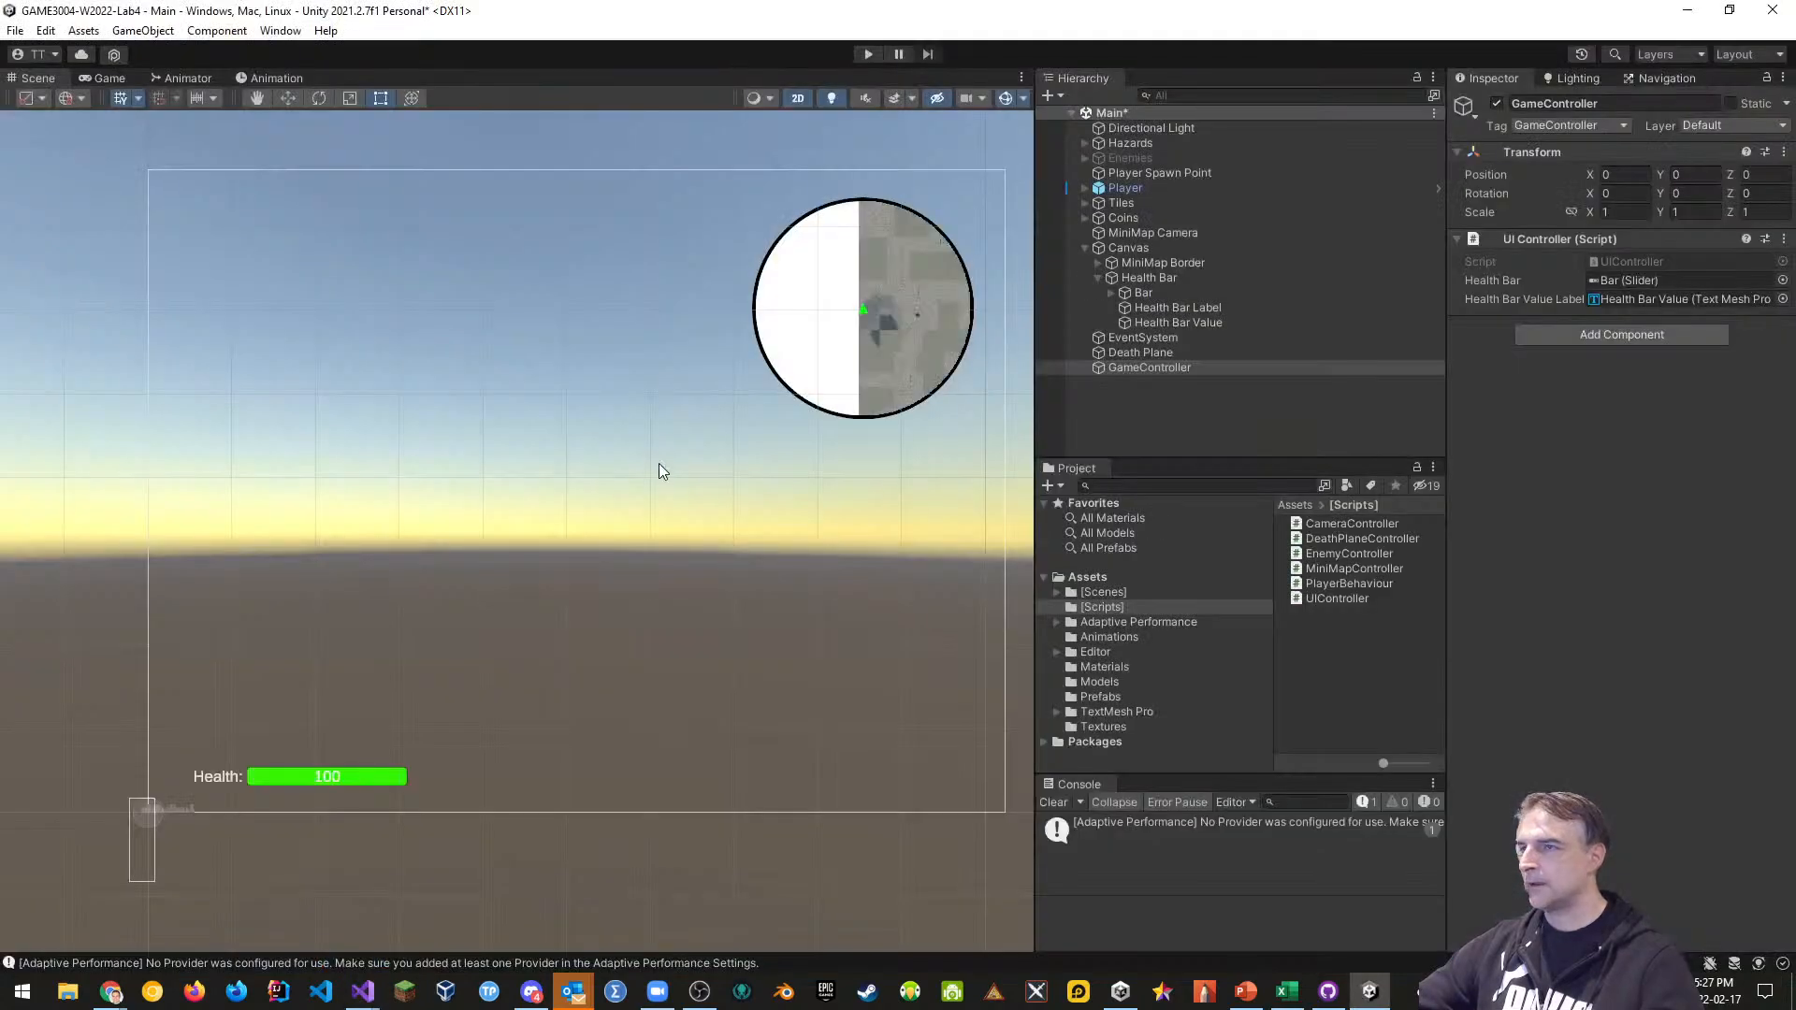
left_click(1085, 248)
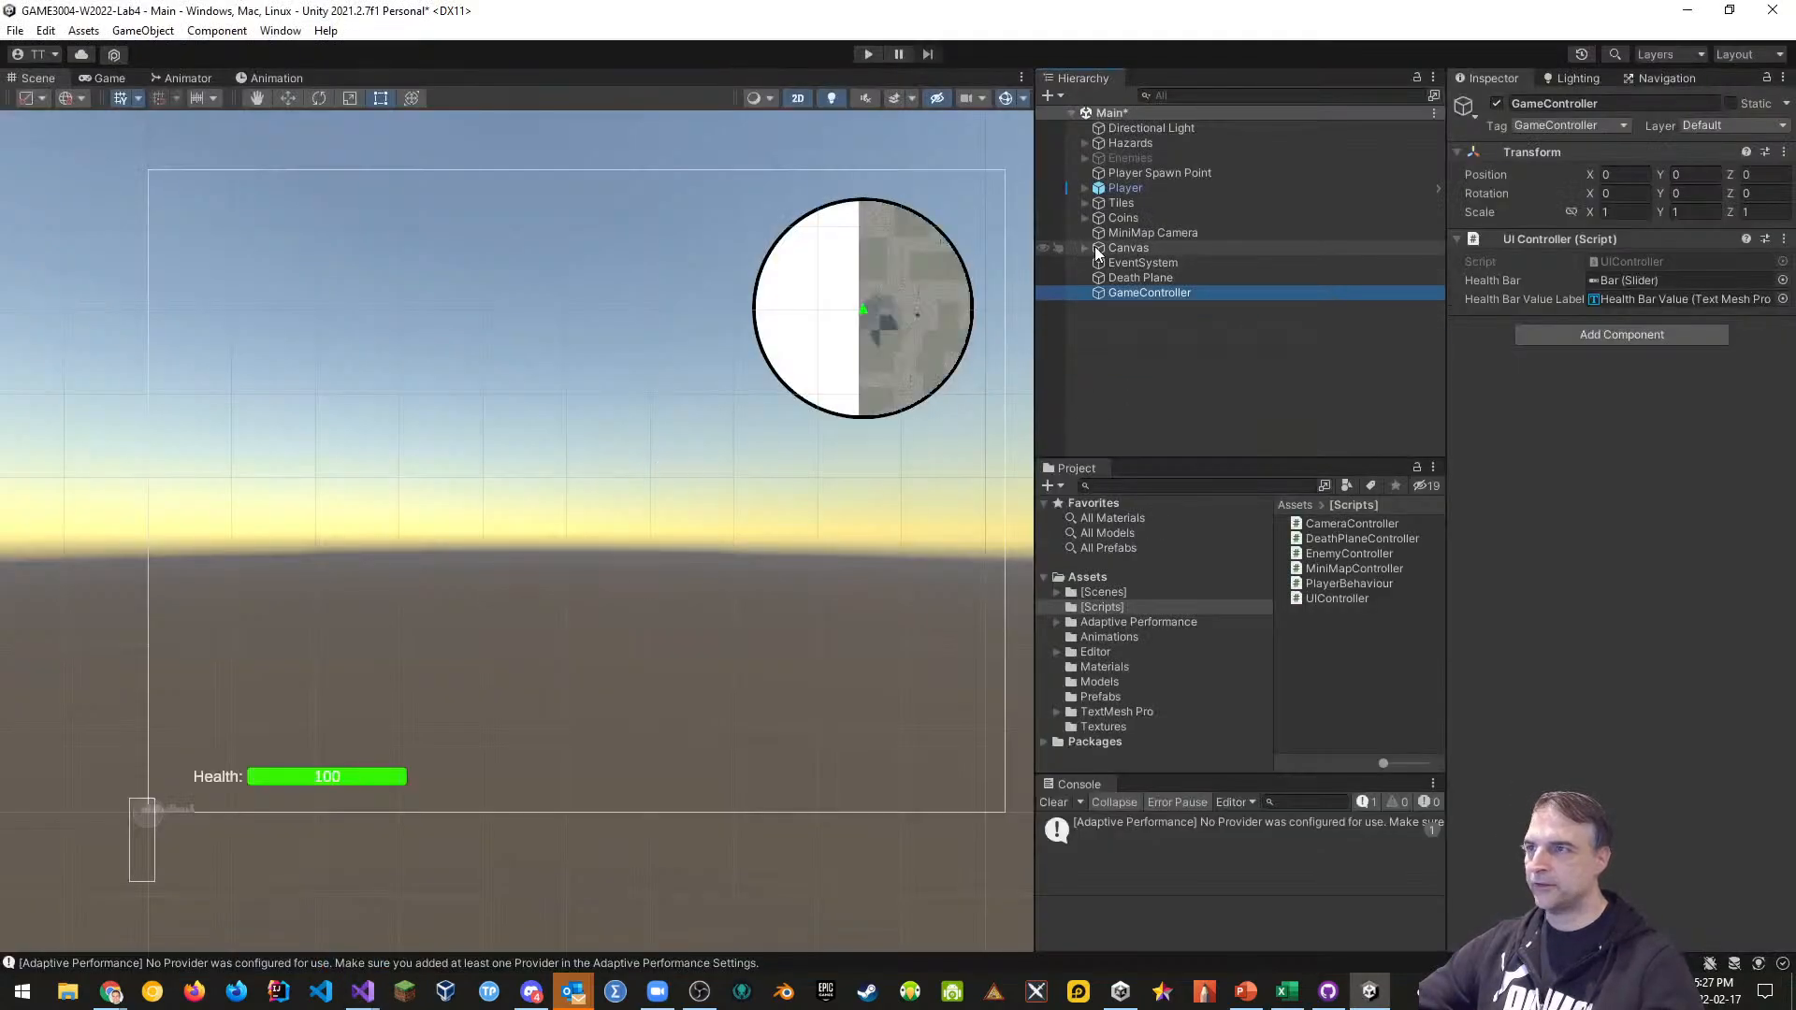
double_click(1125, 188)
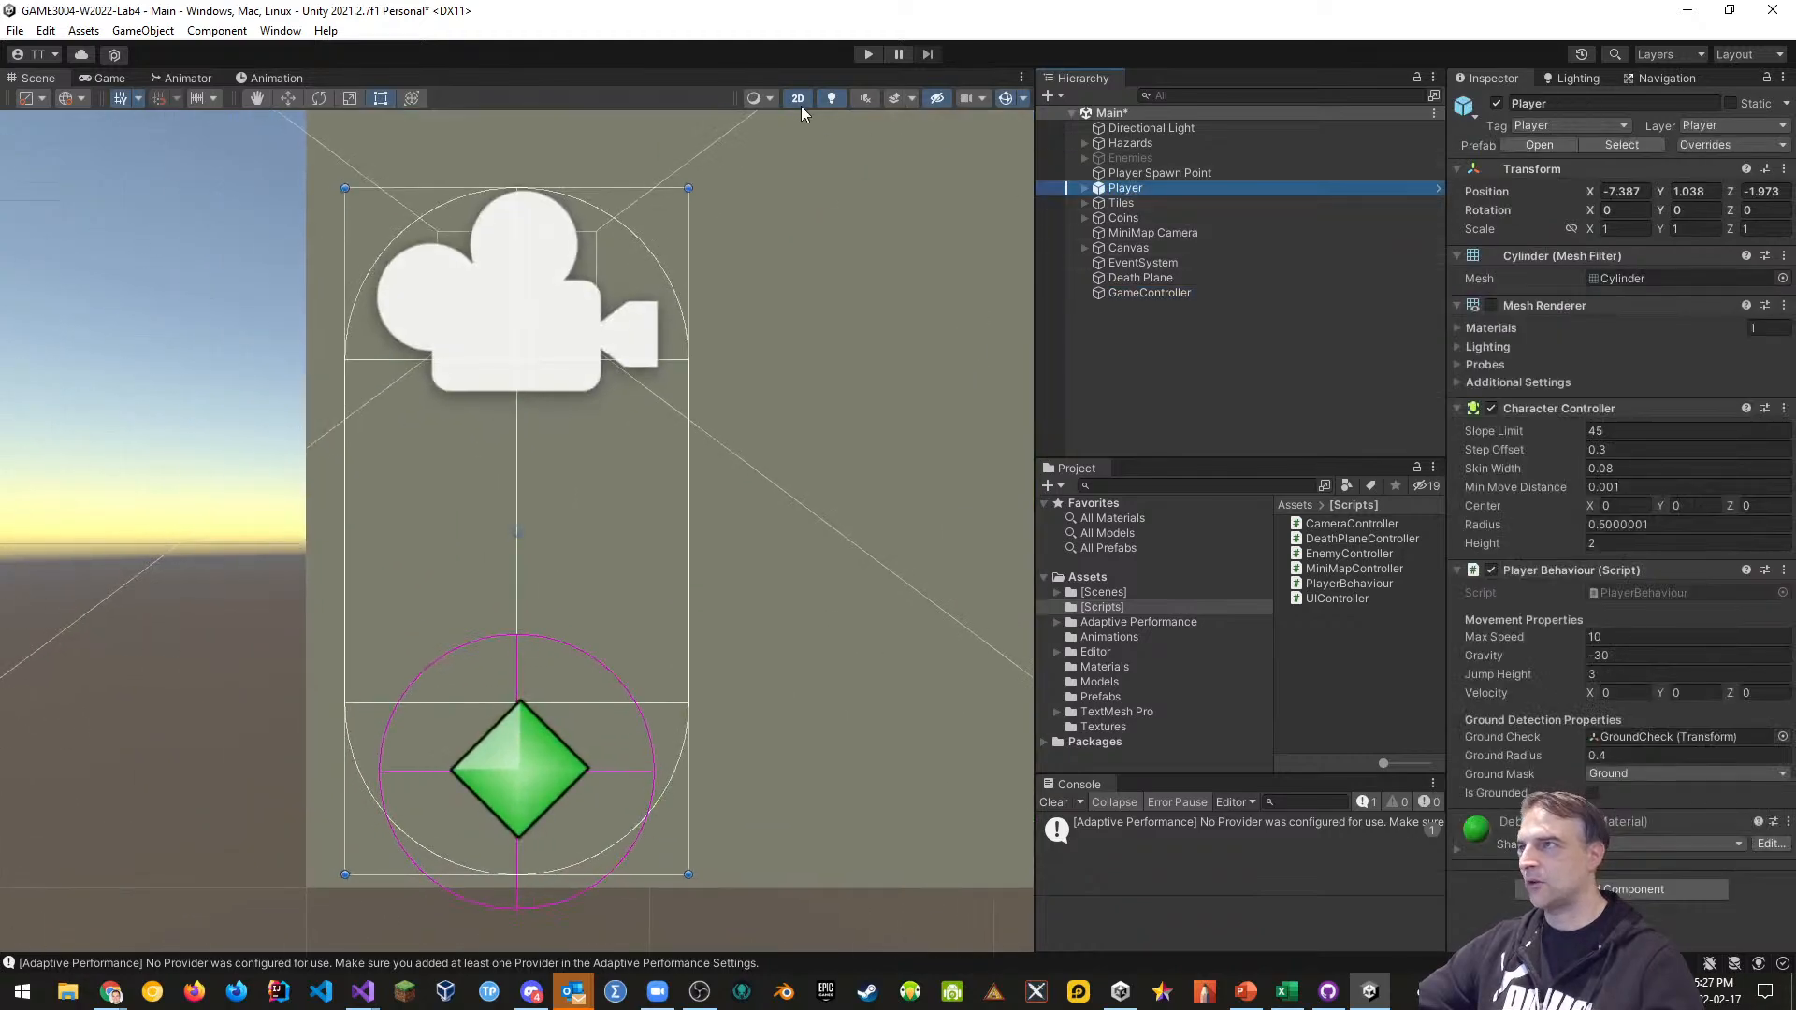
left_click(797, 99)
left_click_drag(748, 452, 317, 396, "alt")
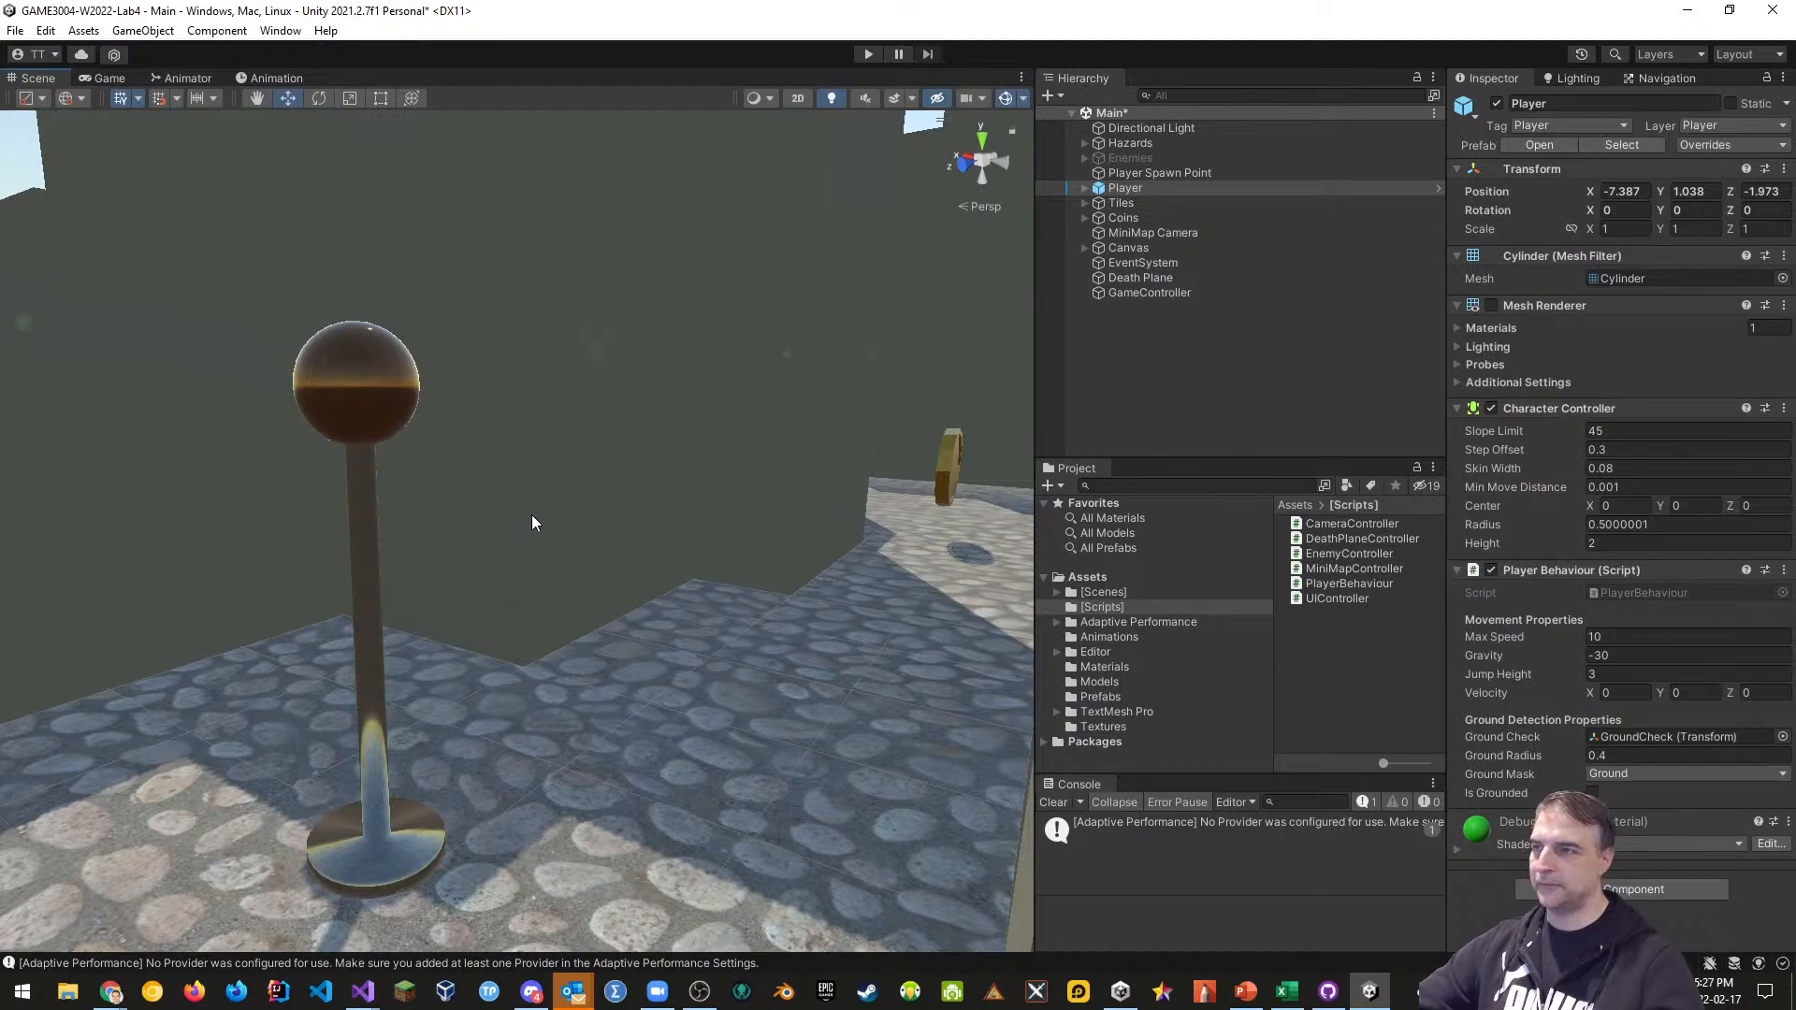
left_click_drag(531, 515, 296, 680, "alt")
right_click_drag(296, 680, 339, 333)
key("s")
key("w")
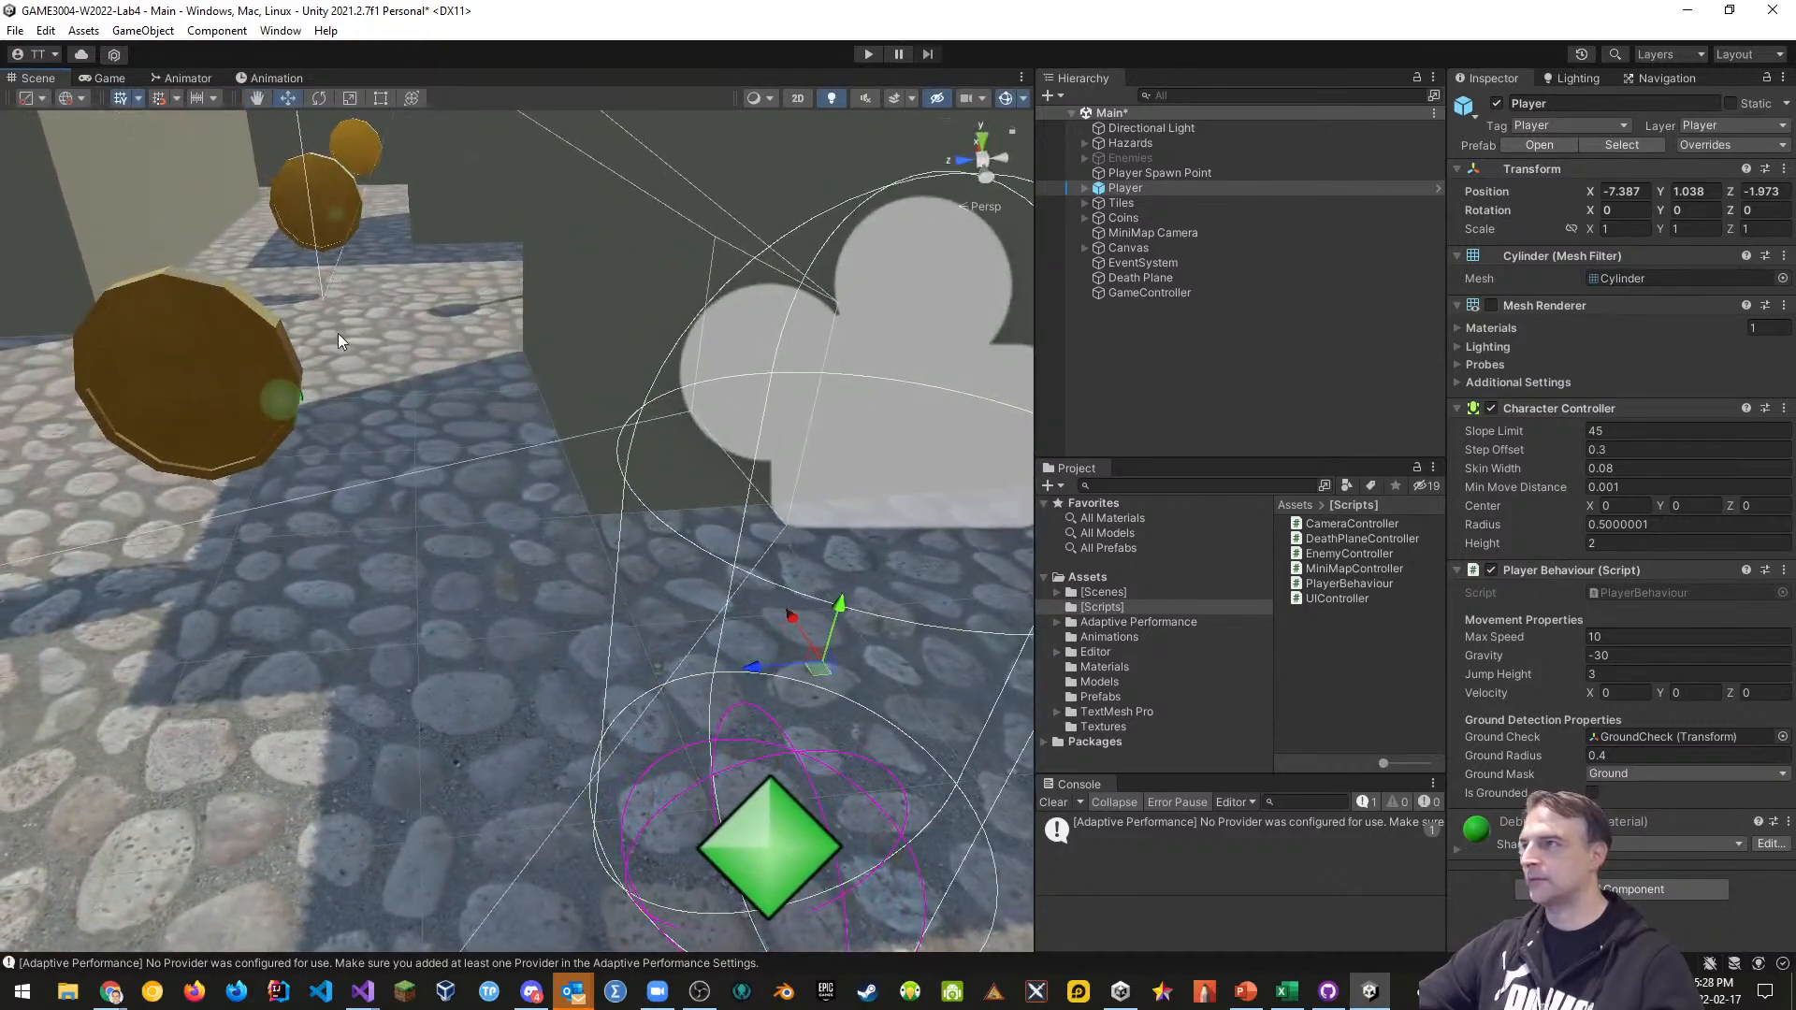
Run the scene in play mode, walk the player up to and around the swinging hazard to test contact, and stop it
left_click(867, 53)
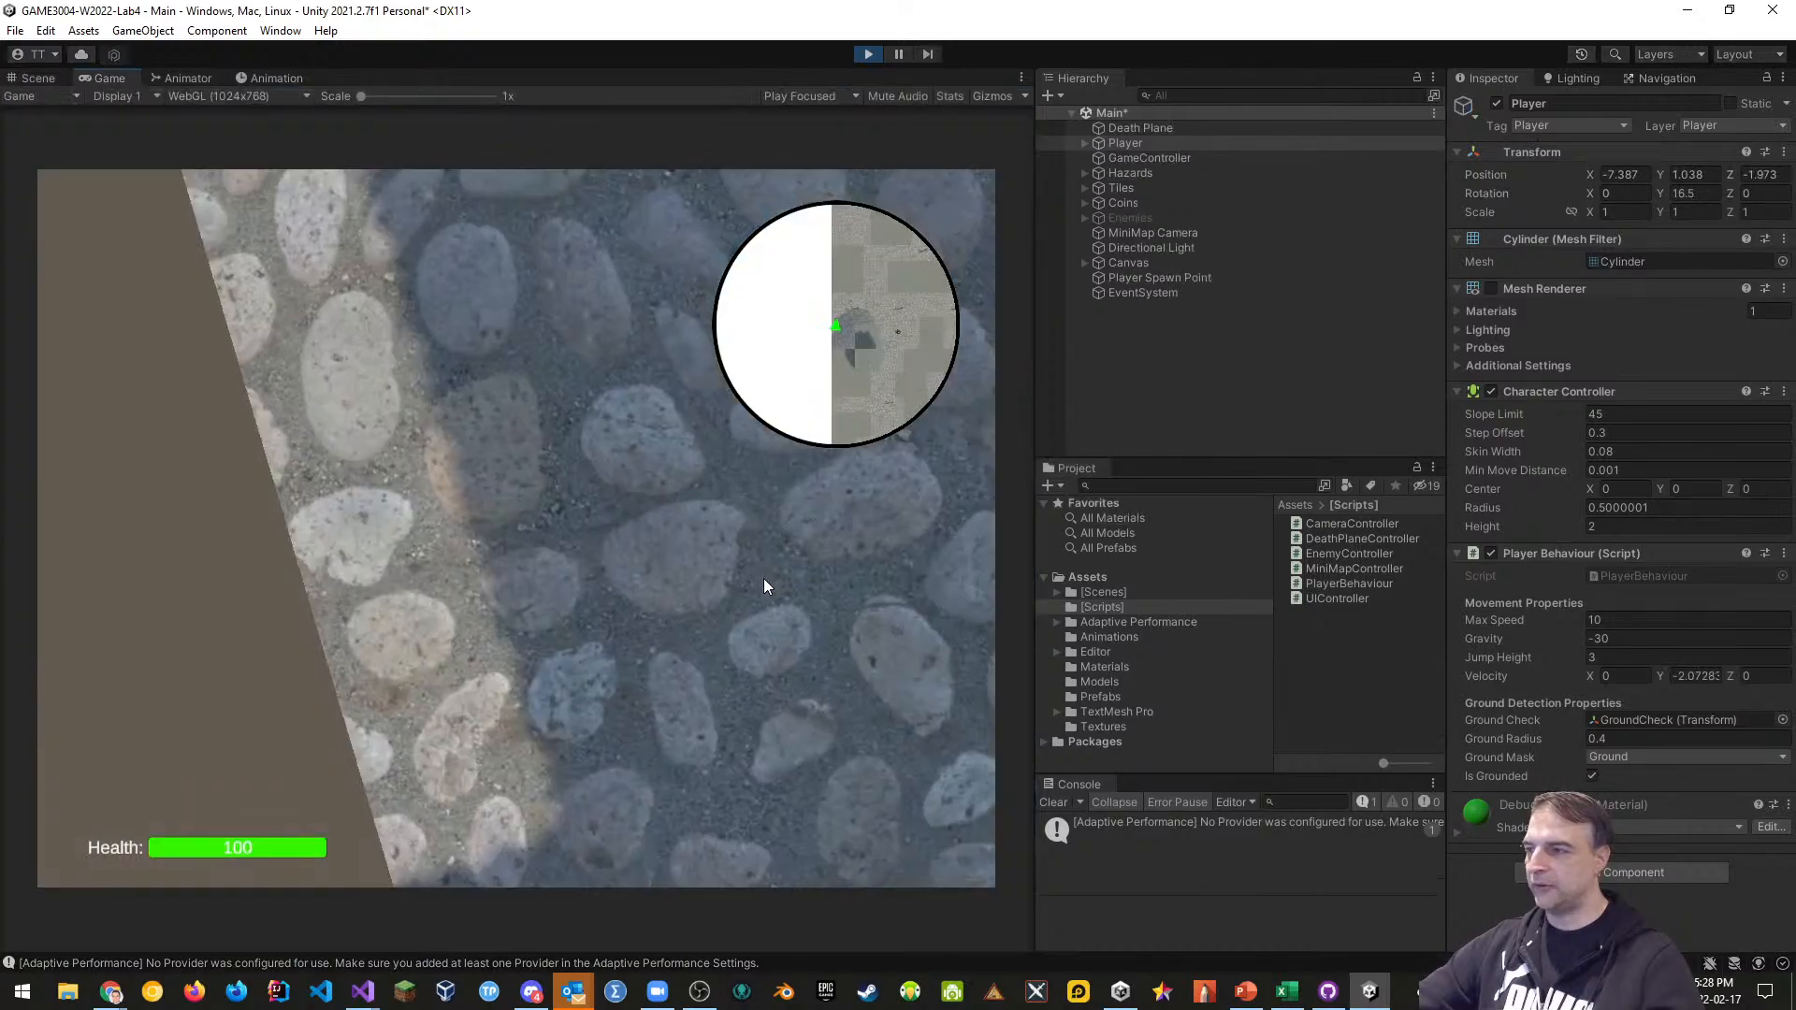
left_click(763, 578)
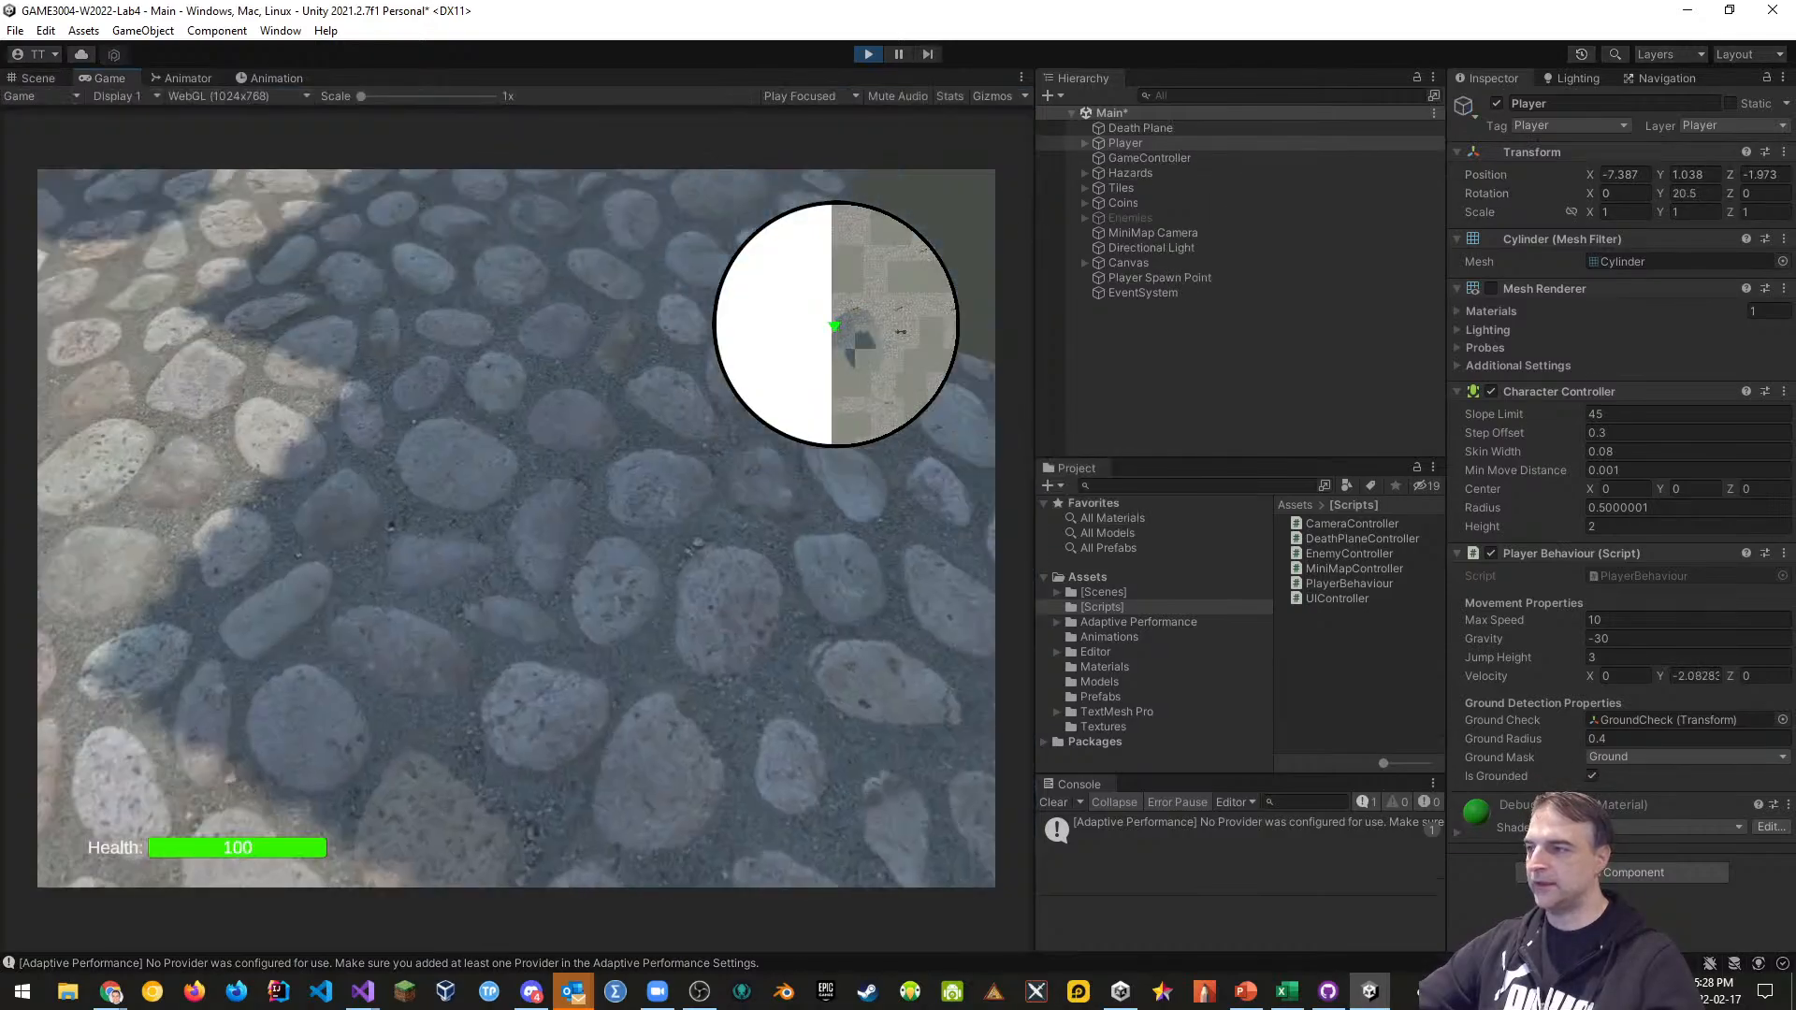
key("w")
key("w")
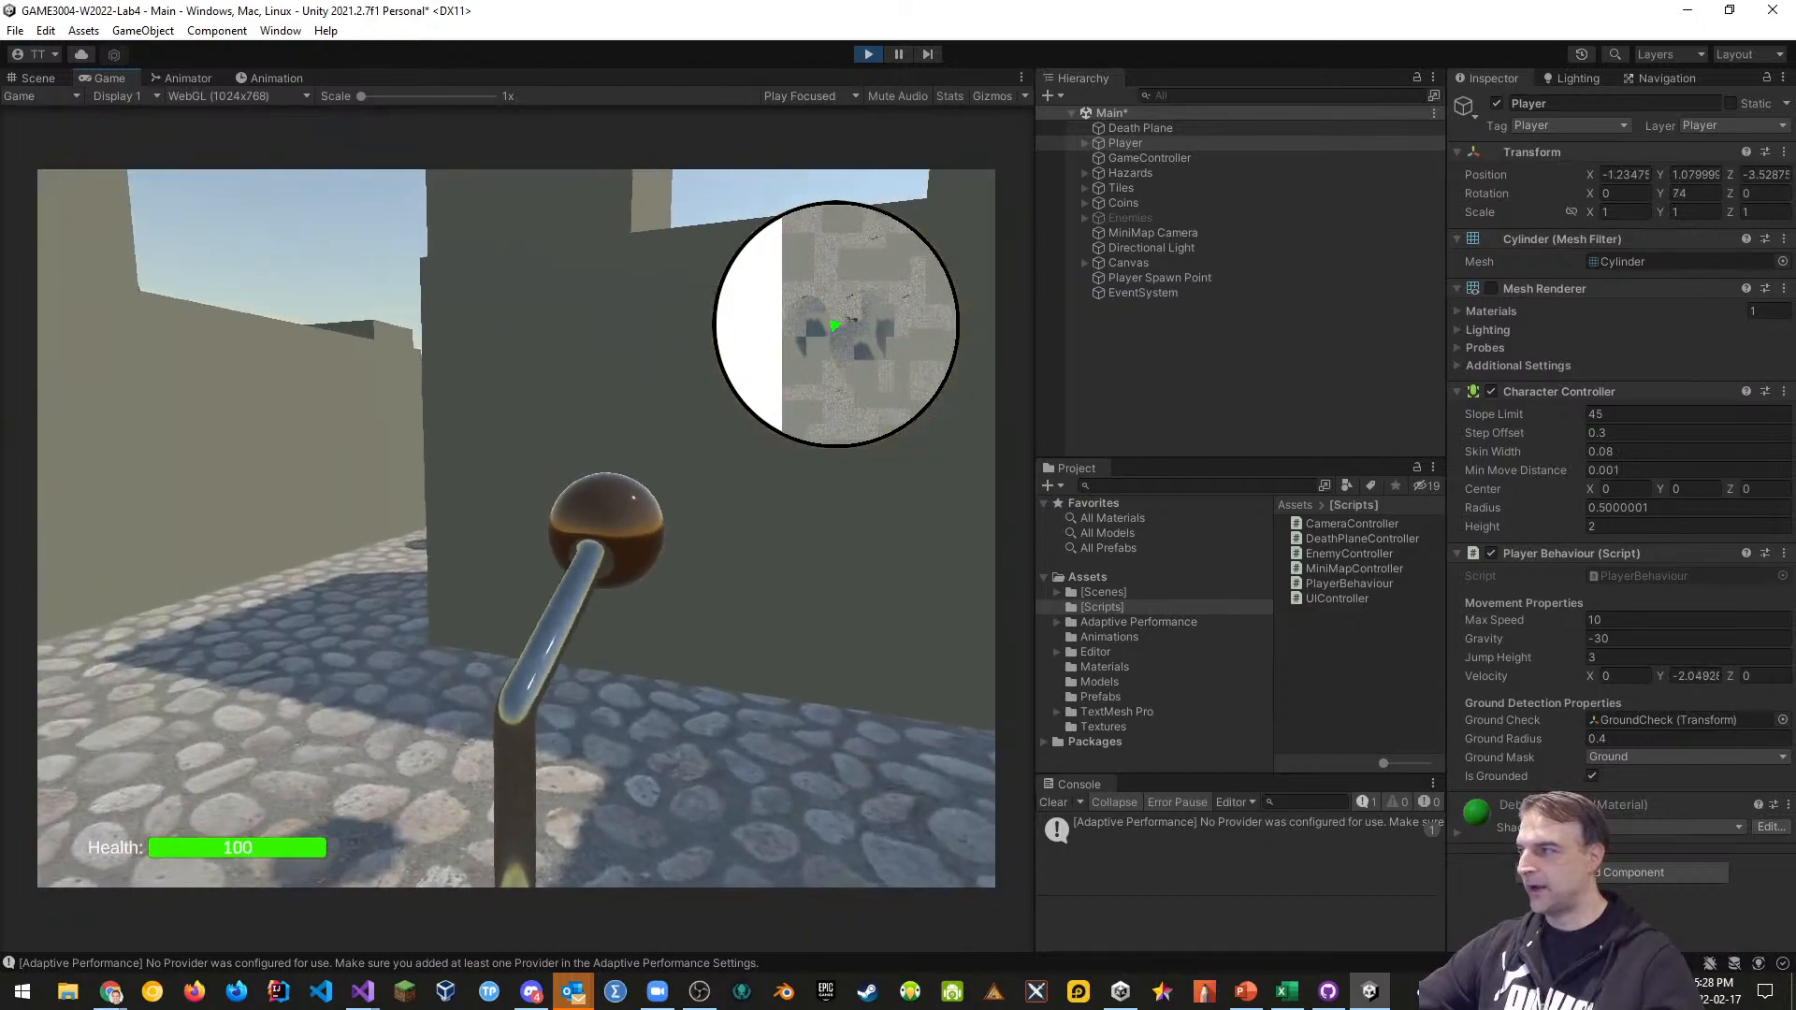
key("w")
key("a")
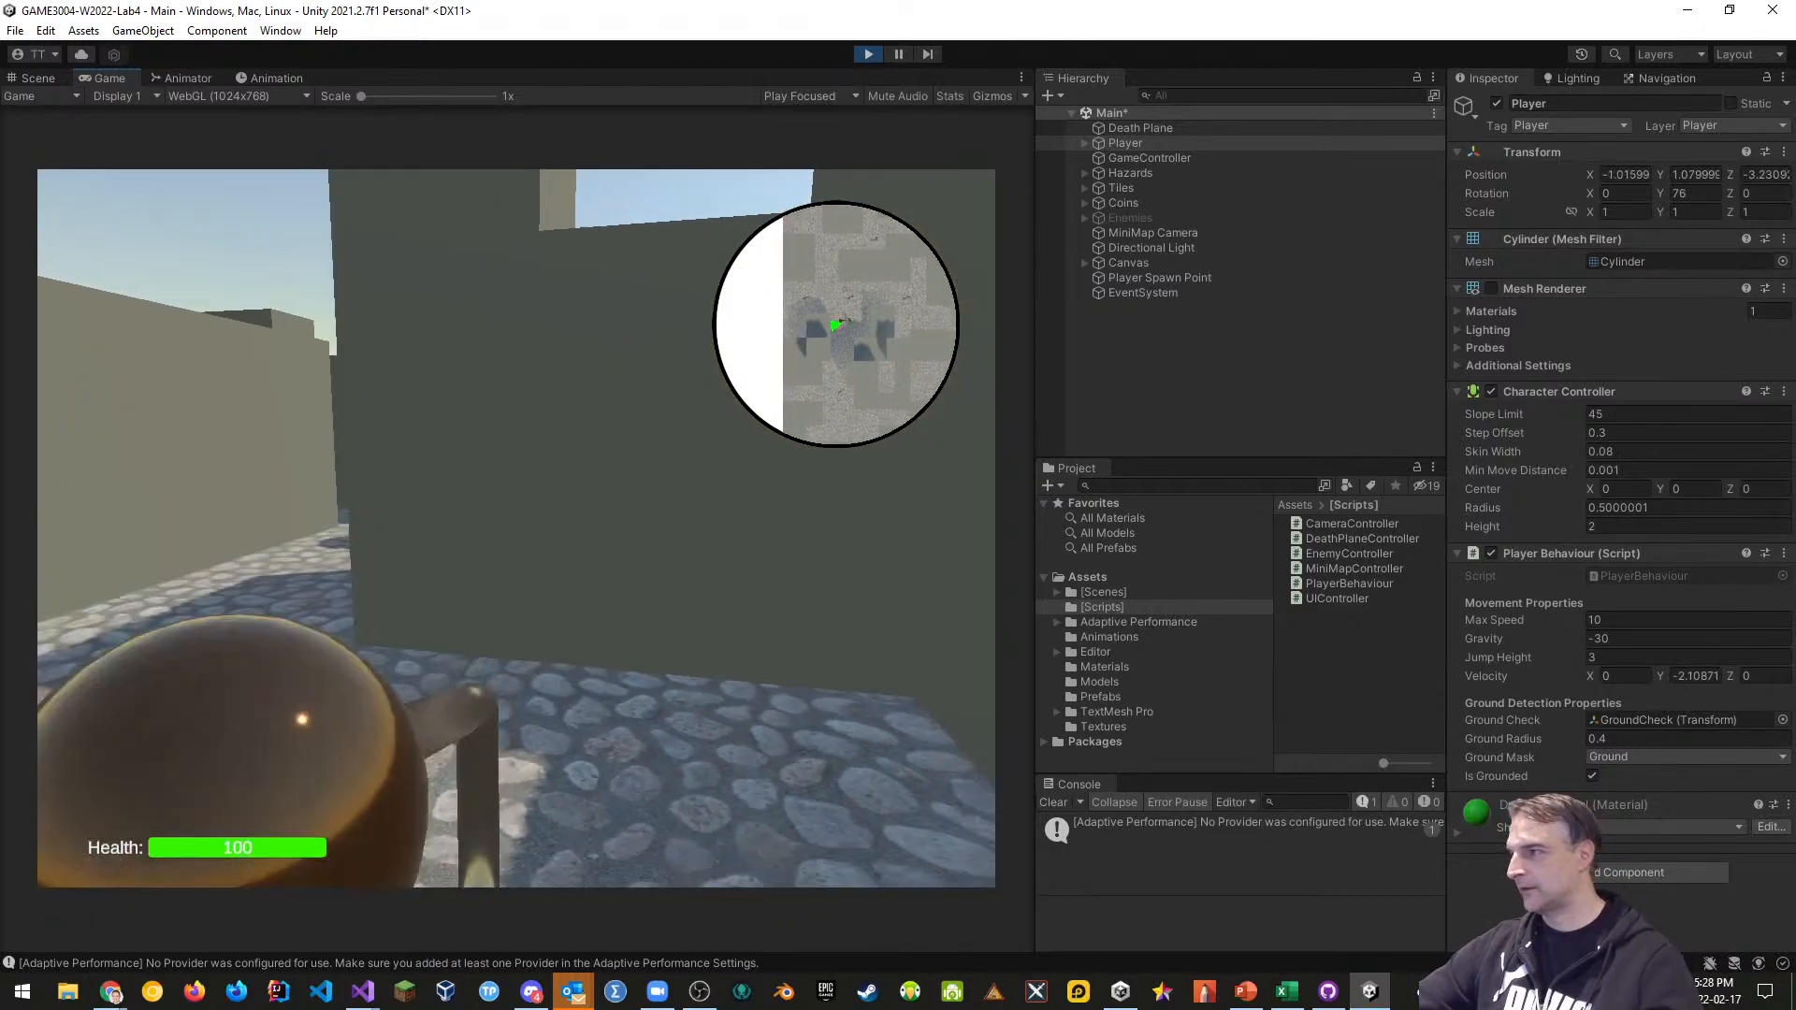
key("w")
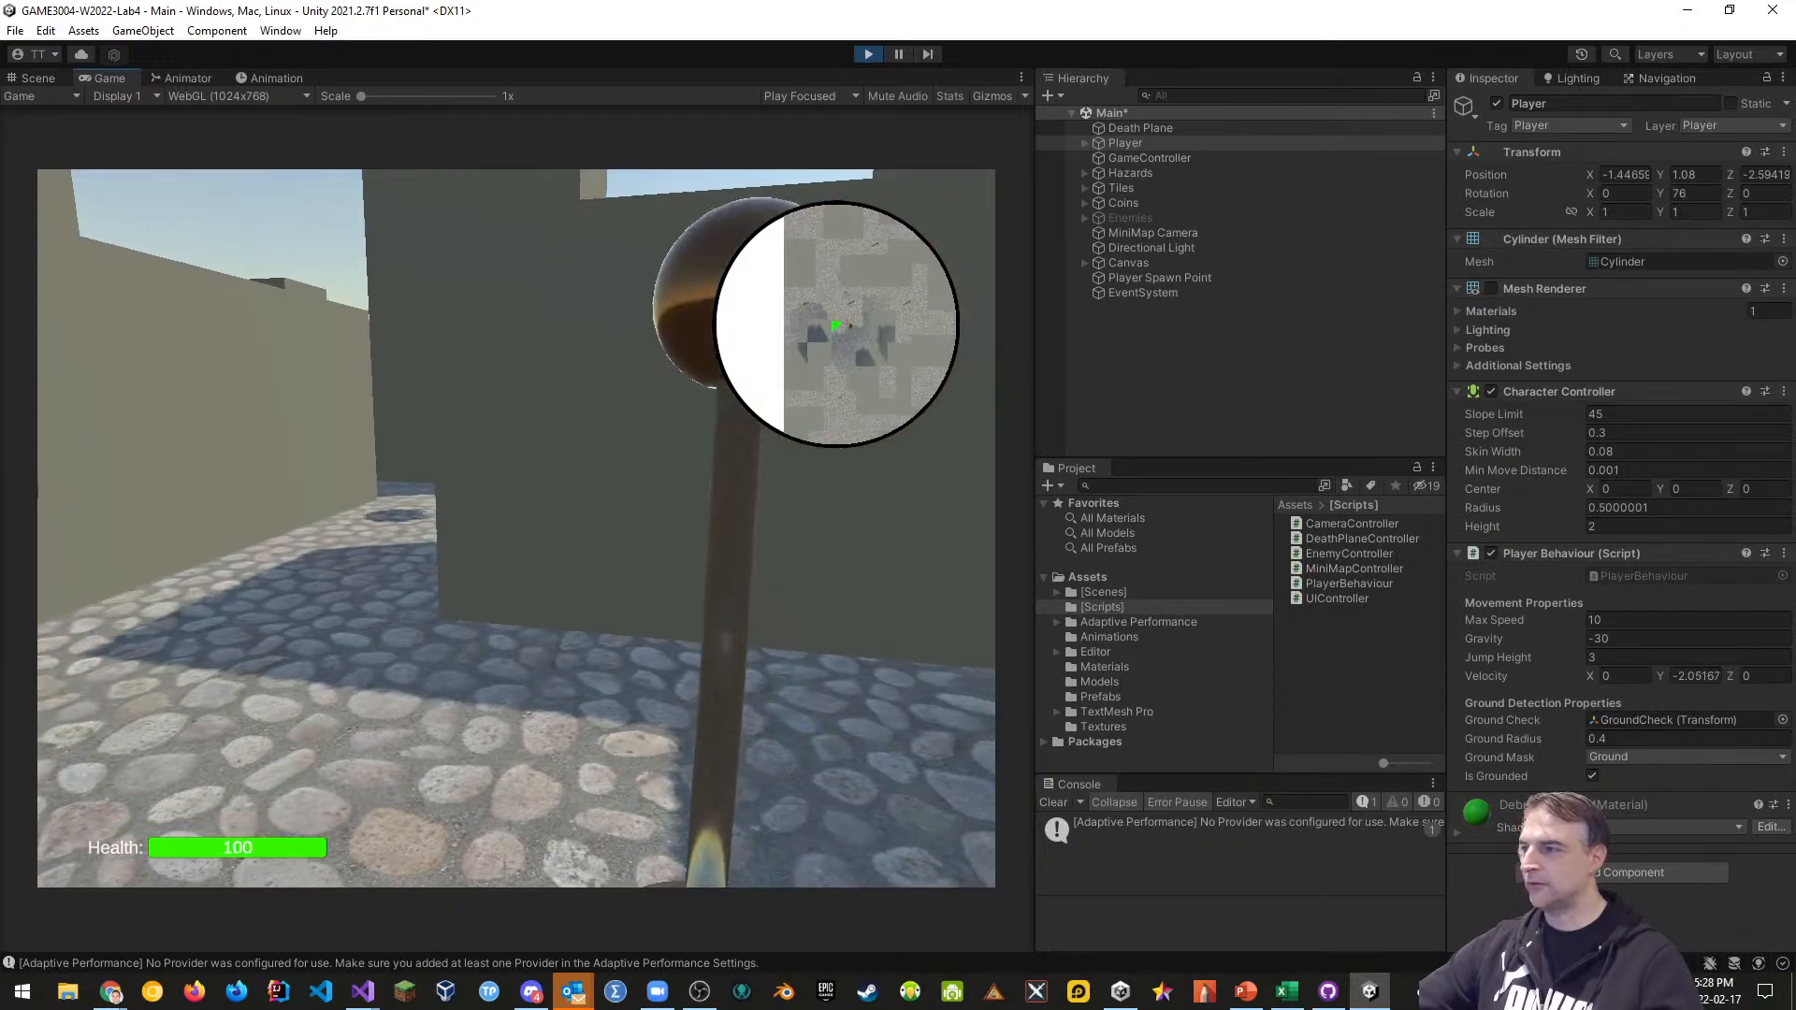
key("d")
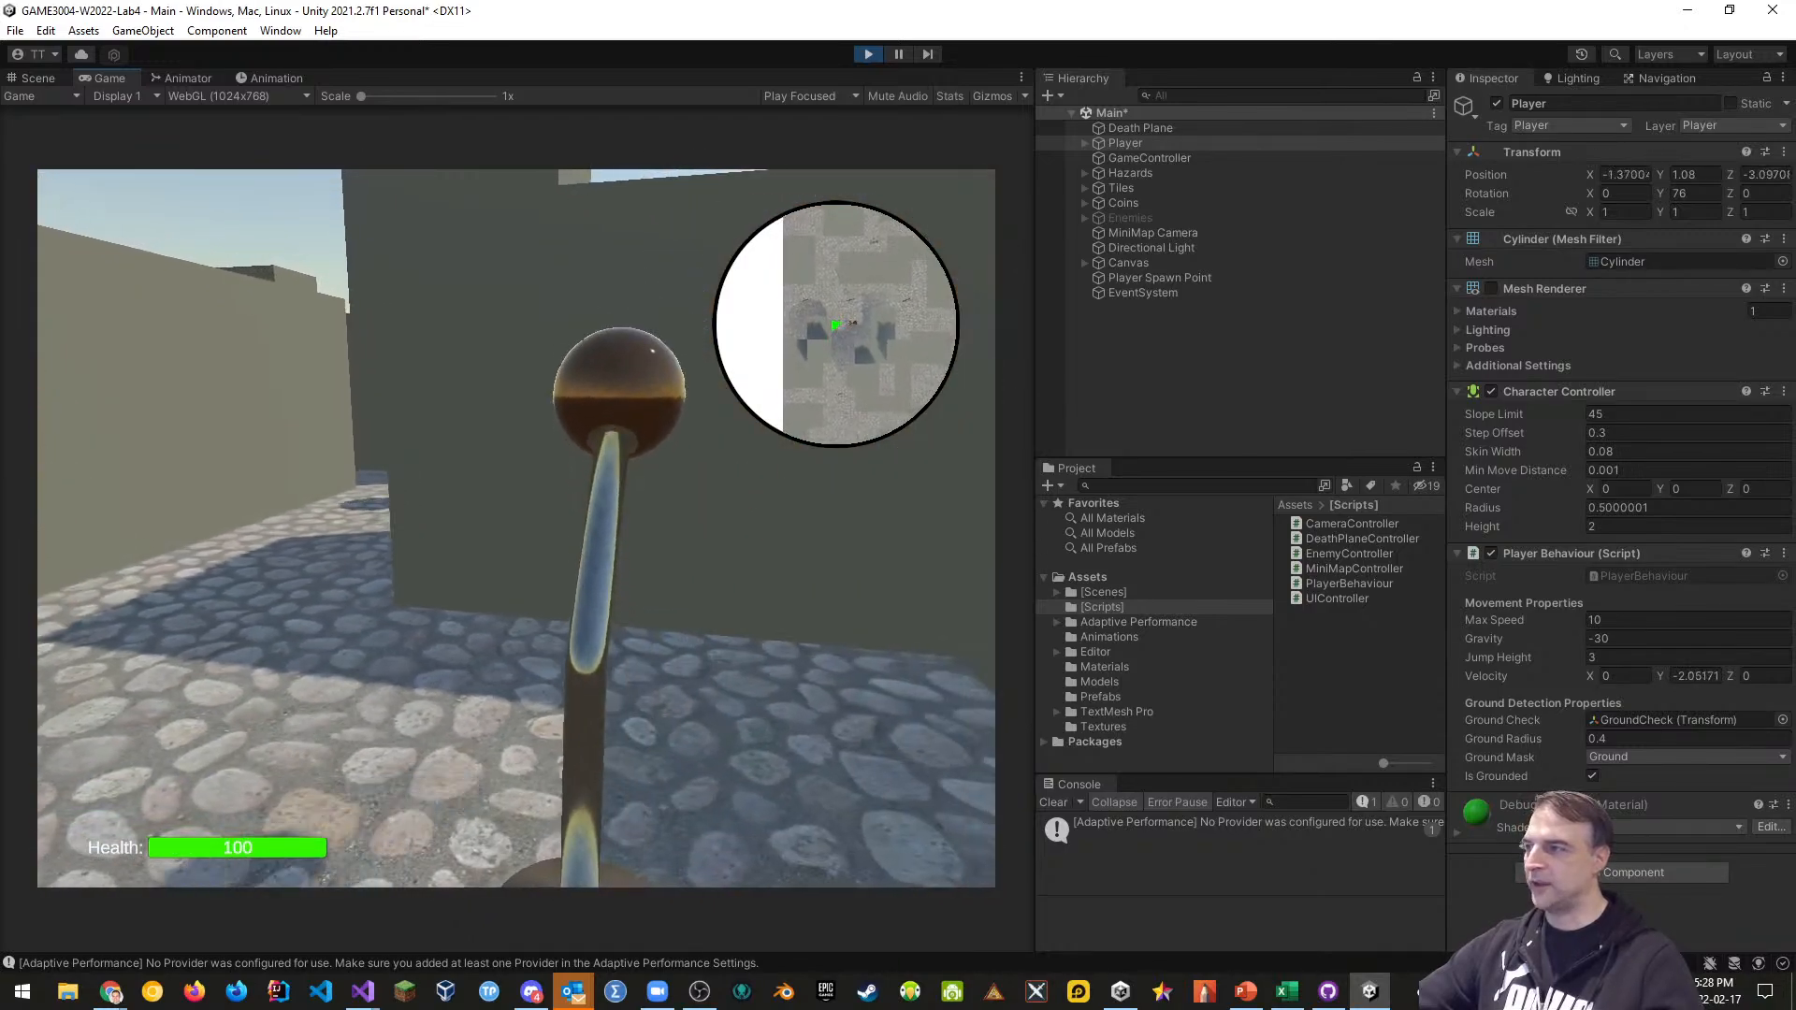
key("s")
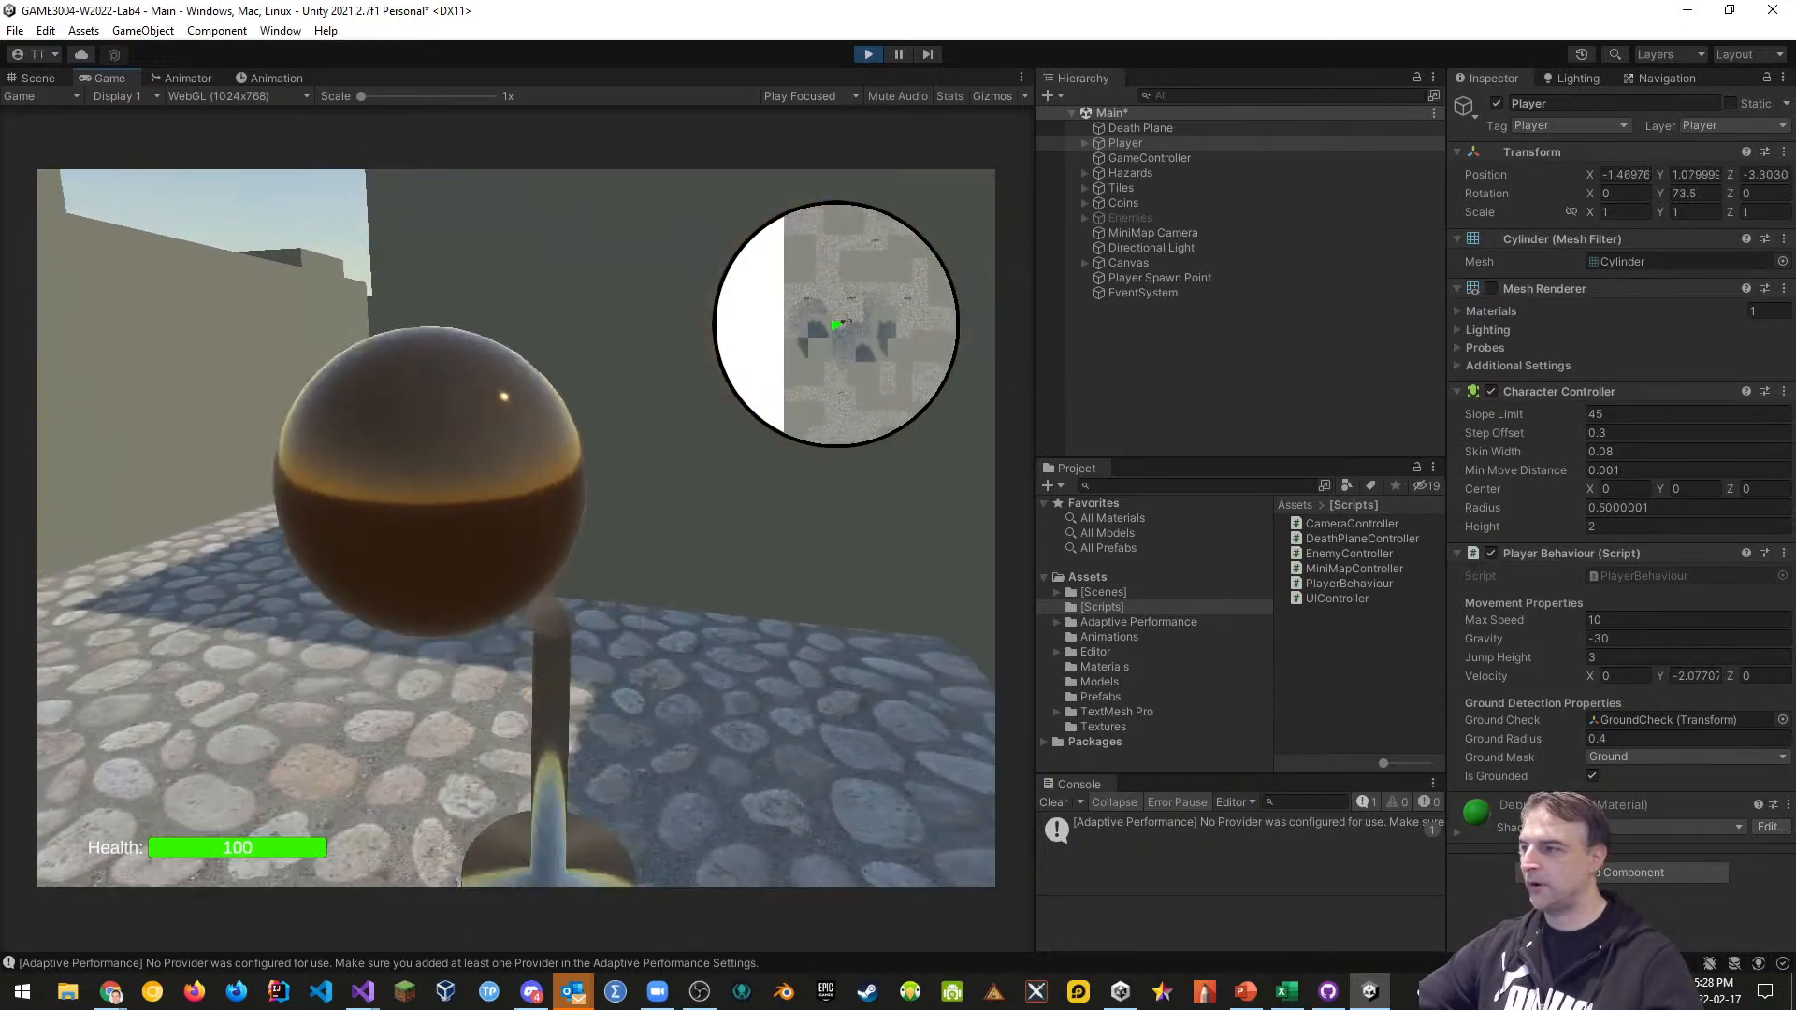
key("a")
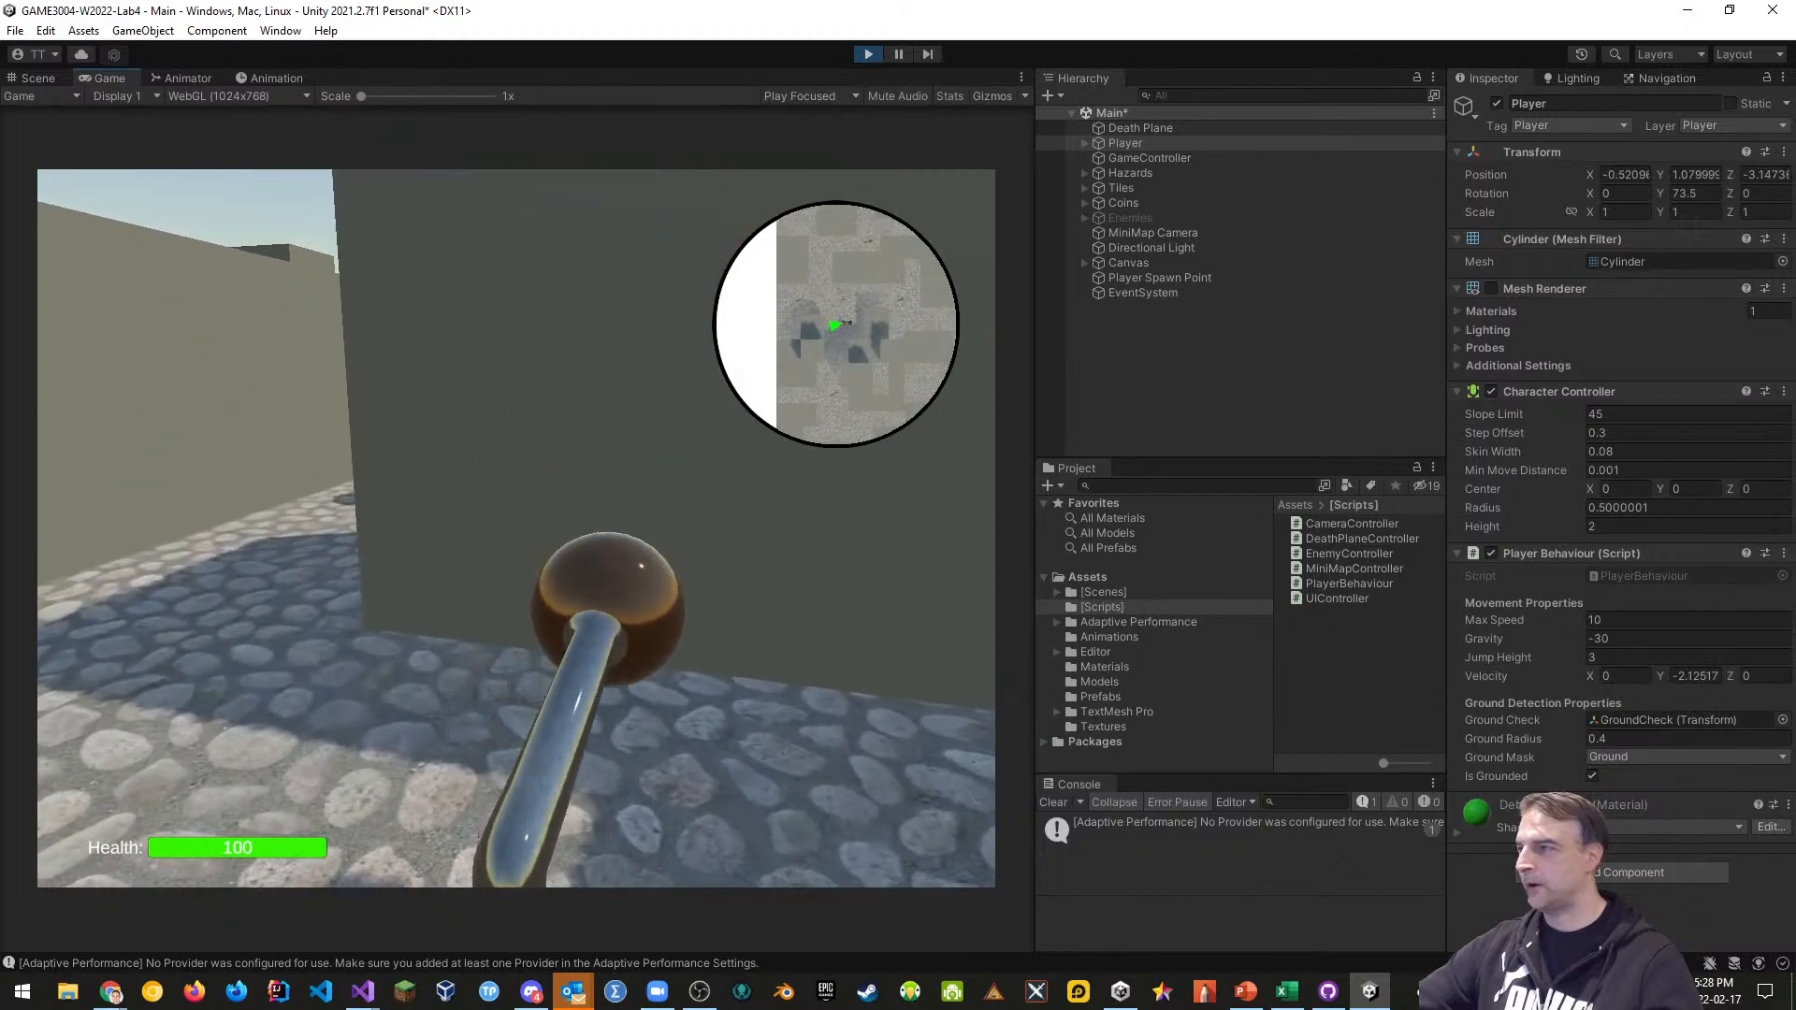
key("a")
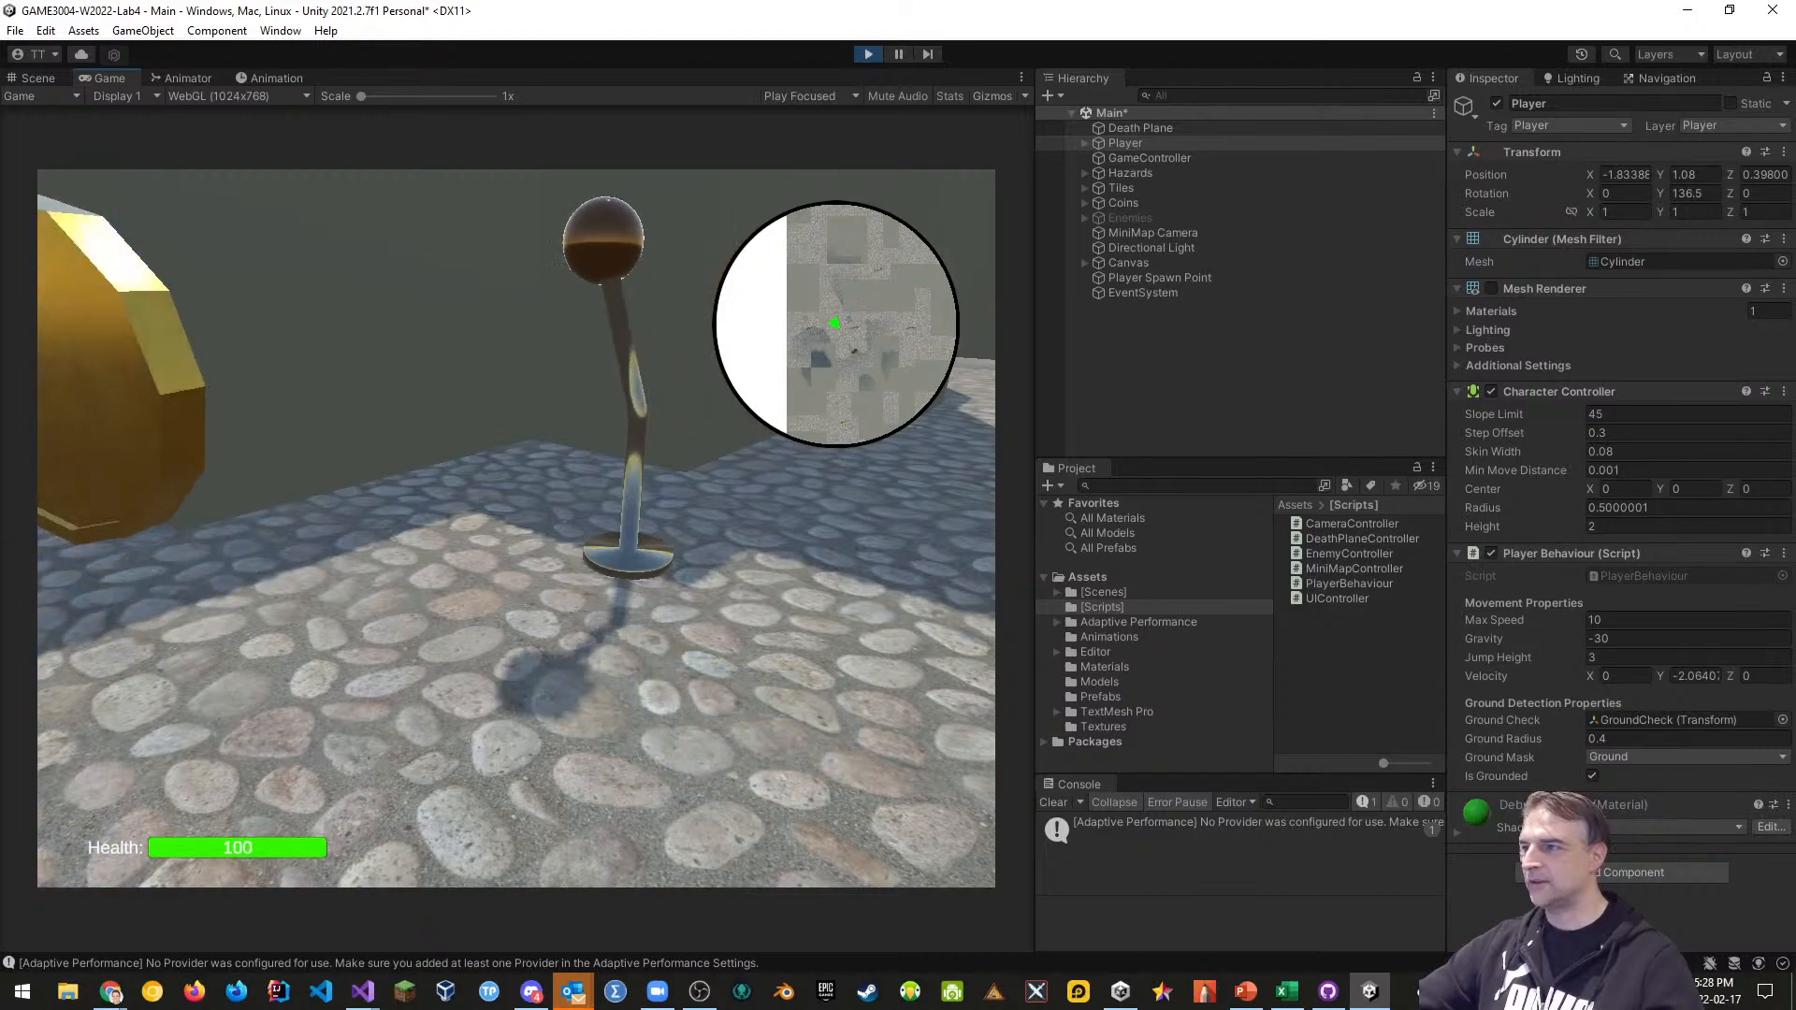
key("Escape")
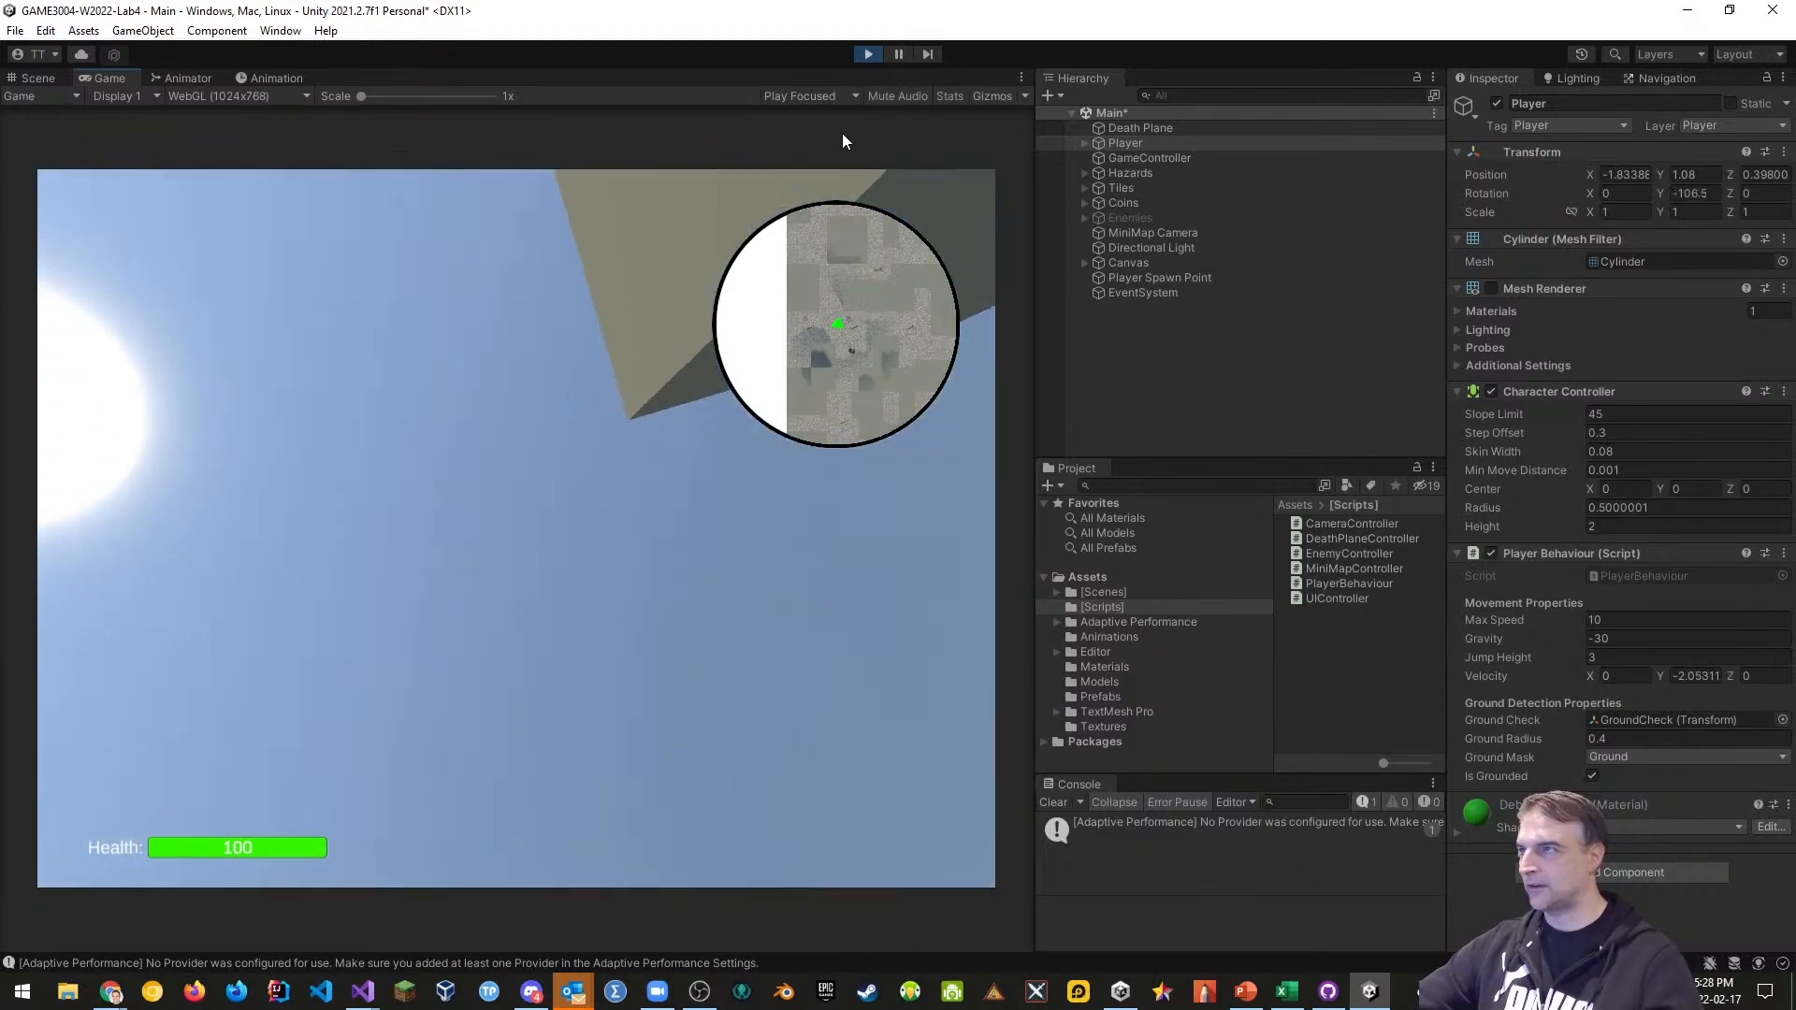
left_click(876, 56)
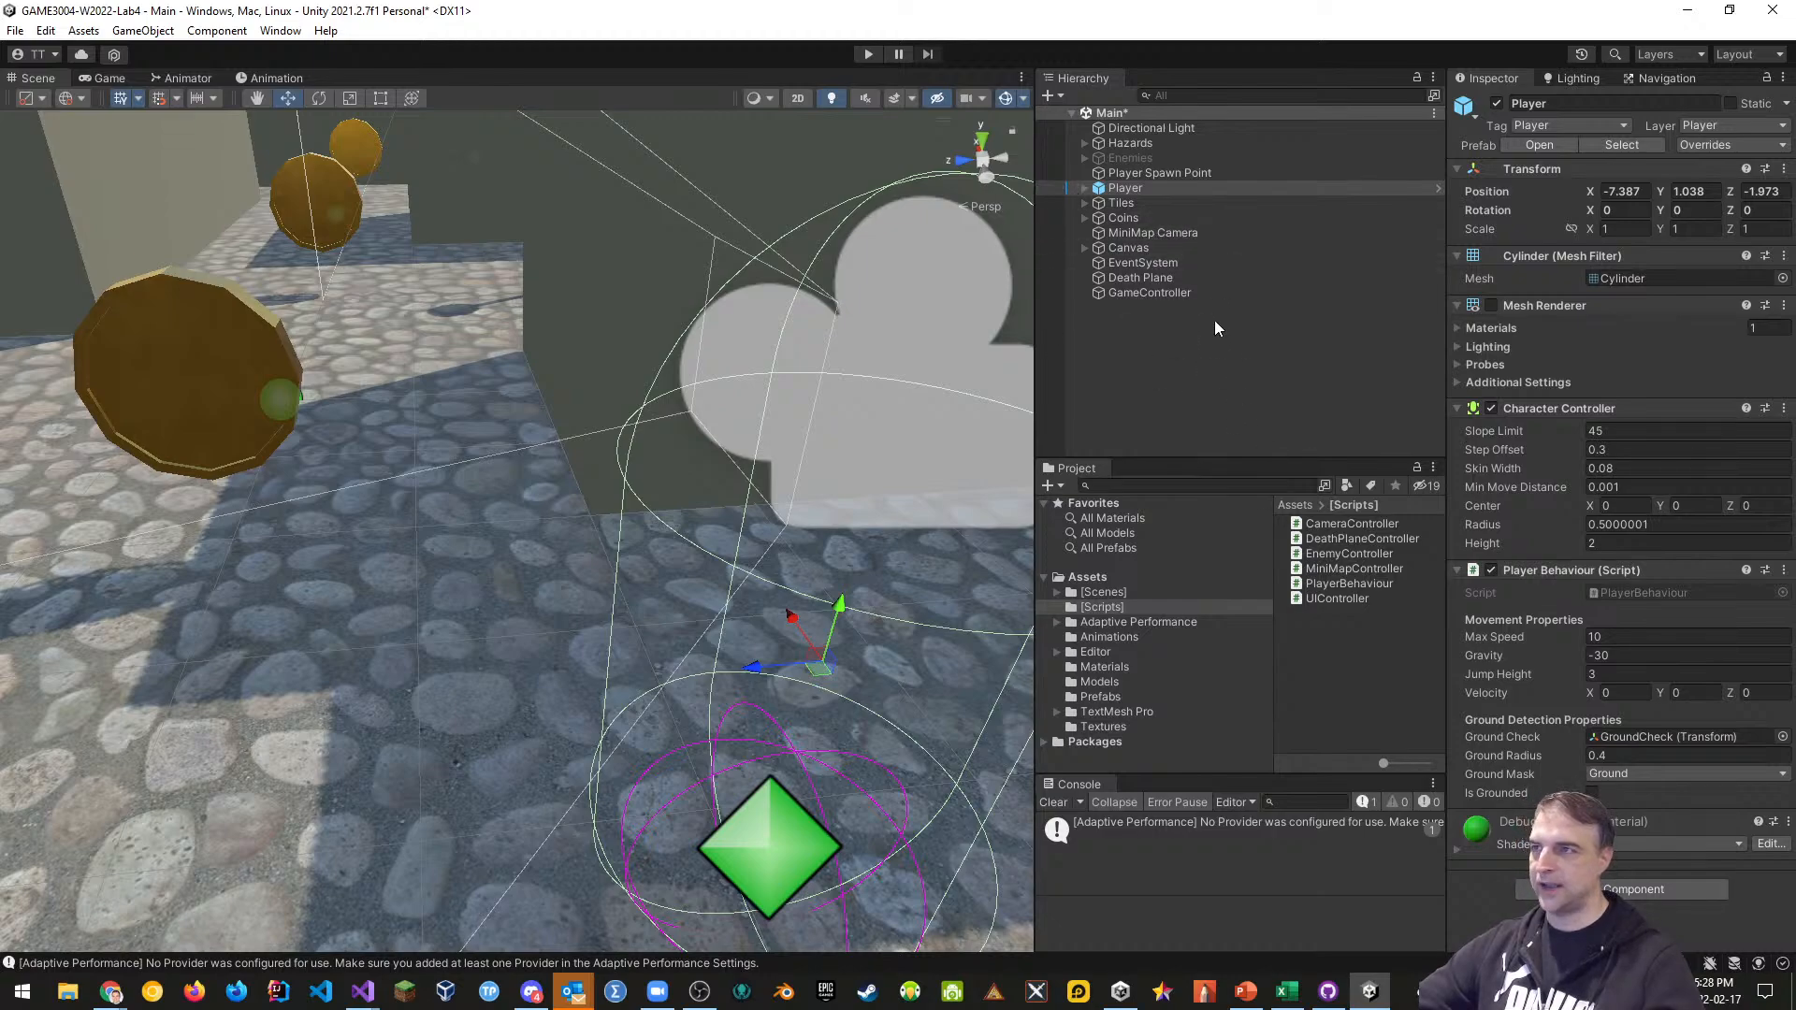
Open the PlayerBehaviour script and make room for a new method below OnDrawGizmos
double_click(1339, 584)
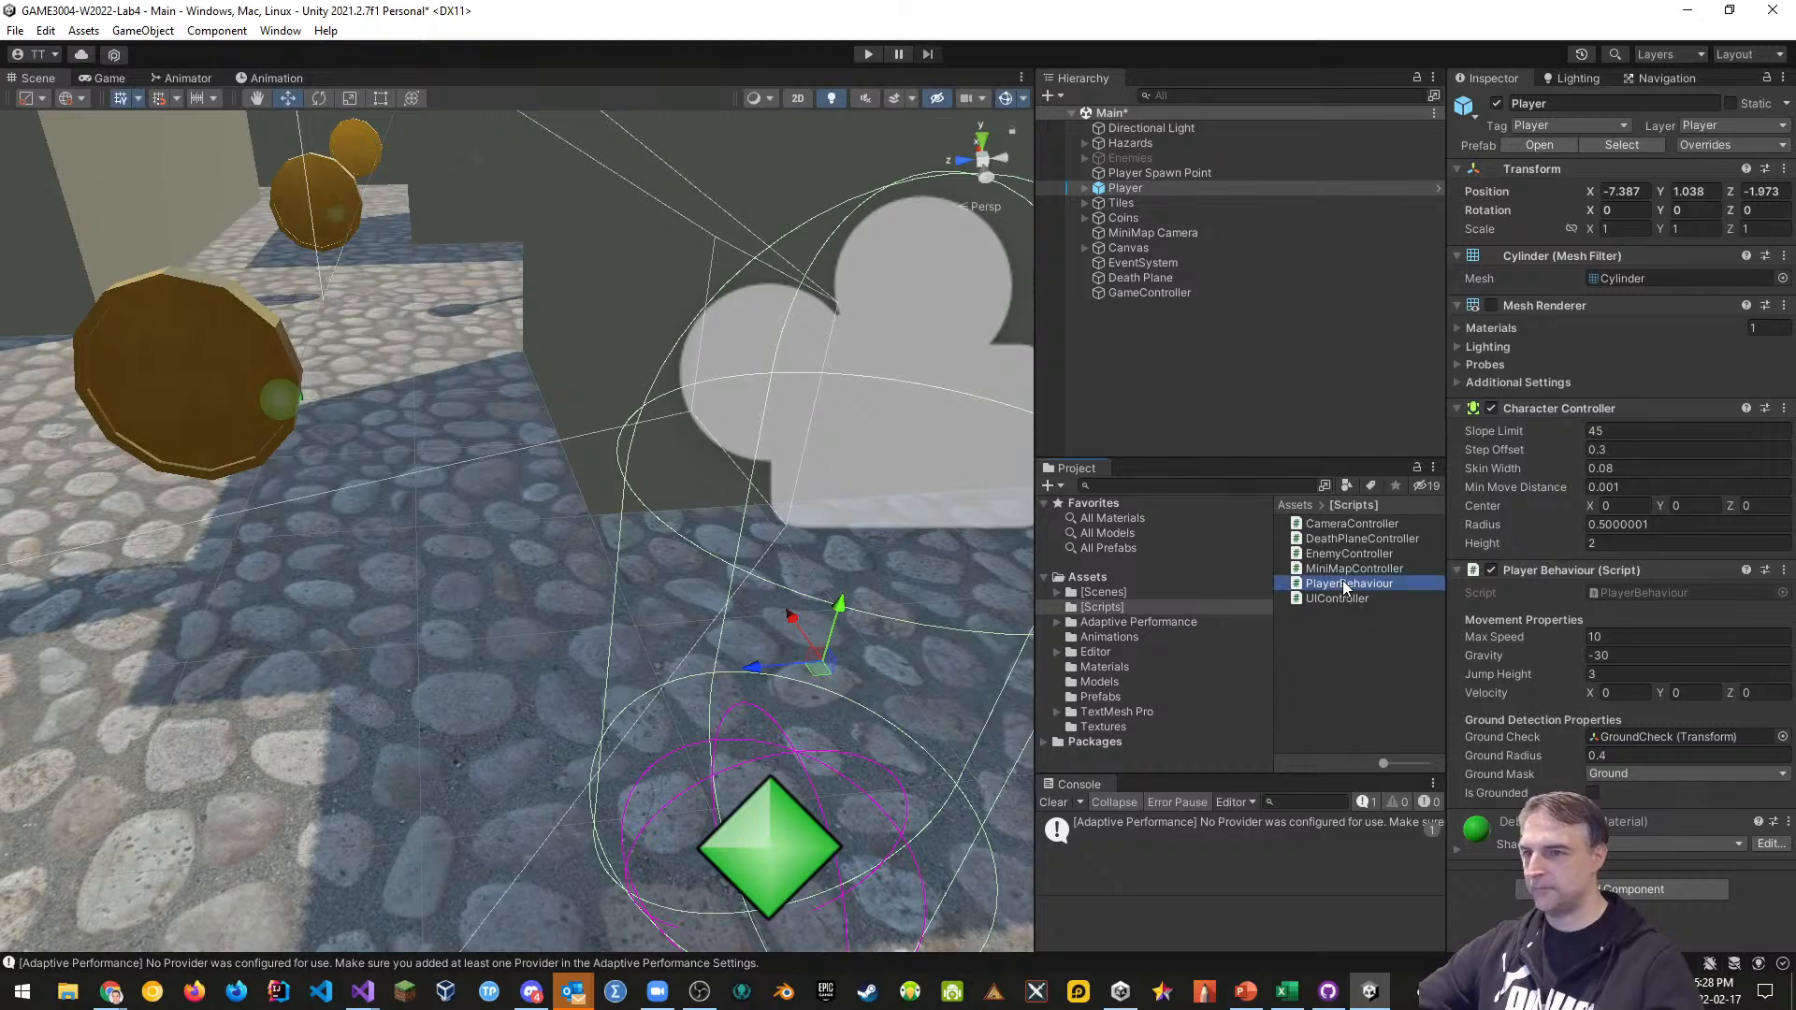
scroll(869, 530, "down", 13)
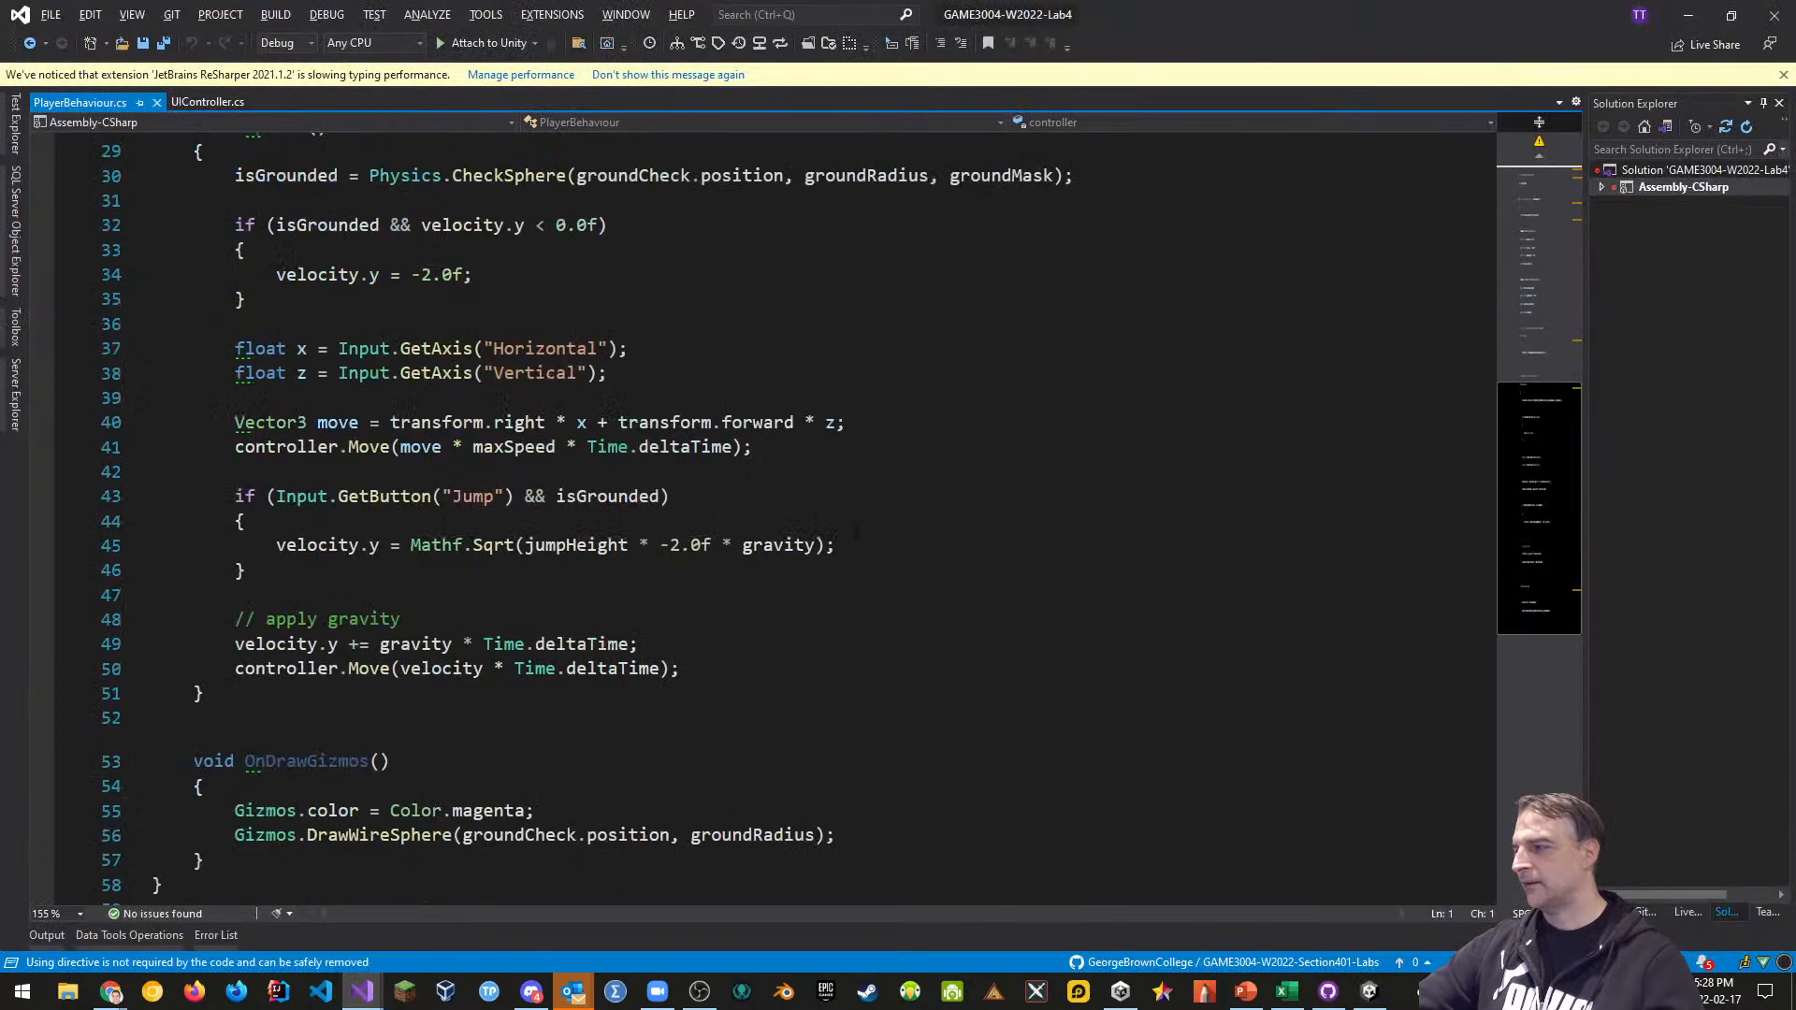
left_click(346, 566)
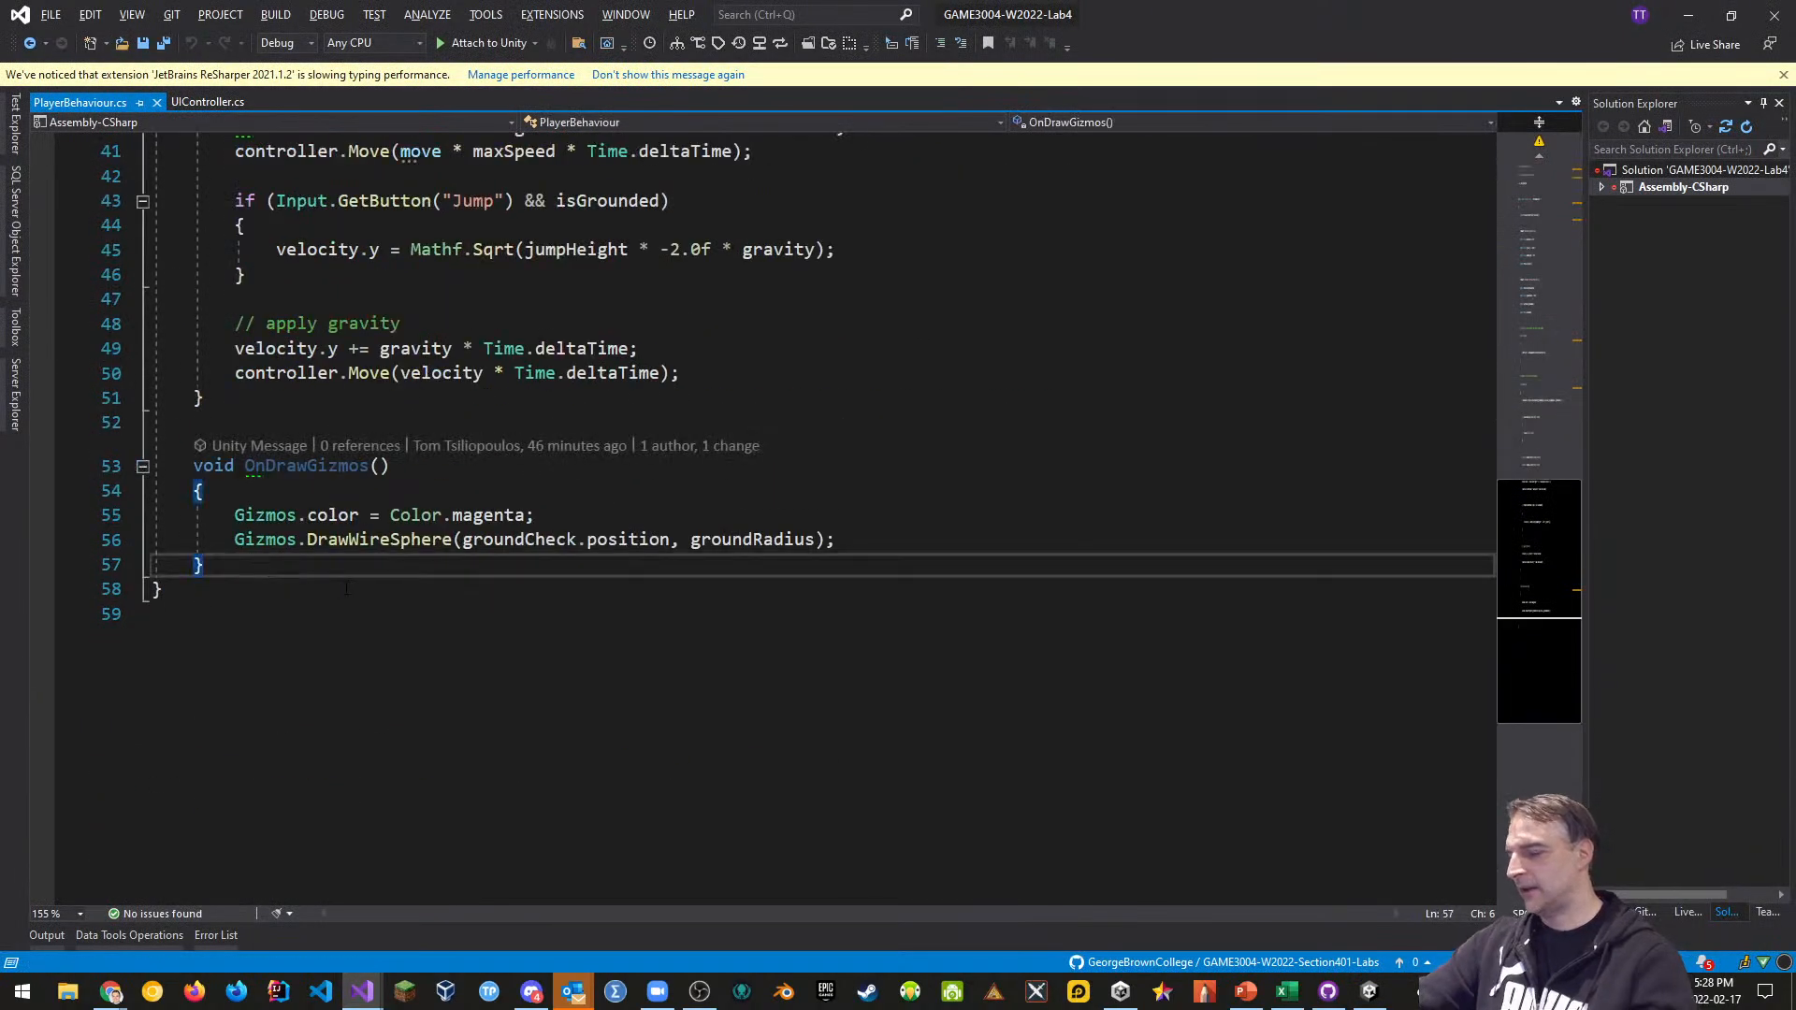
key("Return")
key("Return")
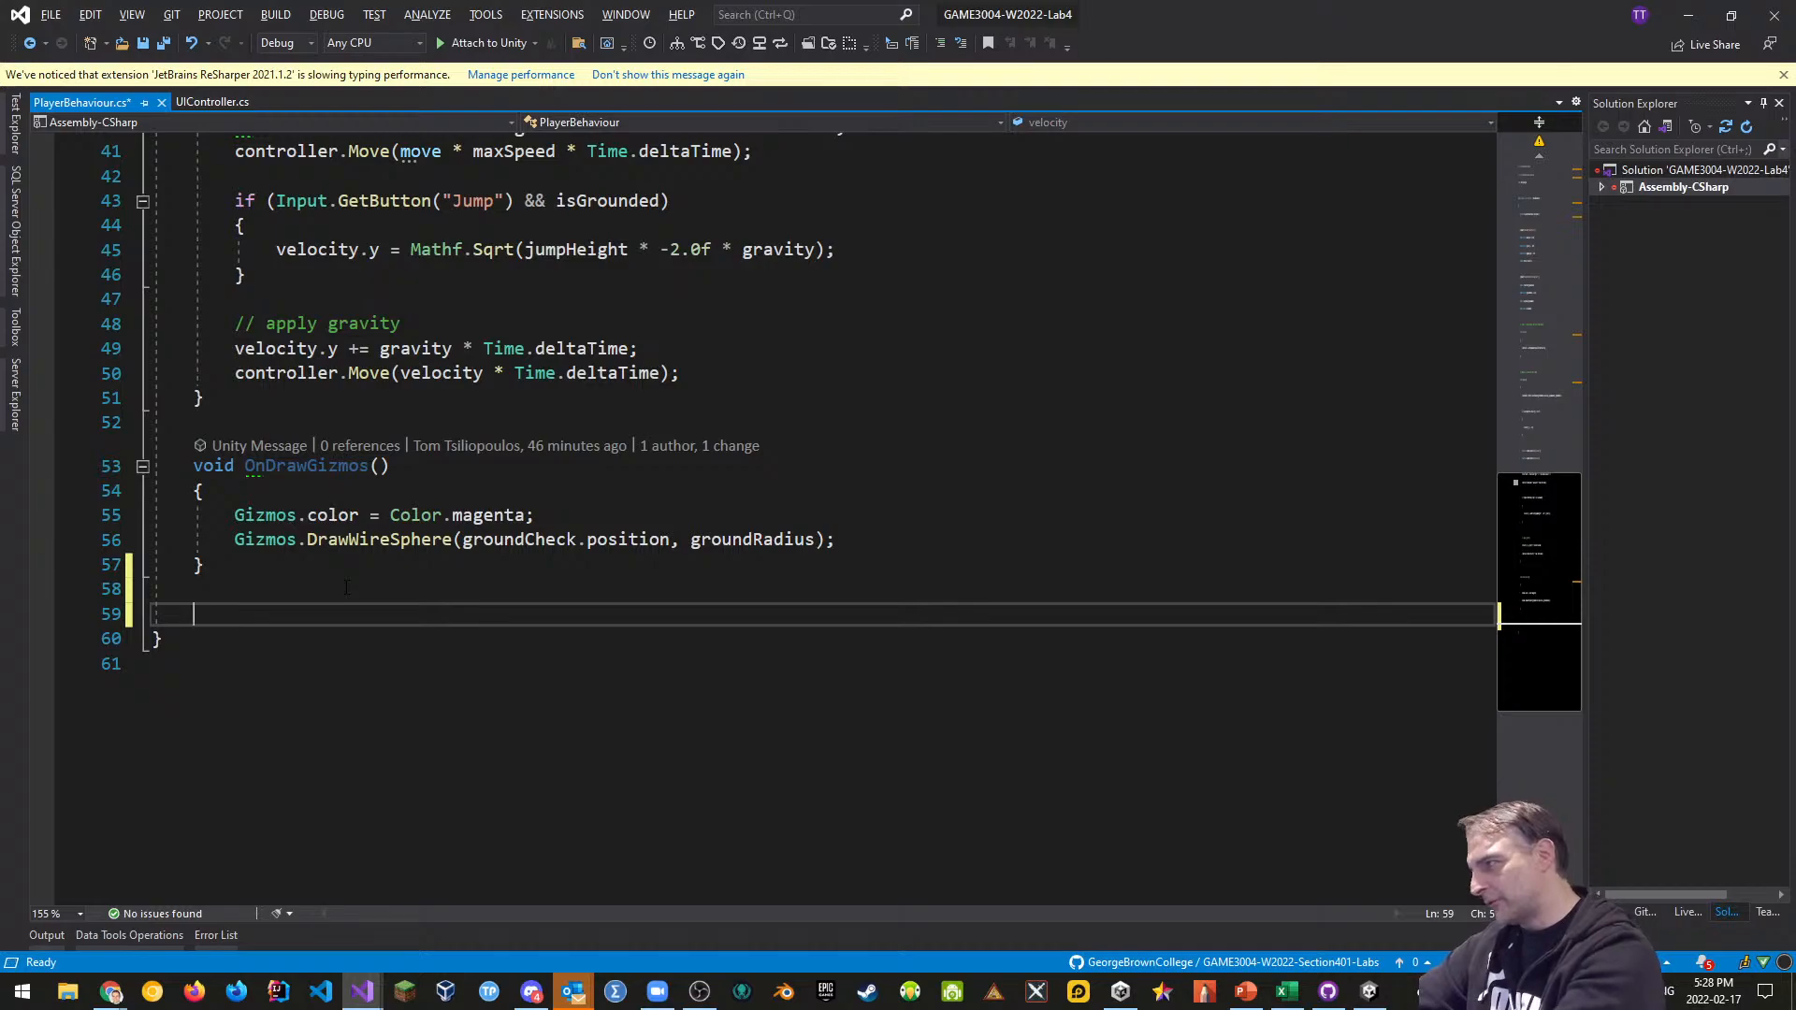
type("con")
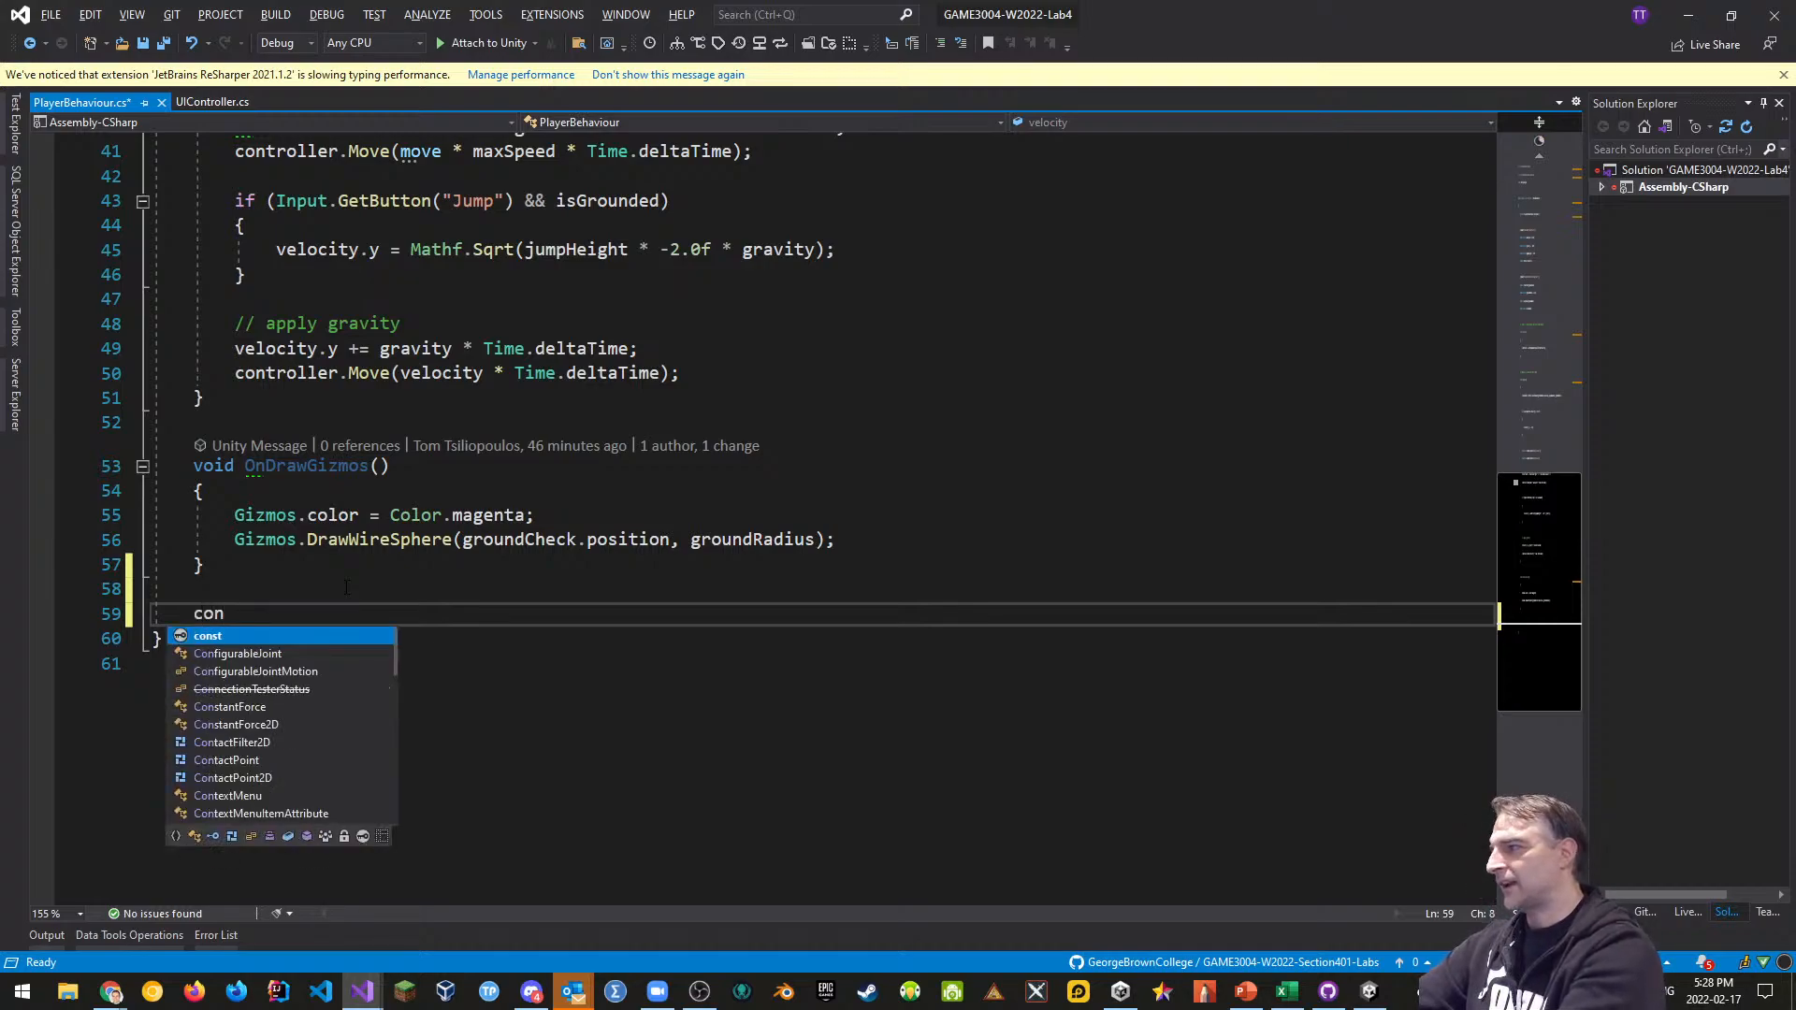
type("troll")
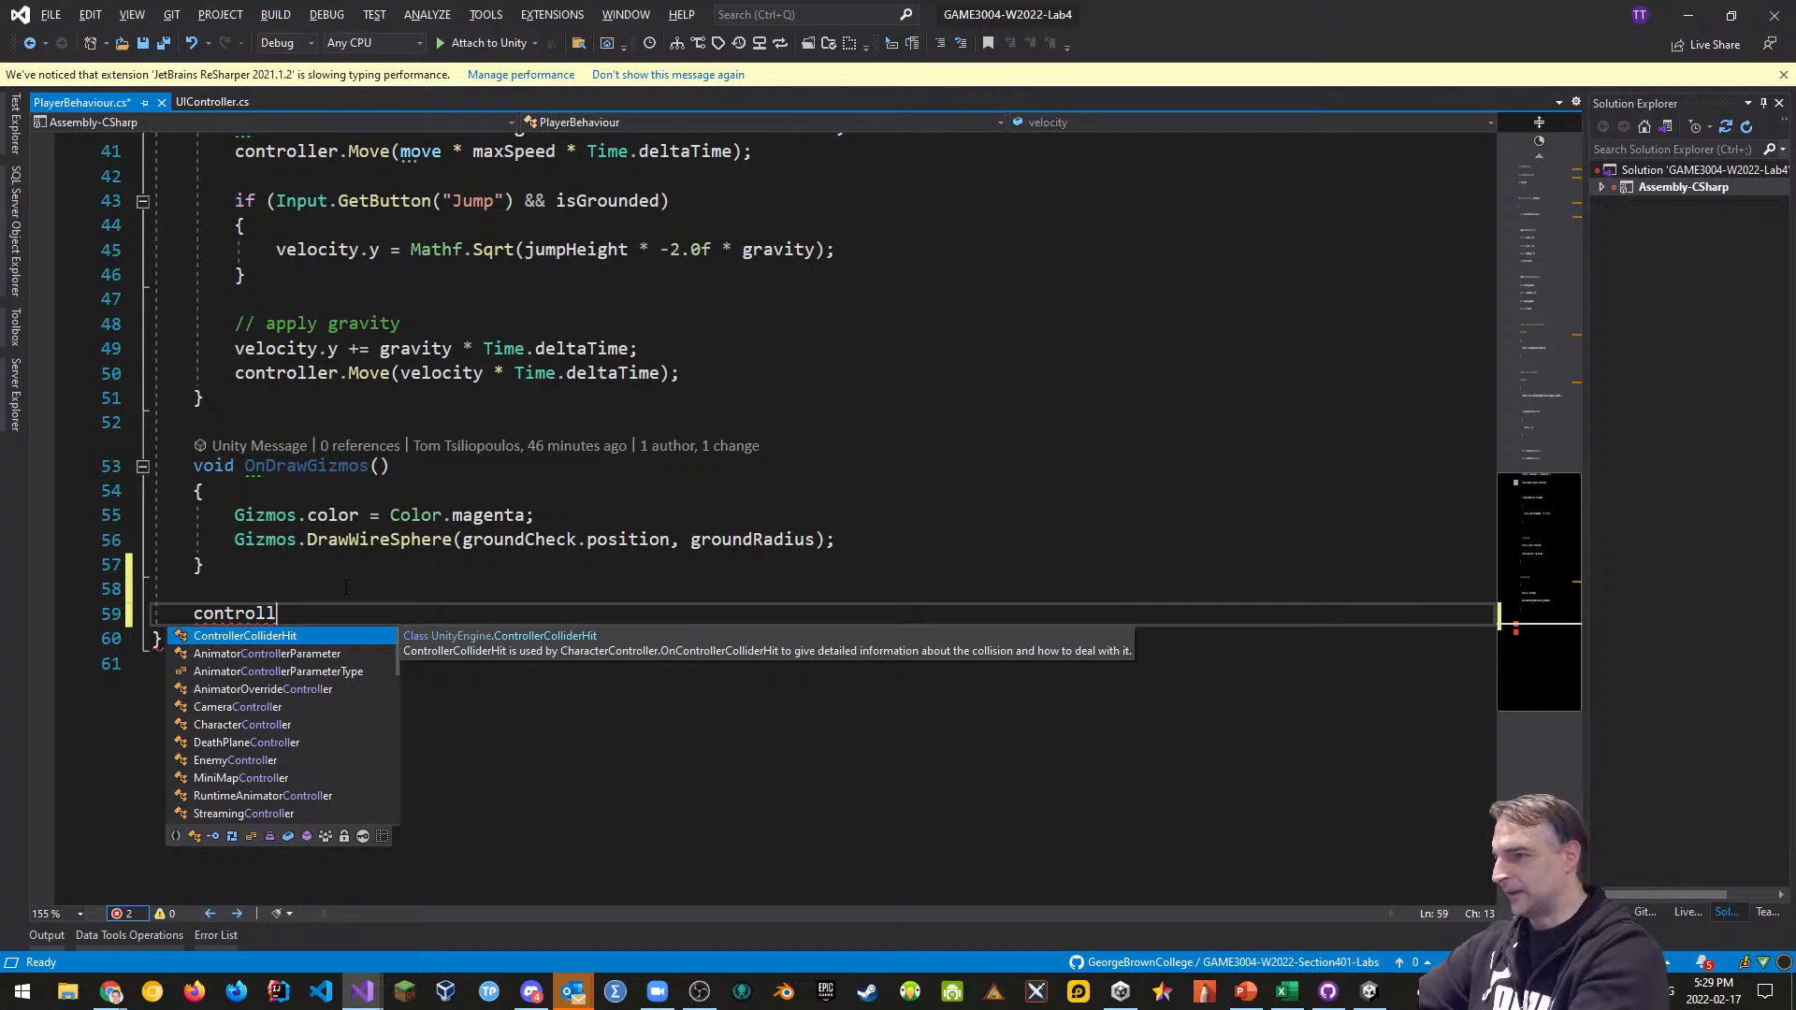
key("BackSpace")
key("BackSpace")
key("BackSpace")
key("BackSpace")
key("BackSpace")
key("BackSpace")
key("BackSpace")
key("BackSpace")
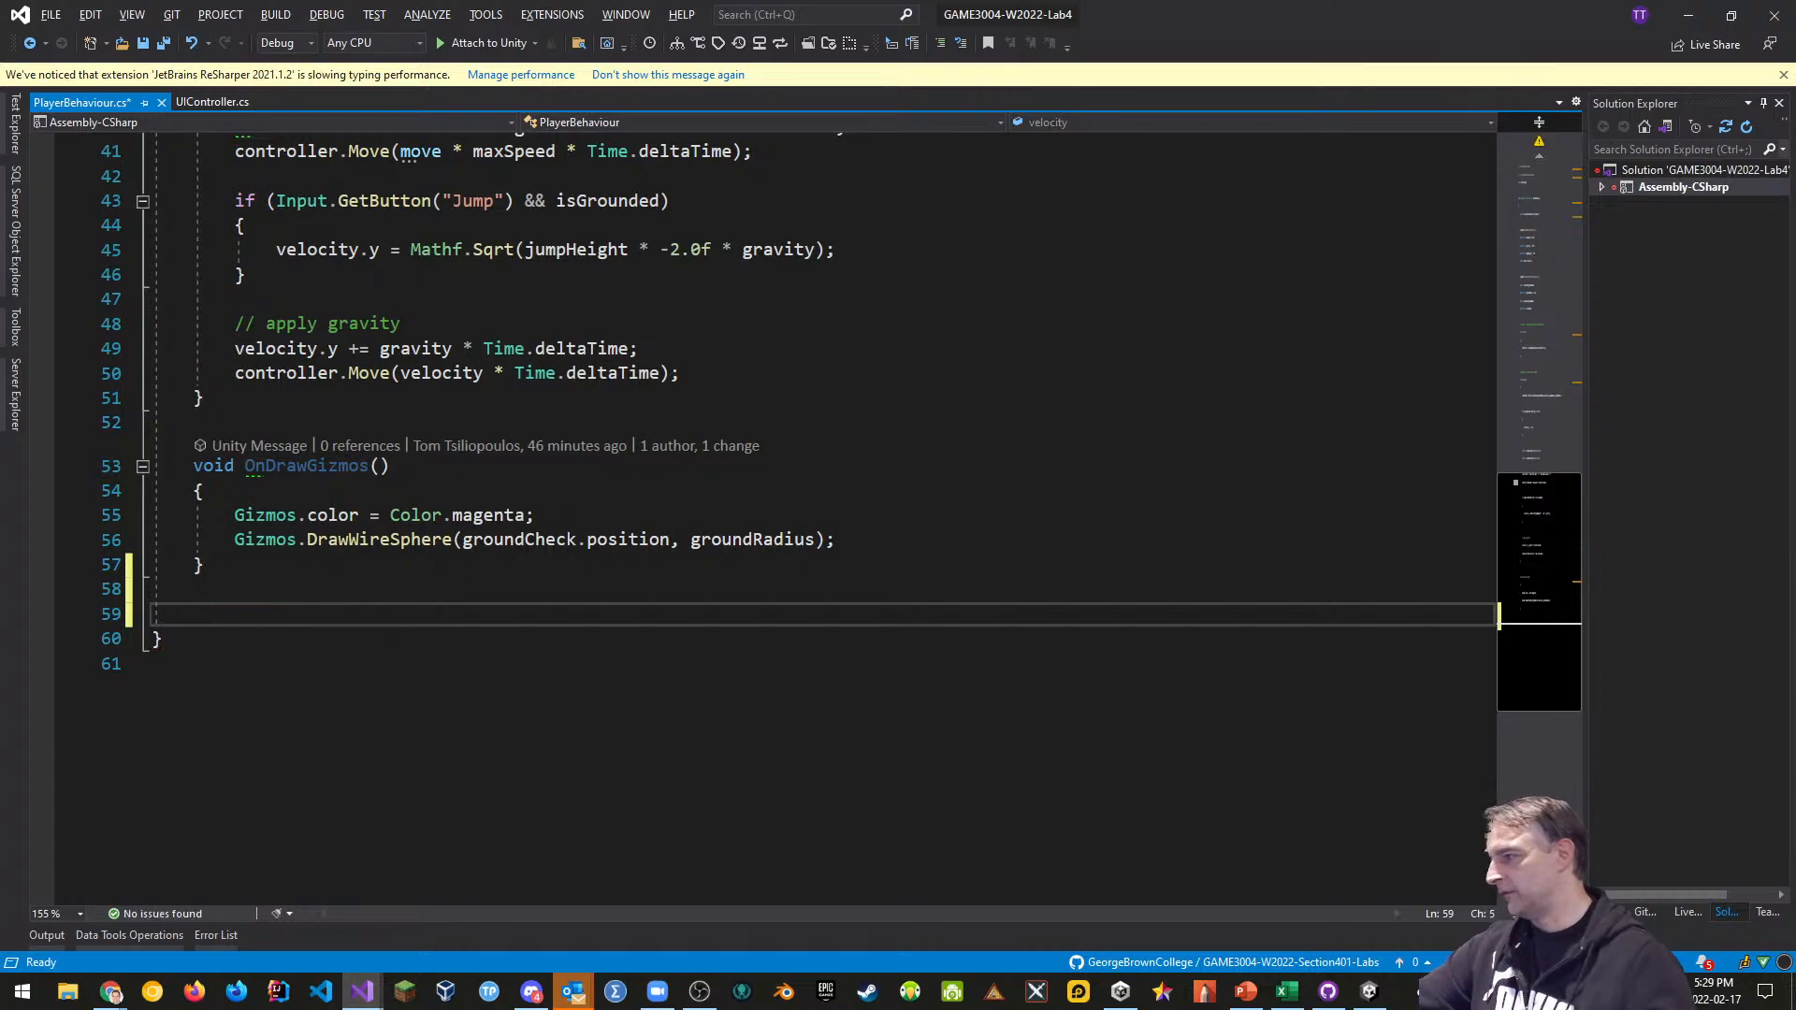
Switch to Chrome, search for oncontrollercolliderhit in a new tab, and open Unity's MonoBehaviour.OnControllerColliderHit reference page
left_click(111, 991)
left_click(103, 907)
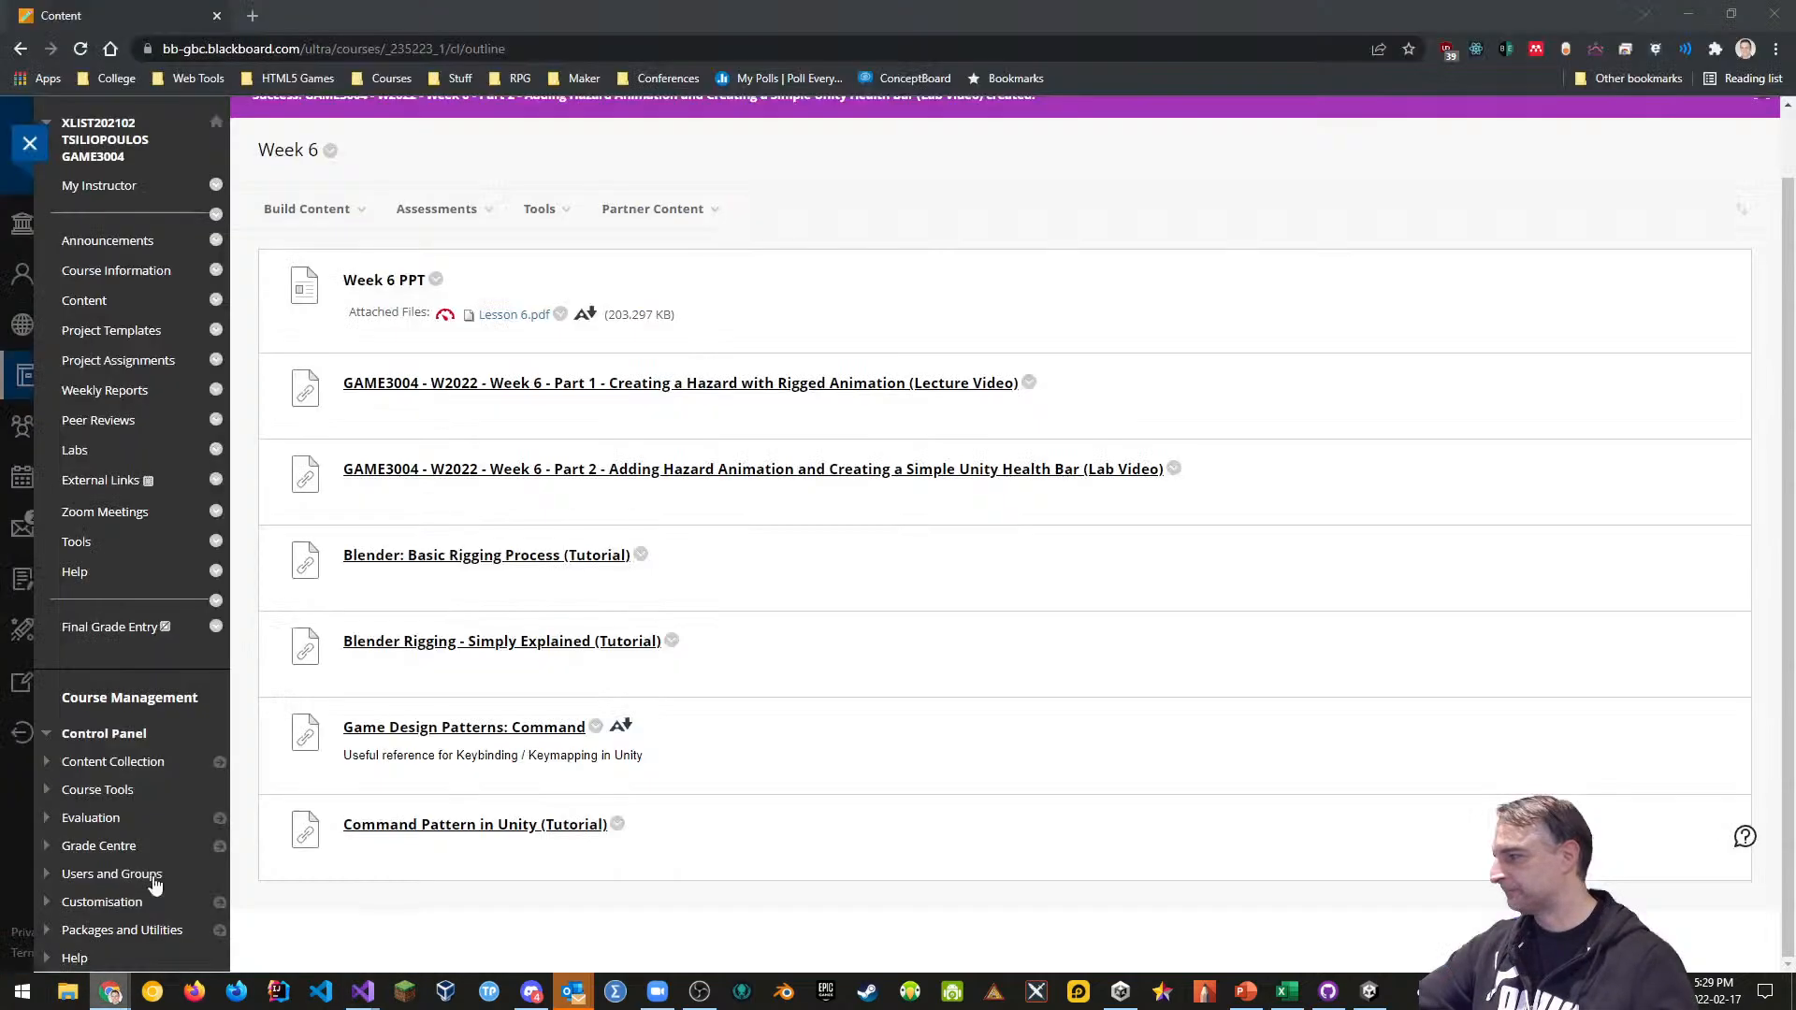
left_click(260, 22)
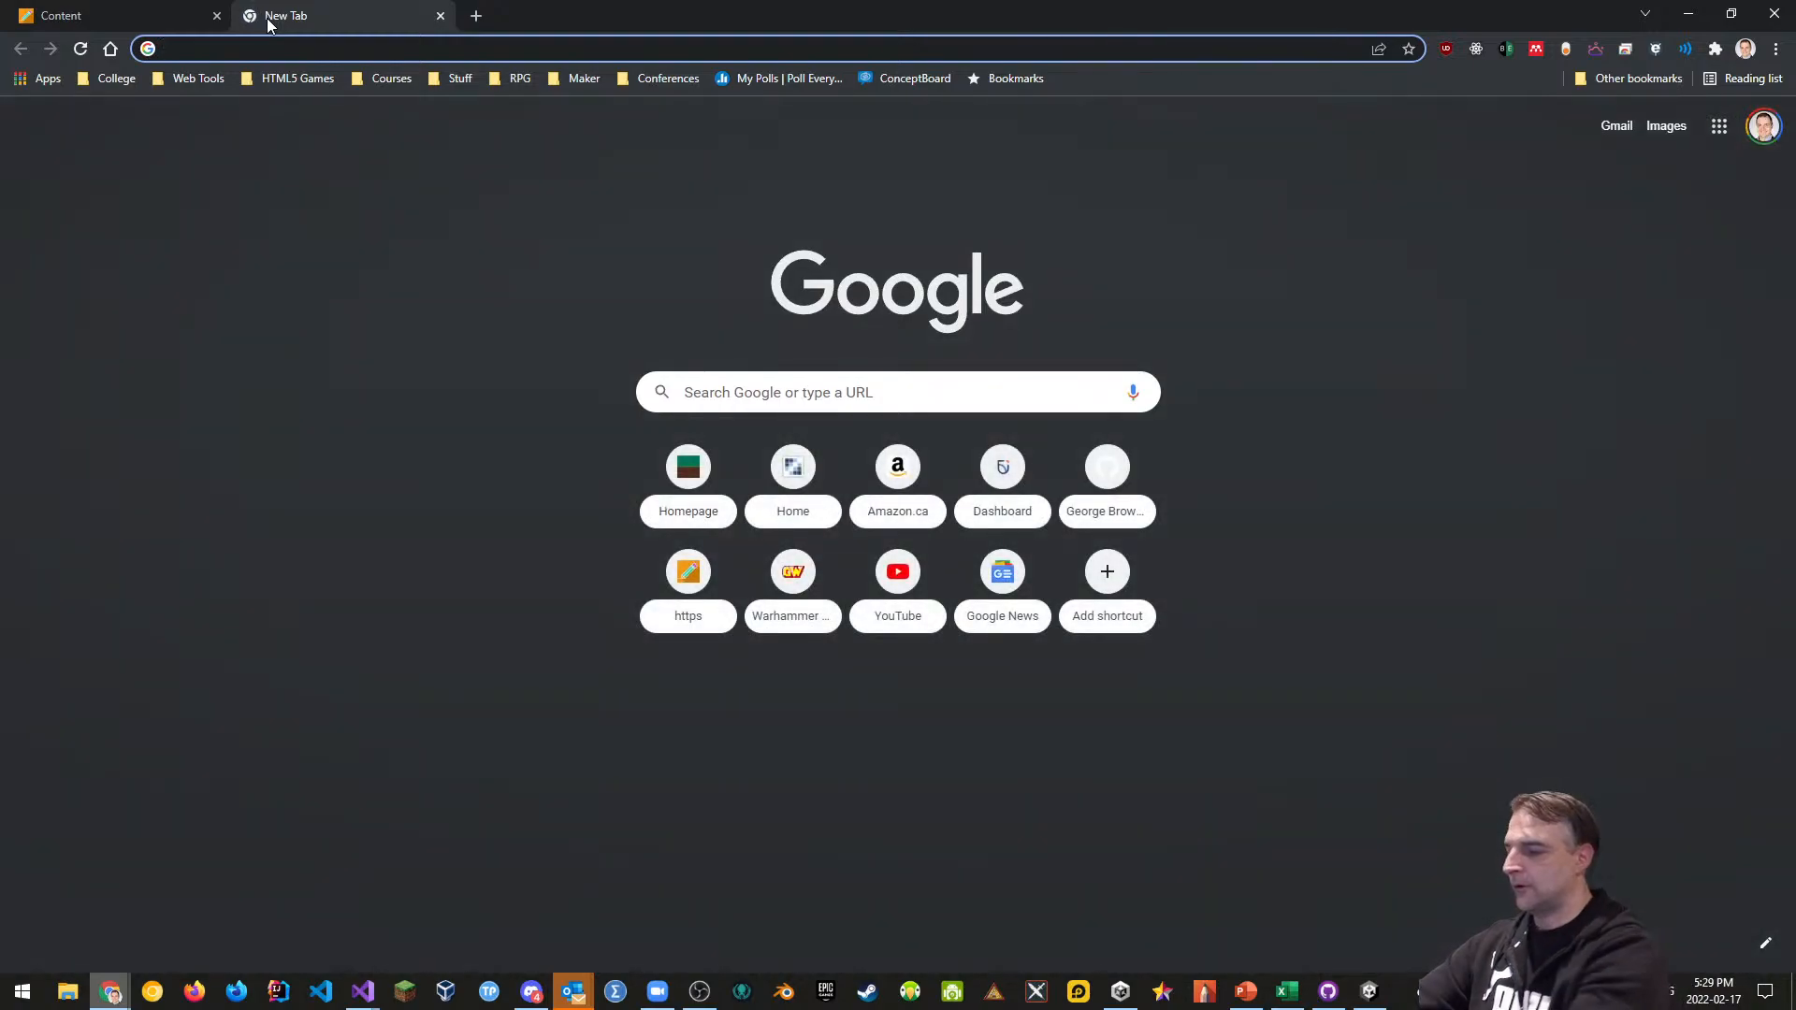
type("oncto")
key("BackSpace")
key("BackSpace")
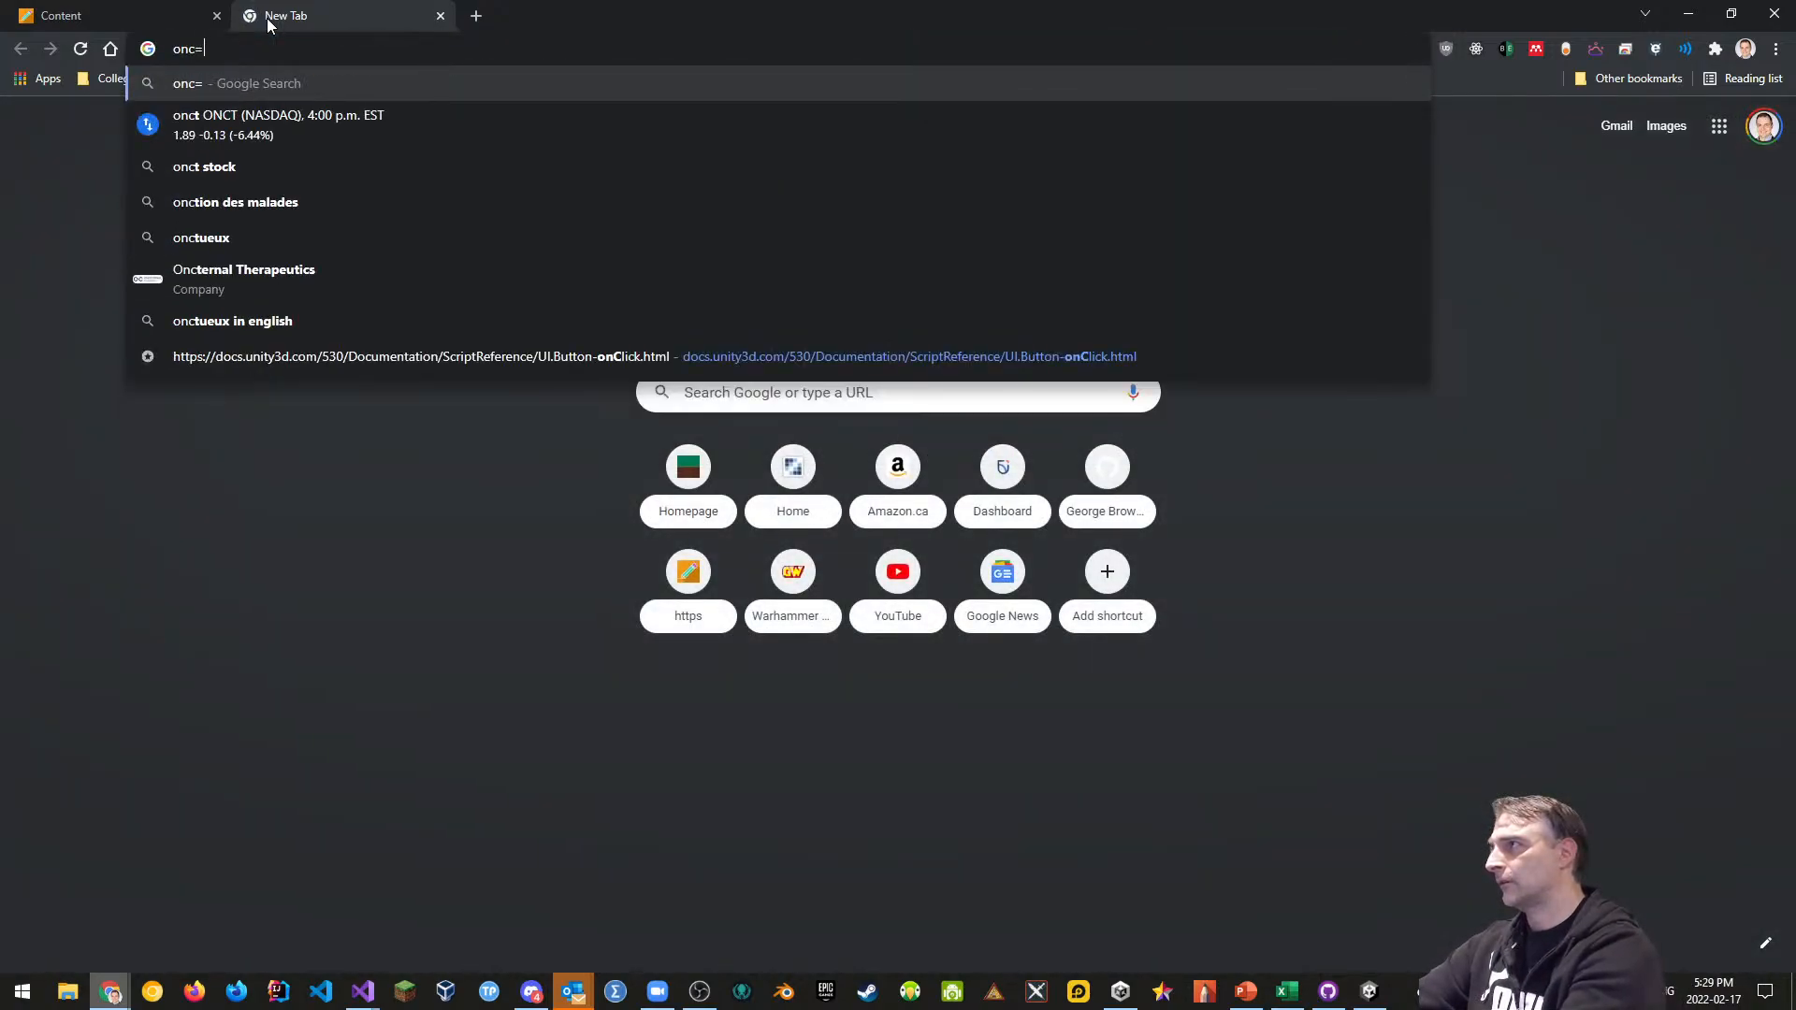
type("on")
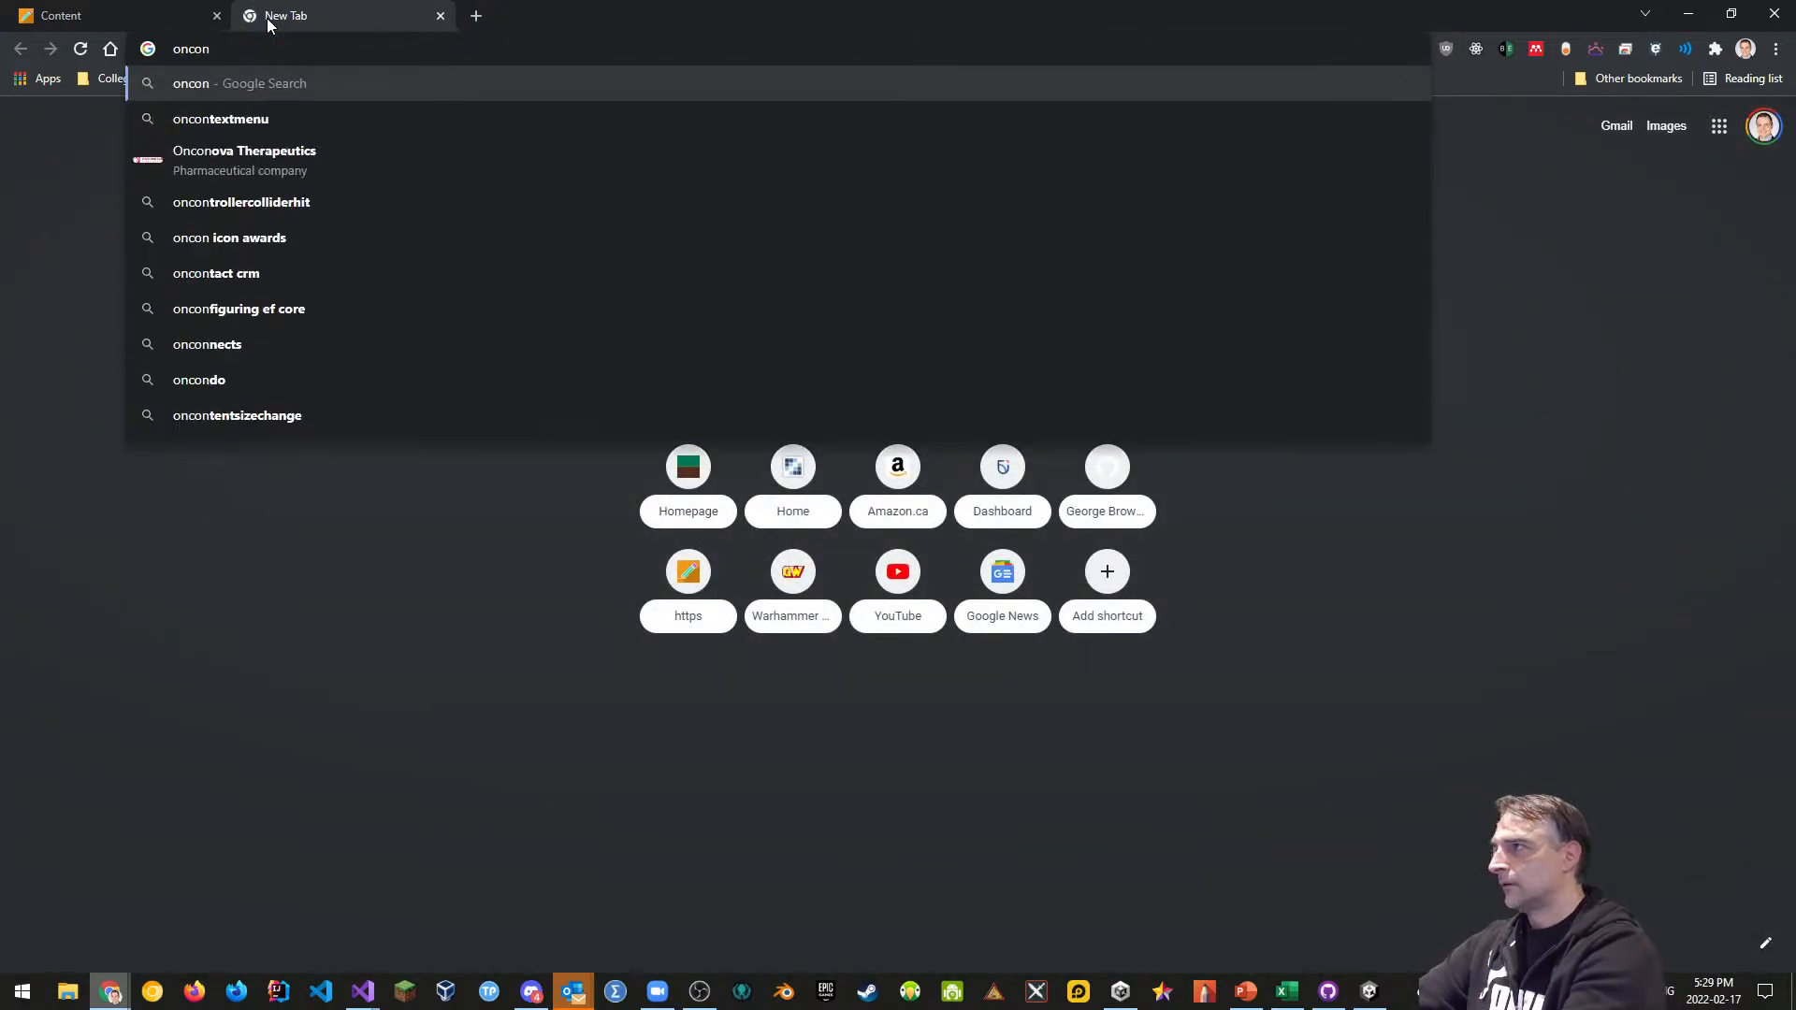
type("trol")
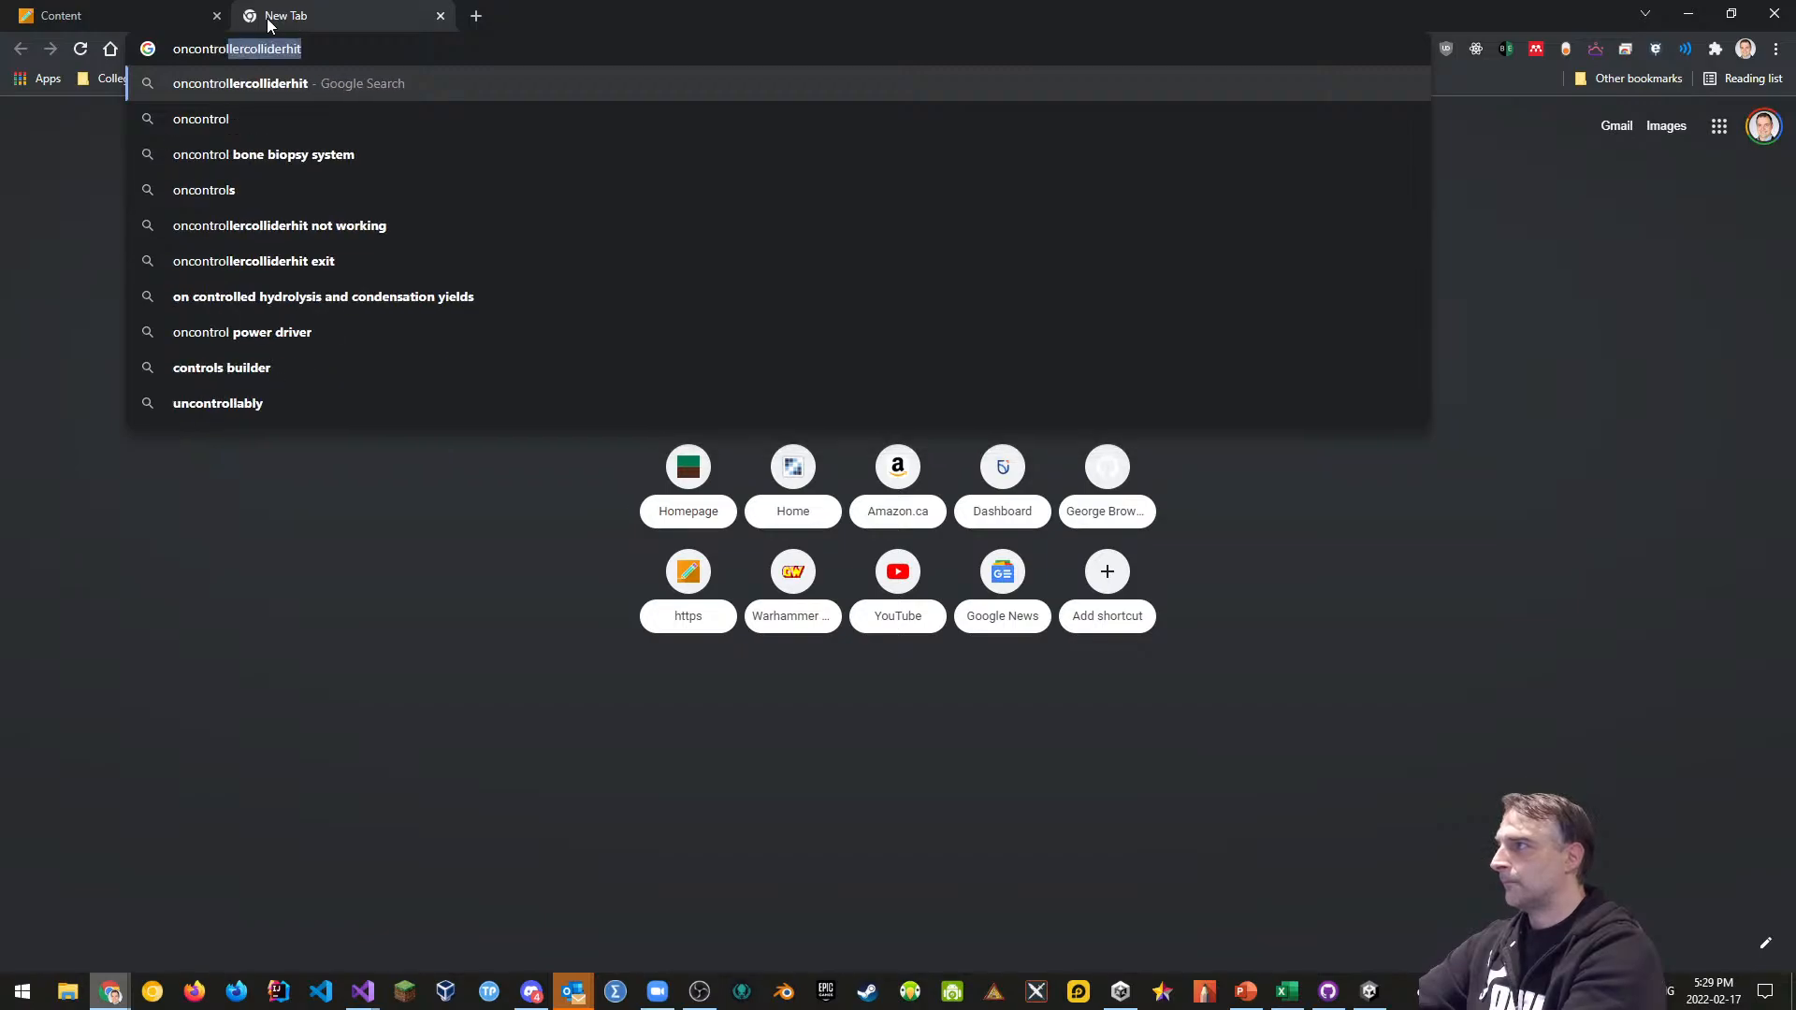
key("Return")
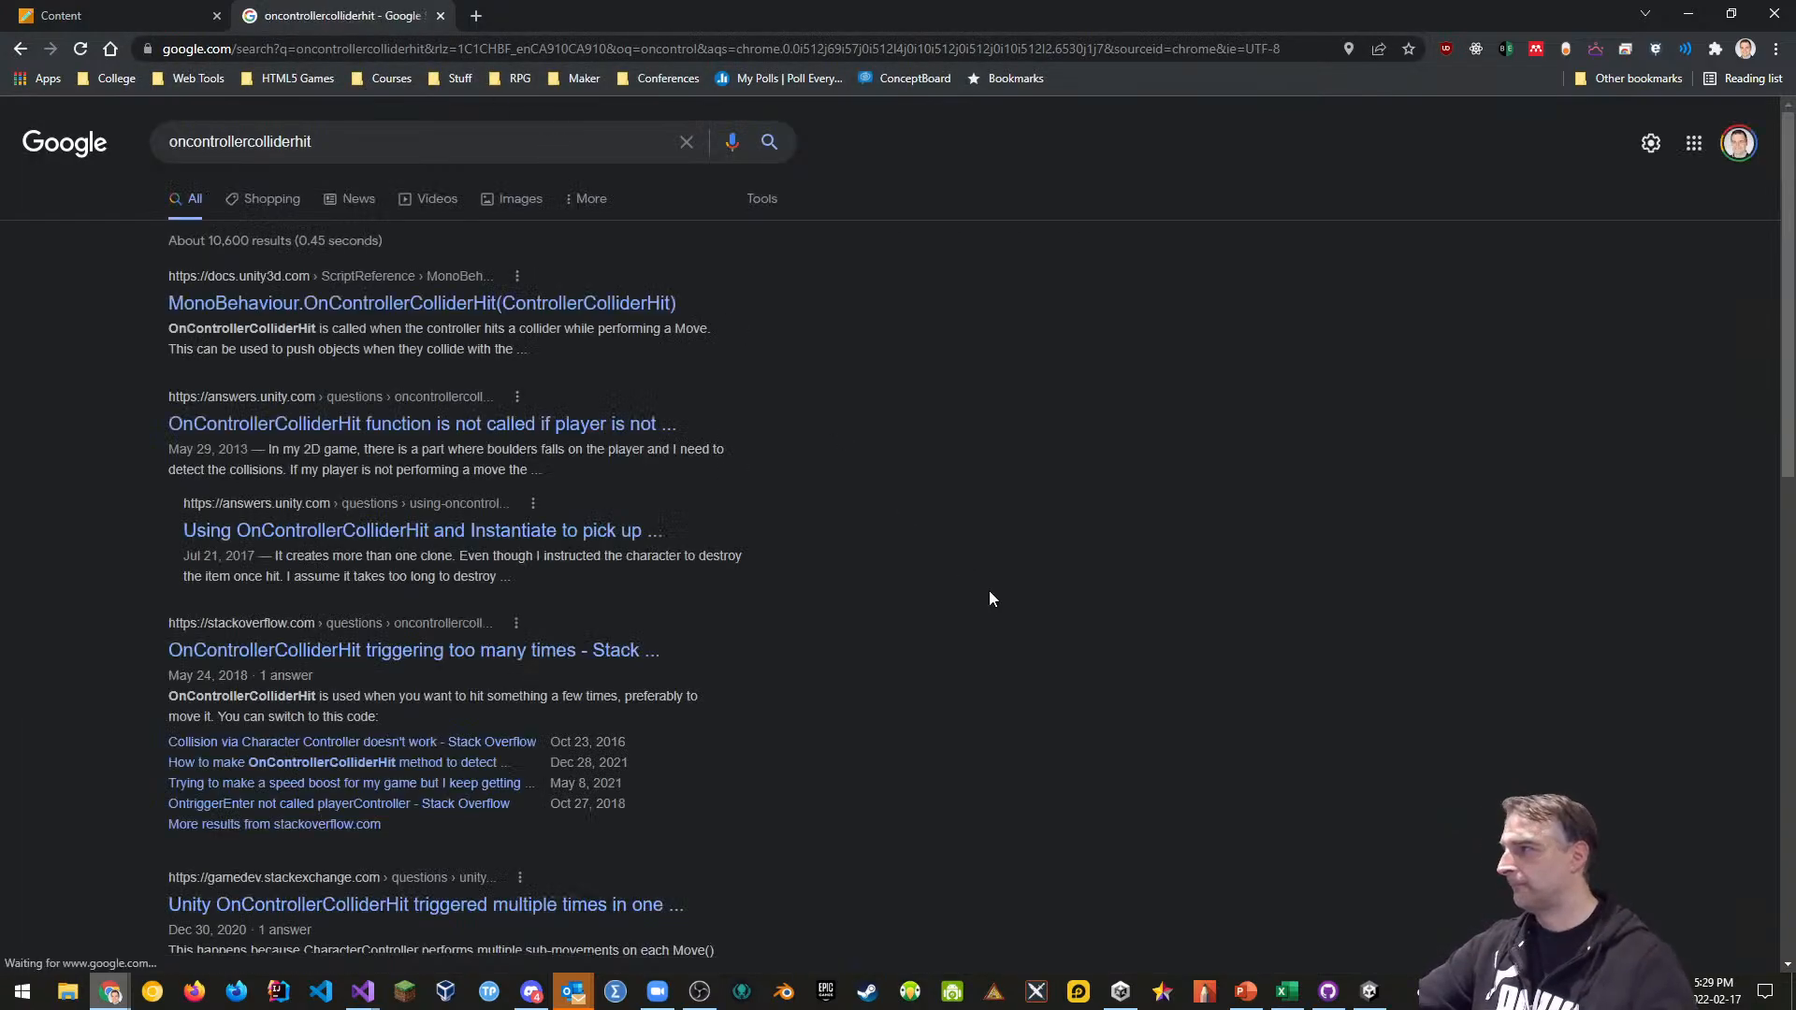
left_click(430, 309)
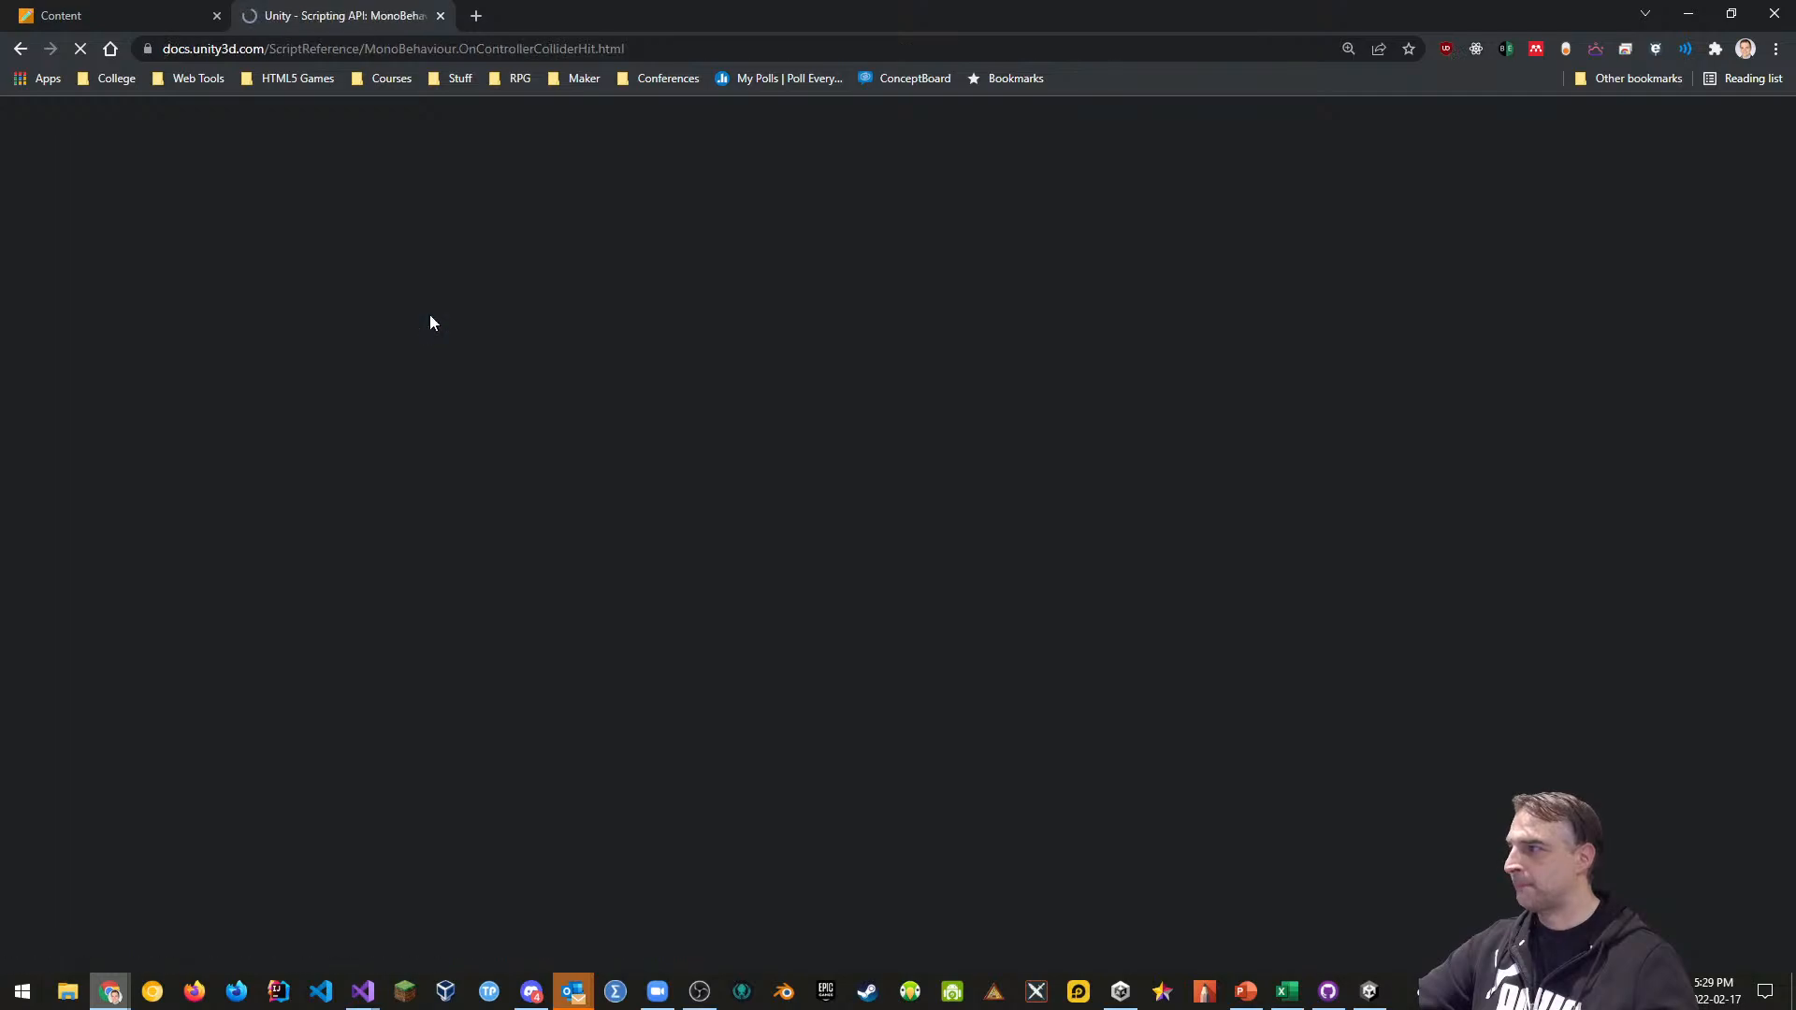
Read the description and the rigidbody-pushing example script on the MonoBehaviour.OnControllerColliderHit page
scroll(817, 655, "down", 4)
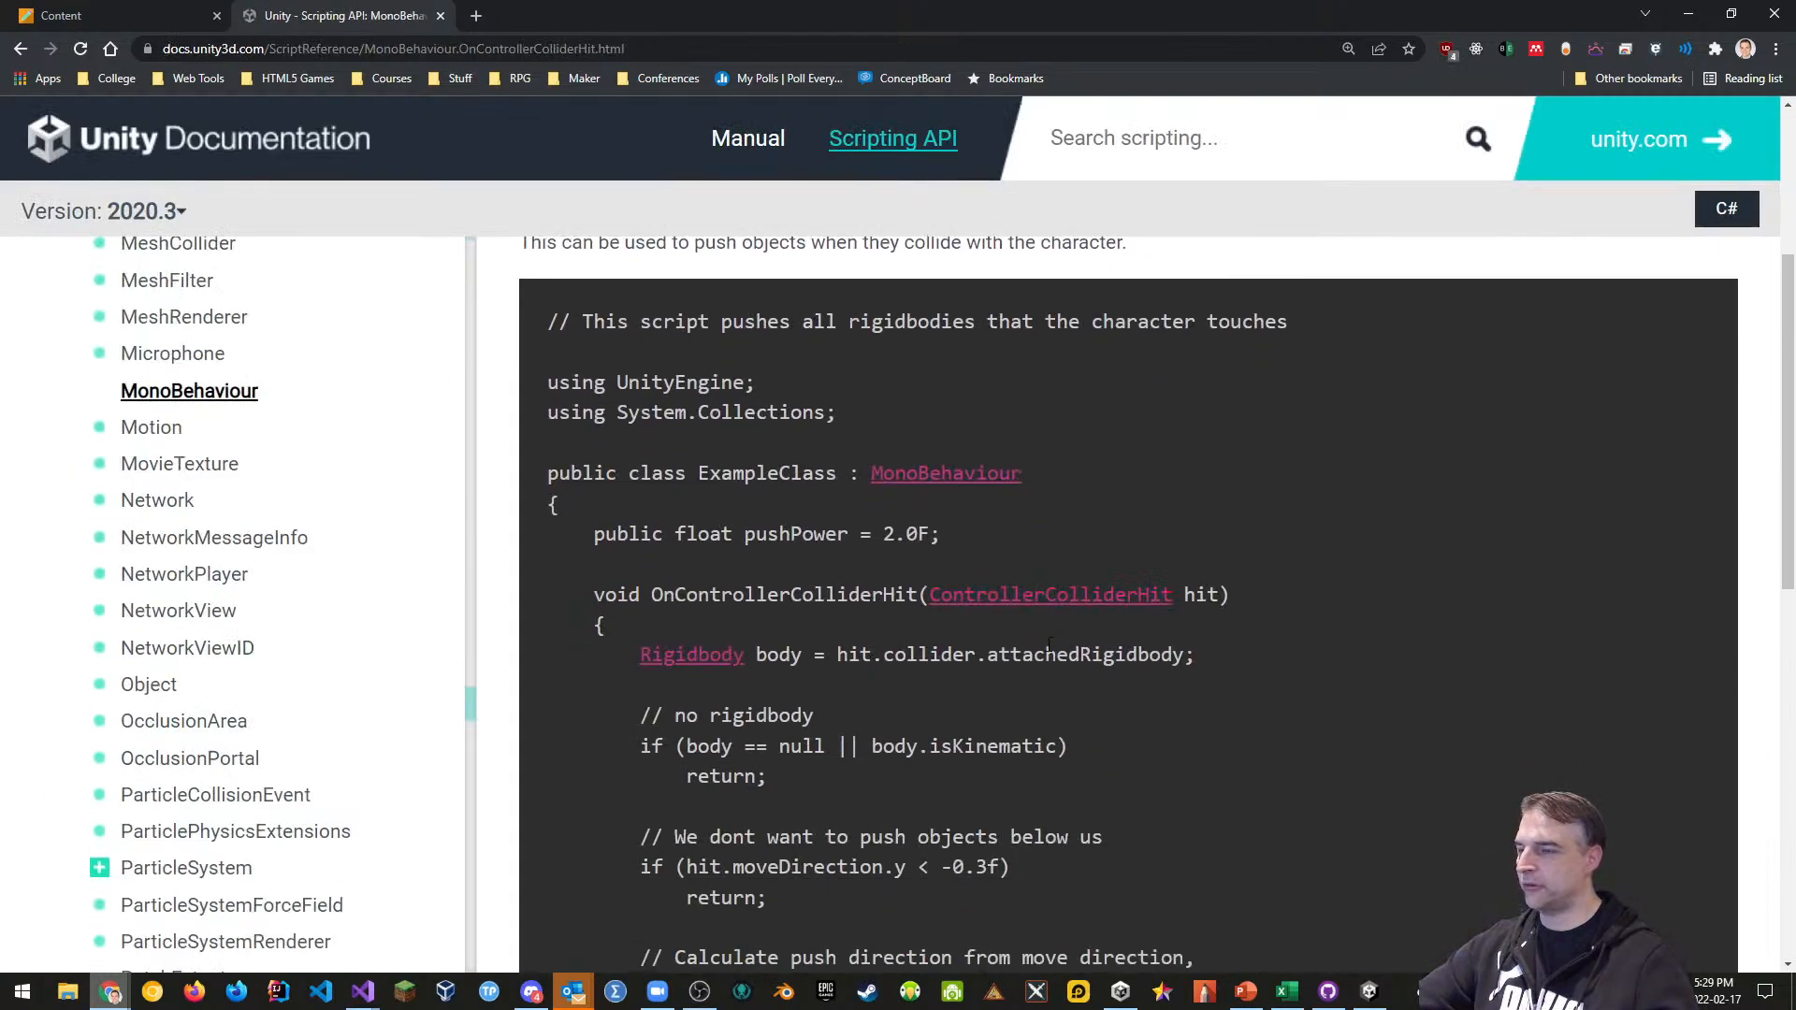
scroll(1005, 599, "down", 1)
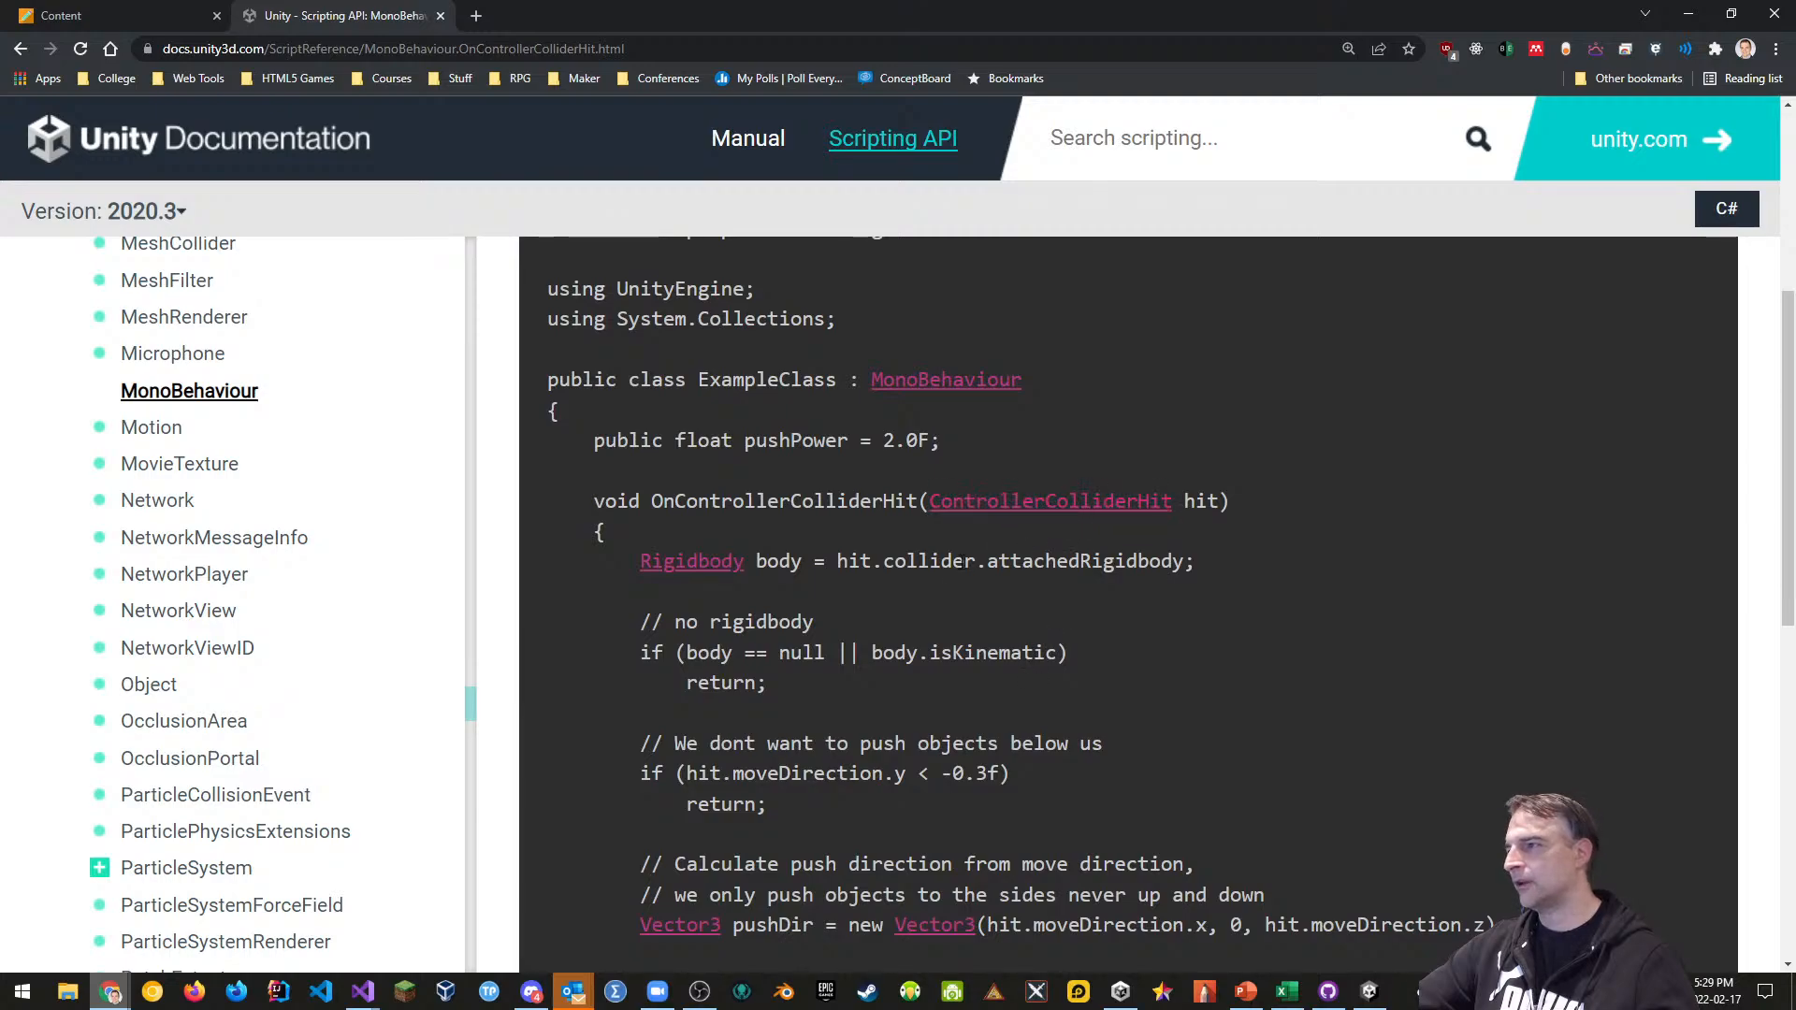
scroll(1100, 626, "down", 1)
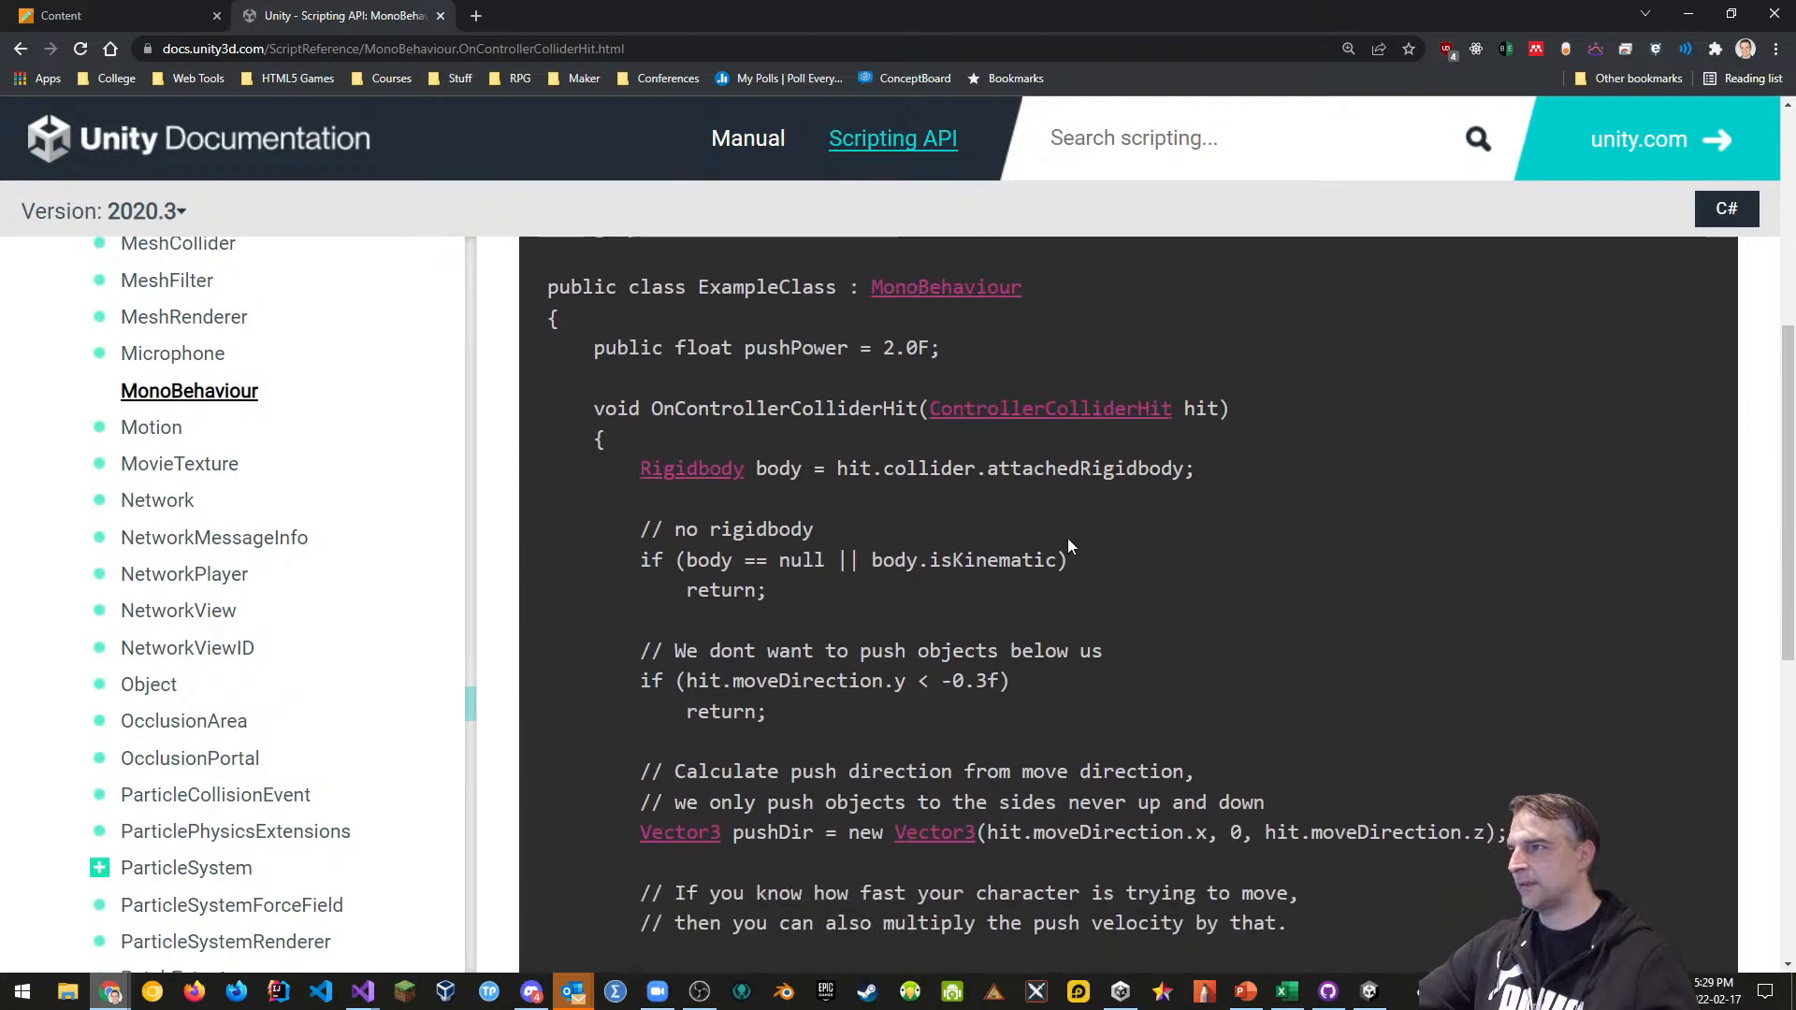
scroll(1068, 541, "up", 1)
scroll(1007, 506, "up", 5)
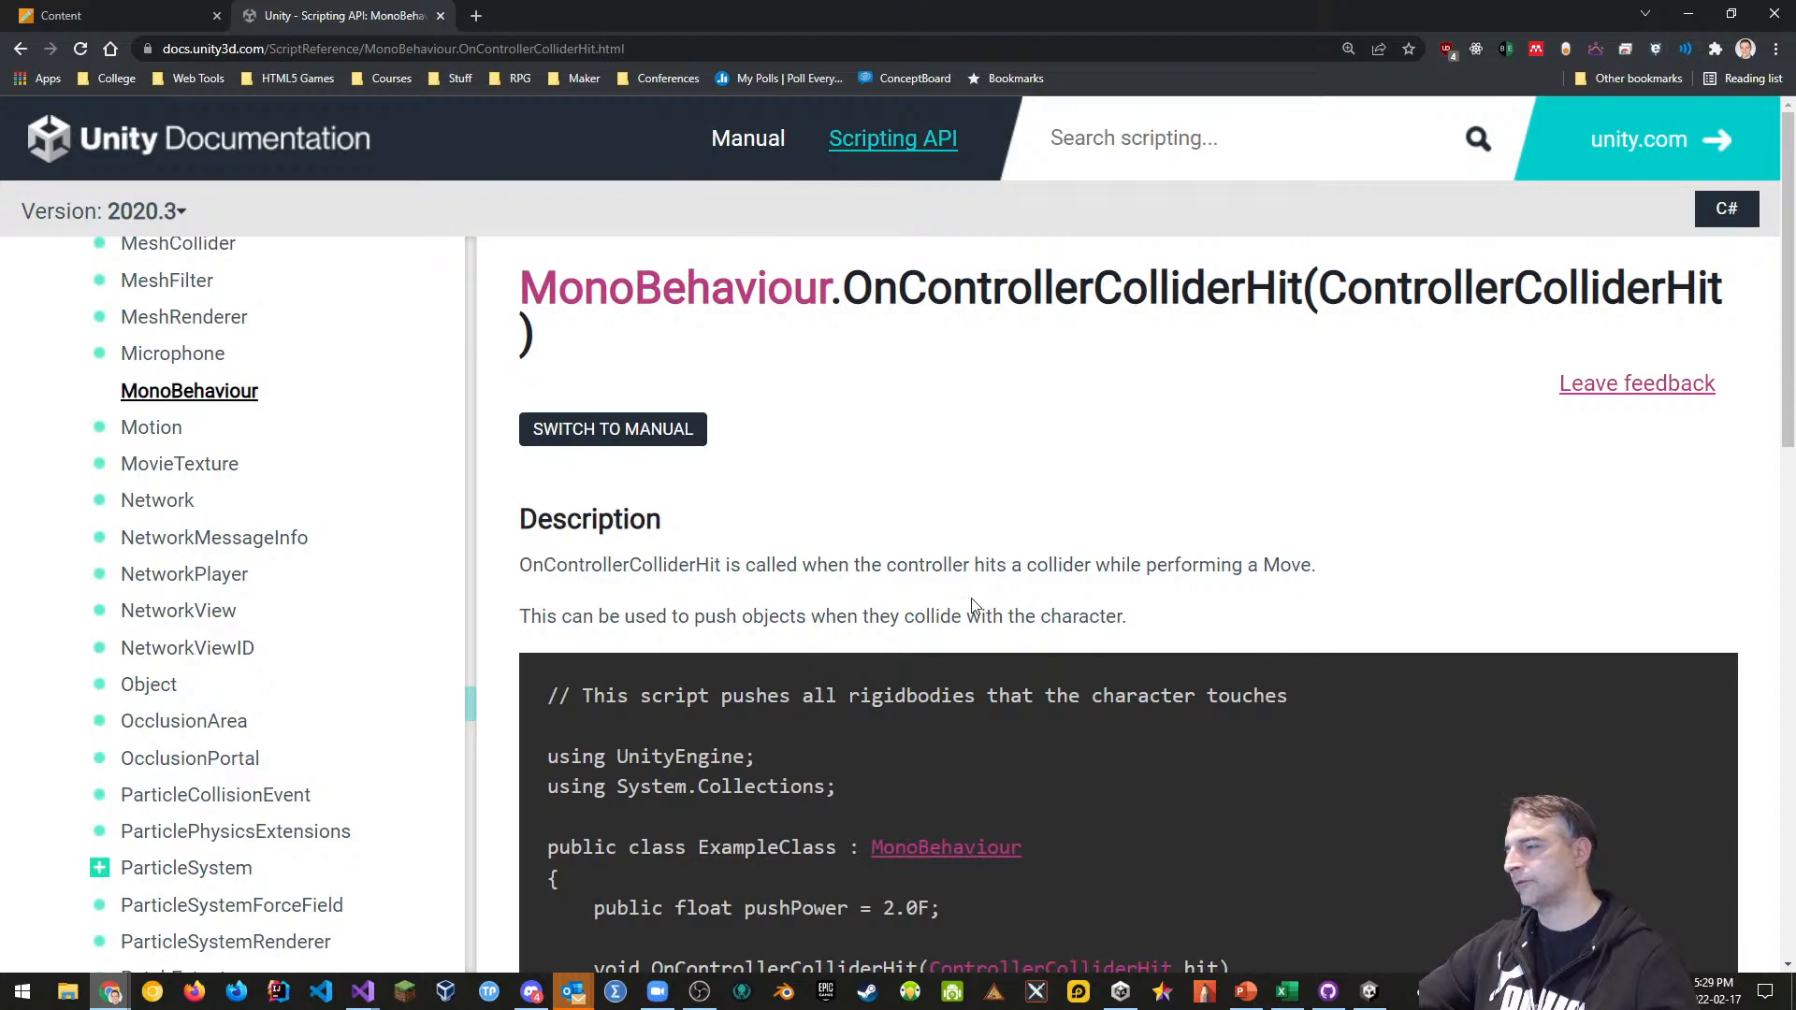
scroll(689, 605, "down", 2)
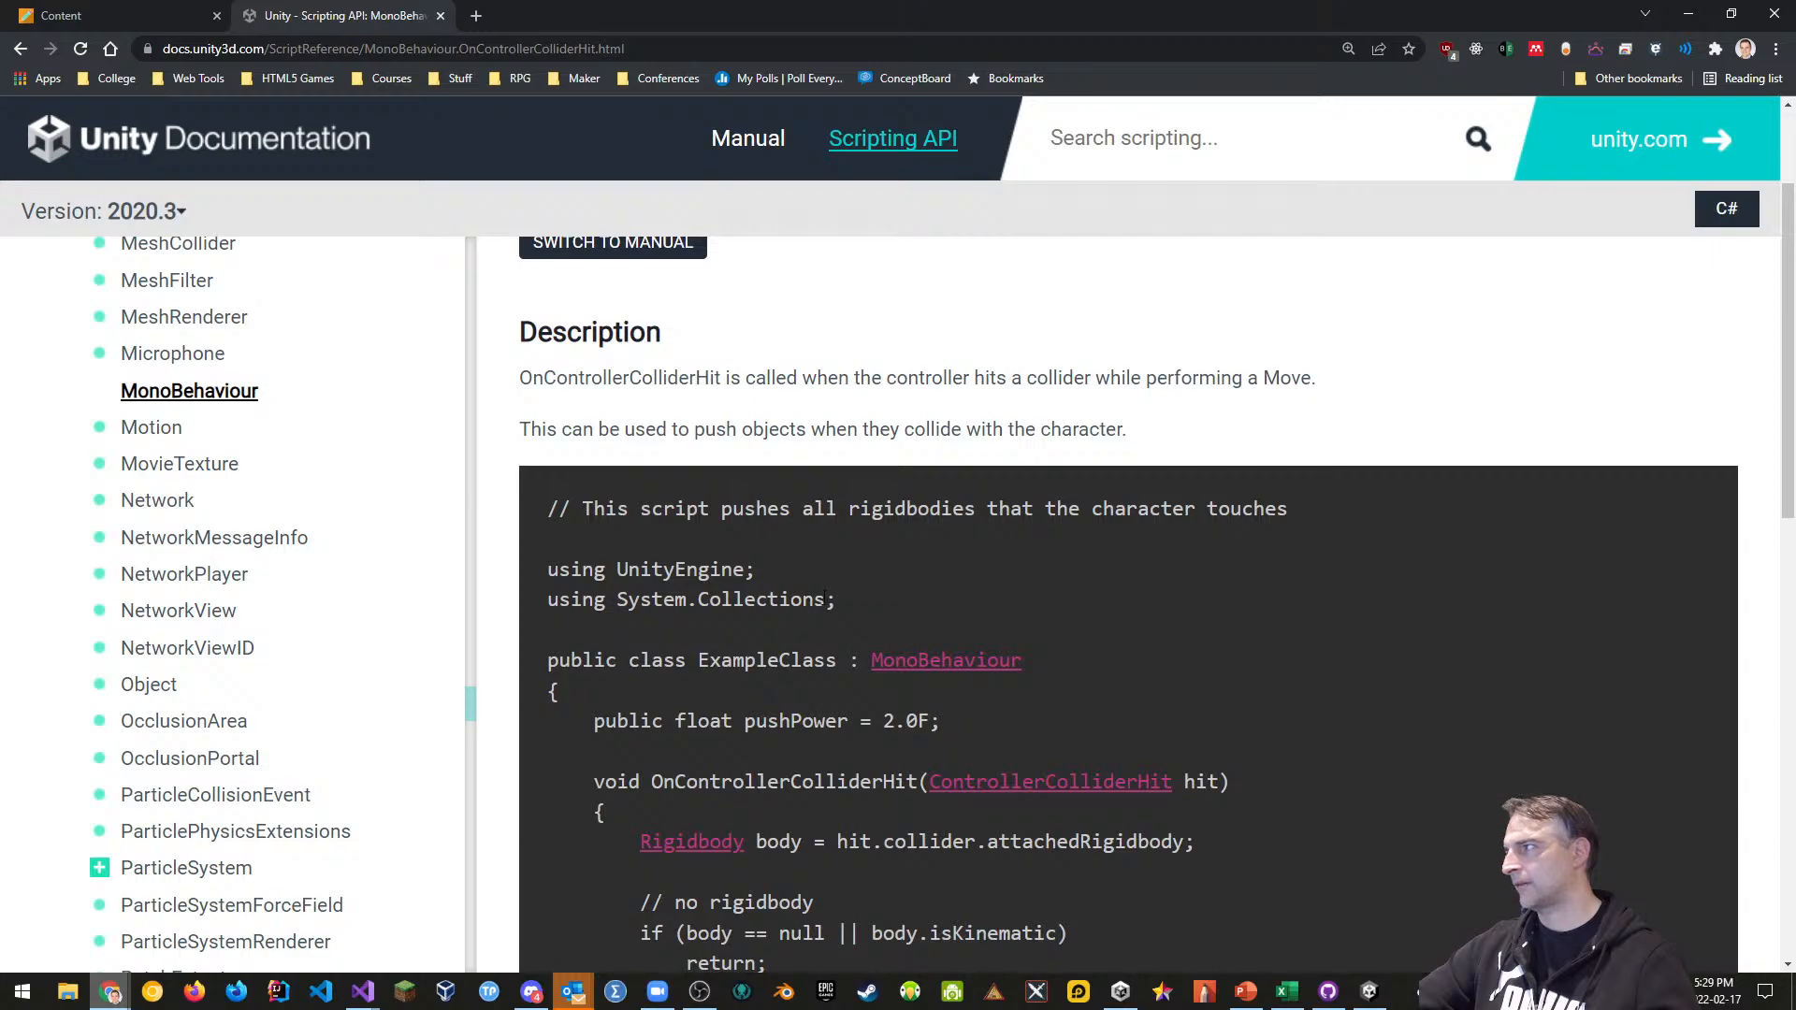
scroll(759, 660, "up", 2)
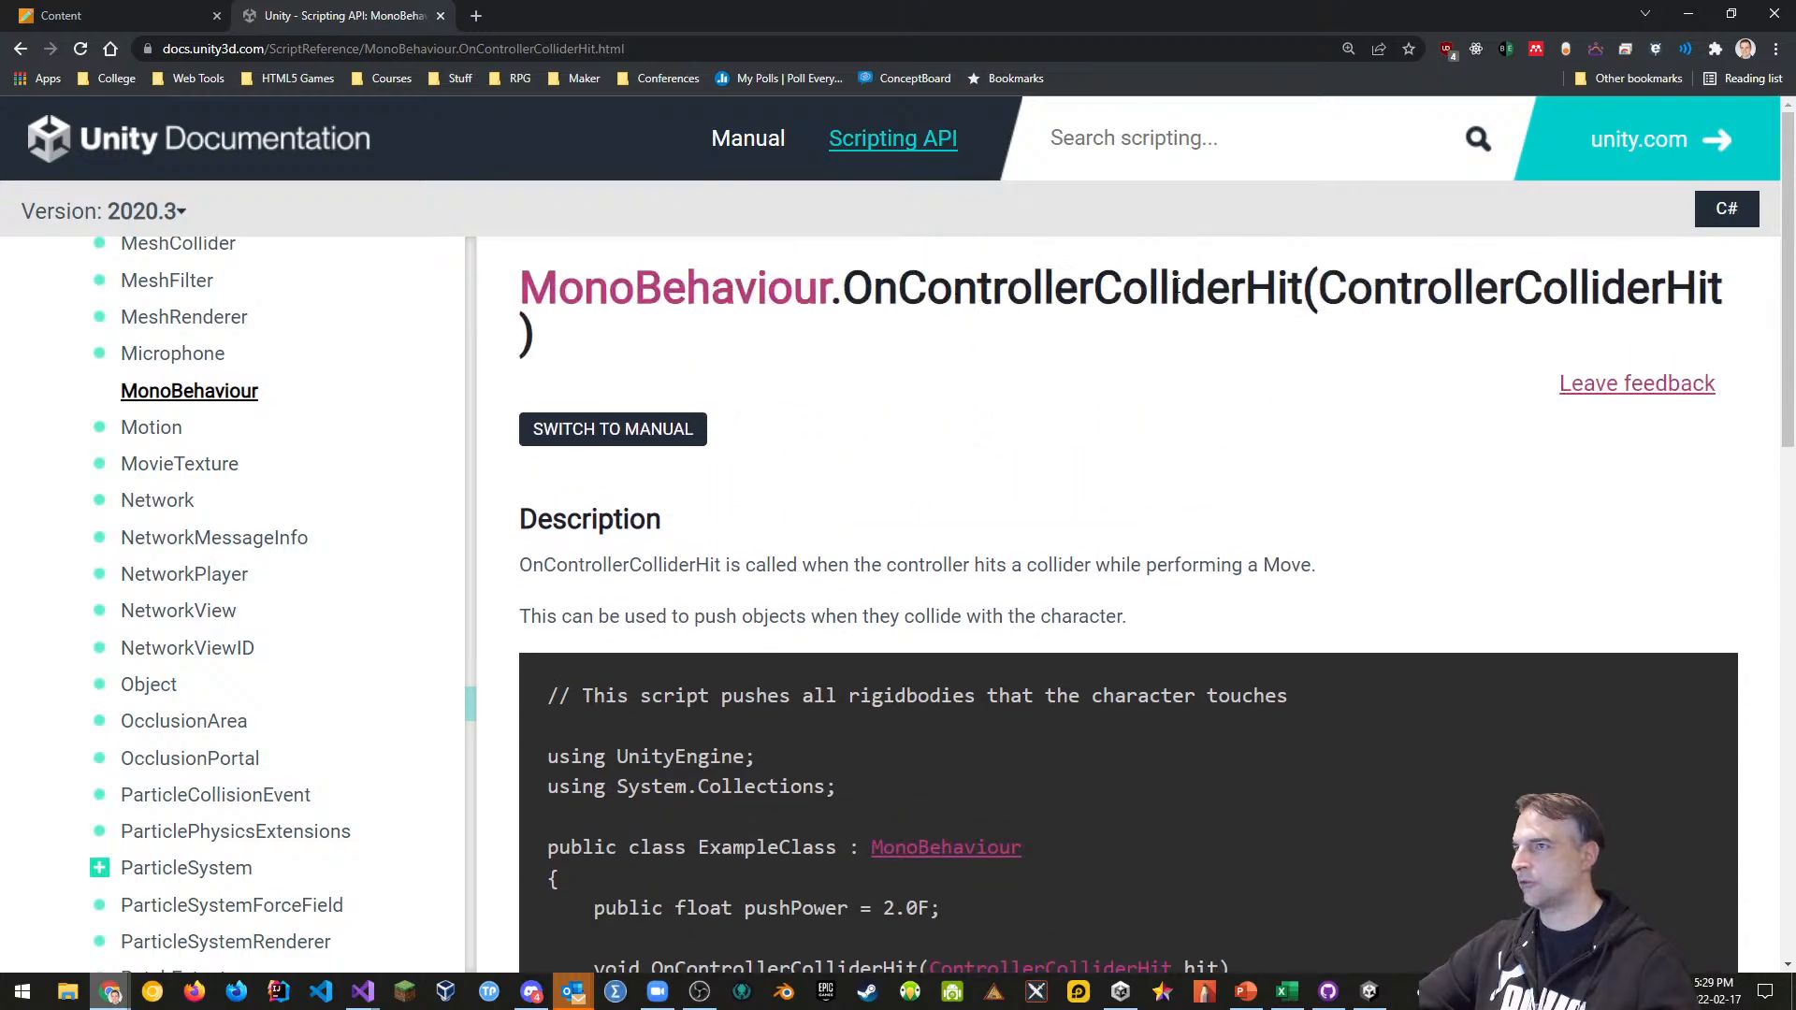
scroll(922, 668, "down", 6)
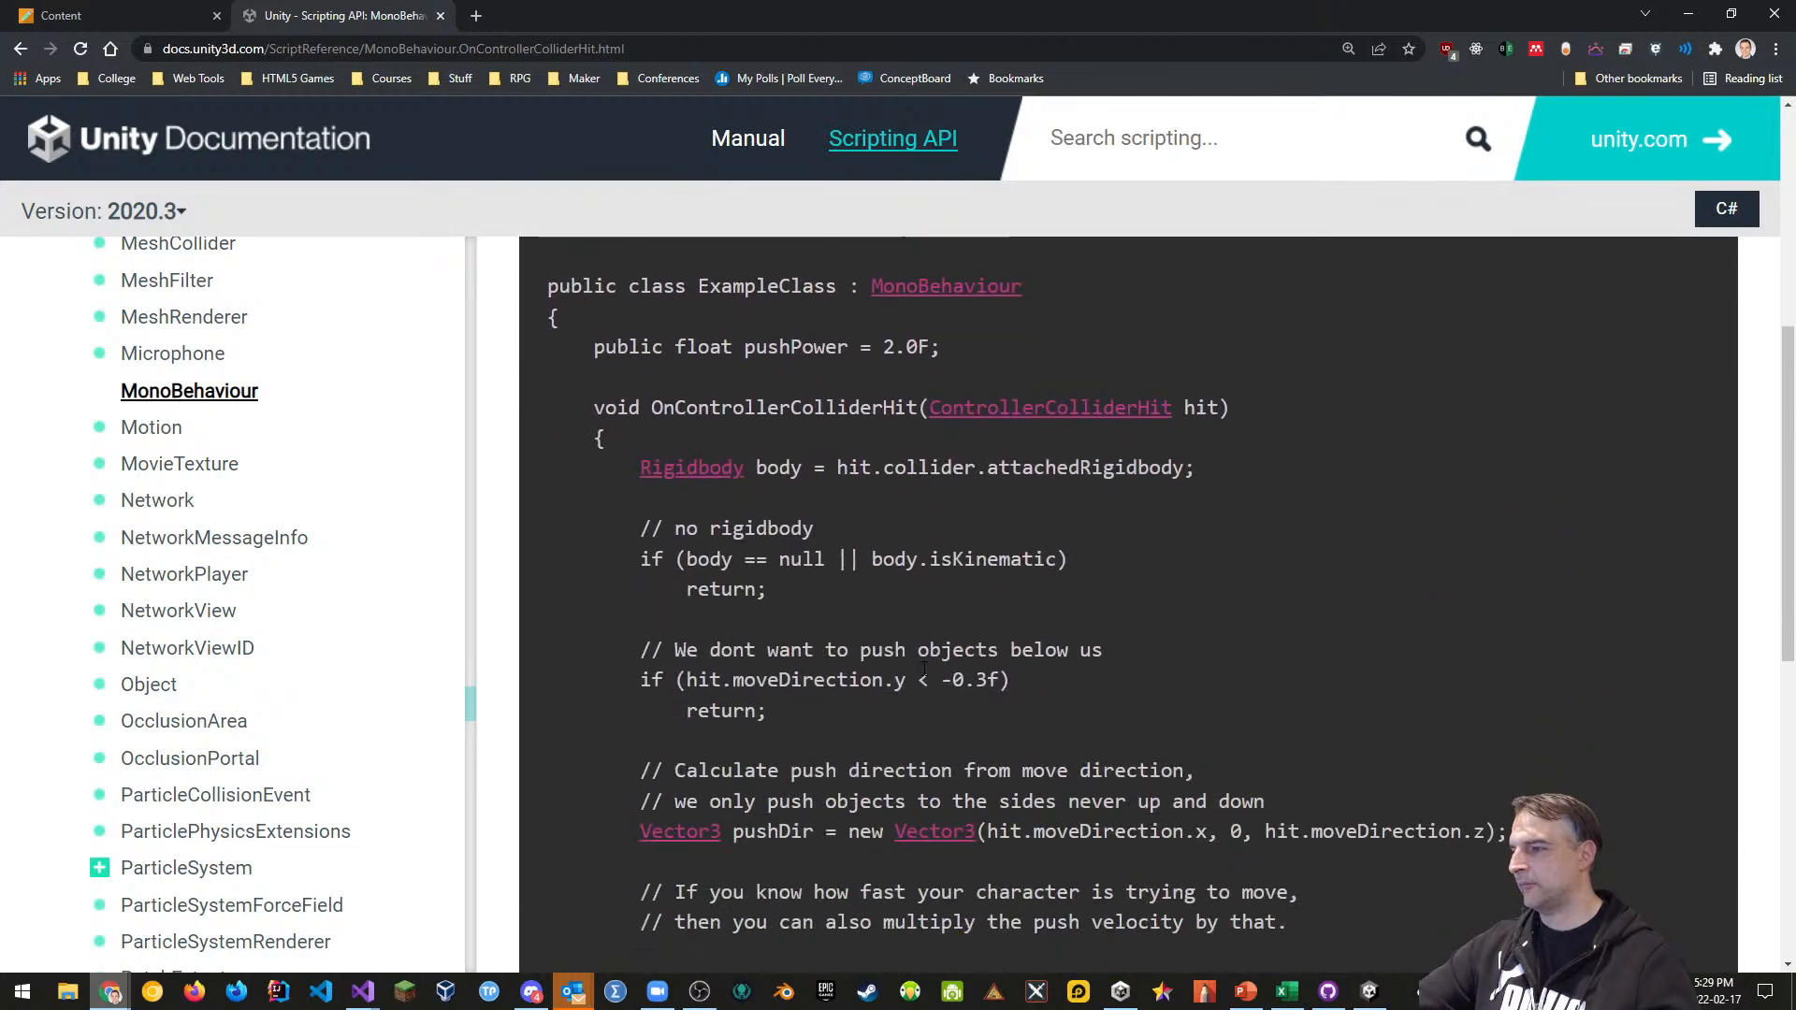
scroll(924, 668, "down", 2)
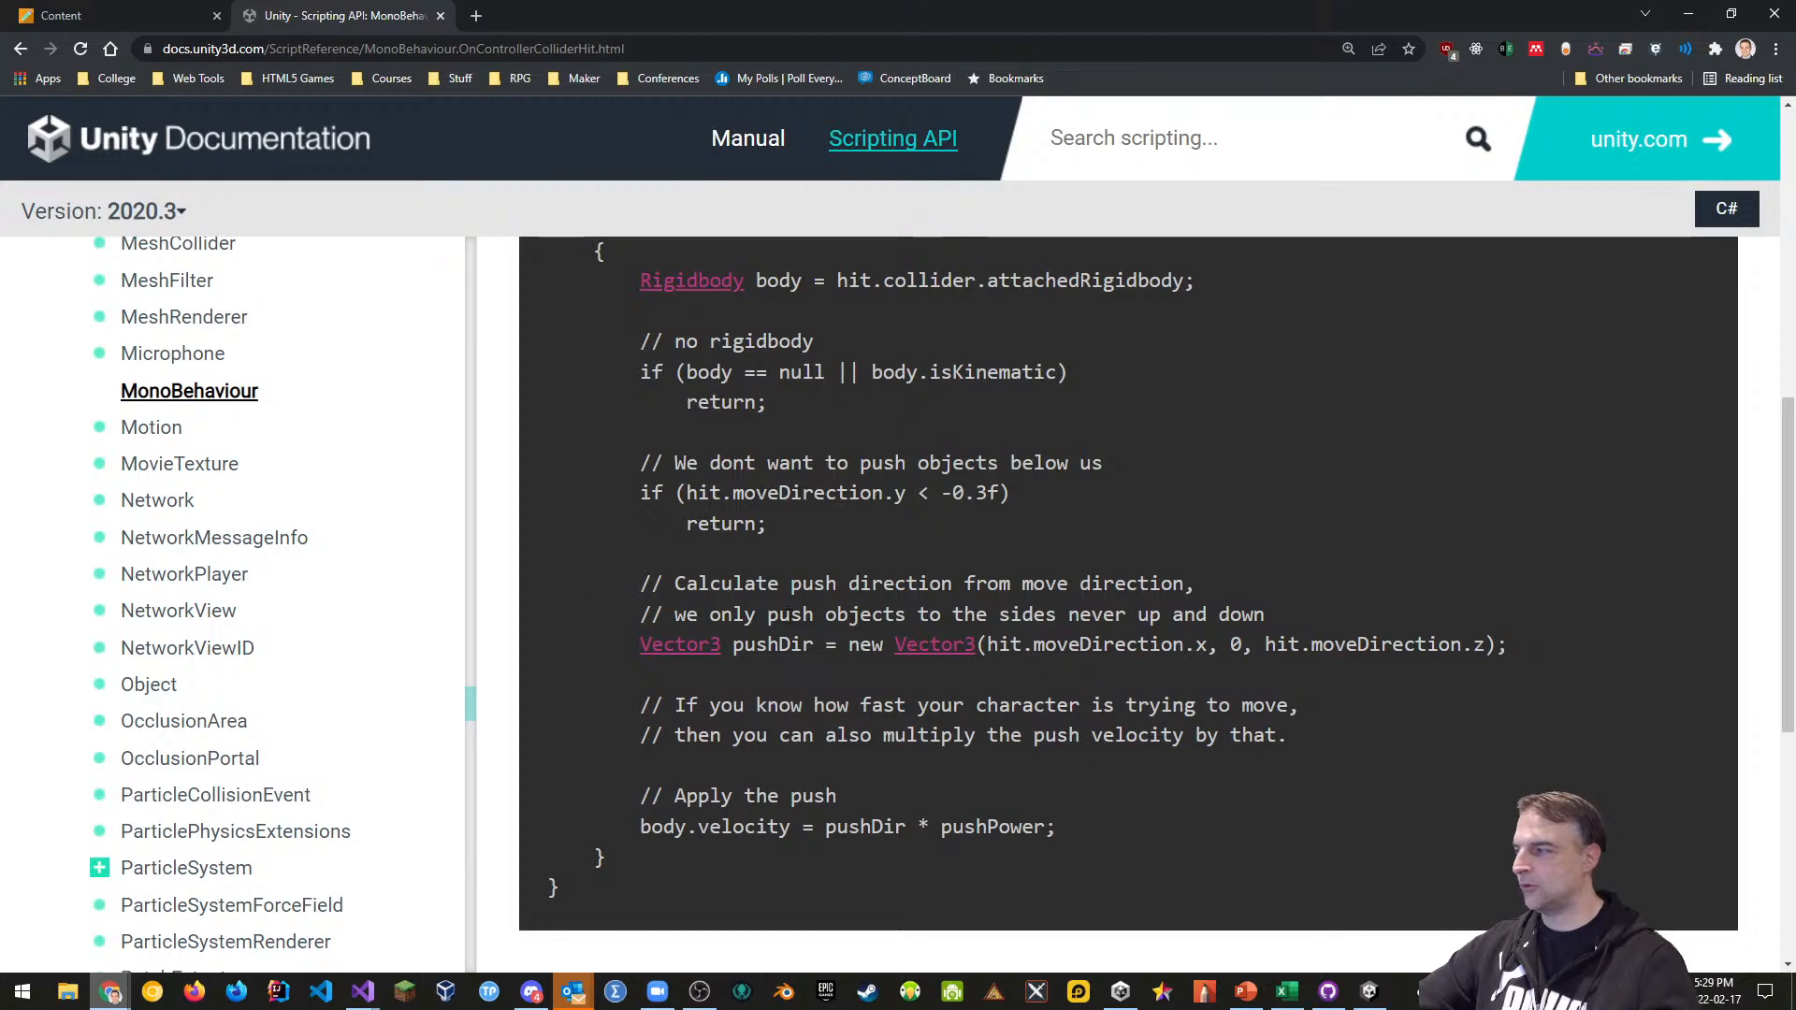
scroll(751, 660, "up", 8)
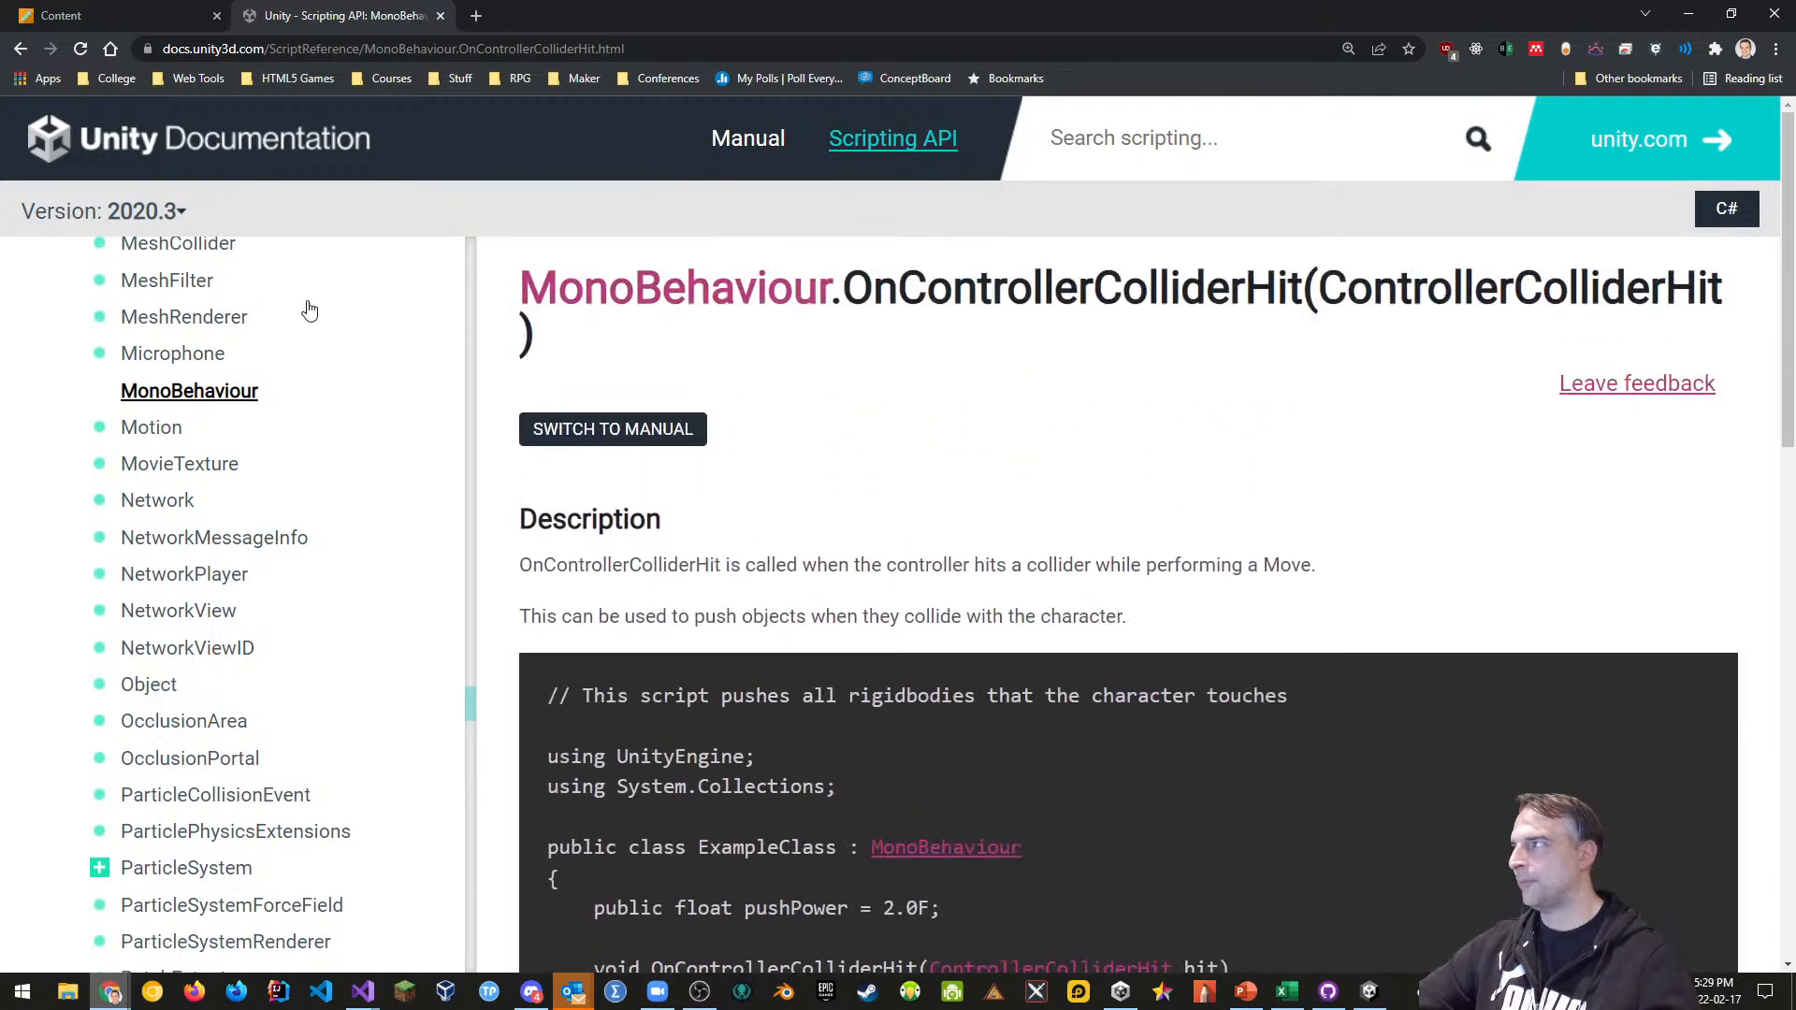
Switch the Unity documentation to version 2021.2 and search the Scripting API for charactercontroller
left_click(143, 214)
left_click(103, 345)
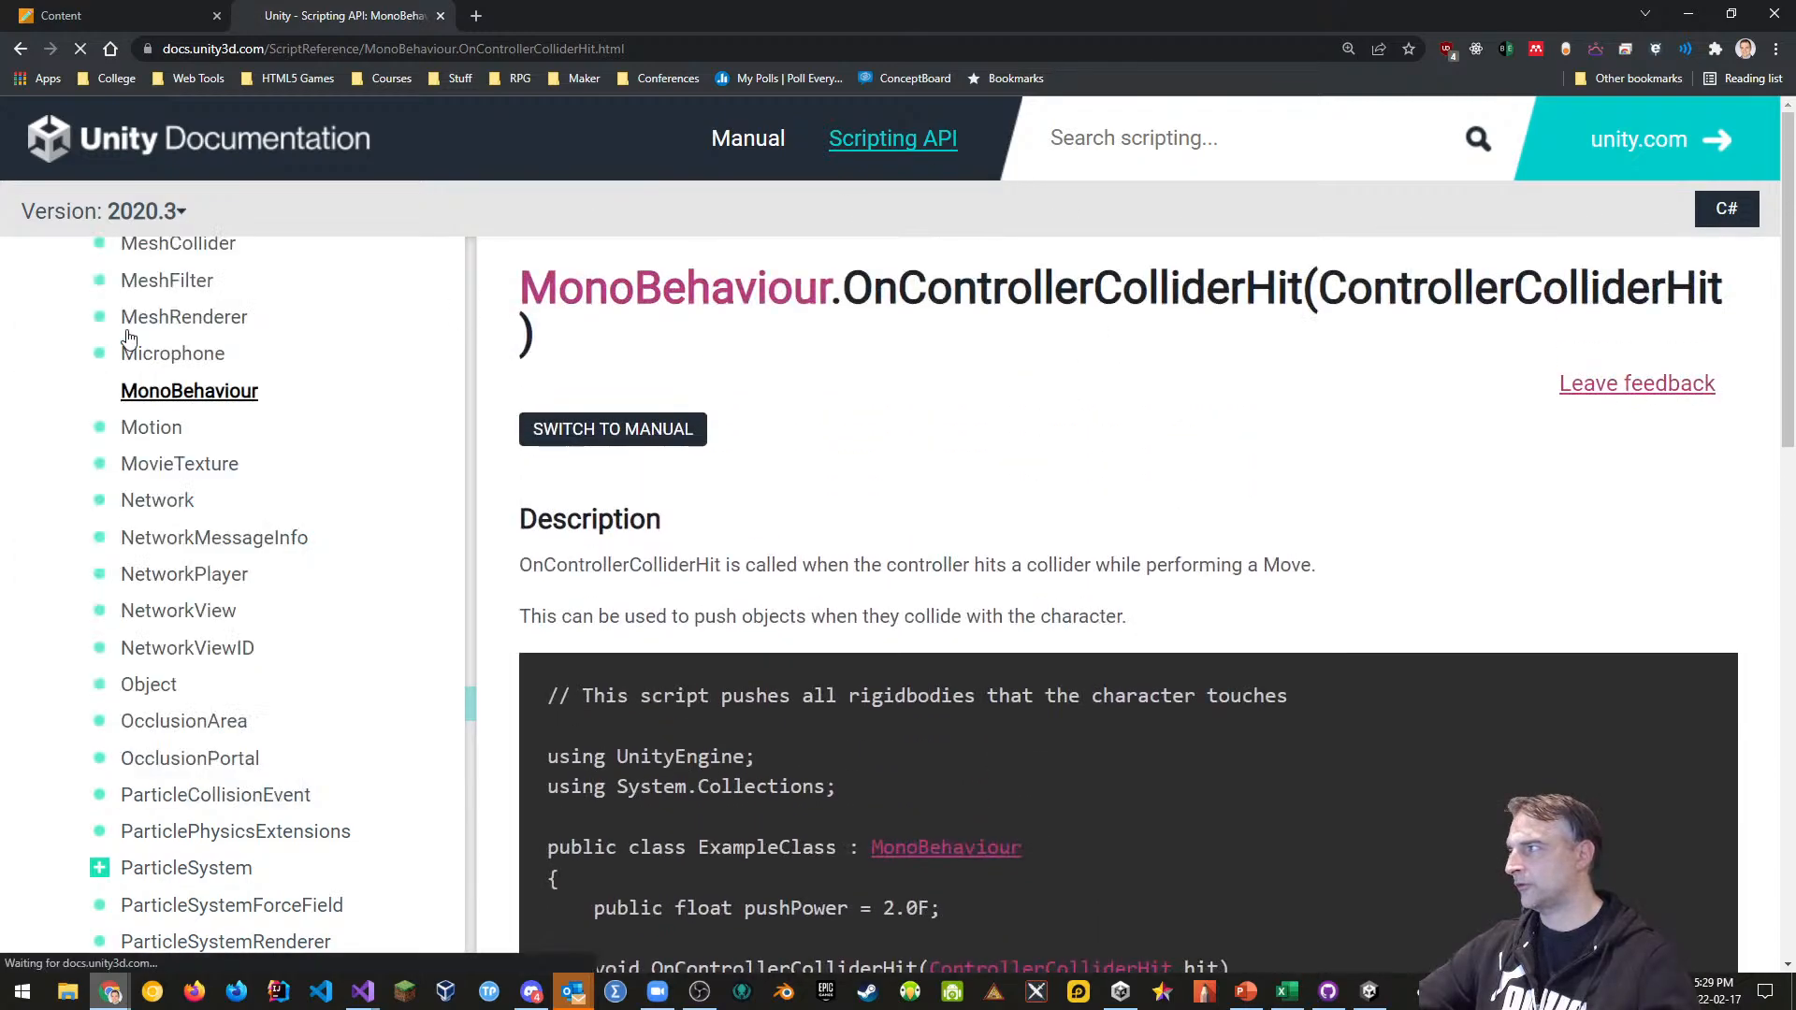
left_click(1197, 142)
type("cah")
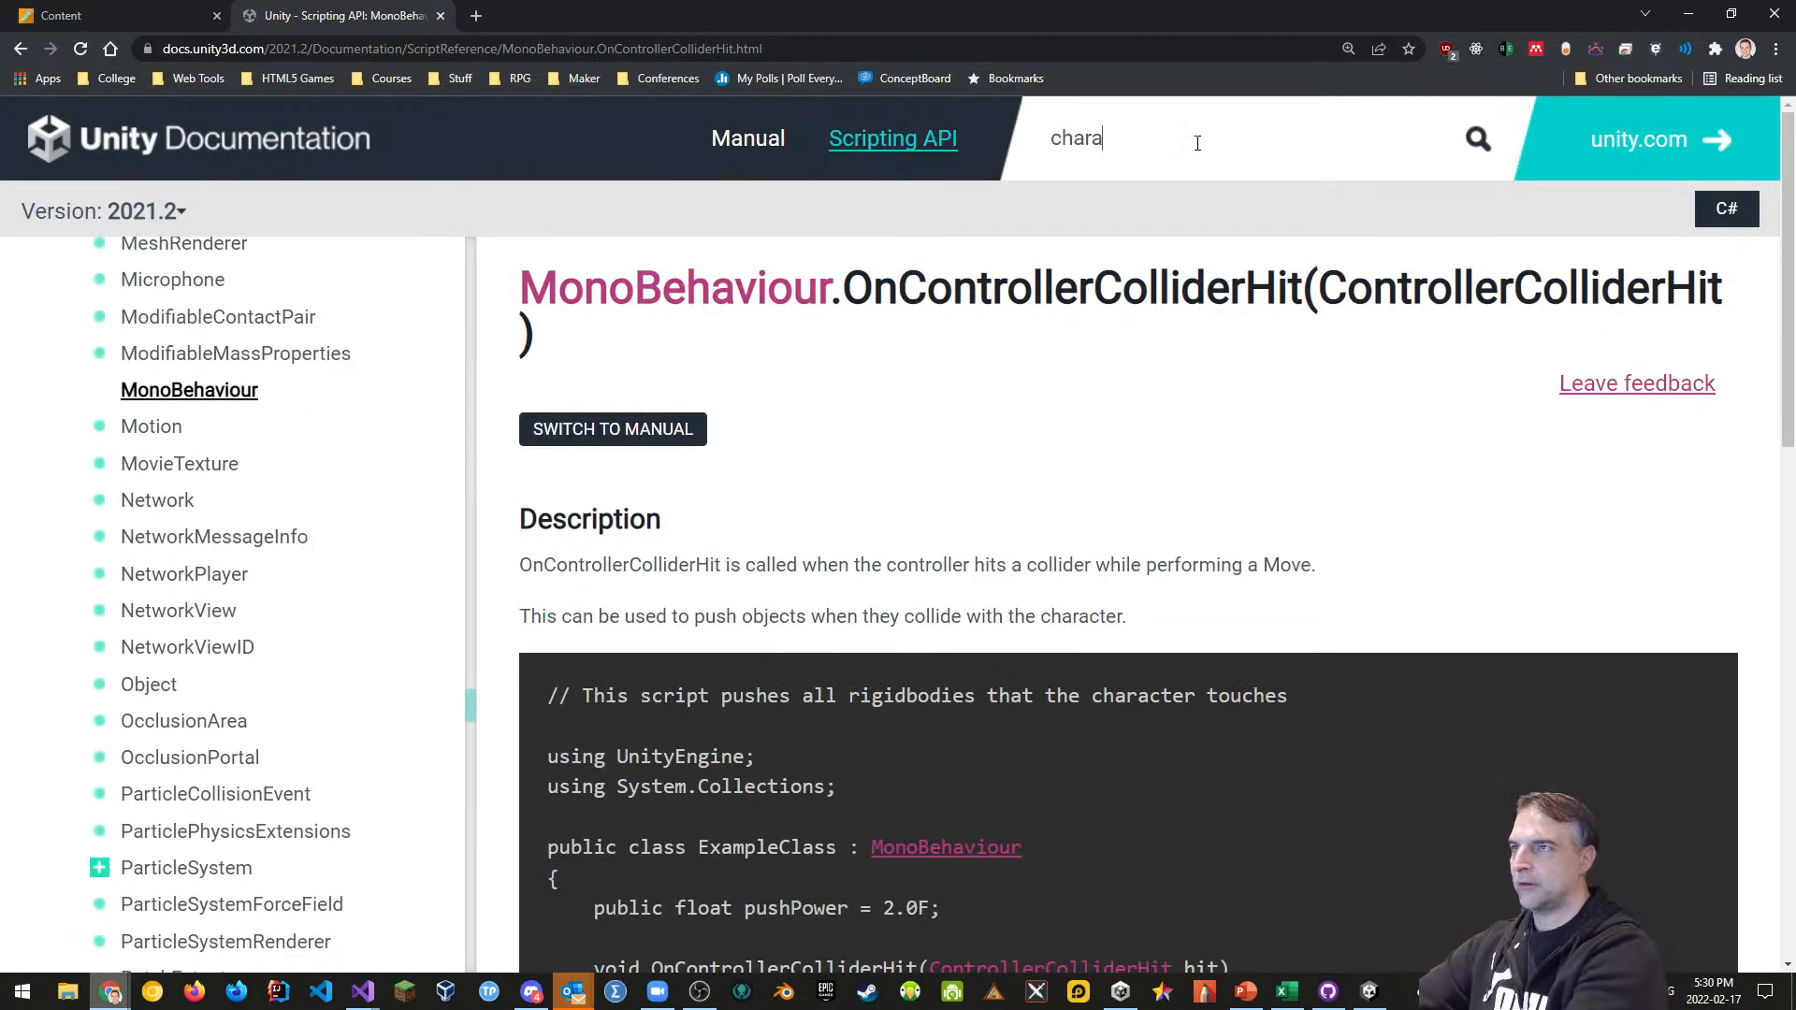
type("racterc")
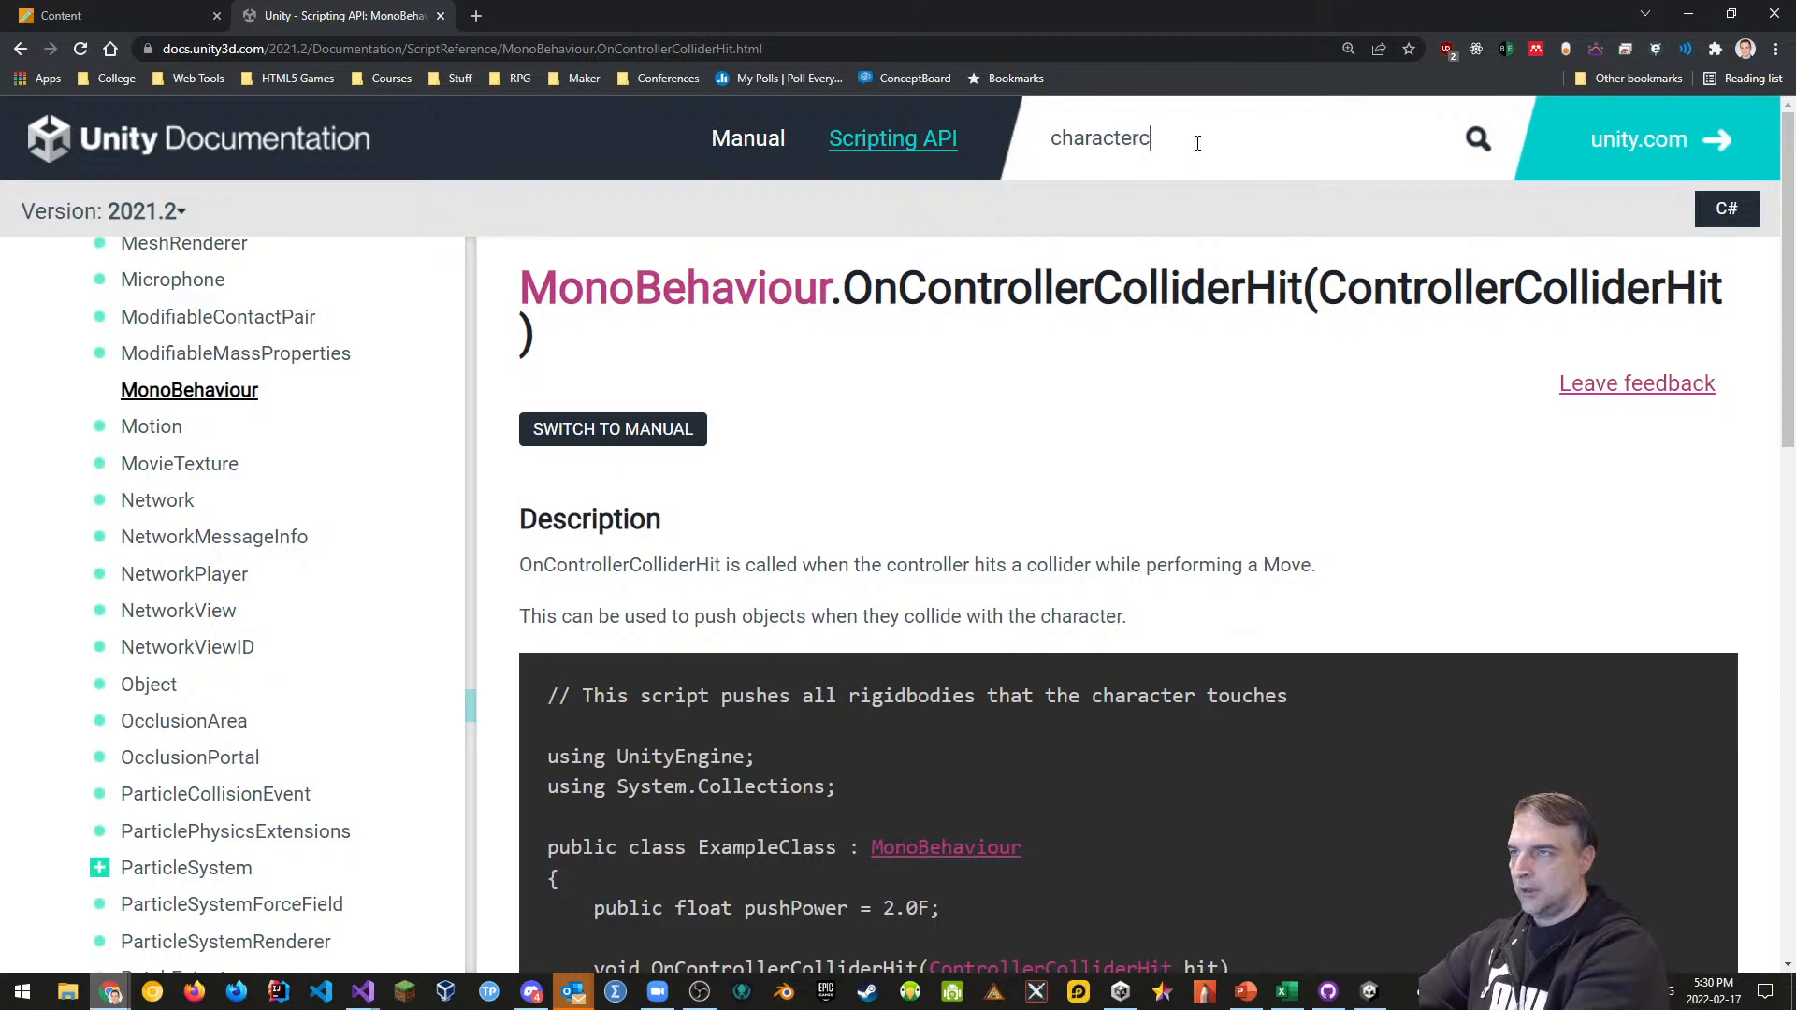
type("ontroller")
key("Return")
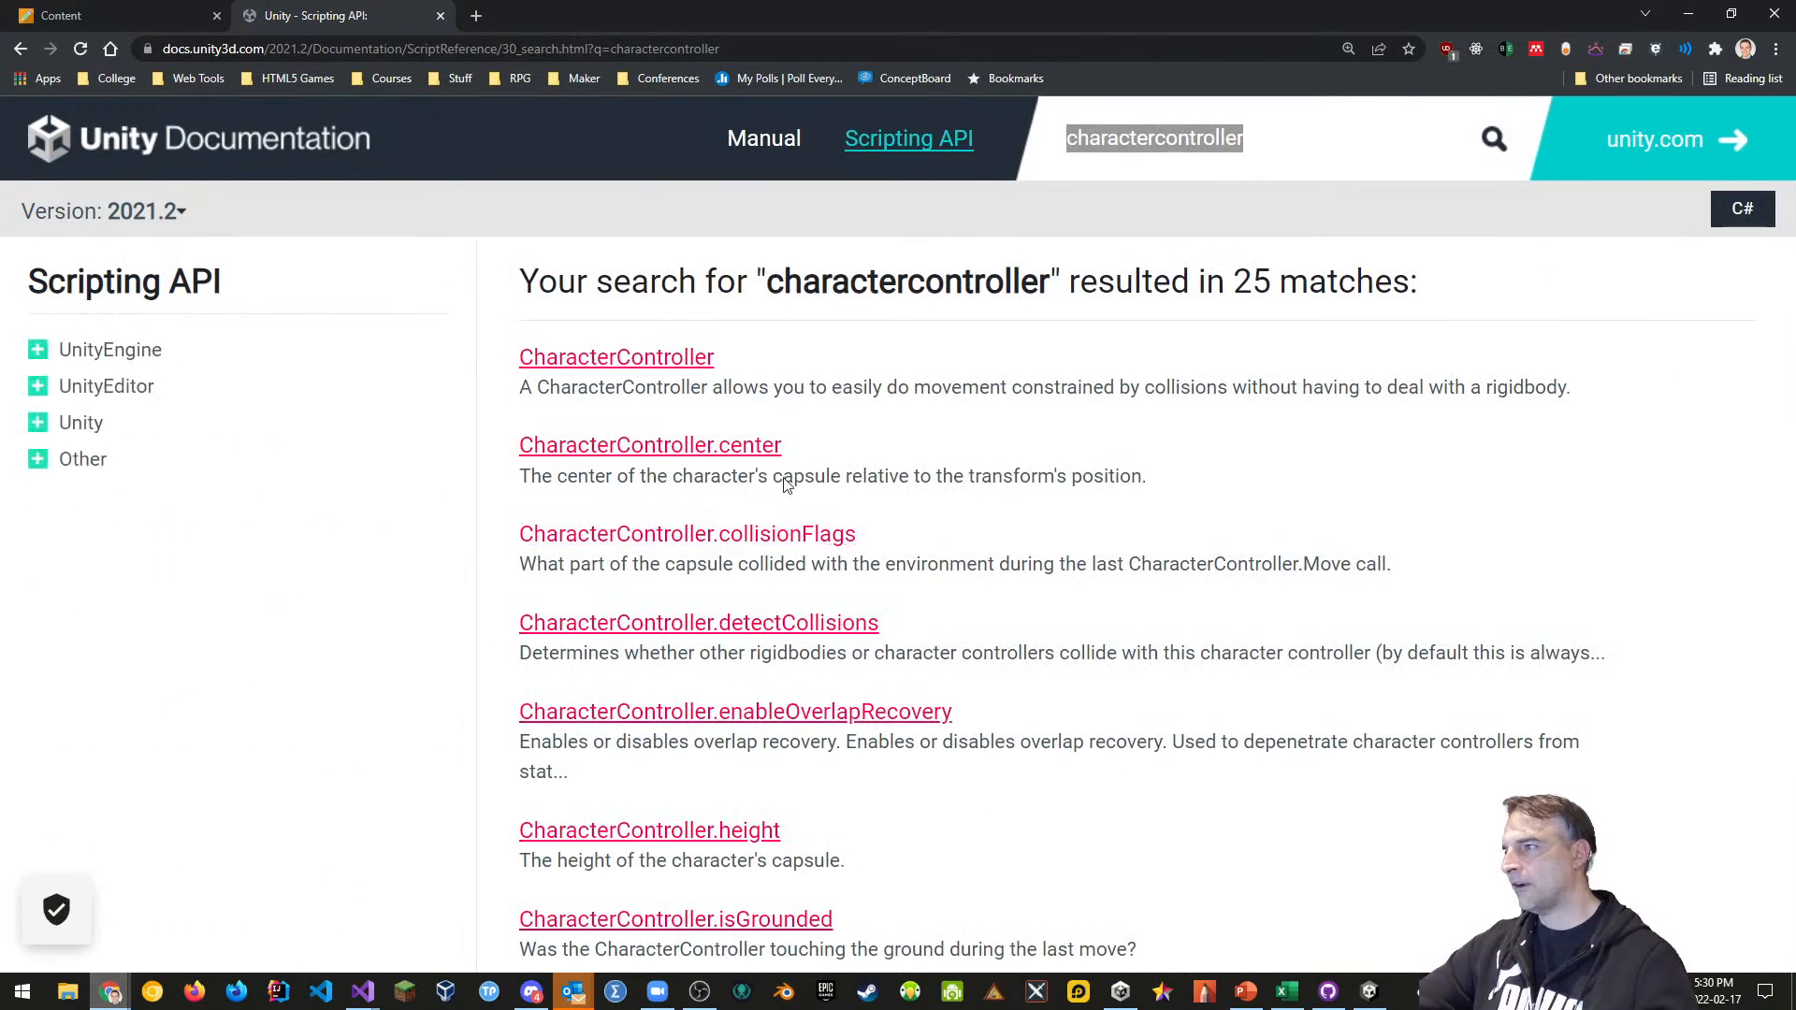
Find CharacterController.OnControllerColliderHit among the search results and open its reference page
scroll(790, 644, "down", 1)
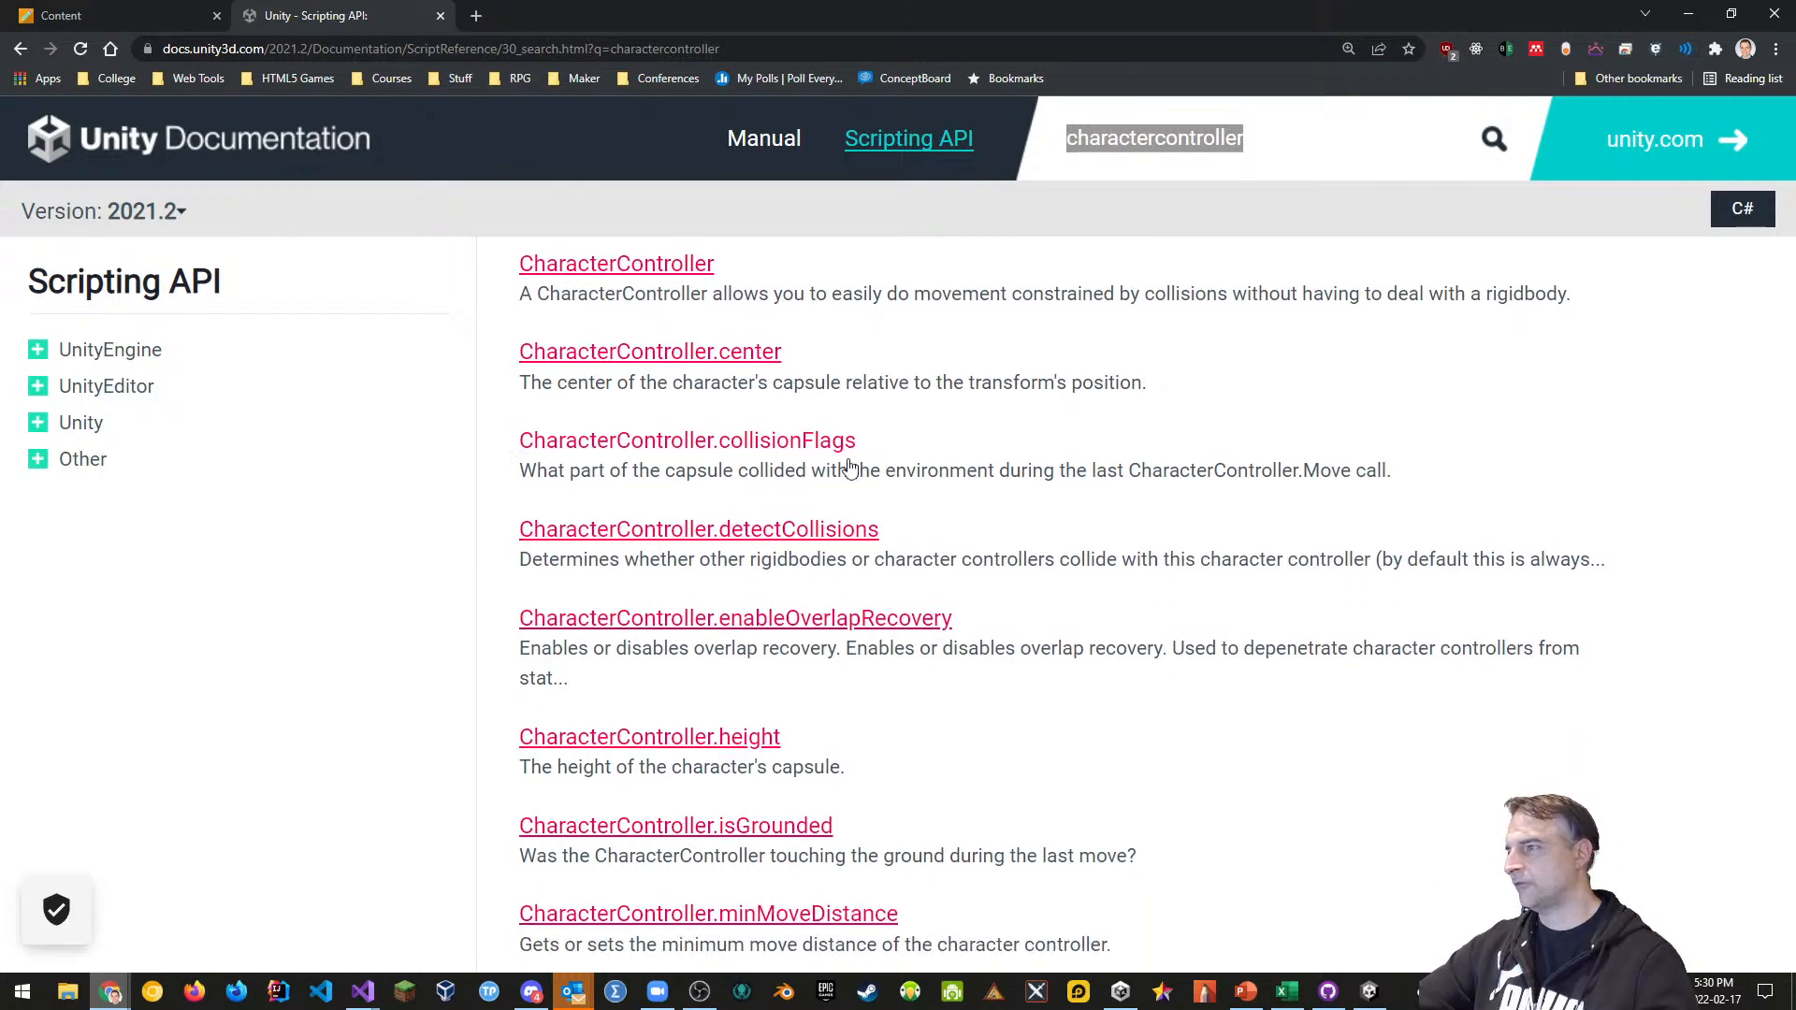
scroll(940, 632, "down", 3)
scroll(944, 638, "down", 1)
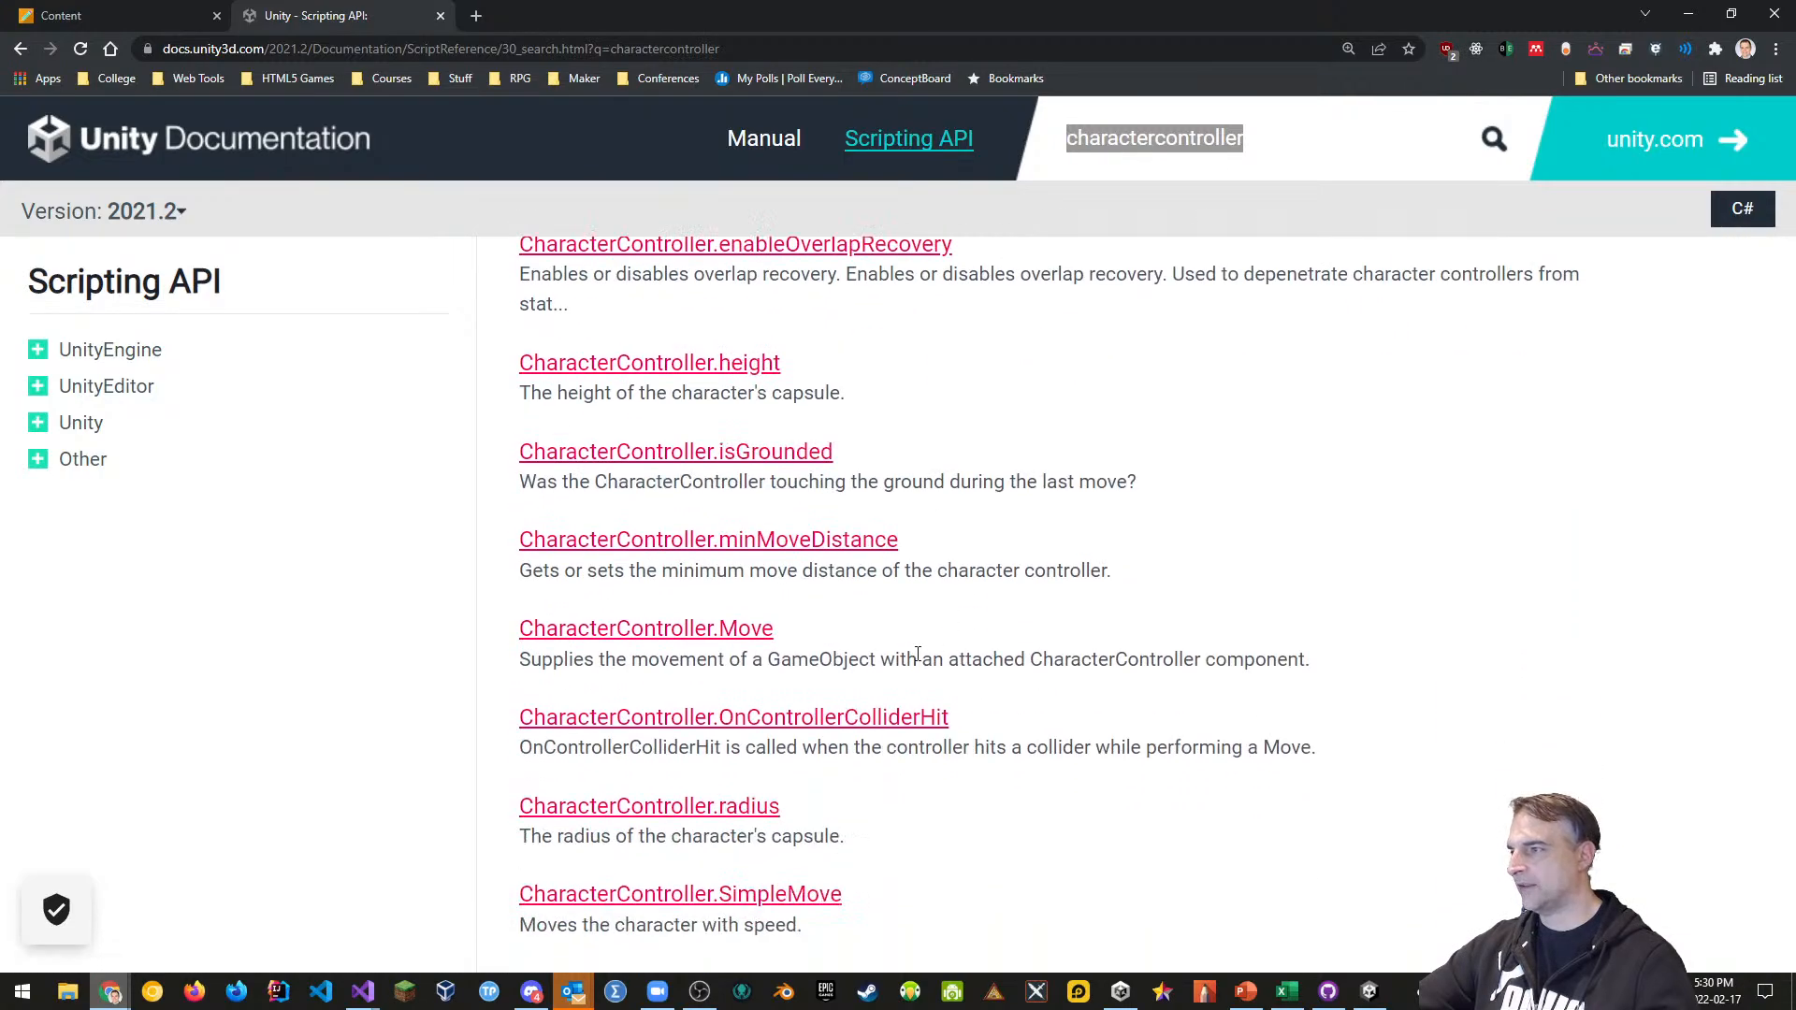
scroll(917, 653, "down", 2)
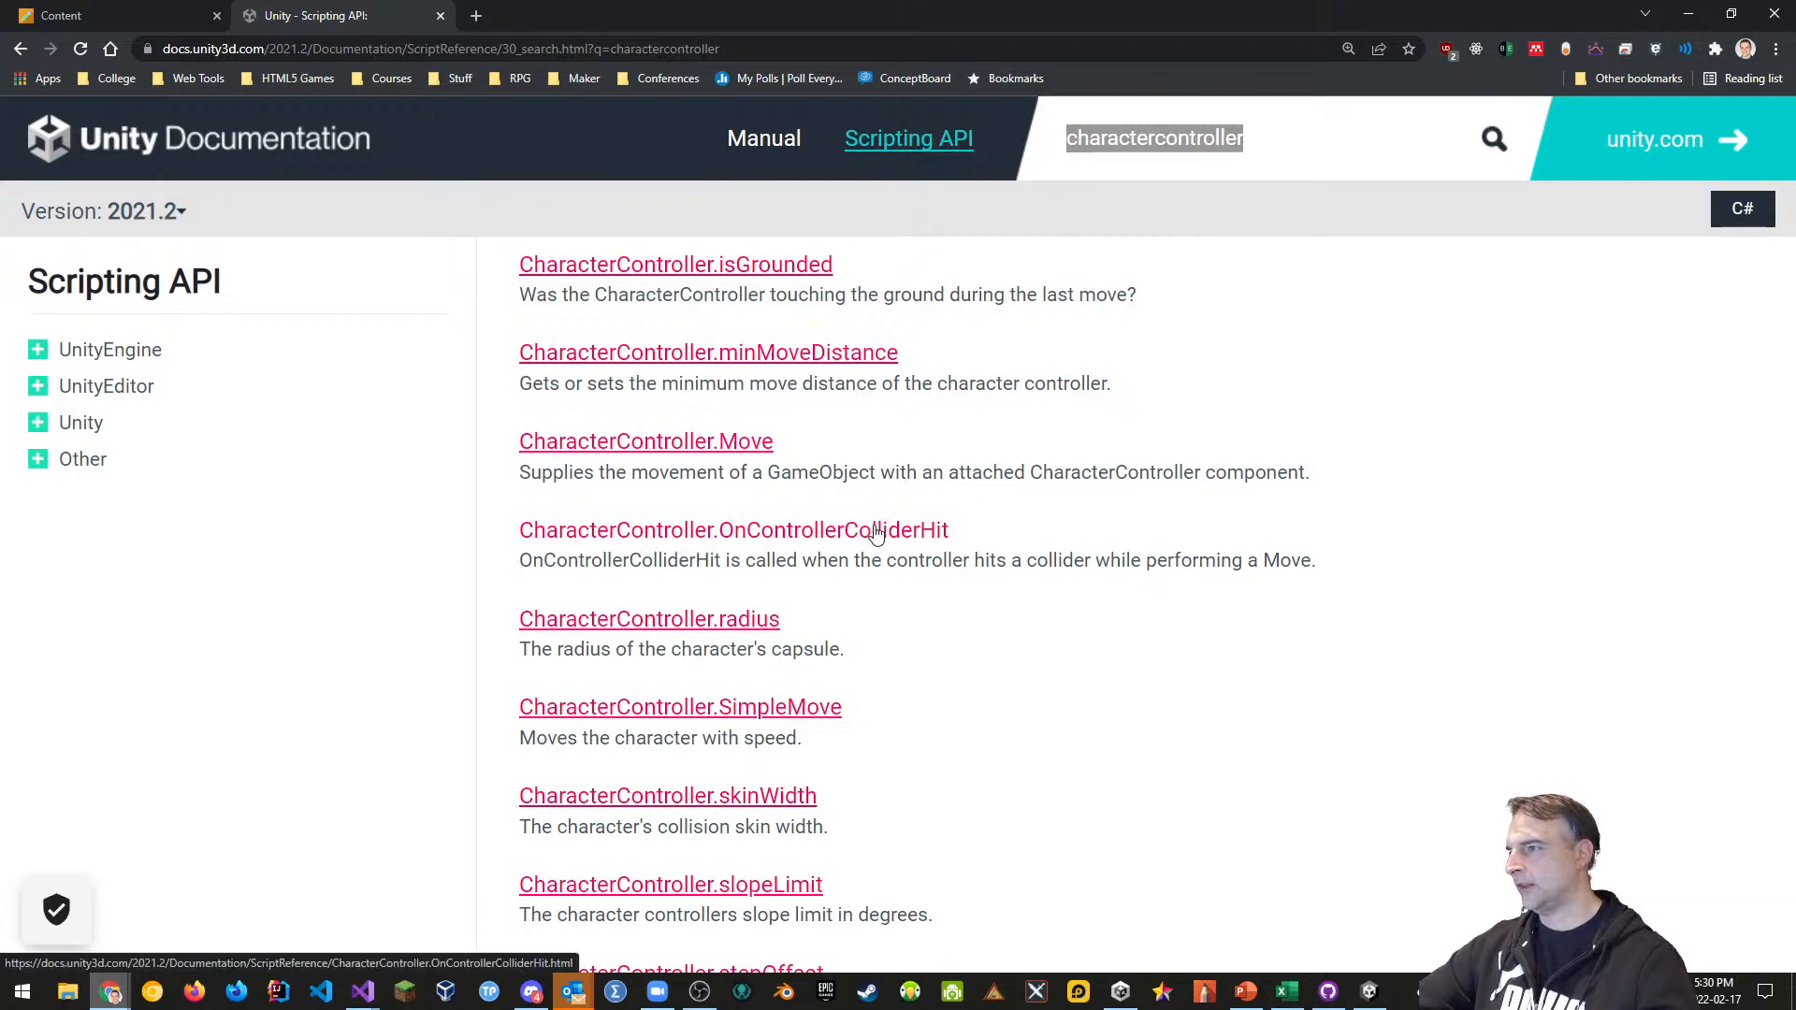
left_click(846, 534)
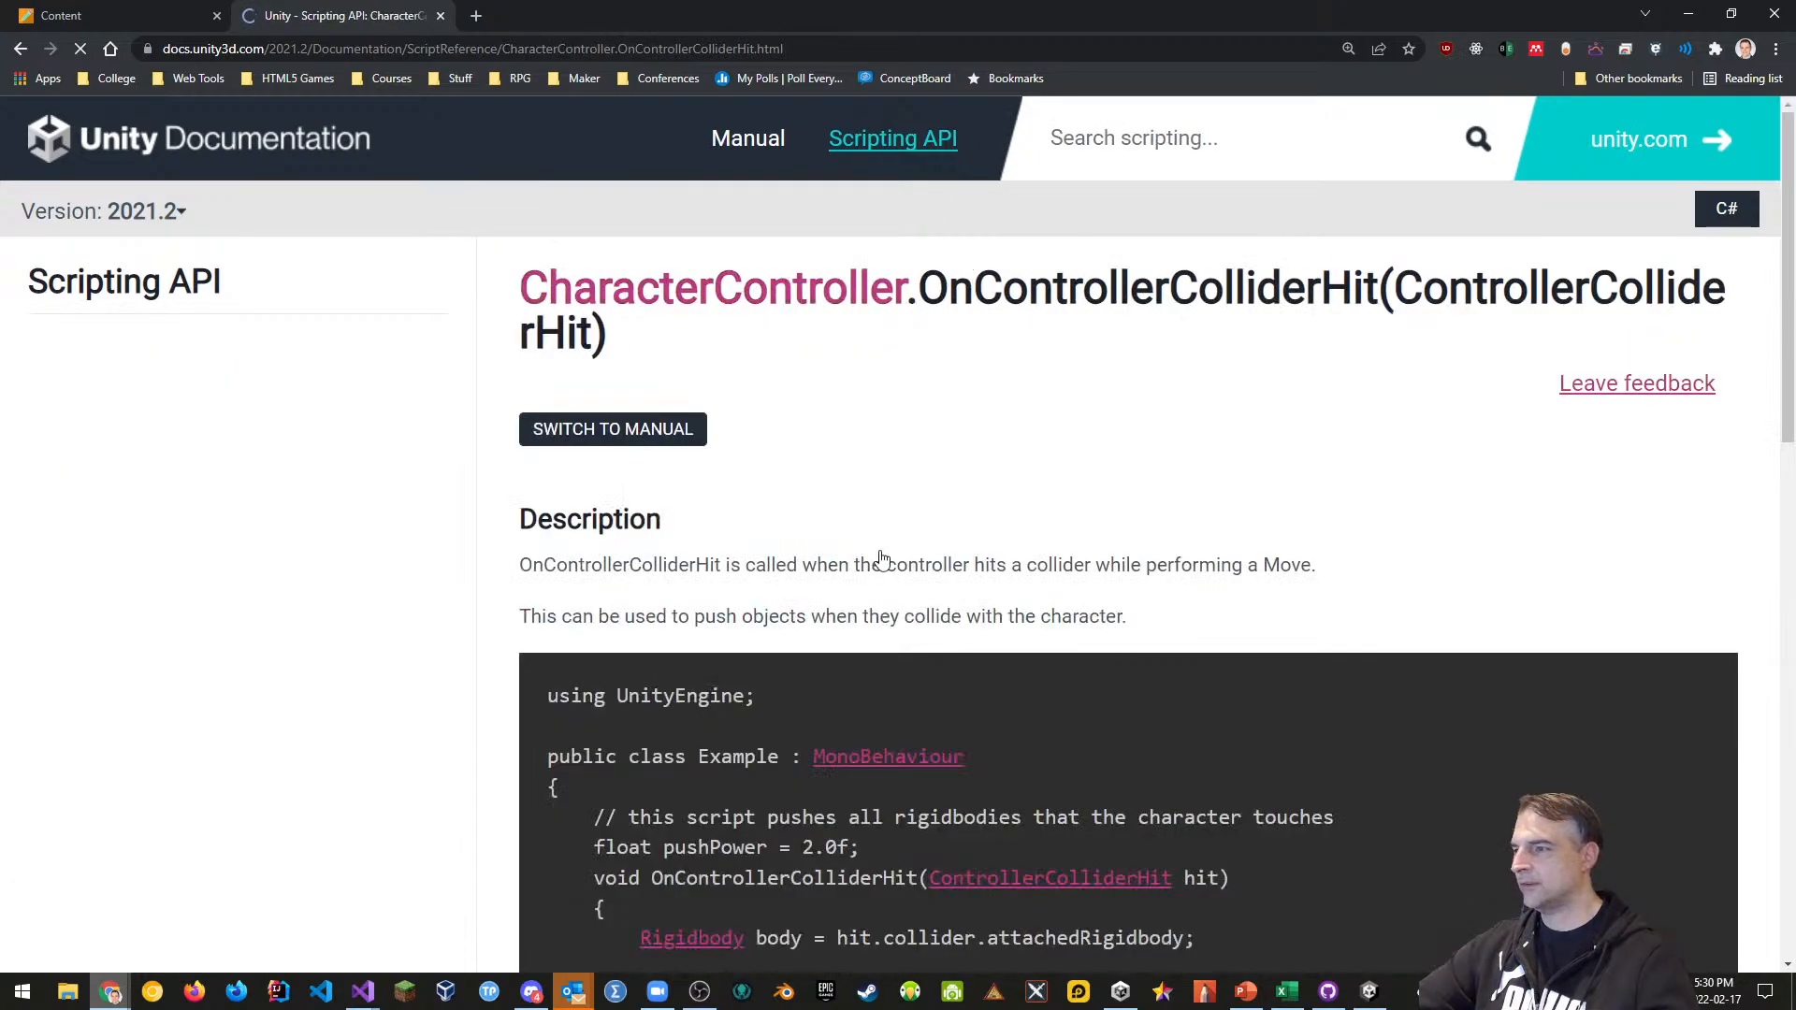
Examine the example script for CharacterController.OnControllerColliderHit, including how it uses the hit parameter
scroll(1001, 642, "down", 3)
scroll(1001, 641, "up", 3)
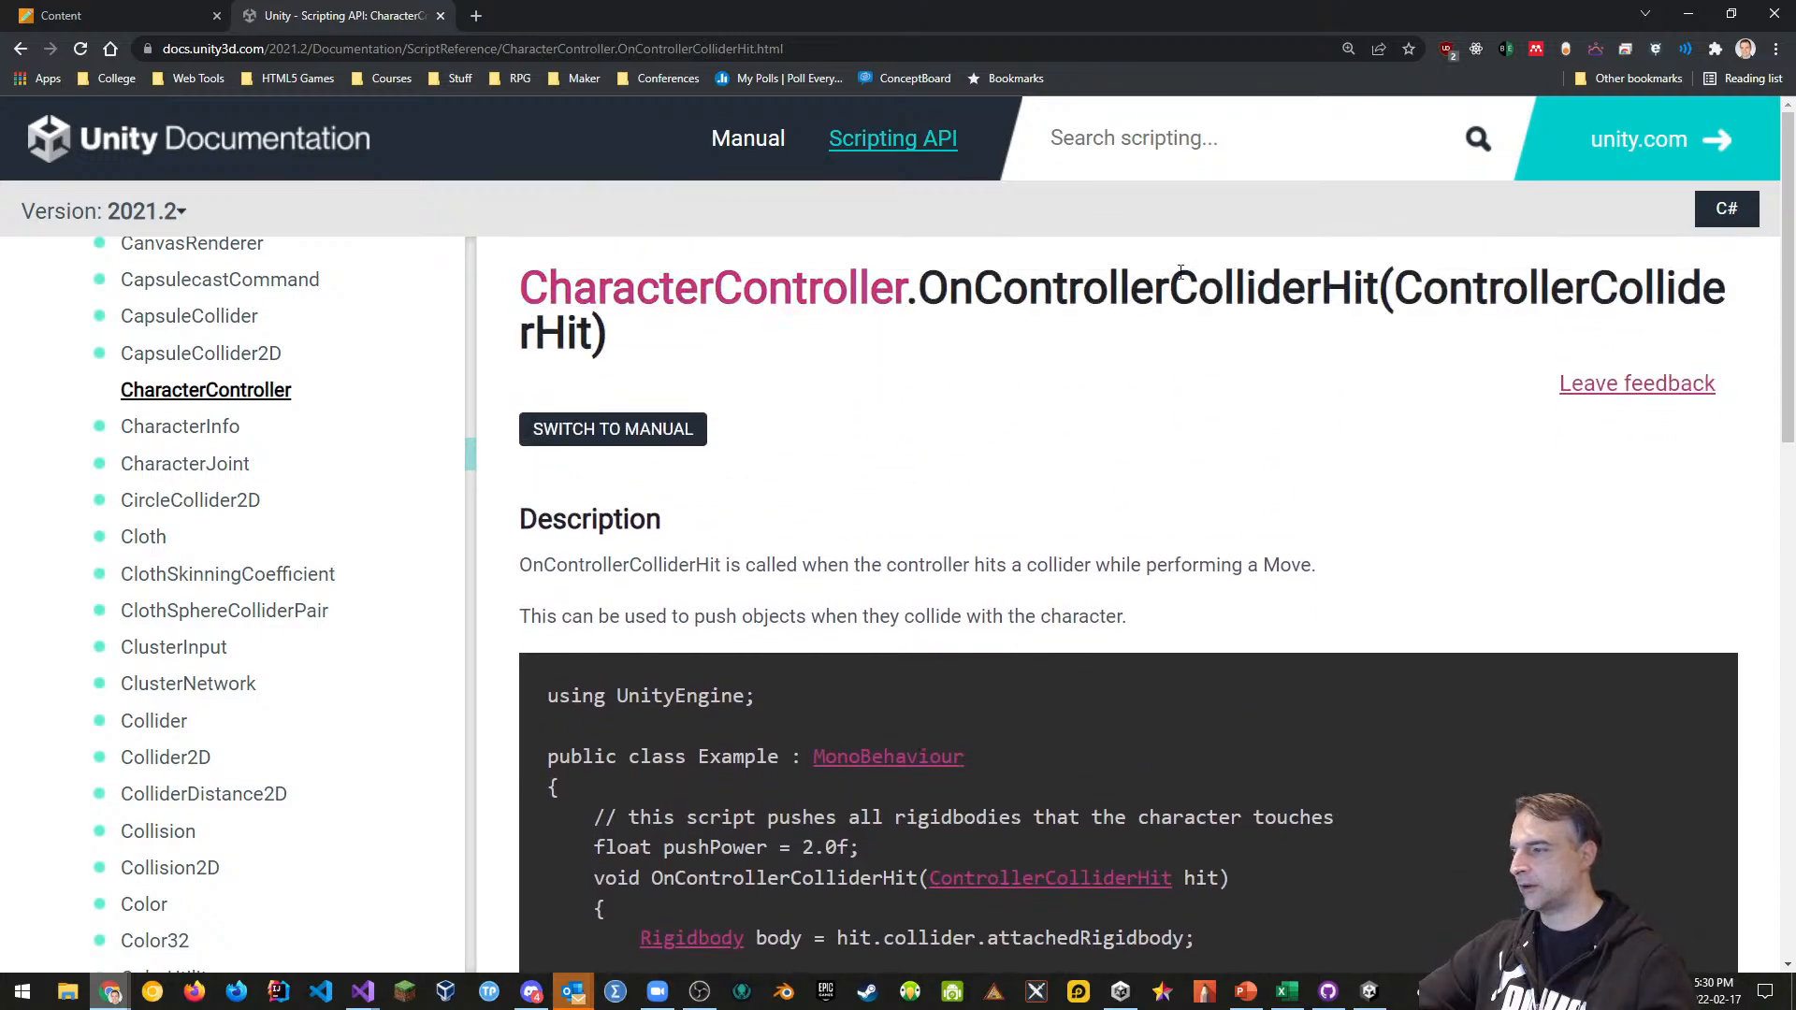
scroll(1111, 679, "down", 3)
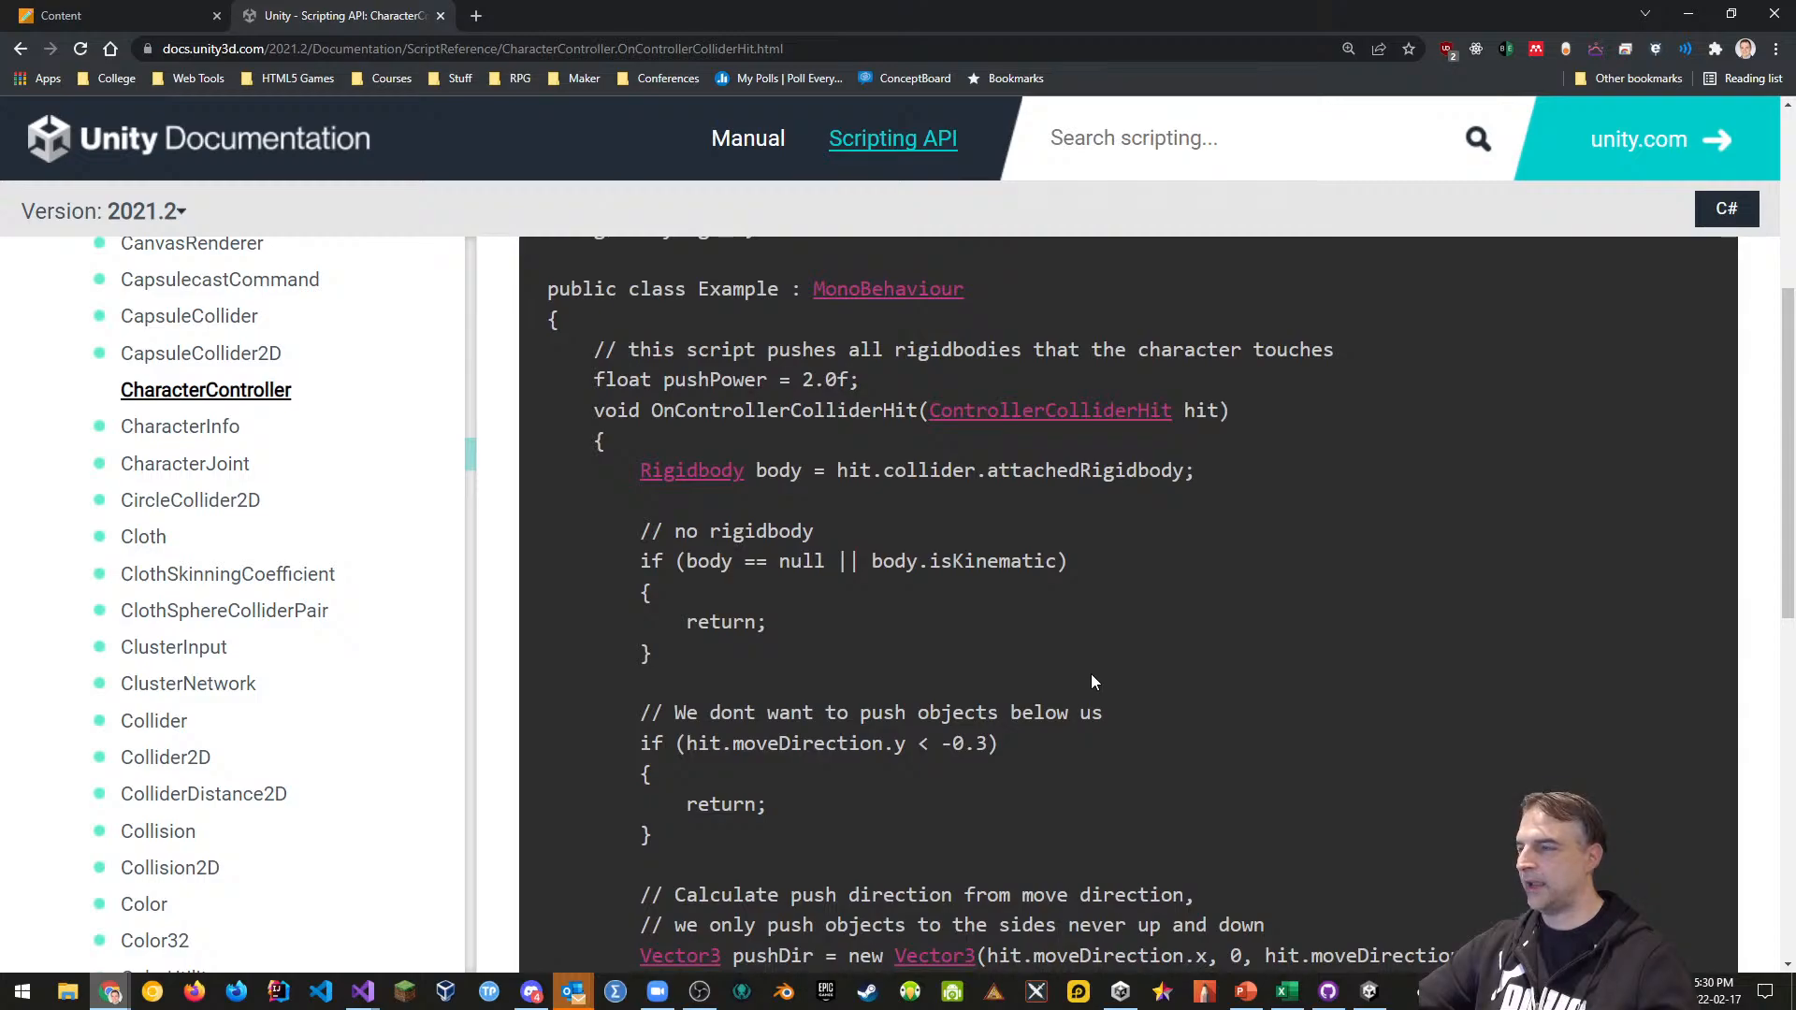
scroll(1090, 681, "down", 4)
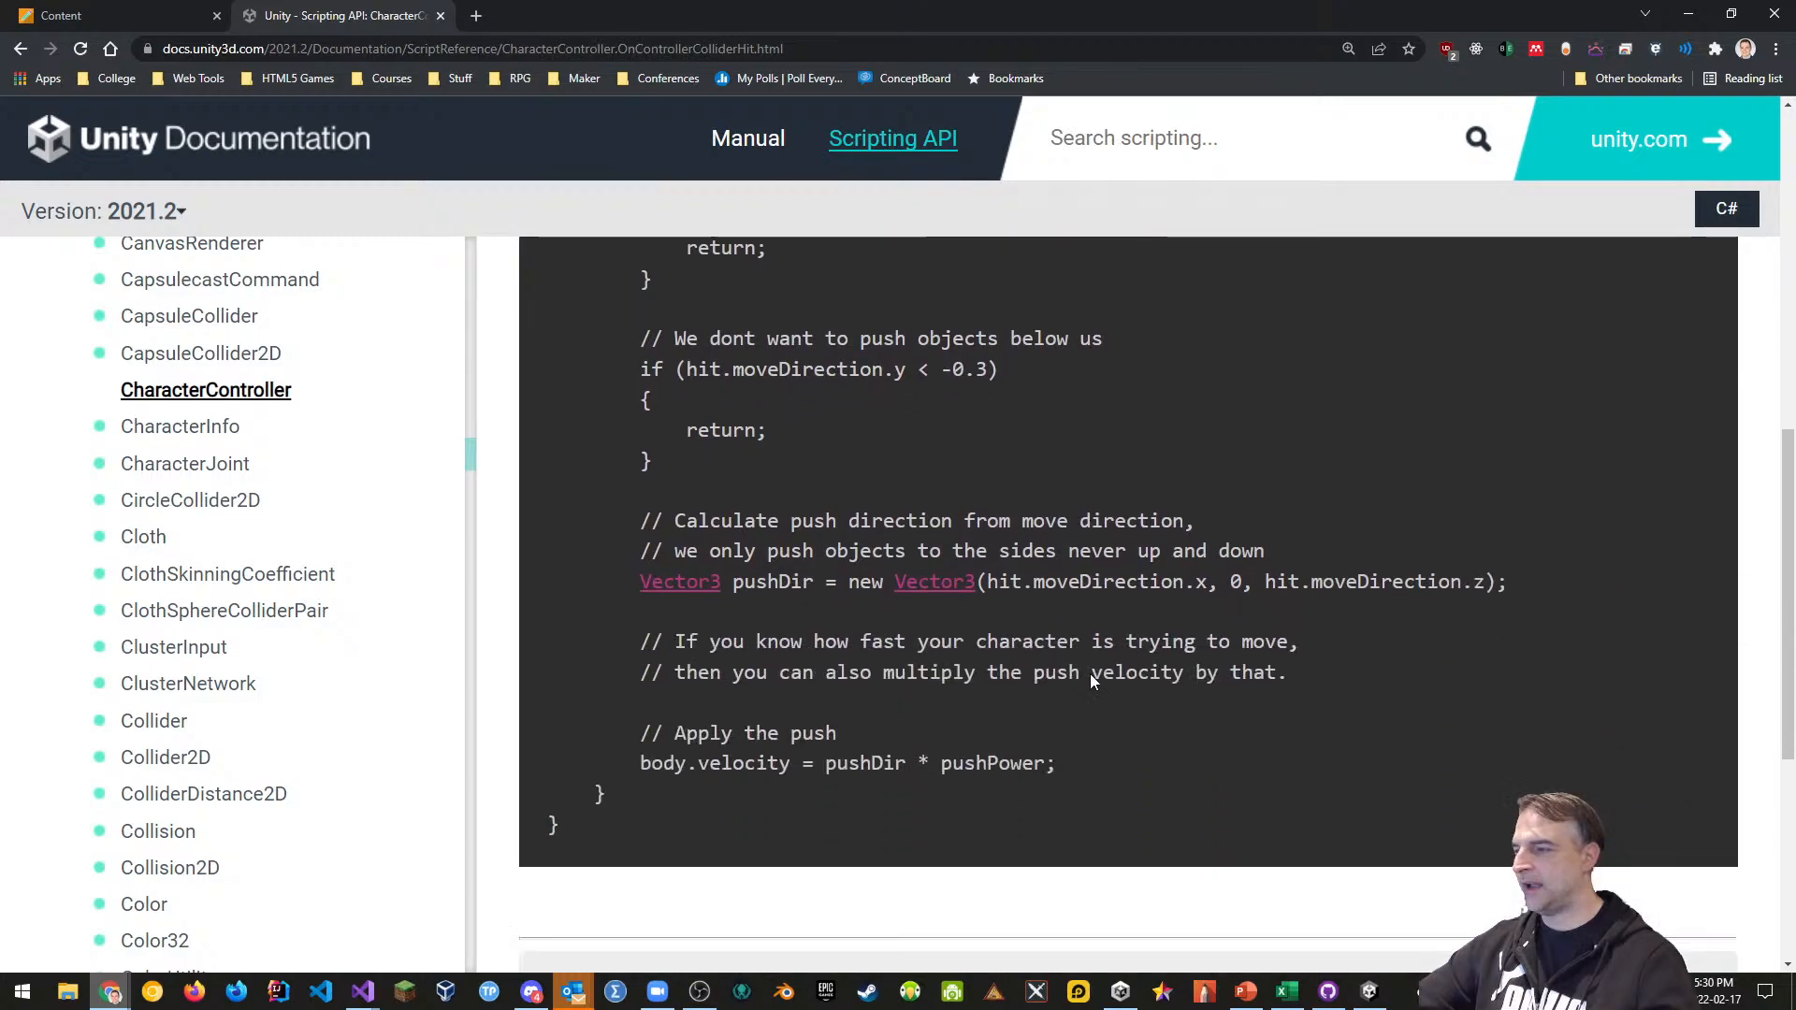
scroll(1098, 680, "up", 5)
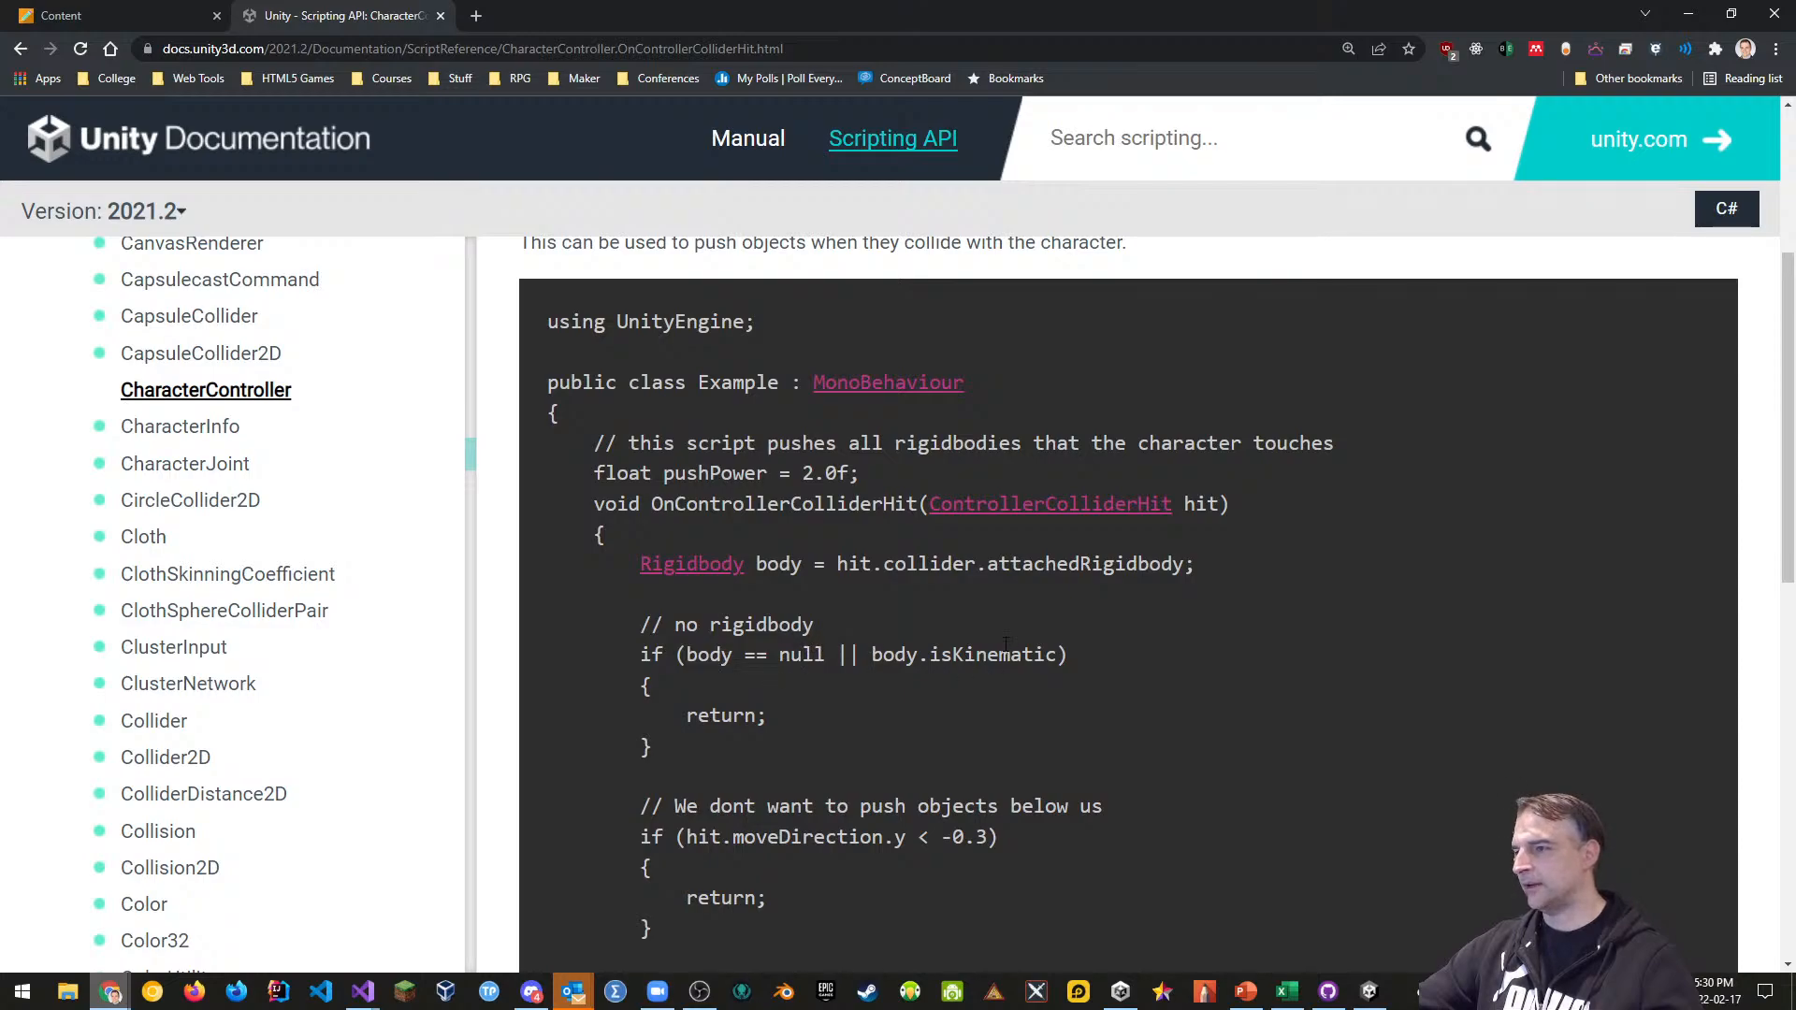
scroll(744, 747, "down", 2)
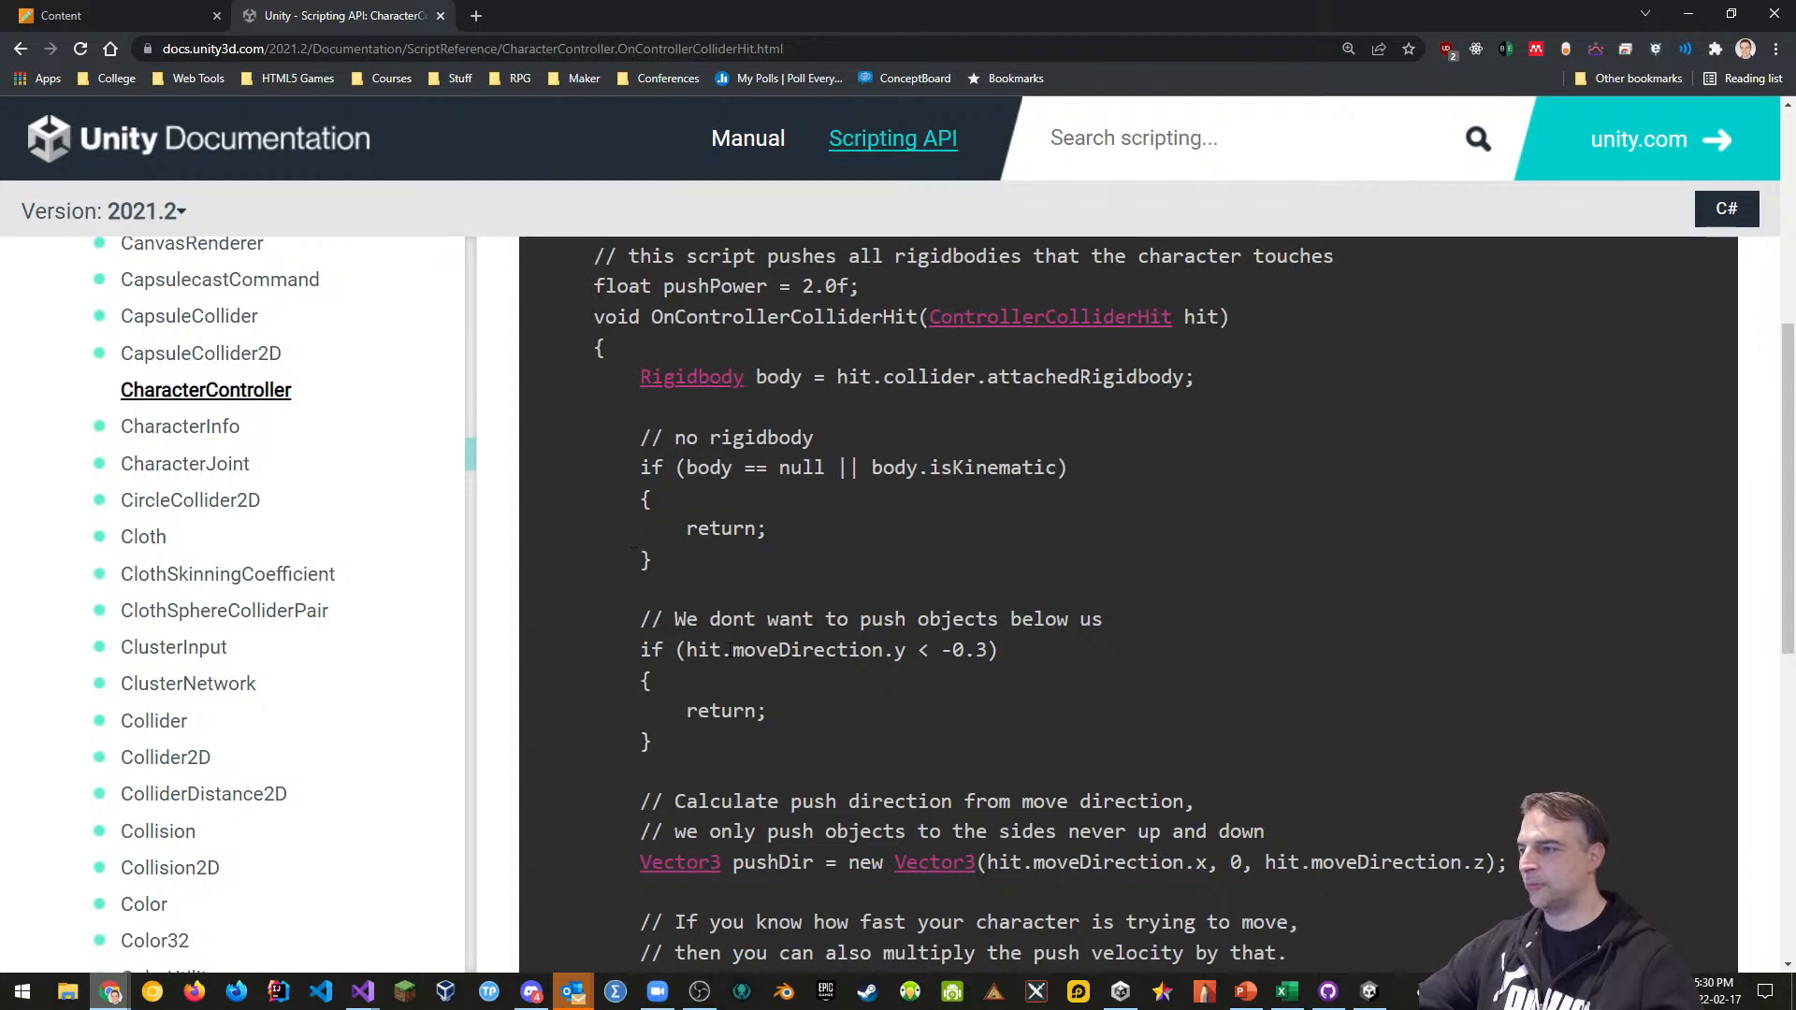
scroll(870, 711, "up", 2)
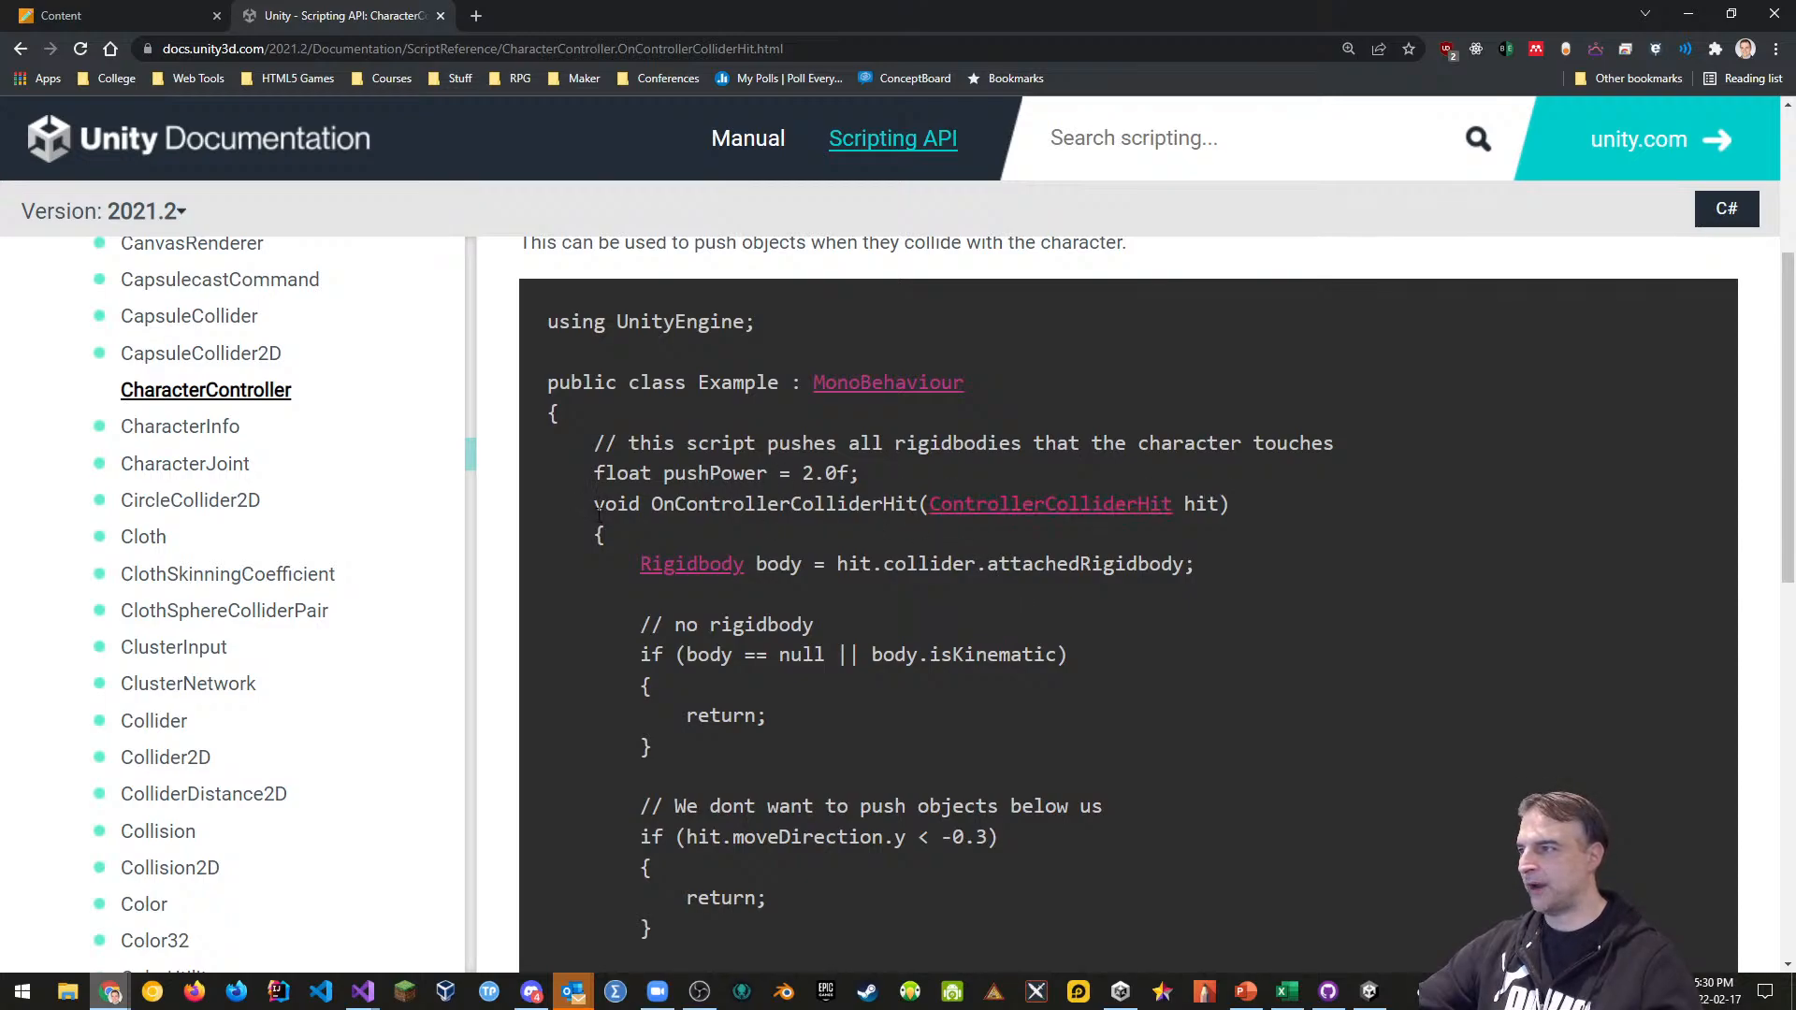
Copy the example's OnControllerColliderHit(ControllerColliderHit hit) header into PlayerBehaviour below OnDrawGizmos in Visual Studio, and balance the braces around an empty body
left_click_drag(597, 513, 609, 547)
key("ctrl+c")
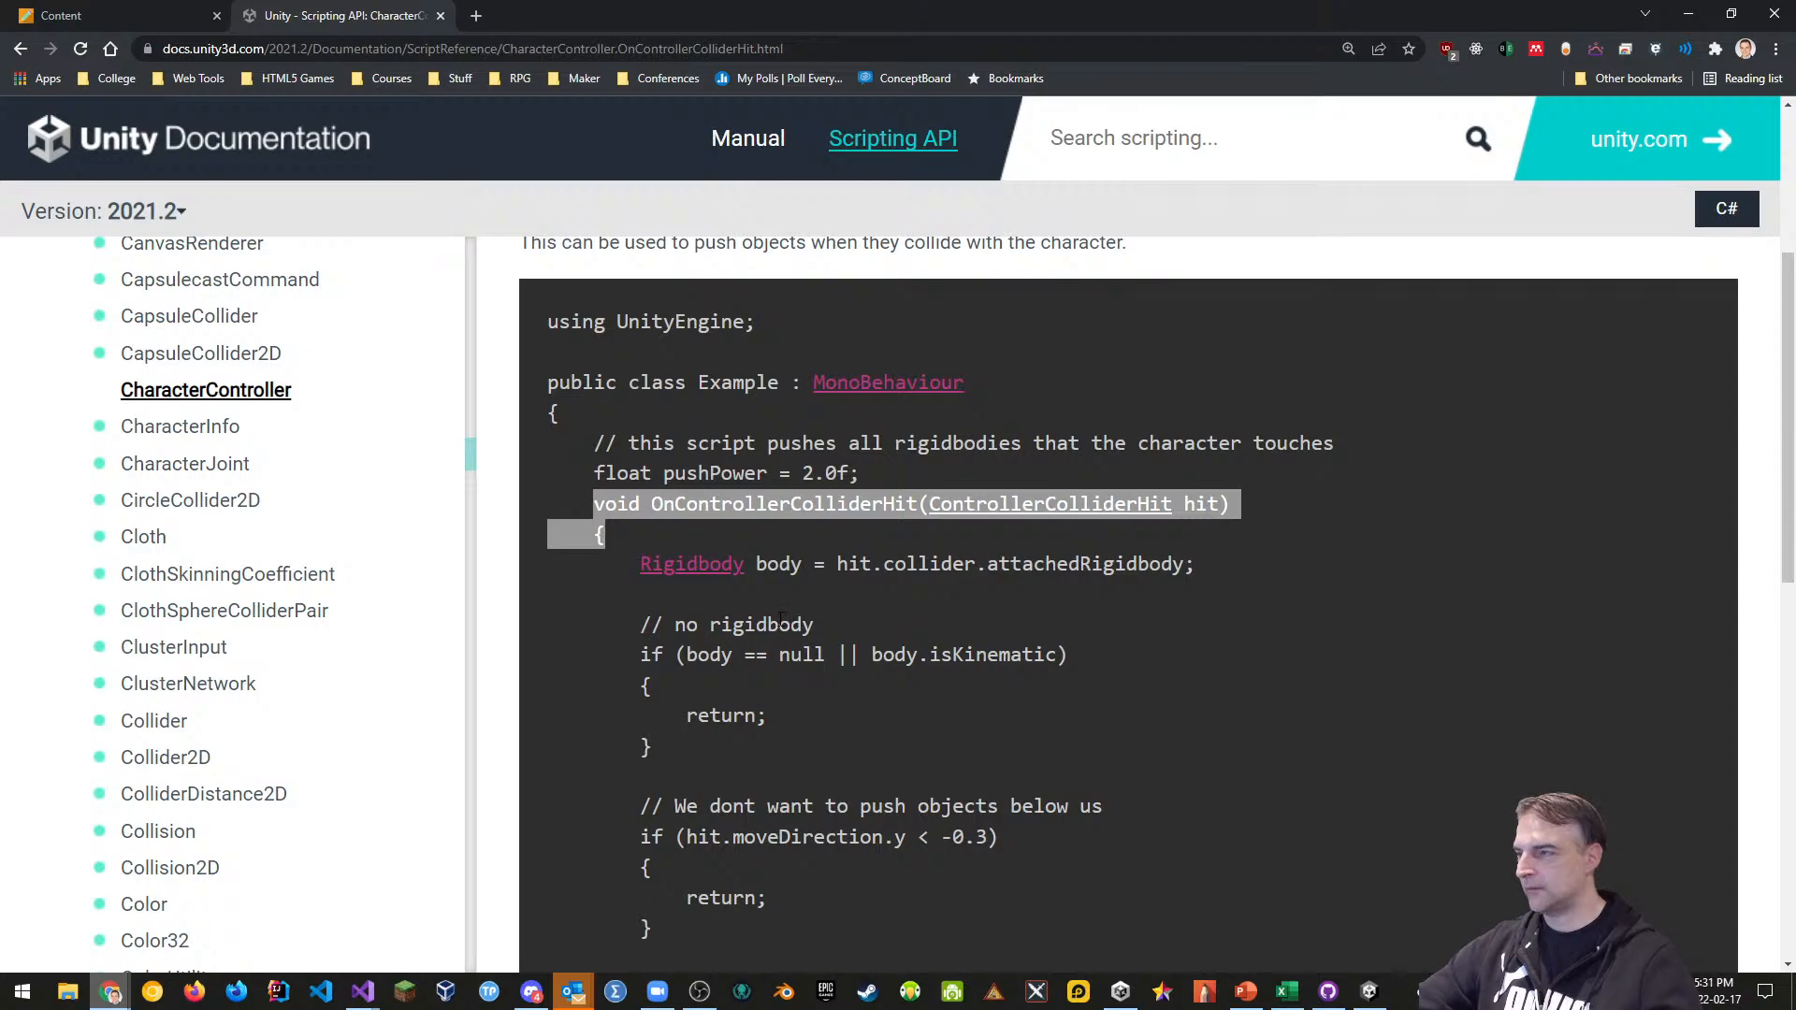
key("alt+Tab")
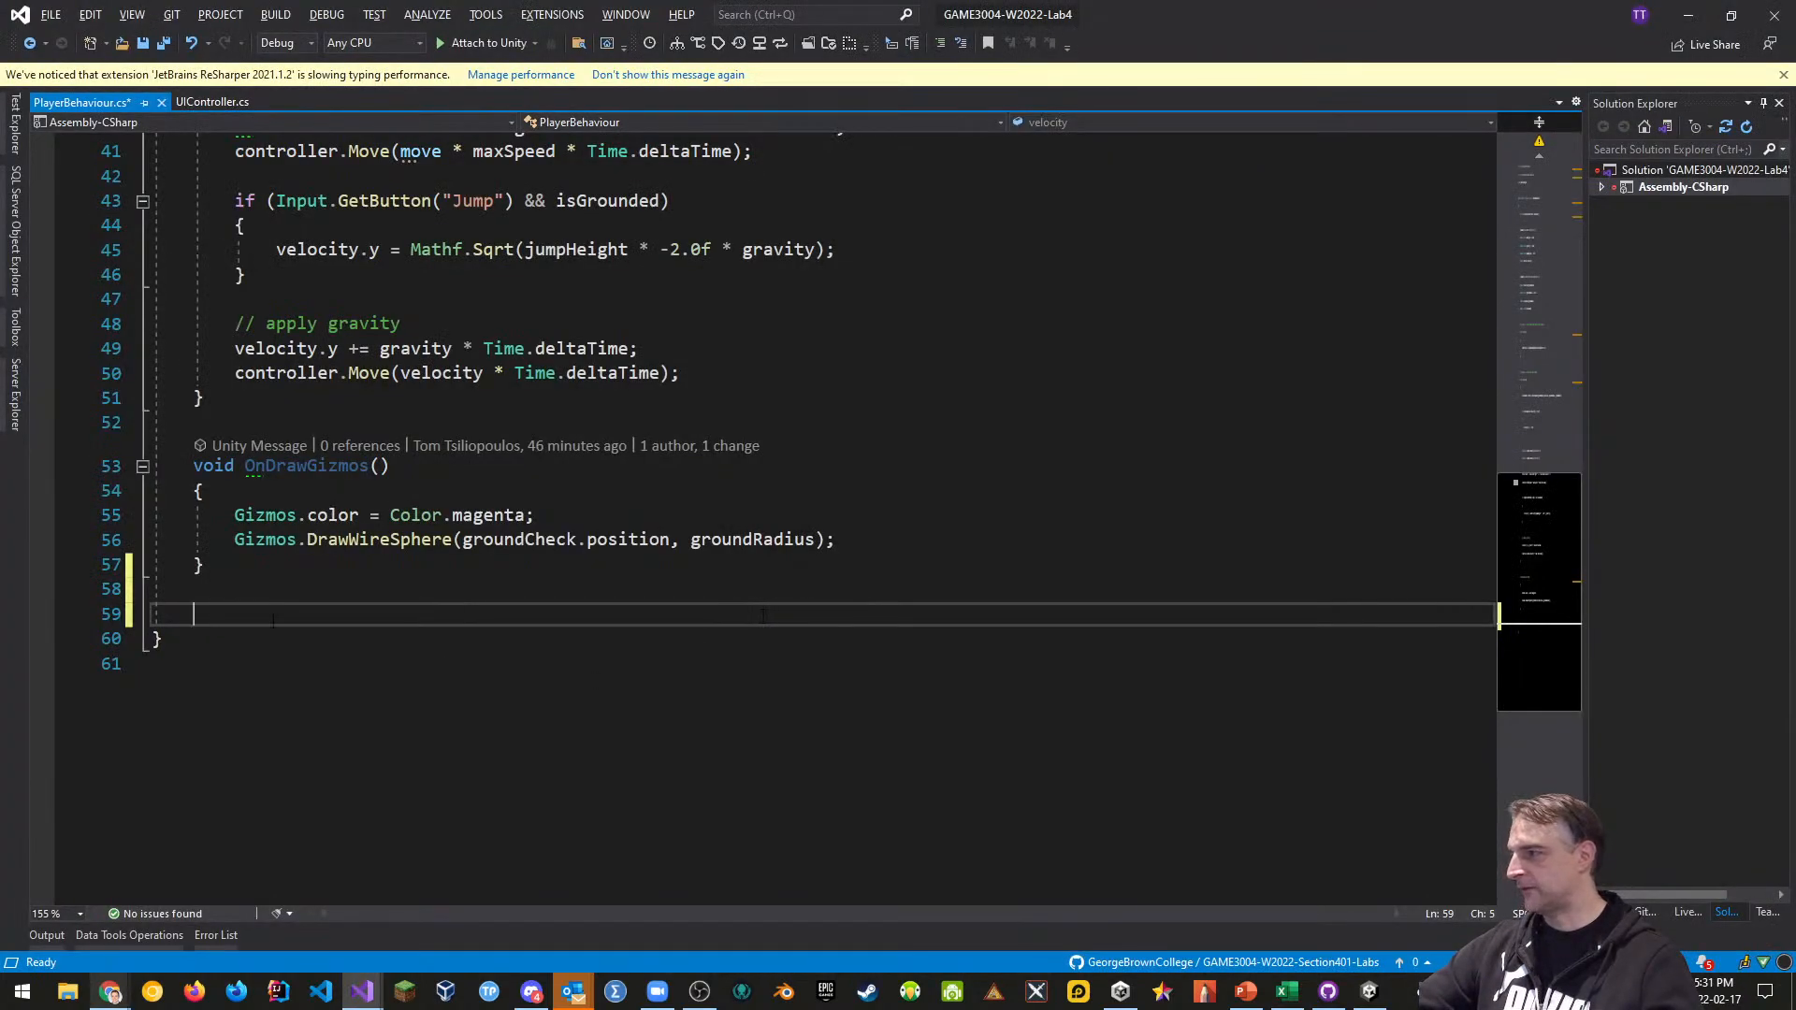
key("ctrl+v")
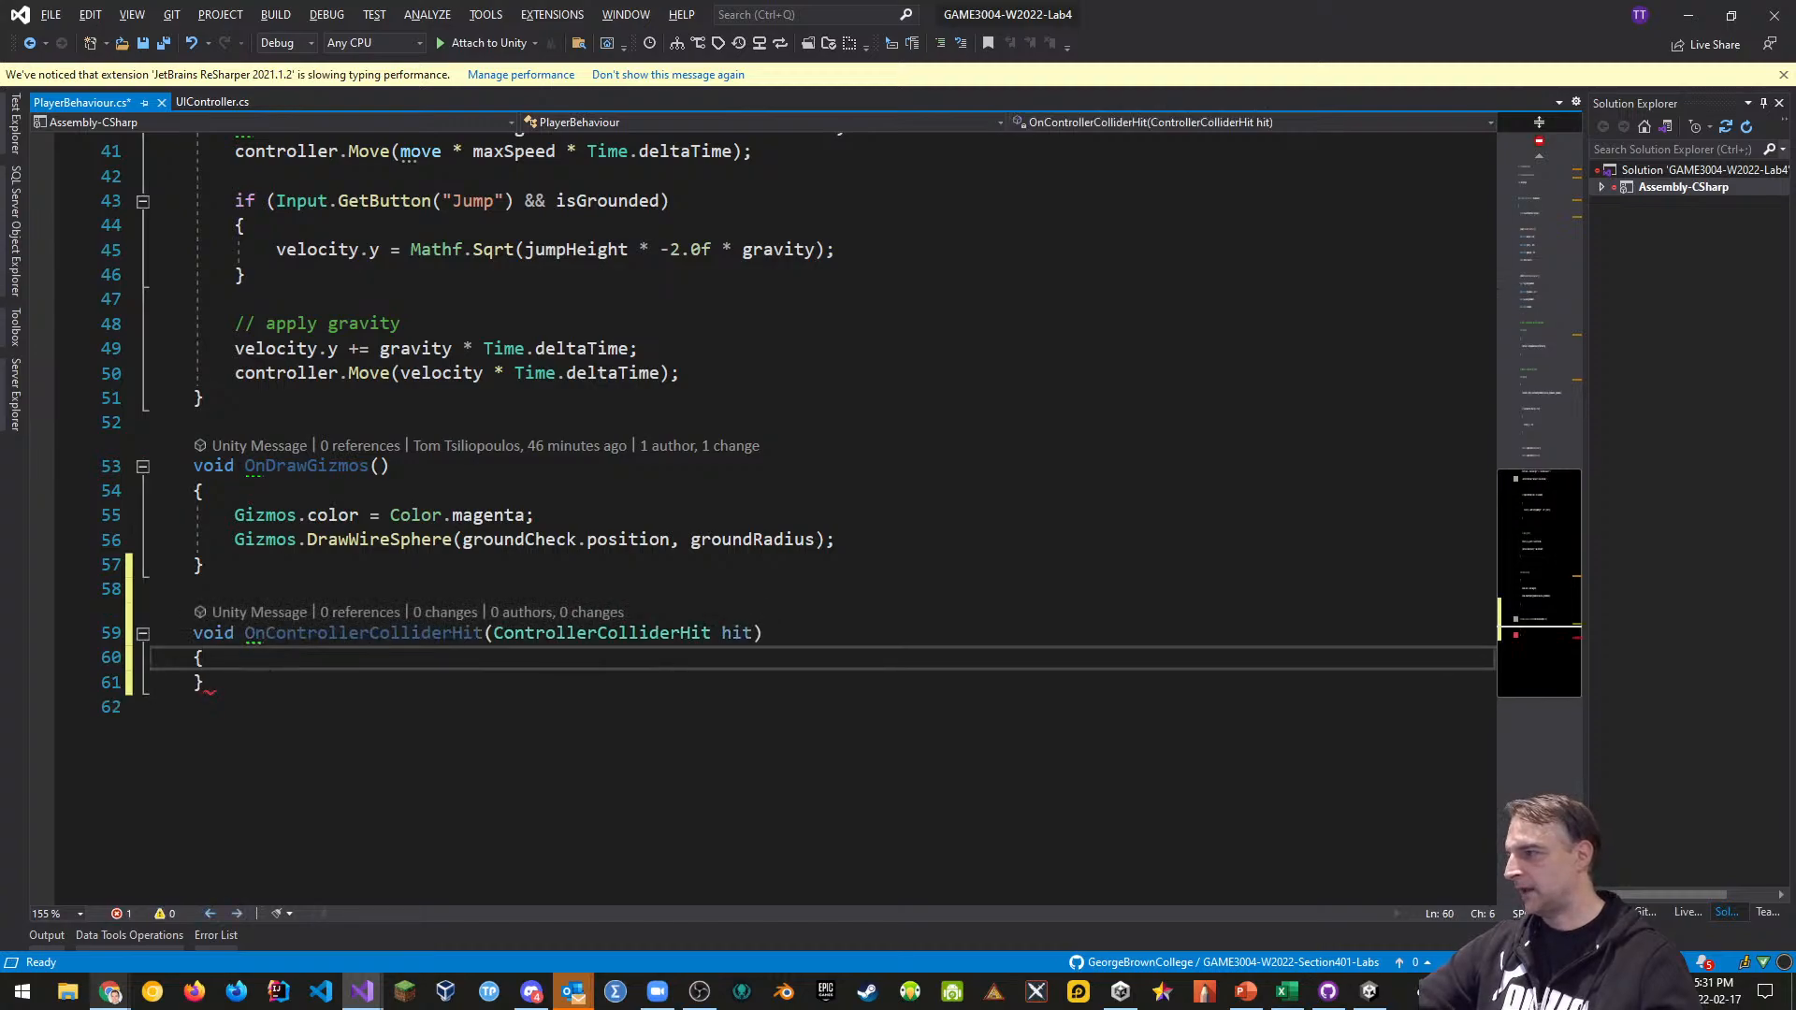
key("Return")
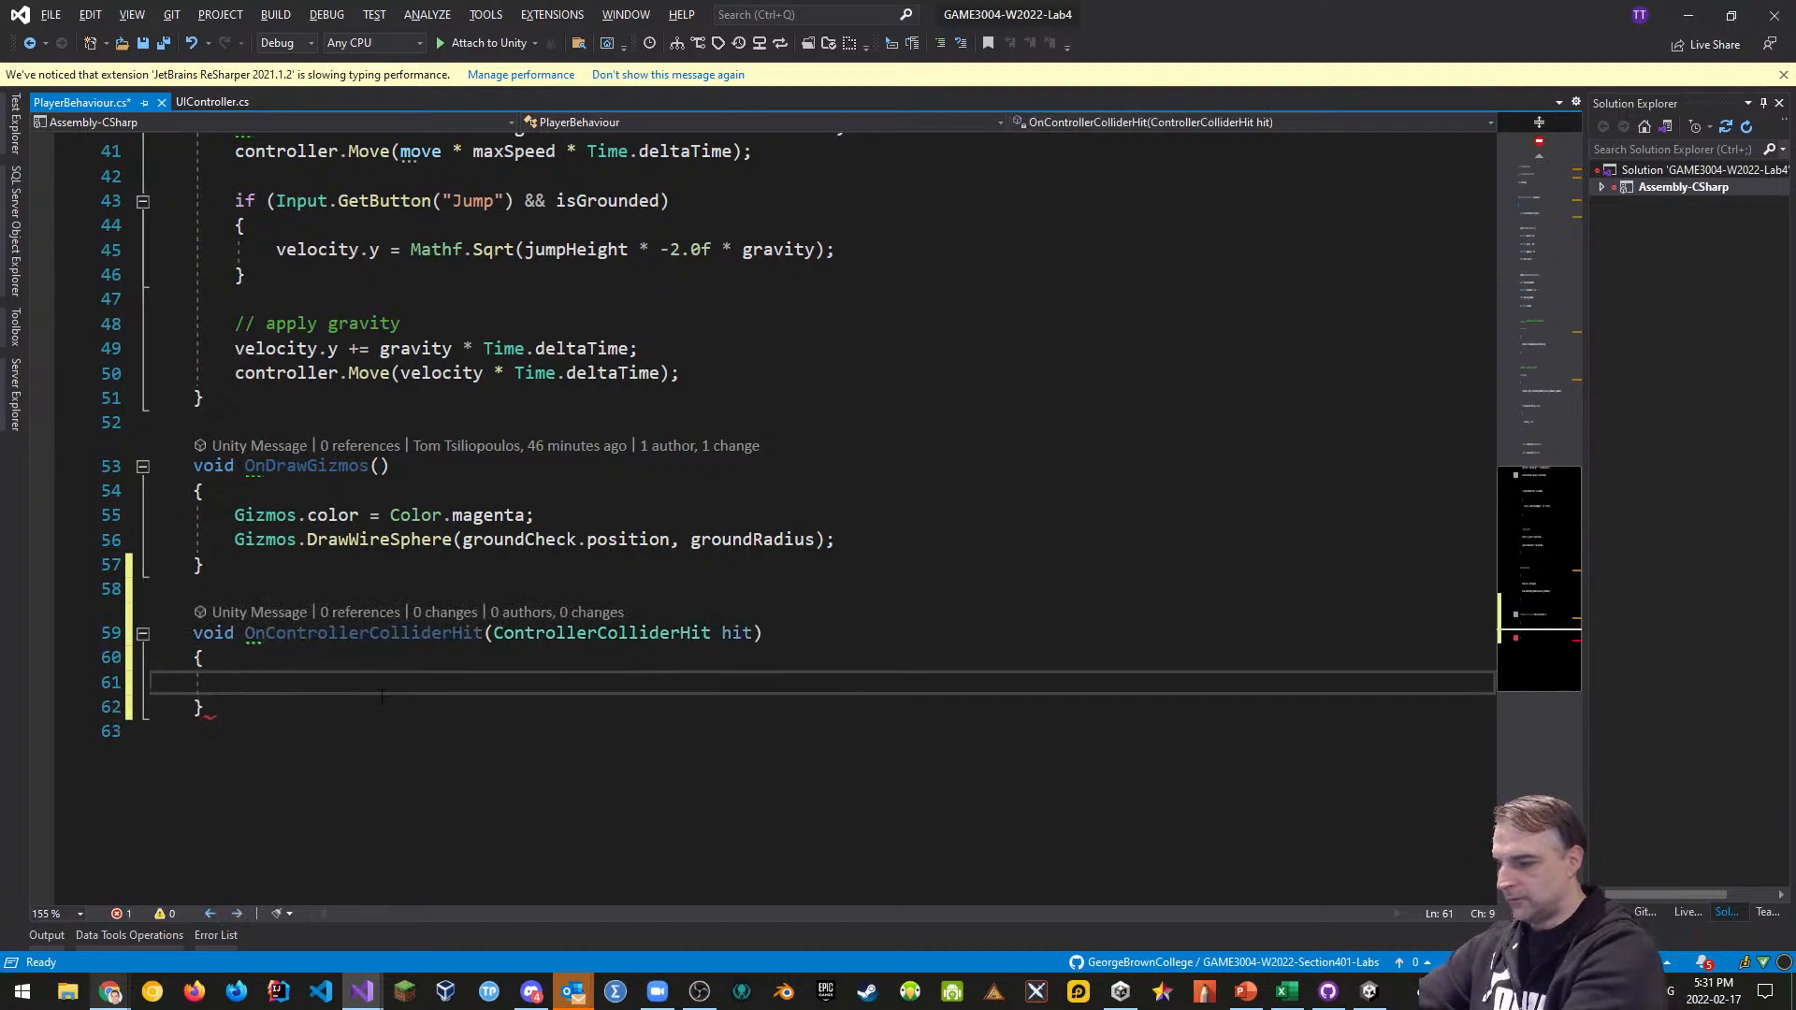
type("}")
key("Up")
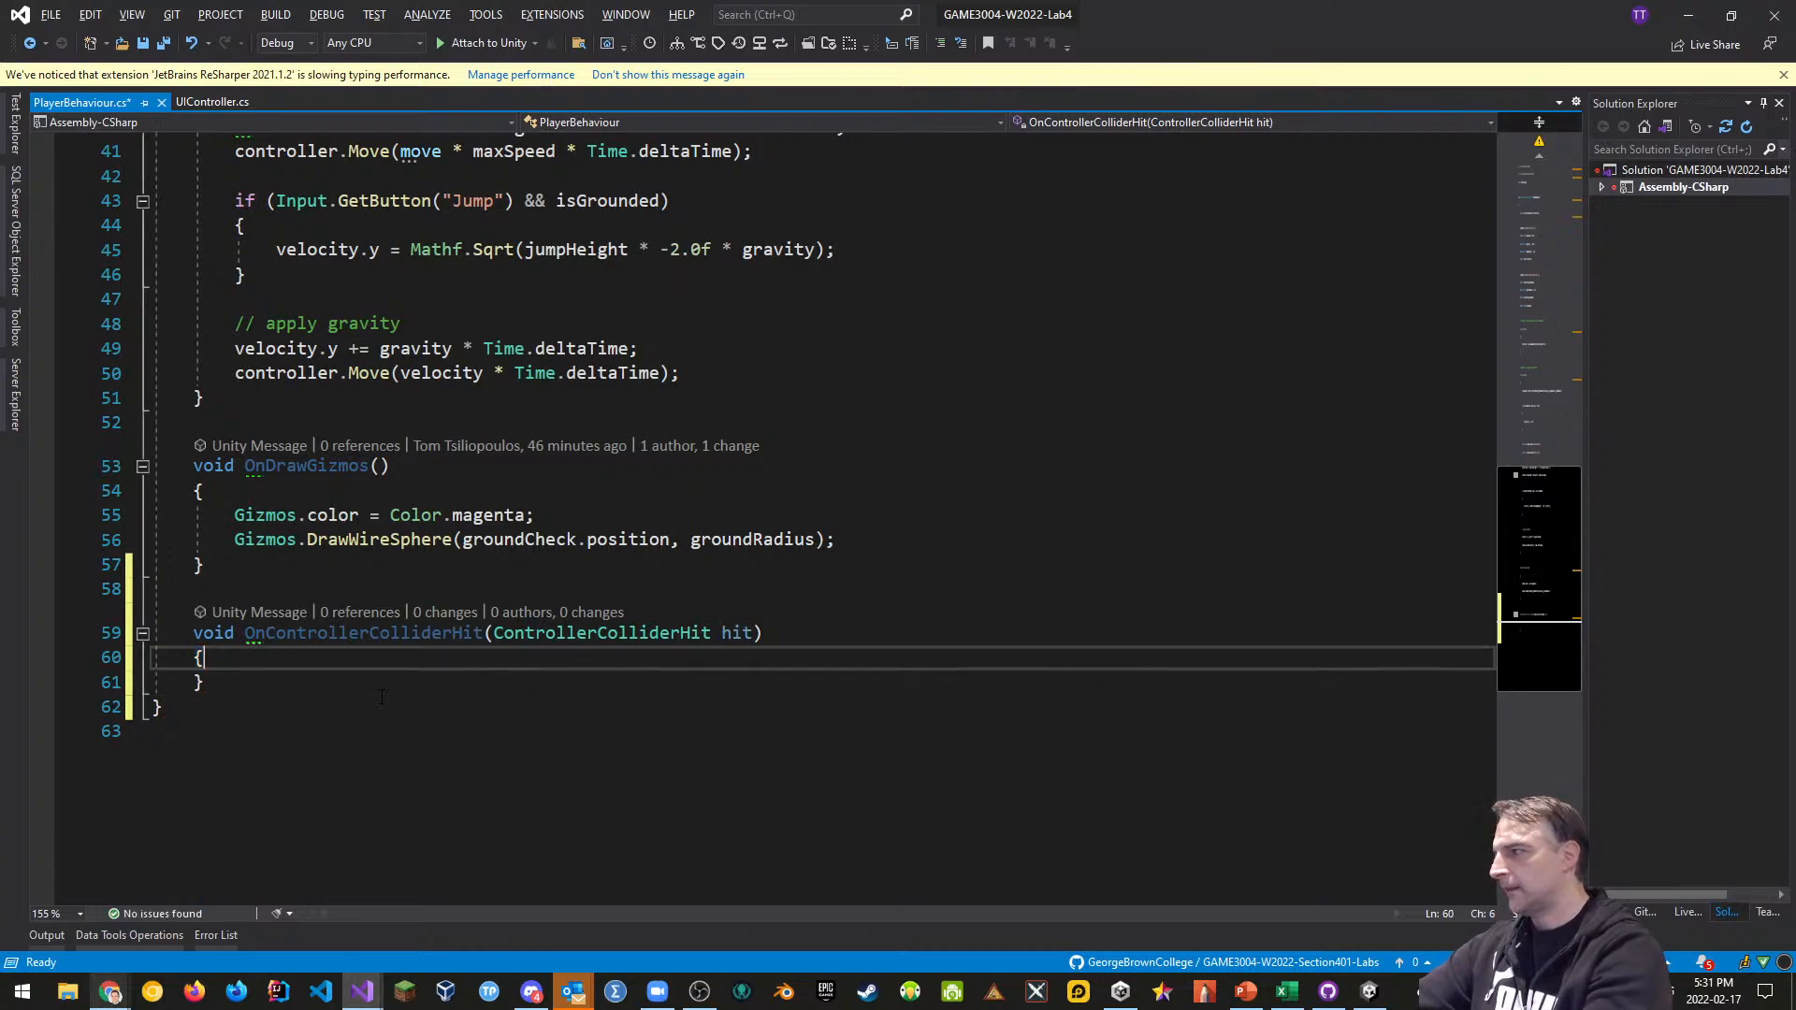
key("Return")
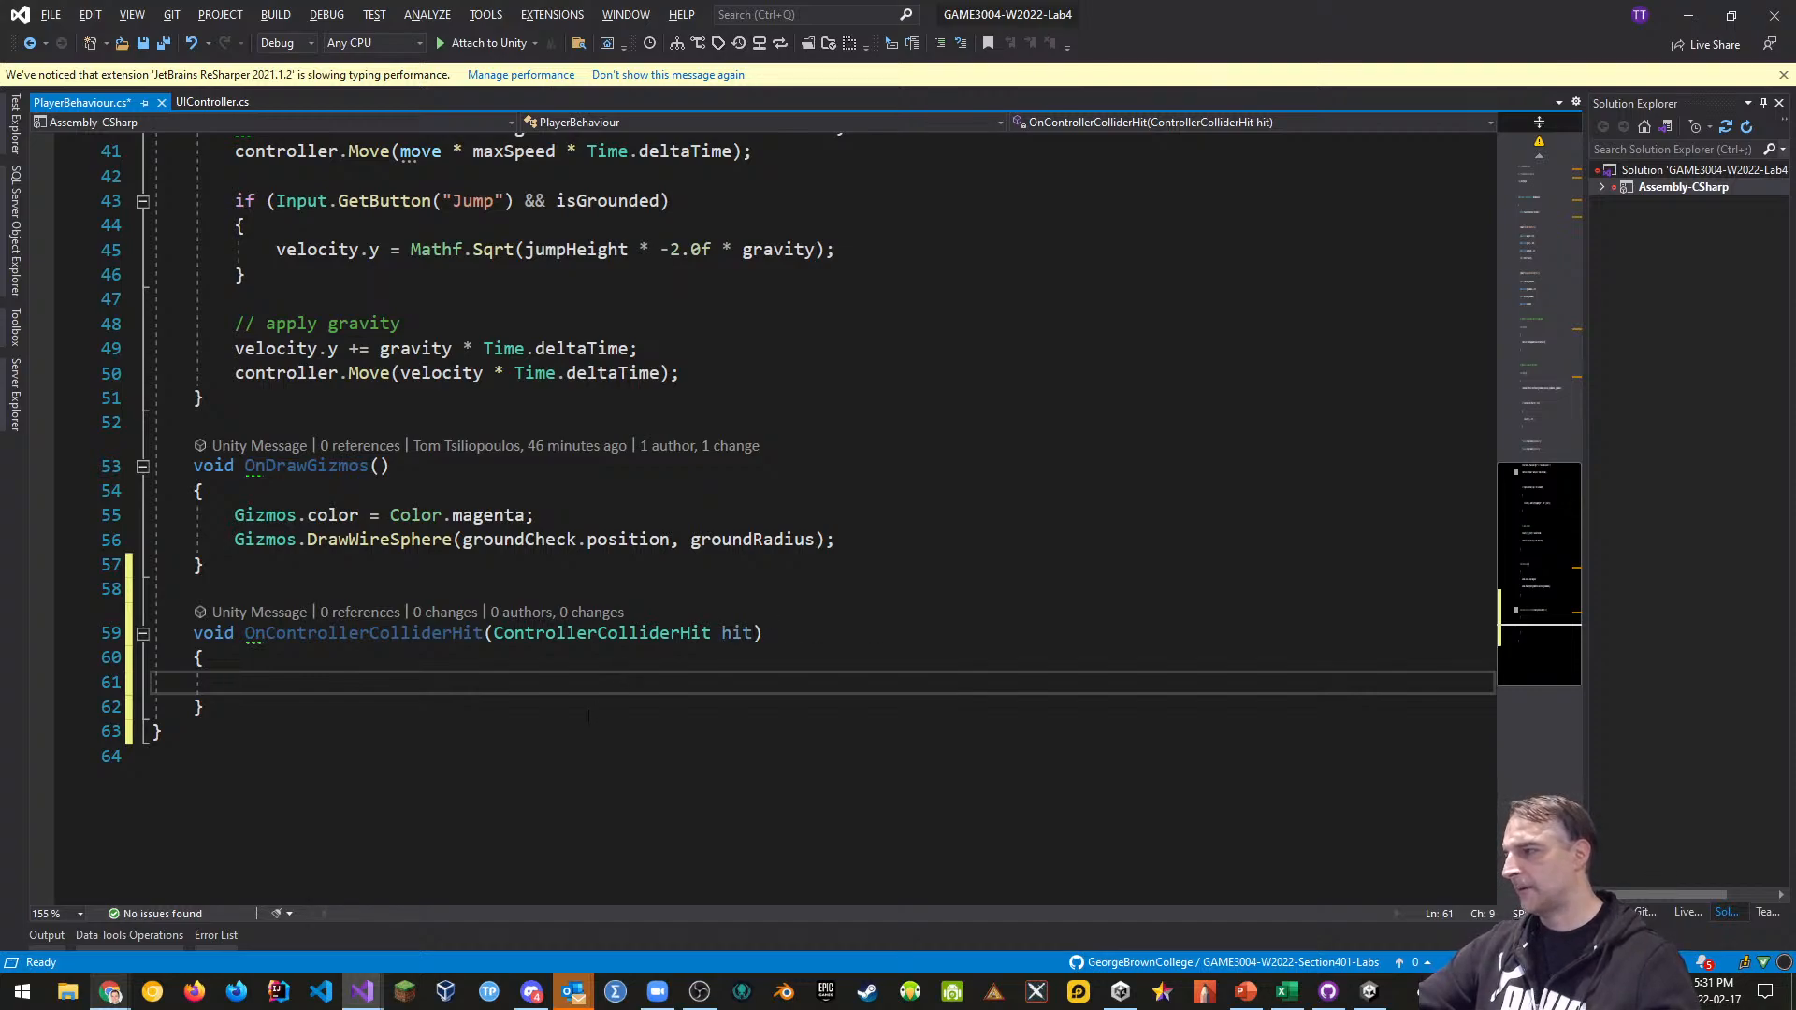
Enter the expression hit.gameObject.name in the body of OnControllerColliderHit in PlayerBehaviour
key("alt+Tab")
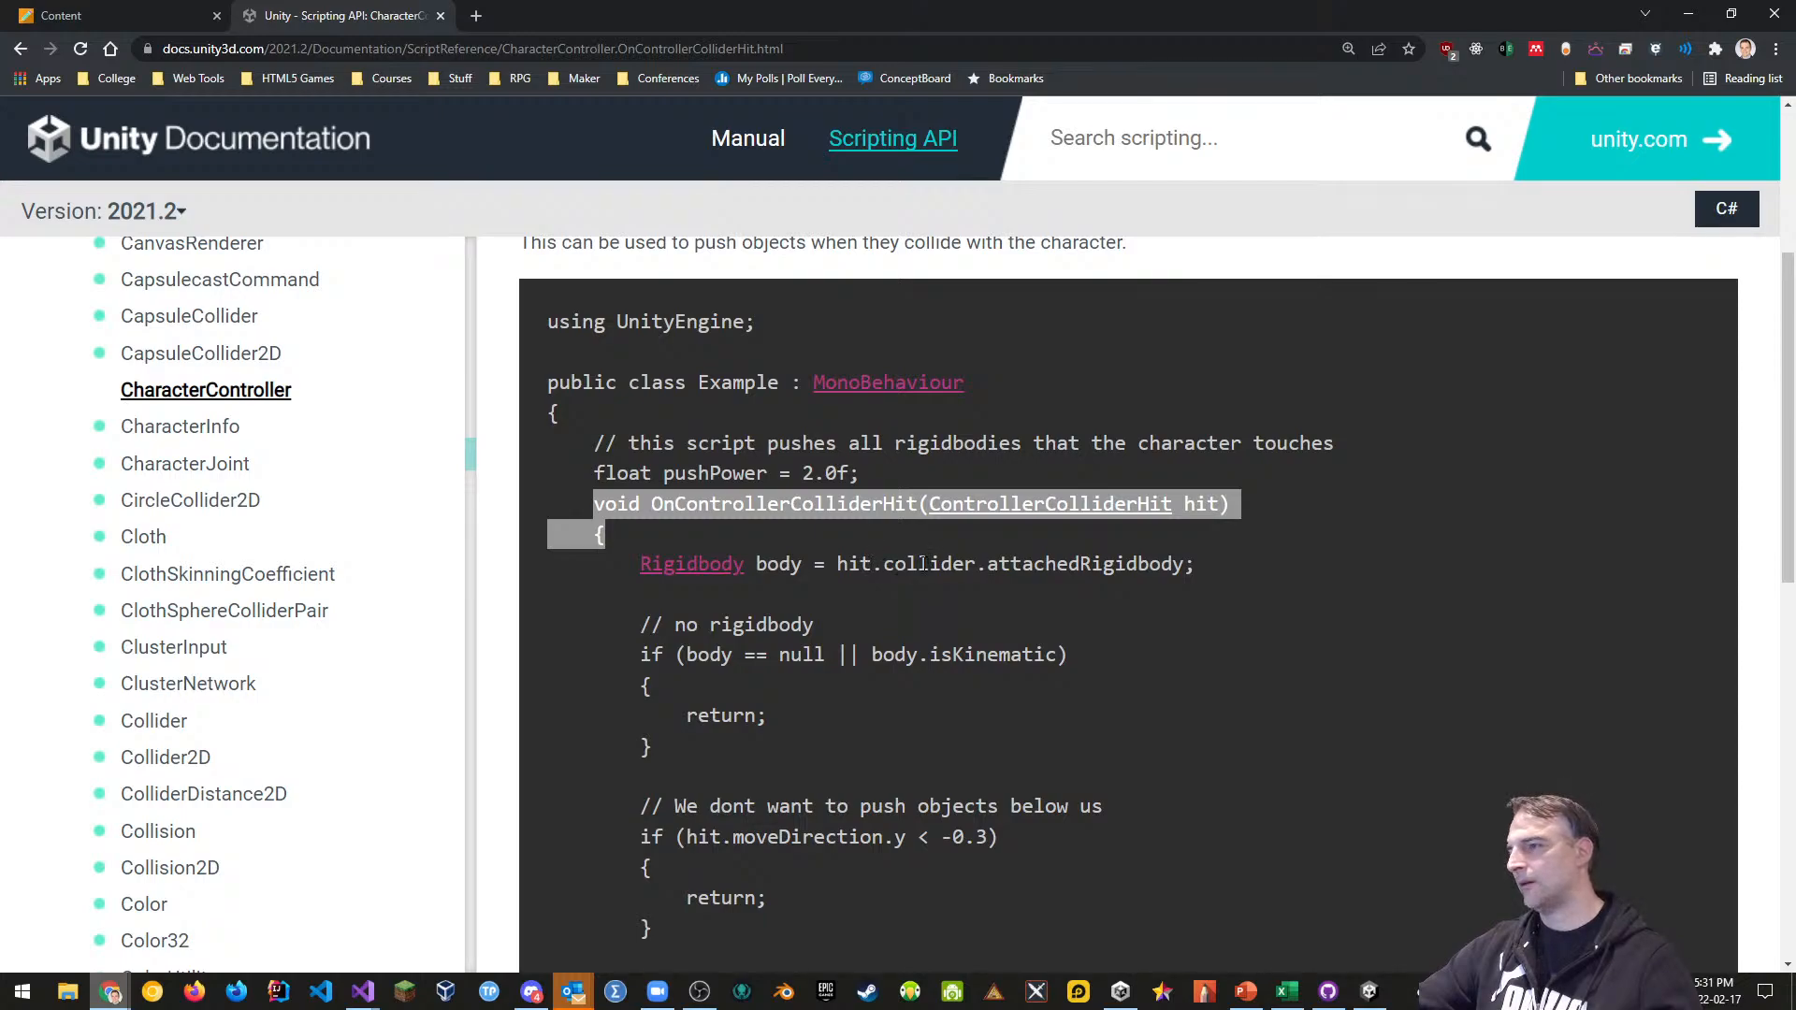
key("alt+Tab")
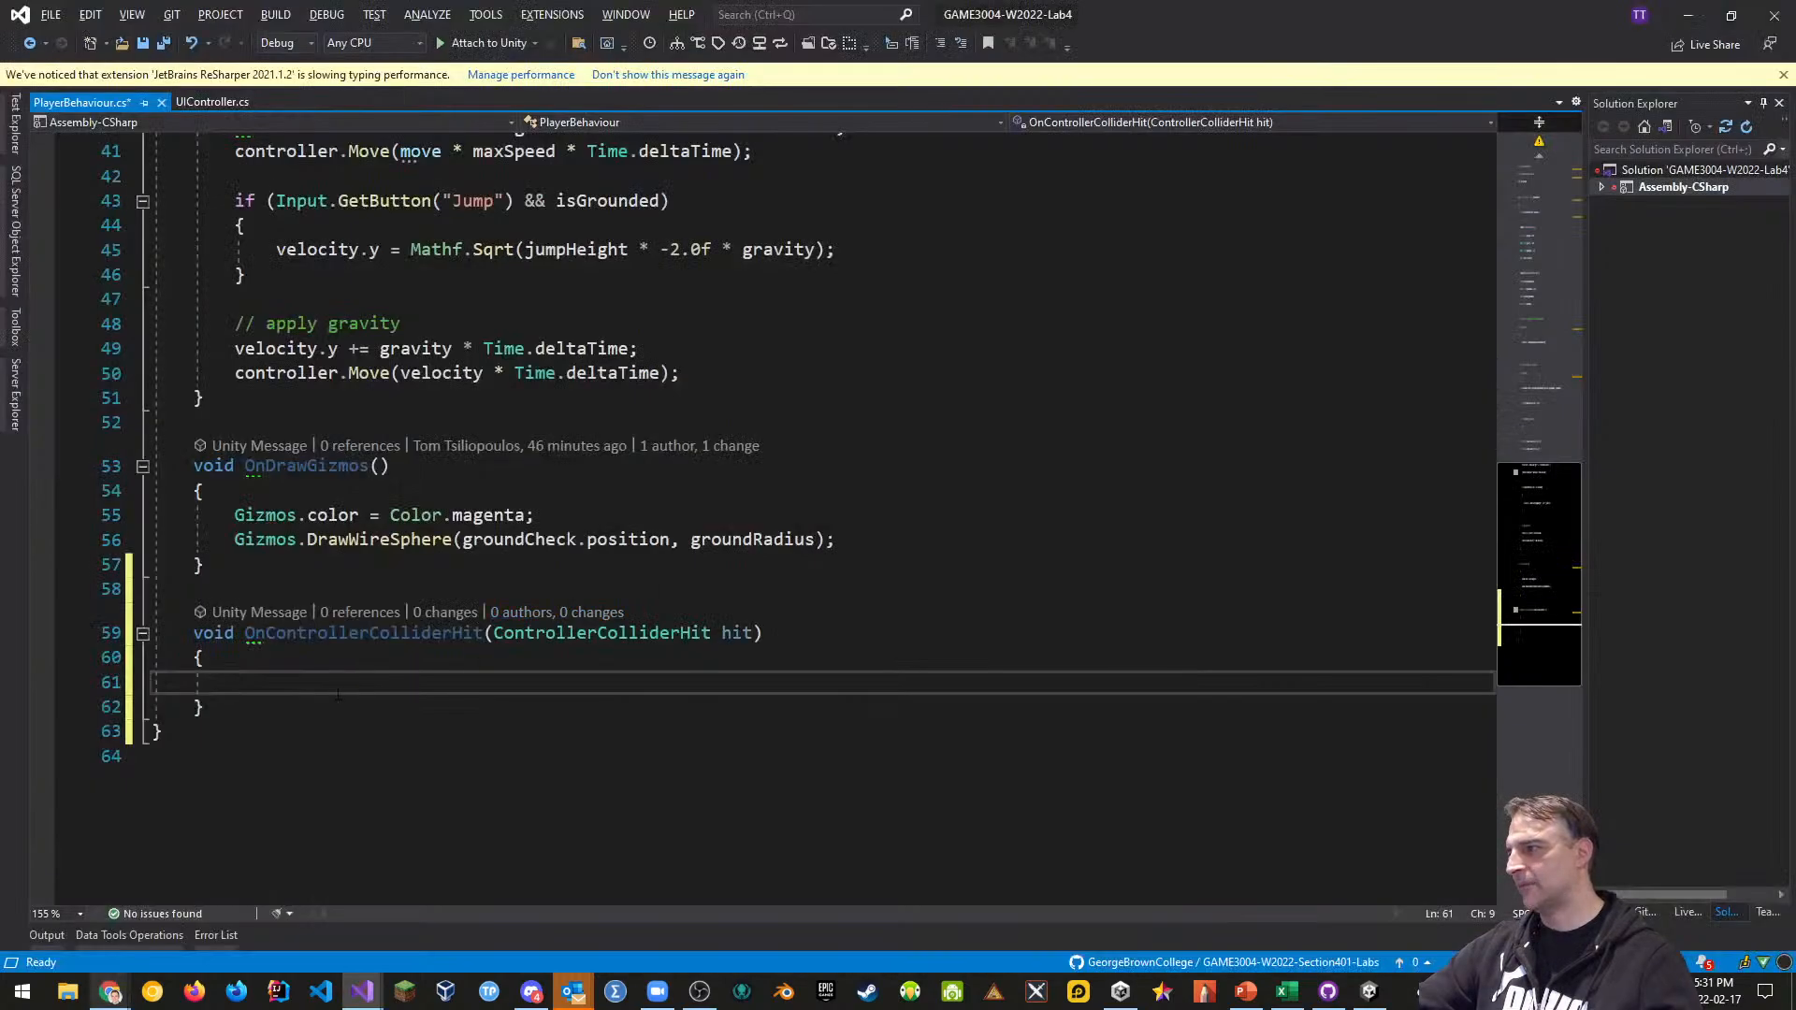
type("hit.")
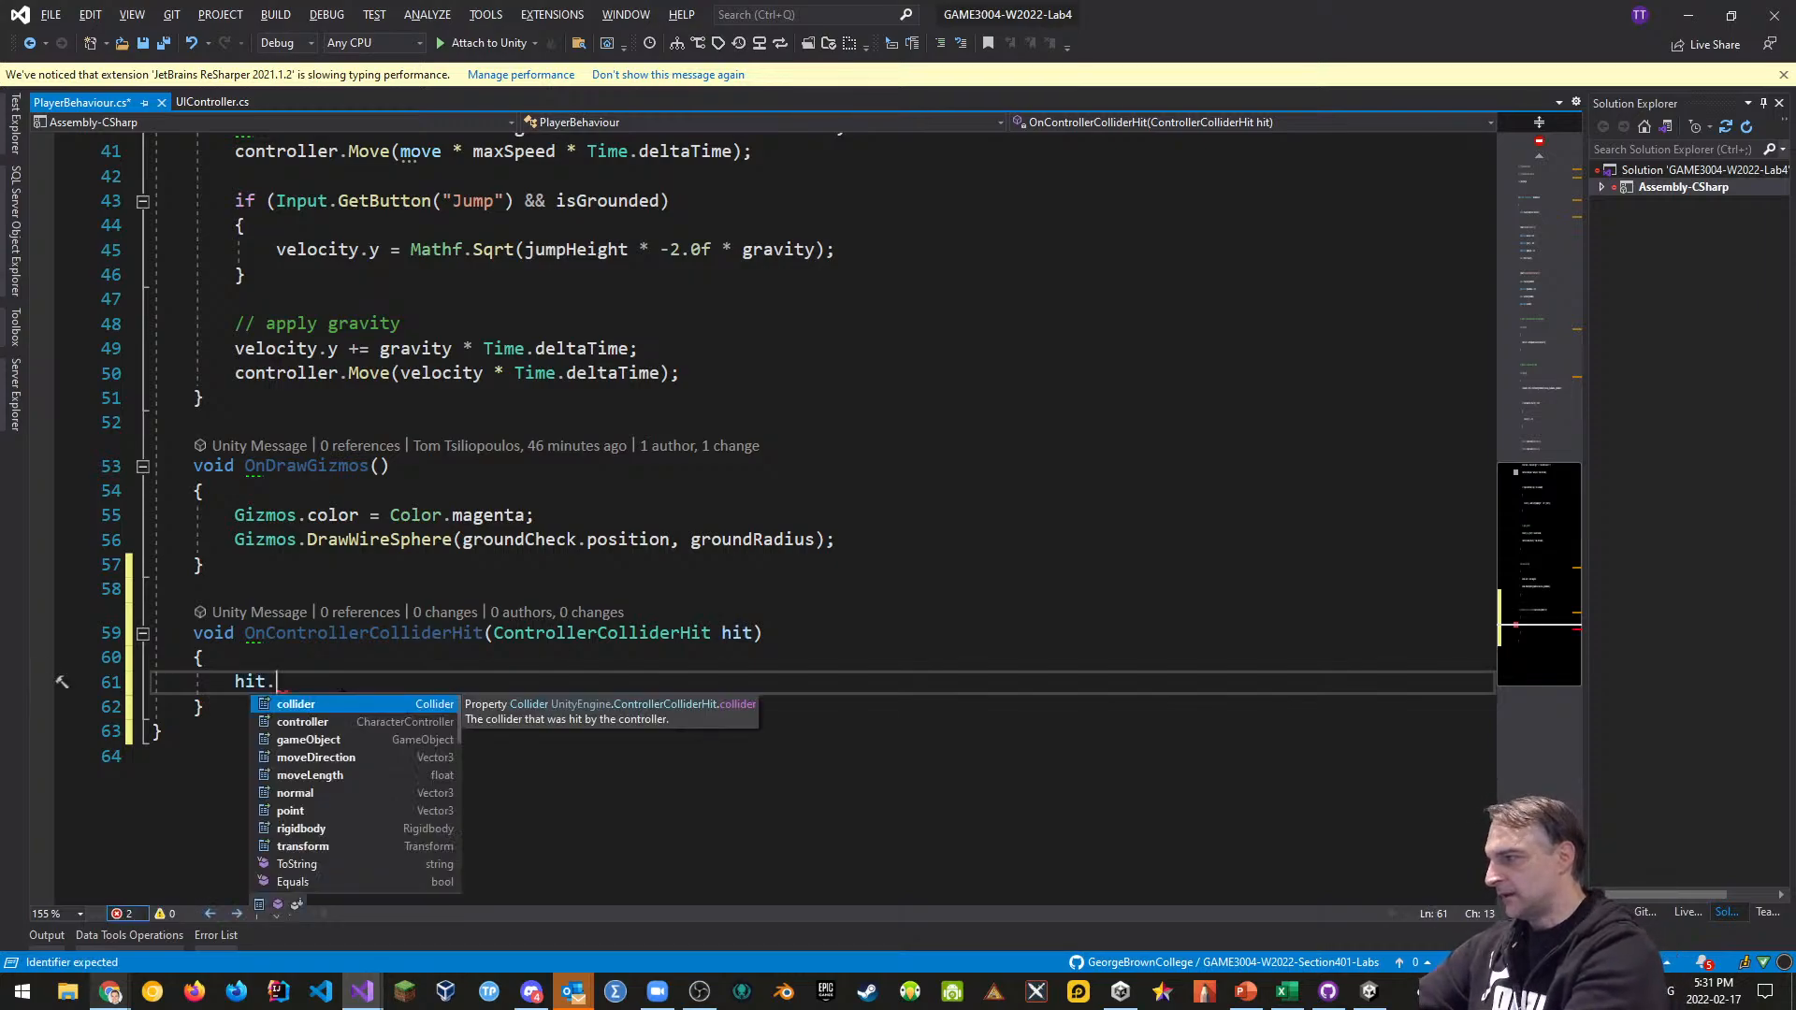
key("Down")
key("Down")
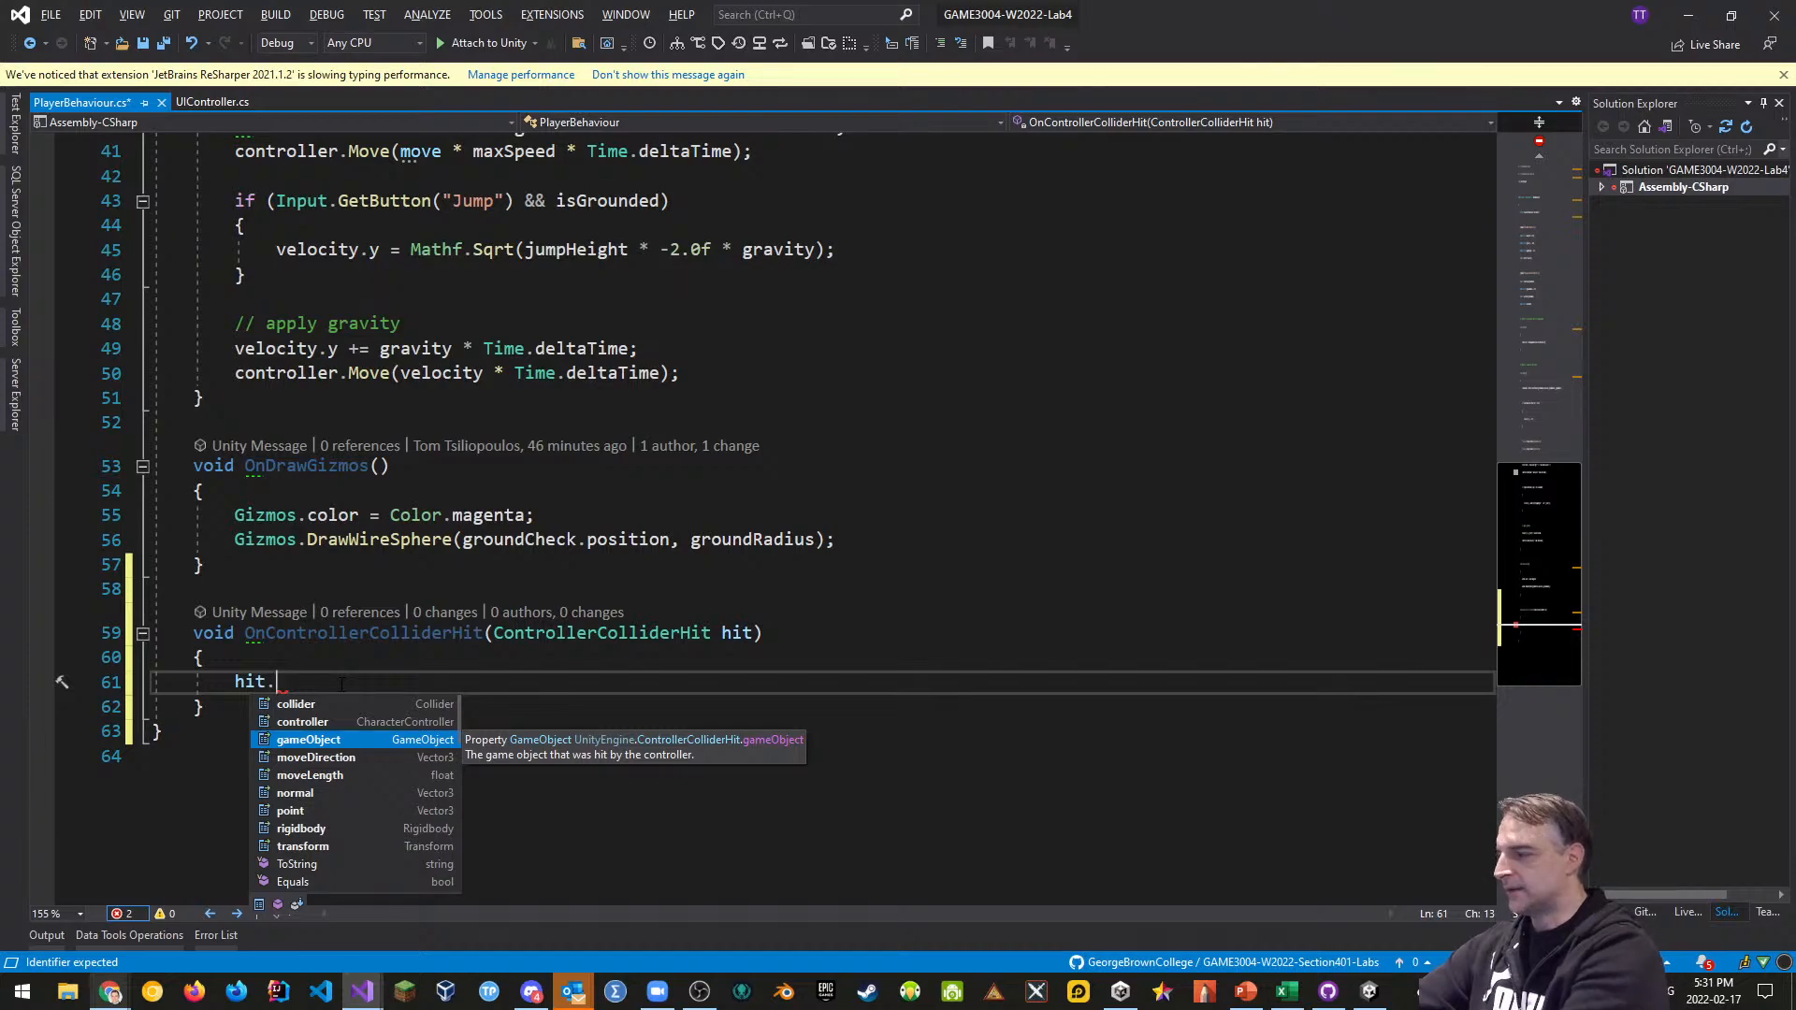
key("Tab")
type(".n")
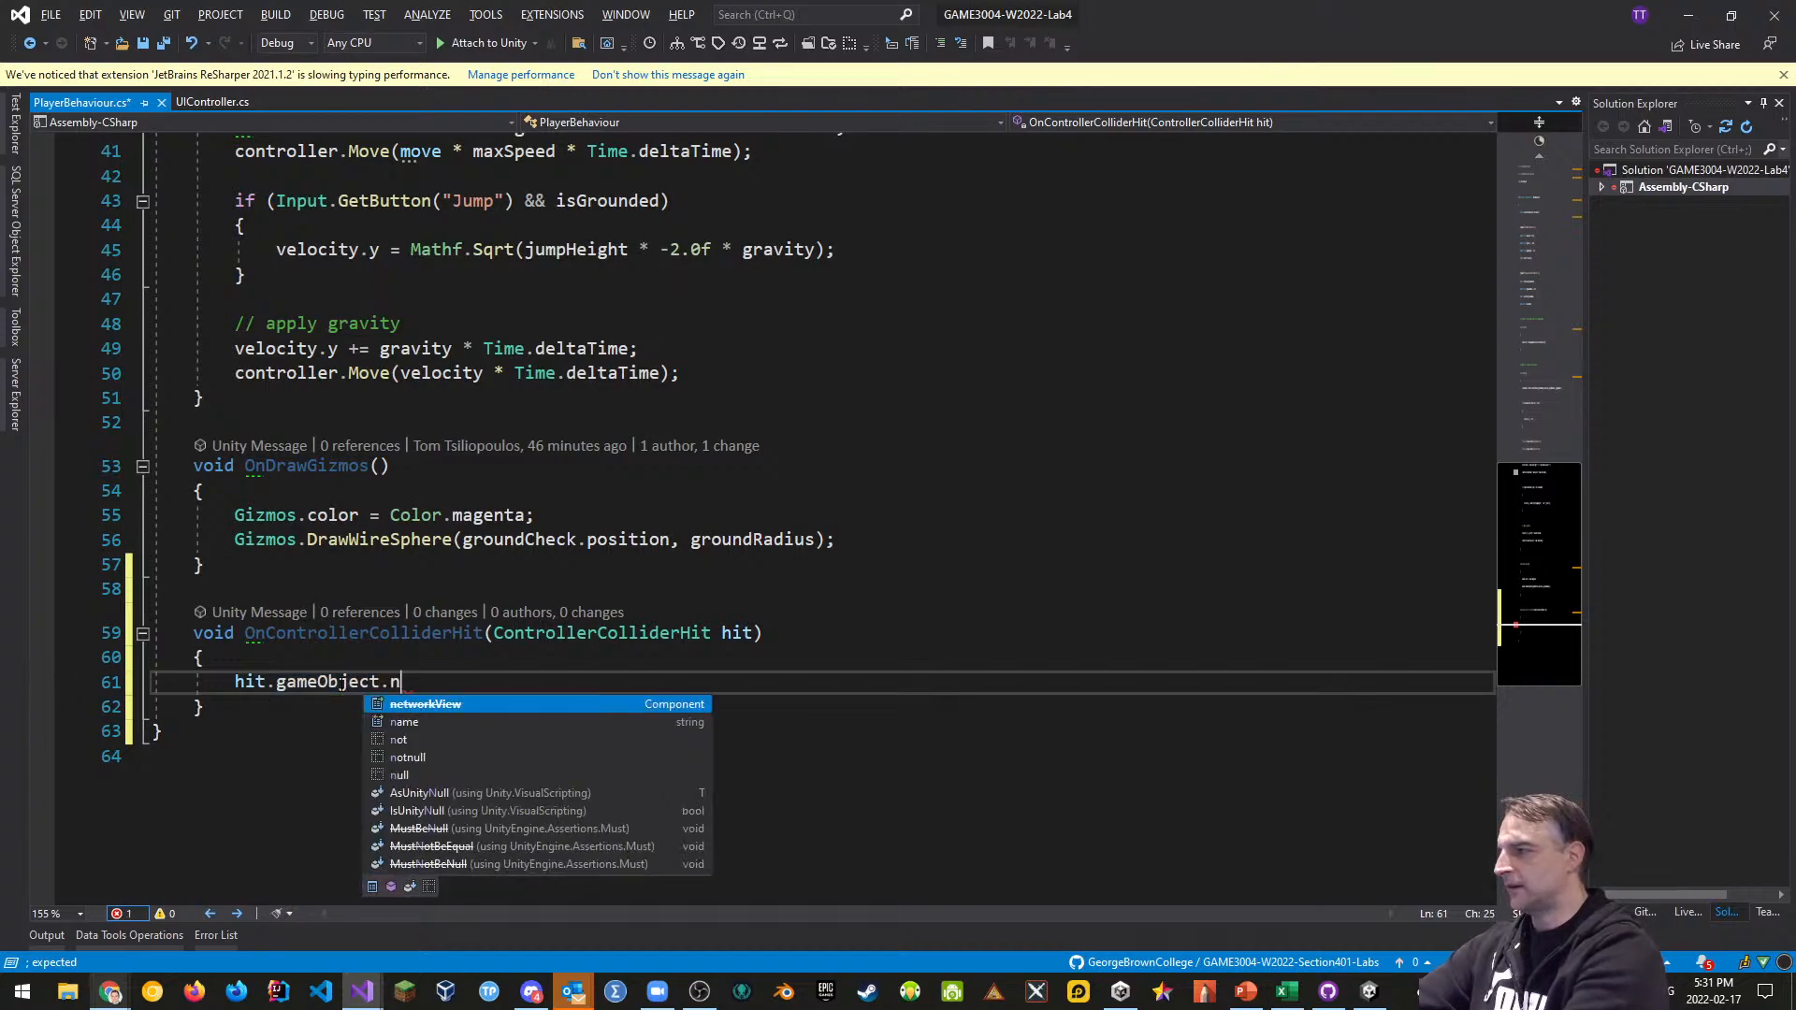
type("ame")
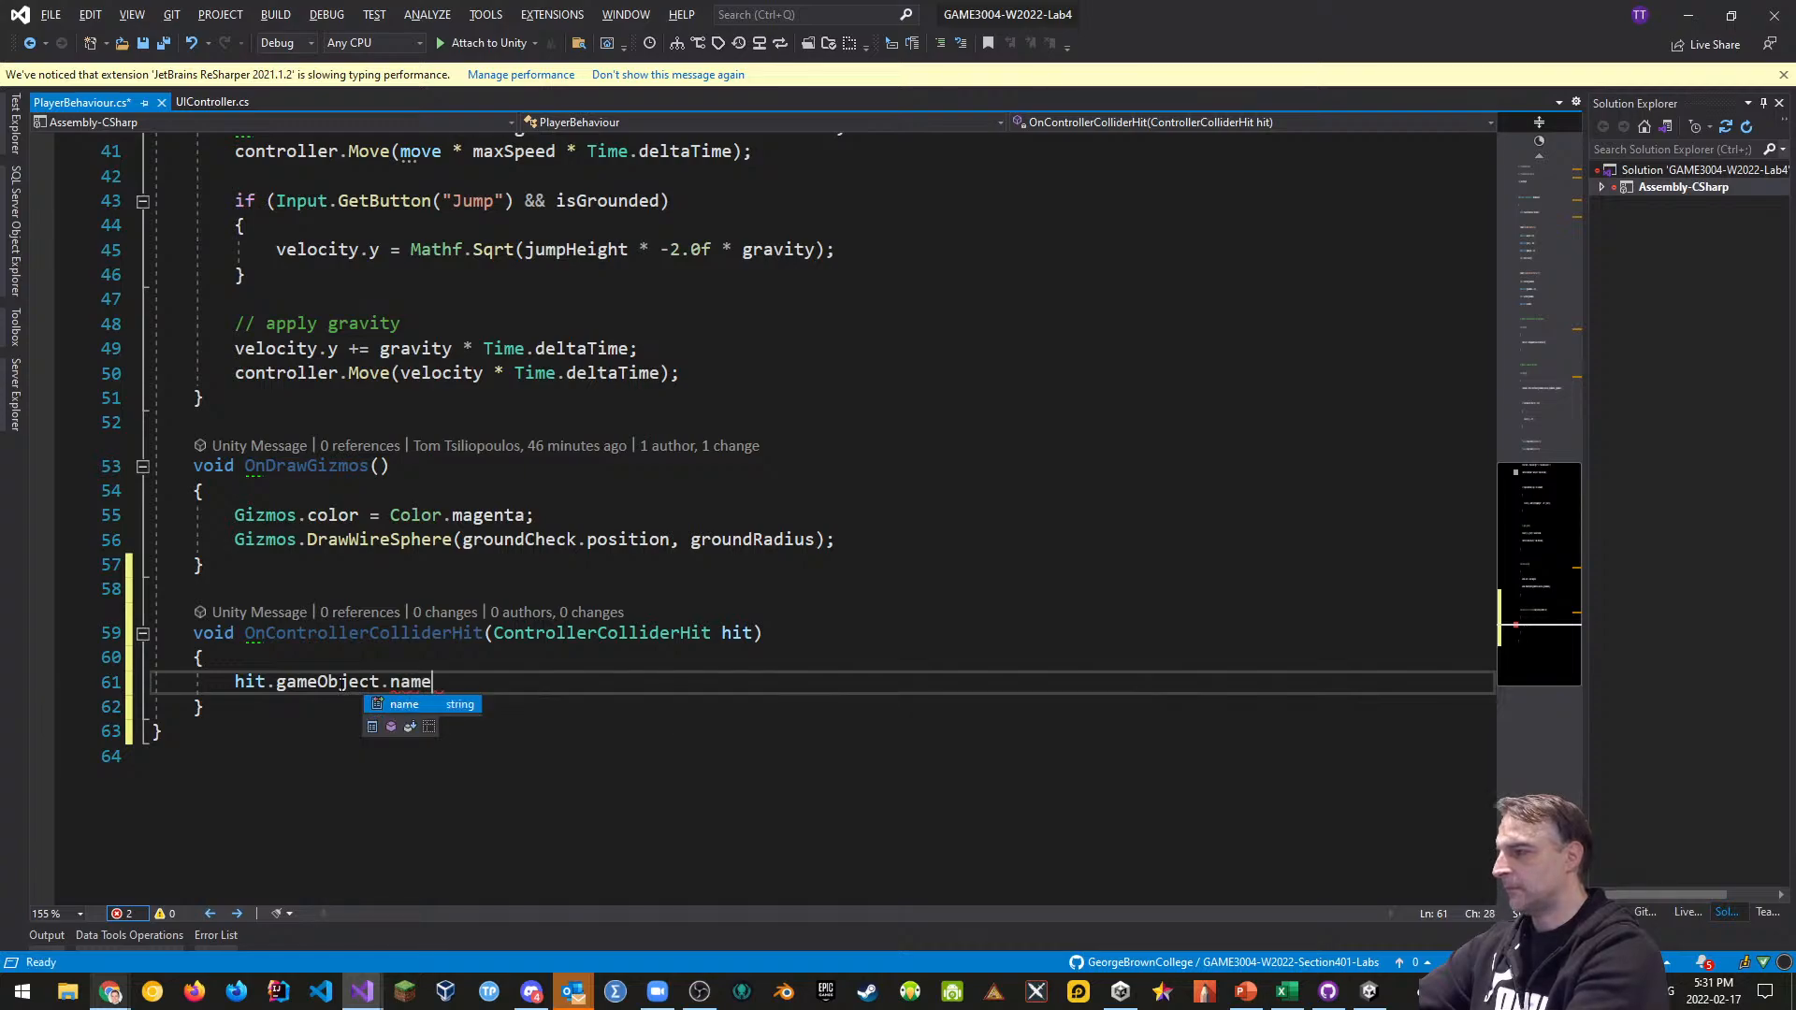
Wrap hit.gameObject.name in a Debug.Log() call ending with a semicolon and save PlayerBehaviour
key("Left")
key("Left")
key("Left")
key("Left")
key("Left")
key("Left")
key("Left")
key("Left")
key("Left")
key("Left")
key("Left")
key("Left")
key("Left")
key("Left")
key("Left")
key("Left")
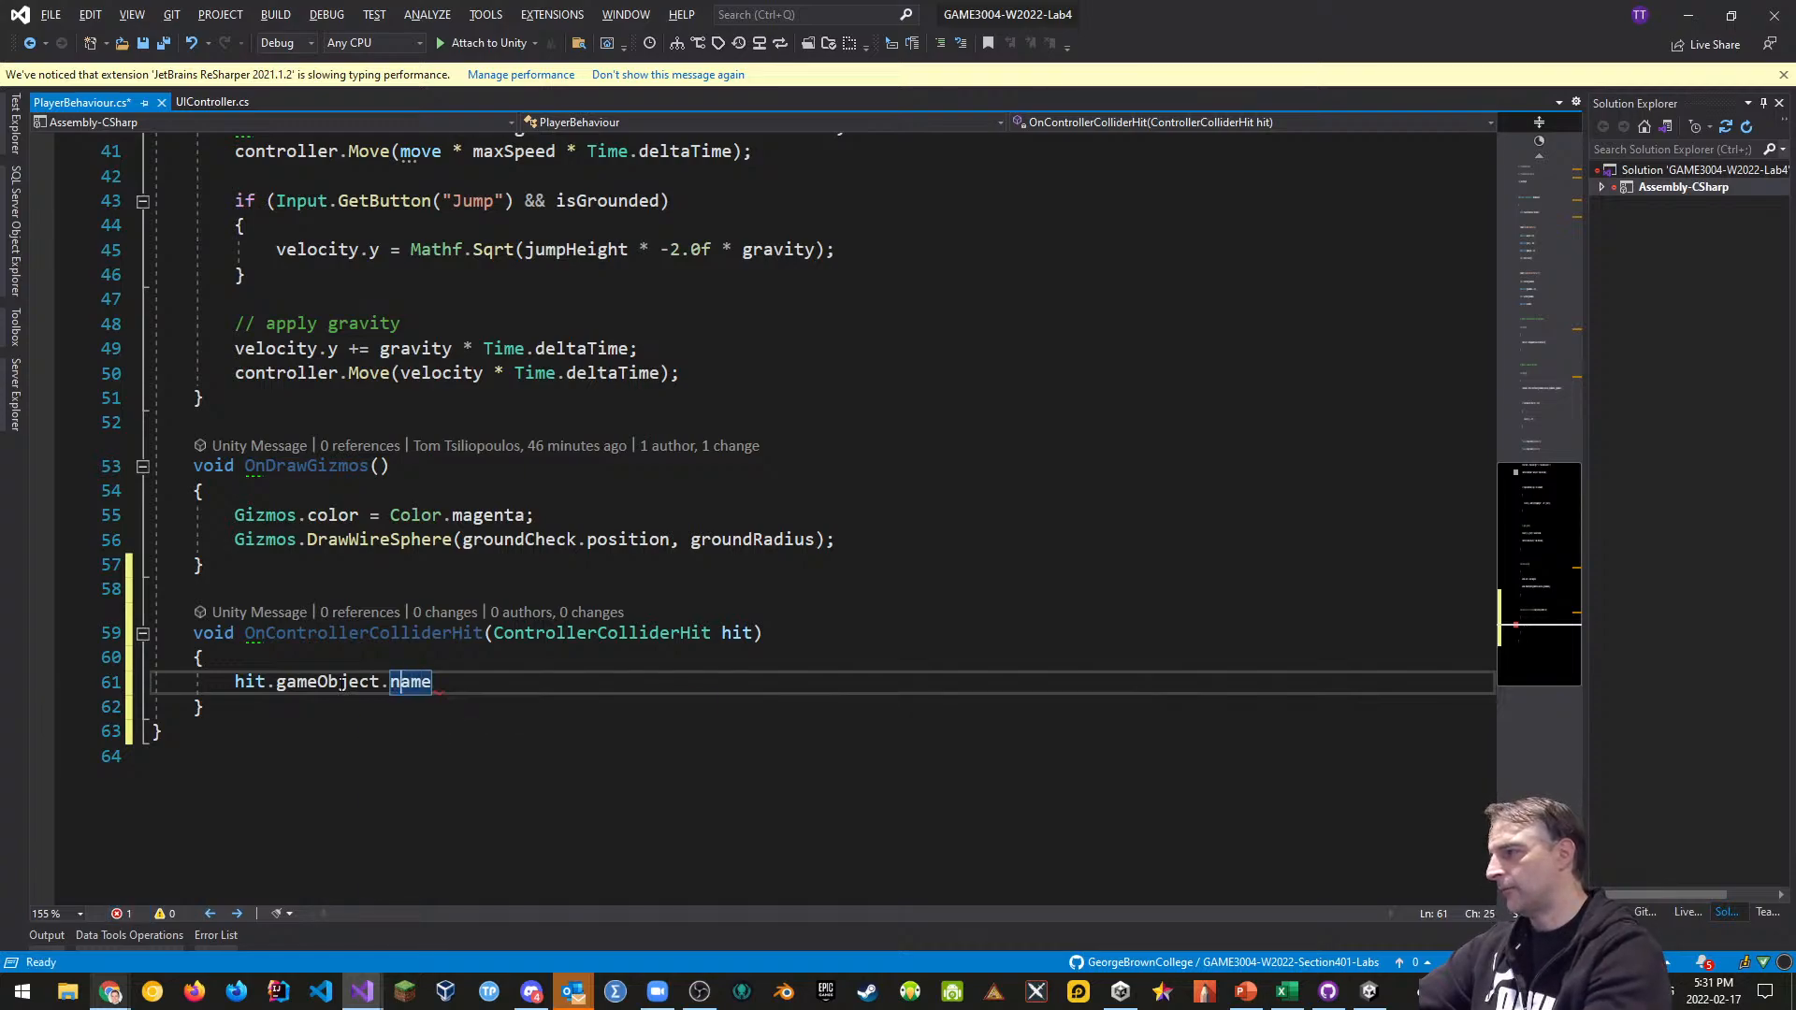
type("Debug")
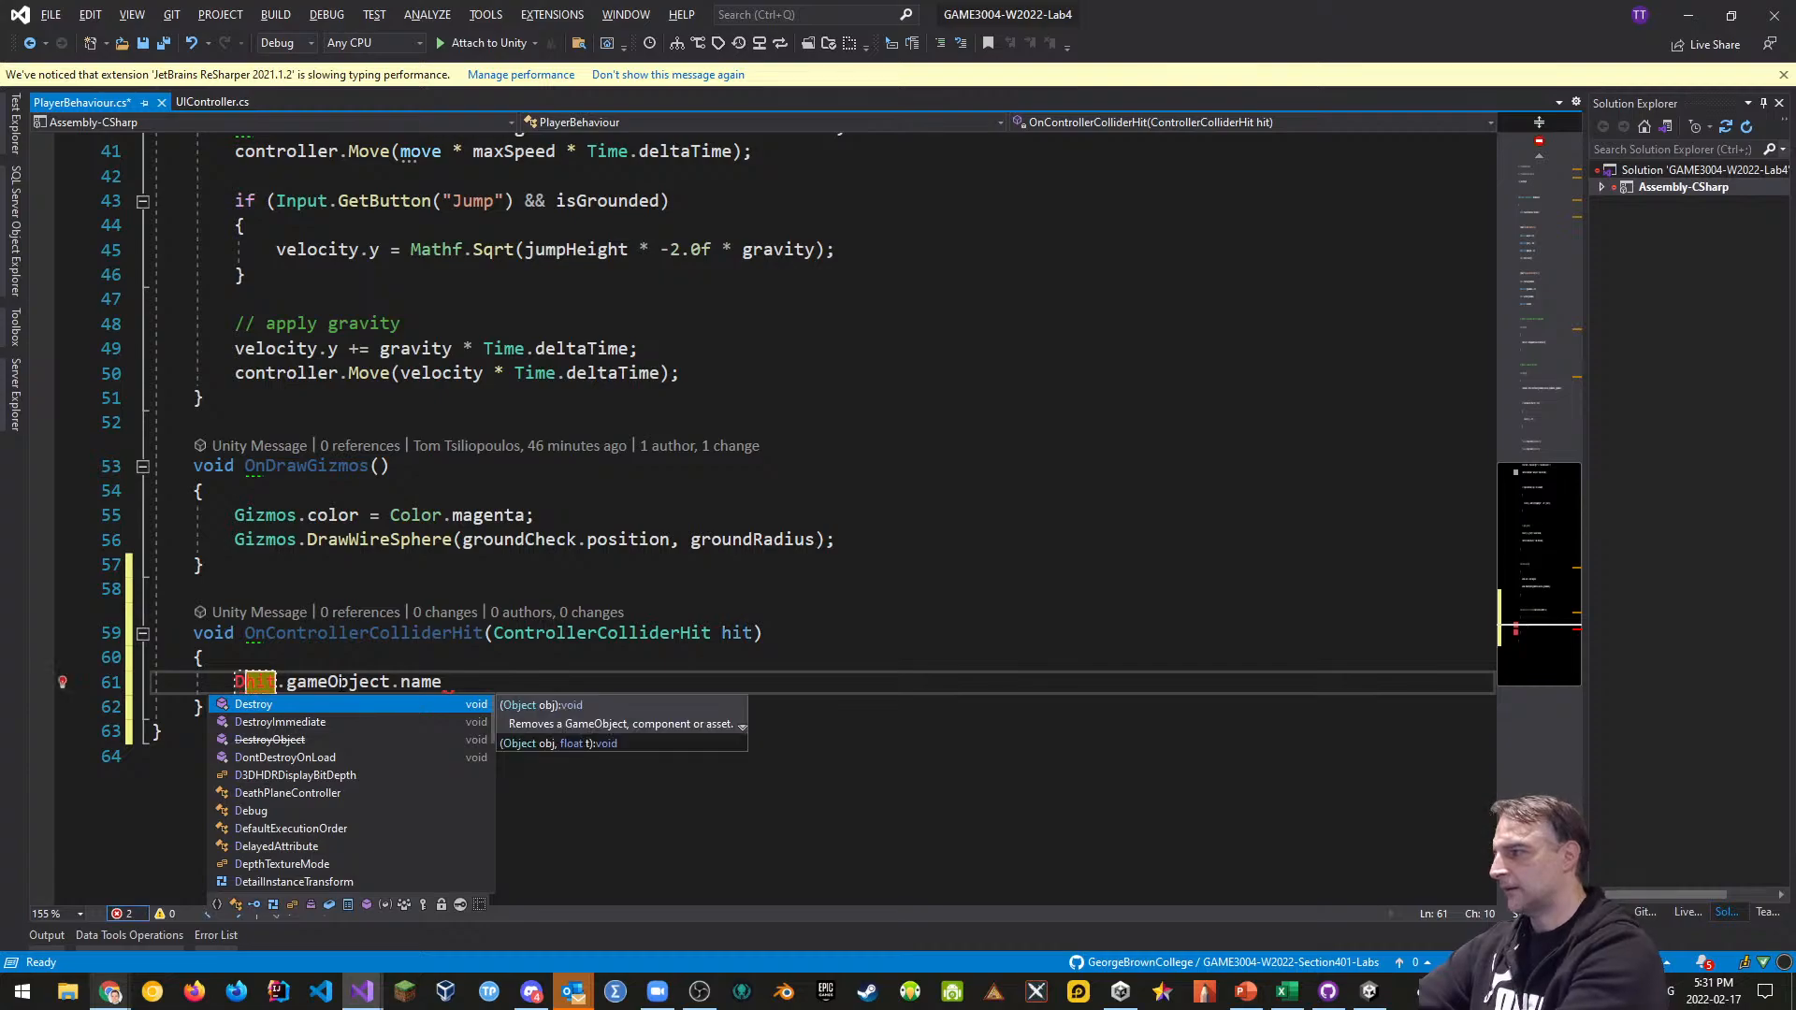
type(".L")
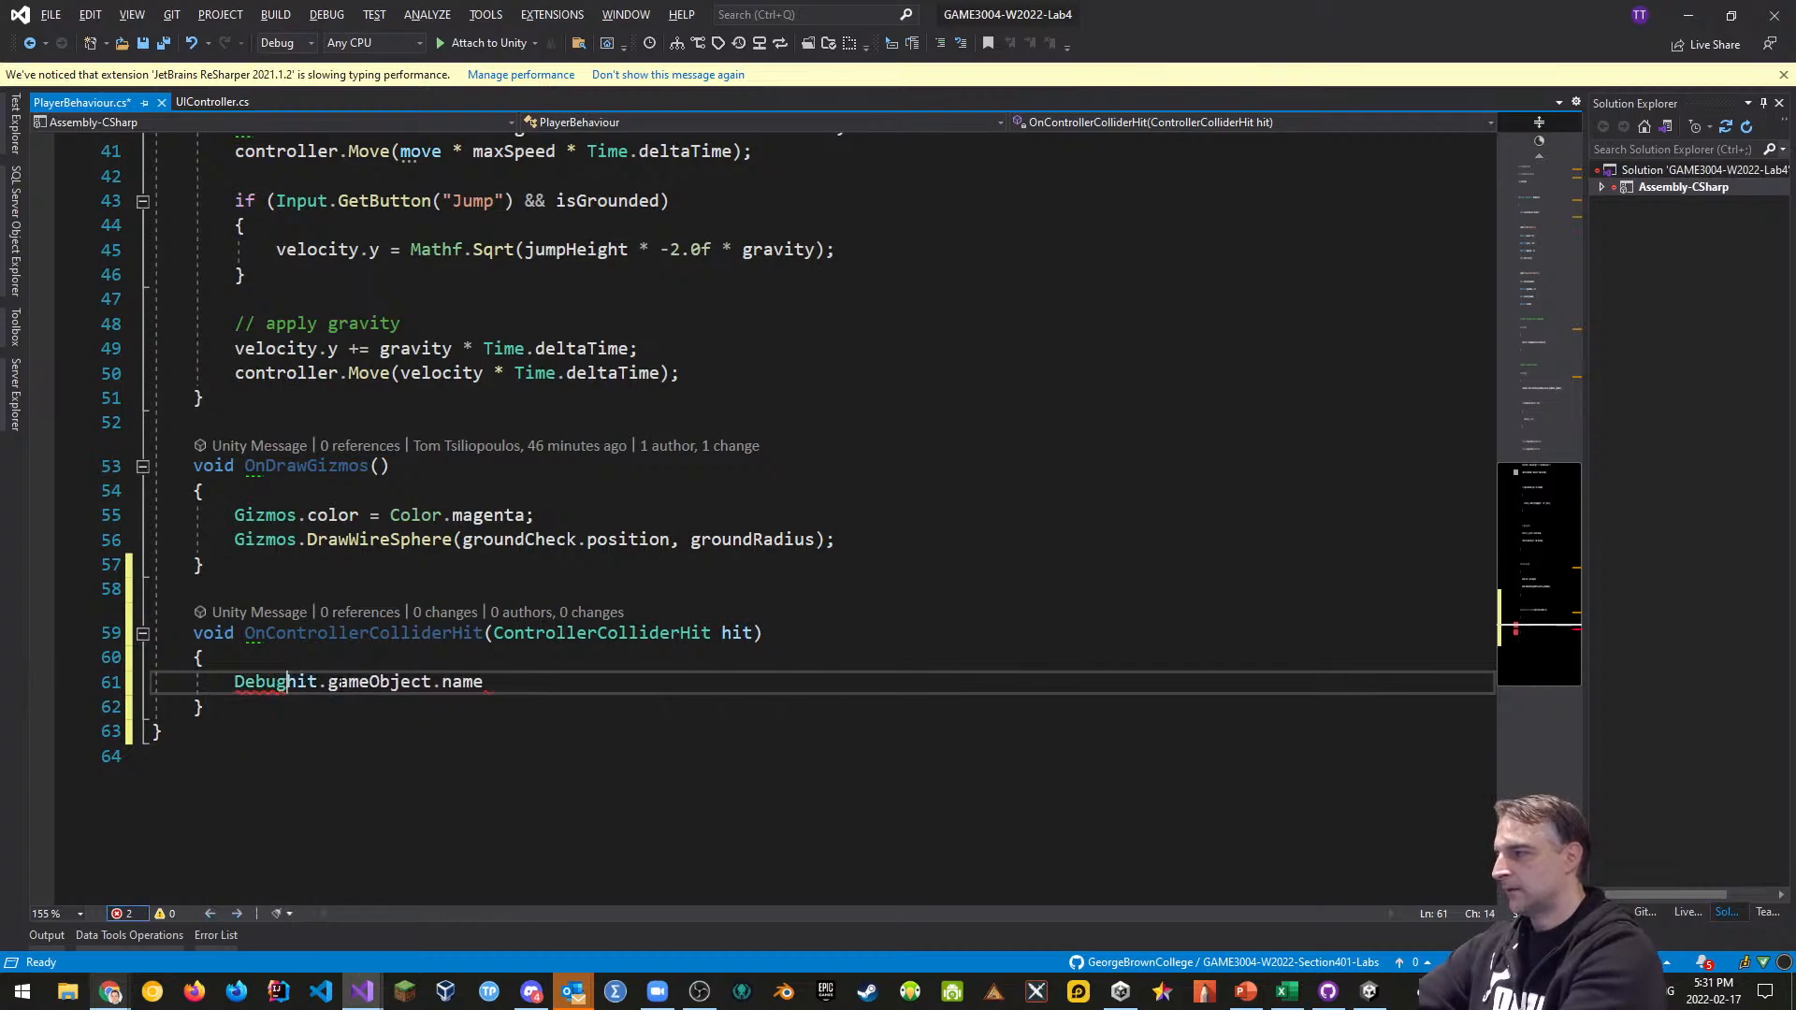
type("og(")
key("End")
type(");")
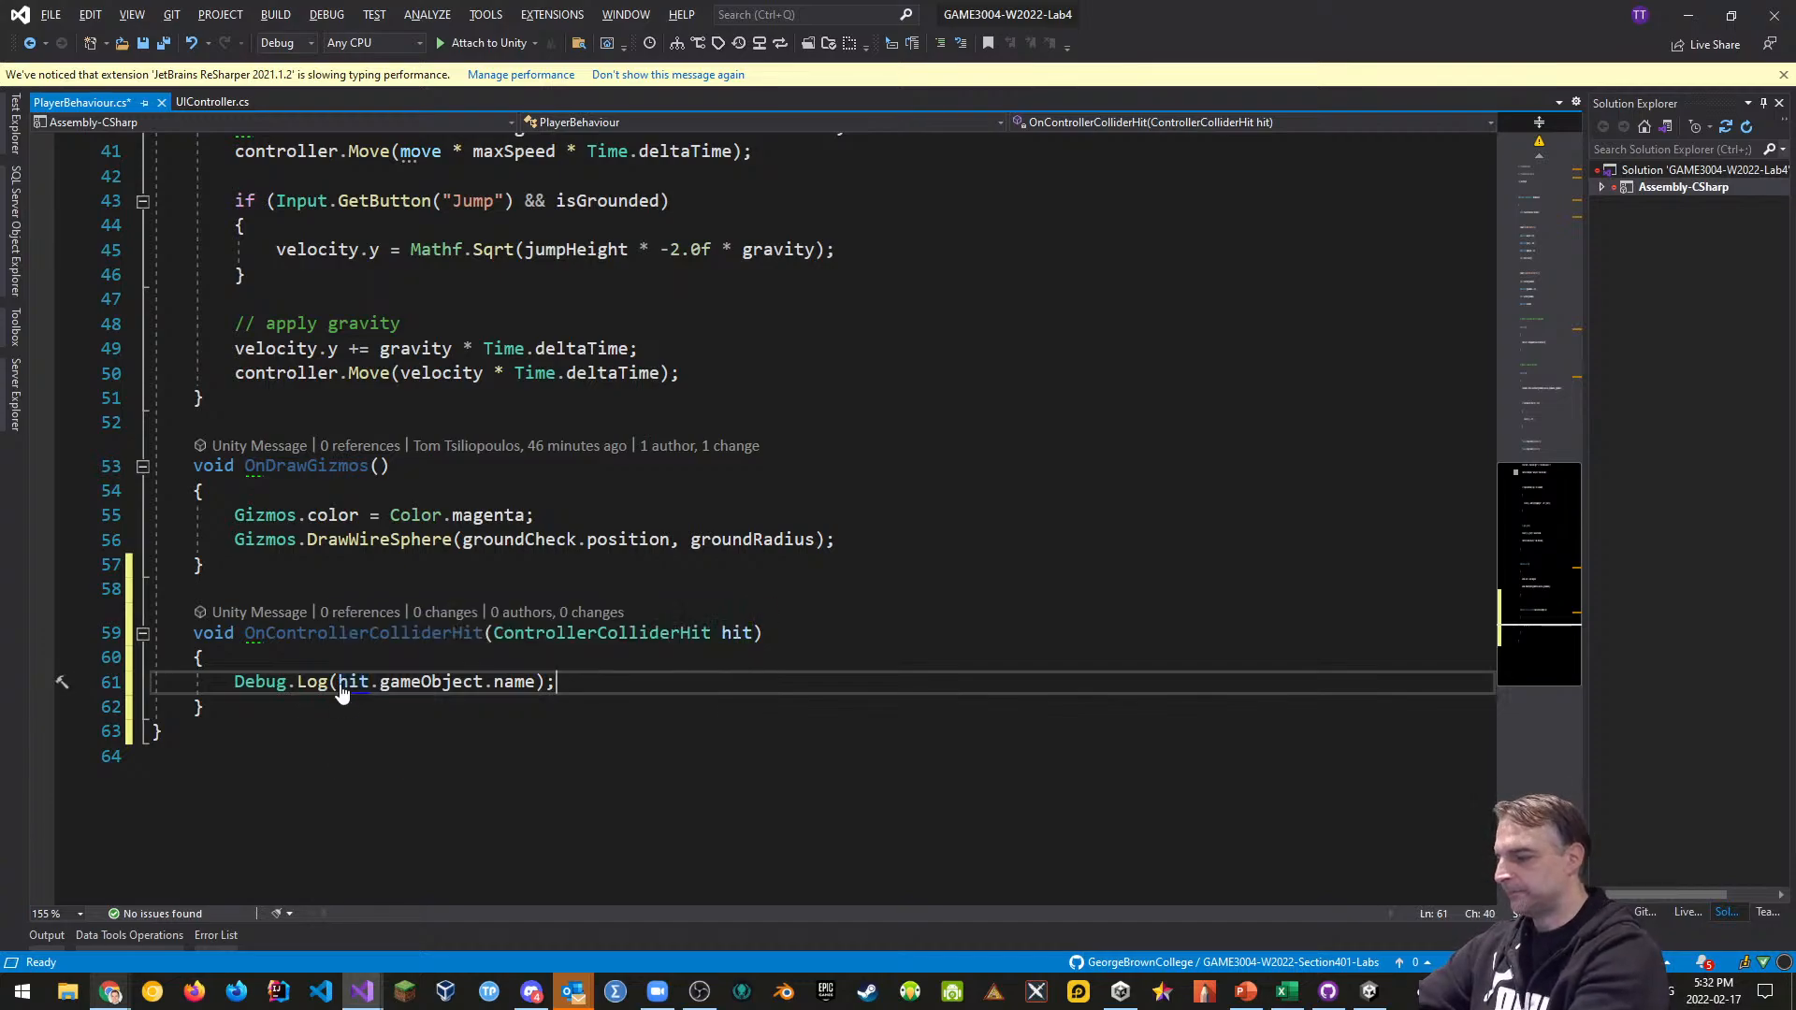
key("ctrl+s")
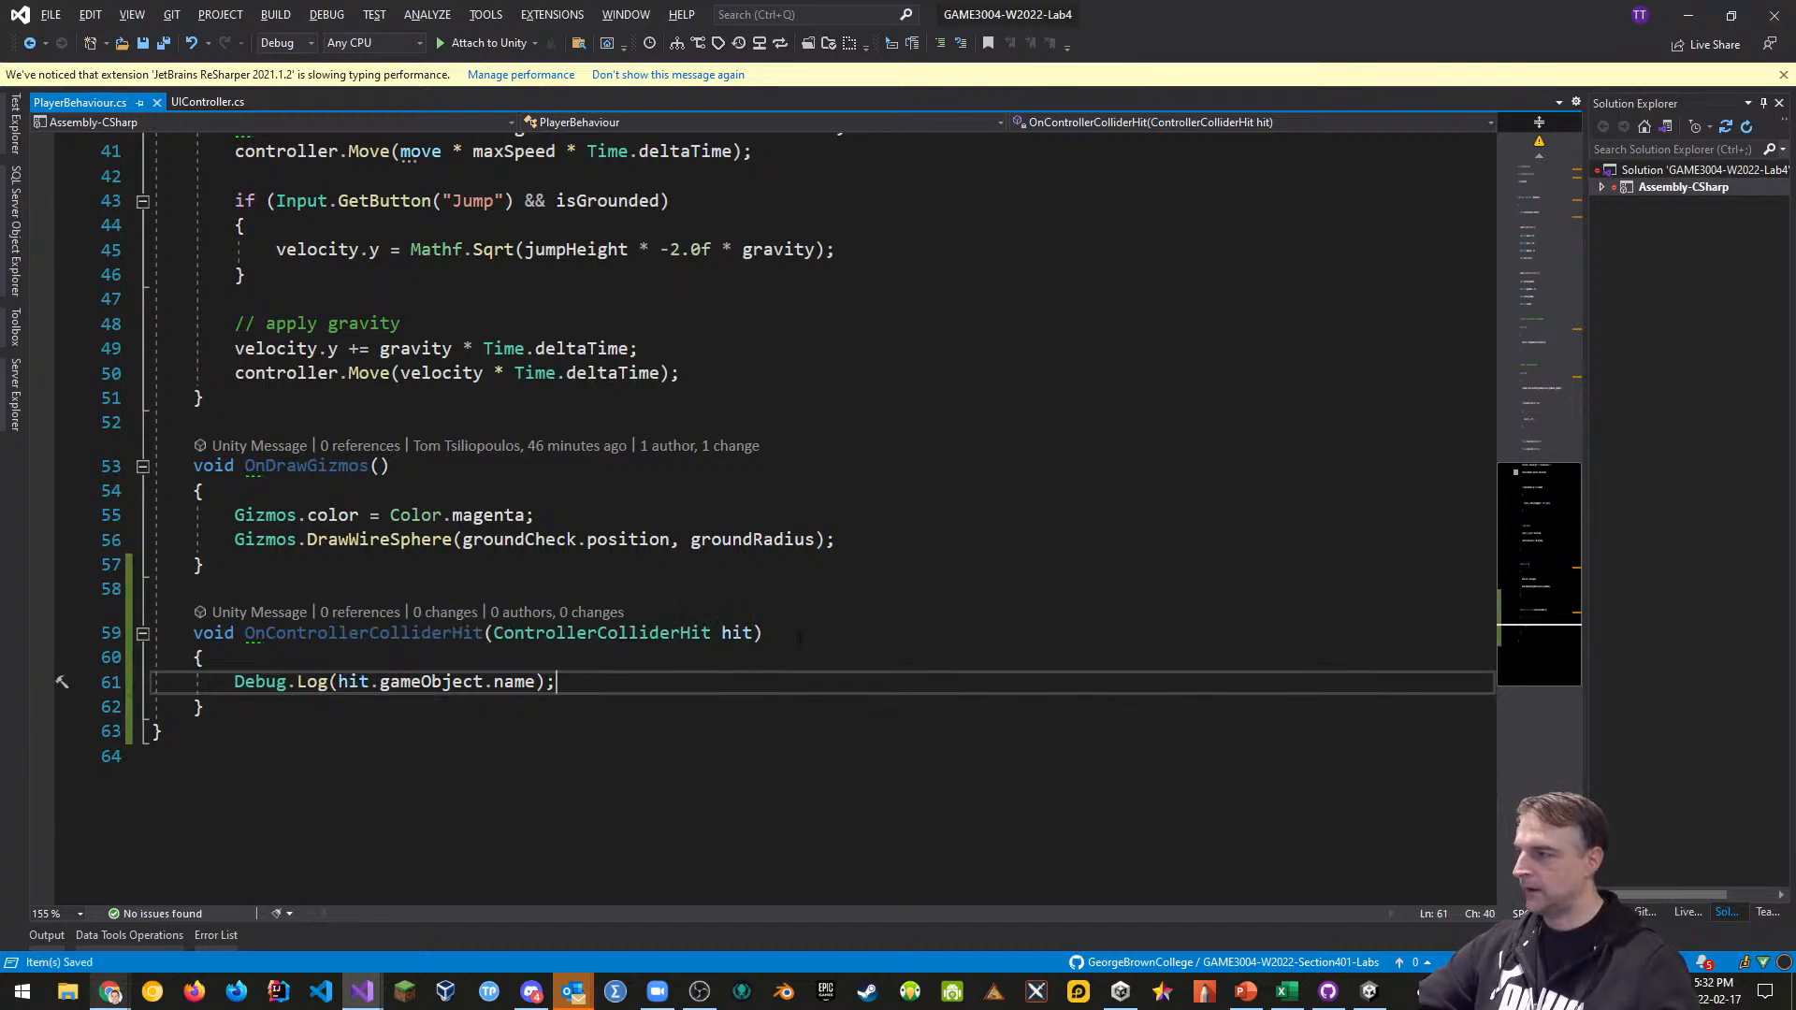
Switch to Unity, play-test the scene by walking the player into the swinging hazard to check which object names are logged, and stop the game
key("alt+Tab")
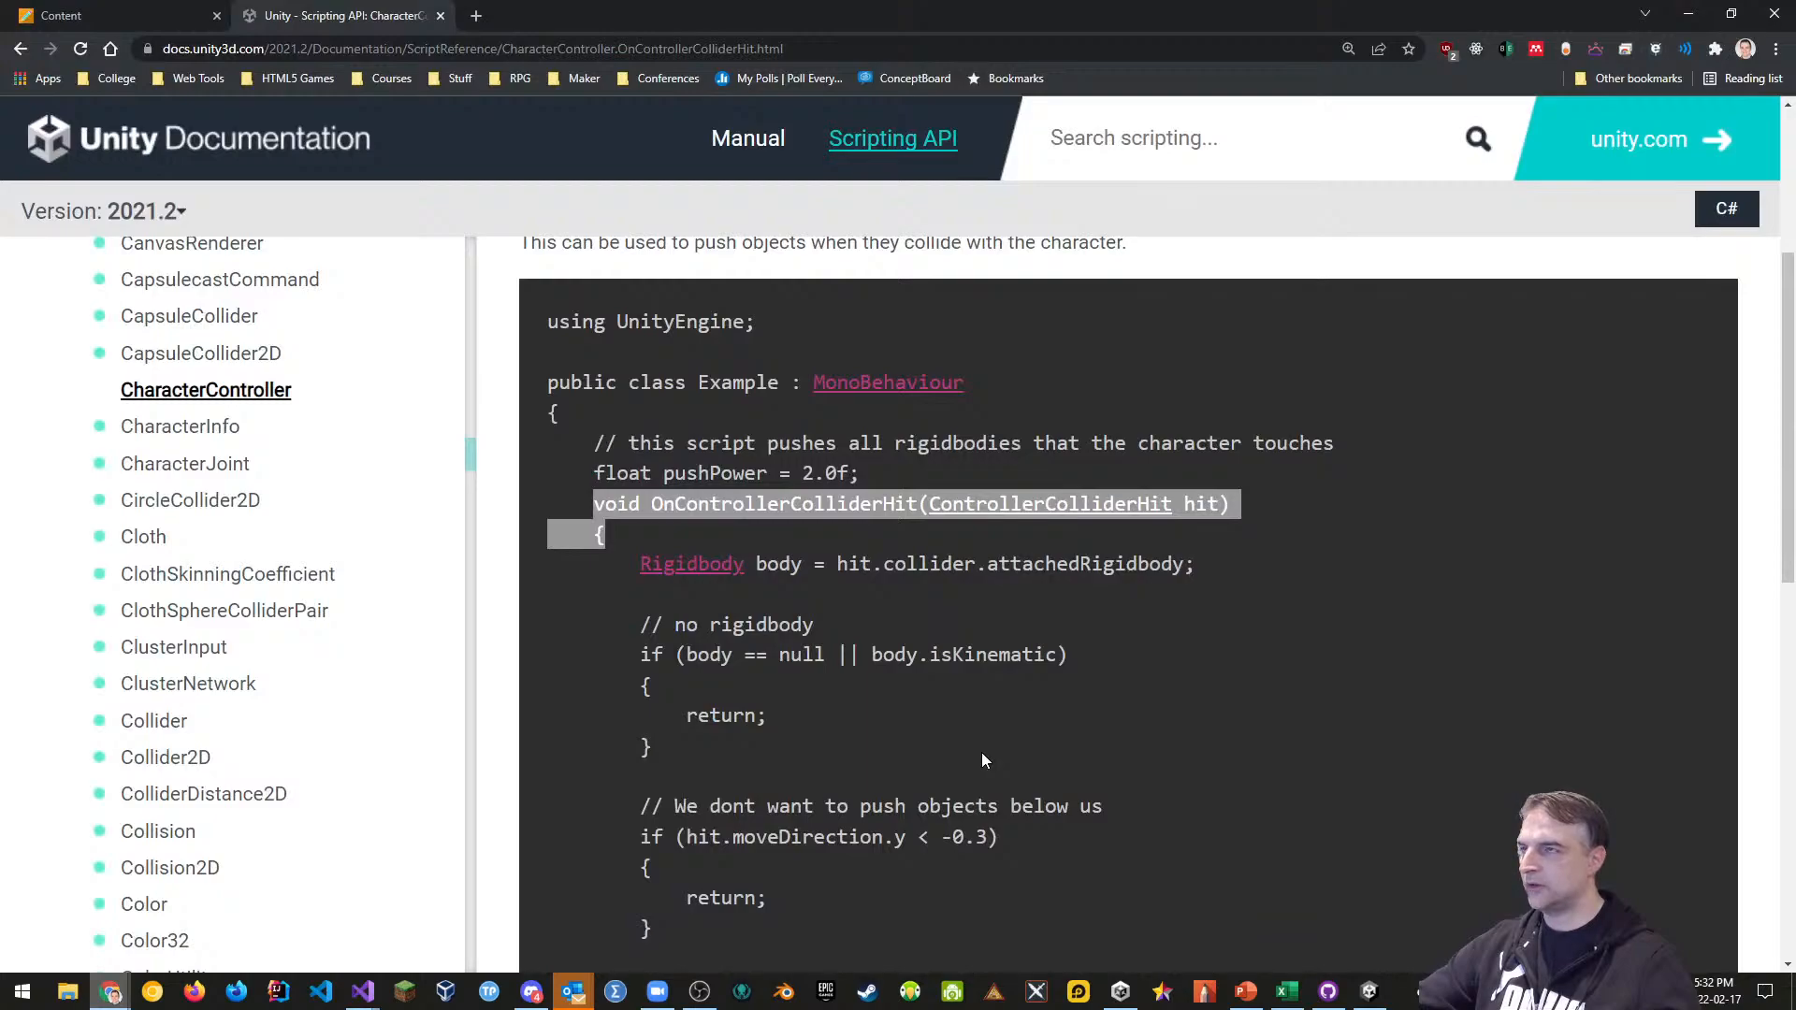
key("alt+Tab")
left_click(937, 318)
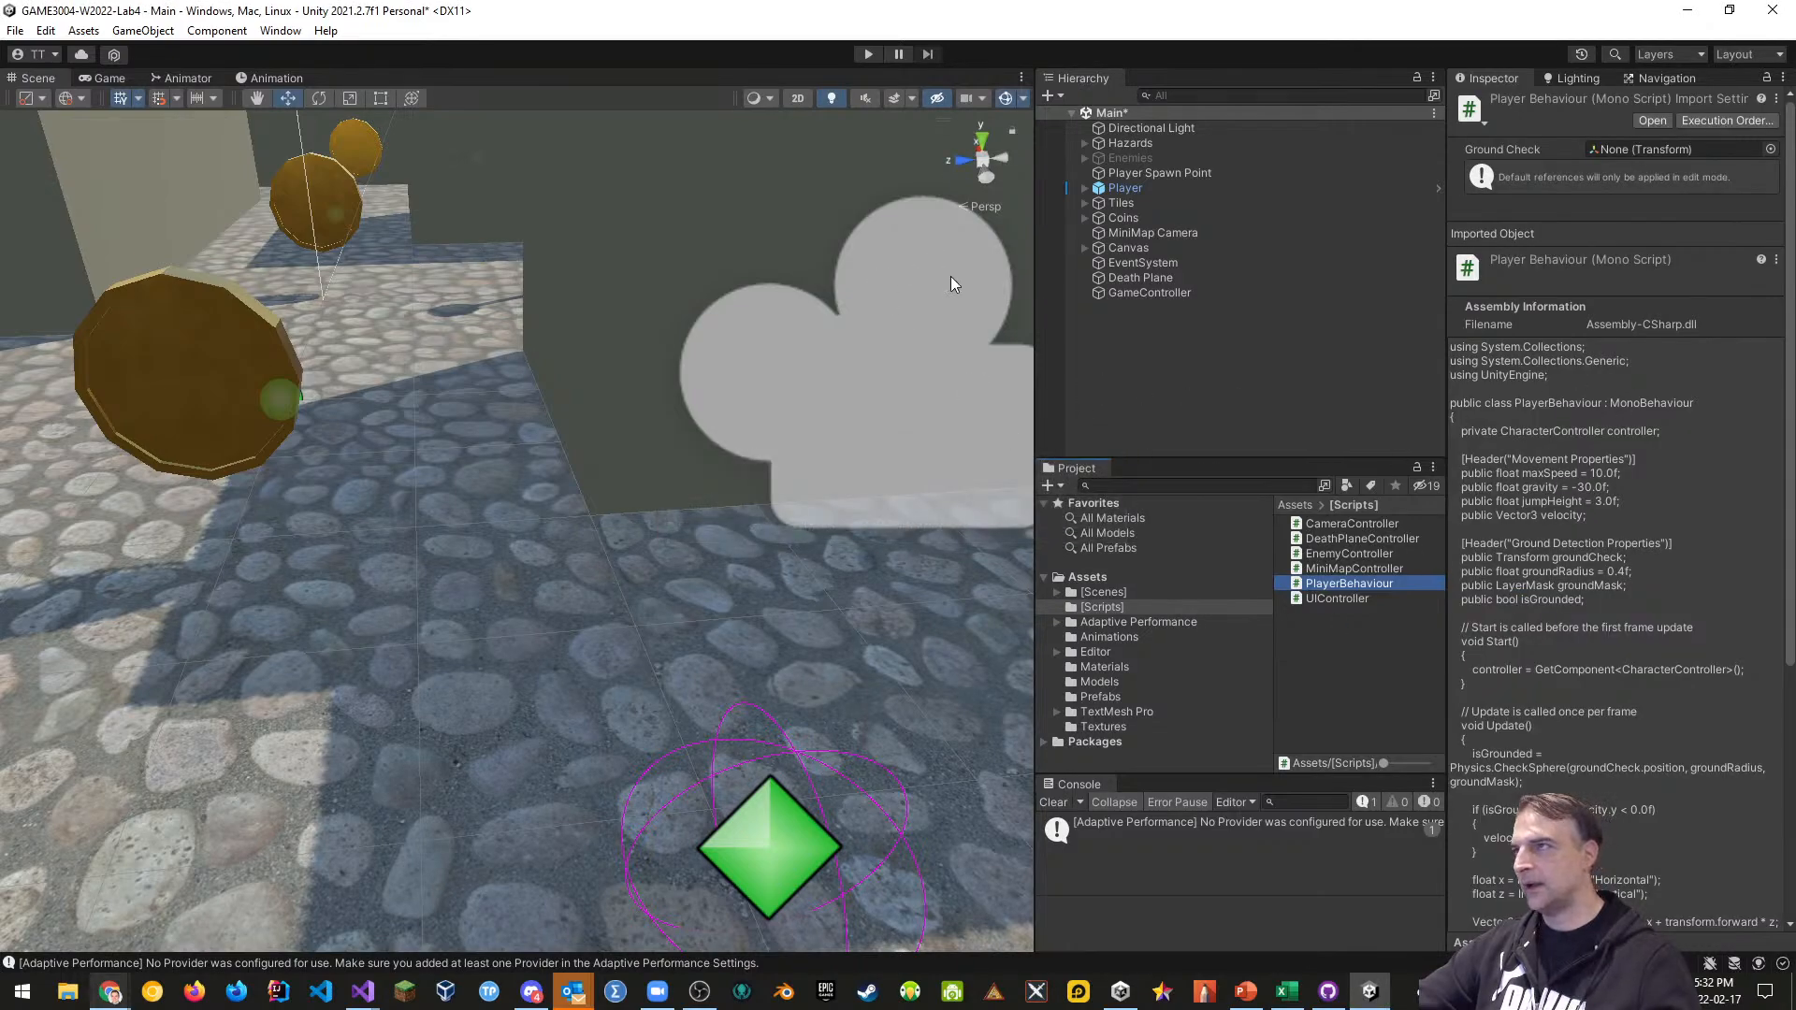
left_click(868, 55)
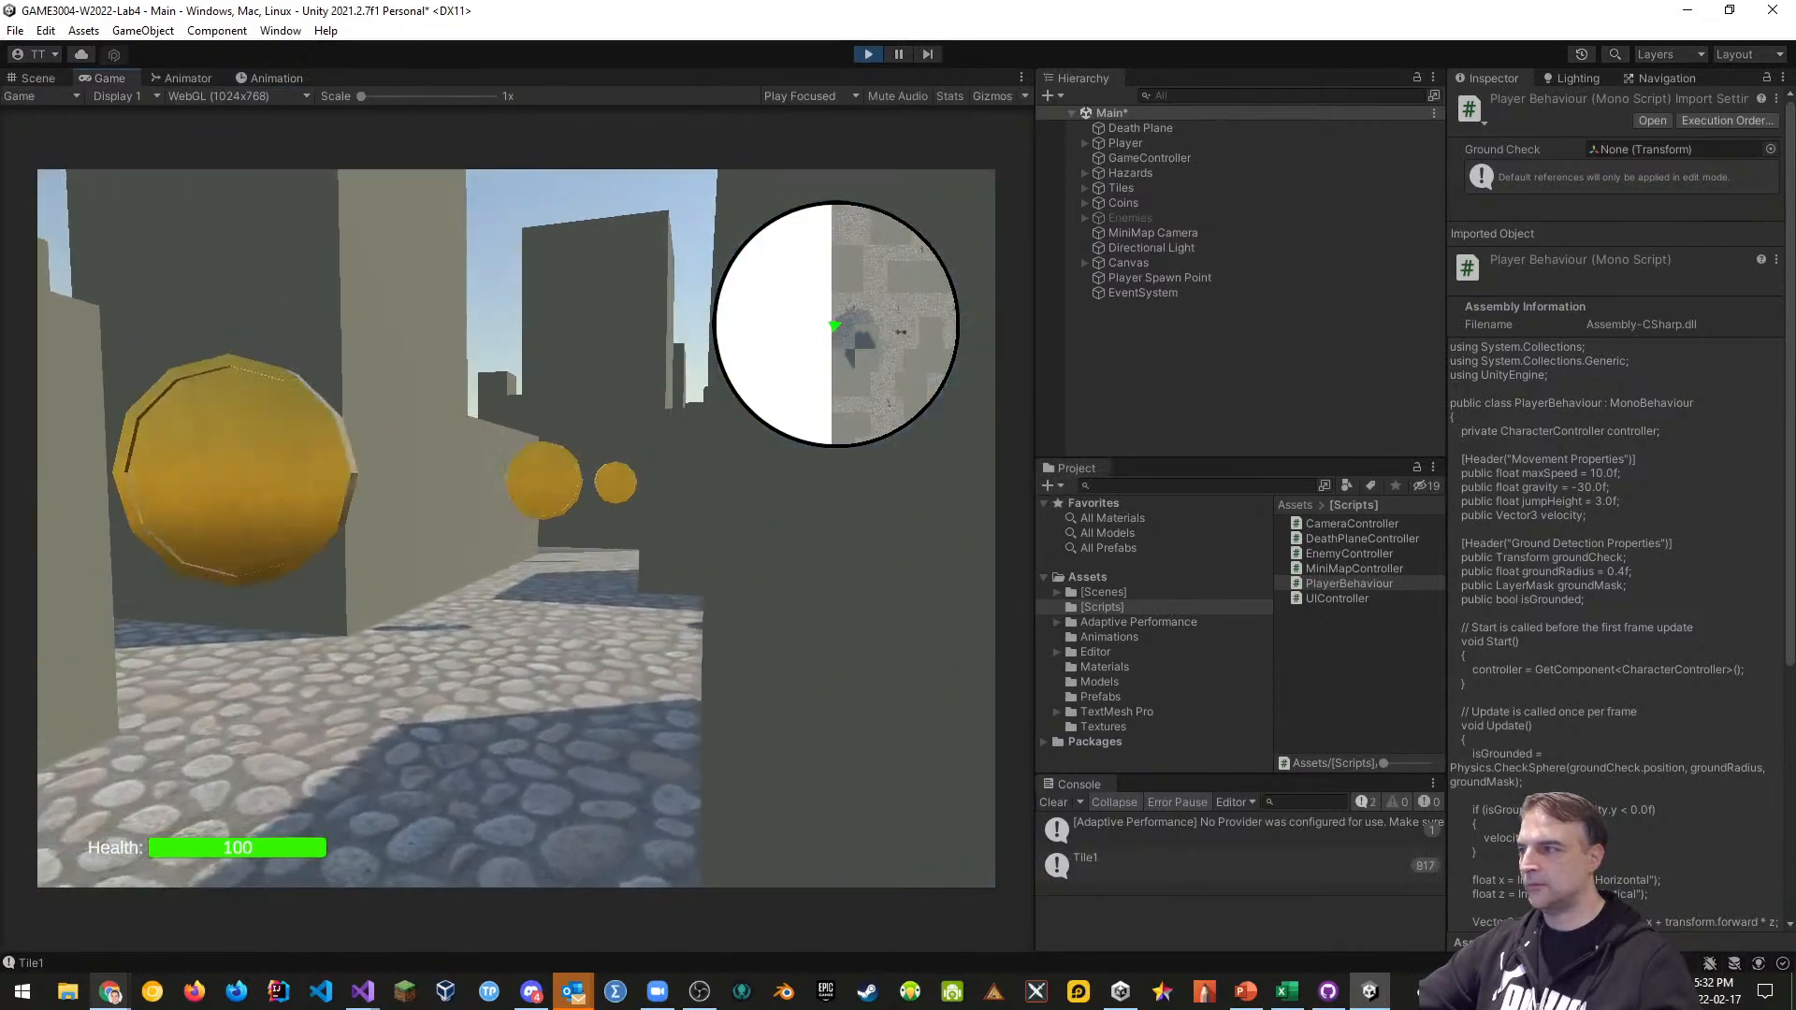
key("w")
key("w")
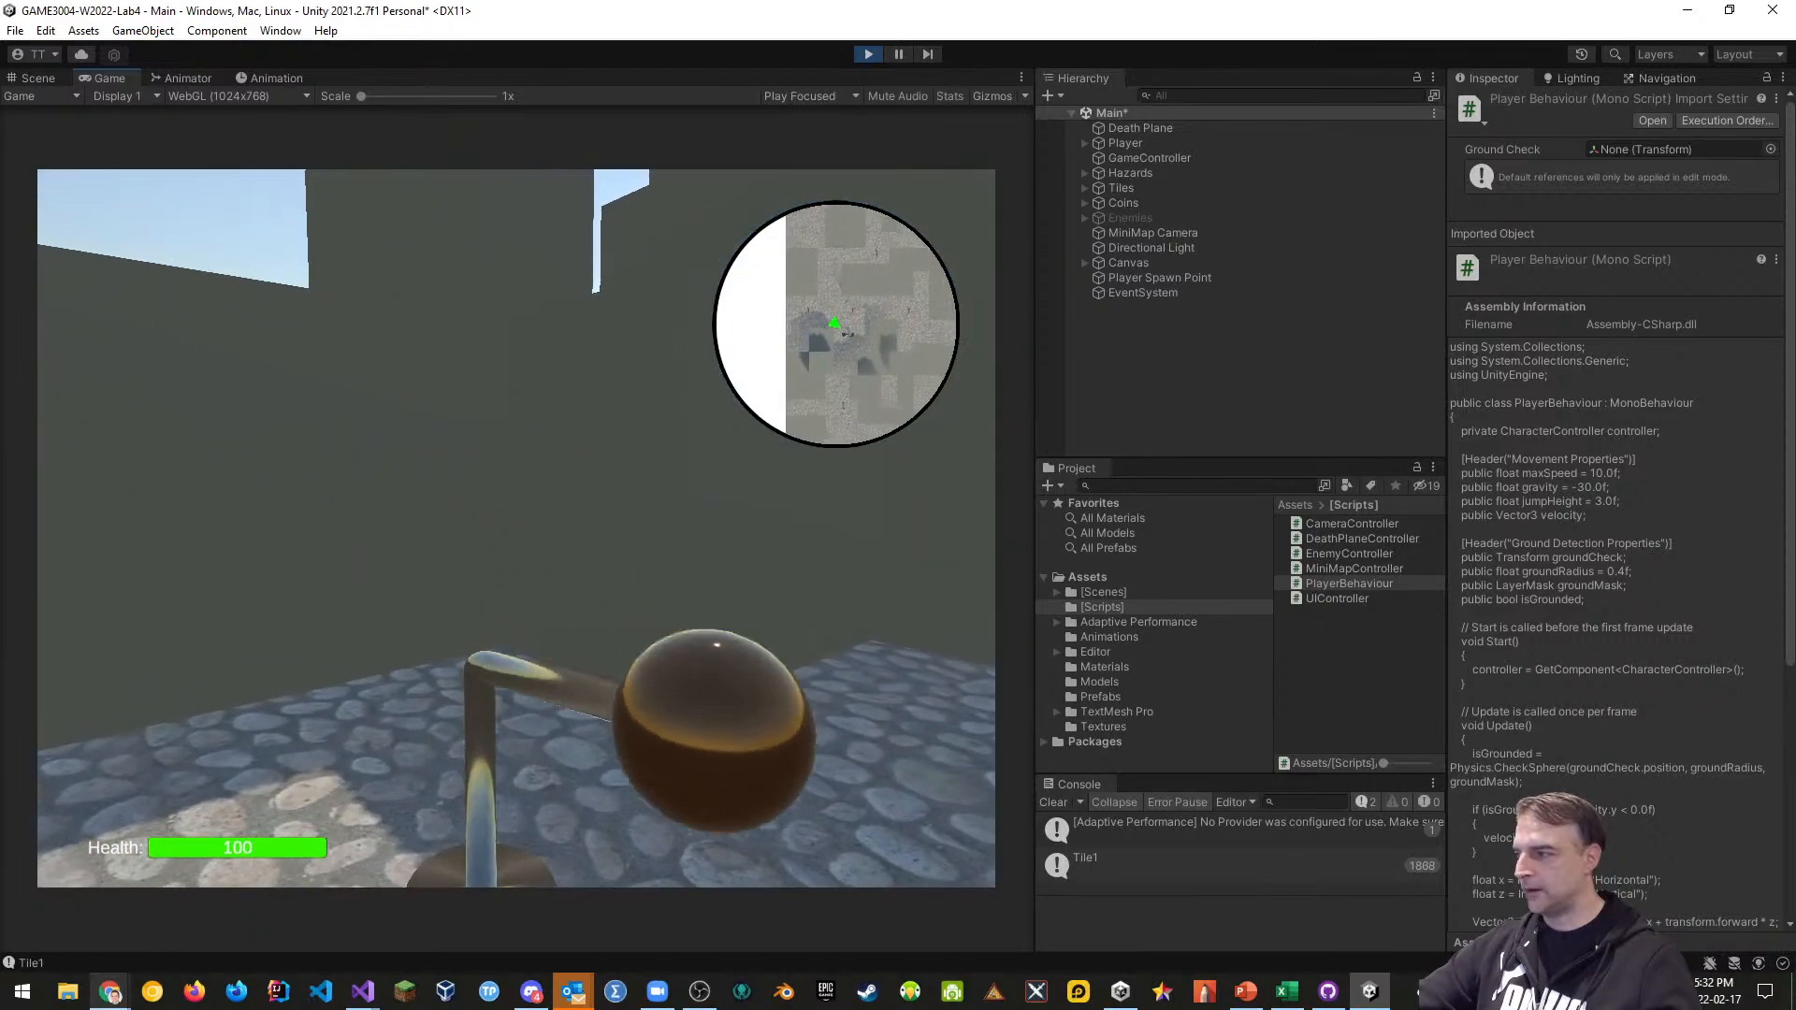
key("w")
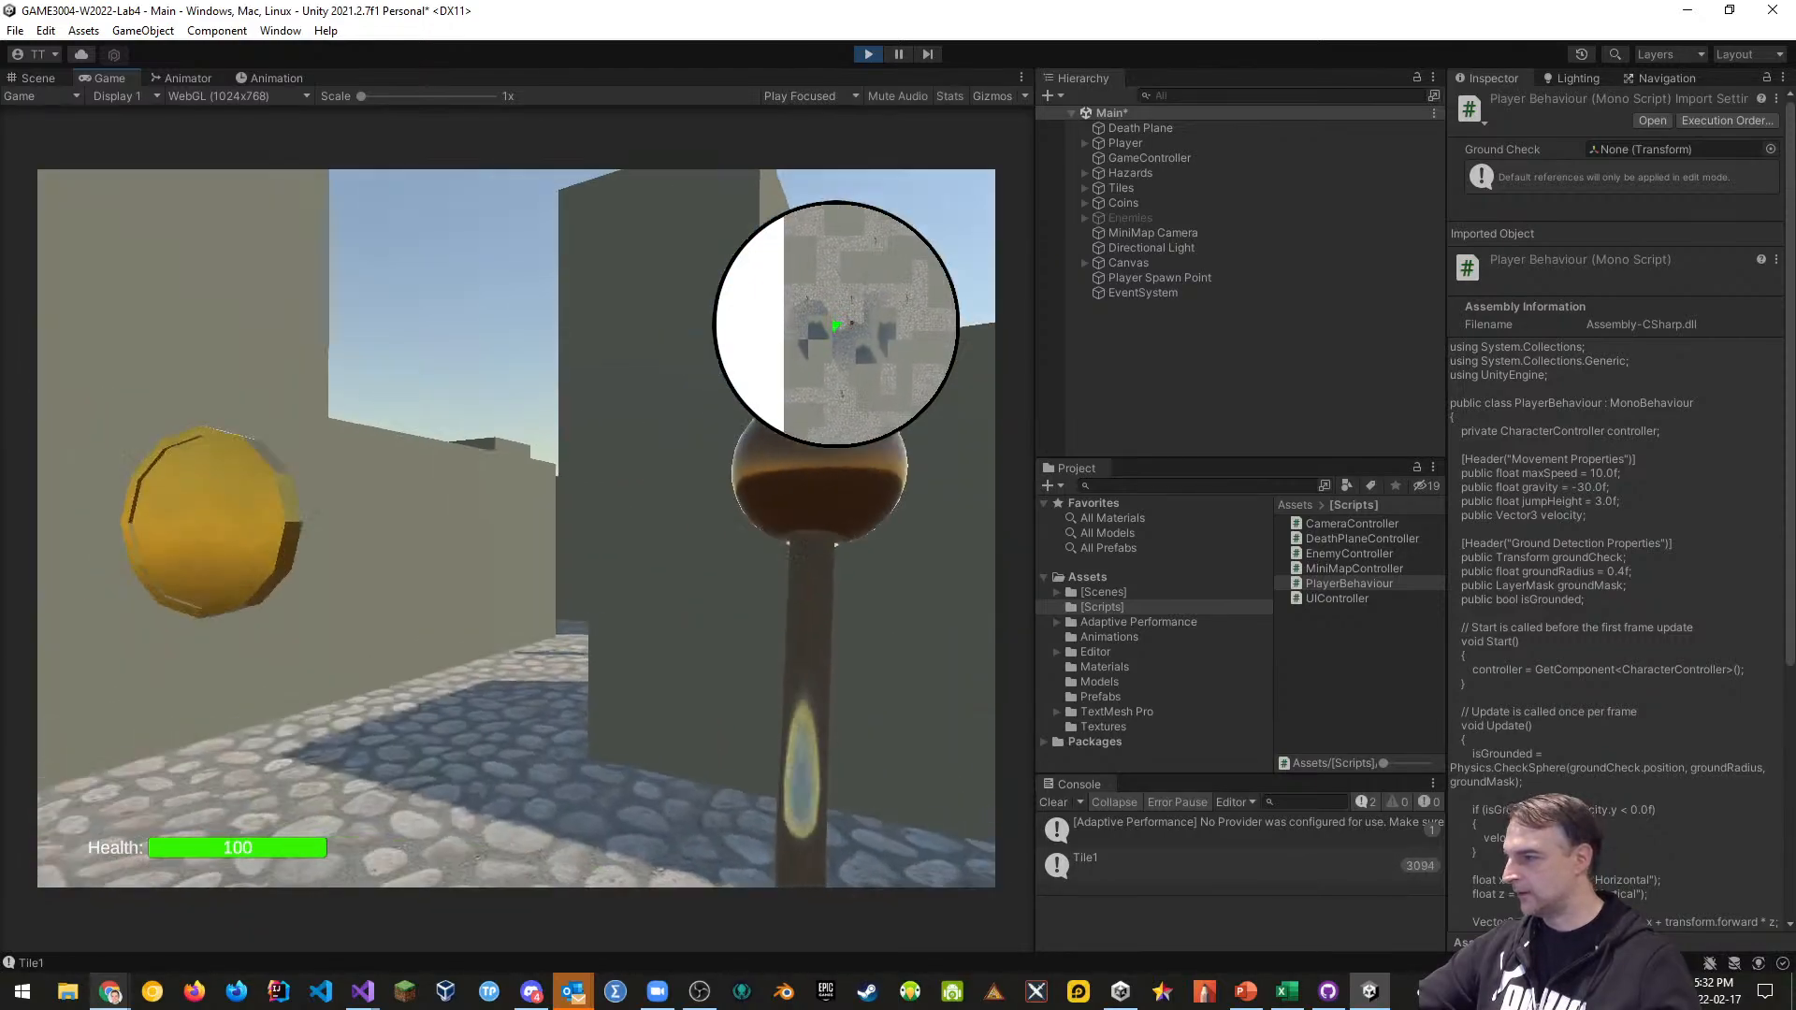
key("s")
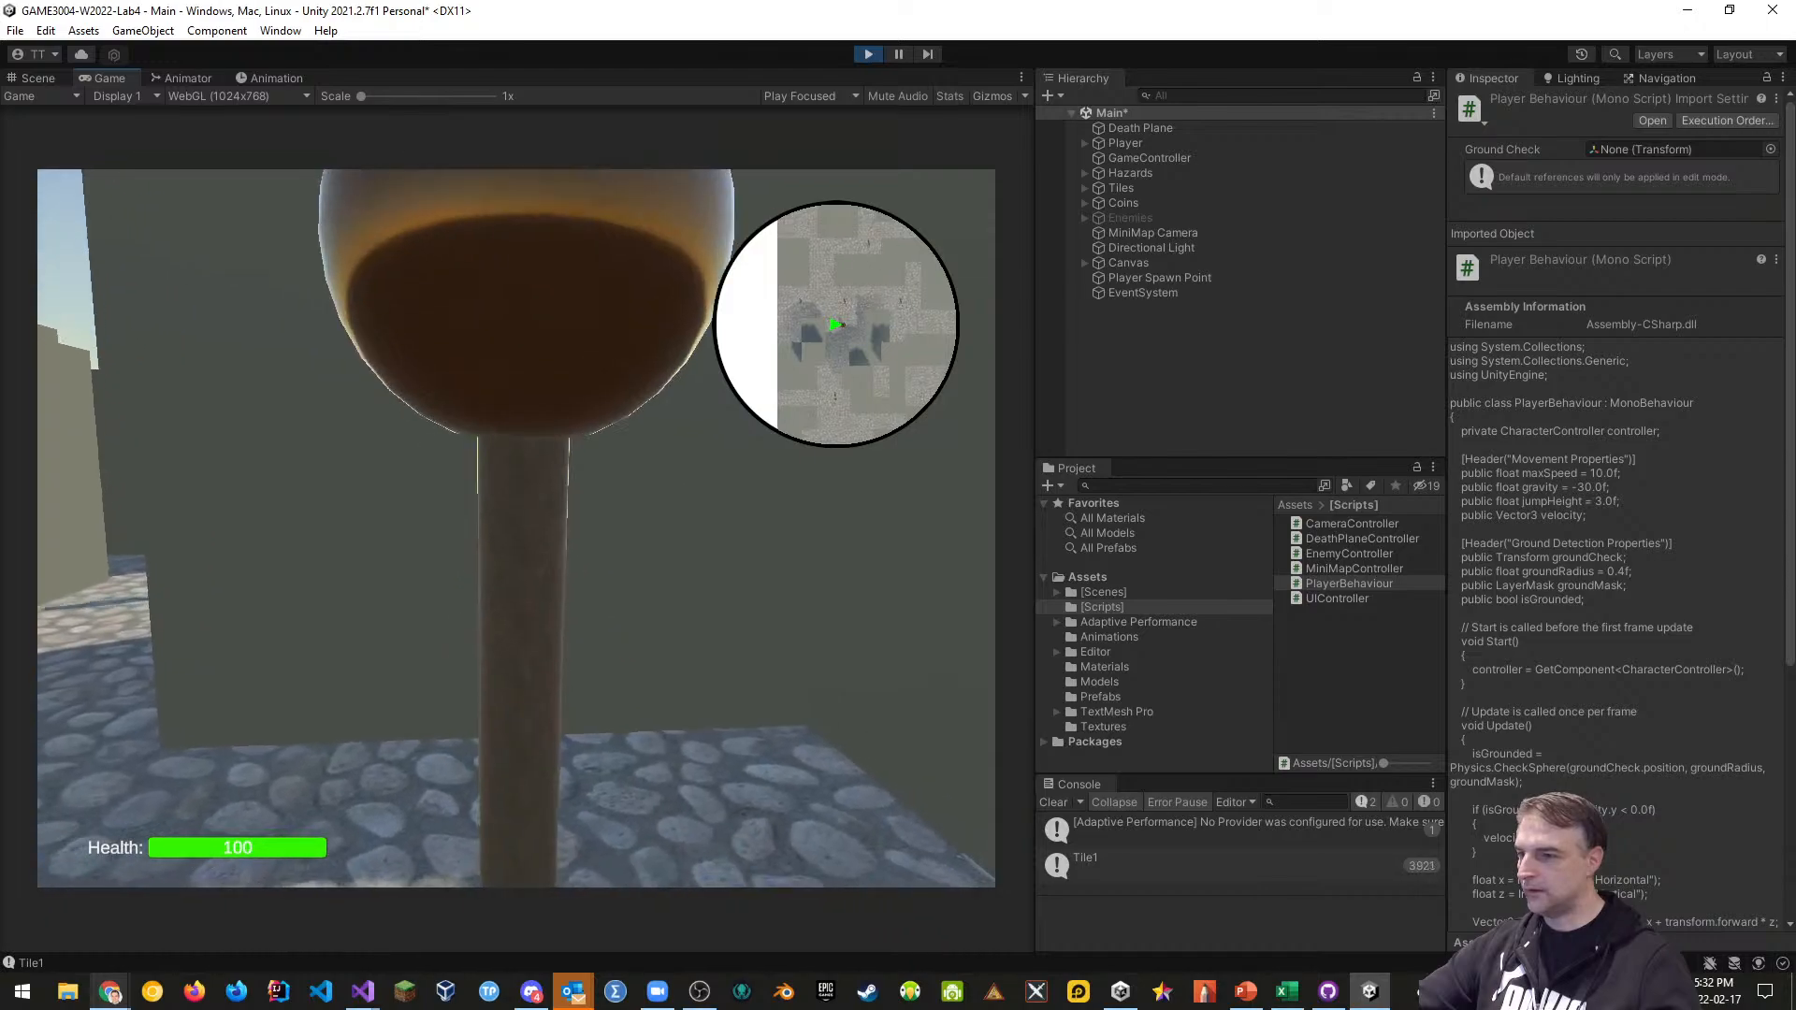
key("w")
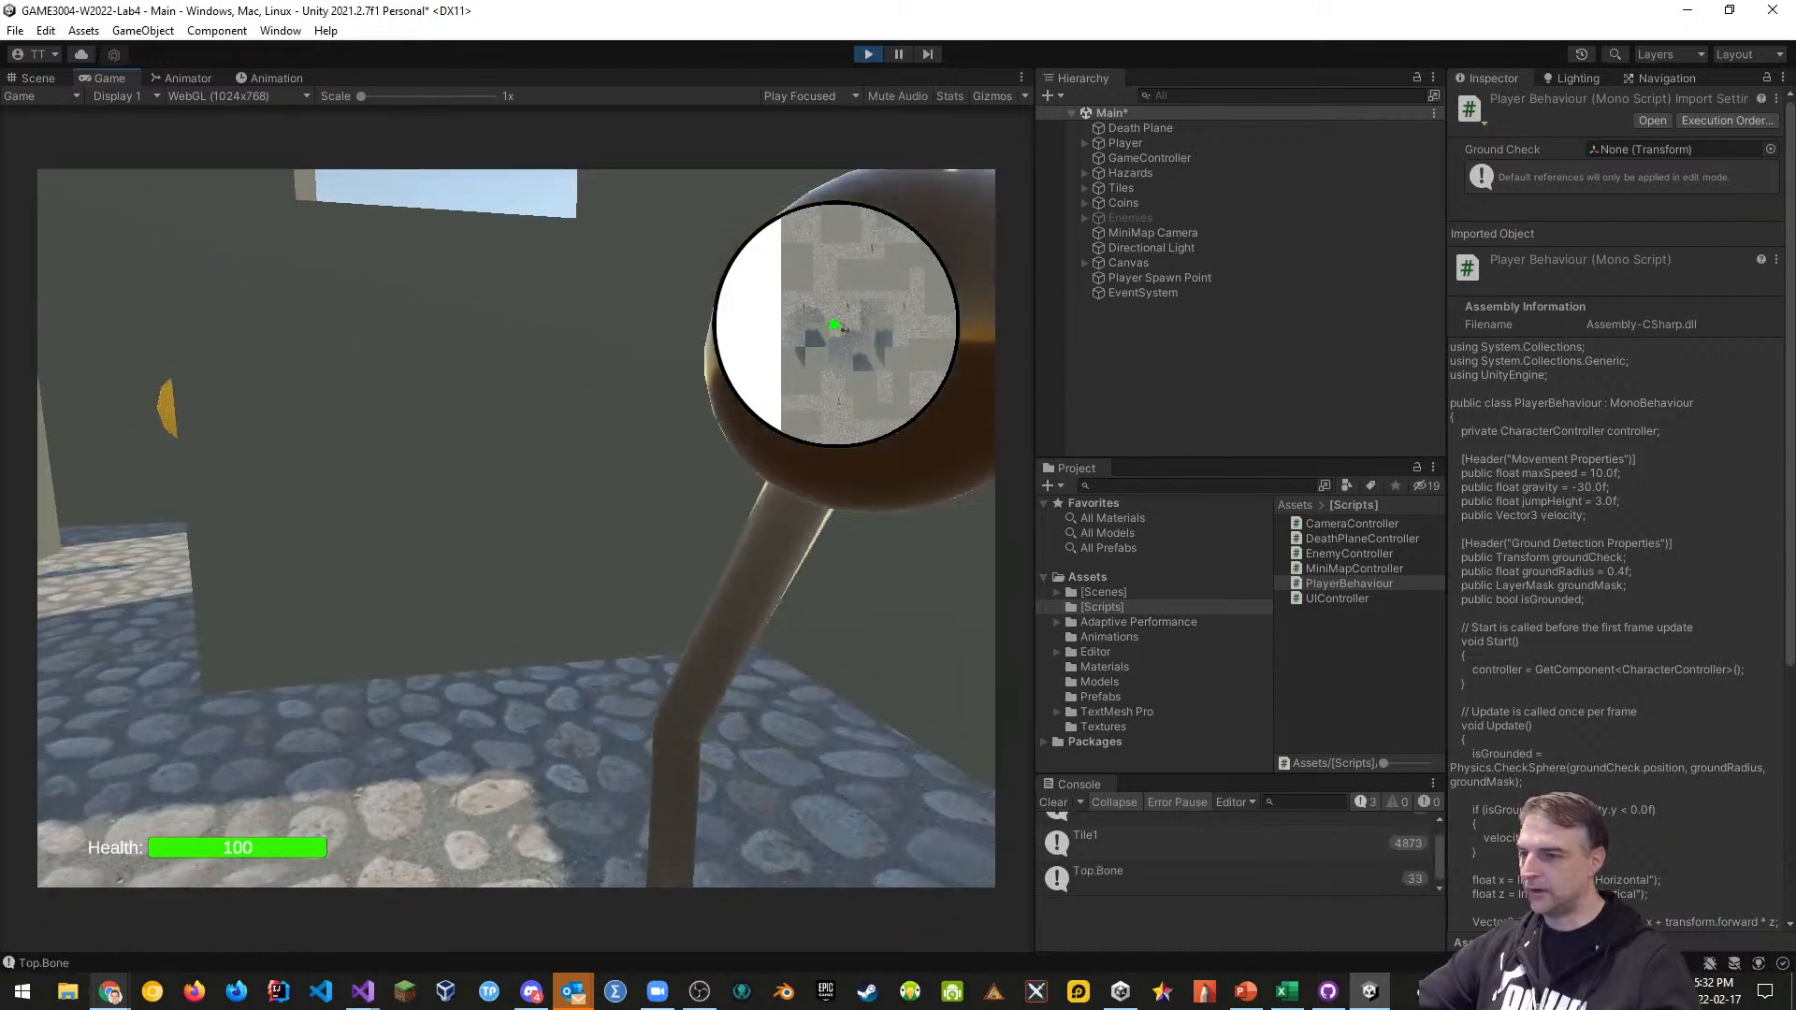
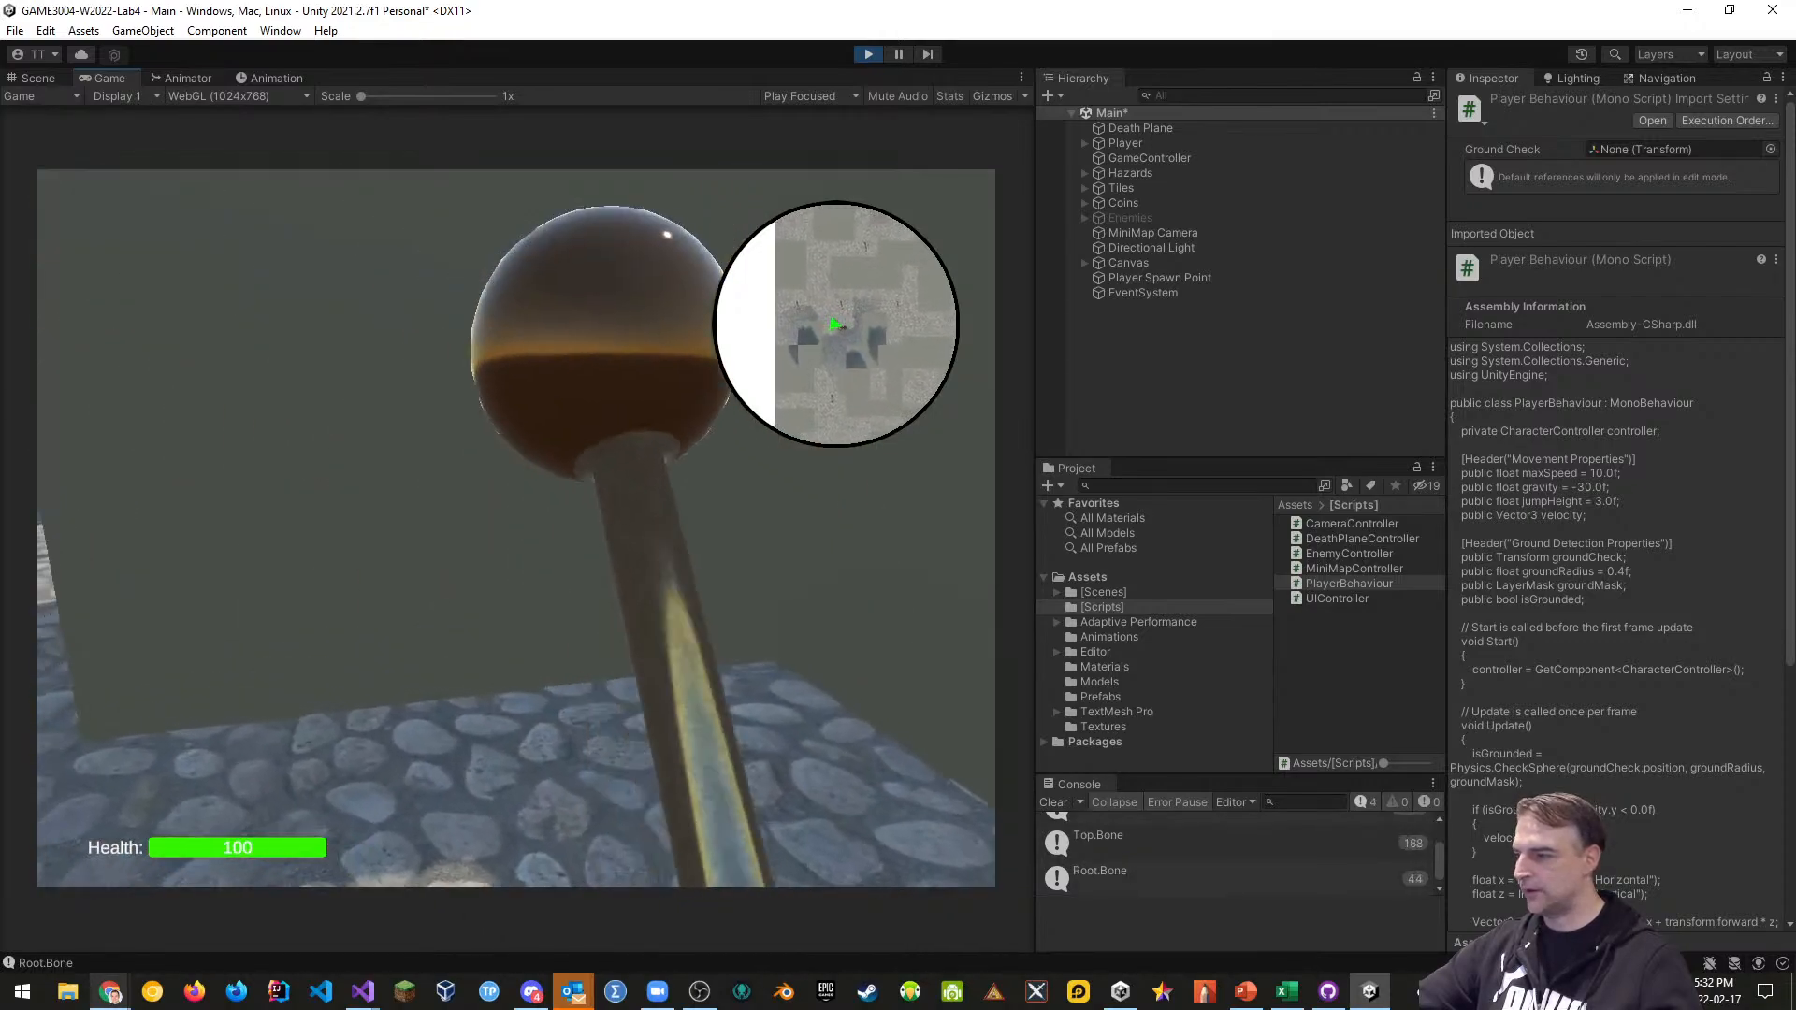
key("w")
key("s")
key("w")
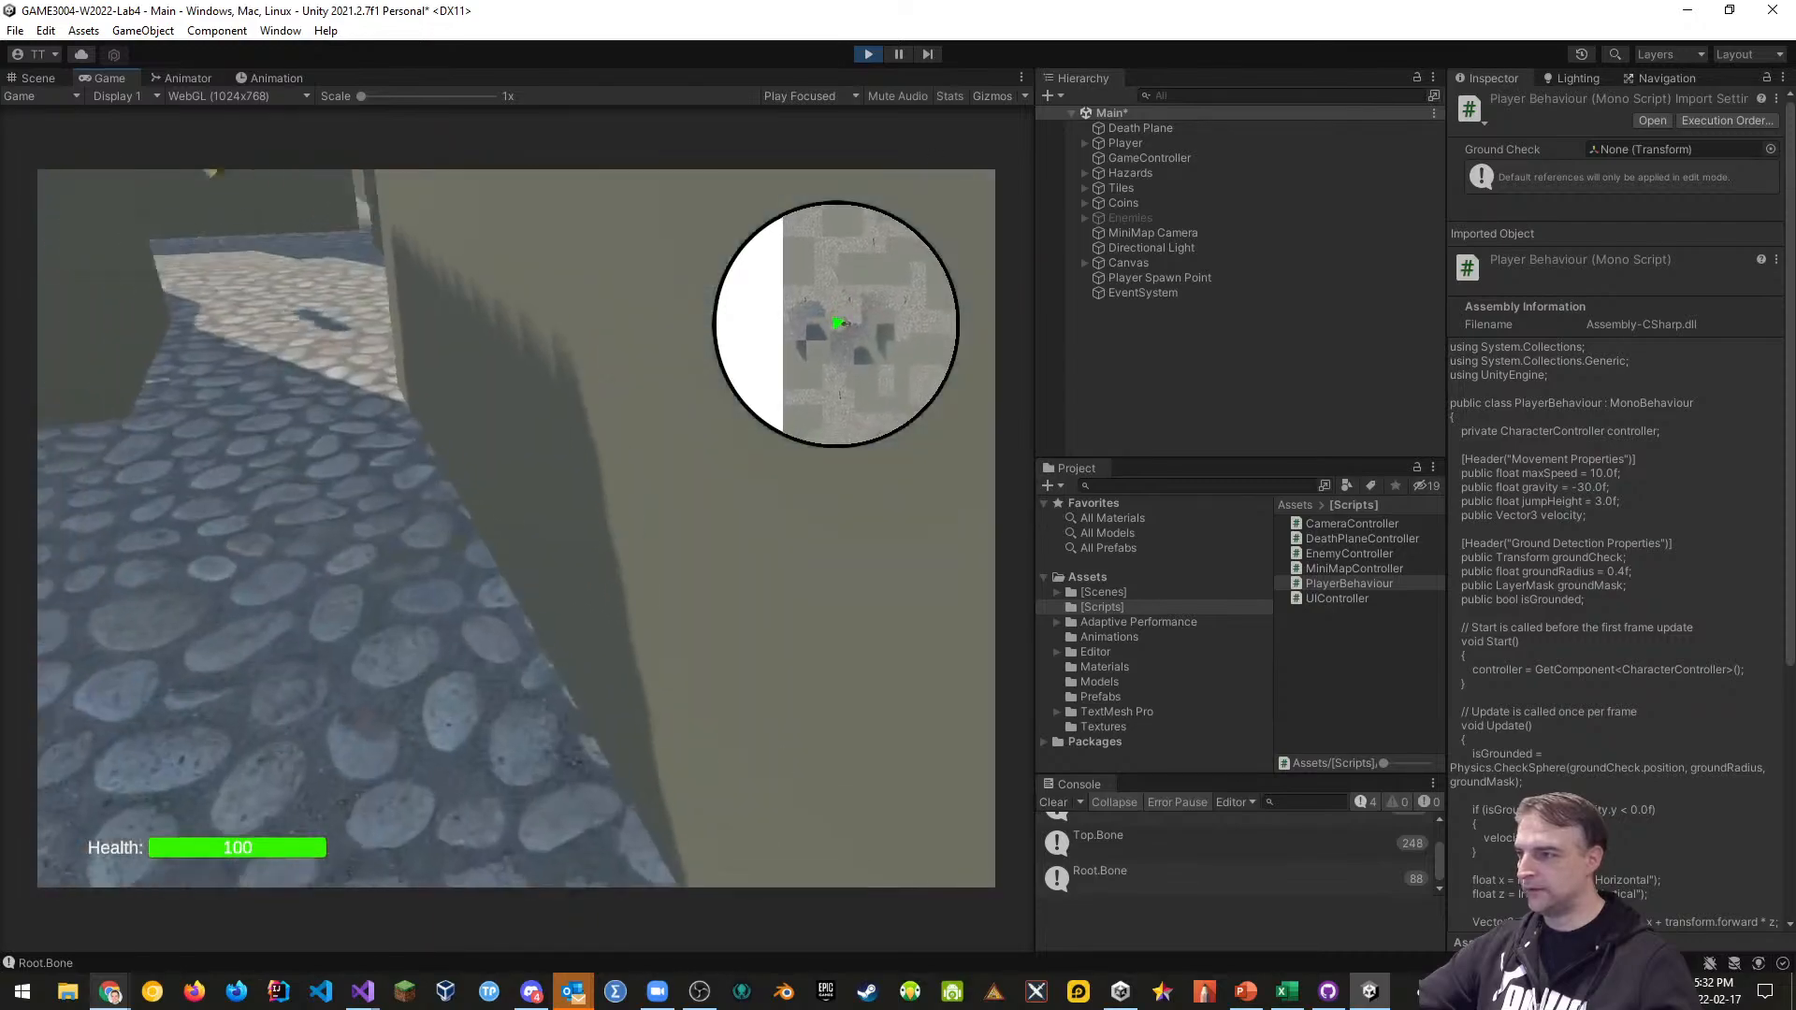
key("w")
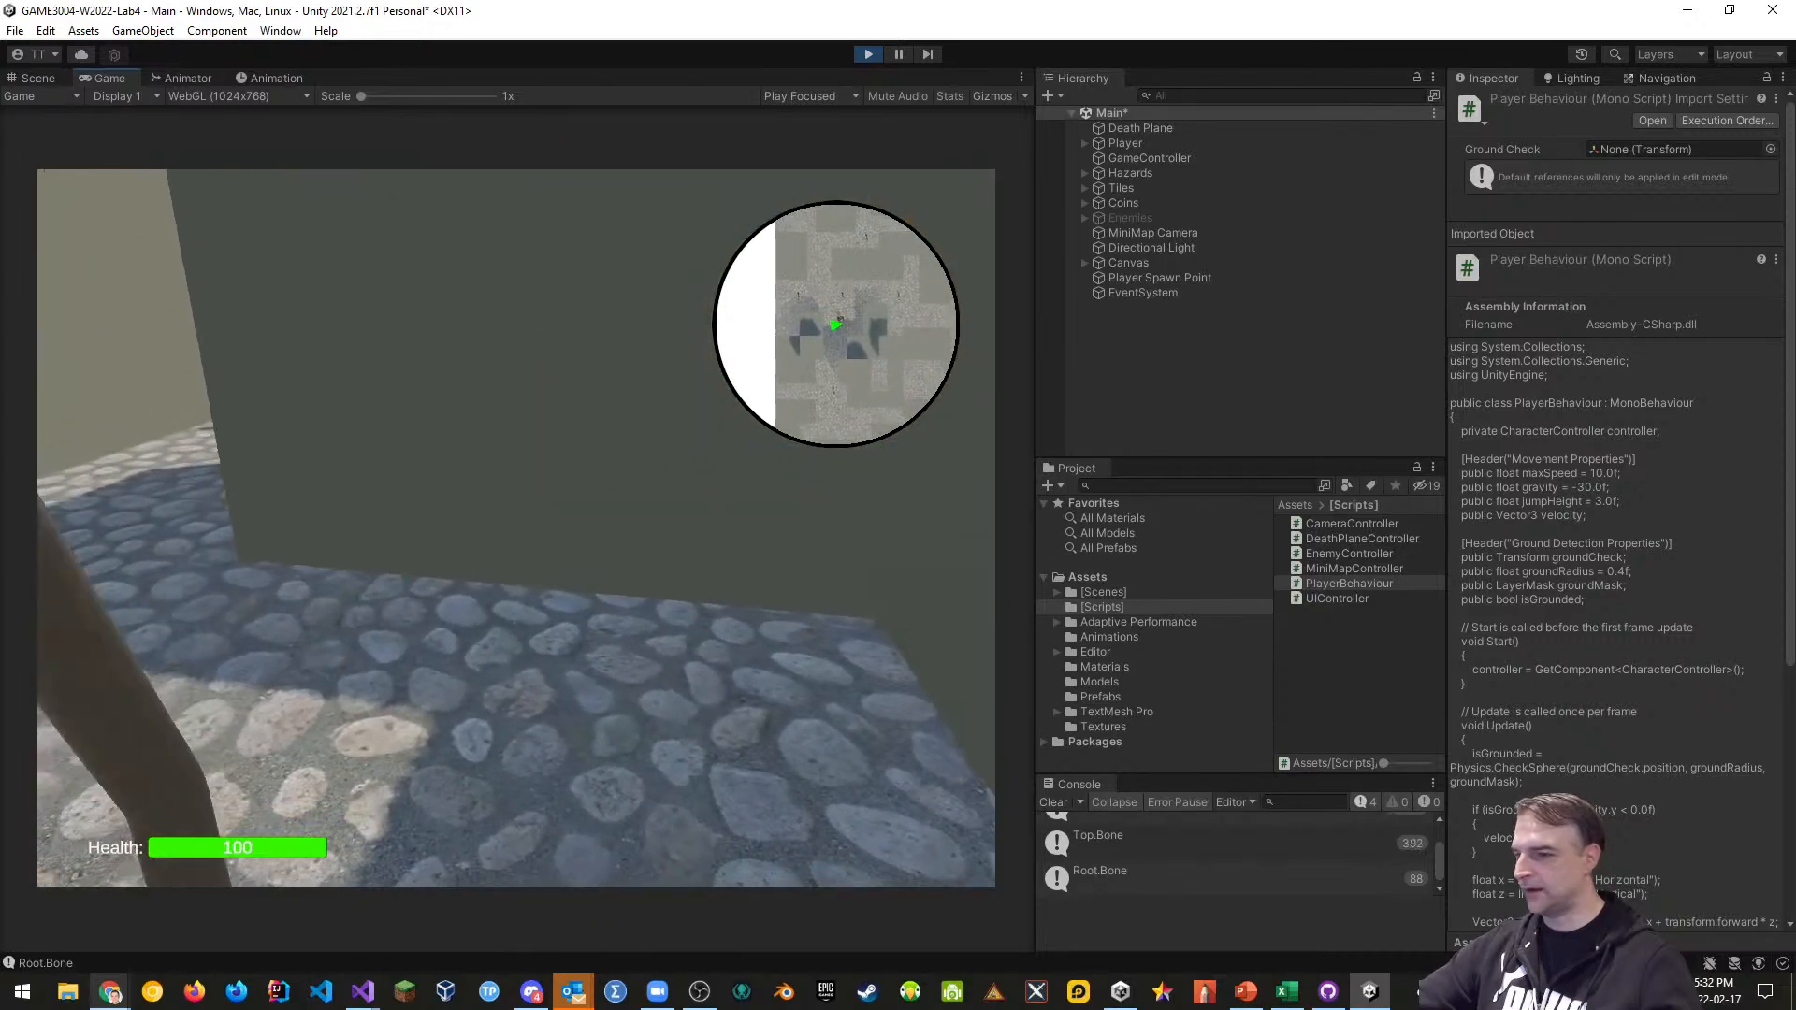
key("s")
key("w")
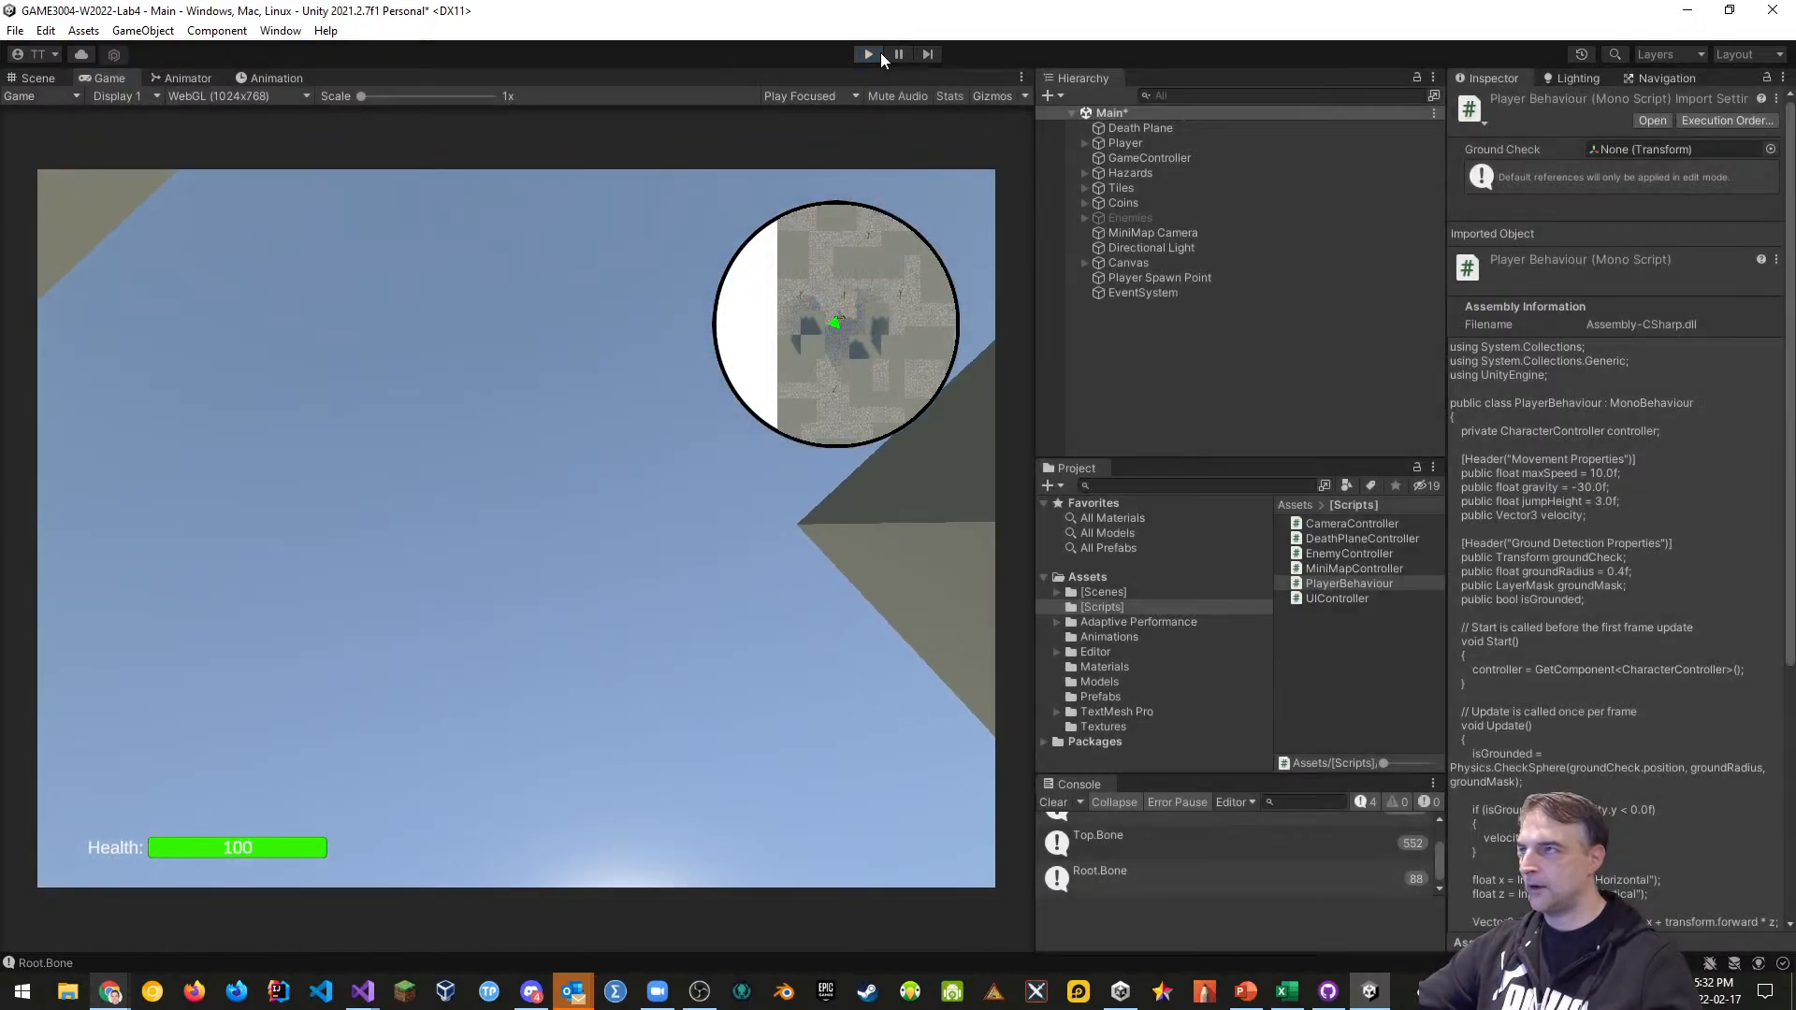
left_click(879, 52)
Switch to Visual Studio and replace the name property in the OnControllerColliderHit log call with CompareTag("Hazard")
key("alt+Tab")
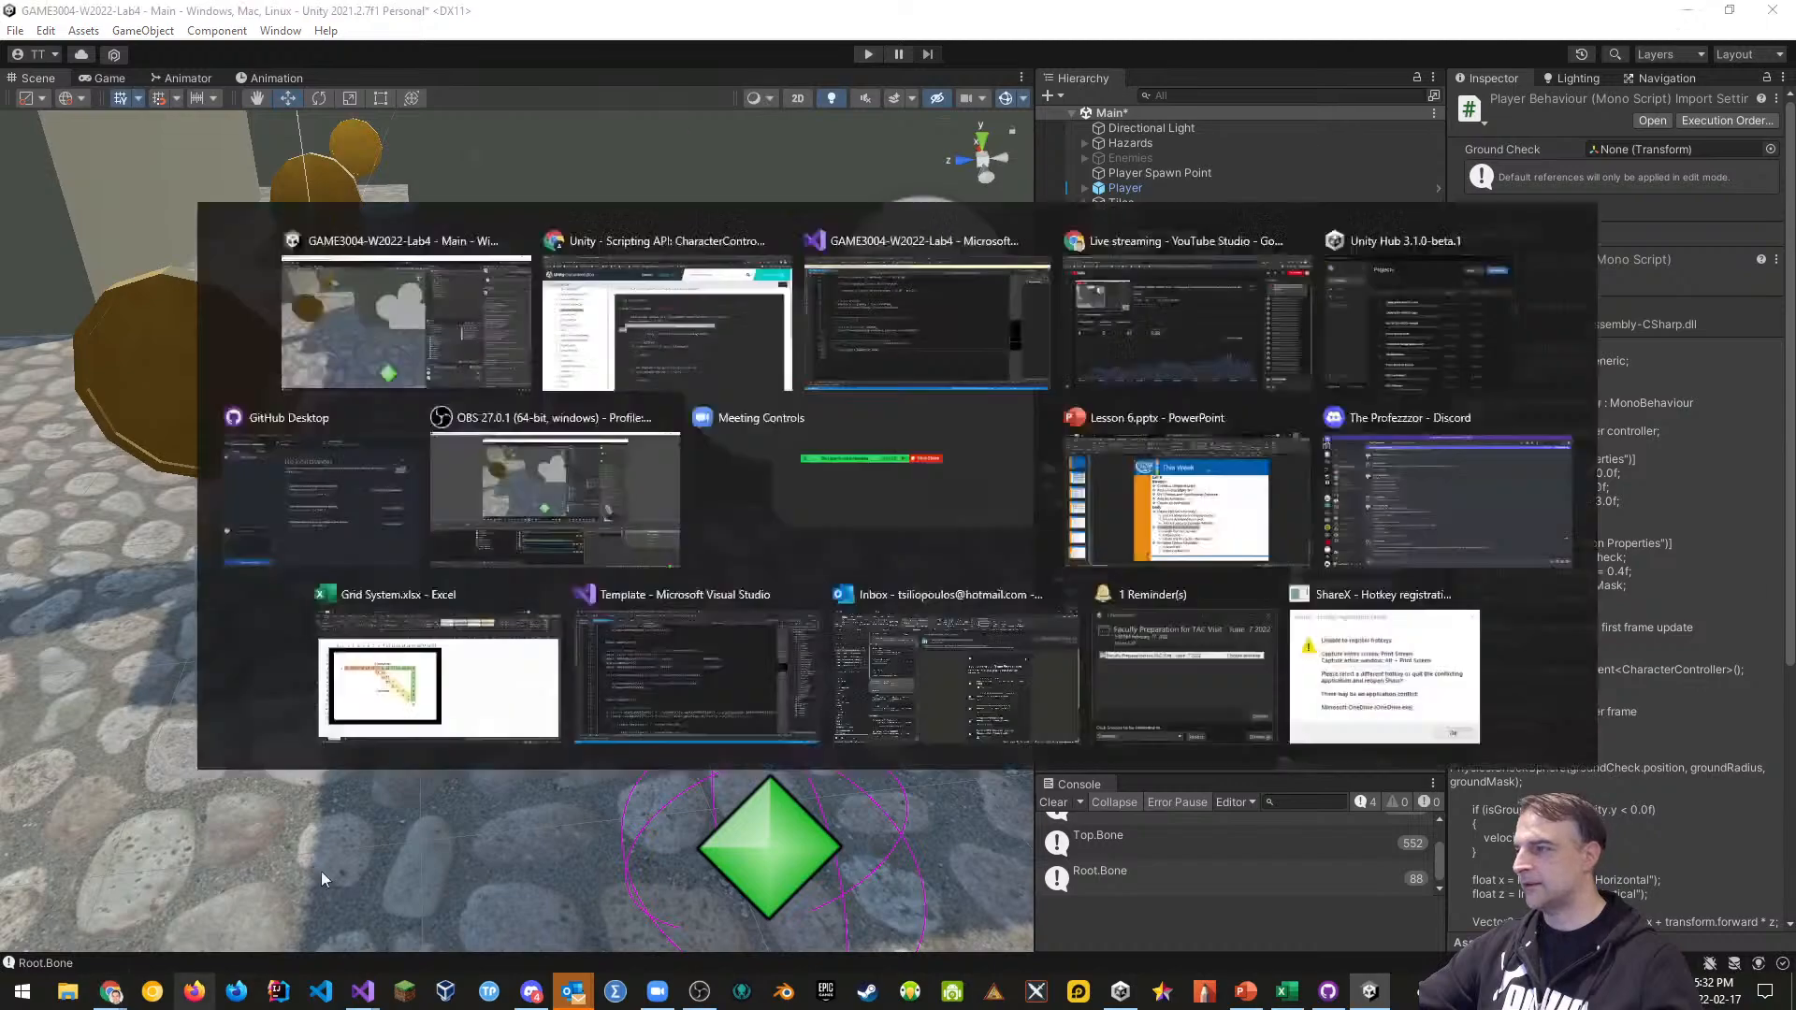
key("alt+Tab")
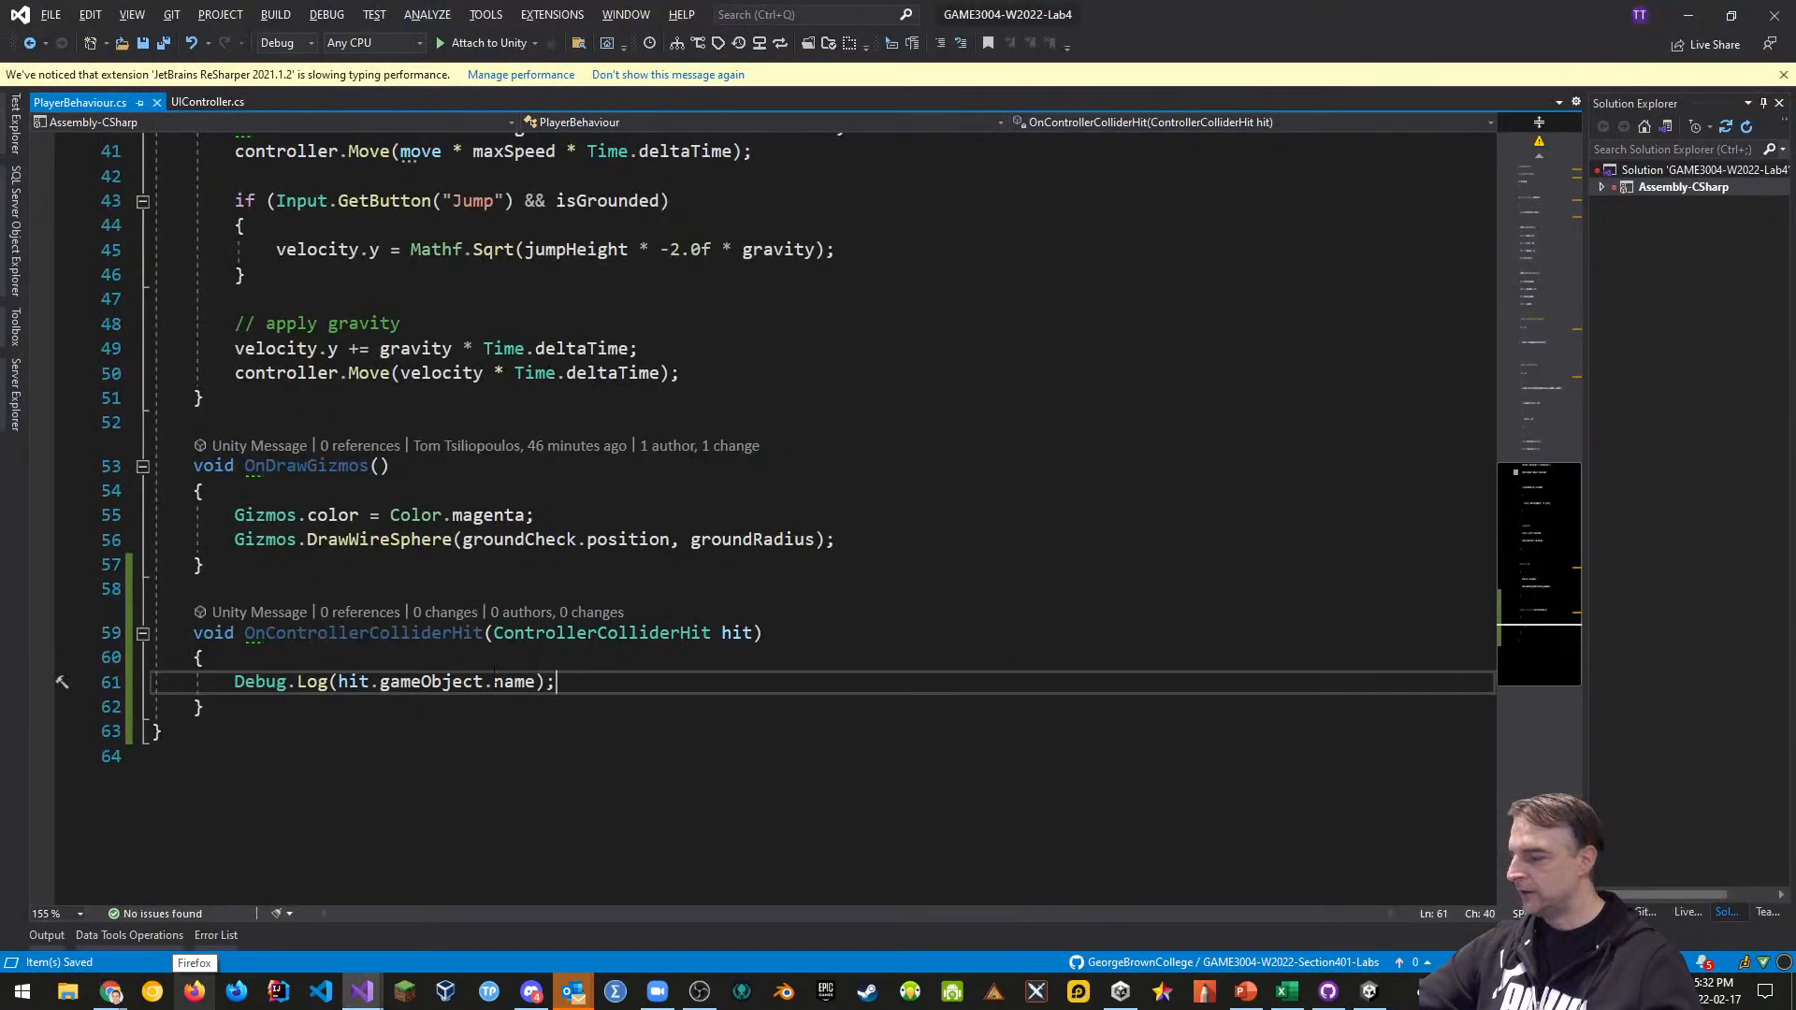
key("BackSpace")
key("BackSpace")
key("BackSpace")
key("BackSpace")
key("BackSpace")
key("BackSpace")
key("BackSpace")
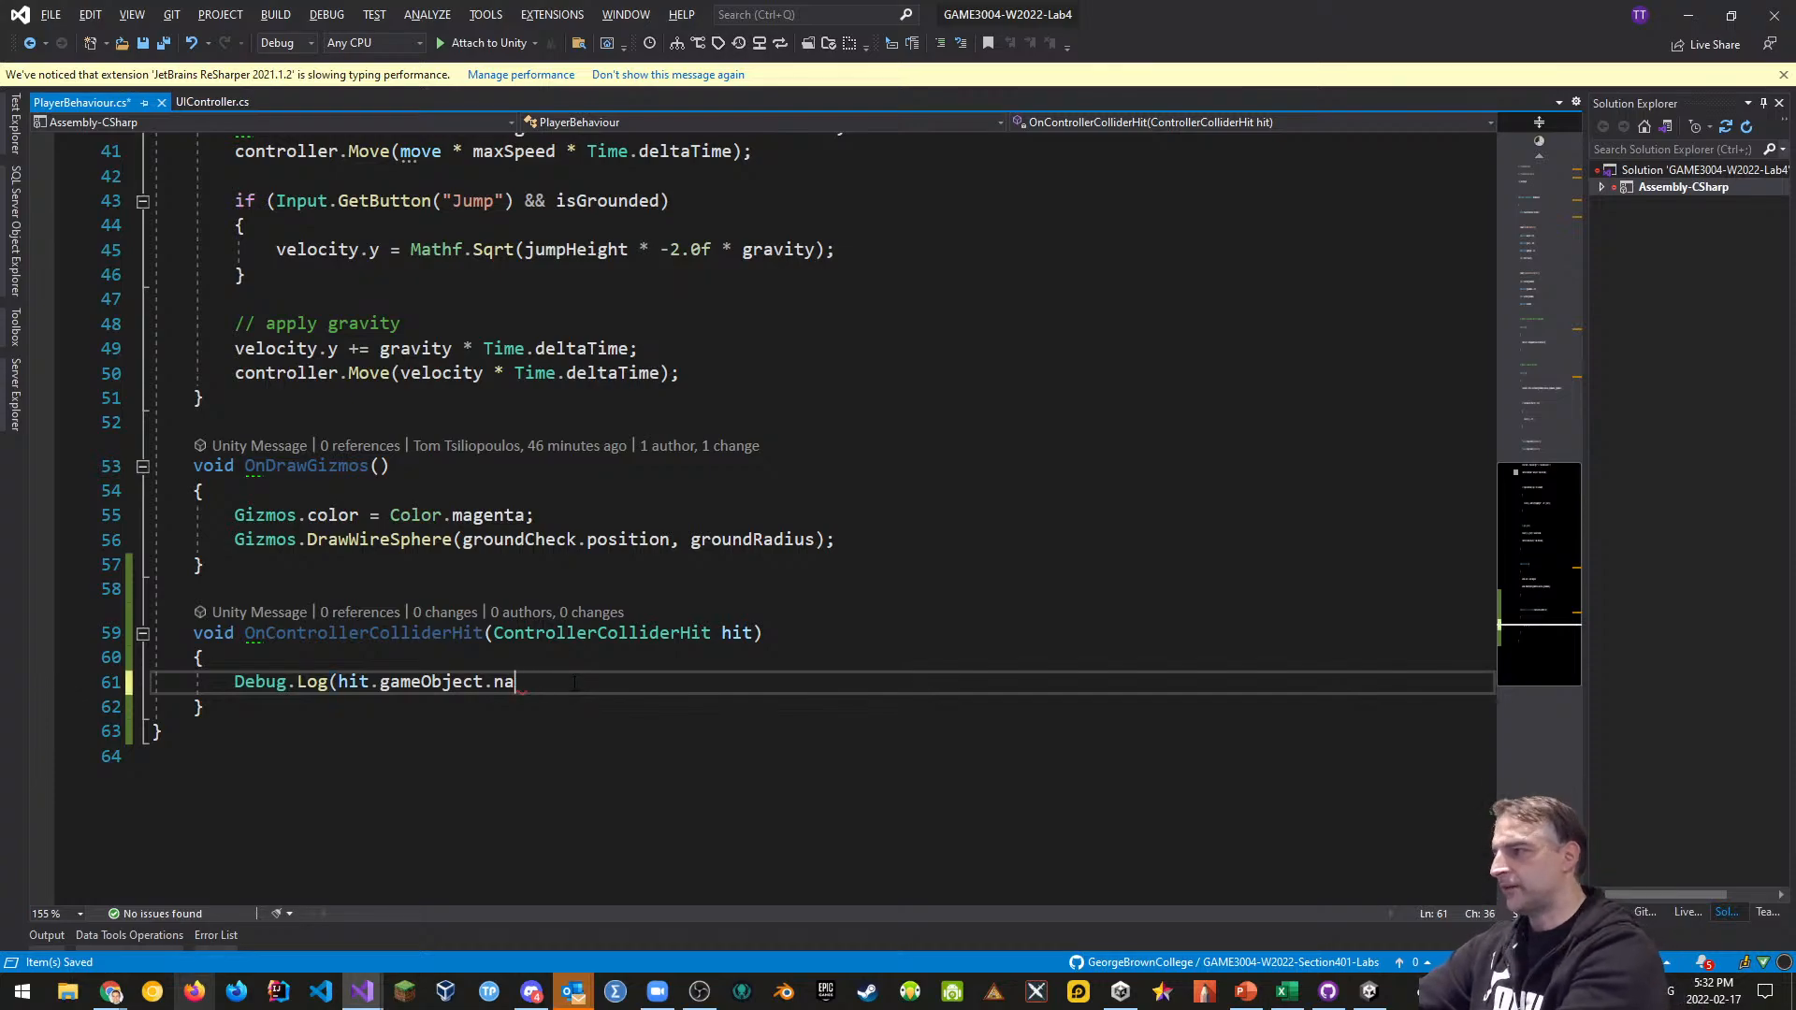
type(".CompareTag(")
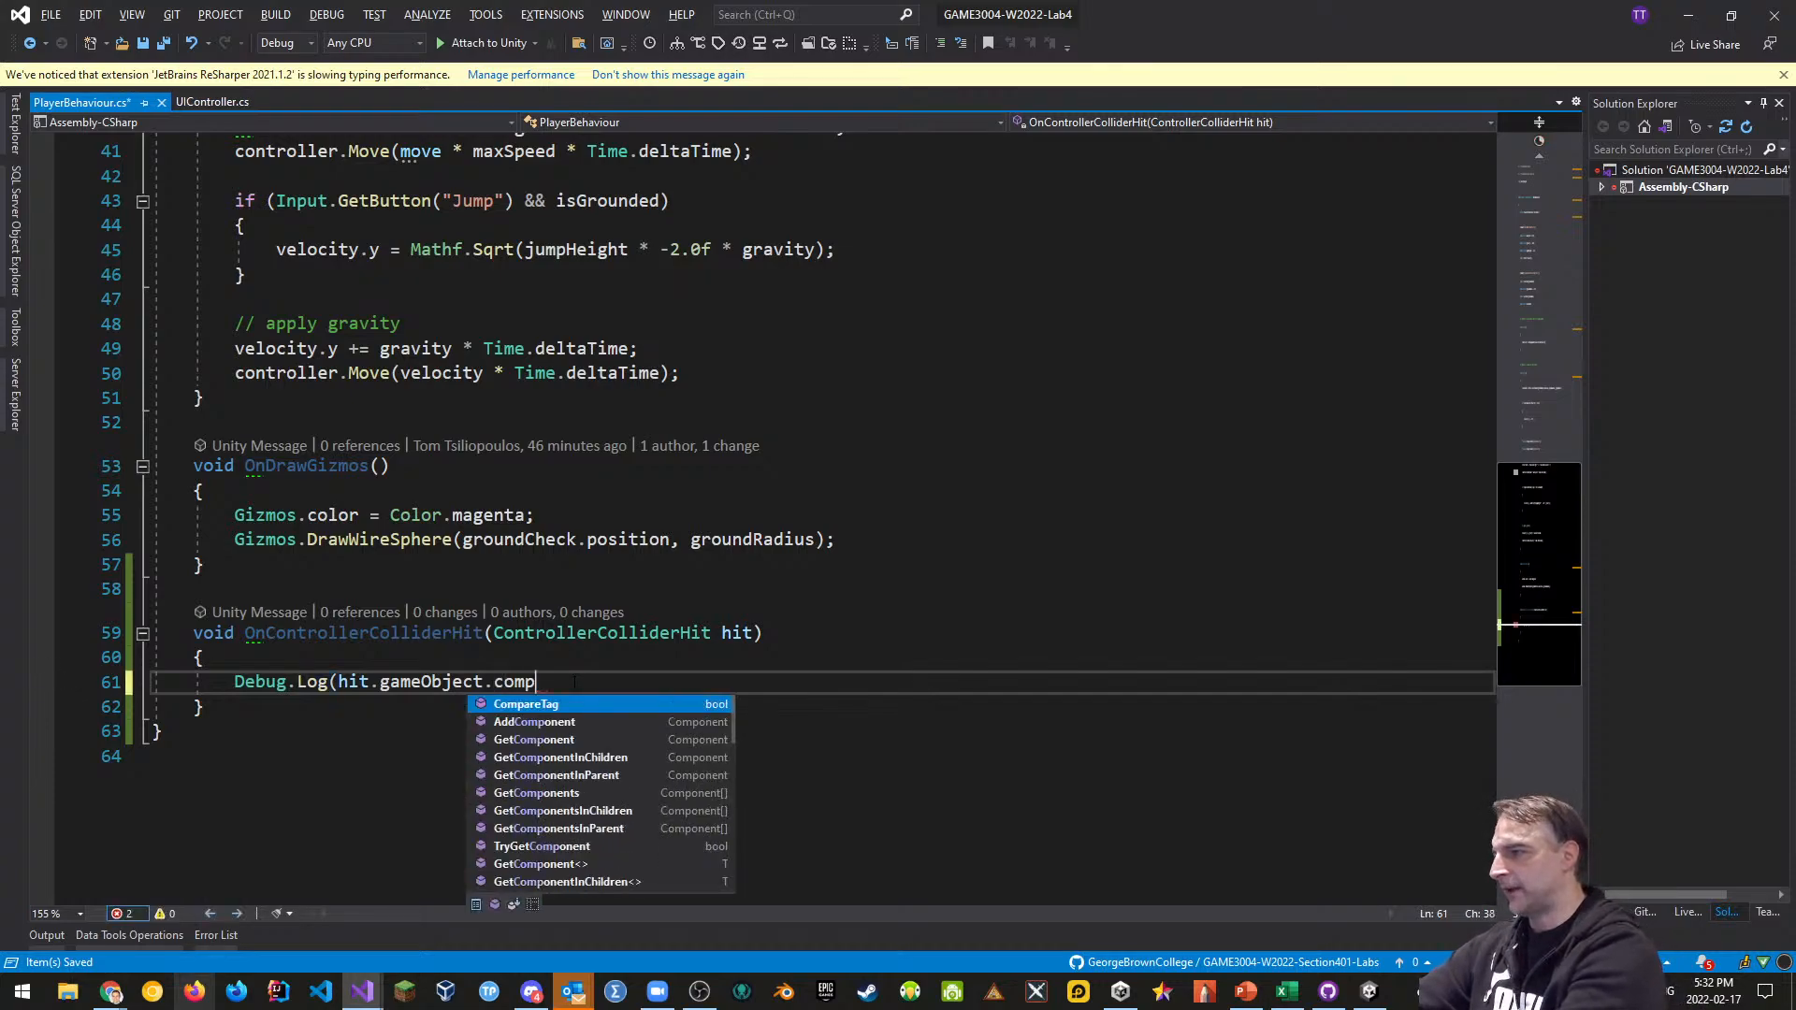
type("\"Ha")
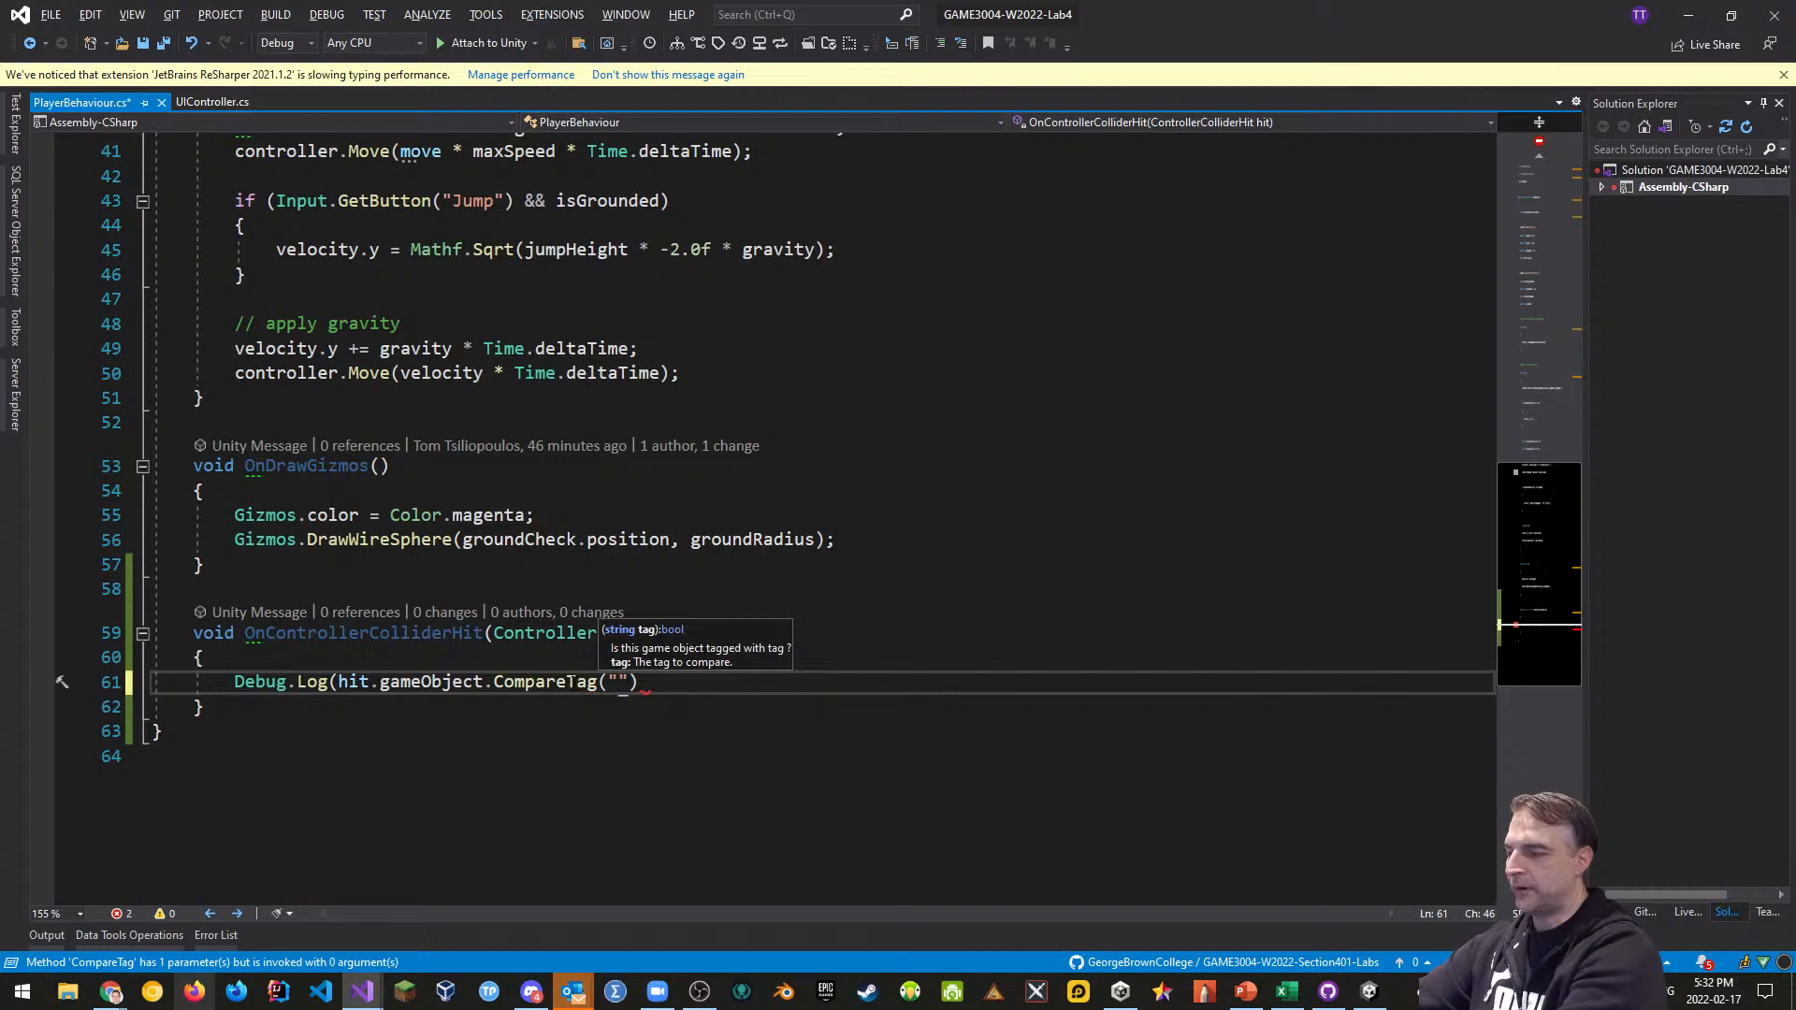
type("zard")
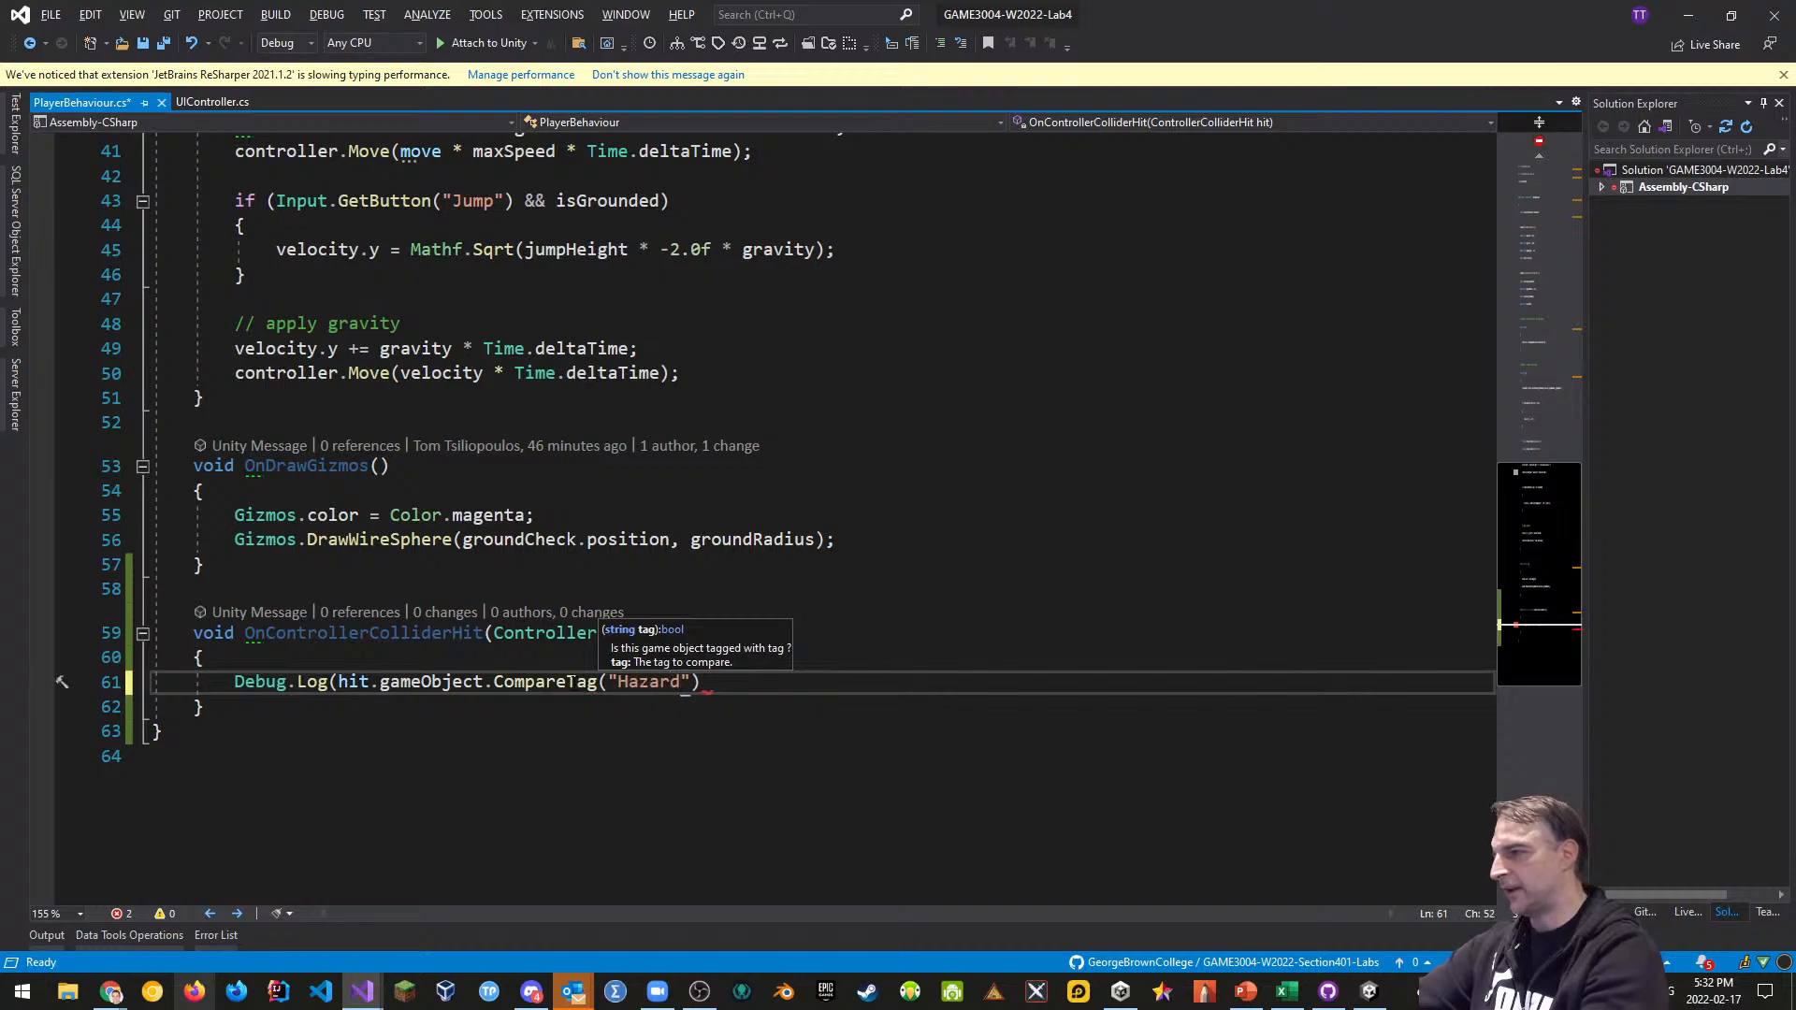
Replace the Debug.Log wrapper with an if statement testing hit.gameObject.CompareTag("Hazard"), and give it an empty braced body
key("Left")
key("Left")
key("Left")
key("Left")
key("Left")
key("Left")
key("Left")
key("Left")
key("Left")
key("Left")
key("Left")
key("Left")
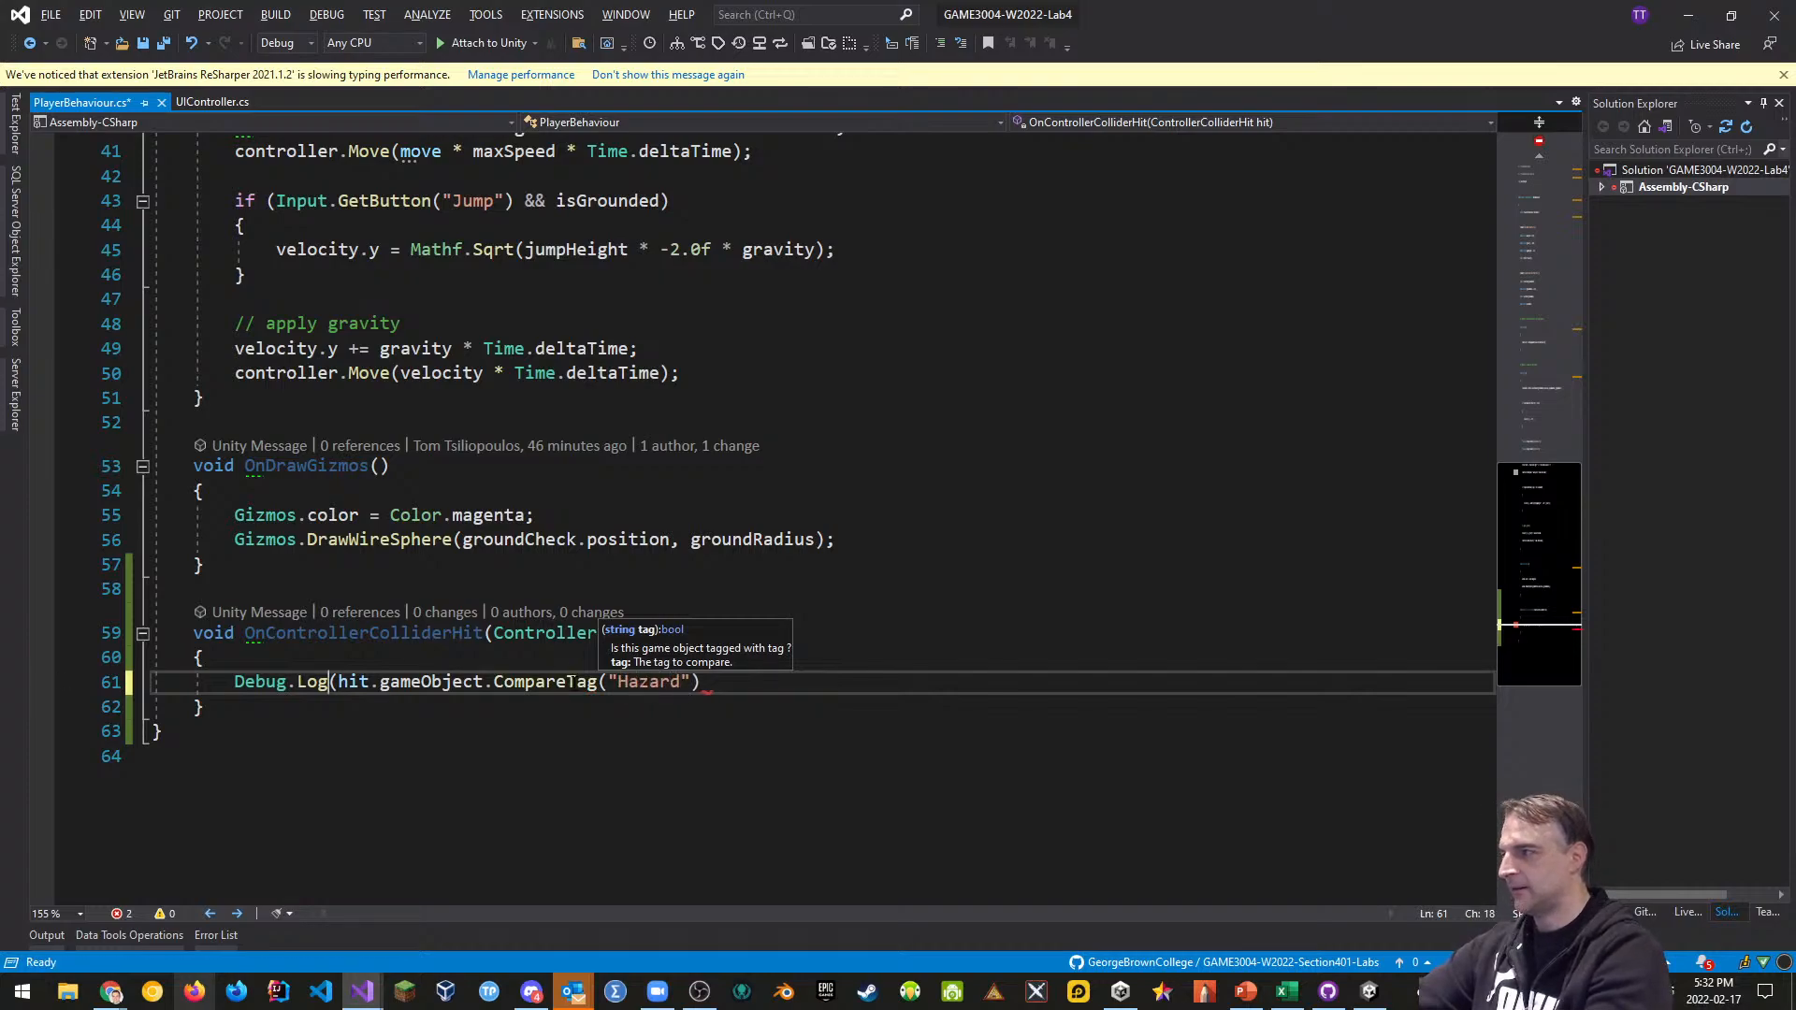
key("Delete")
key("BackSpace")
key("BackSpace")
key("BackSpace")
key("BackSpace")
key("BackSpace")
key("BackSpace")
key("BackSpace")
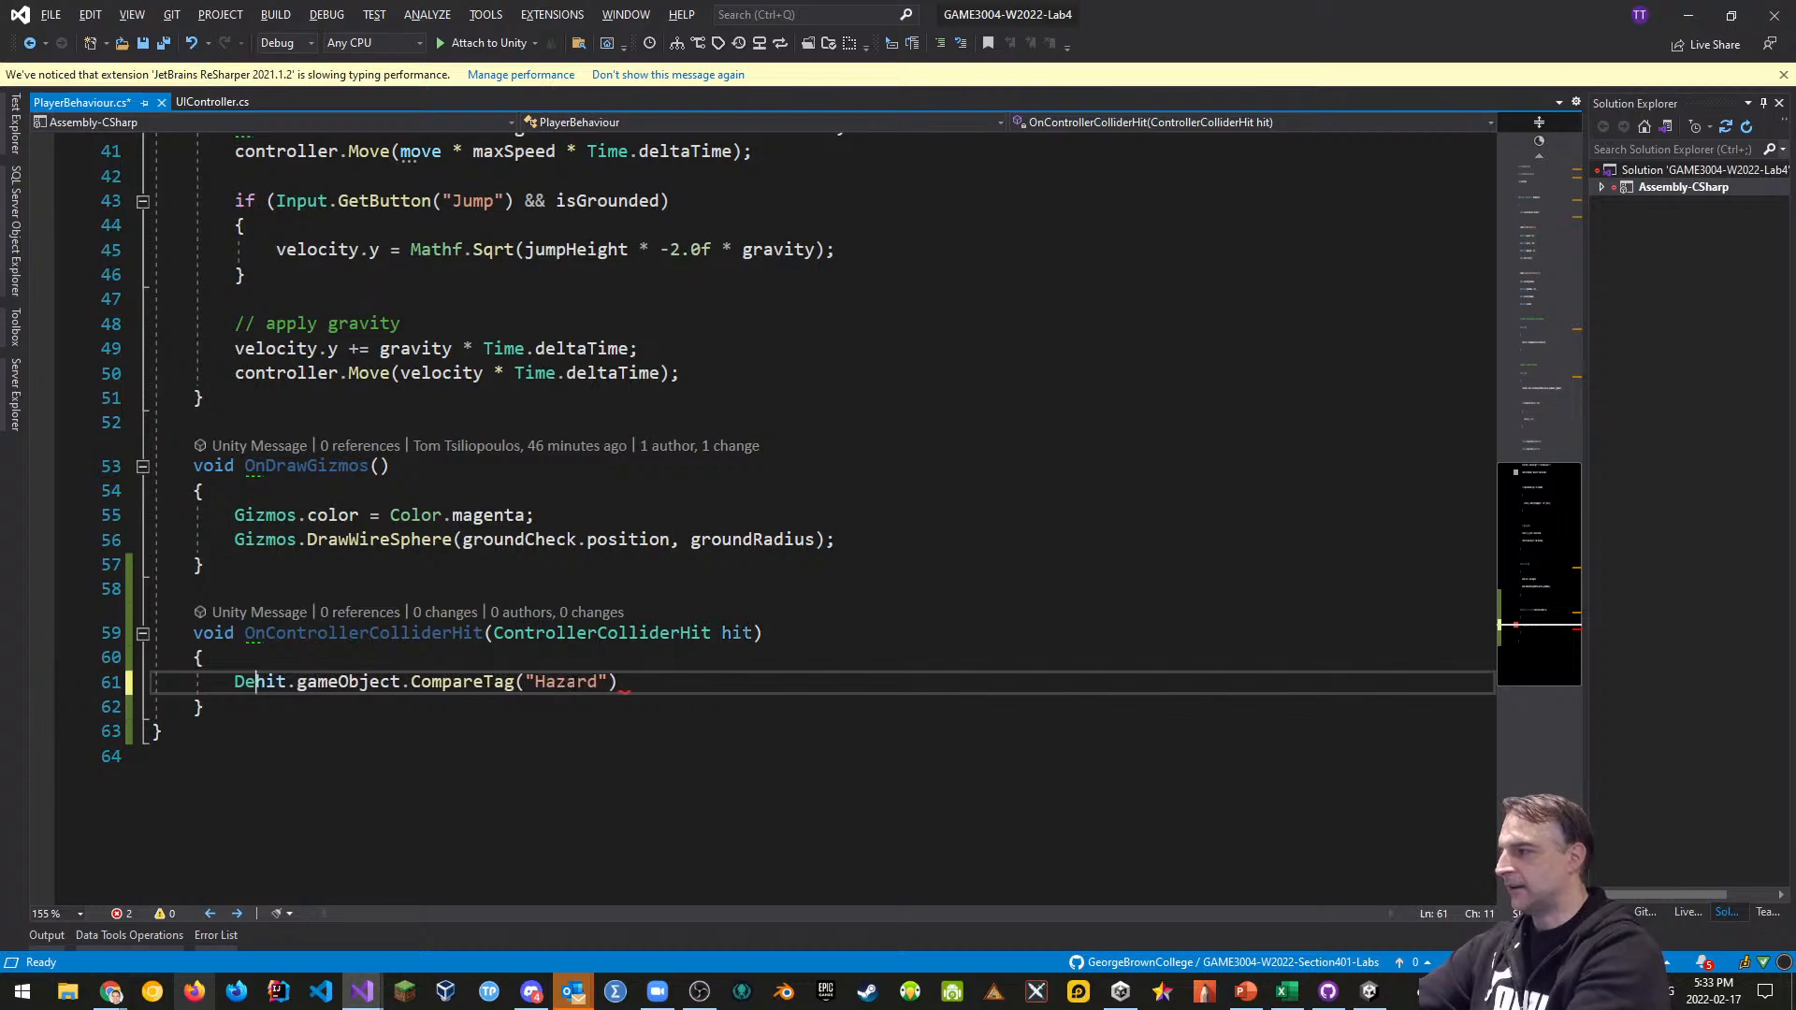
key("BackSpace")
key("BackSpace")
type("if(")
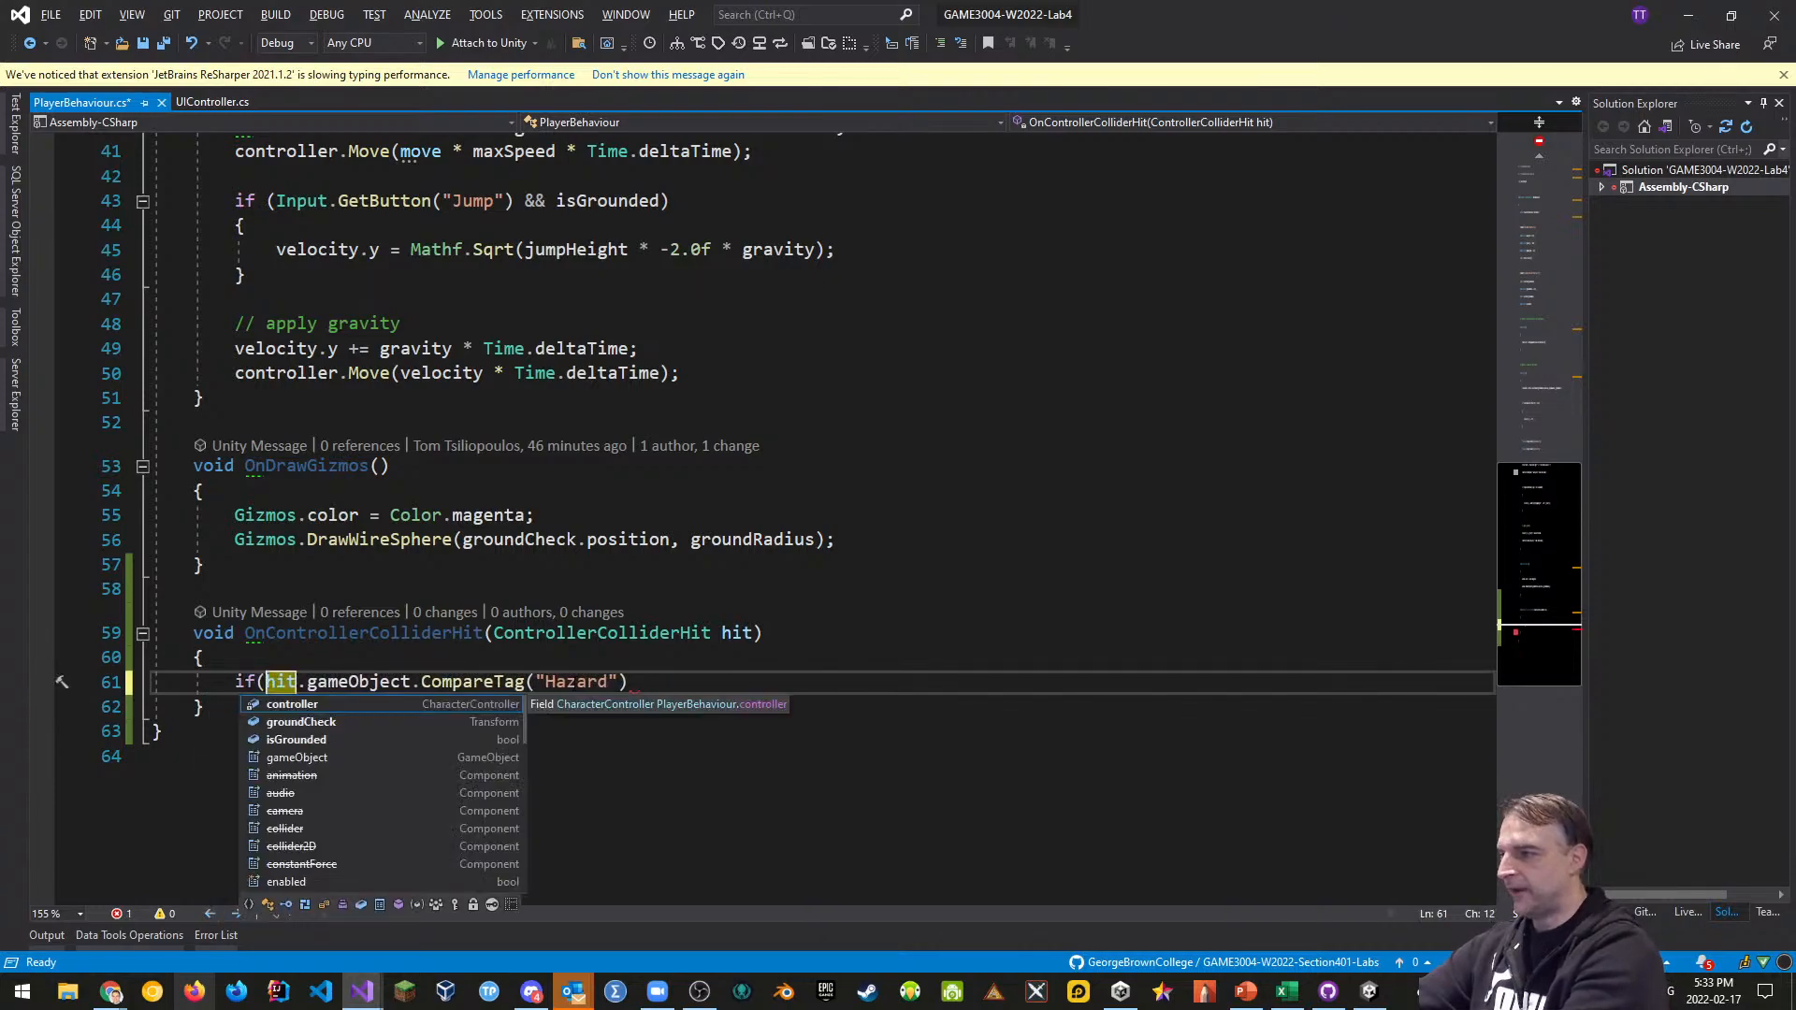
key("End")
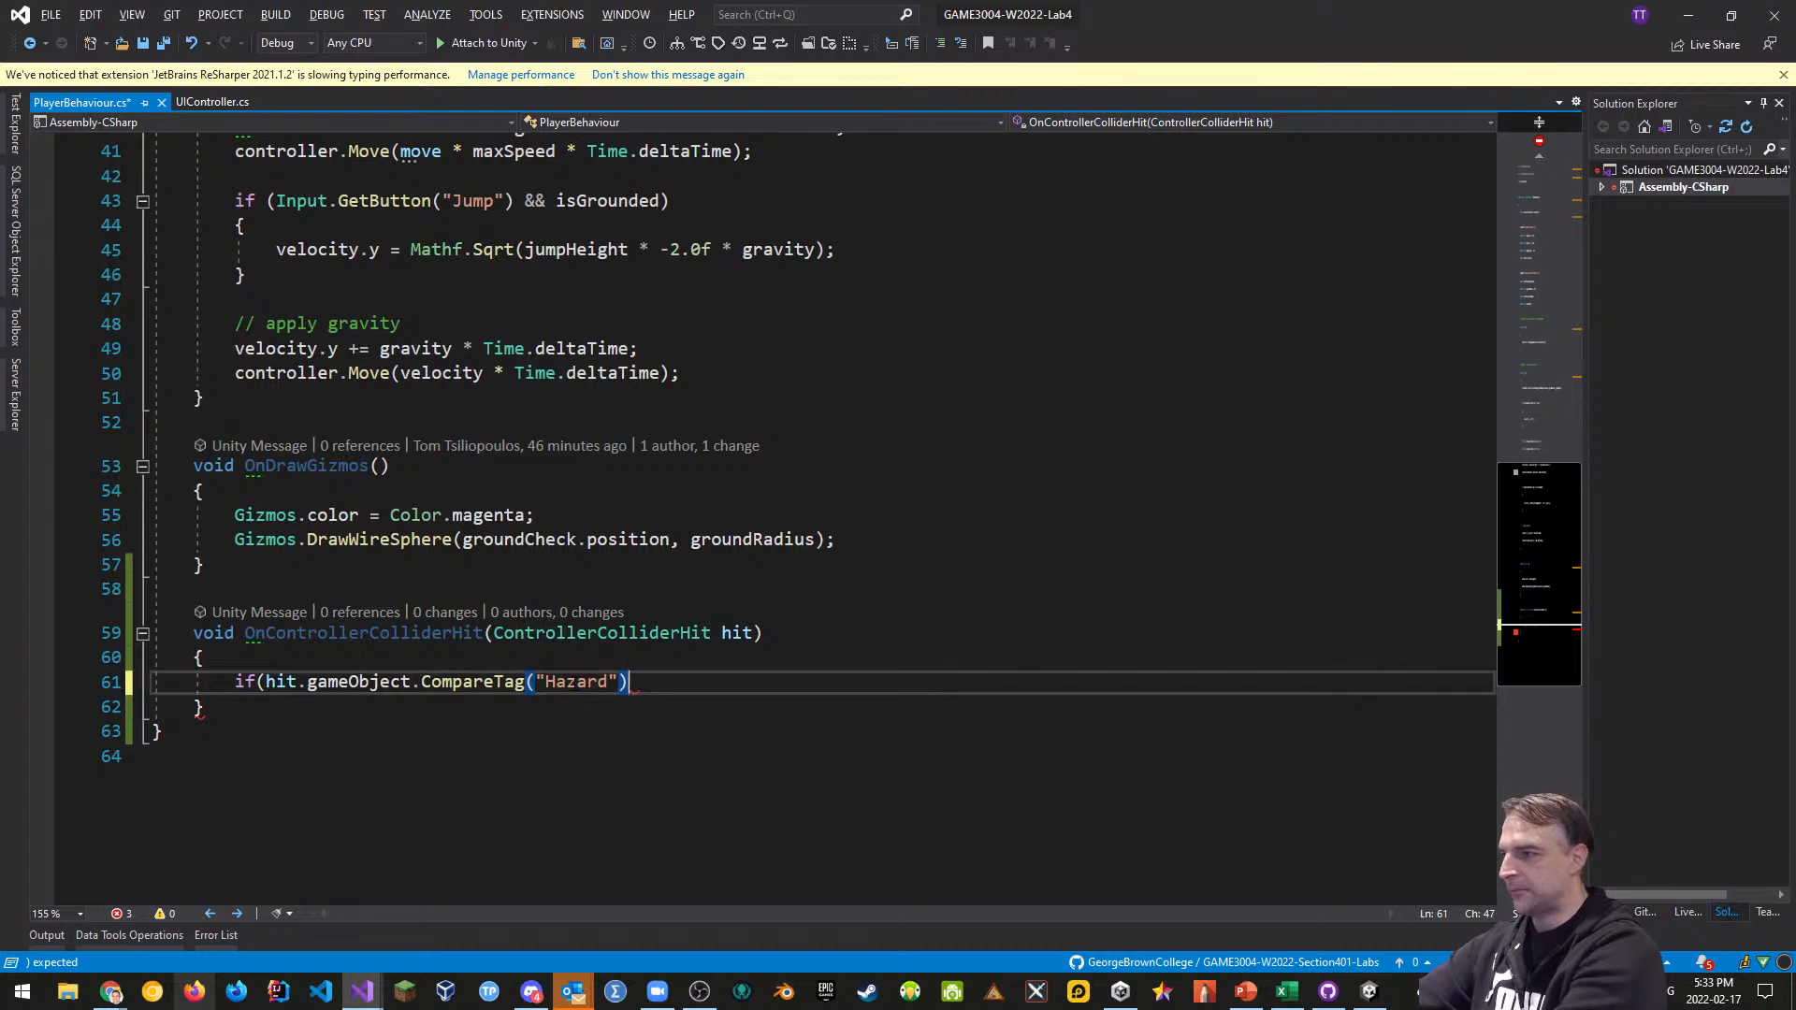
type(")")
key("Return")
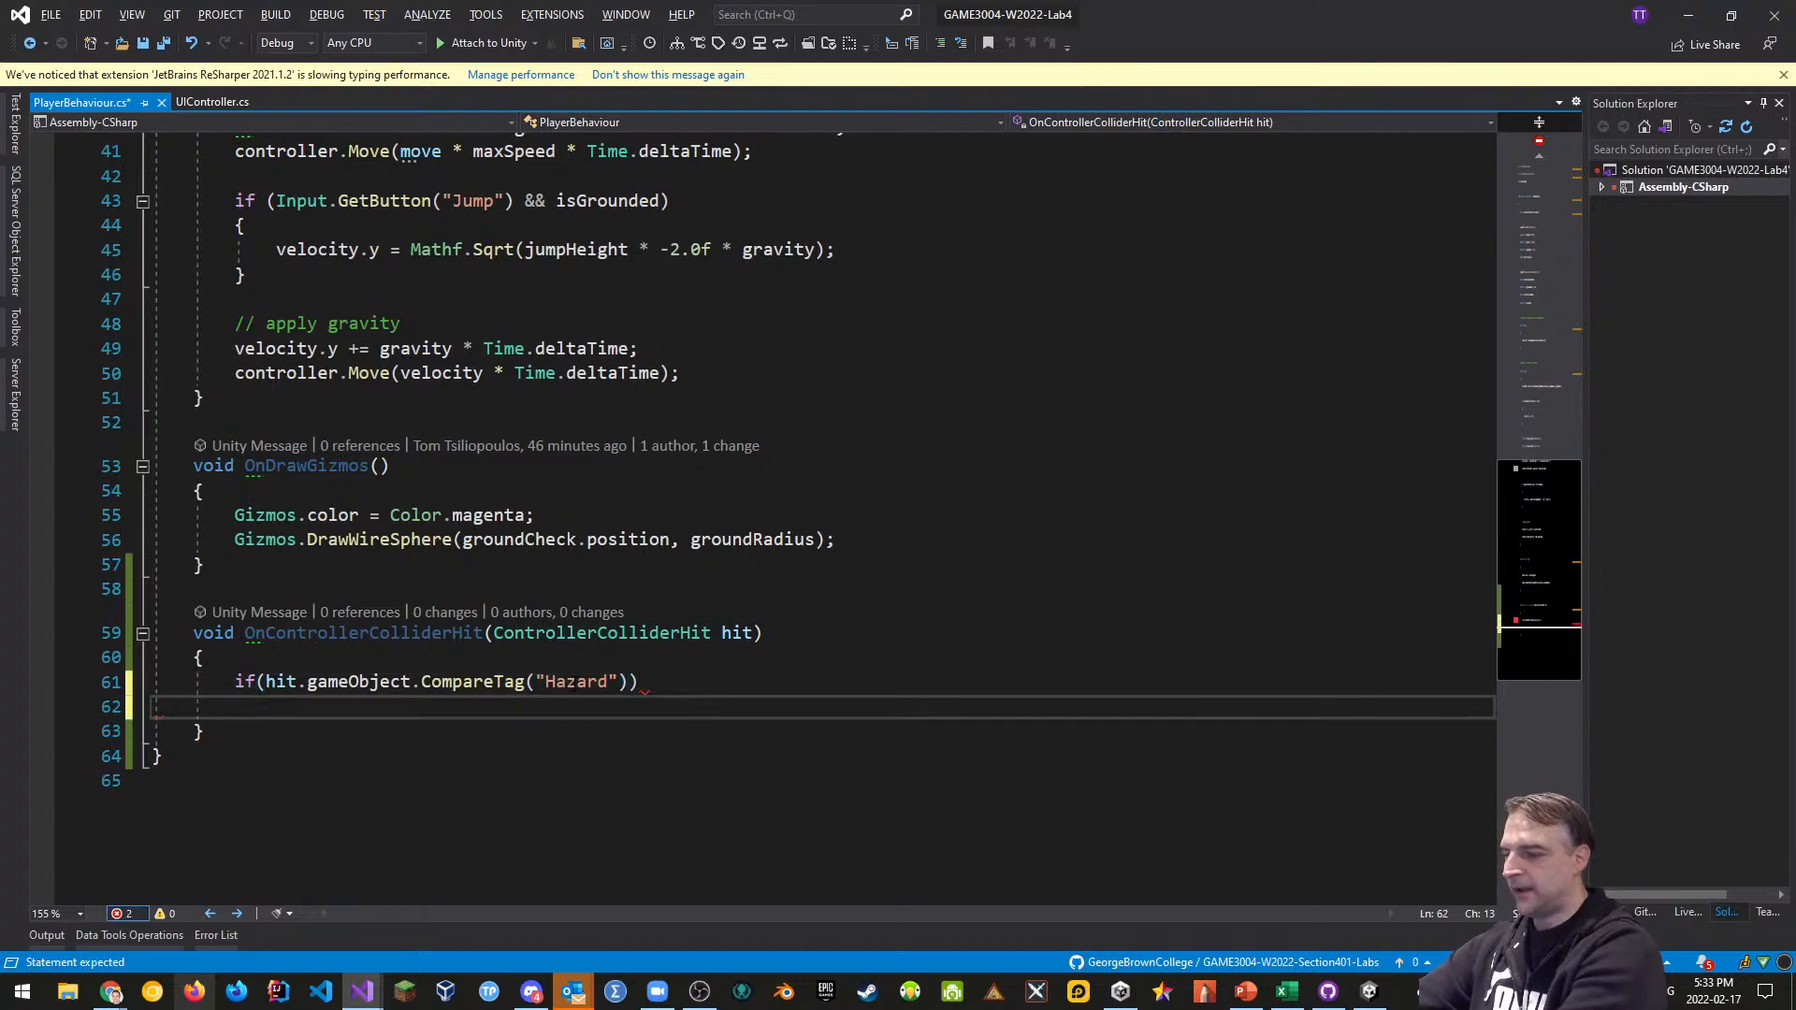
type("{")
key("Return")
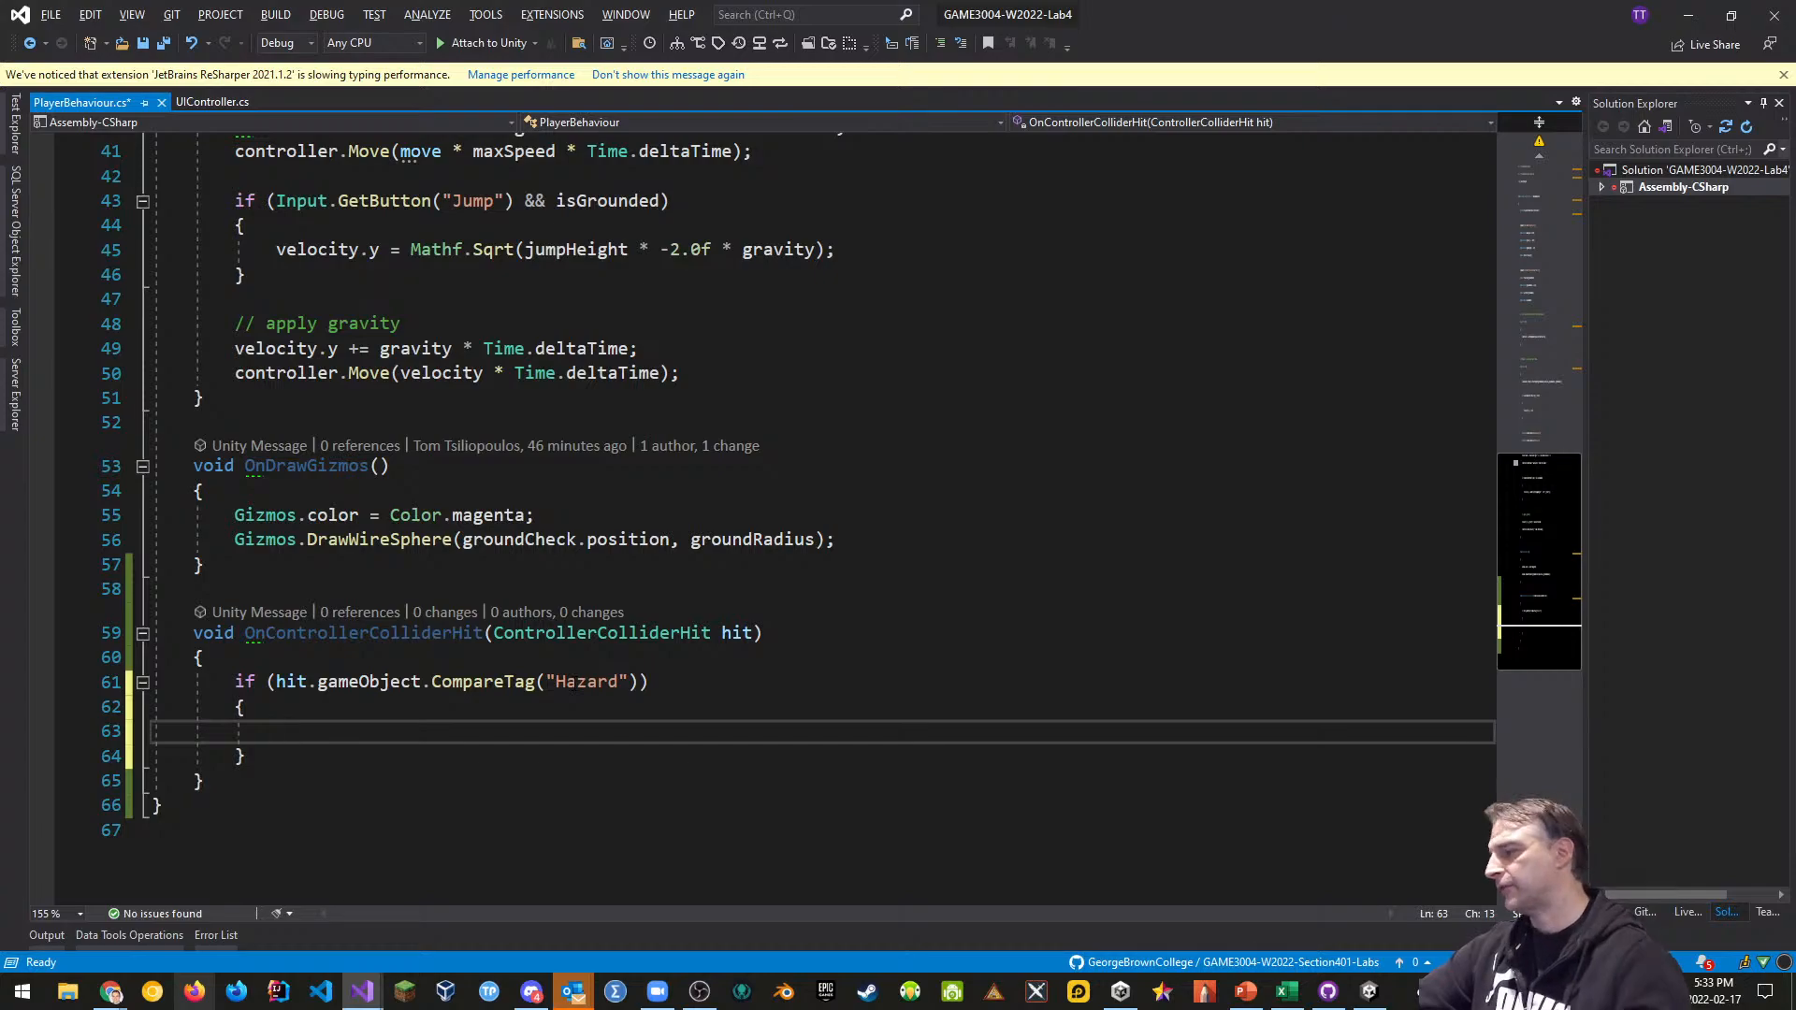
Start a new public field declaration on its own line below the CharacterController field in the PlayerBehaviour class
scroll(776, 514, "up", 13)
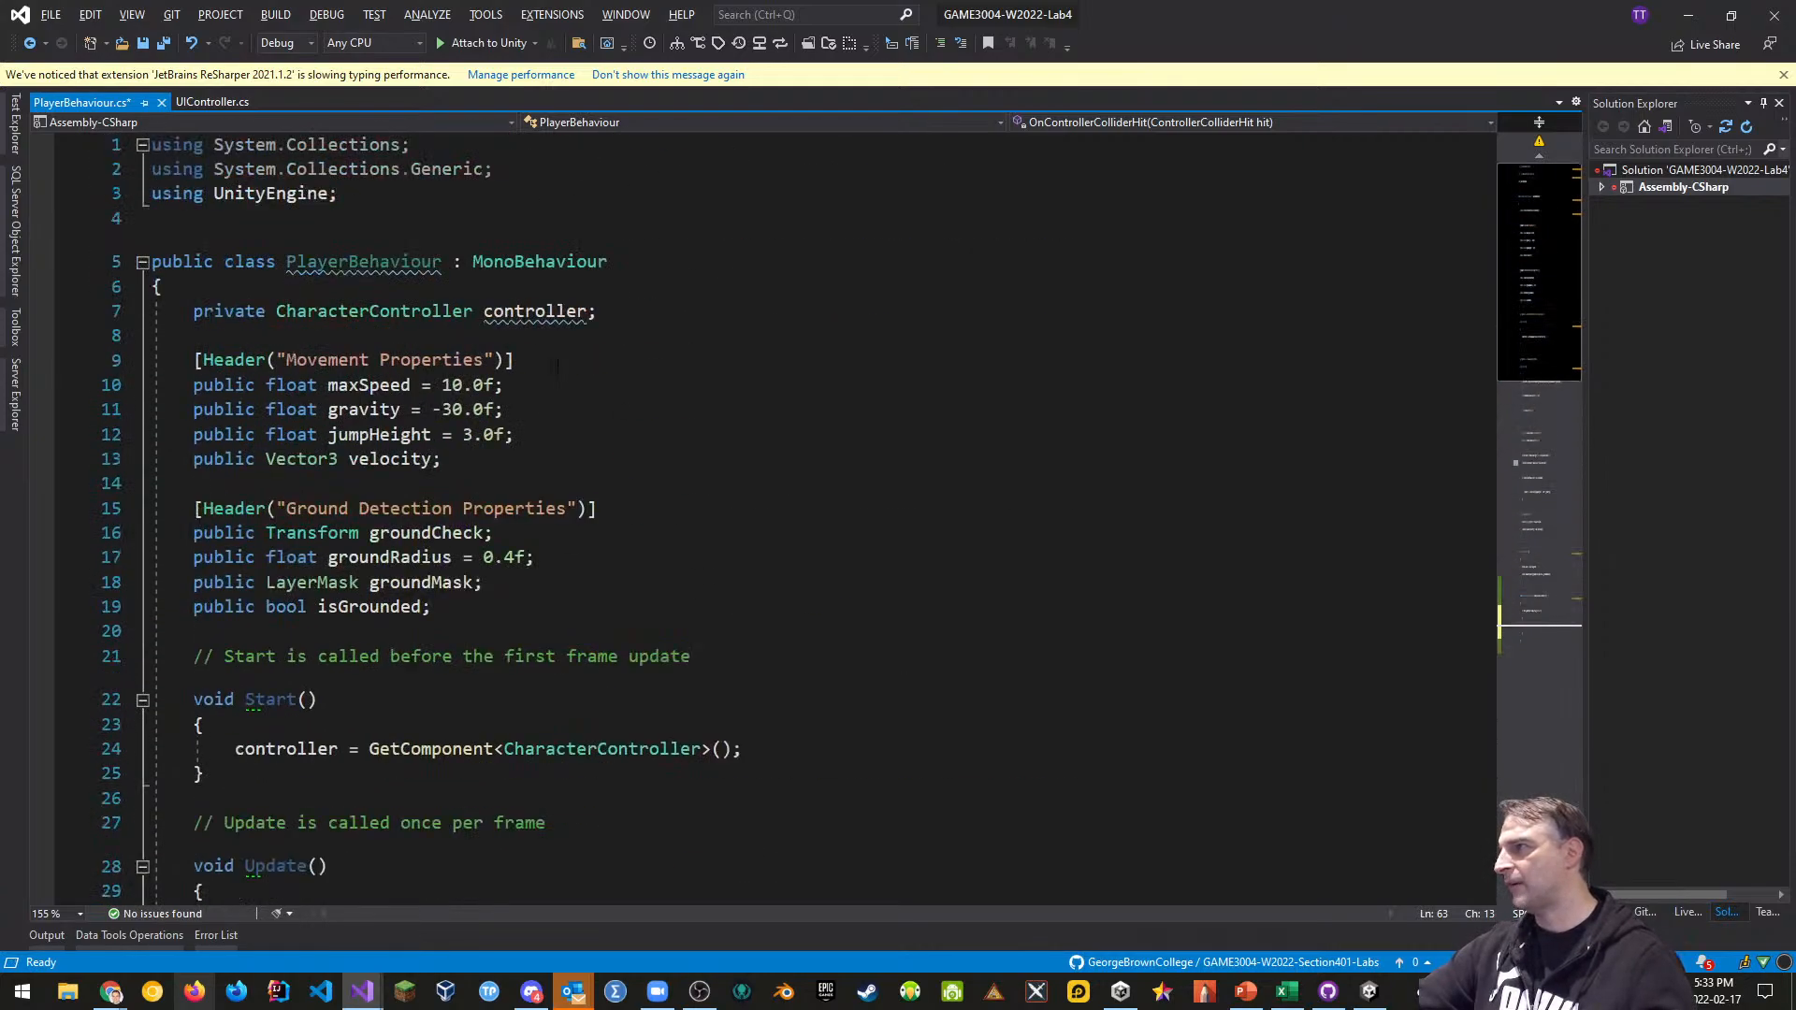
left_click(673, 311)
key("Return")
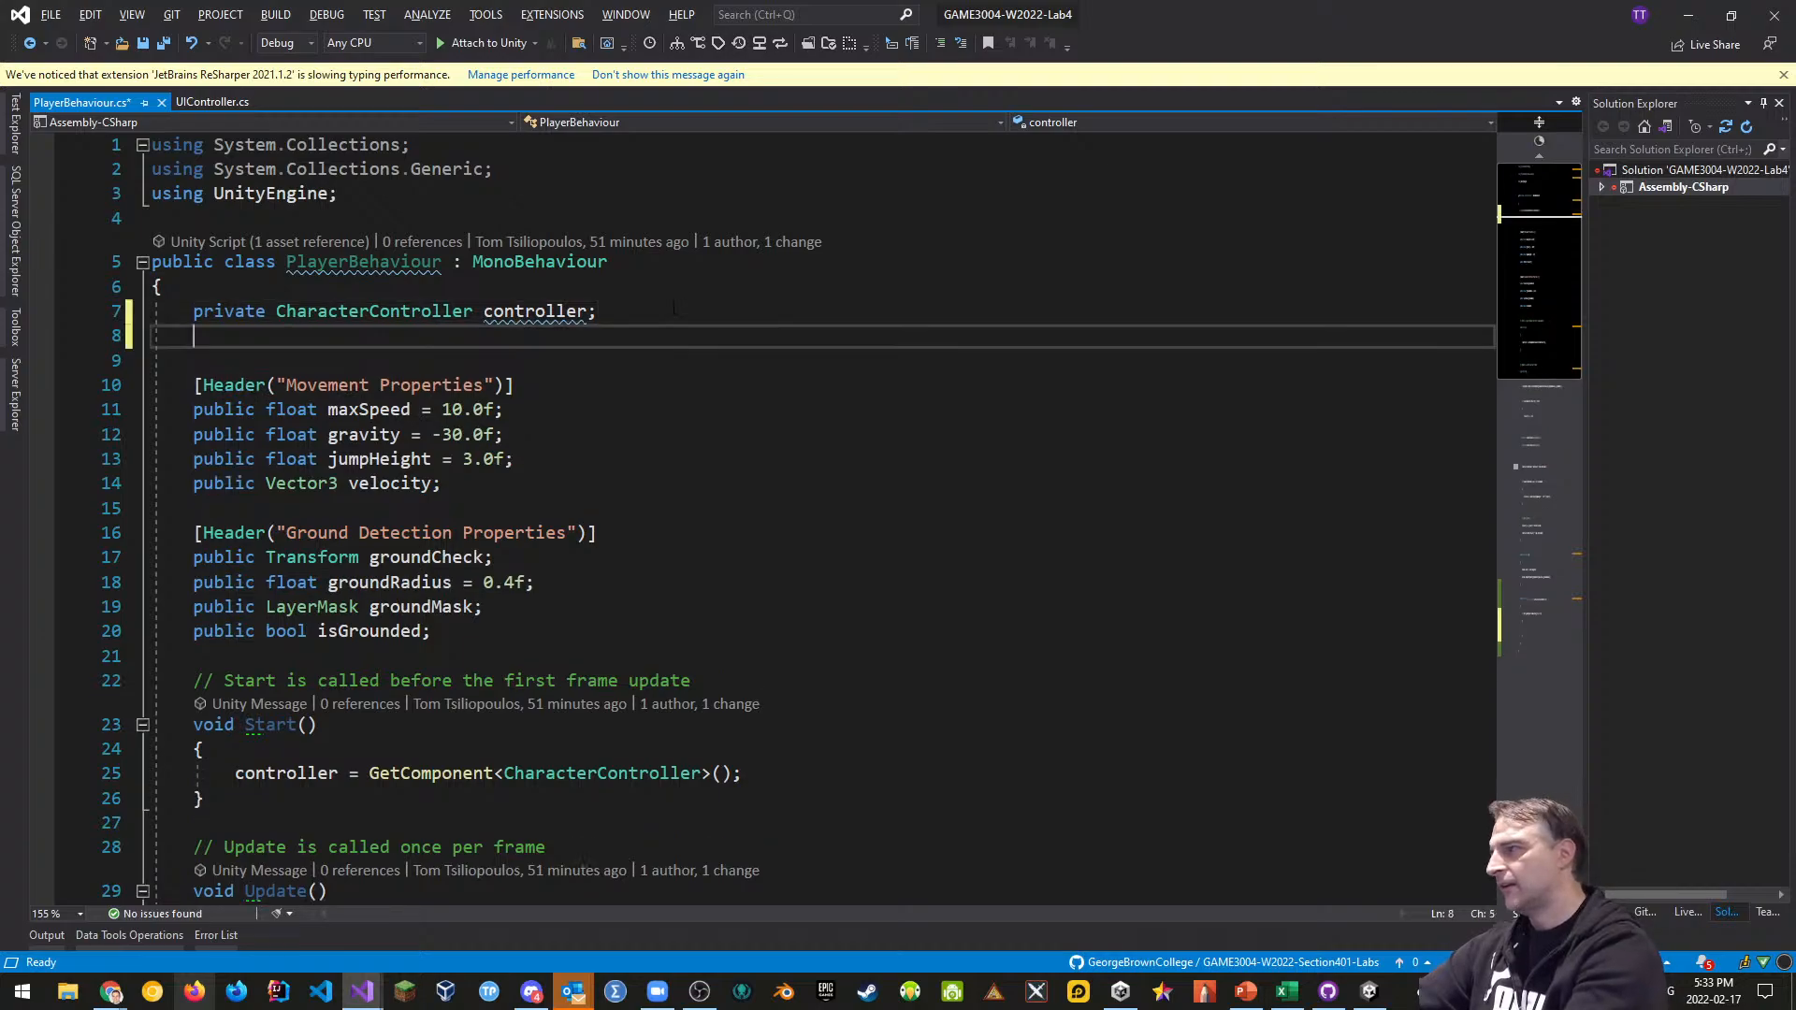
type("public ")
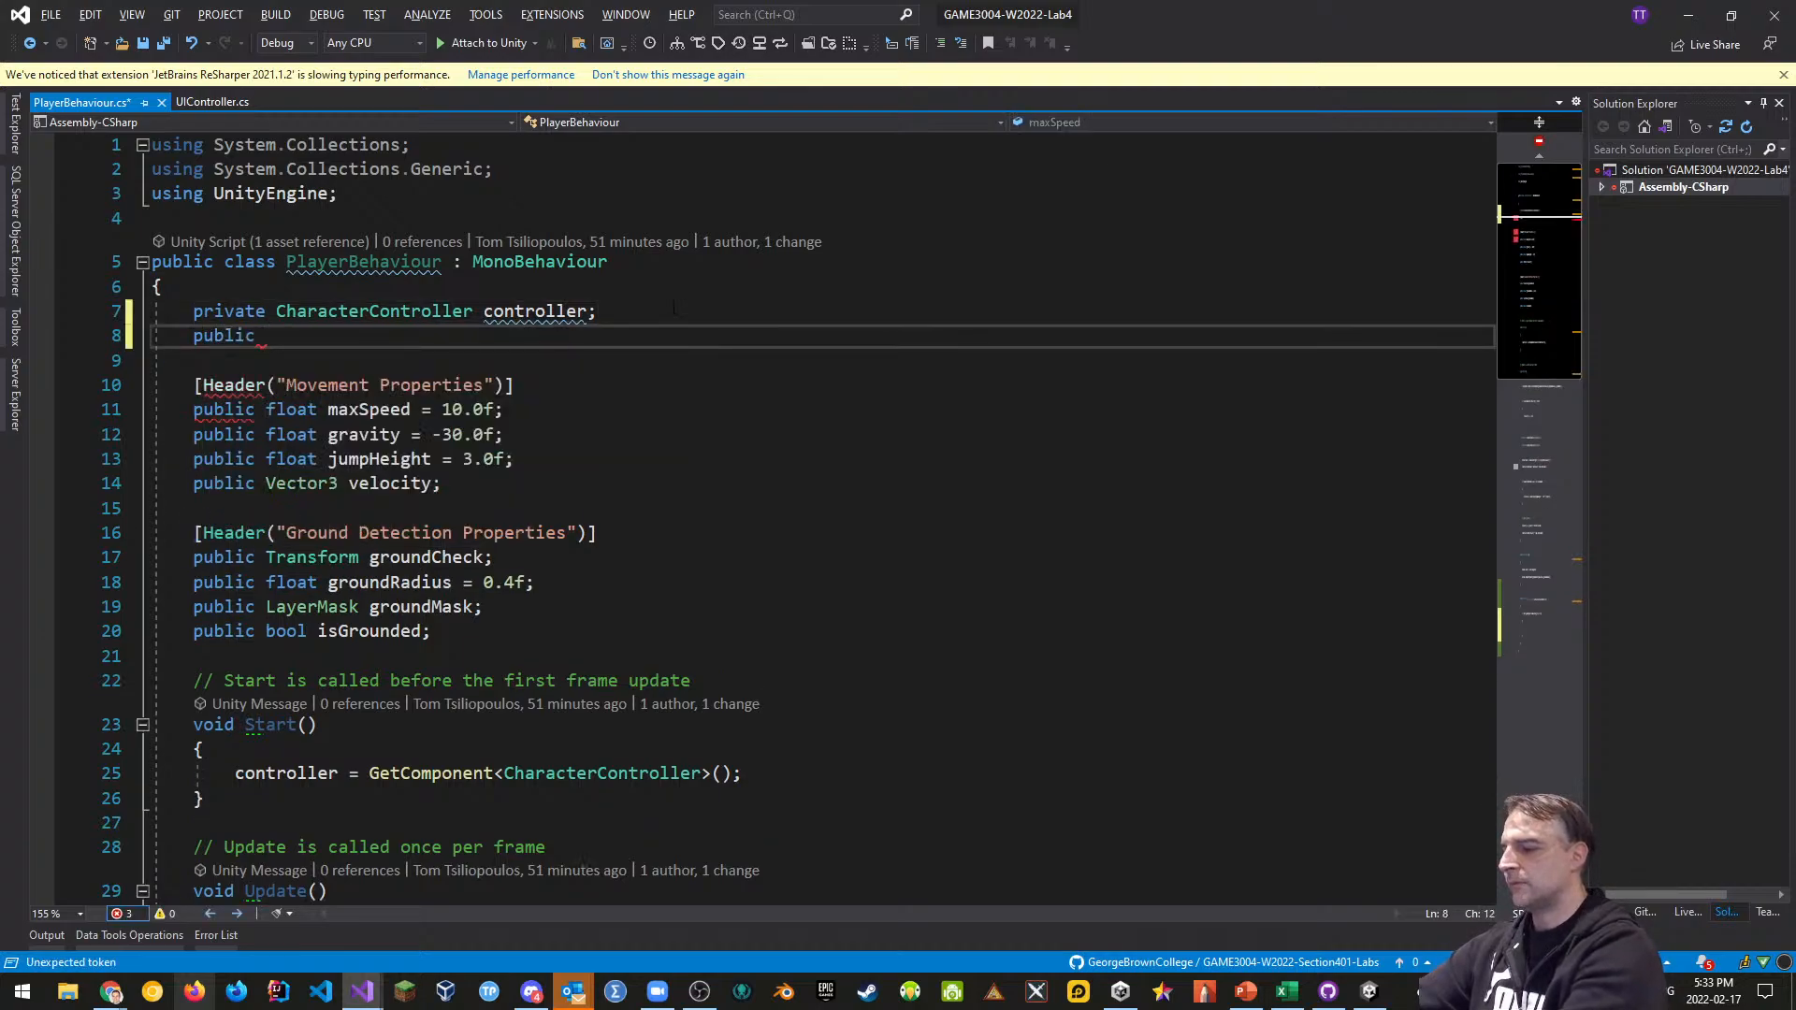
type("Gamecon")
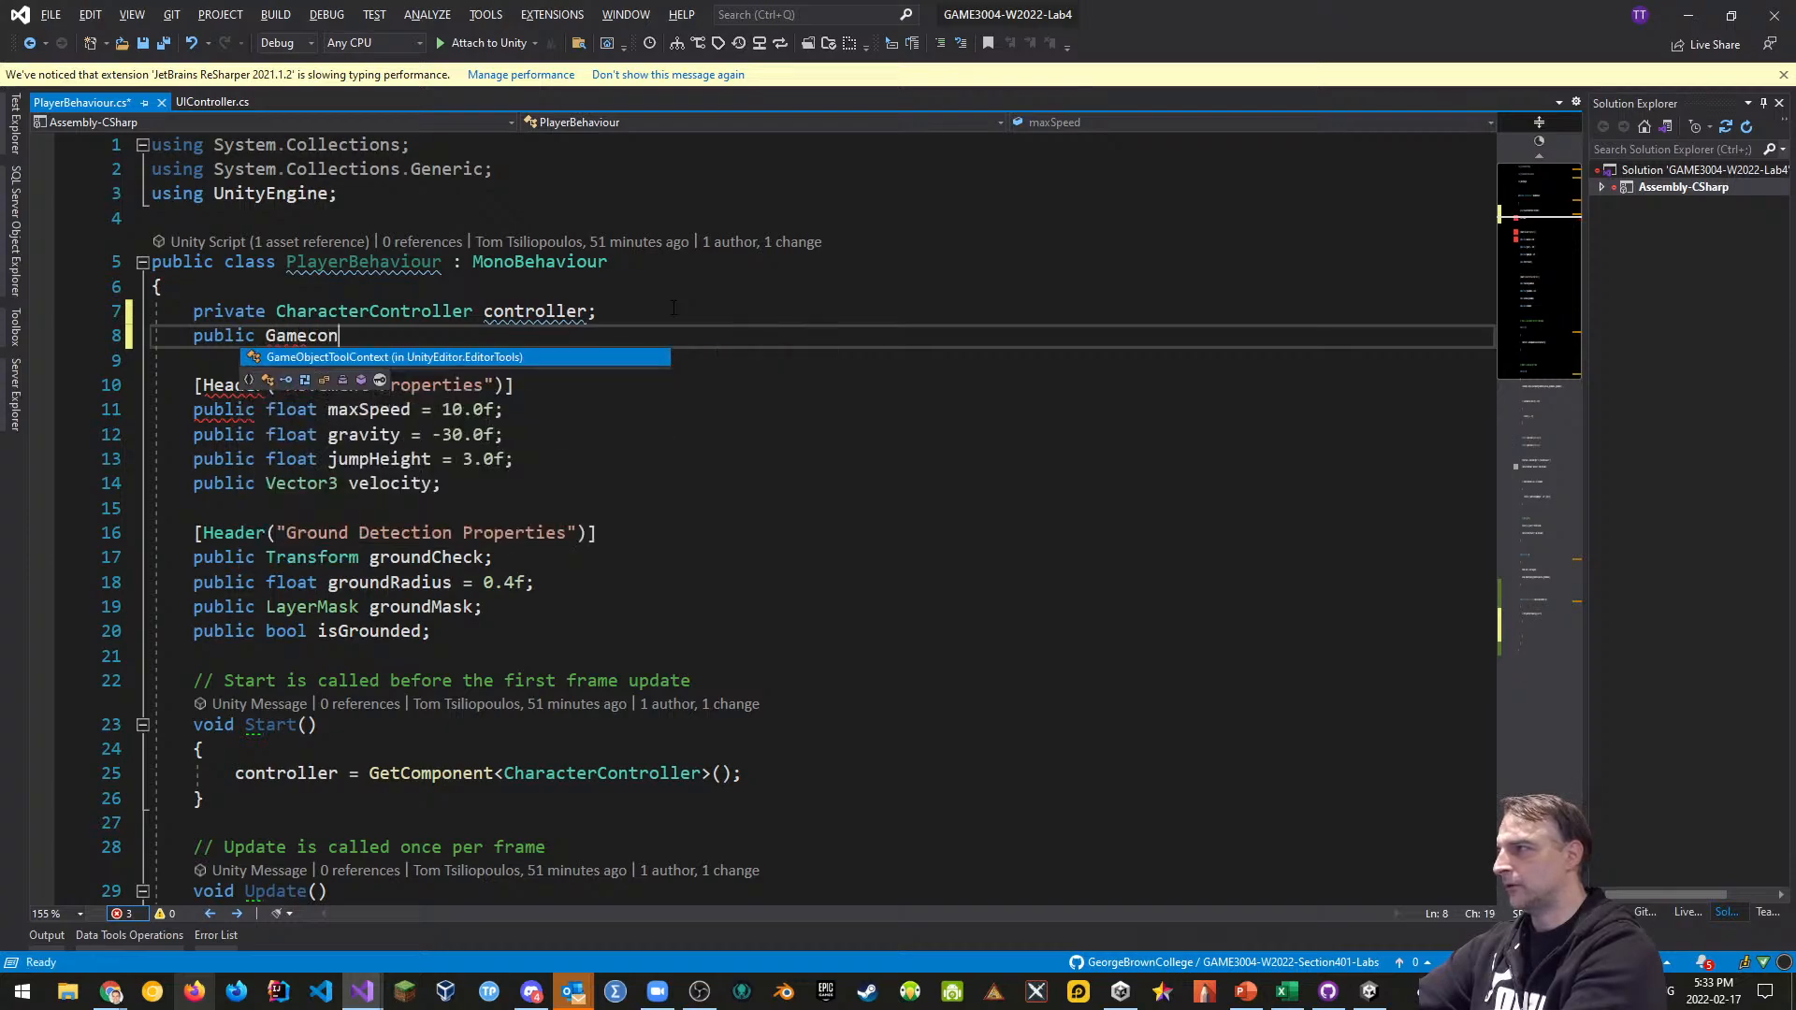
key("BackSpace")
key("BackSpace")
key("BackSpace")
key("BackSpace")
key("BackSpace")
key("BackSpace")
key("BackSpace")
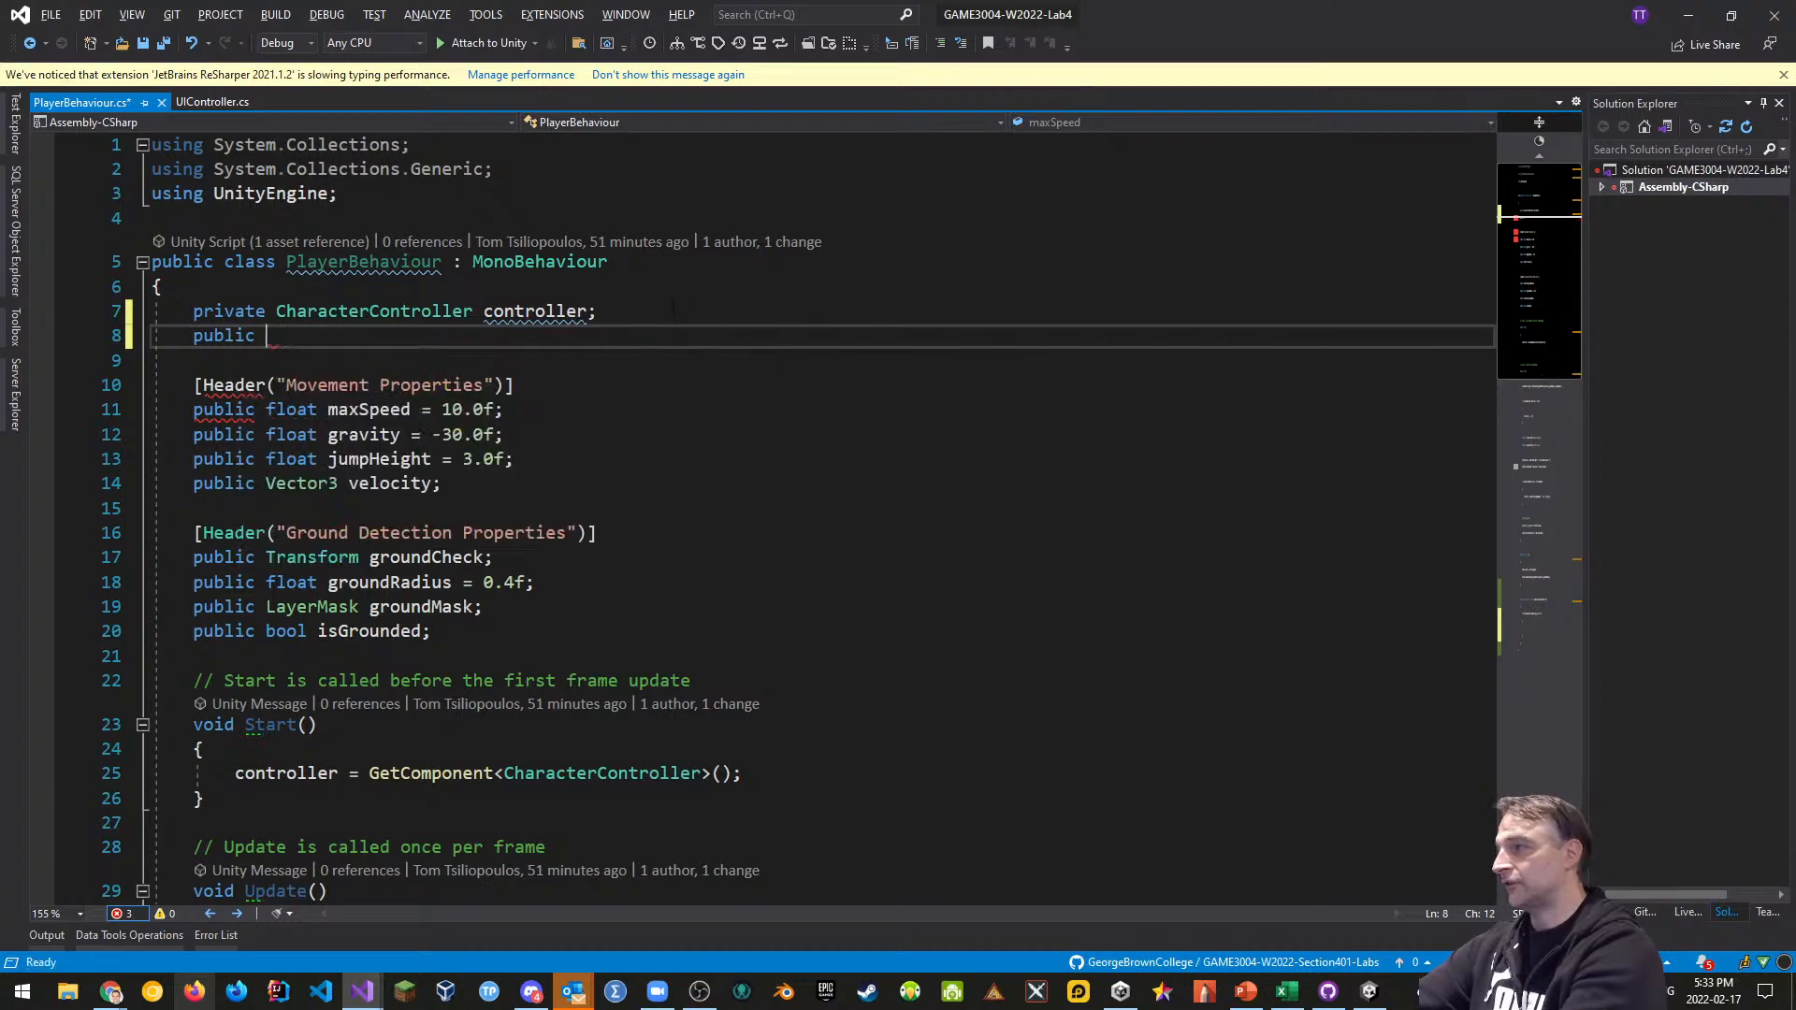
Complete the public field declaration with the type UIController and the name uiController, ending with a semicolon
type("UIController ")
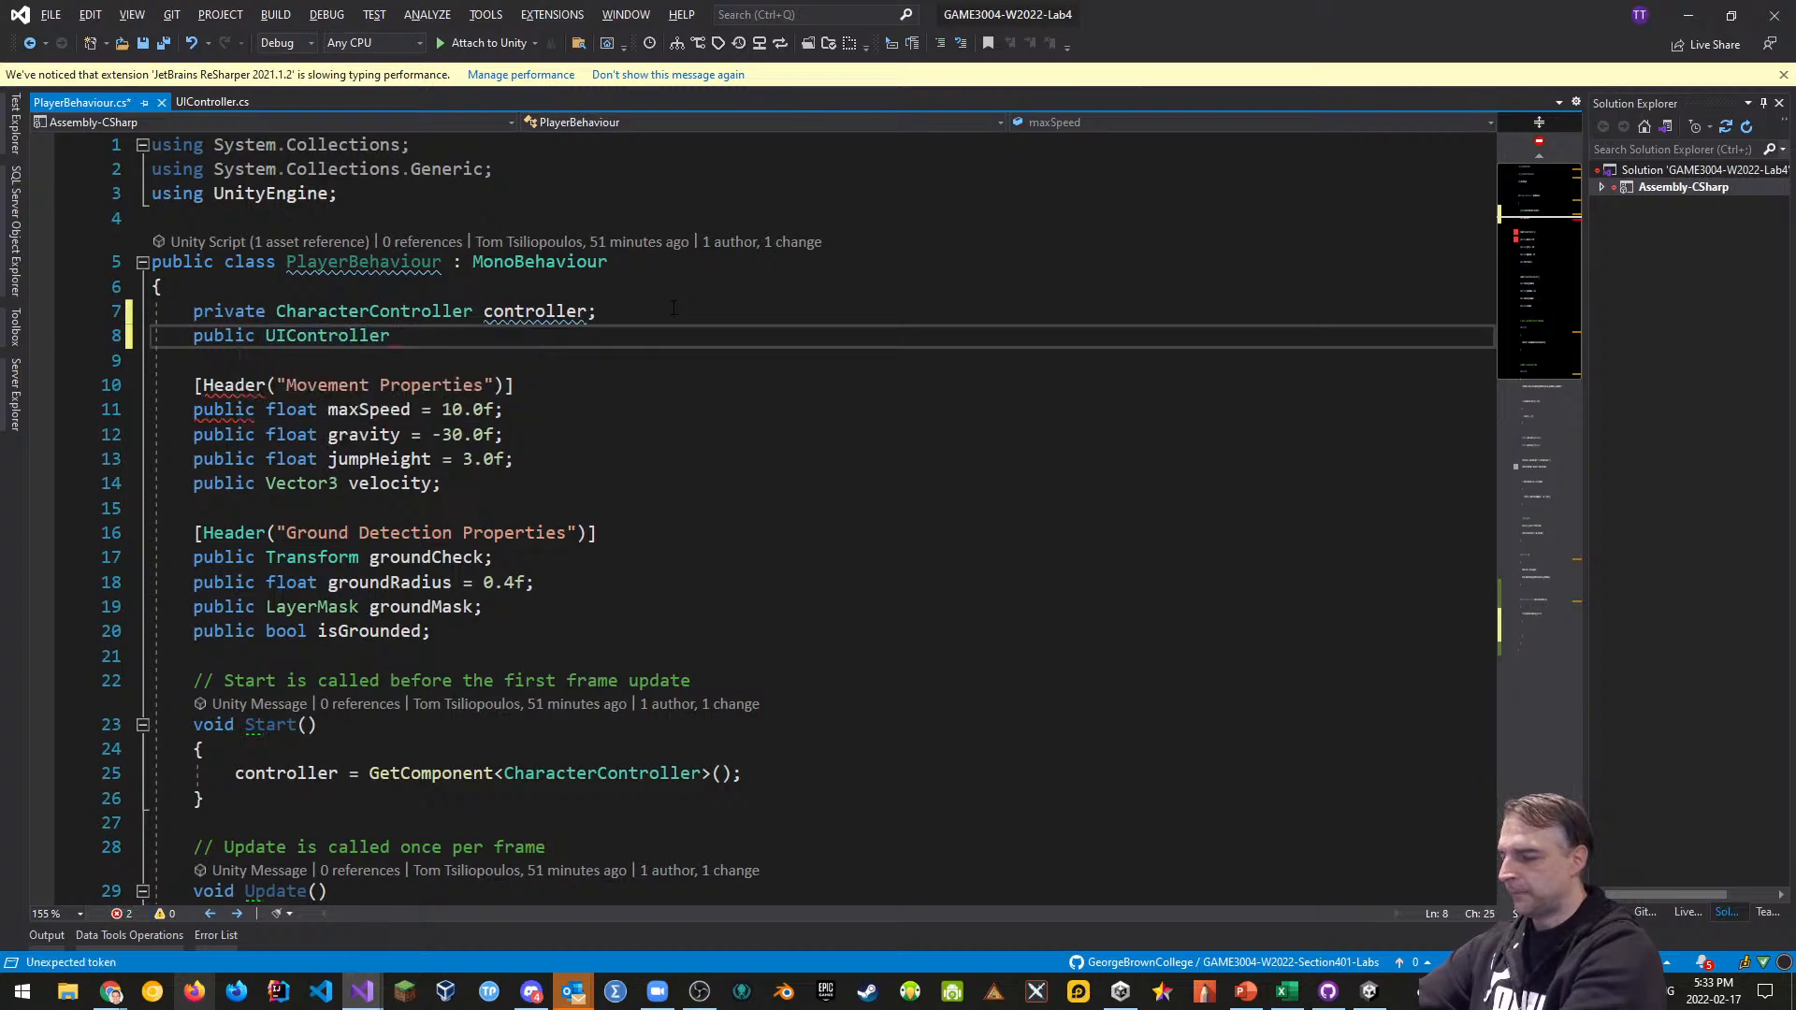
type("uiContro")
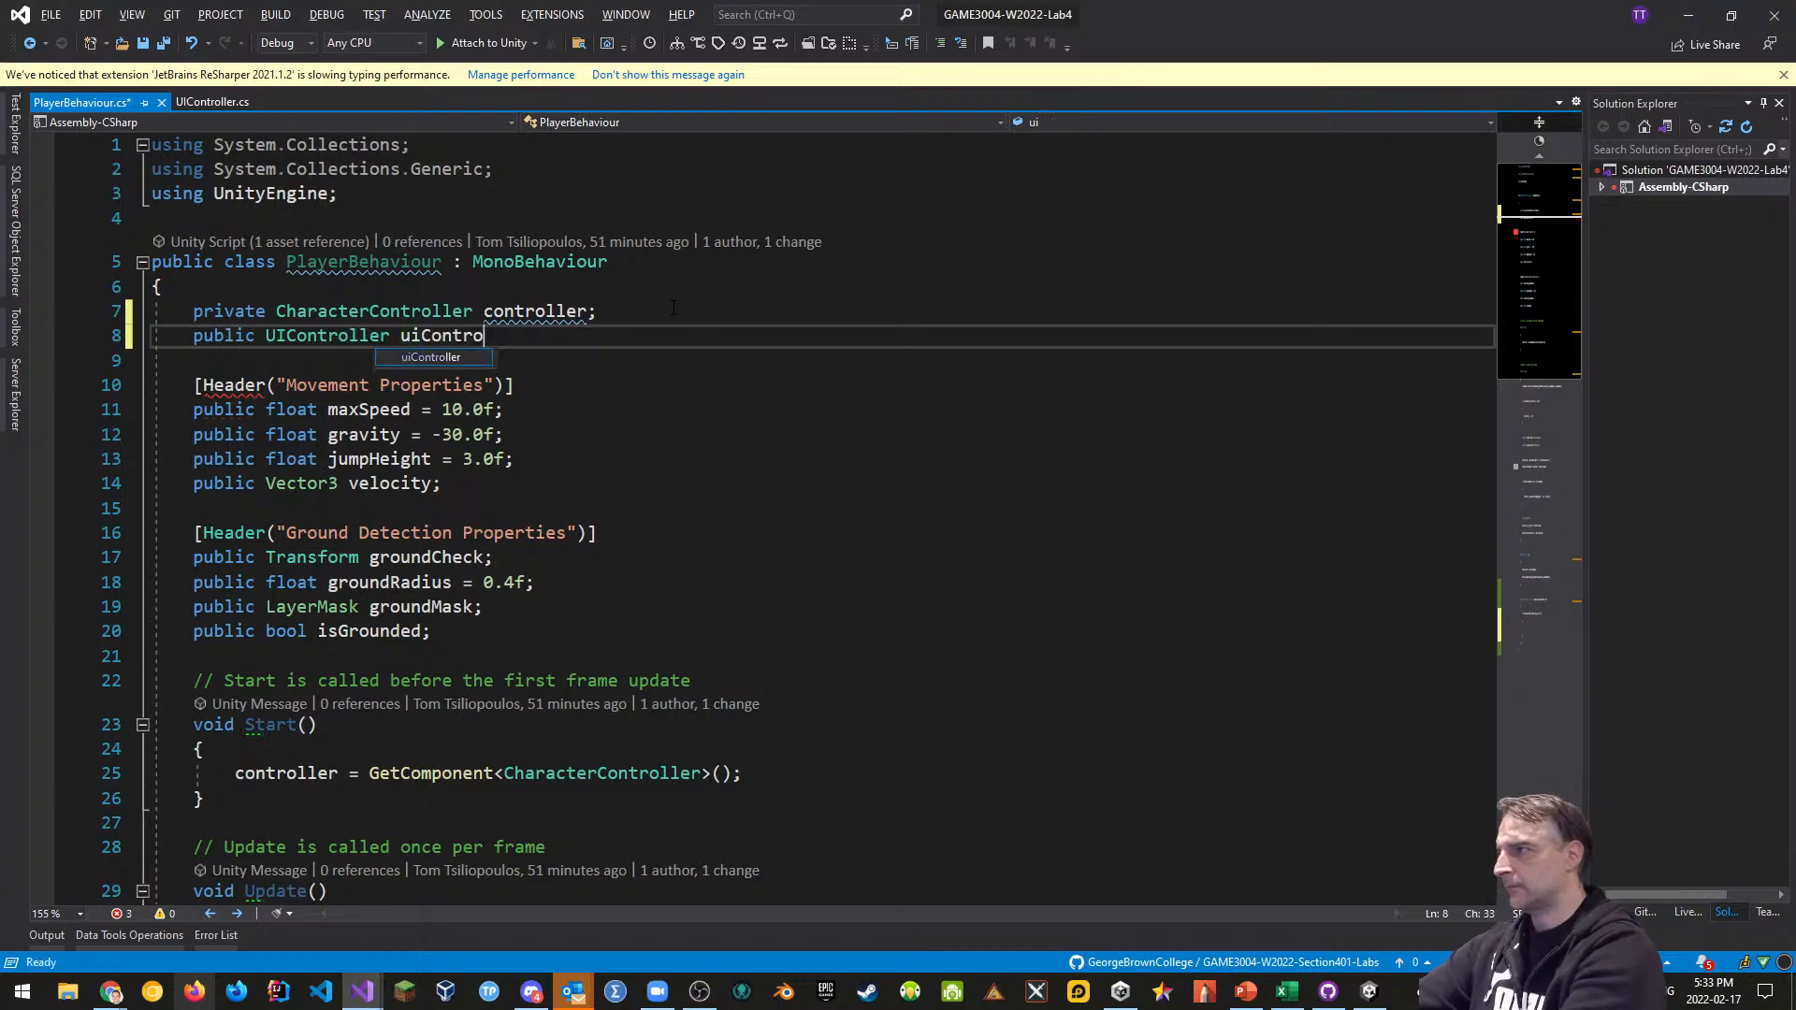
type("ller;")
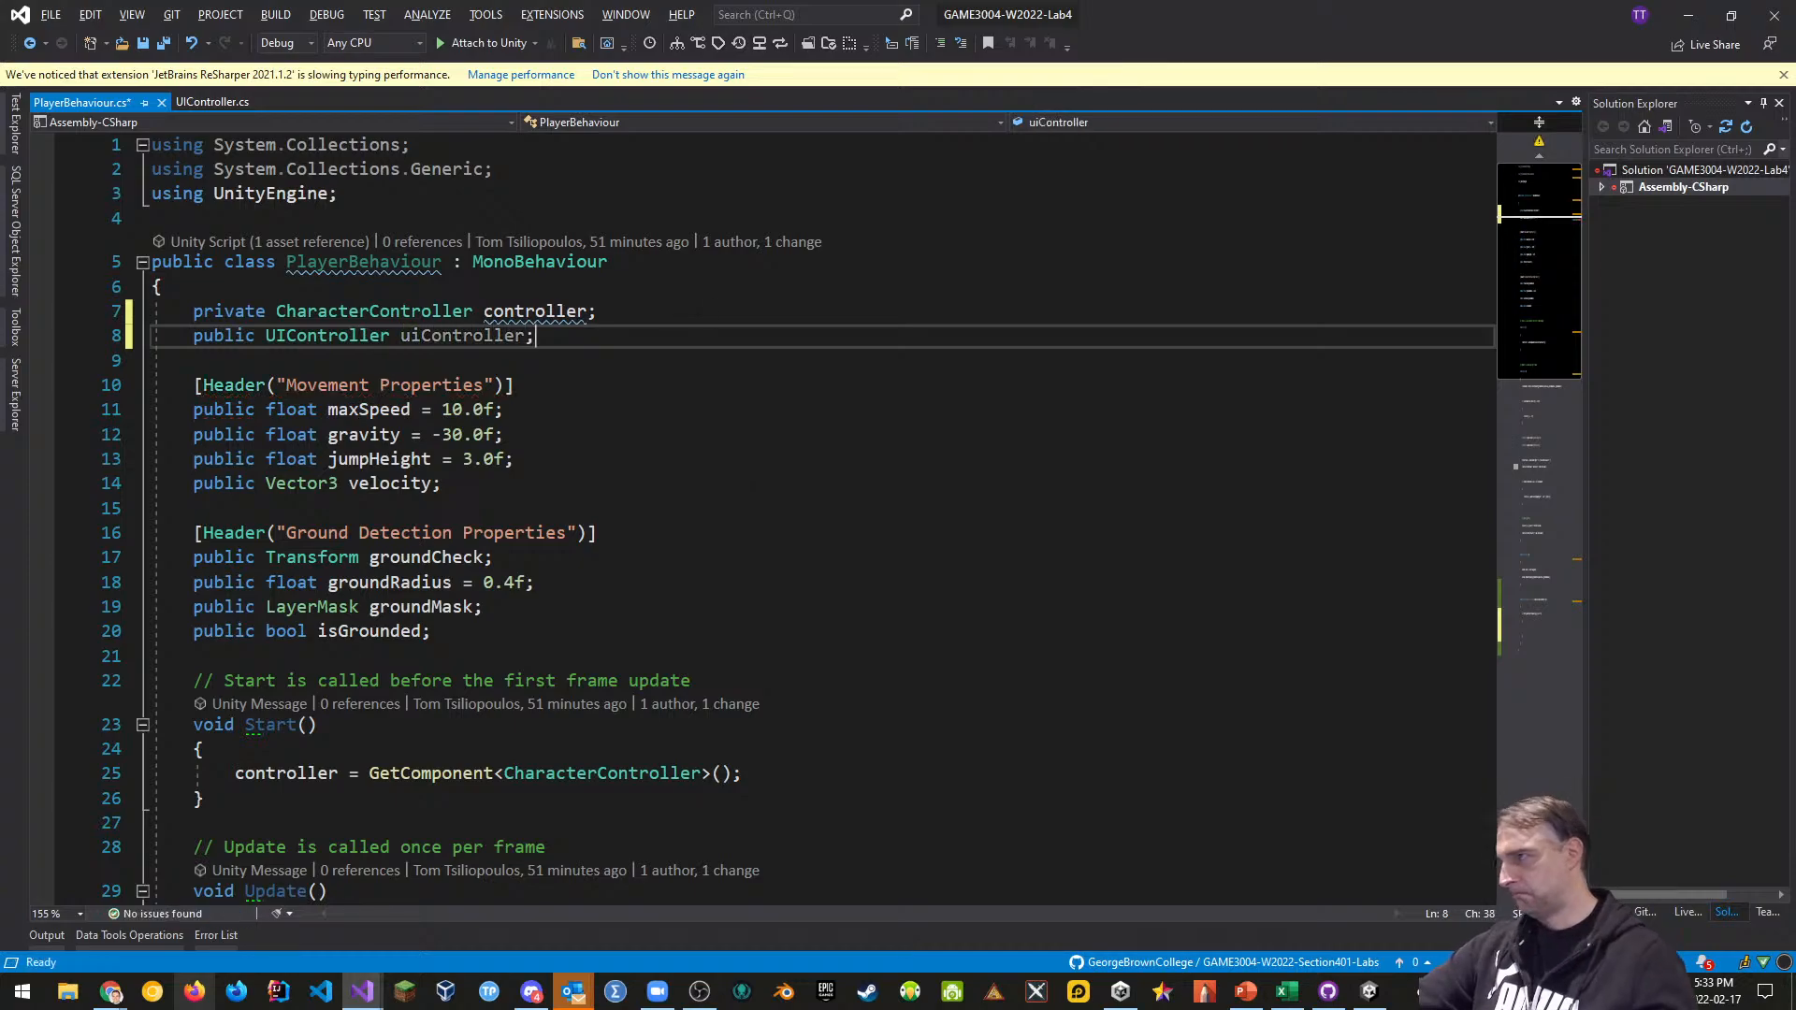
Call uiController.TakeDamage(5); inside the Hazard tag check in OnControllerColliderHit, and save PlayerBehaviour
scroll(795, 519, "down", 1)
scroll(617, 714, "down", 14)
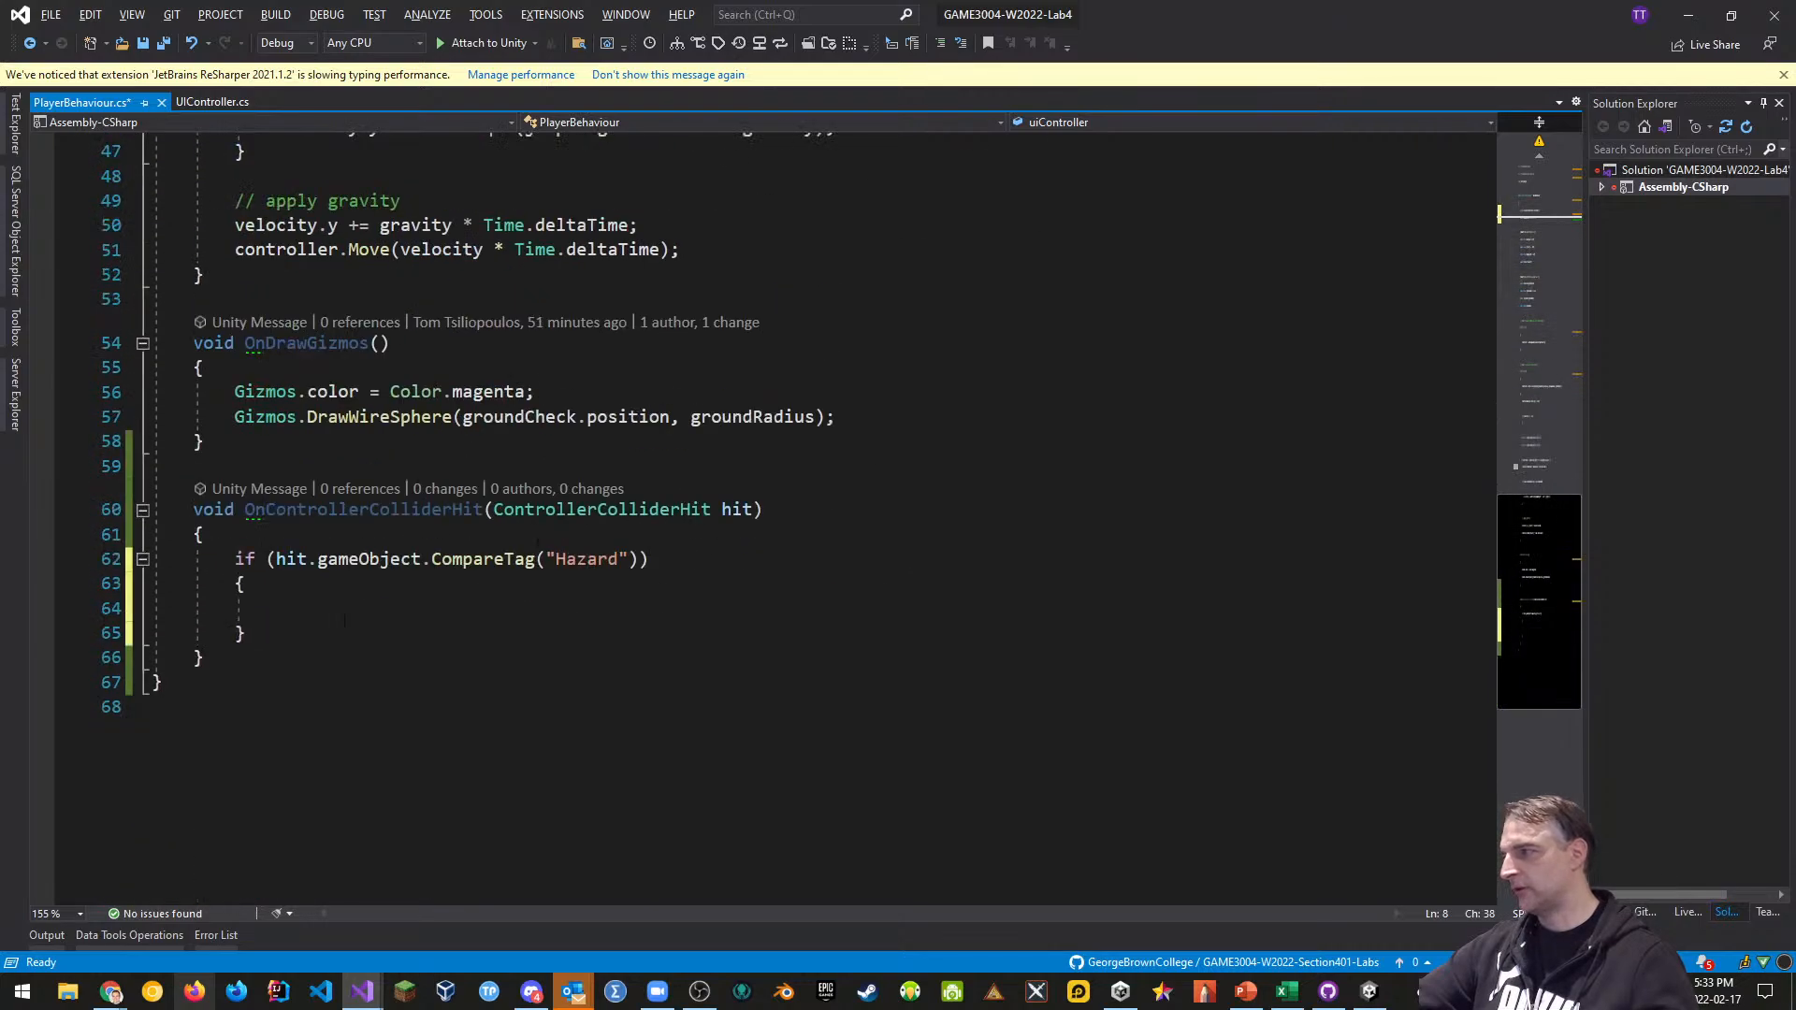
left_click(335, 608)
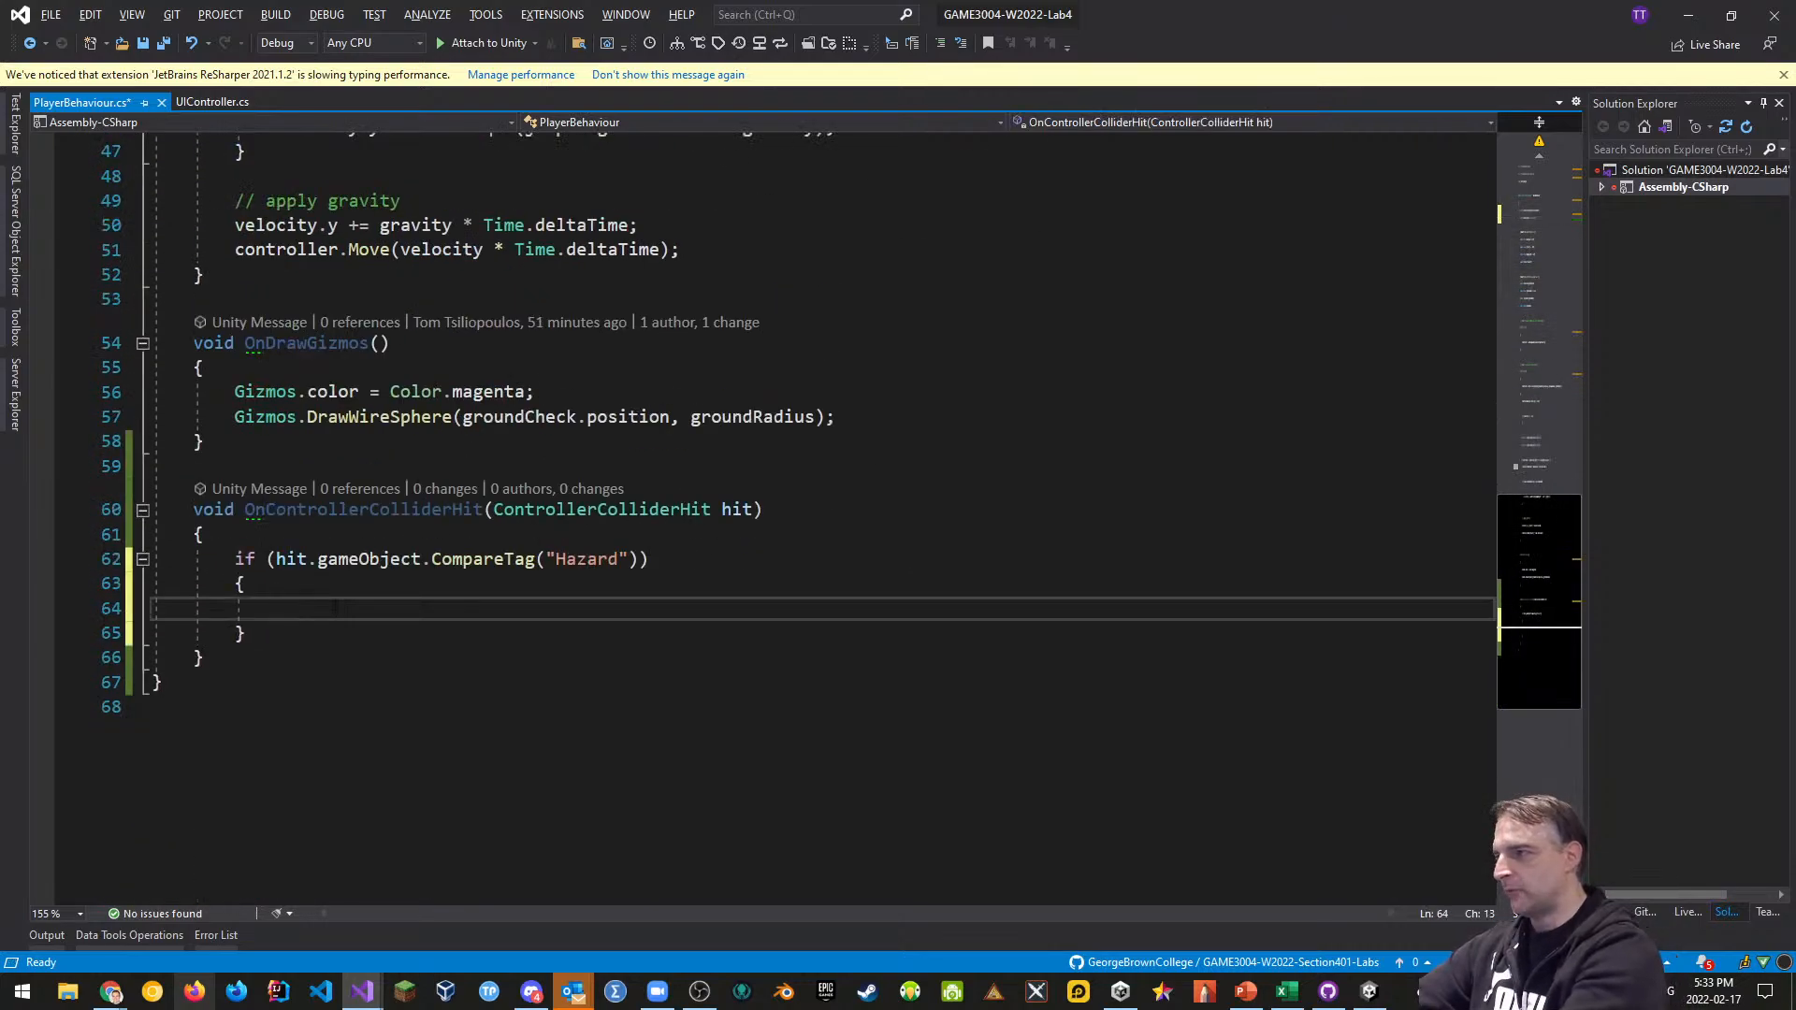
type("uiController.")
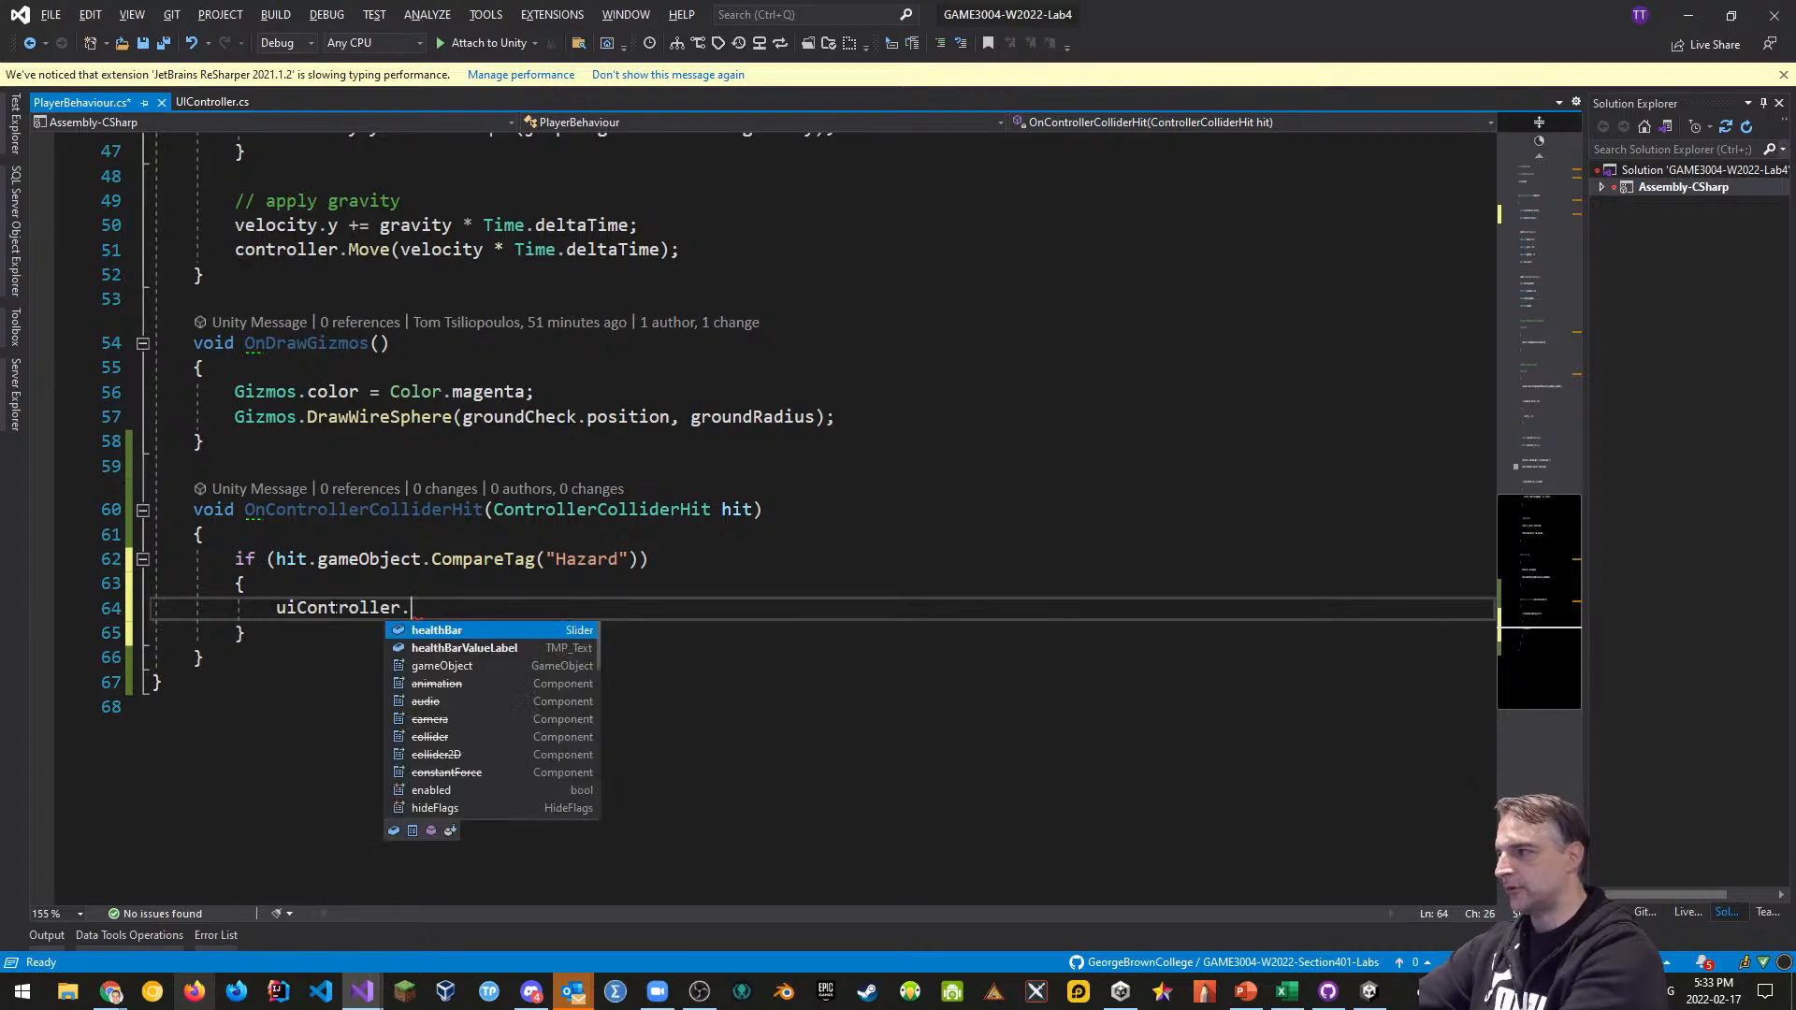
type("tak(5);")
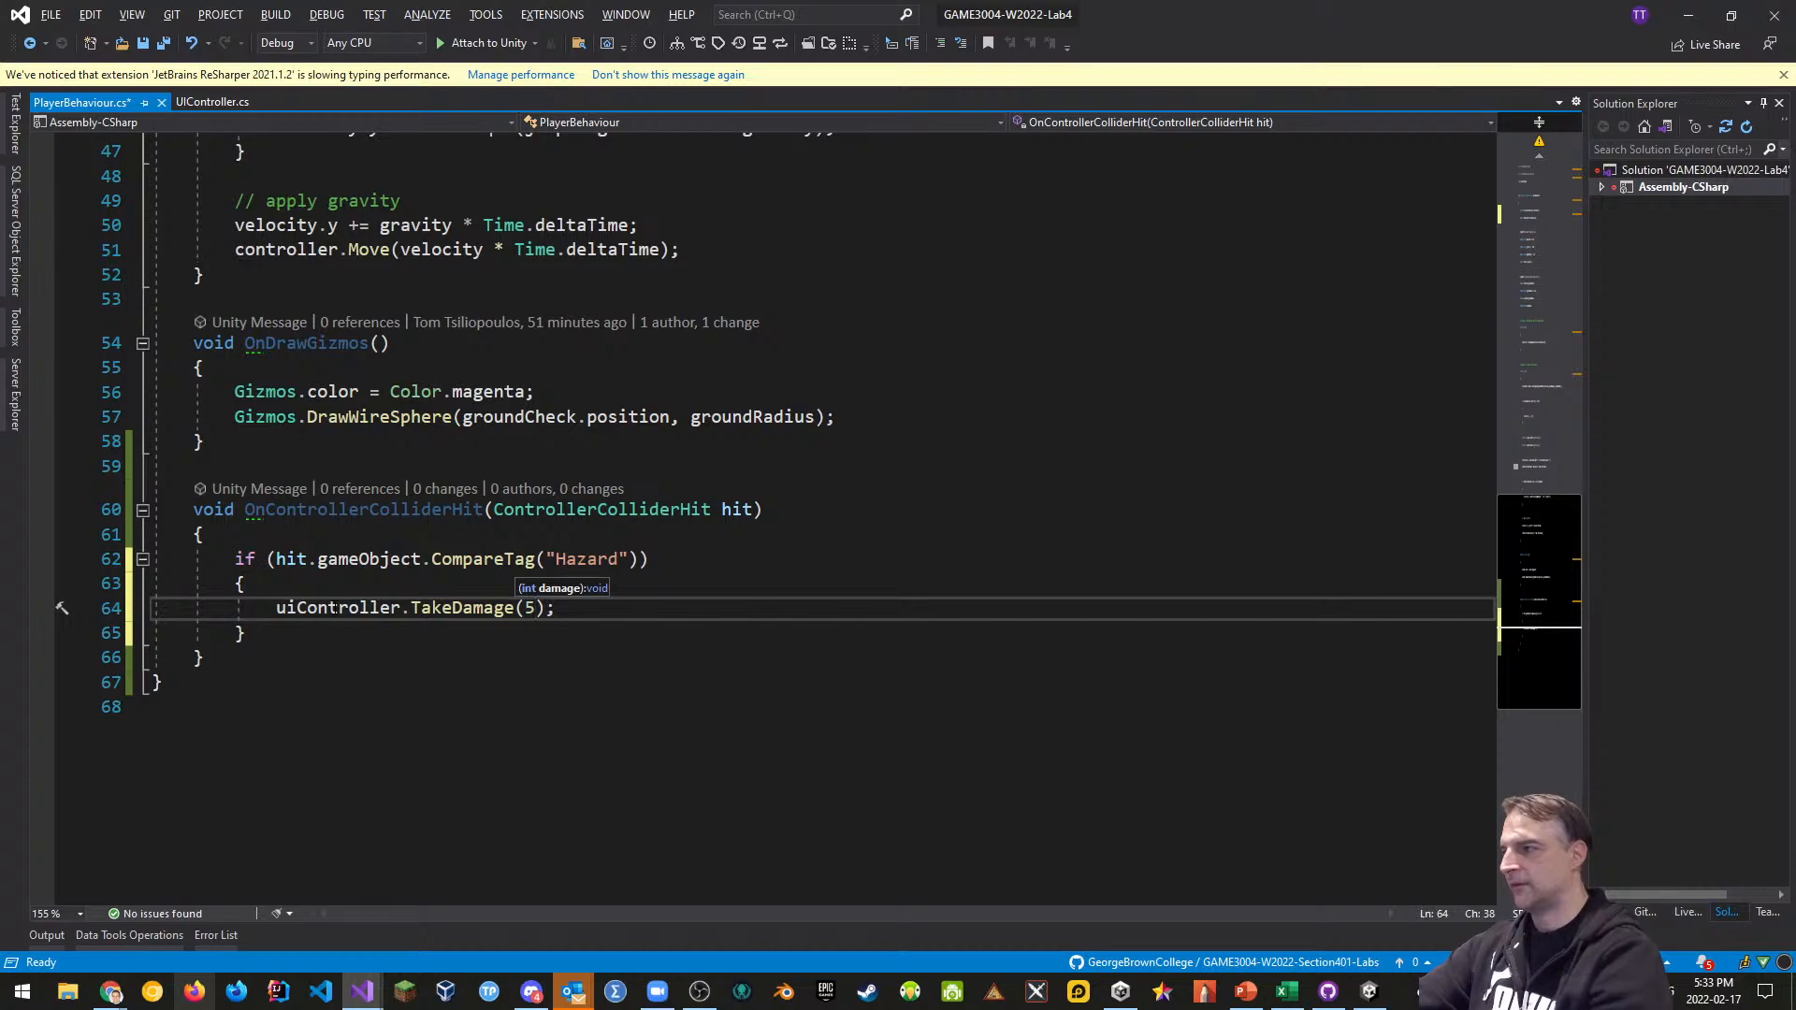
left_click(724, 668)
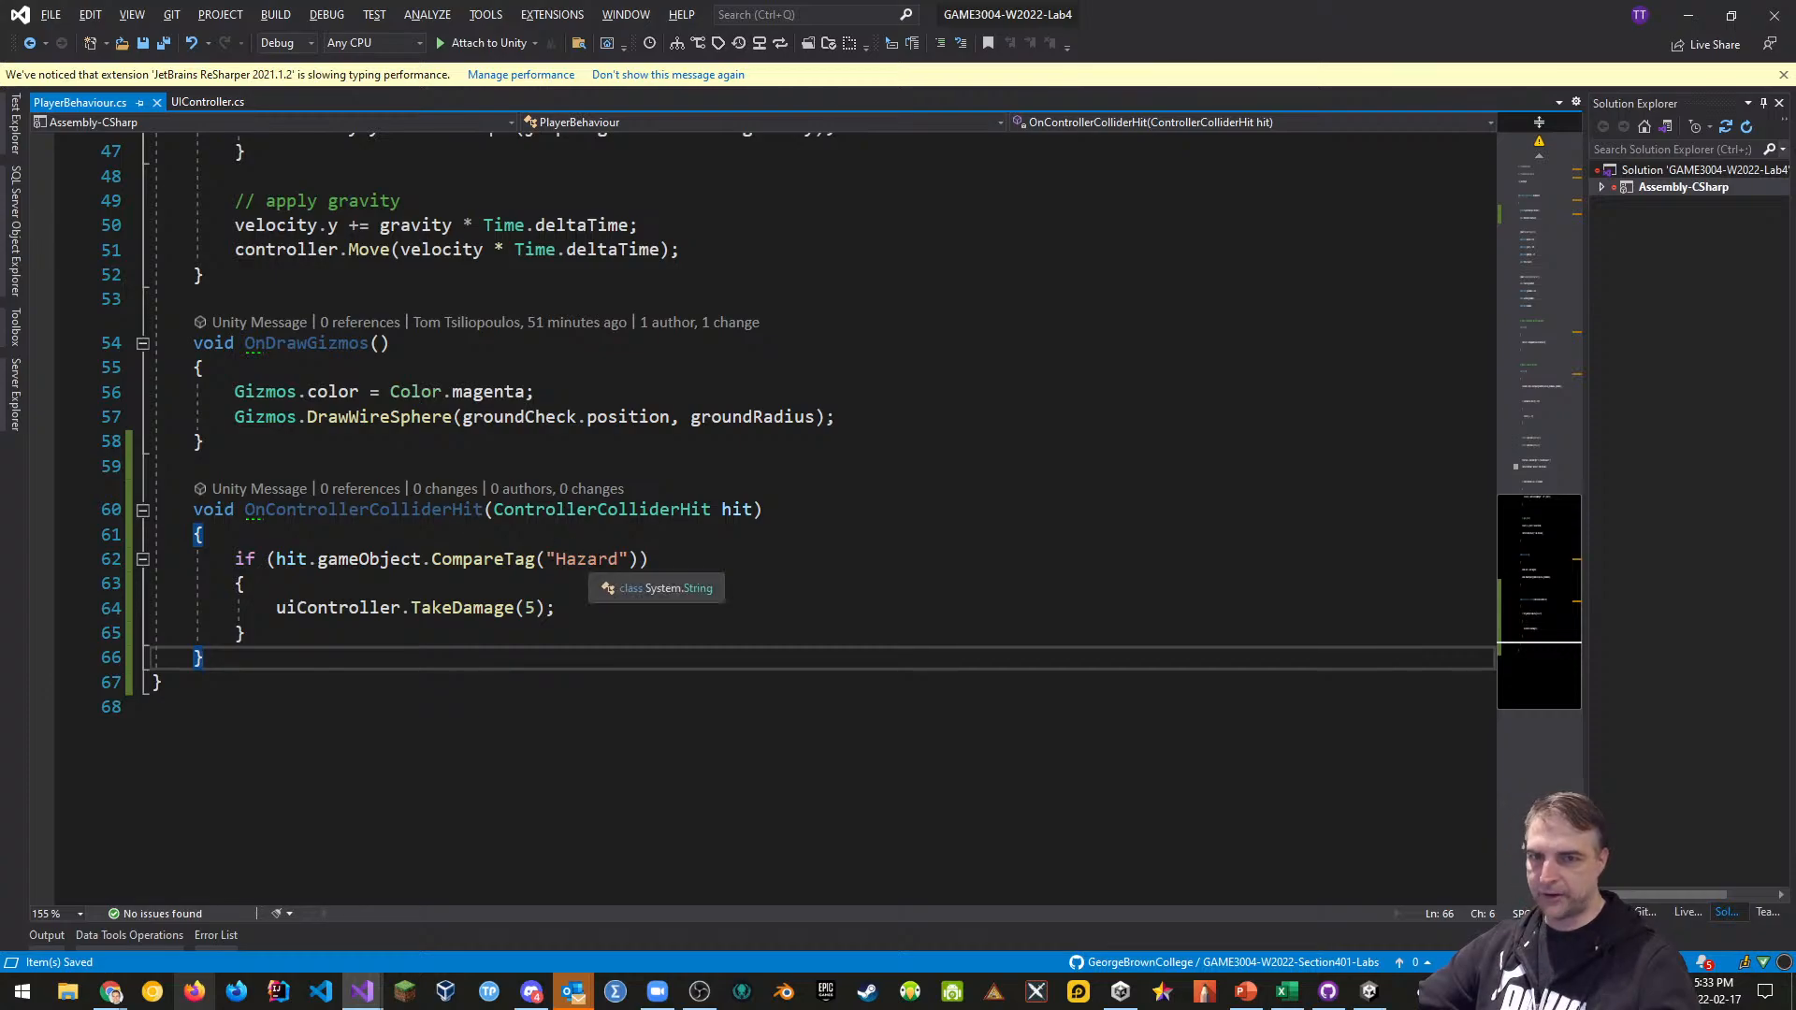
Switch to Unity and, starting from the Hazard object under Hazards, create a new tag named Hazard
left_click(1369, 992)
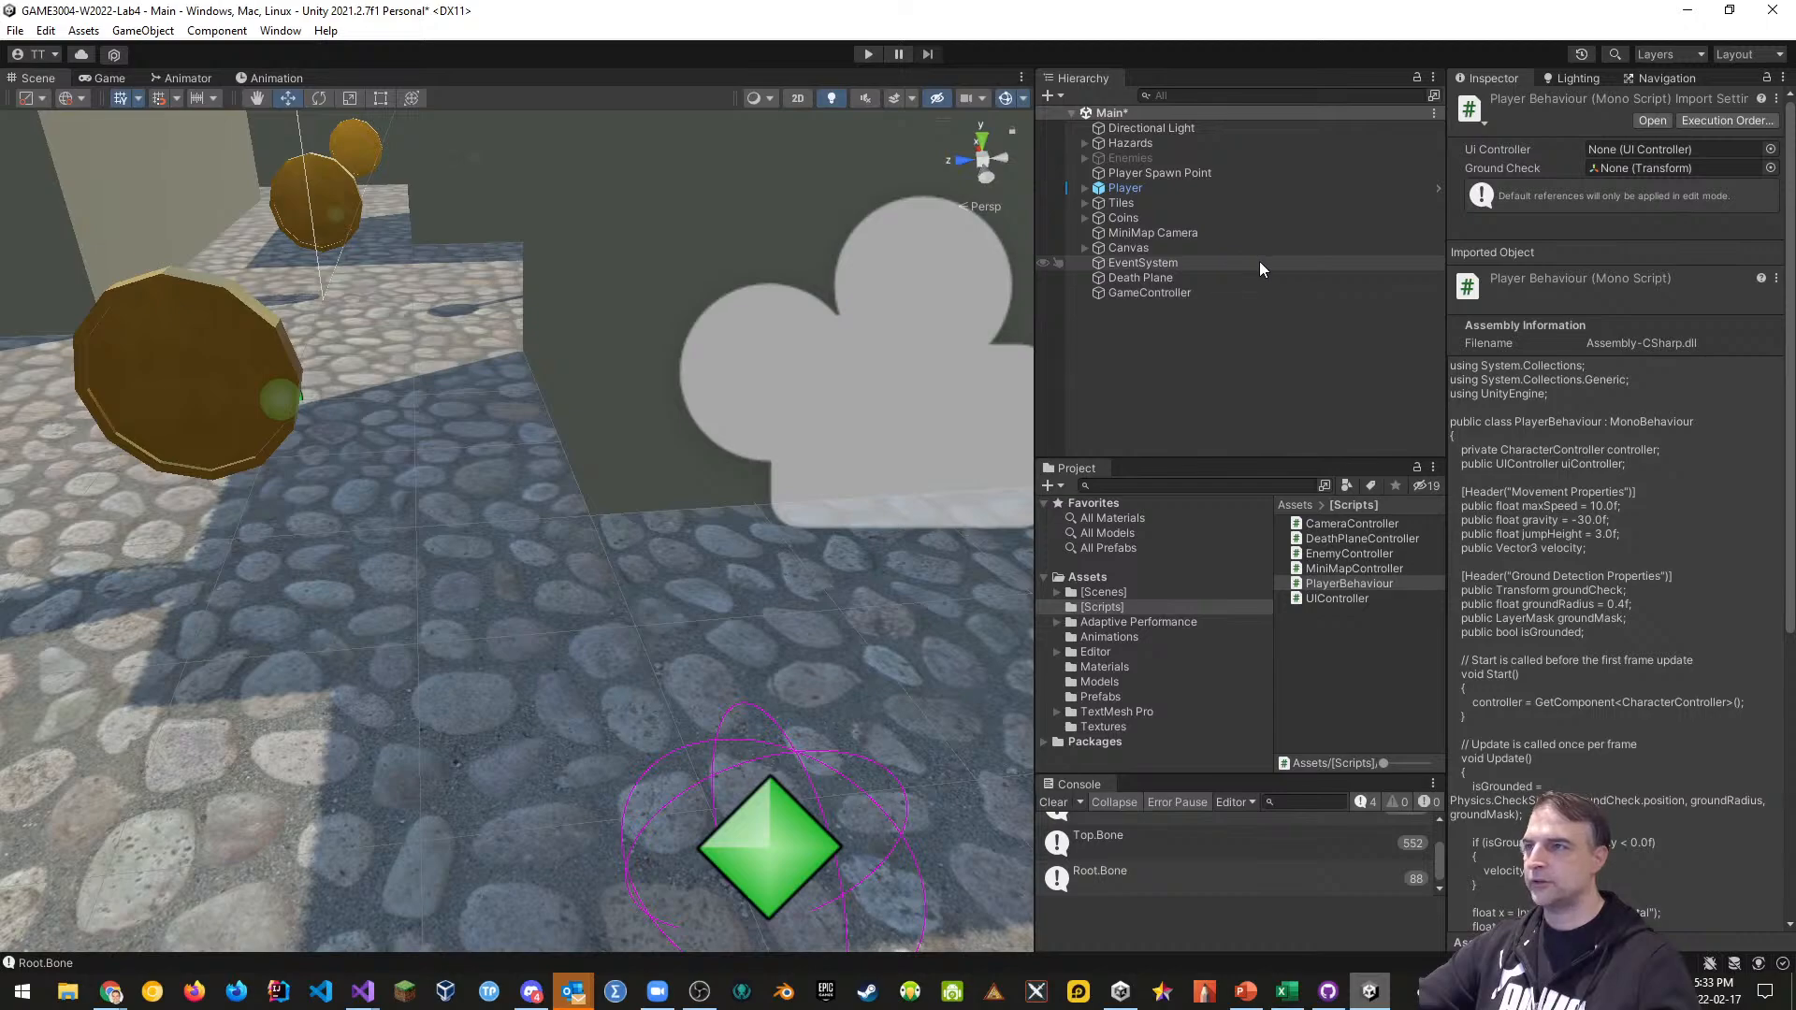
left_click(1085, 143)
left_click(1134, 159)
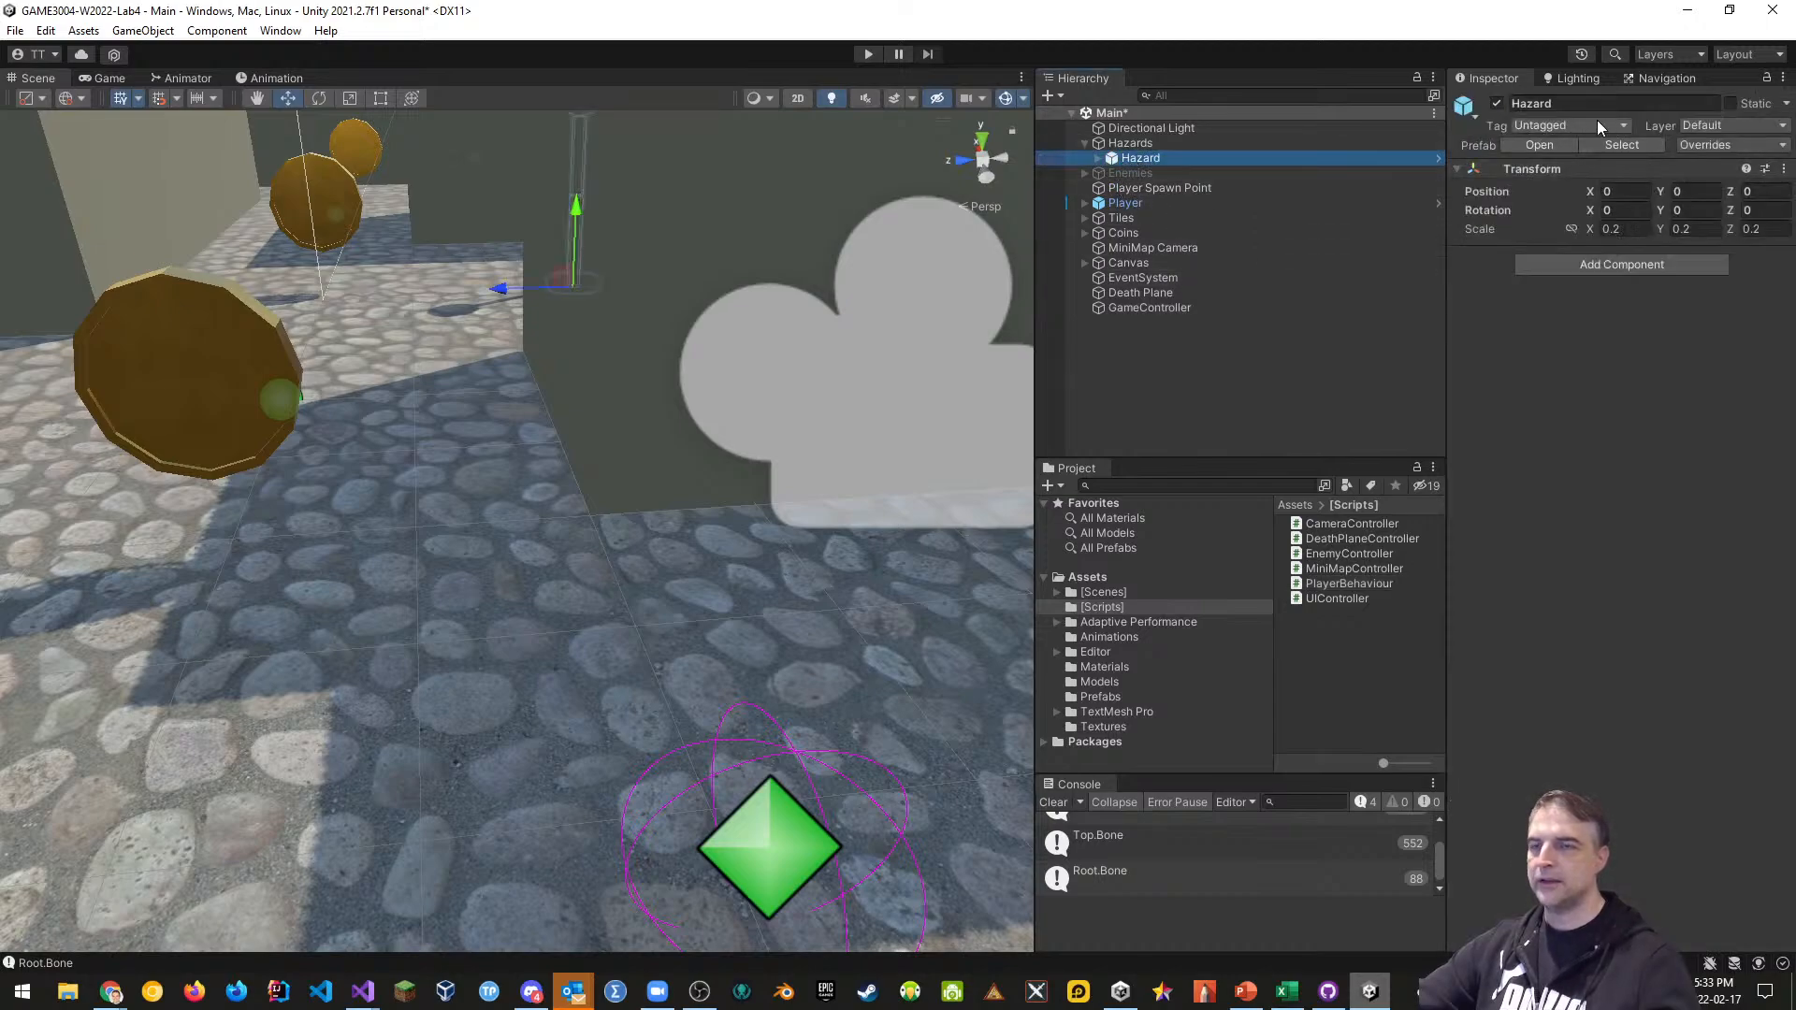
left_click(1613, 122)
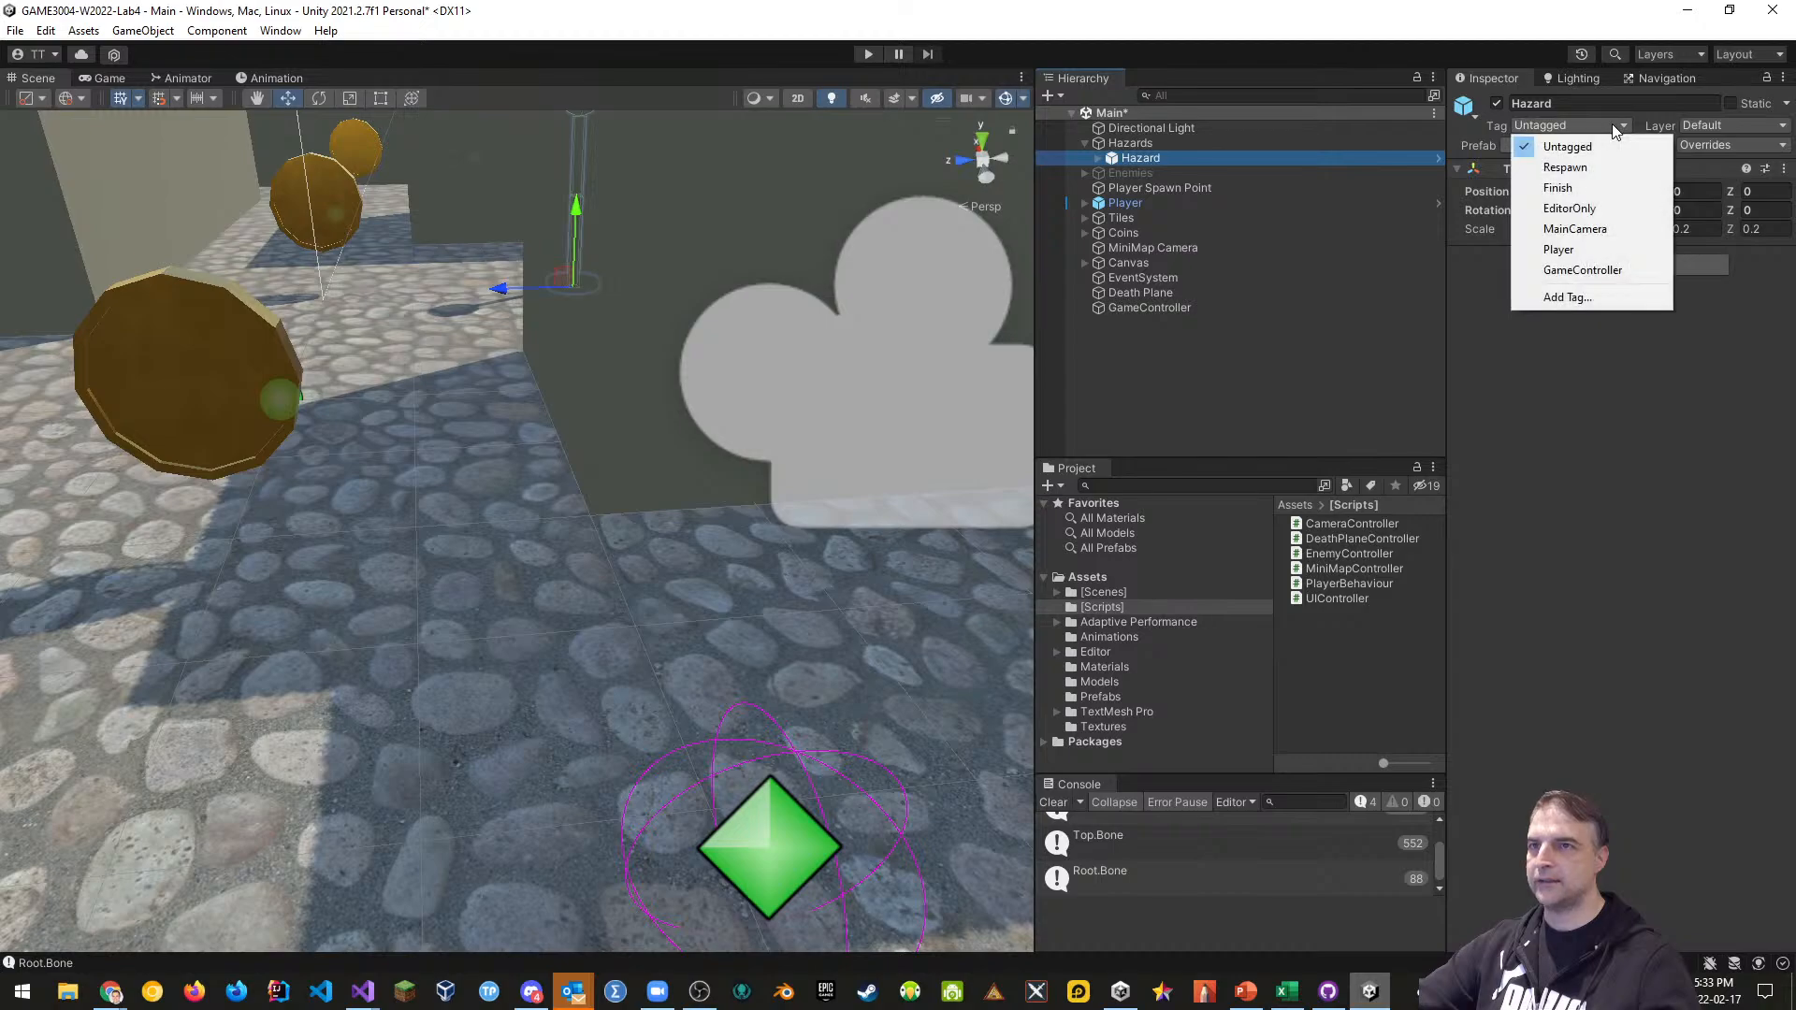
left_click(1584, 299)
left_click(1742, 190)
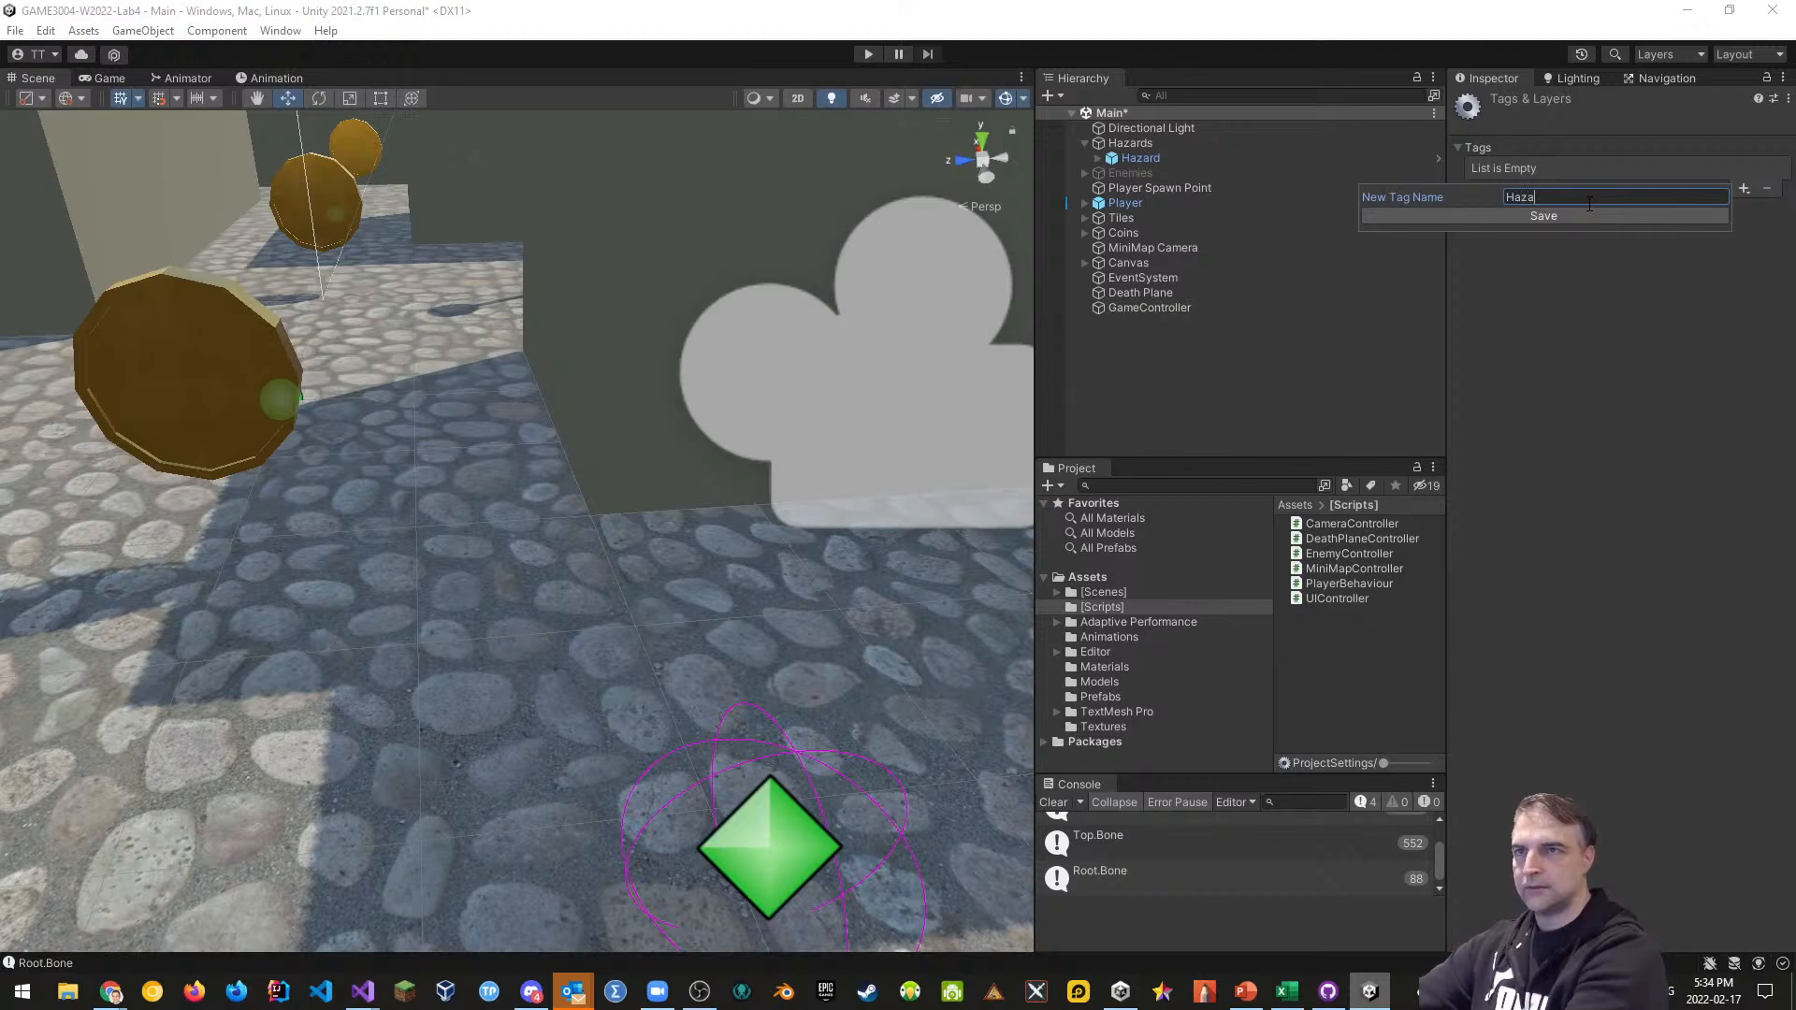
type("Hazard")
key("Return")
Assign the Hazard tag to the Hazard prefab instance under the Hazards group
left_click(1133, 159)
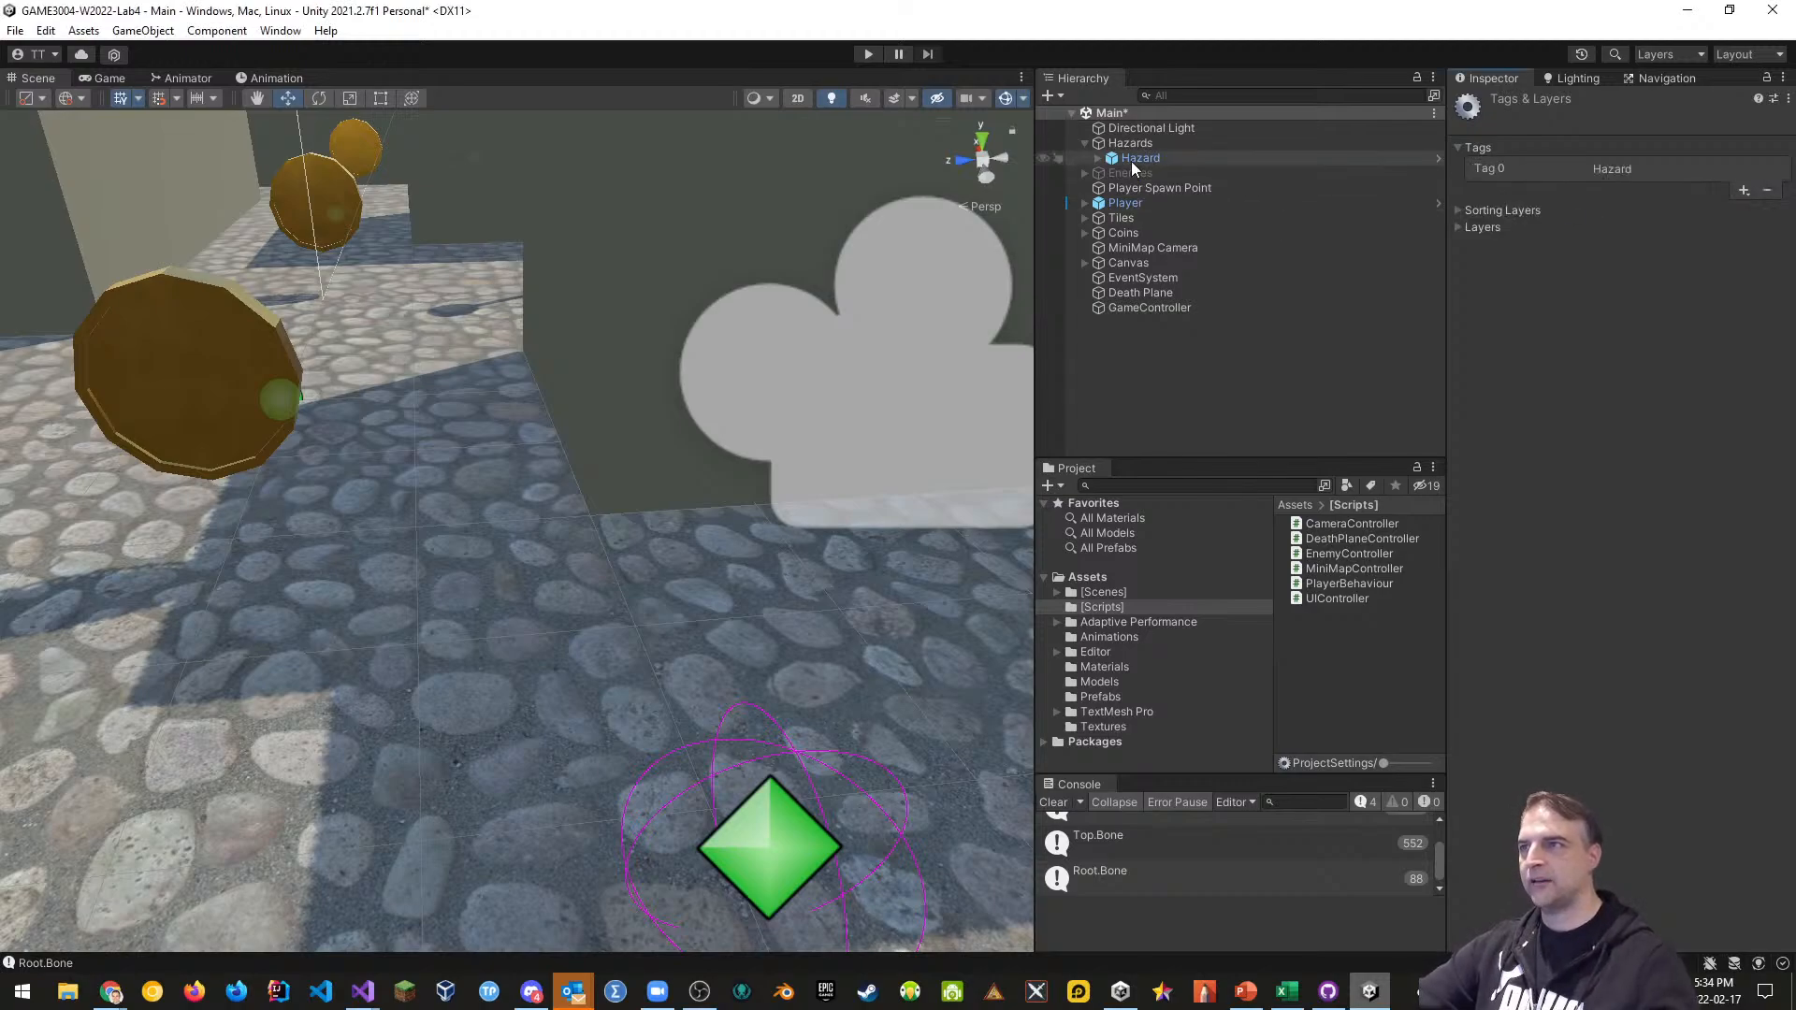
left_click(1615, 125)
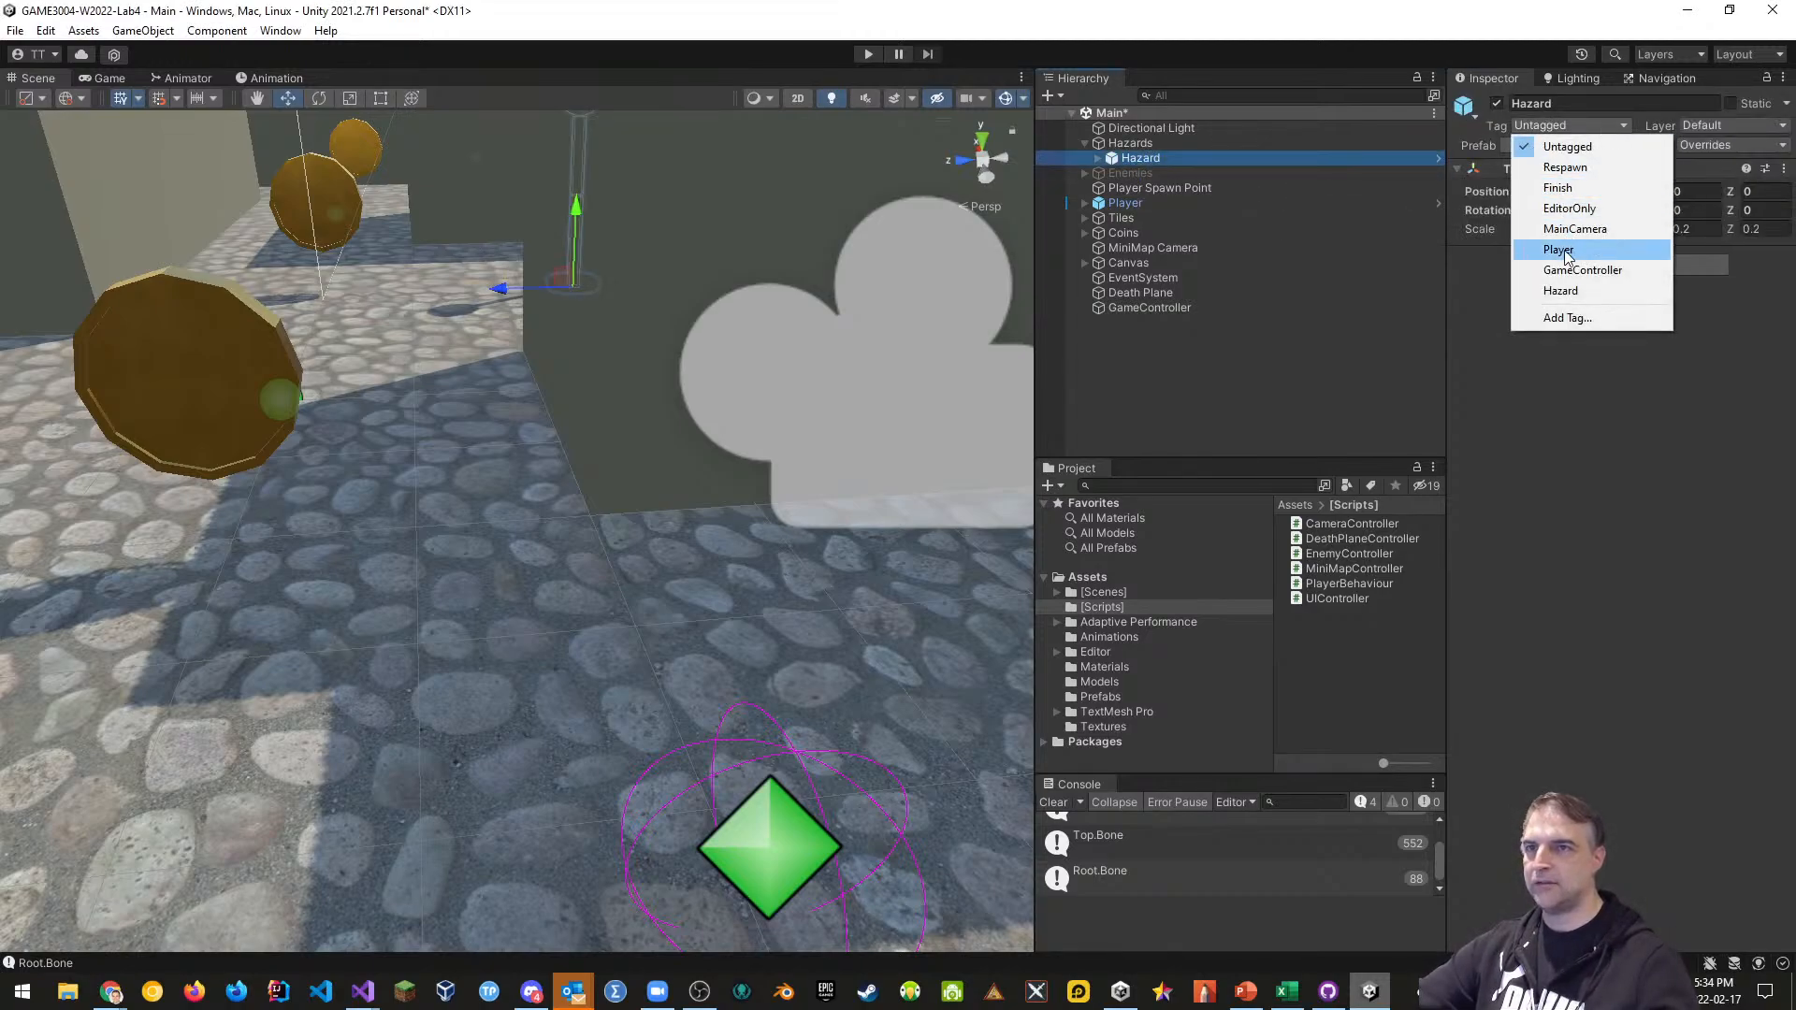
left_click(1581, 292)
Expand the Hazard hierarchy and assign the Hazard tag to both Root.Bone and Top.Bone
left_click(1100, 158)
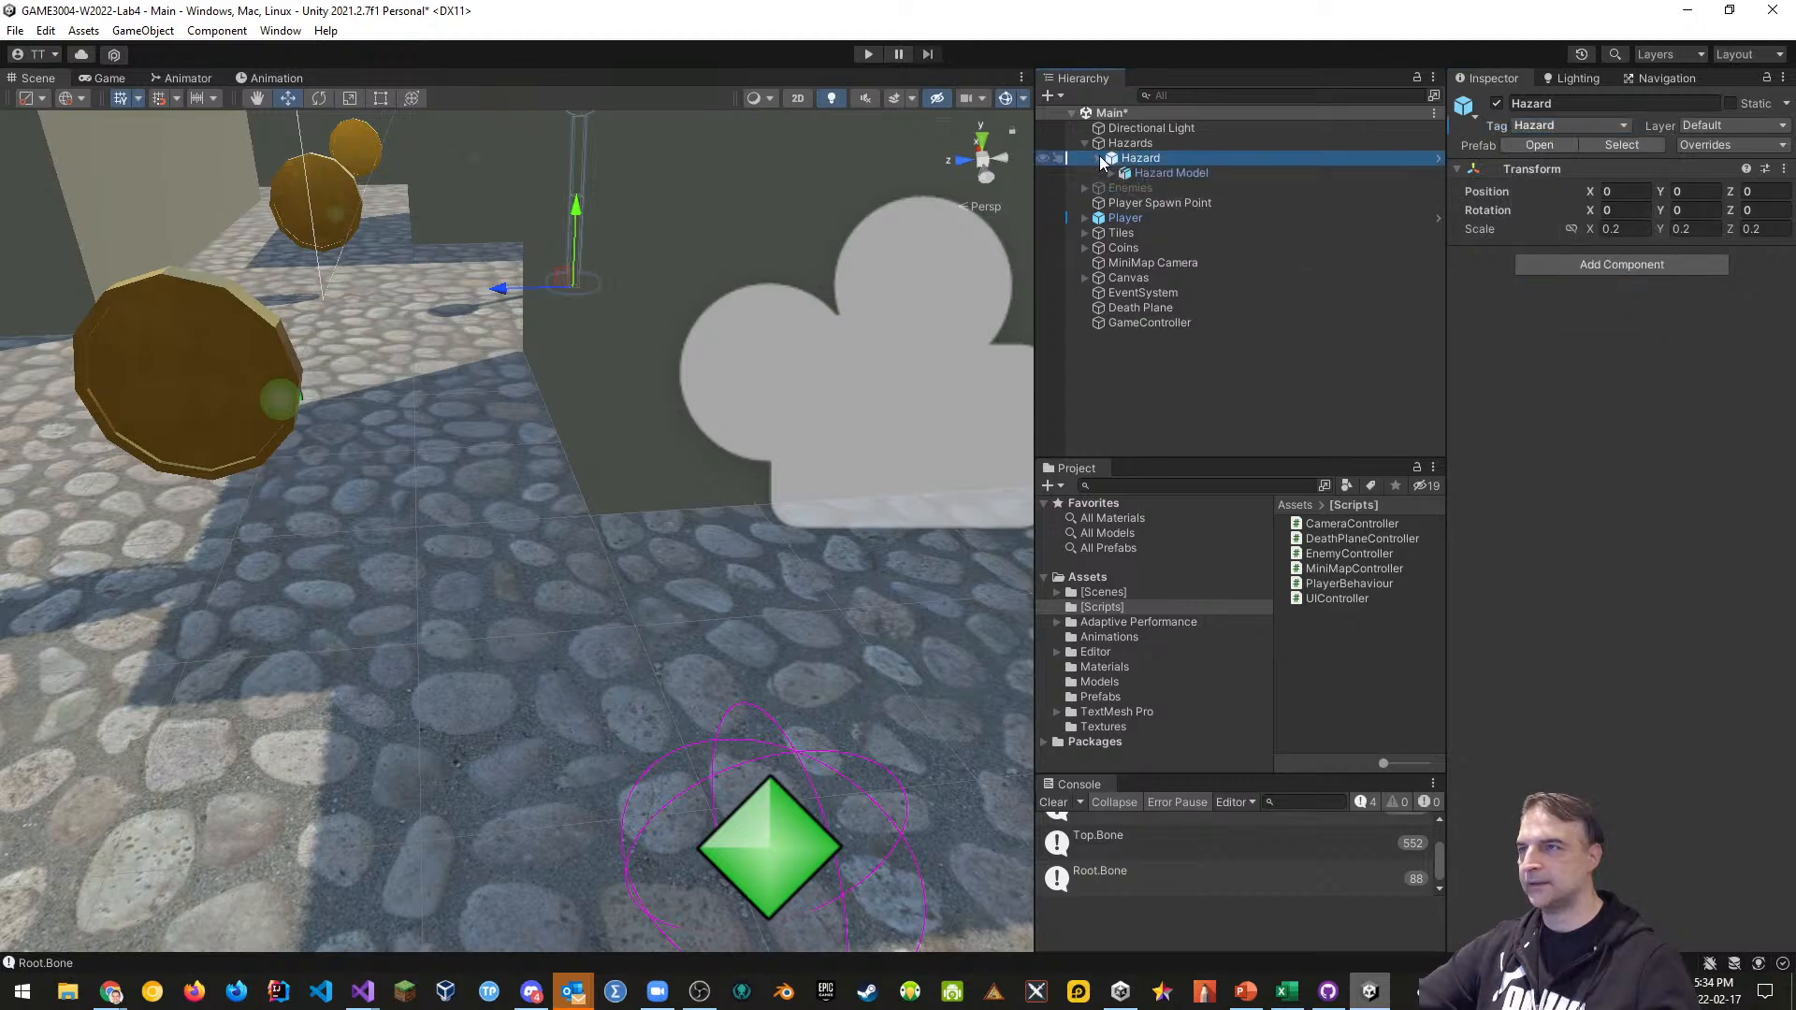
left_click(1112, 174)
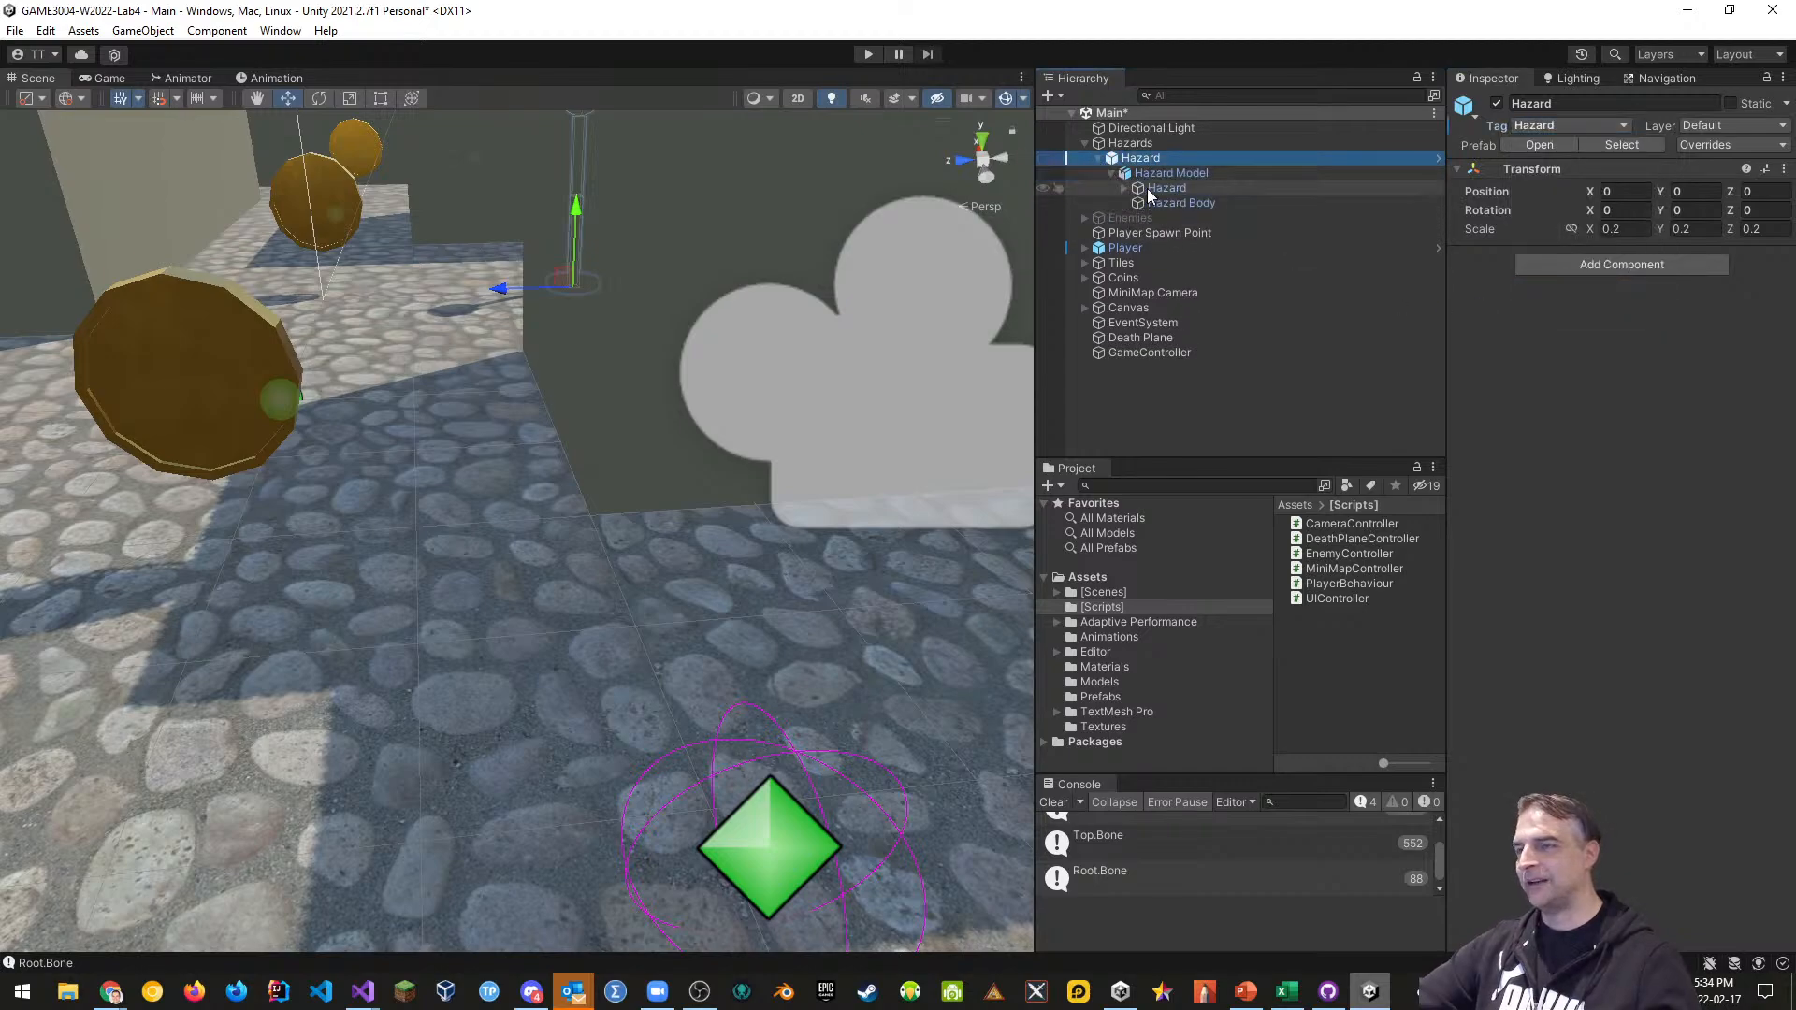
left_click(1122, 187)
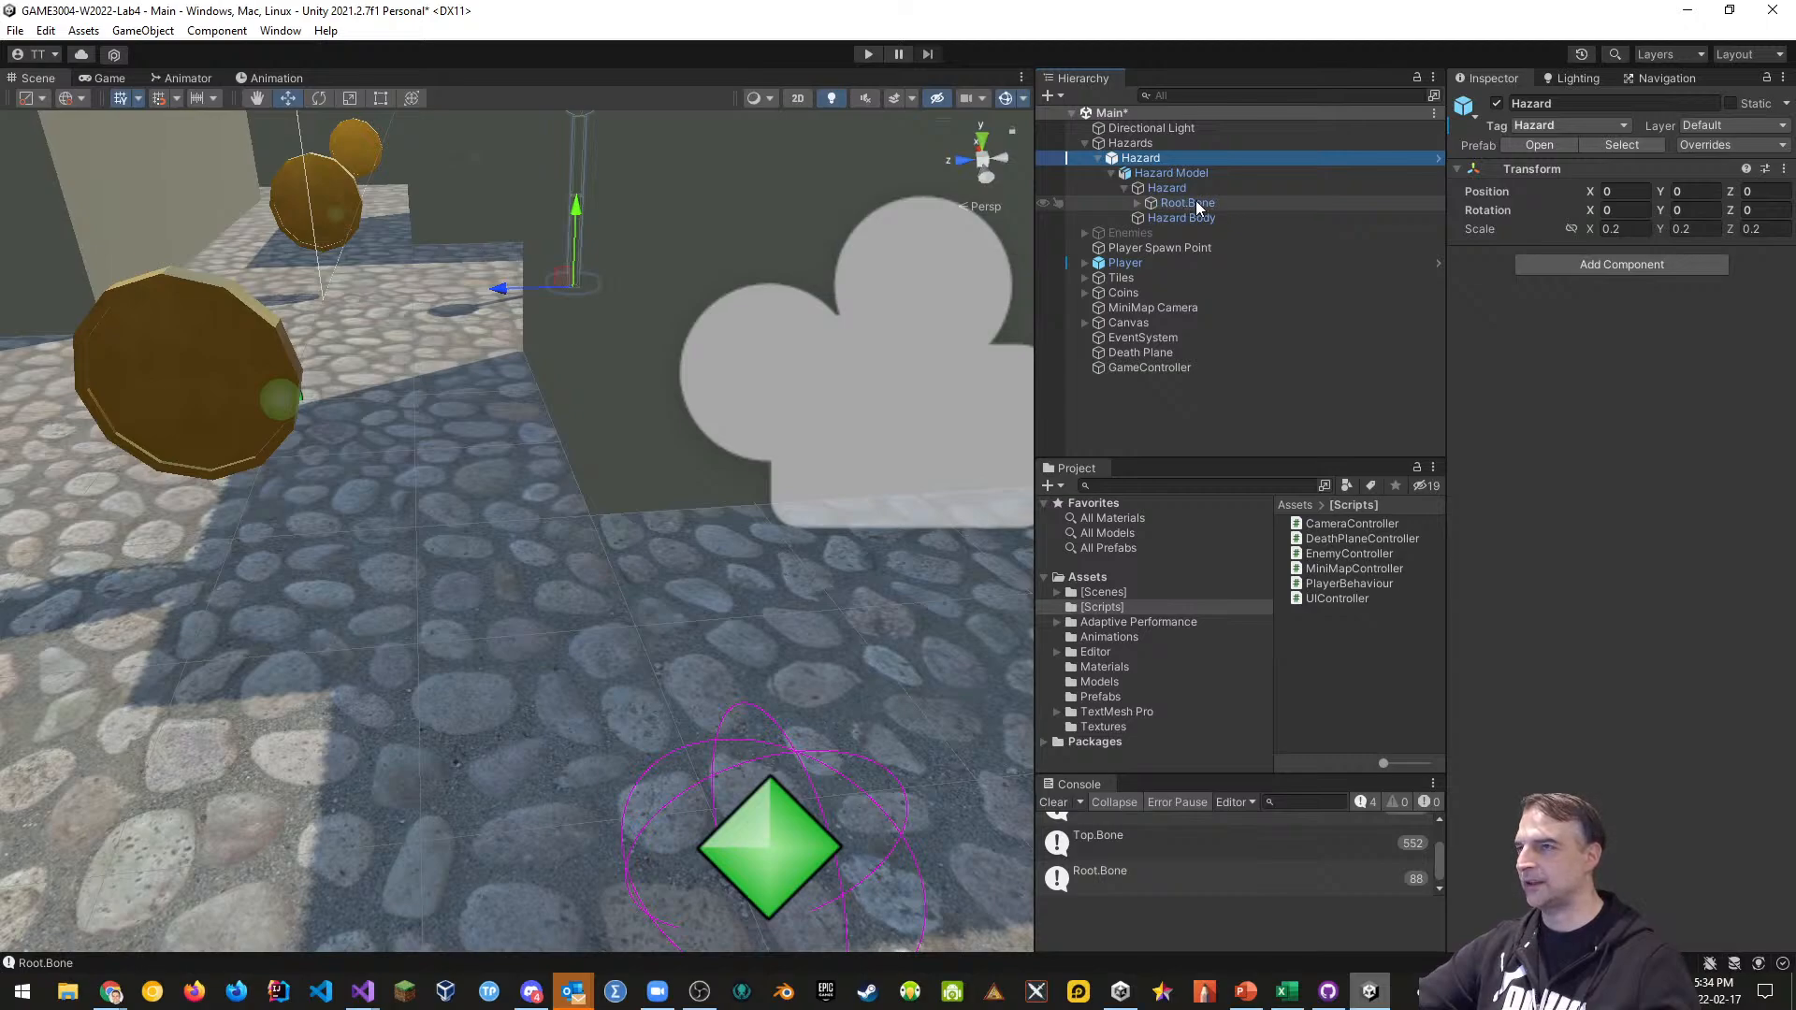
left_click(1137, 202)
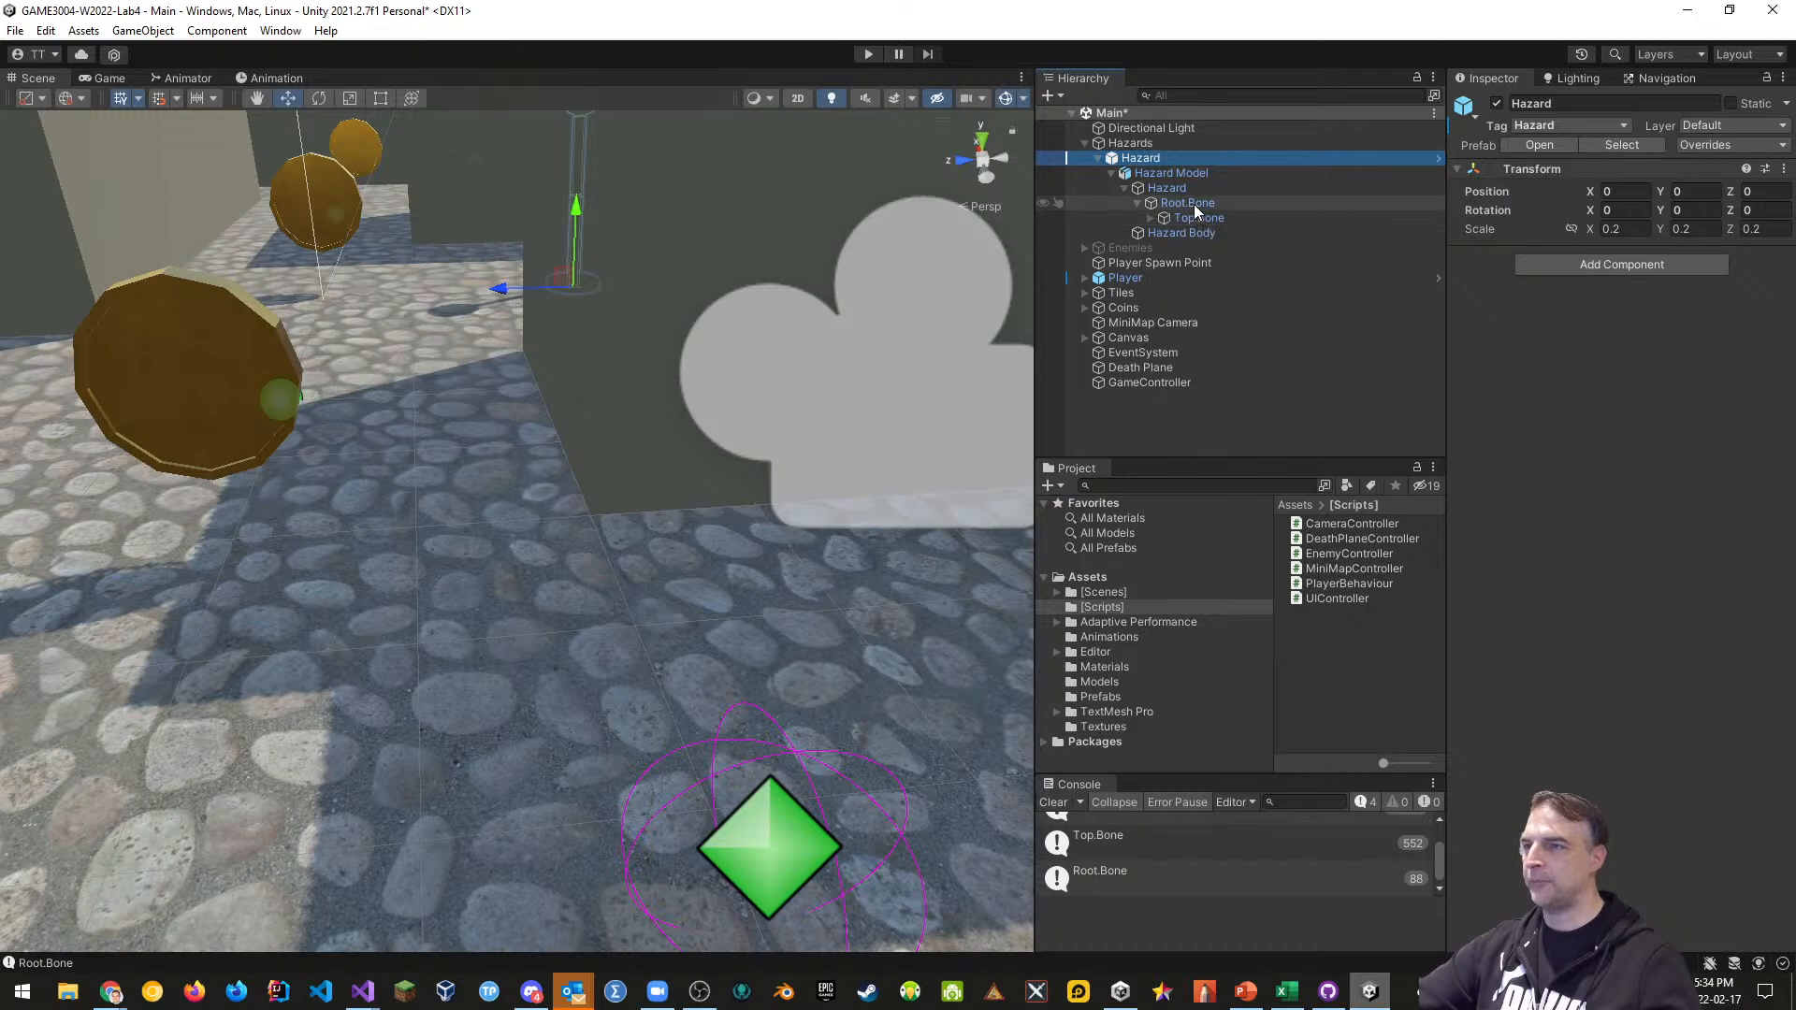
left_click(1188, 203)
left_click(1198, 219, "shift")
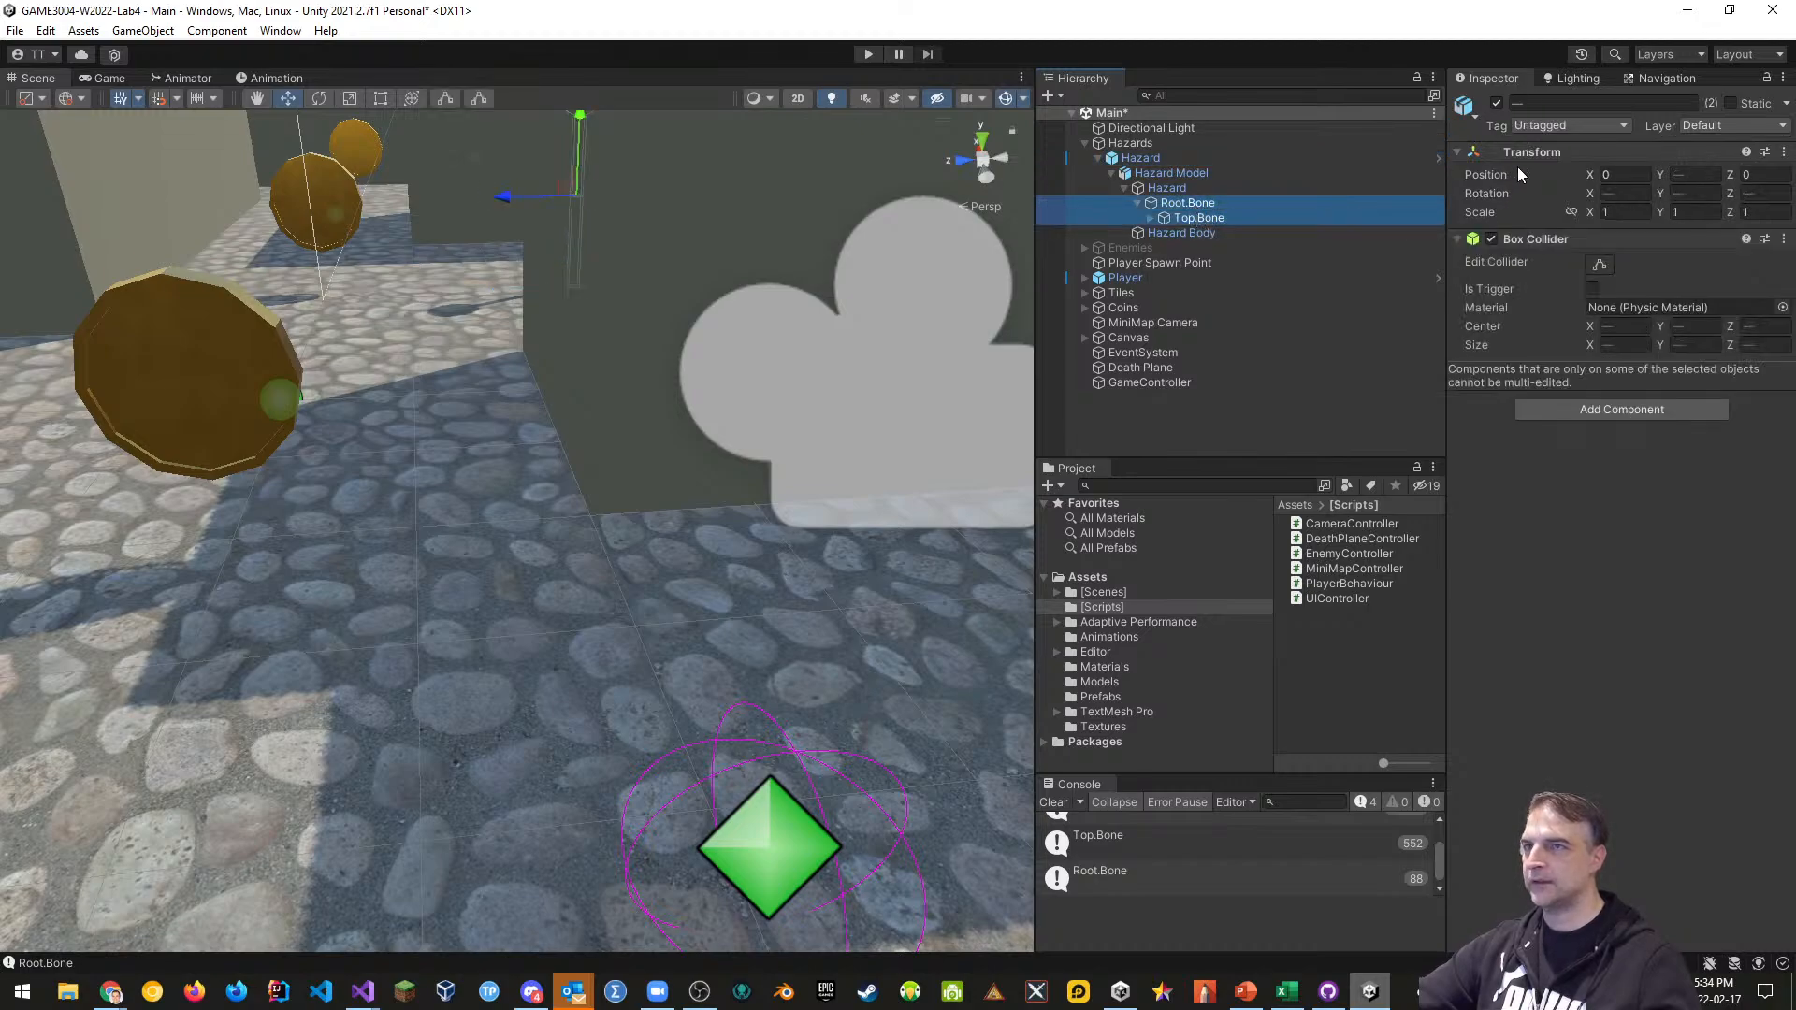
left_click(1541, 128)
left_click(1553, 292)
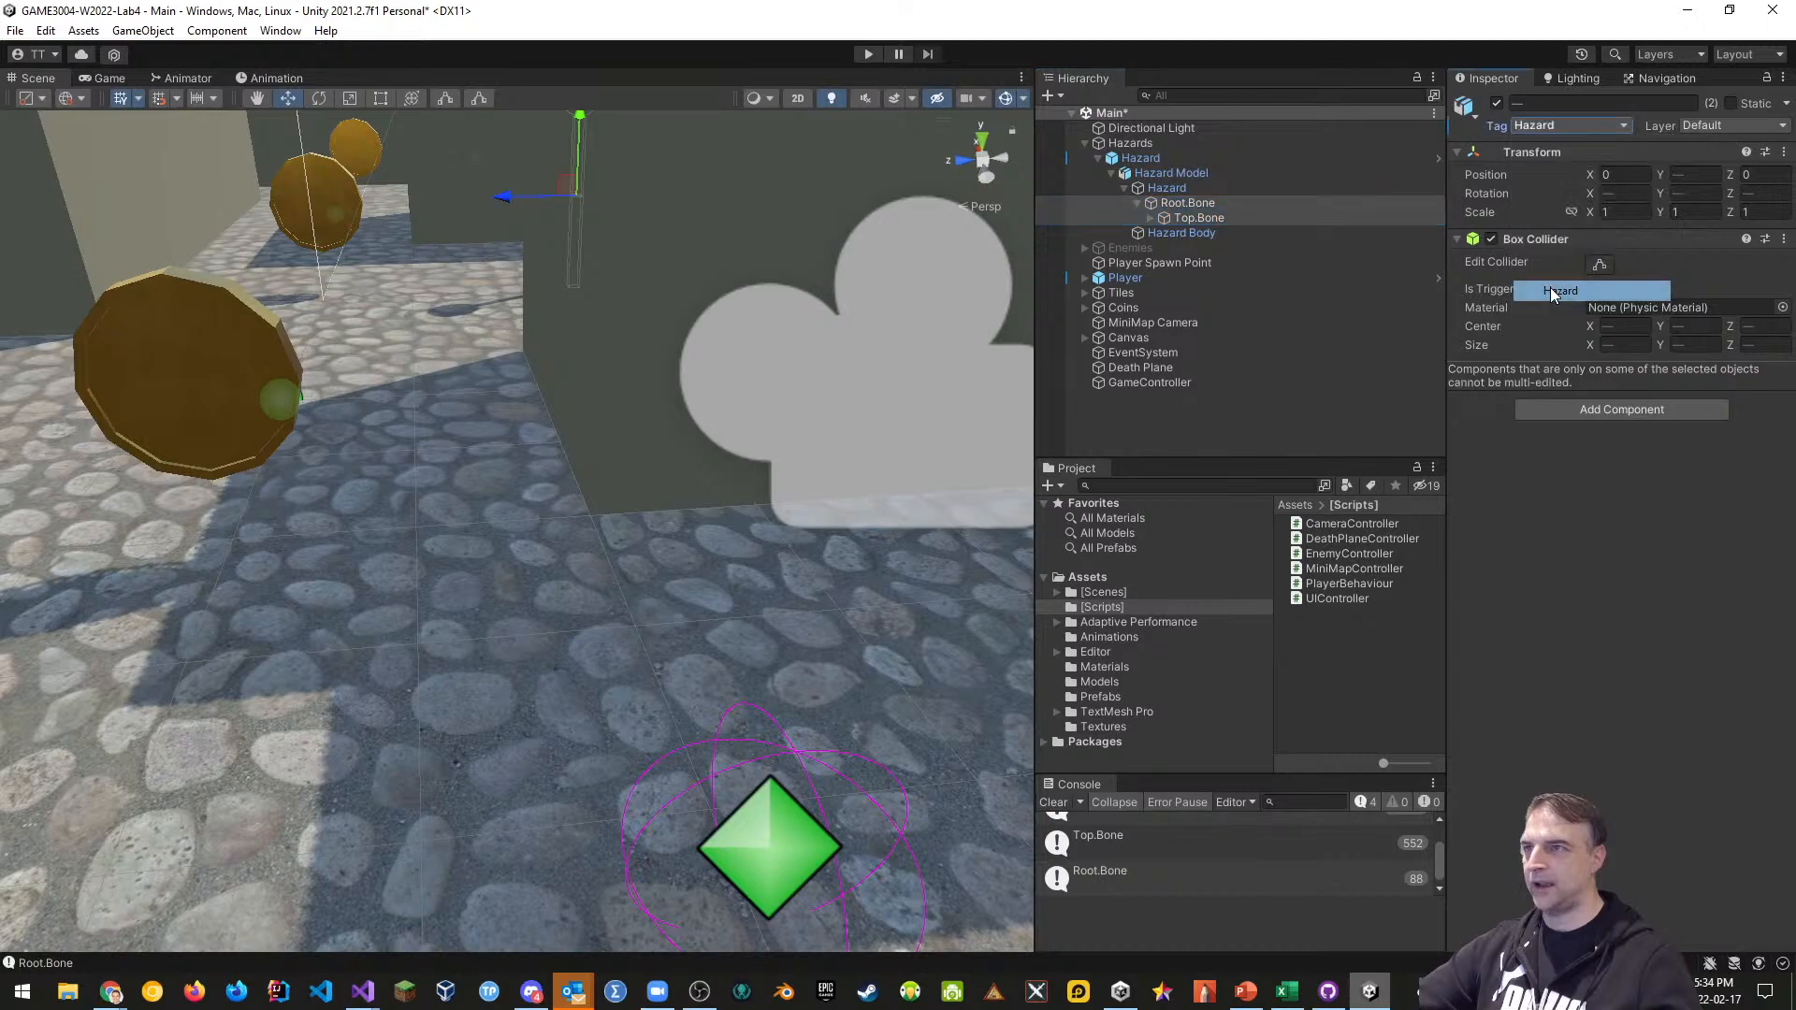
Check the tags on the Hazard Body and bones, and apply all of the Hazard instance's overrides to its prefab
left_click(1182, 233)
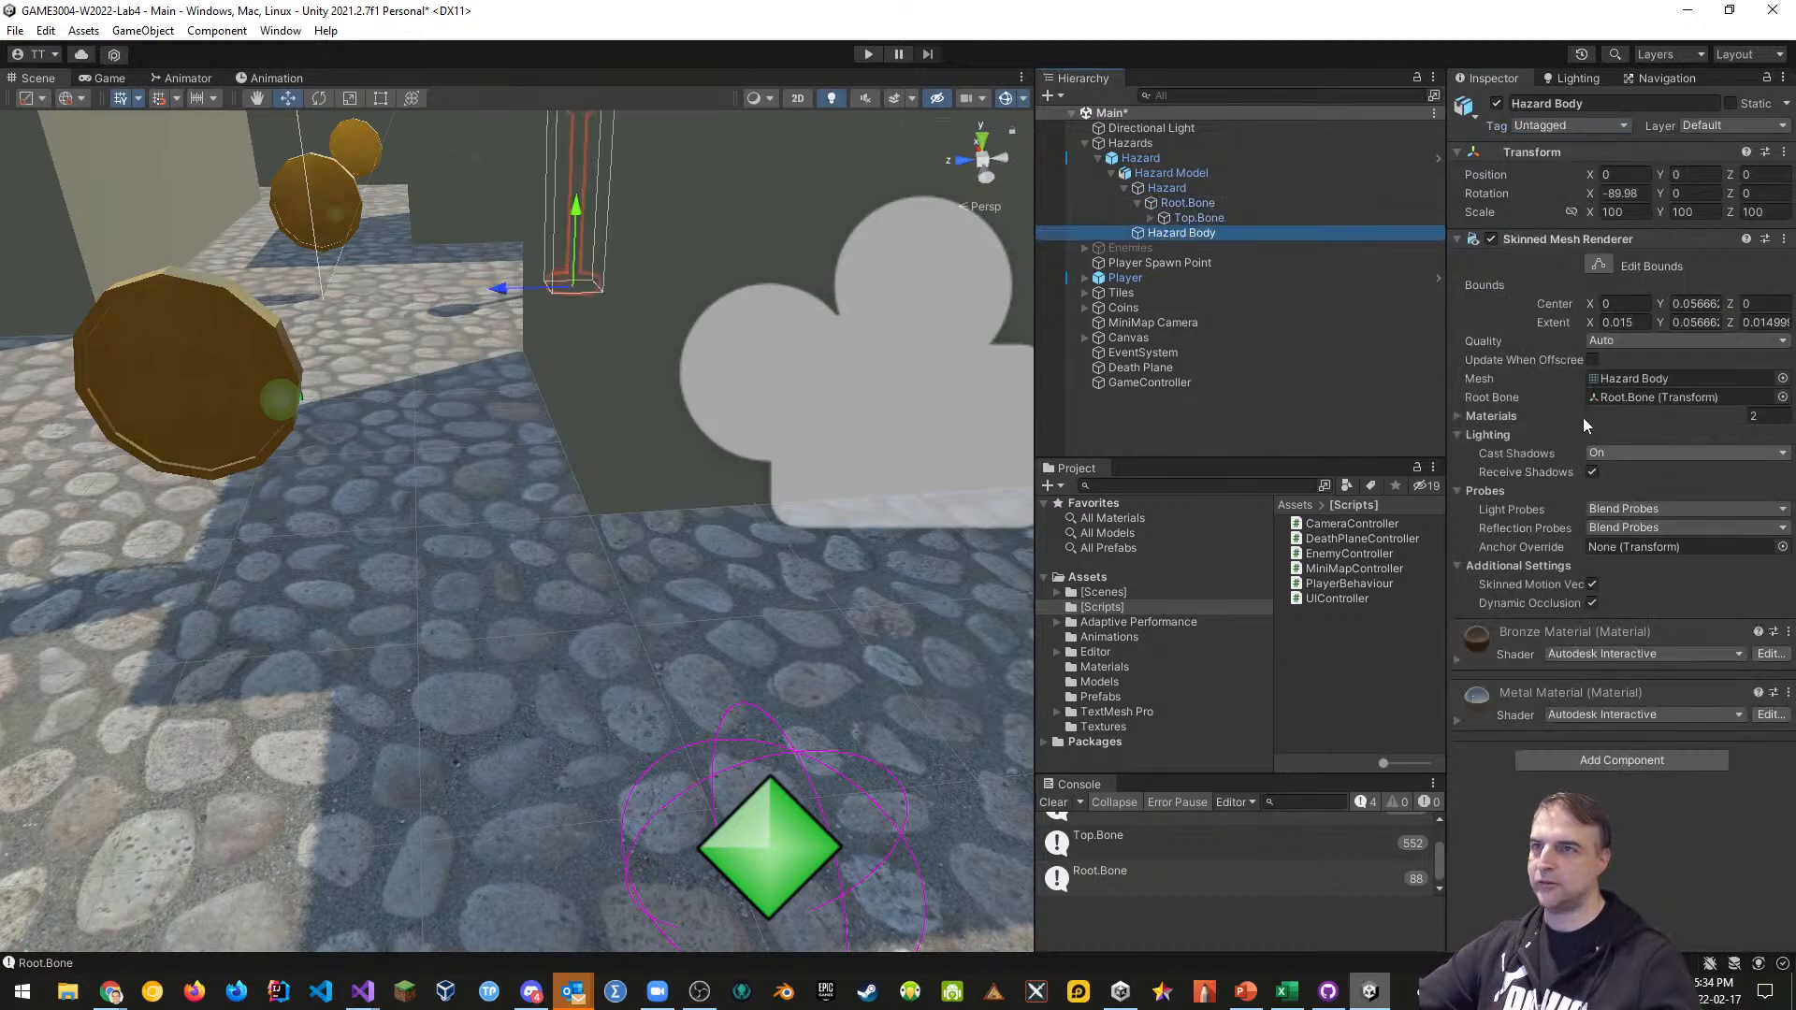
left_click(1185, 203)
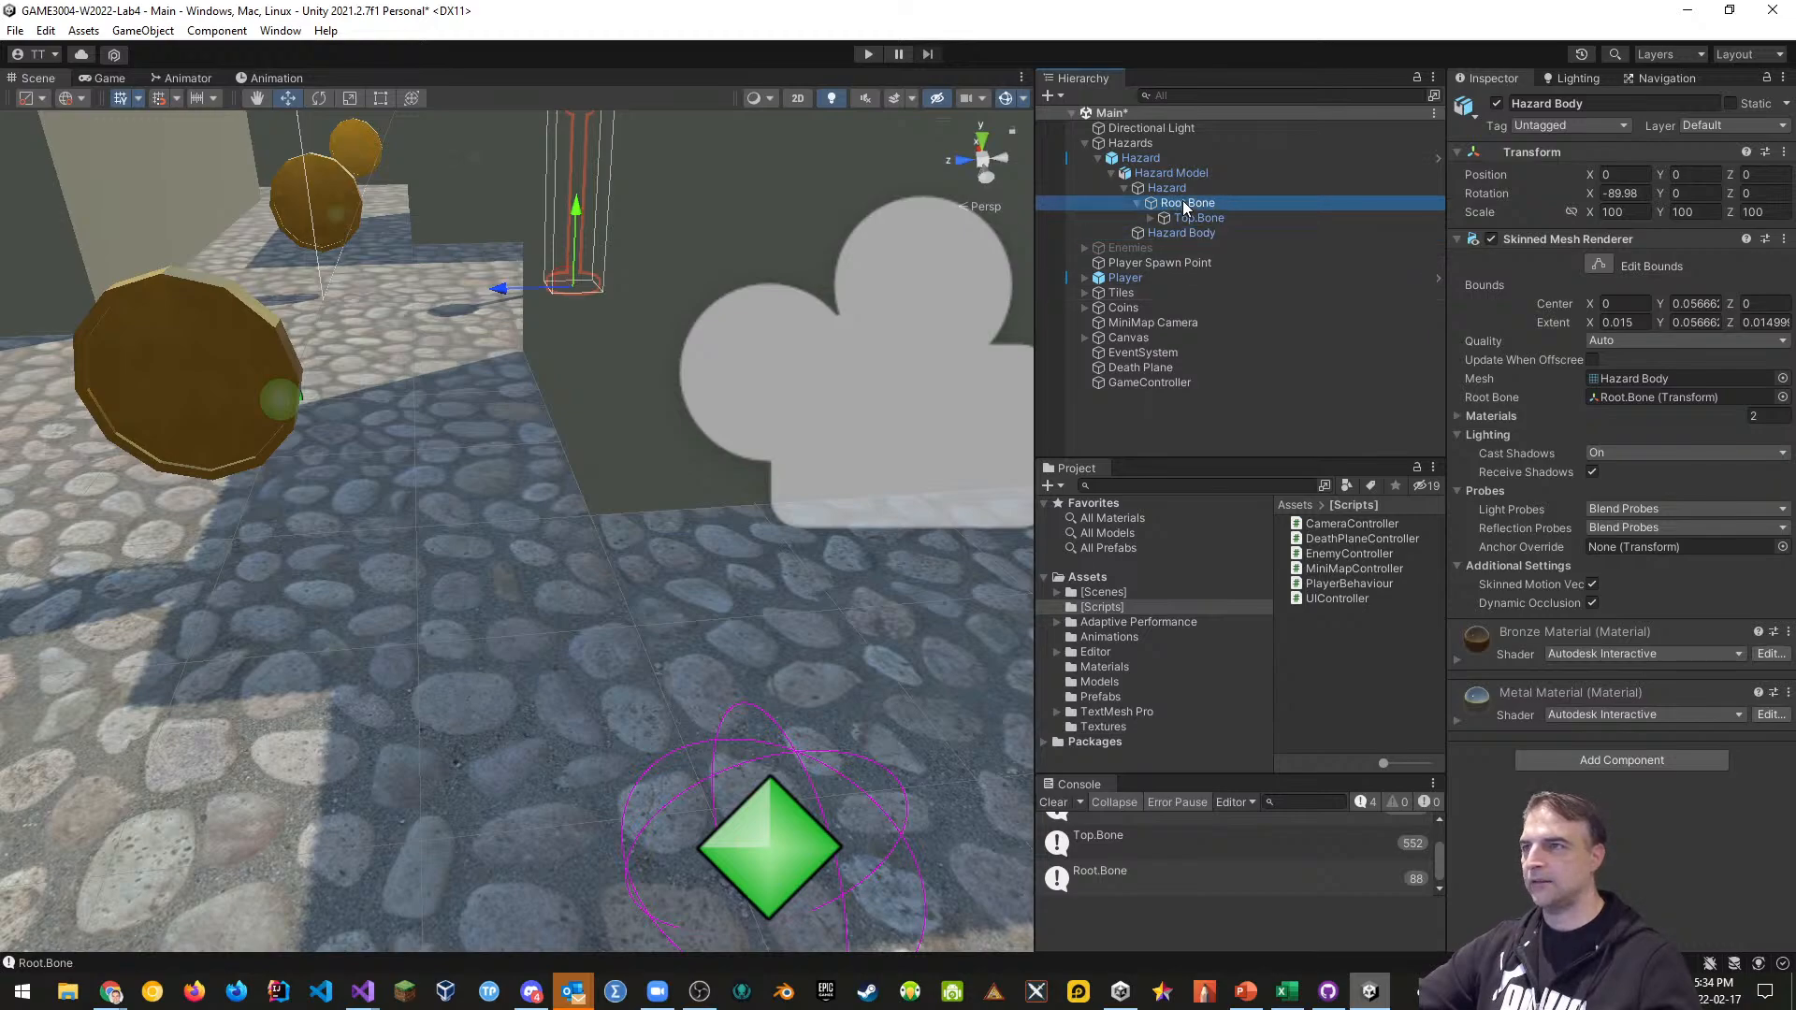
left_click(1195, 220, "shift")
left_click(1186, 177)
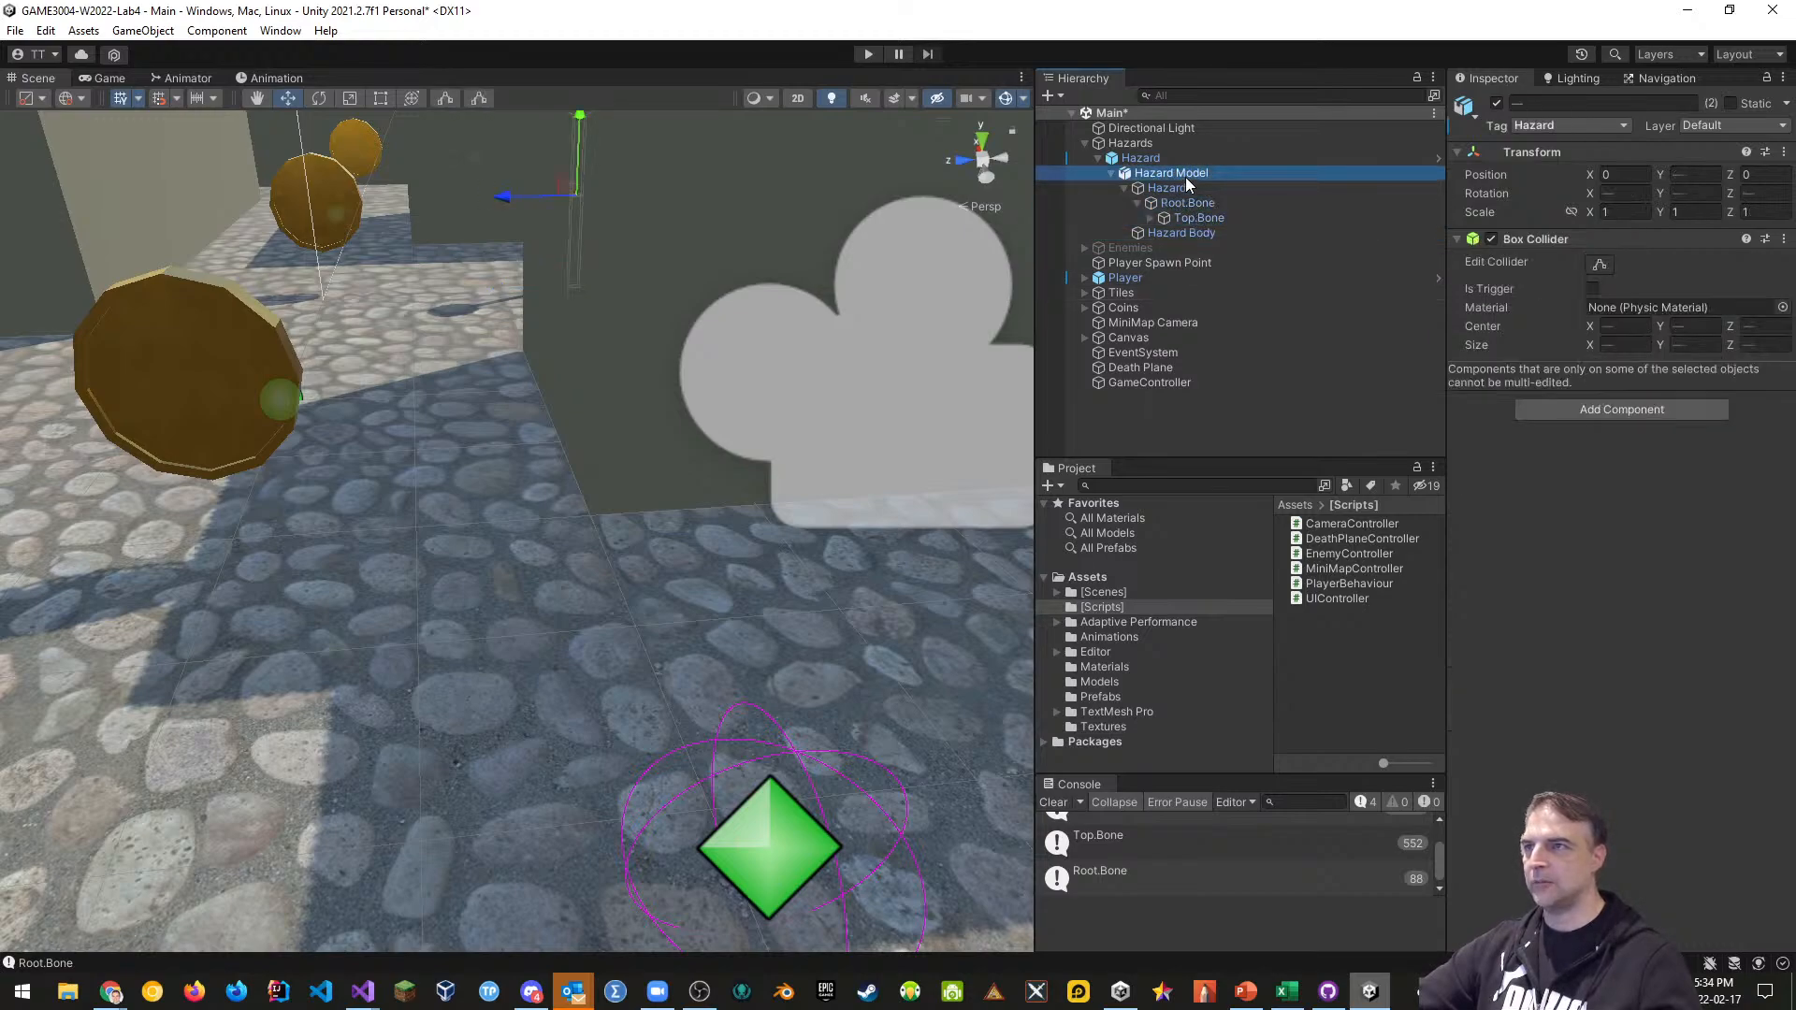
left_click(1184, 159)
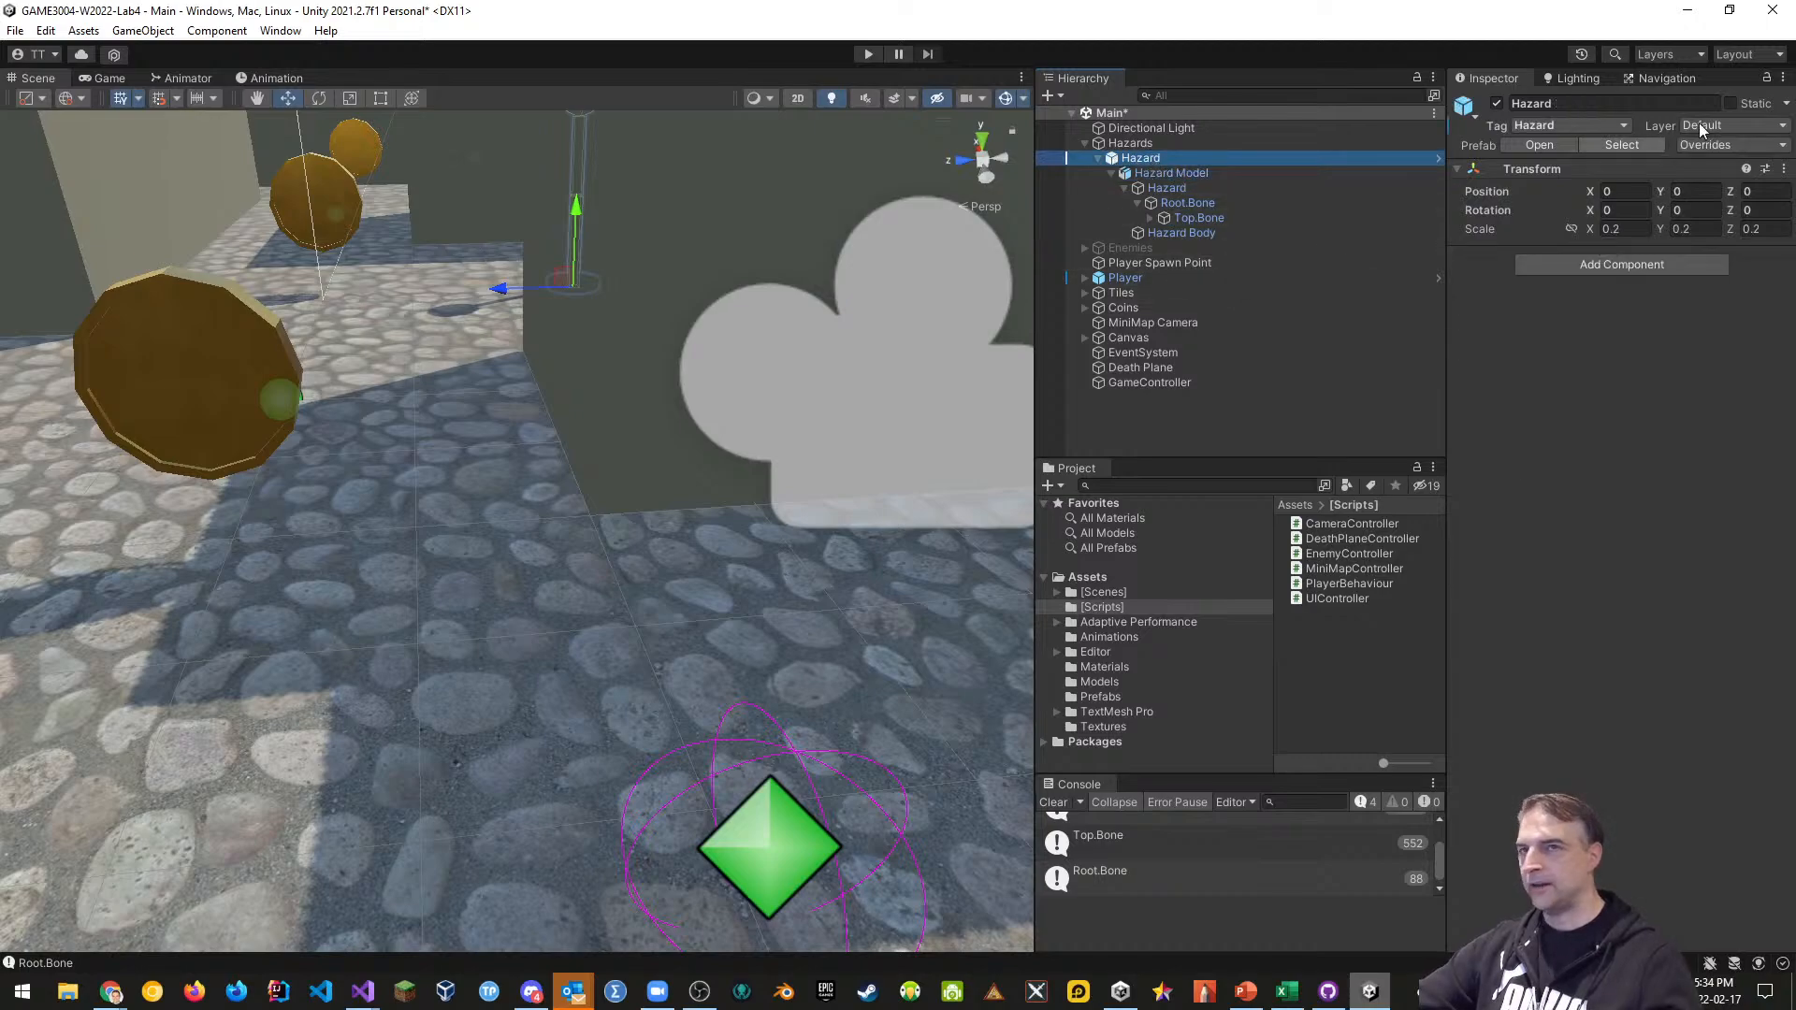
left_click(1762, 146)
left_click(1736, 343)
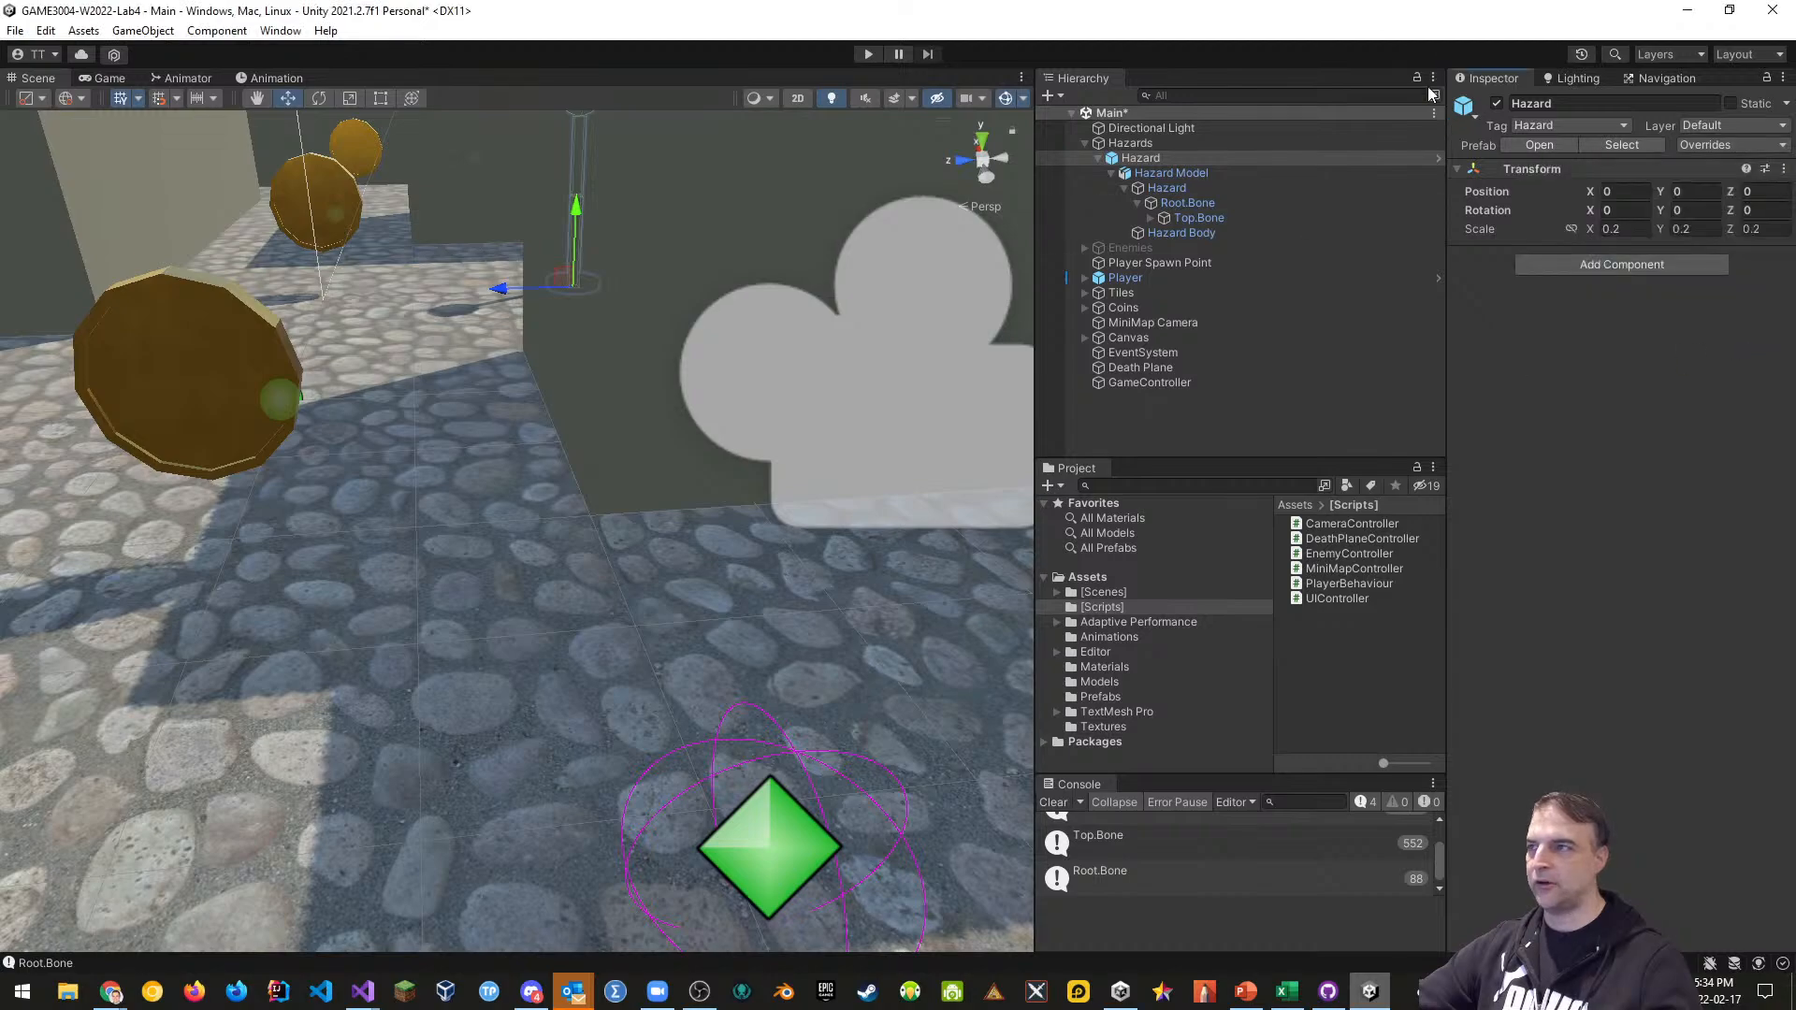
Play-test the scene by moving the player into the swinging hazard to check the health bar, and stop the game
left_click(868, 55)
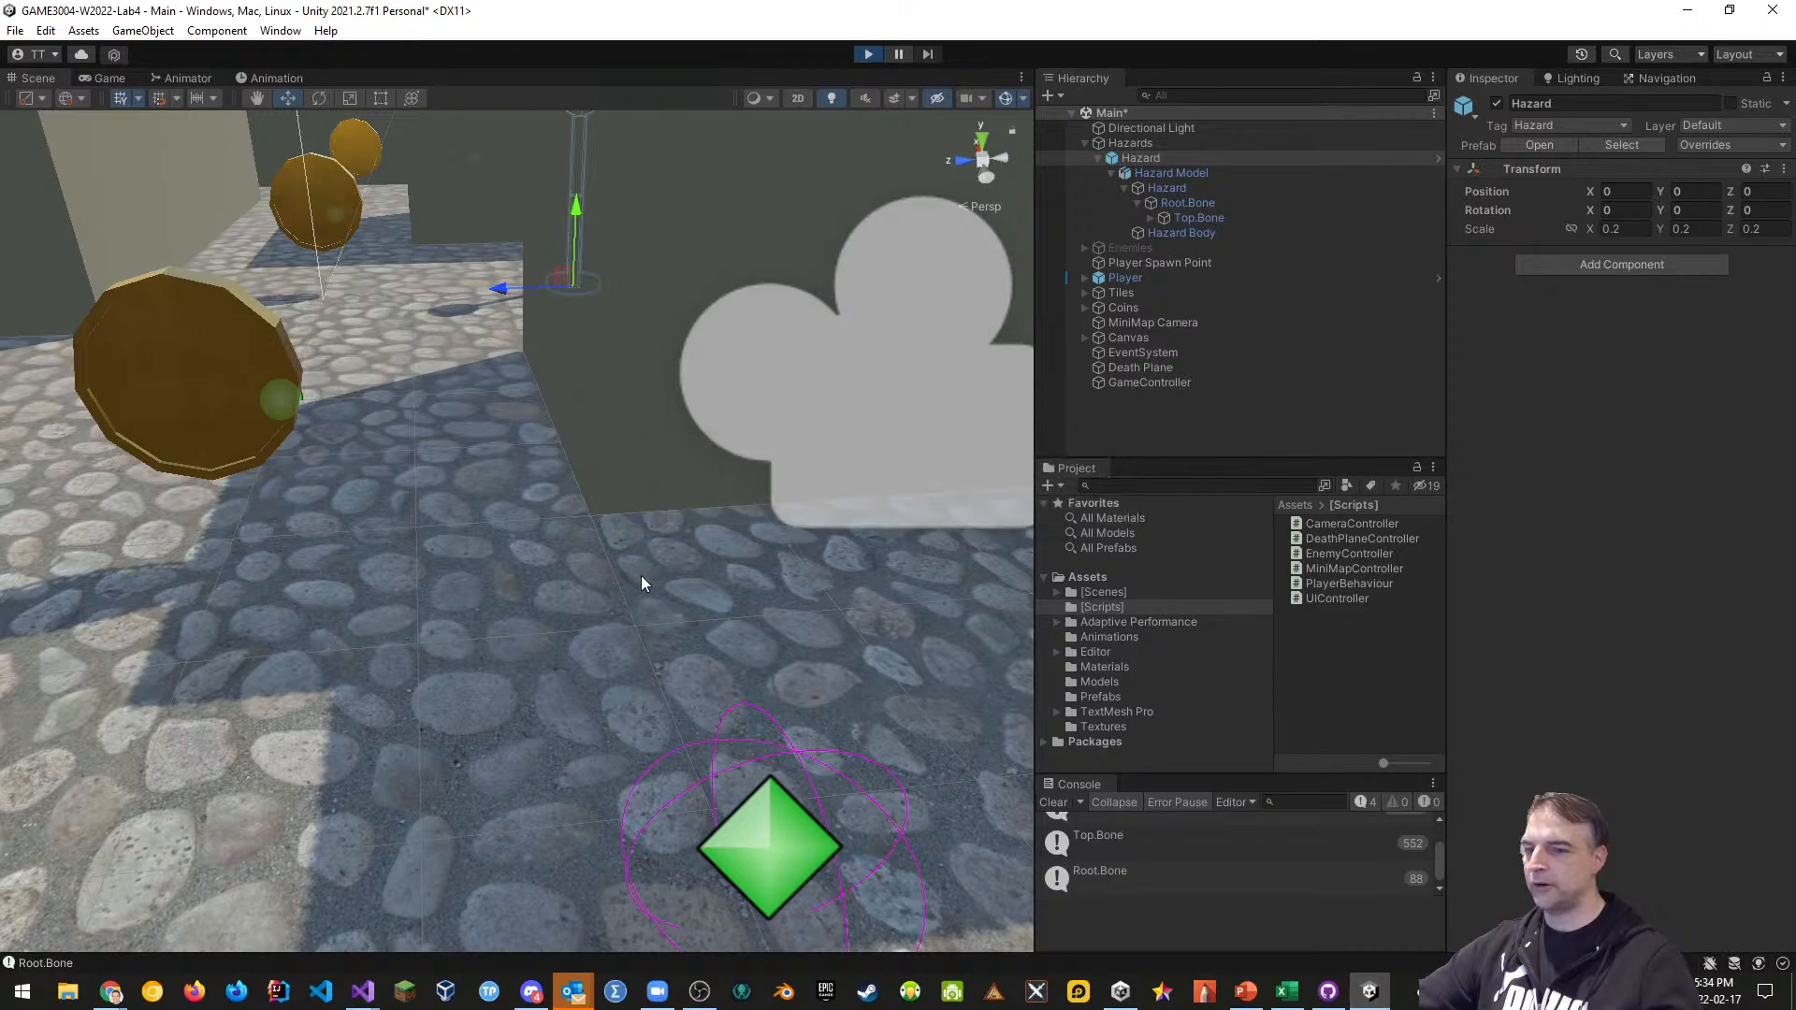
key("w")
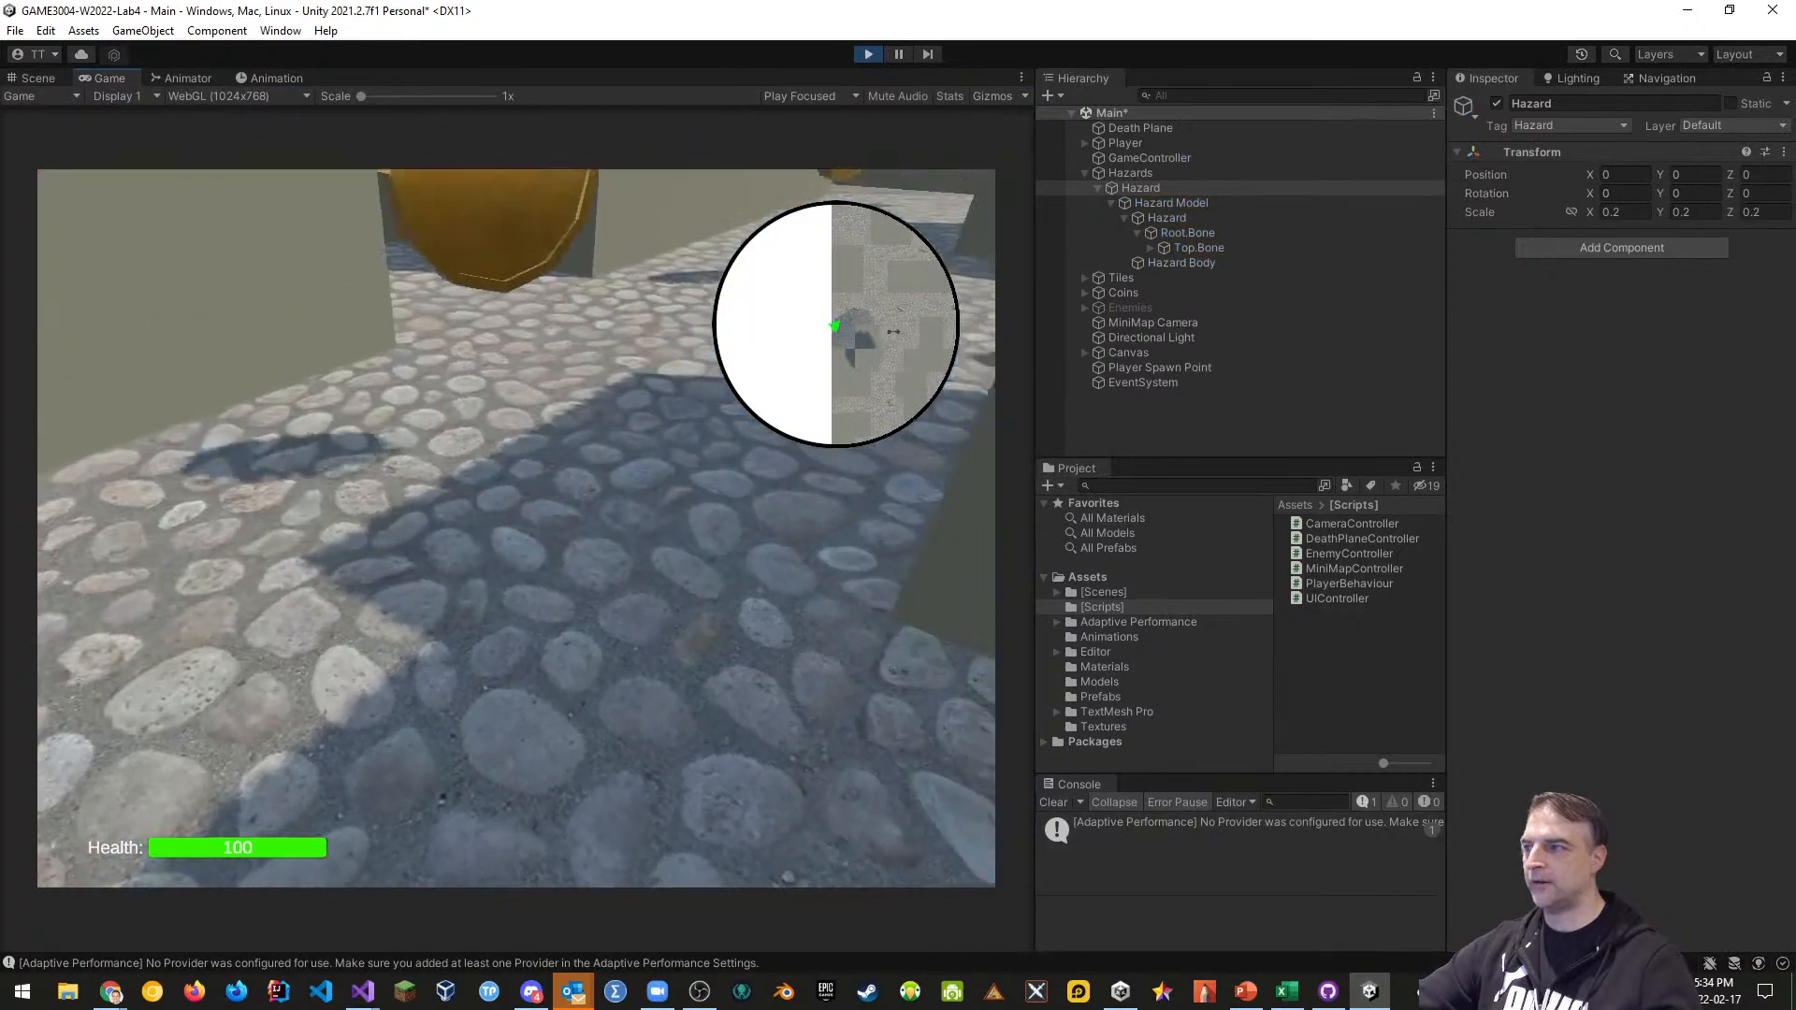
key("w")
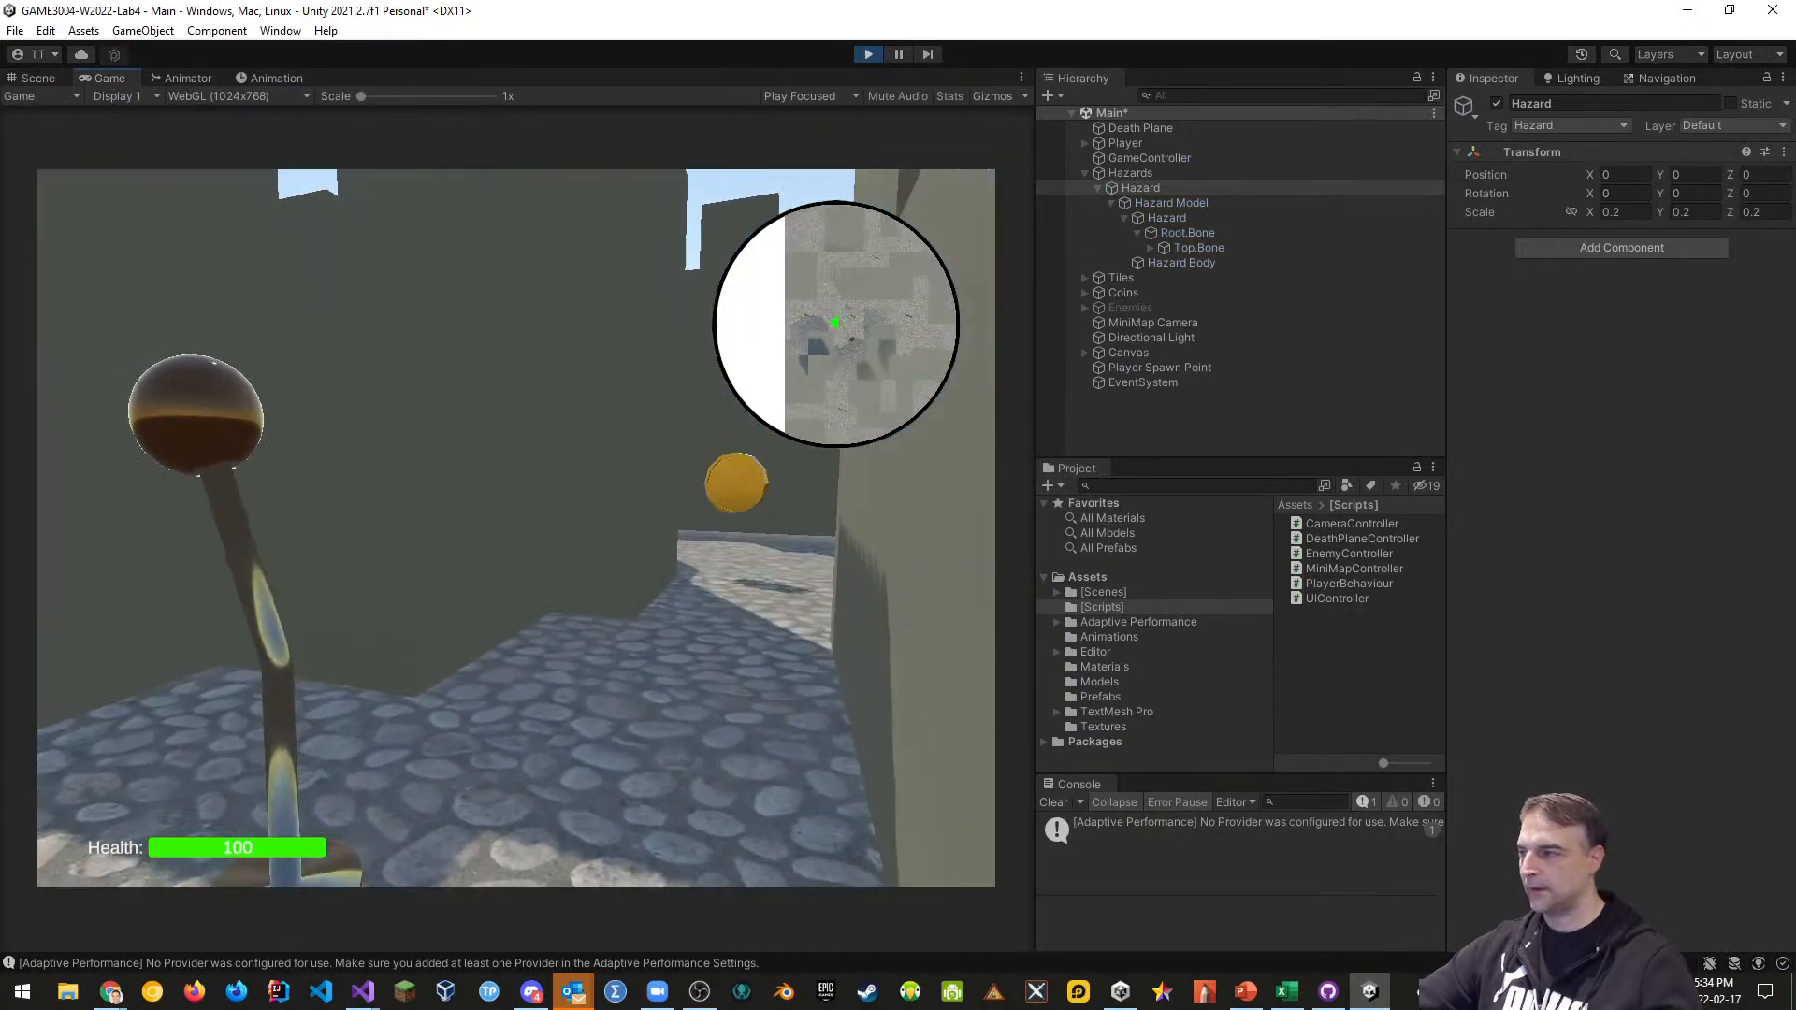
key("s")
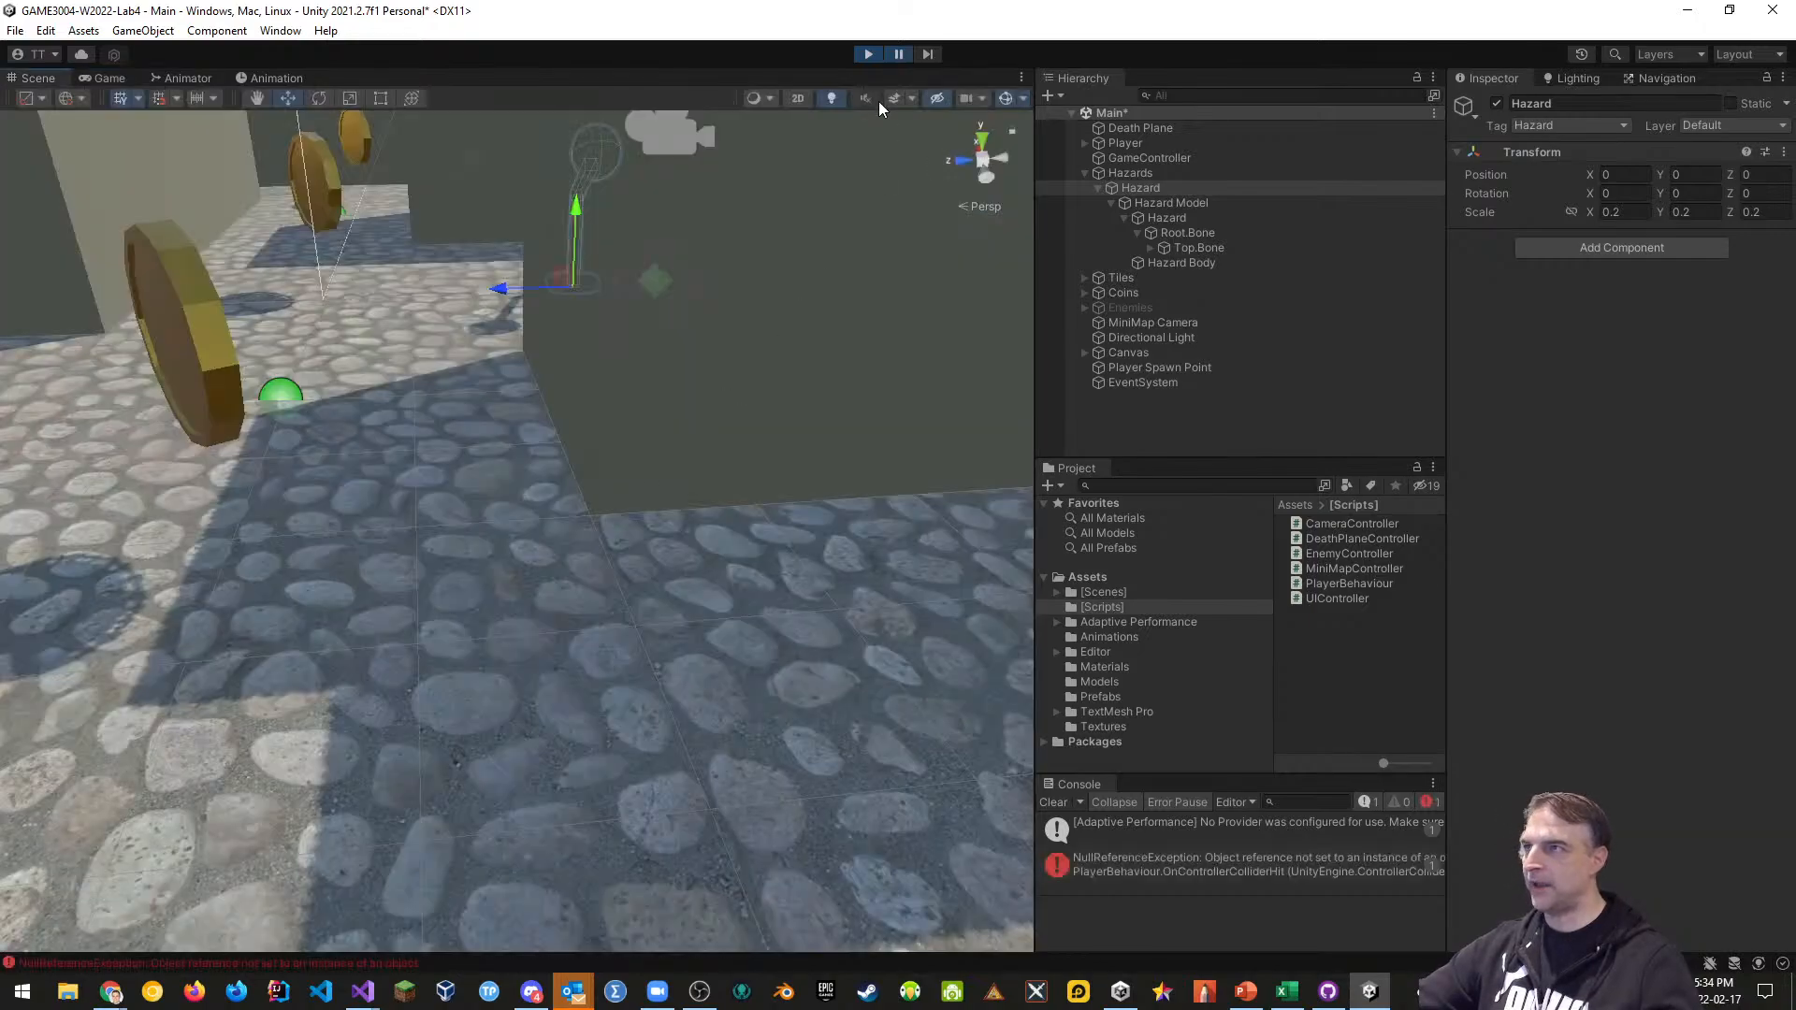
left_click(868, 54)
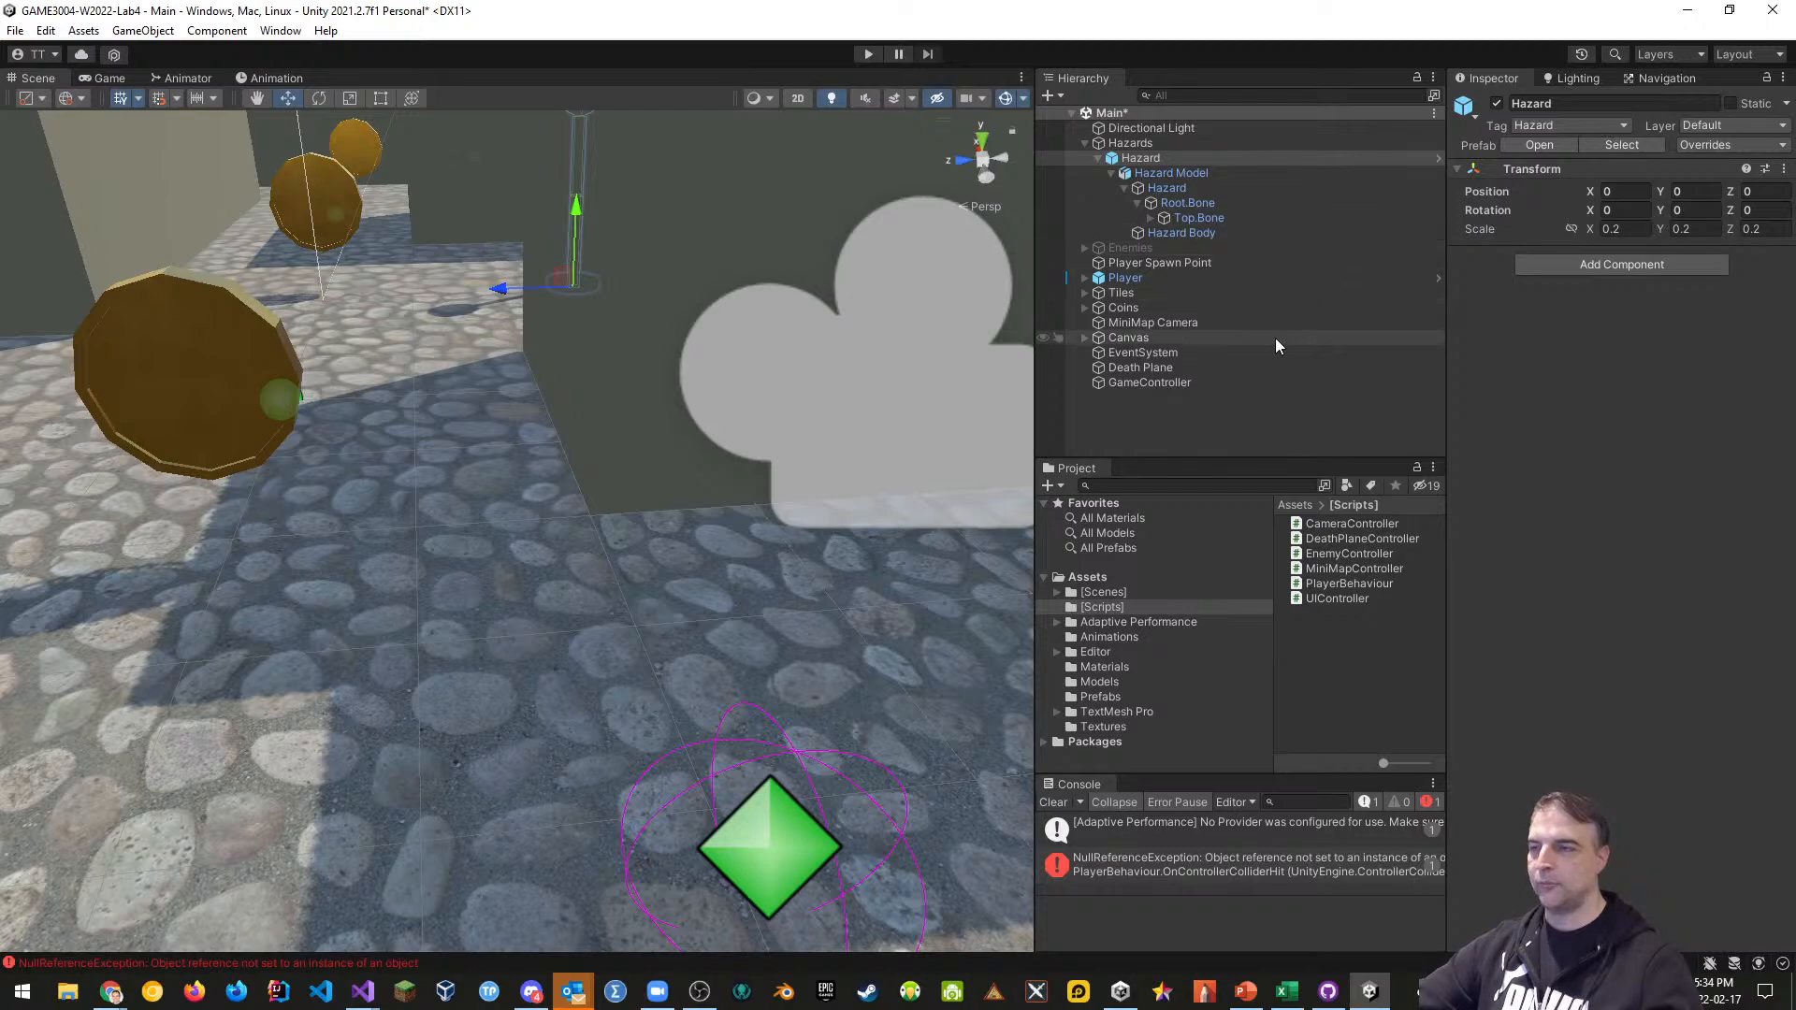
Assign the GameController object to the Player Behaviour script's Ui Controller reference on the Player, and save the scene
left_click(1127, 278)
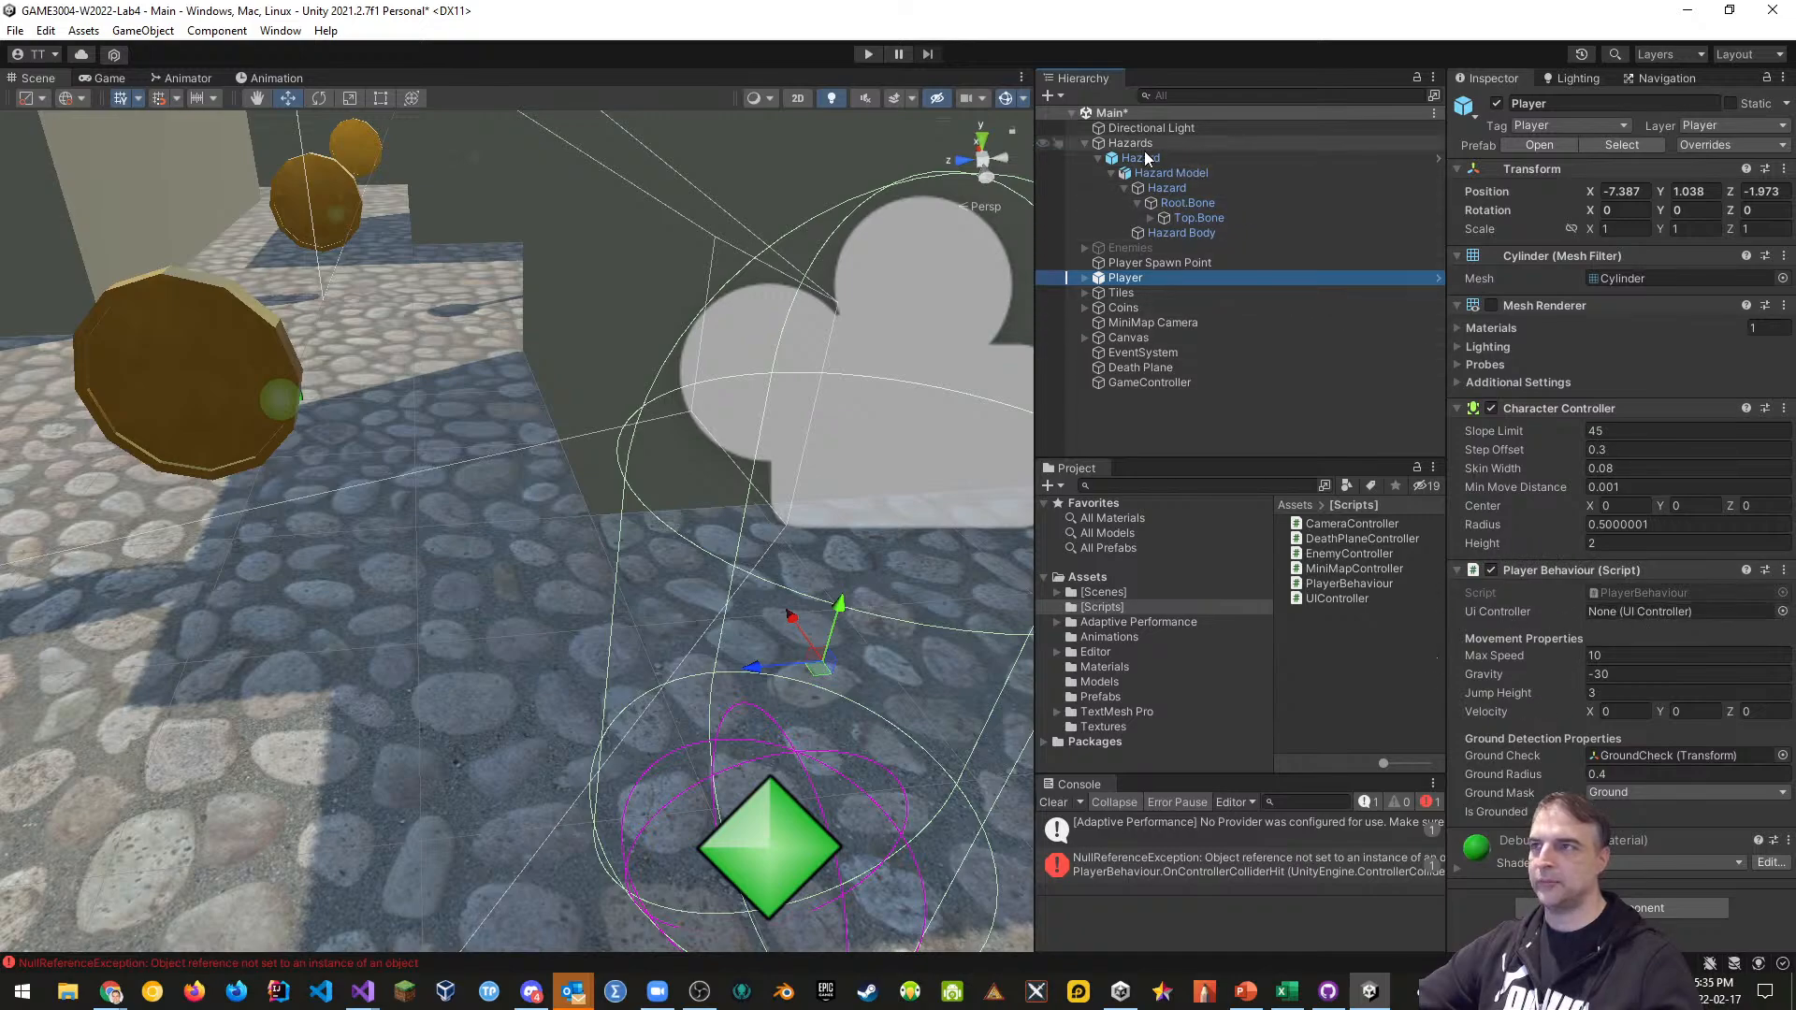
left_click_drag(1150, 383, 1603, 613)
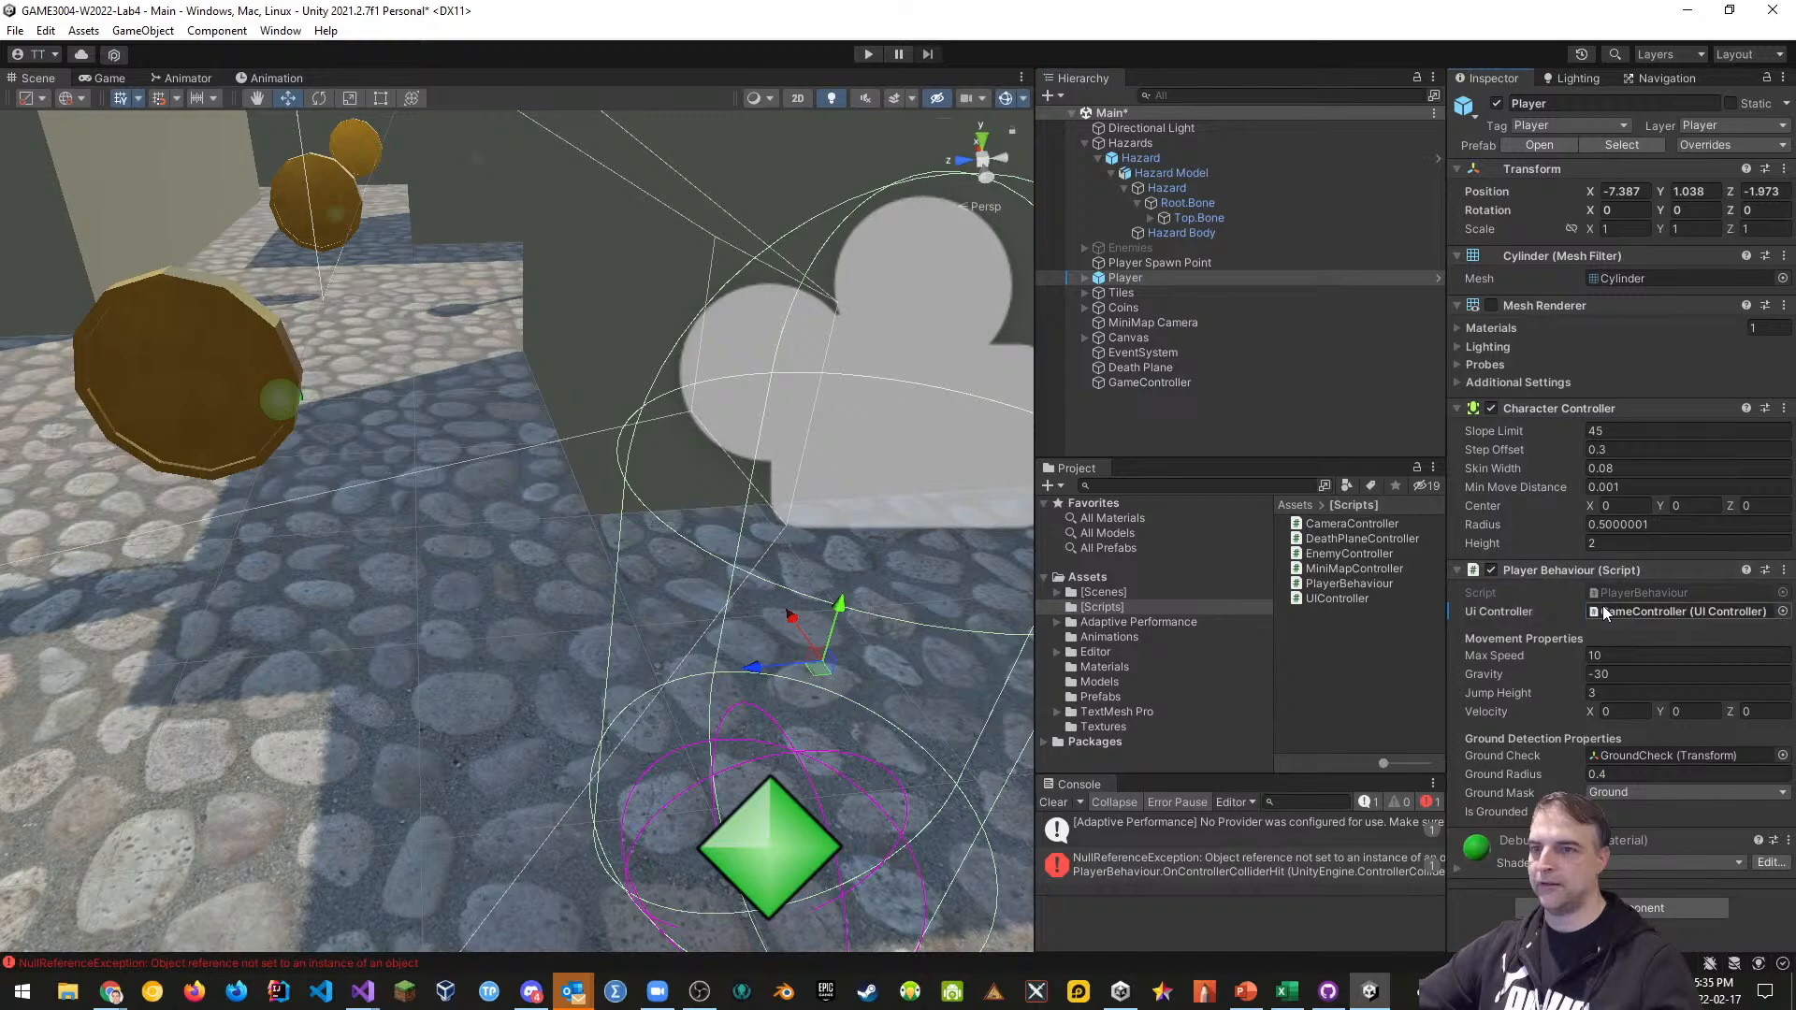
key("ctrl+s")
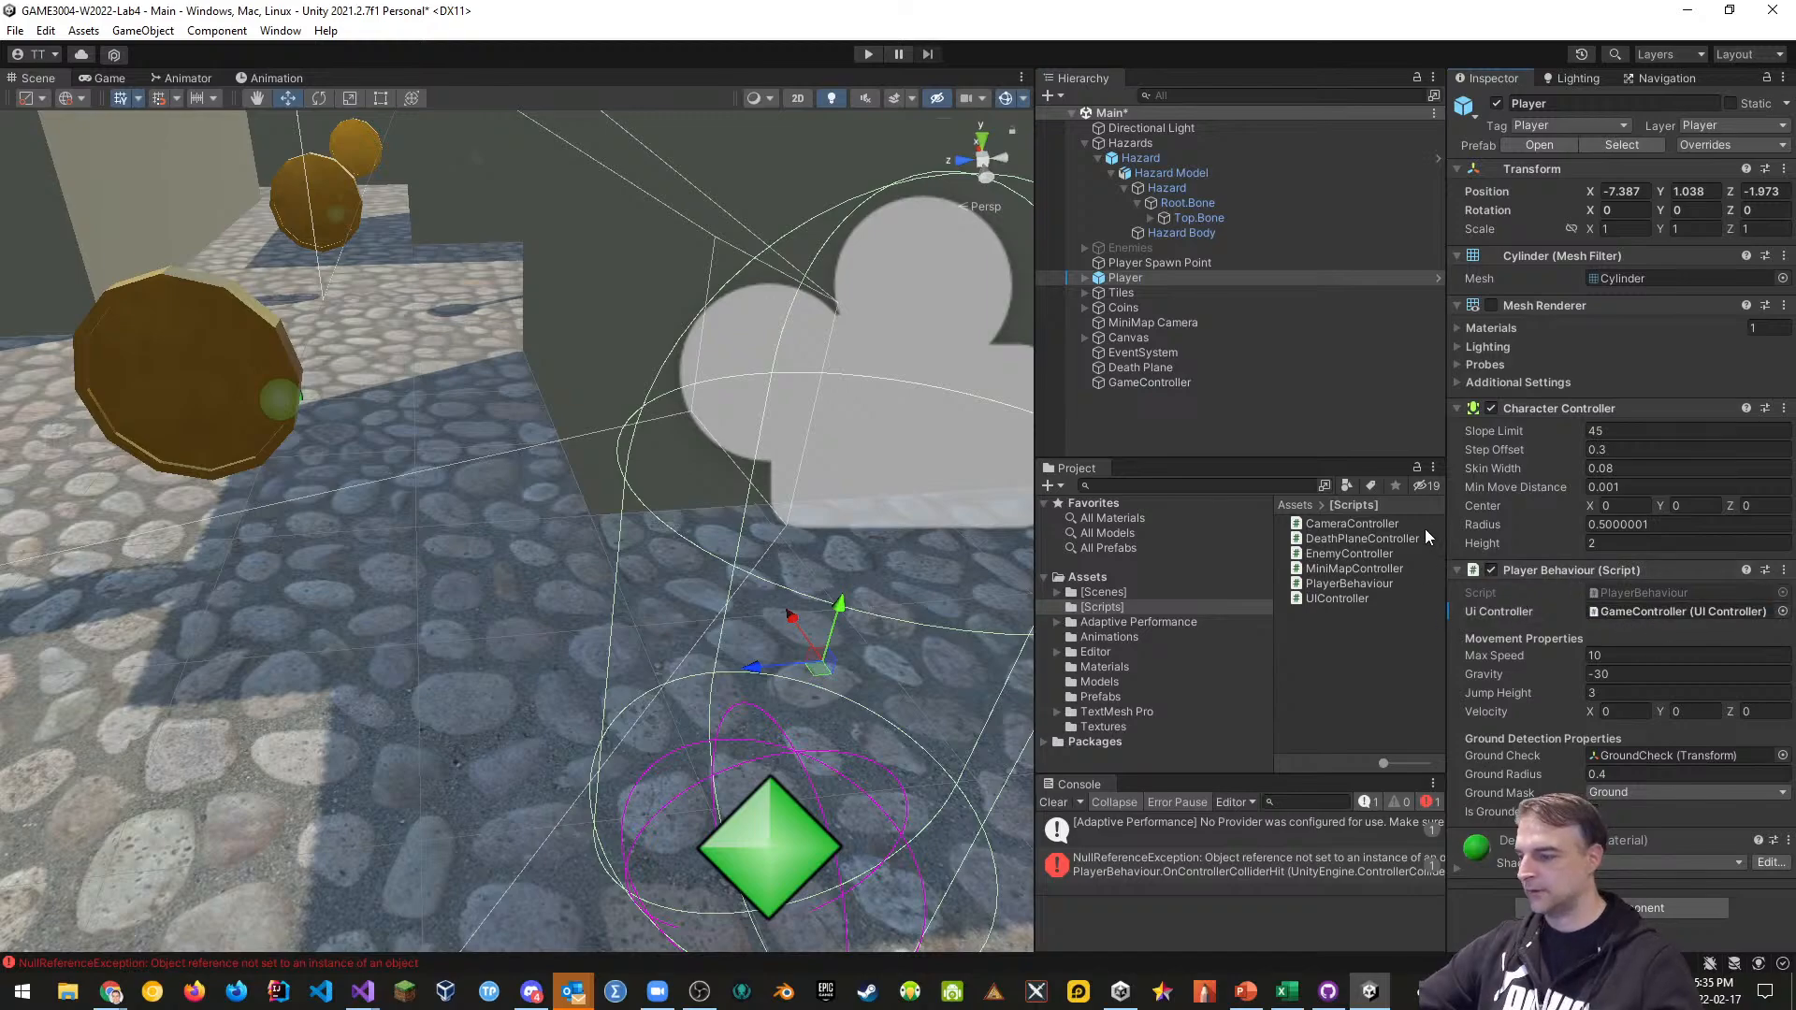
Play-test the scene by walking the player into the swinging hazard from several sides while watching the health bar, and stop the game
left_click(867, 53)
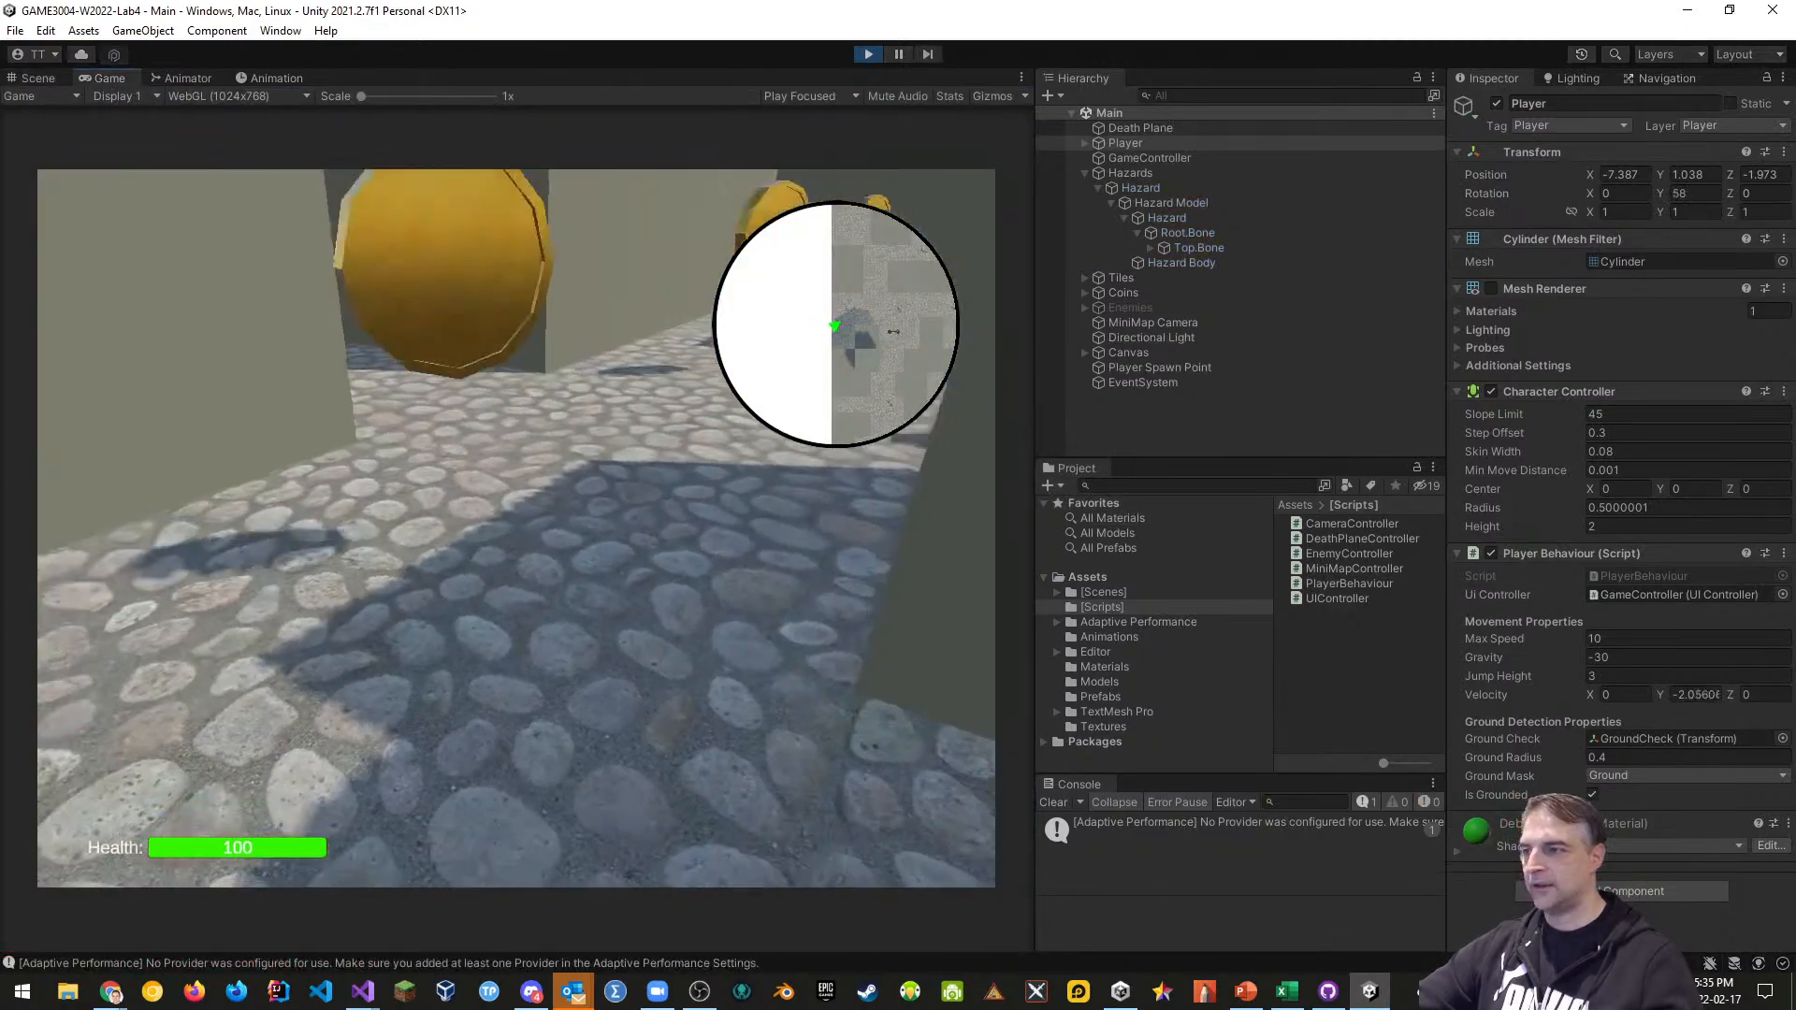
key("w")
key("w")
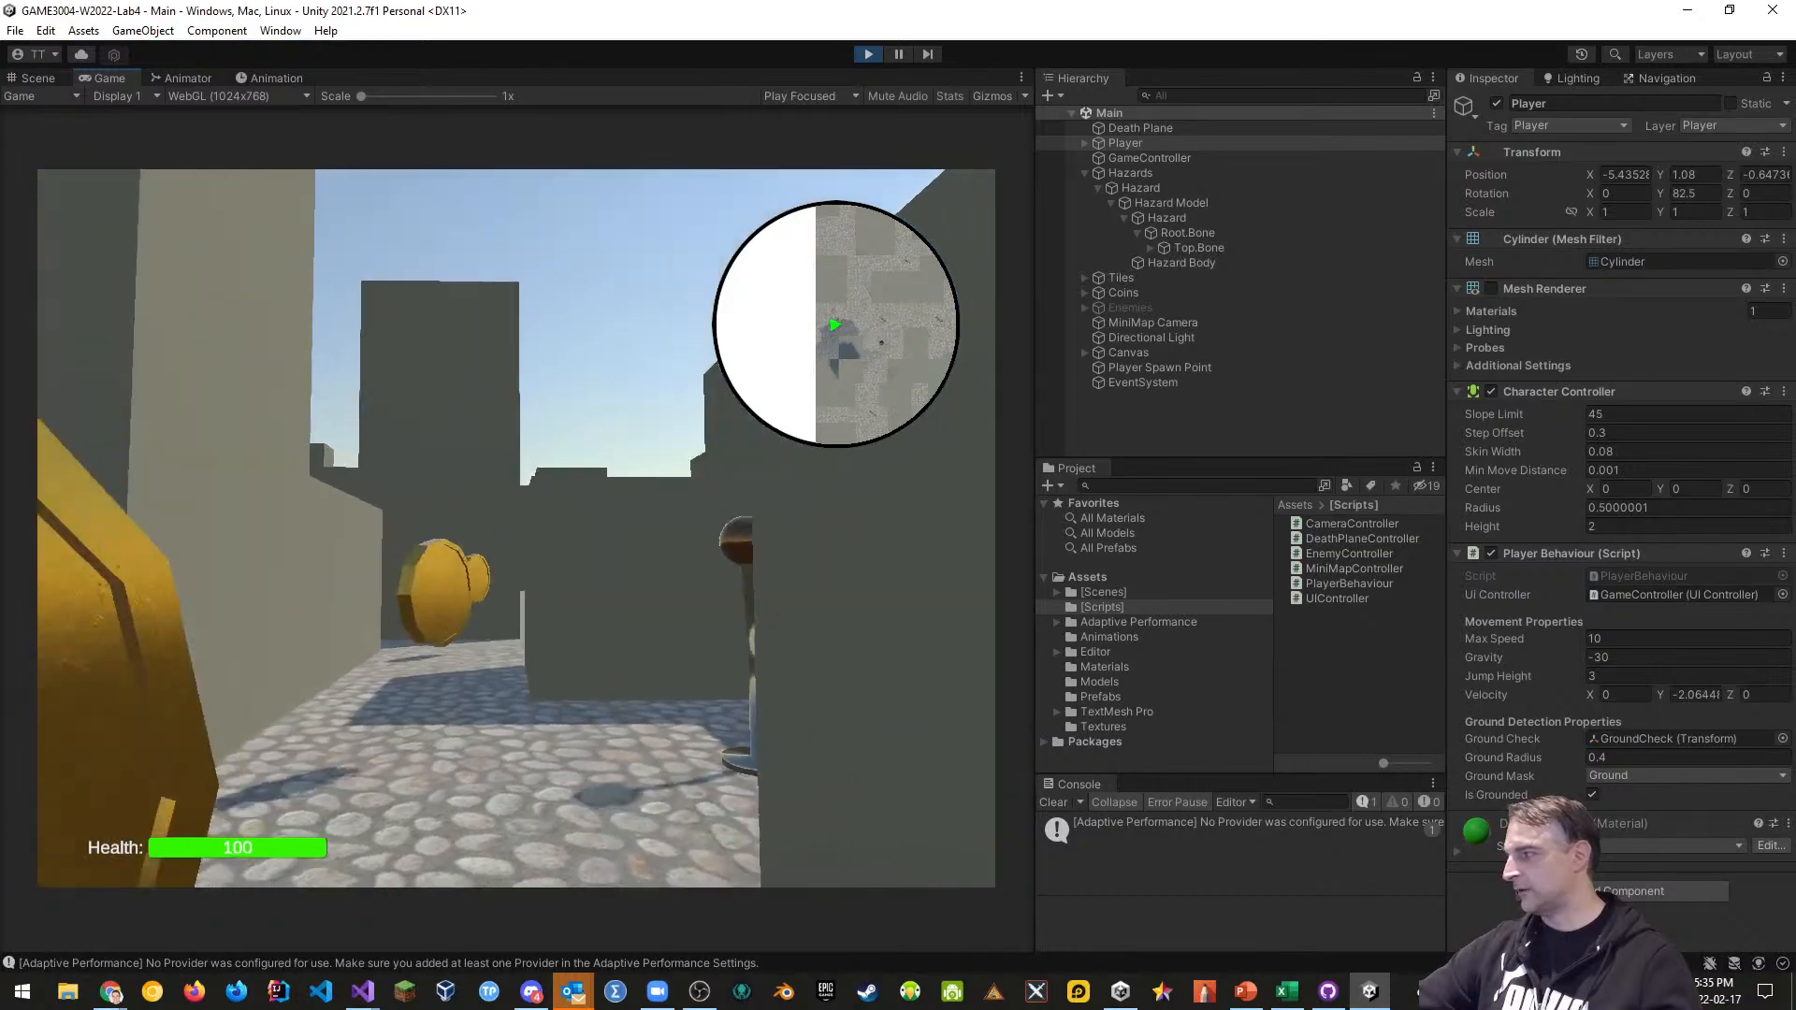
key("w")
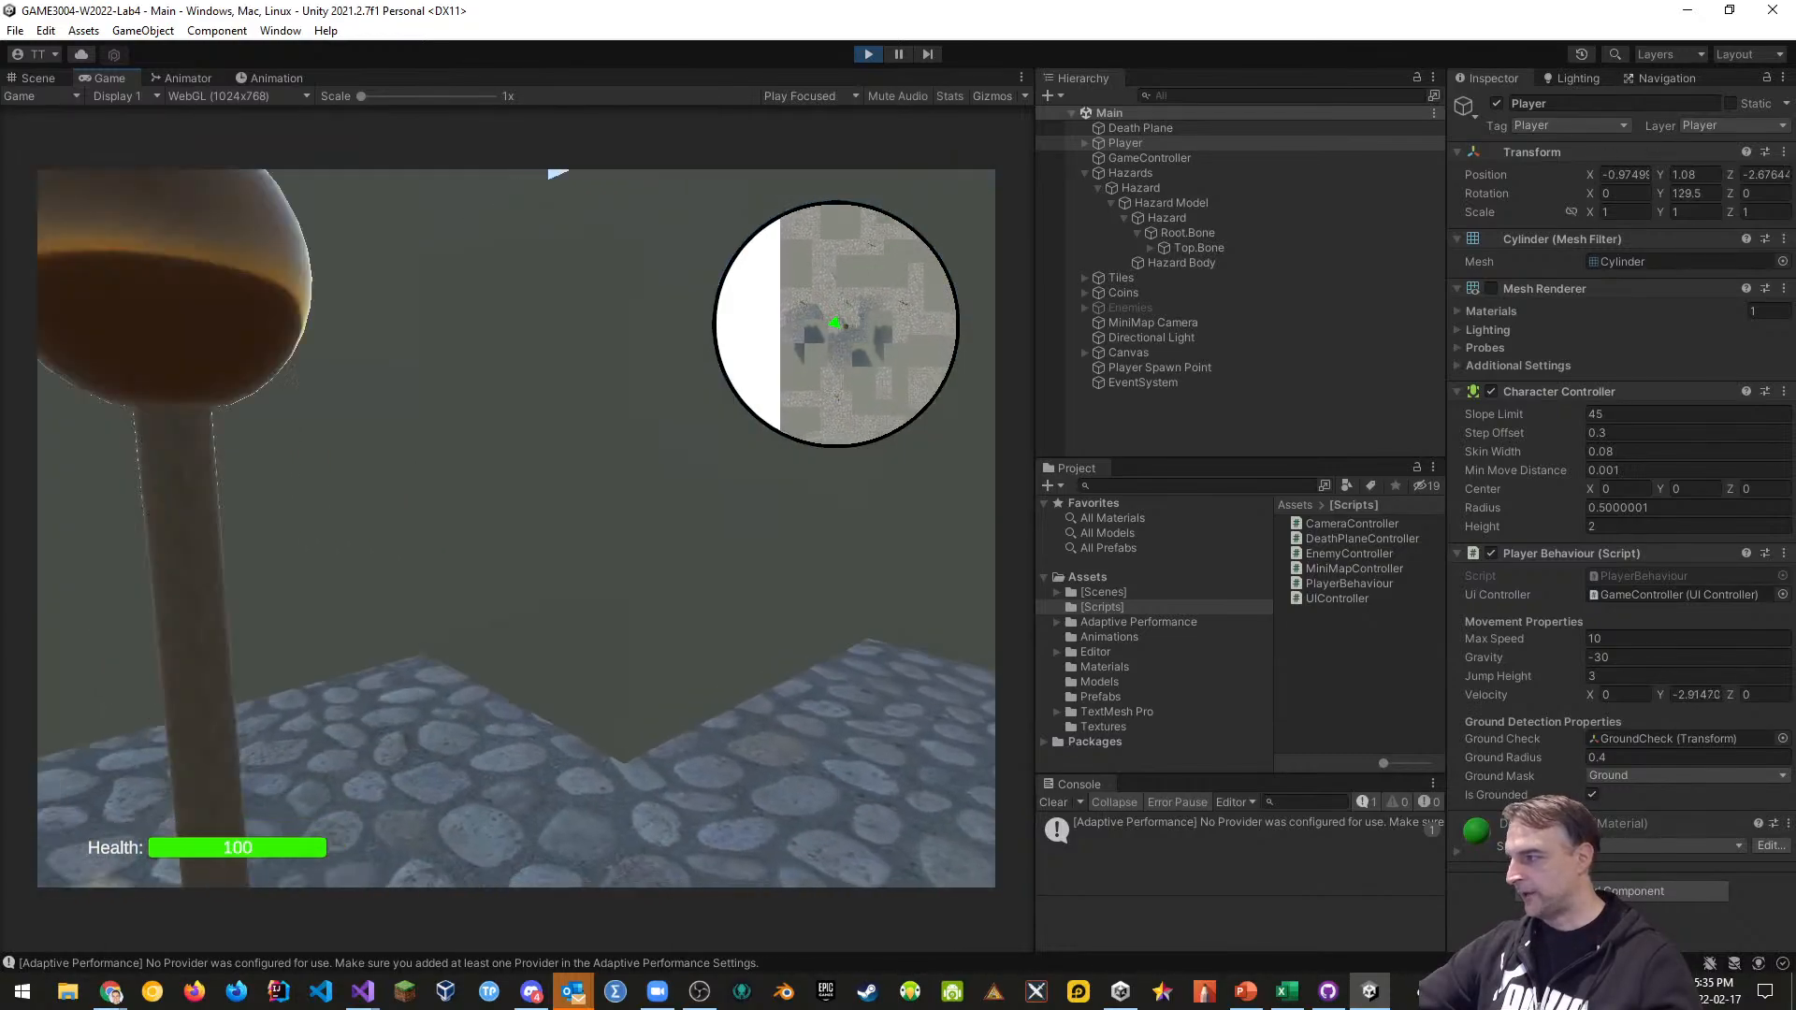
key("w")
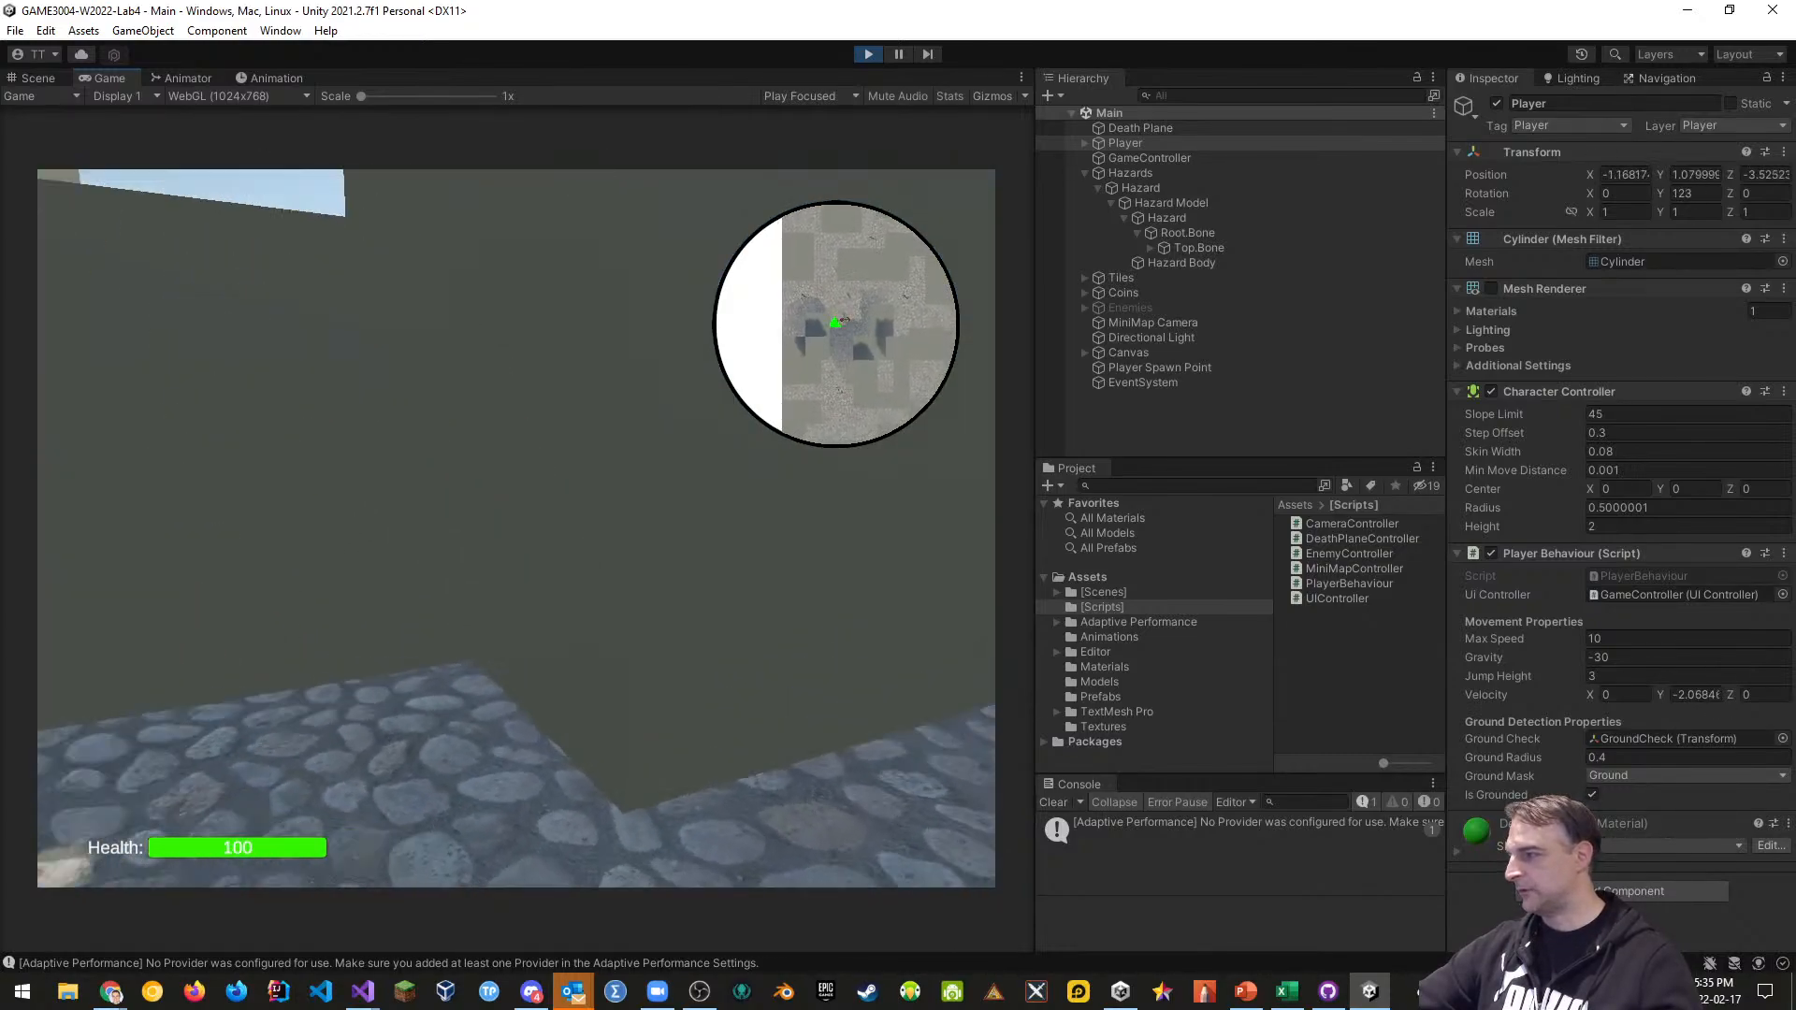
key("w")
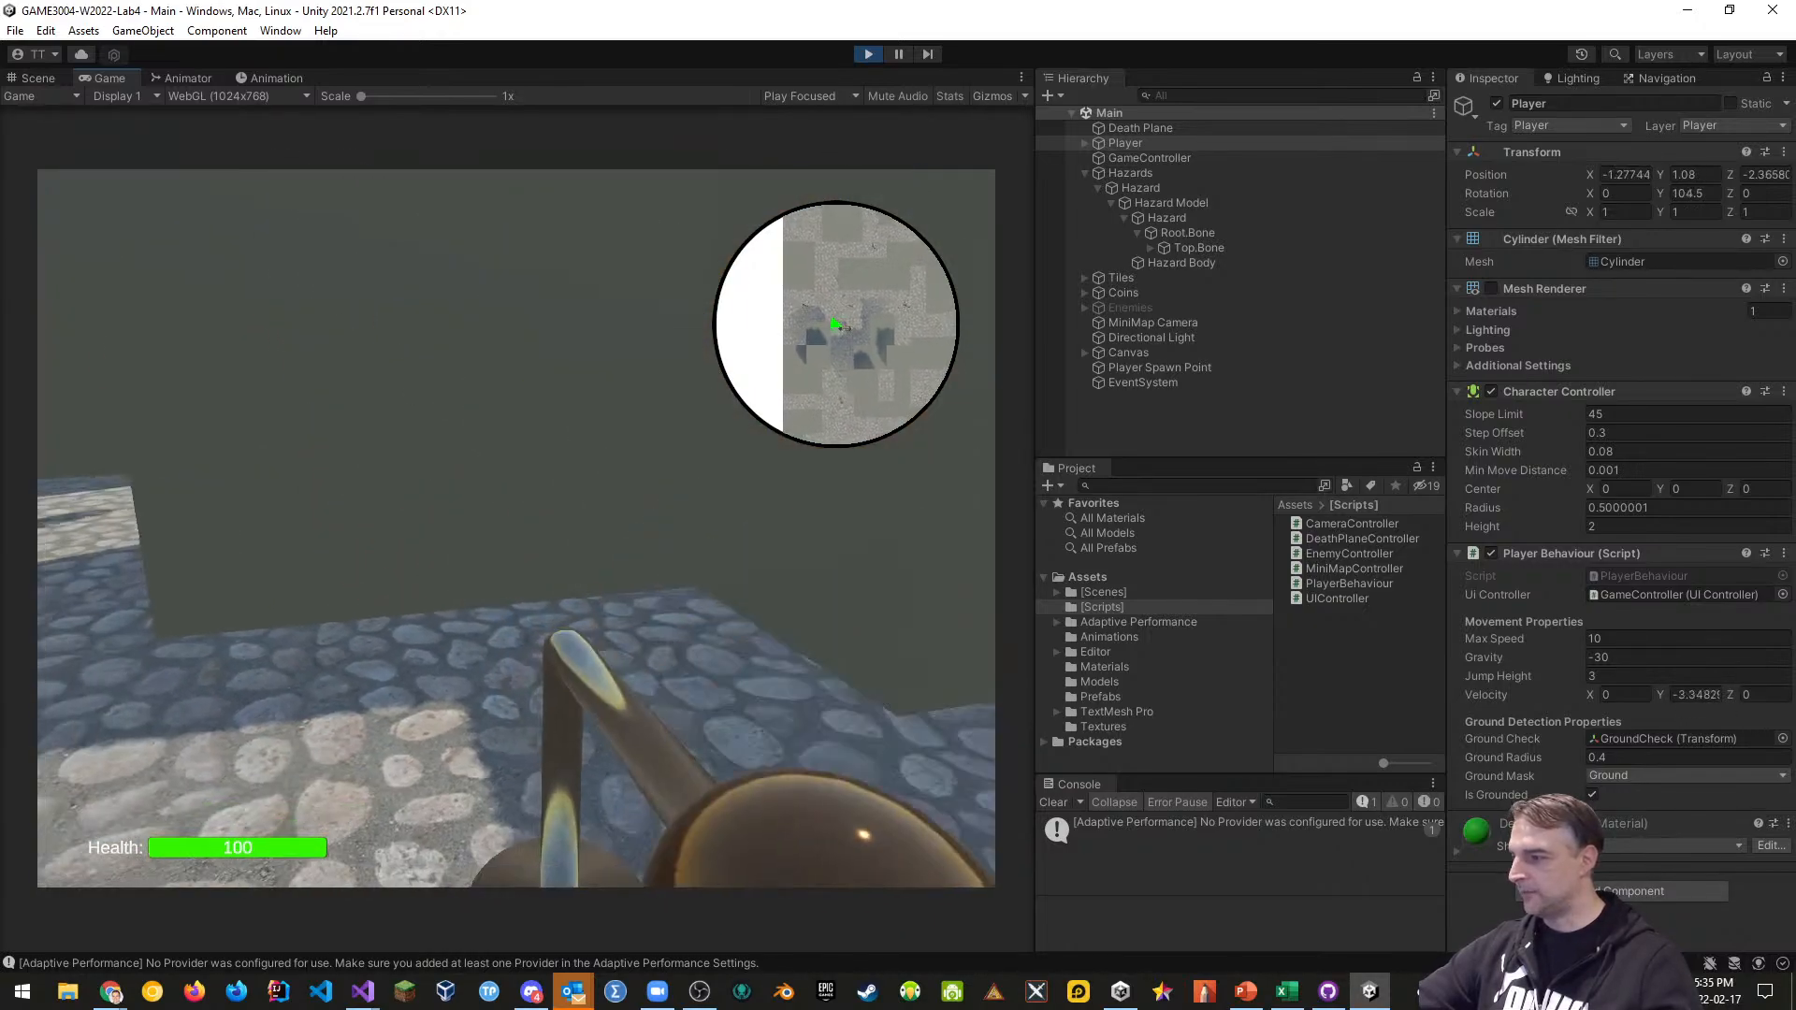
key("d")
key("a")
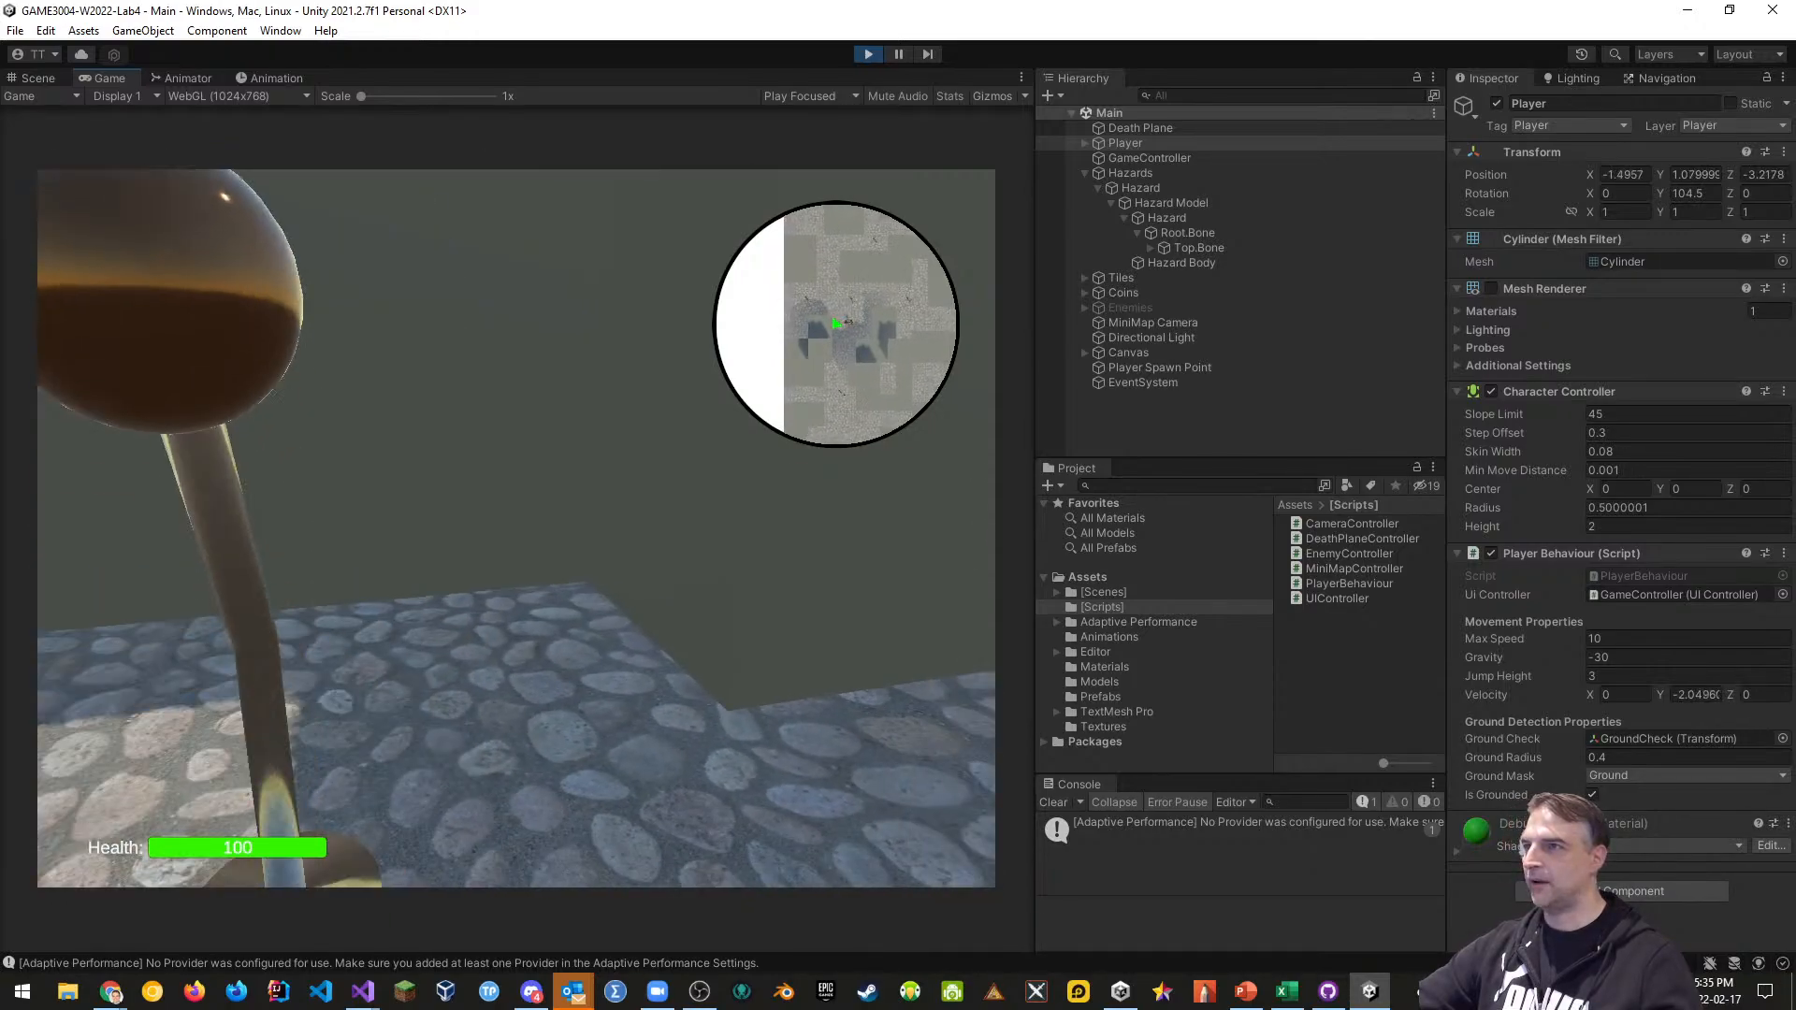
key("d")
key("s")
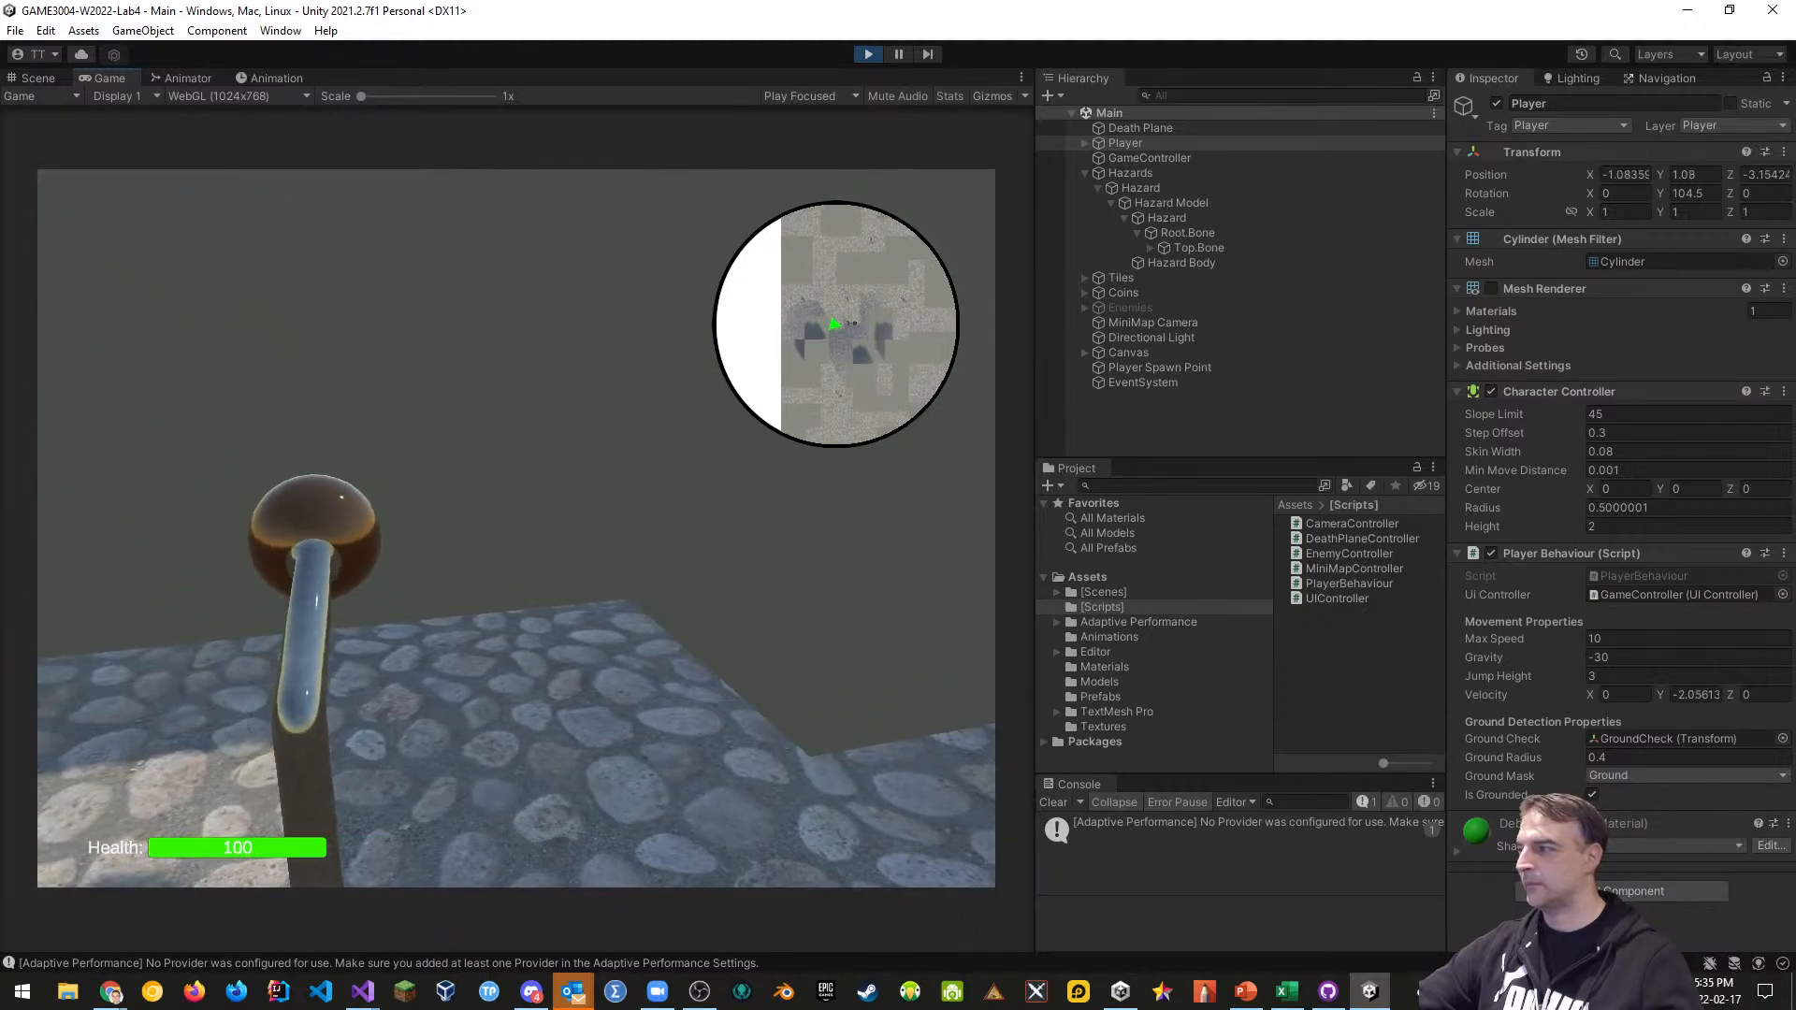
key("a")
key("w")
key("a")
key("s")
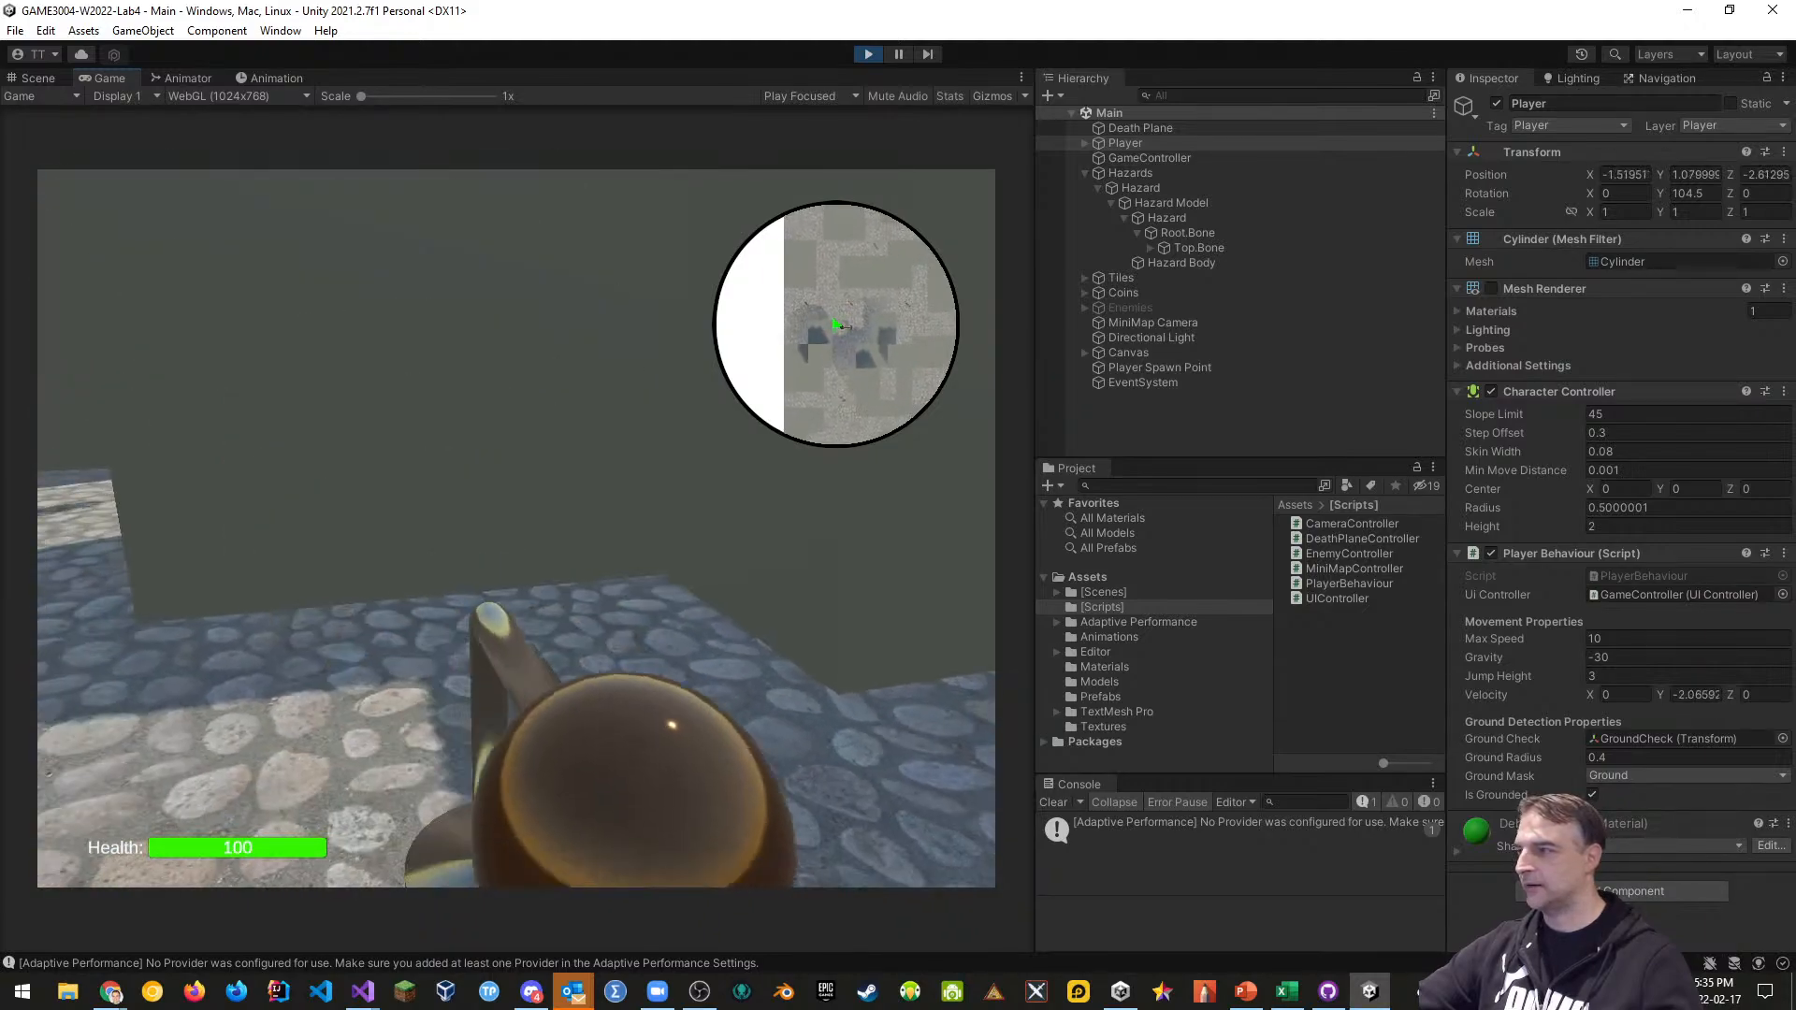
key("w")
key("s")
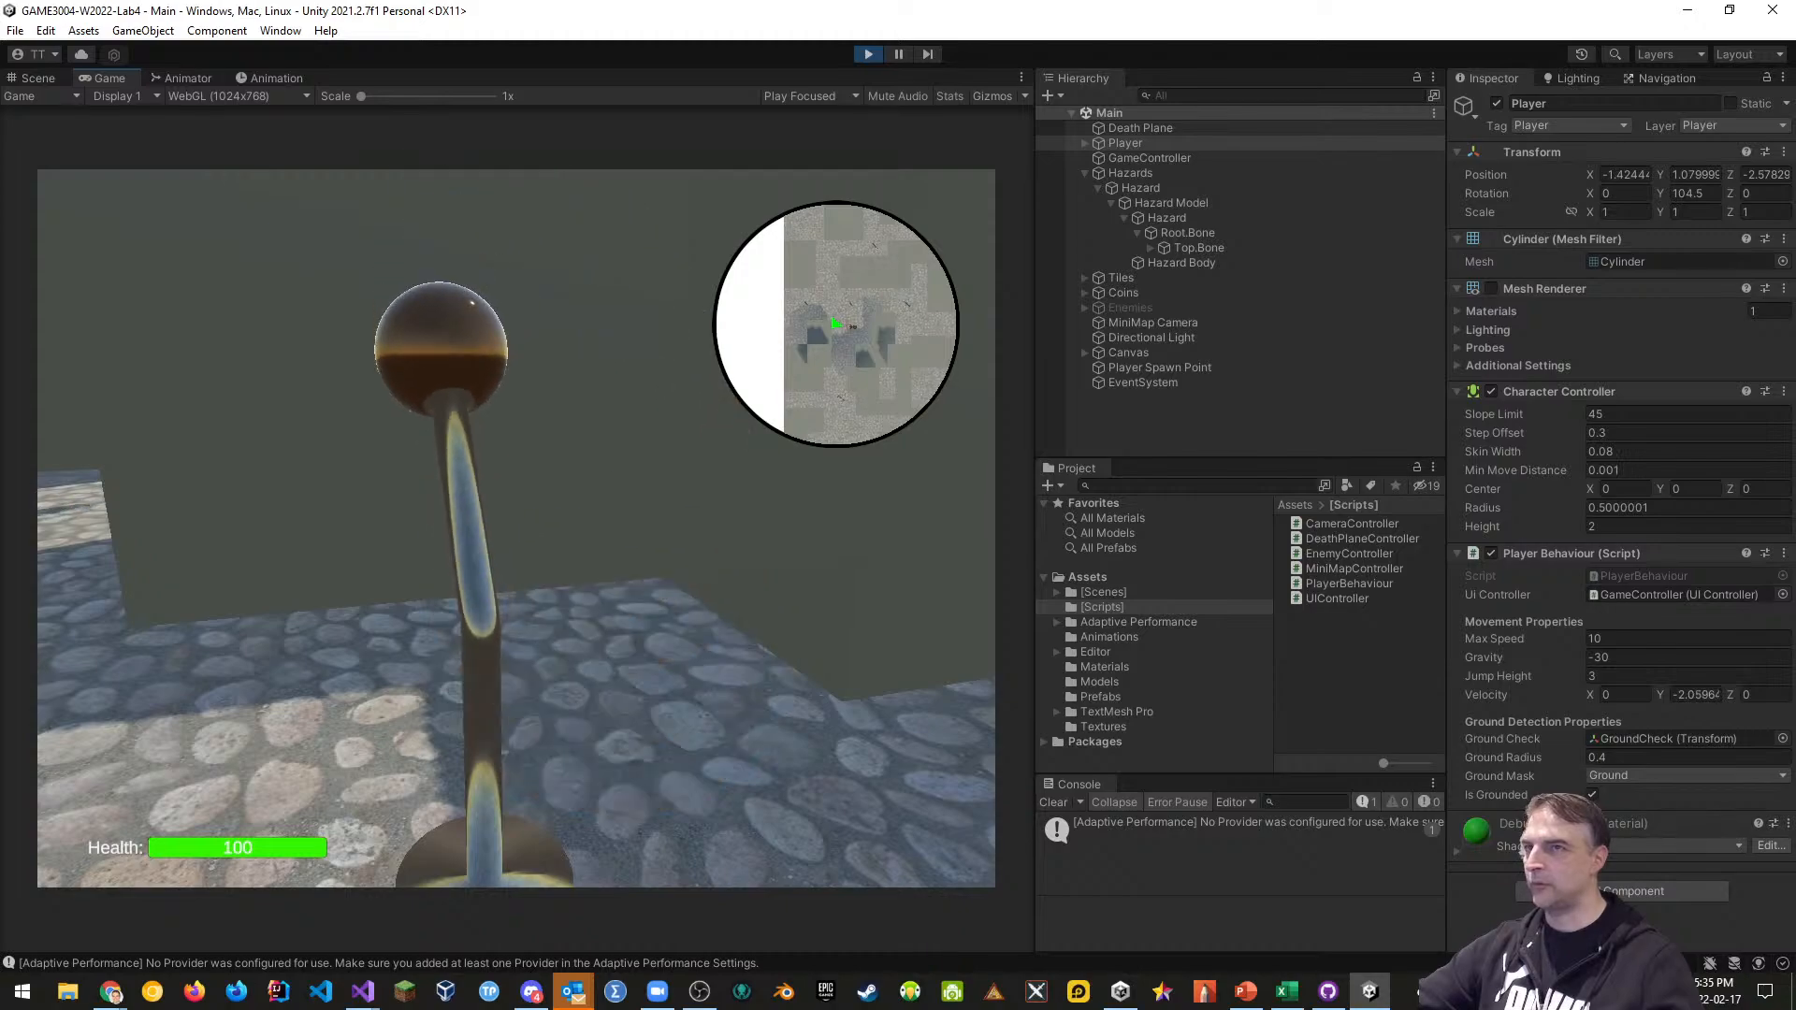
key("Escape")
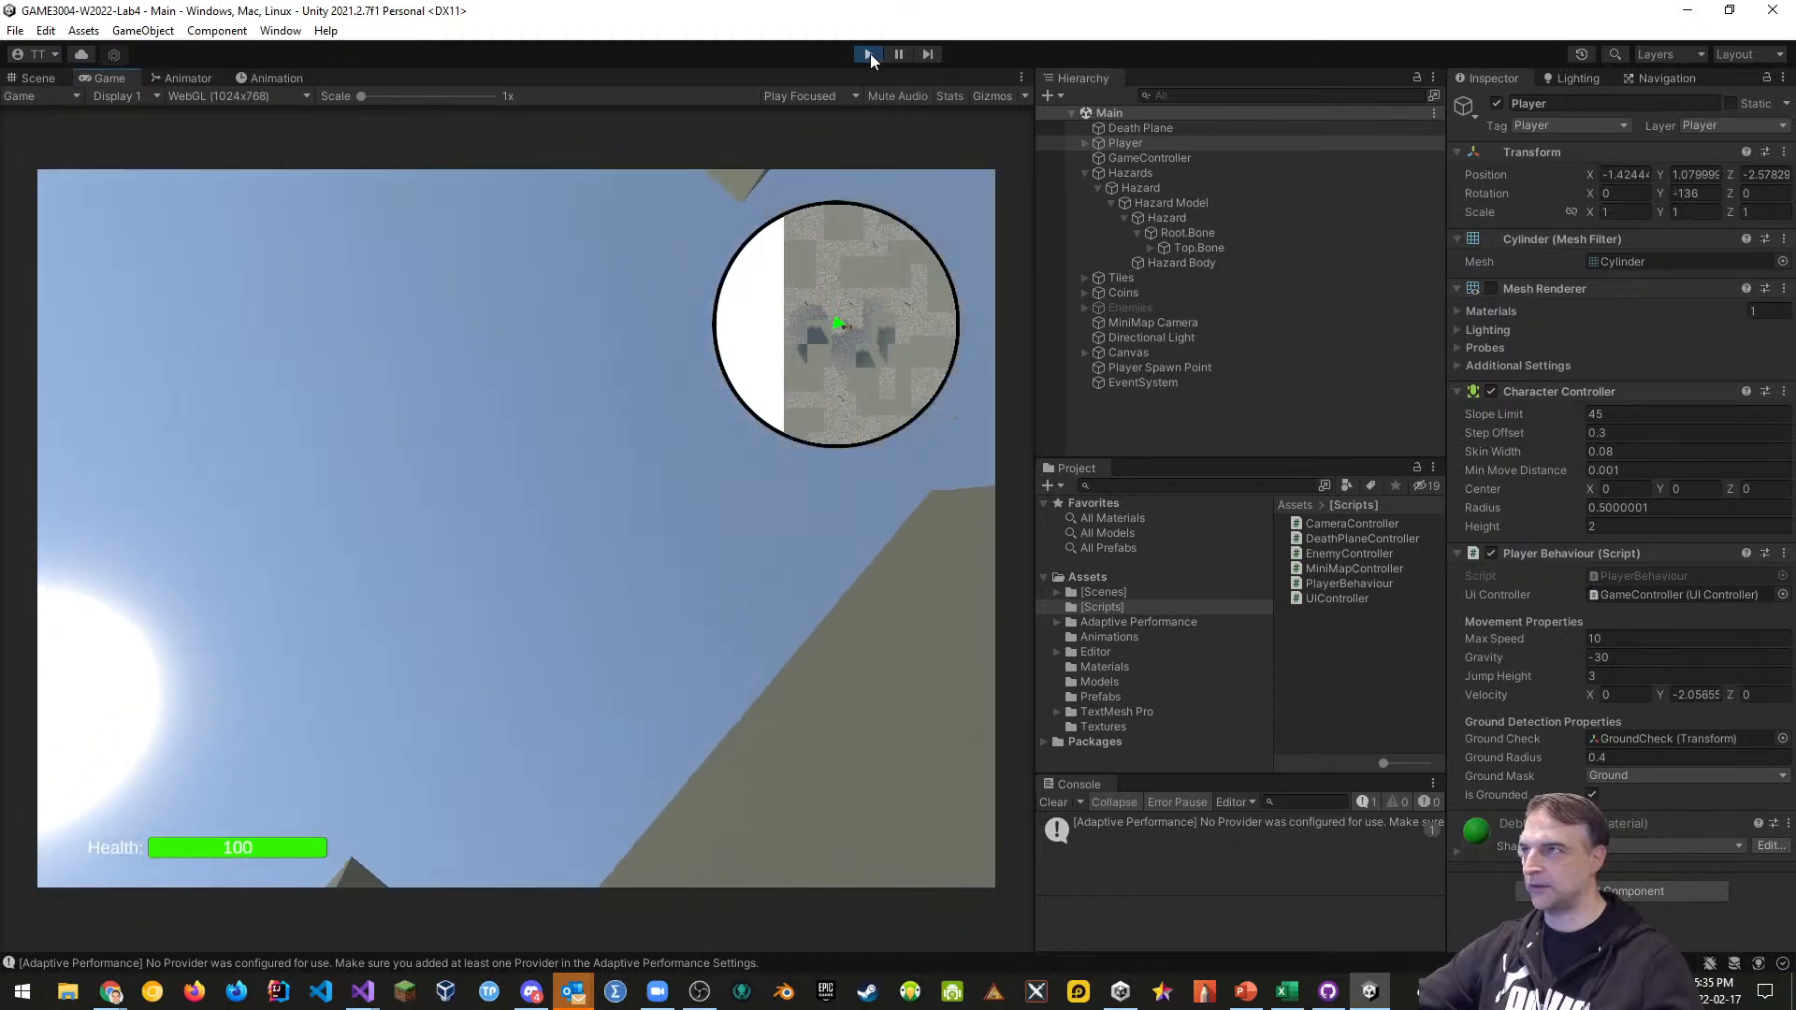
left_click(868, 55)
Review OnControllerColliderHit in Visual Studio, and return to Unity to inspect the tags and colliders on Hazard, Root.Bone and Top.Bone
key("alt+Tab")
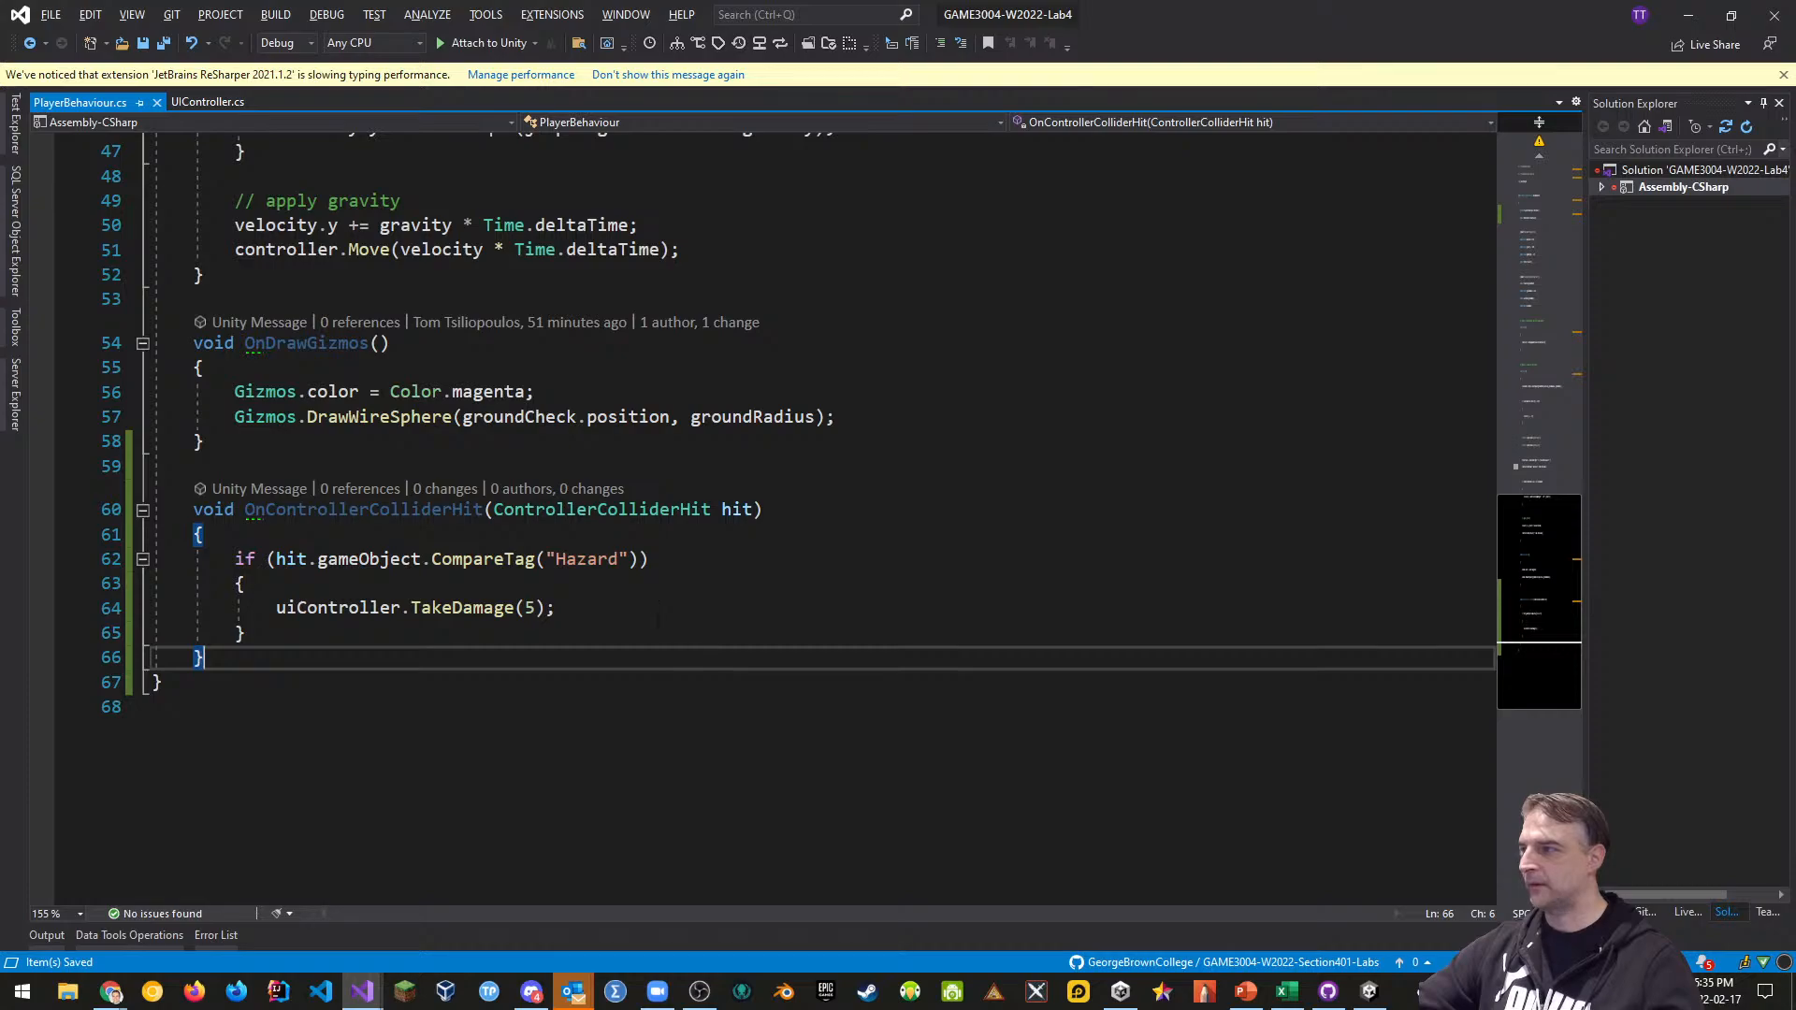
key("alt+Tab")
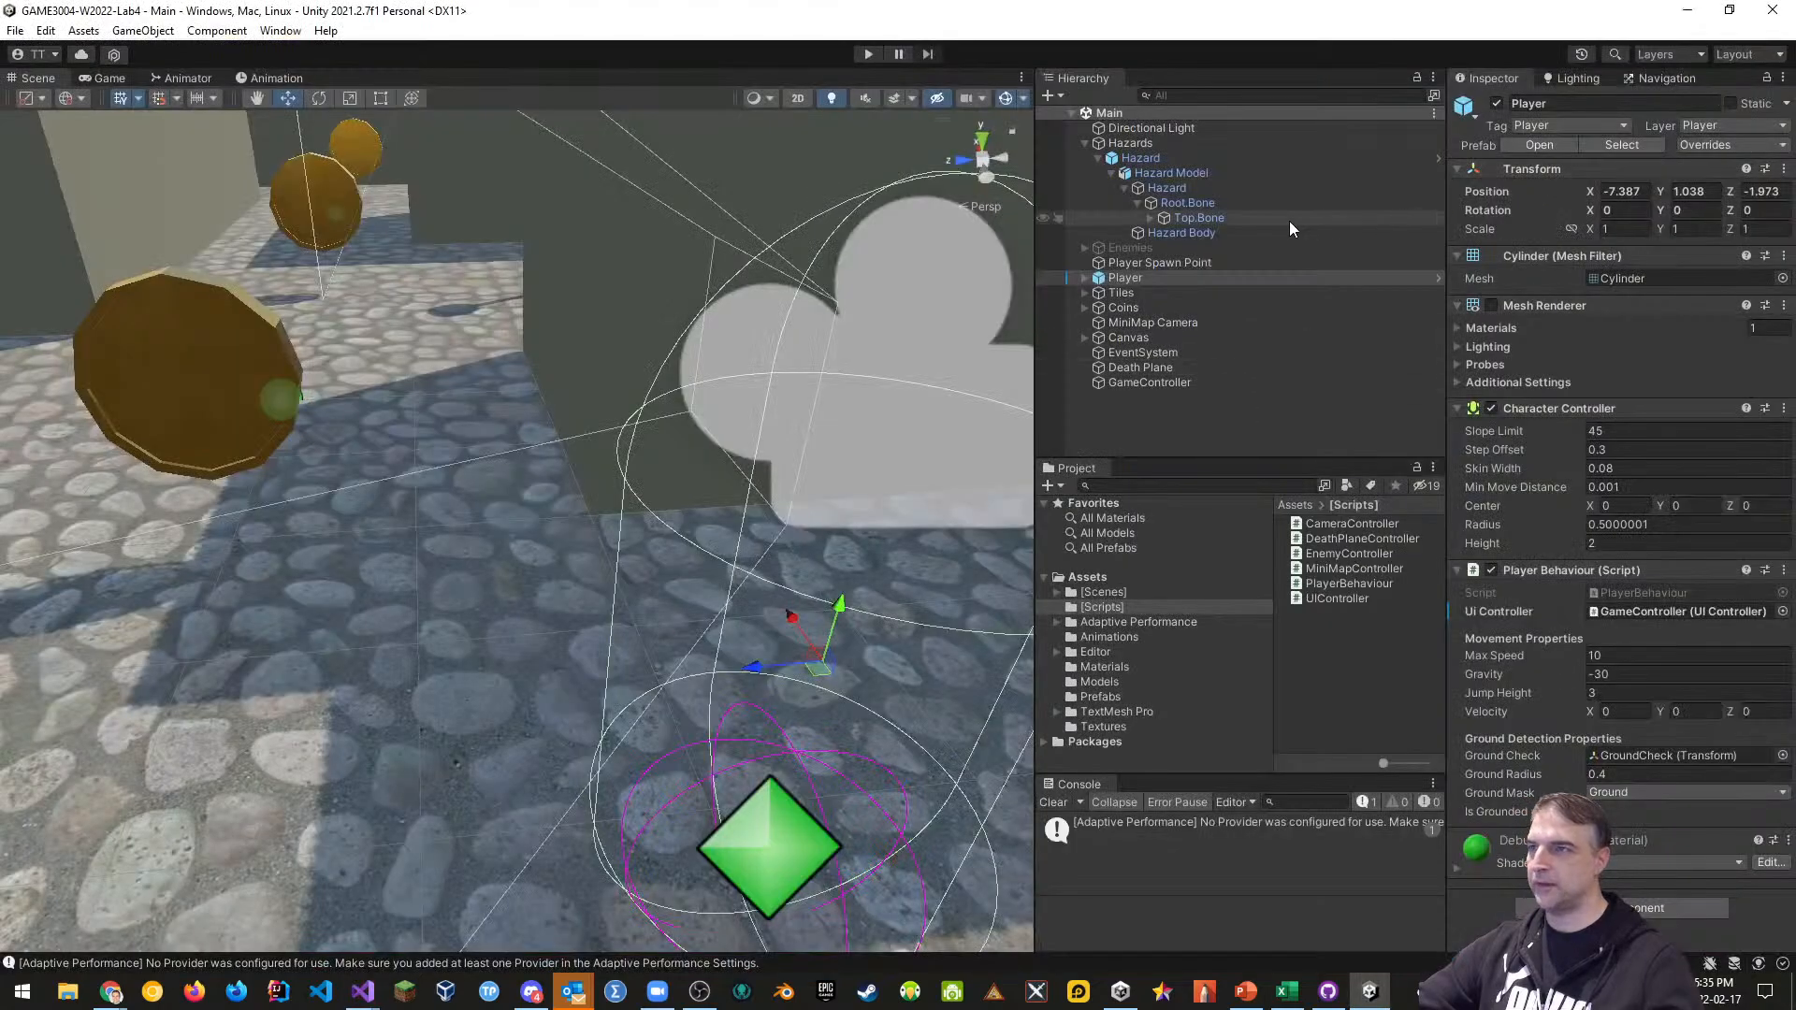
left_click(1384, 157)
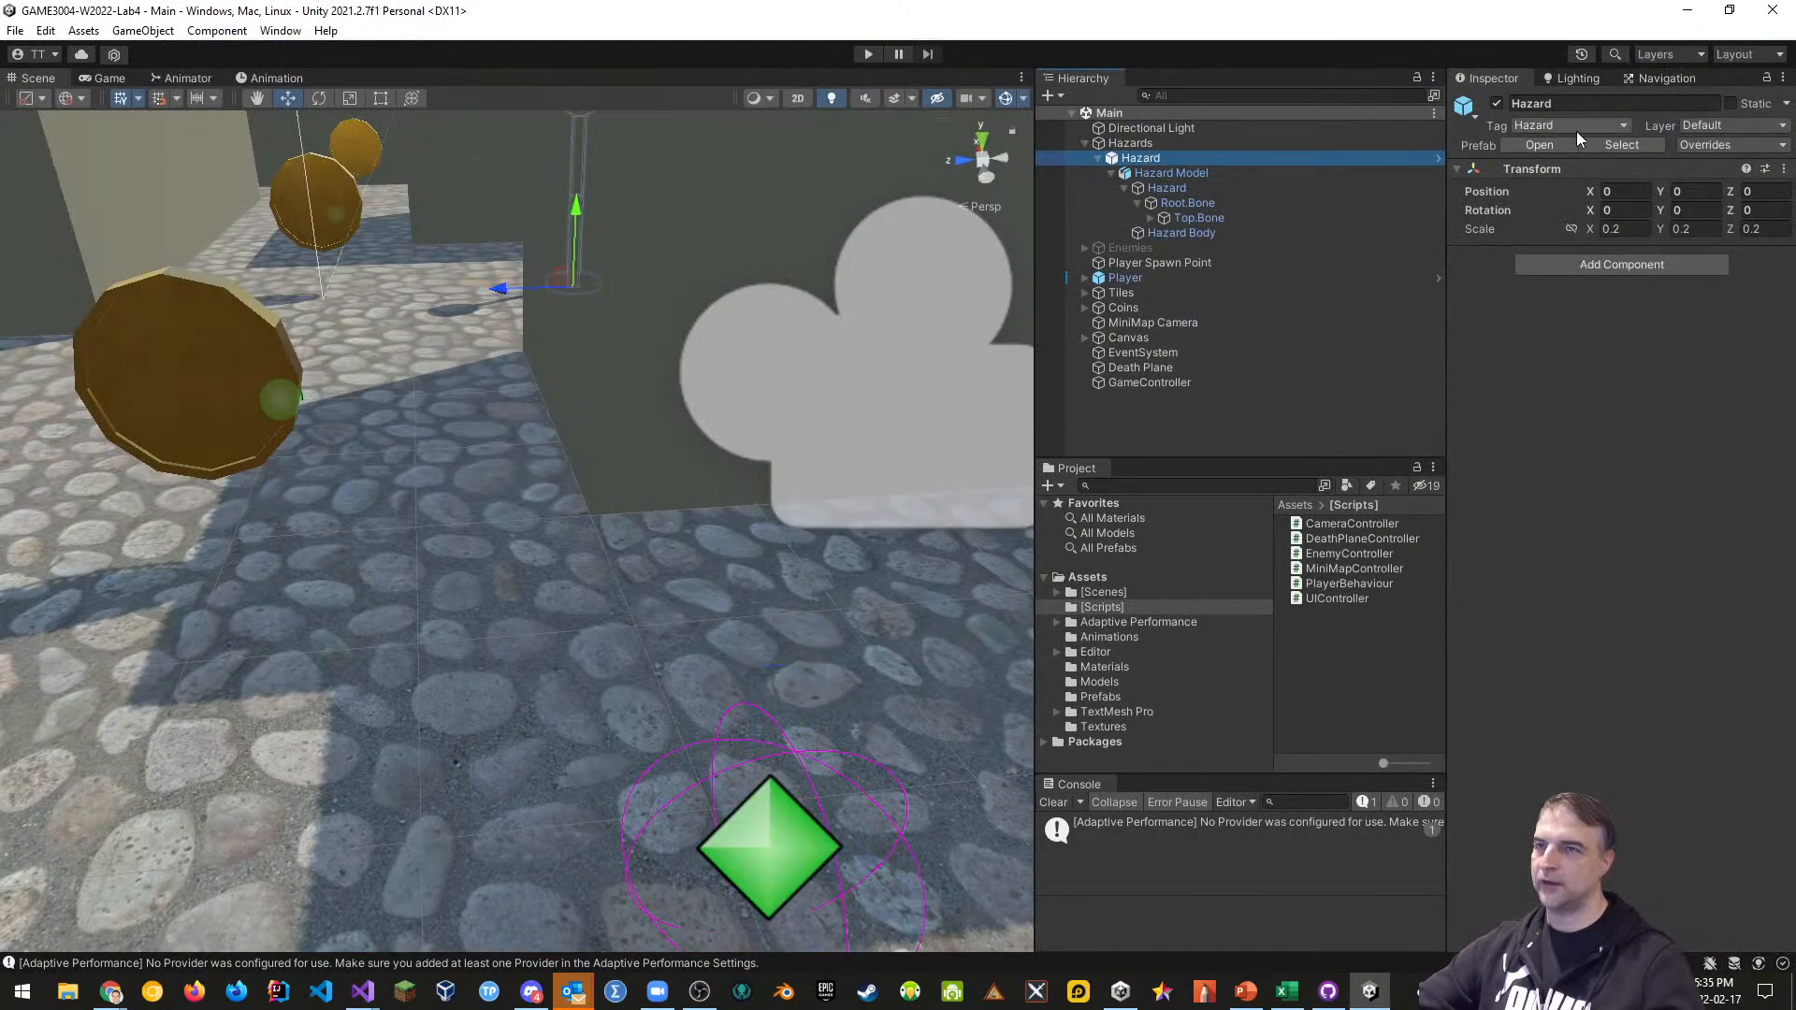
left_click(1171, 202)
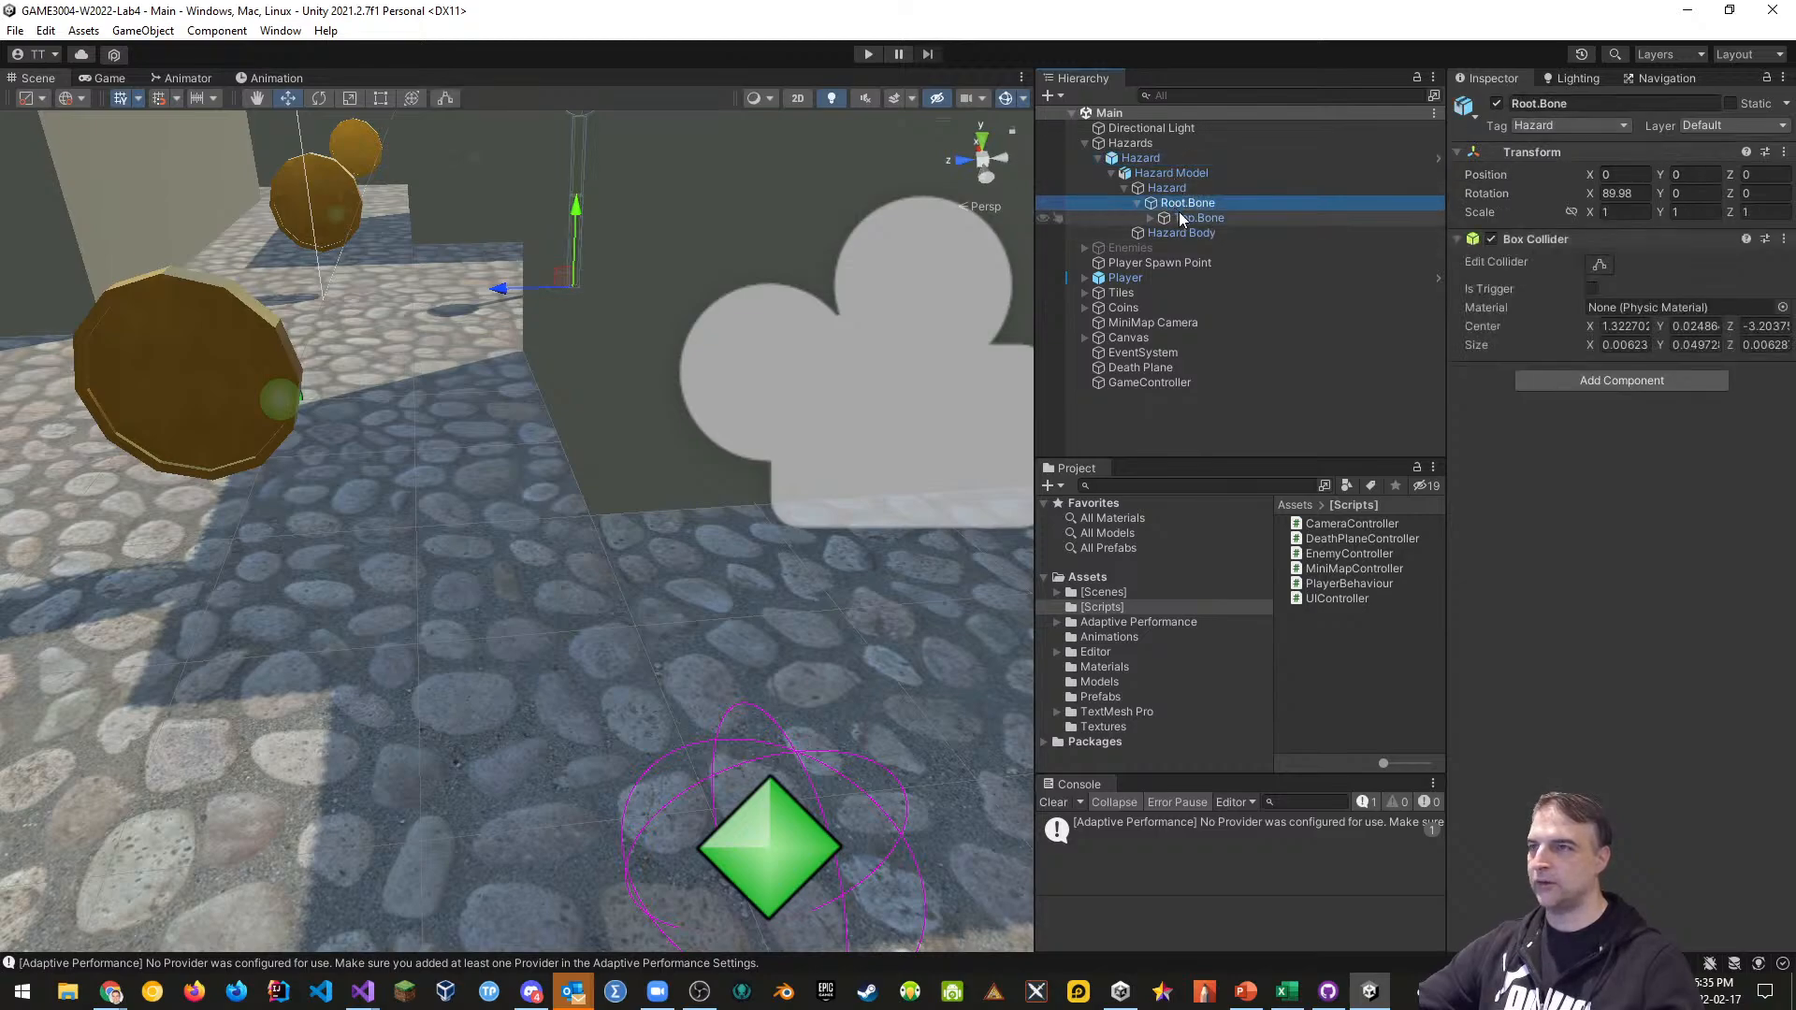
left_click(1197, 218)
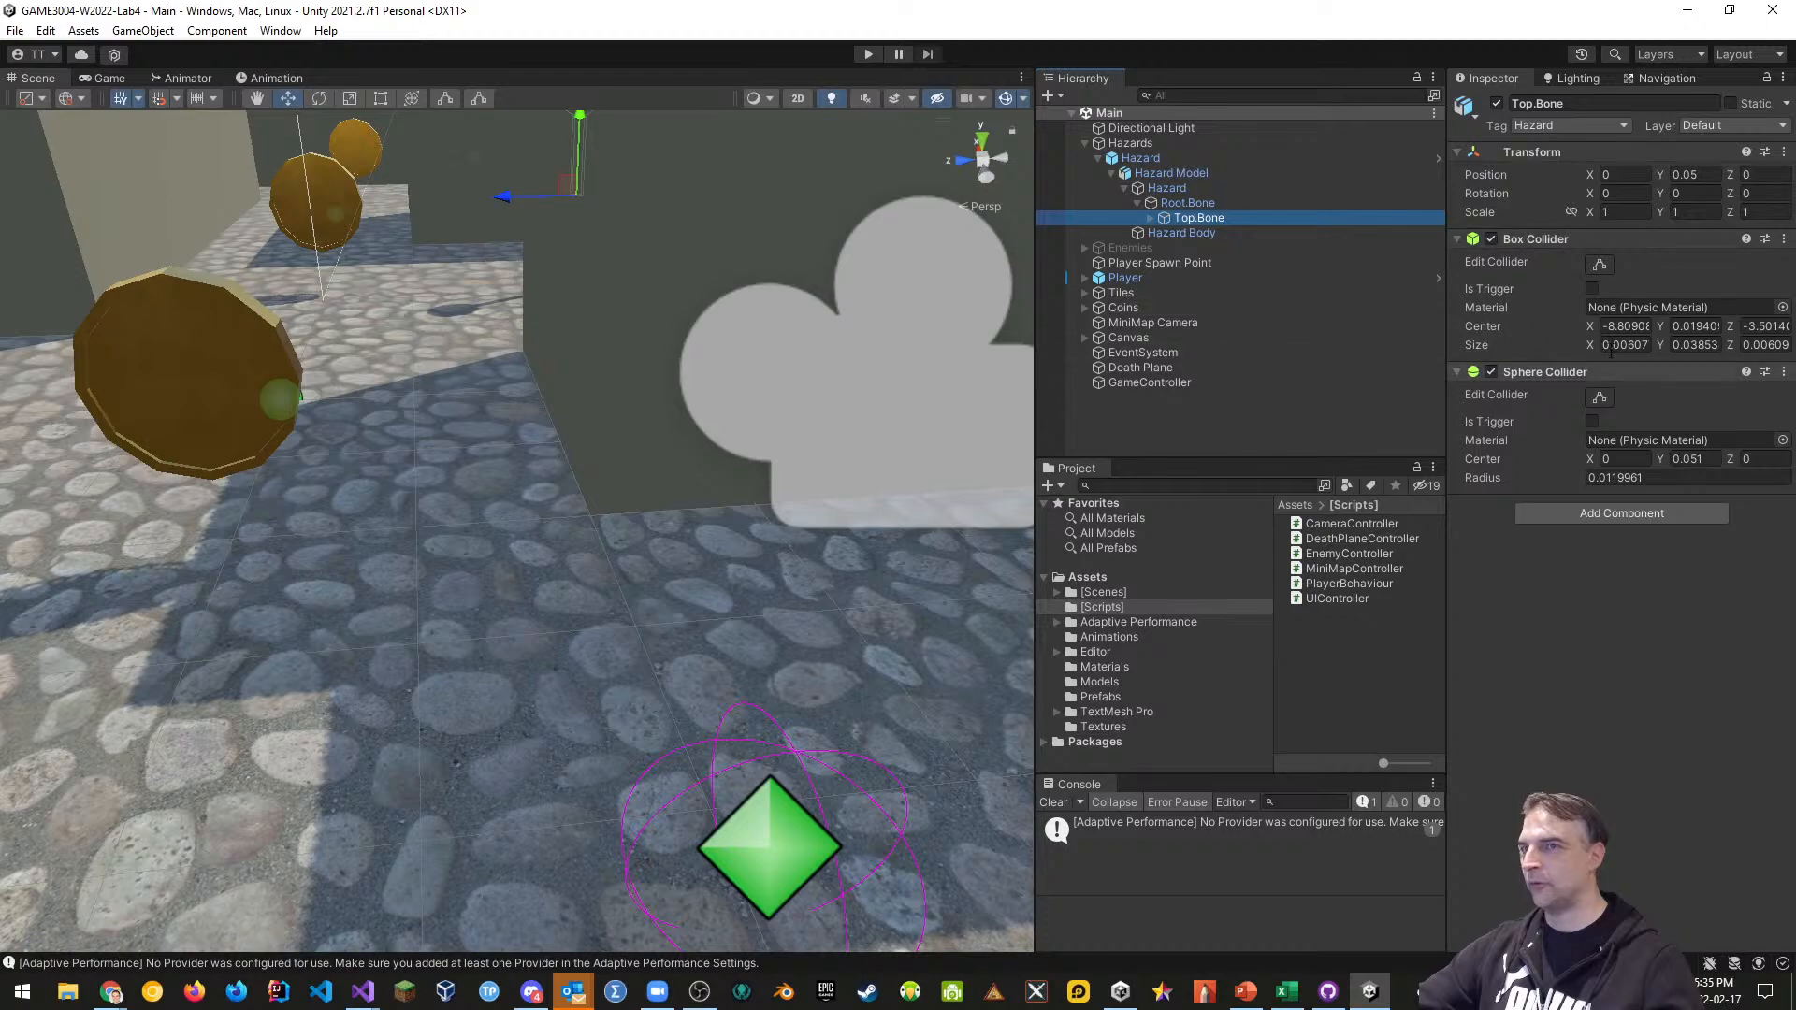
left_click(1167, 202)
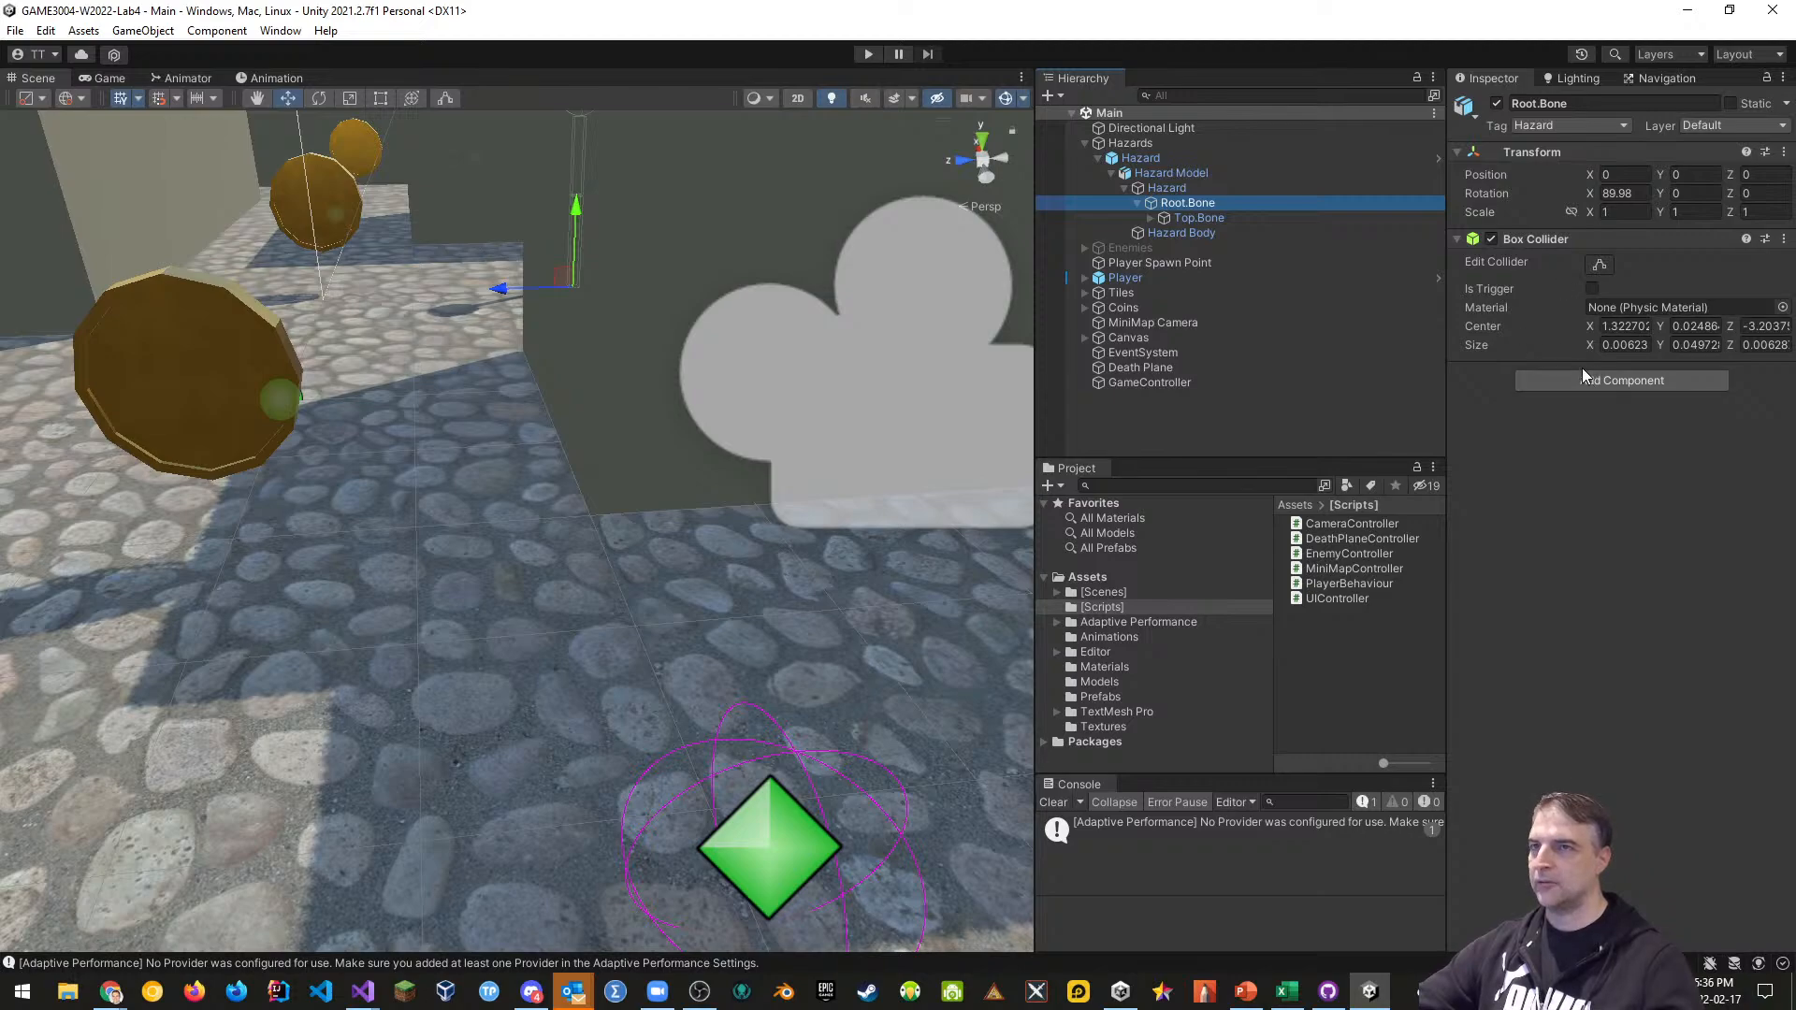
left_click(1201, 221)
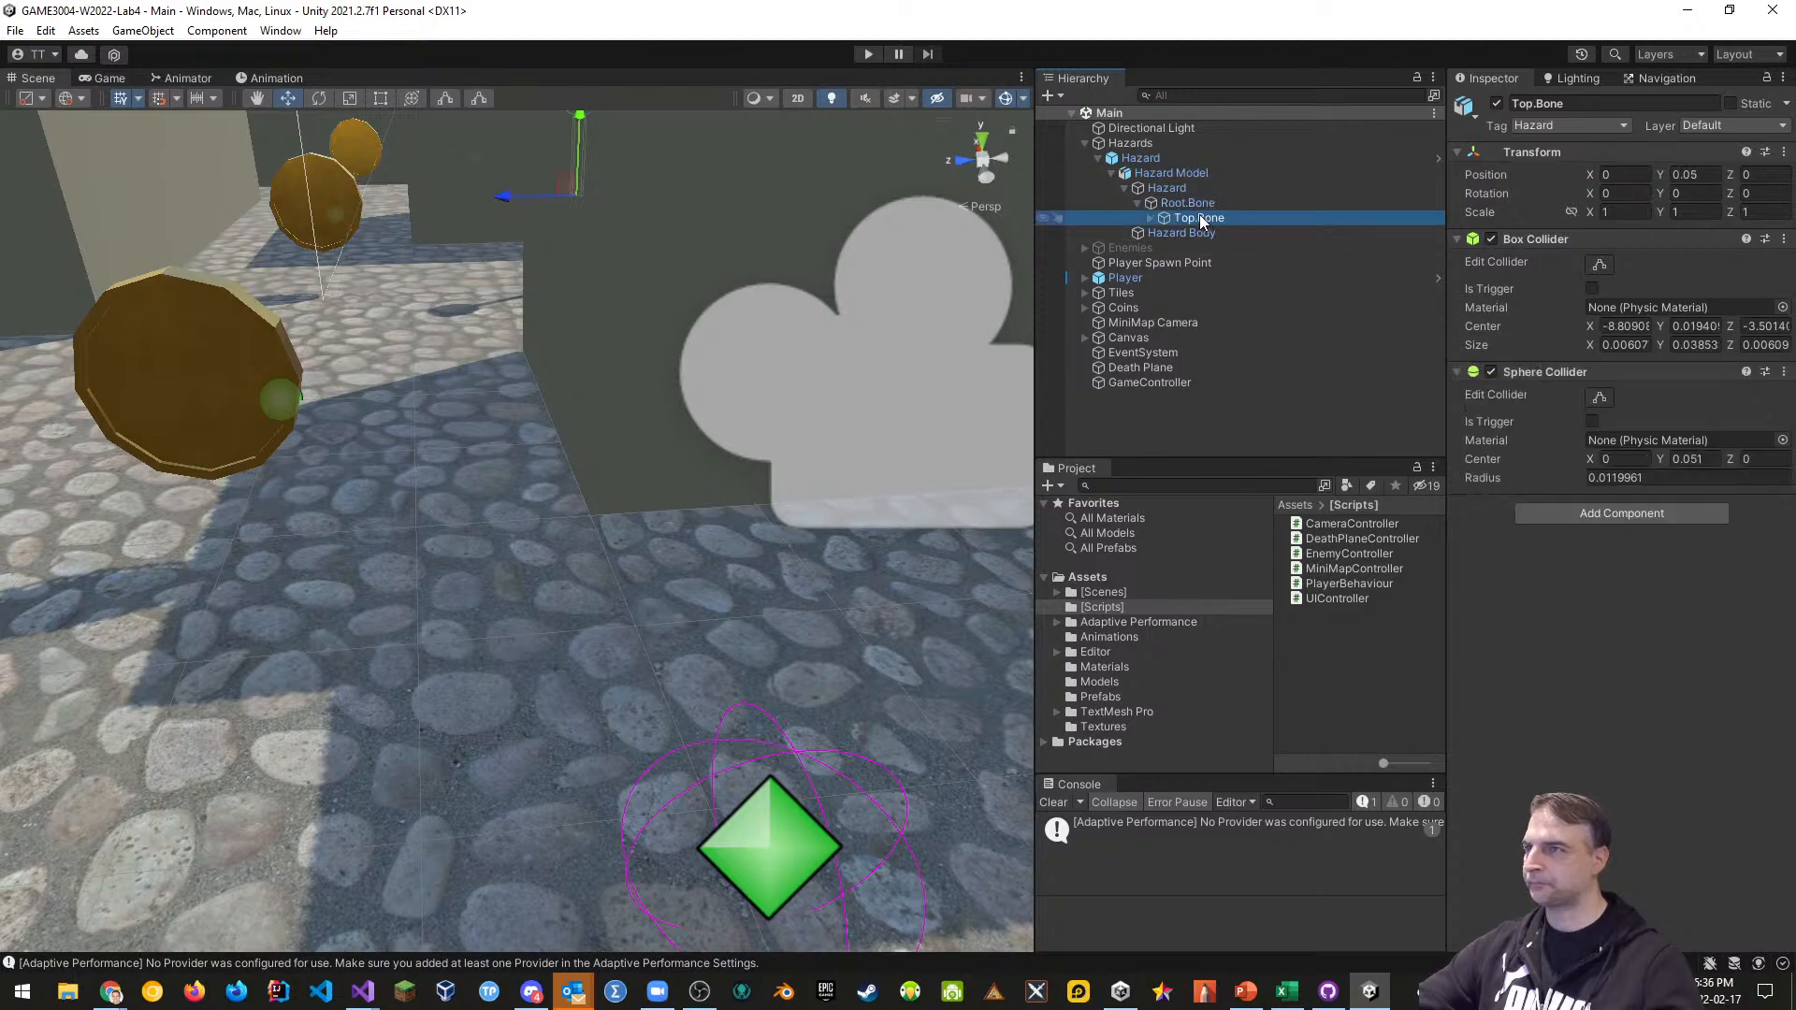
Expand Top.Bone and assign the Hazard tag to its child Top.Bone_end
left_click(1151, 218)
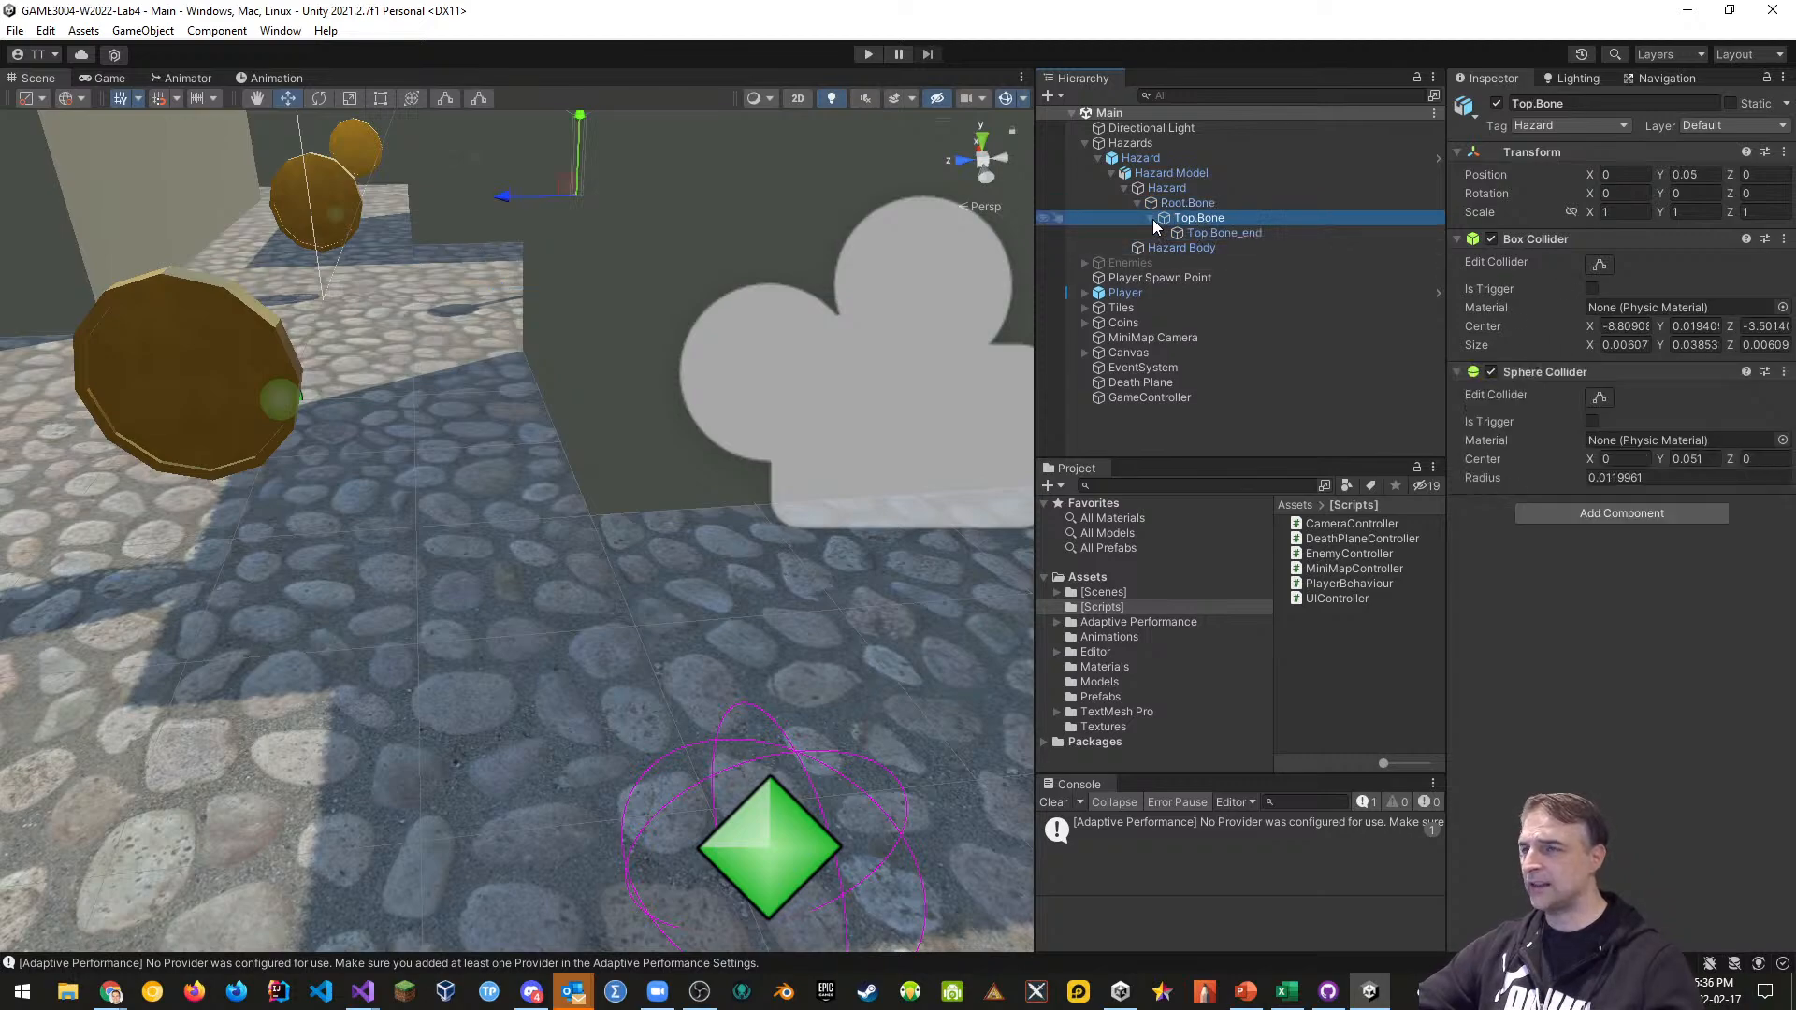
left_click(1225, 234)
left_click(1572, 127)
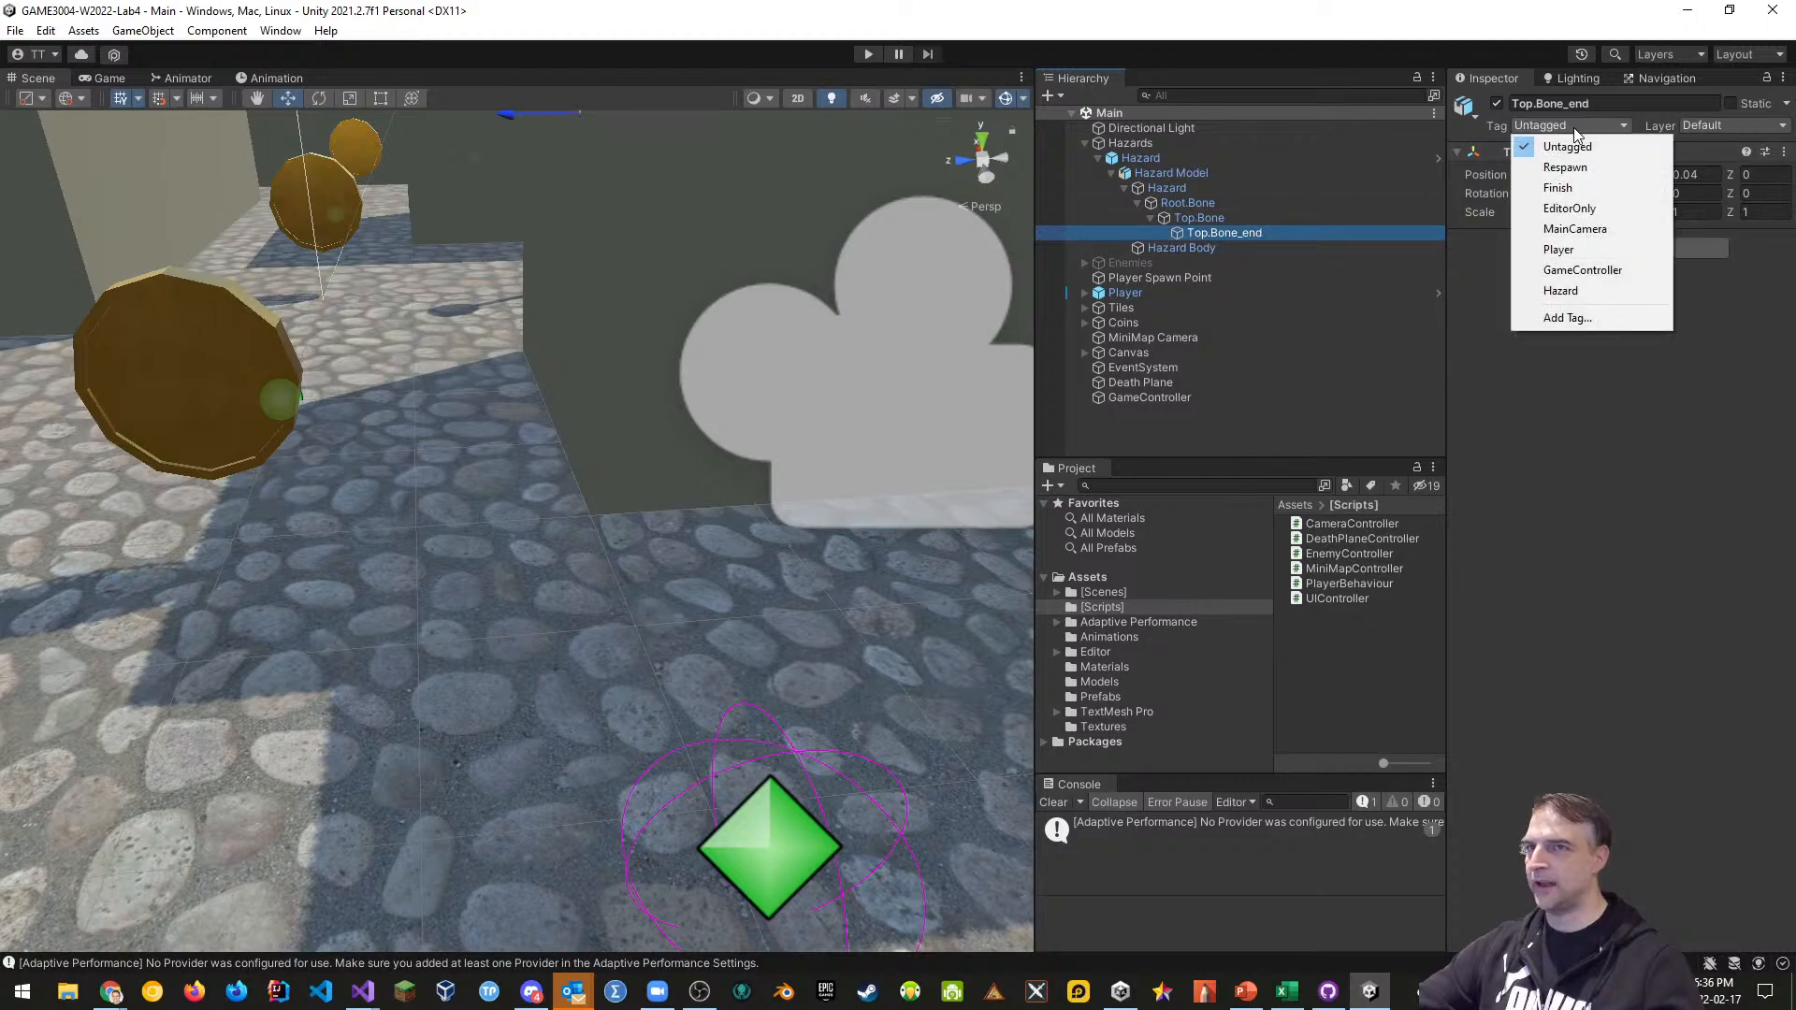
left_click(1560, 291)
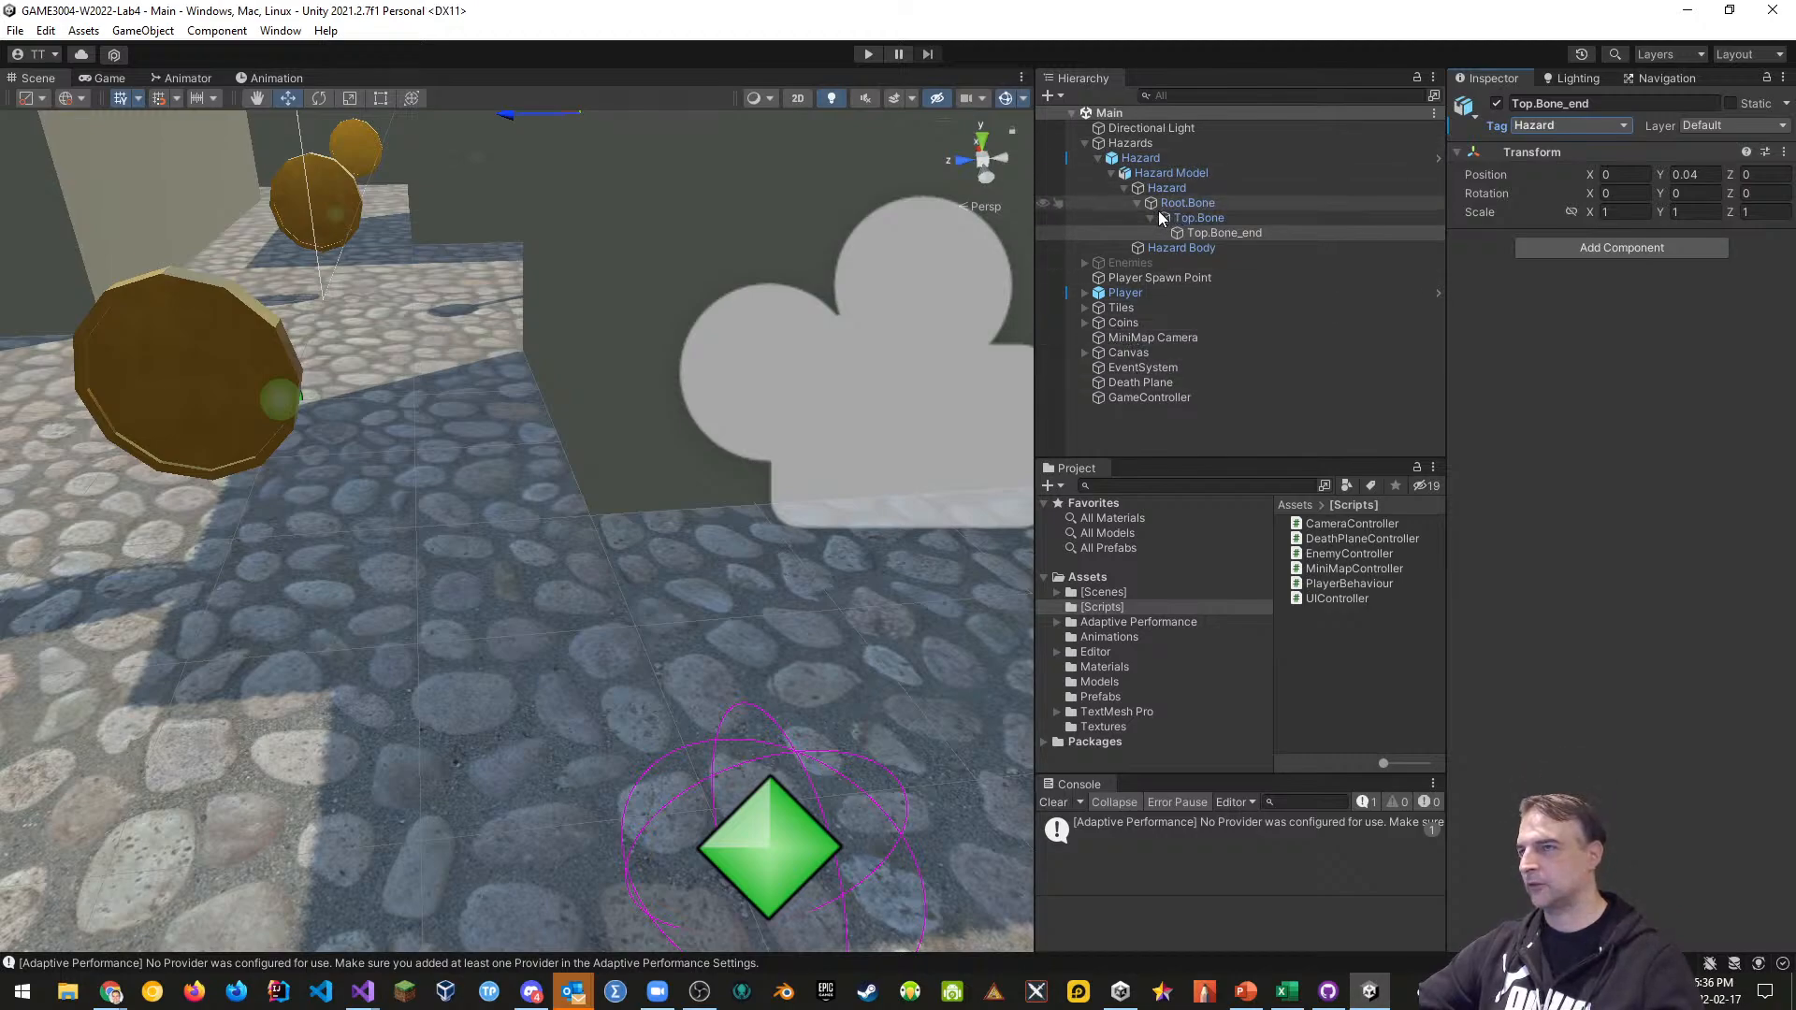
Assign the Hazard tag to both Hazard Model and Hazard Body, and save the scene
left_click(1161, 176)
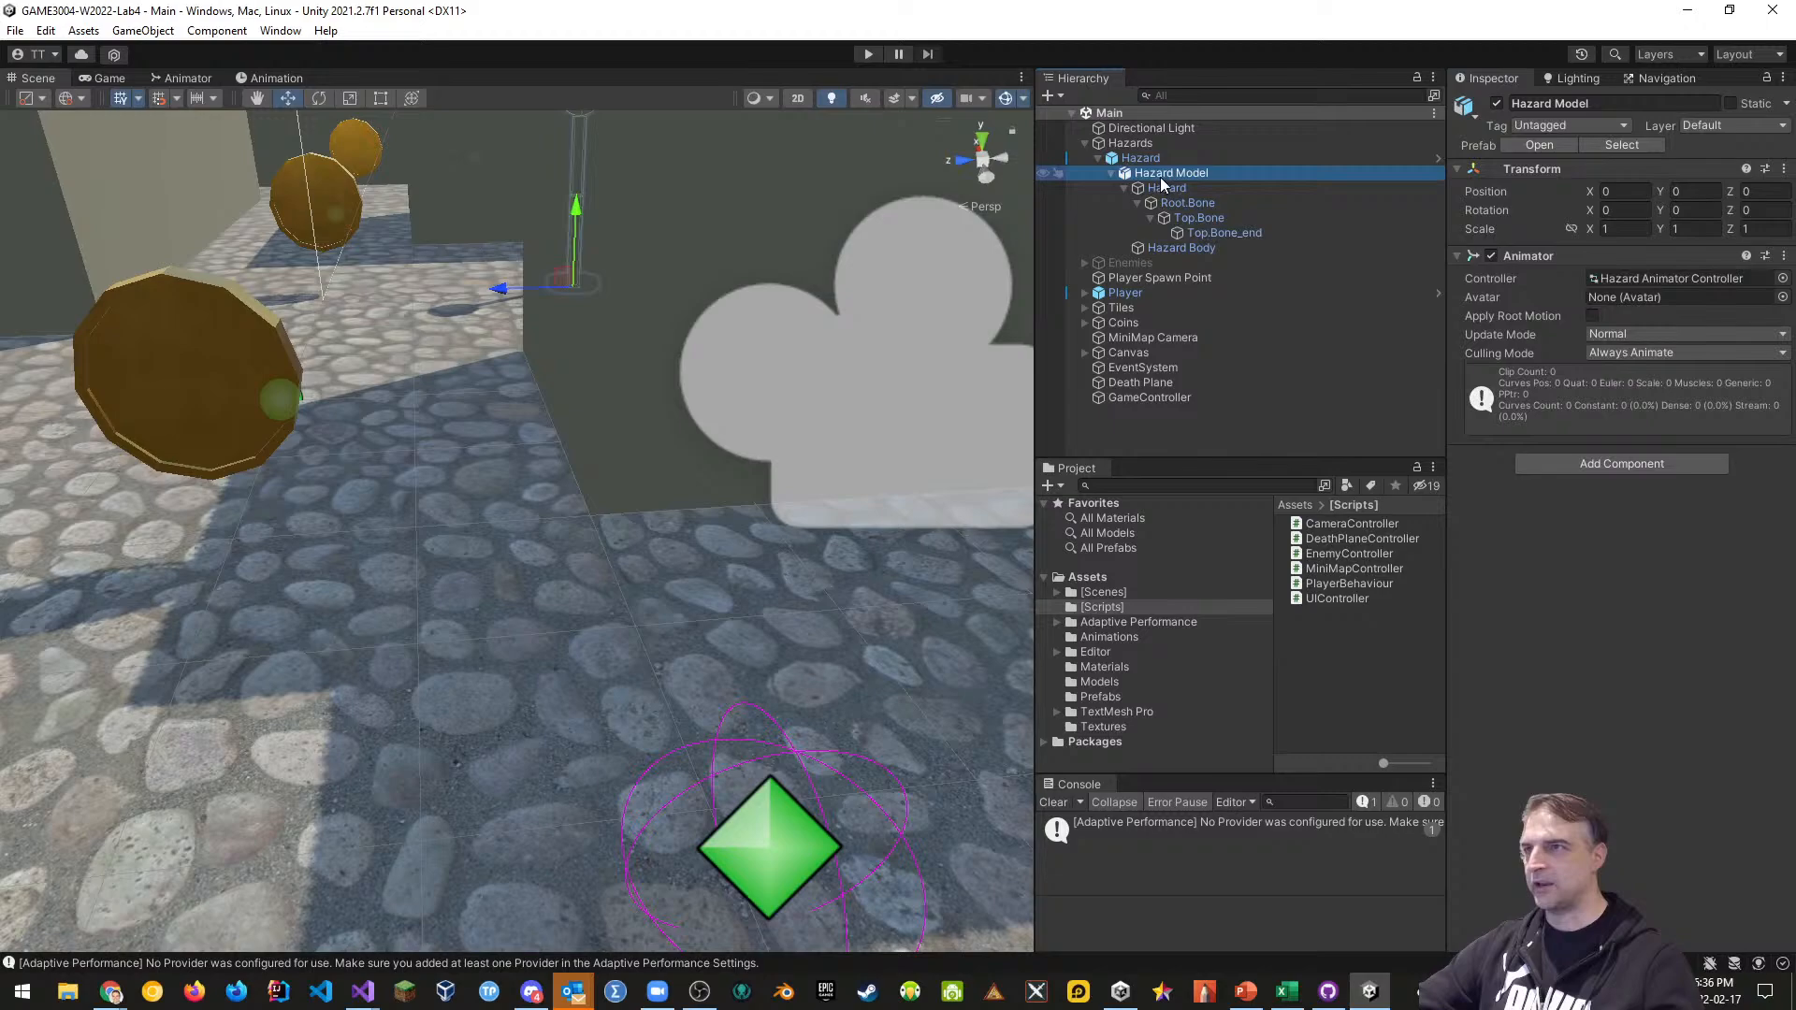
left_click(1555, 125)
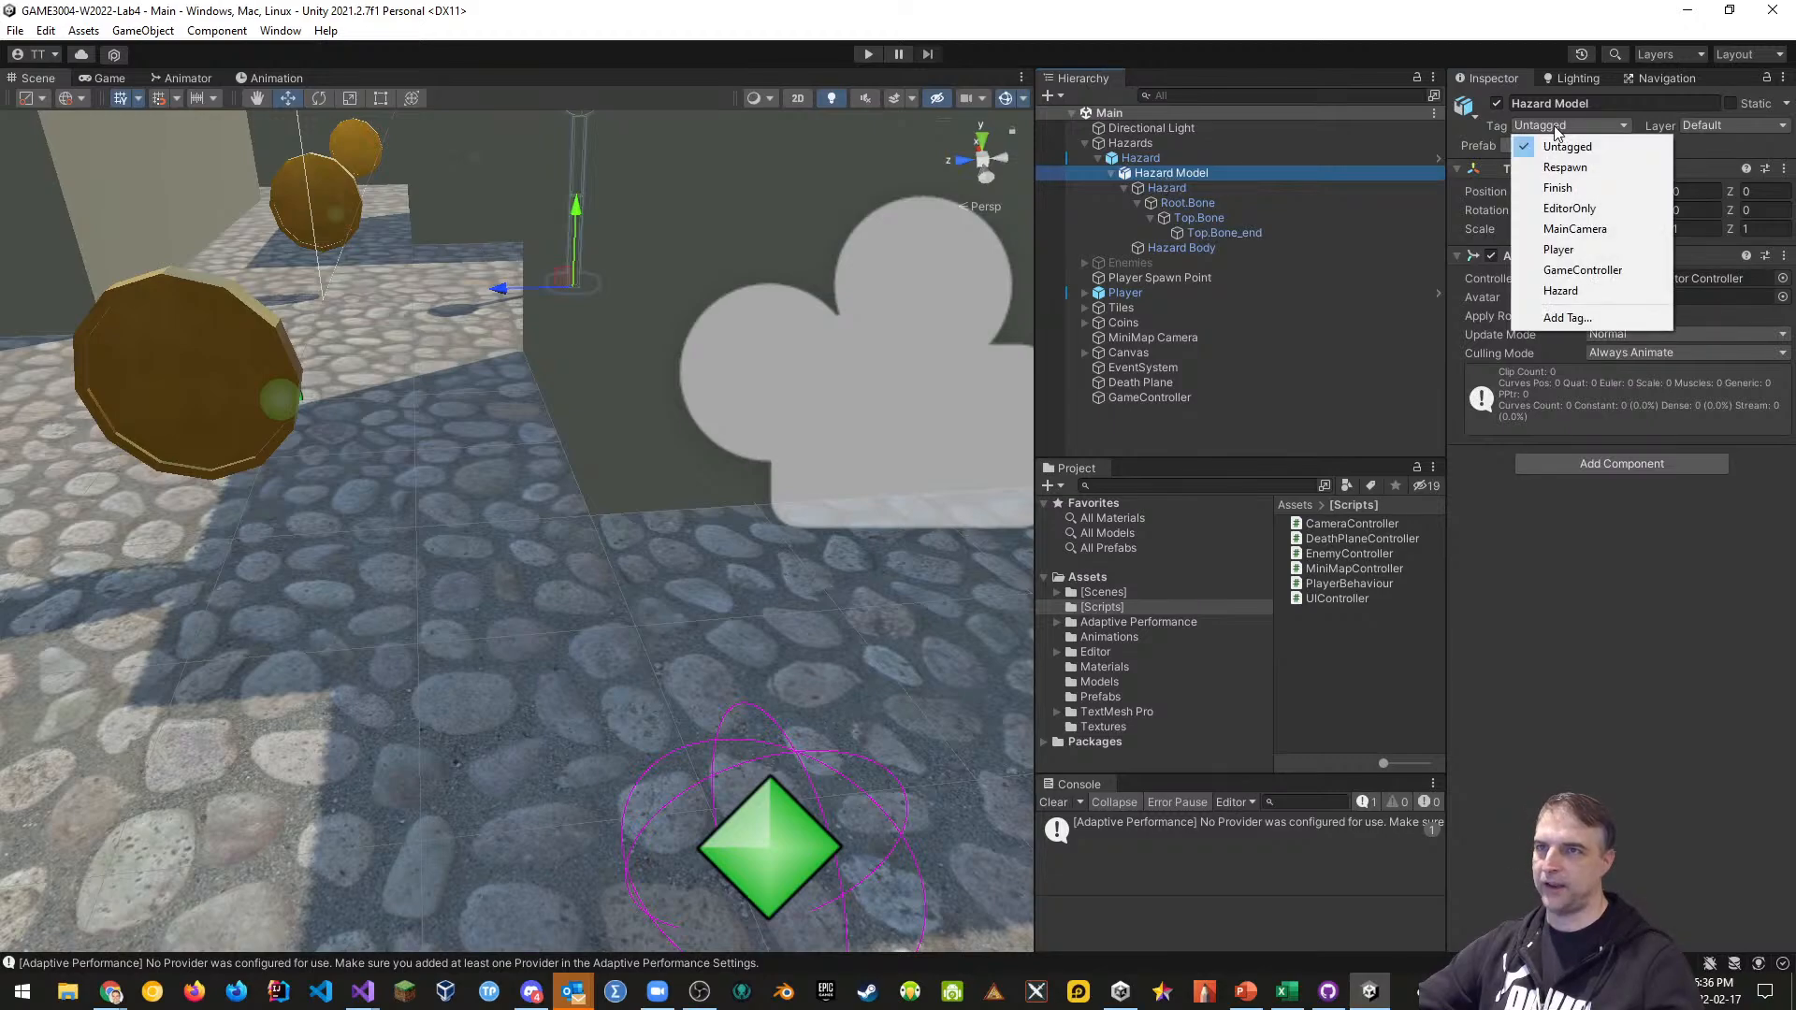
left_click(1560, 291)
left_click(1185, 249)
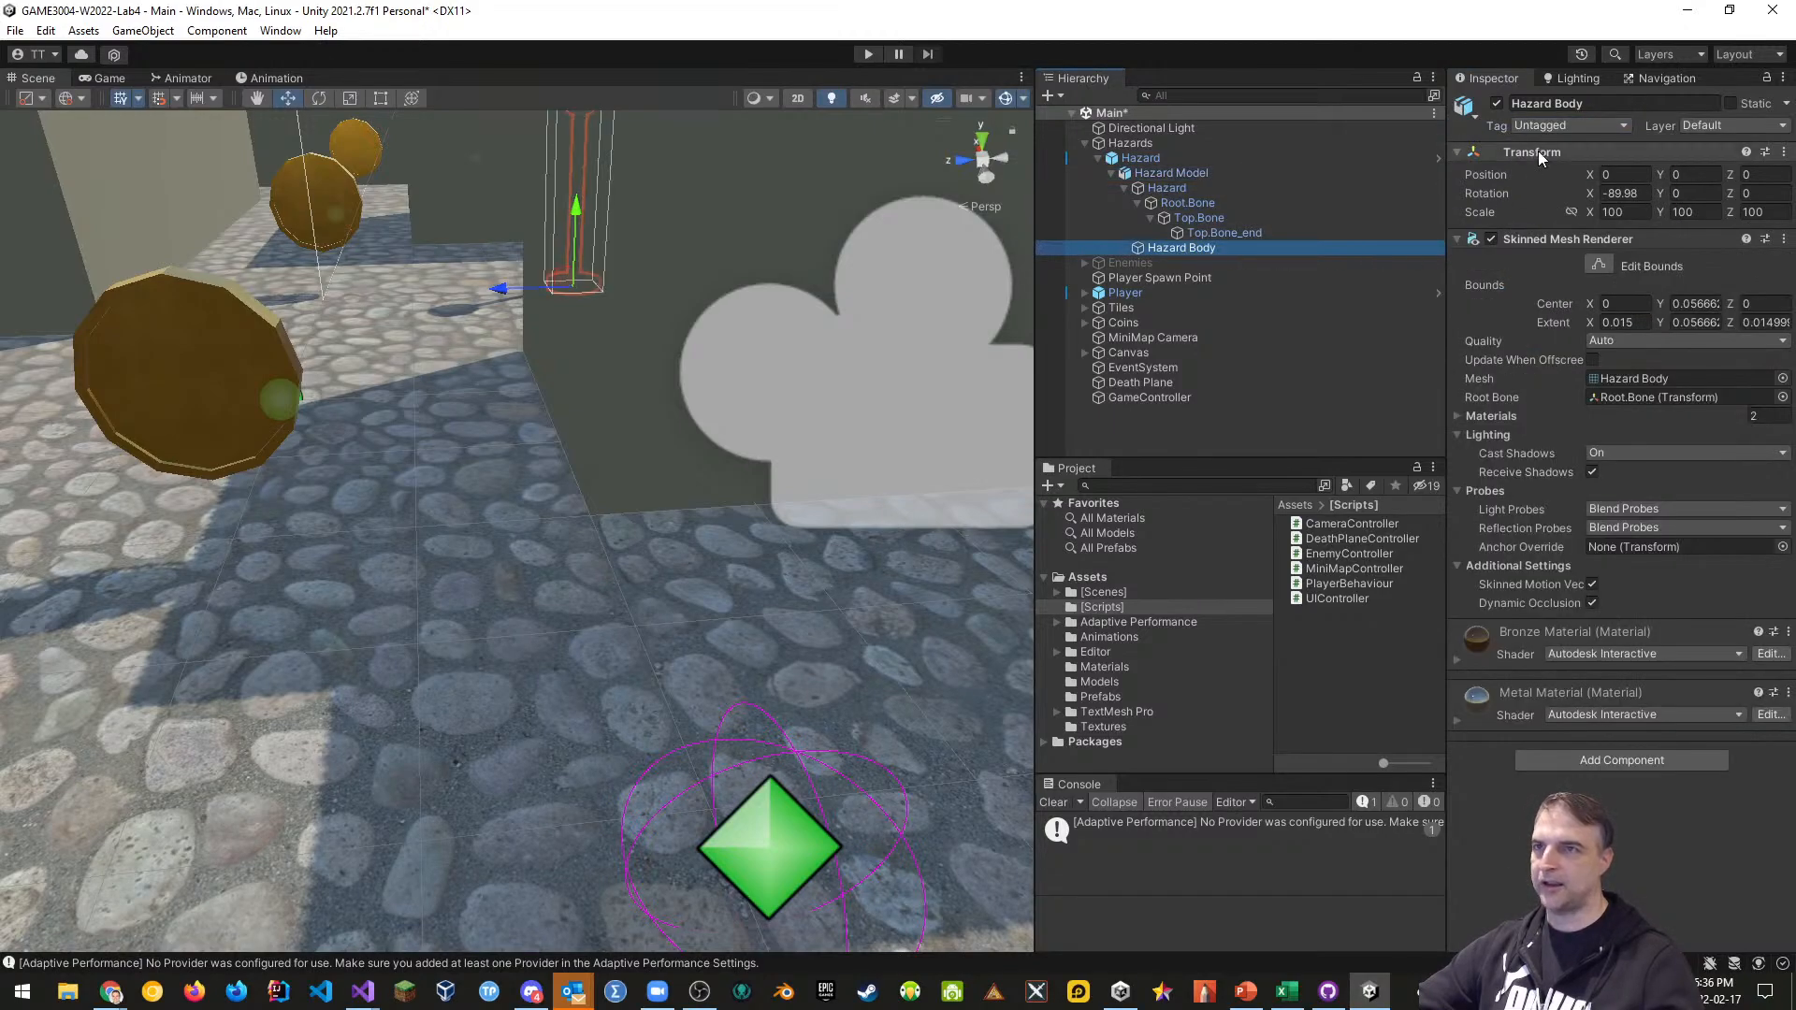
left_click(1557, 126)
left_click(1558, 291)
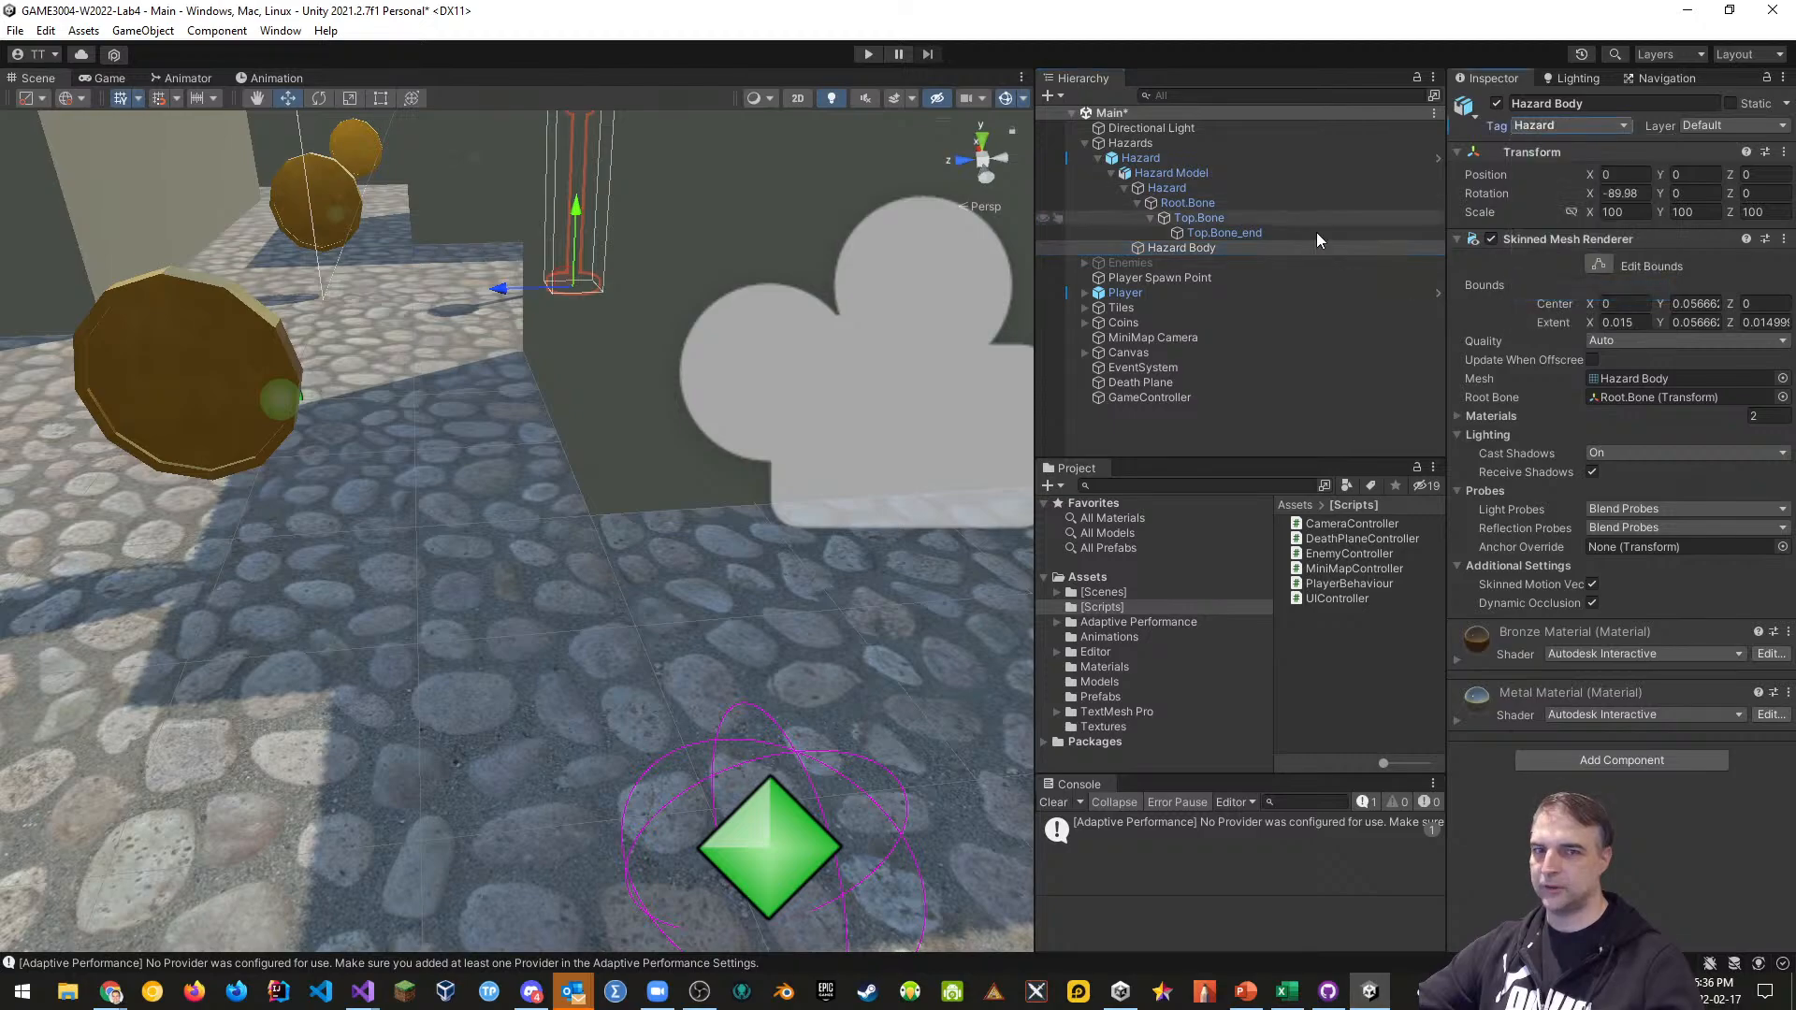
key("ctrl+s")
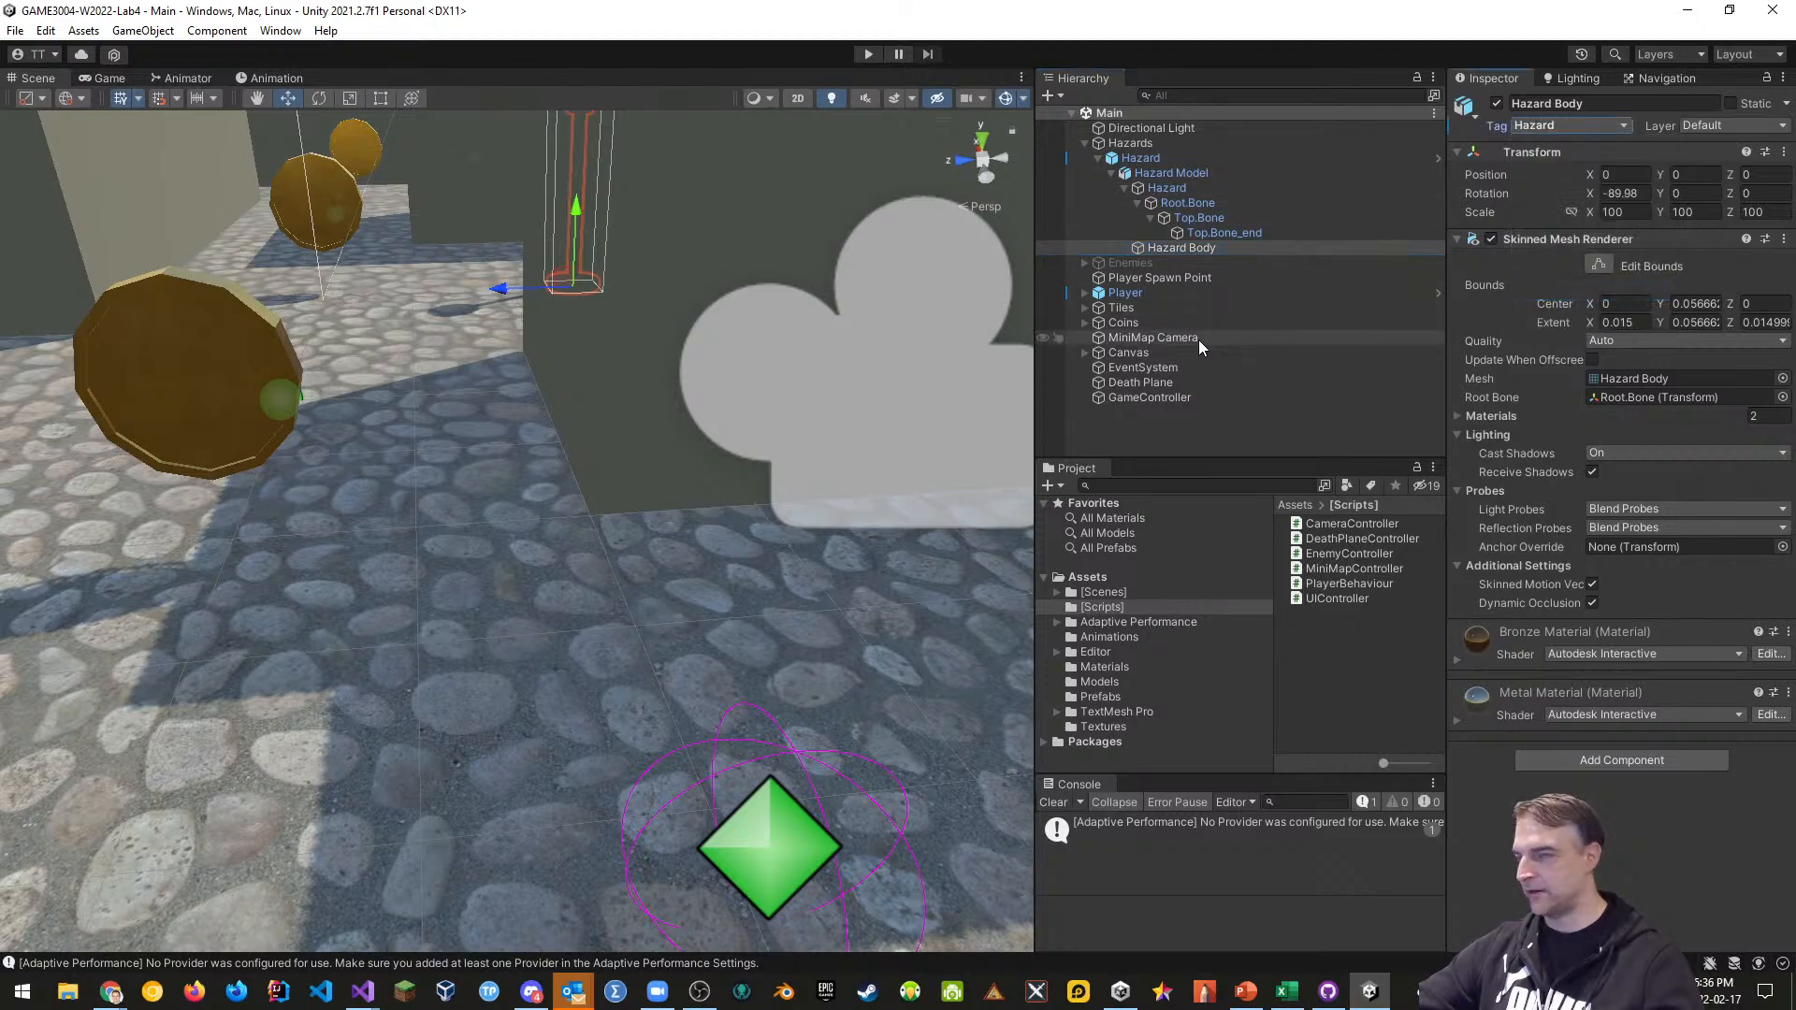
Check the layer options for Hazard Body without changing them, and apply all of the Hazard instance's overrides to its prefab
left_click(1737, 125)
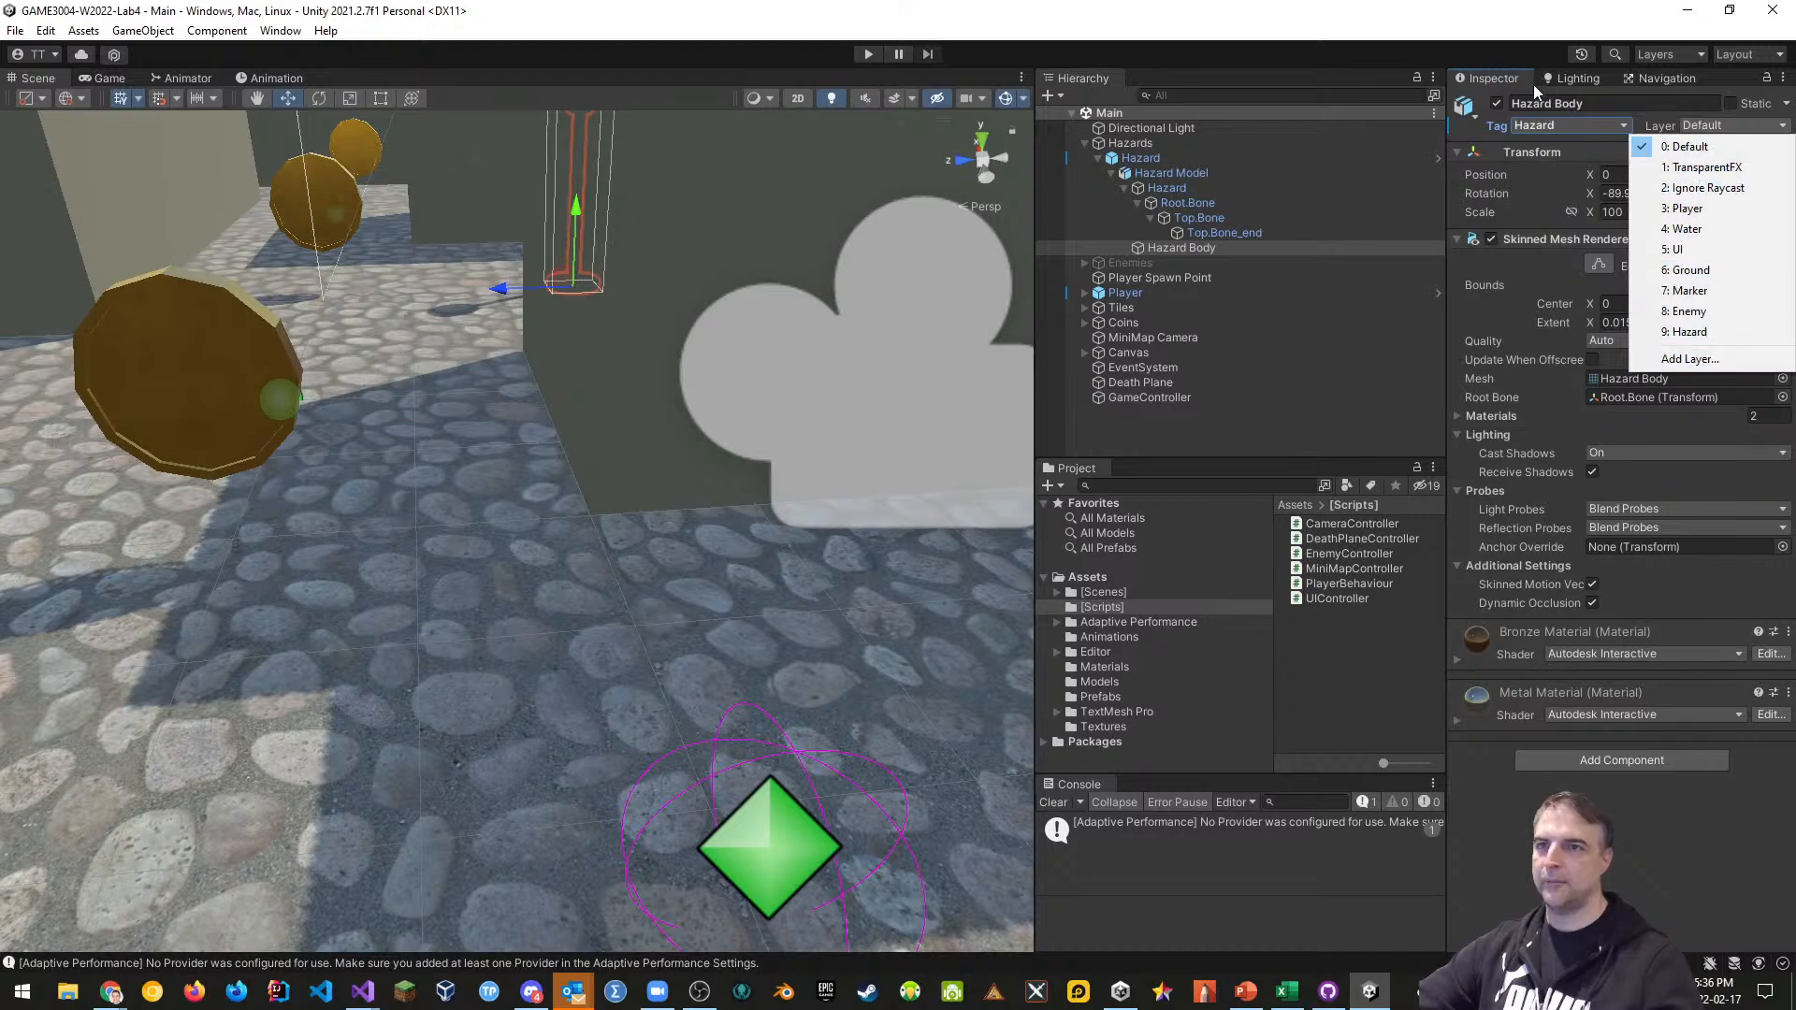
left_click(1457, 47)
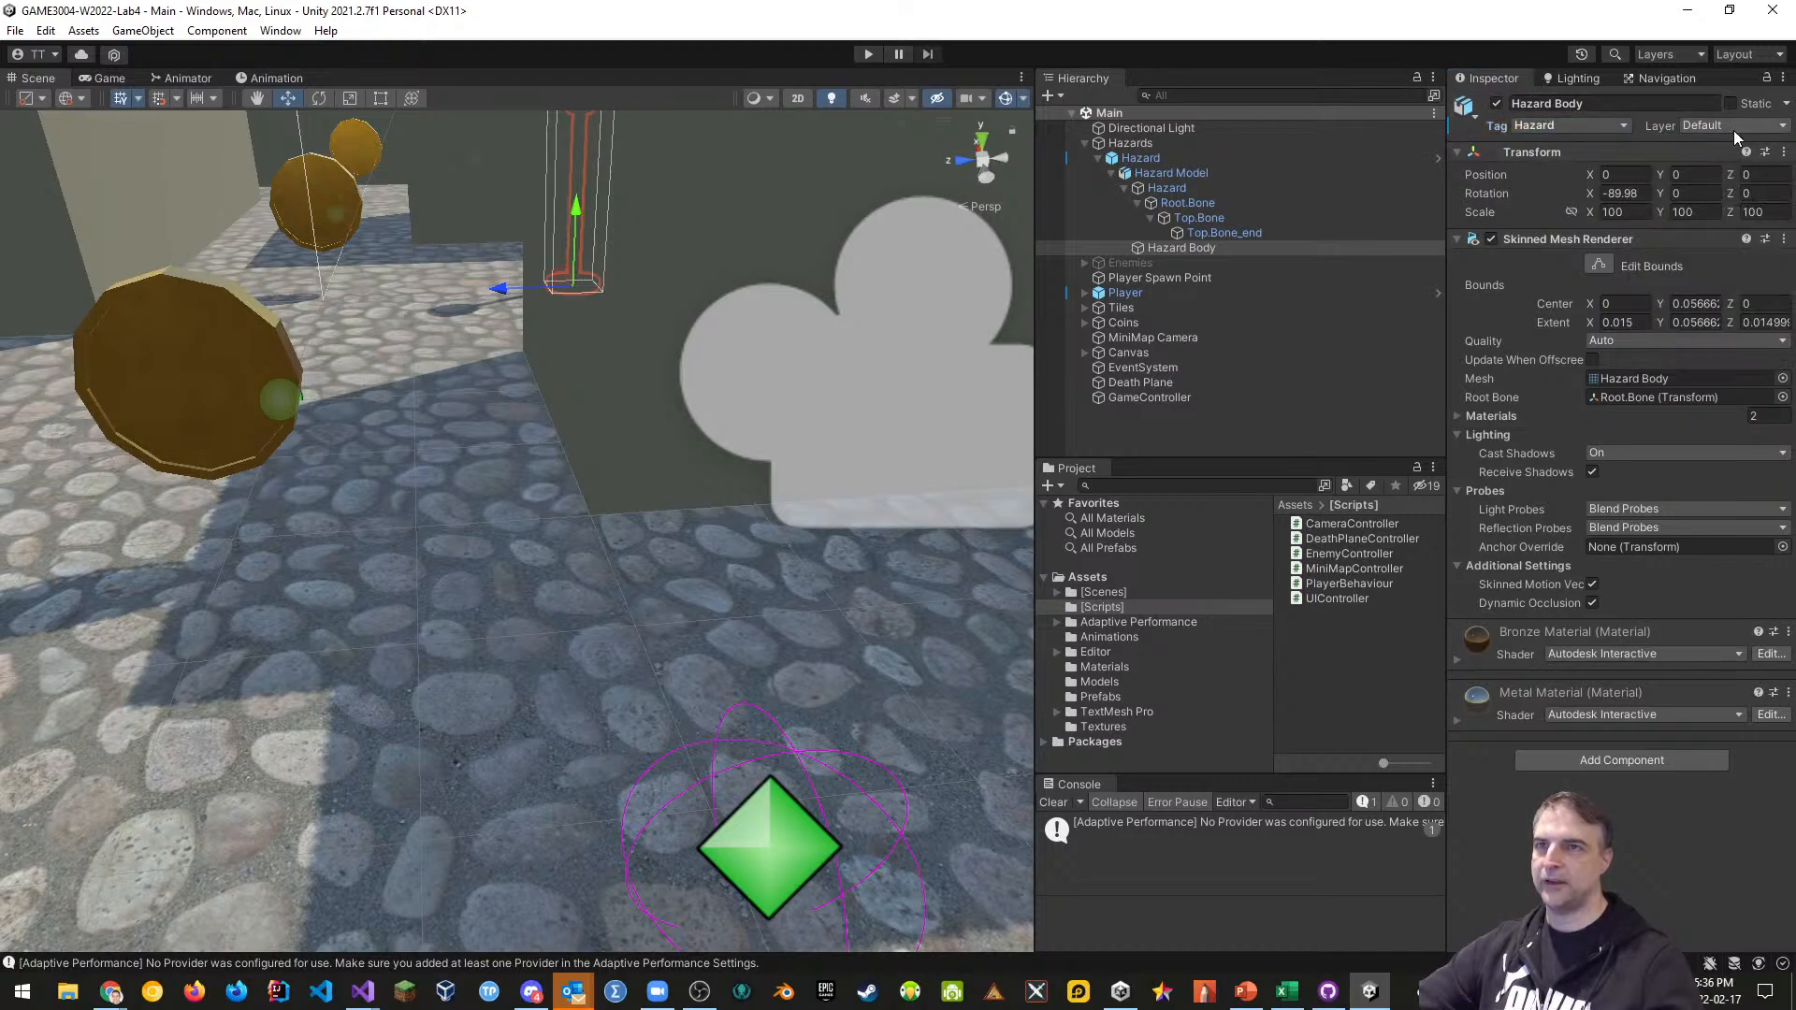
left_click(1174, 159)
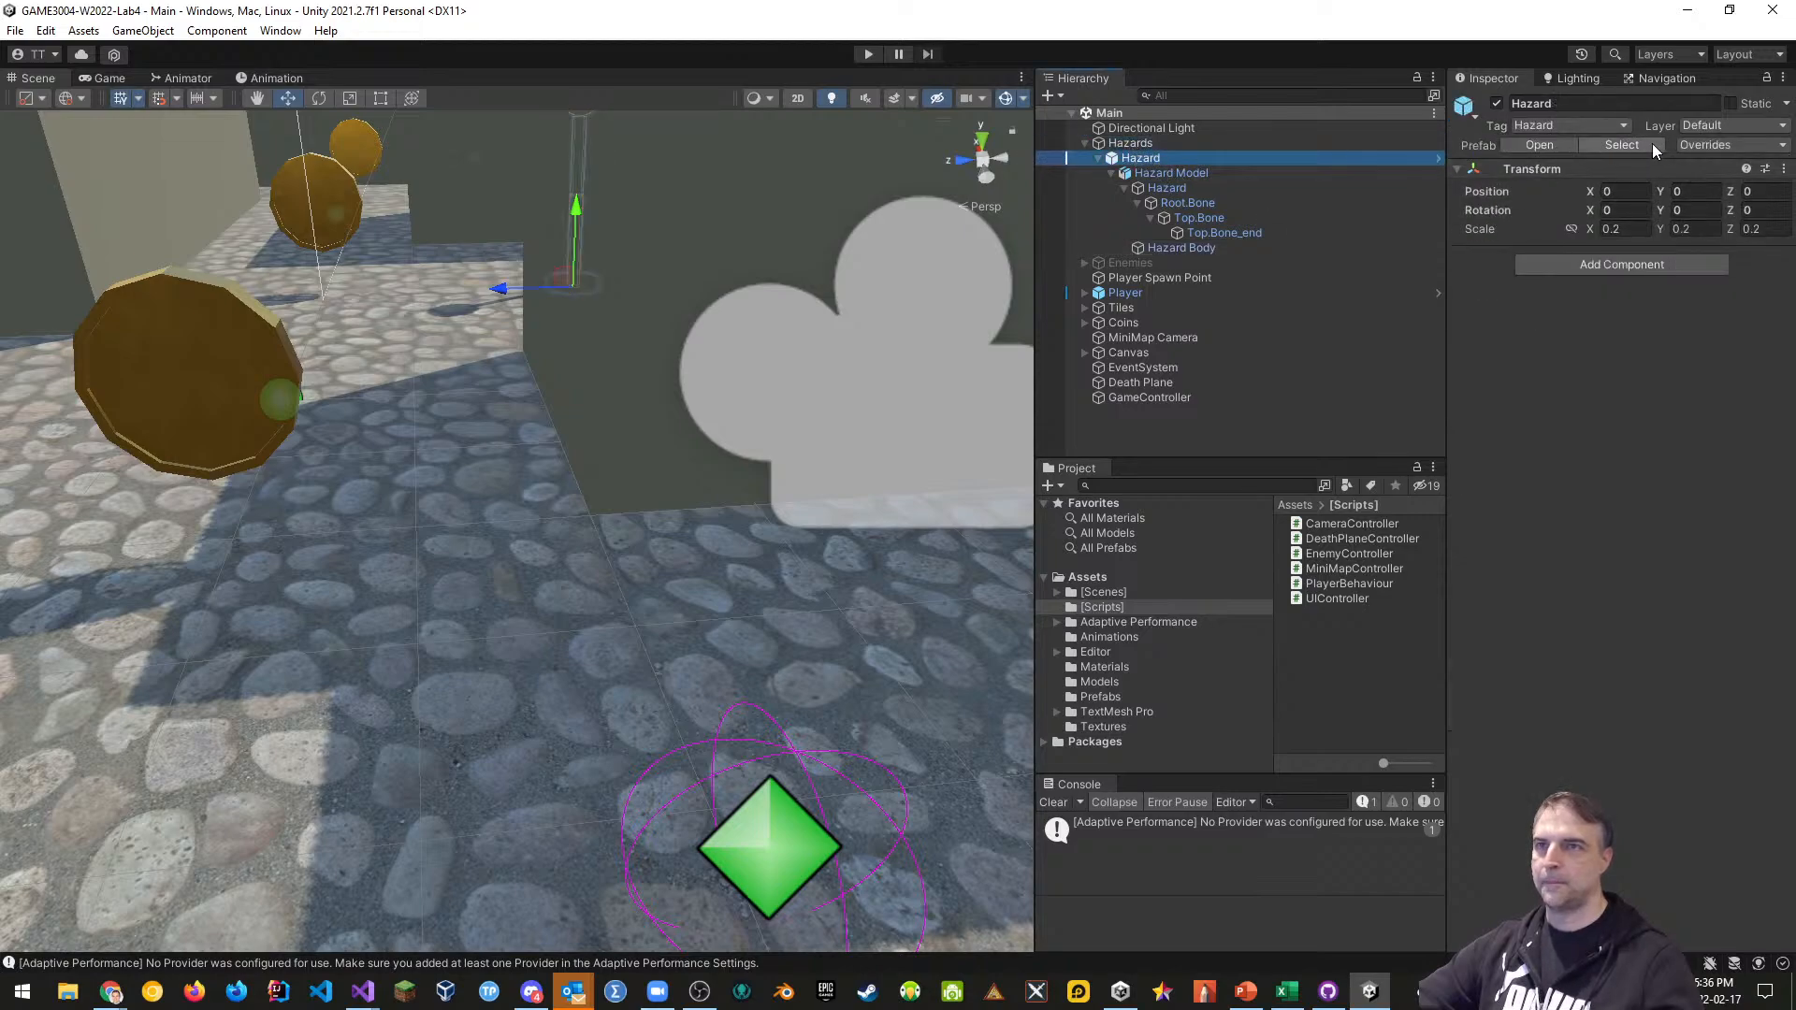
left_click(1723, 145)
left_click(1646, 362)
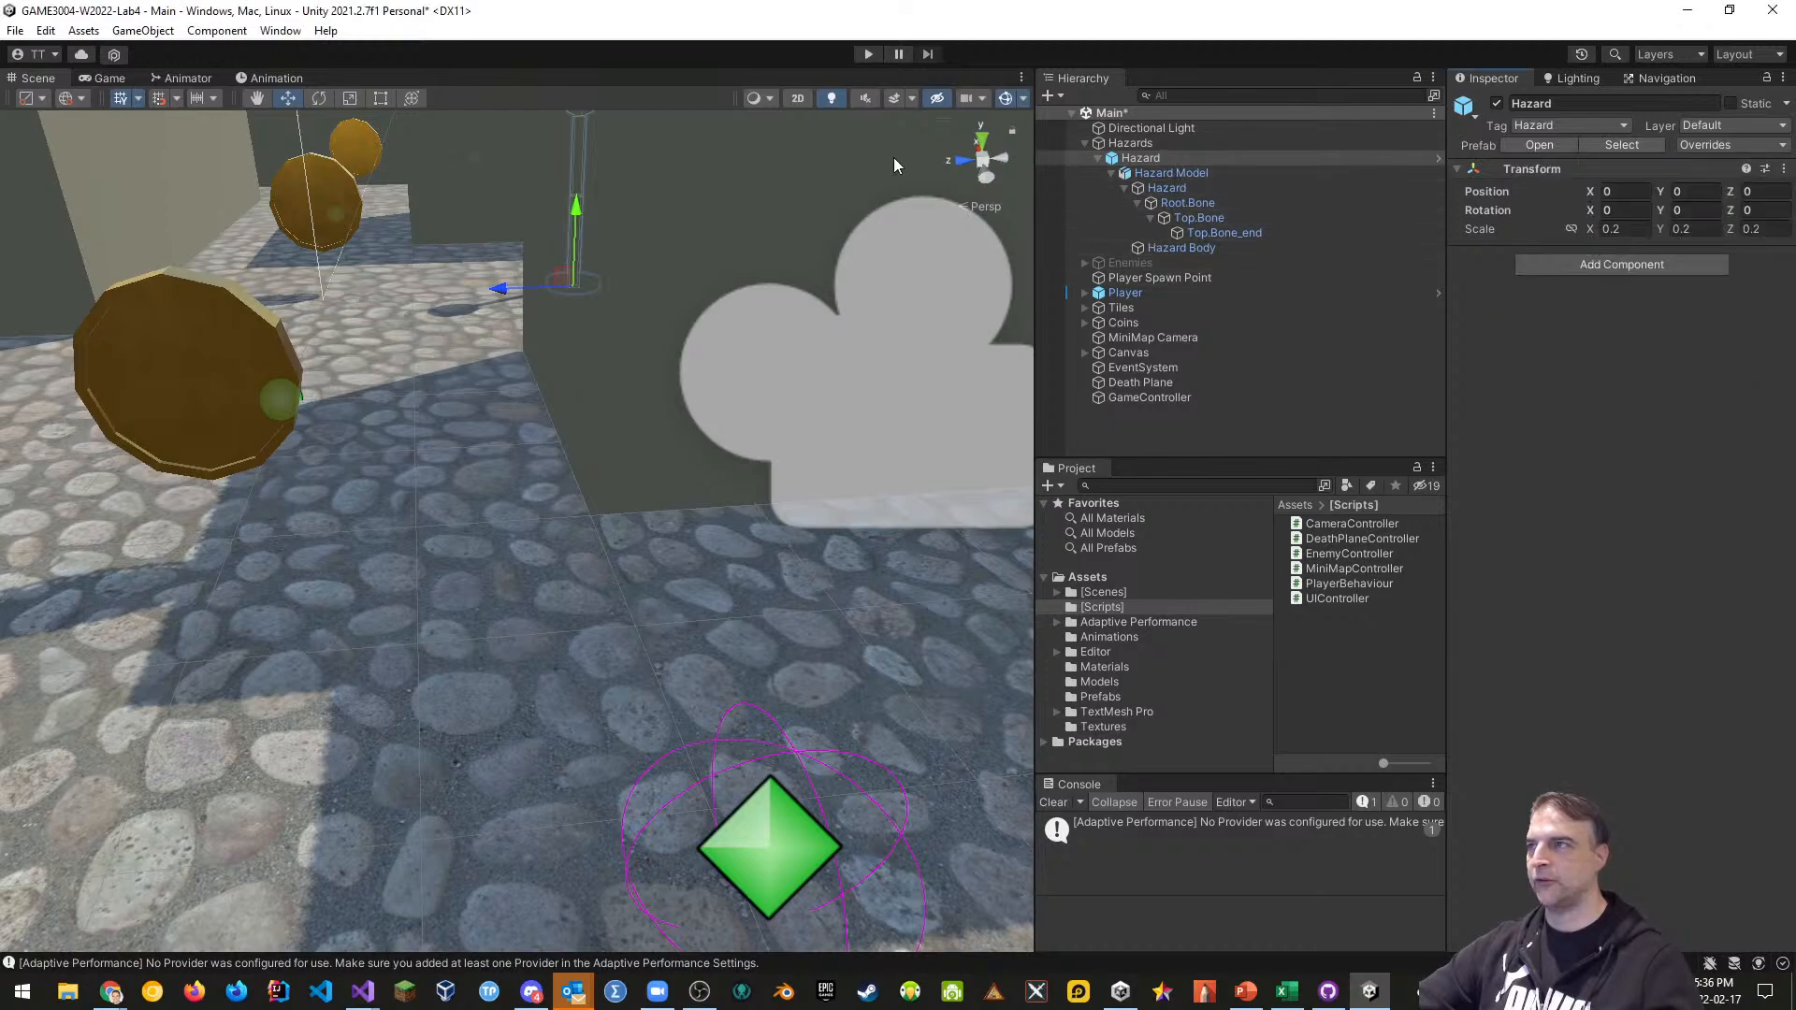
Run the game again, move the player into the hazard to test the health bar damage, and stop the game
left_click(867, 54)
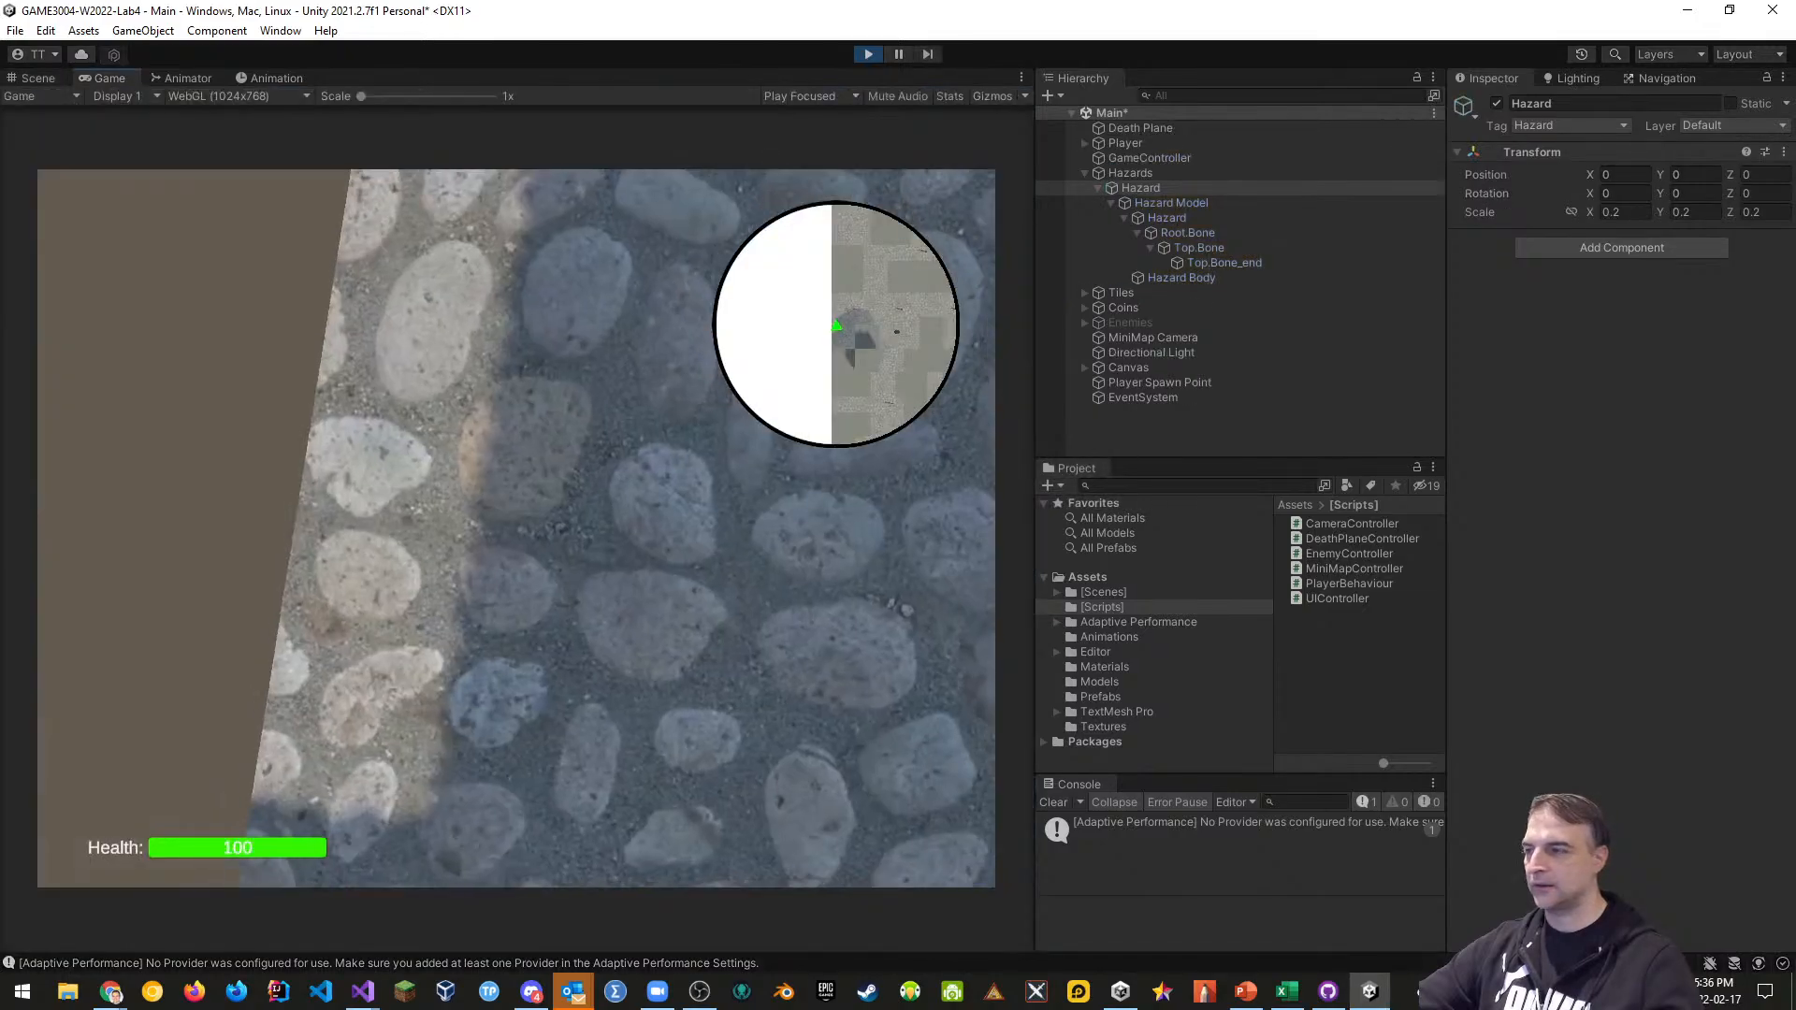
key("w")
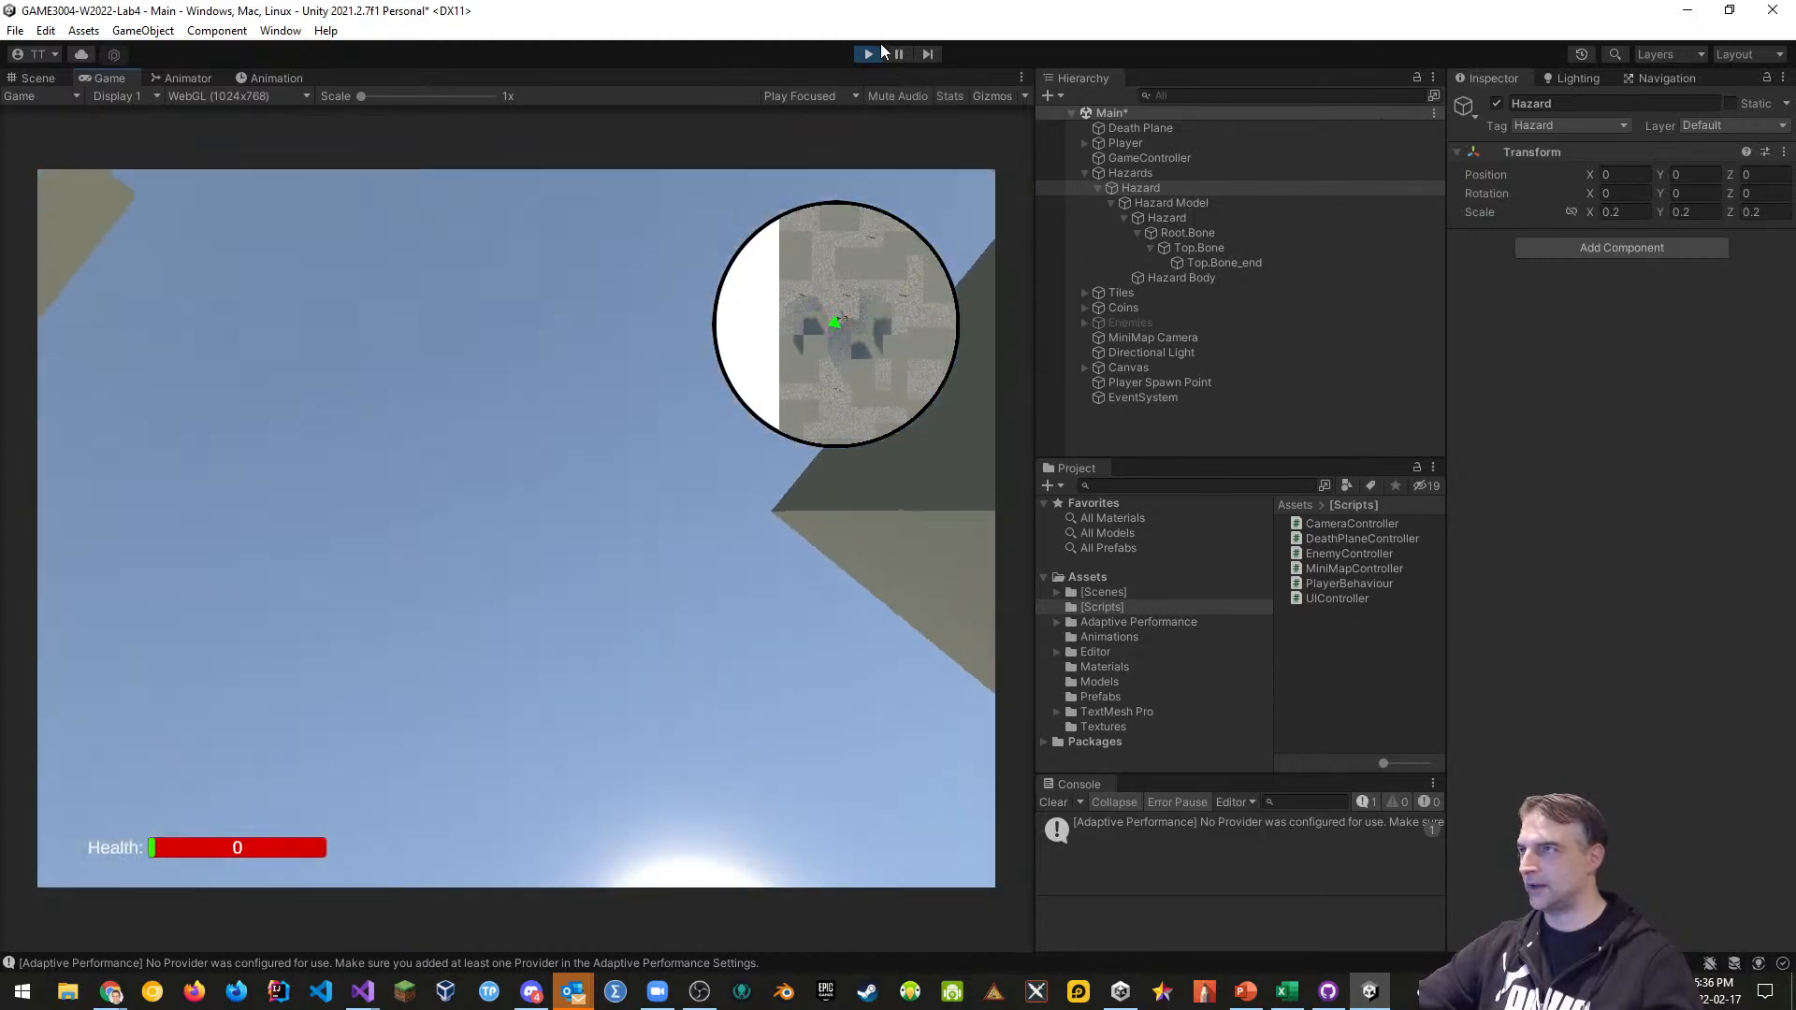
left_click(868, 53)
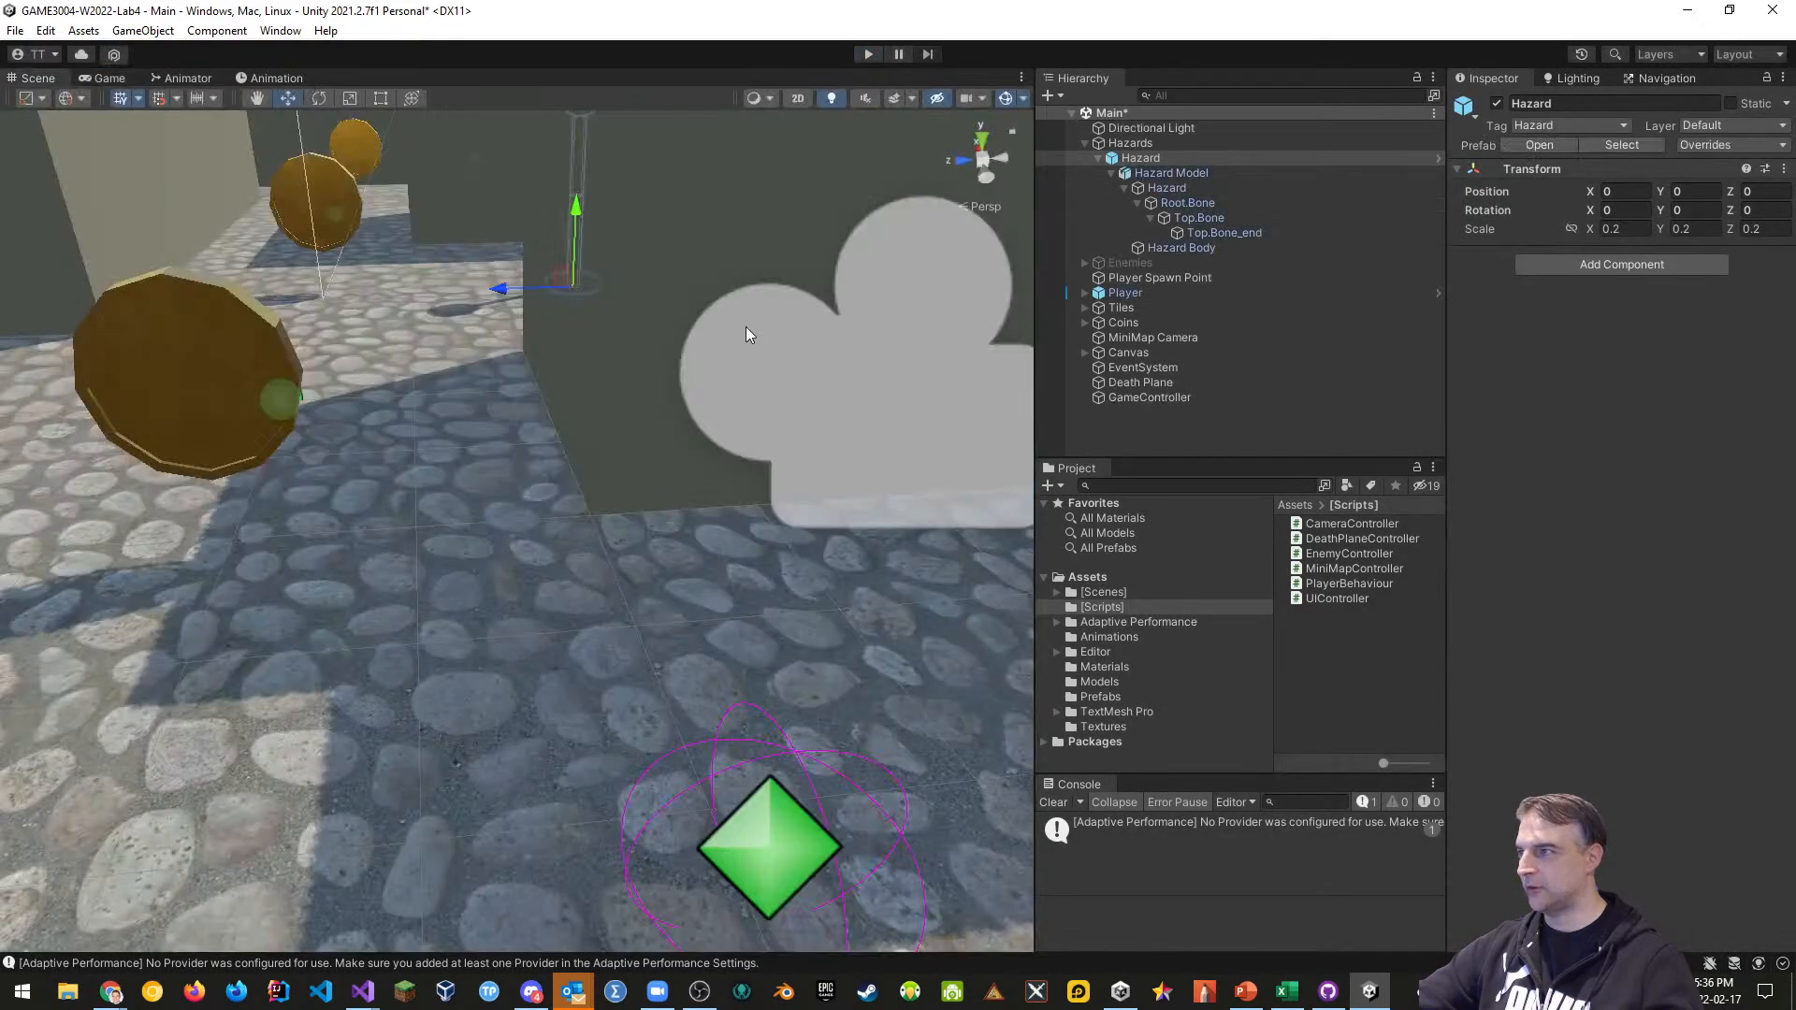
Run the game, move the player through the level against the hazard to check the health loss, and stop the game
left_click(867, 54)
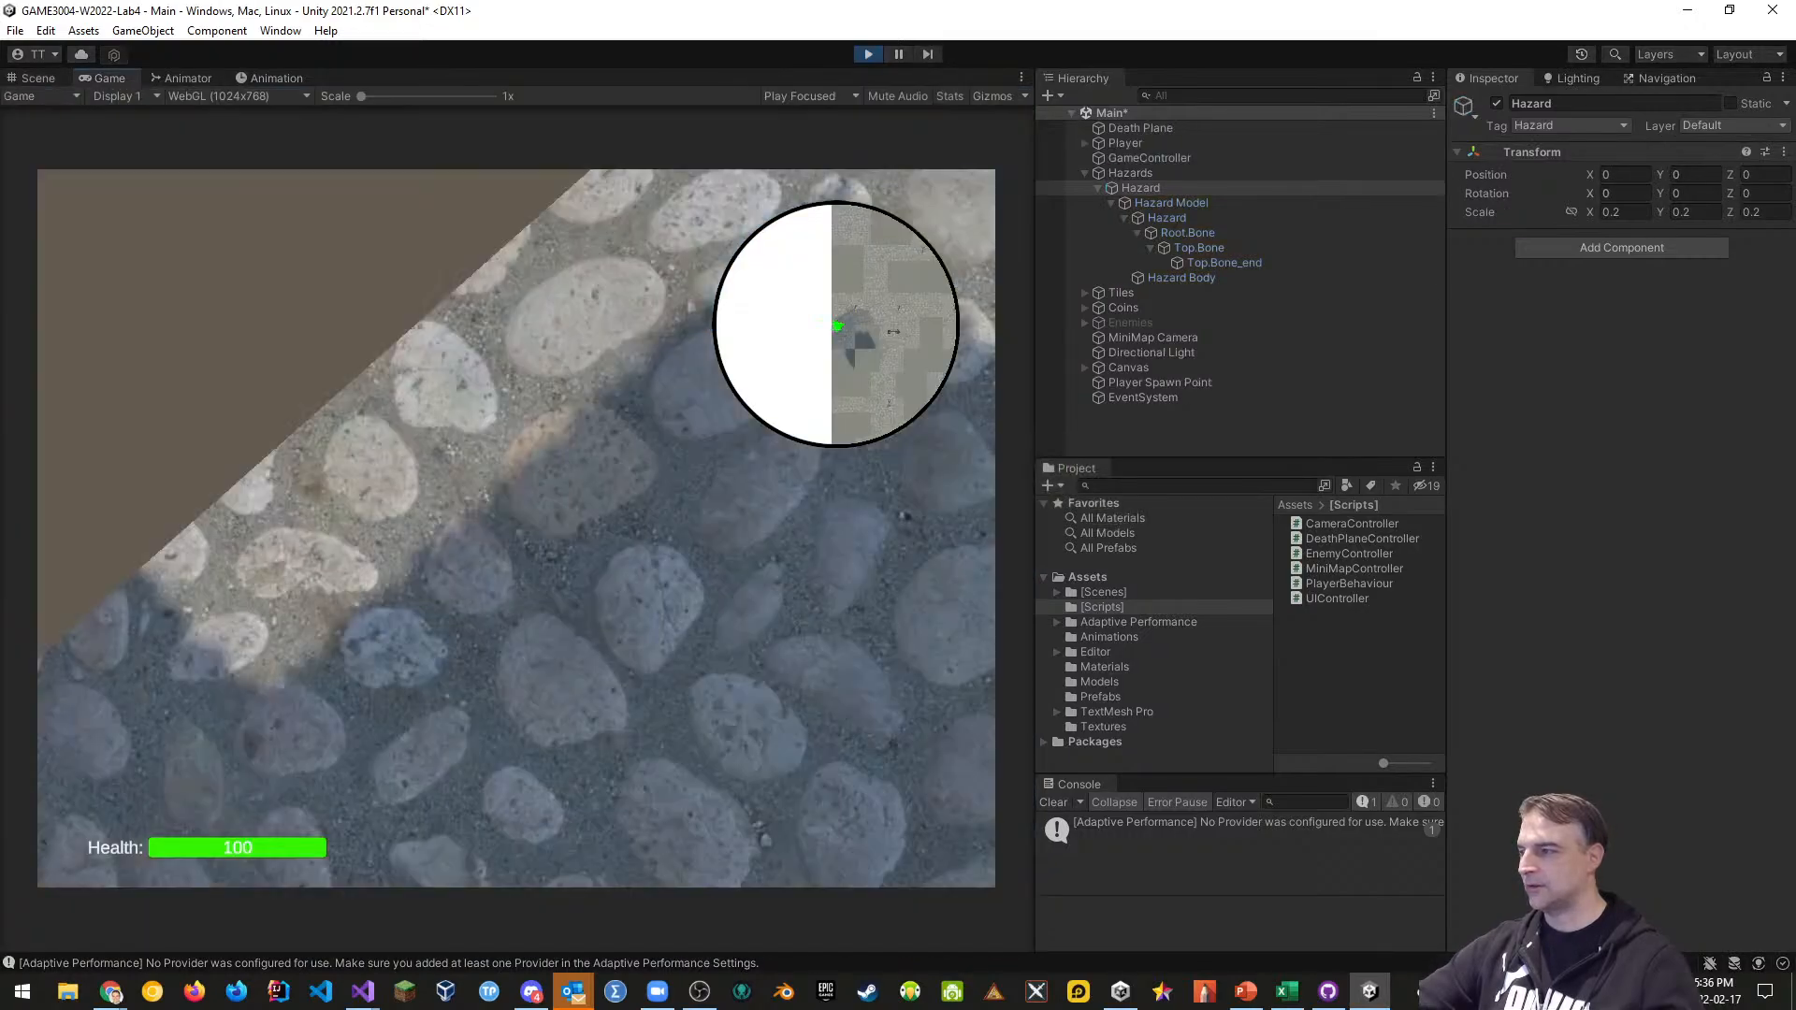
key("w")
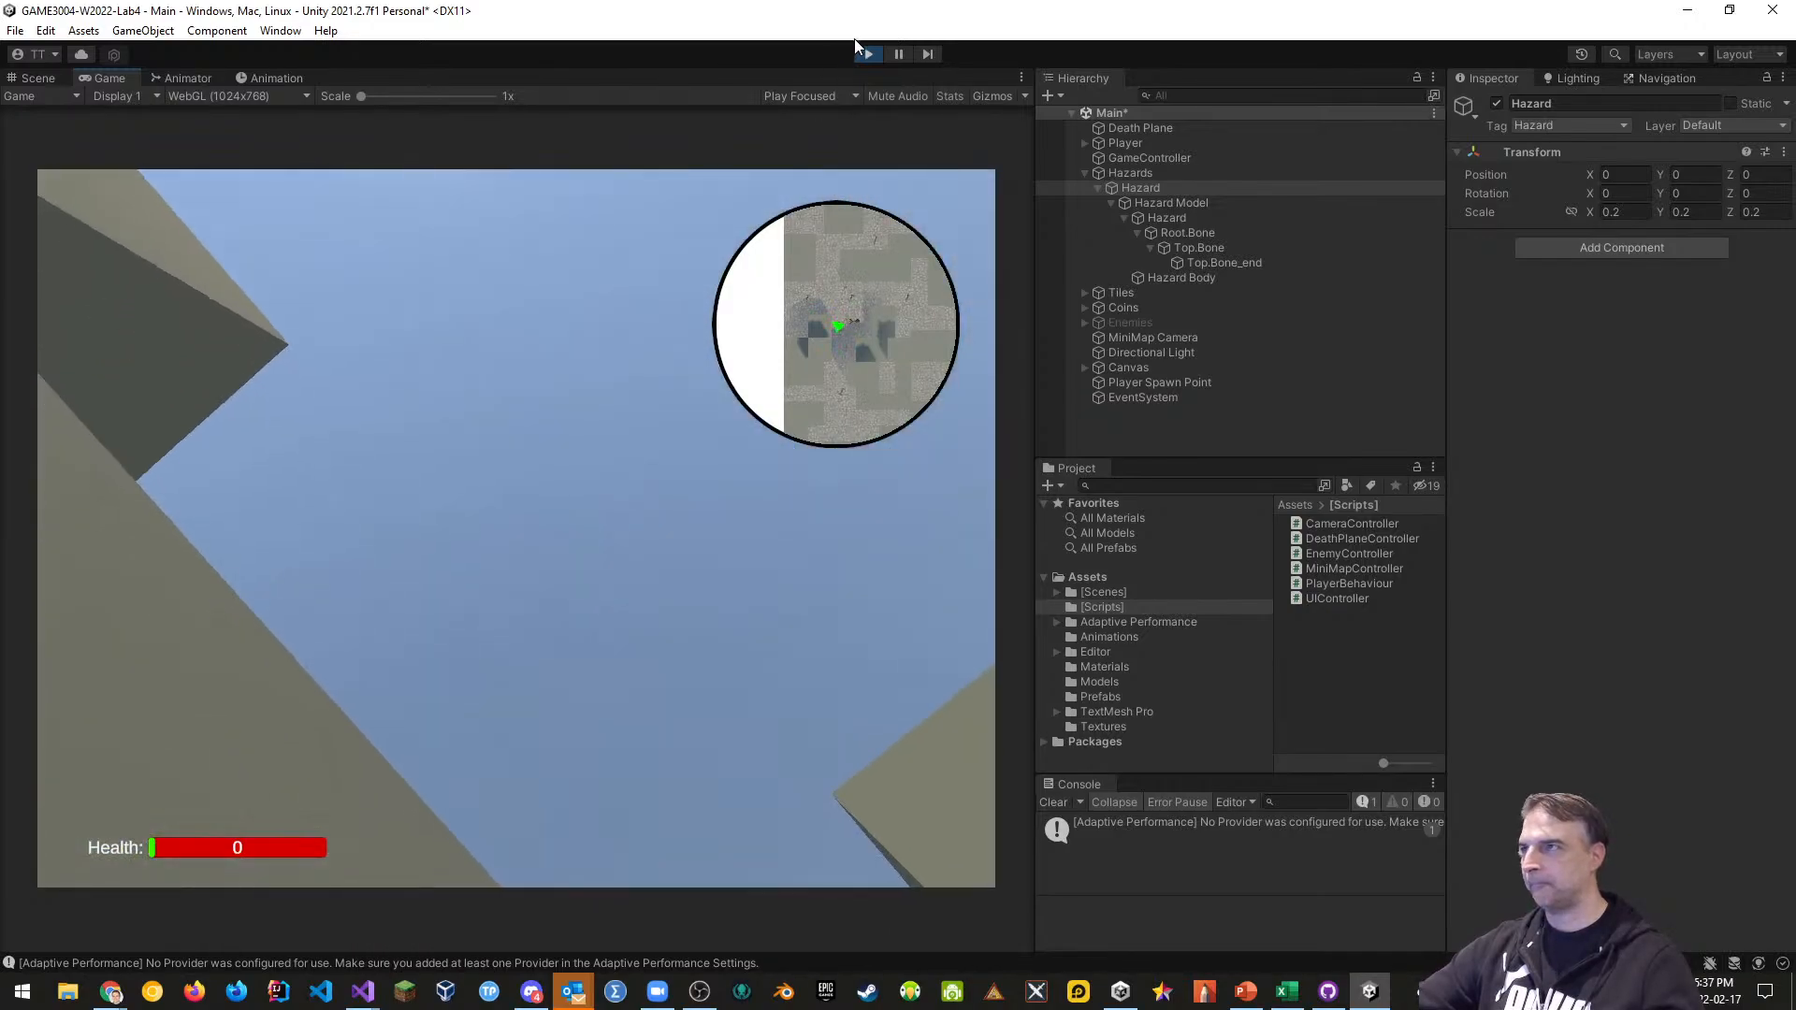
left_click(868, 53)
In Visual Studio, try a hit.collider statement below the Hazard tag check in OnControllerColliderHit and look through the collider's members
key("alt+Tab")
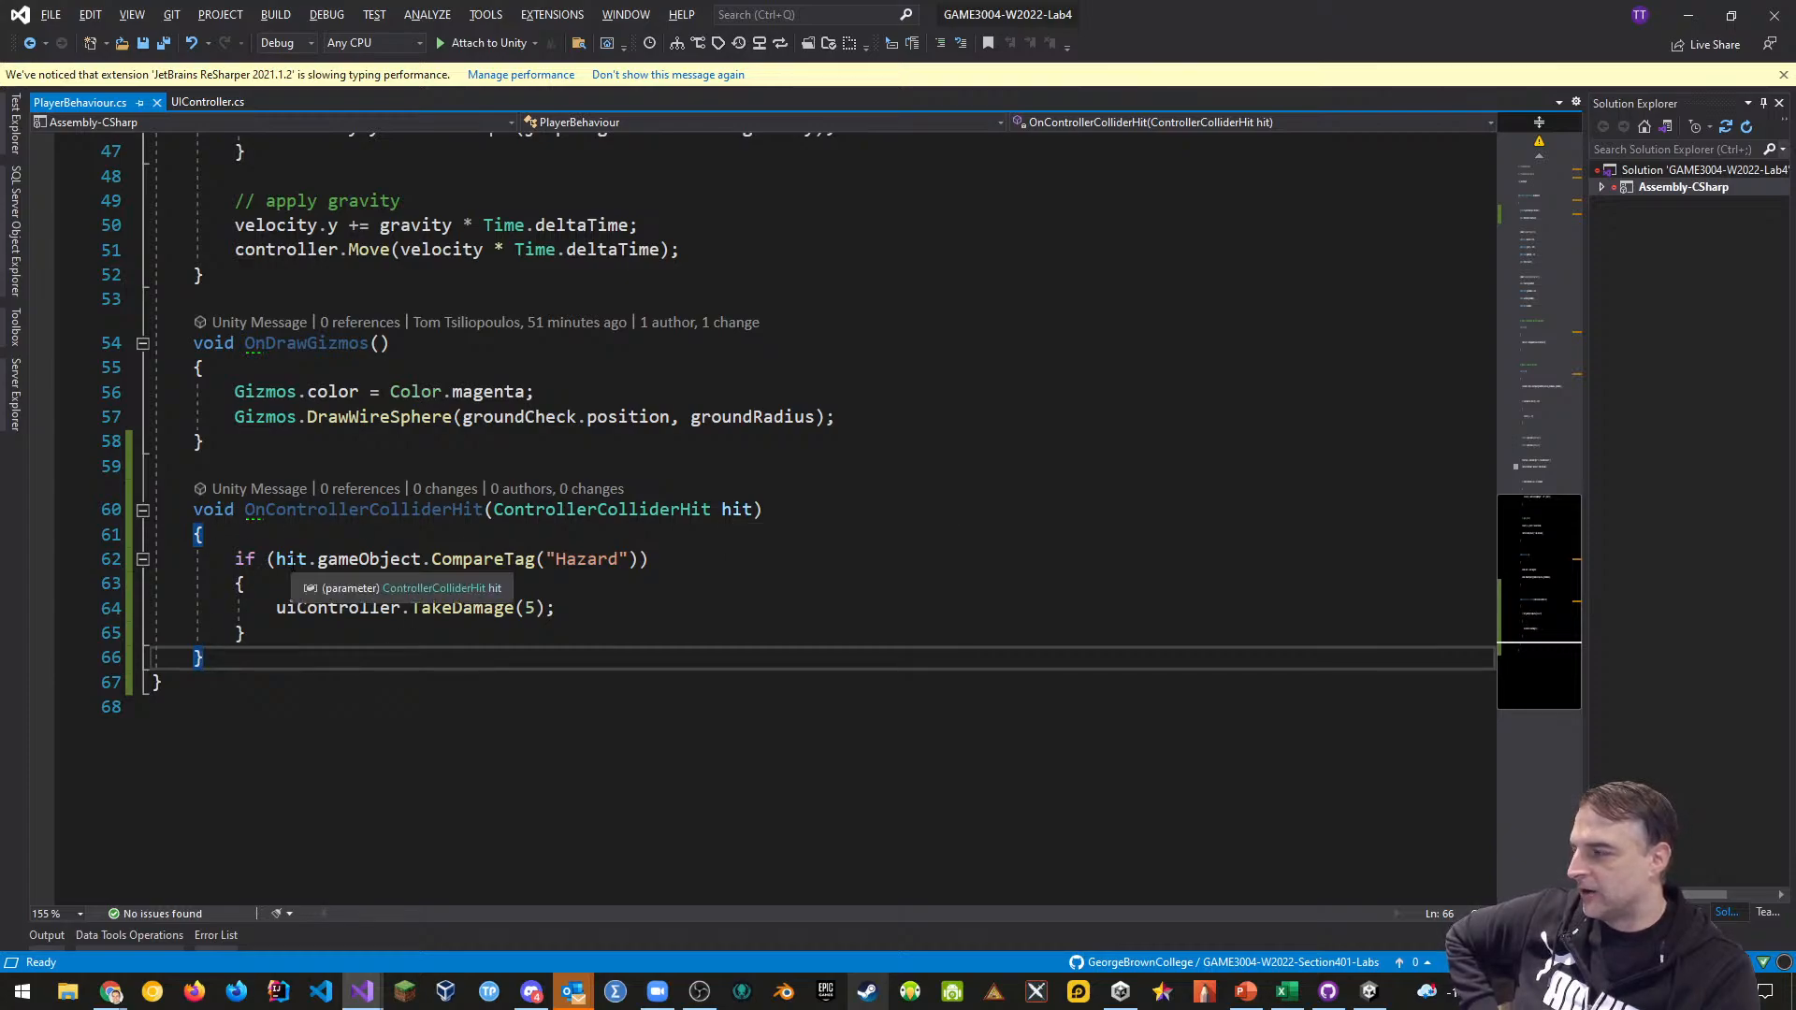
left_click(307, 631)
key("Return")
key("Return")
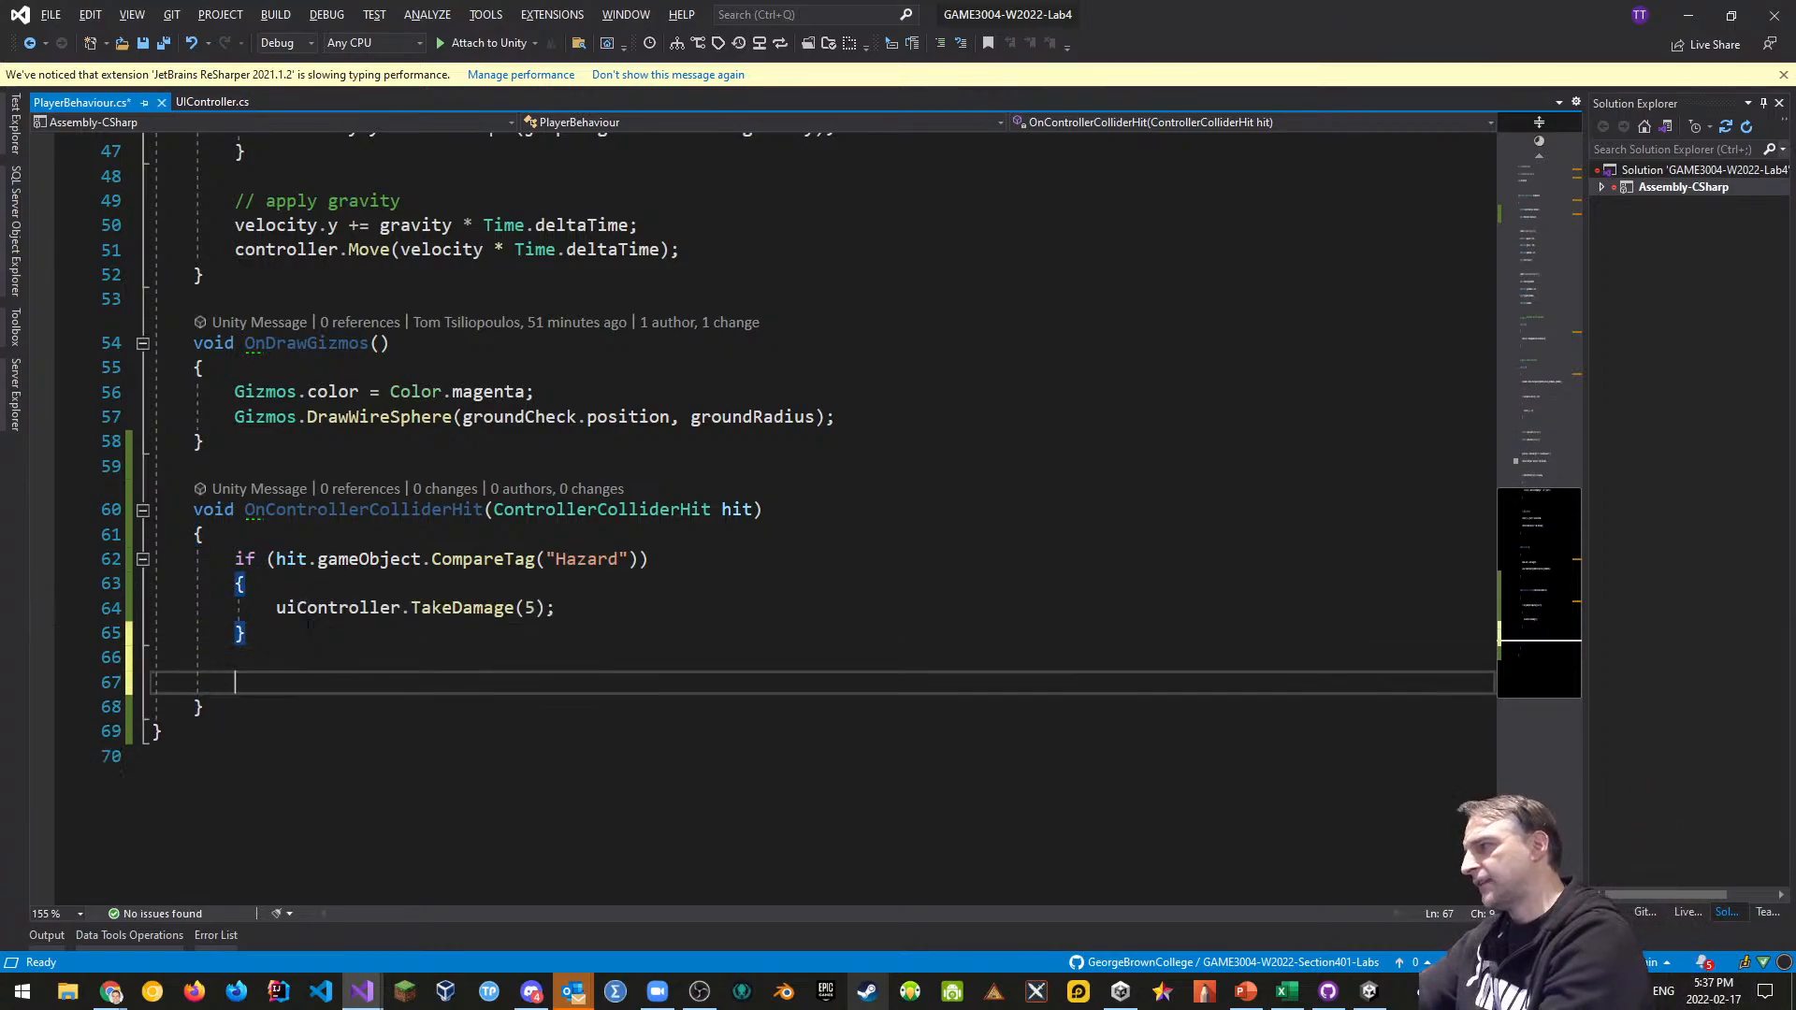
type("hit")
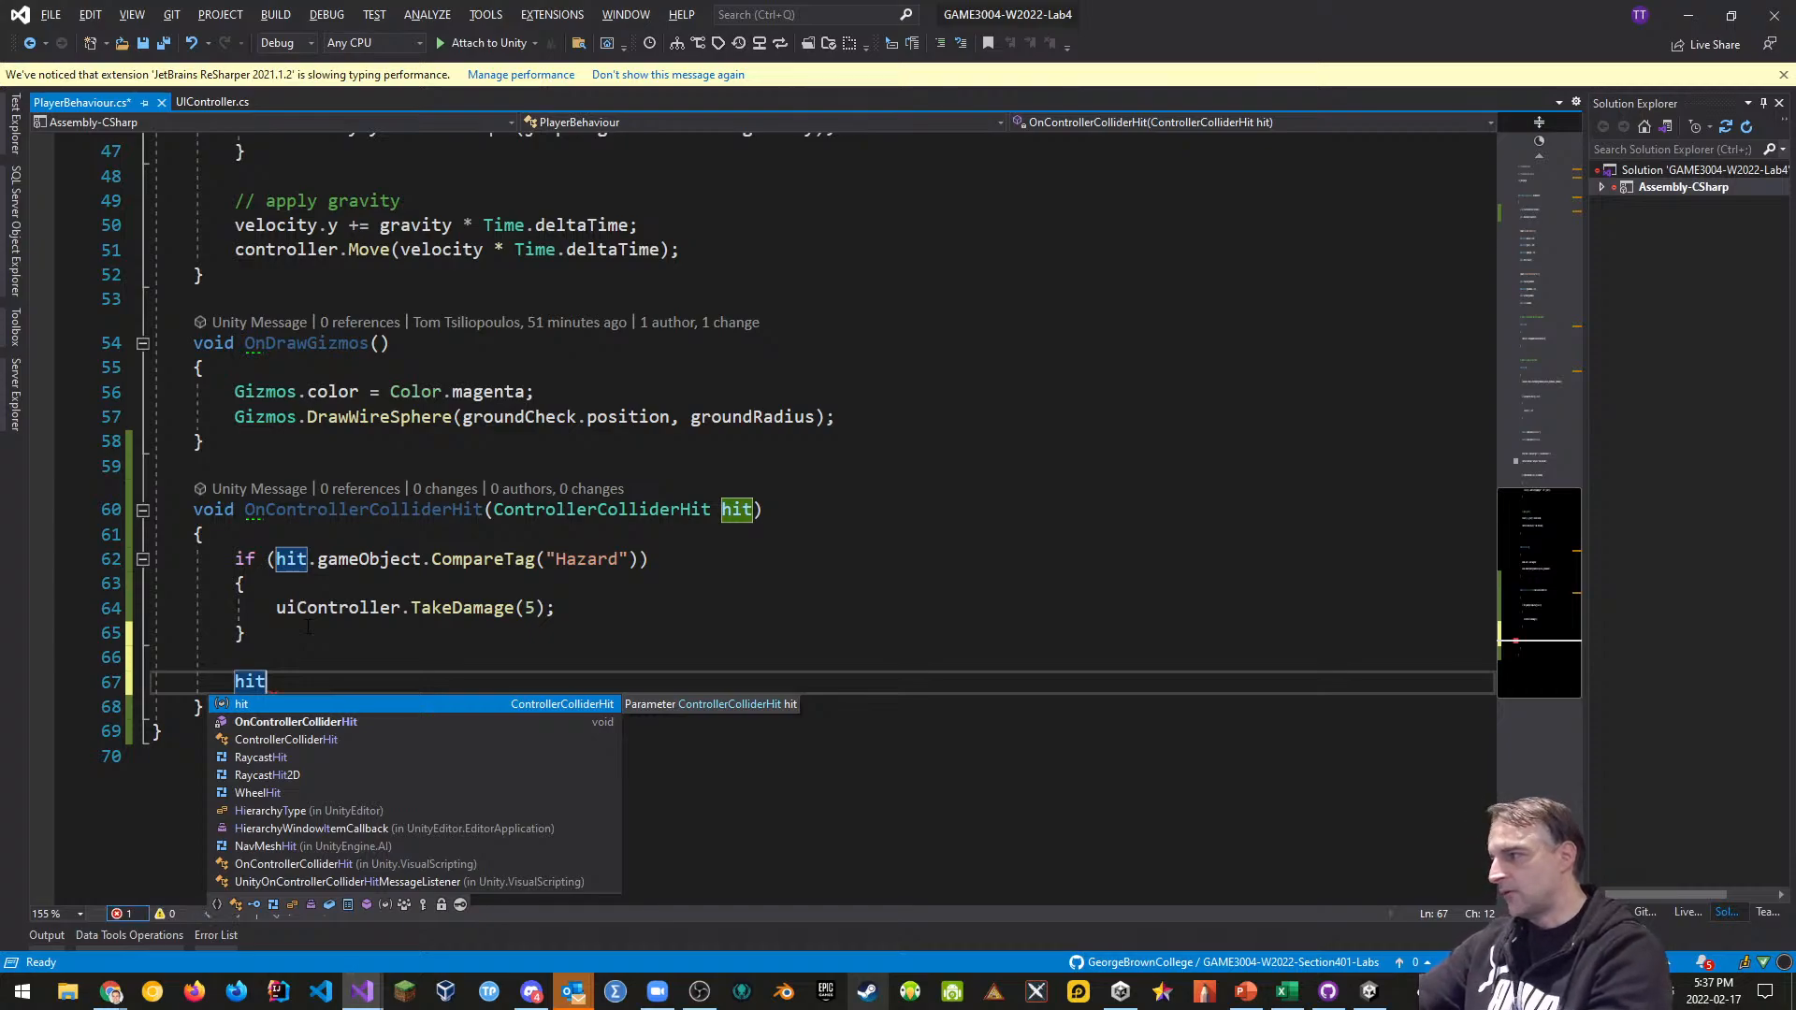
type(".")
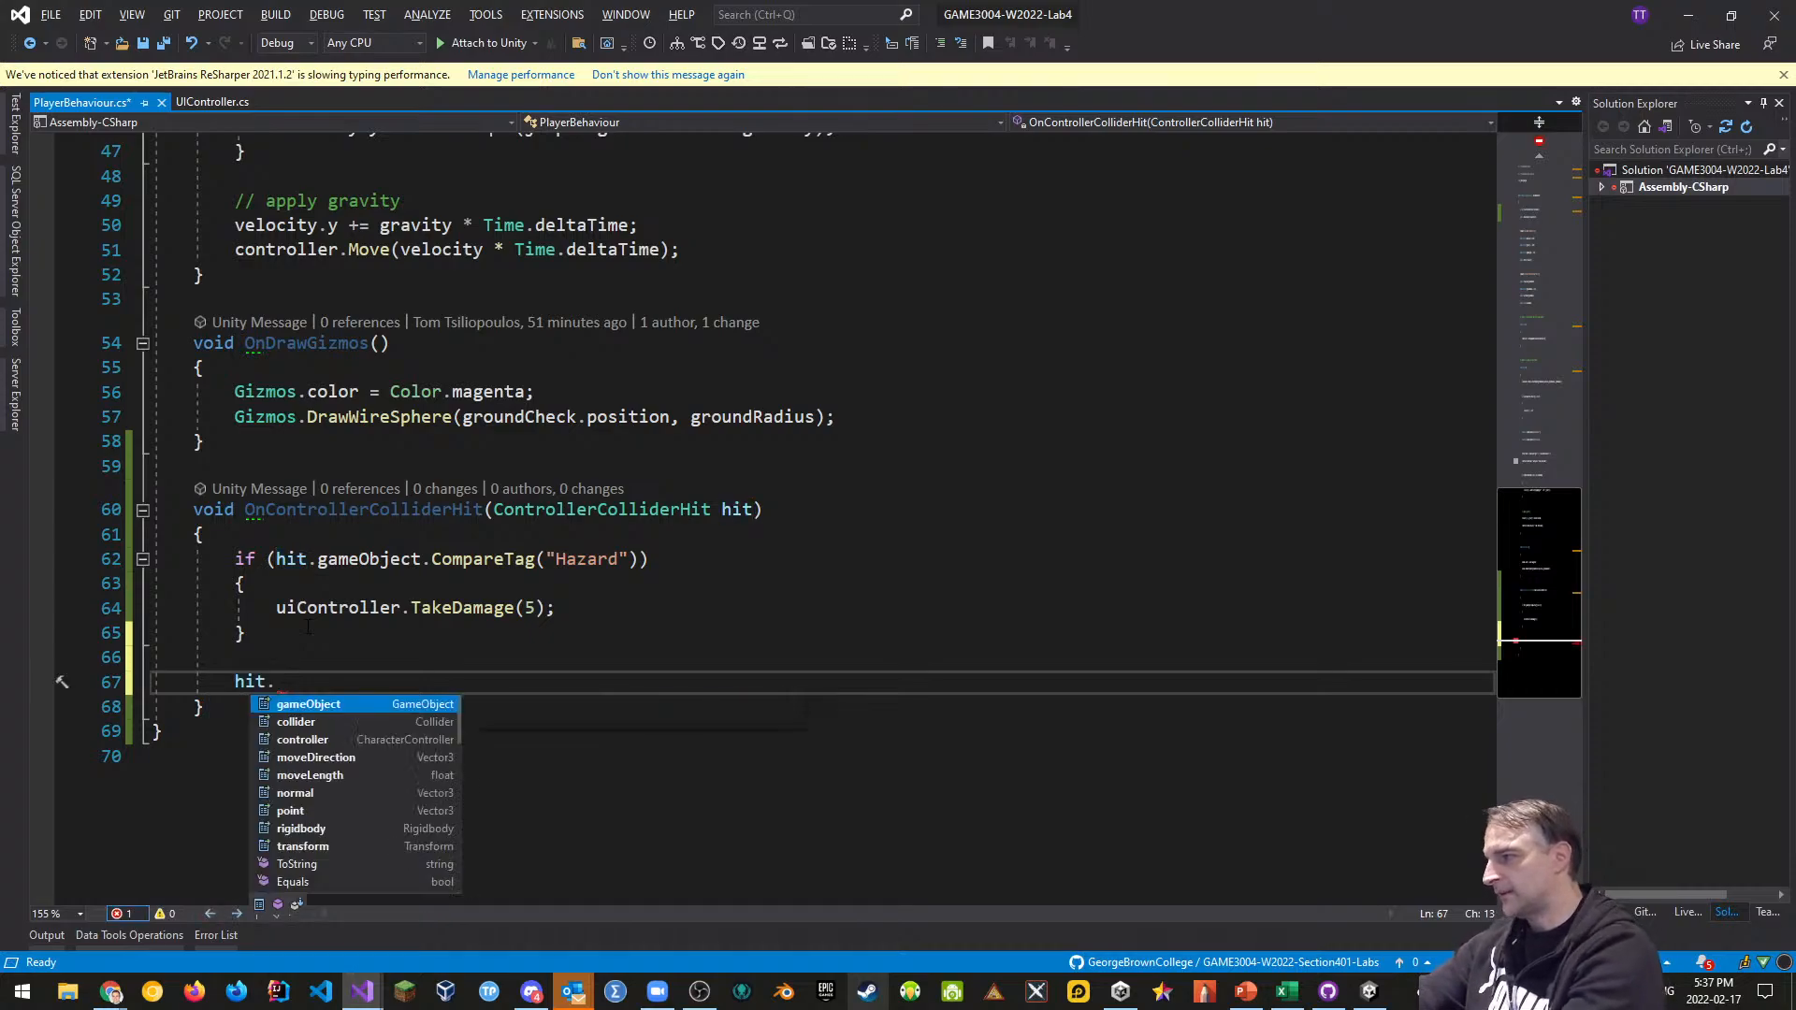
double_click(312, 726)
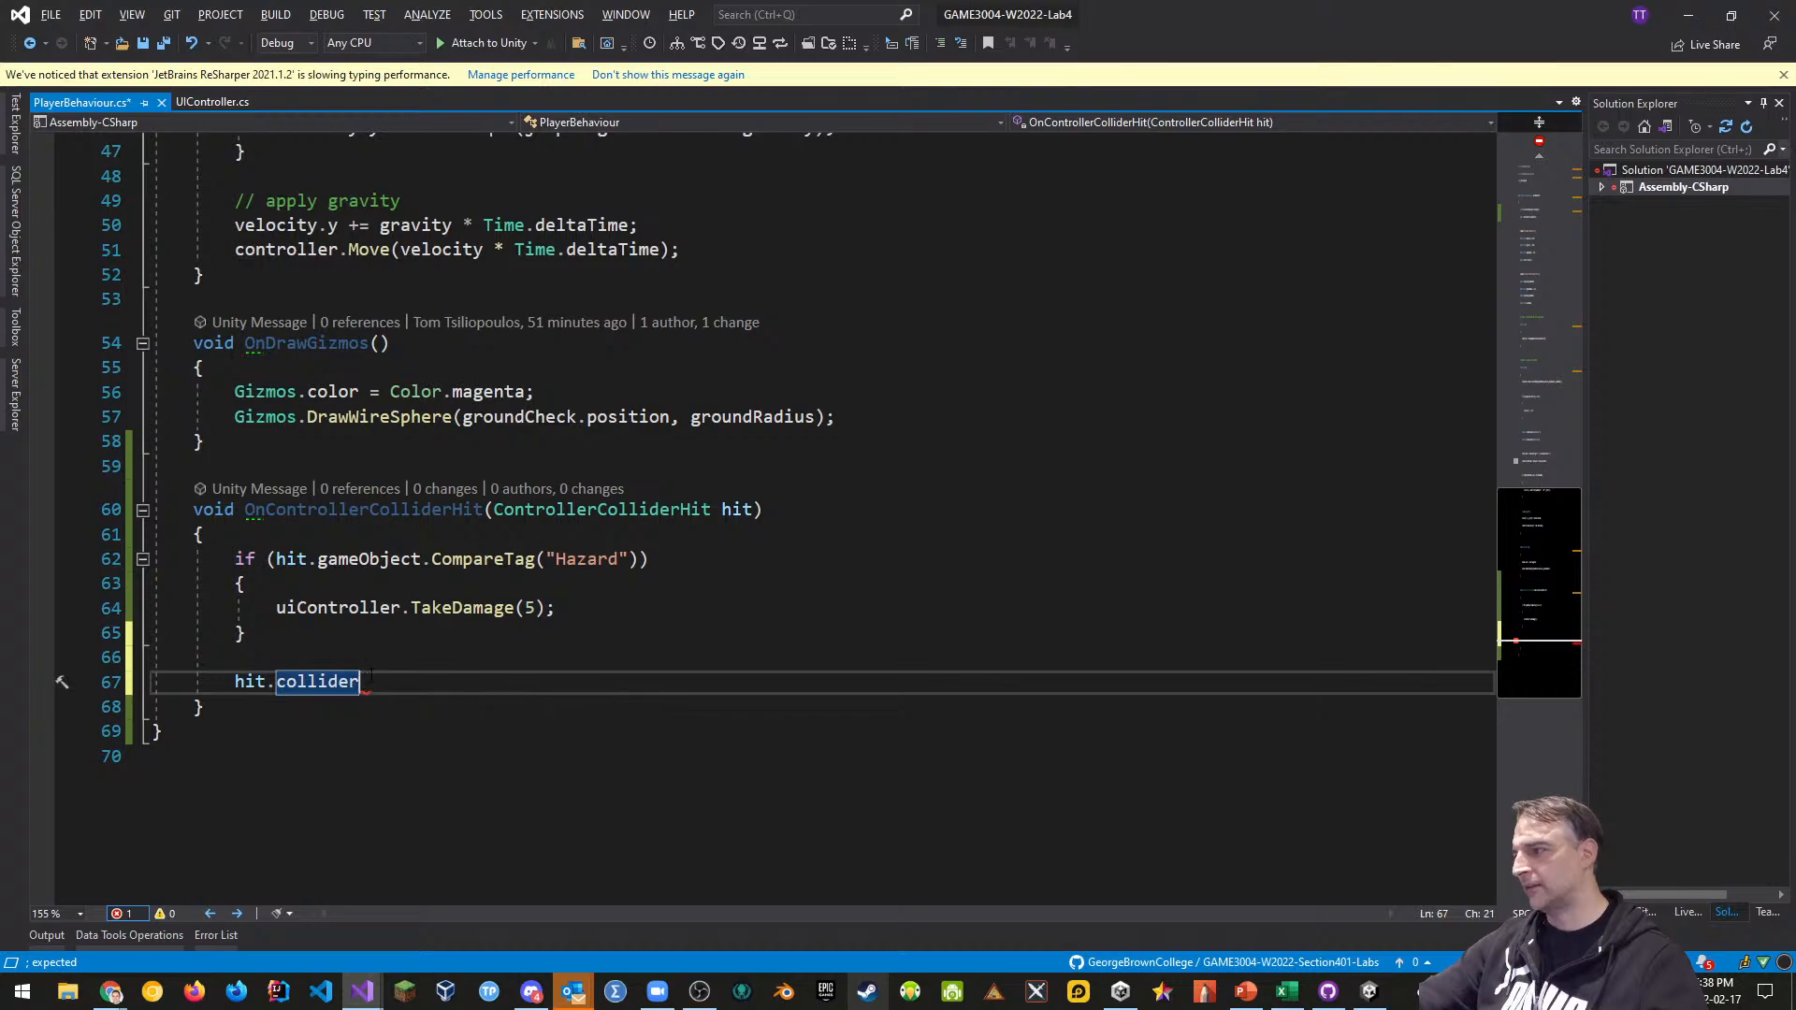
type(".")
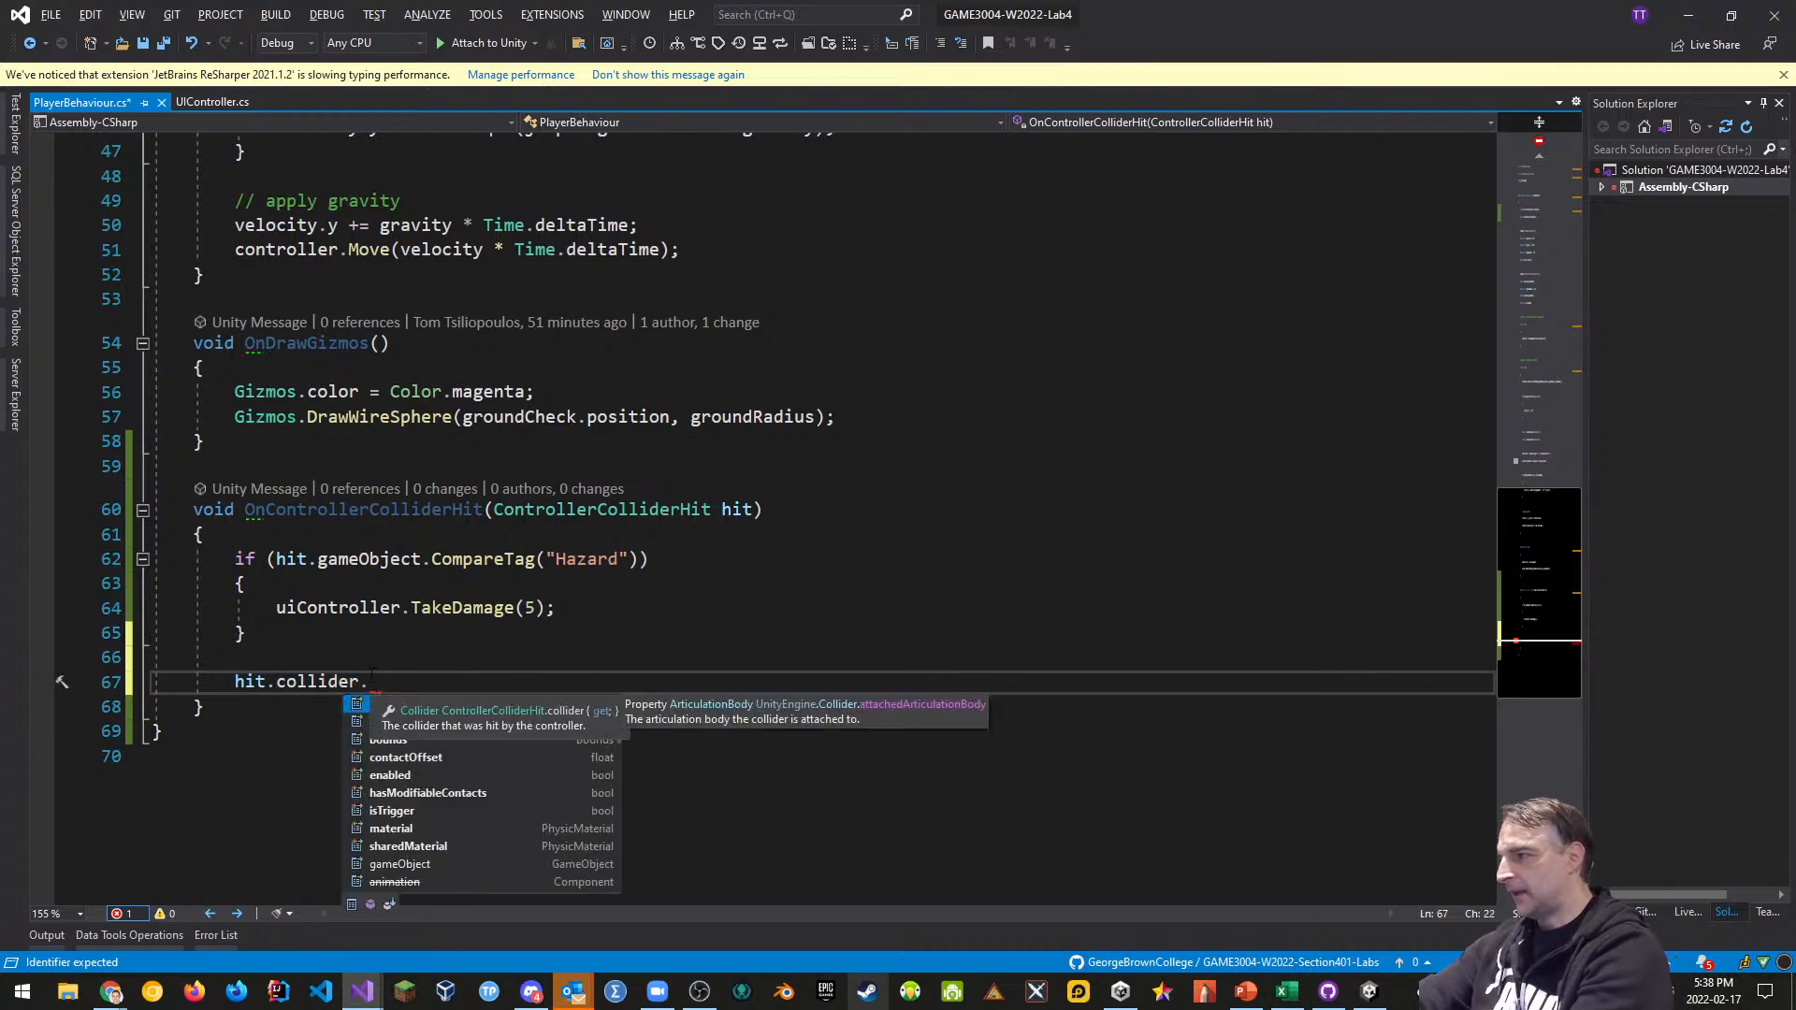
scroll(417, 760, "down", 4)
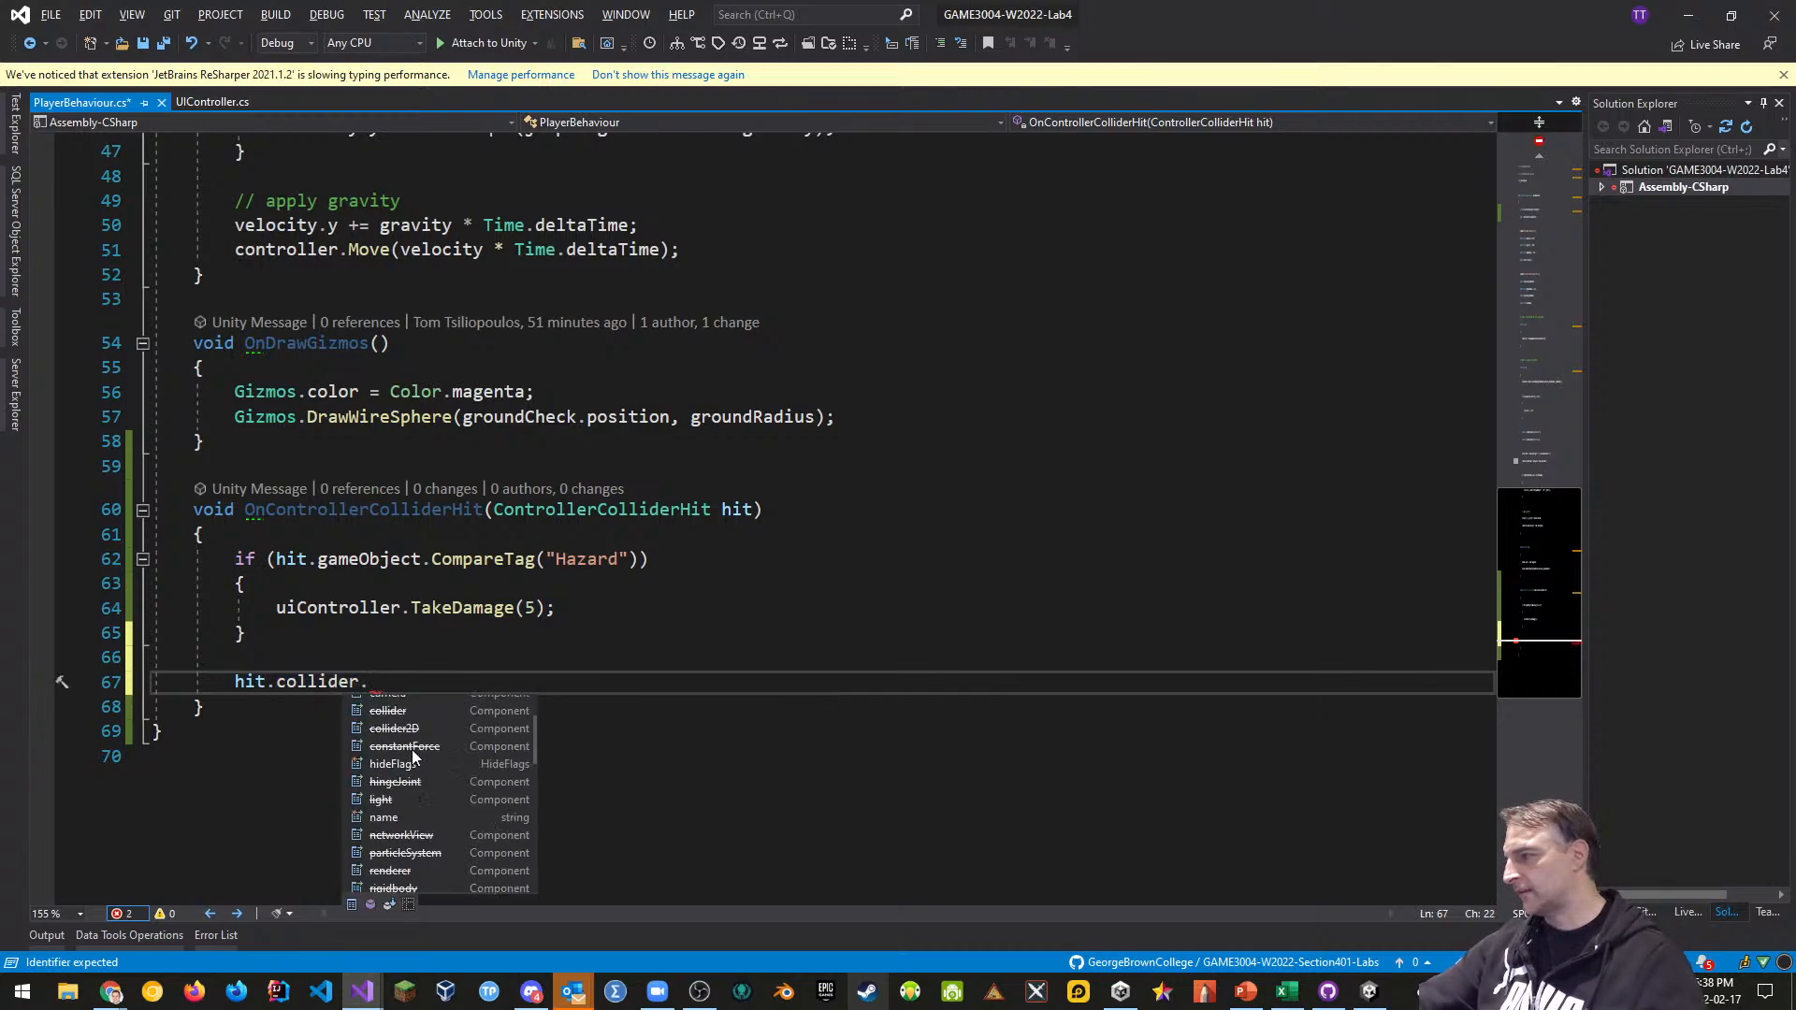
scroll(501, 784, "up", 4)
scroll(345, 763, "up", 1)
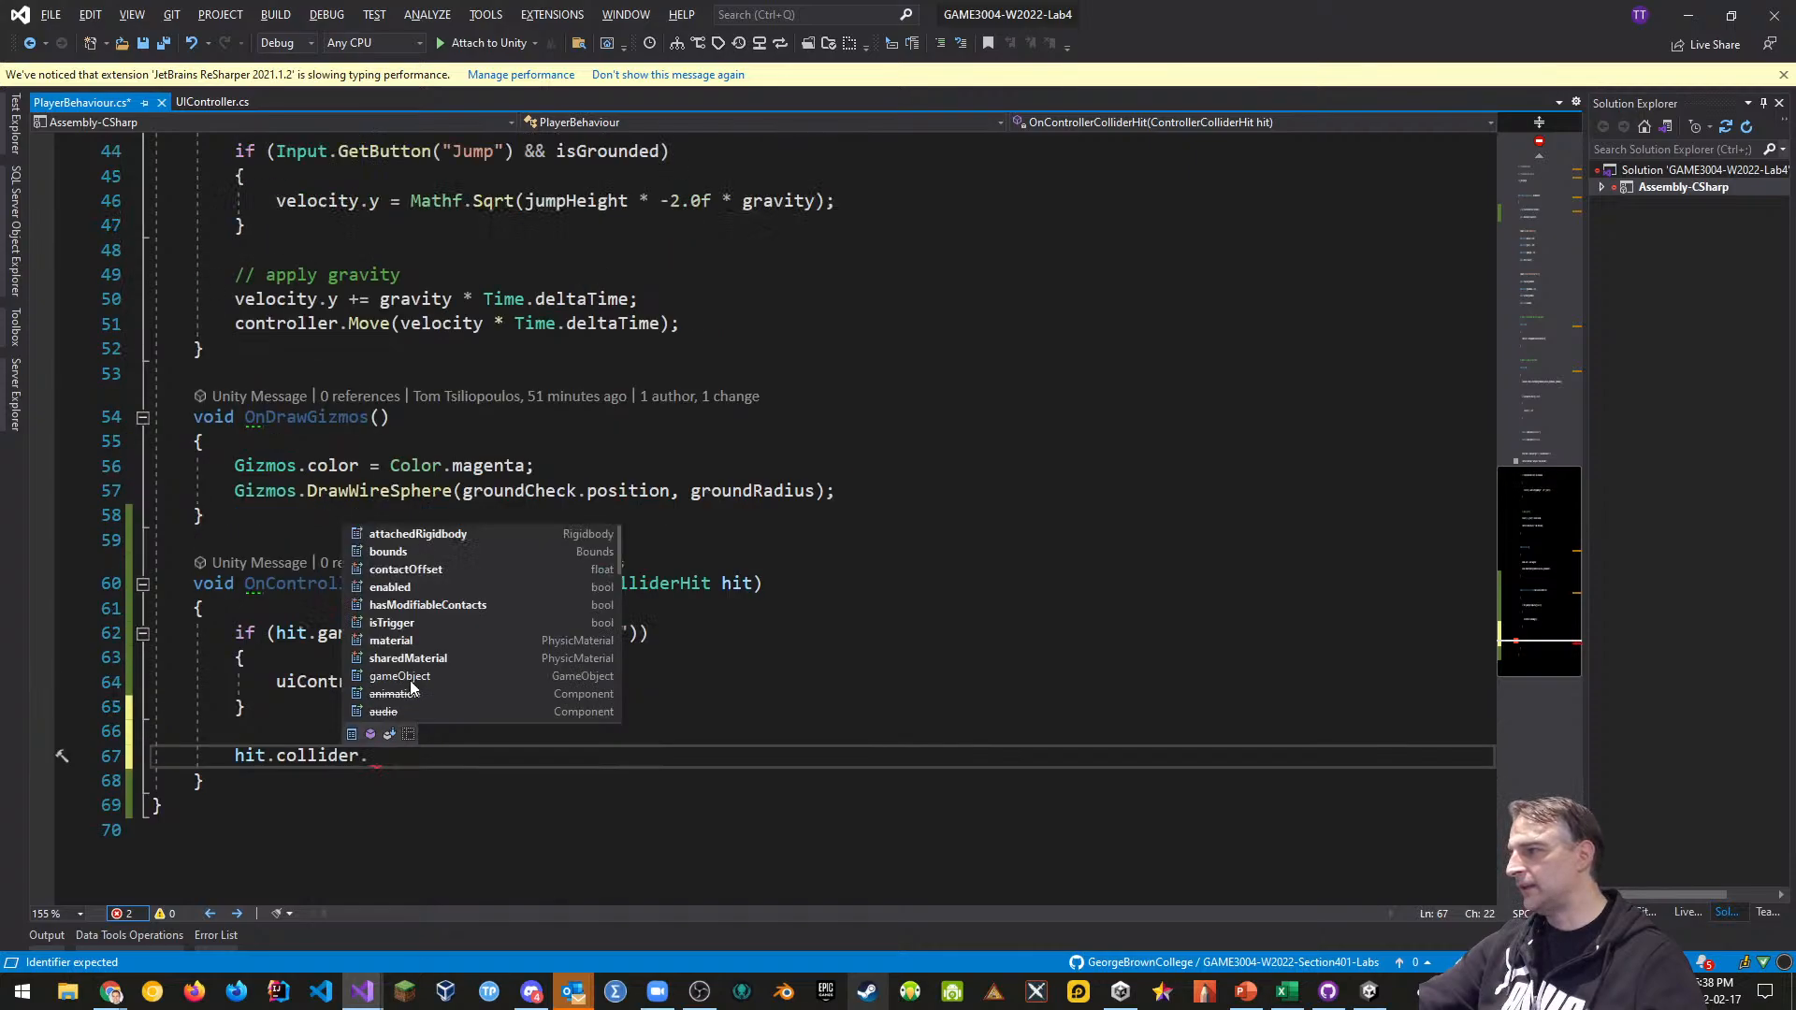
left_click(532, 833)
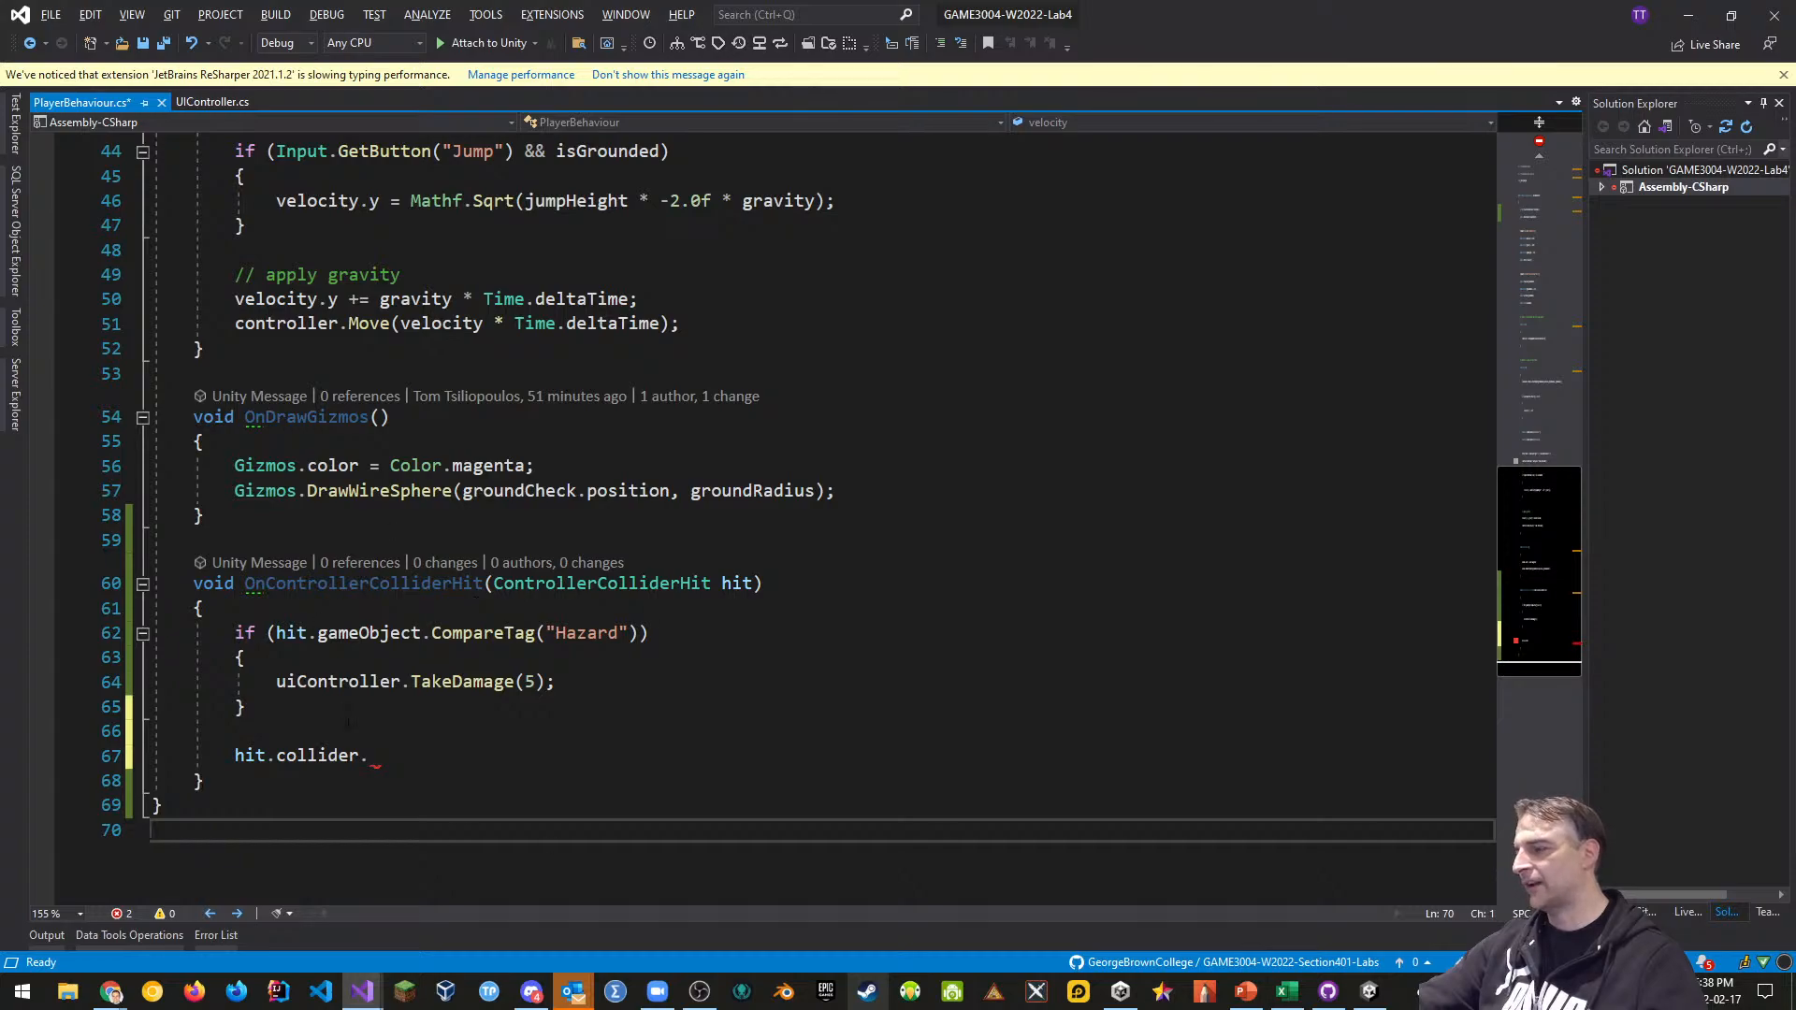
Delete the whole OnControllerColliderHit method from PlayerBehaviour and save the script
scroll(348, 723, "down", 1)
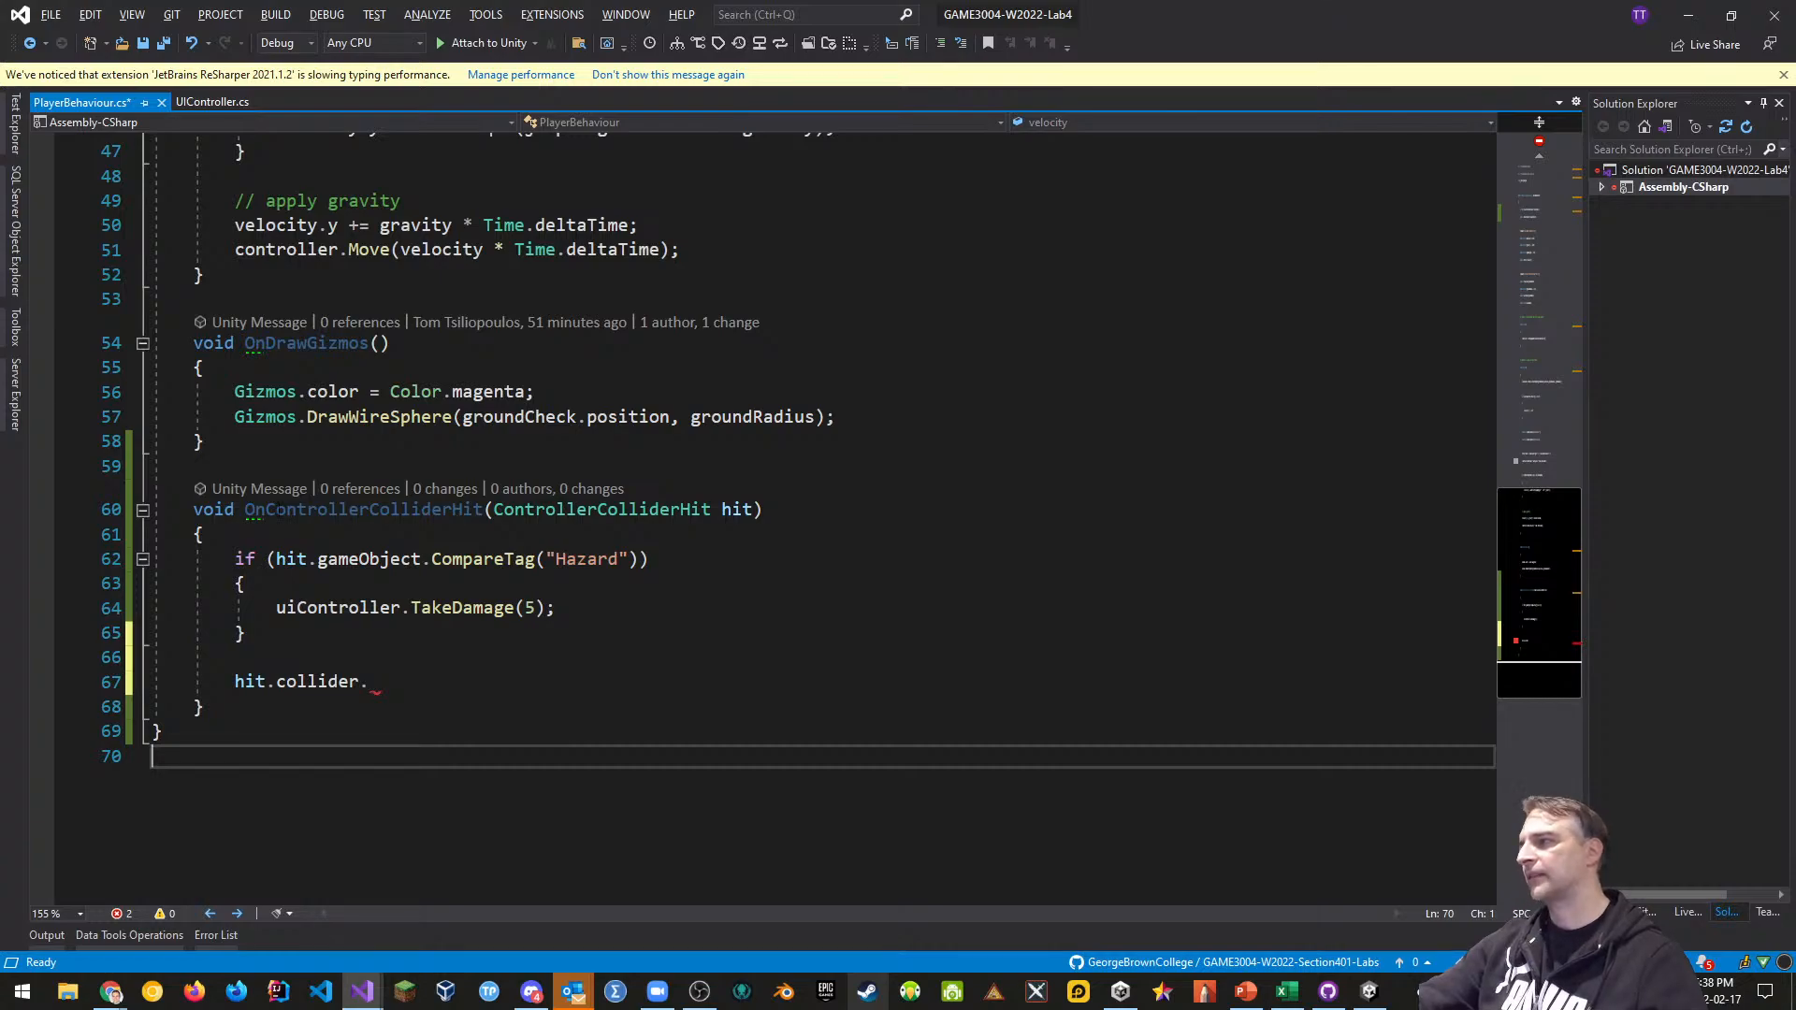
left_click_drag(206, 708, 195, 515)
key("Delete")
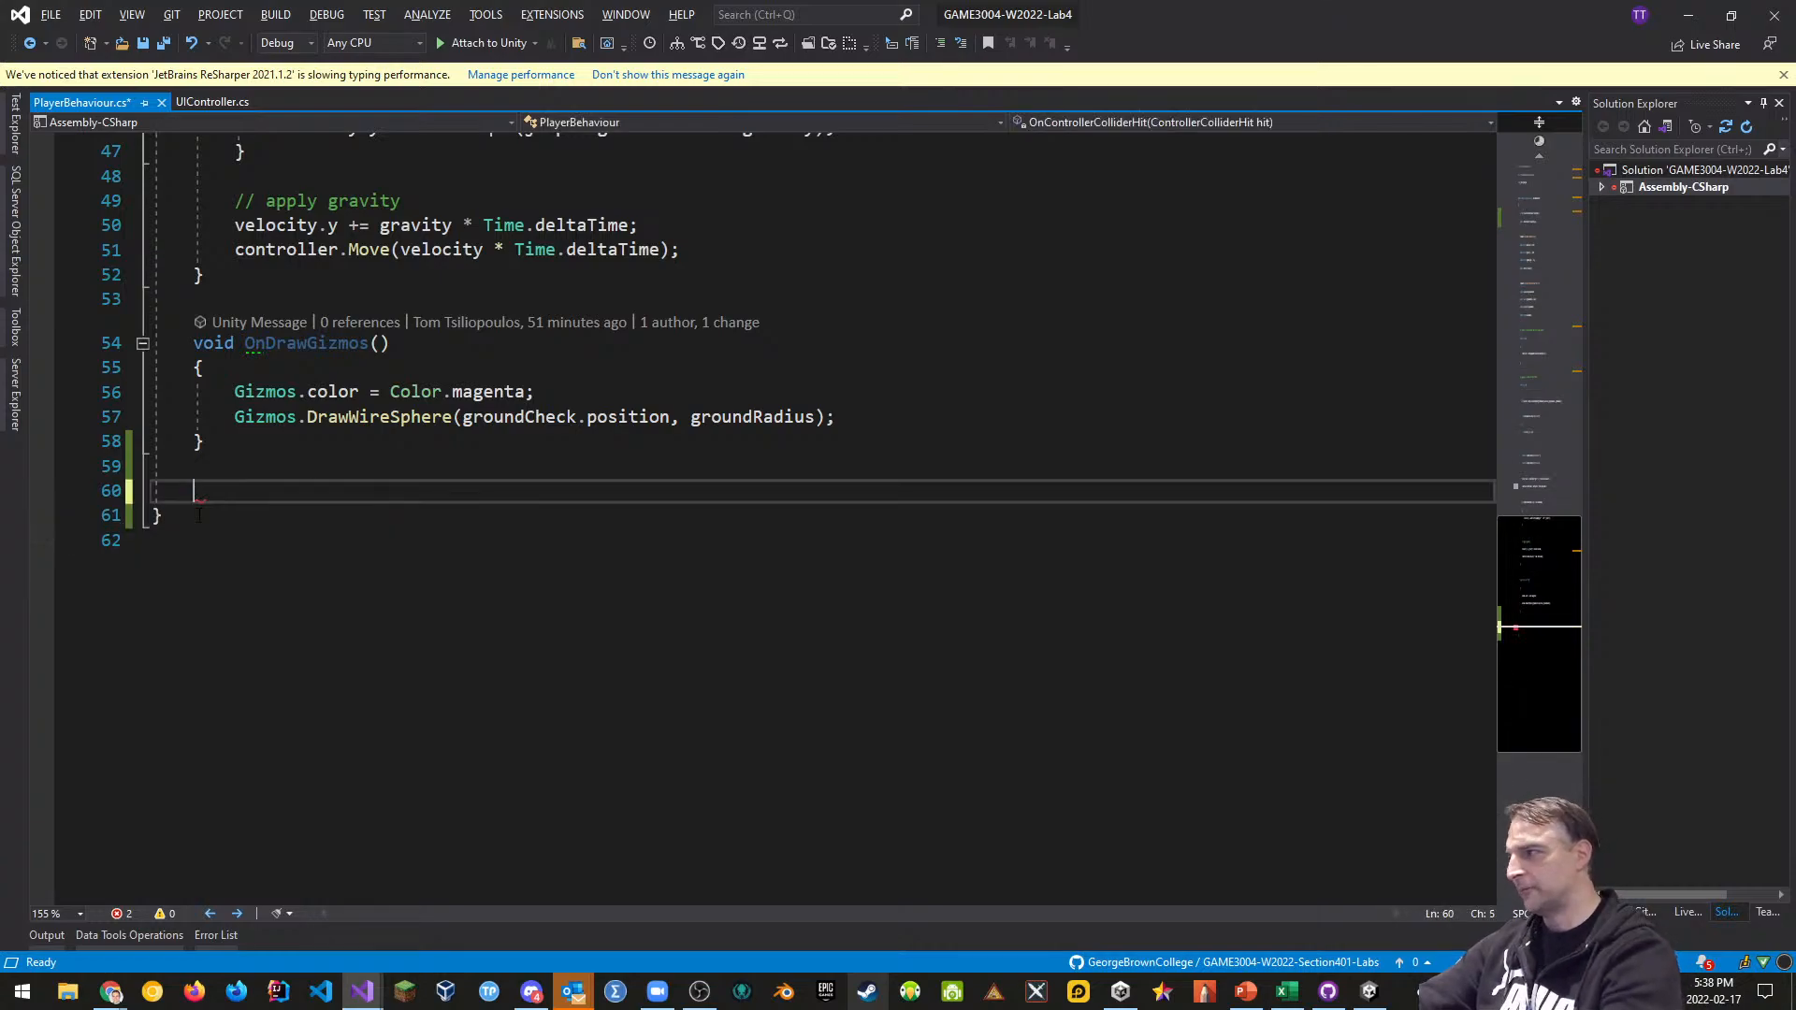
key("ctrl+s")
Switch back to Unity and examine the Hazard's collider outlines in the scene from close up and farther away
key("alt+Tab")
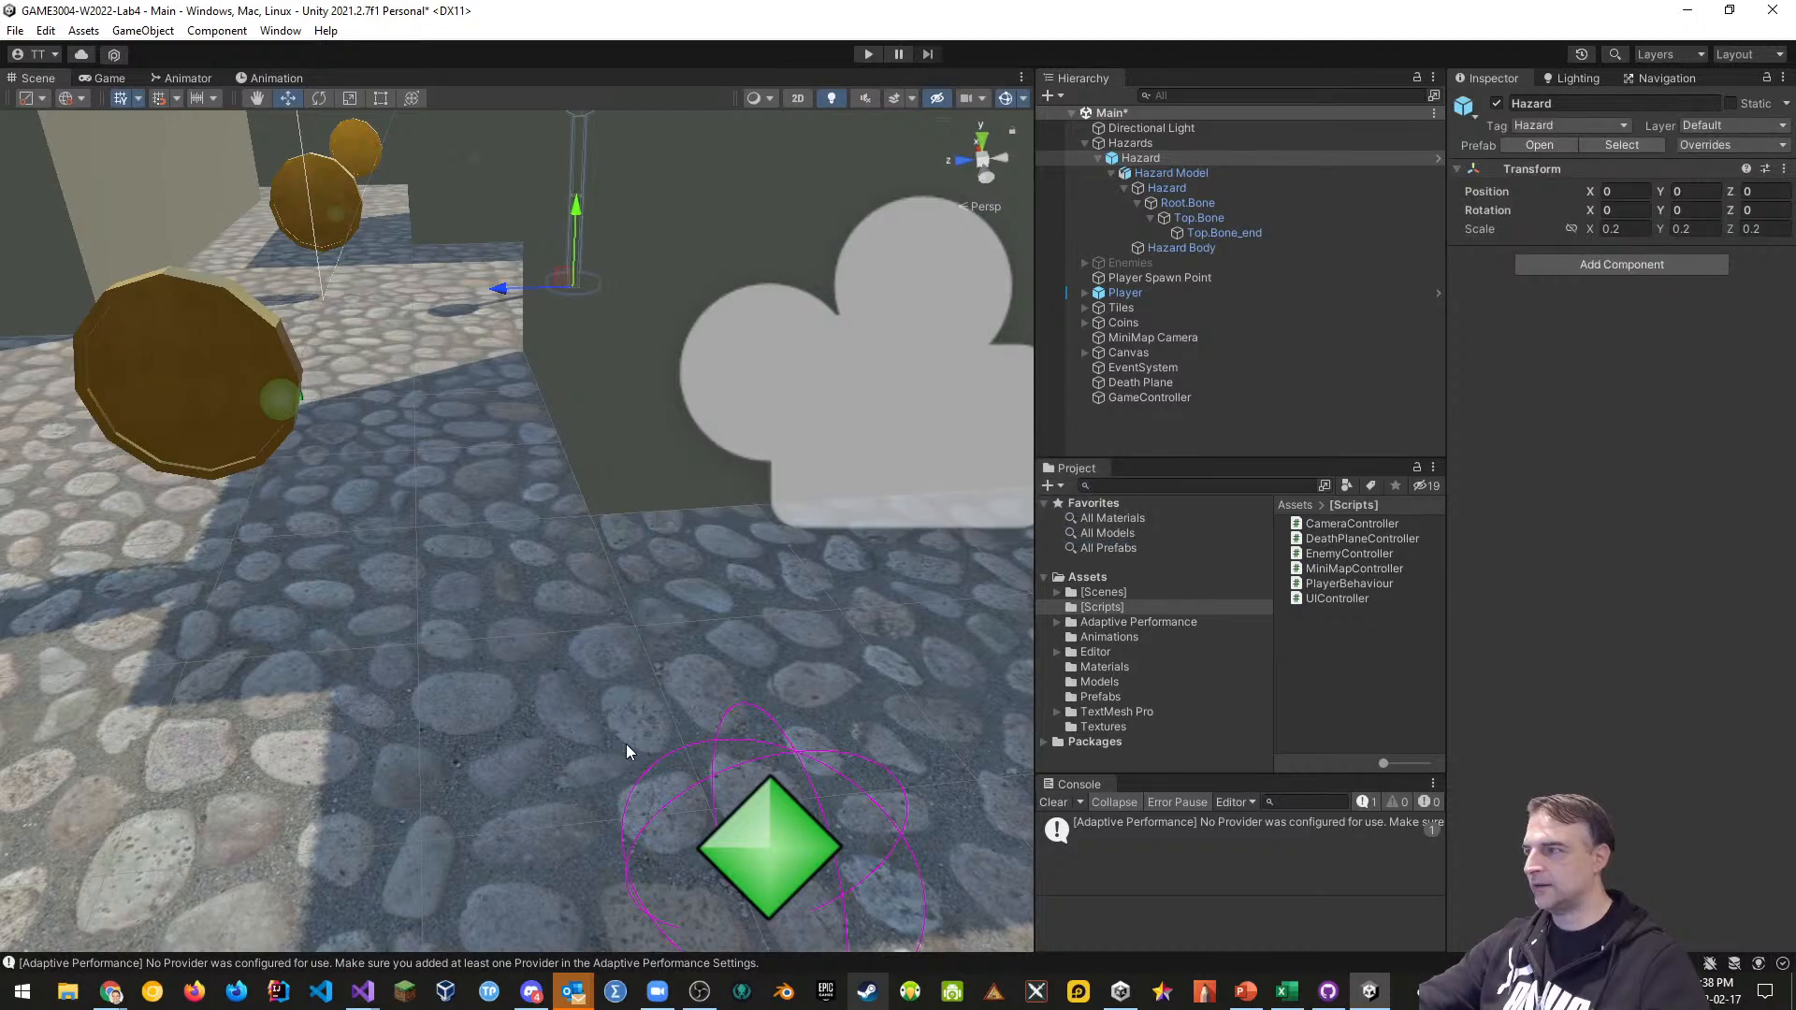
left_click_drag(614, 745, 572, 608, "alt")
key("w")
right_click_drag(571, 608, 784, 614)
key("d")
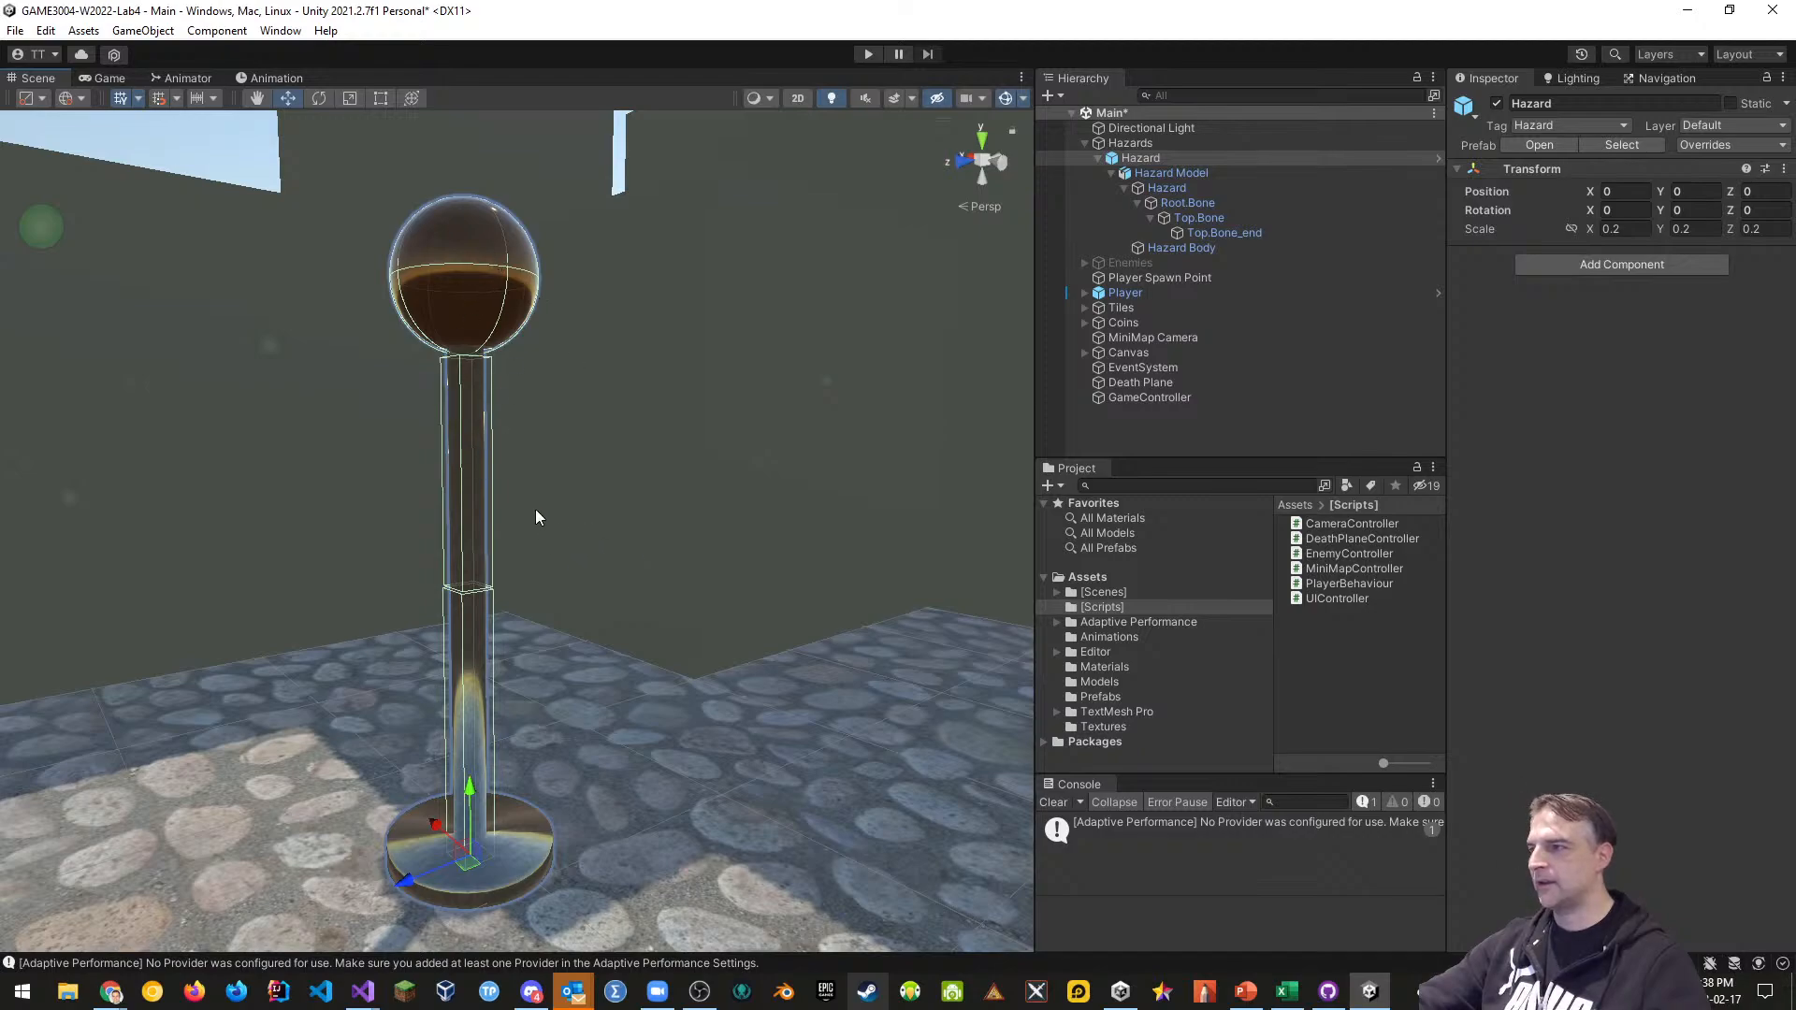
key("s")
right_click_drag(591, 549, 645, 579)
key("a")
key("w")
key("d")
key("s")
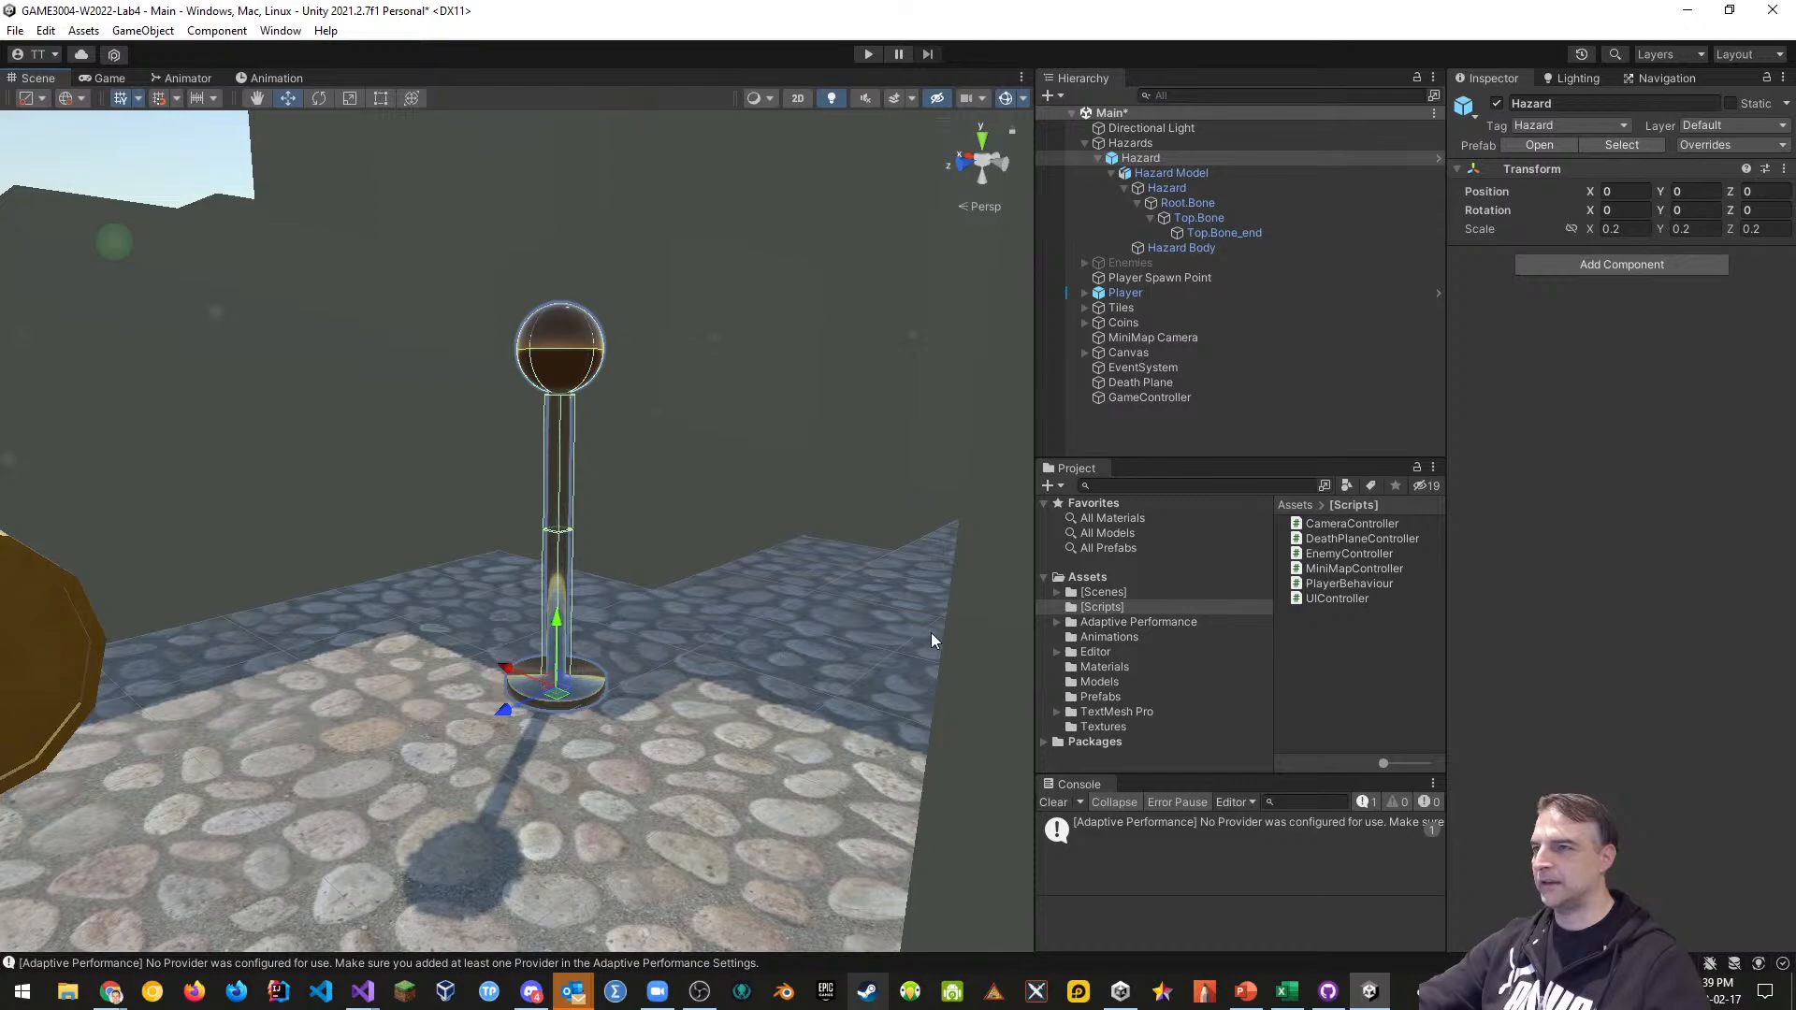
Select and frame the Player, and add a Capsule Collider component to it
left_click(1122, 295)
double_click(1121, 293)
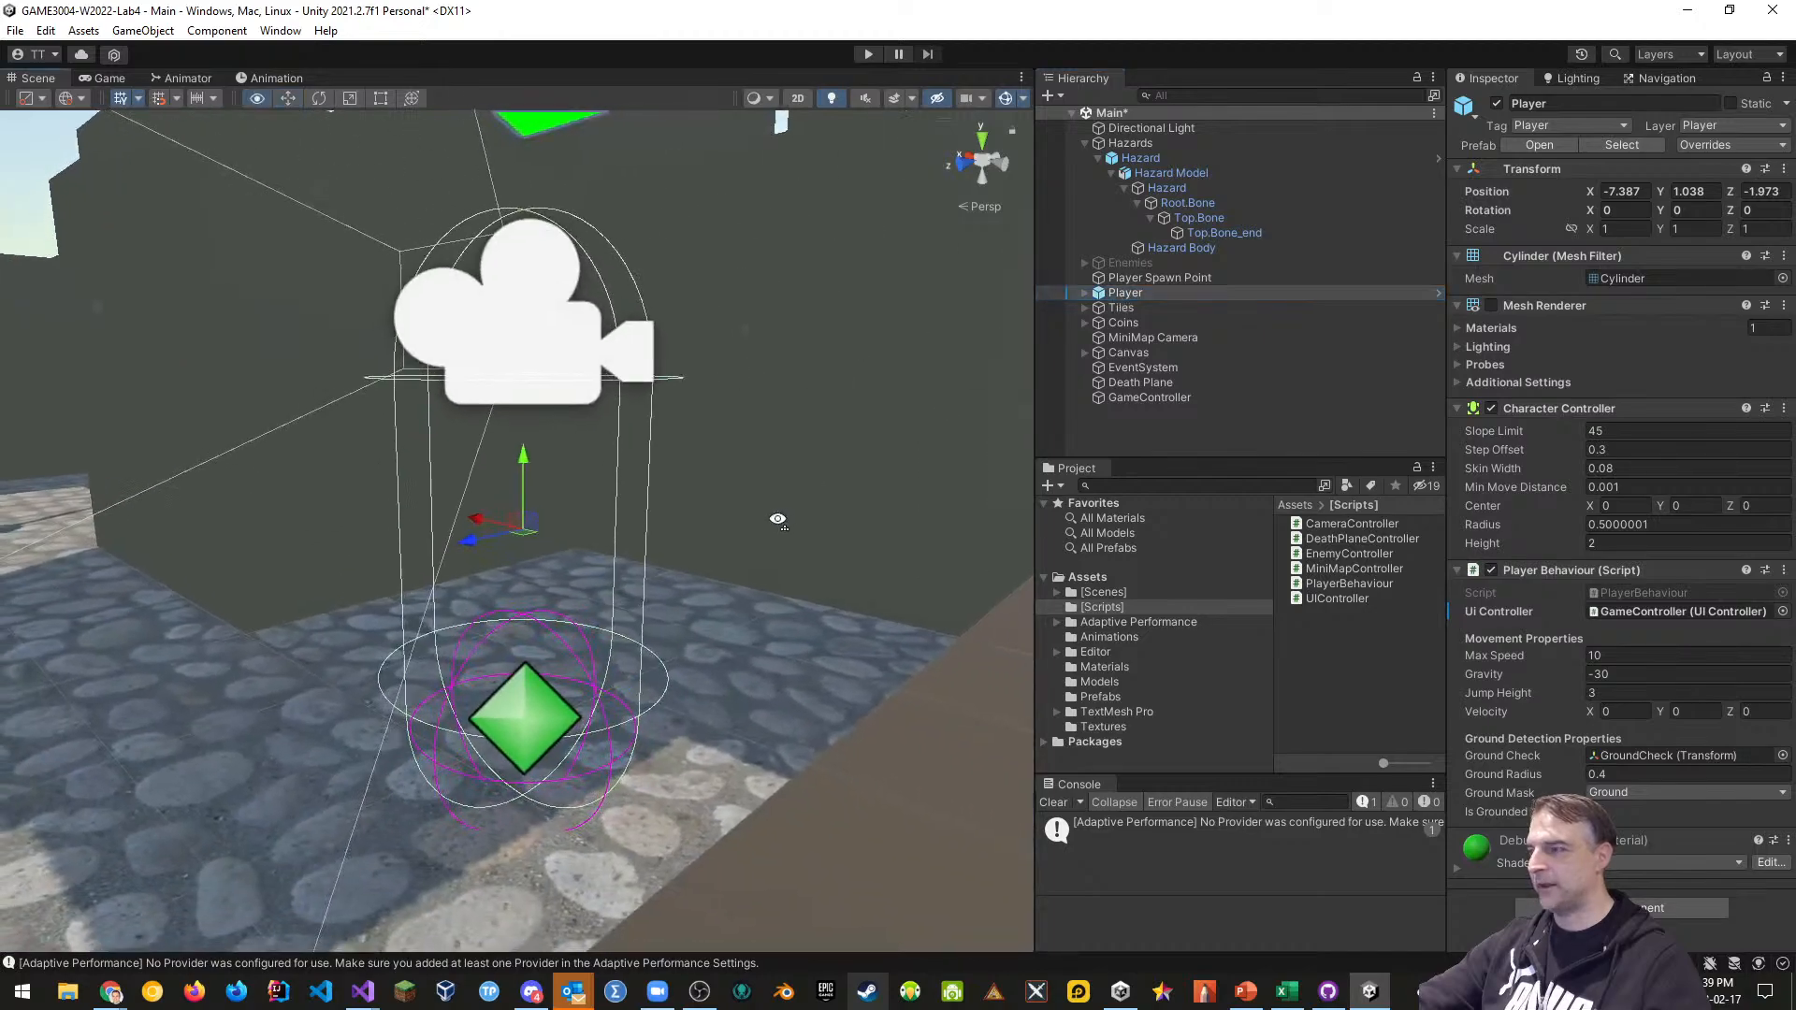
right_click_drag(773, 513, 677, 395)
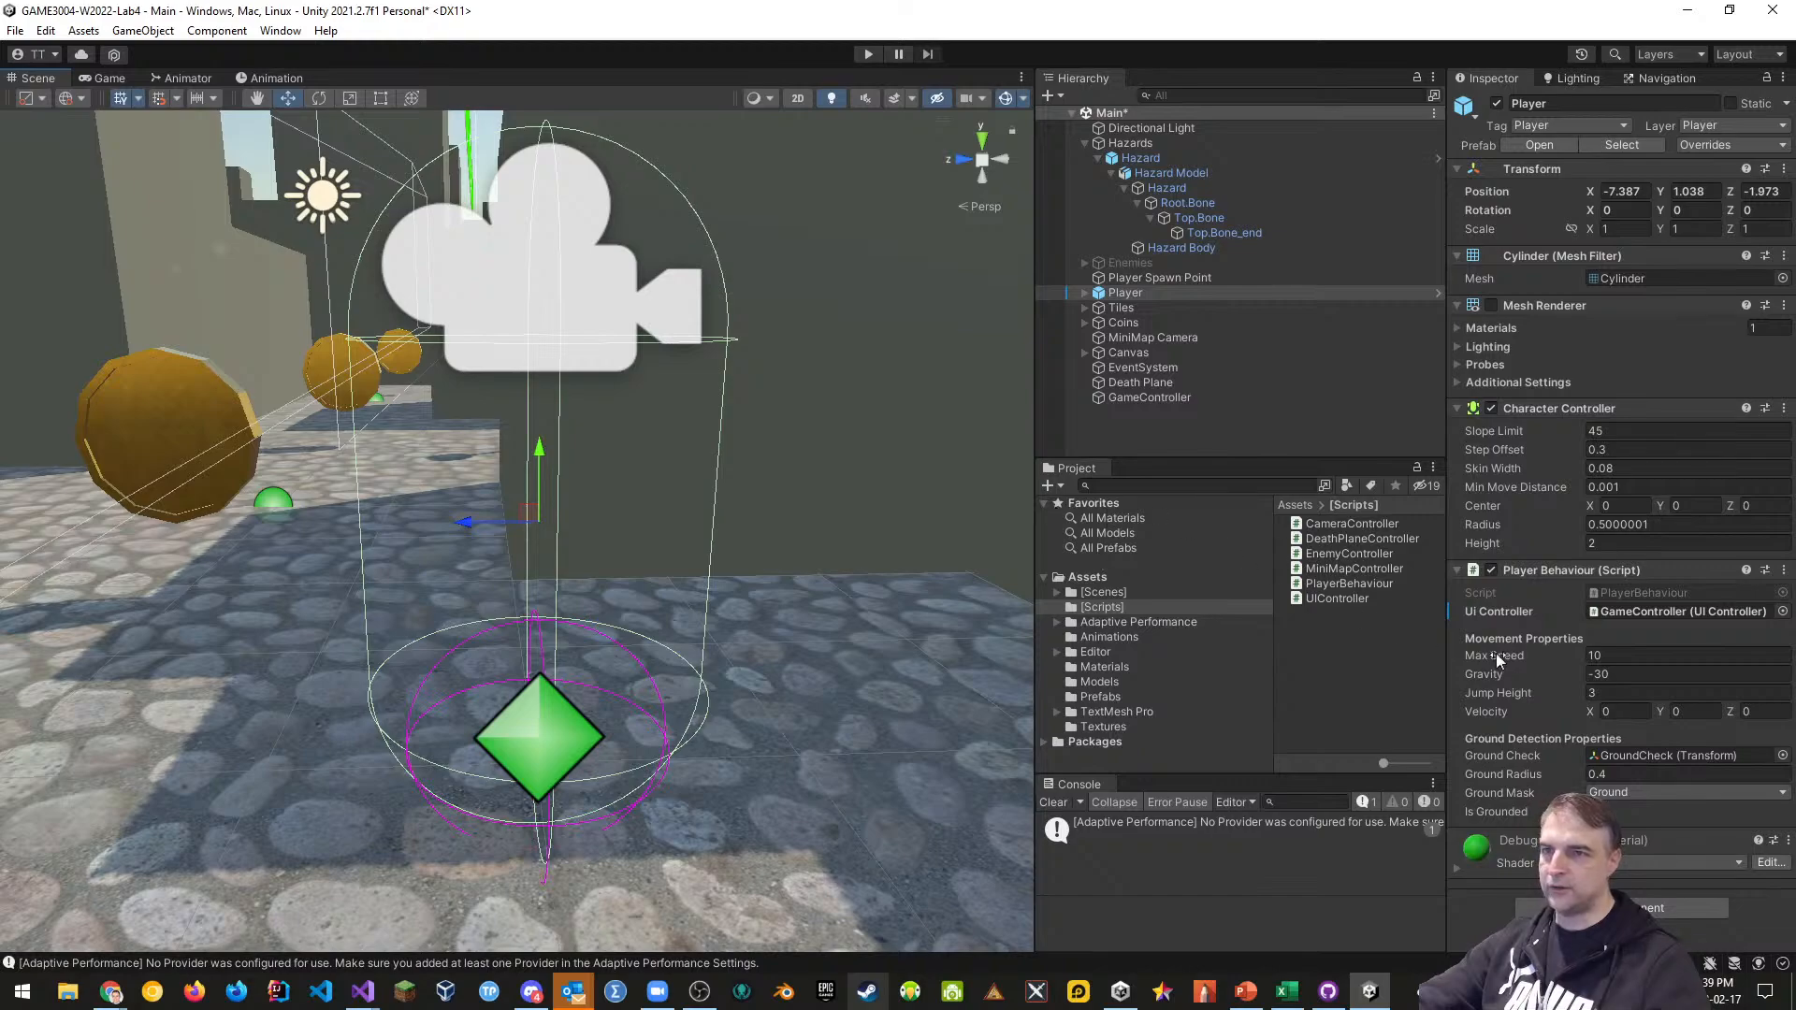
left_click(1622, 908)
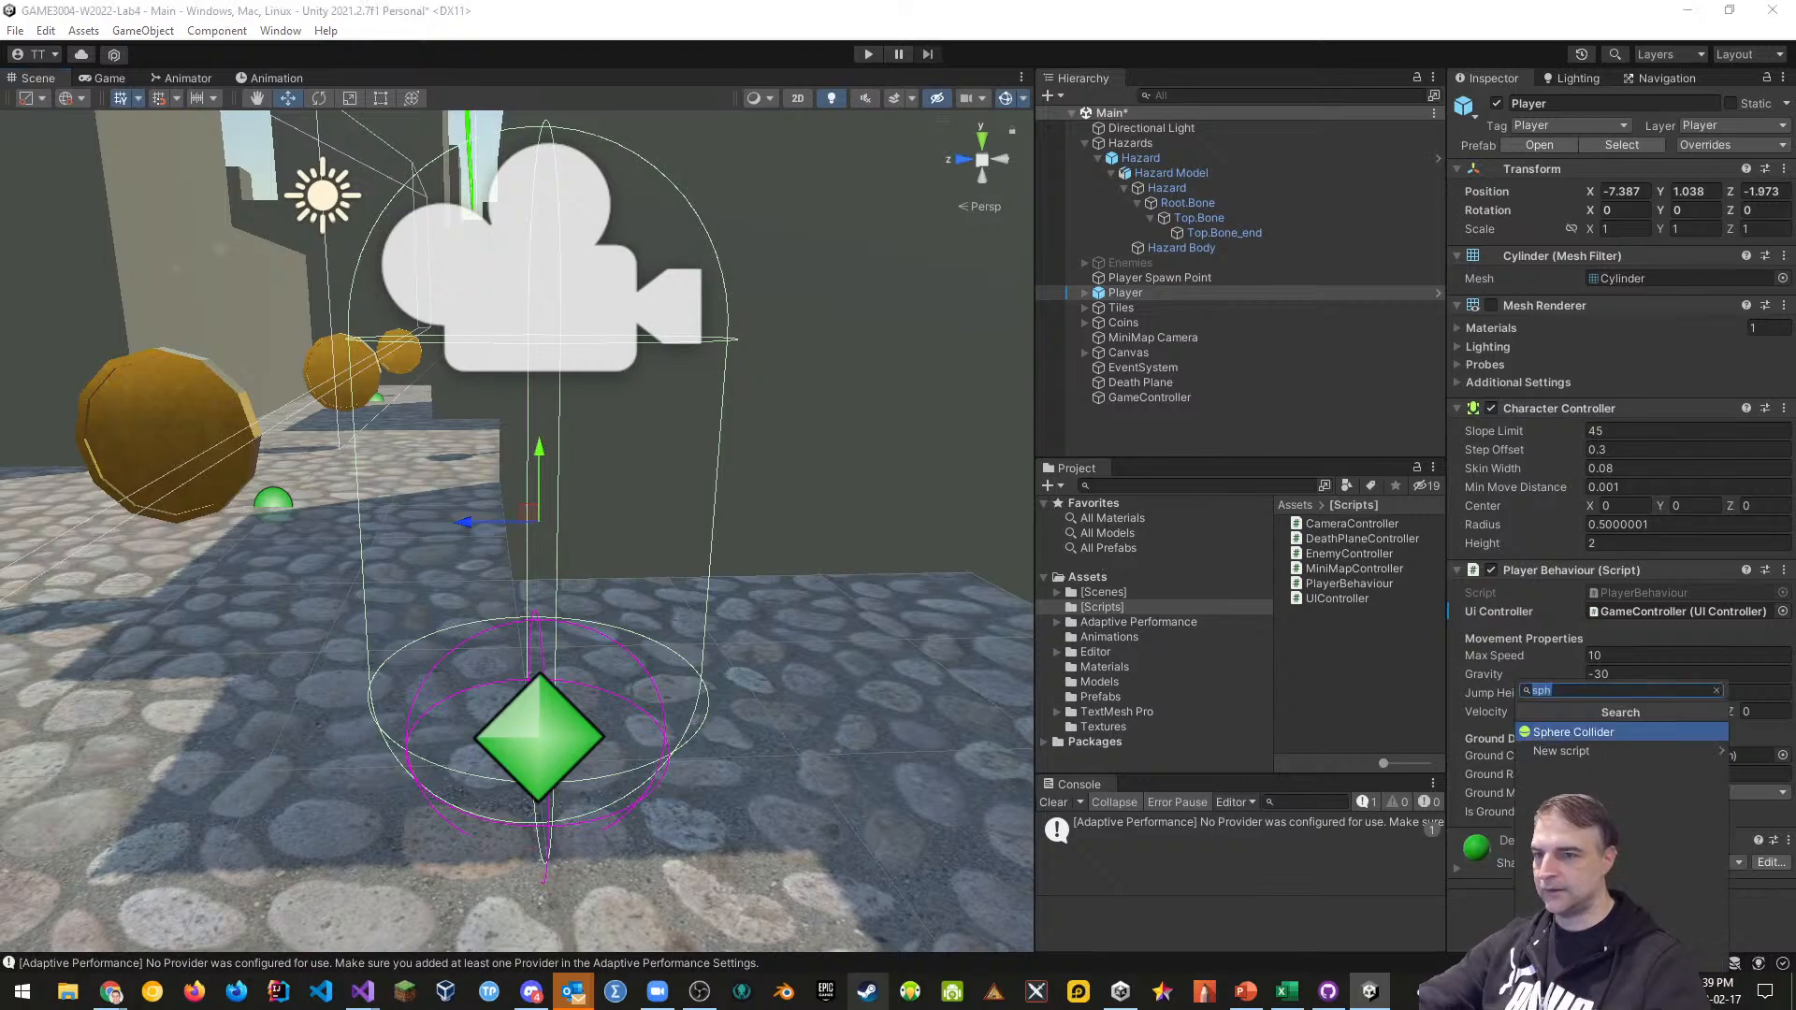
type("caps")
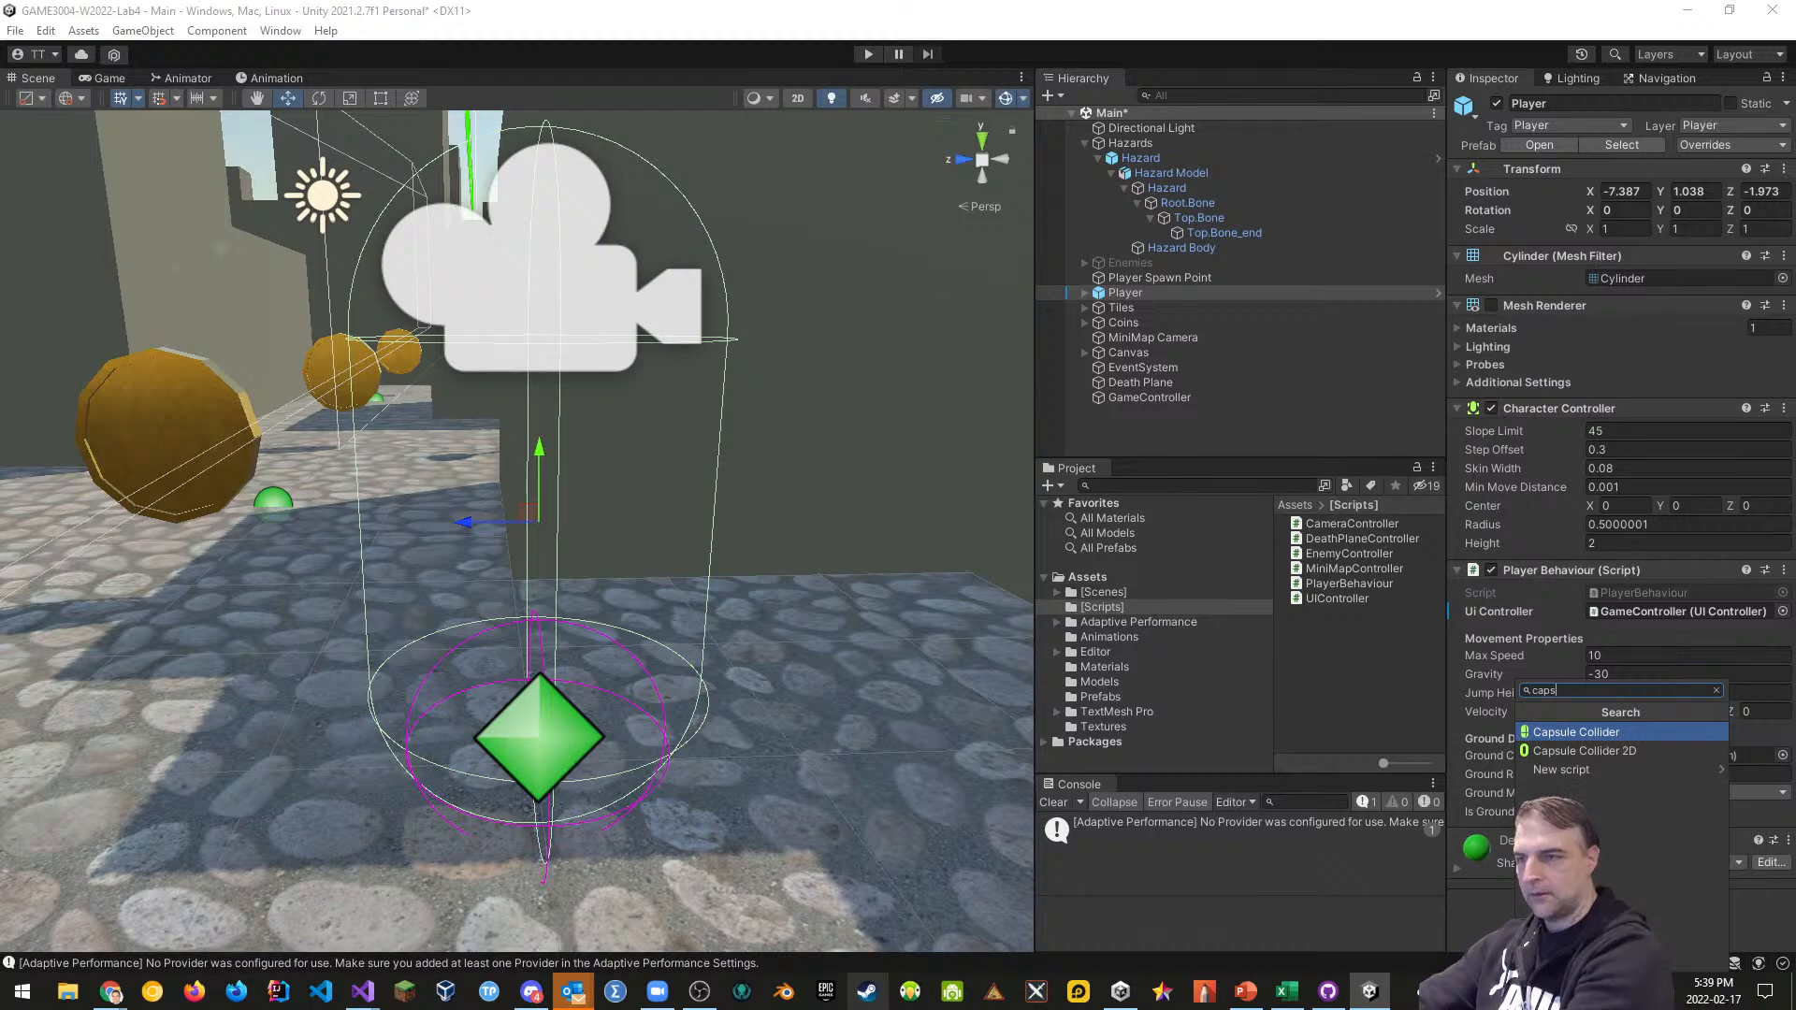
key("Return")
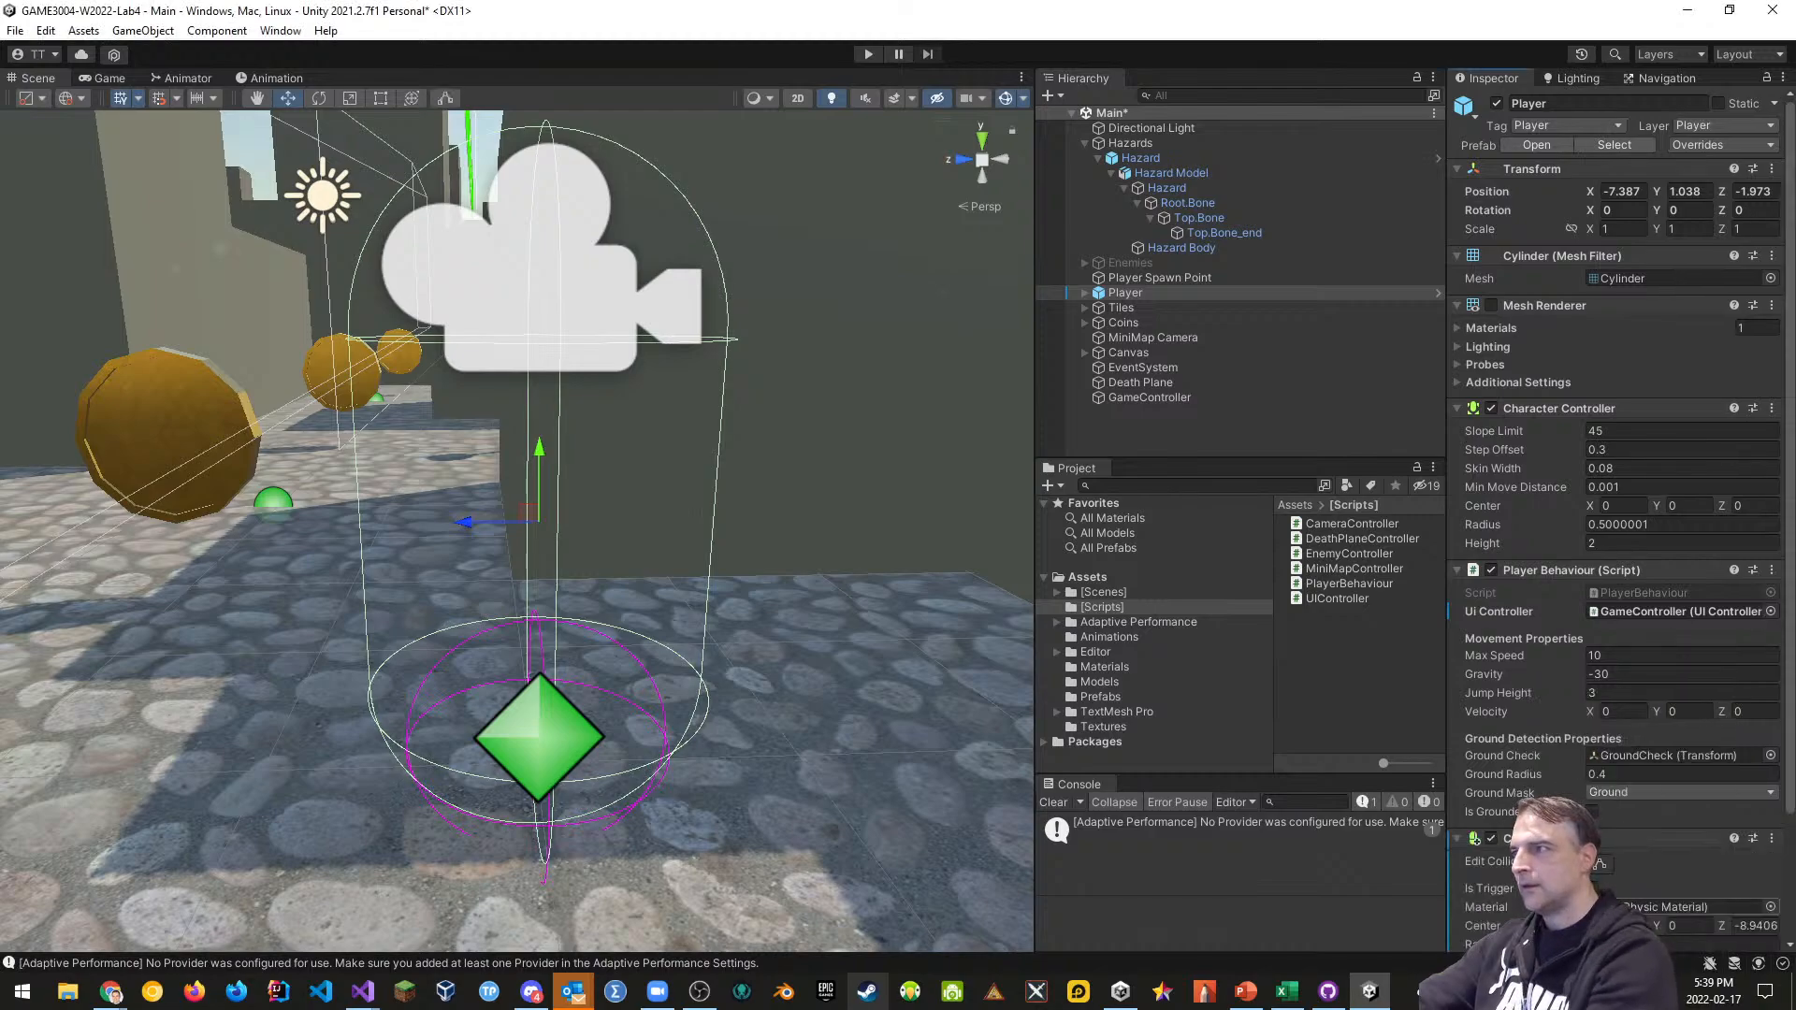
Enlarge the Player's Capsule Collider in the scene to a radius of about 0.54 and make it a trigger
scroll(1648, 823, "down", 3)
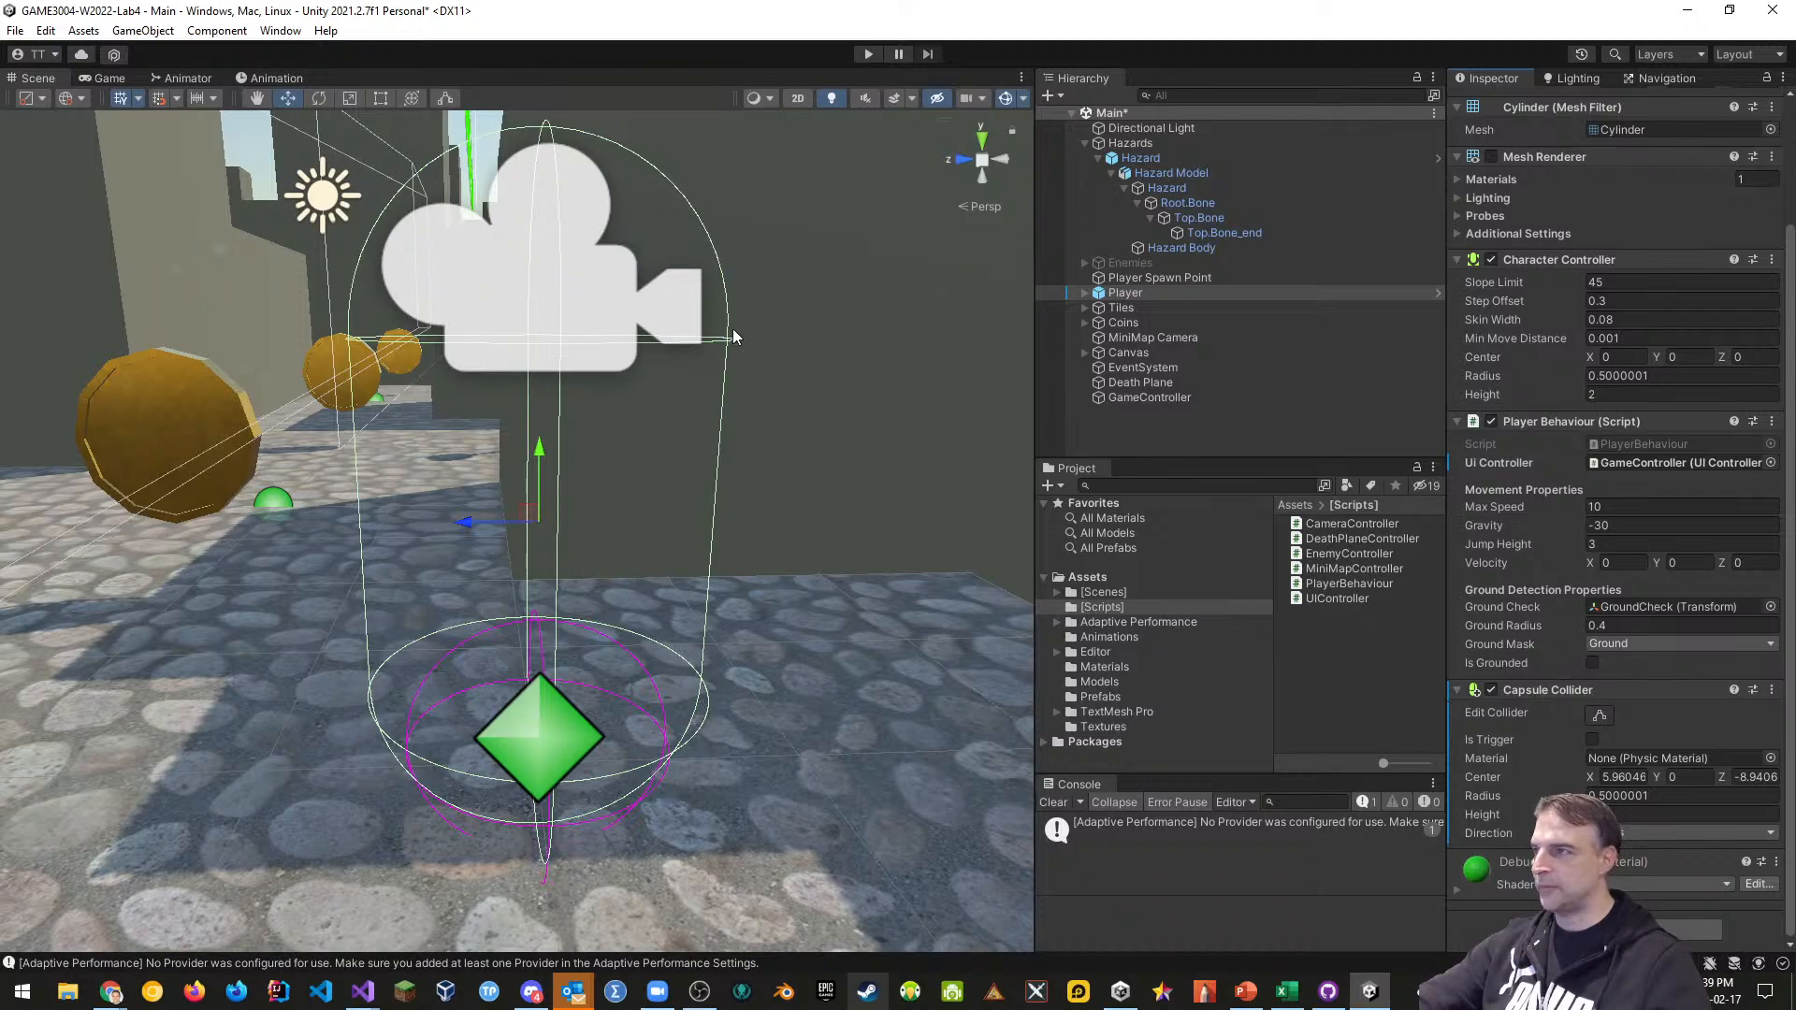
left_click(1598, 714)
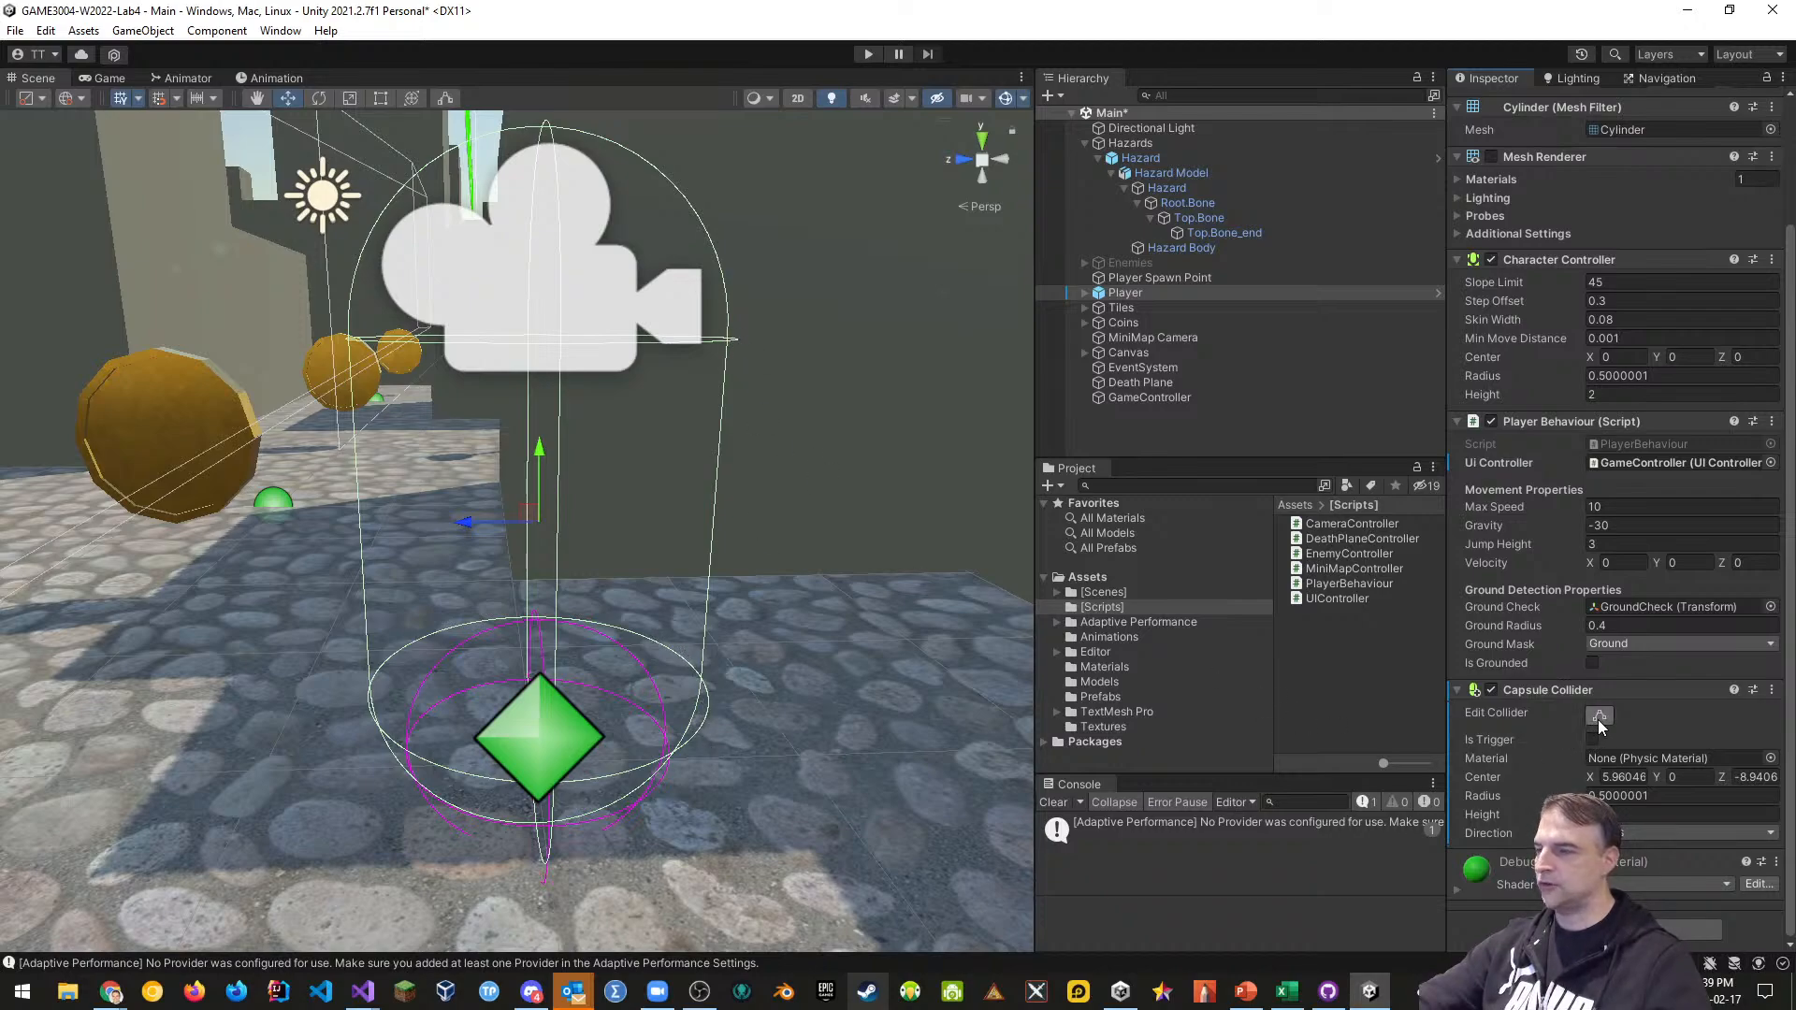
scroll(647, 561, "down", 3)
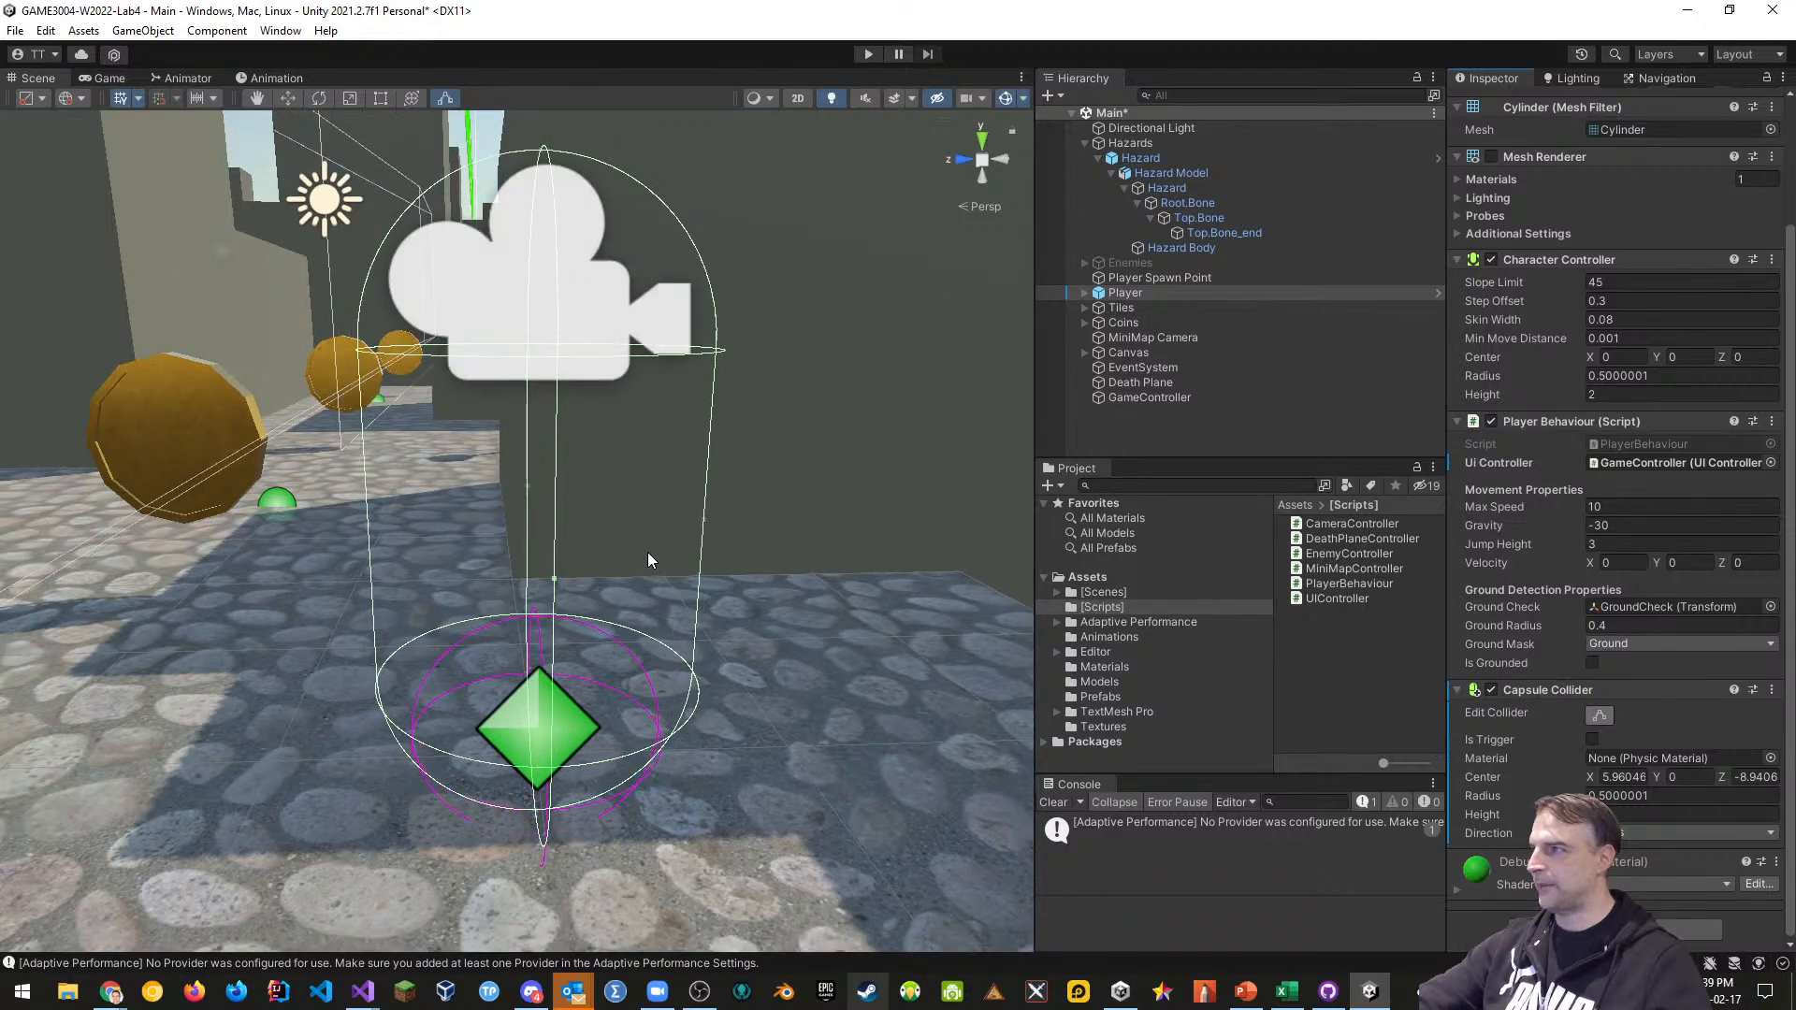
middle_click_drag(738, 590, 733, 585)
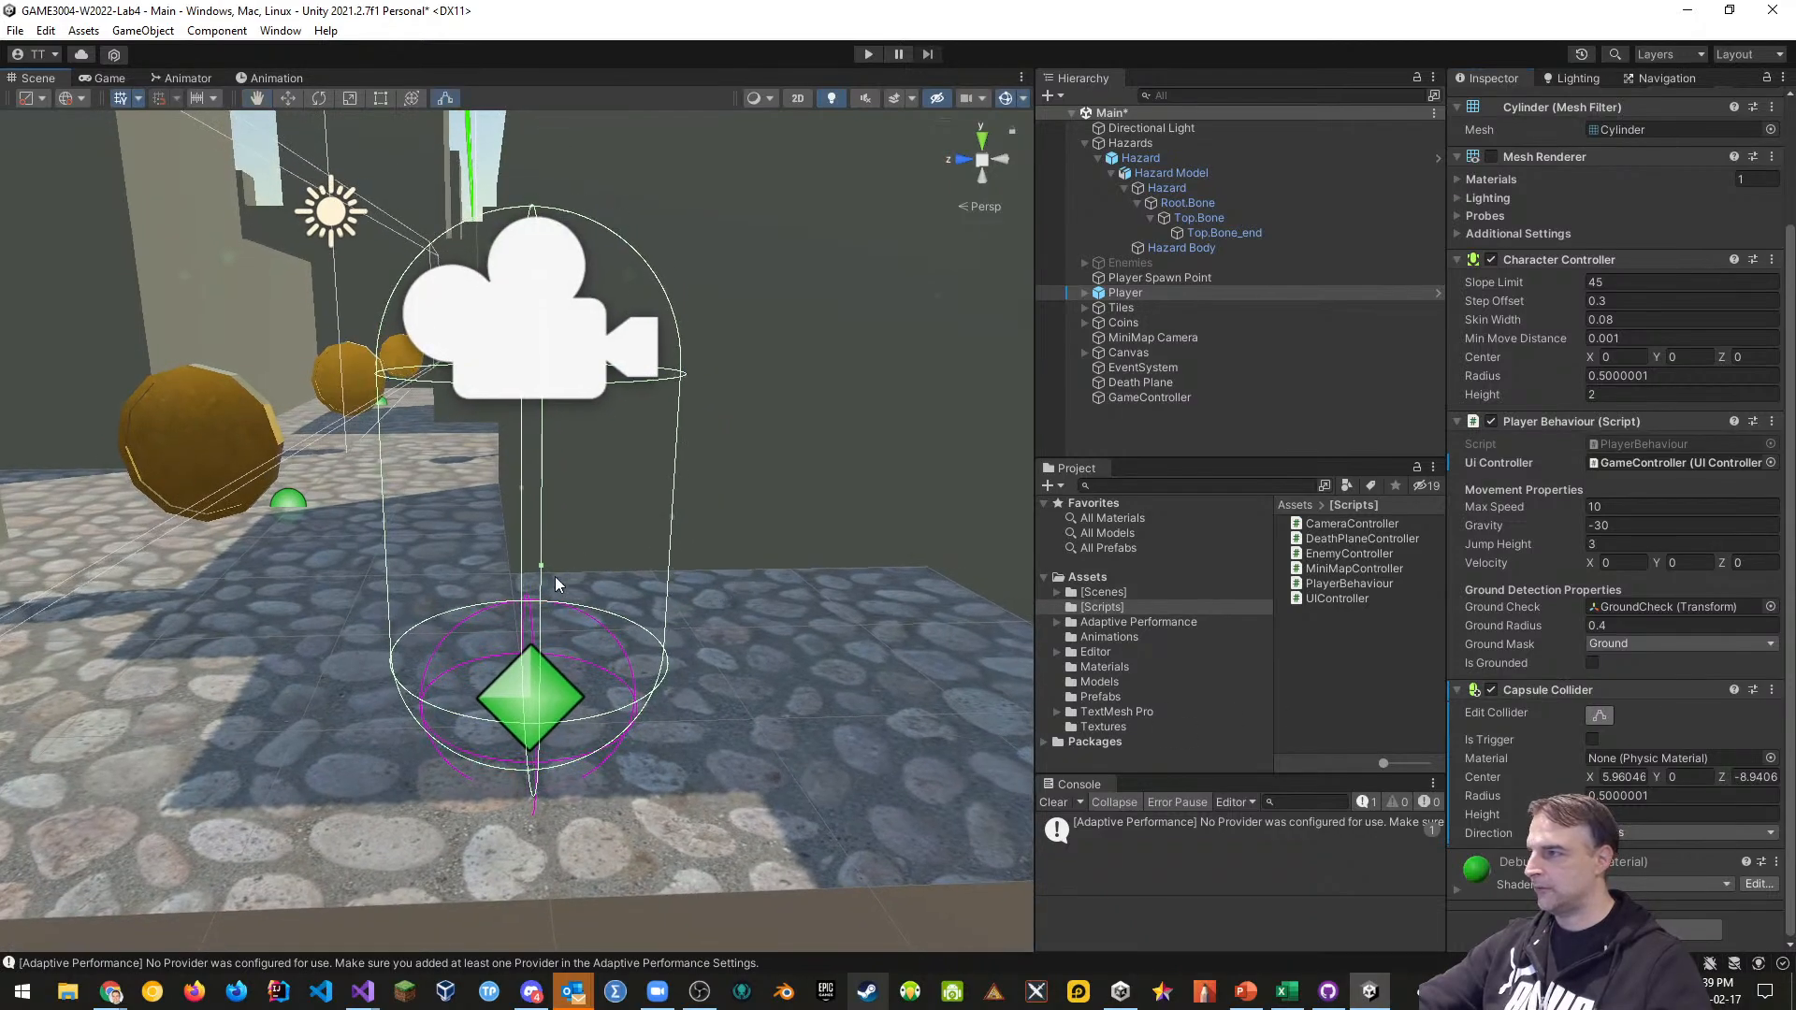
left_click_drag(541, 565, 547, 575)
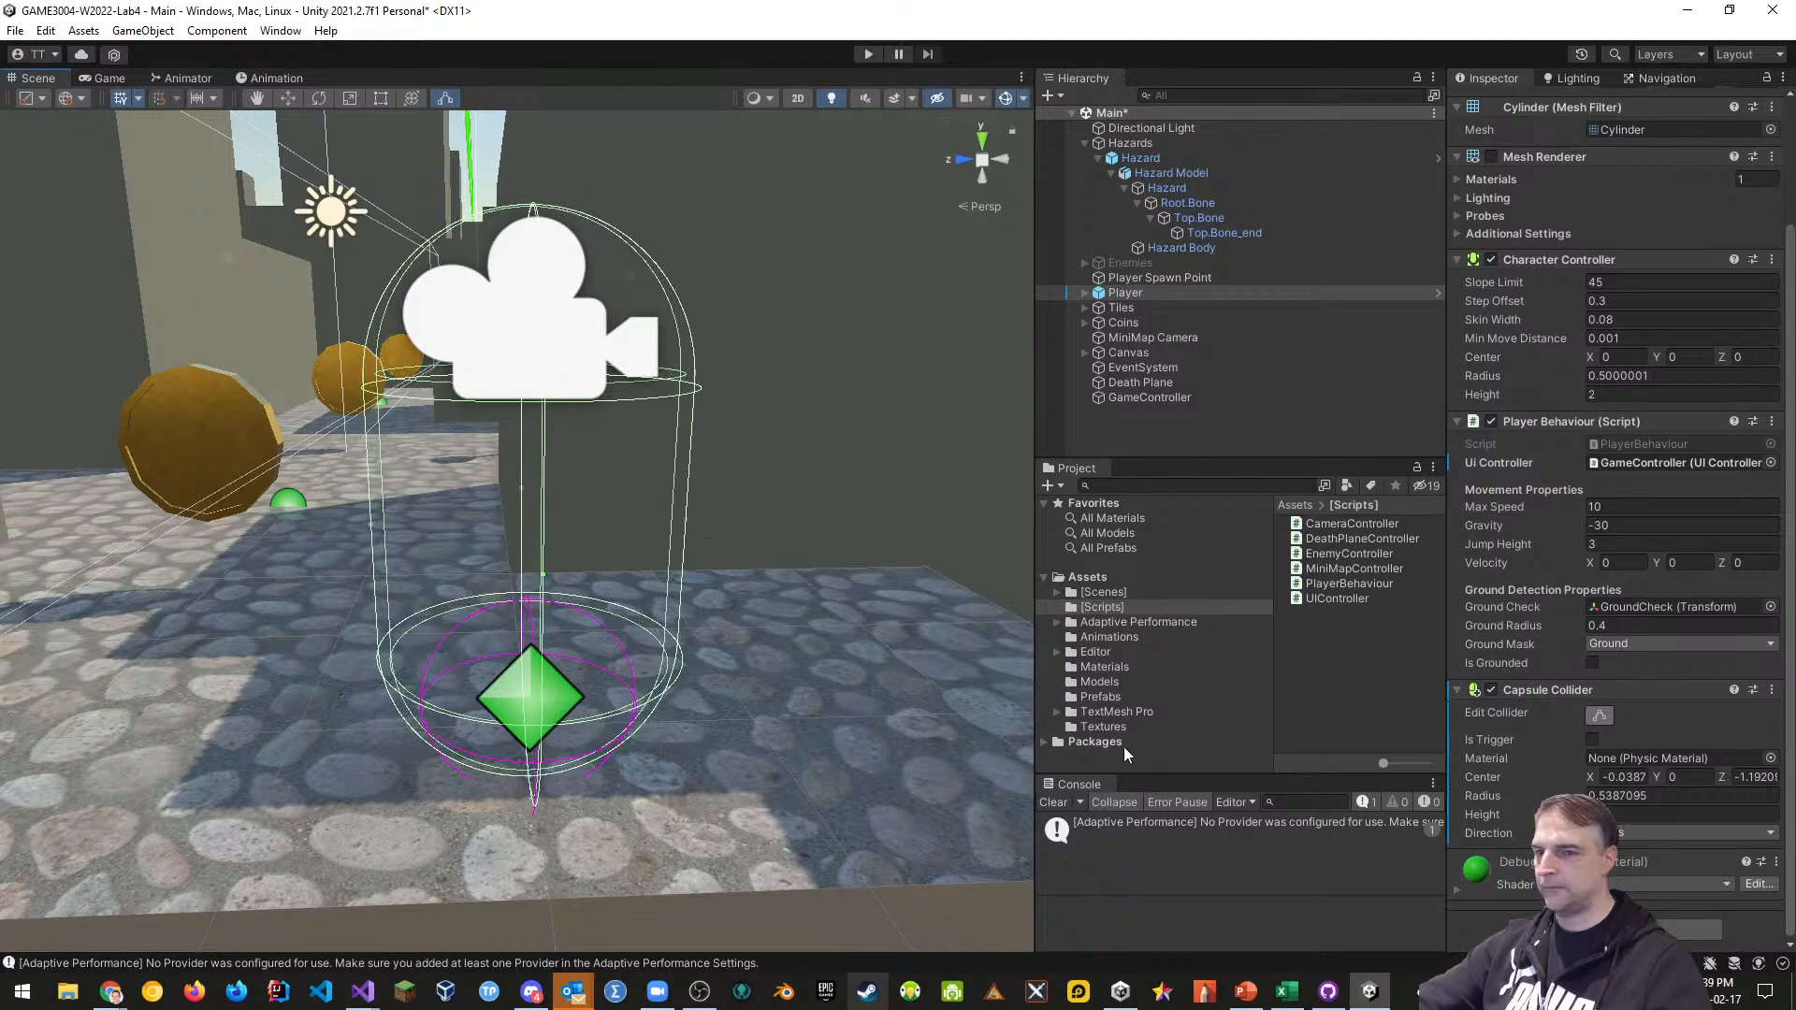
left_click(1590, 740)
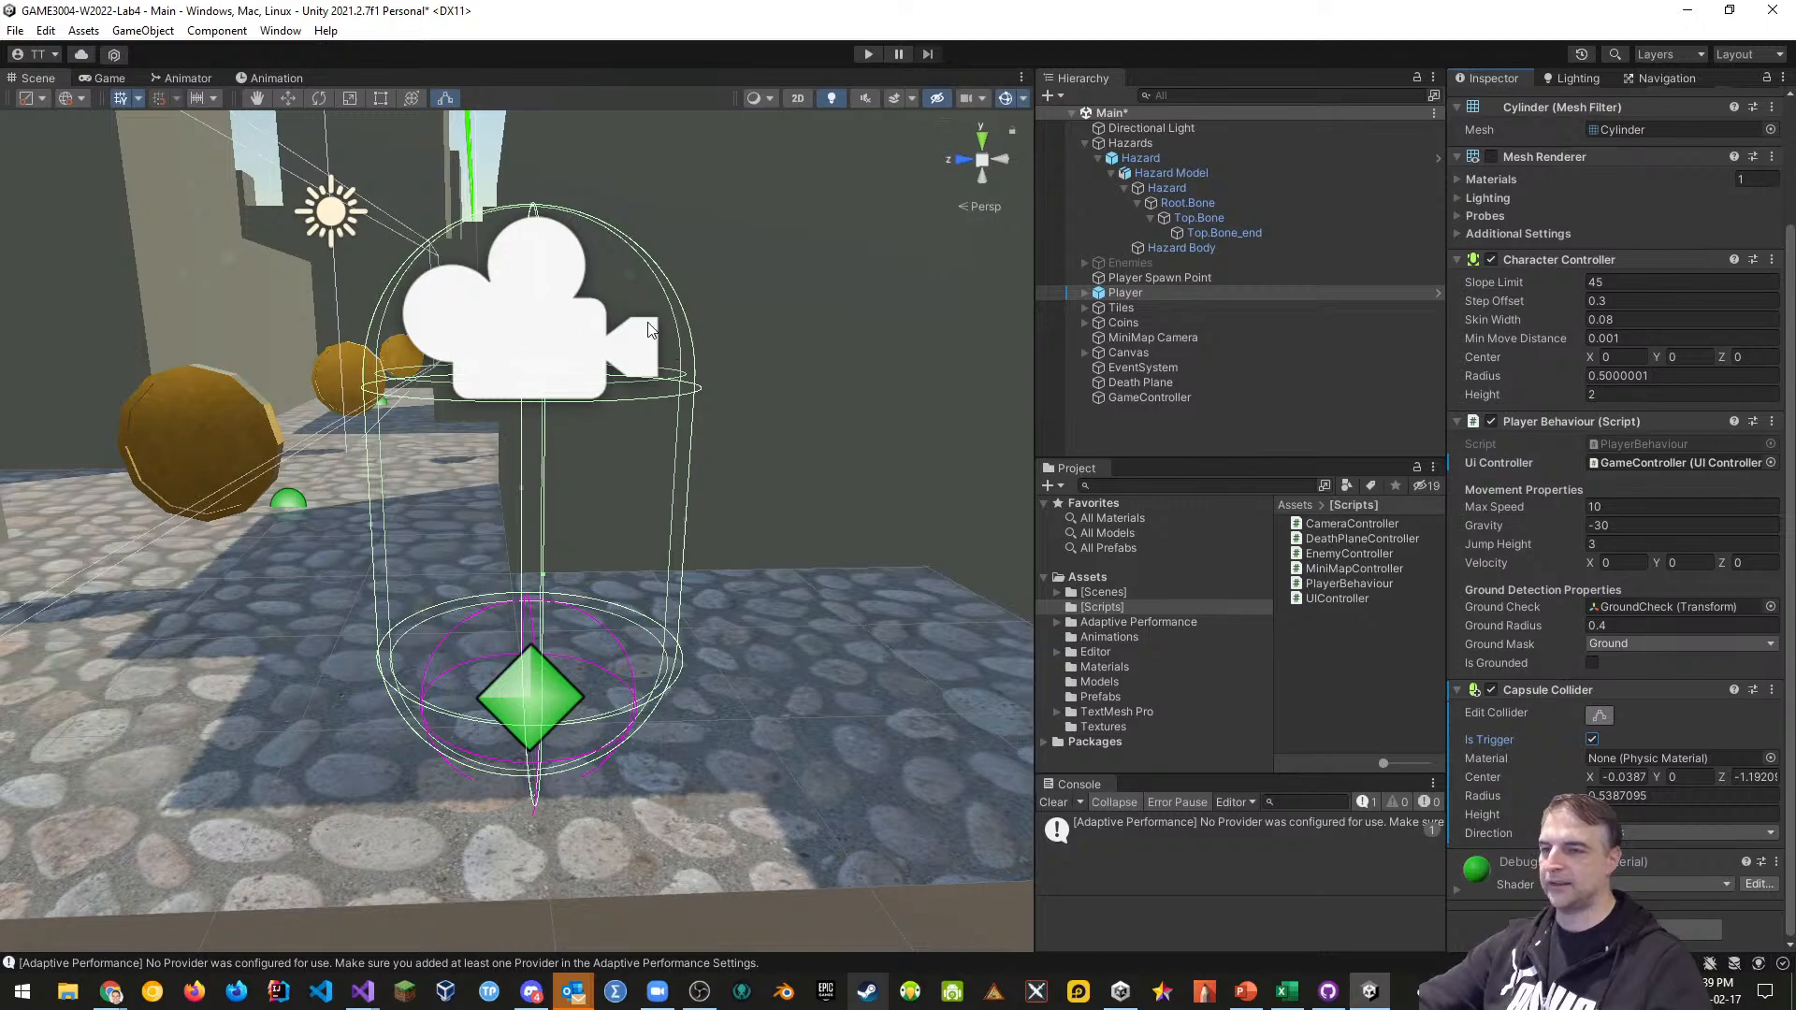
Collapse the Player's Character Controller and Player Behaviour settings, and add a Rigidbody component with Is Kinematic enabled
left_click(1458, 259)
left_click(1456, 422)
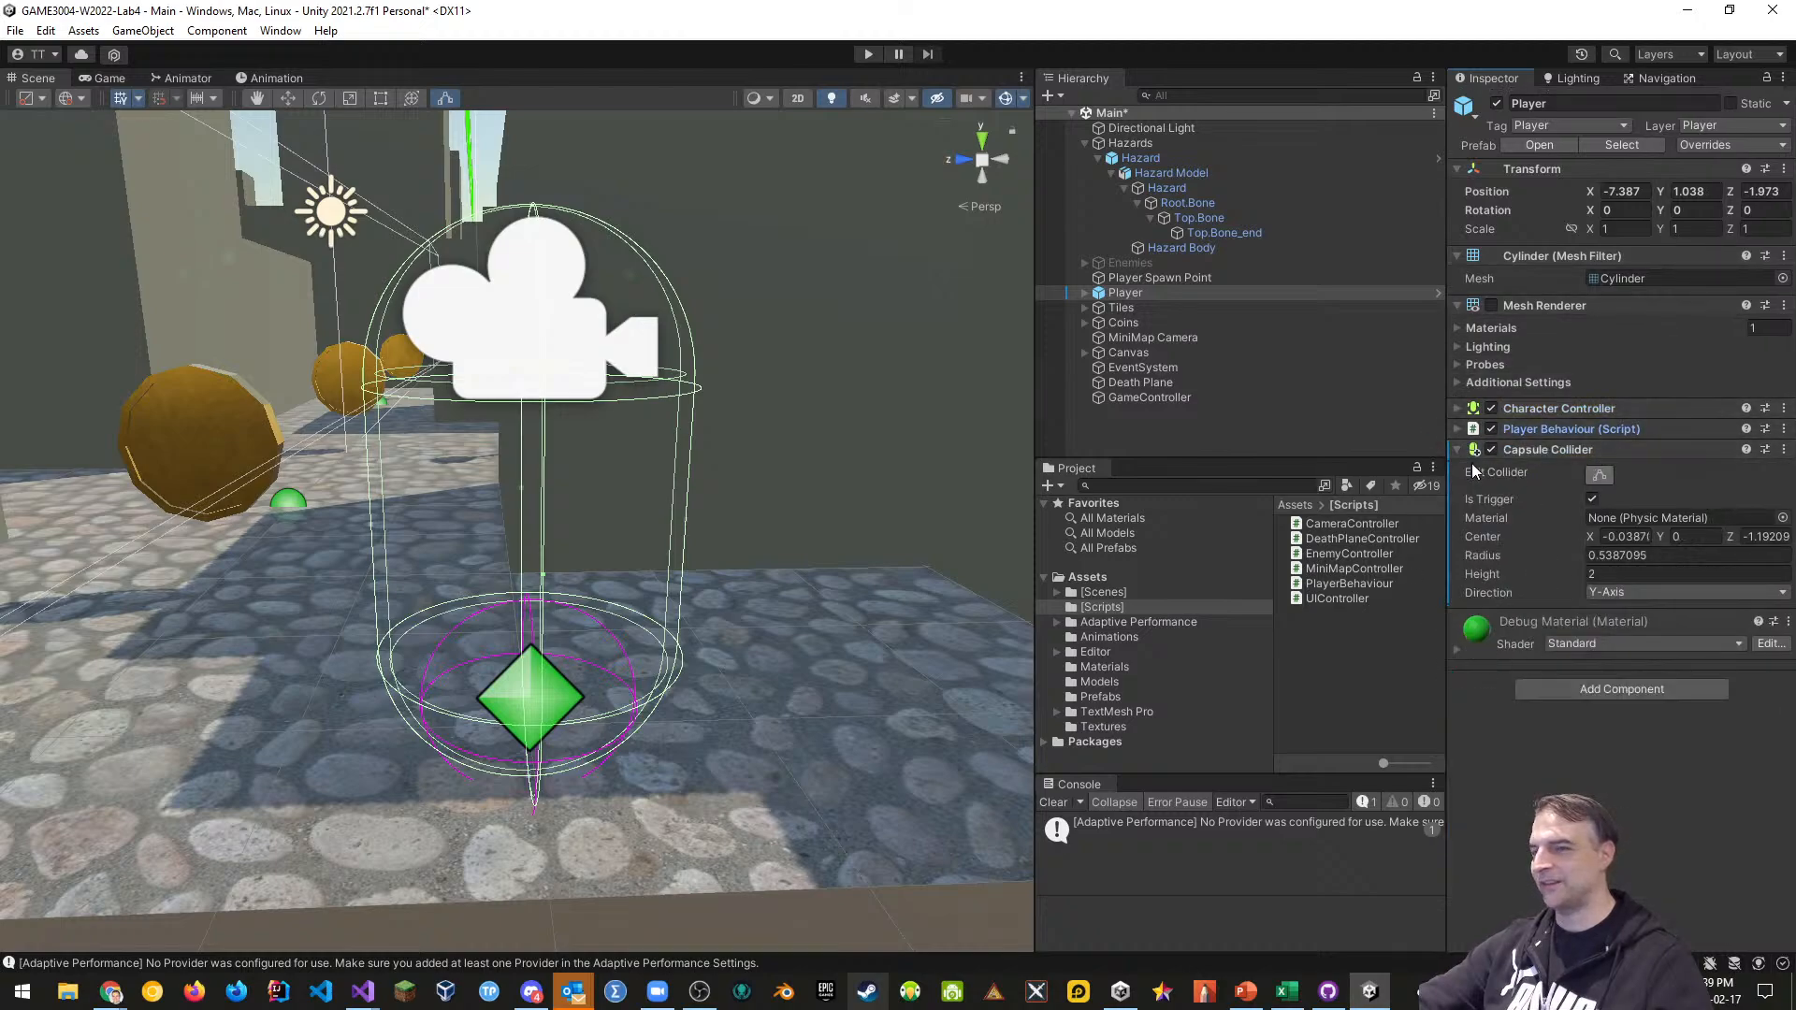
left_click(1612, 690)
type("r")
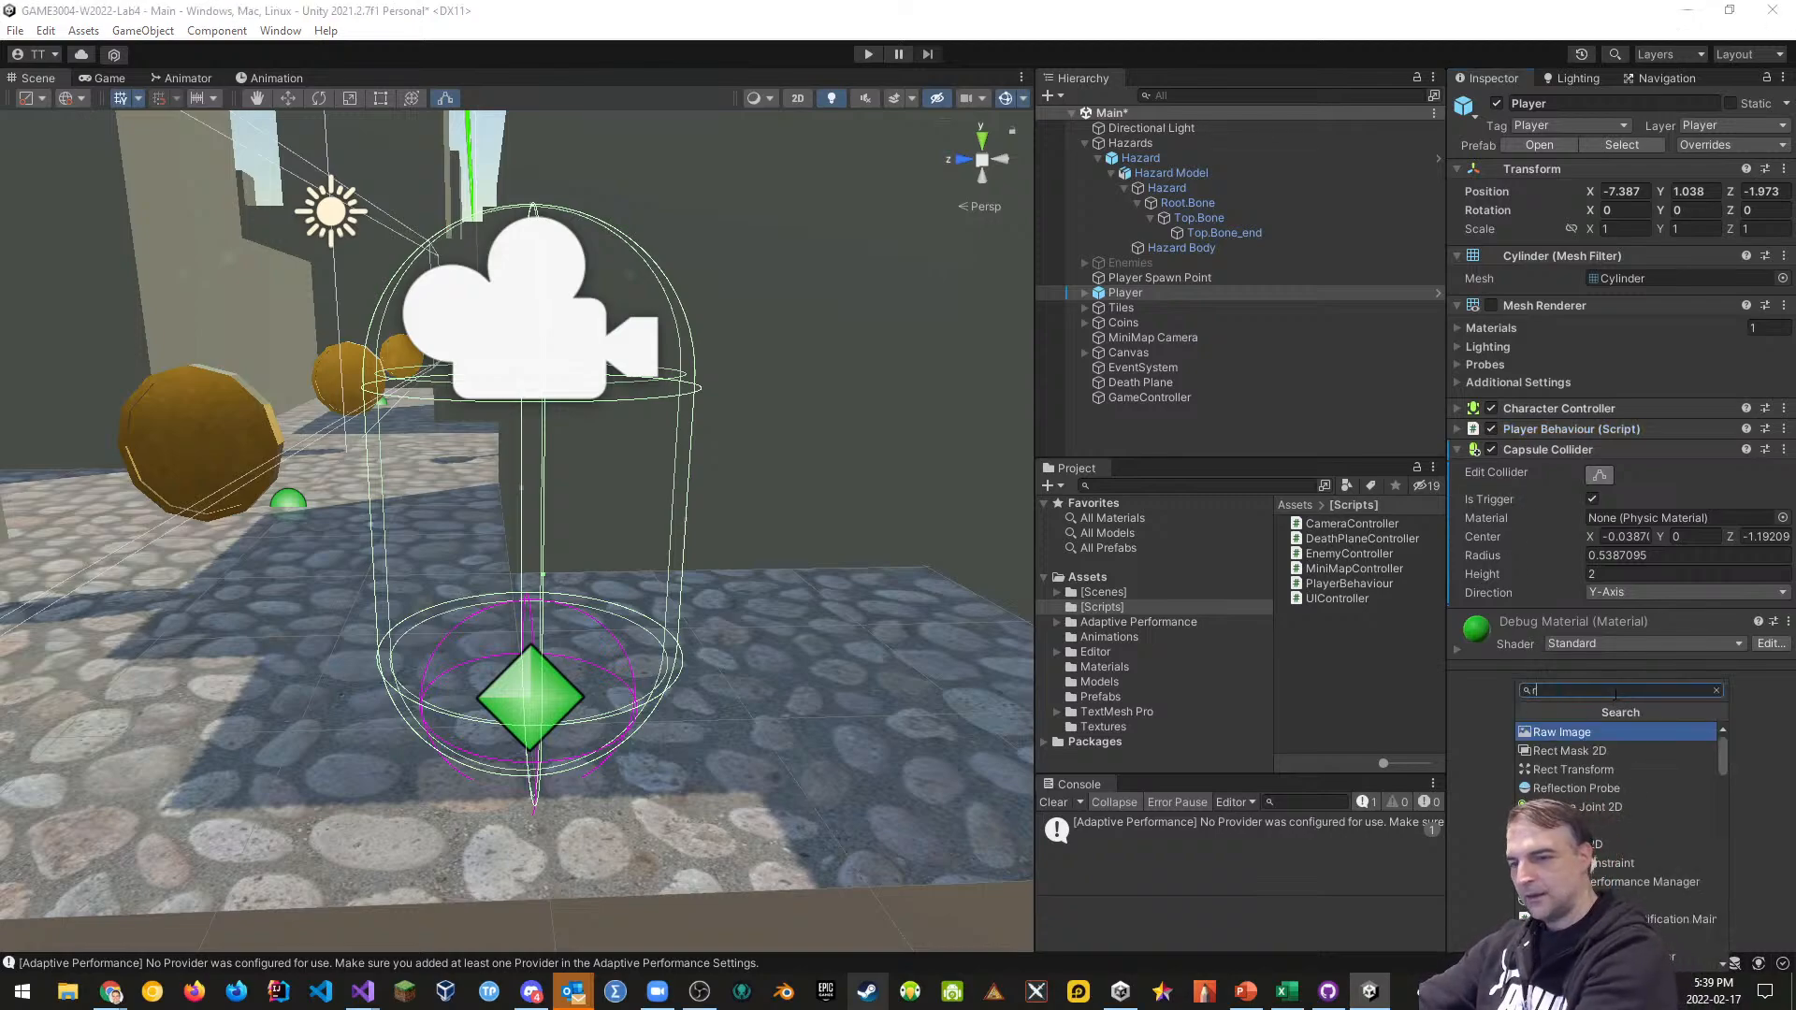
key("Down")
key("Down")
key("Down")
key("Down")
key("Down")
key("Return")
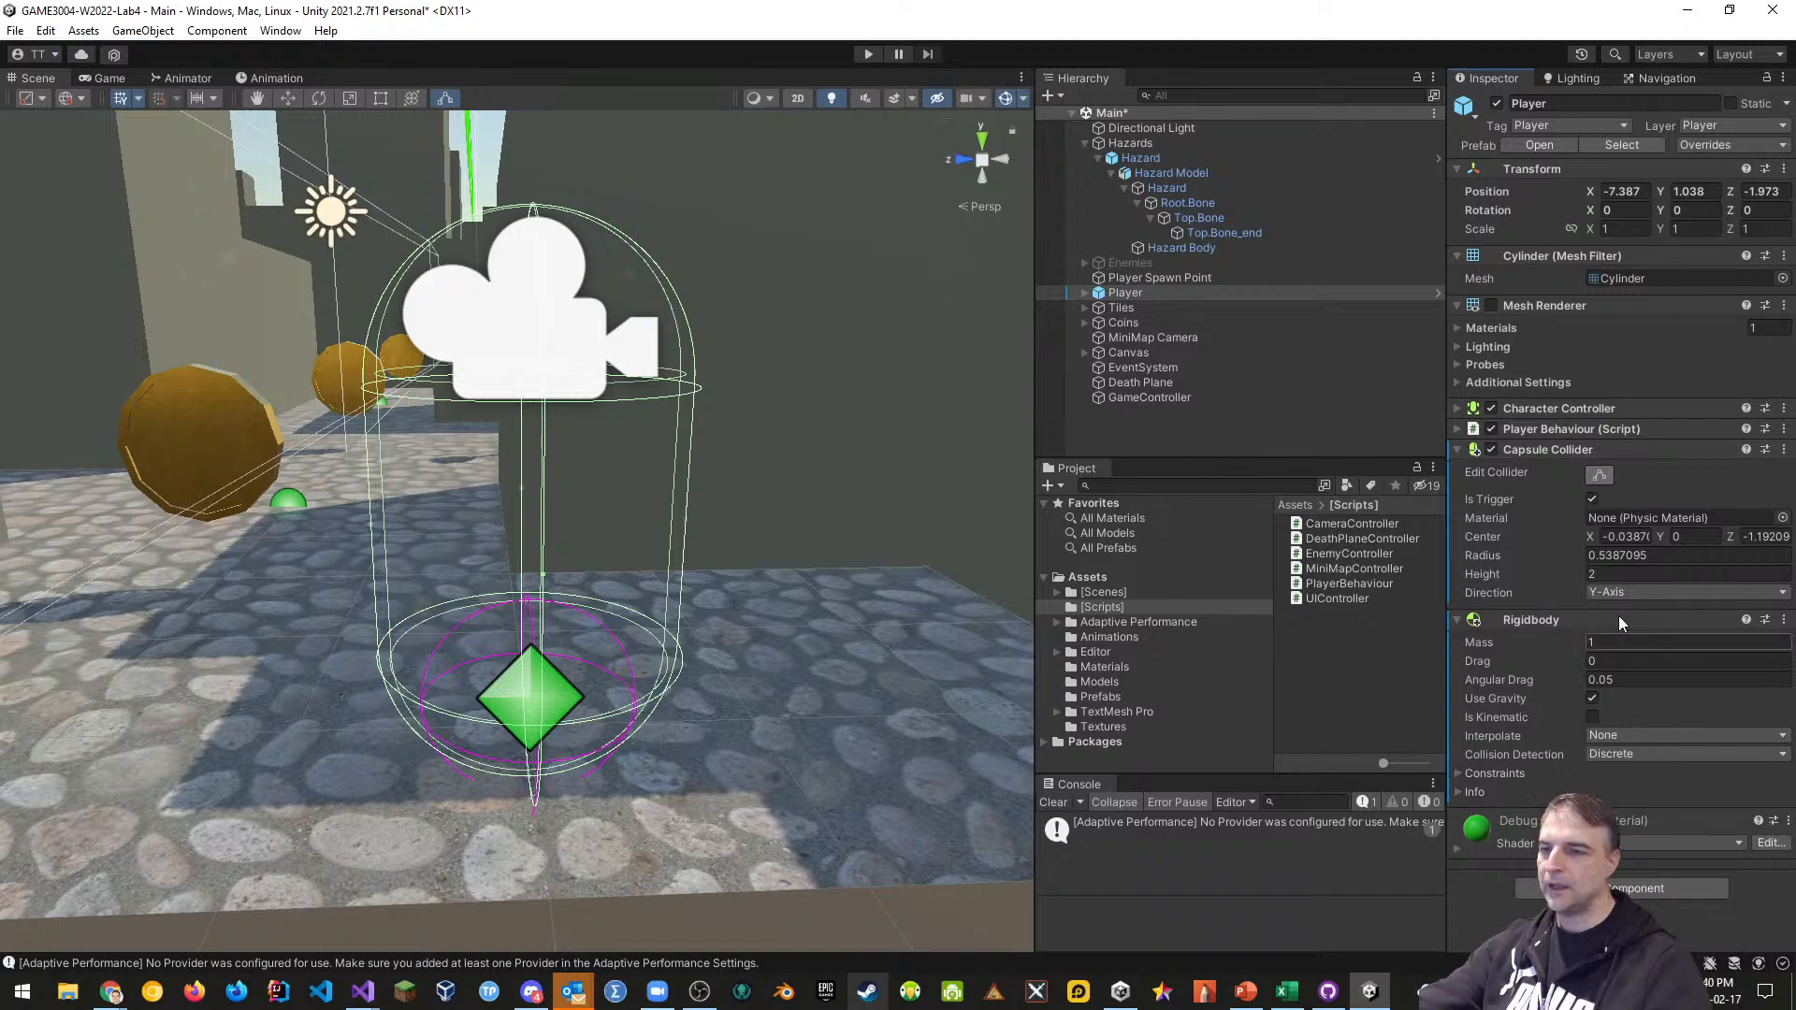
left_click(1592, 716)
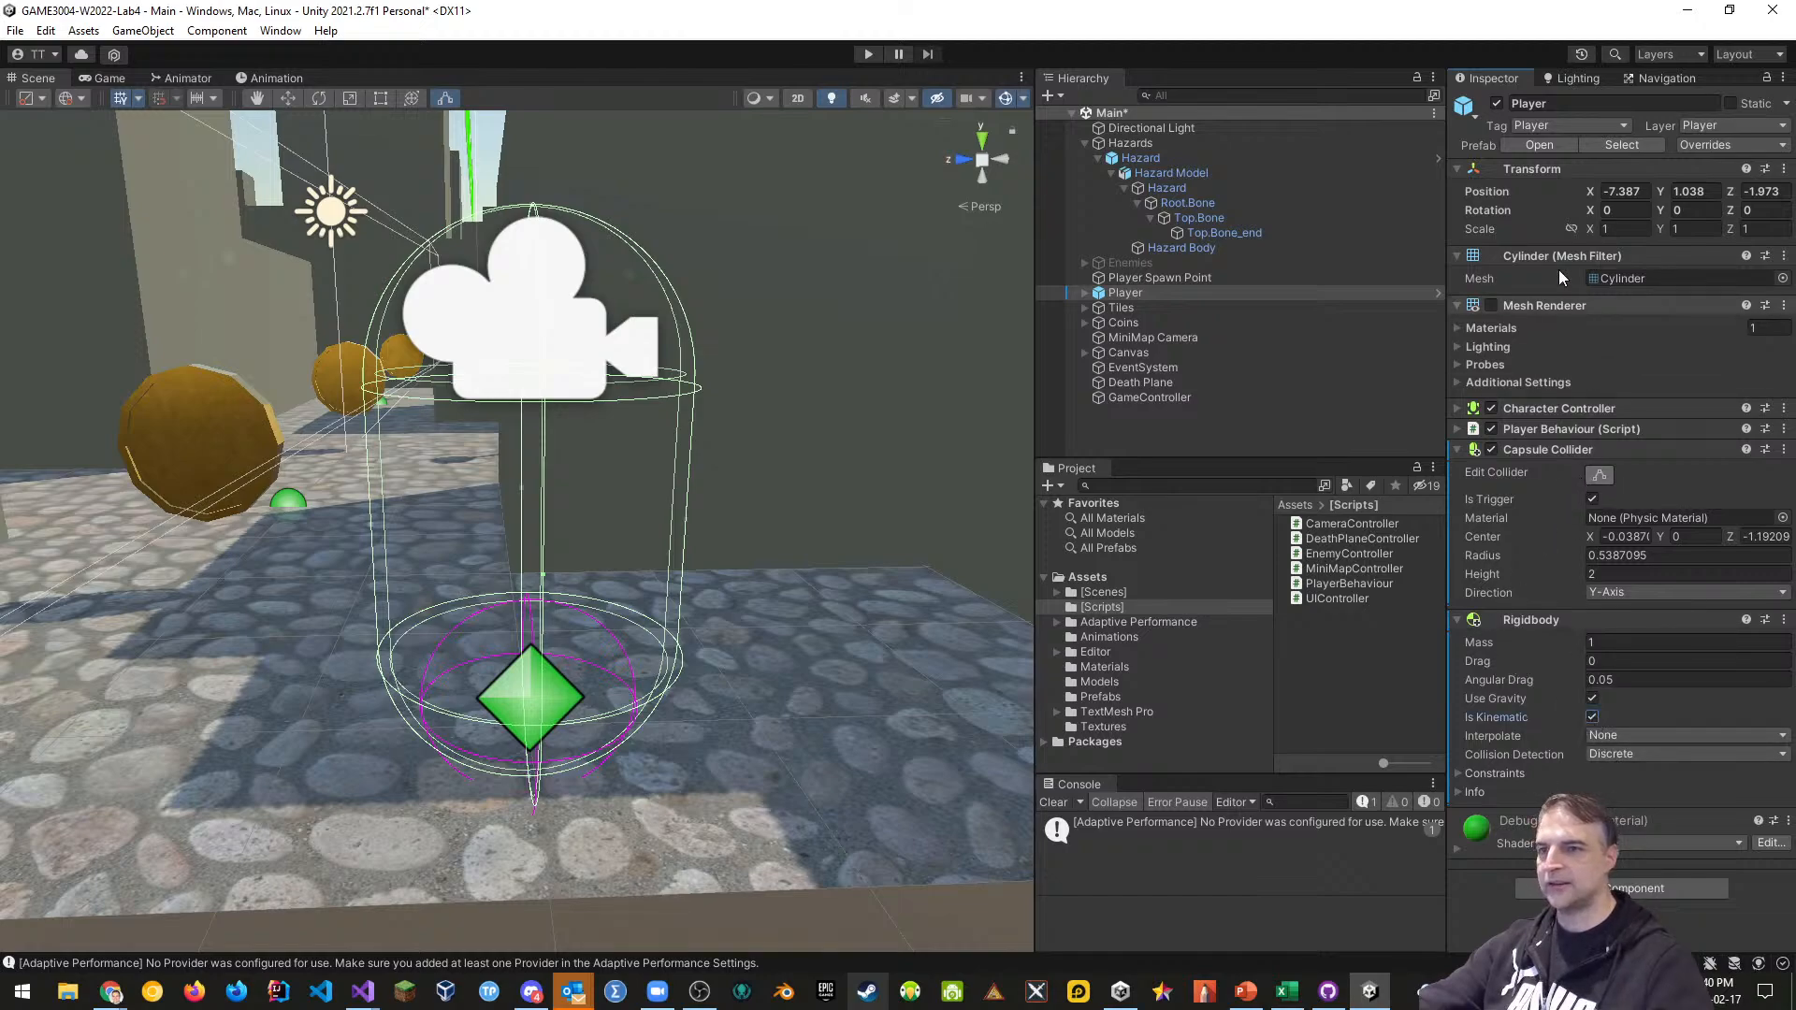
Collapse the Player's Capsule Collider settings, leave Use Gravity enabled on the Rigidbody, and save the scene
left_click(1461, 619)
left_click(1457, 452)
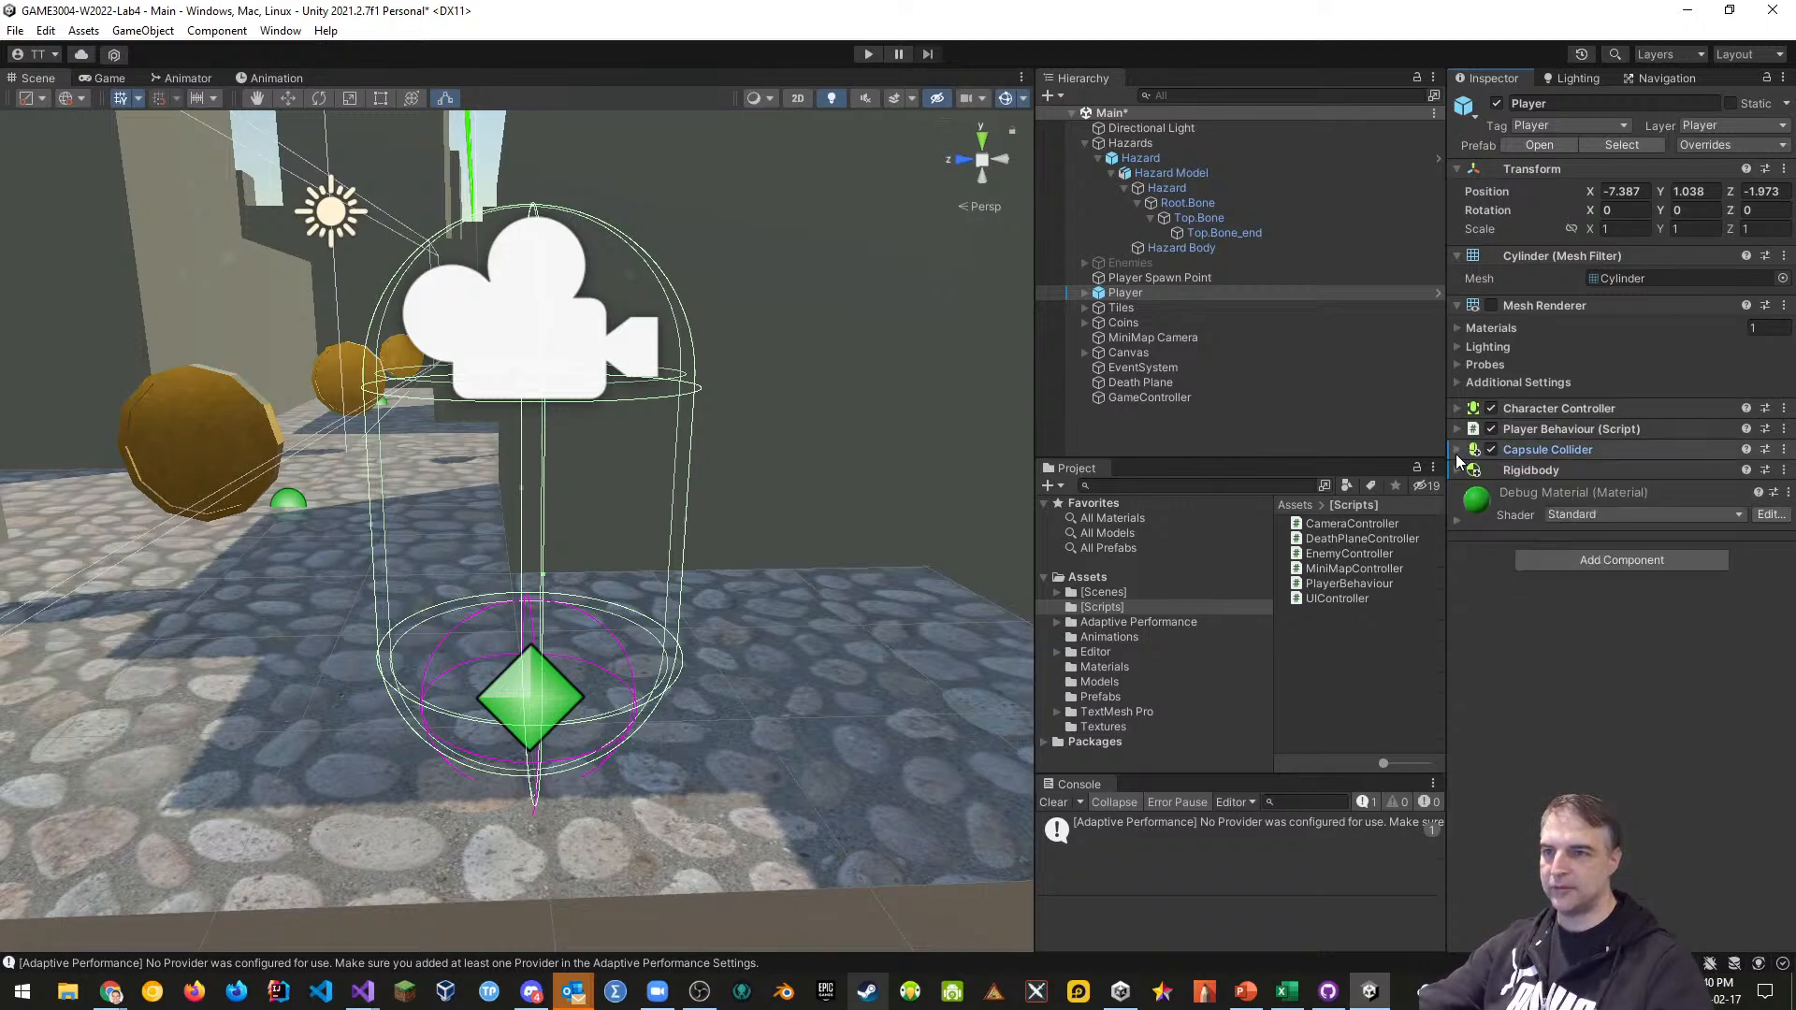
left_click(1457, 470)
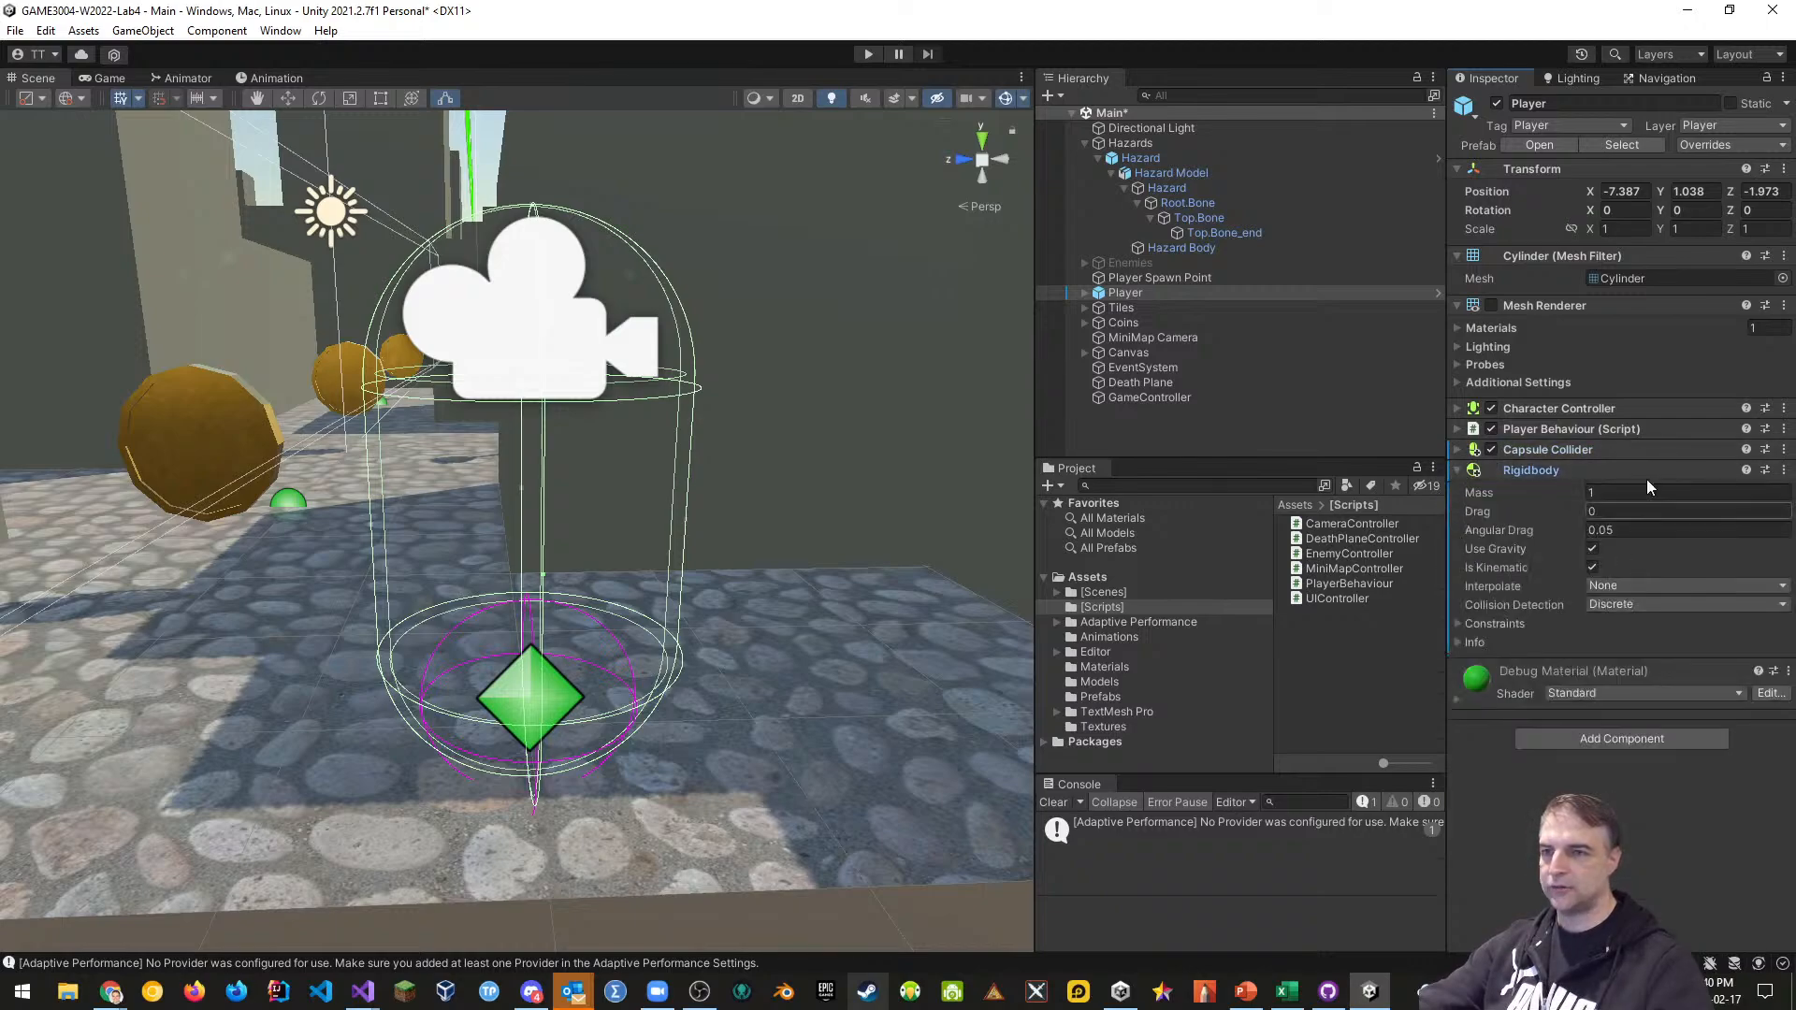
left_click(1593, 549)
left_click(1593, 549)
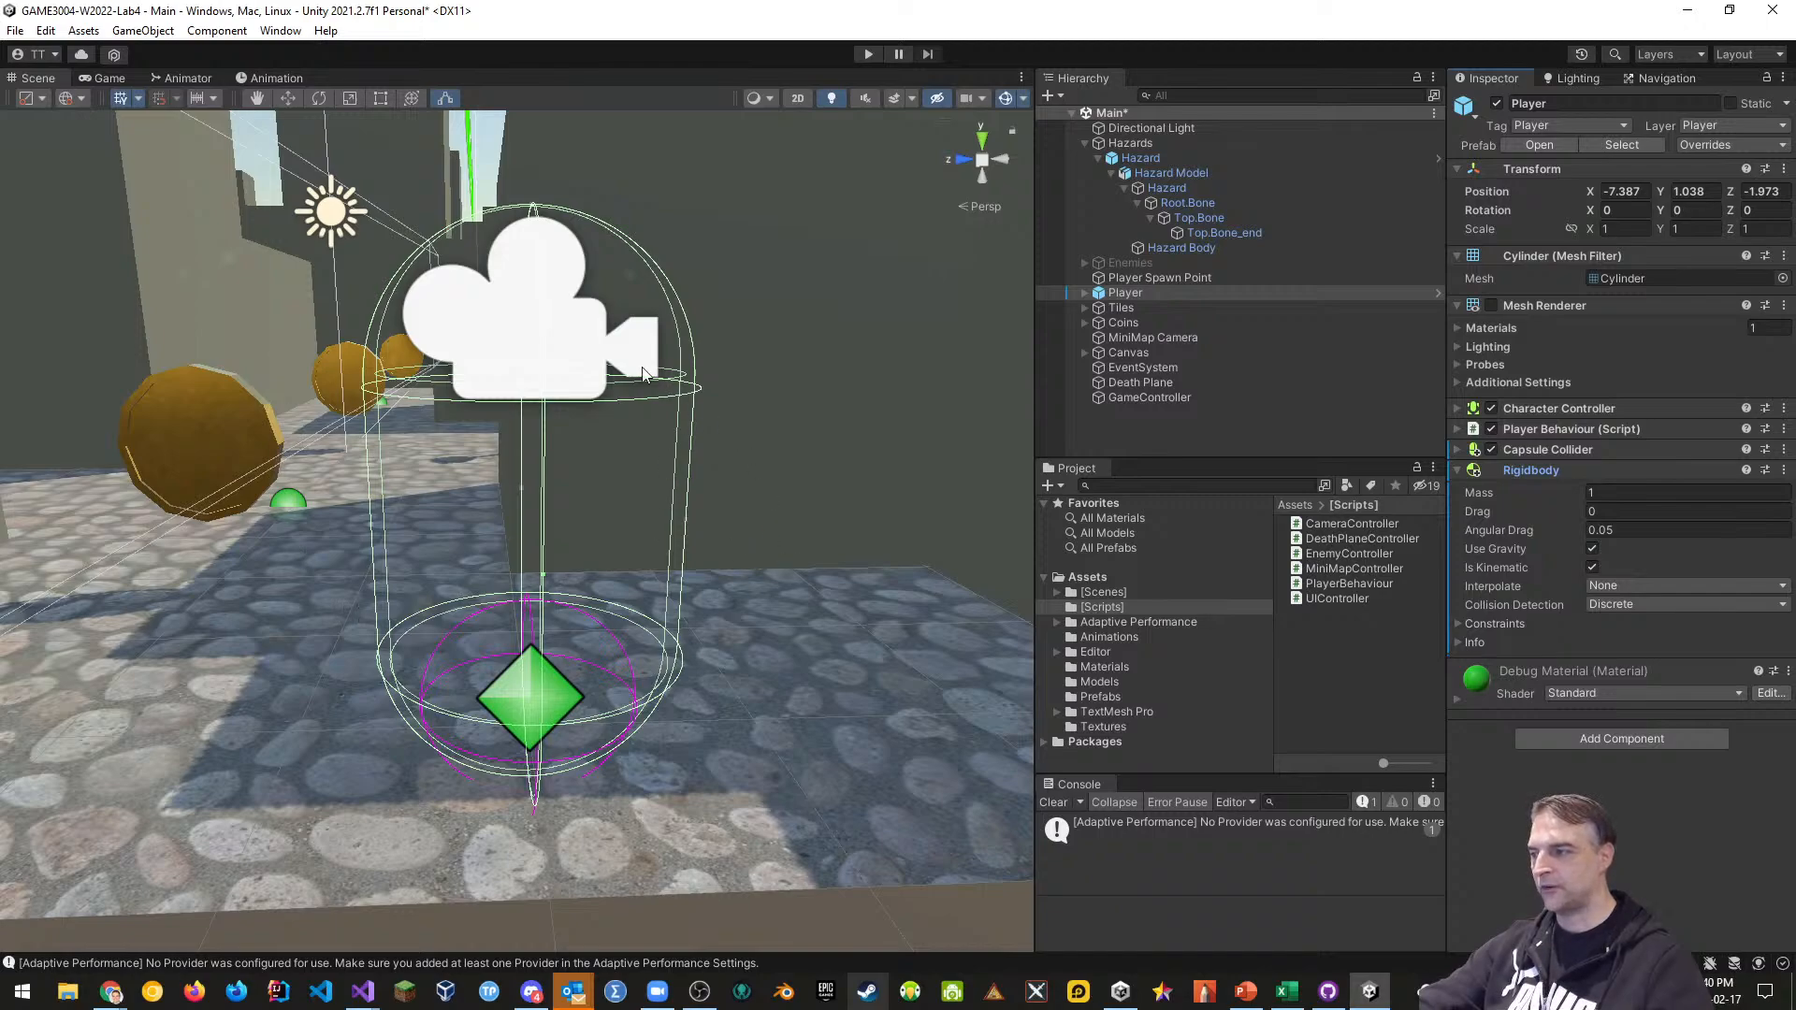
key("ctrl+s")
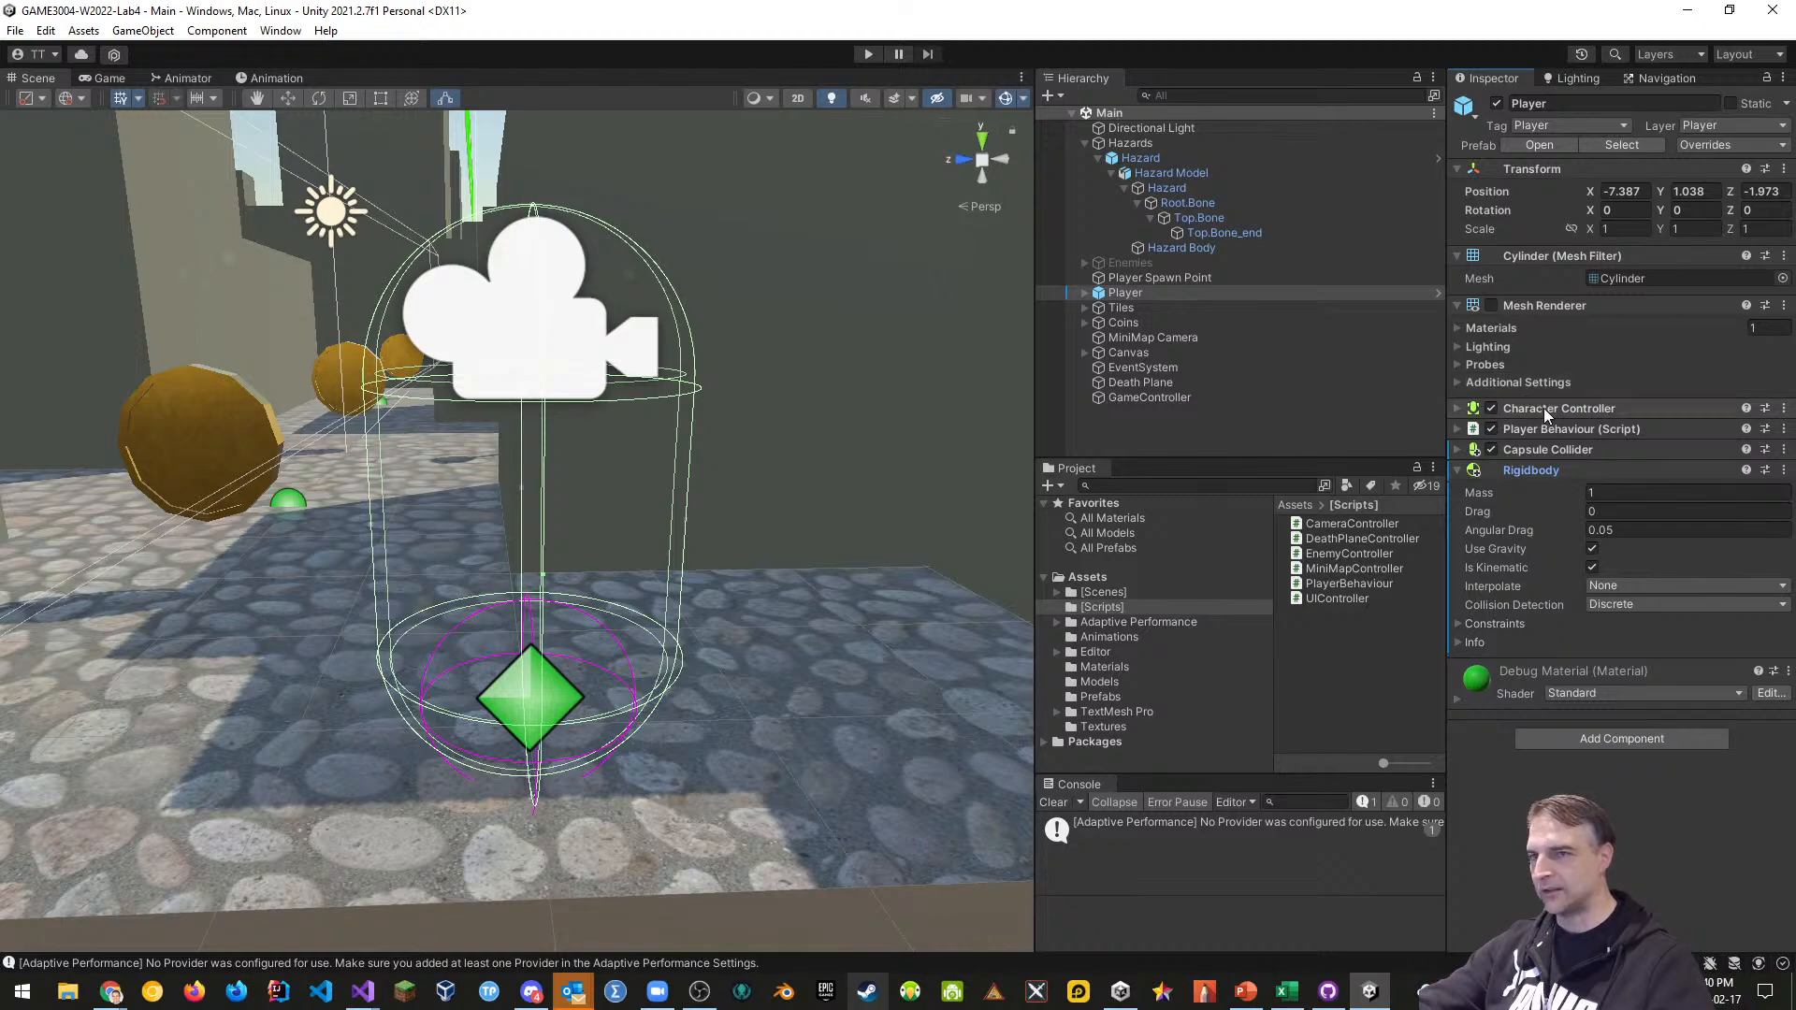
Collapse the Player's Mesh Renderer settings, disable Use Gravity on the Rigidbody, and collapse the Rigidbody settings
left_click(1457, 307)
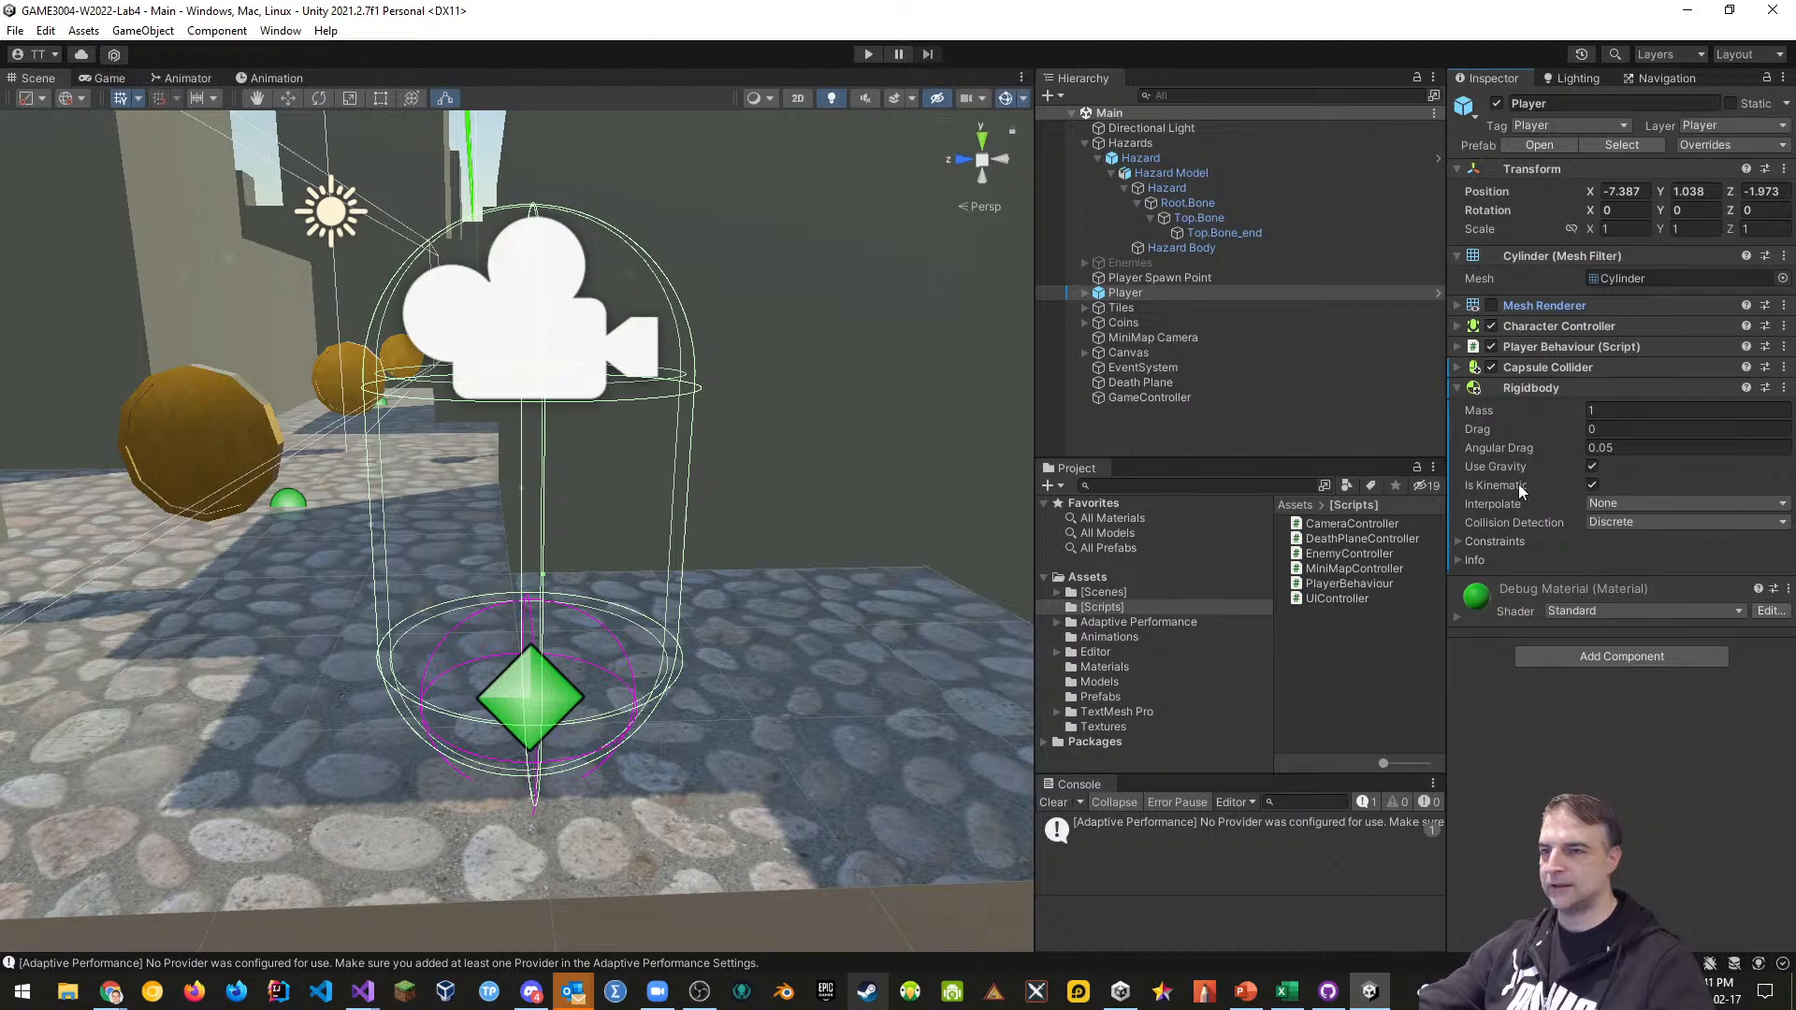
left_click(1592, 467)
left_click(1456, 387)
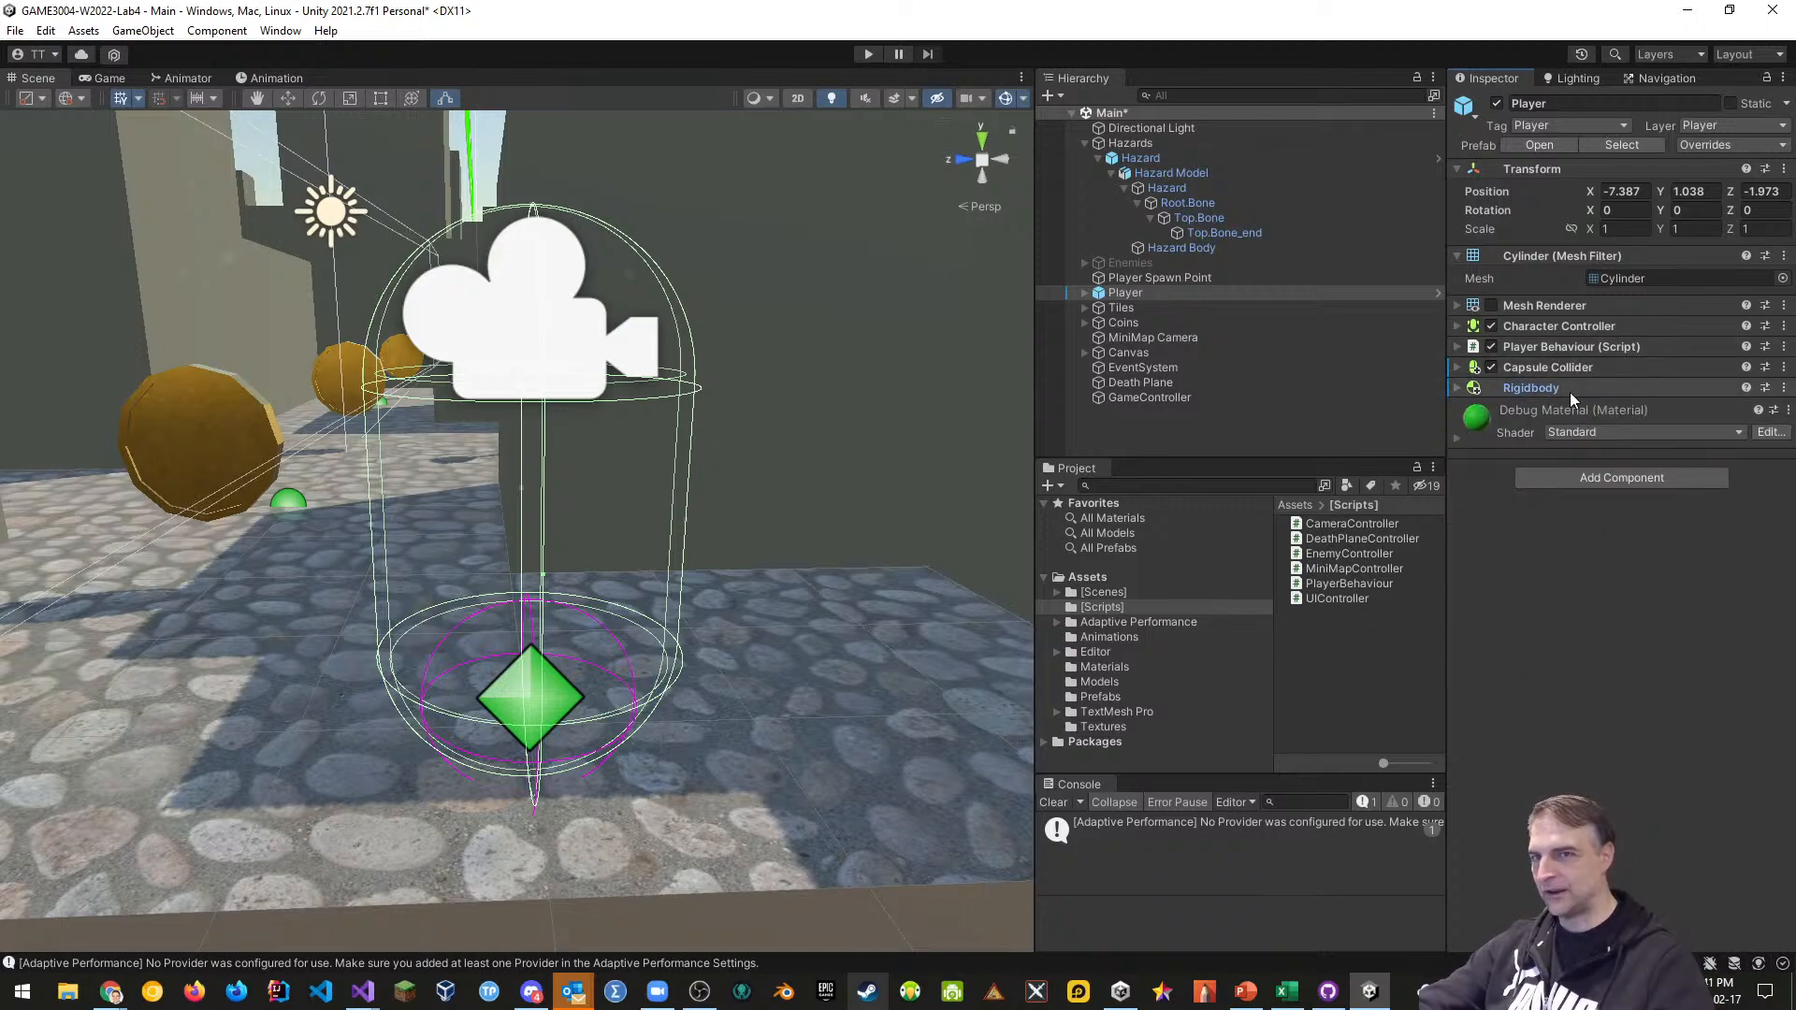
Switch to Visual Studio and add an empty public void OnTriggerEnter(Collider other) method after OnDrawGizmos in PlayerBehaviour.cs
key("alt+Tab")
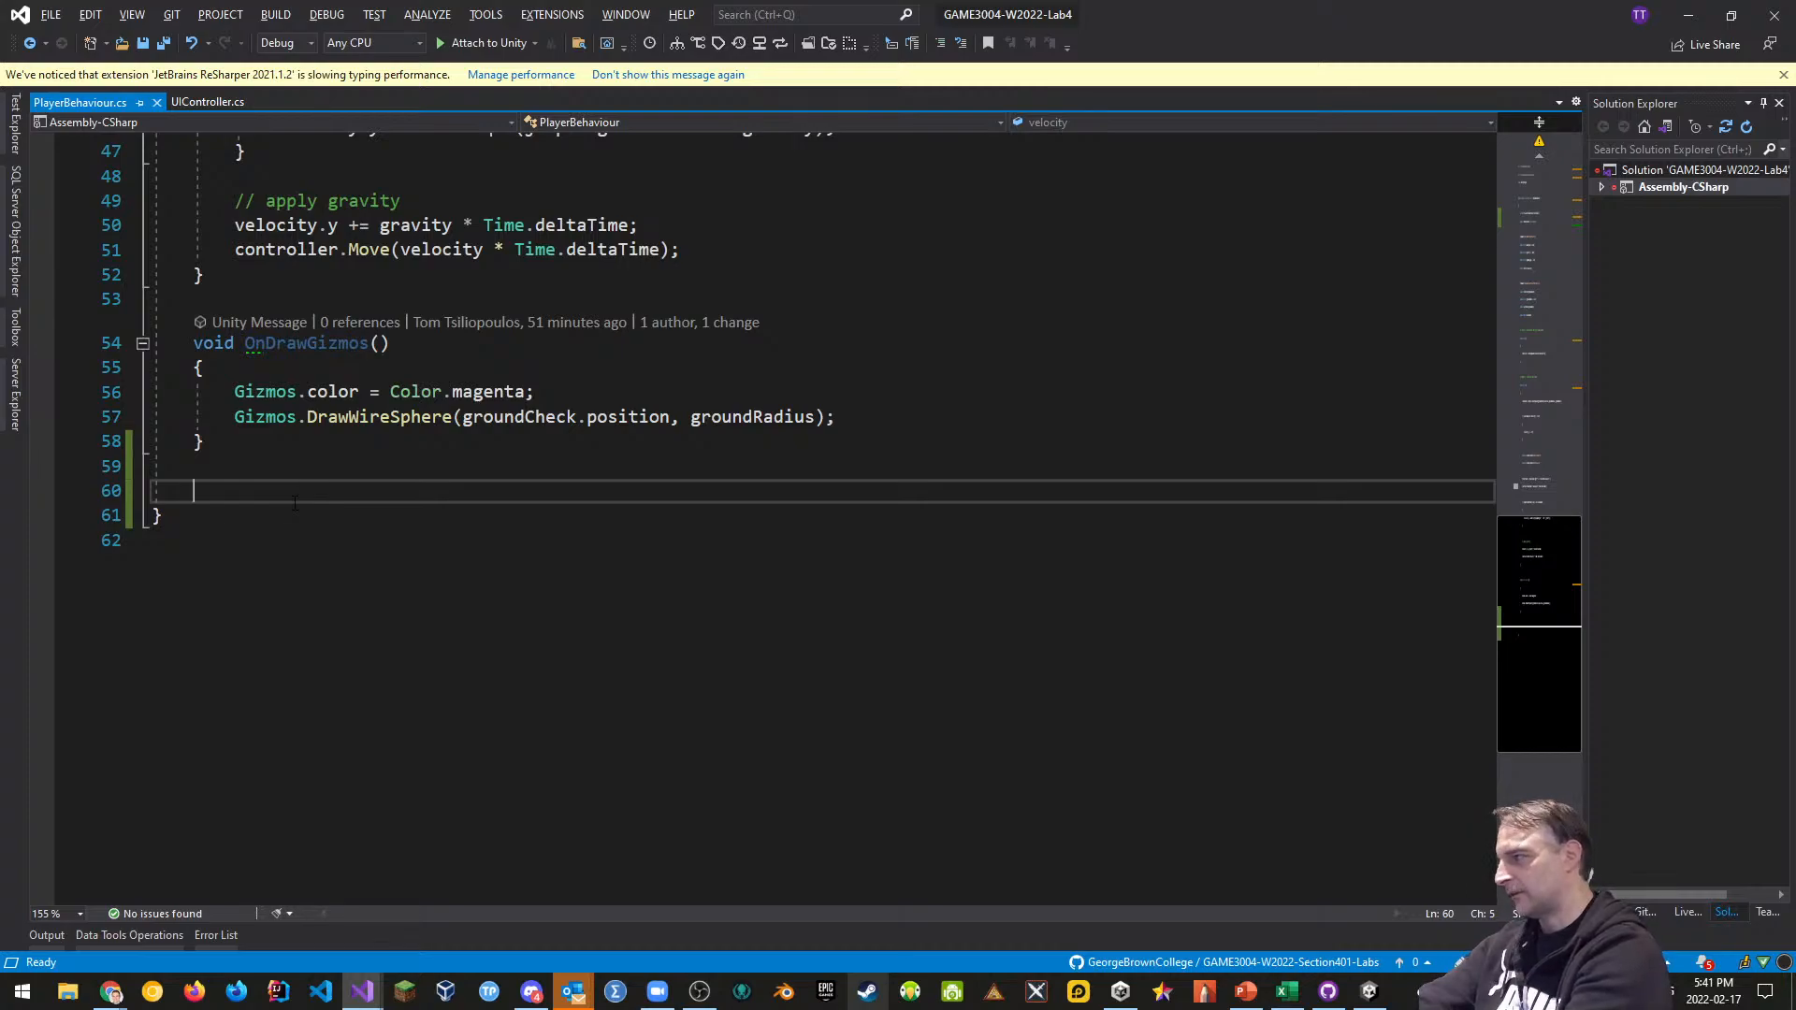
type("pub")
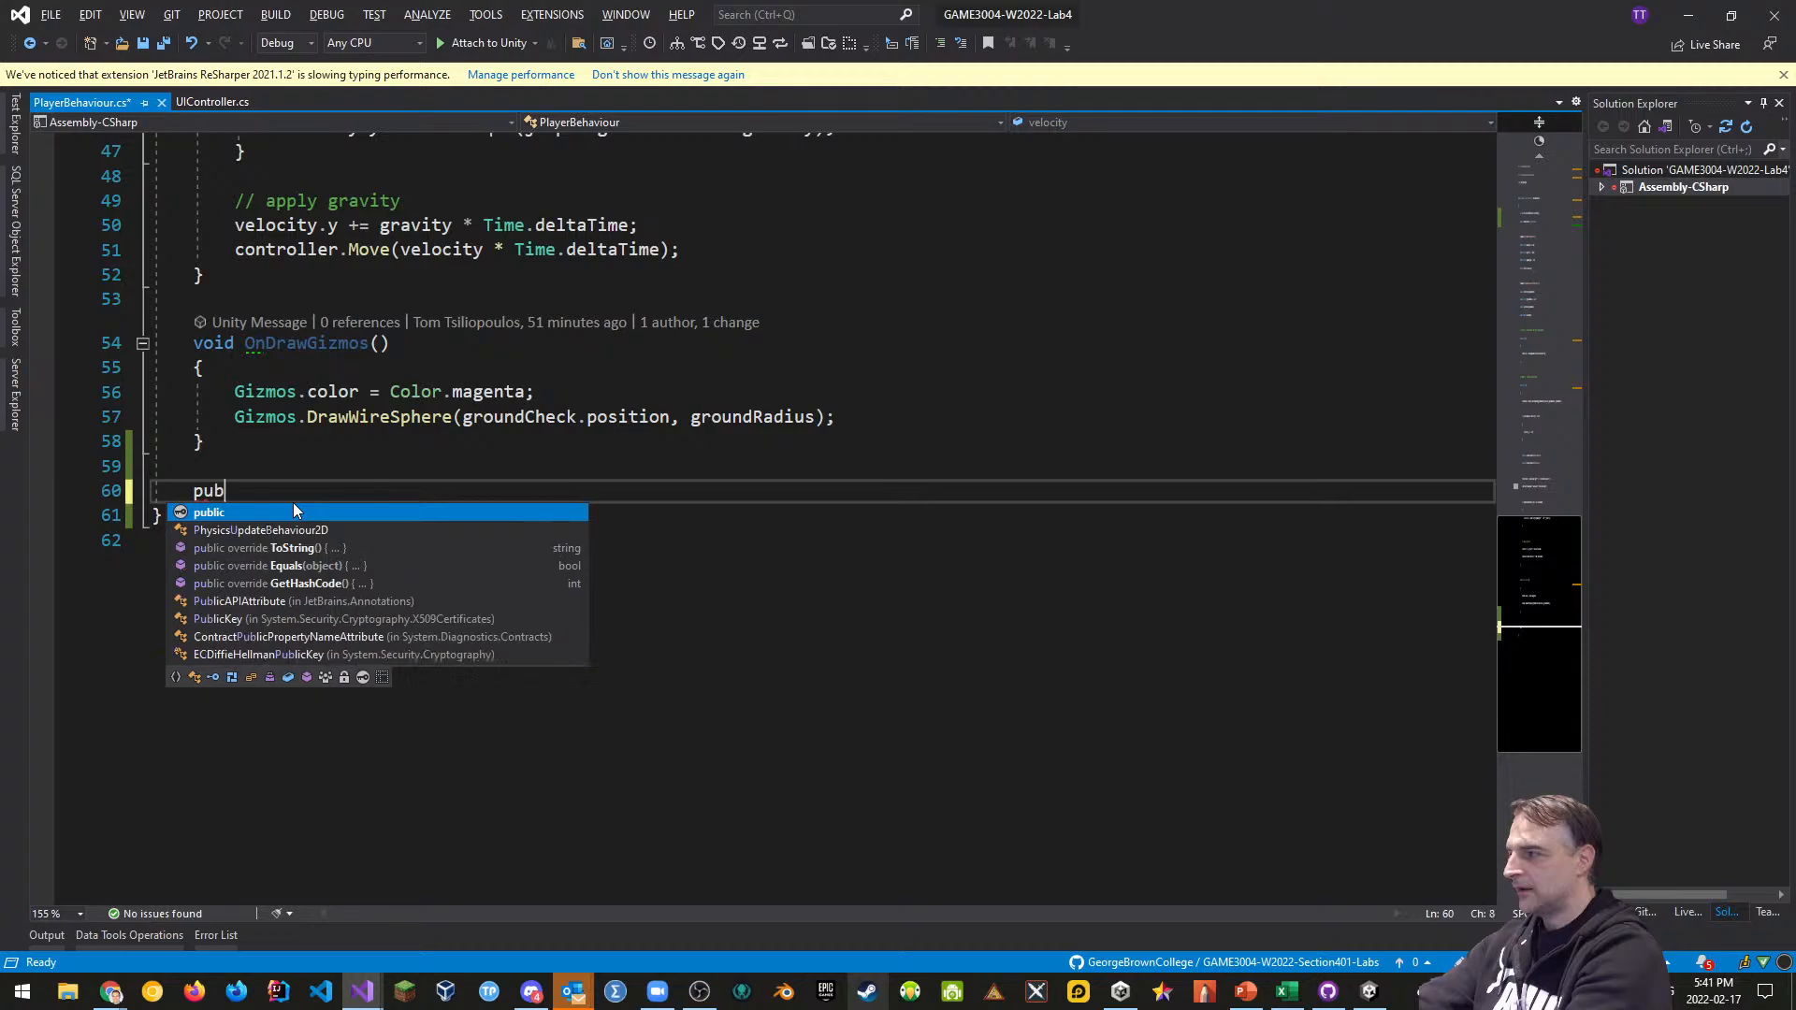
type("lic void O")
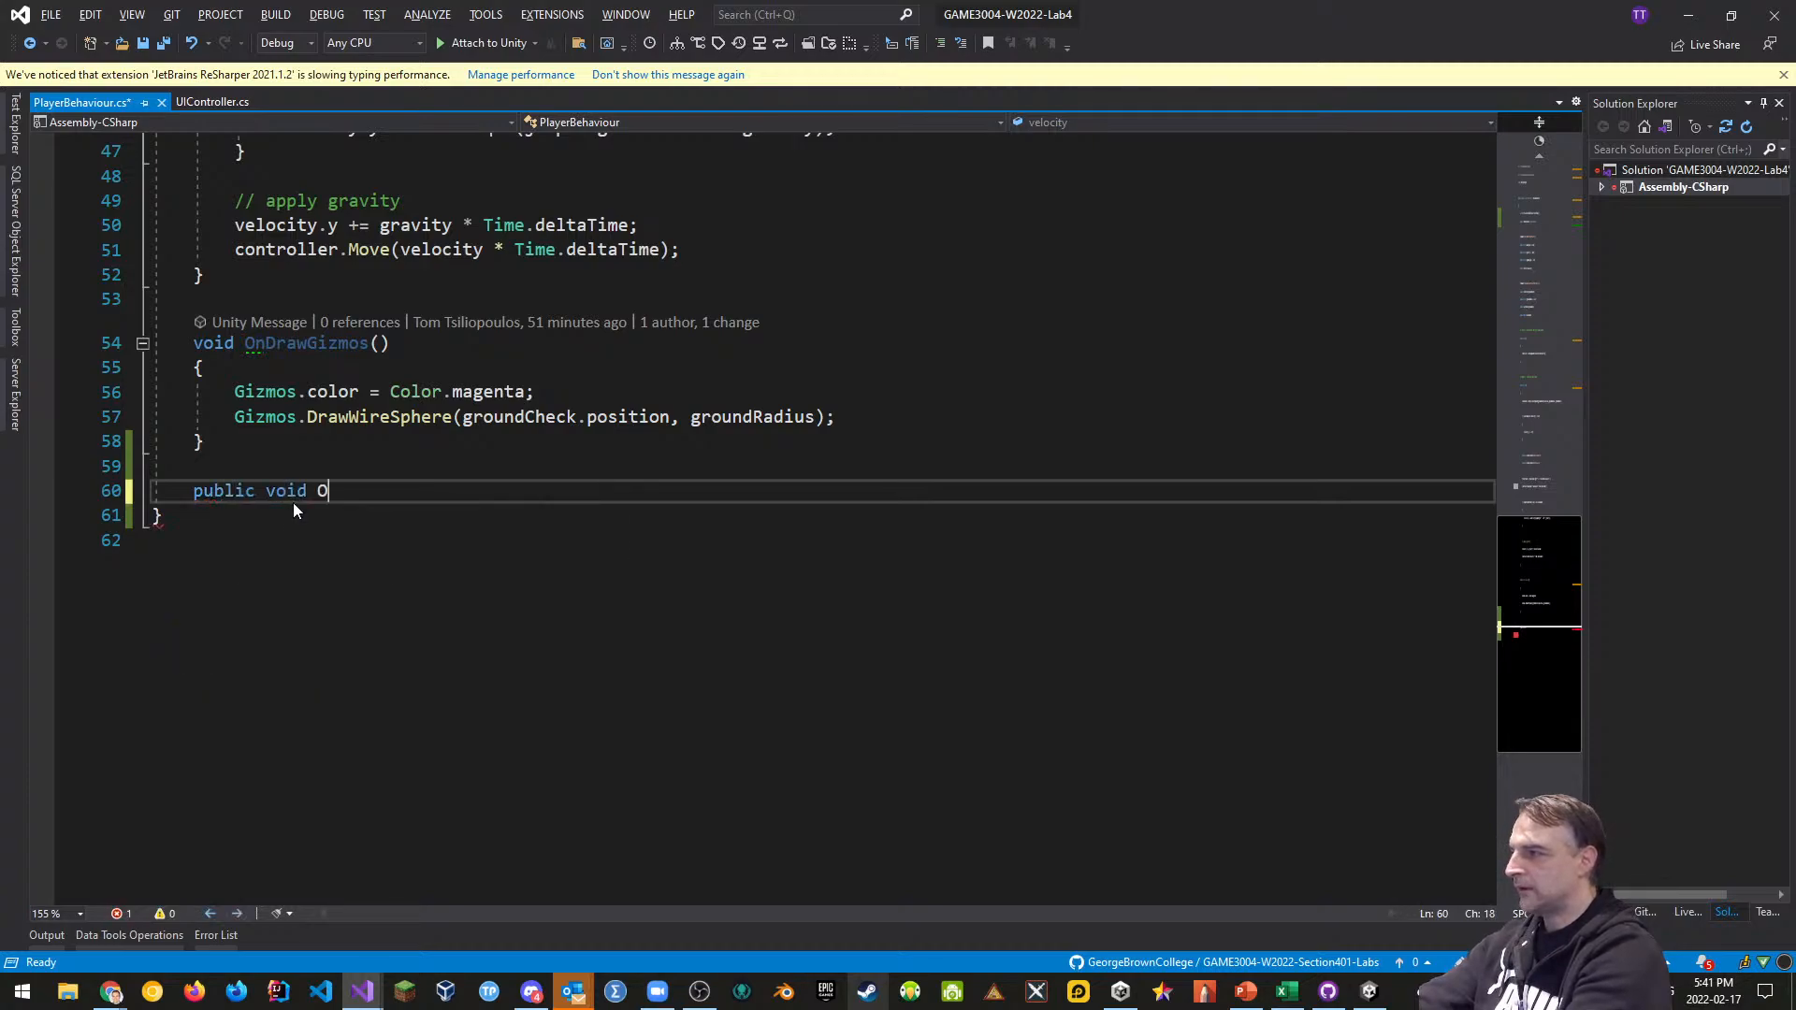
type("nTriggerEnte")
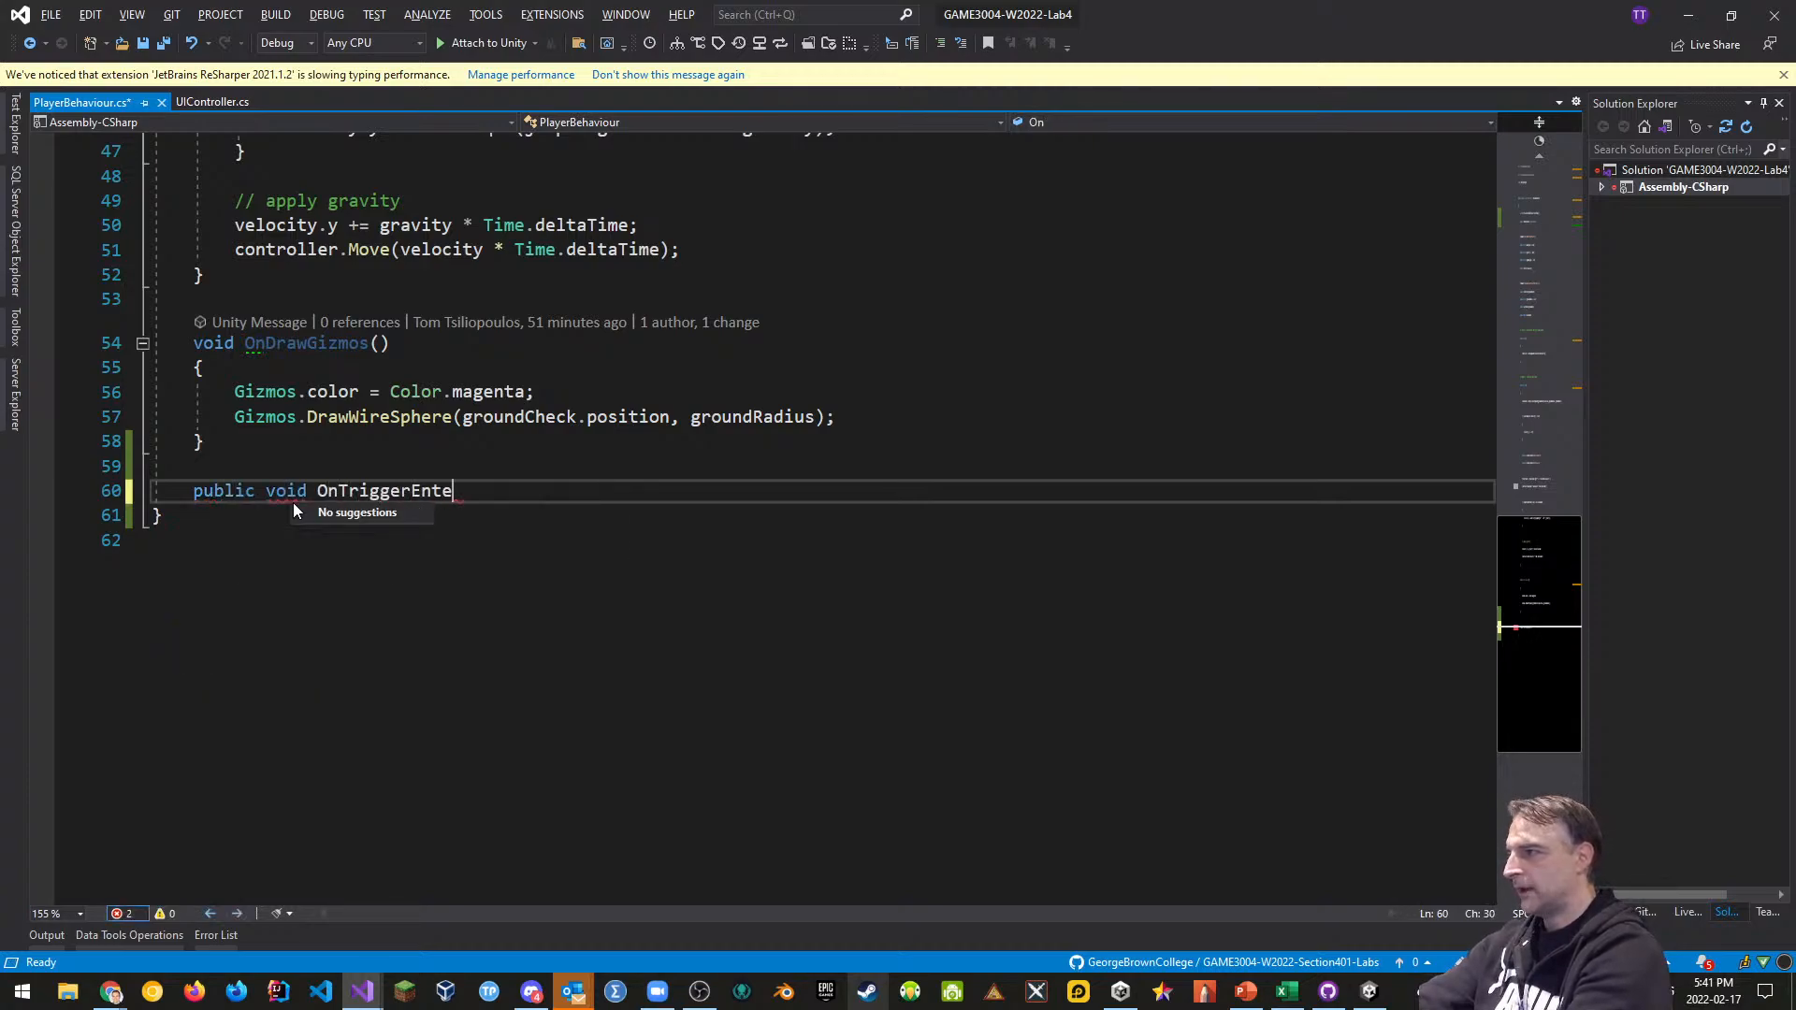
type("r(Collid")
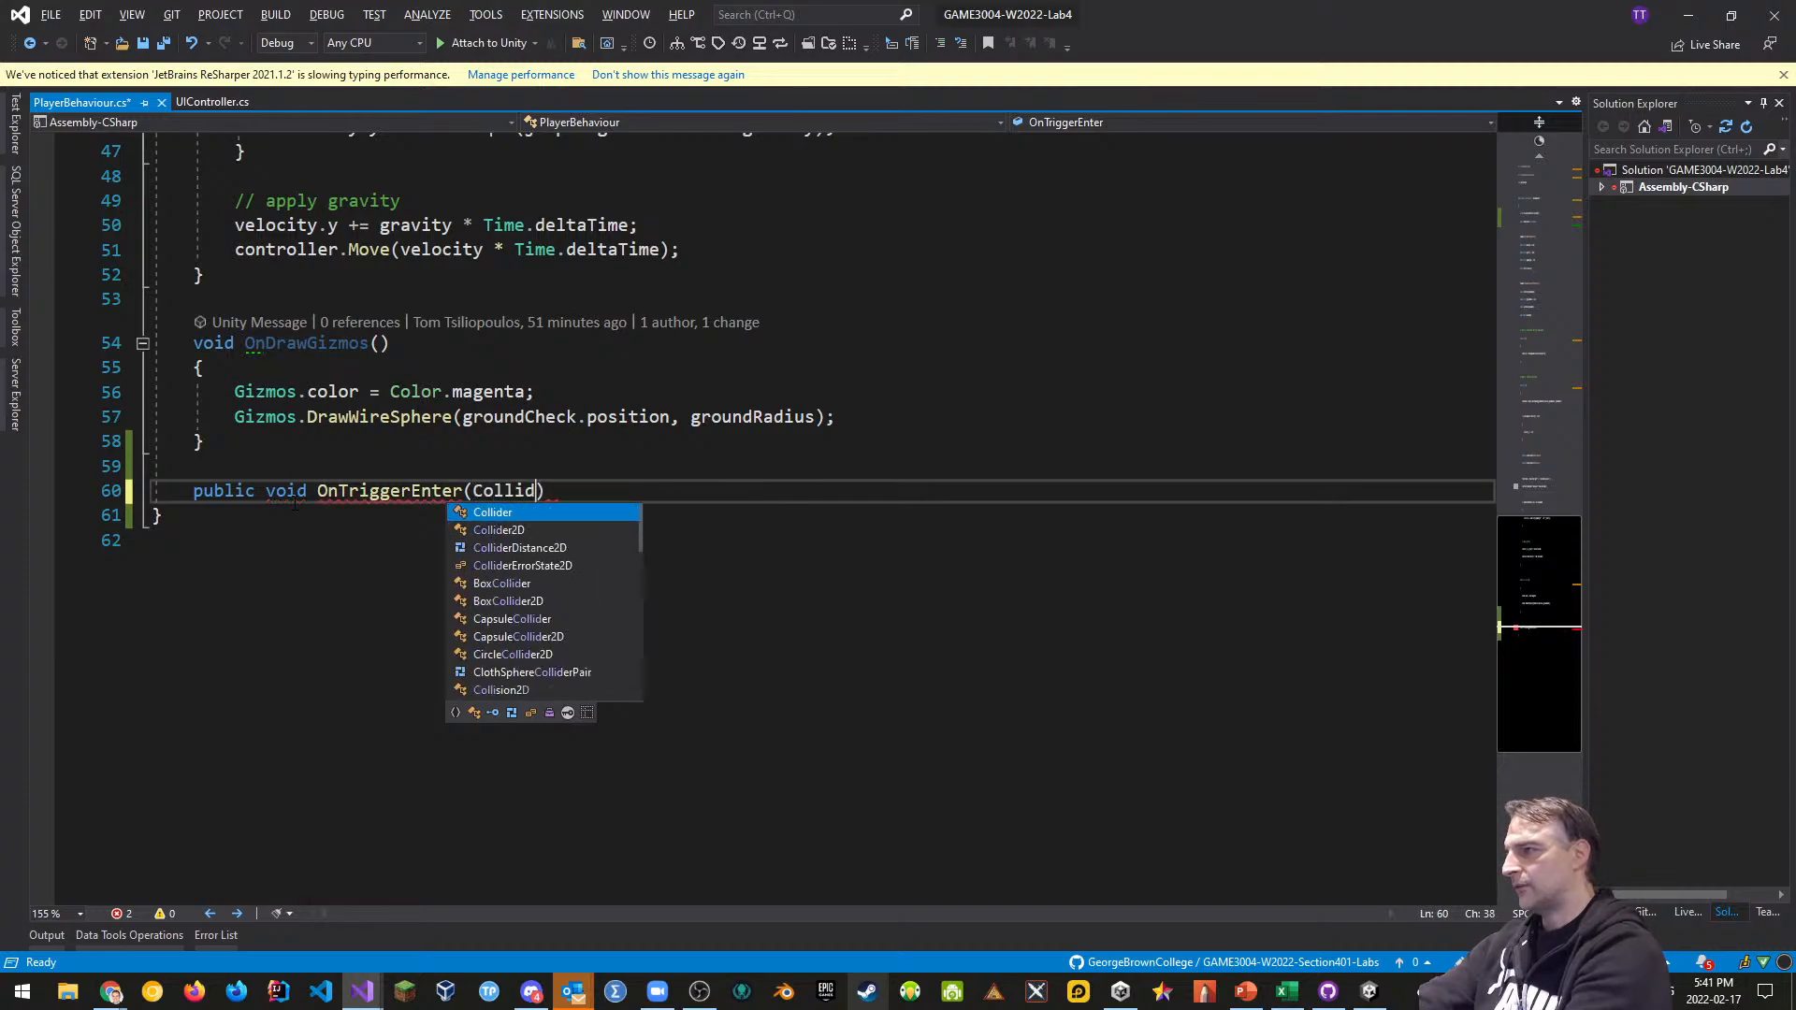
type("er oth")
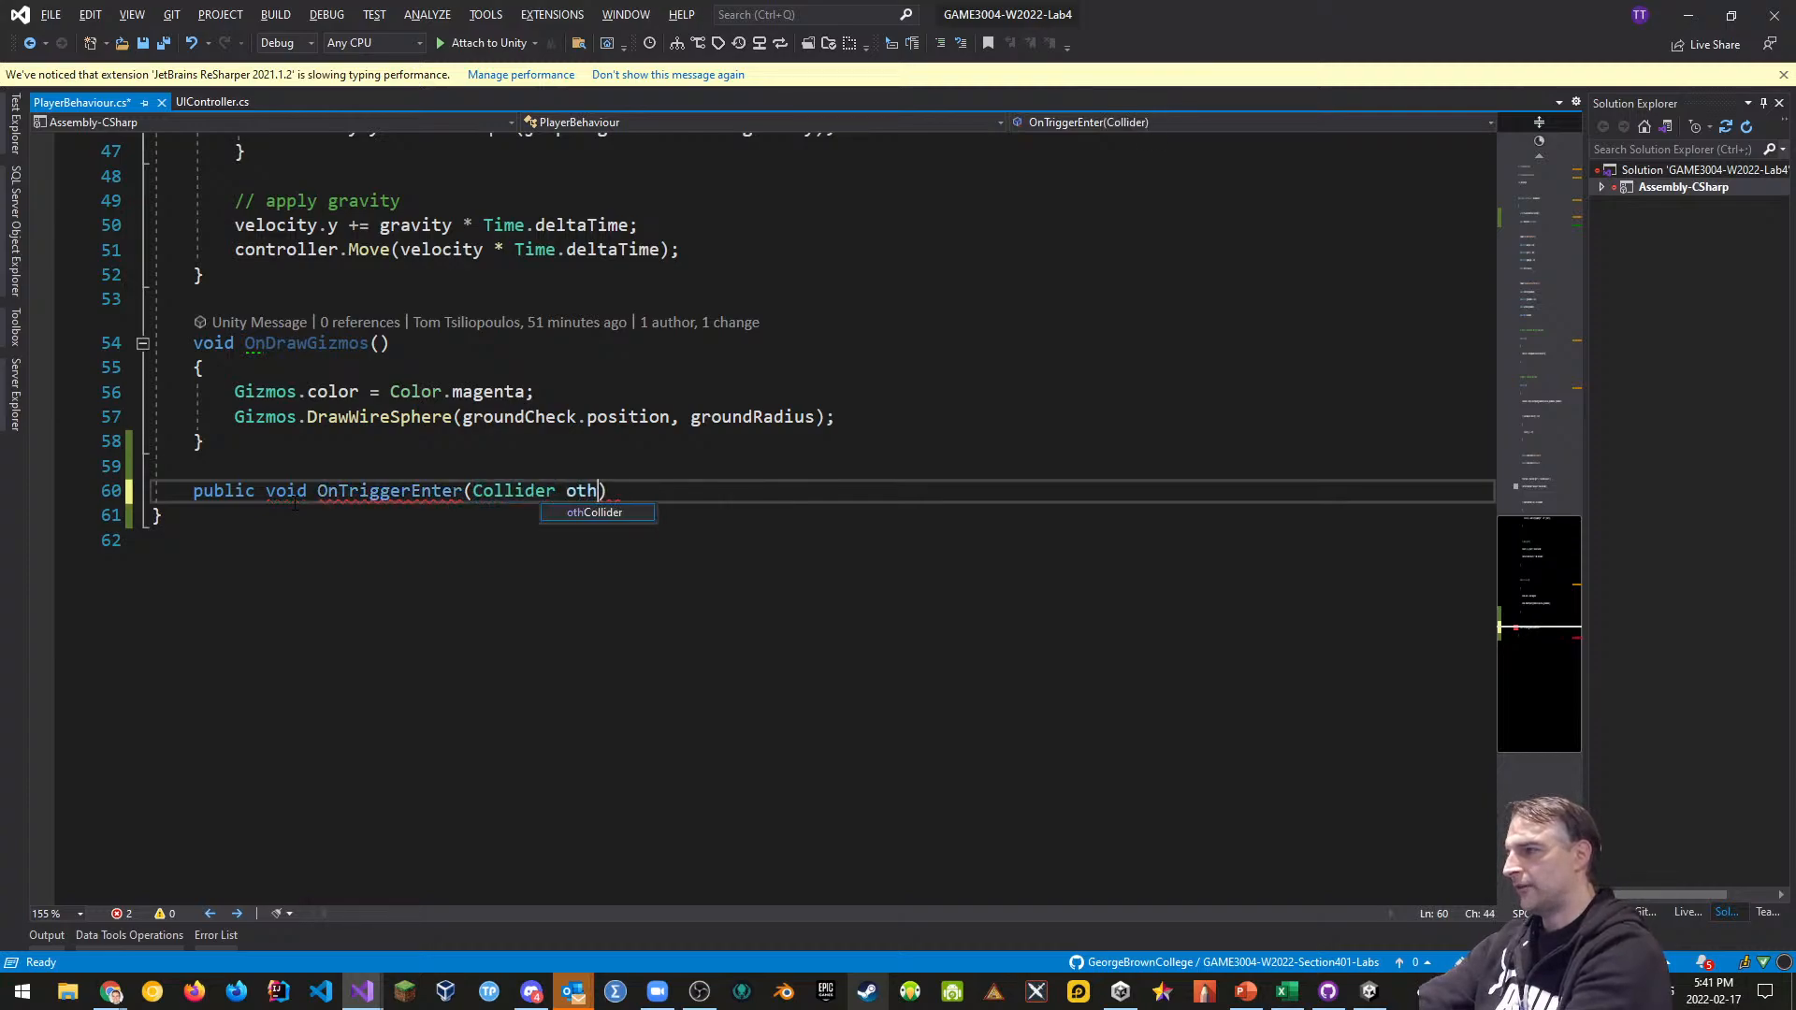
type("er)")
key("Return")
type("{")
key("Return")
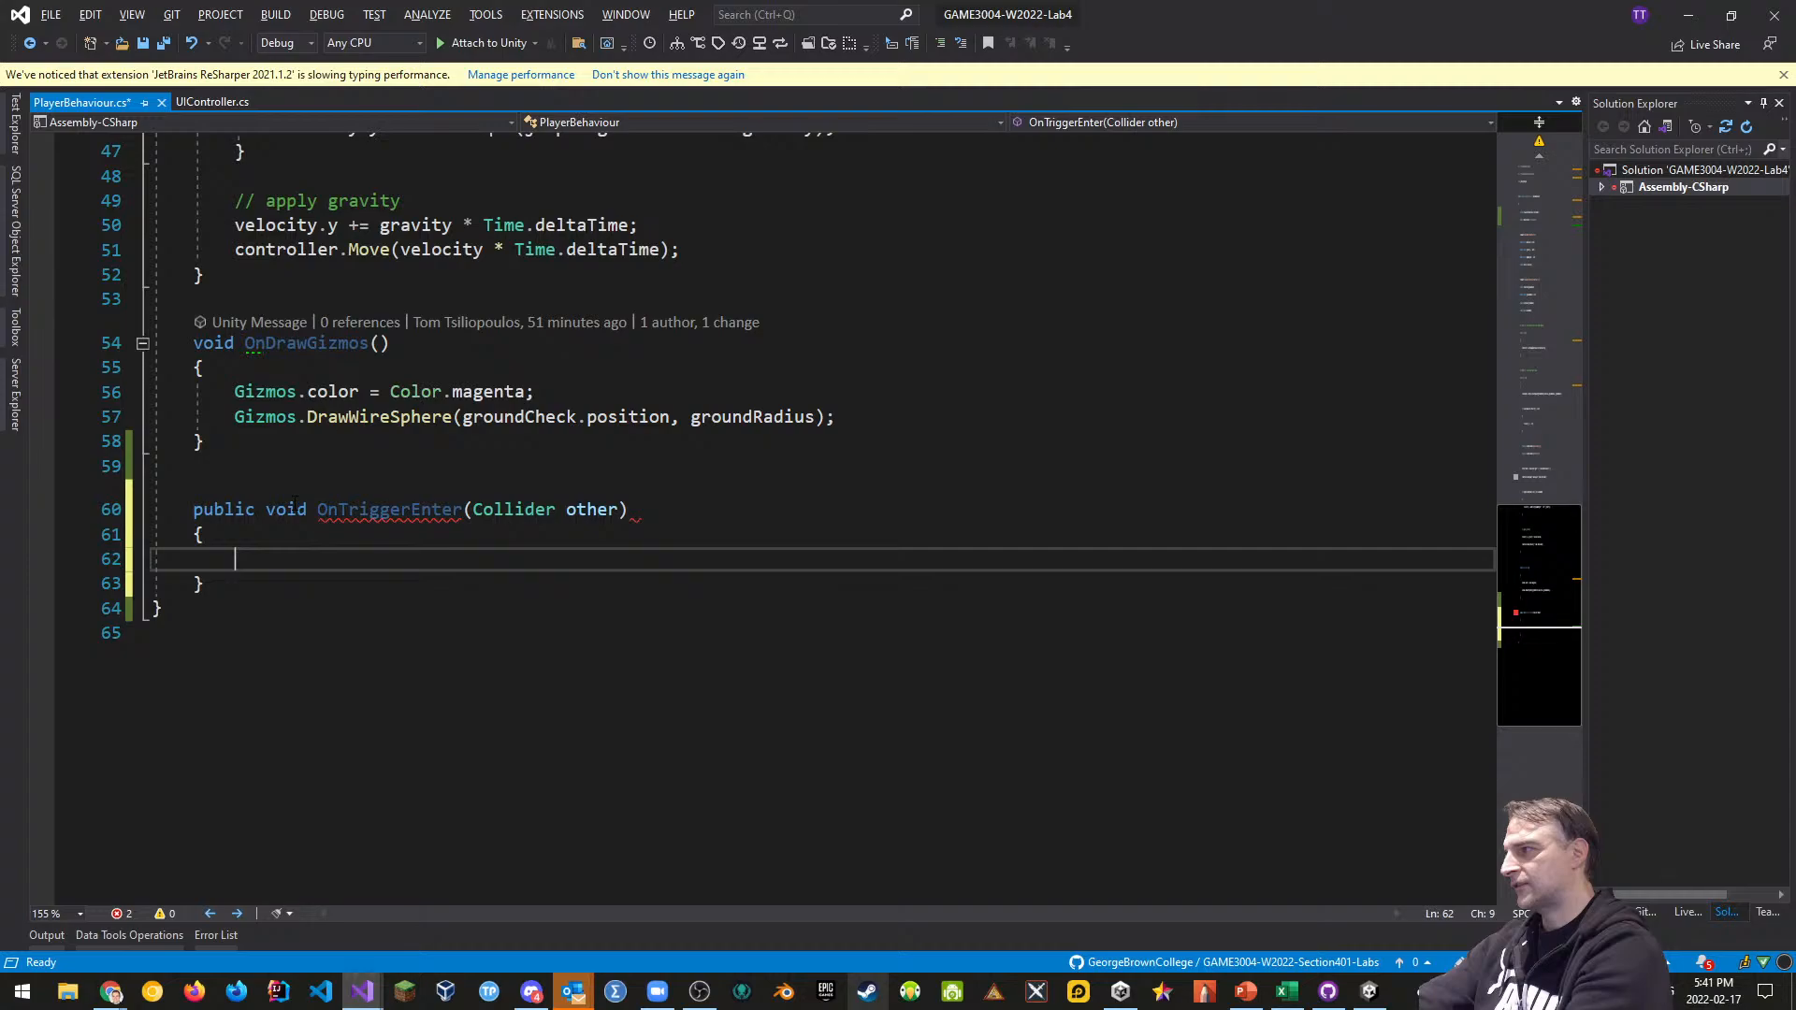
Log the message "Collision!" with Debug.Log inside OnTriggerEnter and save PlayerBehaviour.cs
type("Debug>")
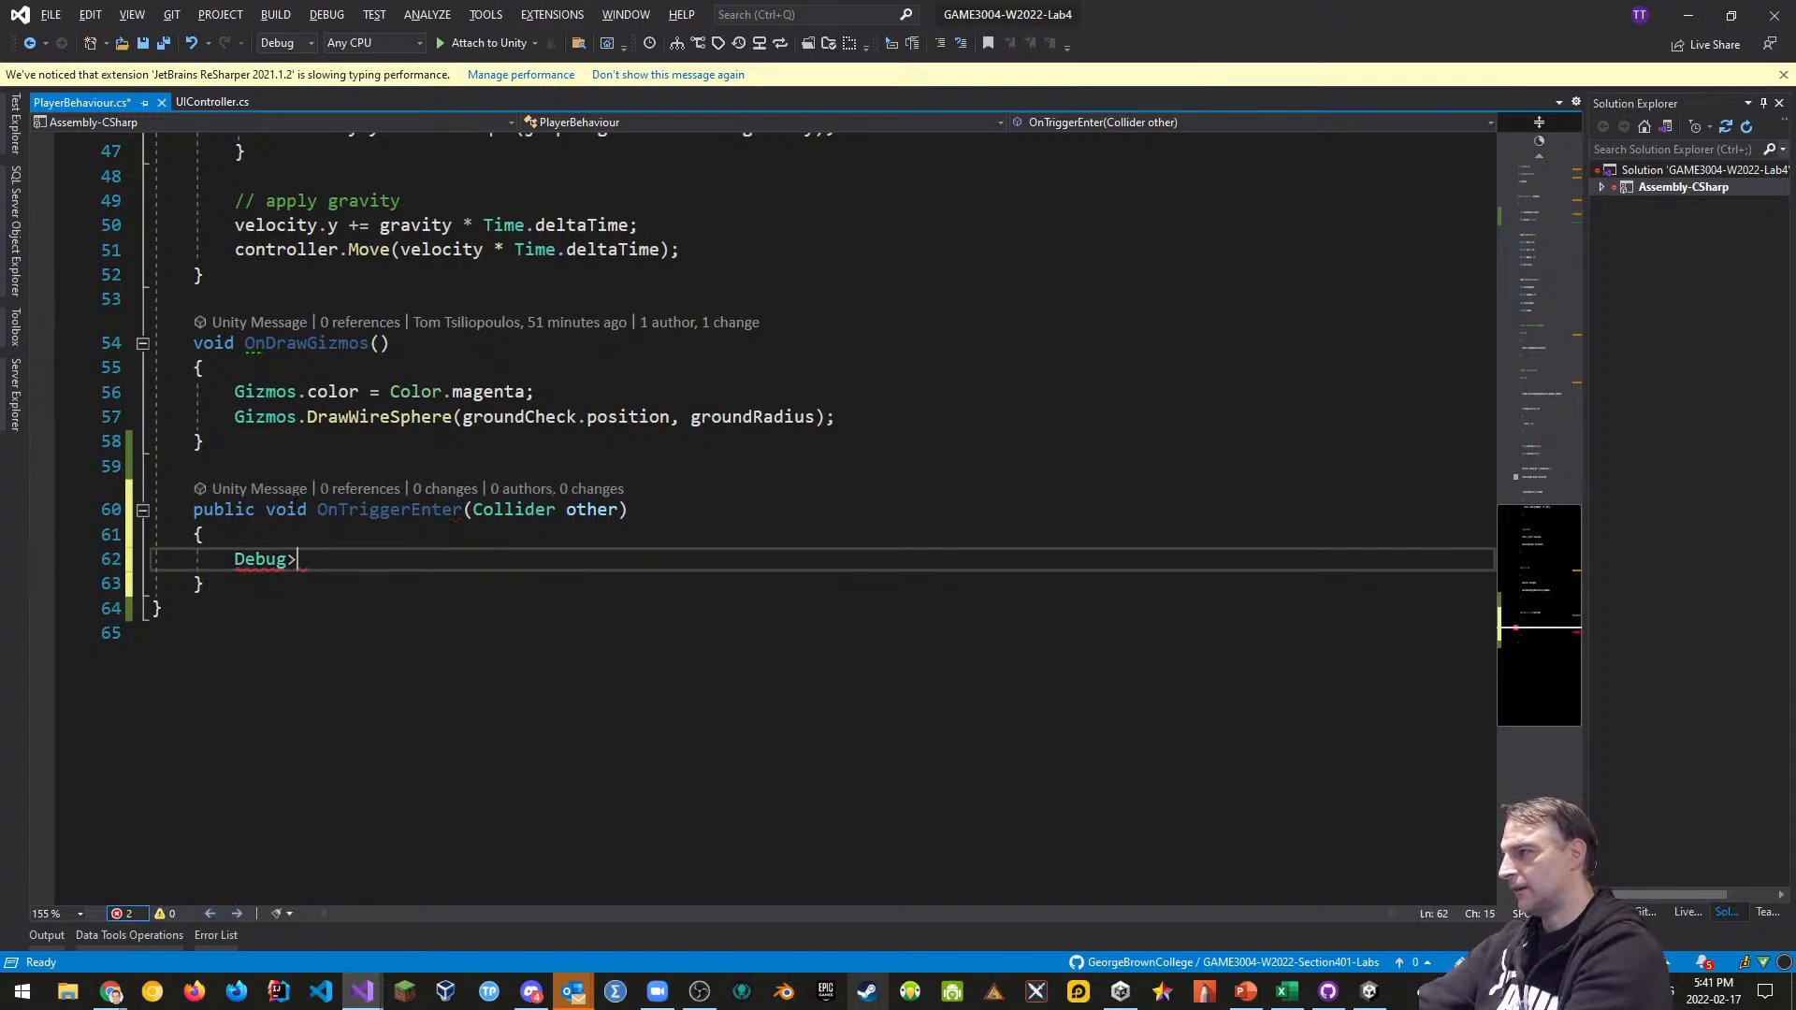
key("BackSpace")
type(".")
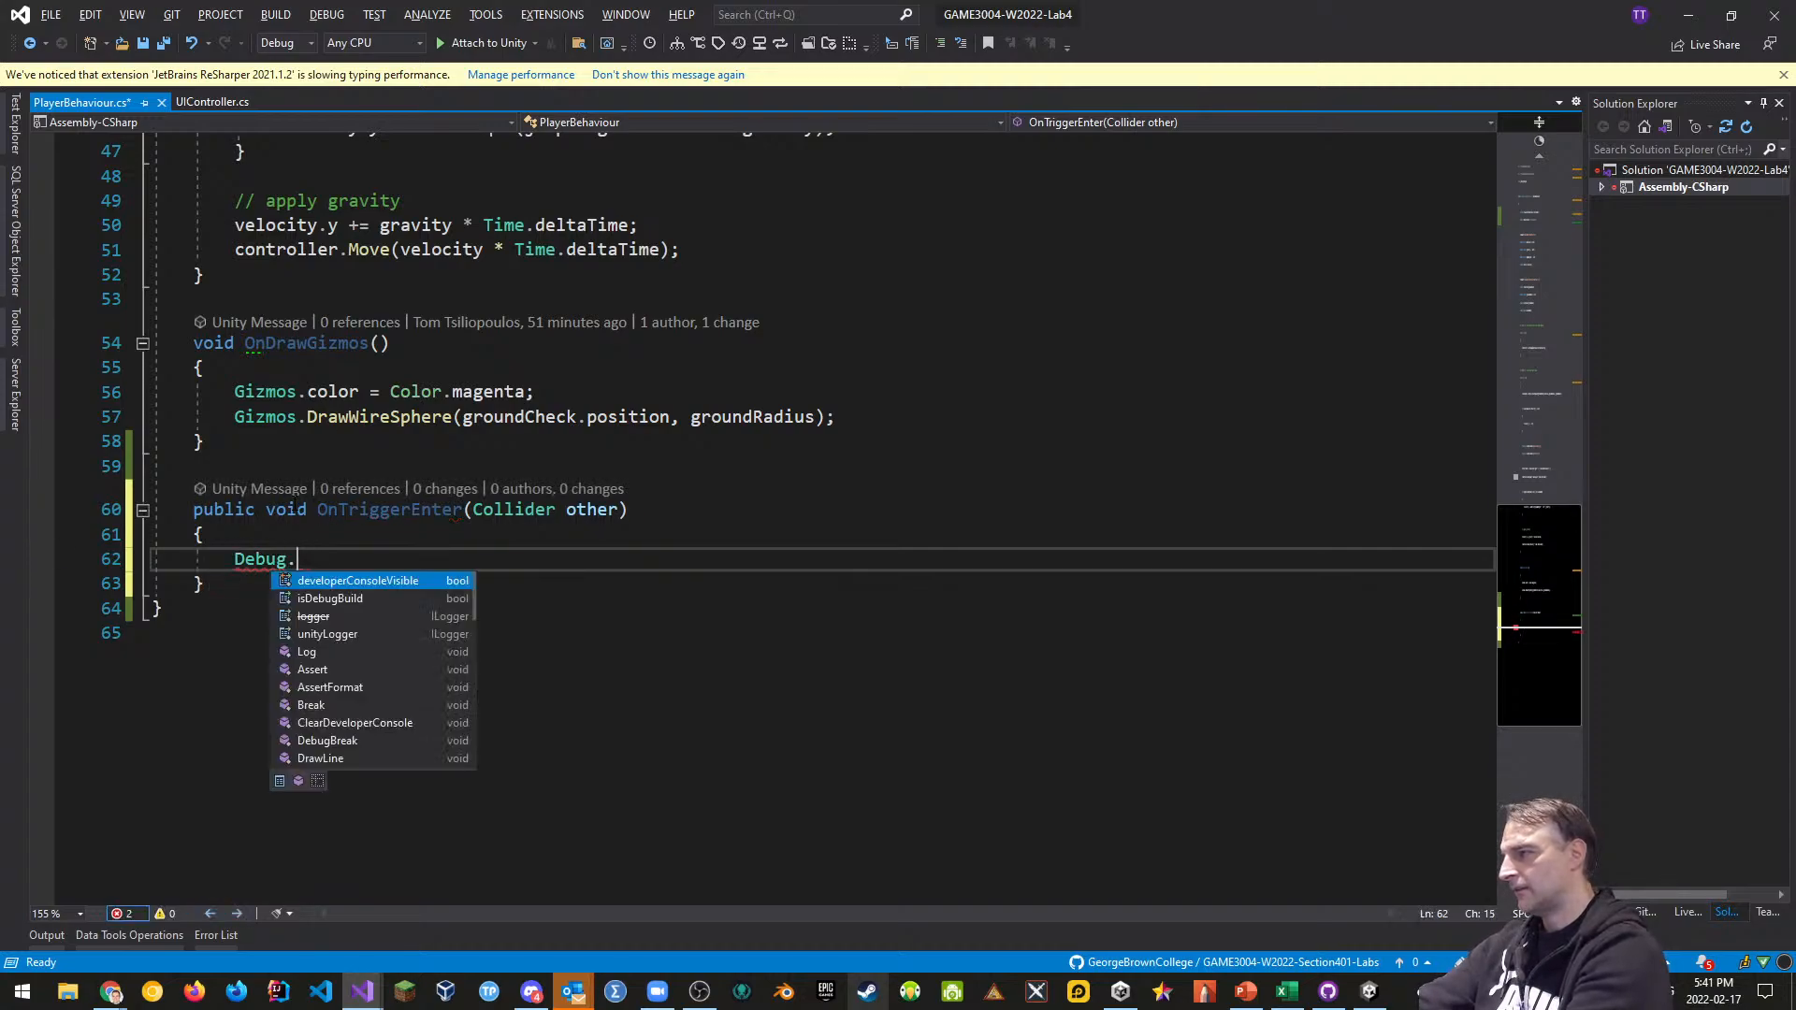
type("Log(")
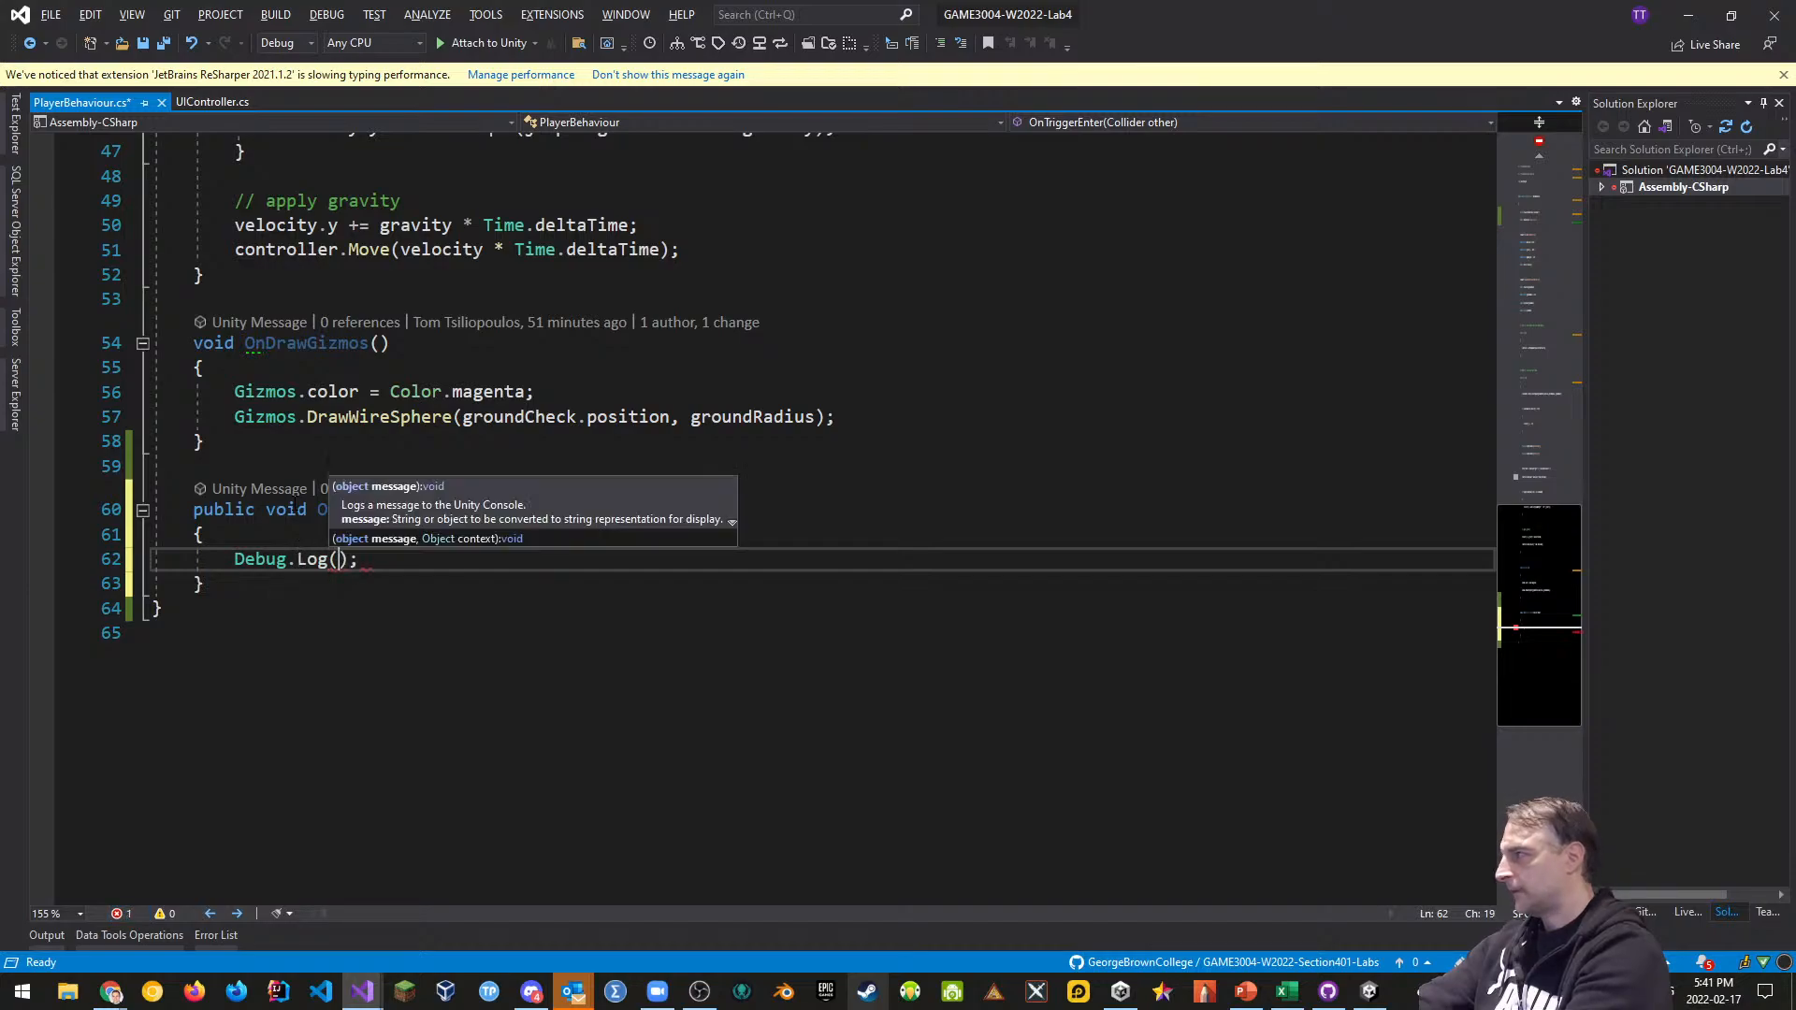
type("\"Co")
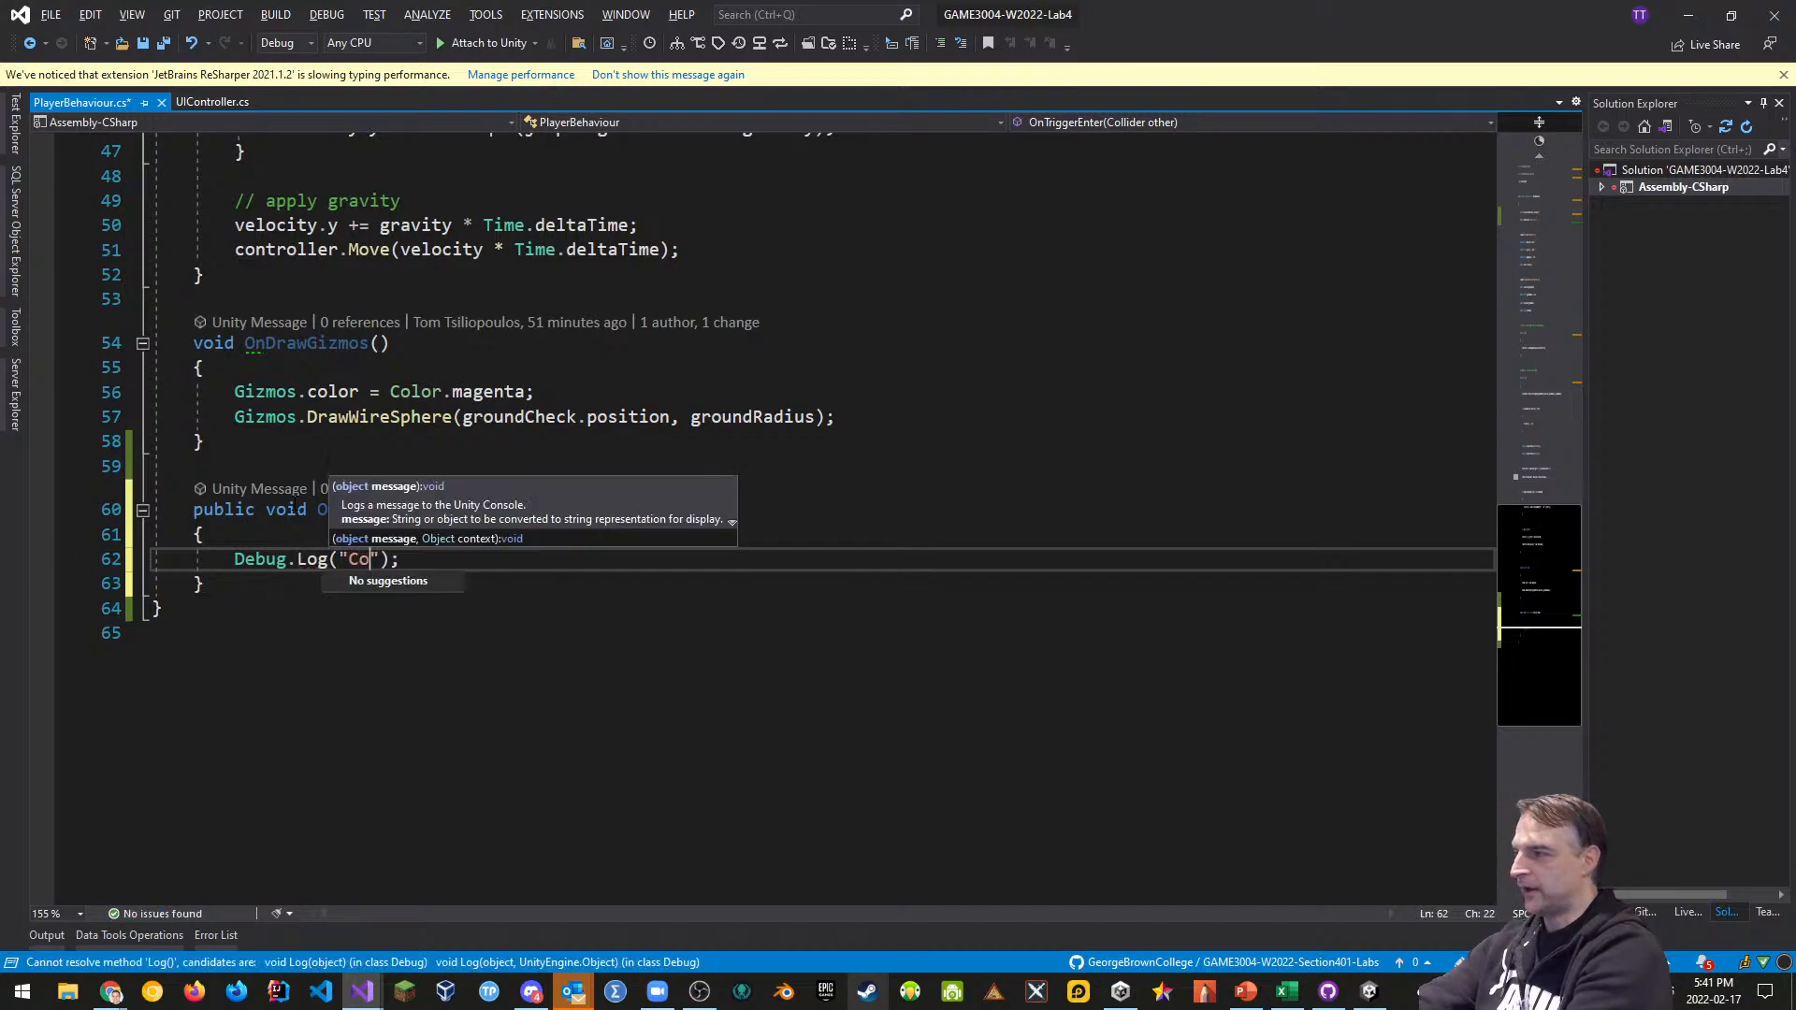
type("llision!")
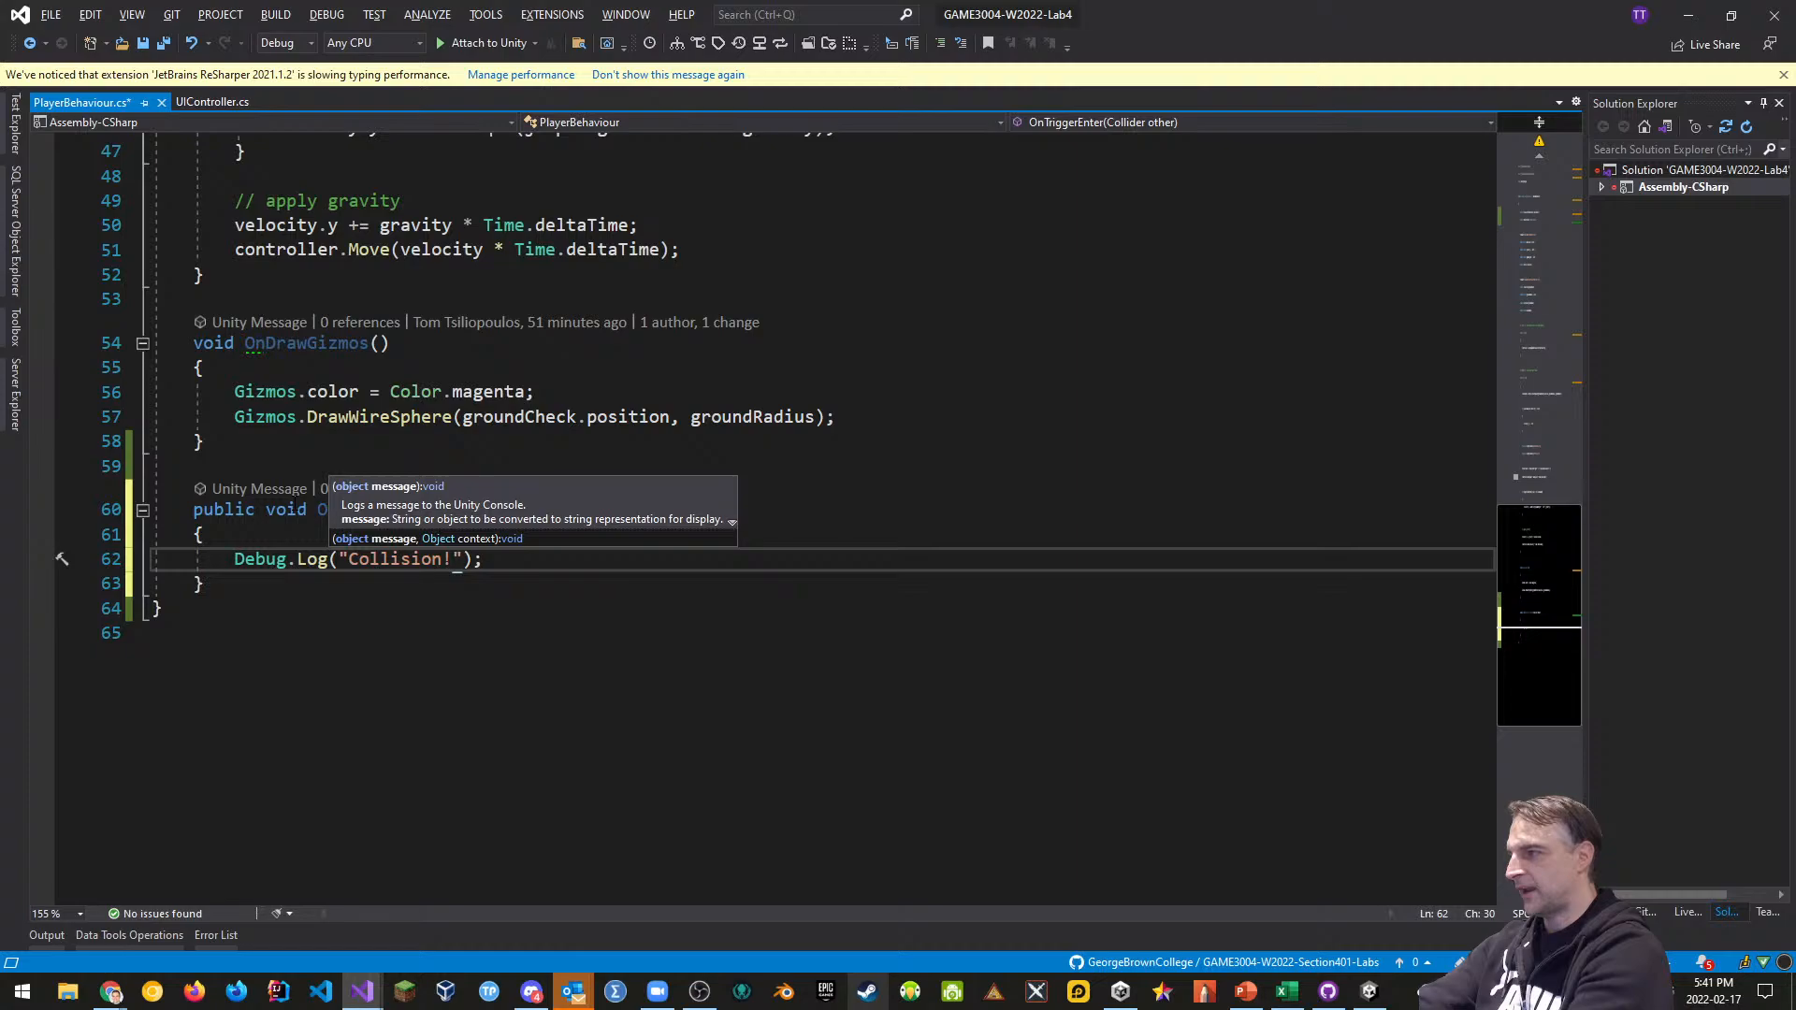
key("Escape")
key("ctrl+s")
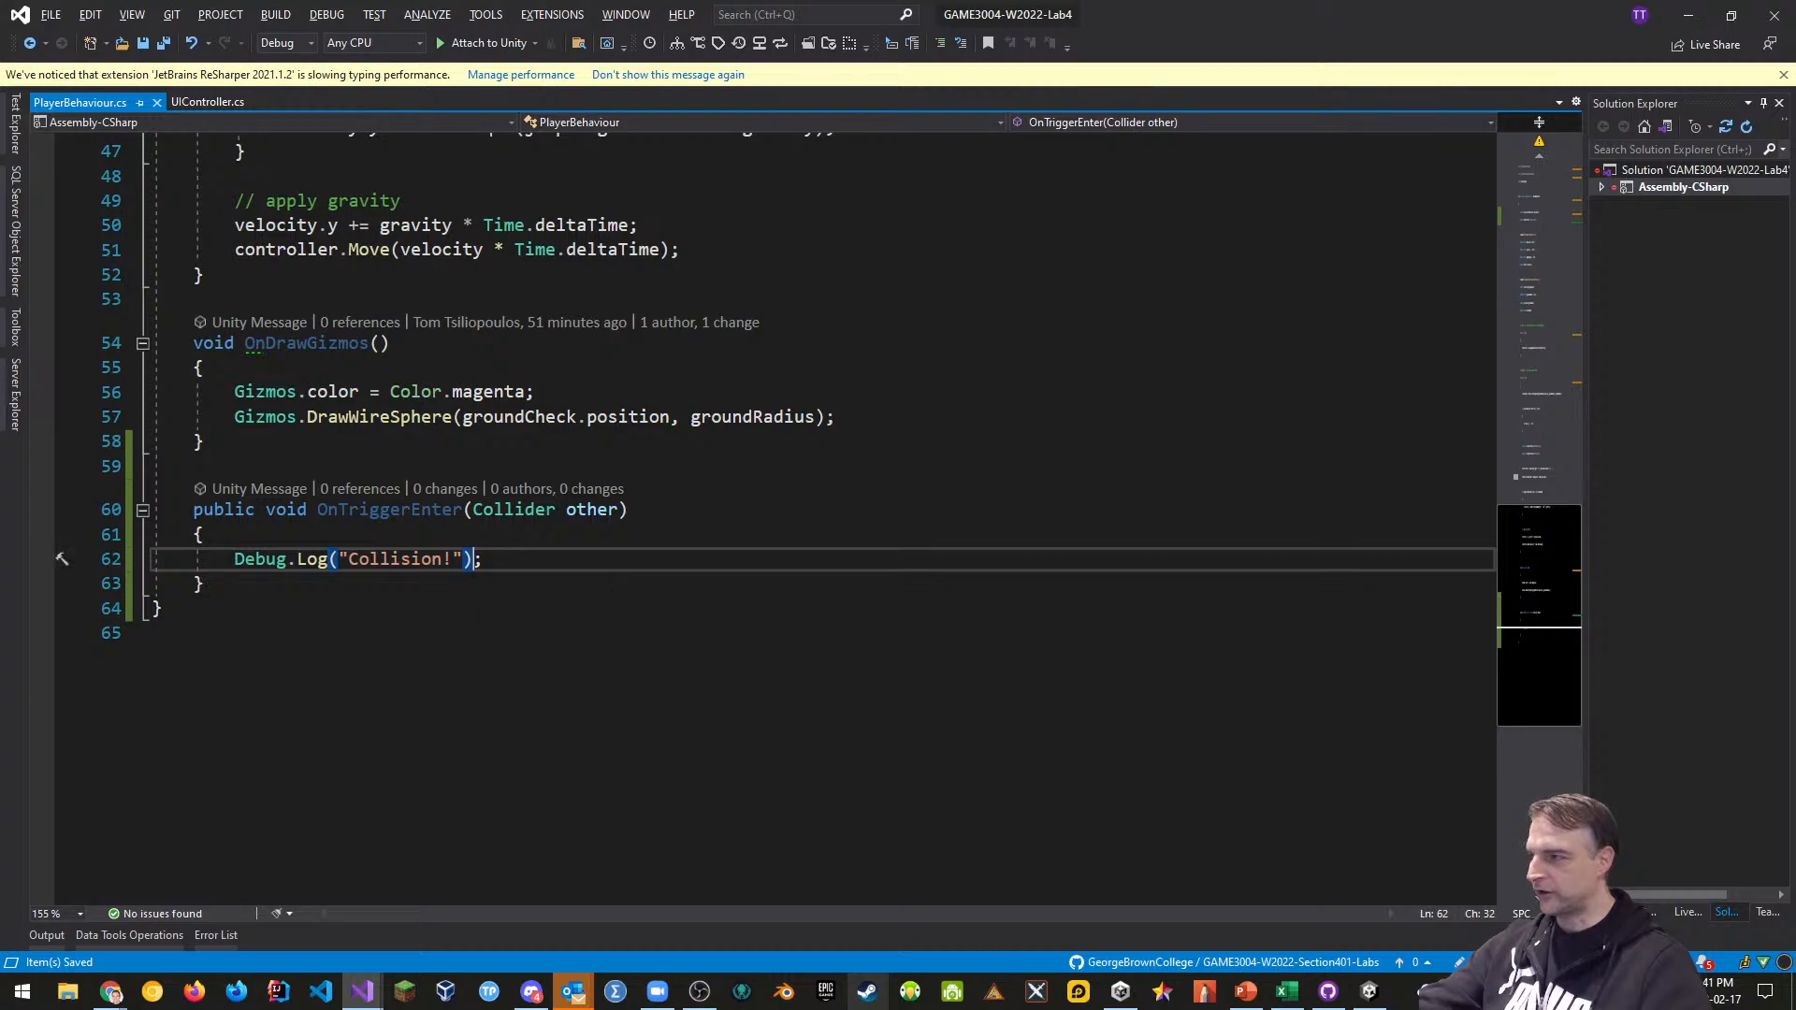
Switch to Unity and play-test the scene by walking the player around the hazard to check for collision messages, ending the test when done
key("alt+Tab")
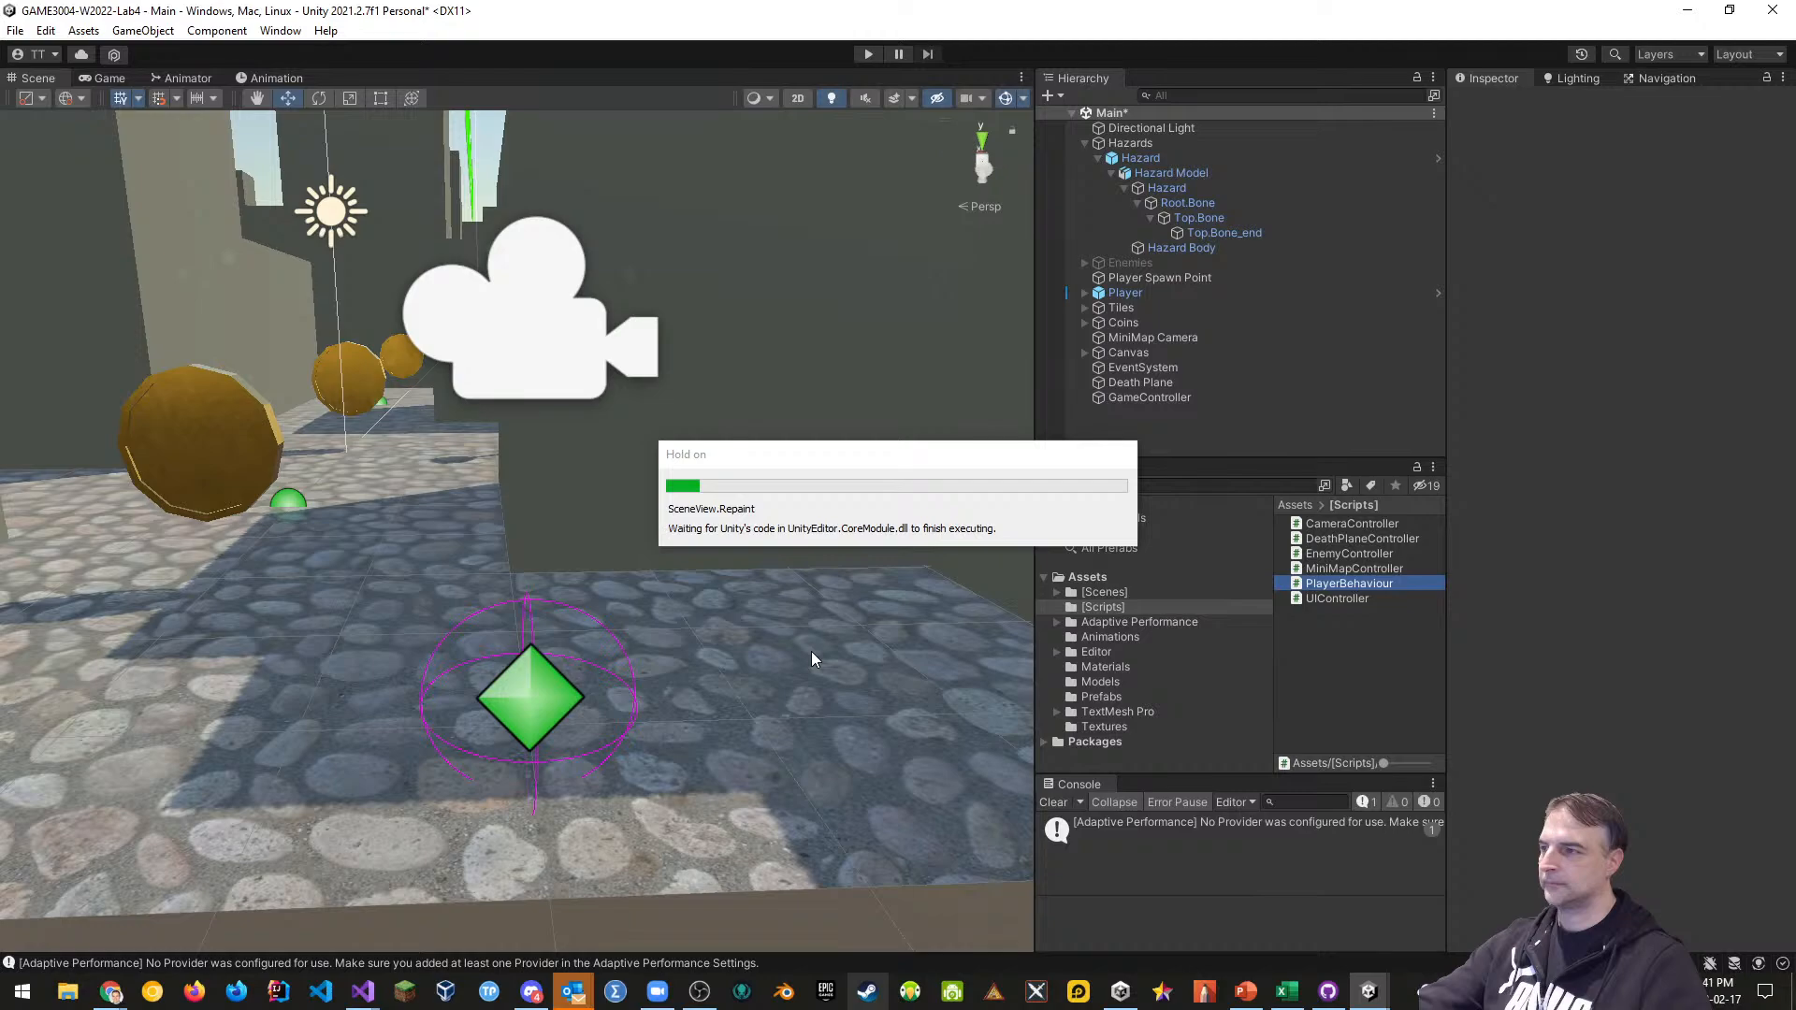
left_click(695, 688)
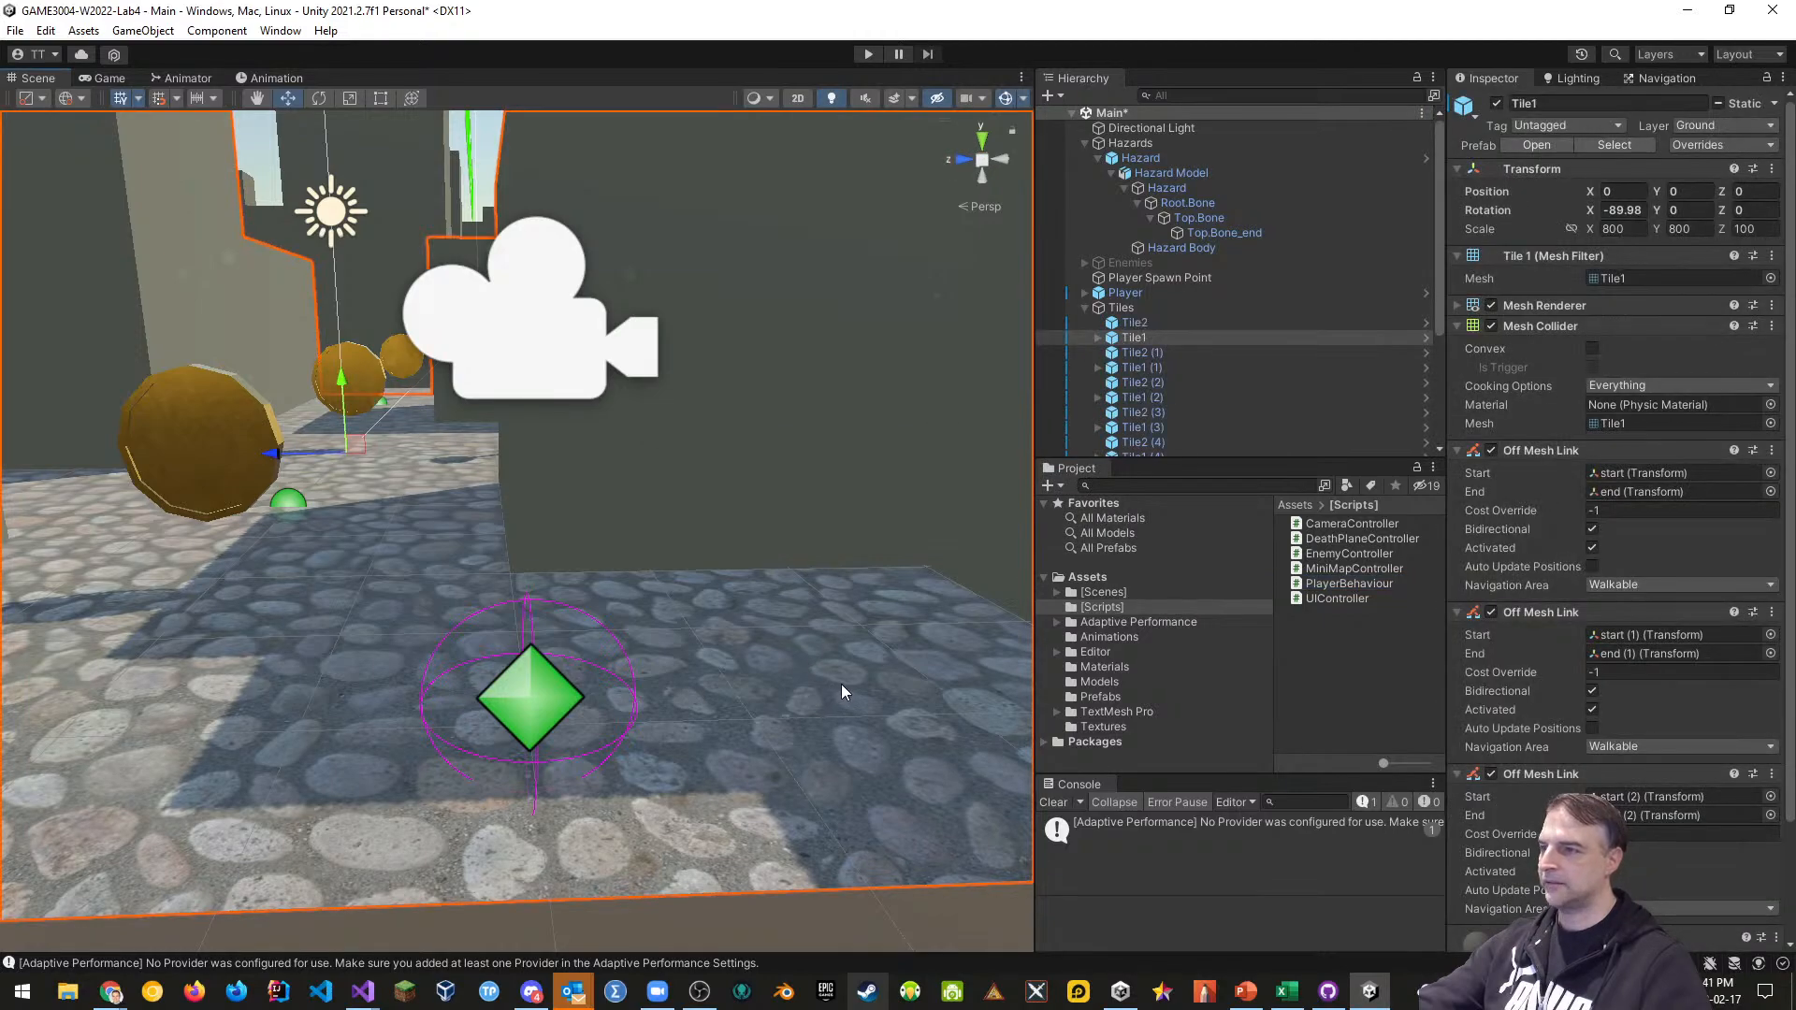
left_click(868, 54)
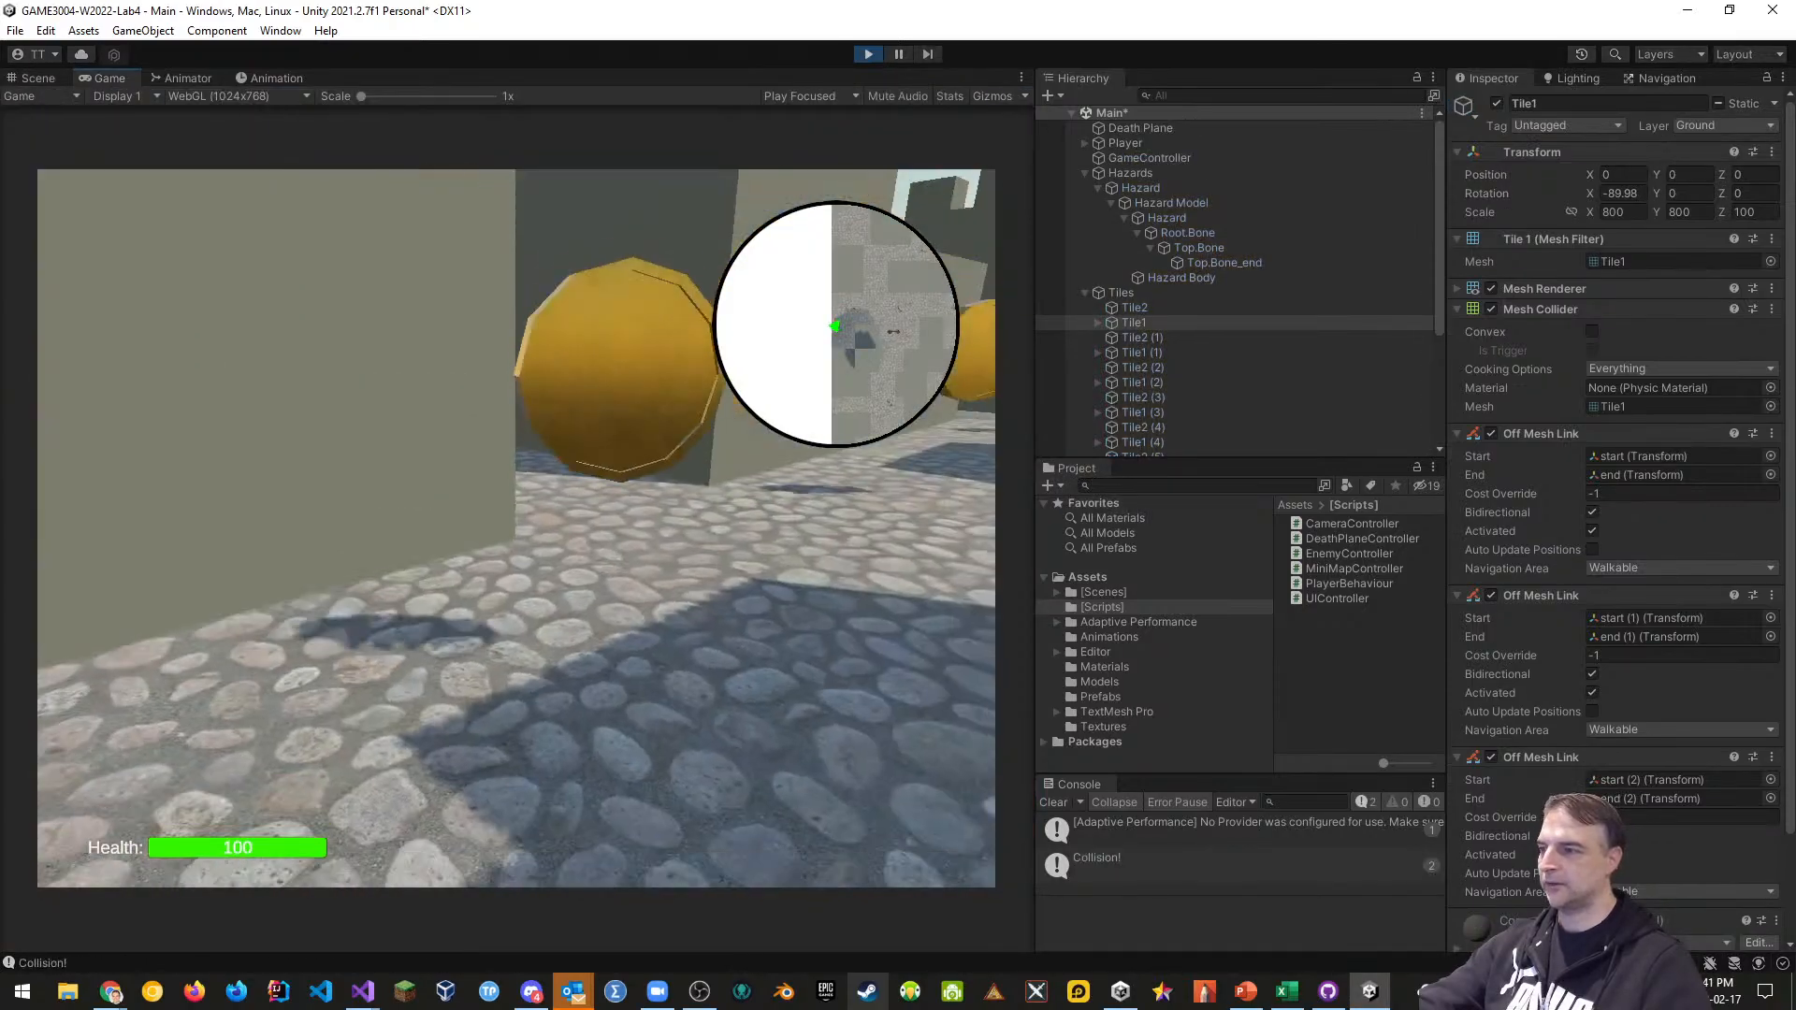
key("w")
key("w")
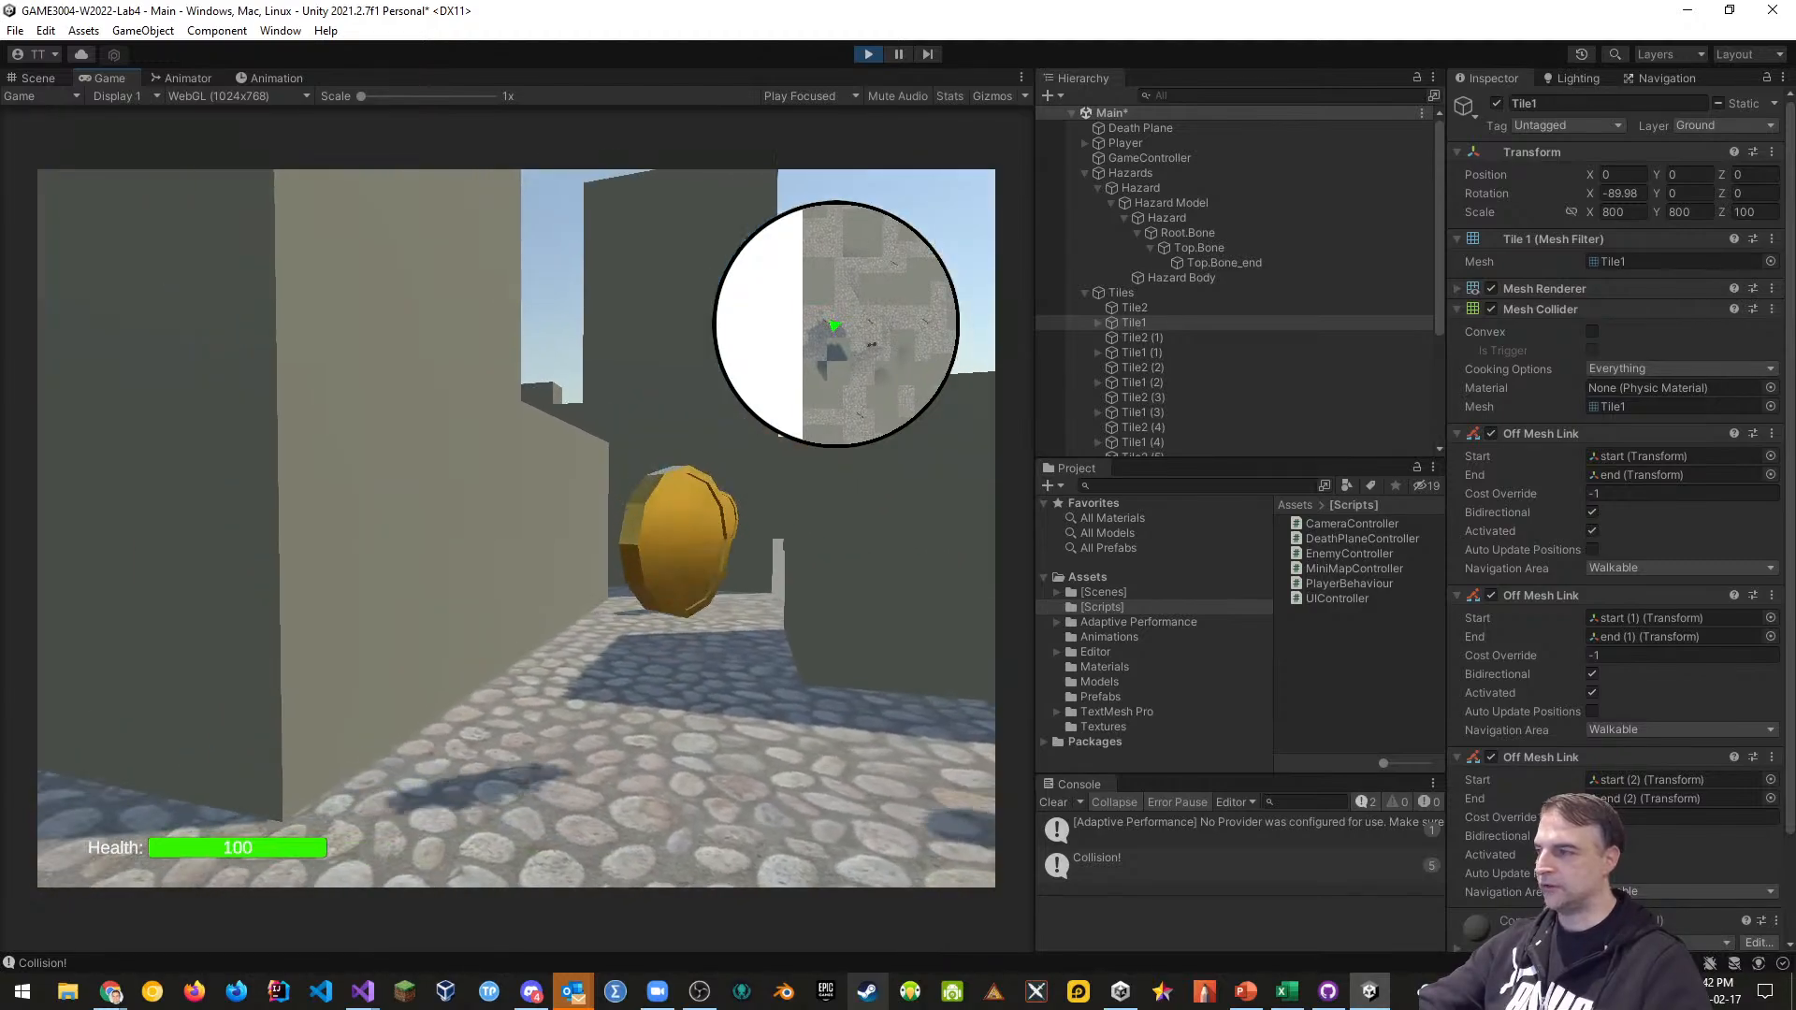
key("w")
key("s")
key("w")
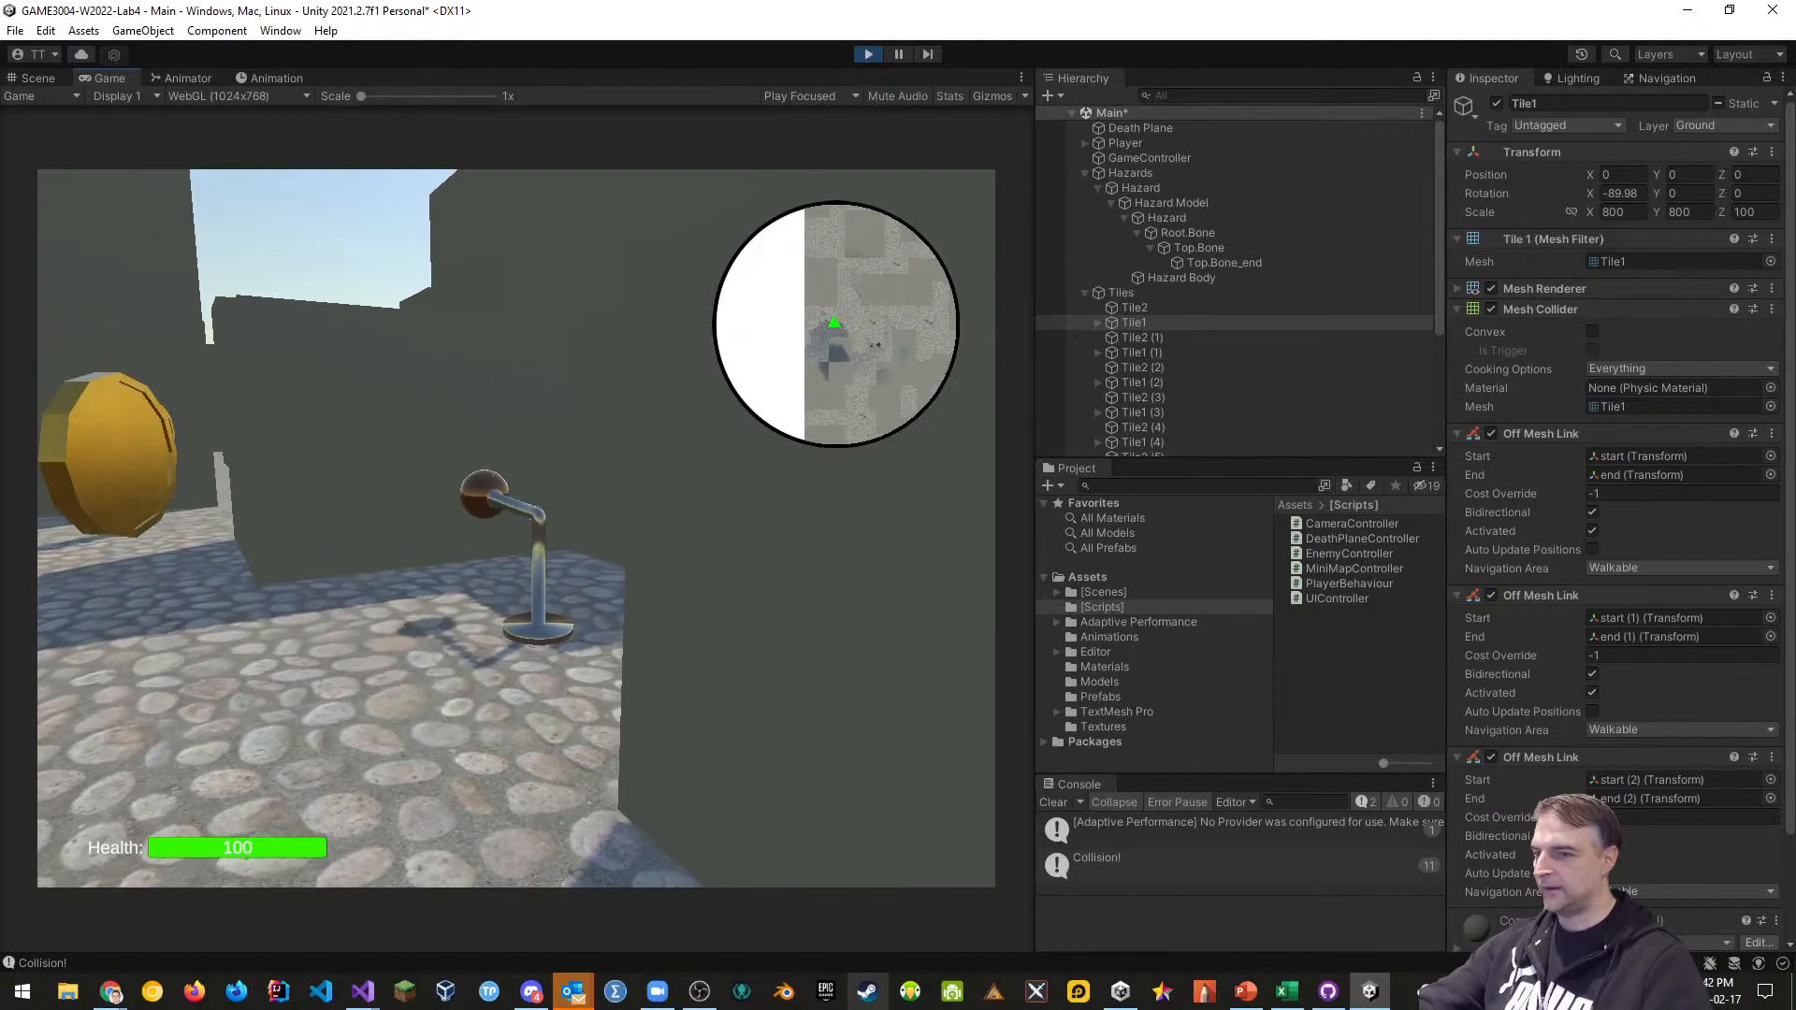
key("w")
key("s")
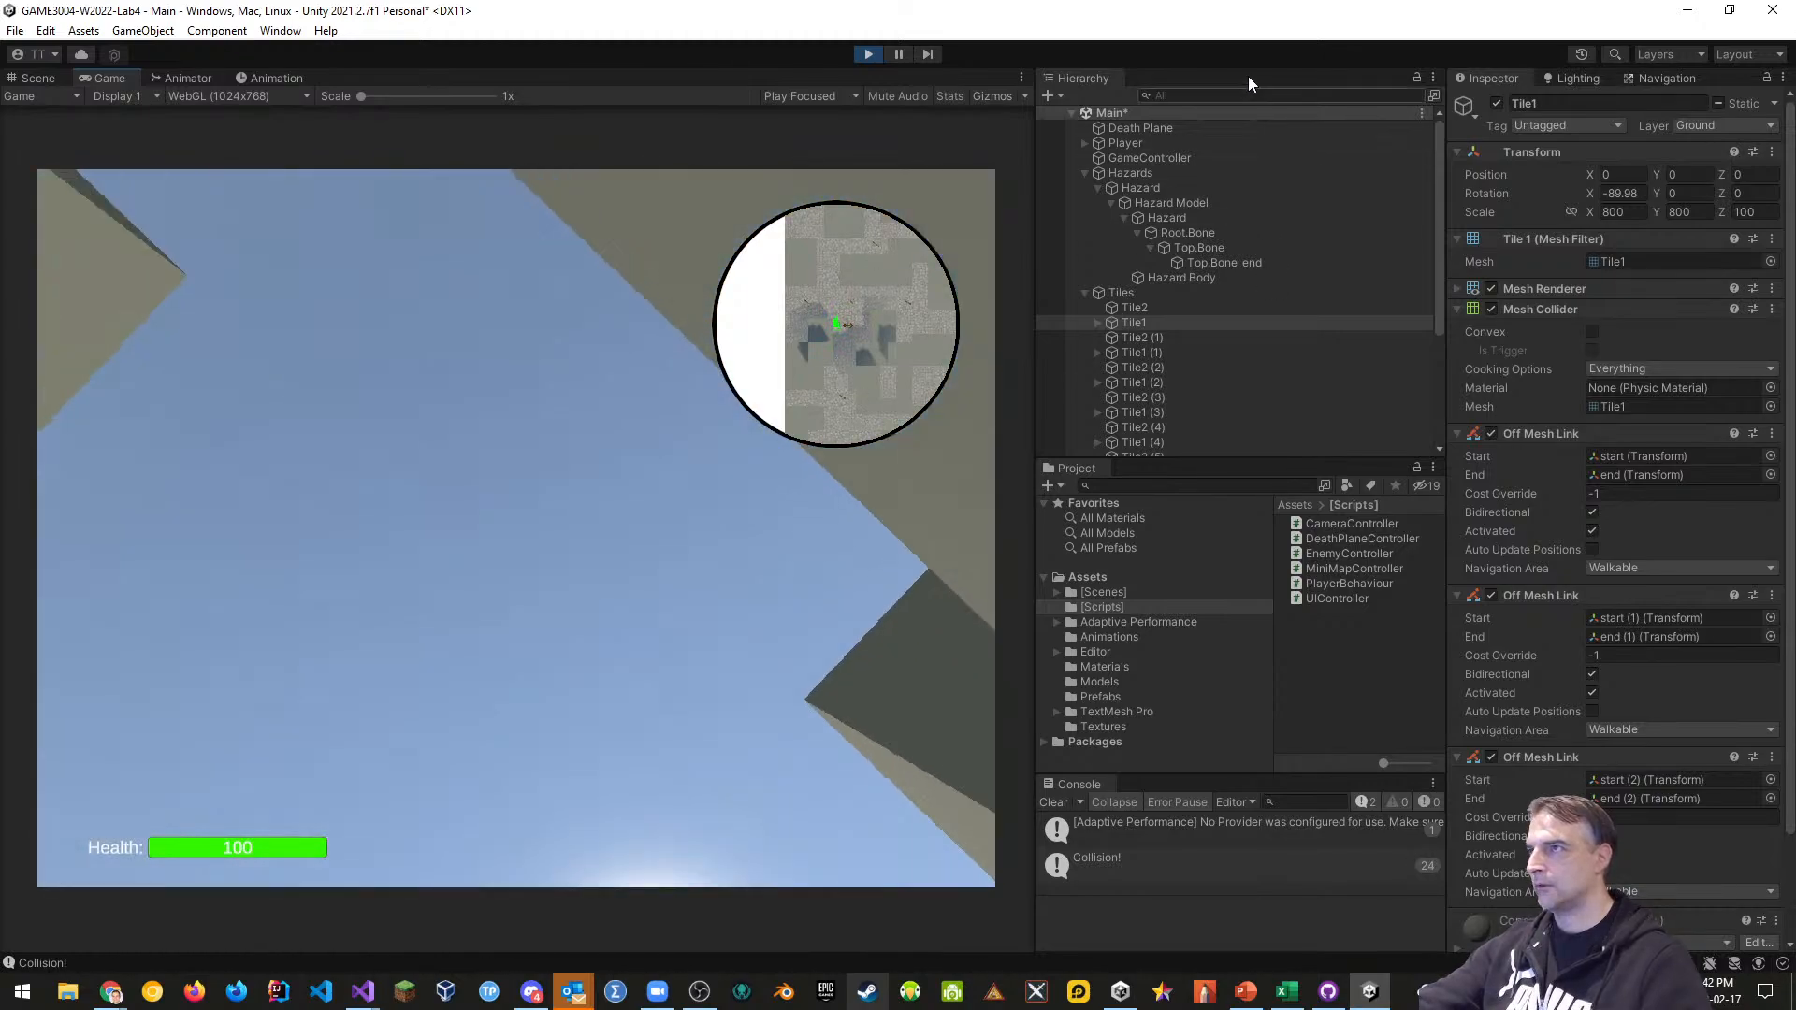
left_click(869, 55)
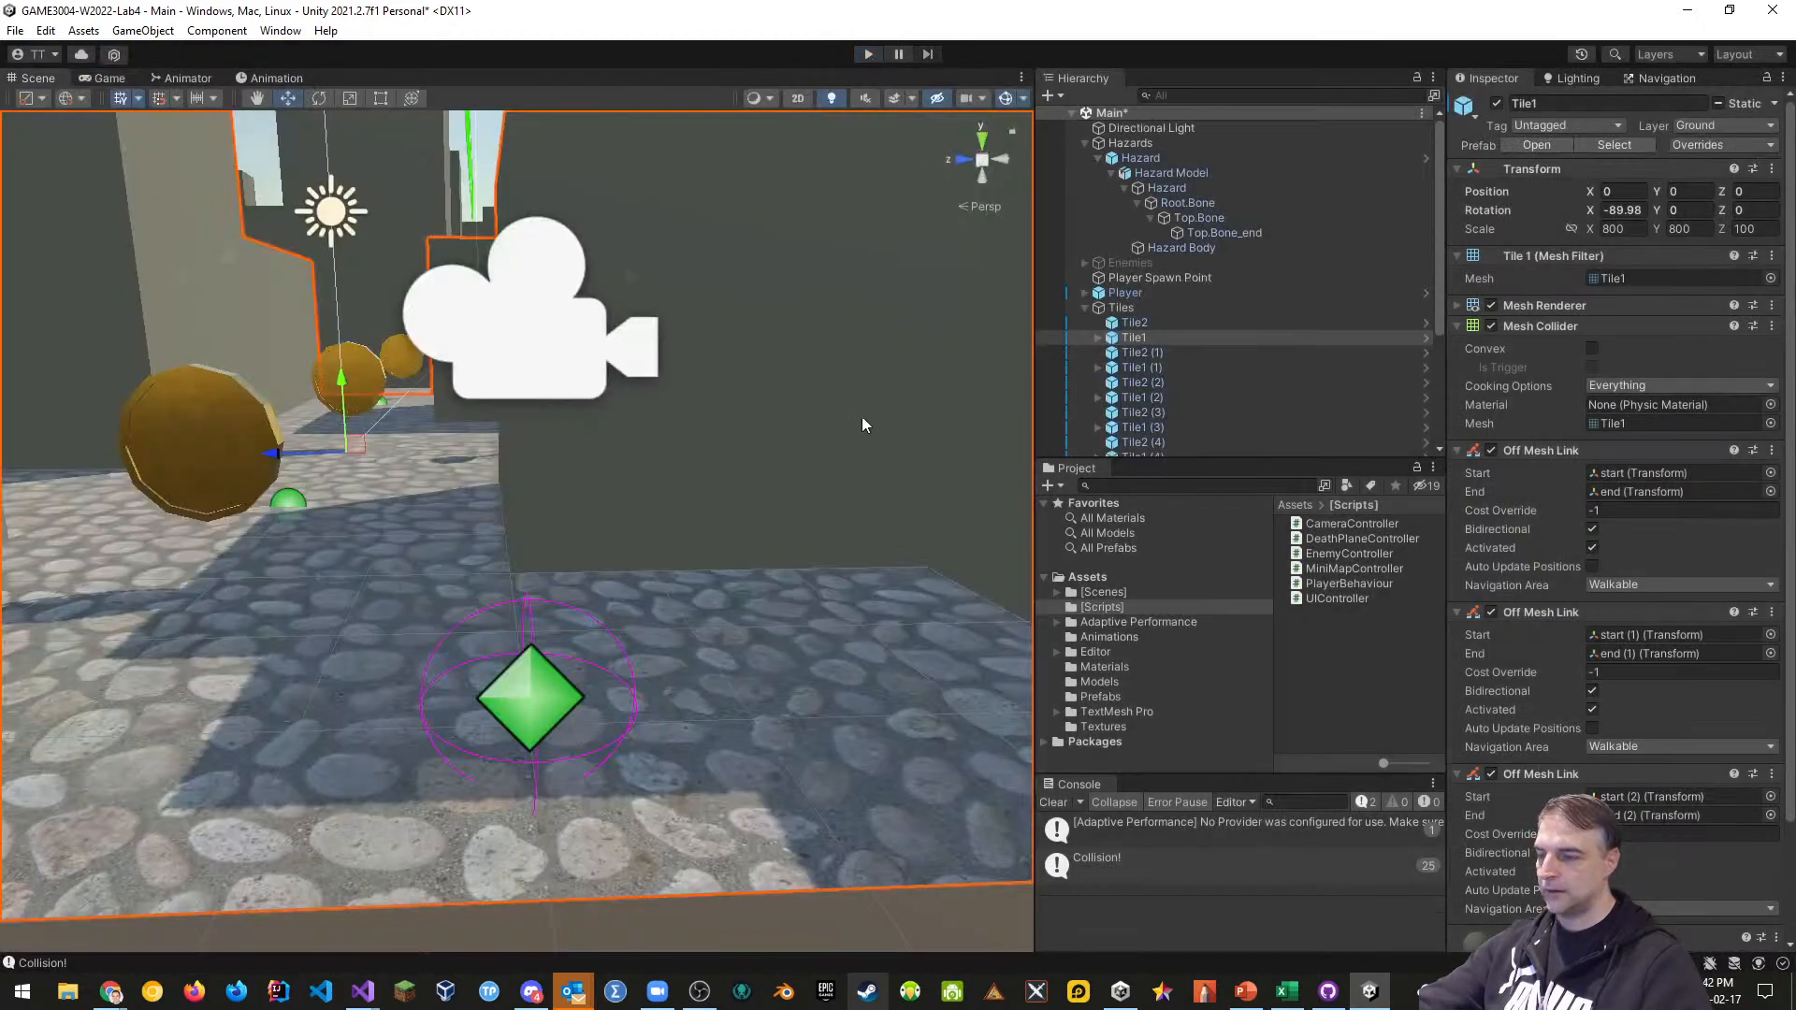
Back in Visual Studio, replace the Debug.Log line in OnTriggerEnter with an if block testing other.gameObject.CompareTag("Hazard")
key("alt+Tab")
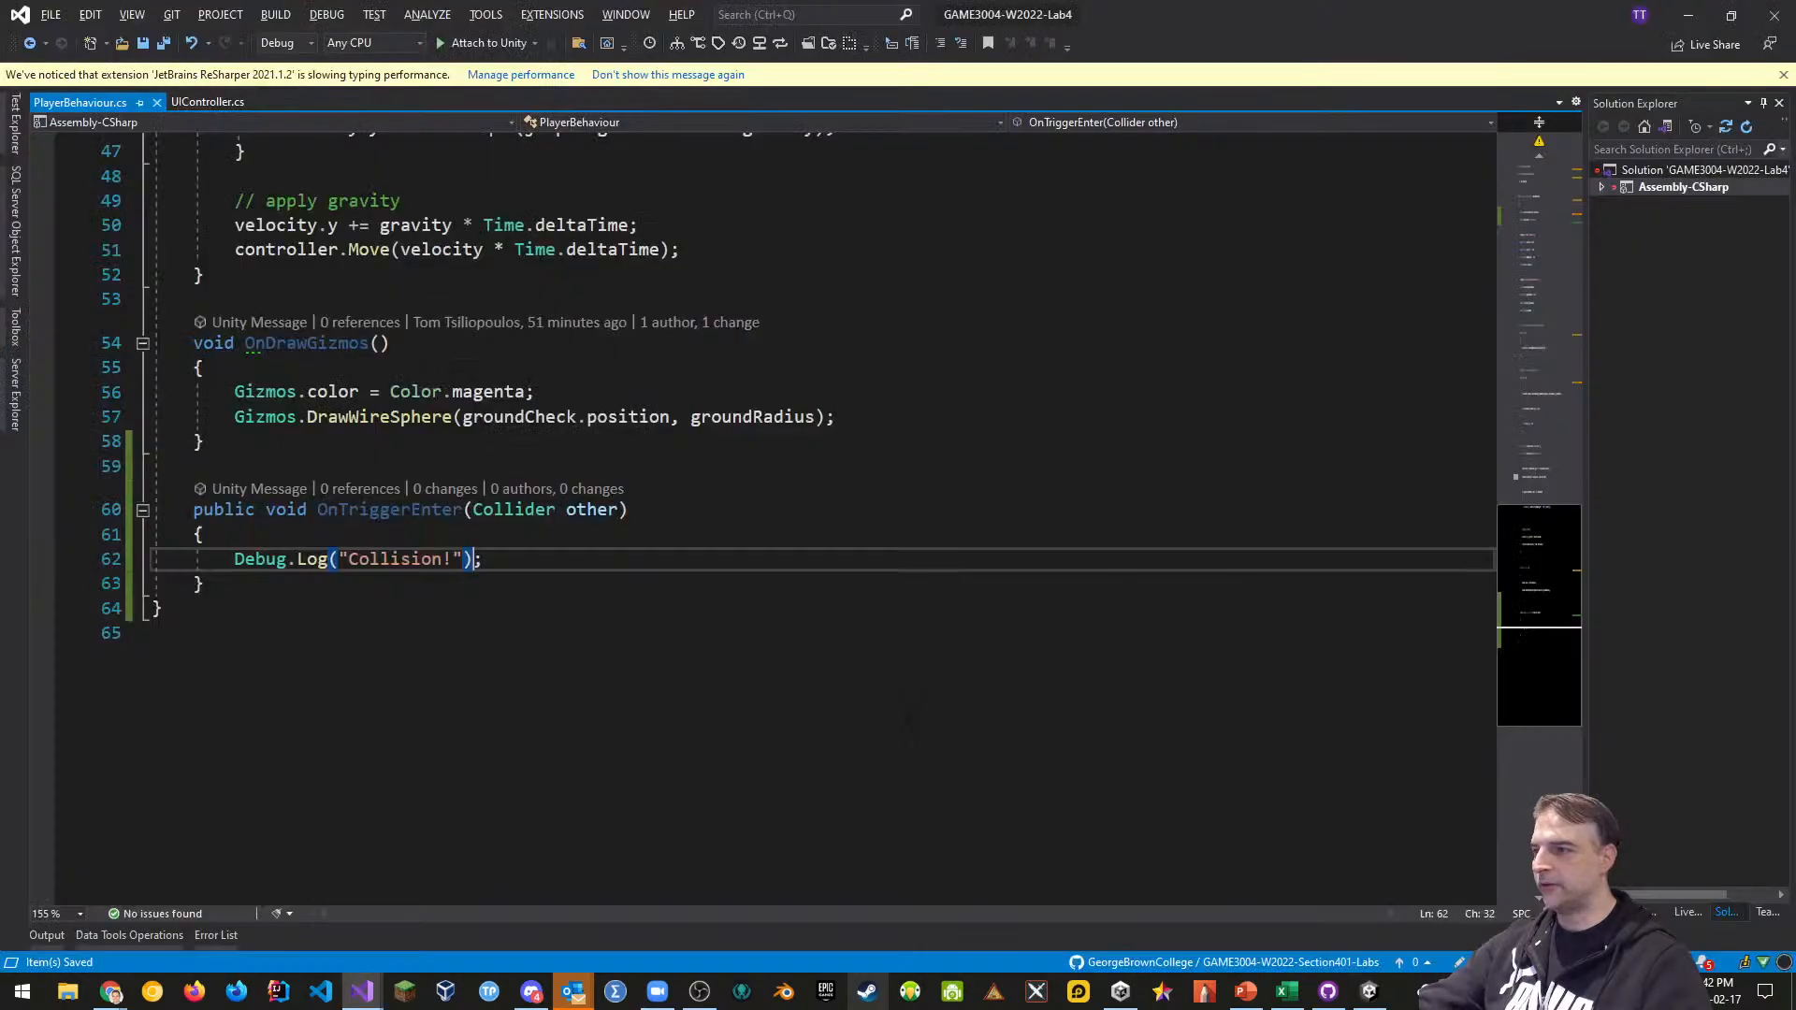
key("shift+Home")
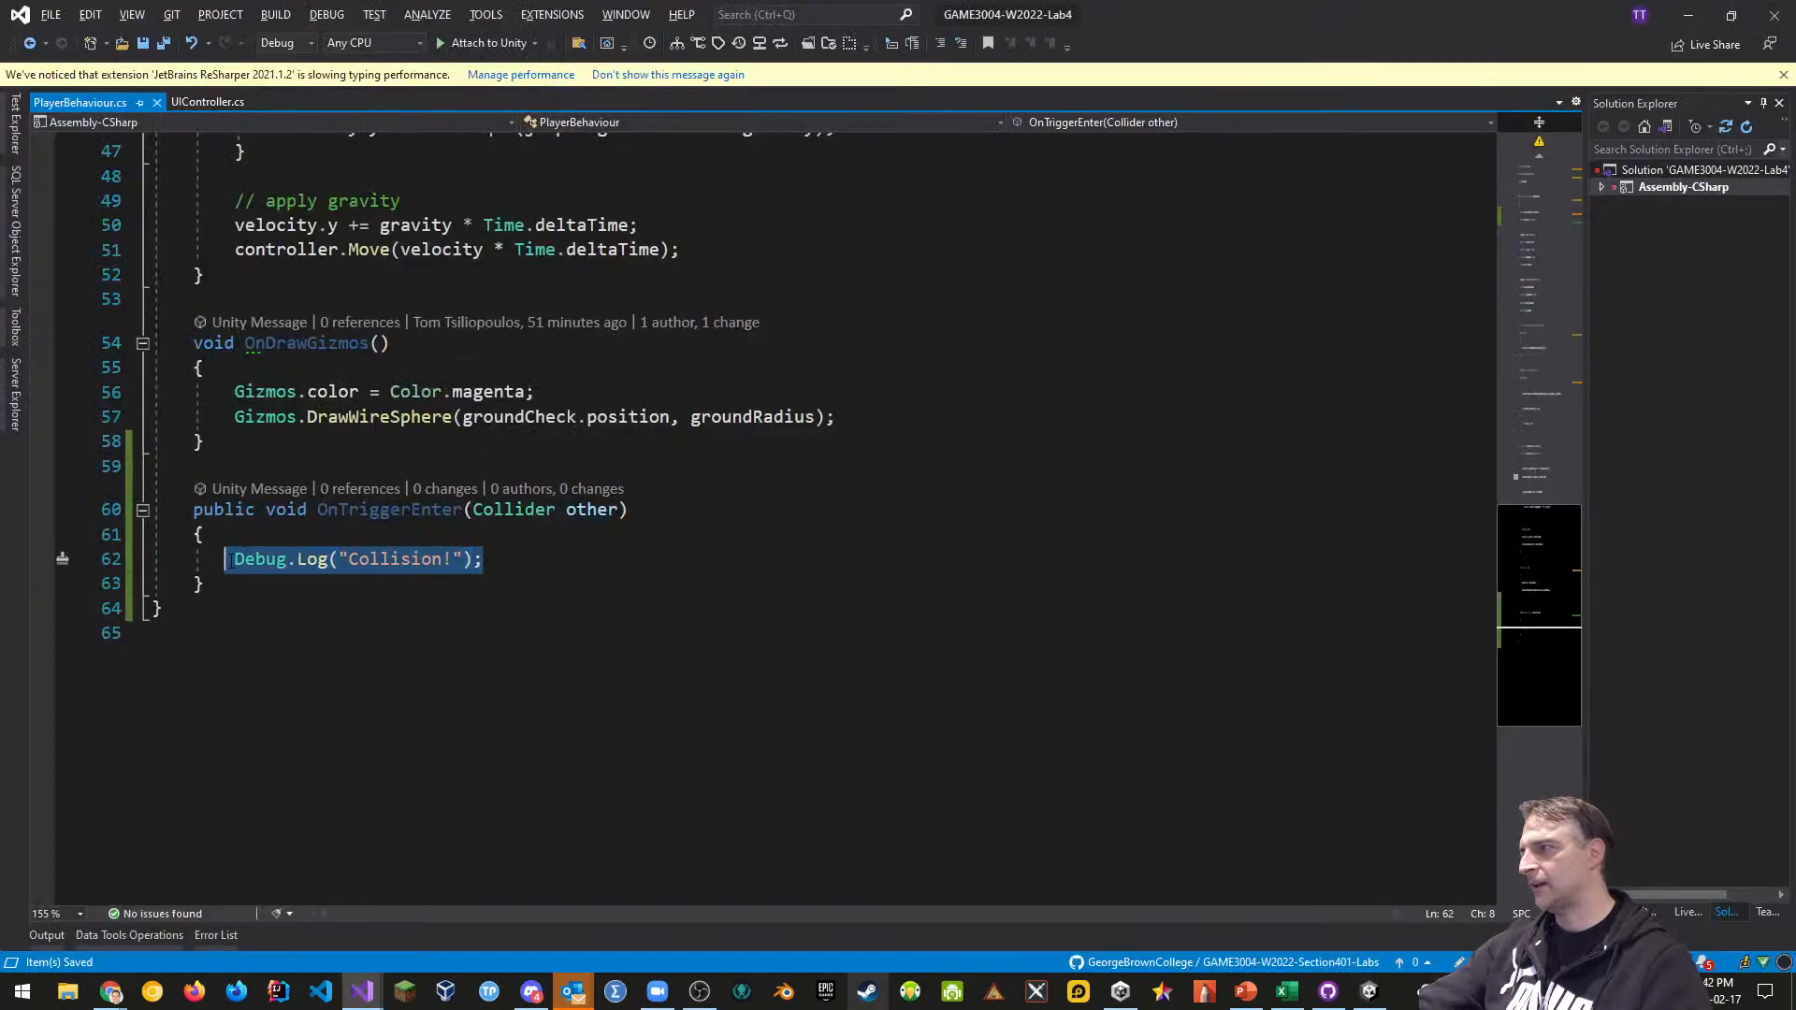
type("if(other")
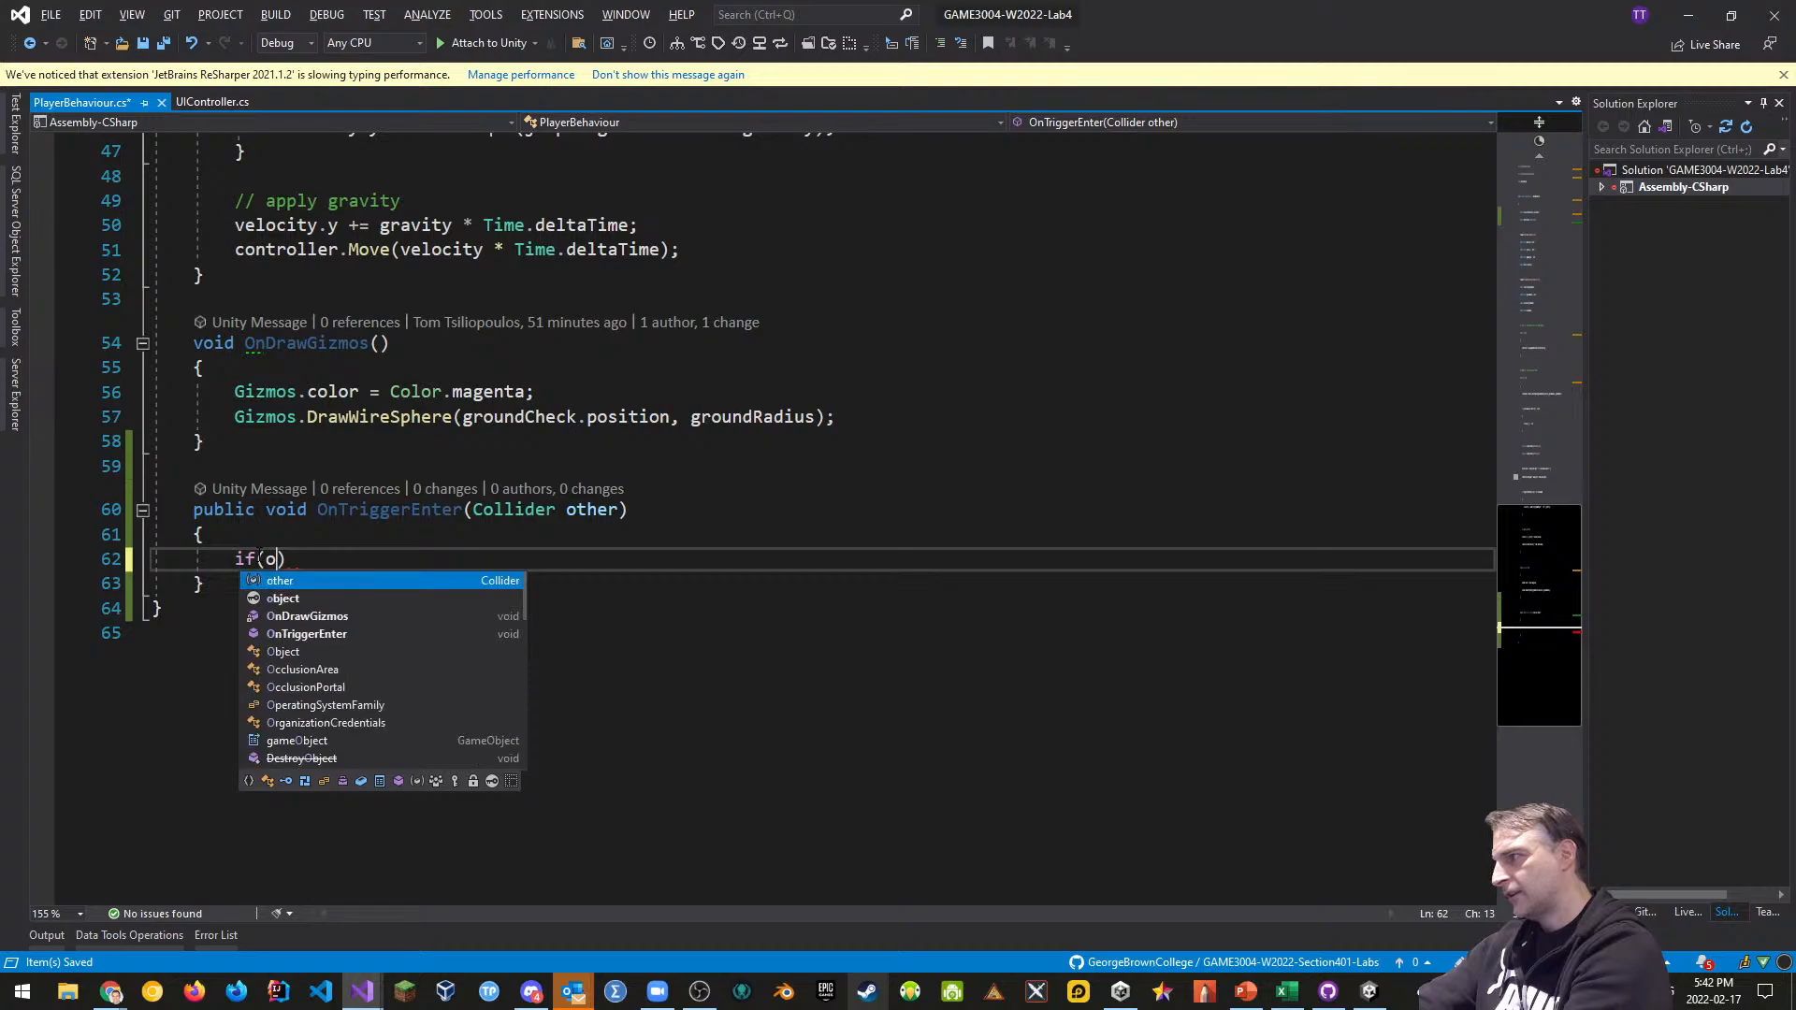
type(".gameObject.ca")
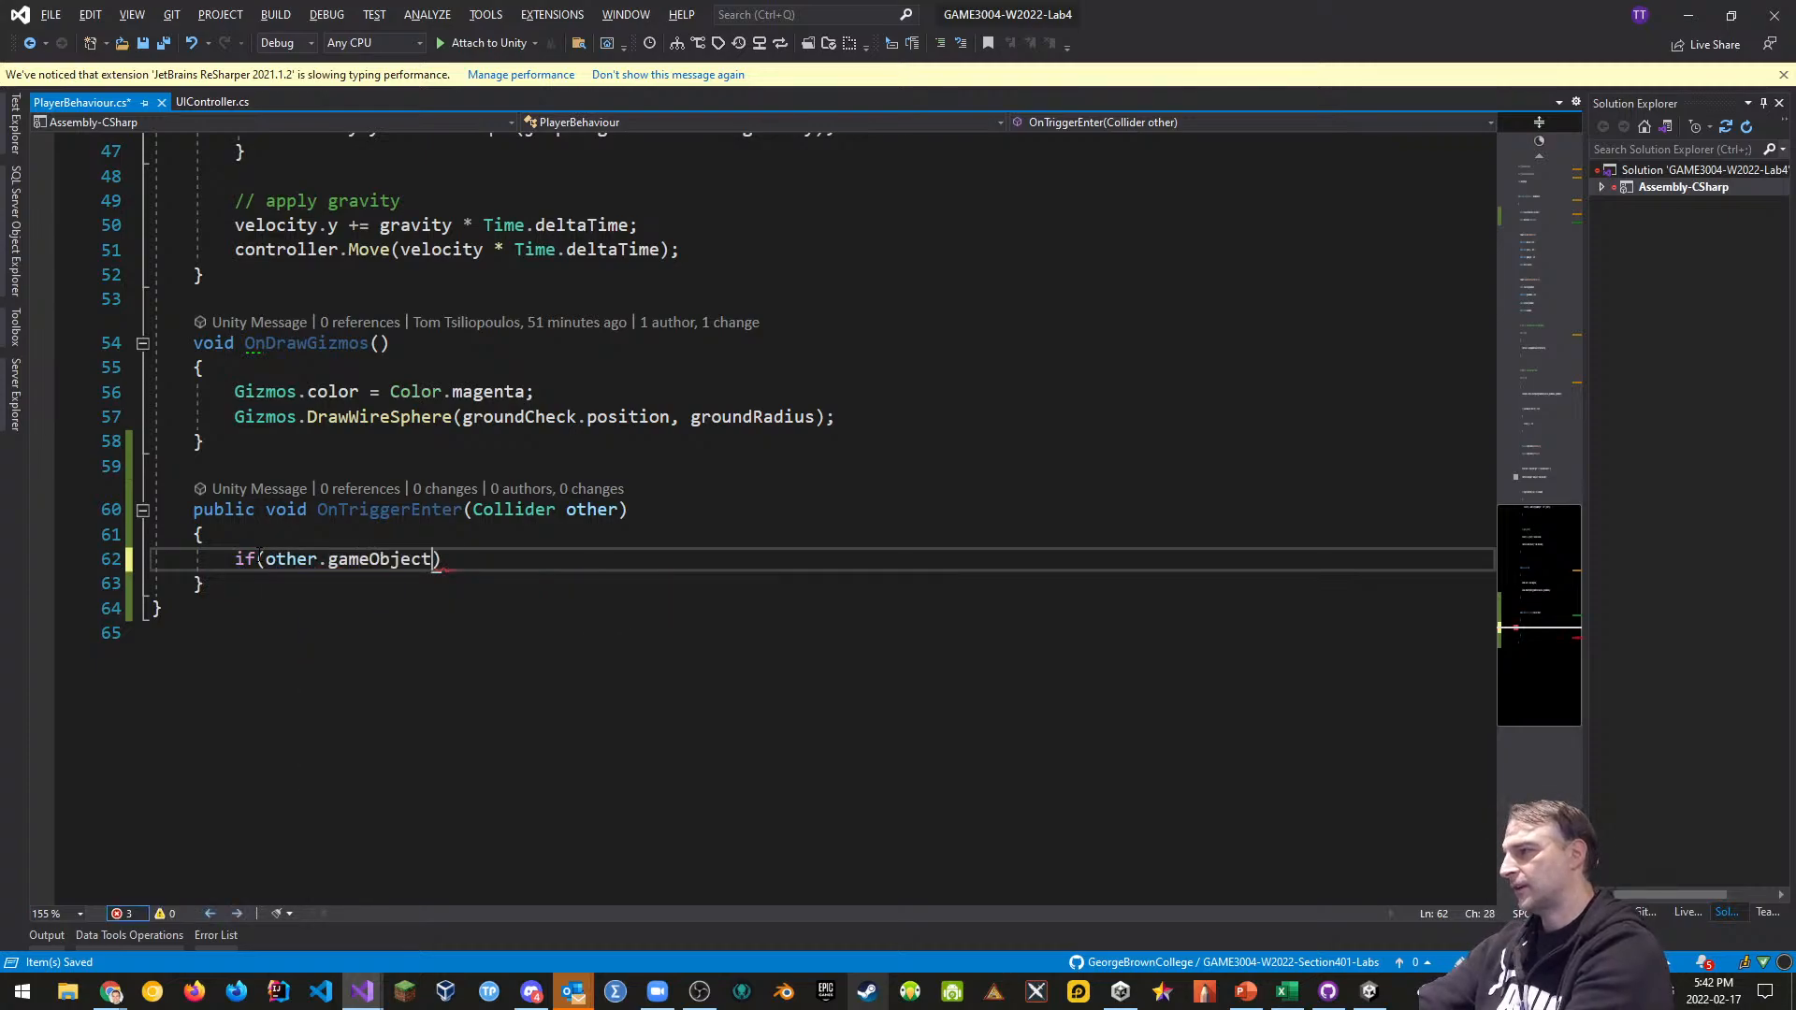
key("BackSpace")
type("ompareTag(\"Hazard")
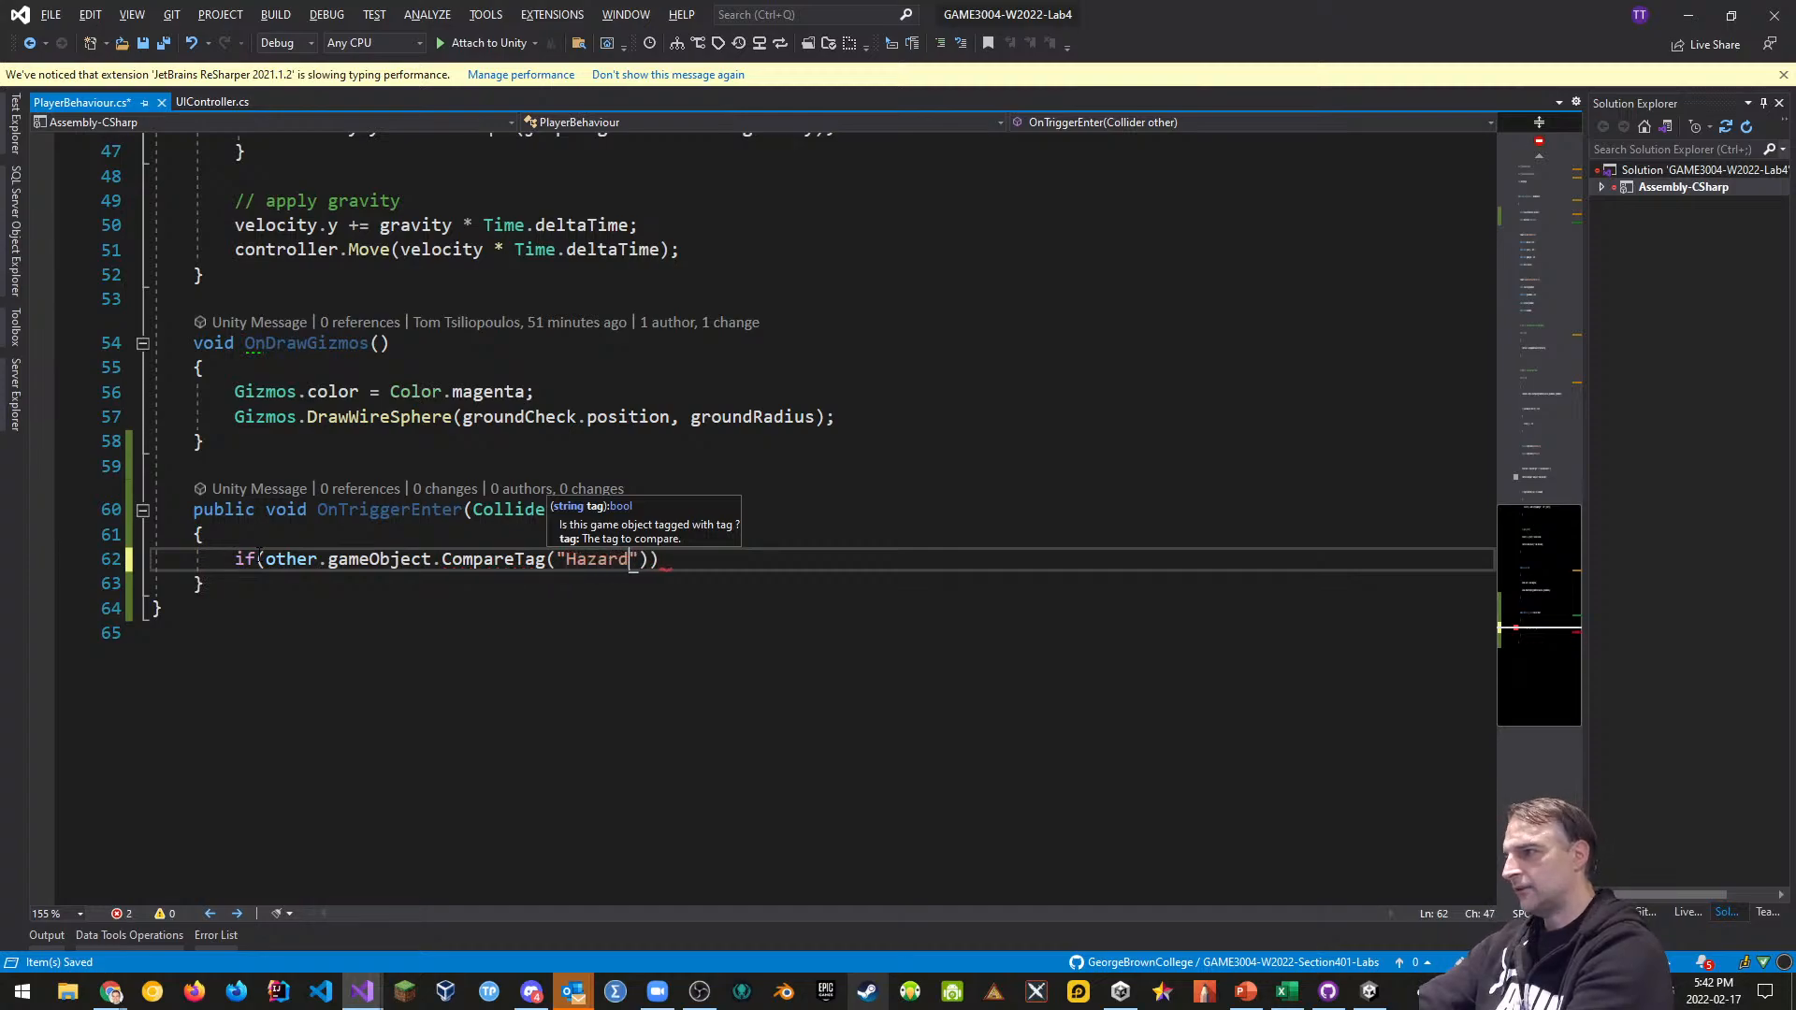
type("\")")
key("Return")
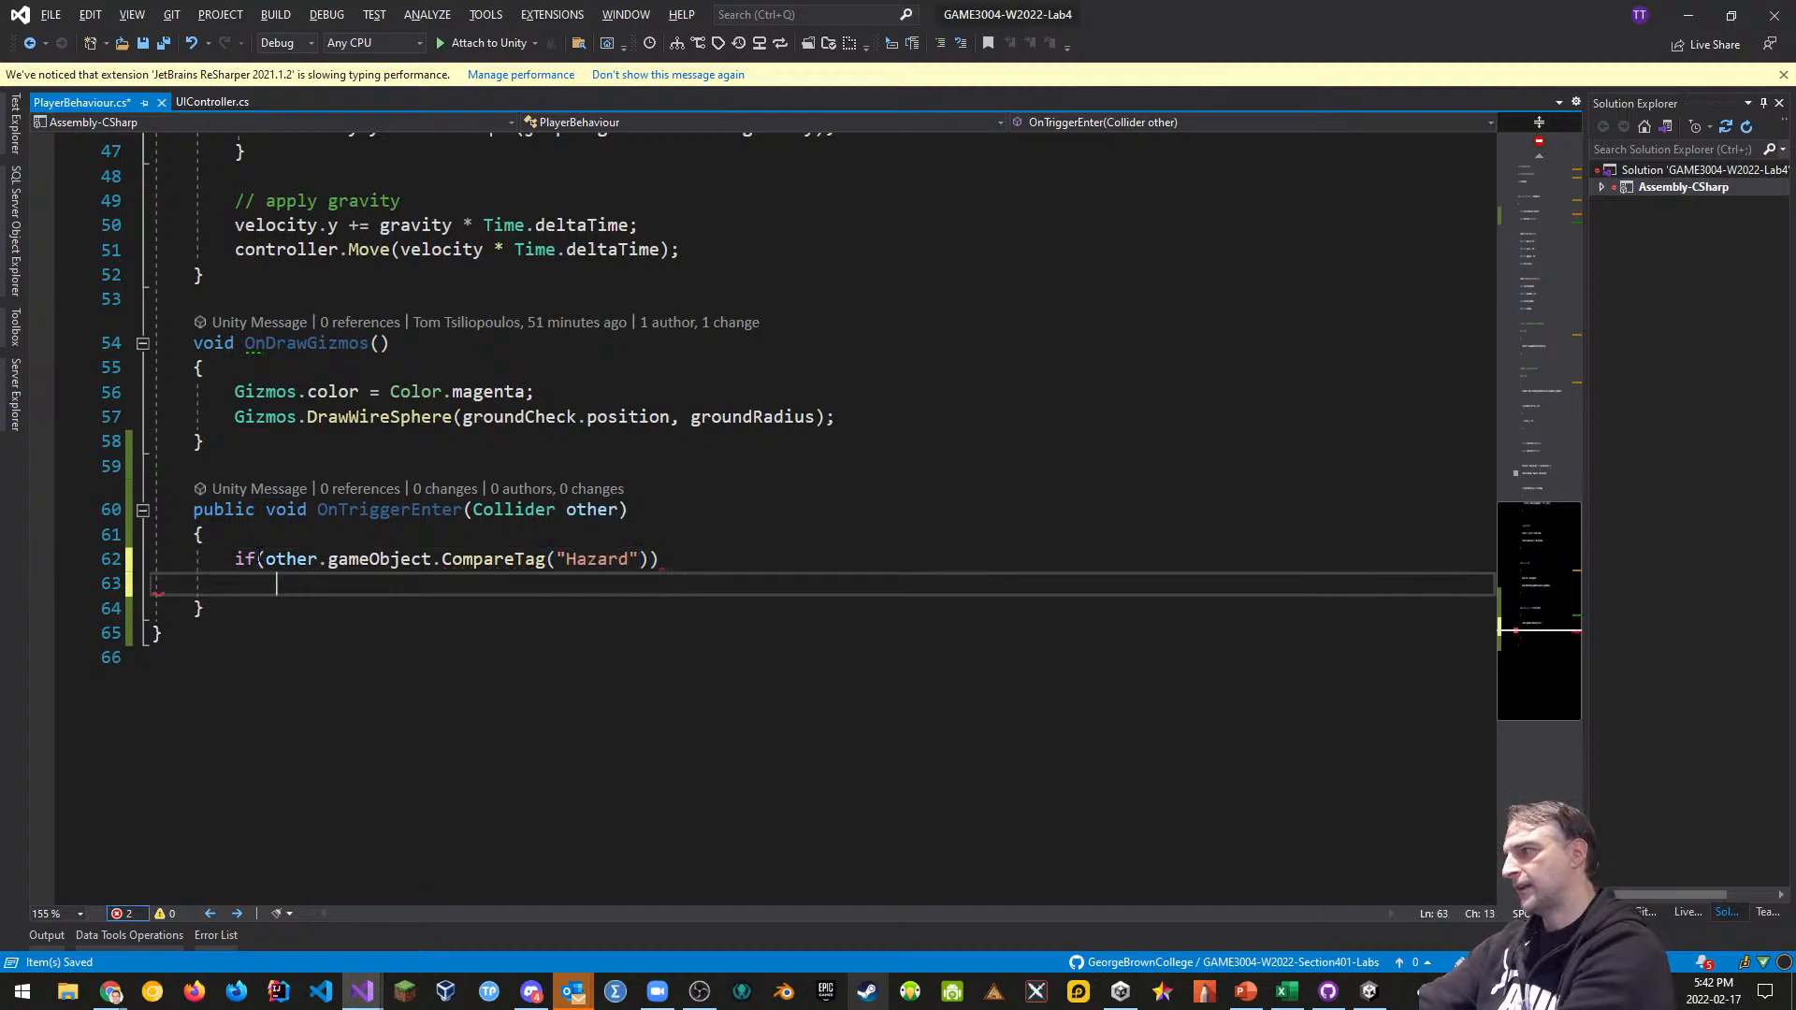
type("{")
key("Return")
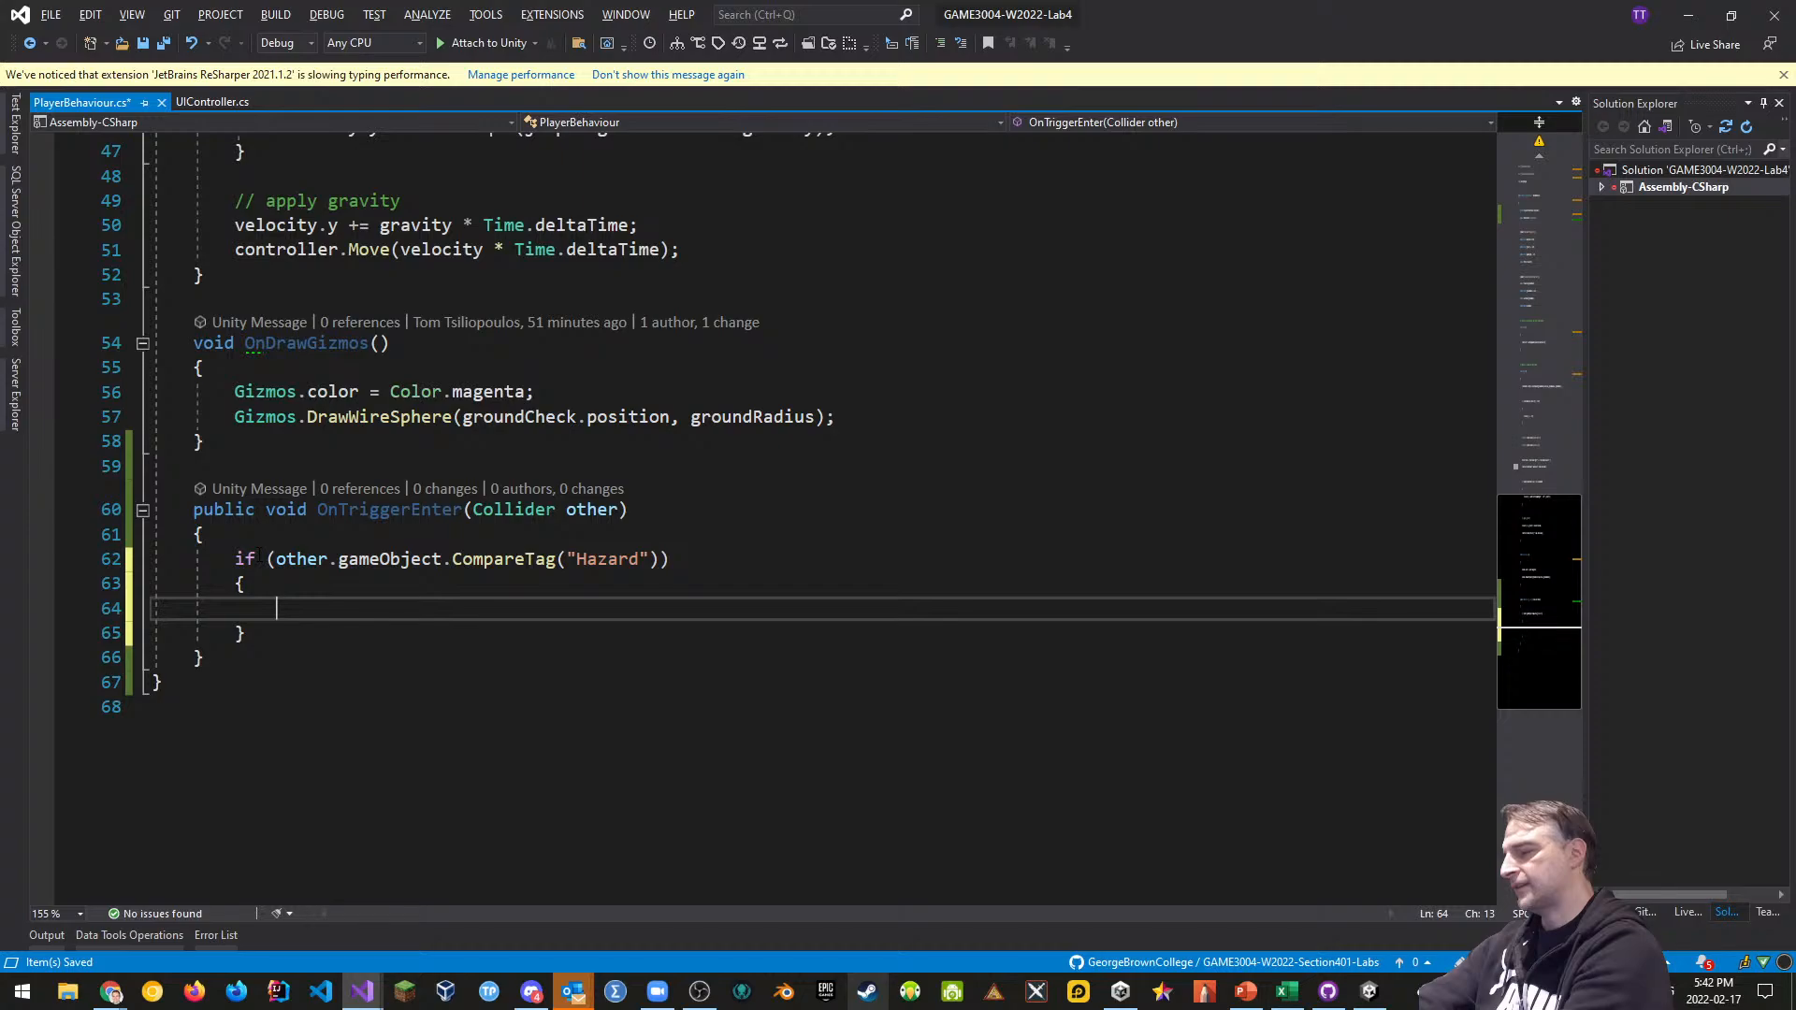
Call uiController.TakeDamage(5) inside the Hazard tag check and save PlayerBehaviour.cs
type("uiController.")
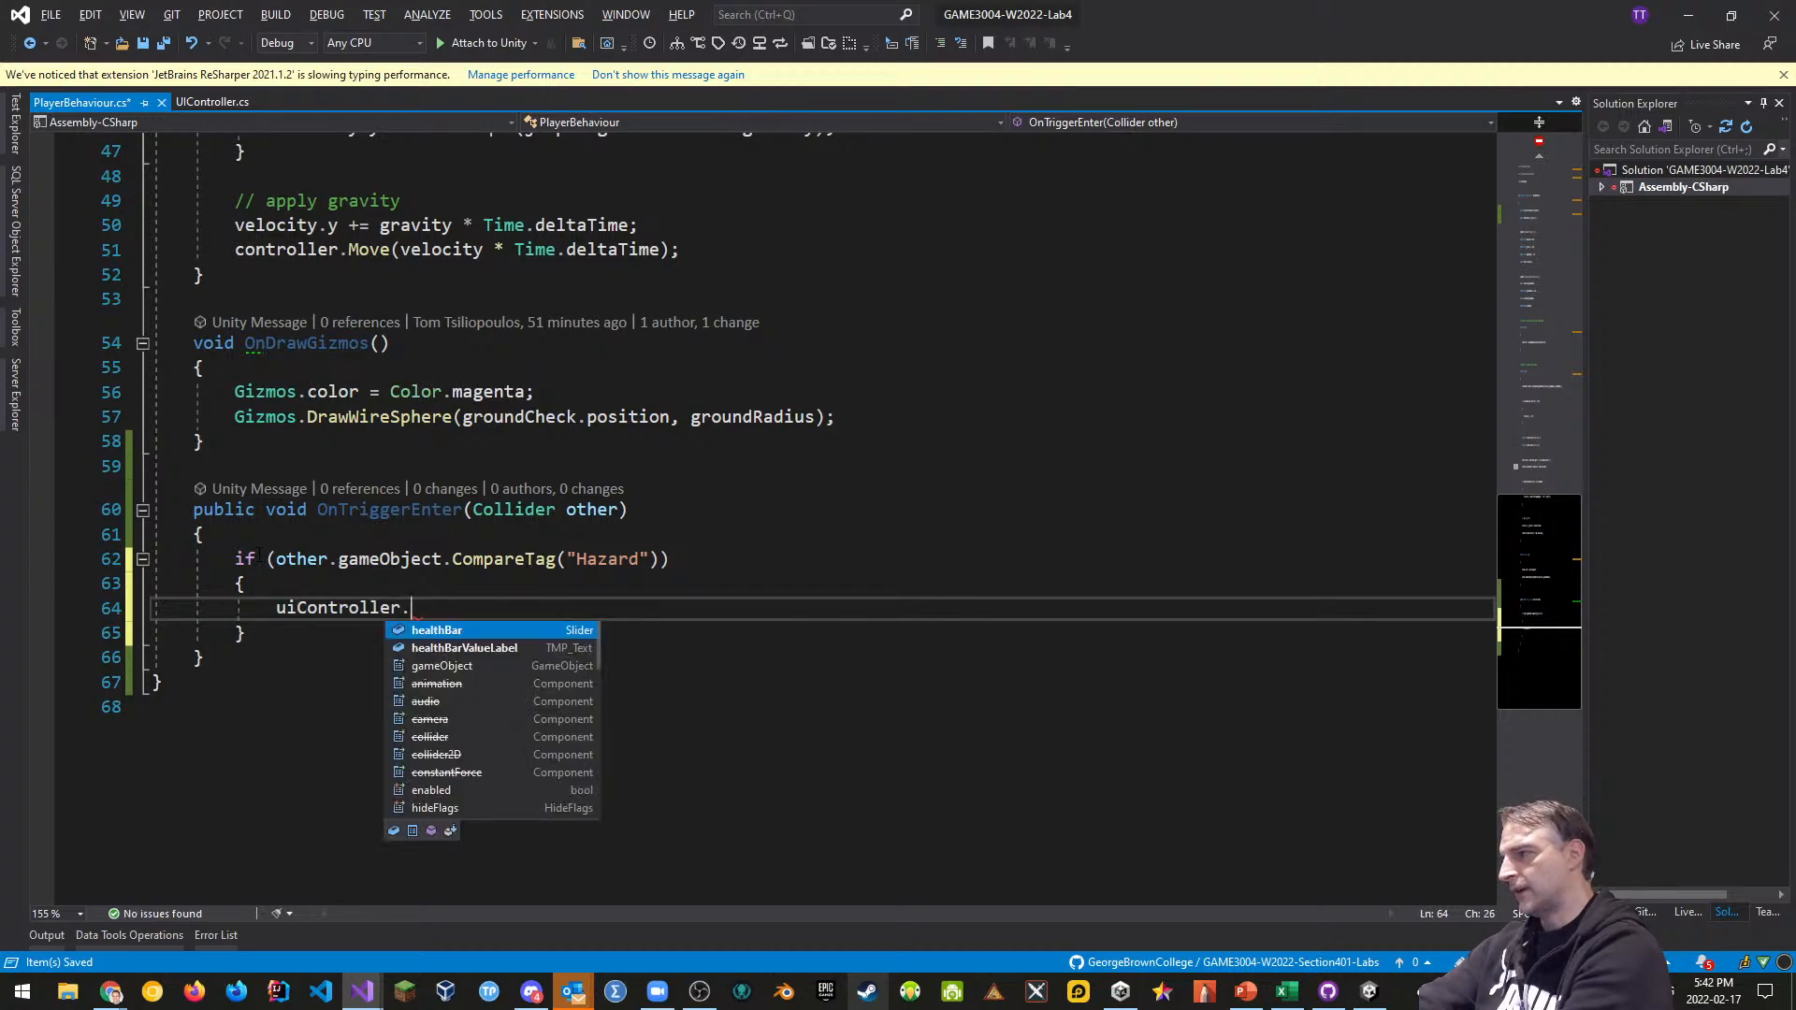
type("tak(5);")
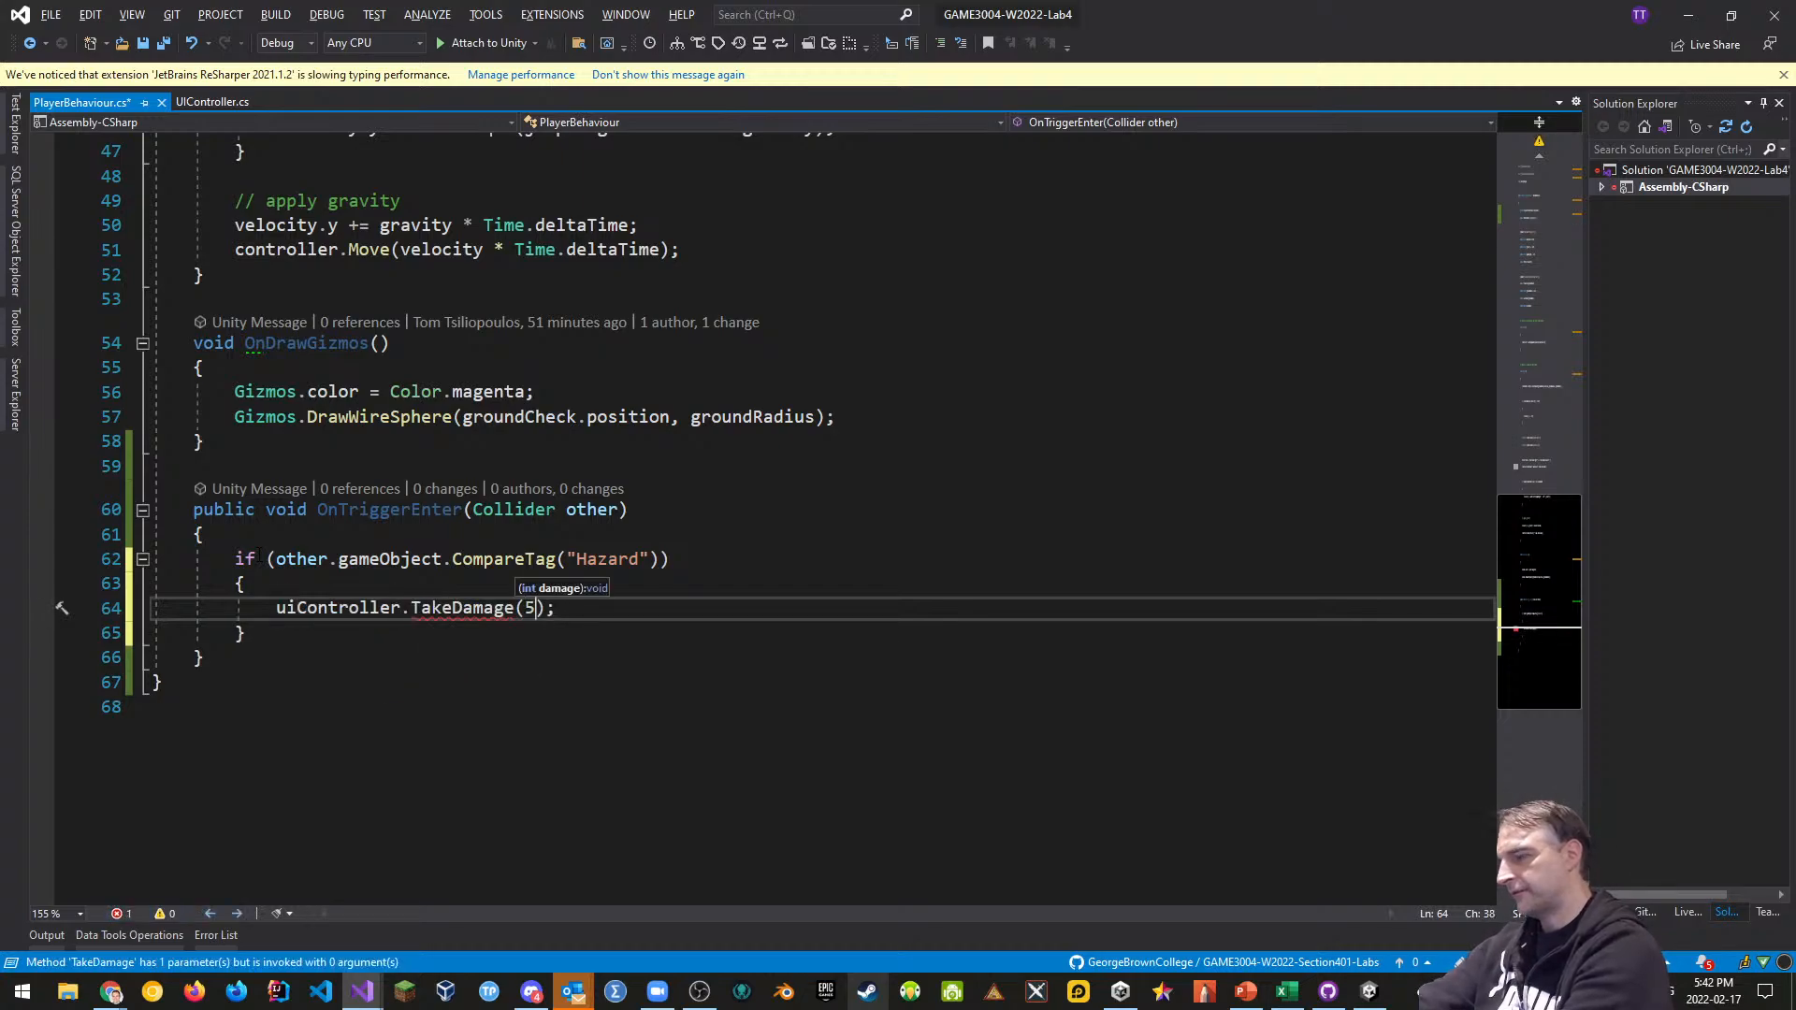
key("ctrl+s")
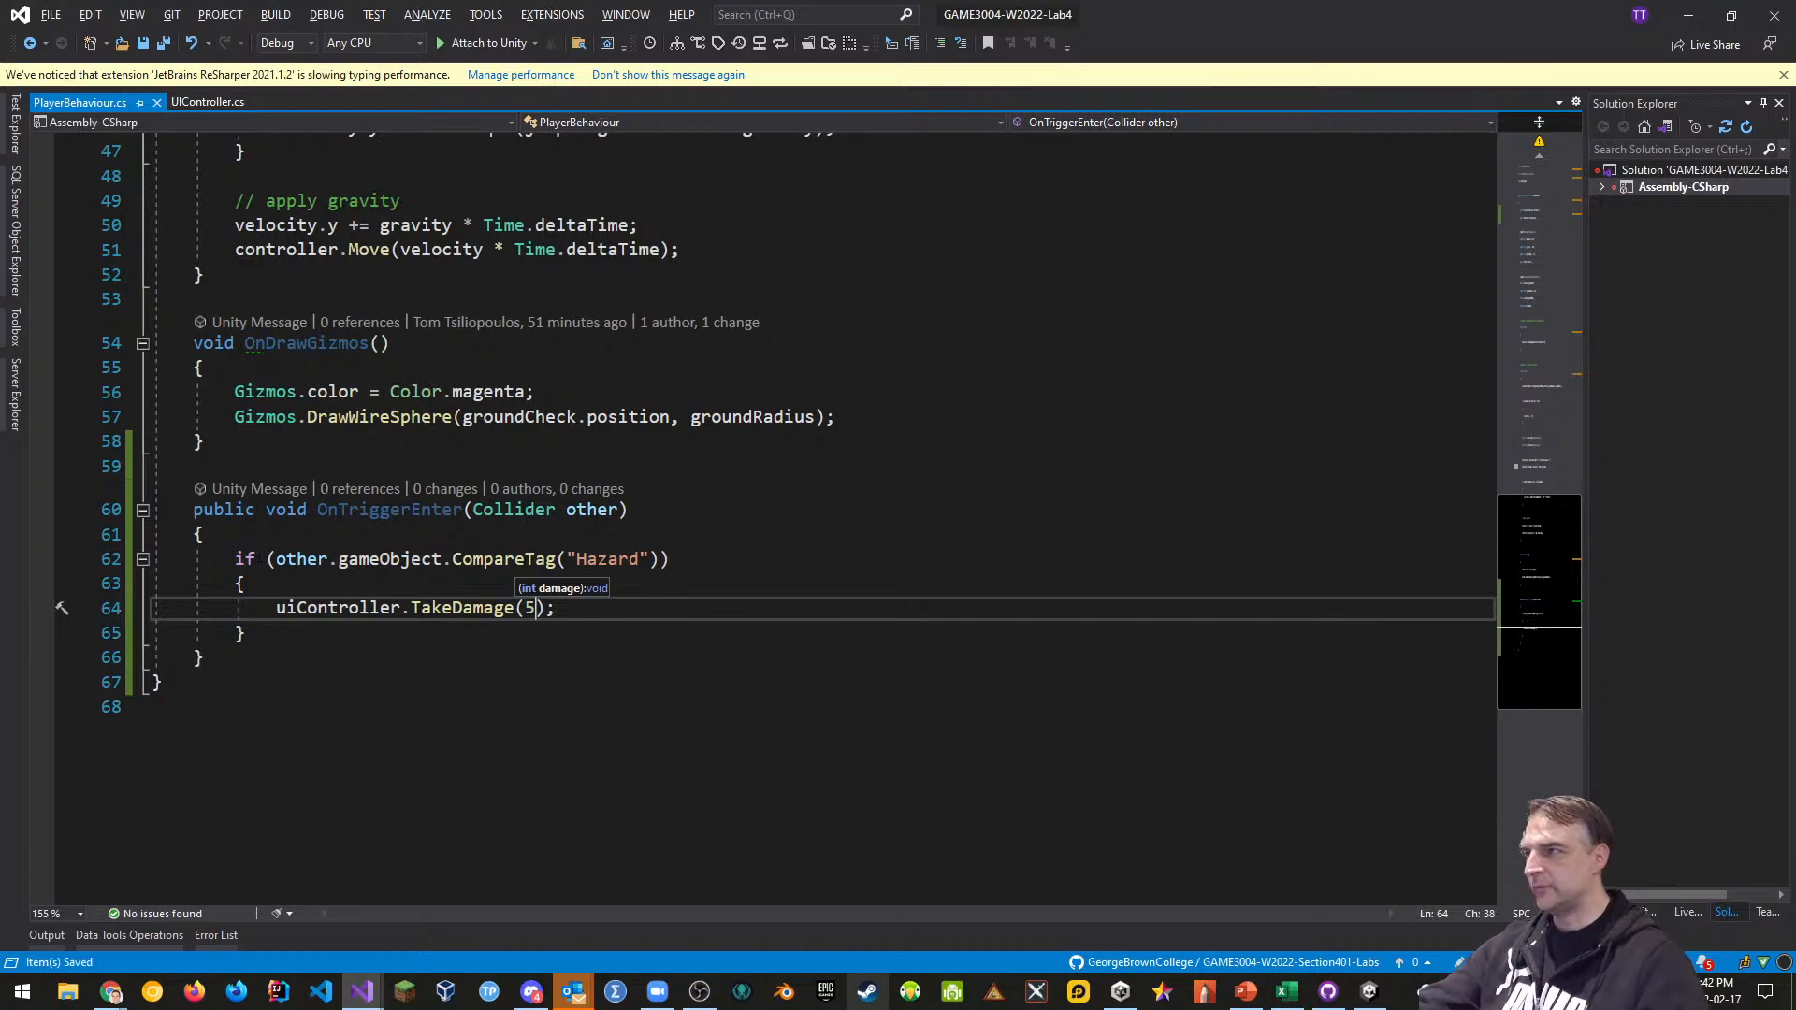
Switch to Unity and play-test the scene, walking the player into the hazard to check the health bar's damage response, ending the test when done
key("alt+Tab")
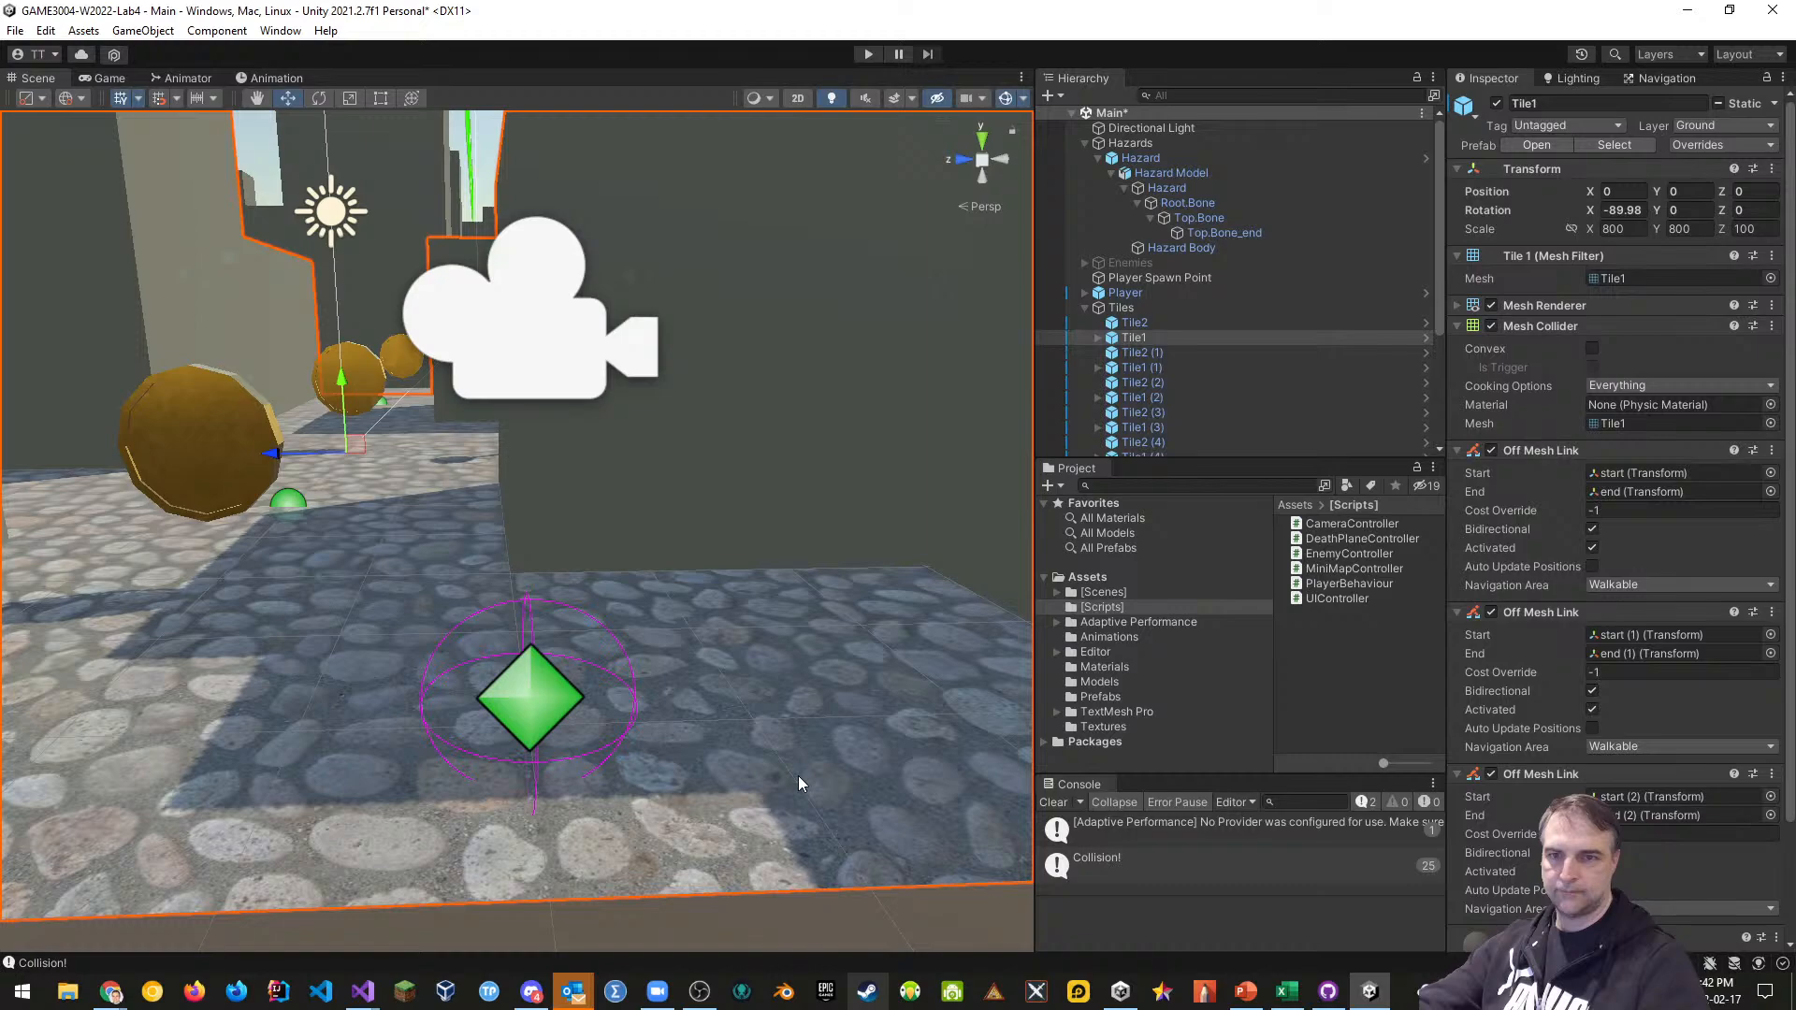
left_click(868, 53)
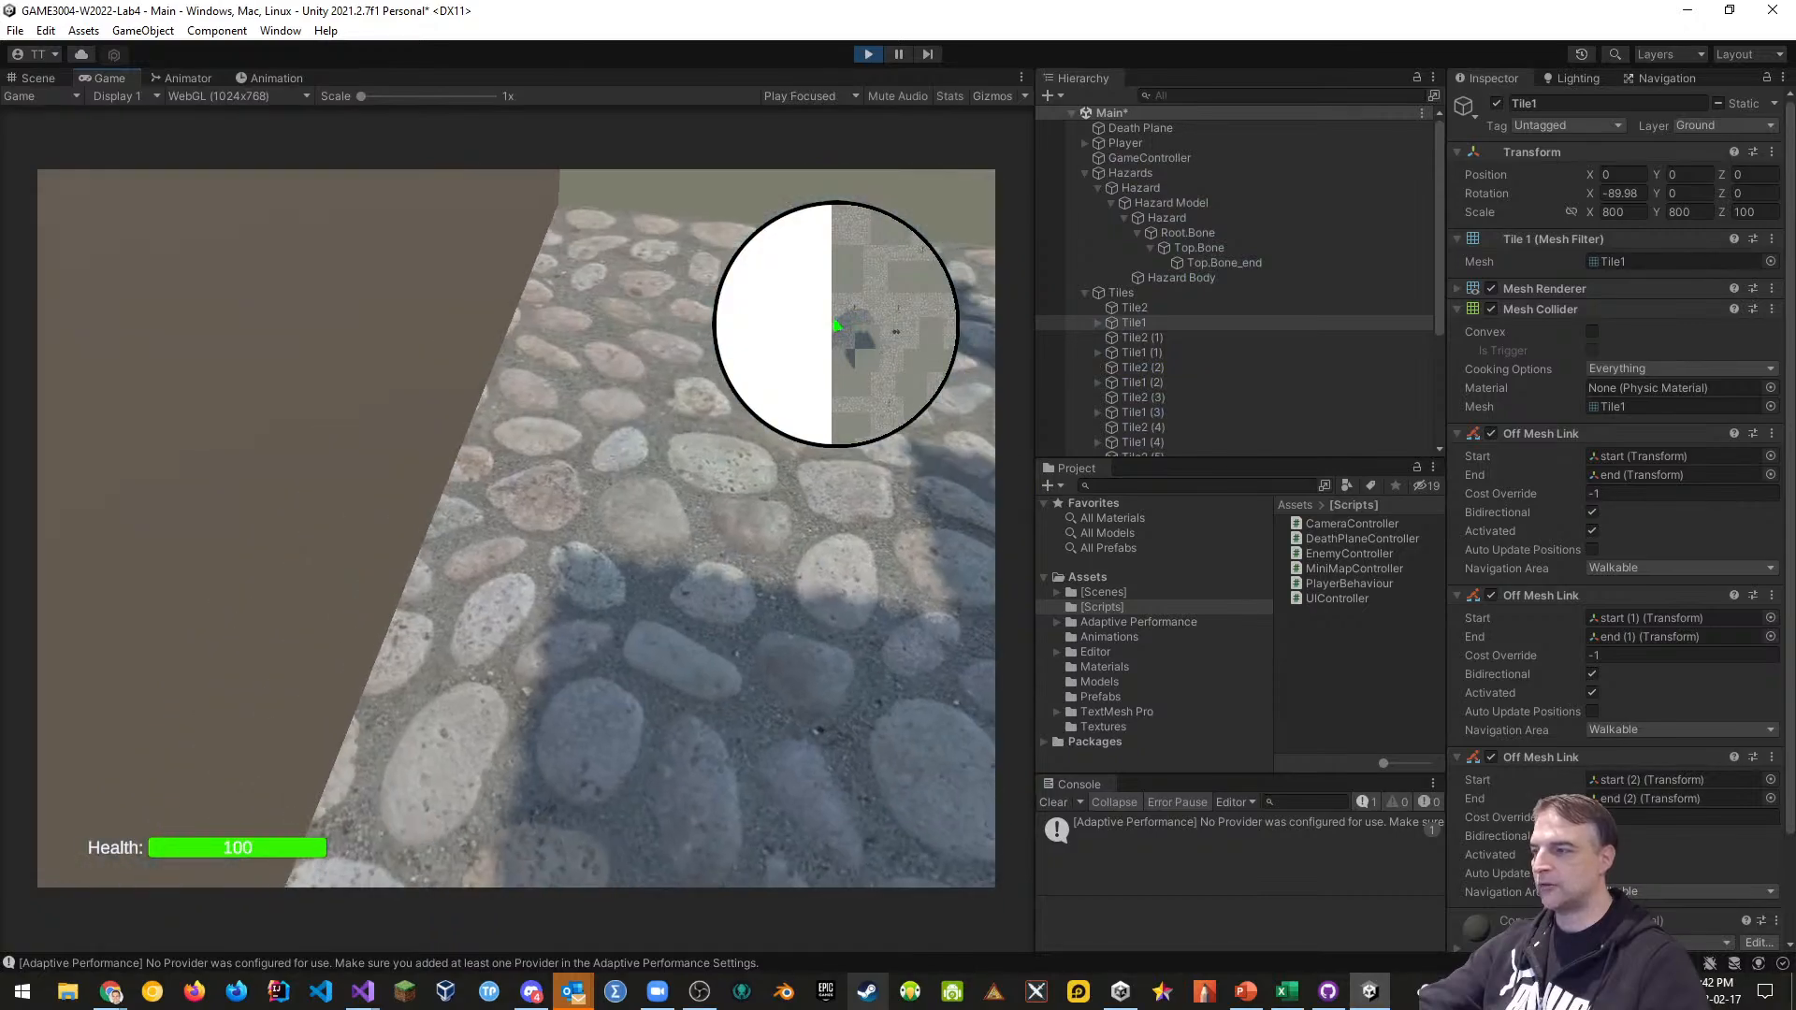
key("w")
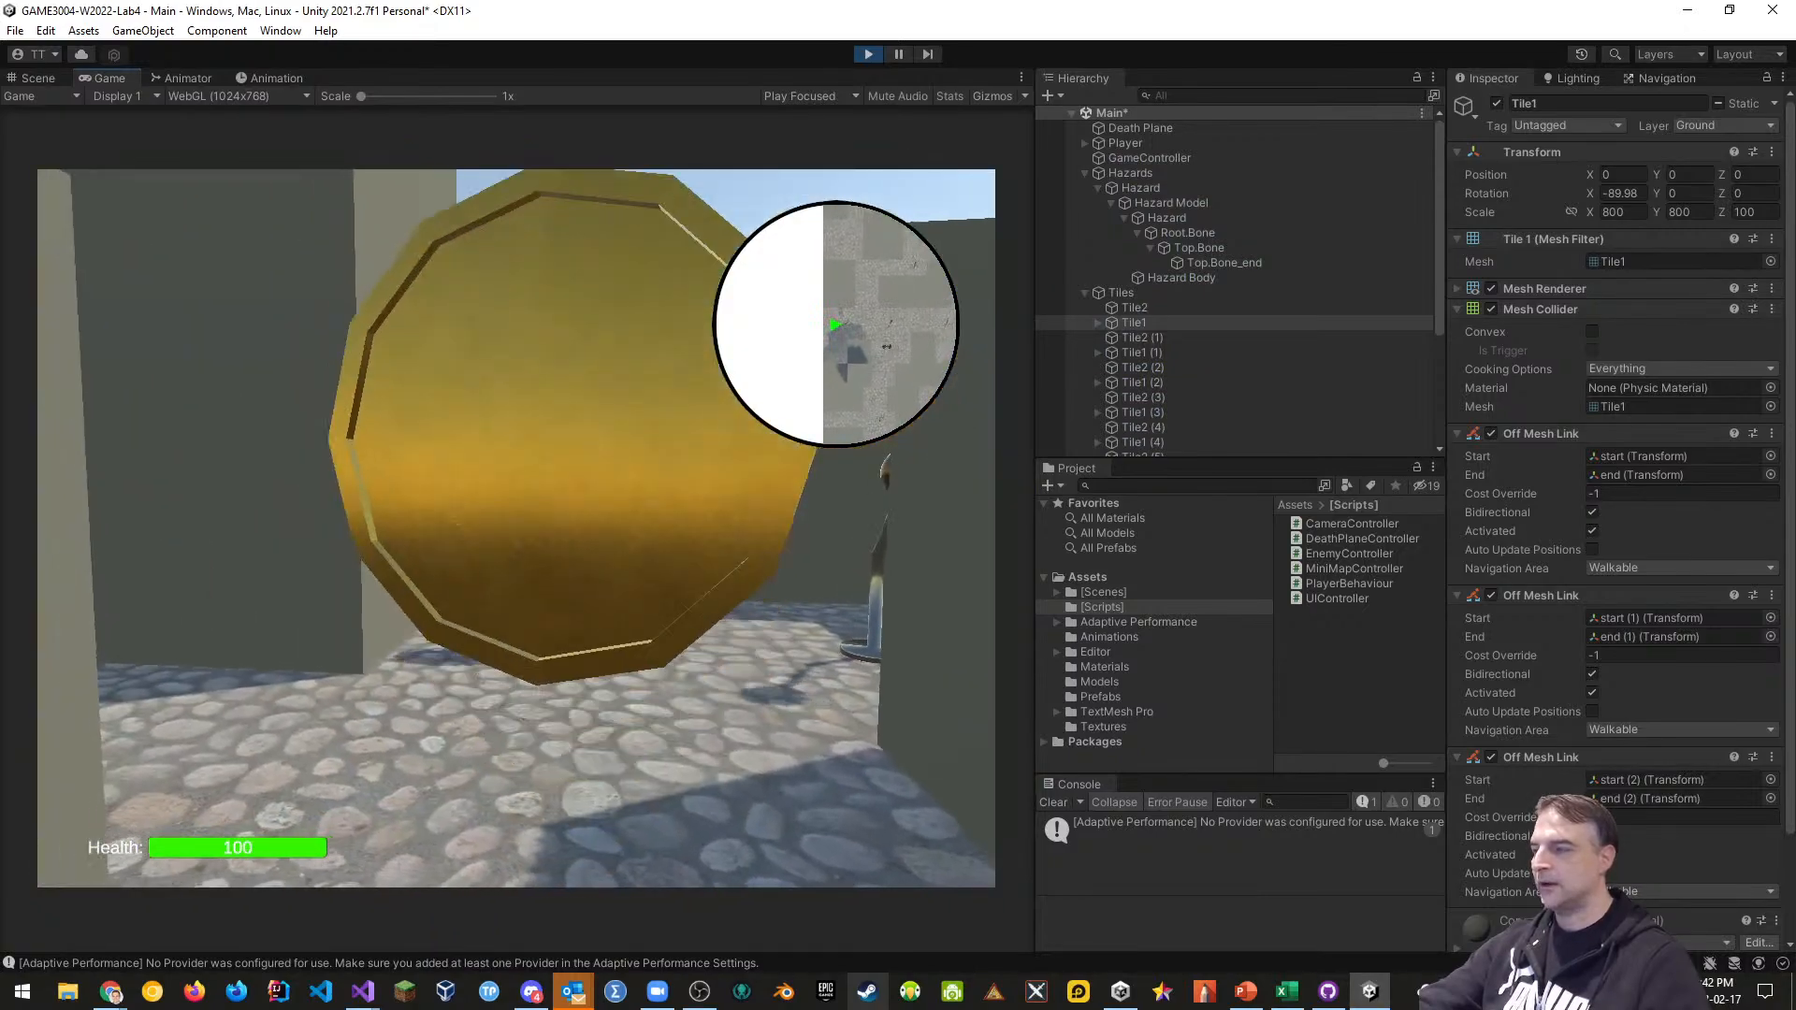
key("w")
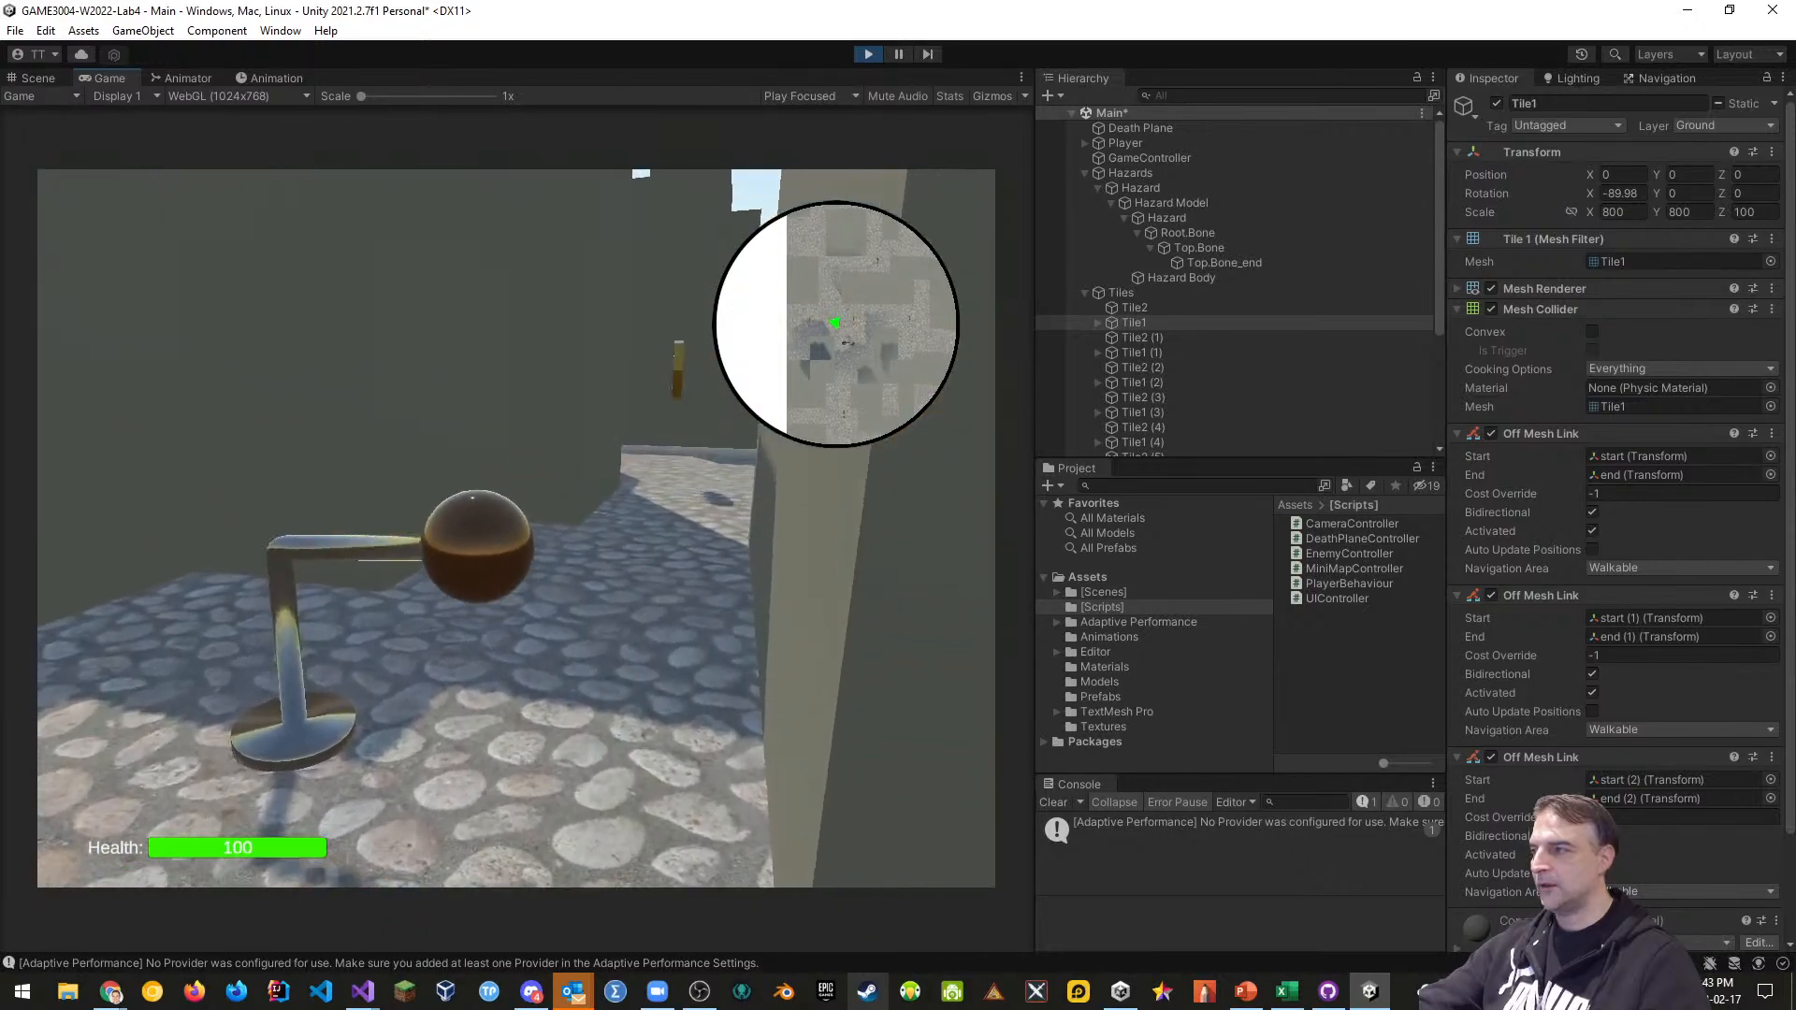
key("w")
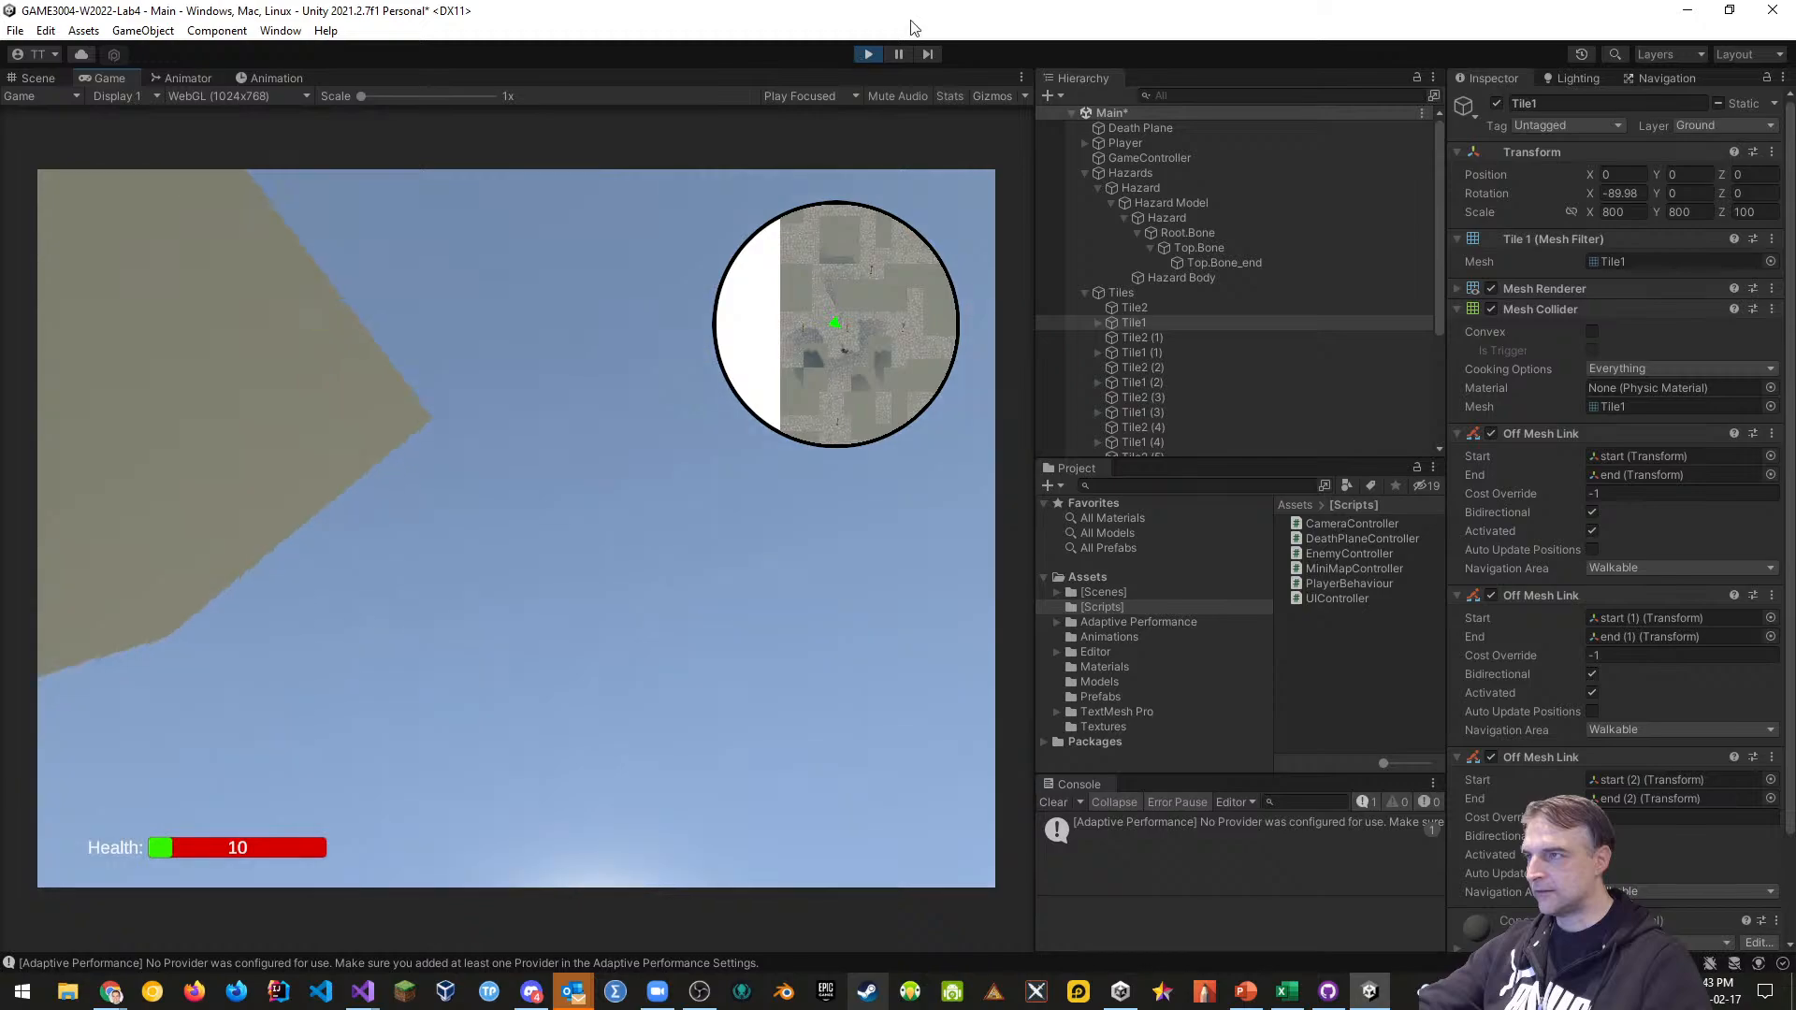
left_click(868, 53)
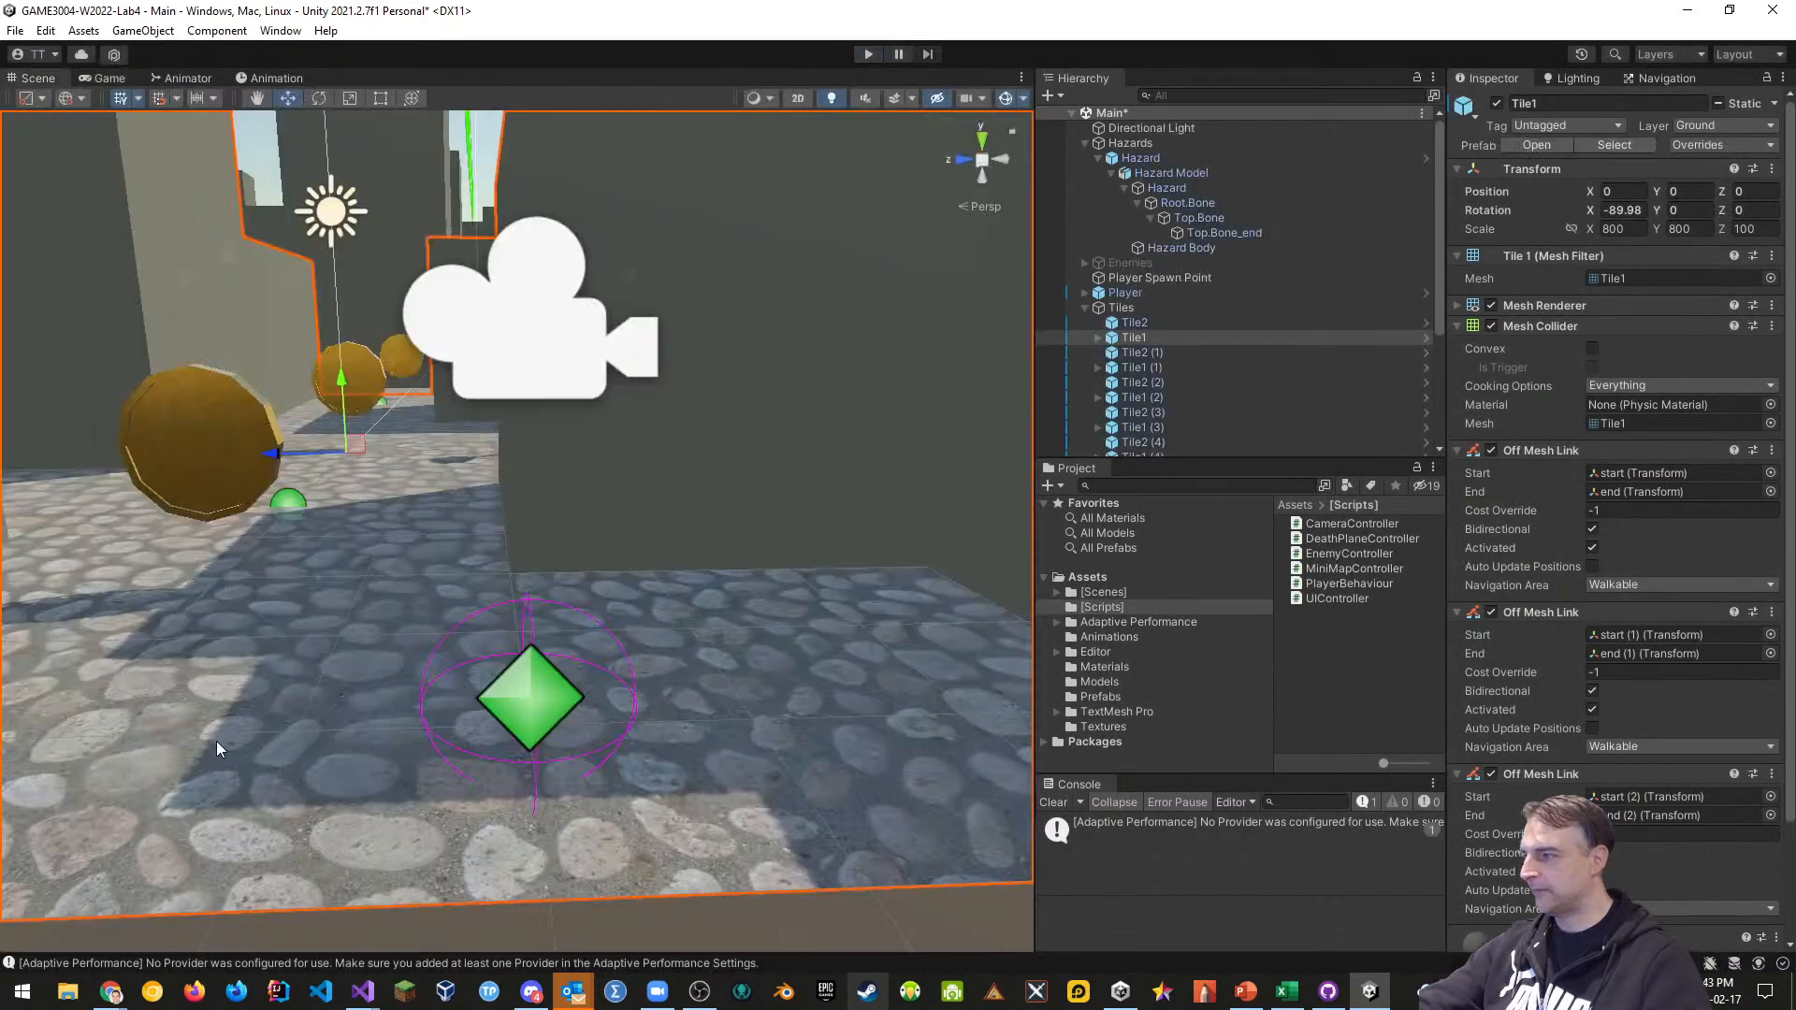
Collapse the Tiles group in the hierarchy and hide the Marker layer in the scene view
mouse_move(623, 533)
right_mouse_down()
mouse_move(552, 518)
mouse_move(596, 519)
right_mouse_up()
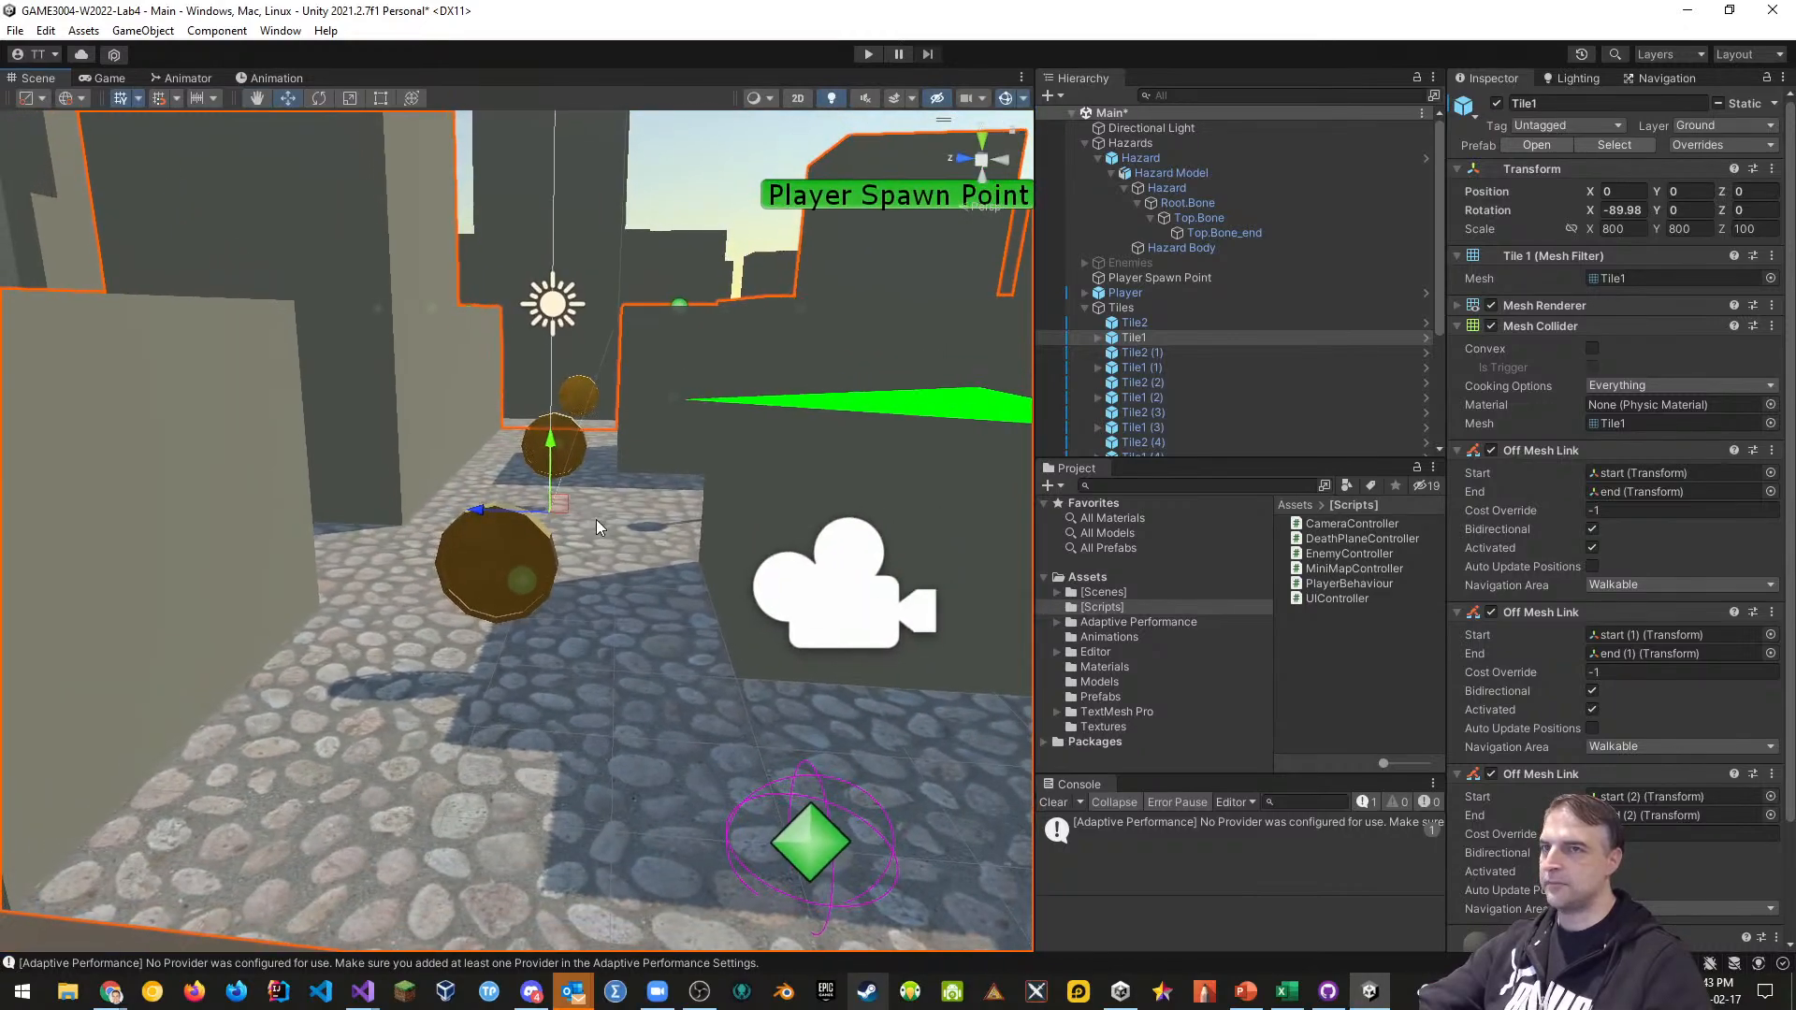
left_click(1085, 307)
mouse_move(772, 498)
right_mouse_down()
mouse_move(838, 560)
mouse_move(769, 533)
right_mouse_up()
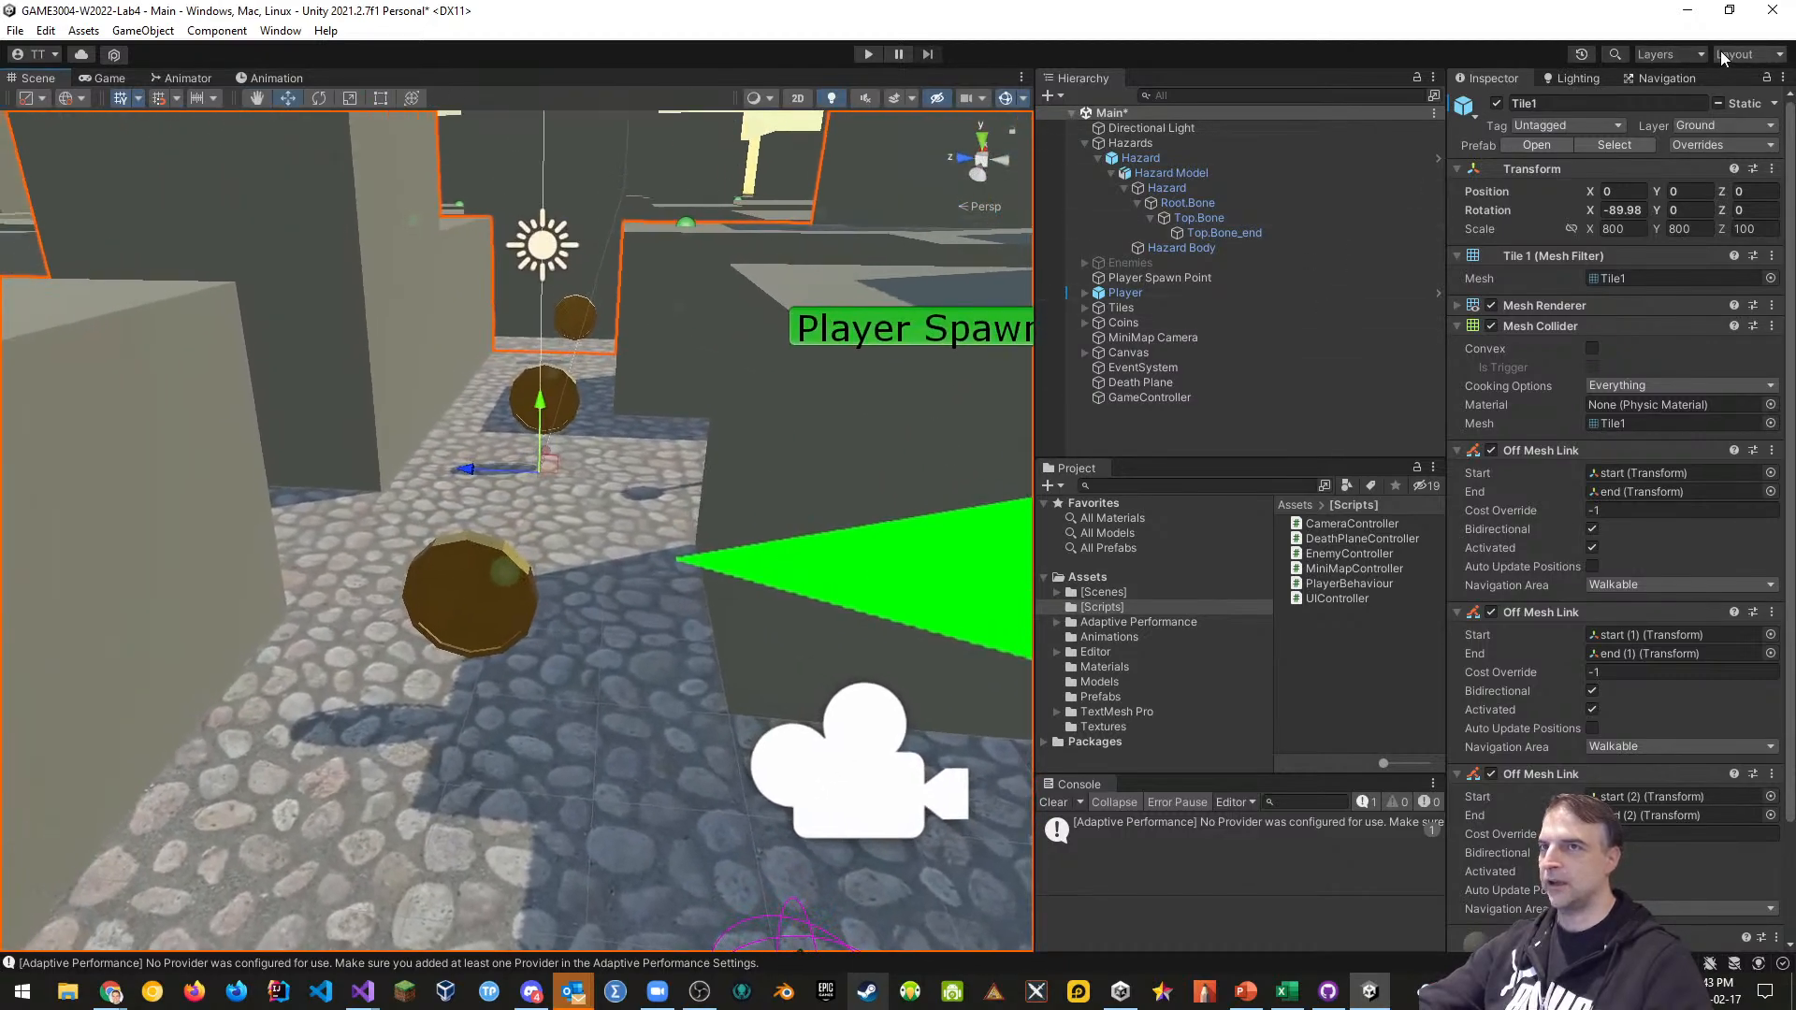
left_click(1689, 53)
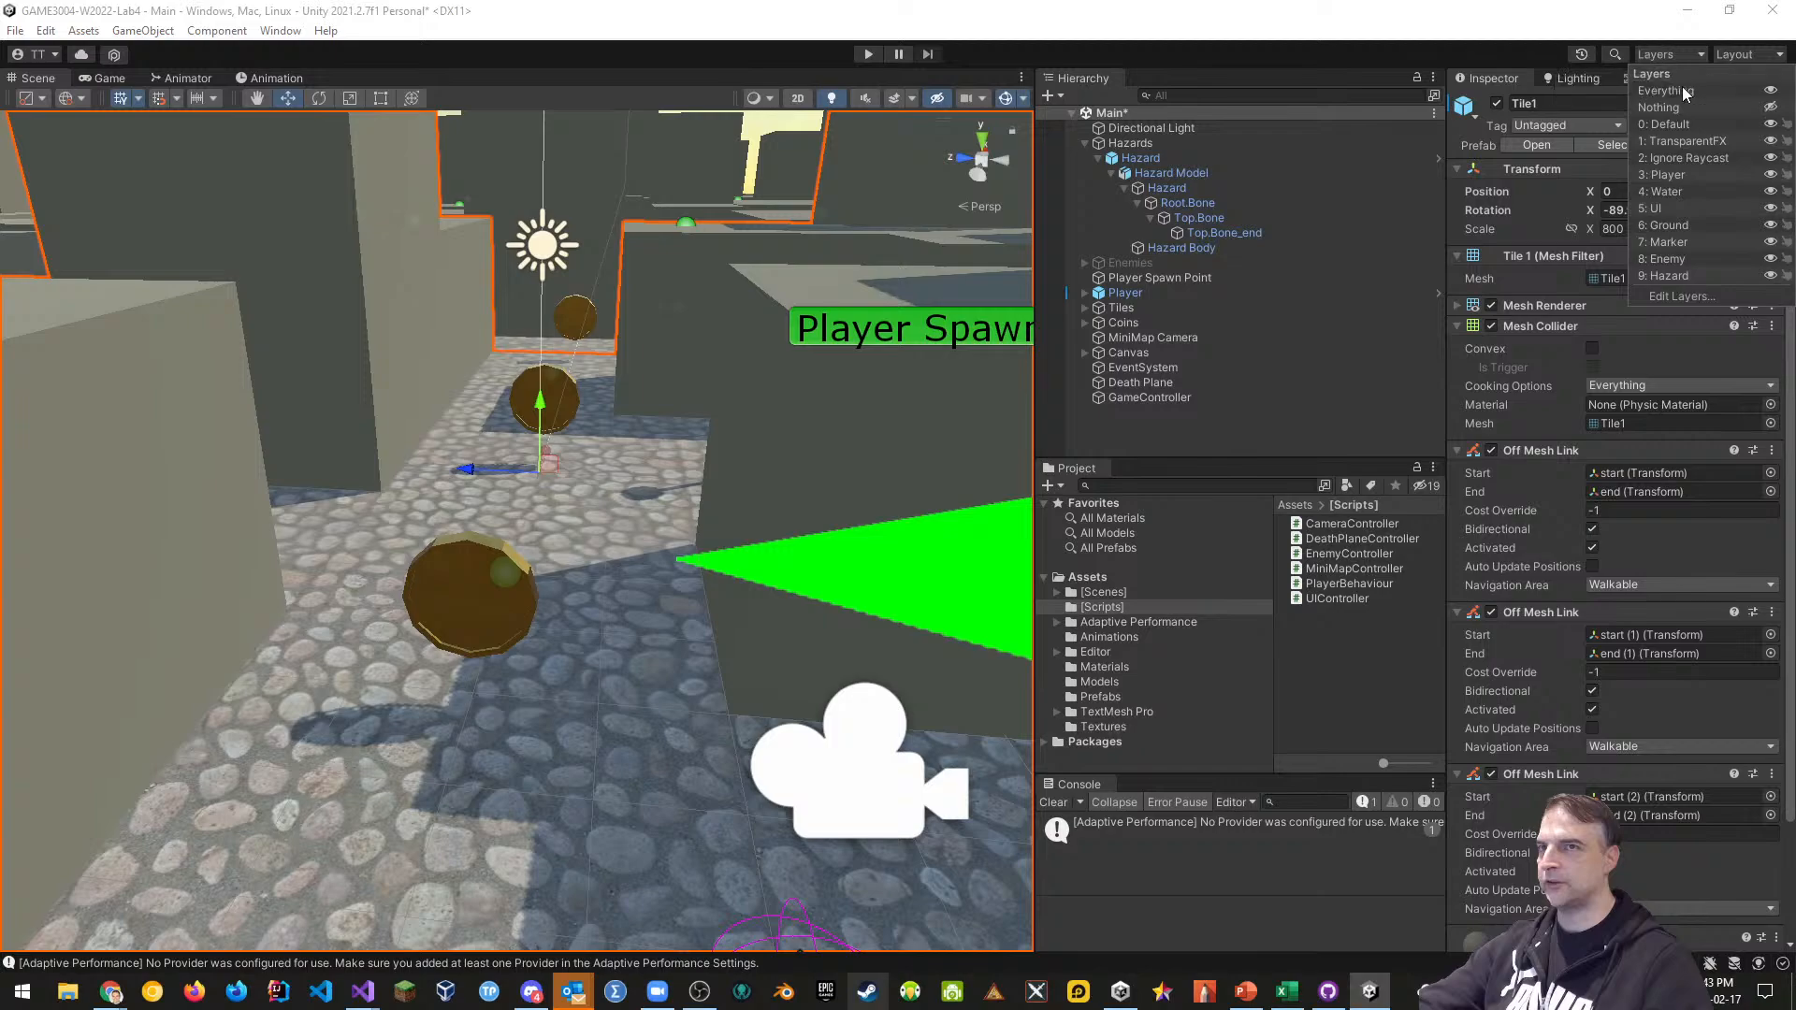
left_click(1770, 243)
right_click_drag(777, 442, 850, 440)
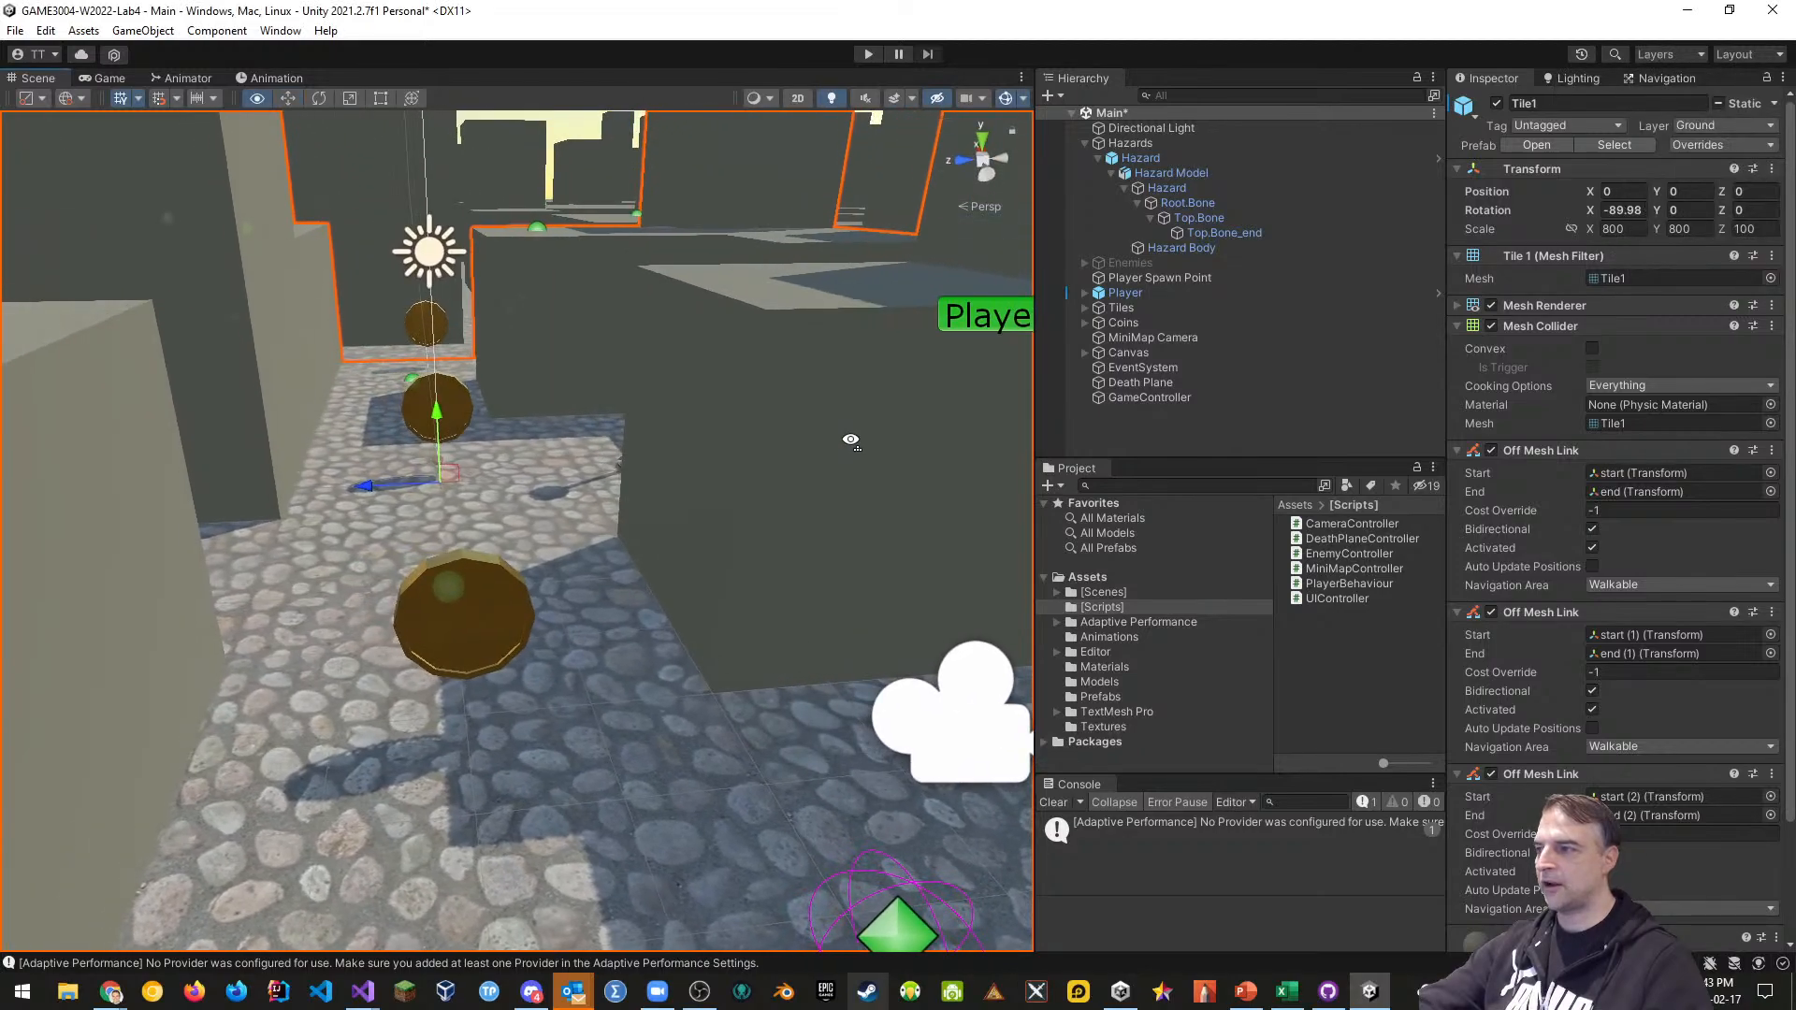
scroll(569, 492, "up", 2)
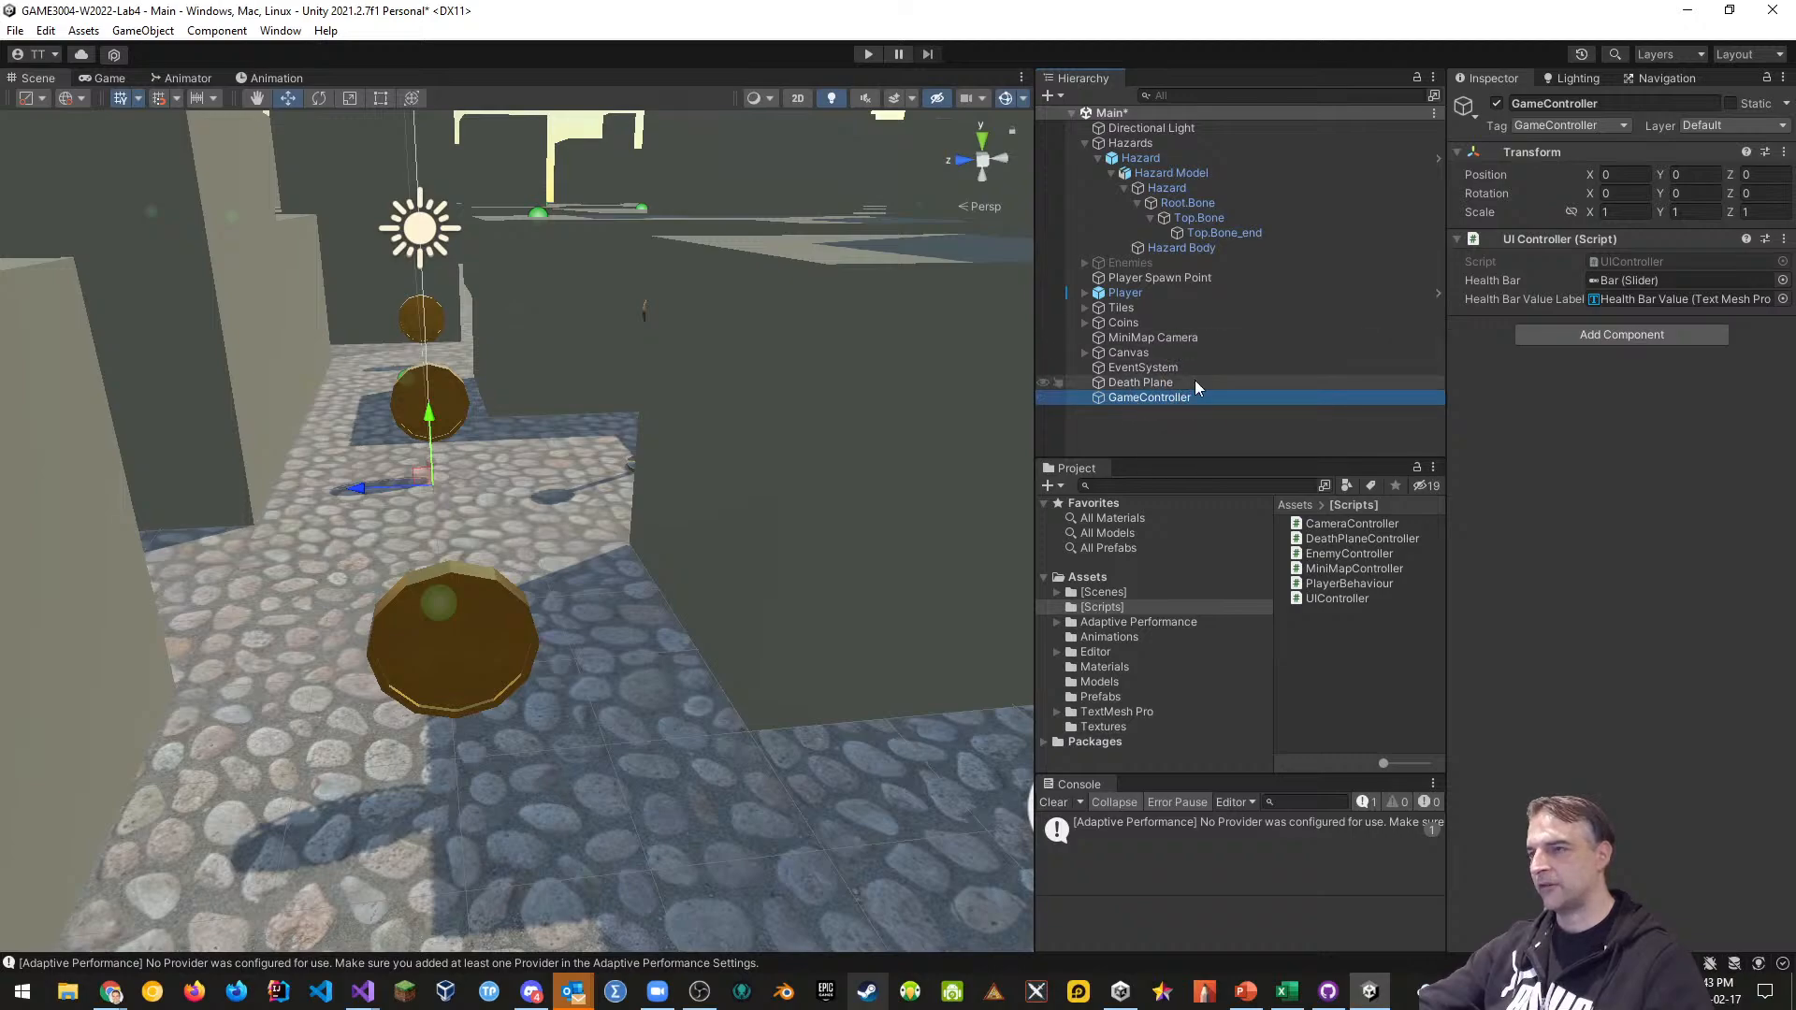
Examine the Canvas hierarchy and its Health Bar children, and the properties of the Canvas, MiniMap Camera and Player Camera
left_click(1085, 352)
left_click(1098, 383)
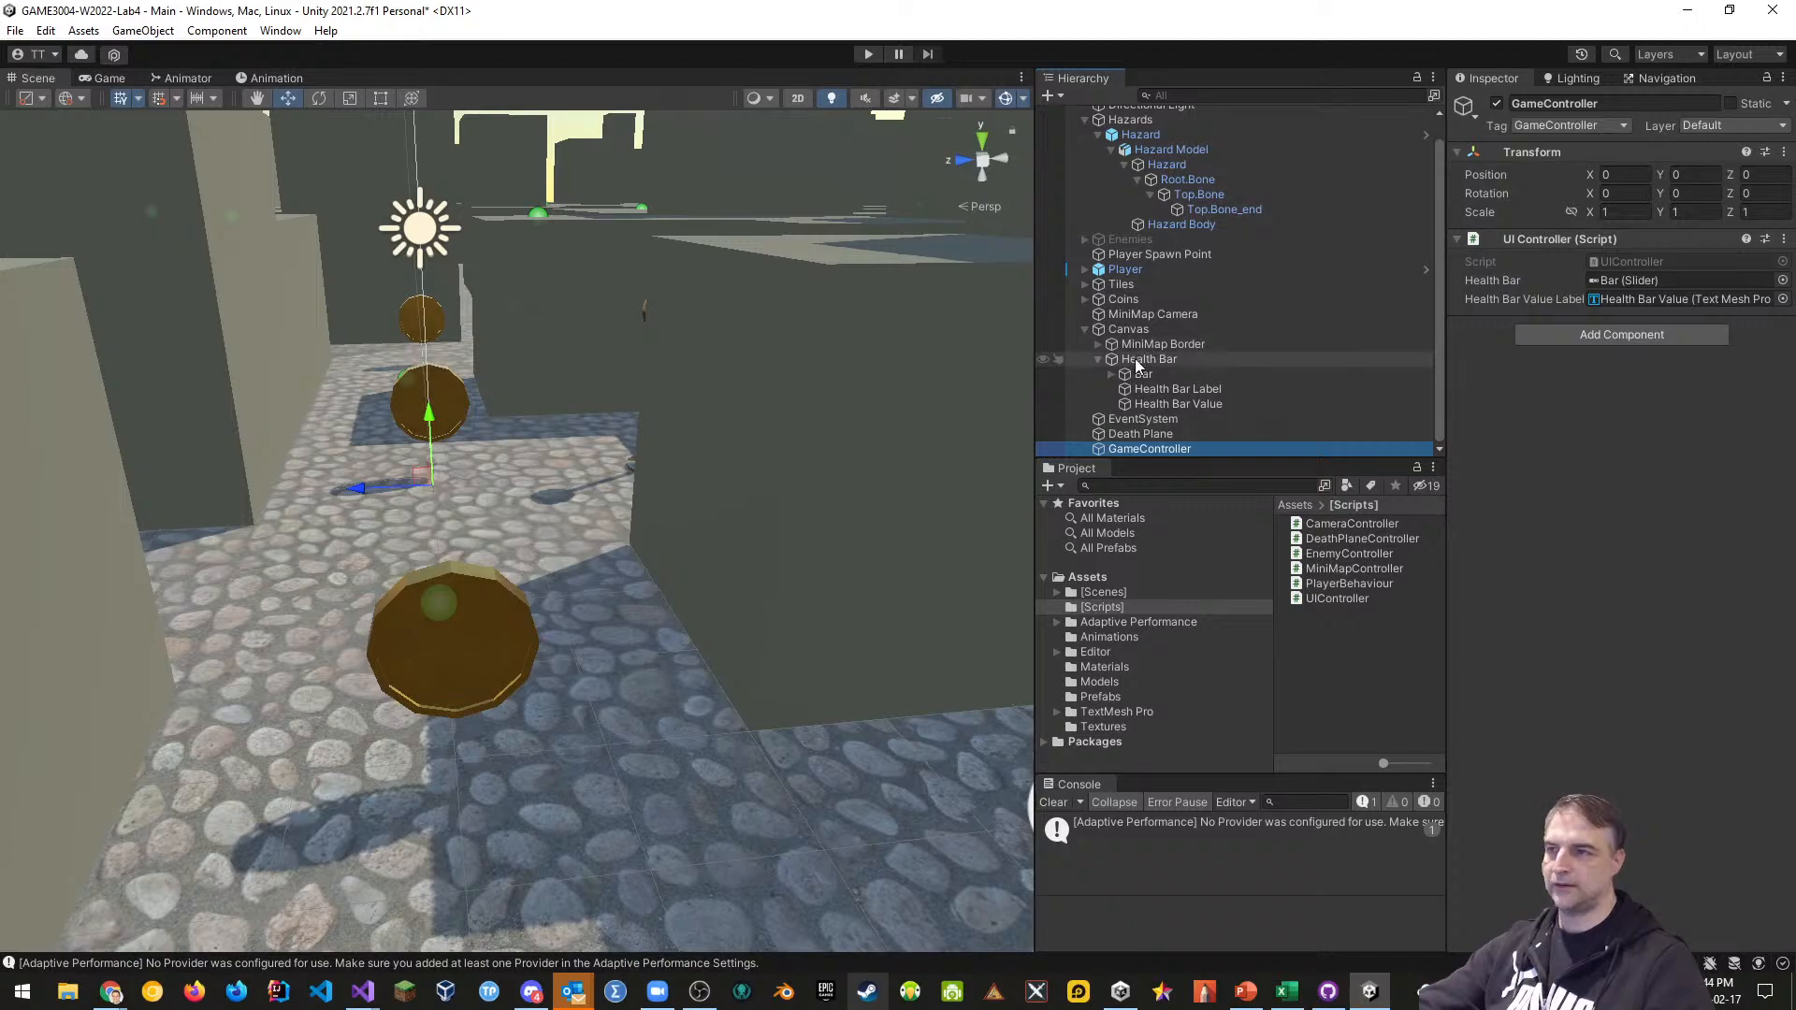
left_click(1098, 359)
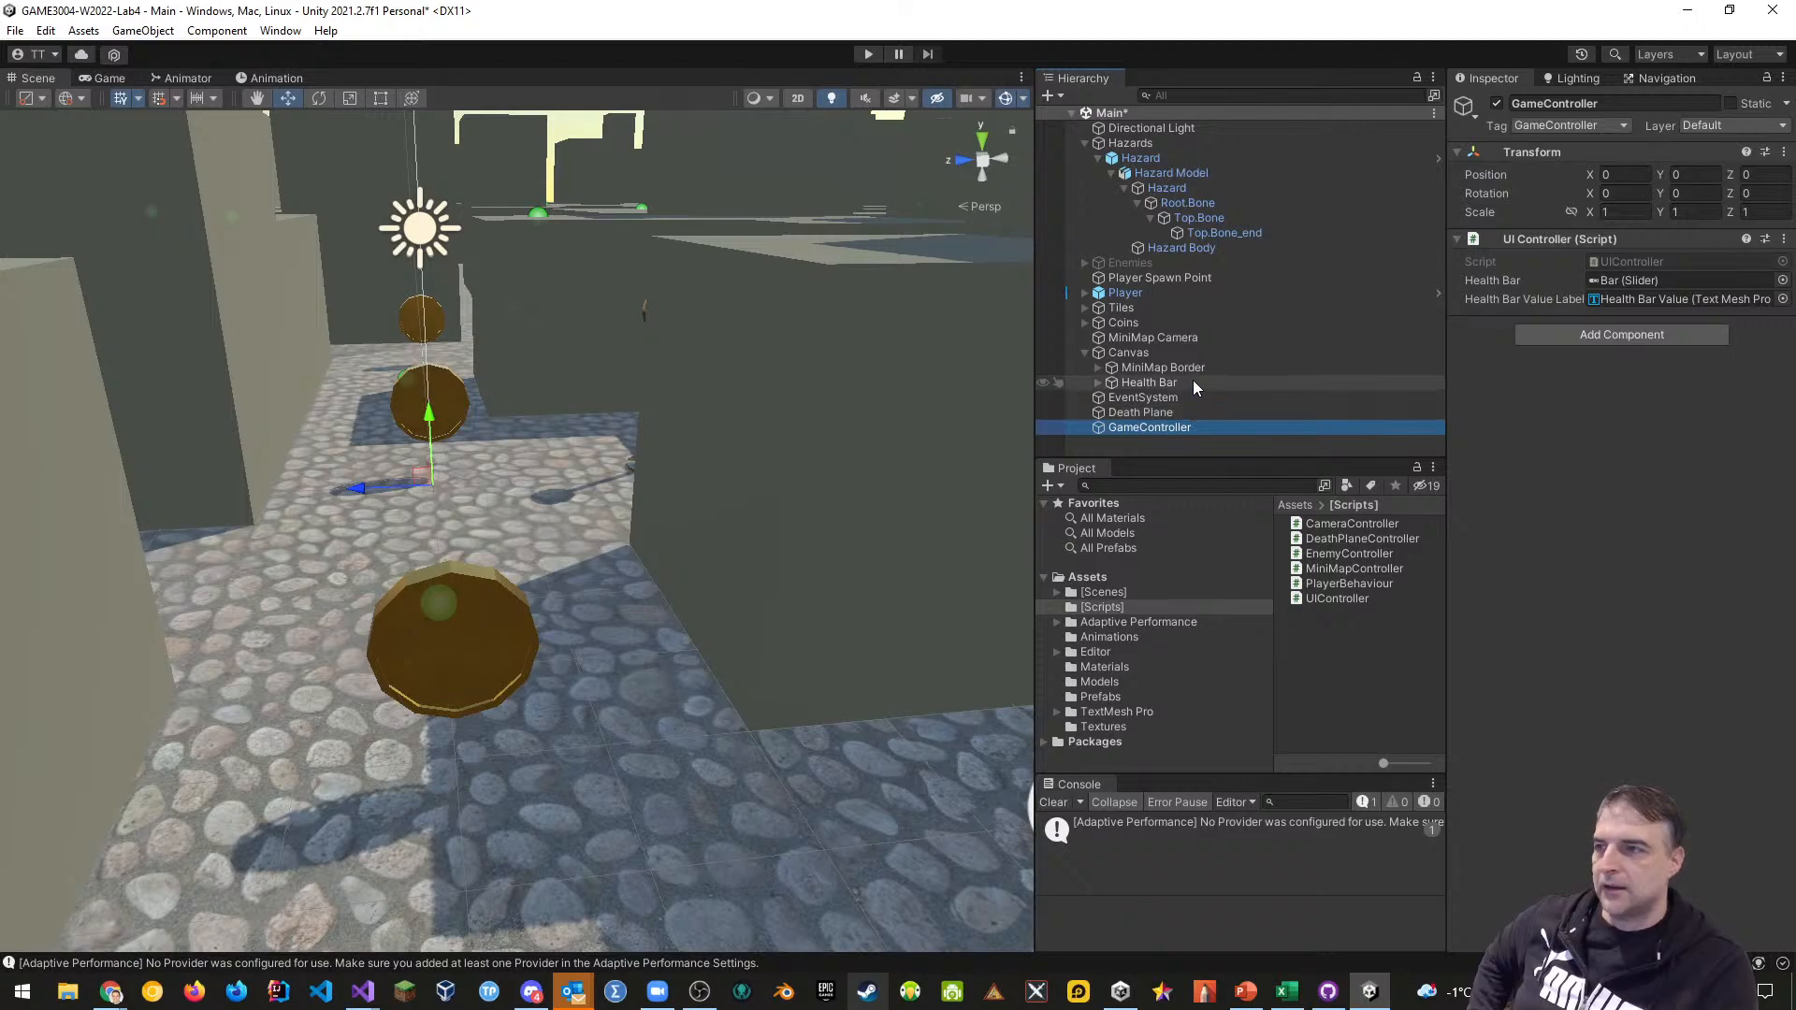
left_click(1129, 354)
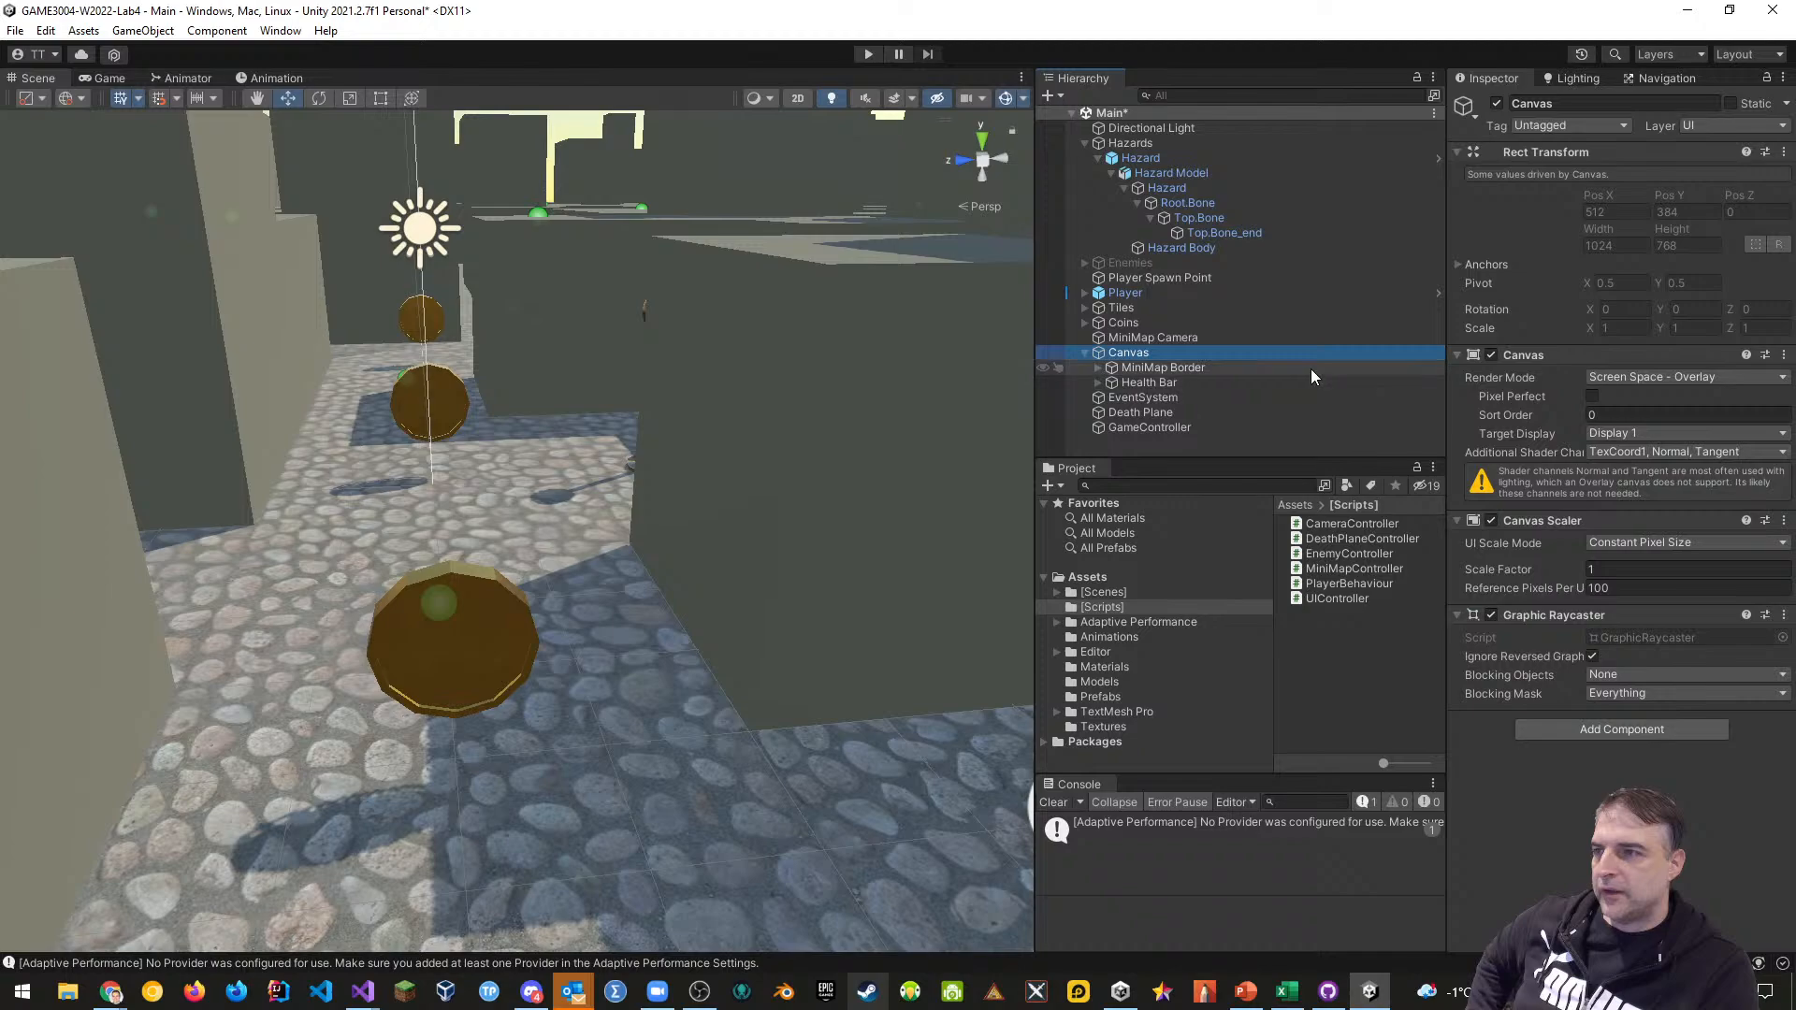
left_click(1143, 339)
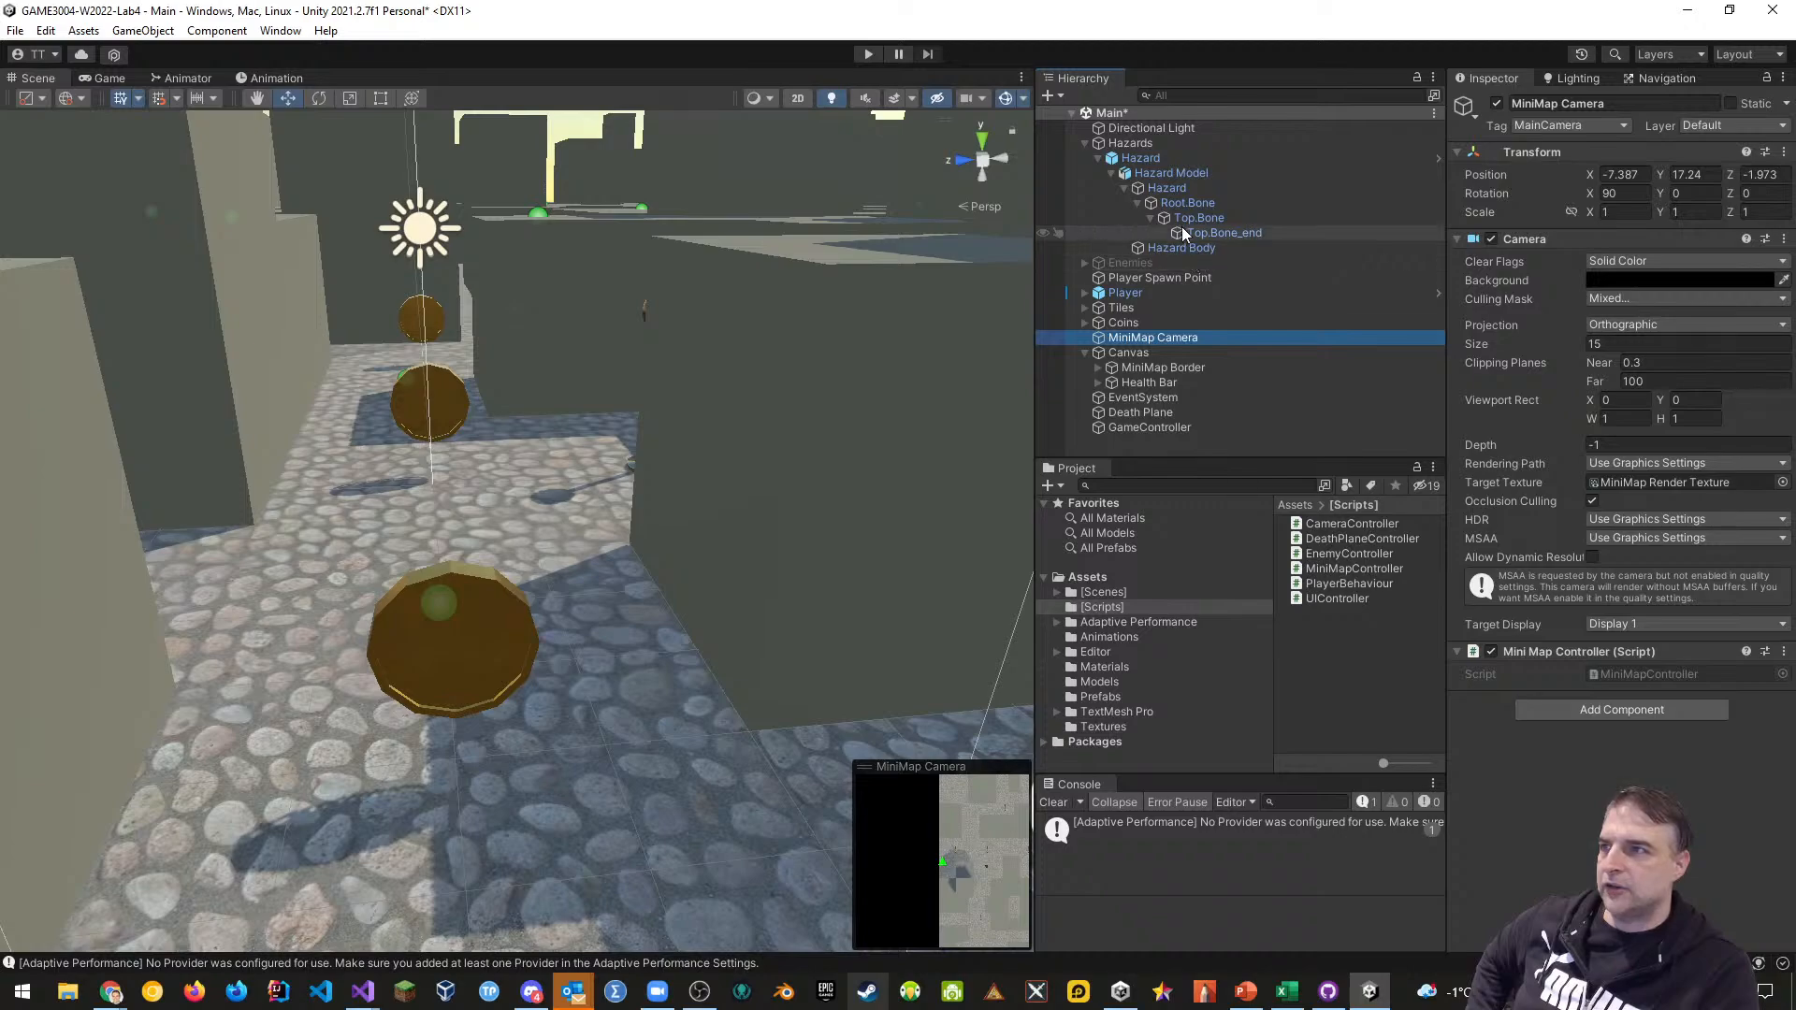
left_click(1085, 293)
left_click(1153, 305)
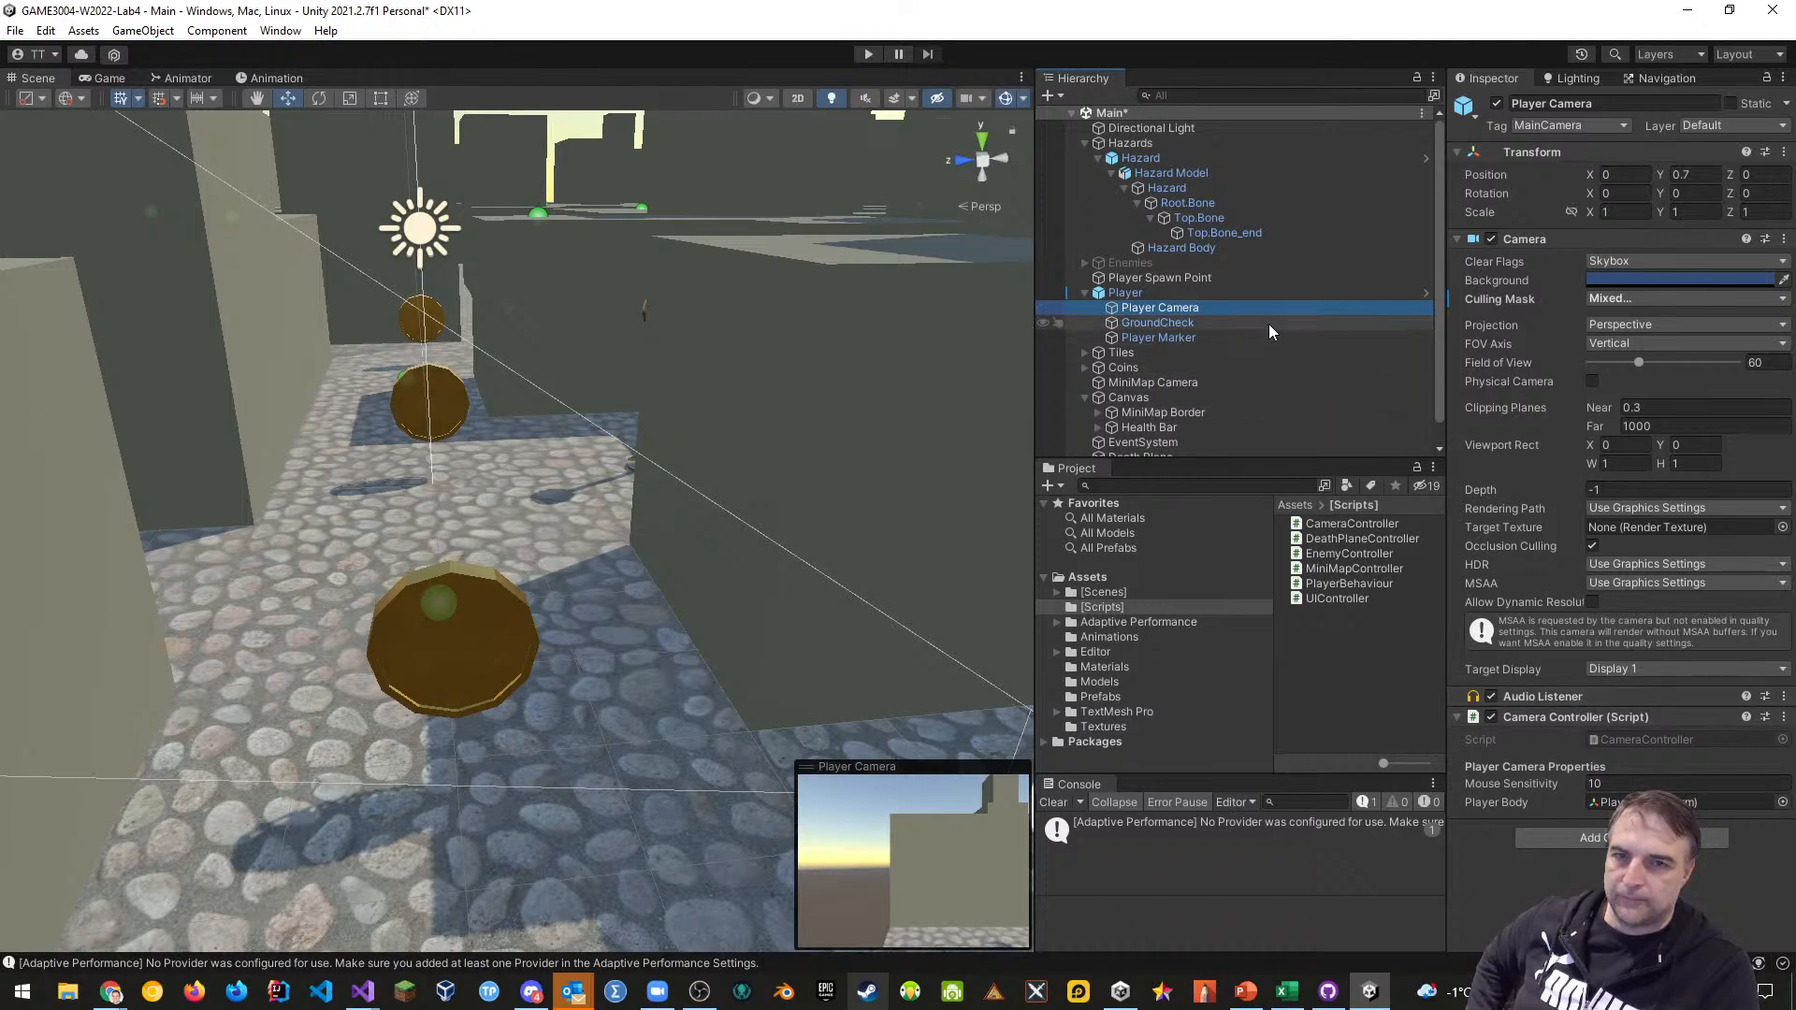
scroll(1258, 339, "down", 1)
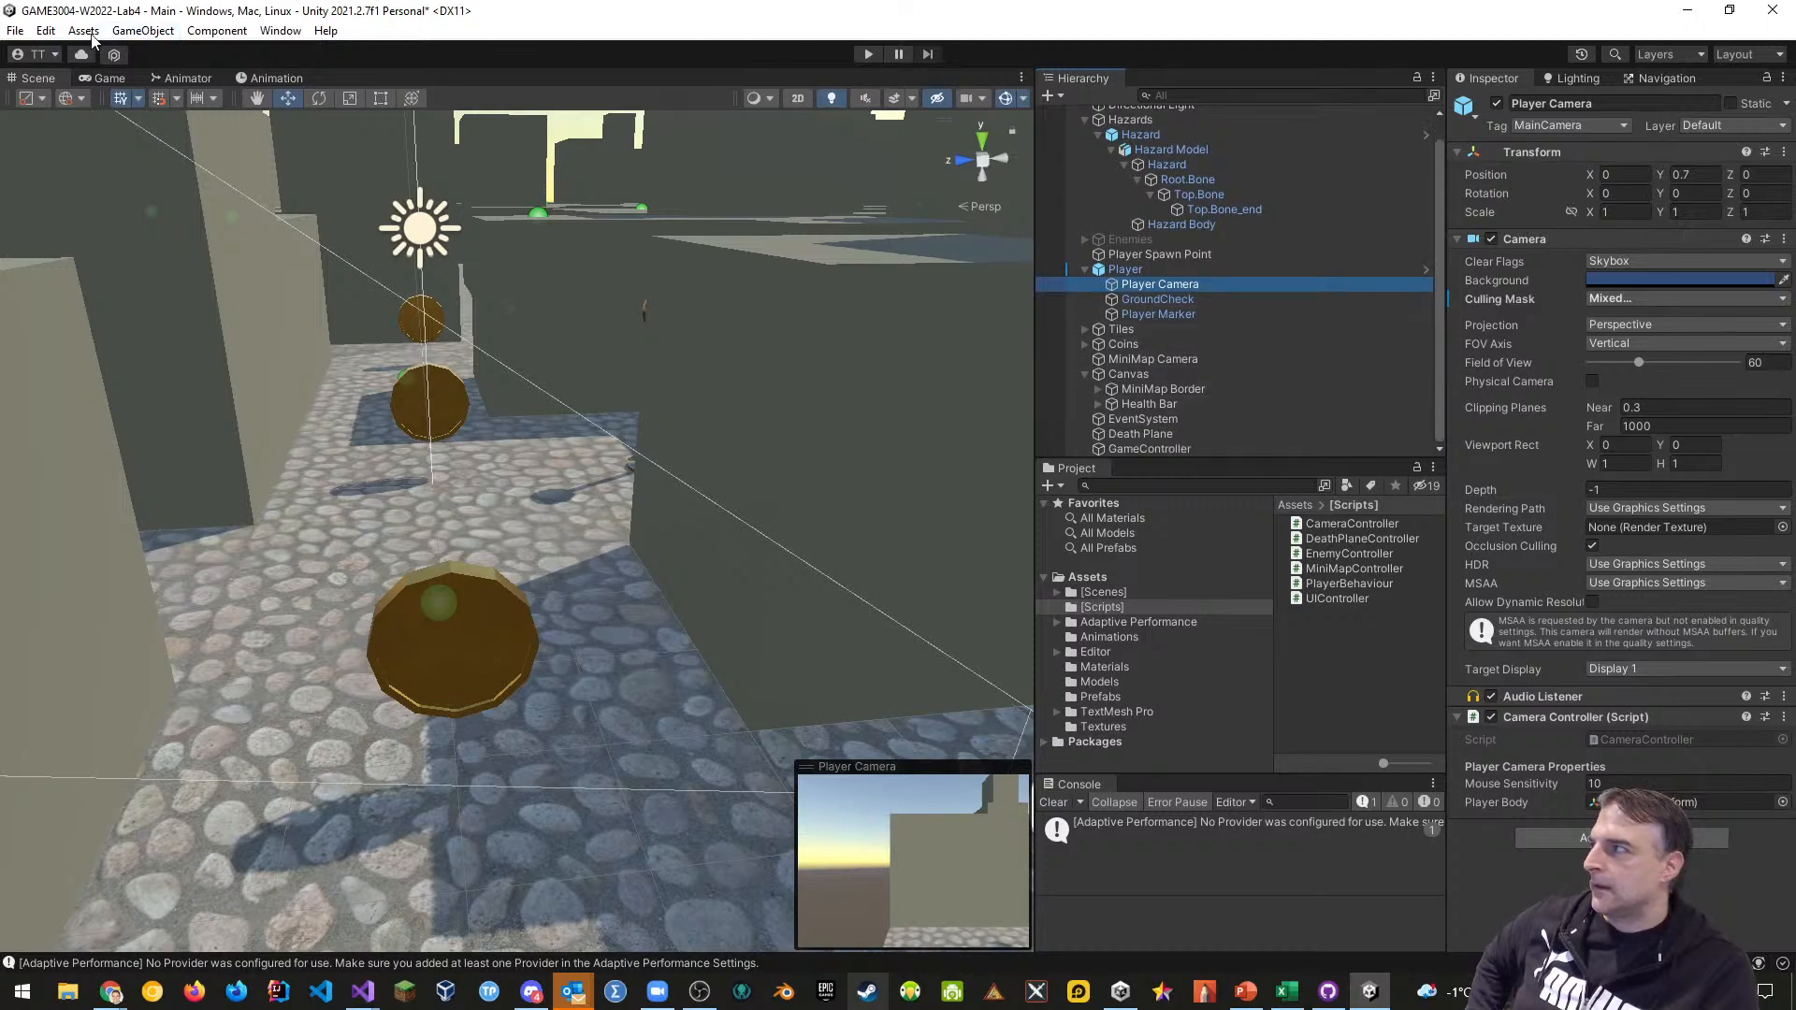
Save the Main scene and the Unity project
left_click(14, 31)
left_click(38, 121)
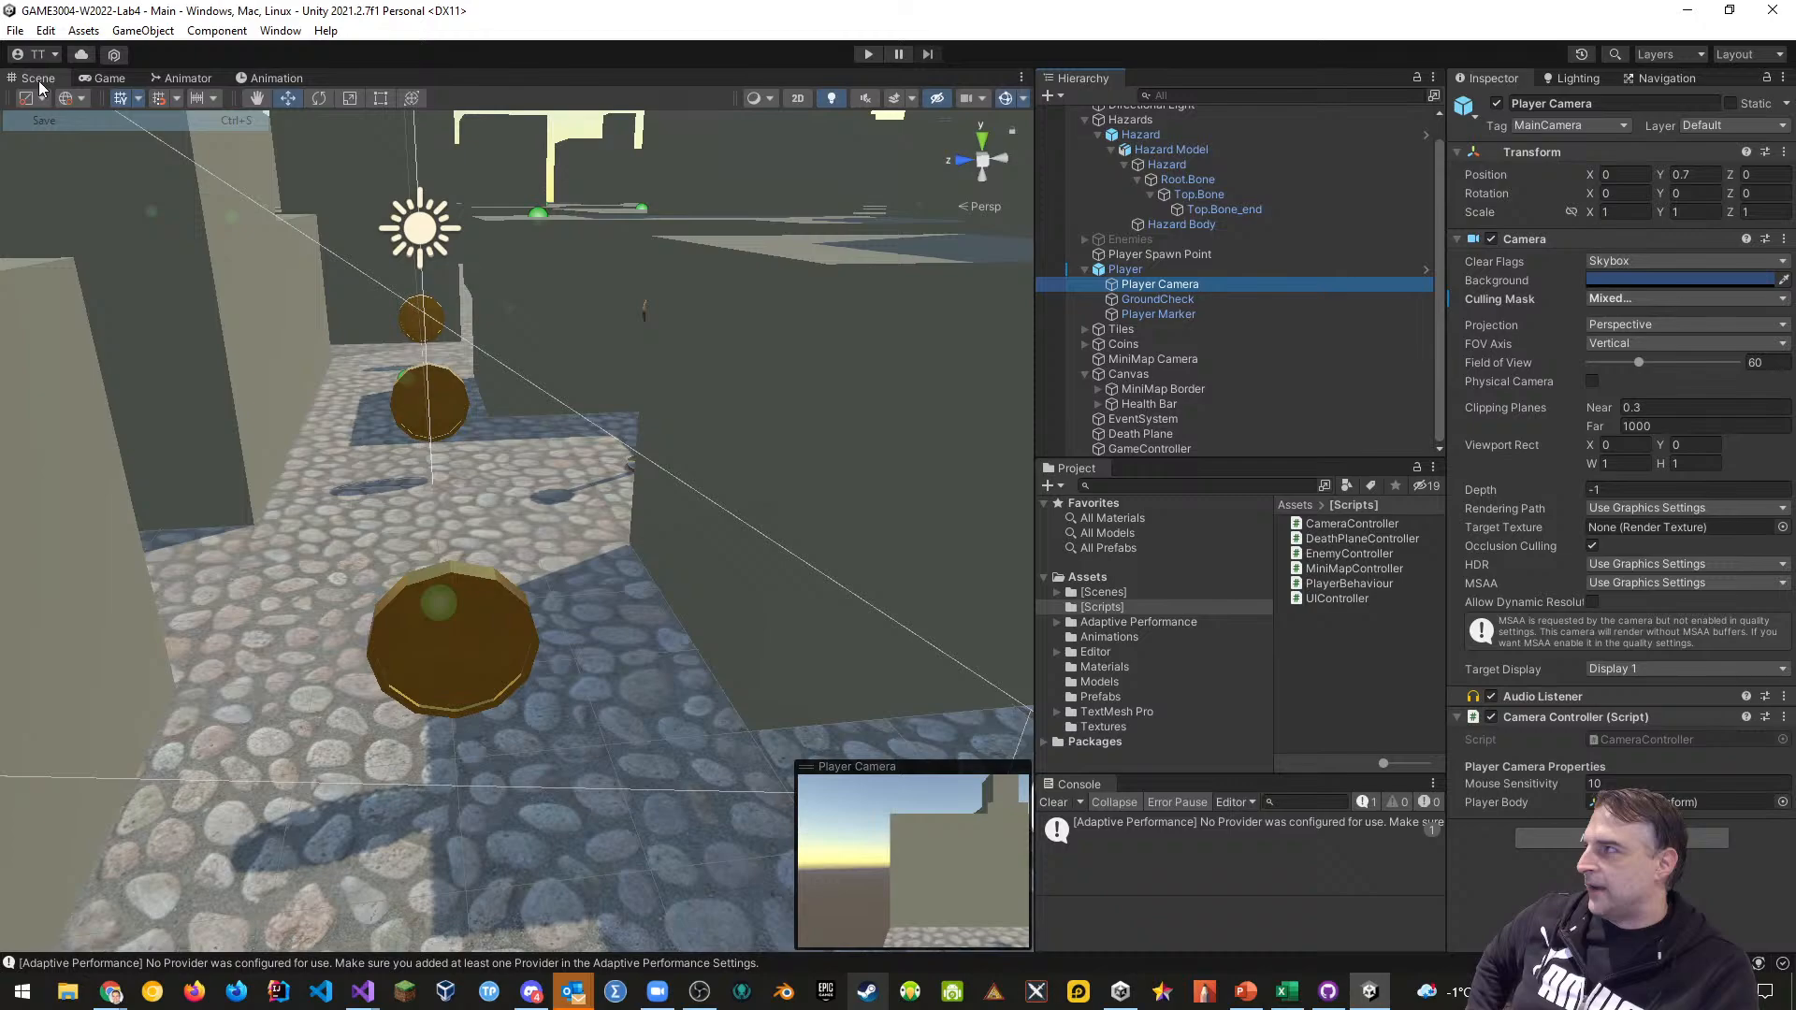
left_click(15, 32)
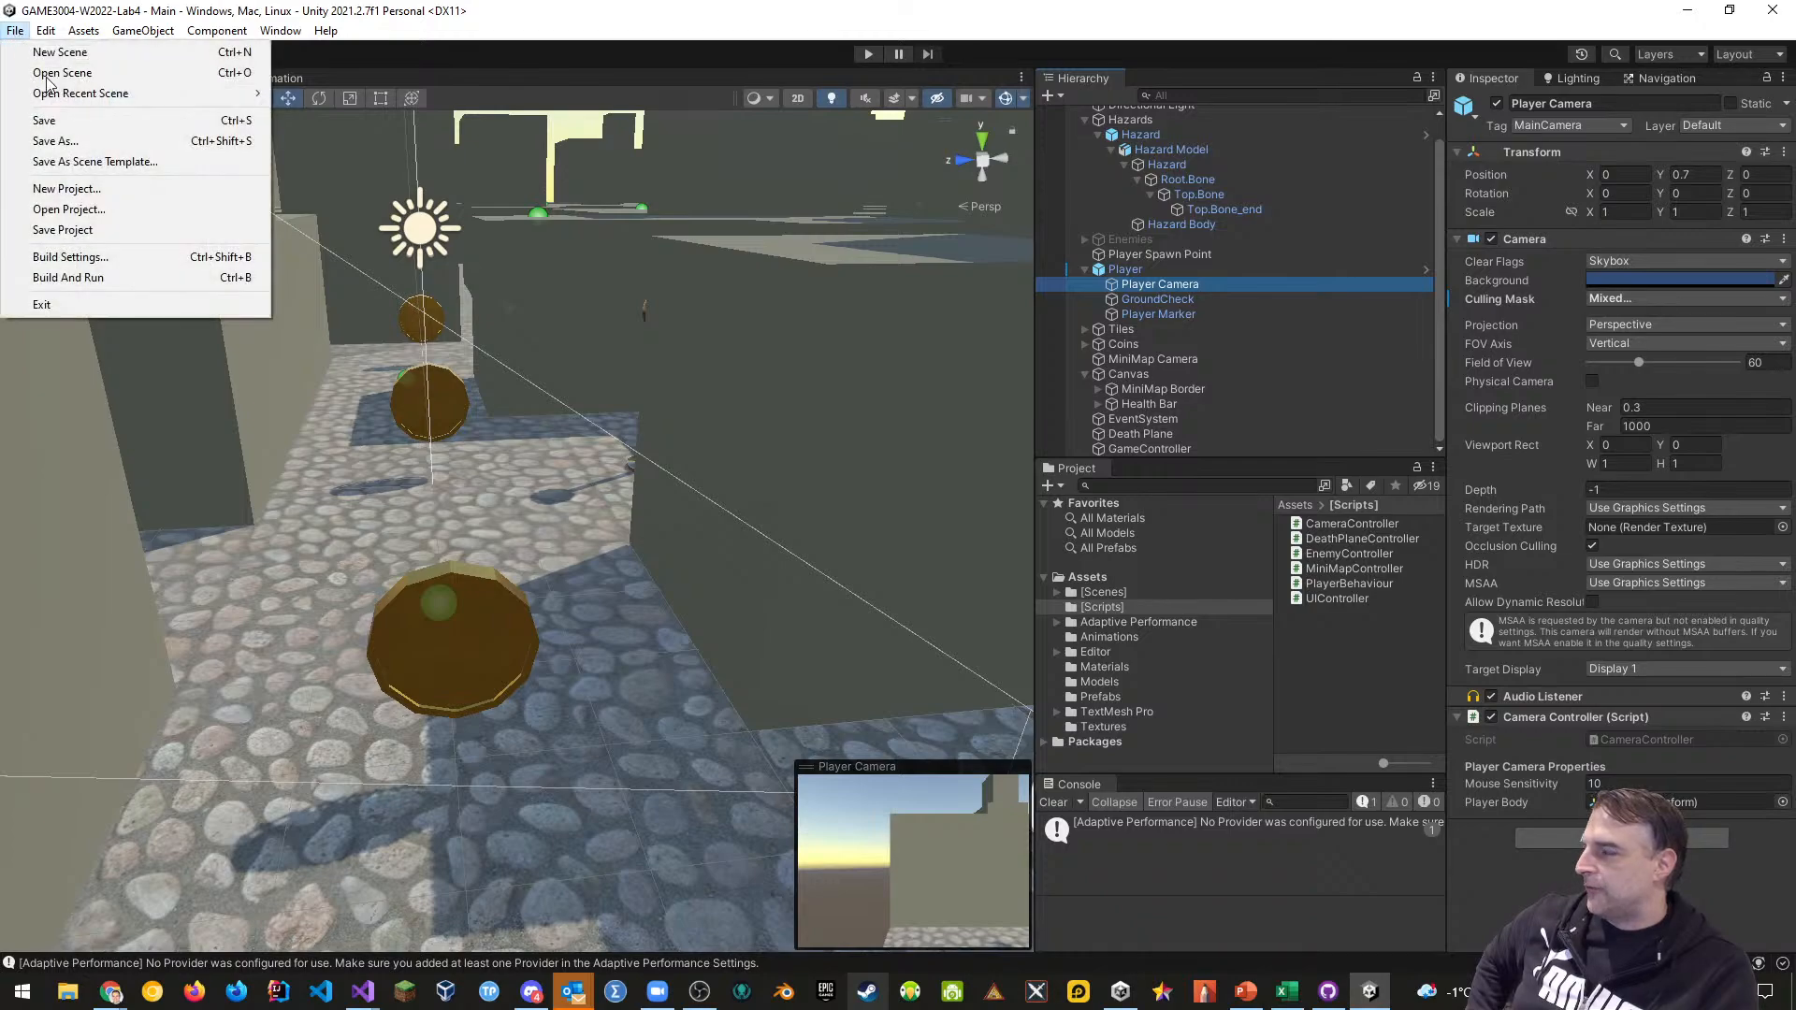
left_click(96, 233)
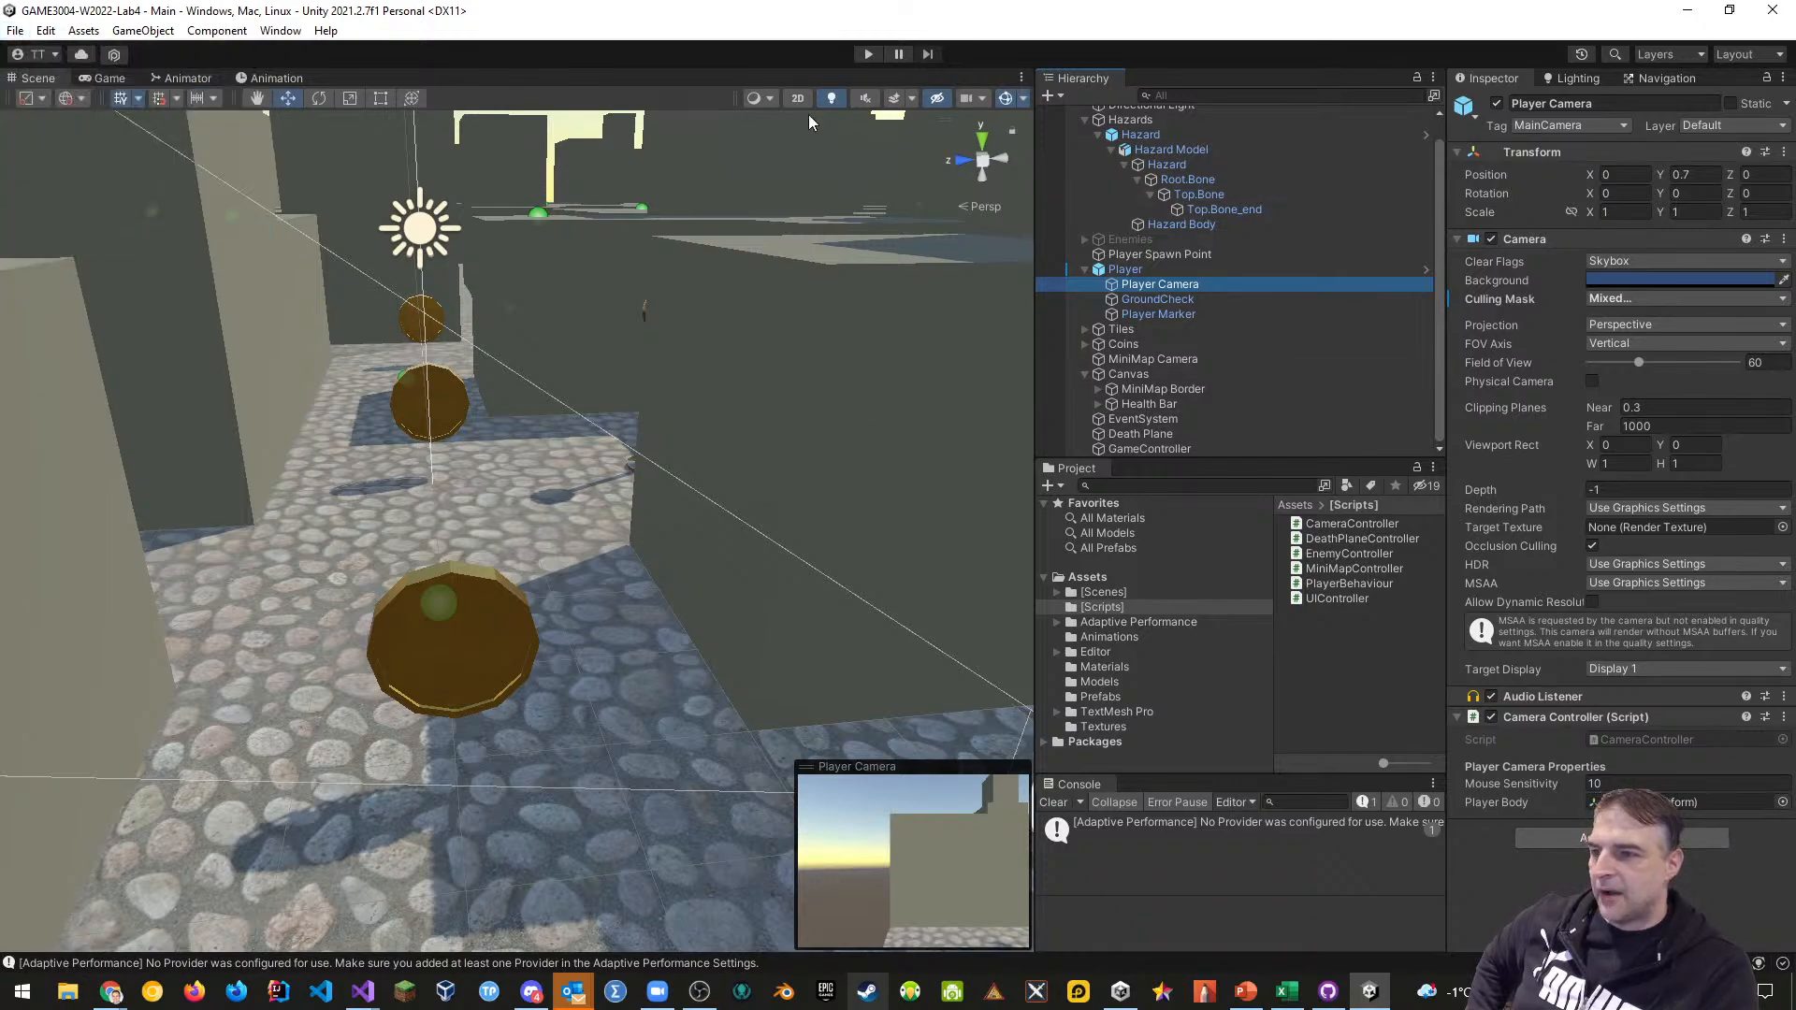
Save the scene and project once more before committing the work
scroll(671, 240, "down", 3)
right_click_drag(833, 500, 721, 608)
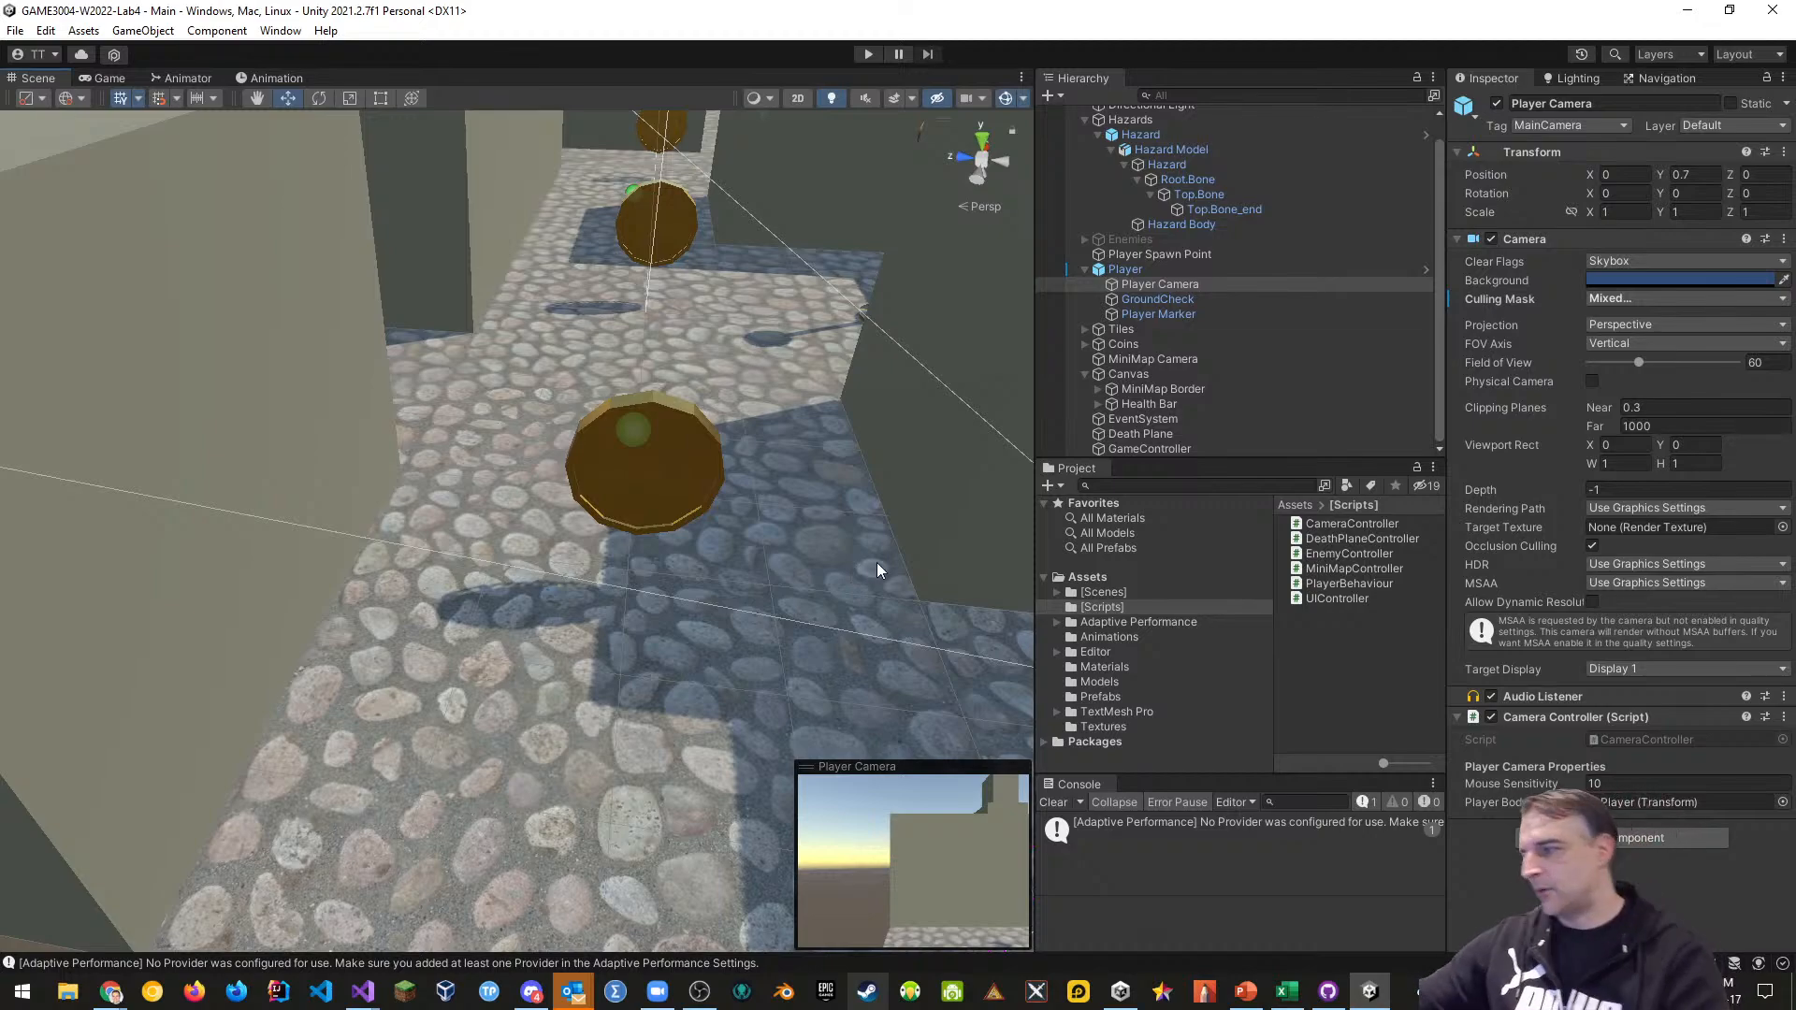
left_click(68, 993)
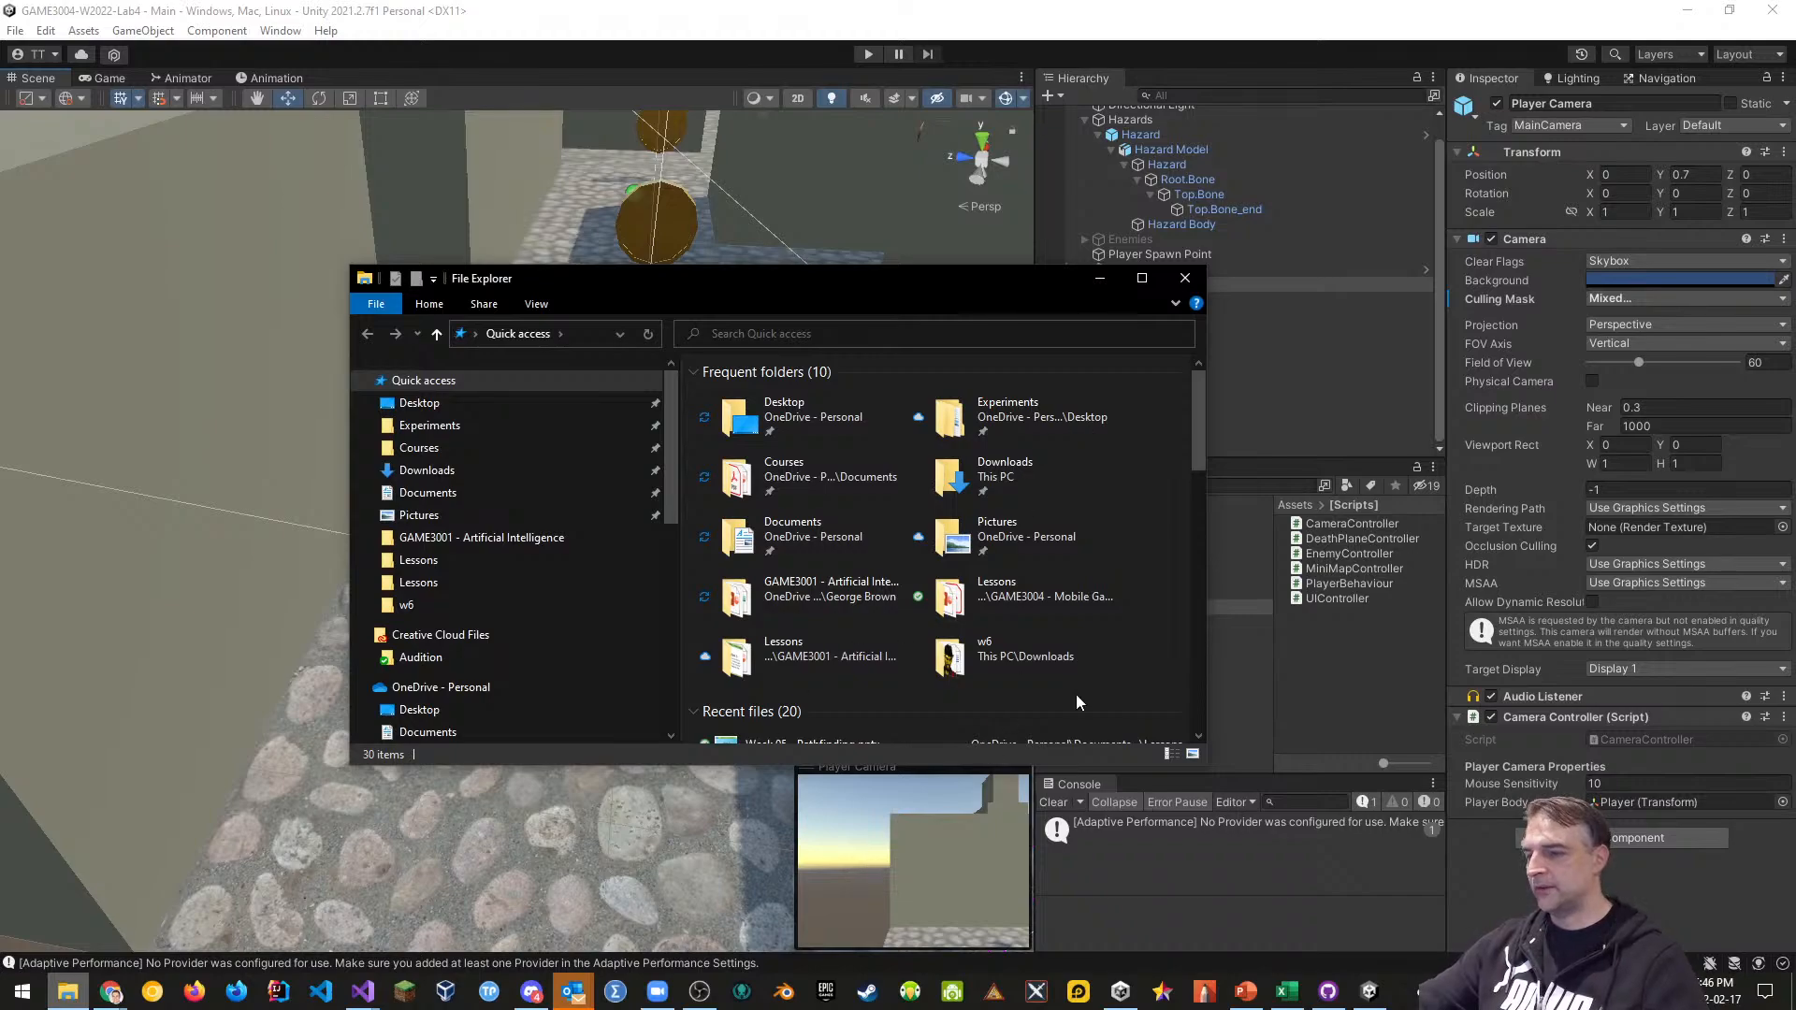
left_click(327, 12)
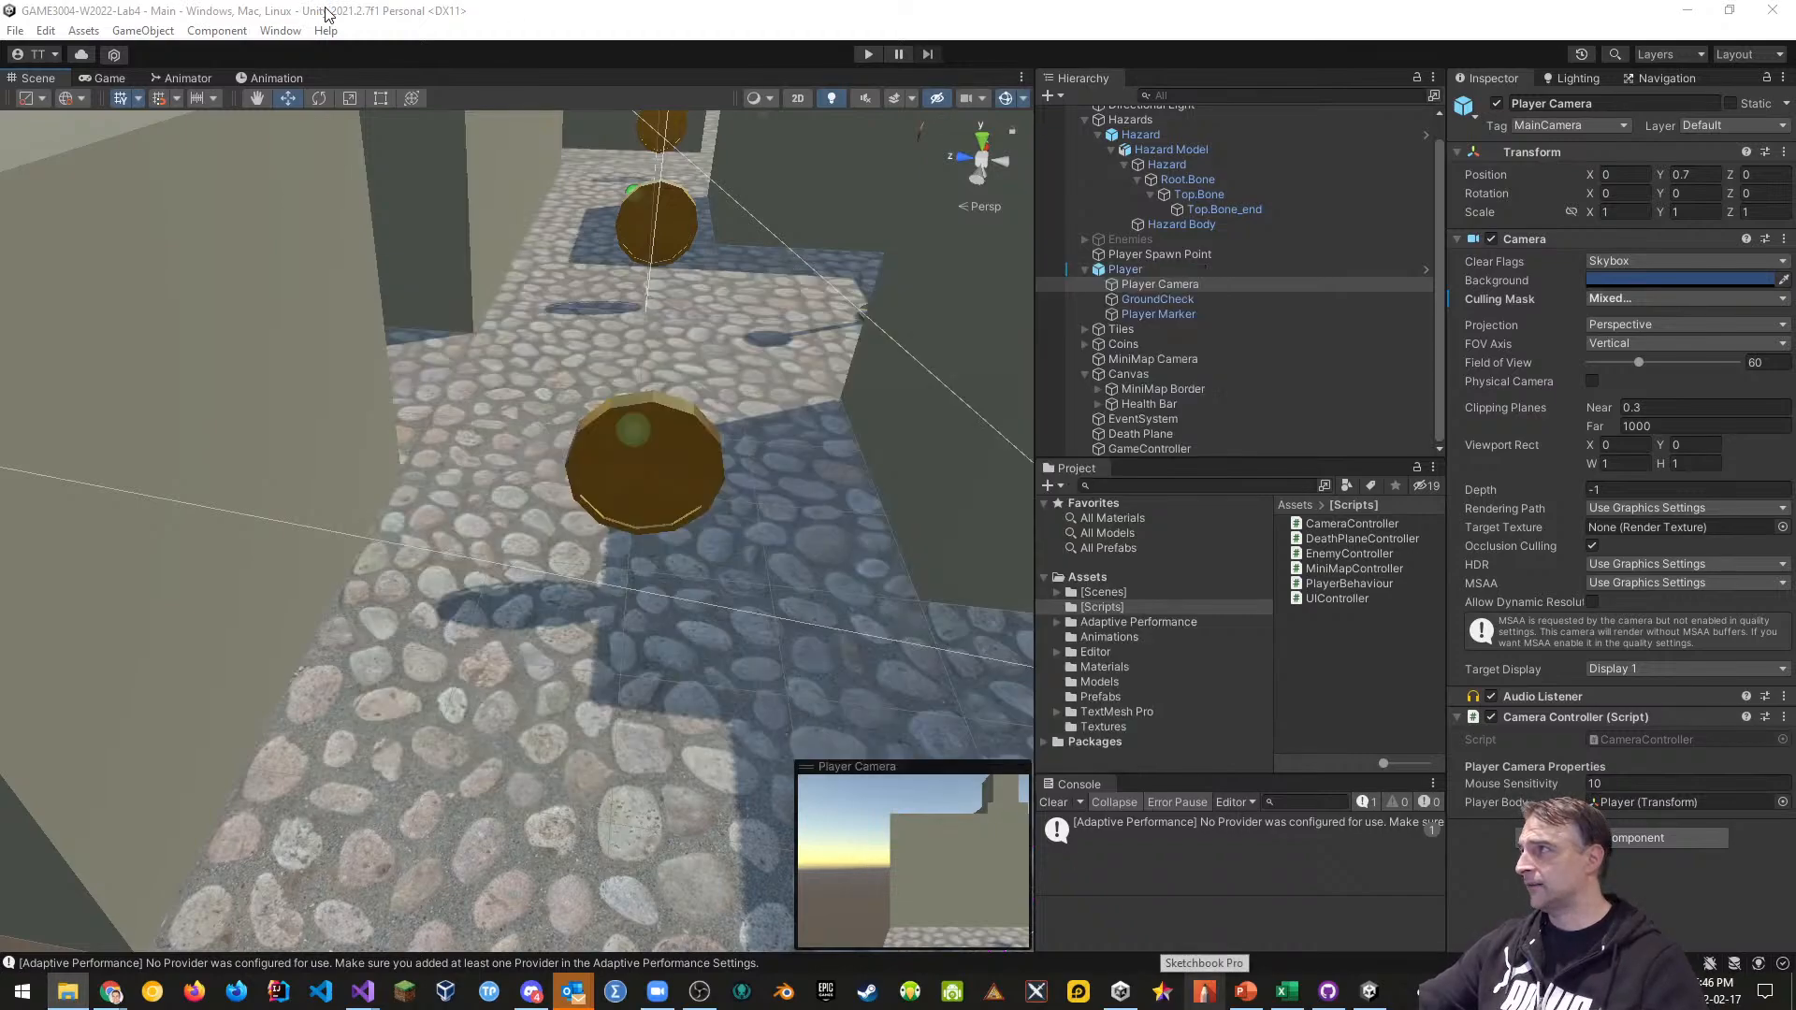
left_click(15, 30)
left_click(37, 121)
left_click(17, 31)
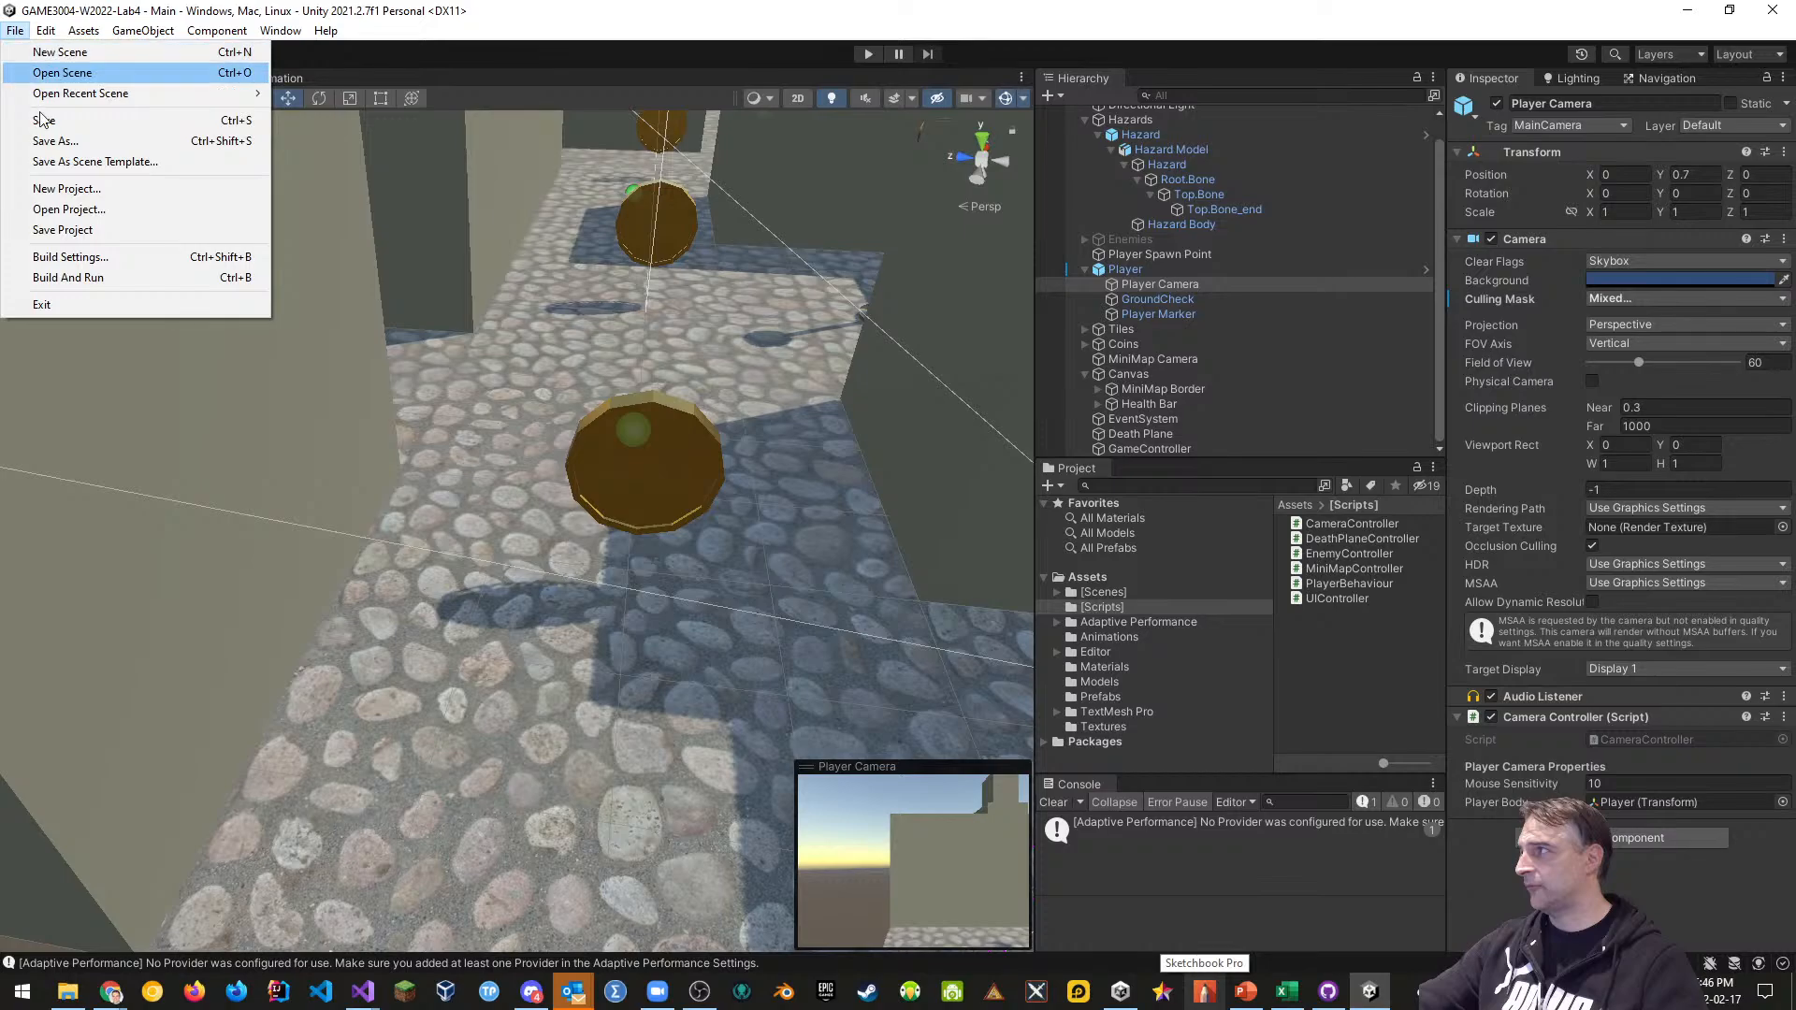
left_click(42, 228)
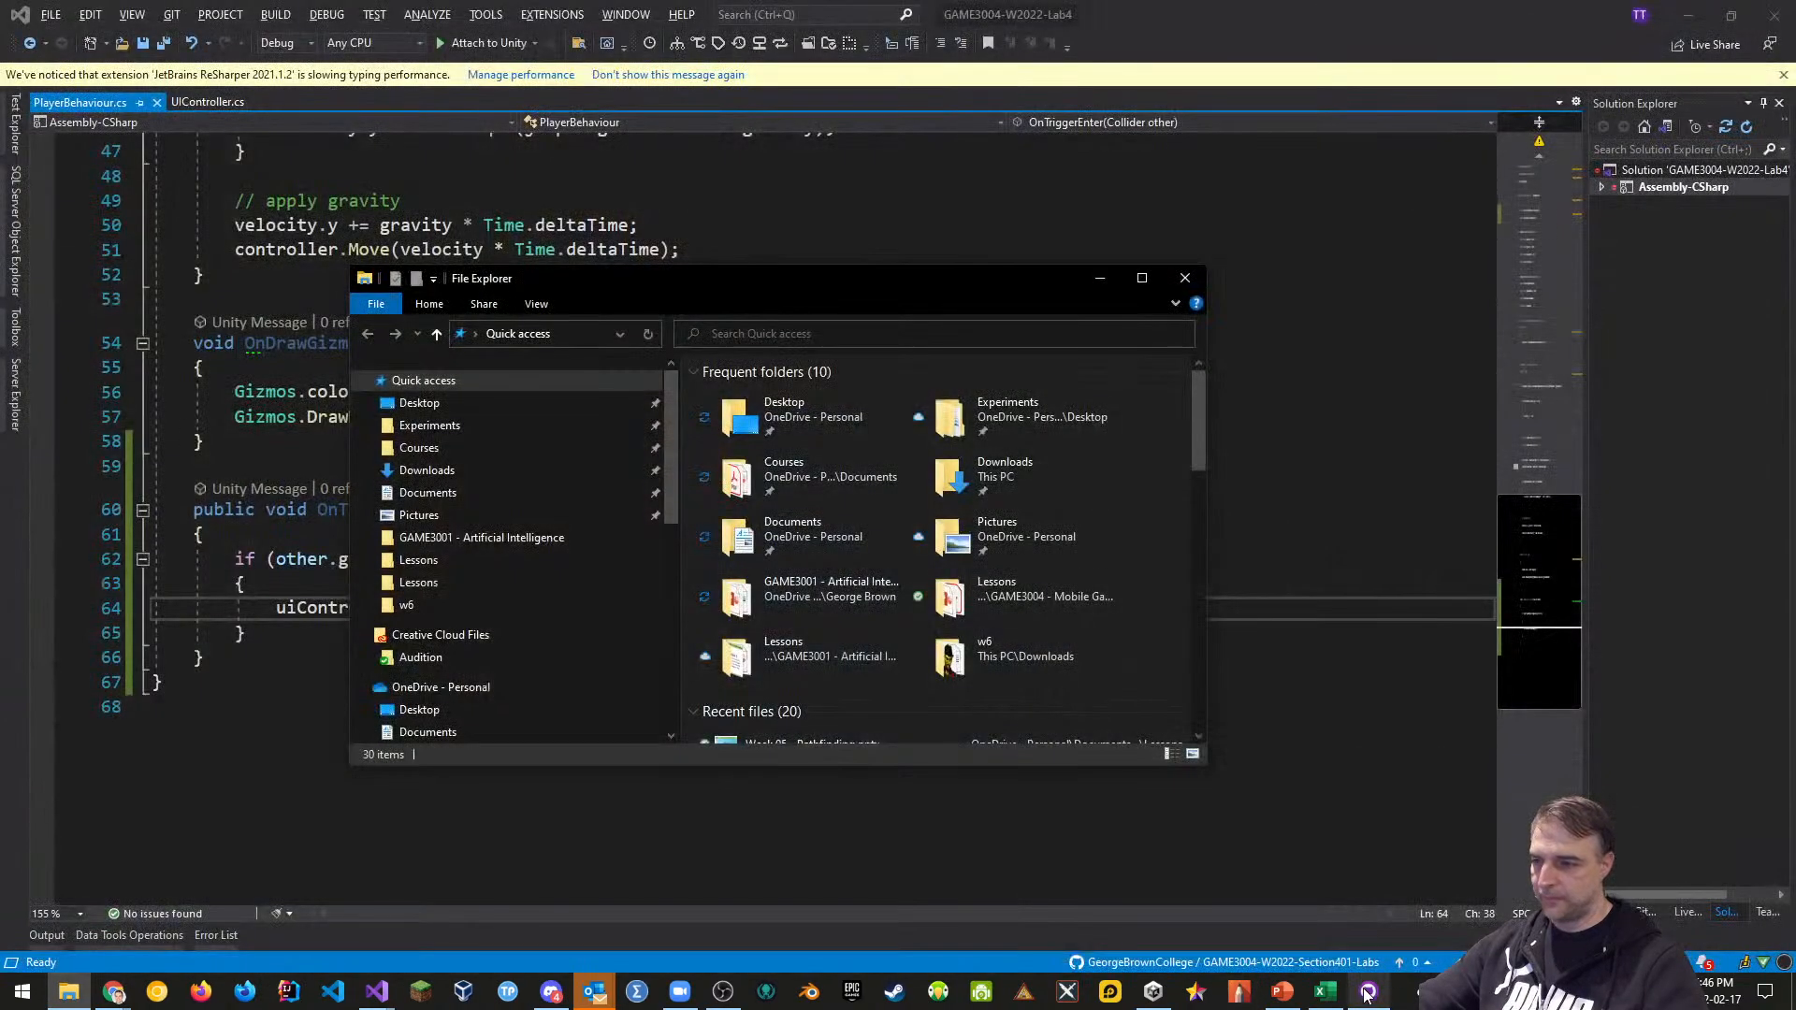
Switch to GitHub Desktop, commit all changed files to main with the summary "Completed HealthBar prototype" and push to origin
left_click(1367, 991)
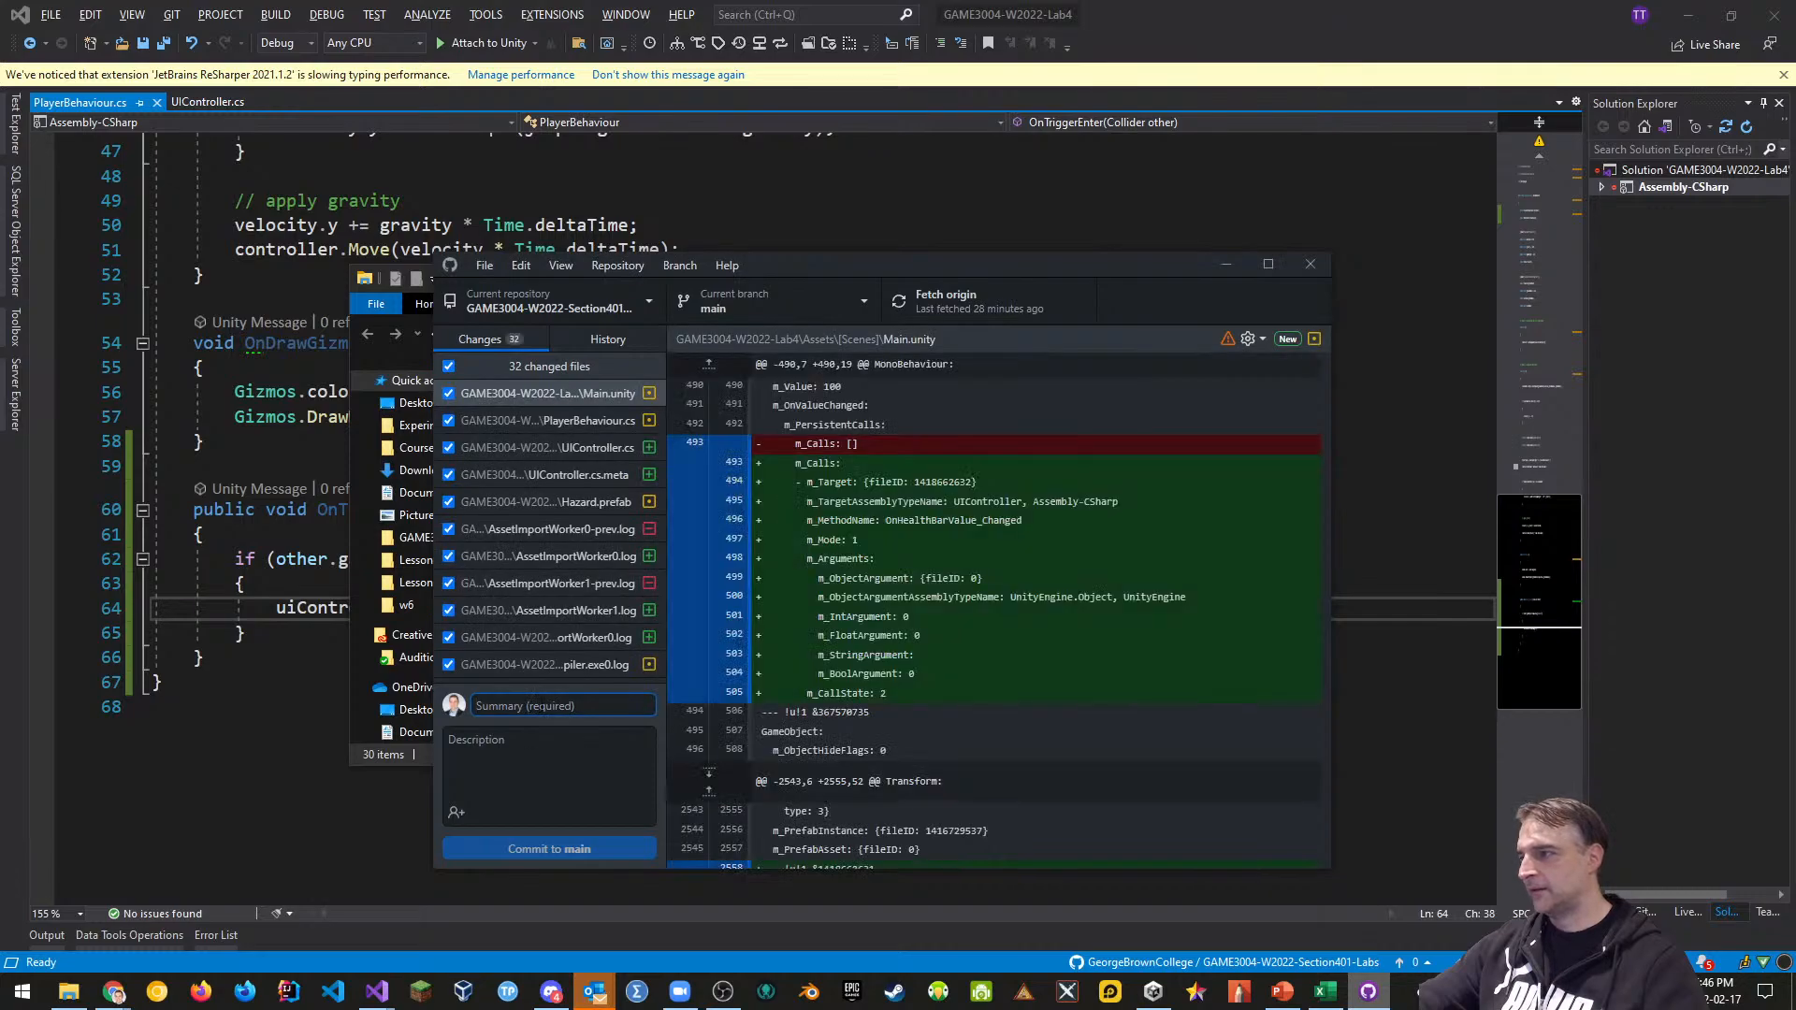
type("Add")
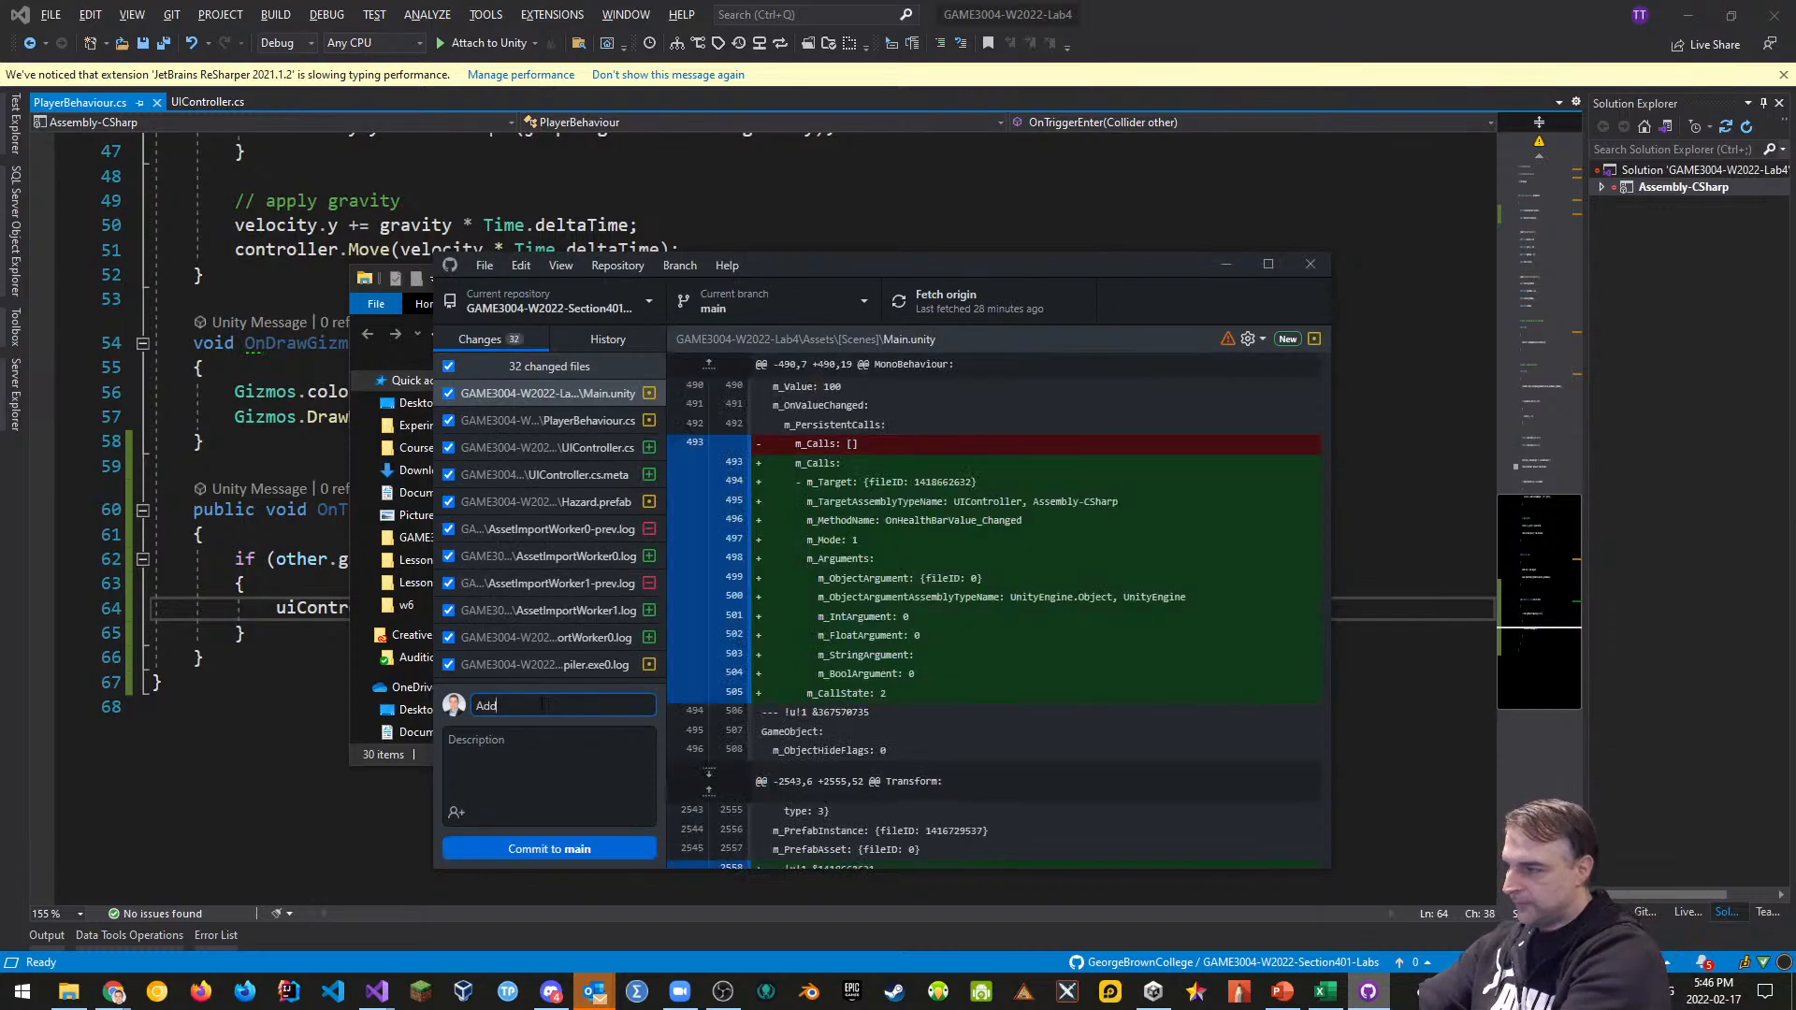
type("ed")
key("BackSpace")
key("BackSpace")
key("BackSpace")
key("BackSpace")
key("BackSpace")
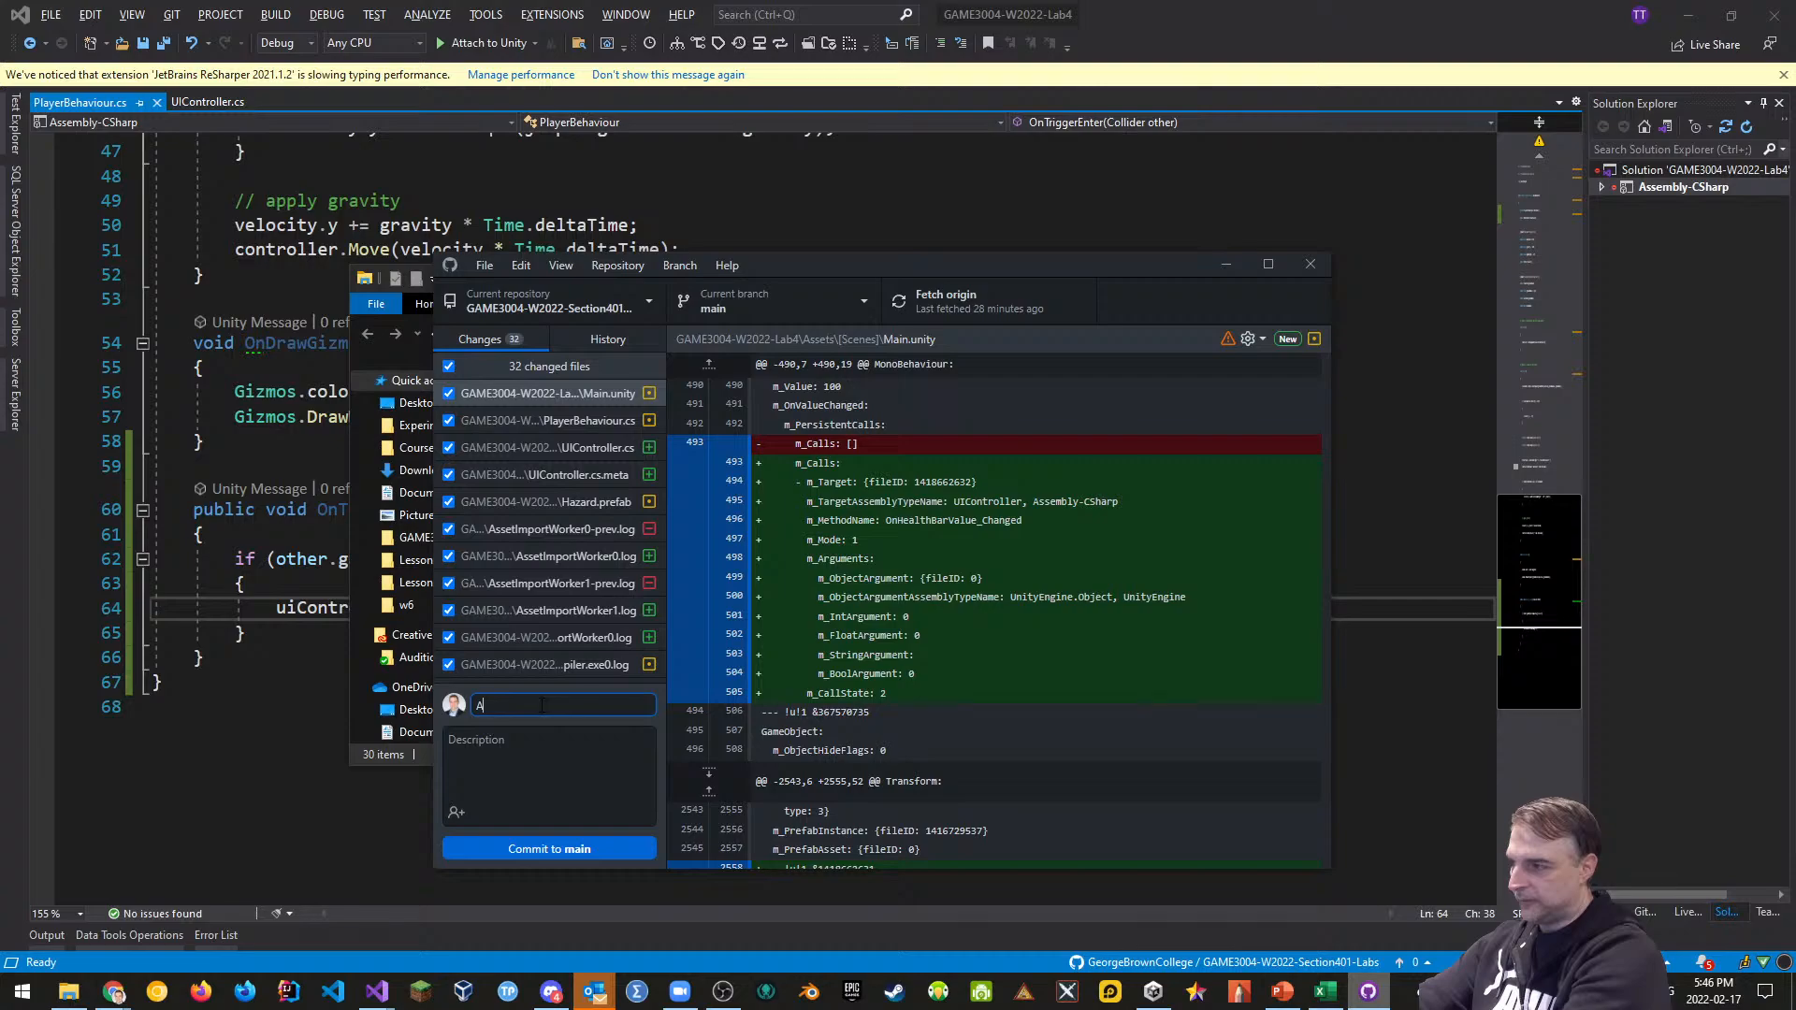
type("Complted He")
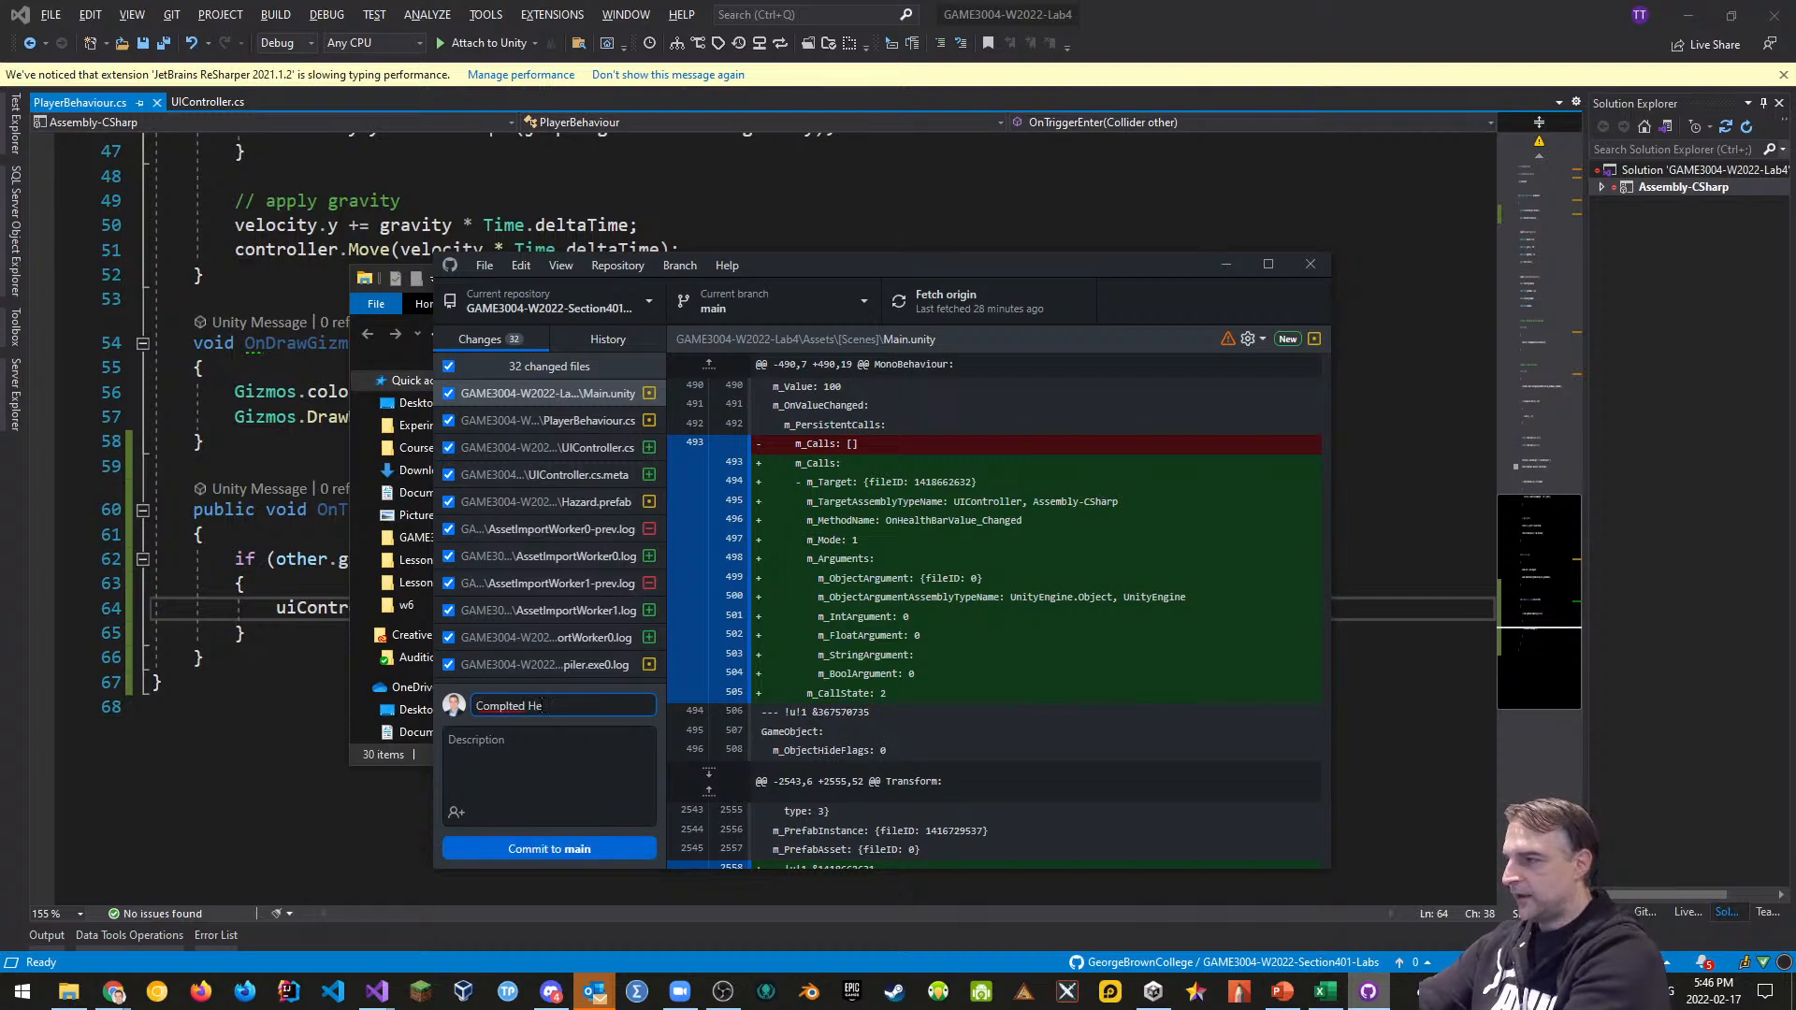
key("BackSpace")
key("BackSpace")
key("BackSpace")
key("BackSpace")
key("BackSpace")
key("BackSpace")
type("eted ")
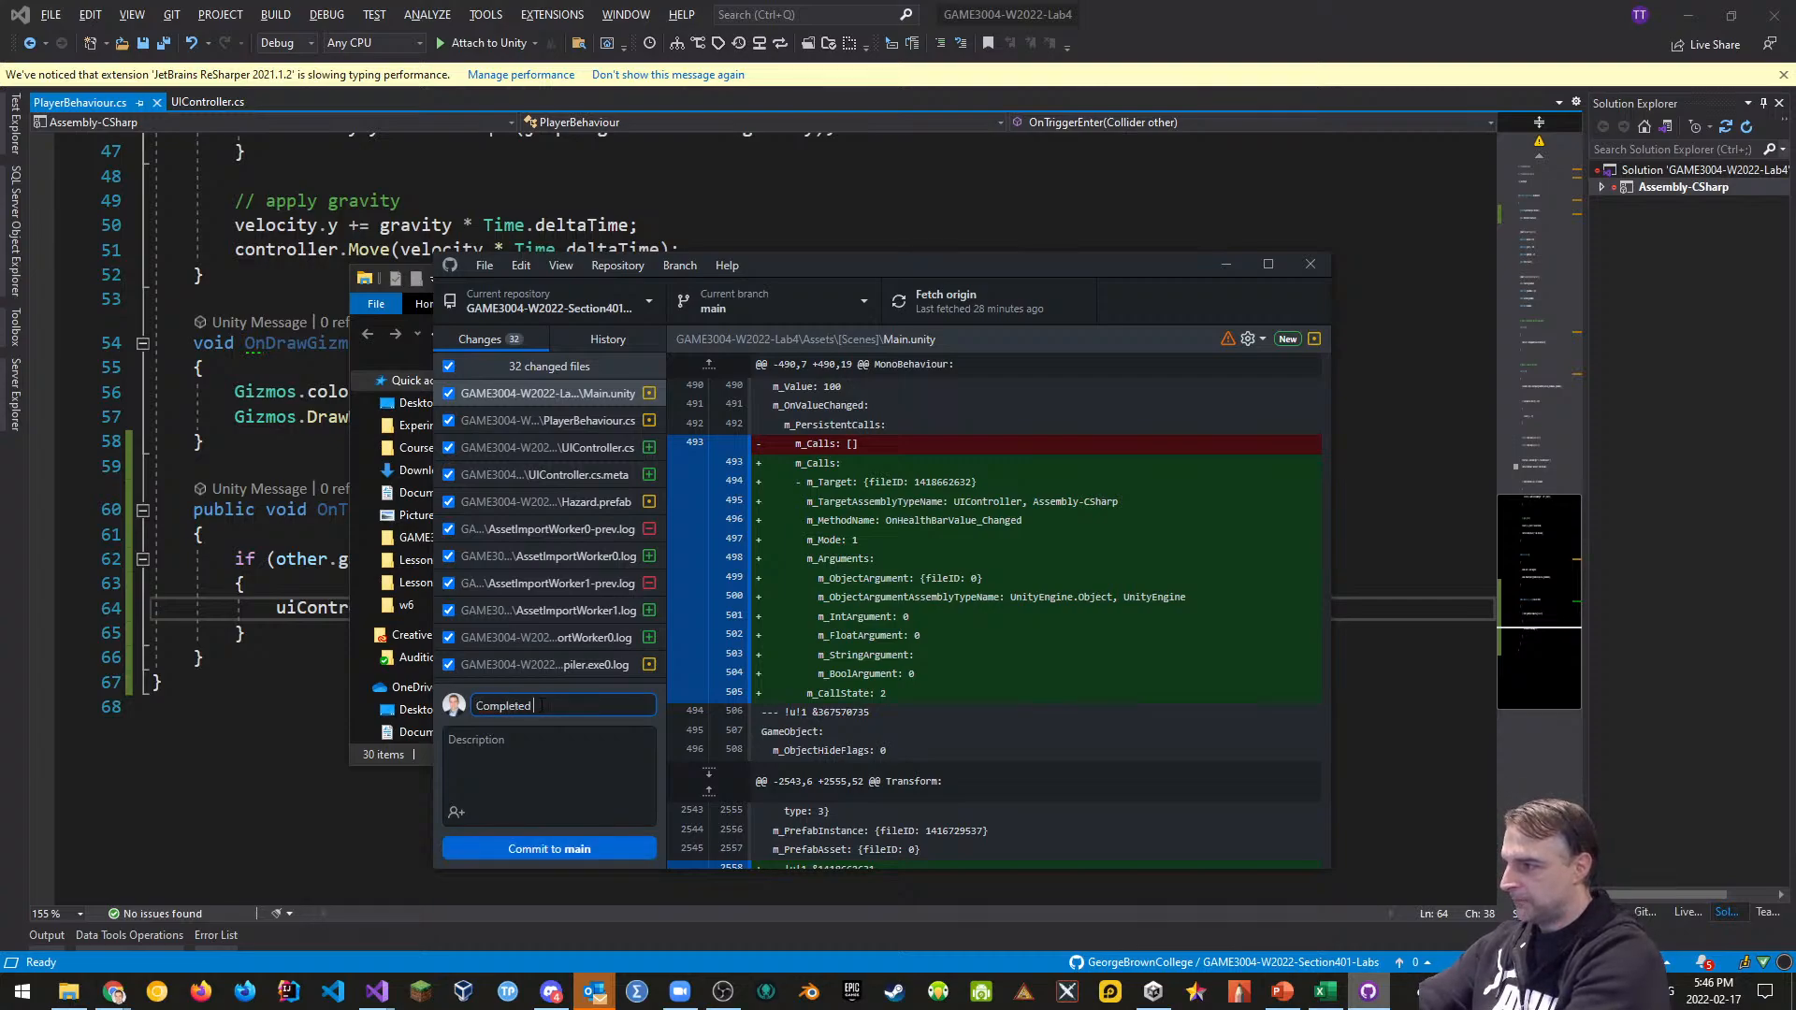
type("HealthBar")
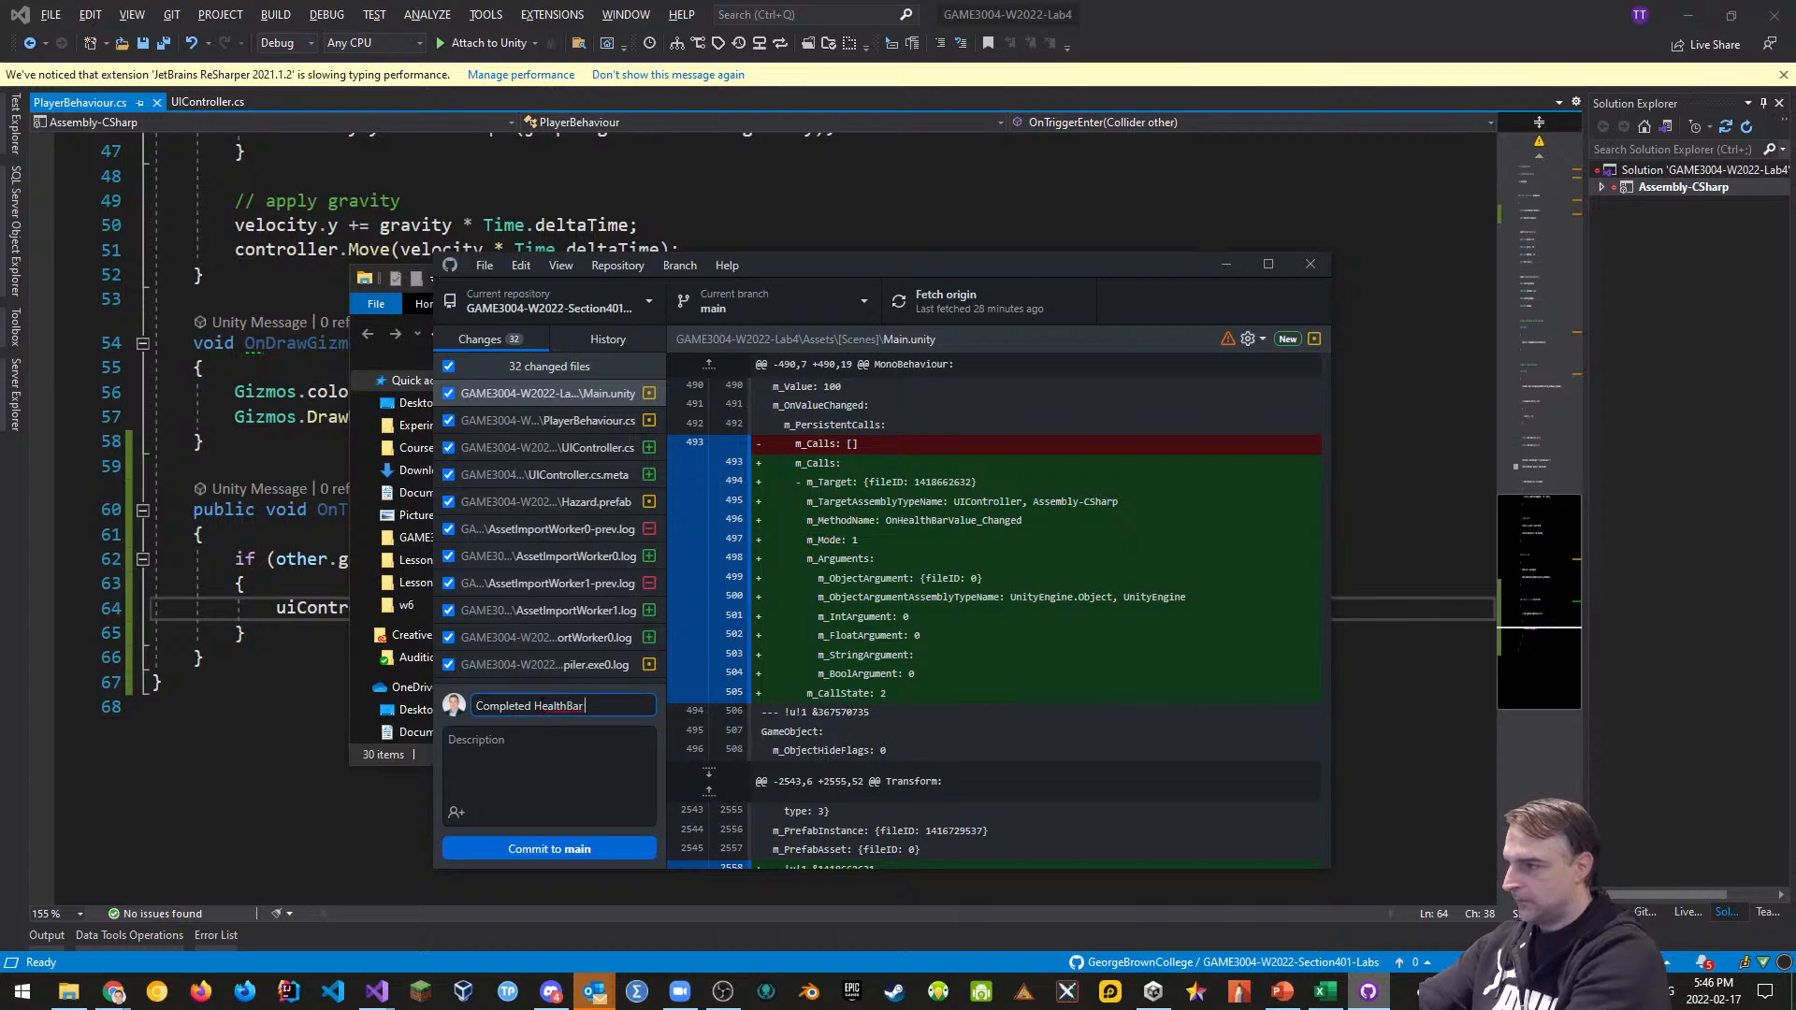
type(" prototype")
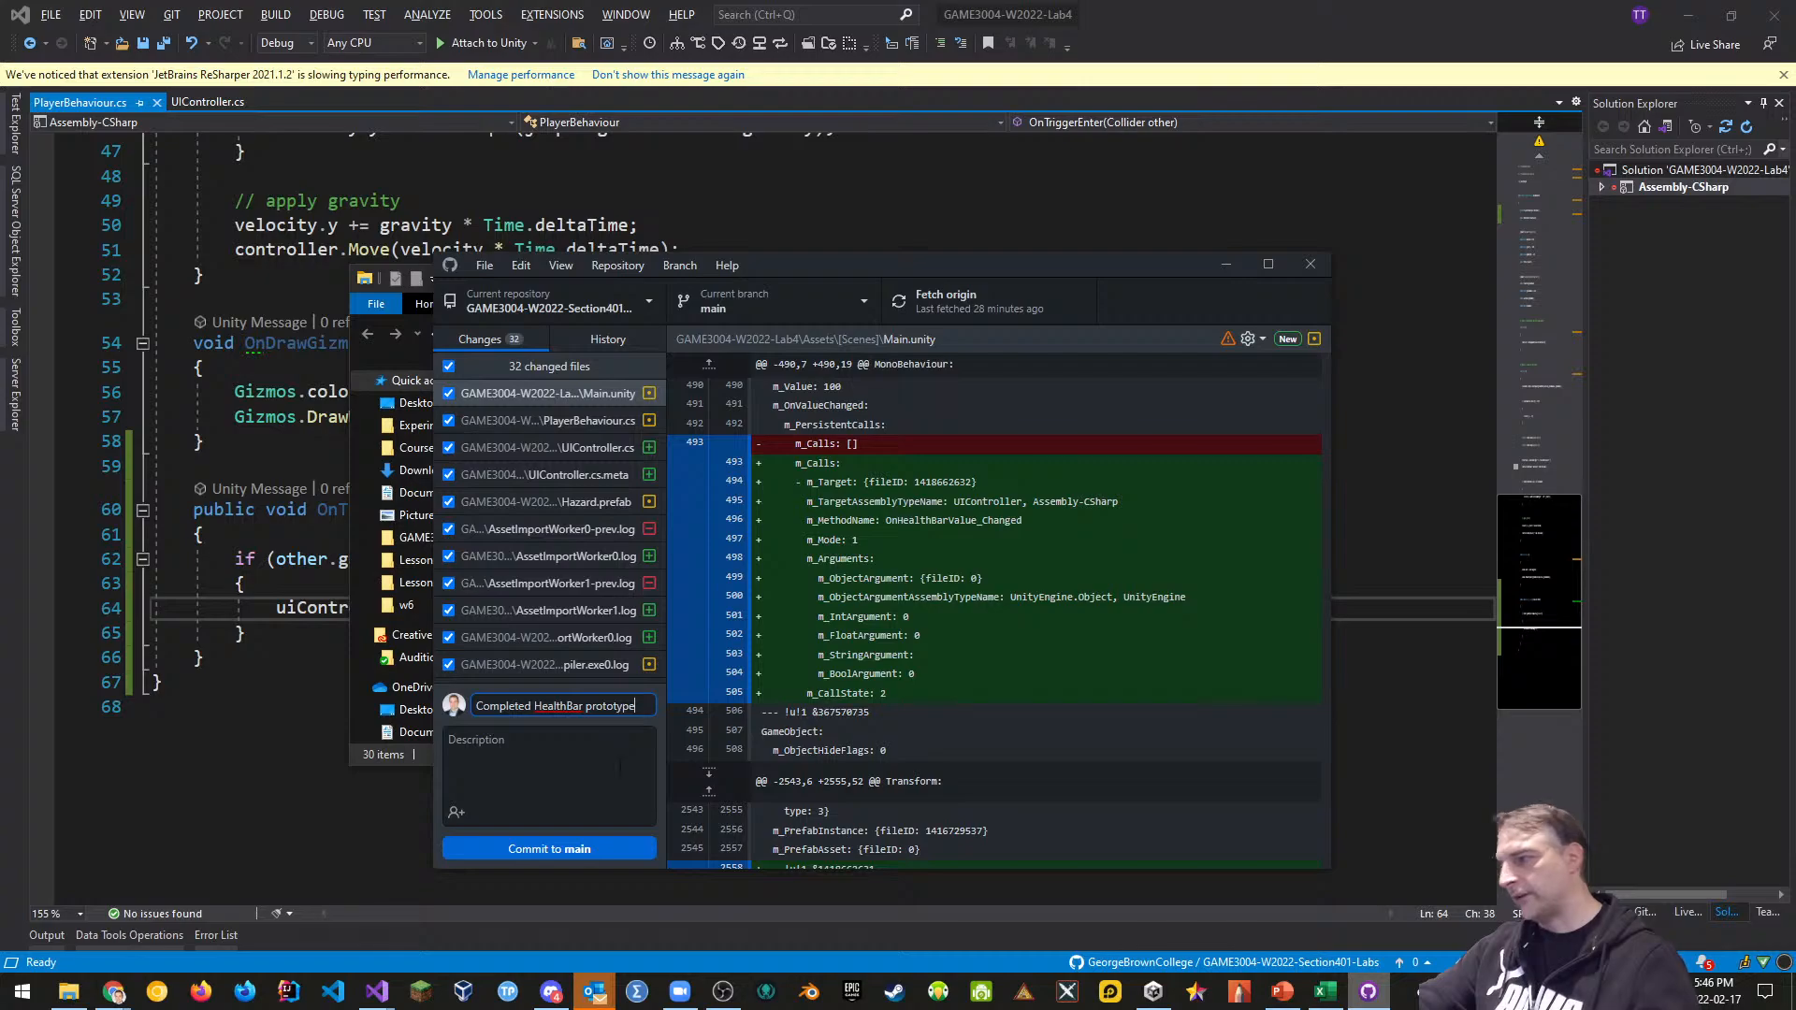
left_click(552, 847)
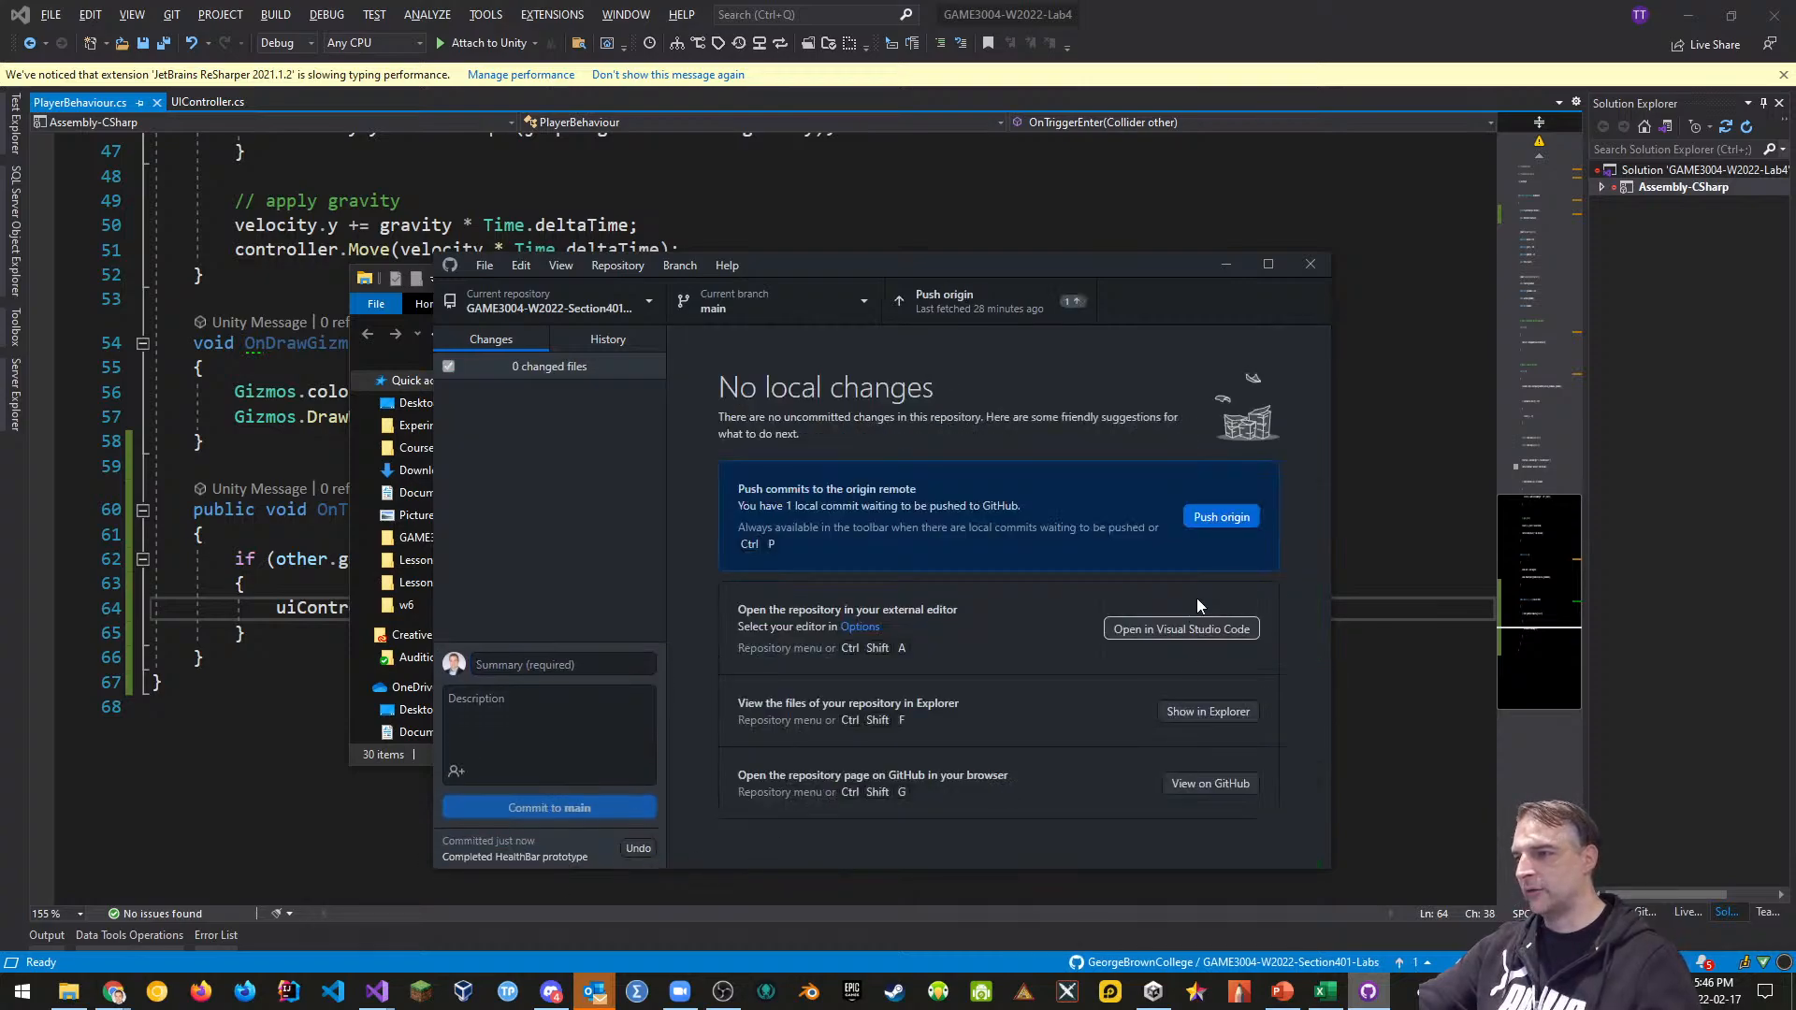
left_click(1220, 522)
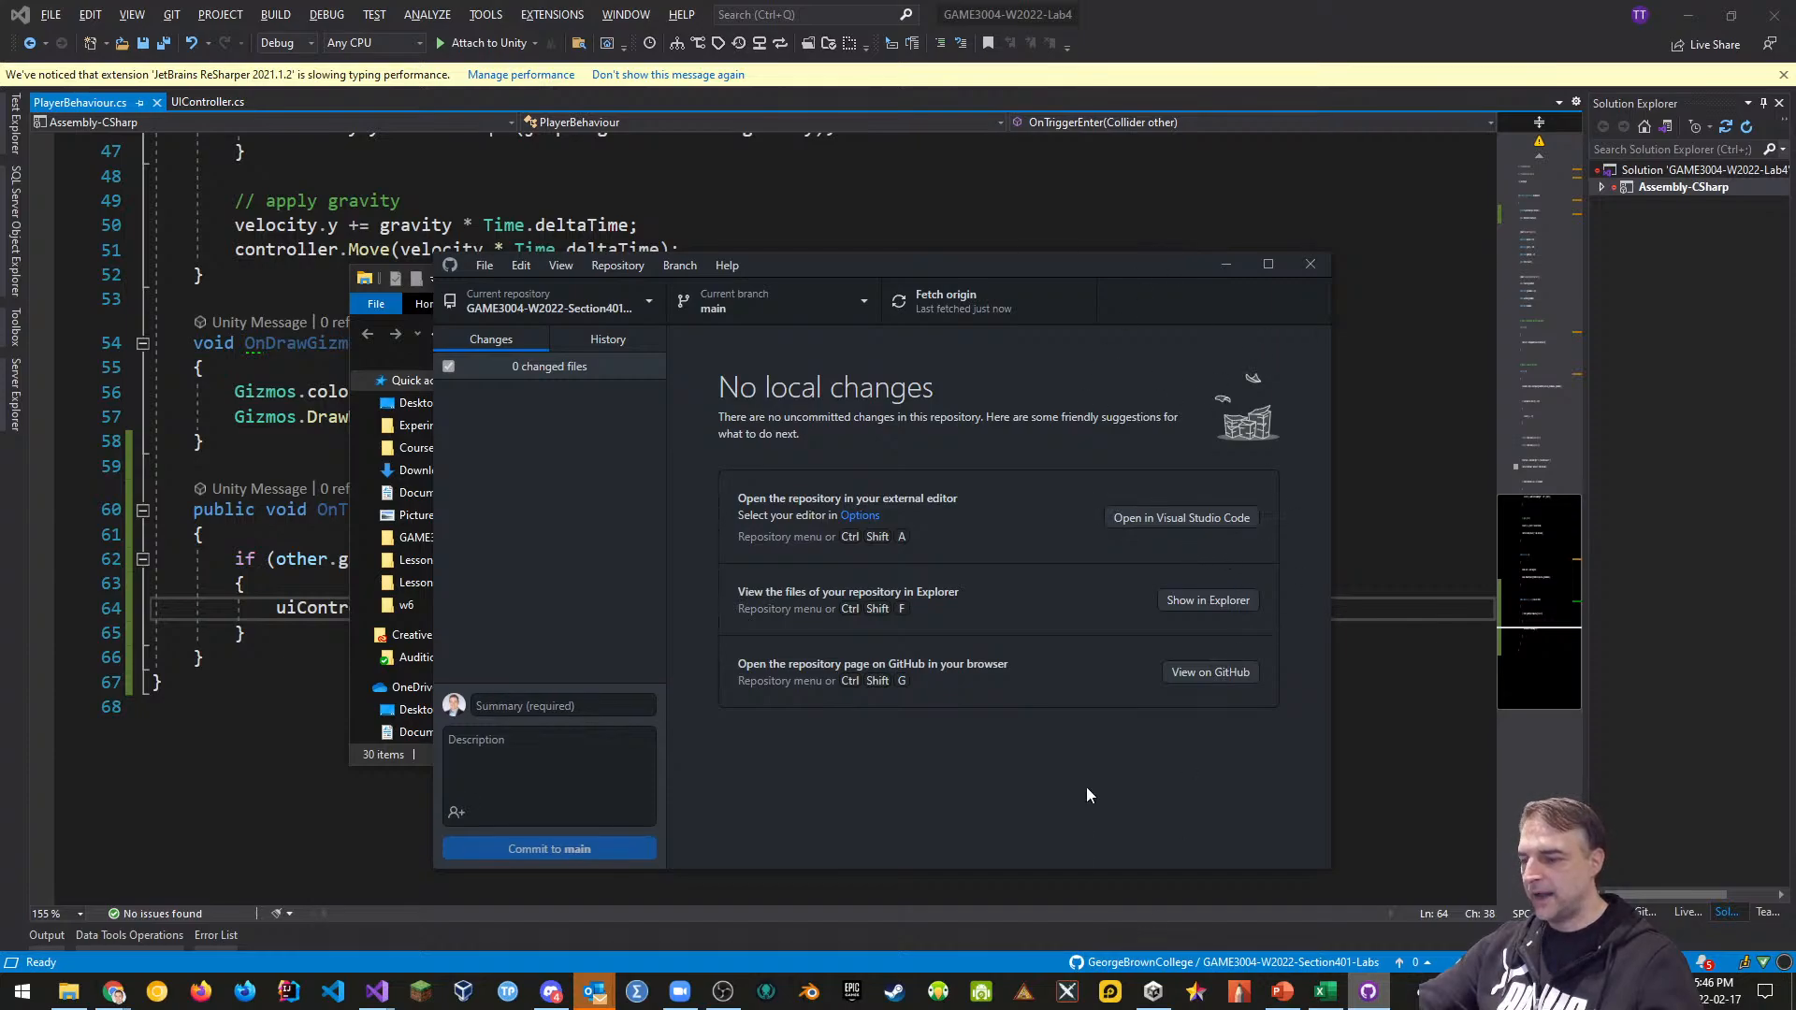
In File Explorer, open Lab Report Lab 4.docx from Courses > George Brown > GAME3004 - Mobile Game Development II > Labs
left_click(69, 991)
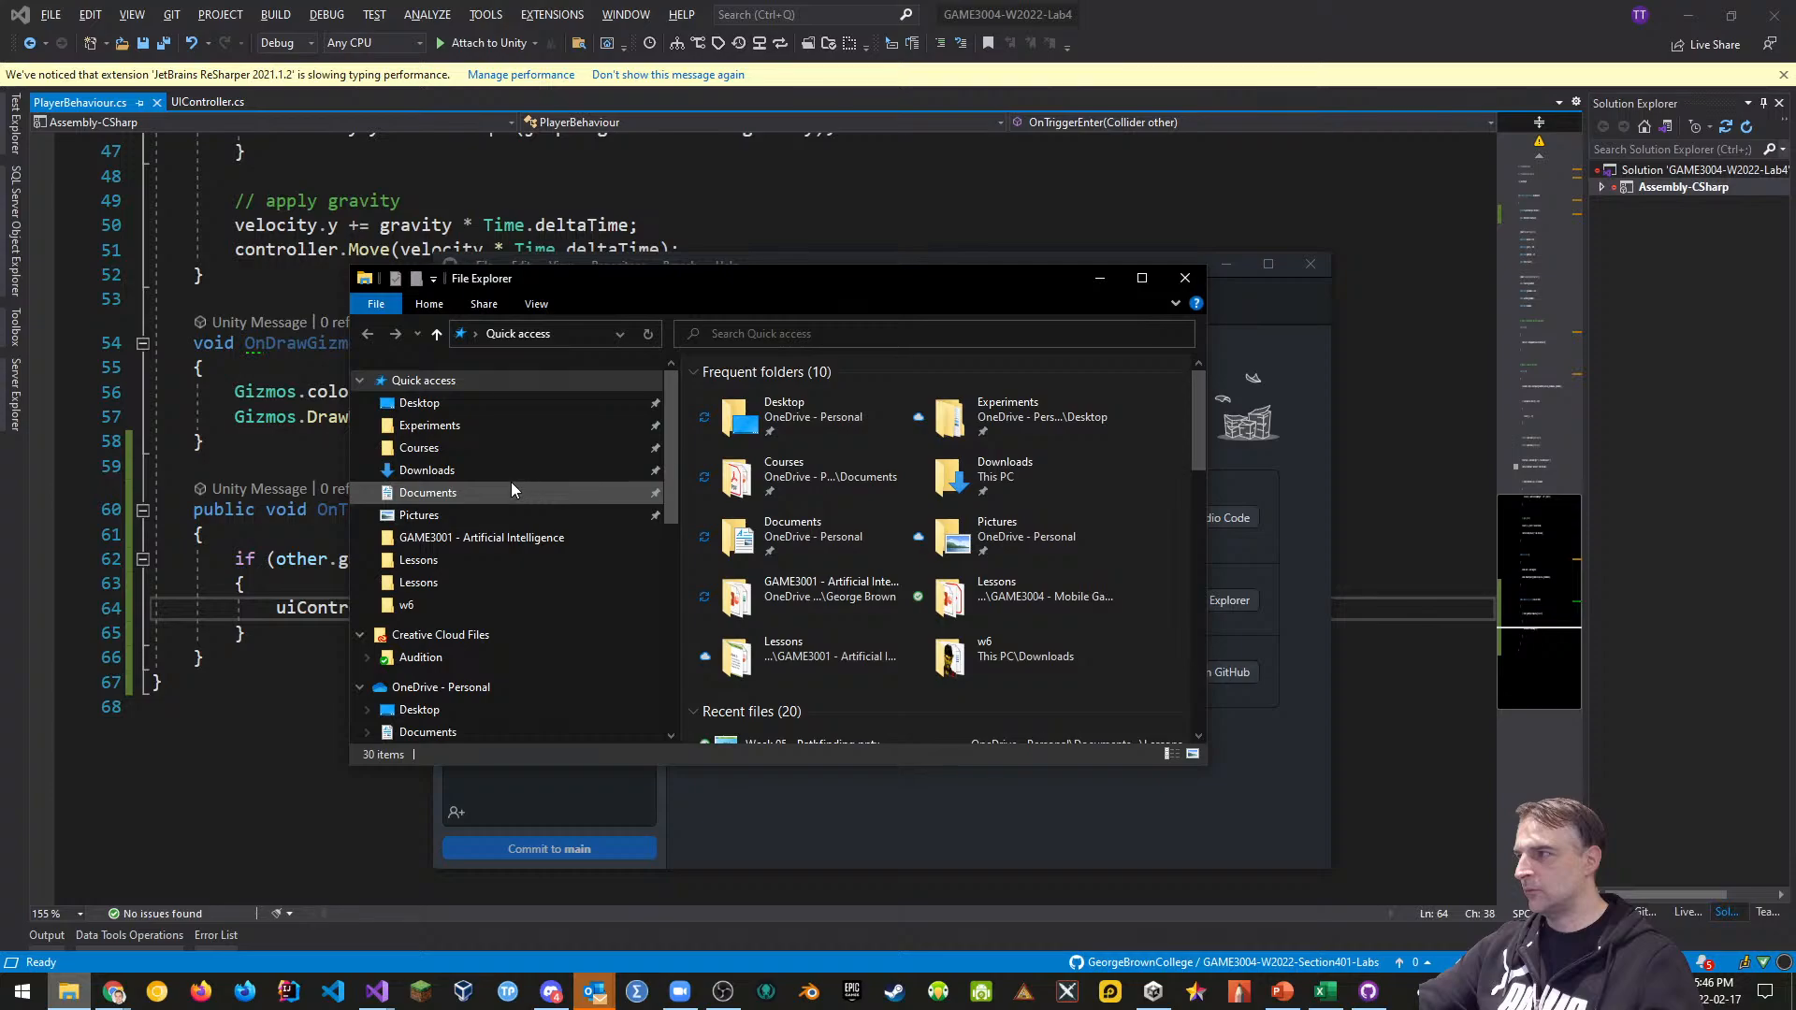
left_click(433, 449)
double_click(753, 454)
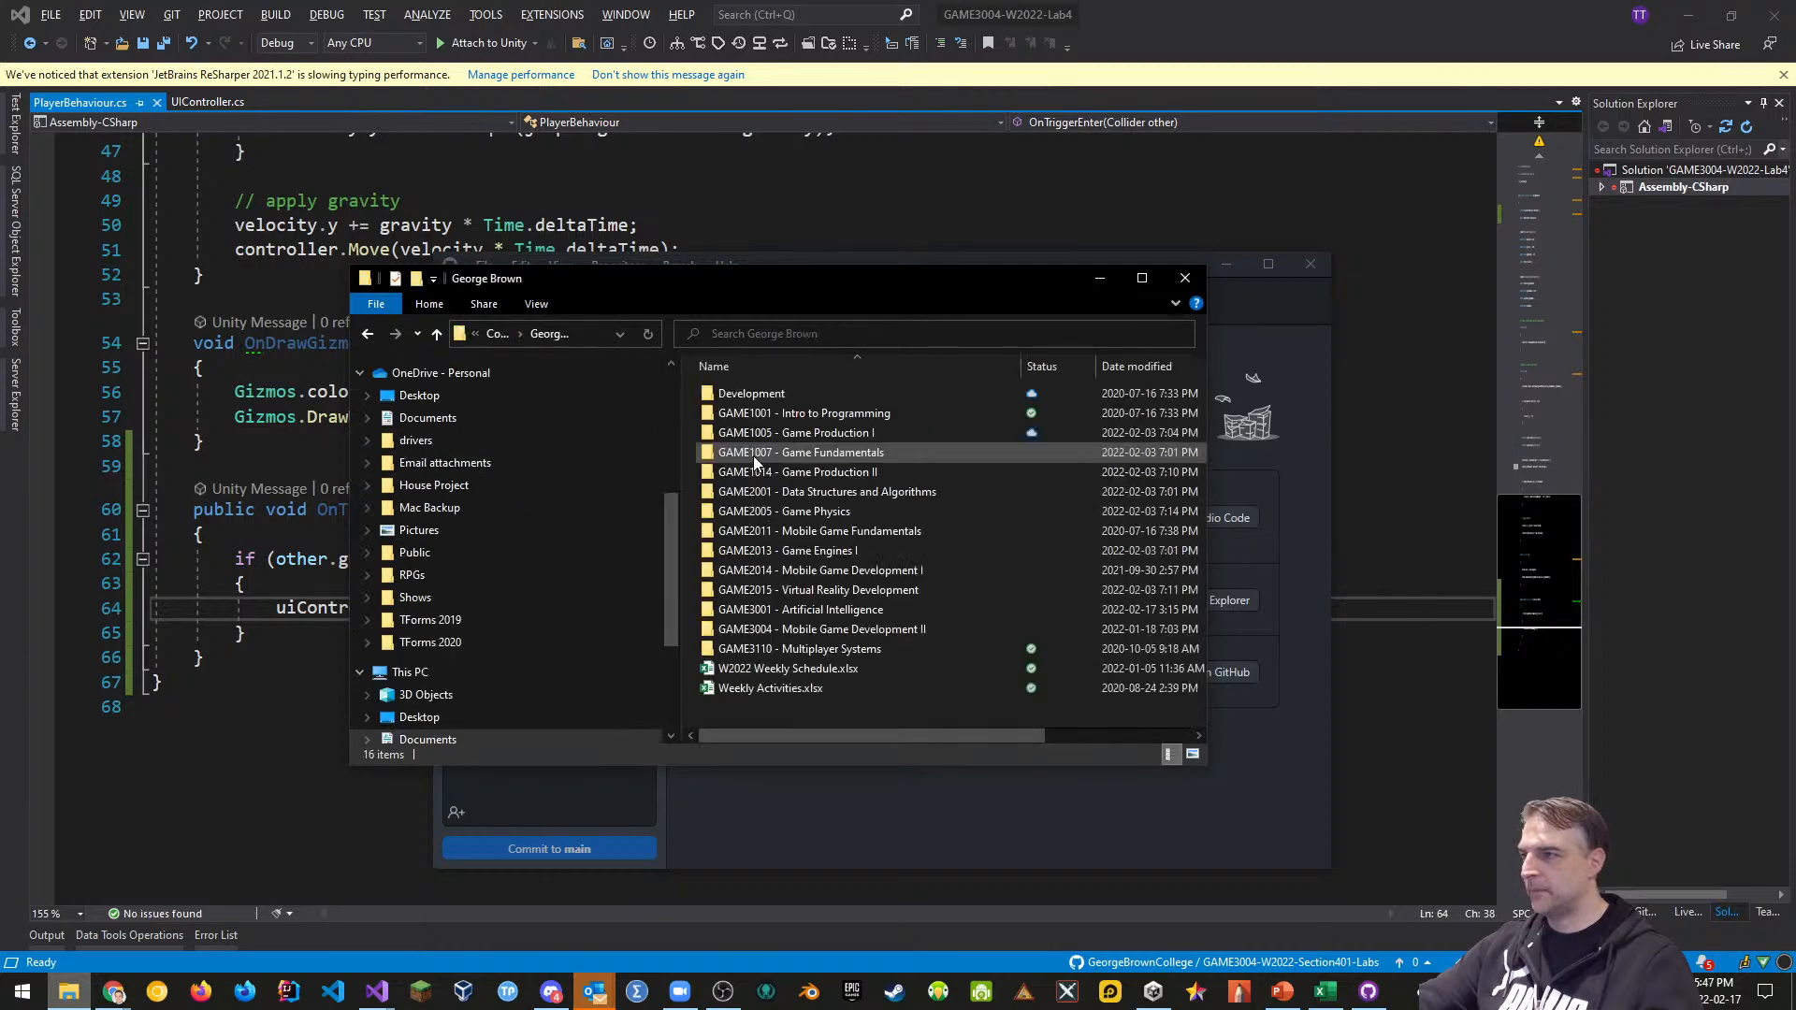
double_click(811, 631)
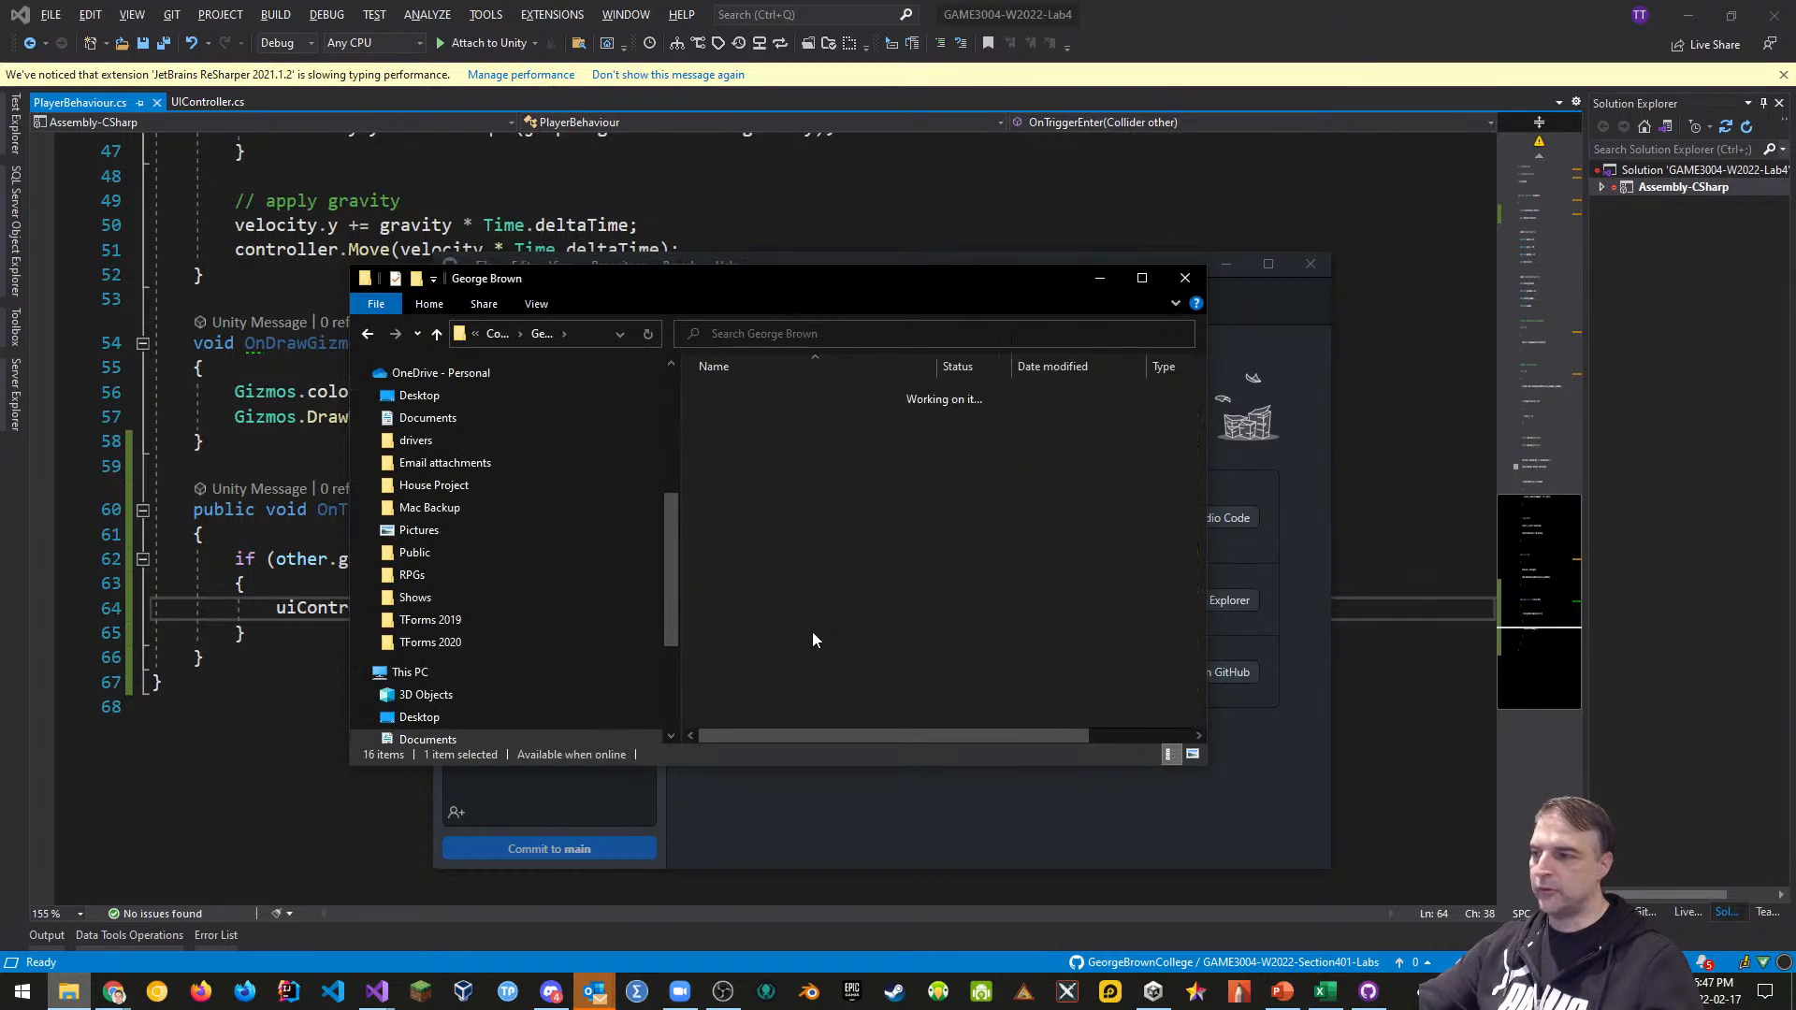
left_click(725, 435)
double_click(723, 434)
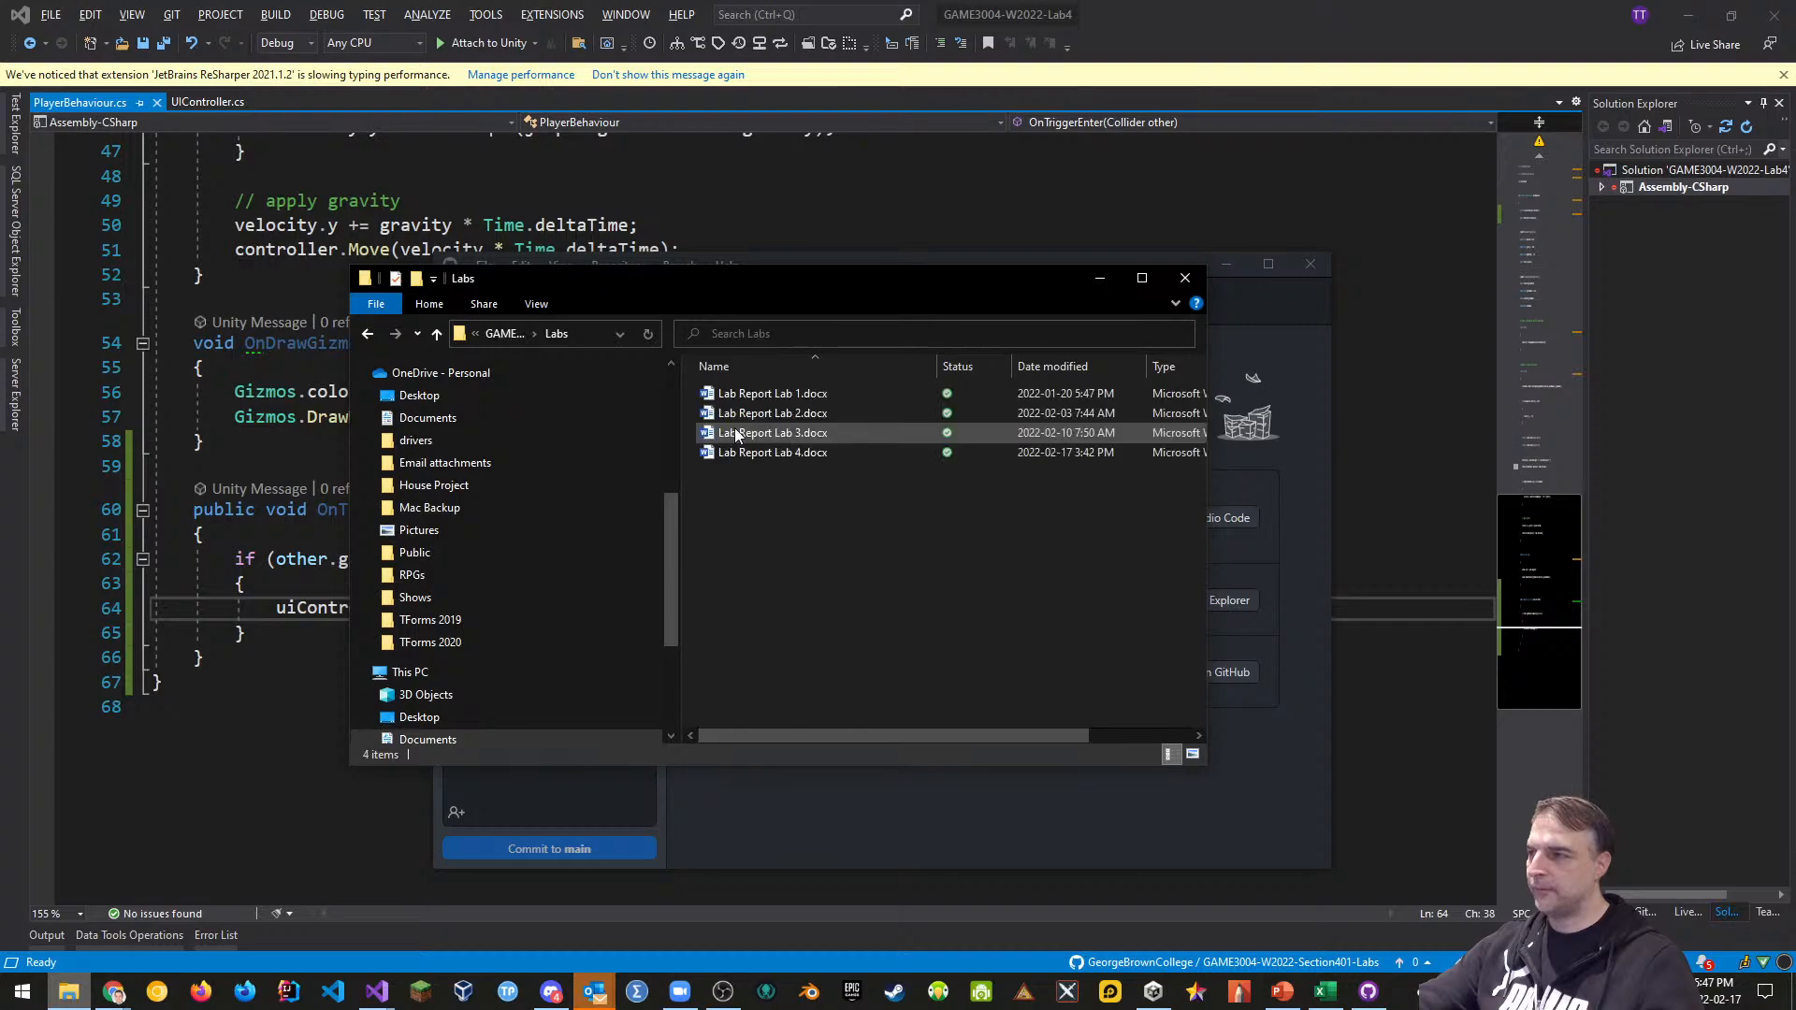
double_click(793, 452)
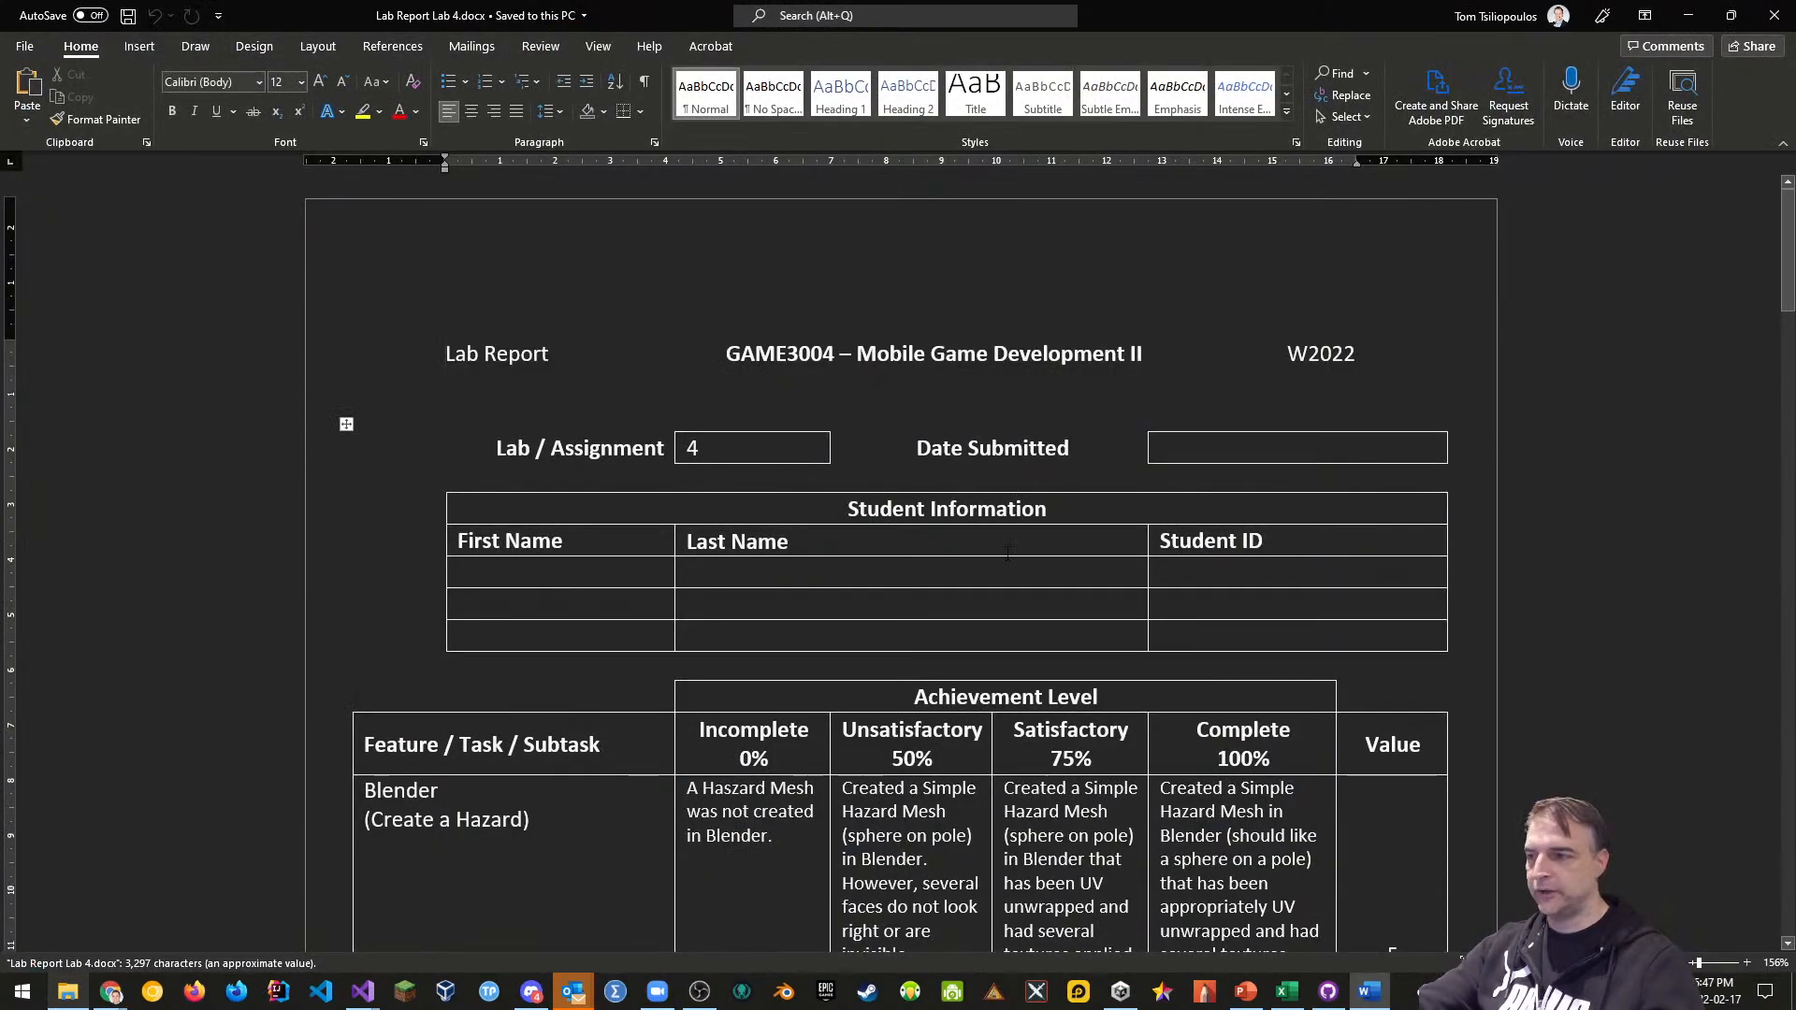
Review the Lab 4 rubric from the Blender hazard criteria through Health bar UI and Version Control, and close the report
scroll(786, 452, "down", 5)
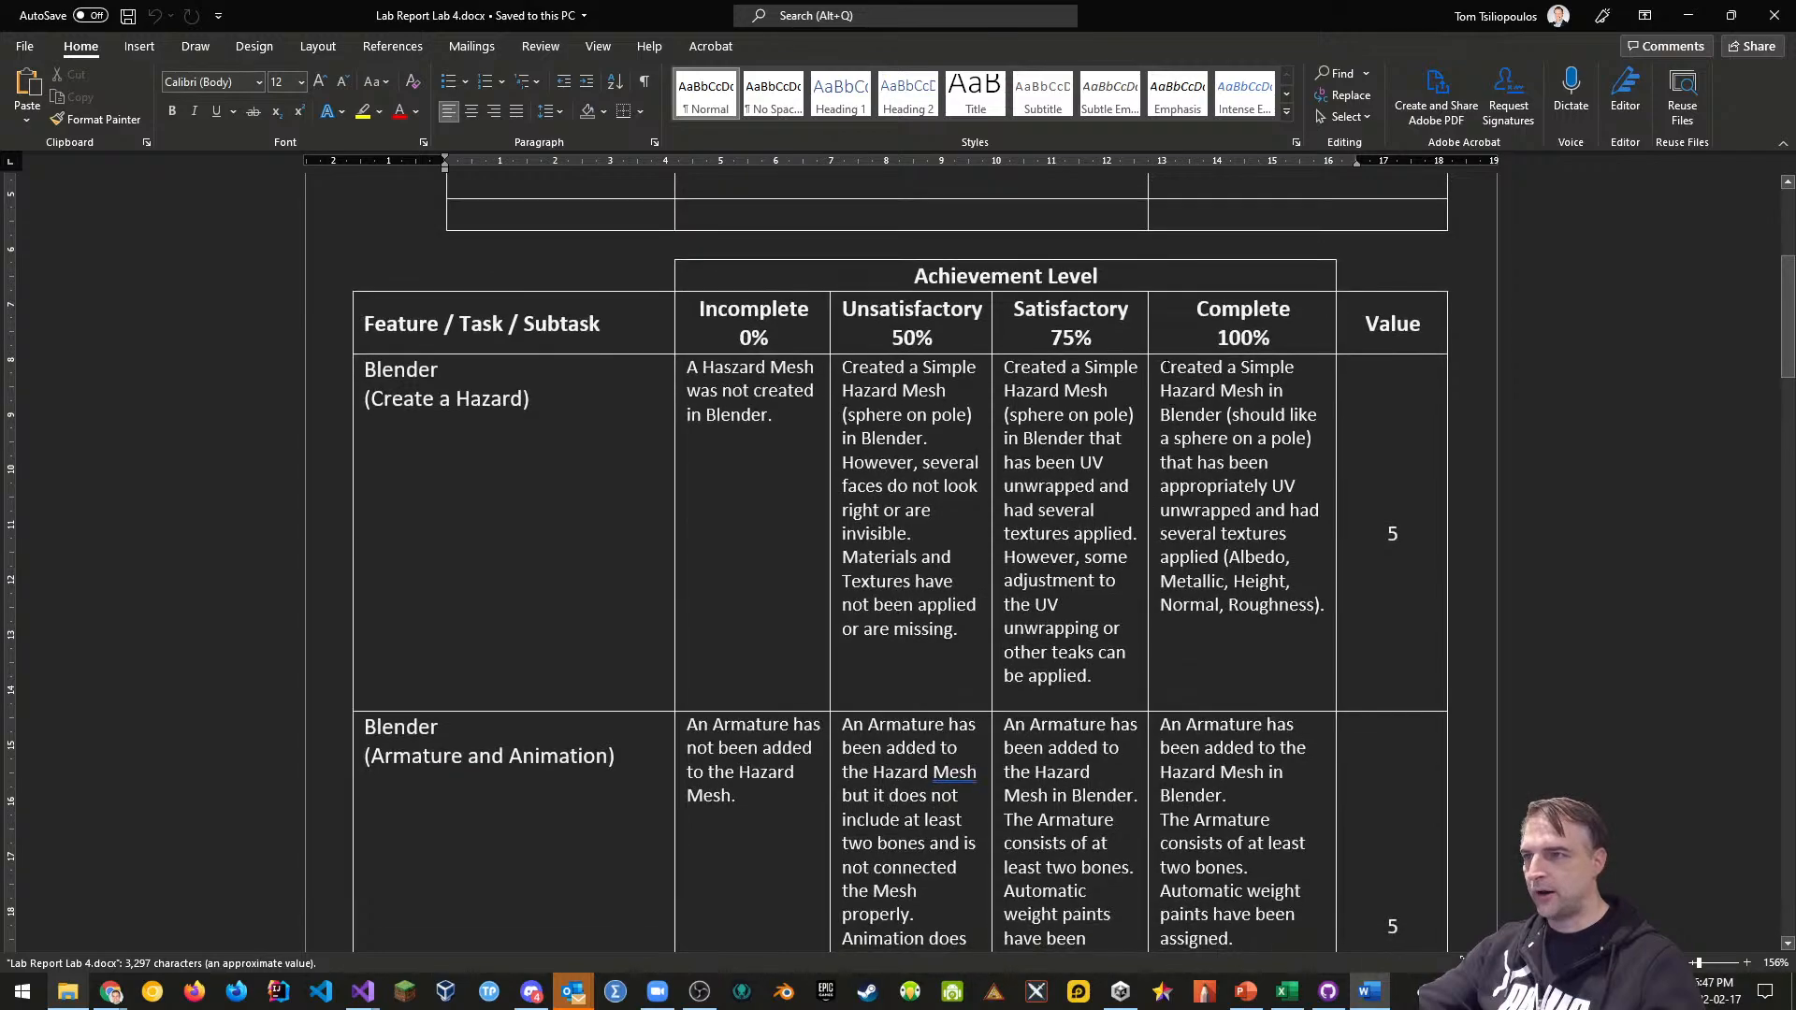
left_click_drag(1160, 366, 1326, 613)
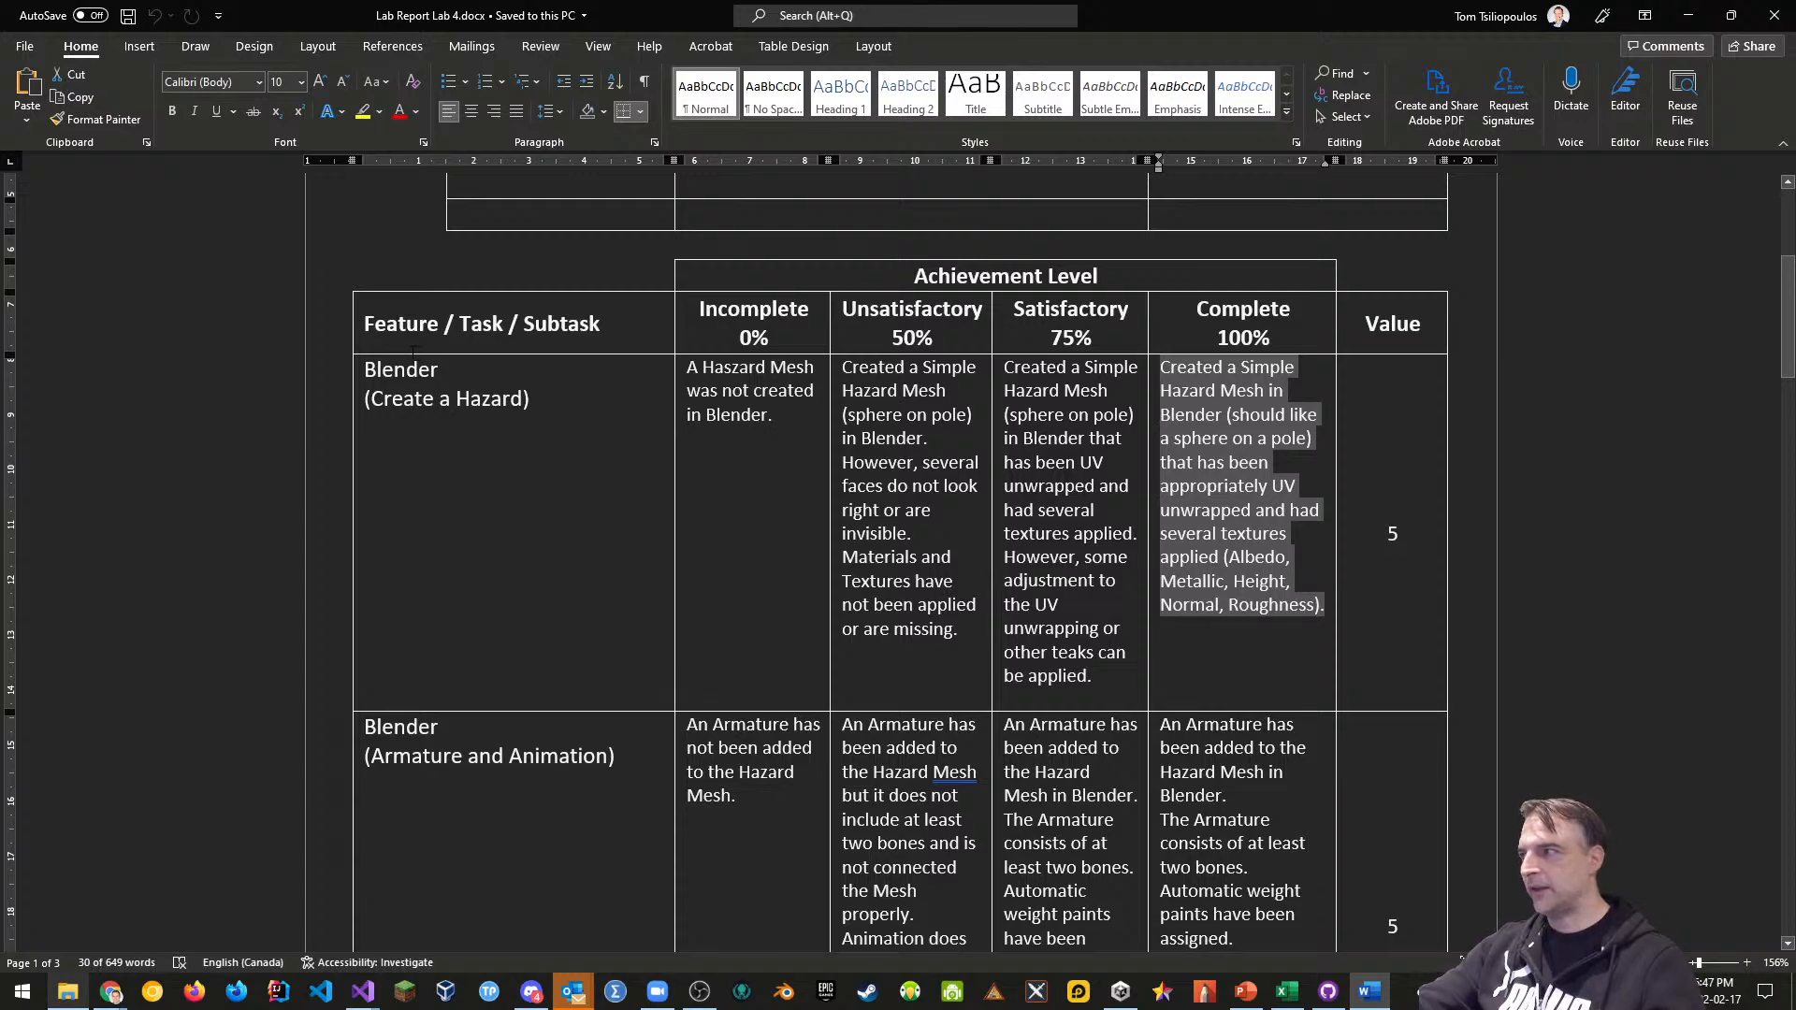
scroll(676, 642, "down", 3)
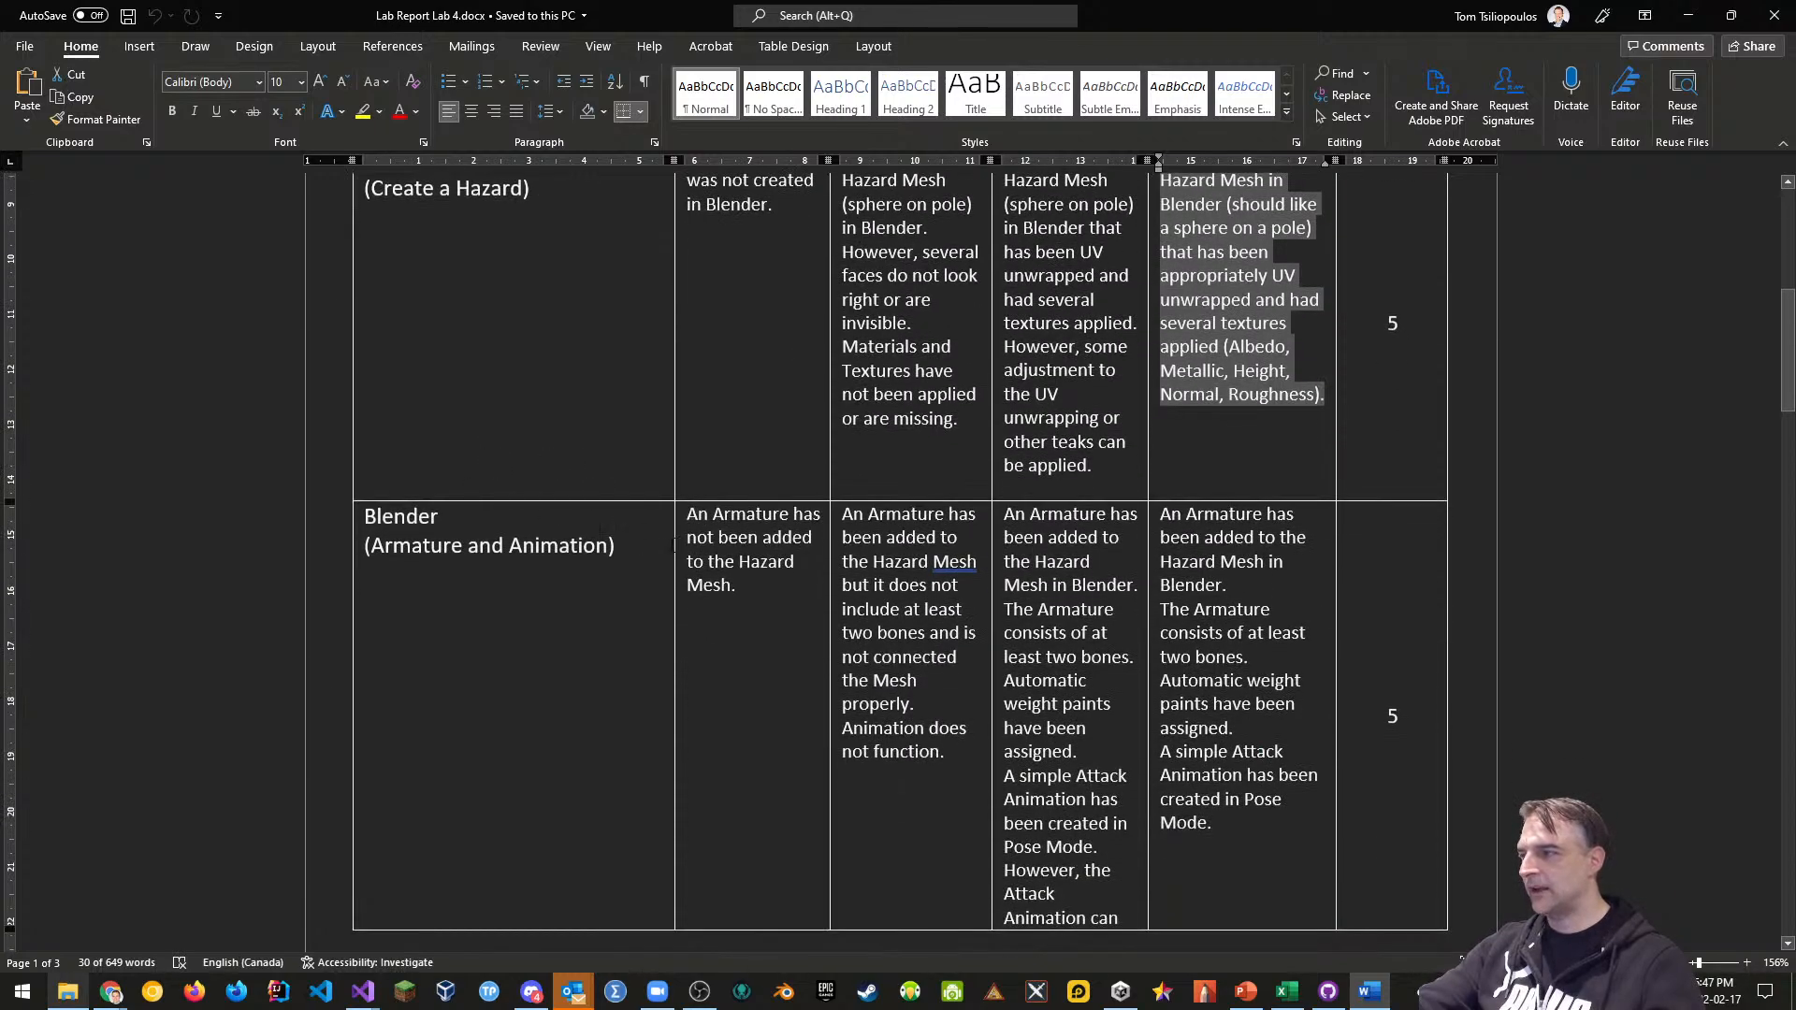
scroll(449, 336, "down", 15)
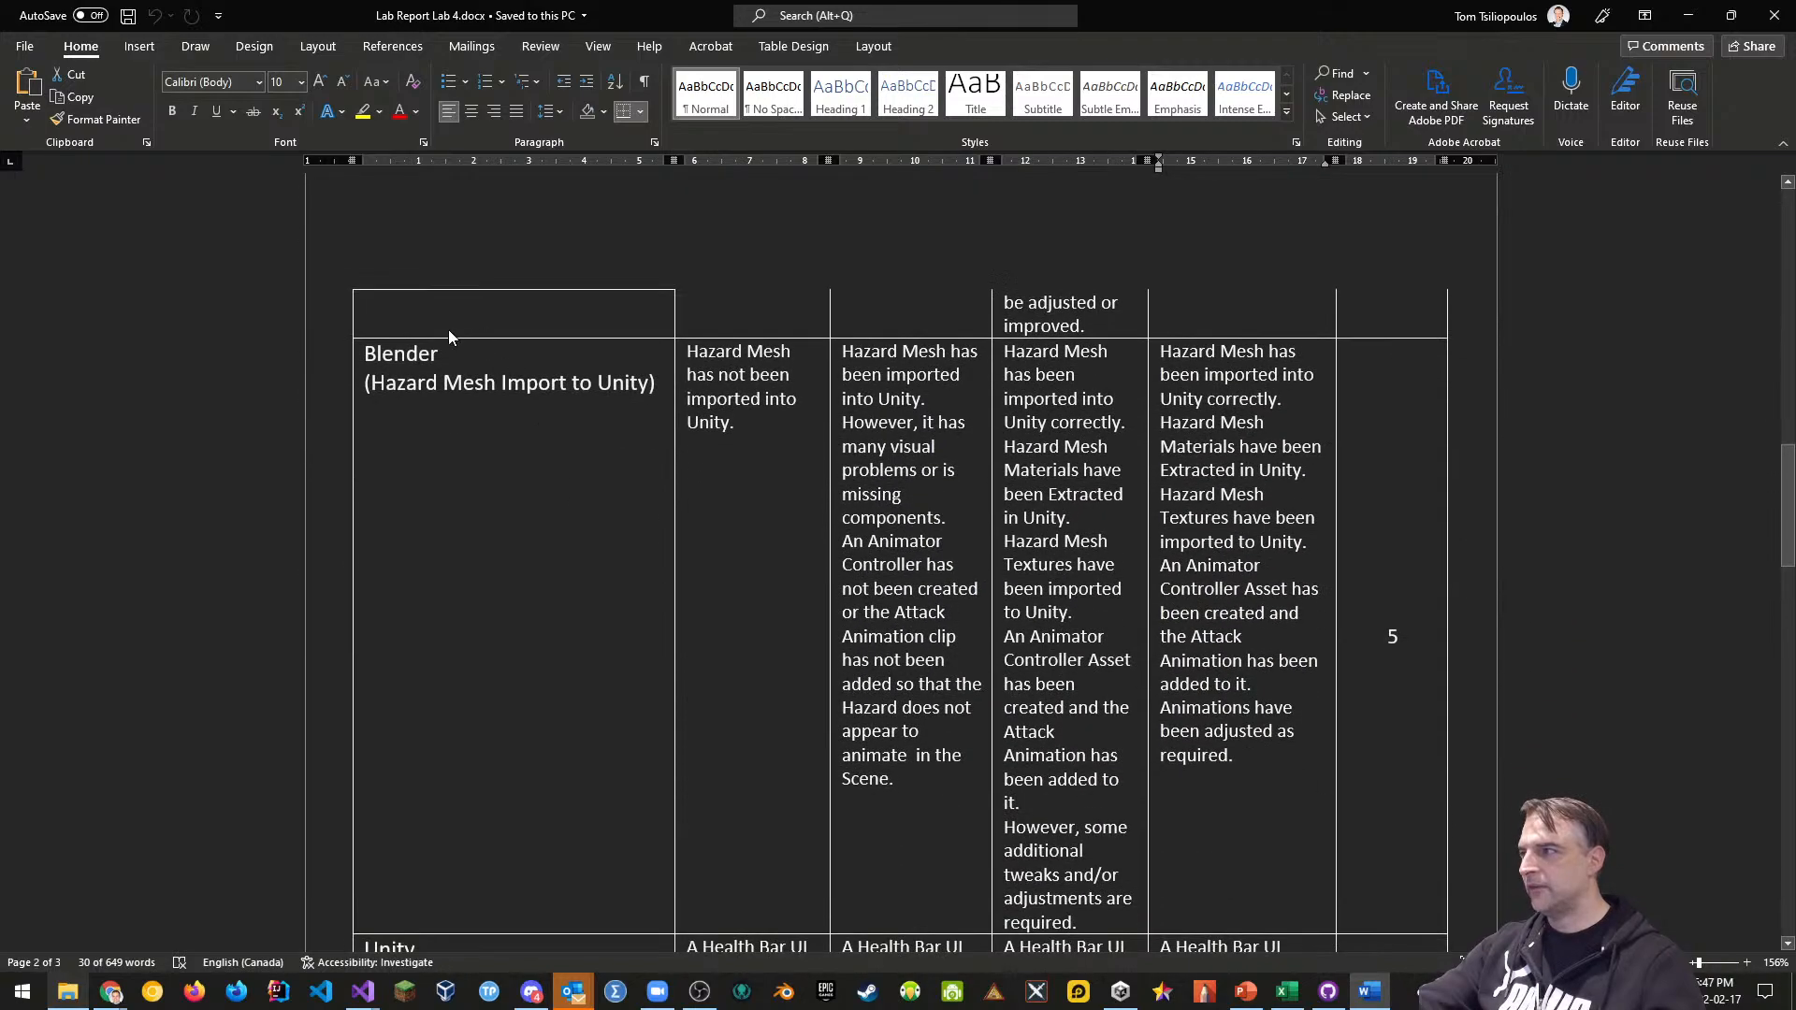
scroll(577, 403, "down", 9)
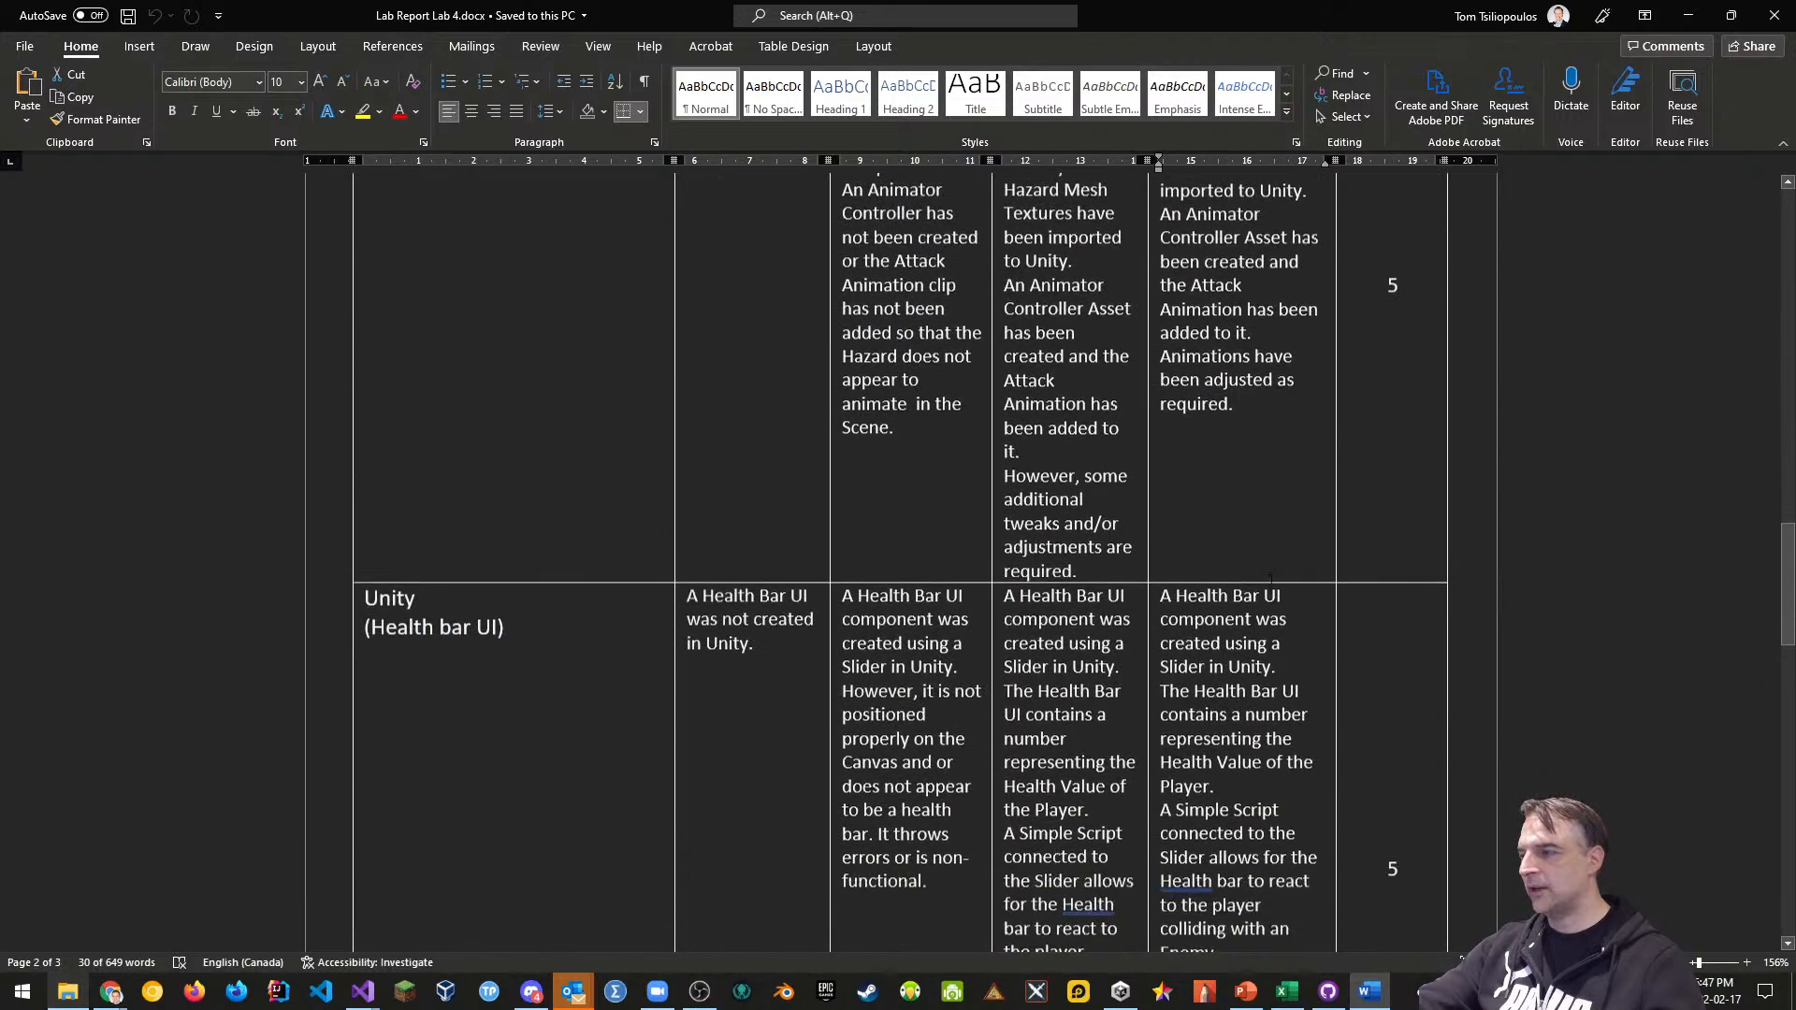
scroll(1240, 530, "down", 12)
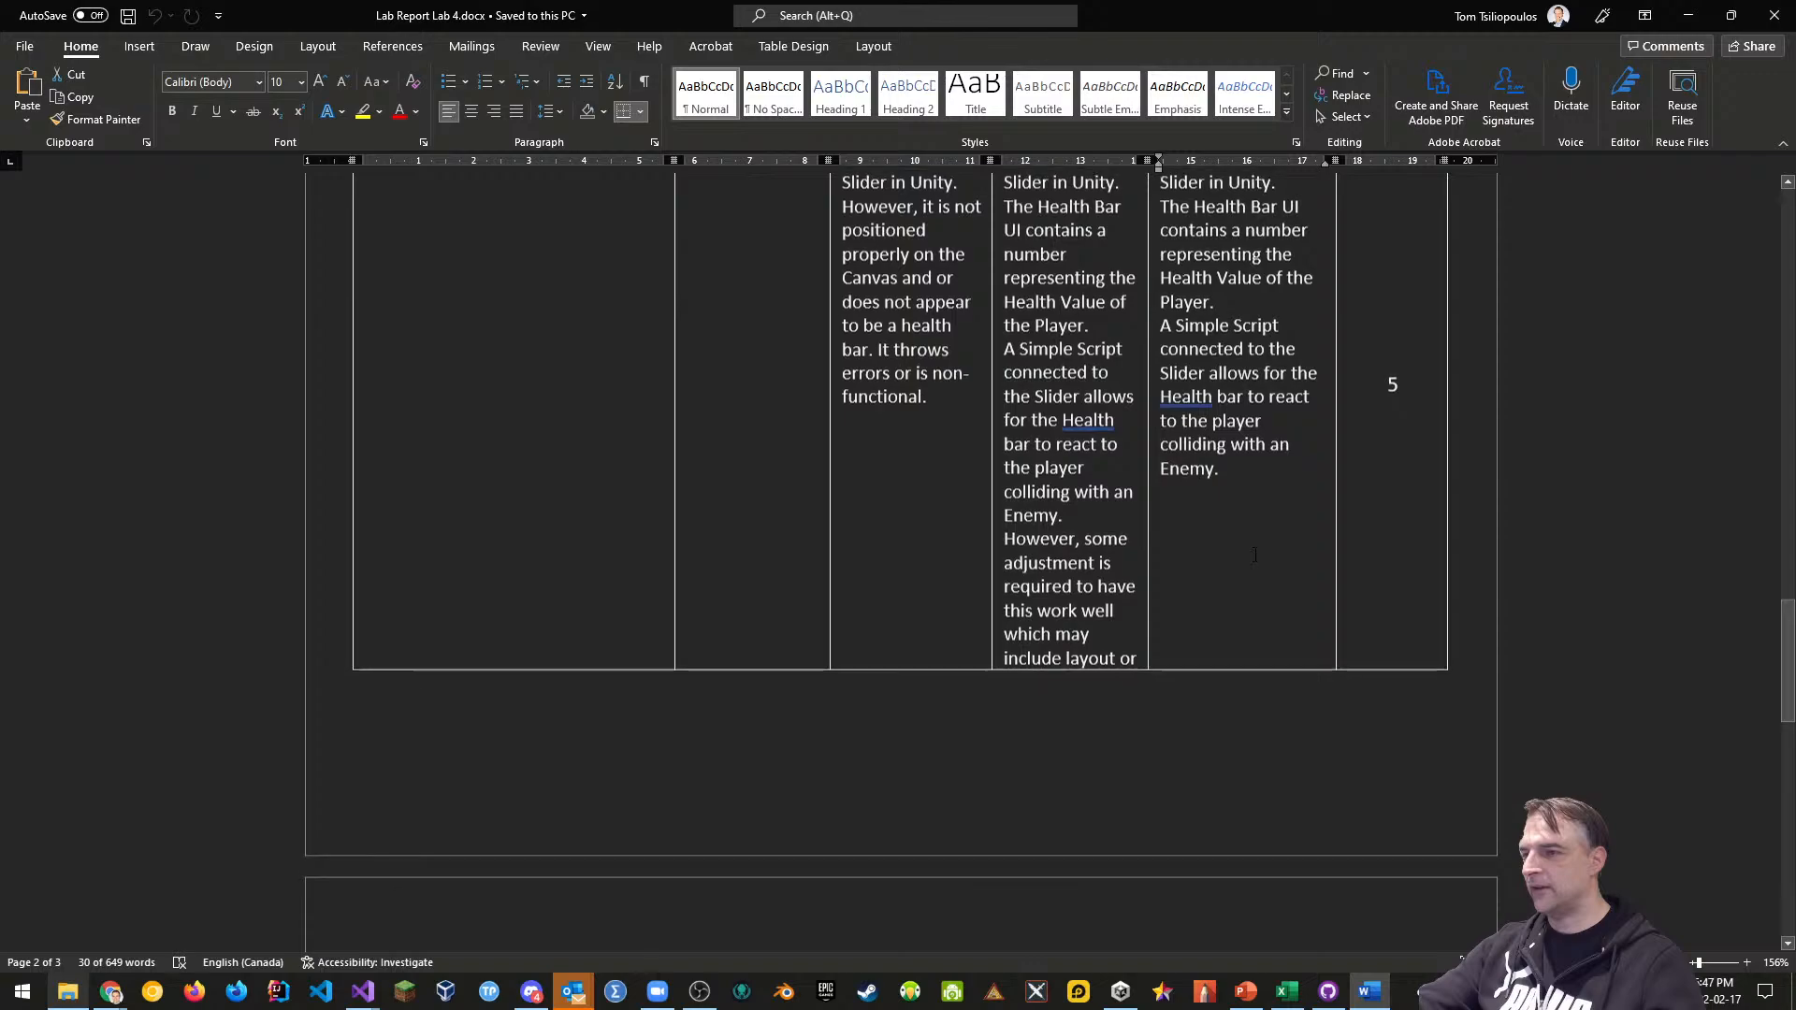
scroll(1288, 565, "up", 2)
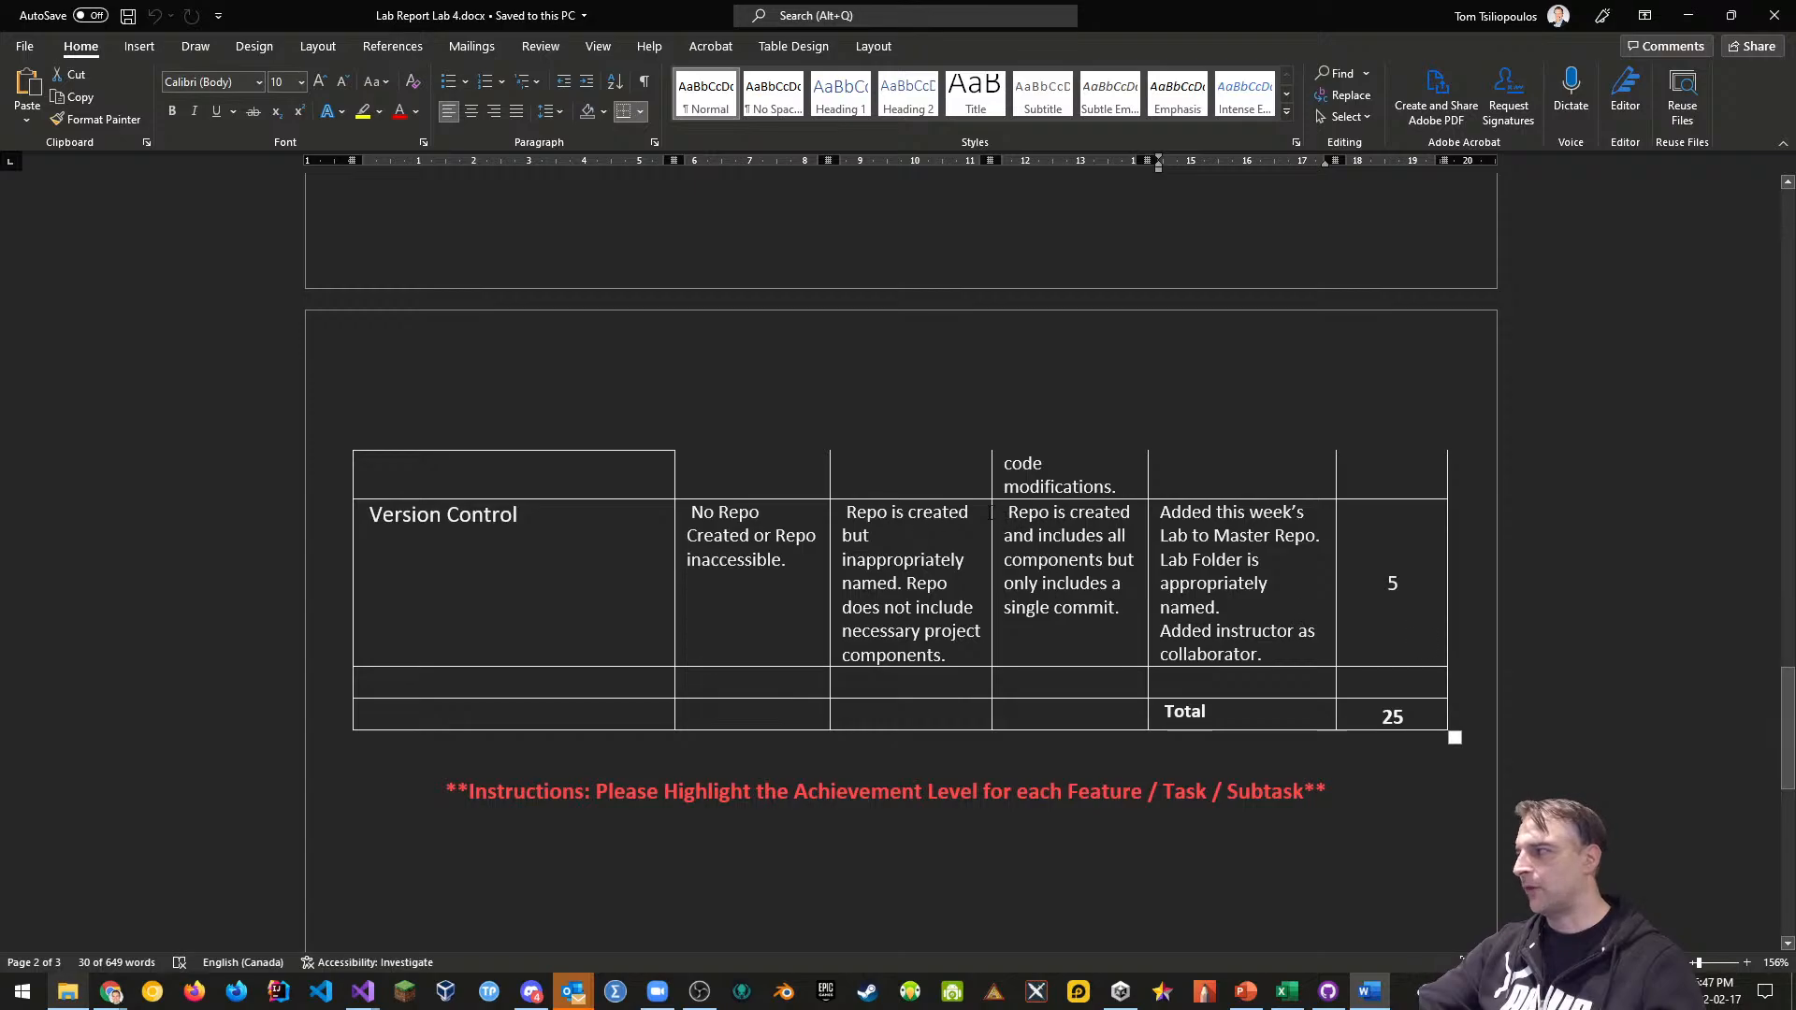
scroll(1327, 545, "up", 20)
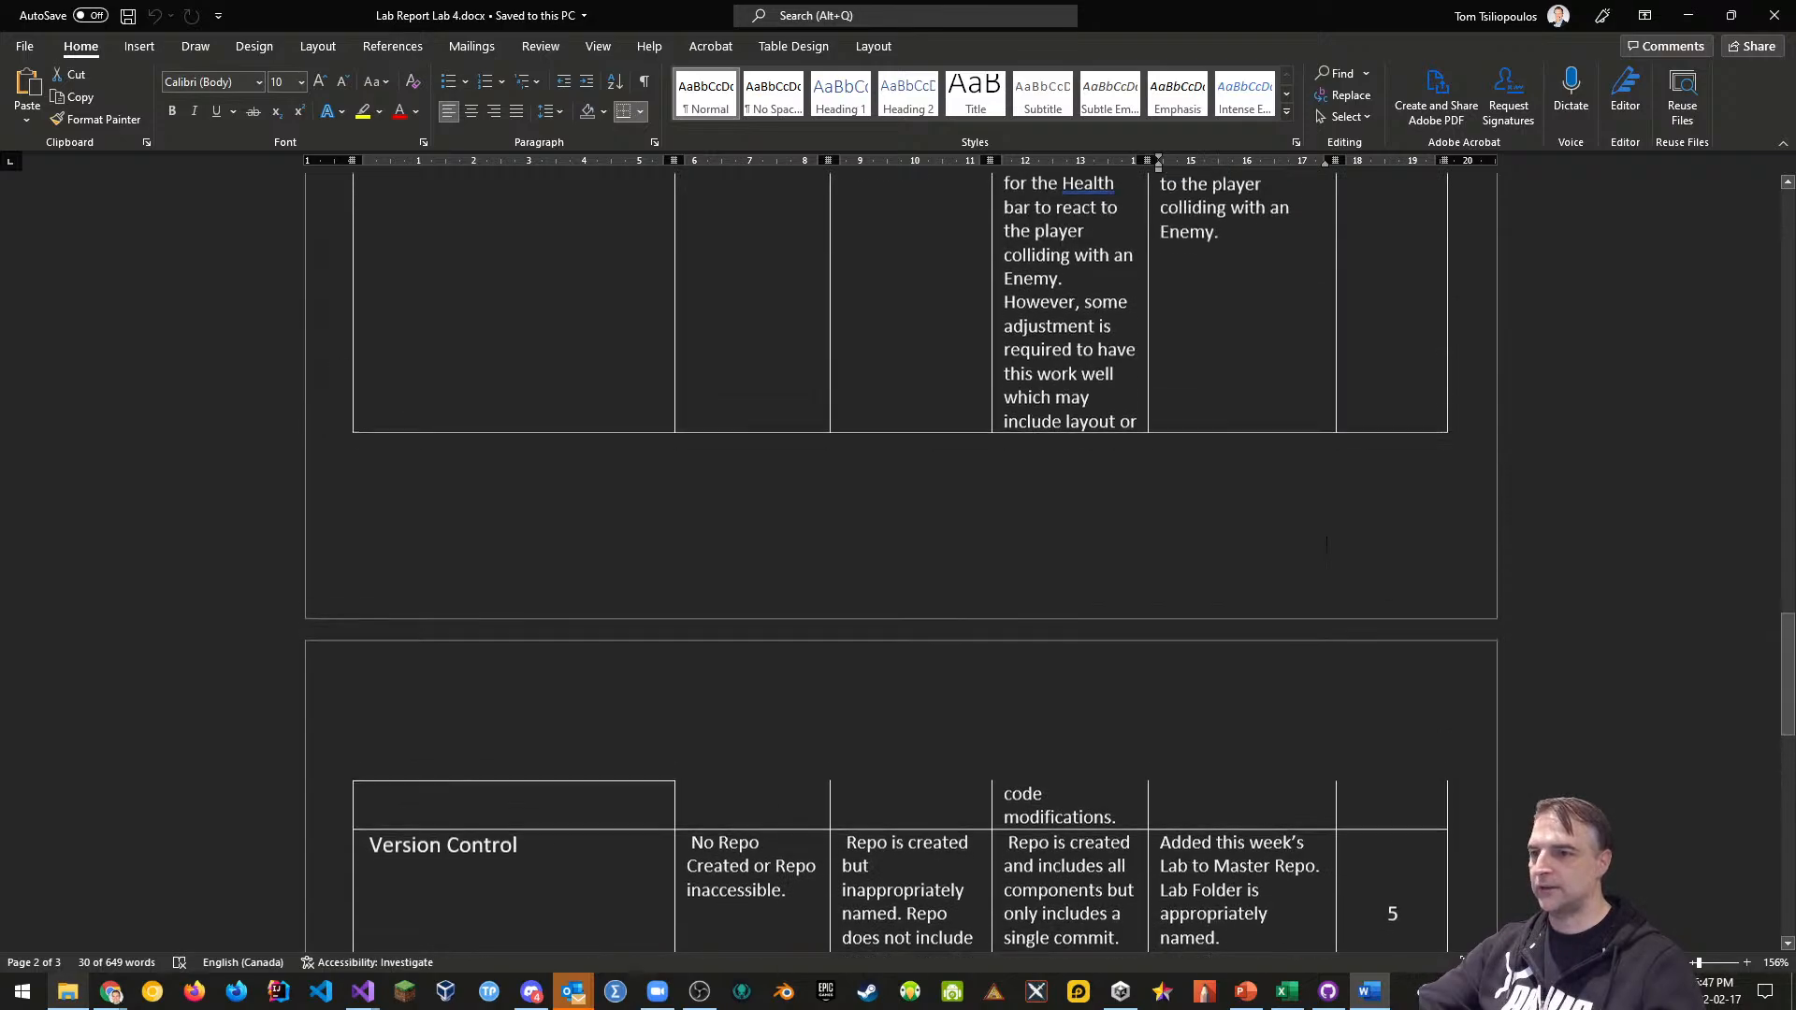
scroll(1504, 672, "up", 10)
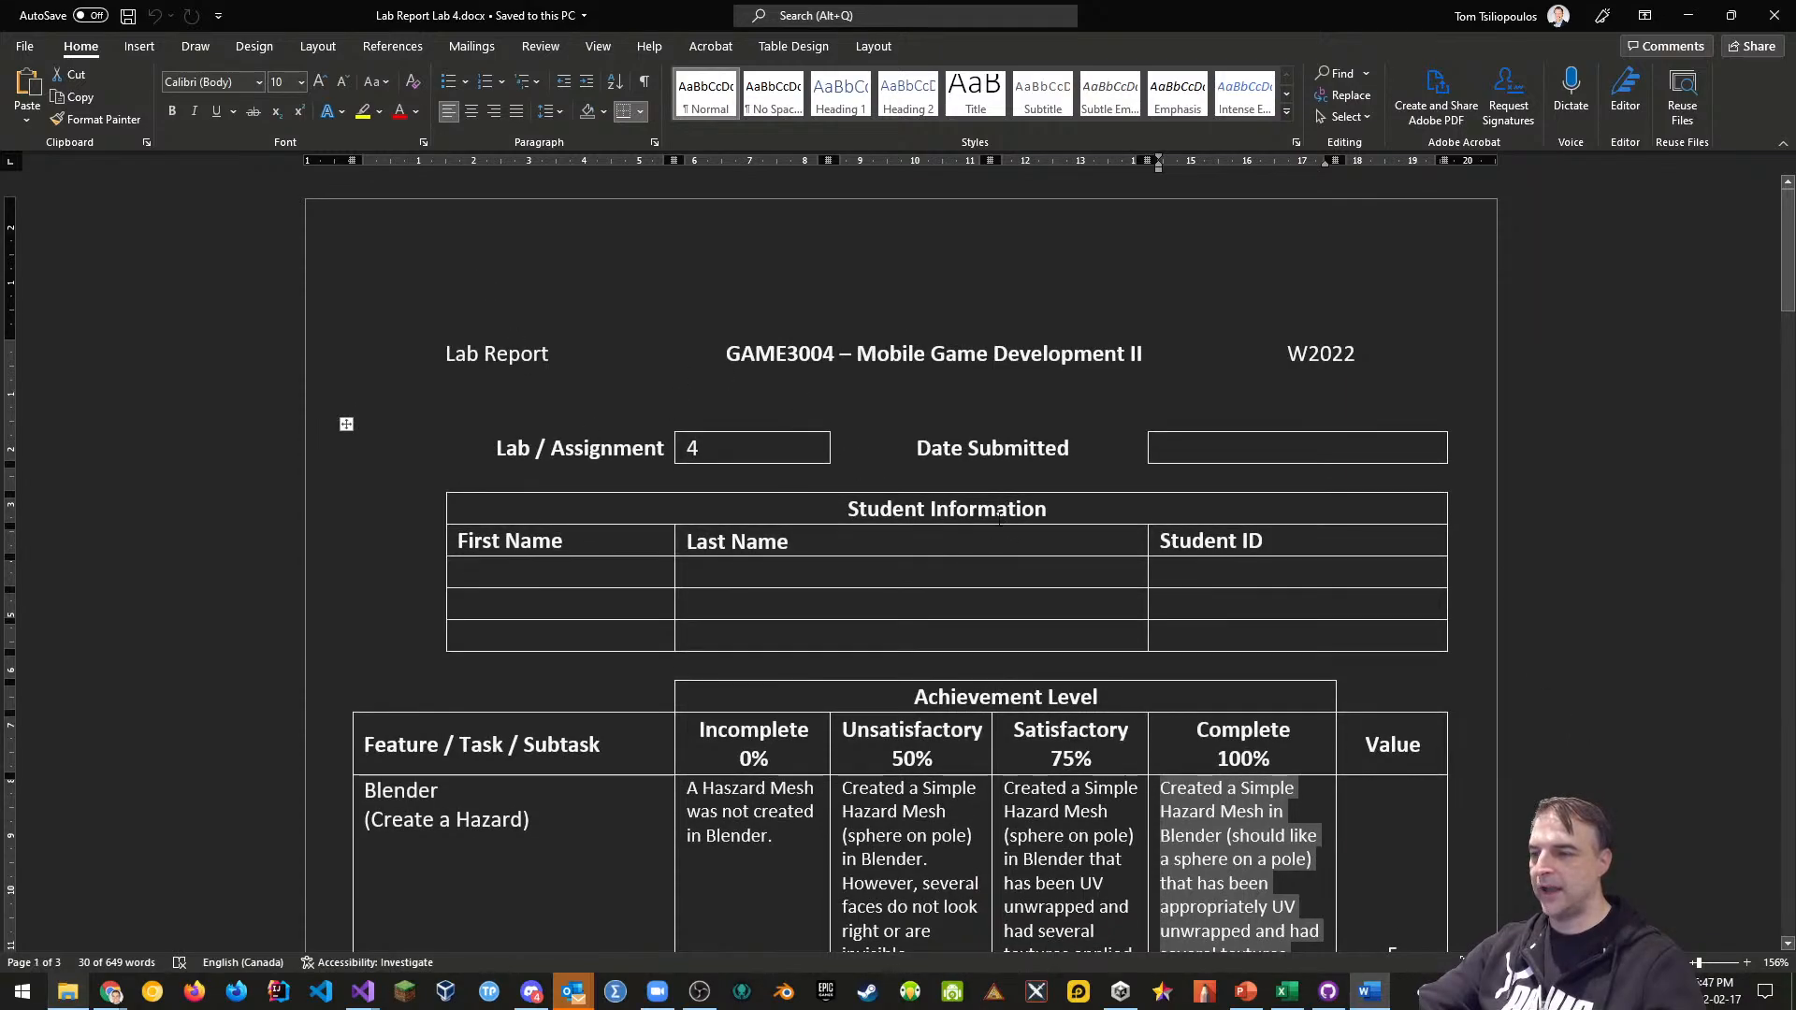
key("alt+F4")
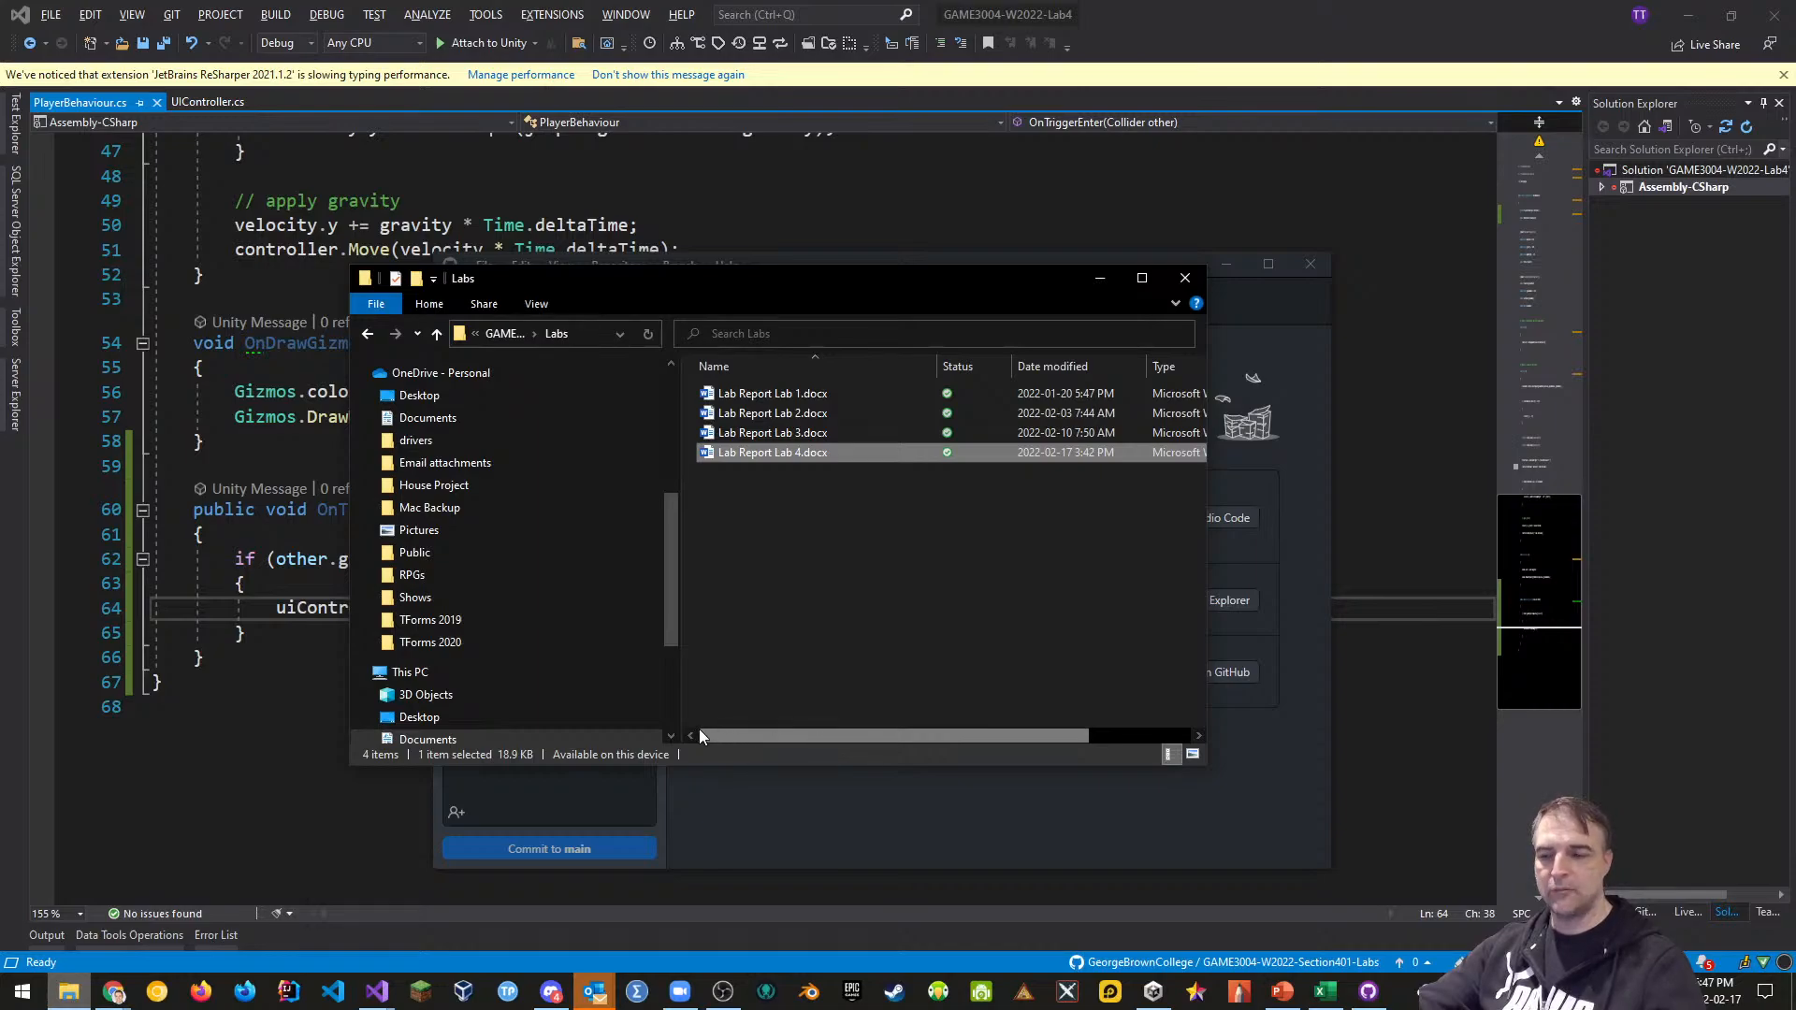
Switch to the Lesson 6.pptx presentation in PowerPoint and go to slide 3, the continued Course Outline
left_click(1279, 995)
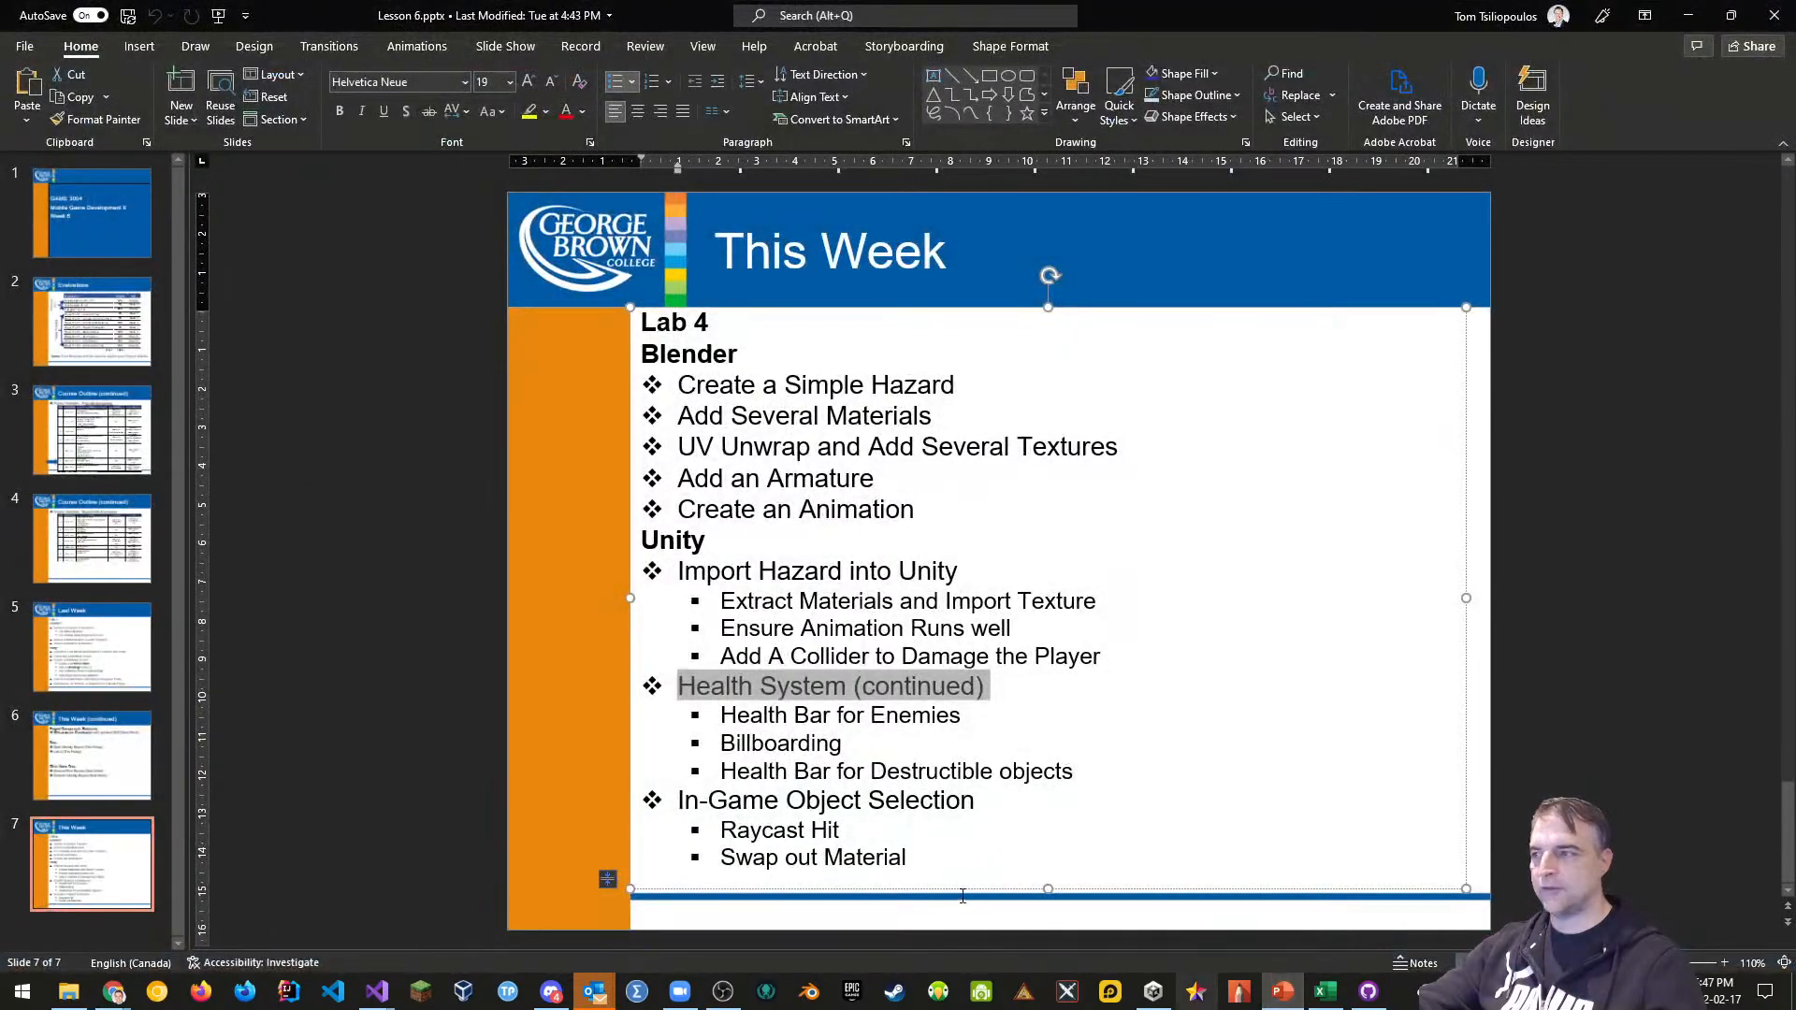
left_click(98, 430)
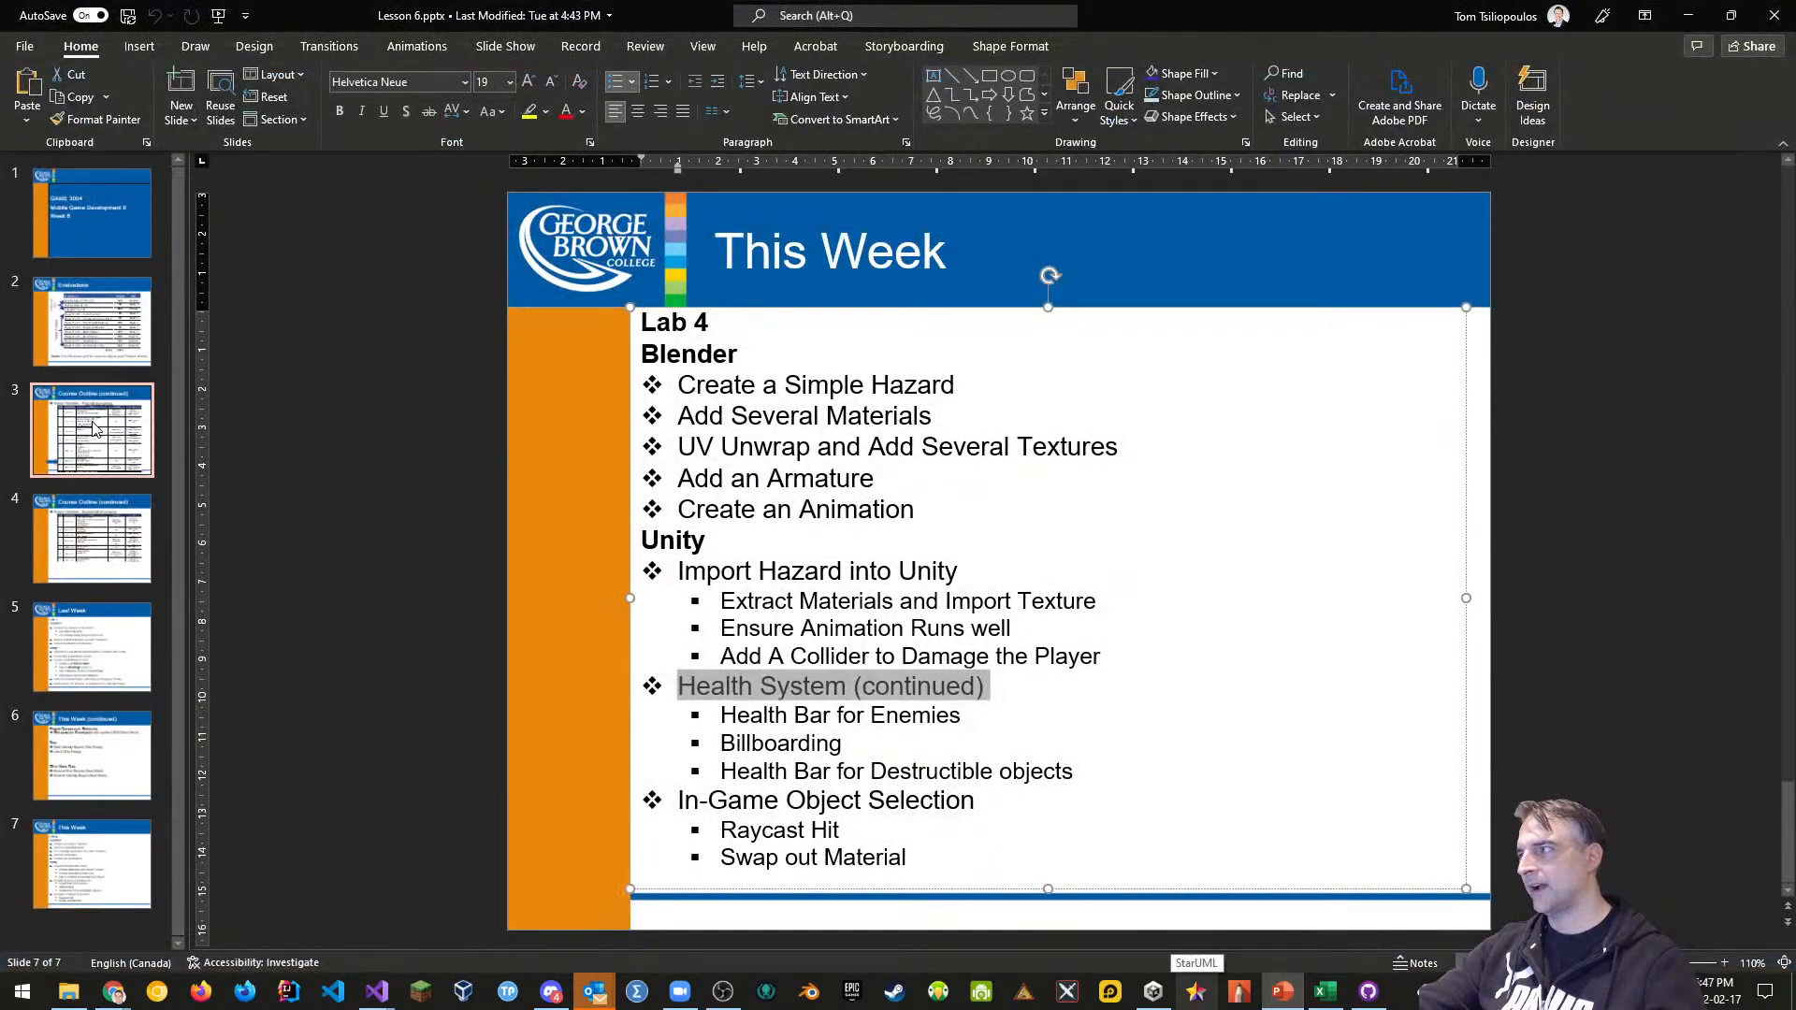